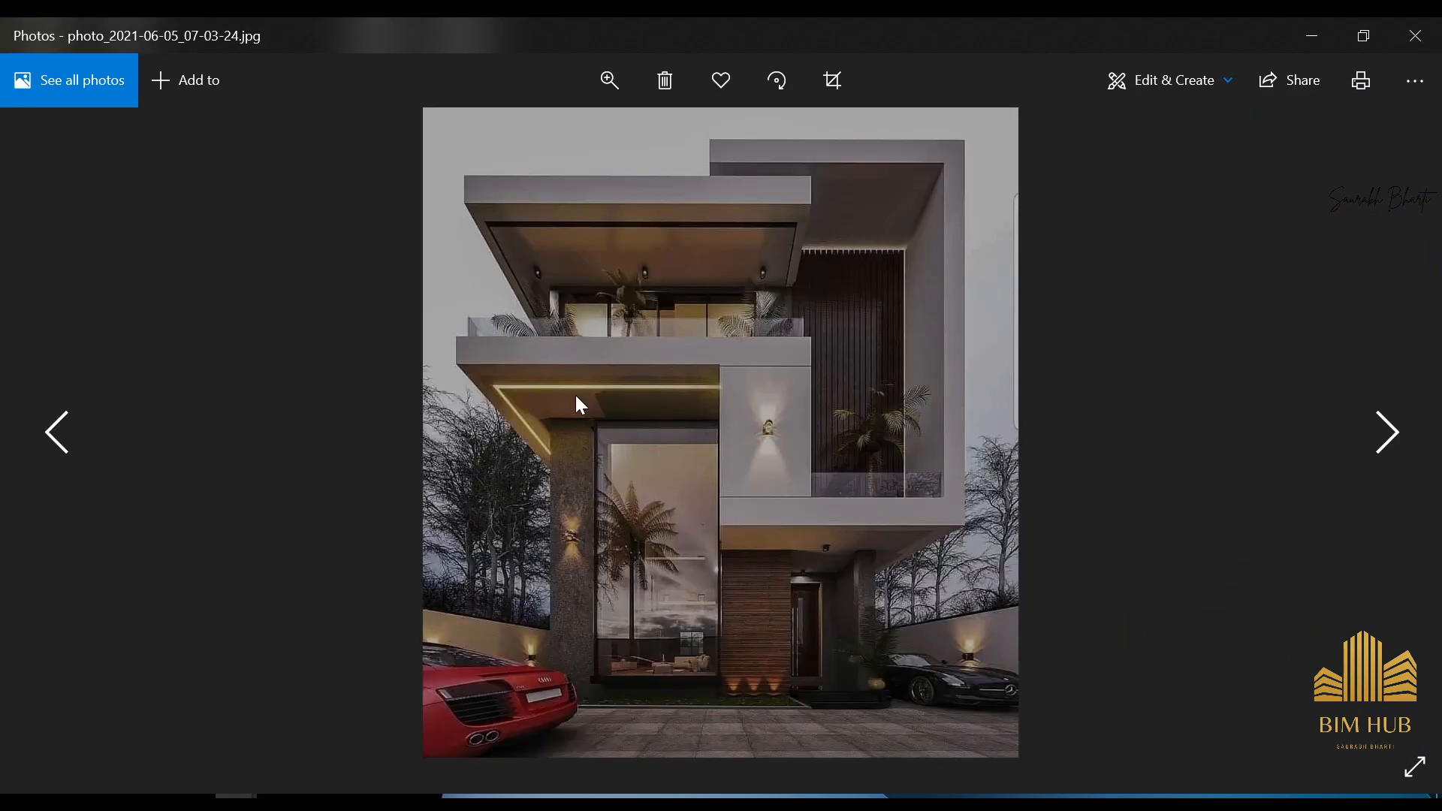
- Compare the two reference photos of modern house facades
{"action": "key", "text": "Right"}
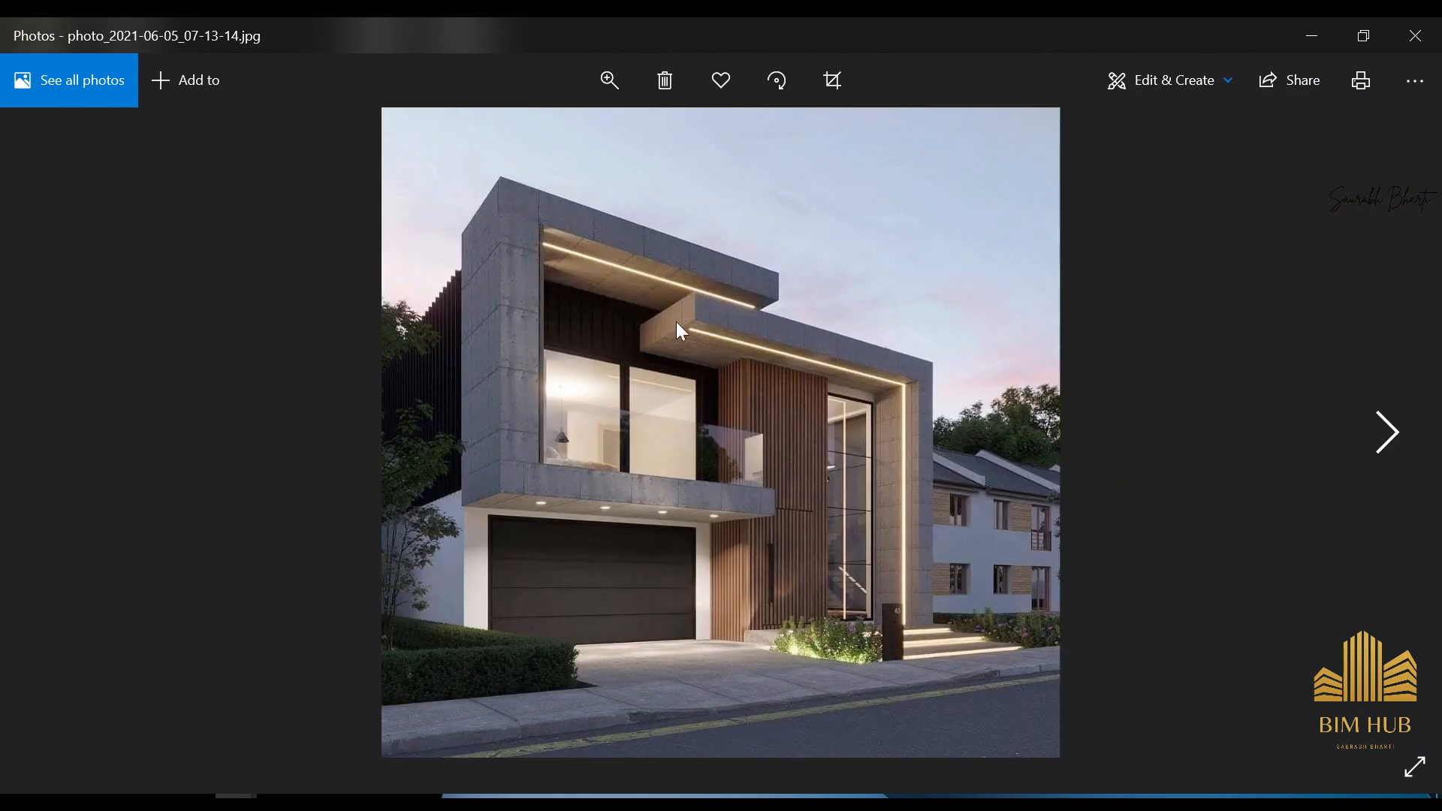
{"action": "key", "text": "Left"}
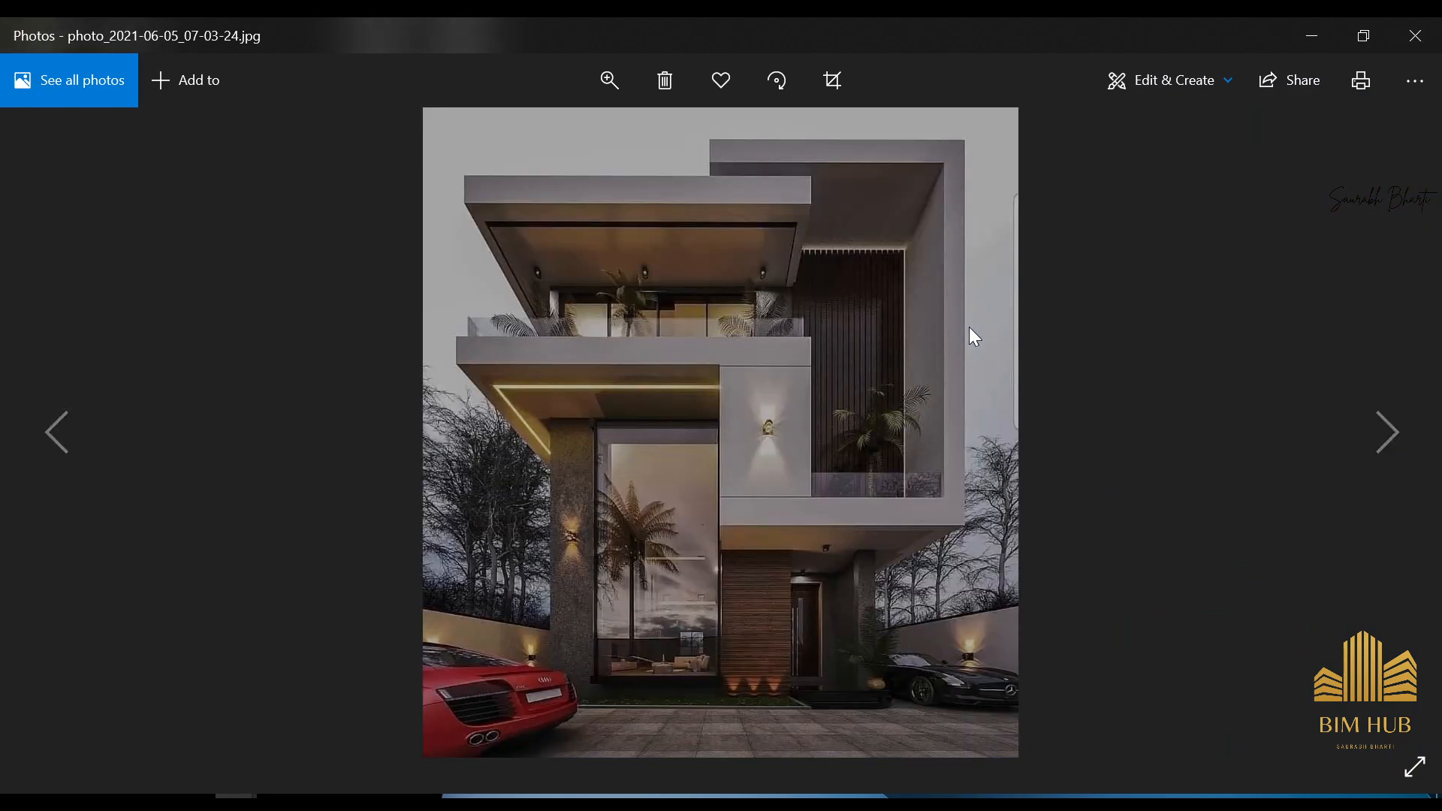
{"action": "key", "text": "Right"}
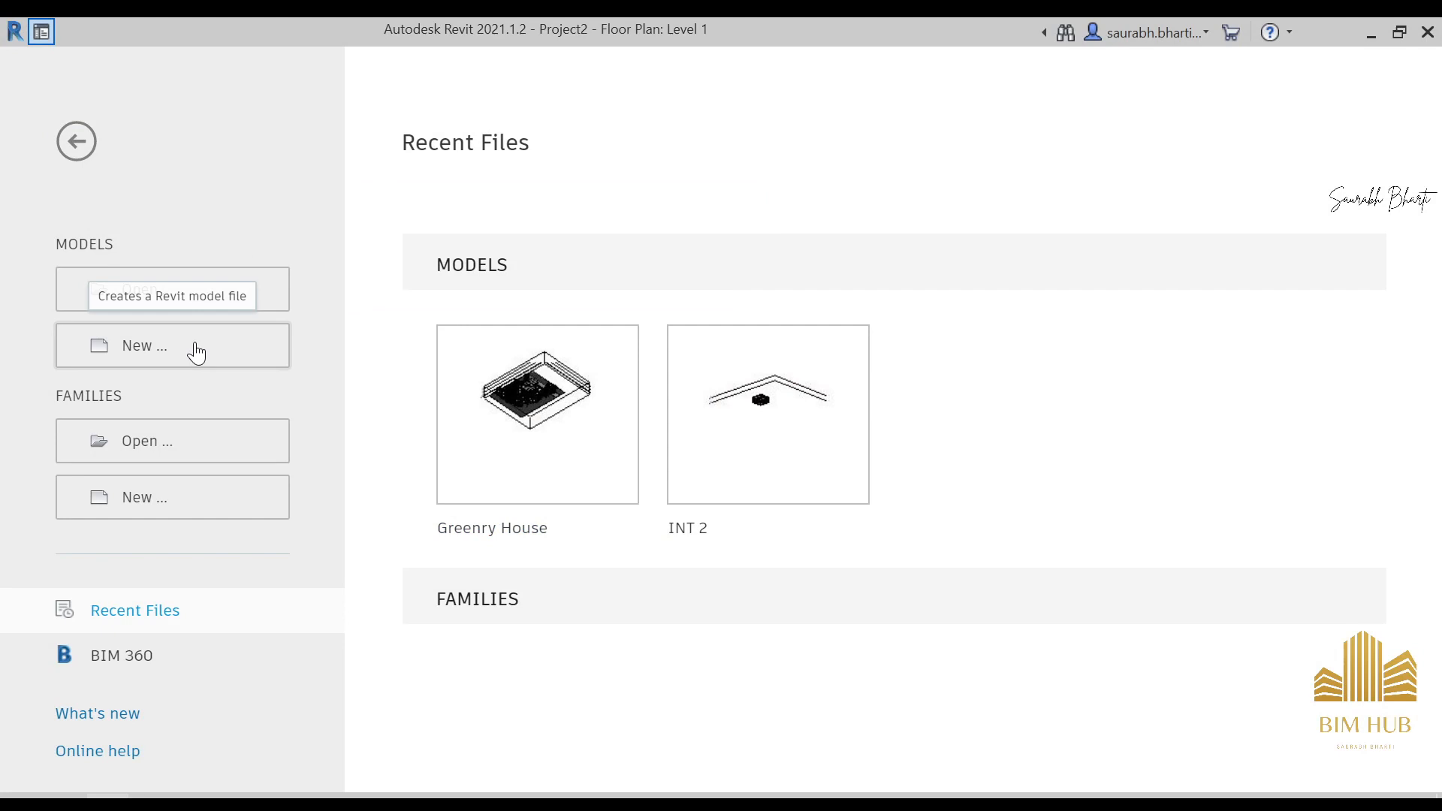
- Create a new Revit project from the Imperial-Architectural Template
{"action": "left_click", "coordinate": [194, 349]}
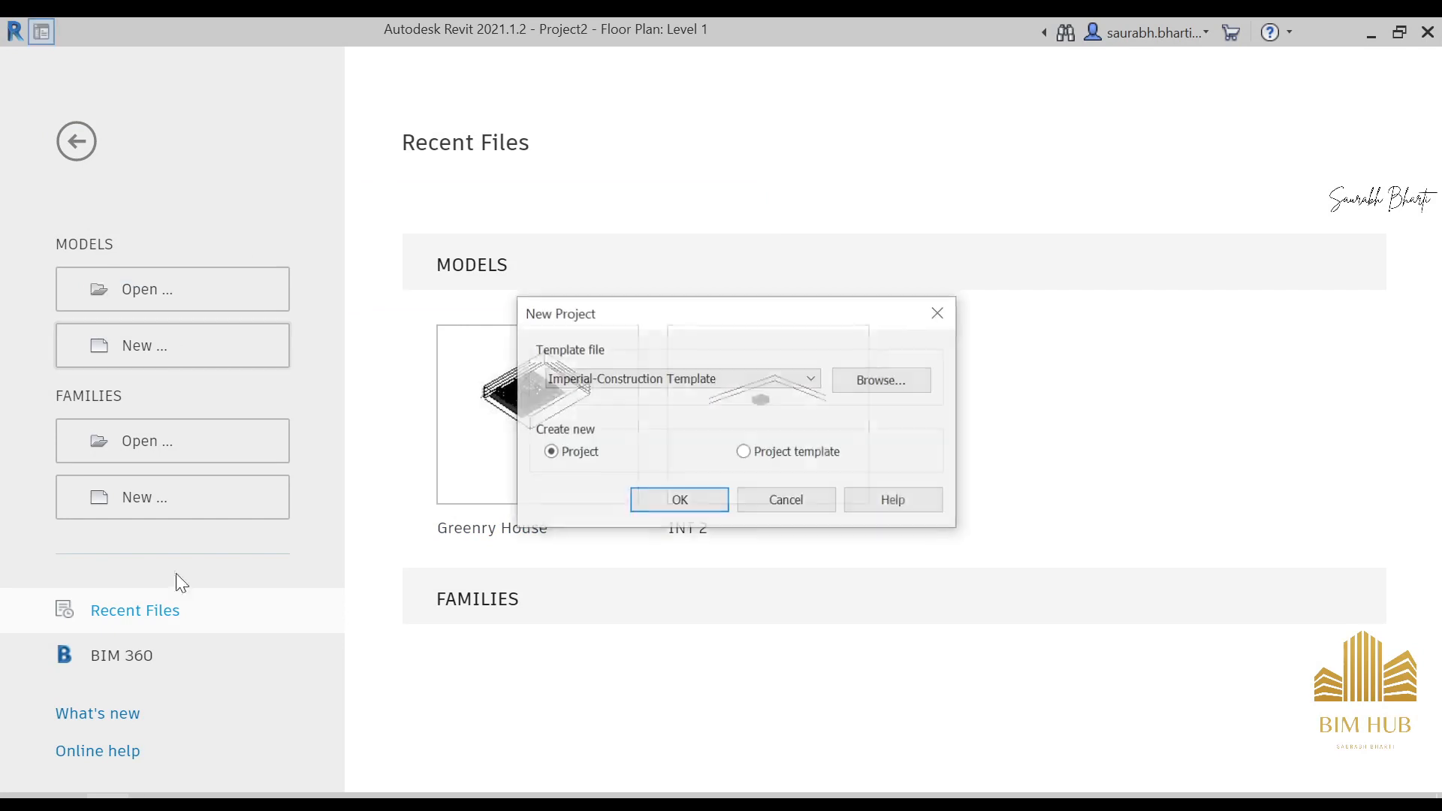
{"action": "left_click", "coordinate": [687, 380]}
{"action": "left_click", "coordinate": [662, 425]}
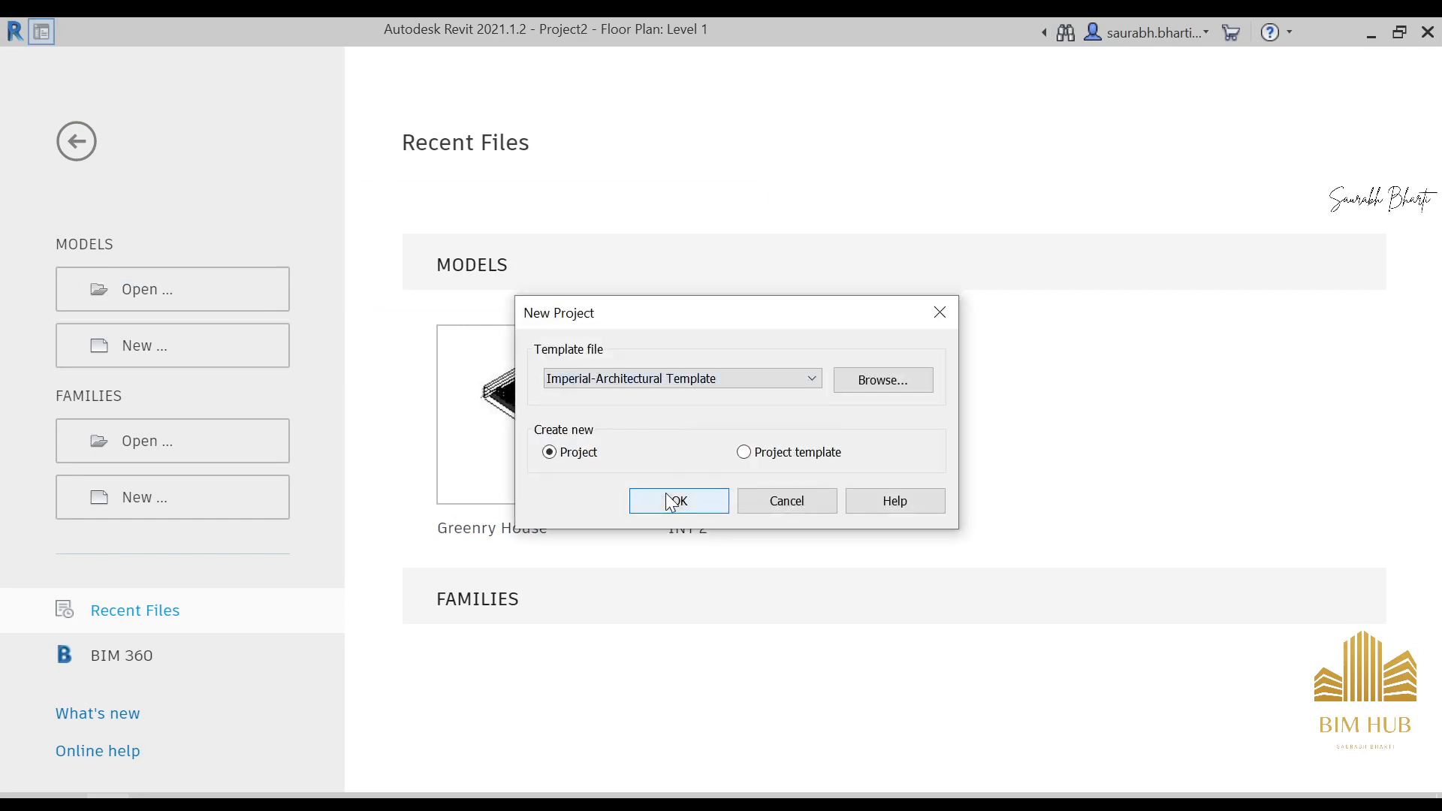
{"action": "left_click", "coordinate": [670, 500]}
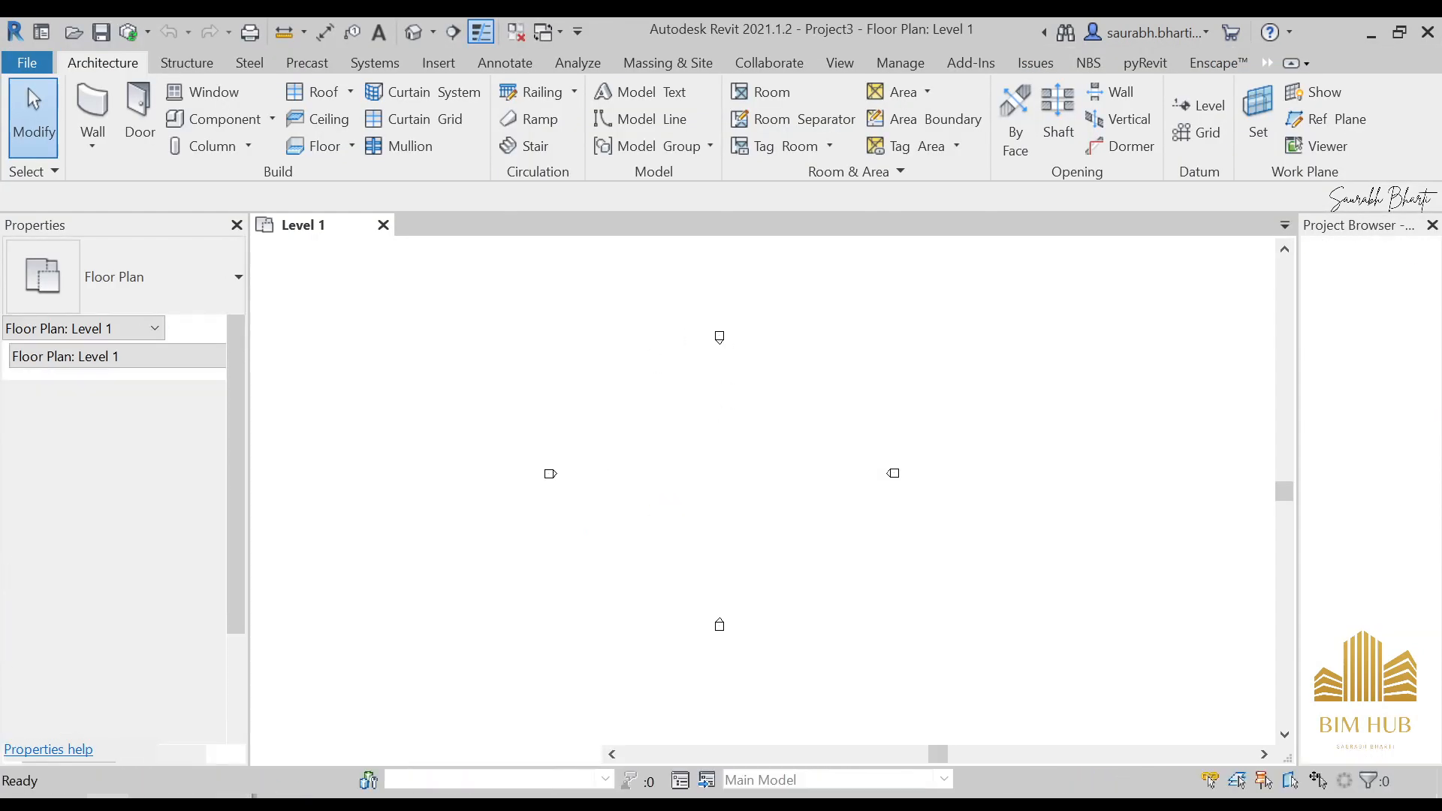
- Switch to the Photos app and examine the entrance steps and levels in the grey house reference photo
{"action": "mouse_move", "coordinate": [235, 798]}
{"action": "left_click", "coordinate": [228, 604]}
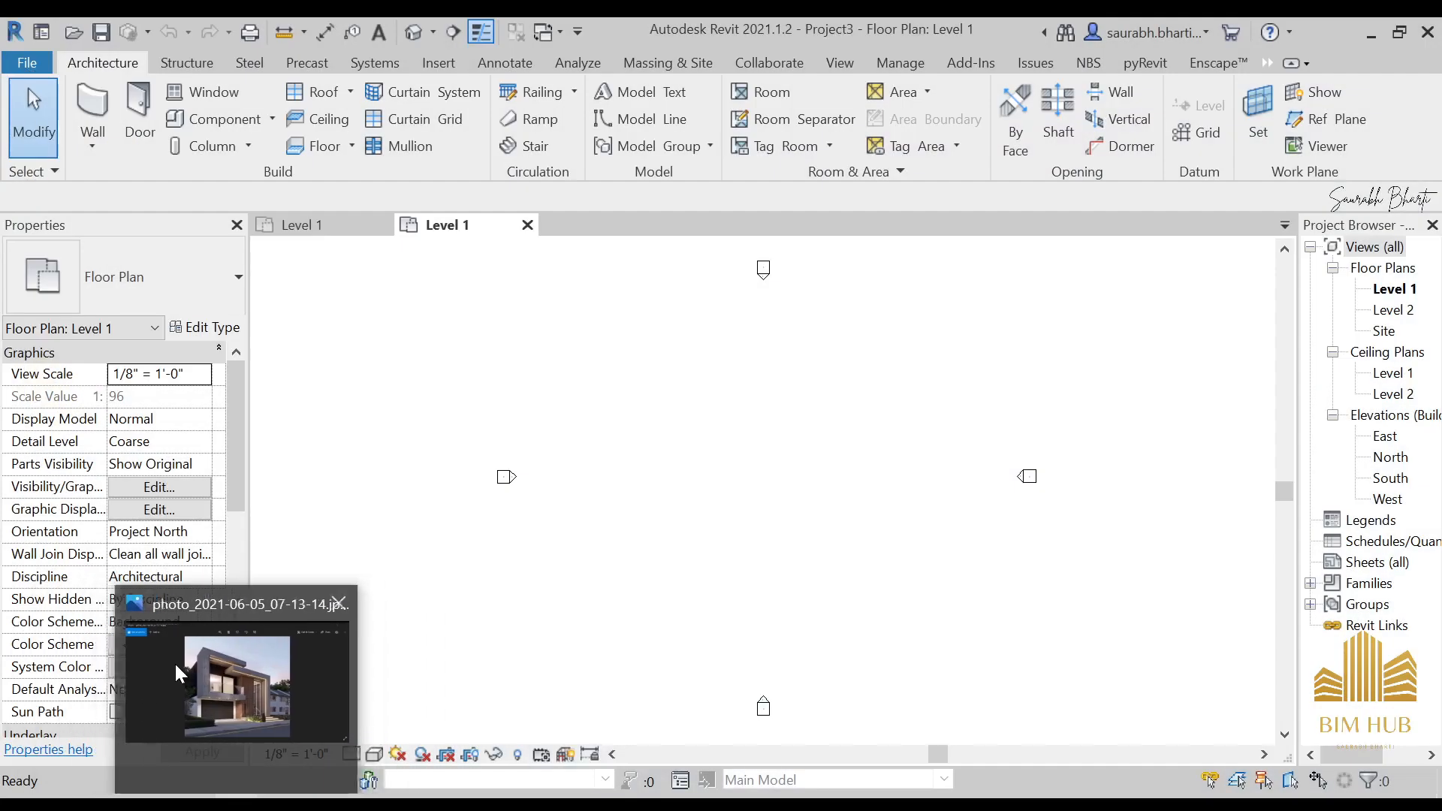
{"action": "left_click", "coordinate": [177, 672]}
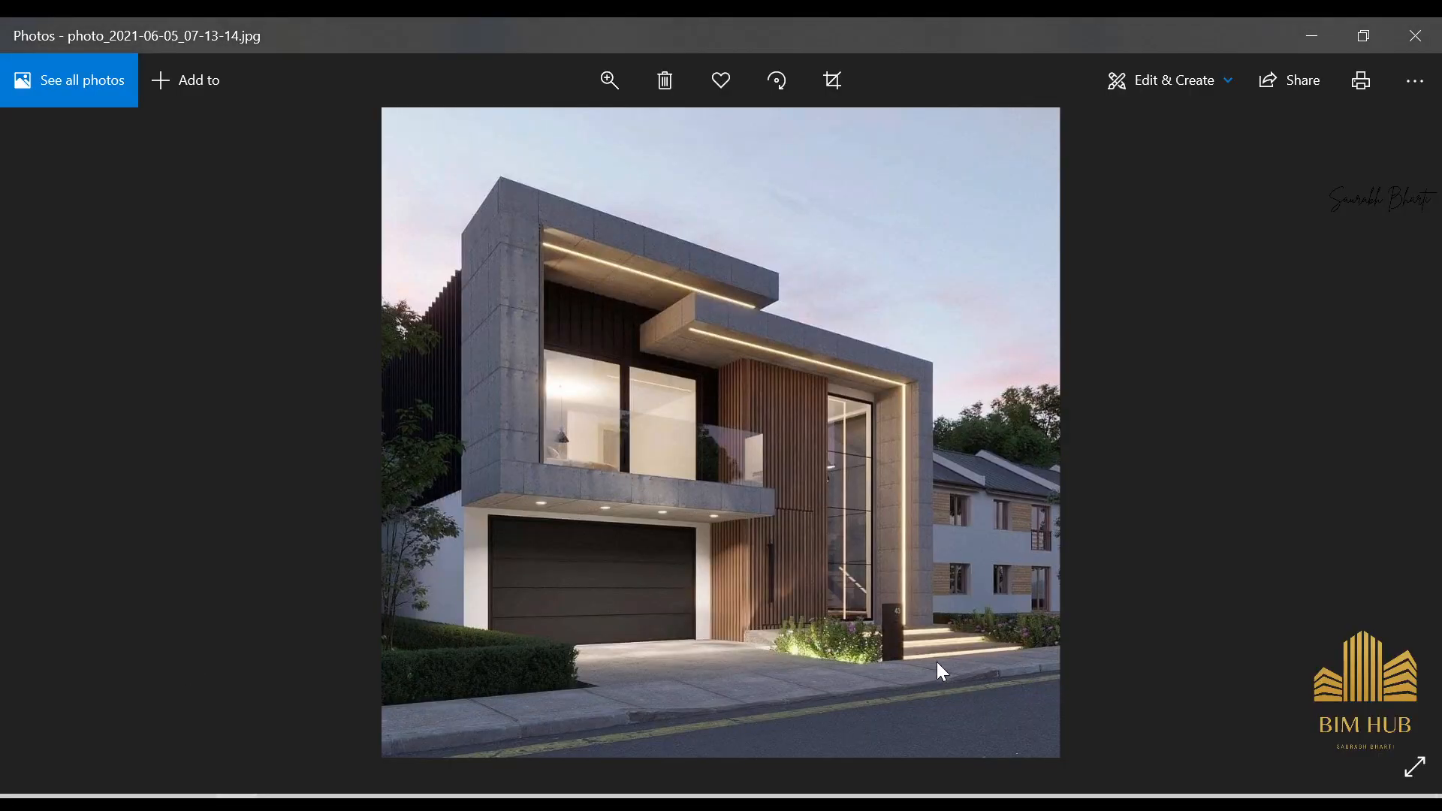
{"action": "scroll", "coordinate": [936, 660], "scroll_direction": "up", "scroll_amount": 3}
{"action": "left_click_drag", "start_coordinate": [1166, 636], "coordinate": [1126, 623]}
{"action": "left_click", "coordinate": [1334, 33]}
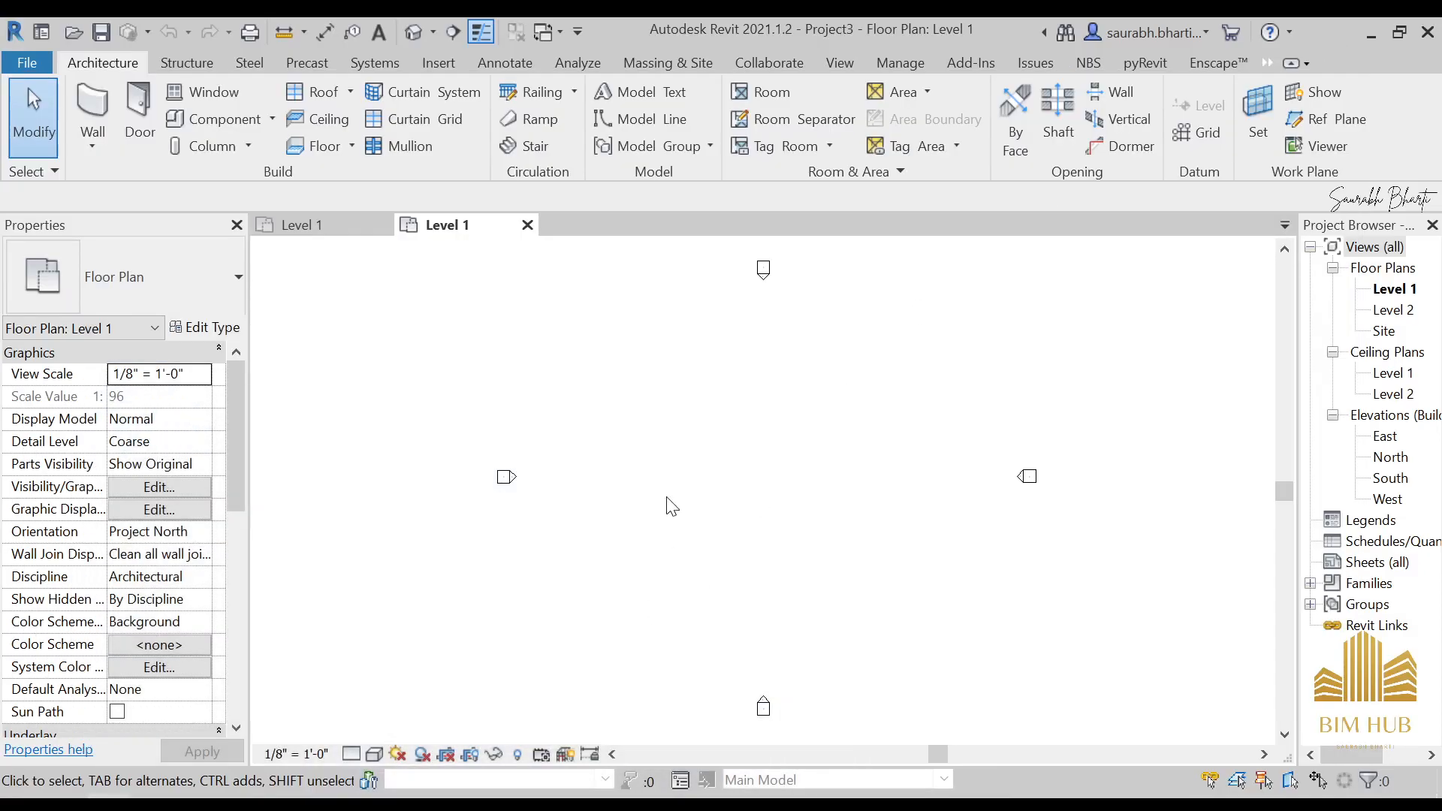
- Open the South elevation and rename Level 1 as 1.Road, including its corresponding views
{"action": "double_click", "coordinate": [1389, 479]}
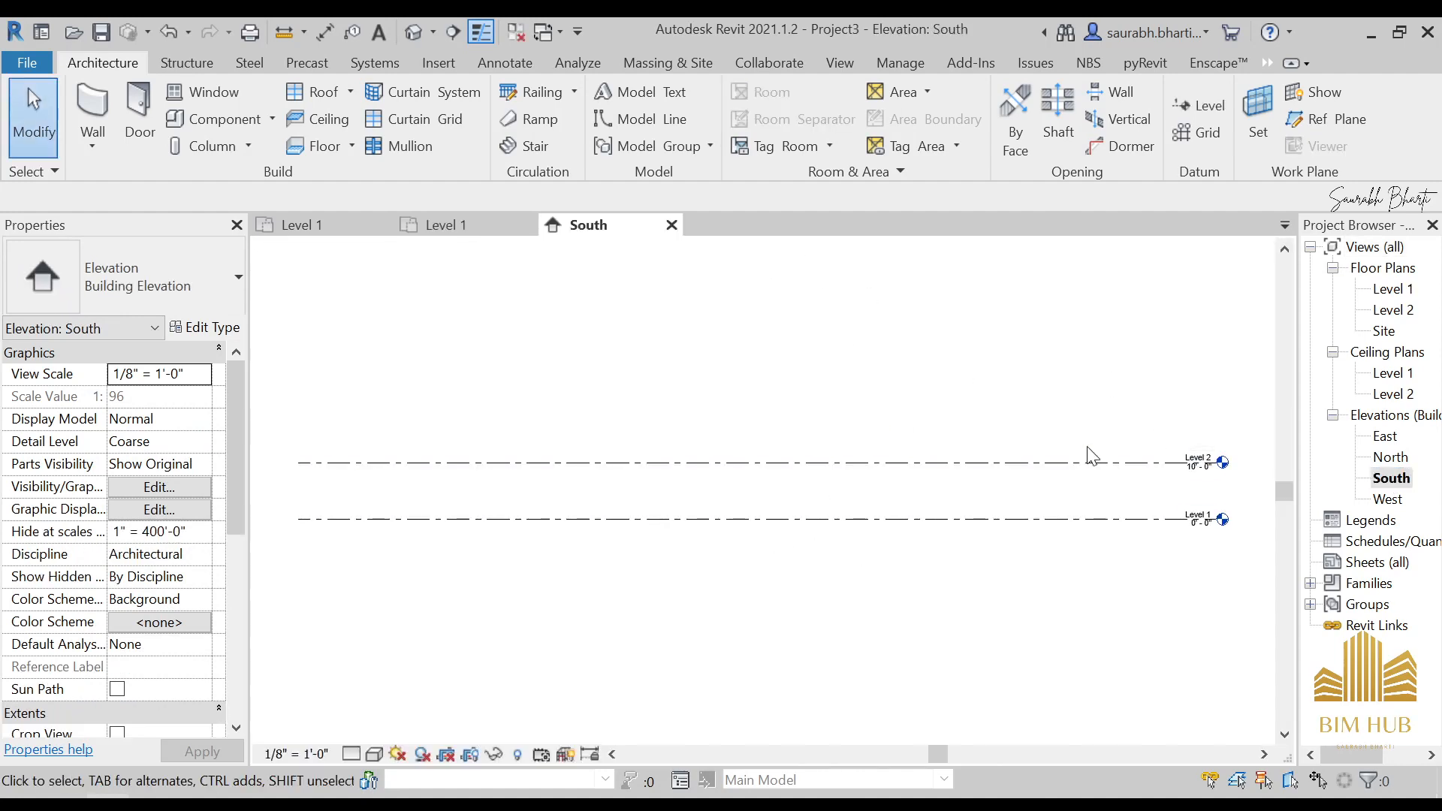
{"action": "scroll", "coordinate": [1239, 507], "scroll_direction": "up", "scroll_amount": 5}
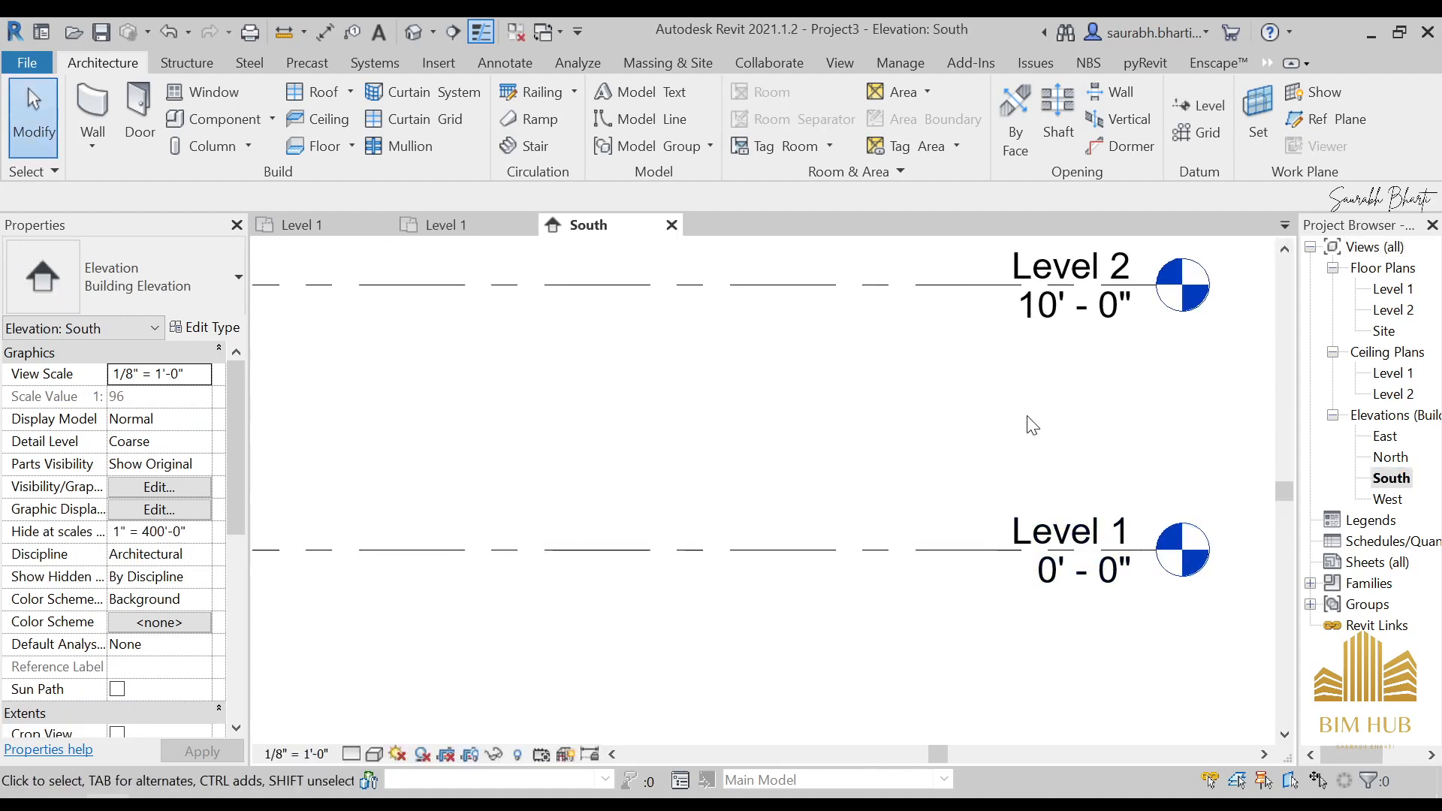
{"action": "left_click", "coordinate": [1086, 583]}
{"action": "left_click", "coordinate": [1112, 523]}
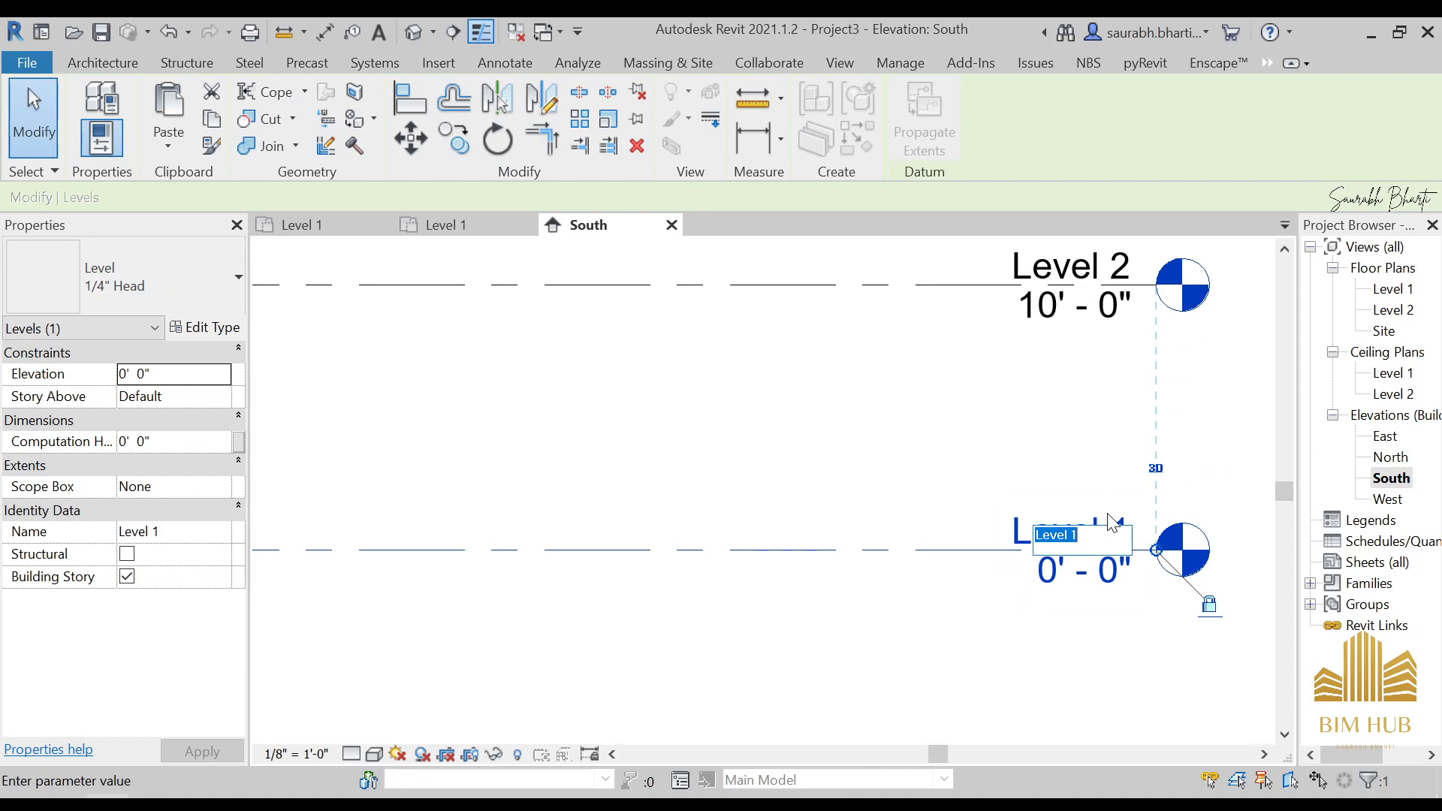
{"action": "type", "text": "1.Road"}
{"action": "key", "text": "Return"}
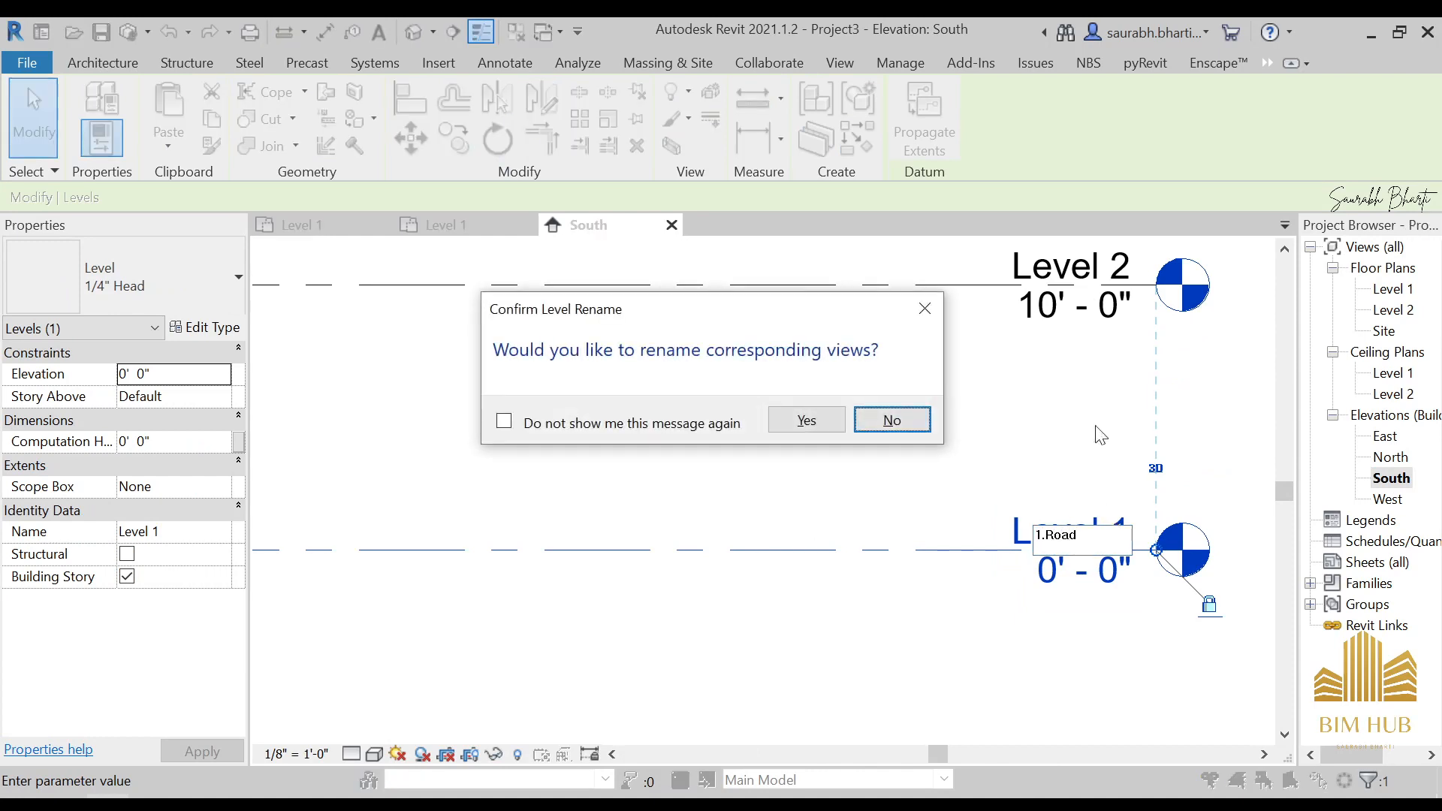
{"action": "left_click", "coordinate": [804, 418]}
- Set the elevation of Level 2 to 1' 8"
{"action": "middle_click_drag", "start_coordinate": [1043, 409], "coordinate": [956, 489]}
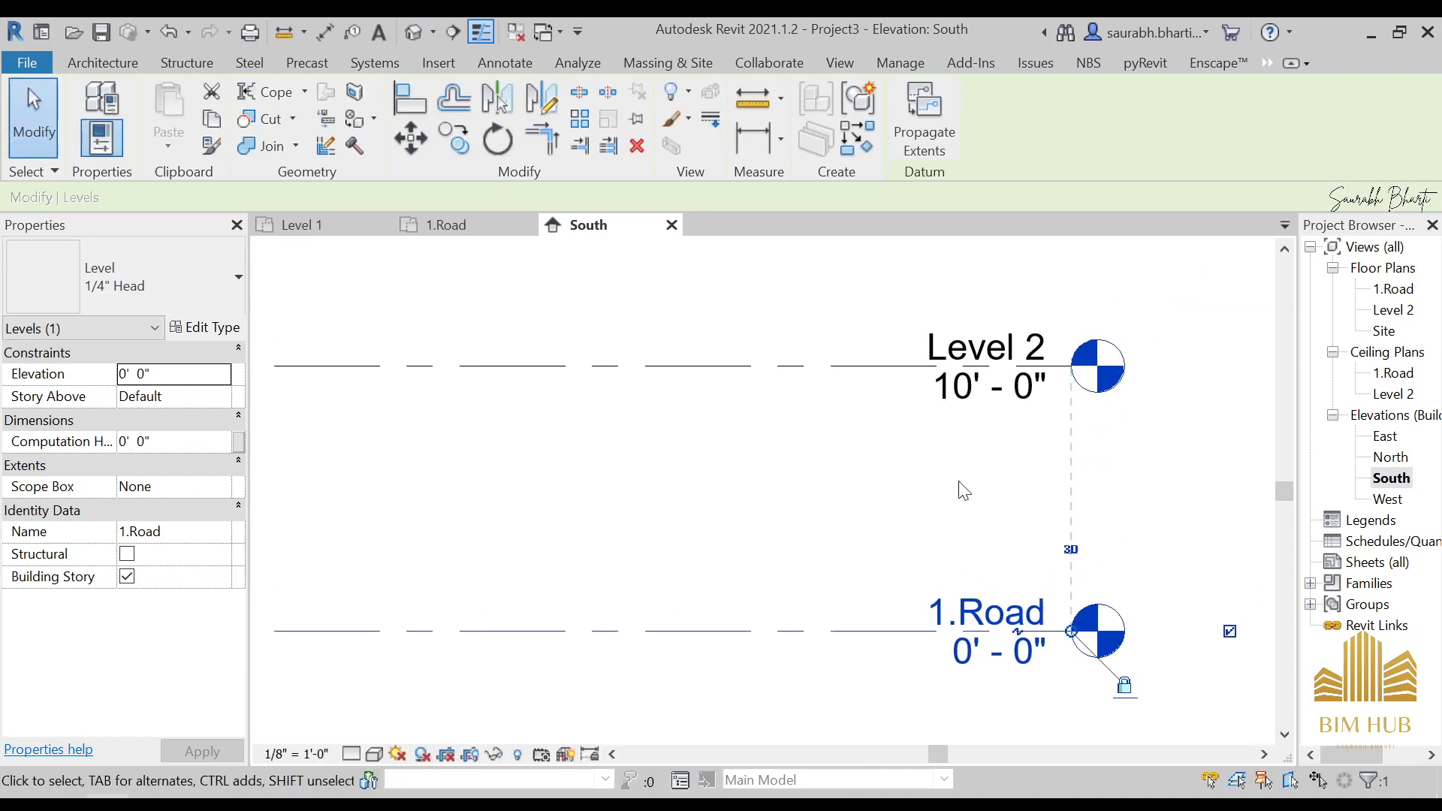
{"action": "left_click", "coordinate": [995, 405]}
{"action": "left_click", "coordinate": [993, 409]}
{"action": "type", "text": "1"}
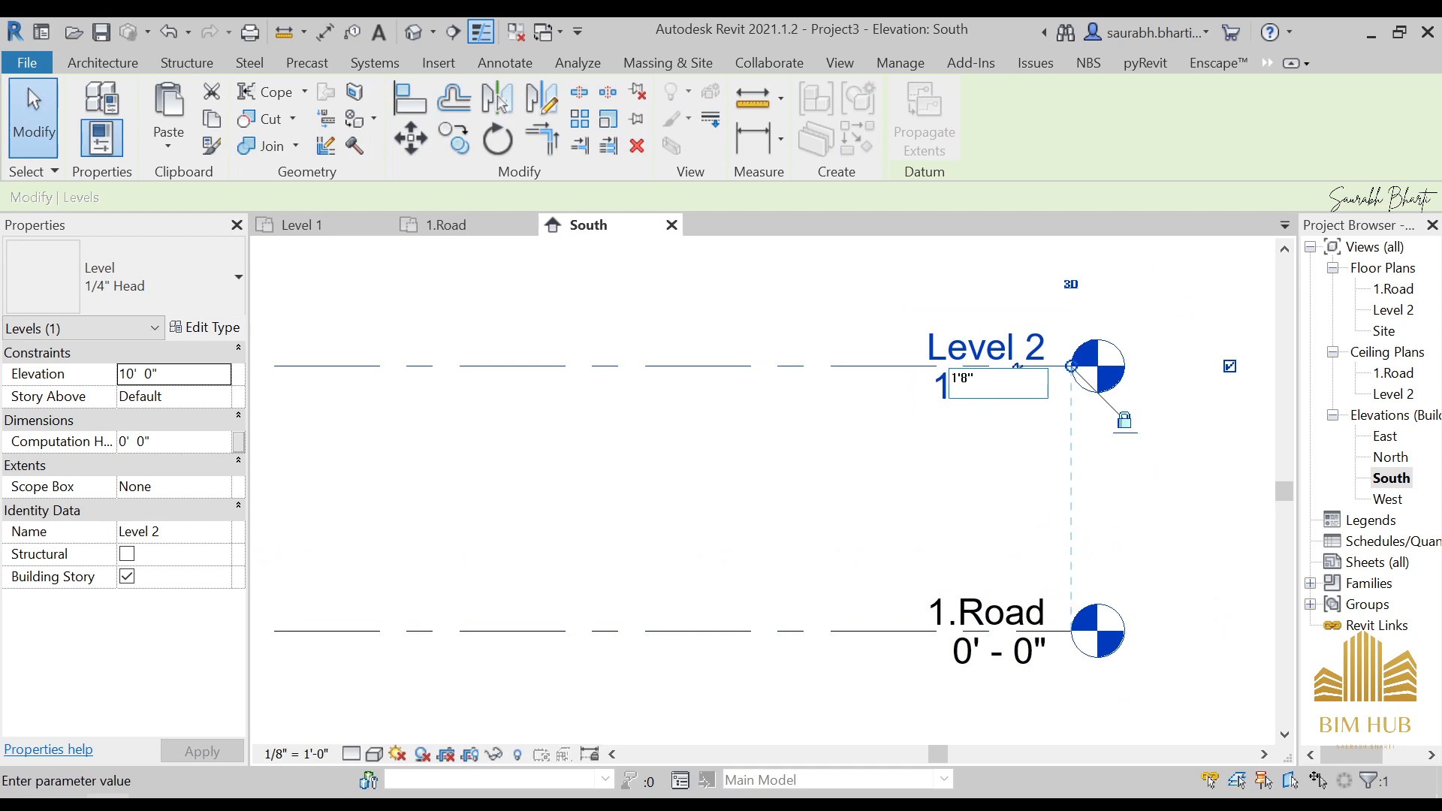
{"action": "type", "text": "'  8\""}
{"action": "key", "text": "Return"}
- Rename Level 2 as Ground Level, including its corresponding views
{"action": "left_click", "coordinate": [1001, 572]}
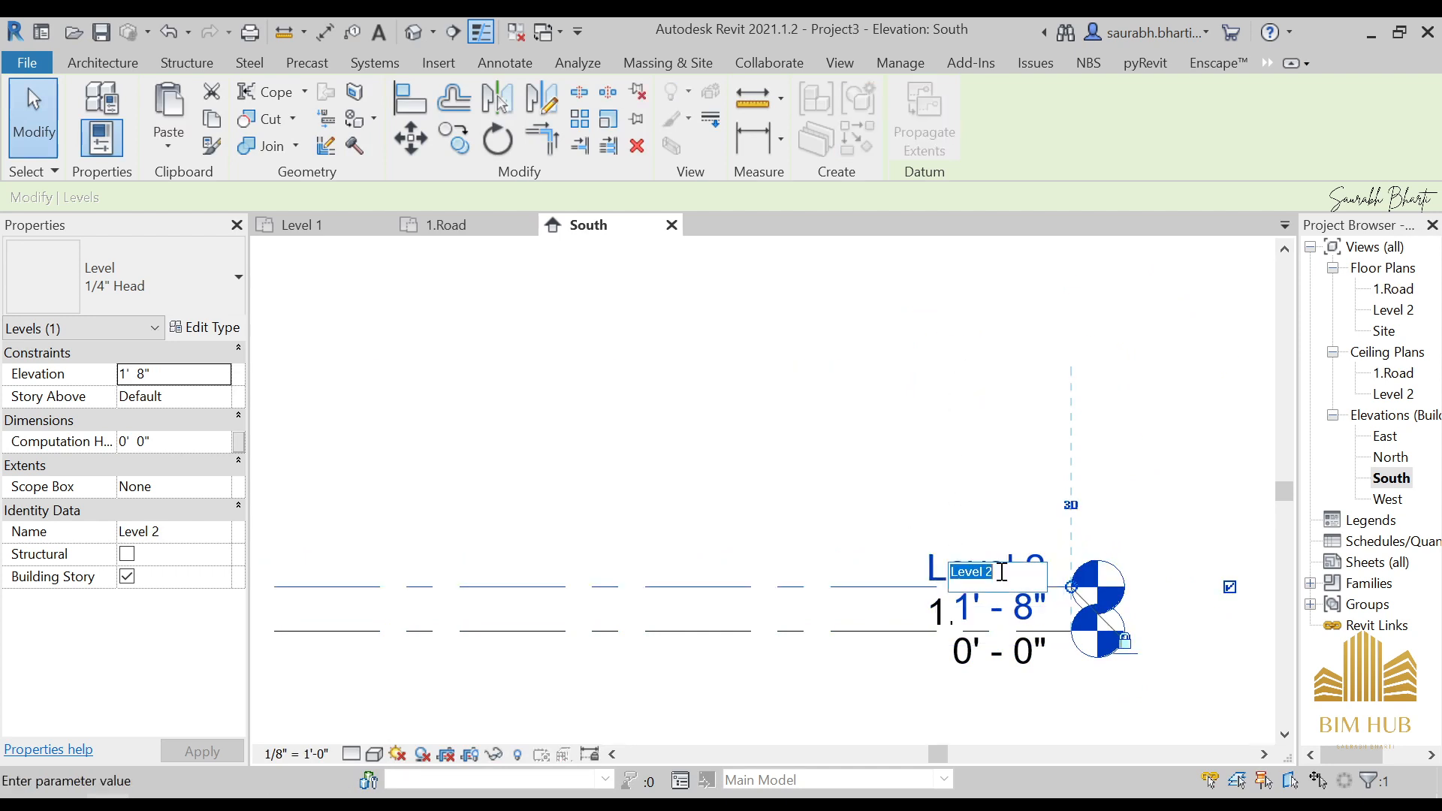
{"action": "type", "text": "Ground"}
{"action": "key", "text": "Return"}
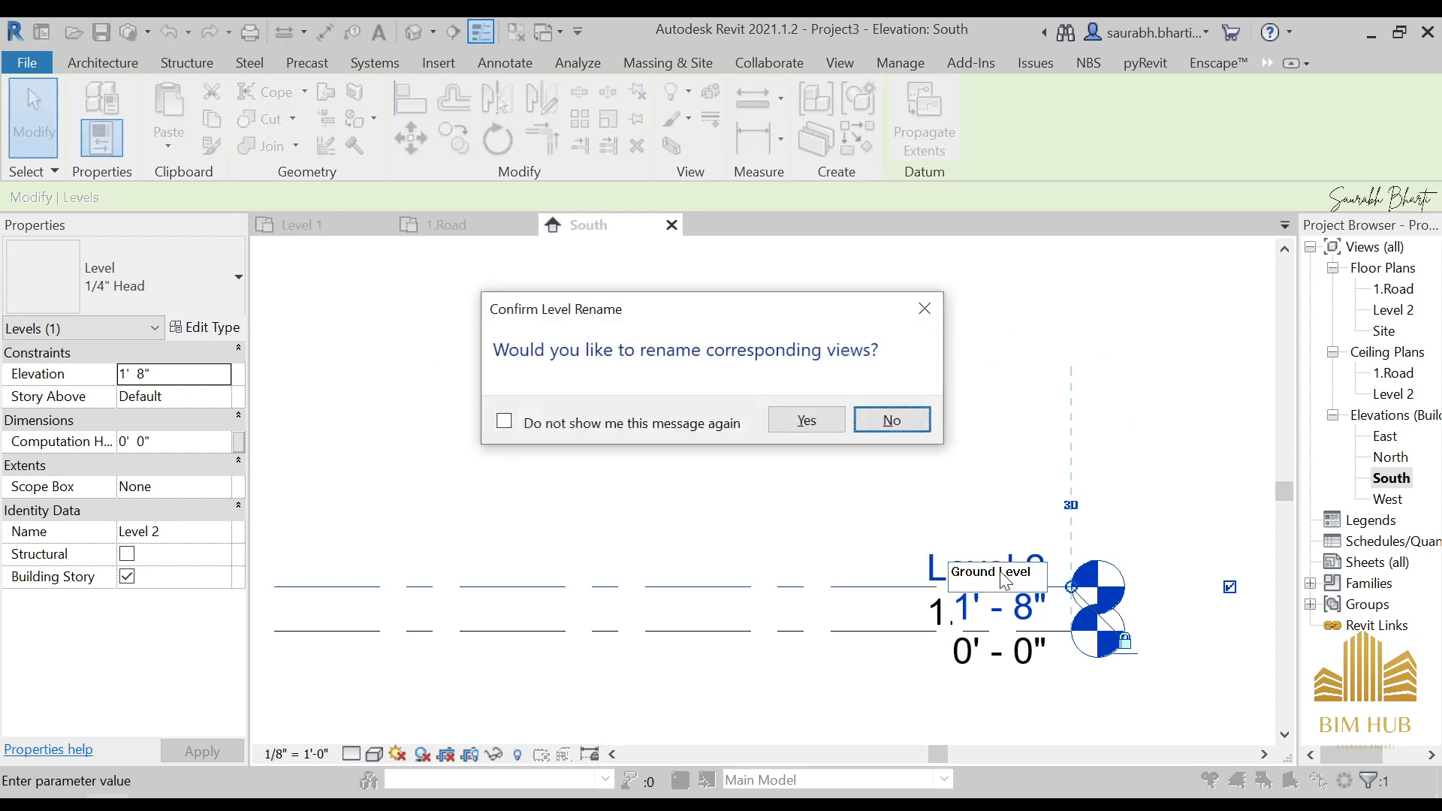
{"action": "left_click", "coordinate": [808, 418]}
{"action": "scroll", "coordinate": [1118, 541], "scroll_direction": "down", "scroll_amount": 2}
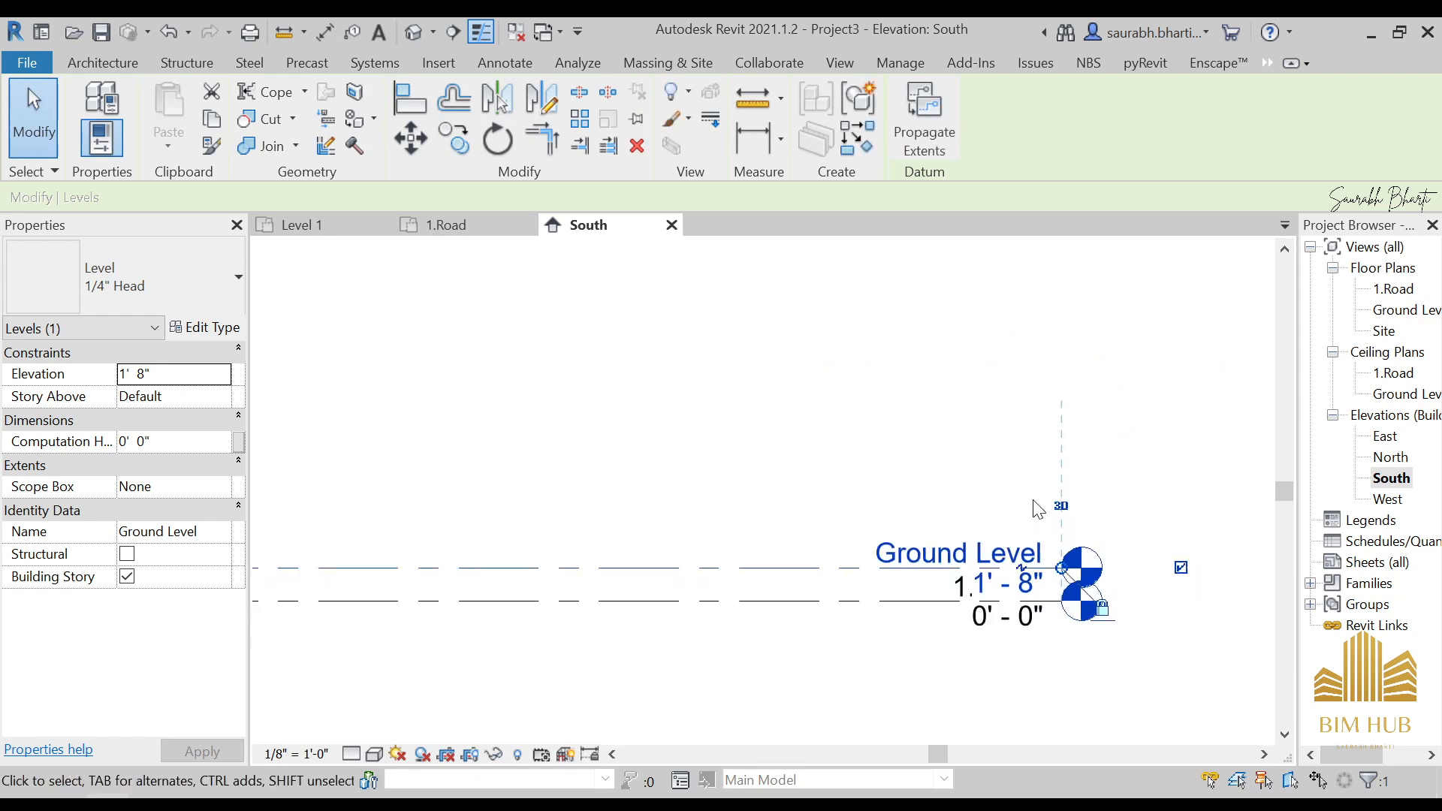
- Set the South elevation's view scale to 3/8" = 1'-0"
{"action": "left_click", "coordinate": [300, 753]}
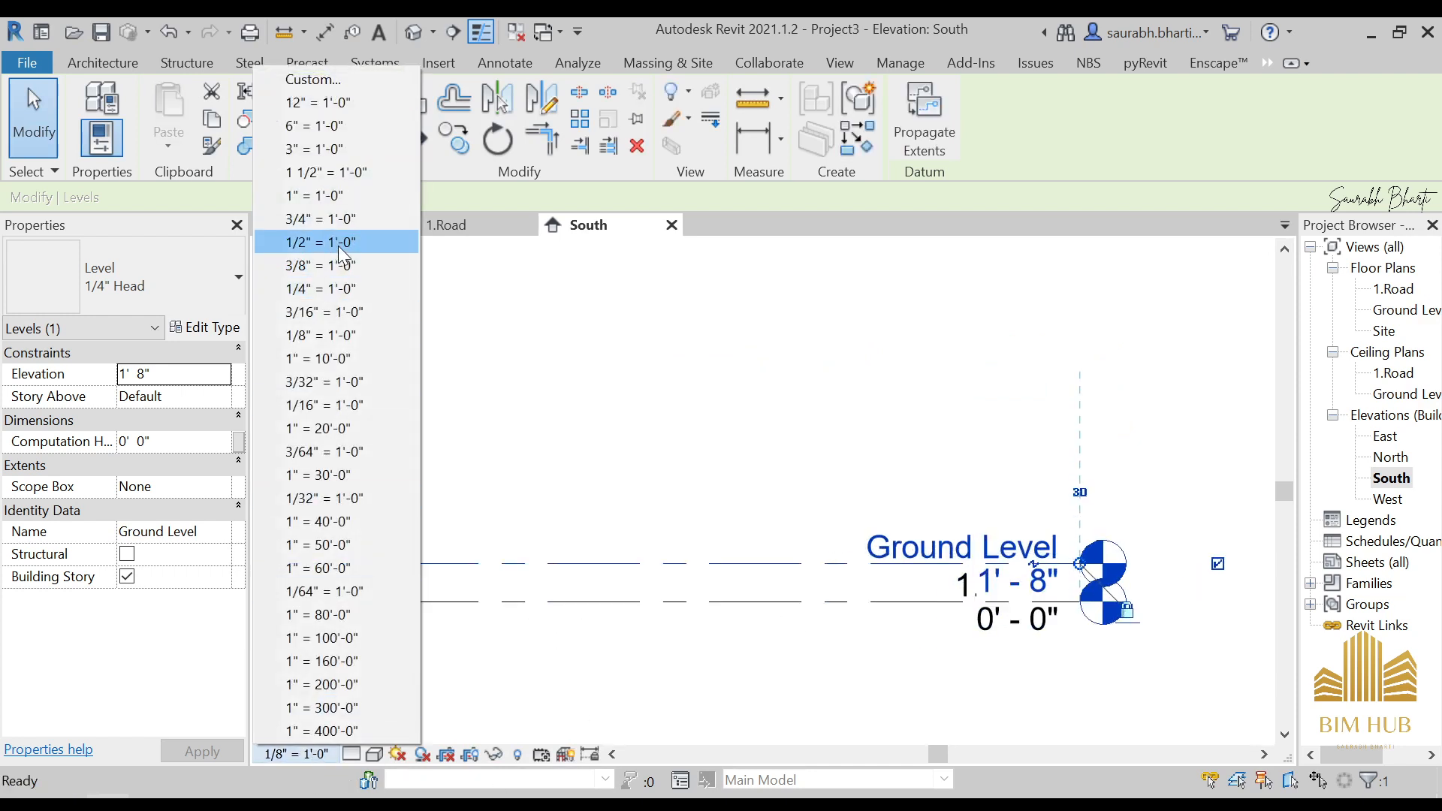
{"action": "left_click", "coordinate": [314, 195]}
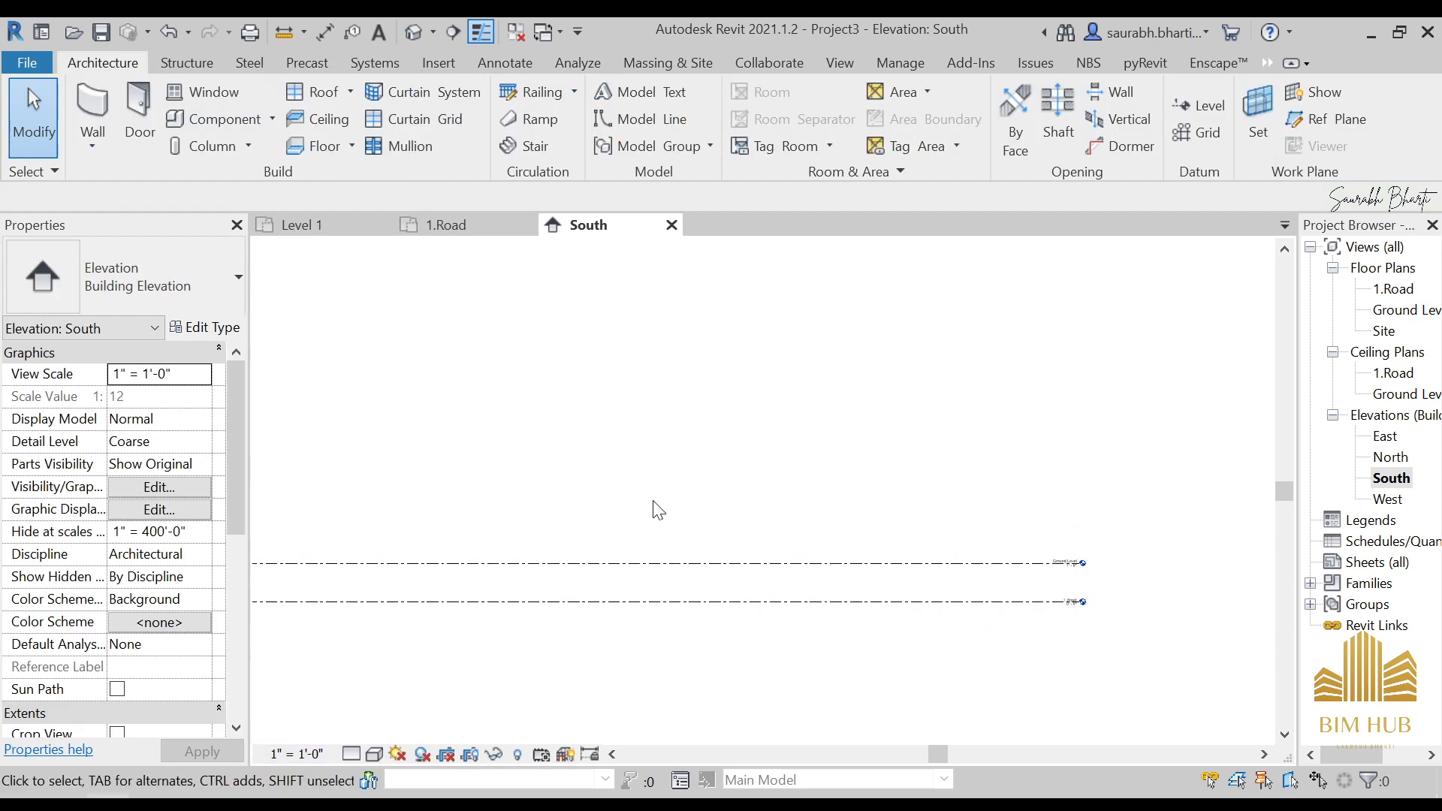
{"action": "left_click", "coordinate": [296, 753]}
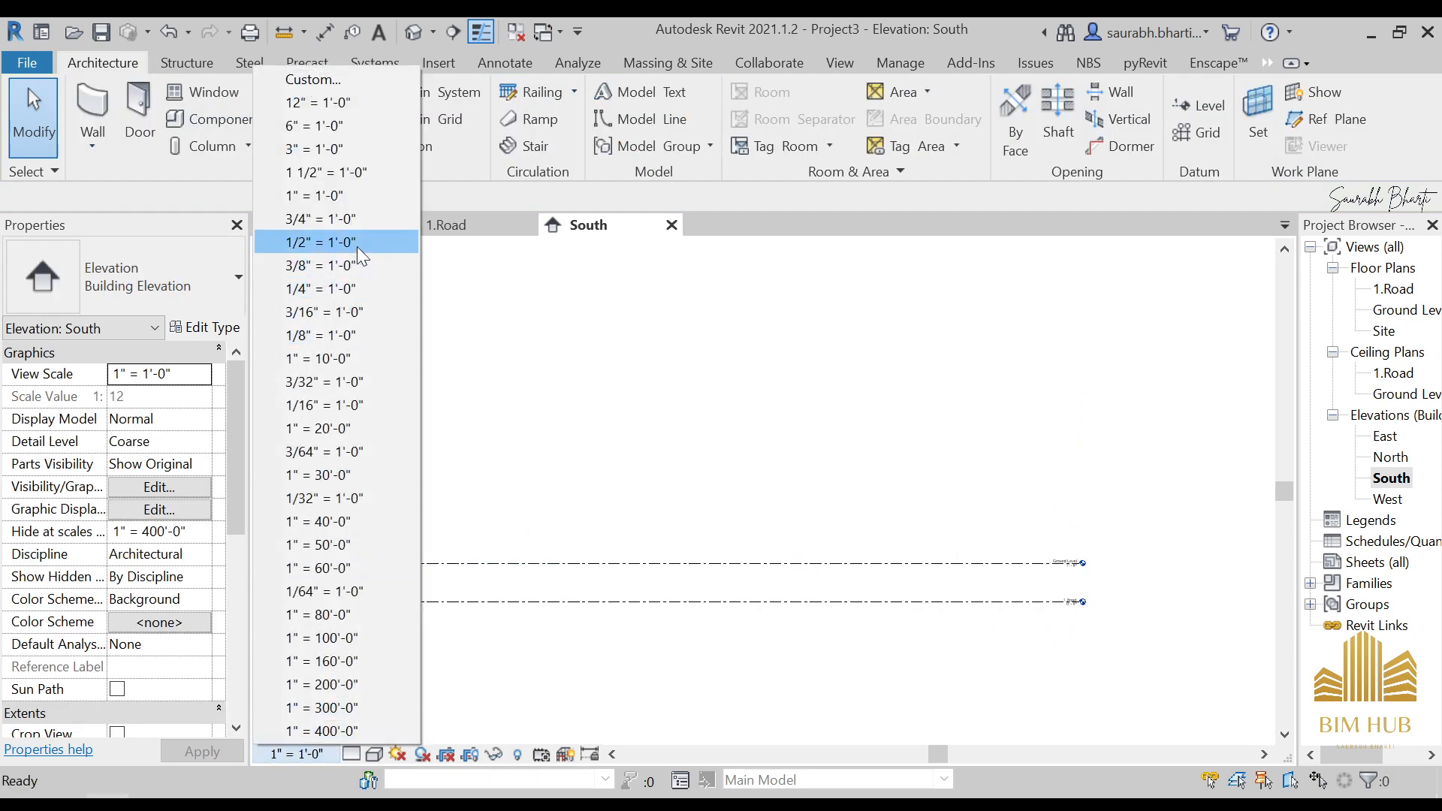
{"action": "left_click", "coordinate": [353, 265]}
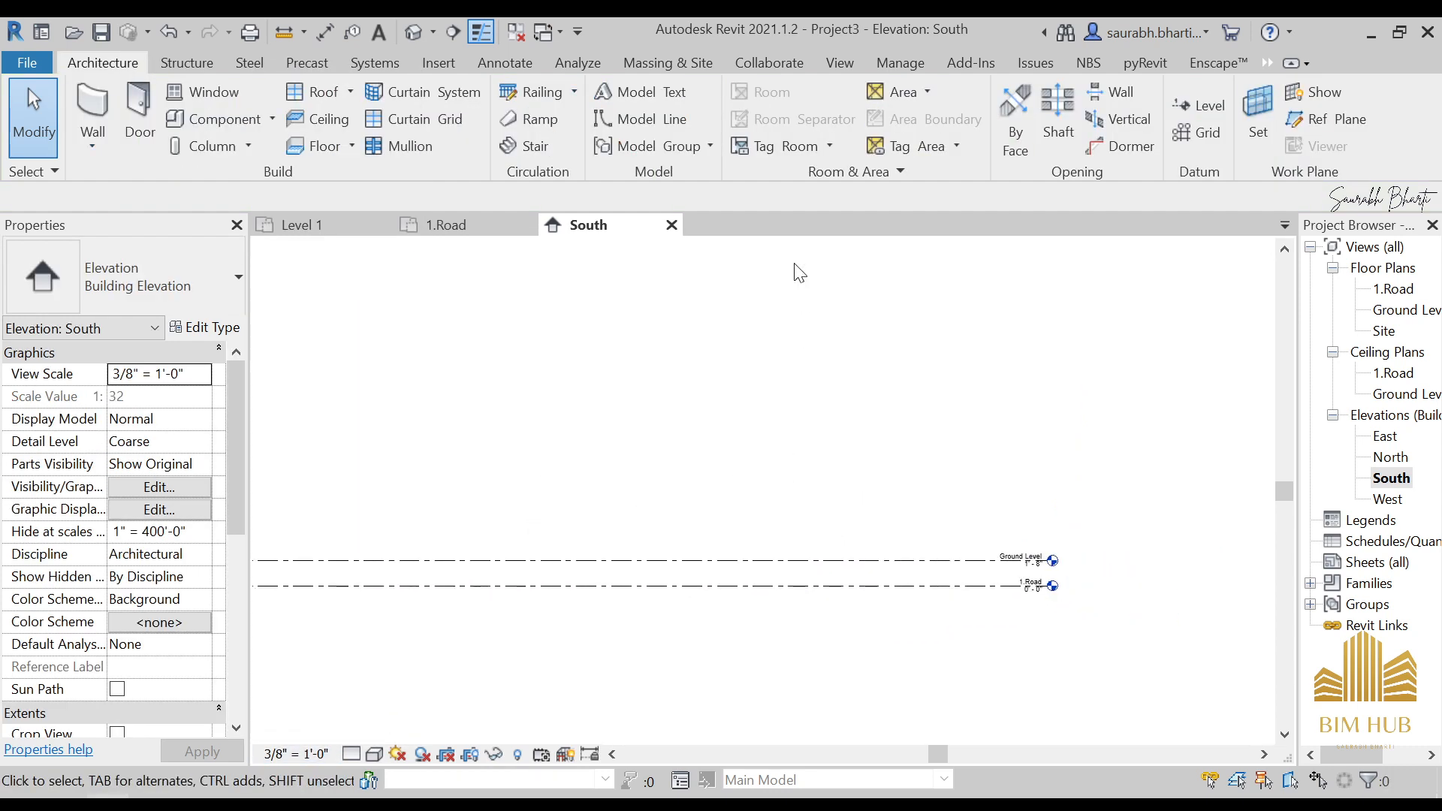
- Add a level 10' above Ground Level by picking its line with an offset
{"action": "left_click", "coordinate": [1205, 113]}
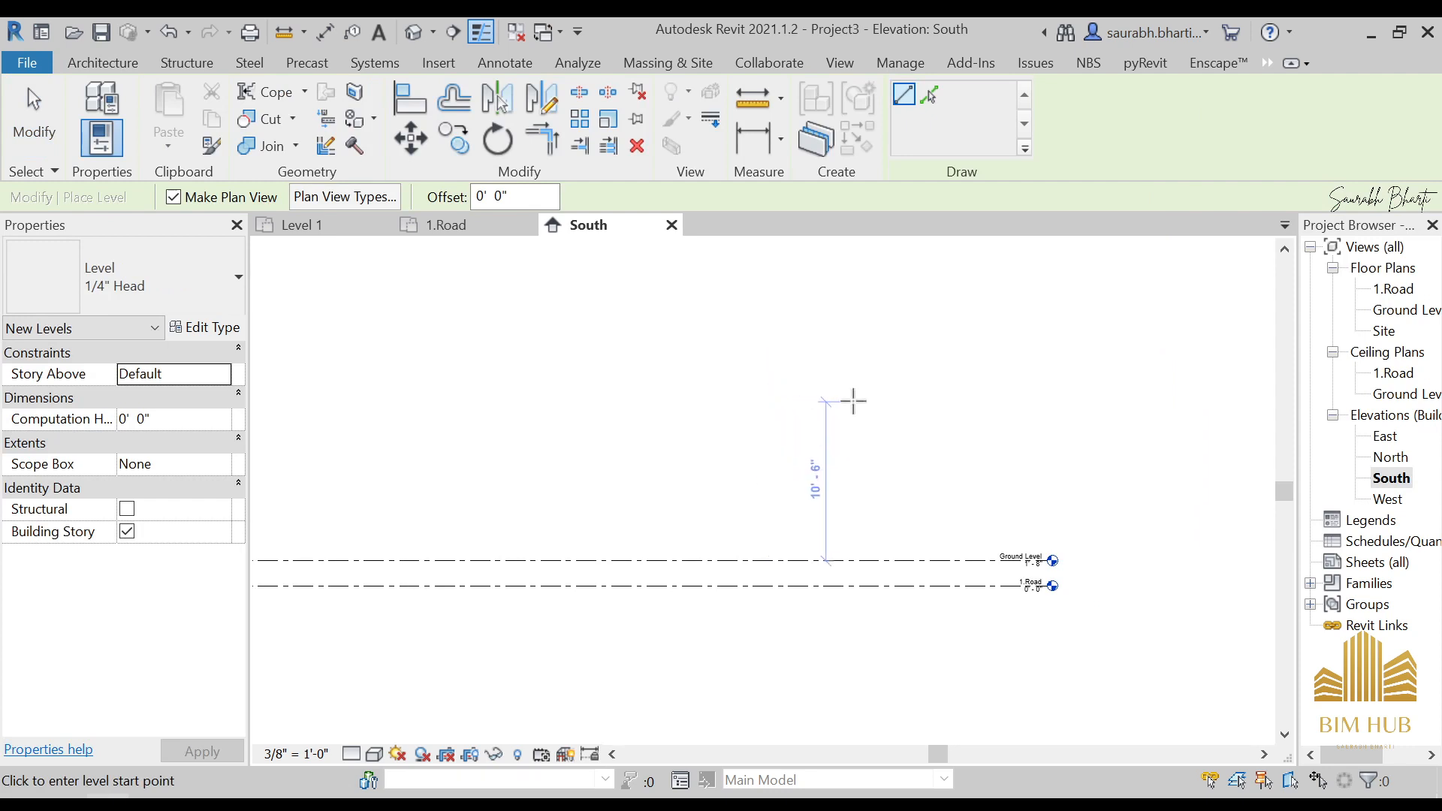
{"action": "left_click", "coordinate": [930, 93]}
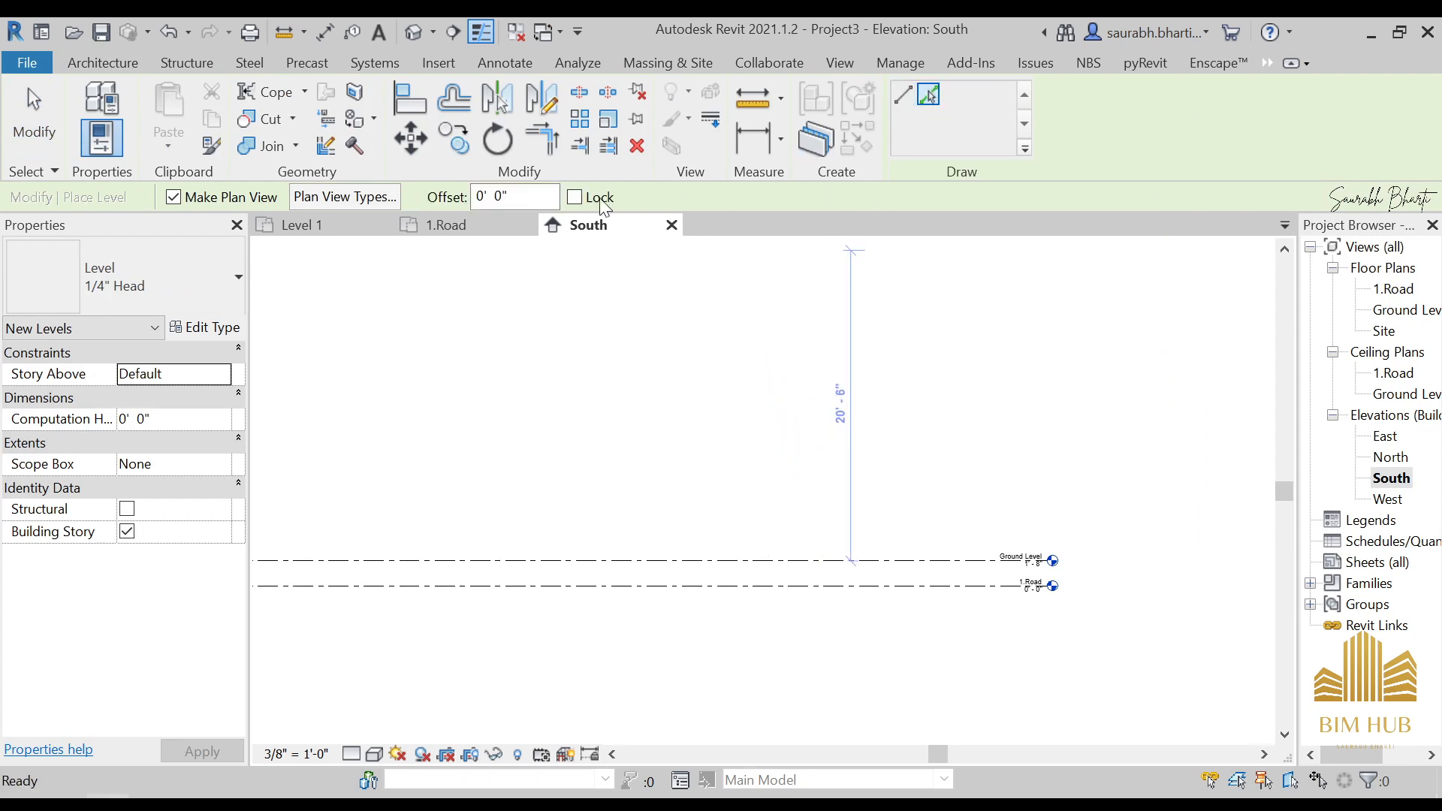
{"action": "left_click_drag", "start_coordinate": [554, 196], "coordinate": [389, 201]}
{"action": "type", "text": "1"}
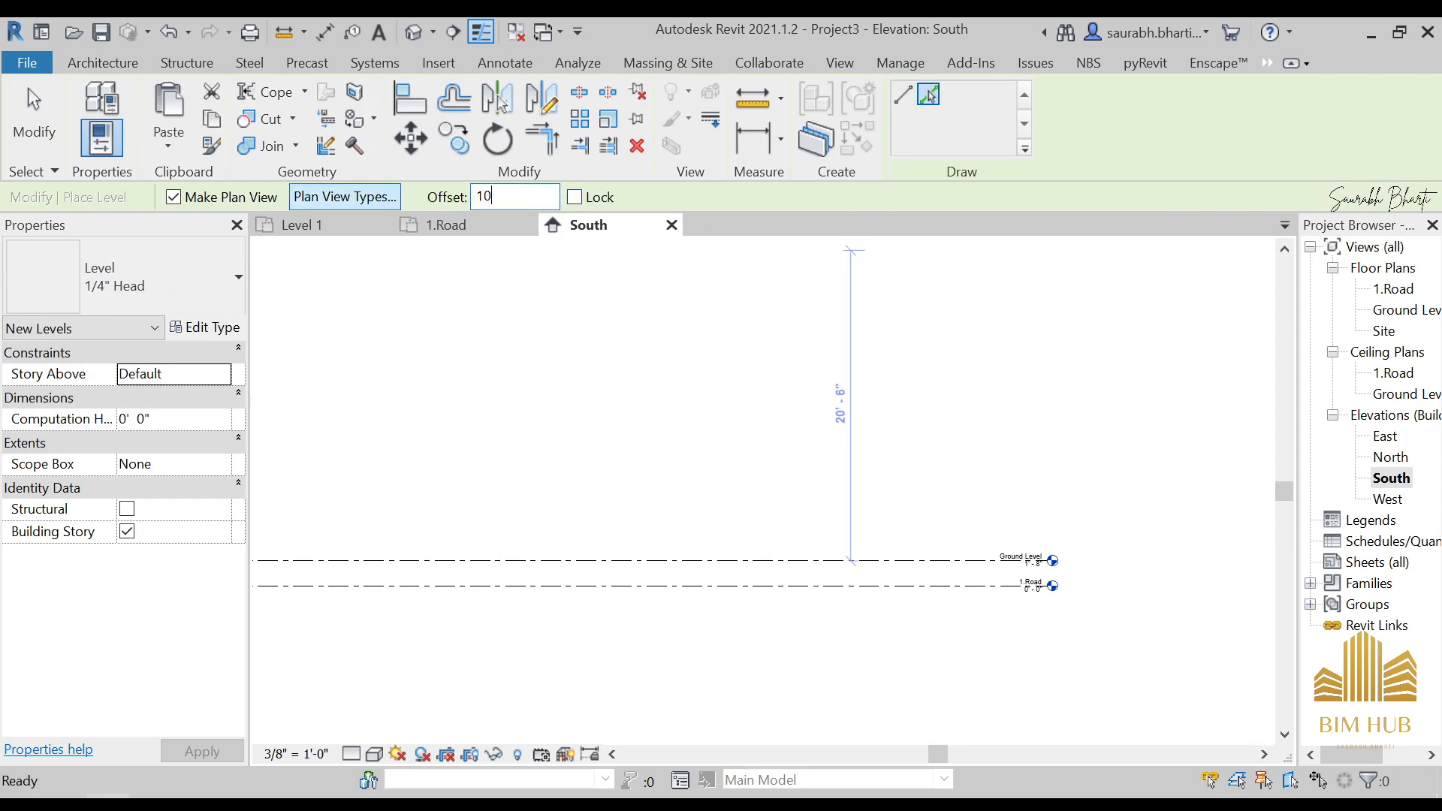
{"action": "left_click", "coordinate": [629, 555]}
- Add another level offset 12' above the topmost level and finish placing levels
{"action": "left_click_drag", "start_coordinate": [554, 197], "coordinate": [398, 199]}
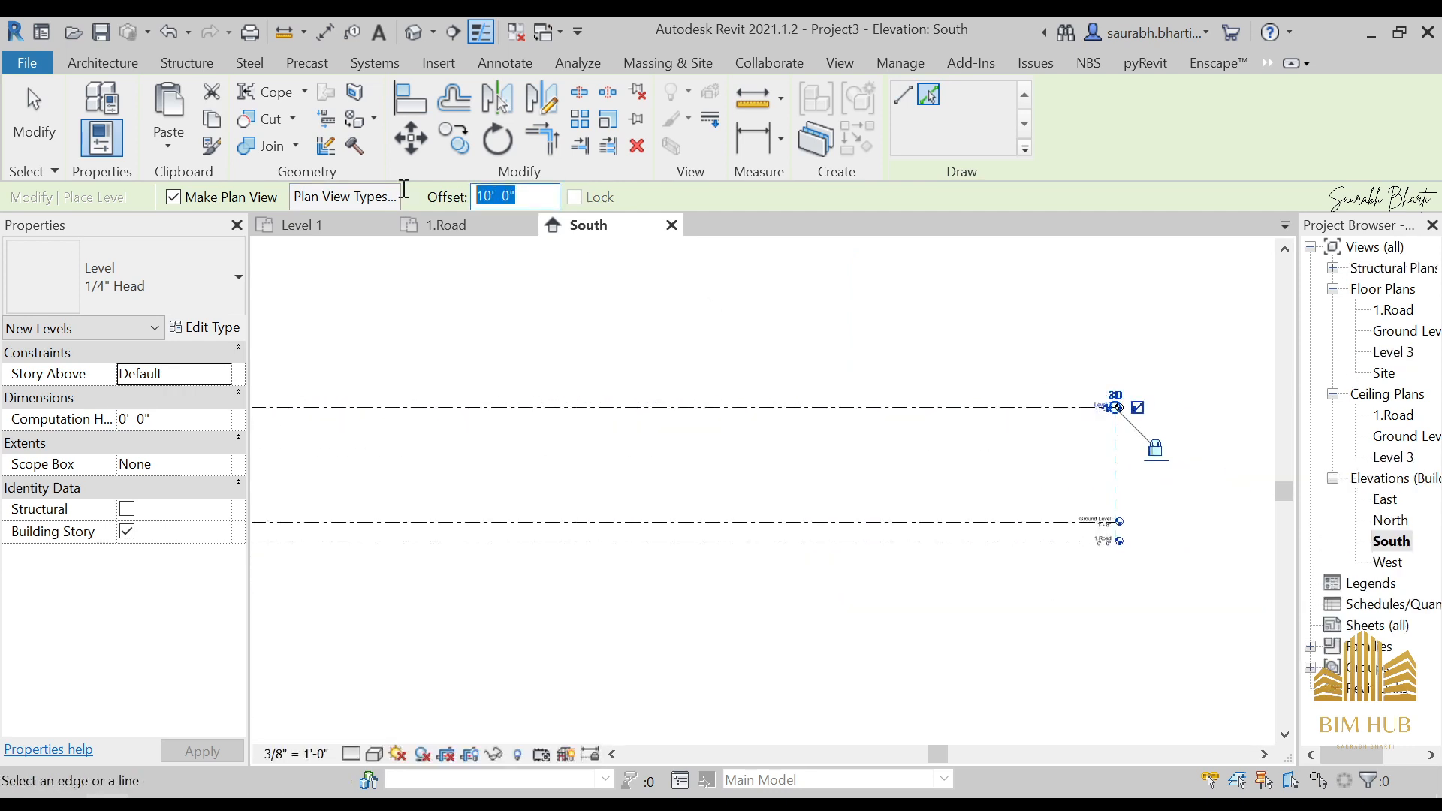
{"action": "type", "text": "12"}
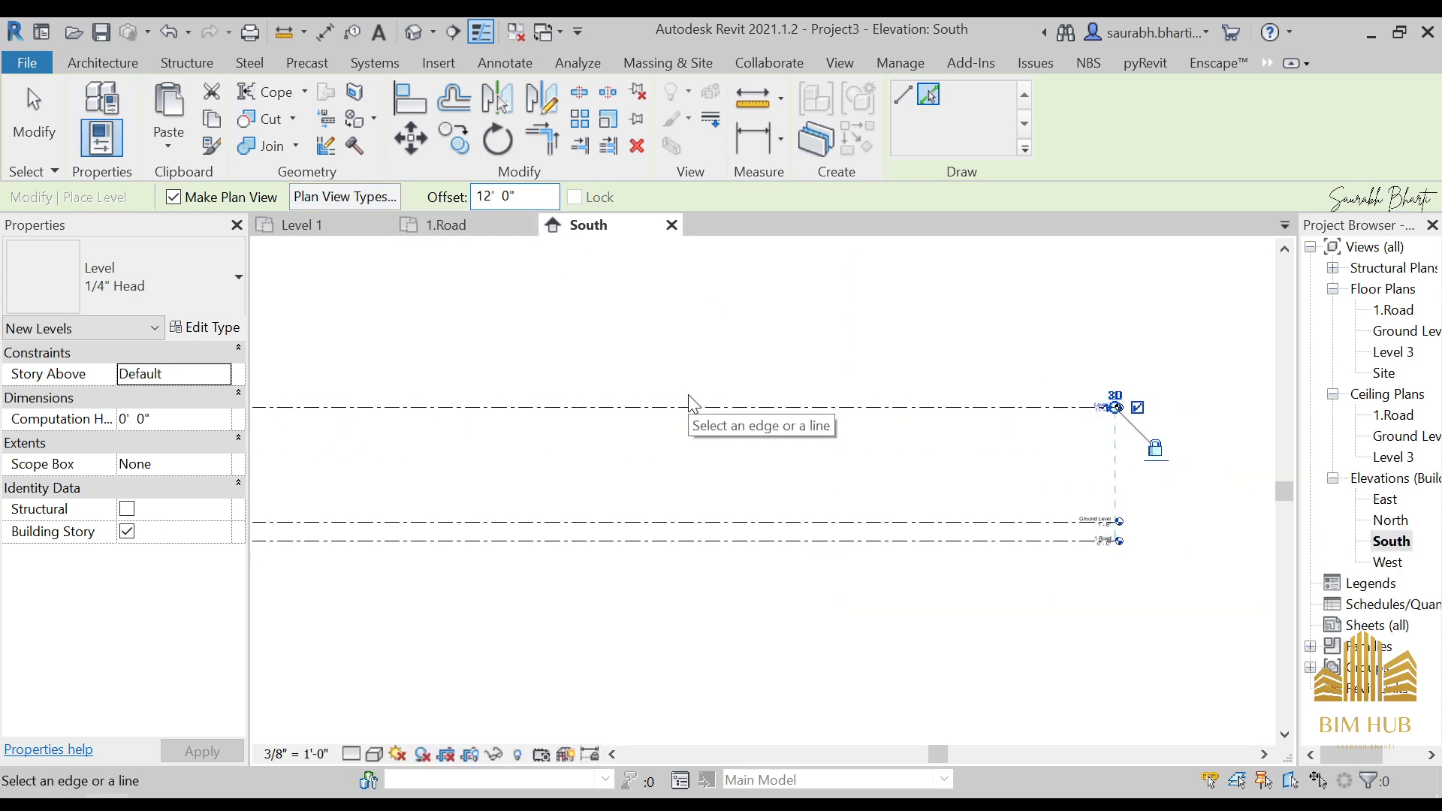
{"action": "left_click", "coordinate": [690, 406]}
{"action": "key", "text": "Escape"}
{"action": "key", "text": "Escape"}
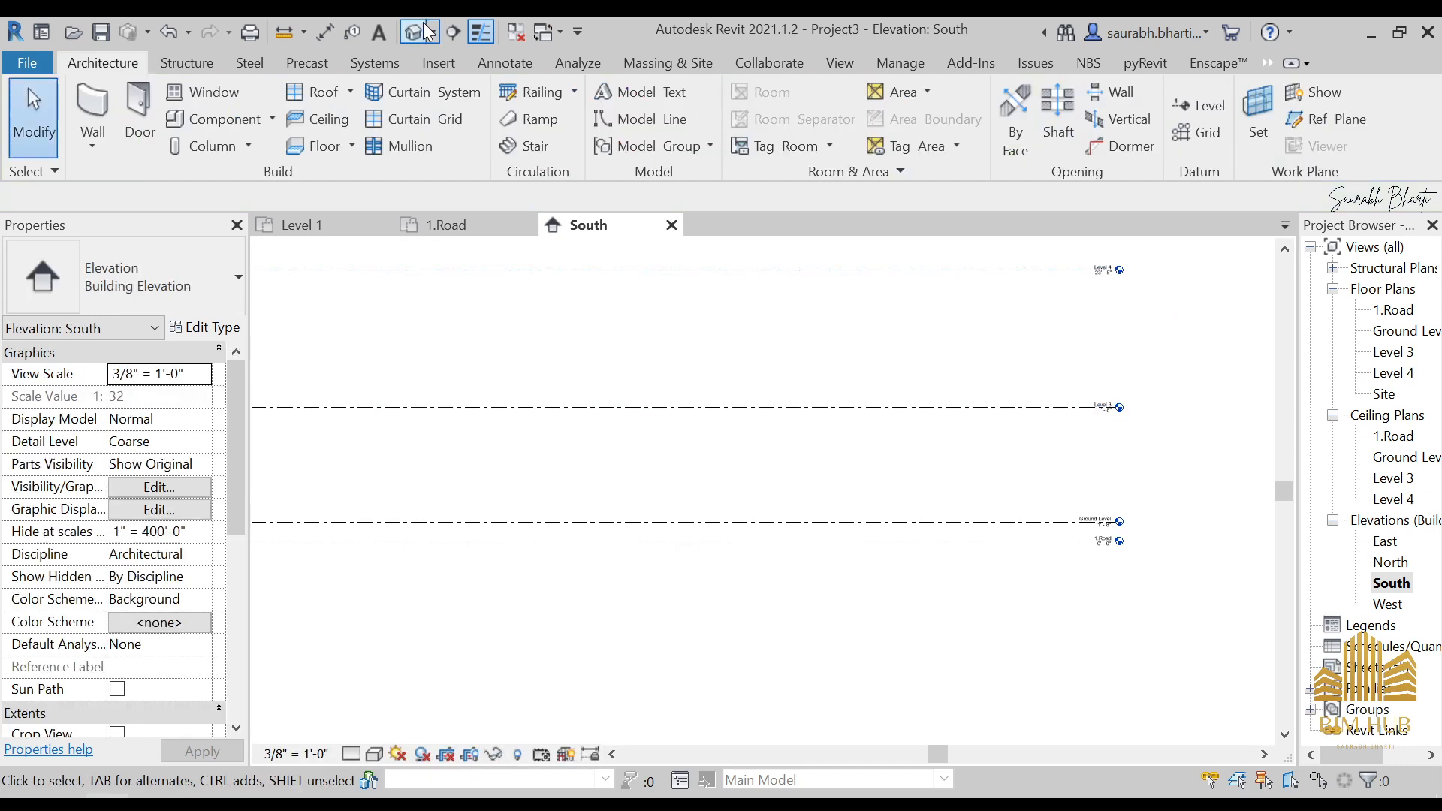
{"action": "right_click", "coordinate": [770, 518]}
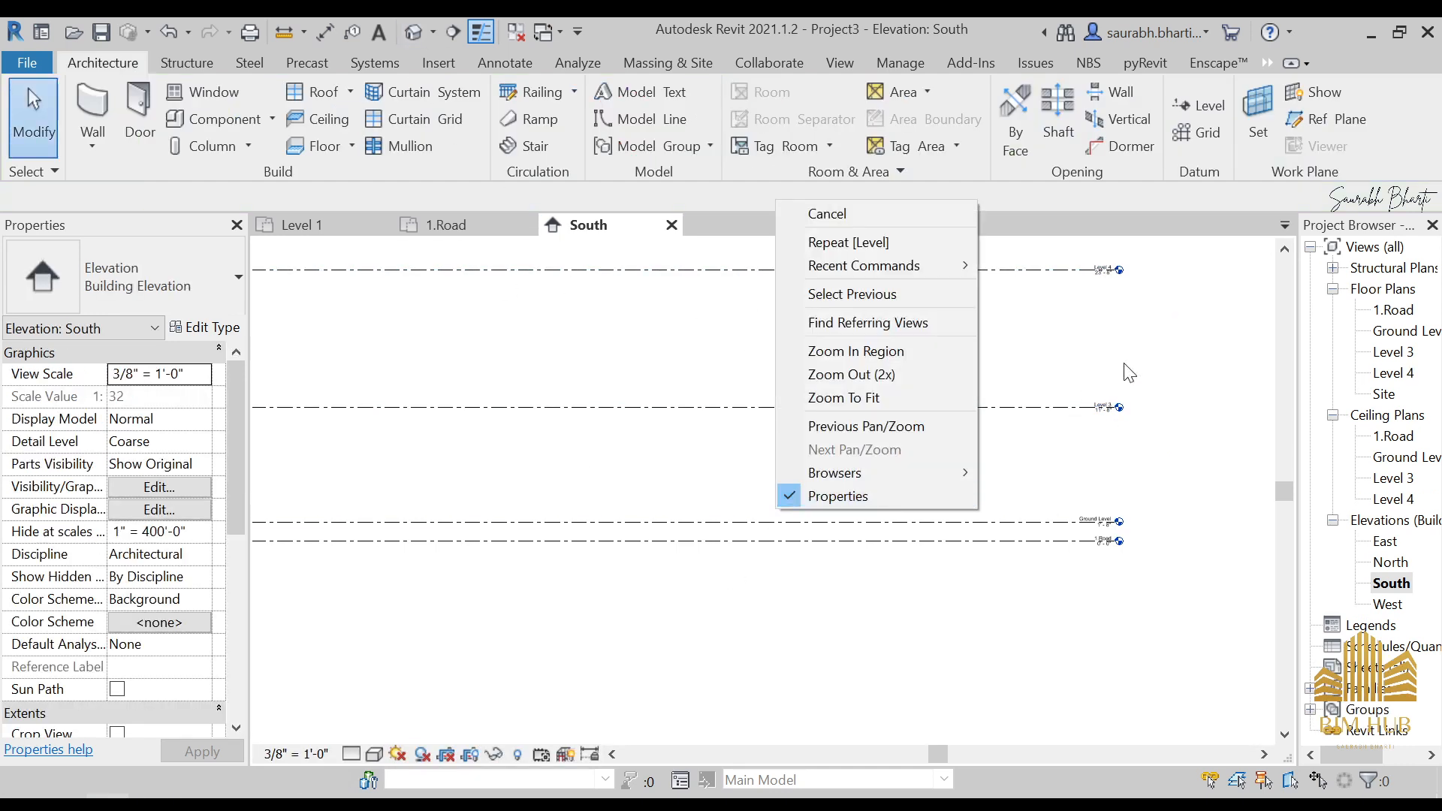
{"action": "key", "text": "Escape"}
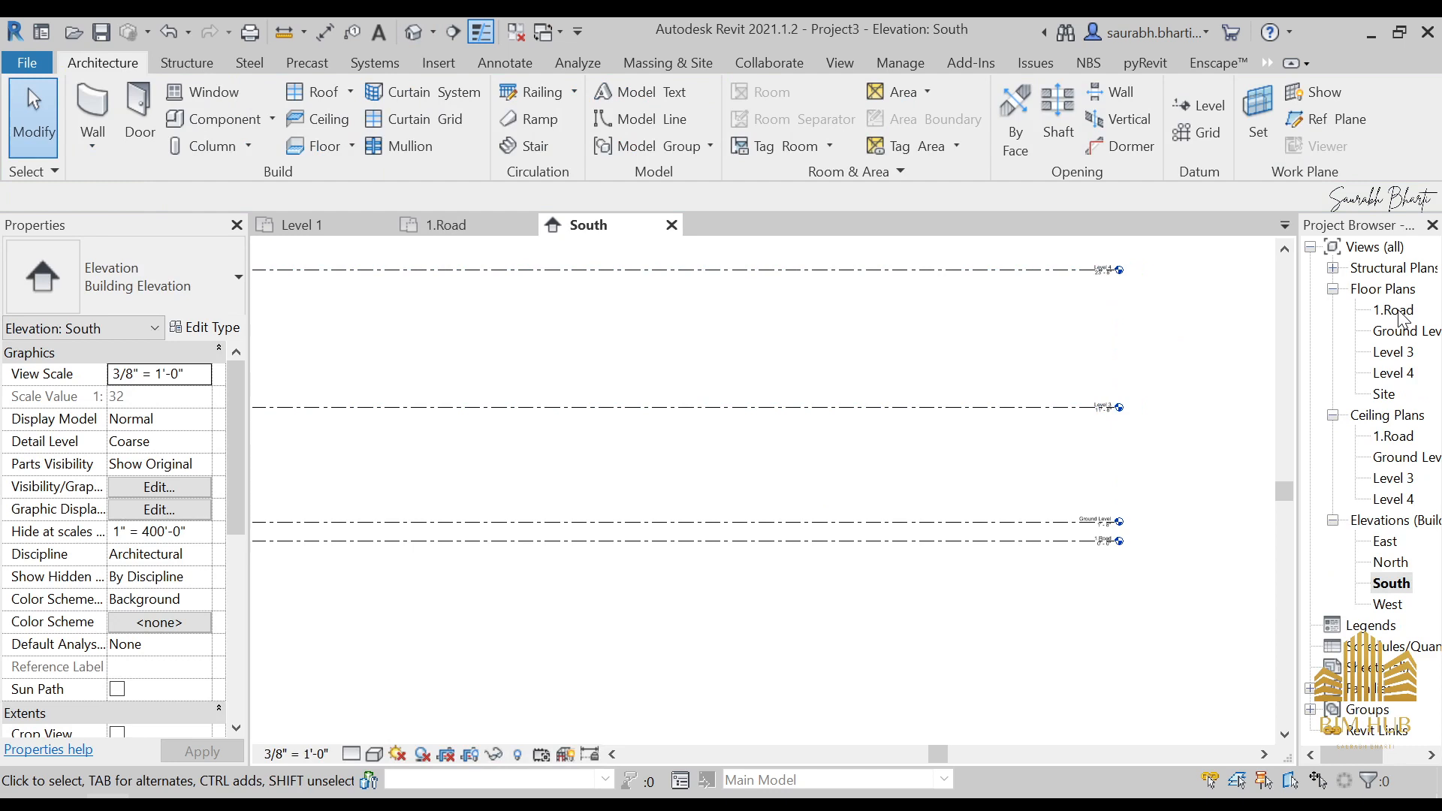
- Open the 1.Road floor plan with all four elevation markers in view
{"action": "double_click", "coordinate": [1394, 310]}
{"action": "scroll", "coordinate": [846, 471], "scroll_direction": "up", "scroll_amount": 1}
{"action": "middle_click_drag", "start_coordinate": [776, 498], "coordinate": [707, 525]}
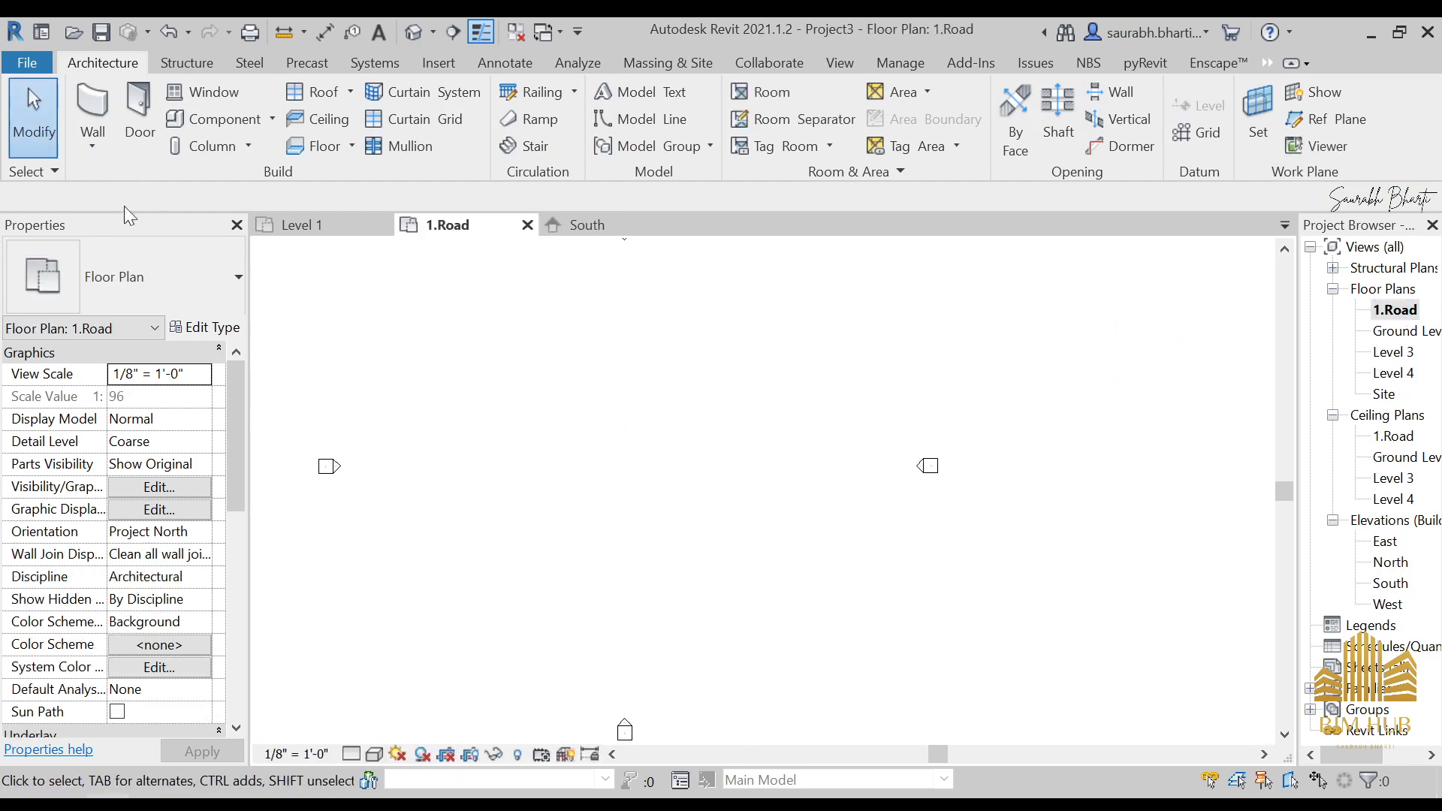
{"action": "scroll", "coordinate": [531, 441], "scroll_direction": "down", "scroll_amount": 2}
{"action": "scroll", "coordinate": [521, 413], "scroll_direction": "up", "scroll_amount": 1}
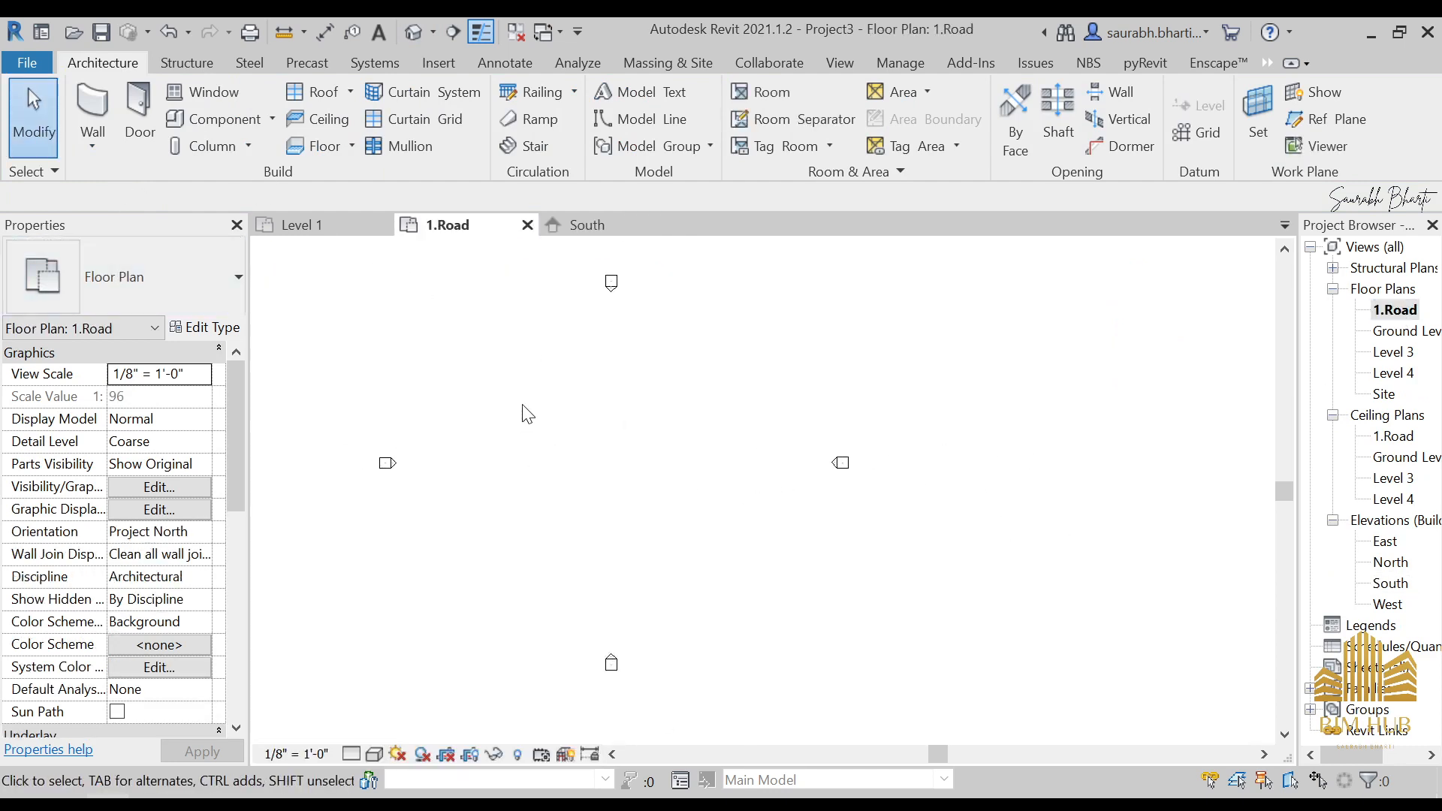
- Start a floor on the 1.Road level and open the properties of its Generic - 12" type
{"action": "left_click", "coordinate": [304, 148]}
{"action": "left_click", "coordinate": [197, 327]}
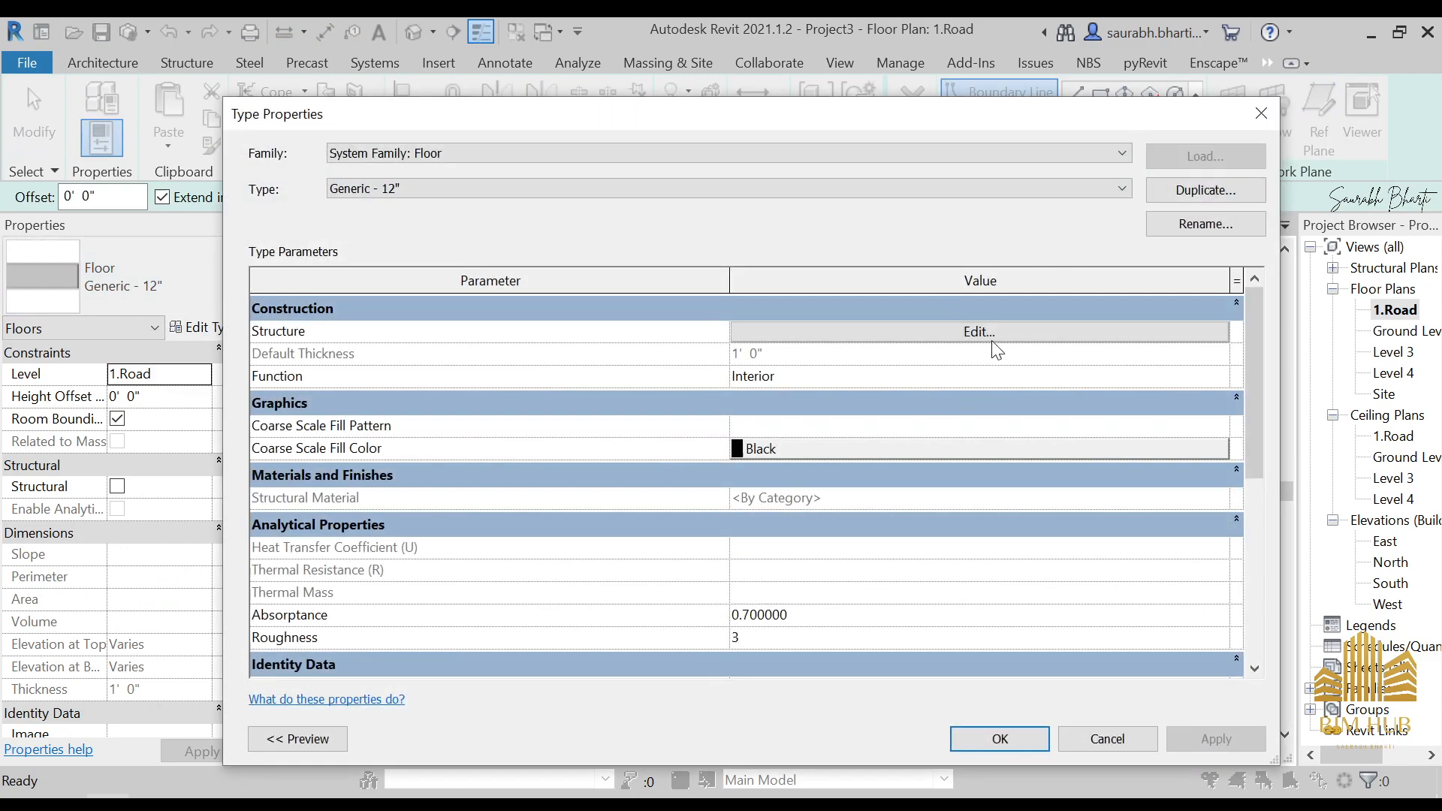
{"action": "left_click", "coordinate": [983, 331]}
{"action": "left_click", "coordinate": [694, 324]}
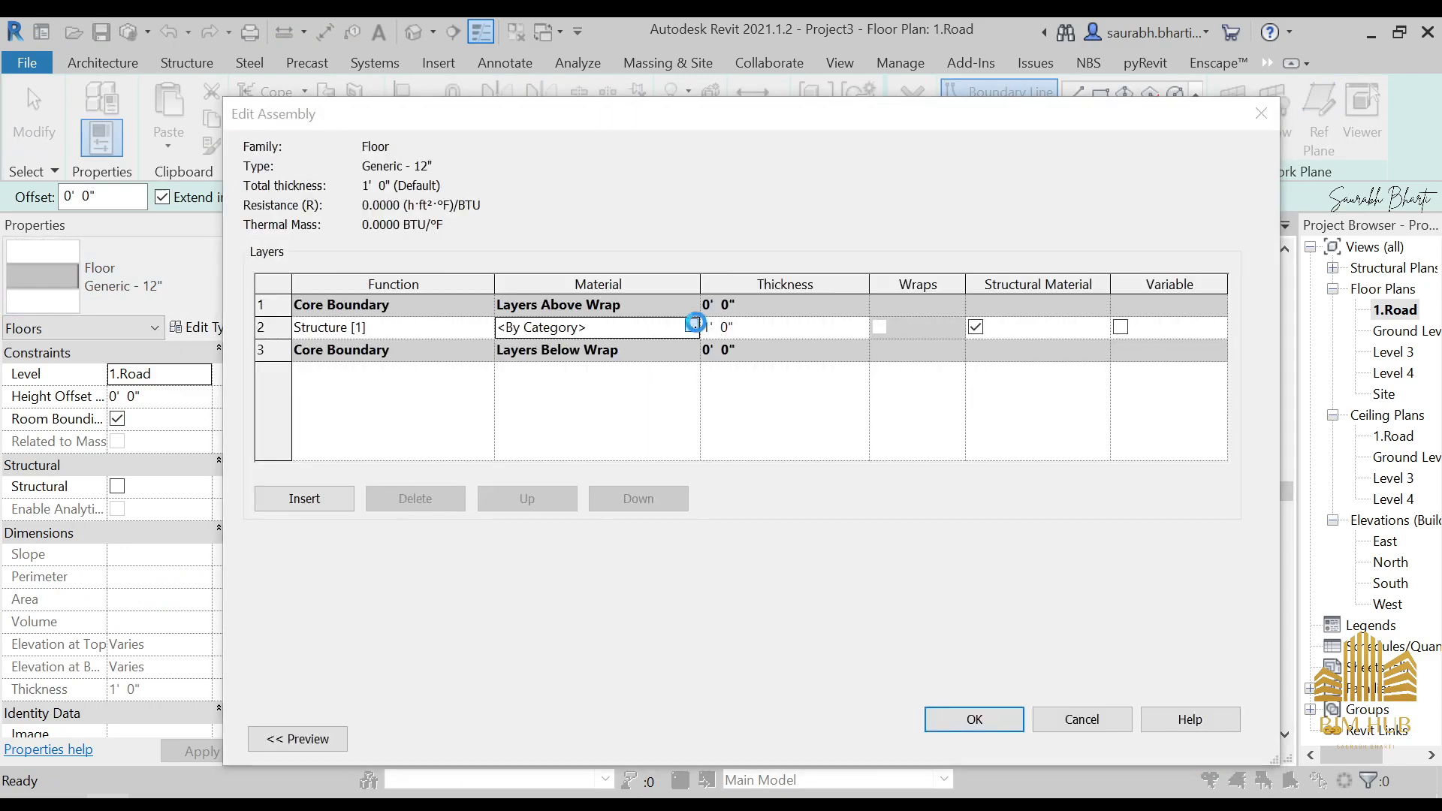
{"action": "left_click", "coordinate": [1055, 32]}
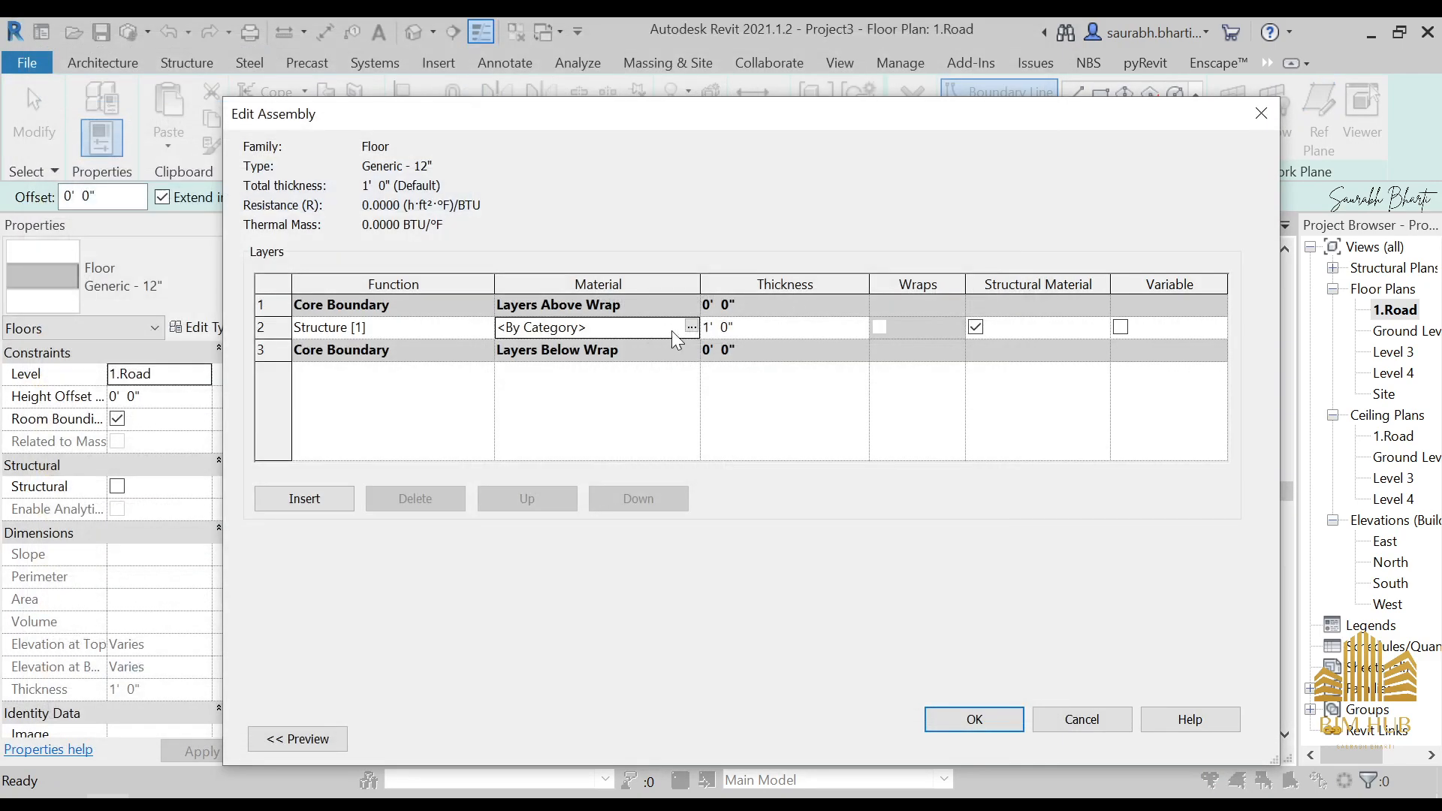
{"action": "left_click", "coordinate": [795, 328]}
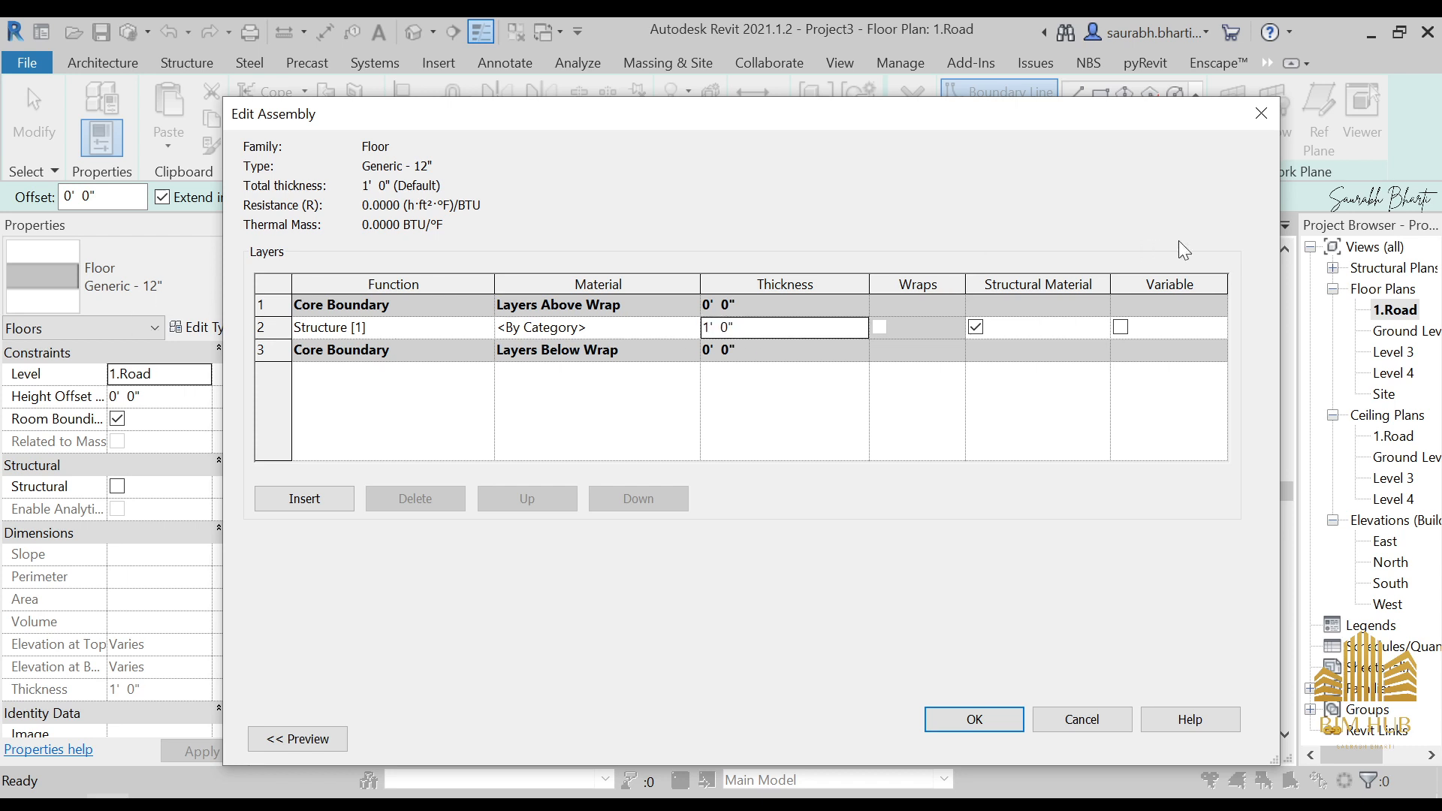
{"action": "left_click", "coordinate": [1262, 113]}
- Duplicate the Generic - 12" floor type under the name Generic - 6"
{"action": "left_click", "coordinate": [1205, 190]}
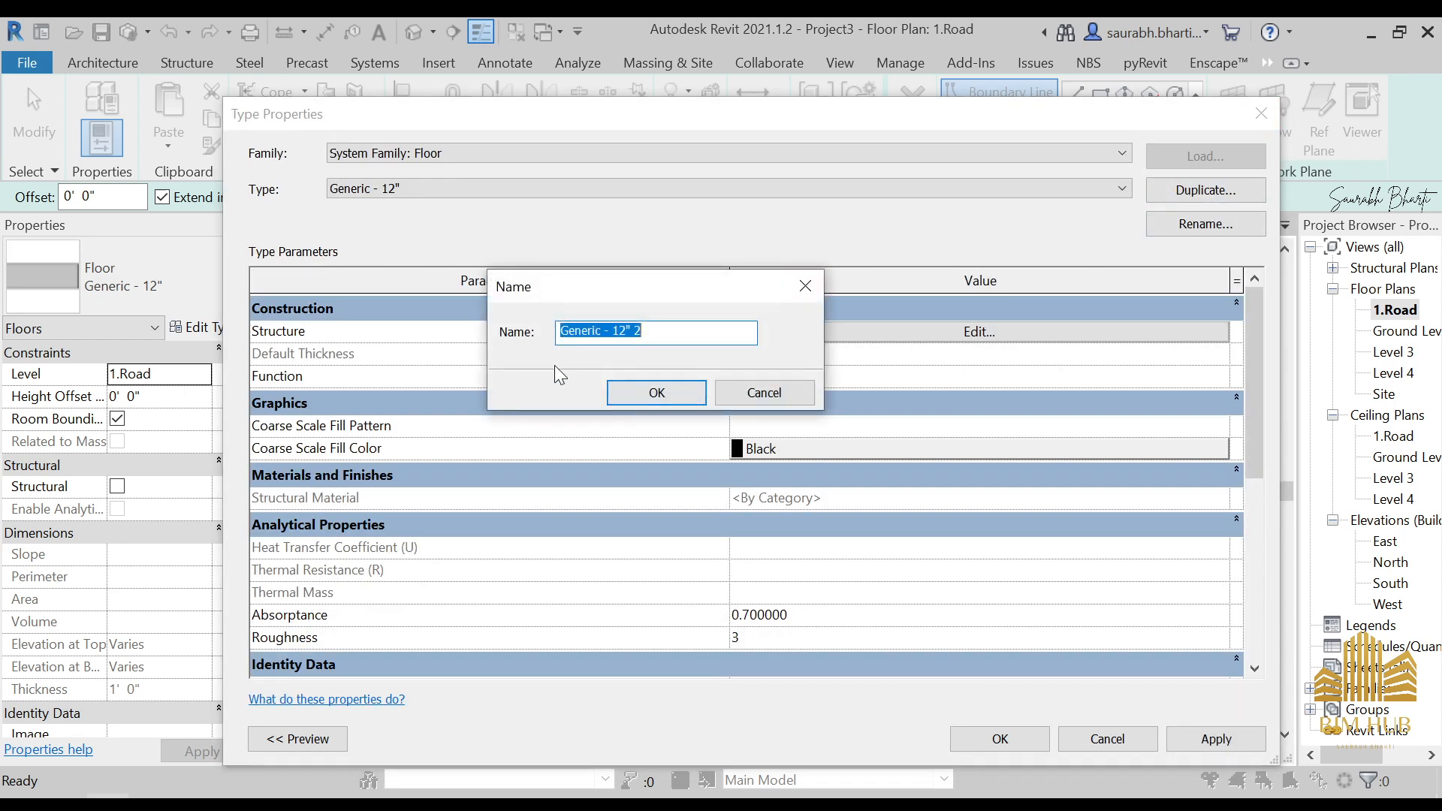
{"action": "left_click_drag", "start_coordinate": [614, 331], "coordinate": [765, 328]}
{"action": "key", "text": "BackSpace"}
{"action": "key", "text": "BackSpace"}
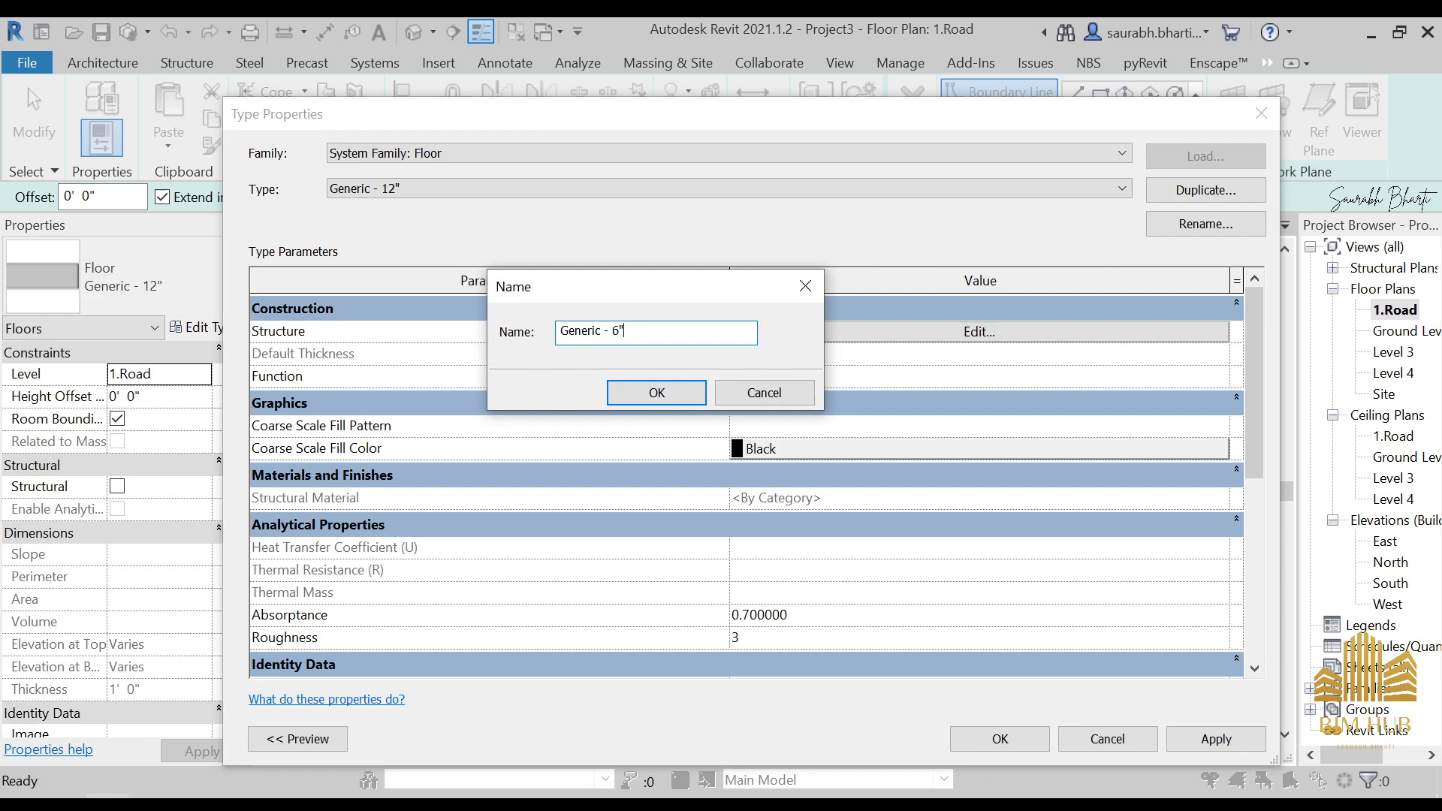
{"action": "key", "text": "Return"}
- Set the structure layer of the Generic - 6" floor type to a 6" thickness and apply the type changes
{"action": "left_click", "coordinate": [911, 331]}
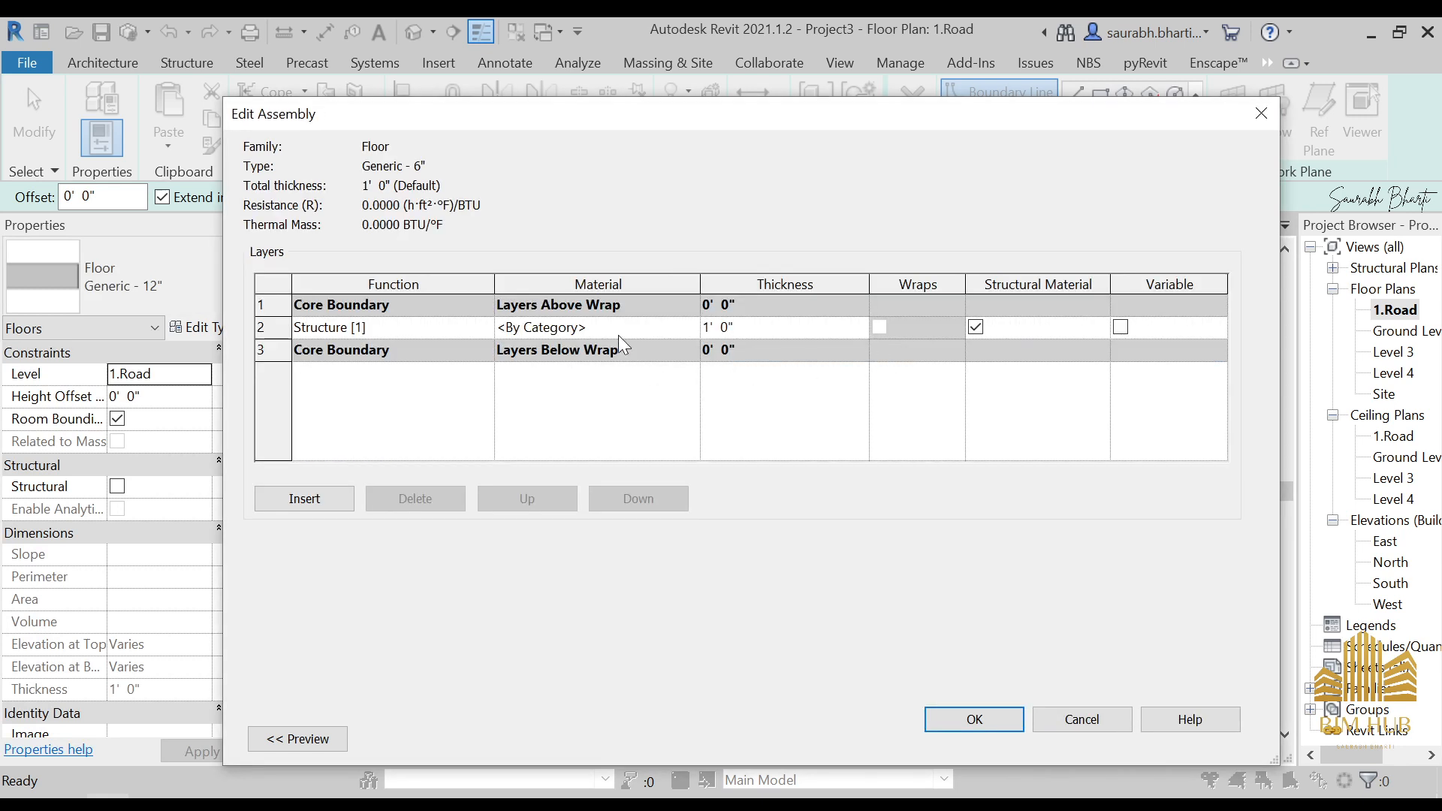
{"action": "left_click", "coordinate": [773, 328]}
{"action": "type", "text": "6"}
{"action": "left_click", "coordinate": [973, 718]}
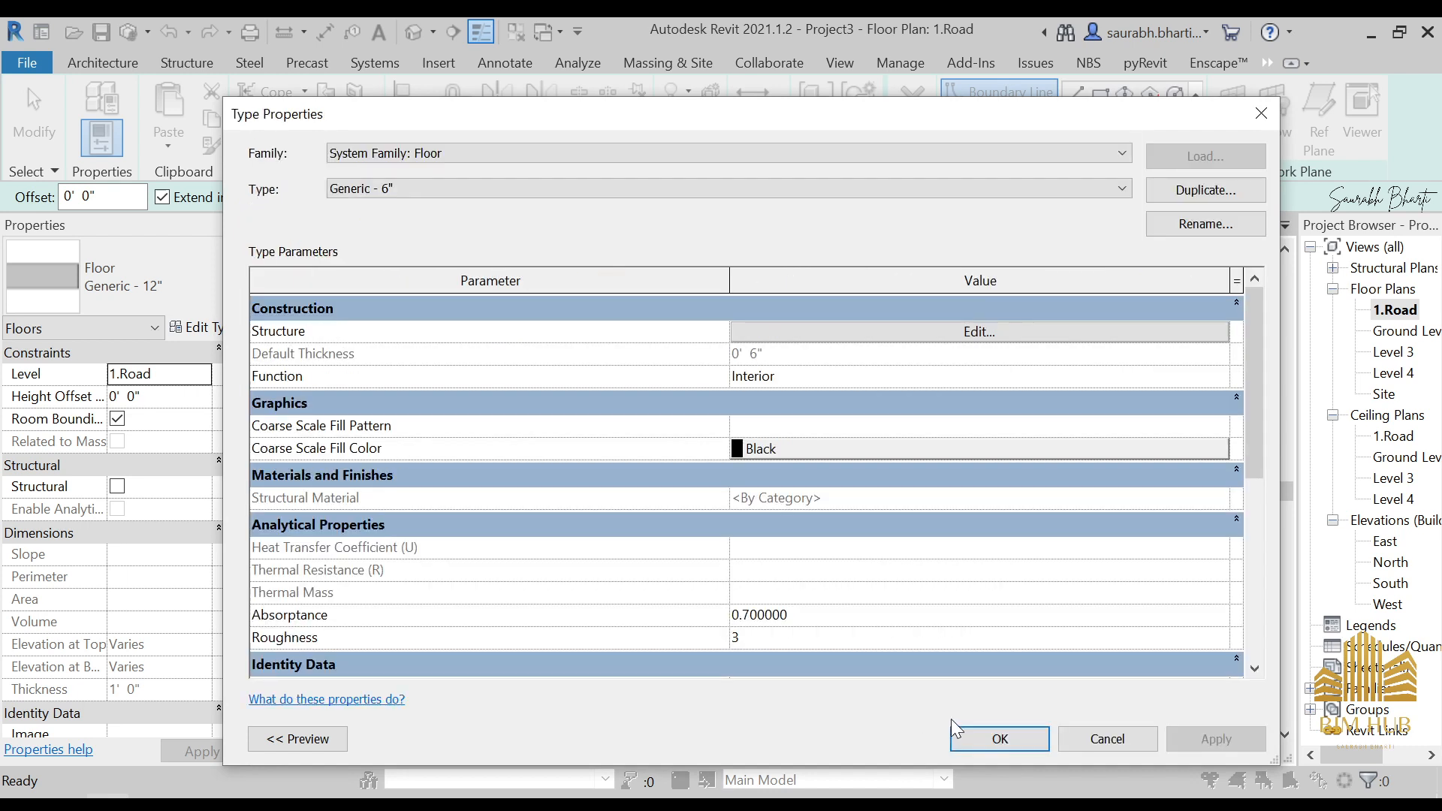
{"action": "left_click", "coordinate": [985, 726]}
- Sketch a rectangular floor about 100' by 80' between the elevation markers, finish it and show it in 3D
{"action": "middle_click_drag", "start_coordinate": [769, 421], "coordinate": [1030, 441]}
{"action": "left_click", "coordinate": [1099, 95]}
{"action": "left_click", "coordinate": [735, 351]}
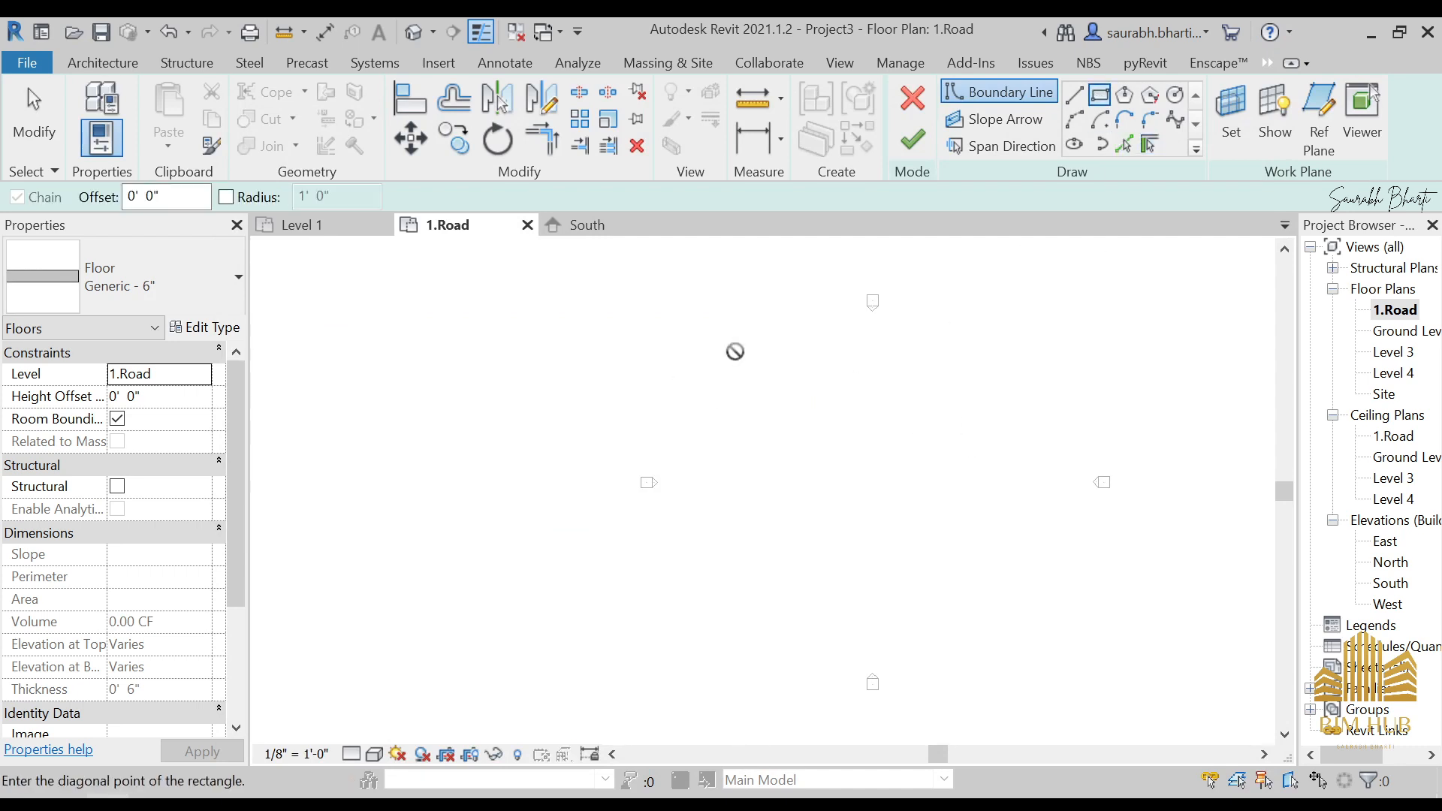
{"action": "left_click", "coordinate": [1007, 569]}
{"action": "key", "text": "Escape"}
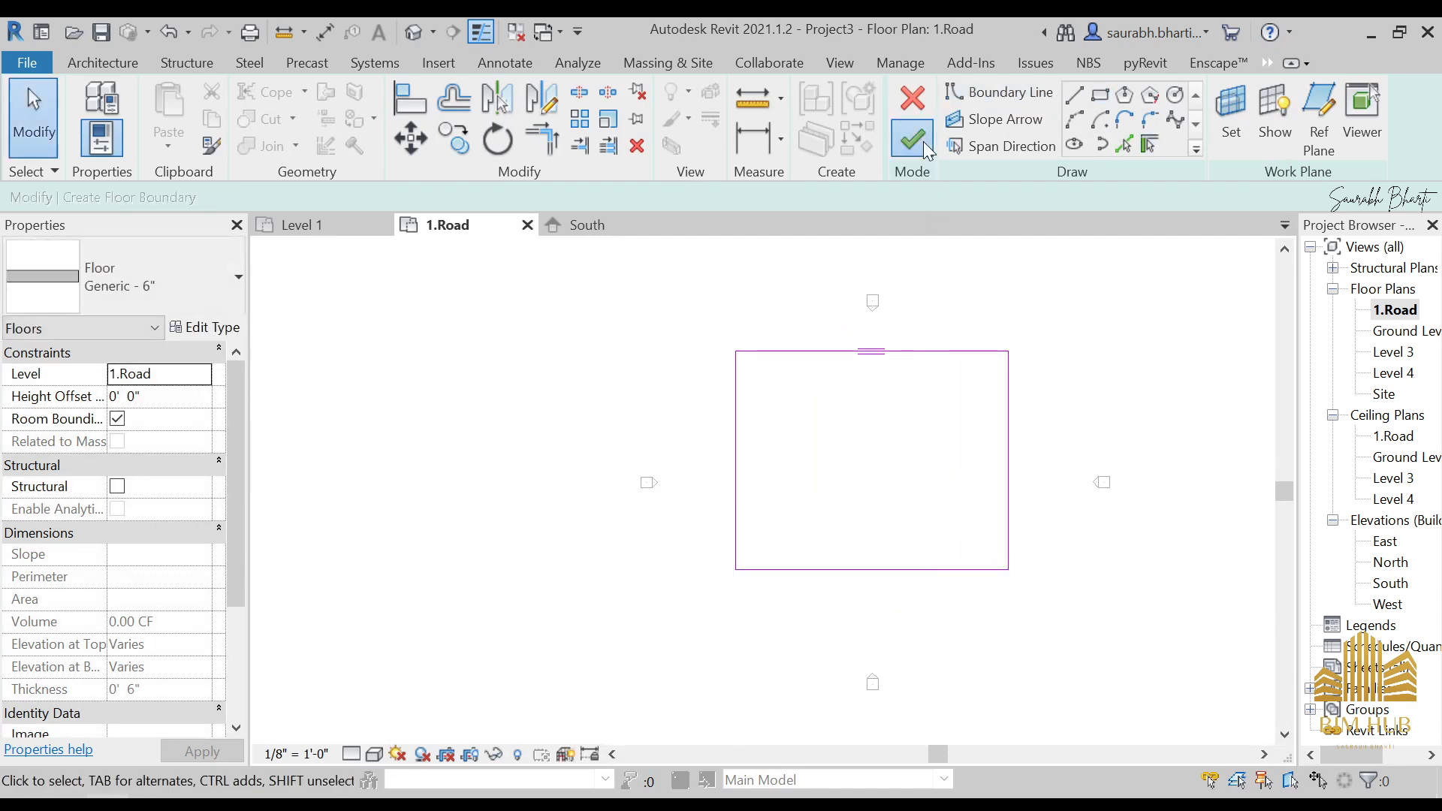
{"action": "left_click", "coordinate": [912, 140]}
{"action": "left_click", "coordinate": [414, 31]}
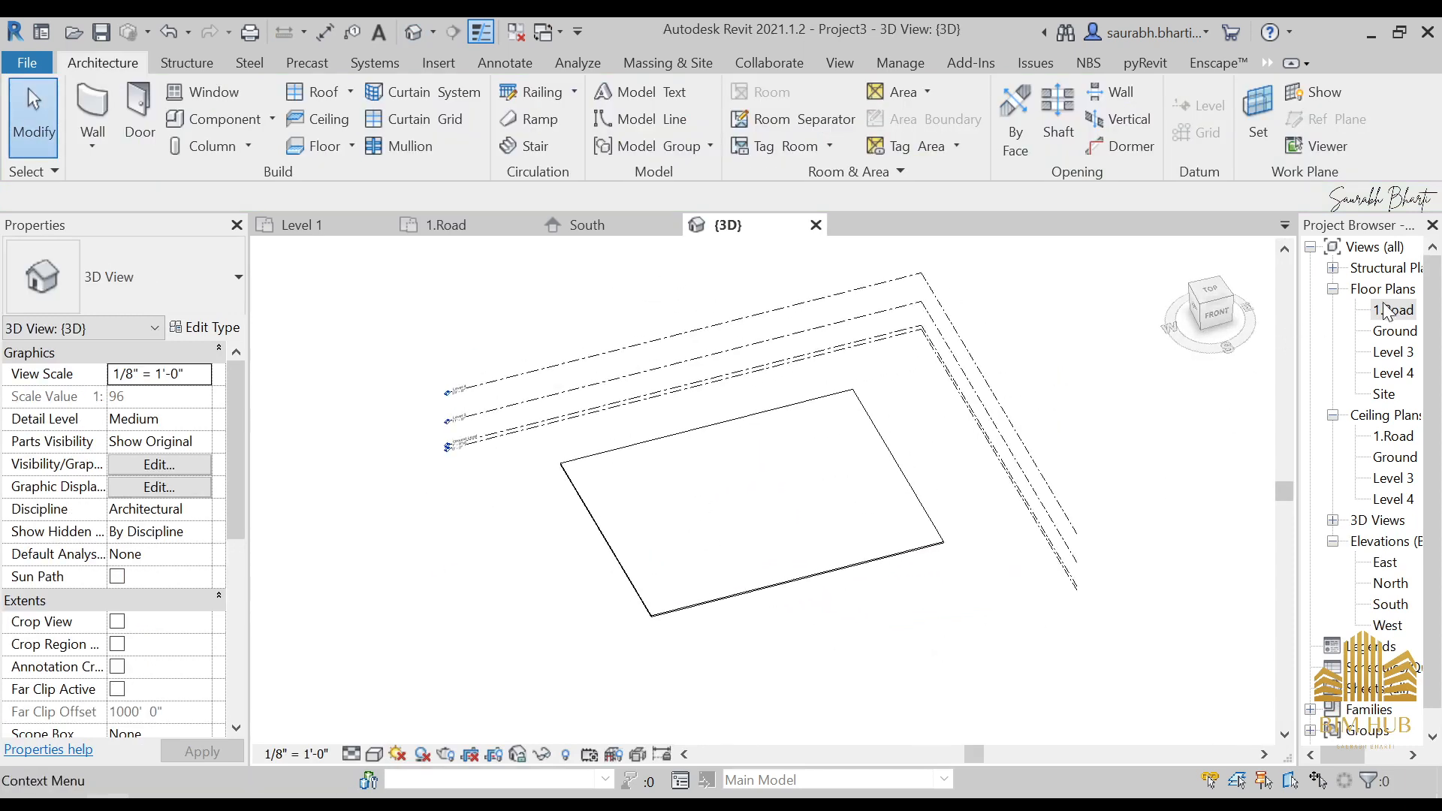
- In the South elevation, rename Ground Level to 2.Ground Level and rename its corresponding views too
{"action": "left_click", "coordinate": [1394, 331]}
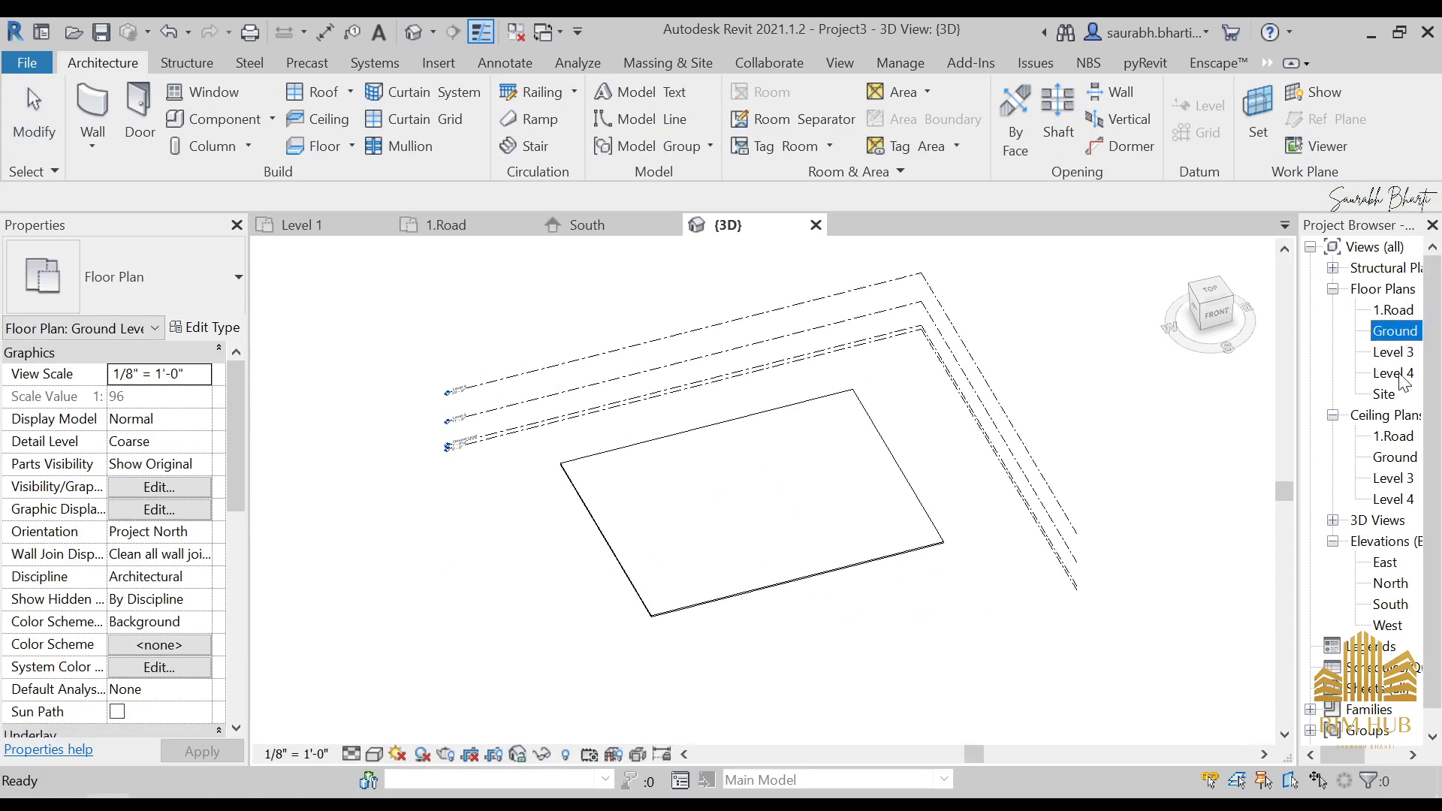
{"action": "left_click", "coordinate": [1394, 352]}
{"action": "double_click", "coordinate": [1390, 605]}
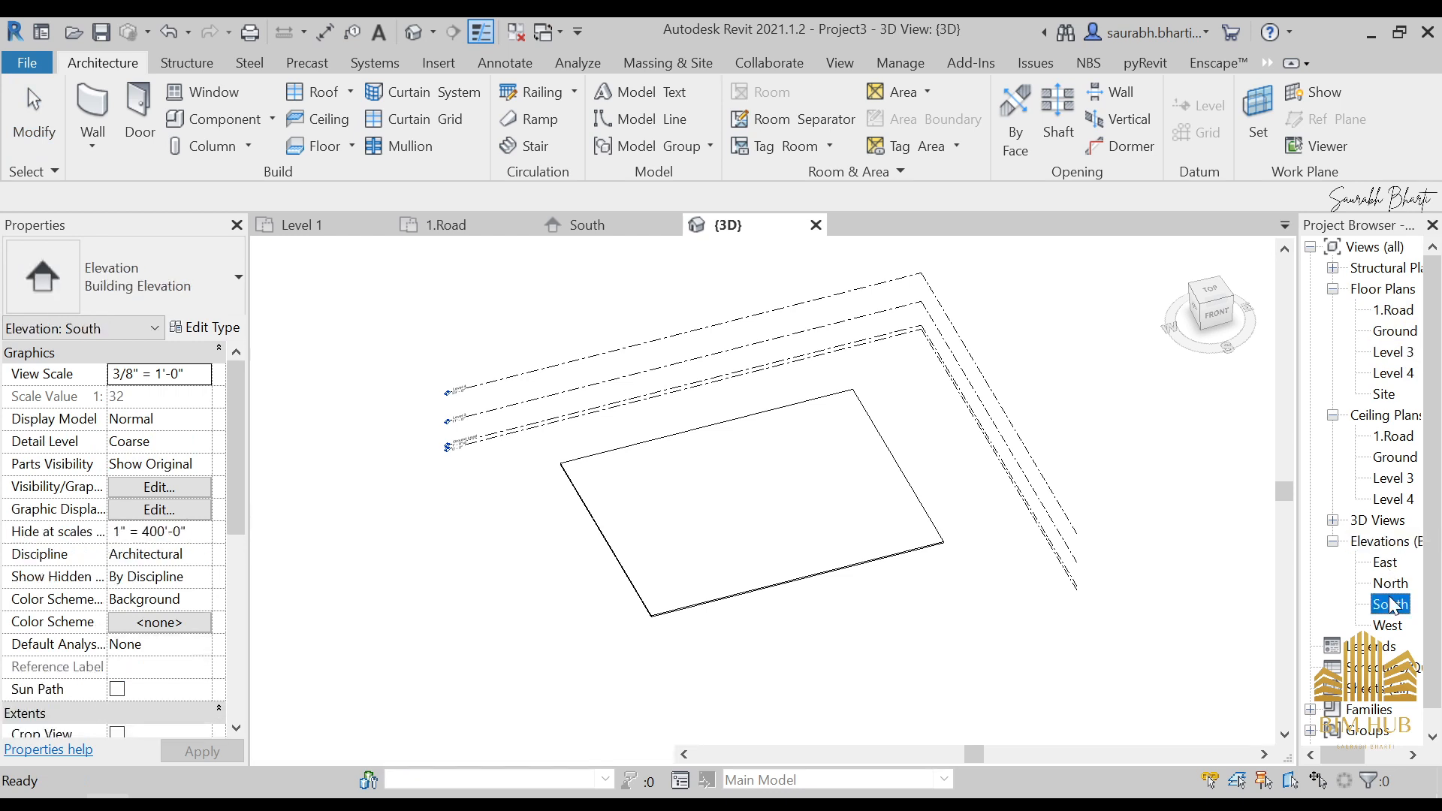
{"action": "left_click", "coordinate": [1119, 407]}
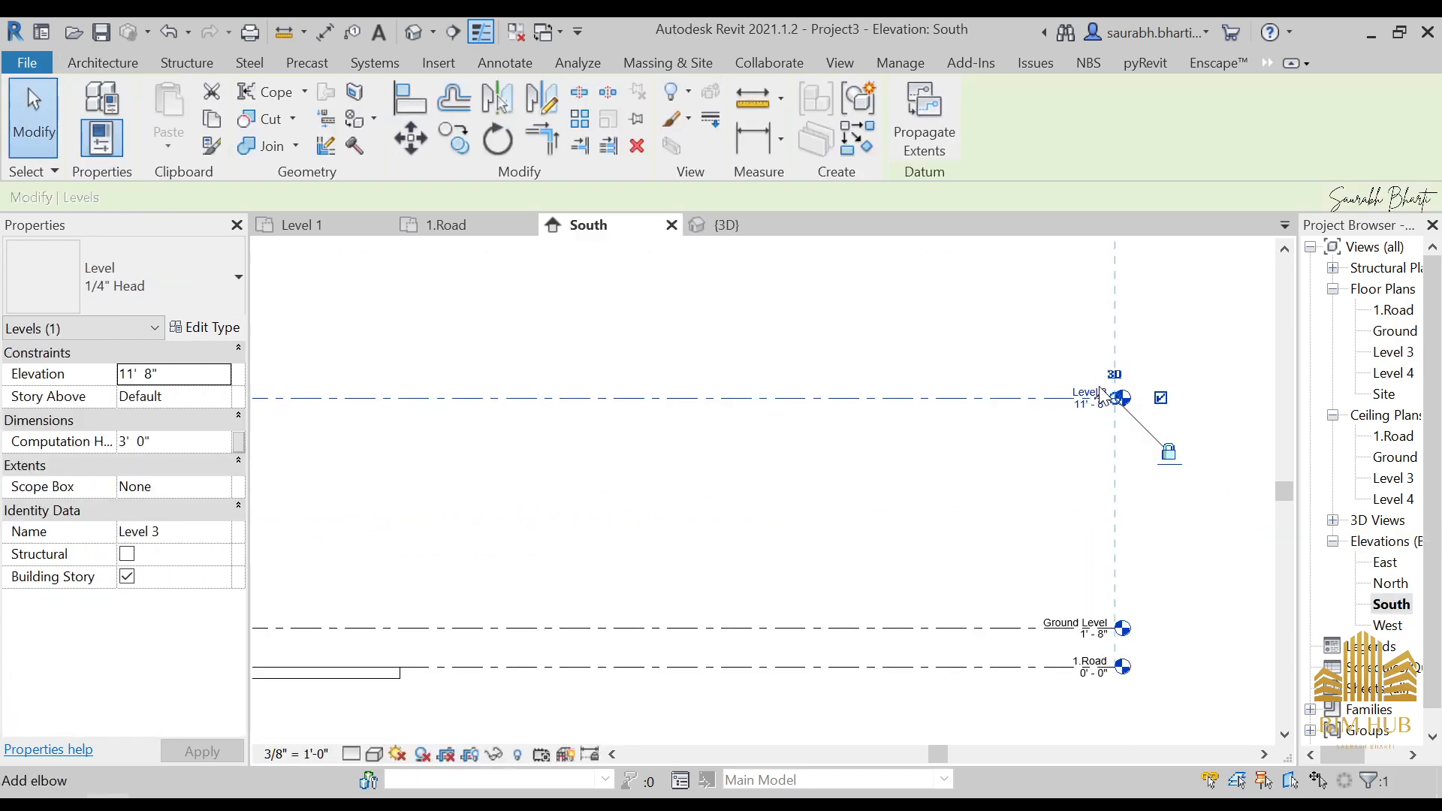
{"action": "scroll", "coordinate": [1104, 571], "scroll_direction": "up", "scroll_amount": 5}
{"action": "left_click", "coordinate": [1132, 633]}
{"action": "left_click", "coordinate": [1132, 633]}
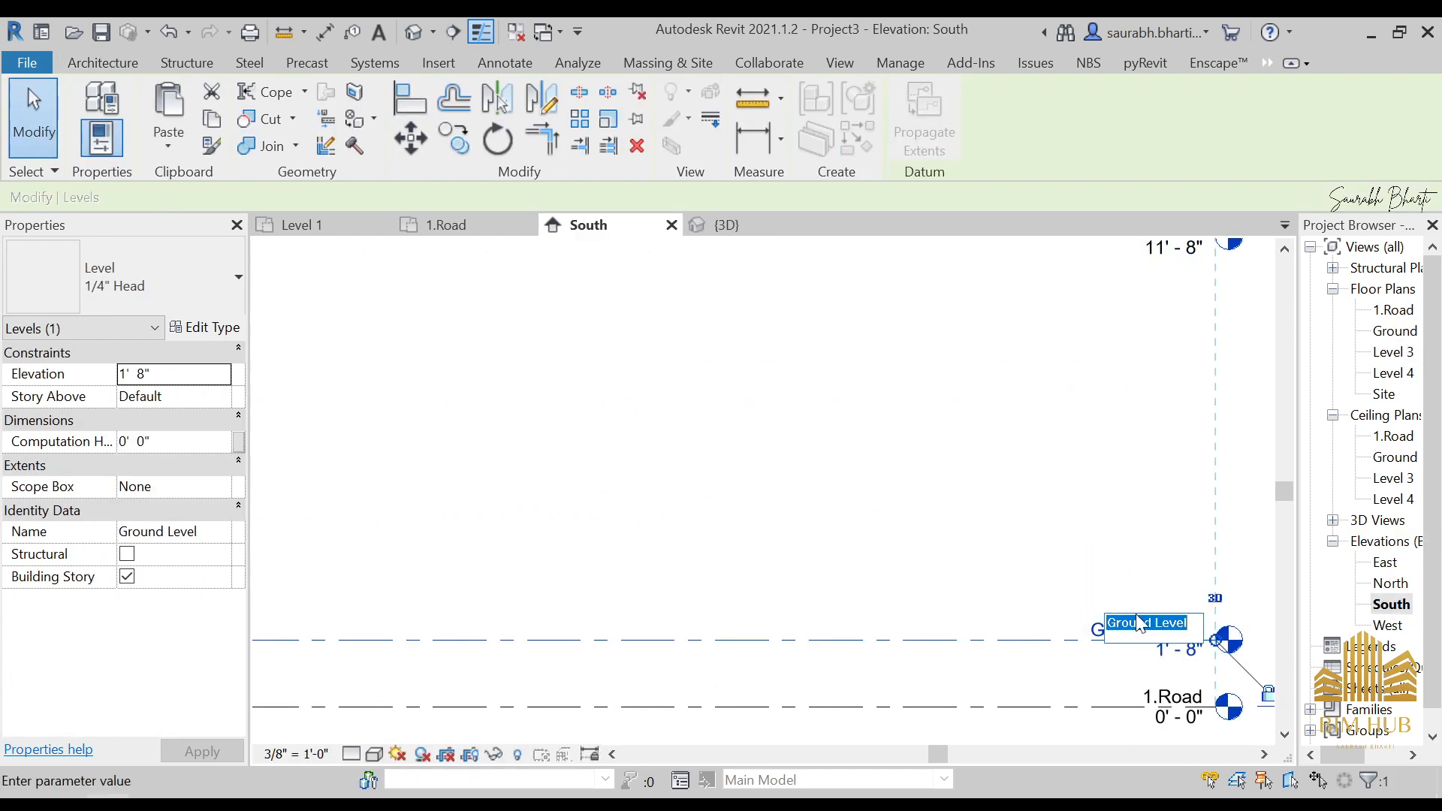
{"action": "left_click", "coordinate": [1138, 624]}
{"action": "key", "text": "Home"}
{"action": "type", "text": "2."}
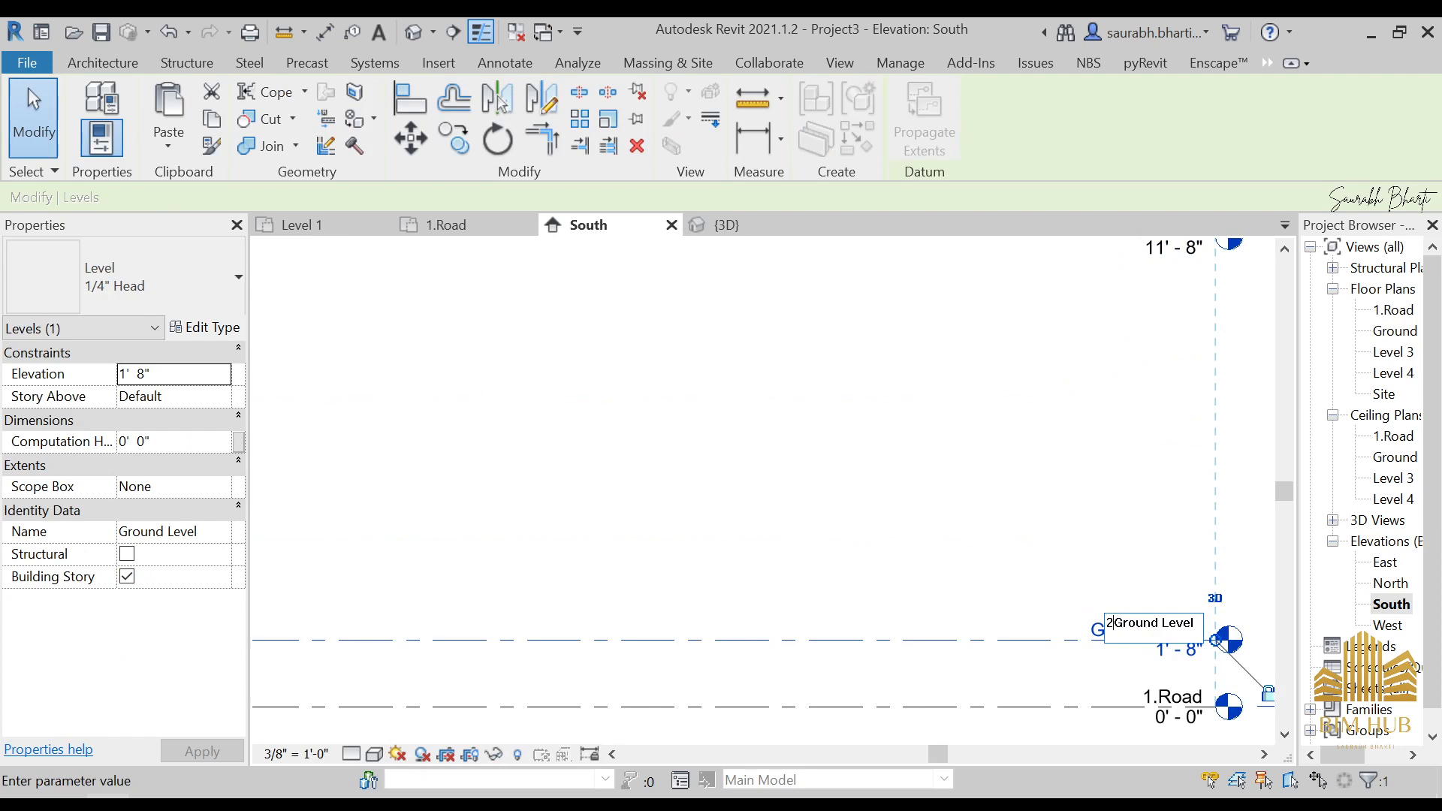
{"action": "key", "text": "Return"}
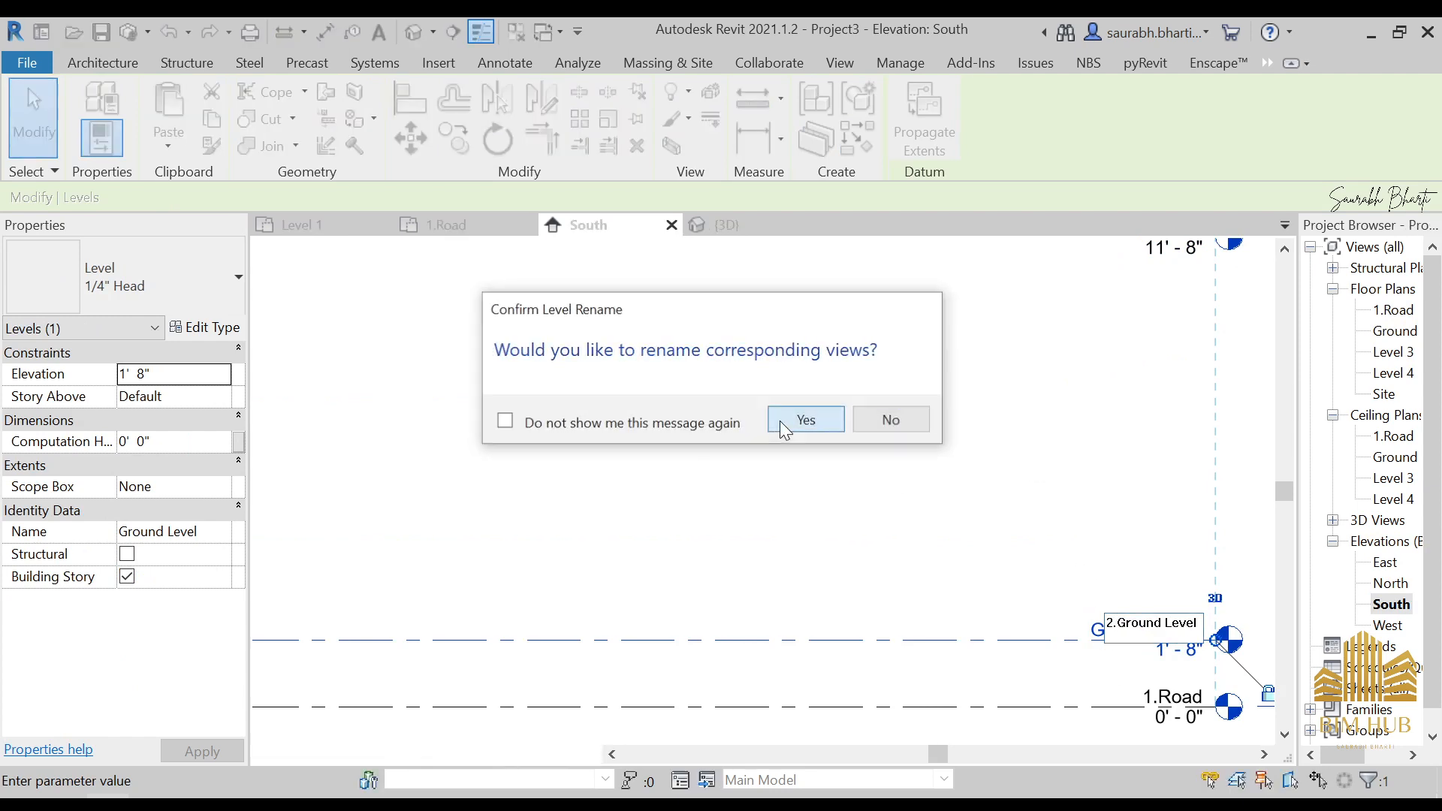
{"action": "left_click", "coordinate": [775, 424]}
- Rename Level 3 to 3.FF together with its corresponding views
{"action": "scroll", "coordinate": [1168, 413], "scroll_direction": "down", "scroll_amount": 1}
{"action": "middle_click_drag", "start_coordinate": [1182, 349], "coordinate": [1098, 541]}
{"action": "left_click", "coordinate": [1094, 435]}
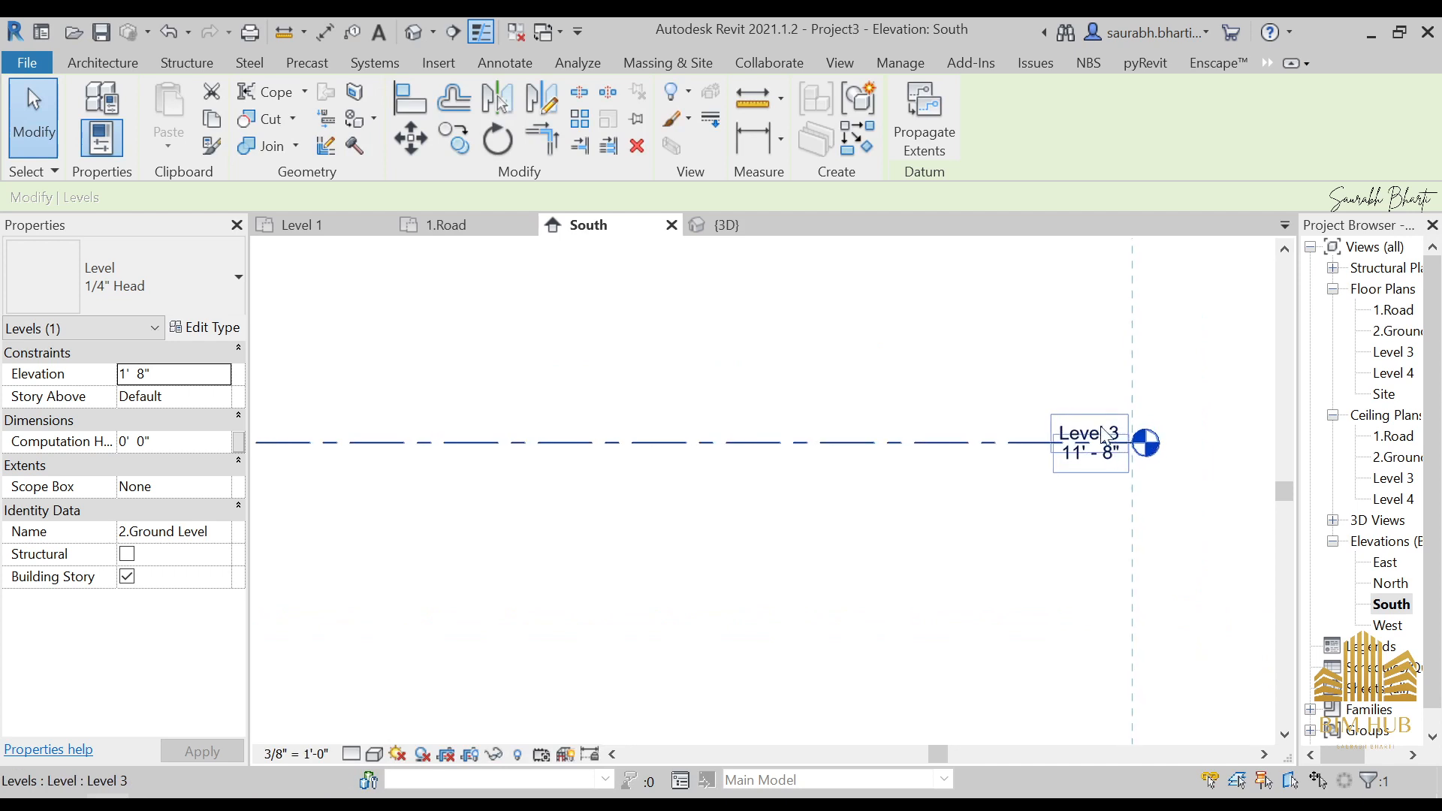
{"action": "left_click", "coordinate": [1102, 427]}
{"action": "type", "text": "3.FF"}
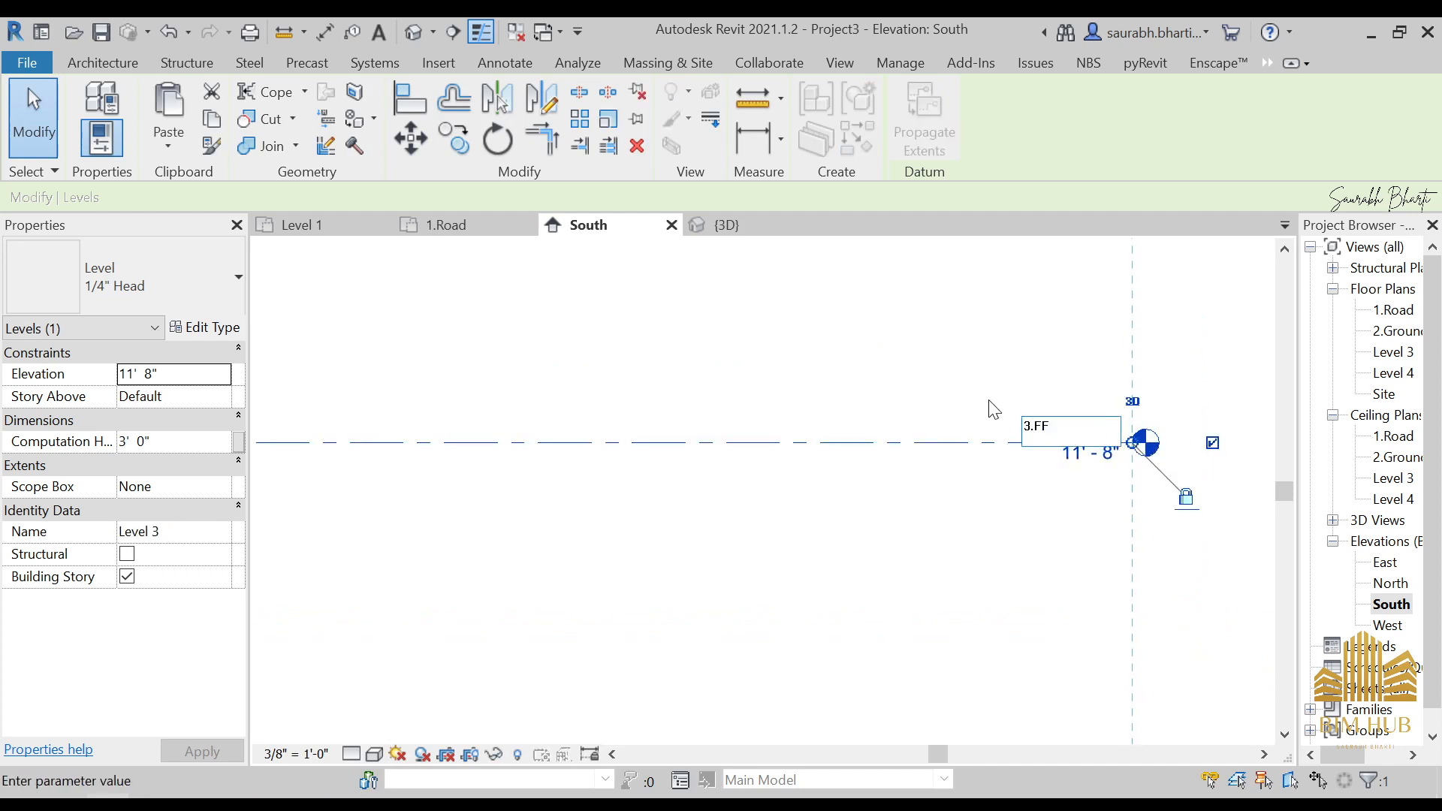
{"action": "key", "text": "Return"}
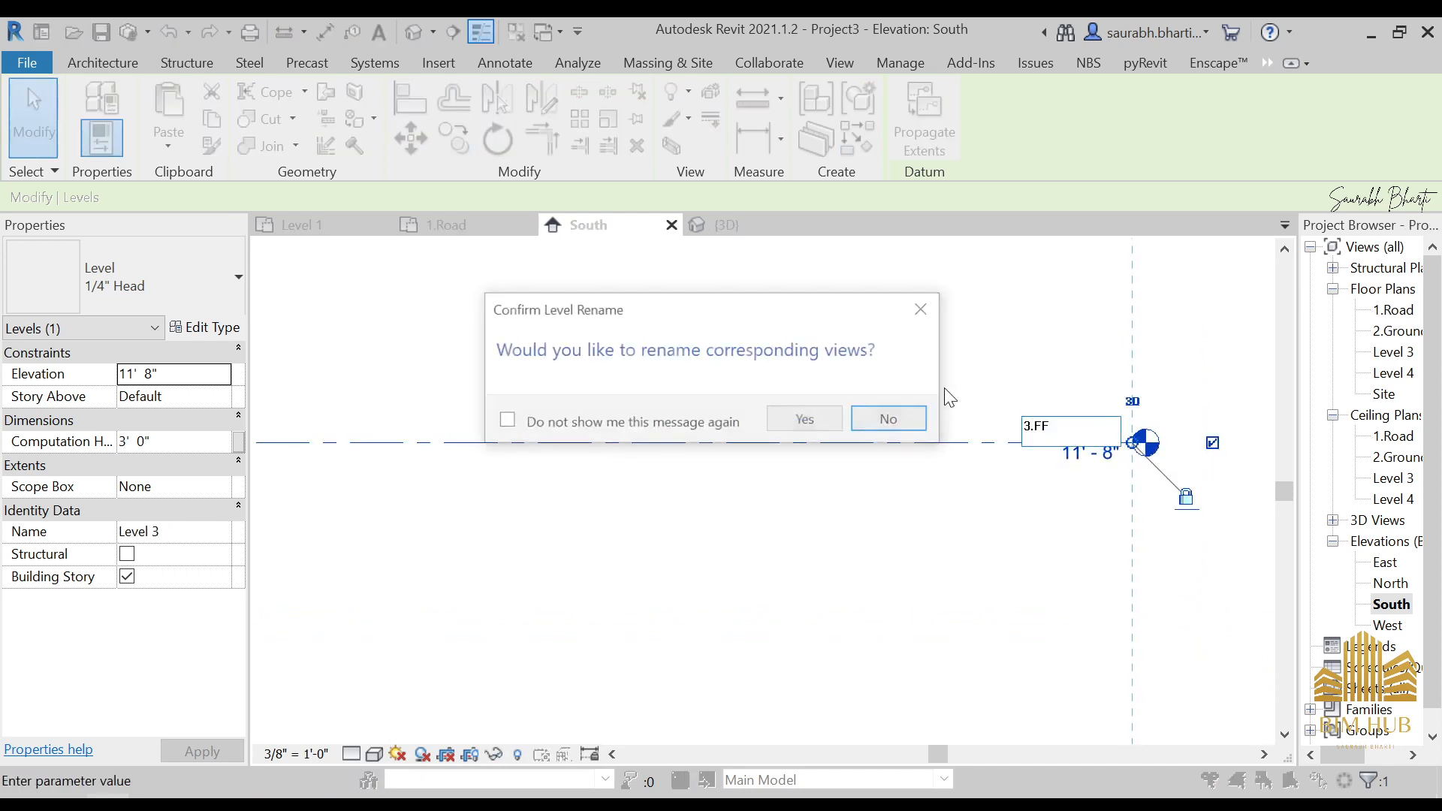
{"action": "left_click", "coordinate": [801, 419]}
- Rename Level 4 to 4.SF together with its corresponding views
{"action": "scroll", "coordinate": [839, 409], "scroll_direction": "down", "scroll_amount": 3}
{"action": "middle_click_drag", "start_coordinate": [839, 409], "coordinate": [952, 589]}
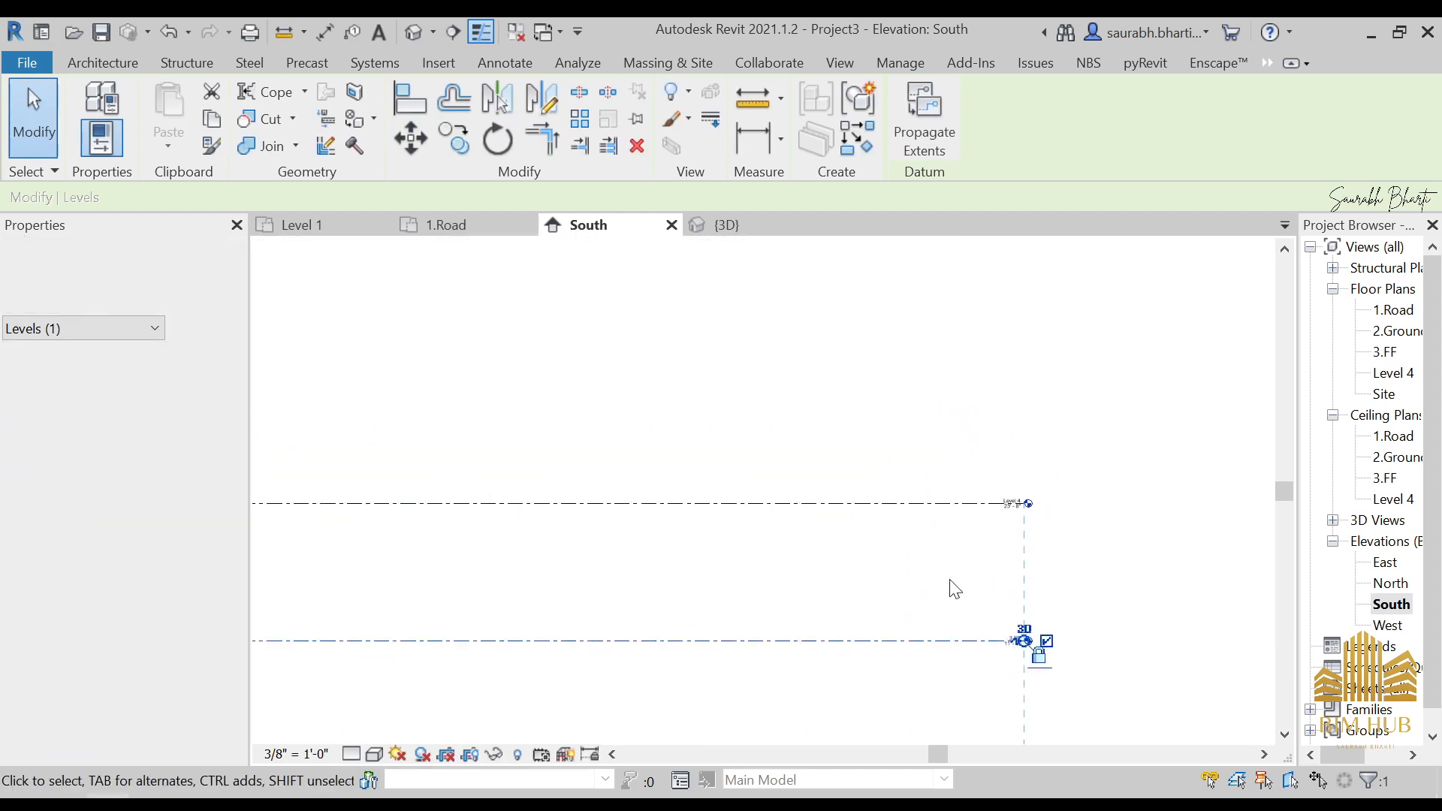
{"action": "scroll", "coordinate": [1006, 484], "scroll_direction": "up", "scroll_amount": 5}
{"action": "left_click", "coordinate": [976, 483]}
{"action": "left_click", "coordinate": [971, 477]}
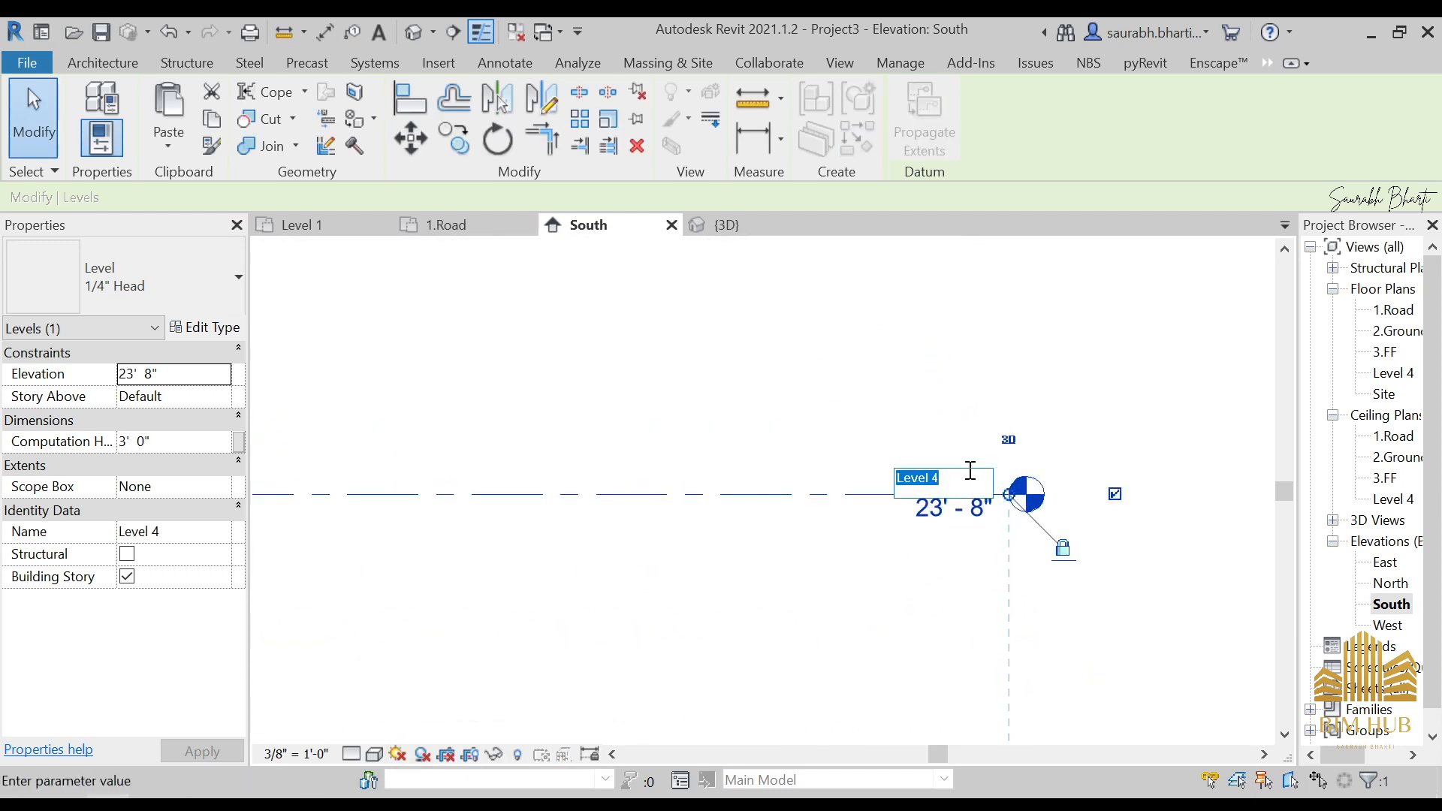
{"action": "type", "text": "4.SF"}
{"action": "key", "text": "Return"}
{"action": "left_click", "coordinate": [805, 420]}
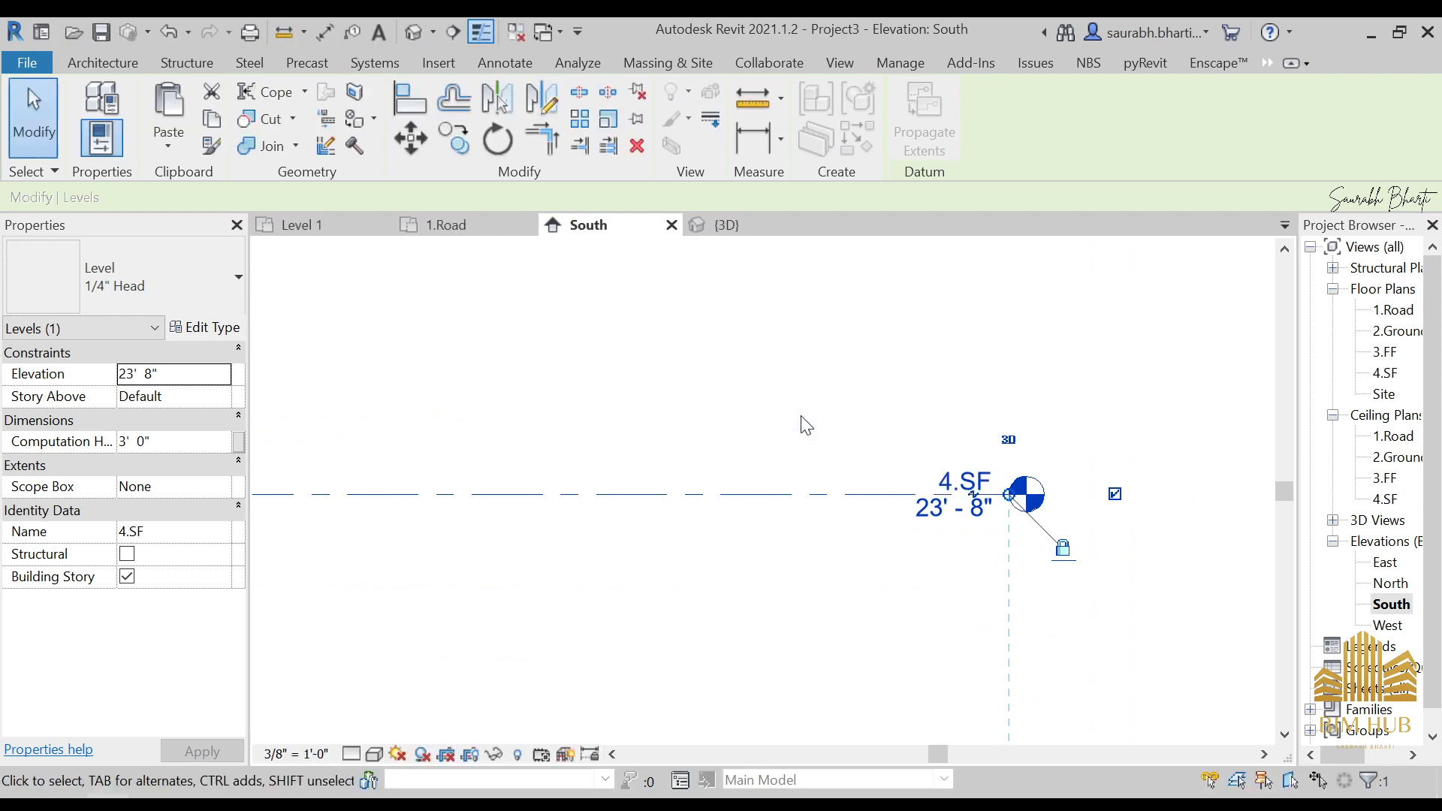
- Compare the 3D view with the house's reference photo, and open the 2.Ground Level floor plan with the road floor in view
{"action": "left_click", "coordinate": [414, 32]}
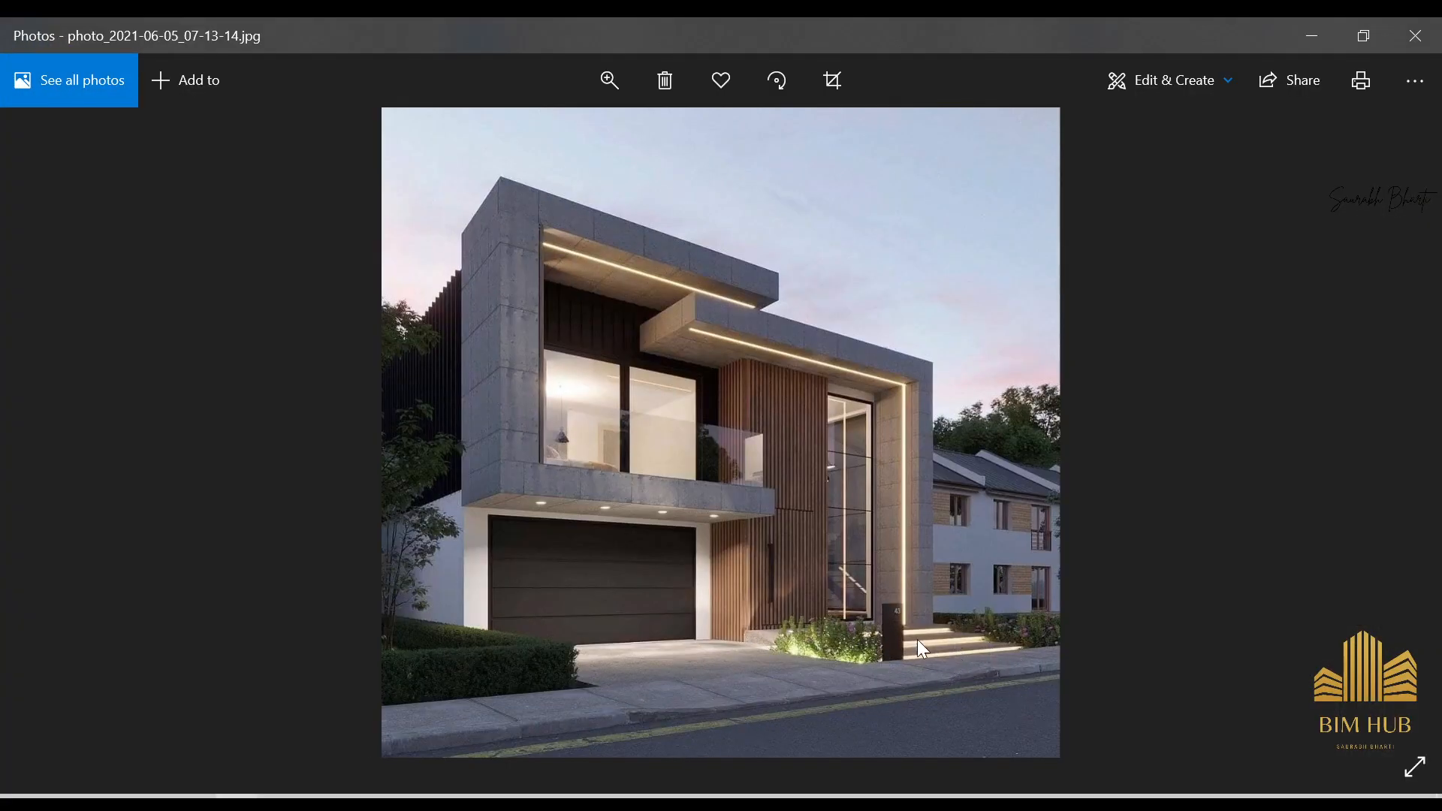
{"action": "left_click", "coordinate": [1326, 39]}
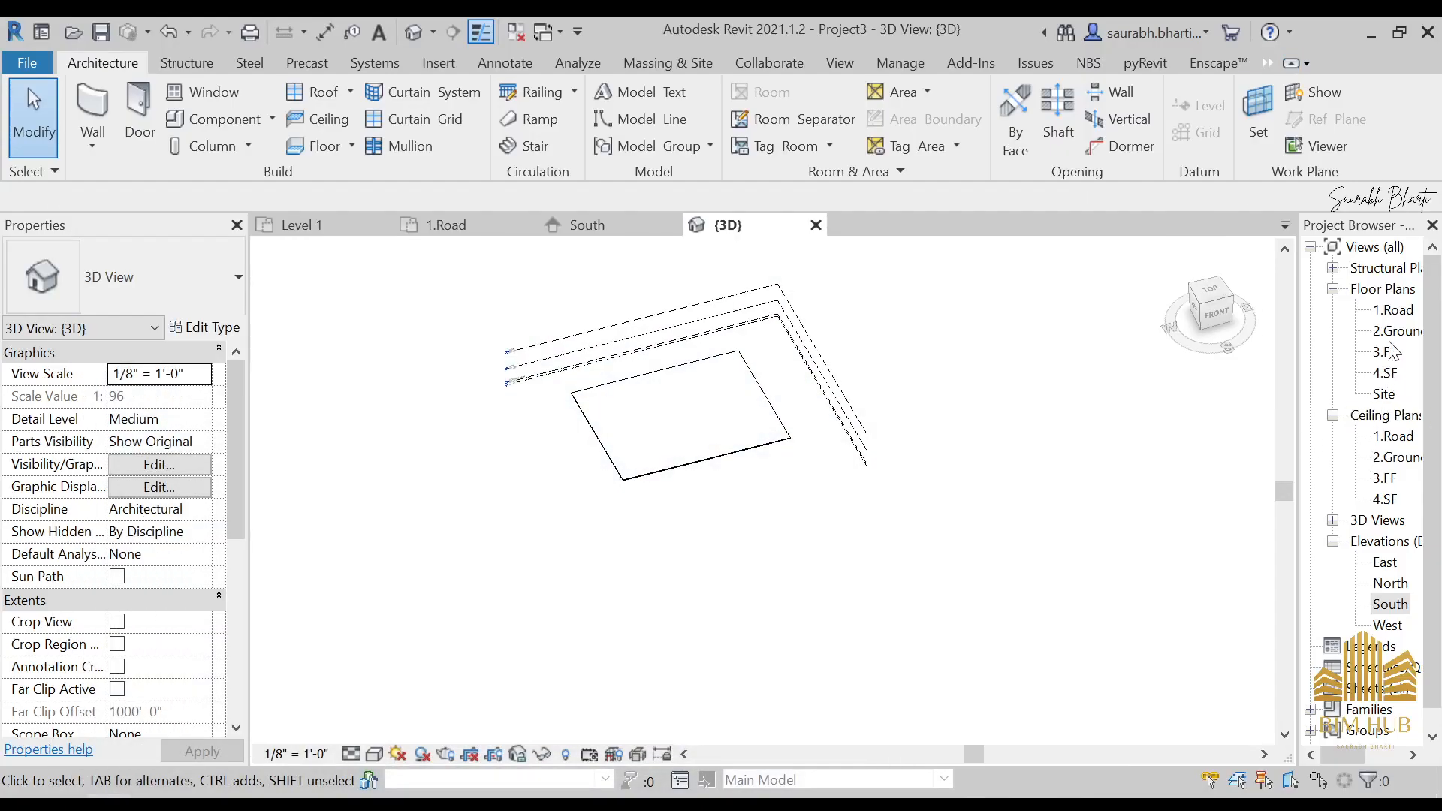
{"action": "double_click", "coordinate": [1392, 310]}
{"action": "double_click", "coordinate": [1395, 331]}
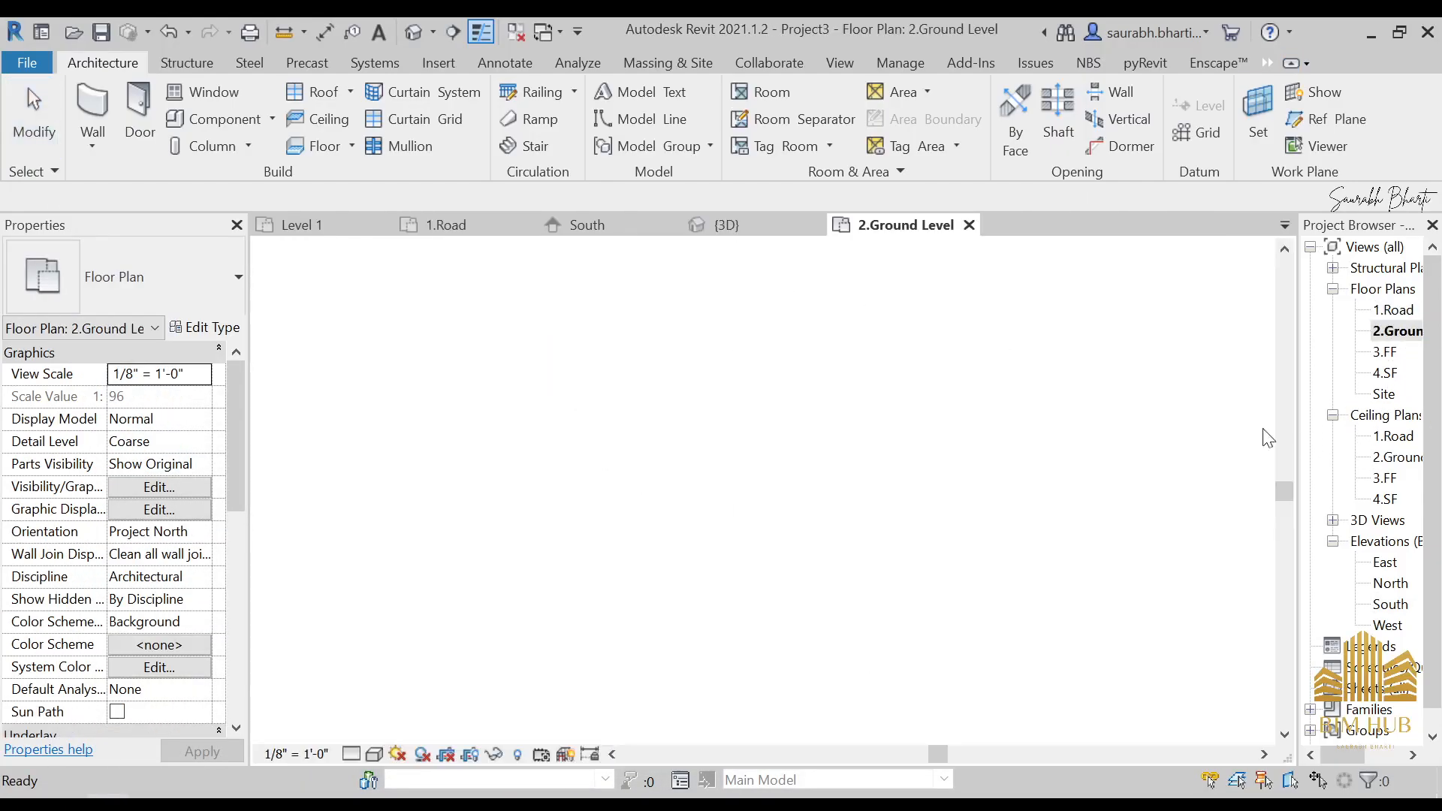
{"action": "middle_click_drag", "start_coordinate": [1010, 444], "coordinate": [862, 467]}
{"action": "scroll", "coordinate": [832, 484], "scroll_direction": "up", "scroll_amount": 2}
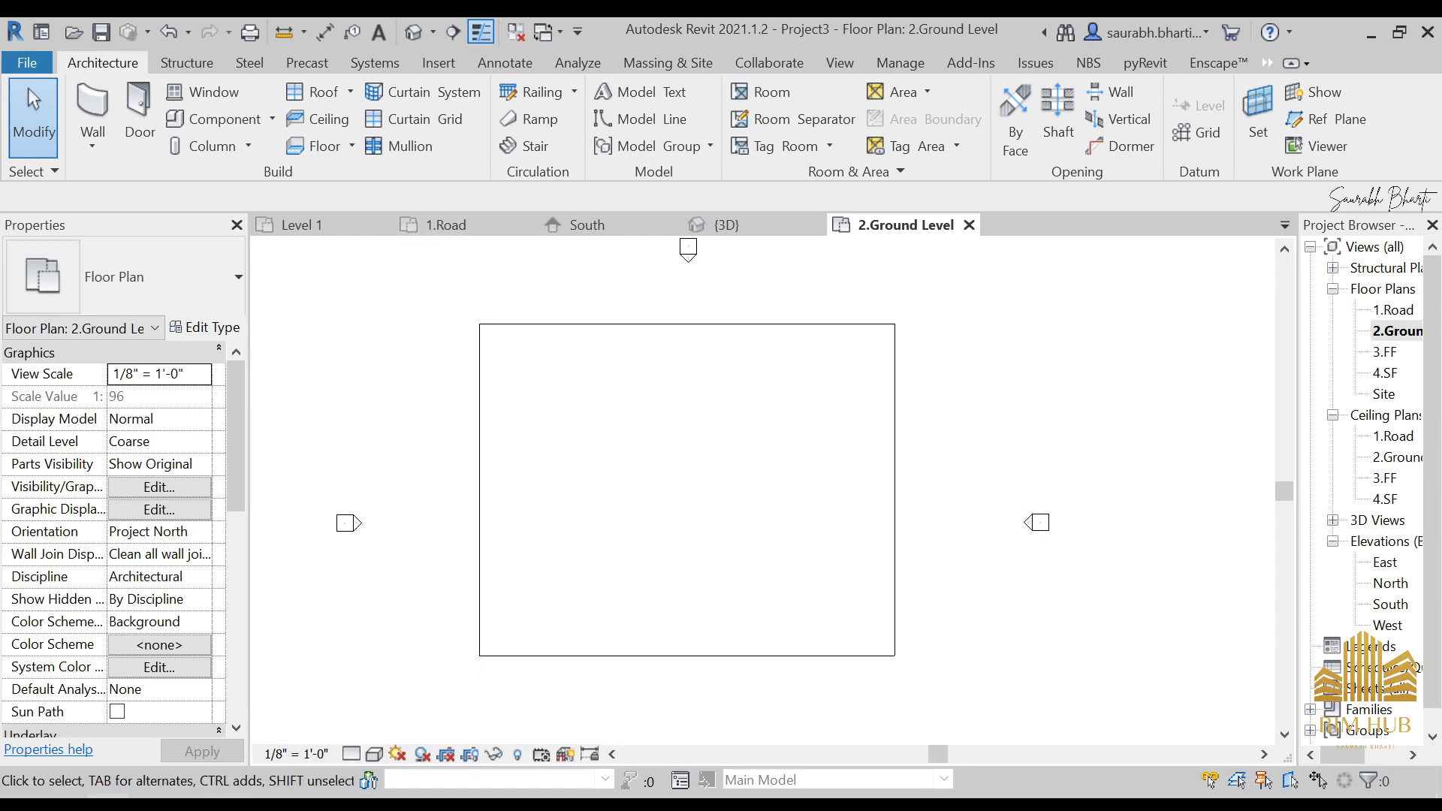
- Create a 100' by 40' Generic - 6" floor on 2.Ground Level, from the road floor's north-west corner to its east edge's midpoint
{"action": "left_click", "coordinate": [235, 803]}
{"action": "left_click", "coordinate": [339, 145]}
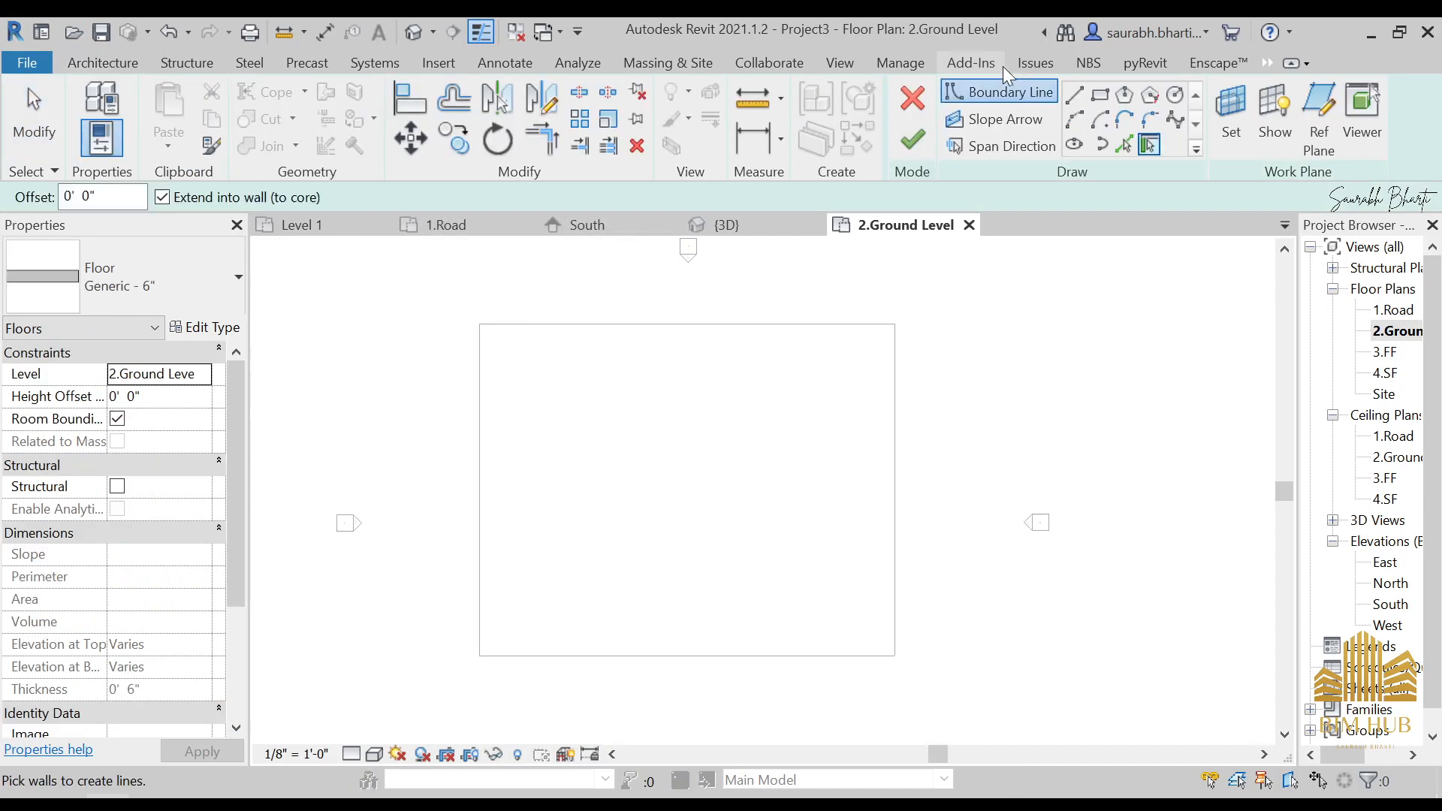
{"action": "left_click", "coordinate": [1106, 97]}
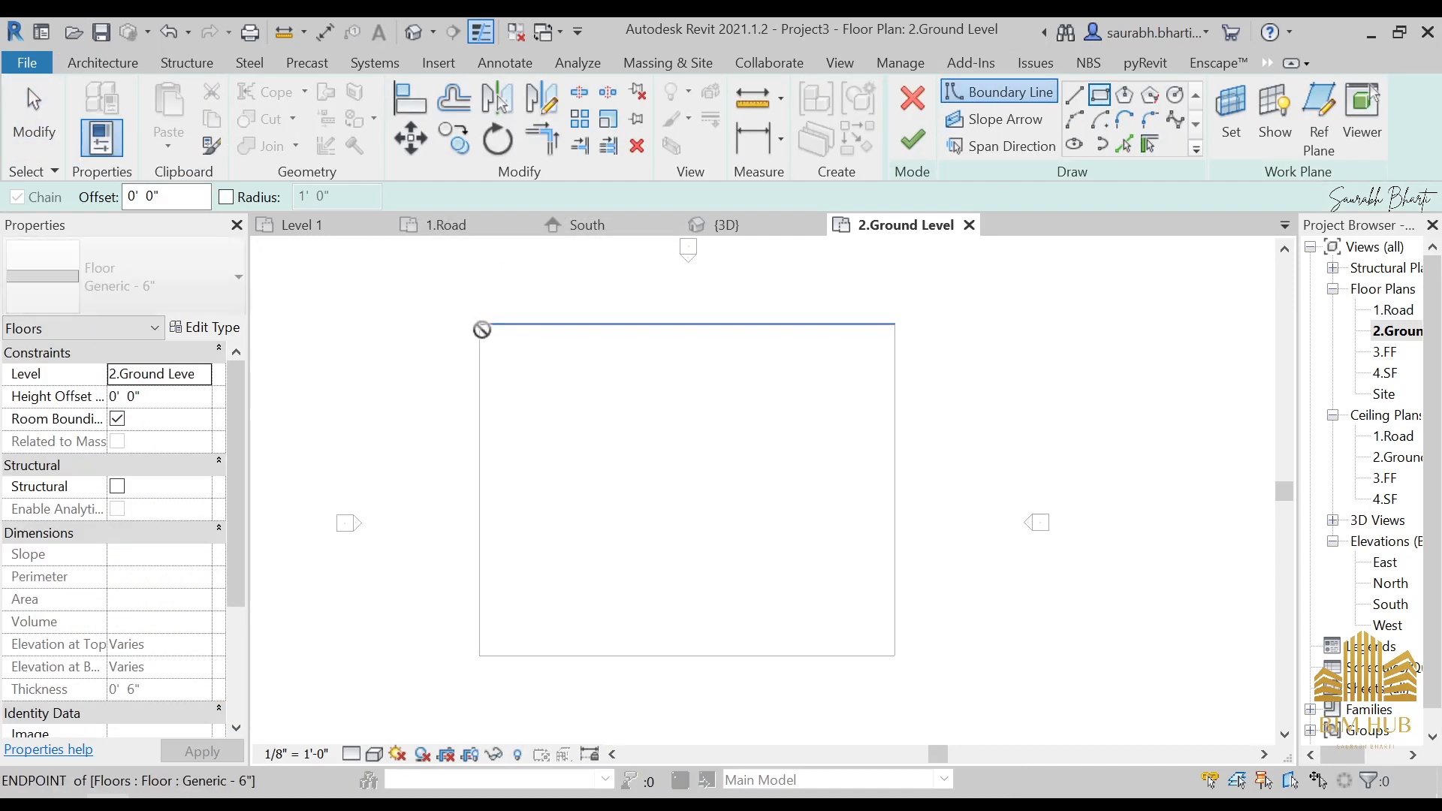
{"action": "left_click", "coordinate": [481, 325]}
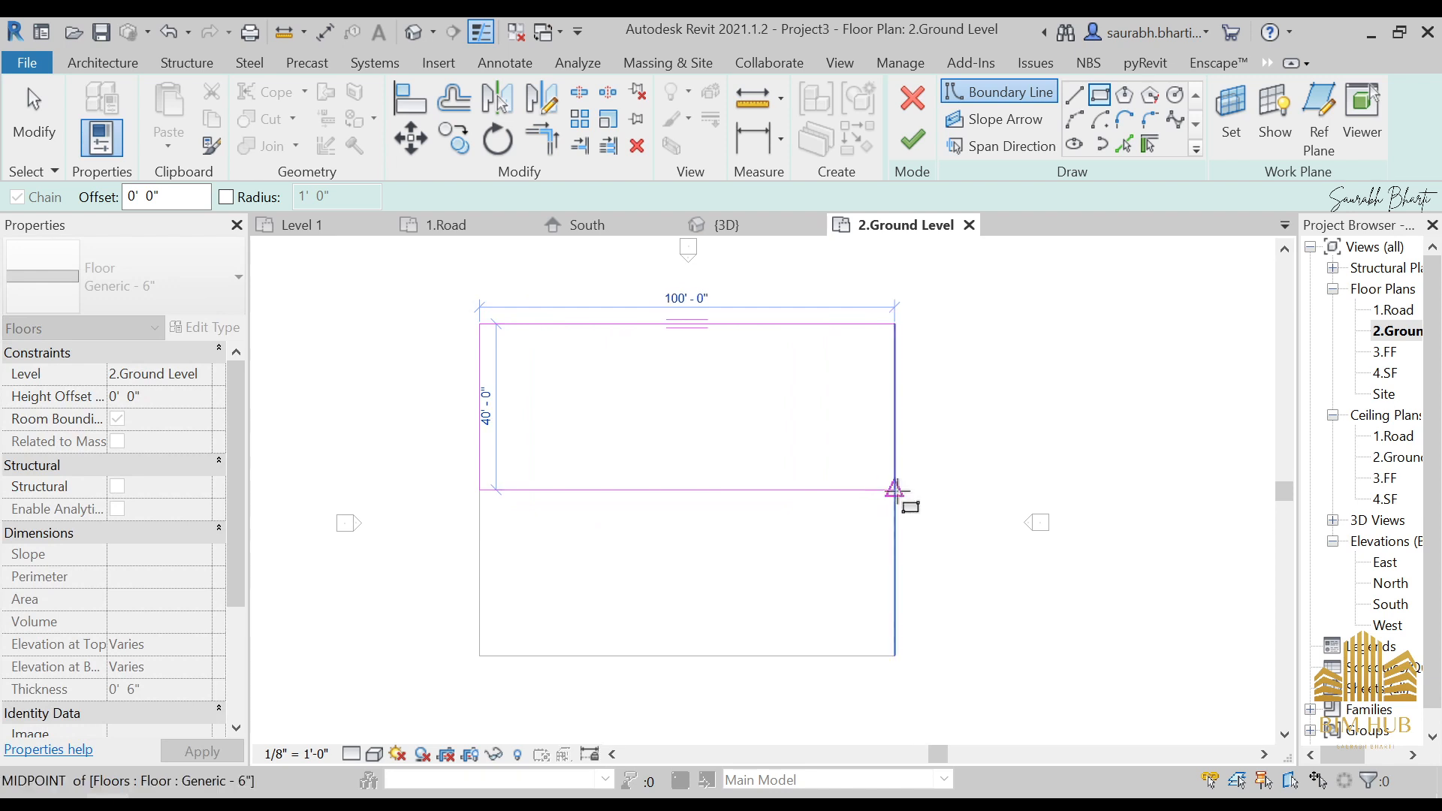
{"action": "left_click", "coordinate": [895, 489]}
{"action": "left_click", "coordinate": [913, 139]}
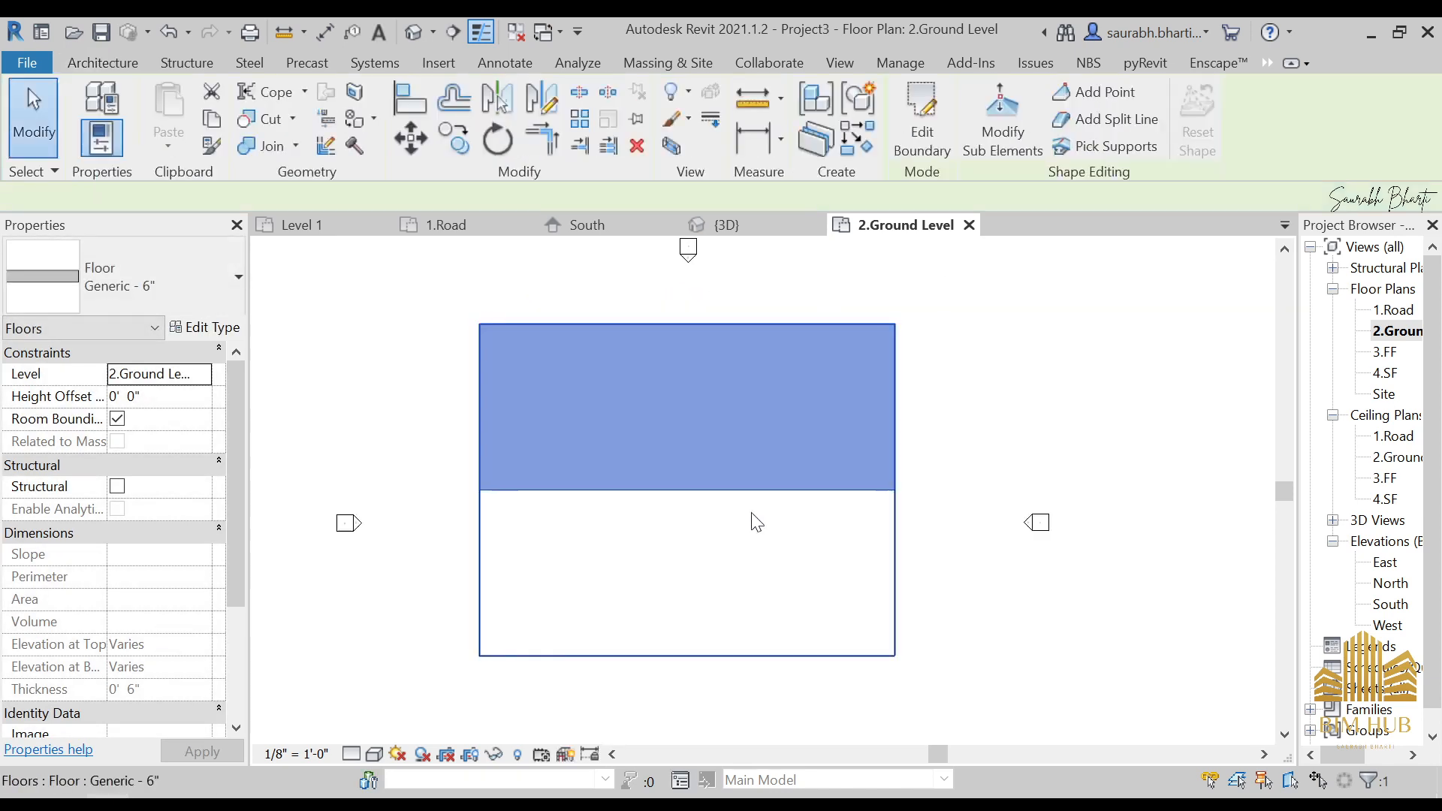
- Inspect the ground-level floor against the road floor in 3D from several angles
{"action": "scroll", "coordinate": [684, 474], "scroll_direction": "up", "scroll_amount": 3}
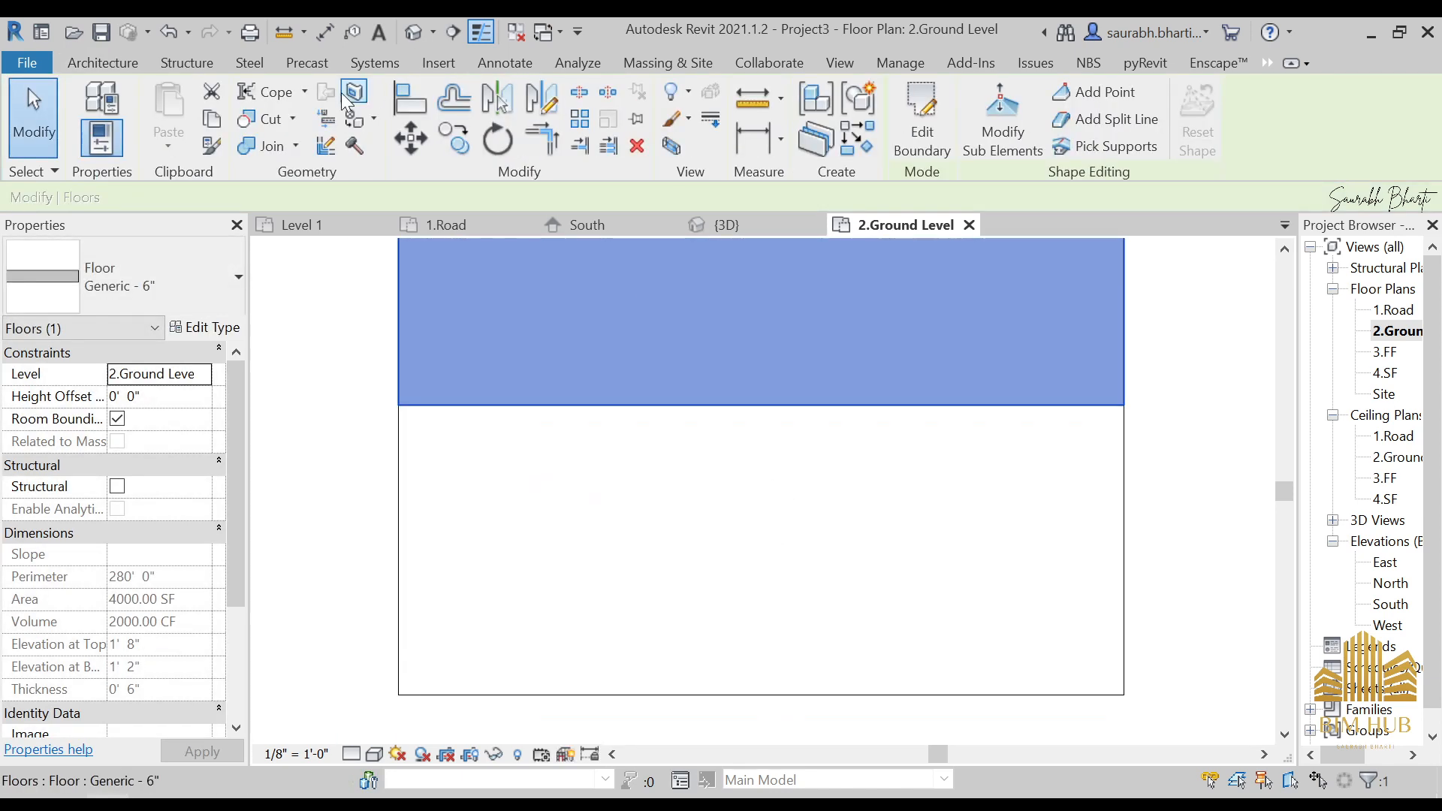
{"action": "left_click", "coordinate": [415, 30]}
{"action": "scroll", "coordinate": [673, 535], "scroll_direction": "down", "scroll_amount": 3}
{"action": "middle_click_drag", "start_coordinate": [673, 534], "coordinate": [631, 487], "text": "shift"}
{"action": "scroll", "coordinate": [609, 477], "scroll_direction": "up", "scroll_amount": 3}
{"action": "scroll", "coordinate": [785, 456], "scroll_direction": "up", "scroll_amount": 3}
{"action": "middle_click_drag", "start_coordinate": [779, 508], "coordinate": [1281, 330], "text": "shift"}
- Return to the 2.Ground Level floor plan with both floors in view
{"action": "double_click", "coordinate": [1397, 330]}
{"action": "scroll", "coordinate": [843, 431], "scroll_direction": "down", "scroll_amount": 2}
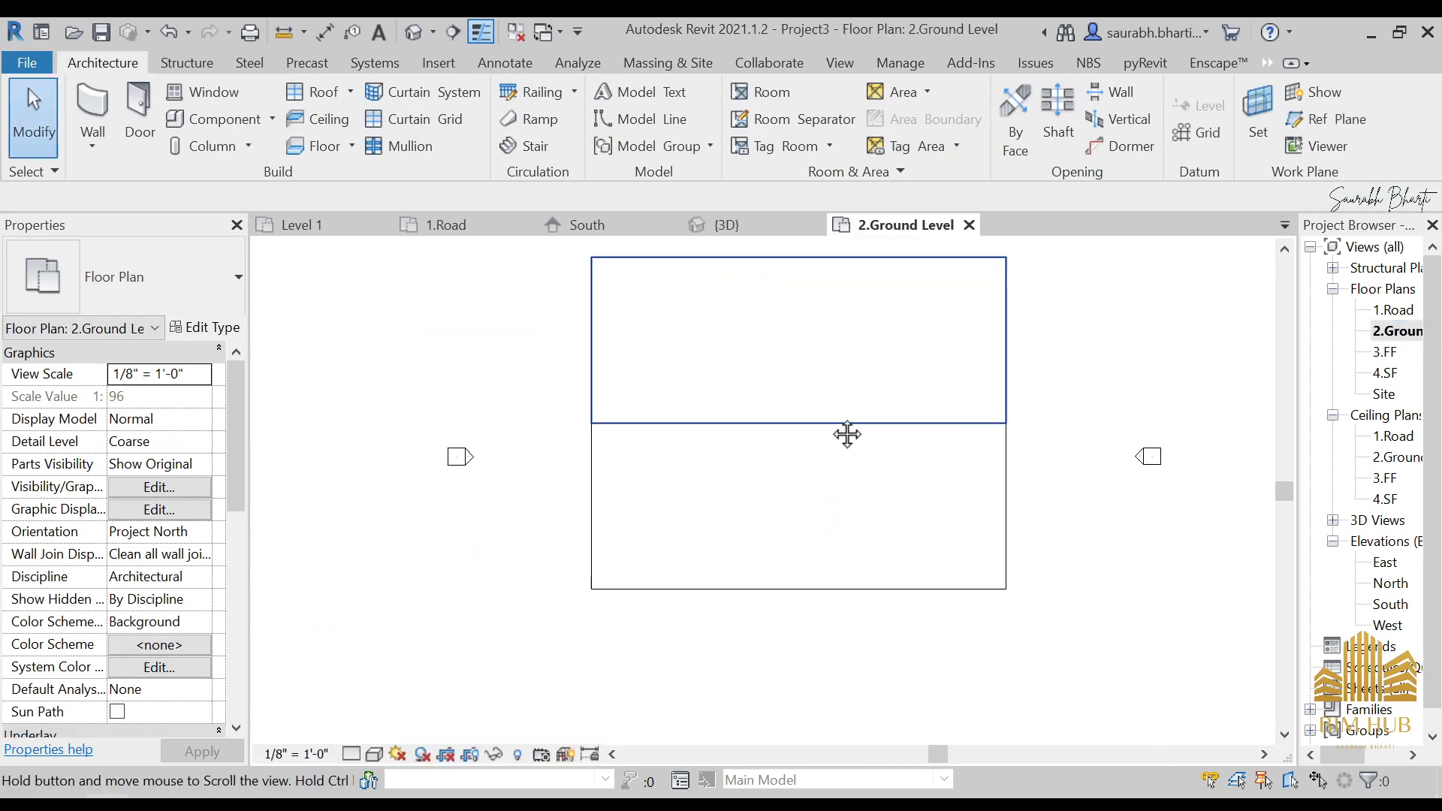
{"action": "middle_click_drag", "start_coordinate": [843, 431], "coordinate": [823, 509]}
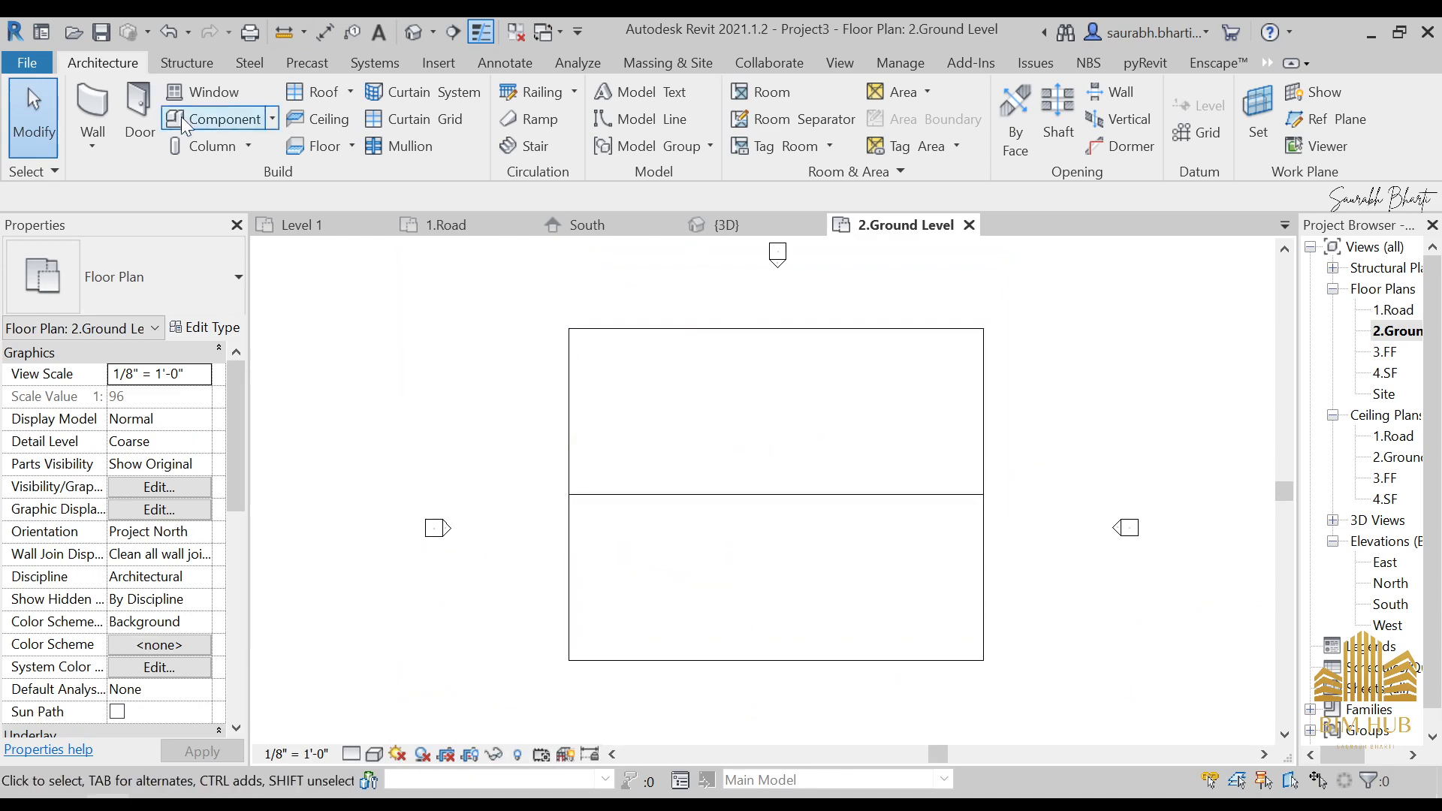
{"action": "left_click", "coordinate": [237, 781]}
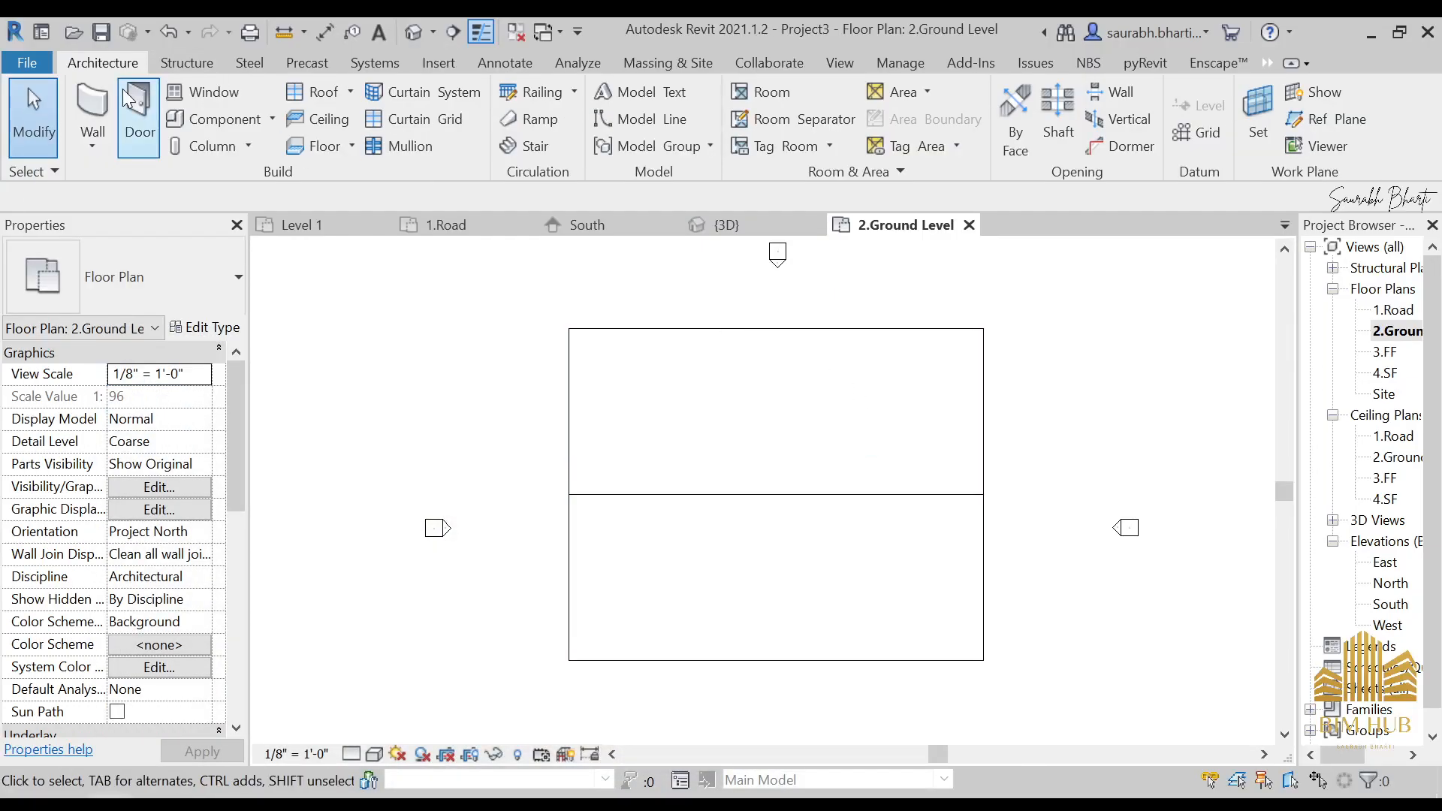
- Duplicate the Generic - 8" basic wall type under the name Generic -9"
{"action": "left_click", "coordinate": [84, 54]}
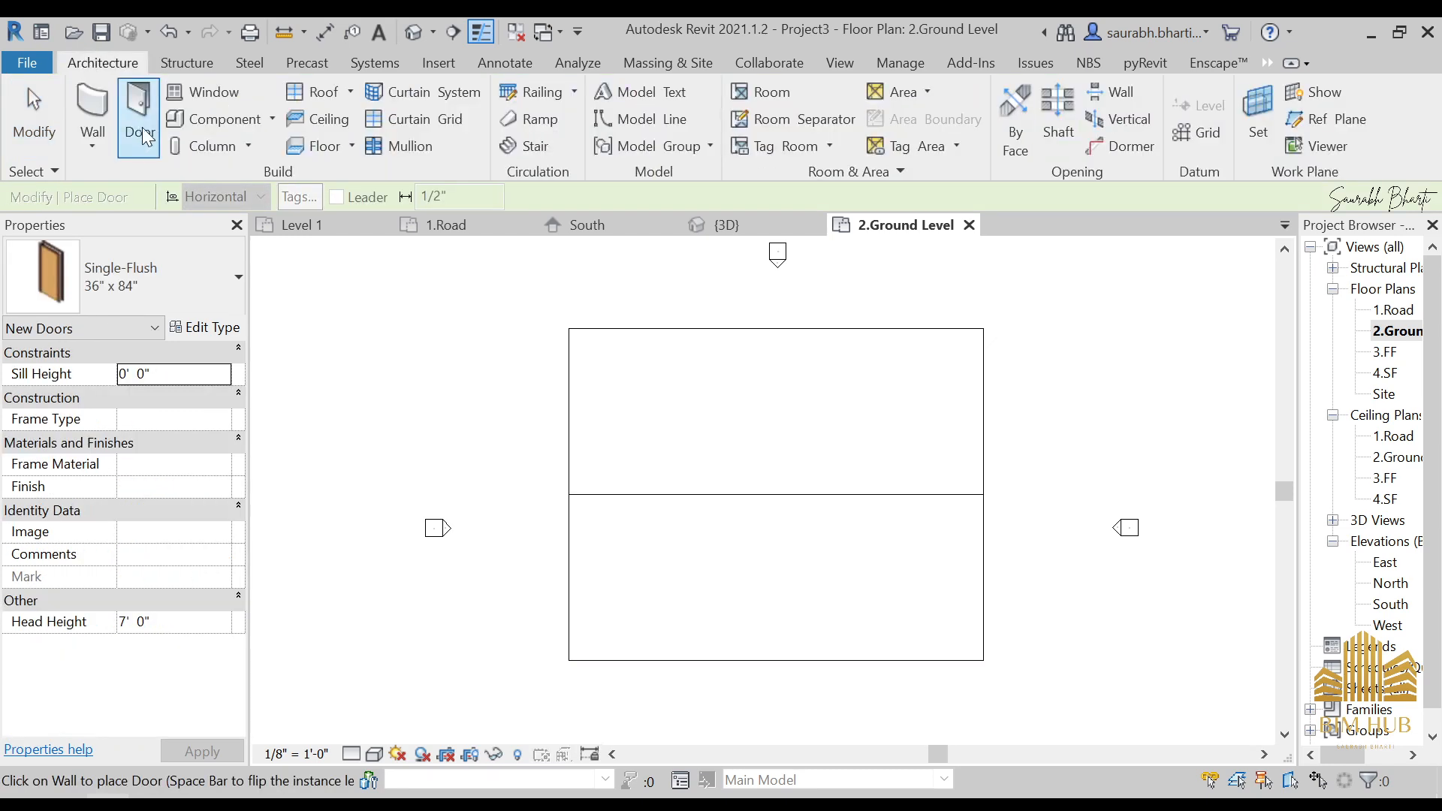
{"action": "left_click", "coordinate": [110, 116]}
{"action": "left_click", "coordinate": [165, 289]}
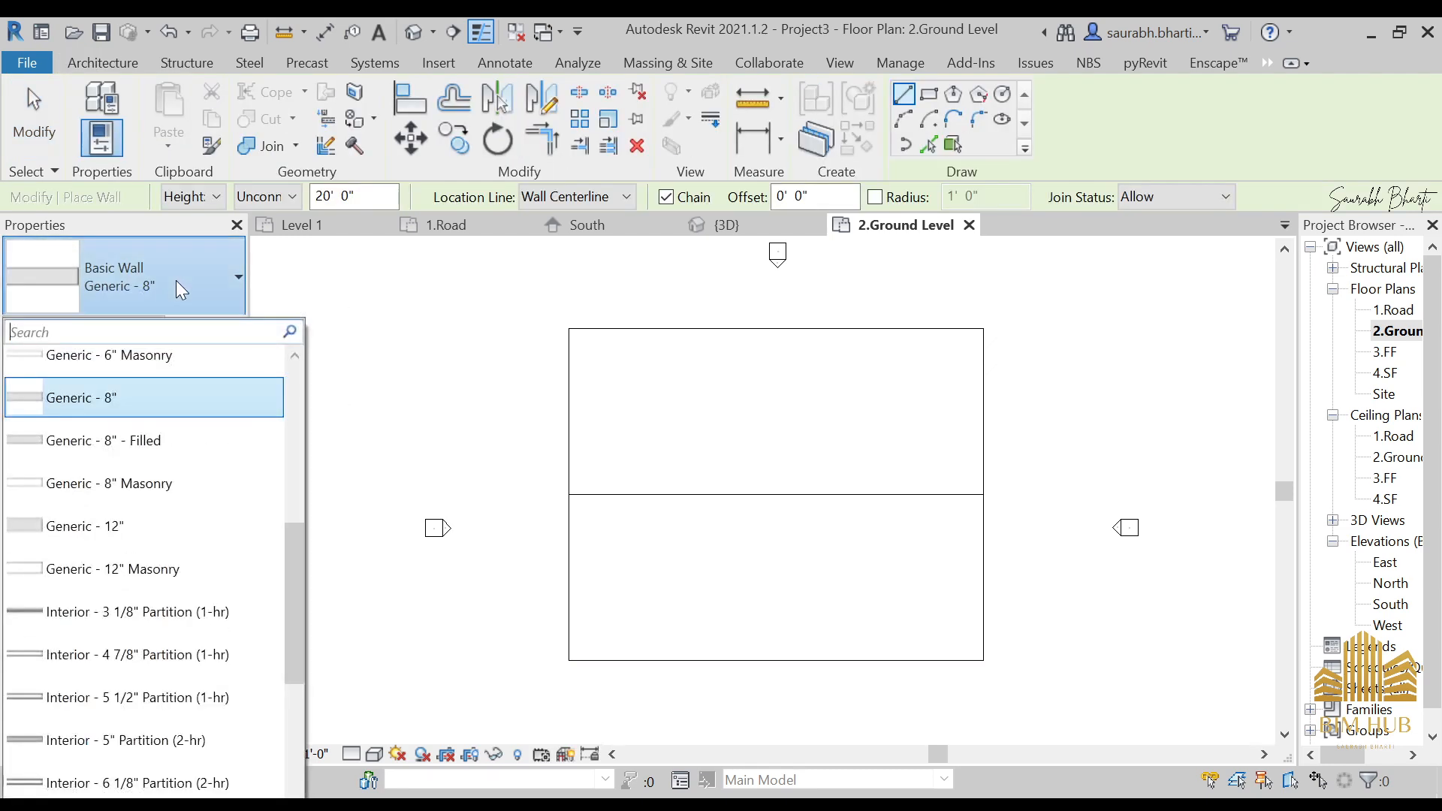
{"action": "key", "text": "Escape"}
{"action": "left_click", "coordinate": [196, 328]}
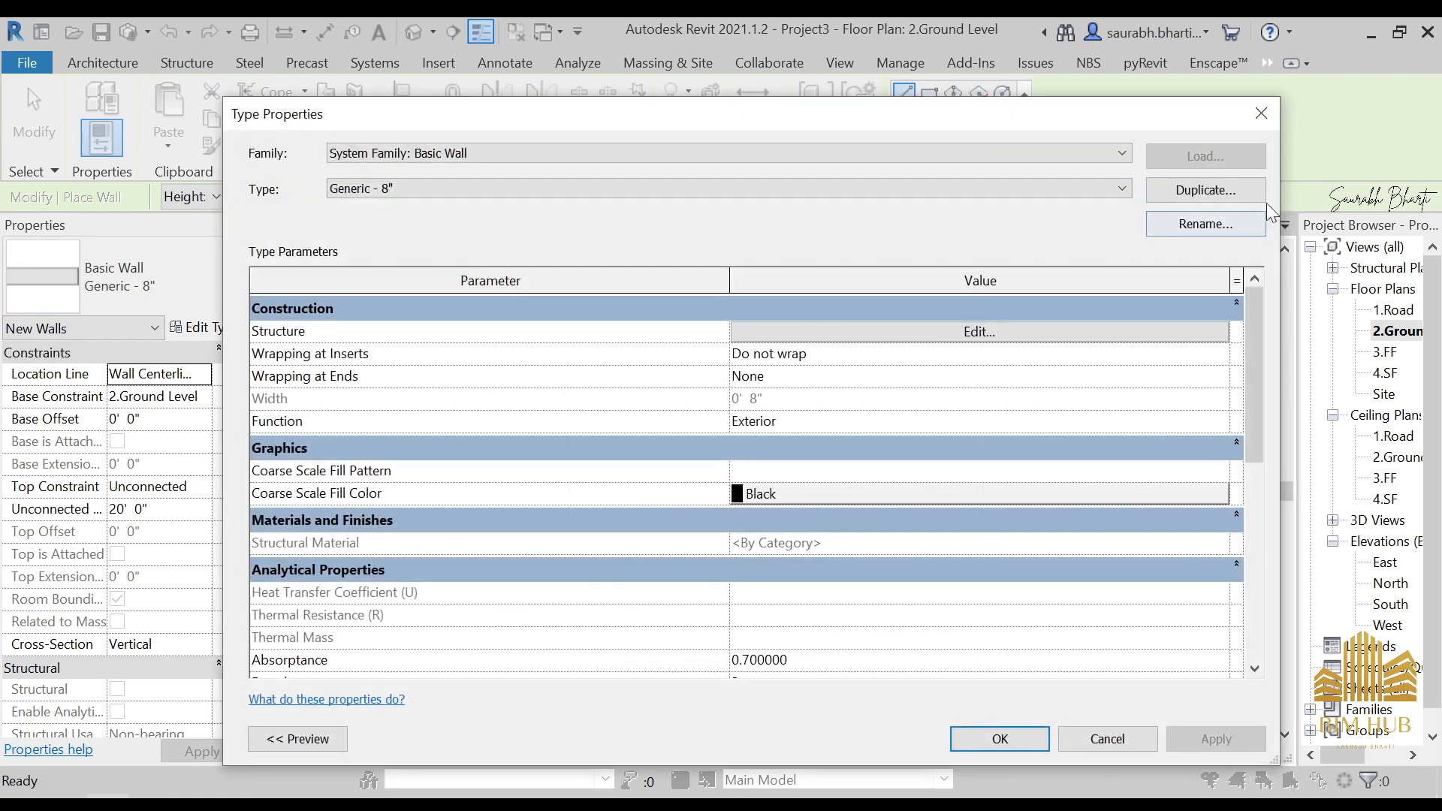
{"action": "left_click", "coordinate": [1209, 190]}
{"action": "left_click_drag", "start_coordinate": [610, 330], "coordinate": [665, 330]}
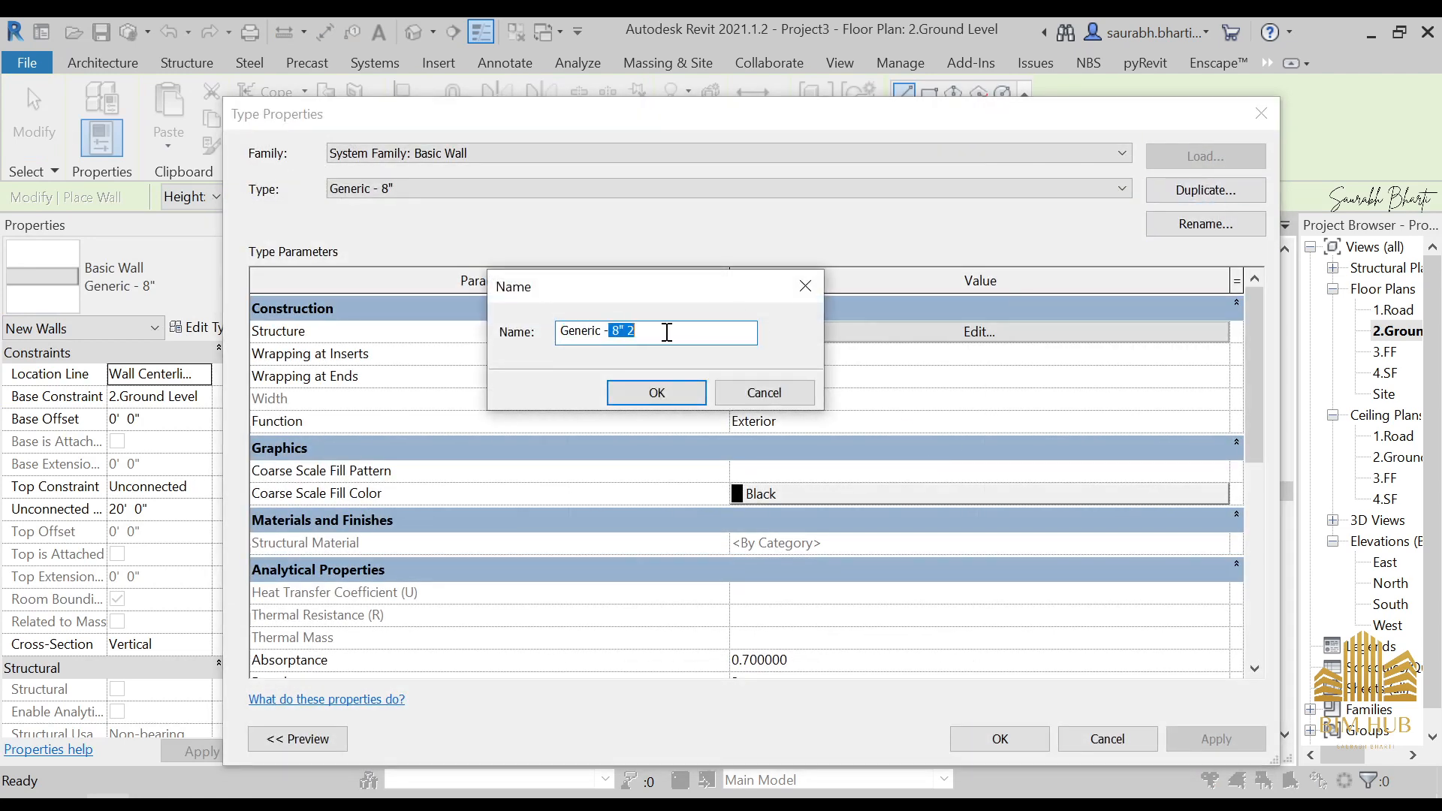
{"action": "type", "text": "9\""}
{"action": "left_click", "coordinate": [683, 397]}
- Set the structure layer thickness of the Generic -9" wall type to 9"
{"action": "left_click", "coordinate": [912, 331]}
{"action": "left_click", "coordinate": [853, 325]}
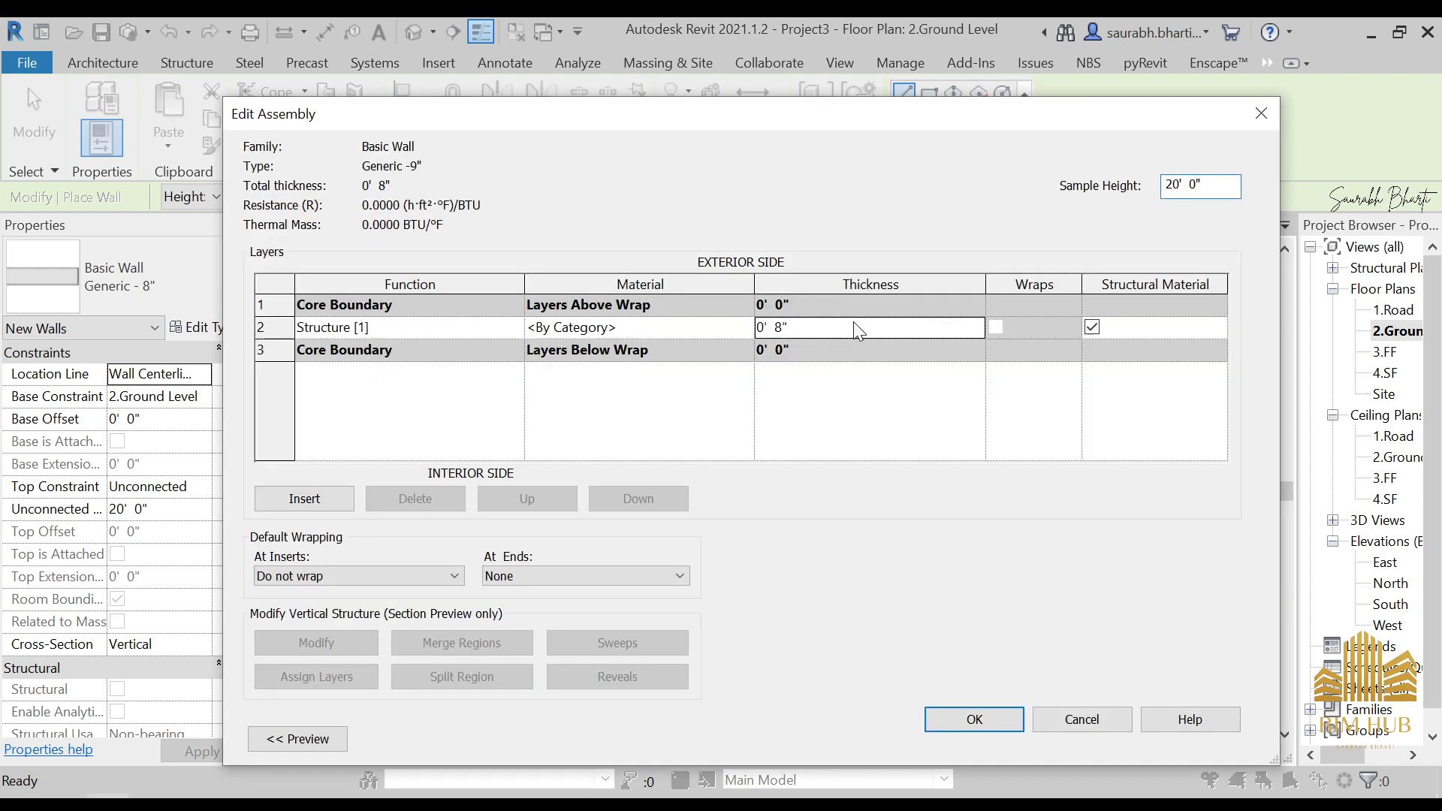
{"action": "type", "text": "0 9"}
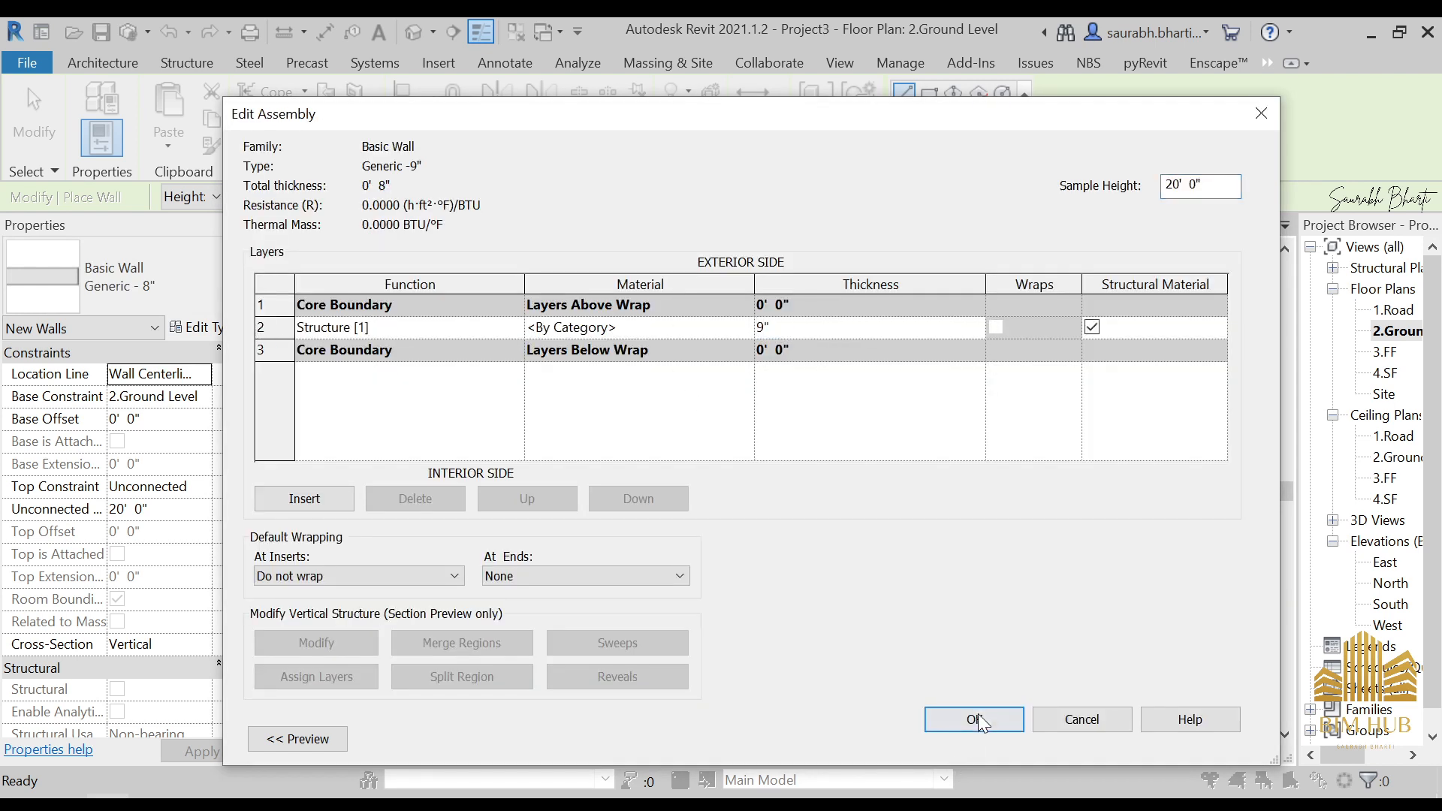
{"action": "left_click", "coordinate": [976, 717]}
{"action": "left_click", "coordinate": [1006, 740]}
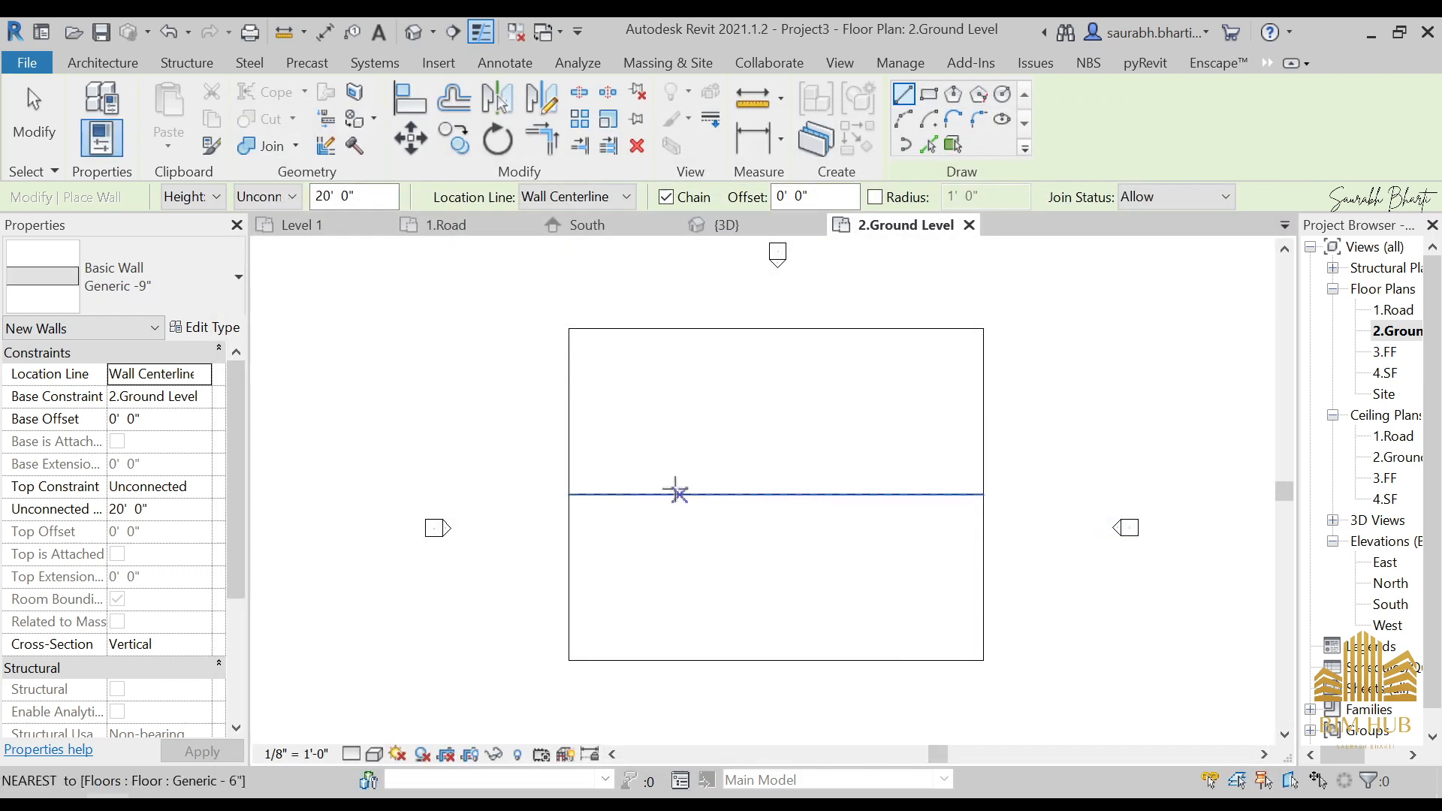
- Draw a 33' long Generic -9" wall eastward along the ground-level floor's south edge
{"action": "left_click", "coordinate": [627, 495]}
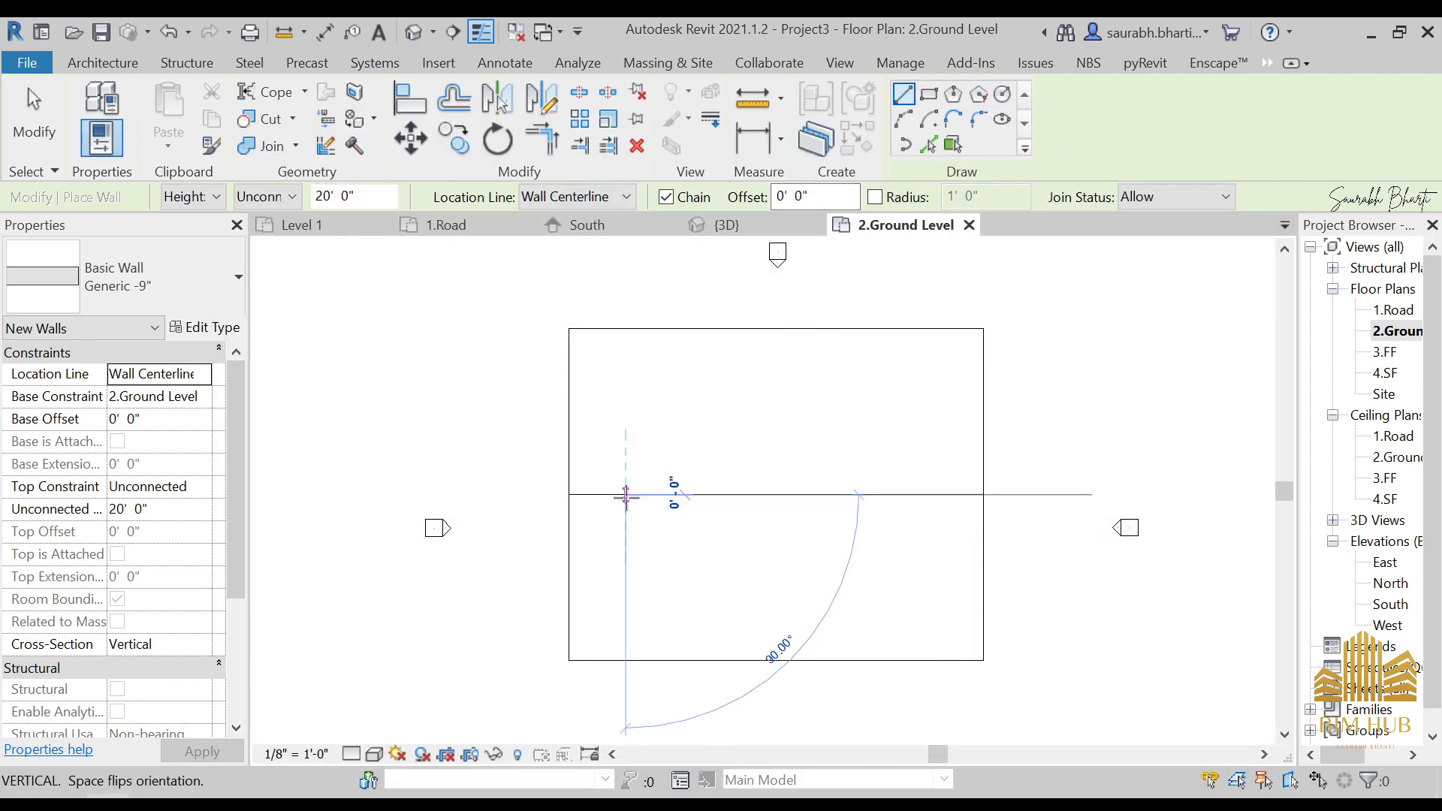
{"action": "type", "text": "33'"}
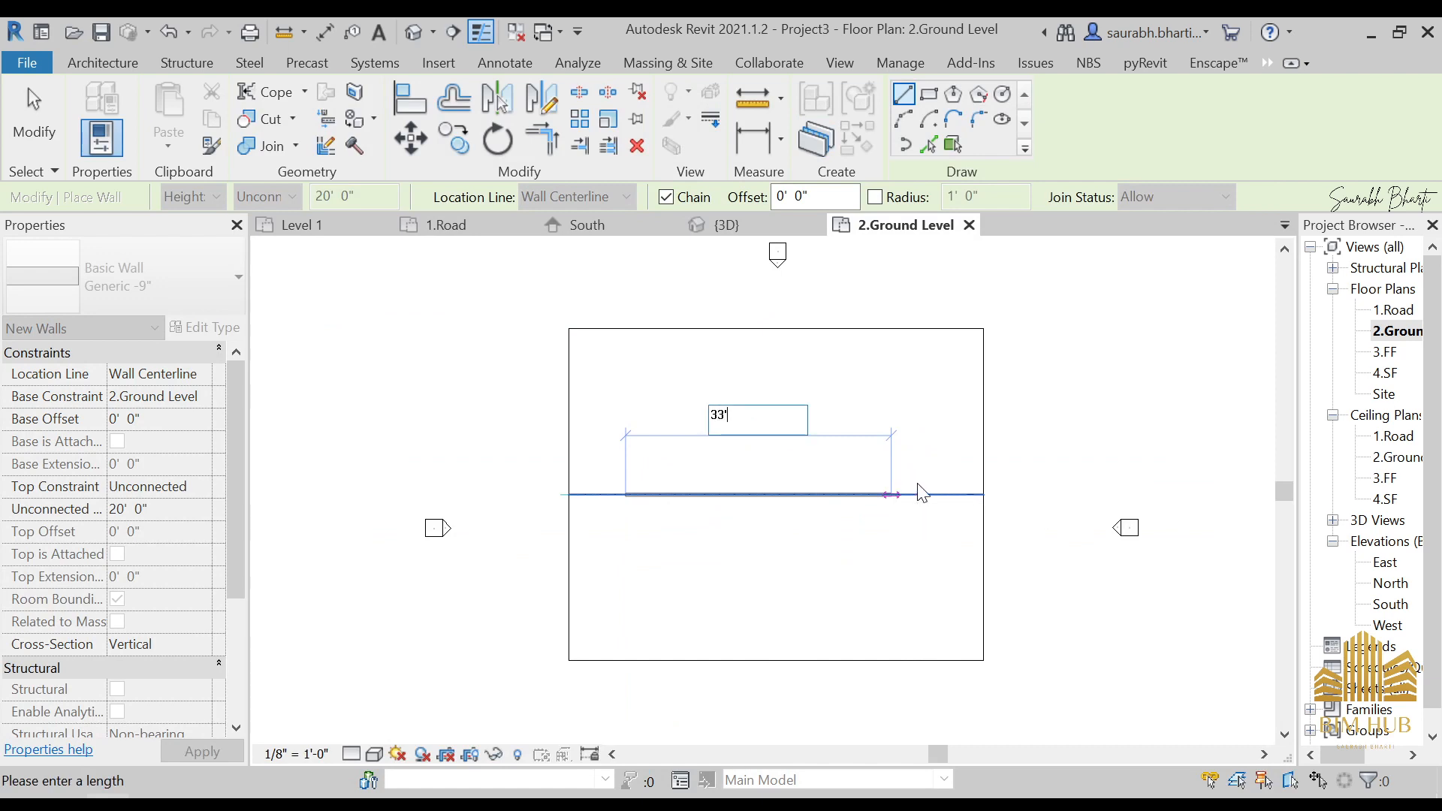
{"action": "key", "text": "Return"}
{"action": "key", "text": "Escape"}
{"action": "key", "text": "Escape"}
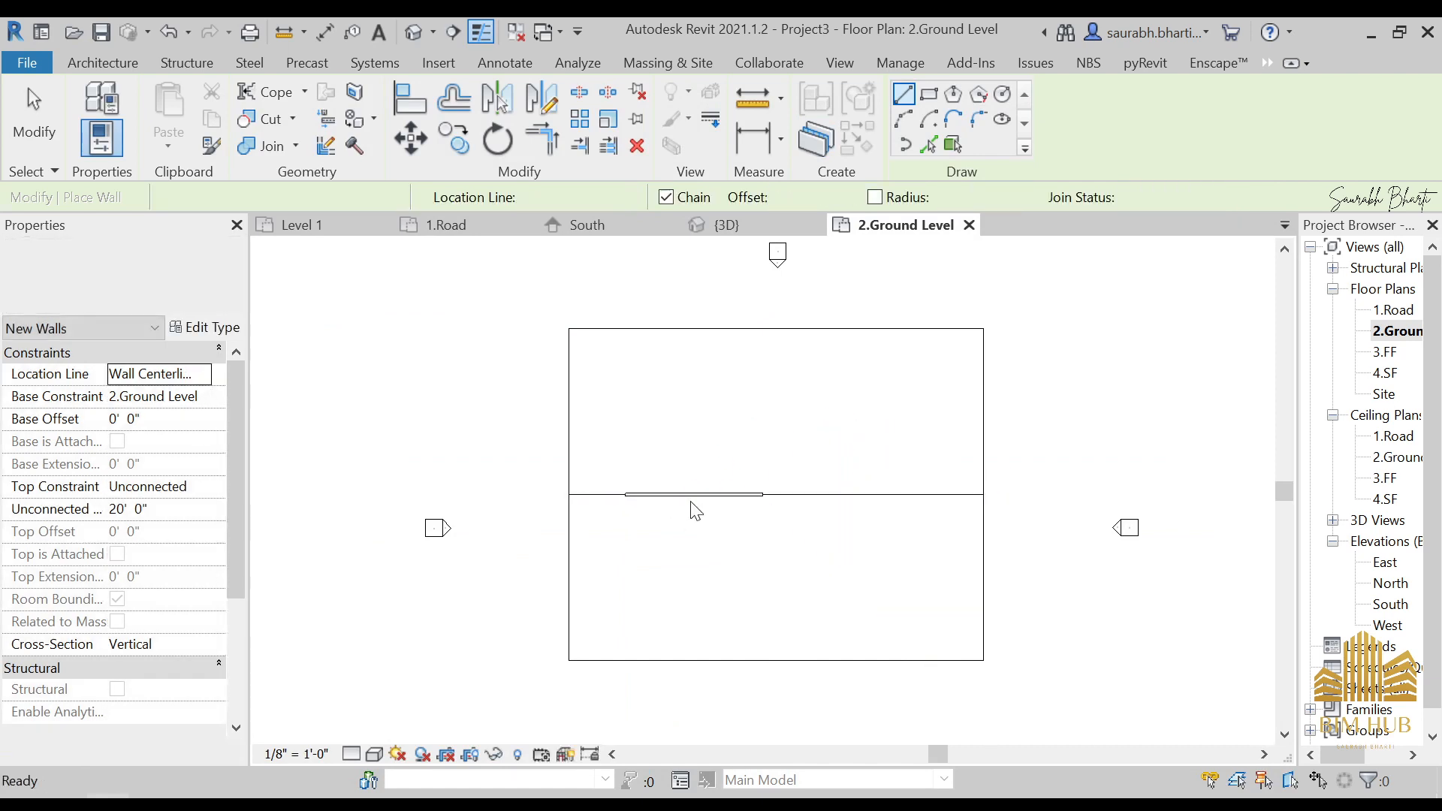
- Move the 33' wall east along the floor edge until it sits about midway between the floor's sides
{"action": "left_click", "coordinate": [692, 495]}
{"action": "left_click_drag", "start_coordinate": [705, 495], "coordinate": [785, 494]}
{"action": "left_click", "coordinate": [714, 344]}
{"action": "scroll", "coordinate": [788, 473], "scroll_direction": "up", "scroll_amount": 2}
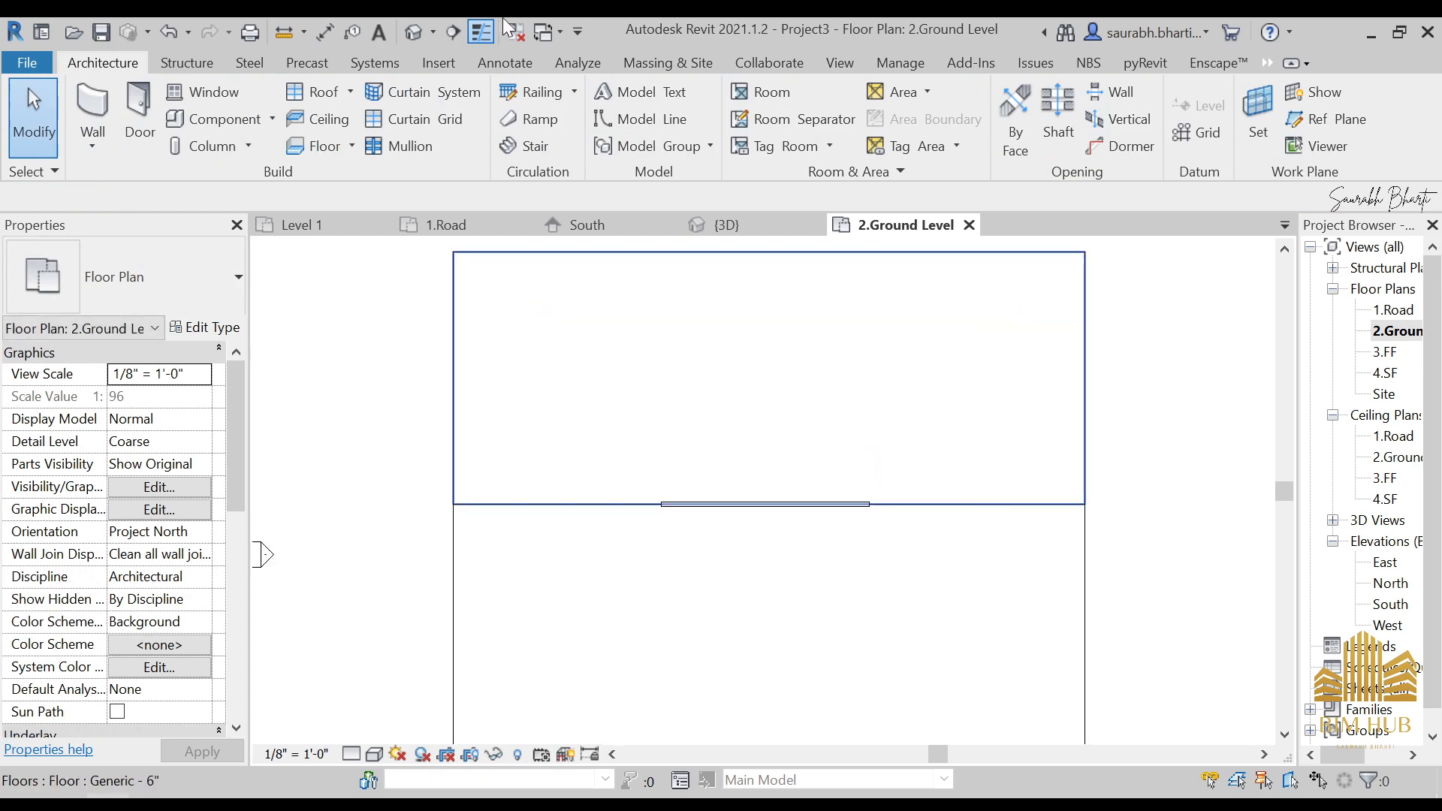
- In the 3D view, try level 3.FF as the wall's top constraint, and settle on Up to level: 4.SF
{"action": "left_click", "coordinate": [389, 31]}
{"action": "left_click", "coordinate": [412, 31]}
{"action": "key", "text": "Escape"}
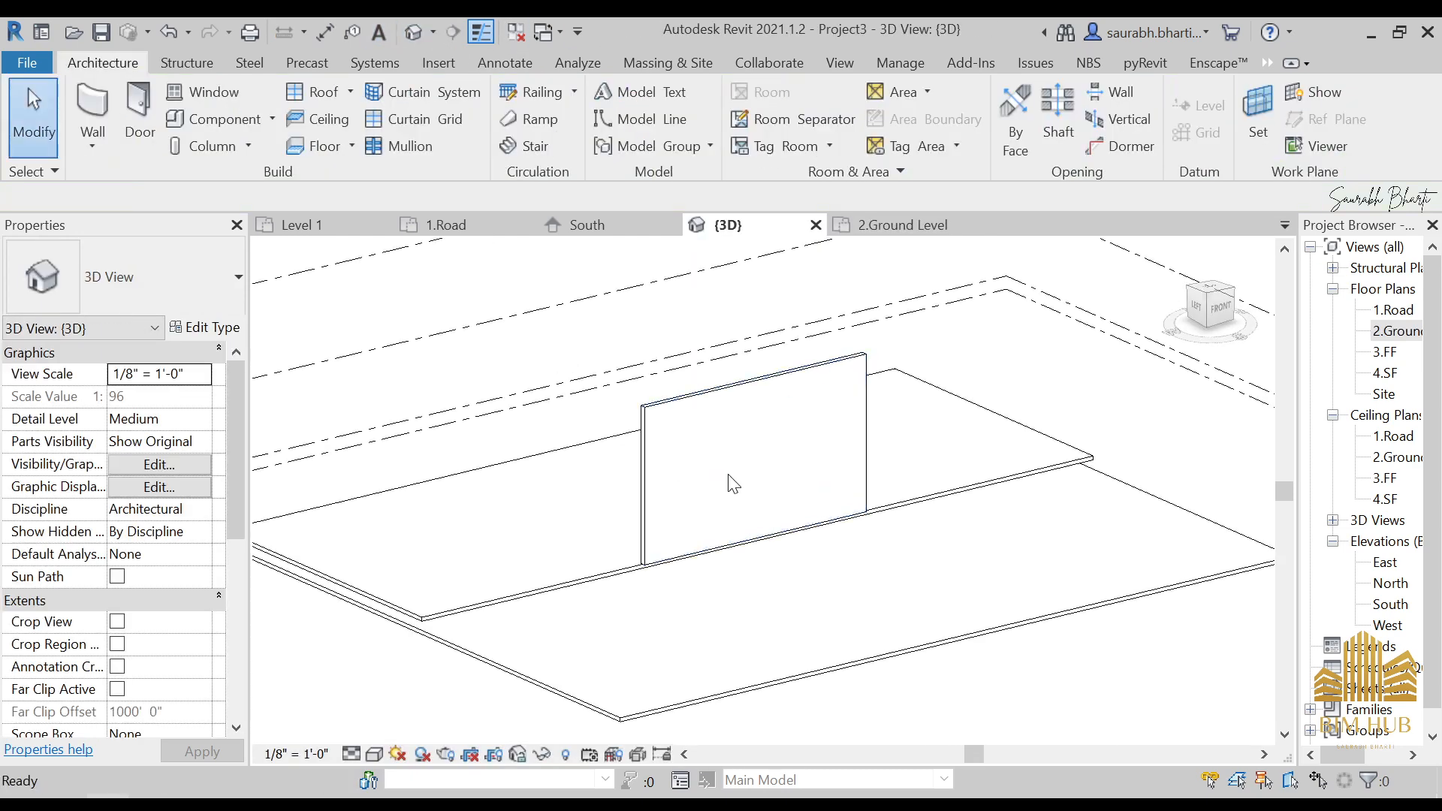
{"action": "left_click", "coordinate": [728, 483]}
{"action": "left_click", "coordinate": [1220, 306]}
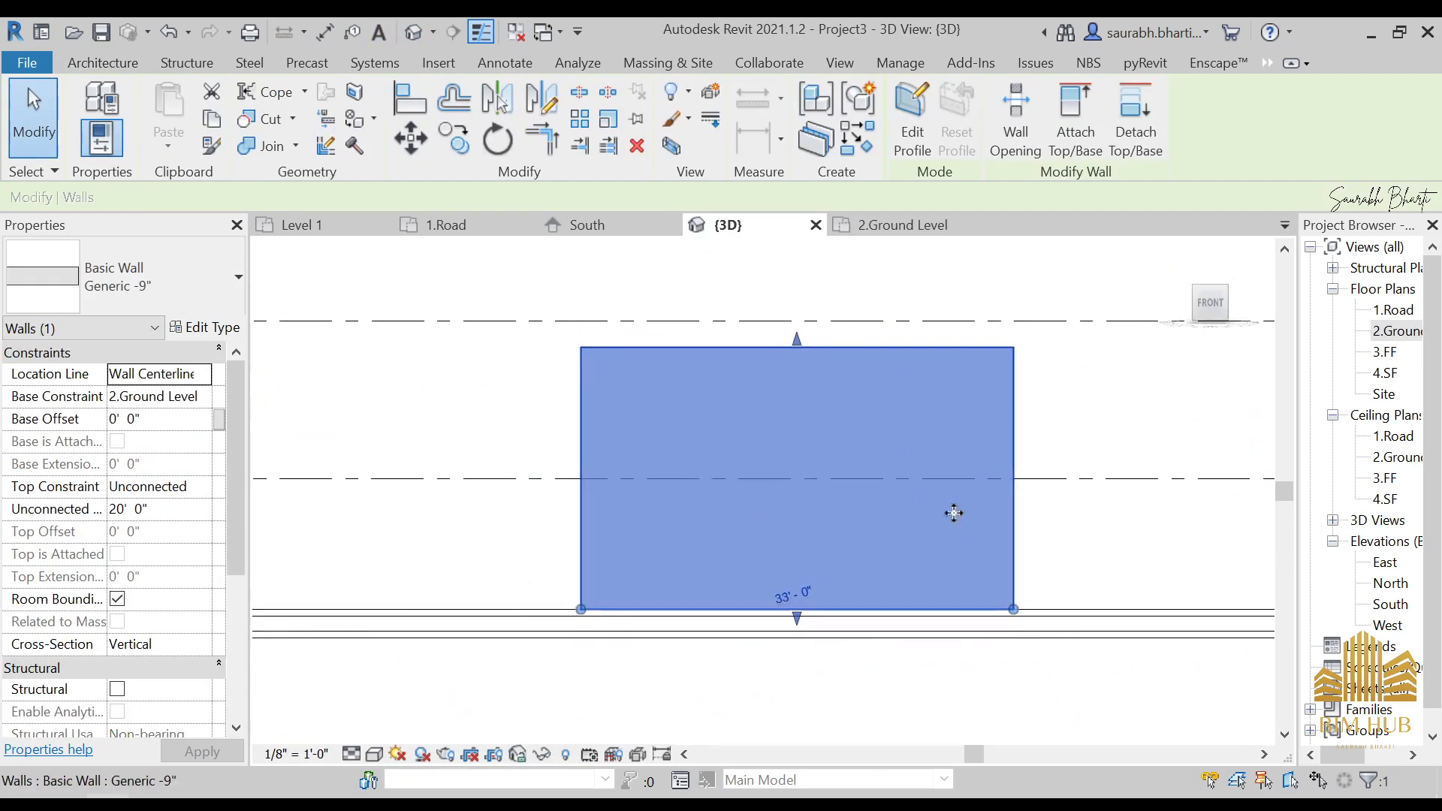
{"action": "left_click", "coordinate": [197, 509]}
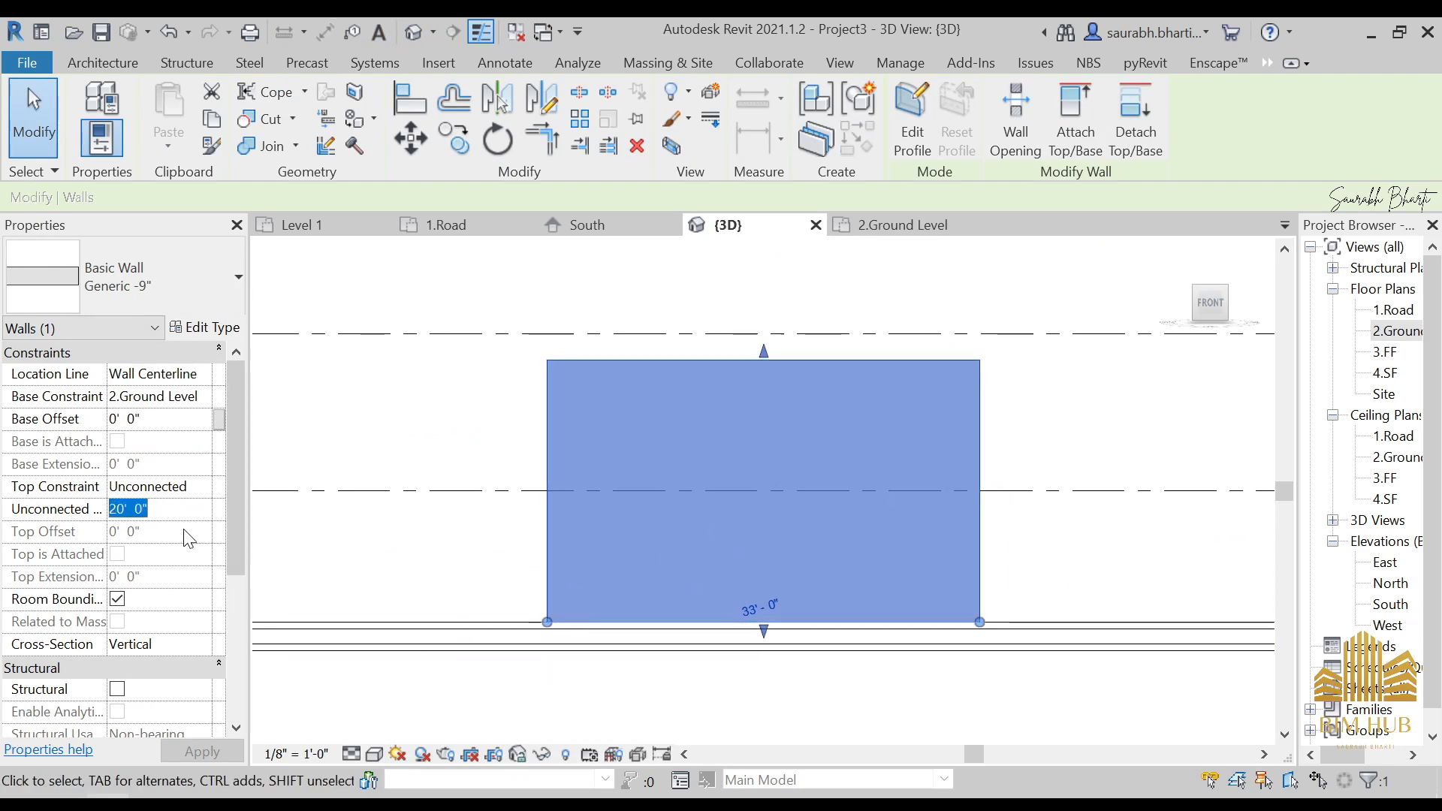
{"action": "left_click", "coordinate": [200, 487]}
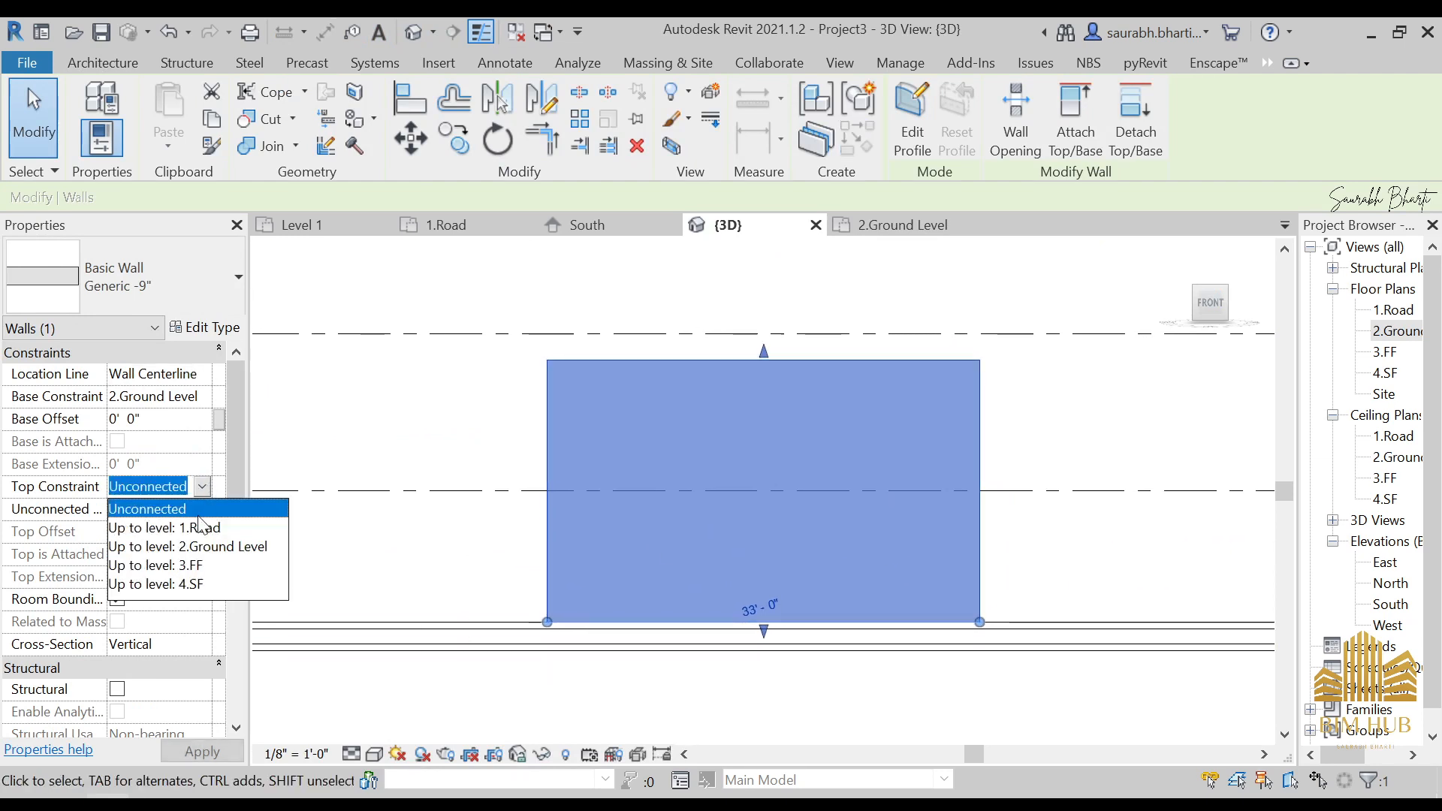
{"action": "left_click", "coordinate": [200, 564]}
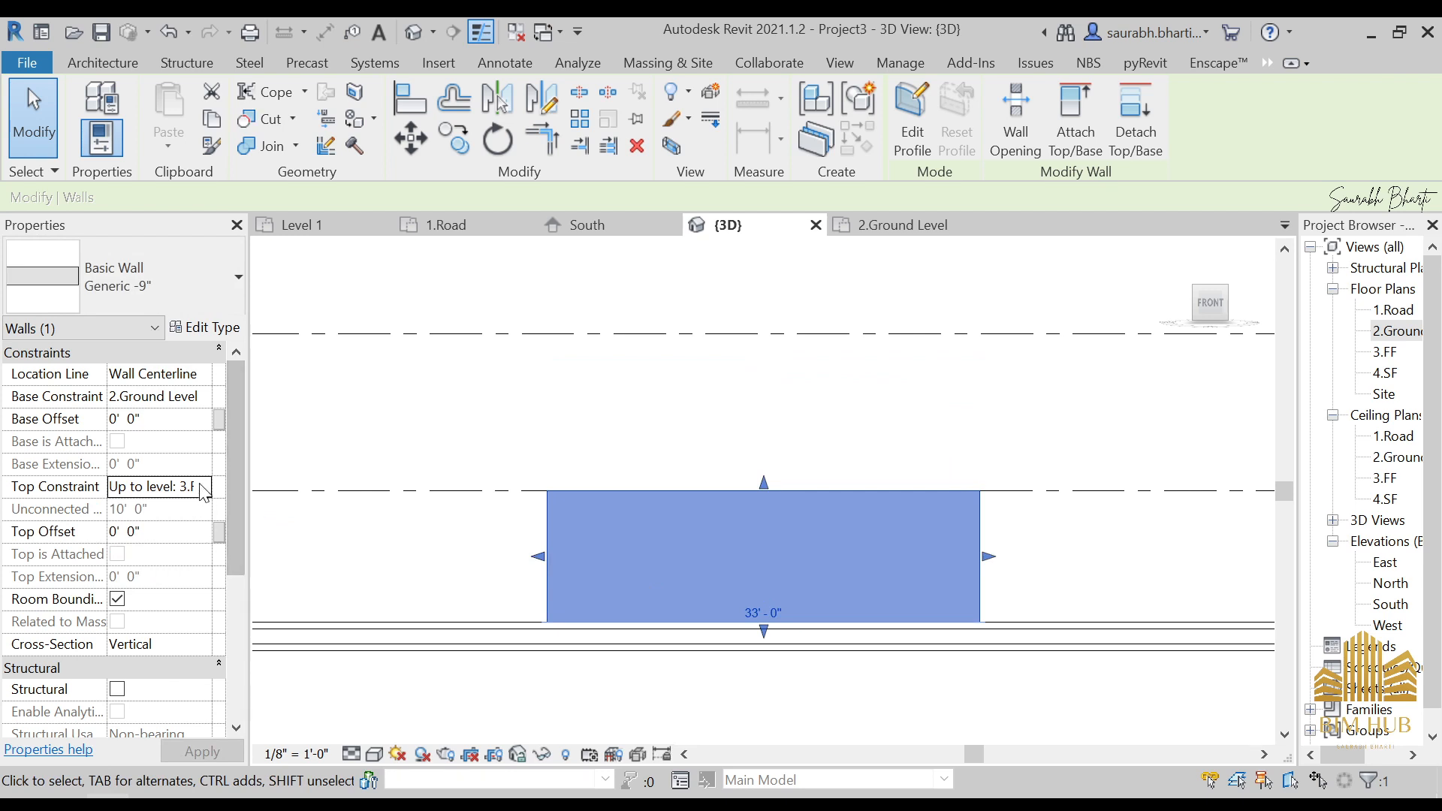
{"action": "left_click", "coordinate": [201, 486]}
{"action": "left_click", "coordinate": [192, 584]}
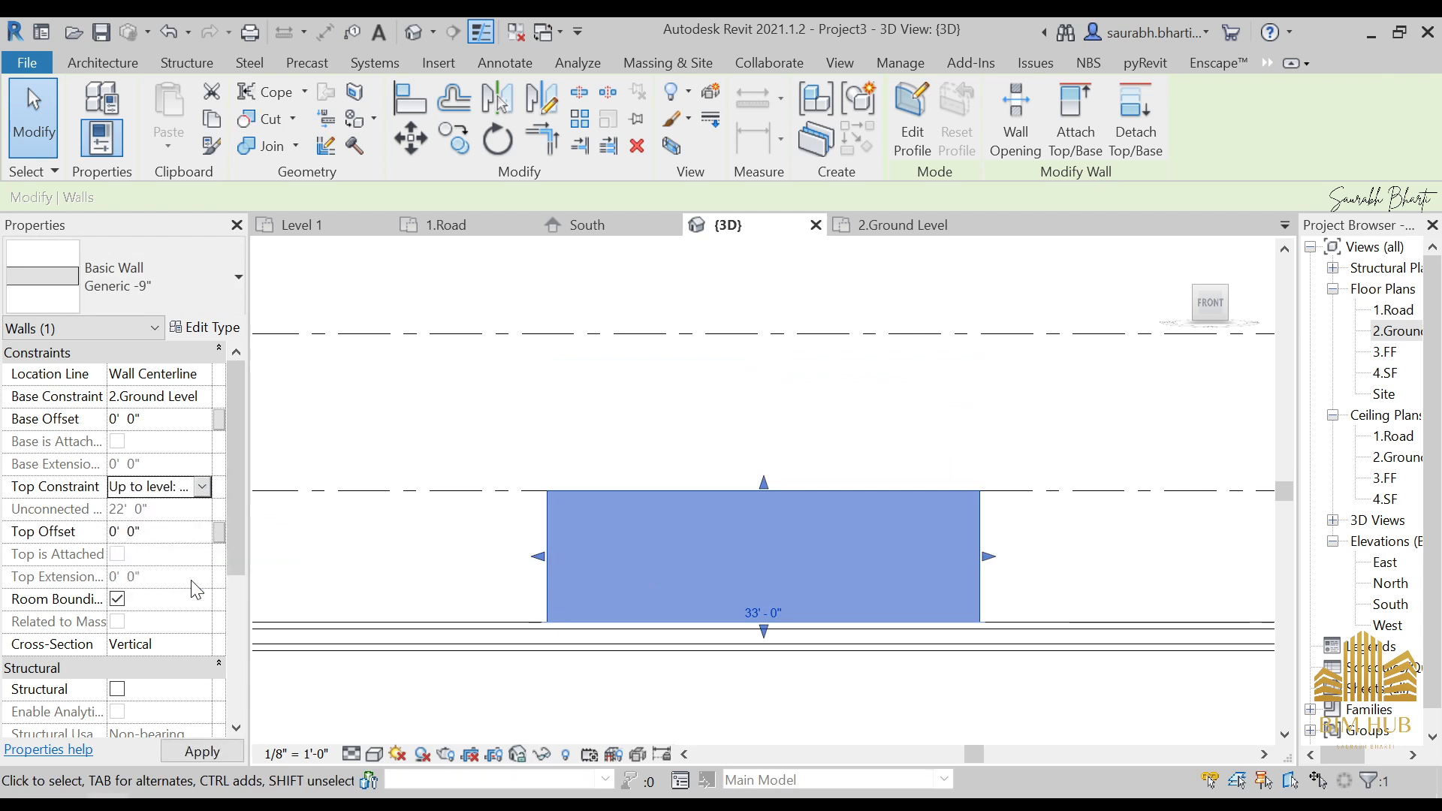
{"action": "left_click", "coordinate": [824, 275]}
{"action": "scroll", "coordinate": [781, 324], "scroll_direction": "down", "scroll_amount": 1}
{"action": "middle_click_drag", "start_coordinate": [759, 453], "coordinate": [809, 491], "text": "shift"}
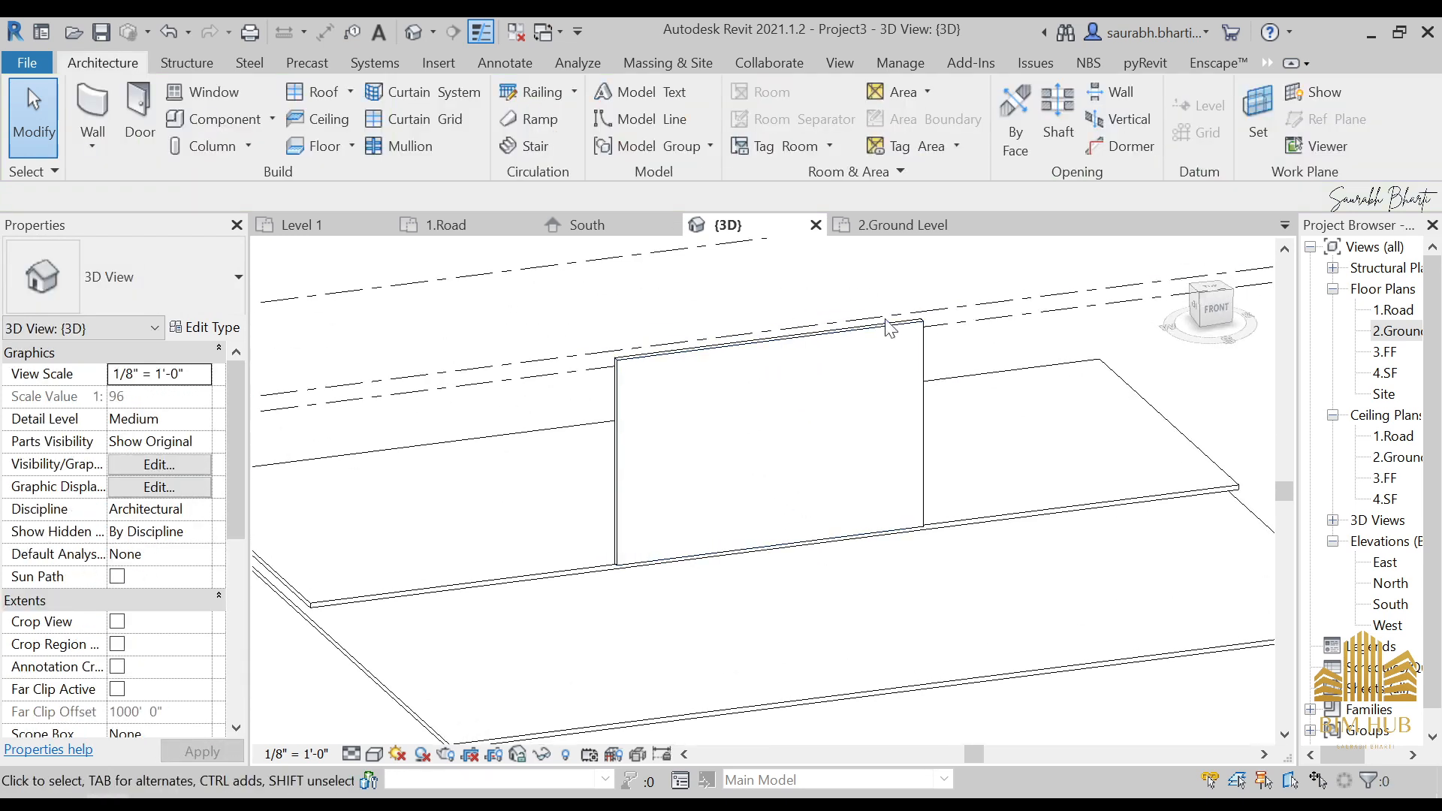
- Return to the 2.Ground Level floor plan and bring the 33' wall into view
{"action": "double_click", "coordinate": [1389, 330]}
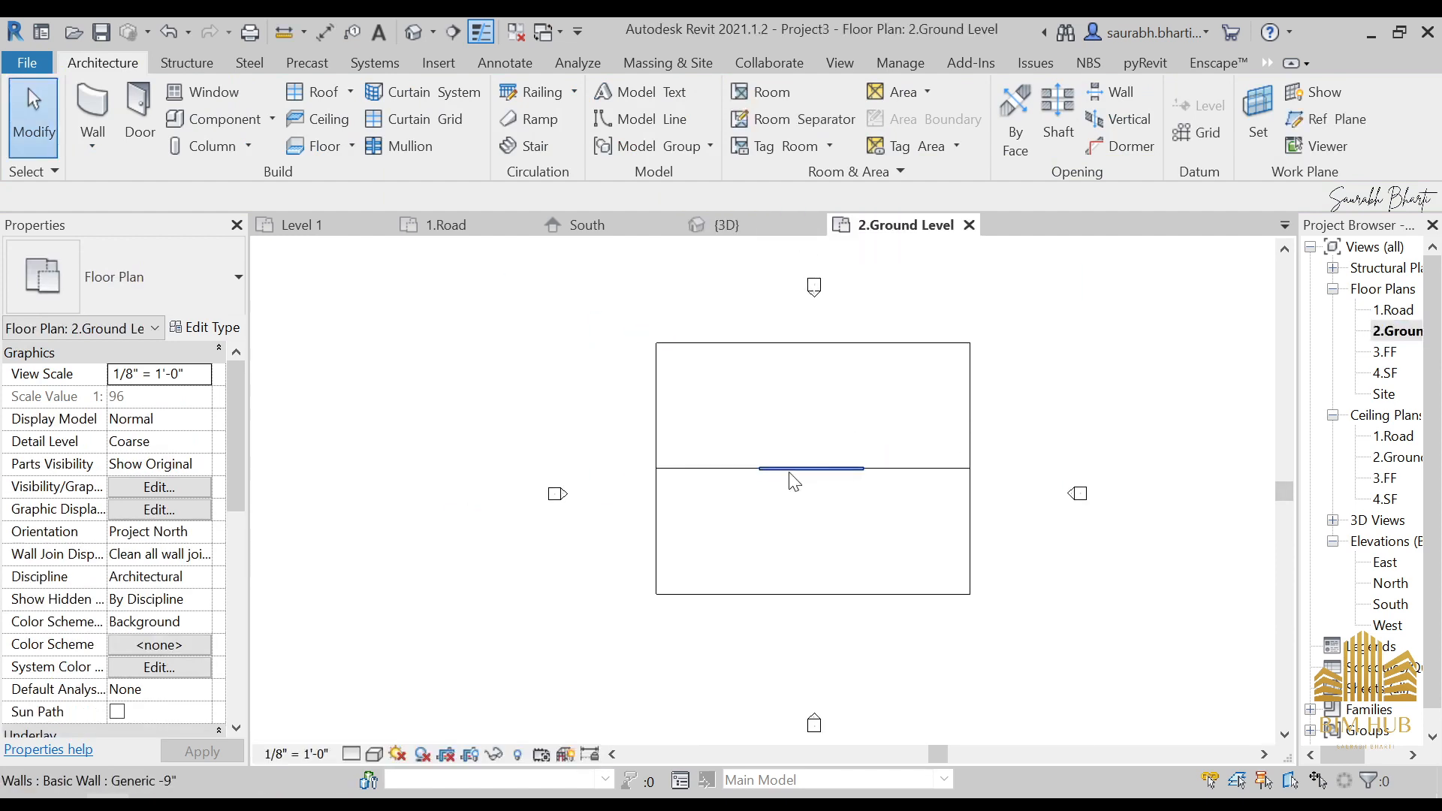
{"action": "left_click", "coordinate": [790, 471]}
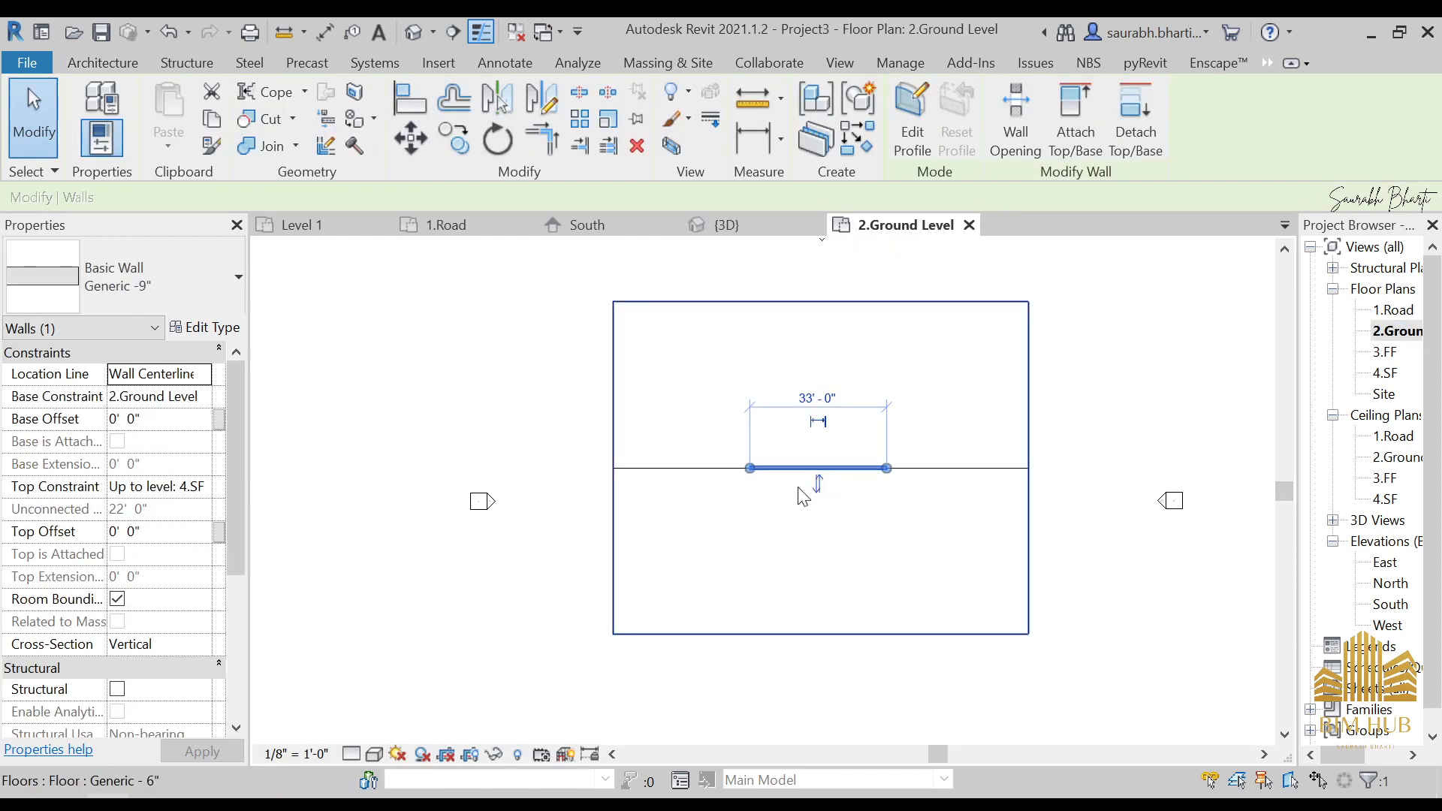
{"action": "key", "text": "Escape"}
- Move the 33' wall north into the ground-level floor and back down onto the floor's south edge
{"action": "scroll", "coordinate": [841, 473], "scroll_direction": "up", "scroll_amount": 3}
{"action": "left_click", "coordinate": [841, 473]}
{"action": "scroll", "coordinate": [826, 474], "scroll_direction": "up", "scroll_amount": 1}
{"action": "left_click_drag", "start_coordinate": [824, 474], "coordinate": [816, 316]}
{"action": "scroll", "coordinate": [796, 360], "scroll_direction": "down", "scroll_amount": 3}
{"action": "middle_click_drag", "start_coordinate": [797, 384], "coordinate": [788, 507]}
{"action": "key", "text": "Escape"}
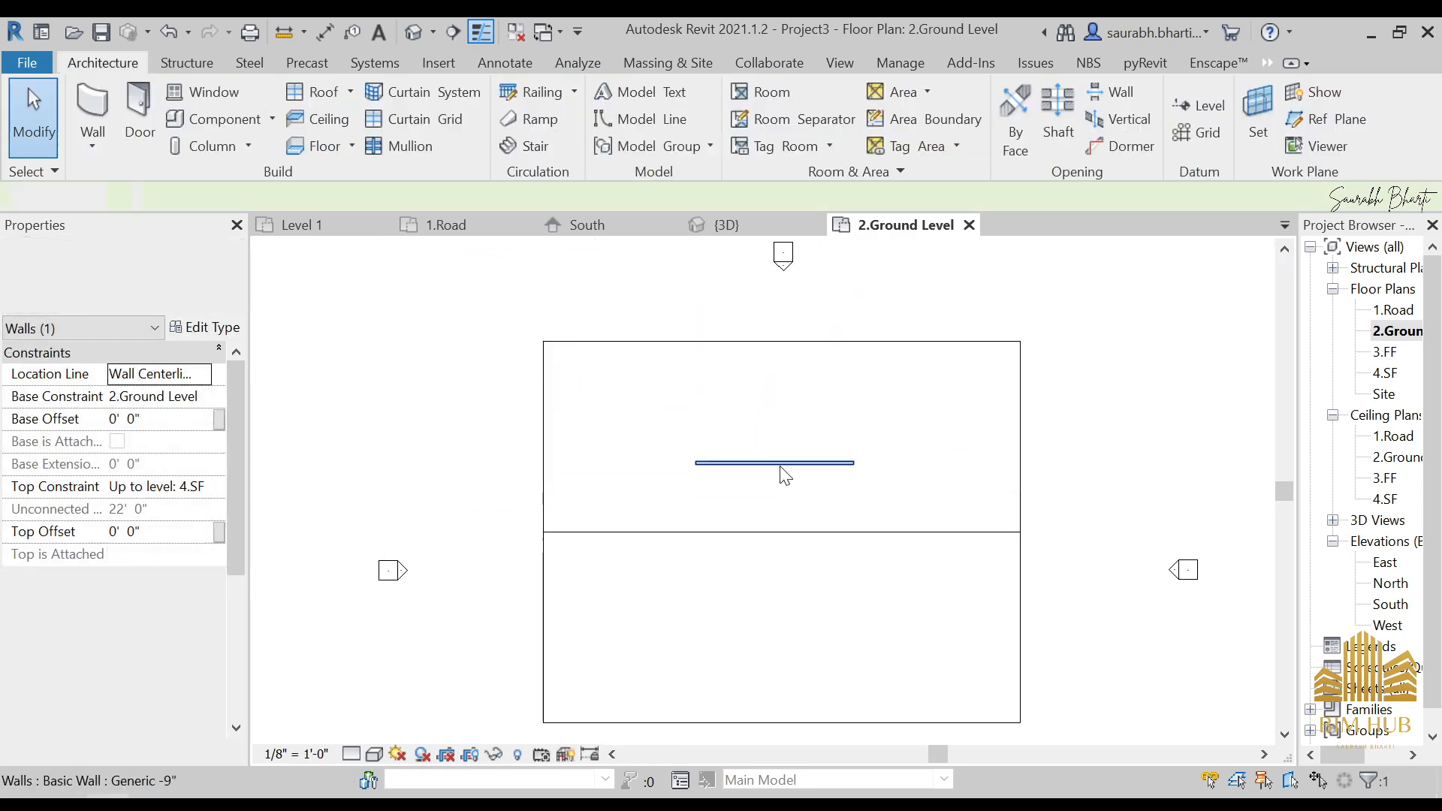
{"action": "scroll", "coordinate": [777, 465], "scroll_direction": "up", "scroll_amount": 1}
{"action": "left_click_drag", "start_coordinate": [773, 471], "coordinate": [773, 551]}
{"action": "key", "text": "Escape"}
- With the Wall tool active, examine the upper-floor balcony and glazing in the house's reference photo
{"action": "key", "text": "w"}
{"action": "key", "text": "a"}
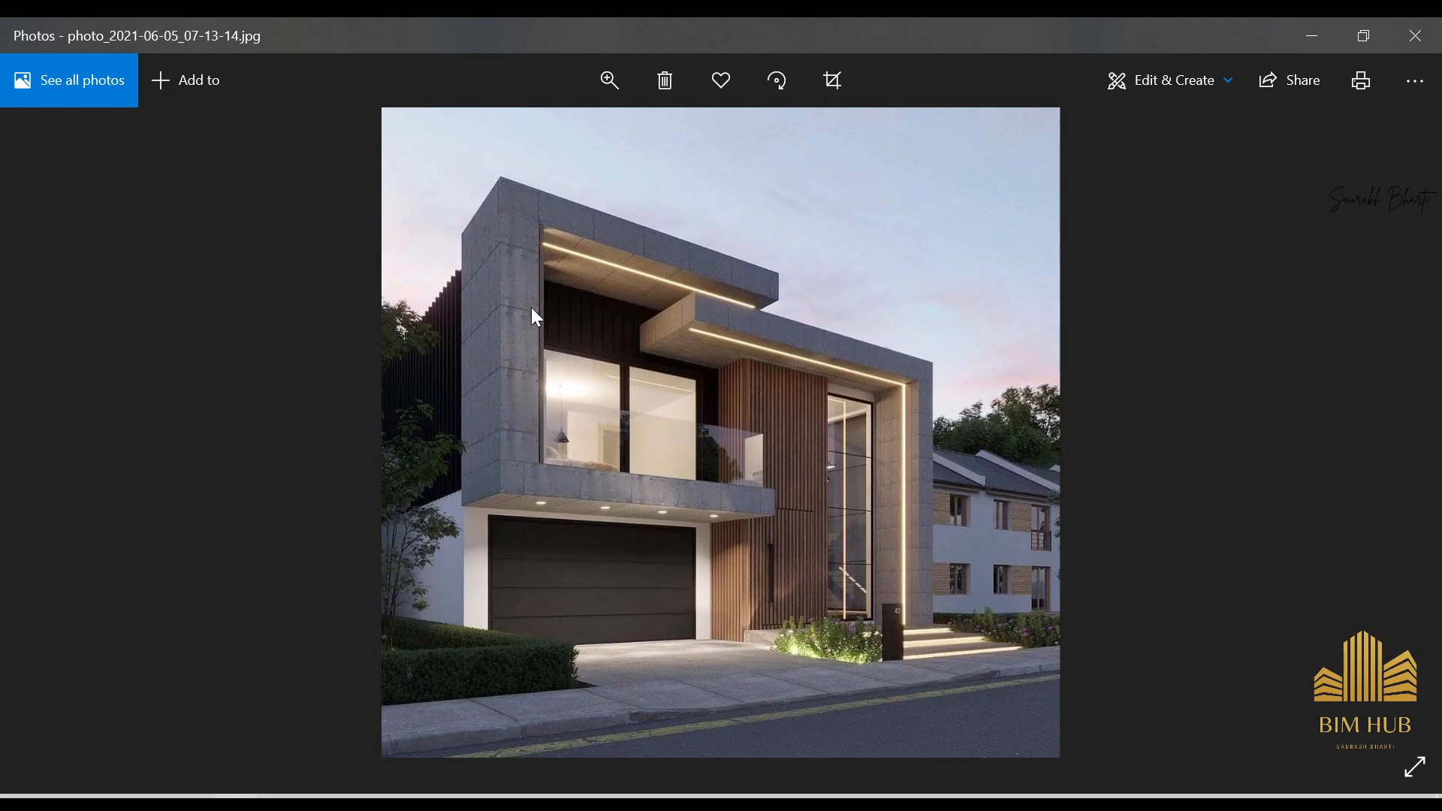
{"action": "scroll", "coordinate": [605, 458], "scroll_direction": "up", "scroll_amount": 3}
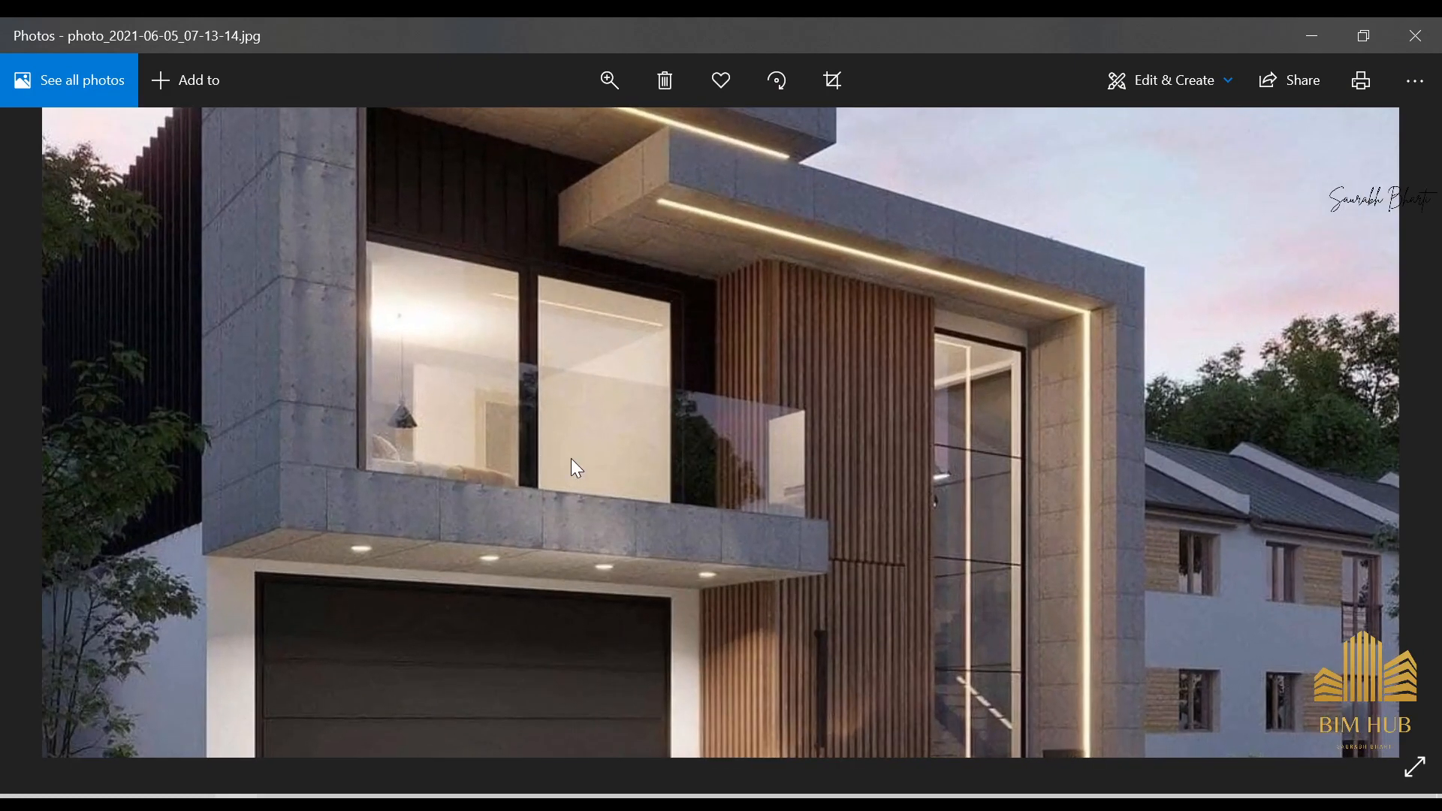
{"action": "scroll", "coordinate": [509, 458], "scroll_direction": "up", "scroll_amount": 3}
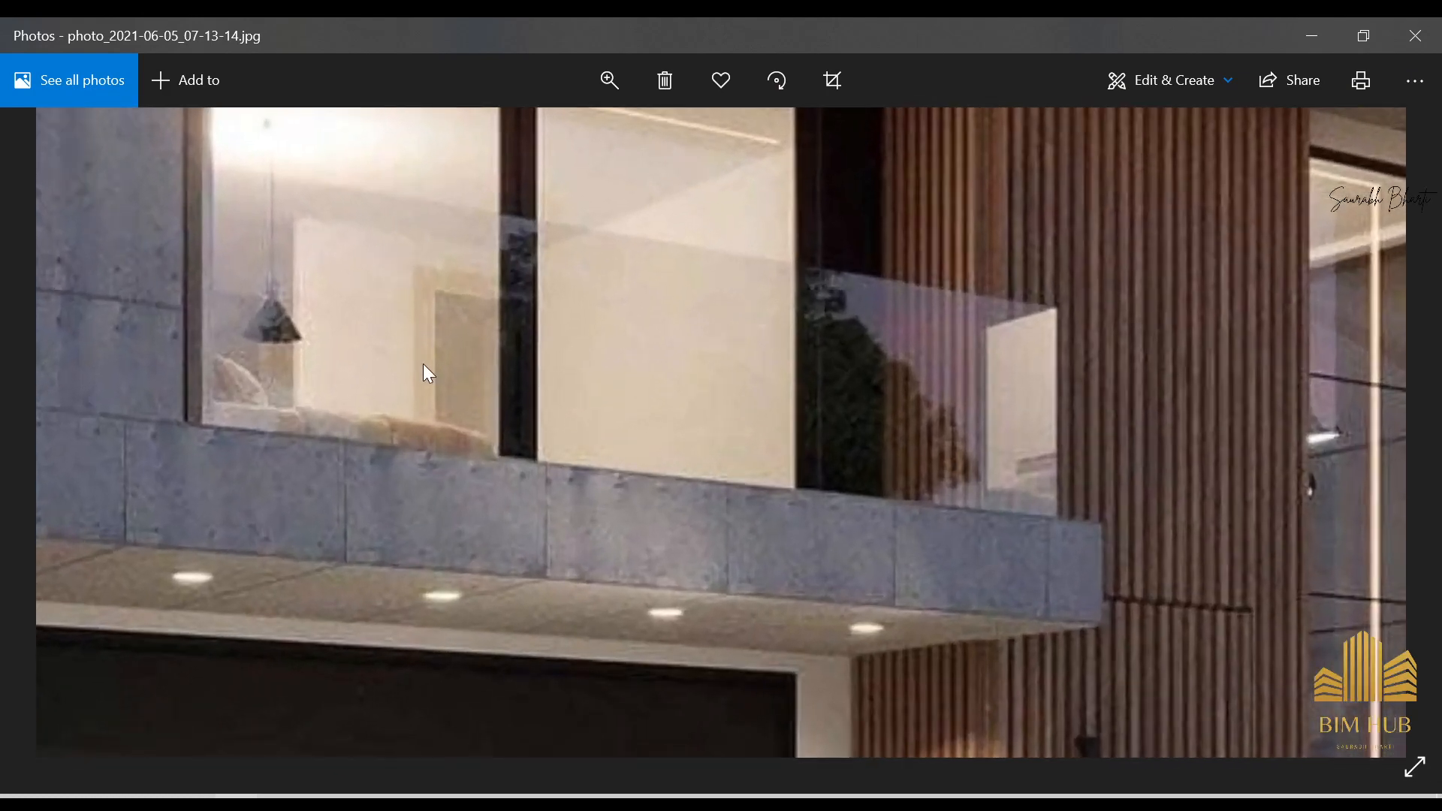
{"action": "left_click_drag", "start_coordinate": [465, 353], "coordinate": [644, 442]}
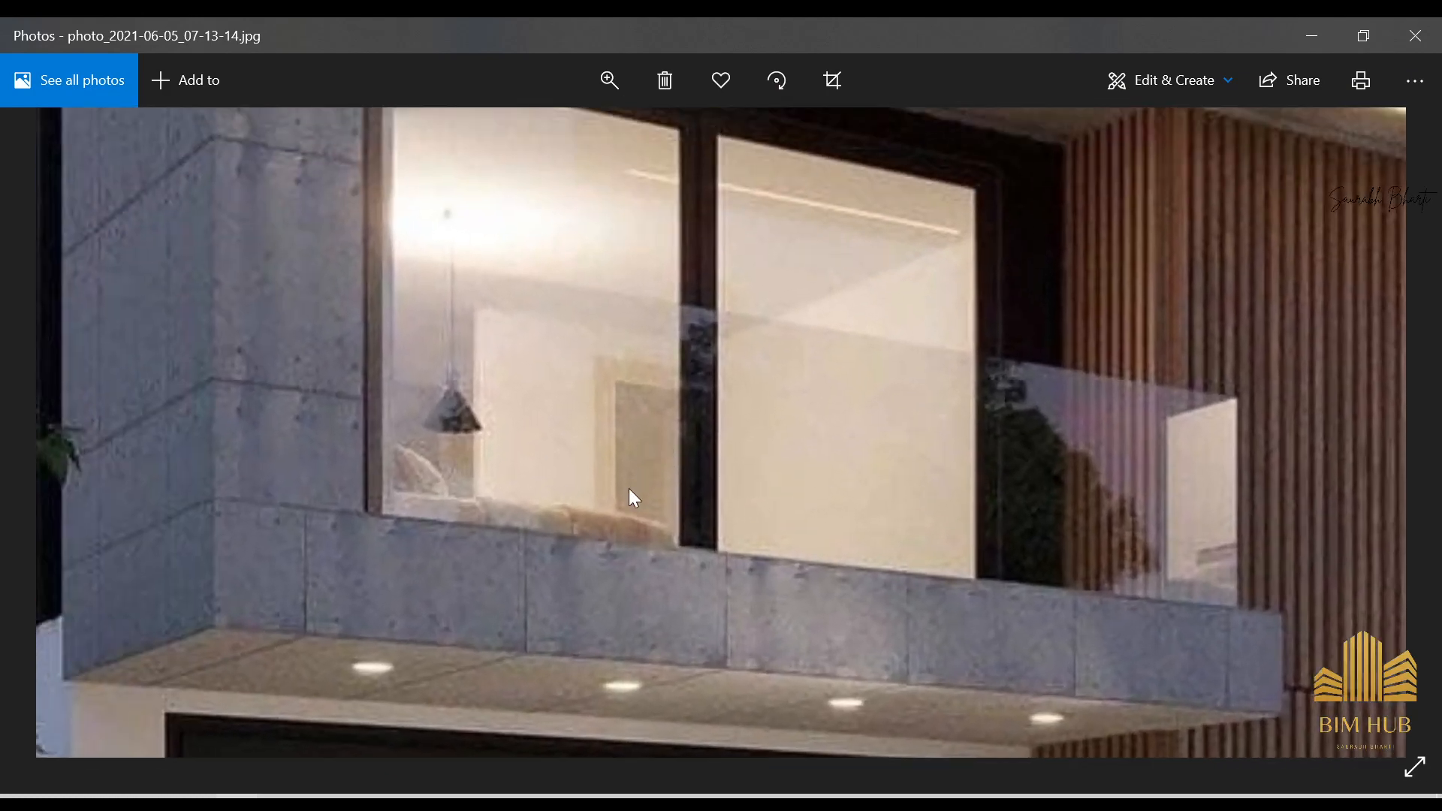
{"action": "double_click", "coordinate": [610, 350]}
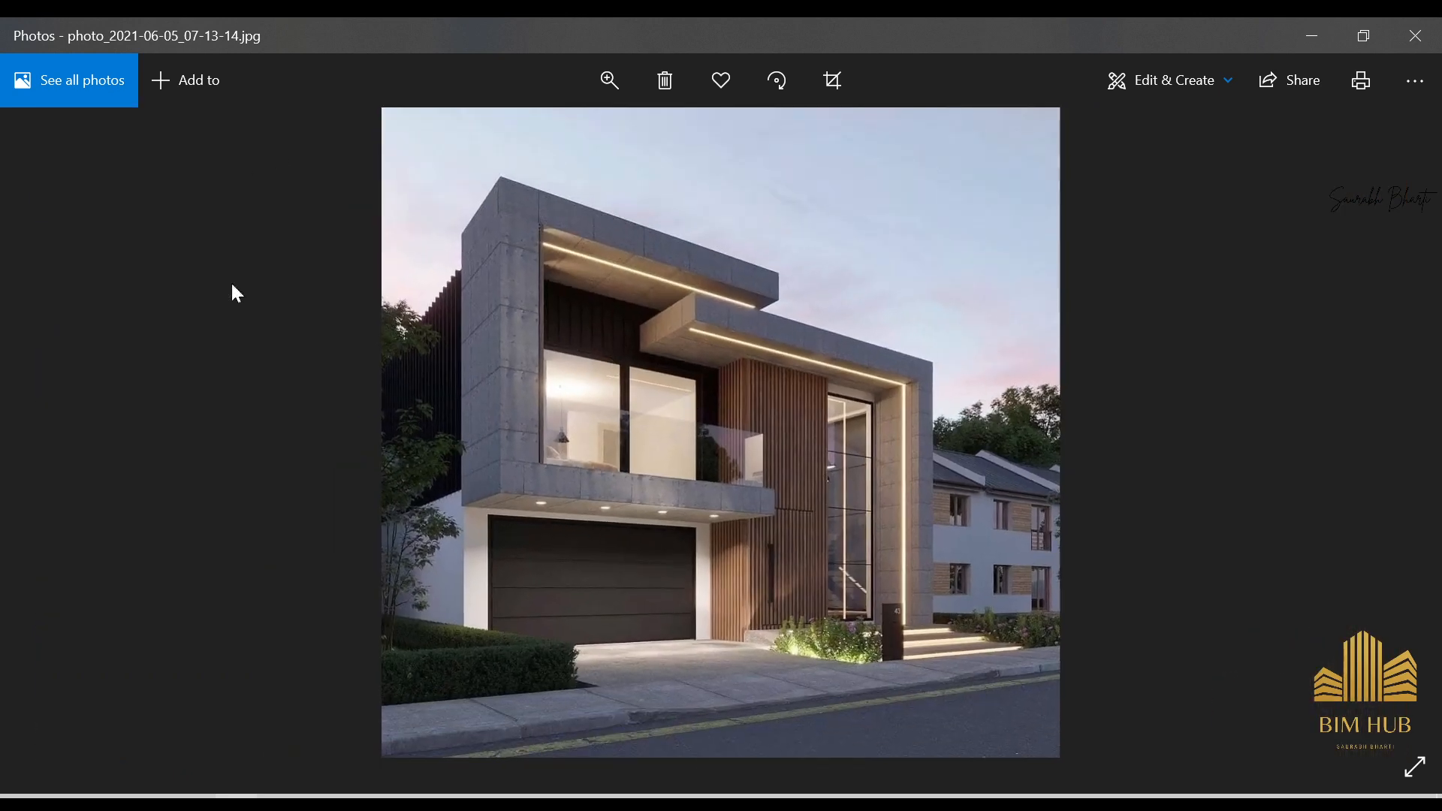
{"action": "left_click", "coordinate": [1327, 37]}
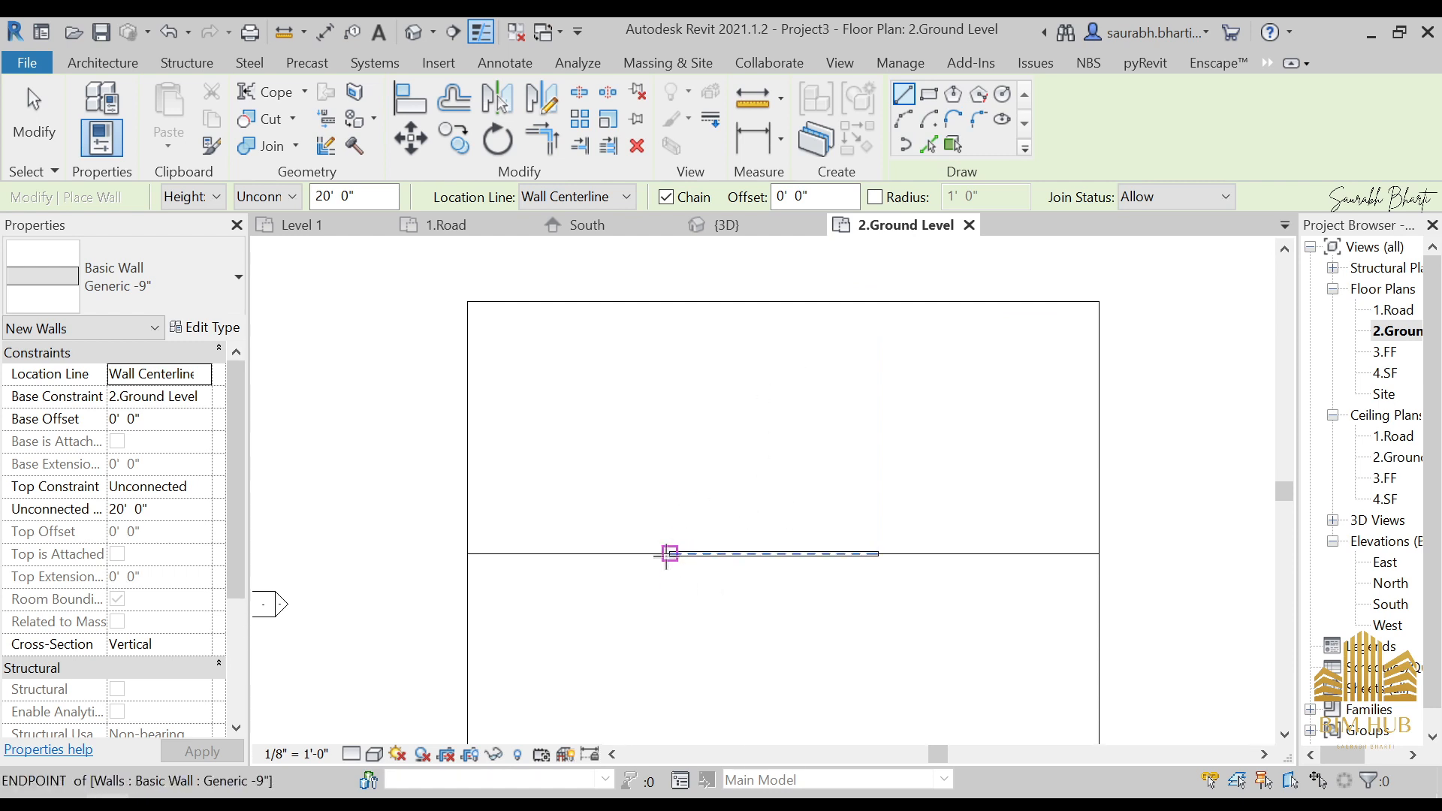
- Set the location line for the new walls to Finish Face: Exterior
{"action": "left_click", "coordinate": [665, 553]}
{"action": "key", "text": "Escape"}
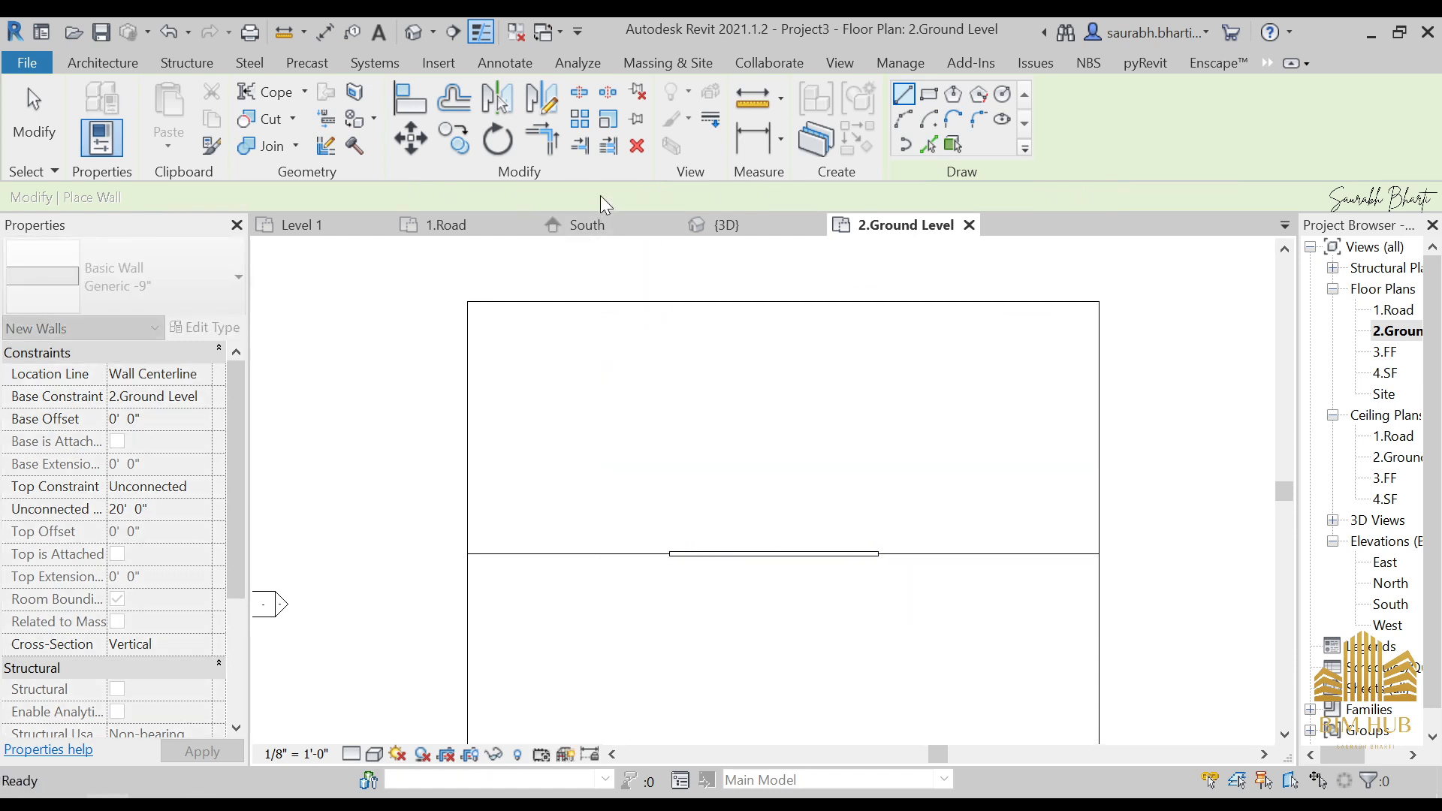
{"action": "left_click", "coordinate": [602, 196]}
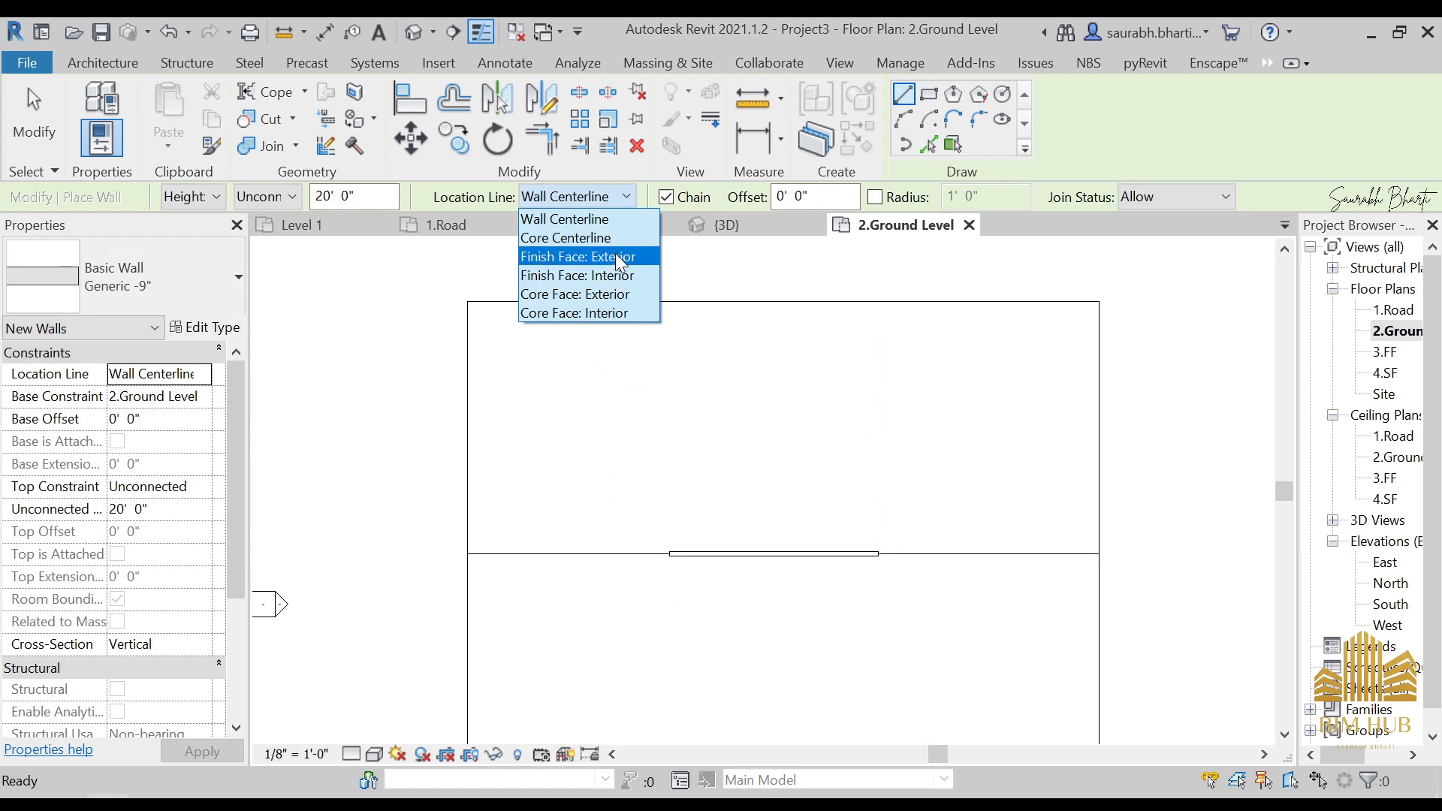
{"action": "left_click", "coordinate": [614, 256]}
- Draw walls from the front wall's west end 33' north, 33' east and back to its east end, enclosing the room
{"action": "left_click", "coordinate": [670, 554]}
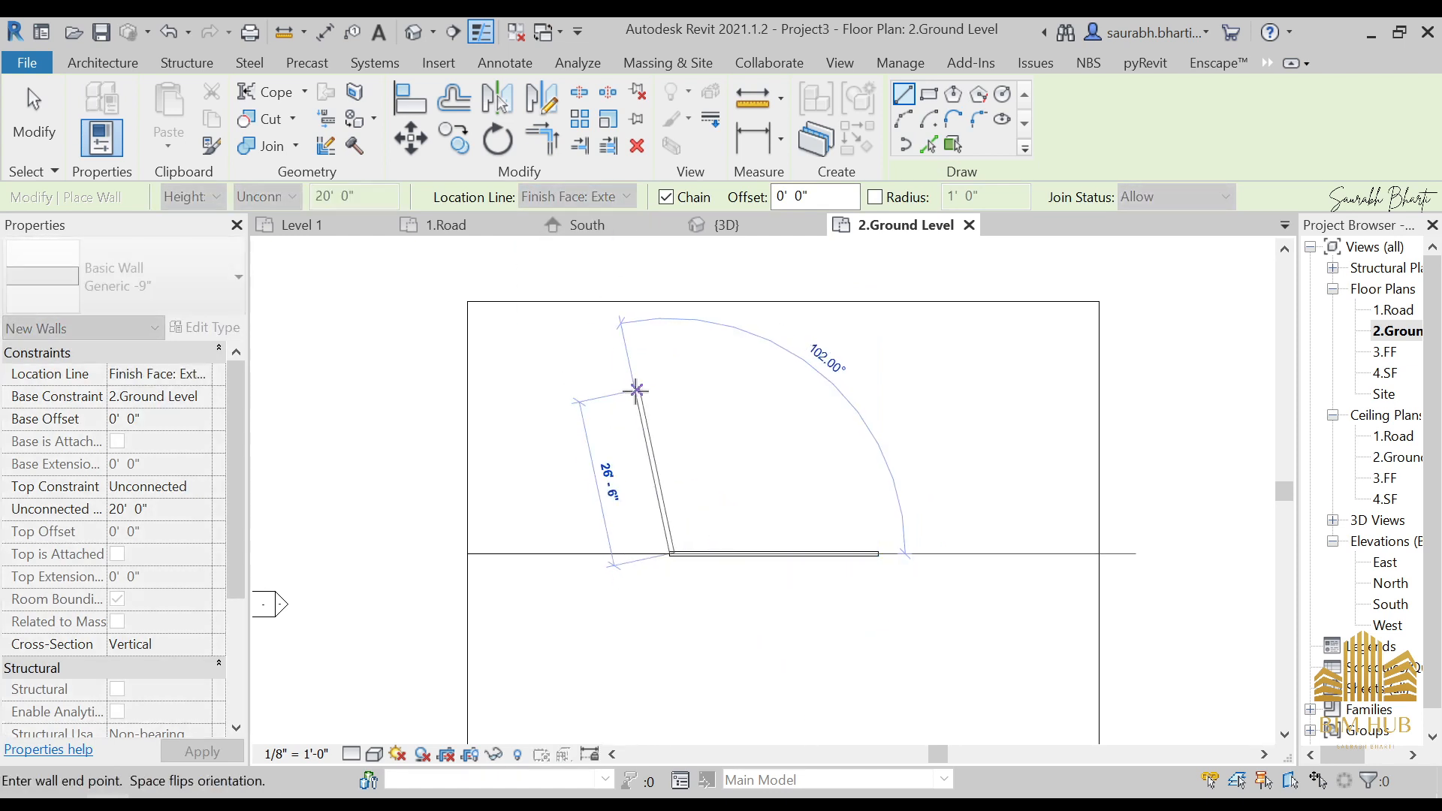
{"action": "scroll", "coordinate": [674, 464], "scroll_direction": "up", "scroll_amount": 2}
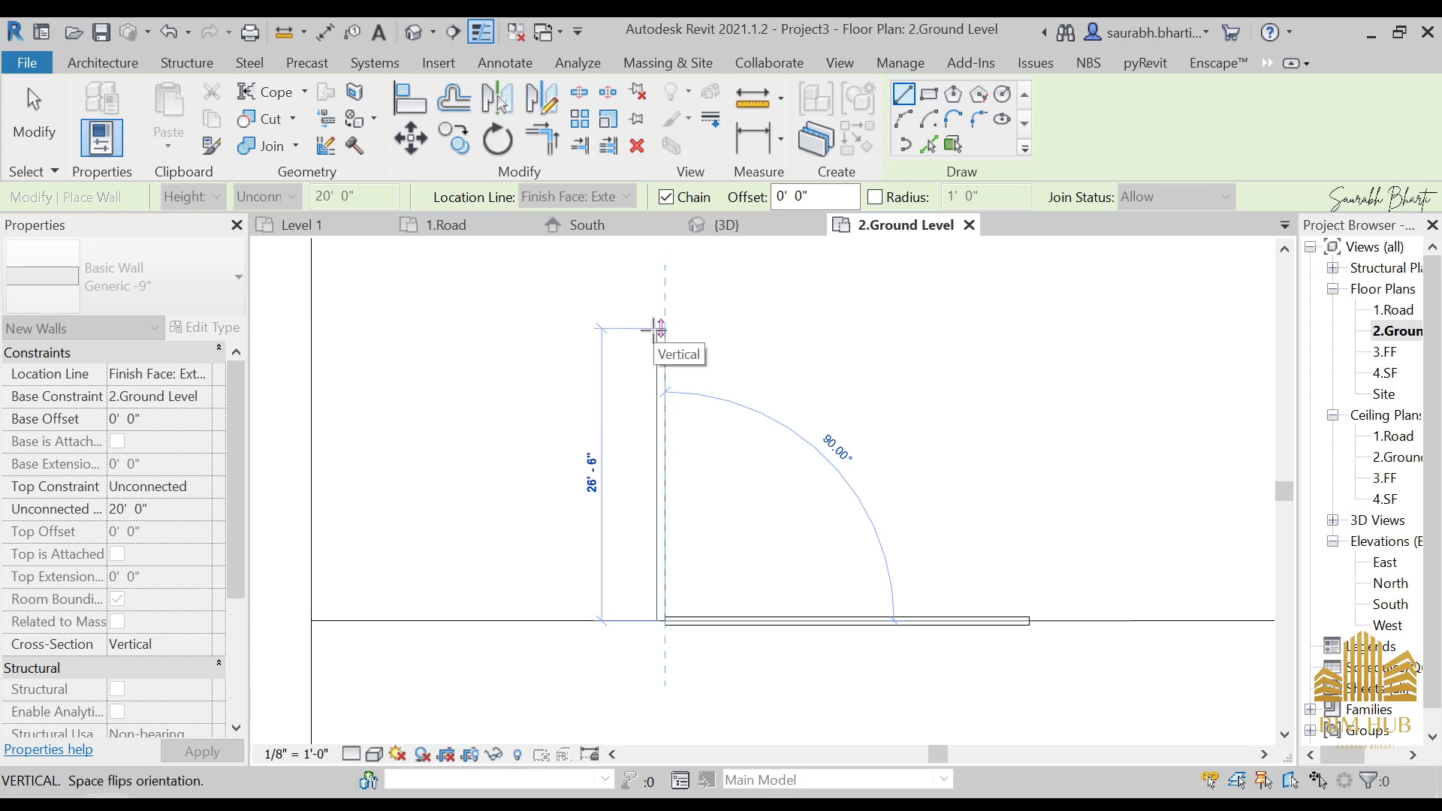
{"action": "type", "text": "33"}
{"action": "key", "text": "Return"}
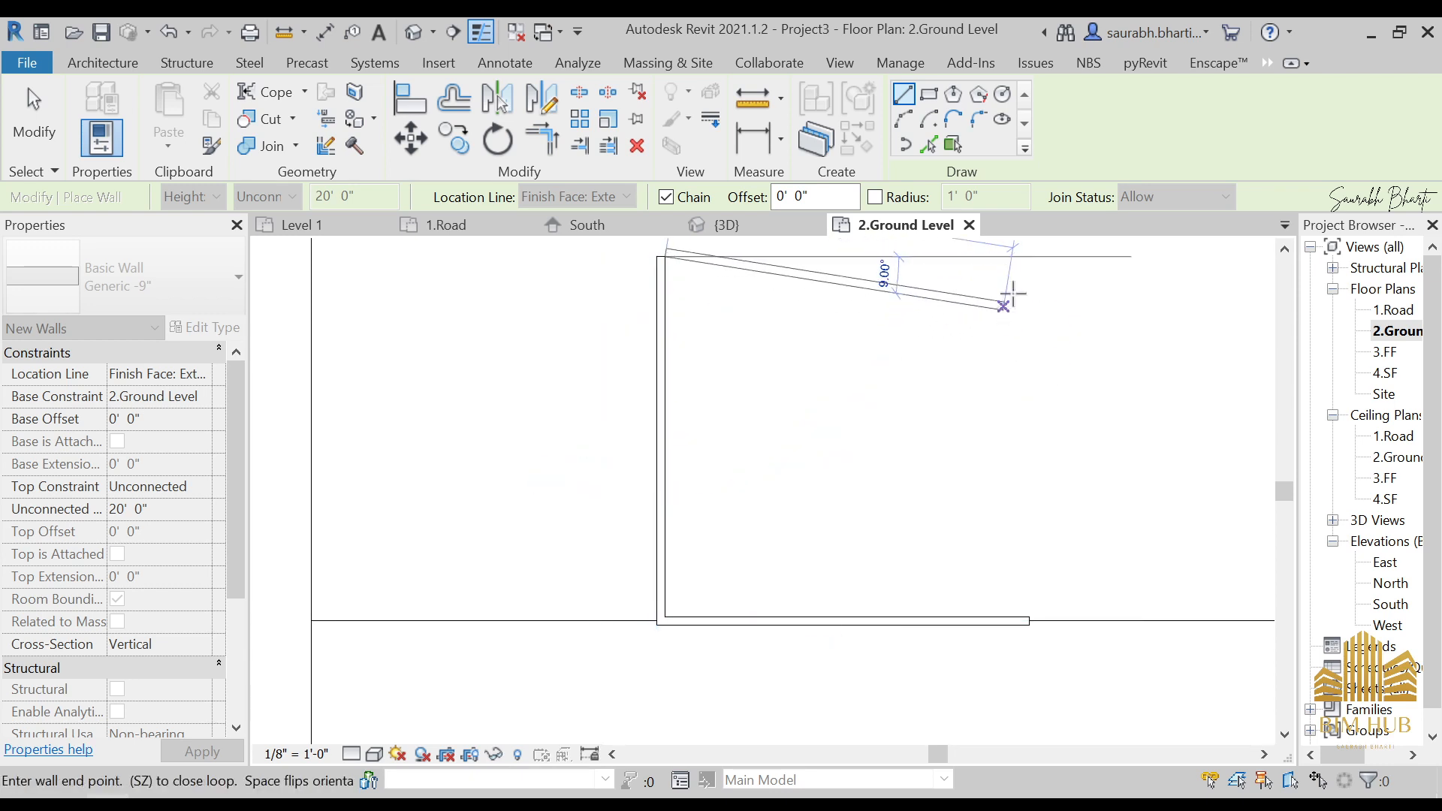
{"action": "type", "text": "33"}
{"action": "key", "text": "Return"}
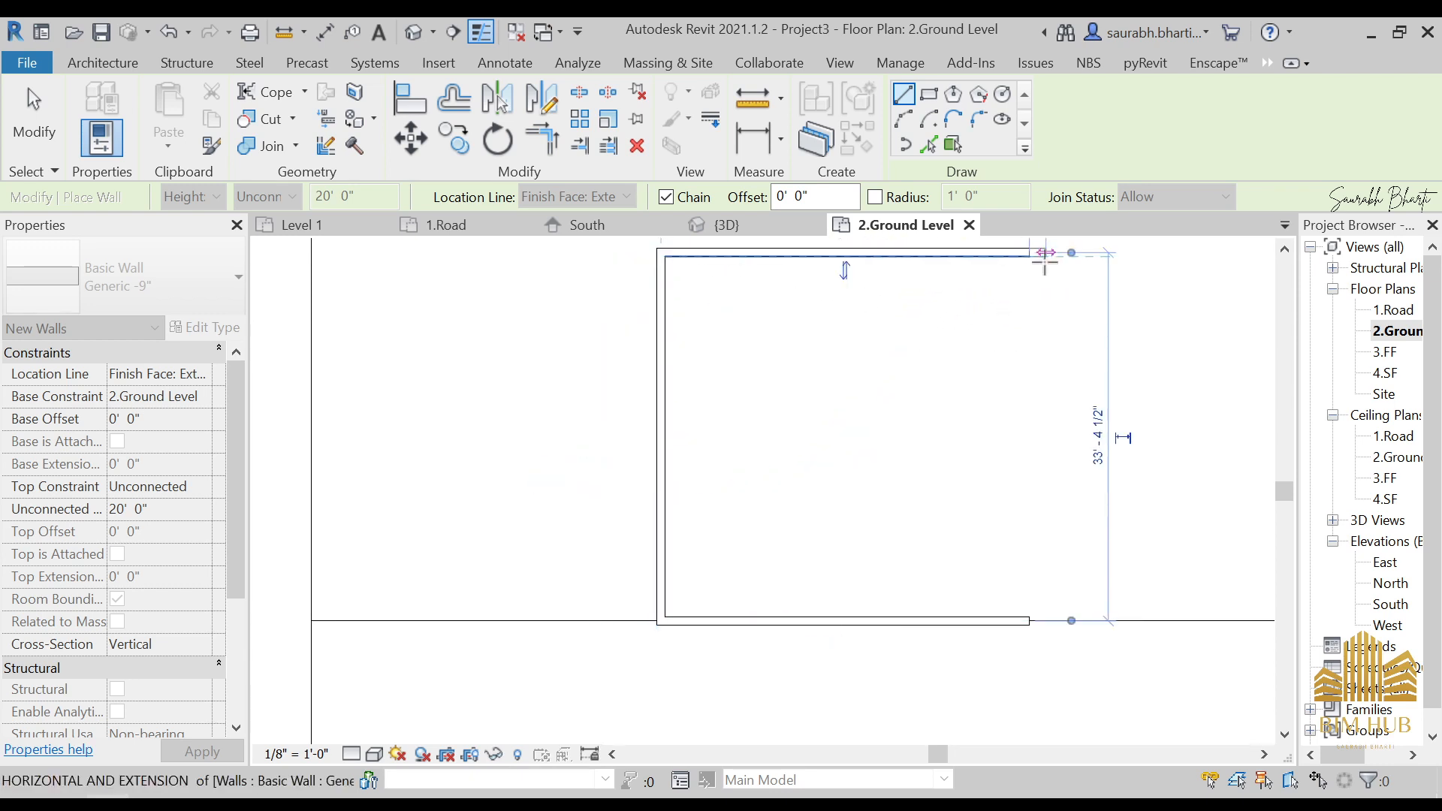
{"action": "left_click", "coordinate": [1033, 623]}
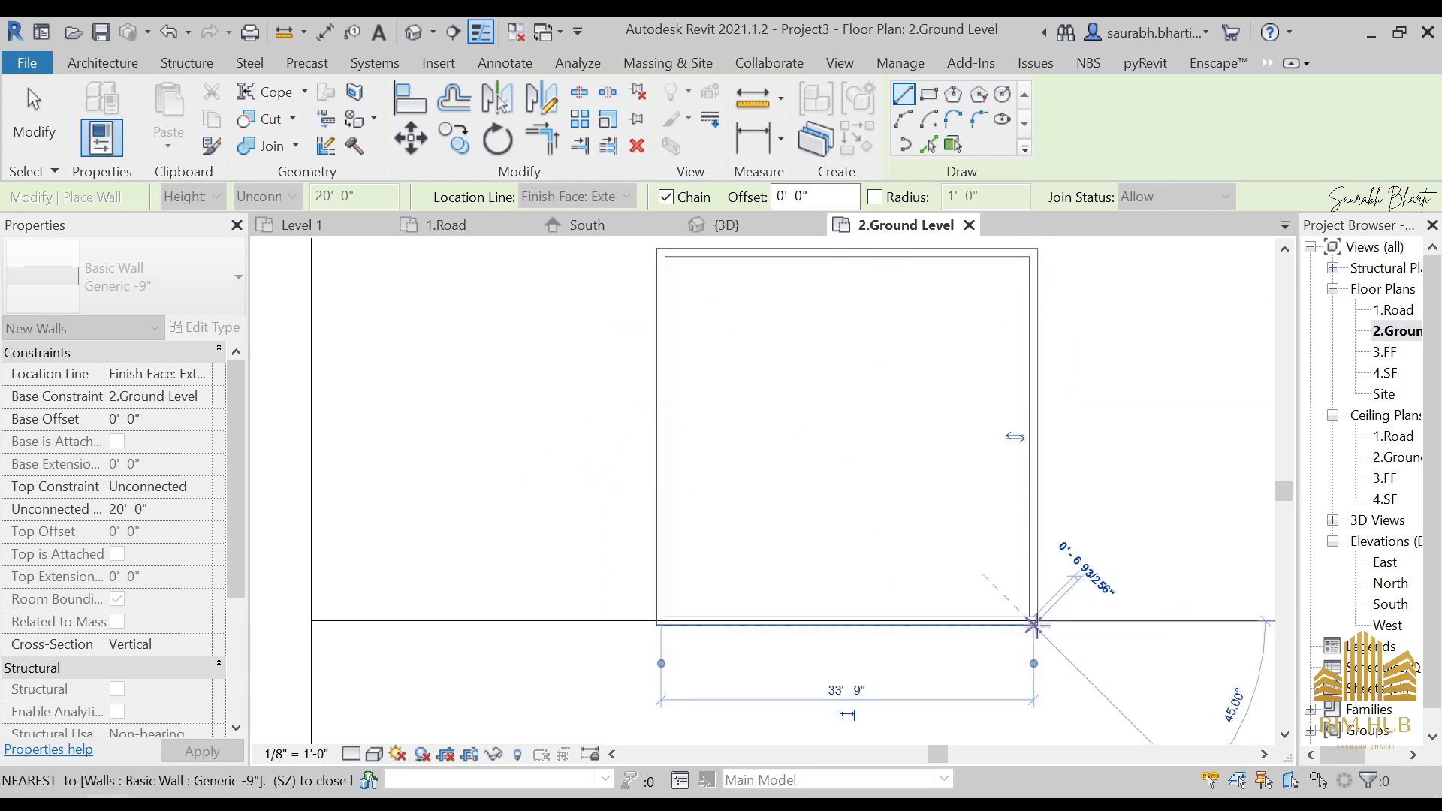
{"action": "key", "text": "Escape"}
{"action": "key", "text": "Escape"}
- Set aligned dimensions to pick wall faces as their references
{"action": "key", "text": "d"}
{"action": "key", "text": "i"}
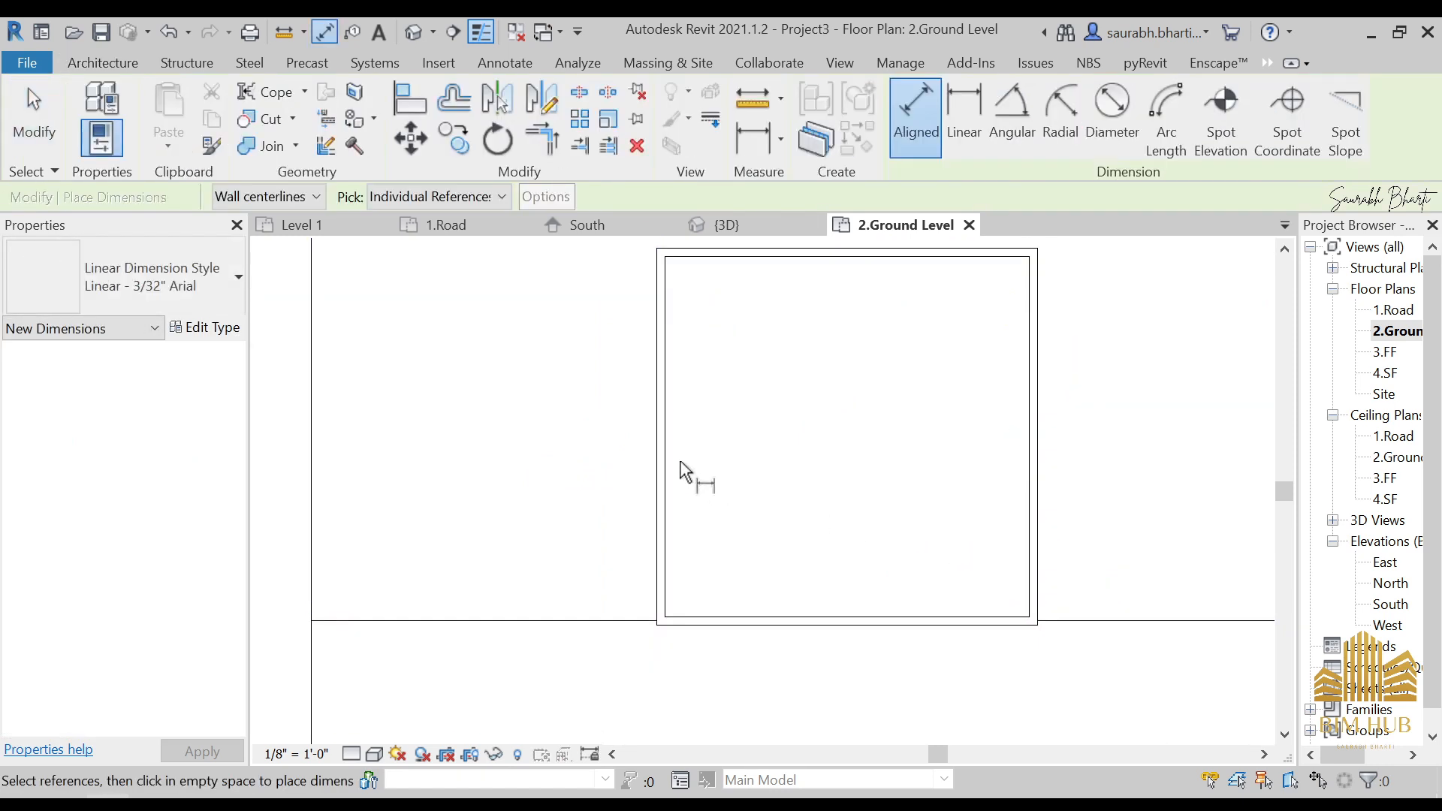
{"action": "key", "text": "Escape"}
{"action": "key", "text": "Escape"}
{"action": "left_click", "coordinate": [306, 197]}
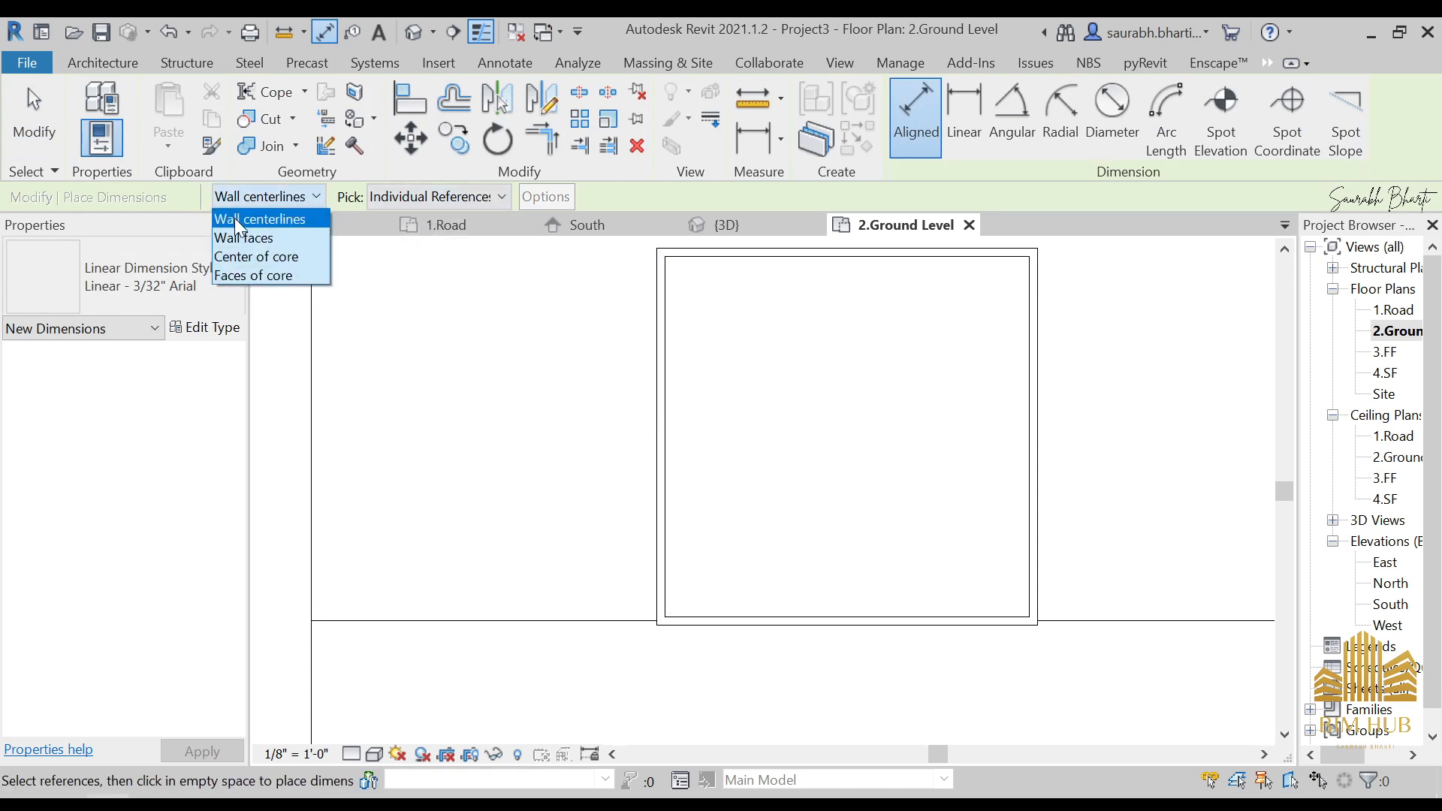
{"action": "left_click", "coordinate": [245, 237]}
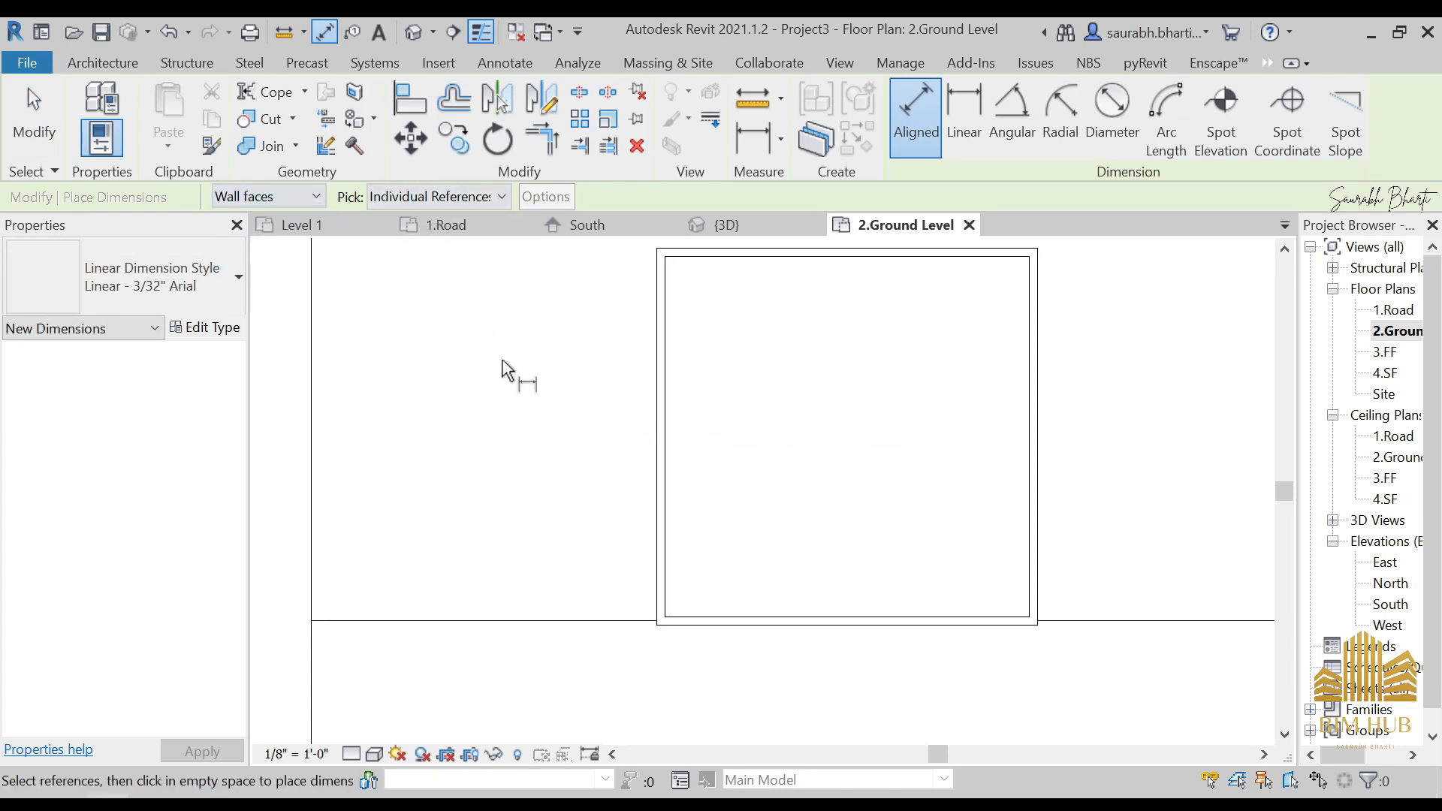
- Measure the room's inside width between the west and east wall faces with a dimension, and delete that dimension
{"action": "left_click", "coordinate": [665, 377]}
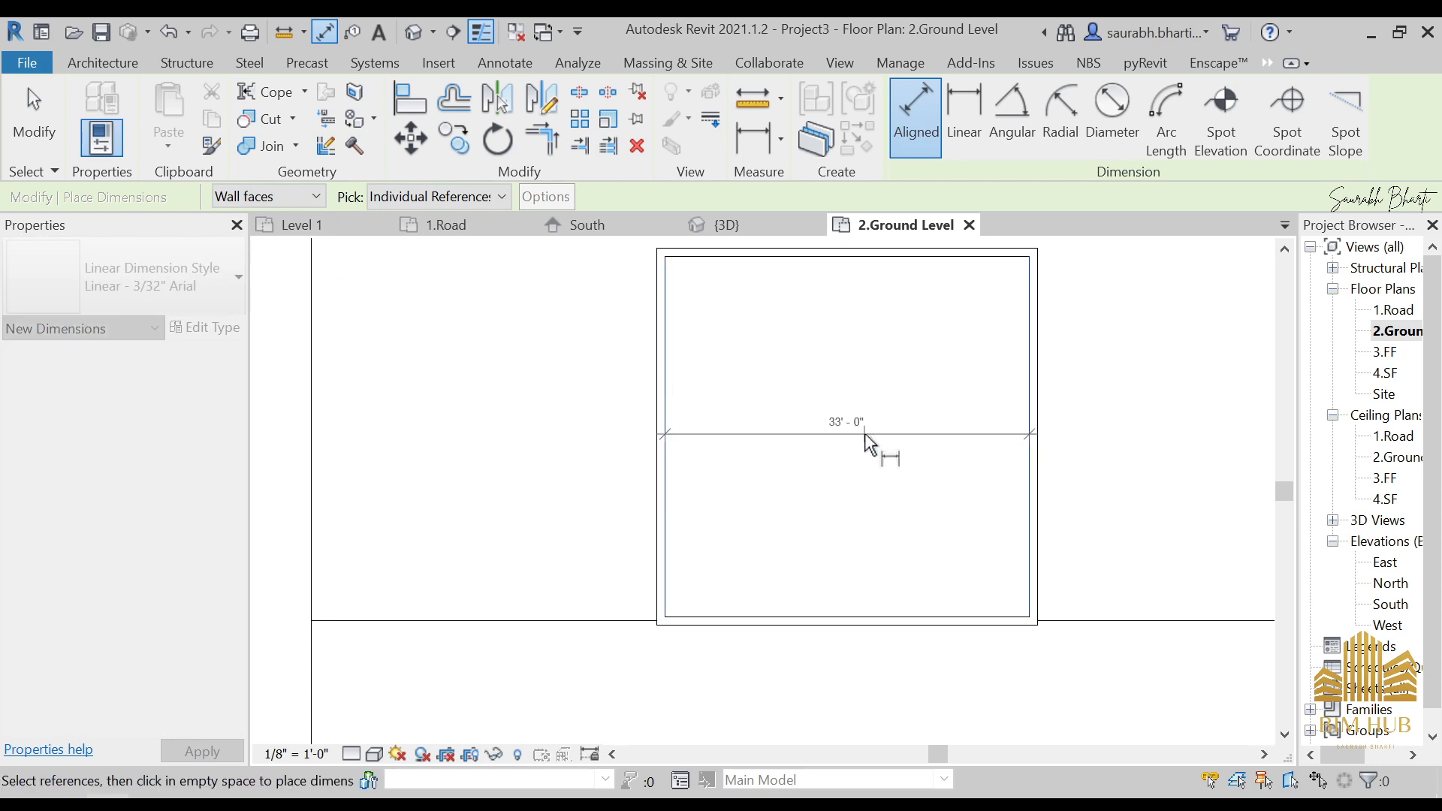
{"action": "left_click", "coordinate": [863, 433]}
{"action": "key", "text": "Escape"}
{"action": "key", "text": "Escape"}
{"action": "left_click", "coordinate": [980, 434]}
{"action": "key", "text": "Delete"}
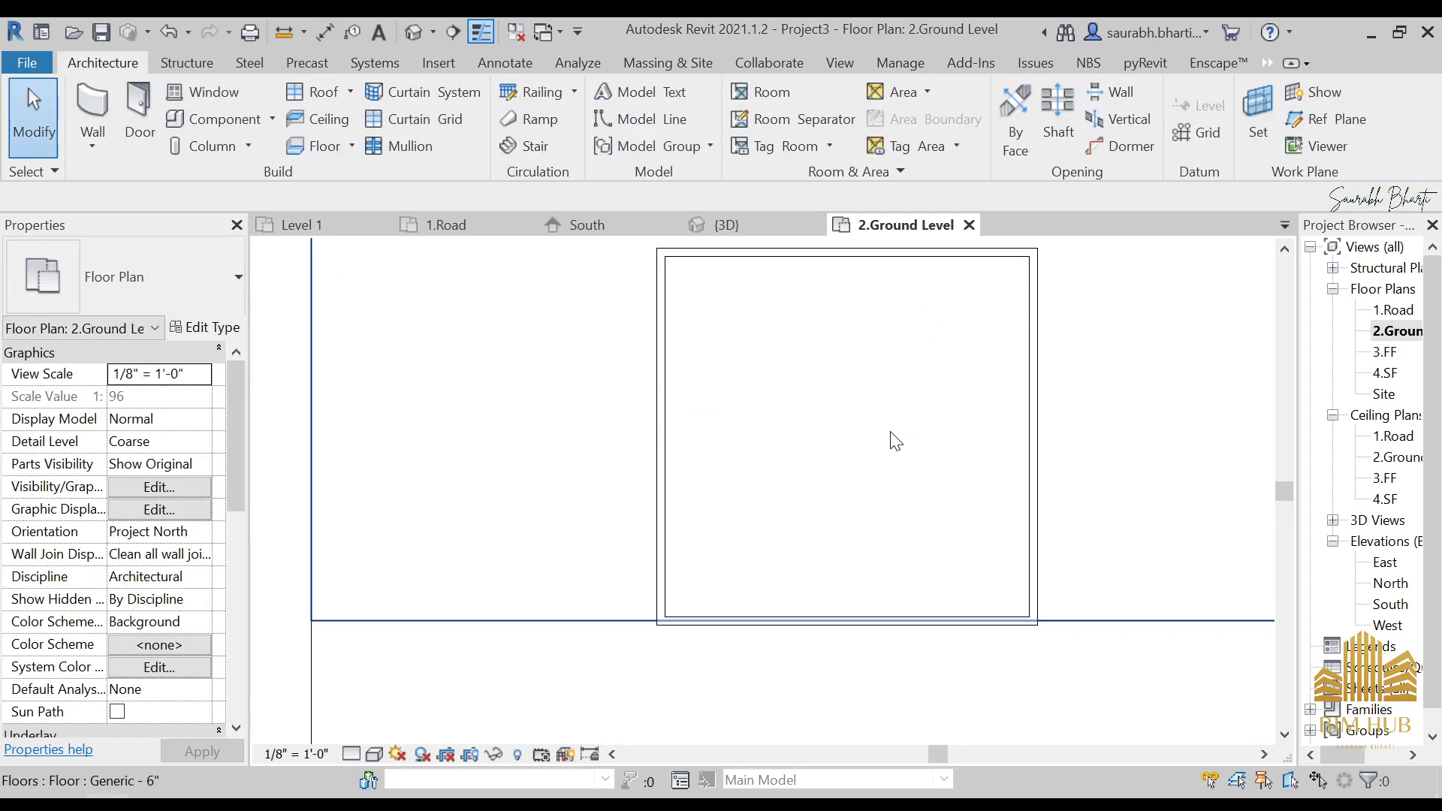
- Examine the facade in the house's reference photo, from the garage and entrance up to the upper floor and roof slabs
{"action": "scroll", "coordinate": [890, 458], "scroll_direction": "down", "scroll_amount": 2}
{"action": "scroll", "coordinate": [891, 518], "scroll_direction": "down", "scroll_amount": 1}
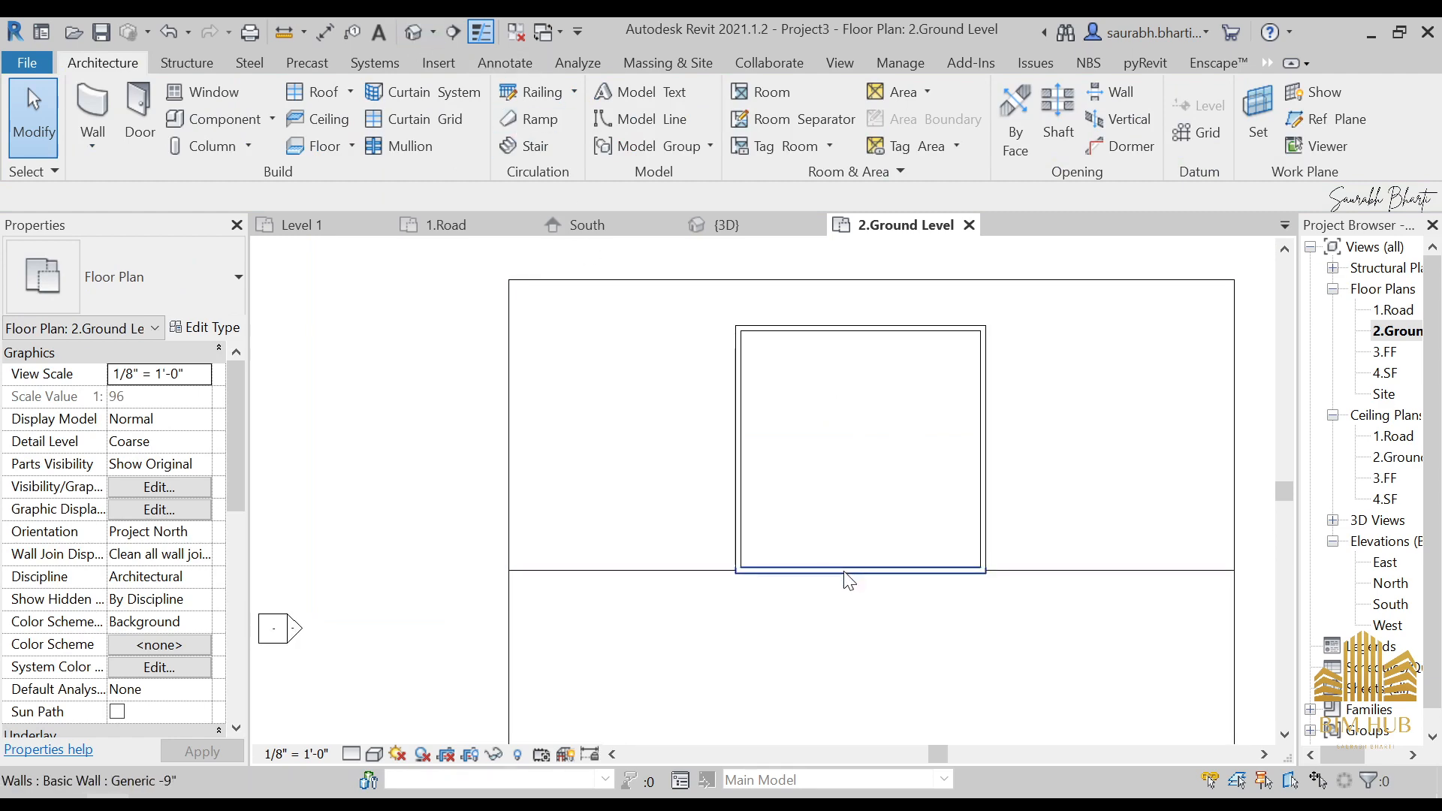
{"action": "key", "text": "Tab"}
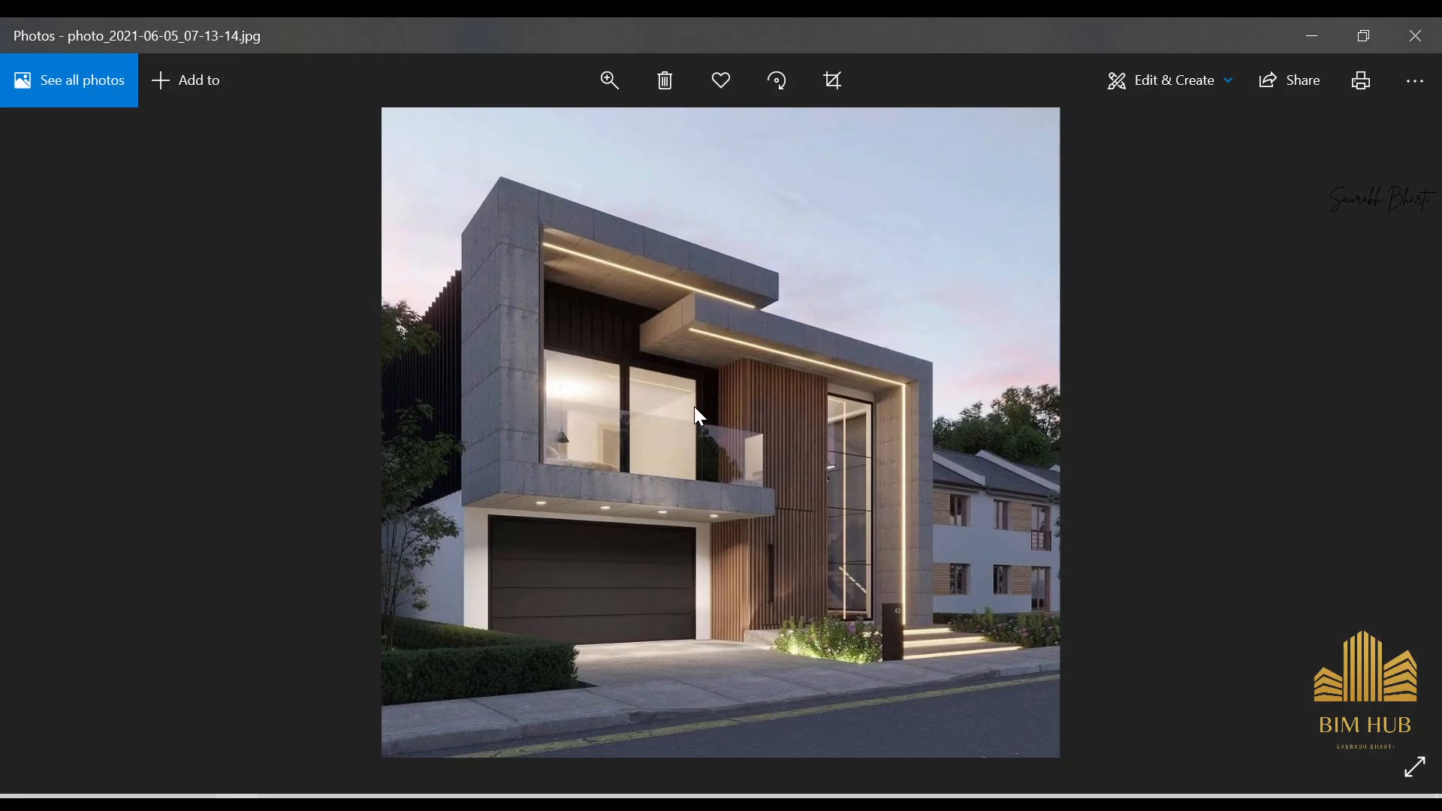
{"action": "scroll", "coordinate": [695, 409], "scroll_direction": "up", "scroll_amount": 5}
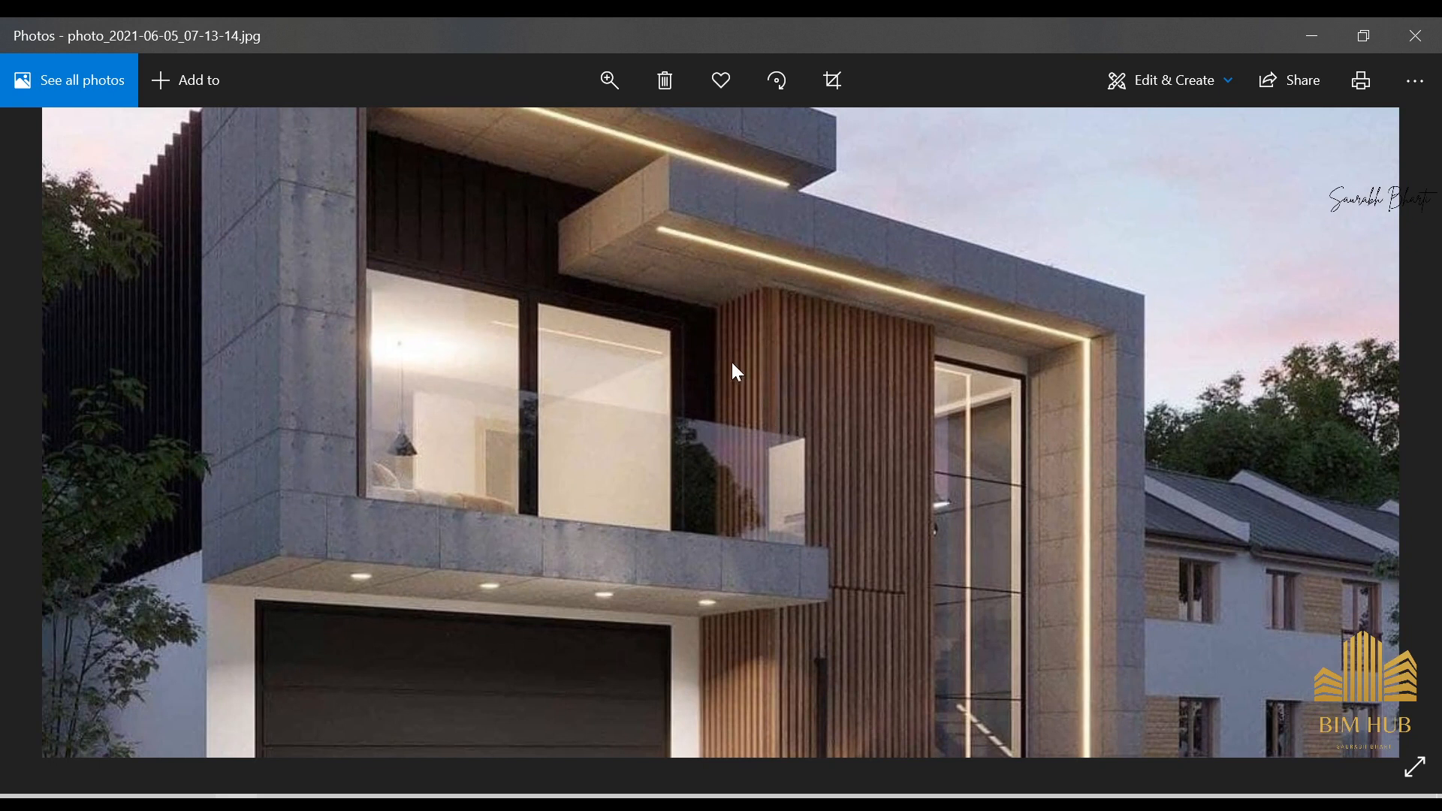
{"action": "left_click_drag", "start_coordinate": [761, 482], "coordinate": [803, 246]}
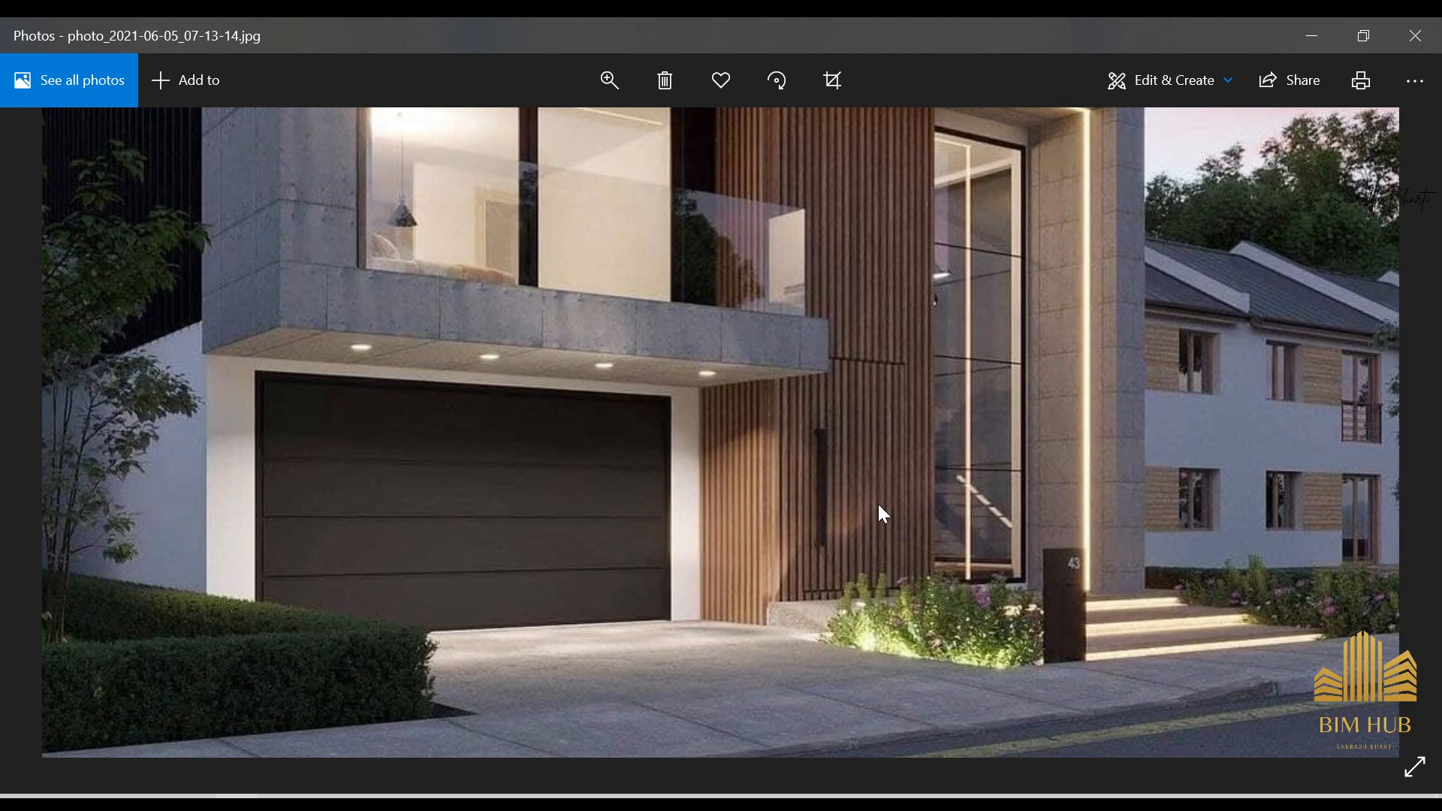
{"action": "left_click_drag", "start_coordinate": [484, 347], "coordinate": [542, 698]}
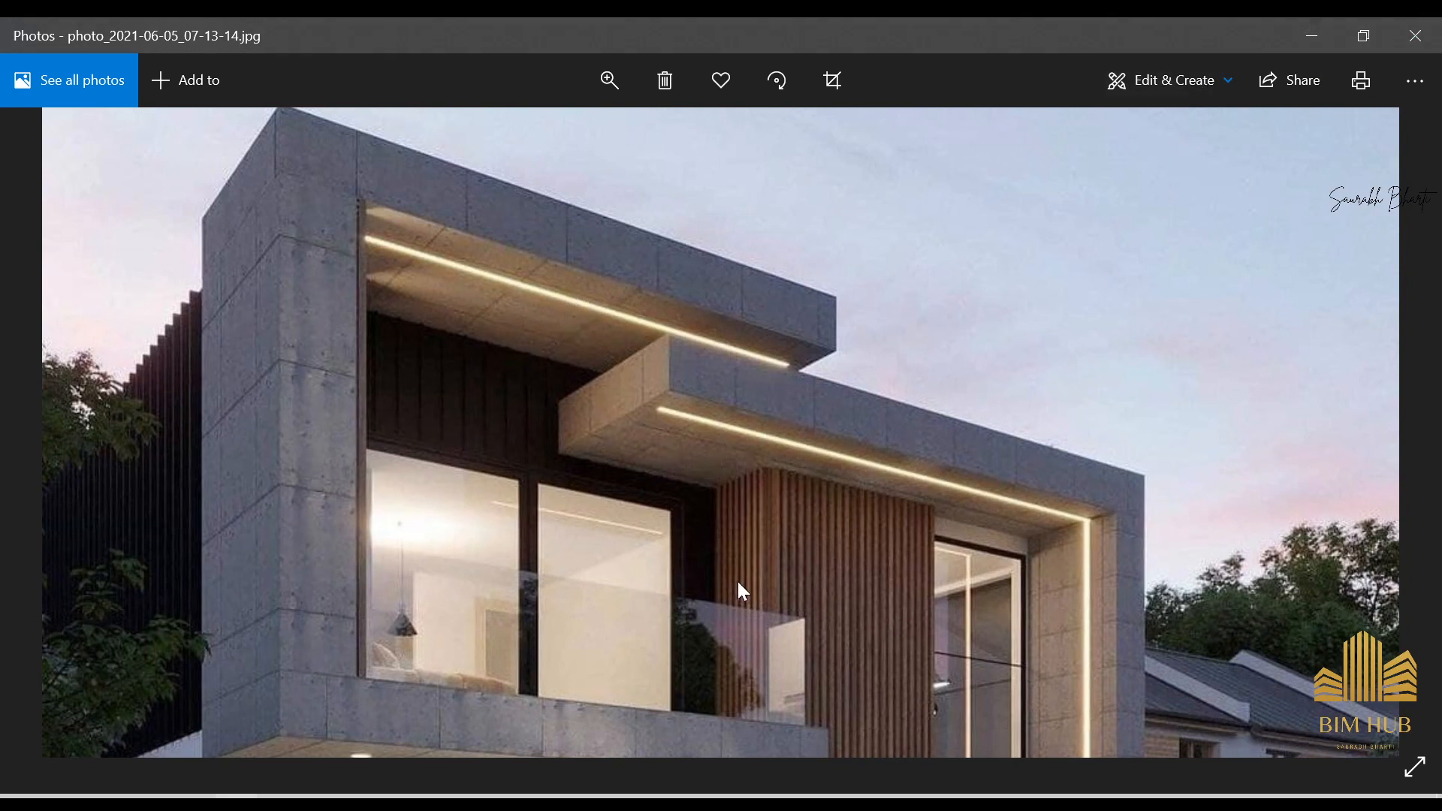
{"action": "left_click", "coordinate": [1312, 35]}
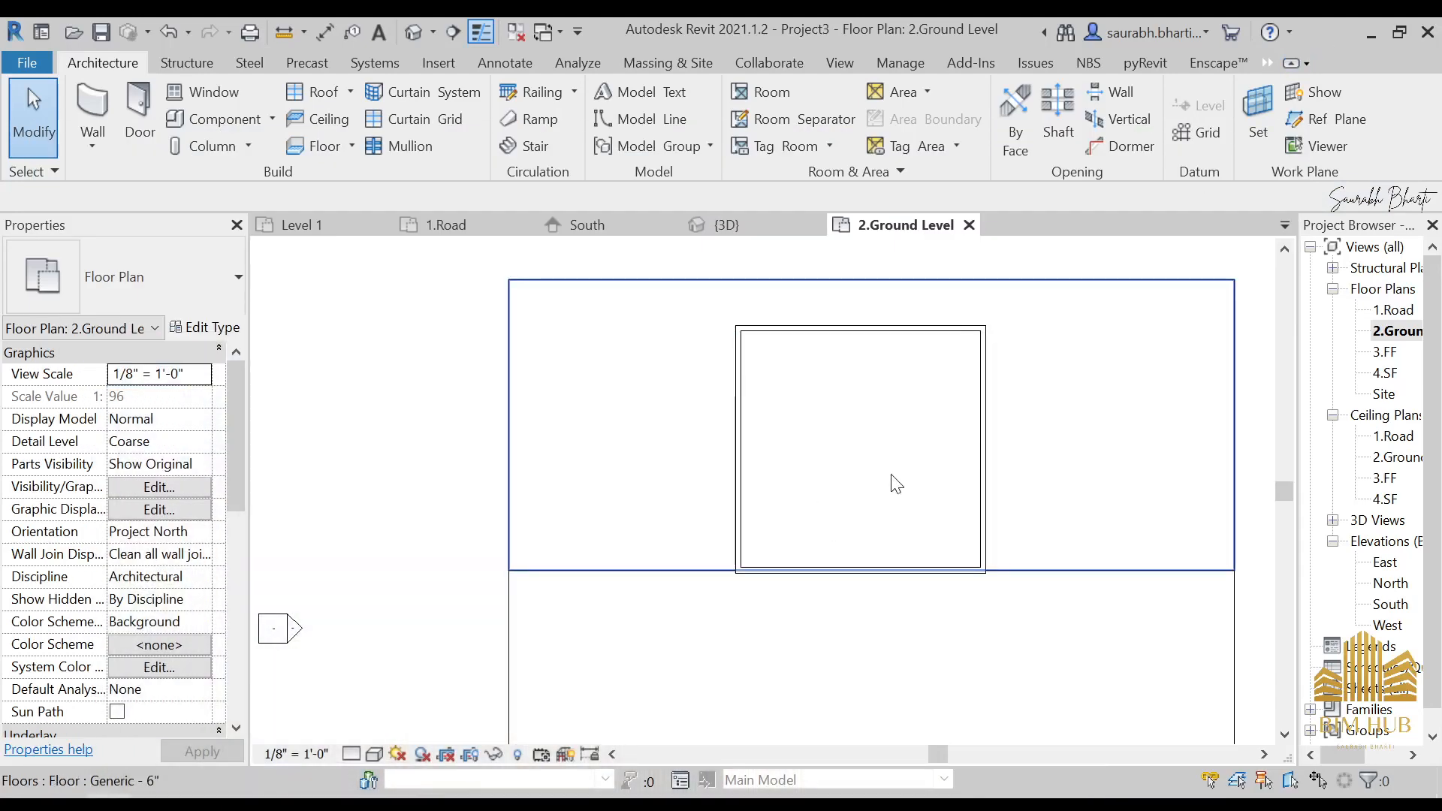
- After checking the reference photo, draw an interior wall from the front wall to the back wall, about 14'-6" from the west wall
{"action": "key", "text": "w"}
{"action": "key", "text": "a"}
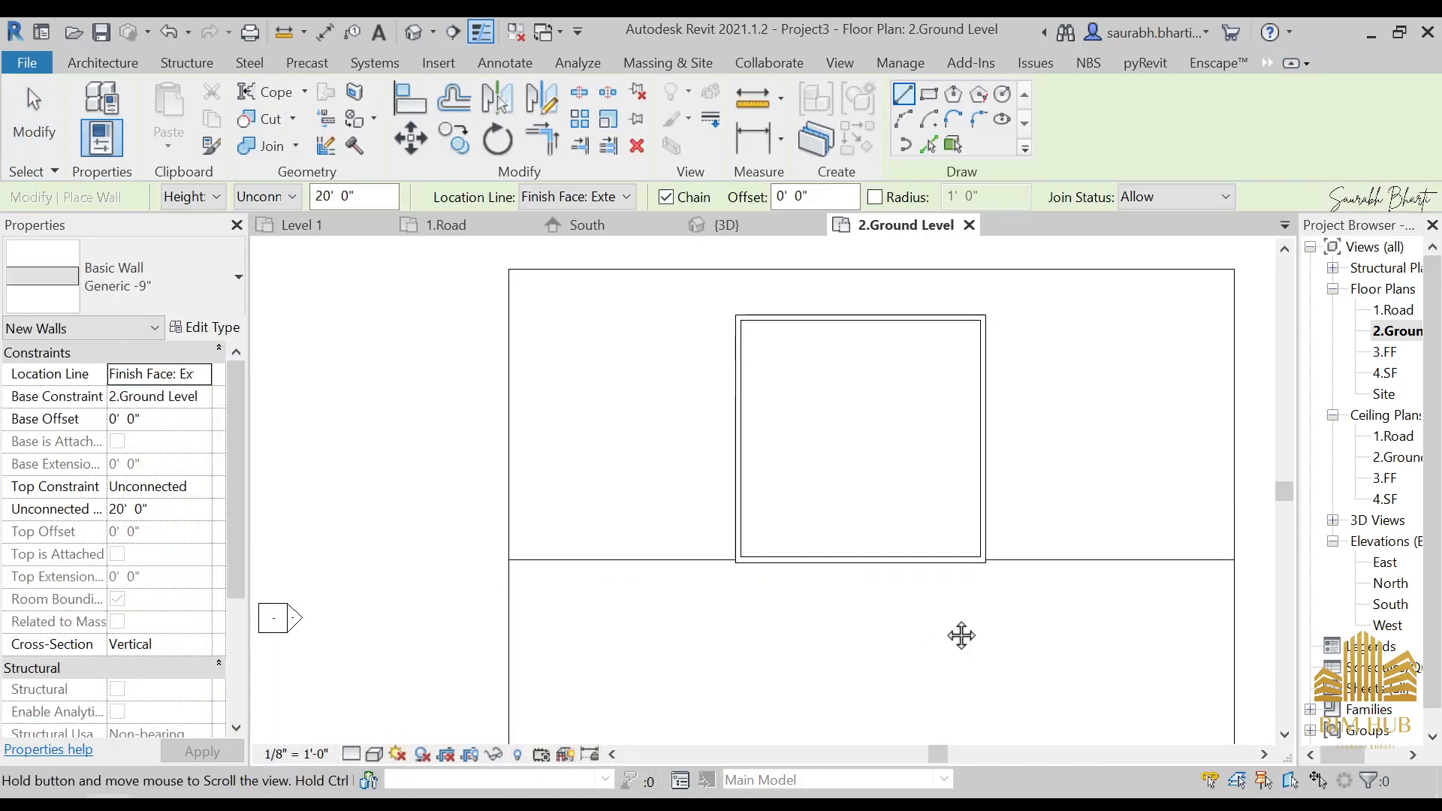
{"action": "scroll", "coordinate": [795, 463], "scroll_direction": "up", "scroll_amount": 2}
{"action": "scroll", "coordinate": [794, 462], "scroll_direction": "up", "scroll_amount": 1}
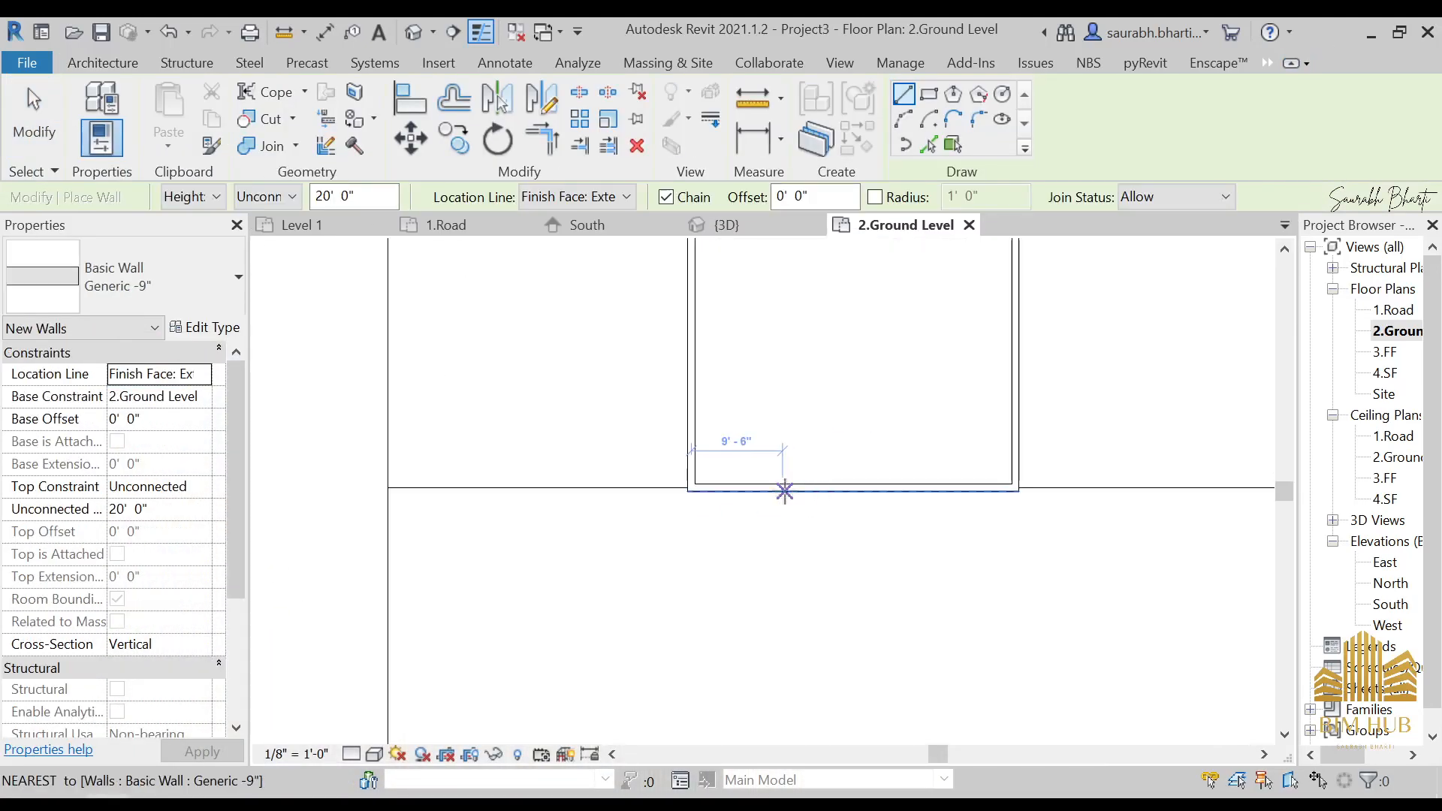
{"action": "left_click", "coordinate": [432, 781]}
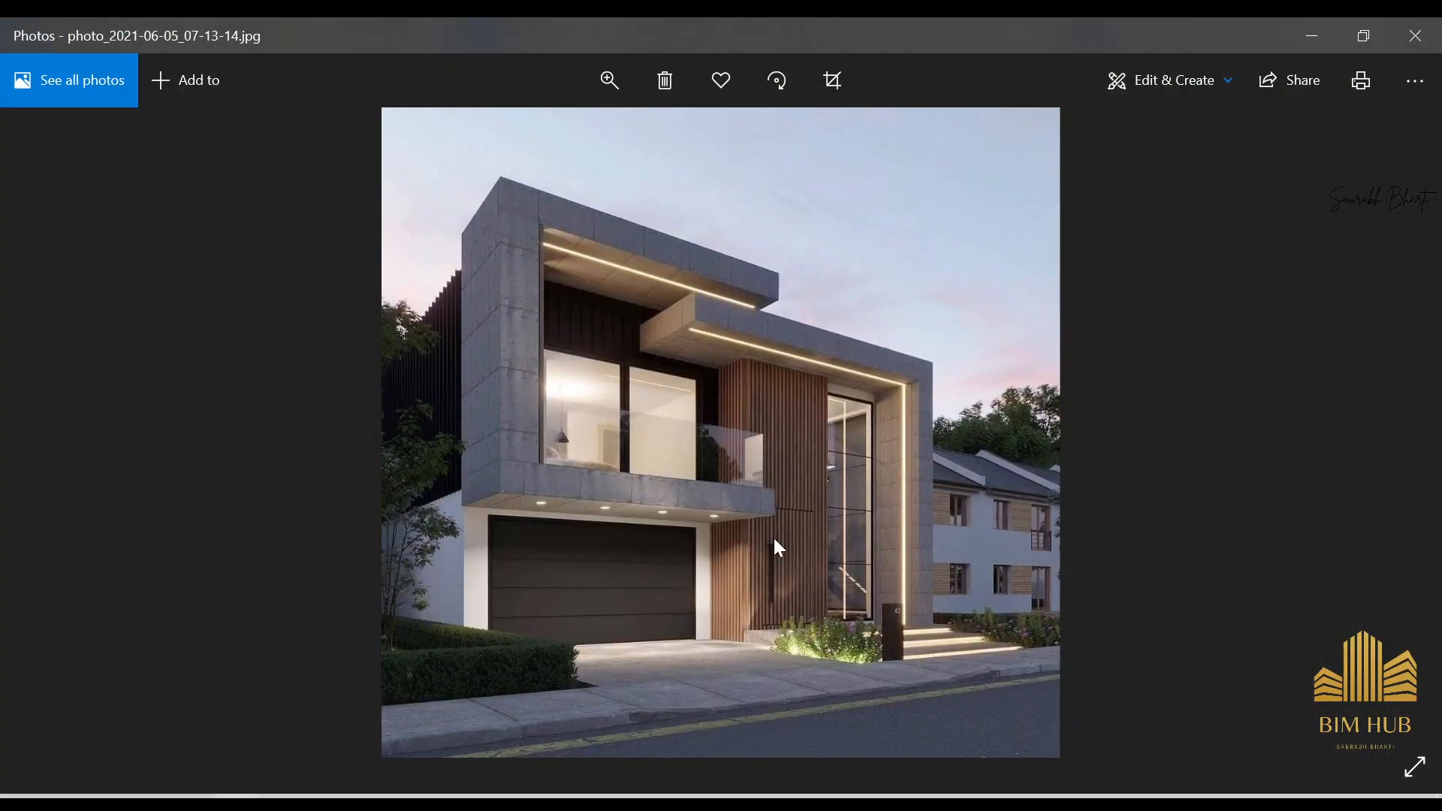
{"action": "left_click", "coordinate": [1313, 36]}
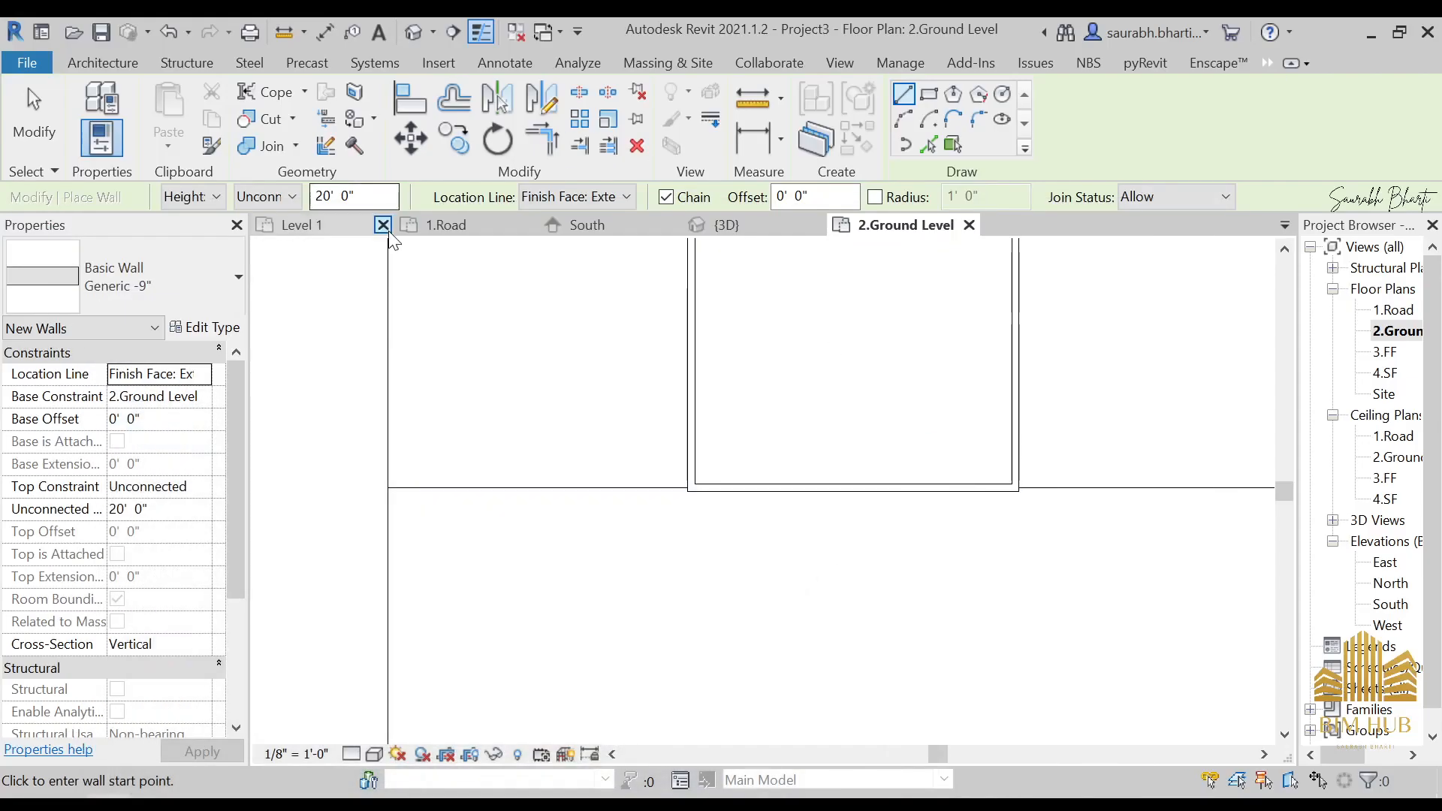
{"action": "middle_click_drag", "start_coordinate": [573, 484], "coordinate": [496, 677]}
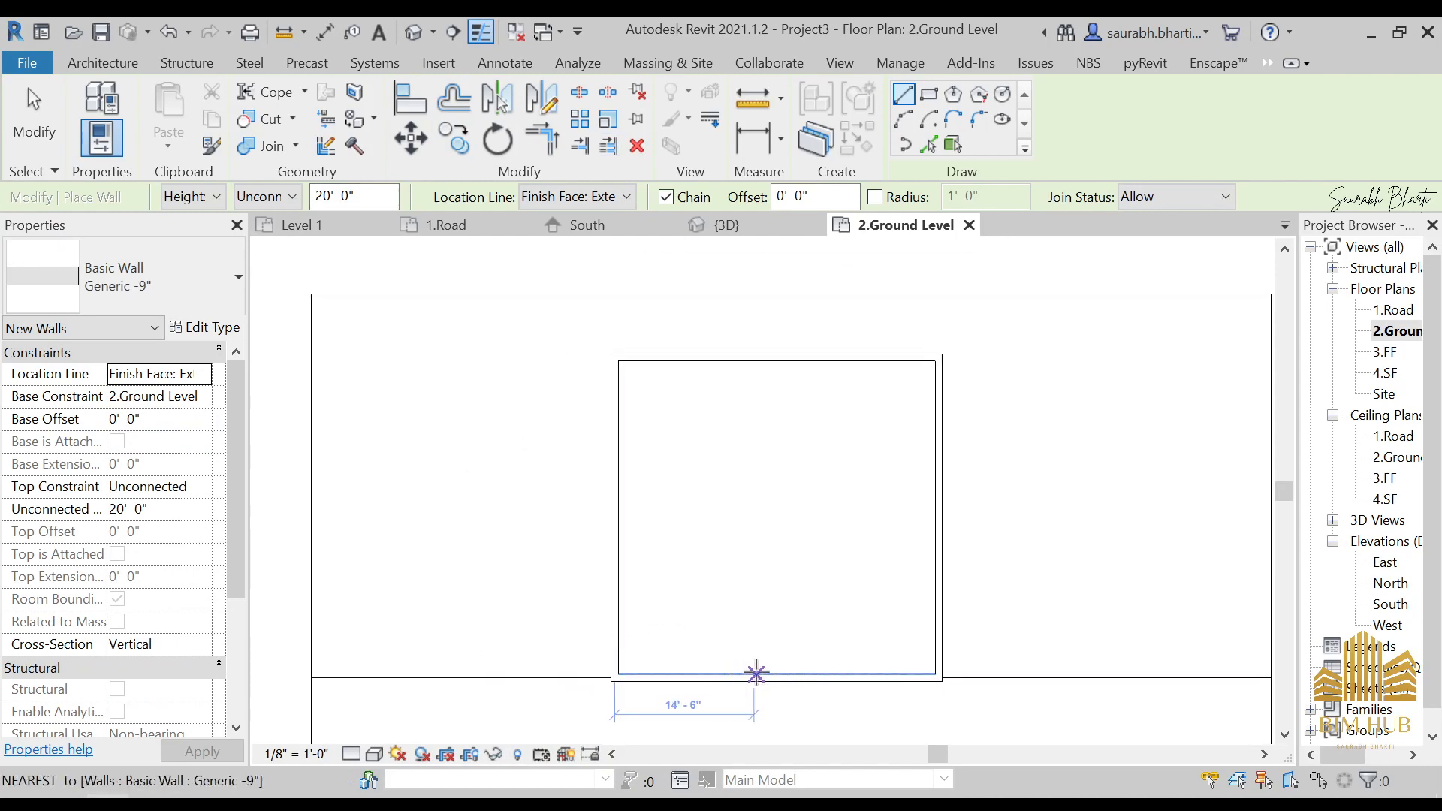
{"action": "left_click", "coordinate": [756, 674]}
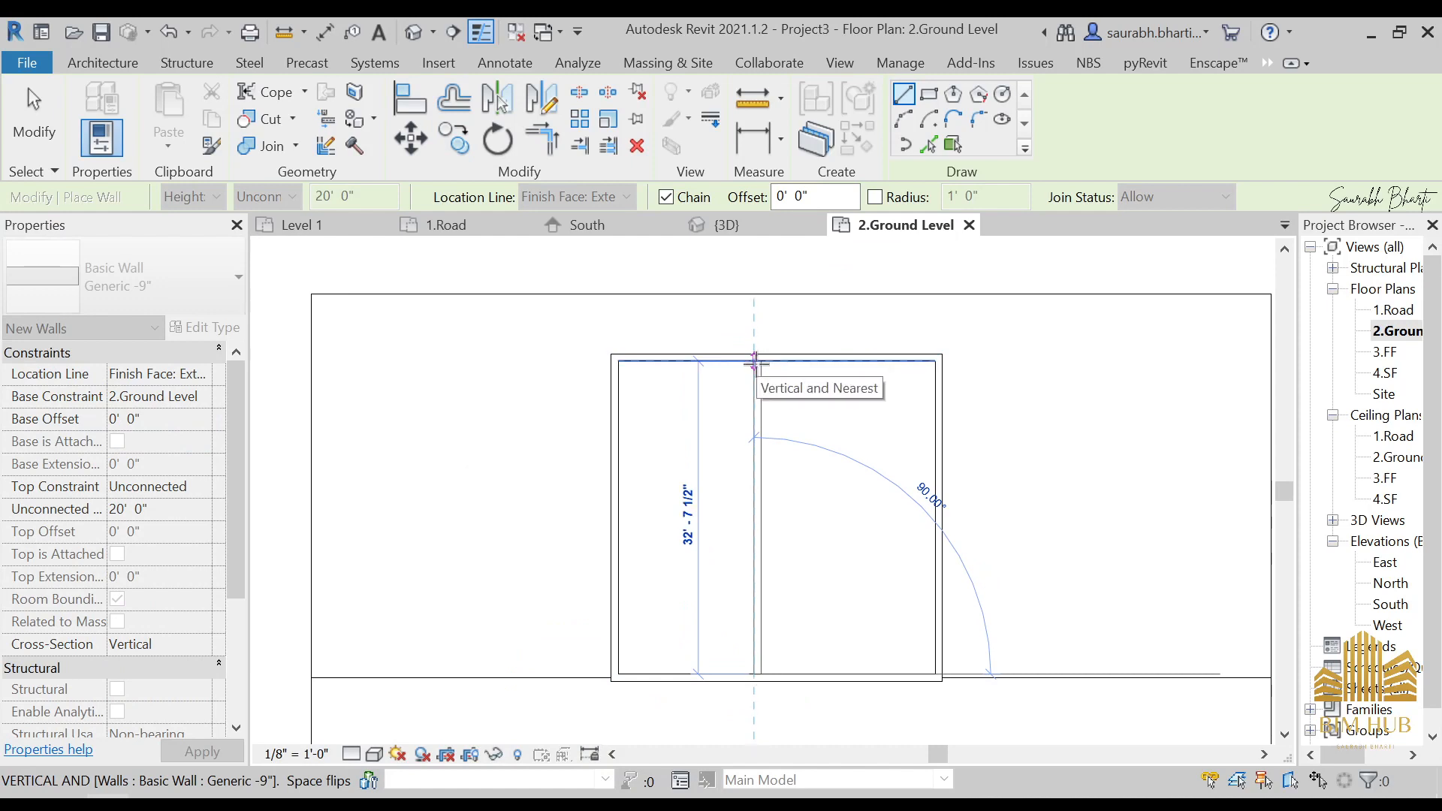
{"action": "left_click", "coordinate": [755, 362]}
{"action": "key", "text": "Escape"}
{"action": "key", "text": "Escape"}
- Draw a second interior wall from the front wall to the back wall, leaving about 7' clear to the east wall
{"action": "scroll", "coordinate": [734, 548], "scroll_direction": "up", "scroll_amount": 2}
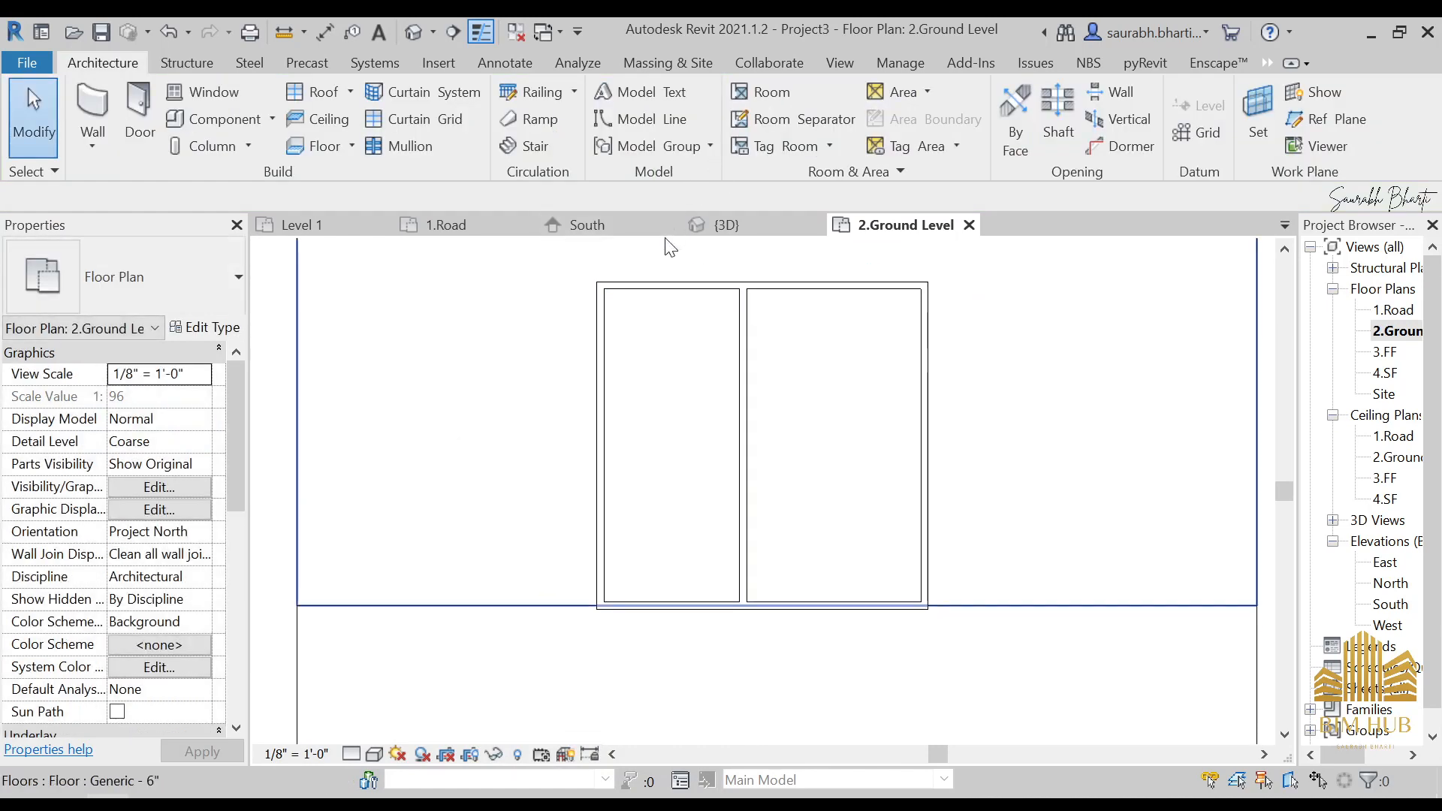
{"action": "key", "text": "w"}
{"action": "key", "text": "a"}
{"action": "scroll", "coordinate": [837, 596], "scroll_direction": "up", "scroll_amount": 2}
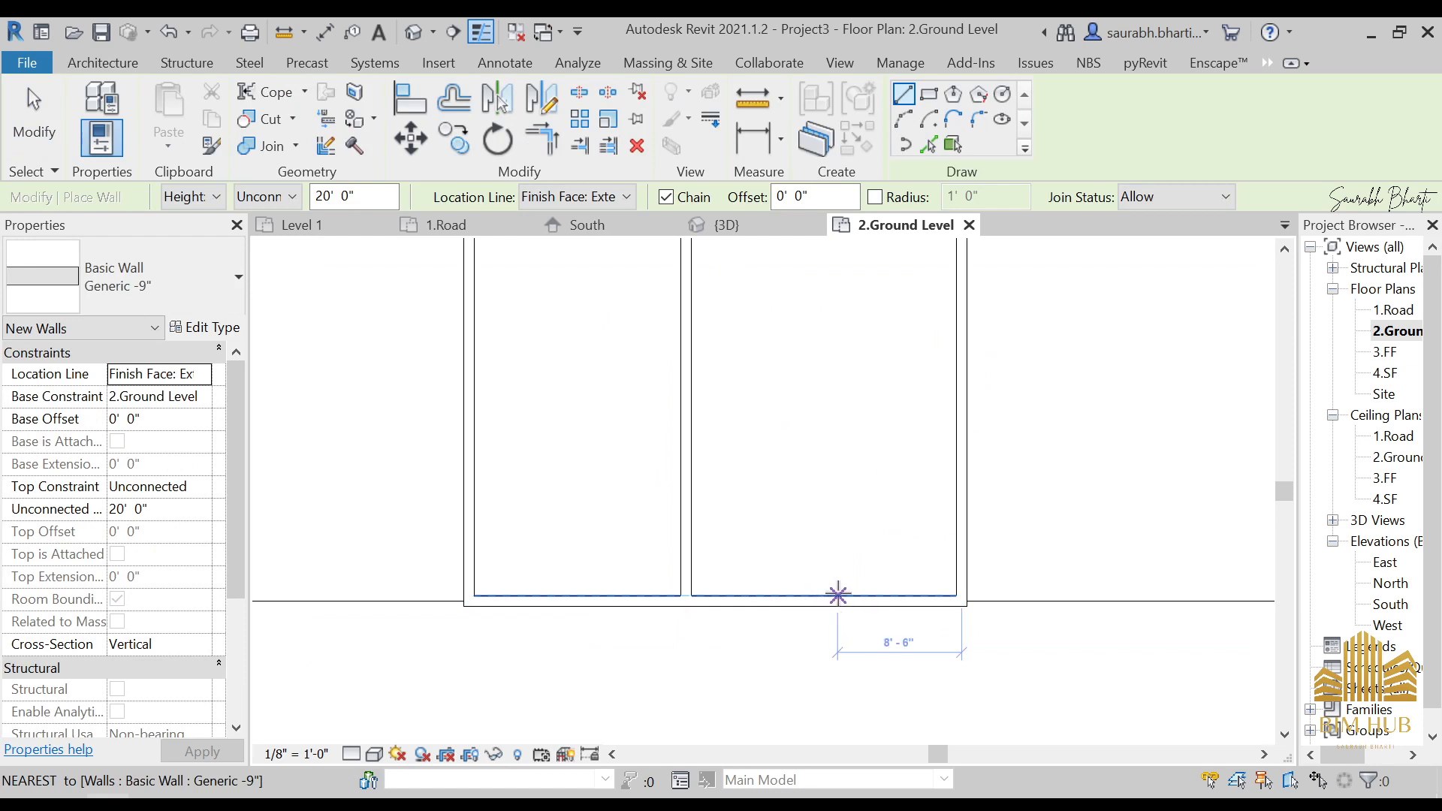
{"action": "left_click", "coordinate": [844, 595]}
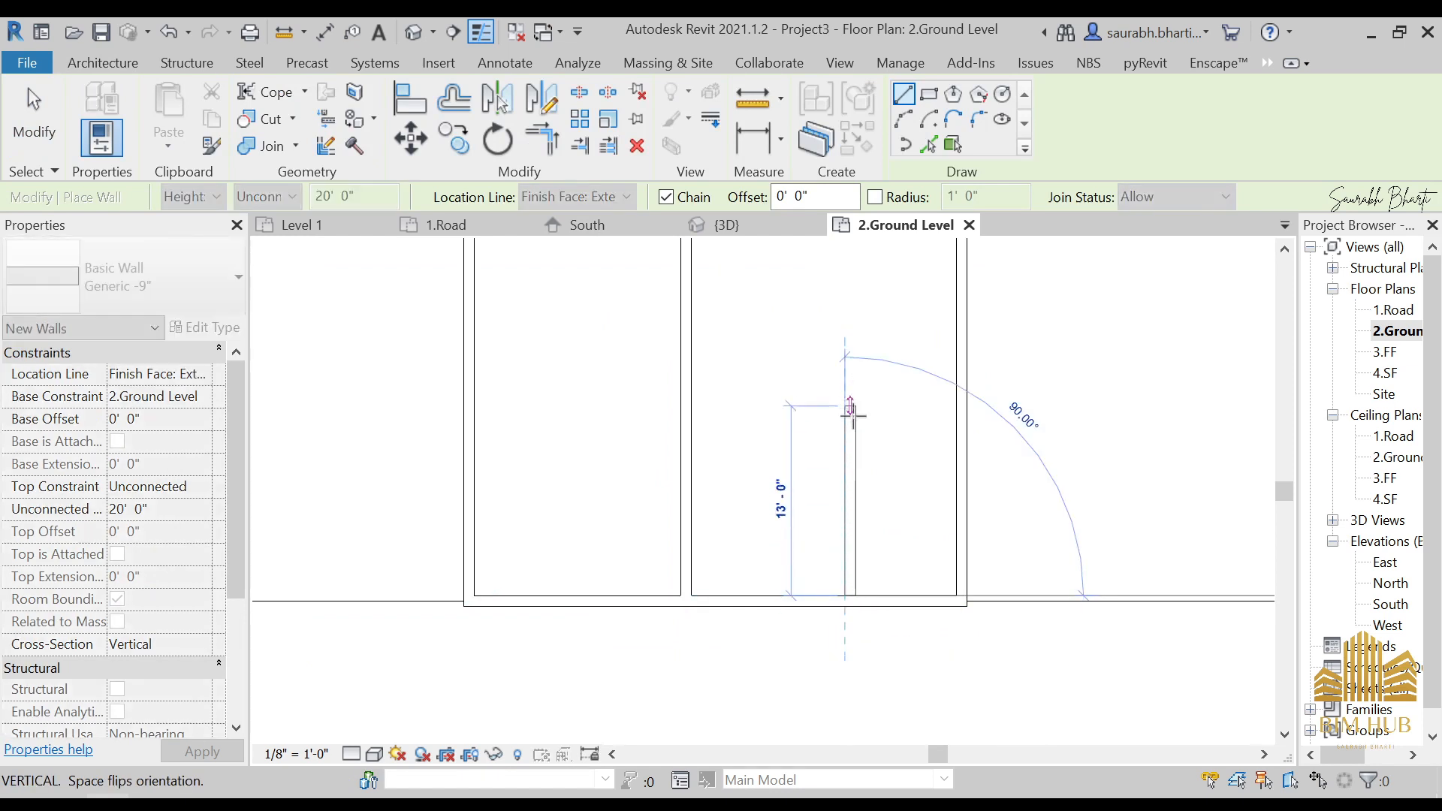
{"action": "left_click", "coordinate": [865, 293]}
{"action": "key", "text": "Escape"}
{"action": "key", "text": "Escape"}
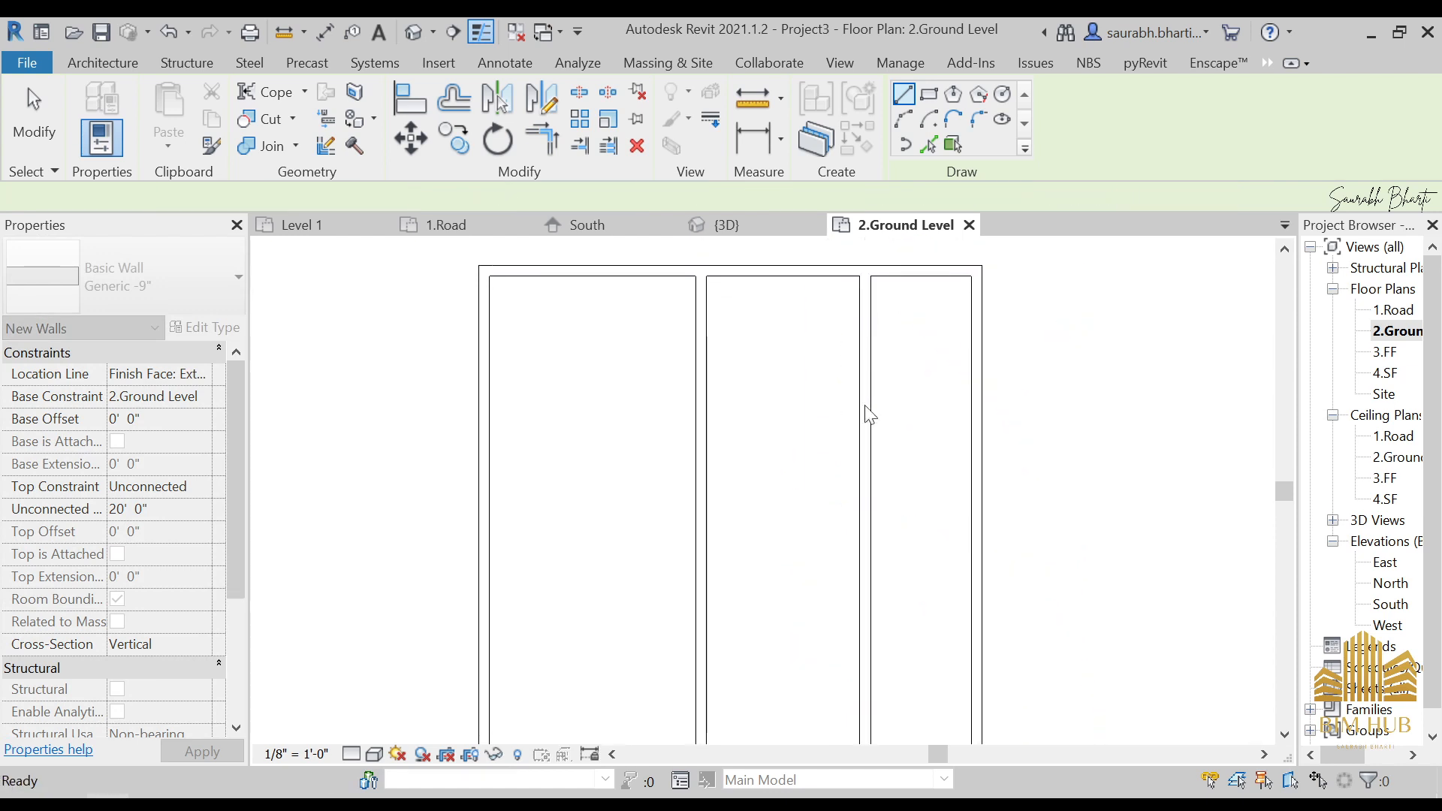
- Dimension the clear gap between the second interior wall and the east wall
{"action": "key", "text": "i"}
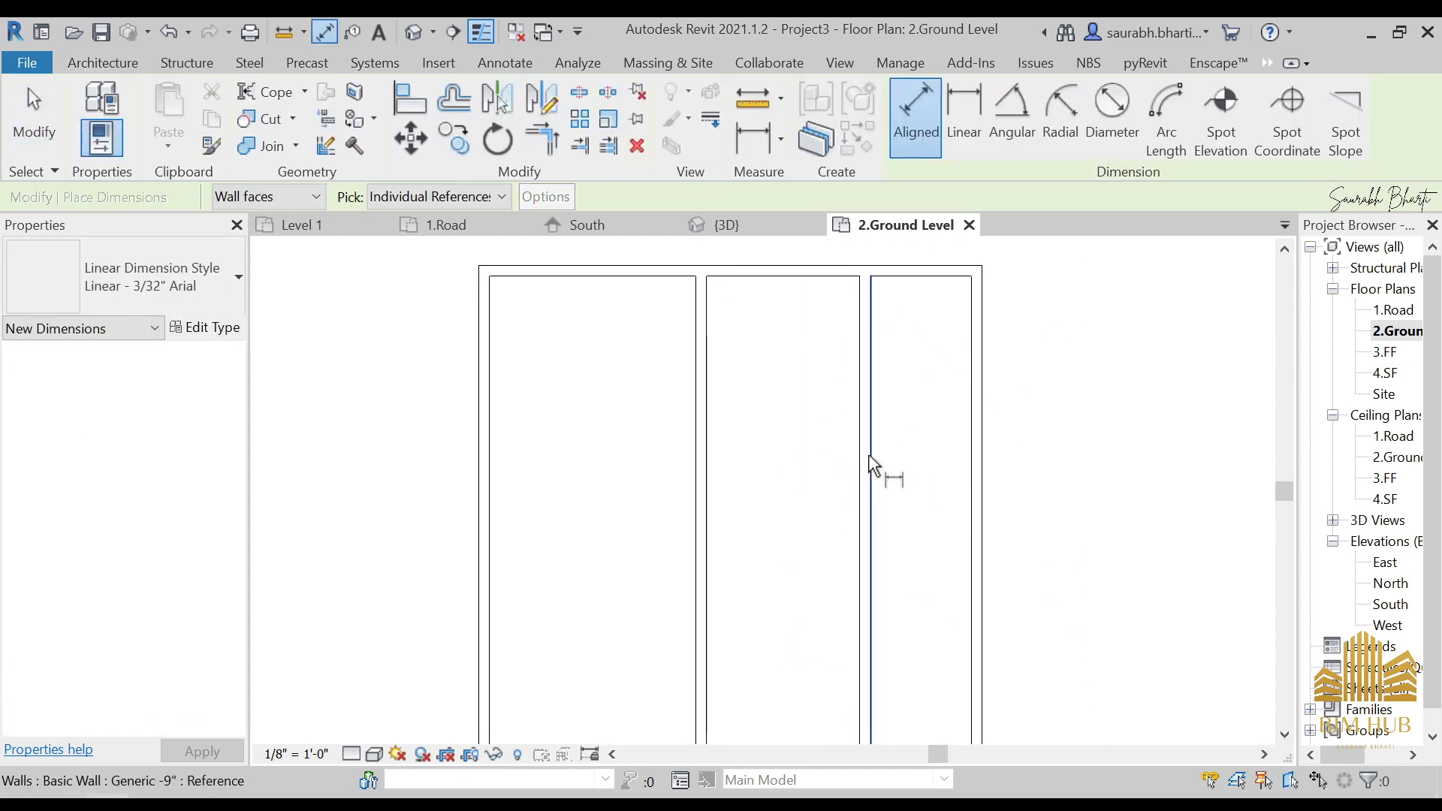
{"action": "left_click", "coordinate": [873, 473]}
{"action": "left_click", "coordinate": [967, 462]}
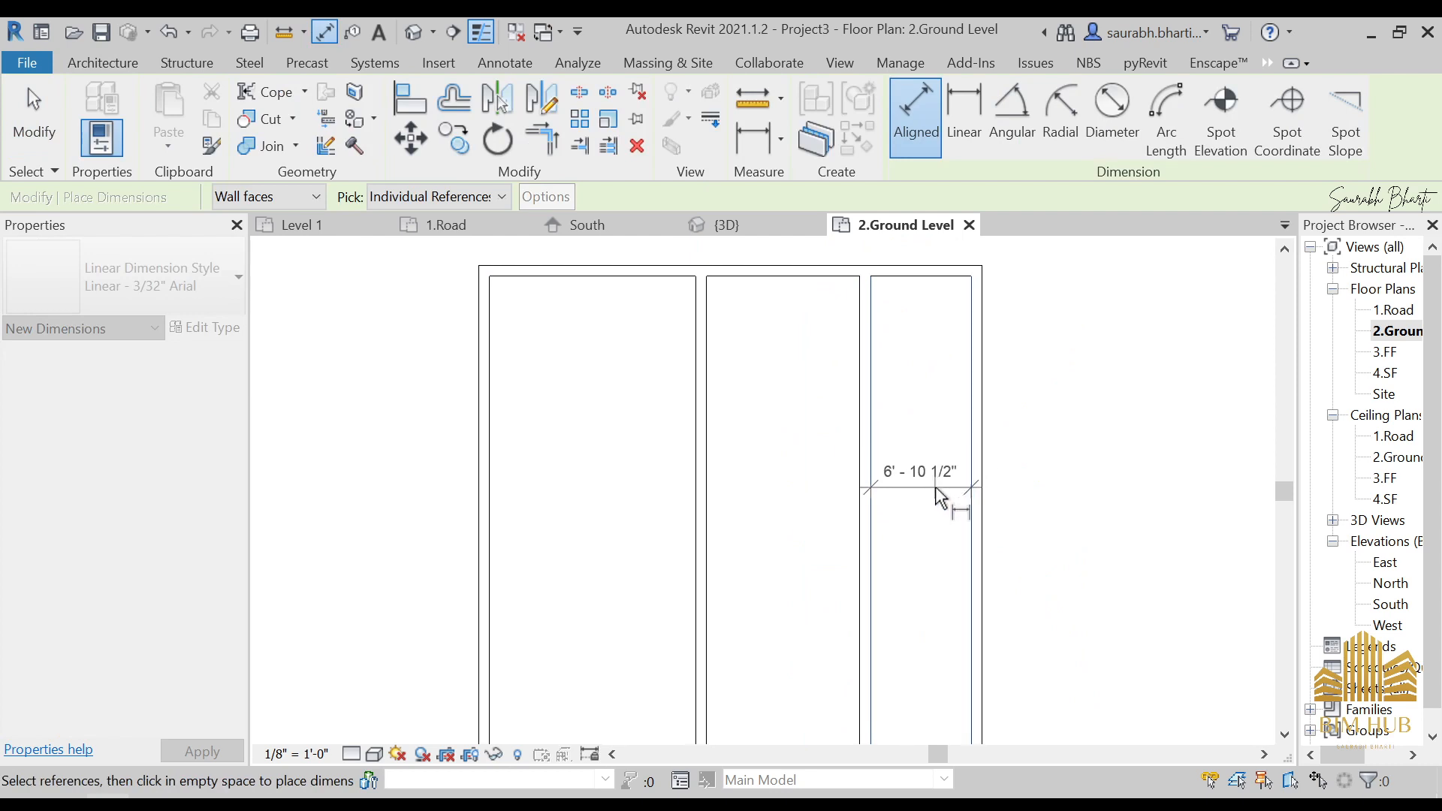
{"action": "left_click", "coordinate": [942, 492]}
{"action": "key", "text": "Escape"}
{"action": "key", "text": "Escape"}
- Set the clear distance between the second interior wall and the east wall to 8'
{"action": "left_click", "coordinate": [869, 512]}
{"action": "left_click", "coordinate": [917, 471]}
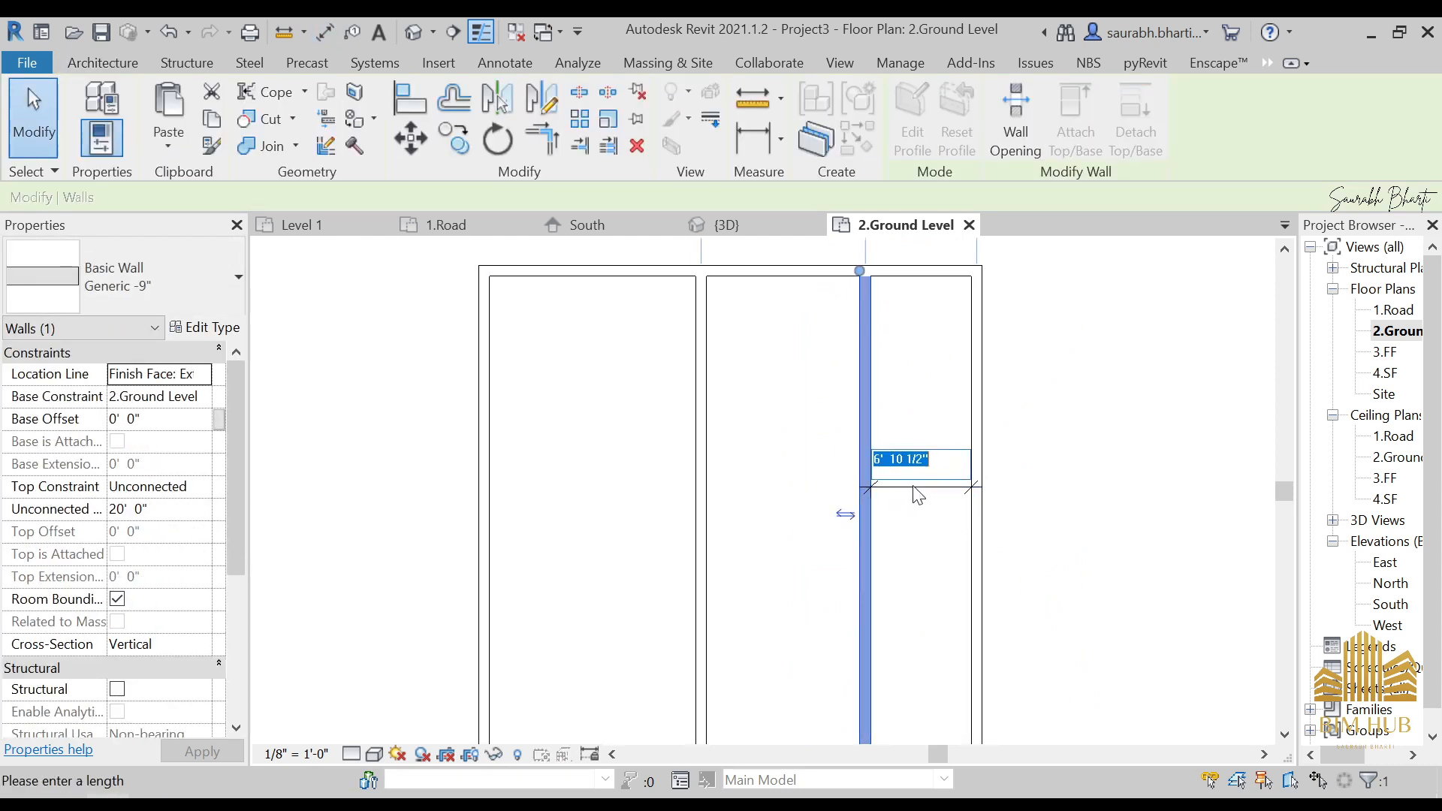
{"action": "type", "text": "8"}
{"action": "key", "text": "Return"}
{"action": "key", "text": "Escape"}
{"action": "scroll", "coordinate": [845, 473], "scroll_direction": "down", "scroll_amount": 2}
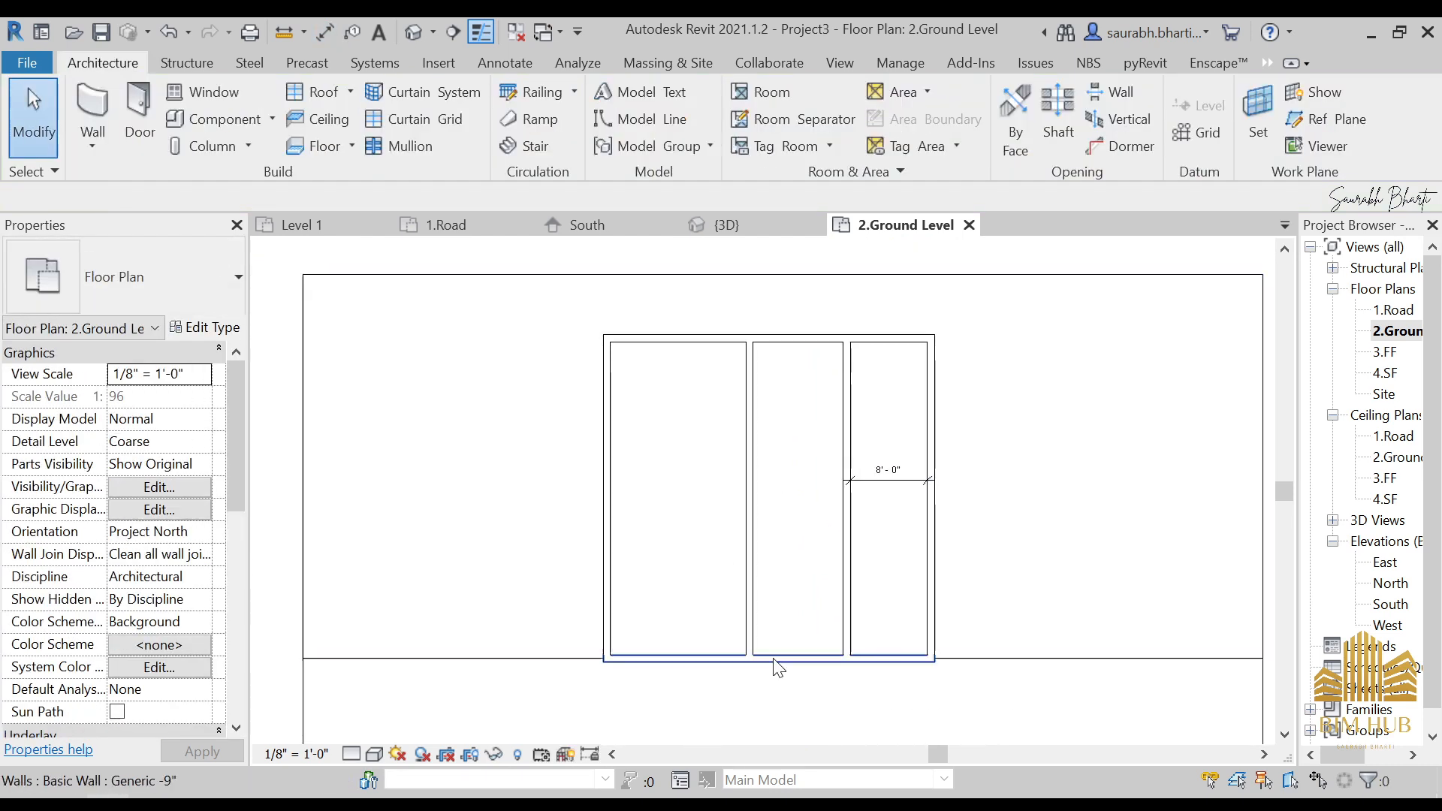
- Open the 3D view, select the front wall and look at it straight from the front
{"action": "left_click", "coordinate": [402, 36]}
{"action": "middle_click_drag", "start_coordinate": [656, 476], "coordinate": [826, 357], "text": "shift"}
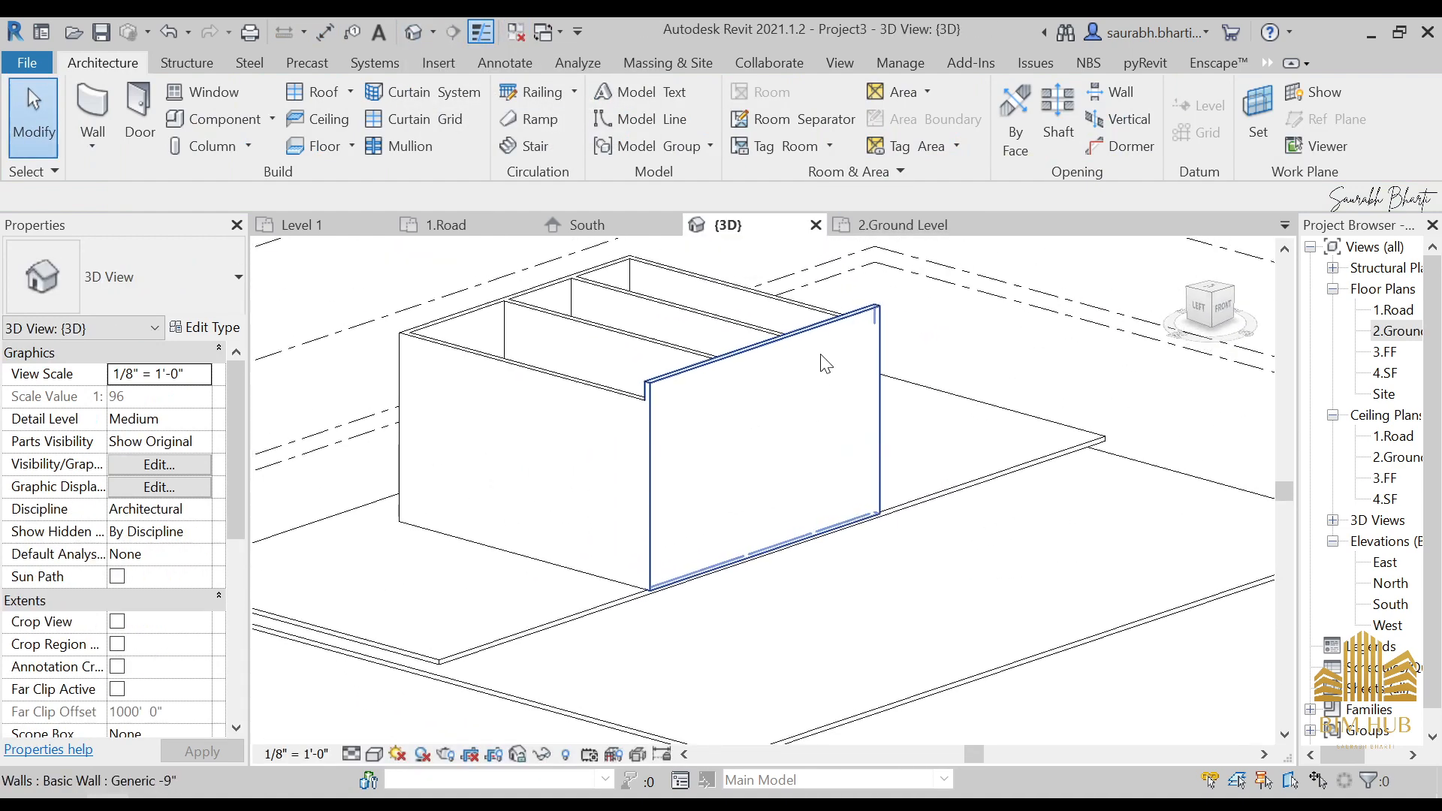
{"action": "left_click", "coordinate": [826, 359]}
{"action": "left_click", "coordinate": [1224, 308]}
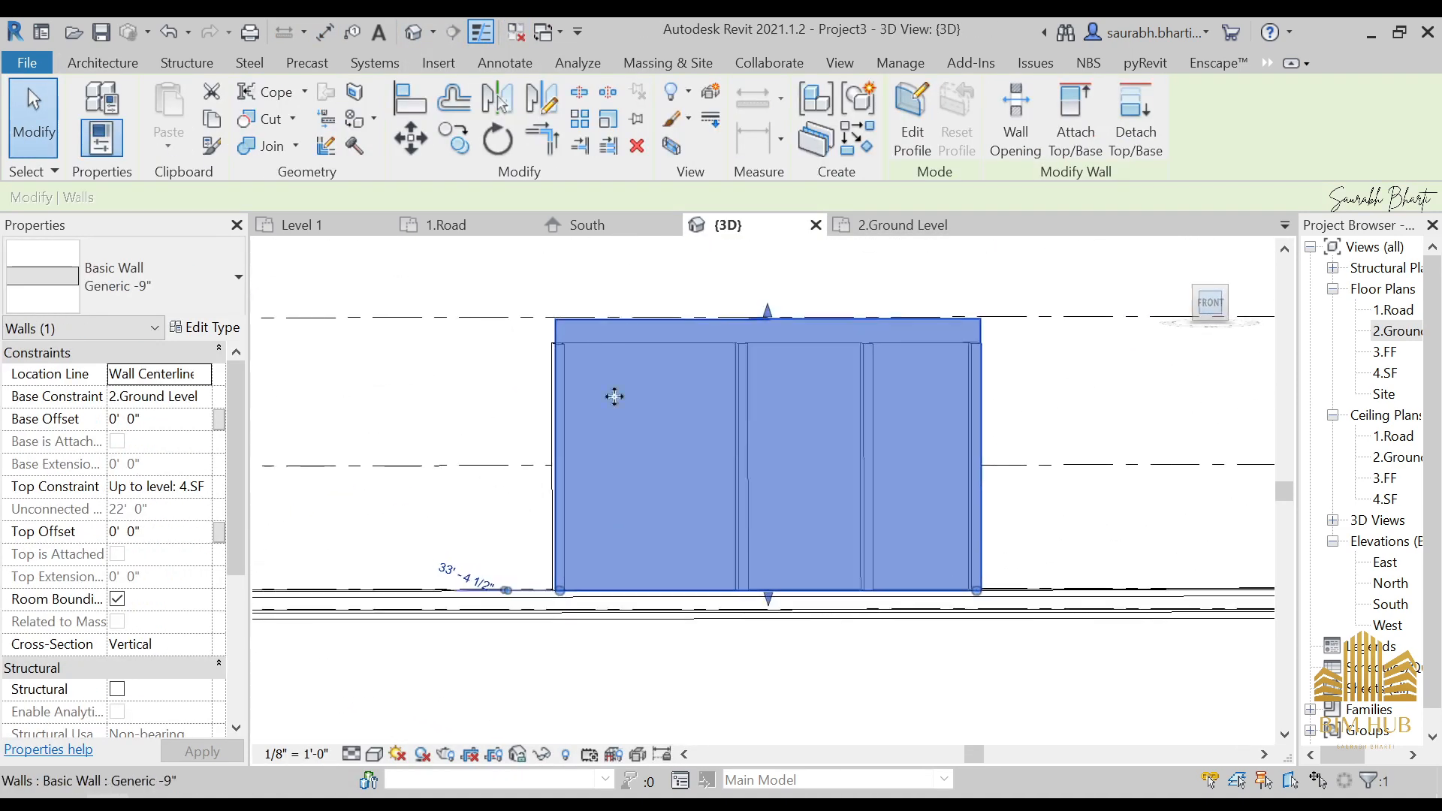
- Try a top constraint of Up to level: 3.FF on the front wall and return it to Up to level: 4.SF
{"action": "left_click", "coordinate": [180, 487]}
{"action": "left_click", "coordinate": [202, 486]}
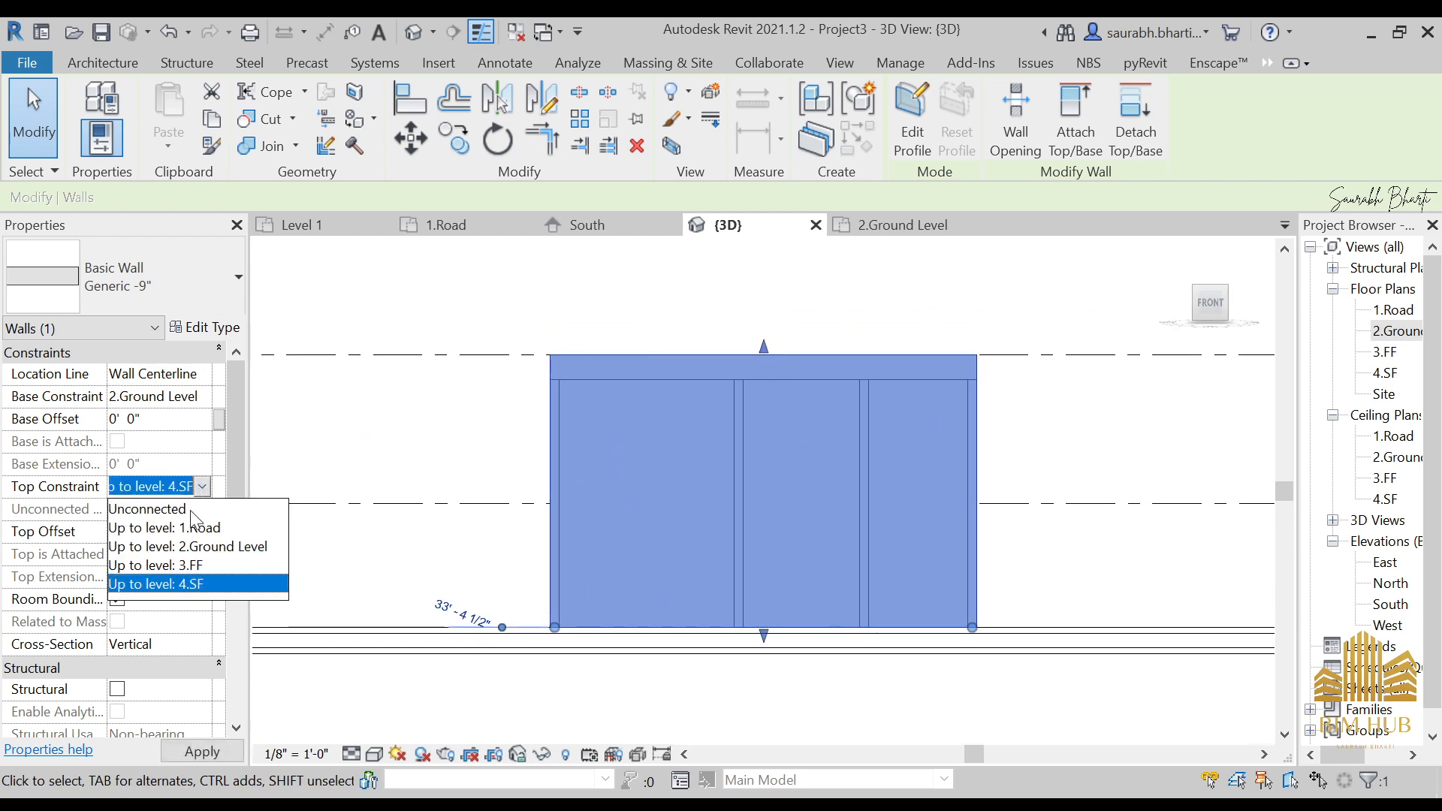
{"action": "left_click", "coordinate": [181, 564]}
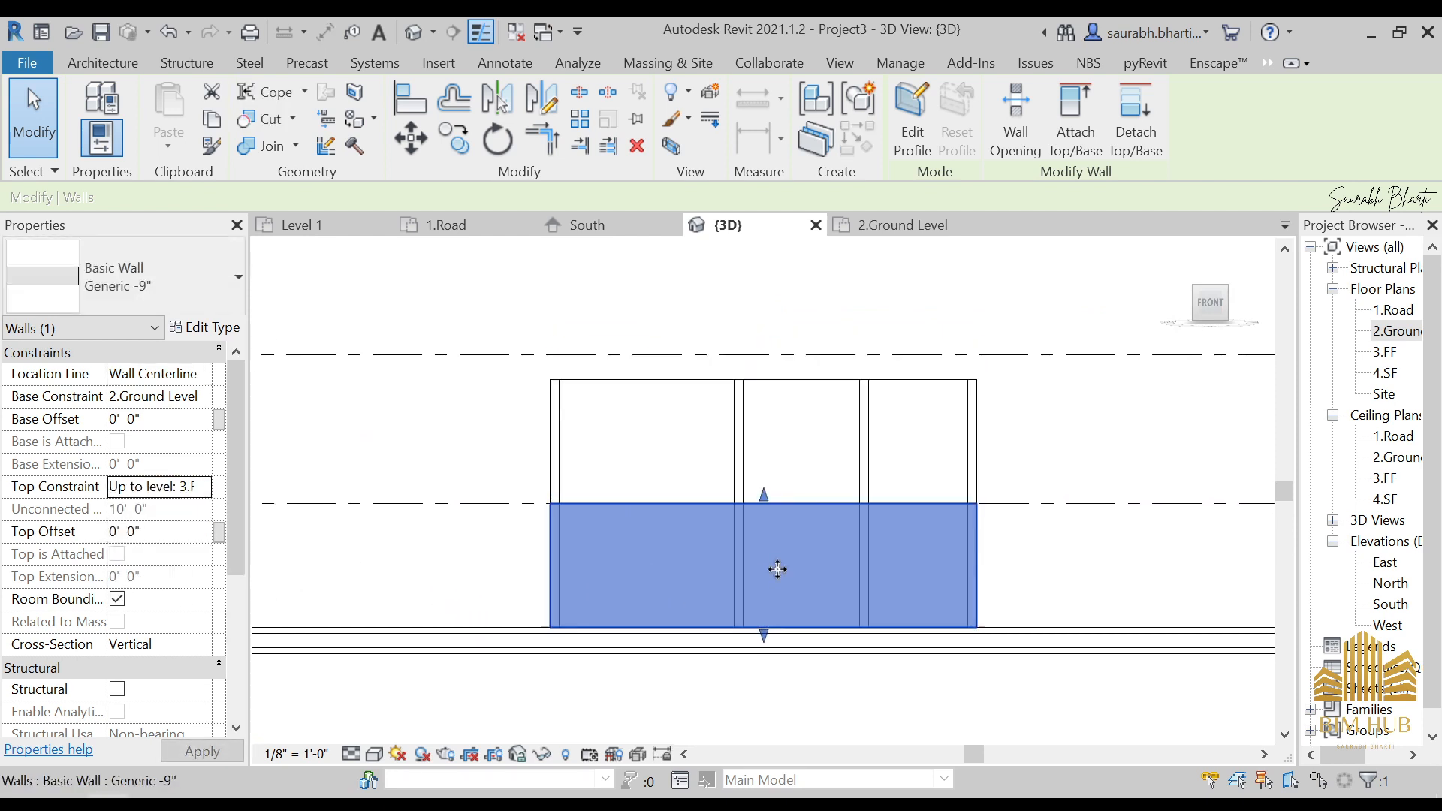
{"action": "left_click", "coordinate": [206, 489]}
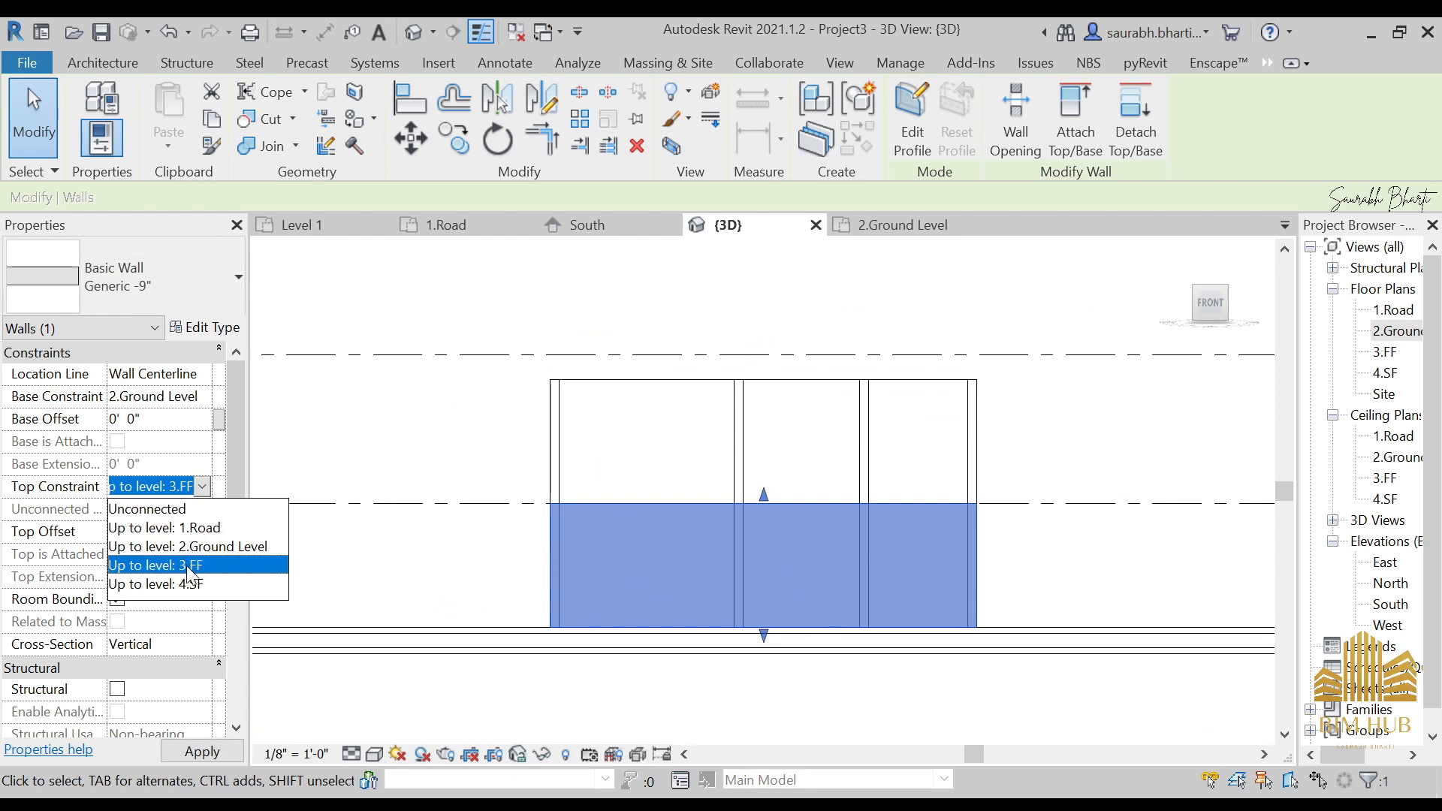
{"action": "left_click", "coordinate": [188, 569]}
{"action": "left_click", "coordinate": [483, 582]}
- Set the top constraint of the west, east, back and two interior walls to Up to level: 4.SF
{"action": "middle_click_drag", "start_coordinate": [508, 473], "coordinate": [490, 452], "text": "shift"}
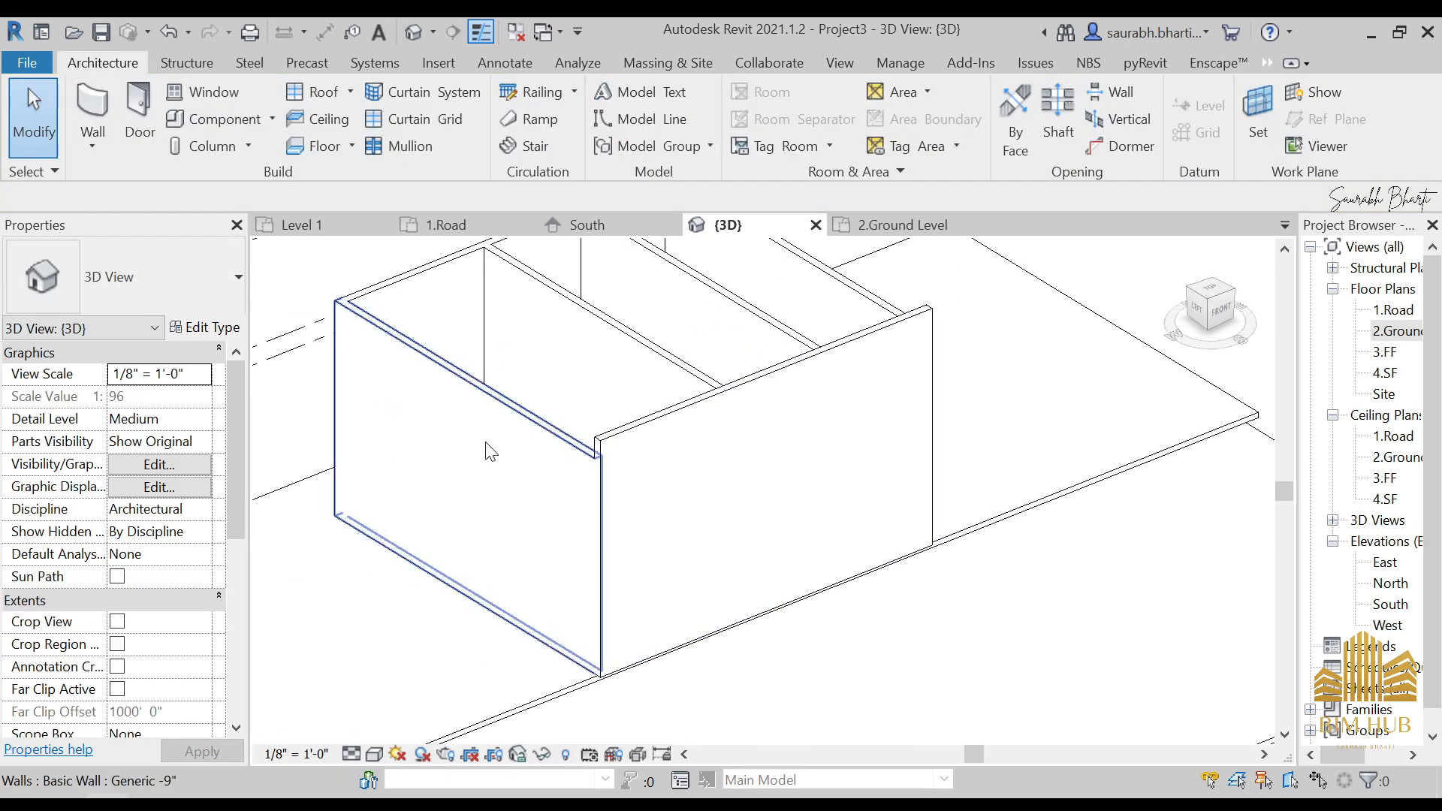
{"action": "left_click", "coordinate": [489, 451]}
{"action": "left_click", "coordinate": [638, 349], "text": "ctrl"}
{"action": "left_click", "coordinate": [777, 289], "text": "ctrl"}
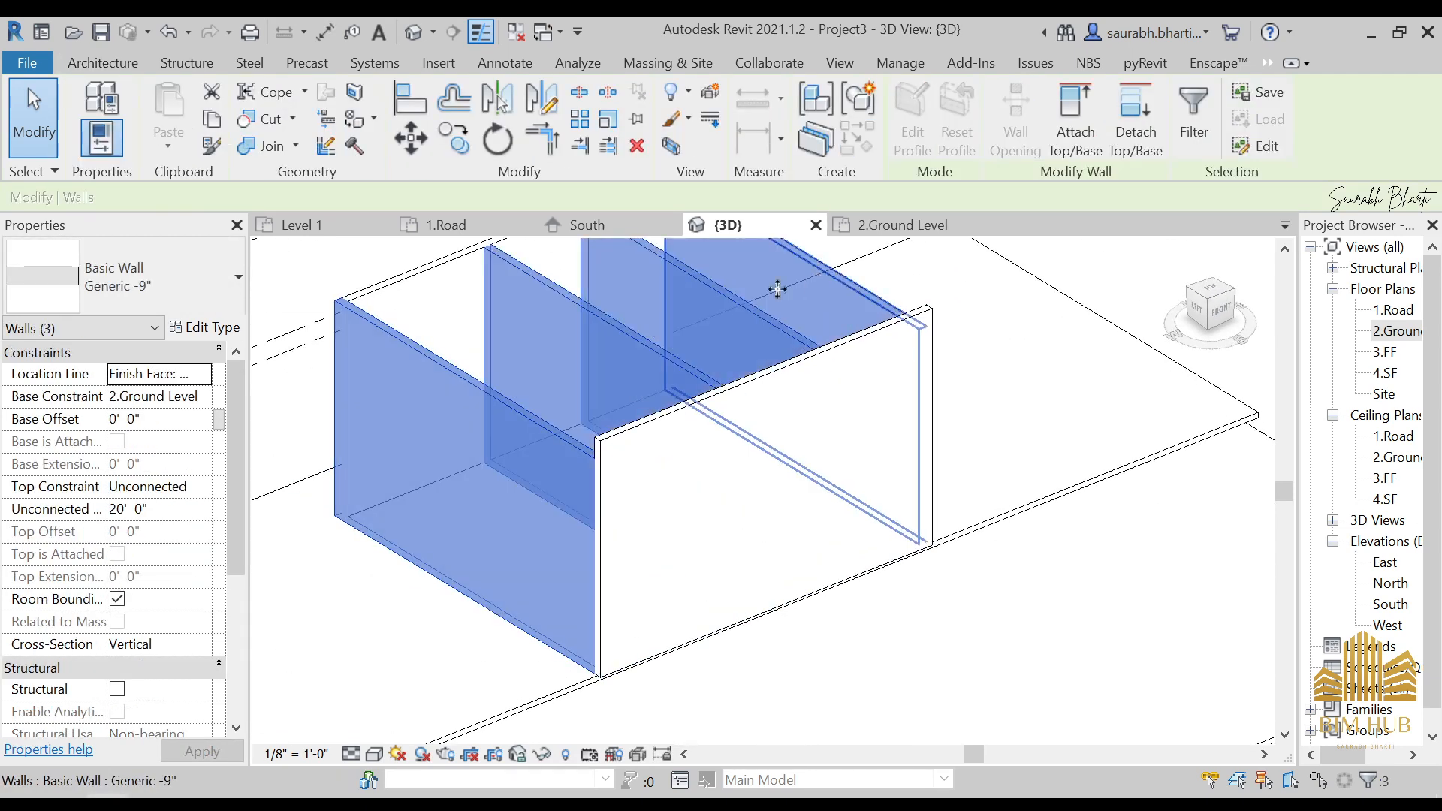
{"action": "left_click", "coordinate": [446, 285], "text": "ctrl"}
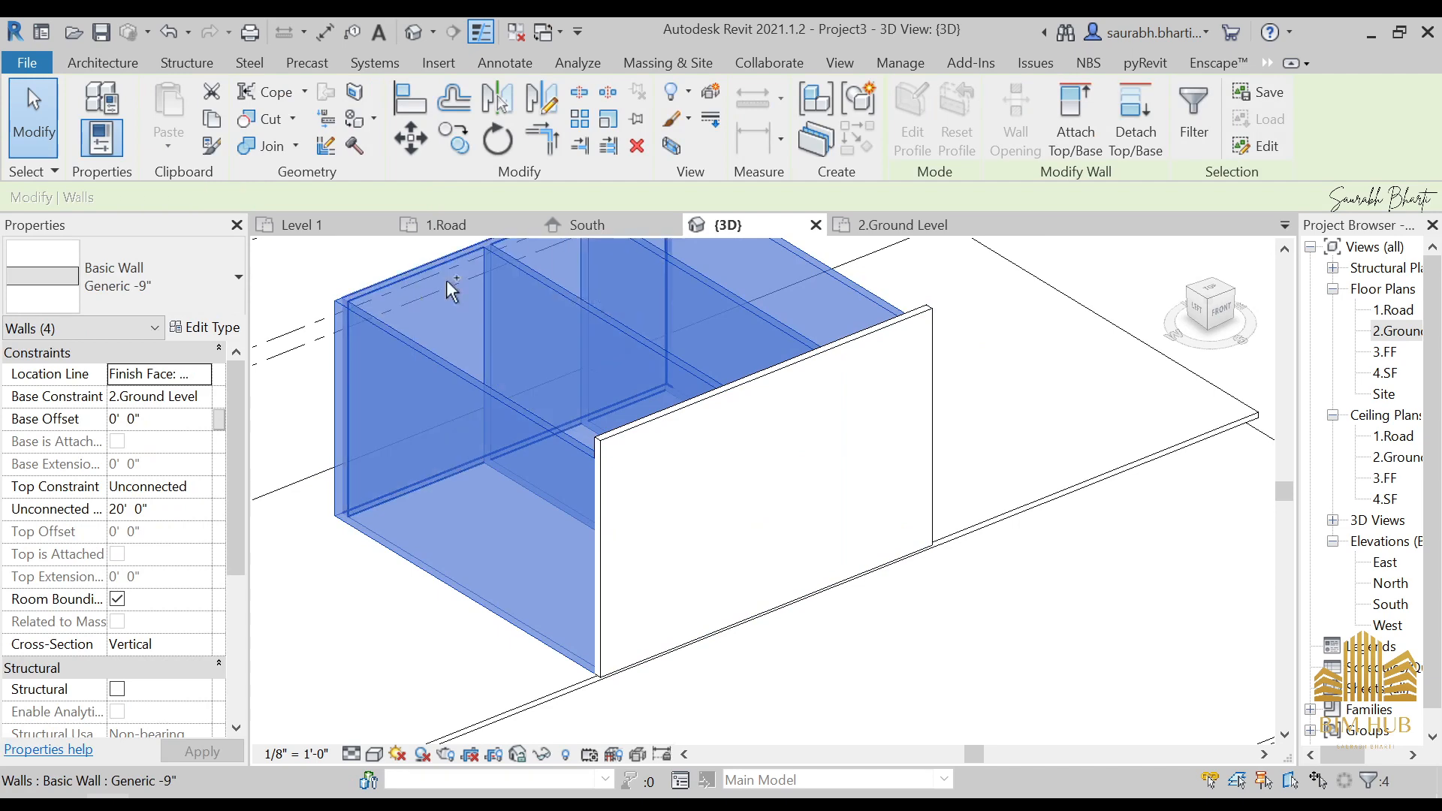
{"action": "left_click", "coordinate": [205, 488]}
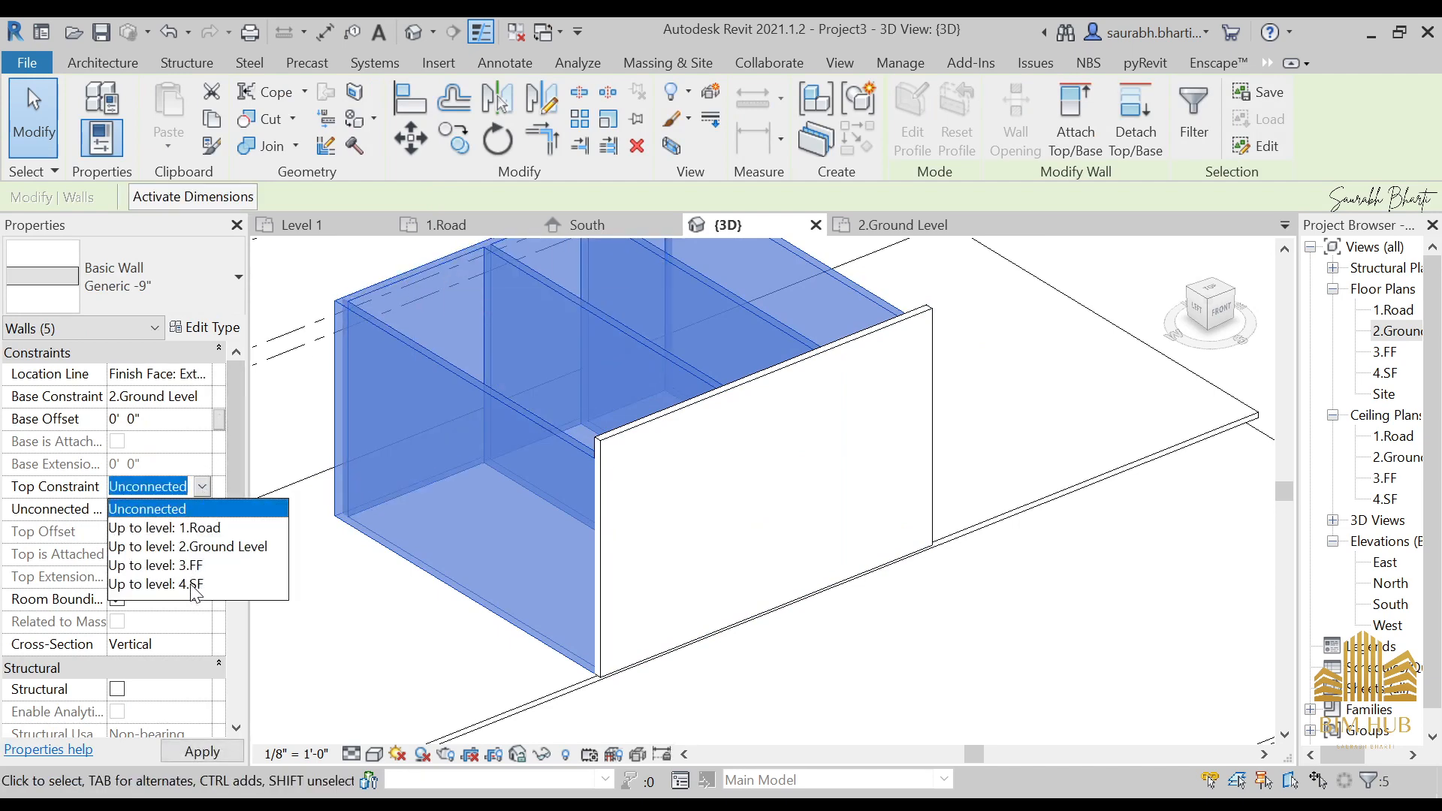
{"action": "left_click", "coordinate": [192, 585]}
{"action": "left_click", "coordinate": [840, 628]}
{"action": "scroll", "coordinate": [940, 647], "scroll_direction": "down", "scroll_amount": 2}
{"action": "middle_click_drag", "start_coordinate": [940, 646], "coordinate": [894, 628], "text": "shift"}
{"action": "key", "text": "Escape"}
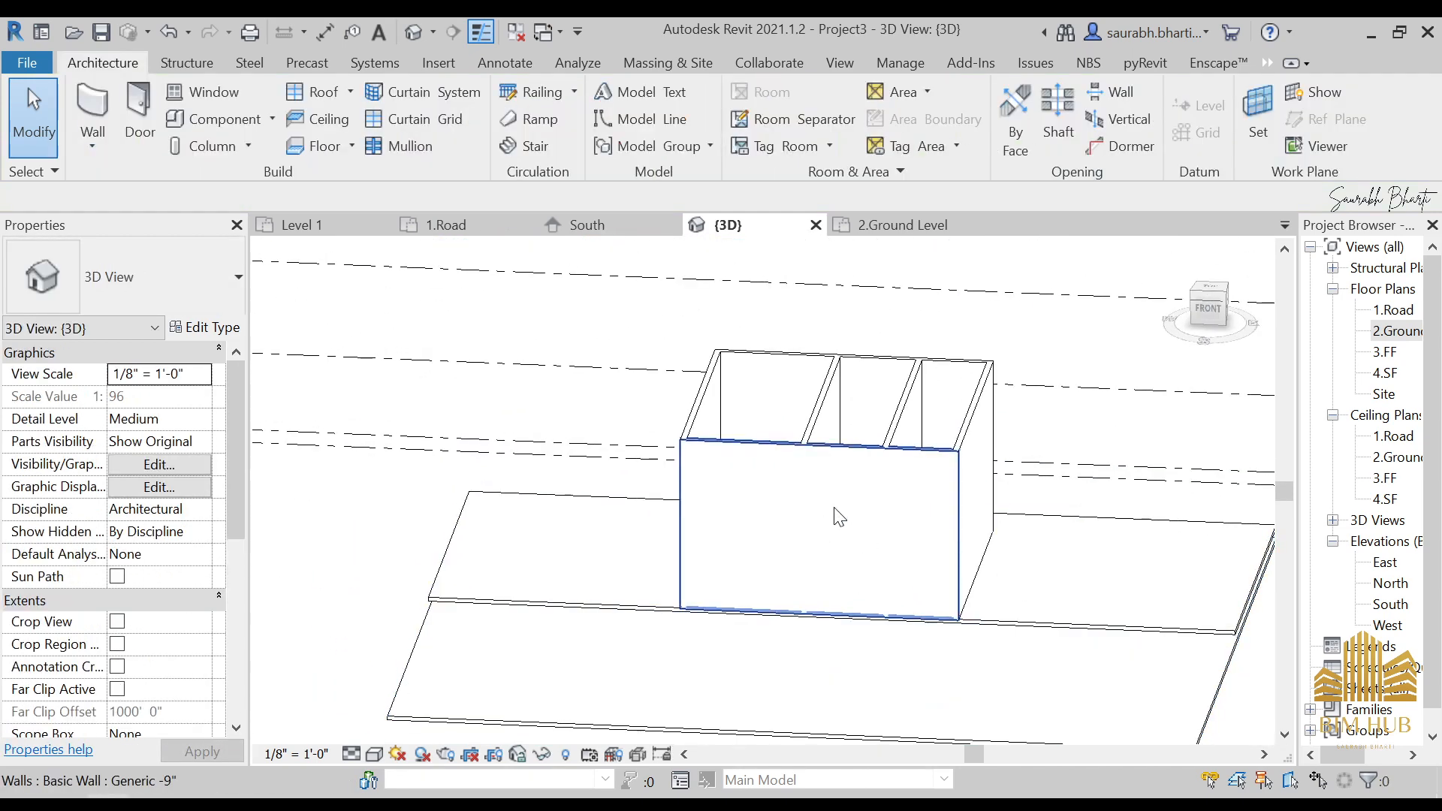
- In the 2.Ground Level floor plan, start a Generic -9" wall with its top constraint set to Up to level: 3.FF
{"action": "scroll", "coordinate": [914, 451], "scroll_direction": "down", "scroll_amount": 3}
{"action": "middle_click_drag", "start_coordinate": [926, 450], "coordinate": [1014, 502], "text": "shift"}
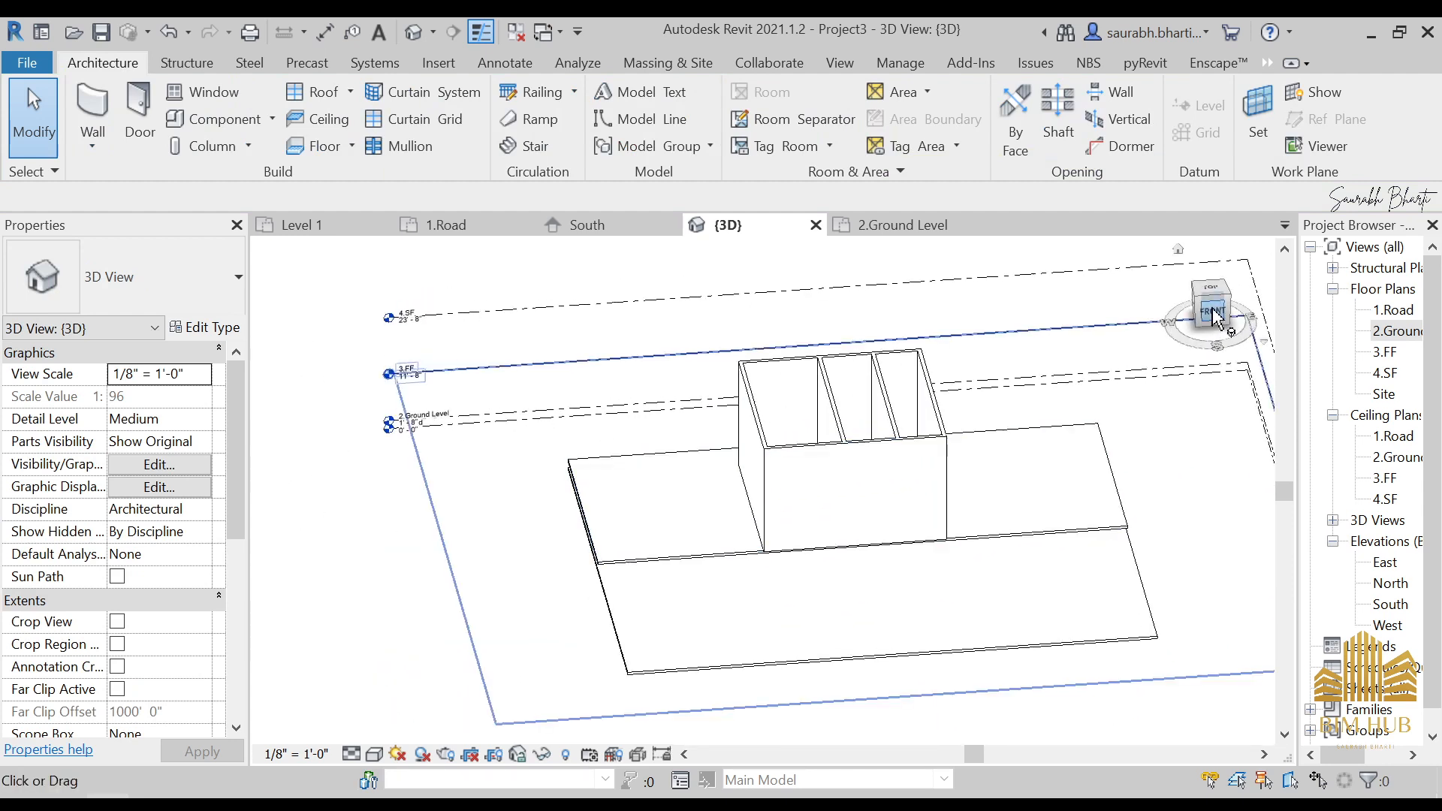
{"action": "left_click", "coordinate": [1412, 333]}
{"action": "double_click", "coordinate": [1406, 332]}
{"action": "scroll", "coordinate": [994, 508], "scroll_direction": "down", "scroll_amount": 2}
{"action": "middle_click_drag", "start_coordinate": [830, 611], "coordinate": [775, 556]}
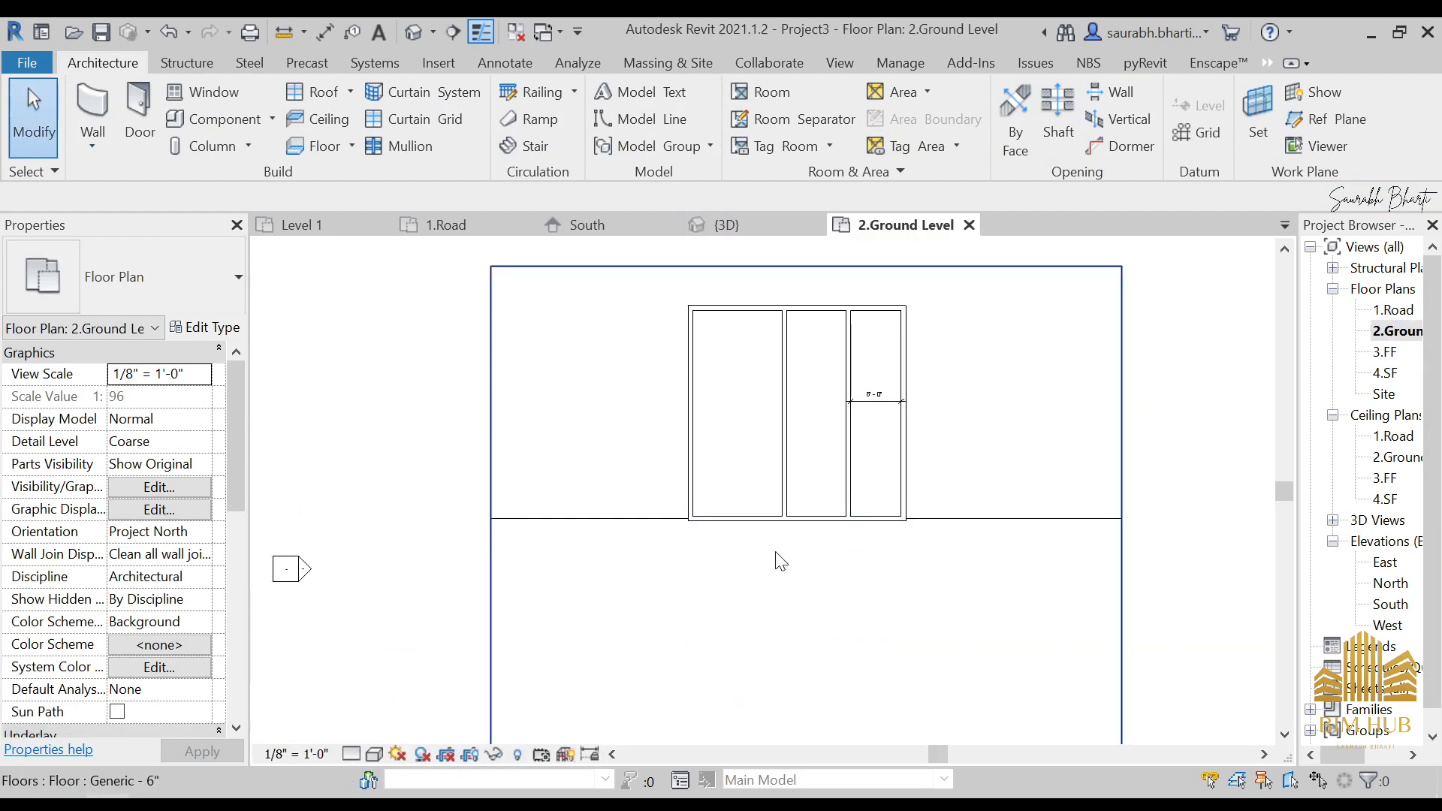
{"action": "key", "text": "w"}
{"action": "key", "text": "a"}
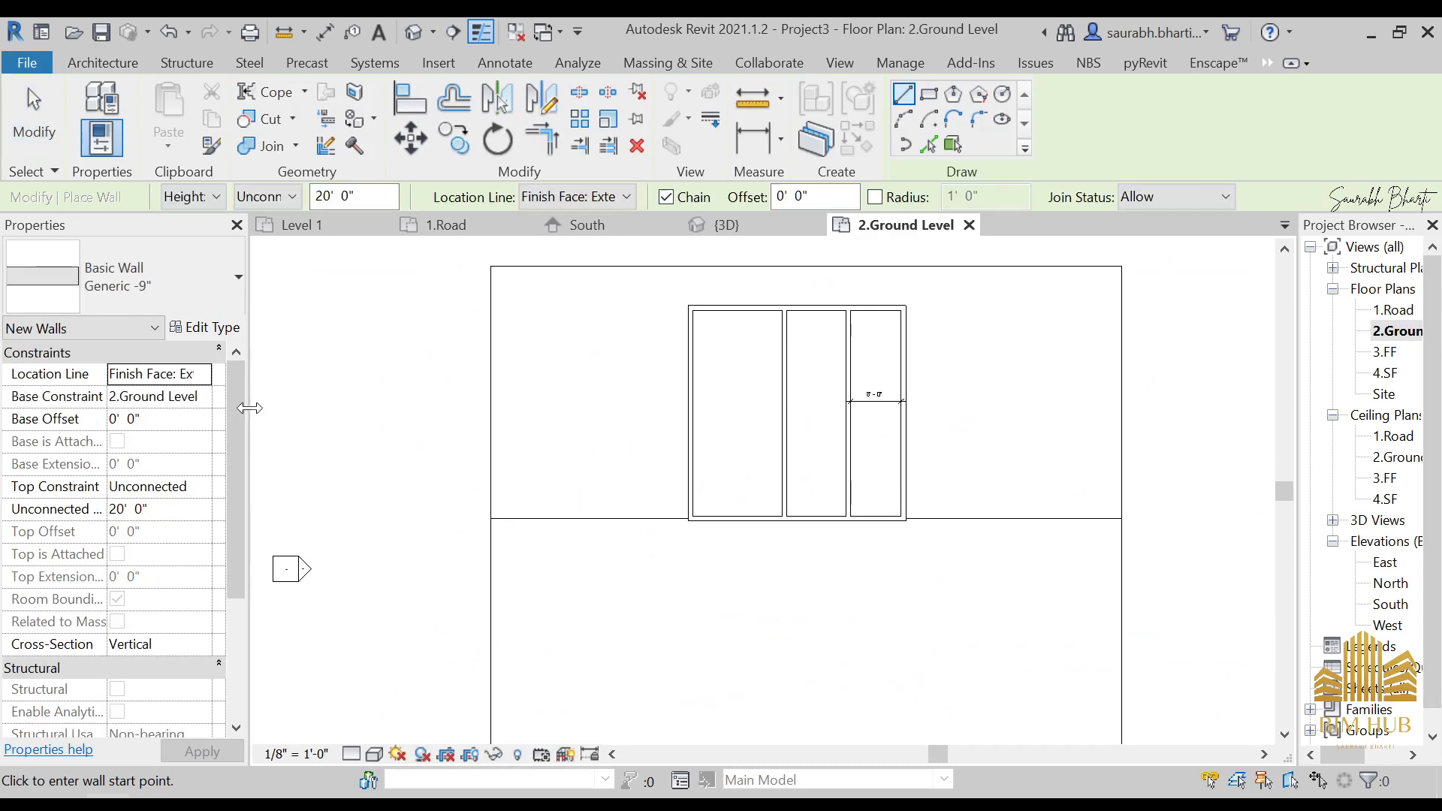
{"action": "left_click", "coordinate": [204, 397]}
{"action": "left_click", "coordinate": [204, 399]}
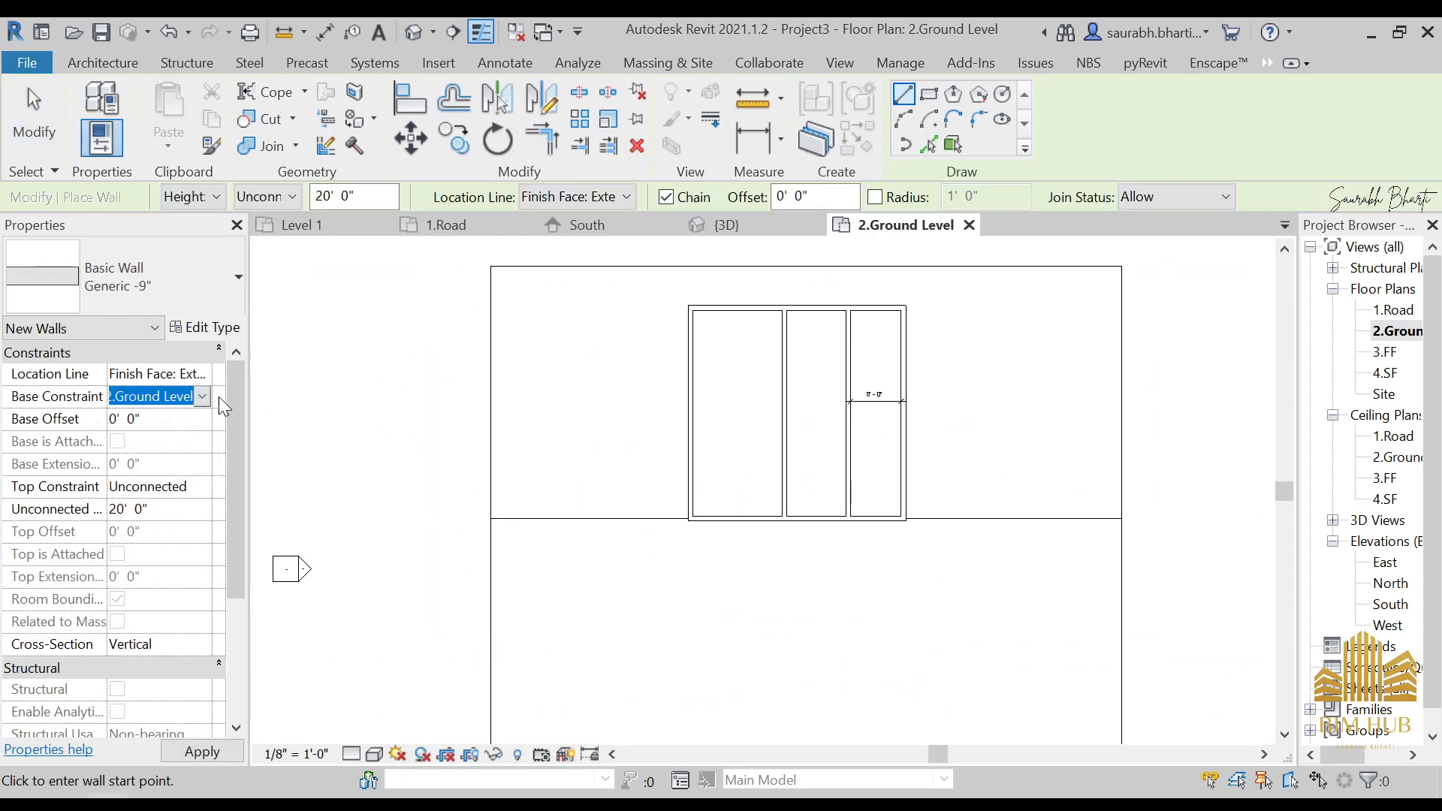
{"action": "left_click", "coordinate": [204, 488]}
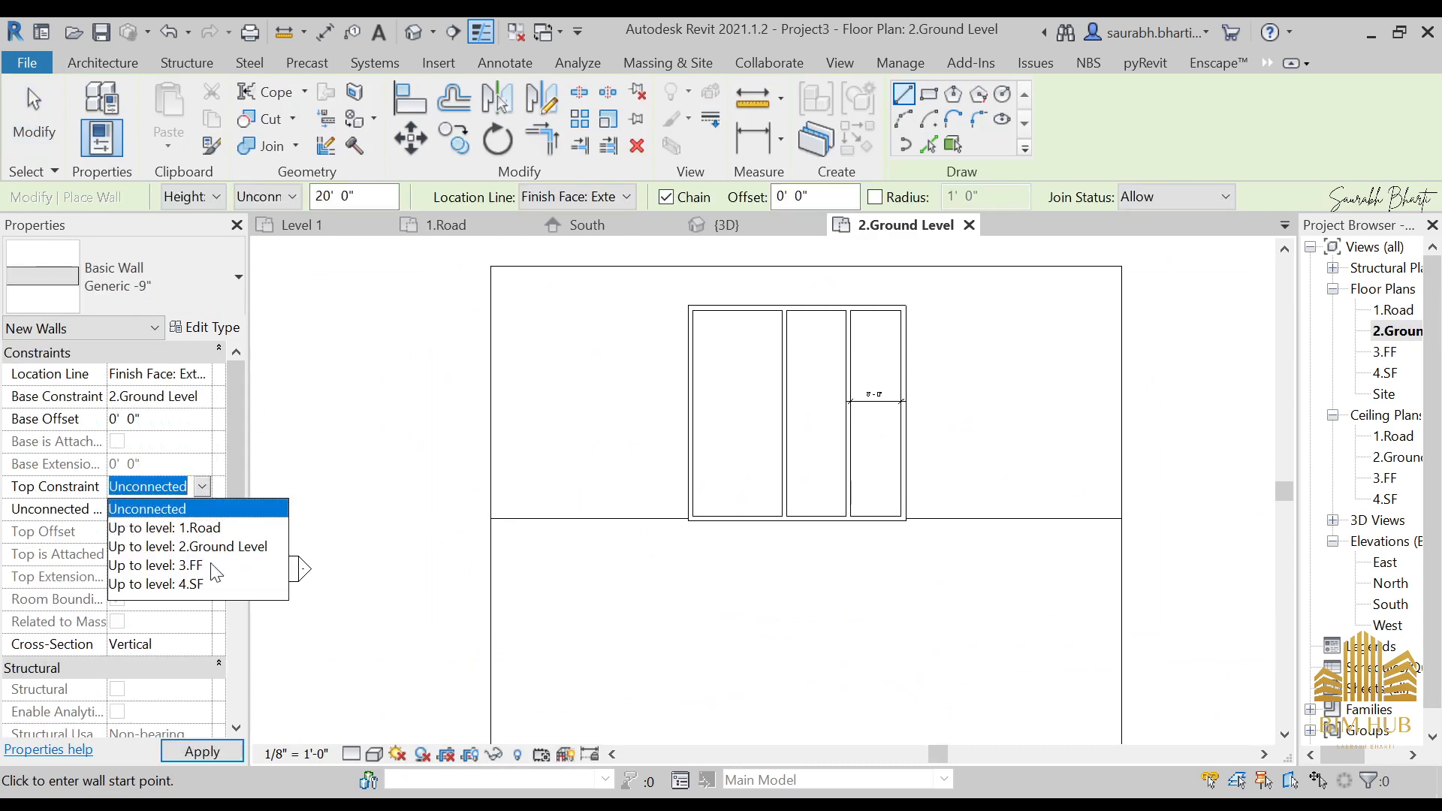
{"action": "left_click", "coordinate": [195, 564]}
{"action": "scroll", "coordinate": [868, 547], "scroll_direction": "up", "scroll_amount": 4}
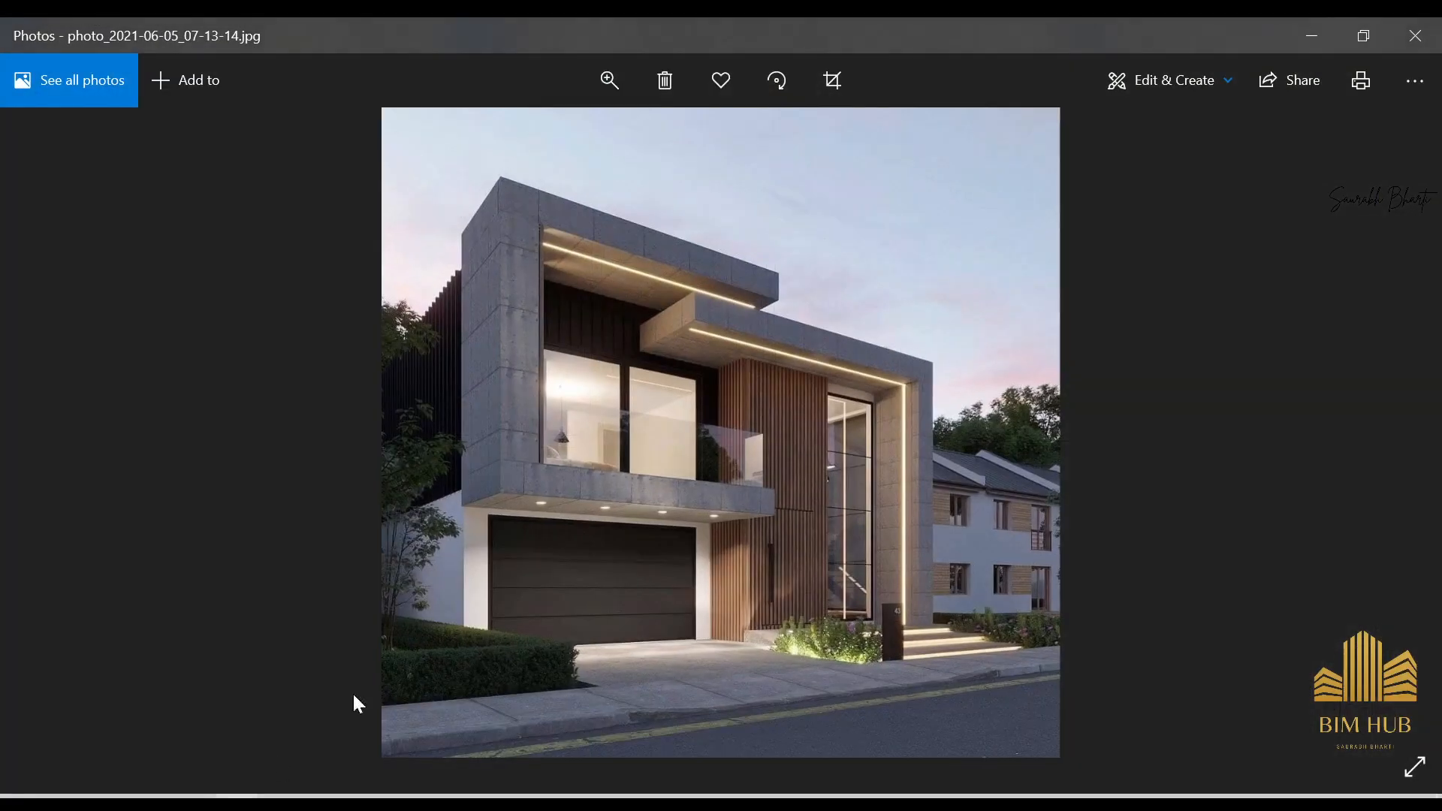
{"action": "left_click", "coordinate": [1311, 38]}
{"action": "left_click", "coordinate": [586, 446]}
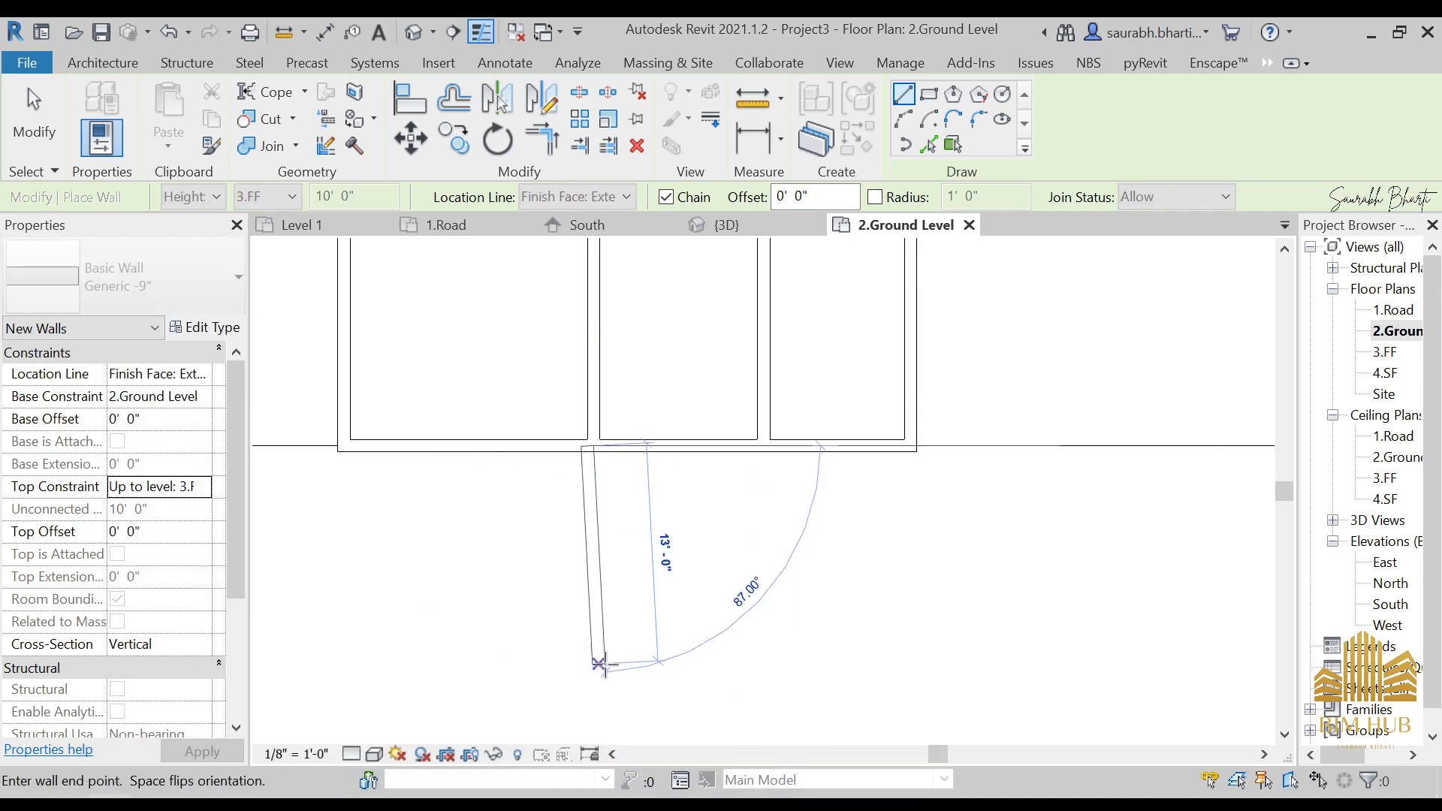
{"action": "key", "text": "Escape"}
{"action": "key", "text": "Escape"}
- Try to extend both interior walls forward past the front wall by stretching their front ends
{"action": "left_click", "coordinate": [593, 428]}
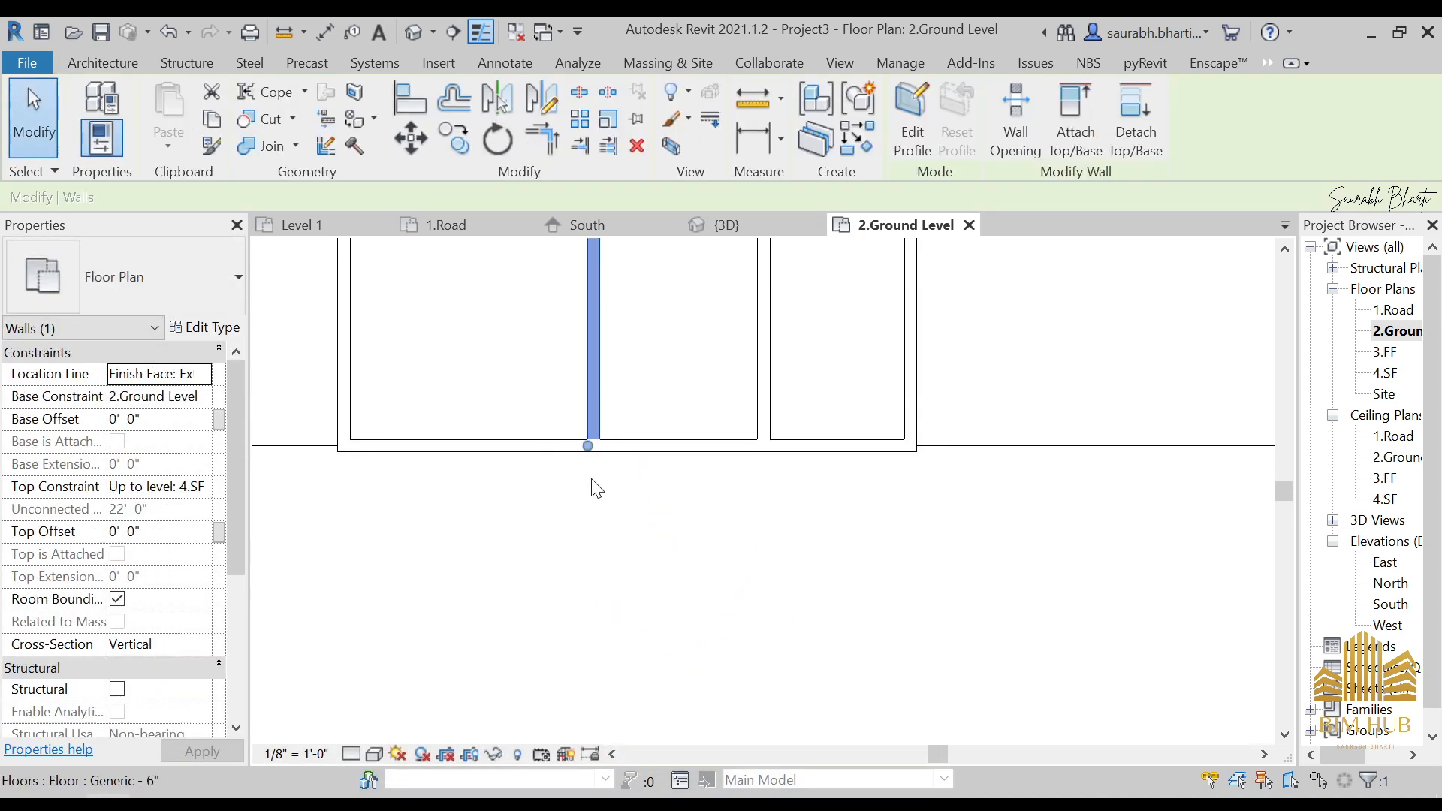
{"action": "key", "text": "r"}
{"action": "key", "text": "s"}
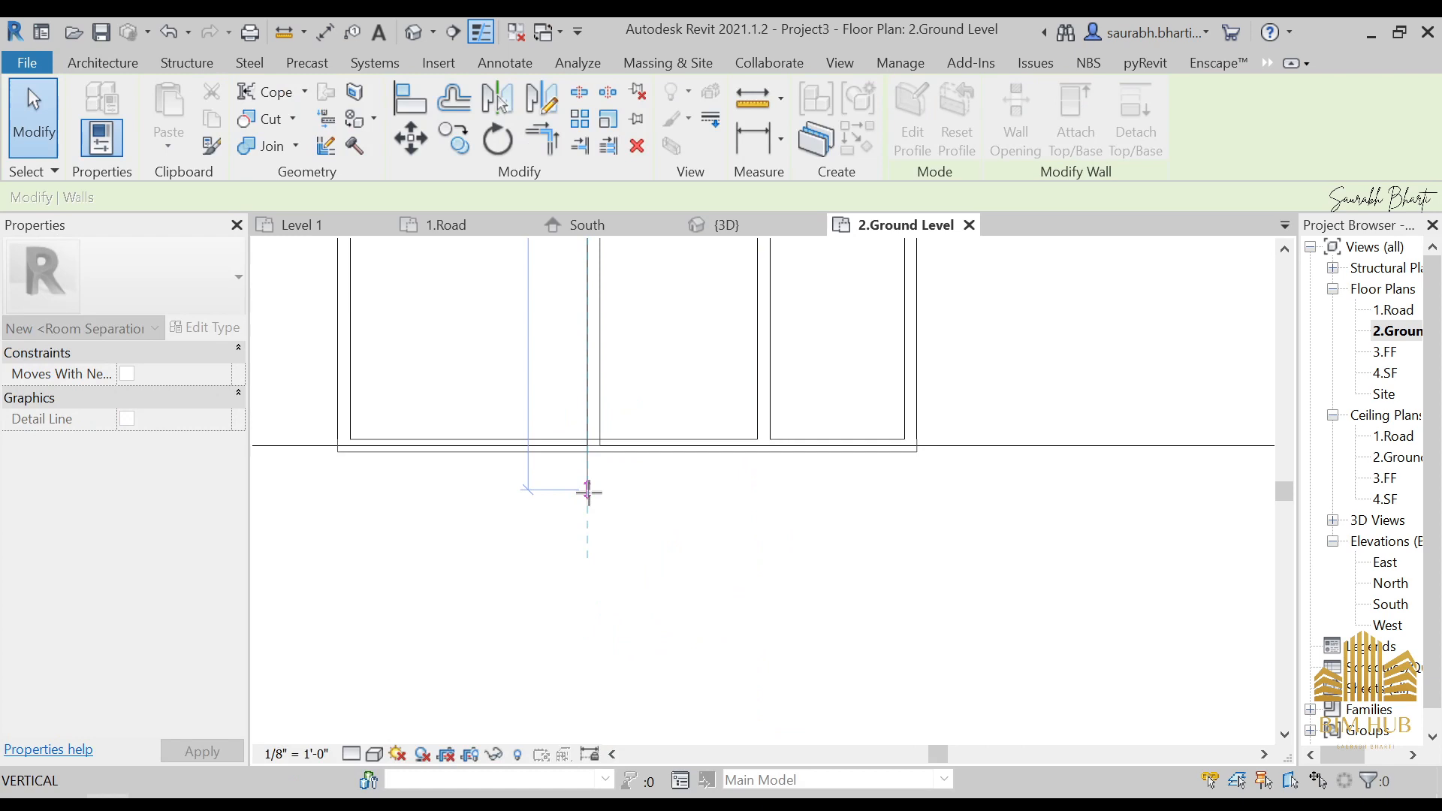
{"action": "key", "text": "Escape"}
{"action": "left_click", "coordinate": [589, 492]}
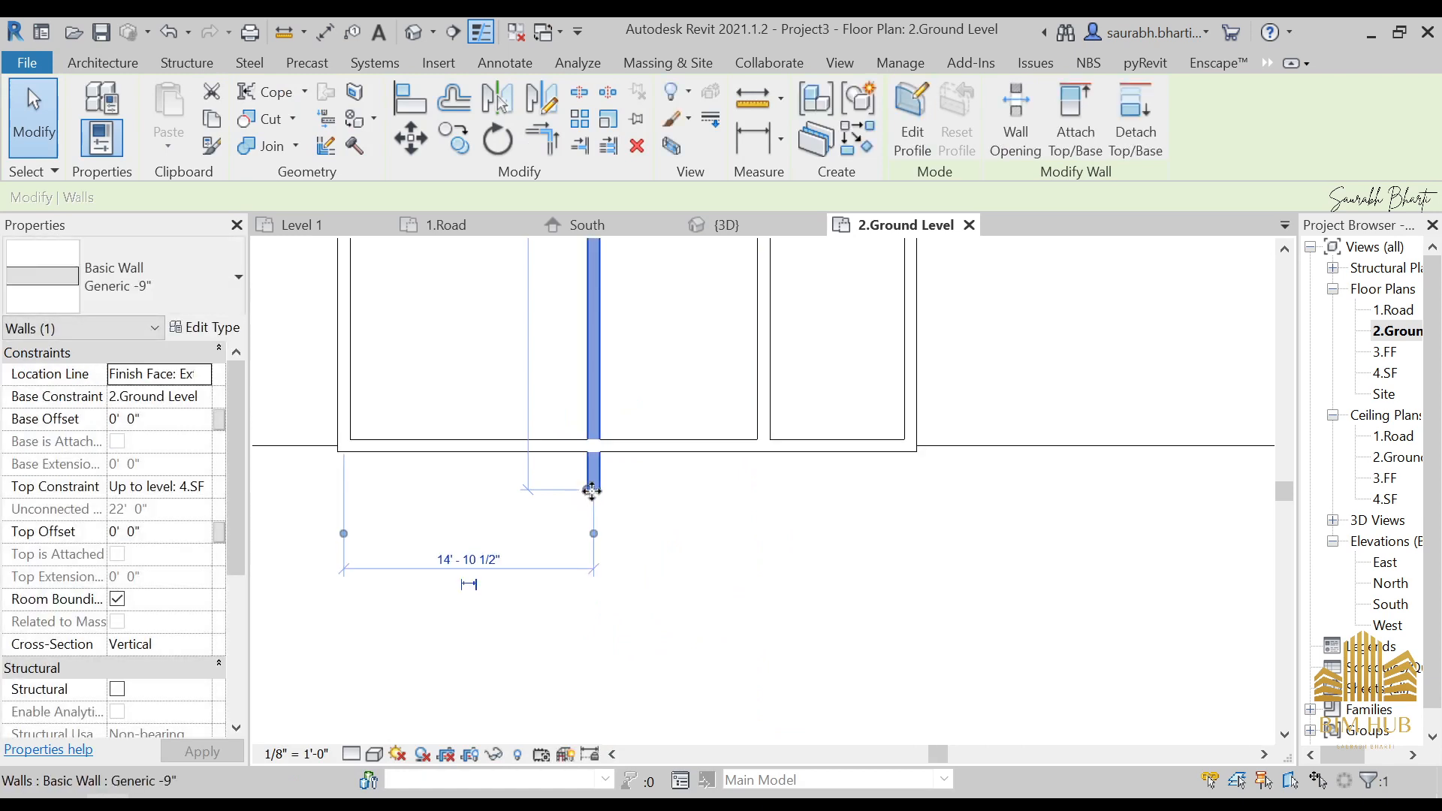
{"action": "left_click", "coordinate": [692, 484]}
{"action": "left_click", "coordinate": [759, 409]}
{"action": "left_click_drag", "start_coordinate": [757, 446], "coordinate": [758, 516]}
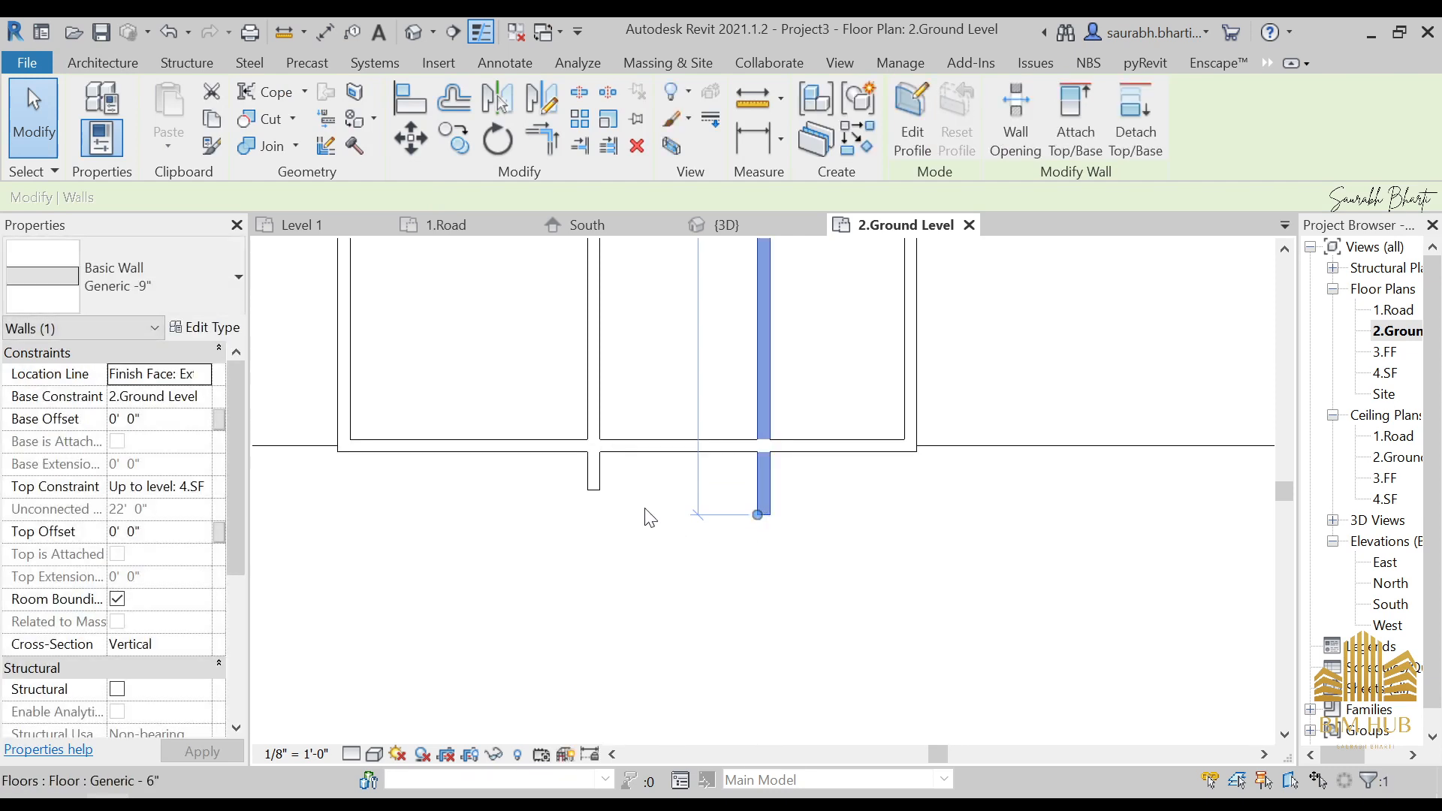
{"action": "left_click", "coordinate": [592, 476]}
{"action": "left_click_drag", "start_coordinate": [589, 495], "coordinate": [587, 532]}
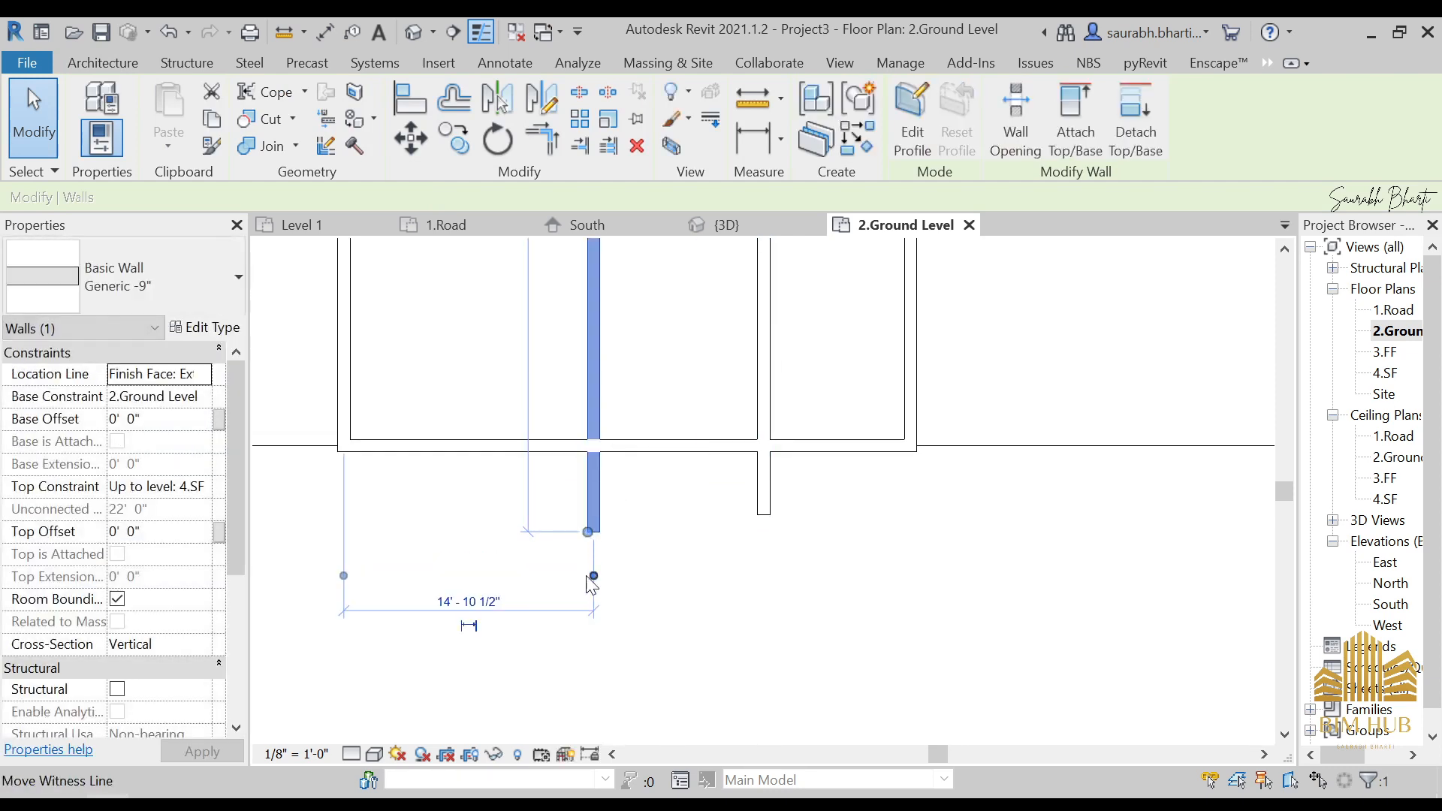
- Undo the stretching of both interior walls so they end at the front wall
{"action": "scroll", "coordinate": [588, 518], "scroll_direction": "down", "scroll_amount": 2}
{"action": "middle_click_drag", "start_coordinate": [585, 427], "coordinate": [593, 530]}
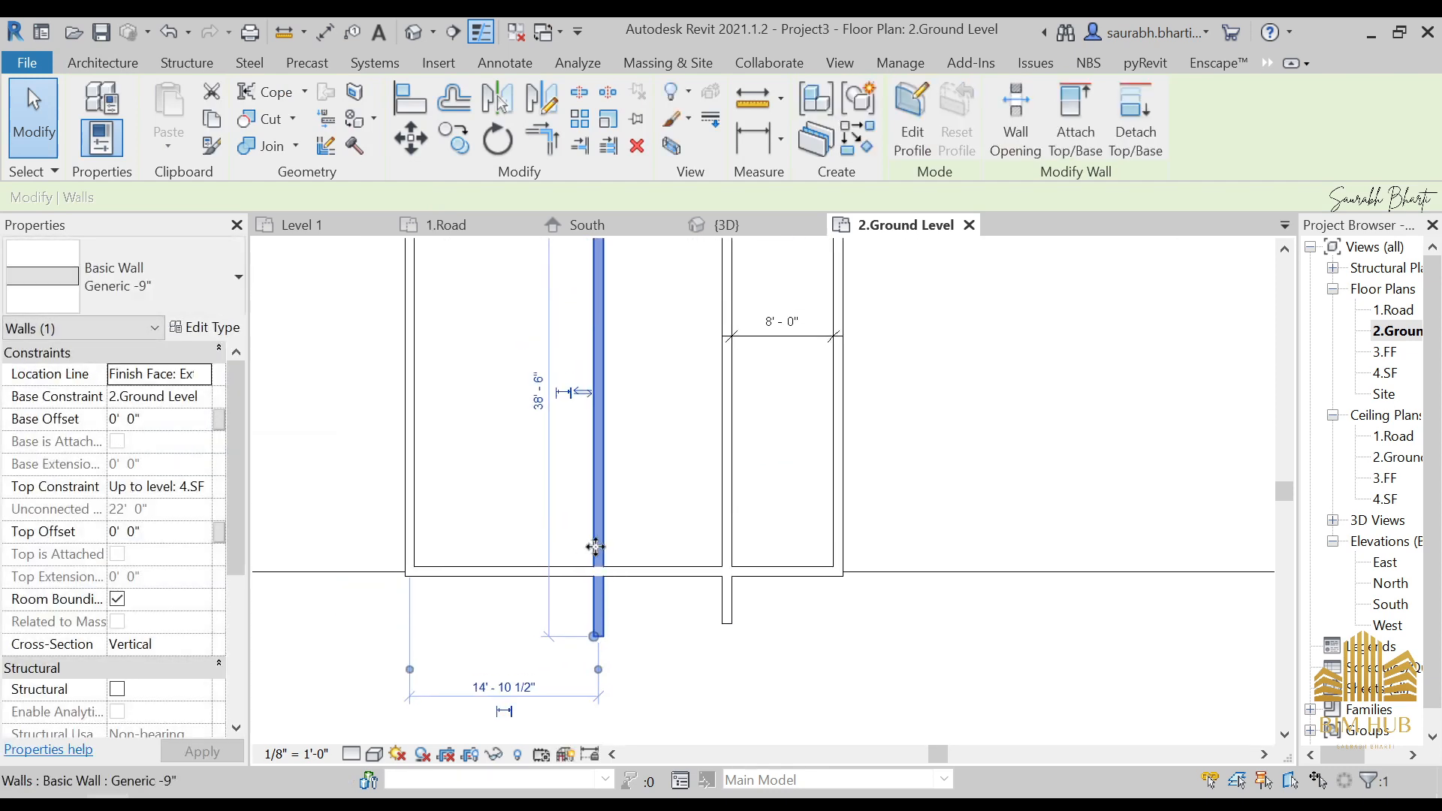
{"action": "key", "text": "Escape"}
{"action": "scroll", "coordinate": [598, 626], "scroll_direction": "up", "scroll_amount": 1}
{"action": "left_click", "coordinate": [599, 628]}
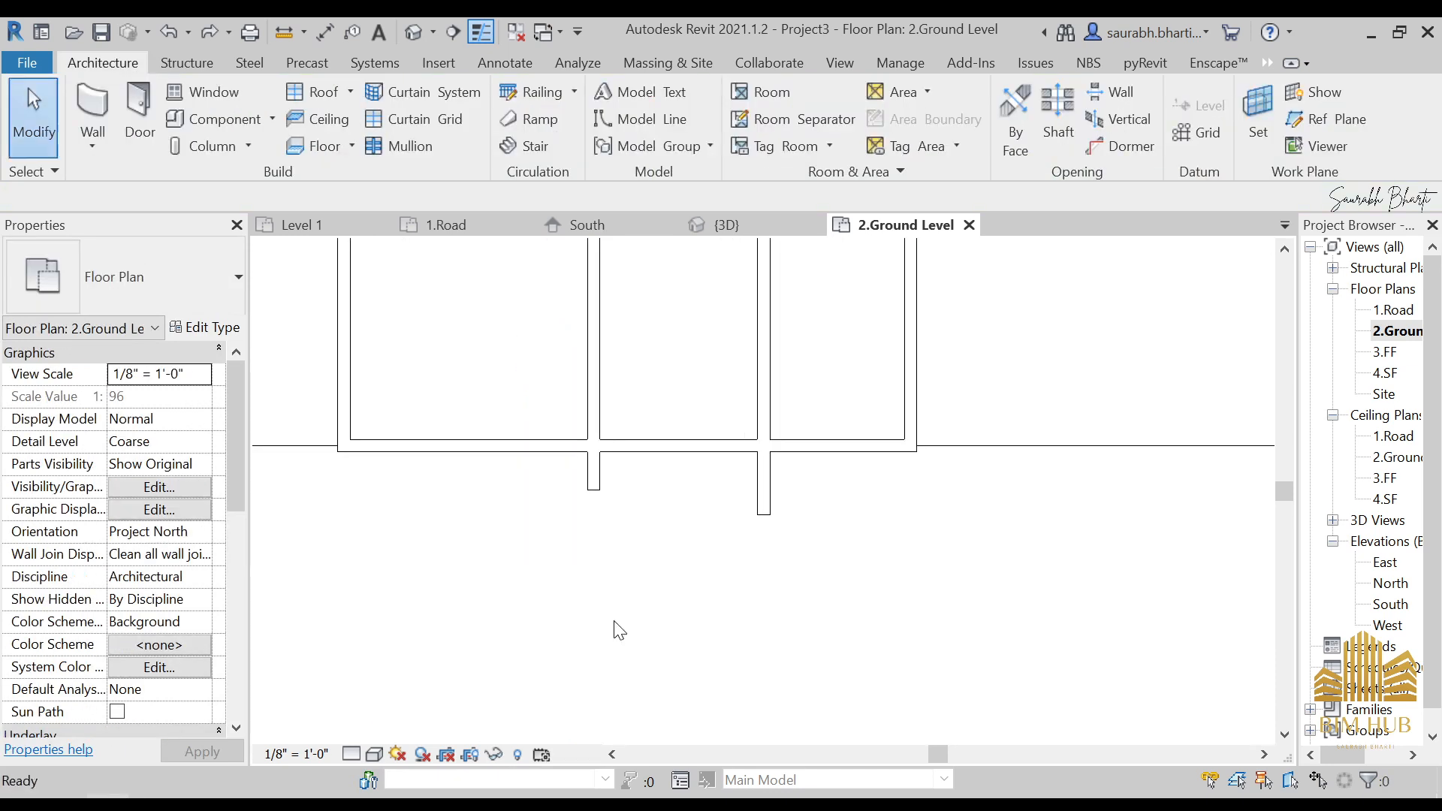
{"action": "key", "text": "ctrl+z"}
- Draw a 5' wall forward from the front wall in line with the first interior wall, using Wall Centerline as location line
{"action": "key", "text": "w"}
{"action": "key", "text": "a"}
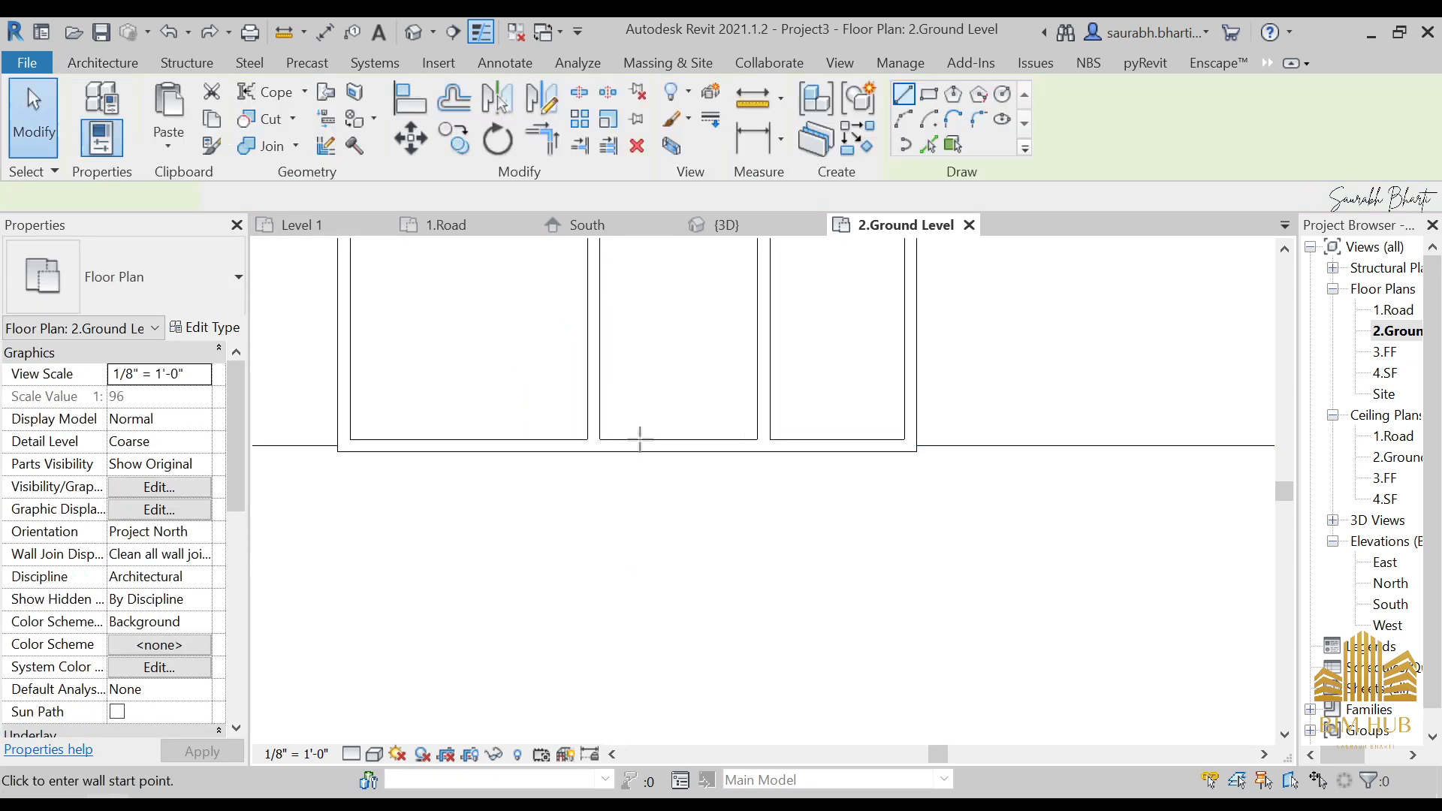
{"action": "left_click", "coordinate": [593, 197]}
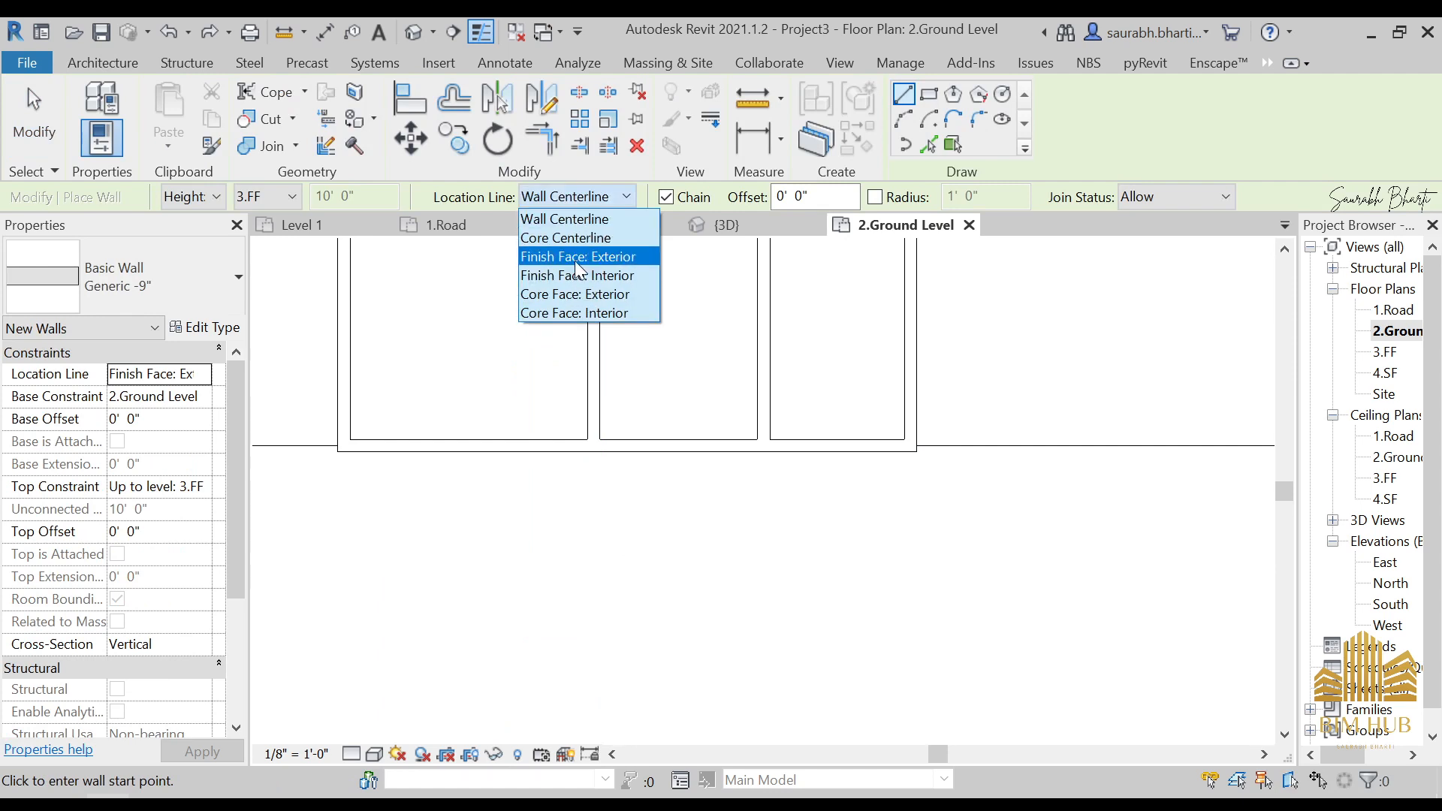
{"action": "left_click", "coordinate": [590, 233]}
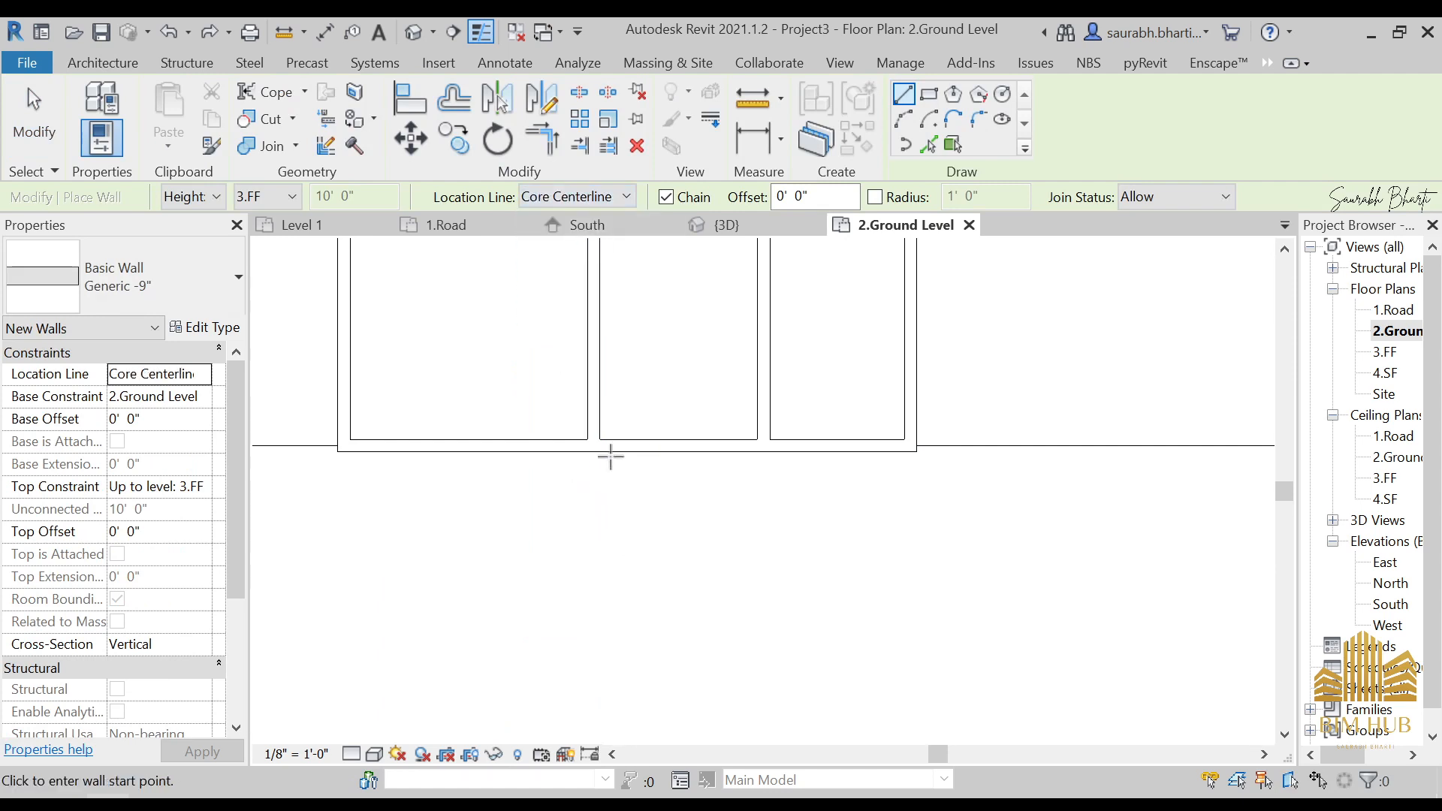
{"action": "left_click", "coordinate": [593, 197]}
{"action": "left_click", "coordinate": [565, 218]}
{"action": "left_click", "coordinate": [593, 445]}
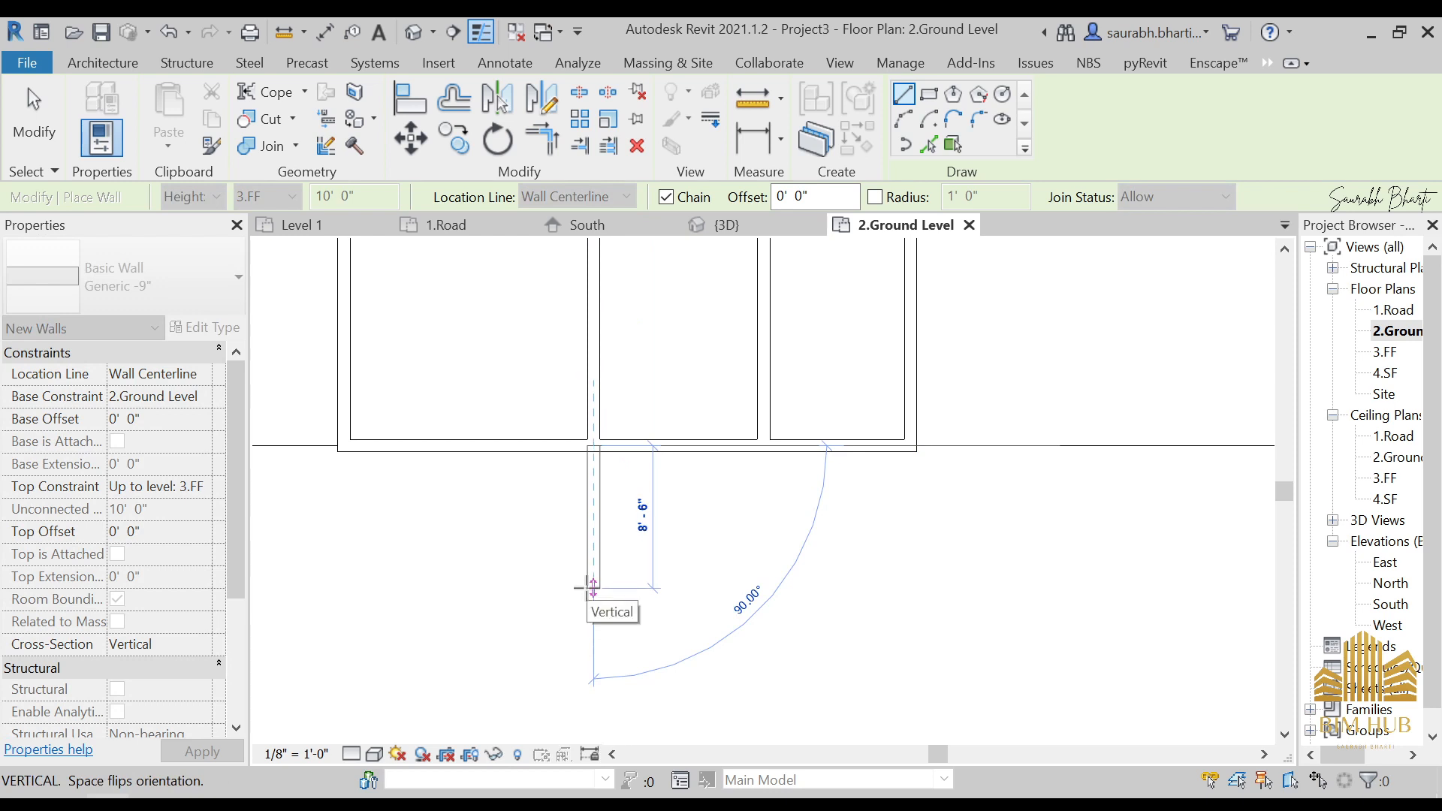
{"action": "type", "text": "5'"}
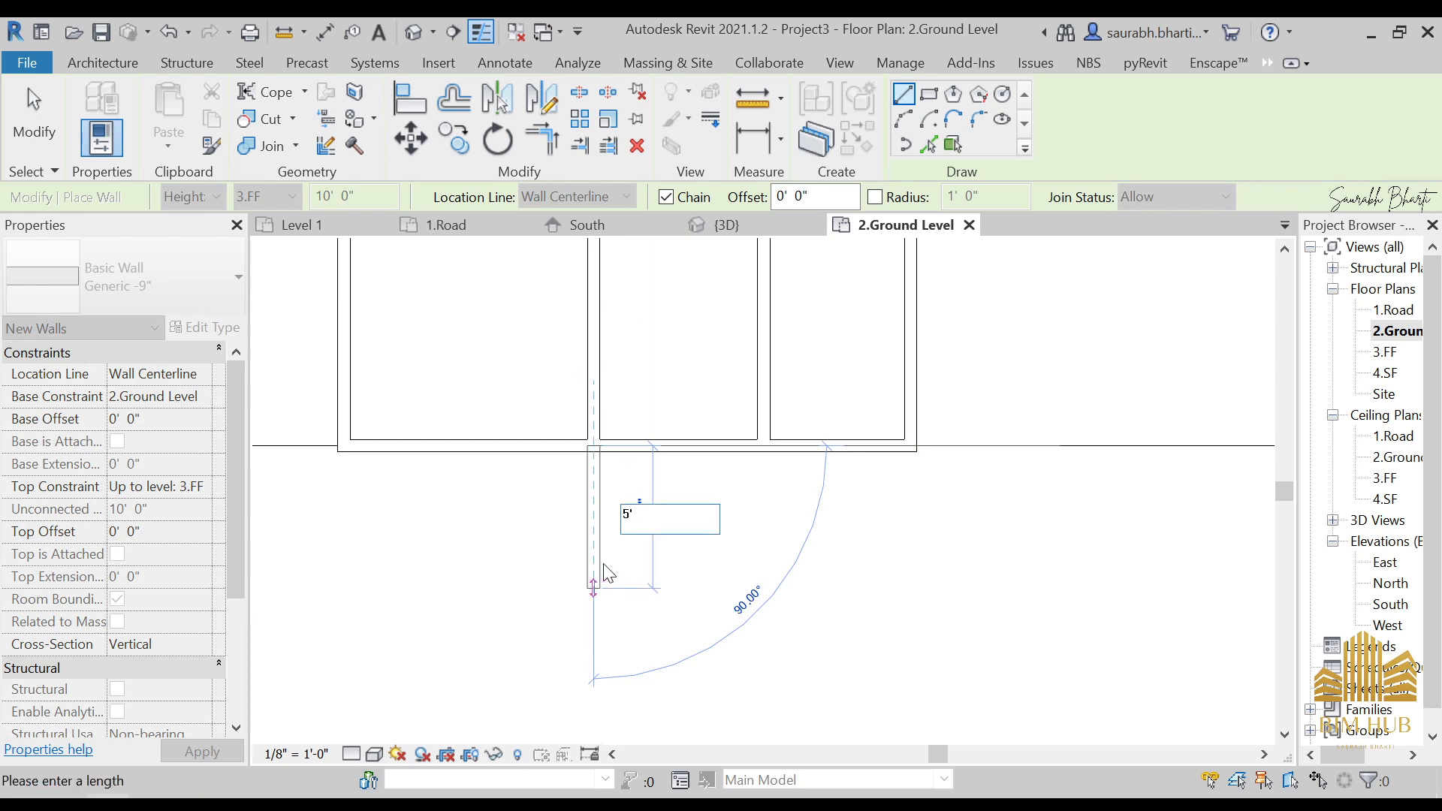
{"action": "key", "text": "Return"}
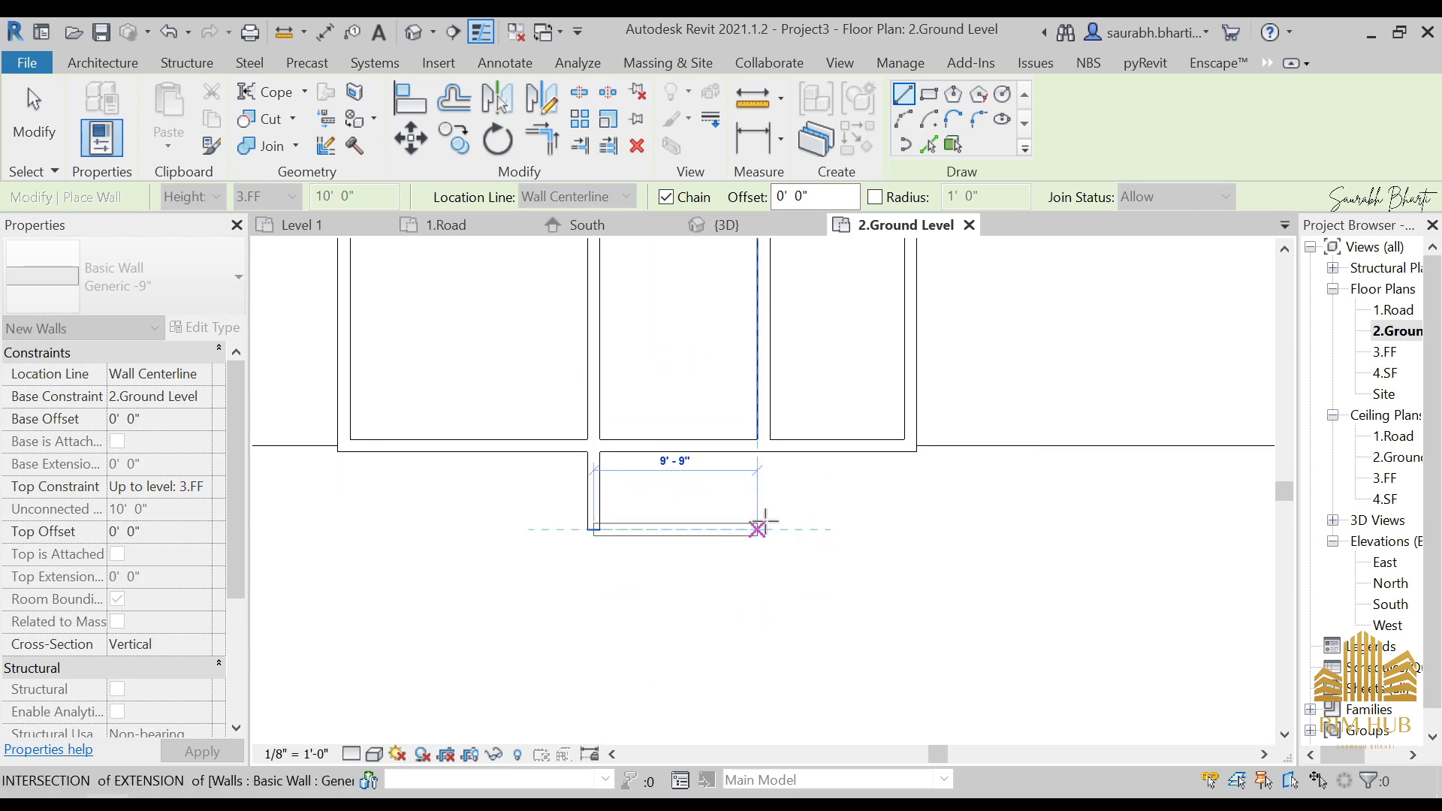
- Draw a second 5' wall forward from the front wall in line with the second interior wall
{"action": "key", "text": "Escape"}
{"action": "left_click", "coordinate": [762, 446]}
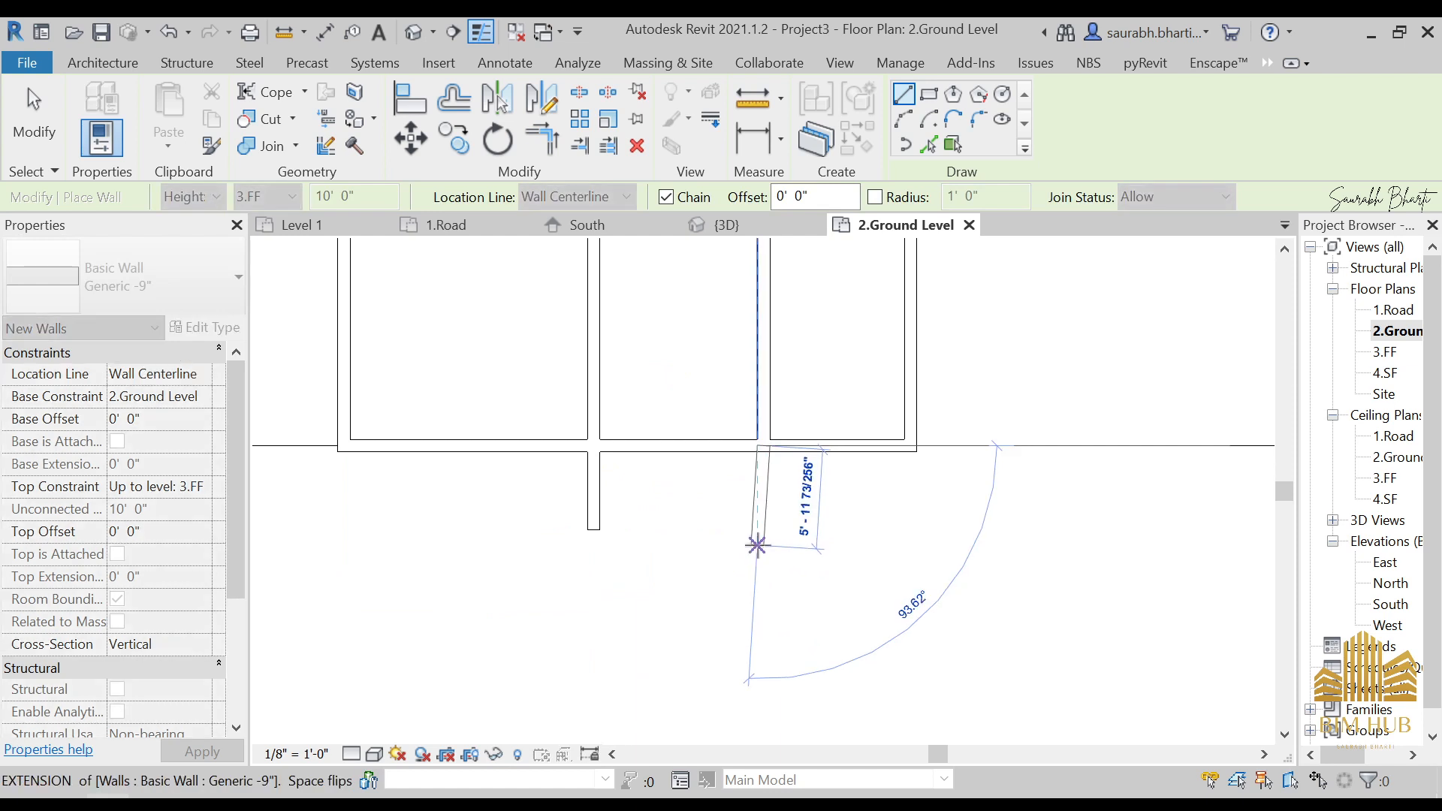
{"action": "type", "text": "5"}
{"action": "key", "text": "Return"}
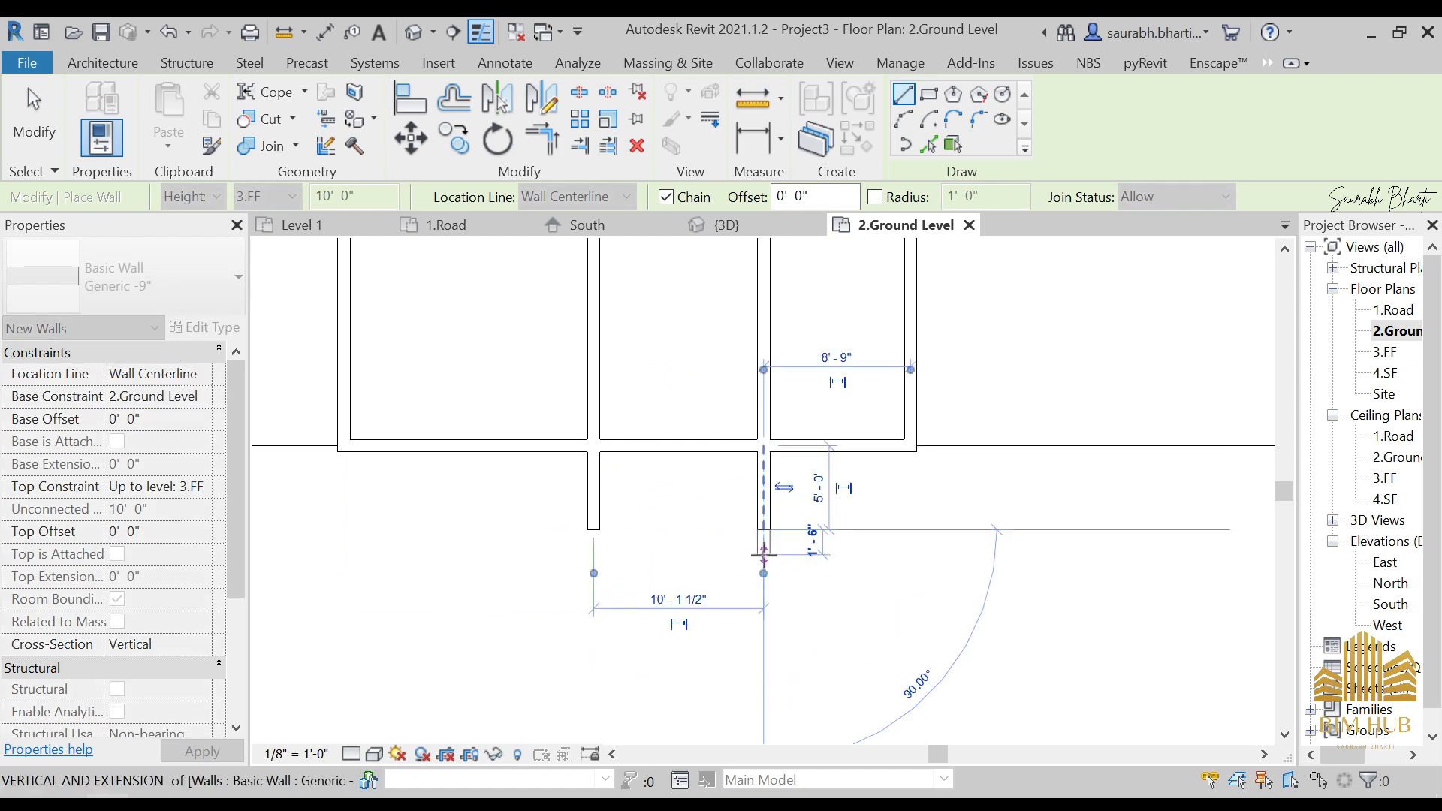
{"action": "key", "text": "Escape"}
{"action": "key", "text": "Escape"}
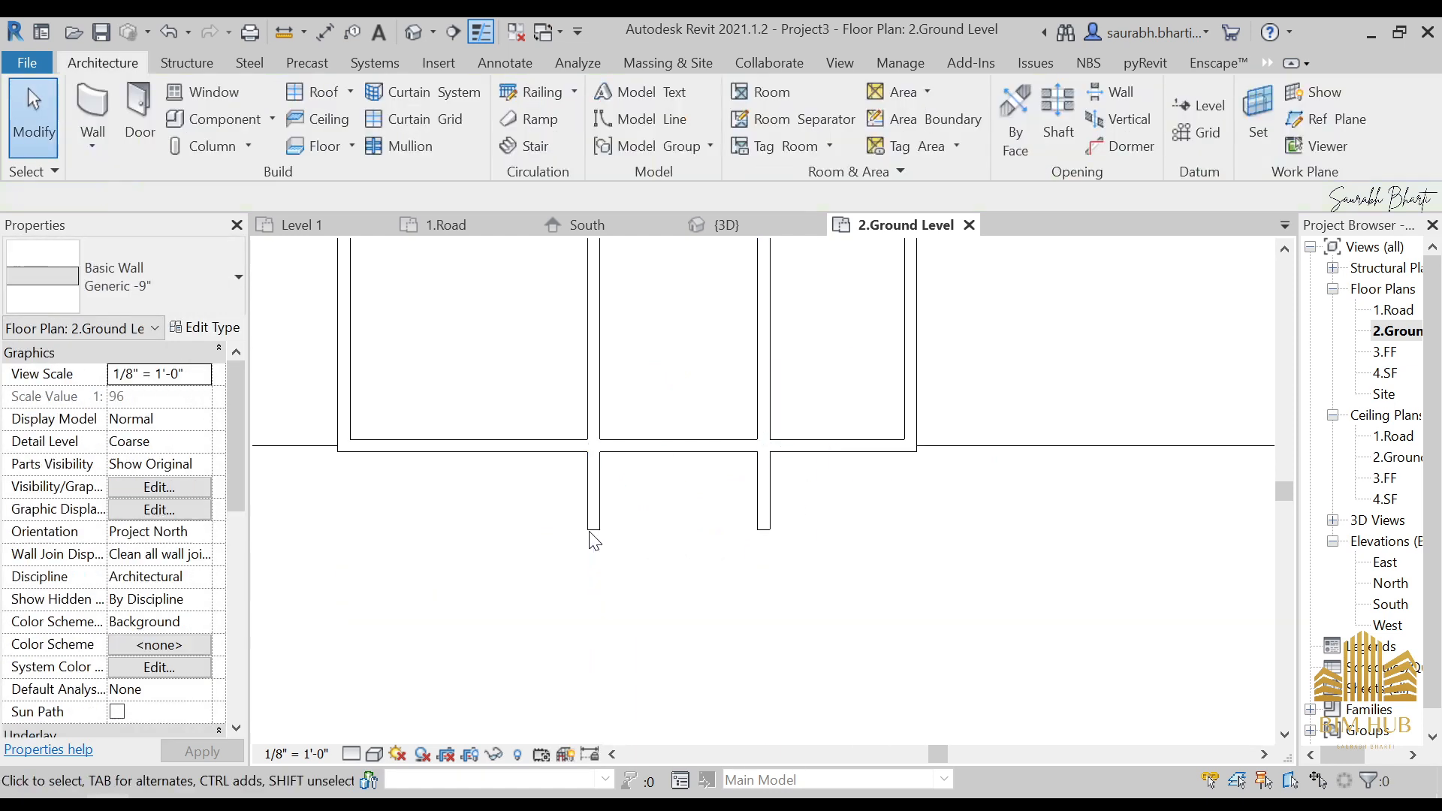
- Draw a wall across the front ends of the two 5' walls and close its corners
{"action": "key", "text": "w"}
{"action": "key", "text": "a"}
{"action": "left_click", "coordinate": [595, 537]}
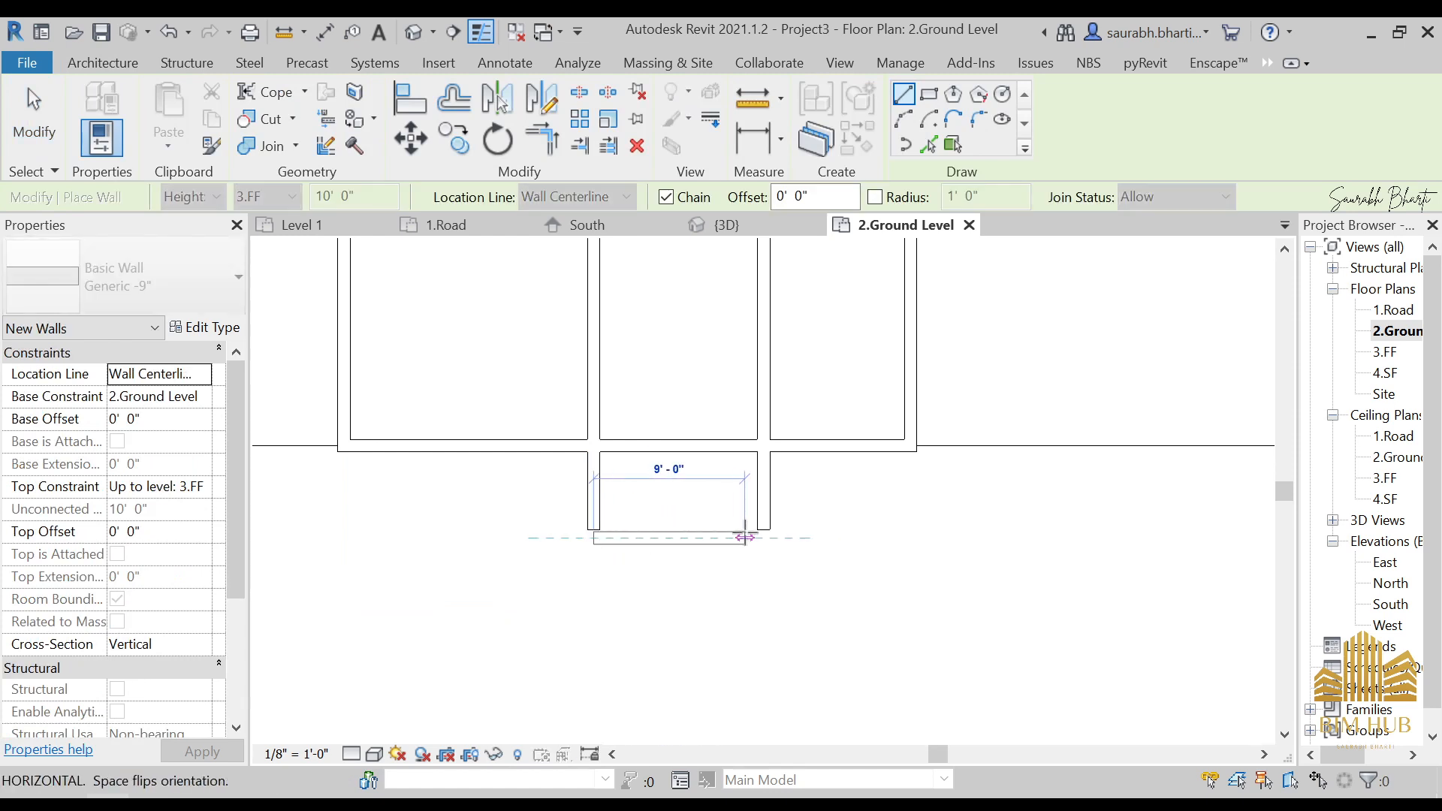
{"action": "left_click", "coordinate": [764, 538]}
{"action": "key", "text": "Escape"}
{"action": "key", "text": "Escape"}
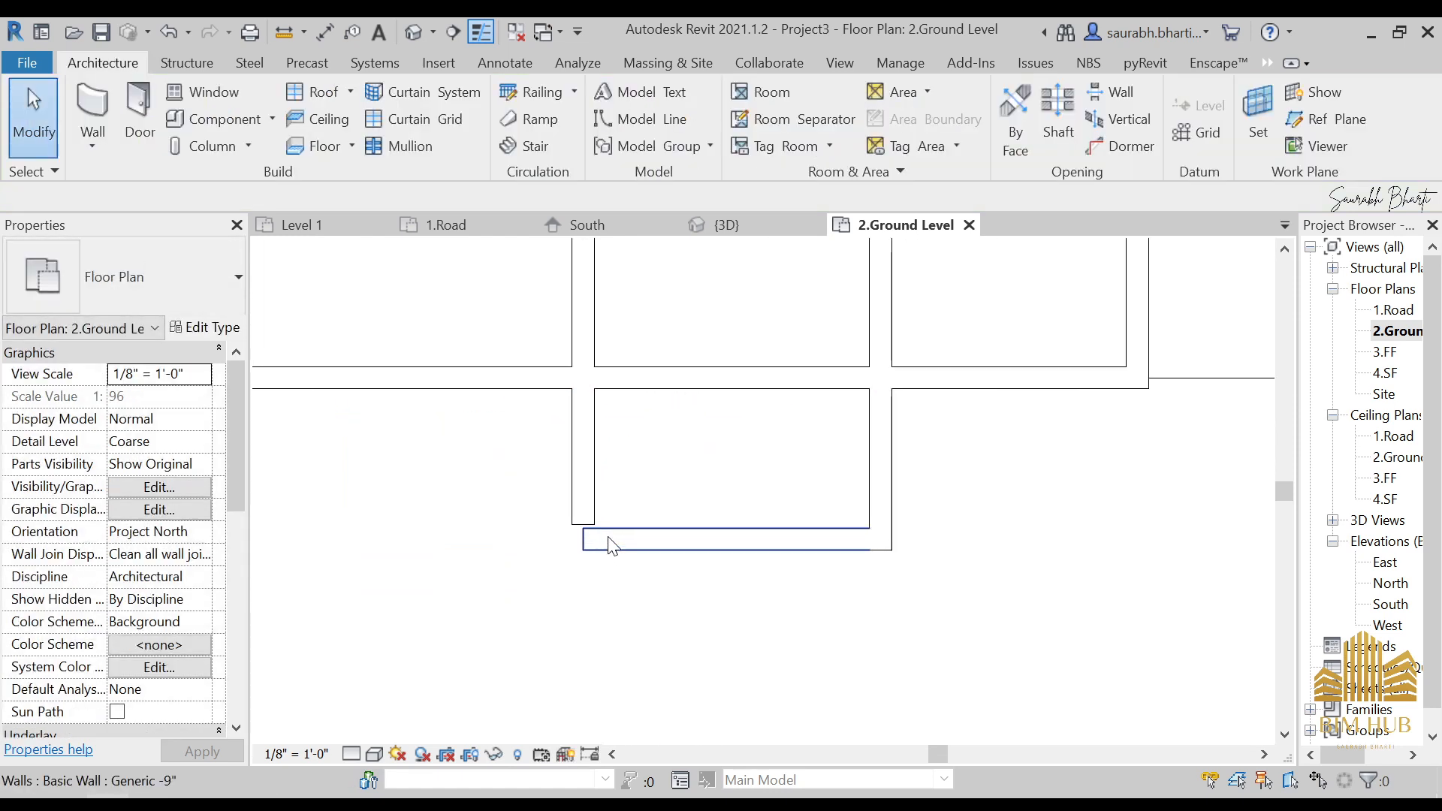
{"action": "scroll", "coordinate": [612, 533], "scroll_direction": "up", "scroll_amount": 2}
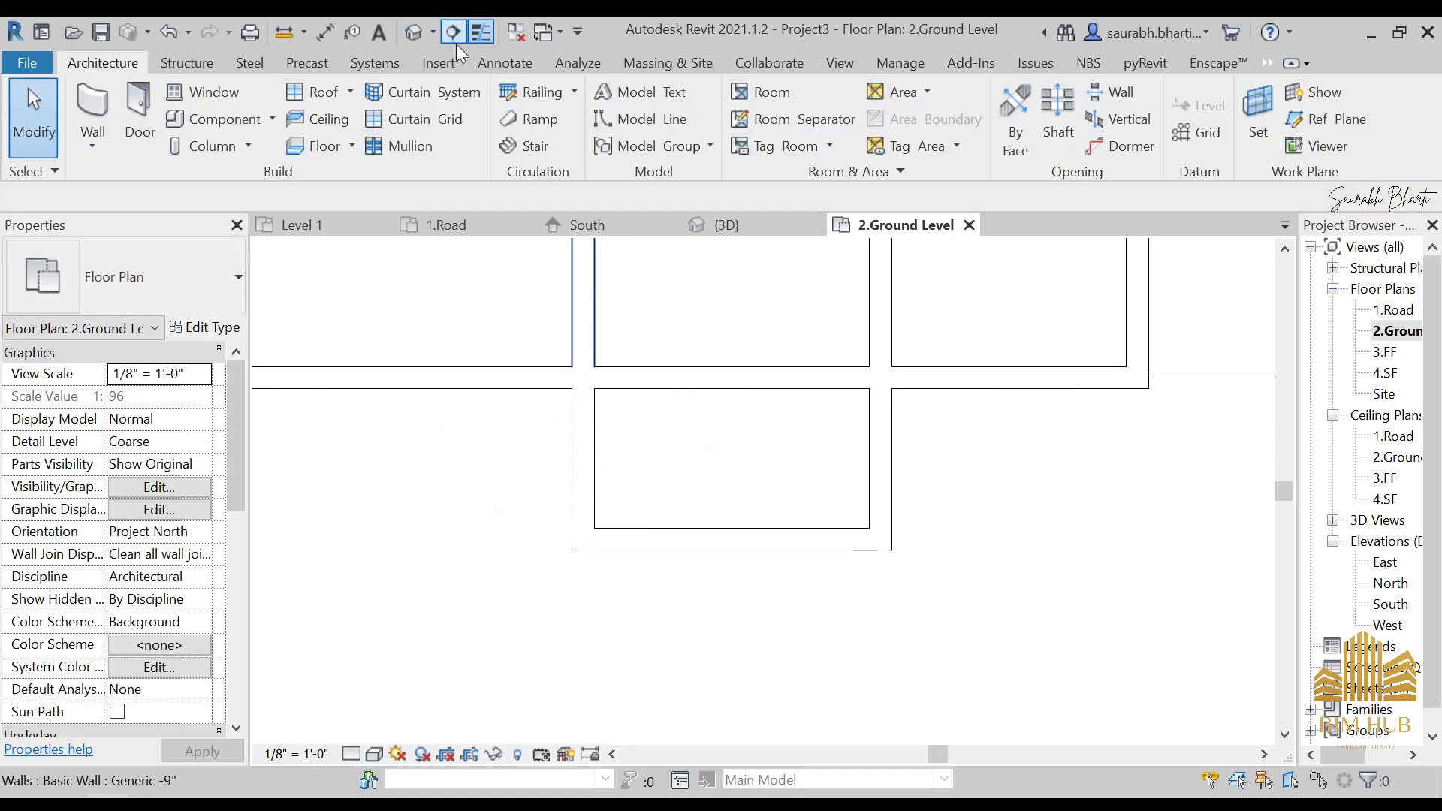
- Examine the new front projection in the 3D view and compare its form with the reference house photo
{"action": "double_click", "coordinate": [412, 46]}
{"action": "left_click", "coordinate": [412, 39]}
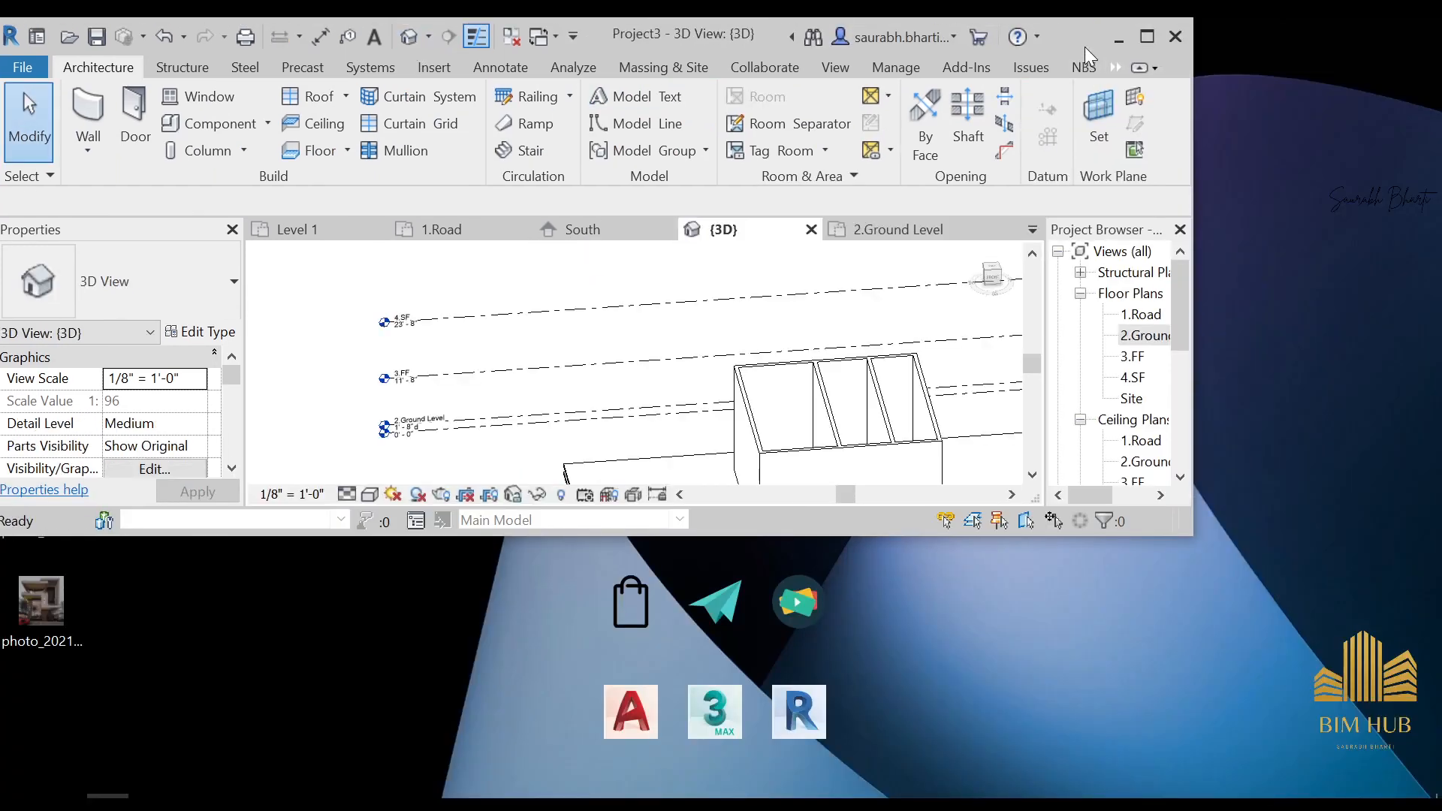
{"action": "left_click", "coordinate": [1142, 39]}
{"action": "middle_click_drag", "start_coordinate": [676, 481], "coordinate": [839, 488], "text": "shift"}
{"action": "scroll", "coordinate": [916, 546], "scroll_direction": "up", "scroll_amount": 3}
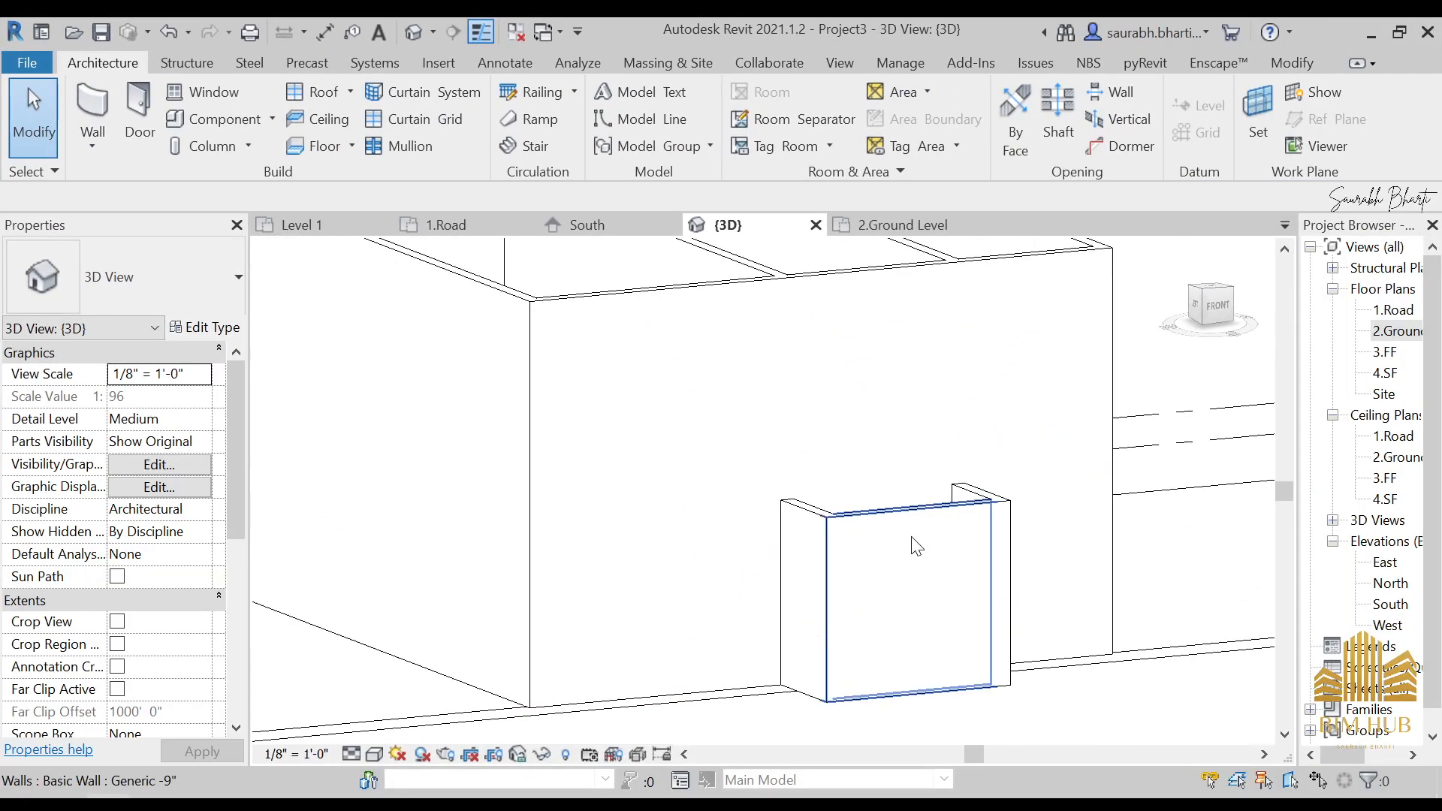
{"action": "scroll", "coordinate": [916, 545], "scroll_direction": "down", "scroll_amount": 4}
{"action": "mouse_move", "coordinate": [910, 563]}
{"action": "middle_mouse_down", "text": "shift"}
{"action": "mouse_move", "coordinate": [952, 685]}
{"action": "mouse_move", "coordinate": [916, 536]}
{"action": "middle_mouse_up", "text": "shift"}
{"action": "scroll", "coordinate": [887, 539], "scroll_direction": "up", "scroll_amount": 4}
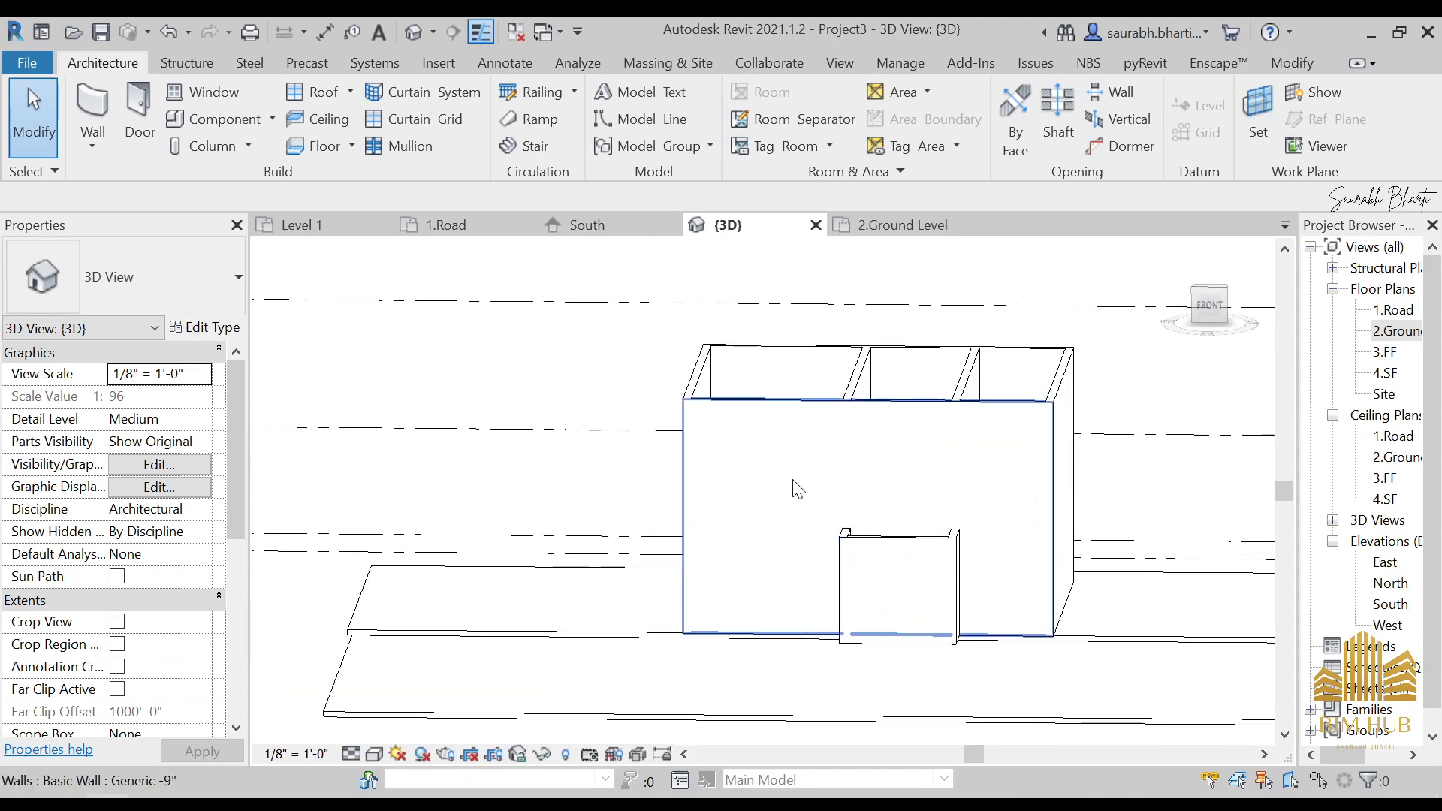
{"action": "middle_click_drag", "start_coordinate": [777, 448], "coordinate": [875, 347], "text": "shift"}
{"action": "key", "text": "alt+Tab"}
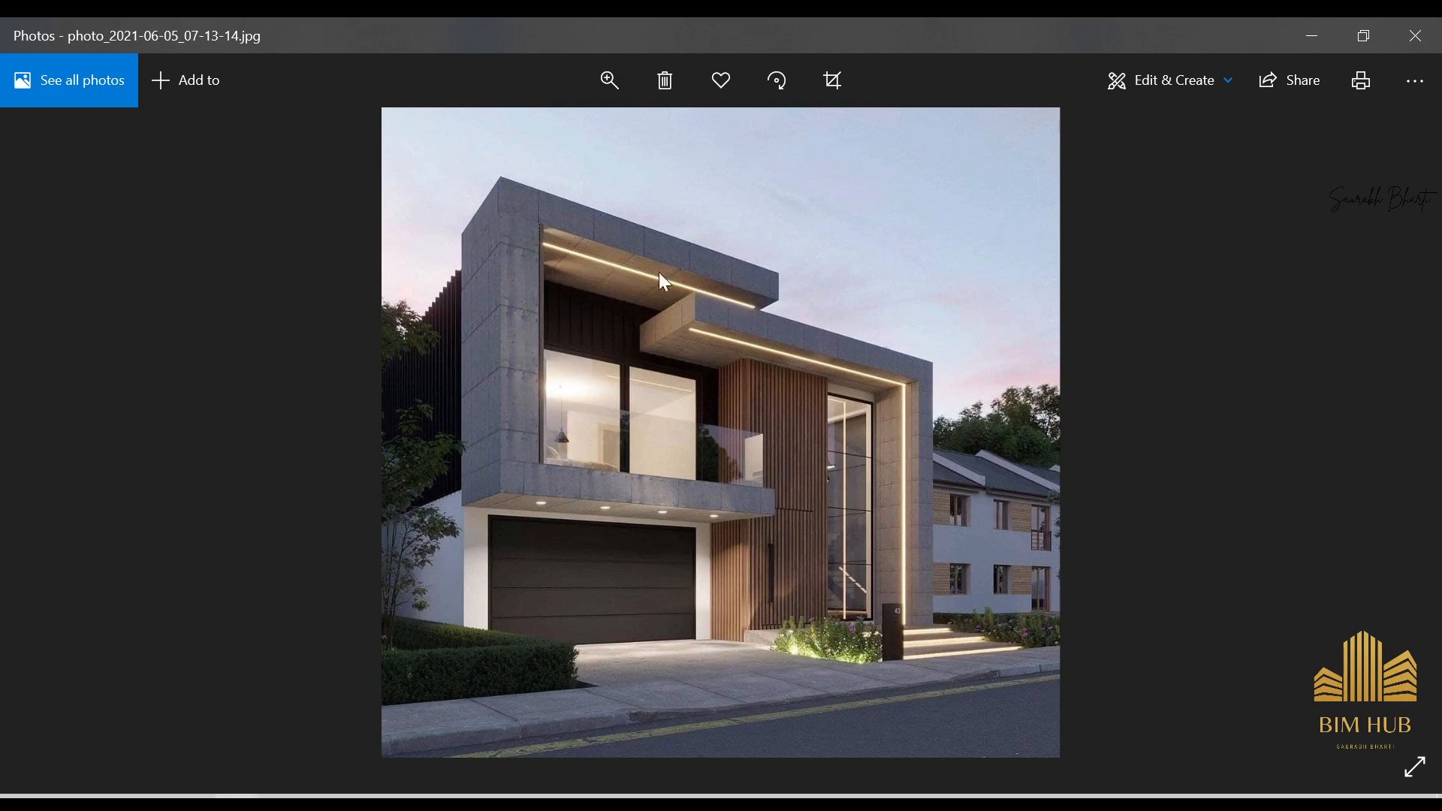
{"action": "left_click", "coordinate": [1321, 33]}
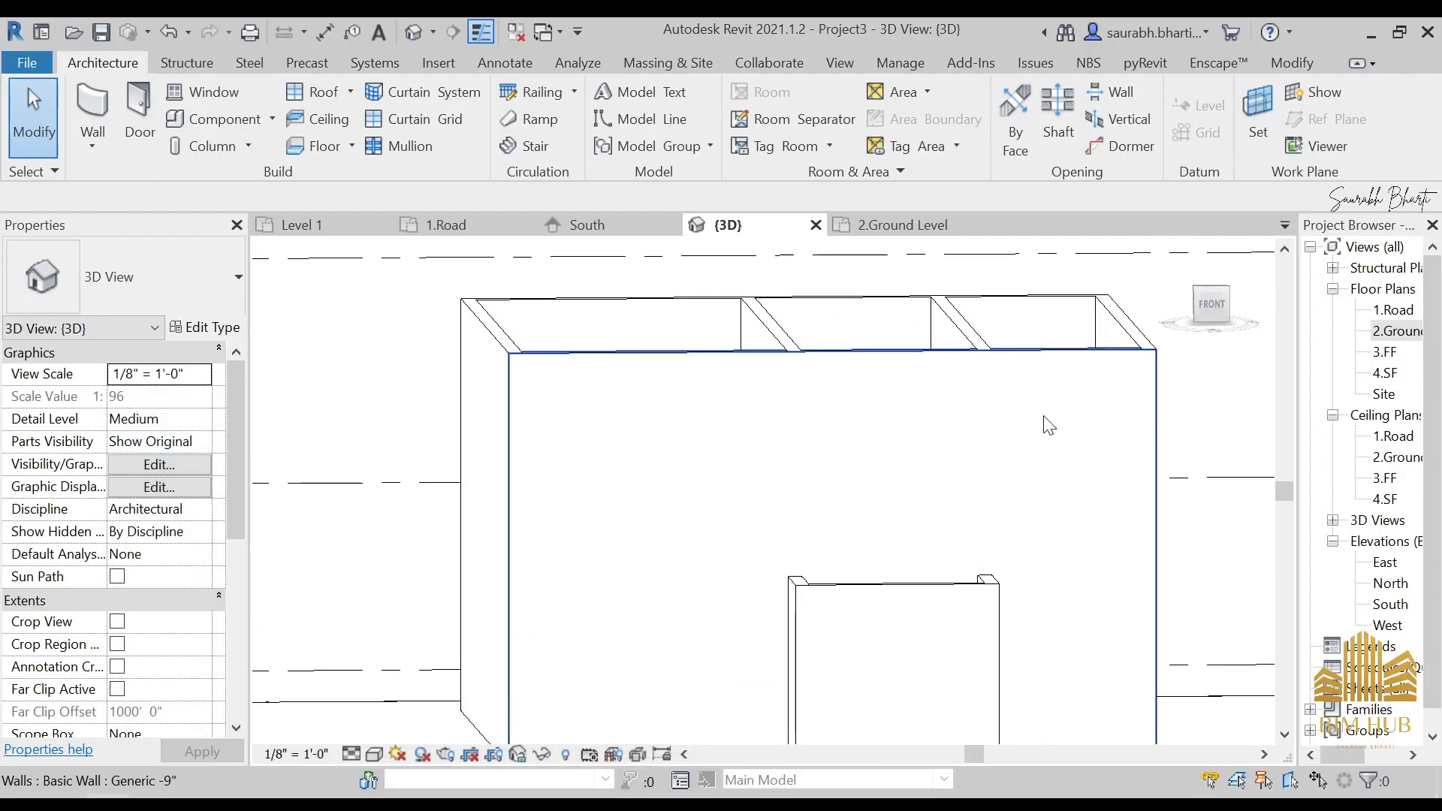
- Examine the heights and spacing of the 3.FF and 4.SF levels in the South elevation
{"action": "double_click", "coordinate": [1403, 371]}
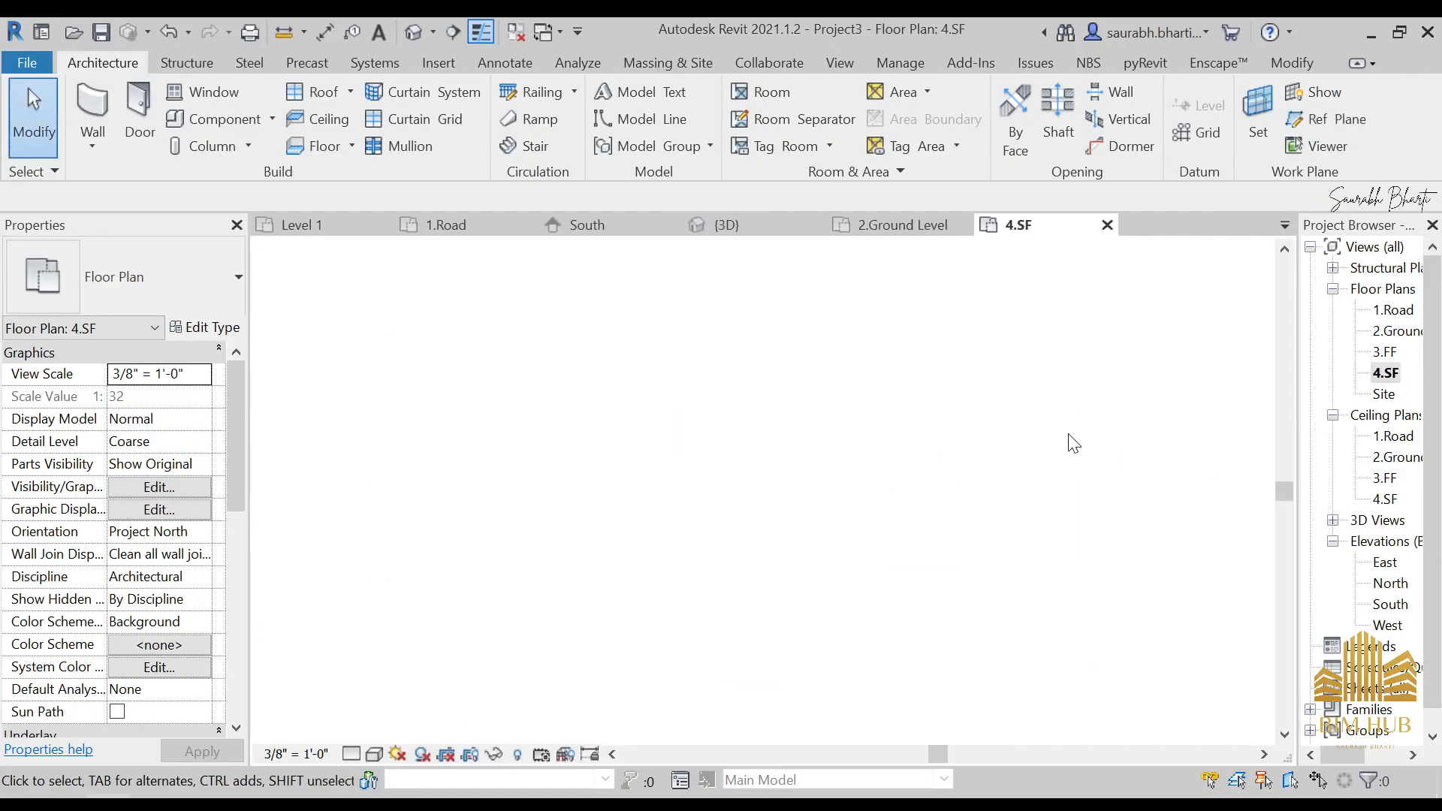
{"action": "double_click", "coordinate": [1386, 605]}
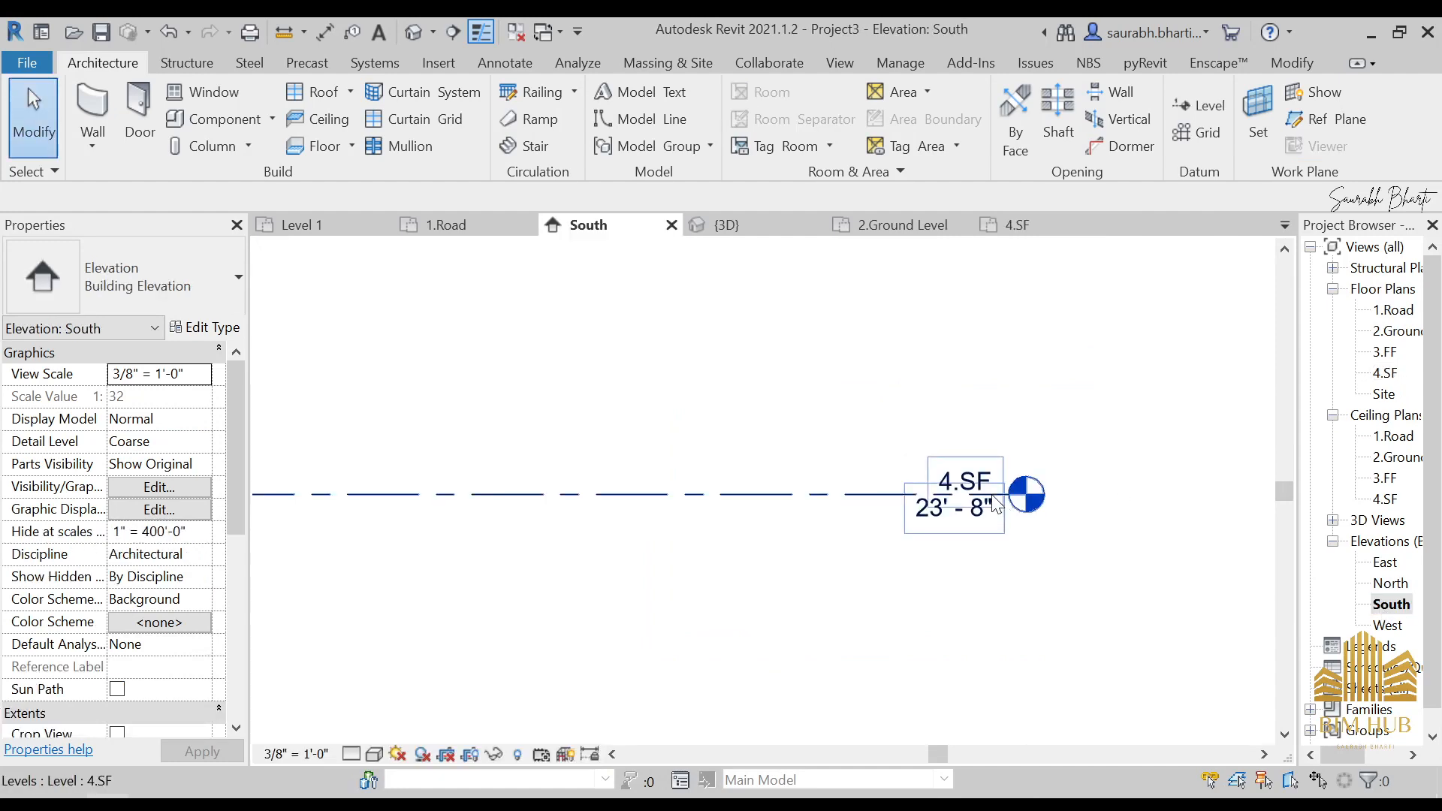
{"action": "scroll", "coordinate": [987, 610], "scroll_direction": "up", "scroll_amount": 4}
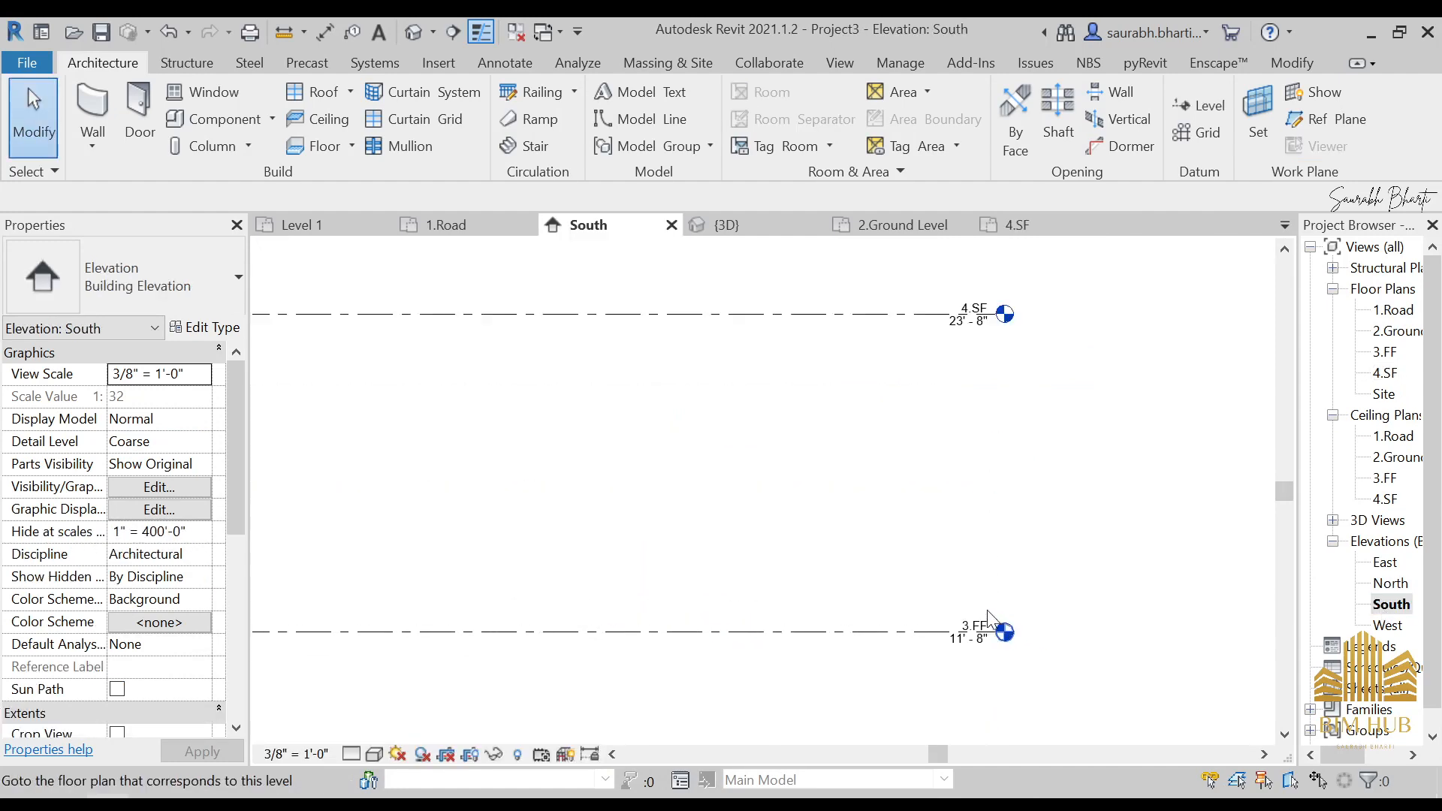
{"action": "scroll", "coordinate": [997, 661], "scroll_direction": "down", "scroll_amount": 4}
{"action": "middle_click_drag", "start_coordinate": [1014, 672], "coordinate": [1044, 503]}
{"action": "scroll", "coordinate": [981, 573], "scroll_direction": "up", "scroll_amount": 3}
{"action": "scroll", "coordinate": [1011, 527], "scroll_direction": "up", "scroll_amount": 2}
{"action": "middle_click_drag", "start_coordinate": [1031, 297], "coordinate": [901, 784]}
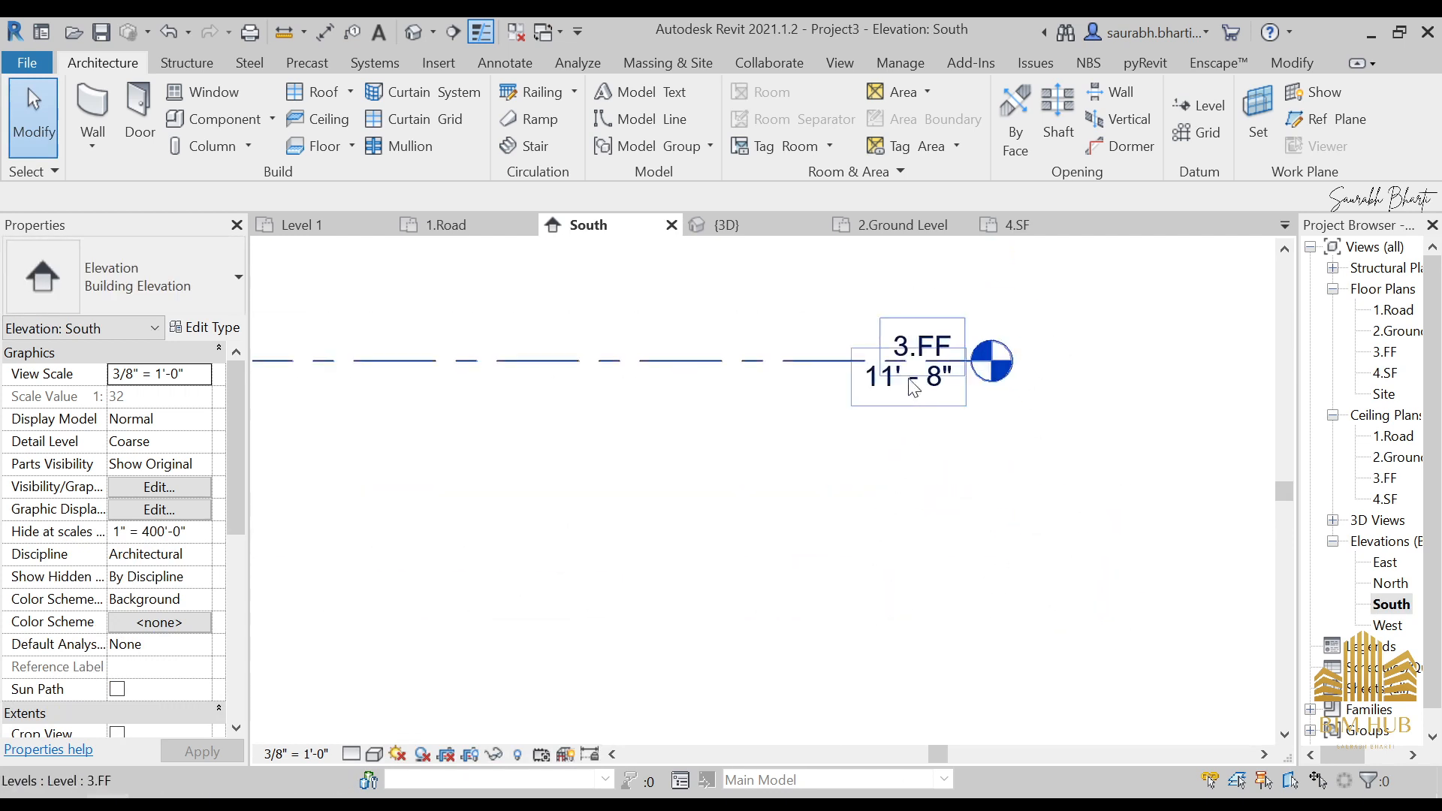
{"action": "scroll", "coordinate": [926, 412], "scroll_direction": "down", "scroll_amount": 4}
{"action": "middle_click_drag", "start_coordinate": [939, 357], "coordinate": [965, 538]}
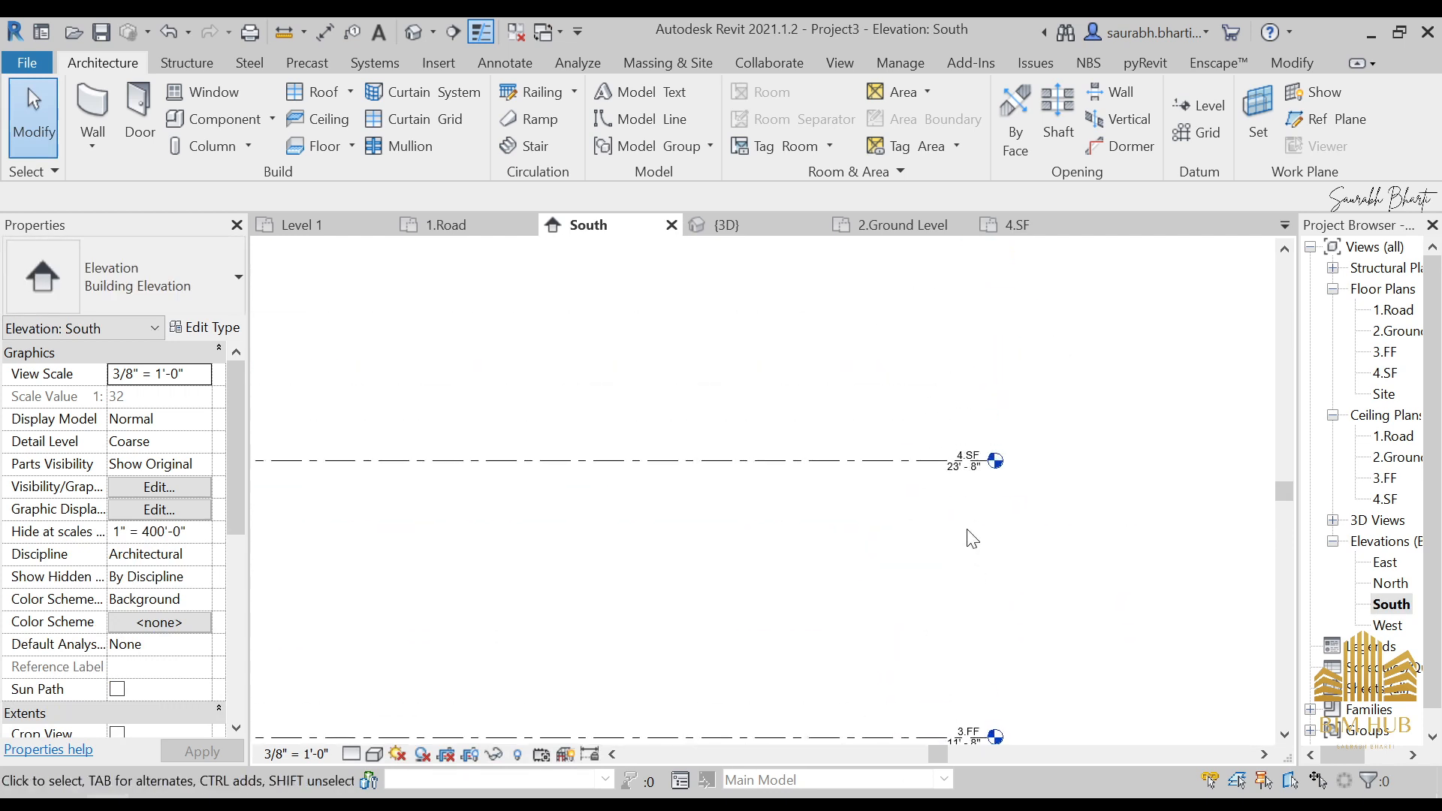
{"action": "scroll", "coordinate": [968, 495], "scroll_direction": "up", "scroll_amount": 5}
{"action": "scroll", "coordinate": [972, 502], "scroll_direction": "down", "scroll_amount": 3}
{"action": "scroll", "coordinate": [973, 501], "scroll_direction": "down", "scroll_amount": 2}
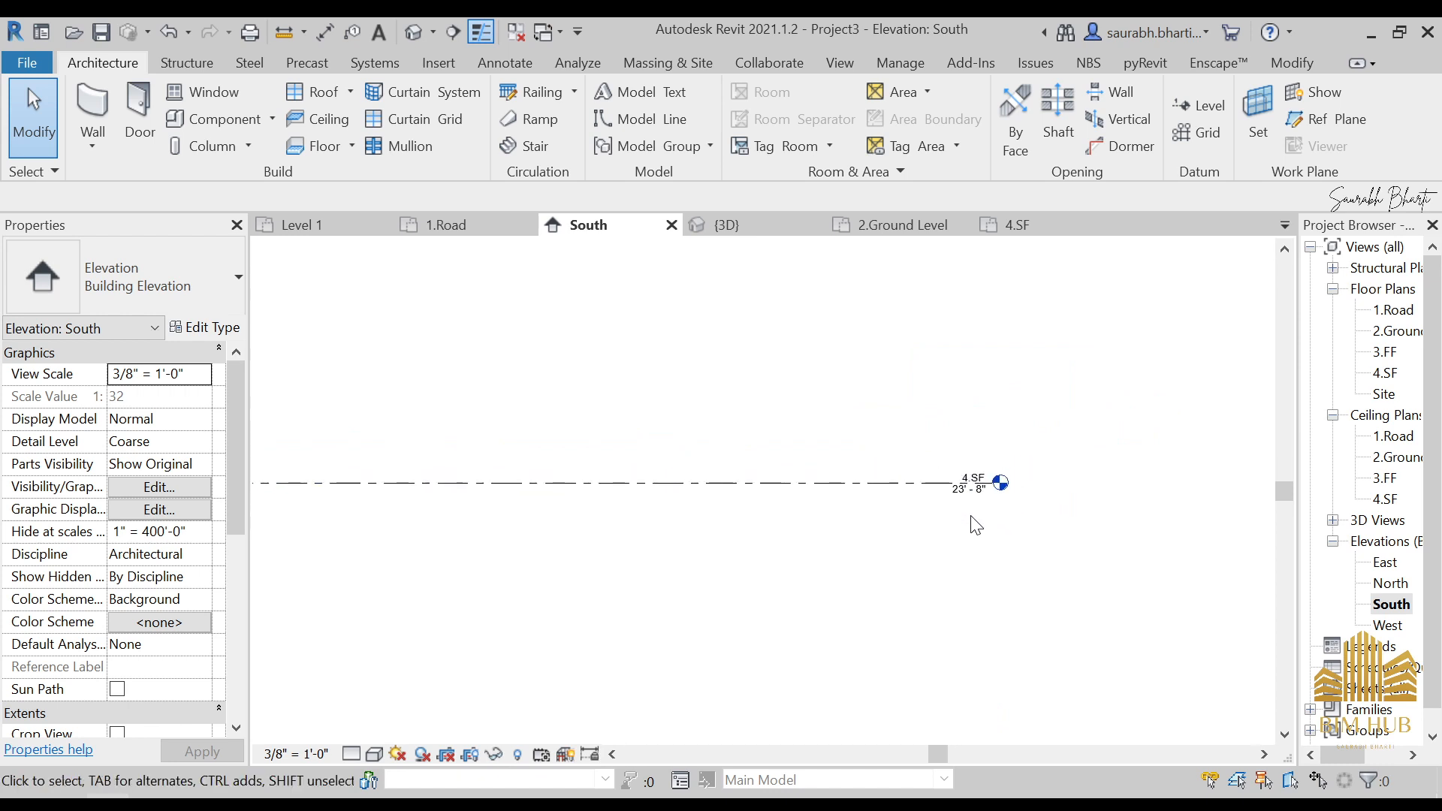
{"action": "scroll", "coordinate": [968, 593], "scroll_direction": "down", "scroll_amount": 3}
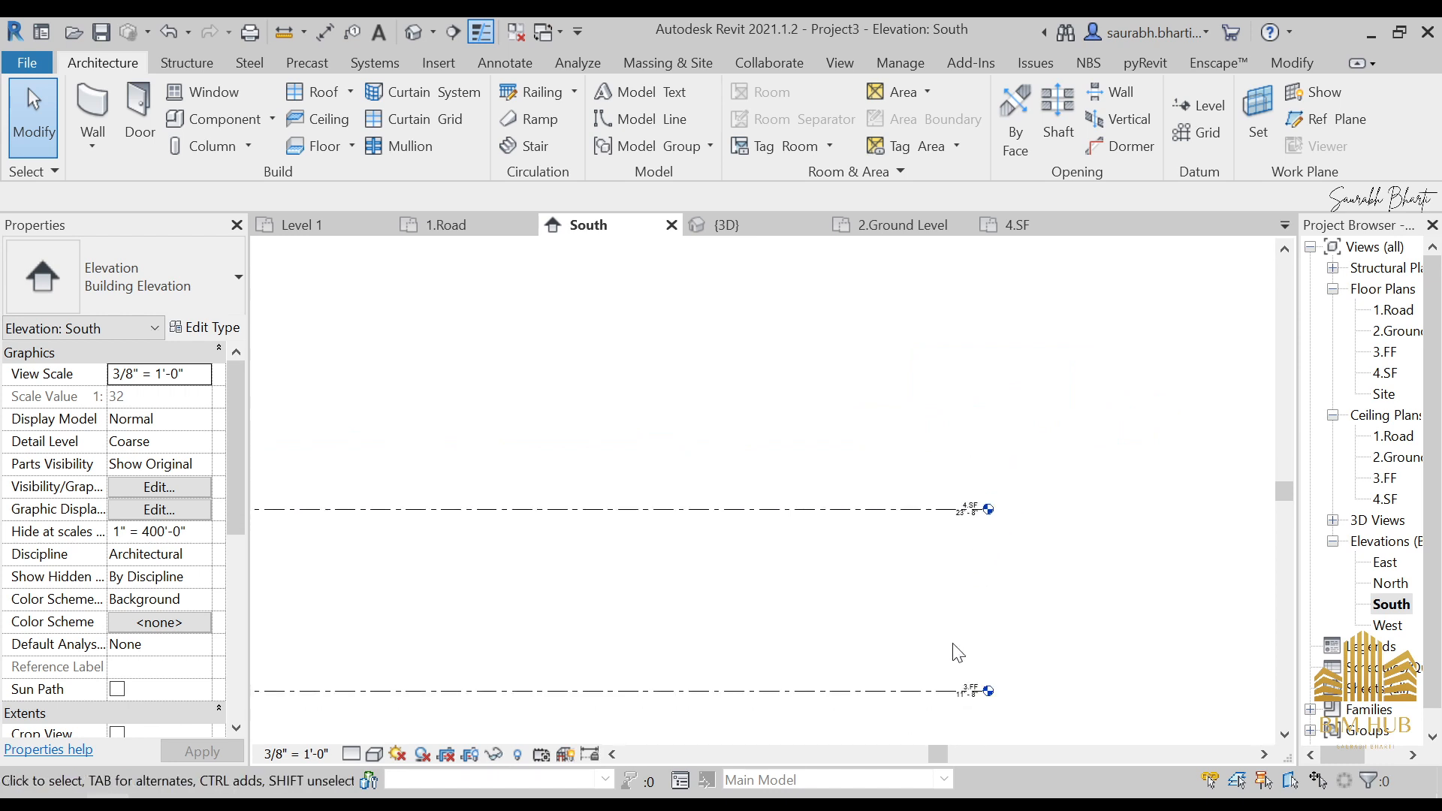
{"action": "scroll", "coordinate": [952, 650], "scroll_direction": "up", "scroll_amount": 2}
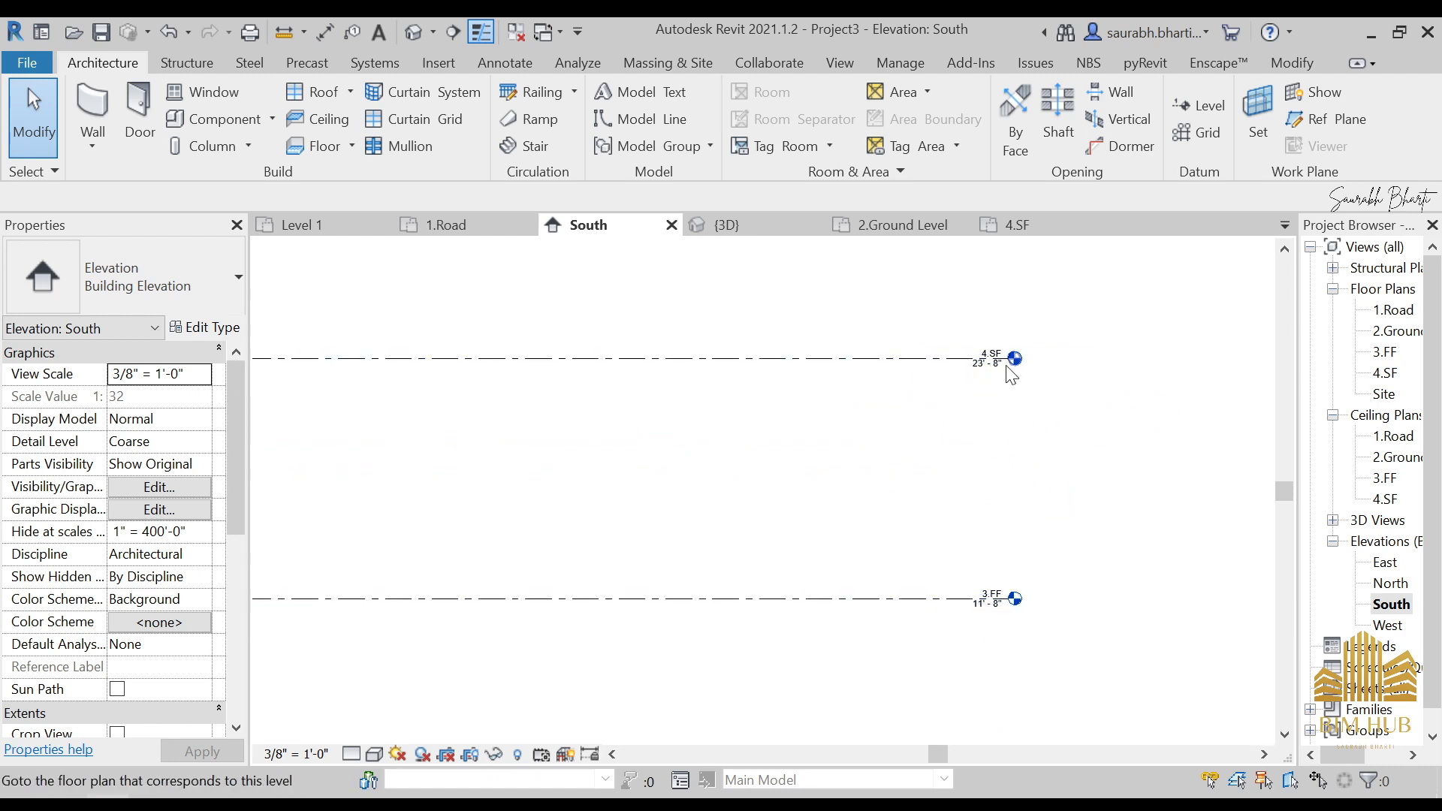
- Set the elevation of level 4.SF to 22' 8"
{"action": "scroll", "coordinate": [977, 377], "scroll_direction": "up", "scroll_amount": 2}
{"action": "left_click", "coordinate": [984, 353]}
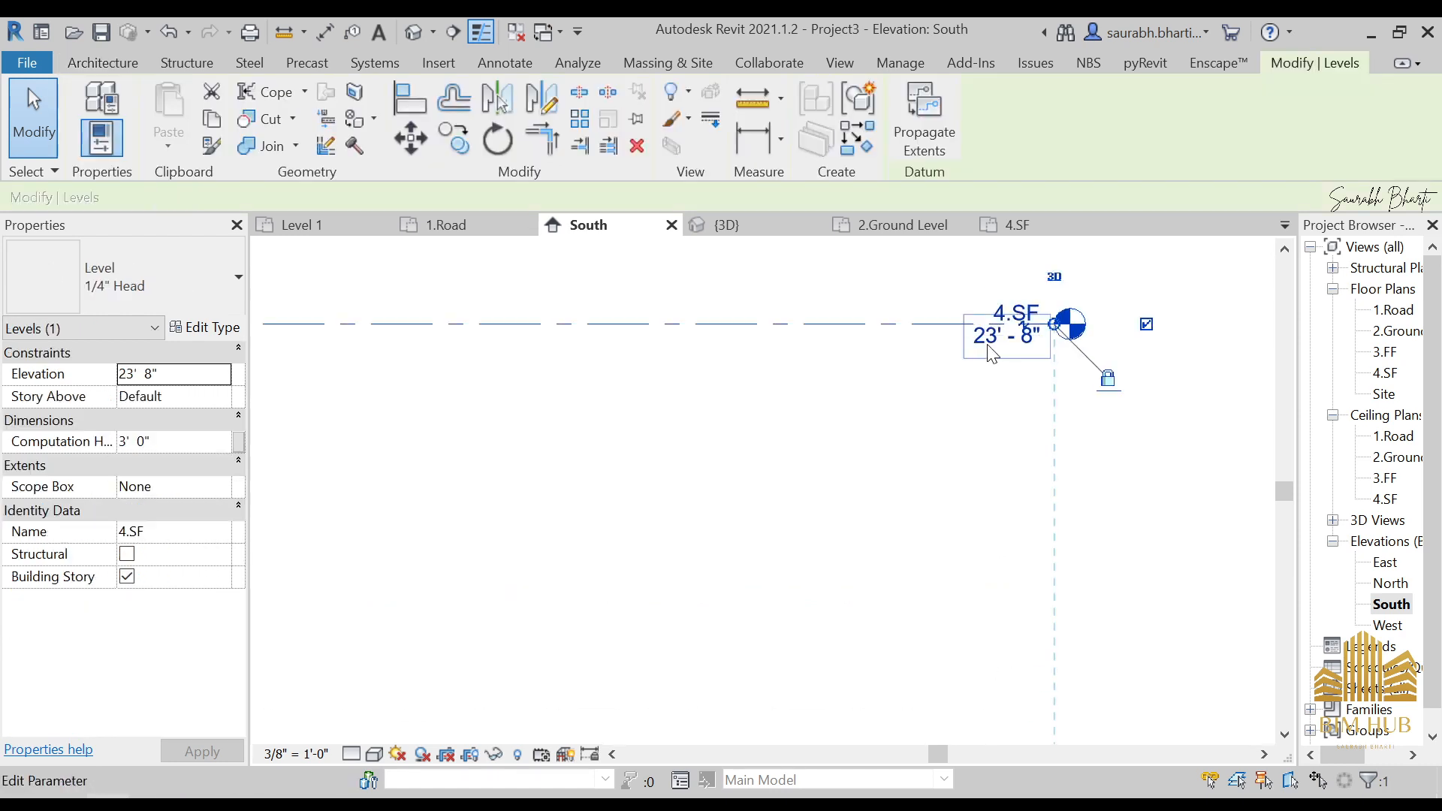
{"action": "left_click", "coordinate": [989, 345]}
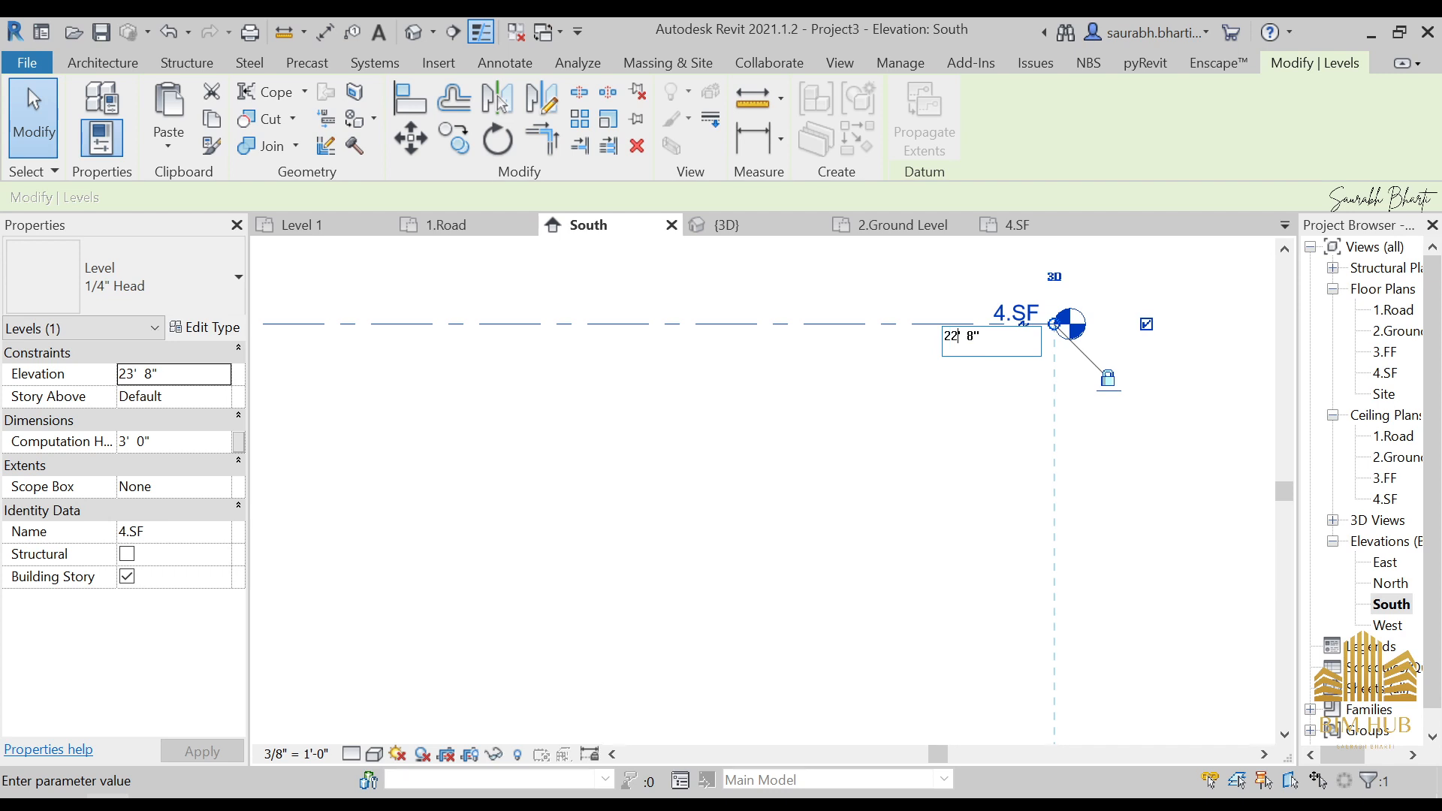
{"action": "scroll", "coordinate": [929, 438], "scroll_direction": "down", "scroll_amount": 2}
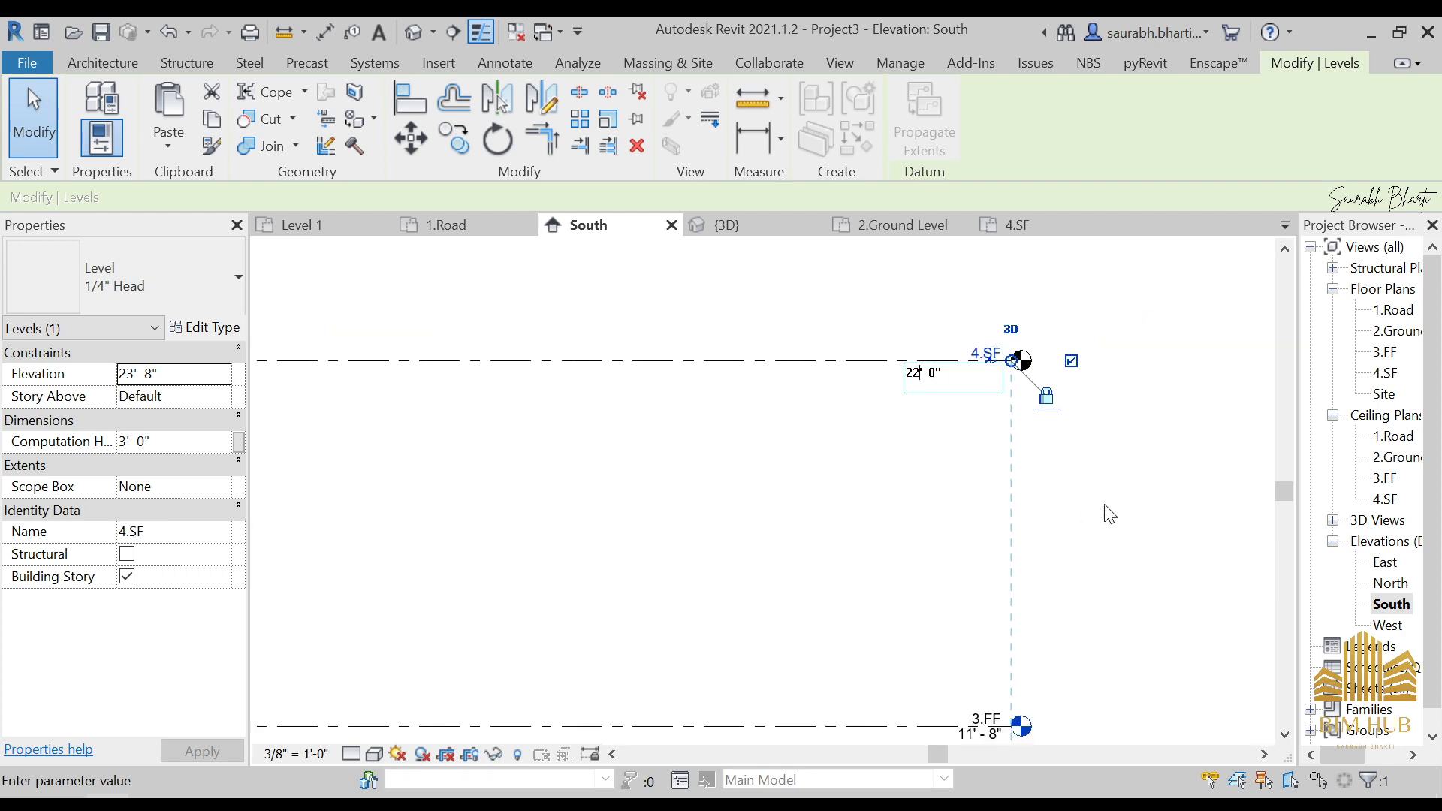
{"action": "key", "text": "Return"}
{"action": "scroll", "coordinate": [940, 493], "scroll_direction": "down", "scroll_amount": 2}
{"action": "middle_click_drag", "start_coordinate": [732, 420], "coordinate": [956, 427]}
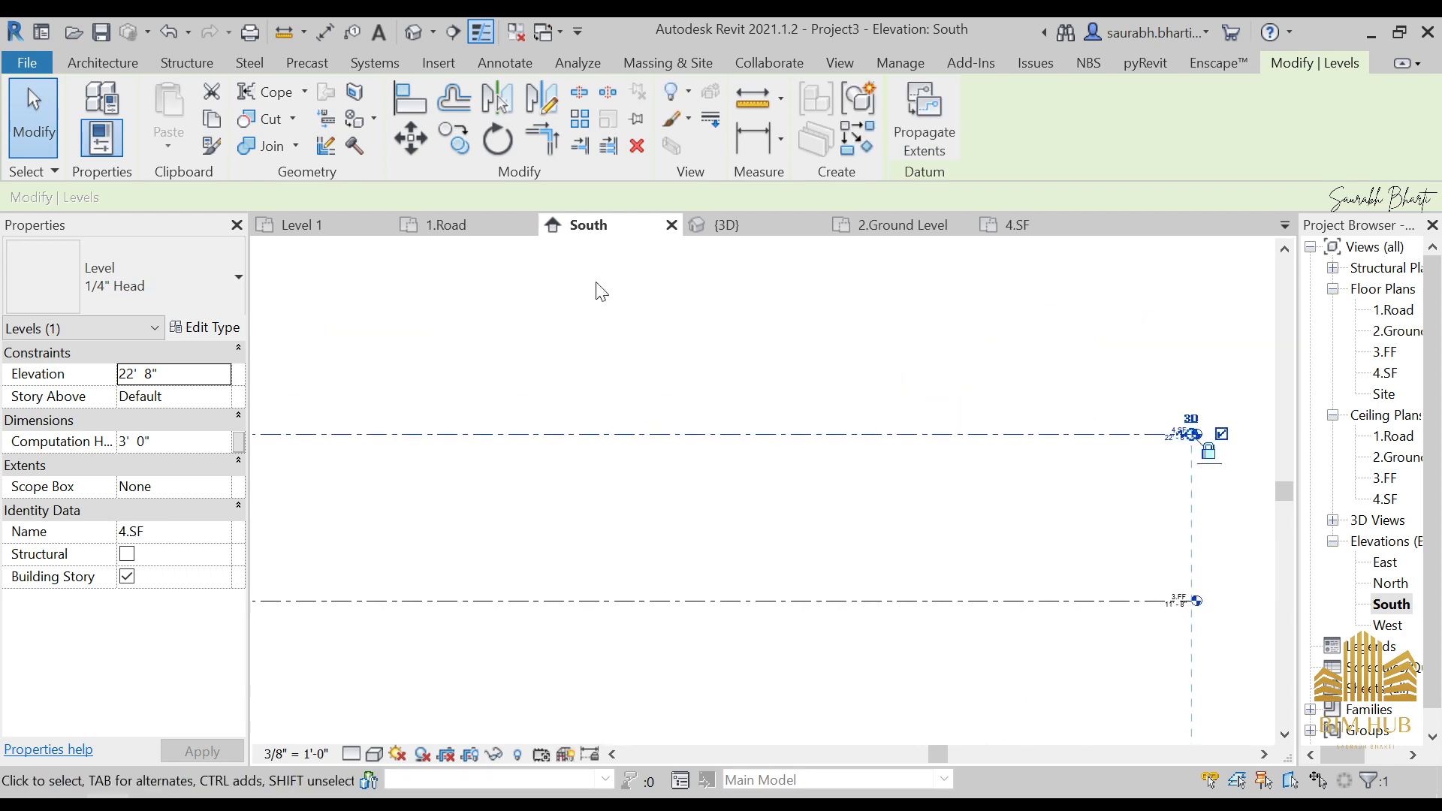
- Add a new level 5' above 4.SF by picking that level's line with a 5' offset
{"action": "left_click", "coordinate": [103, 63]}
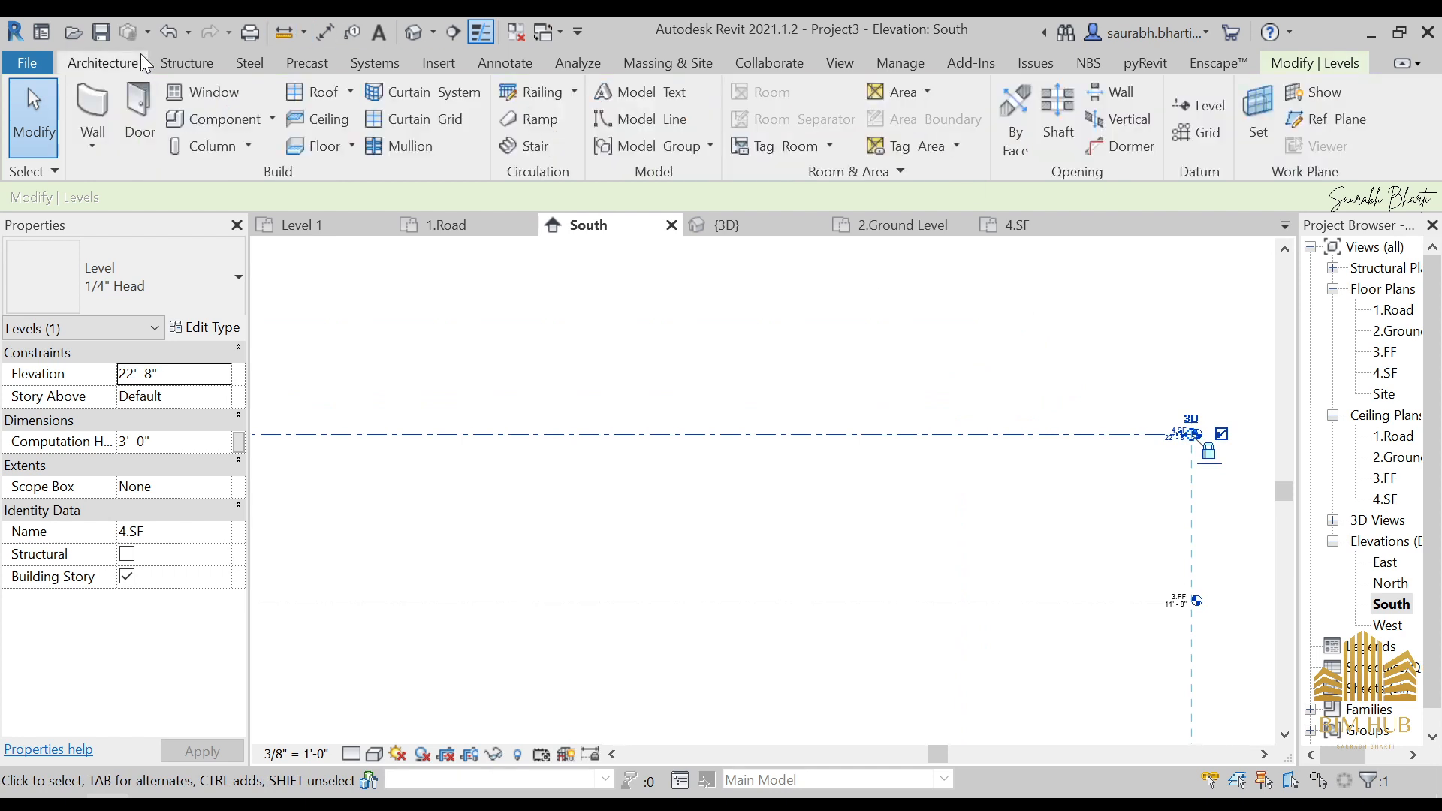
{"action": "left_click", "coordinate": [1250, 118]}
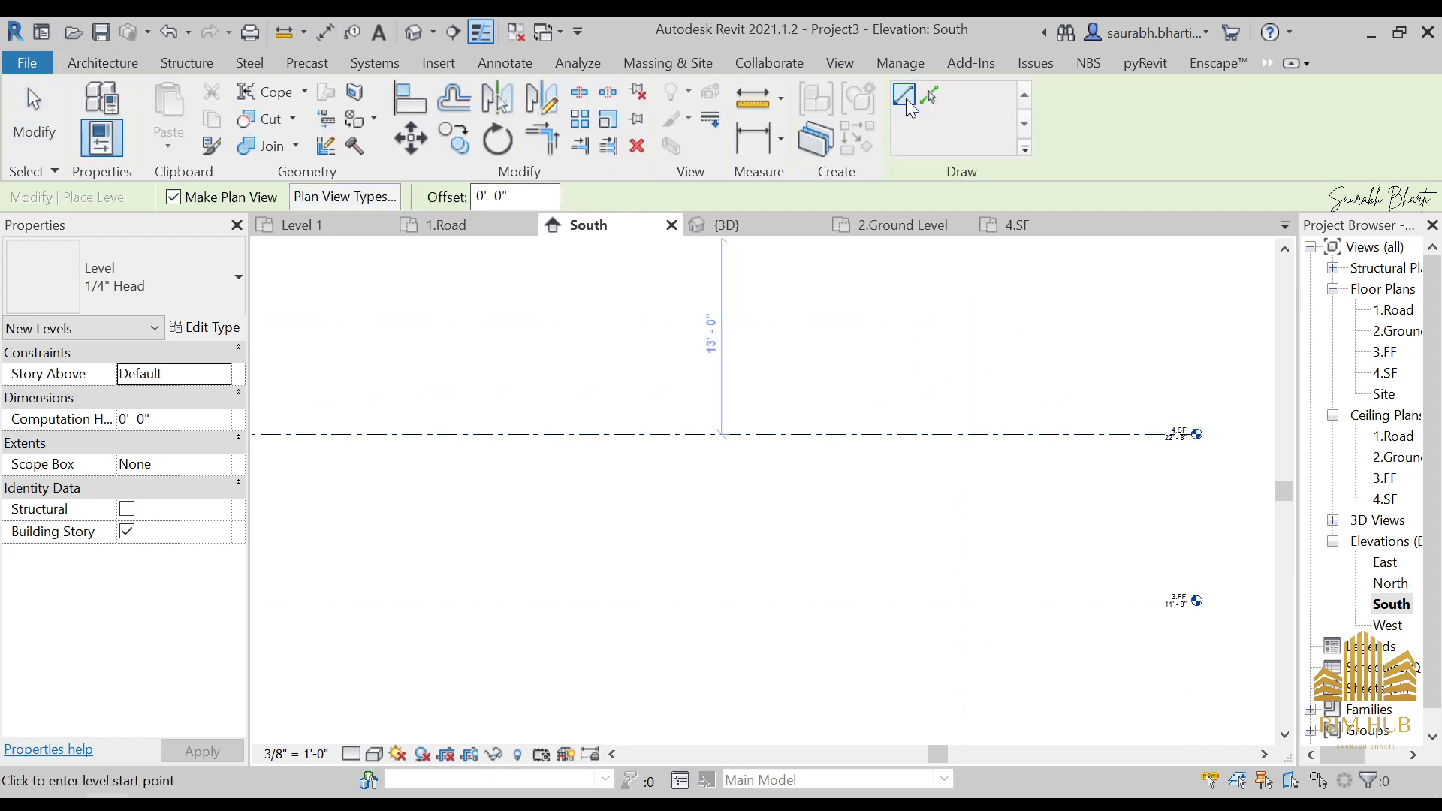
{"action": "left_click", "coordinate": [928, 96]}
{"action": "left_click", "coordinate": [502, 196]}
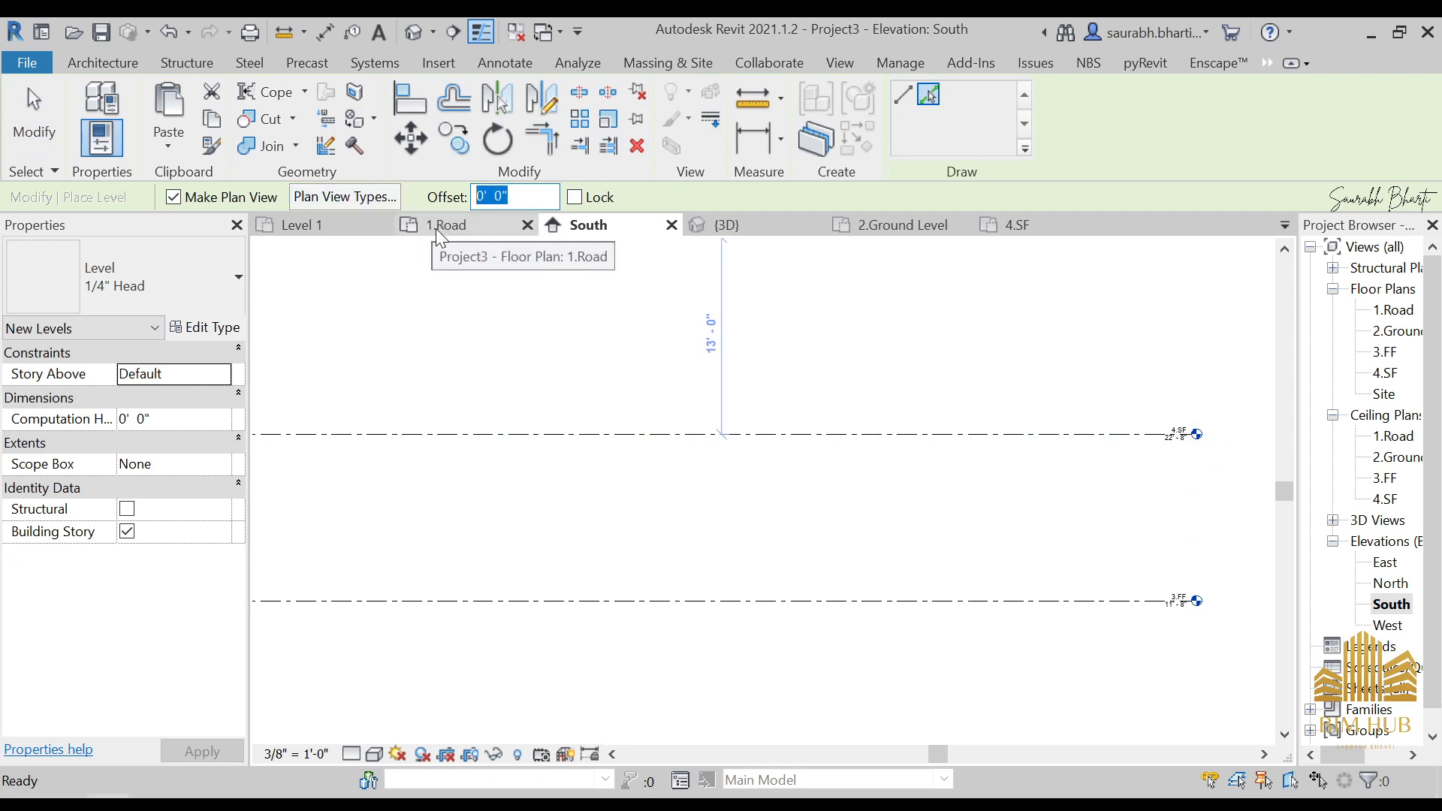
{"action": "type", "text": "5"}
{"action": "left_click", "coordinate": [789, 436]}
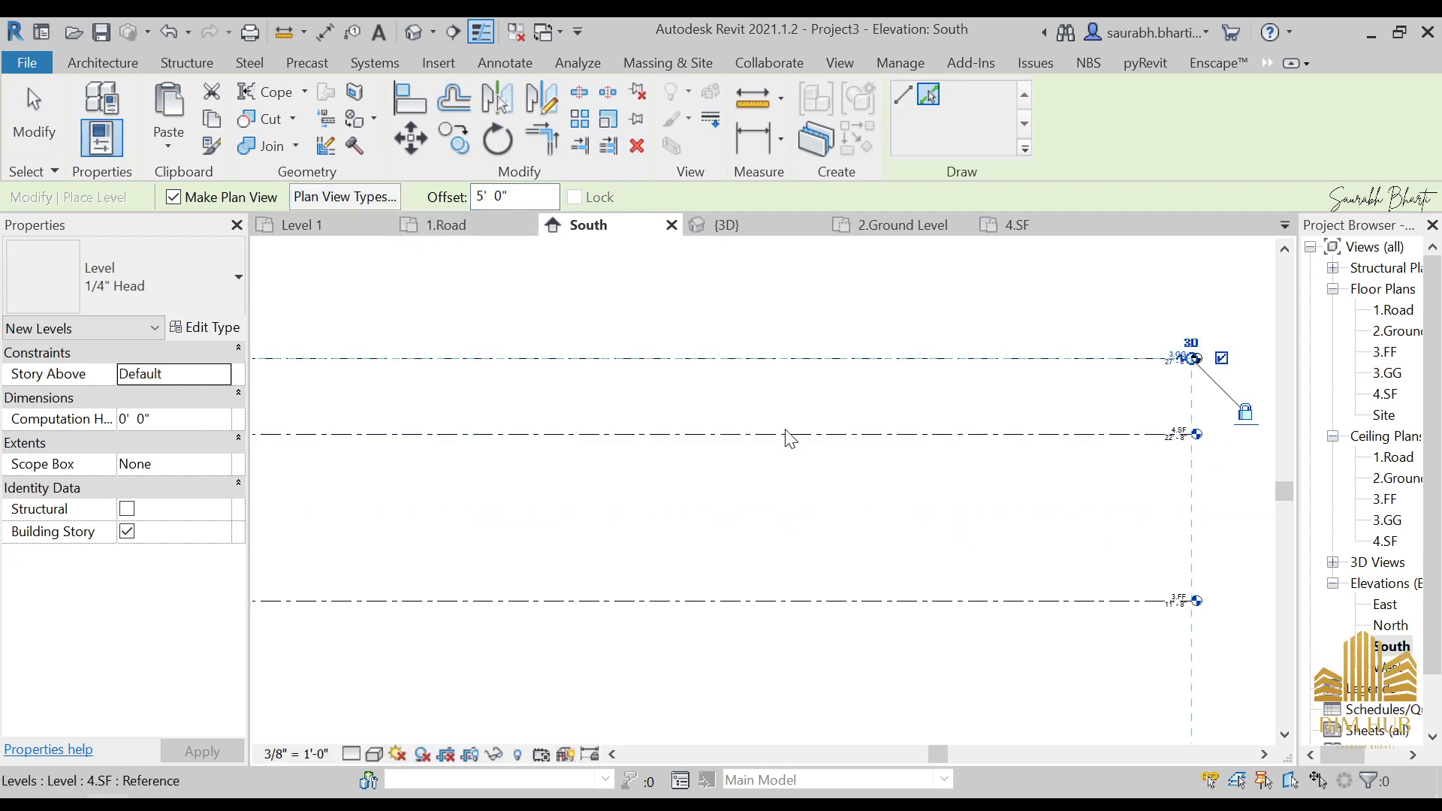
{"action": "key", "text": "Escape"}
{"action": "key", "text": "Escape"}
{"action": "scroll", "coordinate": [953, 399], "scroll_direction": "down", "scroll_amount": 7}
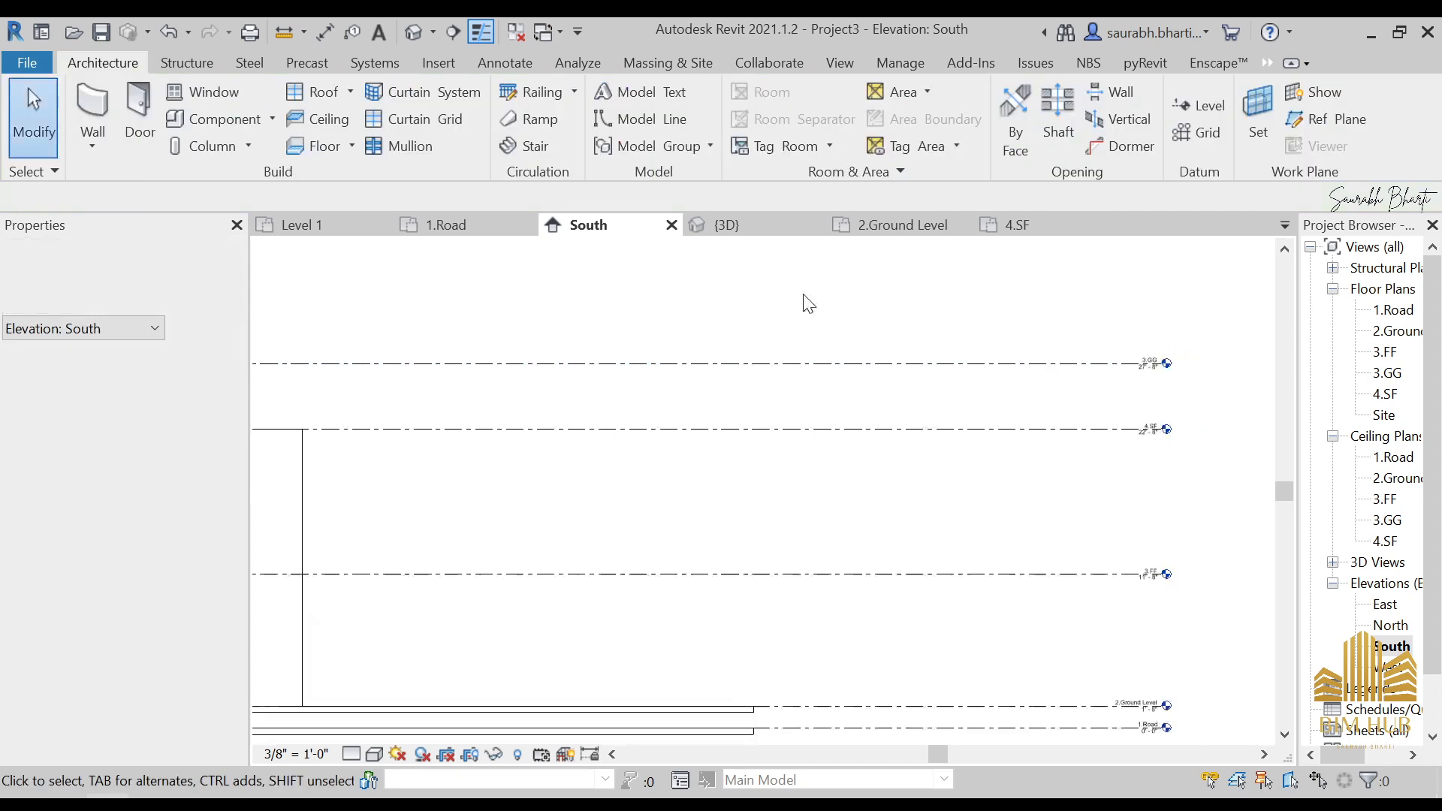
{"action": "middle_click_drag", "start_coordinate": [457, 379], "coordinate": [743, 375]}
- Examine the walls of the front projection and their wall type in the 3D view
{"action": "left_click", "coordinate": [414, 32]}
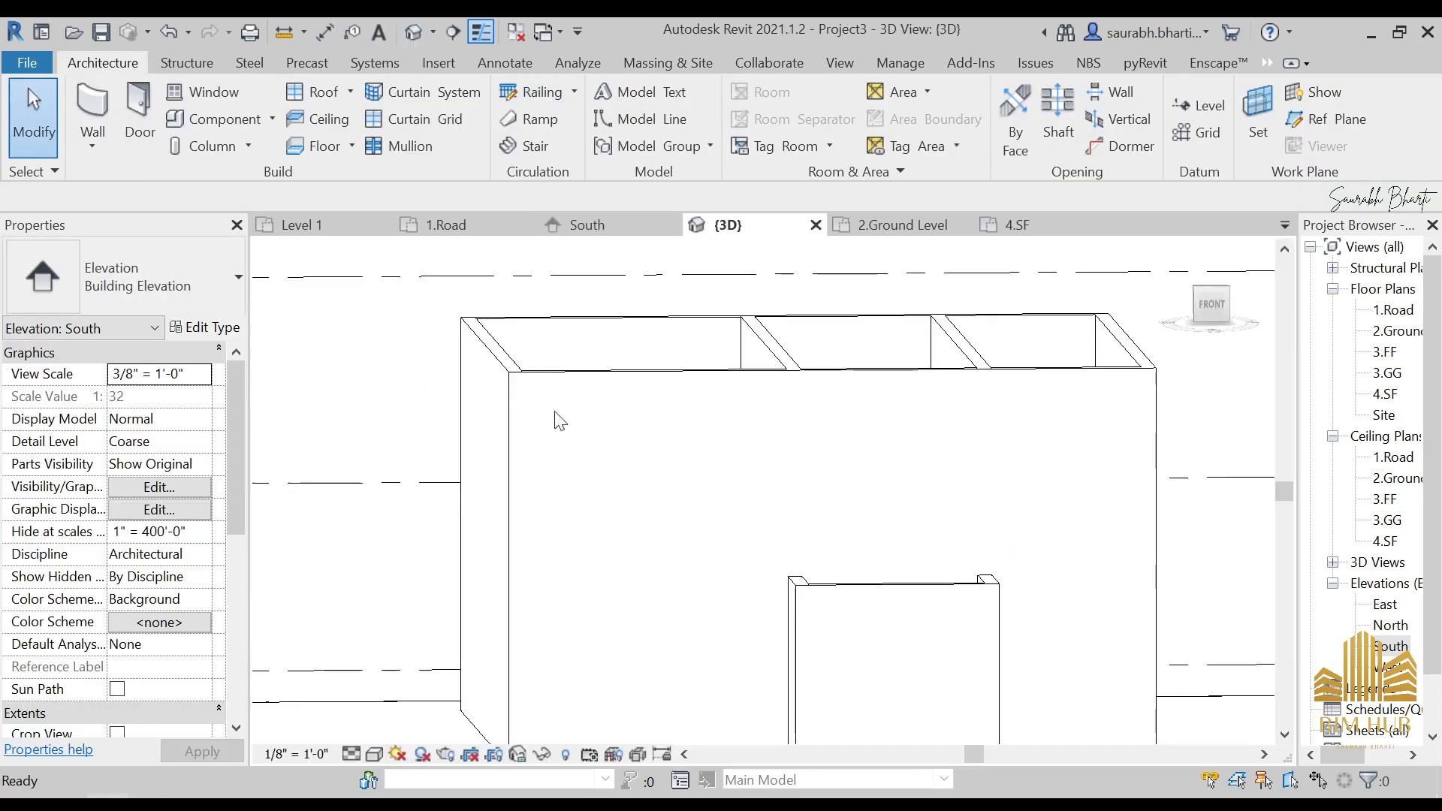
{"action": "scroll", "coordinate": [676, 460], "scroll_direction": "down", "scroll_amount": 3}
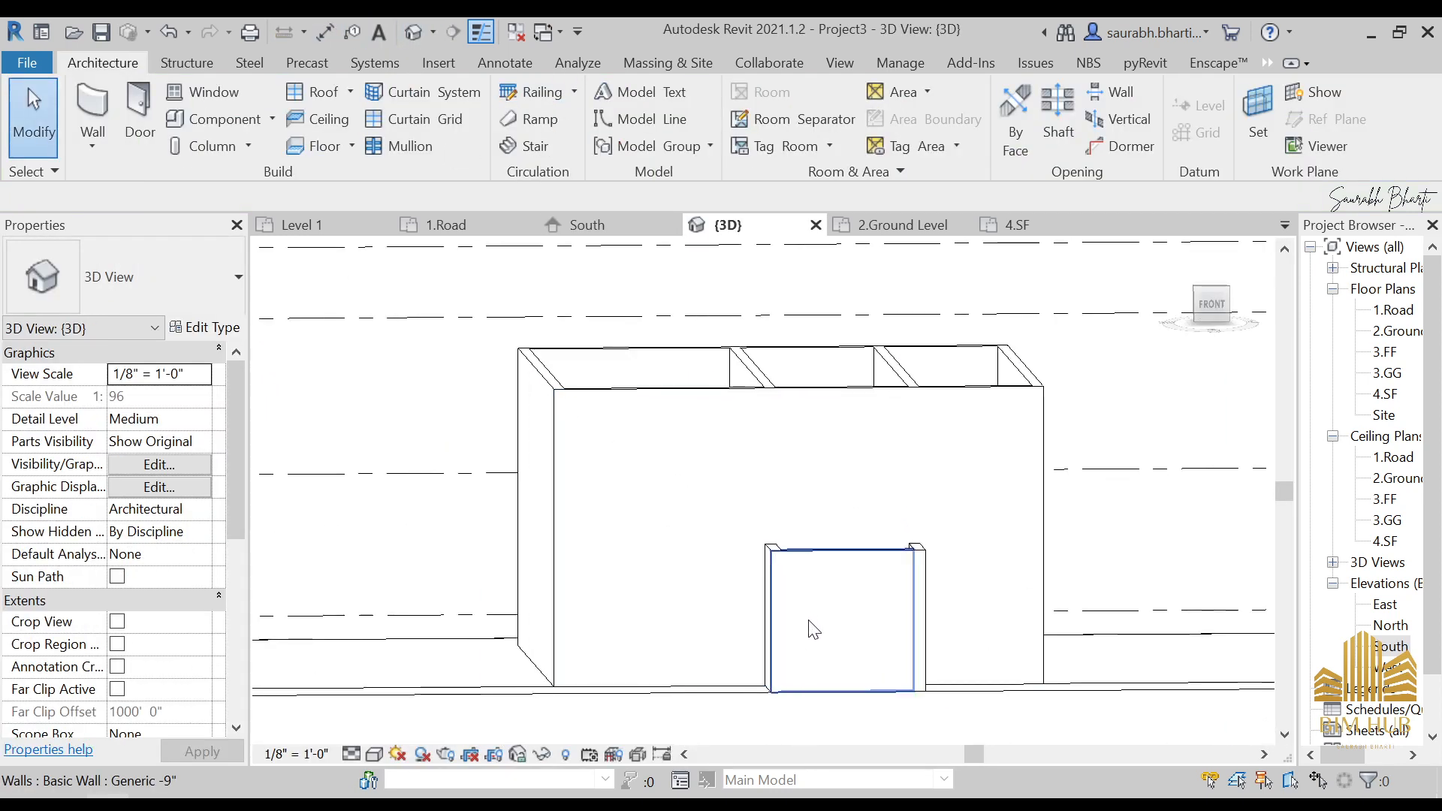
{"action": "left_click", "coordinate": [839, 616]}
{"action": "middle_click_drag", "start_coordinate": [698, 682], "coordinate": [773, 580], "text": "shift"}
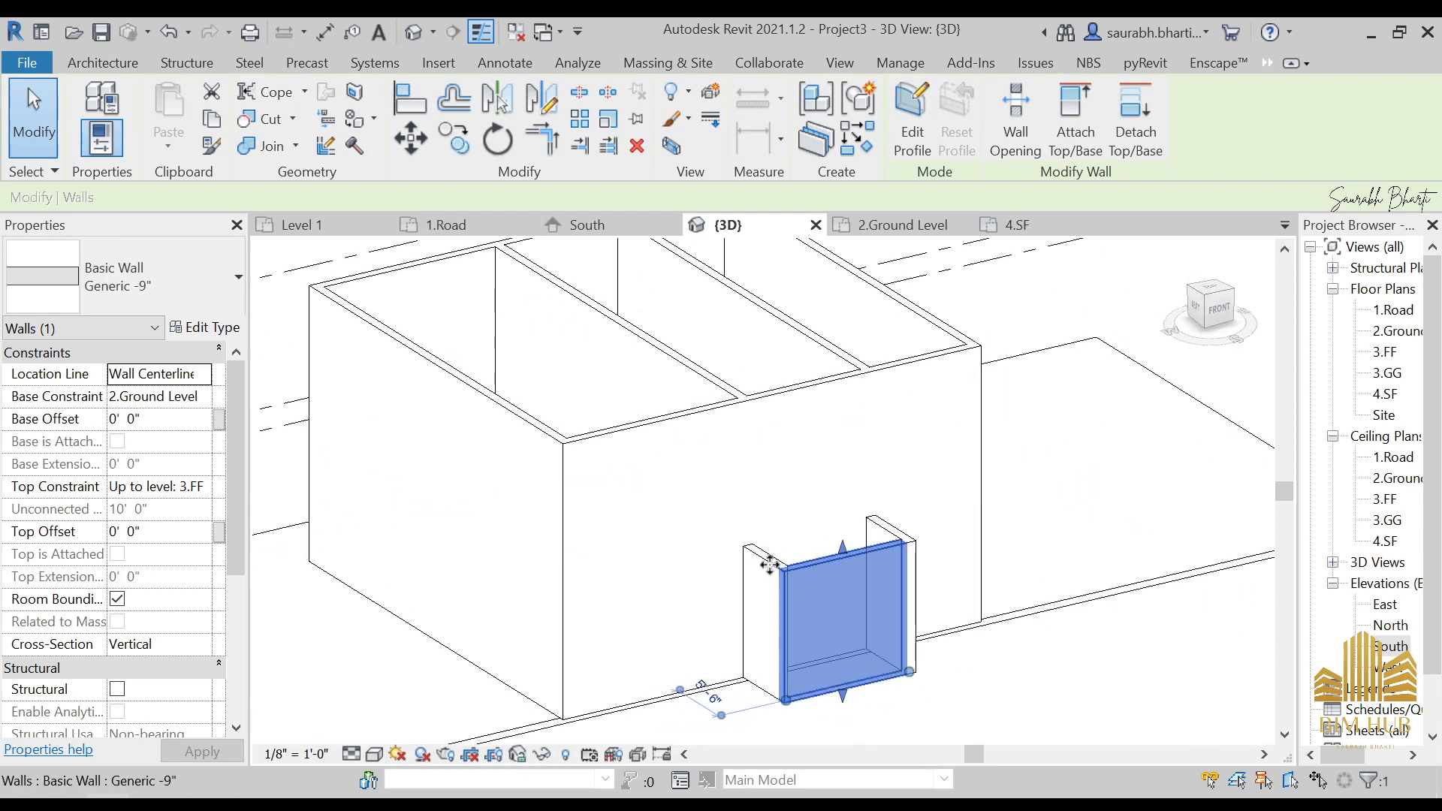
{"action": "scroll", "coordinate": [770, 572], "scroll_direction": "up", "scroll_amount": 3}
{"action": "left_click", "coordinate": [770, 572]}
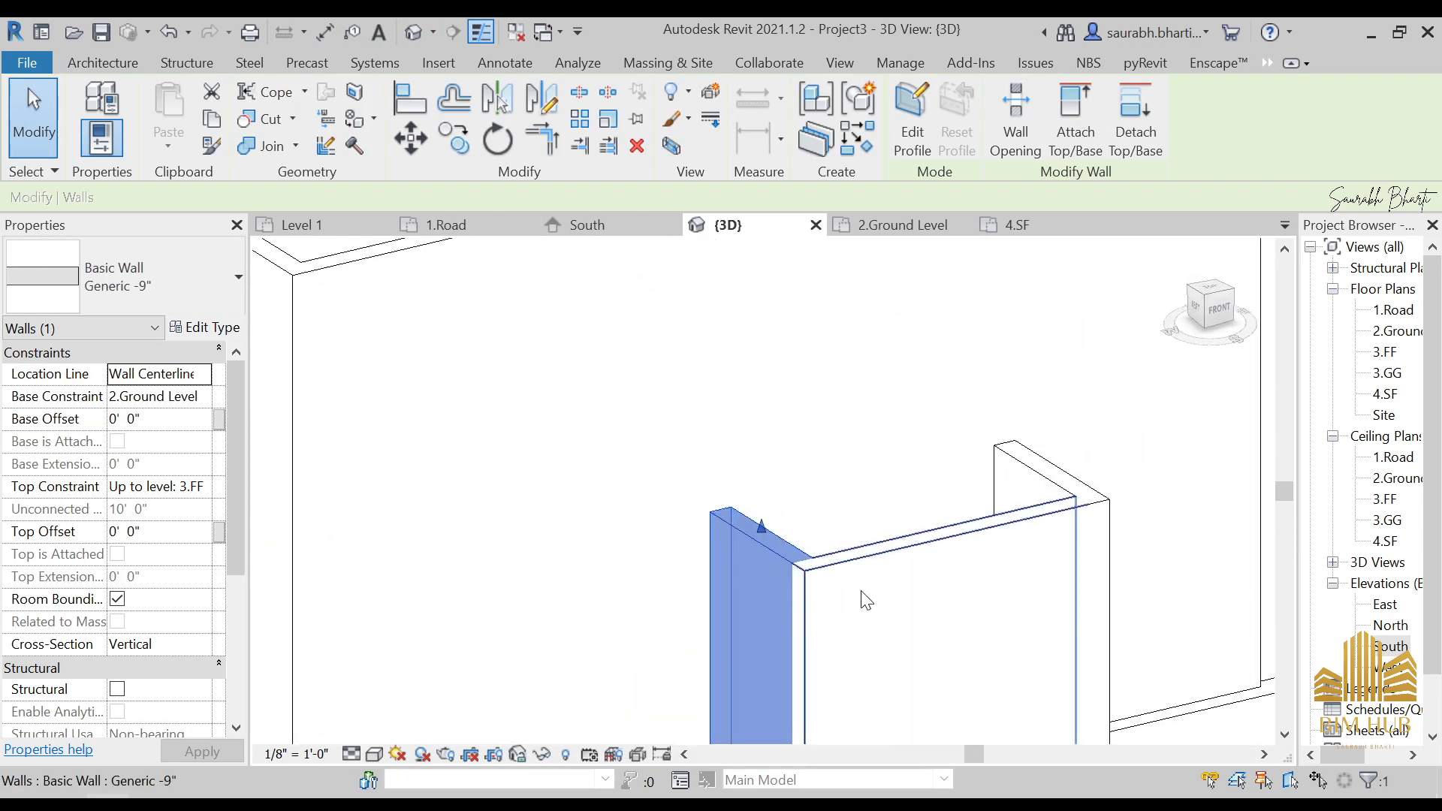
{"action": "key", "text": "Escape"}
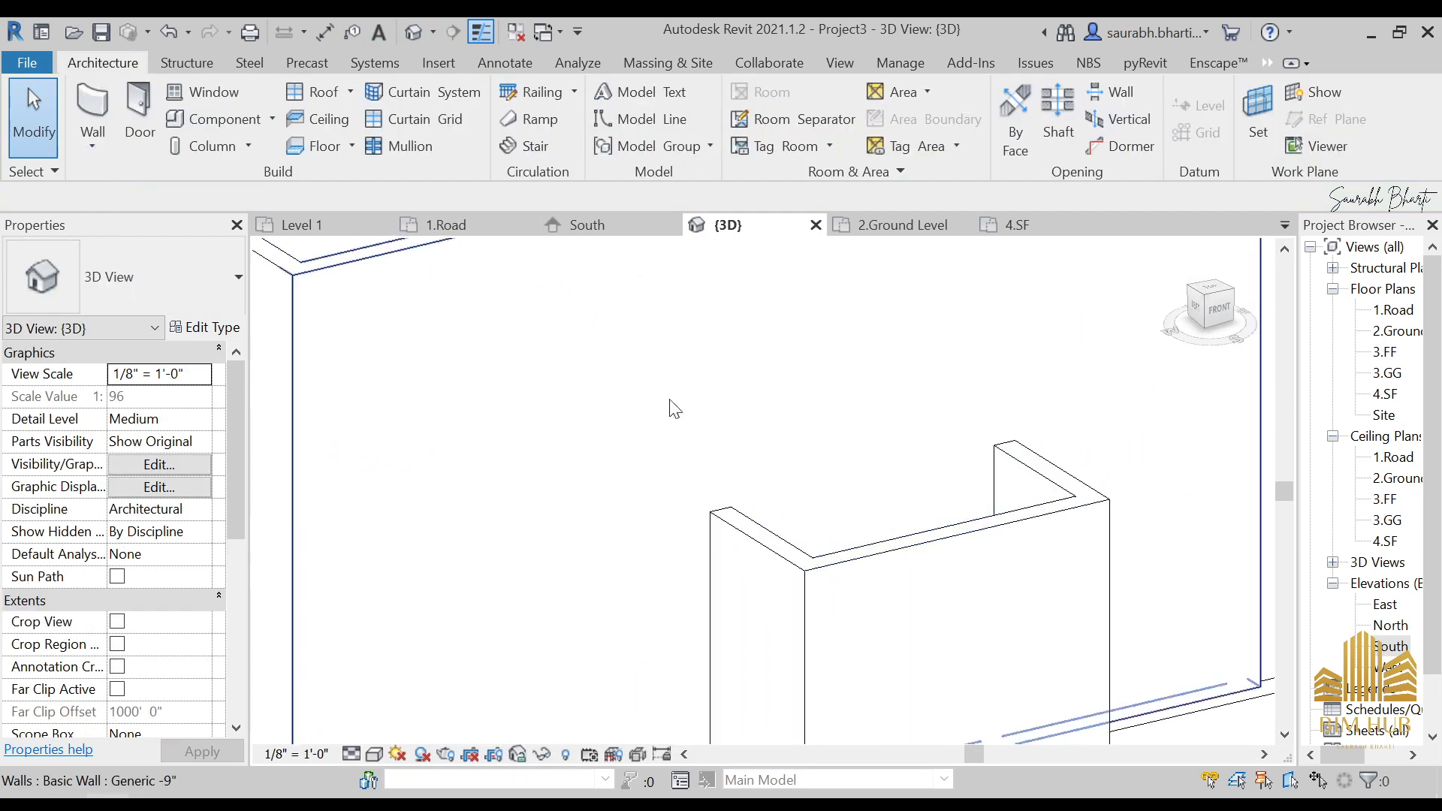
{"action": "scroll", "coordinate": [773, 495], "scroll_direction": "down", "scroll_amount": 4}
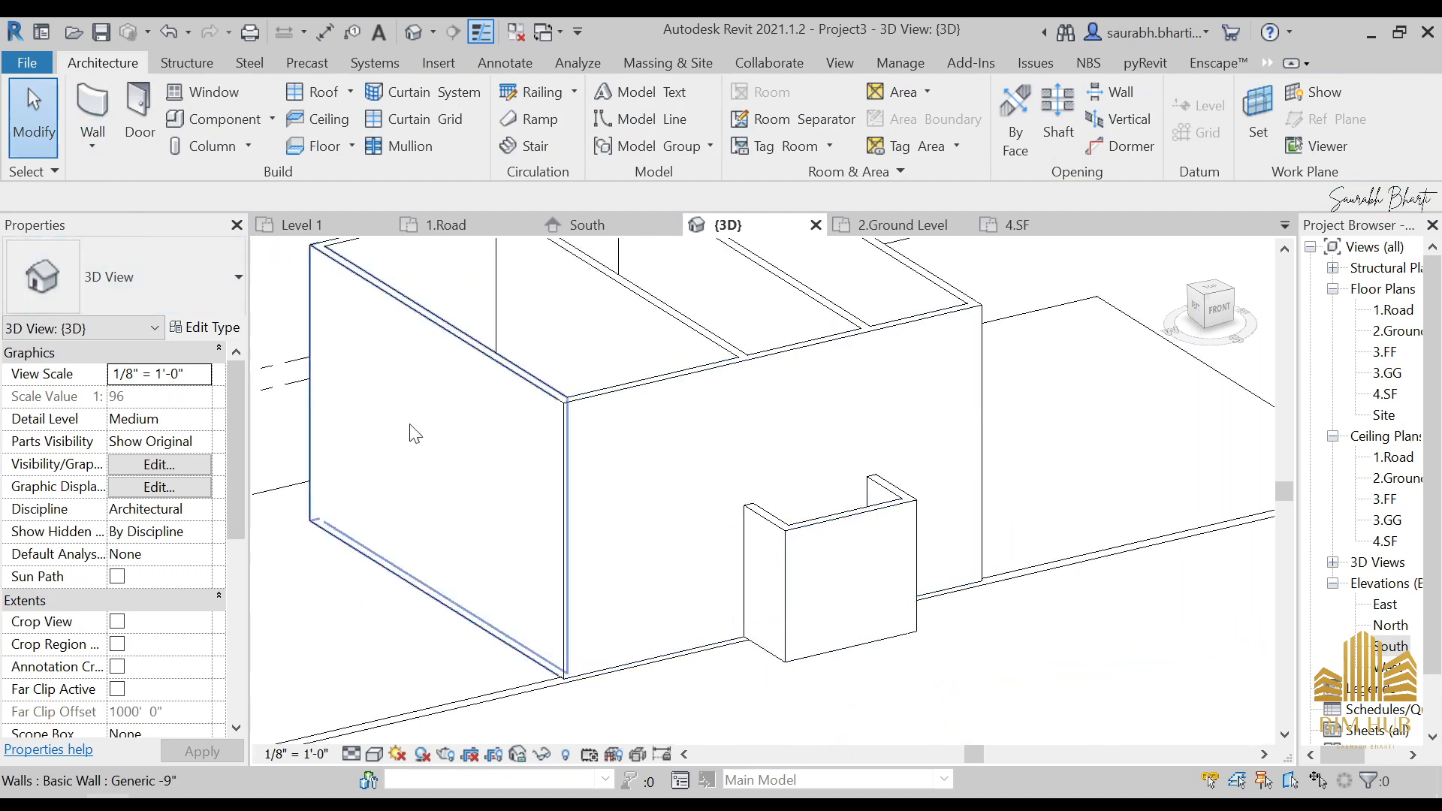
- Duplicate the wall type of the projection's front wall as Generic -4.5"
{"action": "left_click", "coordinate": [865, 553]}
{"action": "left_click", "coordinate": [197, 328]}
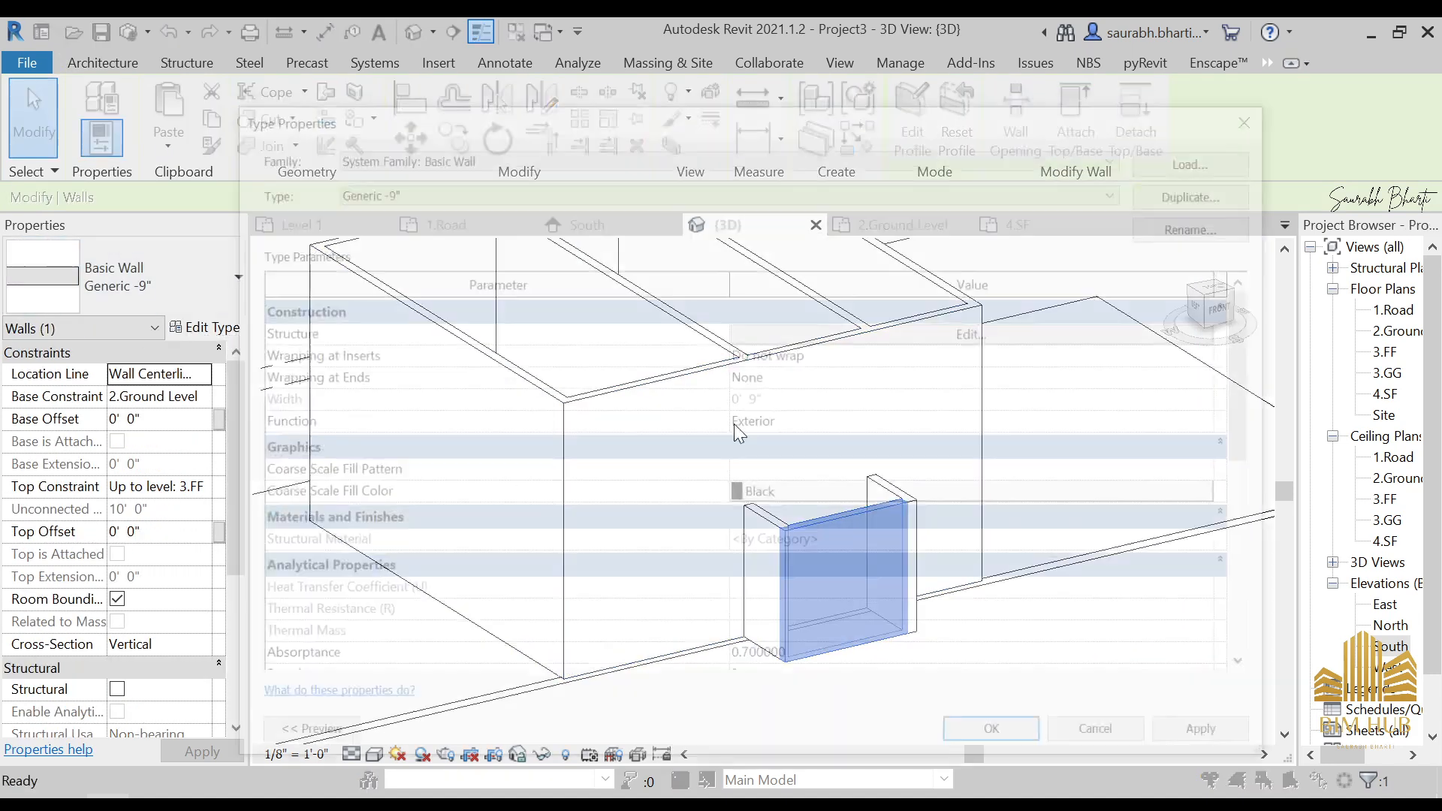
{"action": "left_click", "coordinate": [1205, 190]}
{"action": "left_click", "coordinate": [613, 331]}
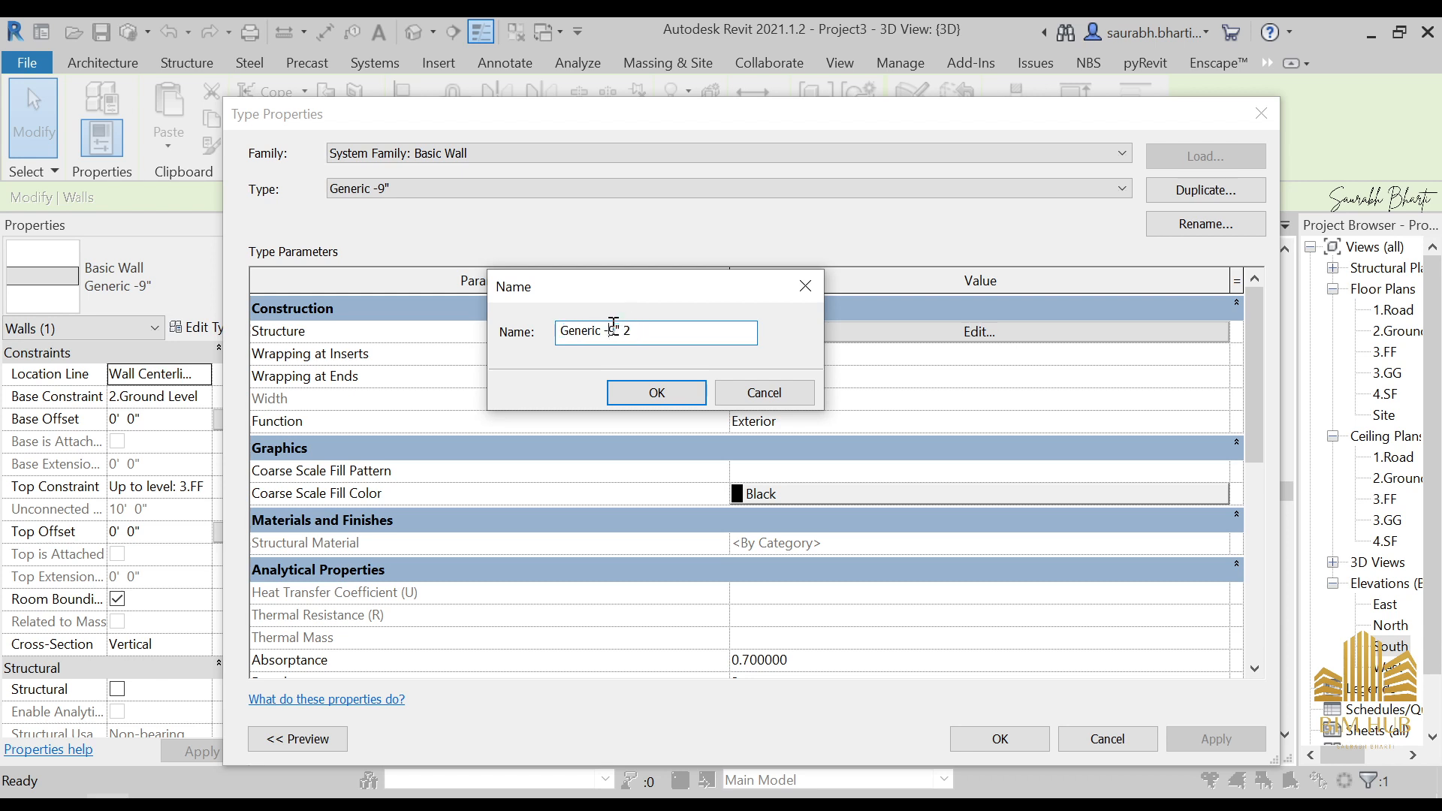
{"action": "type", "text": "4.5\""}
{"action": "key", "text": "Return"}
- Set the structure layer of the Generic -4.5" wall type to 4.5" thick and apply the type
{"action": "left_click", "coordinate": [900, 351]}
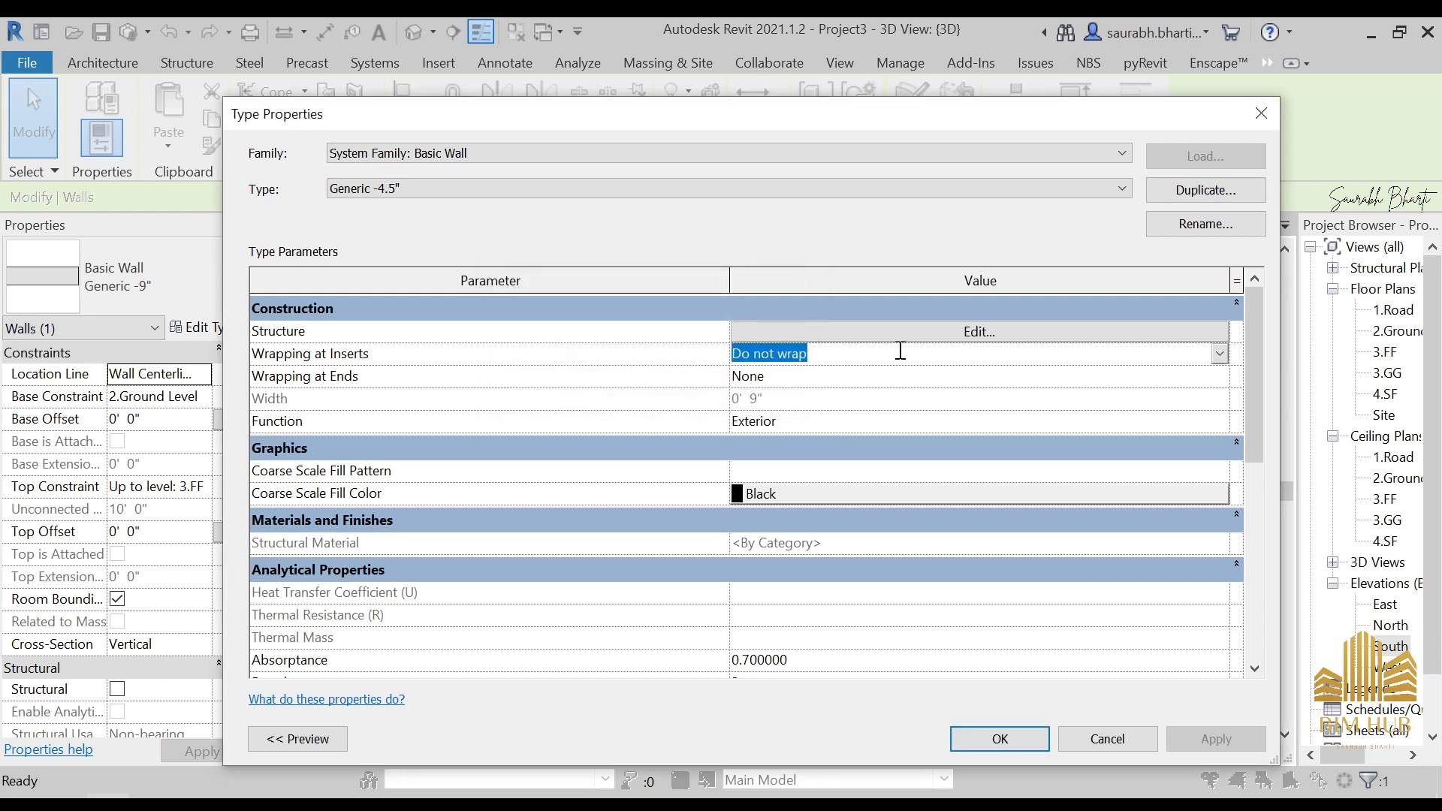
{"action": "left_click", "coordinate": [825, 335]}
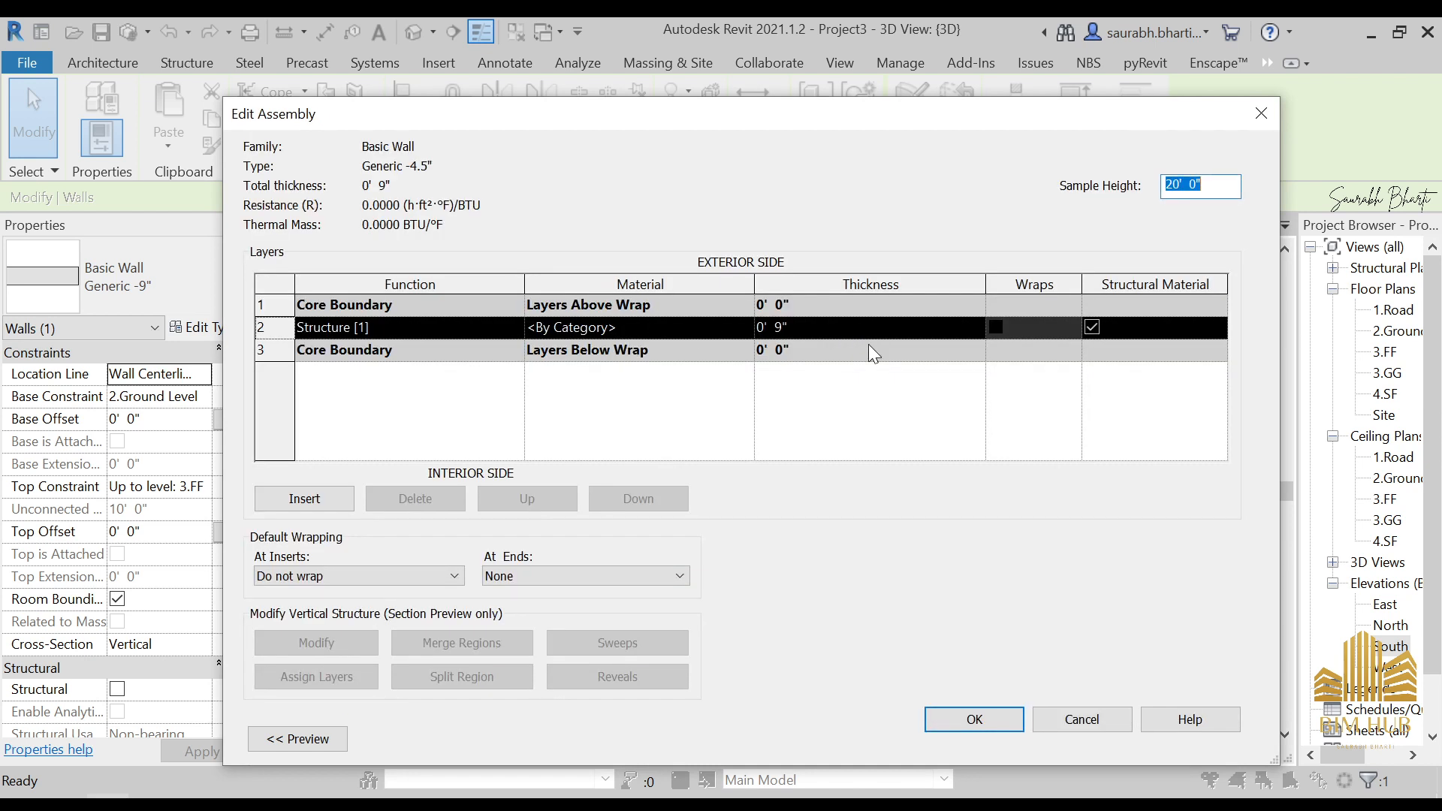
{"action": "left_click", "coordinate": [876, 327]}
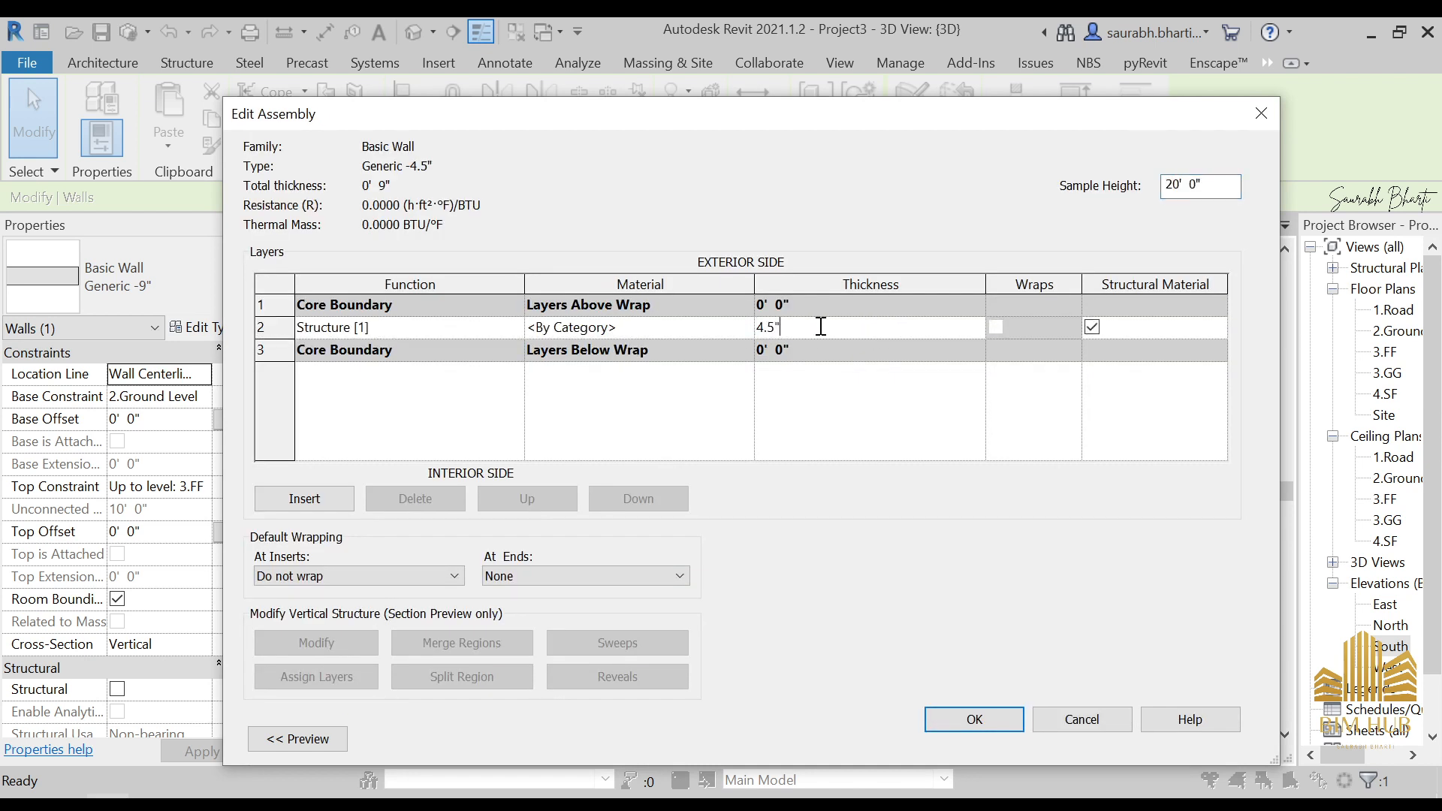
{"action": "key", "text": "Tab"}
{"action": "left_click", "coordinate": [974, 719]}
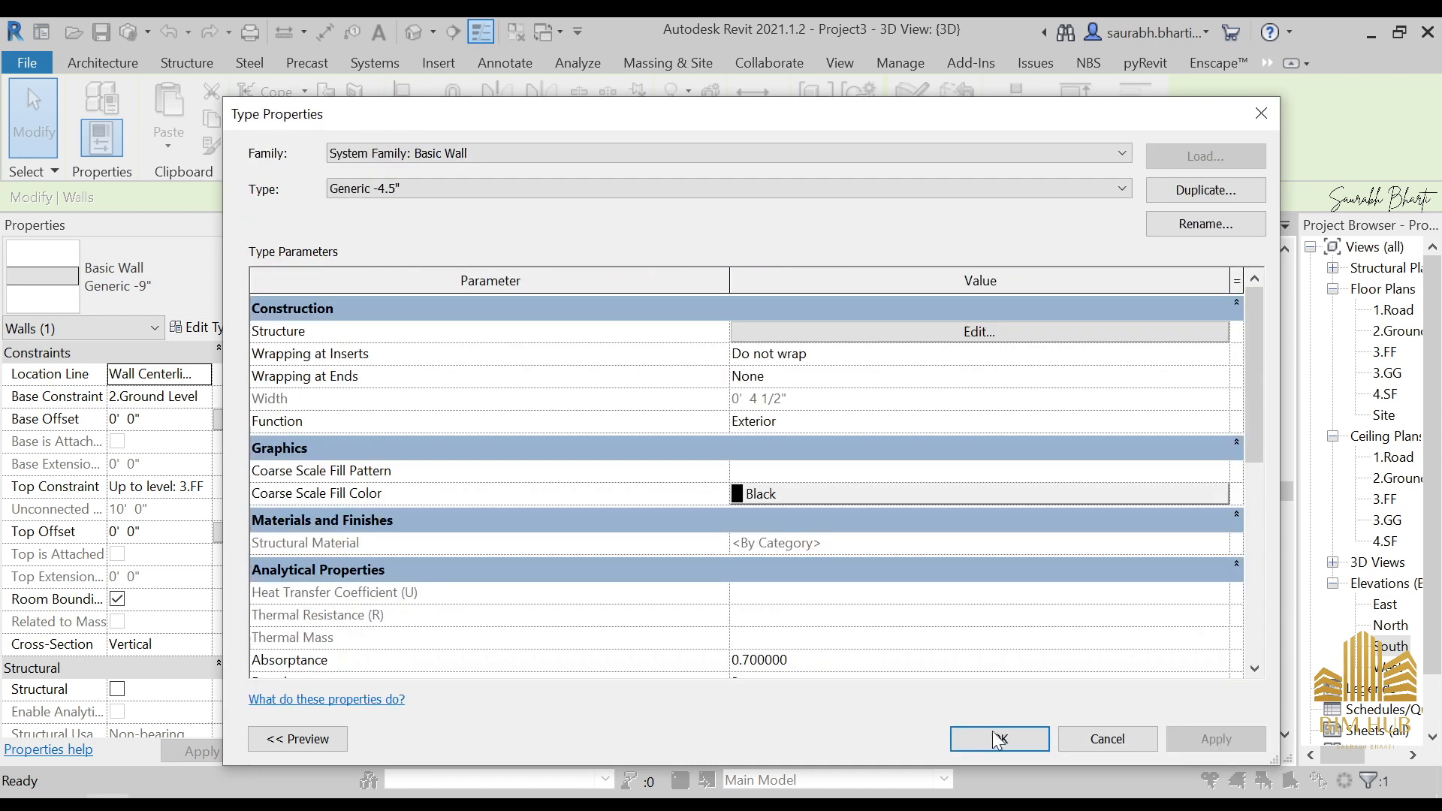
{"action": "left_click", "coordinate": [998, 737]}
{"action": "key", "text": "Escape"}
- Change the two side walls of the front projection to the Generic -4.5" type
{"action": "left_click", "coordinate": [907, 515]}
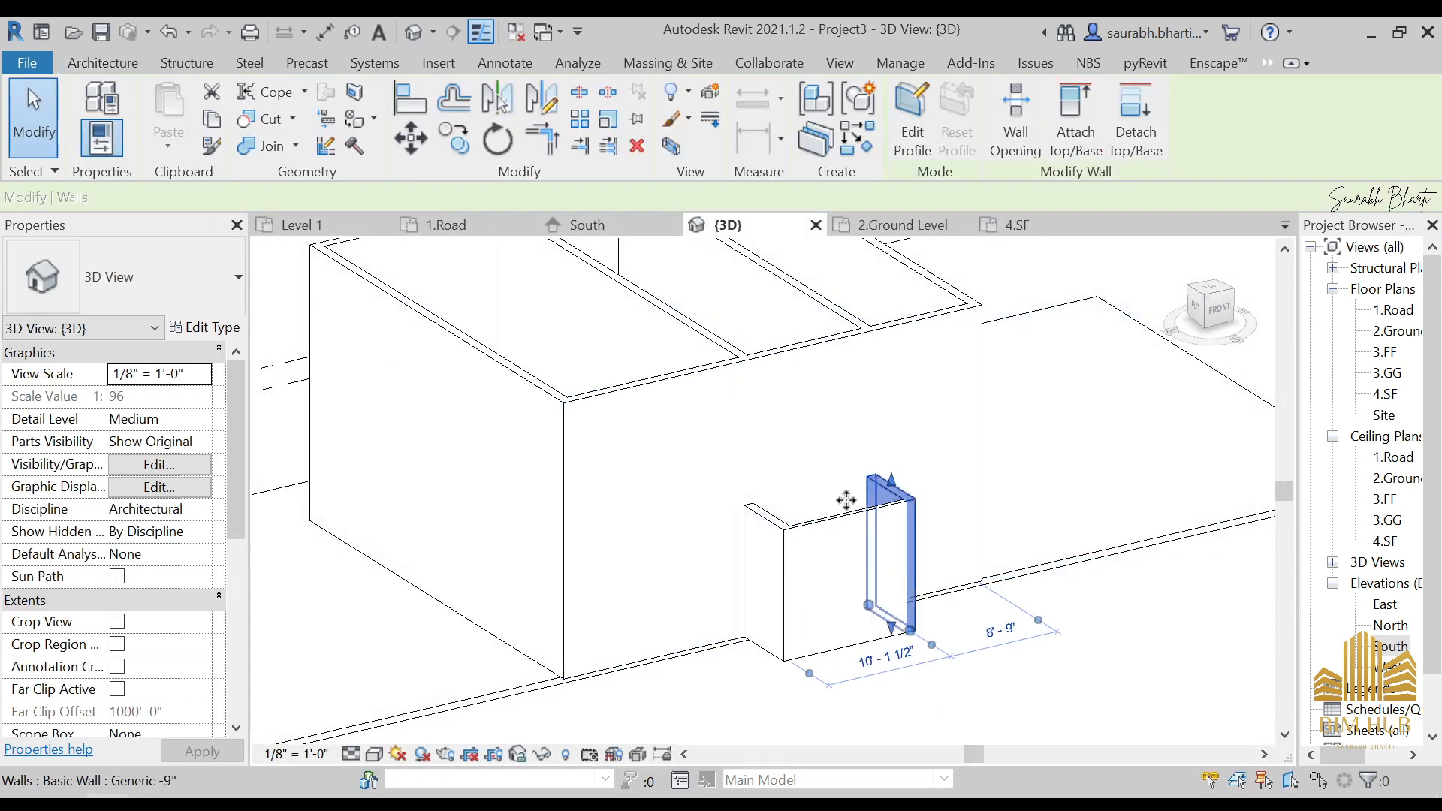
{"action": "left_click", "coordinate": [150, 295]}
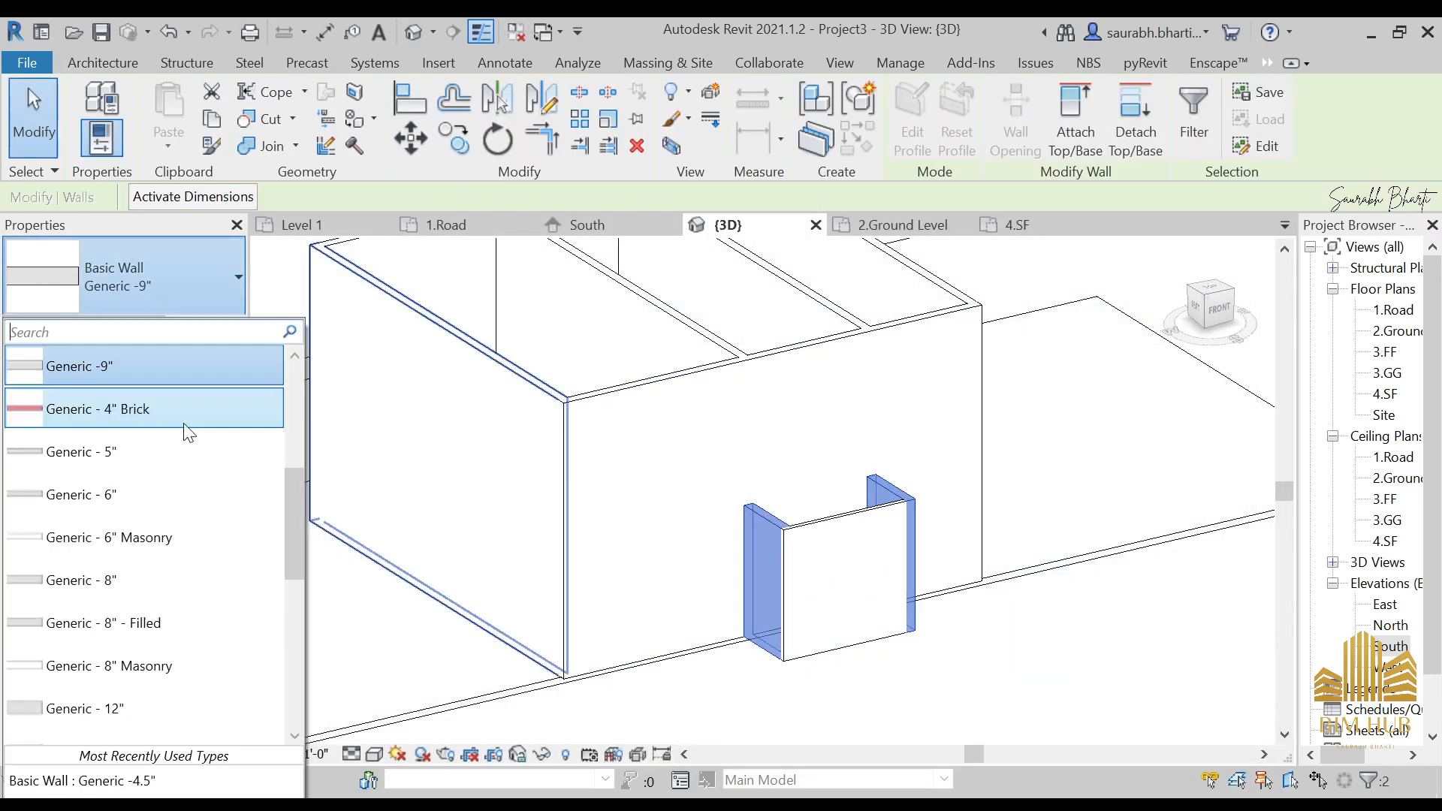
{"action": "left_click", "coordinate": [82, 780]}
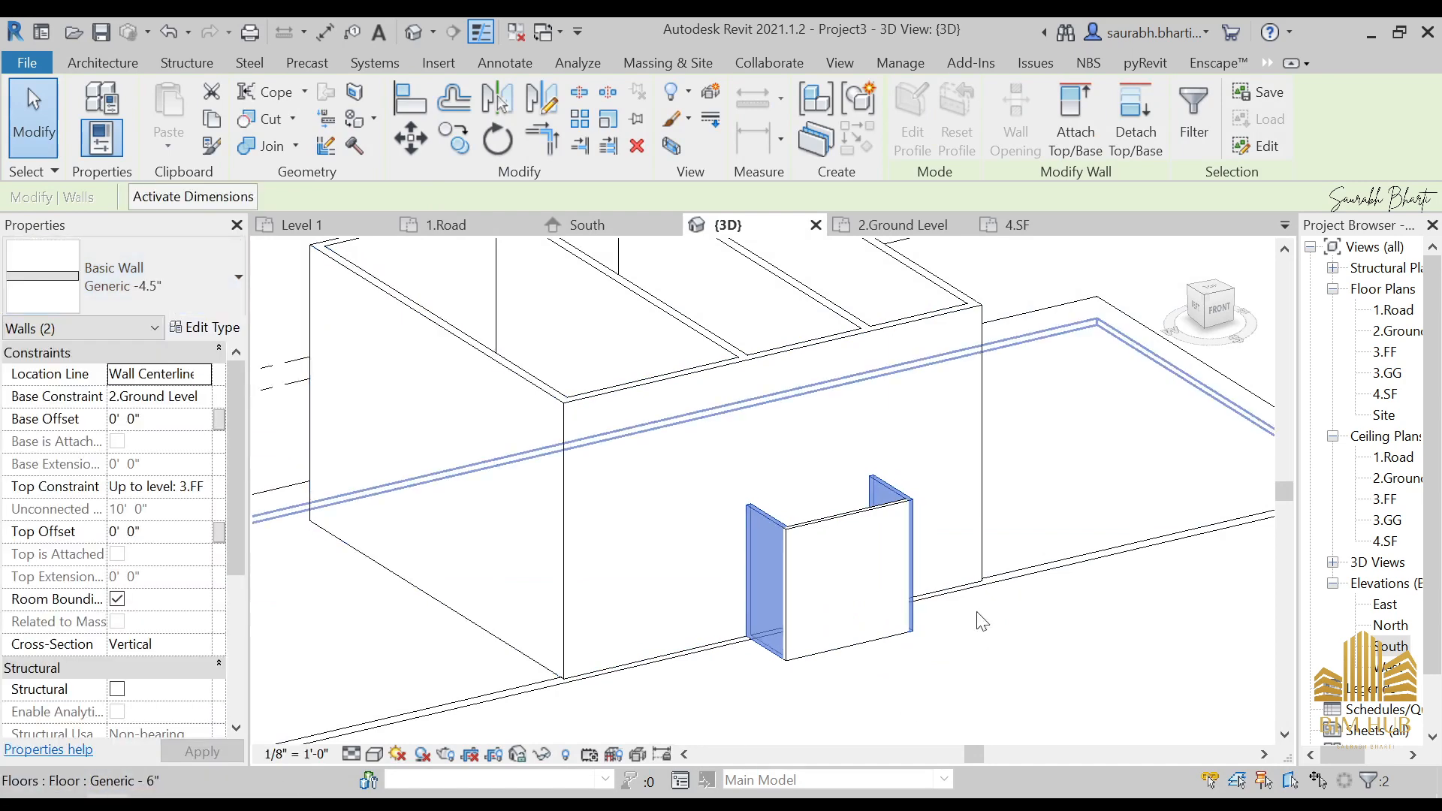
{"action": "left_click", "coordinate": [1081, 678]}
{"action": "middle_click_drag", "start_coordinate": [1081, 678], "coordinate": [851, 533], "text": "shift"}
{"action": "key", "text": "Escape"}
- Set the top constraint of the front projection's three walls to Up to level: 4.SF
{"action": "left_click", "coordinate": [1228, 311]}
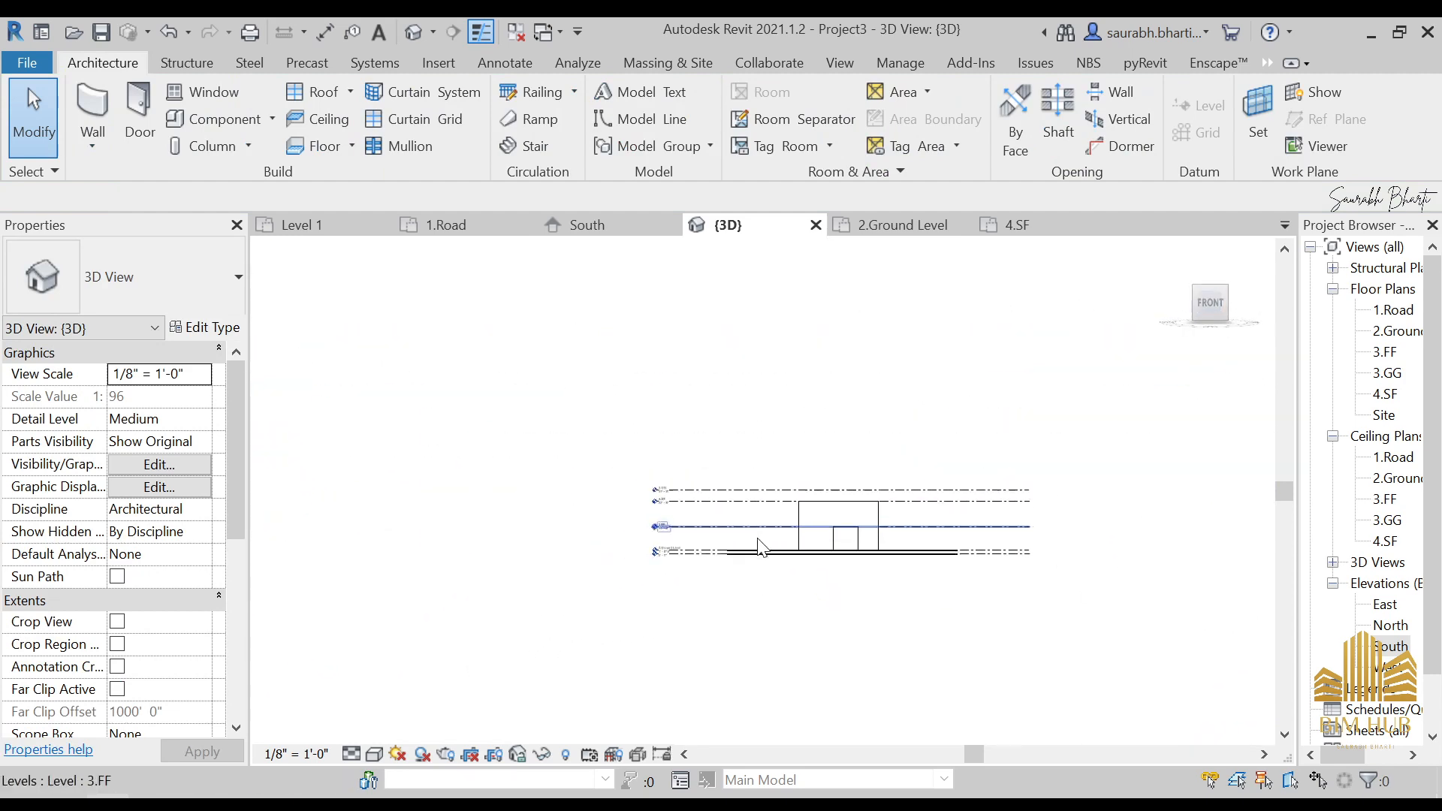
{"action": "left_click", "coordinate": [922, 606]}
{"action": "middle_click_drag", "start_coordinate": [921, 605], "coordinate": [771, 623], "text": "shift"}
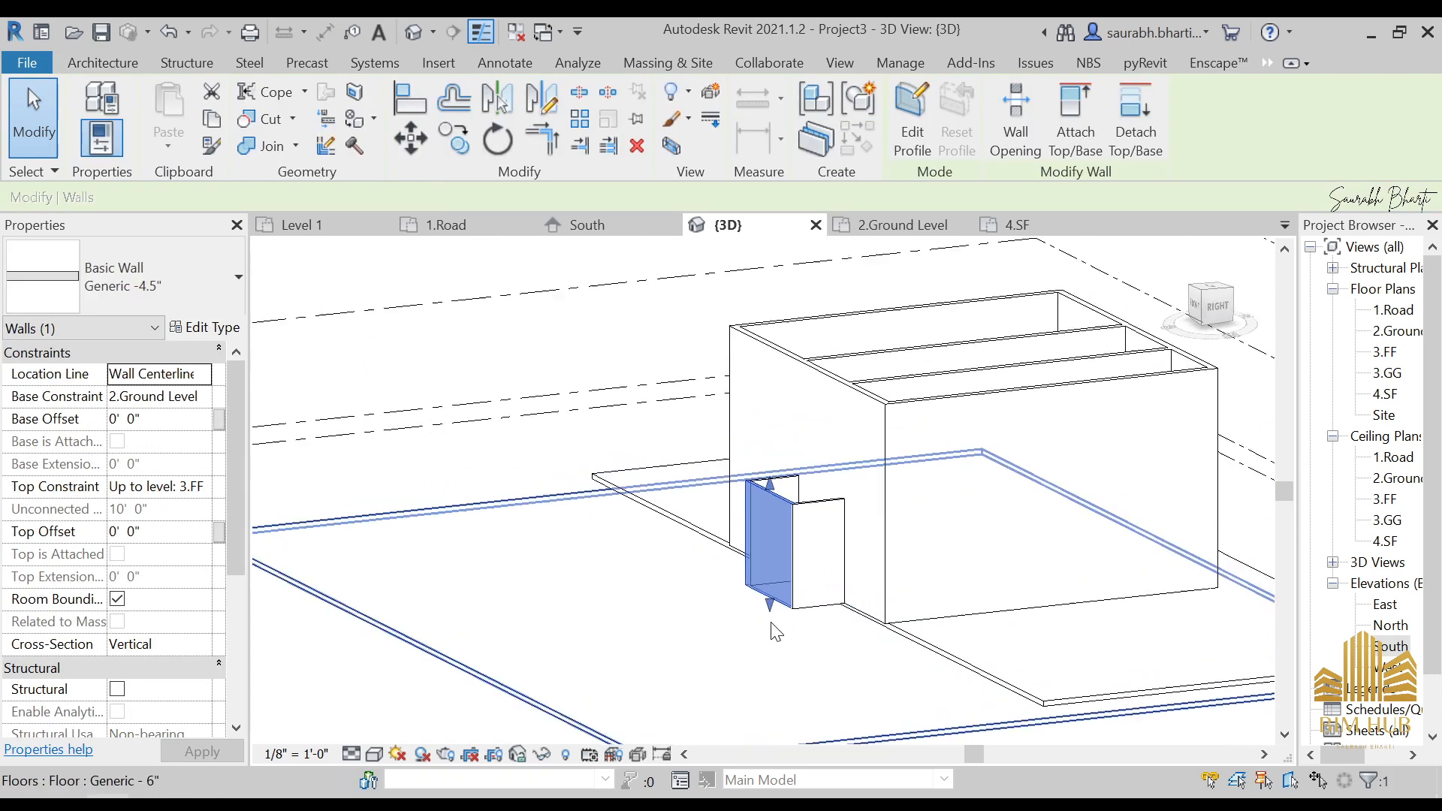
{"action": "scroll", "coordinate": [772, 622], "scroll_direction": "up", "scroll_amount": 4}
{"action": "left_click", "coordinate": [911, 488], "text": "ctrl"}
{"action": "middle_click_drag", "start_coordinate": [603, 470], "coordinate": [965, 567], "text": "shift"}
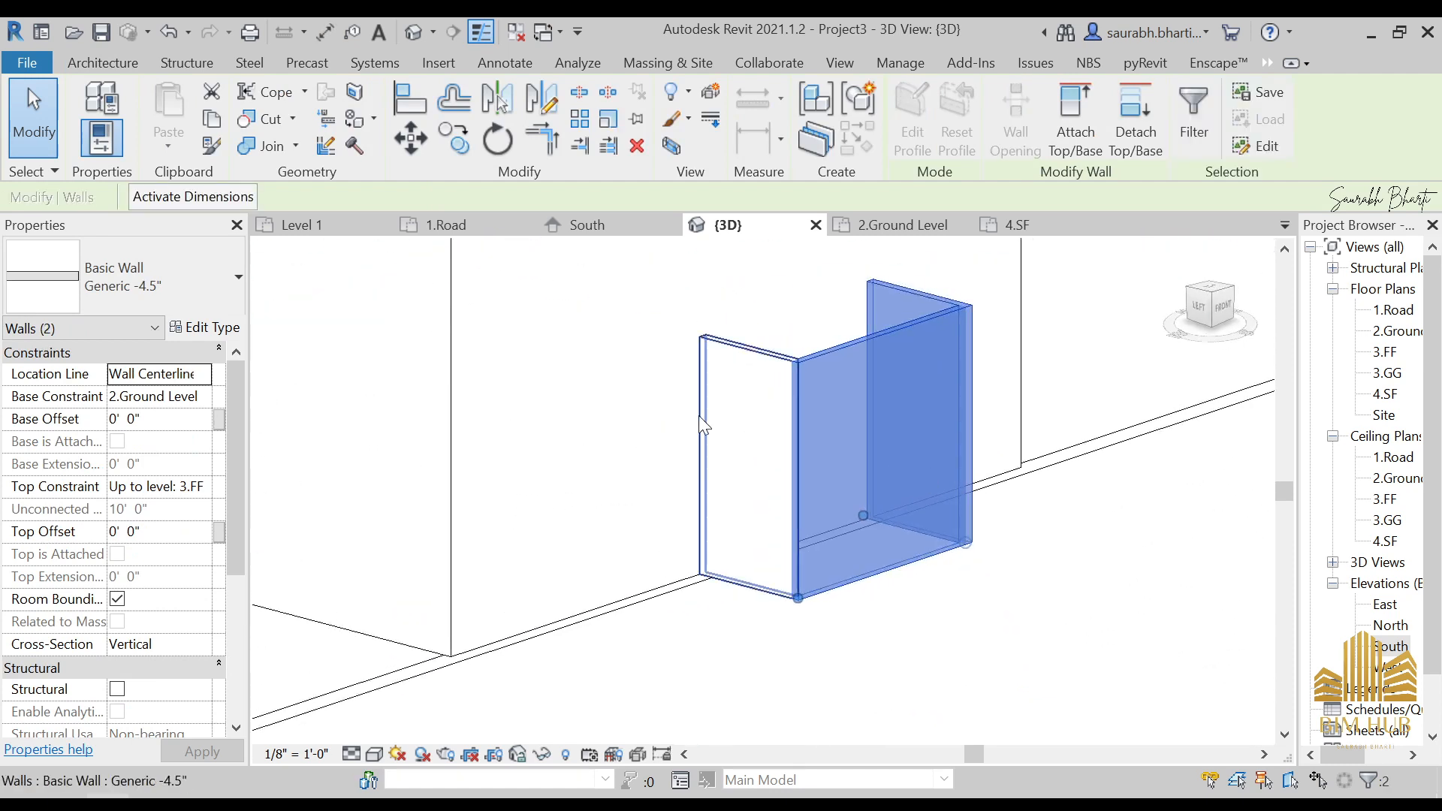
{"action": "left_click", "coordinate": [743, 413]}
{"action": "scroll", "coordinate": [753, 422], "scroll_direction": "down", "scroll_amount": 3}
{"action": "left_click", "coordinate": [849, 408], "text": "ctrl"}
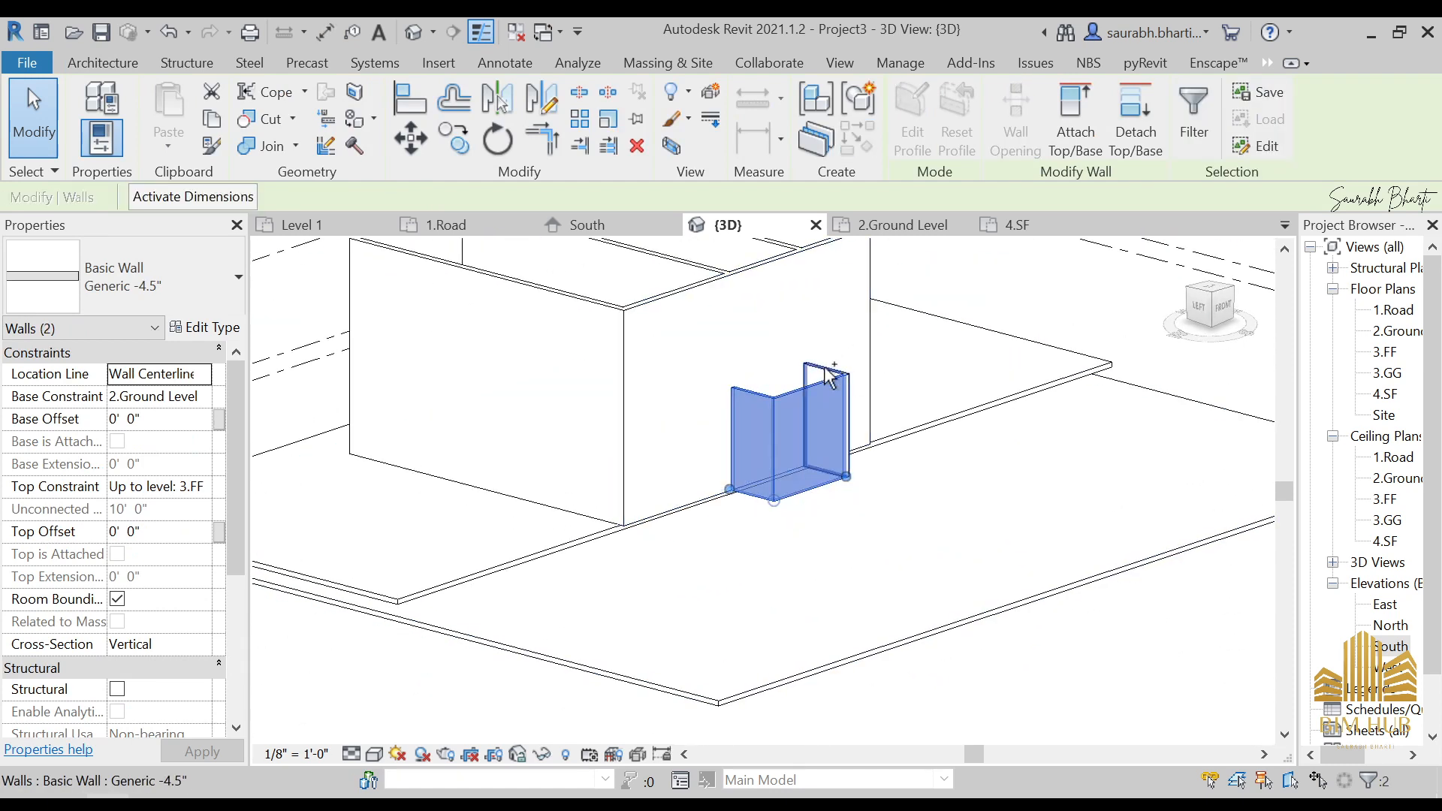
{"action": "left_click", "coordinate": [830, 371], "text": "ctrl"}
{"action": "left_click", "coordinate": [203, 488]}
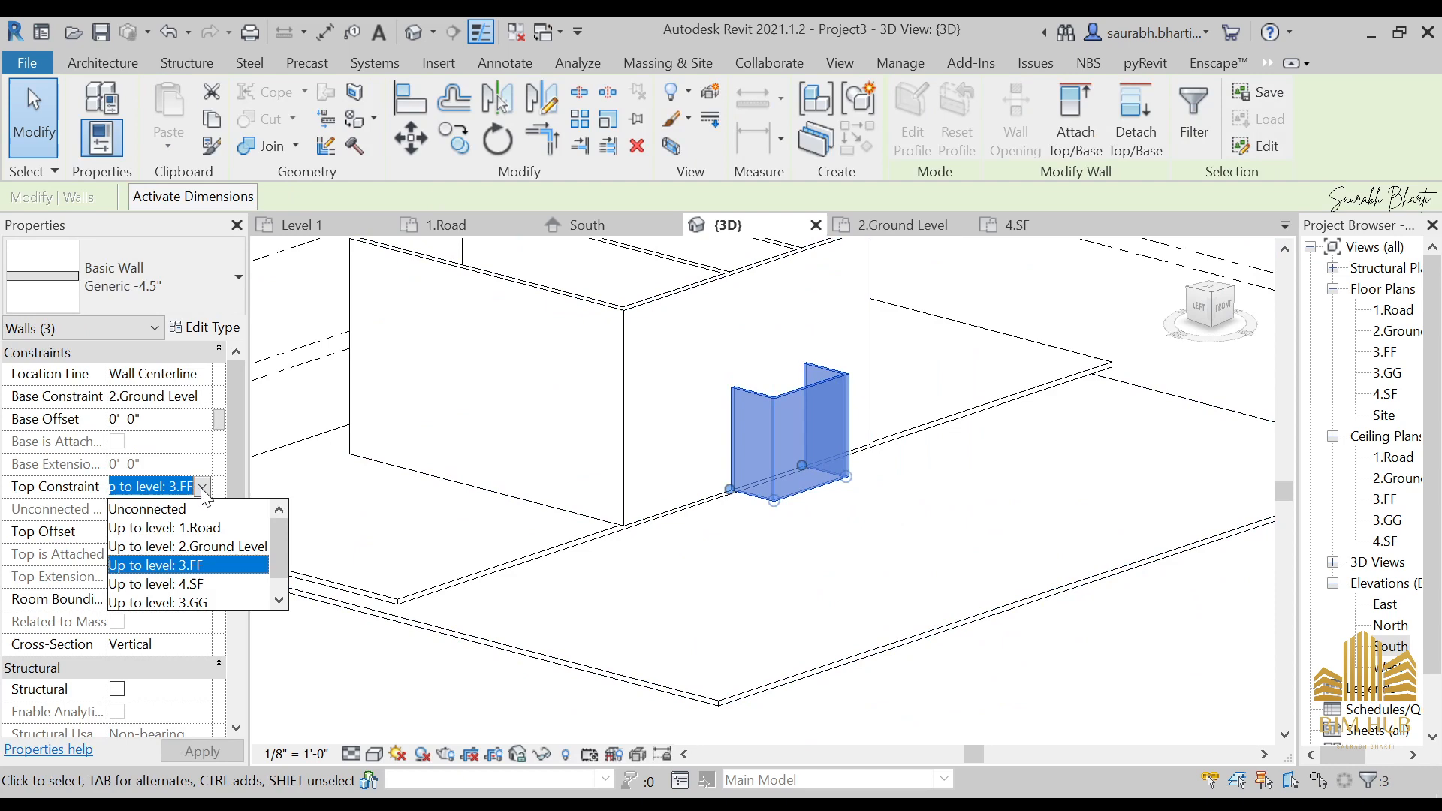
{"action": "left_click", "coordinate": [198, 598]}
{"action": "middle_click_drag", "start_coordinate": [833, 585], "coordinate": [263, 509], "text": "shift"}
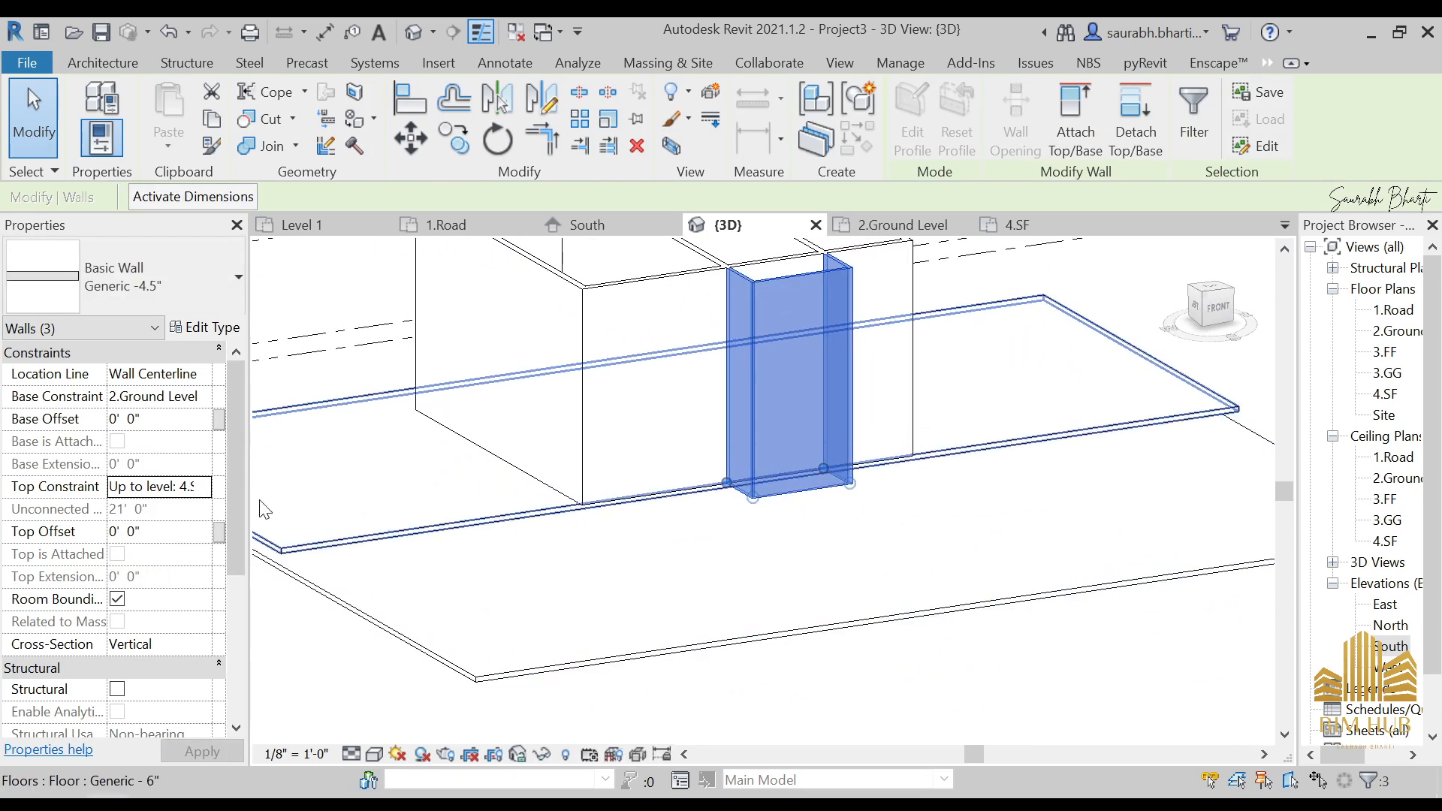
{"action": "scroll", "coordinate": [751, 567], "scroll_direction": "down", "scroll_amount": 3}
{"action": "middle_click_drag", "start_coordinate": [691, 534], "coordinate": [669, 498], "text": "shift"}
{"action": "key", "text": "Escape"}
{"action": "scroll", "coordinate": [661, 398], "scroll_direction": "up", "scroll_amount": 2}
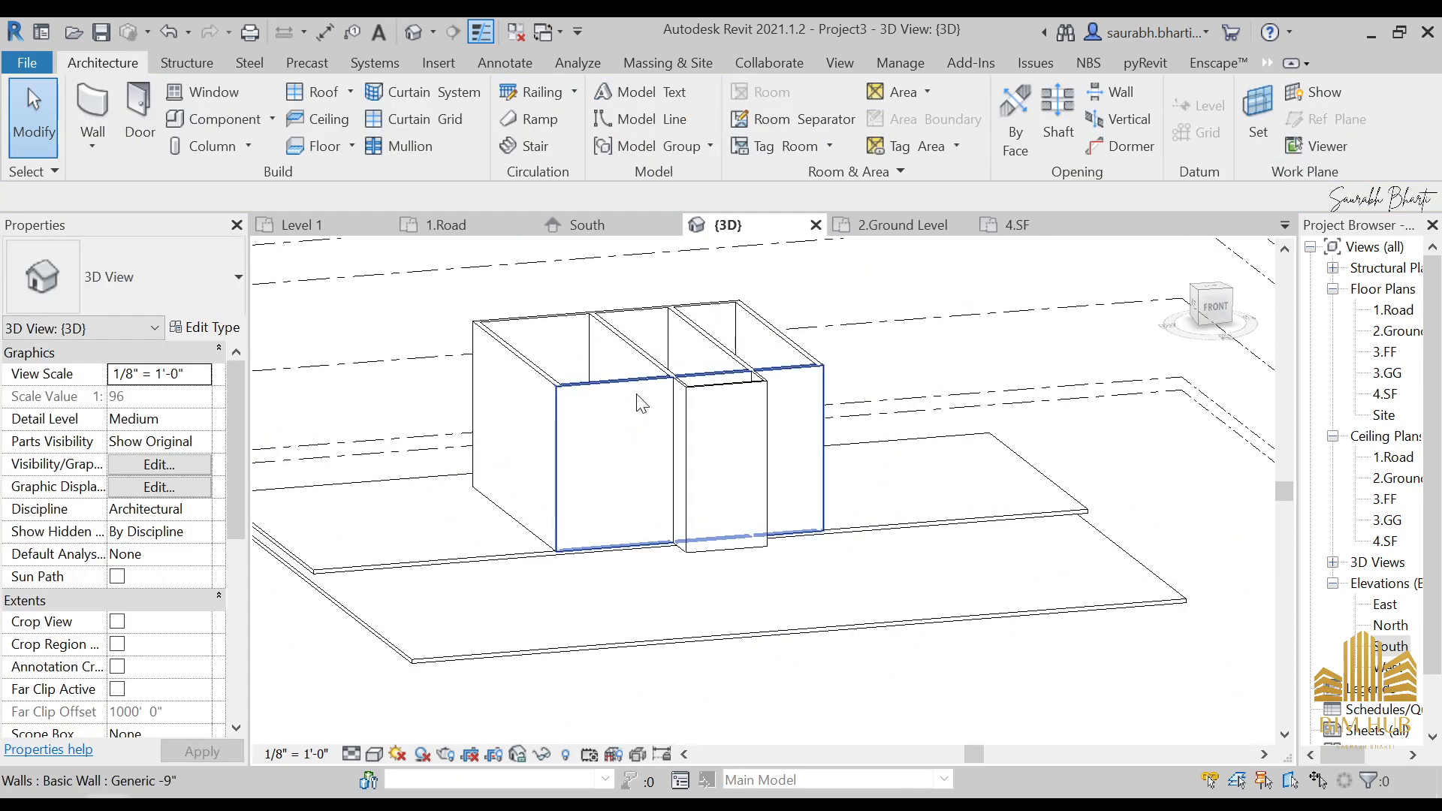
- Set the top constraint of the main building's front wall to Up to level: 3.GG
{"action": "left_click", "coordinate": [646, 383]}
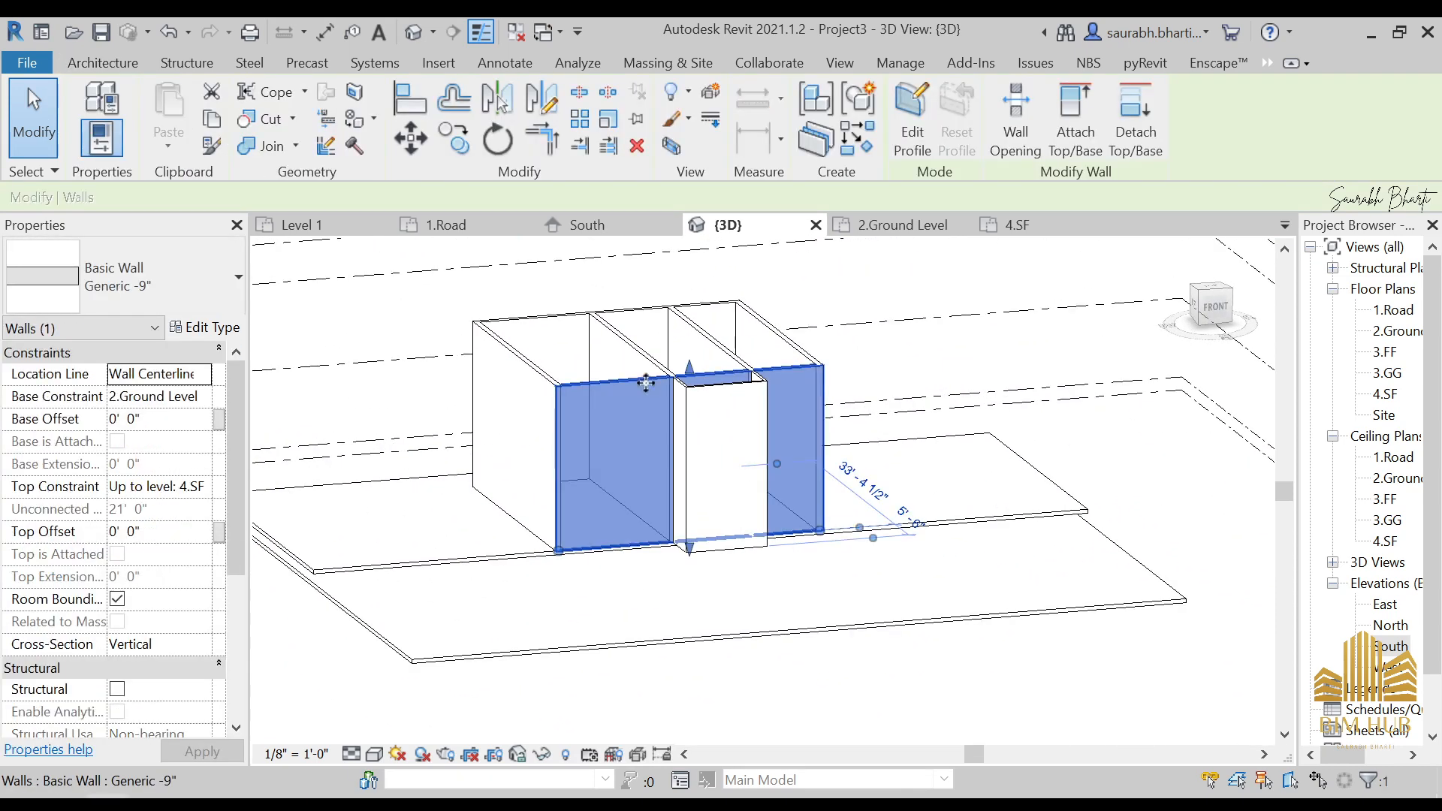
{"action": "left_click", "coordinate": [199, 488]}
{"action": "left_click", "coordinate": [191, 583]}
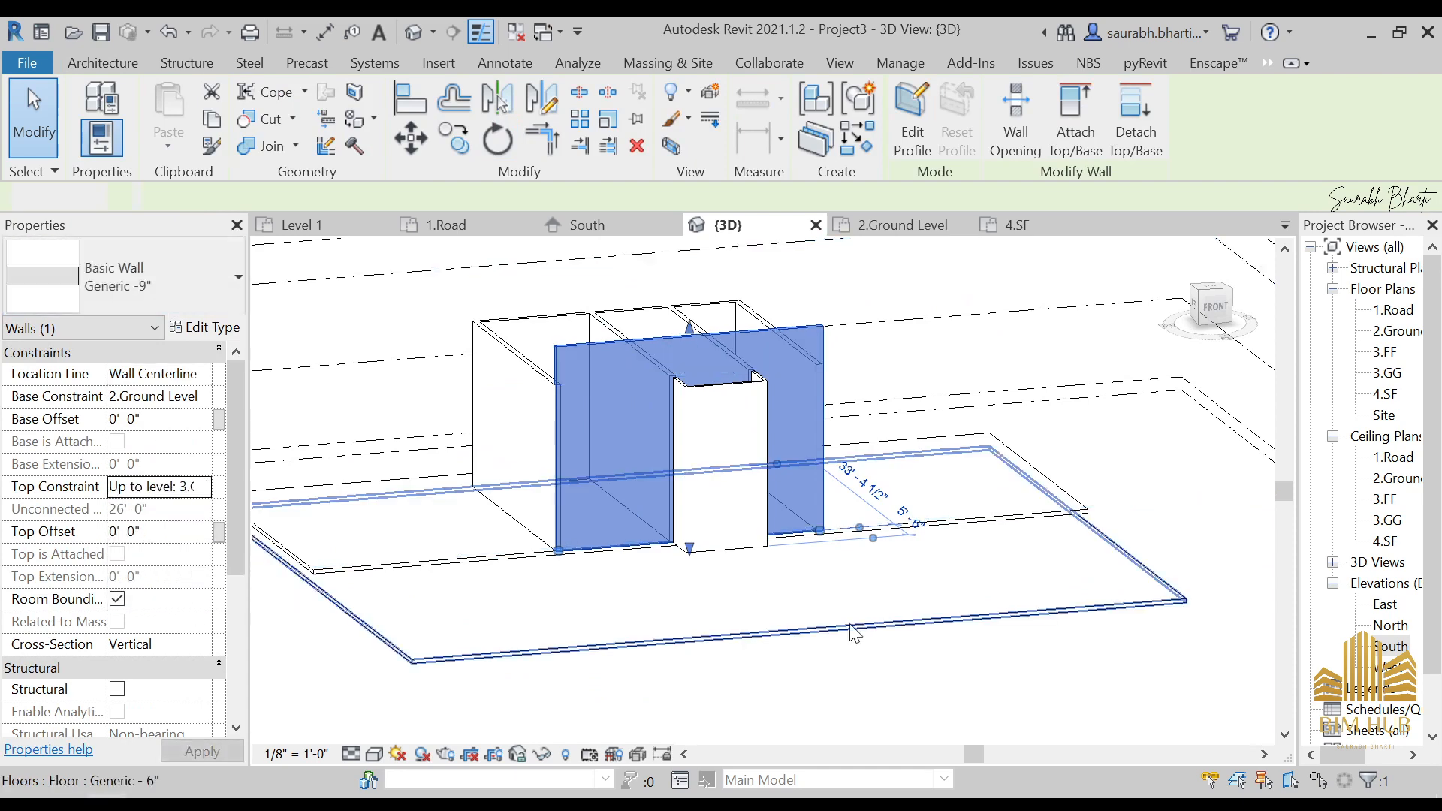
{"action": "key", "text": "Escape"}
{"action": "scroll", "coordinate": [849, 601], "scroll_direction": "down", "scroll_amount": 2}
{"action": "middle_click_drag", "start_coordinate": [914, 579], "coordinate": [856, 538], "text": "shift"}
- Examine the model's front and compare it with the timber-clad projection and glazing in the reference photo
{"action": "left_click", "coordinate": [1210, 311]}
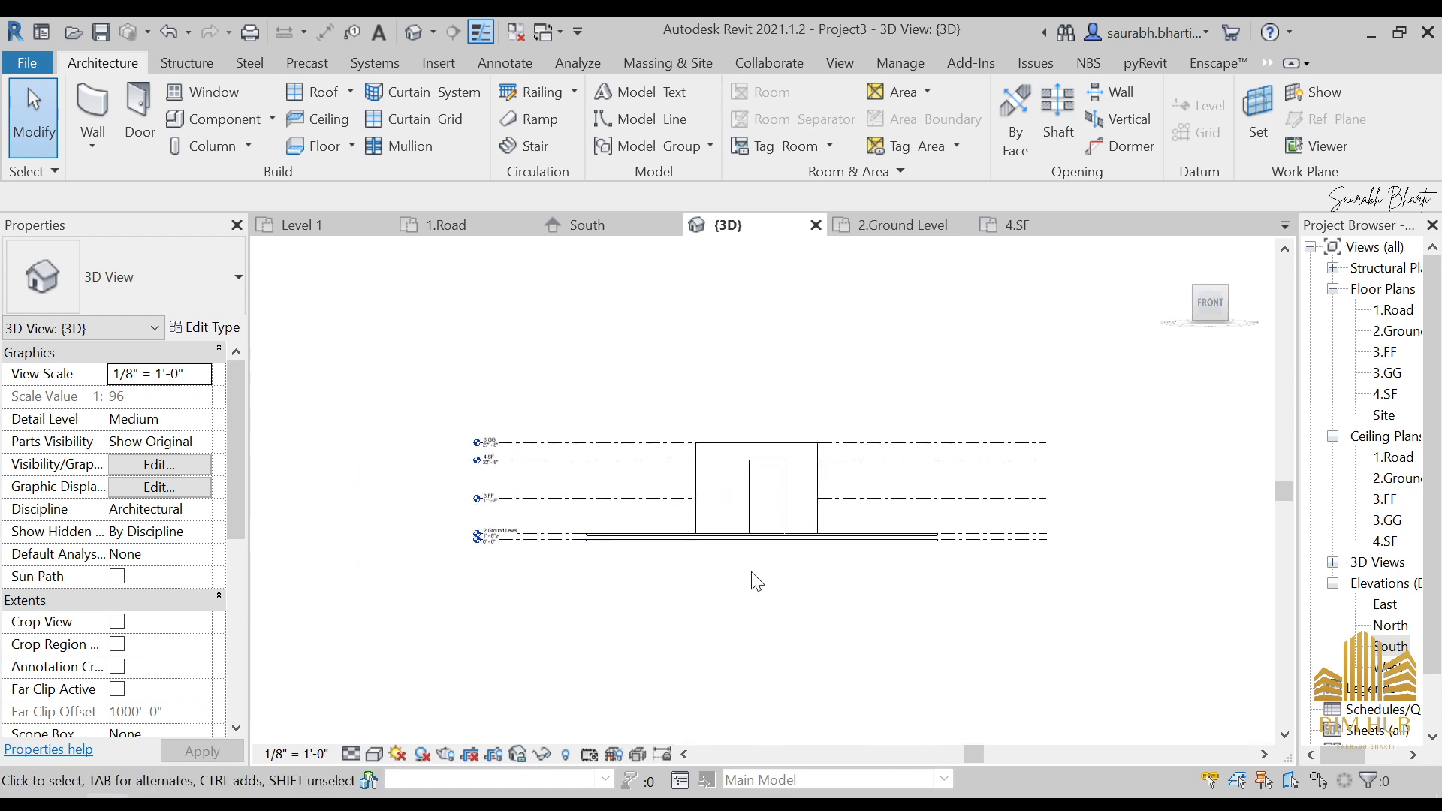
{"action": "scroll", "coordinate": [762, 592], "scroll_direction": "up", "scroll_amount": 4}
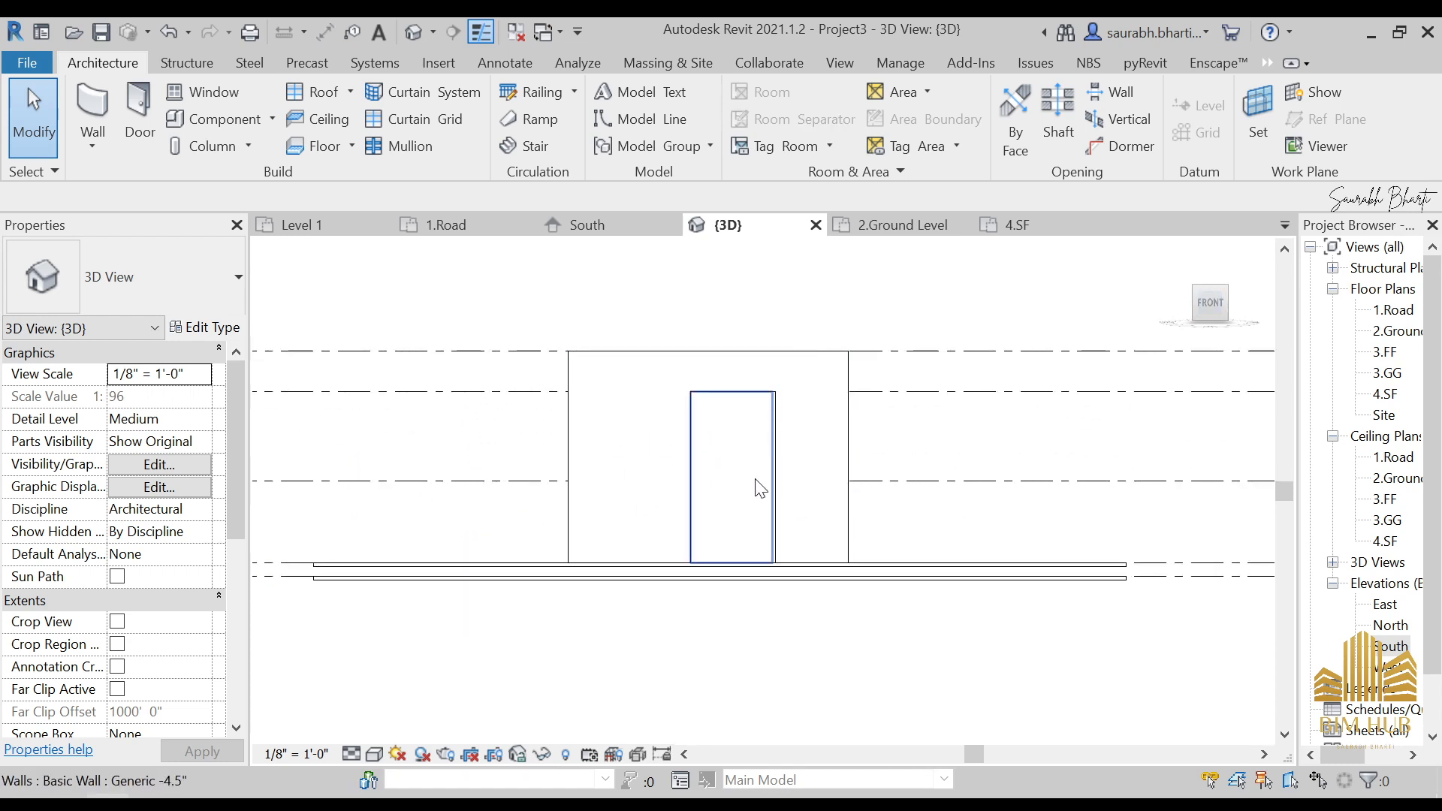
{"action": "middle_click_drag", "start_coordinate": [751, 464], "coordinate": [796, 586], "text": "shift"}
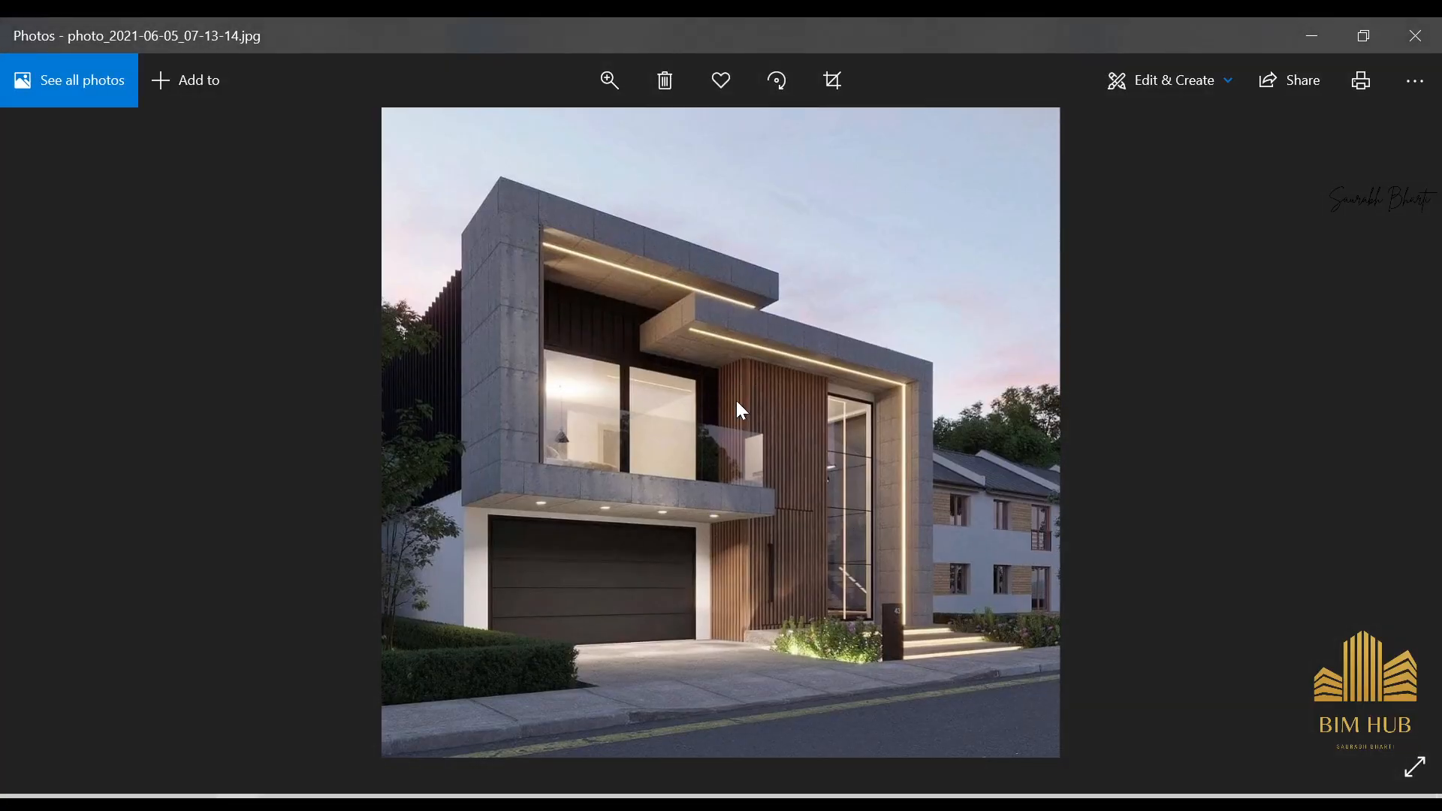
{"action": "scroll", "coordinate": [736, 398], "scroll_direction": "up", "scroll_amount": 3}
{"action": "left_click_drag", "start_coordinate": [856, 542], "coordinate": [908, 342]}
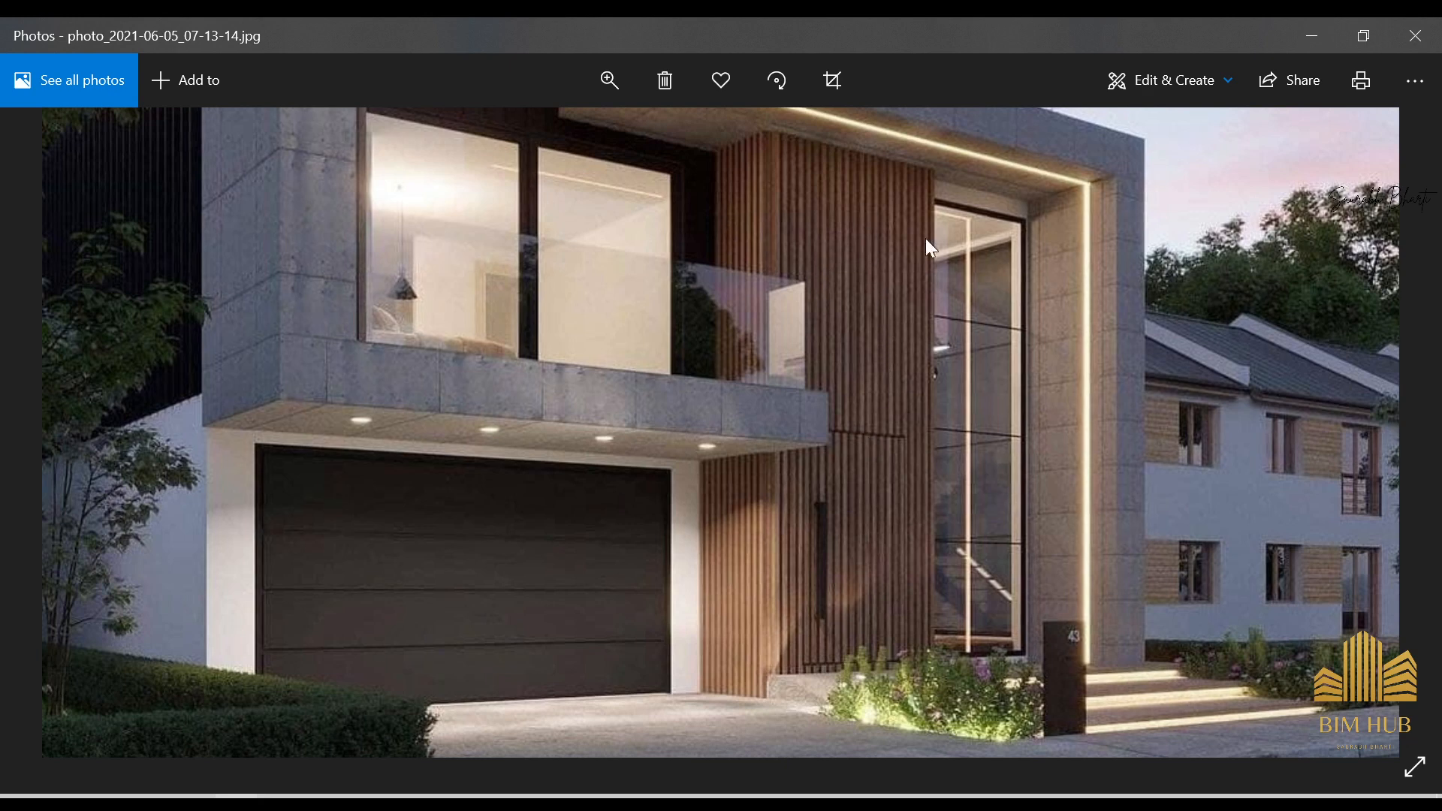
{"action": "left_click", "coordinate": [1312, 36]}
- Switch the 3D view to the Realistic visual style and view the front projection
{"action": "scroll", "coordinate": [826, 435], "scroll_direction": "up", "scroll_amount": 2}
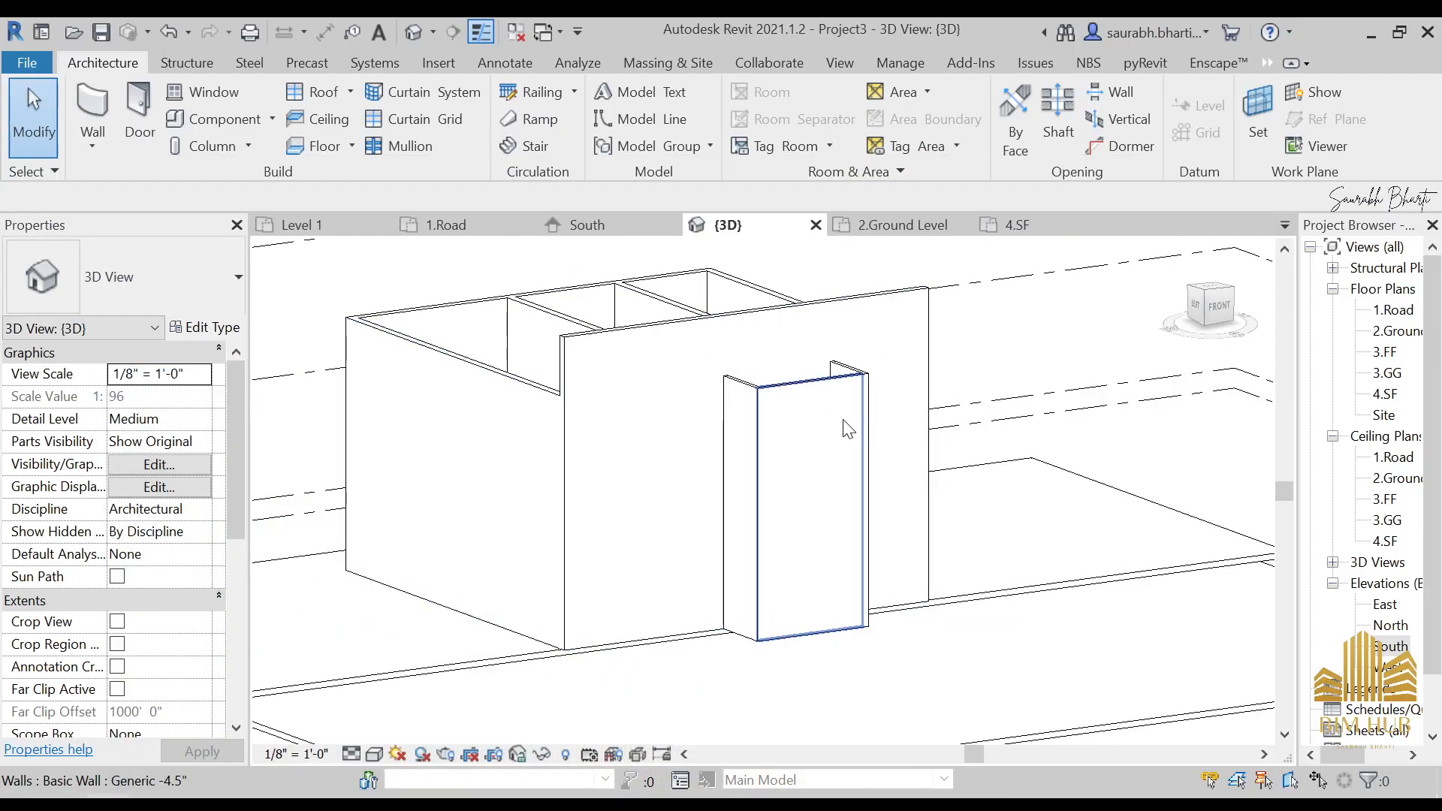
{"action": "left_click", "coordinate": [761, 451]}
{"action": "left_click", "coordinate": [374, 754]}
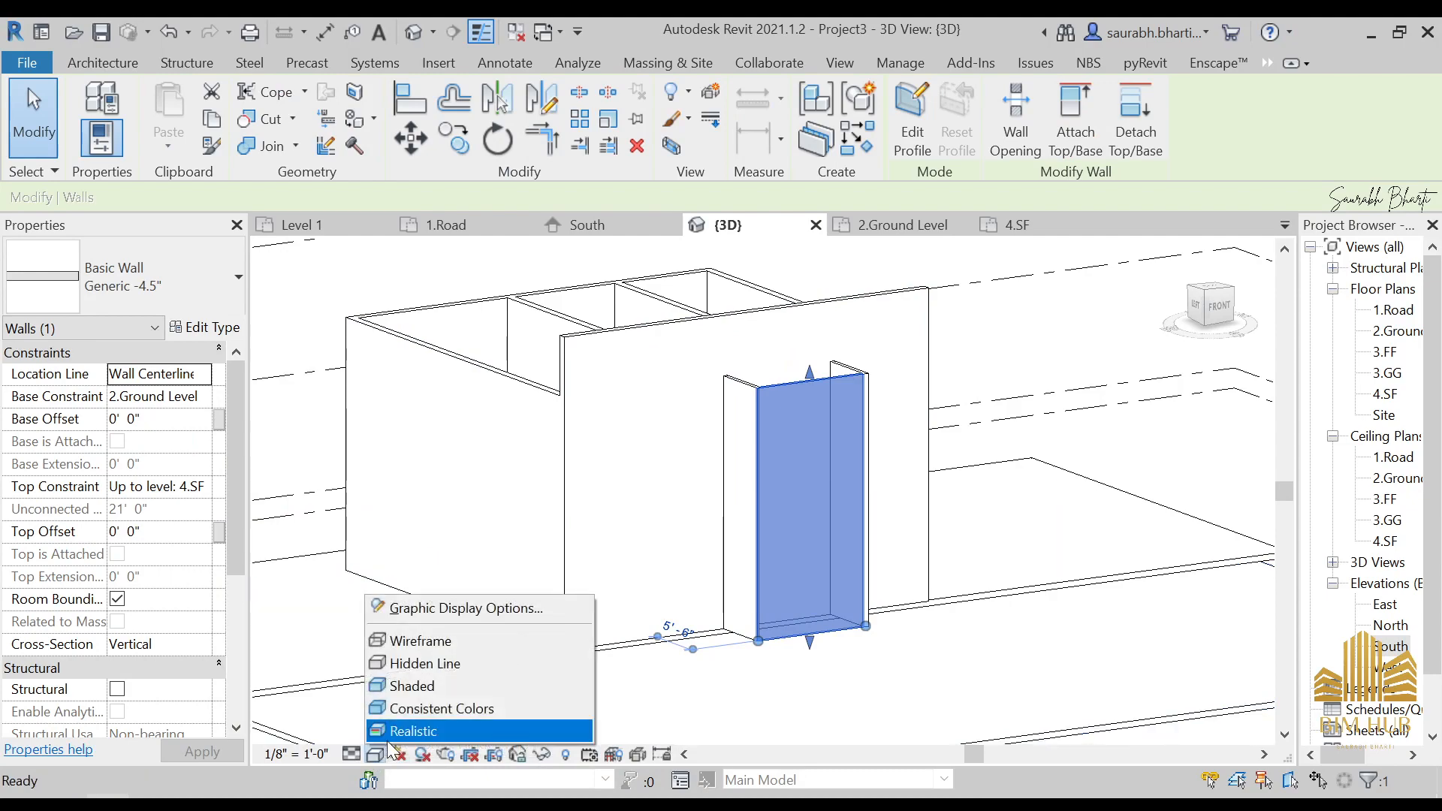
{"action": "left_click", "coordinate": [394, 727]}
{"action": "key", "text": "Escape"}
{"action": "middle_click_drag", "start_coordinate": [779, 452], "coordinate": [813, 531], "text": "shift"}
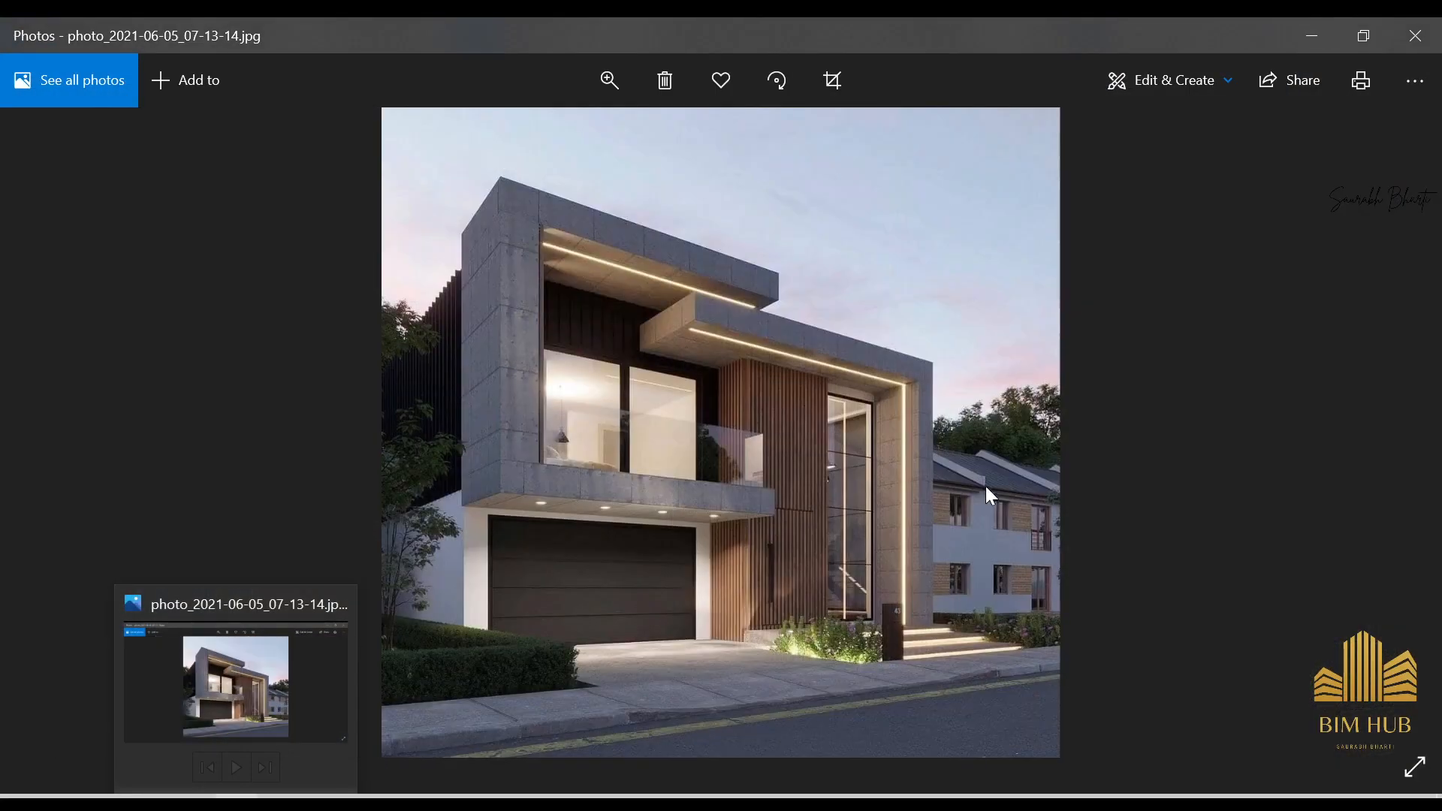
- Check the timber cladding in the reference photo and duplicate the projection's front wall type as Louver texture wall
{"action": "double_click", "coordinate": [795, 443]}
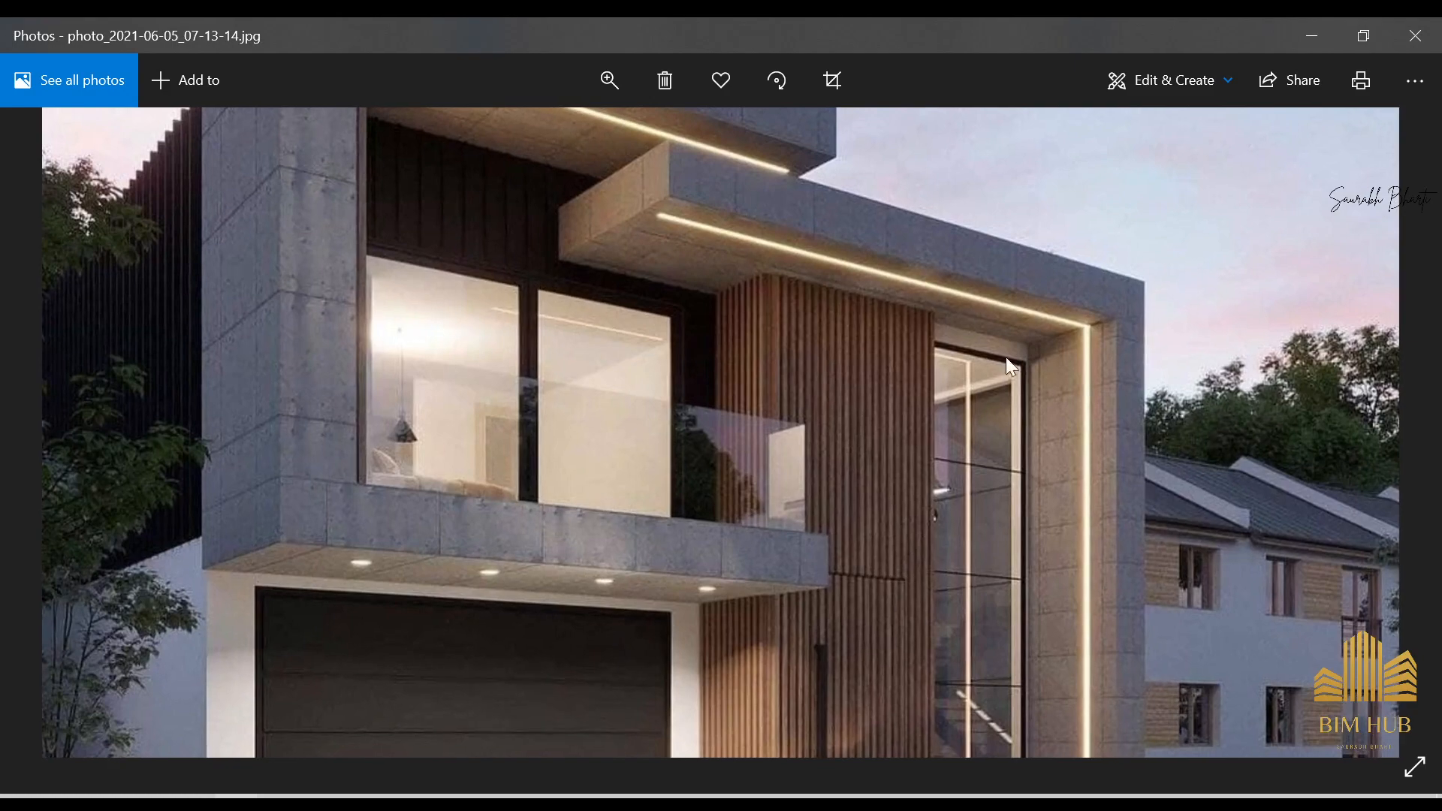
{"action": "left_click", "coordinate": [1430, 34]}
{"action": "left_click", "coordinate": [769, 407]}
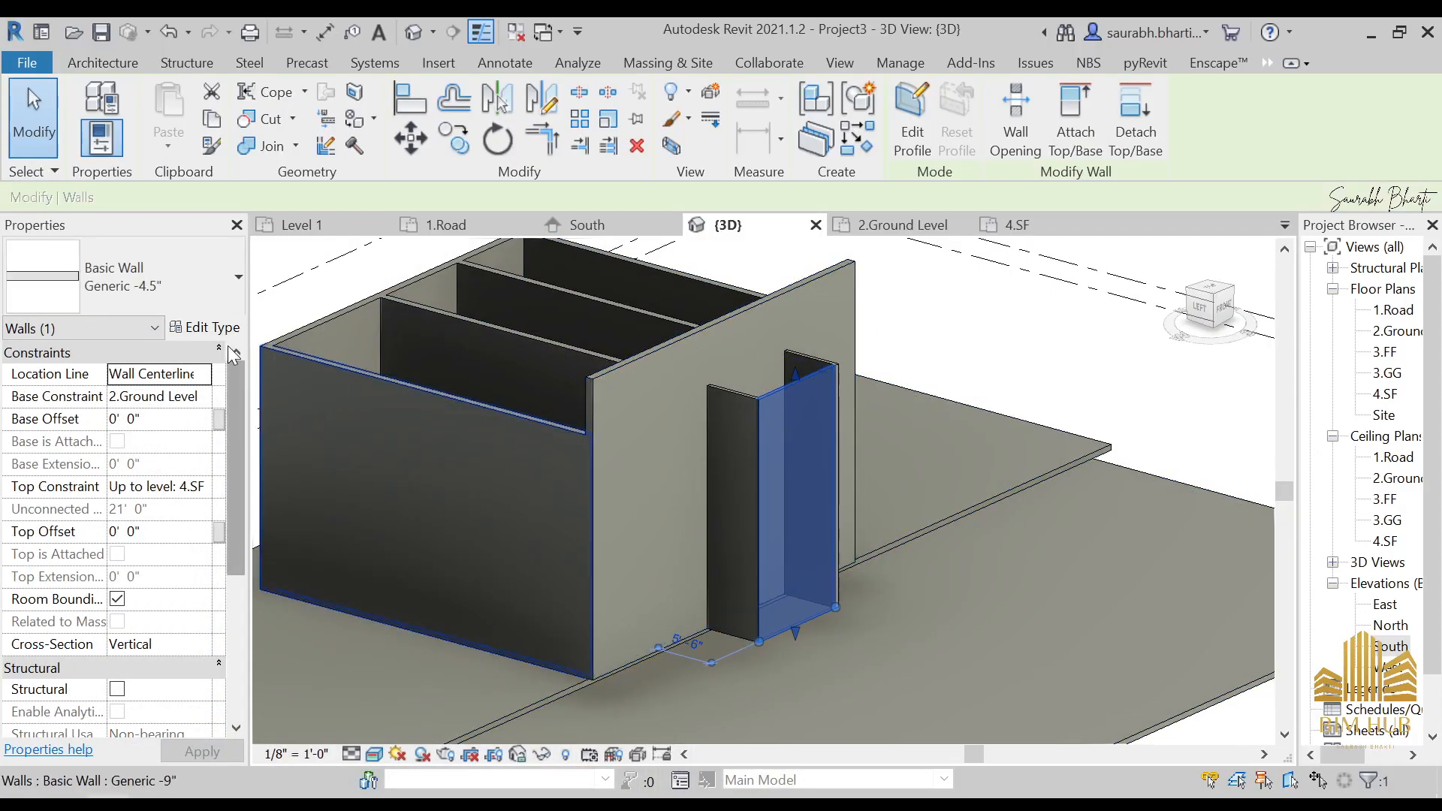
{"action": "left_click", "coordinate": [200, 327]}
{"action": "left_click", "coordinate": [1205, 190]}
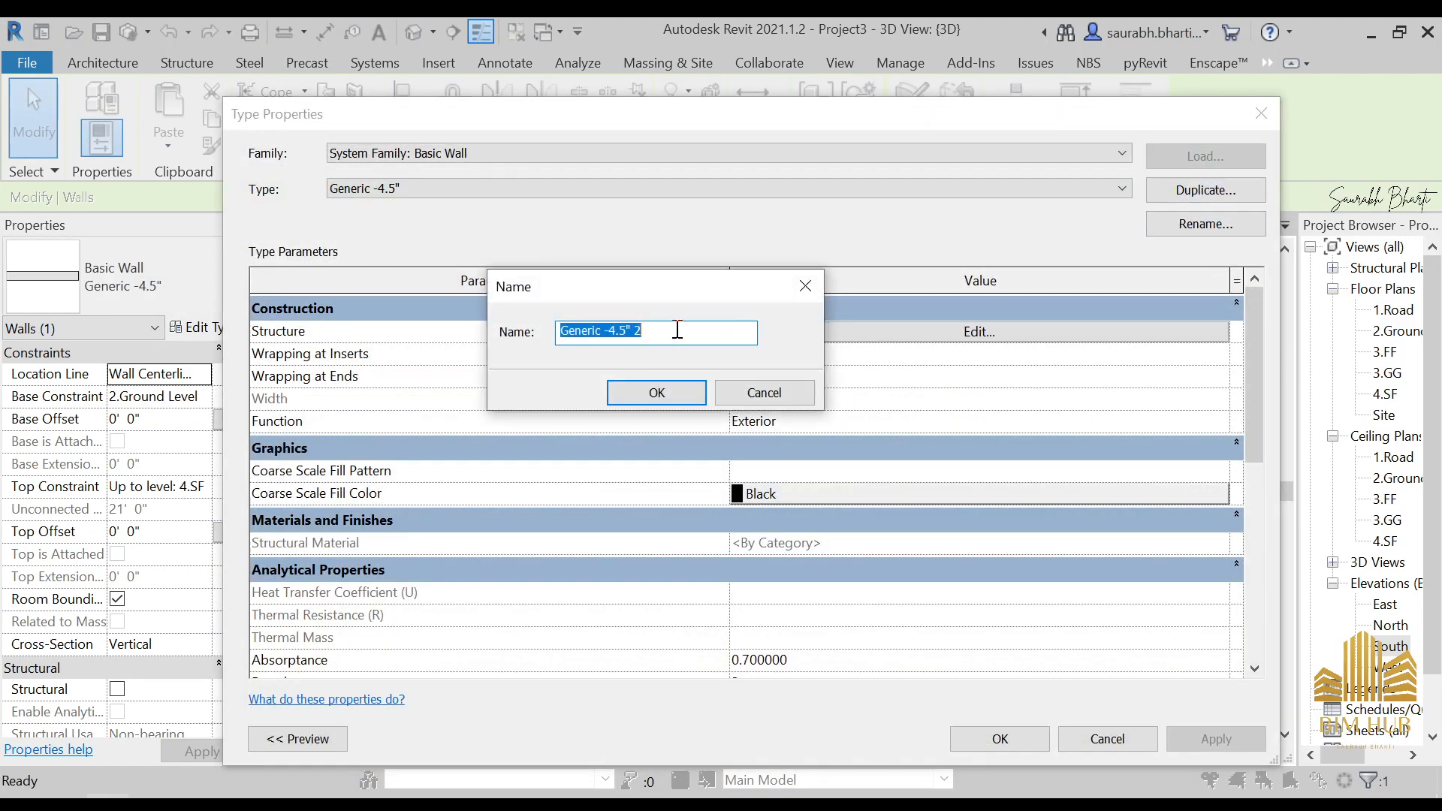
{"action": "left_click", "coordinate": [683, 331]}
{"action": "key", "text": "ctrl+a"}
{"action": "type", "text": "L"}
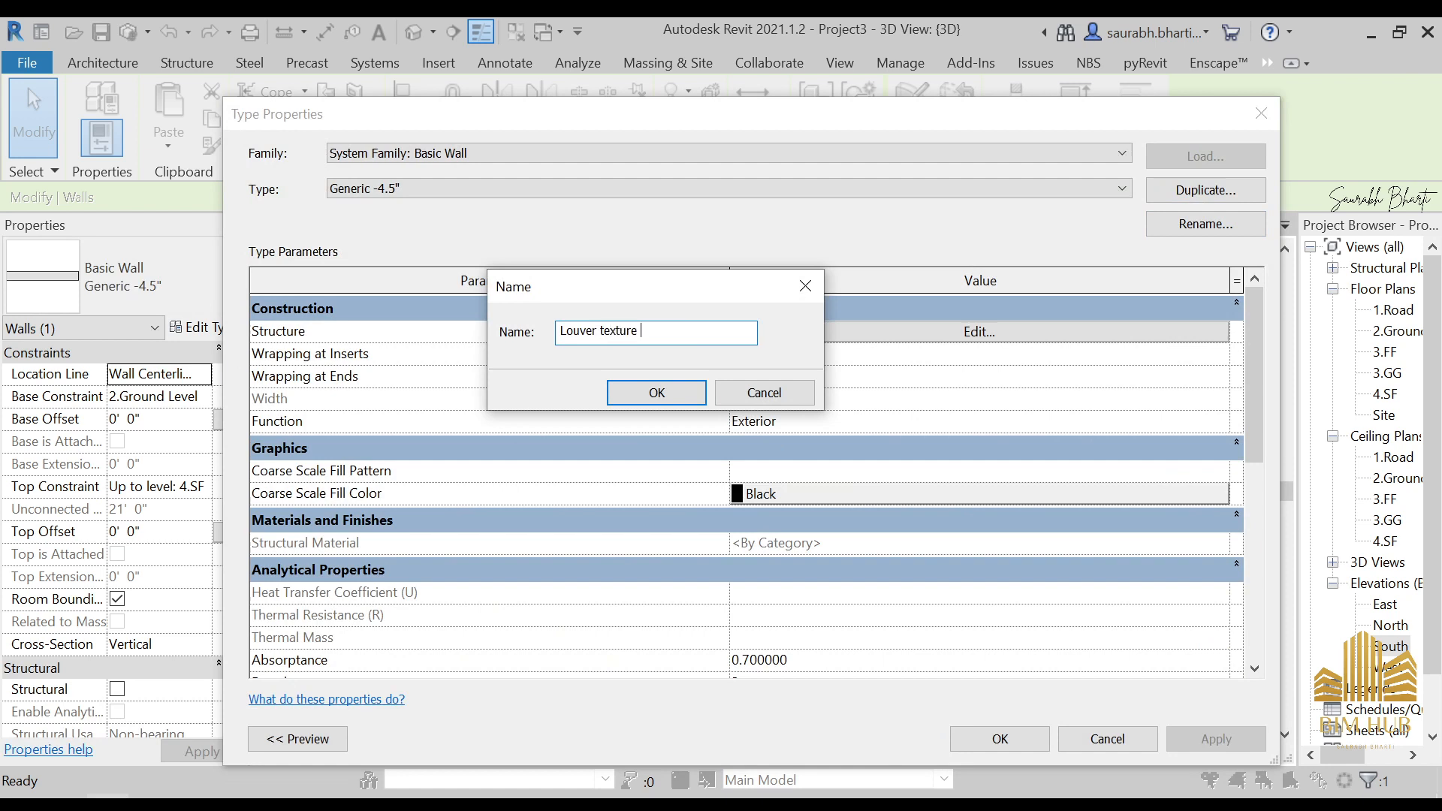
{"action": "key", "text": "Return"}
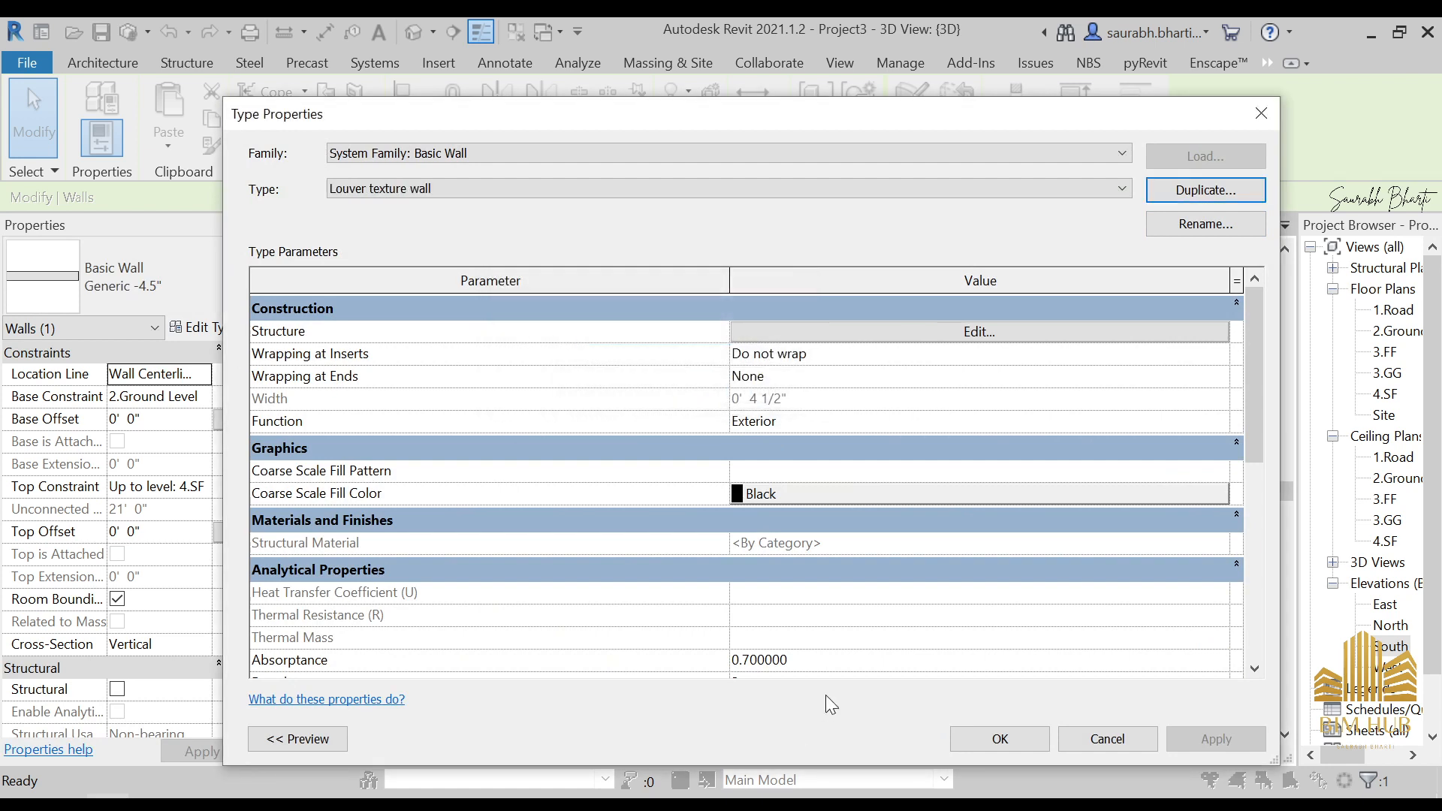
{"action": "left_click", "coordinate": [1033, 740]}
- Change the two side walls of the front projection to the Louver texture wall type as well
{"action": "left_click", "coordinate": [742, 480]}
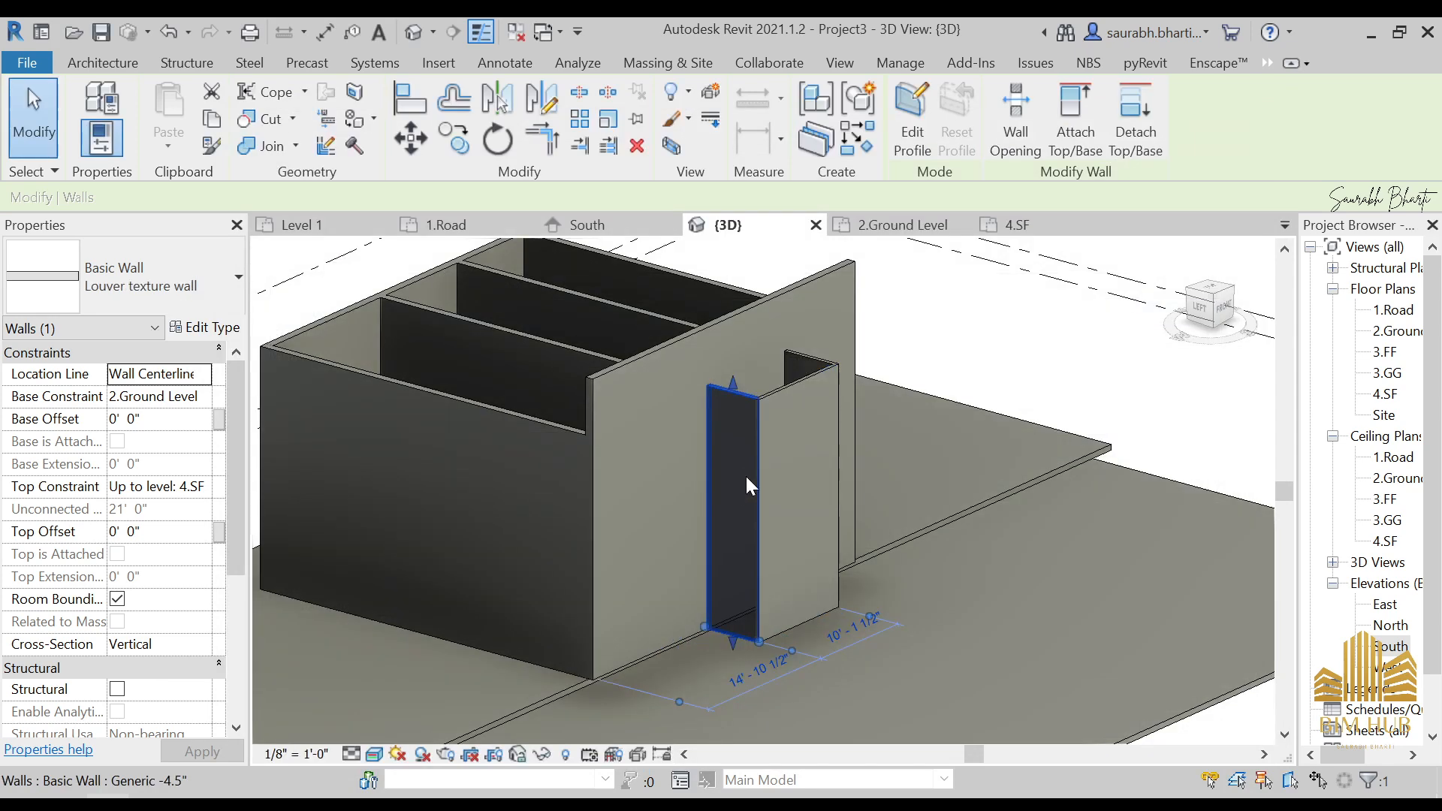
{"action": "left_click", "coordinate": [791, 411], "text": "ctrl"}
{"action": "left_click", "coordinate": [338, 421], "text": "ctrl"}
{"action": "left_click", "coordinate": [129, 294]}
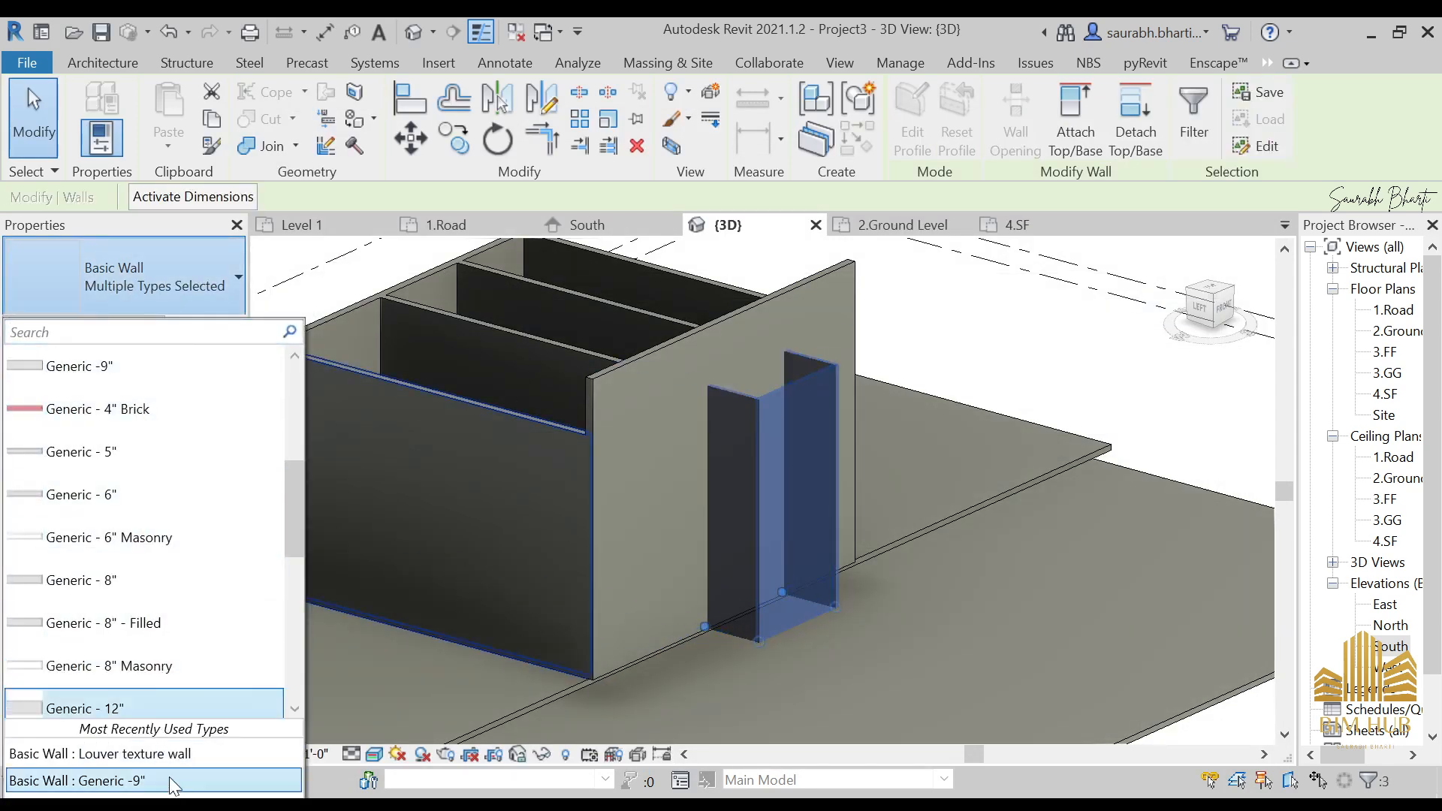
{"action": "left_click", "coordinate": [162, 753]}
{"action": "left_click", "coordinate": [1033, 569]}
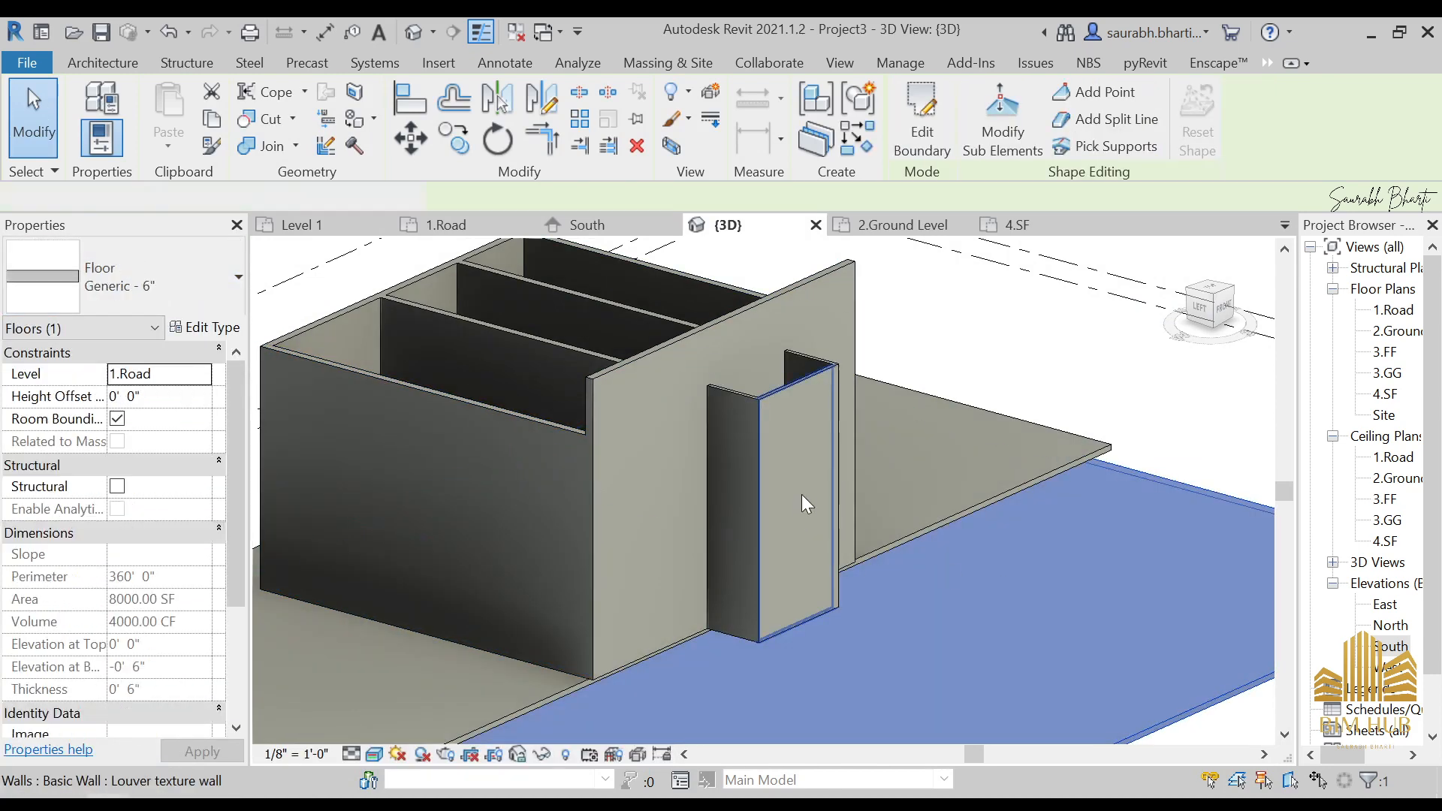
{"action": "left_click", "coordinate": [620, 461]}
{"action": "left_click", "coordinate": [863, 364]}
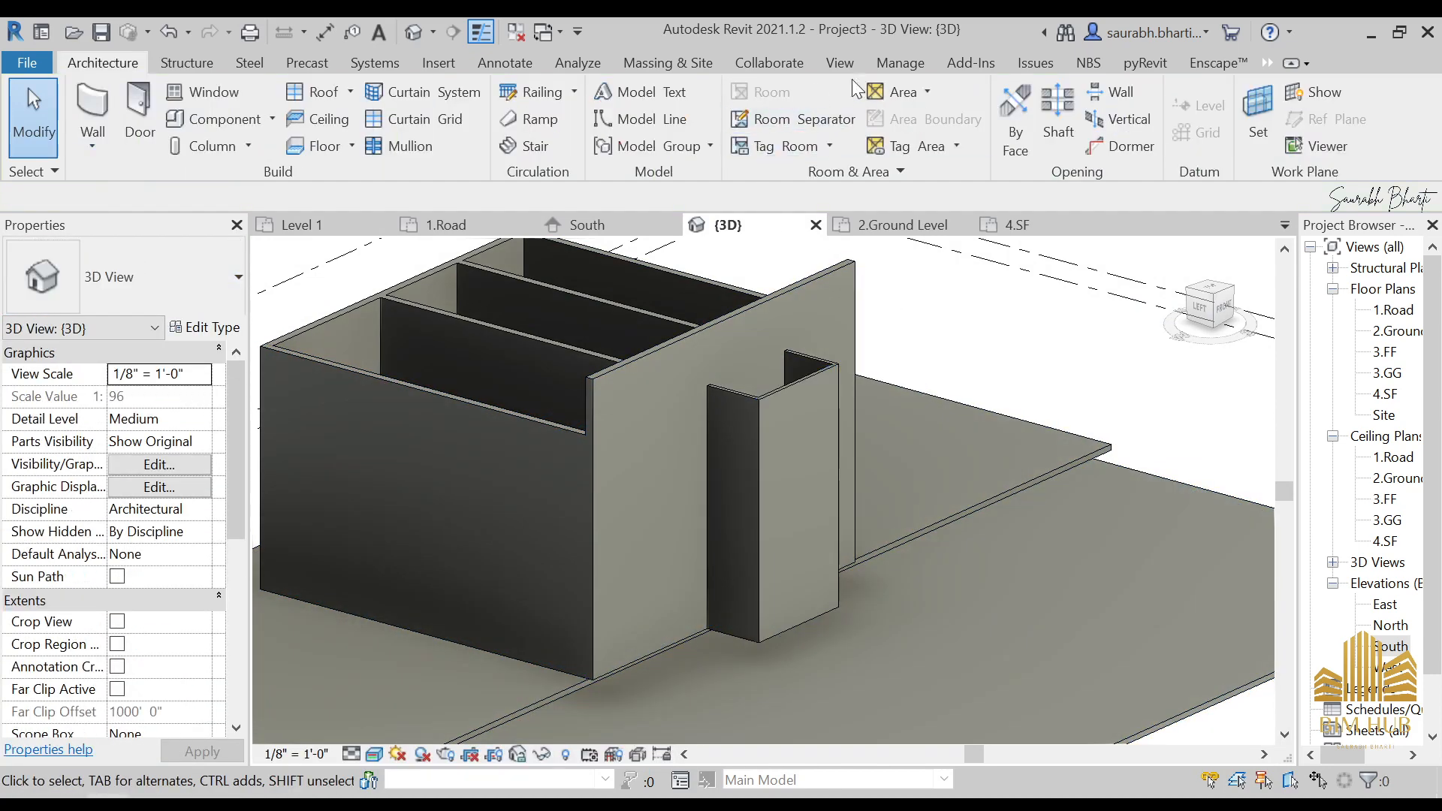
- Create a new project material and name it 1.Louver wall
{"action": "left_click", "coordinate": [900, 62]}
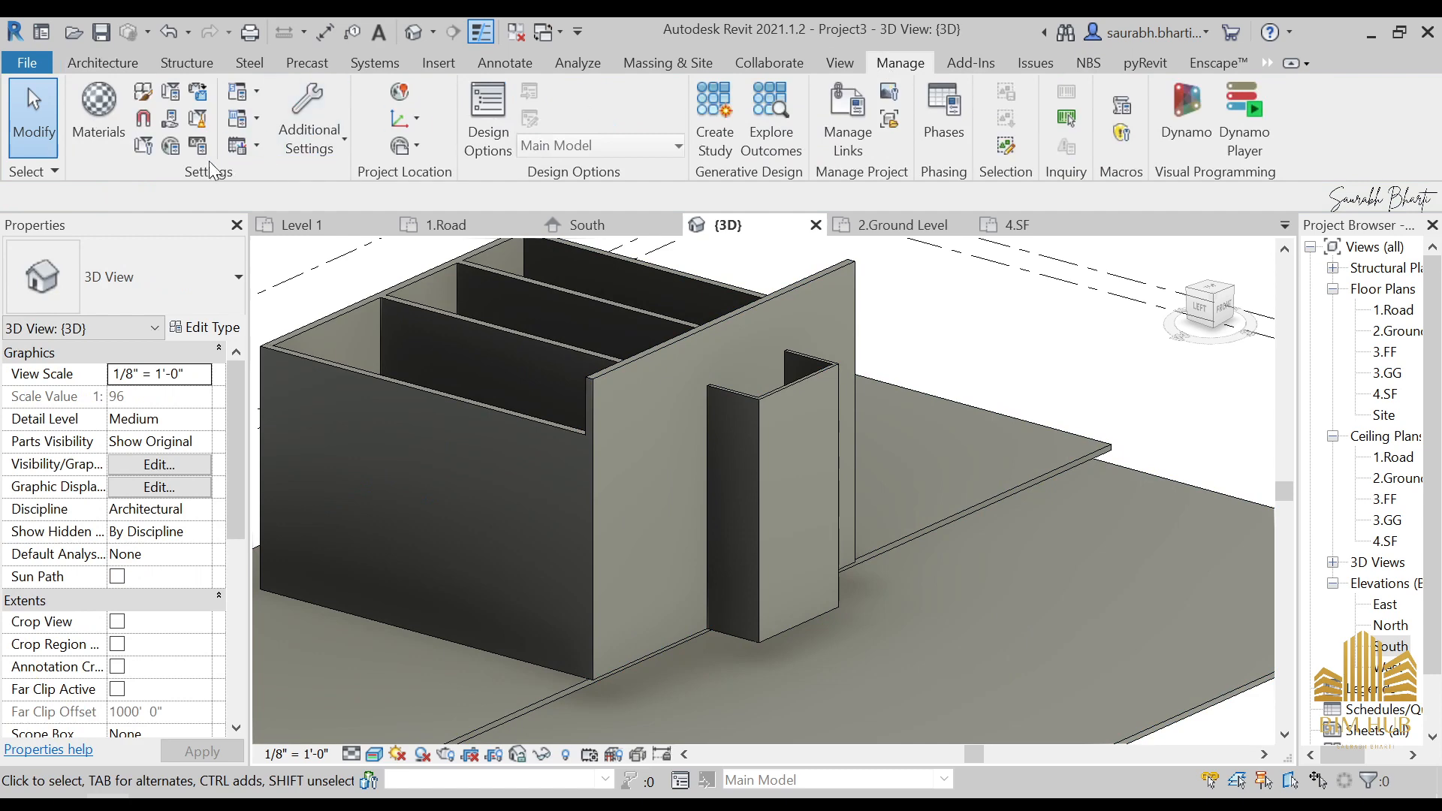
{"action": "left_click", "coordinate": [99, 109]}
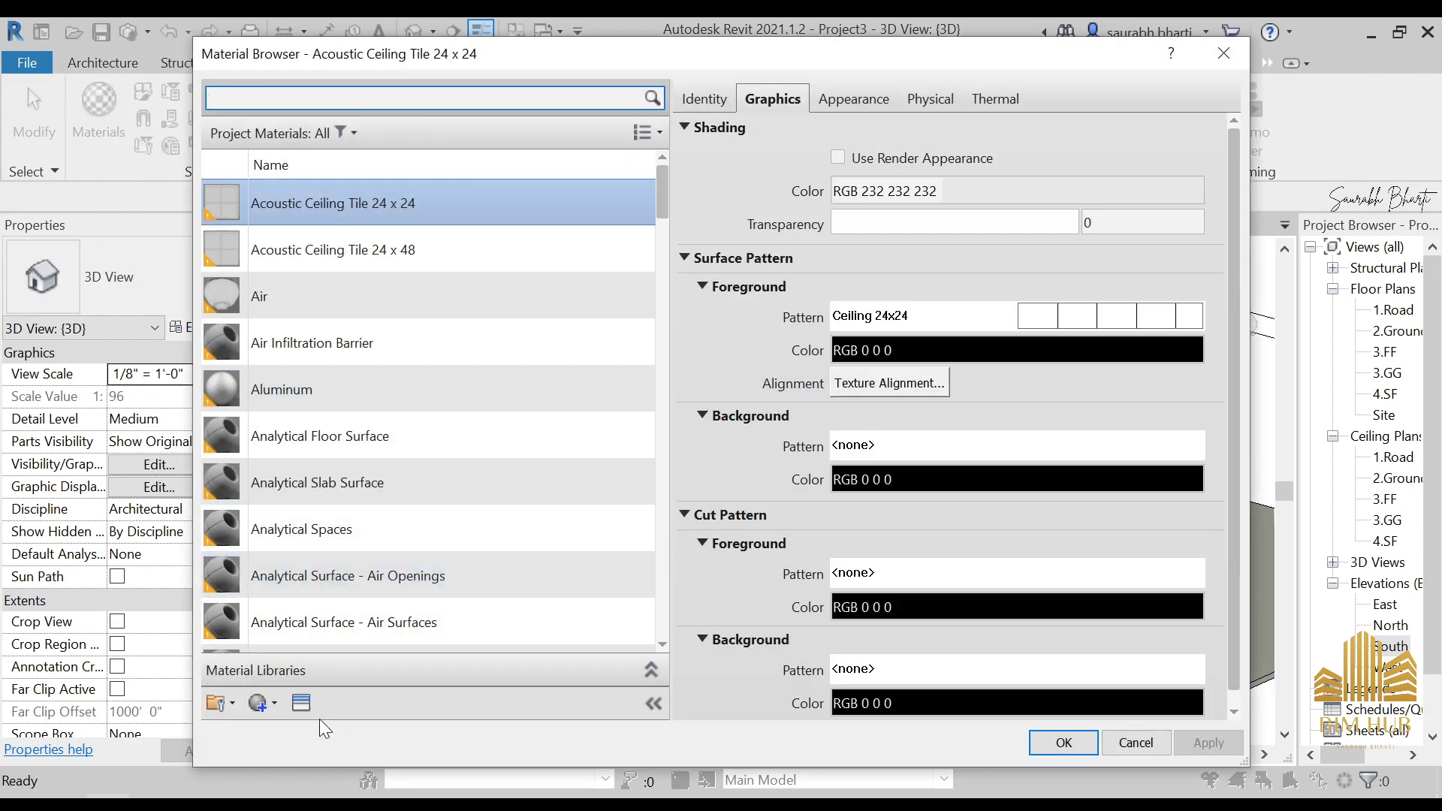
{"action": "left_click", "coordinate": [274, 703]}
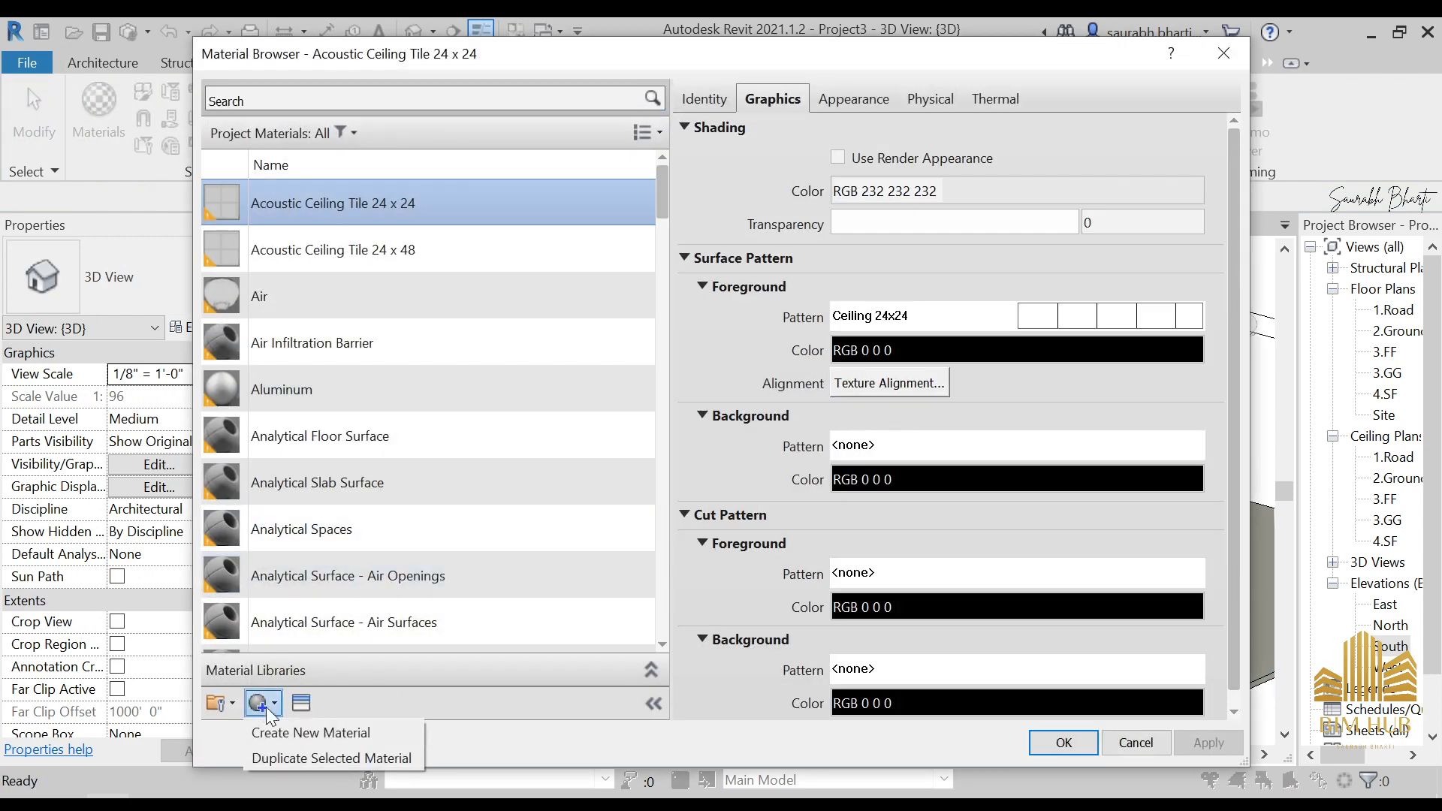
{"action": "left_click", "coordinate": [299, 736]}
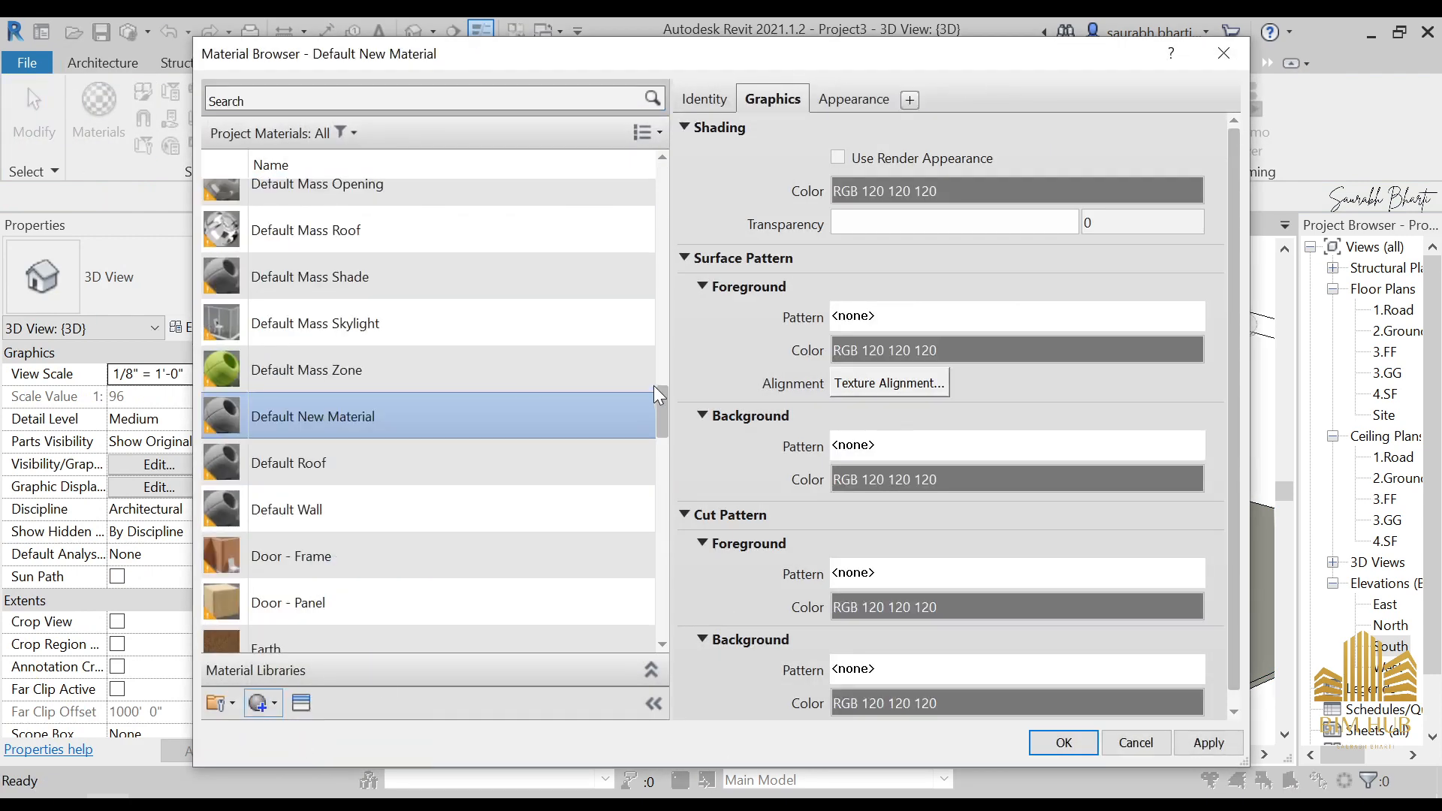
{"action": "right_click", "coordinate": [521, 423]}
{"action": "left_click", "coordinate": [565, 483]}
{"action": "type", "text": "1.Louver"}
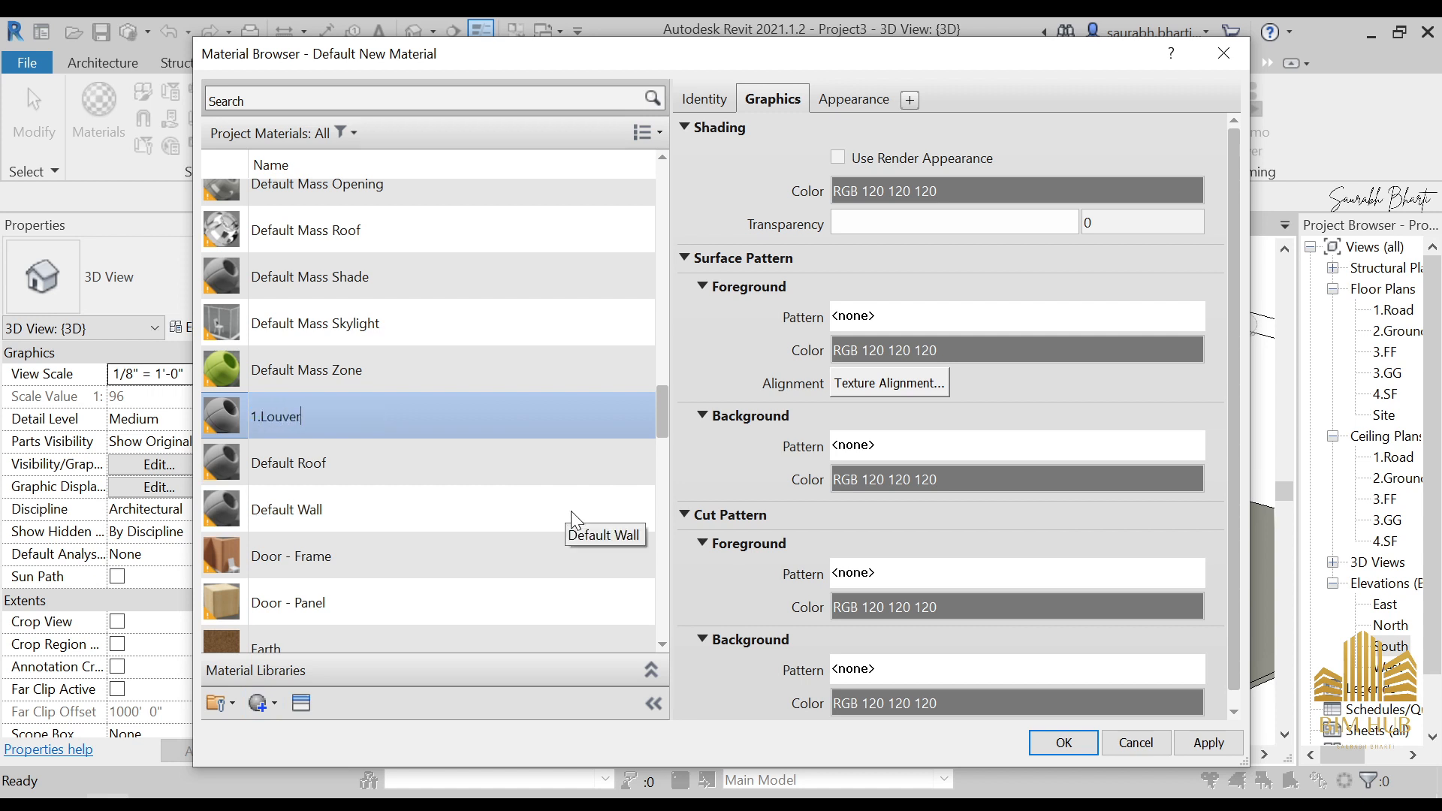
{"action": "type", "text": " wall"}
{"action": "key", "text": "Return"}
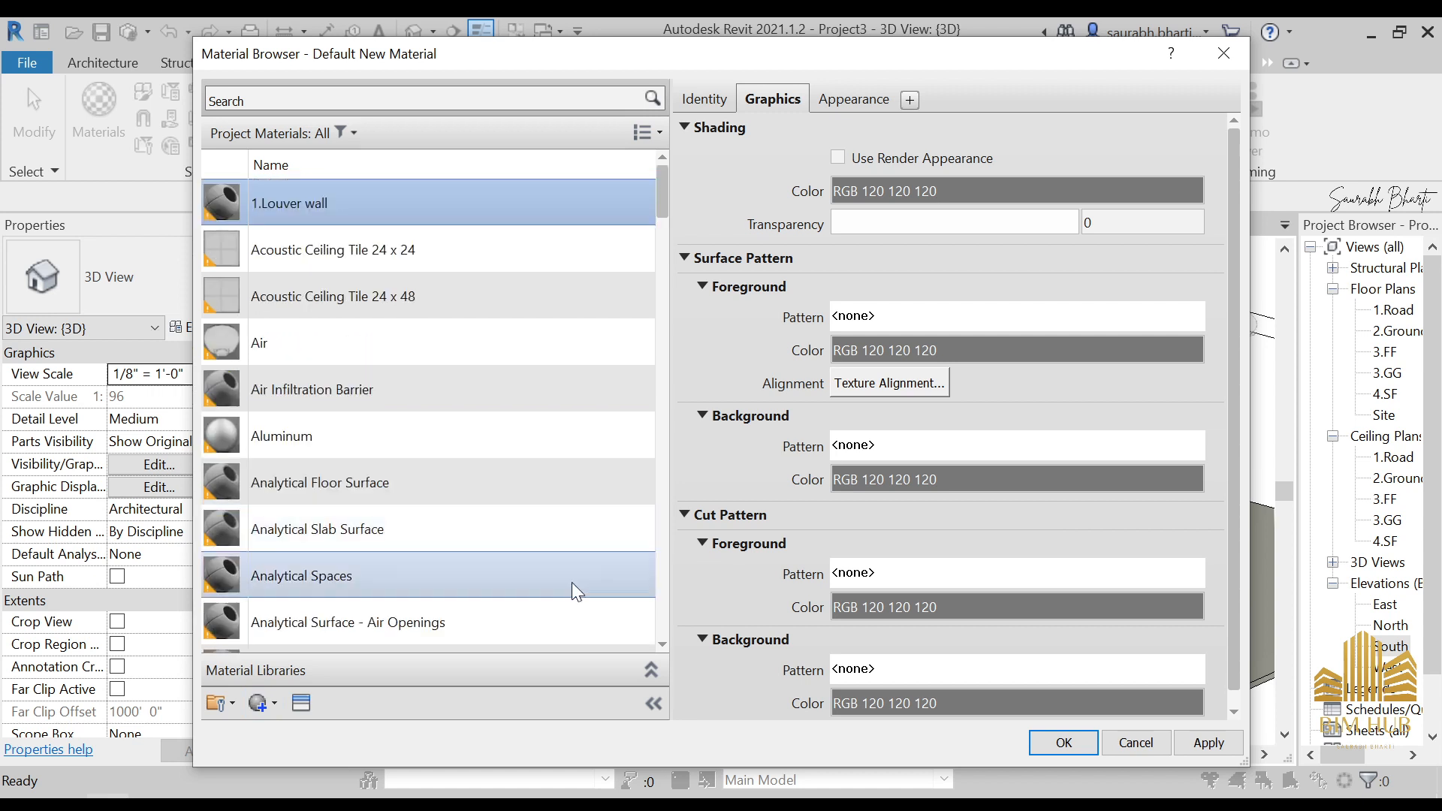
- Enable Use Render Appearance for the 1.Louver wall material and load Wood_Barrel_Top_001_basecolor.jpg from the Louver Texture folder as its appearance image
{"action": "scroll", "coordinate": [571, 583], "scroll_direction": "down", "scroll_amount": 1}
{"action": "scroll", "coordinate": [960, 226], "scroll_direction": "down", "scroll_amount": 1}
{"action": "left_click", "coordinate": [938, 147]}
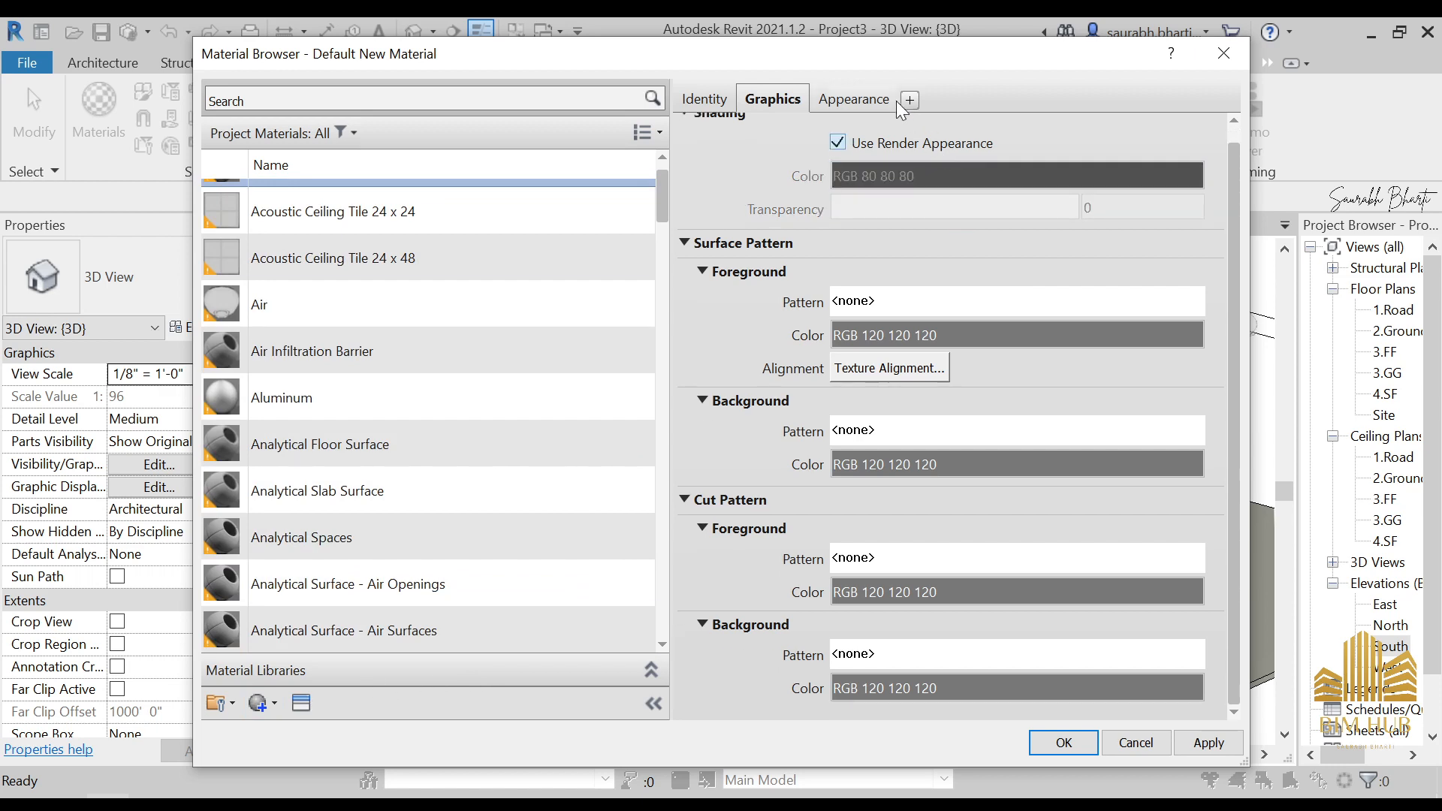
{"action": "left_click", "coordinate": [883, 99]}
{"action": "left_click", "coordinate": [943, 379]}
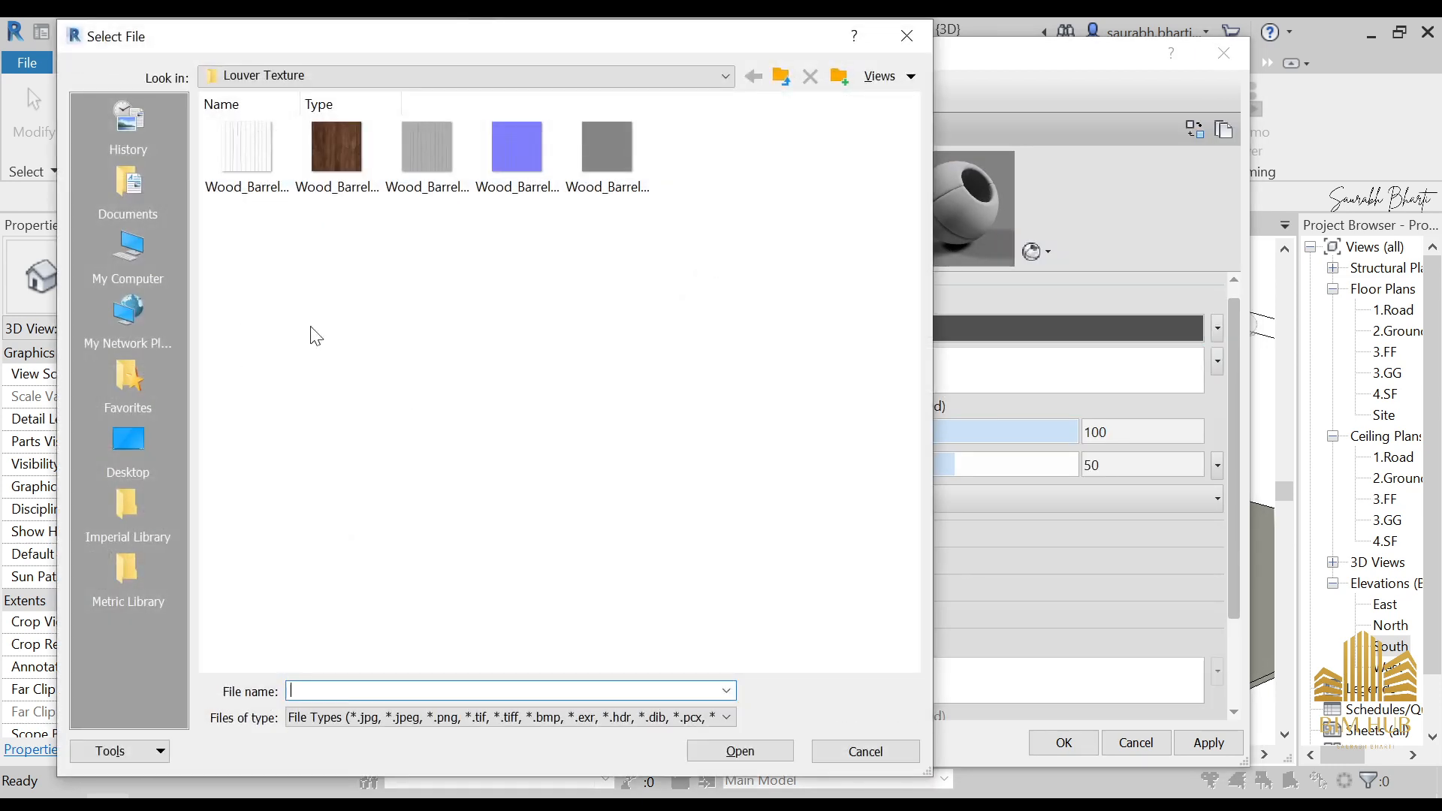
{"action": "left_click", "coordinate": [353, 146]}
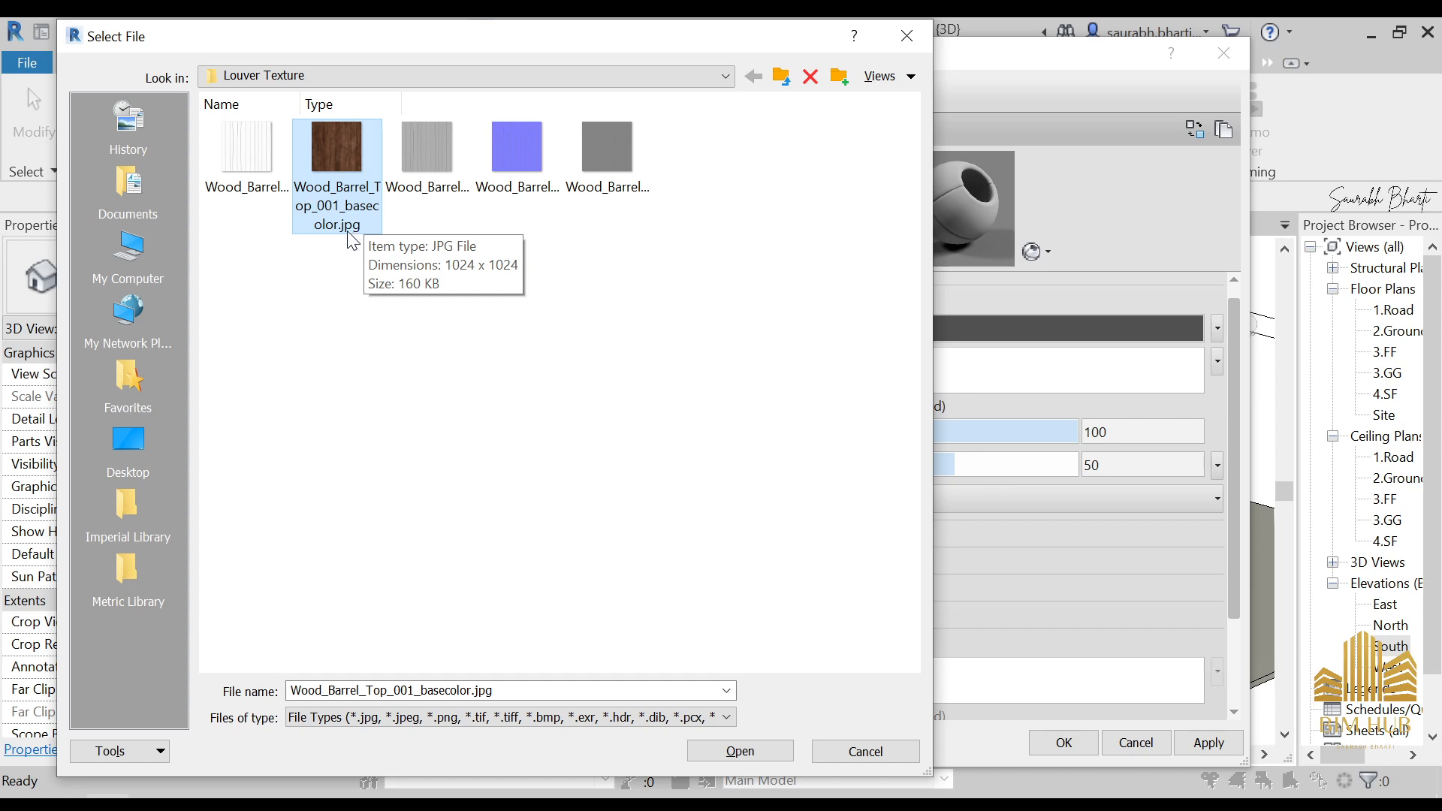
{"action": "left_click", "coordinate": [758, 752]}
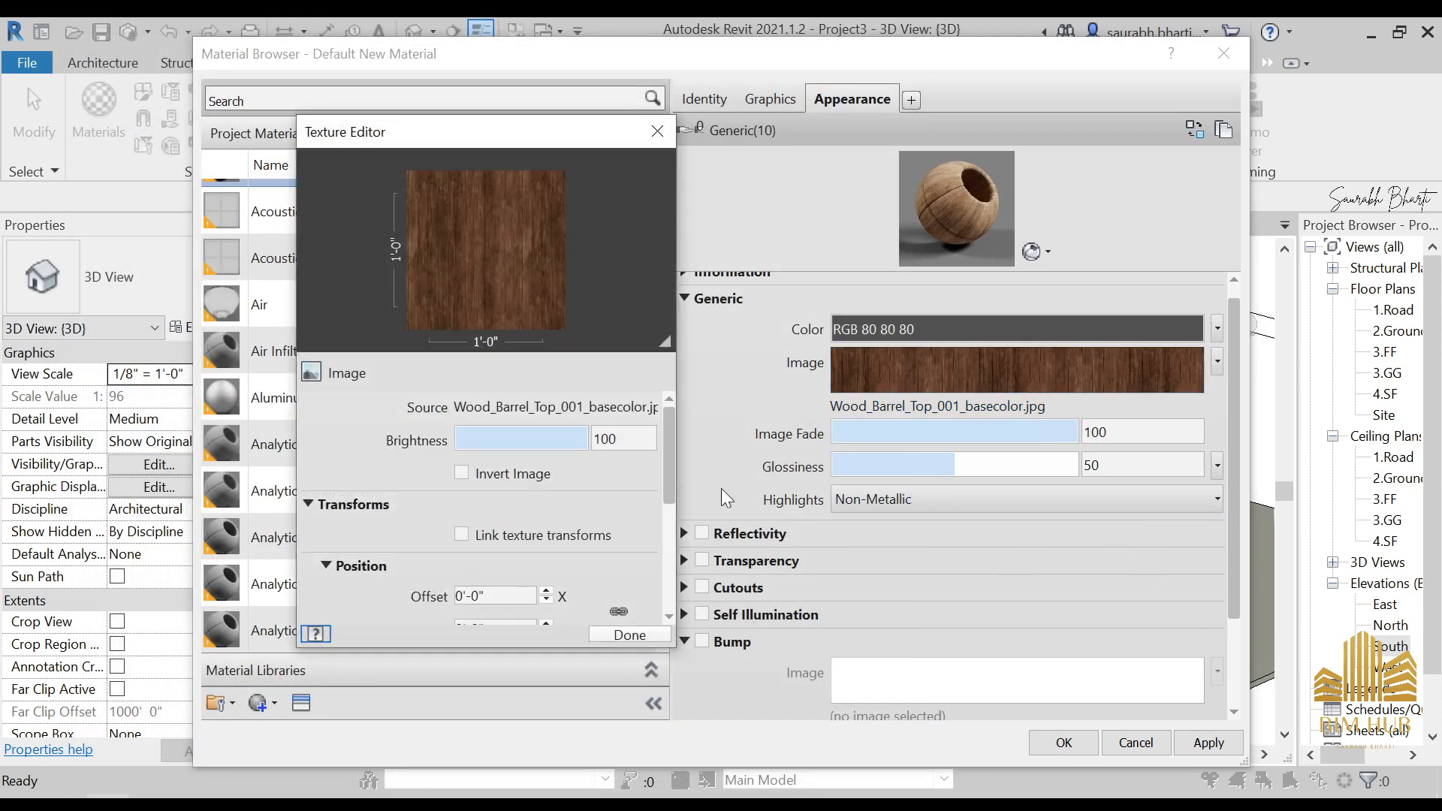
- Check the louver spacing in the reference photo and set the wood base colour image's sample size to 10'
{"action": "scroll", "coordinate": [663, 488], "scroll_direction": "down", "scroll_amount": 6}
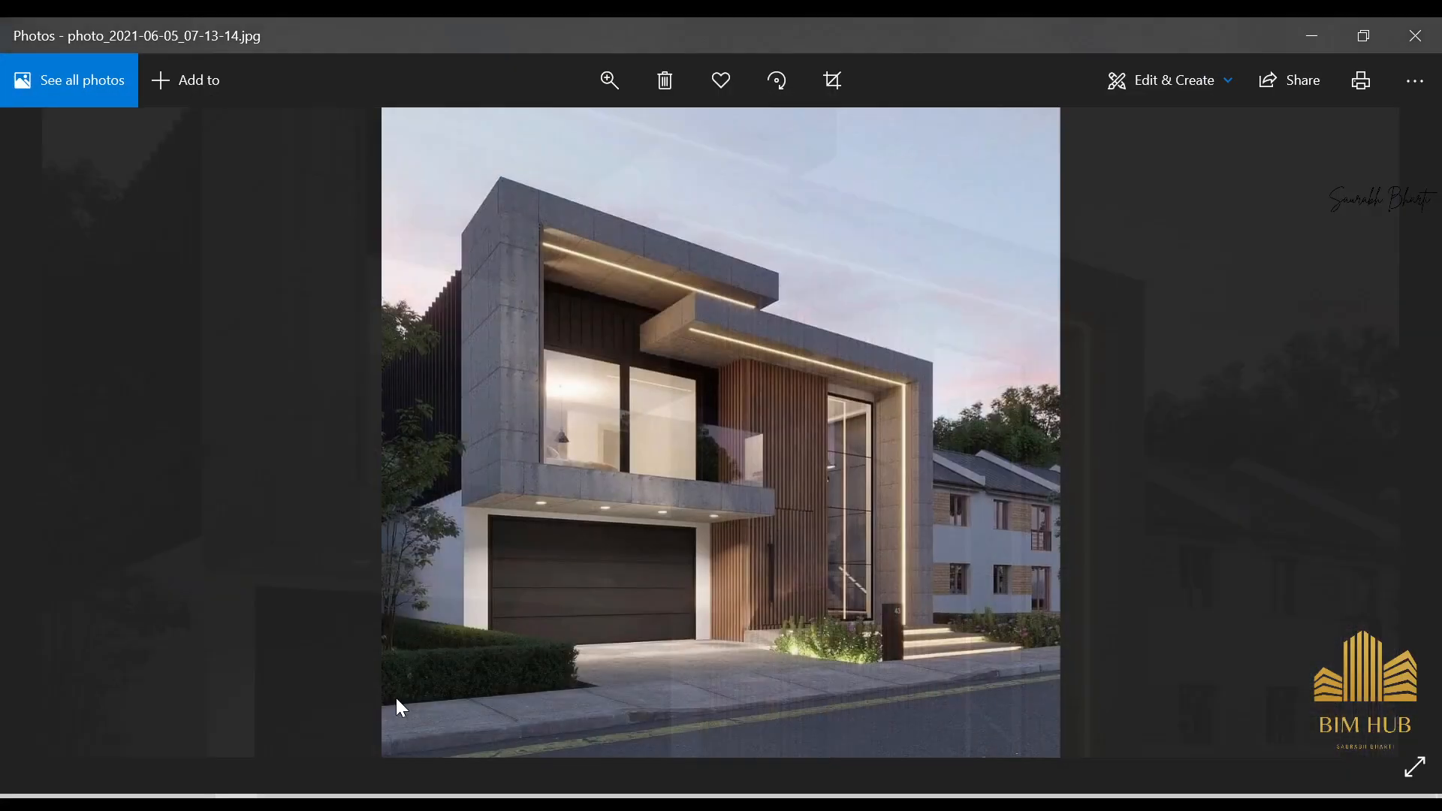
{"action": "scroll", "coordinate": [767, 404], "scroll_direction": "up", "scroll_amount": 3, "text": "ctrl"}
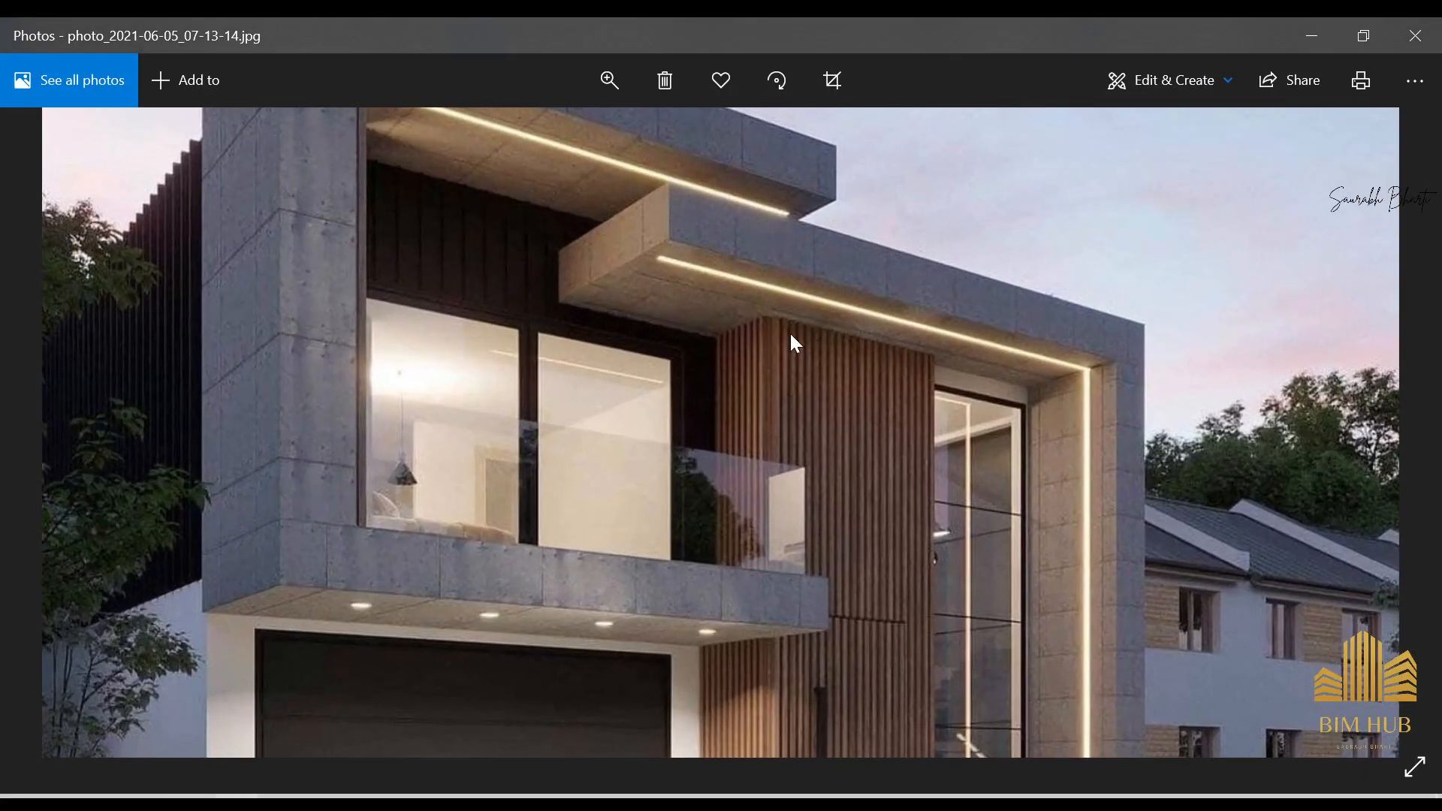
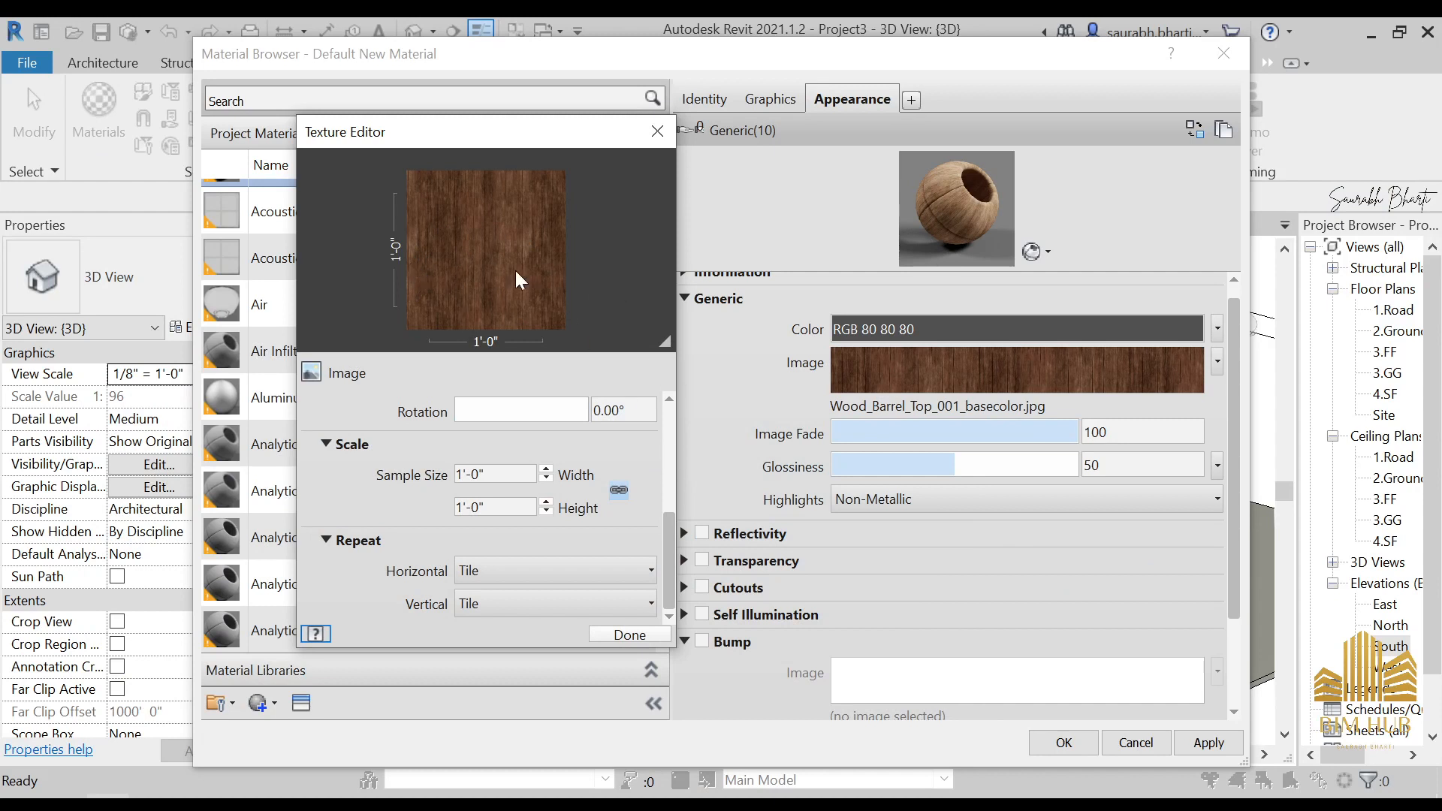
{"action": "left_click", "coordinate": [525, 467]}
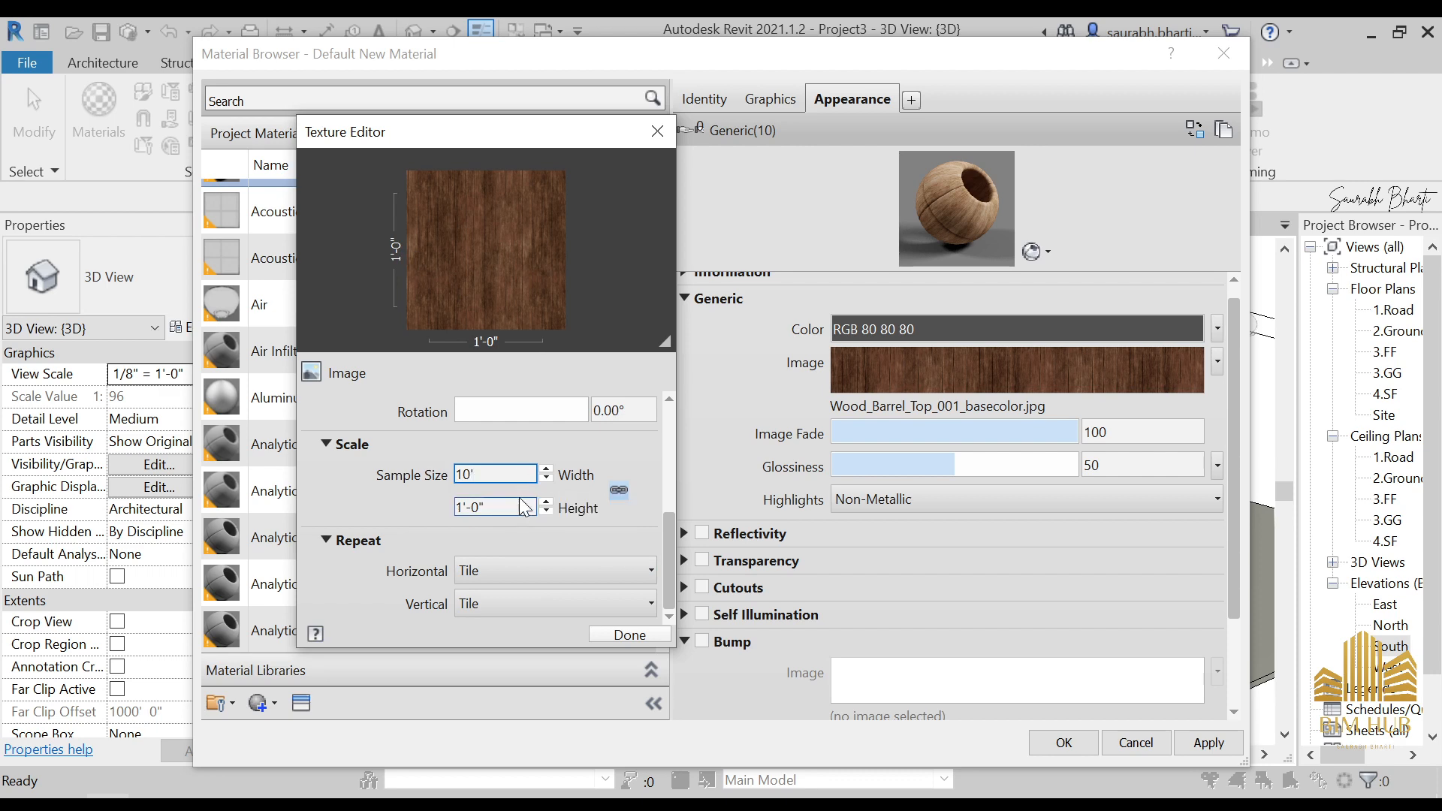
{"action": "key", "text": "Tab"}
{"action": "left_click", "coordinate": [629, 634]}
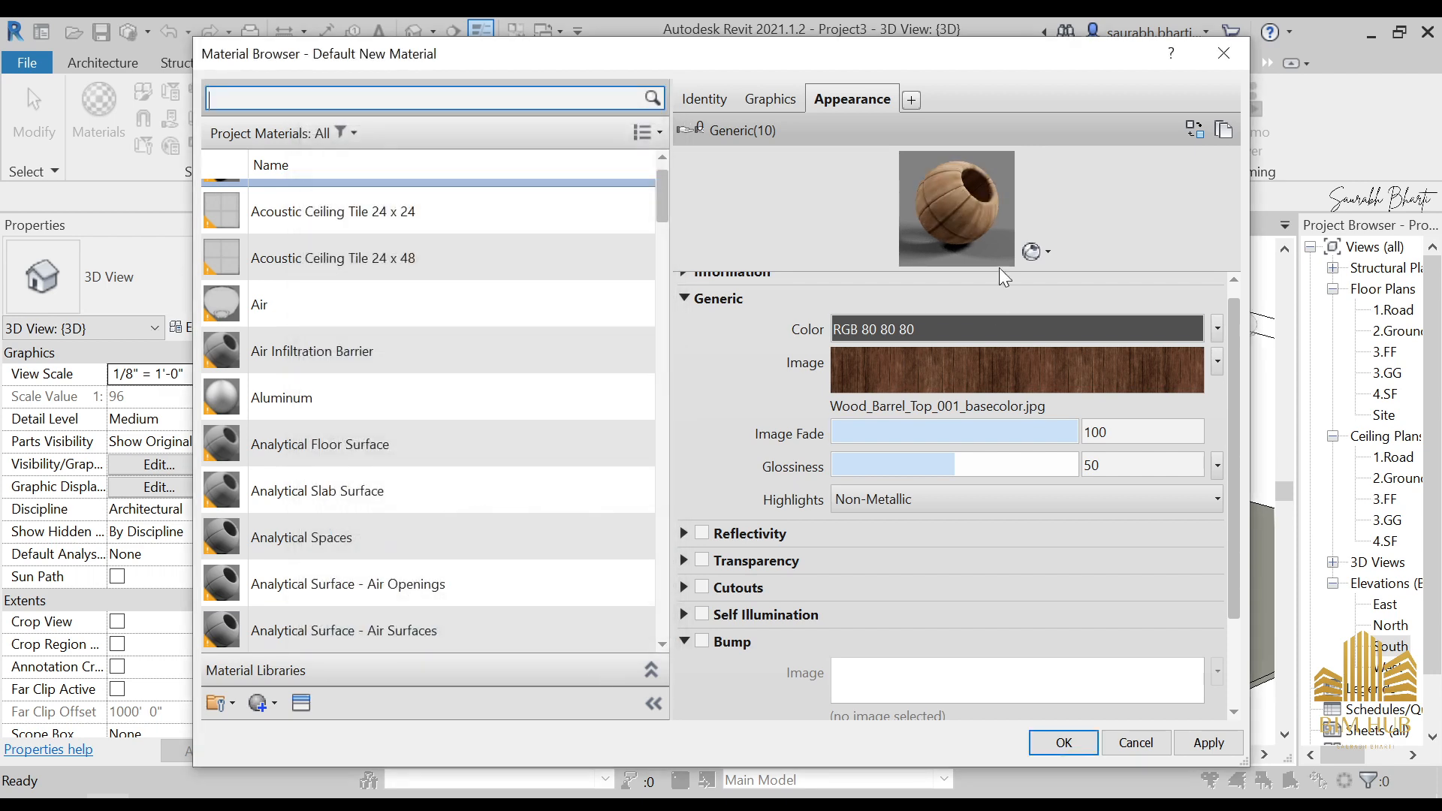
- Enable Bump for the 1.Louver wall material and load Wood_Barrel_Top_001_ambientOcclusion.jpg as its bump image
{"action": "left_click", "coordinate": [702, 641]}
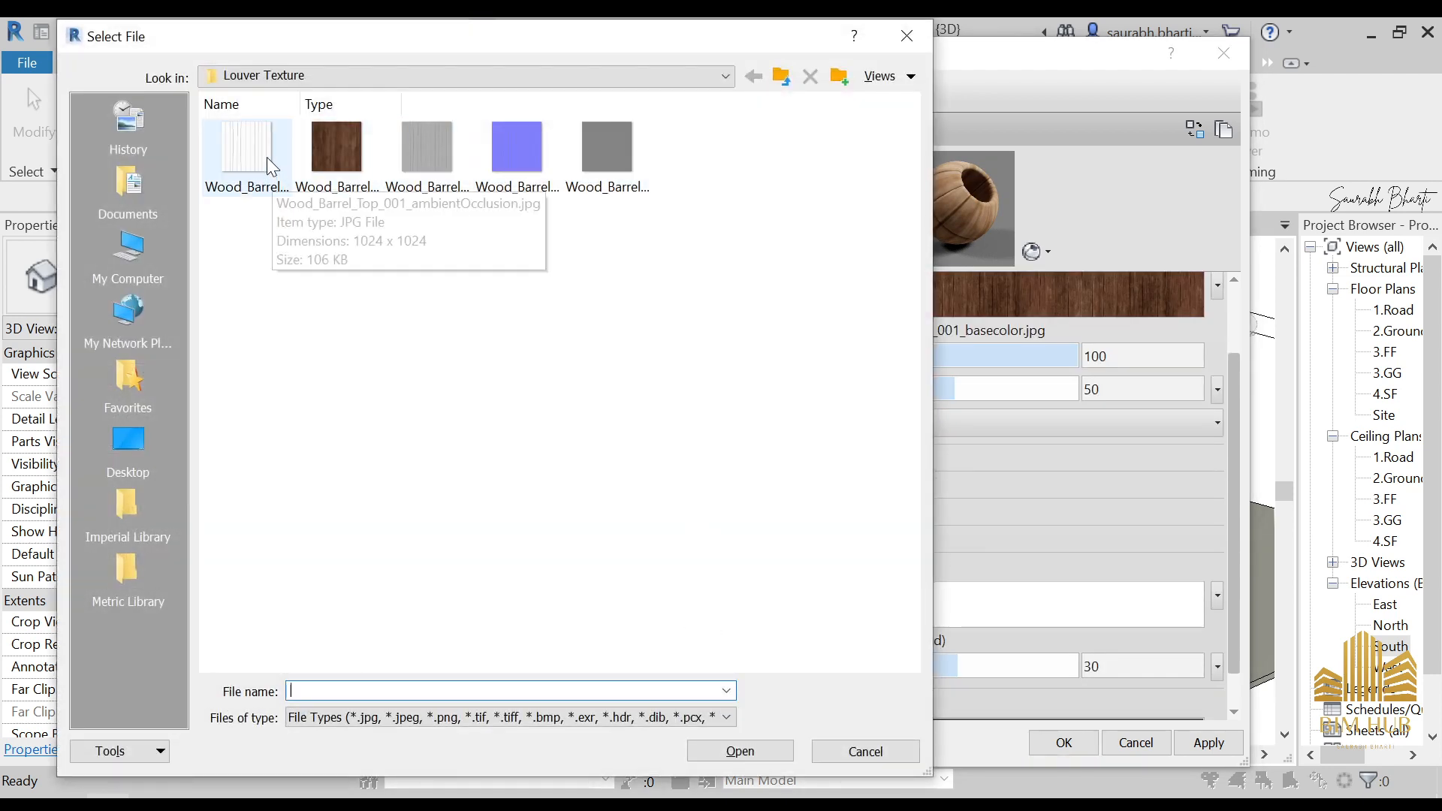
{"action": "left_click", "coordinate": [267, 156]}
{"action": "left_click", "coordinate": [740, 750]}
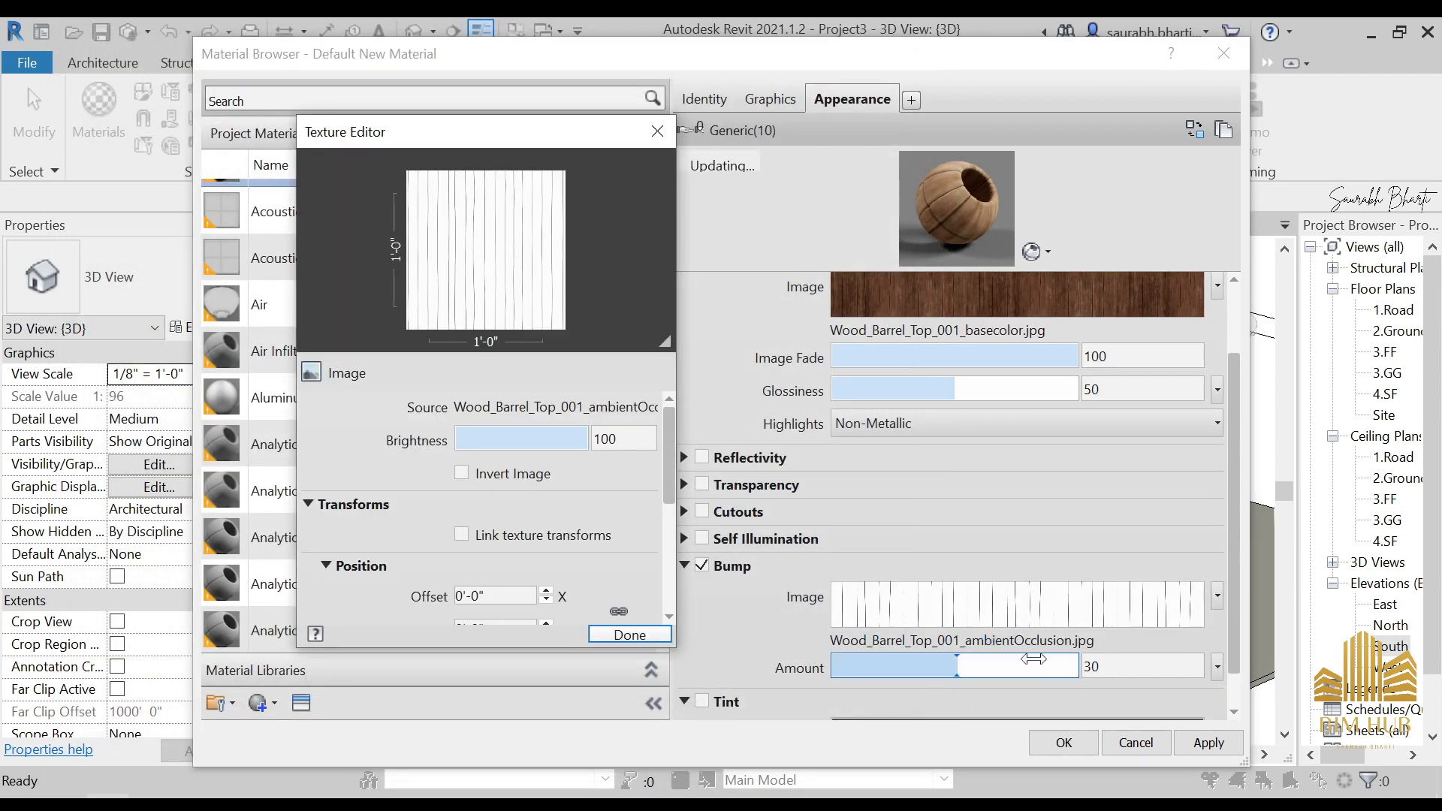
- Set the bump image's sample size to 10' and save the 1.Louver wall material
{"action": "scroll", "coordinate": [677, 532], "scroll_direction": "down", "scroll_amount": 3}
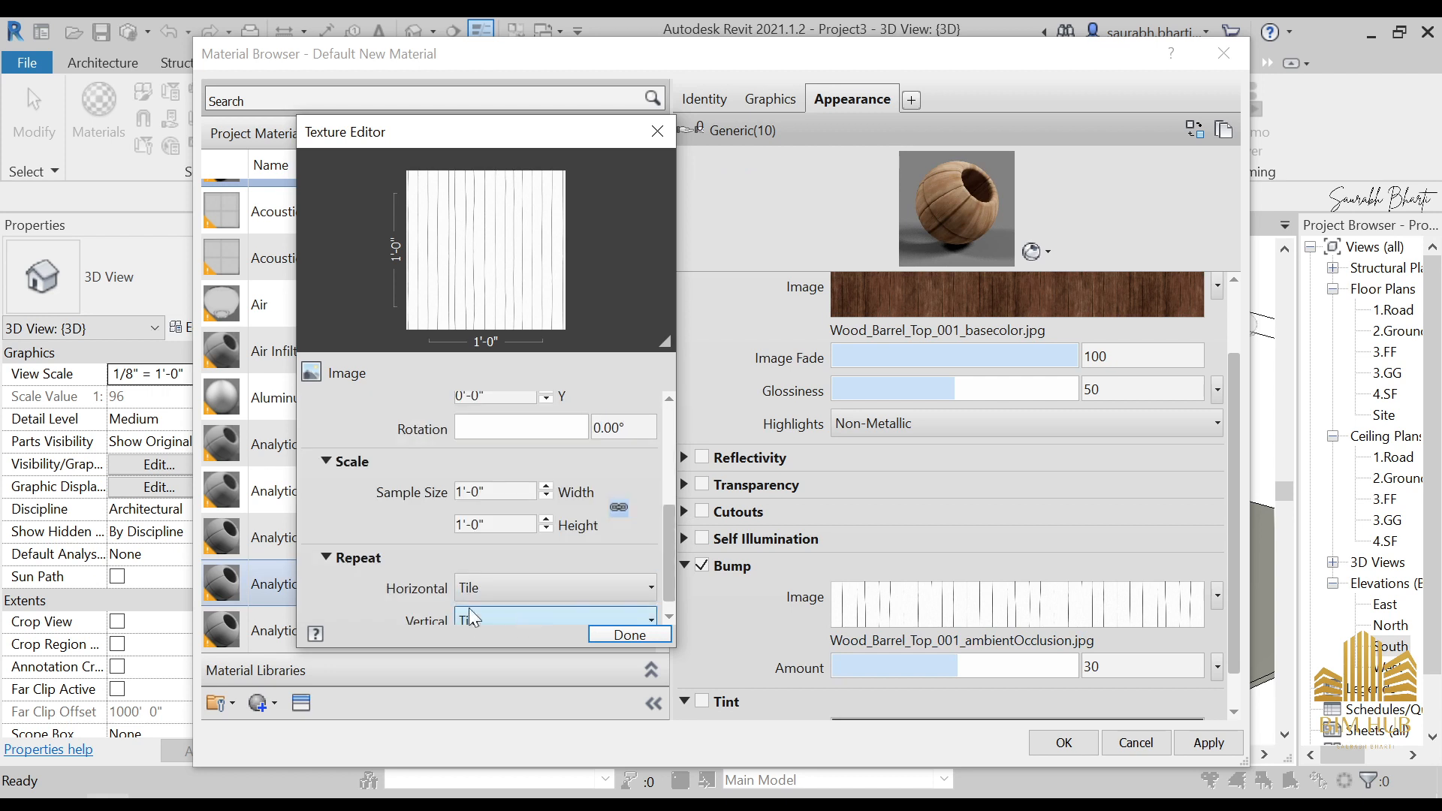
{"action": "left_click", "coordinate": [520, 491]}
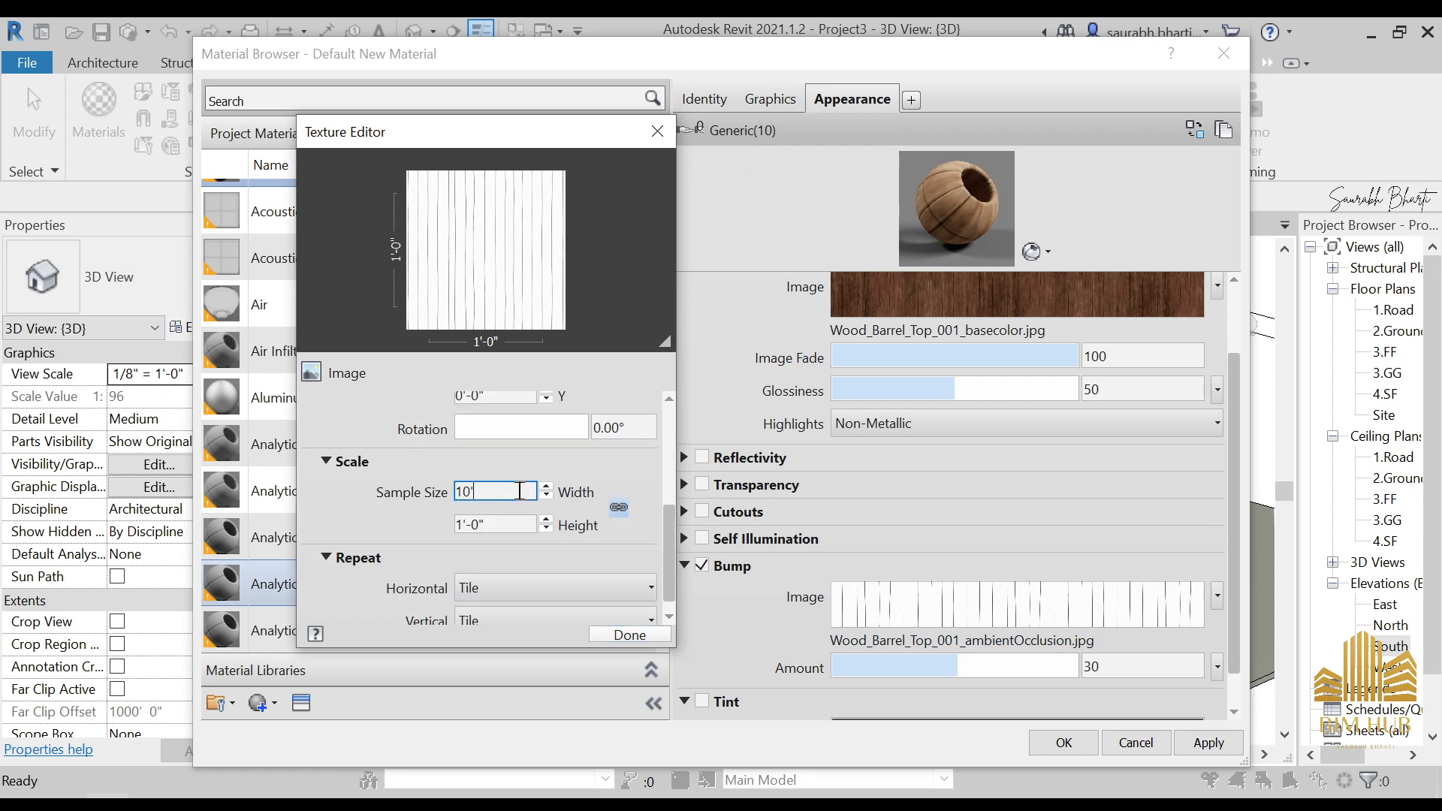
{"action": "type", "text": "10'"}
{"action": "key", "text": "Tab"}
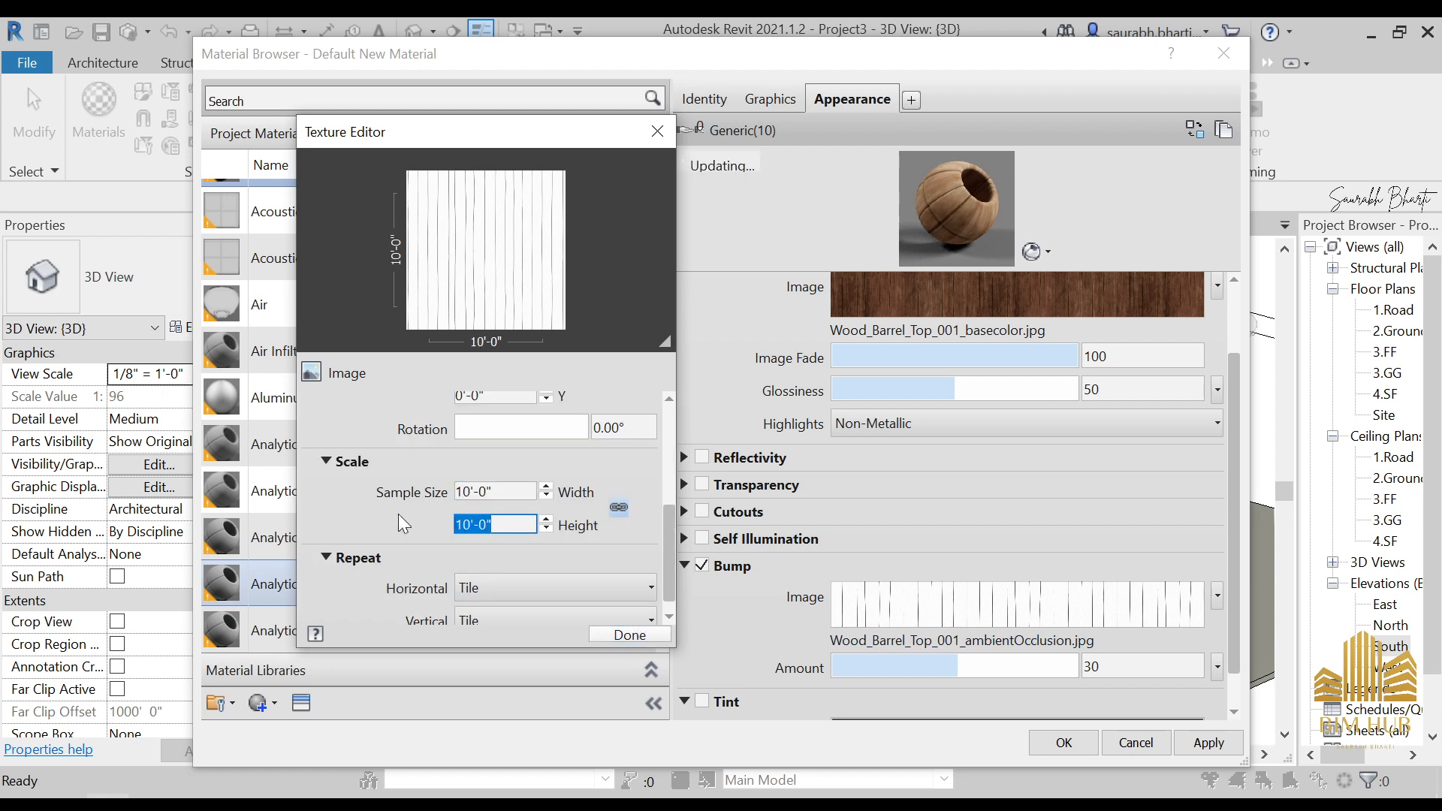
{"action": "left_click", "coordinate": [631, 636]}
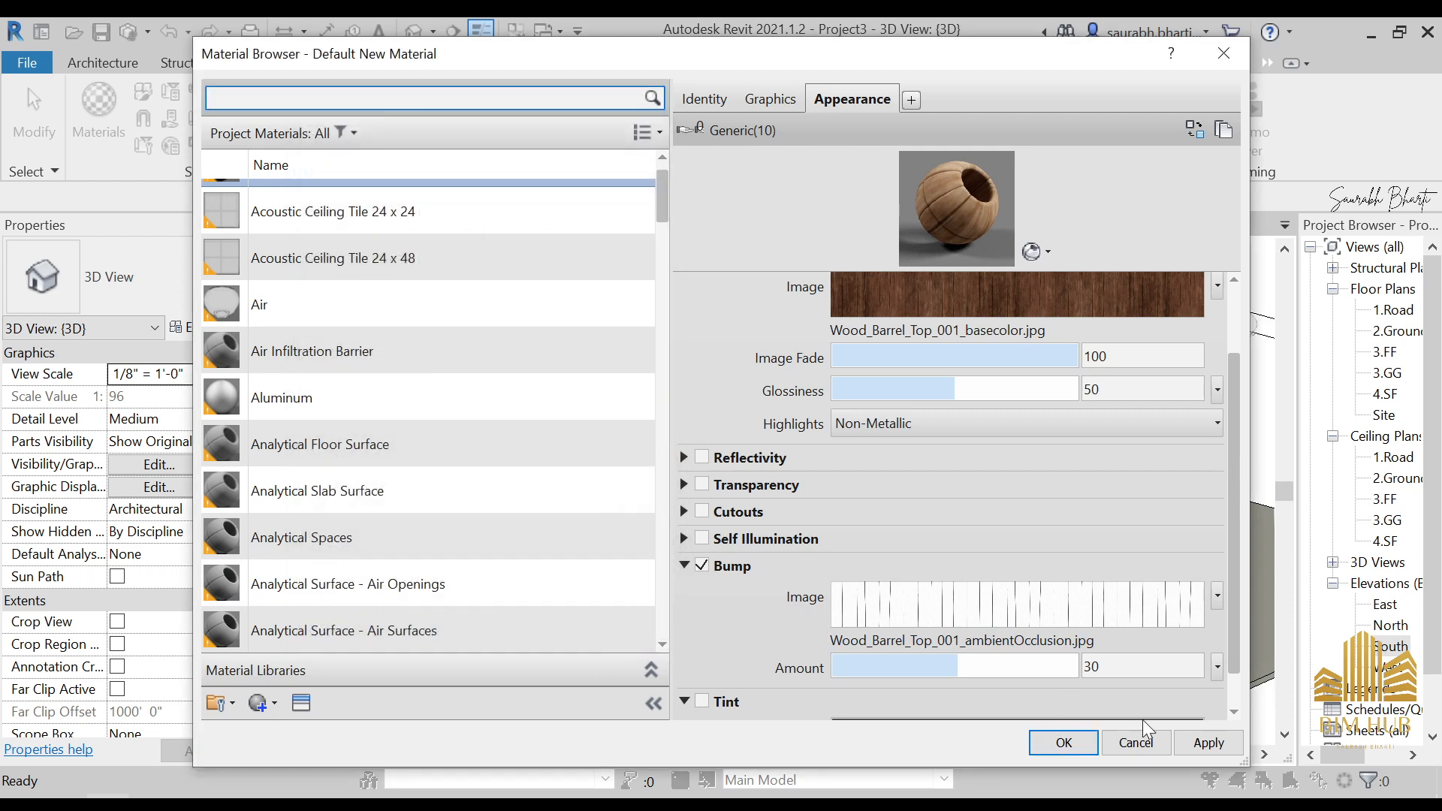
{"action": "left_click", "coordinate": [1206, 745]}
{"action": "left_click", "coordinate": [1060, 743]}
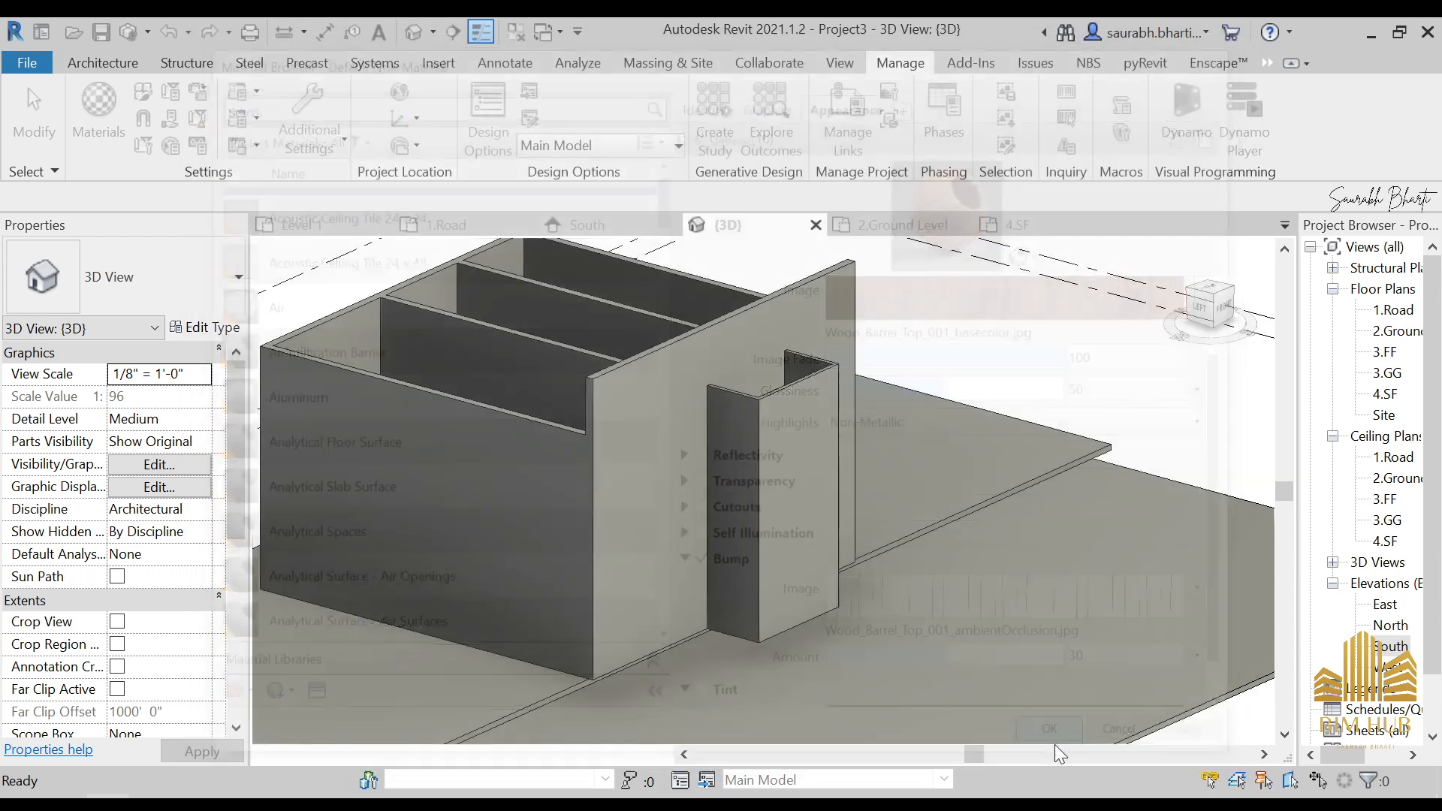
- Assign the 1.Louver wall material to the structure layer of the projection's Louver texture wall type
{"action": "left_click", "coordinate": [710, 547]}
{"action": "left_click", "coordinate": [804, 476]}
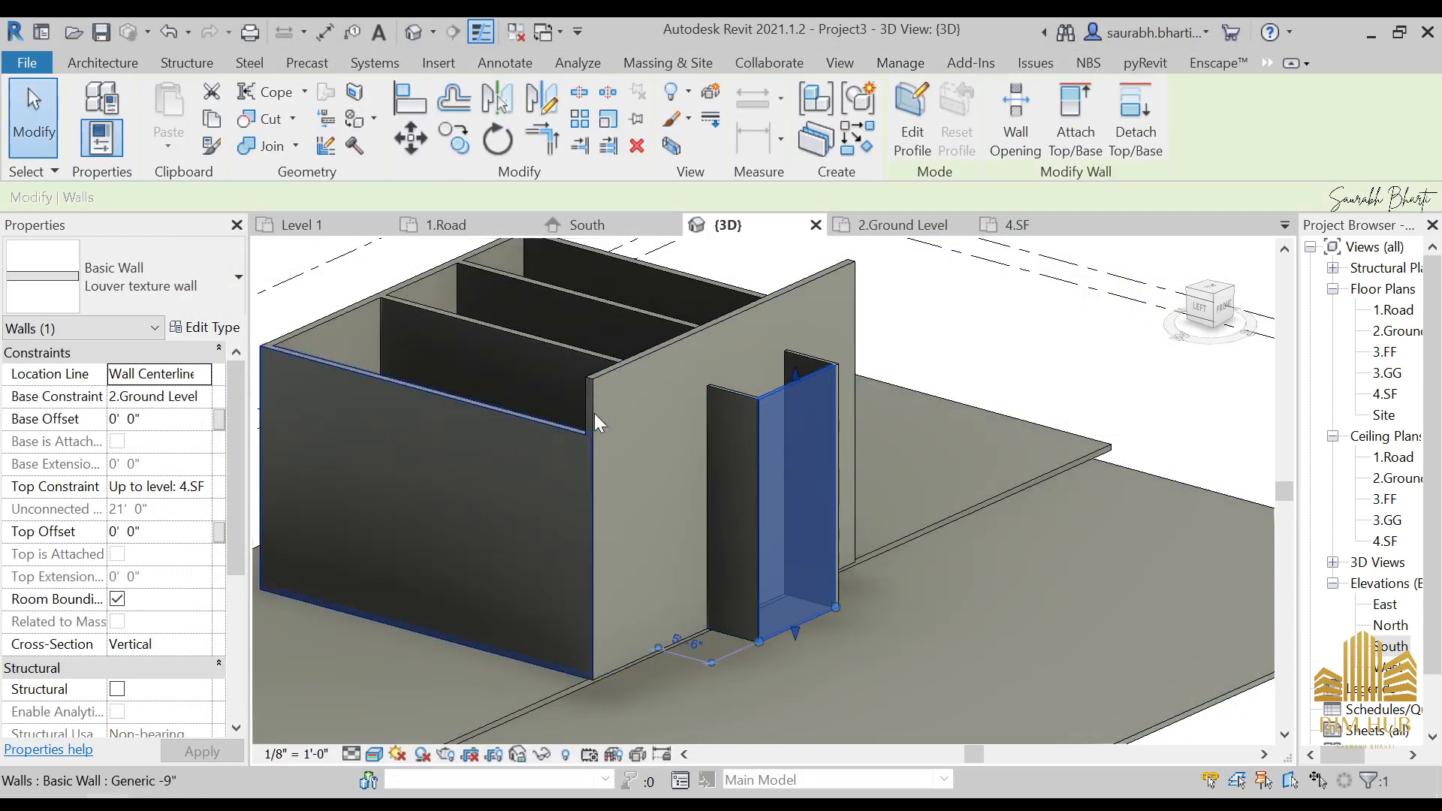
{"action": "left_click", "coordinate": [214, 341]}
{"action": "left_click", "coordinate": [969, 328]}
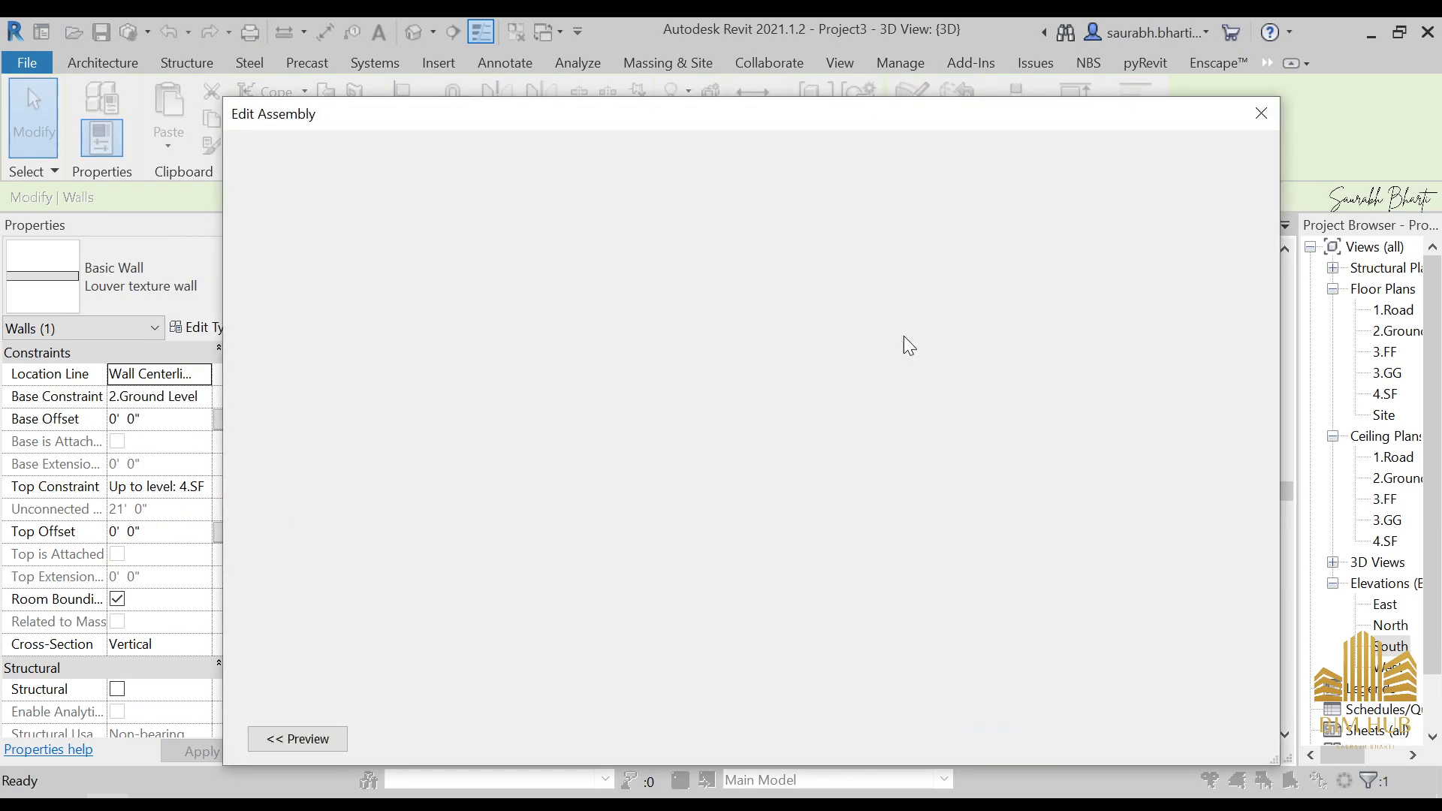
{"action": "left_click", "coordinate": [743, 328]}
{"action": "left_click", "coordinate": [745, 327]}
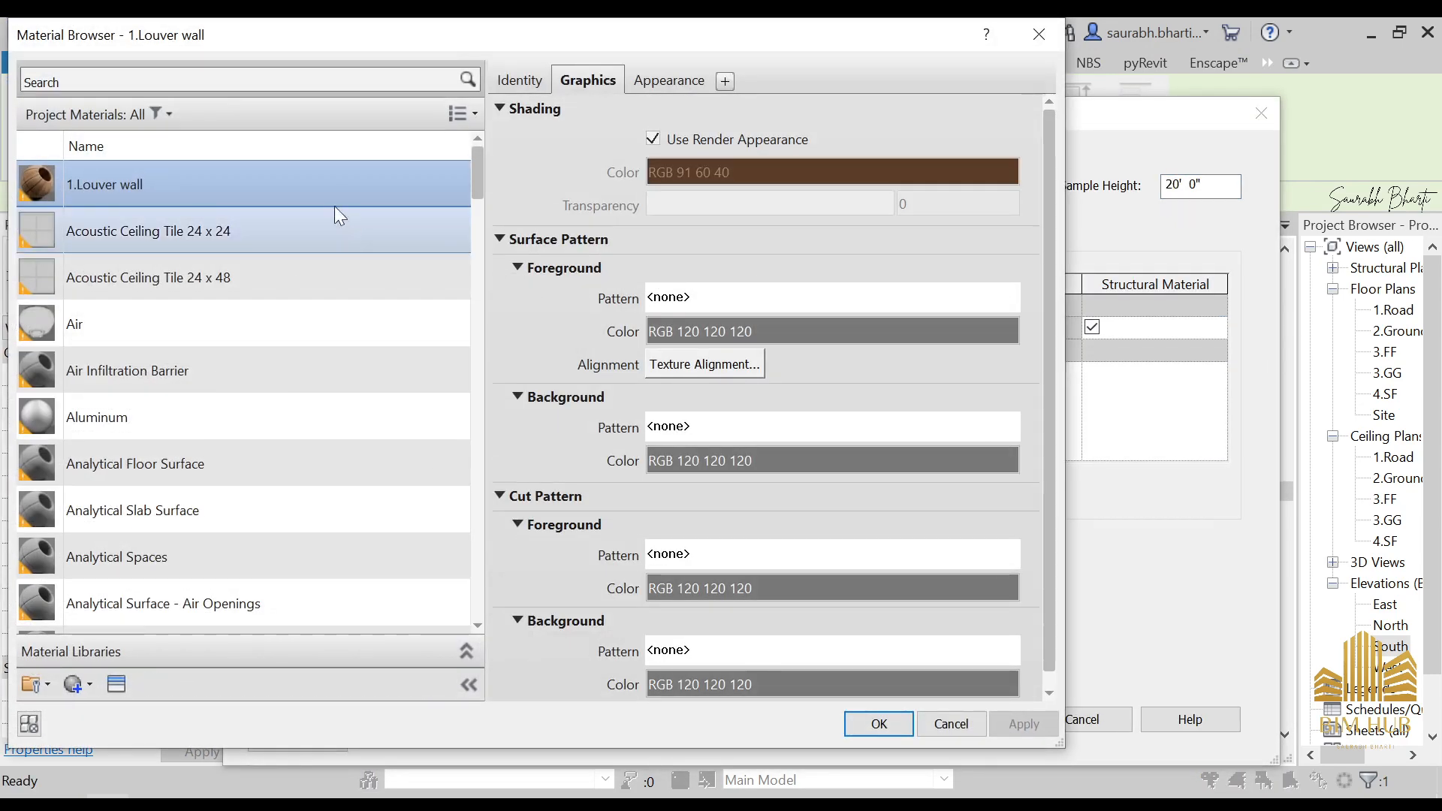
{"action": "left_click", "coordinate": [951, 724]}
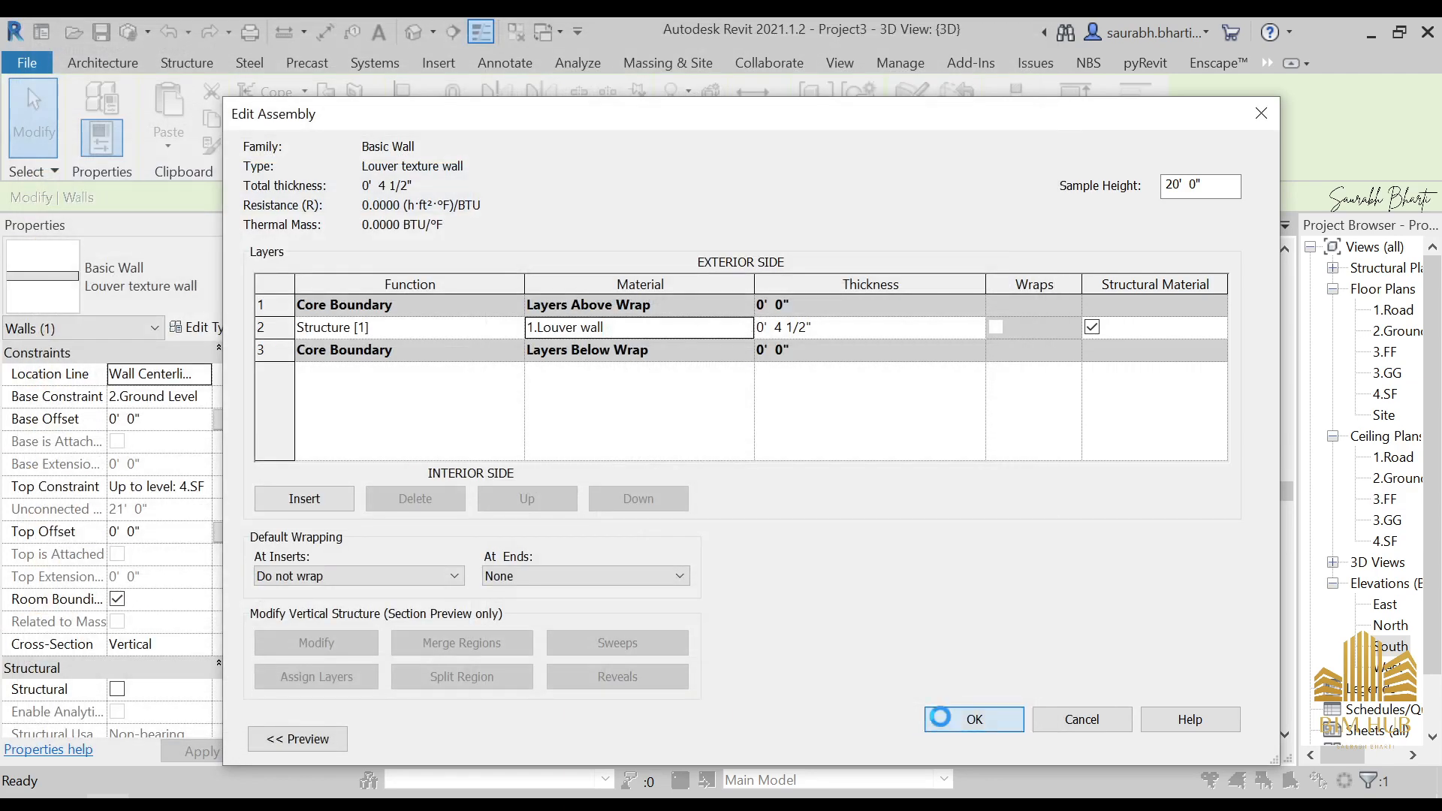
{"action": "left_click", "coordinate": [957, 719]}
{"action": "left_click", "coordinate": [986, 738]}
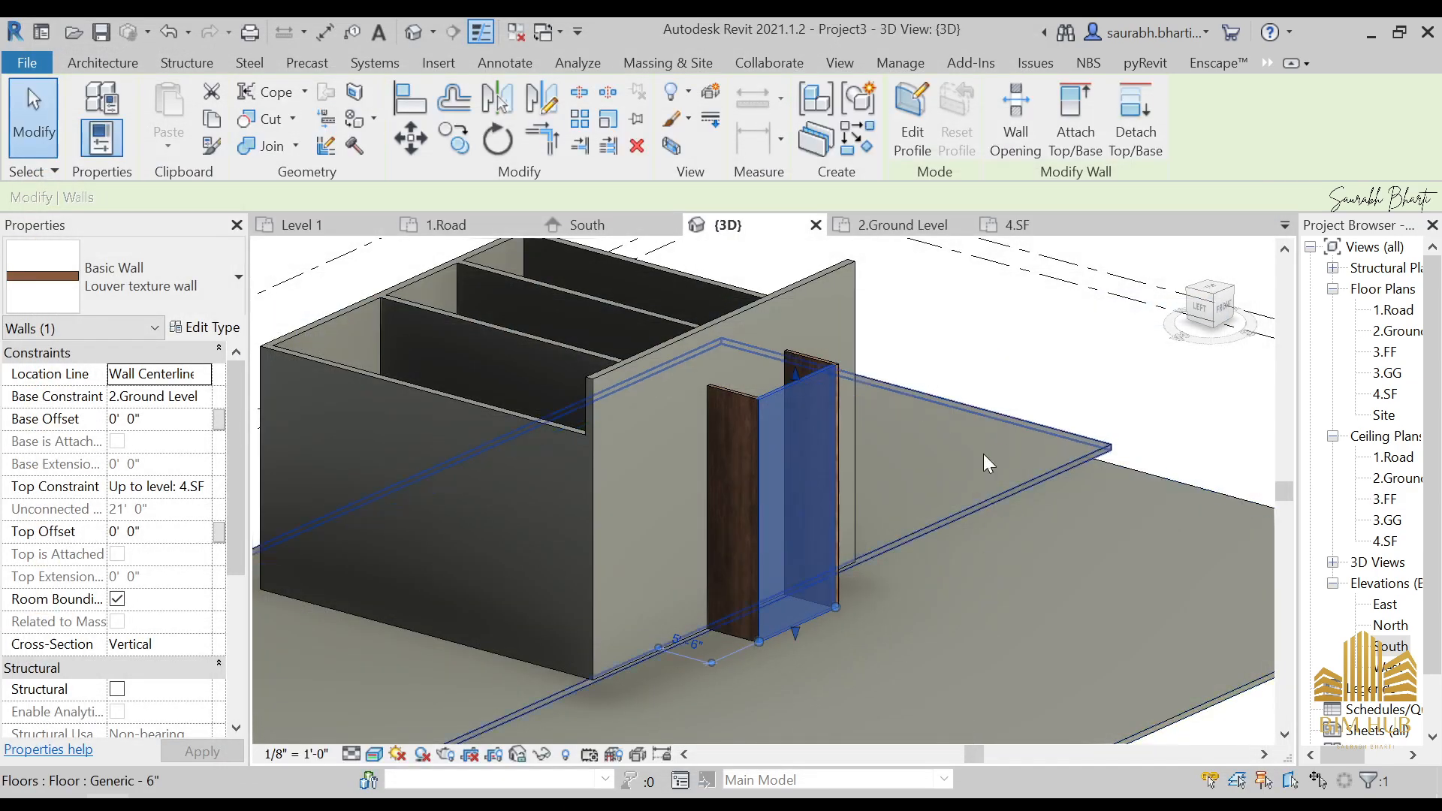
- Examine the wood texture on the projection's front wall and compare it with the louvers in the reference photo
{"action": "key", "text": "Escape"}
{"action": "middle_click_drag", "start_coordinate": [782, 516], "coordinate": [866, 354], "text": "shift"}
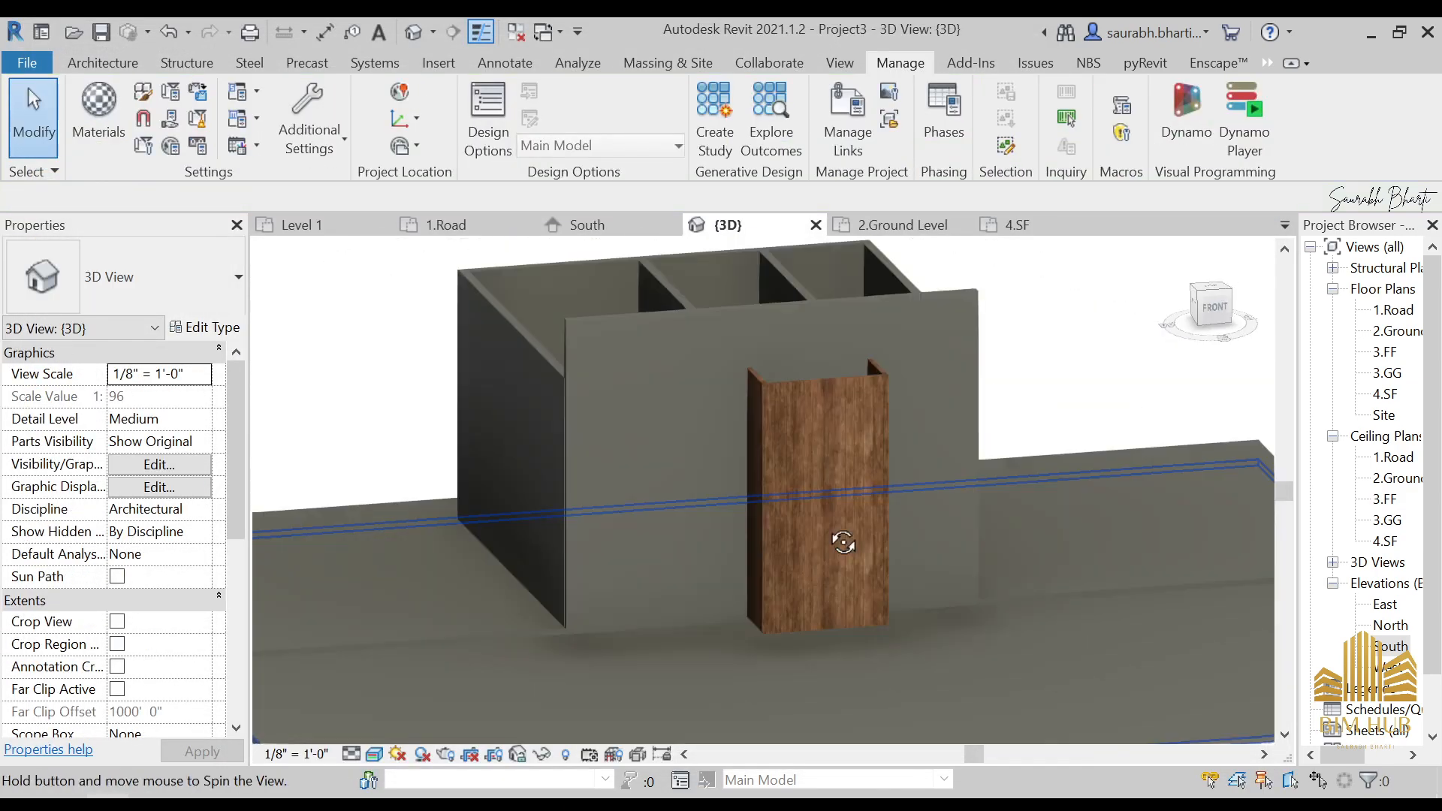
{"action": "scroll", "coordinate": [826, 412], "scroll_direction": "up", "scroll_amount": 6}
{"action": "scroll", "coordinate": [820, 400], "scroll_direction": "down", "scroll_amount": 4}
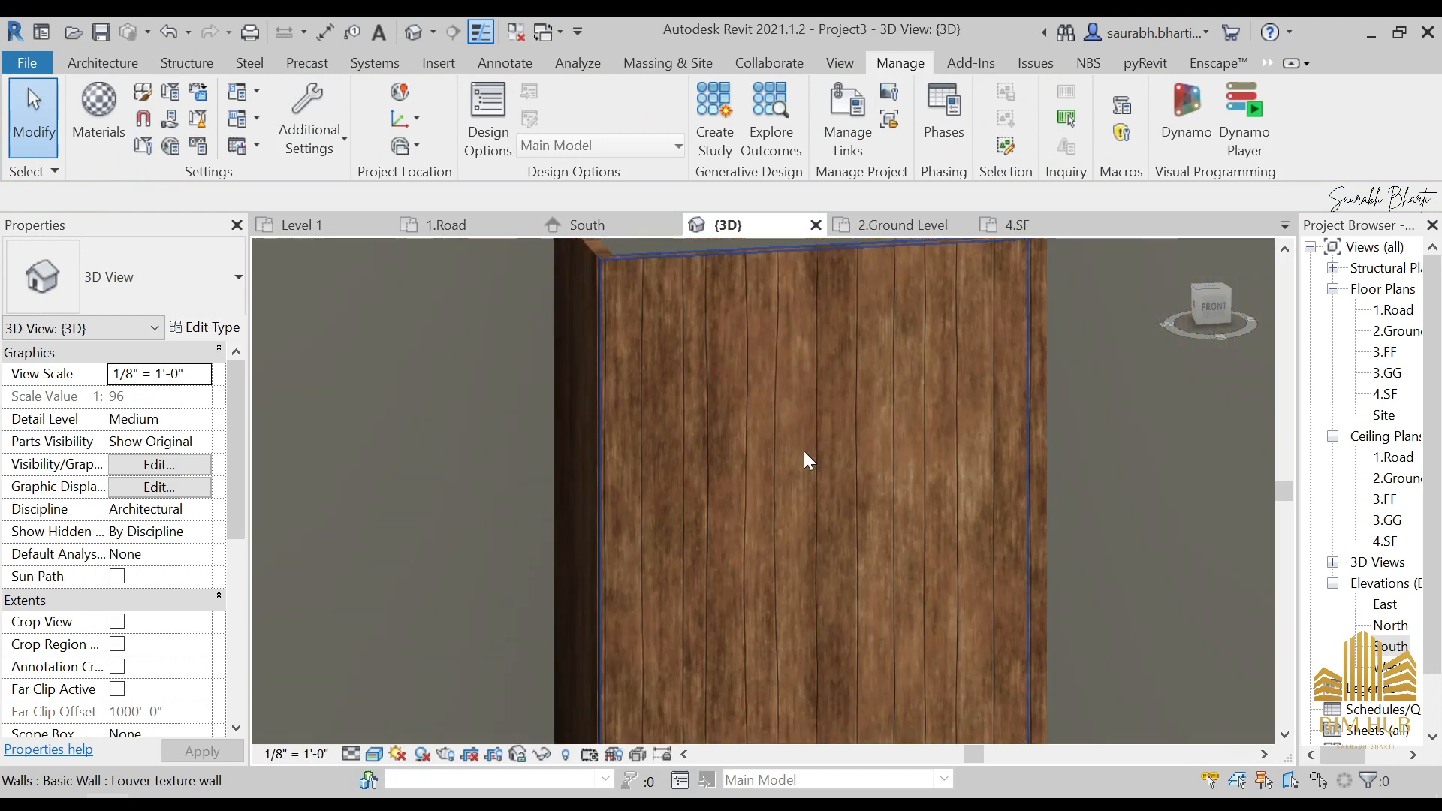
{"action": "middle_click_drag", "start_coordinate": [875, 468], "coordinate": [955, 595], "text": "shift"}
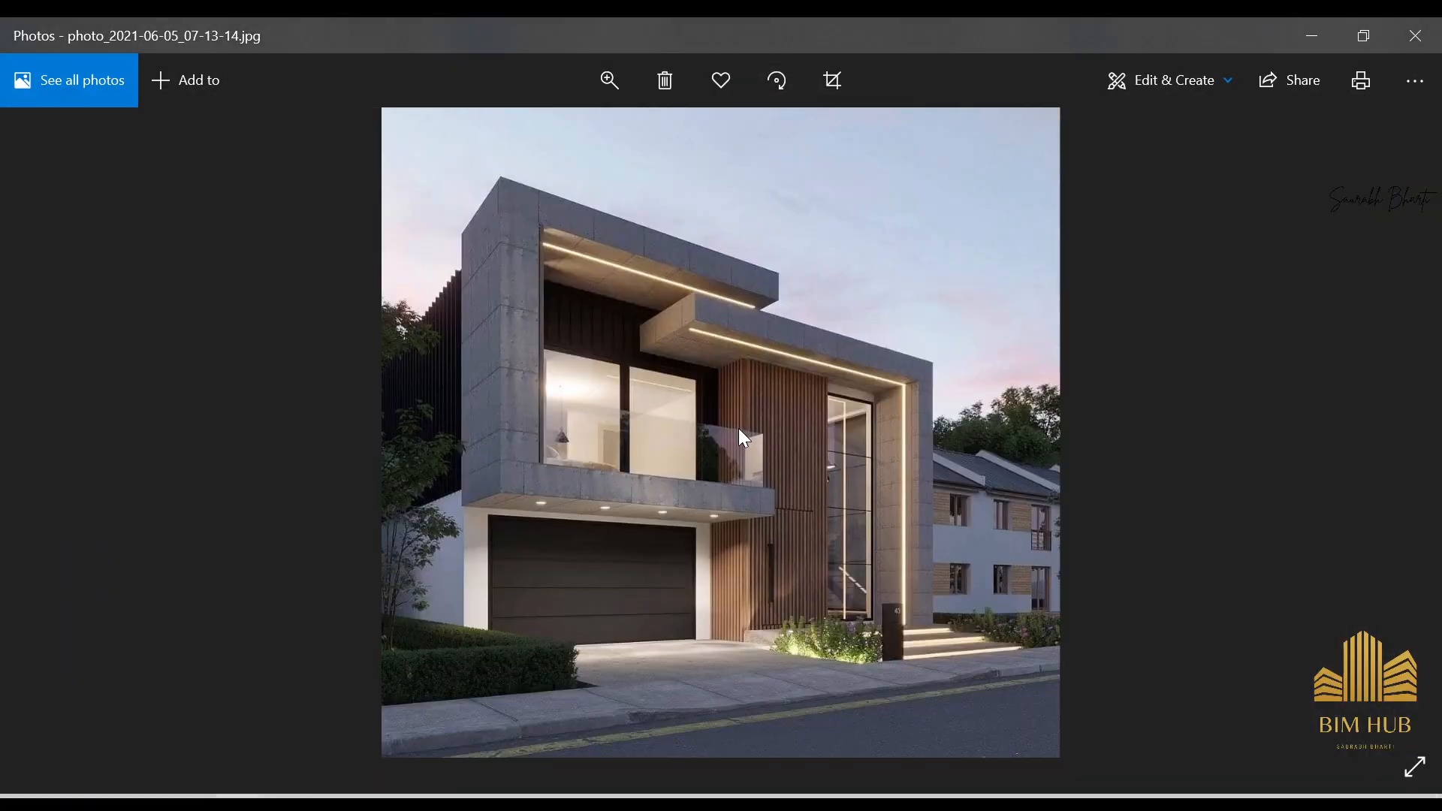
{"action": "scroll", "coordinate": [737, 428], "scroll_direction": "up", "scroll_amount": 3}
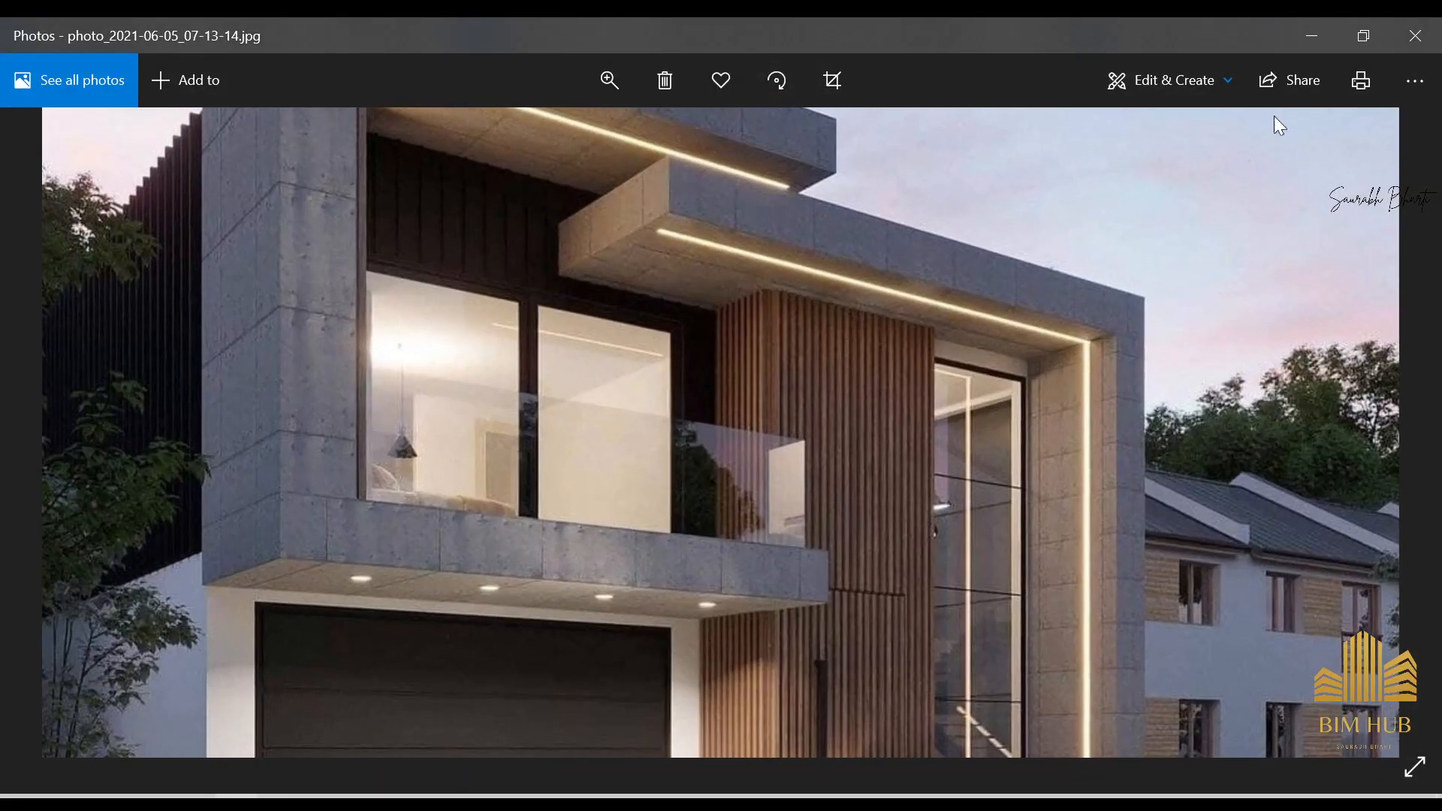
{"action": "left_click", "coordinate": [1313, 44]}
- Inspect the plank width and spacing on the projection's front wall at close range
{"action": "scroll", "coordinate": [753, 453], "scroll_direction": "up", "scroll_amount": 2}
{"action": "left_click", "coordinate": [886, 466]}
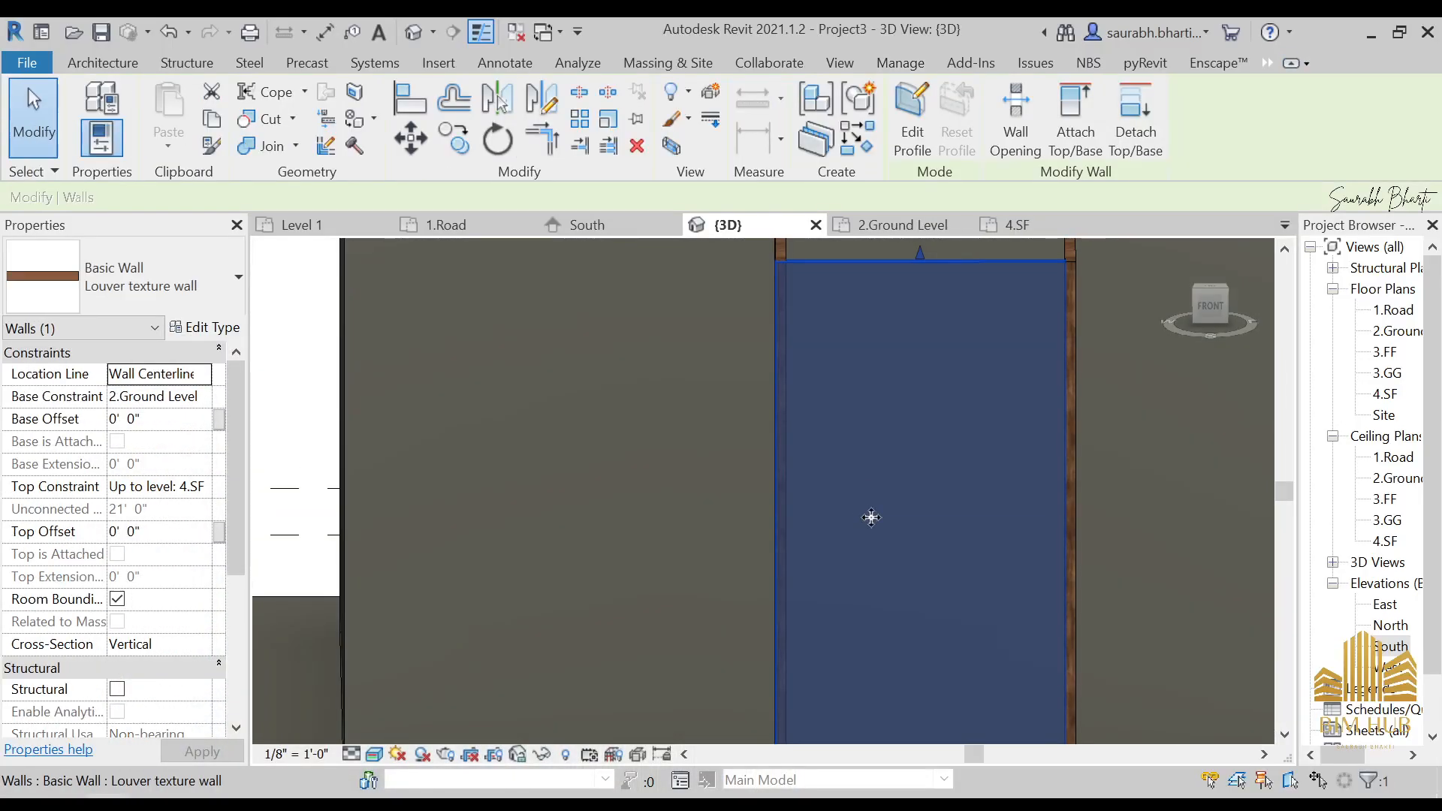
{"action": "scroll", "coordinate": [918, 503], "scroll_direction": "up", "scroll_amount": 1}
{"action": "left_click", "coordinate": [1170, 434]}
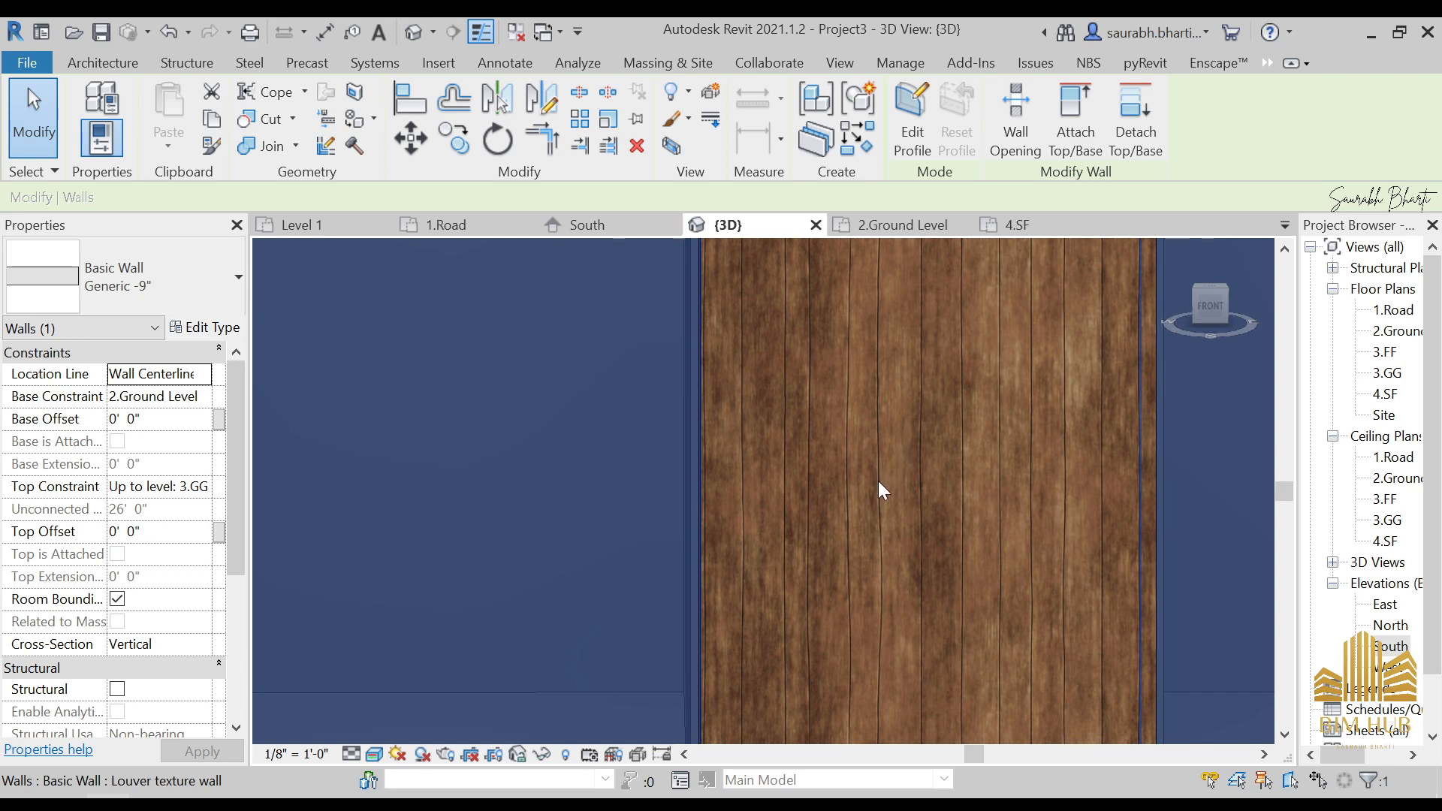
{"action": "key", "text": "Escape"}
{"action": "left_click", "coordinate": [855, 434]}
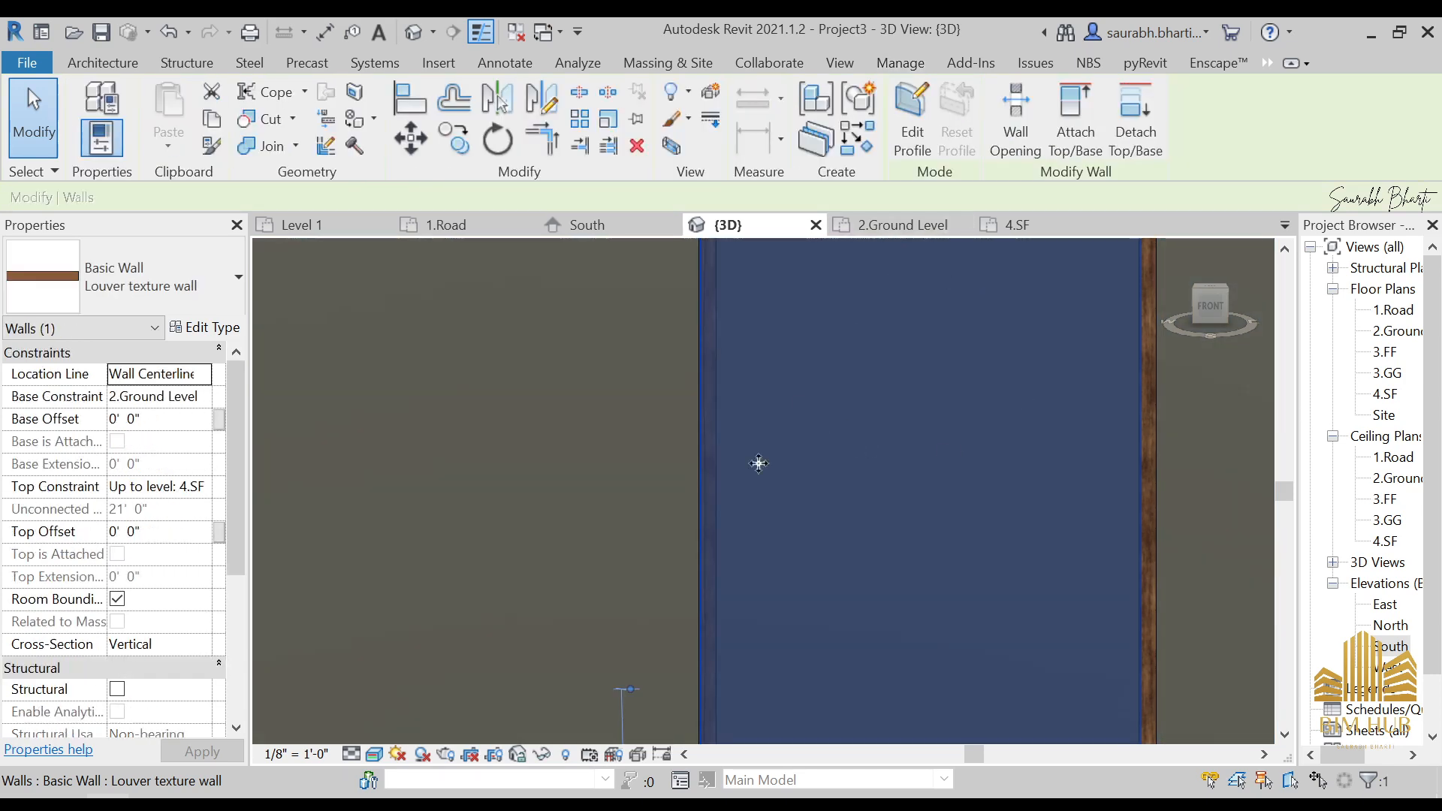
{"action": "key", "text": "Escape"}
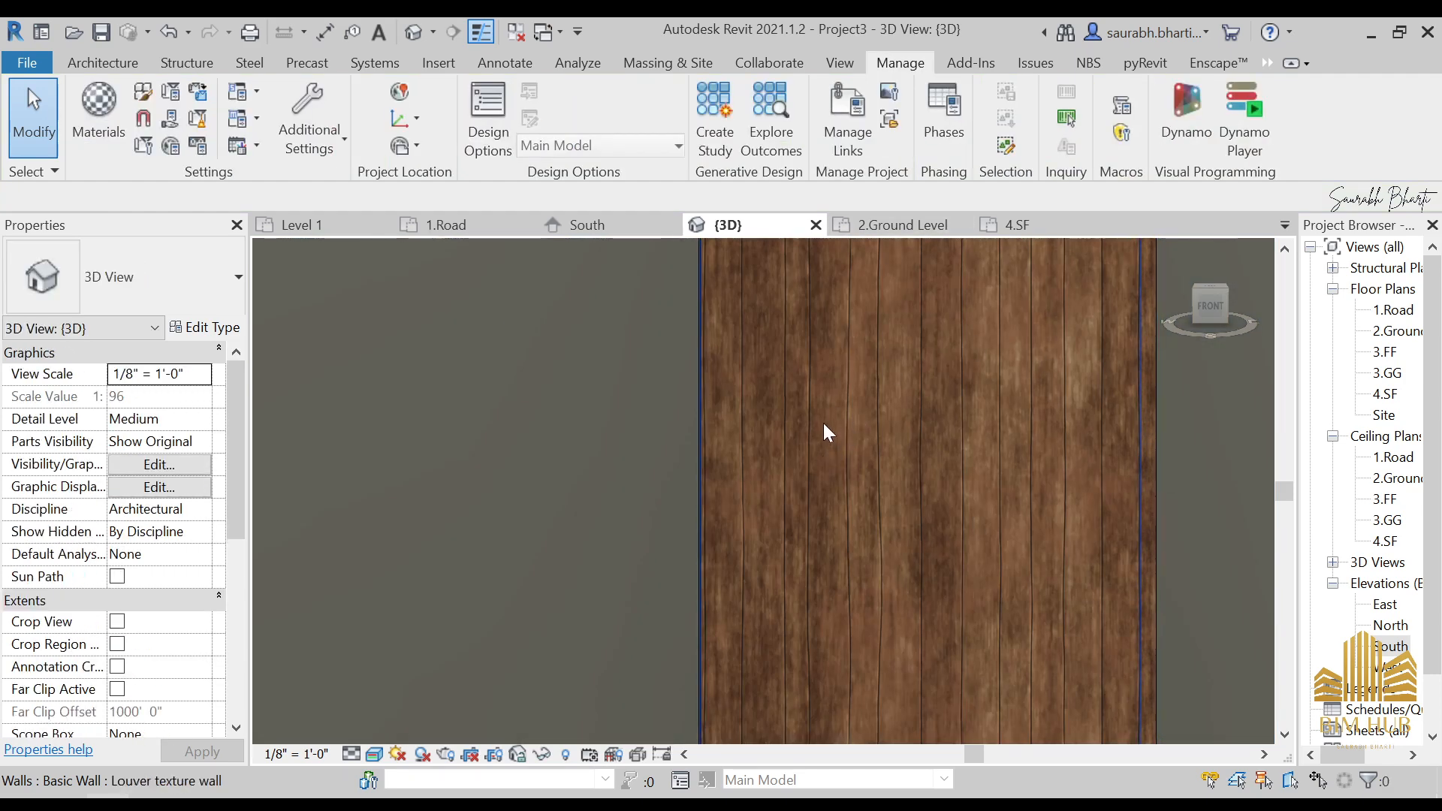
{"action": "scroll", "coordinate": [824, 424], "scroll_direction": "up", "scroll_amount": 1}
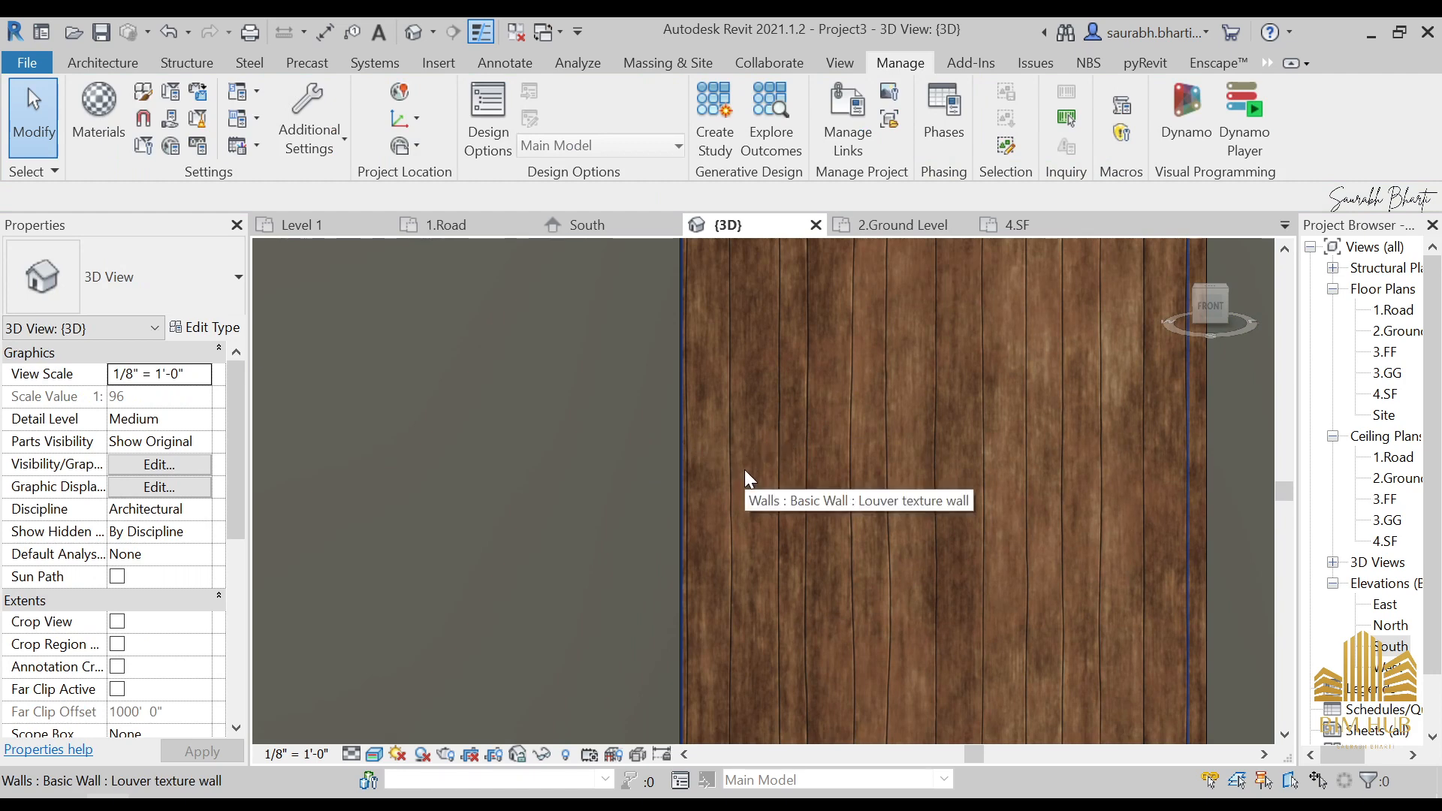
{"action": "left_click", "coordinate": [849, 316]}
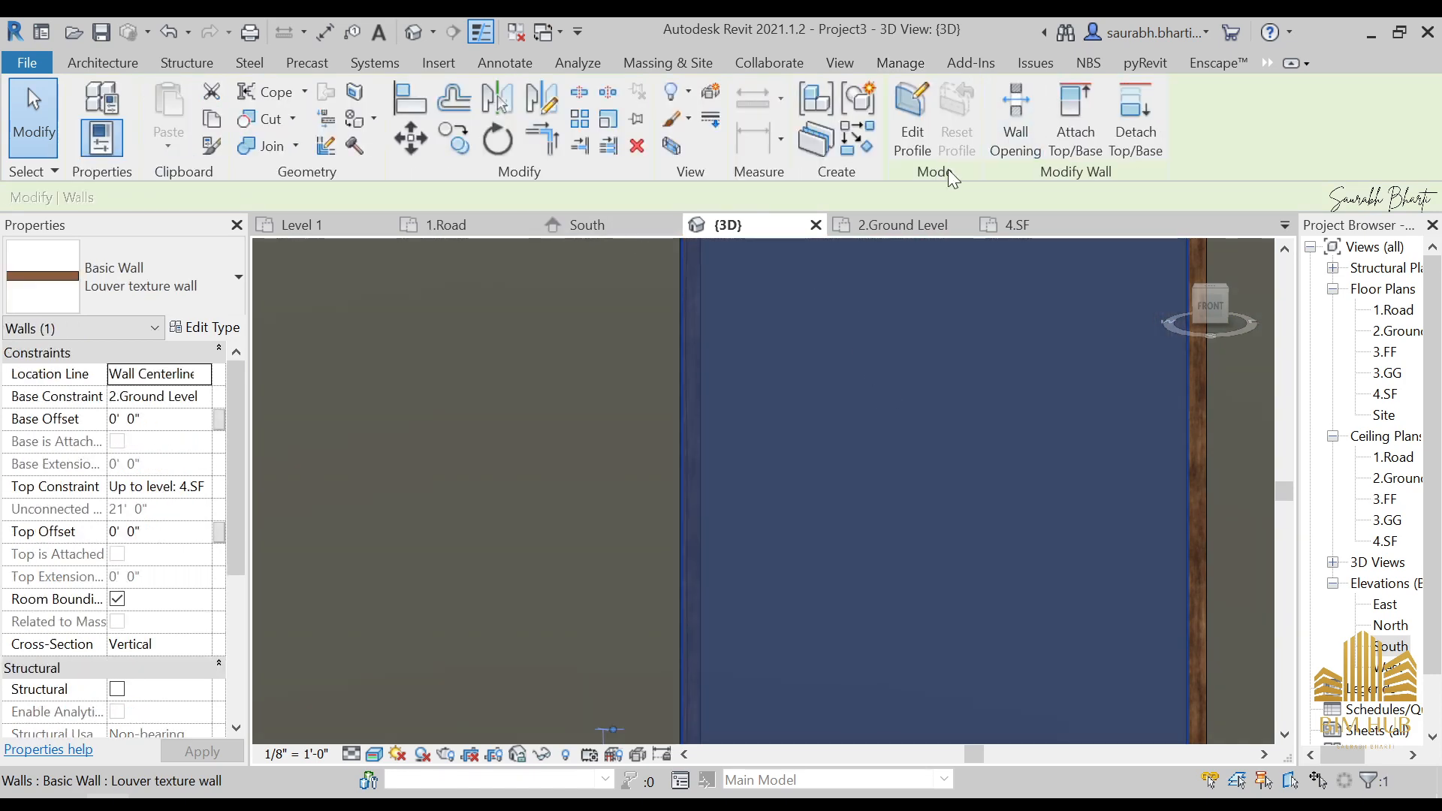
{"action": "key", "text": "Escape"}
{"action": "left_click", "coordinate": [1003, 357]}
{"action": "key", "text": "Escape"}
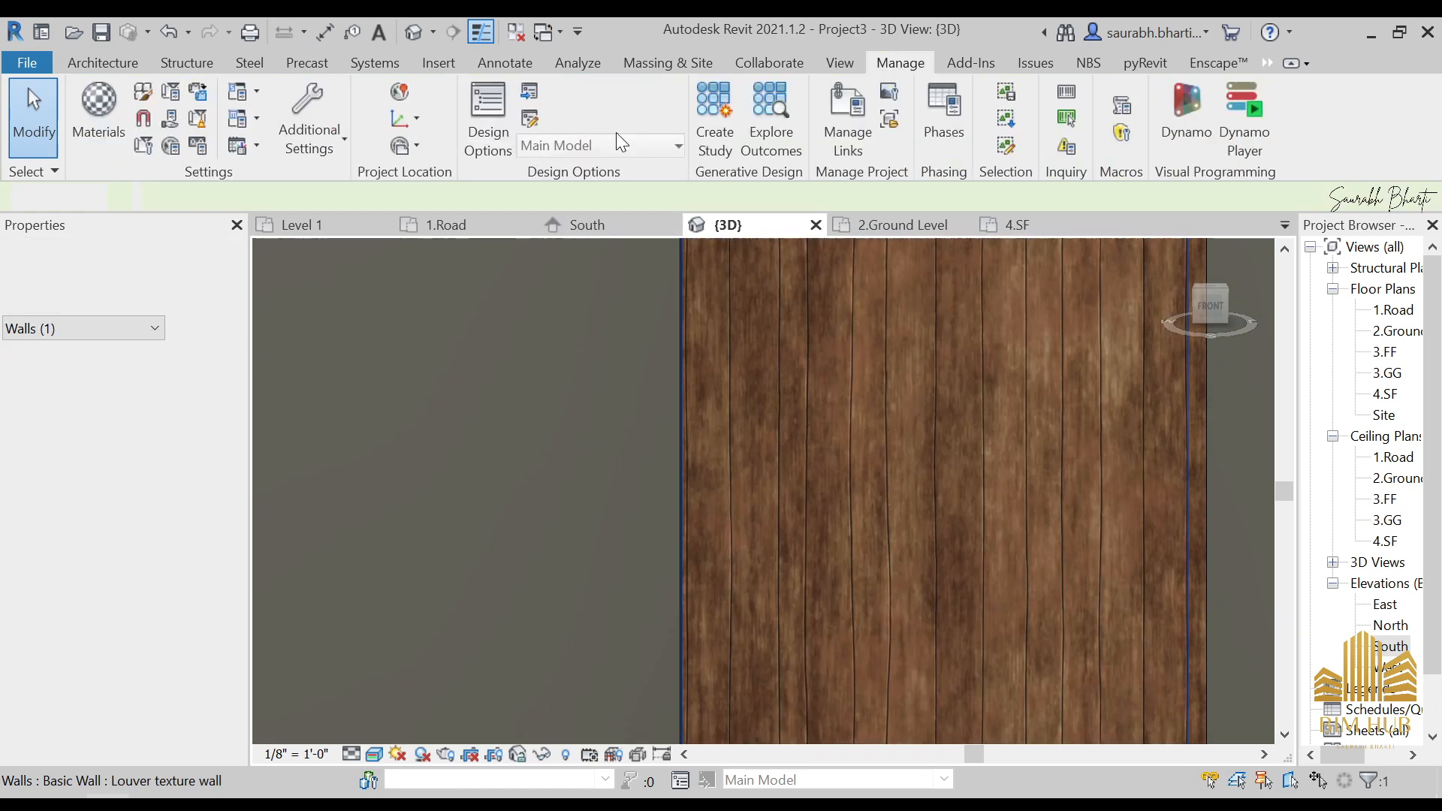
- Set the sample size of the 1.Louver wall material's base colour image to 5'
{"action": "left_click", "coordinate": [98, 109]}
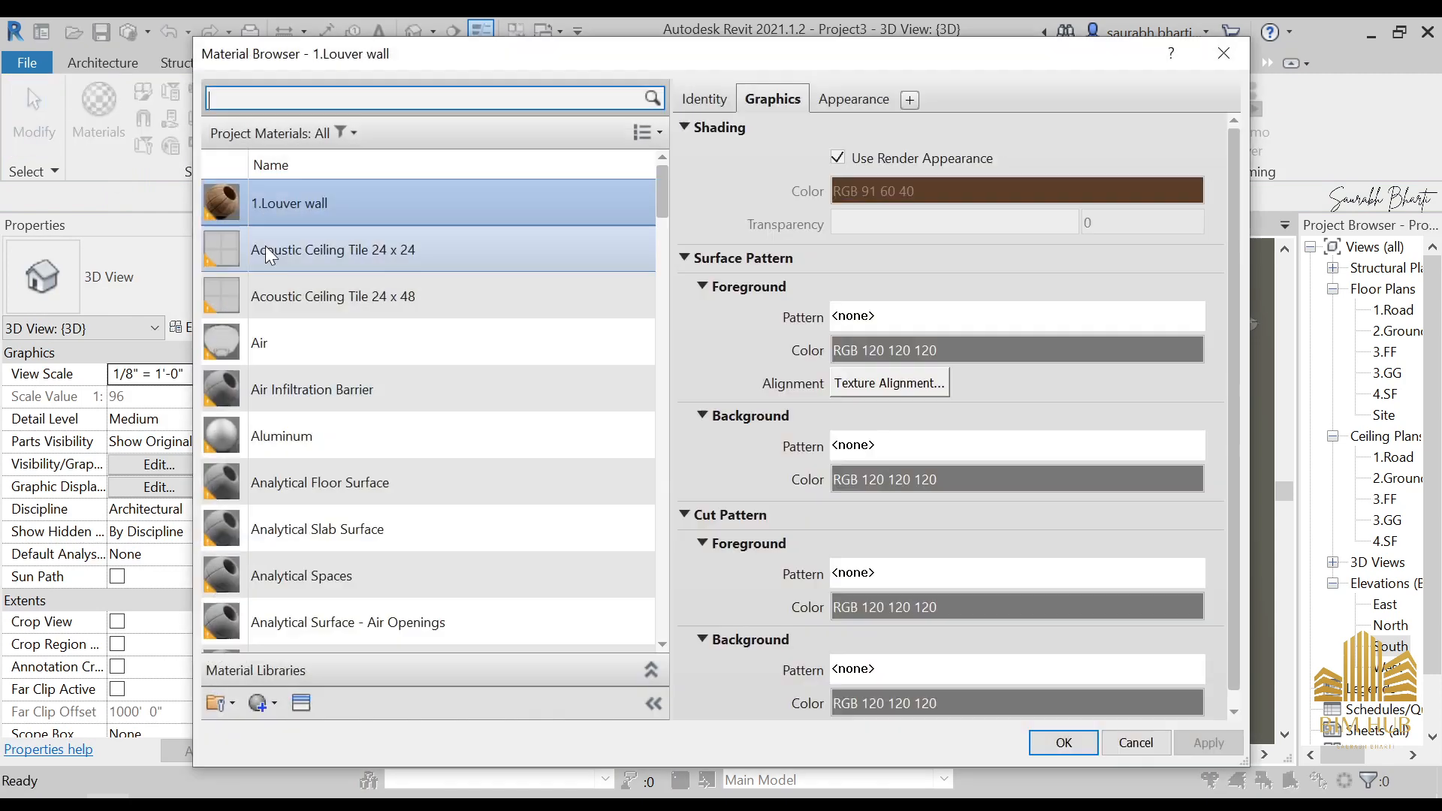
{"action": "scroll", "coordinate": [315, 616], "scroll_direction": "down", "scroll_amount": 1}
{"action": "left_click", "coordinate": [301, 702]}
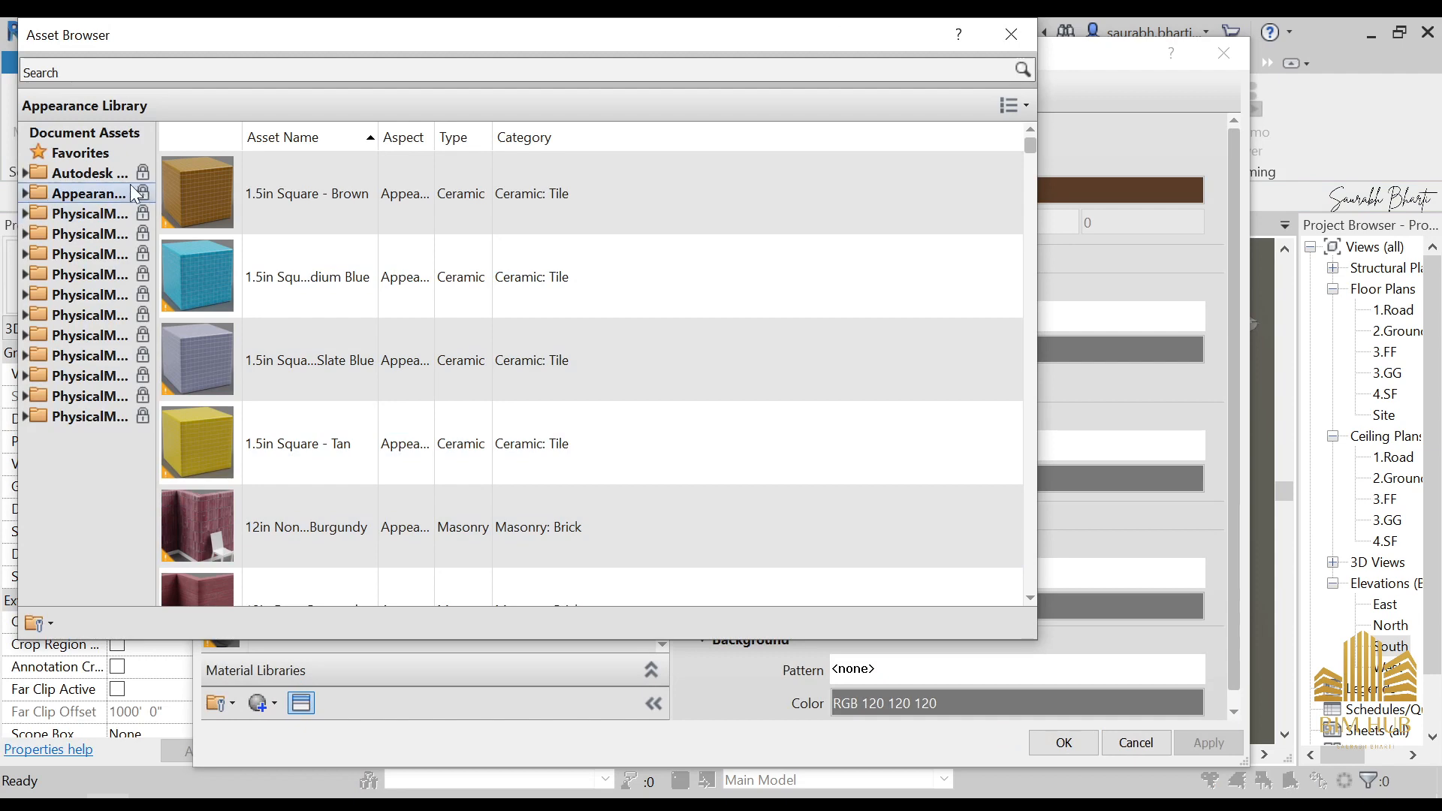
{"action": "left_click", "coordinate": [1010, 34]}
{"action": "left_click", "coordinate": [826, 100]}
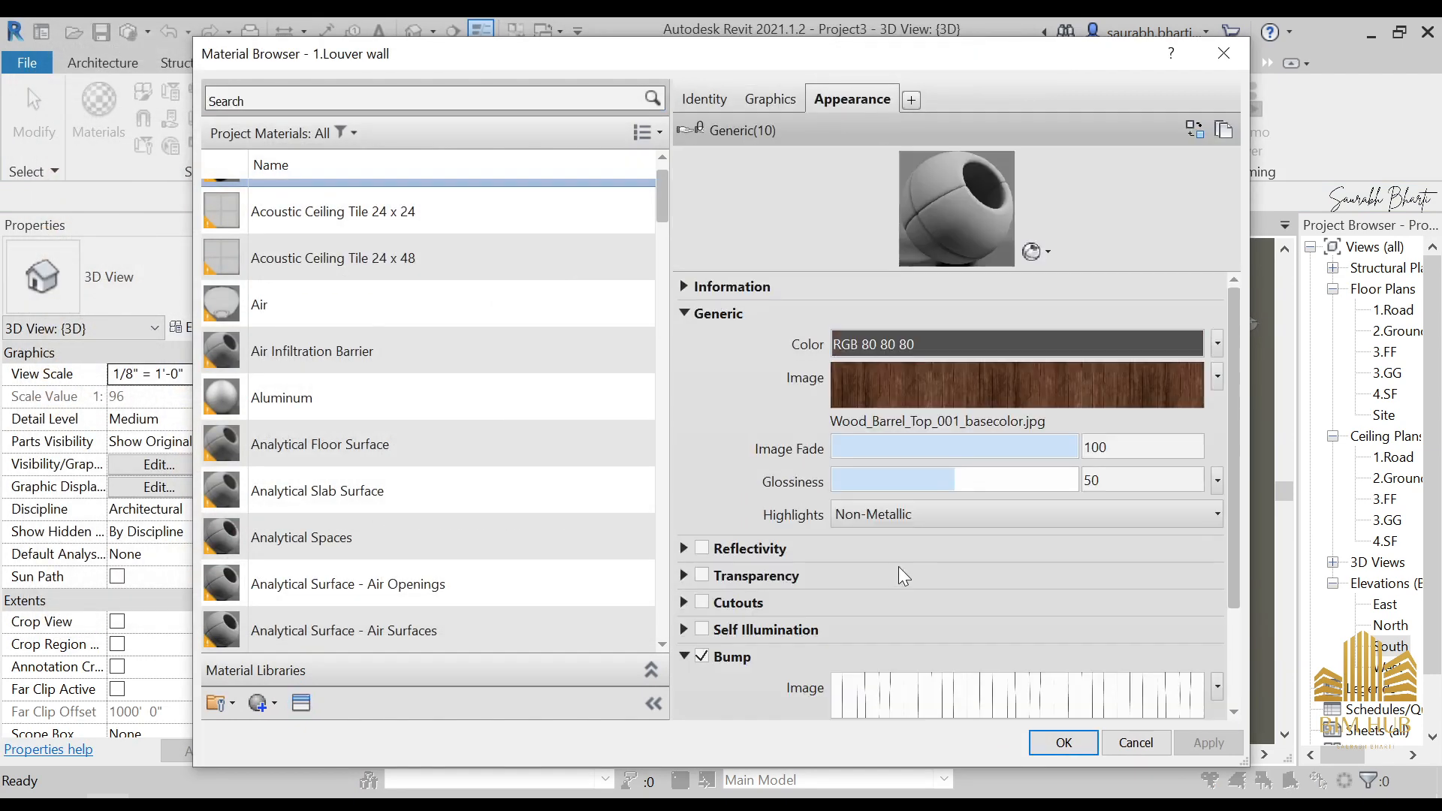
{"action": "left_click", "coordinate": [1048, 394]}
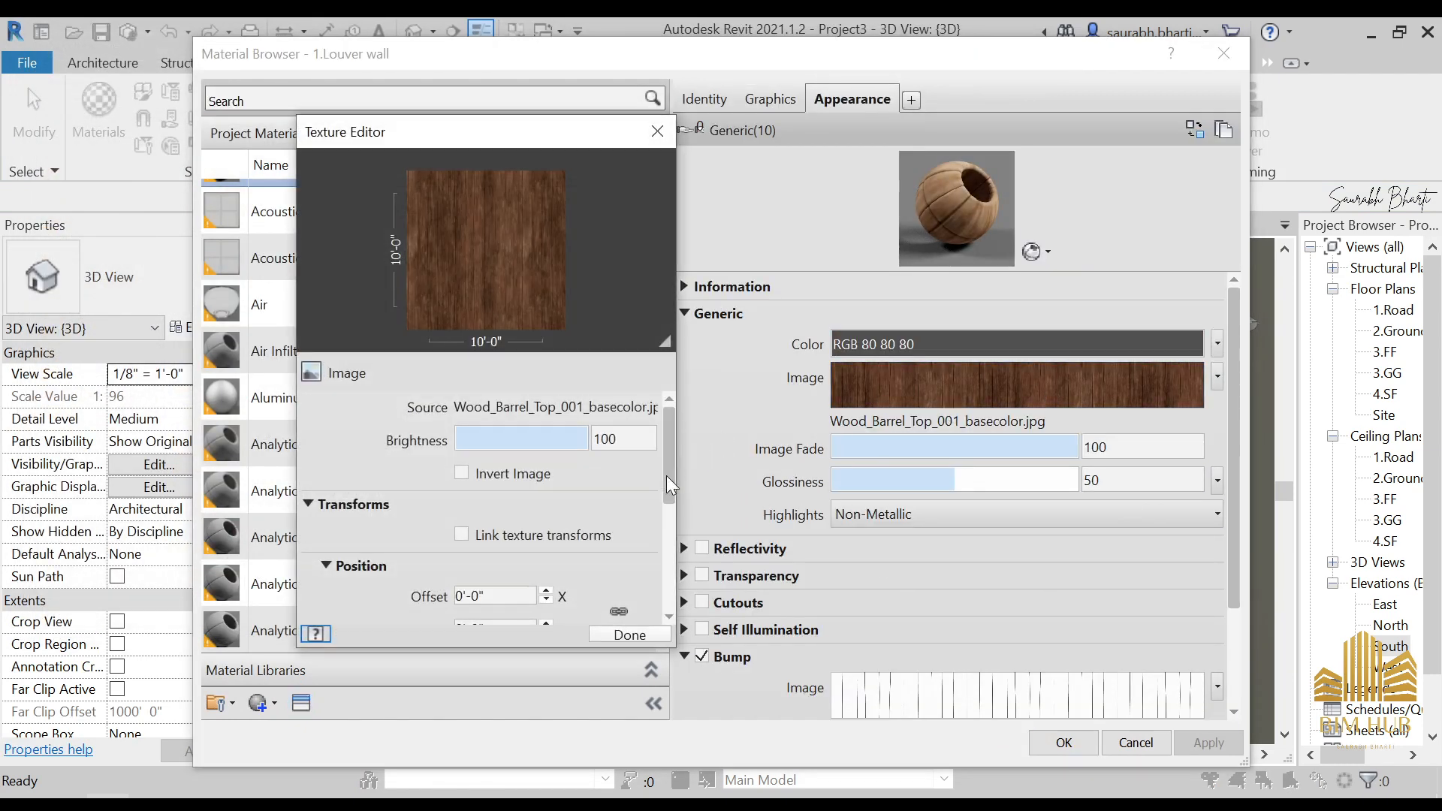
{"action": "left_click_drag", "start_coordinate": [670, 486], "coordinate": [670, 578]}
{"action": "double_click", "coordinate": [509, 505]}
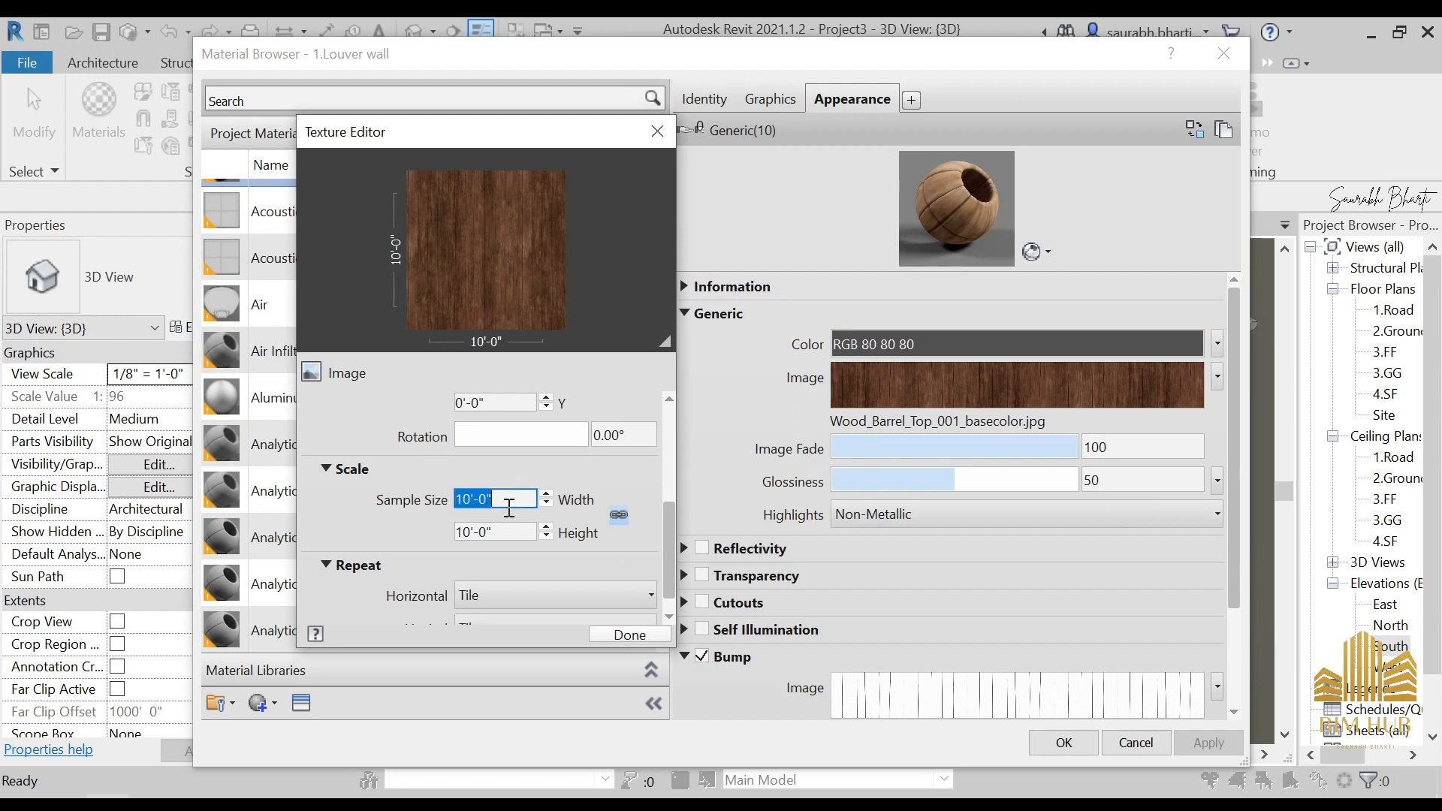
{"action": "type", "text": "5'"}
{"action": "key", "text": "Tab"}
{"action": "left_click", "coordinate": [629, 635]}
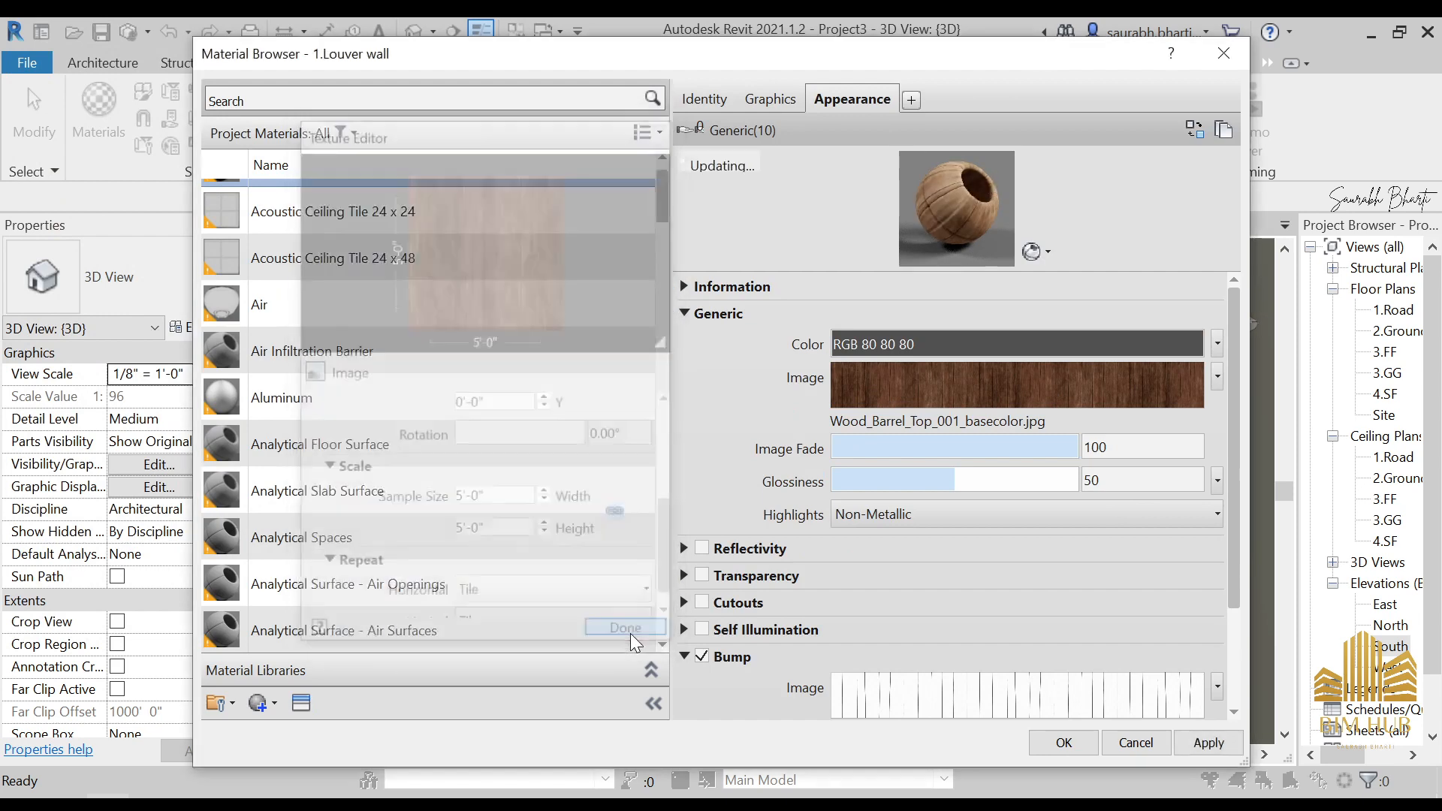
- Set the sample size of the 1.Louver wall material's bump image to 5' wide and high, and apply the material changes
{"action": "left_click", "coordinate": [1017, 695]}
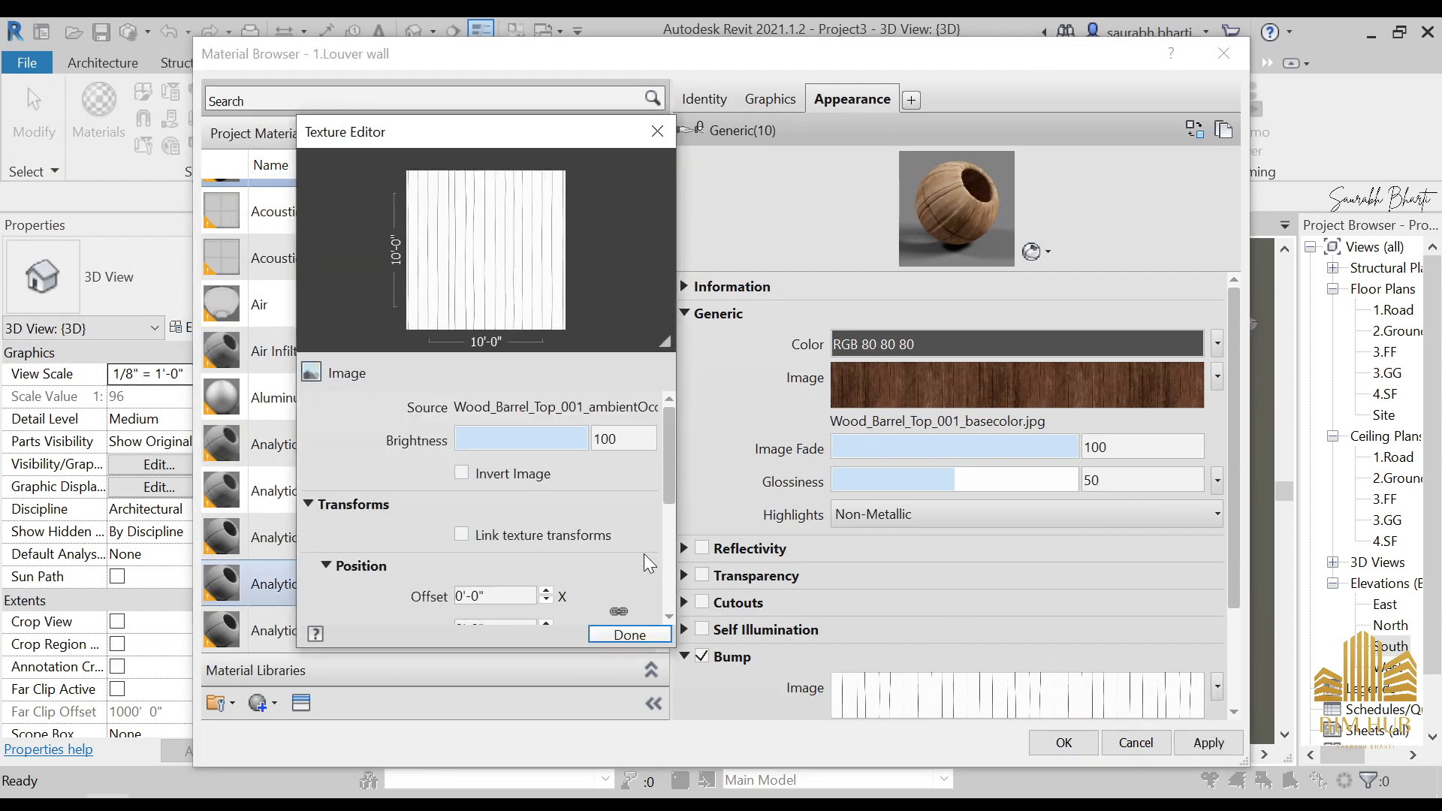
{"action": "scroll", "coordinate": [661, 555], "scroll_direction": "down", "scroll_amount": 5}
{"action": "double_click", "coordinate": [511, 493]}
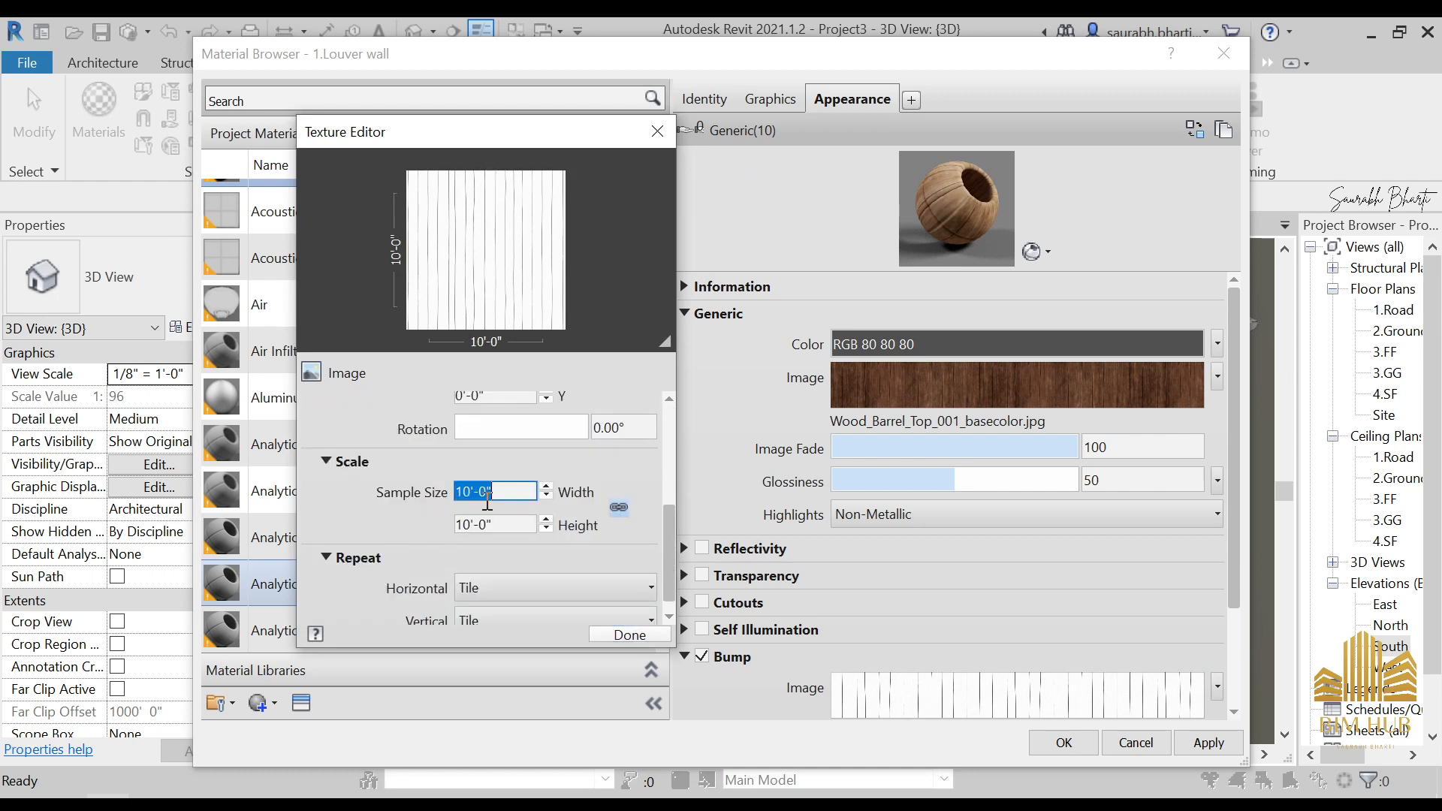
{"action": "key", "text": "Tab"}
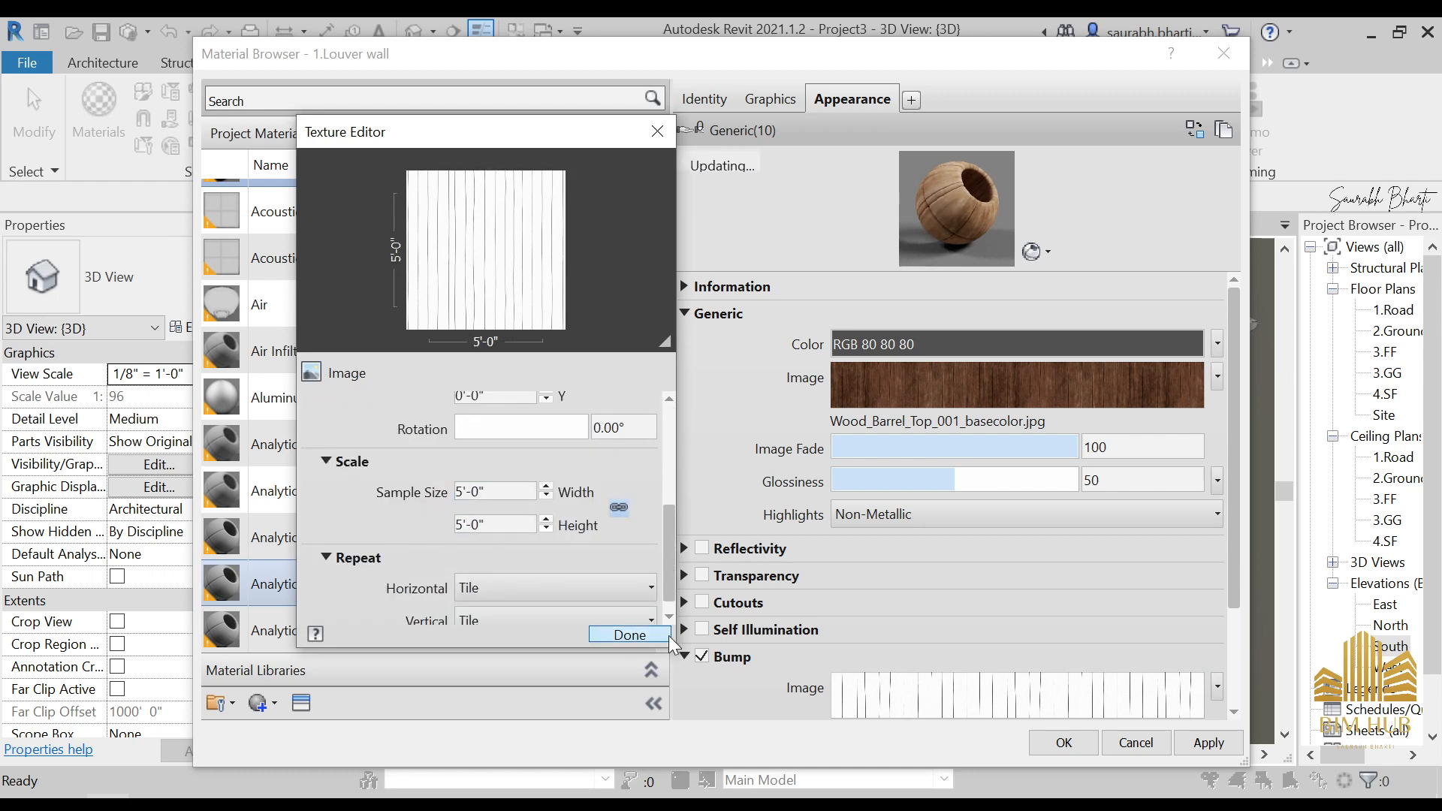
{"action": "left_click", "coordinate": [663, 635]}
{"action": "left_click", "coordinate": [1201, 744]}
{"action": "left_click", "coordinate": [1063, 743]}
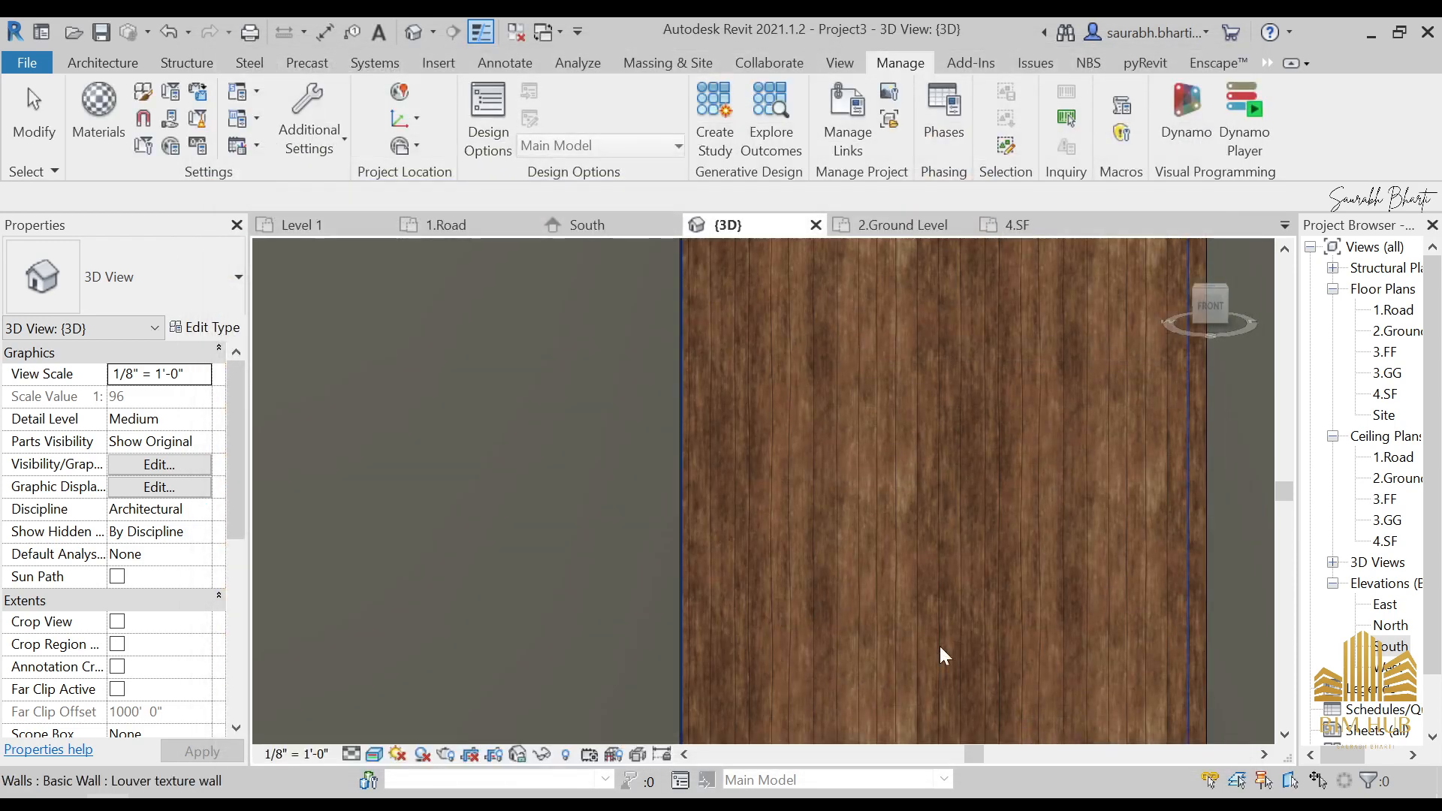
- Examine the projection's wood texture from an angle and from the front, and compare it with the louvers in the reference photo
{"action": "left_click", "coordinate": [795, 443]}
{"action": "left_click", "coordinate": [641, 476]}
{"action": "middle_click_drag", "start_coordinate": [772, 434], "coordinate": [718, 359], "text": "shift"}
{"action": "scroll", "coordinate": [725, 386], "scroll_direction": "down", "scroll_amount": 8}
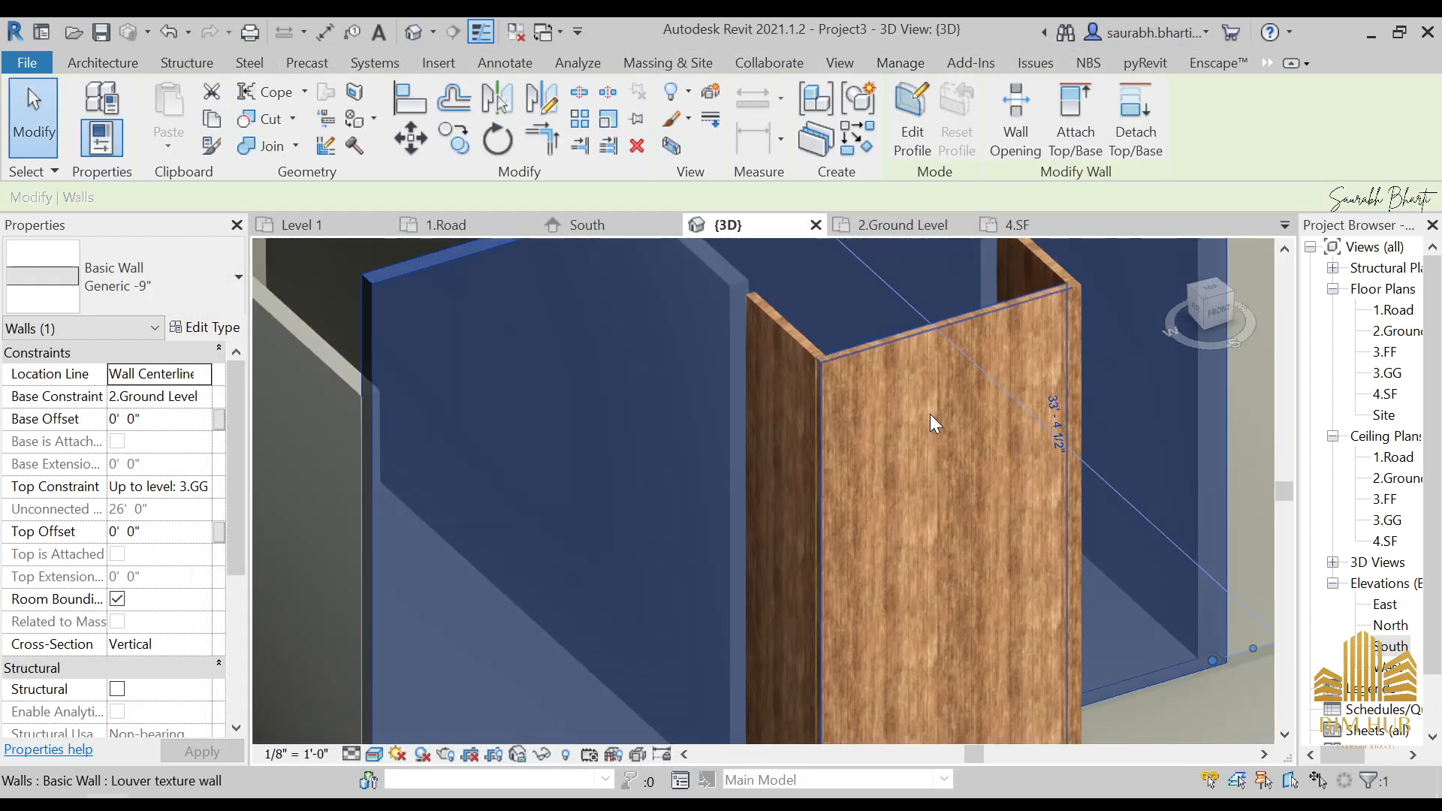
{"action": "middle_click_drag", "start_coordinate": [930, 412], "coordinate": [926, 438], "text": "shift"}
{"action": "left_click", "coordinate": [1171, 344]}
{"action": "left_click", "coordinate": [1214, 308]}
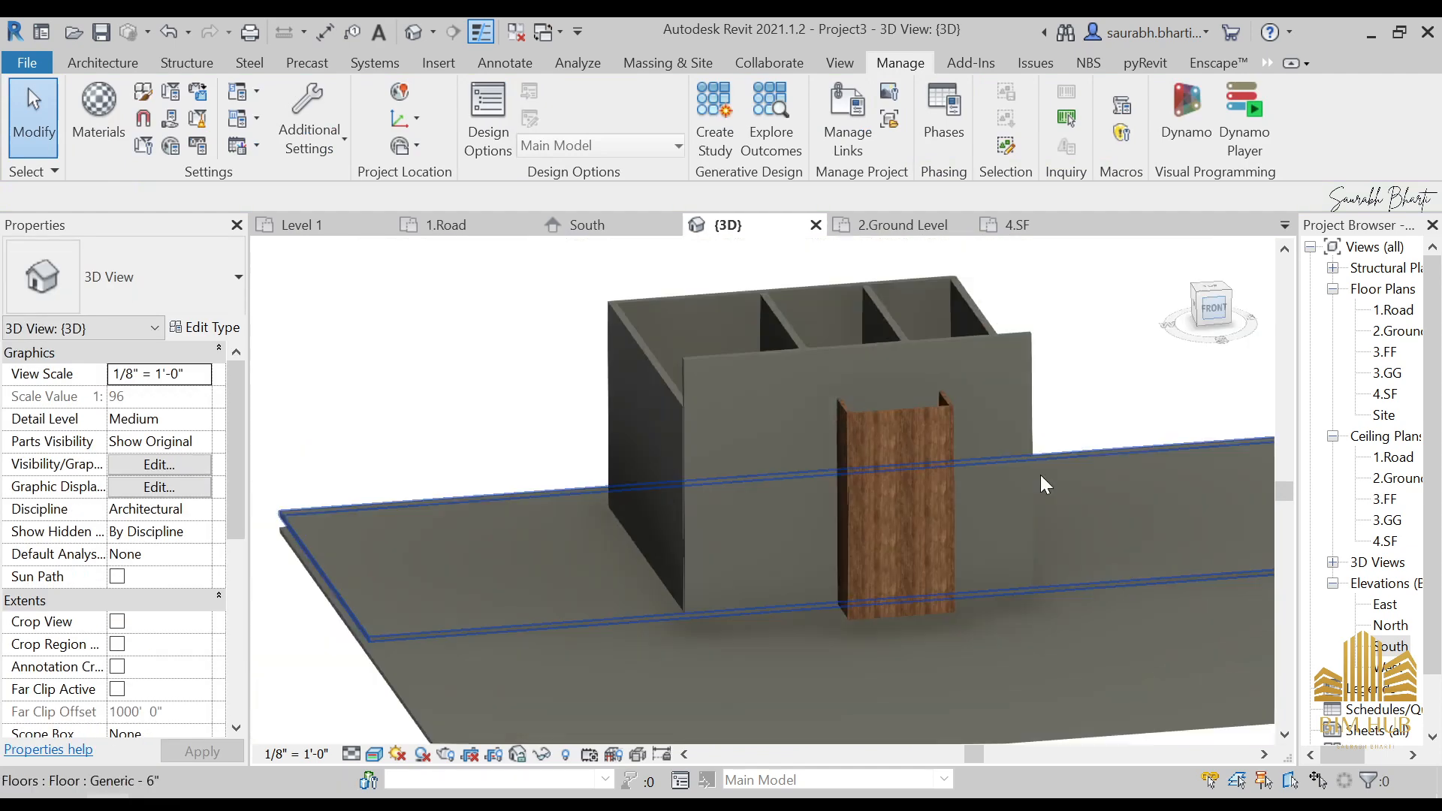
{"action": "scroll", "coordinate": [795, 530], "scroll_direction": "up", "scroll_amount": 1}
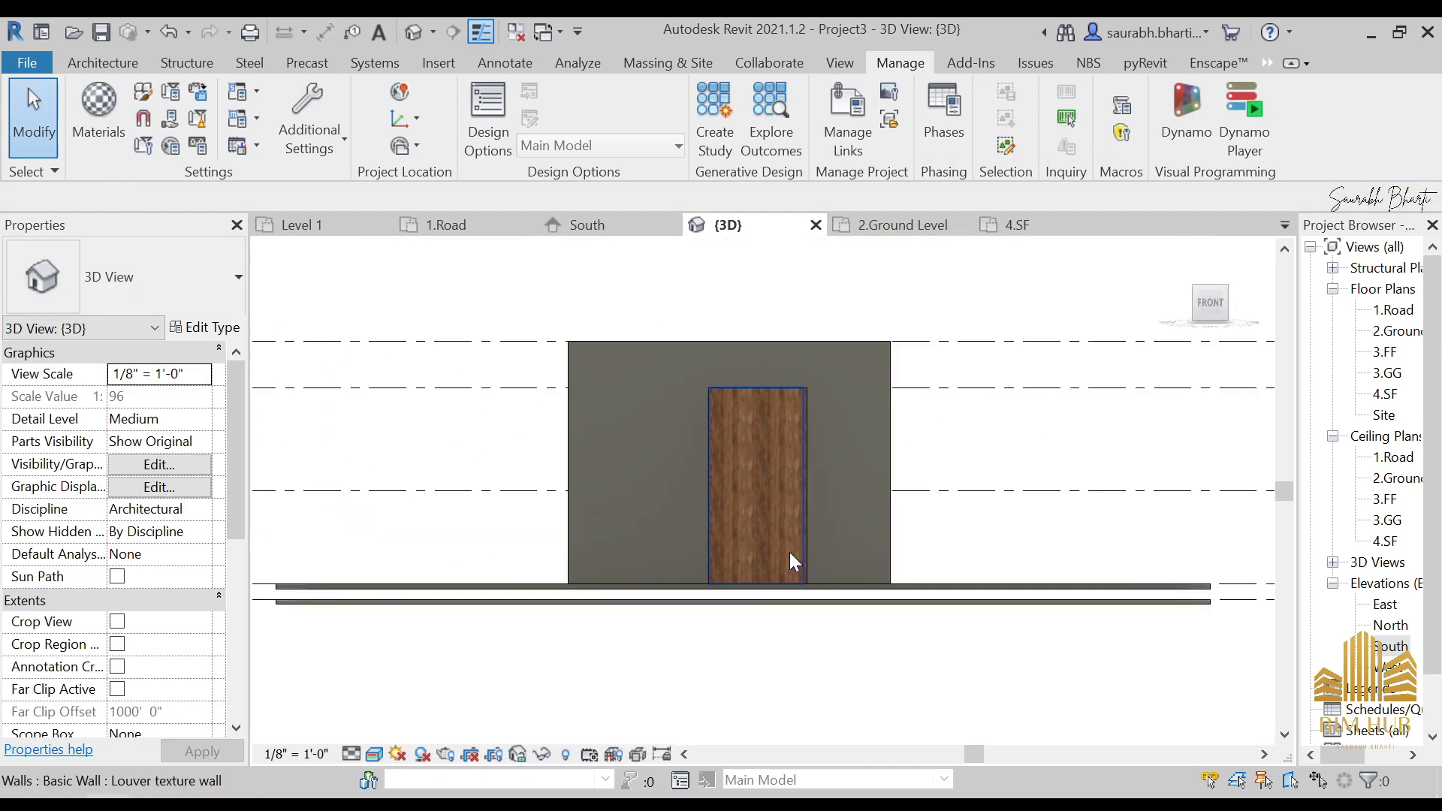
{"action": "scroll", "coordinate": [751, 544], "scroll_direction": "up", "scroll_amount": 3}
{"action": "scroll", "coordinate": [741, 540], "scroll_direction": "up", "scroll_amount": 3}
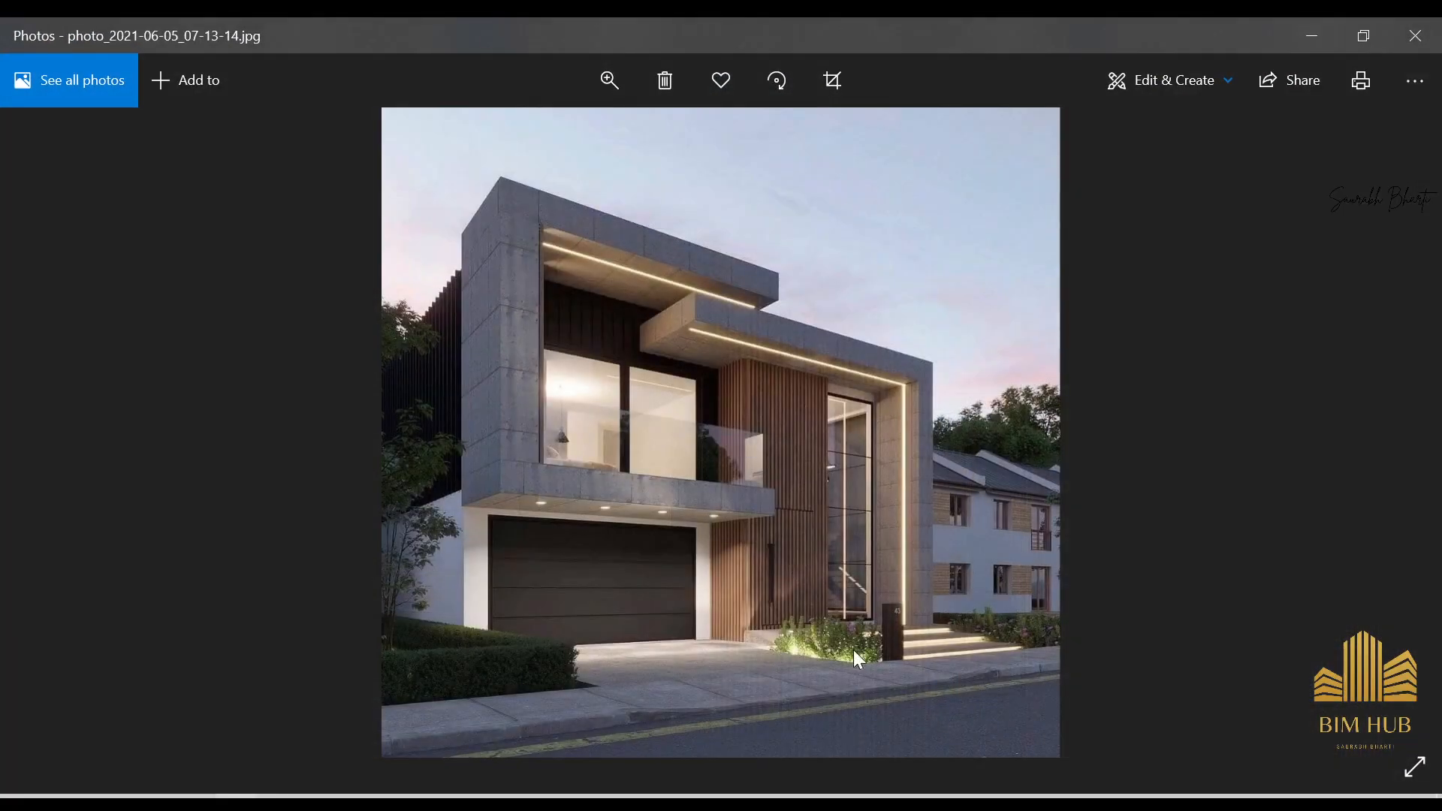
{"action": "scroll", "coordinate": [851, 631], "scroll_direction": "up", "scroll_amount": 4}
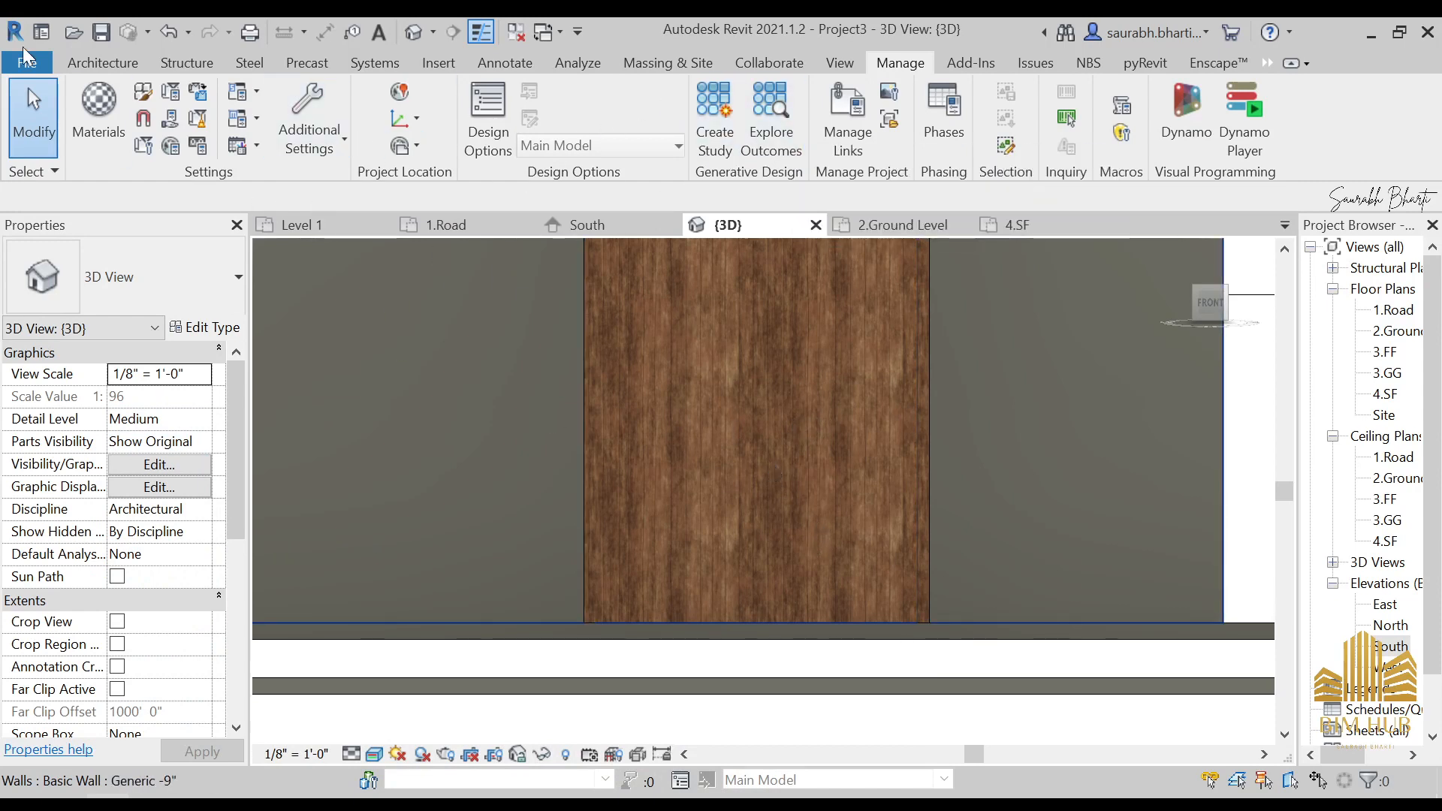
{"action": "left_click", "coordinate": [71, 64]}
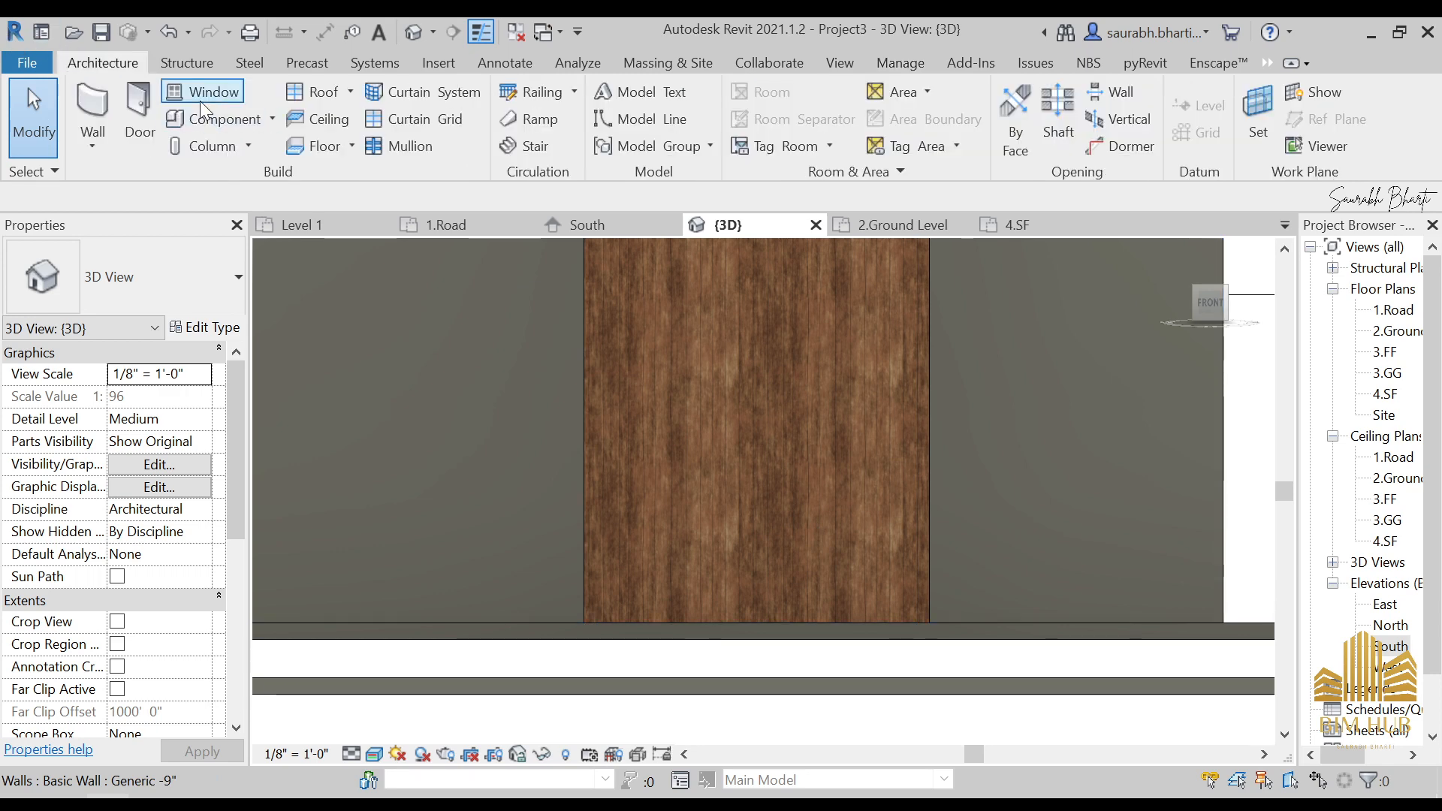
{"action": "left_click", "coordinate": [129, 104]}
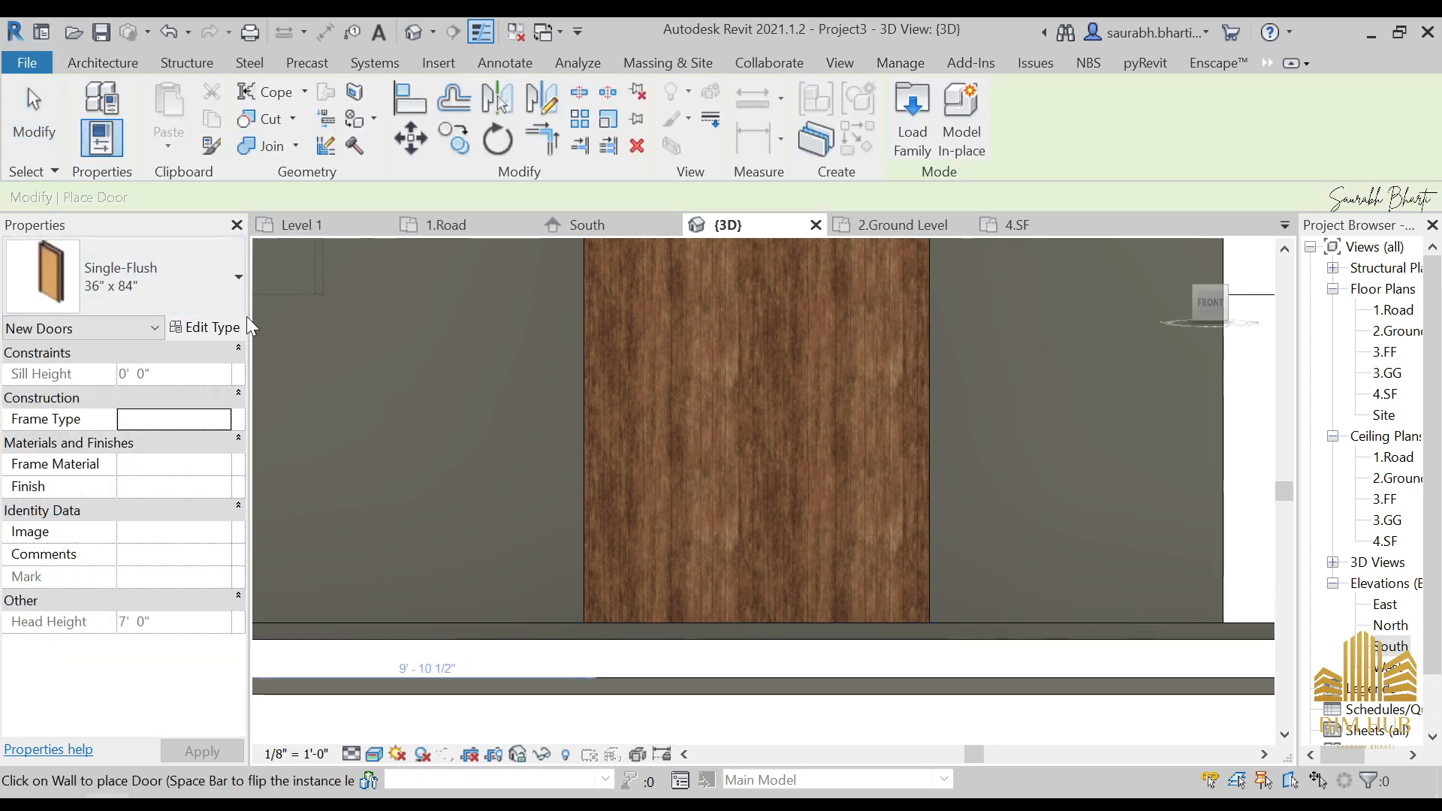
{"action": "left_click", "coordinate": [942, 135]}
{"action": "key", "text": "Escape"}
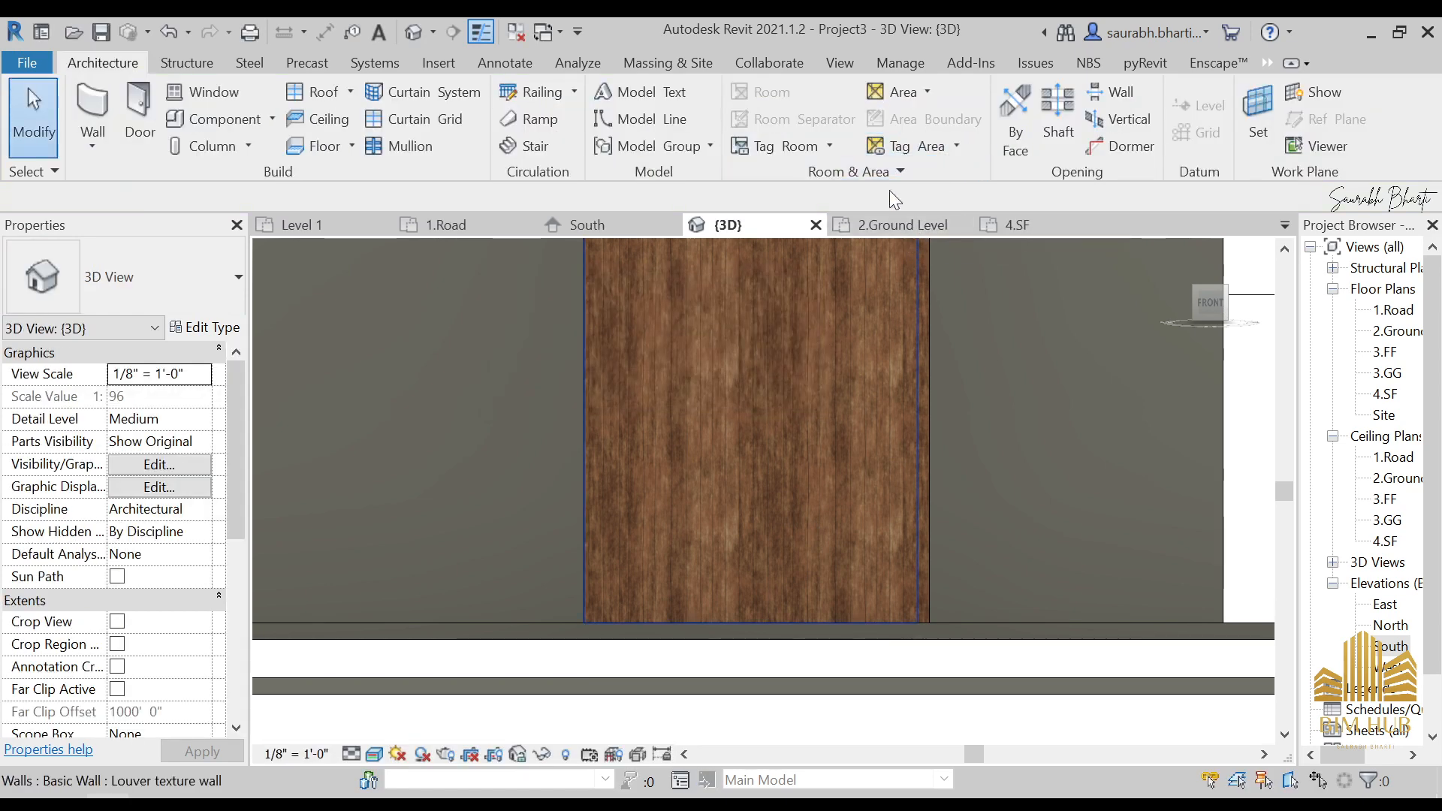
{"action": "left_click", "coordinate": [140, 113]}
{"action": "left_click", "coordinate": [936, 104]}
{"action": "key", "text": "Escape"}
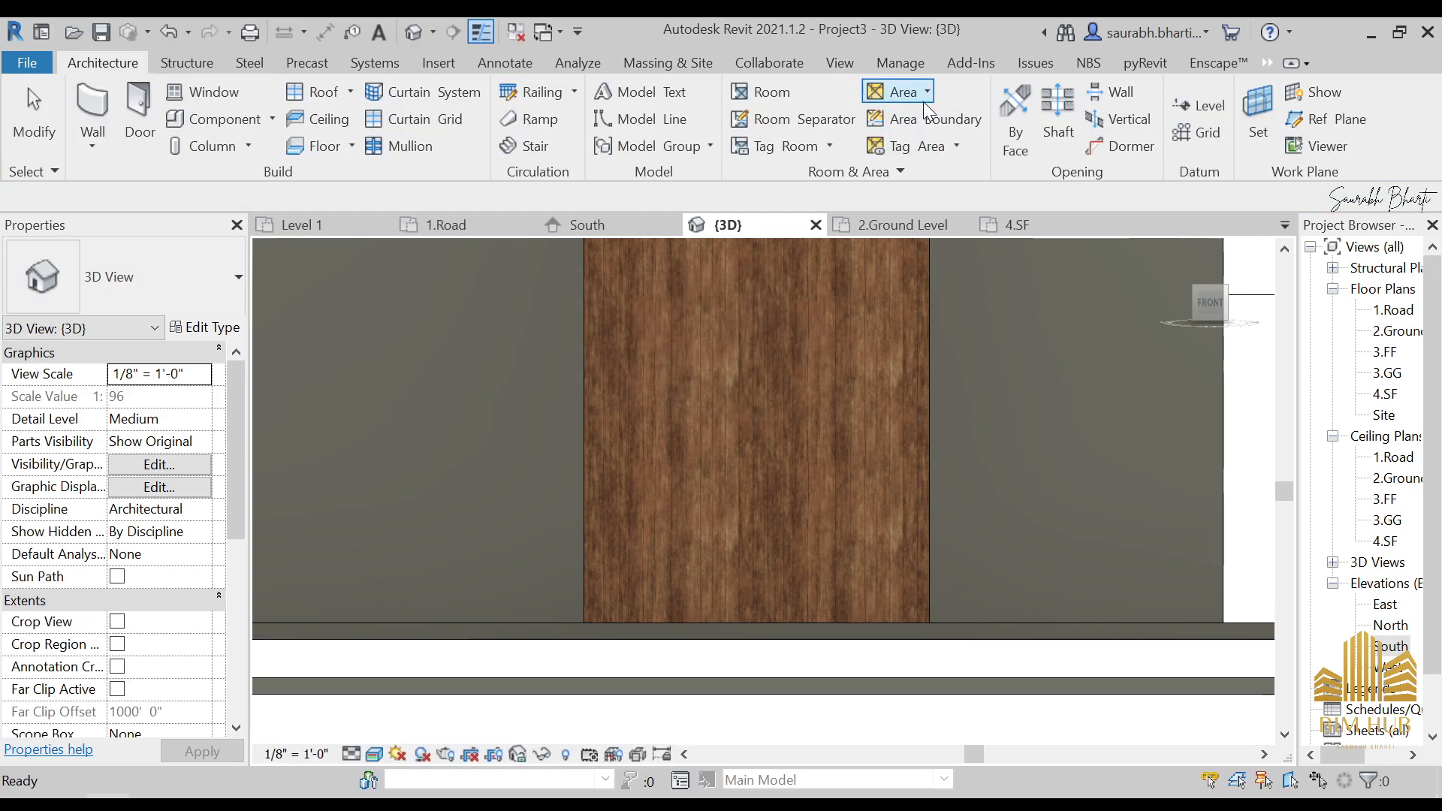
{"action": "left_click", "coordinate": [926, 101]}
{"action": "key", "text": "Escape"}
- Try to load the M_Door-Curtain-Wall-Single-Glass.rfa family as the door to place
{"action": "left_click", "coordinate": [139, 113]}
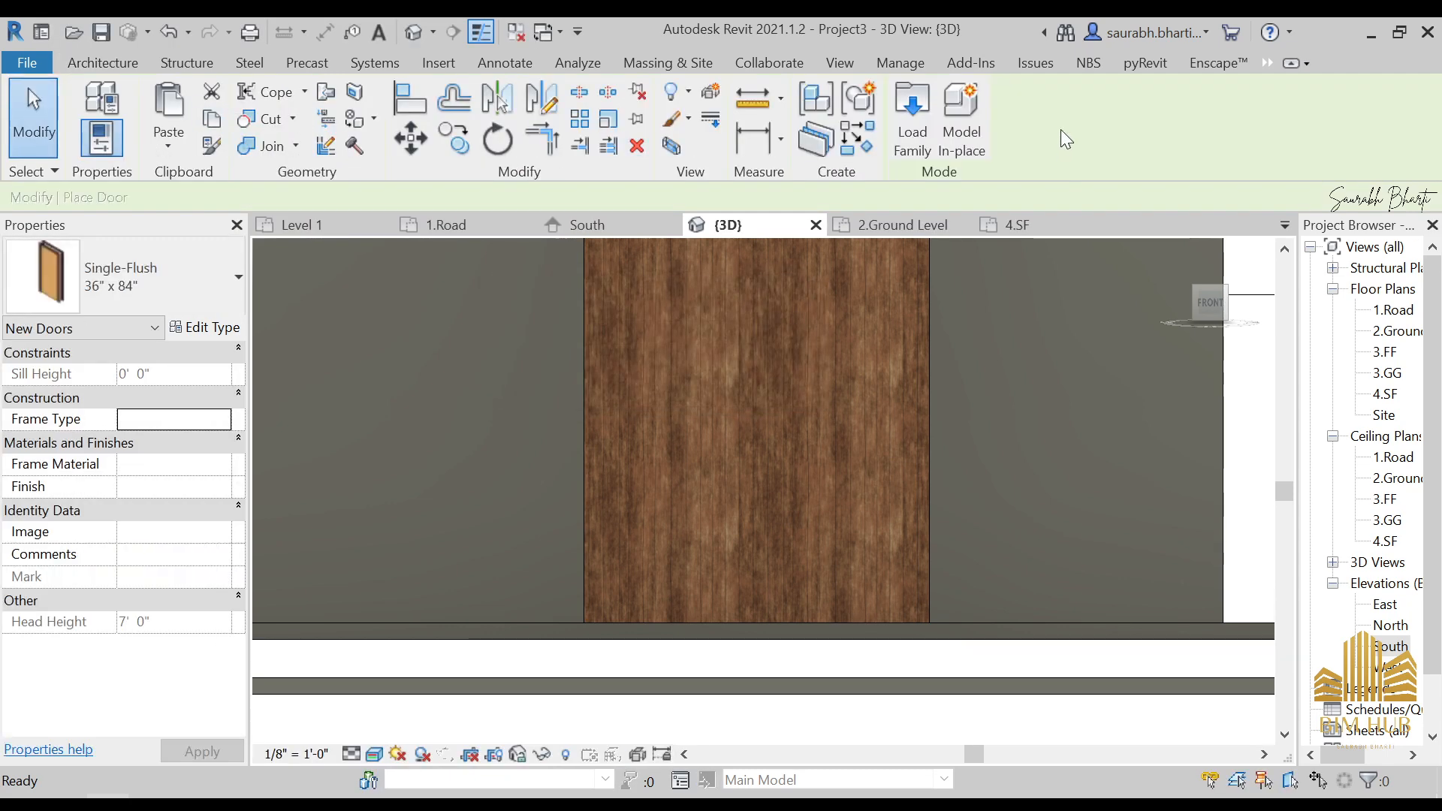
{"action": "left_click", "coordinate": [919, 115]}
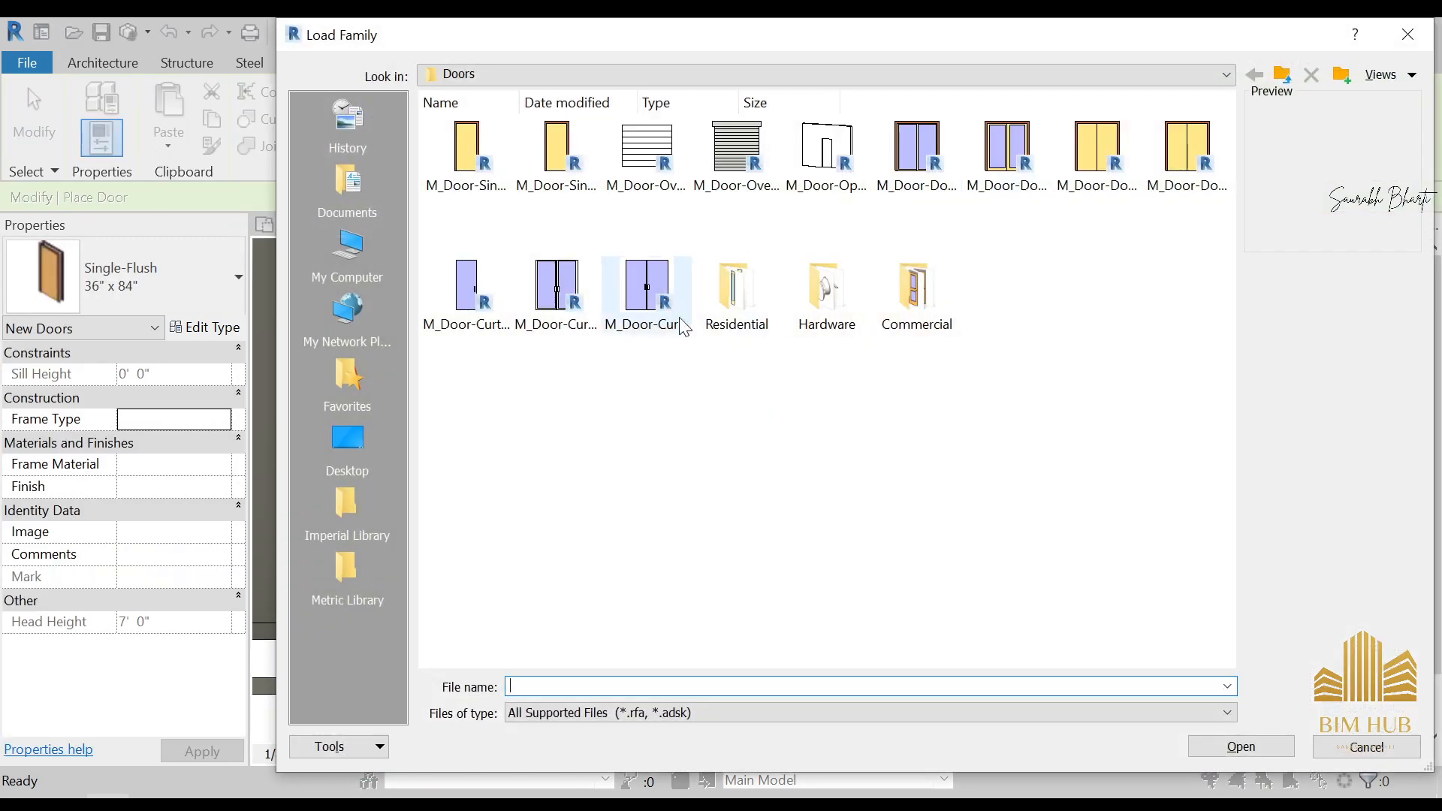
{"action": "left_click", "coordinate": [481, 324]}
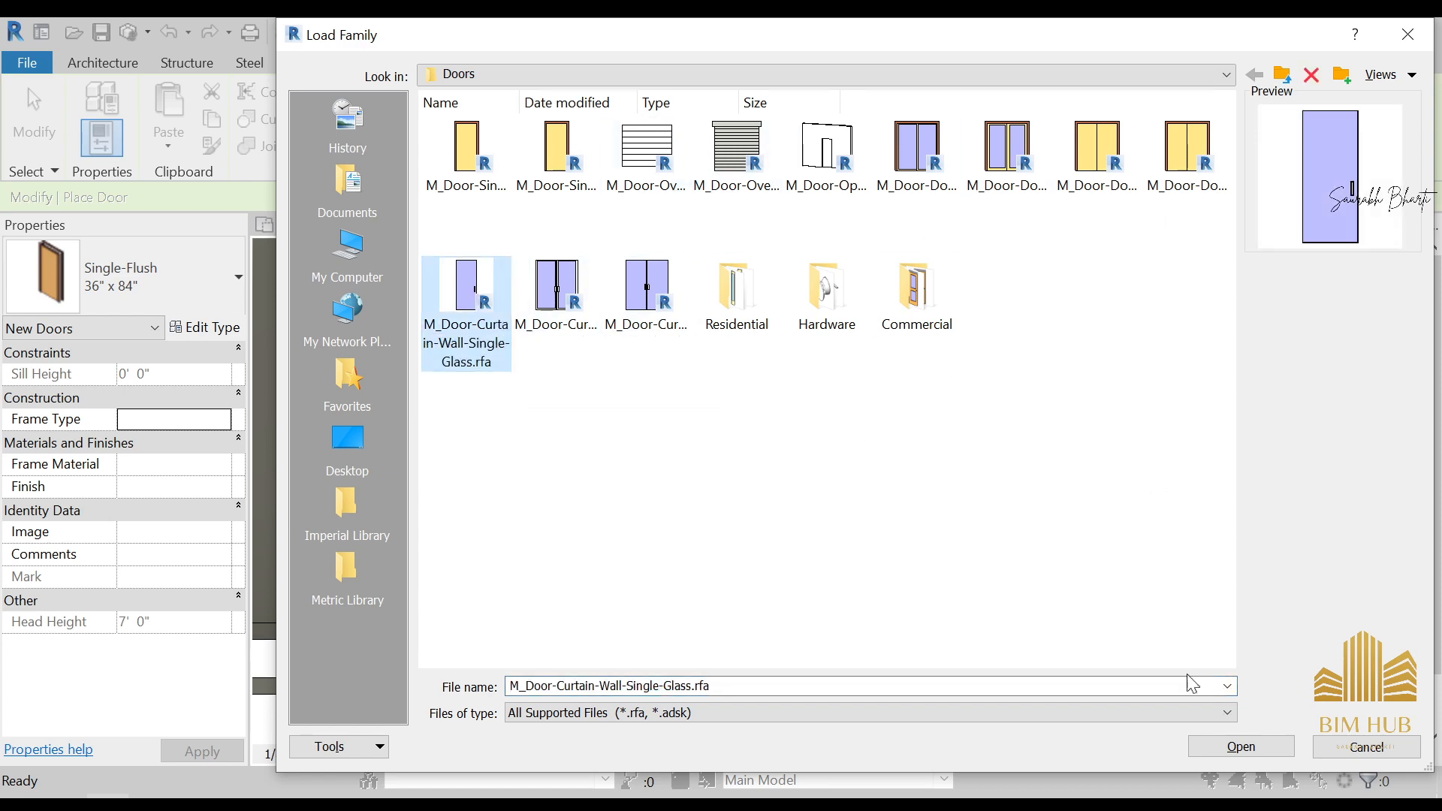
{"action": "left_click", "coordinate": [1240, 746]}
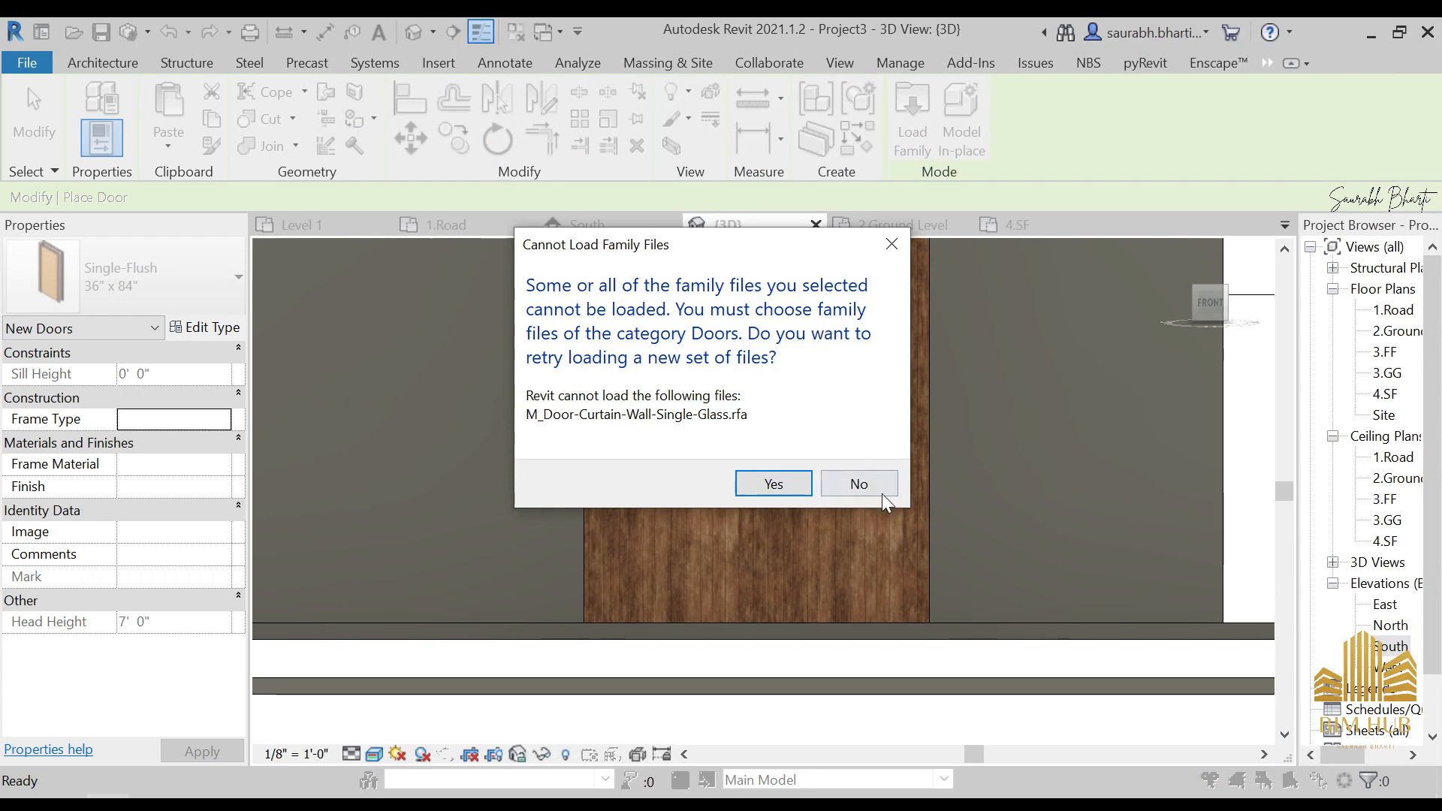
{"action": "left_click", "coordinate": [882, 494]}
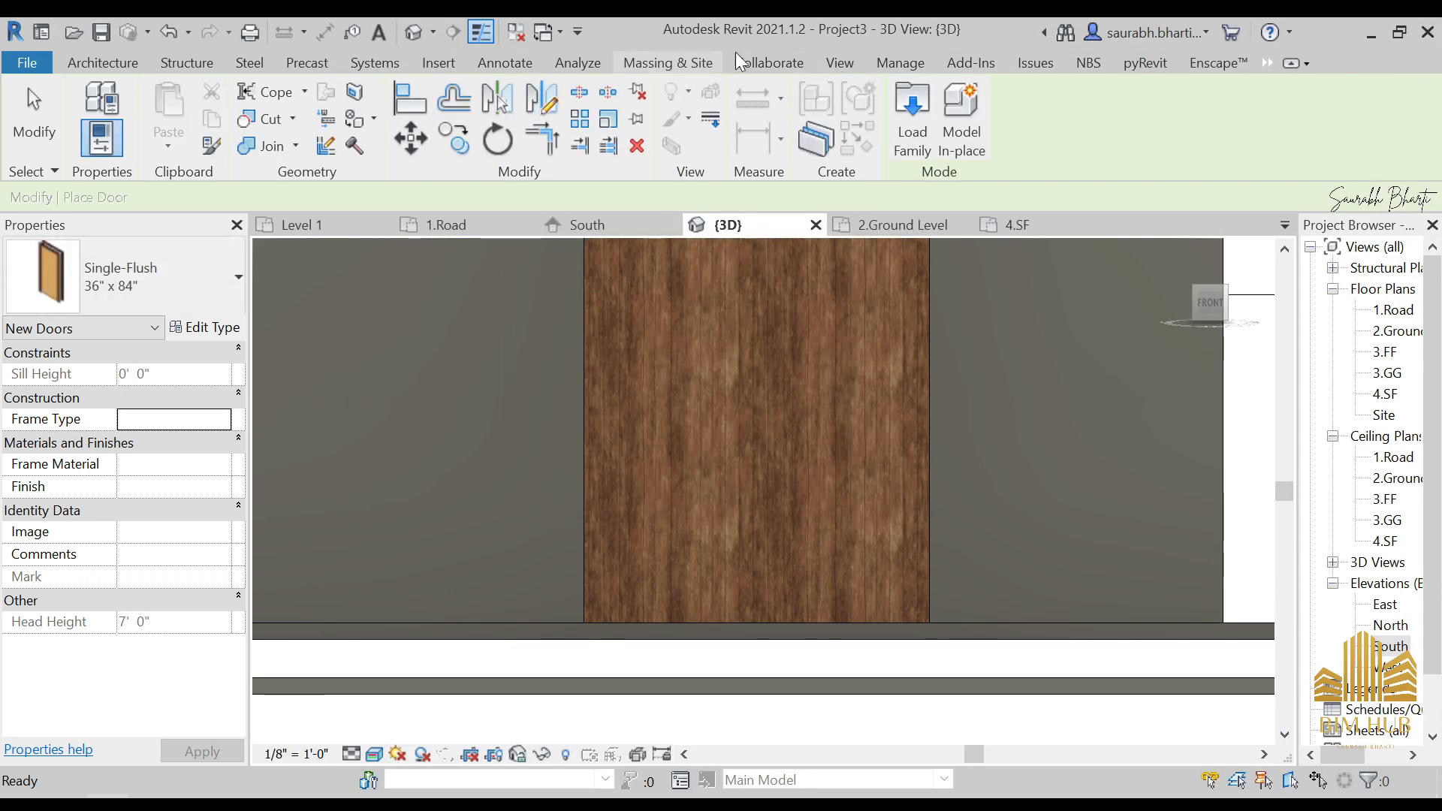
- Try again to load M_Door-Curtain-Wall-Single-Glass.rfa with door placement active, and leave the Door command
{"action": "left_click", "coordinate": [440, 62]}
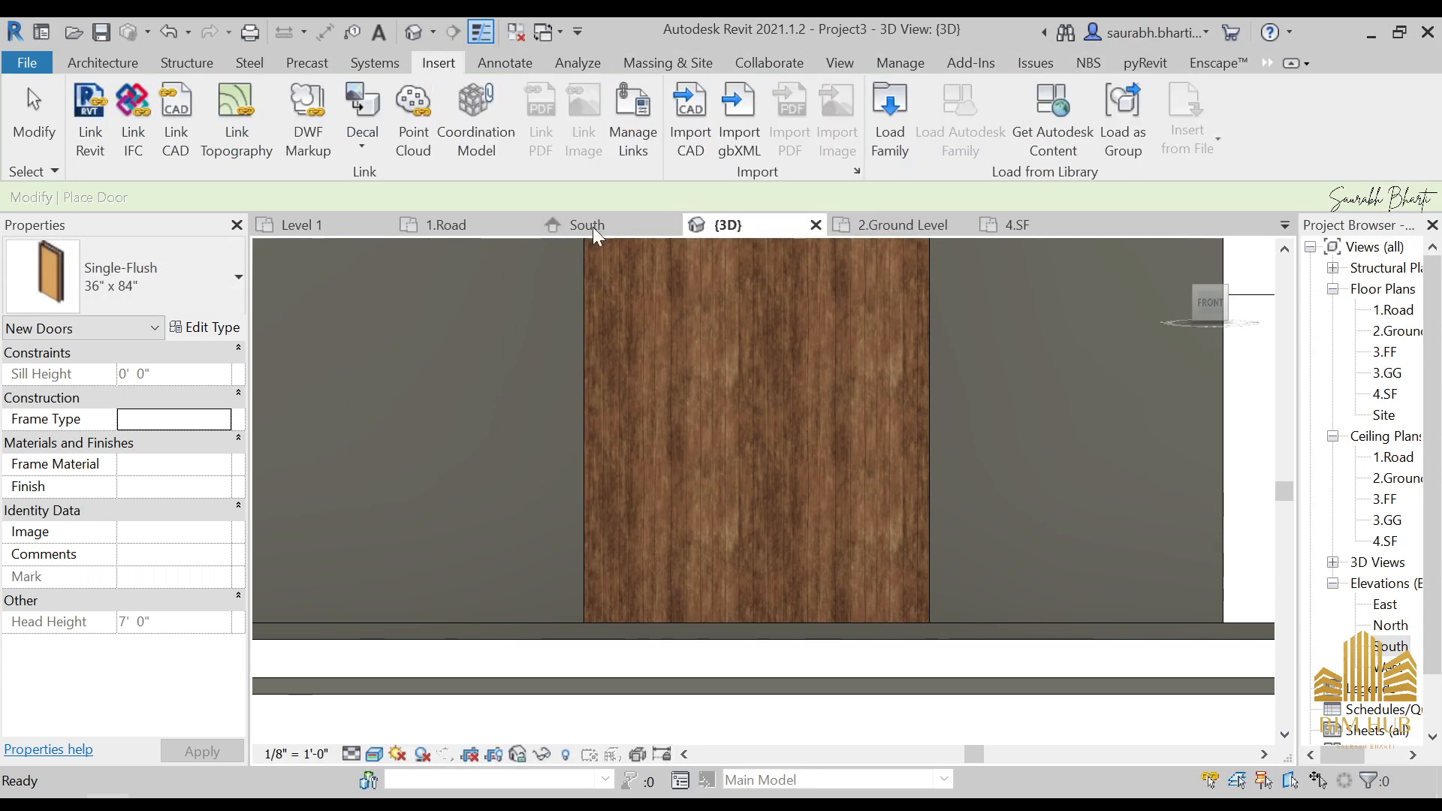
{"action": "left_click", "coordinate": [889, 113]}
{"action": "left_click", "coordinate": [466, 289]}
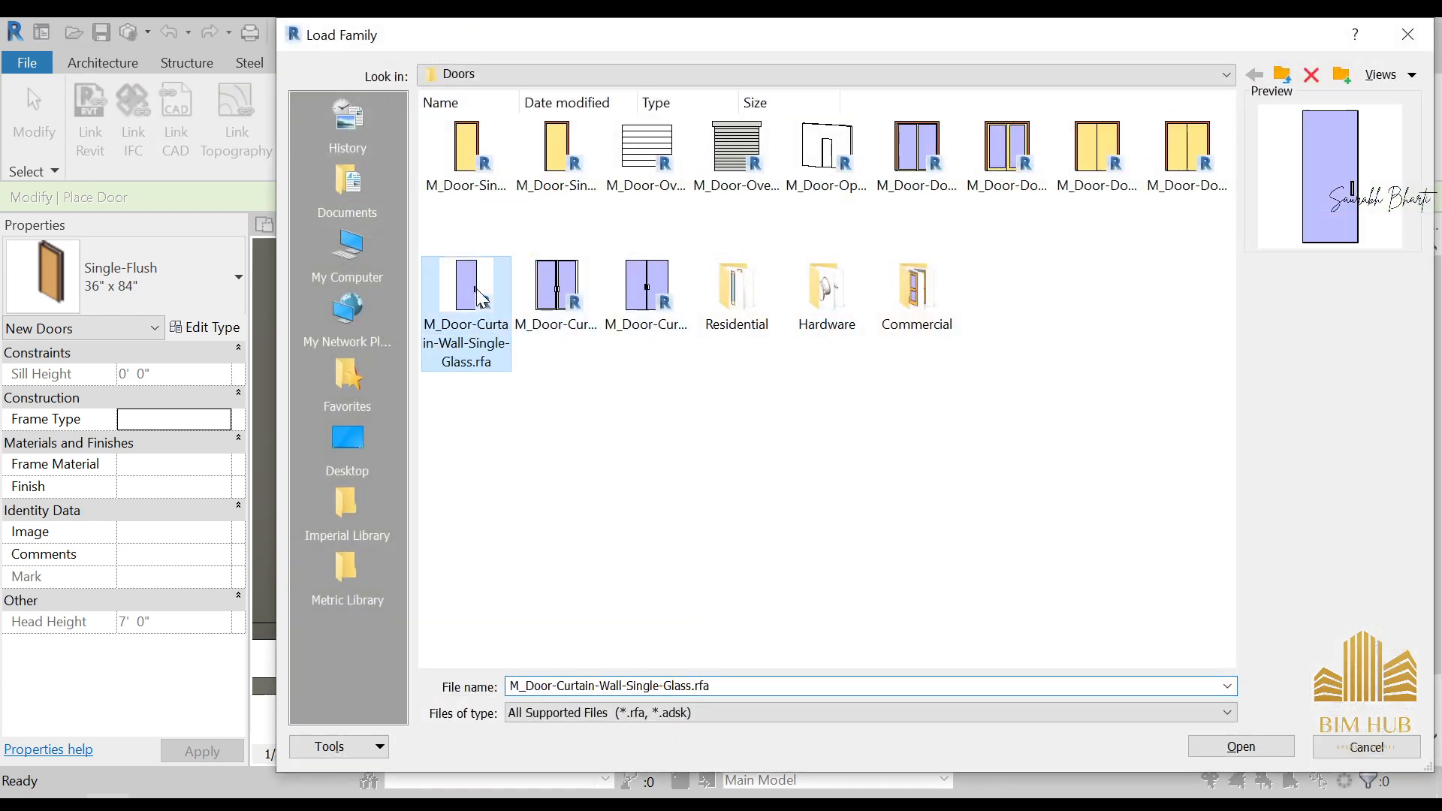
{"action": "left_click", "coordinate": [1241, 746]}
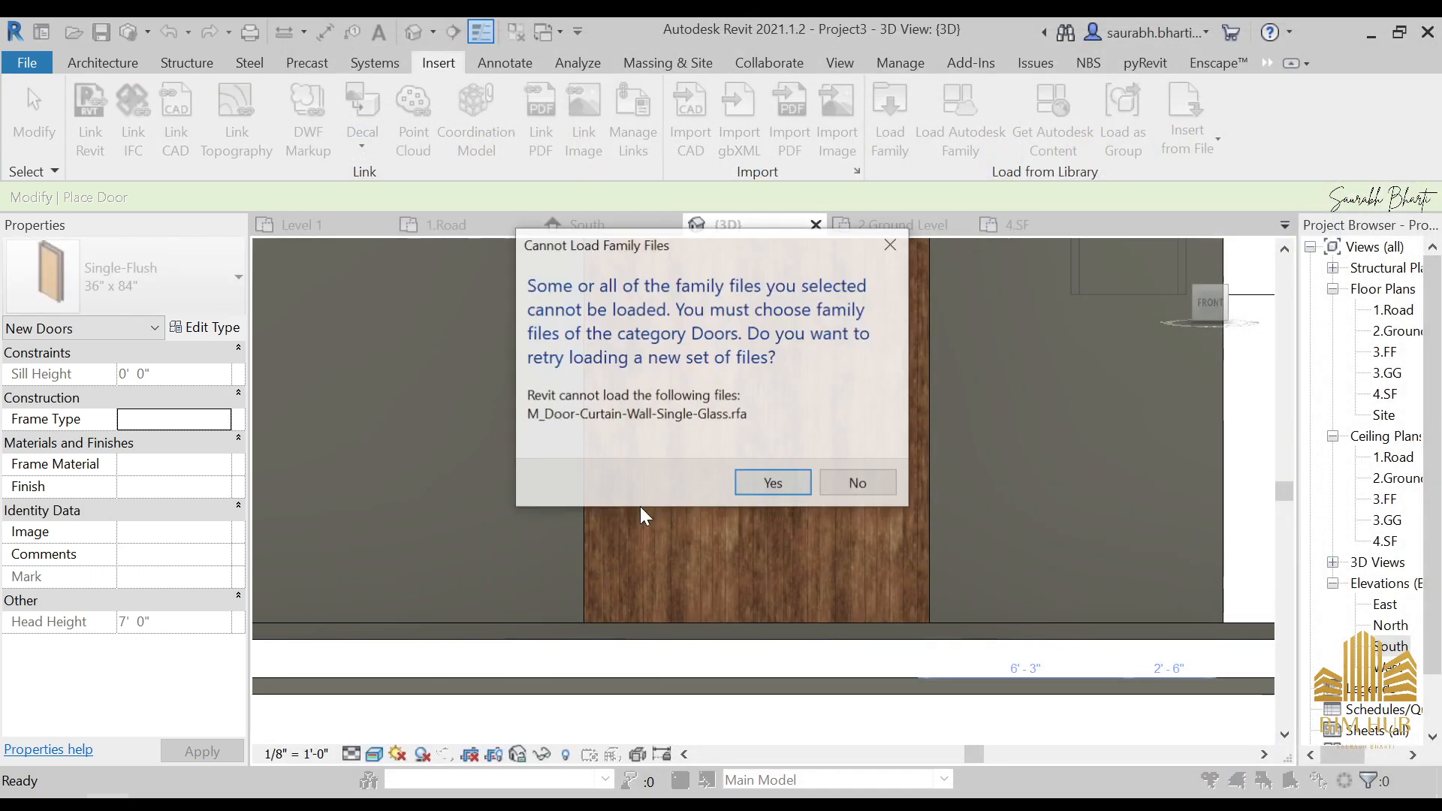
{"action": "left_click", "coordinate": [871, 489]}
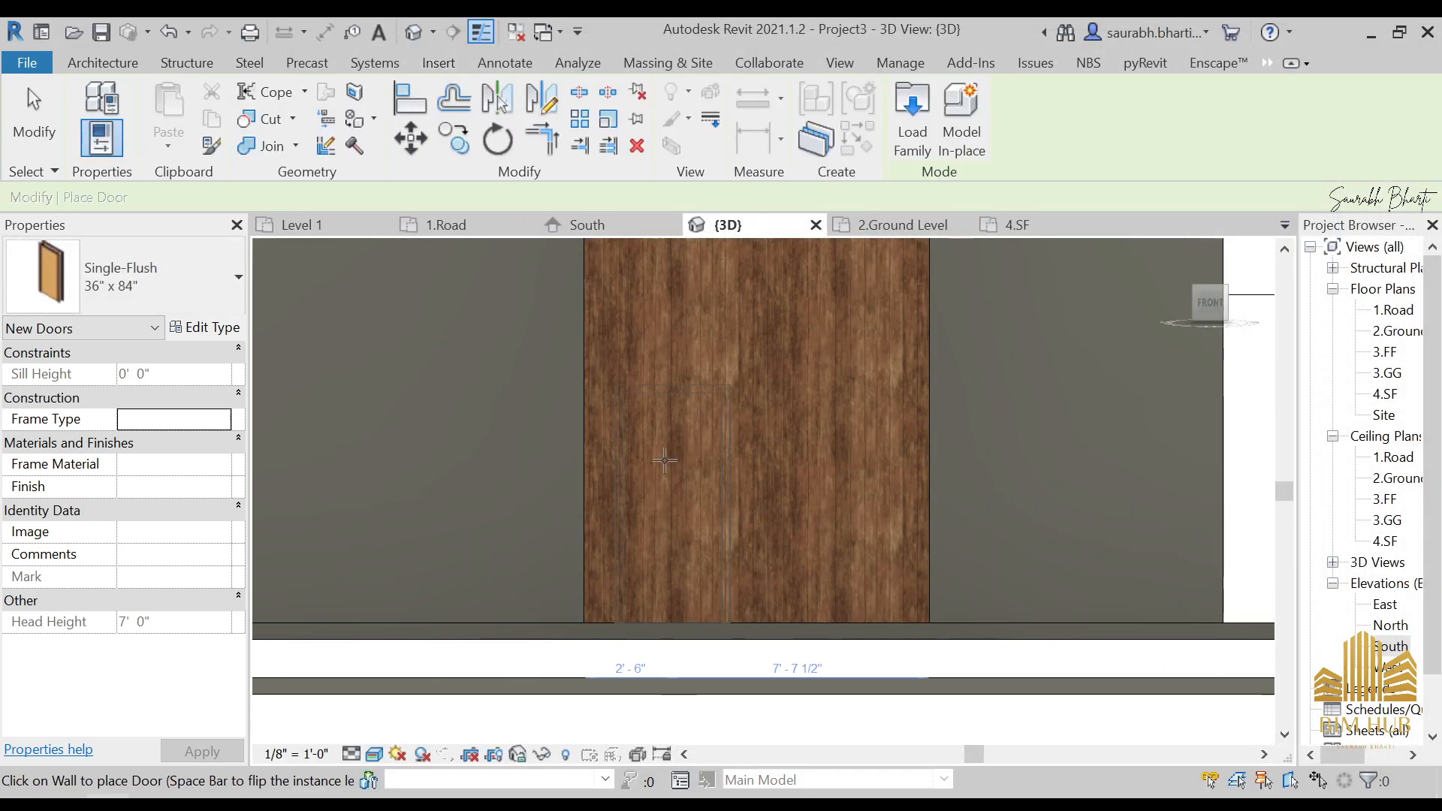
{"action": "scroll", "coordinate": [708, 459], "scroll_direction": "up", "scroll_amount": 2}
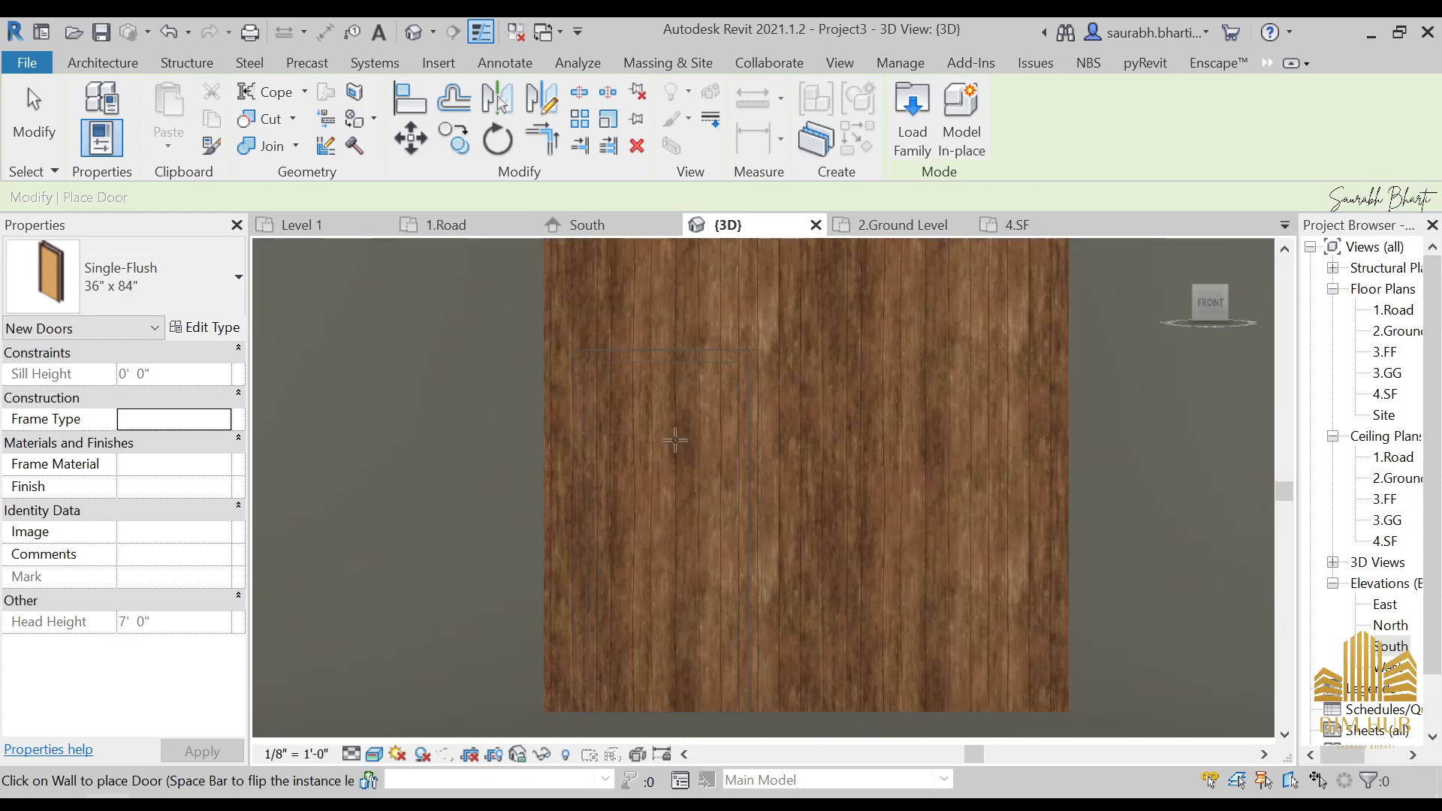
{"action": "key", "text": "Escape"}
{"action": "key", "text": "Escape"}
- Load the M_Door-Curtain-Wall-Single-Glass.rfa family into the project
{"action": "left_click", "coordinate": [880, 150]}
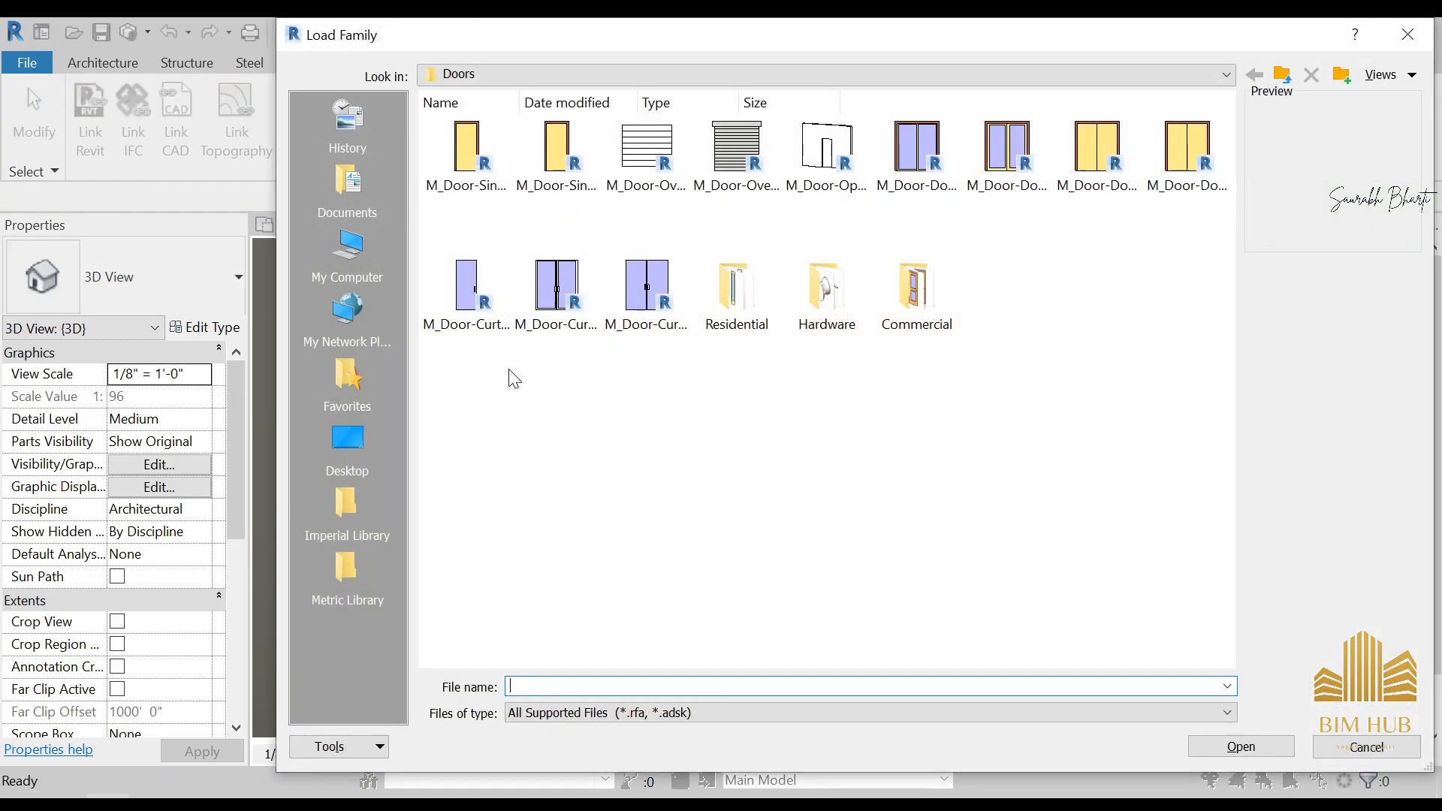
{"action": "left_click", "coordinate": [466, 278]}
{"action": "left_click", "coordinate": [1347, 736]}
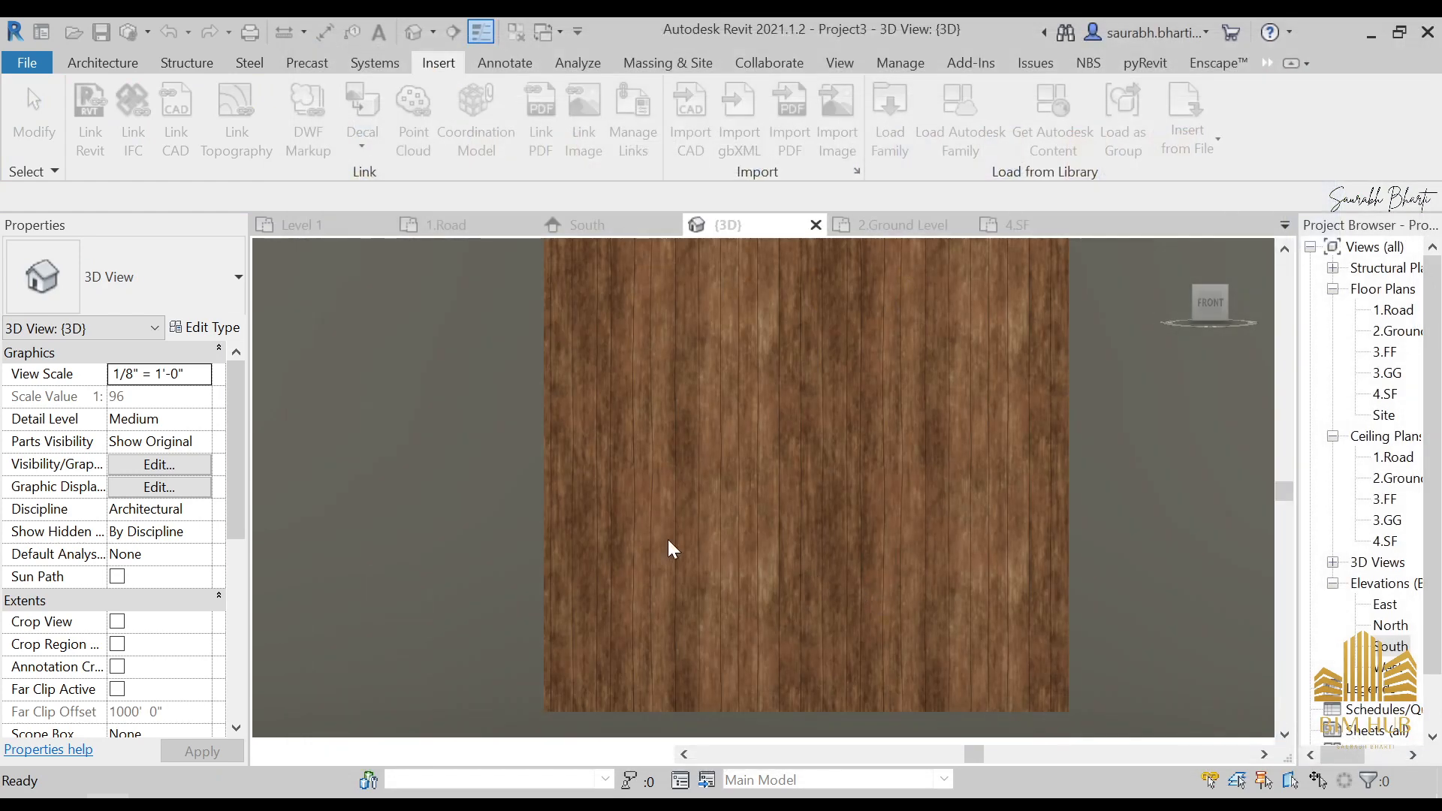
- Open the 2.Ground Level floor plan and select the projection's front louver wall
{"action": "scroll", "coordinate": [698, 436], "scroll_direction": "down", "scroll_amount": 3}
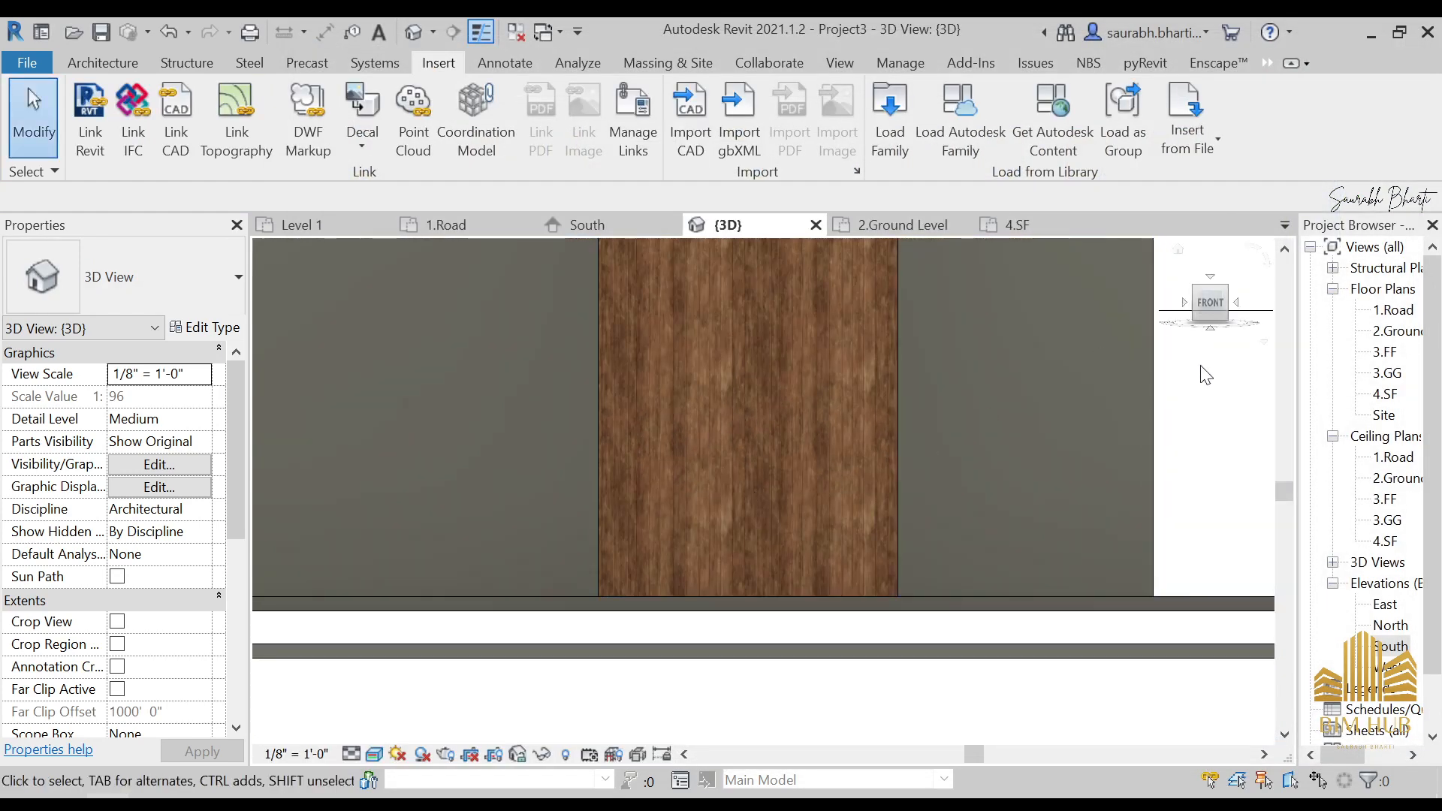
{"action": "scroll", "coordinate": [809, 451], "scroll_direction": "down", "scroll_amount": 1}
{"action": "middle_click_drag", "start_coordinate": [809, 450], "coordinate": [916, 566], "text": "shift"}
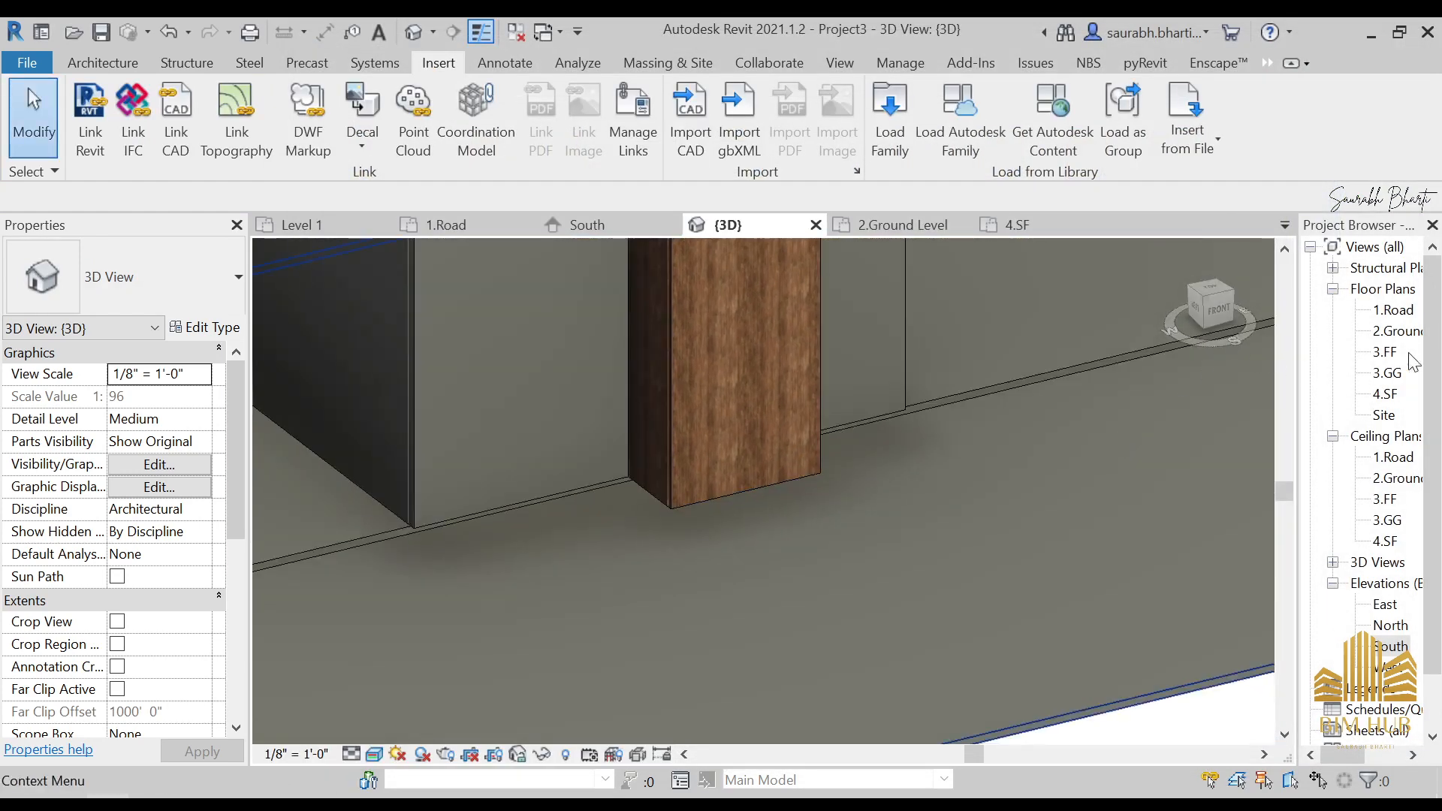
{"action": "double_click", "coordinate": [1388, 649]}
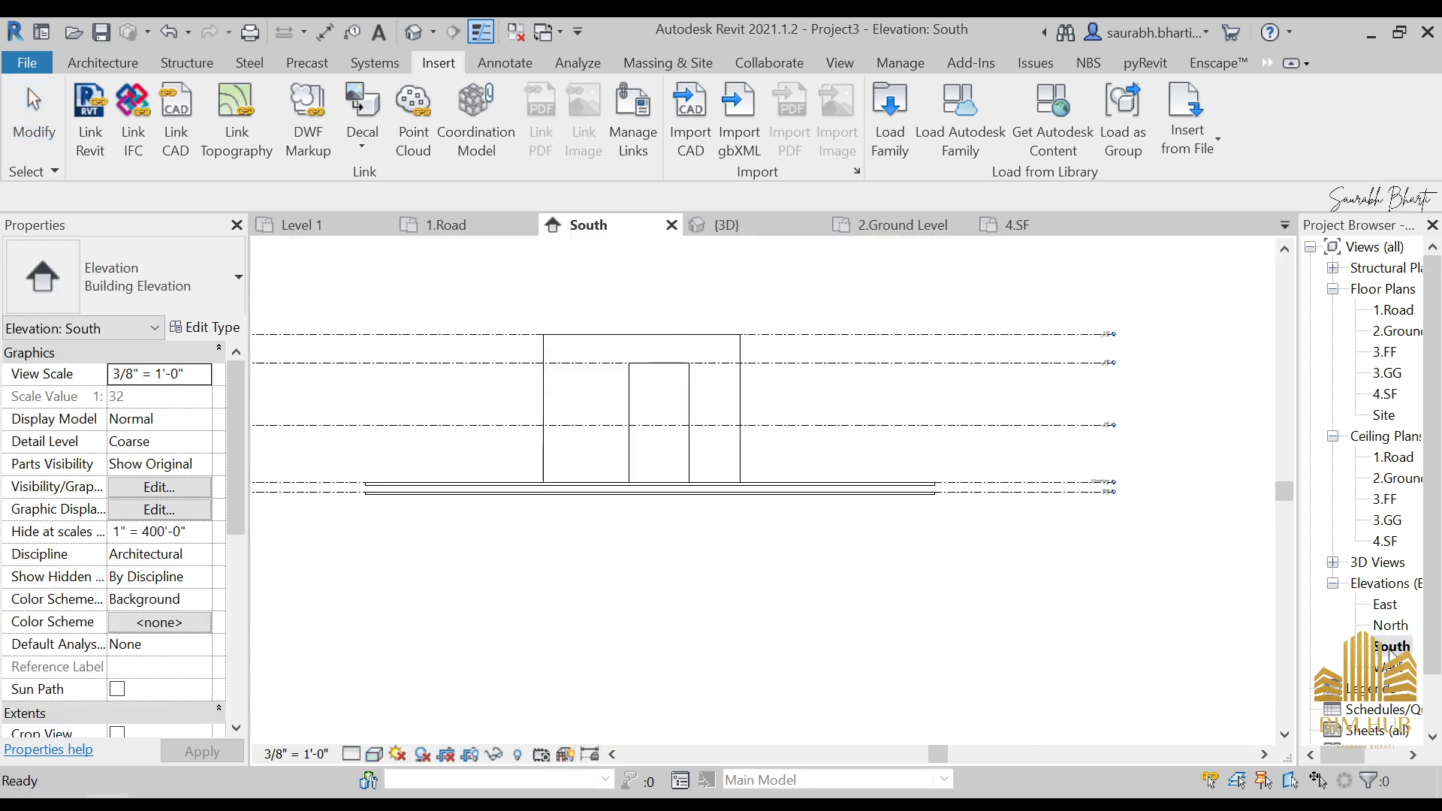
{"action": "double_click", "coordinate": [1398, 331]}
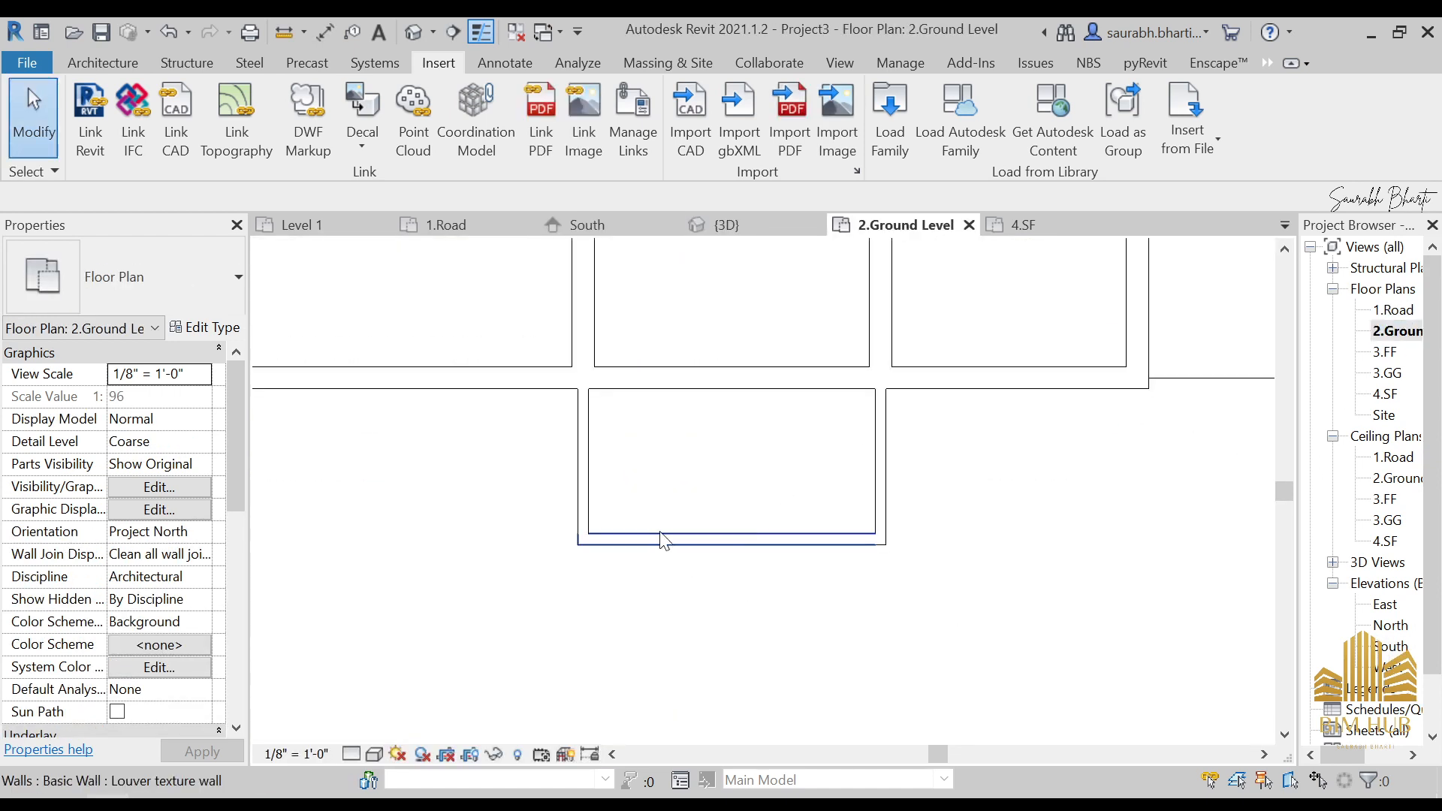
{"action": "left_click", "coordinate": [661, 538]}
- Start a new wall on the ground level and choose the Curtain Wall 1 type for it
{"action": "left_click", "coordinate": [94, 61]}
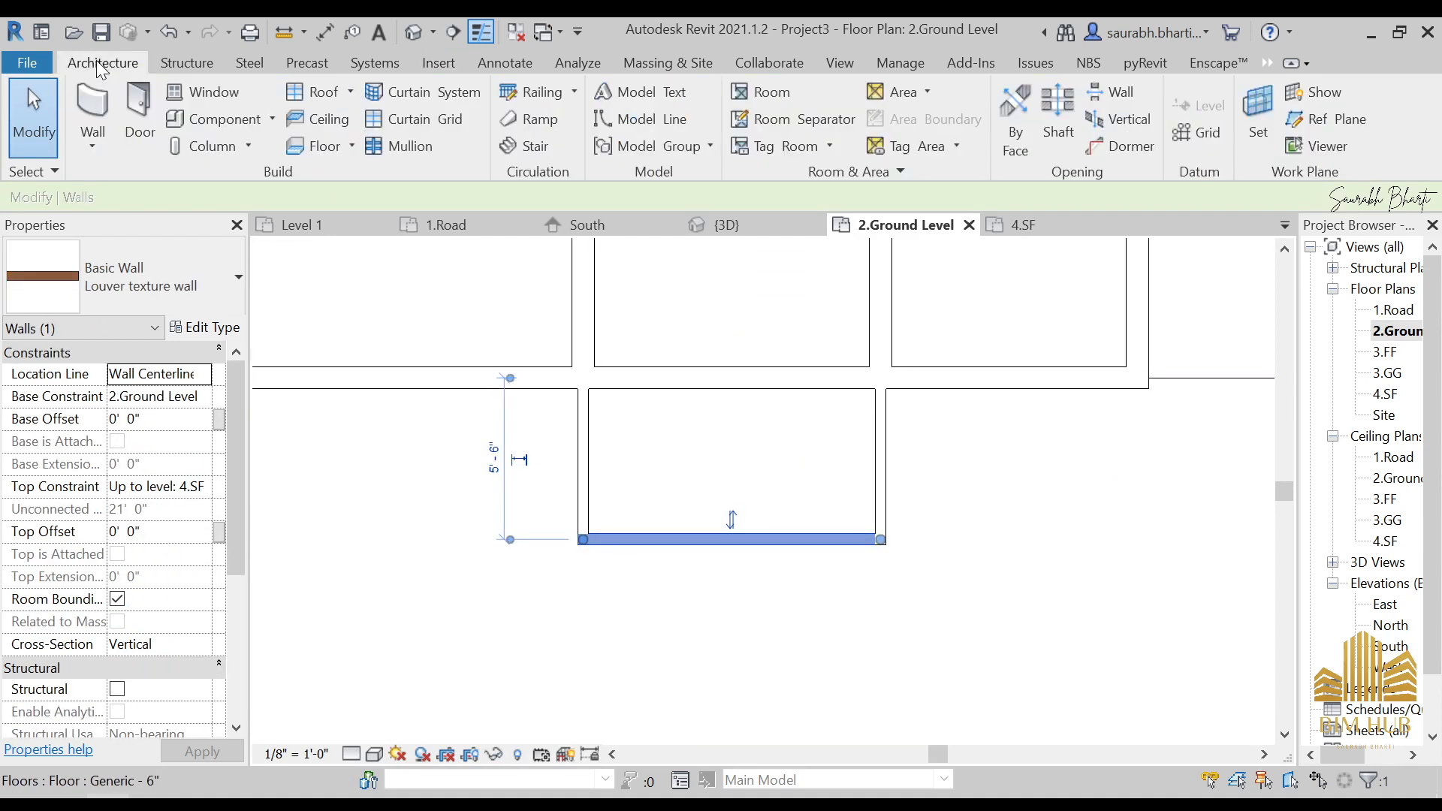
{"action": "left_click", "coordinate": [100, 113]}
{"action": "left_click", "coordinate": [146, 292]}
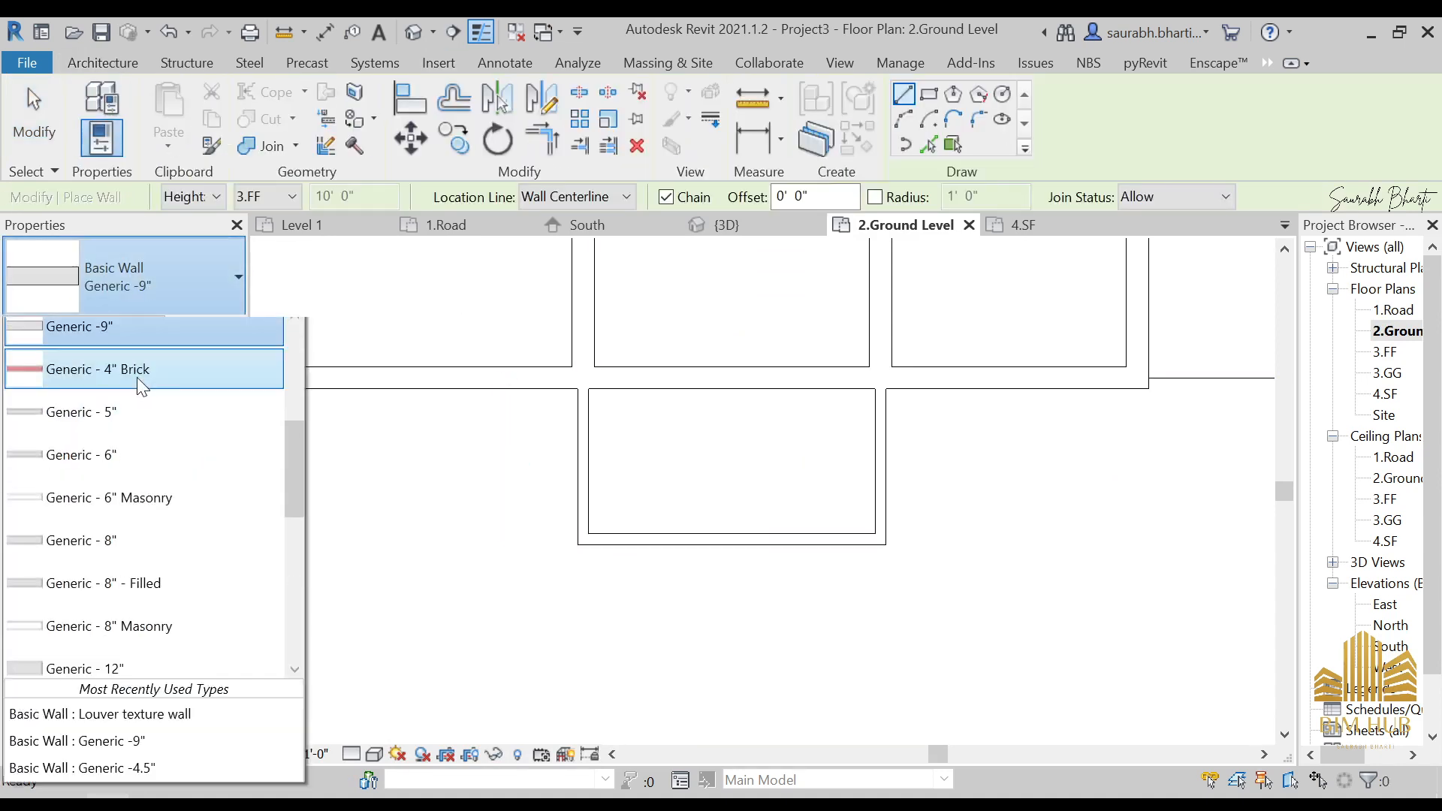
{"action": "scroll", "coordinate": [136, 377], "scroll_direction": "down", "scroll_amount": 10}
{"action": "scroll", "coordinate": [109, 592], "scroll_direction": "up", "scroll_amount": 1}
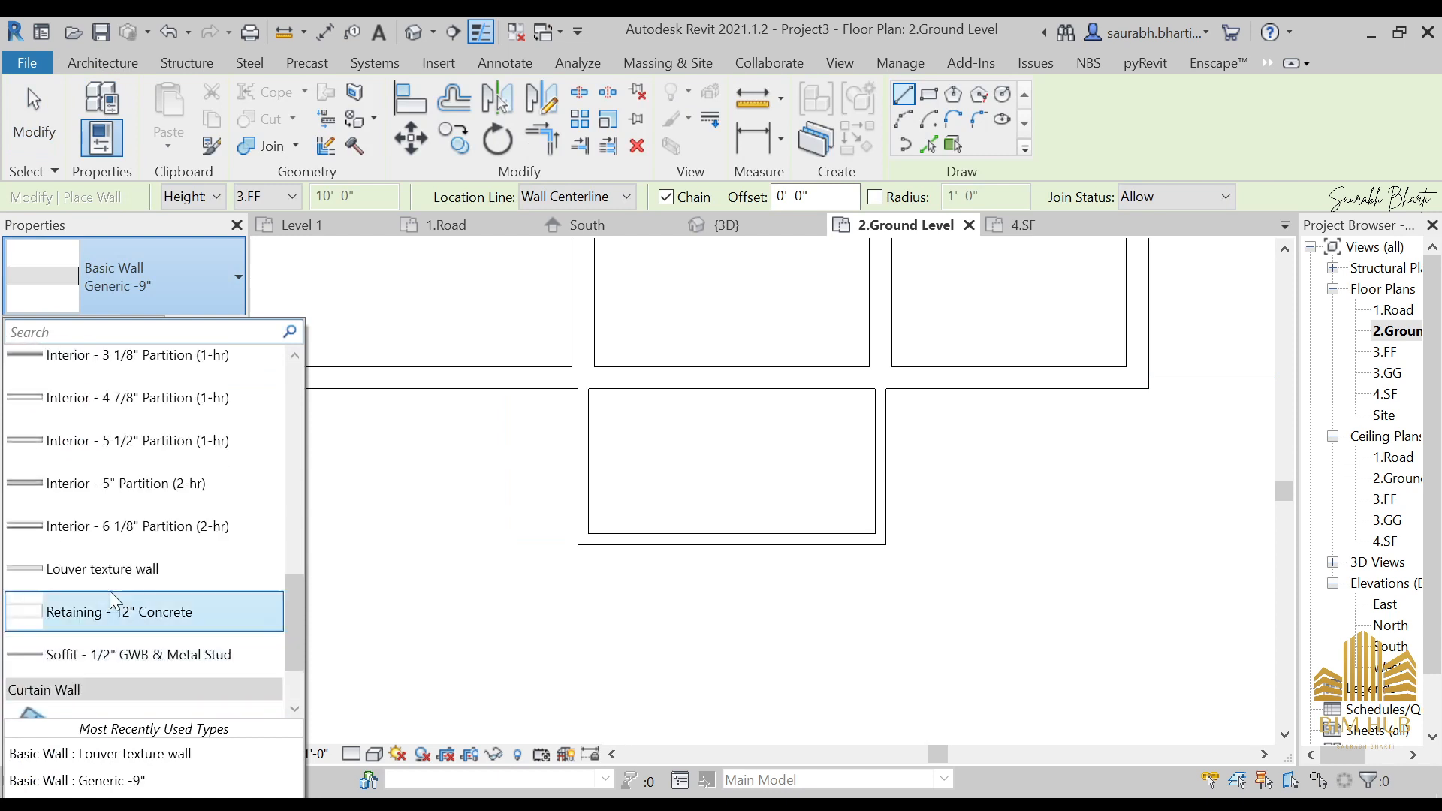
{"action": "left_click", "coordinate": [132, 704]}
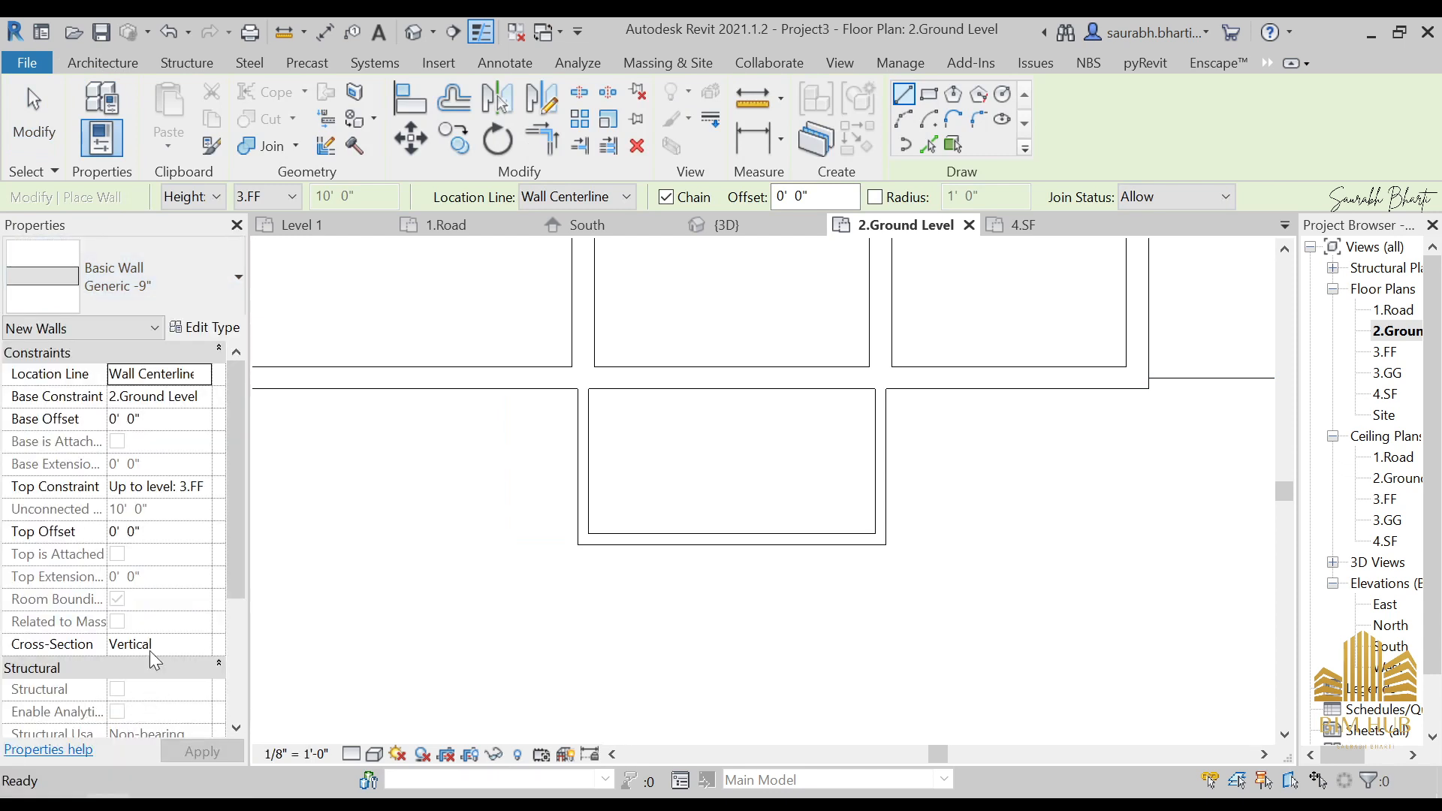
{"action": "left_click", "coordinate": [137, 298]}
{"action": "scroll", "coordinate": [143, 600], "scroll_direction": "down", "scroll_amount": 6}
{"action": "scroll", "coordinate": [136, 633], "scroll_direction": "down", "scroll_amount": 7}
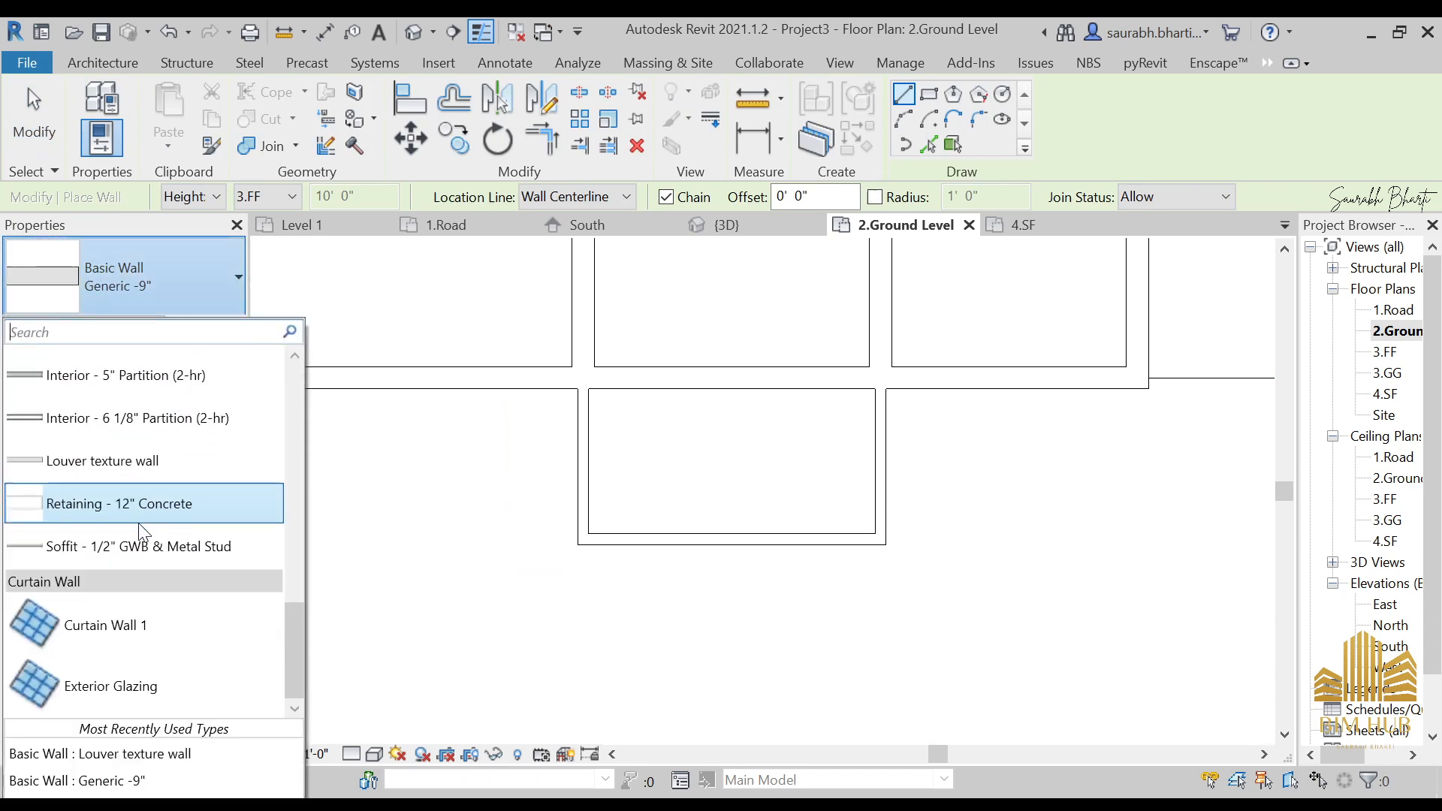
{"action": "left_click", "coordinate": [113, 614]}
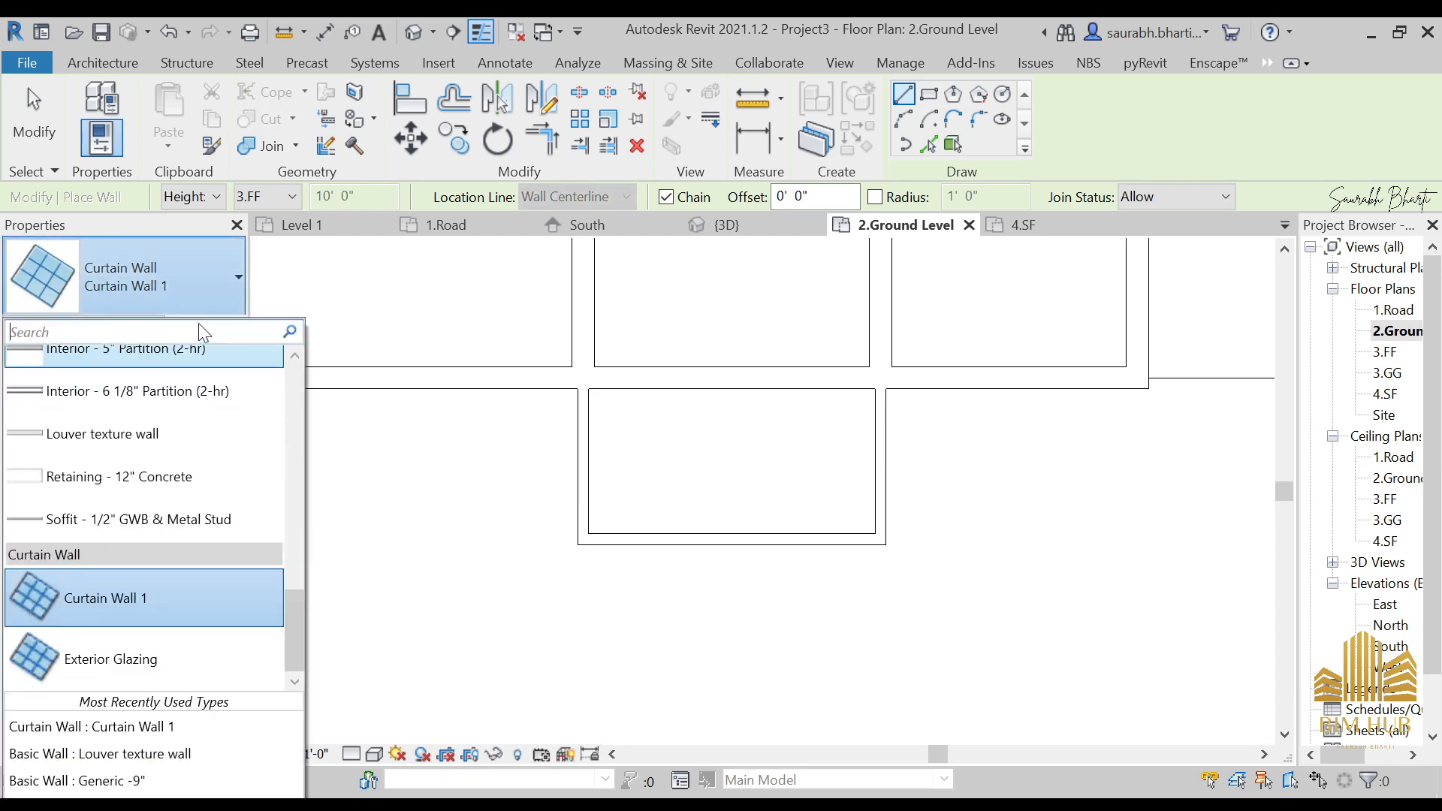
- Duplicate the Curtain Wall 1 type under the name Louver Door wall and use it for the new wall
{"action": "left_click", "coordinate": [201, 326]}
{"action": "left_click", "coordinate": [1164, 190]}
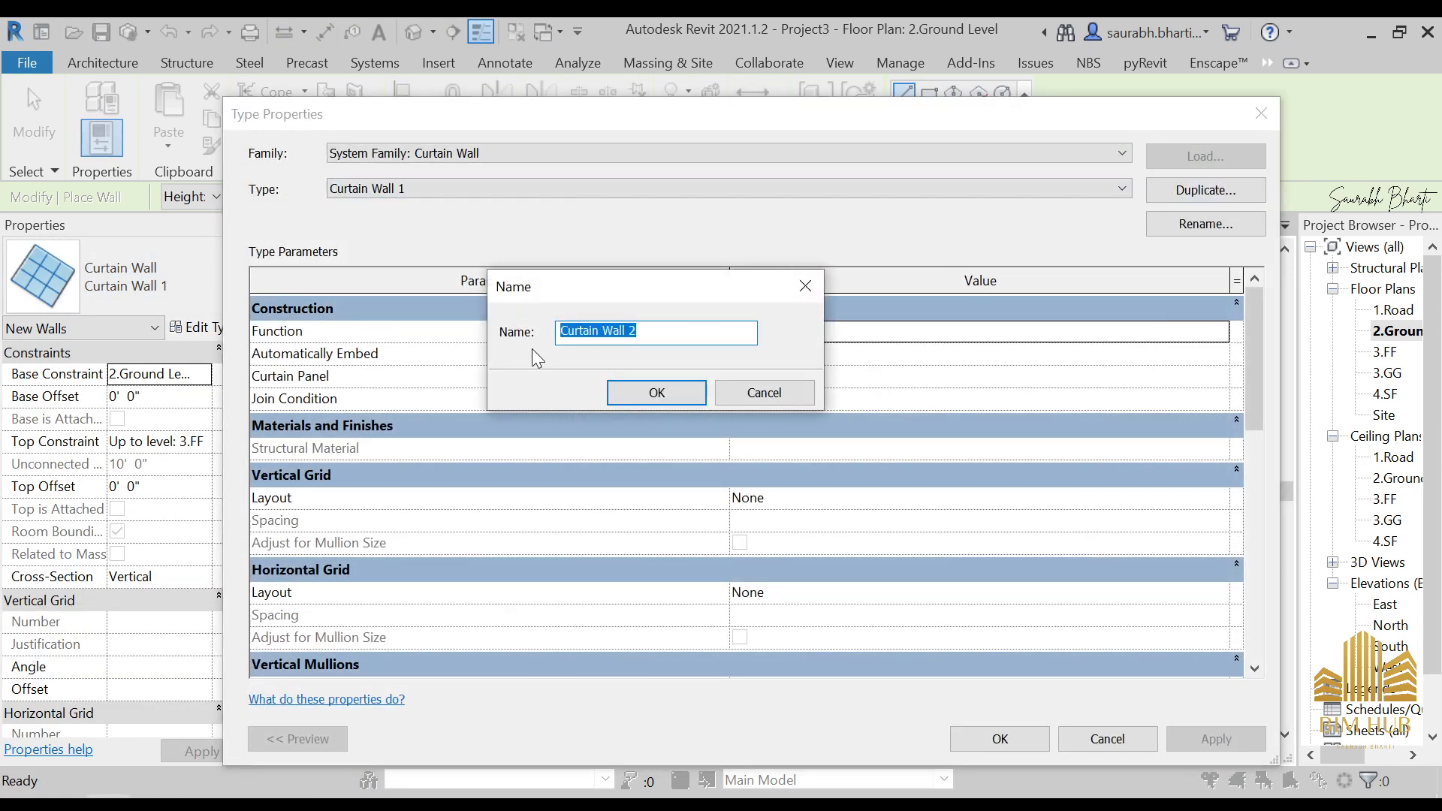
{"action": "type", "text": "Louver Door wall"}
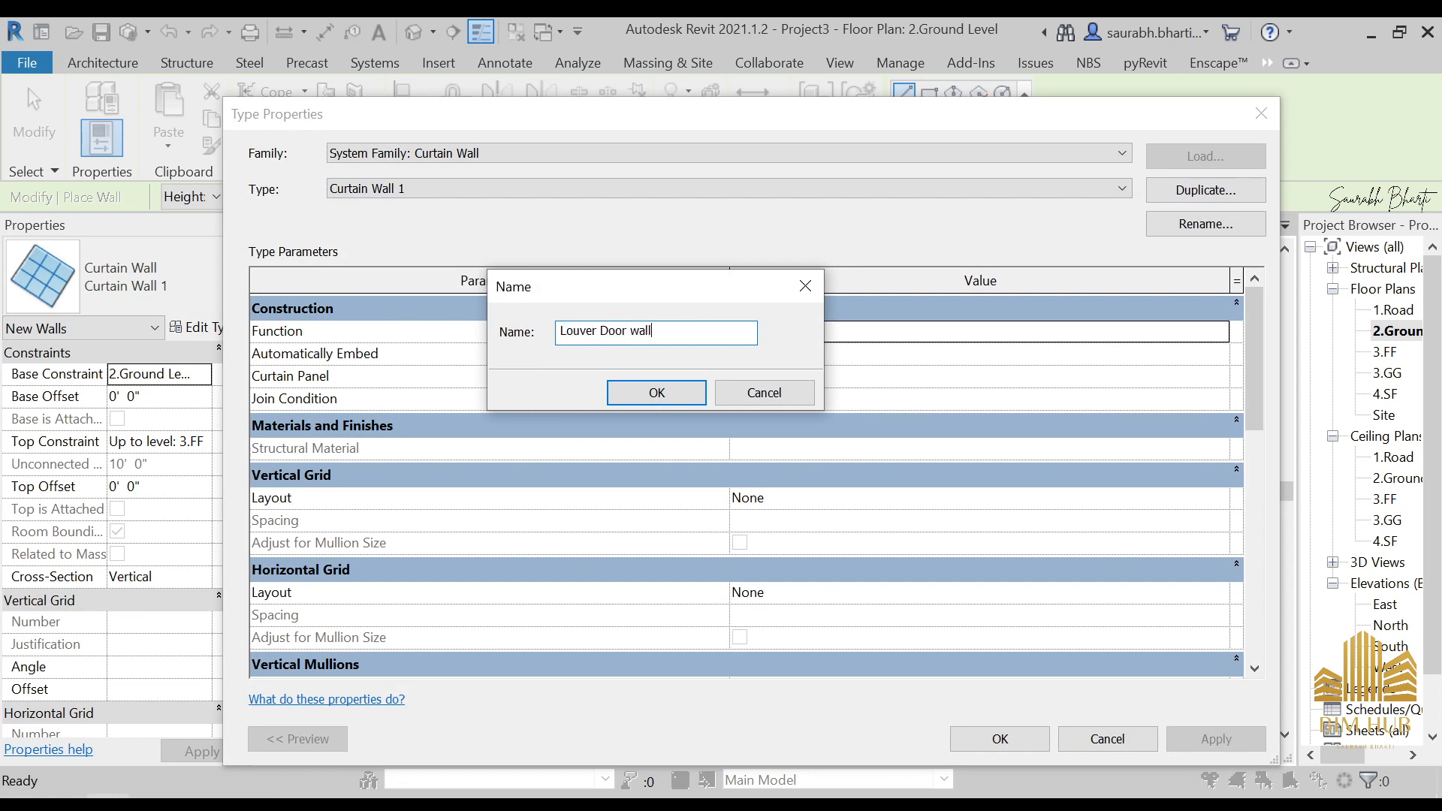
{"action": "key", "text": "Return"}
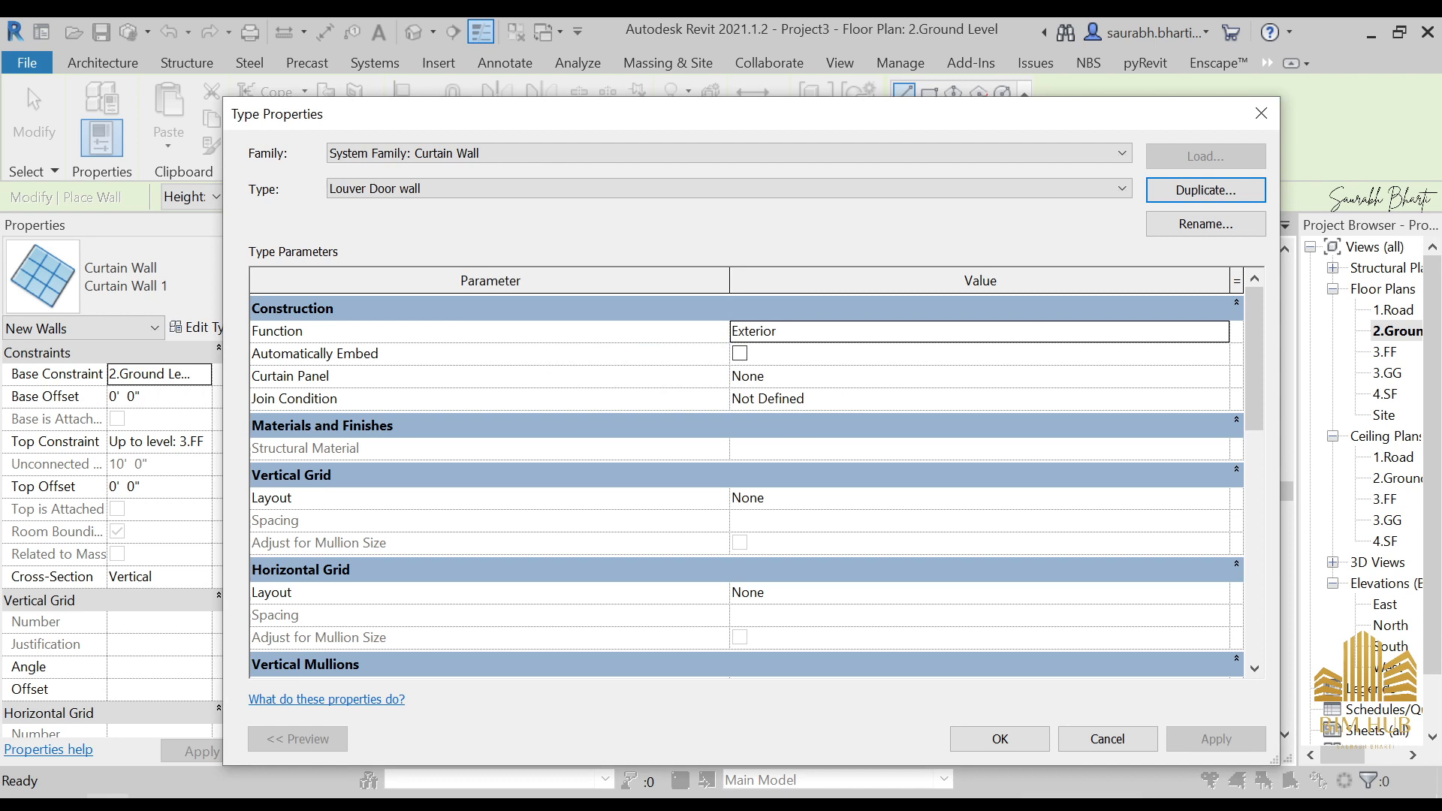
{"action": "left_click", "coordinate": [999, 738]}
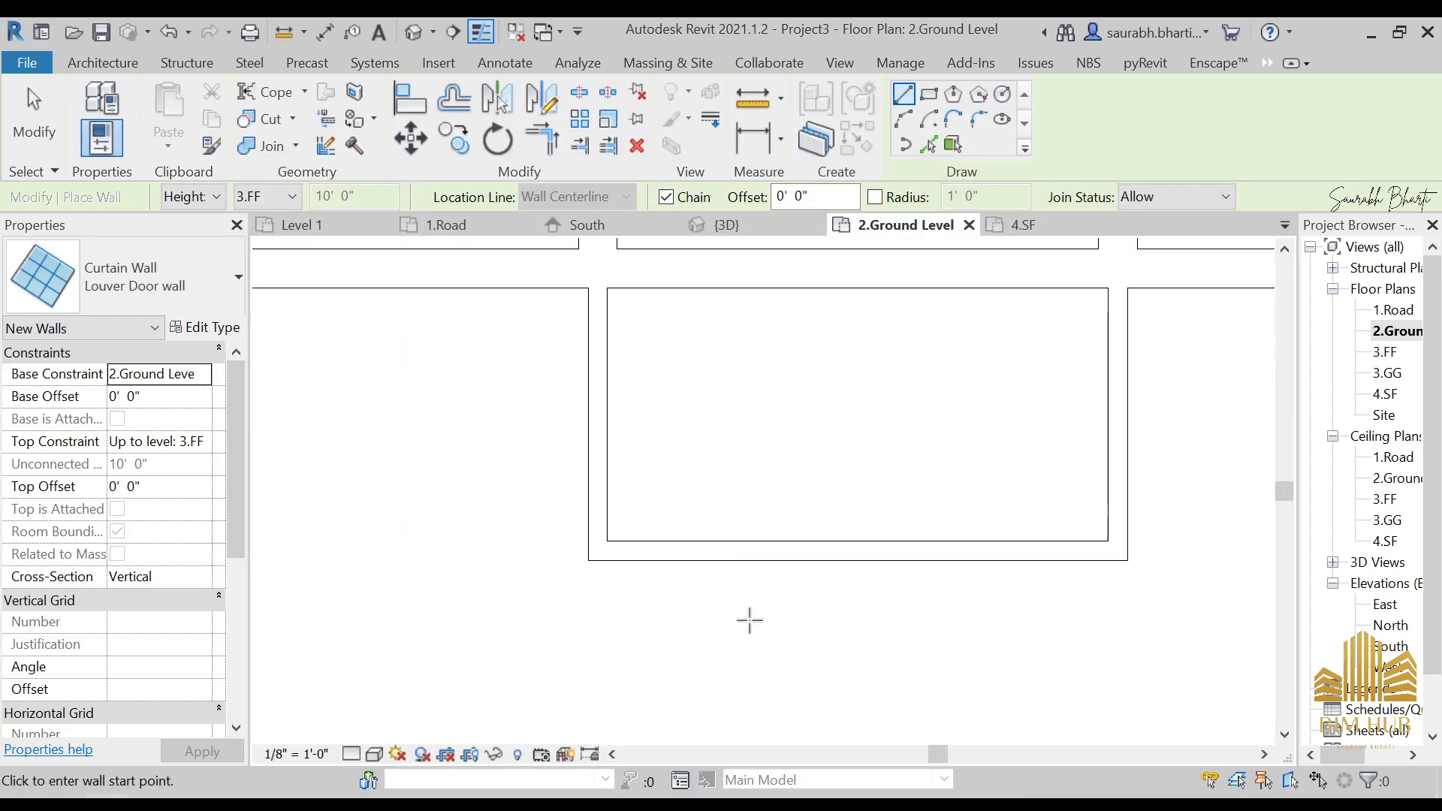
- Check the entrance in the reference photo and draw a 6'-0" curtain wall along the projection's front louver wall, 1'-0" from its left side wall
{"action": "left_click", "coordinate": [617, 532]}
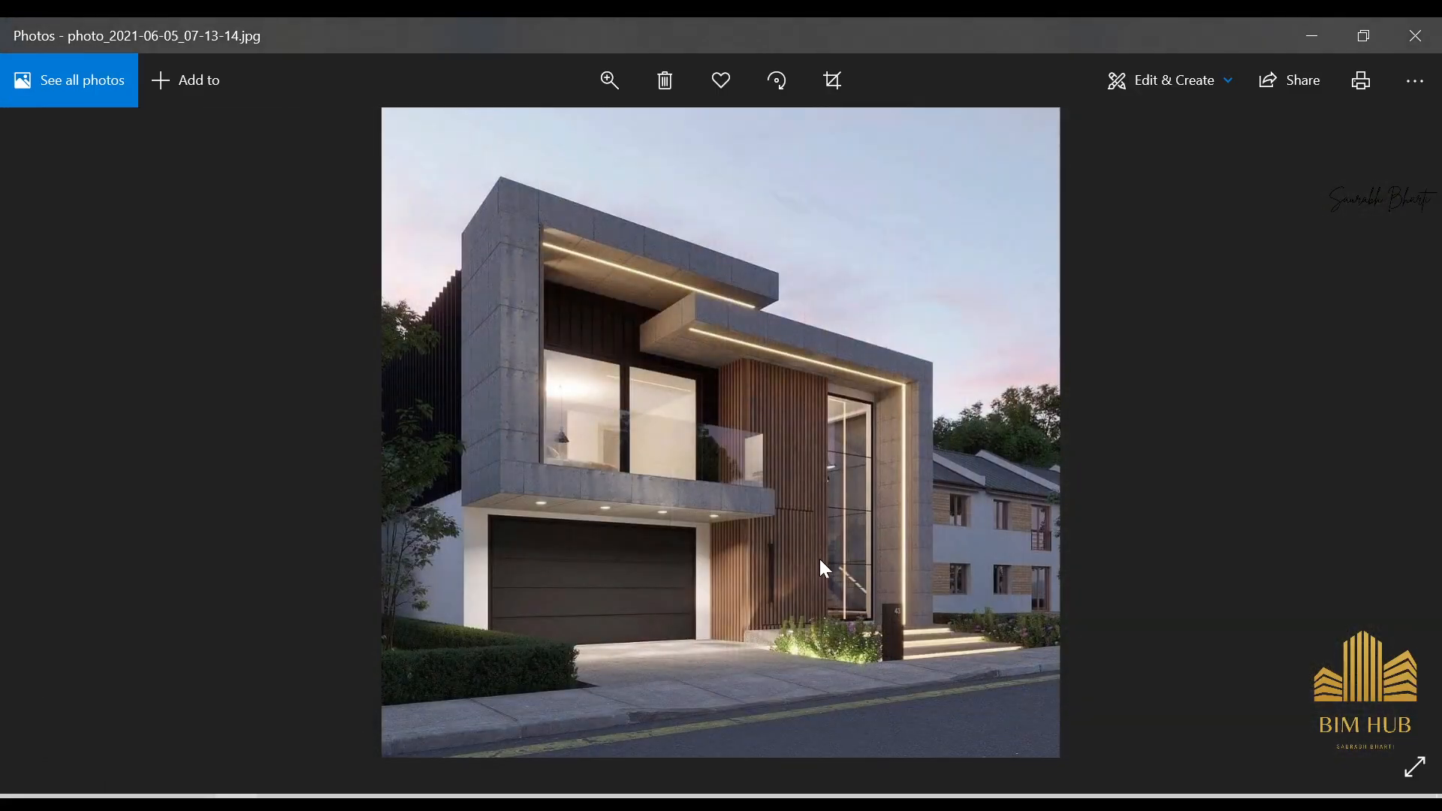
{"action": "scroll", "coordinate": [819, 559], "scroll_direction": "up", "scroll_amount": 3, "text": "ctrl"}
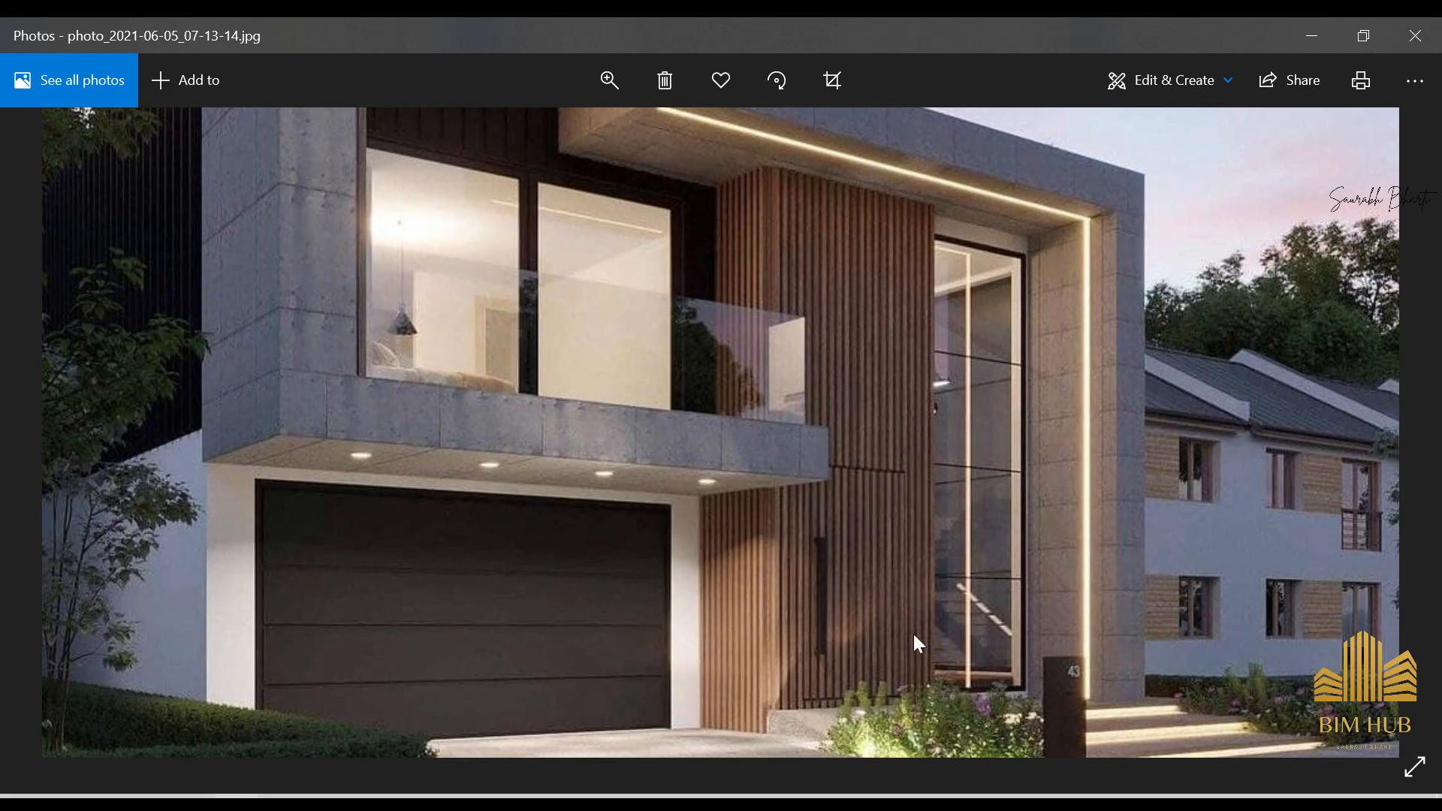
{"action": "left_click", "coordinate": [1311, 37]}
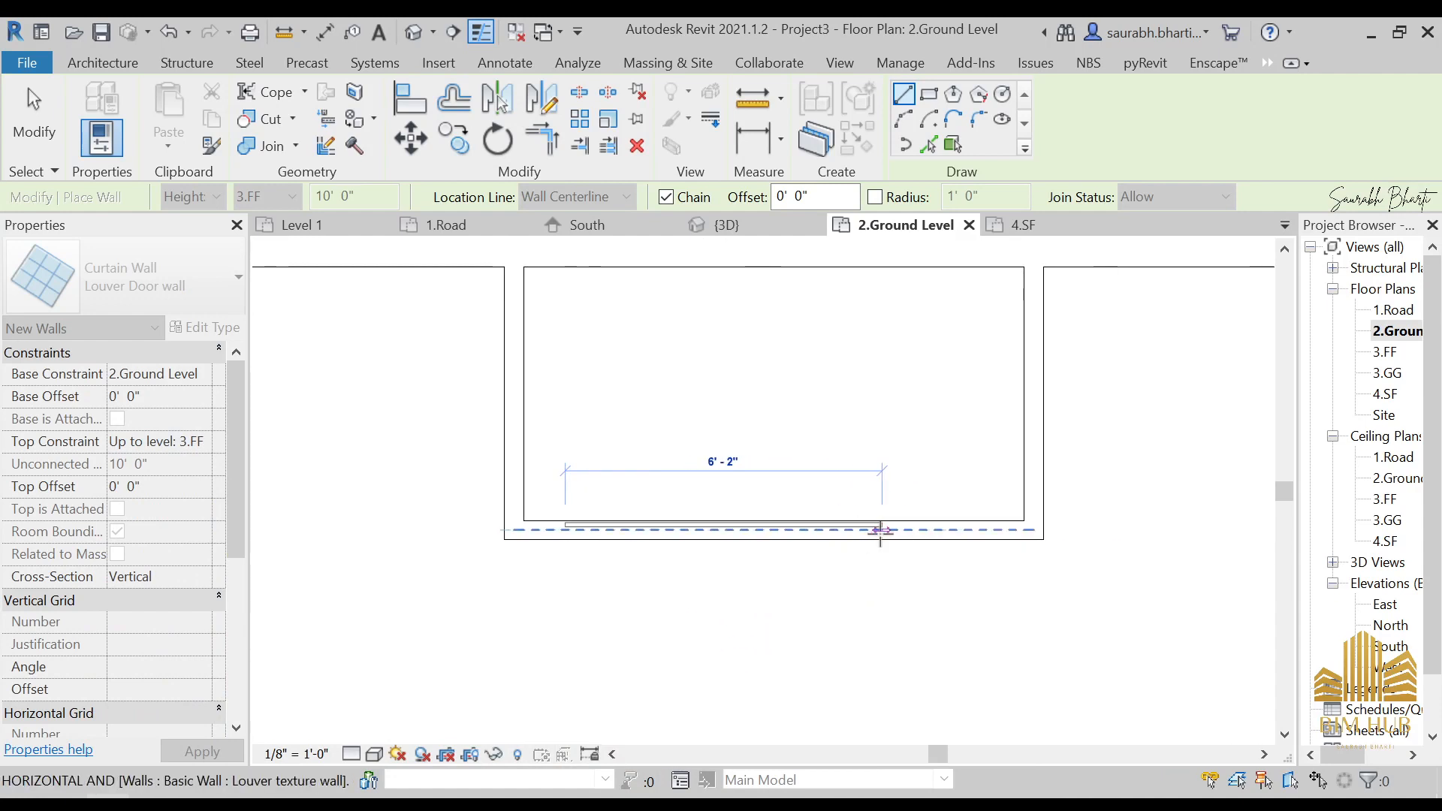
{"action": "left_click", "coordinate": [872, 530]}
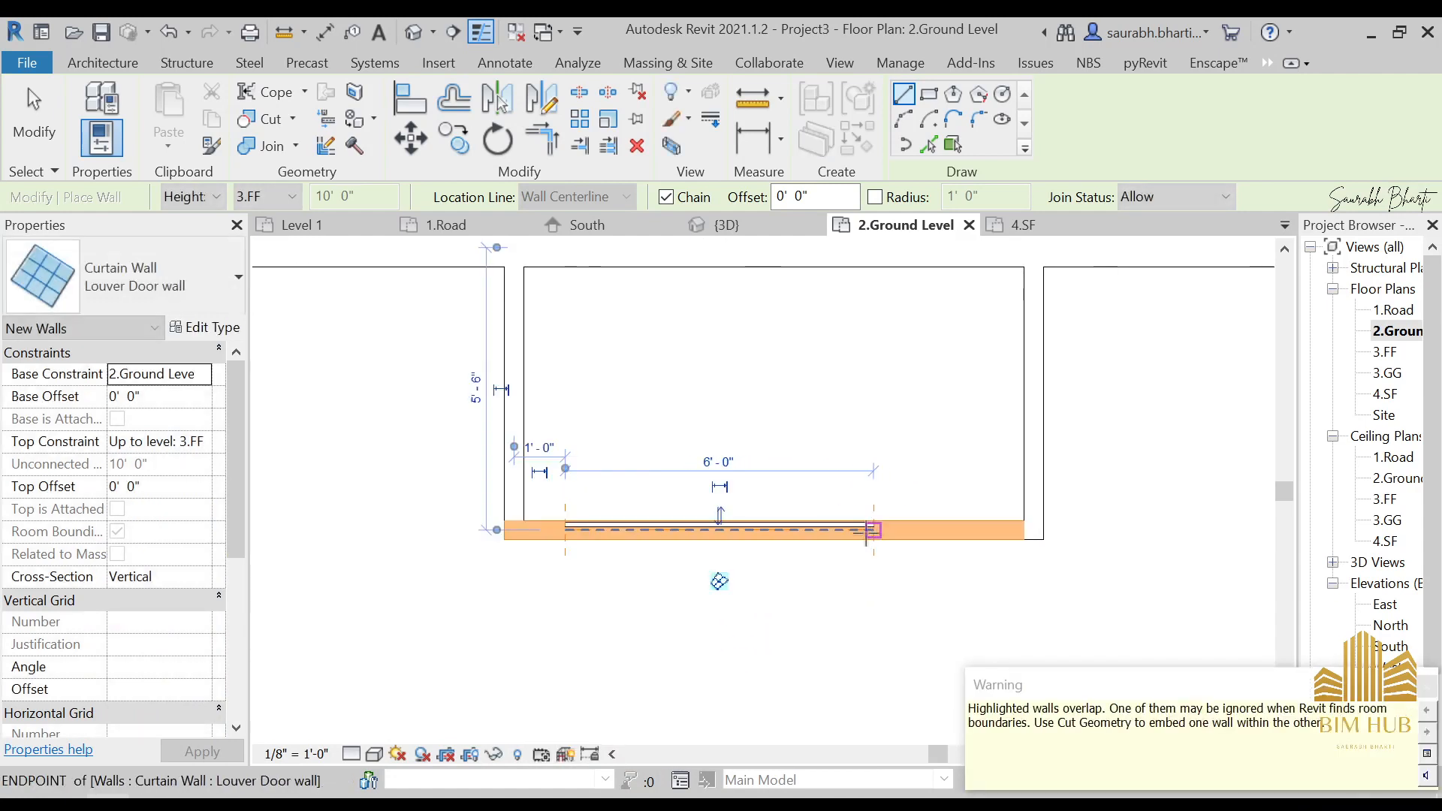
{"action": "key", "text": "Escape"}
{"action": "key", "text": "Escape"}
- View the projection's front face in 3D and return to the 2.Ground Level floor plan
{"action": "left_click", "coordinate": [412, 32]}
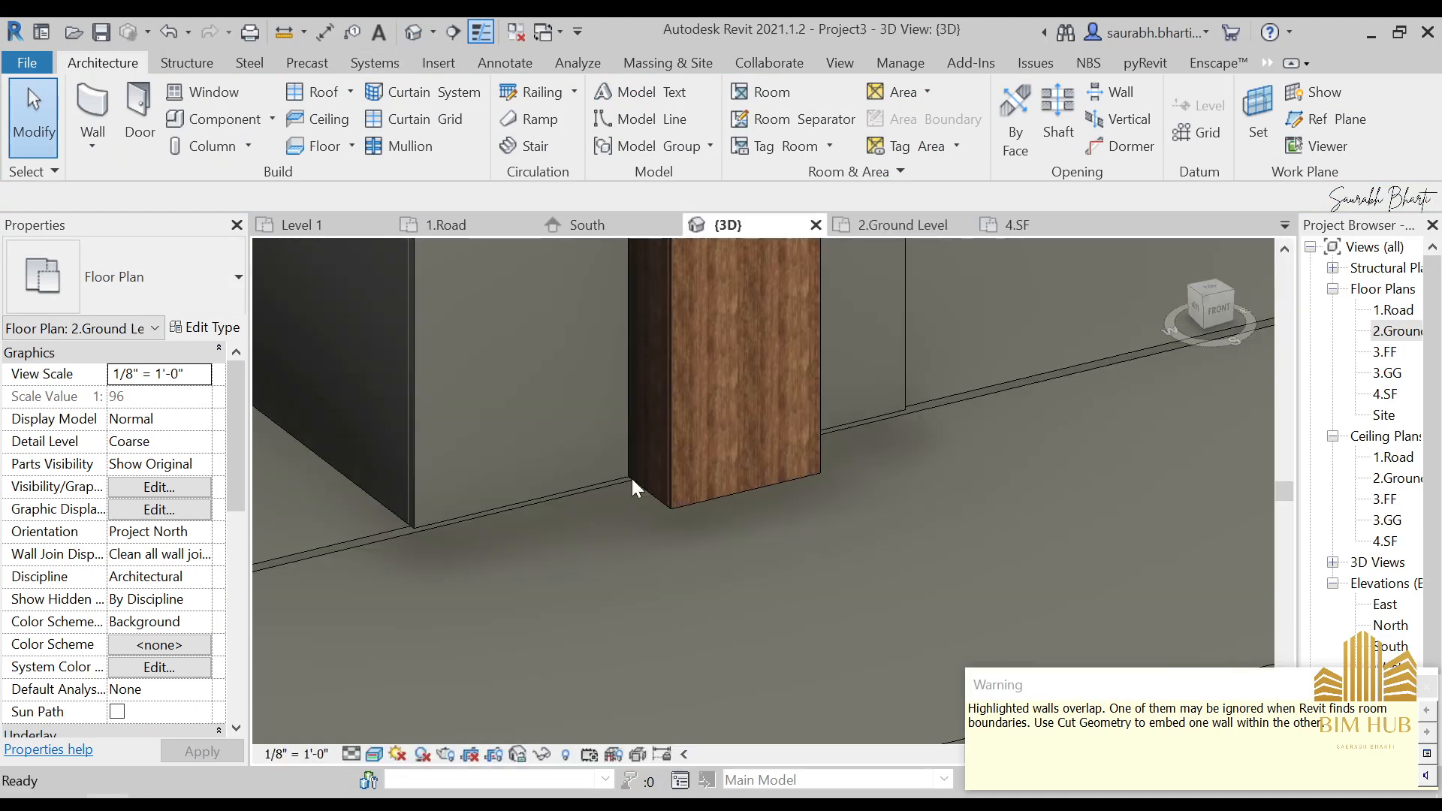
{"action": "scroll", "coordinate": [682, 451], "scroll_direction": "down", "scroll_amount": 3}
{"action": "middle_click_drag", "start_coordinate": [726, 452], "coordinate": [664, 395], "text": "shift"}
{"action": "scroll", "coordinate": [689, 426], "scroll_direction": "down", "scroll_amount": 5}
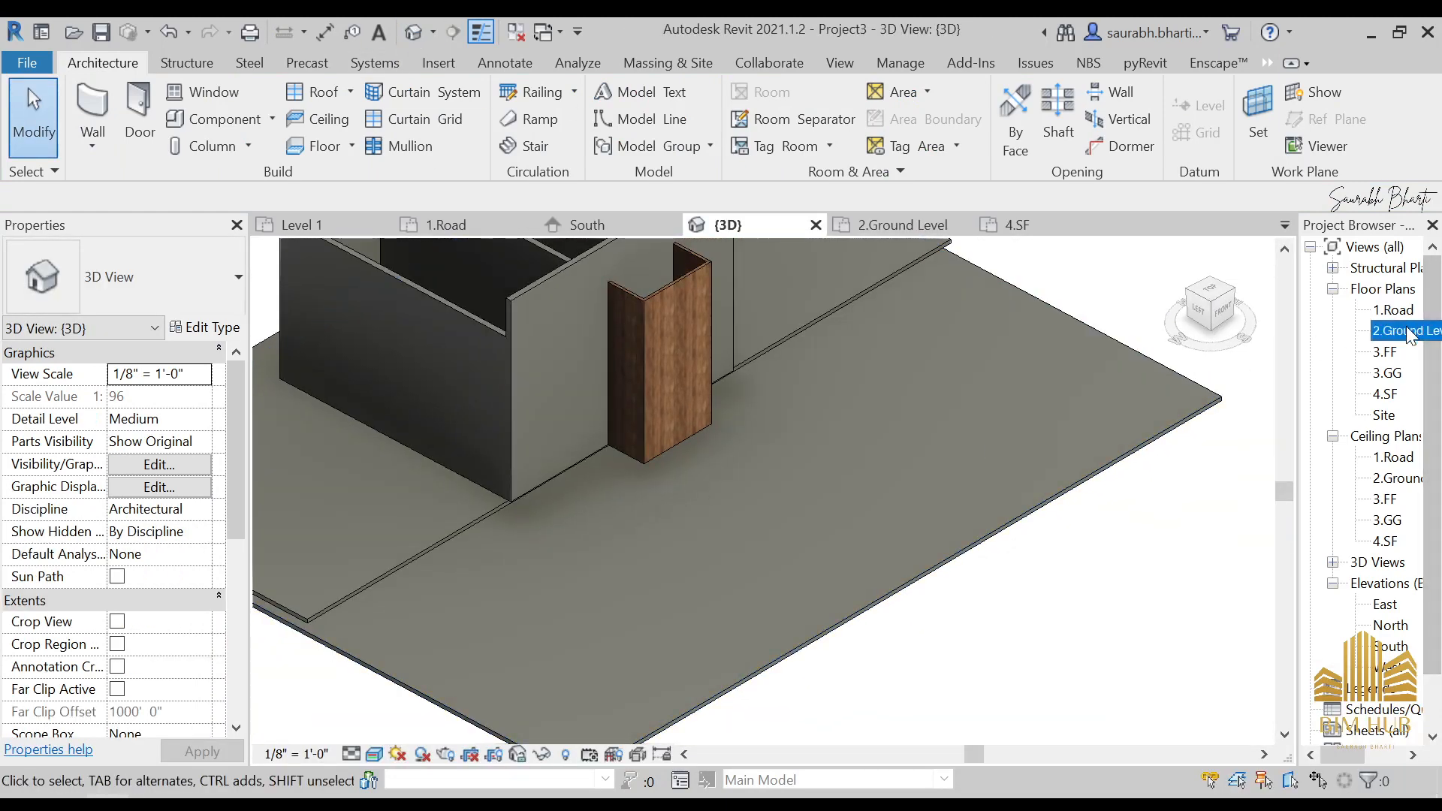
{"action": "double_click", "coordinate": [1431, 330]}
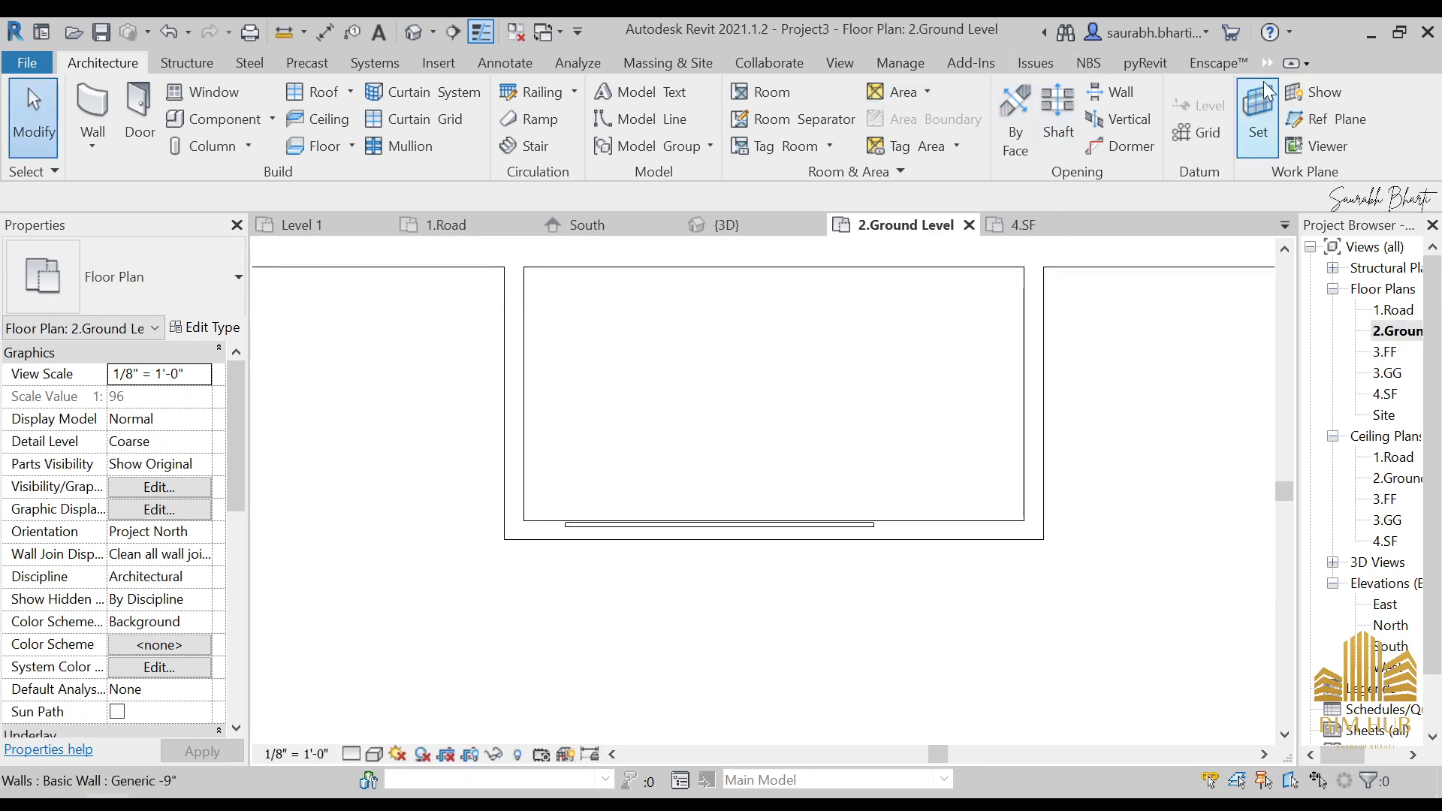
{"action": "left_click", "coordinate": [1279, 89]}
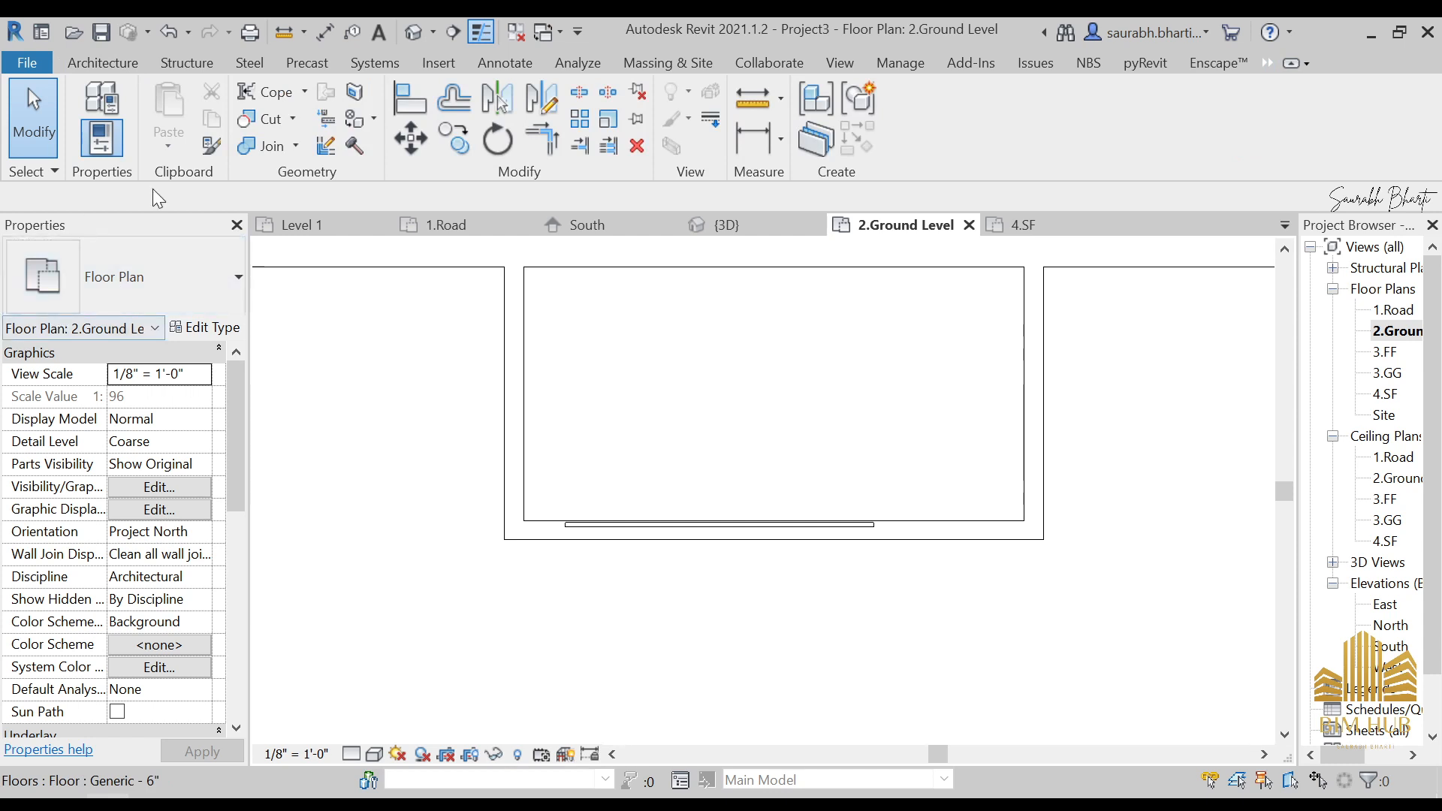
- Try to cut the projection's front louver wall with the overlapping Louver Door wall curtain wall
{"action": "scroll", "coordinate": [594, 535], "scroll_direction": "up", "scroll_amount": 1}
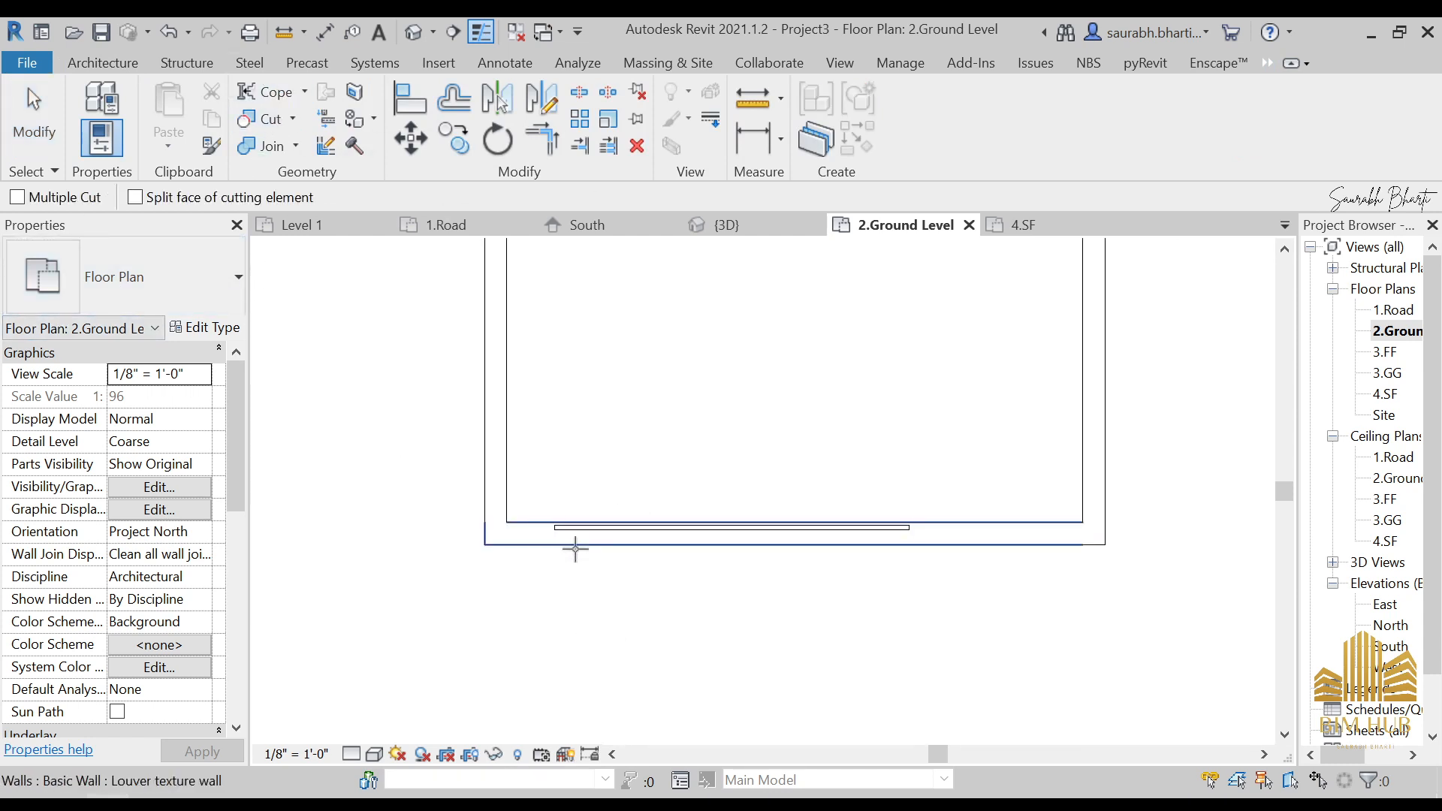
{"action": "scroll", "coordinate": [578, 534], "scroll_direction": "up", "scroll_amount": 1}
{"action": "left_click", "coordinate": [577, 533]}
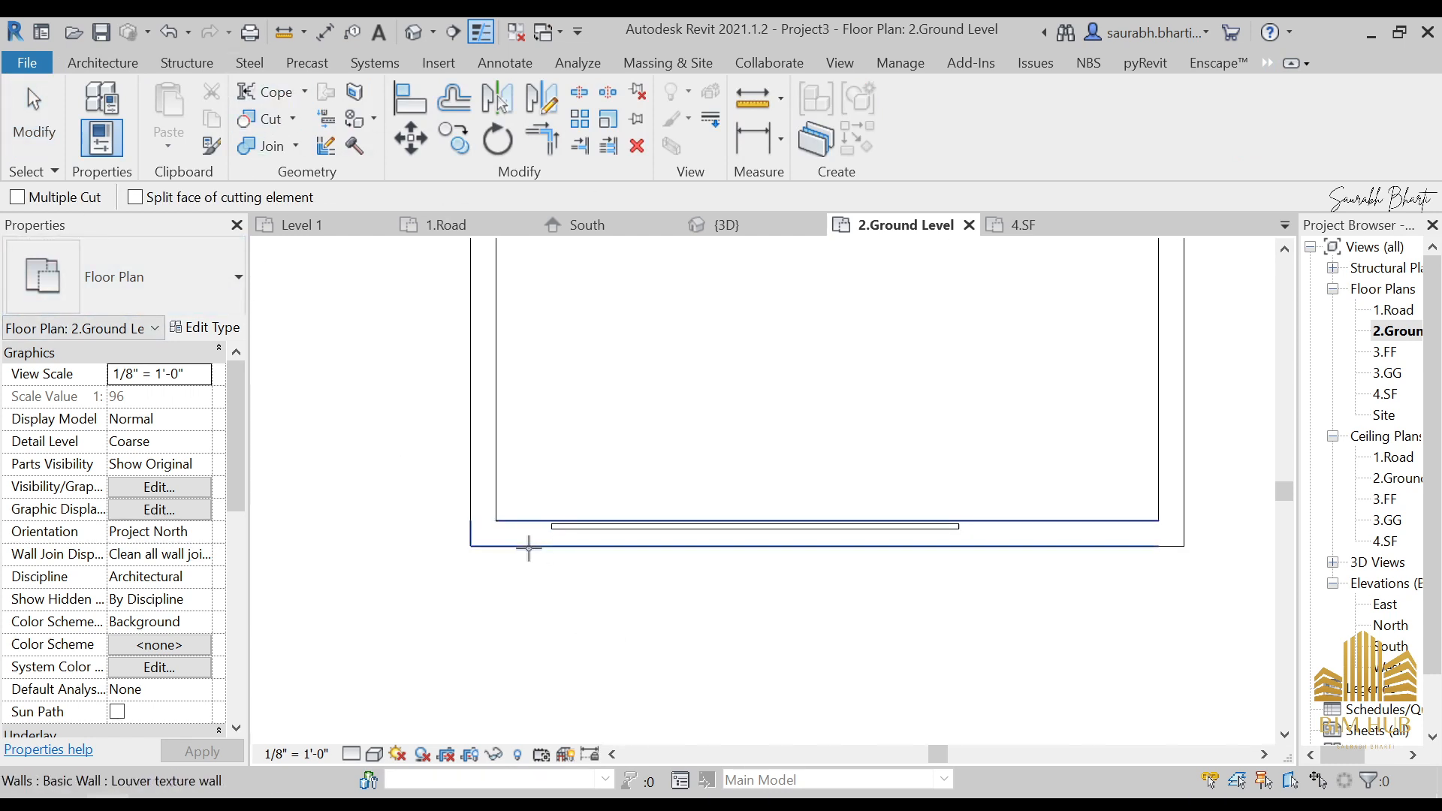
{"action": "scroll", "coordinate": [552, 537], "scroll_direction": "up", "scroll_amount": 1}
{"action": "left_click", "coordinate": [558, 524]}
{"action": "key", "text": "Escape"}
{"action": "key", "text": "Escape"}
{"action": "scroll", "coordinate": [569, 523], "scroll_direction": "up", "scroll_amount": 2}
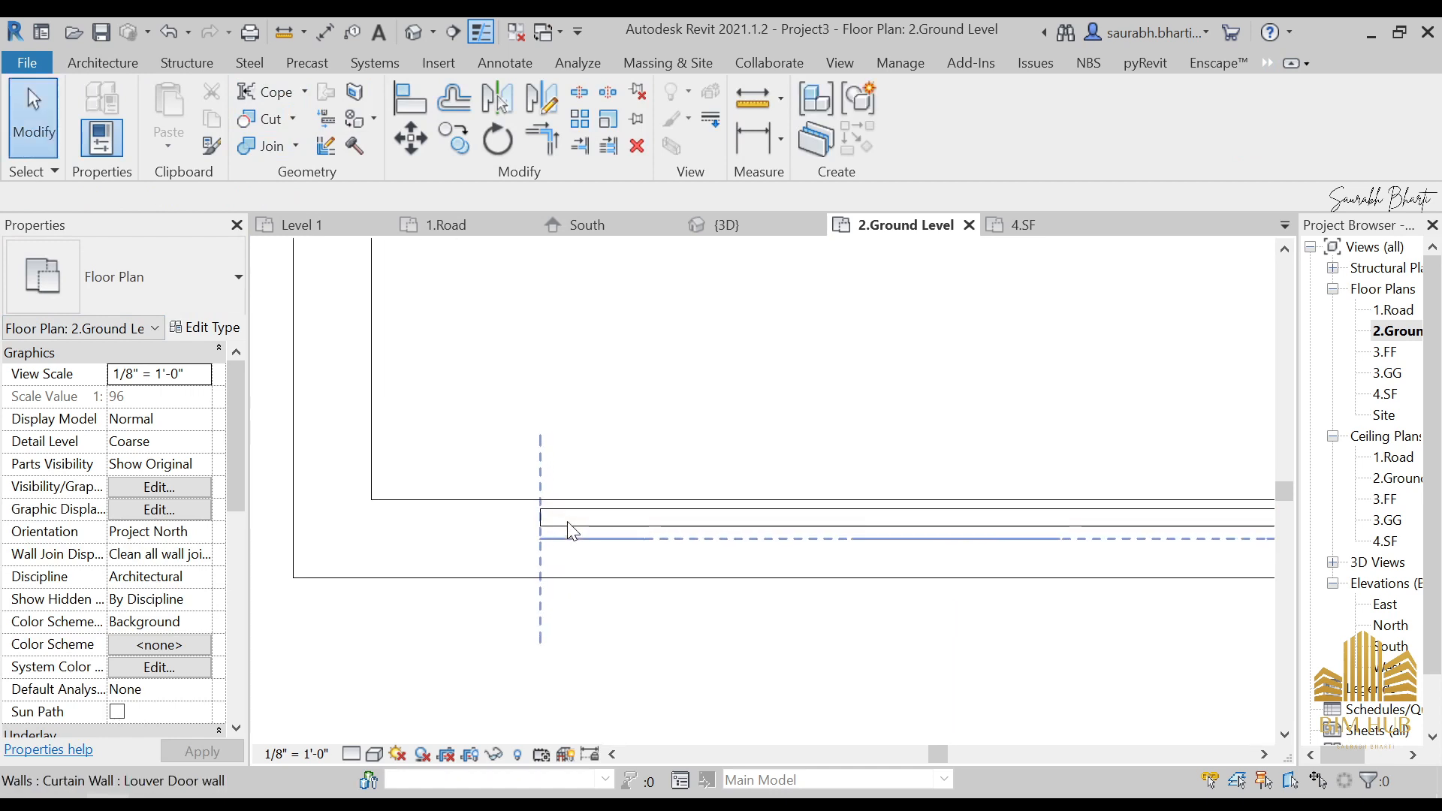
{"action": "left_click", "coordinate": [550, 526]}
{"action": "left_click", "coordinate": [272, 120]}
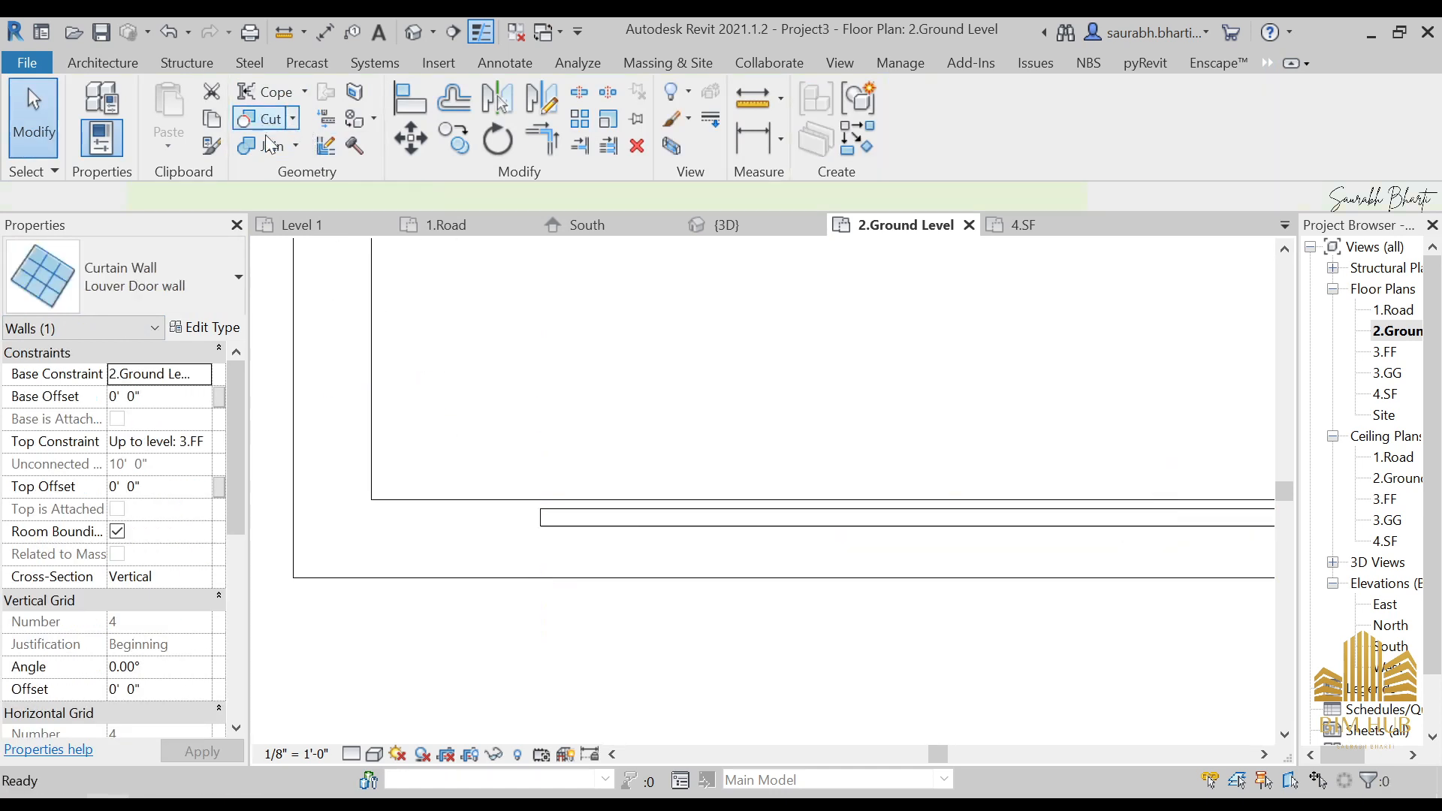
{"action": "left_click", "coordinate": [459, 508]}
{"action": "left_click", "coordinate": [571, 523]}
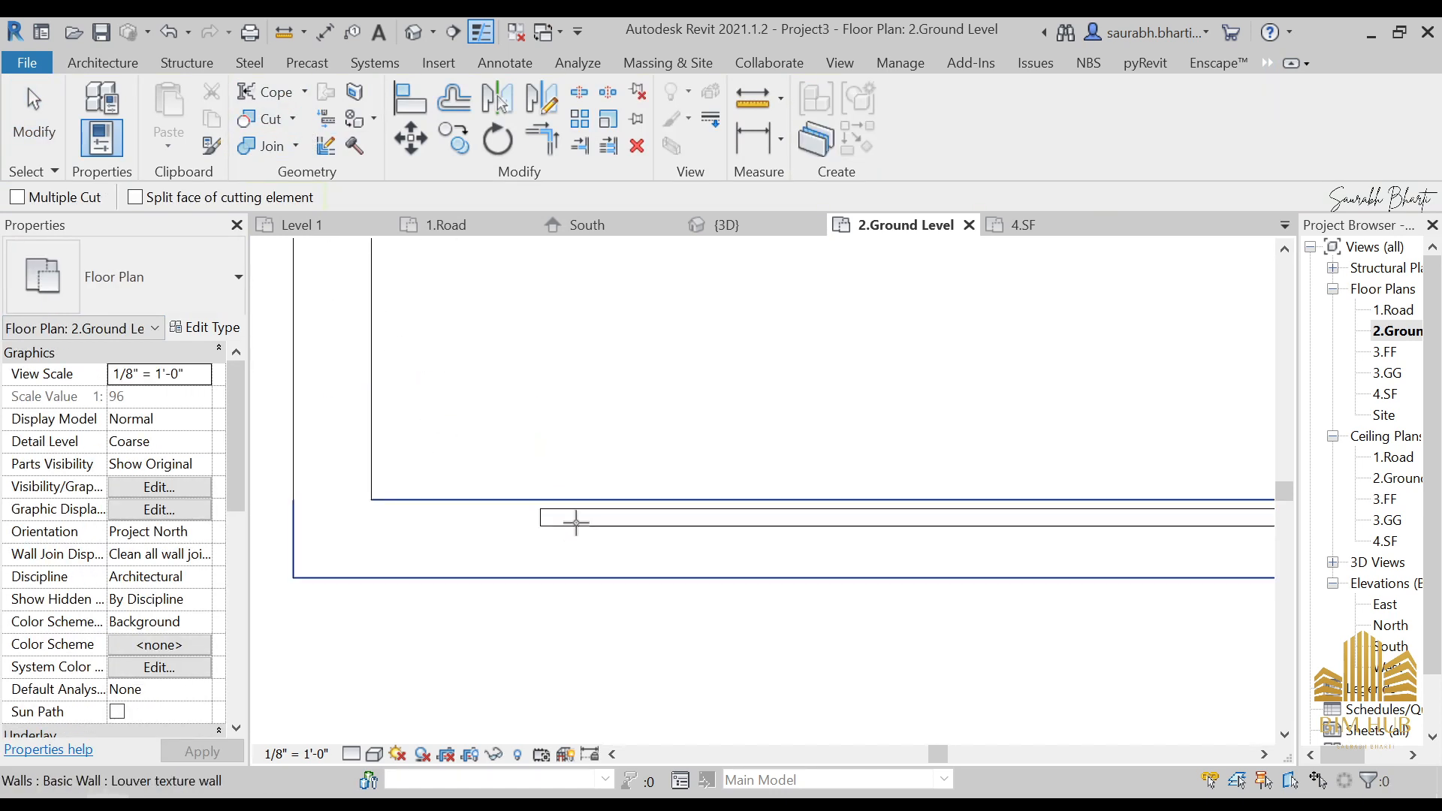
{"action": "left_click", "coordinate": [576, 523]}
{"action": "key", "text": "Escape"}
- Cut the front louver wall's geometry, picking the louver wall first and the embedded curtain wall second
{"action": "left_click", "coordinate": [567, 518]}
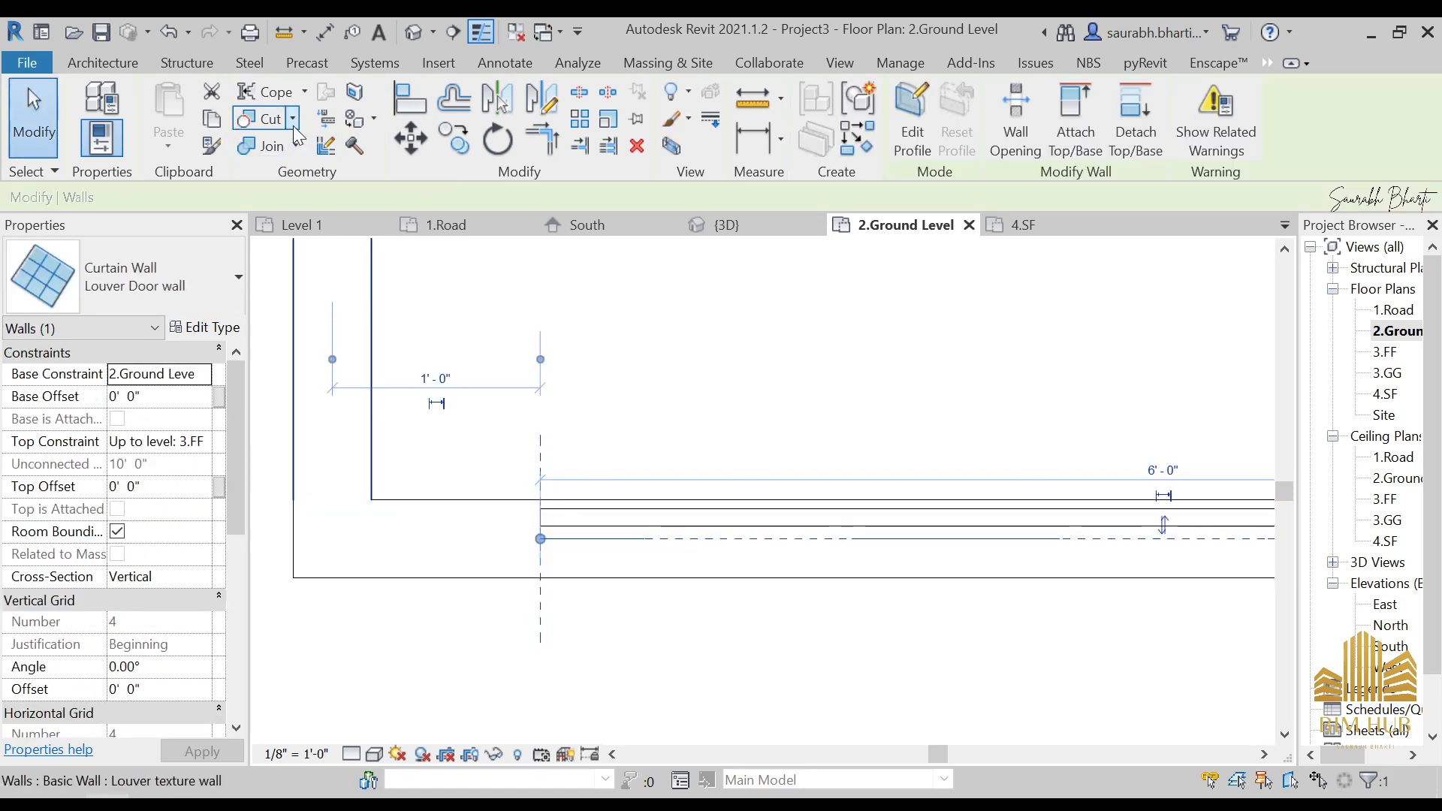
{"action": "left_click", "coordinate": [270, 126]}
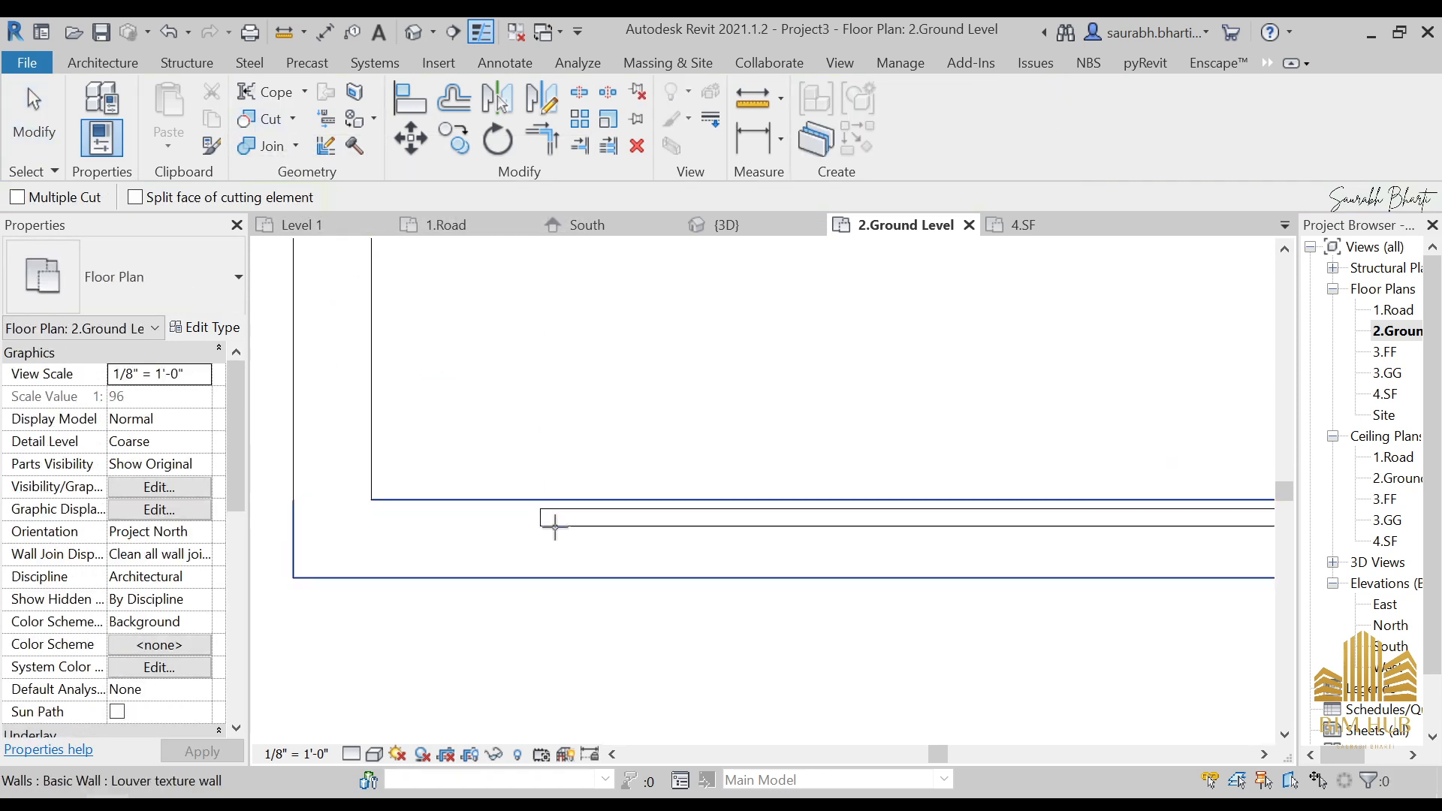
{"action": "left_click", "coordinate": [553, 531]}
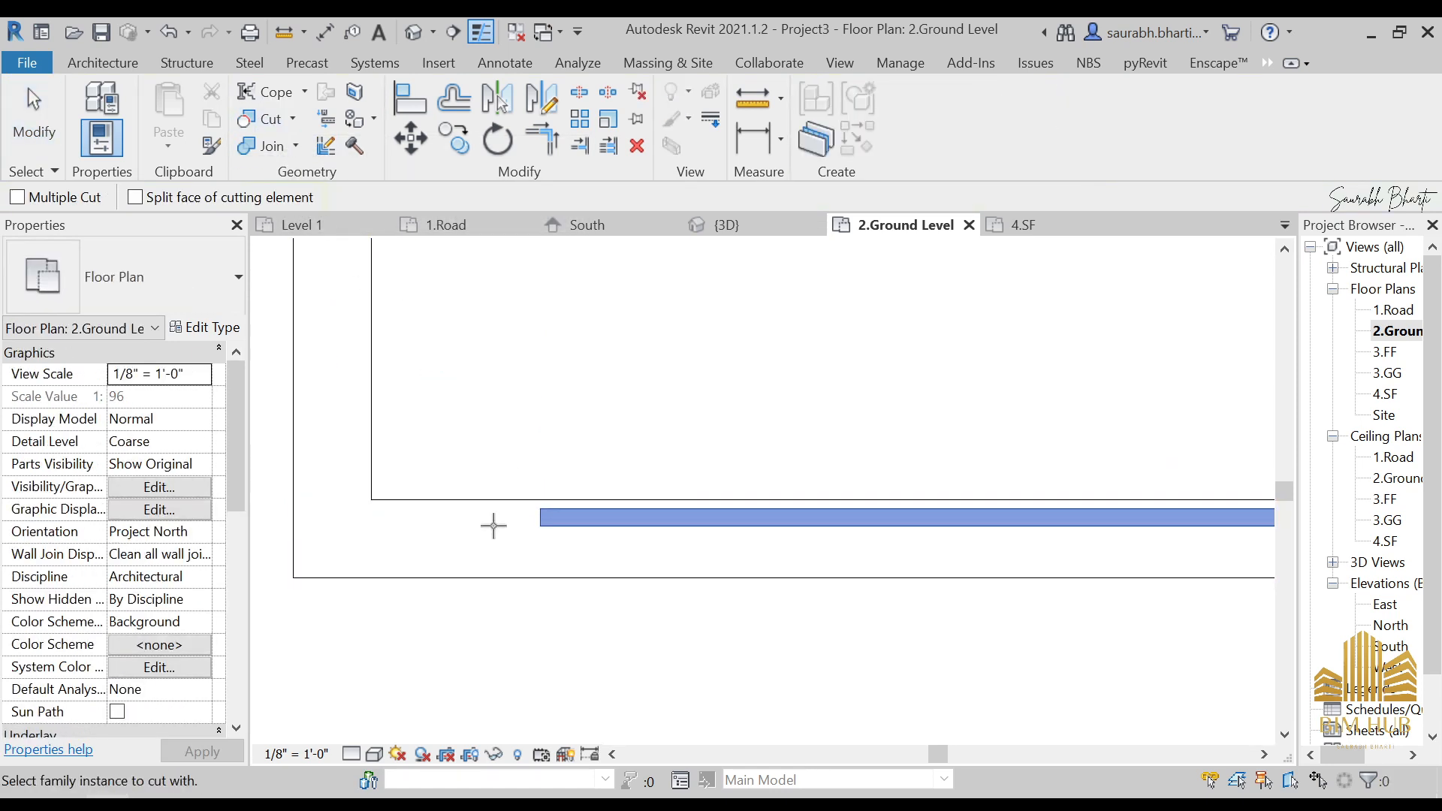
{"action": "key", "text": "Escape"}
{"action": "left_click", "coordinate": [492, 569]}
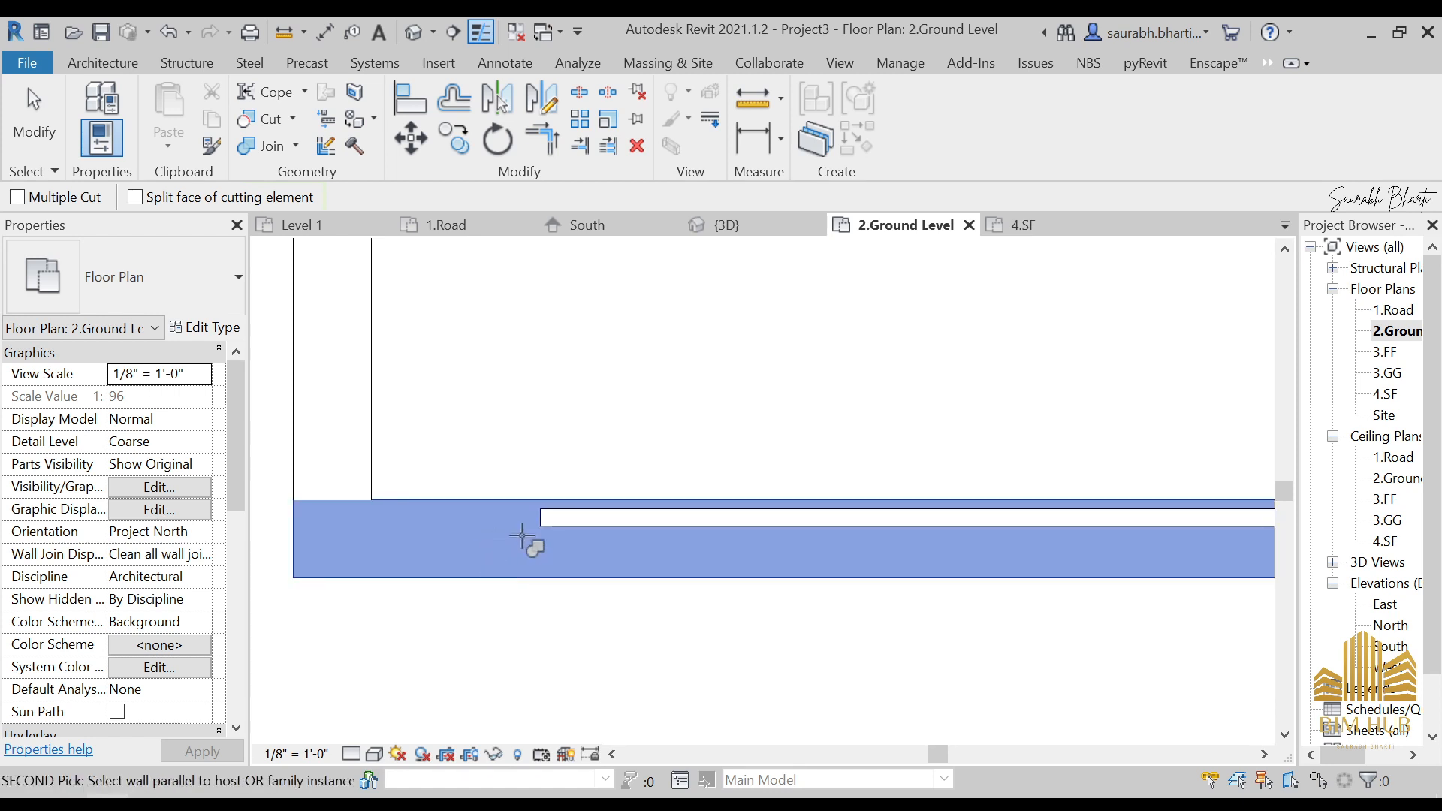
{"action": "left_click", "coordinate": [566, 540]}
{"action": "scroll", "coordinate": [630, 512], "scroll_direction": "down", "scroll_amount": 4}
{"action": "key", "text": "Escape"}
{"action": "scroll", "coordinate": [706, 535], "scroll_direction": "up", "scroll_amount": 1}
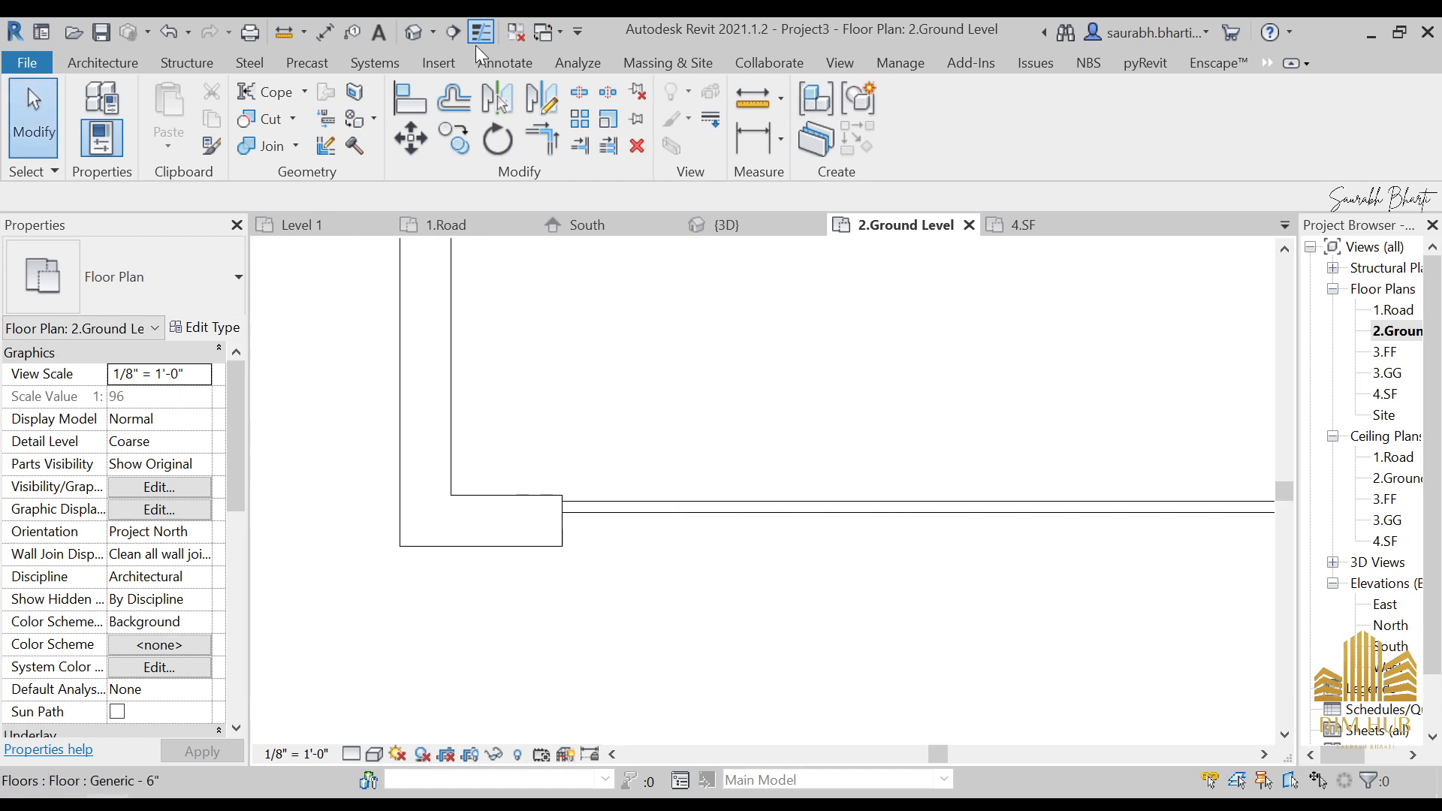
- Inspect the door opening in the 3D view and set that view's detail level to Fine
{"action": "left_click", "coordinate": [412, 31]}
{"action": "scroll", "coordinate": [500, 402], "scroll_direction": "down", "scroll_amount": 3}
{"action": "scroll", "coordinate": [636, 403], "scroll_direction": "up", "scroll_amount": 5}
{"action": "left_click", "coordinate": [641, 448]}
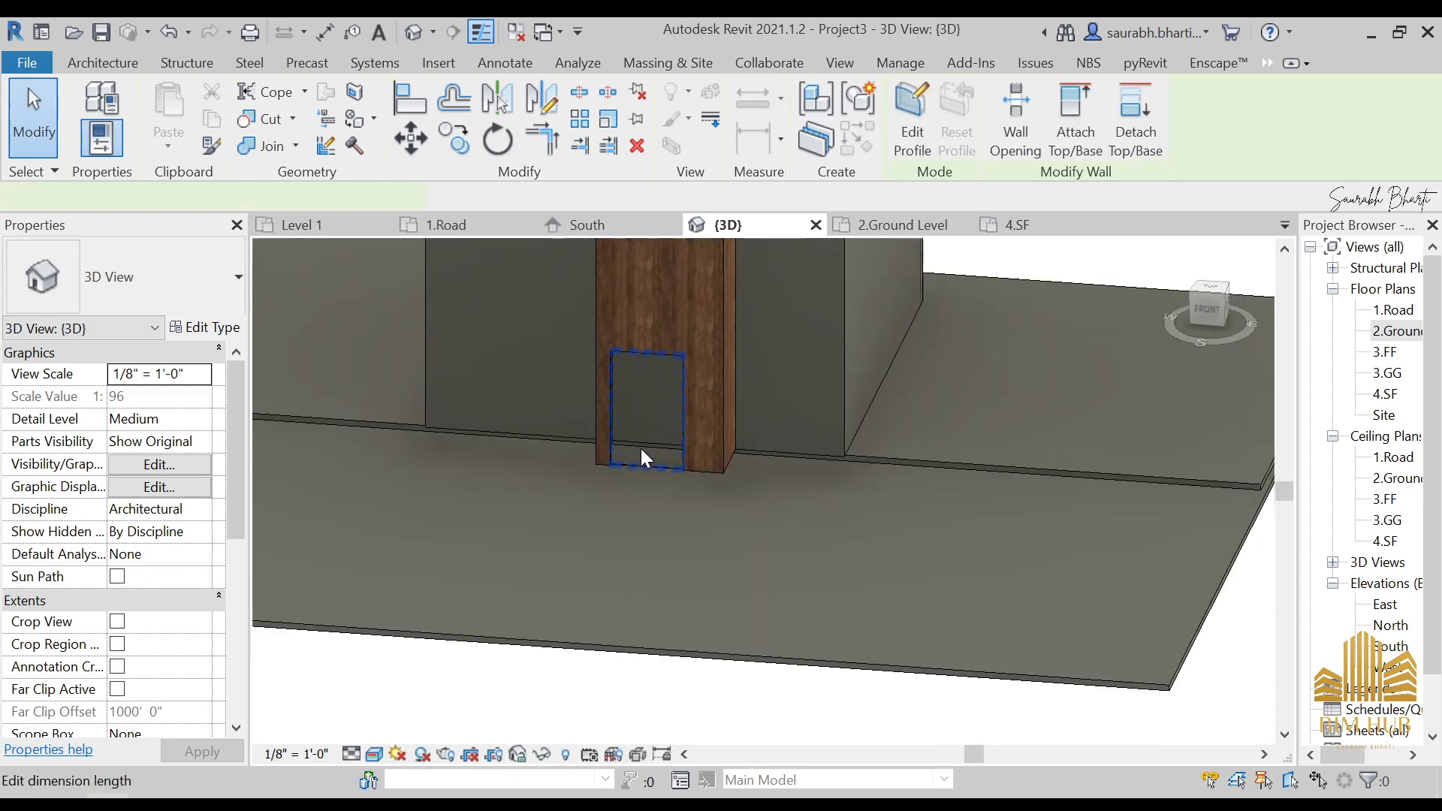
{"action": "key", "text": "Escape"}
{"action": "scroll", "coordinate": [633, 386], "scroll_direction": "up", "scroll_amount": 6}
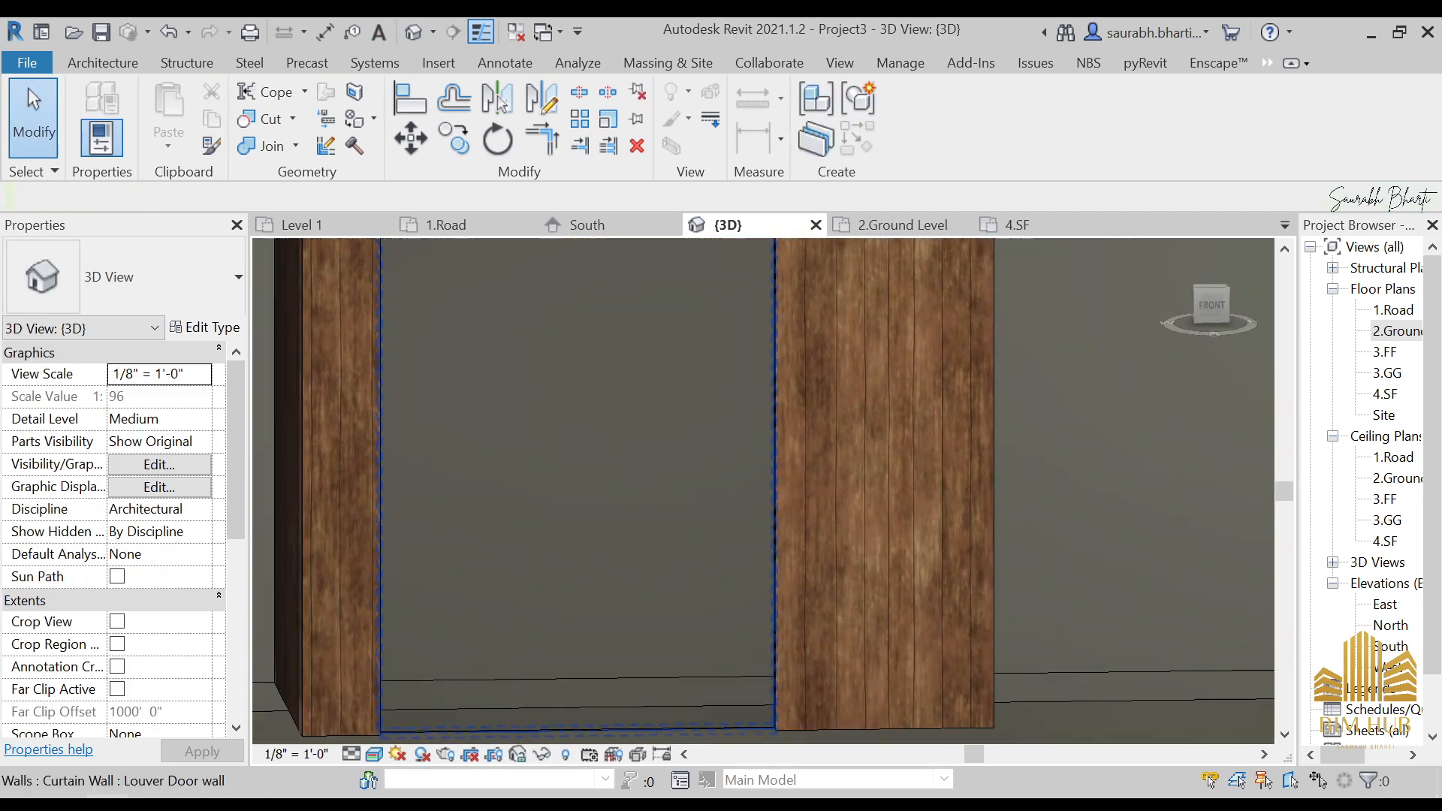
{"action": "left_click", "coordinate": [349, 753]}
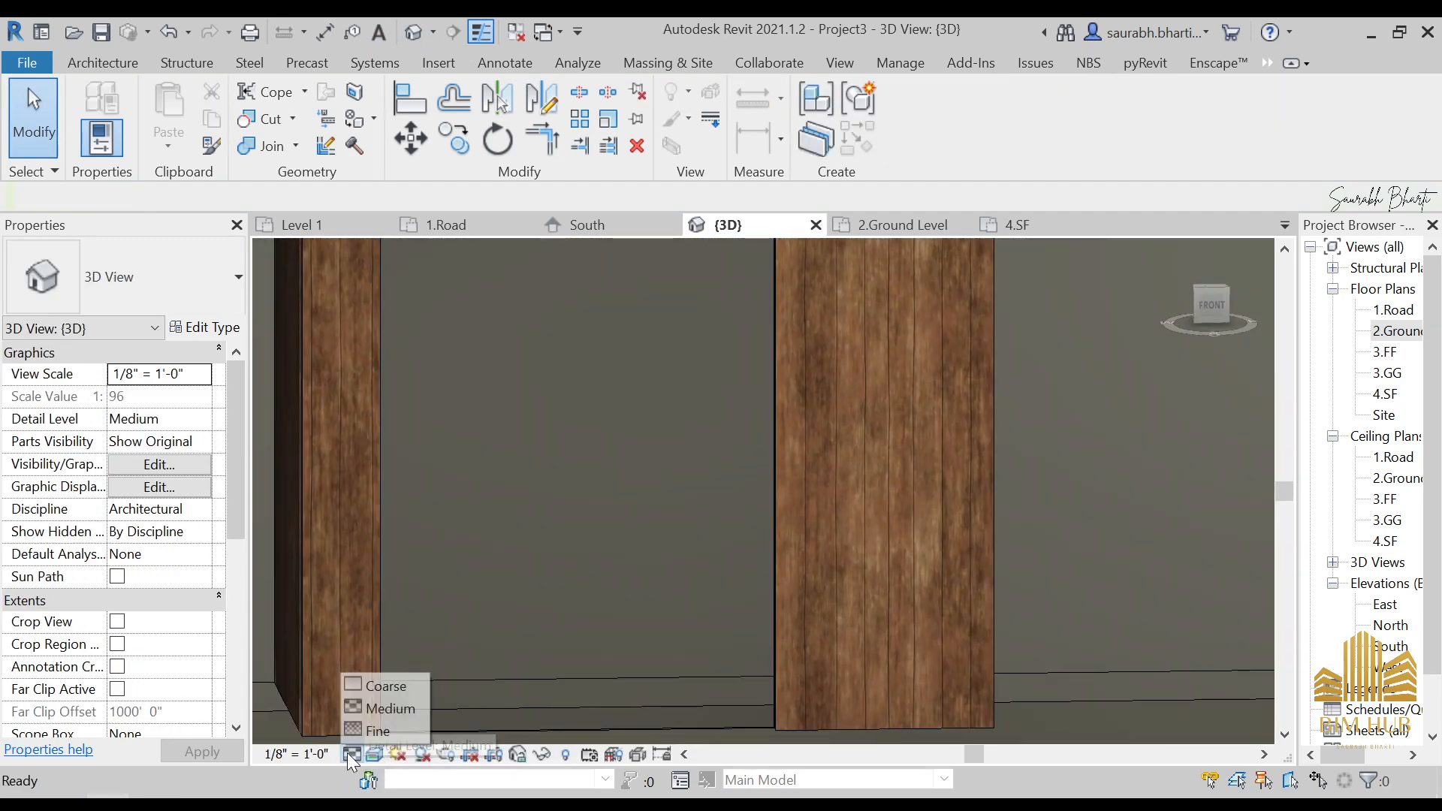
{"action": "left_click", "coordinate": [396, 733]}
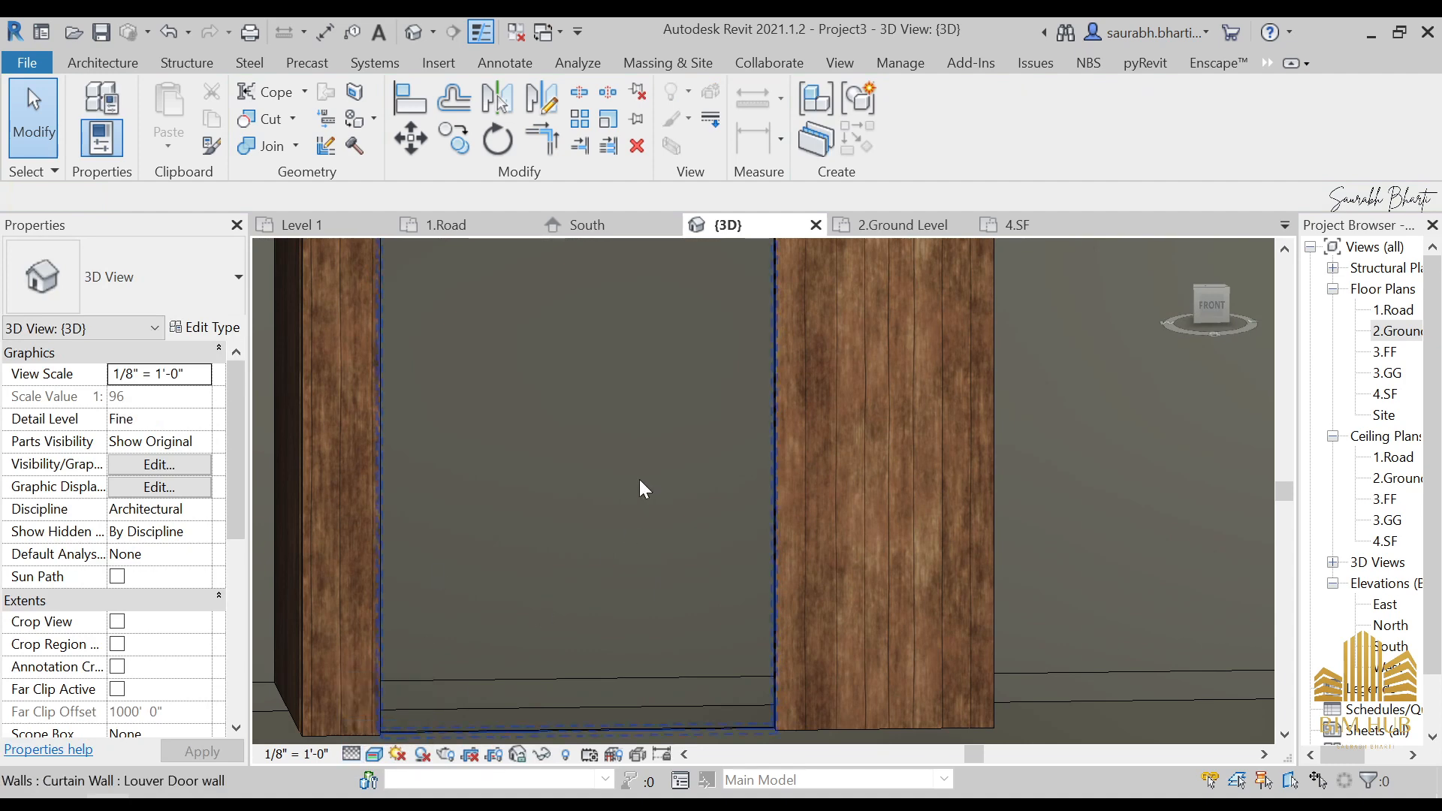
- Select the glazed panel inside the Louver Door wall and change its type to M_Door-Curtain-Wall-Single-Glass
{"action": "scroll", "coordinate": [637, 479], "scroll_direction": "down", "scroll_amount": 2}
{"action": "middle_click_drag", "start_coordinate": [602, 563], "coordinate": [589, 624], "text": "shift"}
{"action": "scroll", "coordinate": [550, 523], "scroll_direction": "up", "scroll_amount": 2}
{"action": "scroll", "coordinate": [554, 532], "scroll_direction": "down", "scroll_amount": 2}
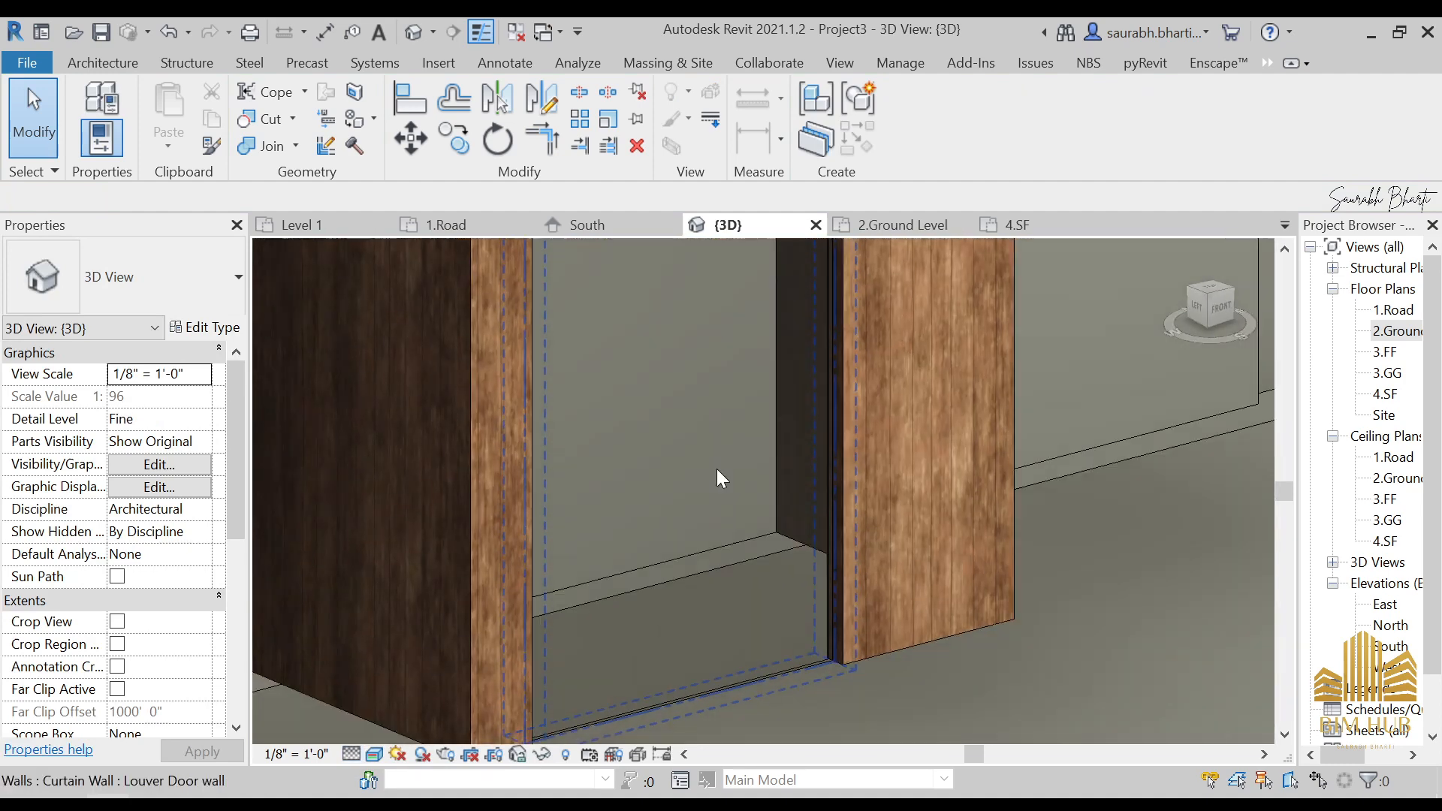
{"action": "left_click", "coordinate": [715, 475]}
{"action": "middle_click_drag", "start_coordinate": [715, 474], "coordinate": [745, 492], "text": "shift"}
{"action": "key", "text": "Escape"}
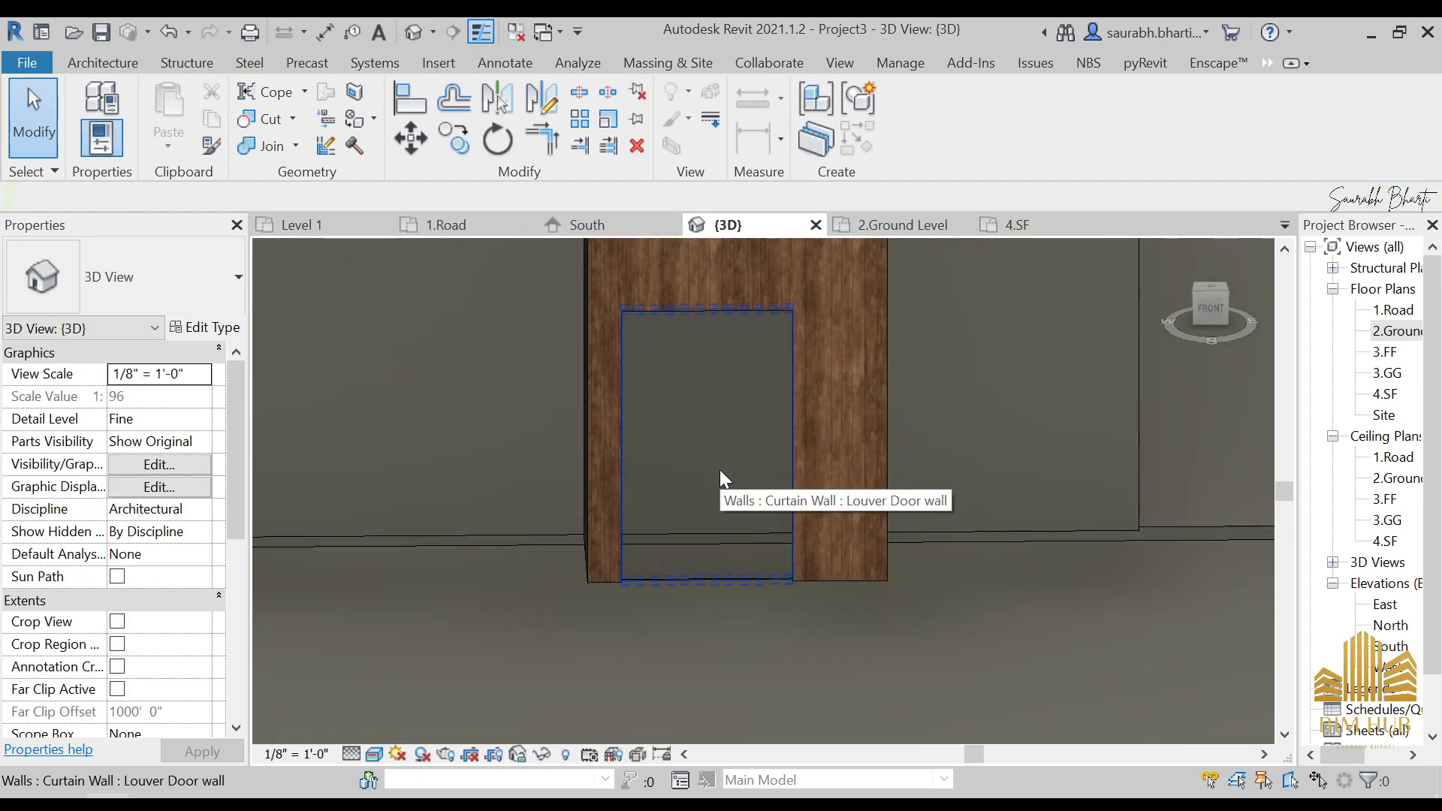
{"action": "key", "text": "Tab"}
{"action": "left_click", "coordinate": [720, 474]}
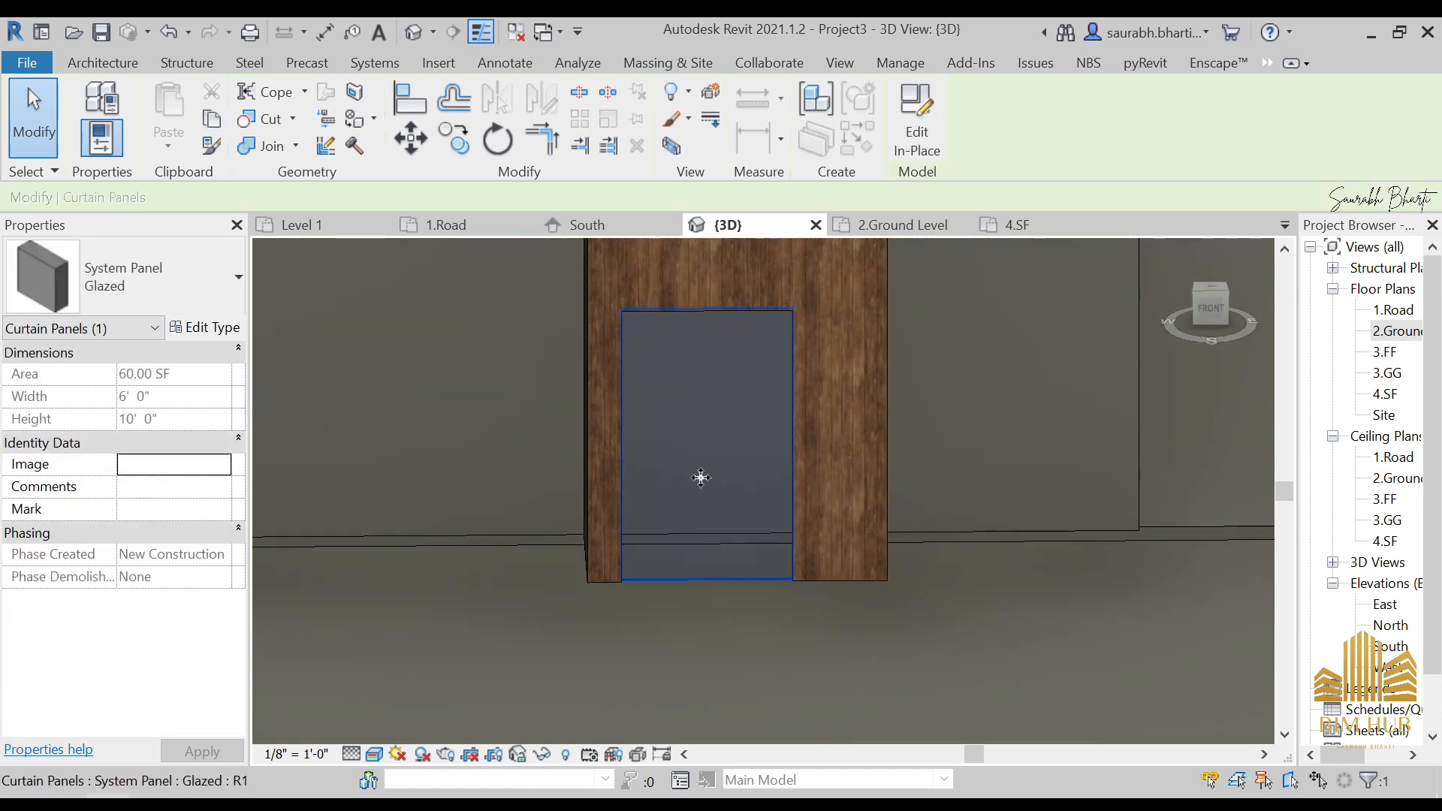
{"action": "left_click", "coordinate": [155, 296]}
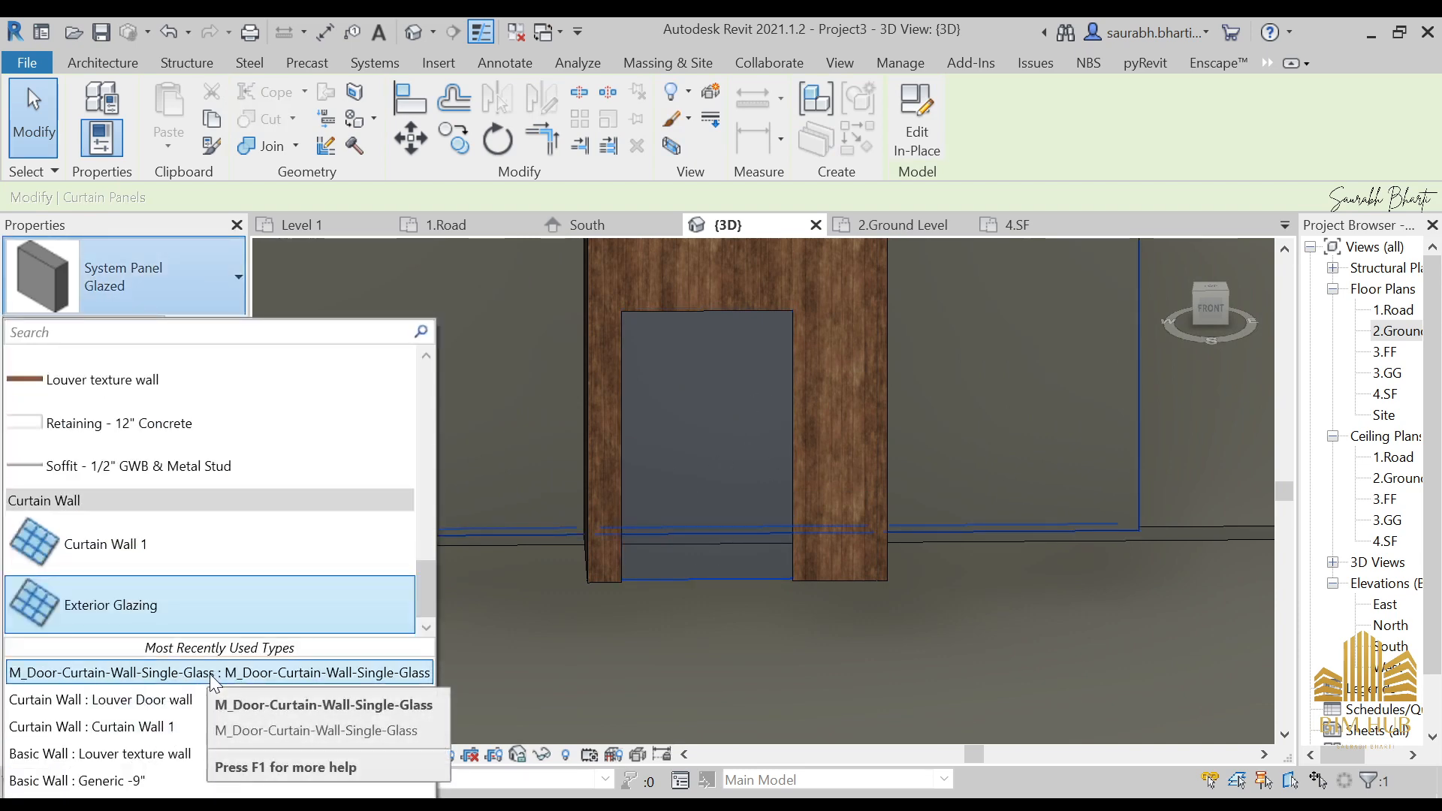
{"action": "left_click", "coordinate": [278, 672]}
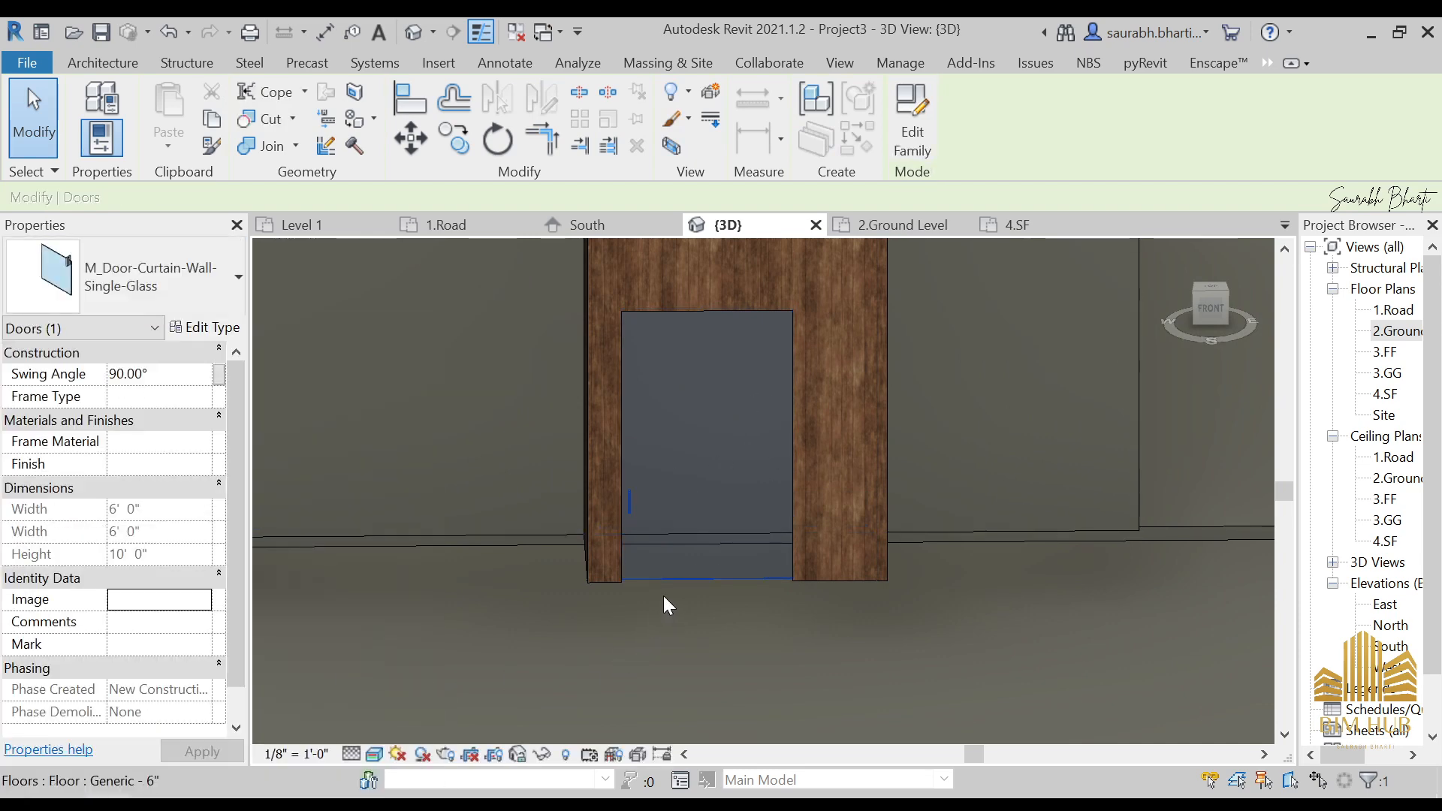
- Examine the curtain-wall door and its handle in 3D from several angles
{"action": "scroll", "coordinate": [656, 533], "scroll_direction": "up", "scroll_amount": 6}
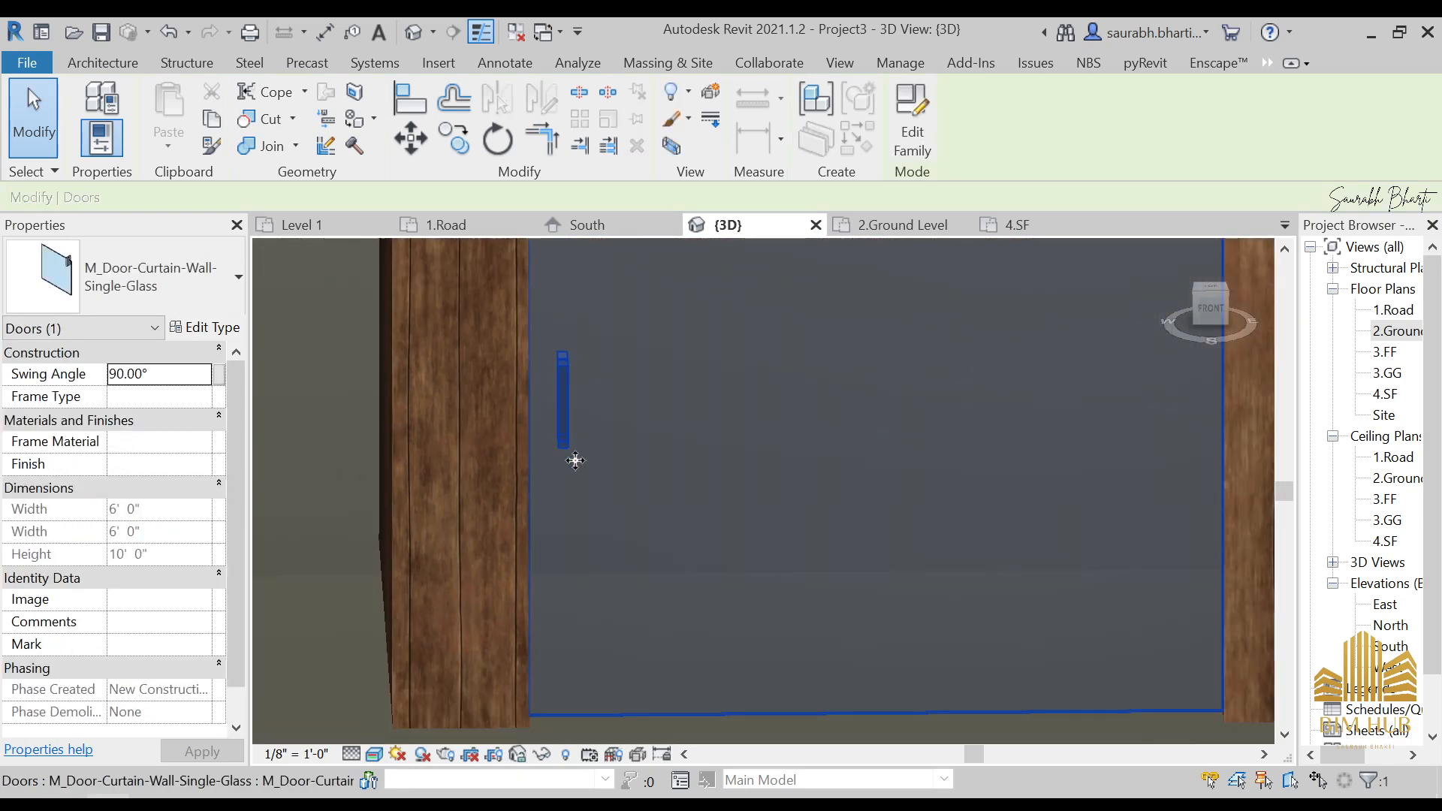
{"action": "scroll", "coordinate": [575, 460], "scroll_direction": "down", "scroll_amount": 3}
{"action": "middle_click_drag", "start_coordinate": [623, 439], "coordinate": [674, 485], "text": "shift"}
{"action": "key", "text": "Escape"}
{"action": "scroll", "coordinate": [675, 487], "scroll_direction": "down", "scroll_amount": 3}
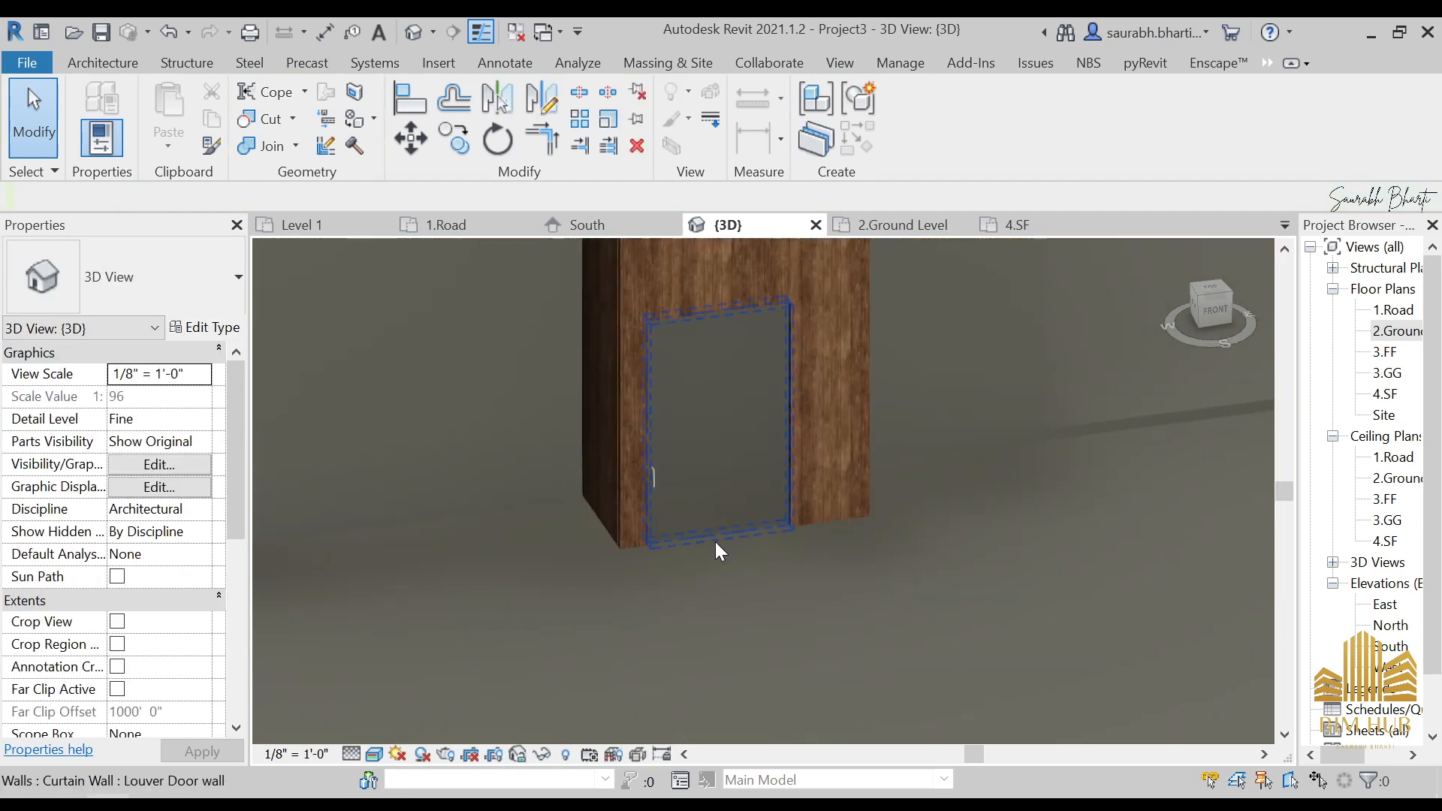
{"action": "middle_click_drag", "start_coordinate": [714, 552], "coordinate": [666, 538], "text": "shift"}
{"action": "scroll", "coordinate": [628, 424], "scroll_direction": "up", "scroll_amount": 3}
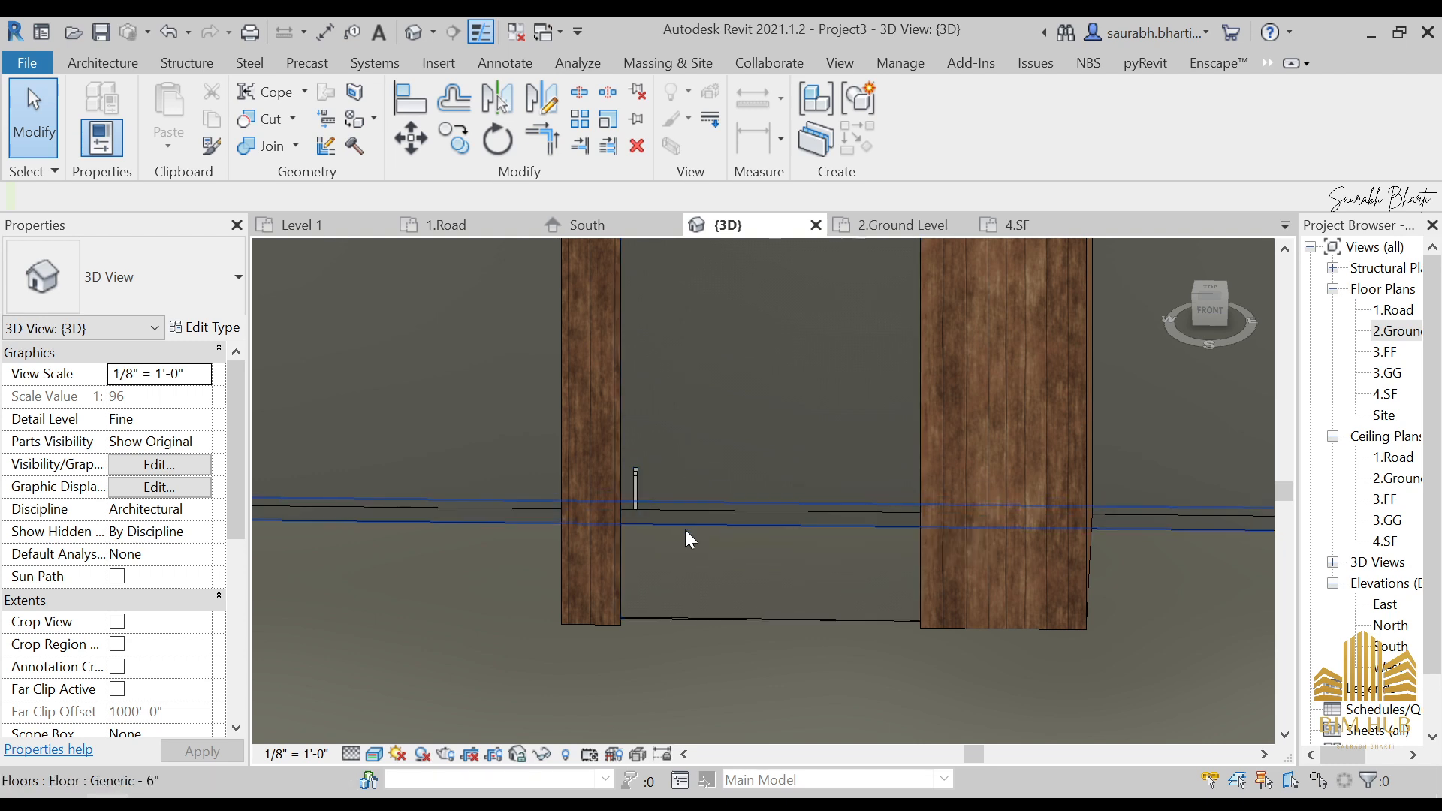
{"action": "scroll", "coordinate": [686, 560], "scroll_direction": "down", "scroll_amount": 3}
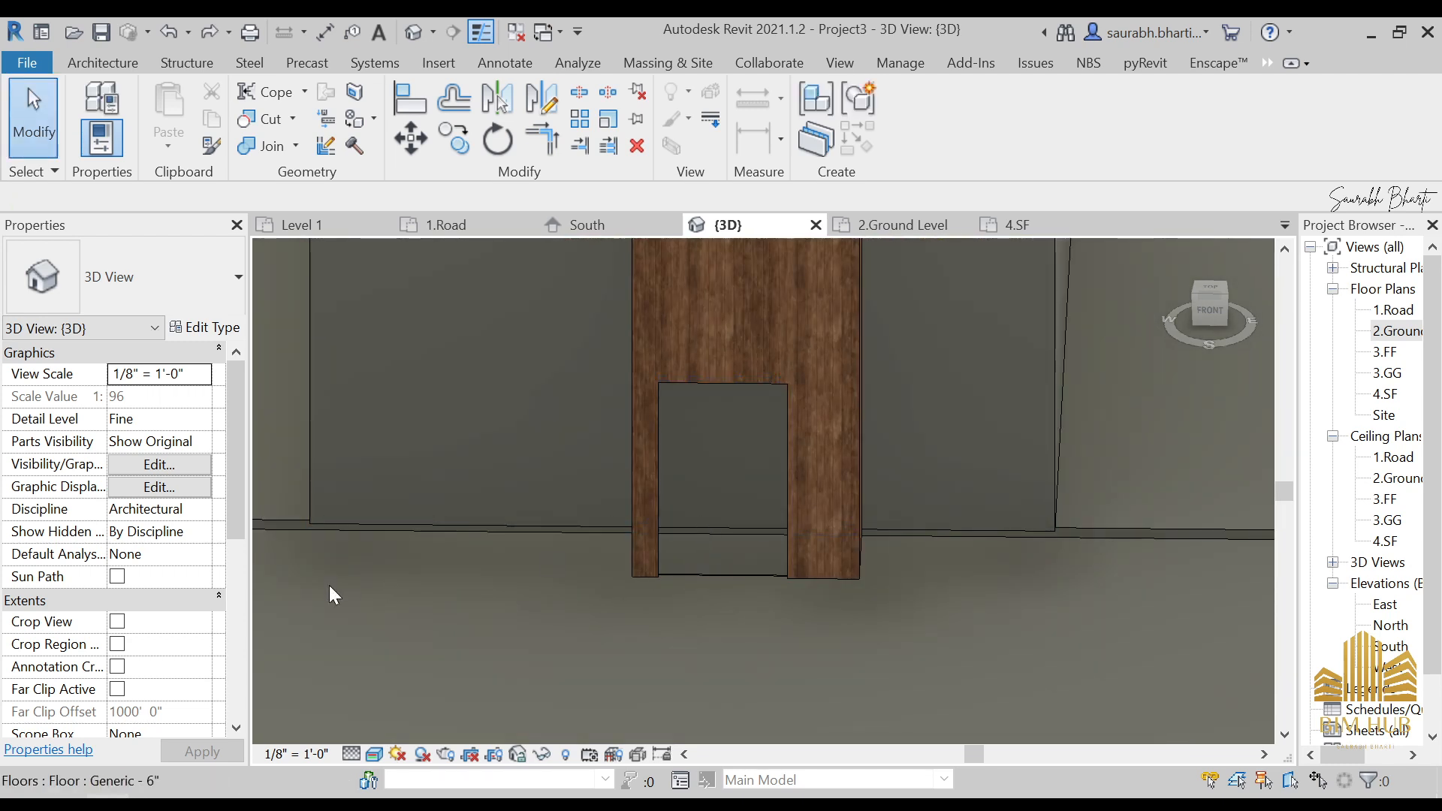
- Examine the Louver Door curtain wall in its opening from the front and at an angle in 3D
{"action": "left_click", "coordinate": [741, 493]}
{"action": "left_click", "coordinate": [1225, 325]}
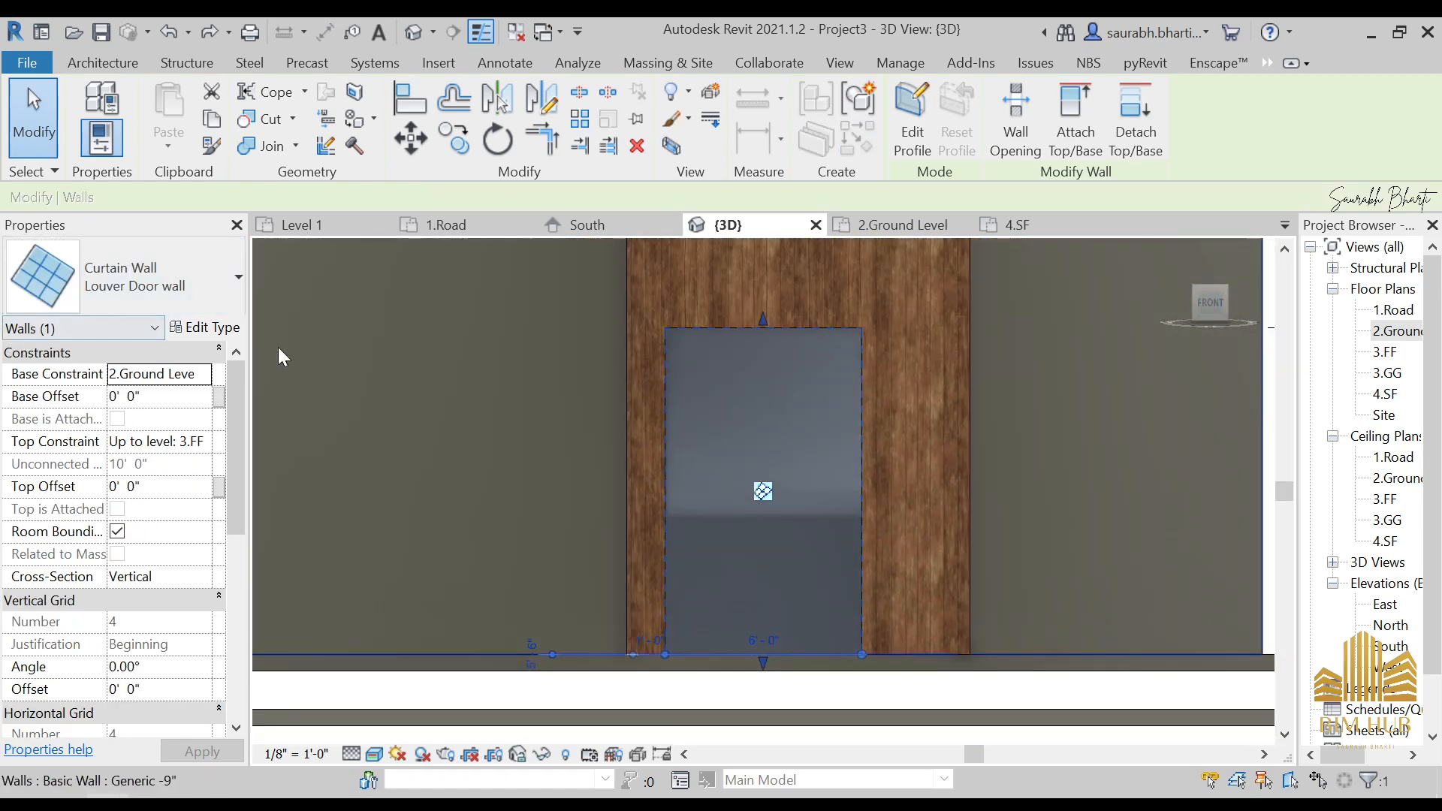
{"action": "key", "text": "Escape"}
{"action": "middle_click_drag", "start_coordinate": [769, 483], "coordinate": [726, 448], "text": "shift"}
{"action": "left_click", "coordinate": [752, 493]}
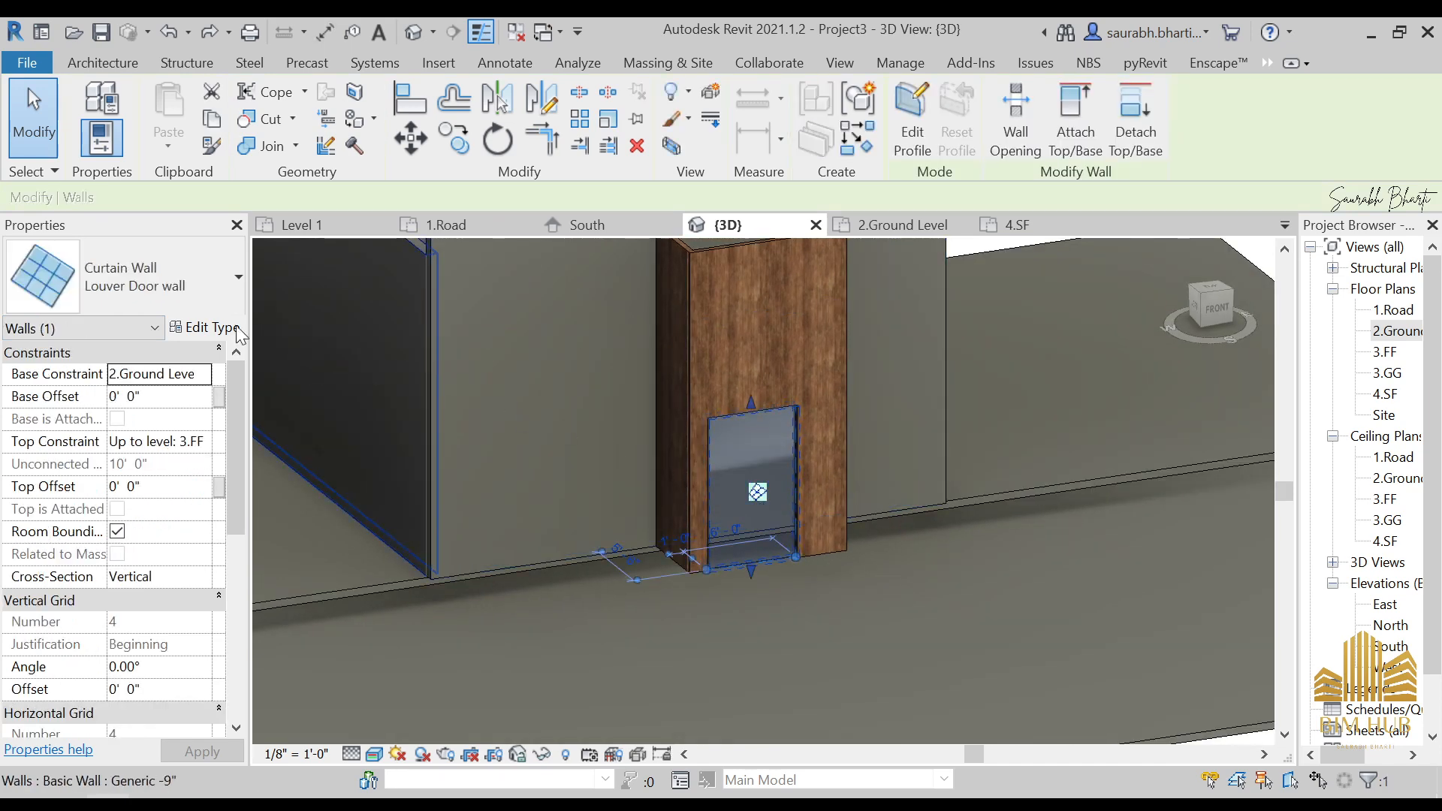
{"action": "left_click", "coordinate": [962, 527]}
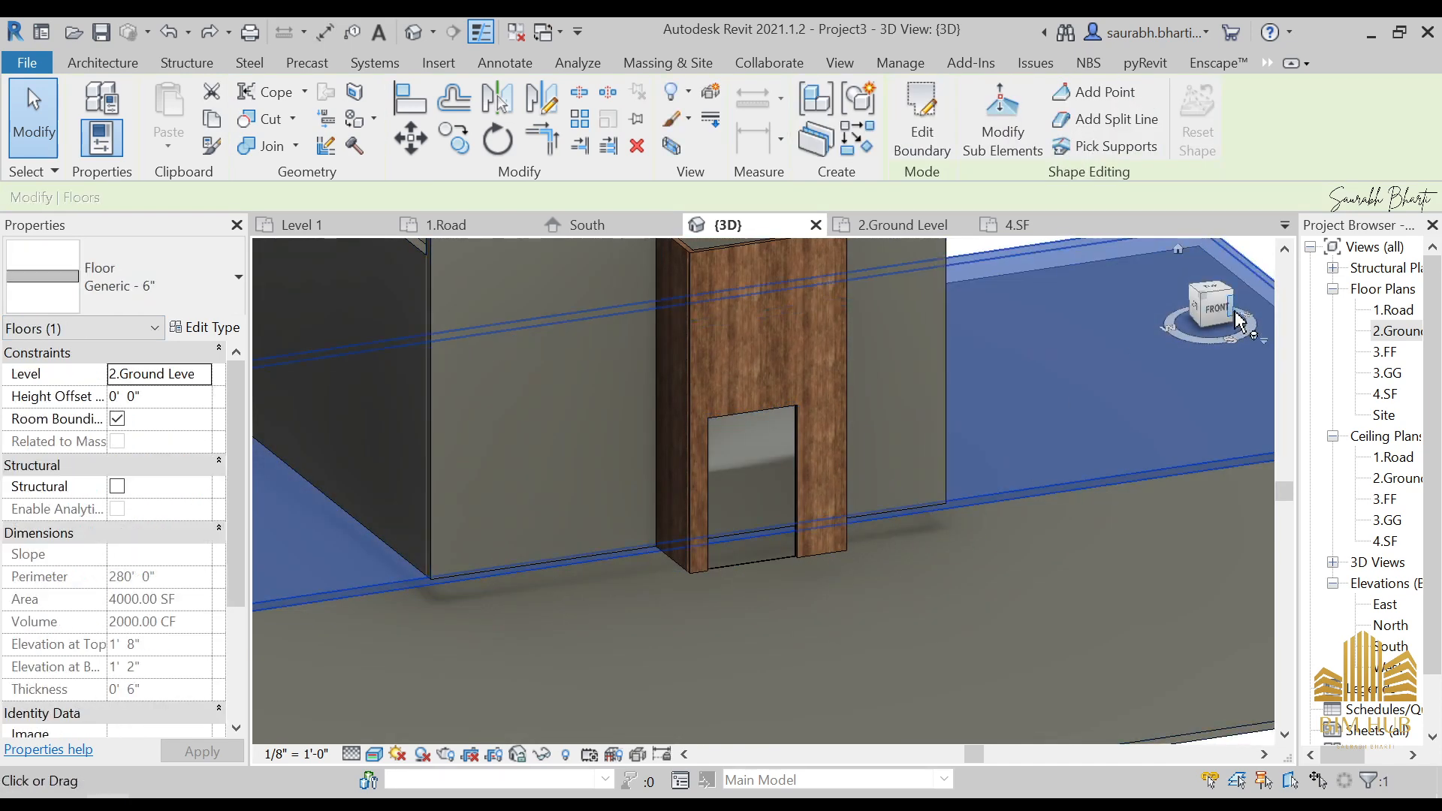
{"action": "left_click", "coordinate": [1199, 334]}
{"action": "scroll", "coordinate": [781, 495], "scroll_direction": "up", "scroll_amount": 5}
{"action": "key", "text": "Escape"}
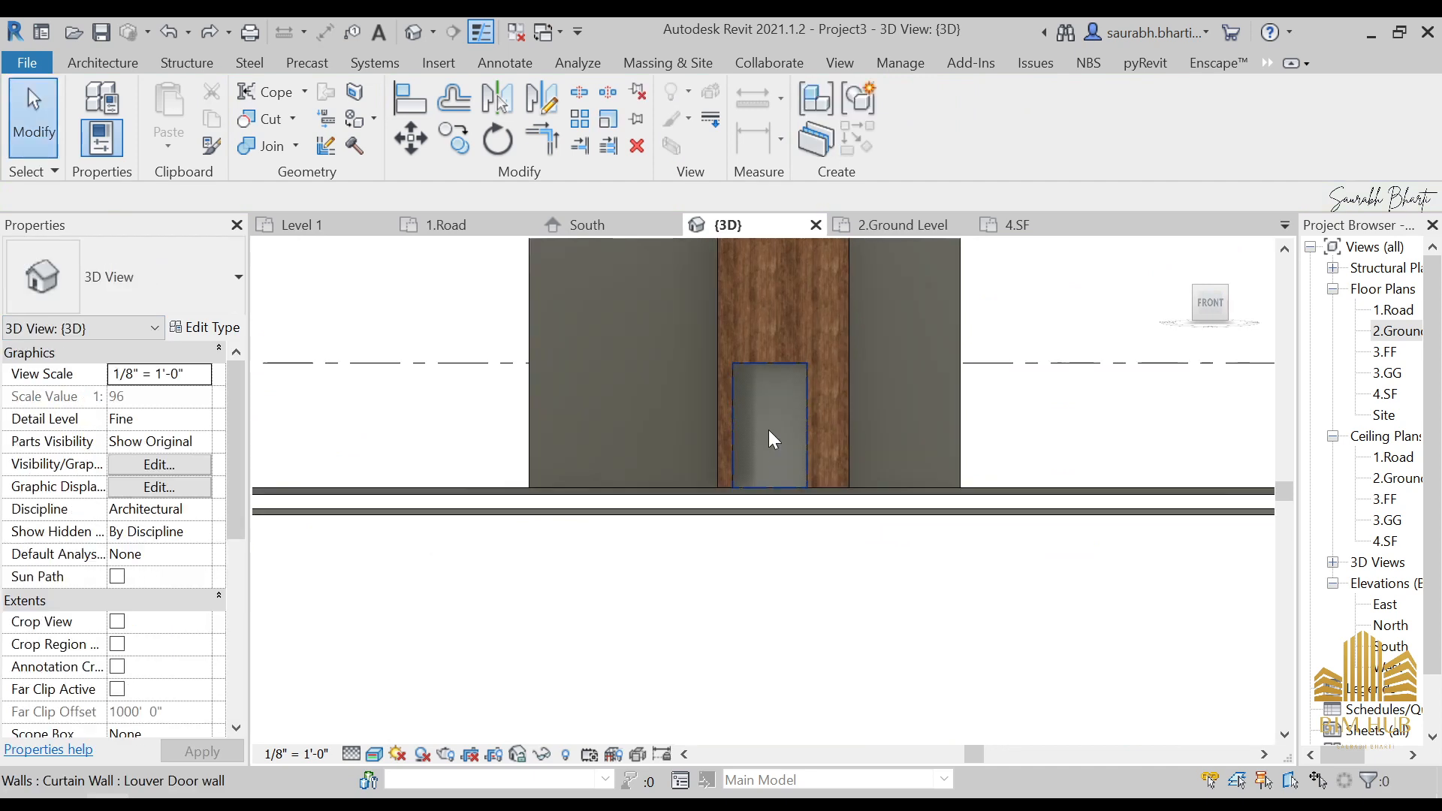
- Set the material of the door opening's Glazed system panel type to 1.Louver wall
{"action": "left_click", "coordinate": [768, 430]}
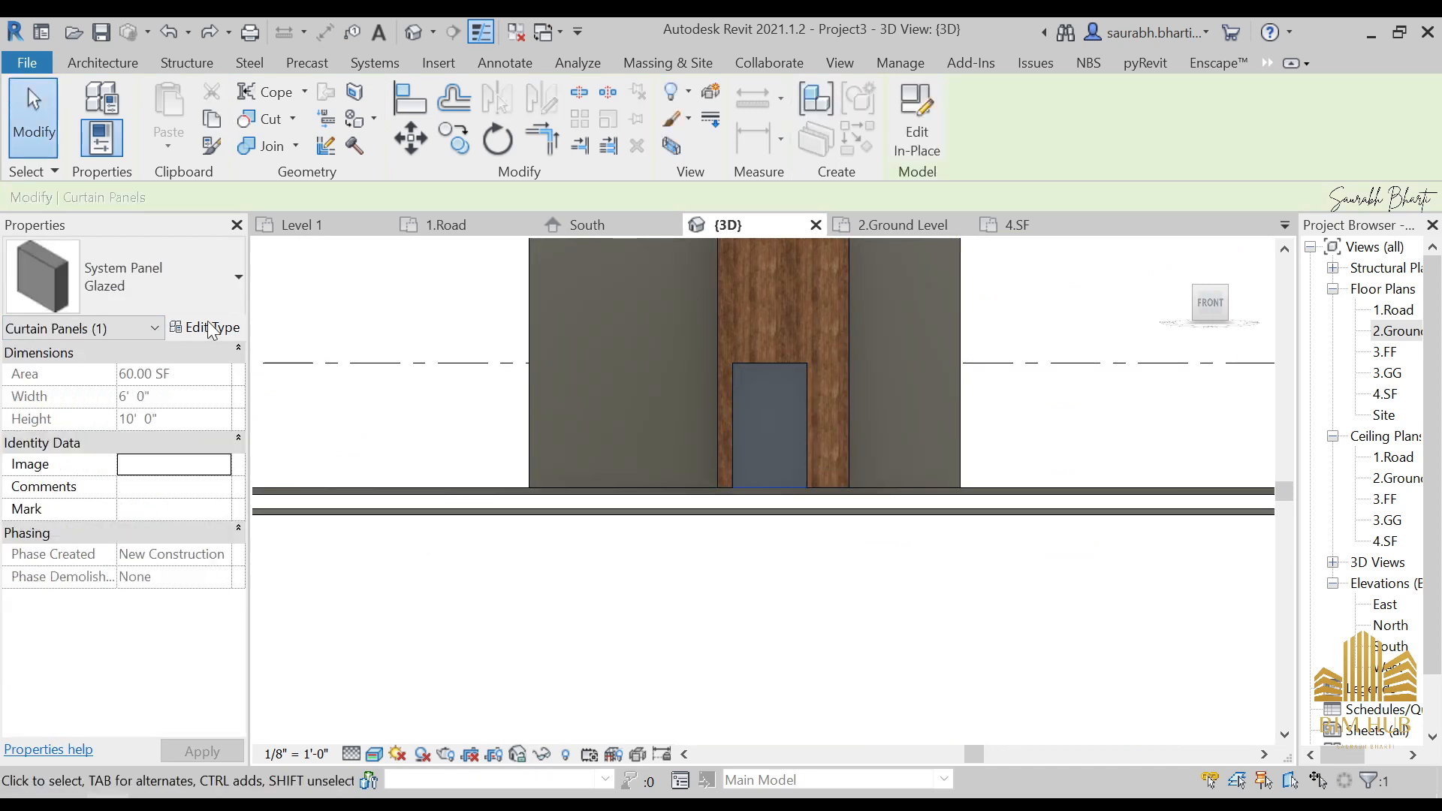
{"action": "left_click", "coordinate": [204, 289]}
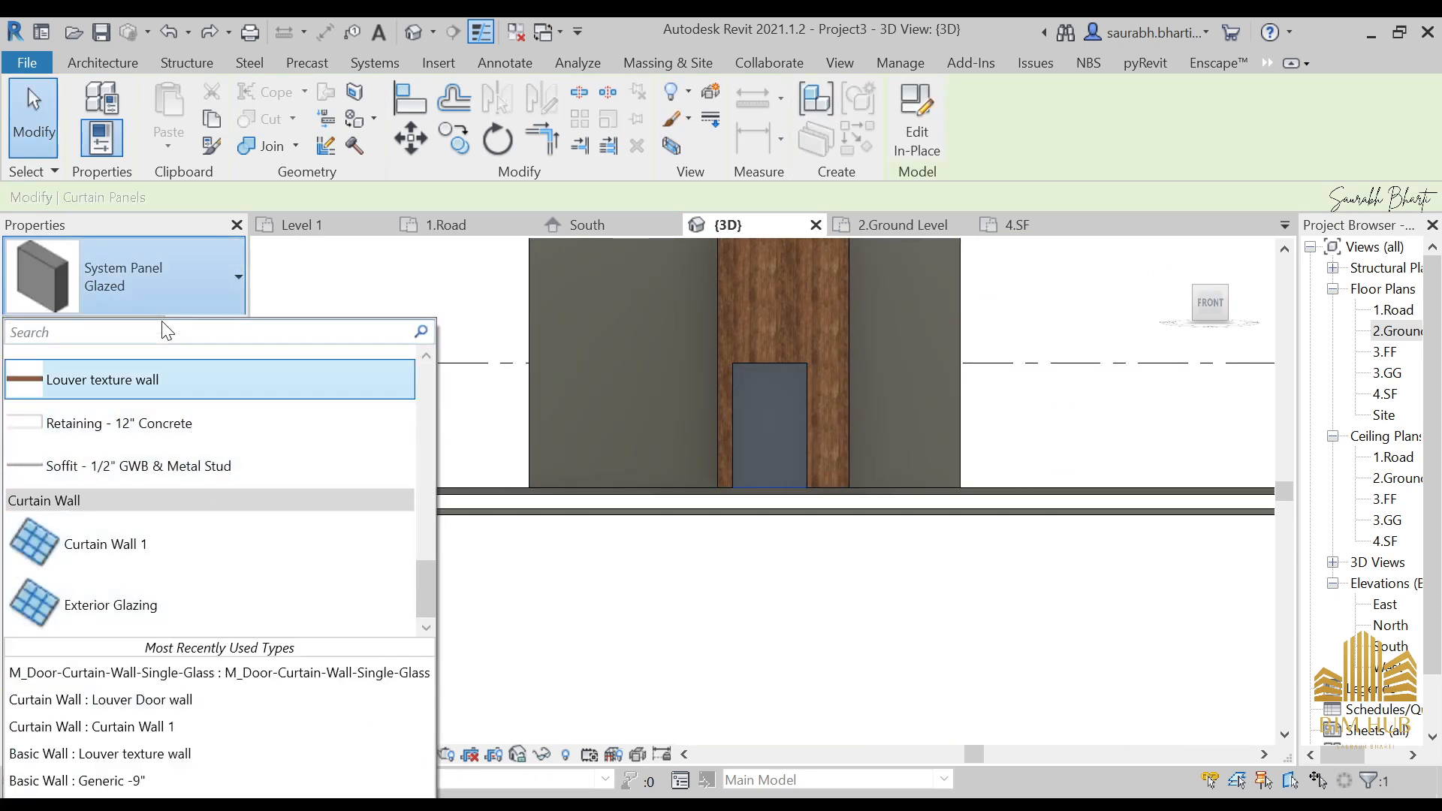
{"action": "left_click", "coordinate": [227, 286]}
{"action": "left_click", "coordinate": [197, 328]}
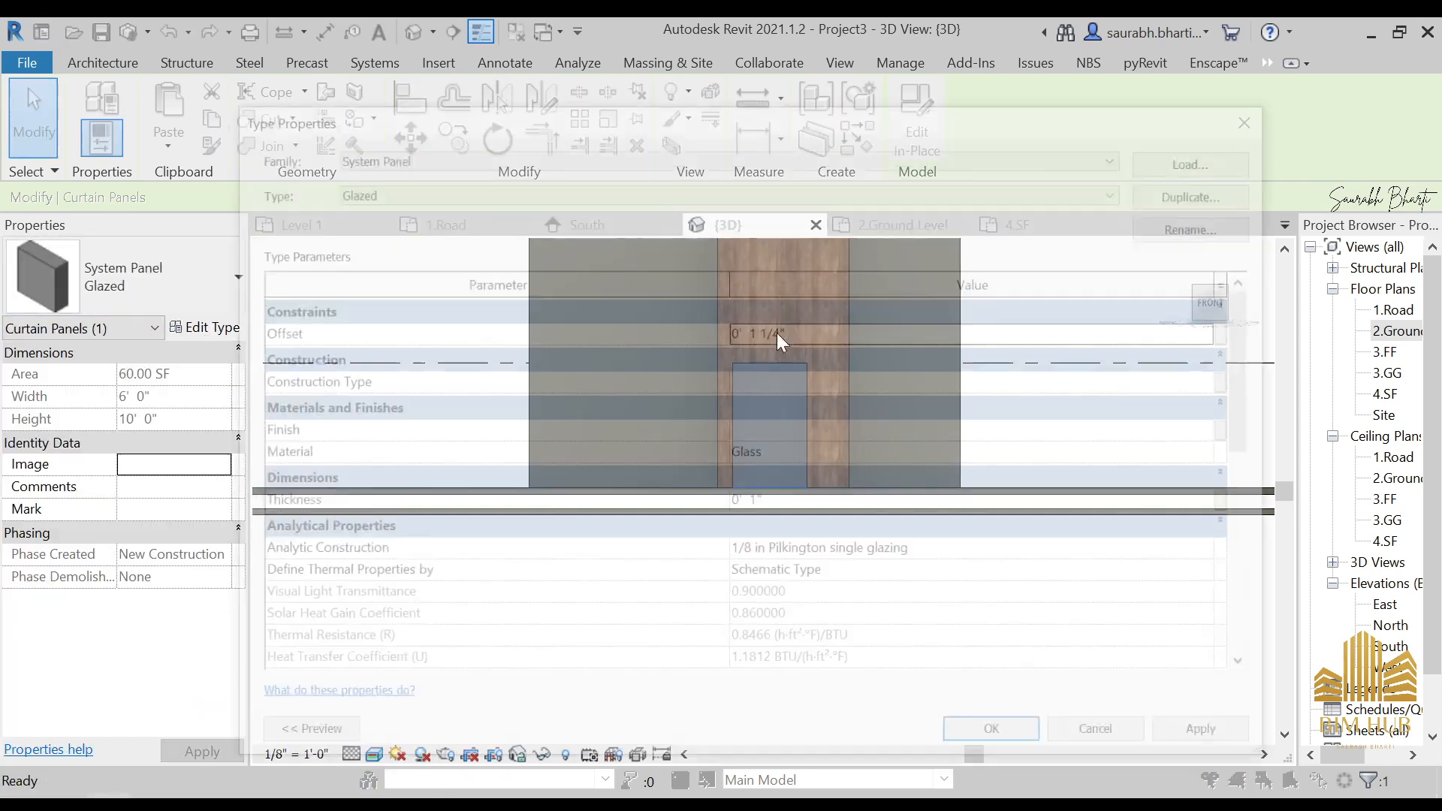
{"action": "left_click", "coordinate": [1213, 455]}
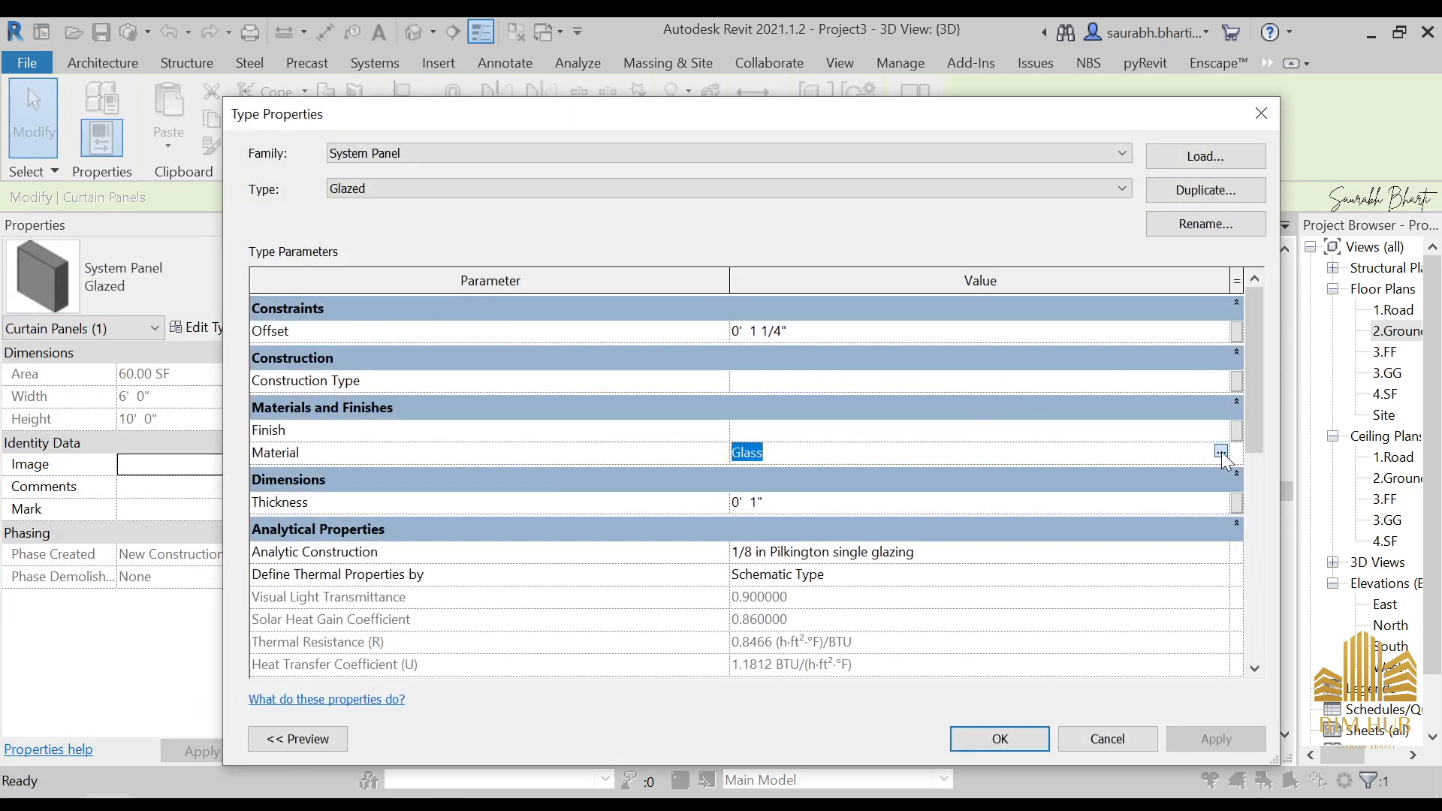
{"action": "left_click", "coordinate": [1221, 452]}
{"action": "scroll", "coordinate": [235, 210], "scroll_direction": "up", "scroll_amount": 2}
{"action": "scroll", "coordinate": [236, 214], "scroll_direction": "up", "scroll_amount": 15}
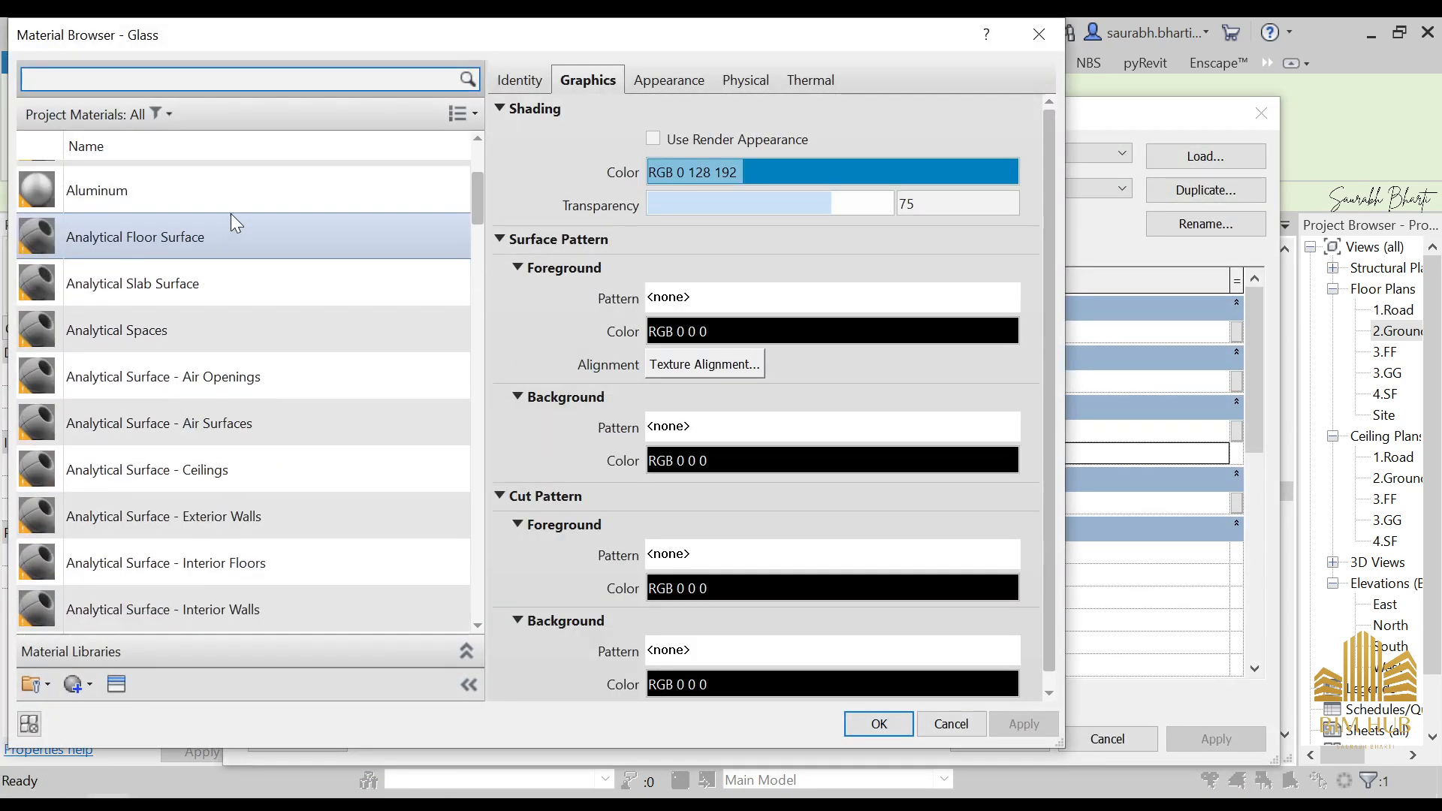
{"action": "left_click", "coordinate": [220, 200]}
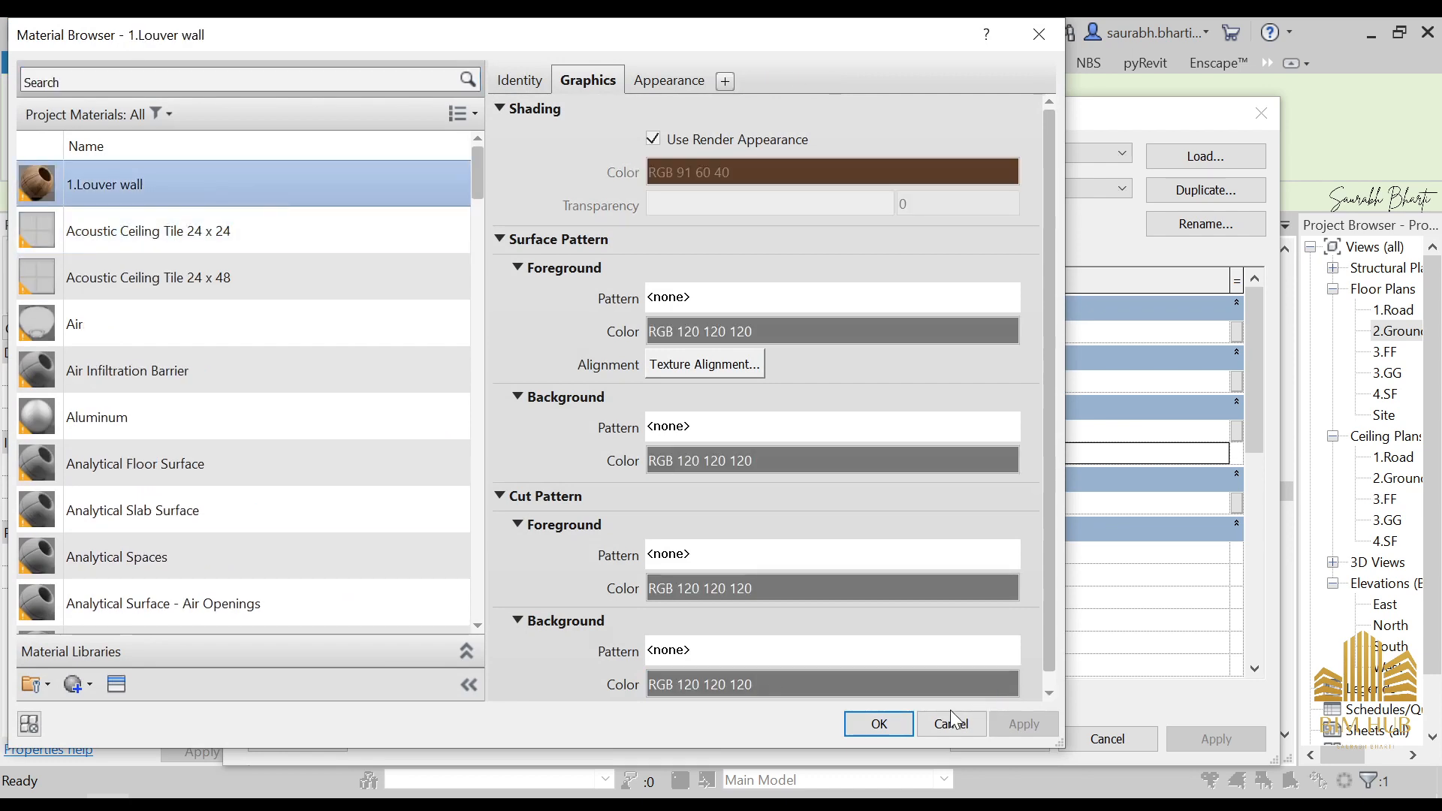
{"action": "left_click", "coordinate": [879, 723]}
{"action": "left_click", "coordinate": [1002, 732]}
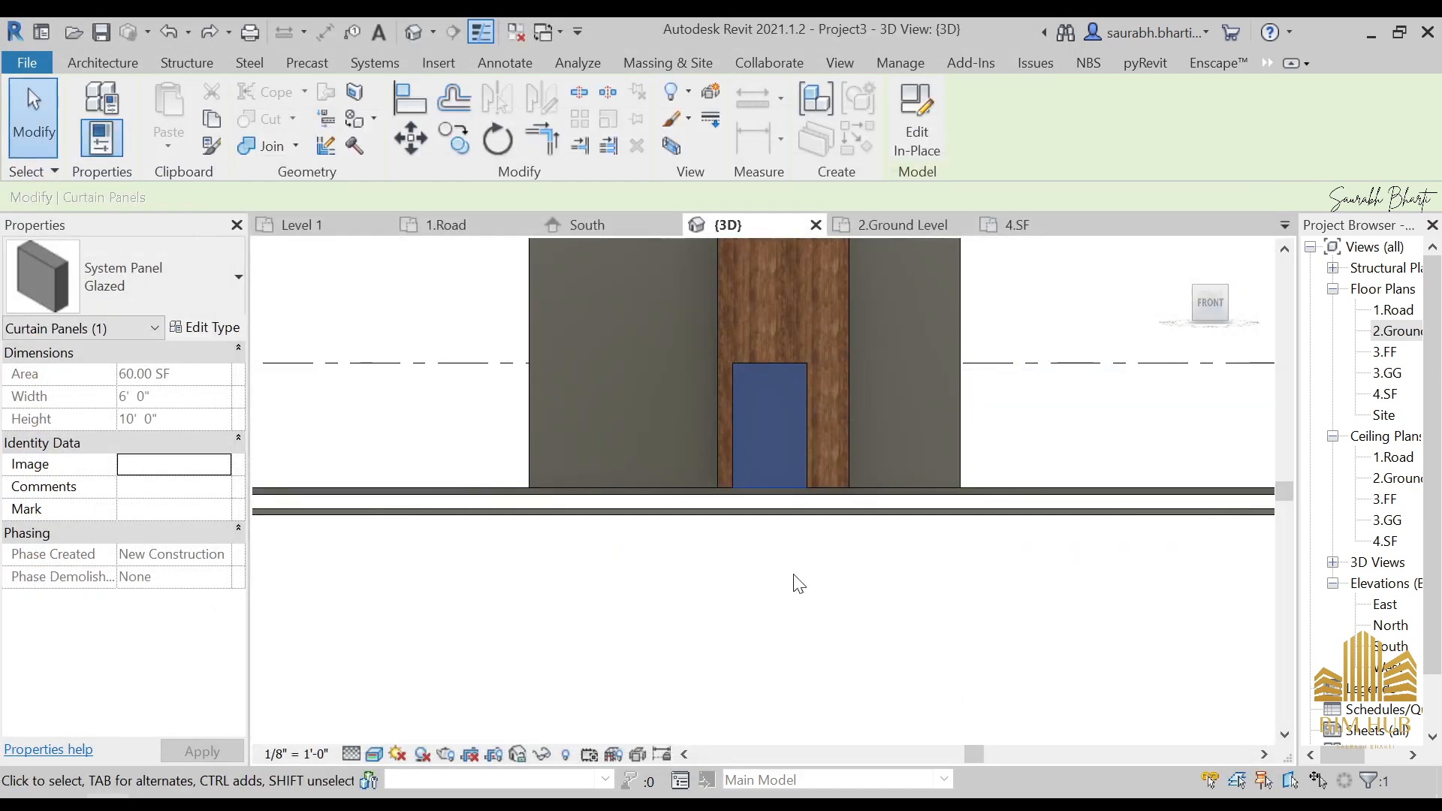
- Examine the wood-textured door panel in 3D and compare it with the entrance in the reference photo
{"action": "left_click", "coordinate": [793, 574]}
{"action": "middle_click_drag", "start_coordinate": [783, 540], "coordinate": [836, 621], "text": "shift"}
{"action": "scroll", "coordinate": [872, 537], "scroll_direction": "up", "scroll_amount": 4}
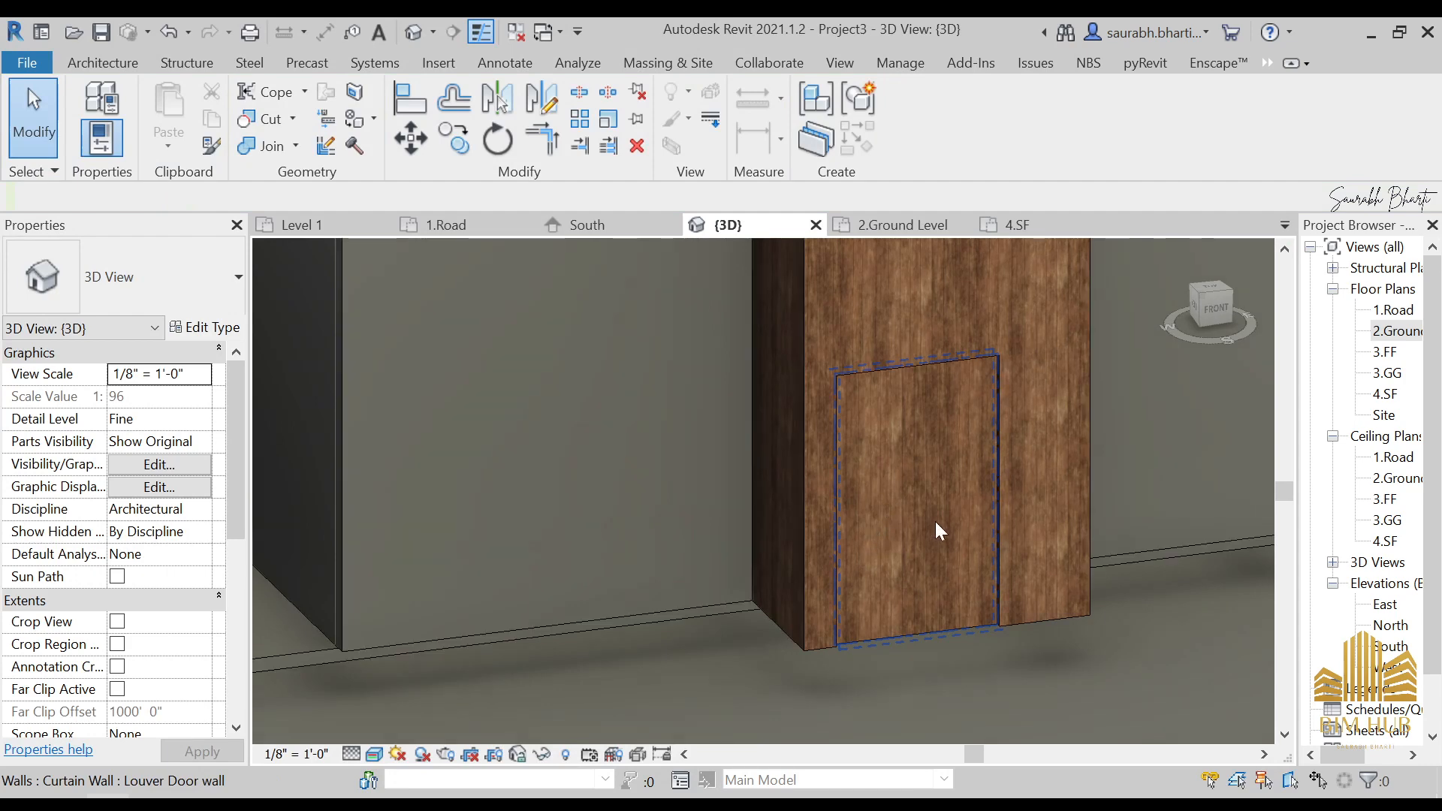
{"action": "left_click", "coordinate": [926, 454]}
{"action": "scroll", "coordinate": [924, 460], "scroll_direction": "up", "scroll_amount": 2}
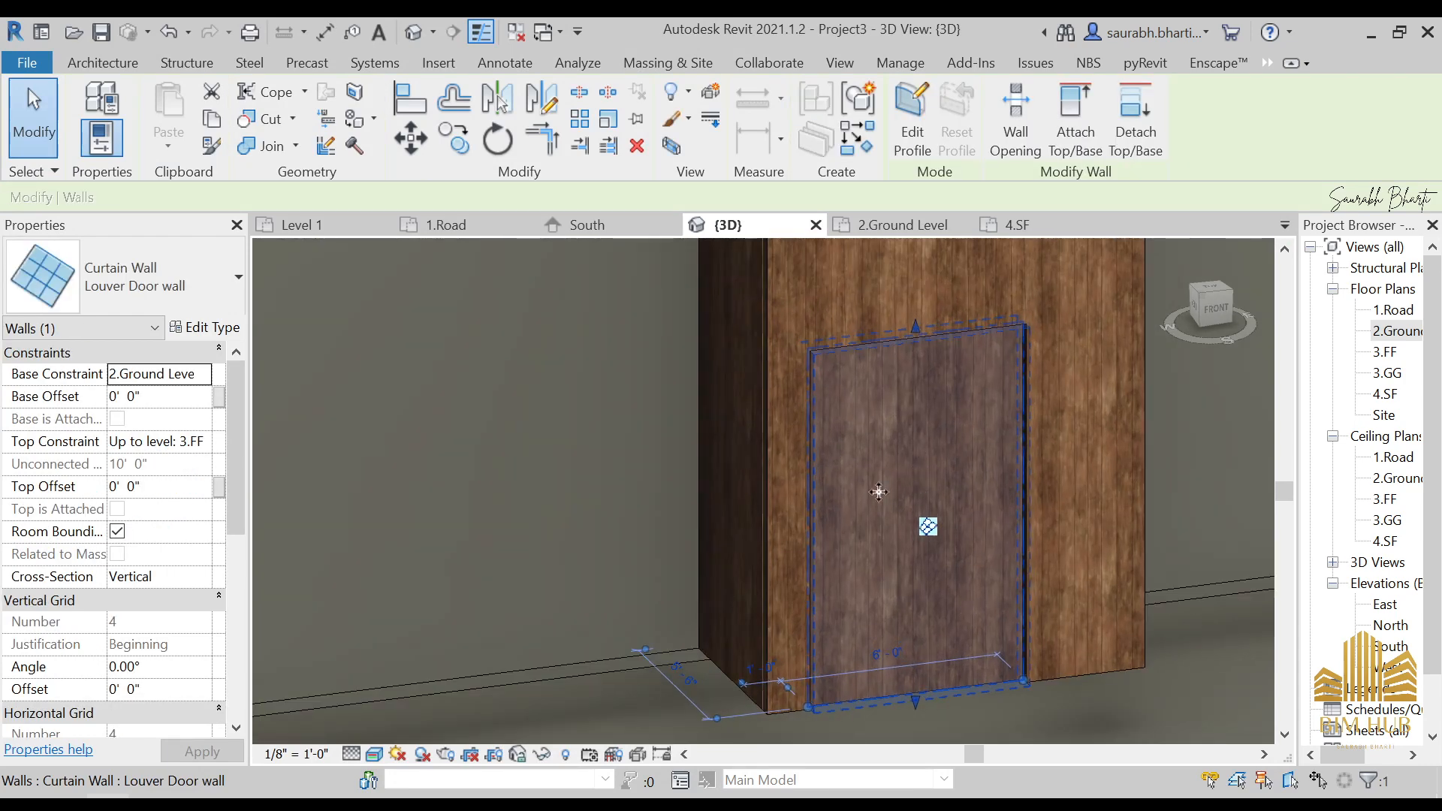
{"action": "key", "text": "Escape"}
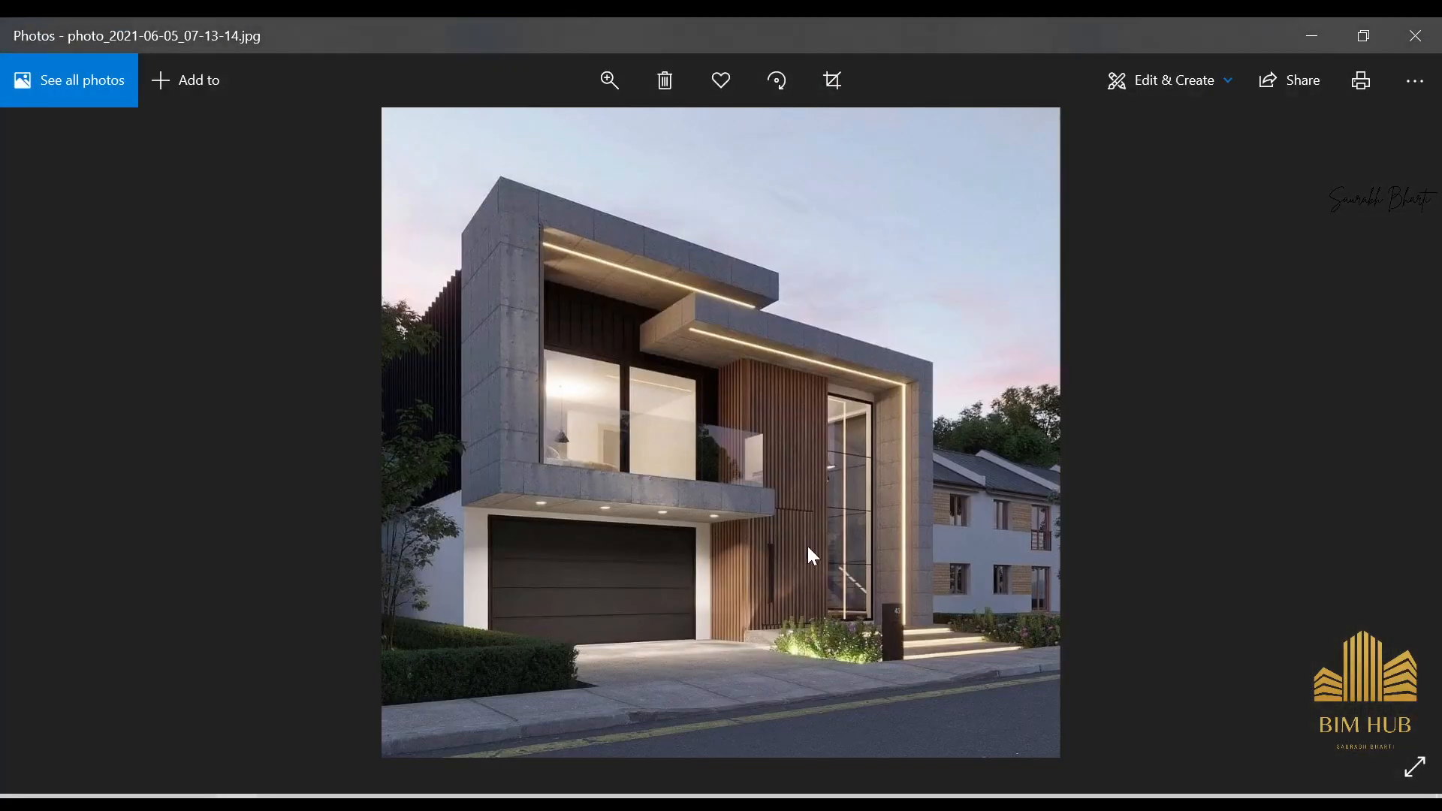
{"action": "scroll", "coordinate": [807, 543], "scroll_direction": "up", "scroll_amount": 3, "text": "ctrl"}
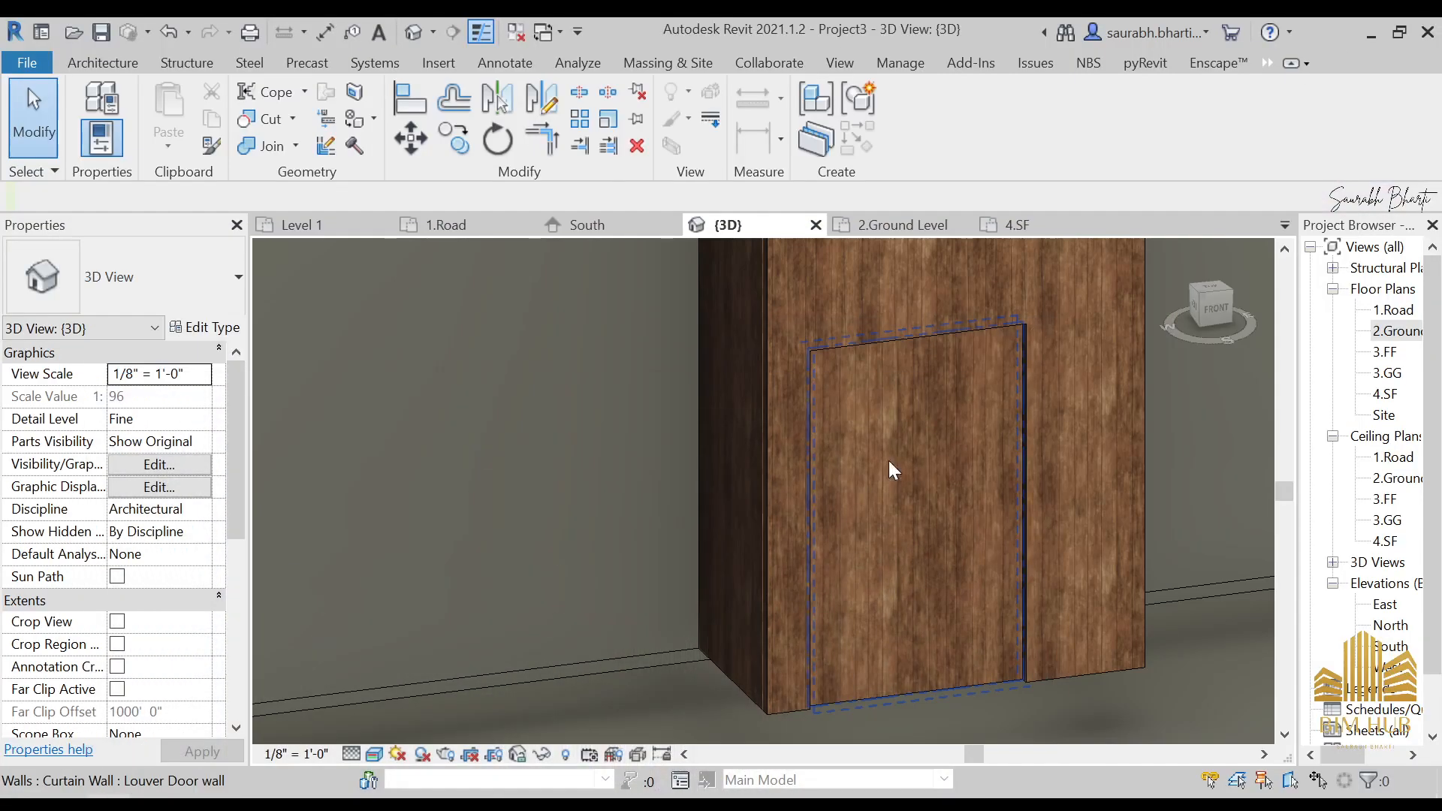
- Raise the bottom edge of the Louver Door curtain wall to a base offset of about 1' 5" above ground level
{"action": "left_click", "coordinate": [889, 465]}
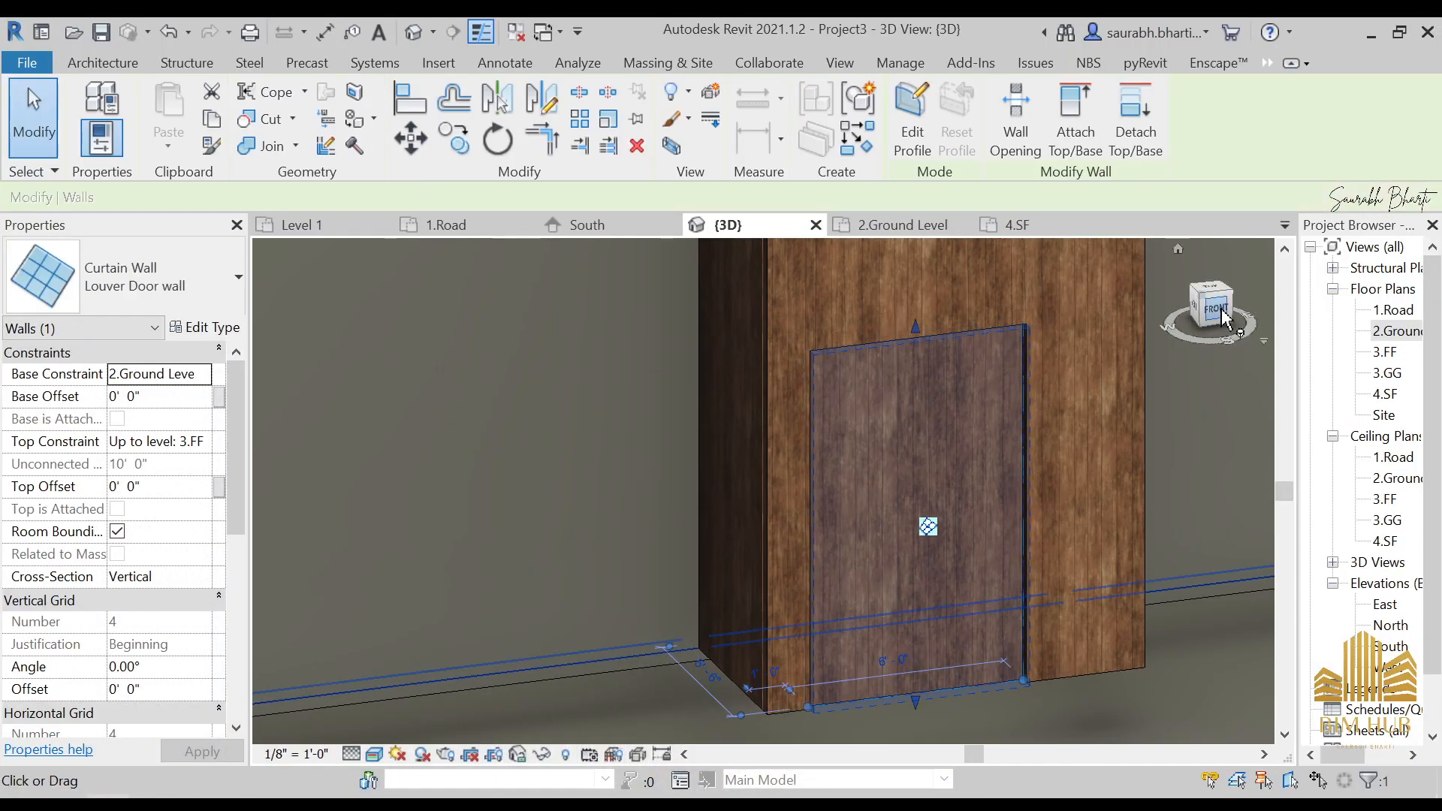
{"action": "scroll", "coordinate": [947, 545], "scroll_direction": "up", "scroll_amount": 2}
{"action": "middle_click_drag", "start_coordinate": [948, 541], "coordinate": [811, 518], "text": "shift"}
{"action": "scroll", "coordinate": [653, 644], "scroll_direction": "up", "scroll_amount": 2}
{"action": "middle_click_drag", "start_coordinate": [653, 643], "coordinate": [796, 706]}
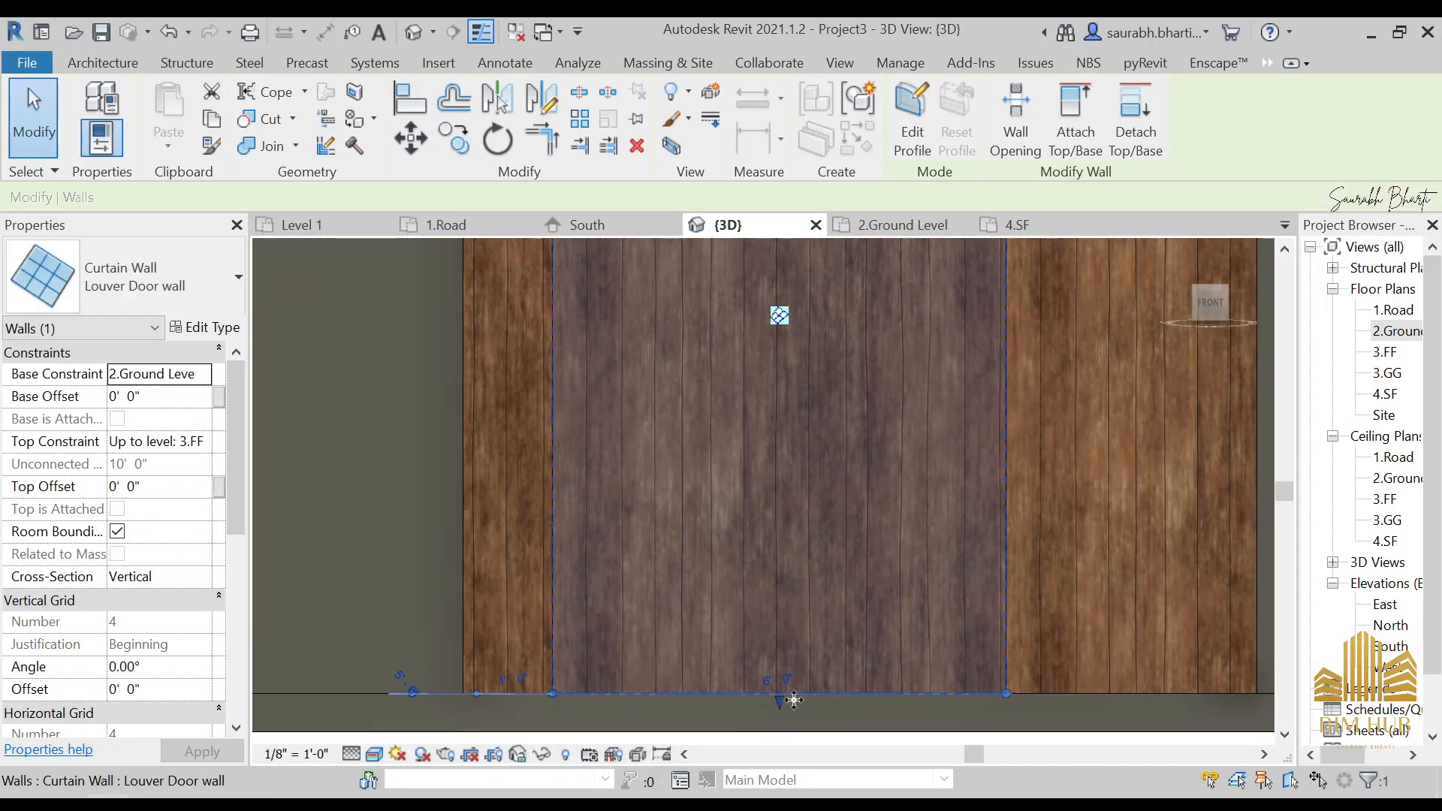
{"action": "left_click_drag", "start_coordinate": [779, 706], "coordinate": [777, 587]}
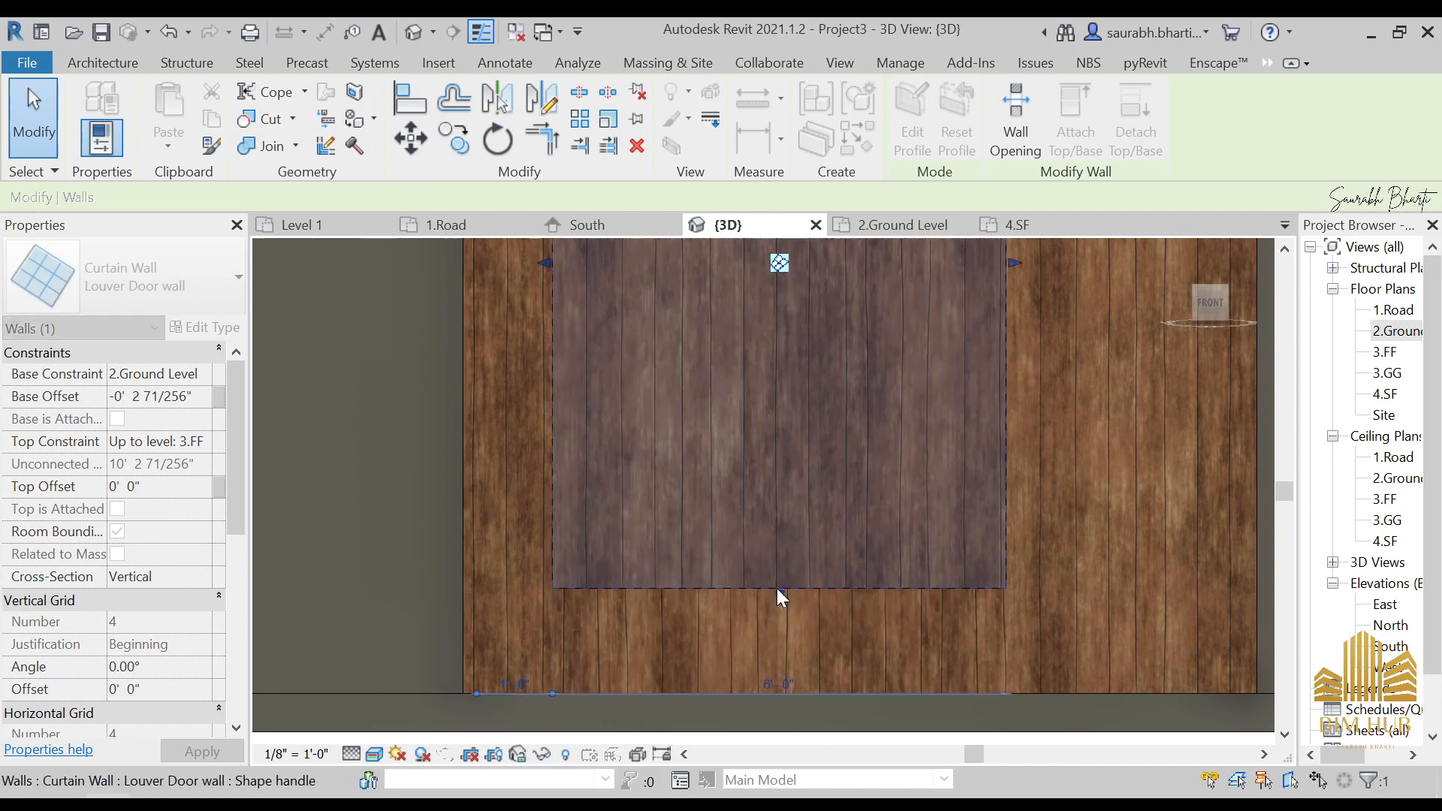
{"action": "scroll", "coordinate": [781, 594], "scroll_direction": "down", "scroll_amount": 2}
{"action": "scroll", "coordinate": [826, 598], "scroll_direction": "down", "scroll_amount": 3}
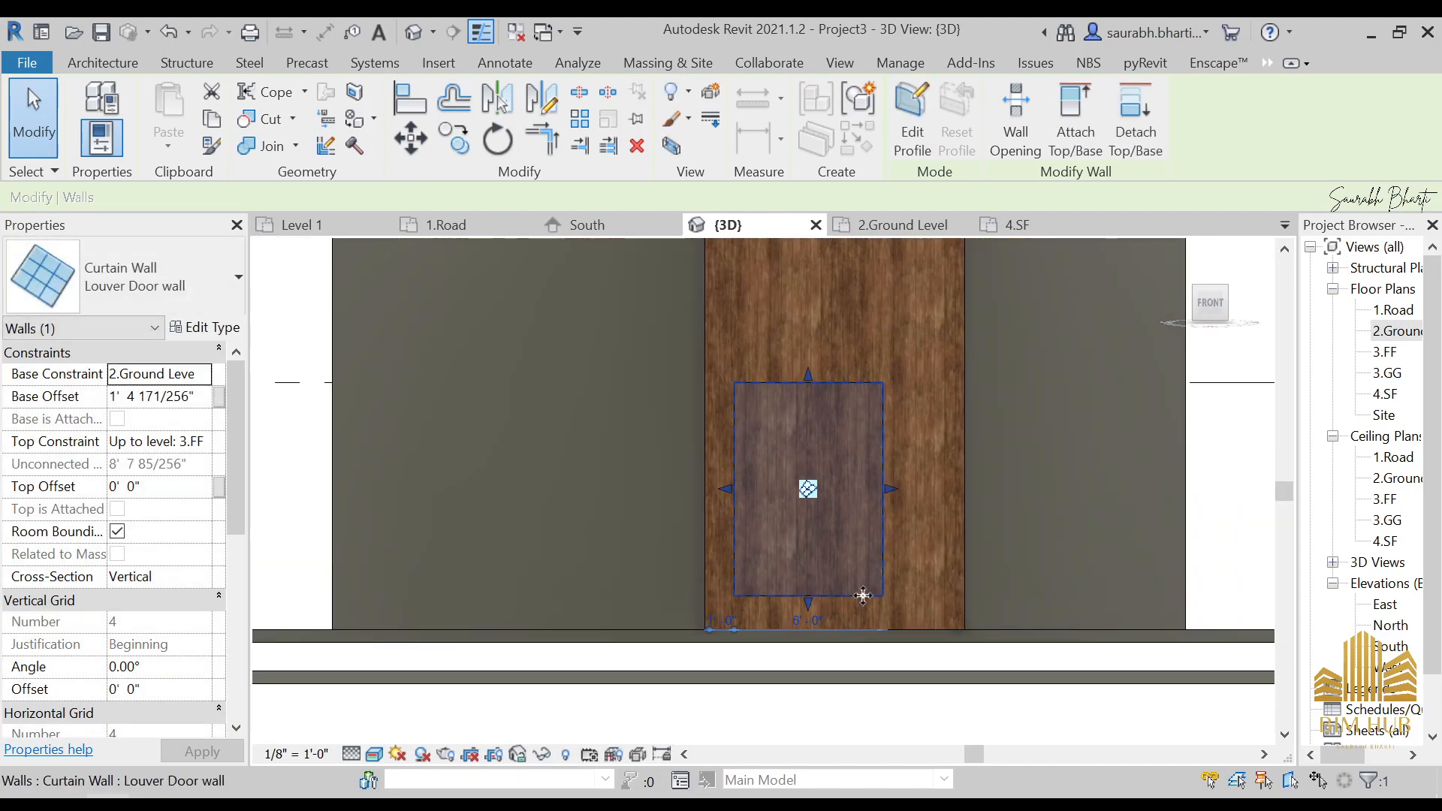
- Stretch the bottom edge of the Louver Door wall curtain wall downward to a base offset of about 0' 5 5/8"
{"action": "middle_click_drag", "start_coordinate": [961, 603], "coordinate": [956, 653], "text": "shift"}
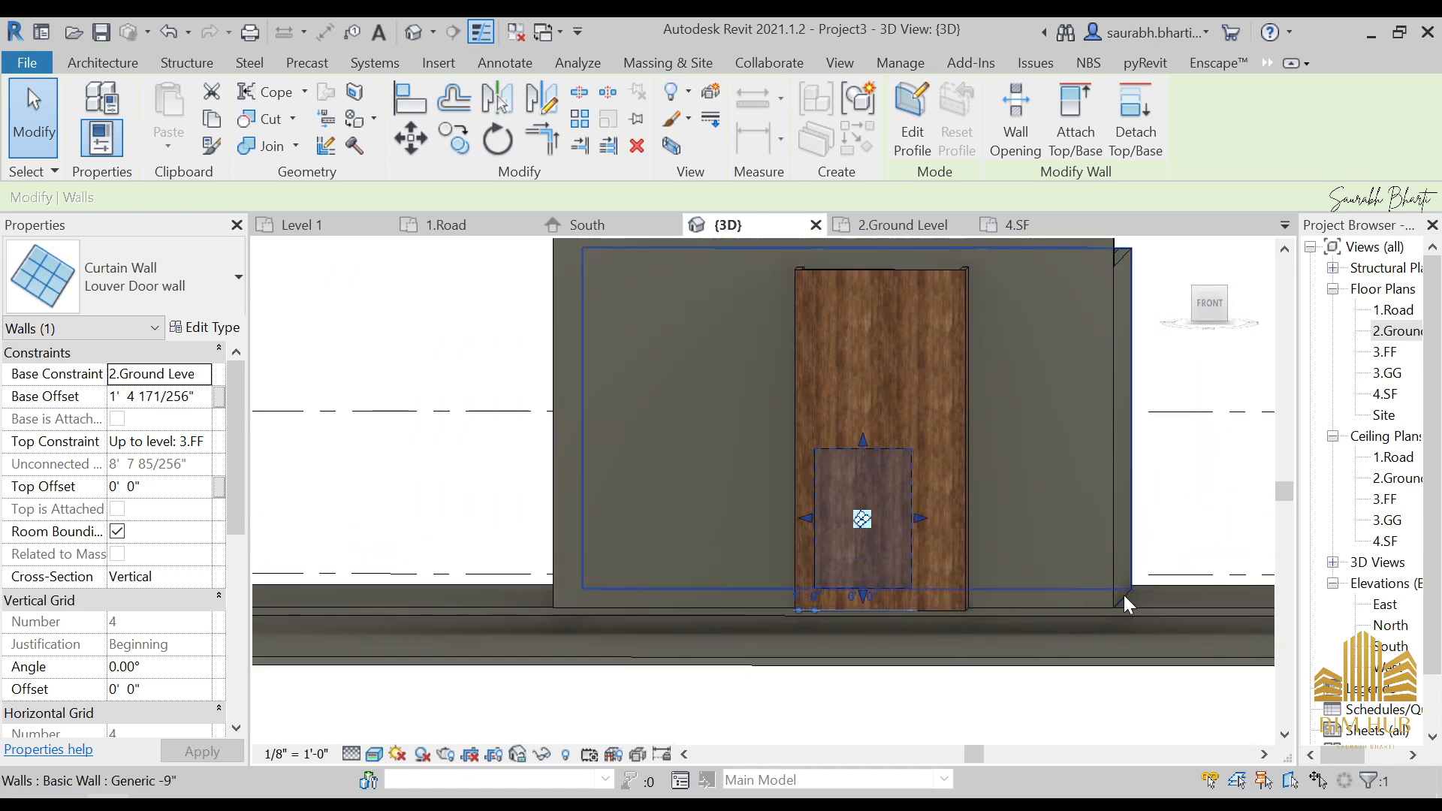
{"action": "left_click", "coordinate": [1218, 316]}
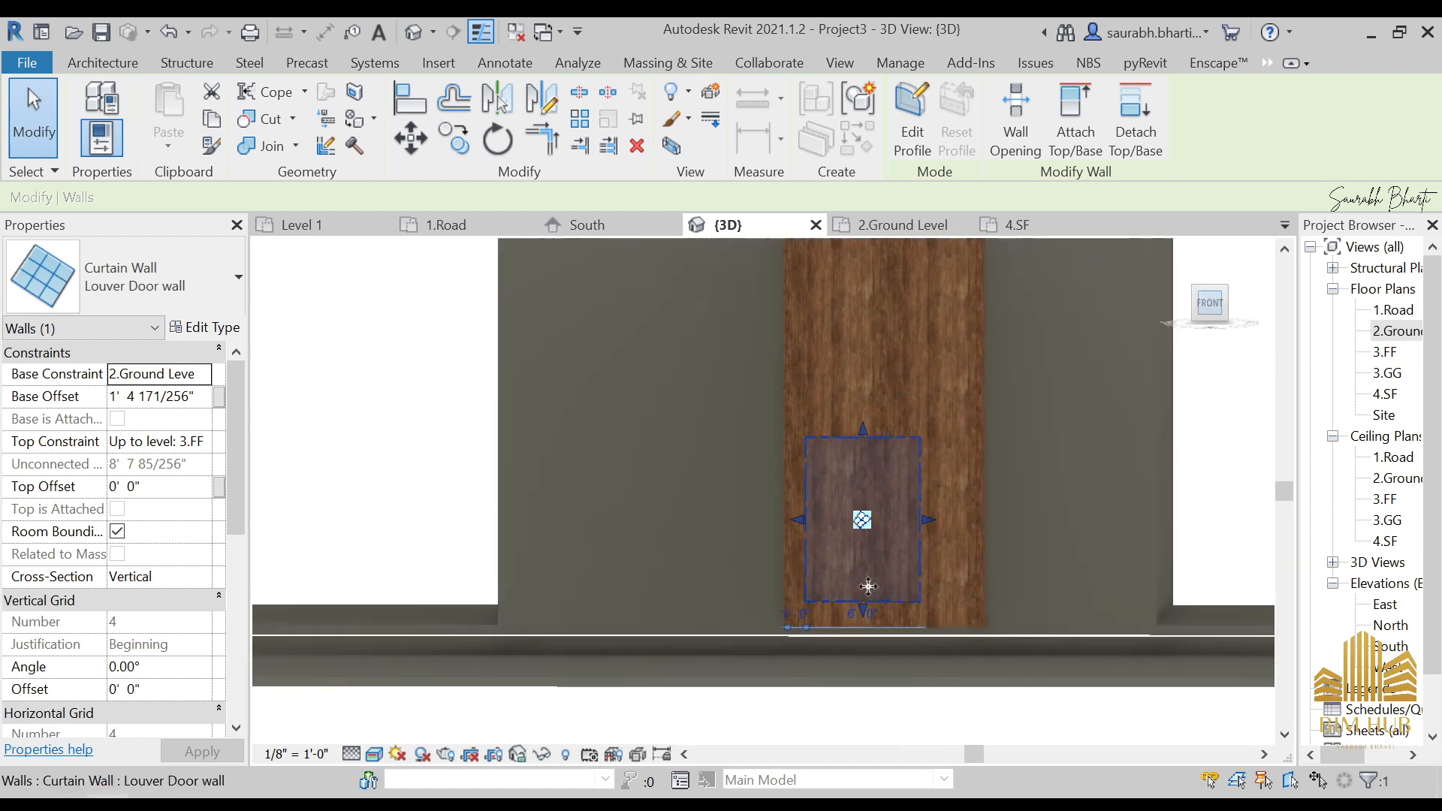
{"action": "scroll", "coordinate": [762, 627], "scroll_direction": "up", "scroll_amount": 2}
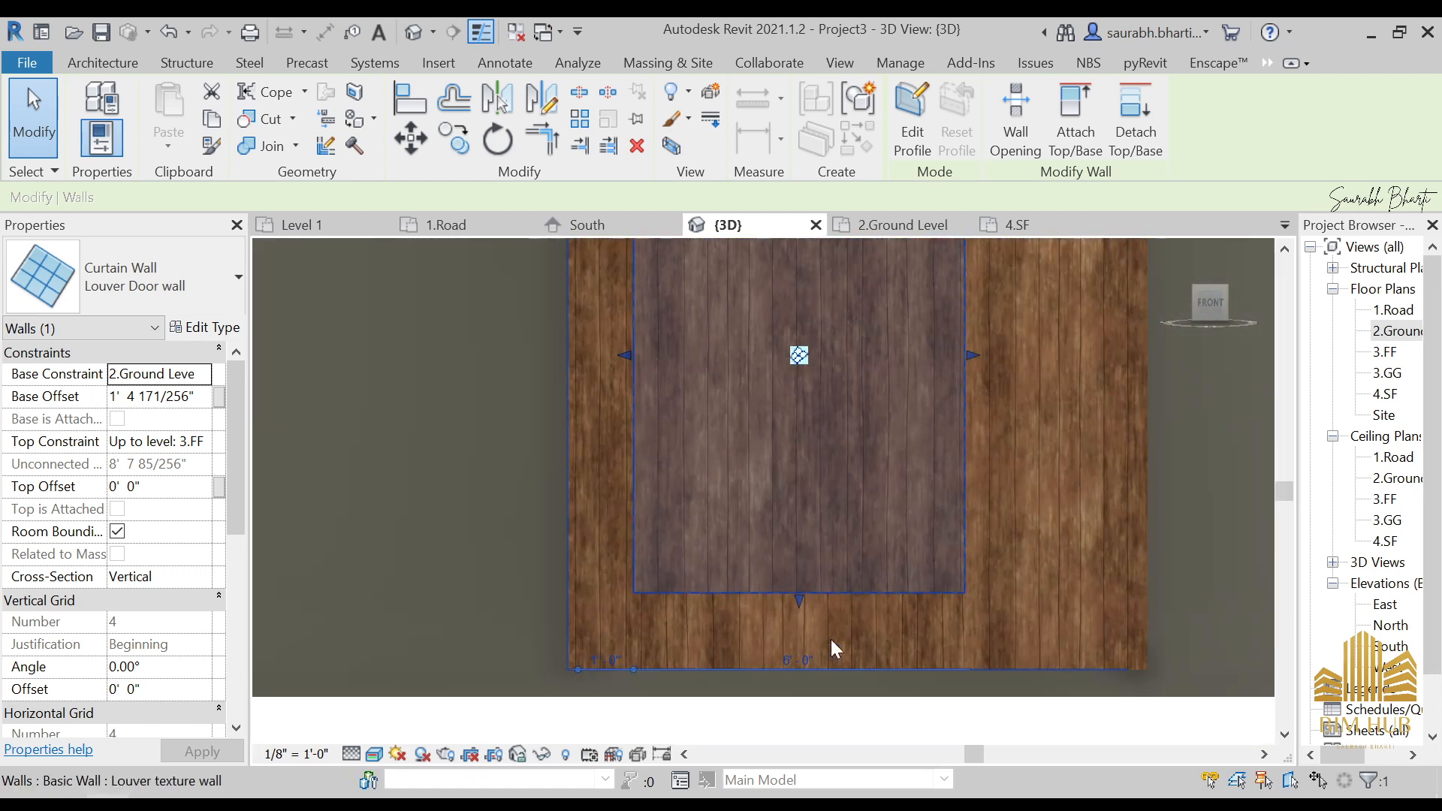
{"action": "left_click_drag", "start_coordinate": [799, 606], "coordinate": [799, 646]}
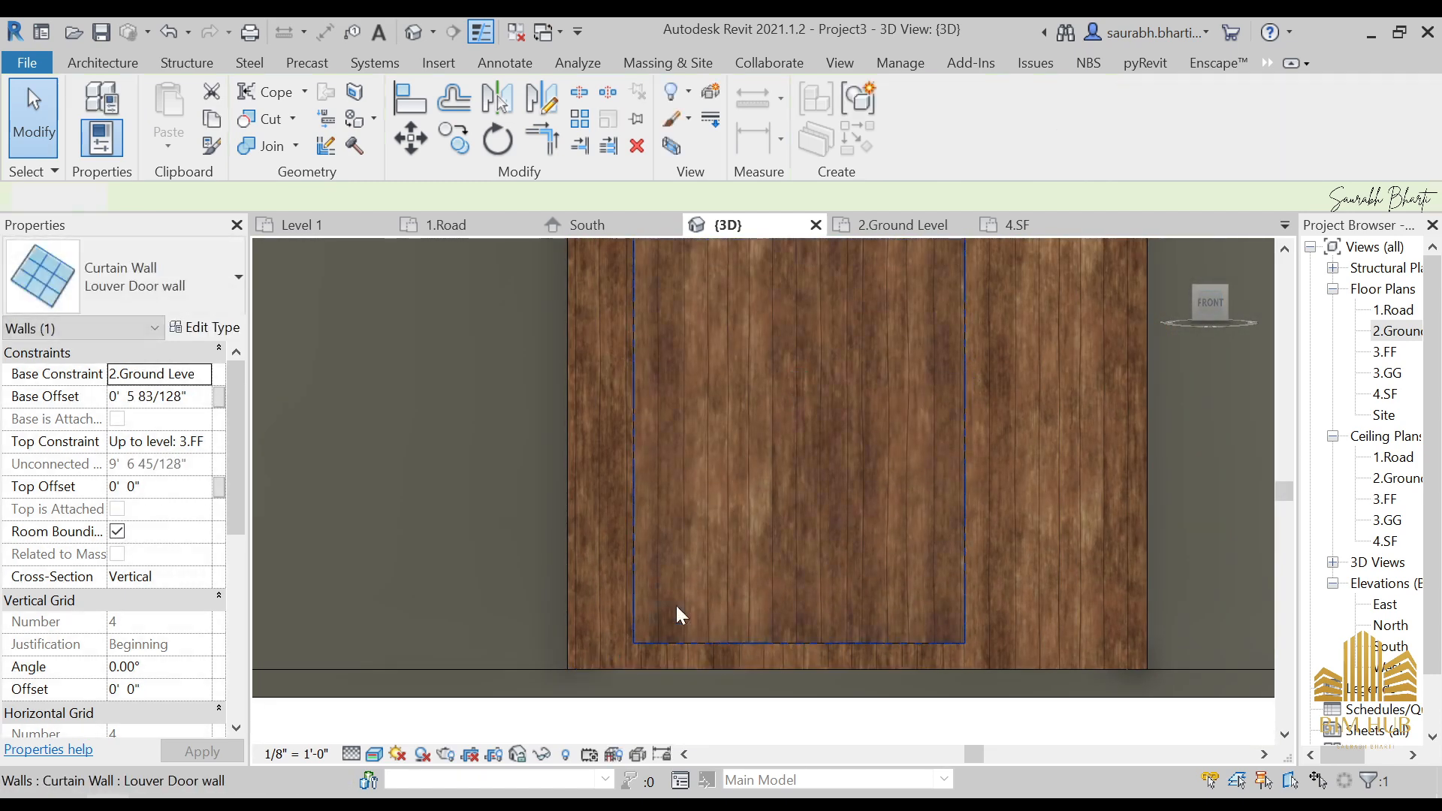
{"action": "key", "text": "Escape"}
- Examine how the Louver Door wall sits in the wooden louver wall from the front and several oblique angles
{"action": "scroll", "coordinate": [618, 570], "scroll_direction": "down", "scroll_amount": 3}
{"action": "middle_click_drag", "start_coordinate": [618, 570], "coordinate": [632, 673], "text": "shift"}
{"action": "left_click", "coordinate": [1212, 322]}
{"action": "scroll", "coordinate": [764, 457], "scroll_direction": "up", "scroll_amount": 4}
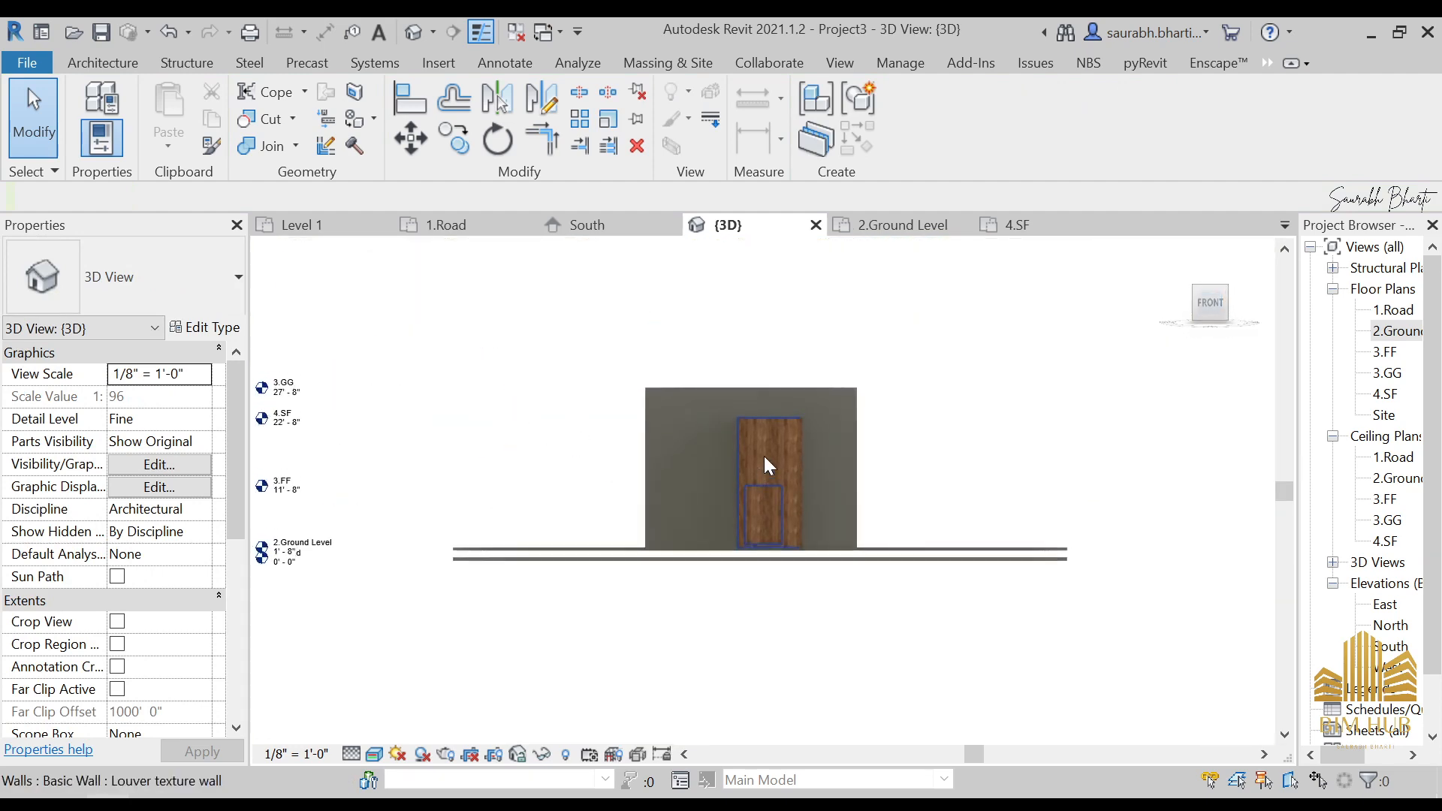
{"action": "middle_click_drag", "start_coordinate": [510, 321], "coordinate": [830, 602], "text": "shift"}
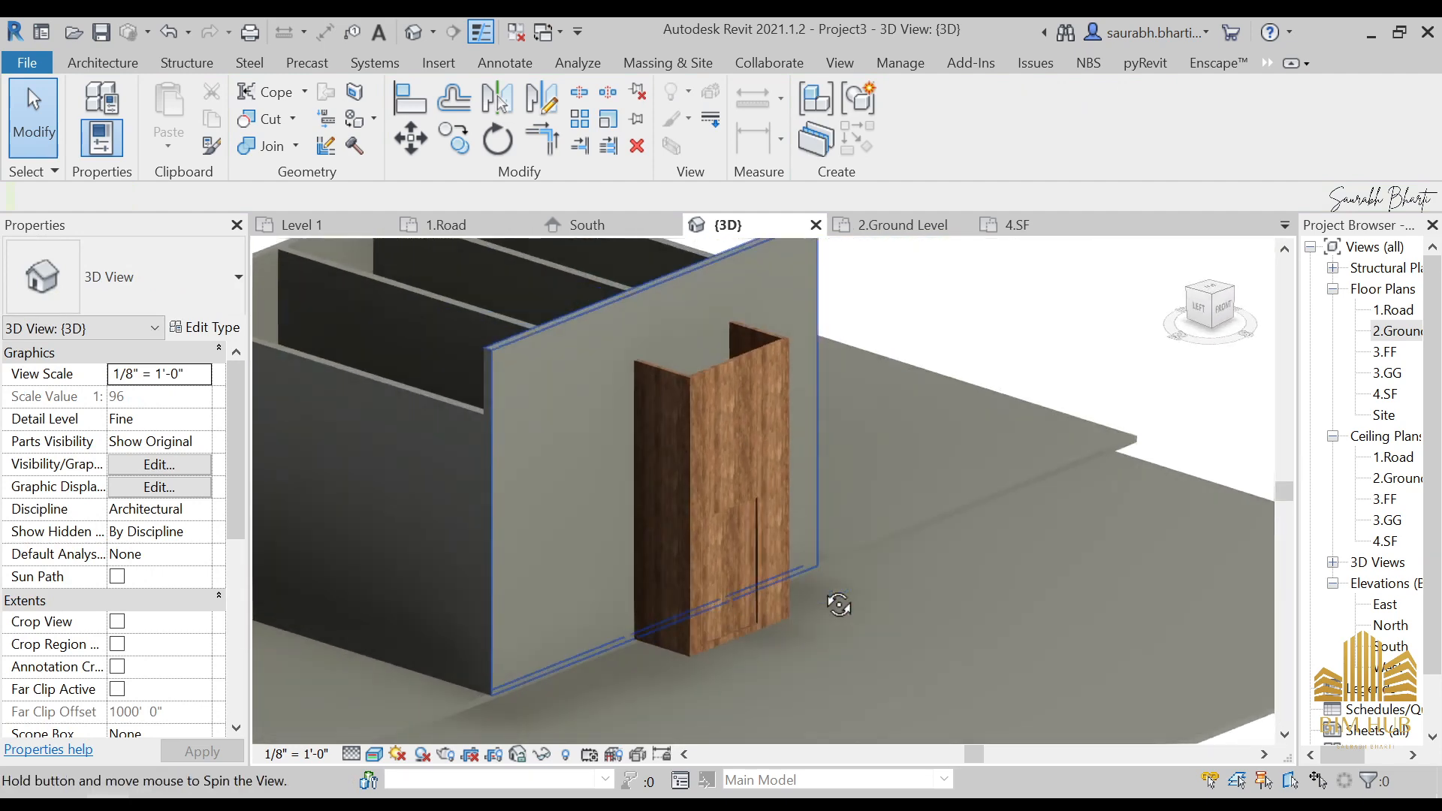
{"action": "scroll", "coordinate": [707, 535], "scroll_direction": "up", "scroll_amount": 5}
{"action": "middle_click_drag", "start_coordinate": [725, 512], "coordinate": [719, 384], "text": "shift"}
{"action": "left_click", "coordinate": [751, 516]}
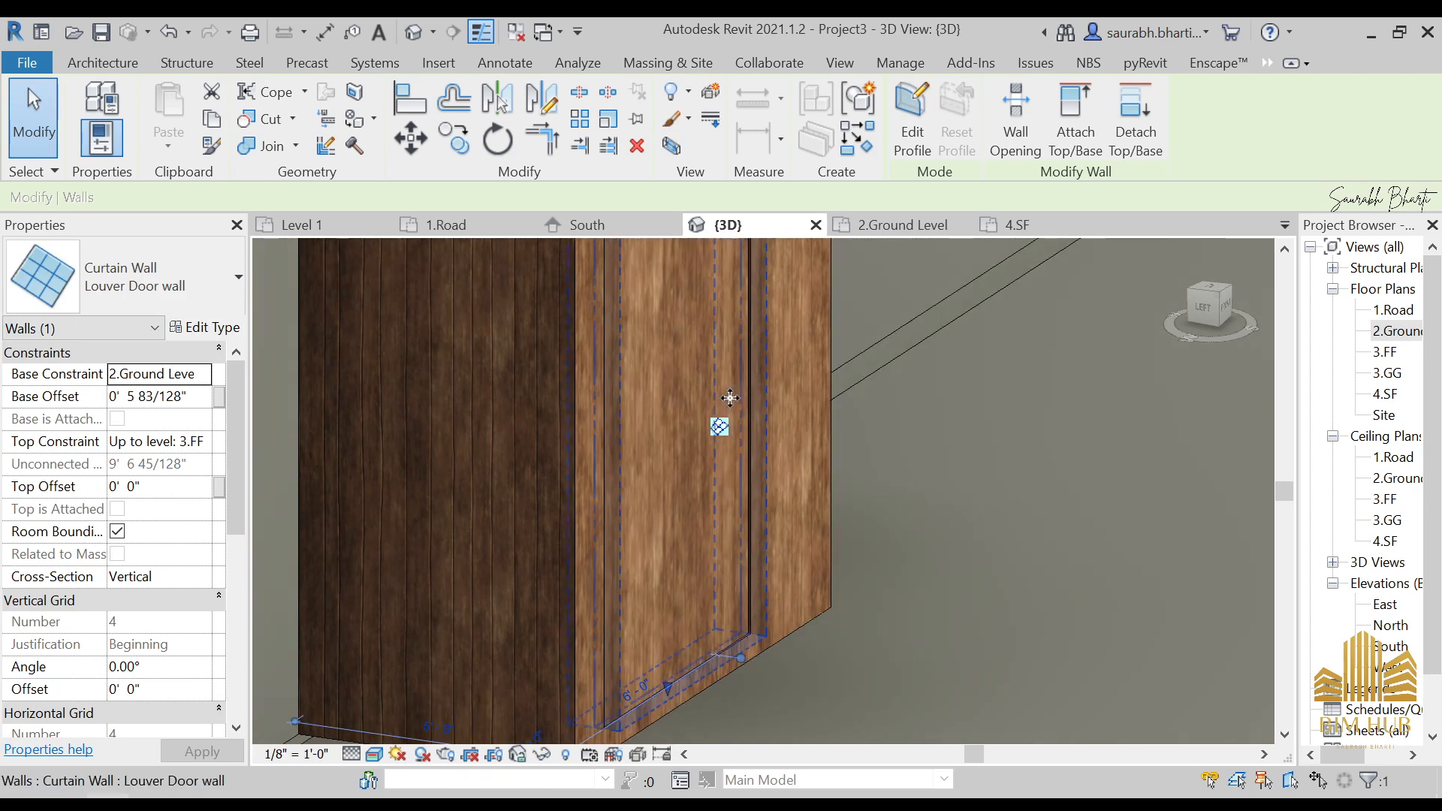
{"action": "key", "text": "Escape"}
{"action": "middle_click_drag", "start_coordinate": [755, 680], "coordinate": [721, 656], "text": "shift"}
{"action": "scroll", "coordinate": [769, 453], "scroll_direction": "down", "scroll_amount": 3}
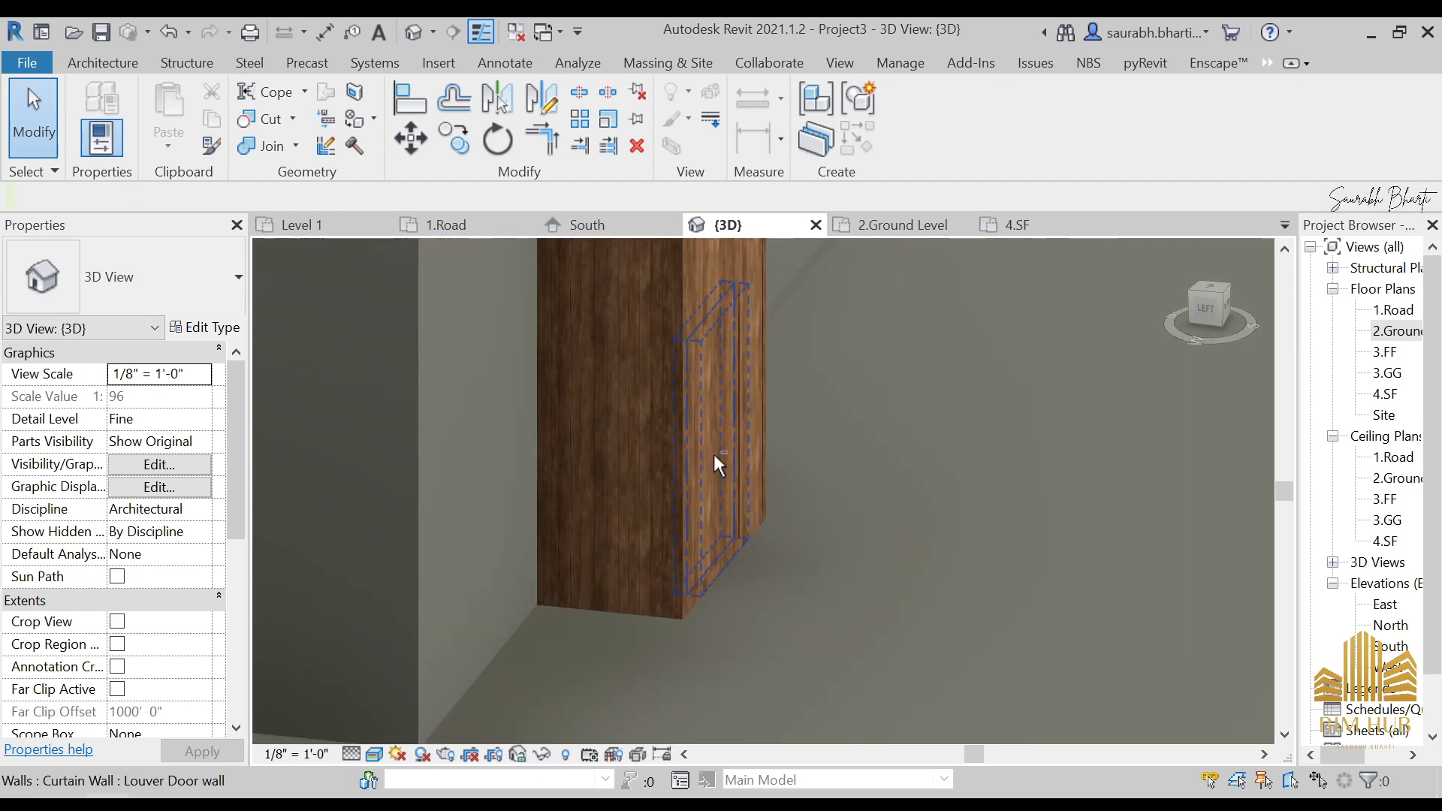
{"action": "middle_click_drag", "start_coordinate": [710, 466], "coordinate": [621, 526], "text": "shift"}
{"action": "left_click", "coordinate": [827, 466]}
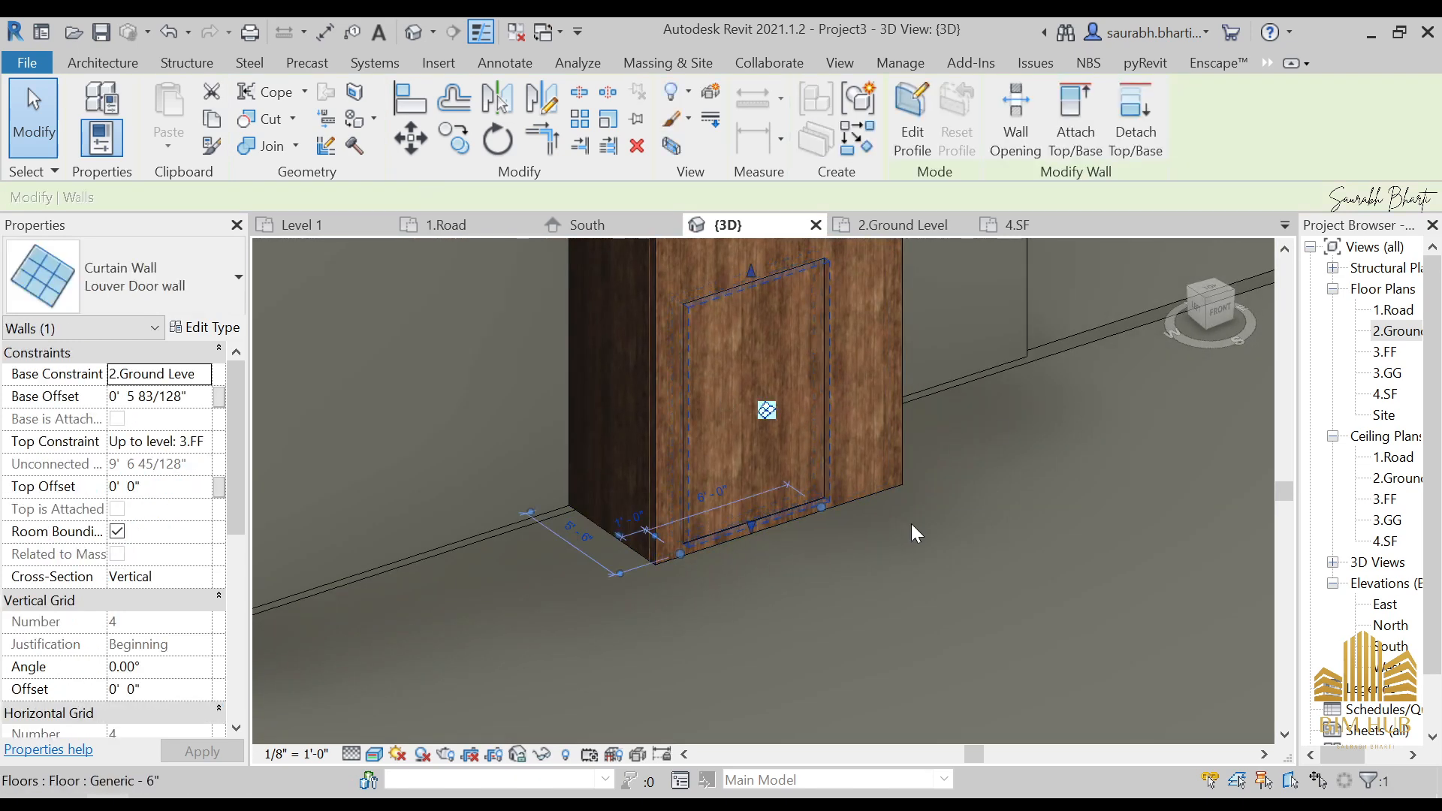
{"action": "key", "text": "Escape"}
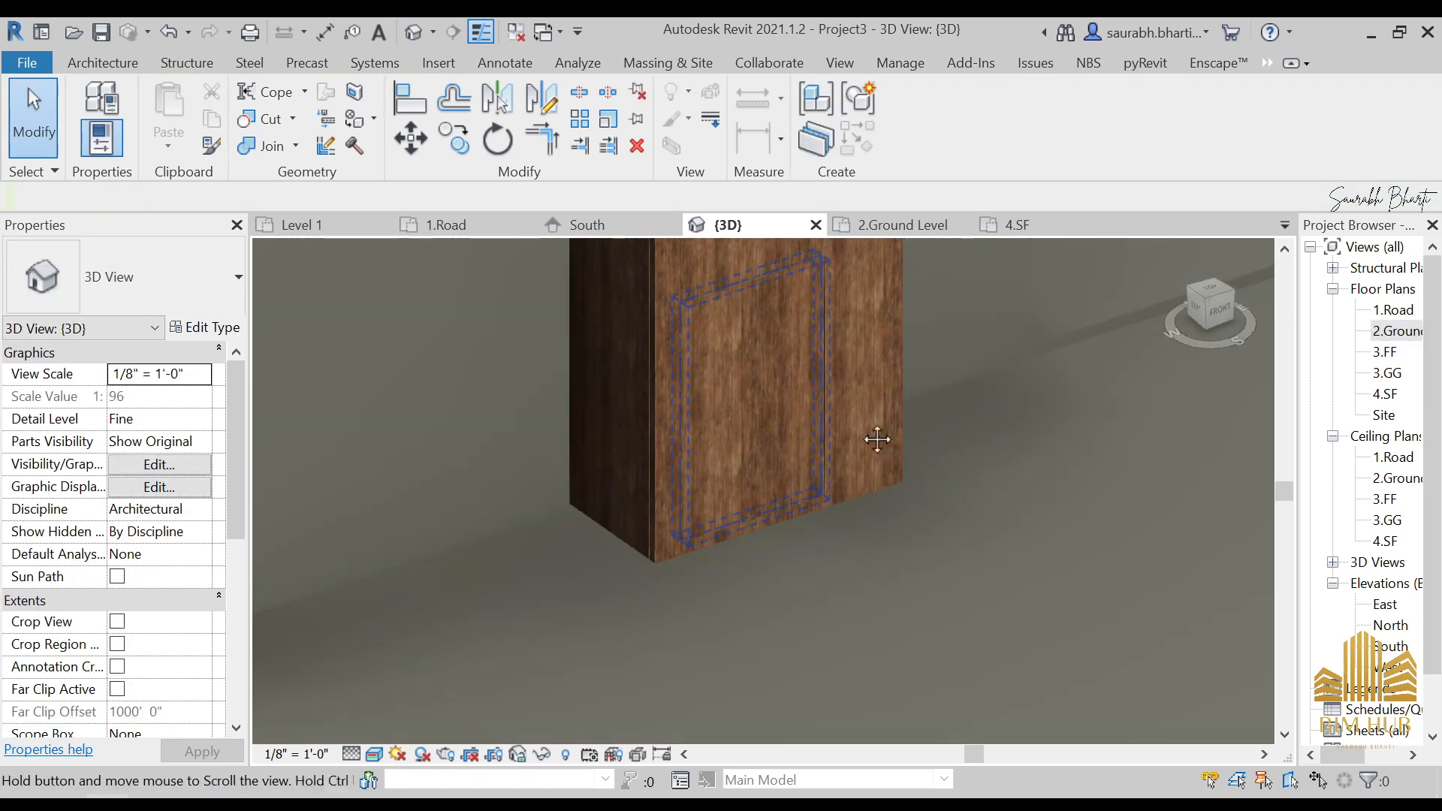
- In the 2.Ground Level floor plan, draw a Generic -4.5" wall about 3' 3" long, projecting perpendicularly outward from the door's front face
{"action": "double_click", "coordinate": [1396, 331]}
{"action": "scroll", "coordinate": [938, 509], "scroll_direction": "down", "scroll_amount": 3}
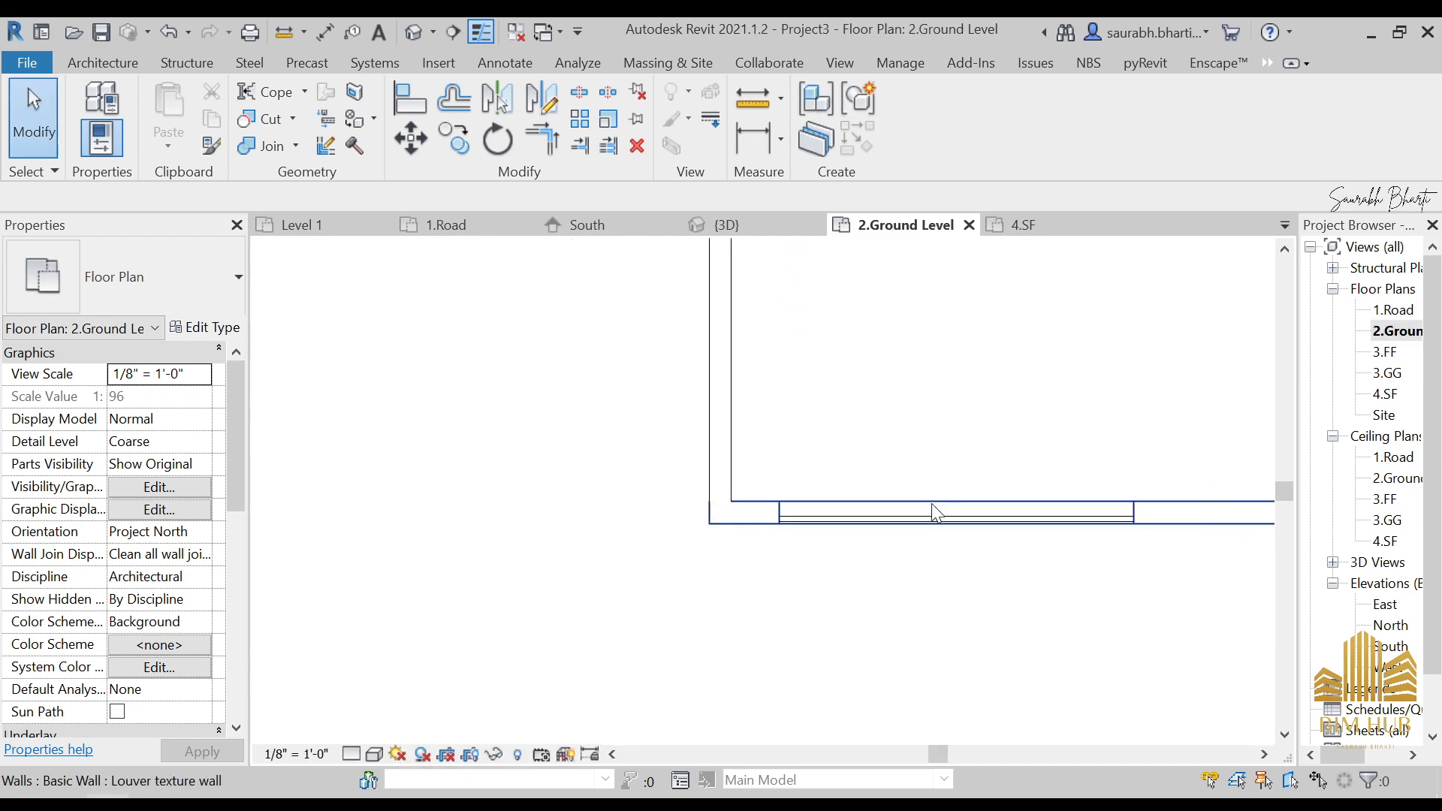
{"action": "key", "text": "w"}
{"action": "key", "text": "a"}
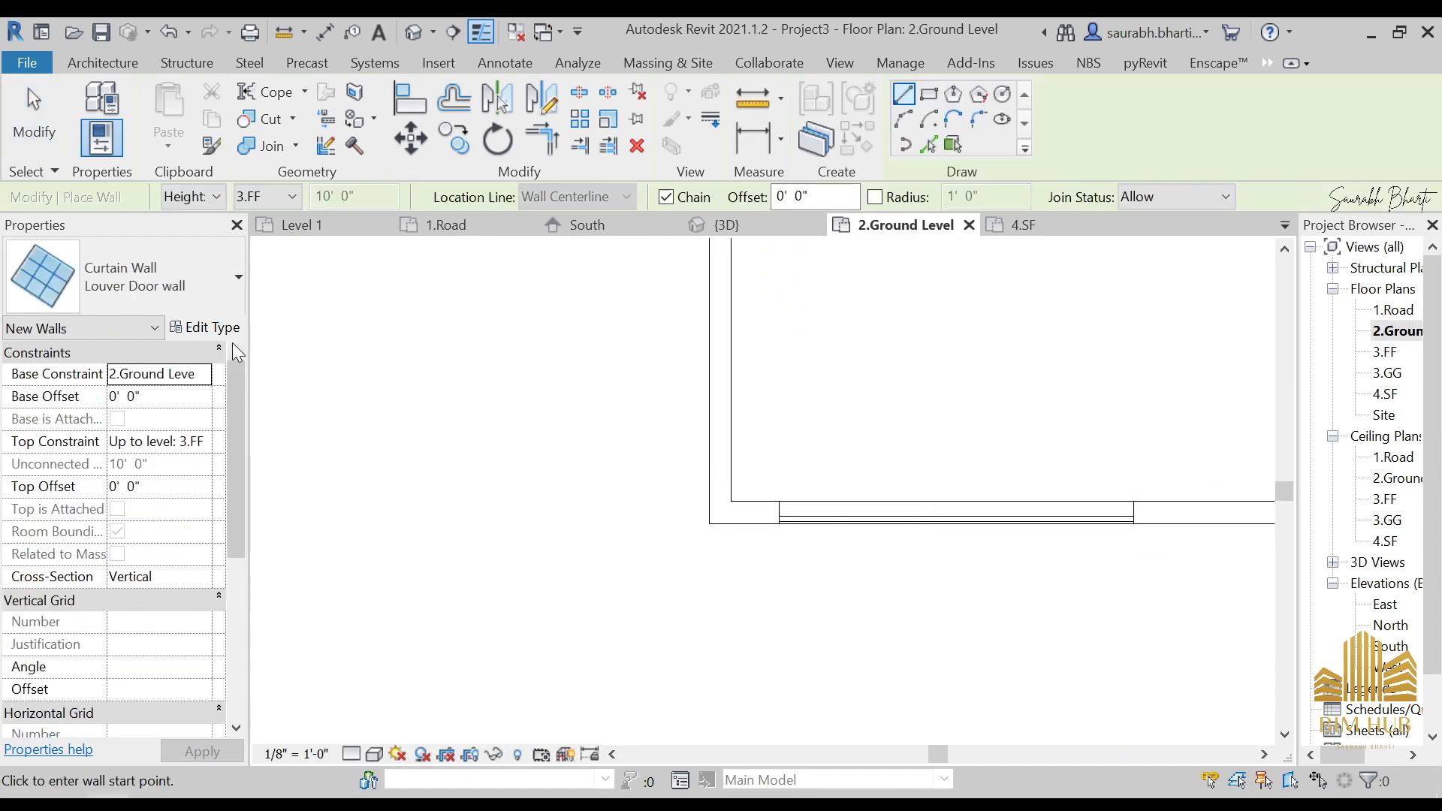
{"action": "left_click", "coordinate": [106, 58]}
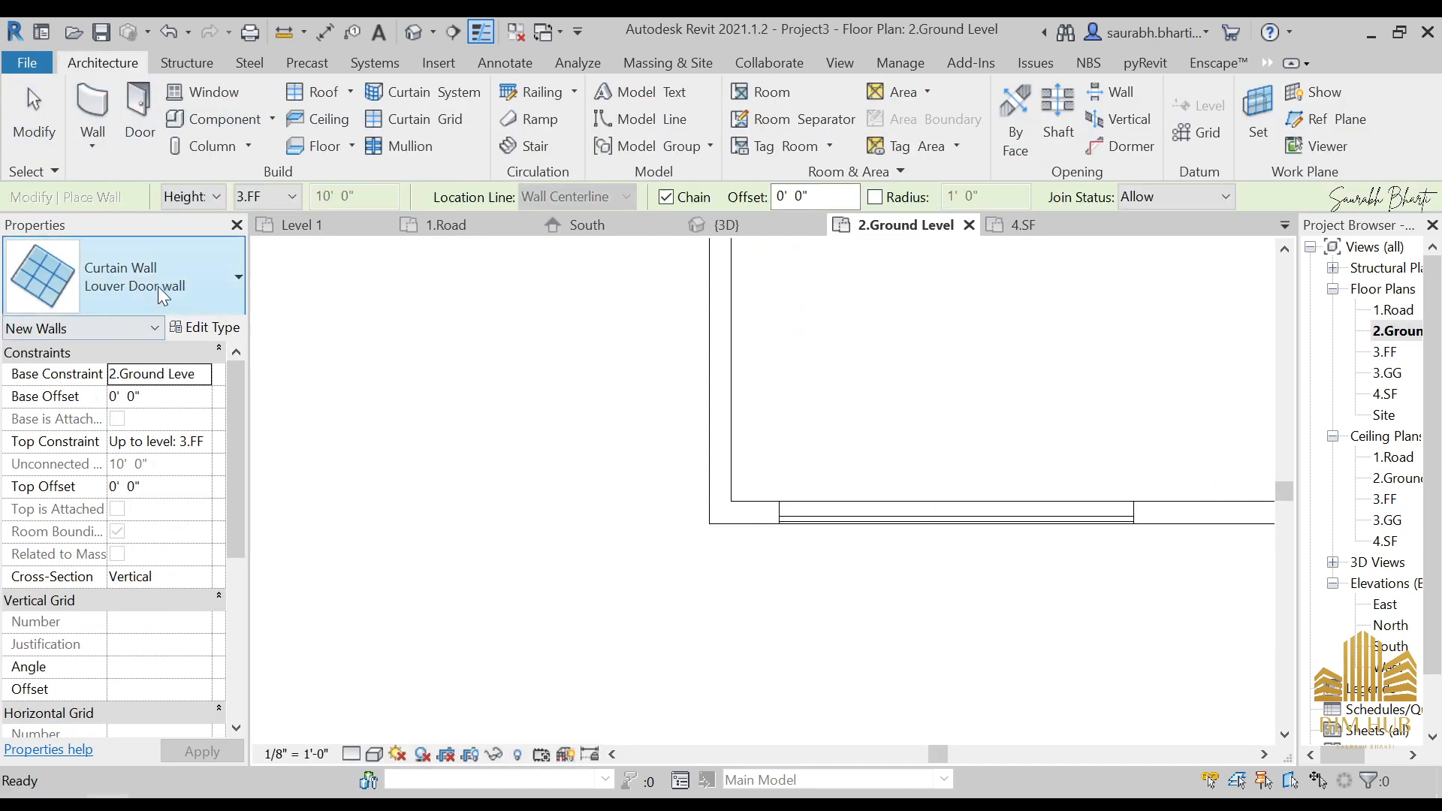
{"action": "left_click", "coordinate": [186, 259]}
{"action": "scroll", "coordinate": [143, 435], "scroll_direction": "up", "scroll_amount": 5}
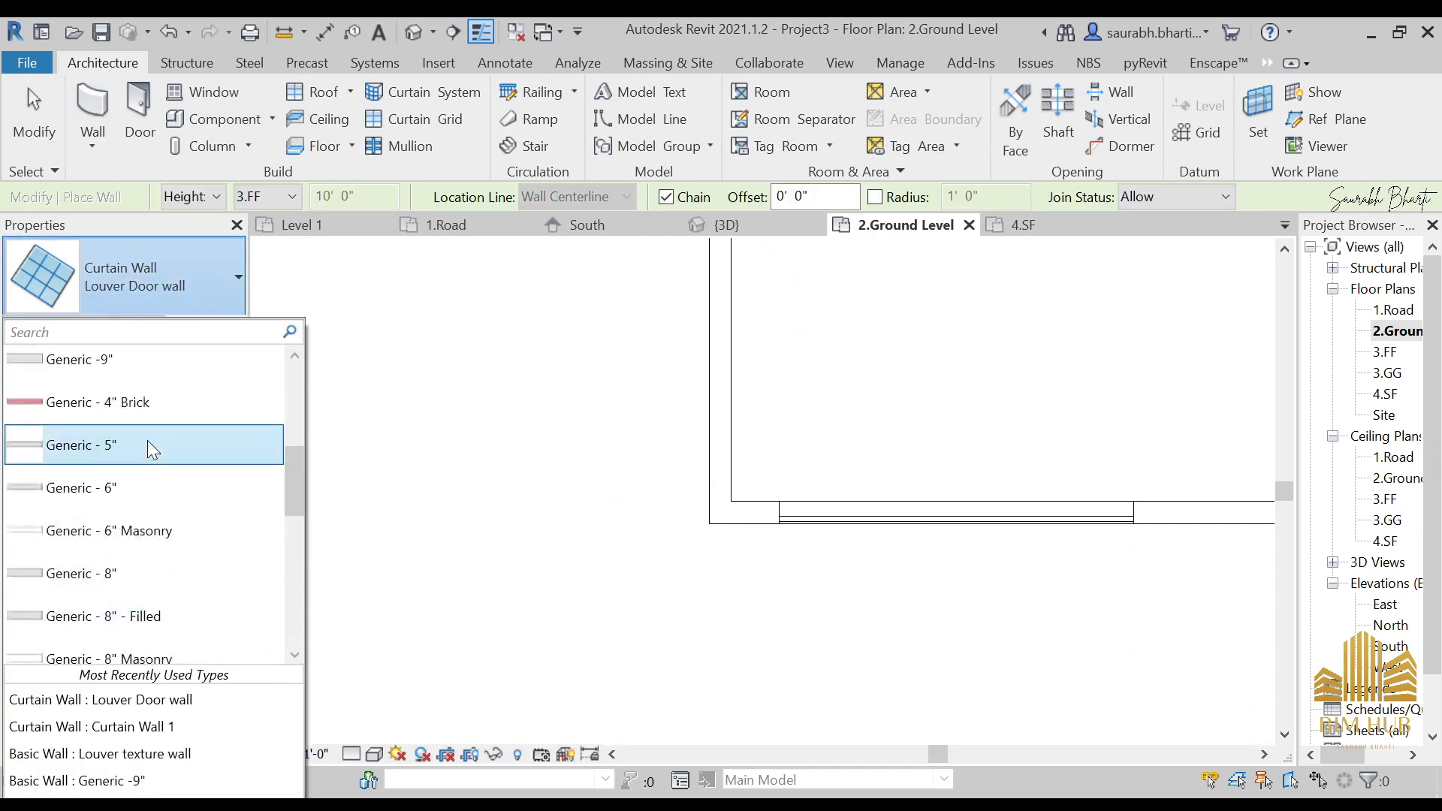
{"action": "left_click", "coordinate": [135, 425]}
{"action": "middle_click_drag", "start_coordinate": [1066, 482], "coordinate": [916, 446]}
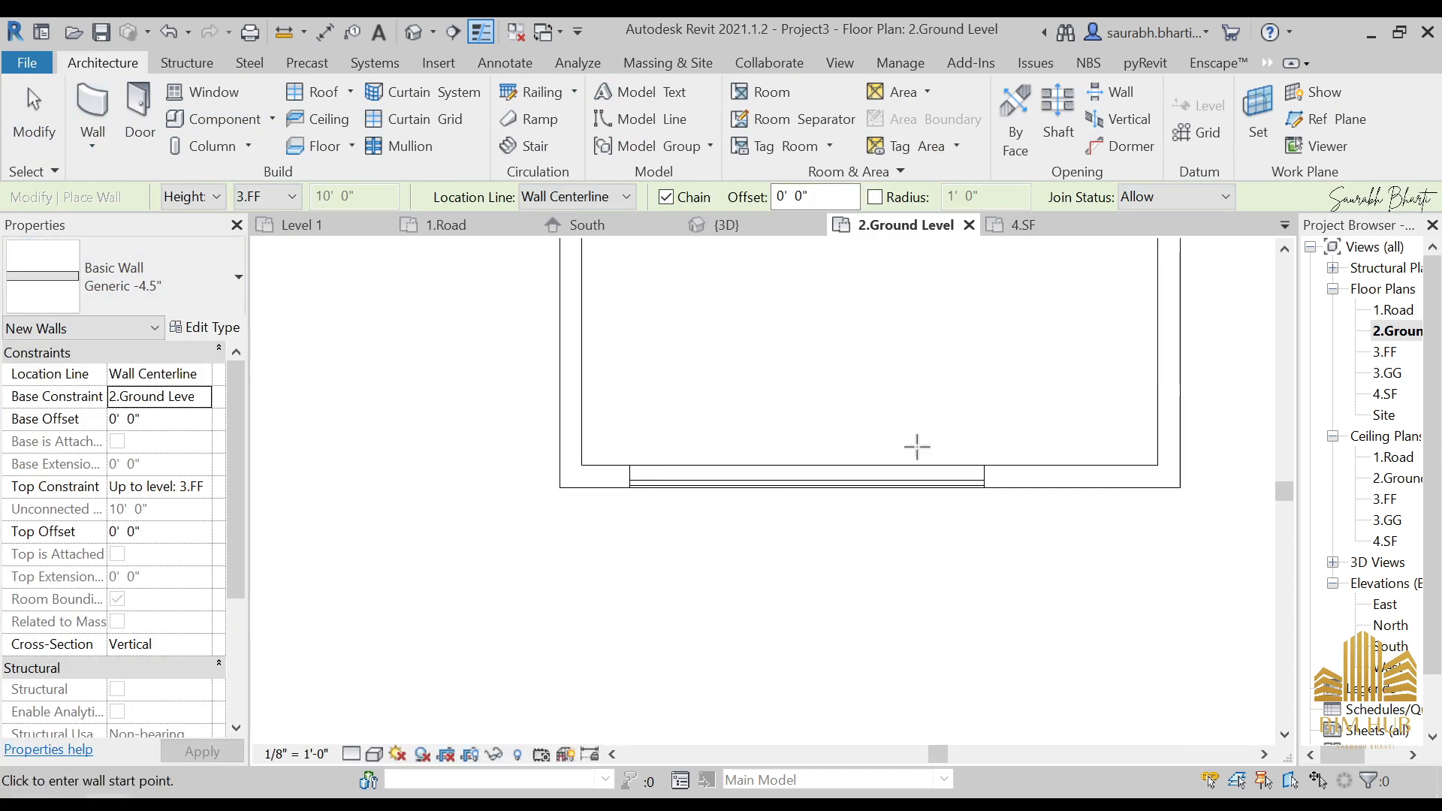
{"action": "left_click", "coordinate": [898, 488]}
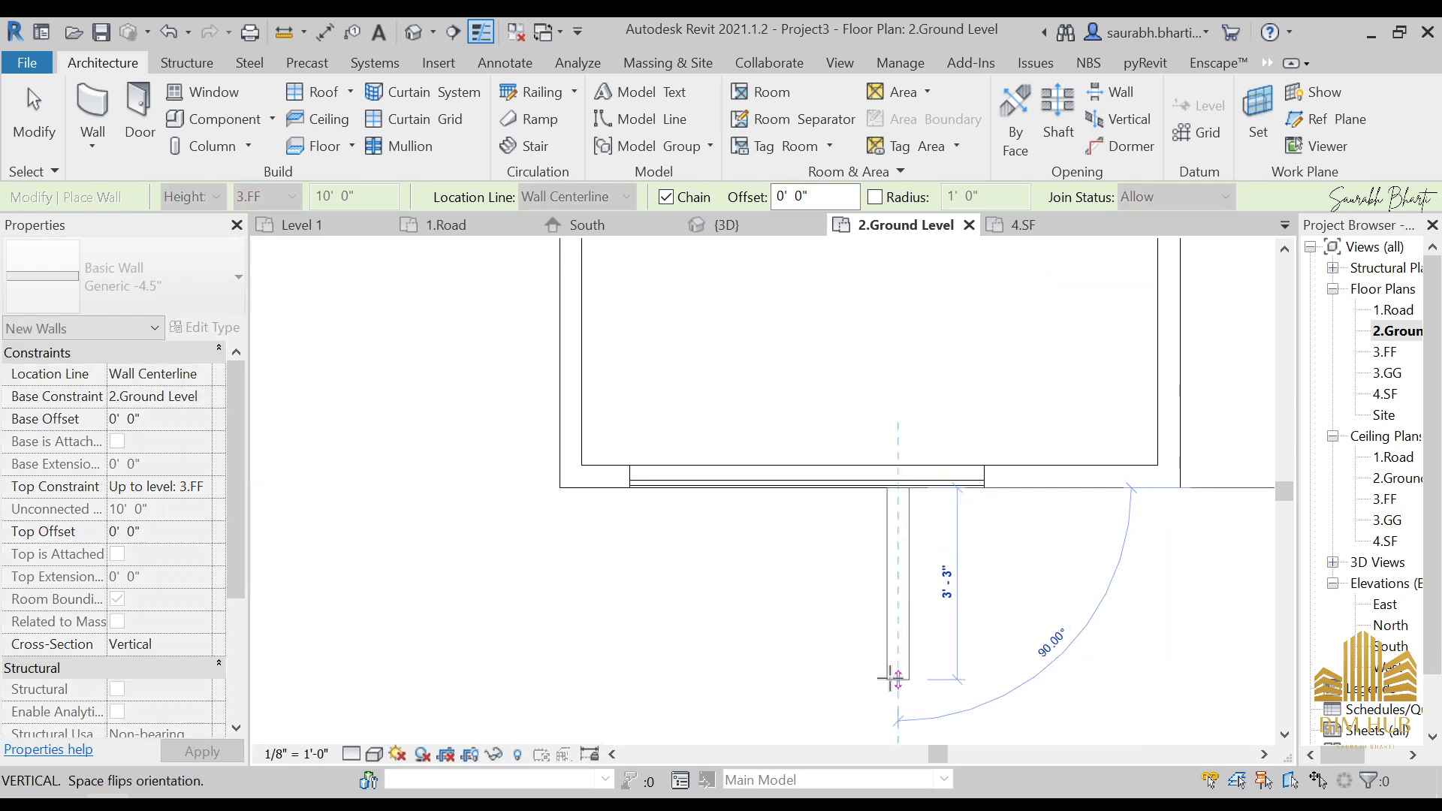
{"action": "left_click", "coordinate": [898, 679]}
{"action": "key", "text": "Escape"}
{"action": "key", "text": "Escape"}
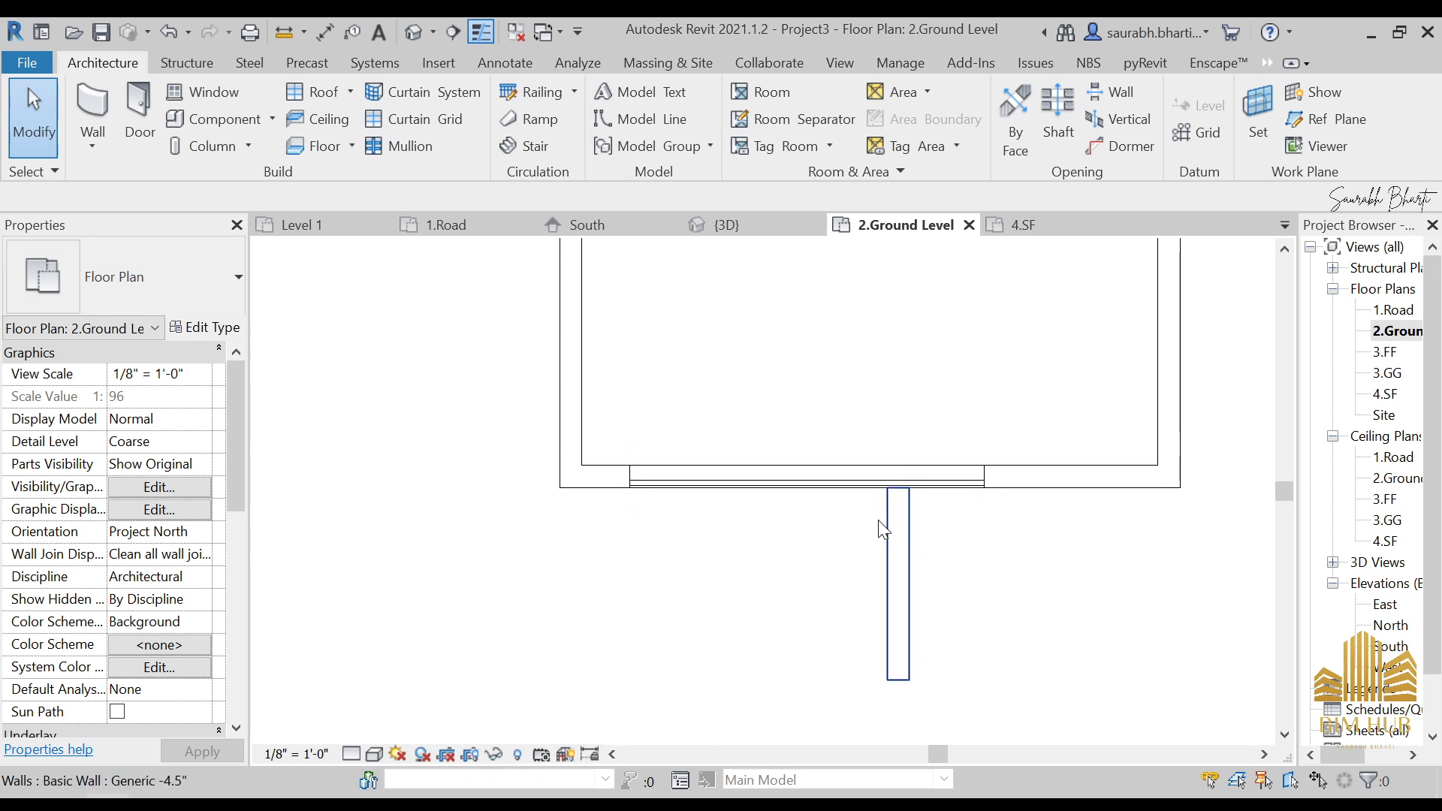
- Inspect the projecting wall from the left in 3D and examine the door handle in the reference image in Photos
{"action": "left_click", "coordinate": [905, 622]}
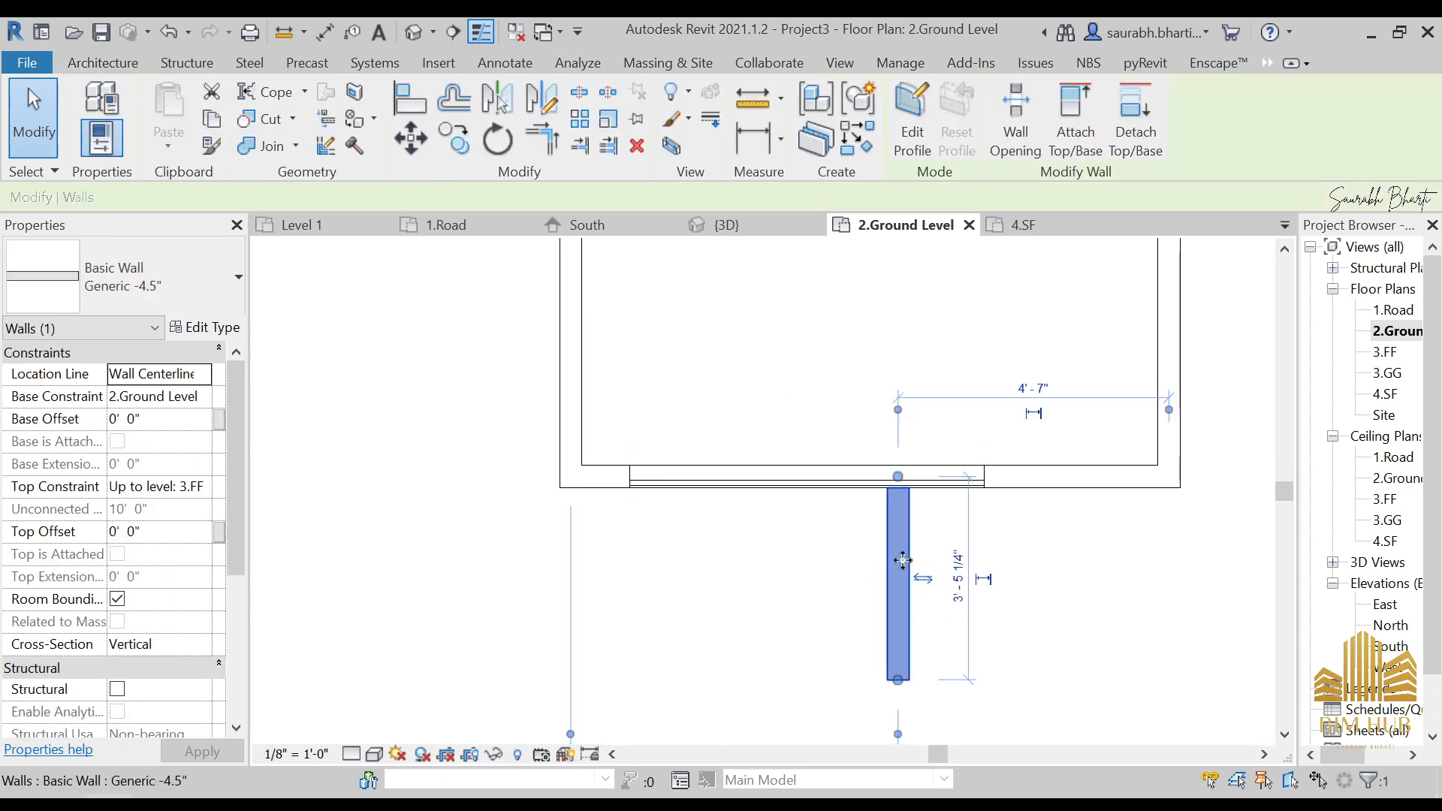
{"action": "middle_click_drag", "start_coordinate": [702, 575], "coordinate": [773, 496]}
{"action": "left_click", "coordinate": [412, 32]}
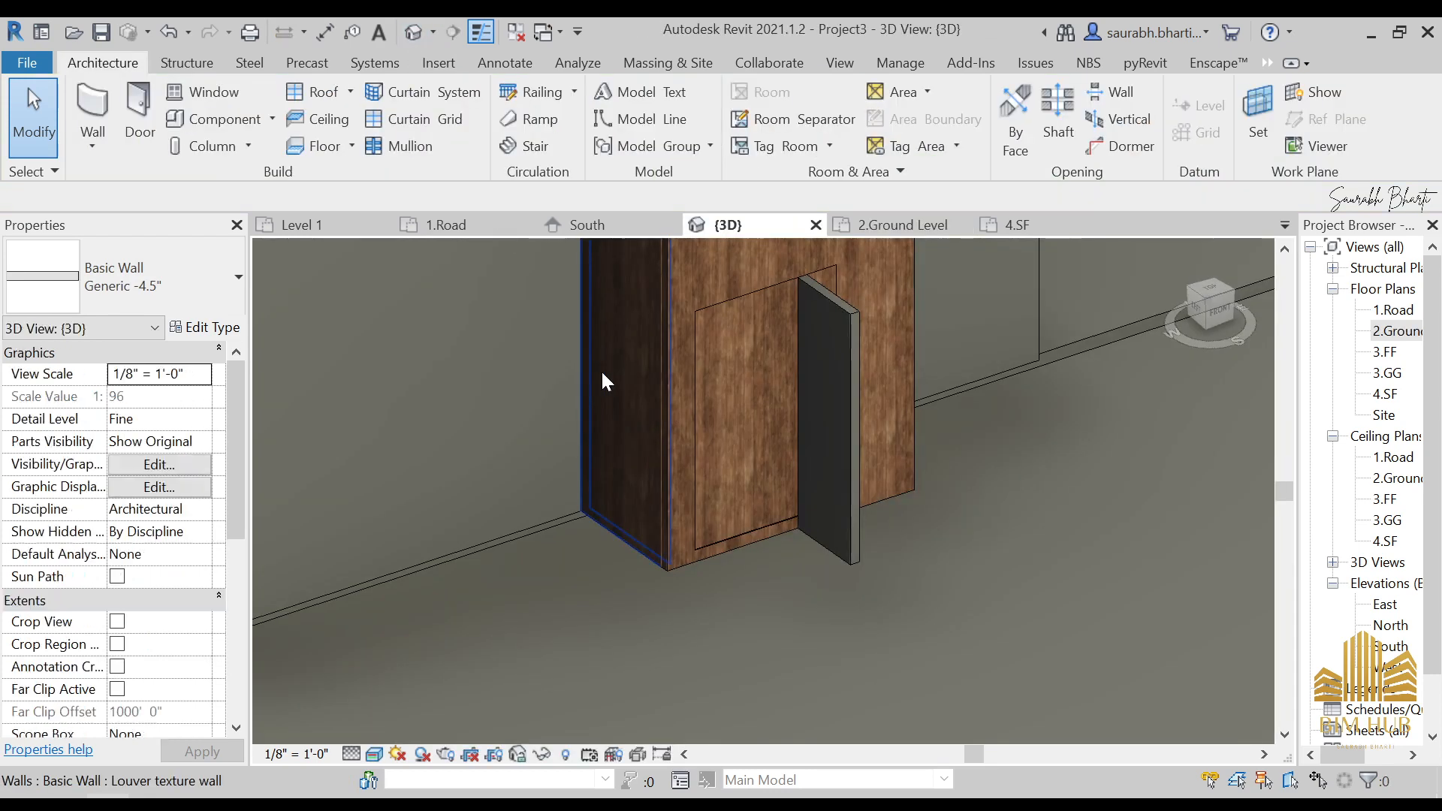
{"action": "middle_click_drag", "start_coordinate": [601, 369], "coordinate": [700, 369], "text": "shift"}
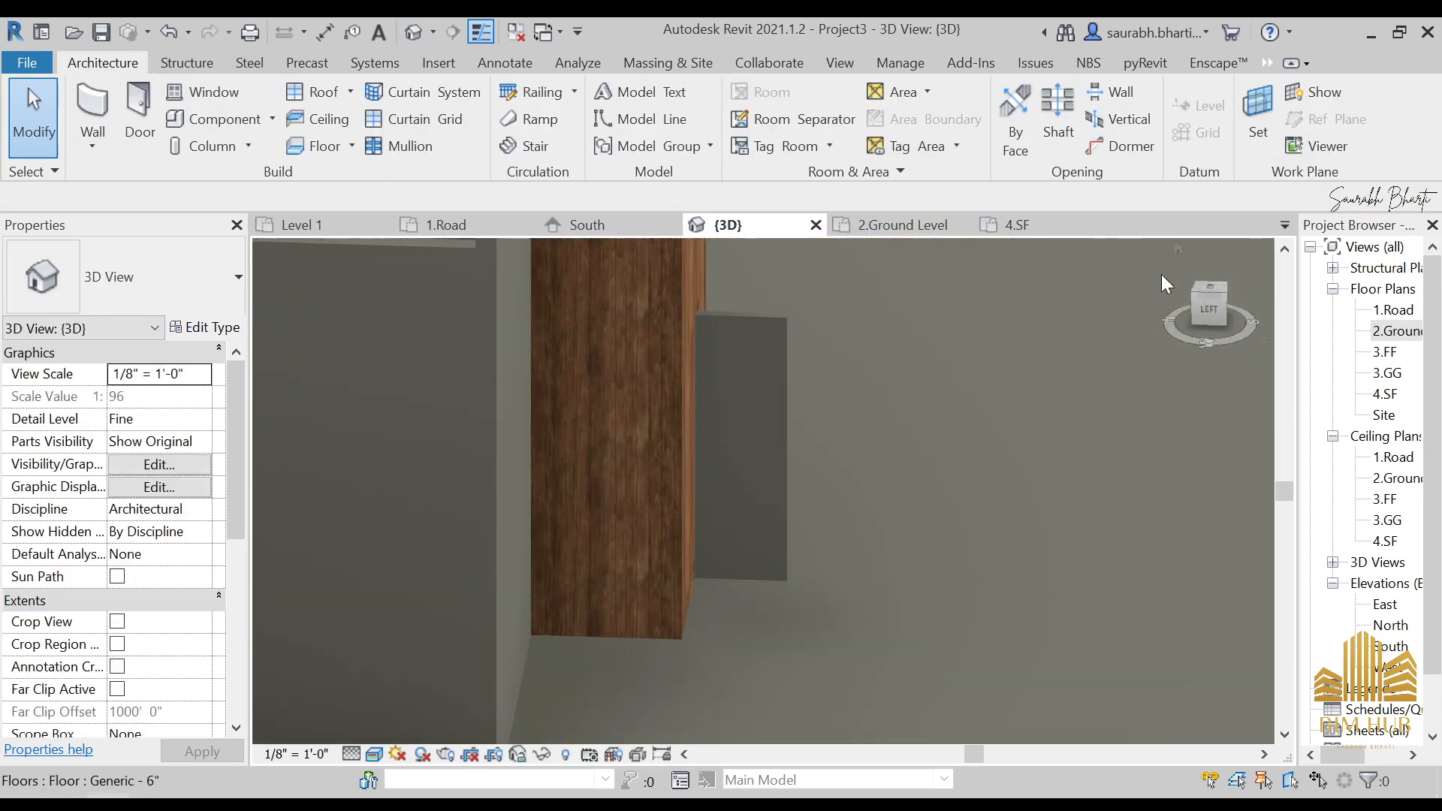
{"action": "left_click", "coordinate": [1209, 306]}
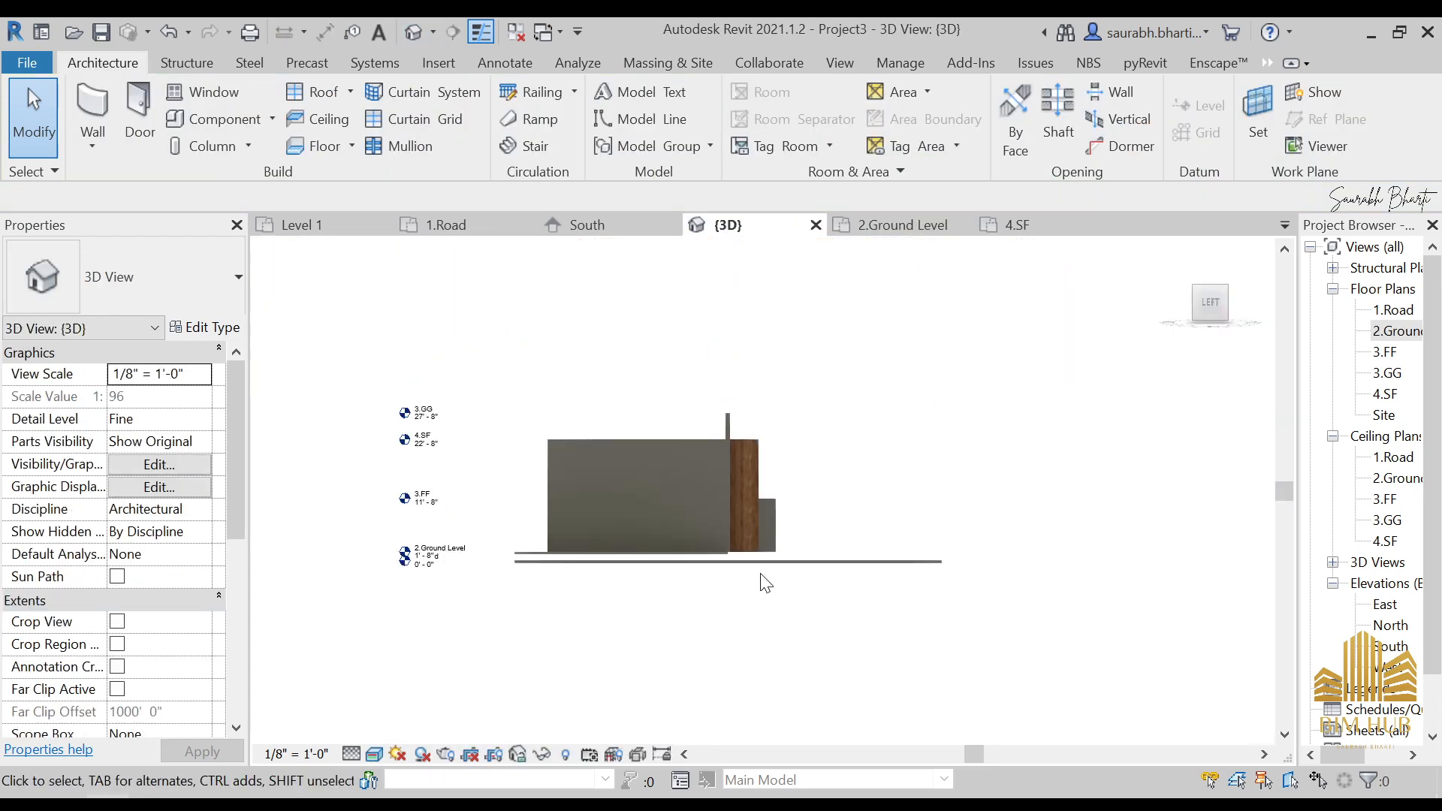
{"action": "scroll", "coordinate": [759, 451], "scroll_direction": "up", "scroll_amount": 5}
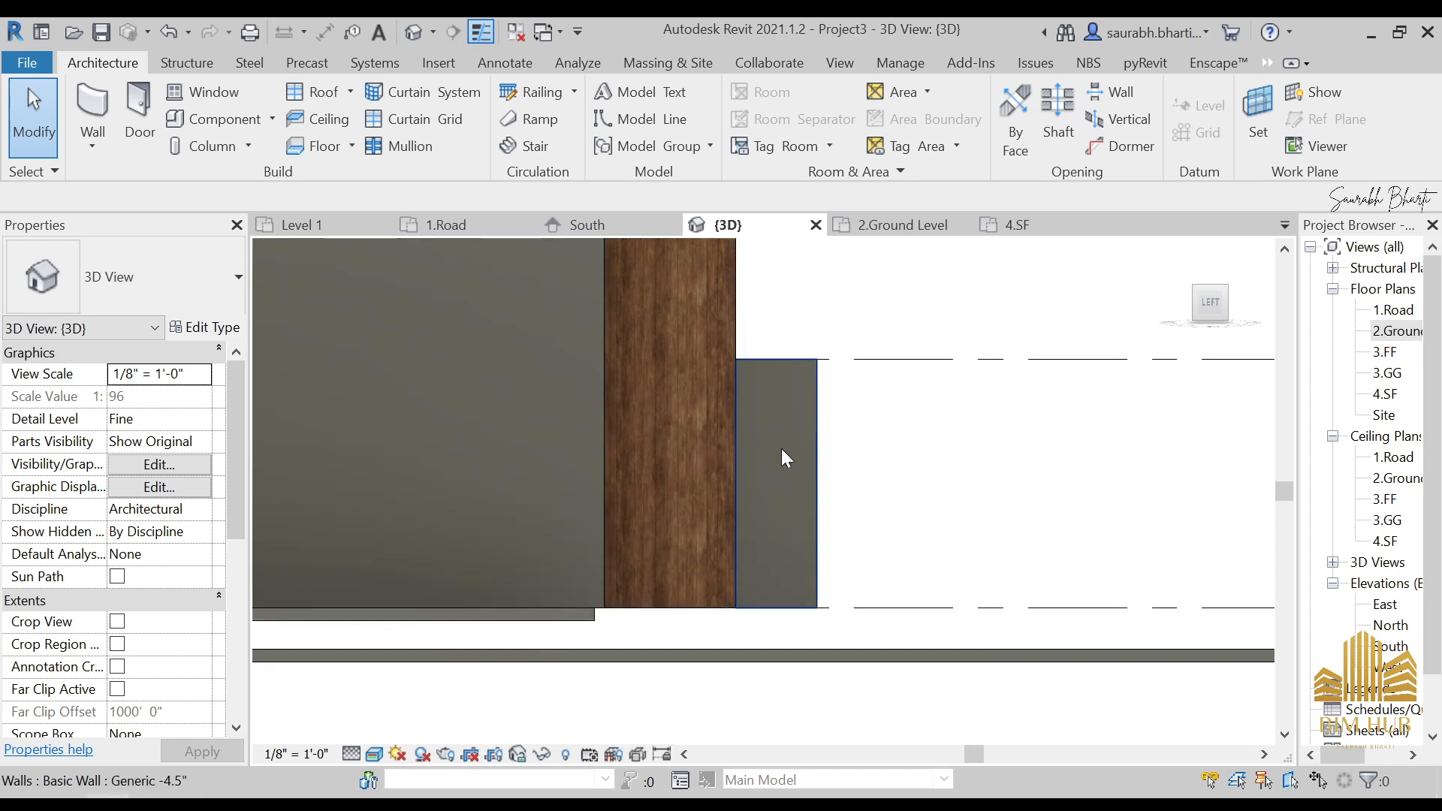
{"action": "left_click", "coordinate": [237, 806]}
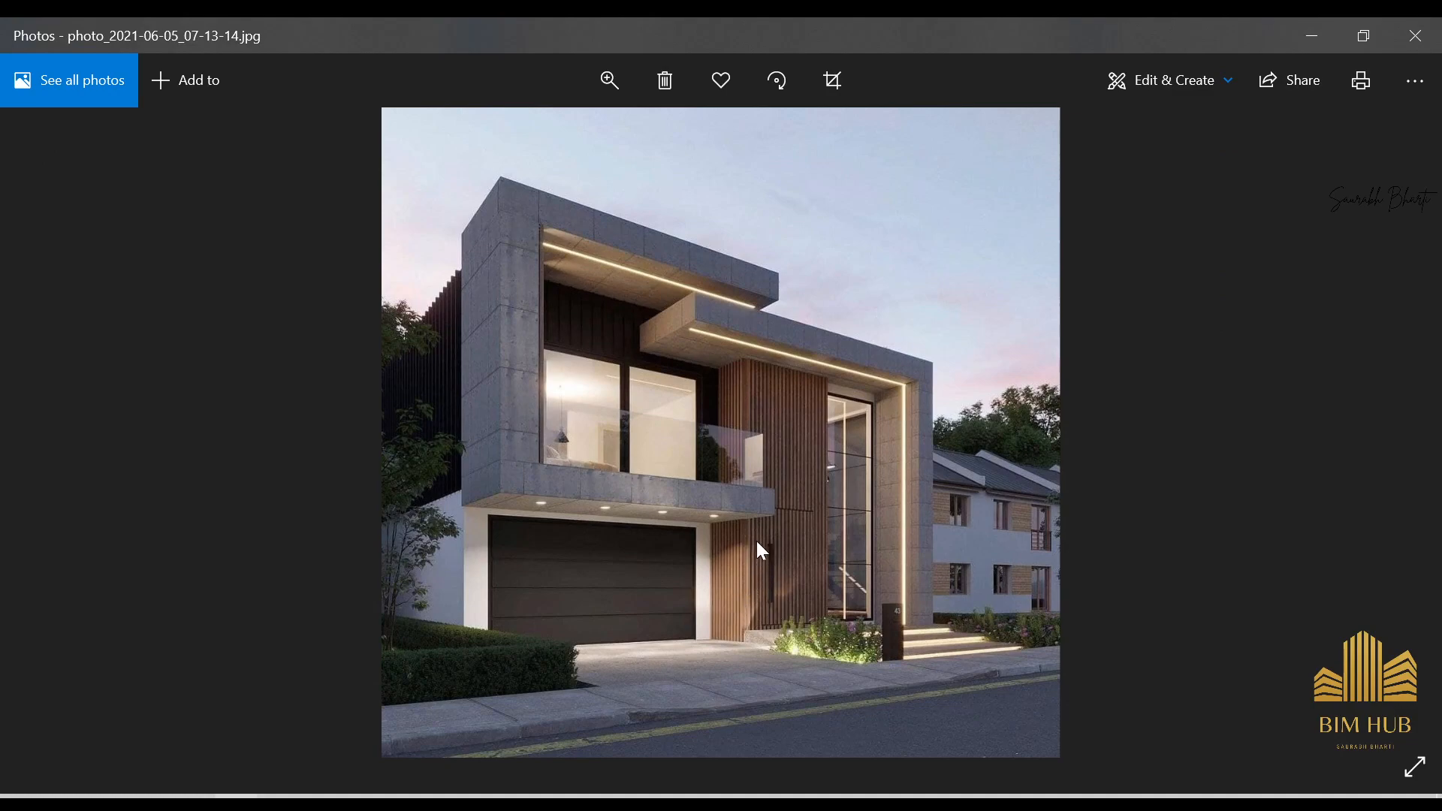
{"action": "scroll", "coordinate": [764, 578], "scroll_direction": "up", "scroll_amount": 5}
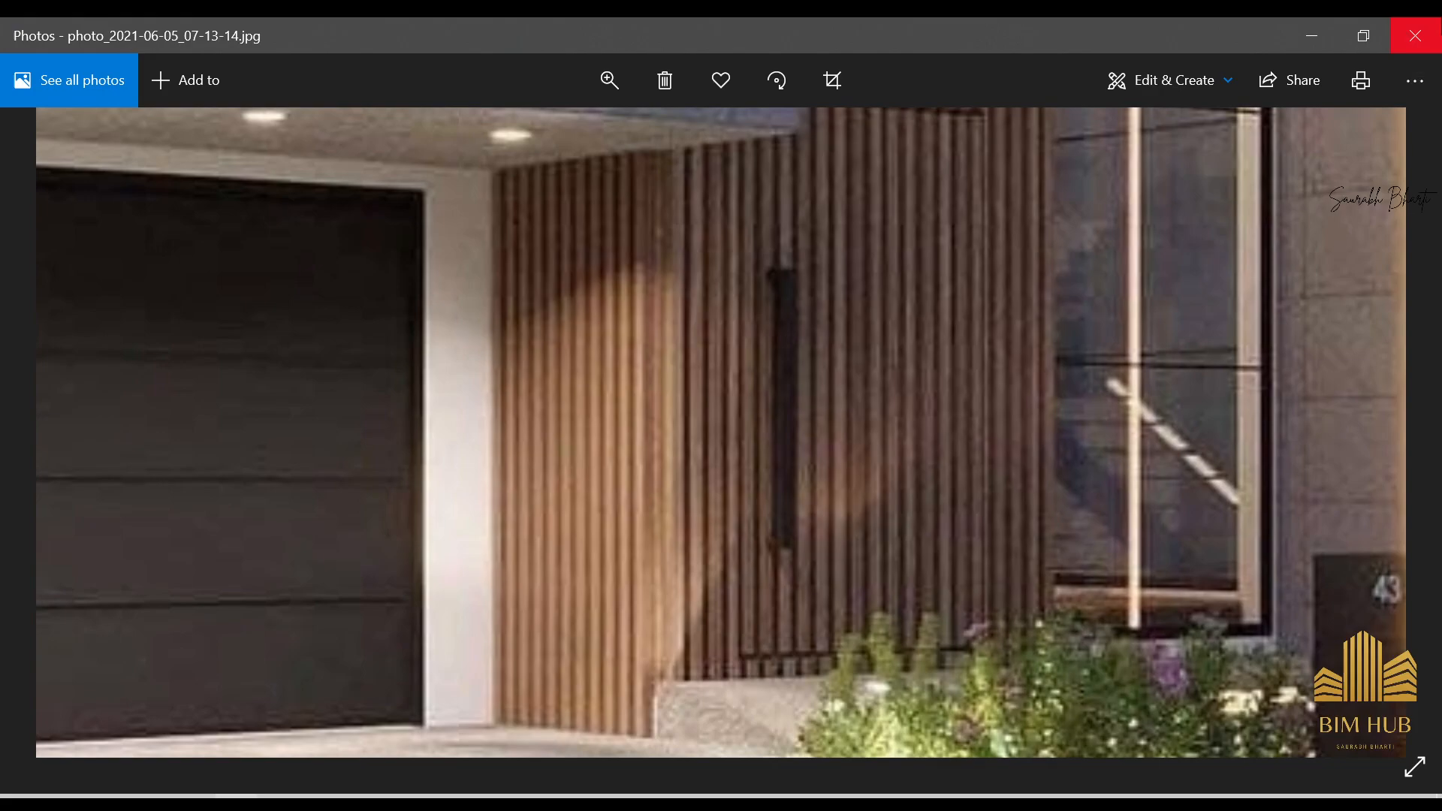
{"action": "left_click", "coordinate": [1414, 35]}
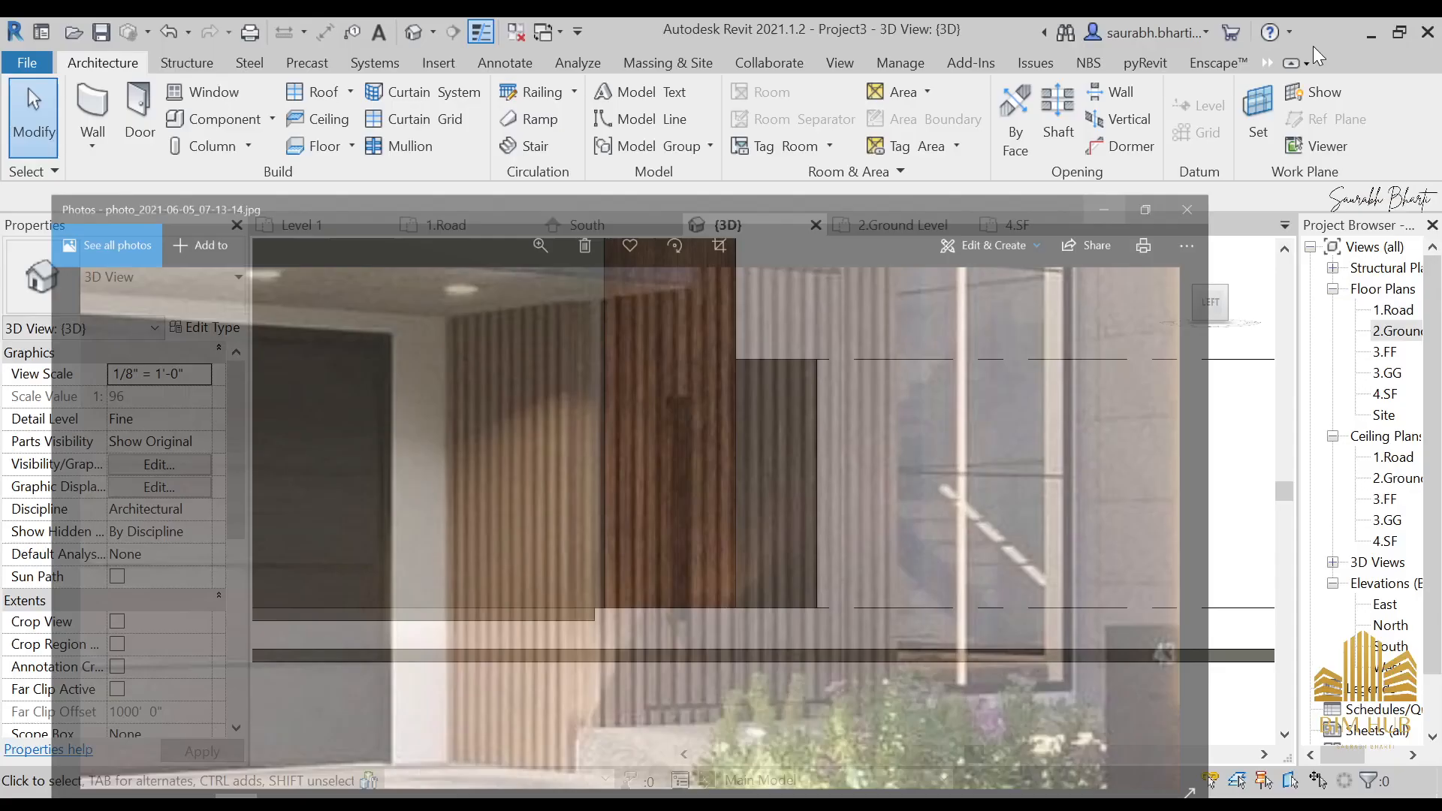
- Start an in-place model in the Generic Models category and name it "Door Handle'"
{"action": "scroll", "coordinate": [781, 454], "scroll_direction": "down", "scroll_amount": 5}
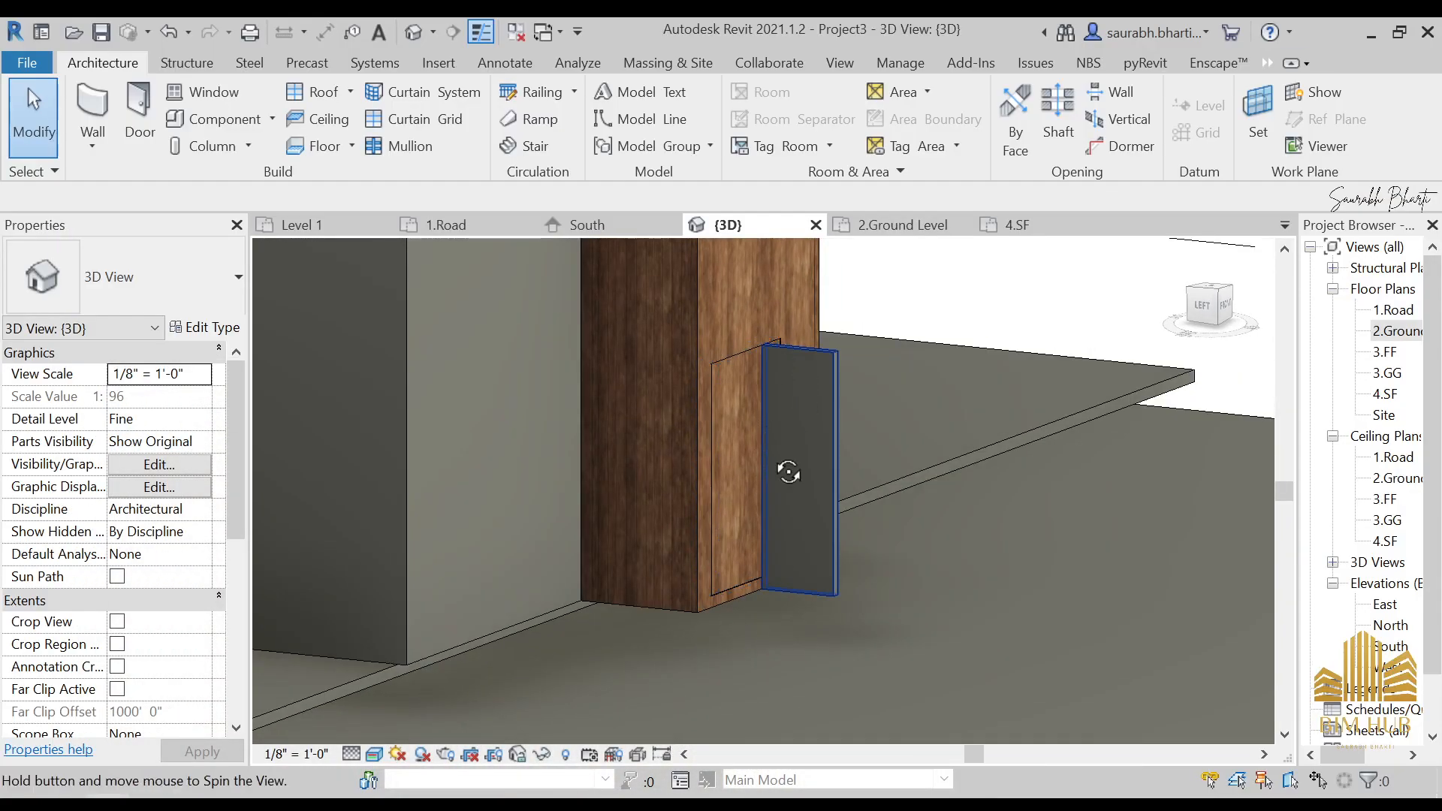
{"action": "middle_click_drag", "start_coordinate": [788, 471], "coordinate": [903, 313], "text": "shift"}
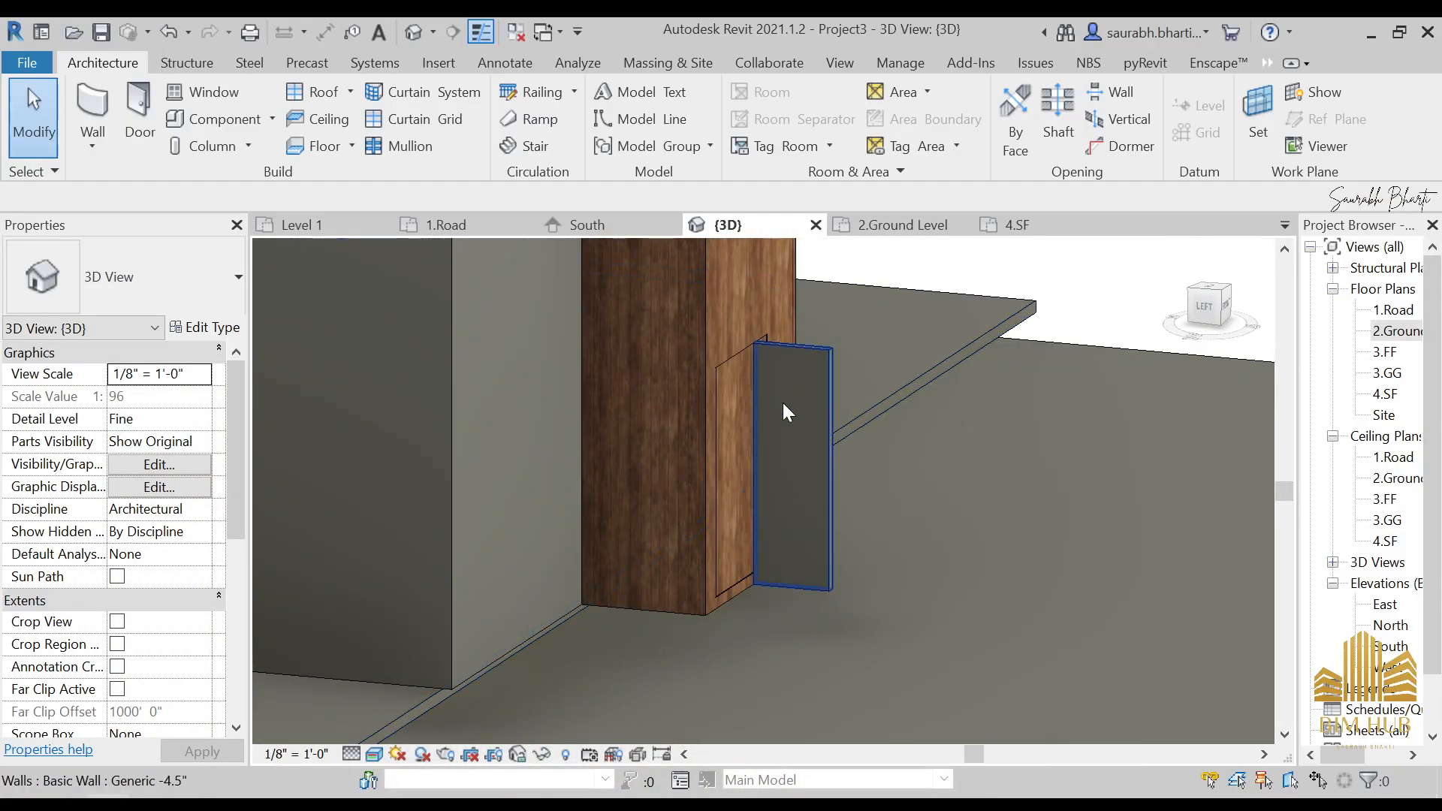
{"action": "middle_click_drag", "start_coordinate": [784, 404], "coordinate": [832, 355], "text": "shift"}
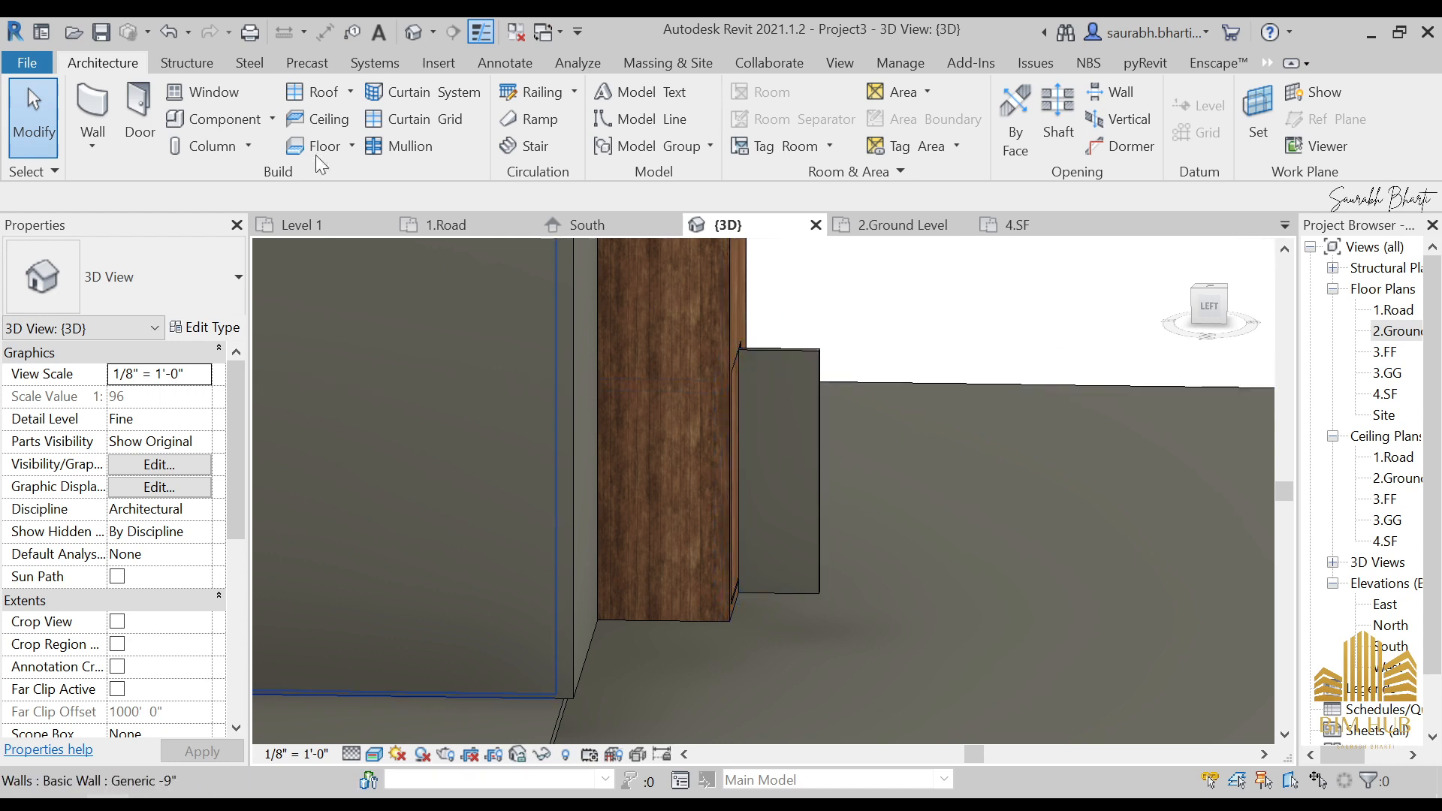
{"action": "left_click", "coordinate": [270, 118]}
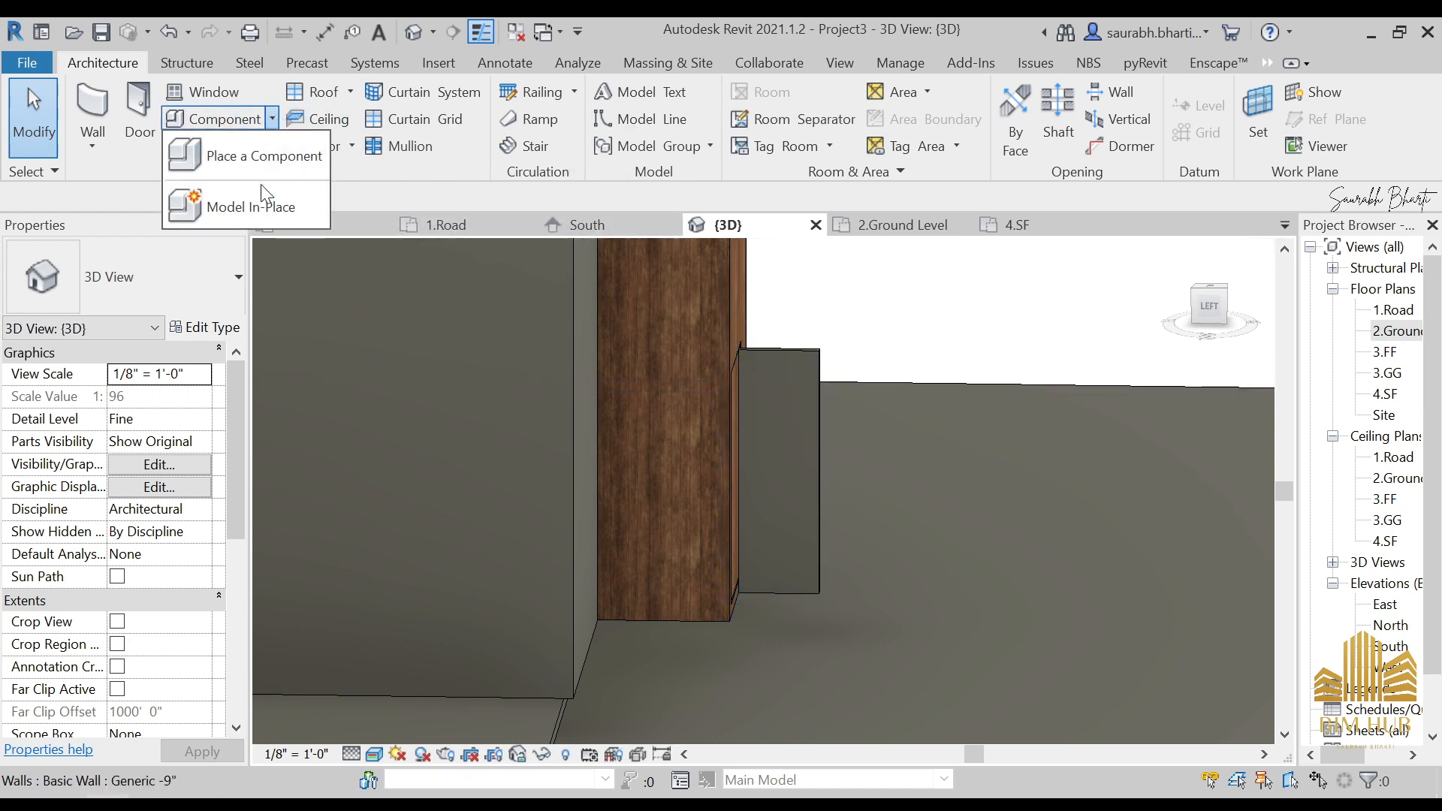
{"action": "left_click", "coordinate": [247, 204]}
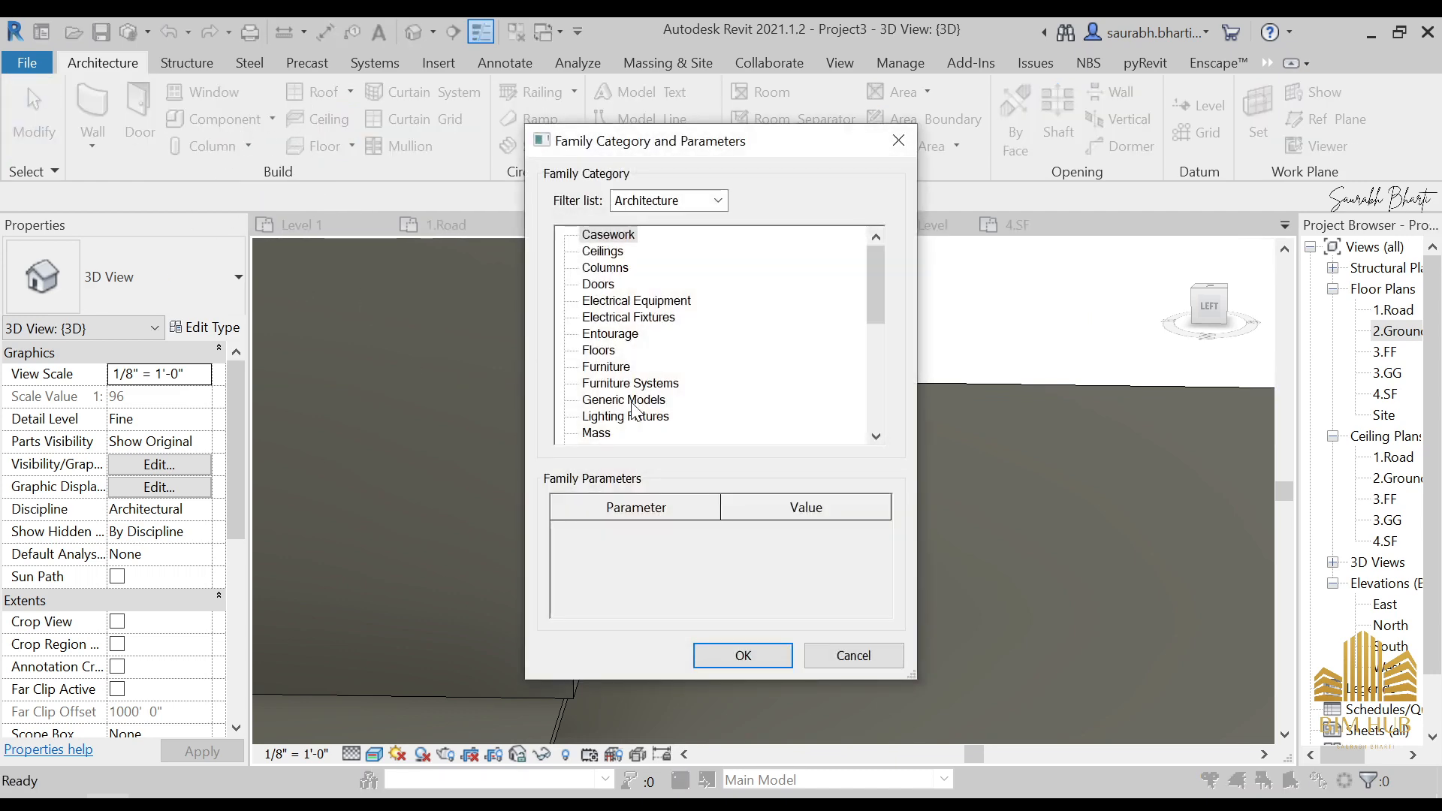
{"action": "scroll", "coordinate": [678, 418], "scroll_direction": "down", "scroll_amount": 3}
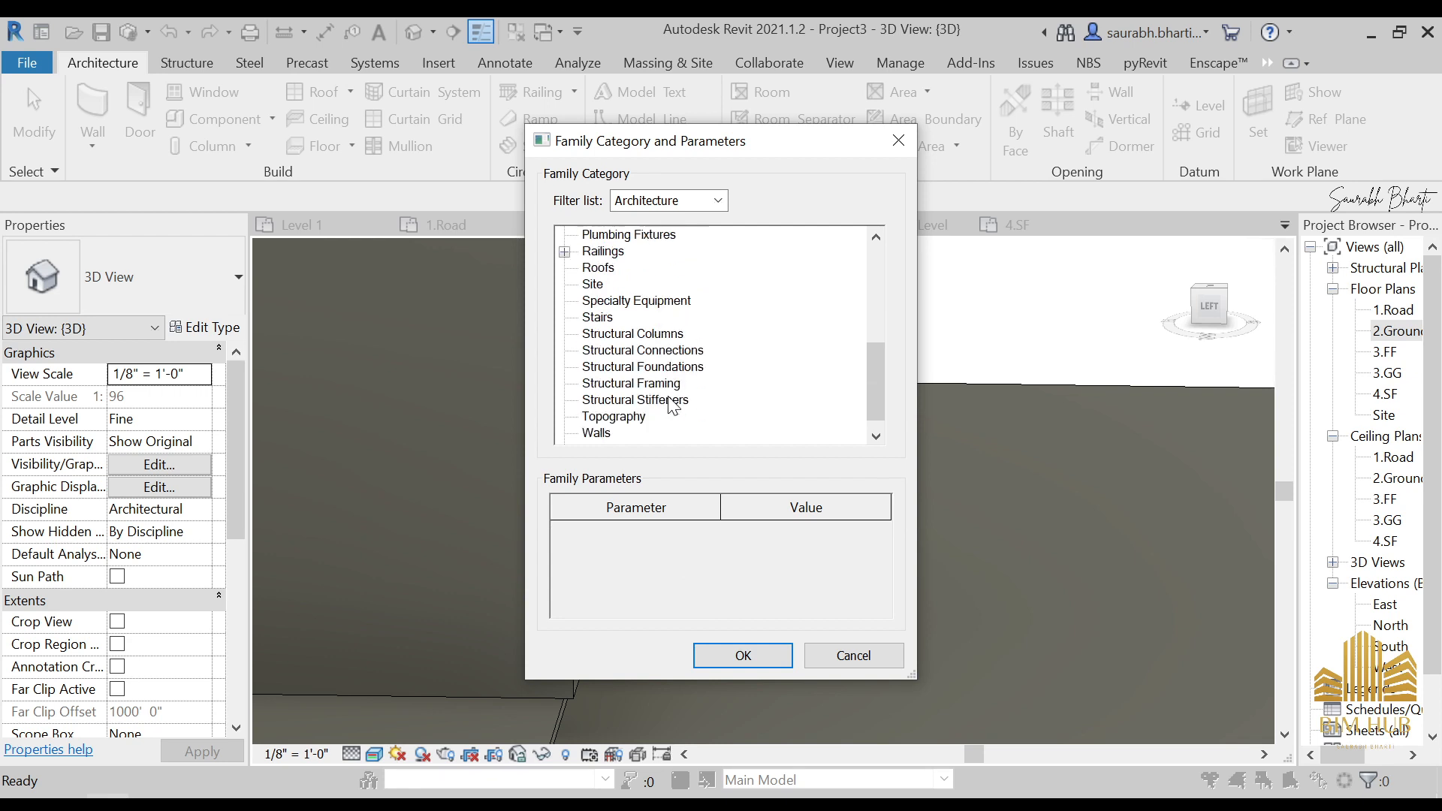
{"action": "scroll", "coordinate": [650, 420], "scroll_direction": "up", "scroll_amount": 4}
{"action": "left_click", "coordinate": [634, 283]}
{"action": "scroll", "coordinate": [635, 321], "scroll_direction": "up", "scroll_amount": 3}
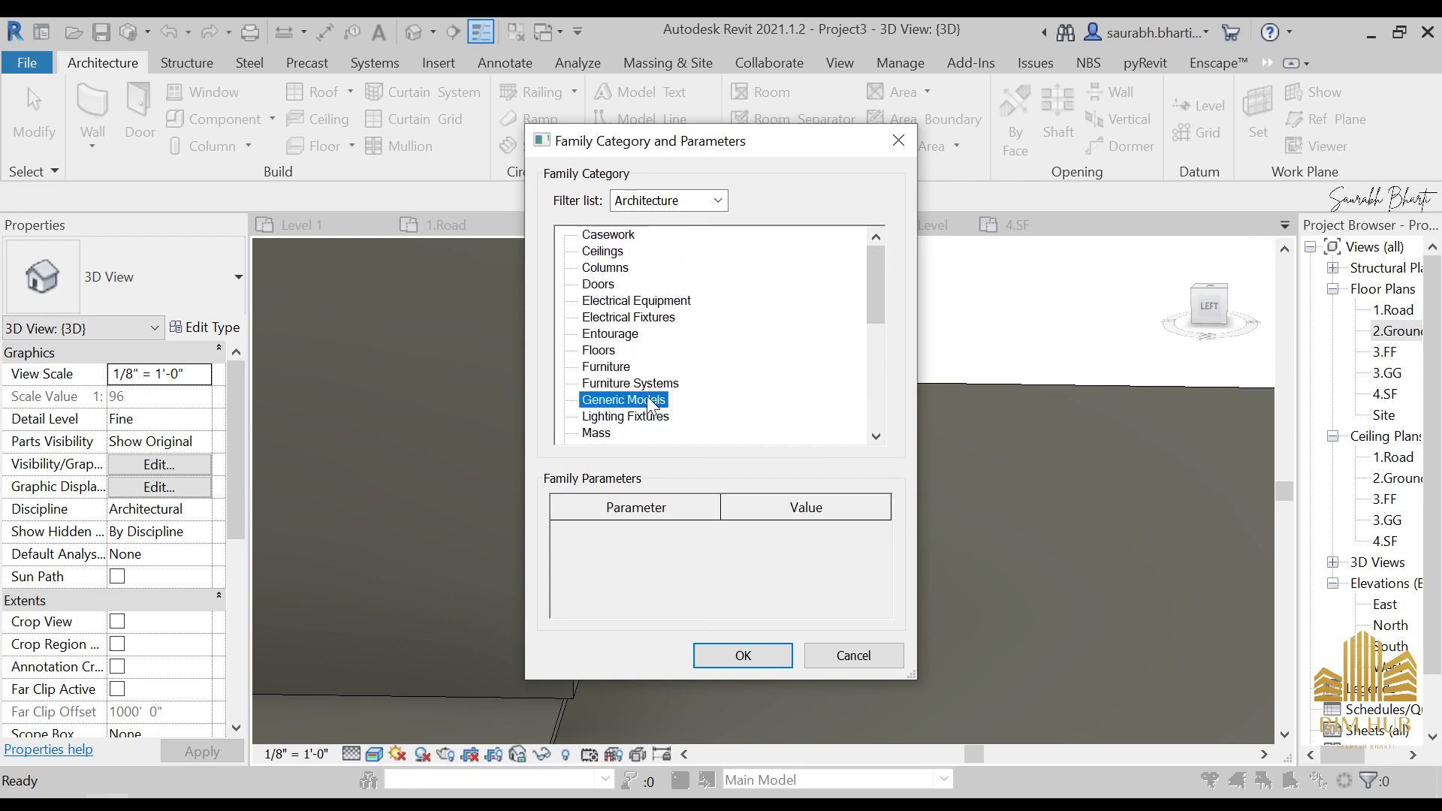
{"action": "left_click", "coordinate": [781, 659]}
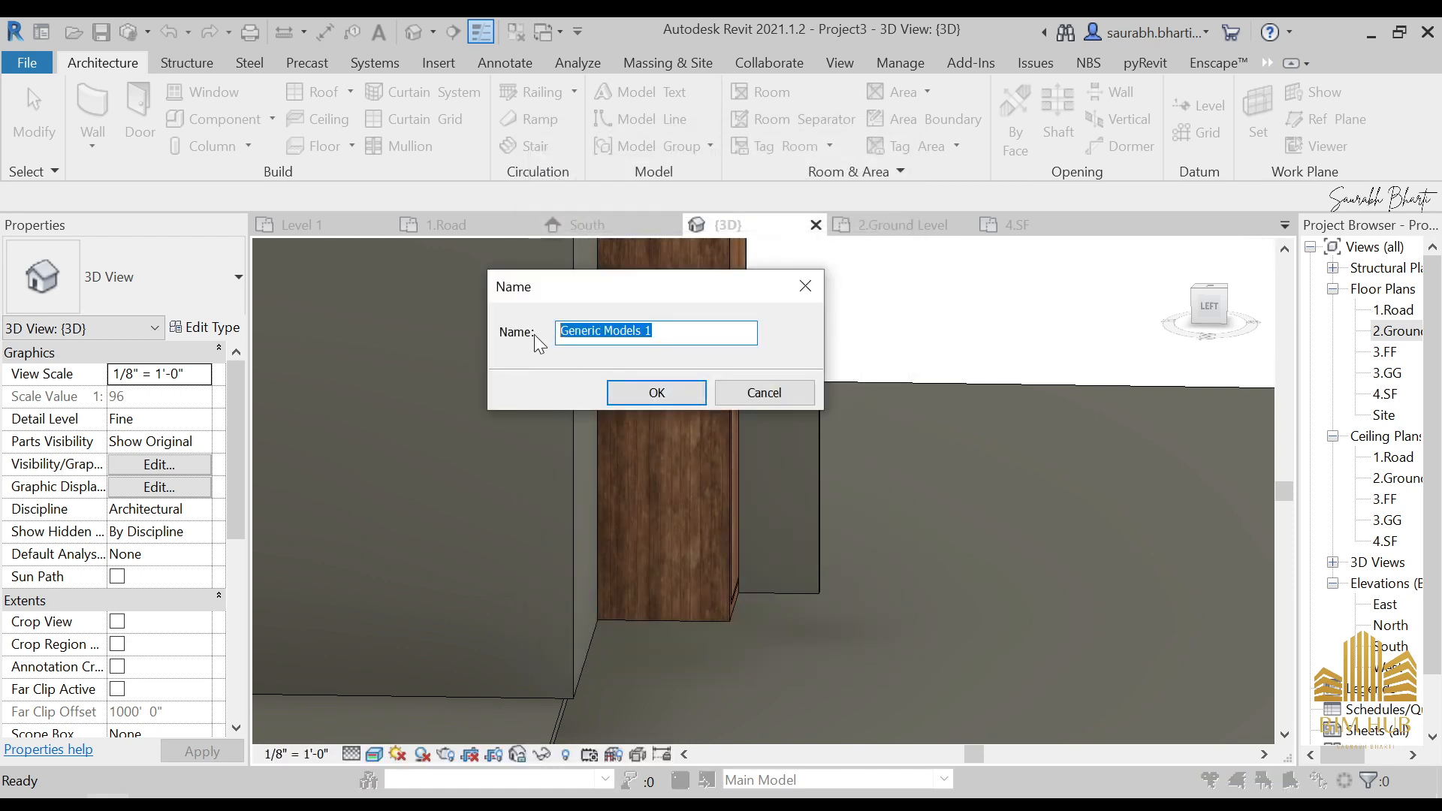
{"action": "type", "text": "Door Handle'"}
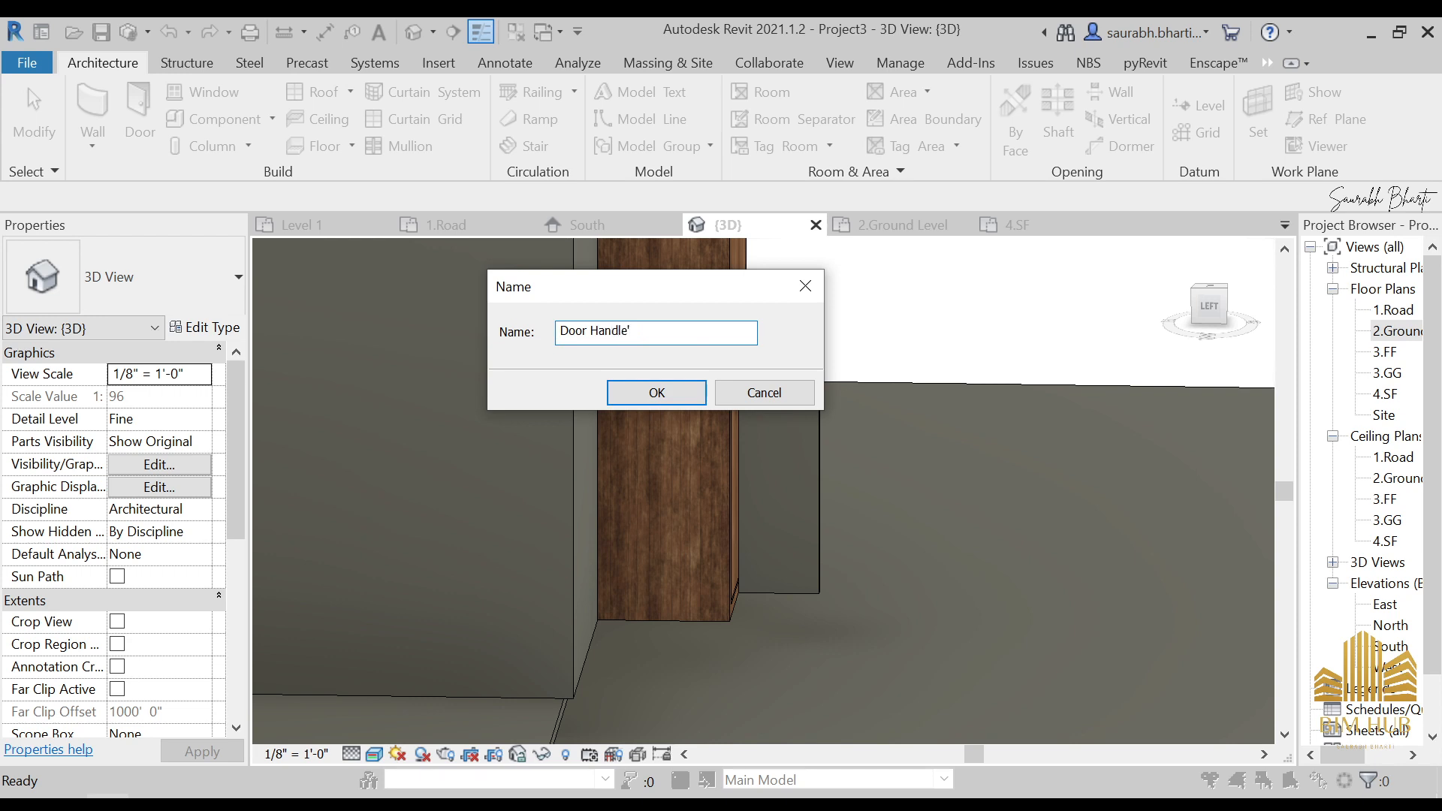
{"action": "key", "text": "Return"}
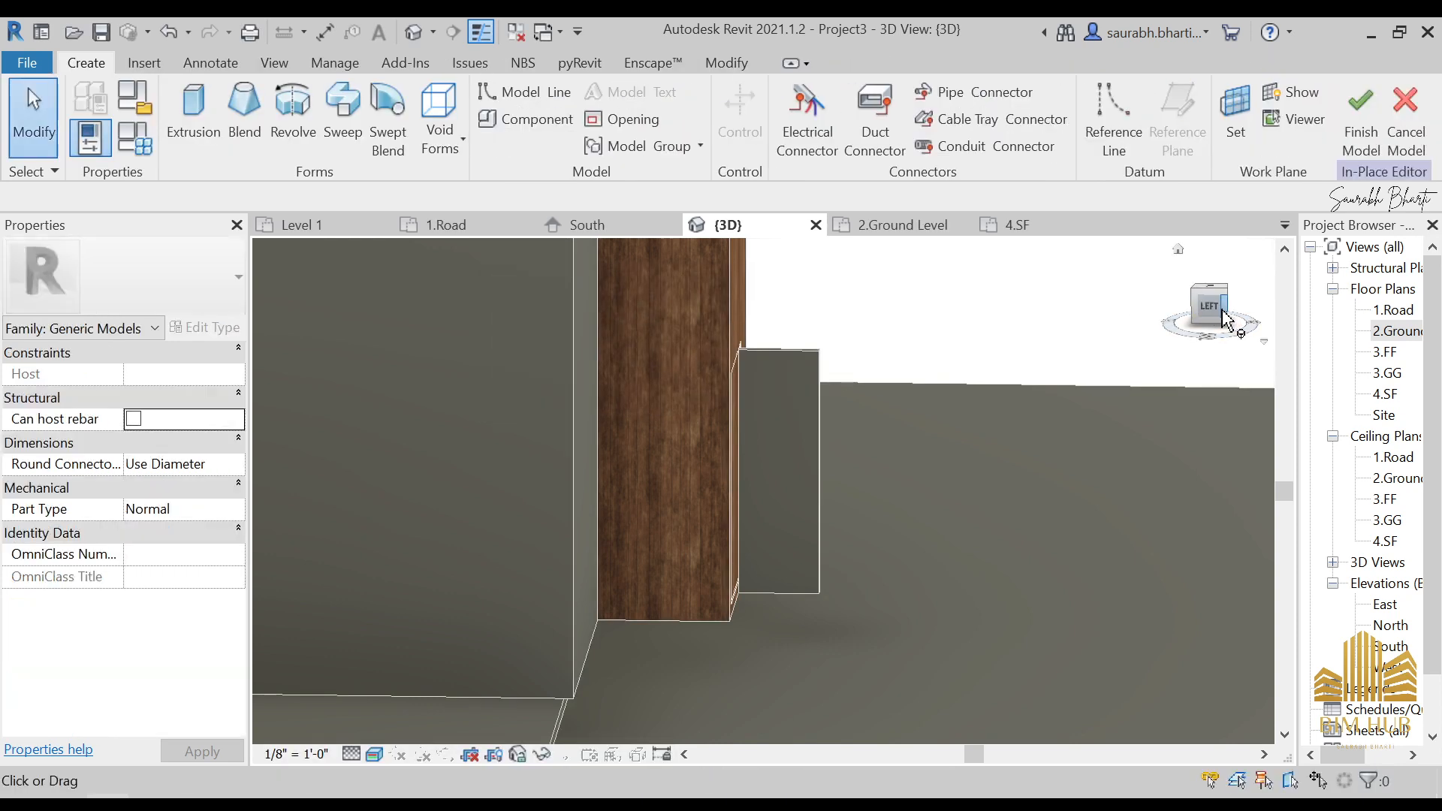
- Start an extrusion in the left view and set its work plane by picking the projecting wall's side face
{"action": "left_click", "coordinate": [1222, 317]}
{"action": "left_click", "coordinate": [193, 113]}
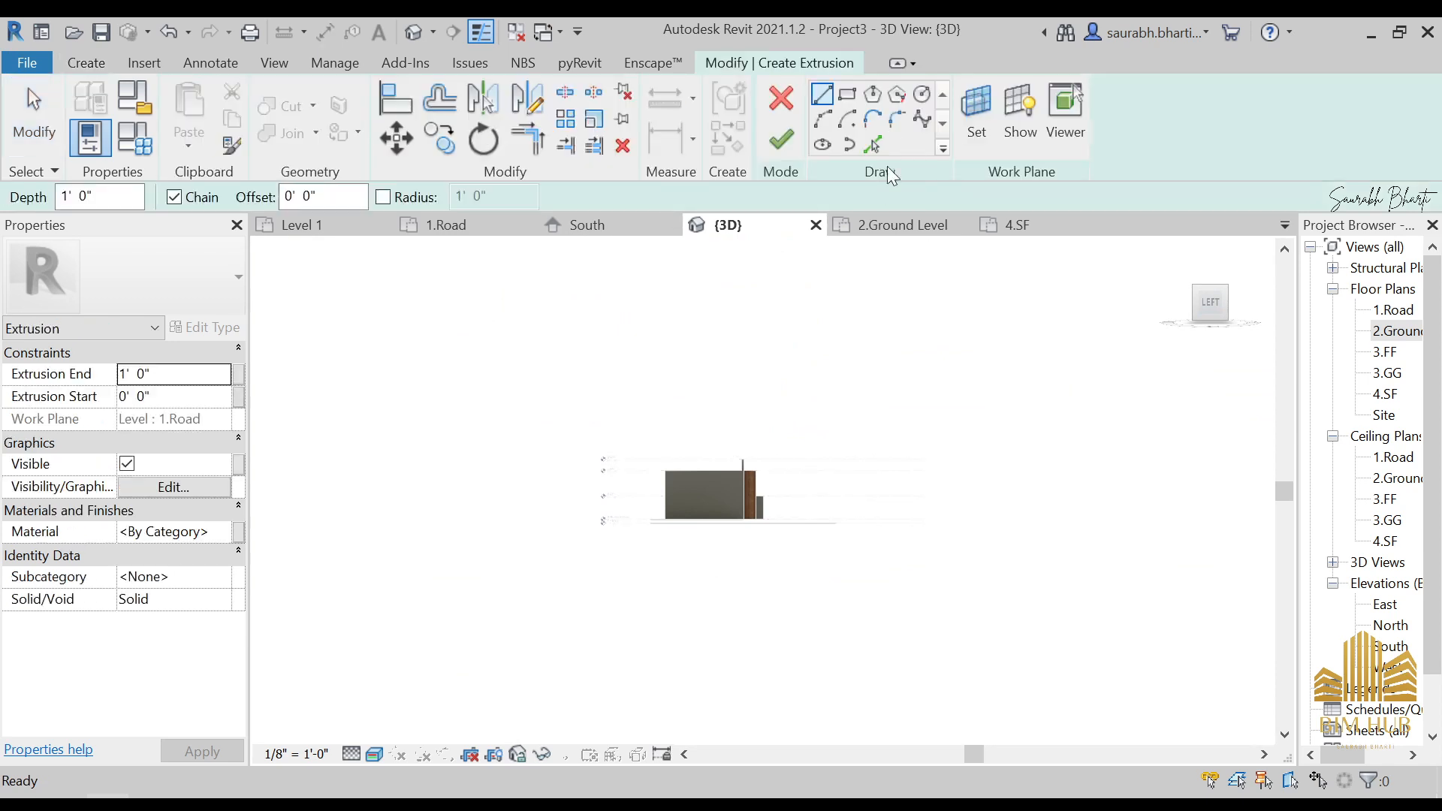
{"action": "left_click", "coordinate": [968, 124]}
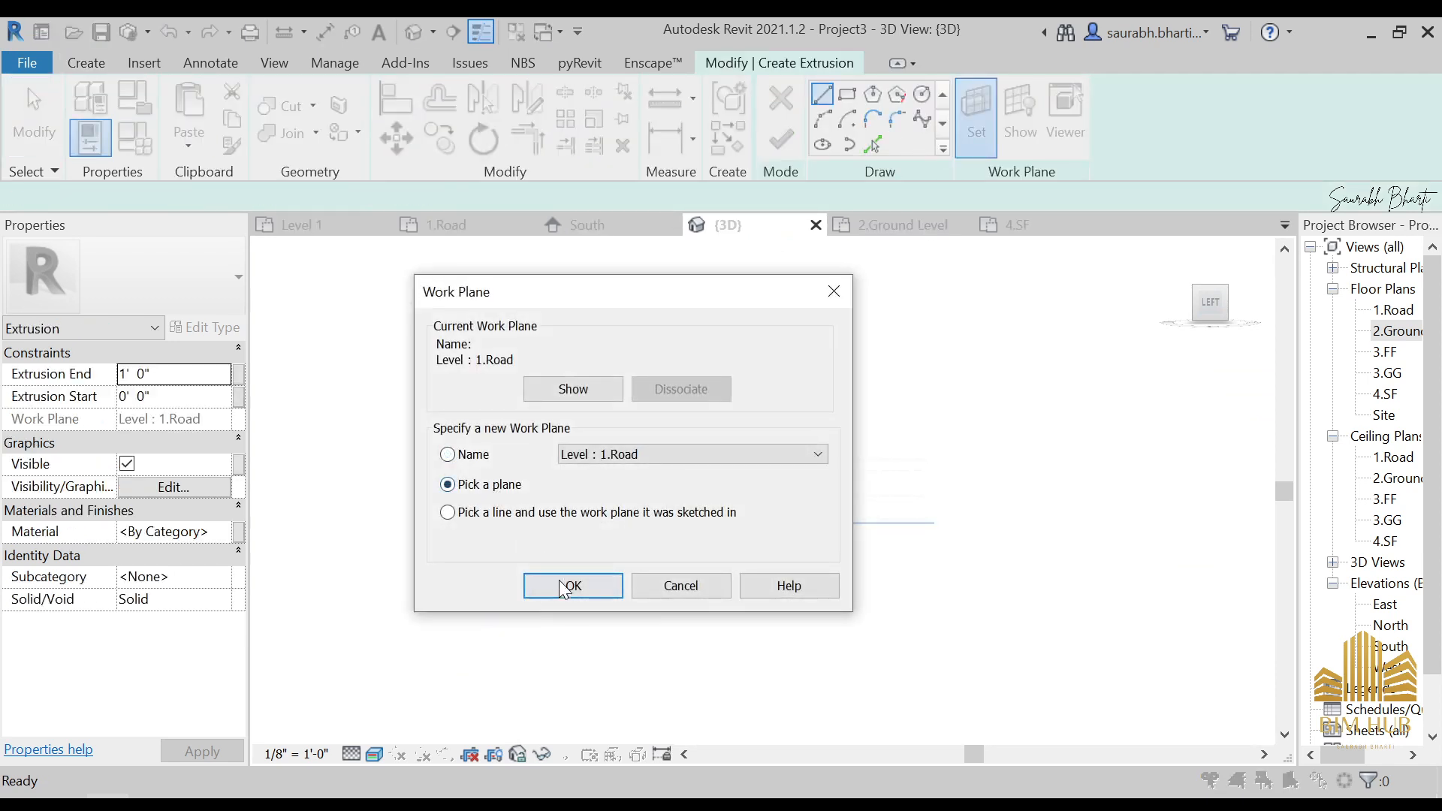
{"action": "left_click", "coordinate": [569, 585]}
{"action": "scroll", "coordinate": [759, 461], "scroll_direction": "up", "scroll_amount": 5}
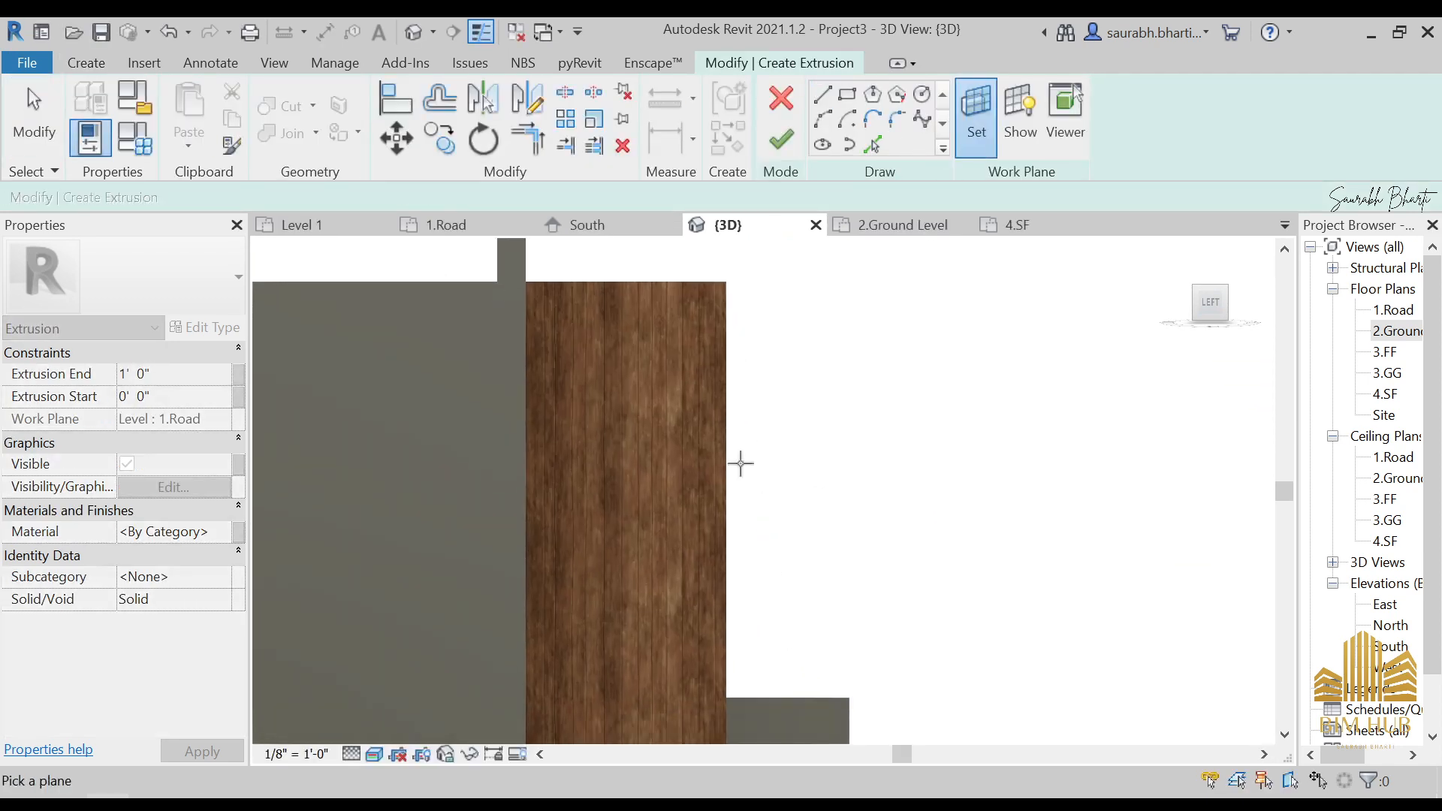
{"action": "scroll", "coordinate": [740, 464], "scroll_direction": "down", "scroll_amount": 3}
{"action": "left_click", "coordinate": [795, 349]}
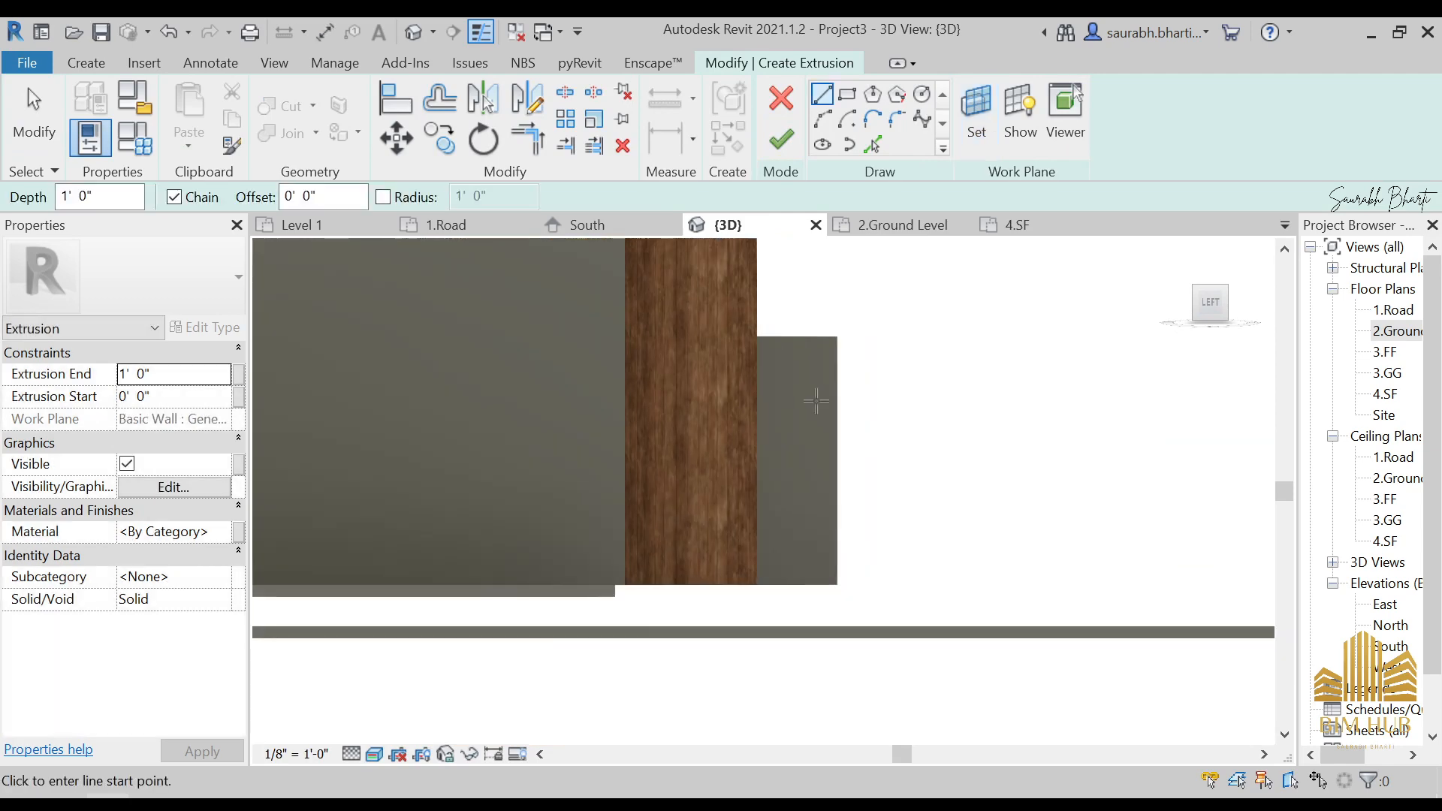
- Examine the long vertical door handle in the reference image in Photos, and return to the left view of the projecting wall
{"action": "middle_click_drag", "start_coordinate": [816, 402], "coordinate": [856, 518], "text": "shift"}
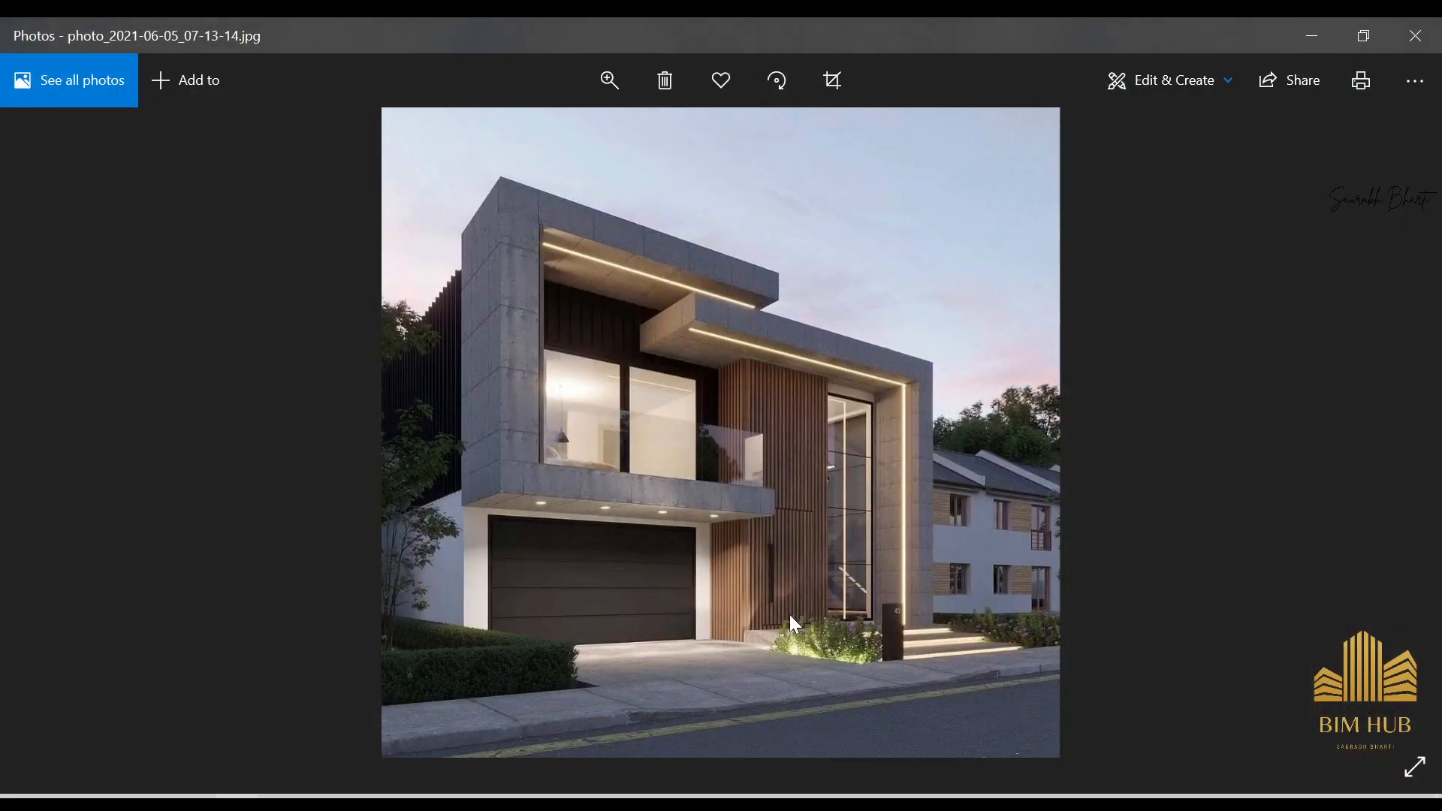
{"action": "scroll", "coordinate": [790, 614], "scroll_direction": "up", "scroll_amount": 3}
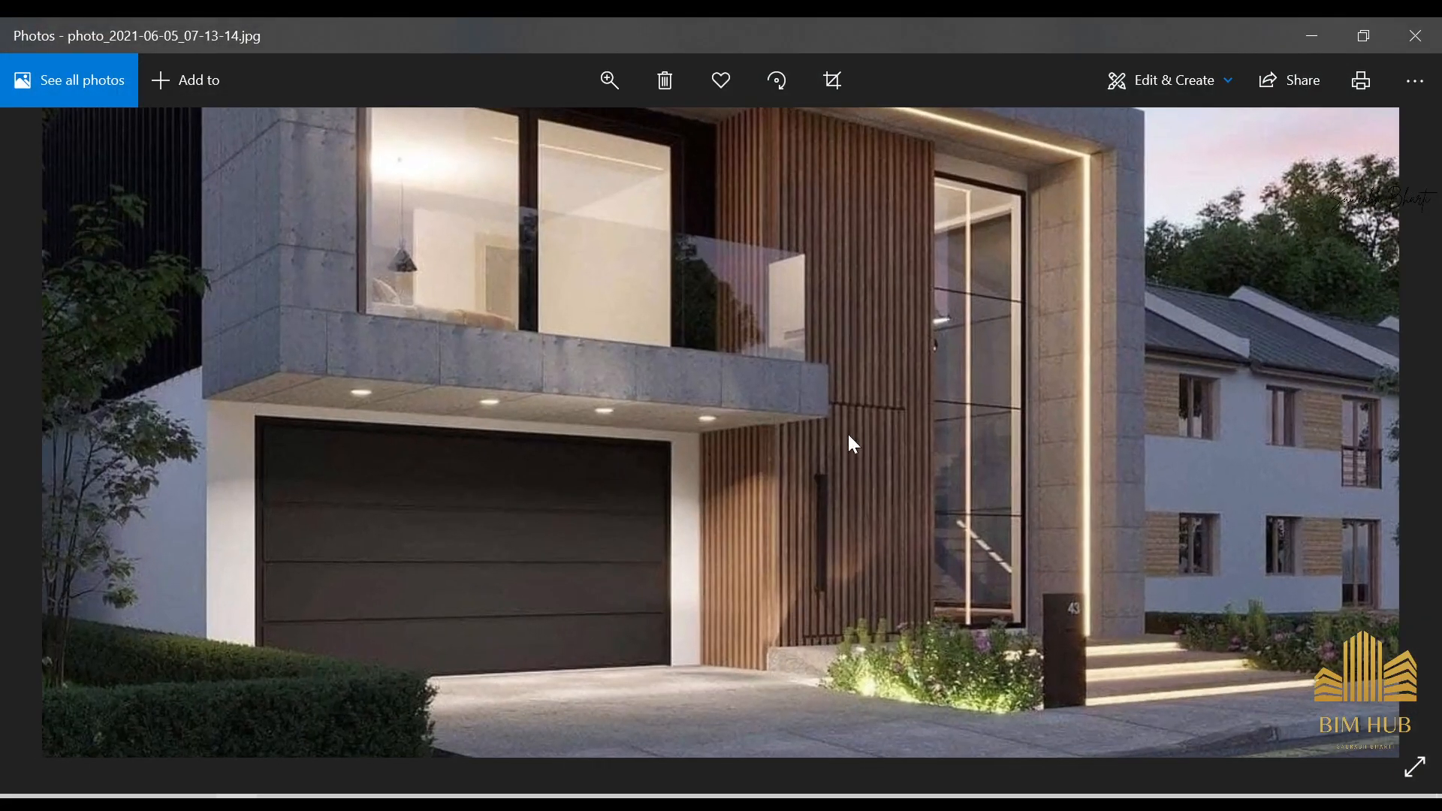
{"action": "scroll", "coordinate": [848, 535], "scroll_direction": "up", "scroll_amount": 2}
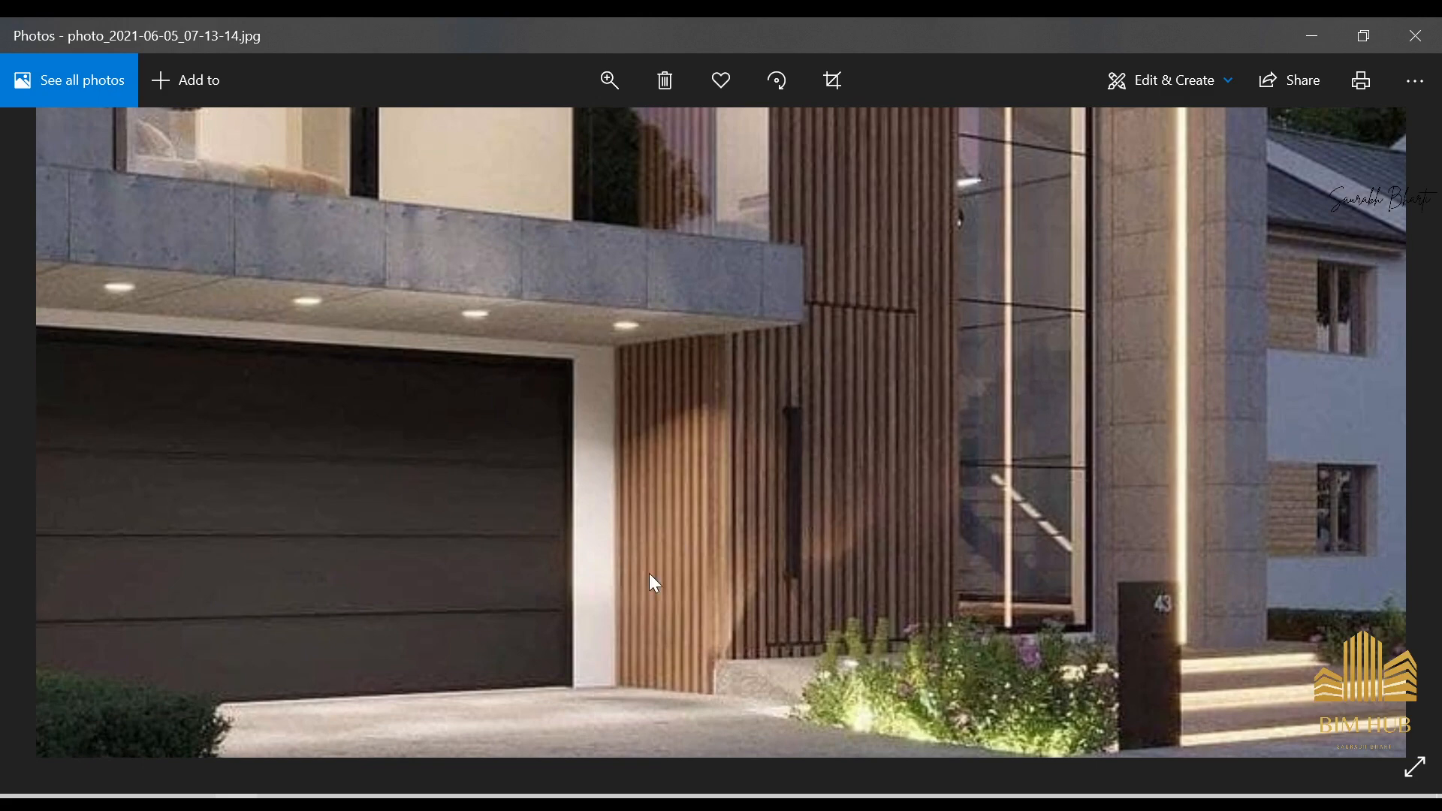
{"action": "left_click", "coordinate": [1311, 36]}
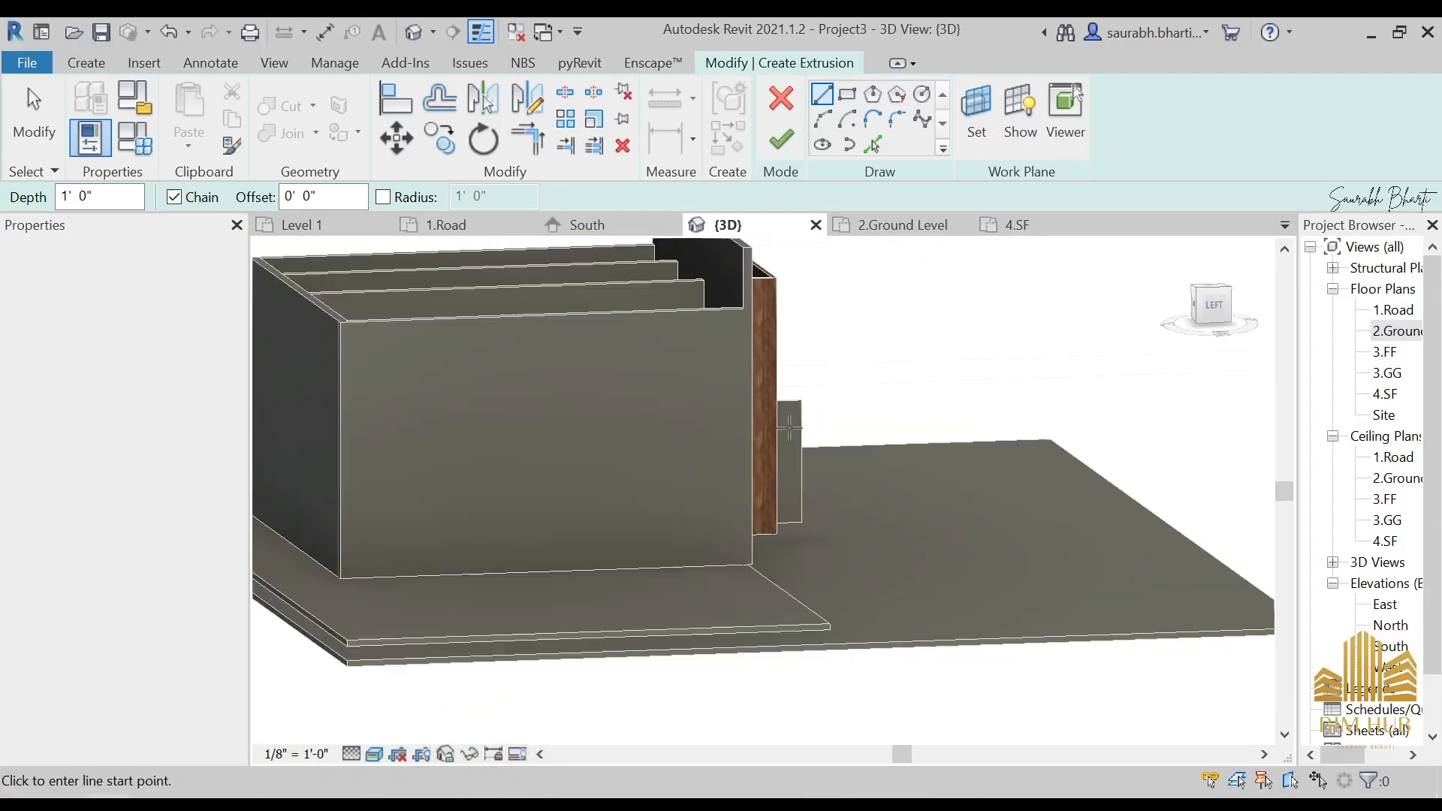
{"action": "scroll", "coordinate": [810, 424], "scroll_direction": "up", "scroll_amount": 3}
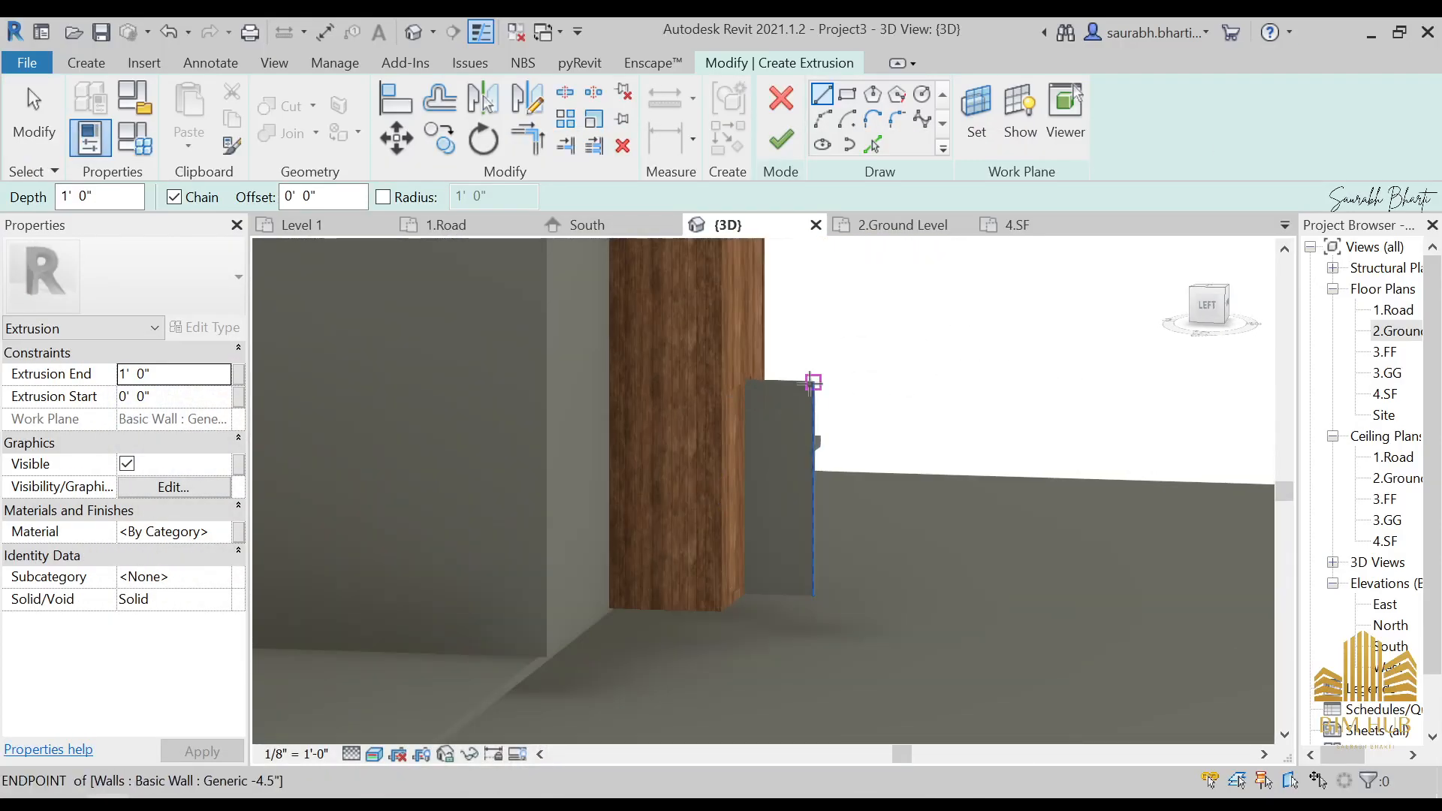
{"action": "left_click", "coordinate": [1209, 316]}
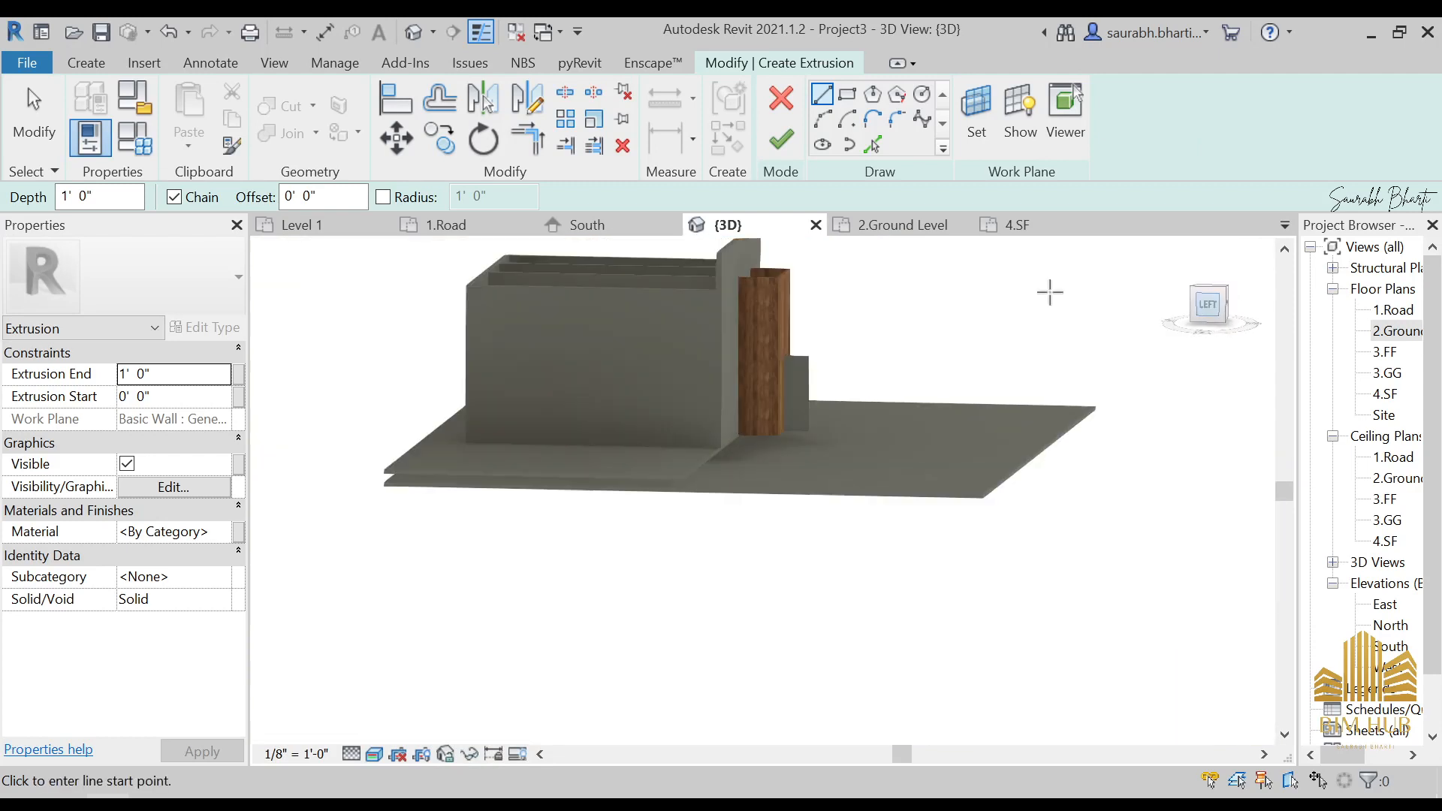
{"action": "scroll", "coordinate": [727, 530], "scroll_direction": "up", "scroll_amount": 5}
{"action": "scroll", "coordinate": [727, 530], "scroll_direction": "up", "scroll_amount": 4}
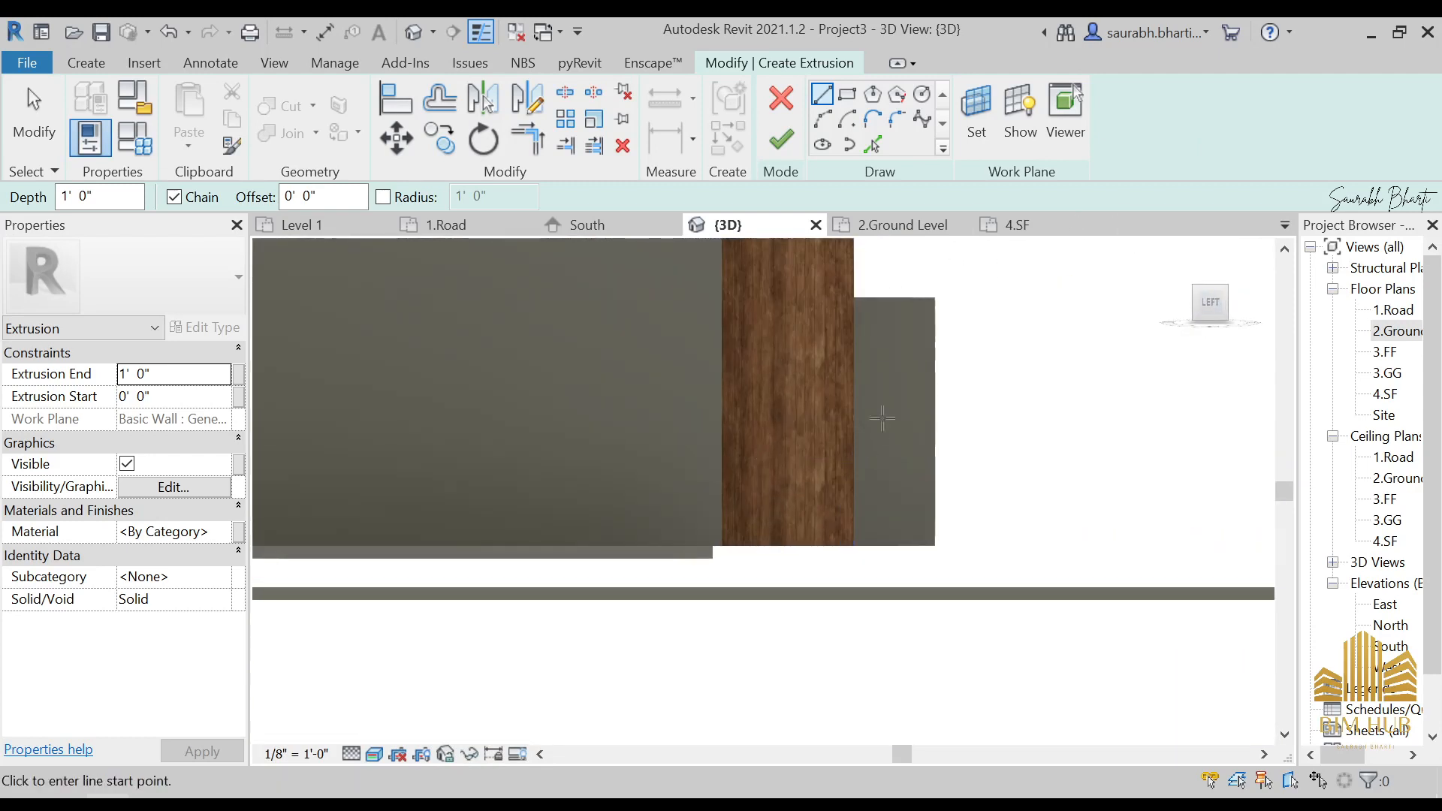
- Sketch an upright rectangle about 4" wide and 2' 2" tall on the projecting wall's face, just in front of the louver wall
{"action": "left_click", "coordinate": [847, 94]}
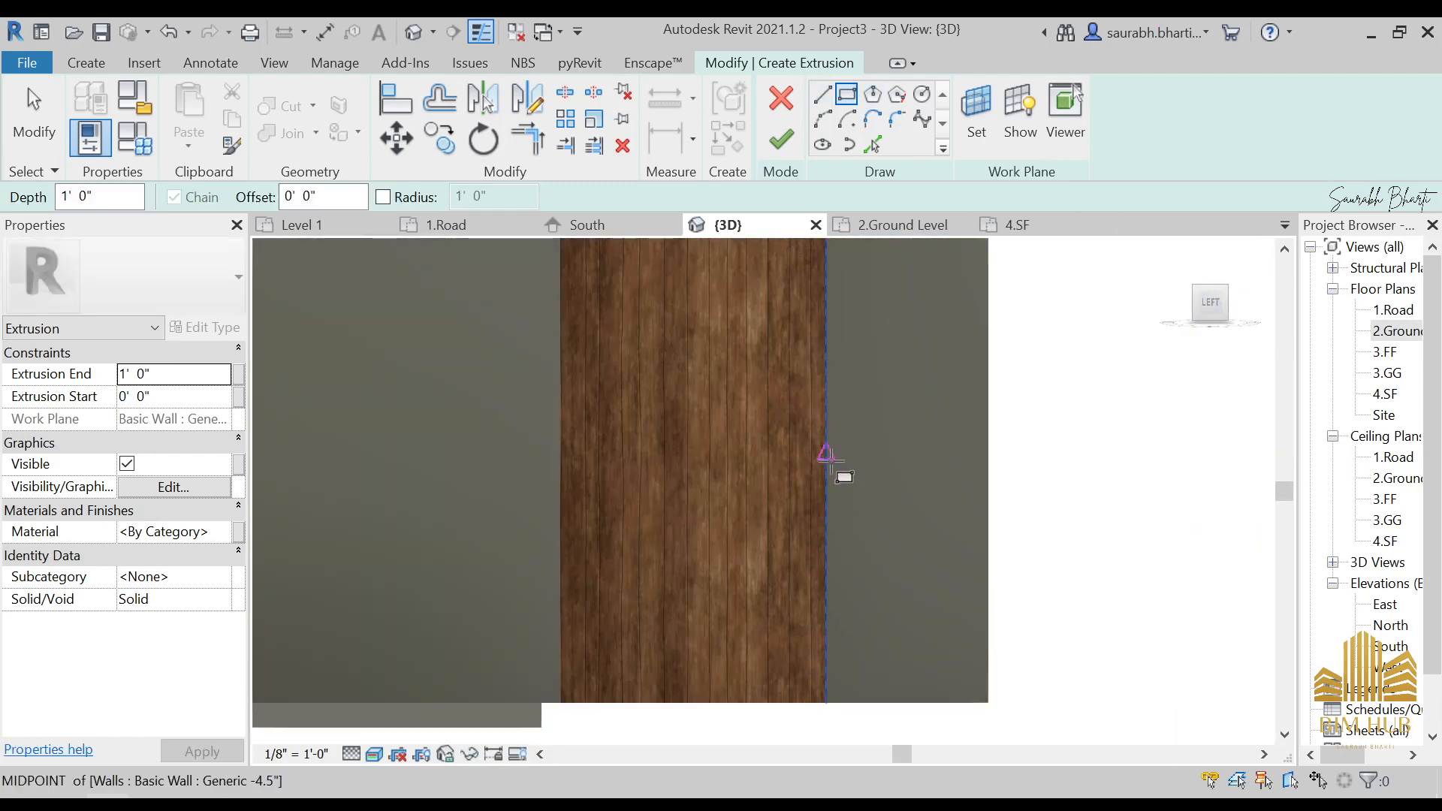
{"action": "scroll", "coordinate": [856, 466], "scroll_direction": "up", "scroll_amount": 2}
{"action": "left_click", "coordinate": [853, 440]}
{"action": "middle_click_drag", "start_coordinate": [936, 702], "coordinate": [965, 488]}
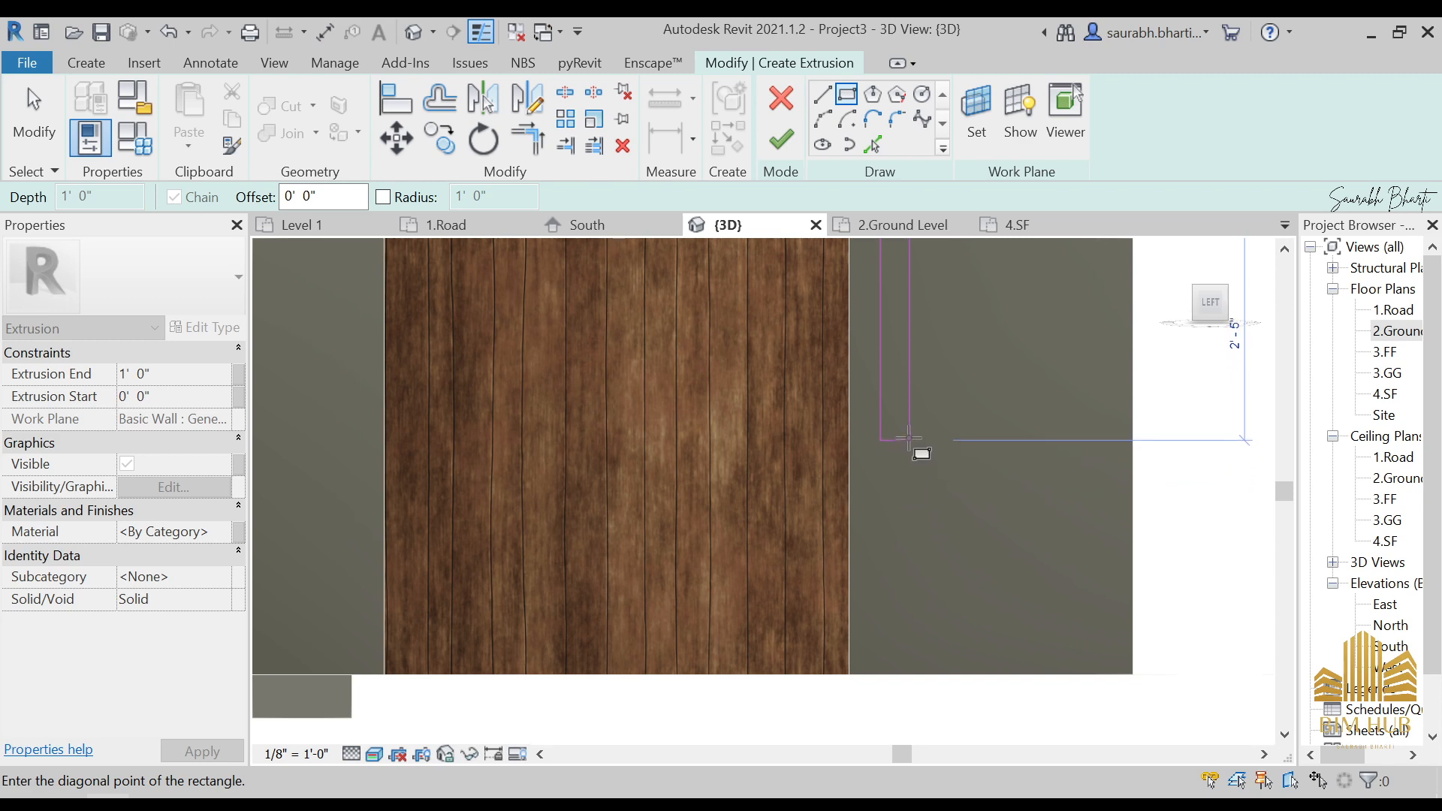
{"action": "scroll", "coordinate": [907, 419], "scroll_direction": "down", "scroll_amount": 2}
{"action": "middle_click_drag", "start_coordinate": [907, 419], "coordinate": [897, 474]}
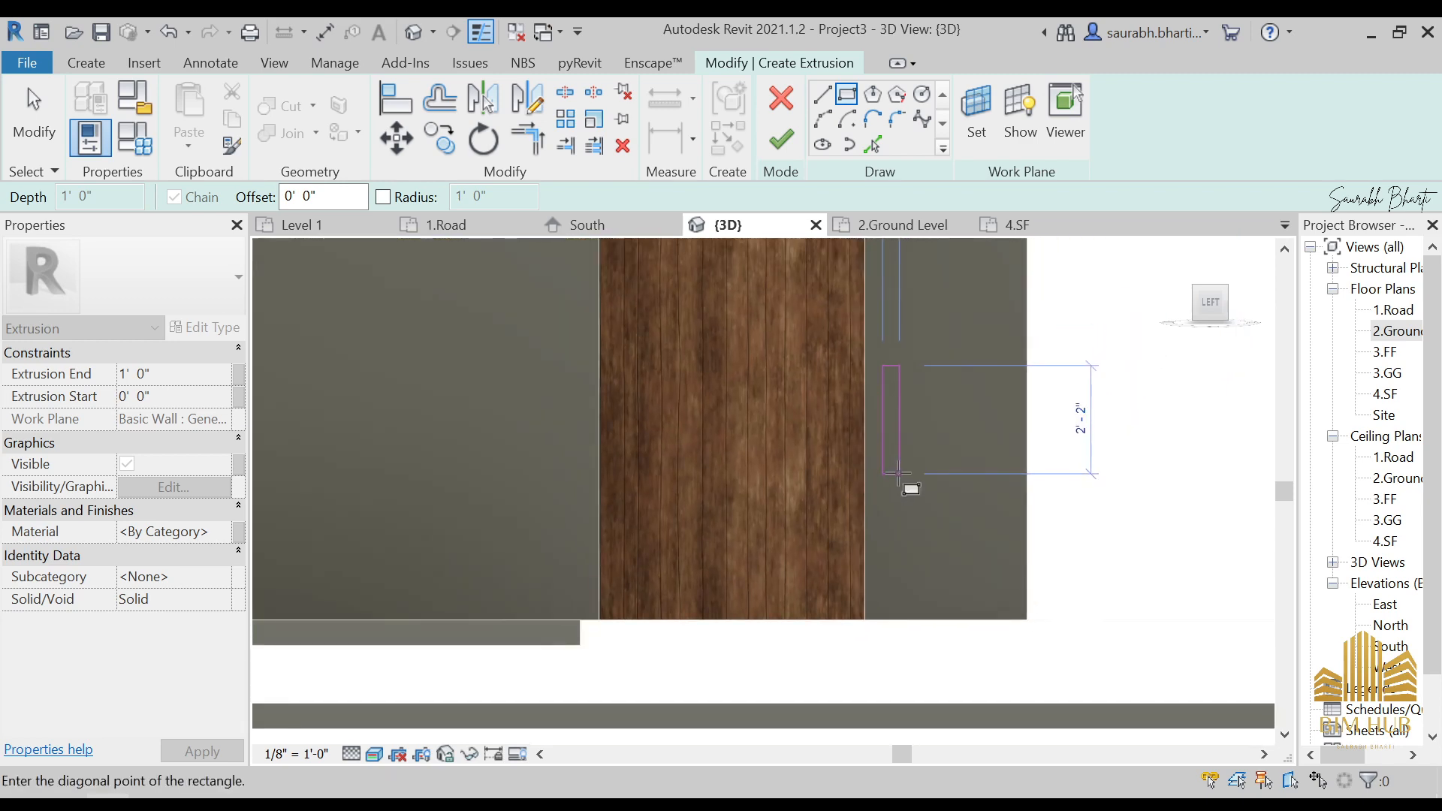
{"action": "left_click", "coordinate": [896, 474]}
{"action": "key", "text": "Escape"}
{"action": "key", "text": "Escape"}
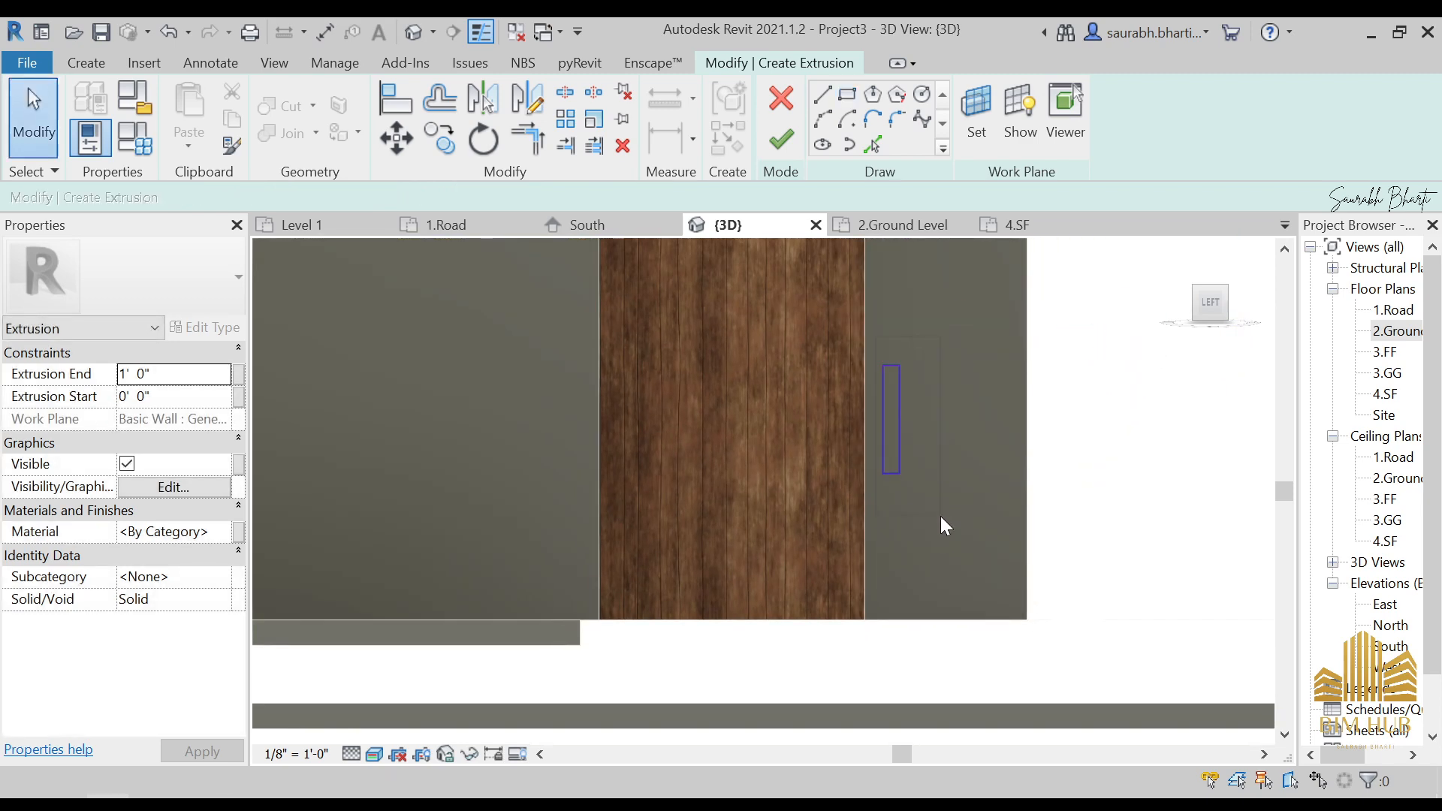
- Nudge the whole handle rectangle down and slightly closer to the louver wall
{"action": "left_click_drag", "start_coordinate": [940, 515], "coordinate": [947, 531]}
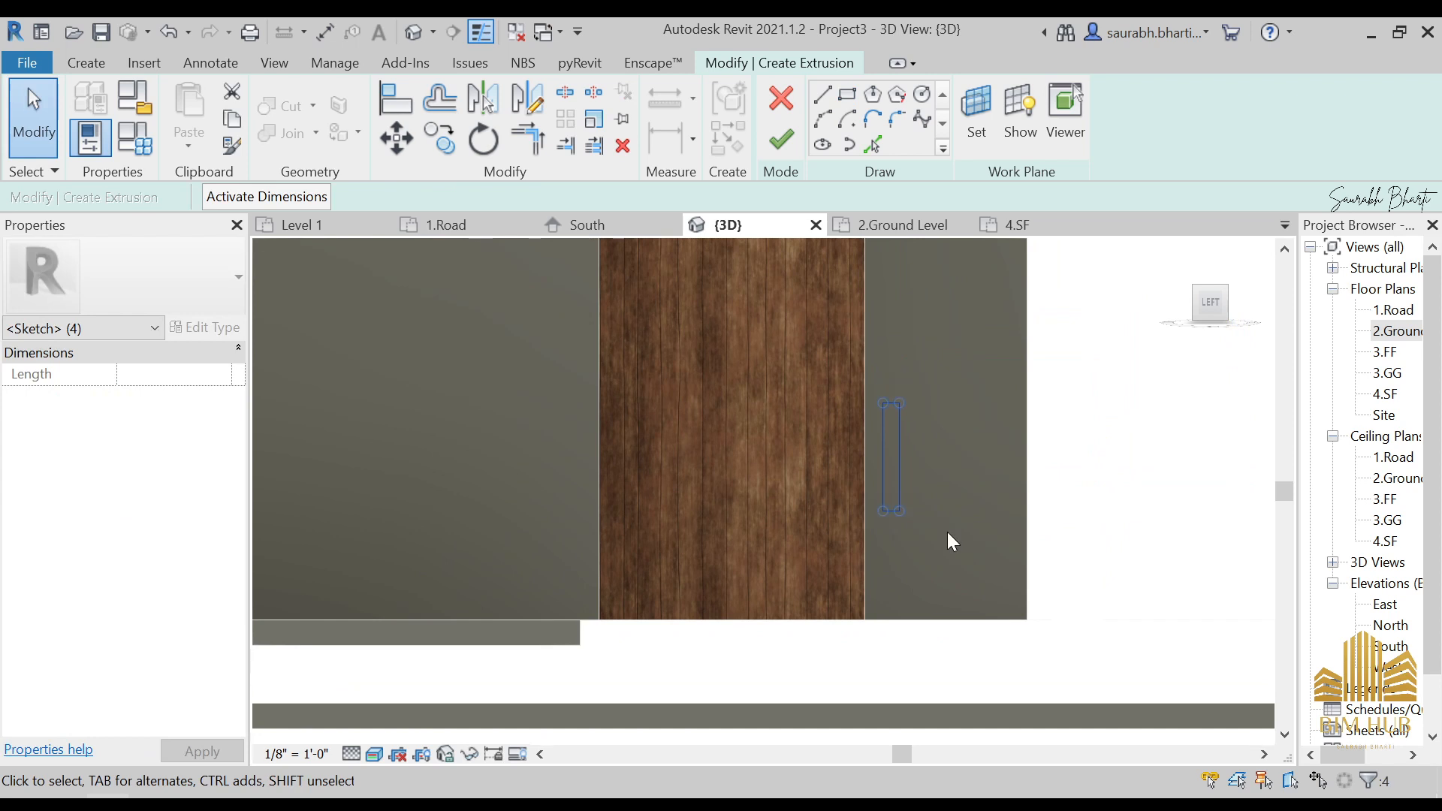
{"action": "key", "text": "Down"}
{"action": "key", "text": "Down"}
{"action": "key", "text": "Down"}
{"action": "key", "text": "Down"}
{"action": "key", "text": "Down"}
{"action": "key", "text": "Down"}
{"action": "key", "text": "Down"}
{"action": "key", "text": "Left"}
{"action": "key", "text": "Left"}
{"action": "key", "text": "Escape"}
- Set the width of the handle rectangle to 3" from its outer vertical side
{"action": "left_click", "coordinate": [891, 481]}
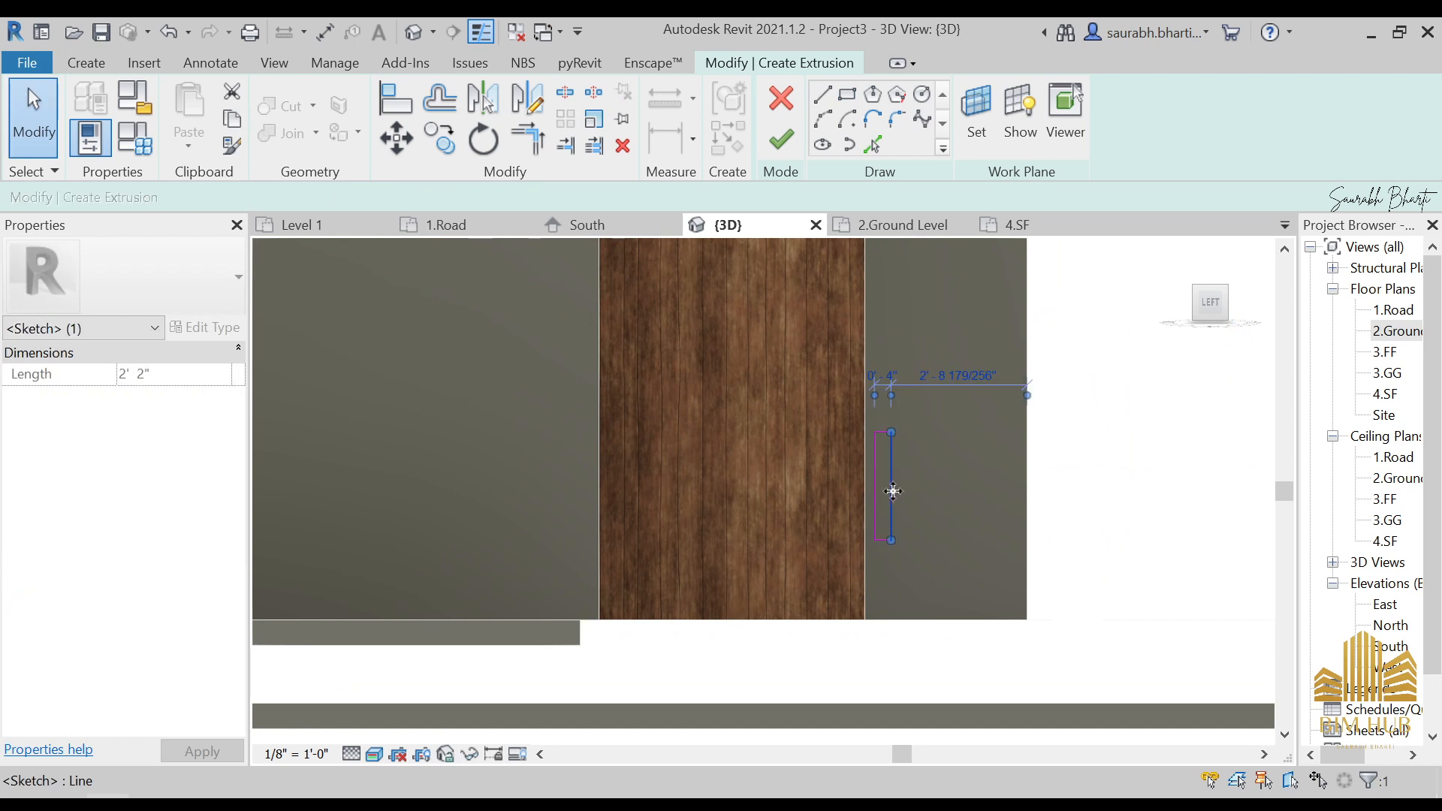
{"action": "scroll", "coordinate": [888, 376], "scroll_direction": "up", "scroll_amount": 3}
{"action": "left_click", "coordinate": [878, 369]}
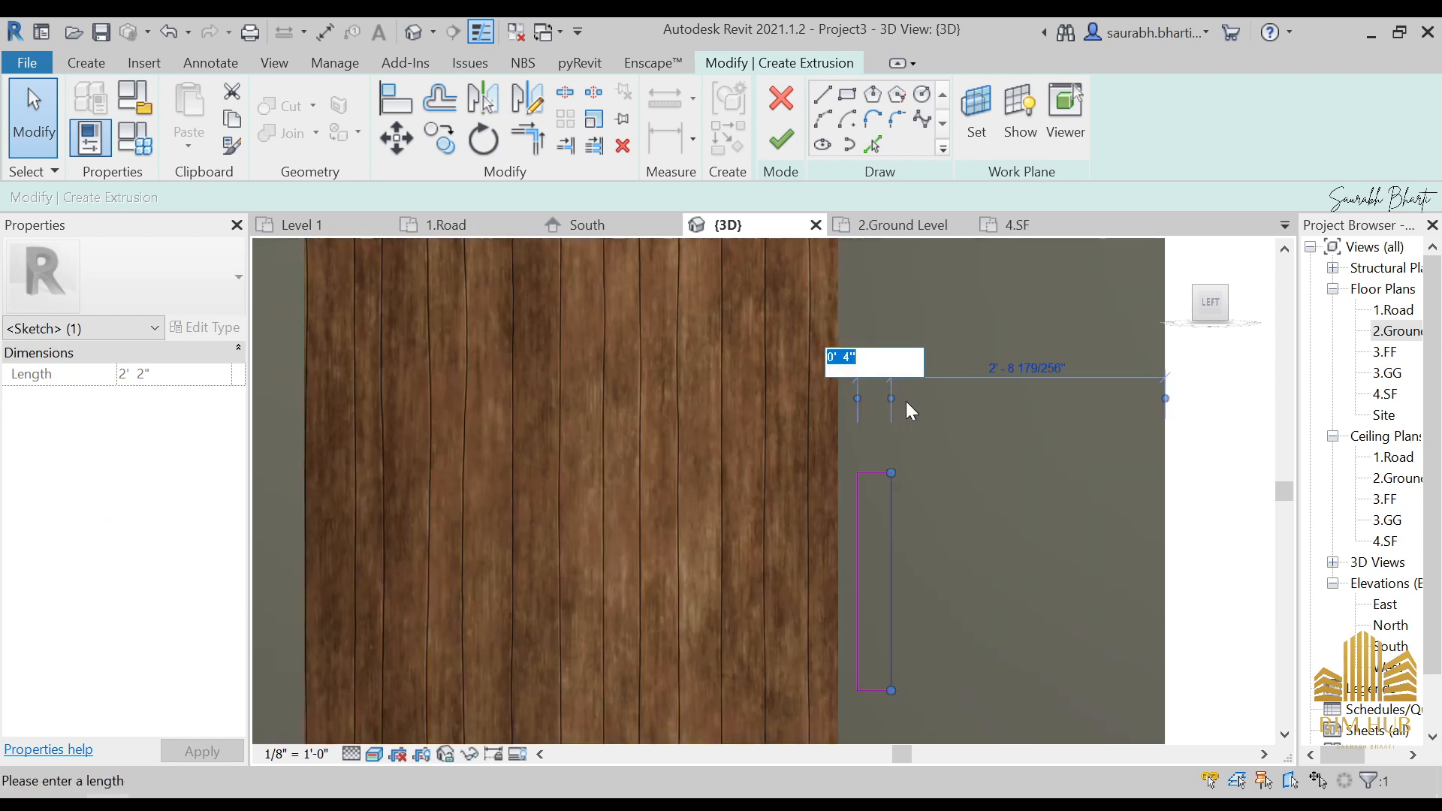
{"action": "type", "text": "3\""}
{"action": "key", "text": "Return"}
- Shift the handle rectangle's vertical sides closer to the louver wall, narrowing the bar to about 2" wide
{"action": "left_click", "coordinate": [884, 493]}
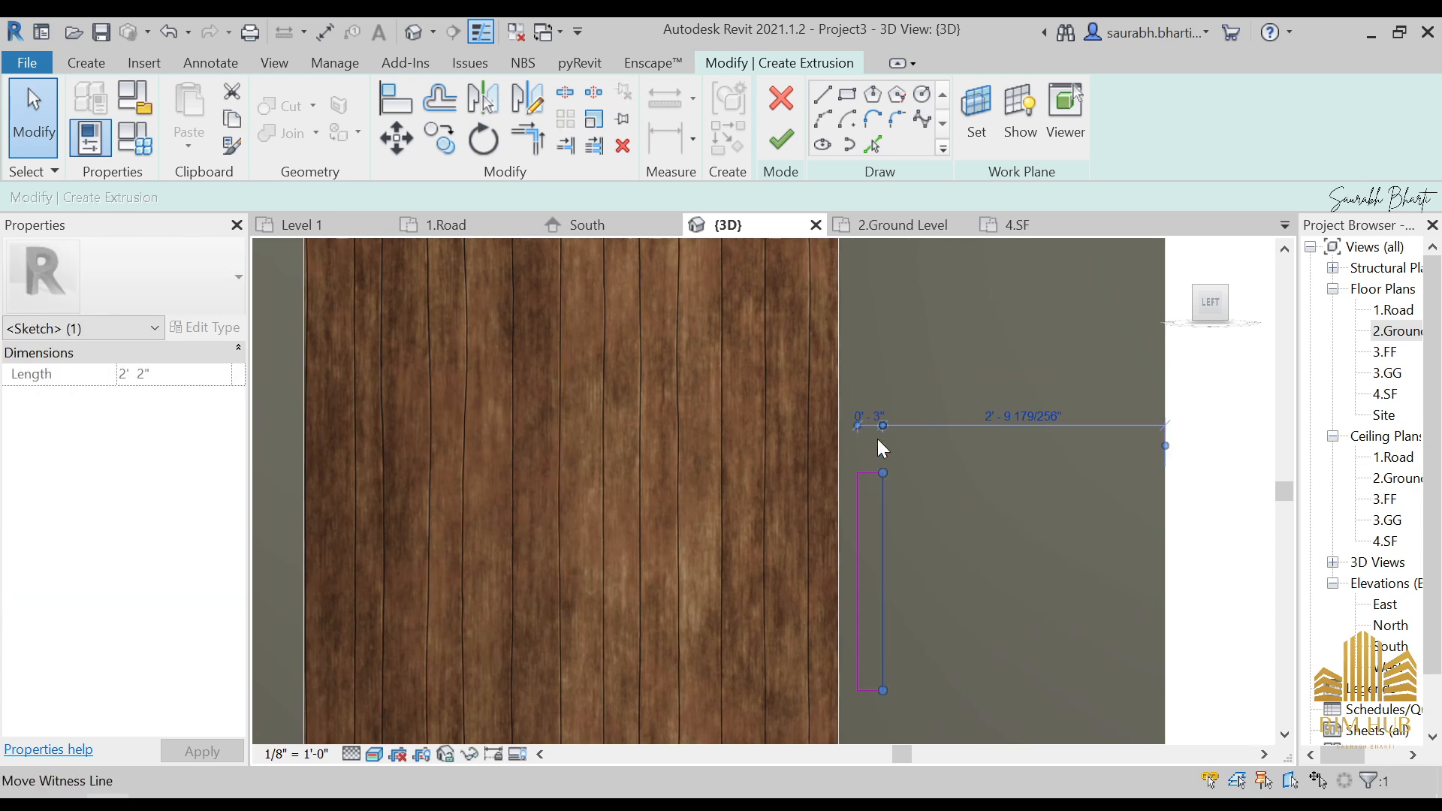
{"action": "scroll", "coordinate": [871, 414], "scroll_direction": "up", "scroll_amount": 2}
{"action": "middle_click_drag", "start_coordinate": [956, 483], "coordinate": [1014, 417]}
{"action": "left_click", "coordinate": [1010, 425]}
{"action": "left_click", "coordinate": [904, 573]}
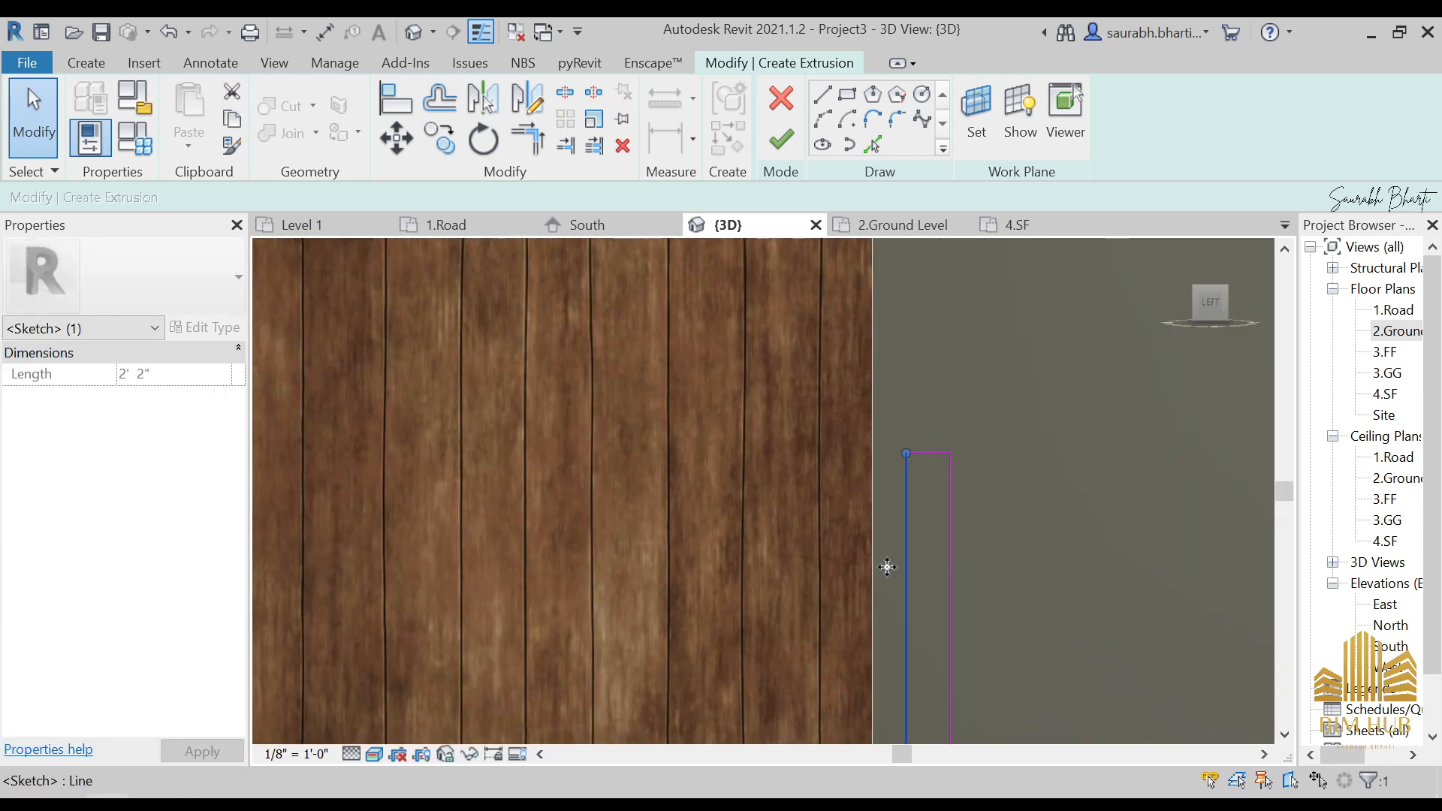
{"action": "mouse_move", "coordinate": [886, 566]}
{"action": "left_mouse_down"}
{"action": "mouse_move", "coordinate": [877, 557]}
{"action": "mouse_move", "coordinate": [921, 567]}
{"action": "left_mouse_up"}
{"action": "left_click", "coordinate": [965, 560]}
{"action": "left_click", "coordinate": [949, 569]}
{"action": "scroll", "coordinate": [990, 349], "scroll_direction": "down", "scroll_amount": 5}
{"action": "middle_click_drag", "start_coordinate": [999, 506], "coordinate": [1025, 534]}
{"action": "scroll", "coordinate": [1025, 498], "scroll_direction": "up", "scroll_amount": 3}
{"action": "left_click", "coordinate": [973, 395]}
{"action": "scroll", "coordinate": [940, 350], "scroll_direction": "up", "scroll_amount": 2}
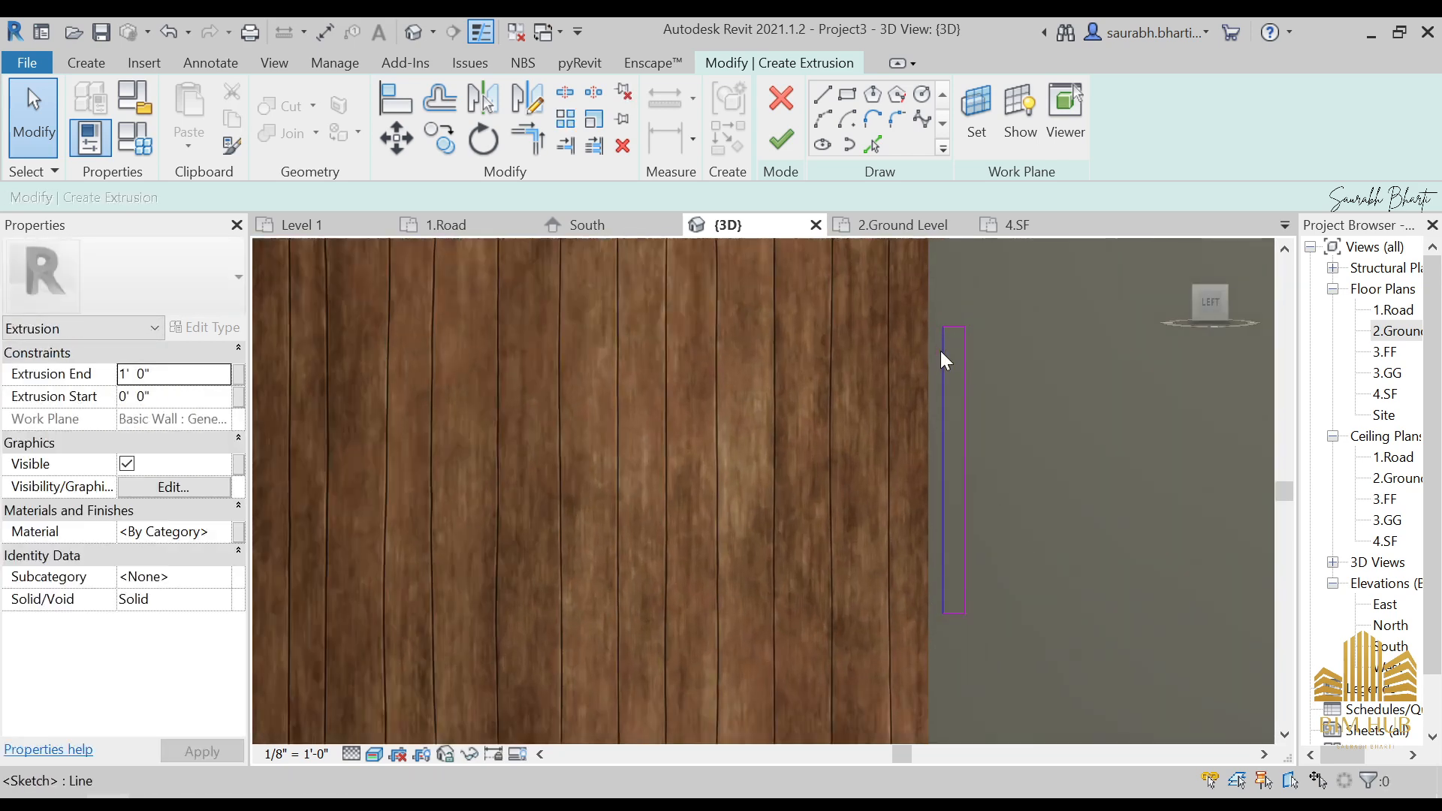
- Sketch a small bracket rectangle about 2 1/4" tall from the louver wall face toward the bar, aligned with the bar's top edge
{"action": "left_click", "coordinate": [852, 92]}
{"action": "scroll", "coordinate": [938, 316], "scroll_direction": "up", "scroll_amount": 2}
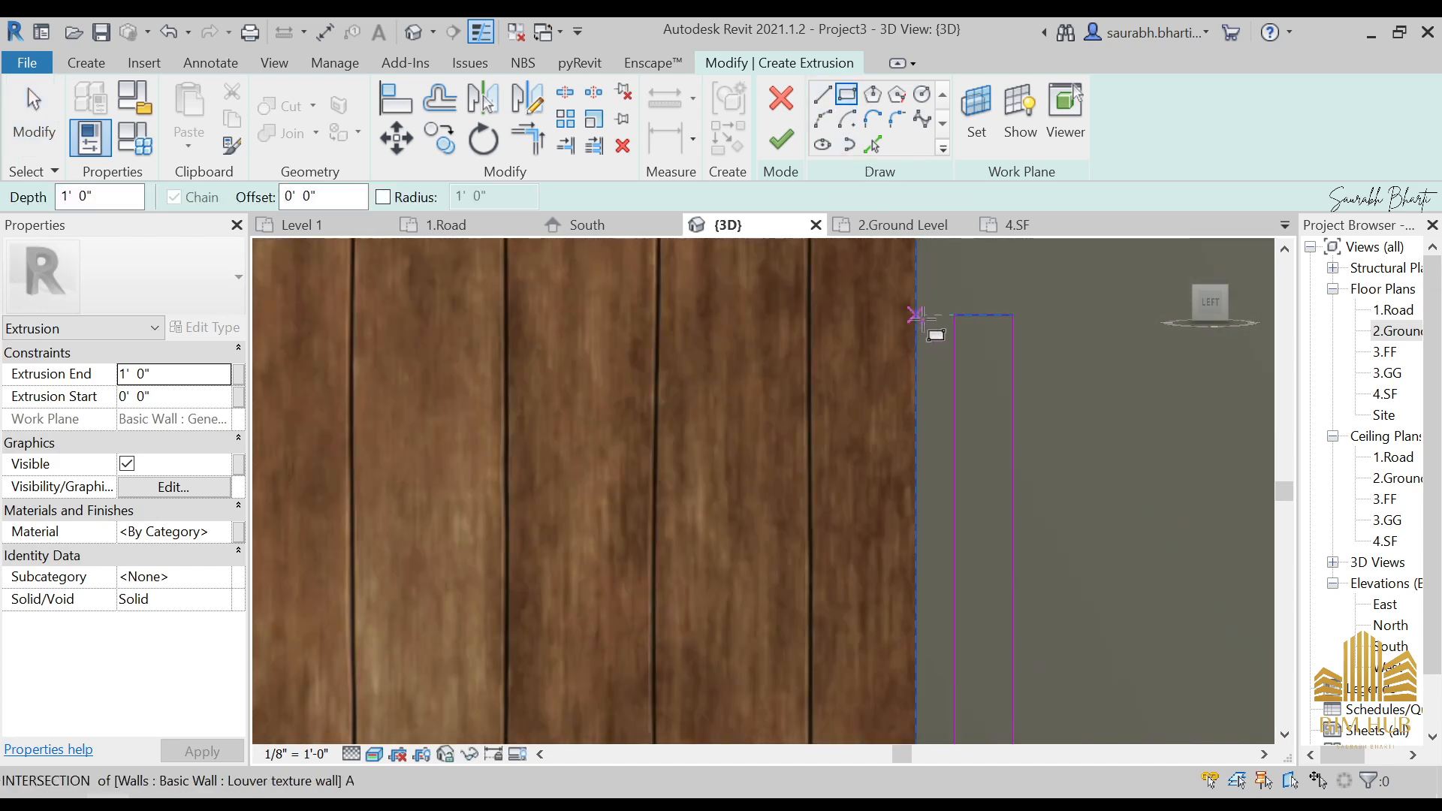
{"action": "left_click", "coordinate": [914, 313]}
{"action": "left_click", "coordinate": [951, 391]}
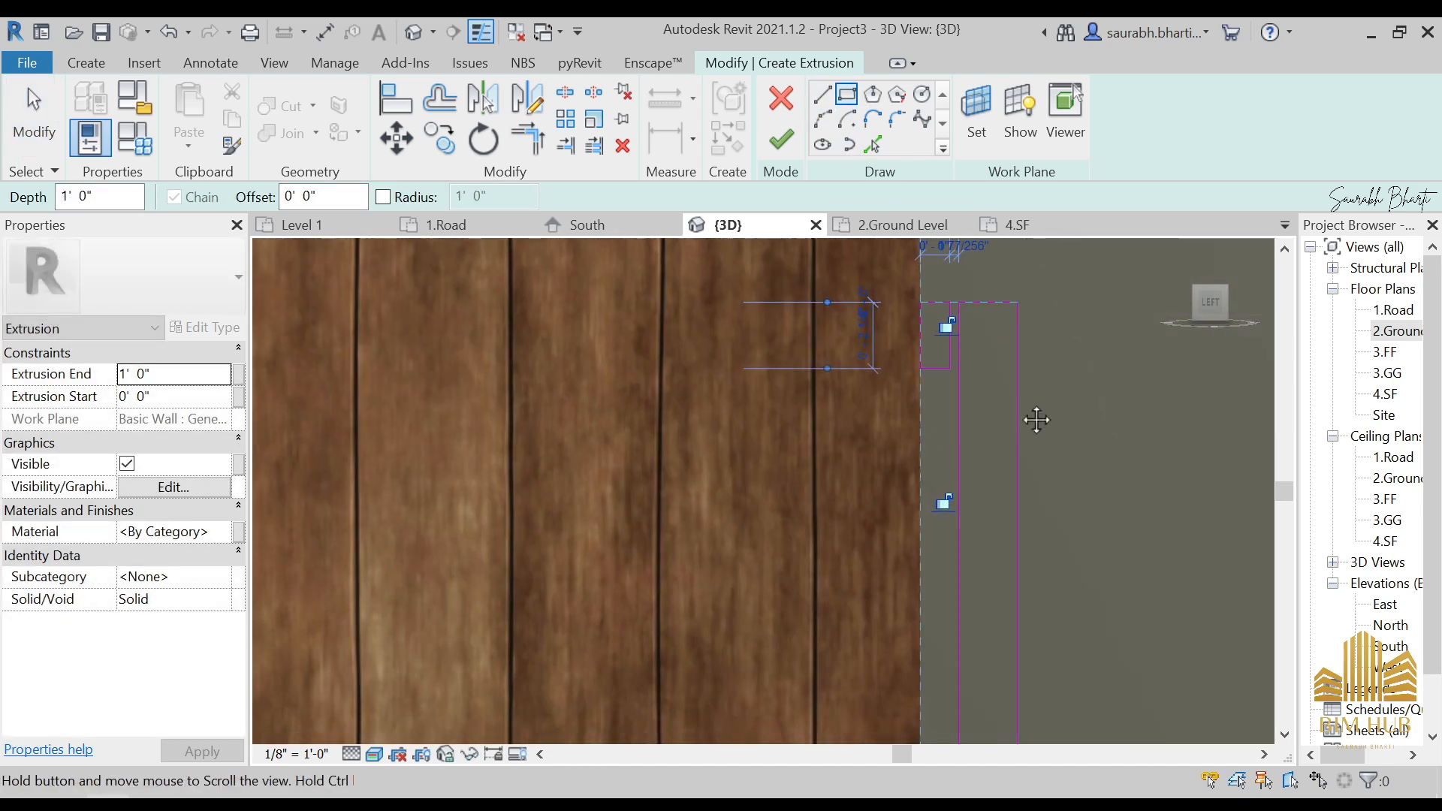
{"action": "scroll", "coordinate": [1015, 398], "scroll_direction": "down", "scroll_amount": 1}
{"action": "scroll", "coordinate": [1015, 398], "scroll_direction": "down", "scroll_amount": 1}
{"action": "key", "text": "Escape"}
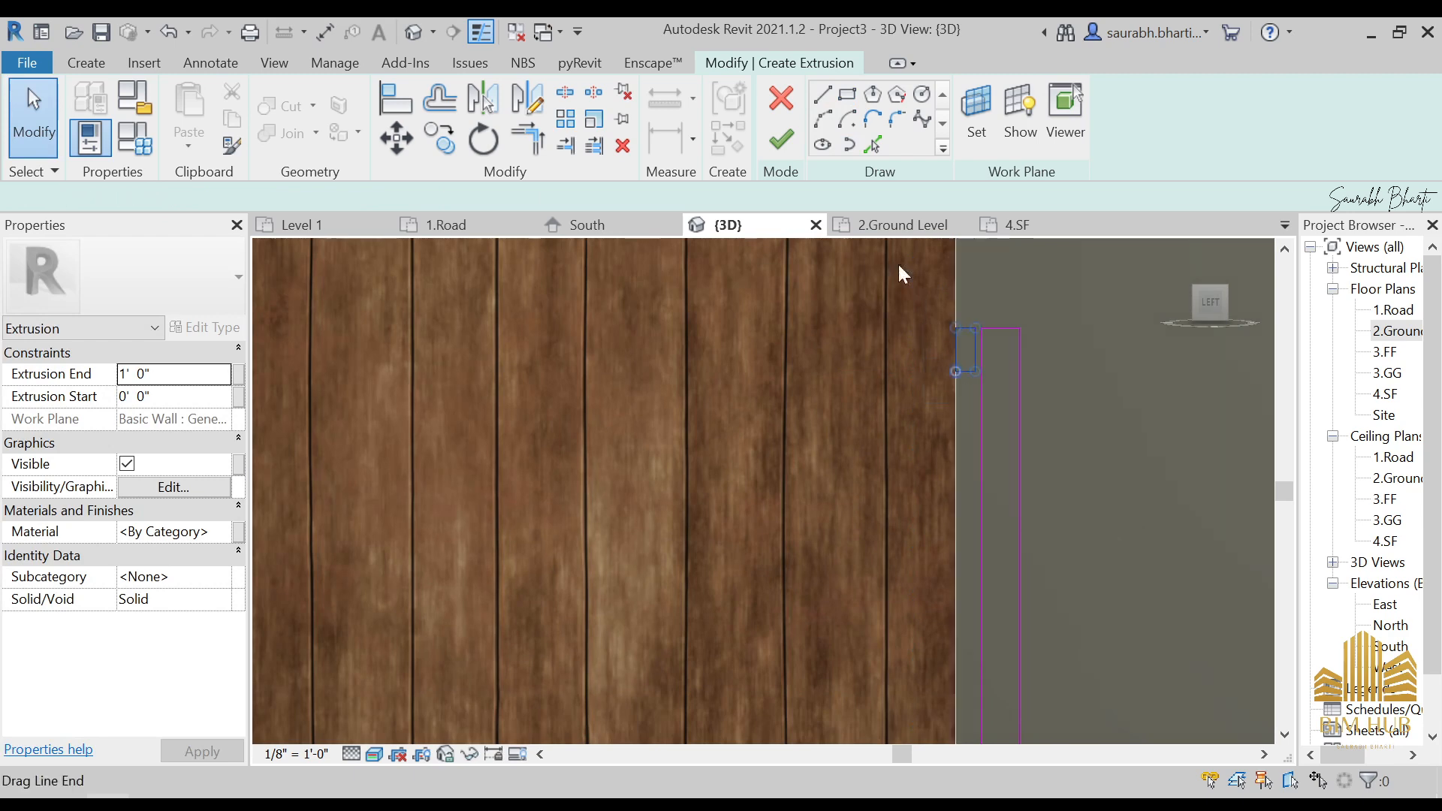
- Copy the small bracket rectangle down the louver wall face so its lower edge aligns with the bar's bottom edge
{"action": "left_click", "coordinate": [440, 135]}
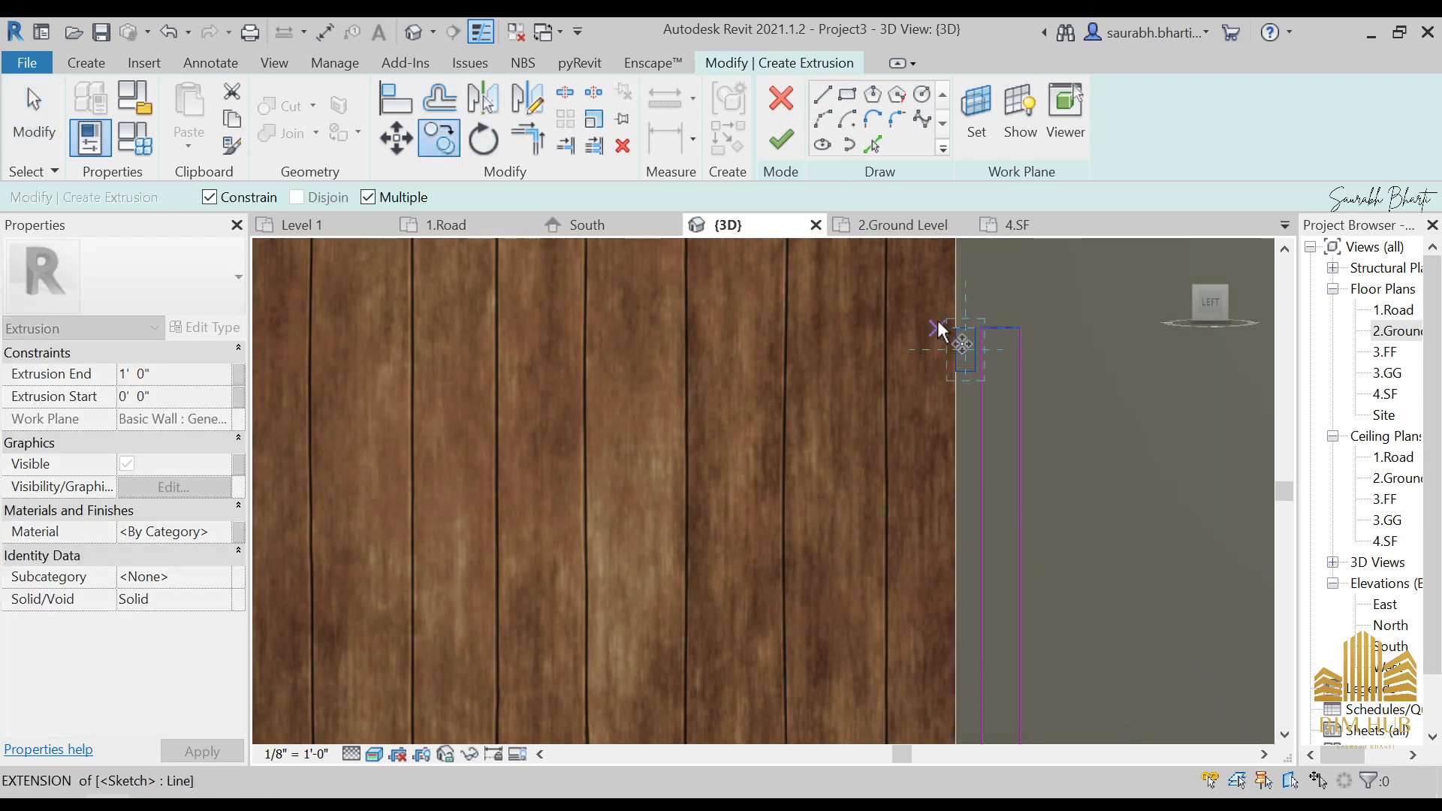
{"action": "left_click", "coordinate": [952, 374]}
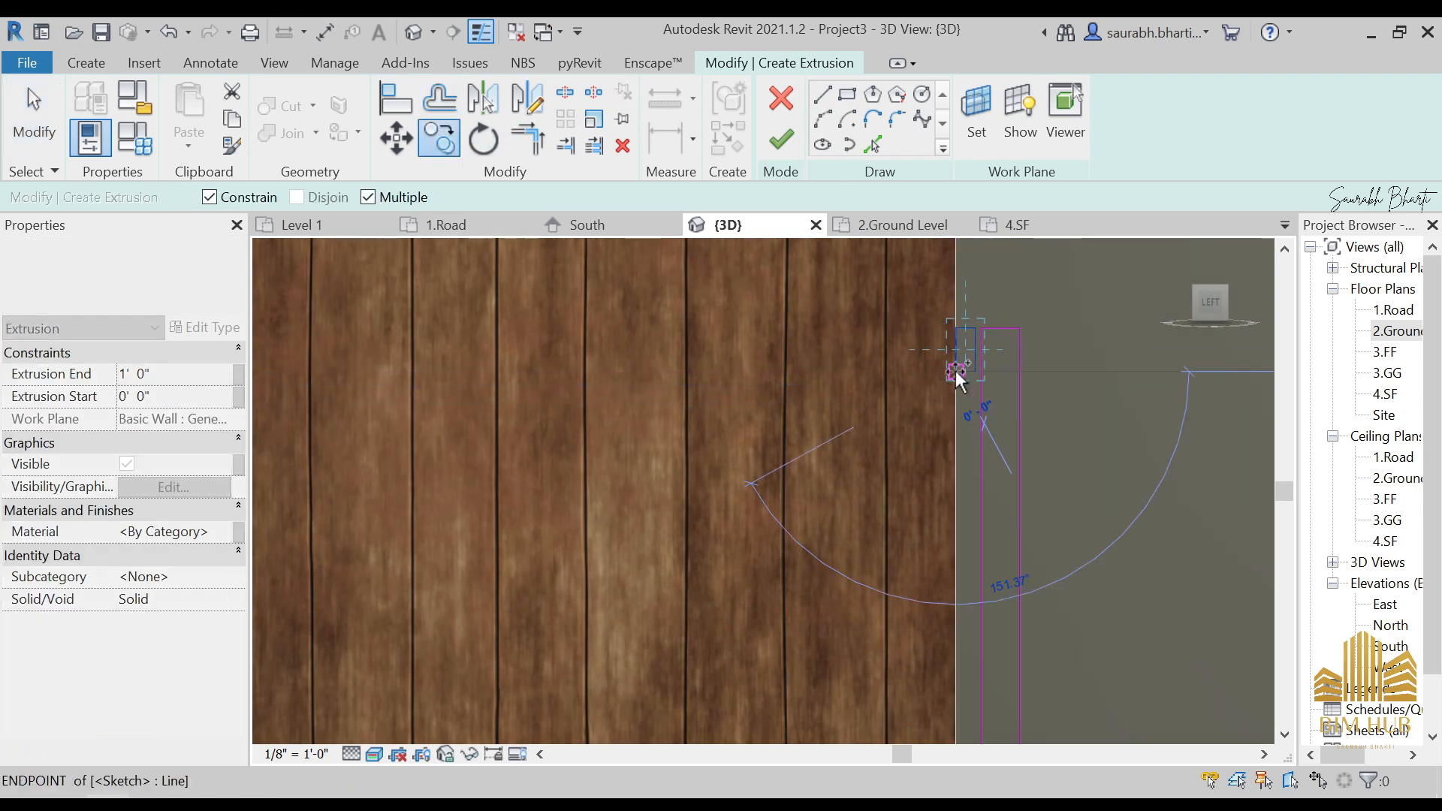
{"action": "scroll", "coordinate": [946, 497], "scroll_direction": "down", "scroll_amount": 2}
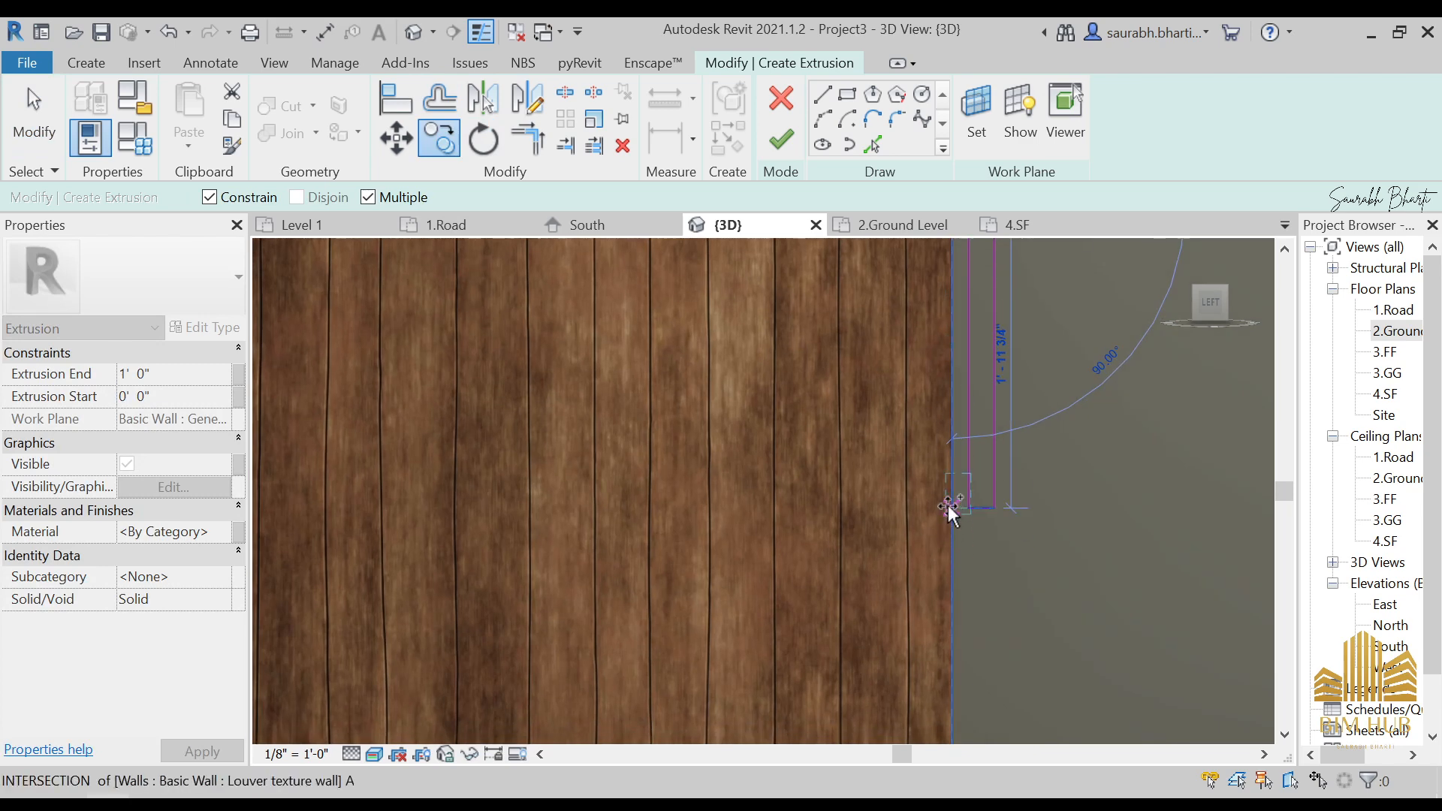
{"action": "left_click", "coordinate": [947, 504]}
{"action": "key", "text": "Escape"}
- Delete the lower bracket rectangle's vertical side that faces the handle bar
{"action": "scroll", "coordinate": [997, 488], "scroll_direction": "up", "scroll_amount": 2}
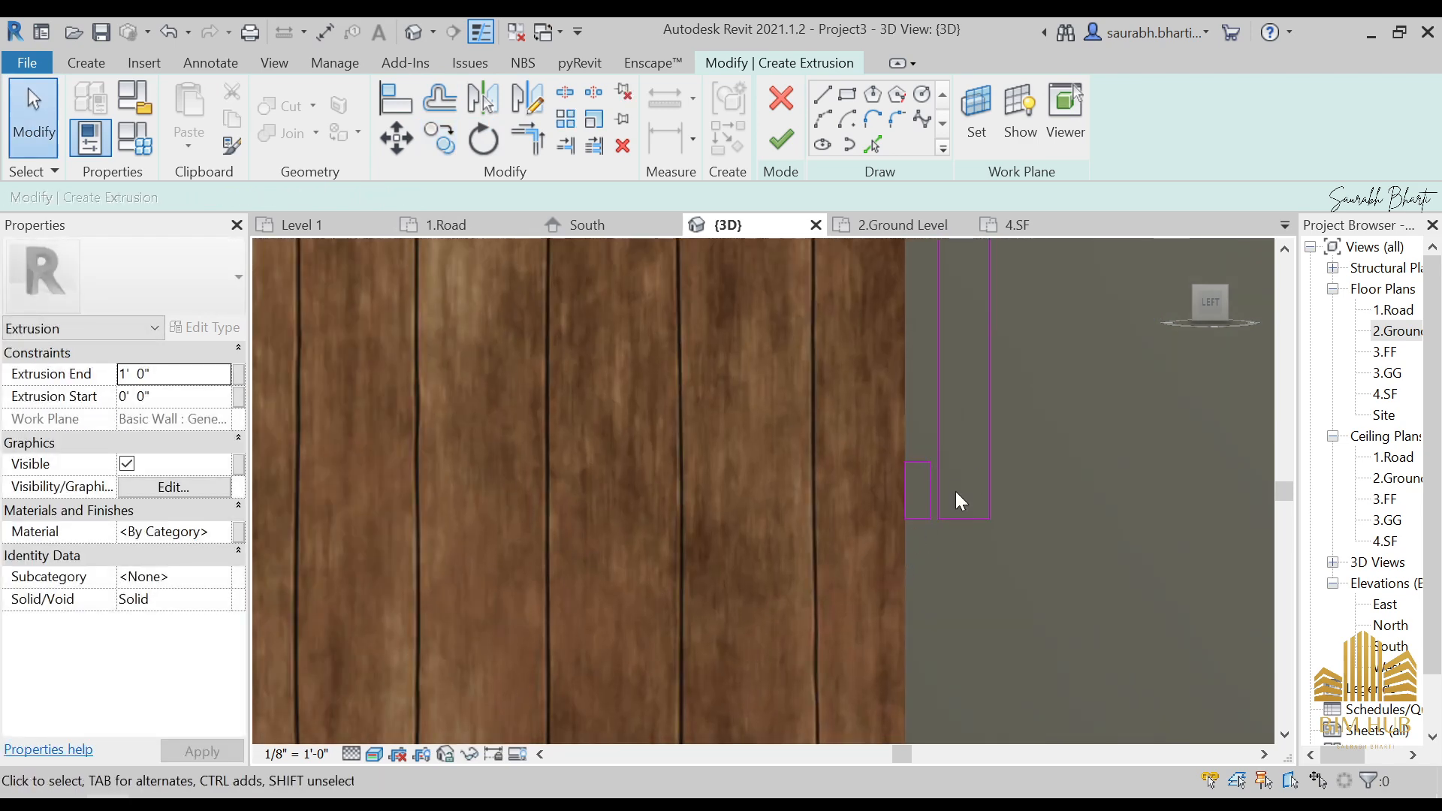
{"action": "left_click_drag", "start_coordinate": [935, 483], "coordinate": [939, 486]}
{"action": "left_click", "coordinate": [1010, 502]}
{"action": "scroll", "coordinate": [964, 368], "scroll_direction": "down", "scroll_amount": 2}
{"action": "scroll", "coordinate": [965, 368], "scroll_direction": "down", "scroll_amount": 3}
- Trim the lower bracket's upper edge and the bar's inner vertical side to a corner
{"action": "scroll", "coordinate": [954, 413], "scroll_direction": "up", "scroll_amount": 7}
{"action": "key", "text": "t"}
{"action": "key", "text": "r"}
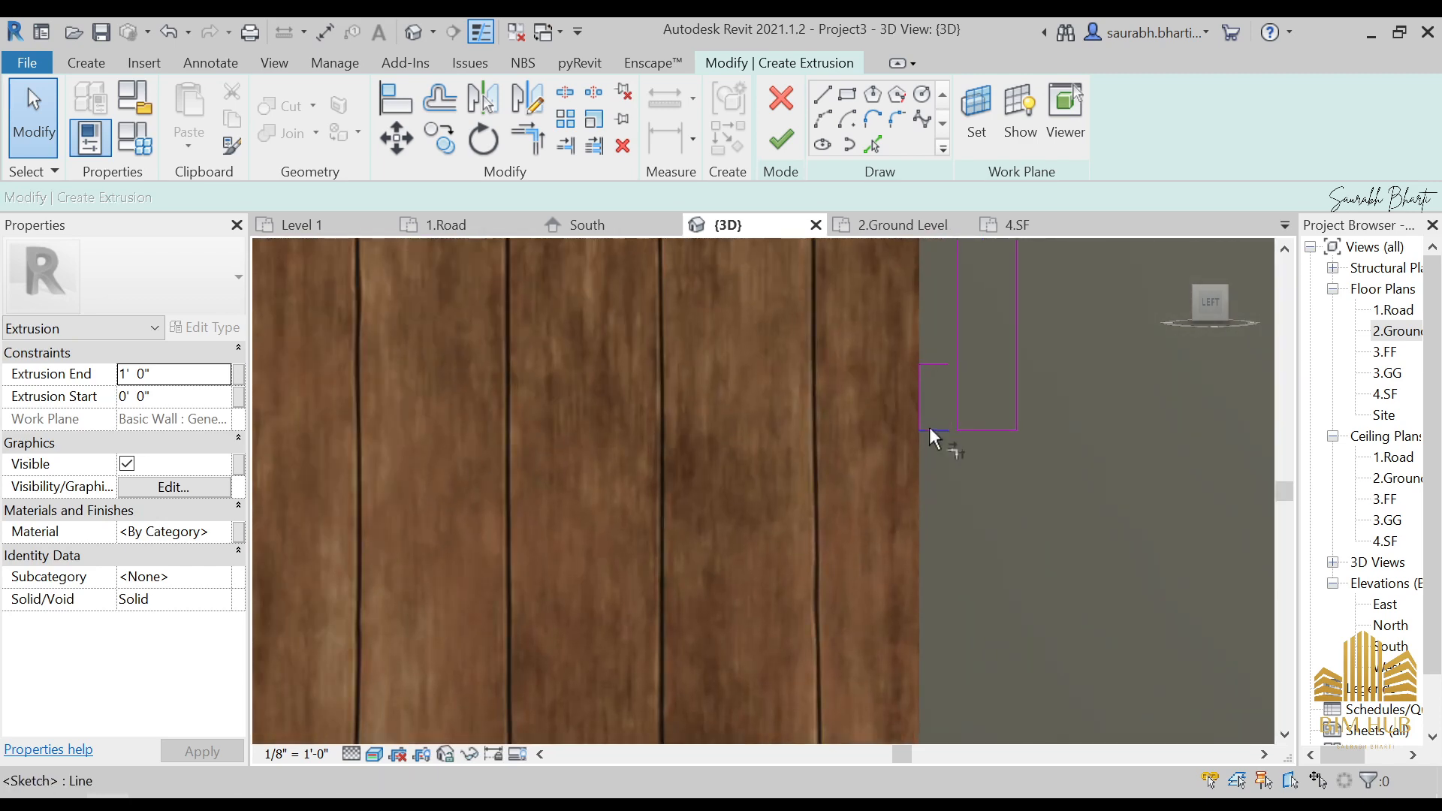
{"action": "scroll", "coordinate": [937, 363], "scroll_direction": "up", "scroll_amount": 1}
{"action": "left_click", "coordinate": [936, 364]}
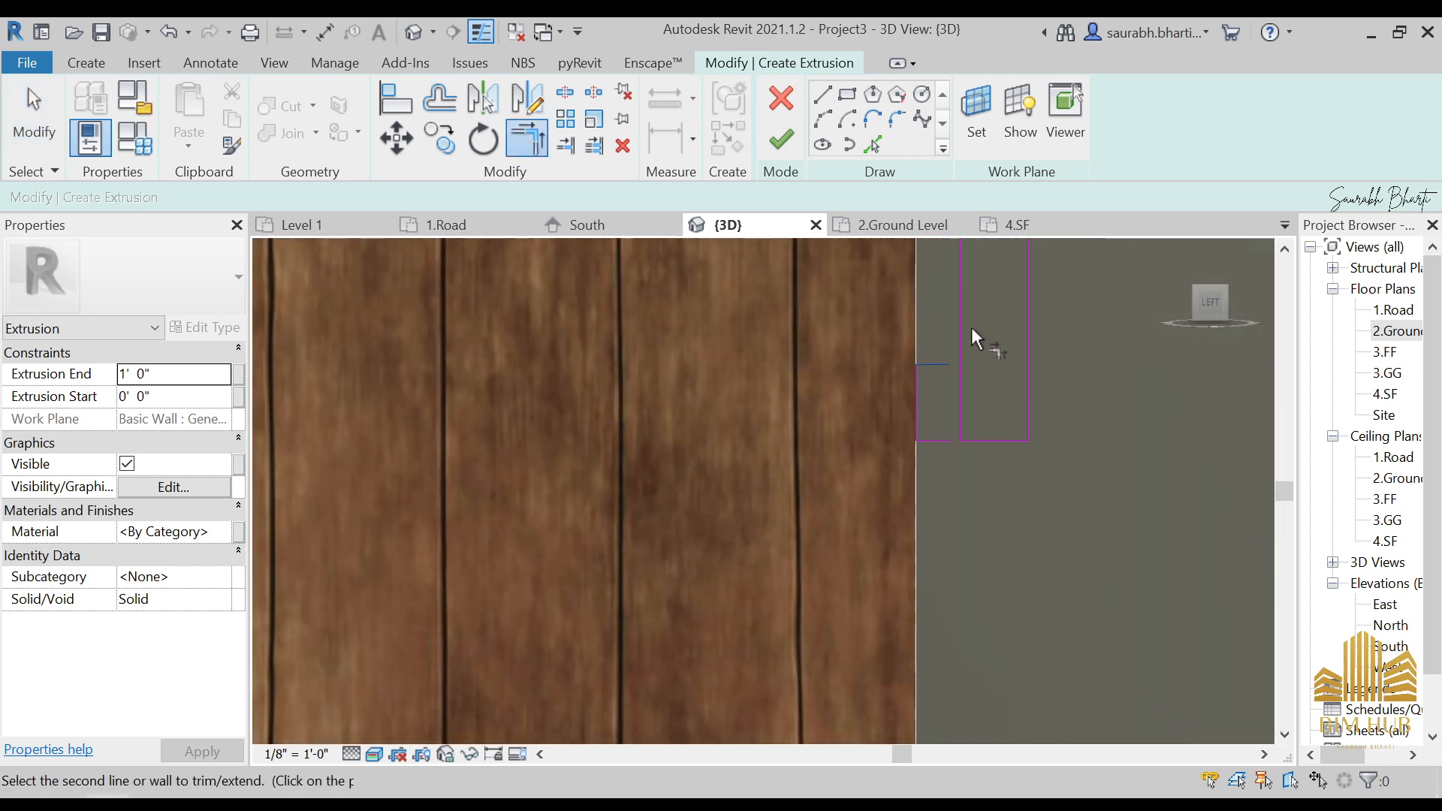
{"action": "left_click", "coordinate": [977, 440]}
{"action": "scroll", "coordinate": [1004, 344], "scroll_direction": "down", "scroll_amount": 2}
{"action": "key", "text": "Escape"}
- Delete the bar's short bottom edge, and extend the lower bracket's bottom edge to a corner with the bar's outer side
{"action": "left_click", "coordinate": [997, 399]}
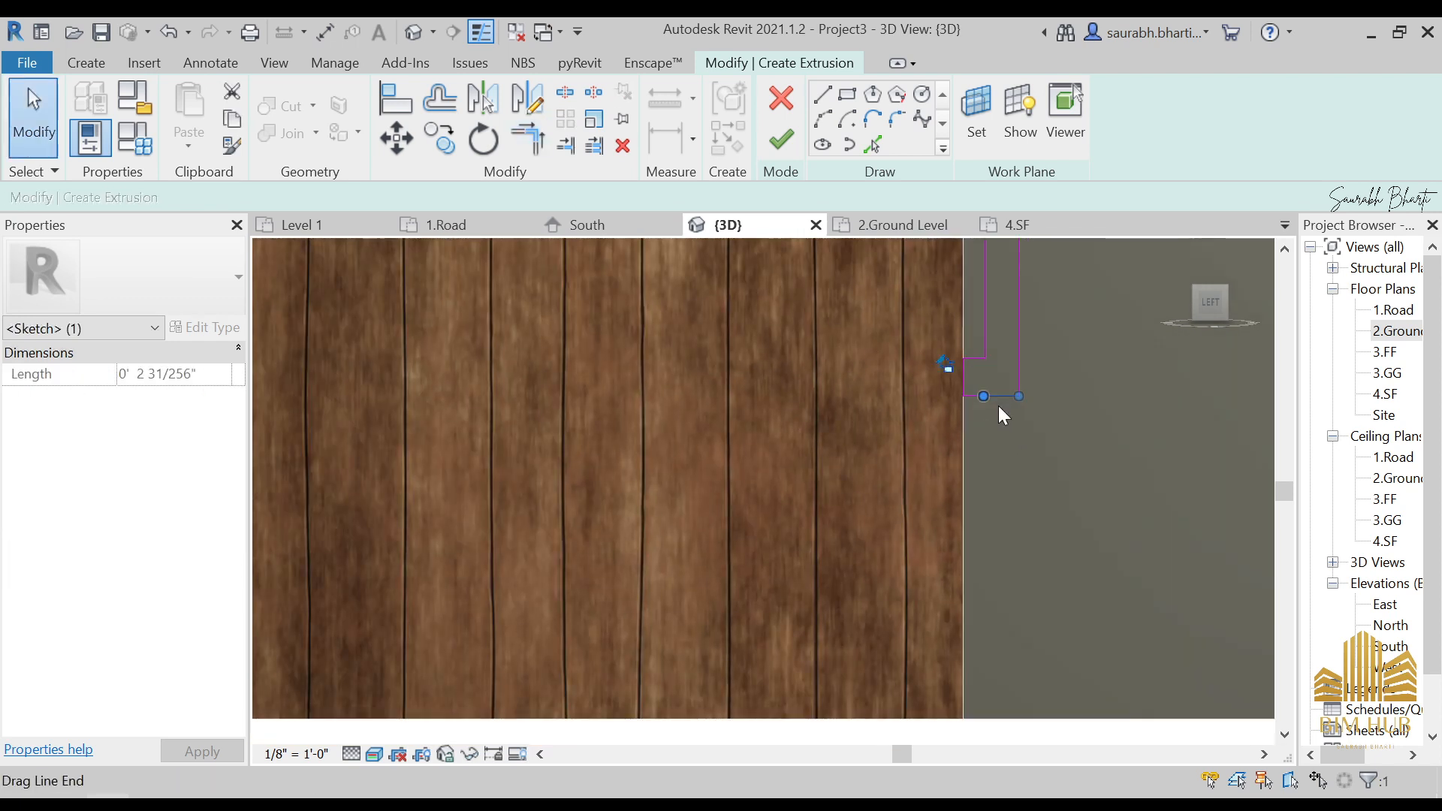
{"action": "key", "text": "Delete"}
{"action": "scroll", "coordinate": [1003, 412], "scroll_direction": "up", "scroll_amount": 2}
{"action": "key", "text": "t"}
{"action": "key", "text": "r"}
{"action": "left_click", "coordinate": [964, 386]}
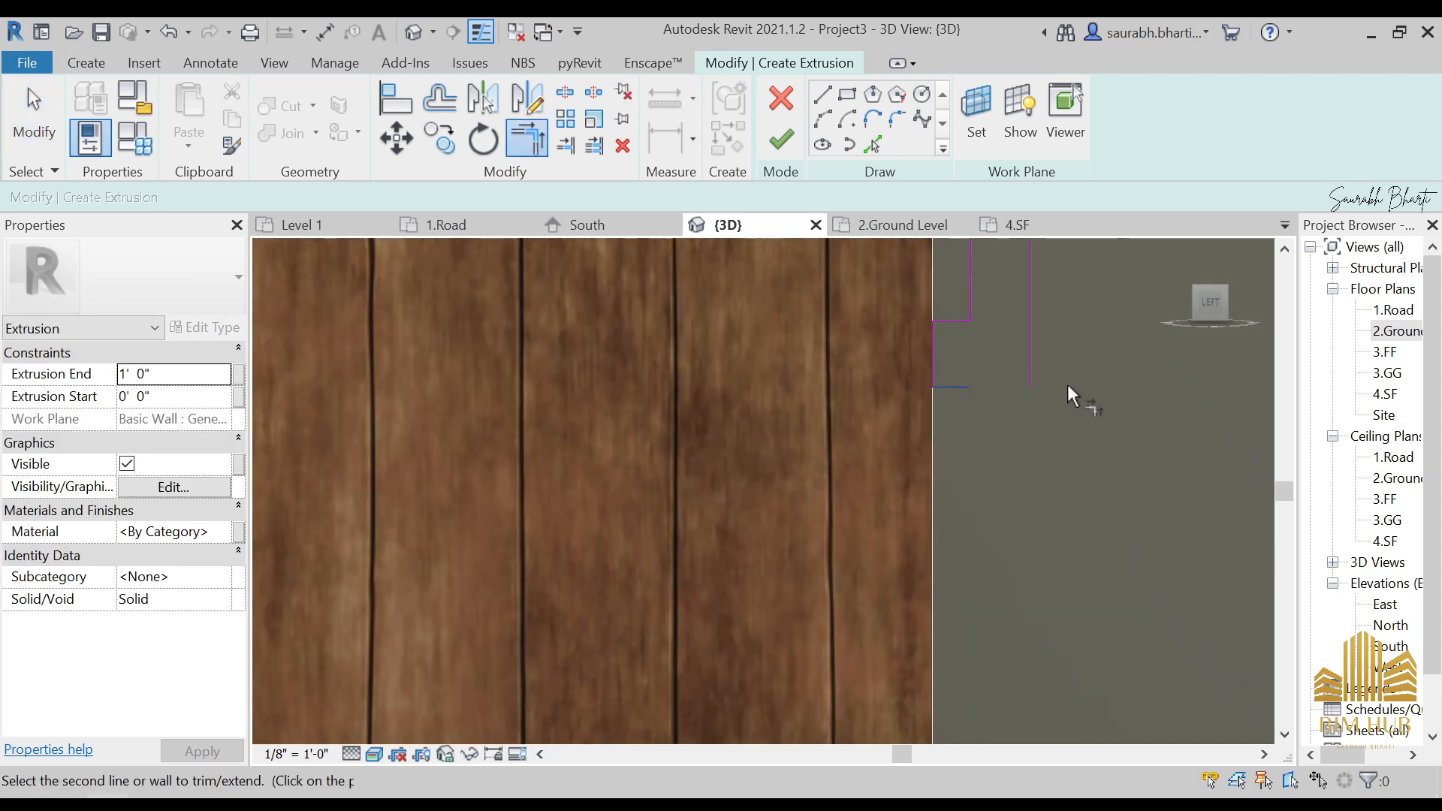
{"action": "left_click", "coordinate": [1033, 356]}
{"action": "scroll", "coordinate": [1036, 349], "scroll_direction": "down", "scroll_amount": 5}
{"action": "mouse_move", "coordinate": [1037, 346]}
{"action": "middle_mouse_down"}
{"action": "mouse_move", "coordinate": [1017, 409]}
{"action": "mouse_move", "coordinate": [807, 455]}
{"action": "middle_mouse_up"}
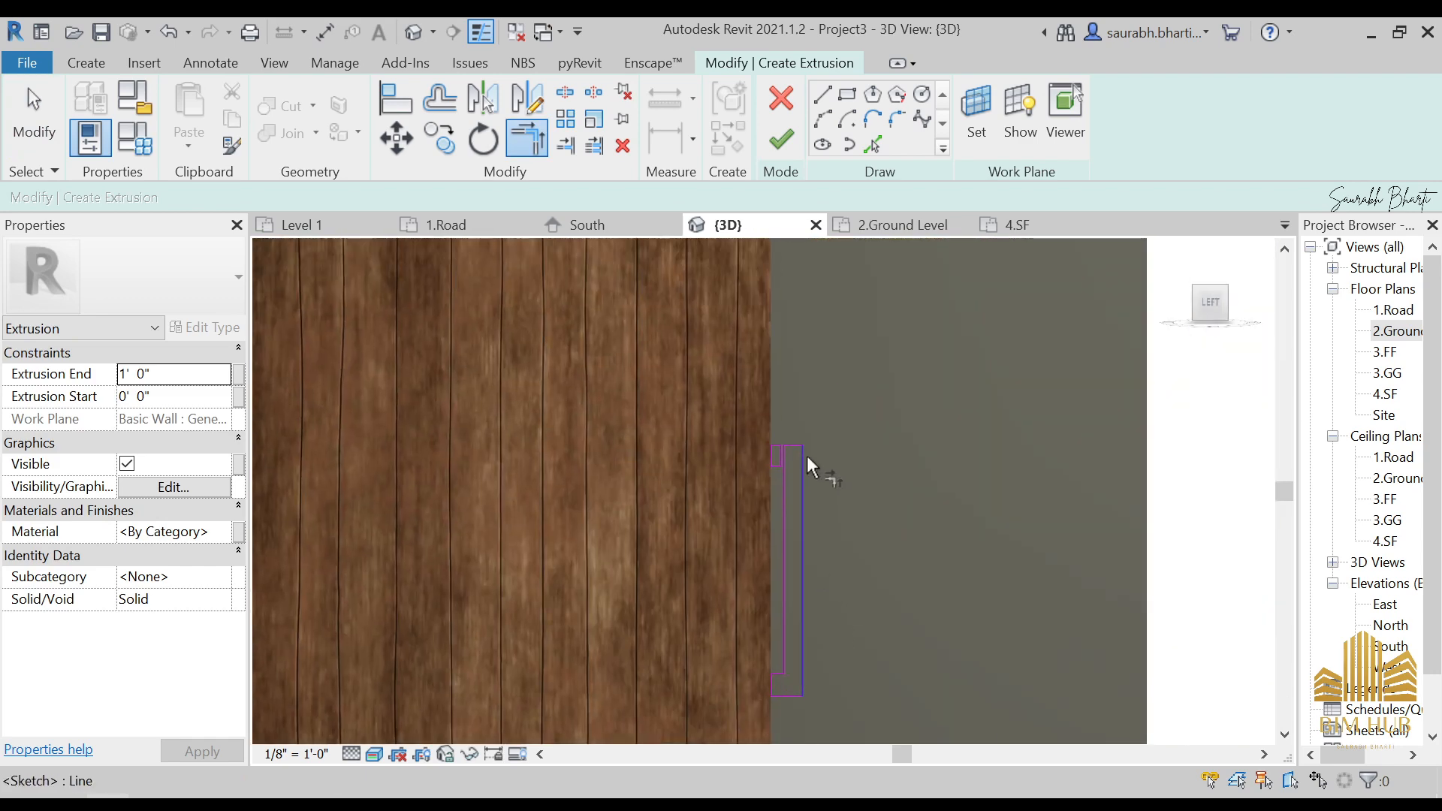
- Delete the upper bracket's vertical side facing the bar, and trim its lower edge to a corner with the bar's inner side
{"action": "scroll", "coordinate": [807, 455], "scroll_direction": "up", "scroll_amount": 5}
{"action": "key", "text": "Escape"}
{"action": "left_click", "coordinate": [718, 450]}
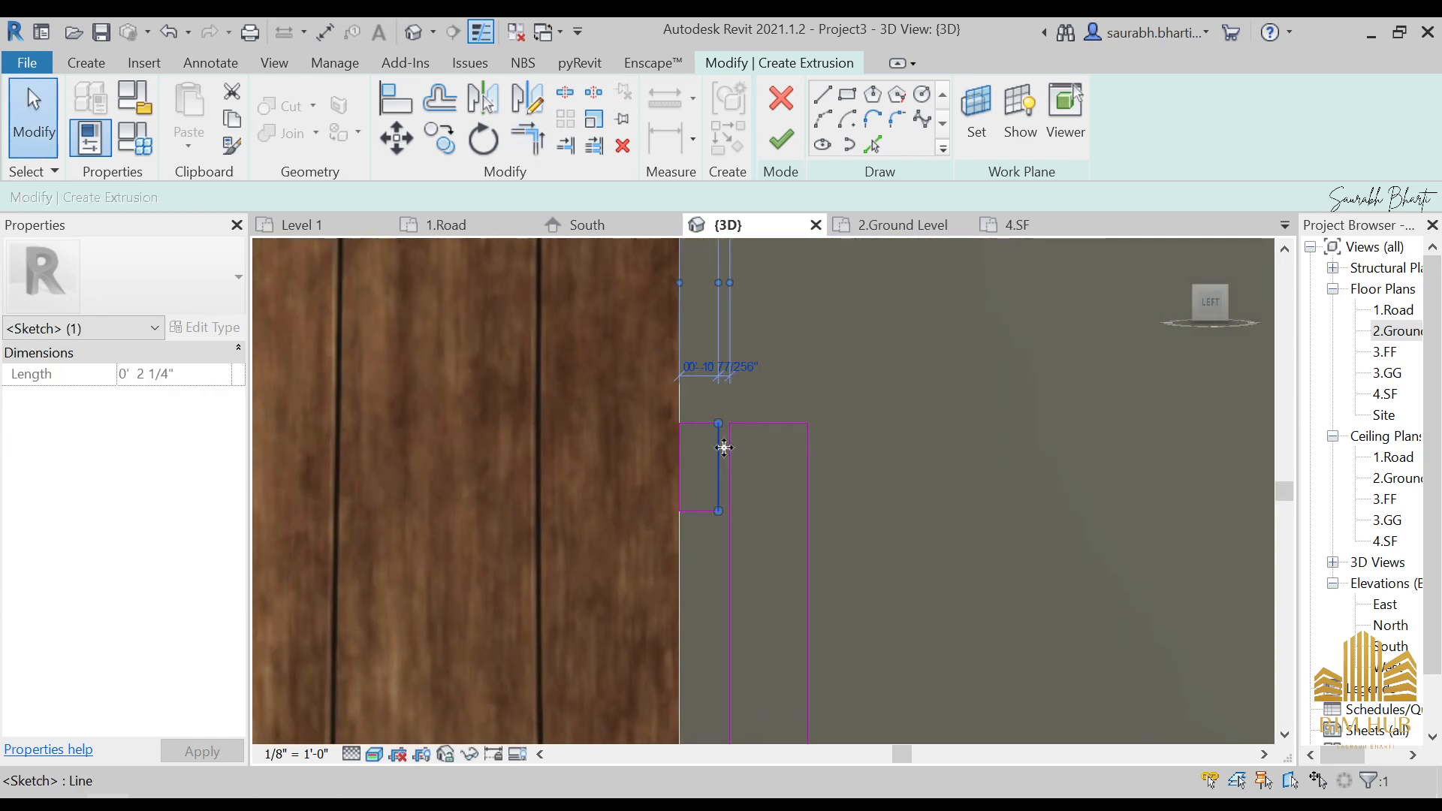
{"action": "key", "text": "Delete"}
{"action": "key", "text": "t"}
{"action": "key", "text": "r"}
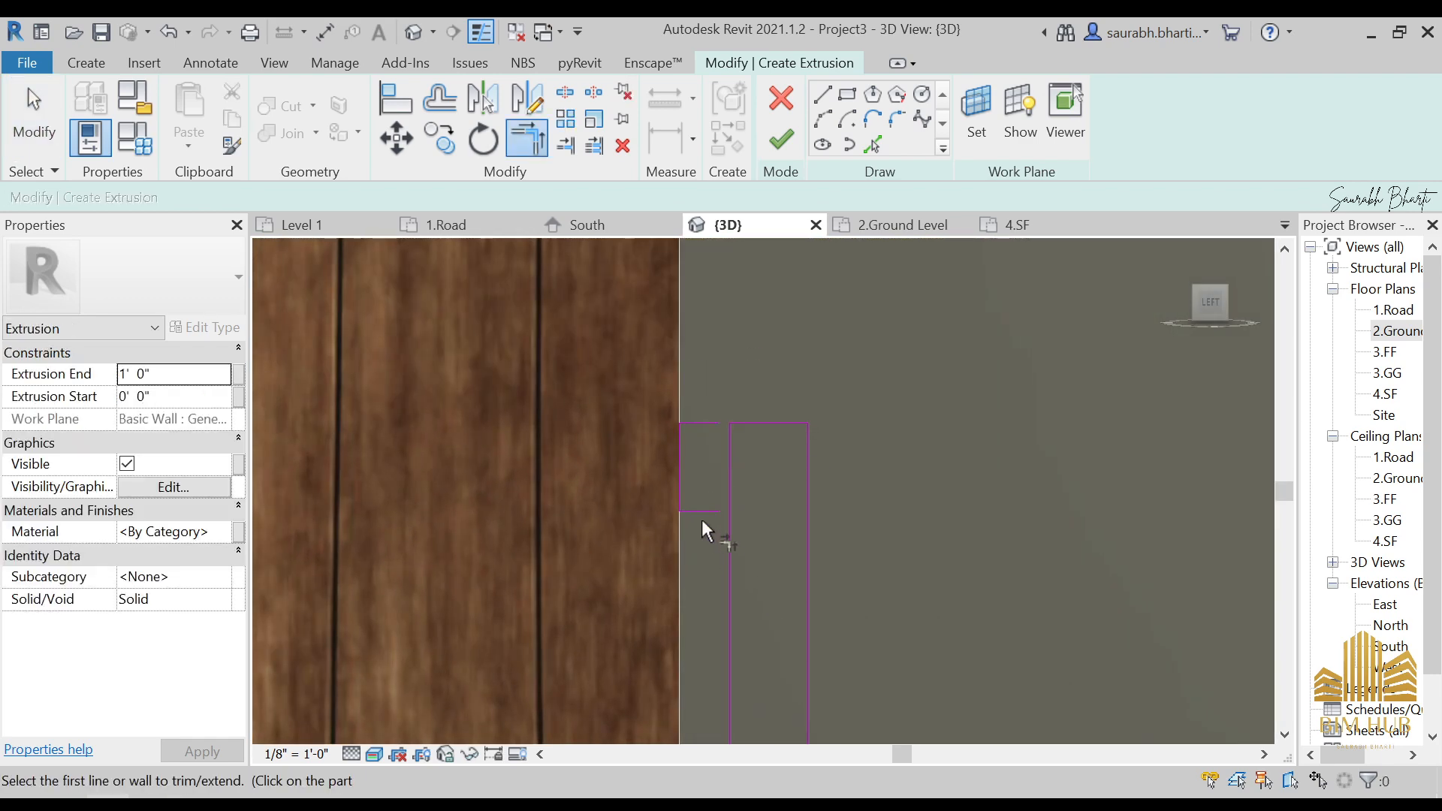
{"action": "left_click", "coordinate": [705, 511]}
{"action": "left_click", "coordinate": [729, 570]}
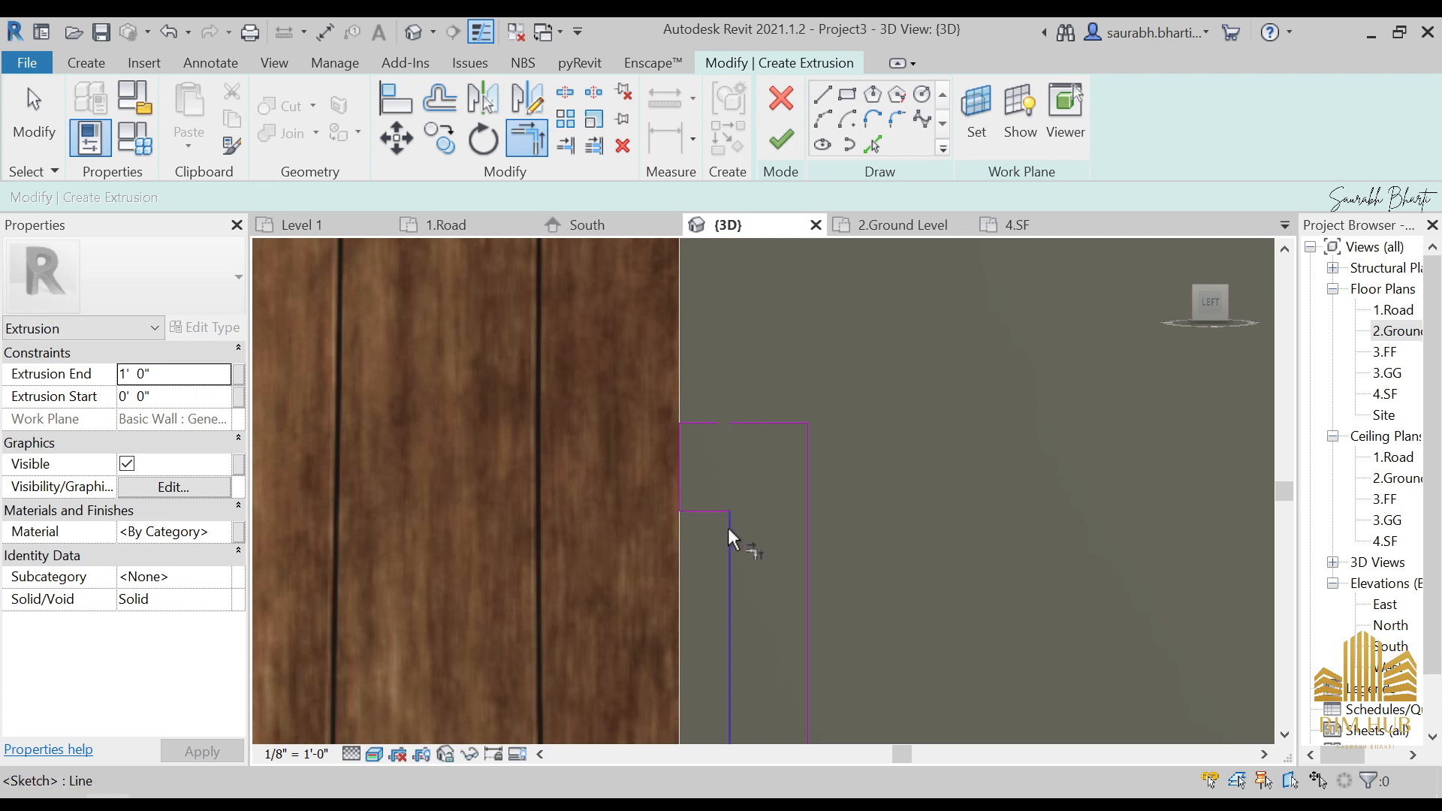
{"action": "key", "text": "Escape"}
- Delete the bar's short top edge, and extend the upper bracket's top edge to a corner with the bar's outer side
{"action": "left_click", "coordinate": [728, 425]}
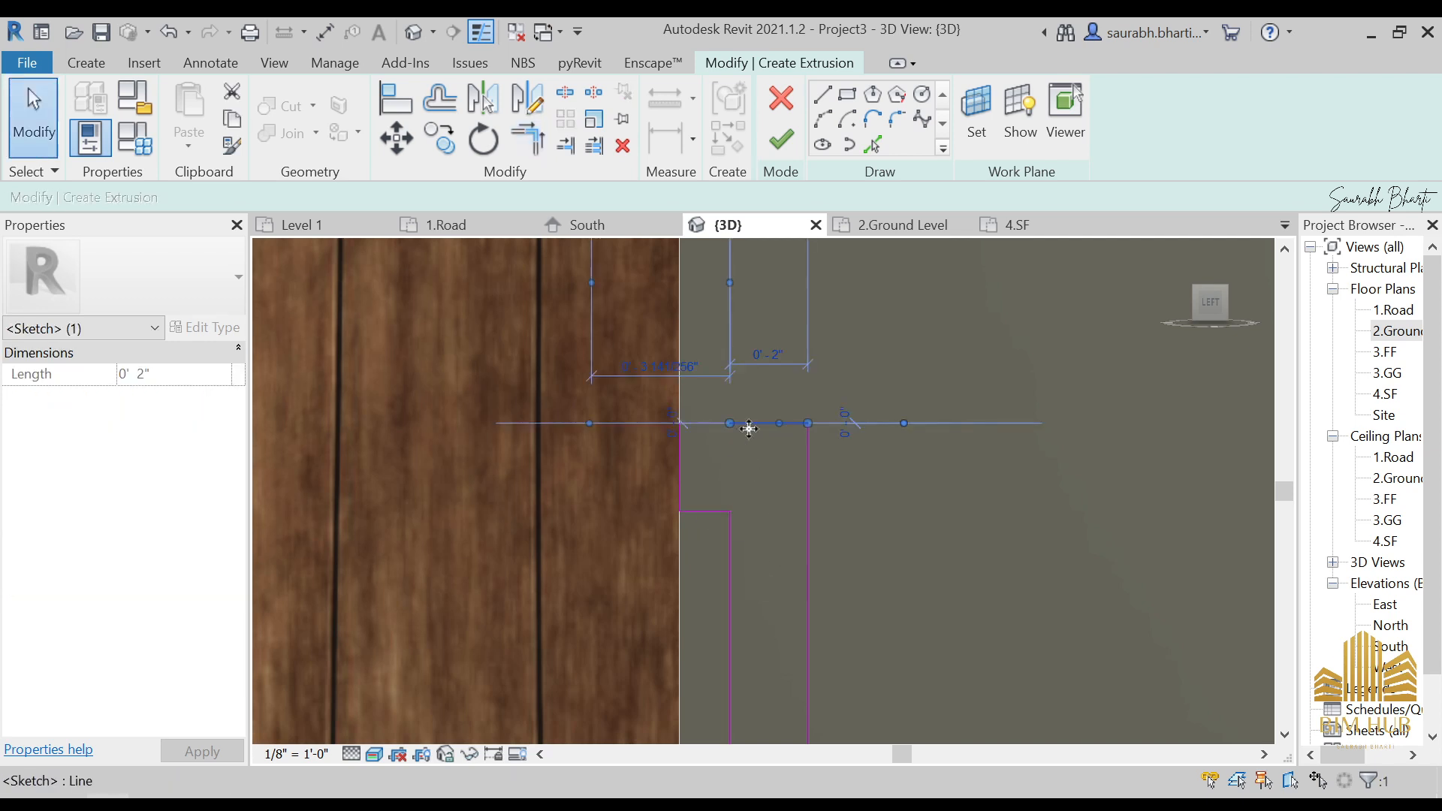
{"action": "key", "text": "Delete"}
{"action": "key", "text": "t"}
{"action": "key", "text": "r"}
{"action": "left_click", "coordinate": [718, 422]}
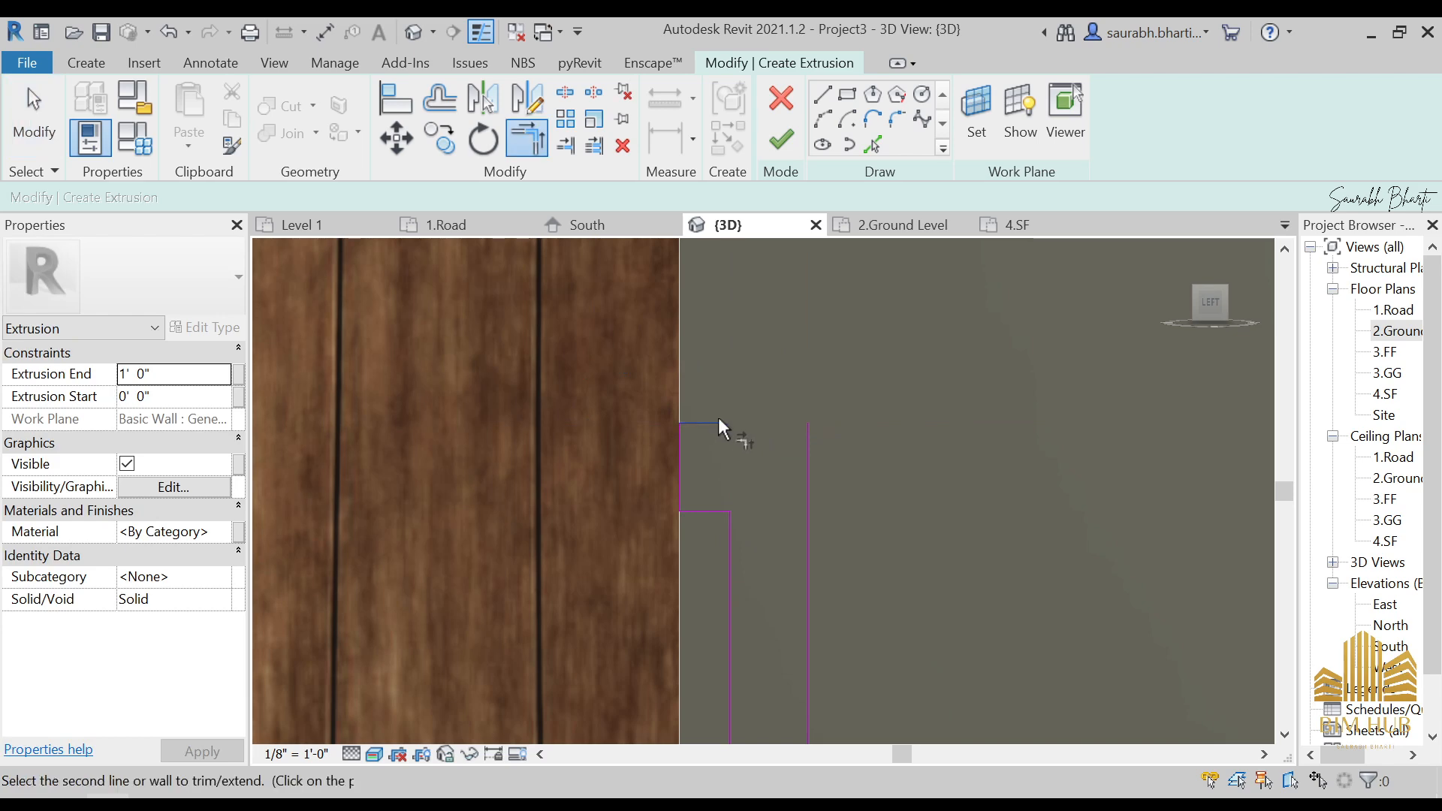
{"action": "left_click", "coordinate": [806, 443]}
{"action": "key", "text": "Escape"}
- Check the corners of the handle outline at the lower bracket and complete the extrusion with a depth of 1' 0"
{"action": "scroll", "coordinate": [745, 458], "scroll_direction": "down", "scroll_amount": 5}
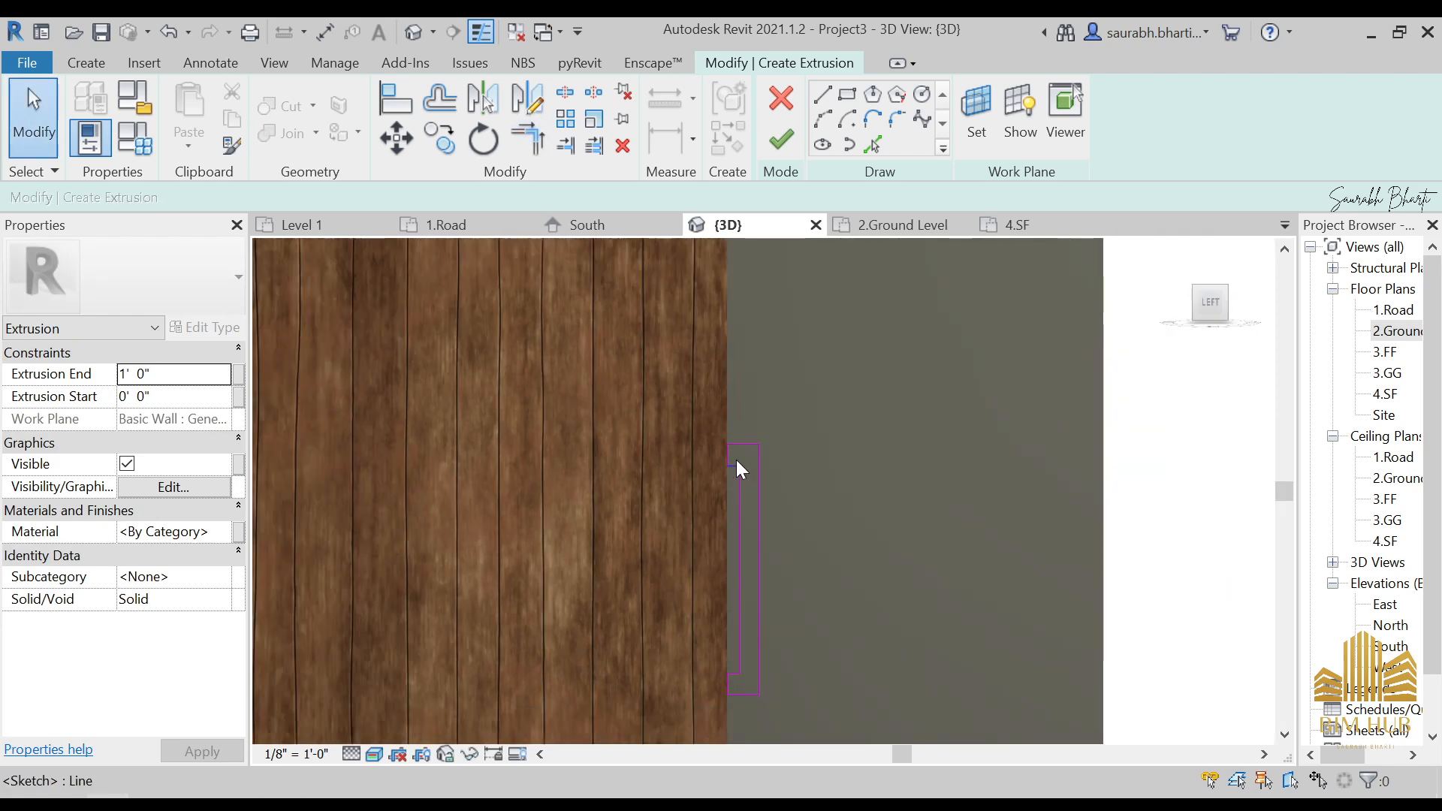
{"action": "scroll", "coordinate": [889, 525], "scroll_direction": "down", "scroll_amount": 5}
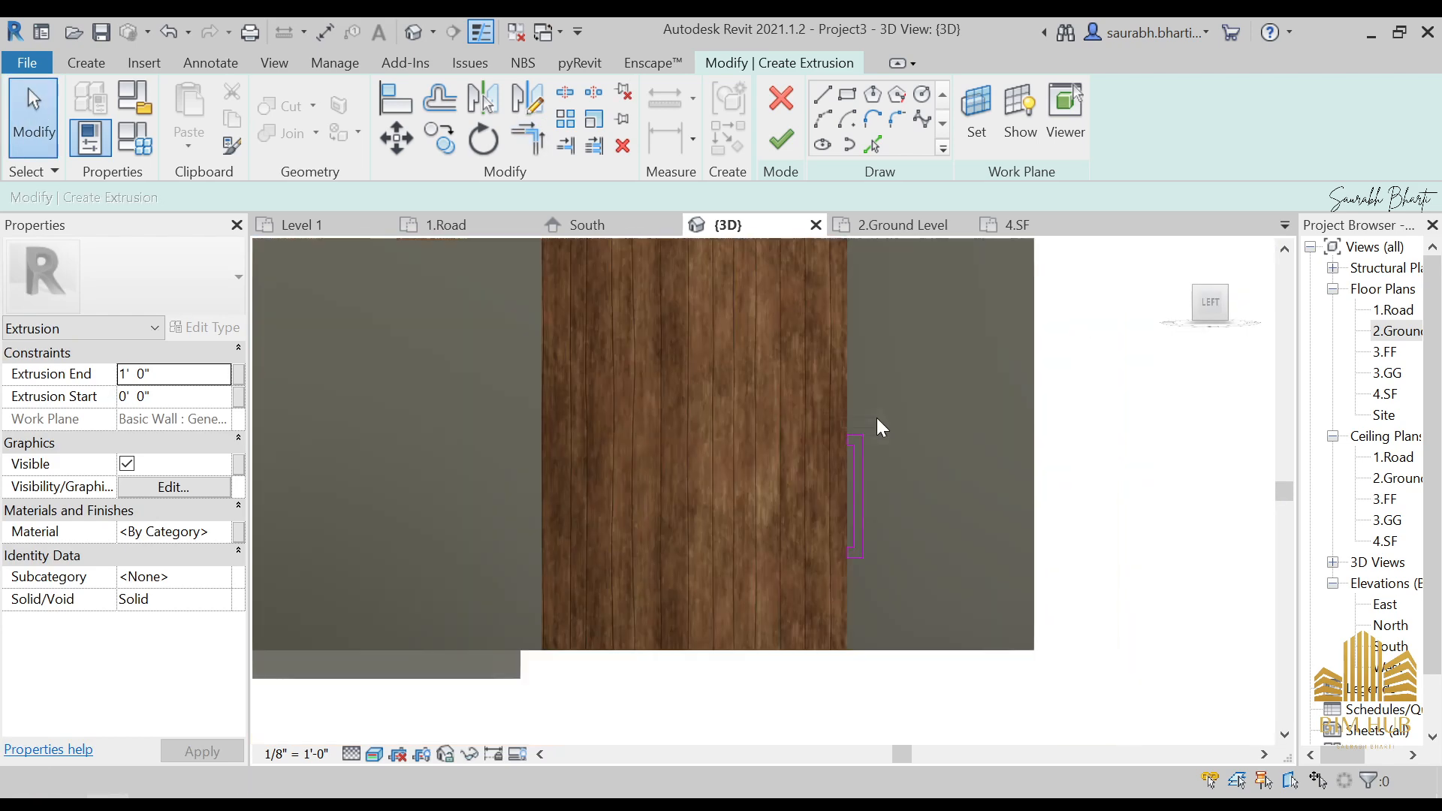
{"action": "left_click_drag", "start_coordinate": [872, 534], "coordinate": [872, 556]}
{"action": "scroll", "coordinate": [872, 542], "scroll_direction": "up", "scroll_amount": 12}
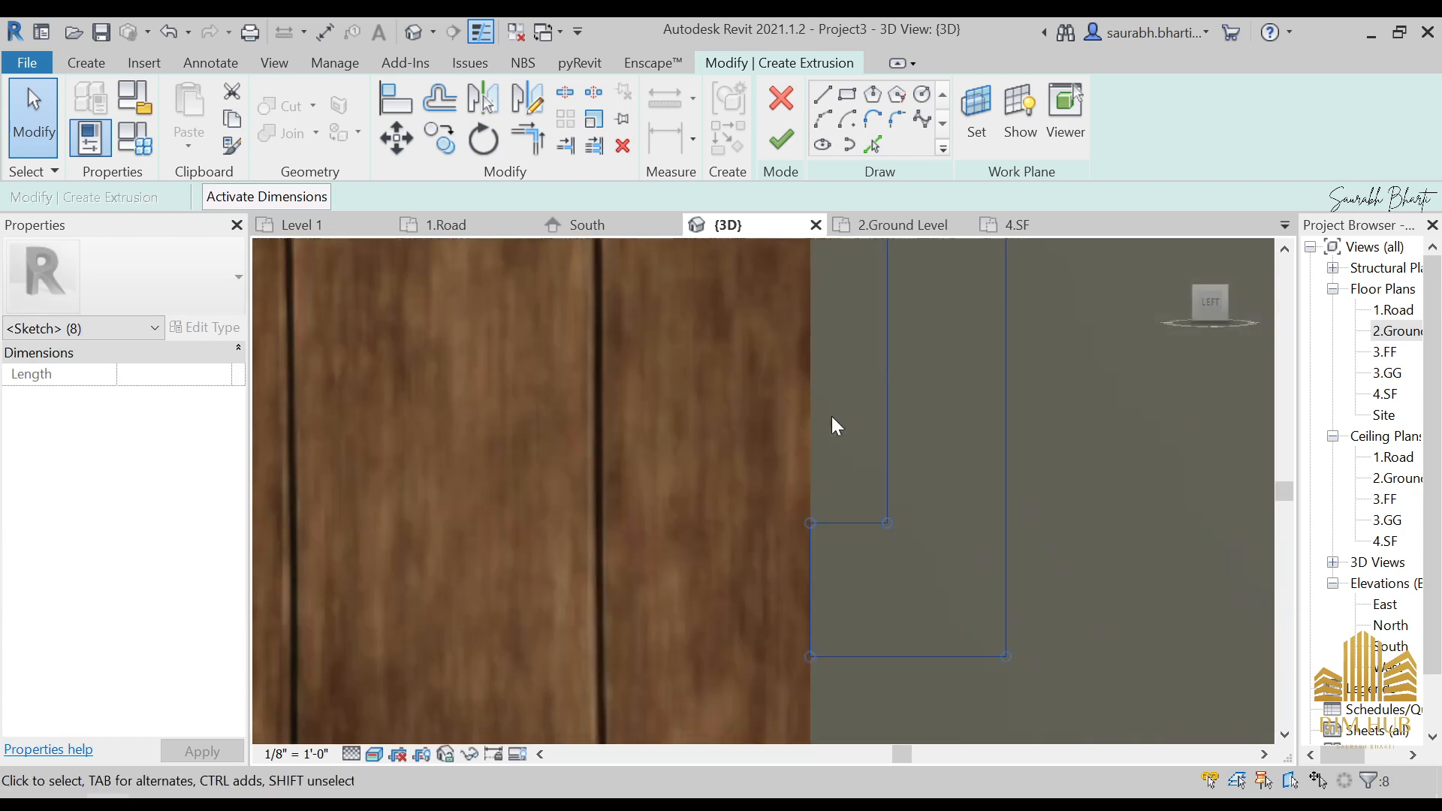
{"action": "middle_click_drag", "start_coordinate": [818, 521], "coordinate": [899, 428]}
{"action": "scroll", "coordinate": [905, 411], "scroll_direction": "up", "scroll_amount": 2}
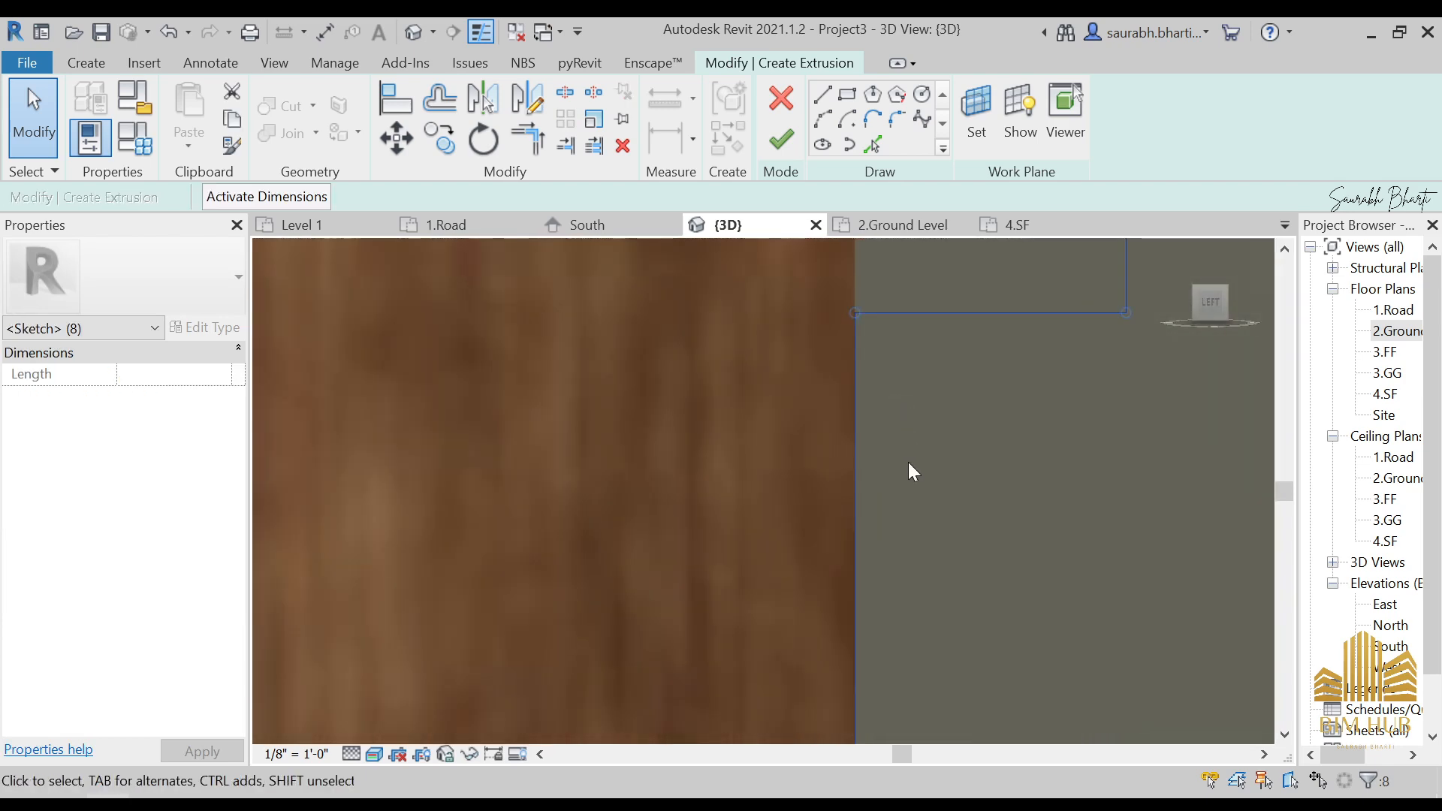
{"action": "scroll", "coordinate": [932, 369], "scroll_direction": "down", "scroll_amount": 3}
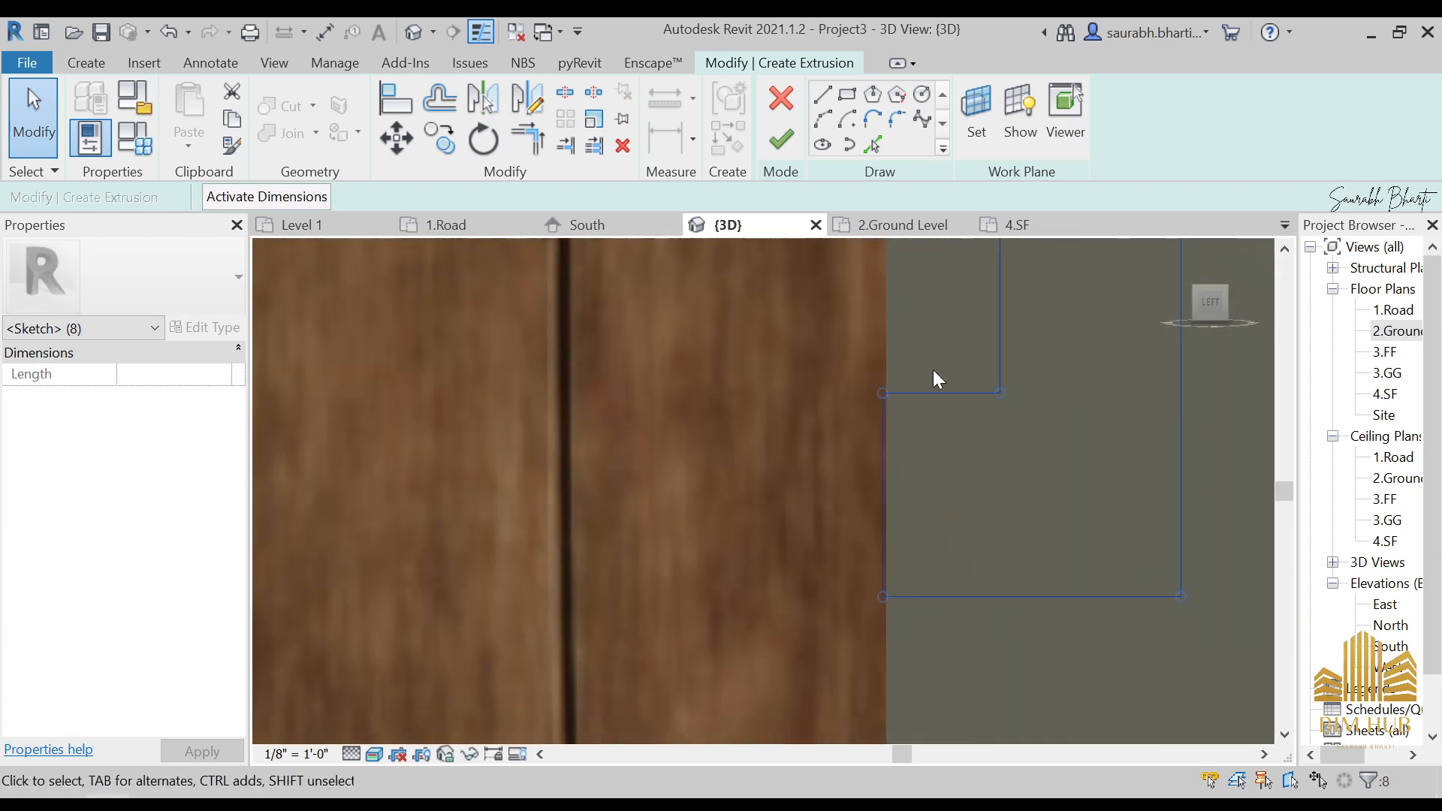
{"action": "scroll", "coordinate": [953, 362], "scroll_direction": "down", "scroll_amount": 3}
{"action": "scroll", "coordinate": [885, 361], "scroll_direction": "down", "scroll_amount": 2}
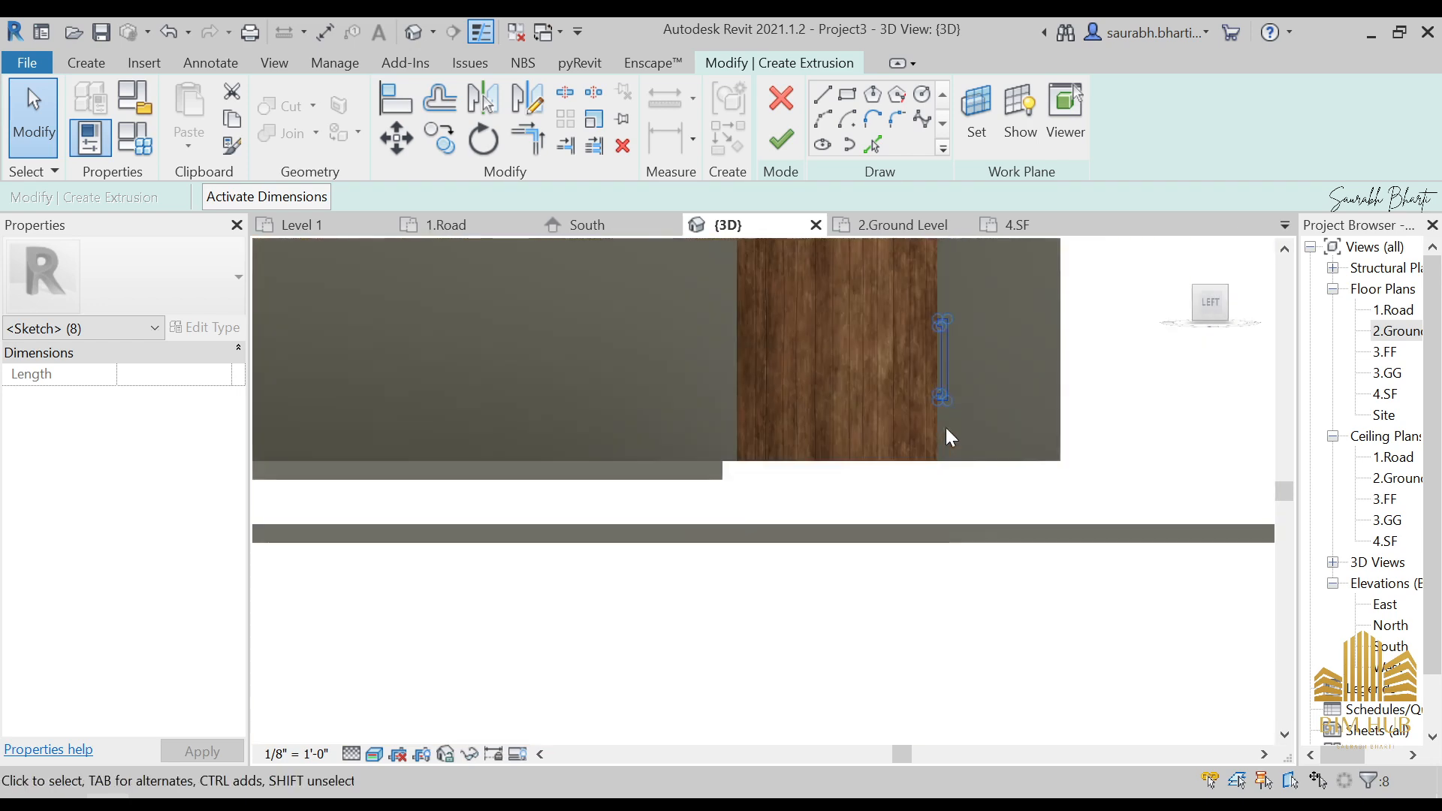
{"action": "left_click", "coordinate": [781, 139]}
- Stretch the handle extrusion's two side faces across the door front to reposition it with a depth of about 2 7/16"
{"action": "middle_click_drag", "start_coordinate": [1046, 428], "coordinate": [904, 403], "text": "shift"}
{"action": "left_click", "coordinate": [908, 405]}
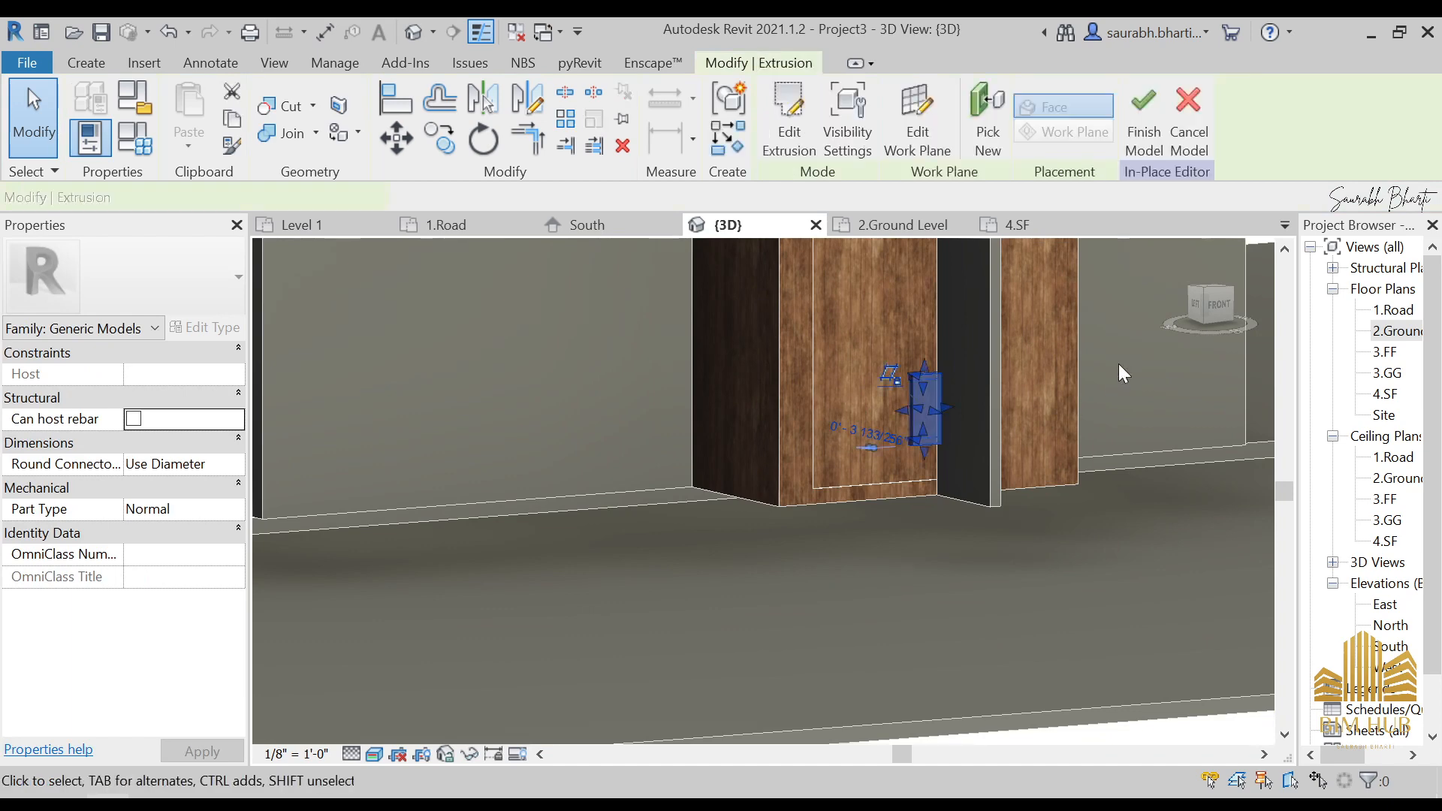
{"action": "left_click", "coordinate": [1222, 305]}
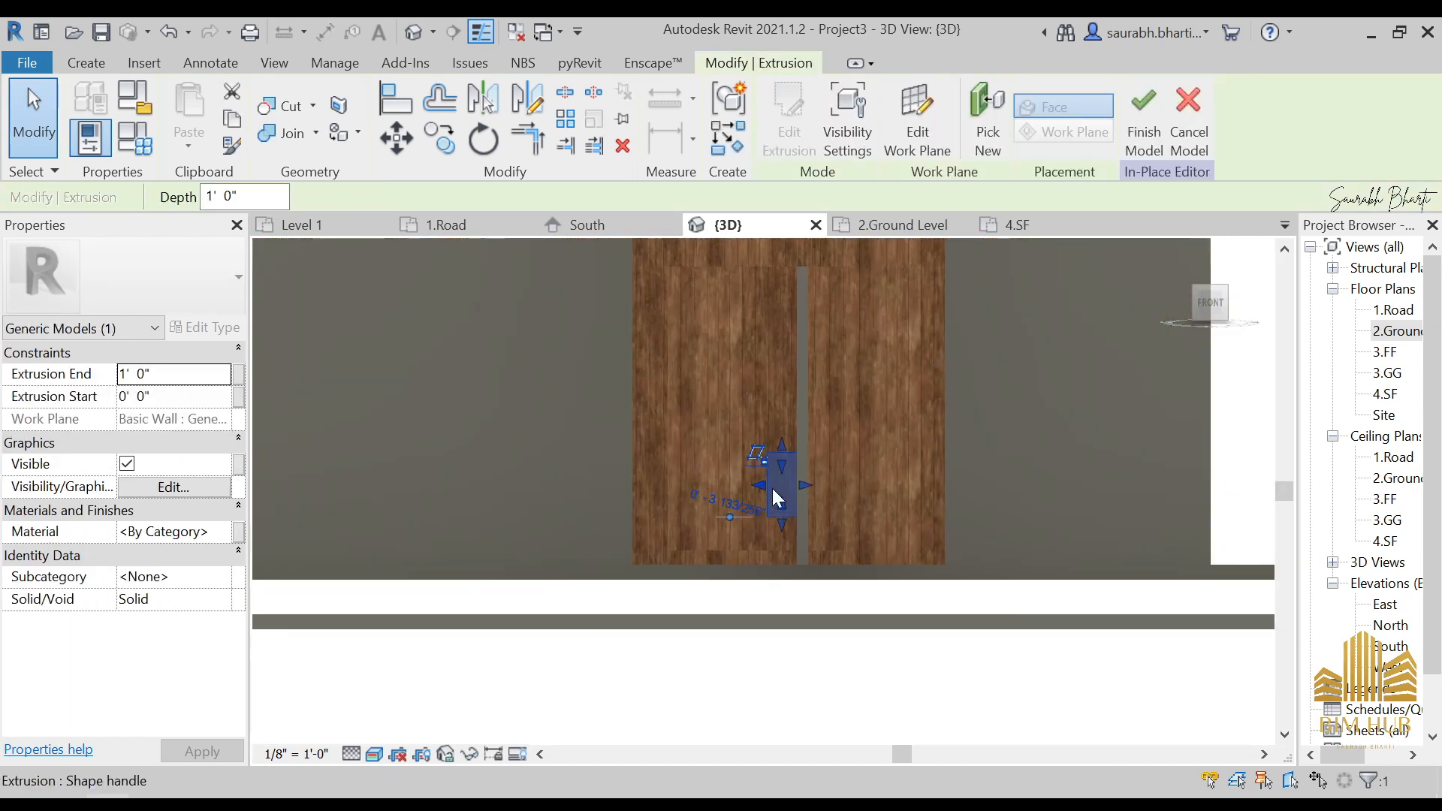
{"action": "left_click_drag", "start_coordinate": [766, 487], "coordinate": [539, 485]}
{"action": "scroll", "coordinate": [845, 491], "scroll_direction": "up", "scroll_amount": 3}
{"action": "middle_click_drag", "start_coordinate": [544, 492], "coordinate": [597, 562], "text": "shift"}
{"action": "scroll", "coordinate": [536, 481], "scroll_direction": "up", "scroll_amount": 4}
{"action": "left_click_drag", "start_coordinate": [543, 467], "coordinate": [515, 466]}
{"action": "scroll", "coordinate": [525, 418], "scroll_direction": "down", "scroll_amount": 4}
{"action": "middle_click_drag", "start_coordinate": [529, 432], "coordinate": [672, 519], "text": "shift"}
{"action": "left_click", "coordinate": [497, 435]}
- Examine the handle's bar and brackets against the door face from several angles
{"action": "scroll", "coordinate": [508, 427], "scroll_direction": "up", "scroll_amount": 4}
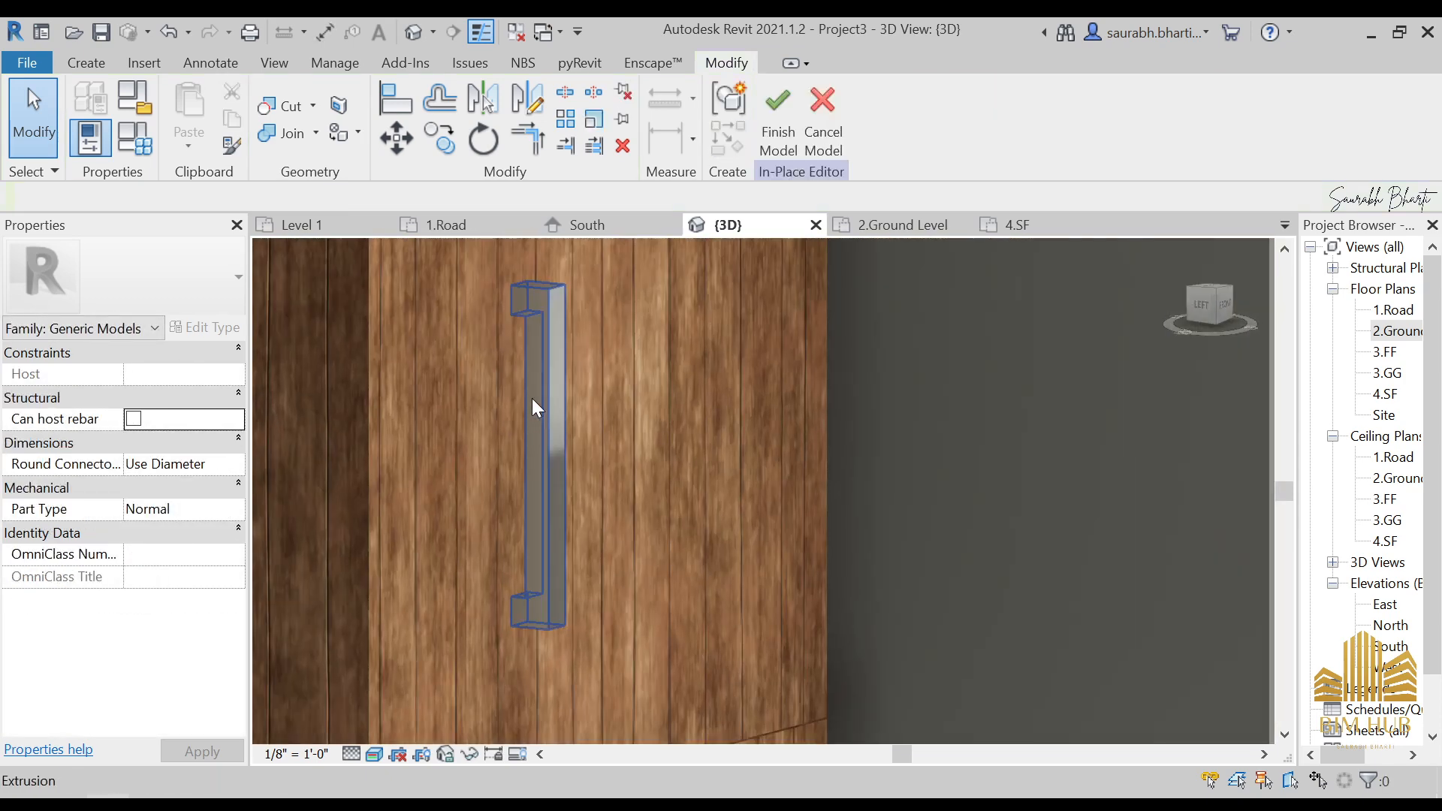
{"action": "left_click", "coordinate": [531, 403]}
{"action": "scroll", "coordinate": [530, 465], "scroll_direction": "down", "scroll_amount": 4}
{"action": "scroll", "coordinate": [528, 522], "scroll_direction": "down", "scroll_amount": 1}
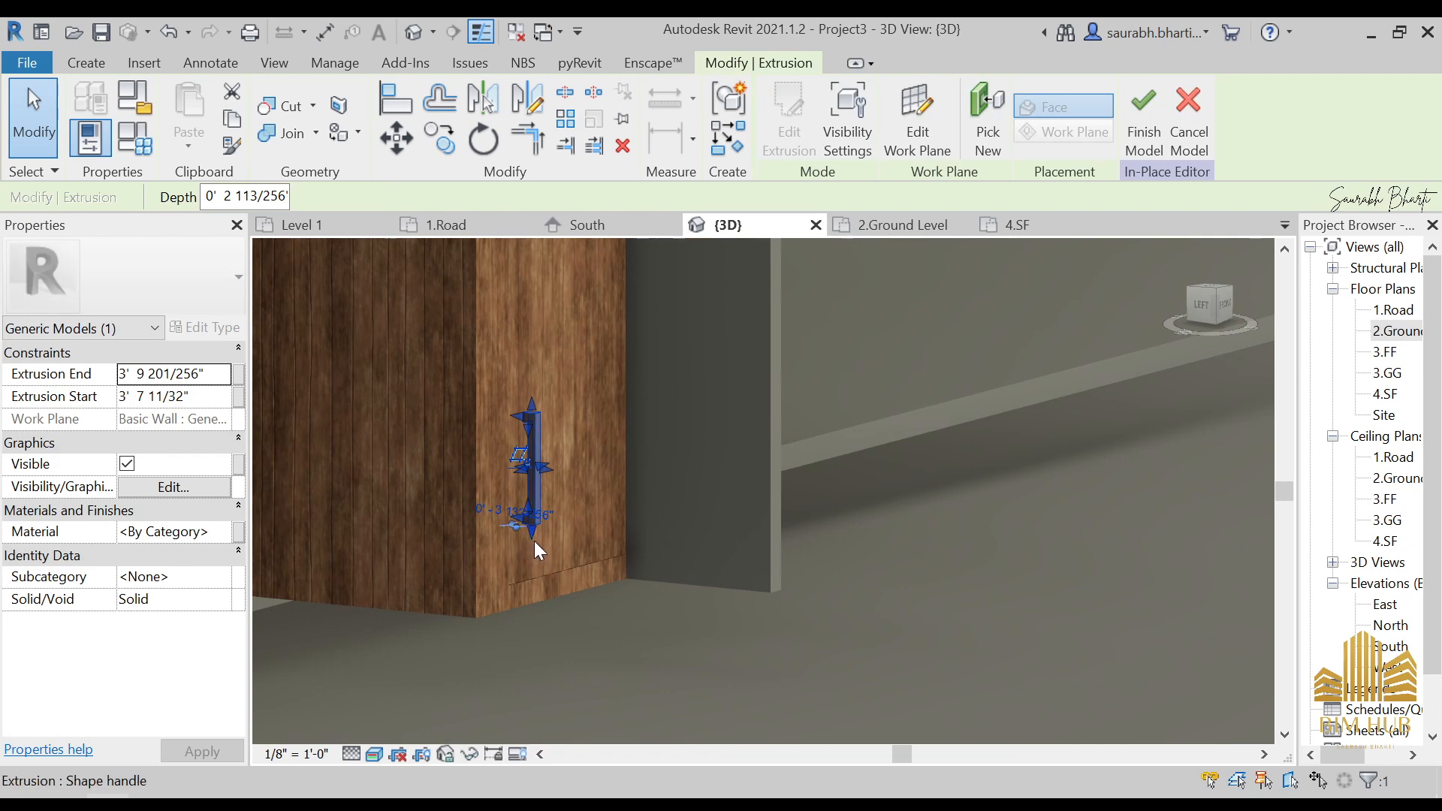
{"action": "middle_click_drag", "start_coordinate": [534, 542], "coordinate": [610, 531], "text": "shift"}
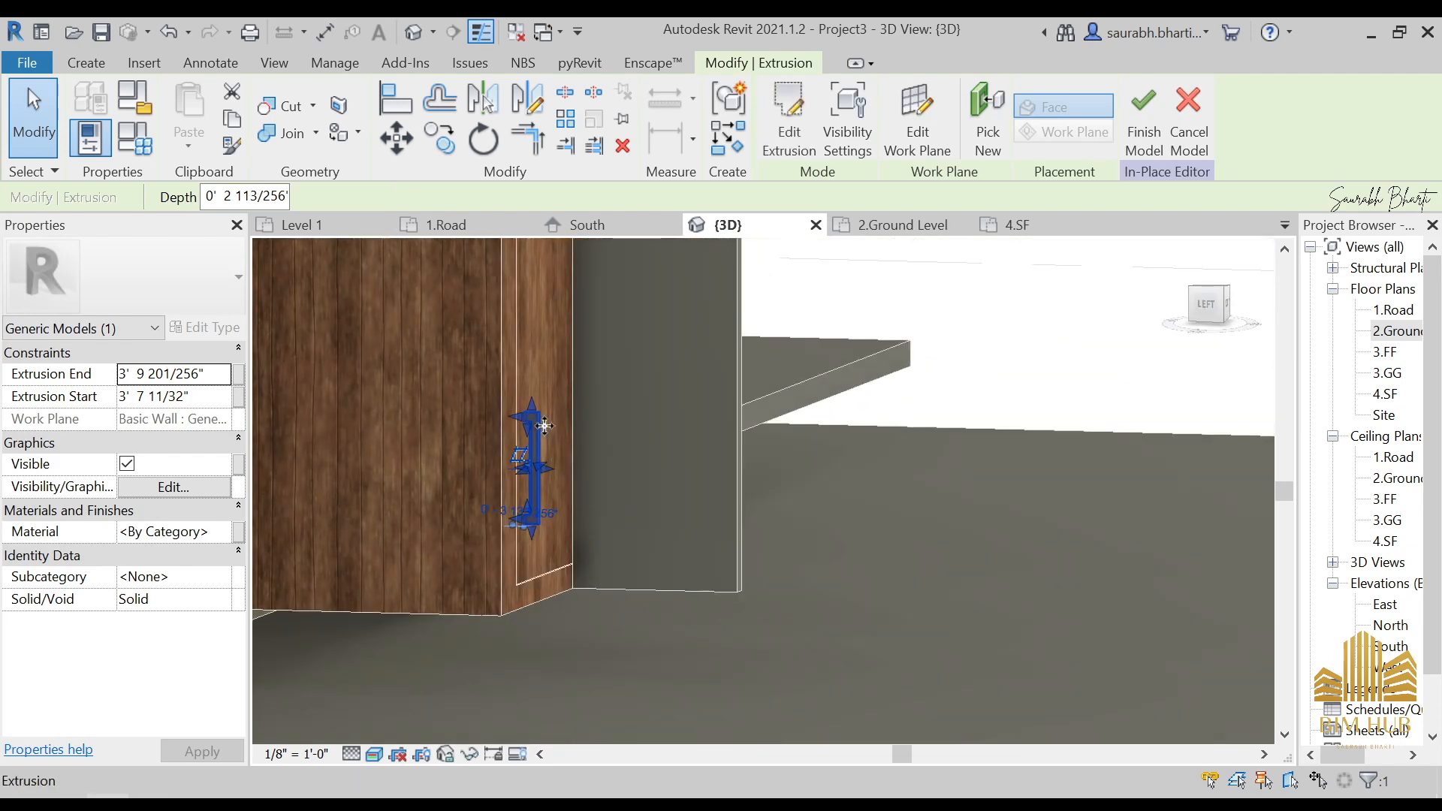
{"action": "left_click", "coordinate": [633, 460]}
{"action": "scroll", "coordinate": [532, 474], "scroll_direction": "up", "scroll_amount": 4}
- Create a new material for the handle extrusion and rename it 1.Anodised aluminium
{"action": "left_click", "coordinate": [534, 475]}
{"action": "scroll", "coordinate": [534, 475], "scroll_direction": "down", "scroll_amount": 5}
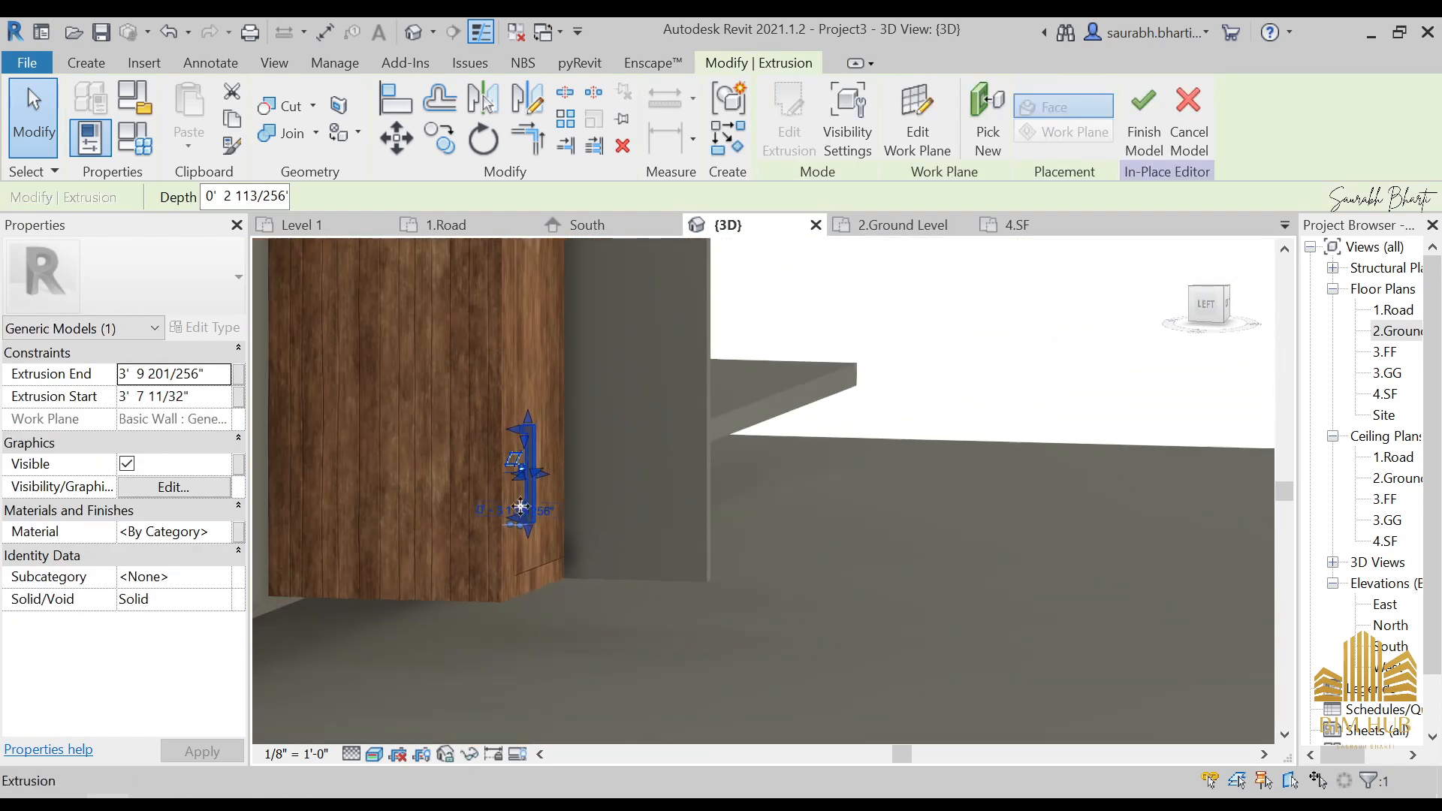
{"action": "middle_click_drag", "start_coordinate": [521, 508], "coordinate": [380, 498], "text": "shift"}
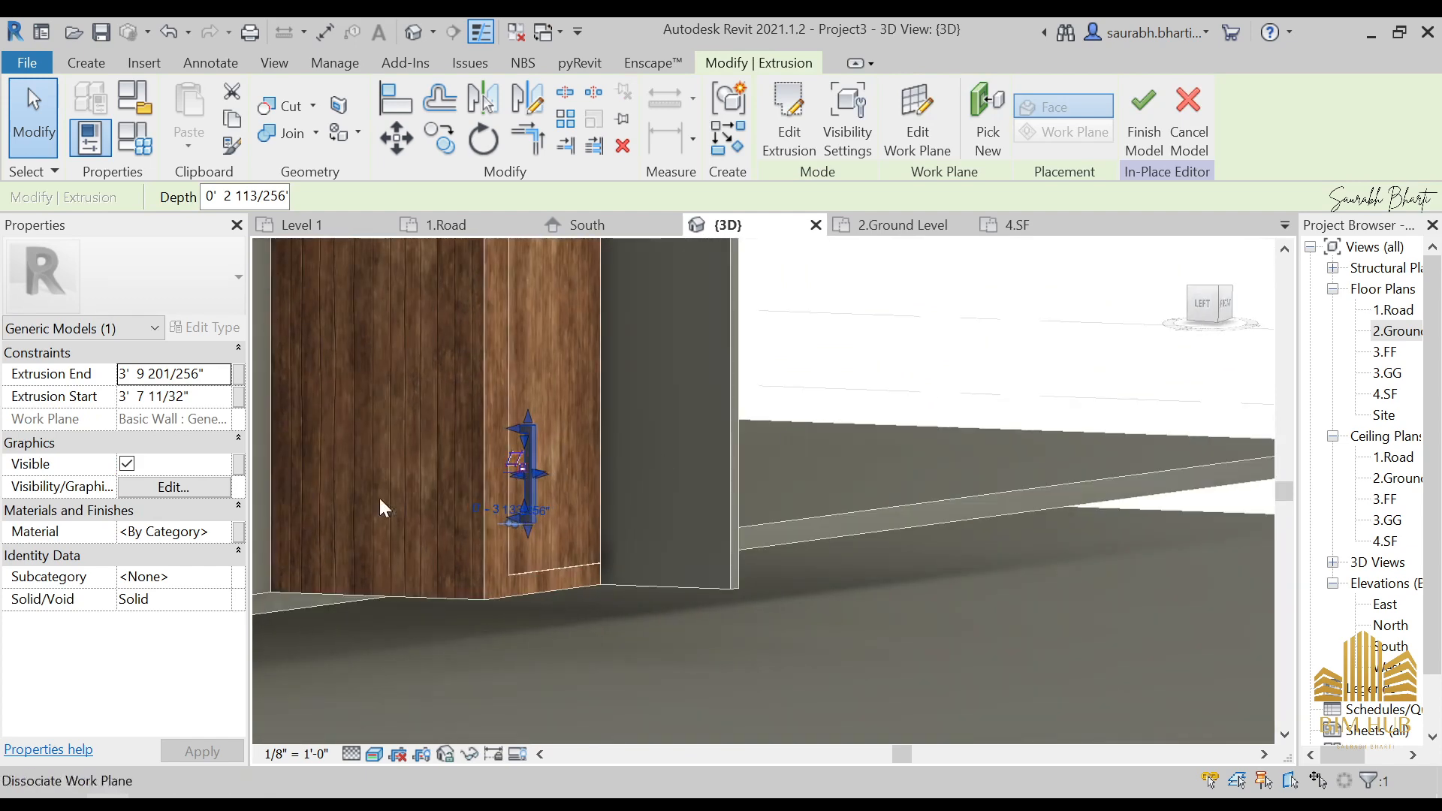
{"action": "left_click", "coordinate": [223, 534]}
{"action": "left_click", "coordinate": [226, 532]}
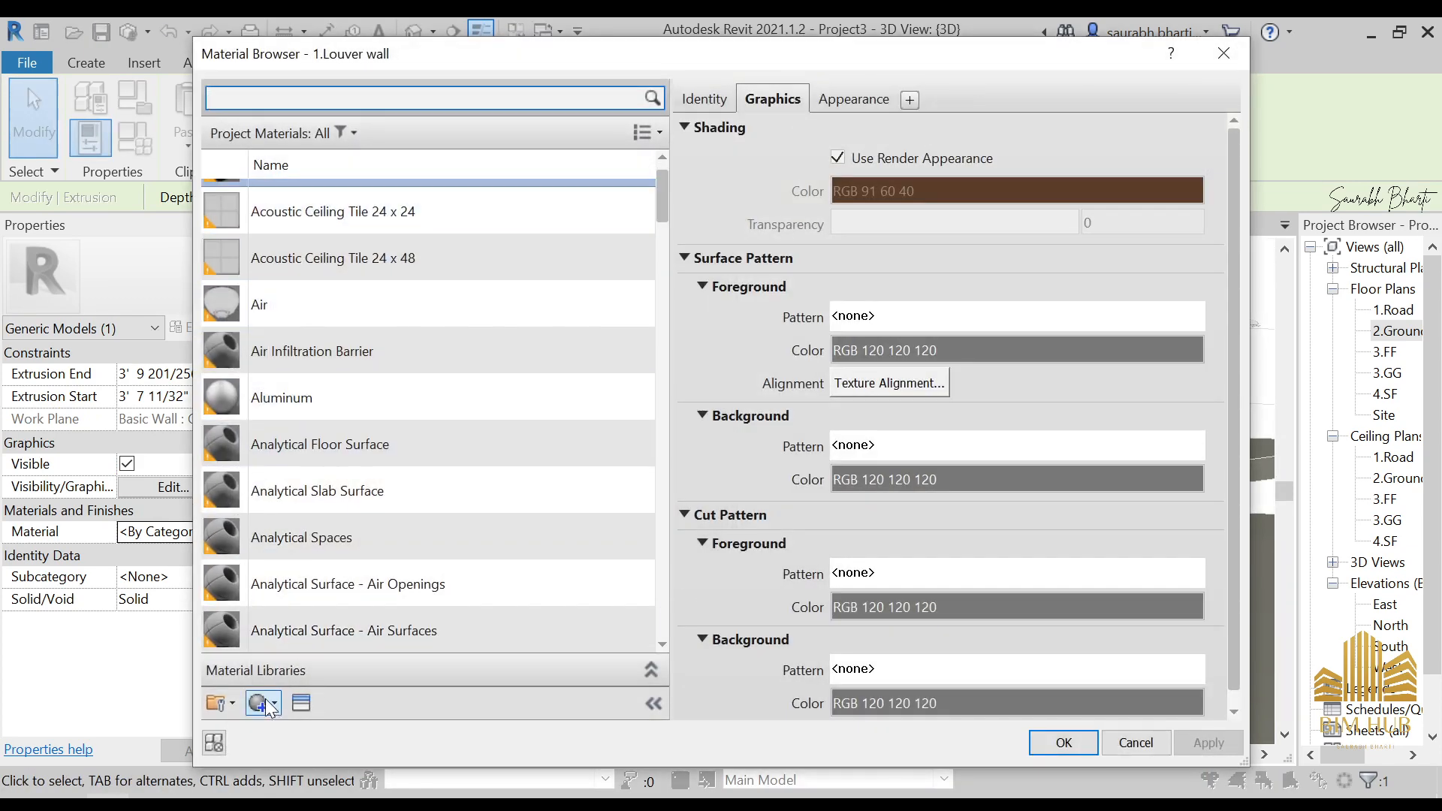
{"action": "left_click", "coordinate": [274, 704]}
{"action": "left_click", "coordinate": [302, 730]}
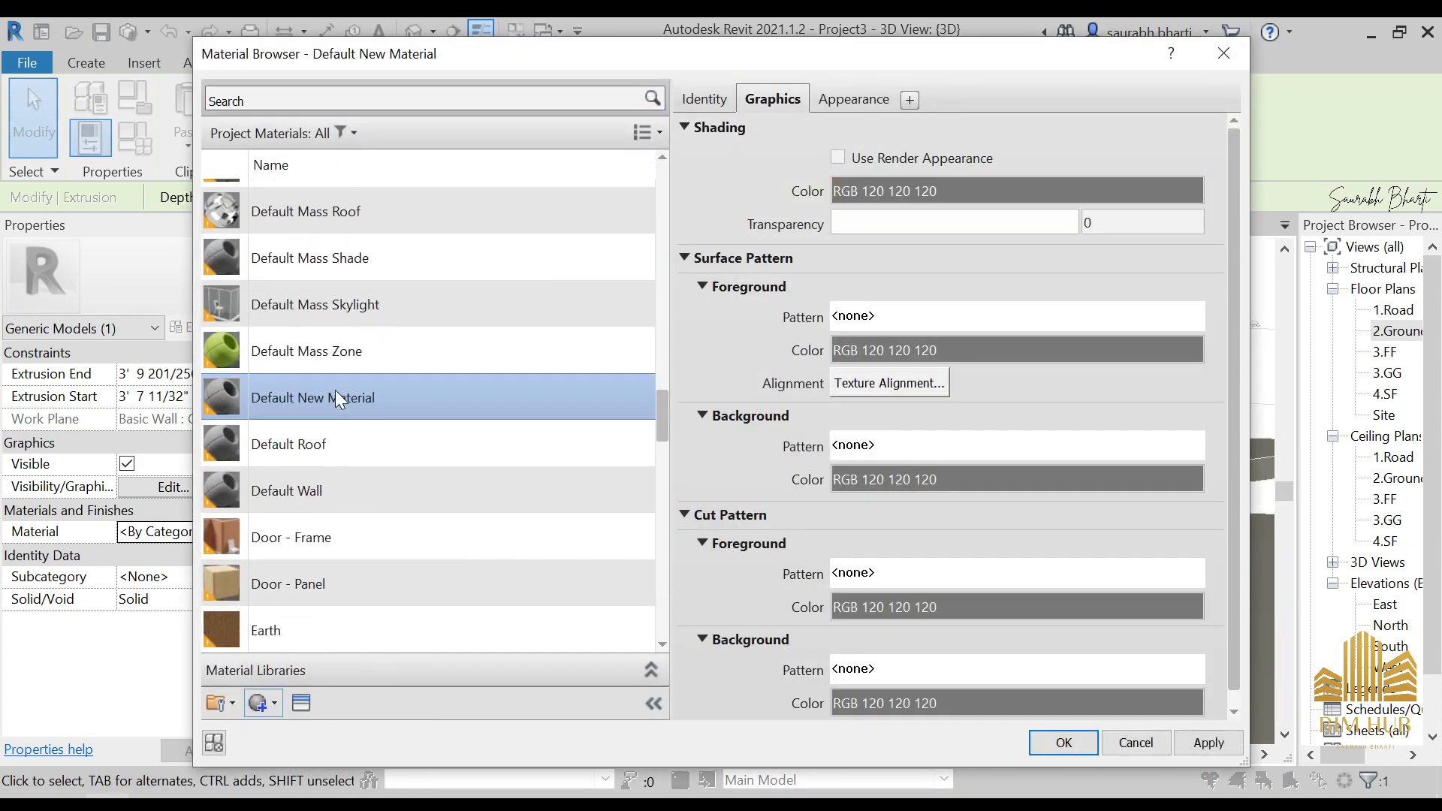
{"action": "right_click", "coordinate": [336, 395]}
{"action": "left_click", "coordinate": [421, 449]}
{"action": "type", "text": "1."}
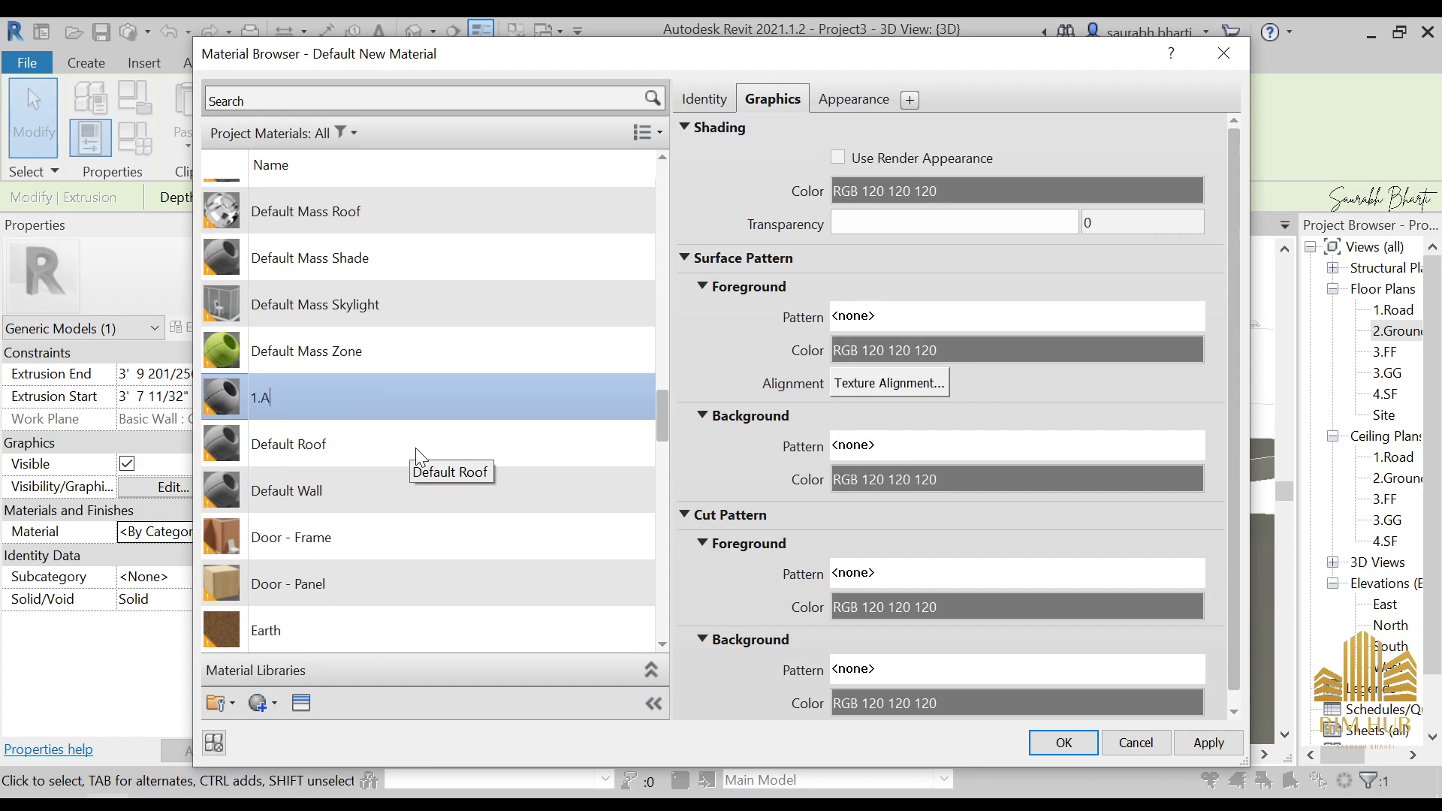
{"action": "type", "text": "Anodised aluminium"}
{"action": "key", "text": "Return"}
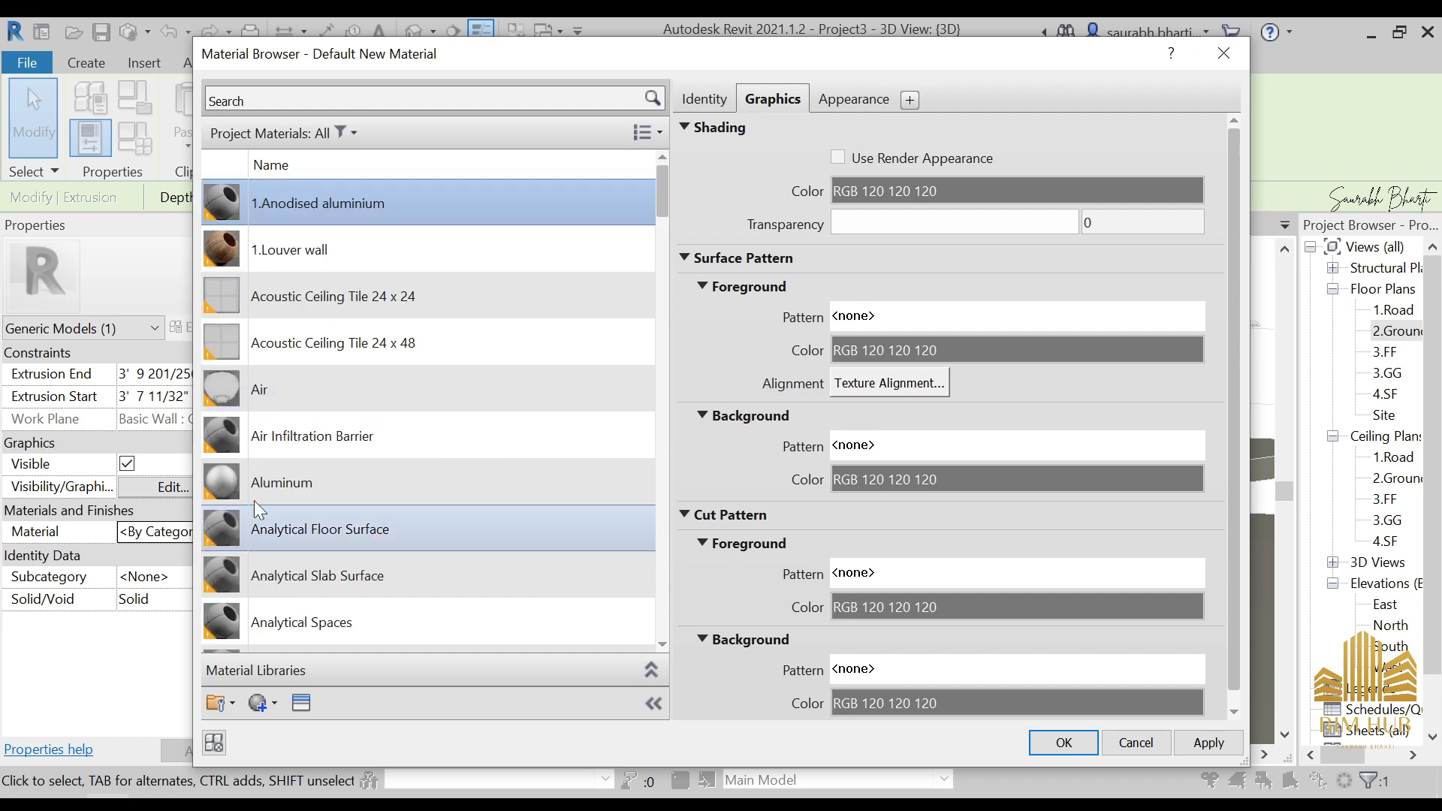
- Give the handle's new material the Anodized - Black appearance from the Metal assets, and finish the in-place model
{"action": "scroll", "coordinate": [295, 596], "scroll_direction": "down", "scroll_amount": 1}
{"action": "left_click", "coordinate": [301, 702]}
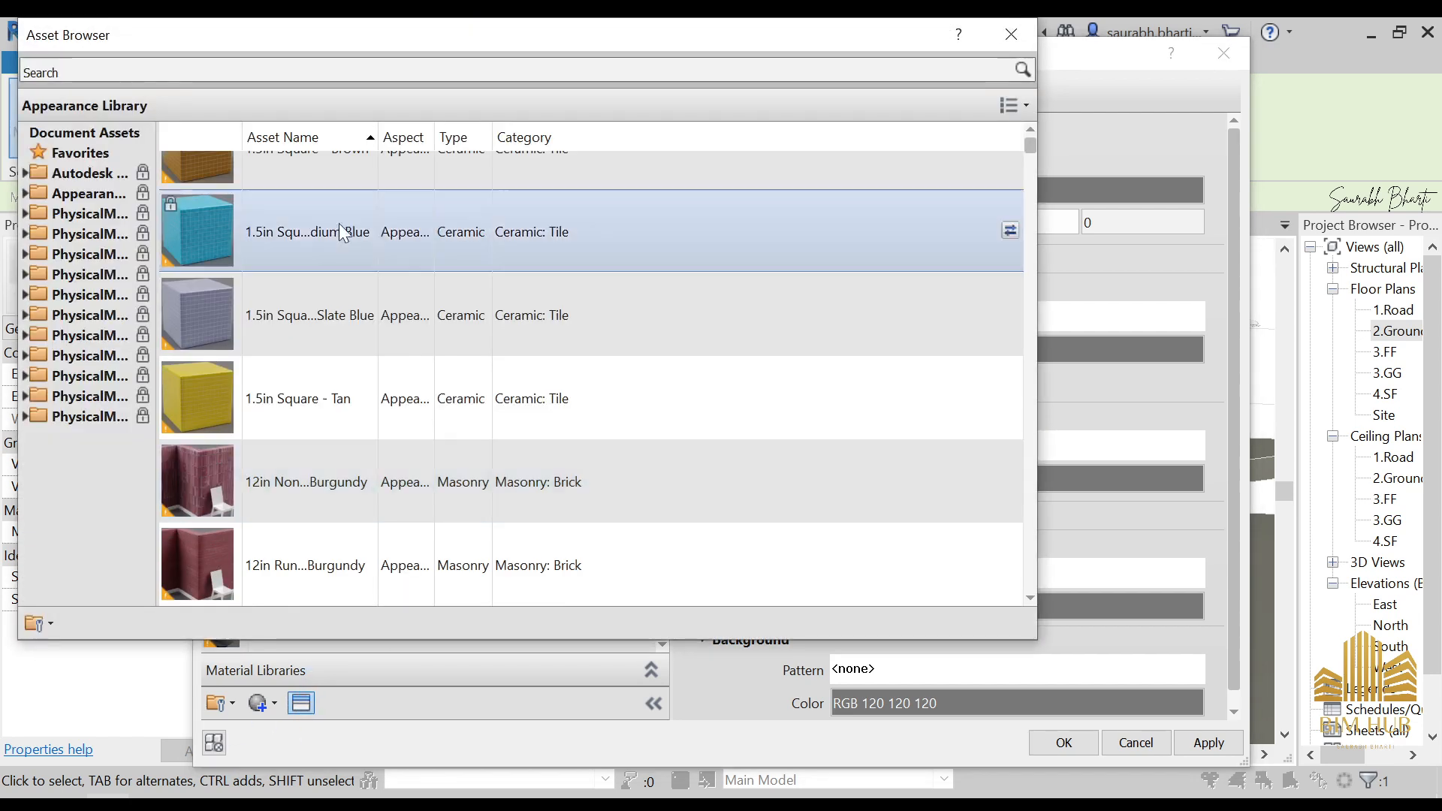
{"action": "left_click", "coordinate": [25, 194]}
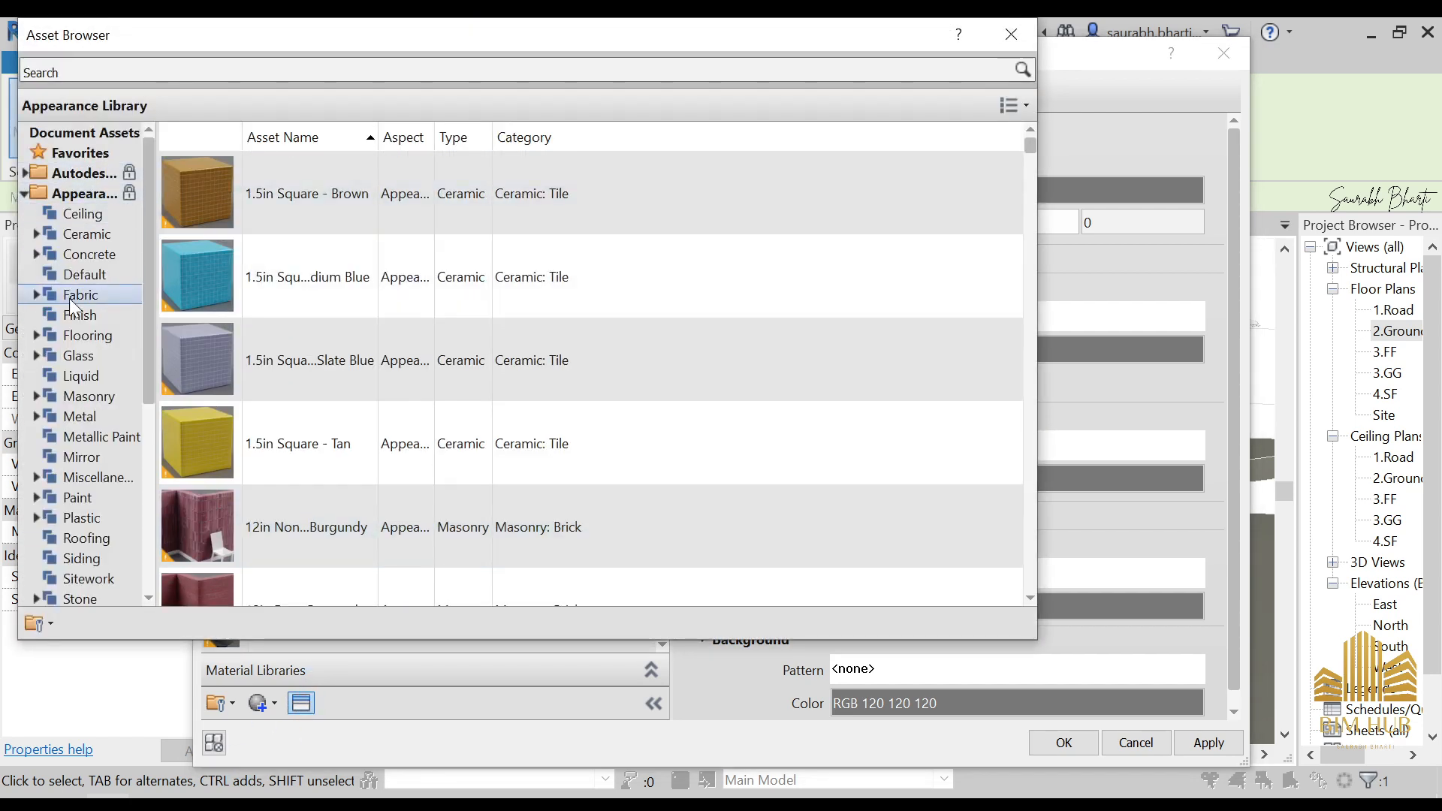
{"action": "left_click", "coordinate": [71, 418]}
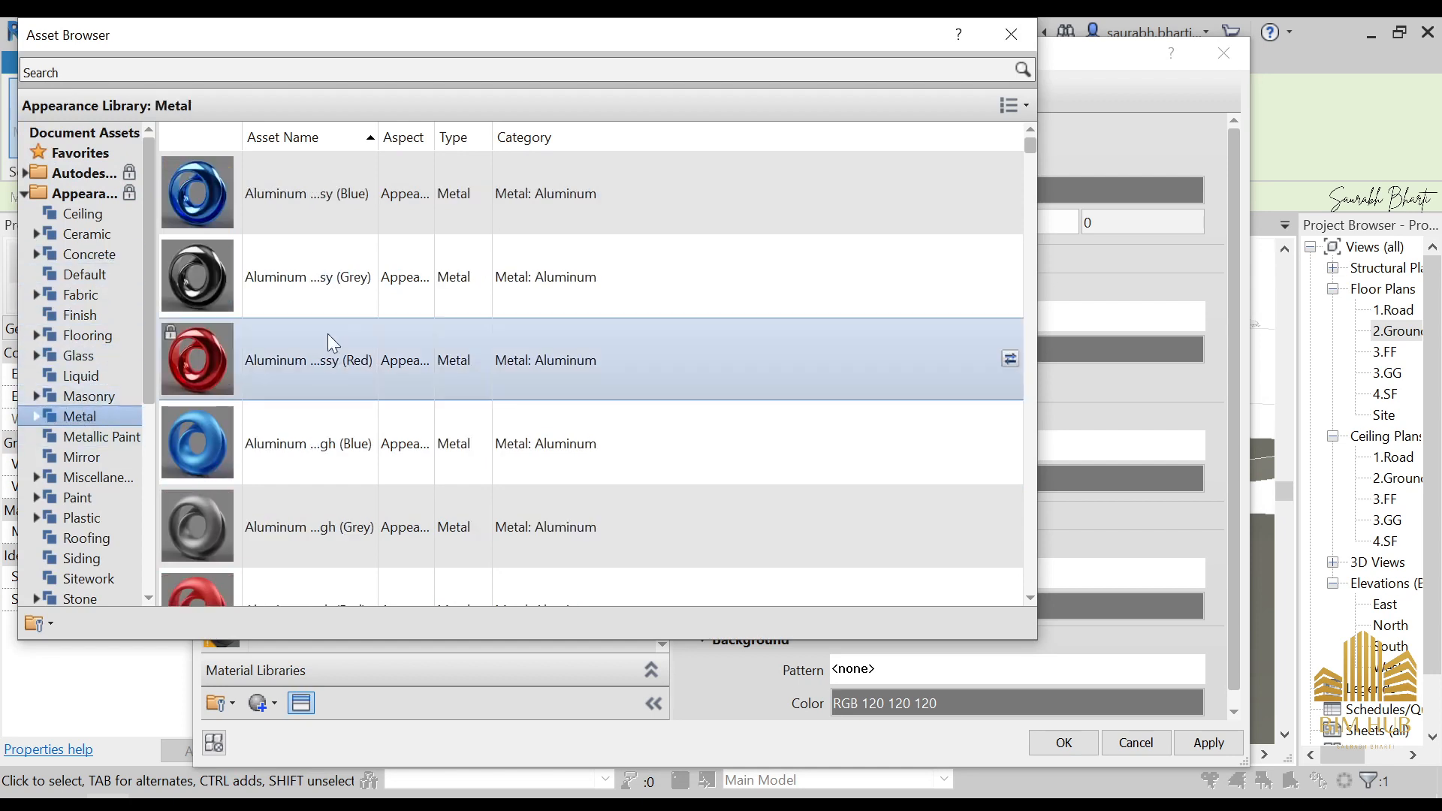
{"action": "scroll", "coordinate": [300, 440], "scroll_direction": "down", "scroll_amount": 3}
{"action": "scroll", "coordinate": [293, 408], "scroll_direction": "down", "scroll_amount": 3}
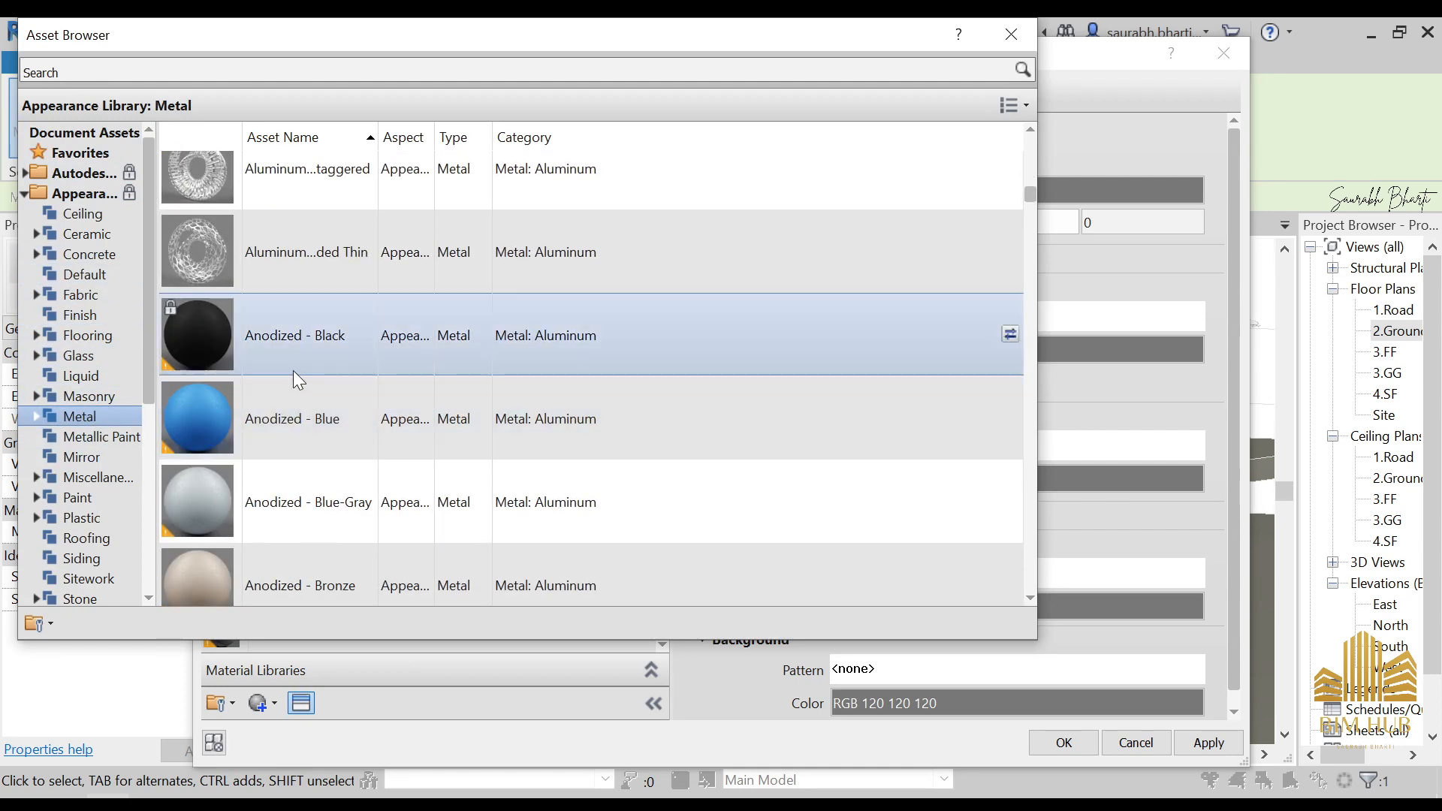
{"action": "double_click", "coordinate": [296, 345]}
{"action": "left_click", "coordinate": [1006, 35]}
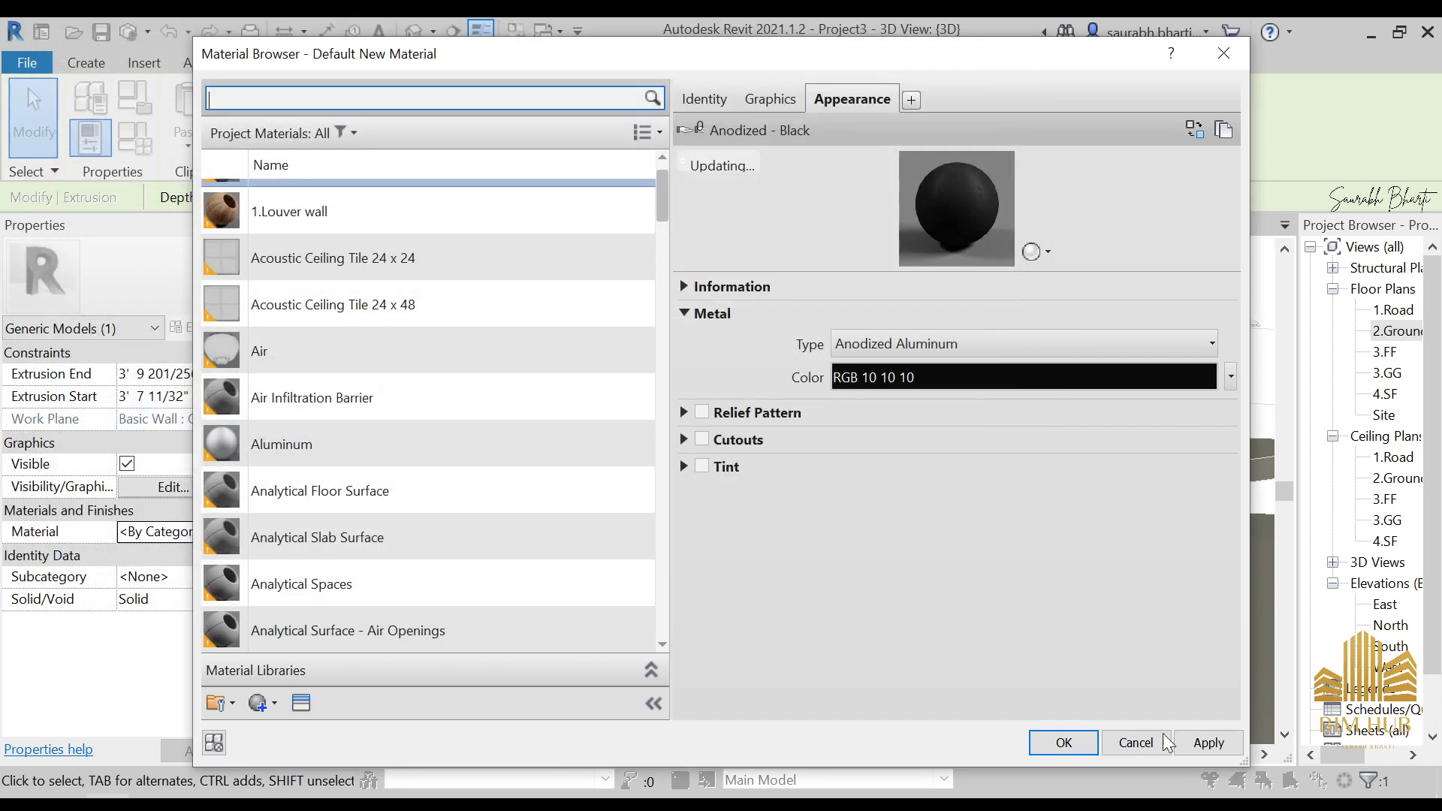
{"action": "left_click", "coordinate": [1081, 742]}
{"action": "left_click", "coordinate": [1143, 120]}
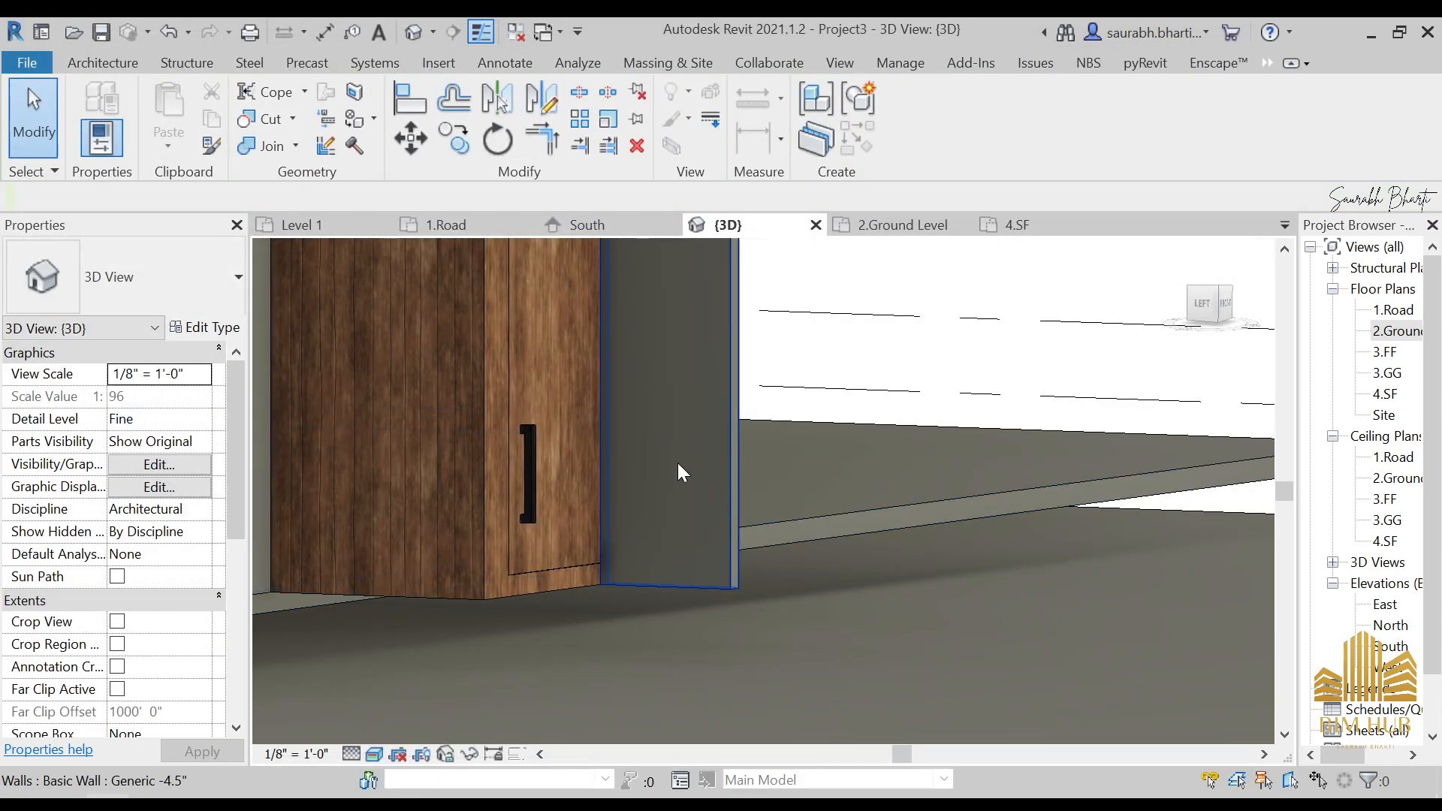
{"action": "left_click", "coordinate": [733, 363]}
{"action": "key", "text": "Escape"}
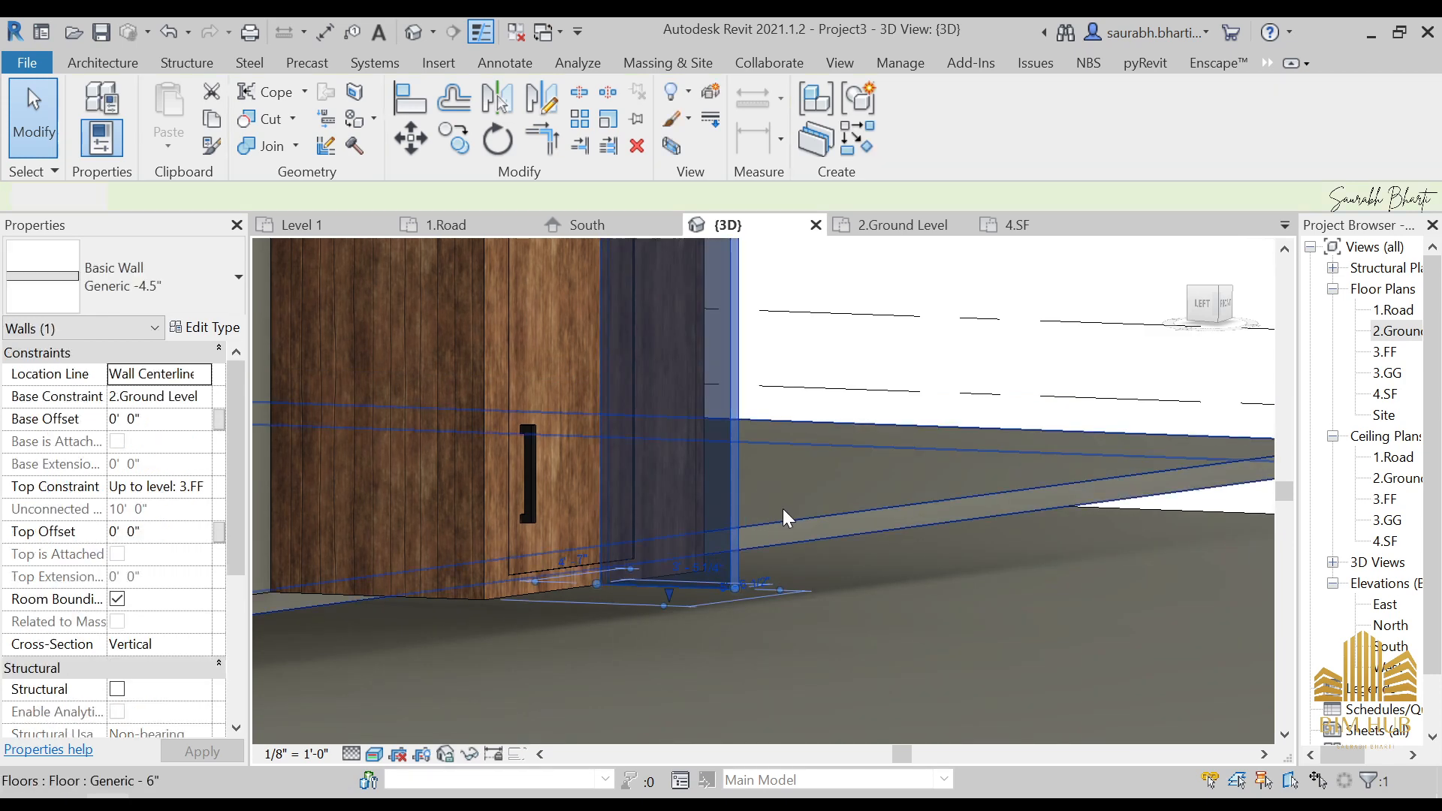
- Reopen the door handle's in-place model and edit its extrusion sketch in the left side view
{"action": "scroll", "coordinate": [674, 450], "scroll_direction": "down", "scroll_amount": 3}
{"action": "middle_click_drag", "start_coordinate": [673, 449], "coordinate": [574, 480], "text": "shift"}
{"action": "scroll", "coordinate": [635, 493], "scroll_direction": "down", "scroll_amount": 3}
{"action": "scroll", "coordinate": [646, 526], "scroll_direction": "up", "scroll_amount": 5}
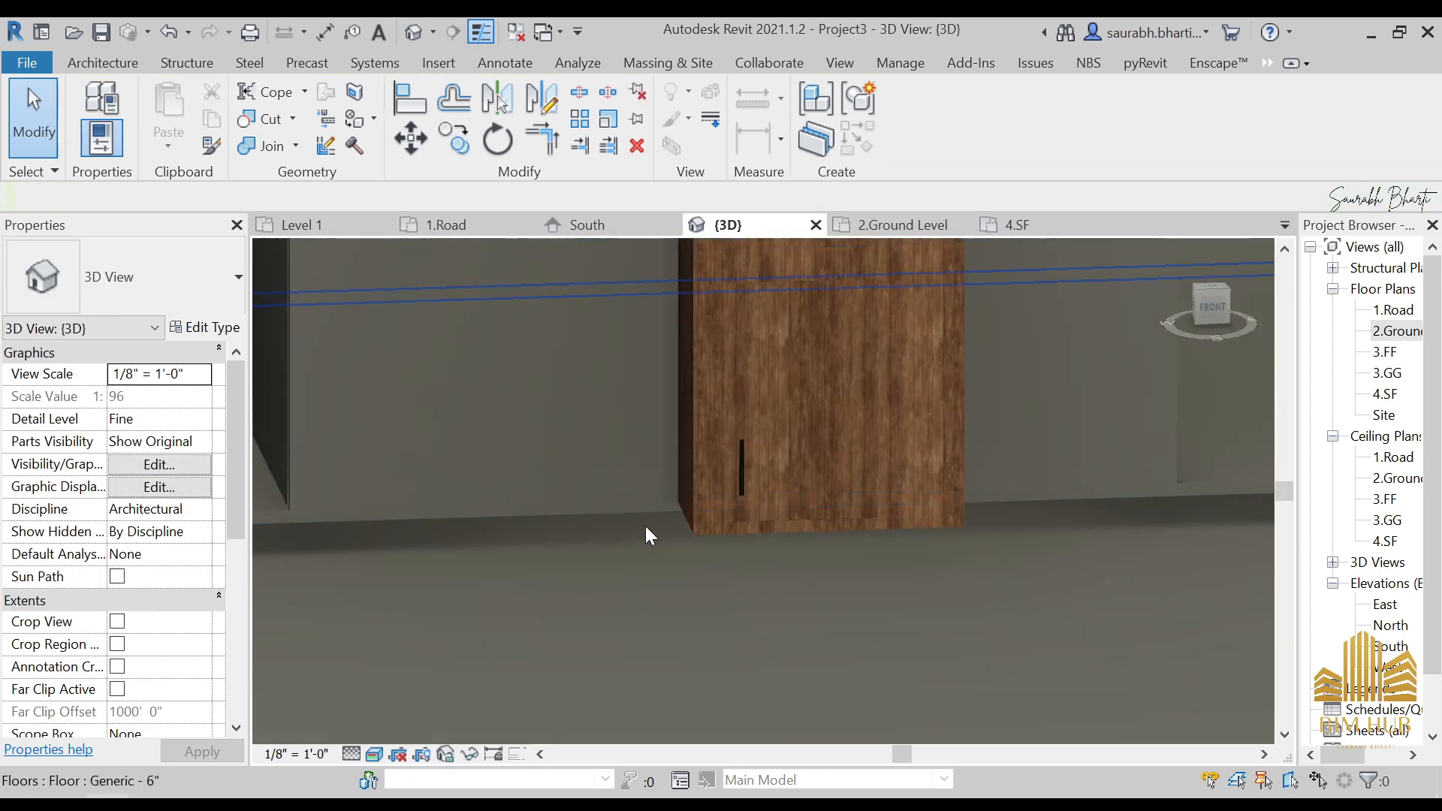
{"action": "left_click", "coordinate": [791, 437]}
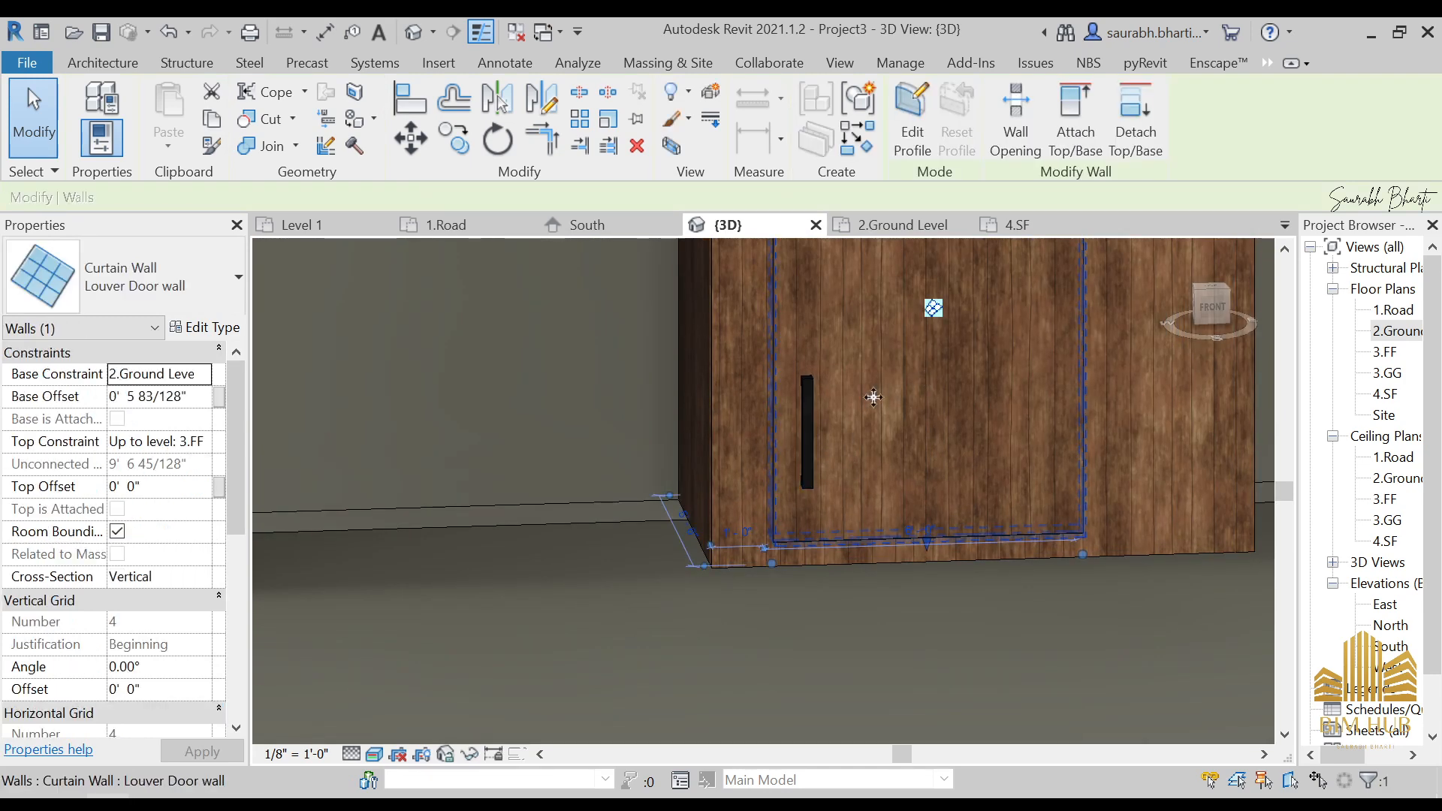
{"action": "left_click", "coordinate": [808, 424]}
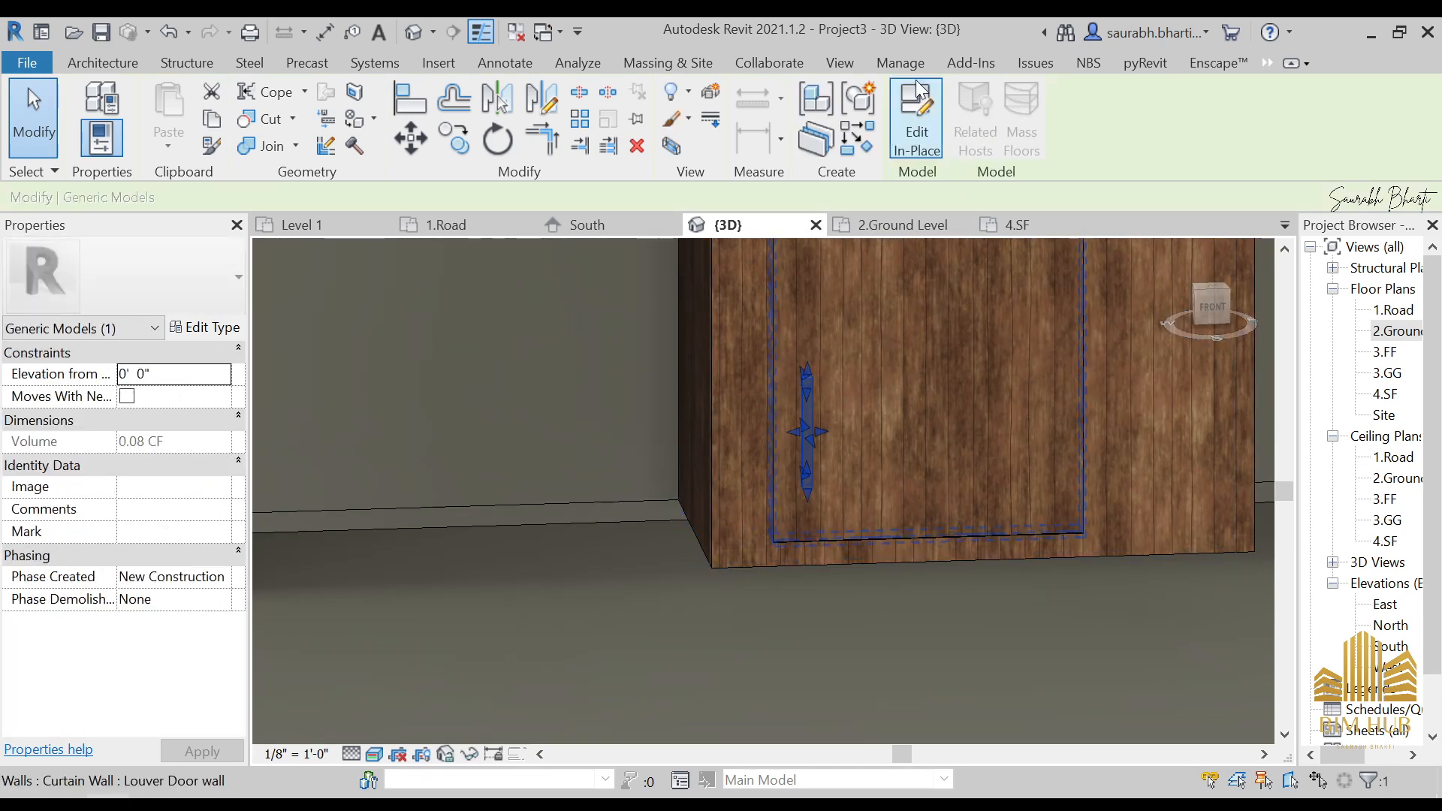
{"action": "left_click", "coordinate": [916, 112]}
{"action": "left_click", "coordinate": [811, 386]}
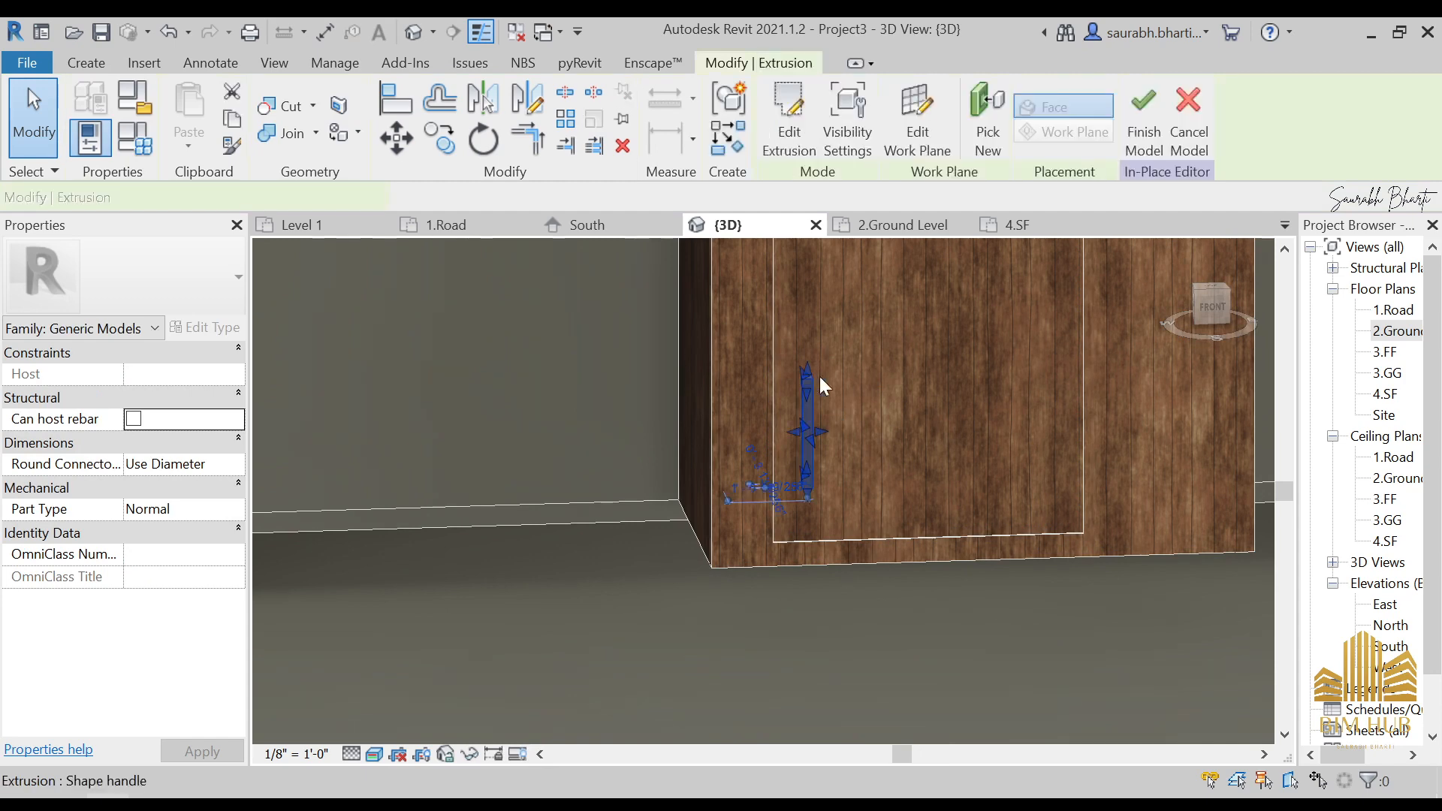
{"action": "left_click", "coordinate": [785, 118]}
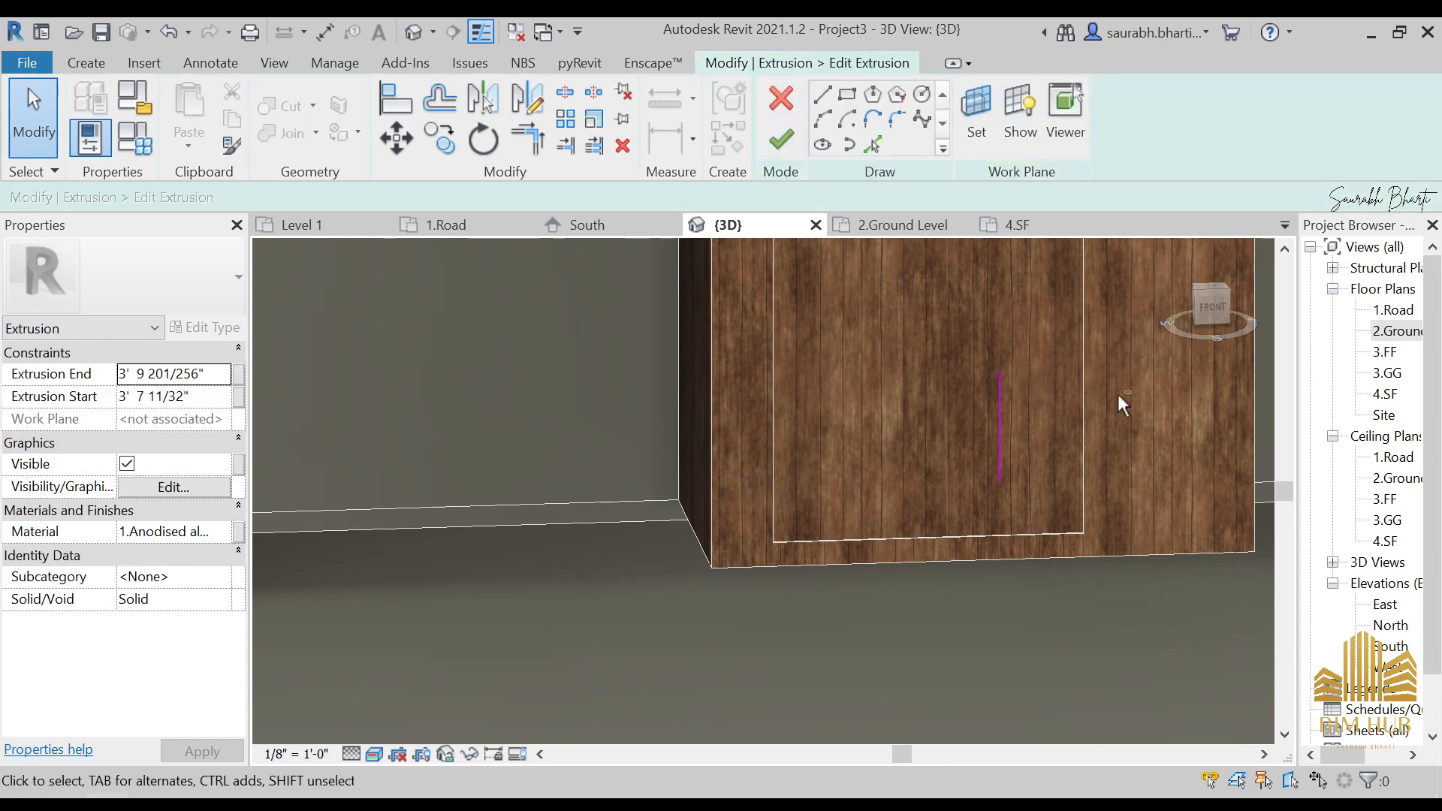
{"action": "left_click_drag", "start_coordinate": [1186, 314], "coordinate": [1227, 330]}
{"action": "left_click", "coordinate": [1199, 319]}
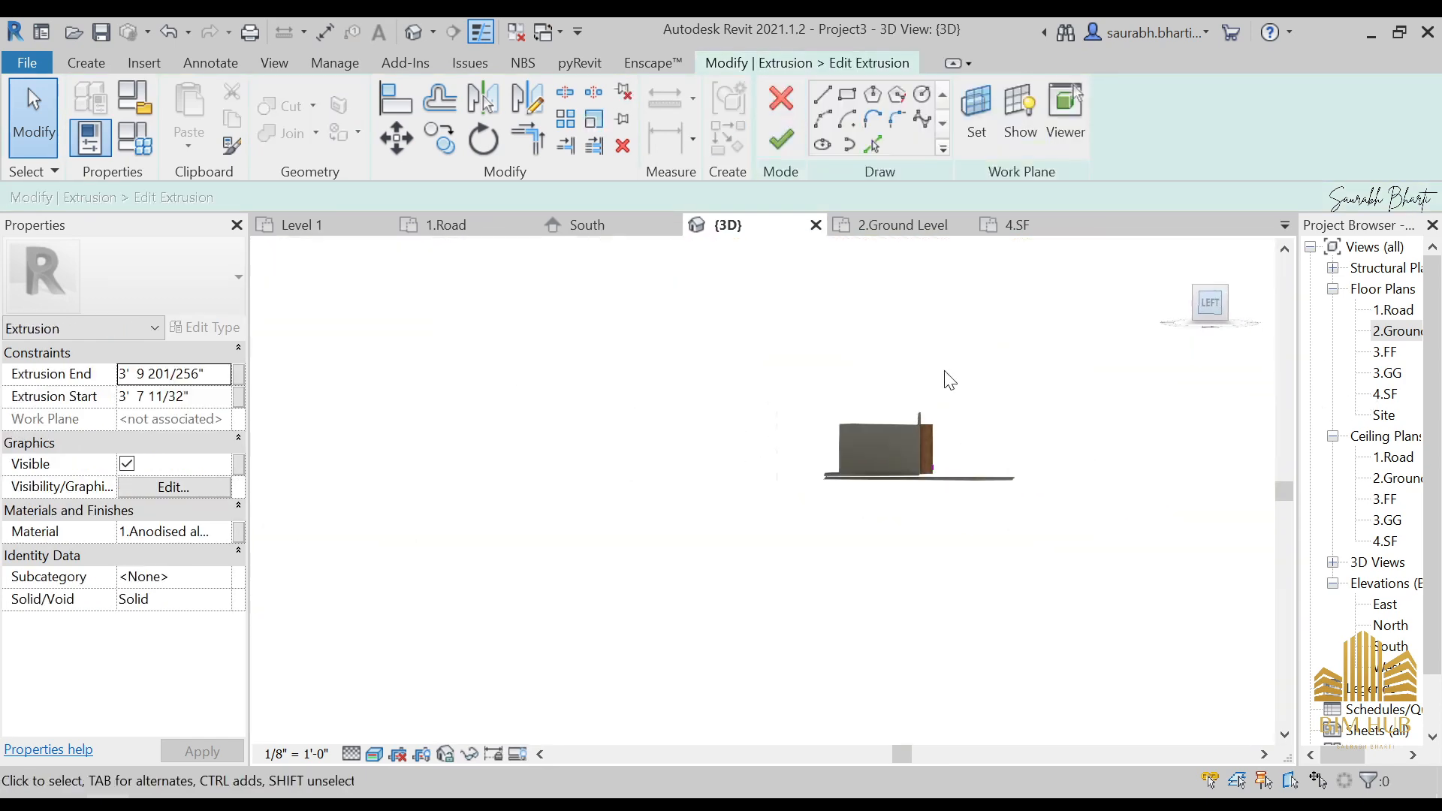
{"action": "middle_click_drag", "start_coordinate": [946, 380], "coordinate": [967, 455]}
{"action": "scroll", "coordinate": [925, 485], "scroll_direction": "up", "scroll_amount": 7}
{"action": "middle_click_drag", "start_coordinate": [473, 428], "coordinate": [833, 416]}
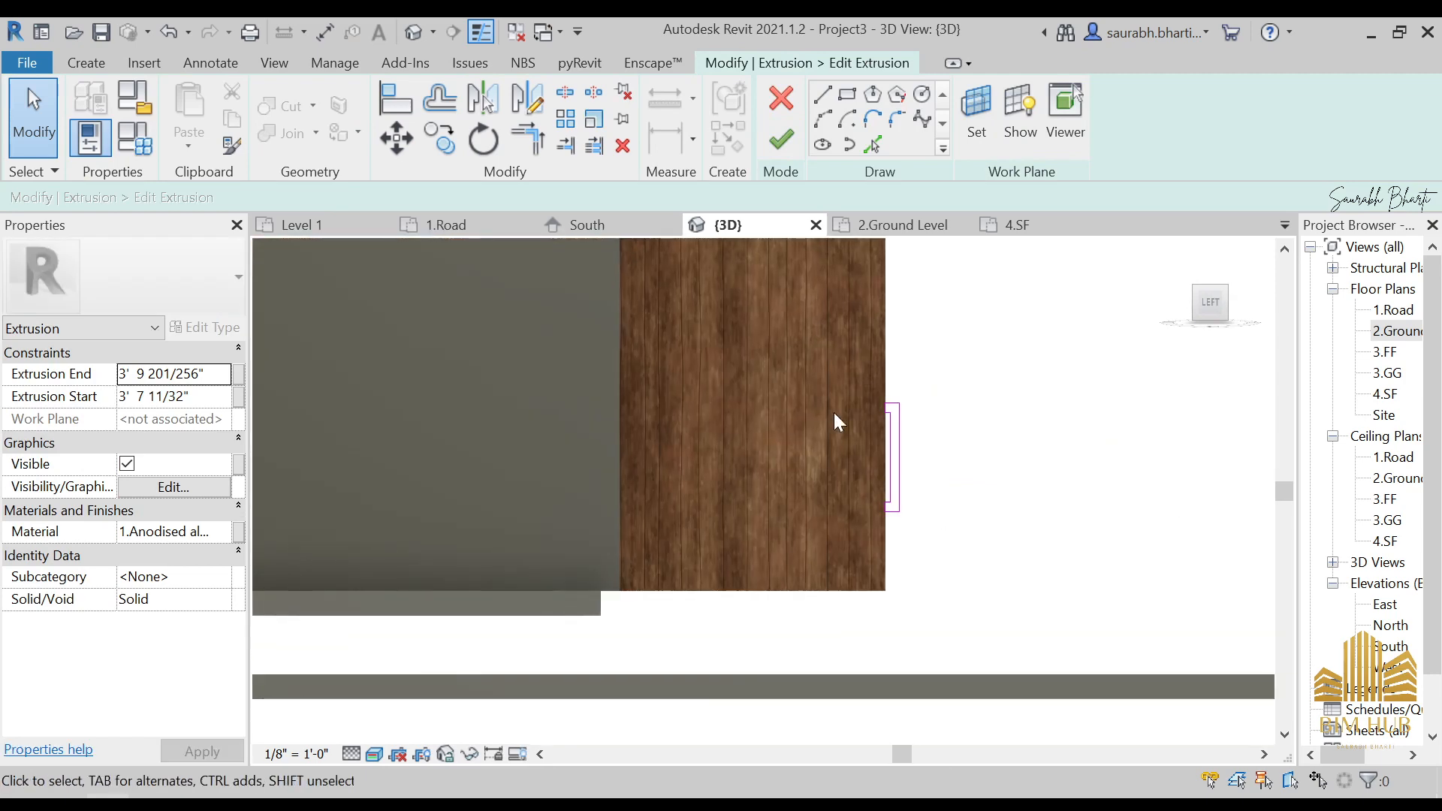
- Raise the upper bracket lines of the handle sketch to lengthen the handle
{"action": "scroll", "coordinate": [834, 416], "scroll_direction": "up", "scroll_amount": 4}
{"action": "scroll", "coordinate": [976, 379], "scroll_direction": "up", "scroll_amount": 2}
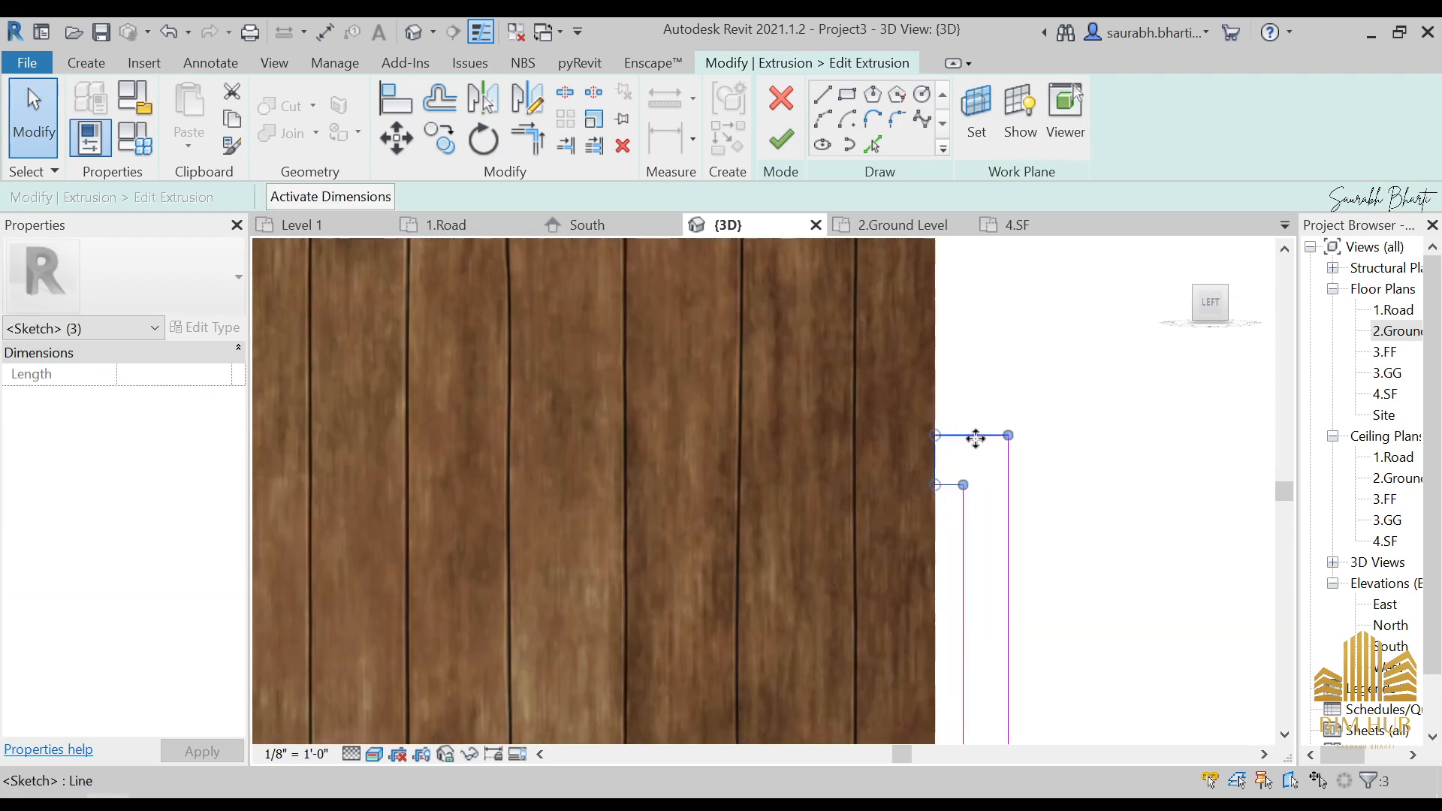
{"action": "left_click_drag", "start_coordinate": [982, 364], "coordinate": [973, 259]}
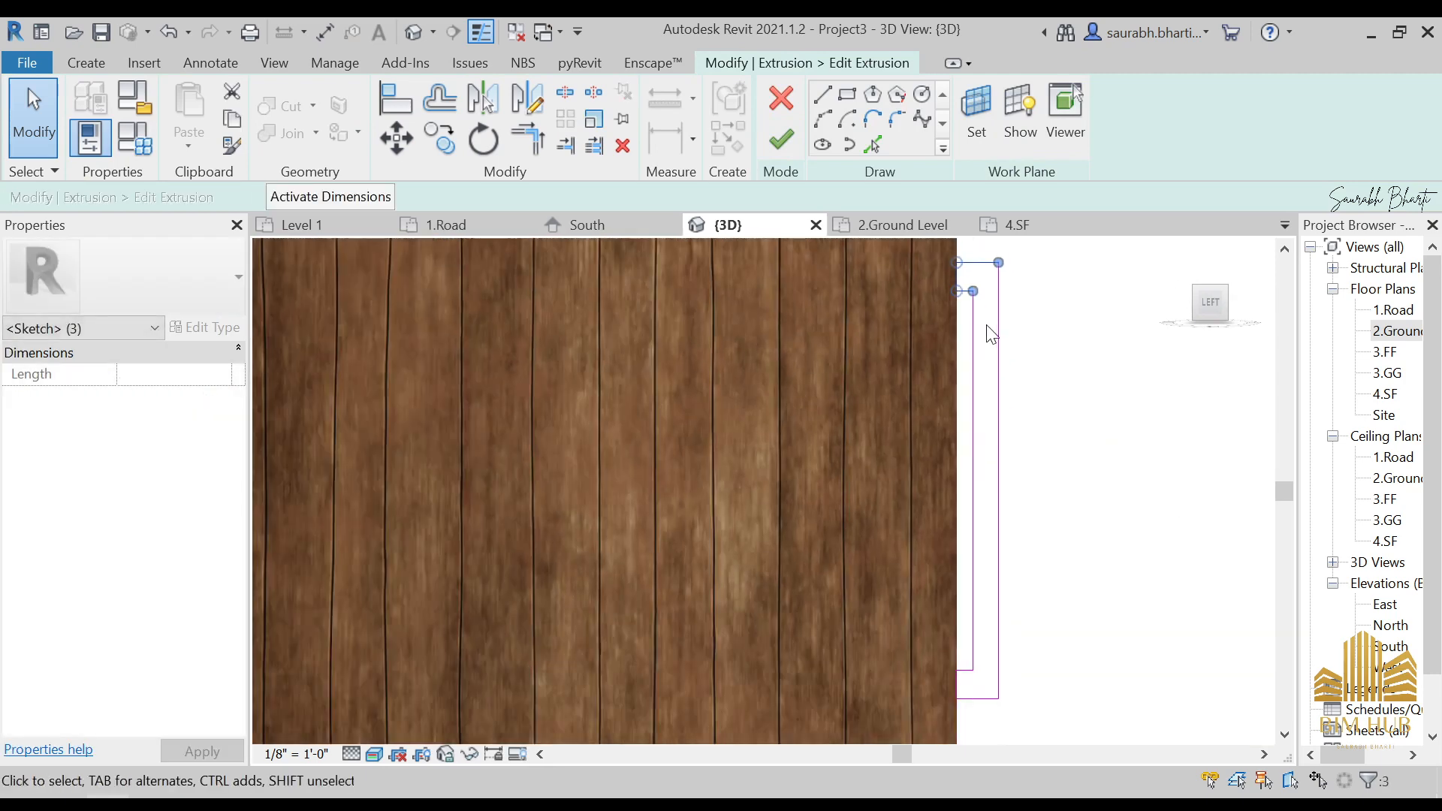
{"action": "scroll", "coordinate": [911, 430], "scroll_direction": "down", "scroll_amount": 2}
{"action": "scroll", "coordinate": [912, 406], "scroll_direction": "down", "scroll_amount": 1}
{"action": "scroll", "coordinate": [913, 410], "scroll_direction": "down", "scroll_amount": 3}
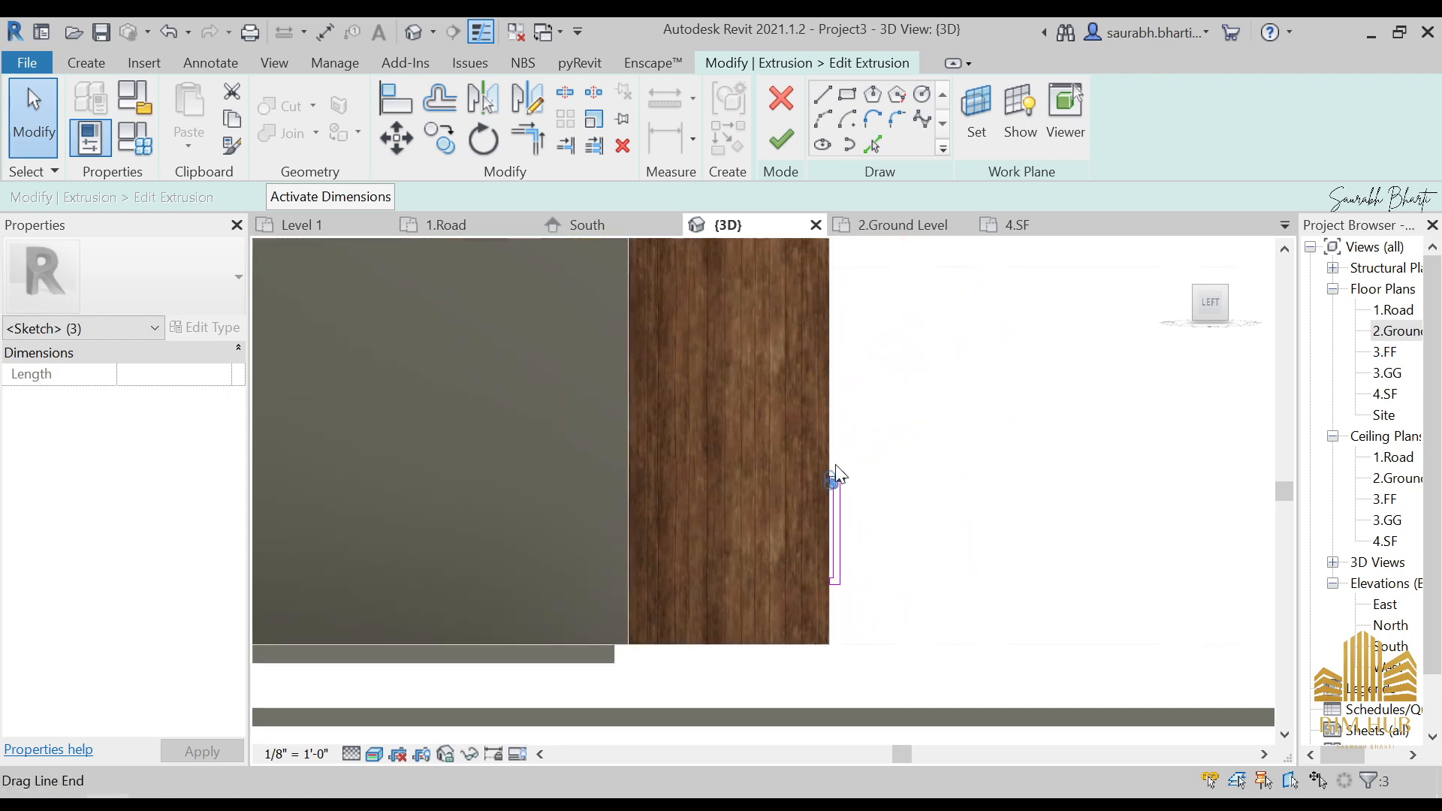
{"action": "scroll", "coordinate": [835, 465], "scroll_direction": "up", "scroll_amount": 2}
{"action": "left_click", "coordinate": [722, 447]}
{"action": "left_click_drag", "start_coordinate": [941, 529], "coordinate": [939, 527]}
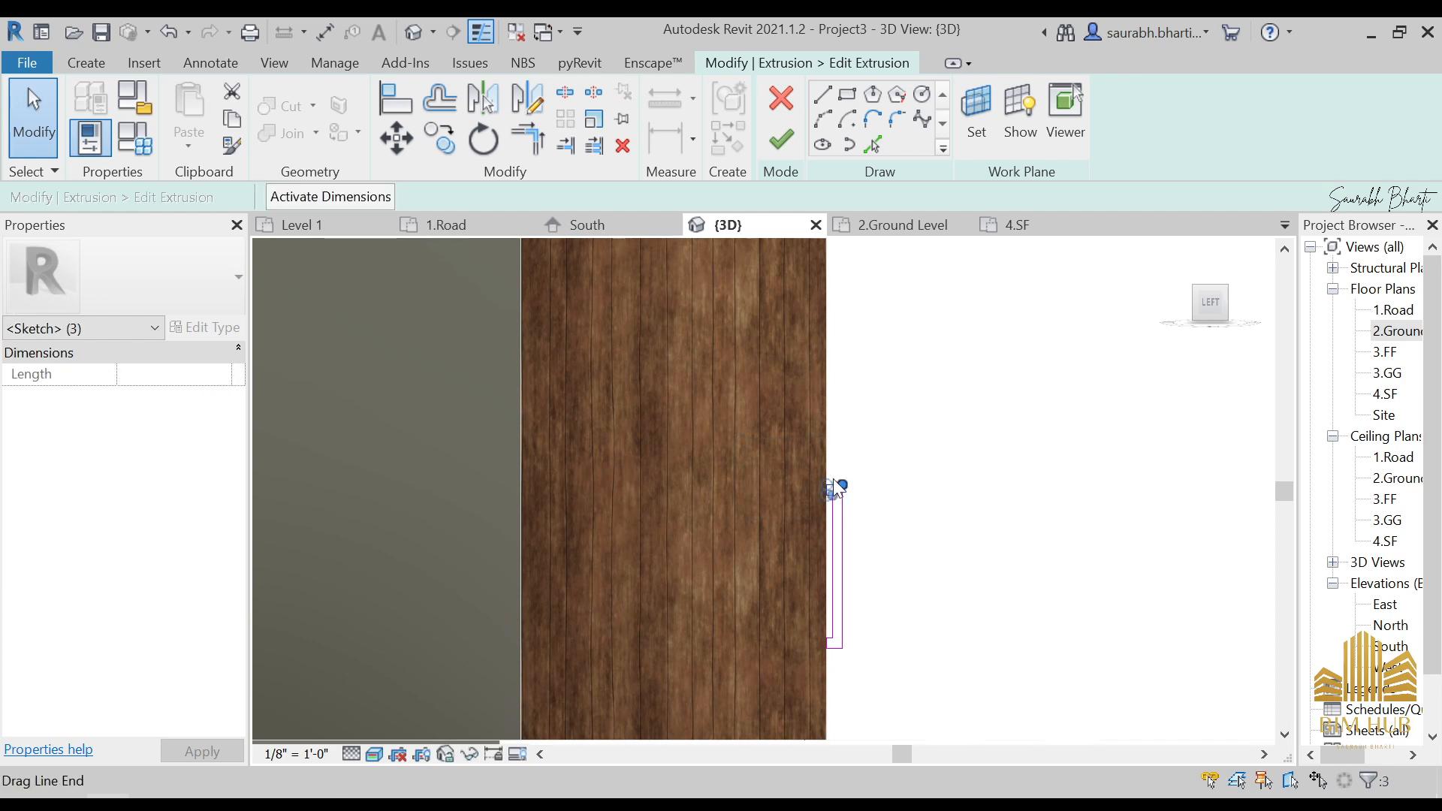
{"action": "scroll", "coordinate": [832, 479], "scroll_direction": "up", "scroll_amount": 2}
{"action": "left_click_drag", "start_coordinate": [833, 481], "coordinate": [837, 400]}
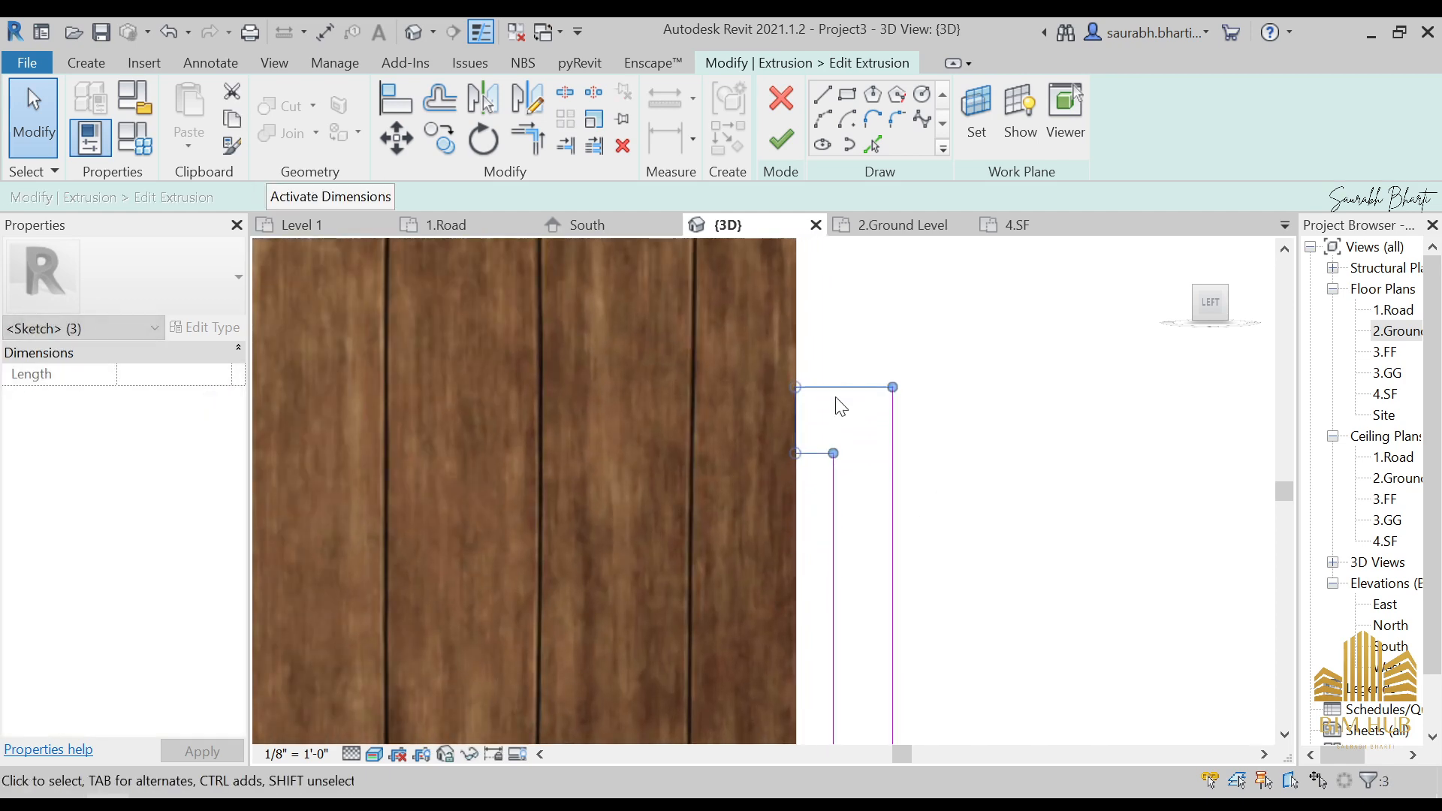
{"action": "scroll", "coordinate": [855, 394], "scroll_direction": "down", "scroll_amount": 3}
- Shift the handle sketch's lower bracket lines slightly upward, and finish the sketch and the in-place model
{"action": "left_click_drag", "start_coordinate": [820, 519], "coordinate": [950, 613]}
{"action": "scroll", "coordinate": [898, 583], "scroll_direction": "up", "scroll_amount": 6}
{"action": "left_click_drag", "start_coordinate": [874, 505], "coordinate": [871, 458]}
{"action": "scroll", "coordinate": [866, 485], "scroll_direction": "down", "scroll_amount": 7}
{"action": "left_click", "coordinate": [924, 396]}
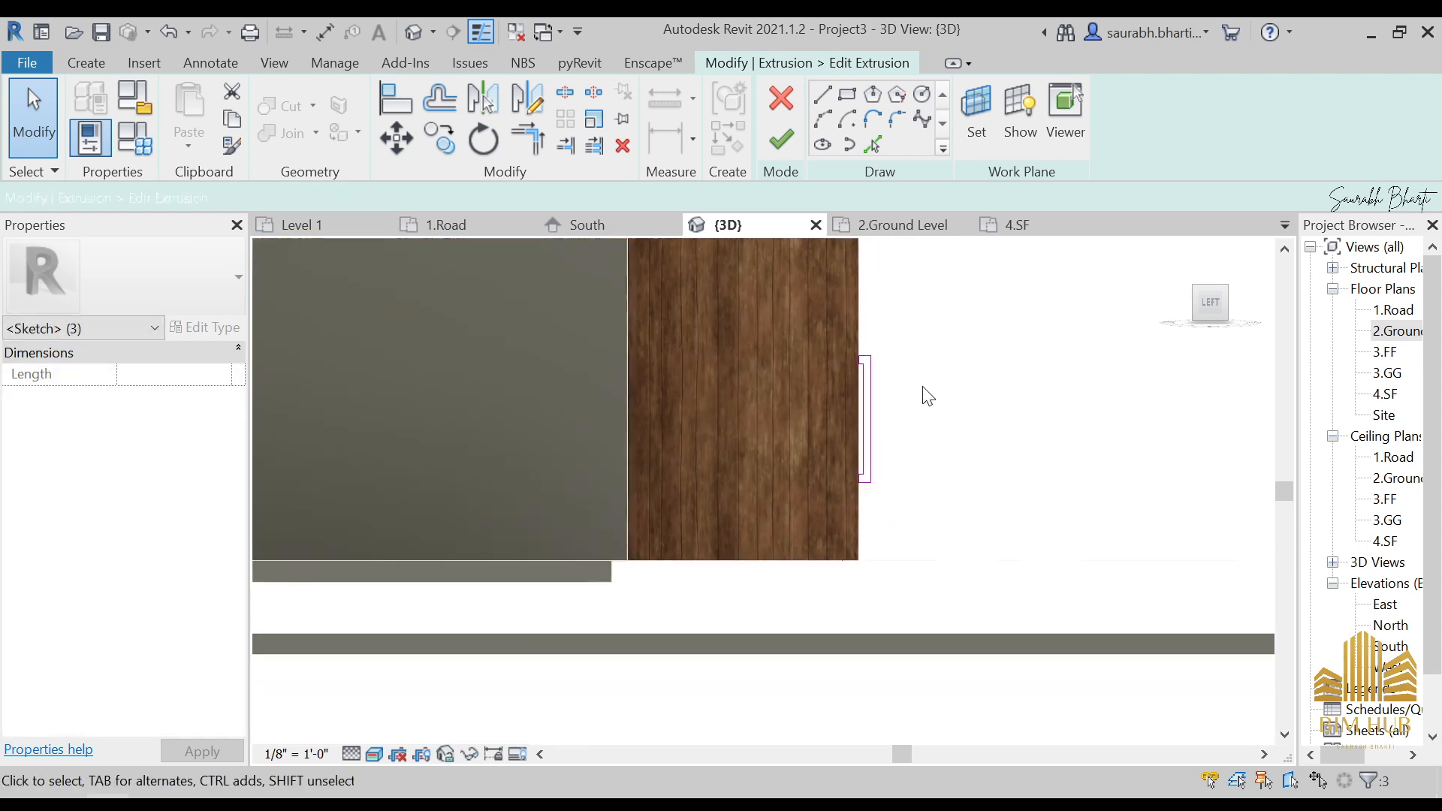
{"action": "left_click", "coordinate": [781, 139]}
{"action": "left_click", "coordinate": [975, 428]}
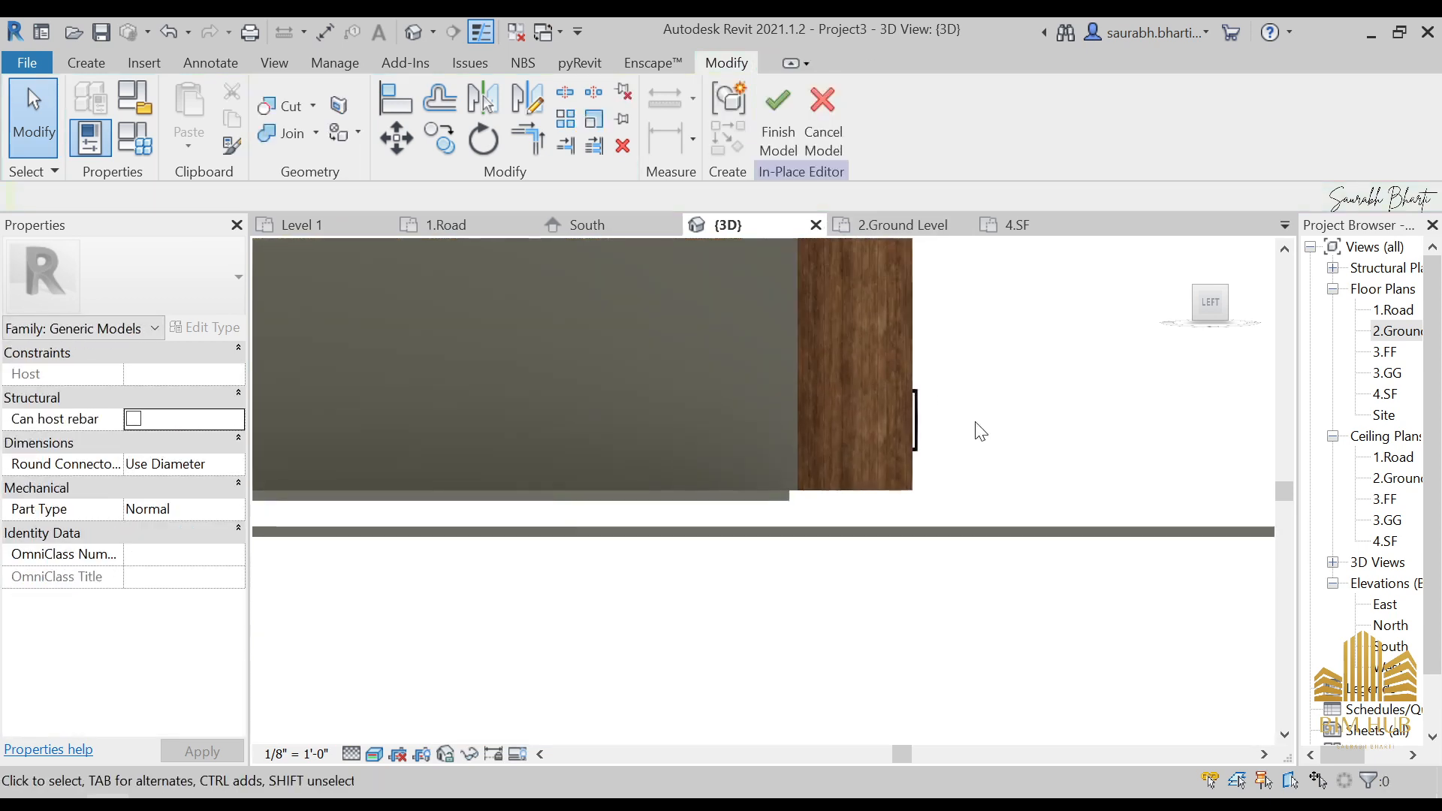
{"action": "mouse_move", "coordinate": [975, 427]}
{"action": "middle_mouse_down", "text": "shift"}
{"action": "mouse_move", "coordinate": [804, 547]}
{"action": "mouse_move", "coordinate": [959, 406]}
{"action": "middle_mouse_up", "text": "shift"}
{"action": "left_click", "coordinate": [777, 141]}
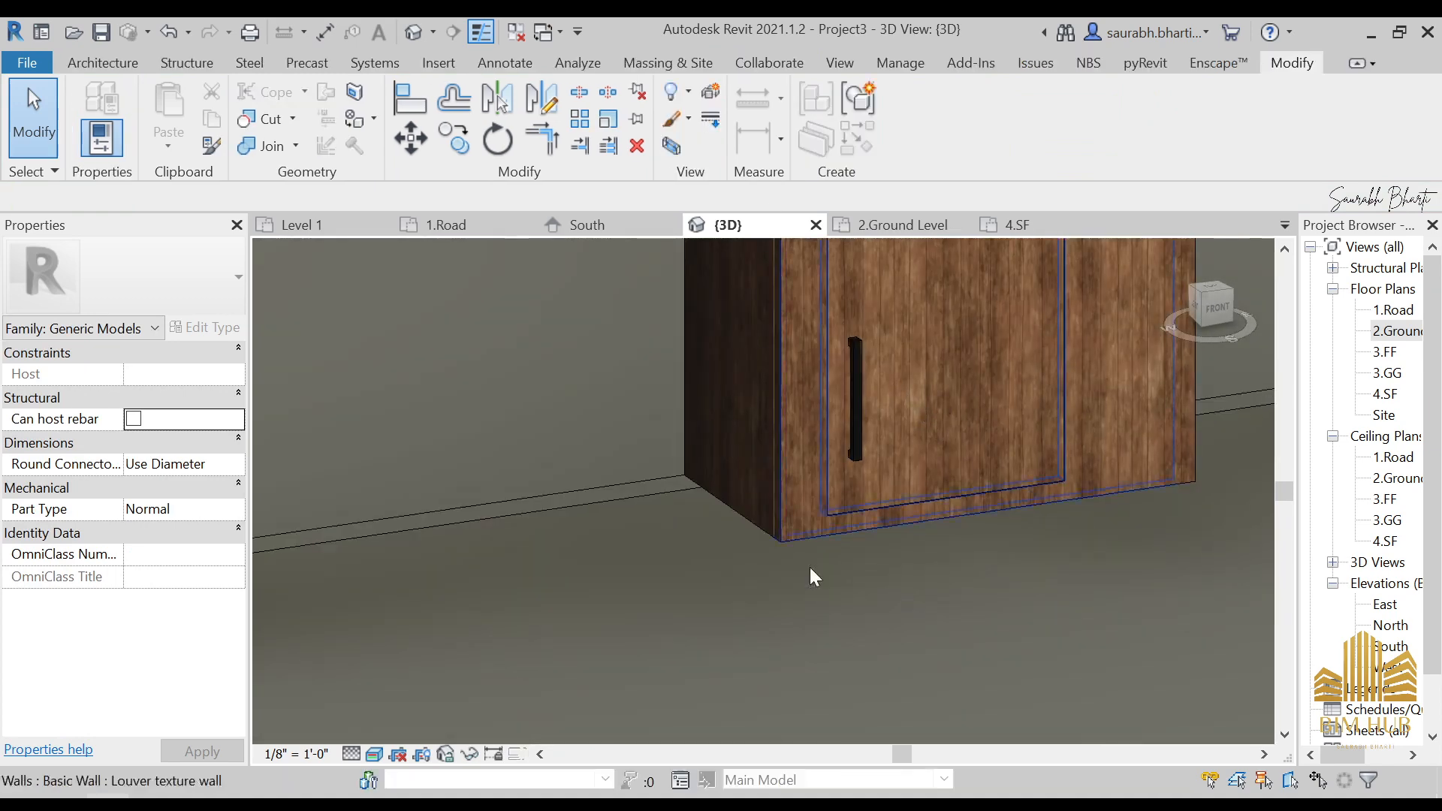
- Switch to the reference photo and examine its louver wall, door handle, overhanging concrete frames and tall glazing beside the entrance
{"action": "middle_click_drag", "start_coordinate": [809, 566], "coordinate": [682, 323], "text": "shift"}
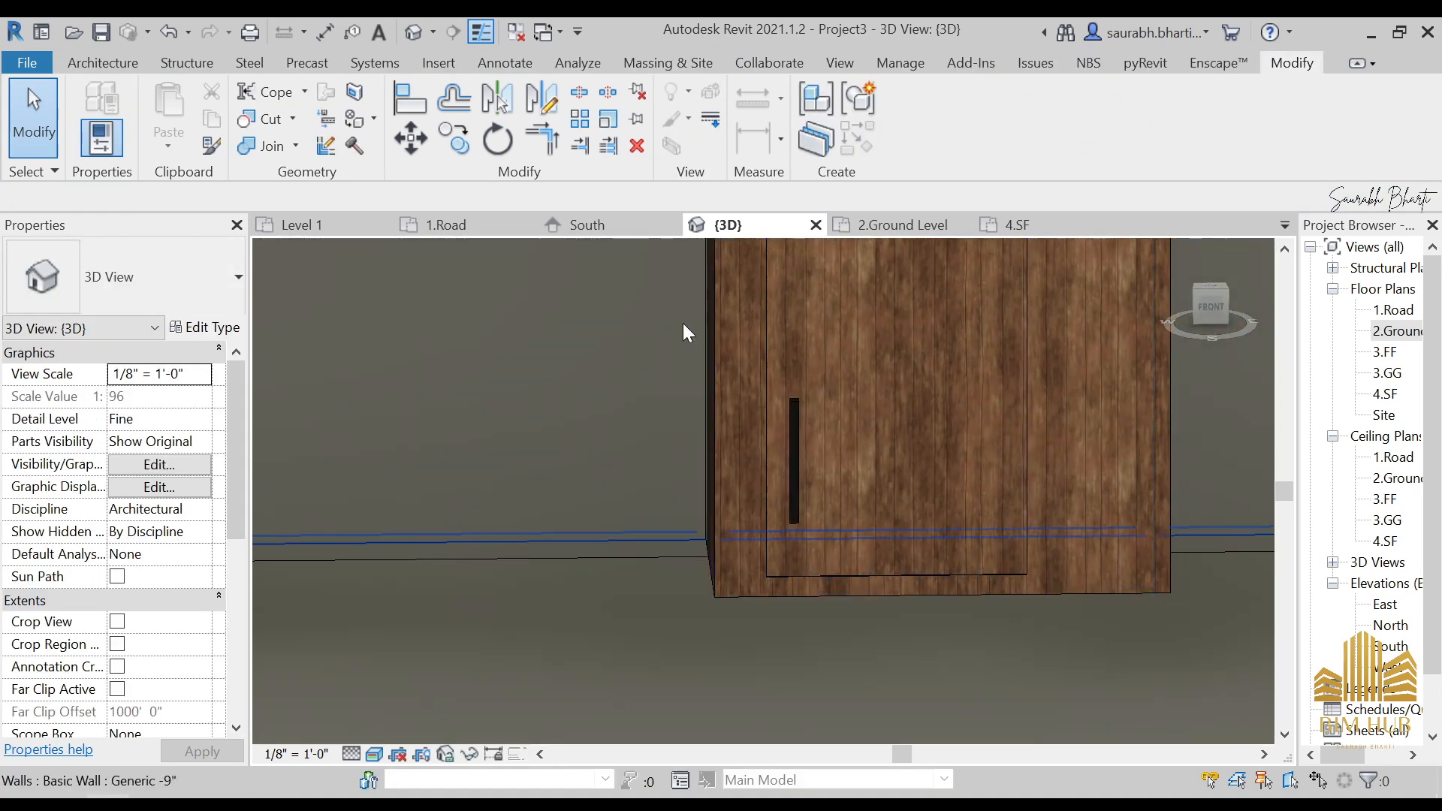
{"action": "scroll", "coordinate": [683, 323], "scroll_direction": "down", "scroll_amount": 5}
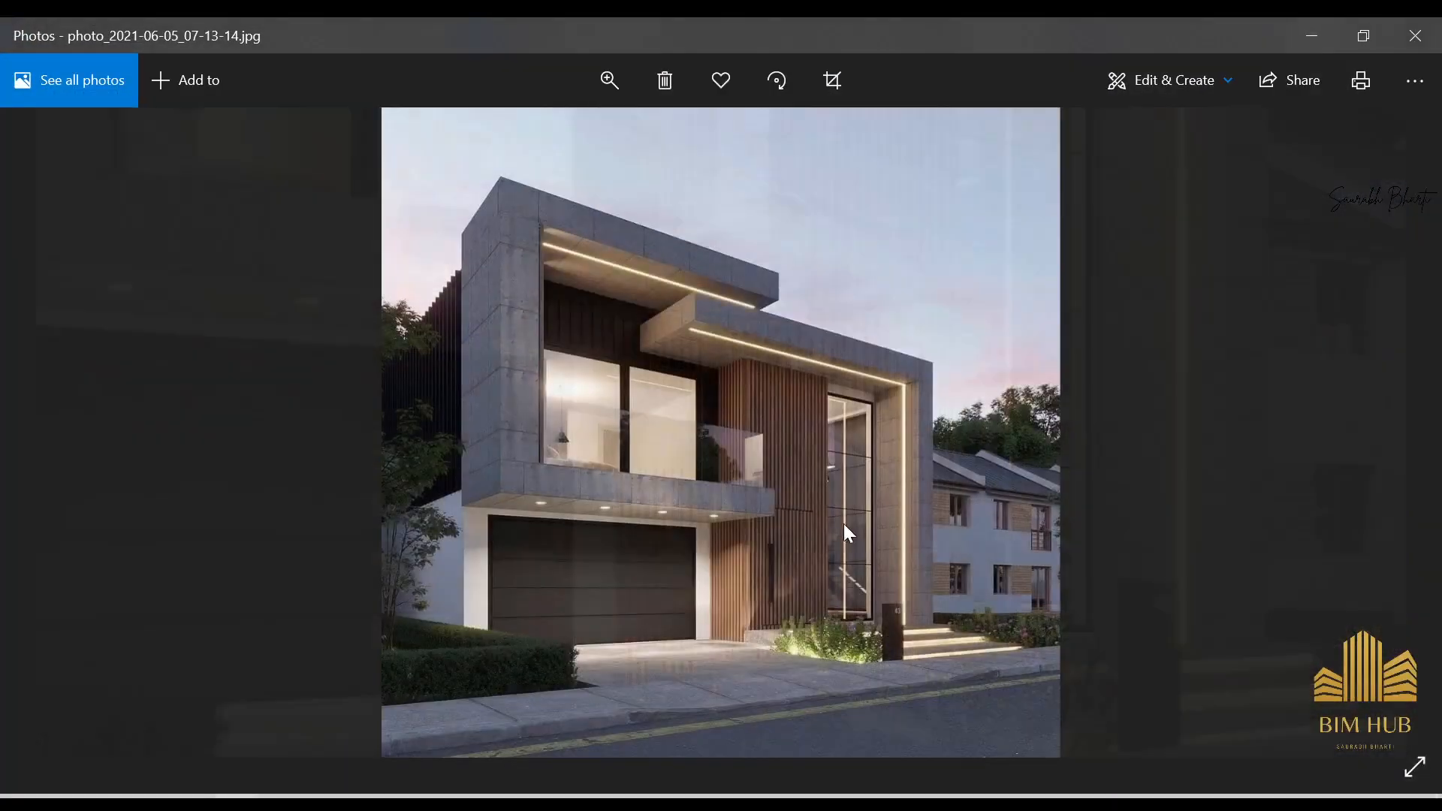
{"action": "scroll", "coordinate": [781, 552], "scroll_direction": "up", "scroll_amount": 3}
{"action": "left_click_drag", "start_coordinate": [706, 645], "coordinate": [1015, 413]}
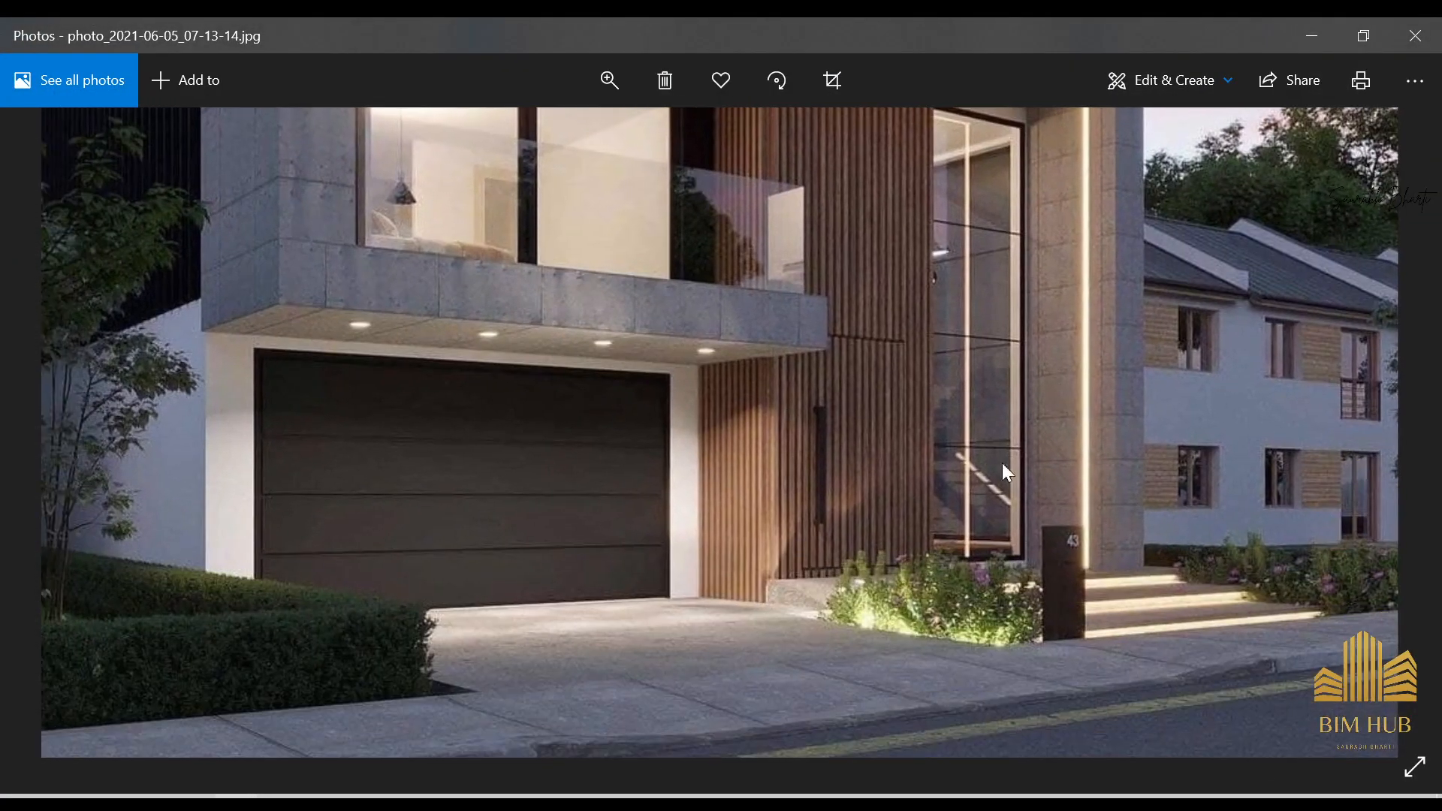
{"action": "left_click_drag", "start_coordinate": [856, 439], "coordinate": [1027, 606]}
{"action": "left_click_drag", "start_coordinate": [819, 505], "coordinate": [826, 555]}
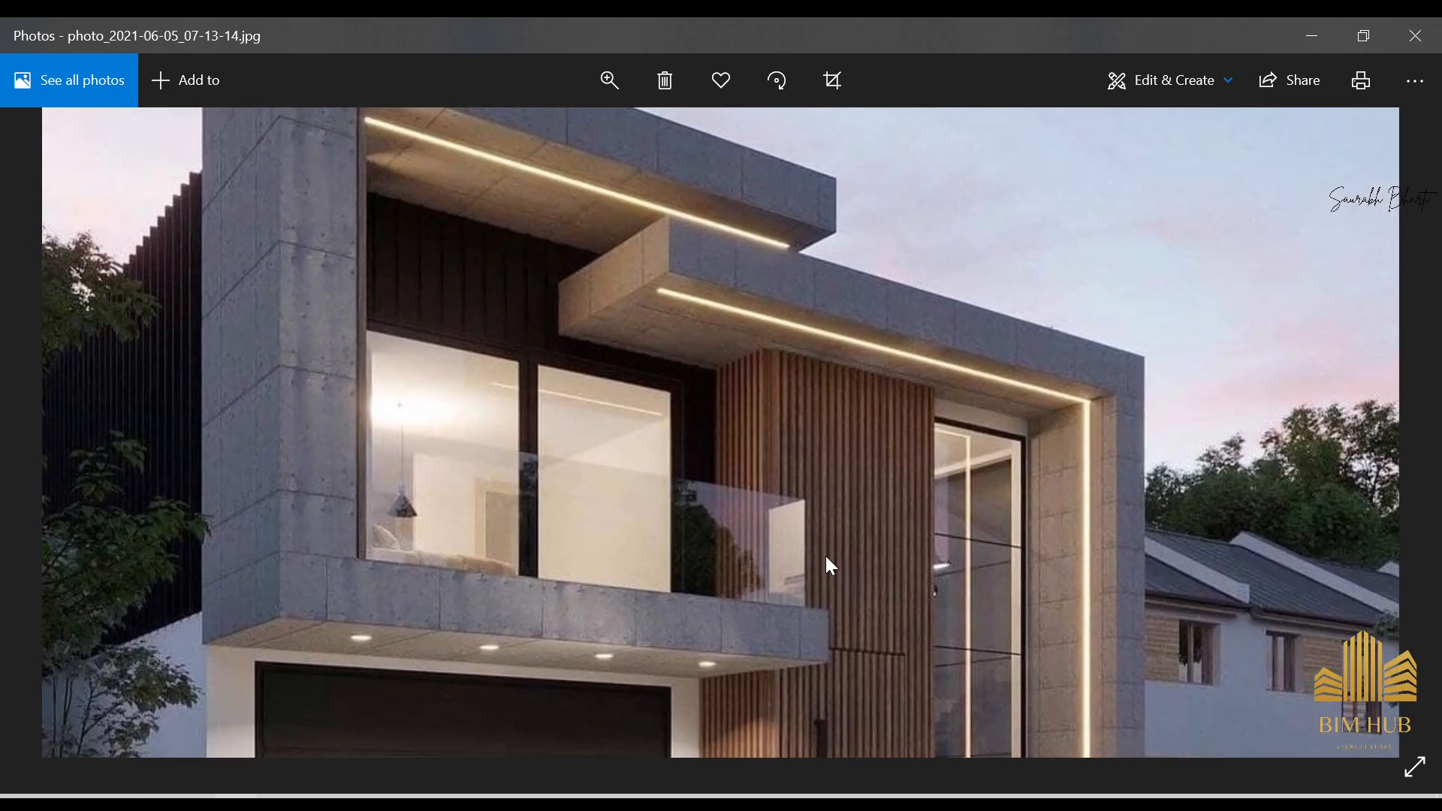
{"action": "left_click_drag", "start_coordinate": [663, 236], "coordinate": [641, 405]}
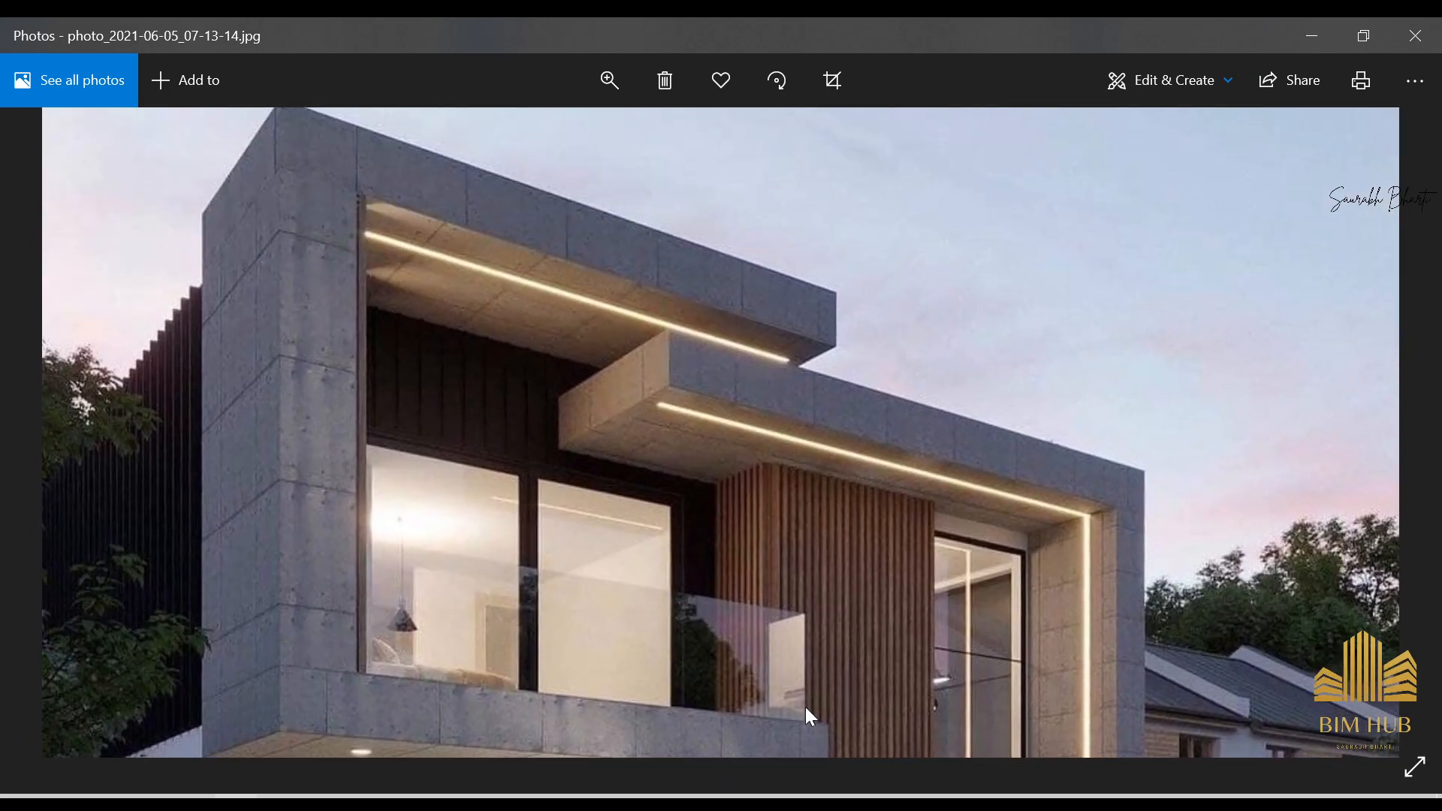
{"action": "left_click_drag", "start_coordinate": [565, 590], "coordinate": [515, 456]}
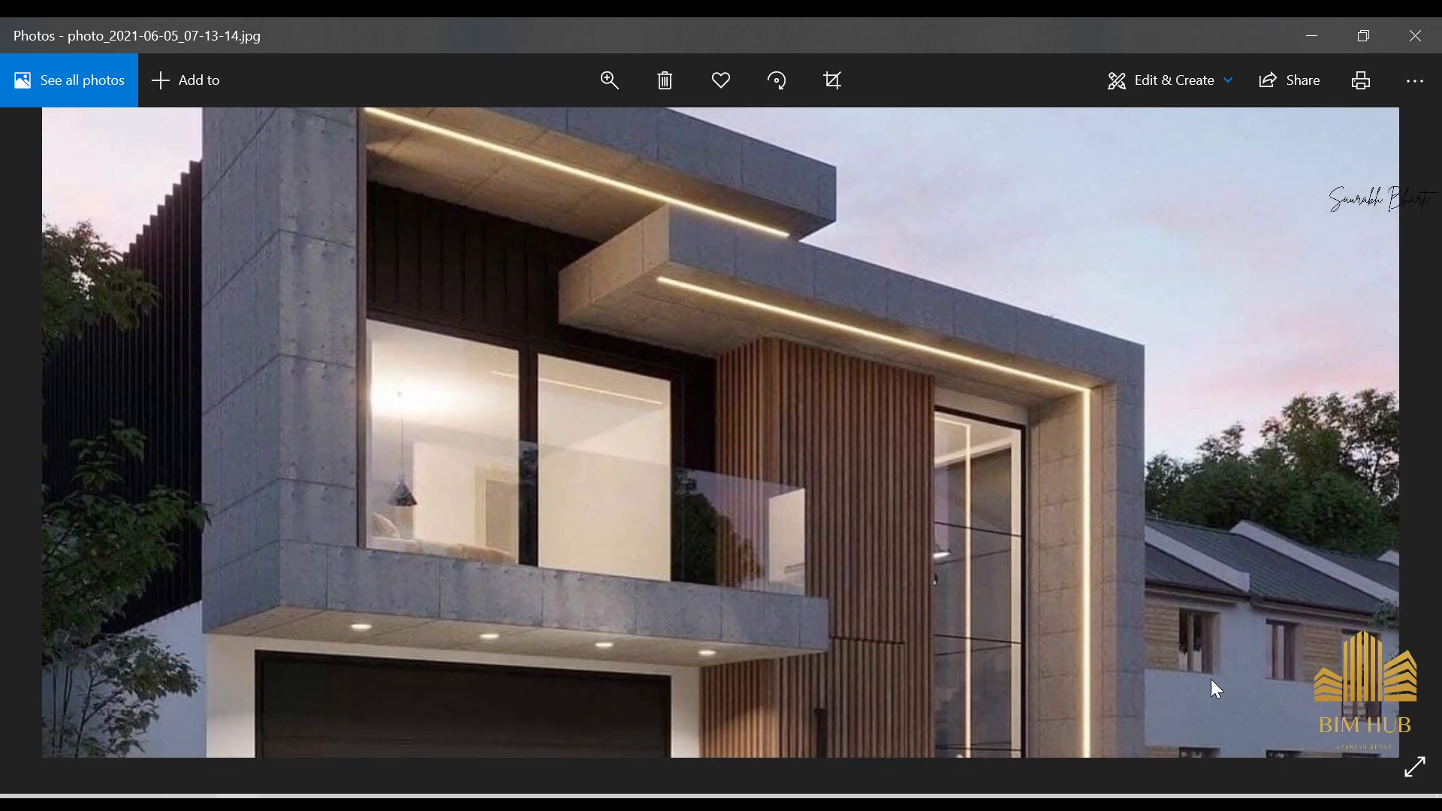
{"action": "left_click_drag", "start_coordinate": [1215, 687], "coordinate": [1043, 442]}
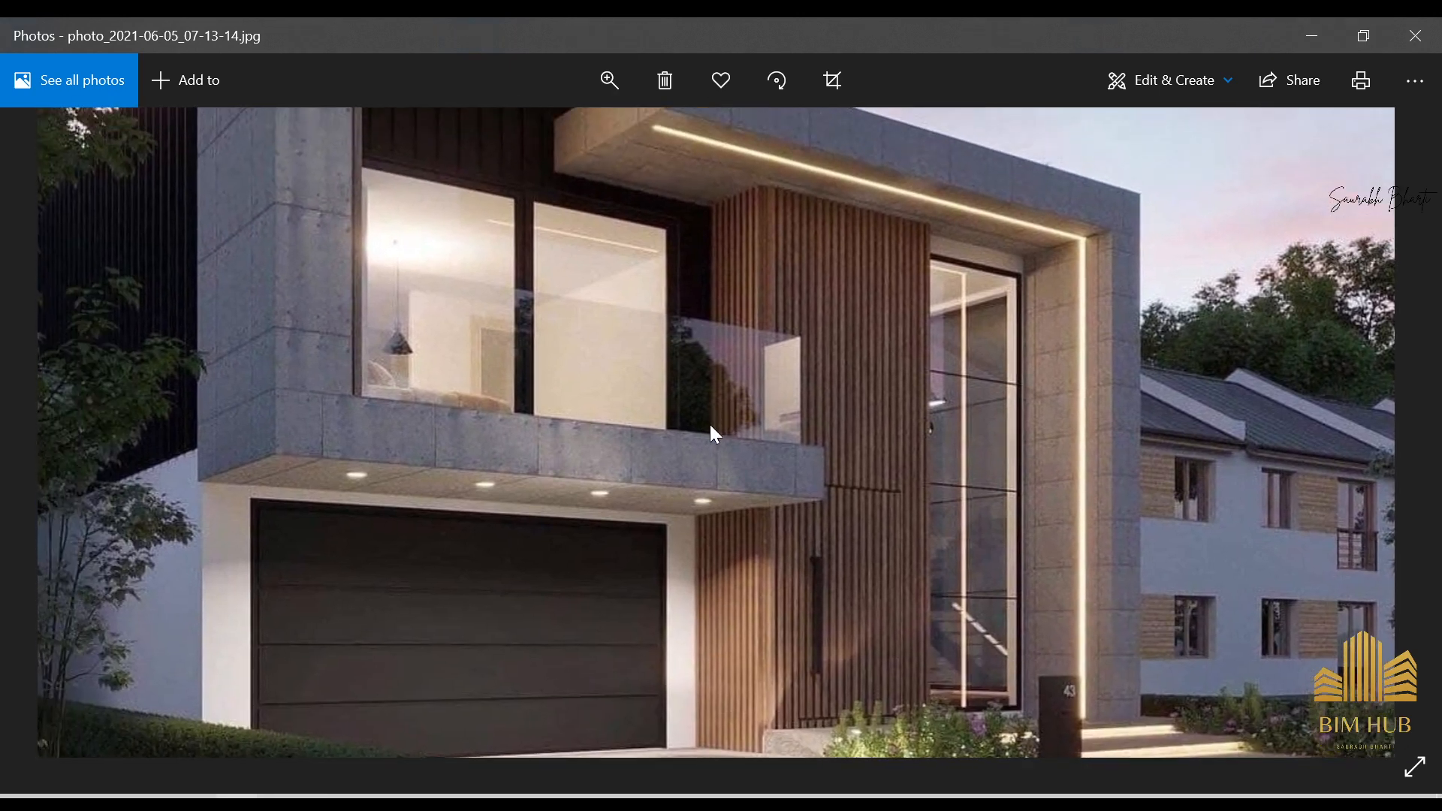
{"action": "left_click_drag", "start_coordinate": [710, 425], "coordinate": [714, 493]}
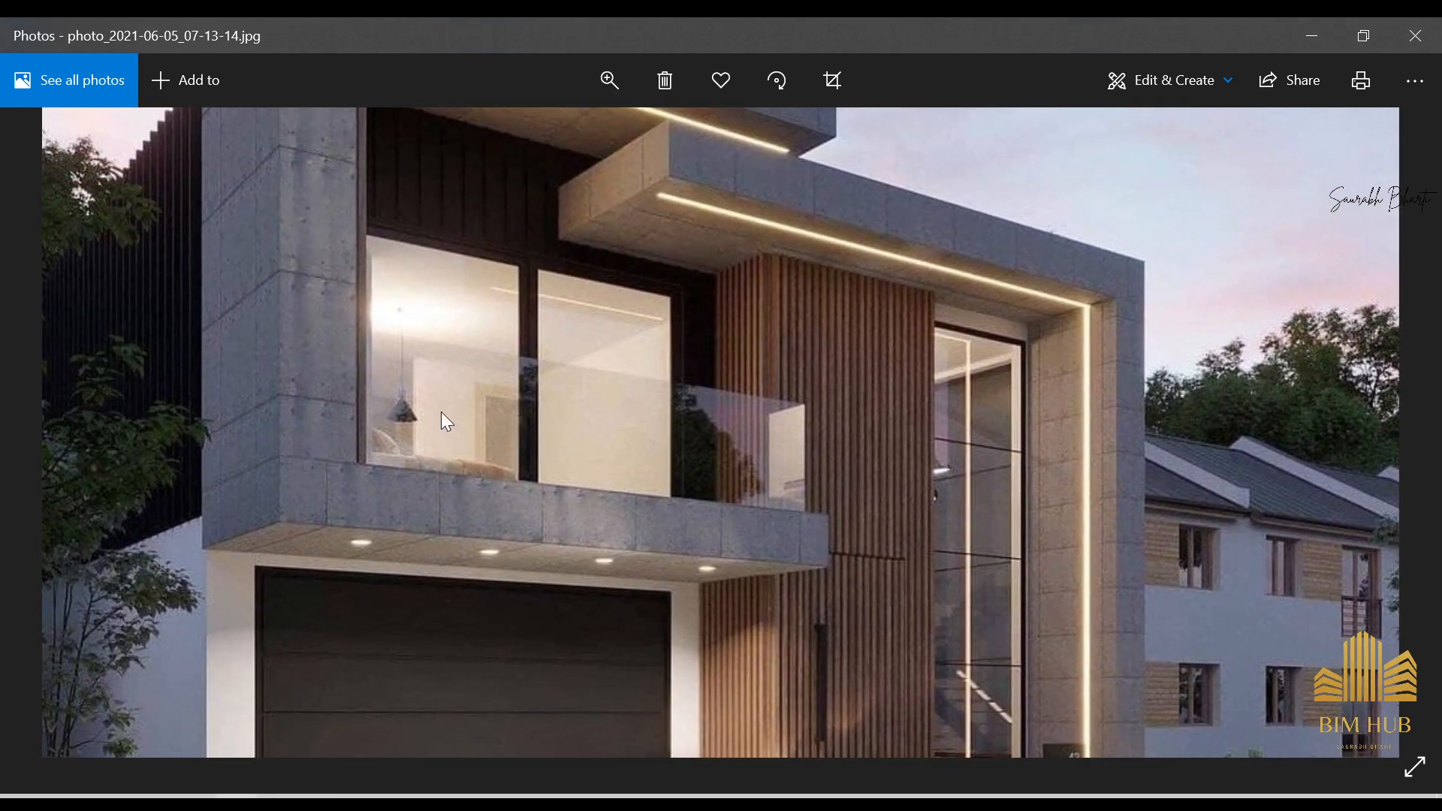
{"action": "left_click_drag", "start_coordinate": [928, 481], "coordinate": [945, 471]}
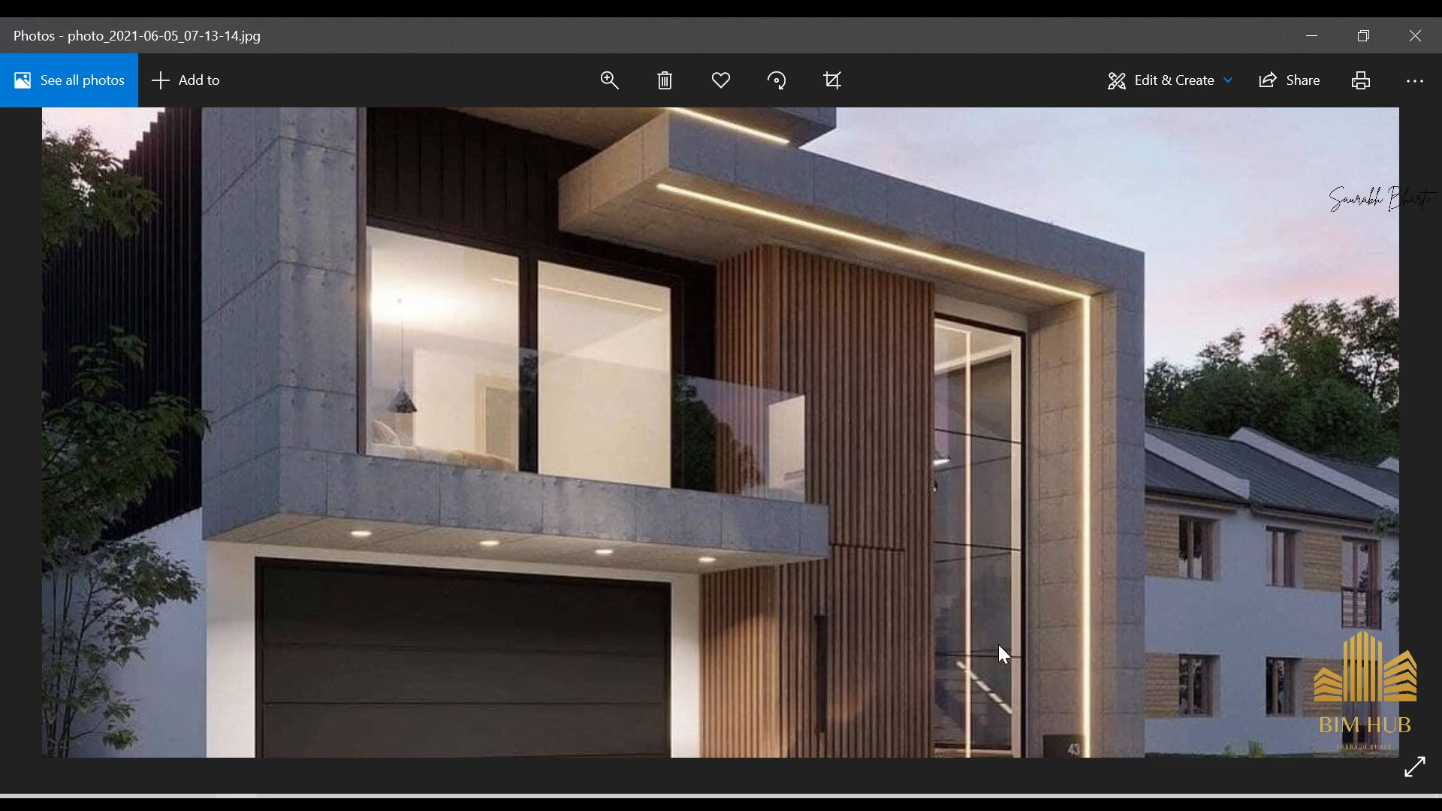
{"action": "left_click_drag", "start_coordinate": [998, 645], "coordinate": [956, 626]}
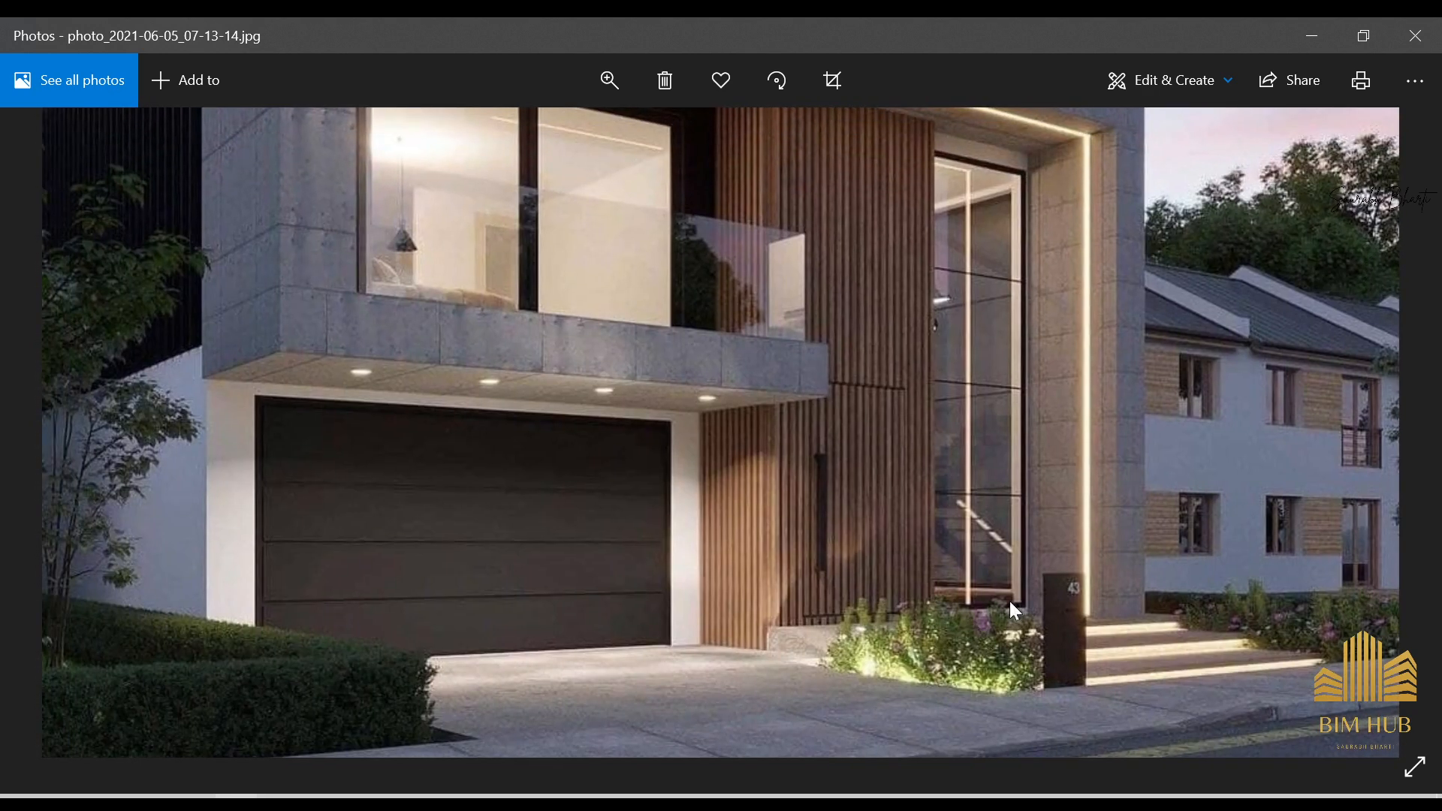
{"action": "left_click_drag", "start_coordinate": [994, 329], "coordinate": [994, 359]}
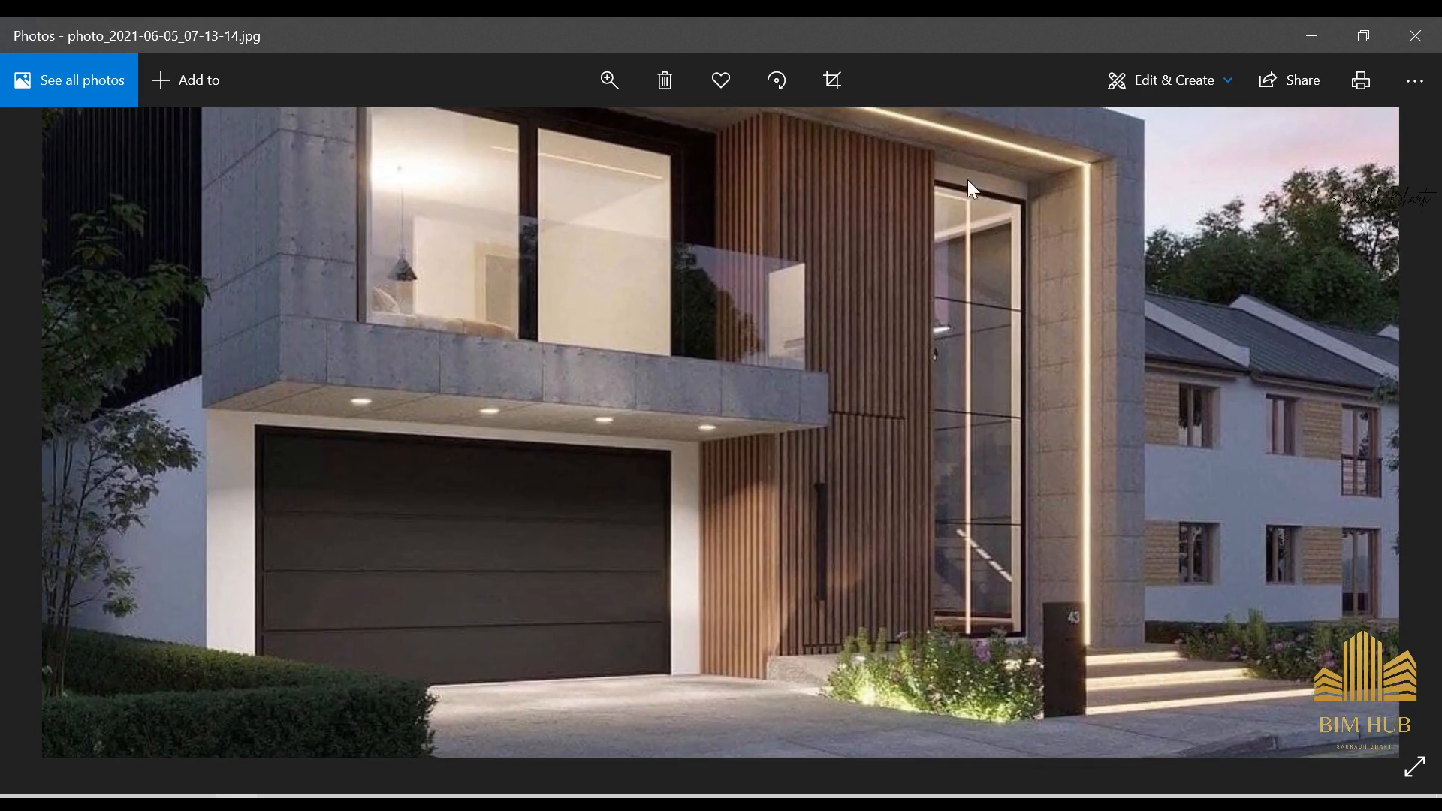
{"action": "scroll", "coordinate": [969, 561], "scroll_direction": "down", "scroll_amount": 5}
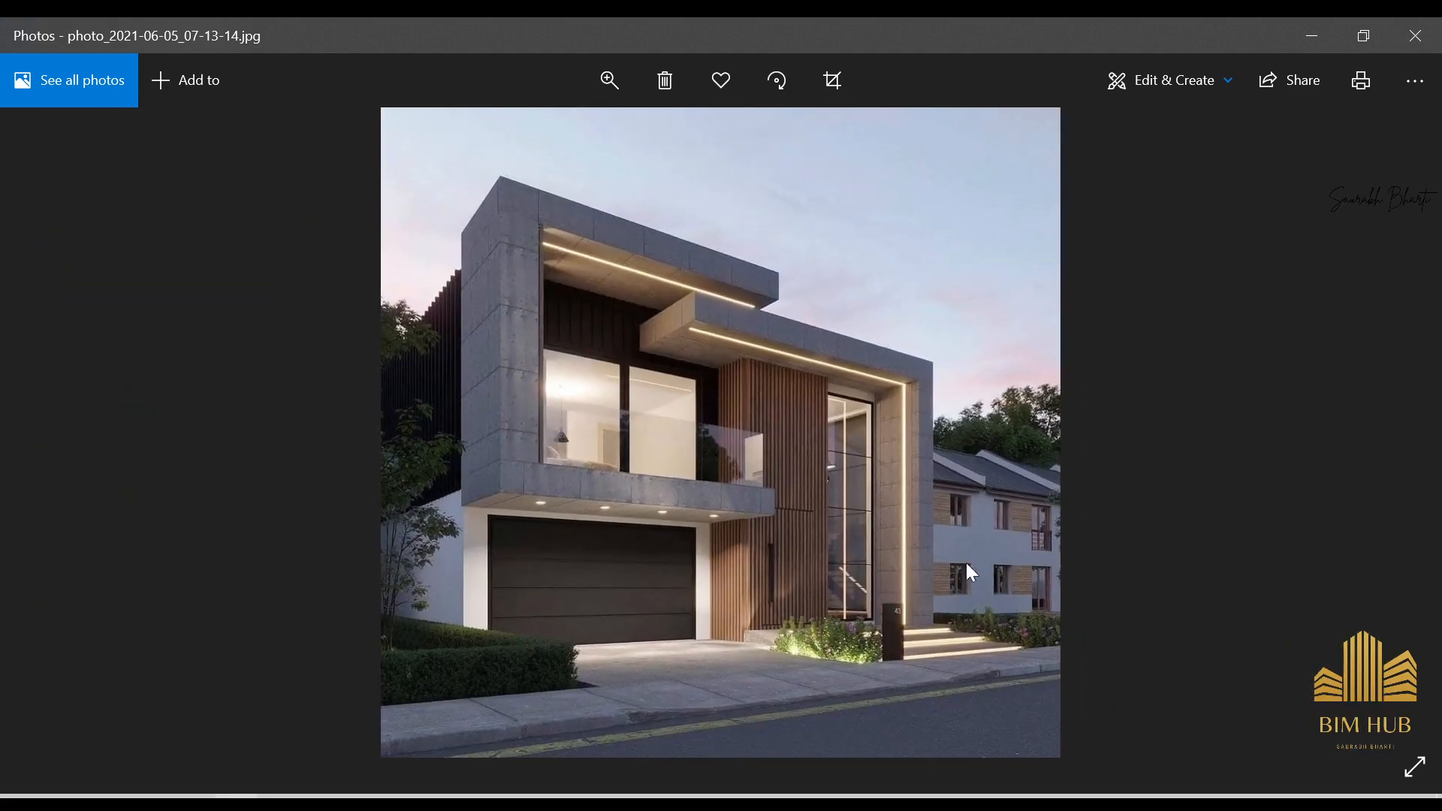
{"action": "scroll", "coordinate": [904, 534], "scroll_direction": "up", "scroll_amount": 8}
{"action": "scroll", "coordinate": [813, 311], "scroll_direction": "down", "scroll_amount": 2}
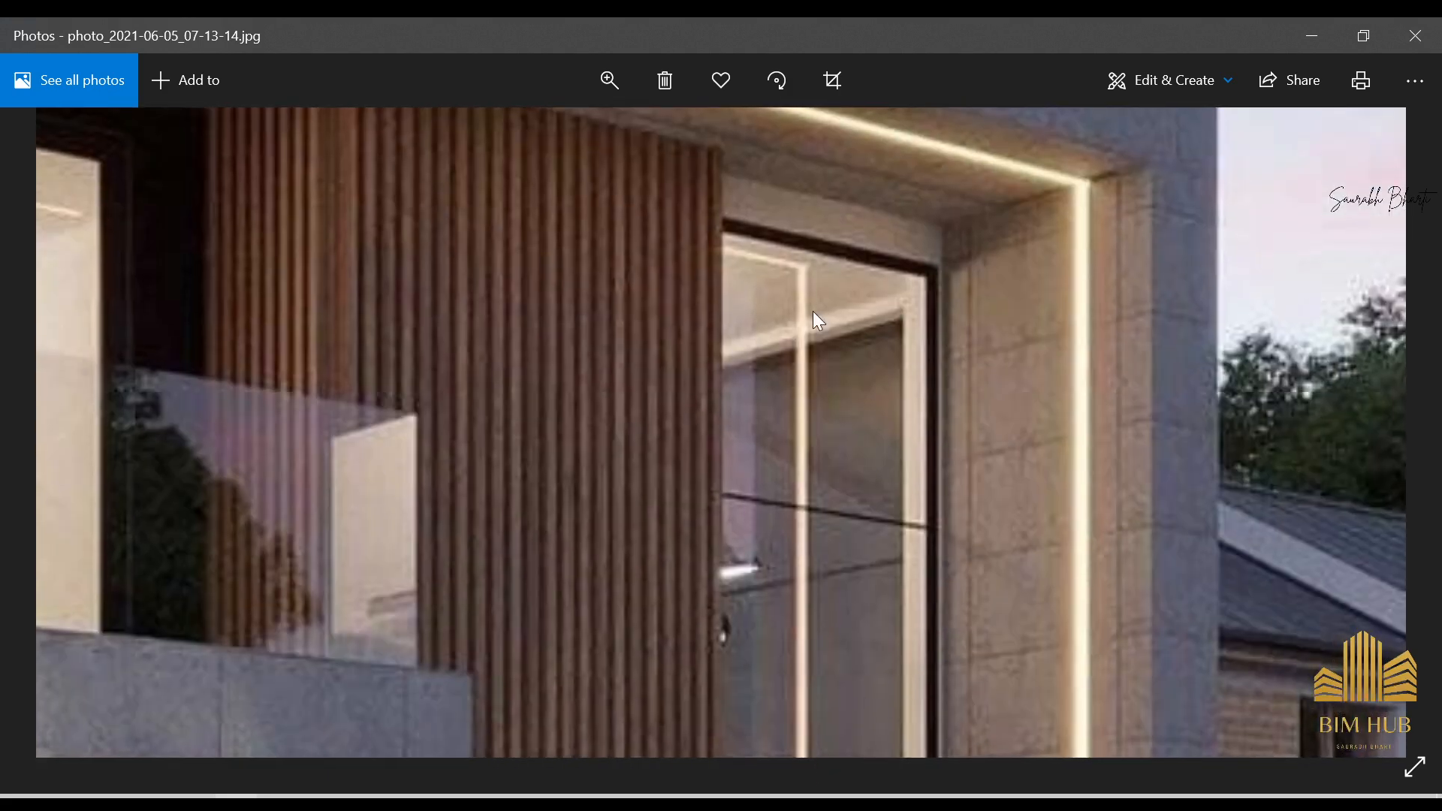
{"action": "scroll", "coordinate": [811, 309], "scroll_direction": "down", "scroll_amount": 4}
- Return to Revit, check the 9" facade wall in the front view, and open the 2.Ground Level floor plan
{"action": "left_click", "coordinate": [1296, 29]}
{"action": "mouse_move", "coordinate": [817, 488]}
{"action": "middle_mouse_down", "text": "shift"}
{"action": "mouse_move", "coordinate": [805, 539]}
{"action": "mouse_move", "coordinate": [811, 480]}
{"action": "middle_mouse_up", "text": "shift"}
{"action": "left_click", "coordinate": [817, 388]}
{"action": "left_click", "coordinate": [1211, 310]}
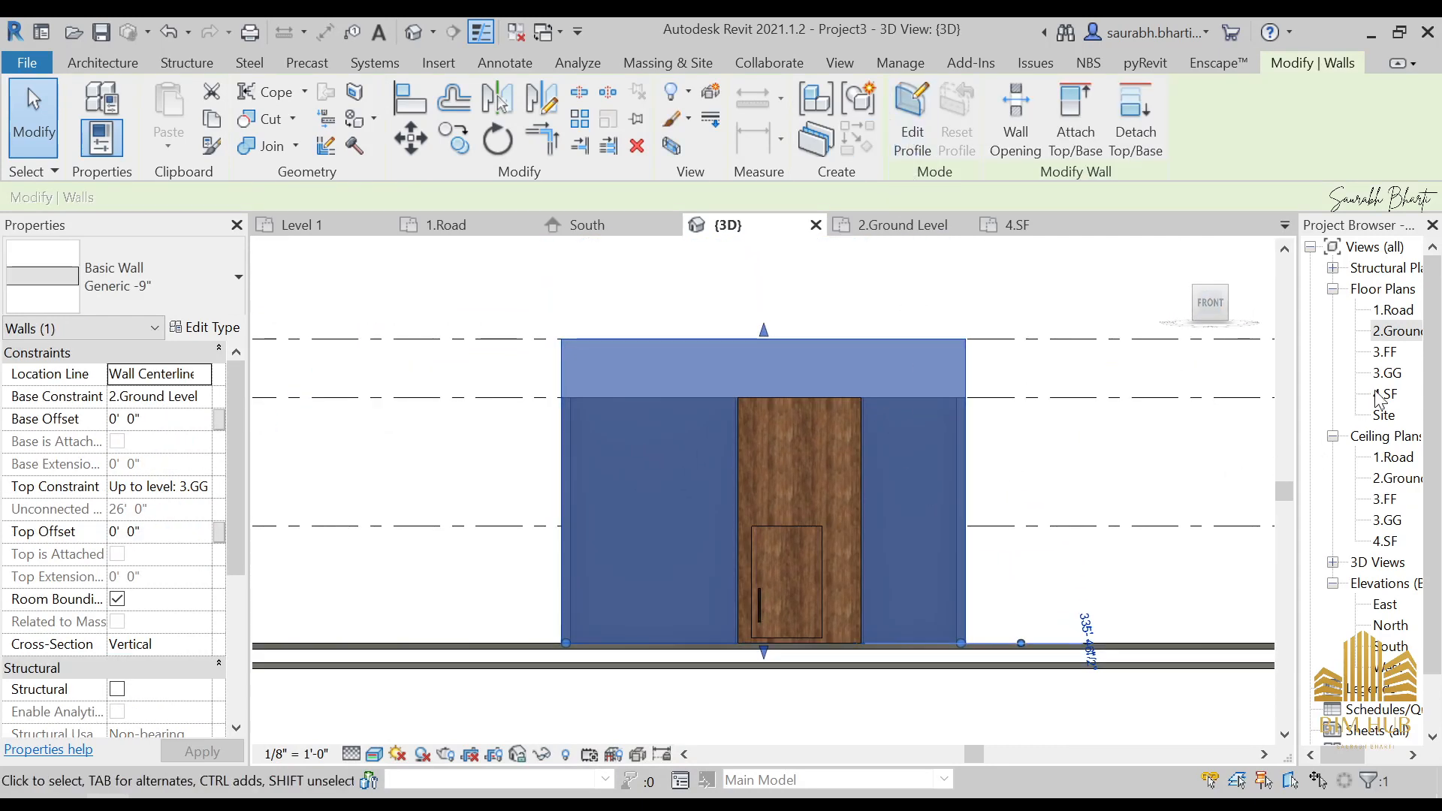
{"action": "double_click", "coordinate": [1398, 331]}
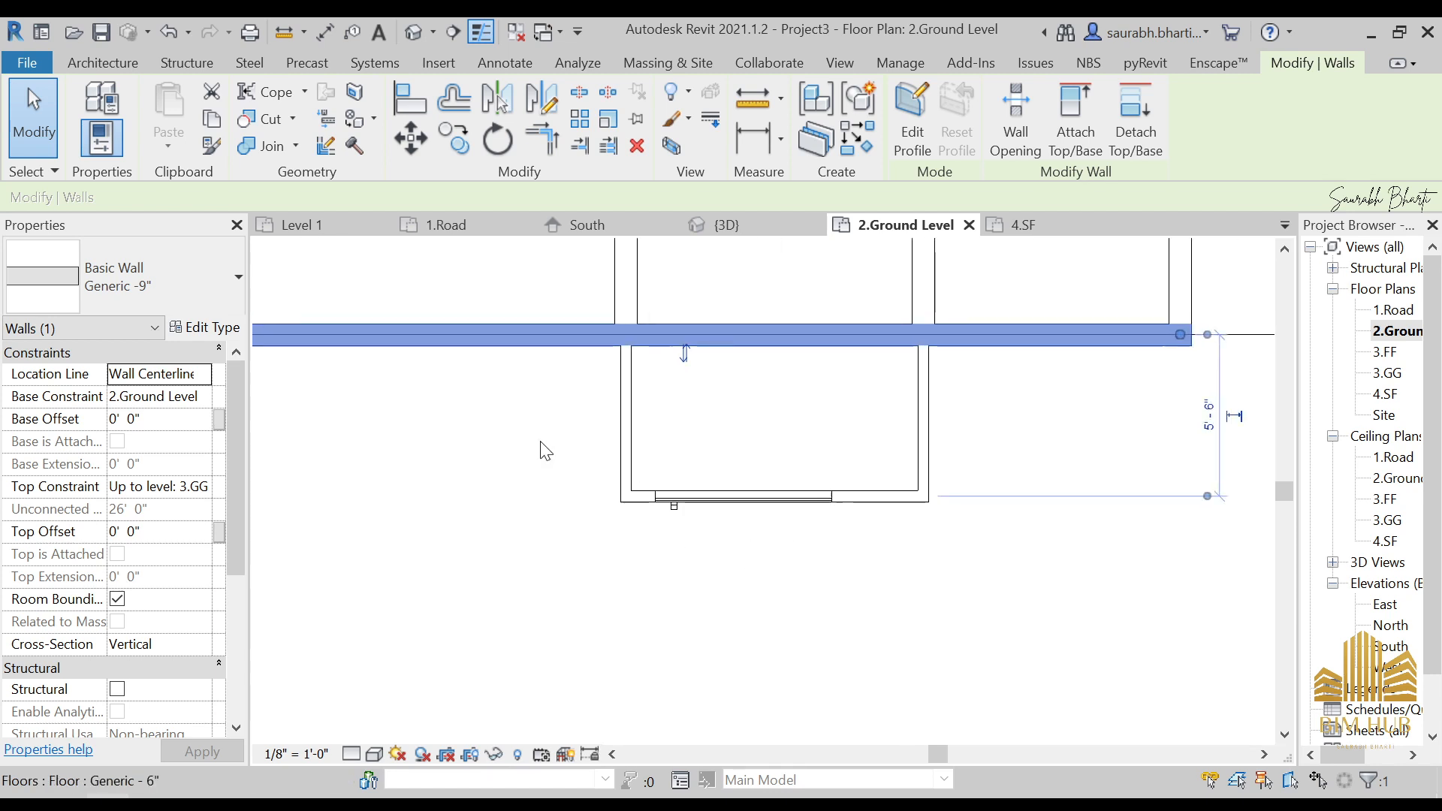
- Draw a Curtain Wall 1 segment about 2' 10" long up to level 3.FF, along the louver wall's centreline beside the door
{"action": "key", "text": "w"}
{"action": "key", "text": "a"}
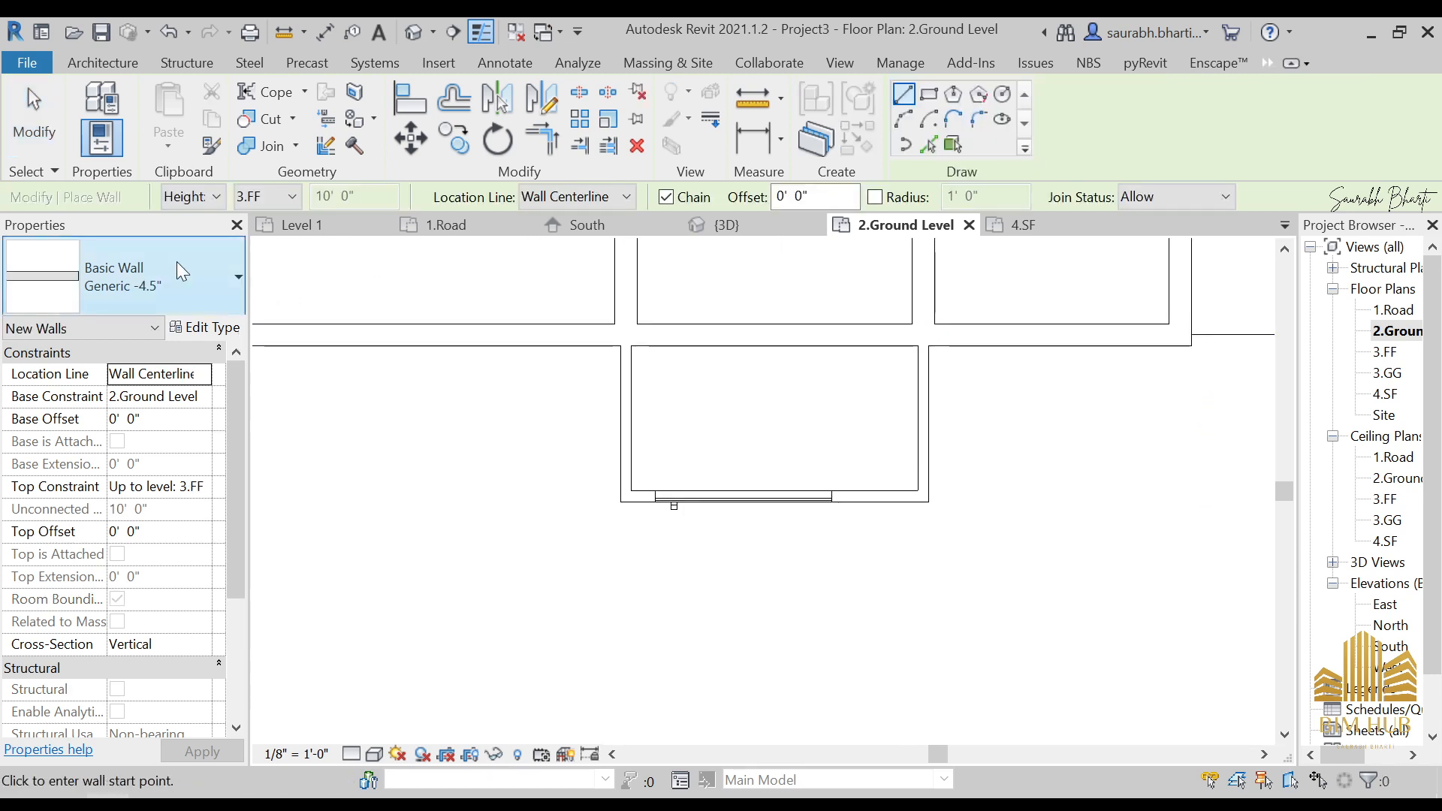
{"action": "left_click", "coordinate": [177, 262]}
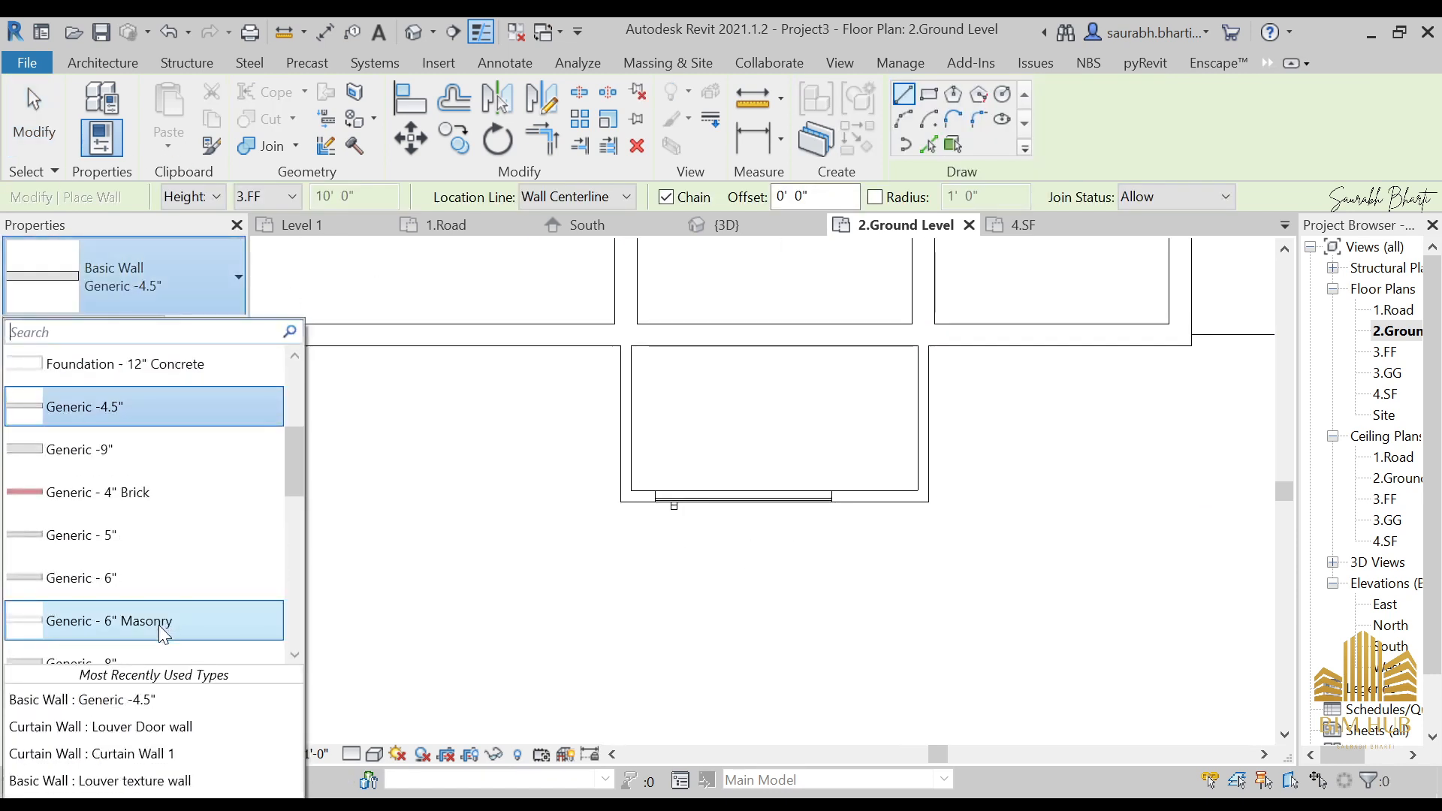
{"action": "left_click", "coordinate": [154, 753]}
{"action": "scroll", "coordinate": [907, 578], "scroll_direction": "up", "scroll_amount": 7}
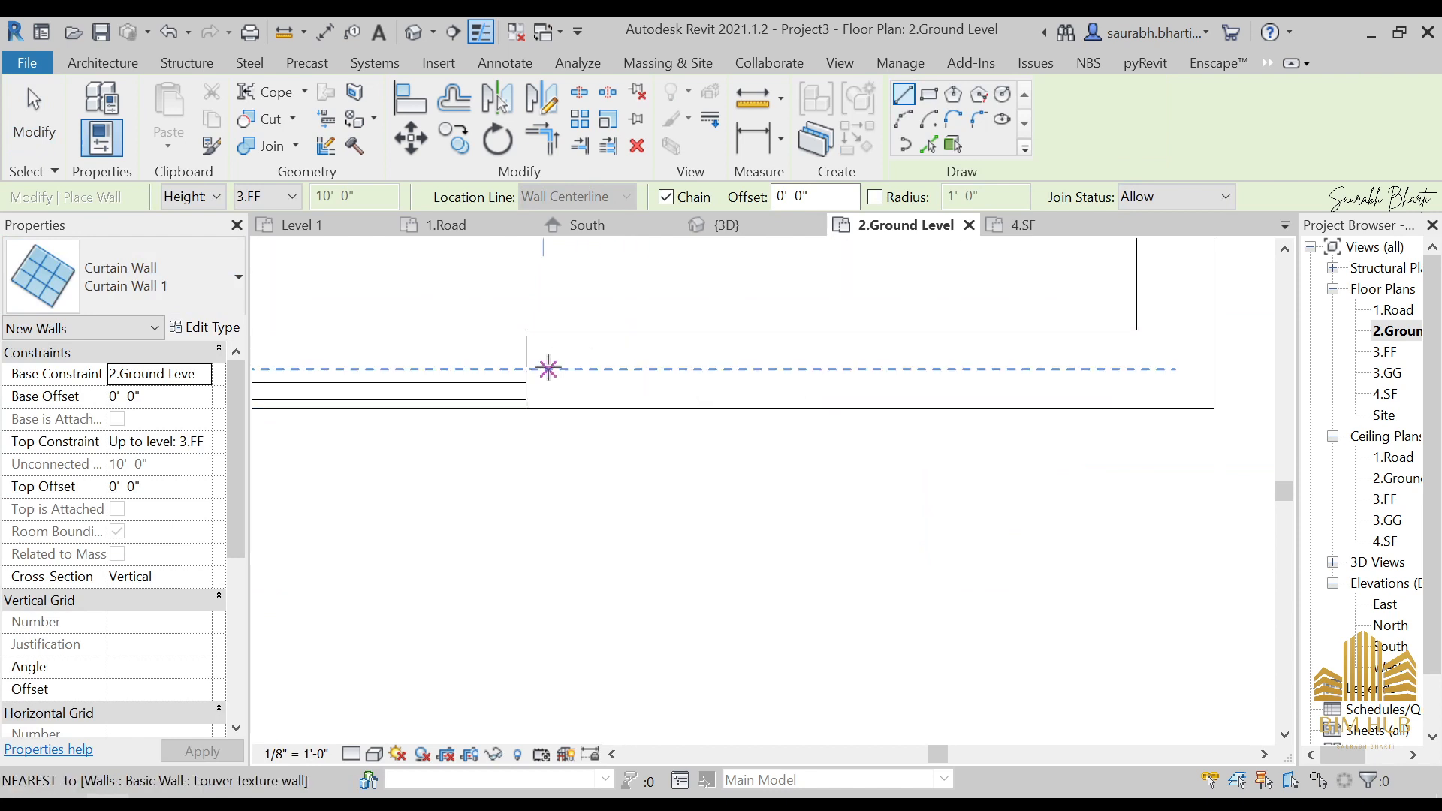
{"action": "left_click", "coordinate": [543, 369]}
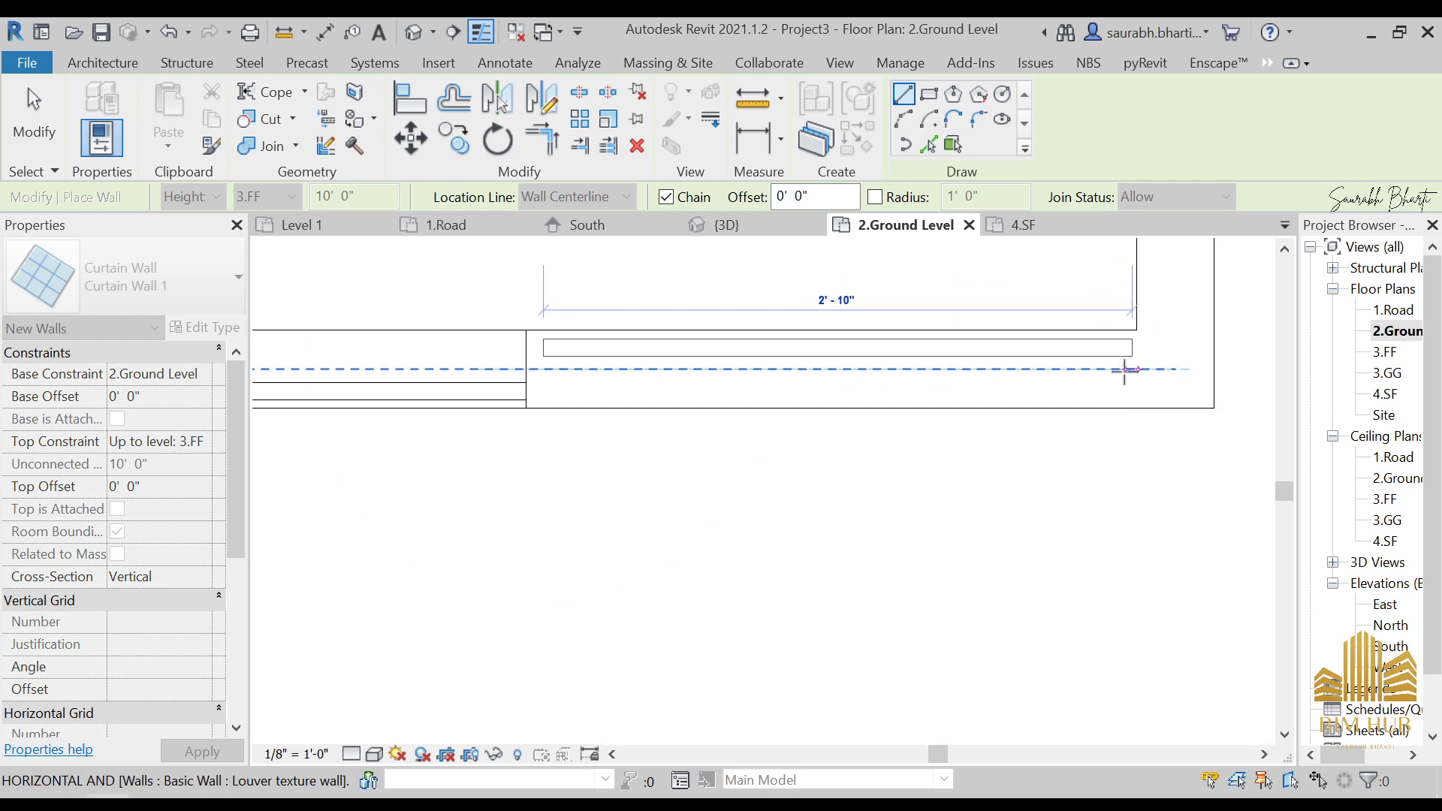
{"action": "left_click", "coordinate": [1116, 370]}
{"action": "key", "text": "Escape"}
{"action": "key", "text": "Escape"}
{"action": "left_click", "coordinate": [199, 297]}
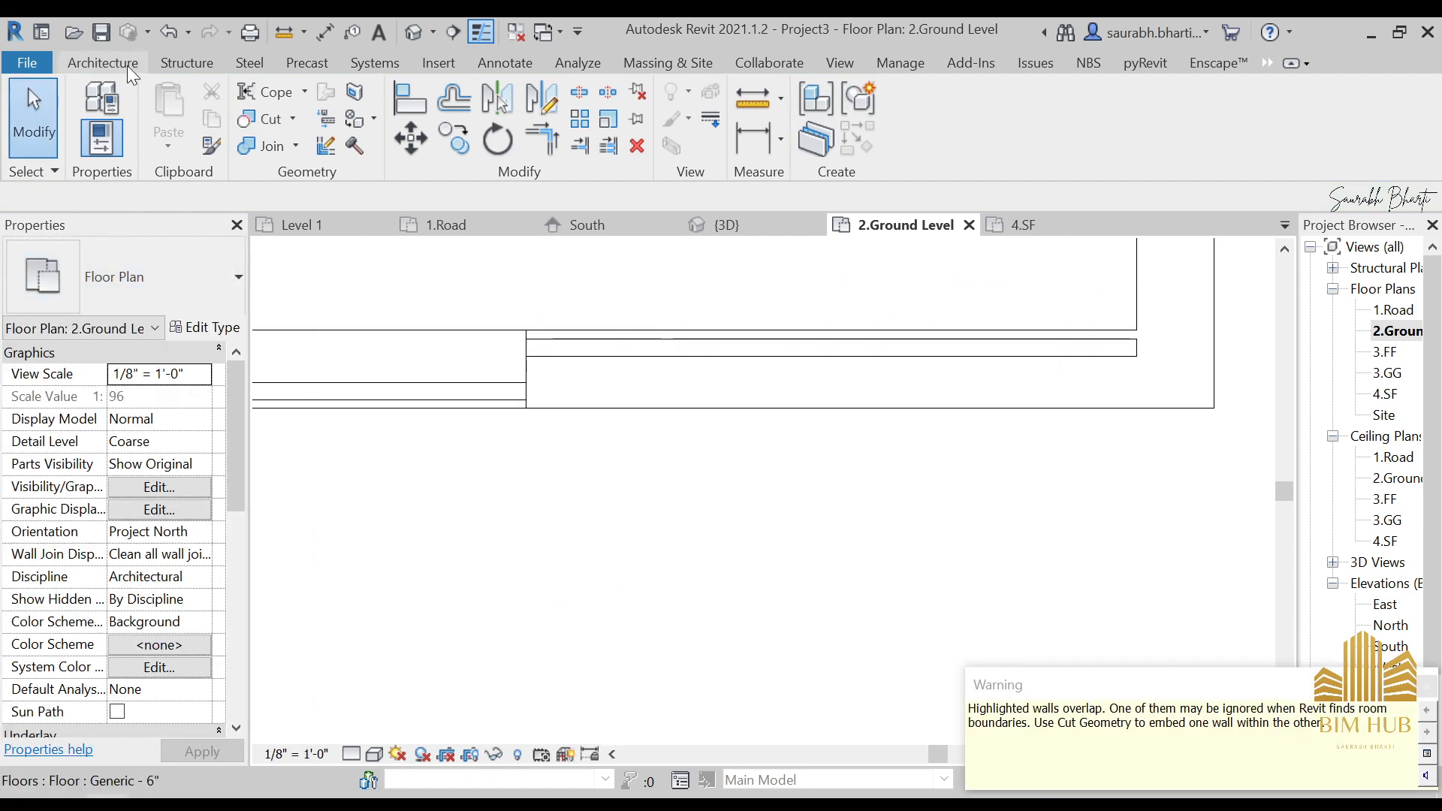
{"action": "left_click", "coordinate": [128, 64]}
{"action": "key", "text": "w"}
{"action": "key", "text": "a"}
{"action": "left_click", "coordinate": [167, 299]}
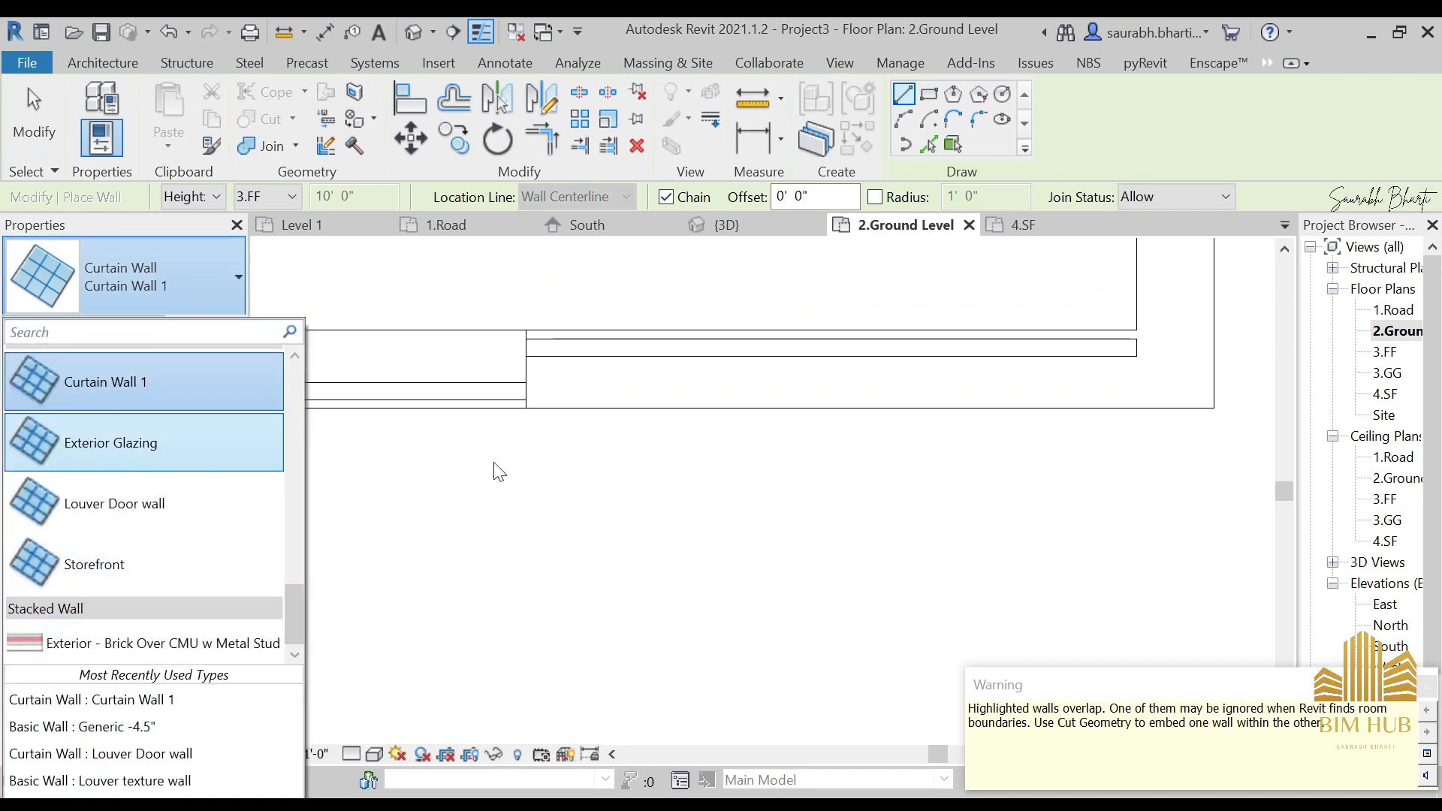
{"action": "key", "text": "Escape"}
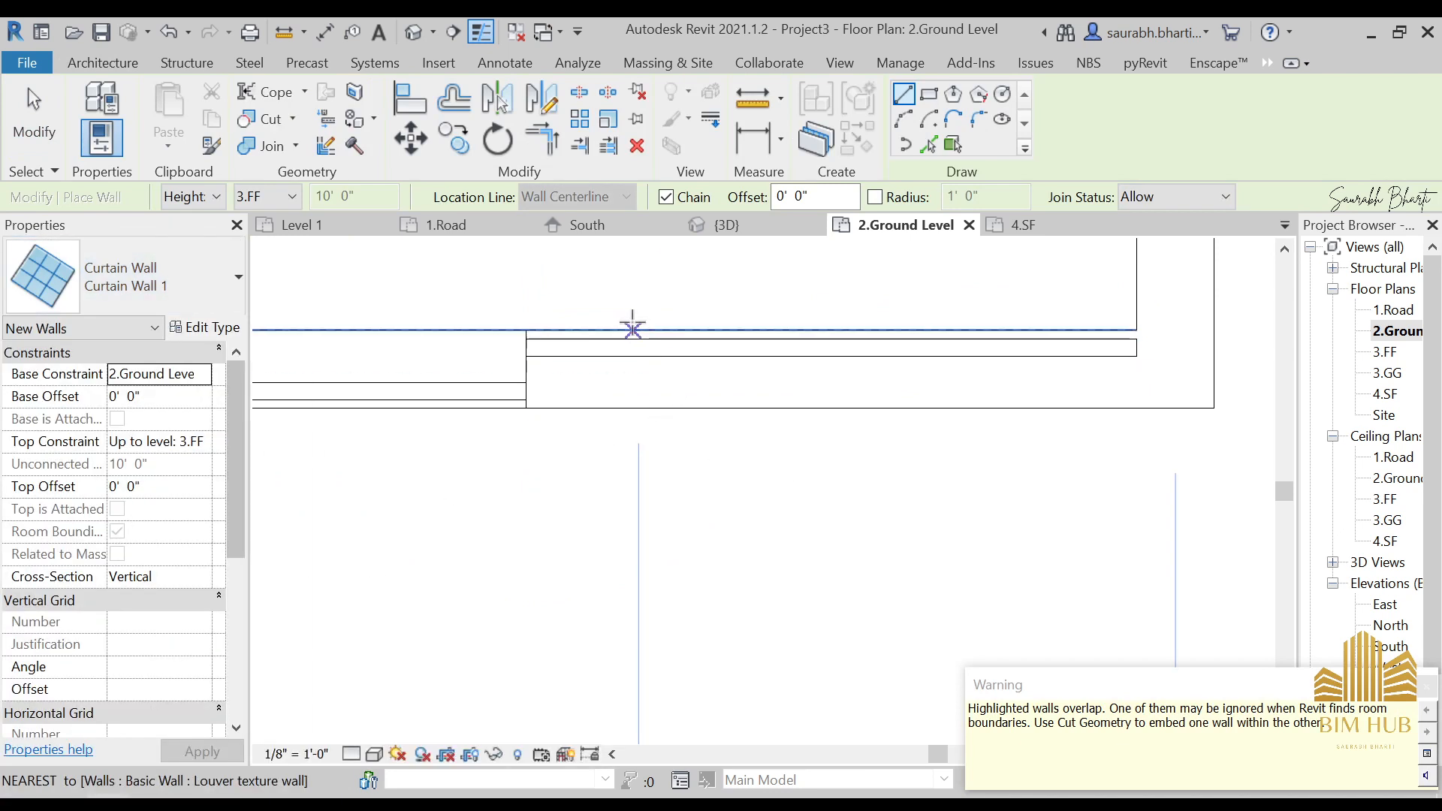
{"action": "key", "text": "Escape"}
- Shorten the curtain wall beside the door from both ends, leaving it about 2' 5 3/4" long
{"action": "left_click", "coordinate": [629, 350]}
{"action": "scroll", "coordinate": [571, 369], "scroll_direction": "up", "scroll_amount": 3}
{"action": "left_click_drag", "start_coordinate": [461, 367], "coordinate": [653, 354]}
{"action": "scroll", "coordinate": [612, 365], "scroll_direction": "down", "scroll_amount": 2}
{"action": "scroll", "coordinate": [520, 369], "scroll_direction": "up", "scroll_amount": 3}
{"action": "scroll", "coordinate": [653, 354], "scroll_direction": "down", "scroll_amount": 2}
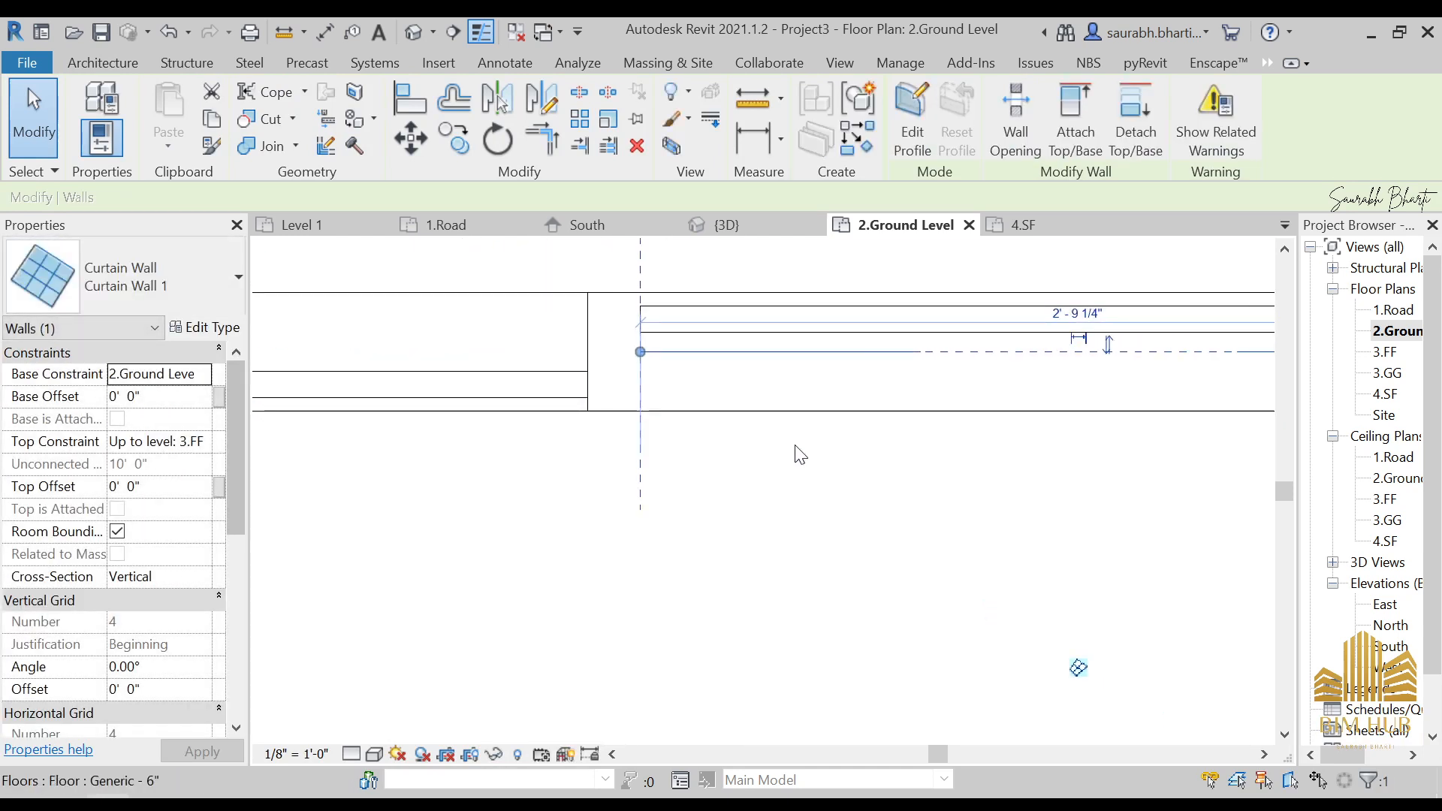
{"action": "scroll", "coordinate": [800, 454], "scroll_direction": "down", "scroll_amount": 2}
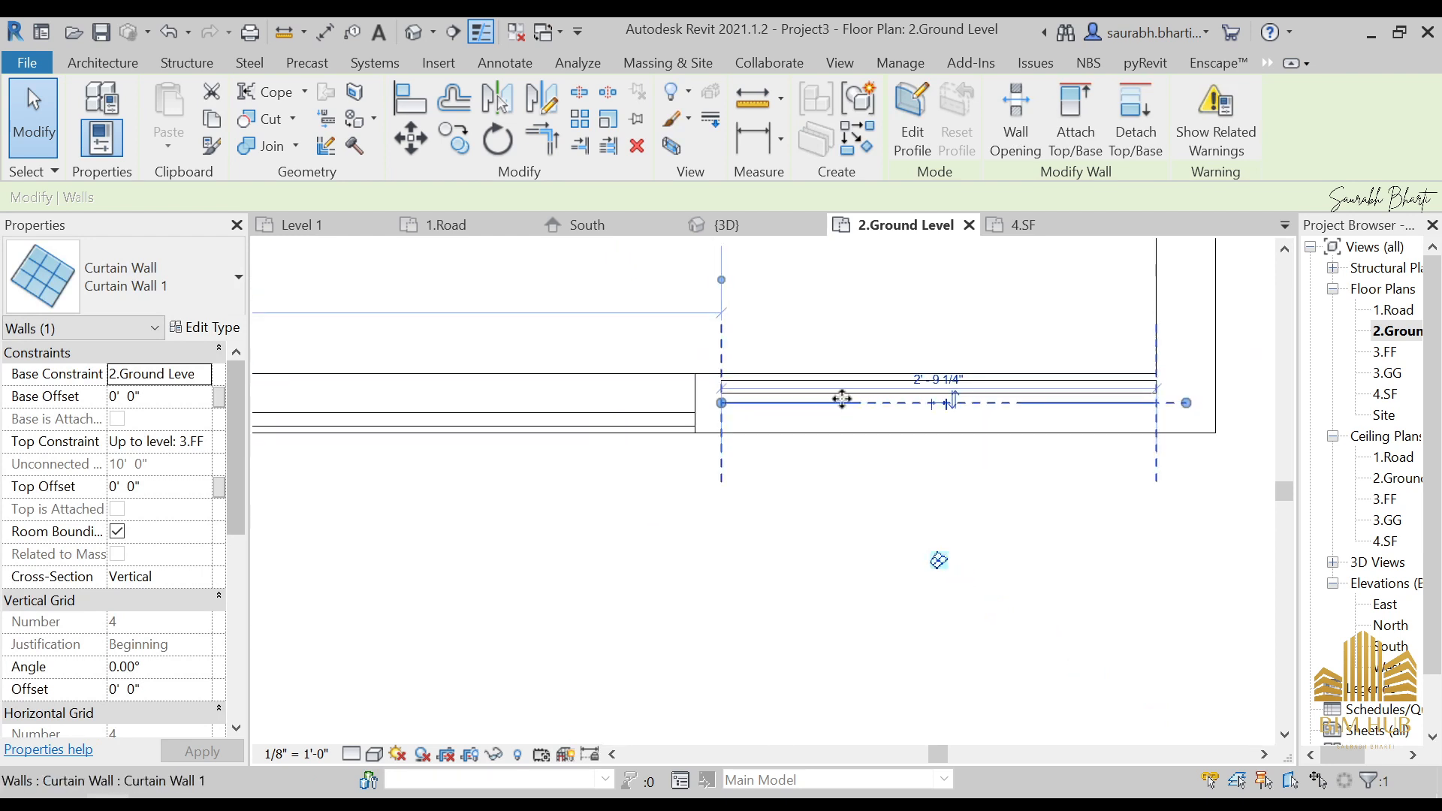
{"action": "left_click_drag", "start_coordinate": [1184, 404], "coordinate": [1037, 404]}
{"action": "scroll", "coordinate": [1185, 404], "scroll_direction": "up", "scroll_amount": 2}
{"action": "scroll", "coordinate": [1035, 406], "scroll_direction": "down", "scroll_amount": 3}
{"action": "key", "text": "Escape"}
{"action": "scroll", "coordinate": [869, 403], "scroll_direction": "up", "scroll_amount": 1}
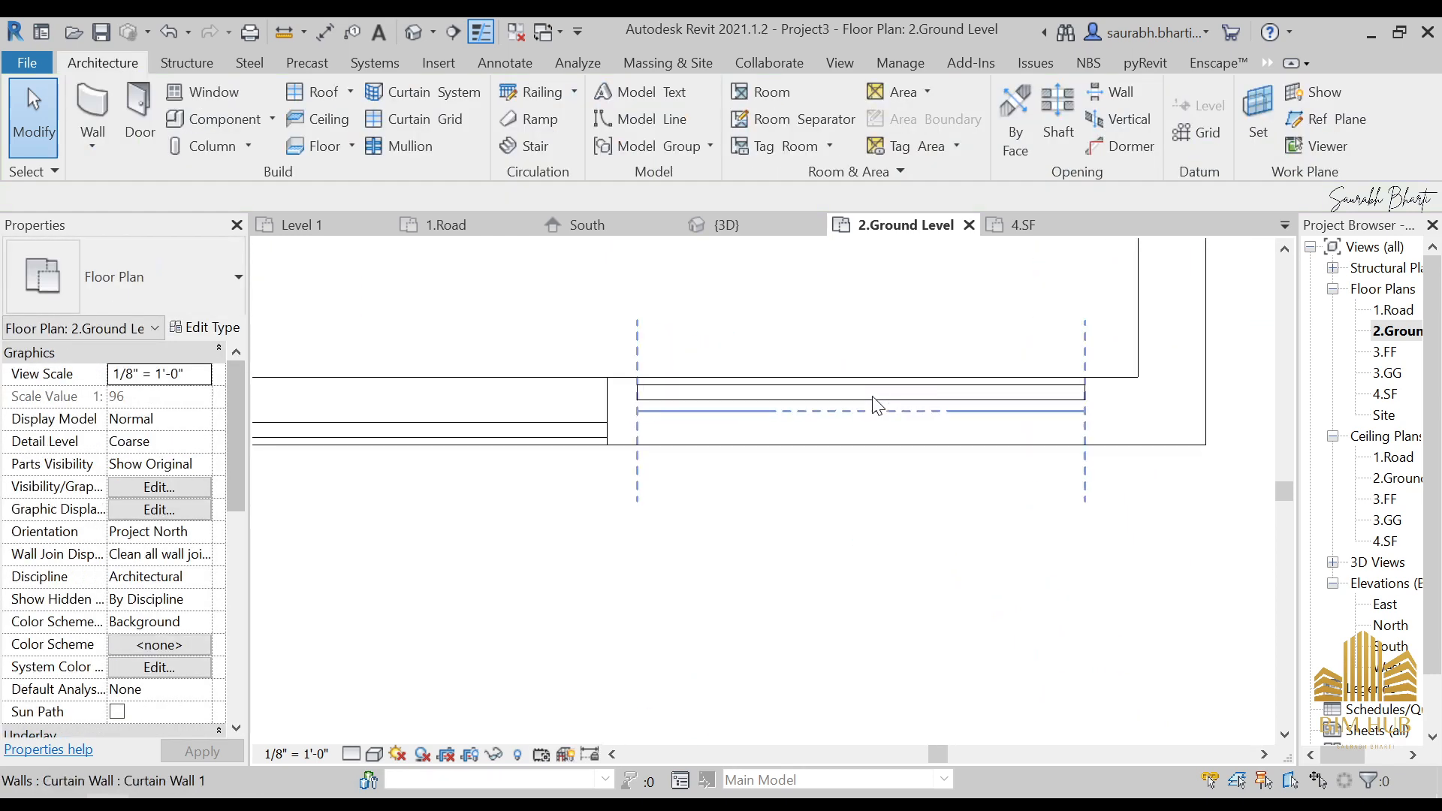
- Examine the wooden entrance block, the 9" facade wall behind it and the floor from several angles in the 3D view
{"action": "left_click", "coordinate": [875, 409]}
{"action": "scroll", "coordinate": [751, 409], "scroll_direction": "down", "scroll_amount": 1}
{"action": "left_click", "coordinate": [431, 35]}
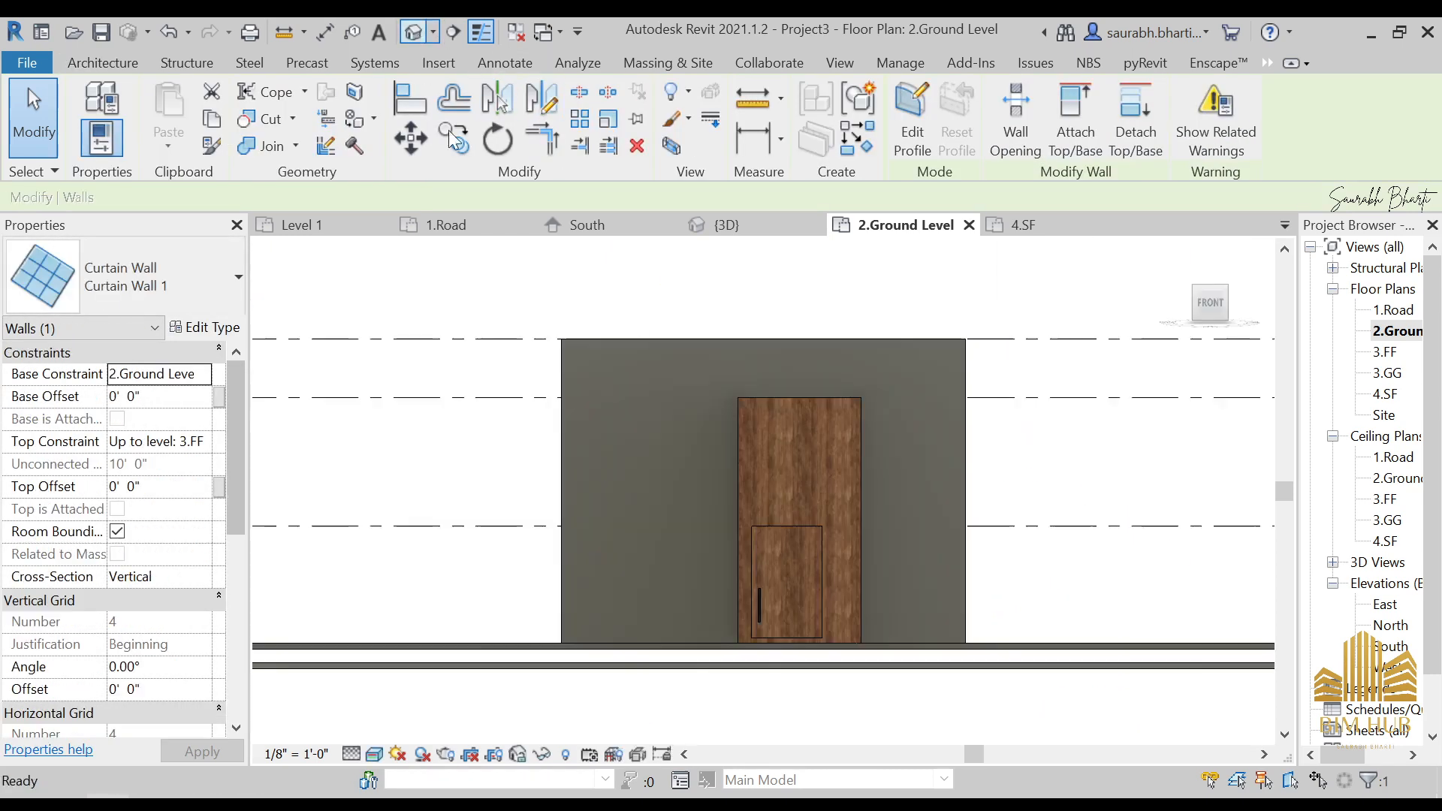
{"action": "middle_click_drag", "start_coordinate": [891, 572], "coordinate": [892, 584], "text": "shift"}
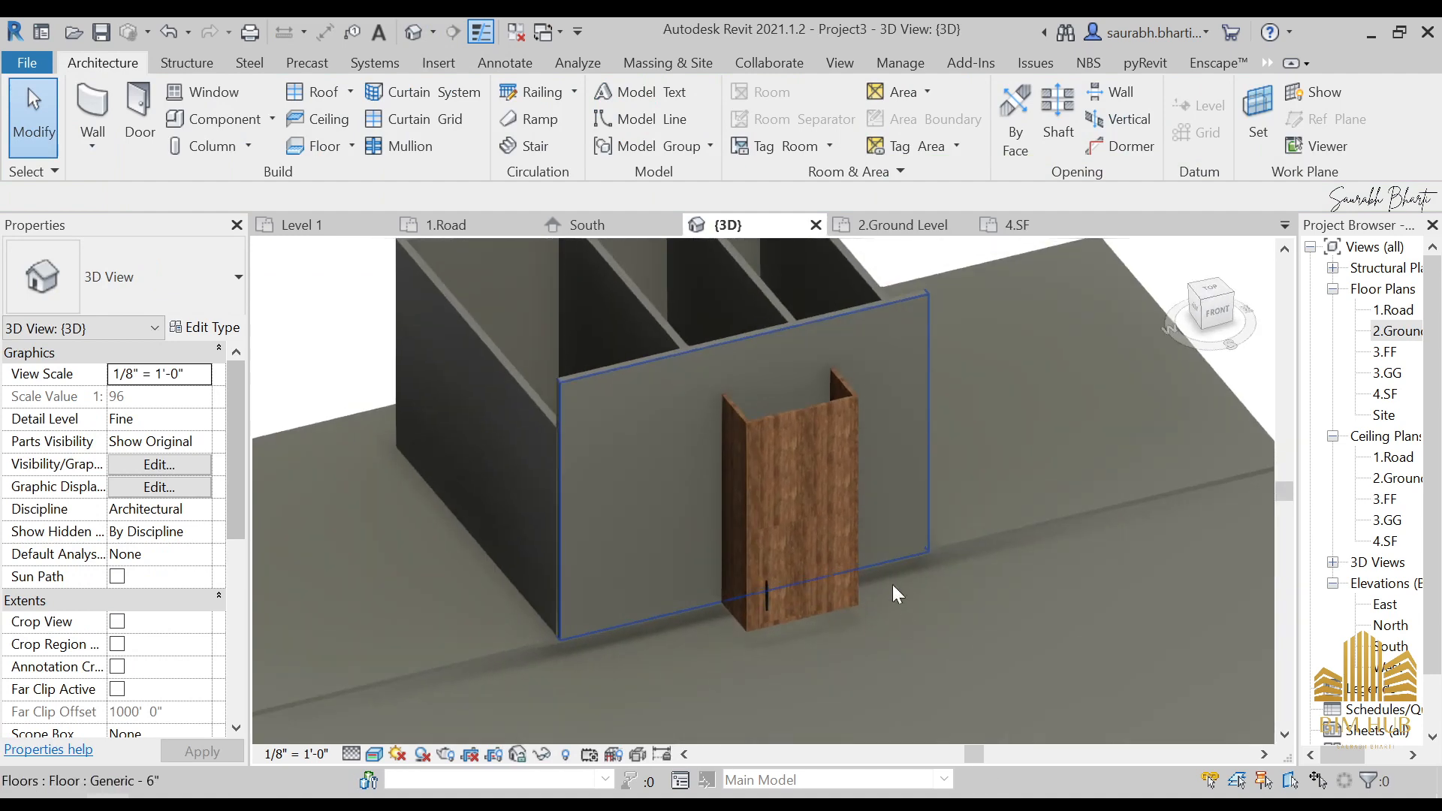
{"action": "scroll", "coordinate": [892, 584], "scroll_direction": "up", "scroll_amount": 3}
{"action": "left_click", "coordinate": [892, 485]}
{"action": "scroll", "coordinate": [893, 485], "scroll_direction": "down", "scroll_amount": 3}
{"action": "middle_click_drag", "start_coordinate": [892, 487], "coordinate": [927, 527], "text": "shift"}
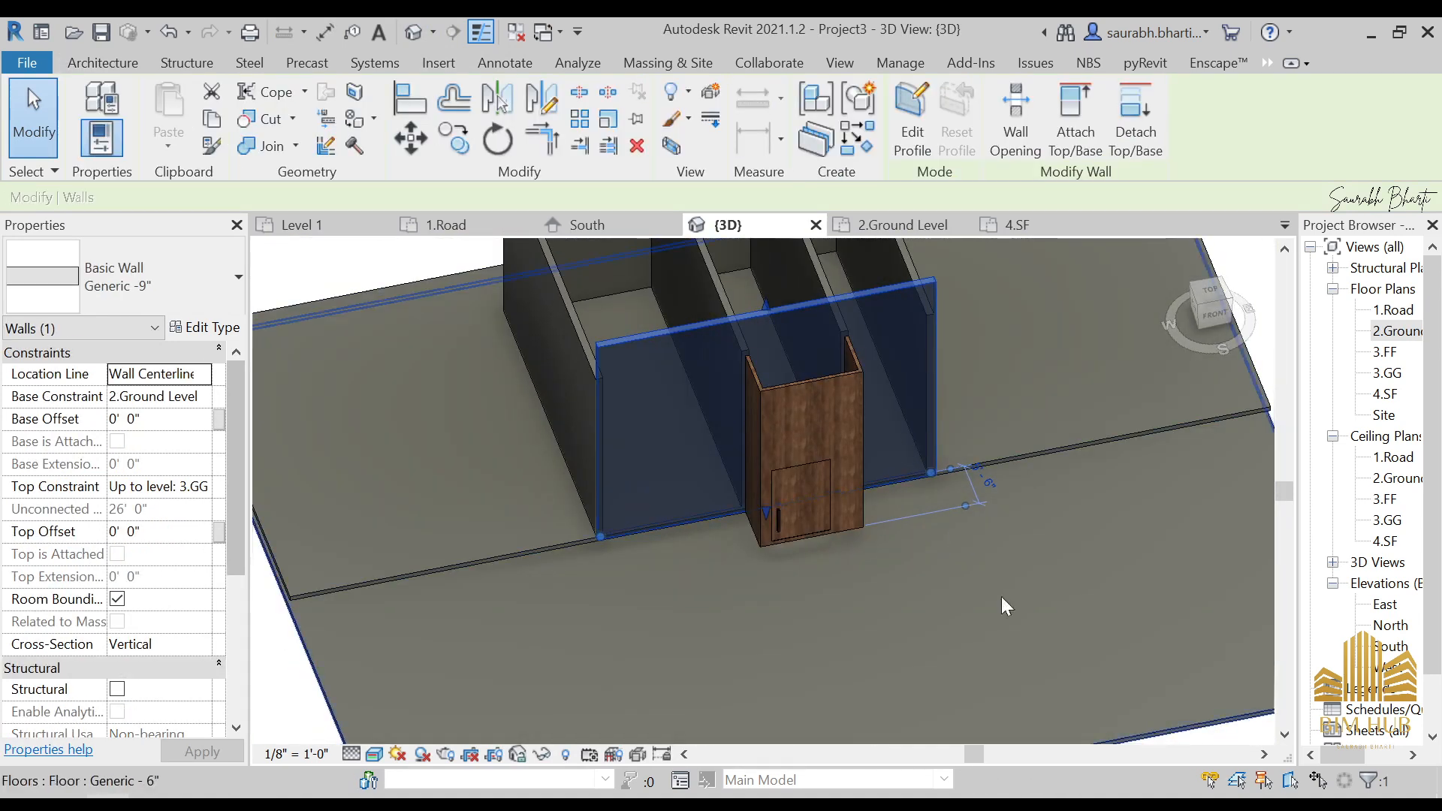
{"action": "middle_click_drag", "start_coordinate": [1002, 596], "coordinate": [916, 421], "text": "shift"}
{"action": "scroll", "coordinate": [962, 433], "scroll_direction": "up", "scroll_amount": 5}
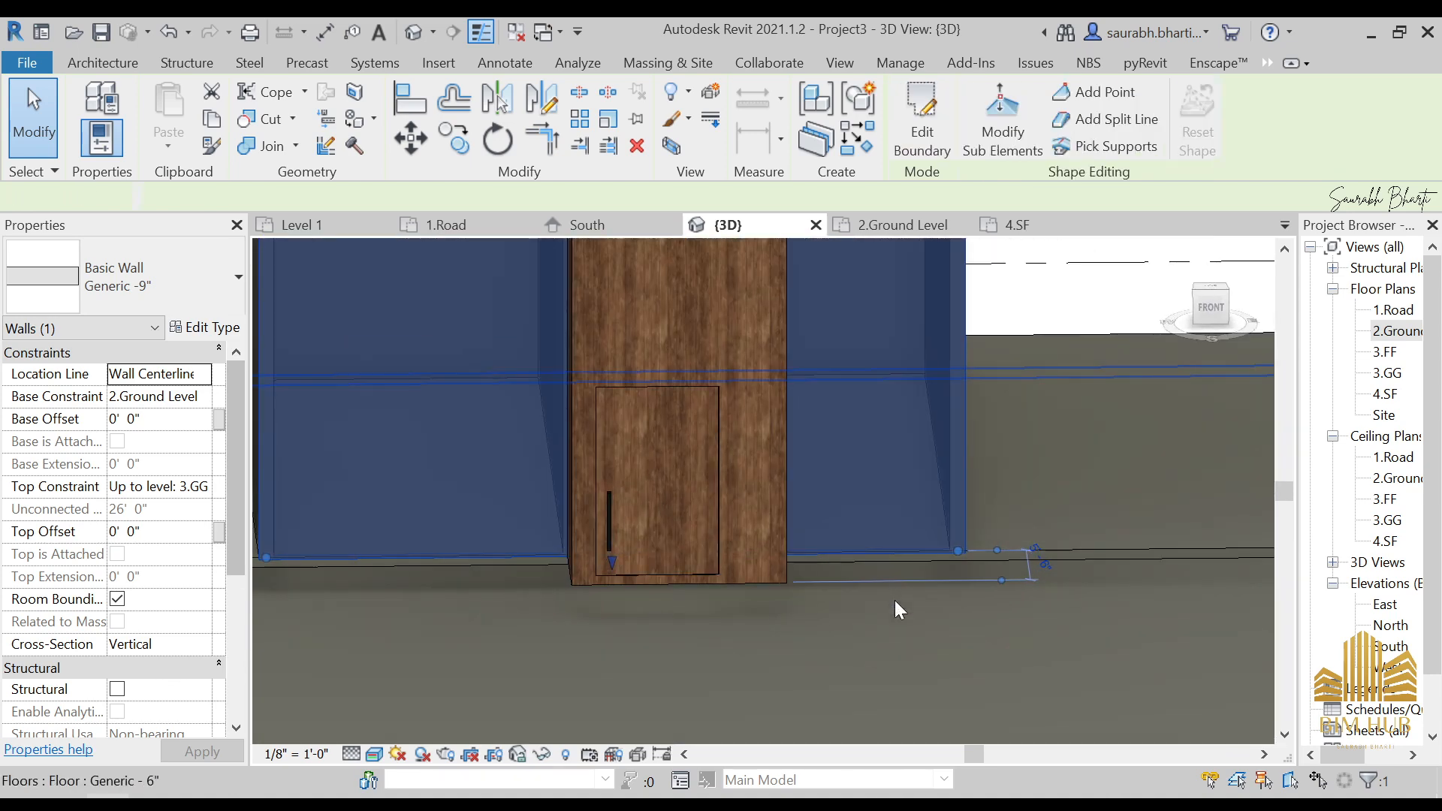
{"action": "left_click", "coordinate": [894, 601]}
- In the 2.Ground Level floor plan, set the curtain wall's top constraint to Up to level: 4.SF
{"action": "double_click", "coordinate": [1401, 334]}
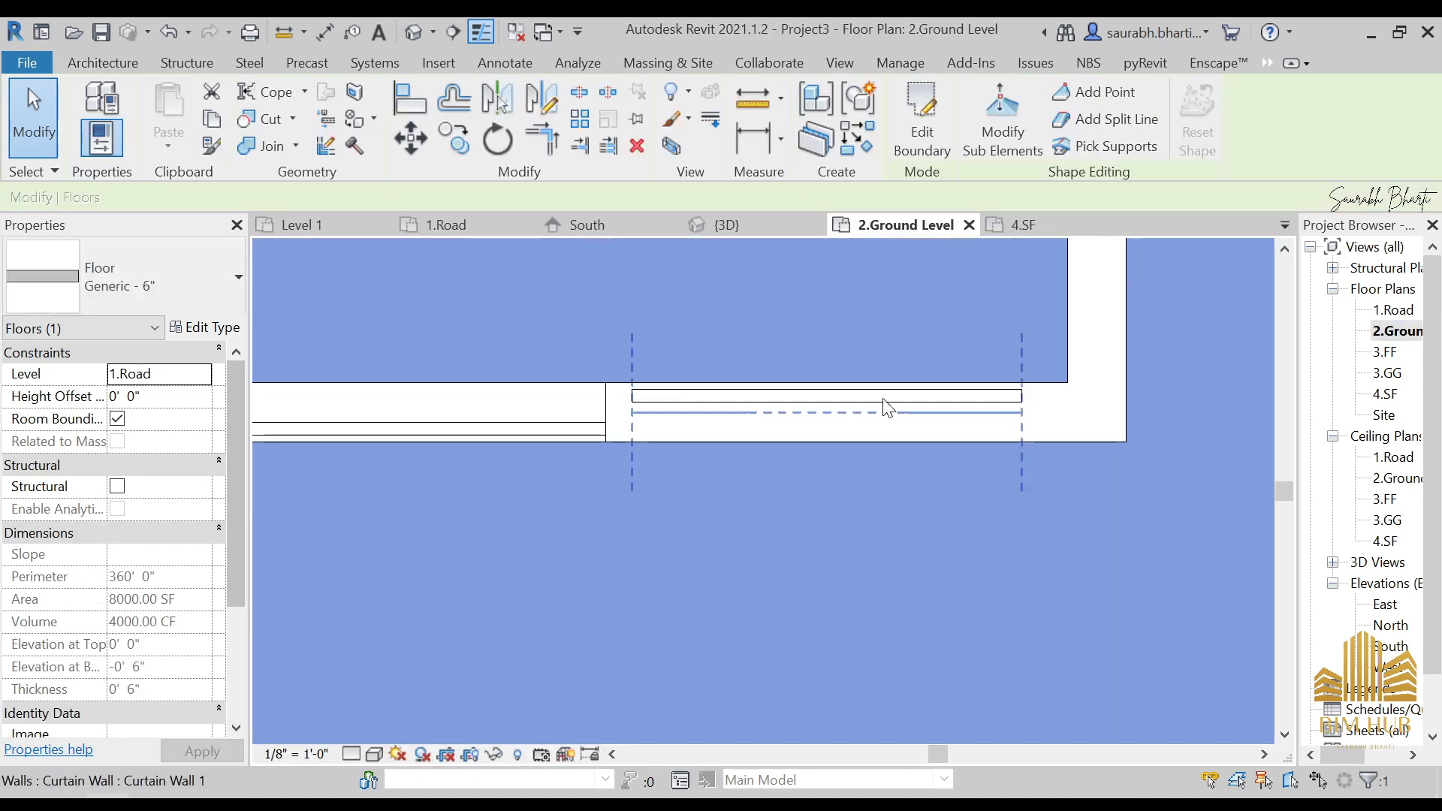
{"action": "left_click", "coordinate": [965, 402]}
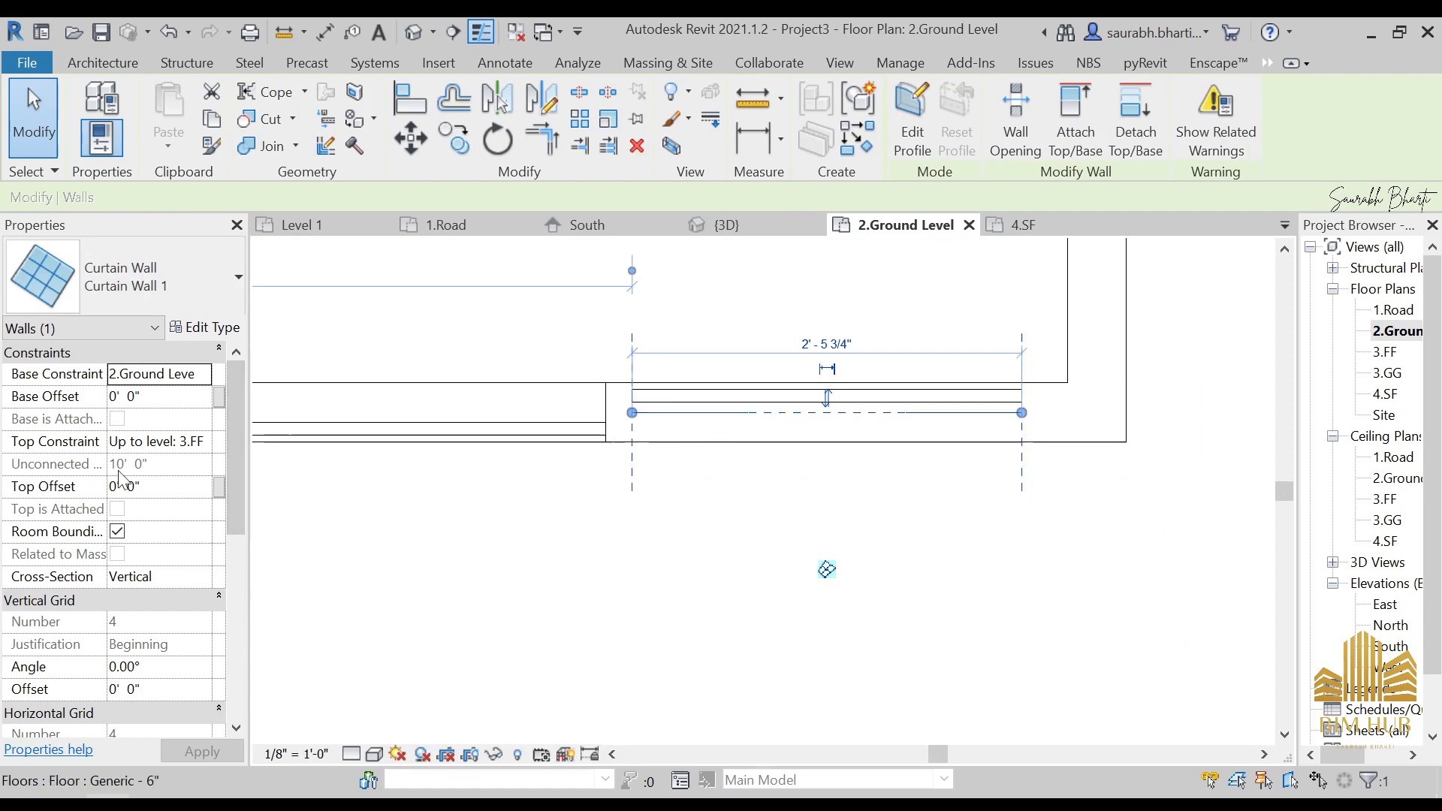
{"action": "left_click", "coordinate": [204, 375]}
{"action": "left_click", "coordinate": [205, 375]}
{"action": "left_click", "coordinate": [201, 442]}
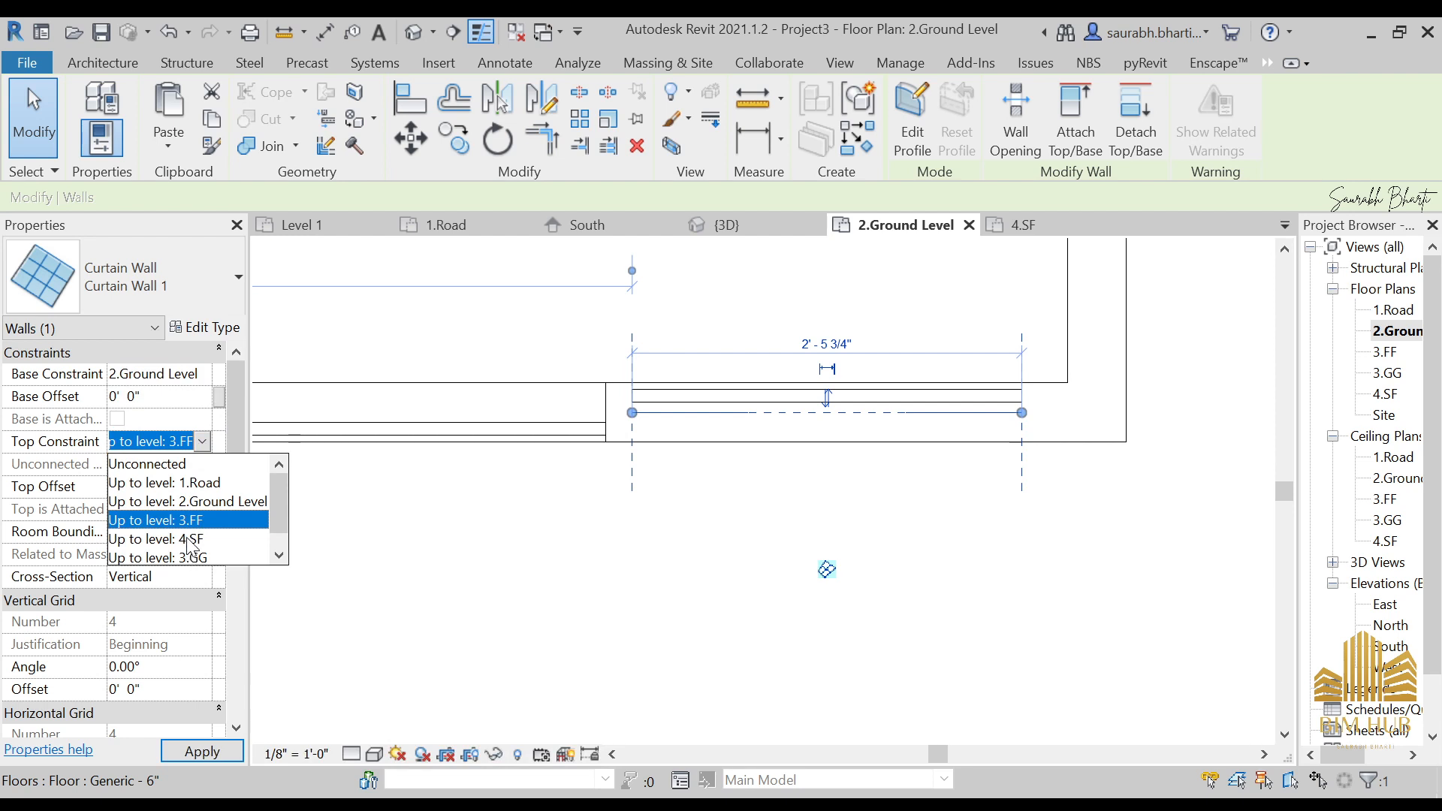
{"action": "scroll", "coordinate": [211, 548], "scroll_direction": "down", "scroll_amount": 1}
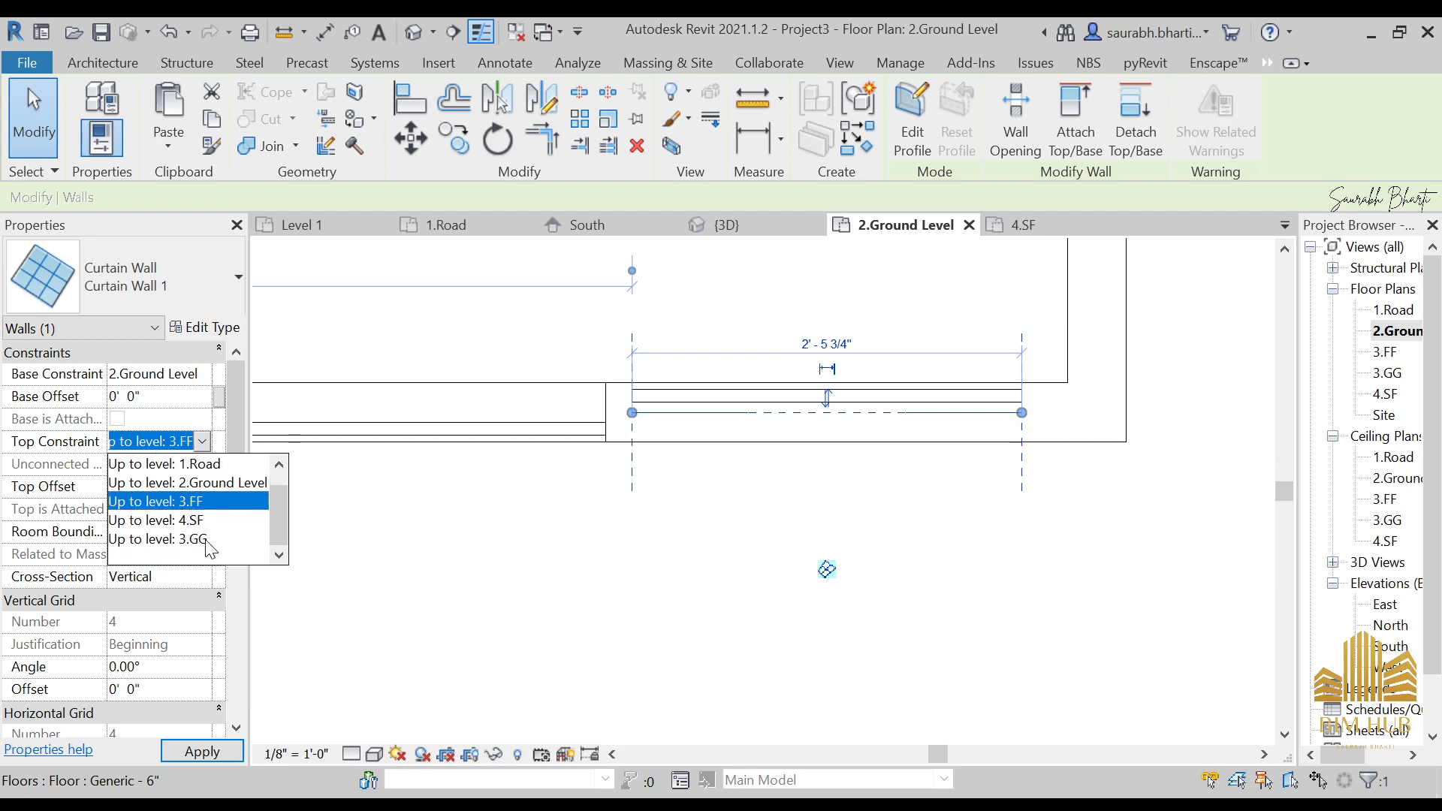
{"action": "left_click", "coordinate": [203, 523]}
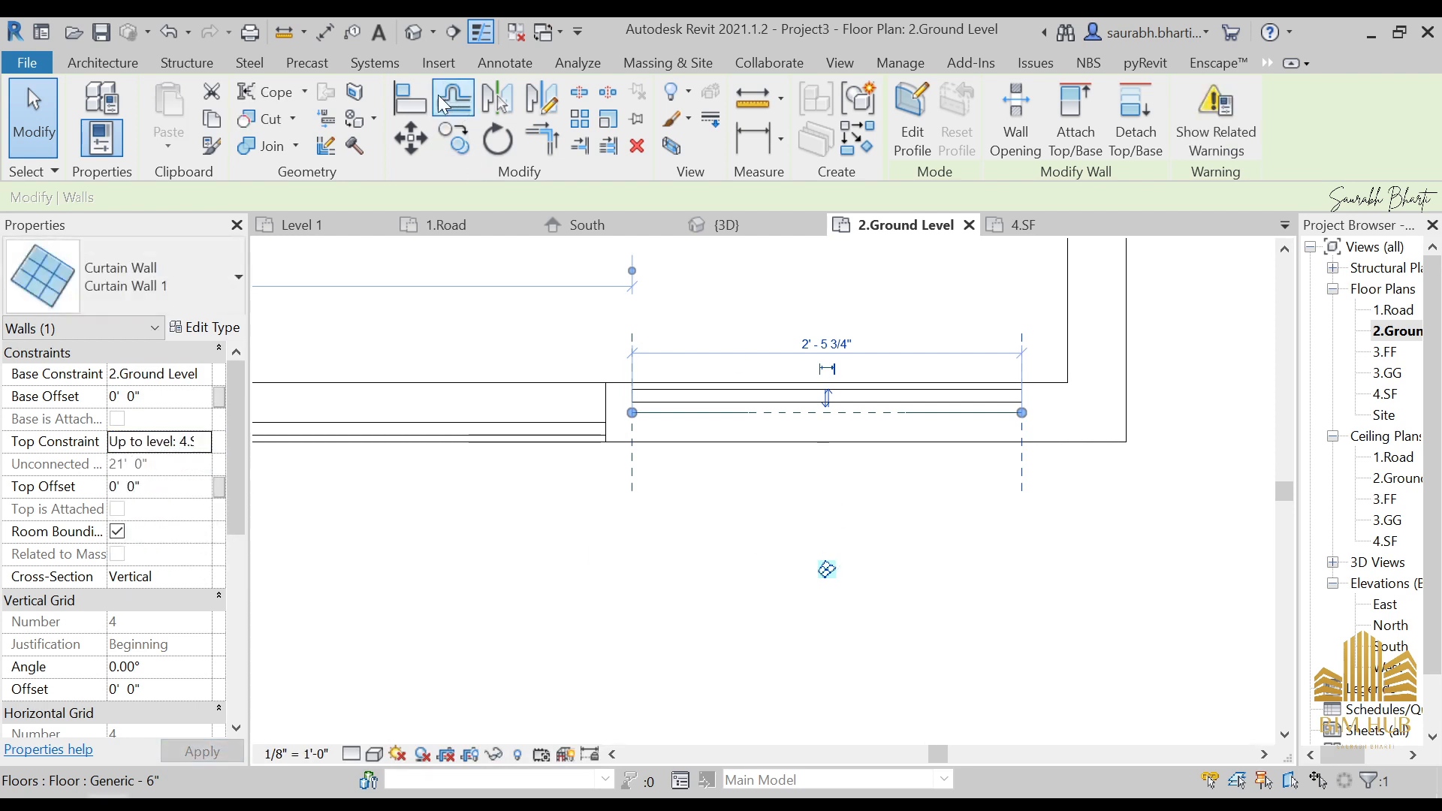
{"action": "left_click", "coordinate": [619, 354]}
- In the South elevation, rename the level directly above 4.SF as 4.TF
{"action": "left_click", "coordinate": [414, 32]}
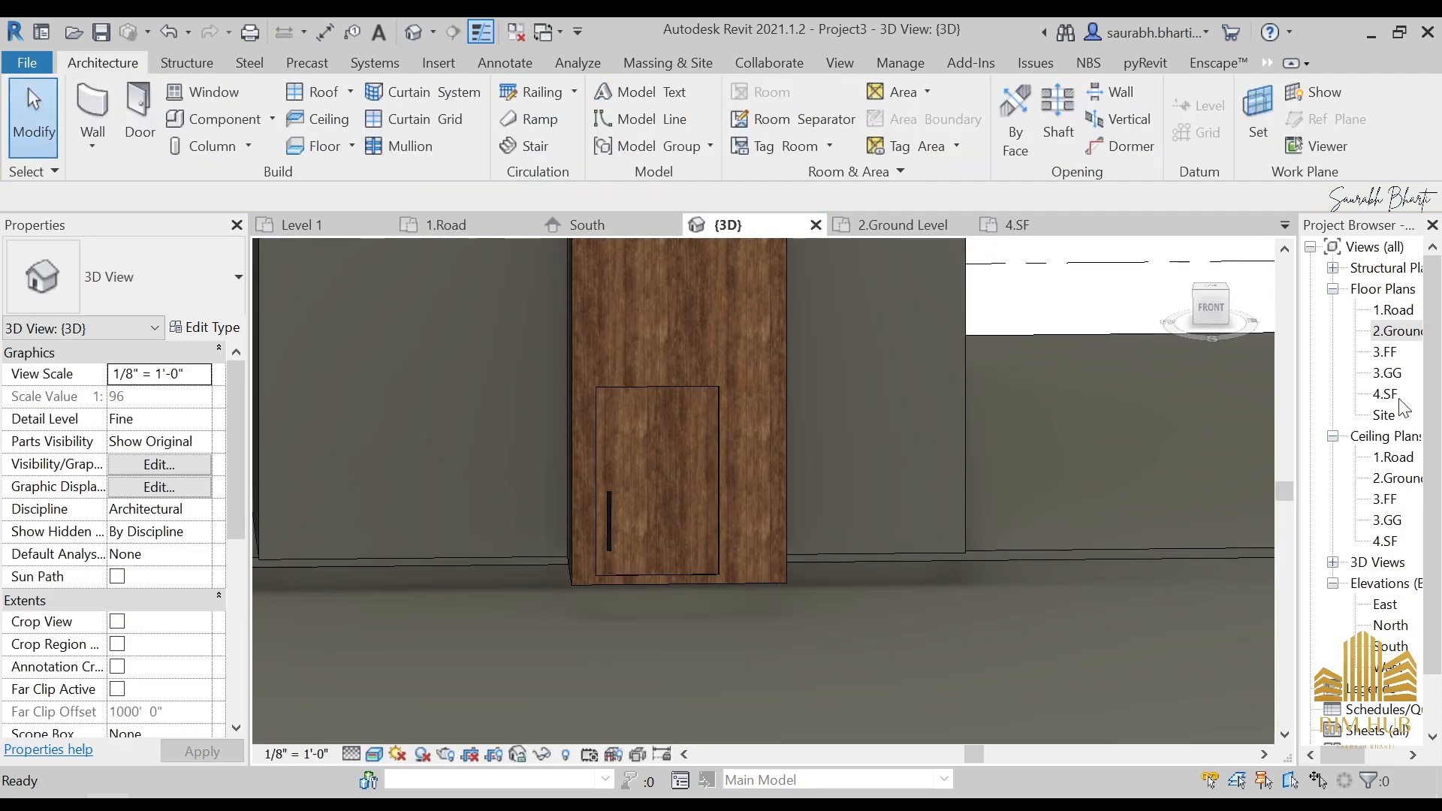
{"action": "left_click", "coordinate": [1387, 373]}
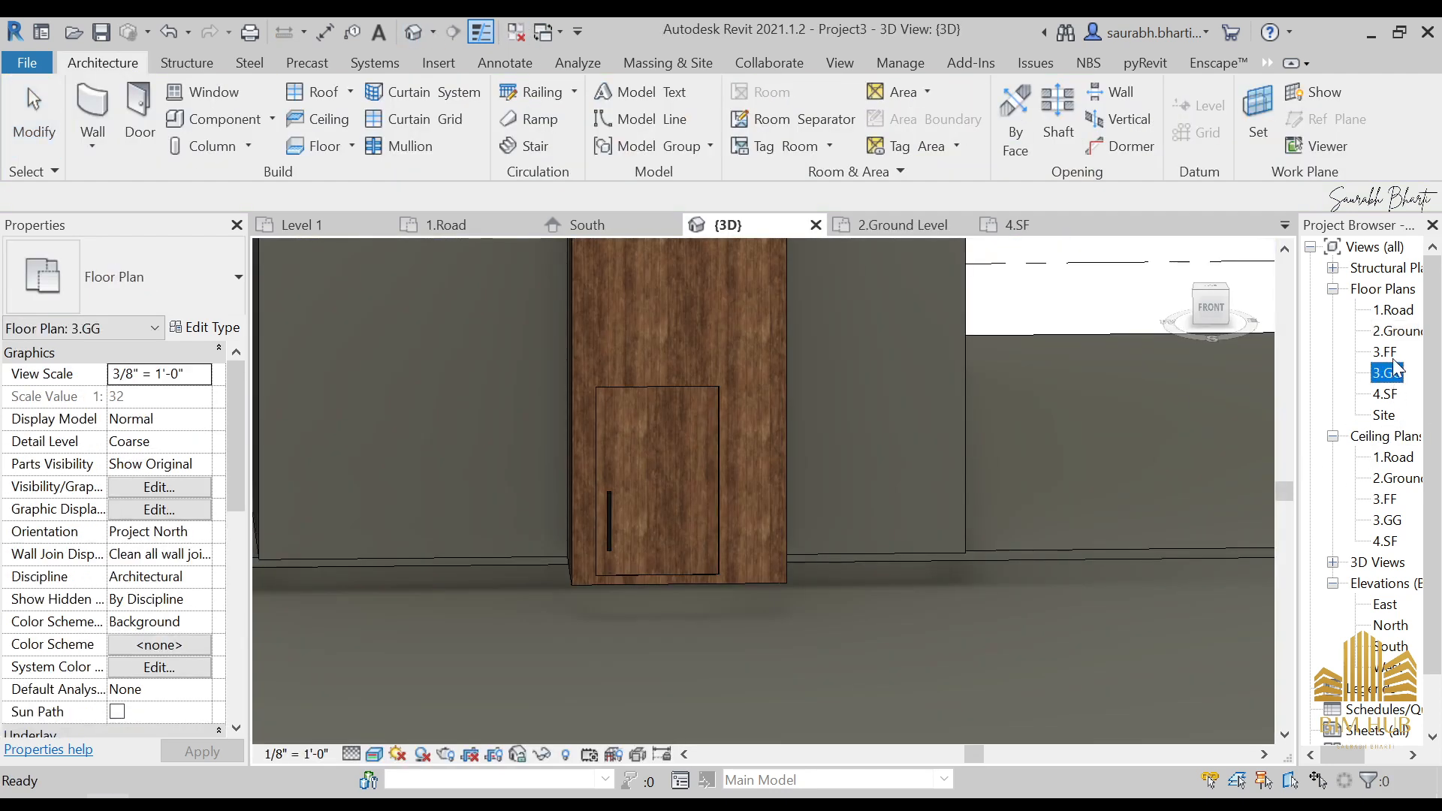
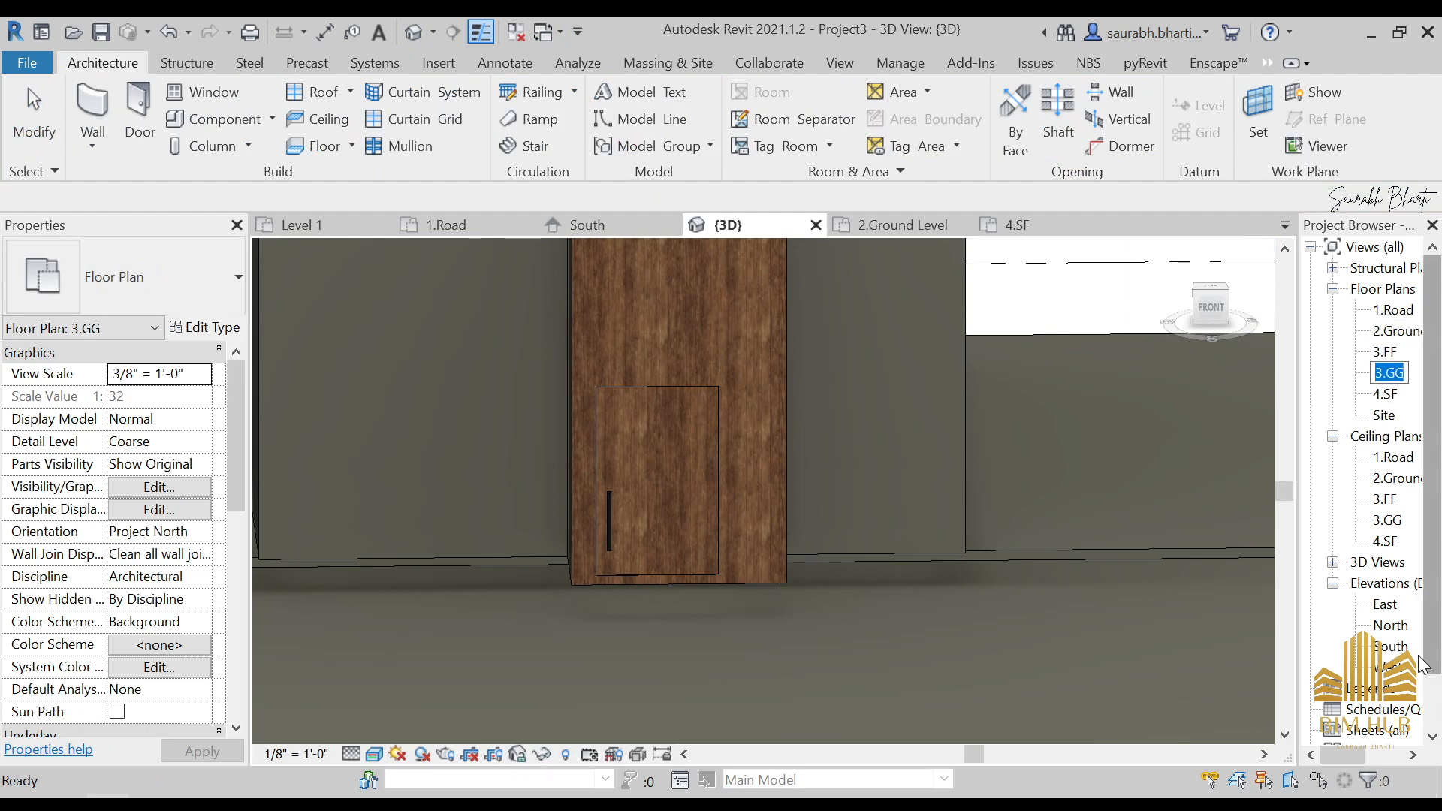
{"action": "double_click", "coordinate": [1389, 646]}
{"action": "scroll", "coordinate": [1119, 380], "scroll_direction": "up", "scroll_amount": 5}
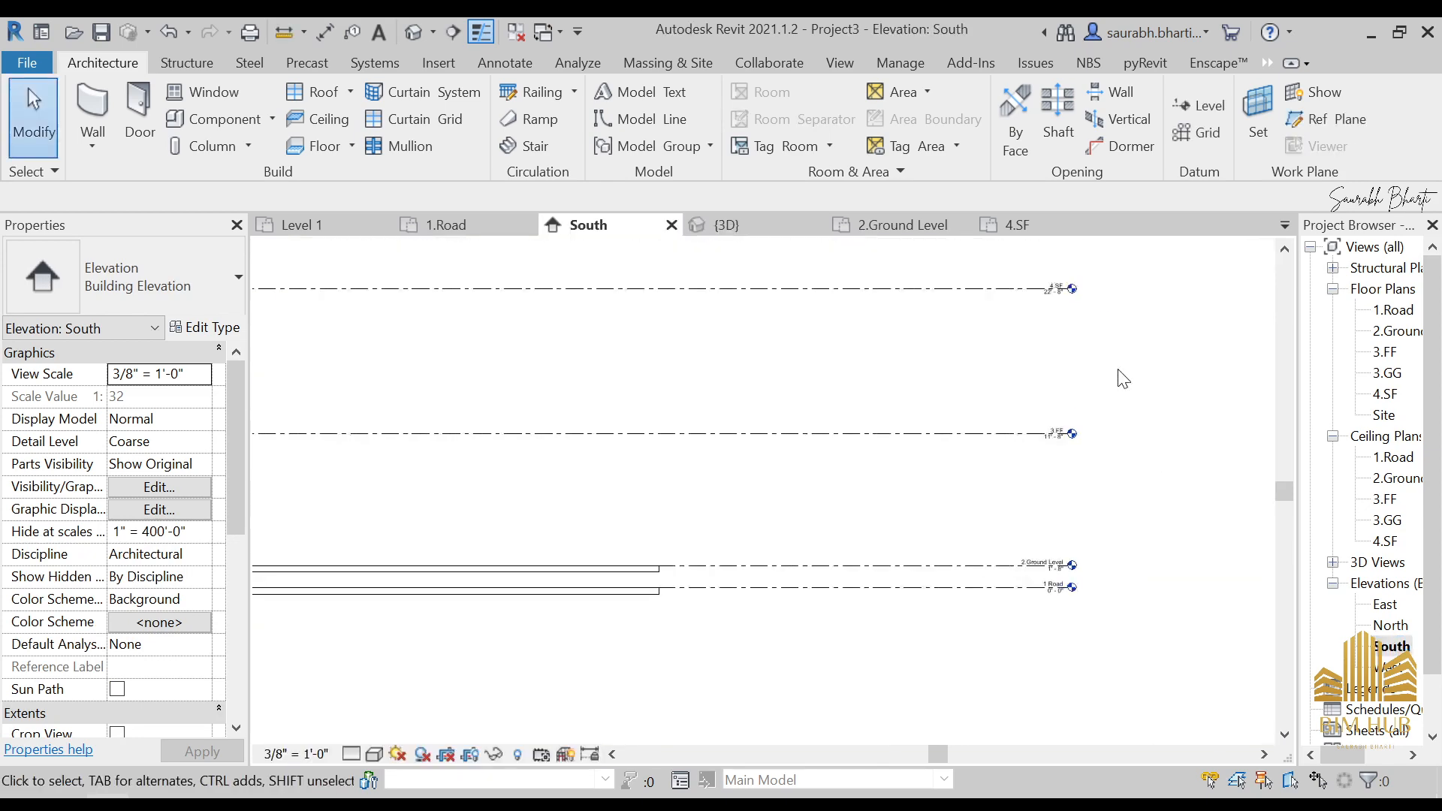
{"action": "scroll", "coordinate": [1054, 380], "scroll_direction": "up", "scroll_amount": 5}
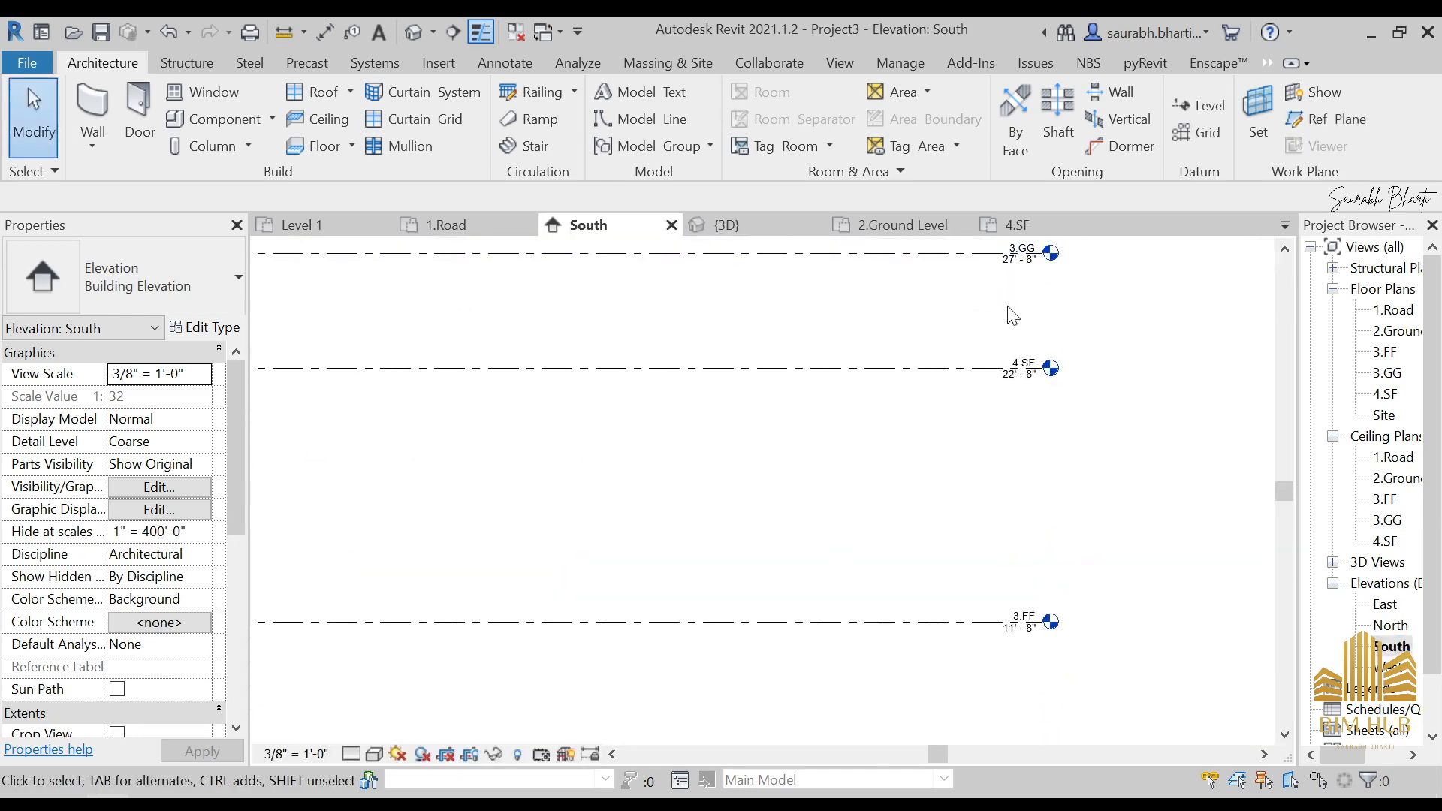
{"action": "double_click", "coordinate": [1011, 451]}
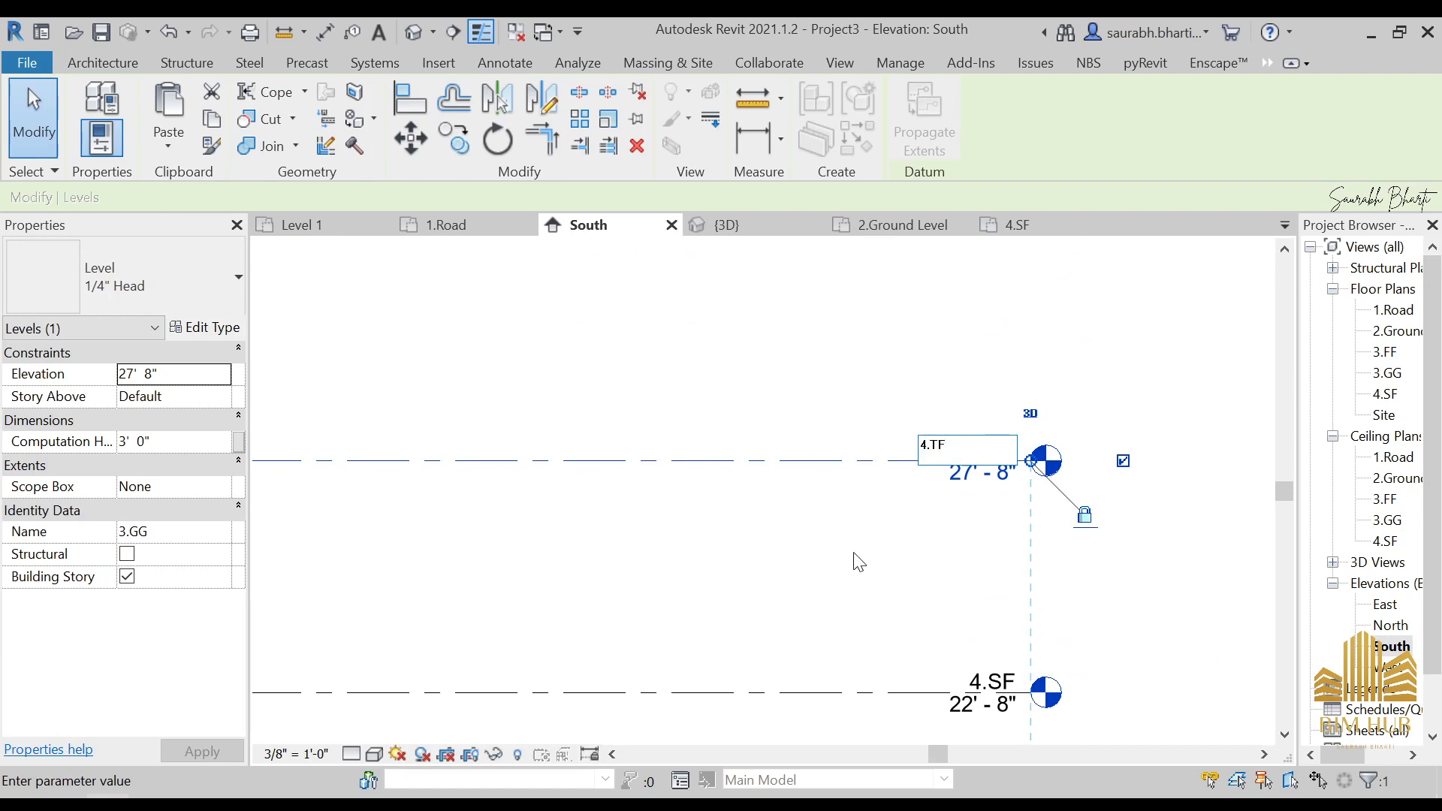
{"action": "type", "text": "4.TF"}
{"action": "key", "text": "Return"}
{"action": "left_click", "coordinate": [804, 418]}
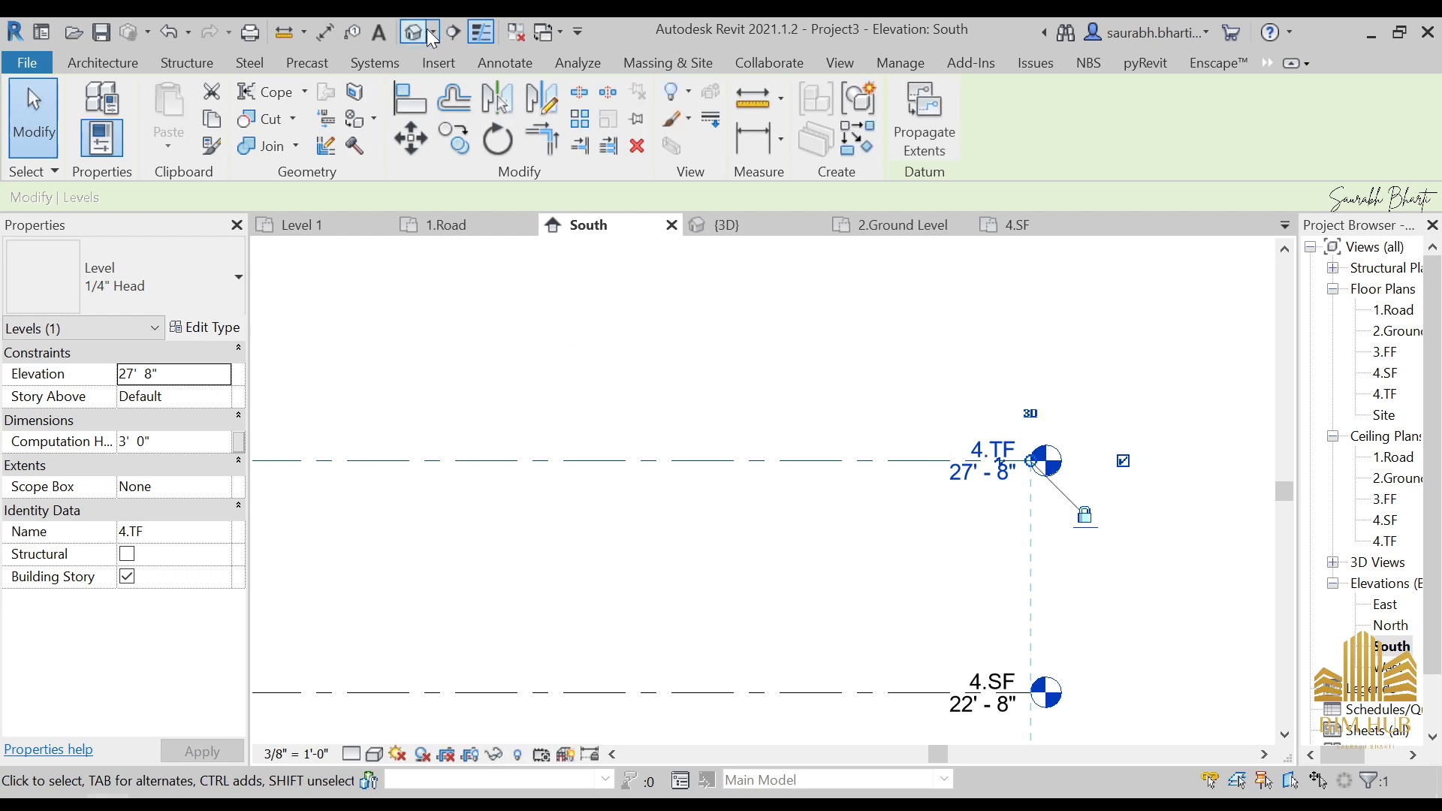
- Inspect the 9" facade wall and the louver entrance block in the 3D view, looking for the curtain wall
{"action": "left_click", "coordinate": [425, 31]}
{"action": "scroll", "coordinate": [751, 456], "scroll_direction": "down", "scroll_amount": 3}
{"action": "middle_click_drag", "start_coordinate": [766, 457], "coordinate": [857, 541], "text": "shift"}
{"action": "scroll", "coordinate": [821, 449], "scroll_direction": "up", "scroll_amount": 1}
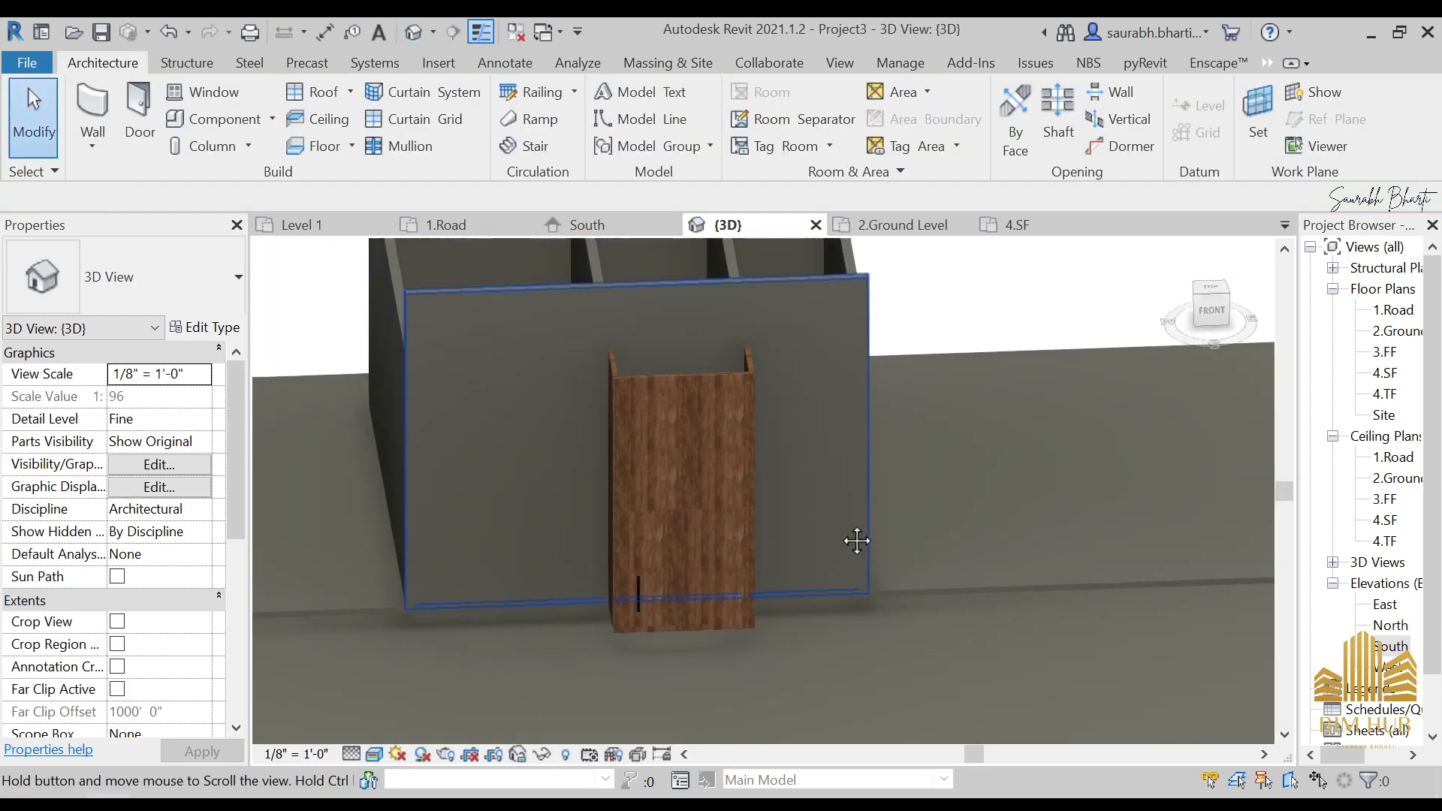
{"action": "key", "text": "Tab"}
{"action": "key", "text": "Tab"}
{"action": "left_click", "coordinate": [835, 321]}
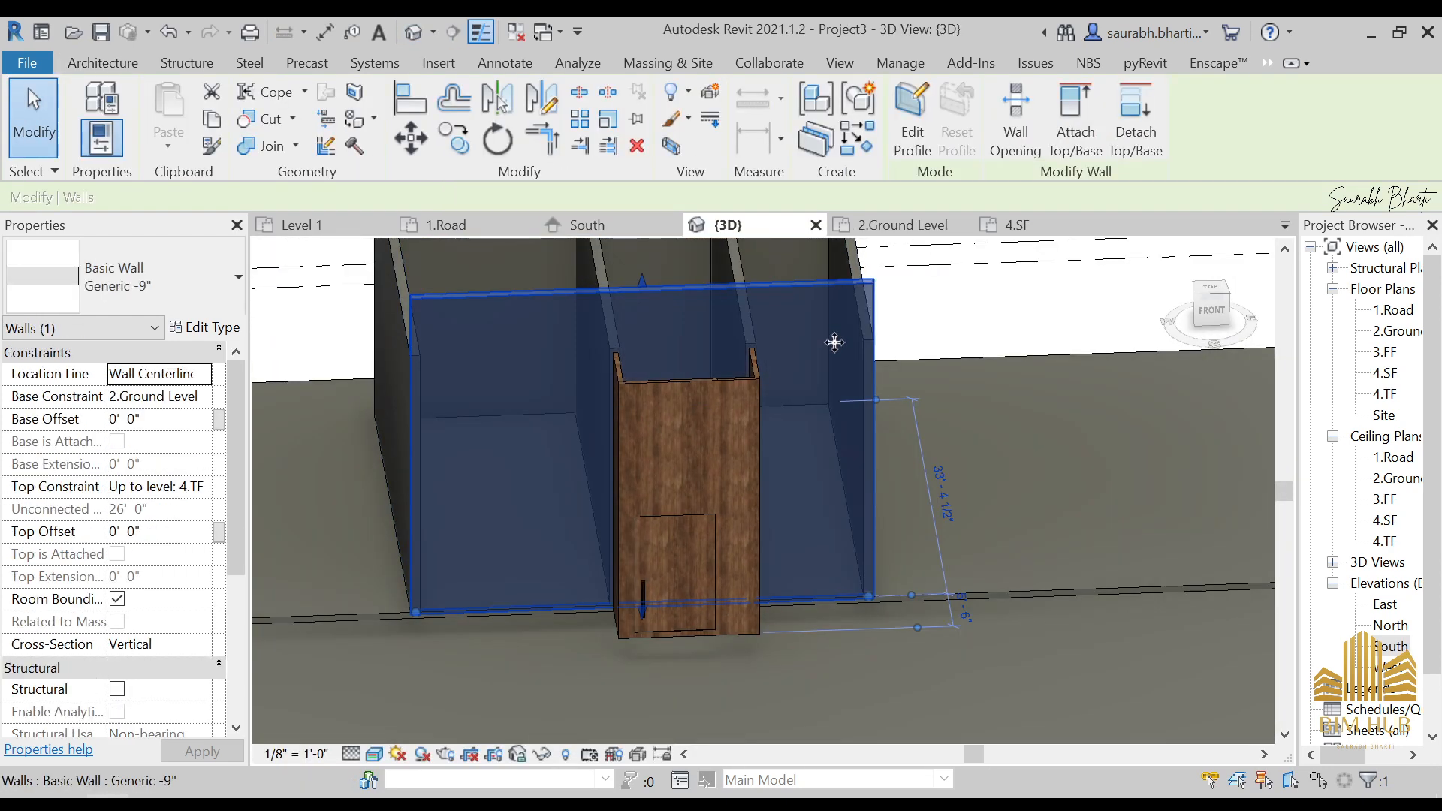
{"action": "middle_click_drag", "start_coordinate": [826, 451], "coordinate": [901, 488], "text": "shift"}
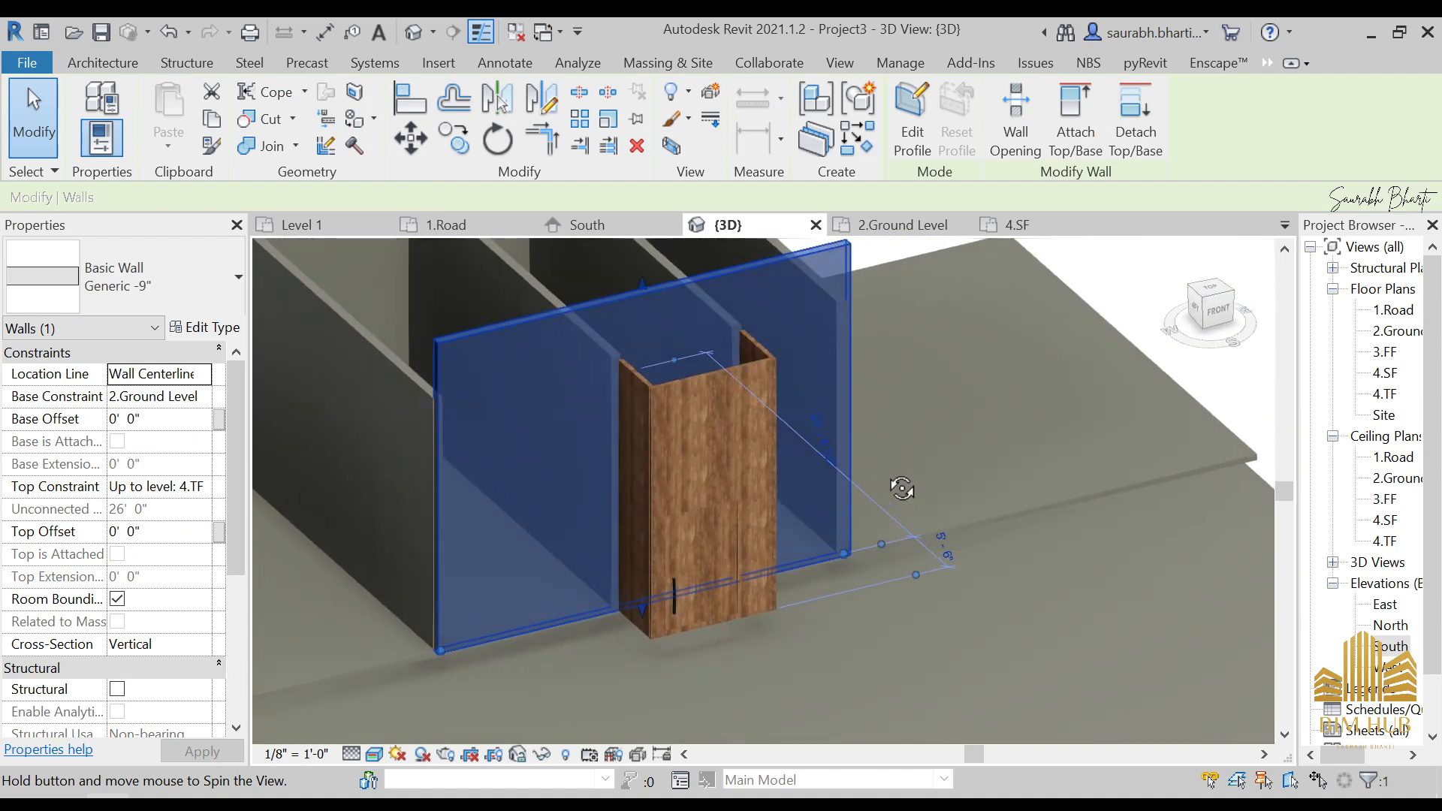
- In the 2.Ground Level floor plan, use Cut Geometry to embed the curtain wall in the louver texture wall
{"action": "double_click", "coordinate": [1396, 330]}
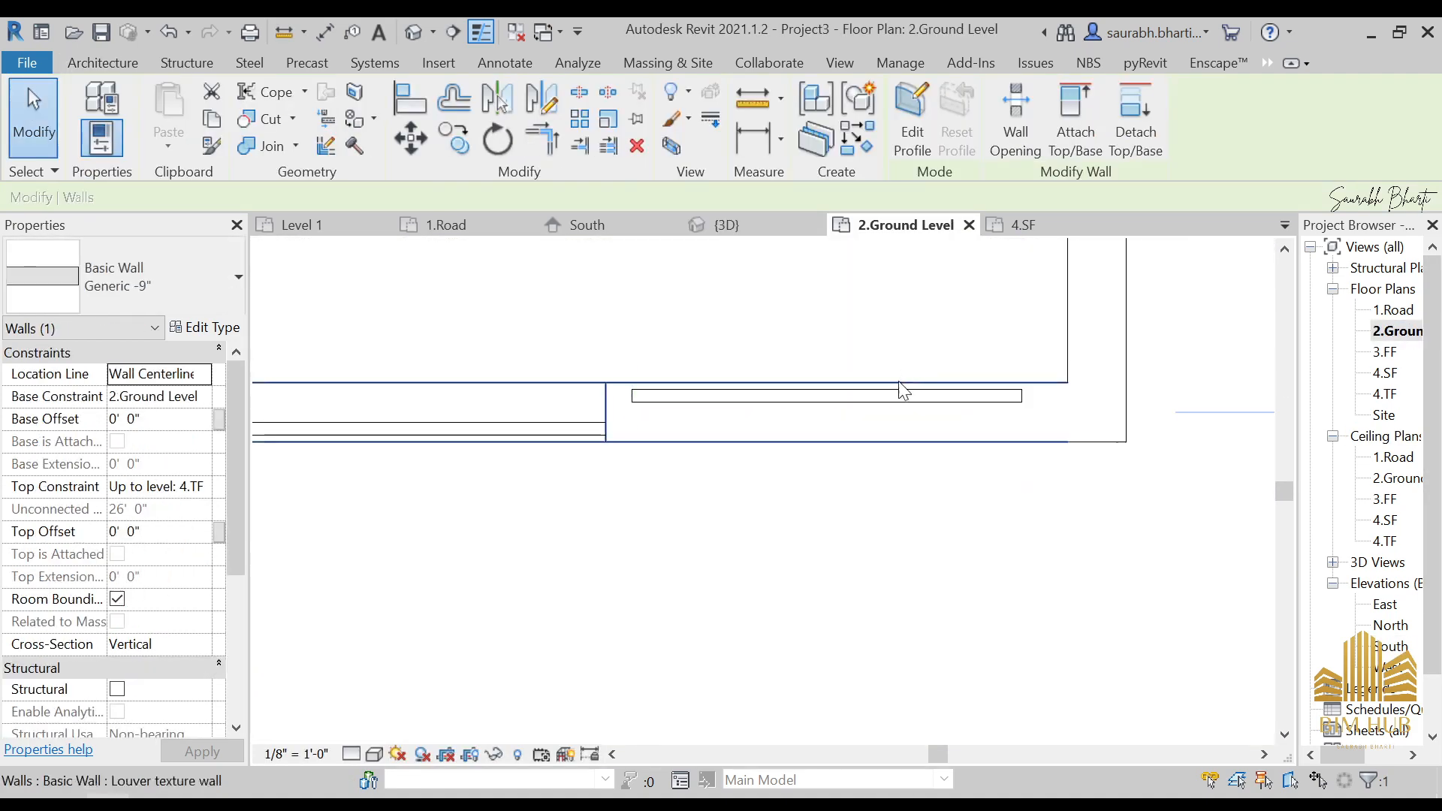
{"action": "left_click", "coordinate": [922, 410]}
{"action": "key", "text": "Escape"}
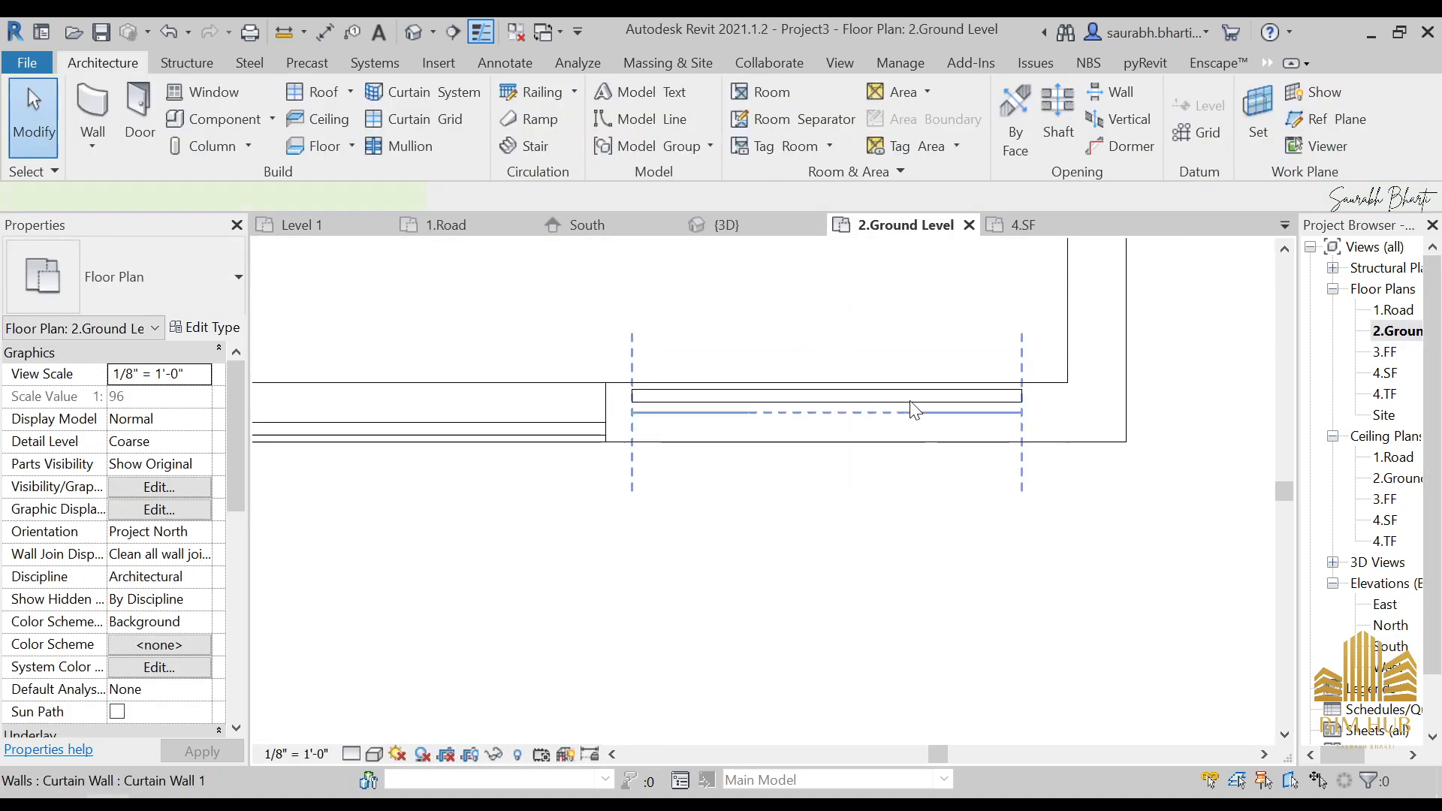
{"action": "left_click", "coordinate": [913, 410]}
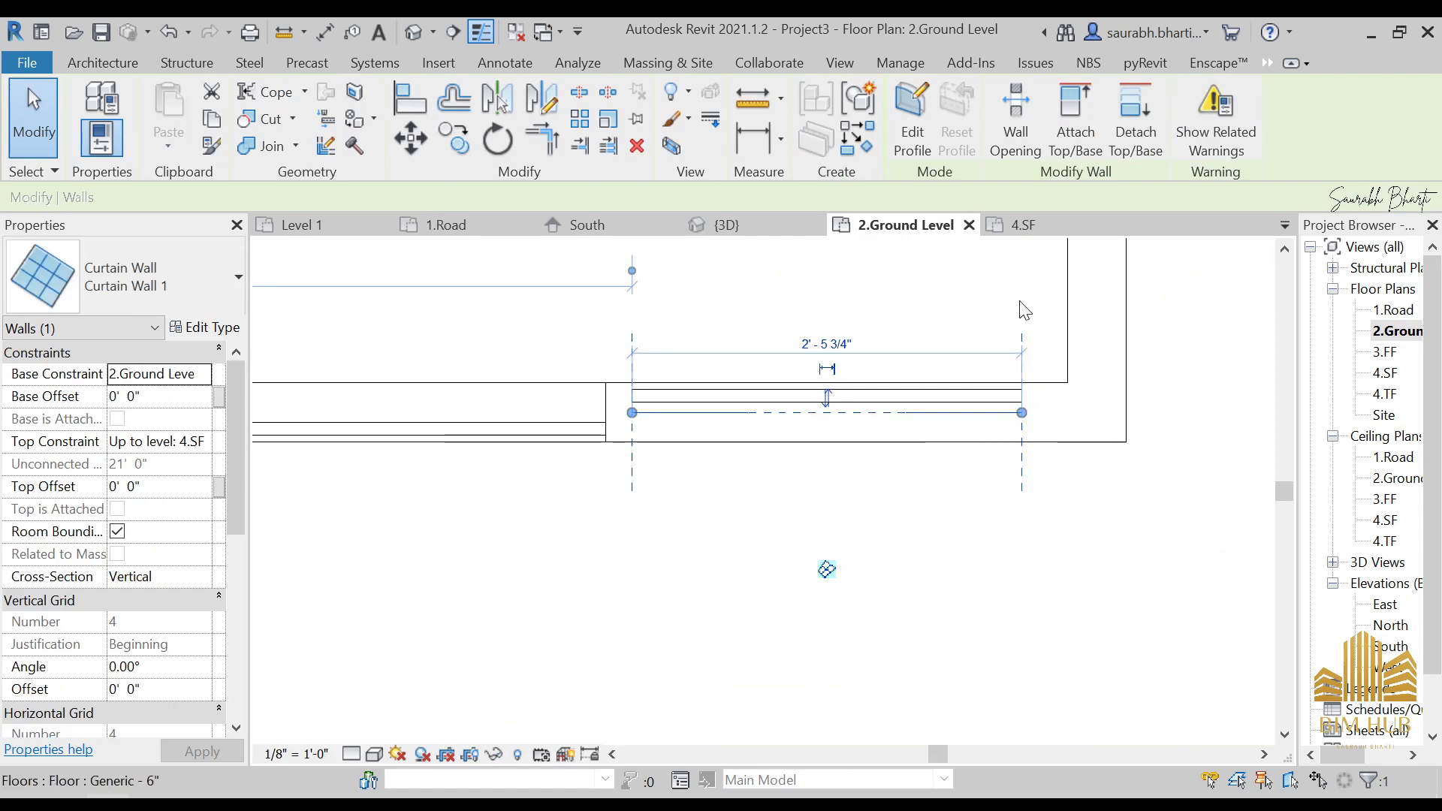
{"action": "left_click", "coordinate": [289, 123]}
{"action": "key", "text": "Escape"}
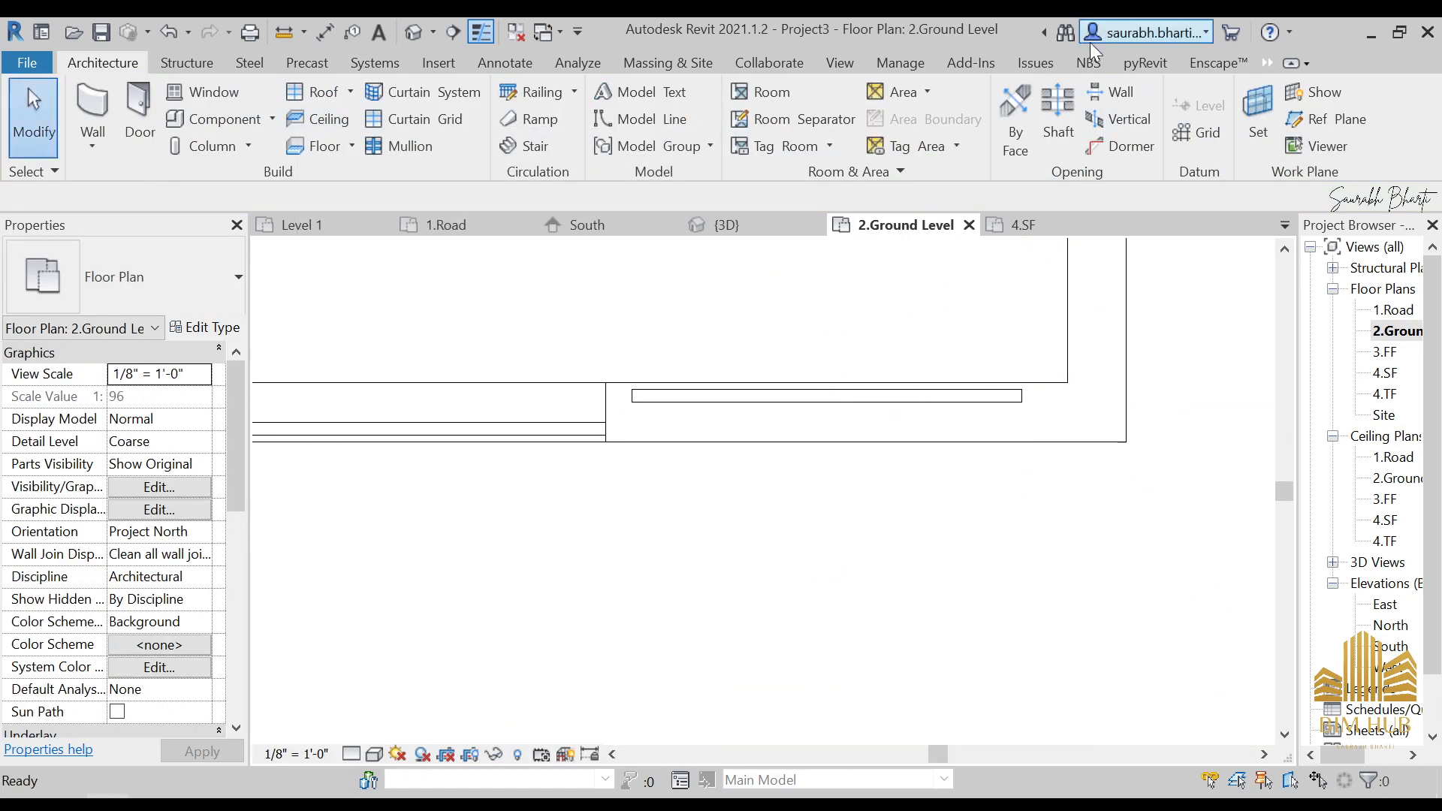
{"action": "left_click", "coordinate": [941, 390]}
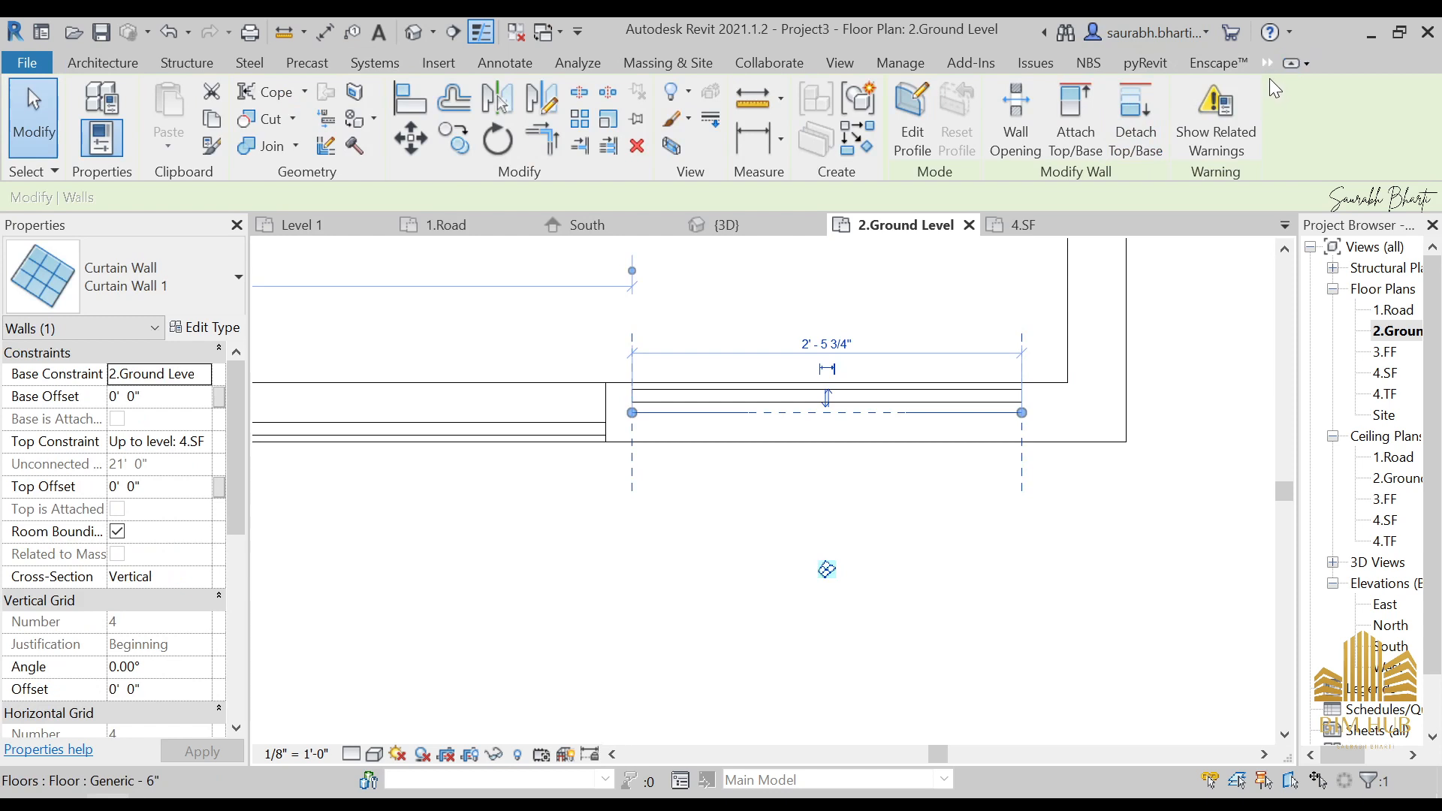
{"action": "left_click", "coordinate": [263, 120]}
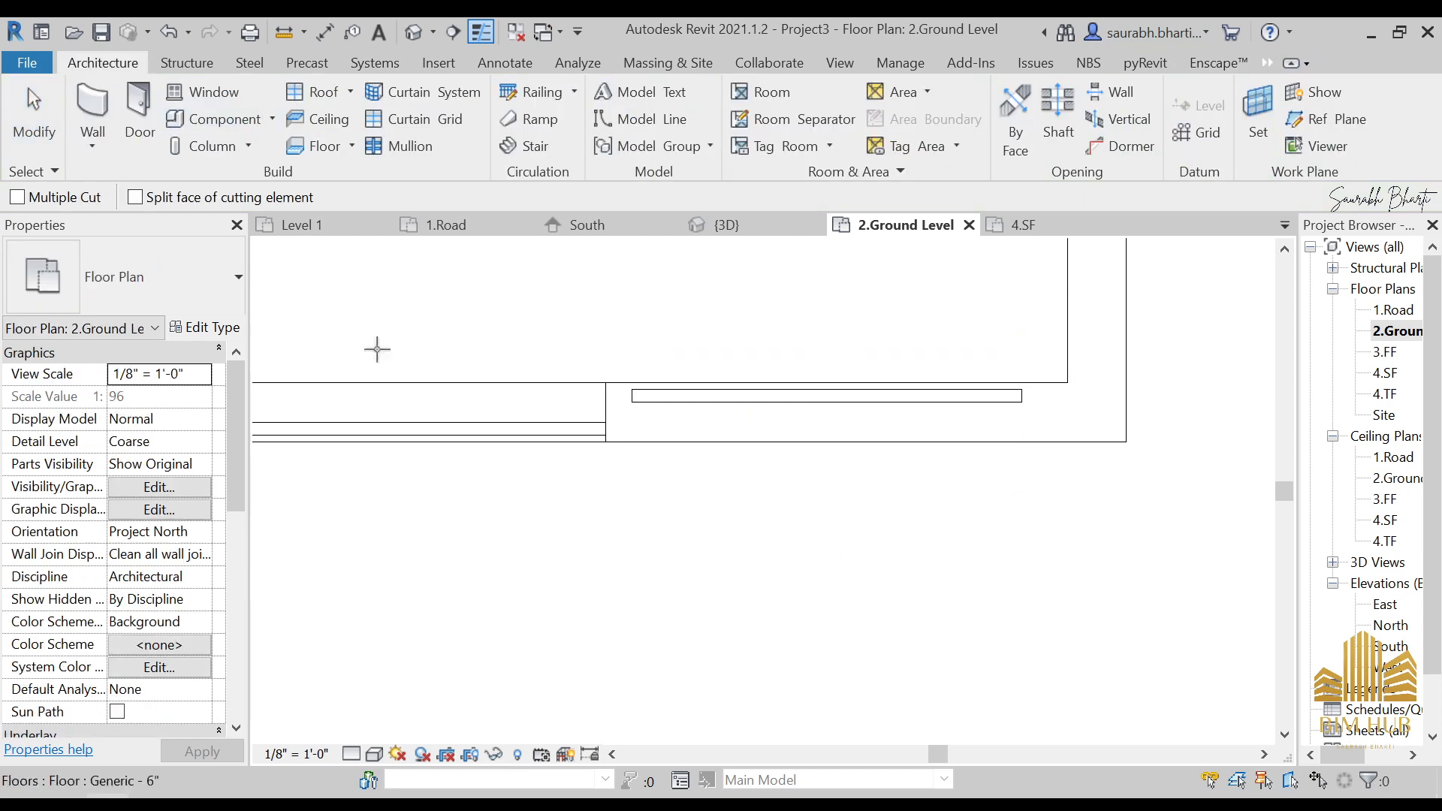
{"action": "left_click", "coordinate": [626, 439]}
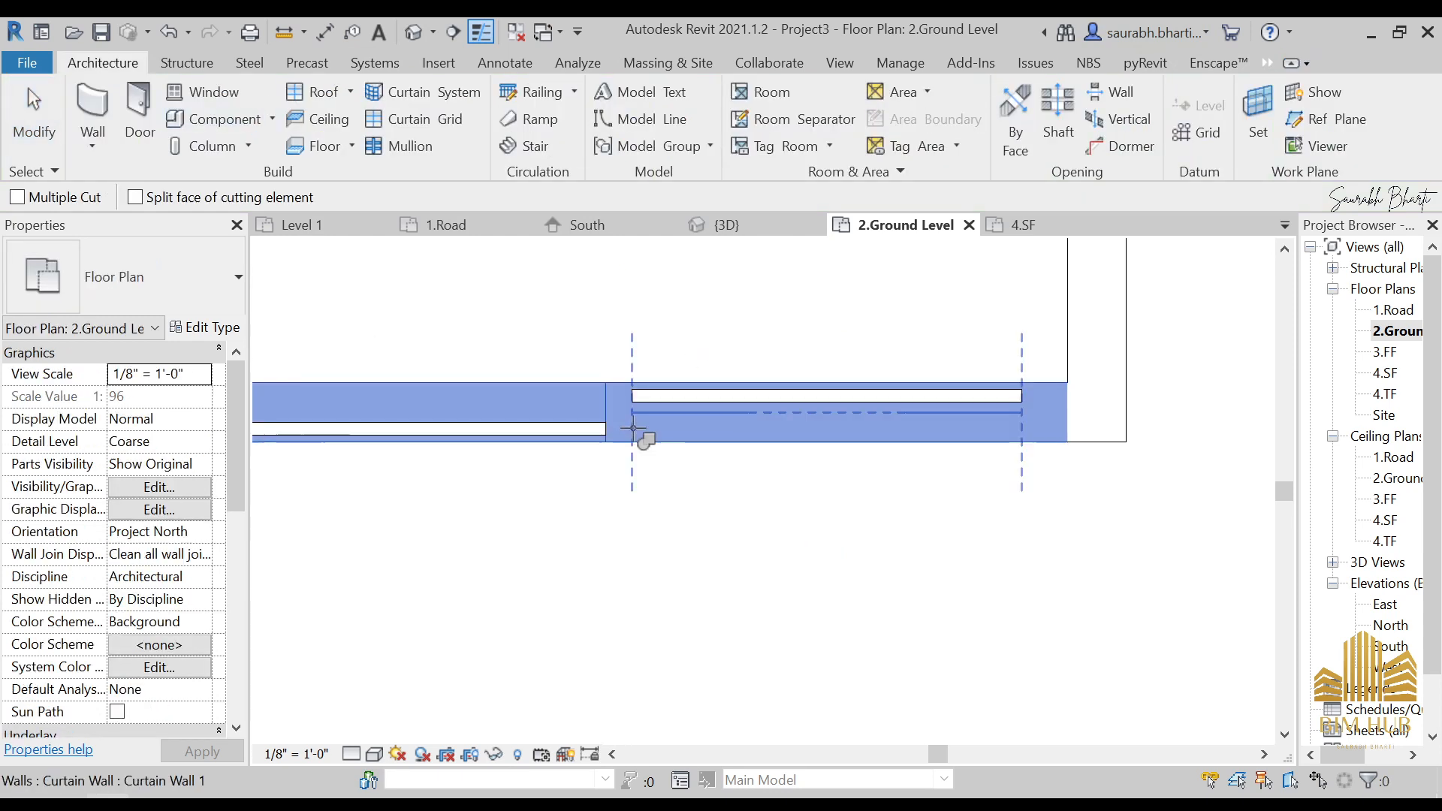
{"action": "left_click", "coordinate": [633, 415]}
{"action": "key", "text": "Escape"}
{"action": "key", "text": "Escape"}
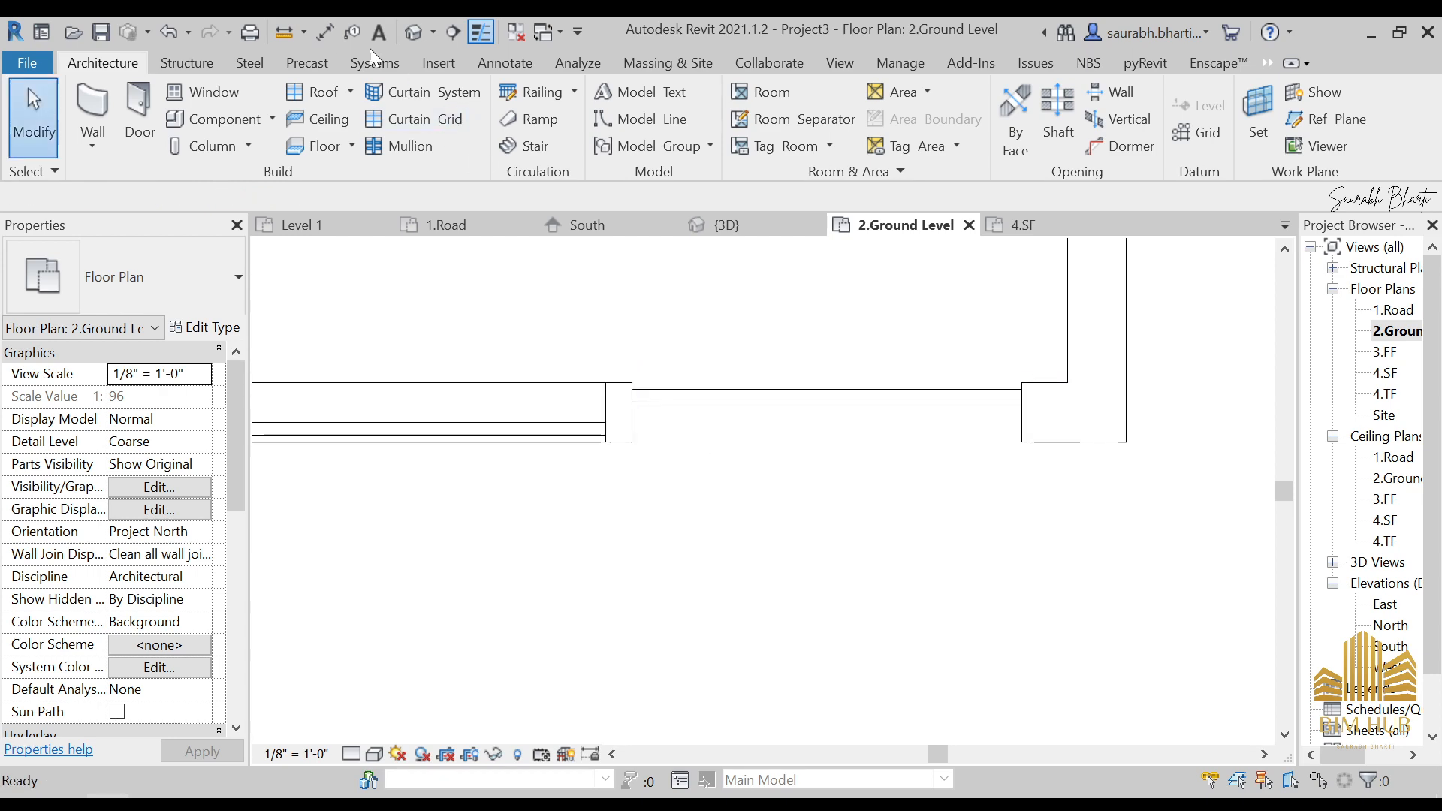
- Examine the curtain wall embedded in the louver wall beside the door in the 3D view, and select it
{"action": "left_click", "coordinate": [412, 32]}
{"action": "middle_click_drag", "start_coordinate": [703, 492], "coordinate": [723, 525], "text": "shift"}
{"action": "scroll", "coordinate": [749, 515], "scroll_direction": "up", "scroll_amount": 2}
{"action": "left_click", "coordinate": [784, 557]}
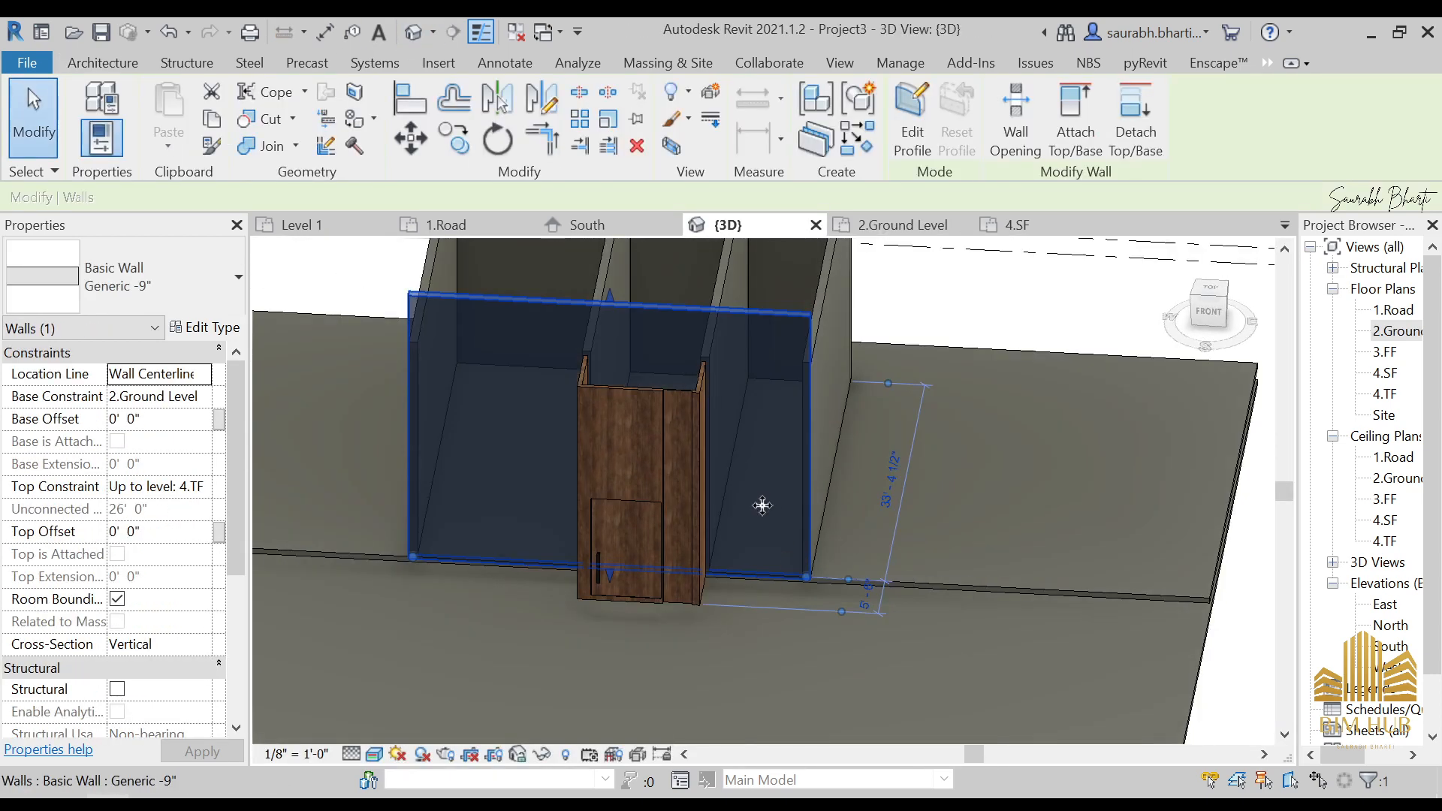
{"action": "middle_click_drag", "start_coordinate": [787, 593], "coordinate": [682, 521], "text": "shift"}
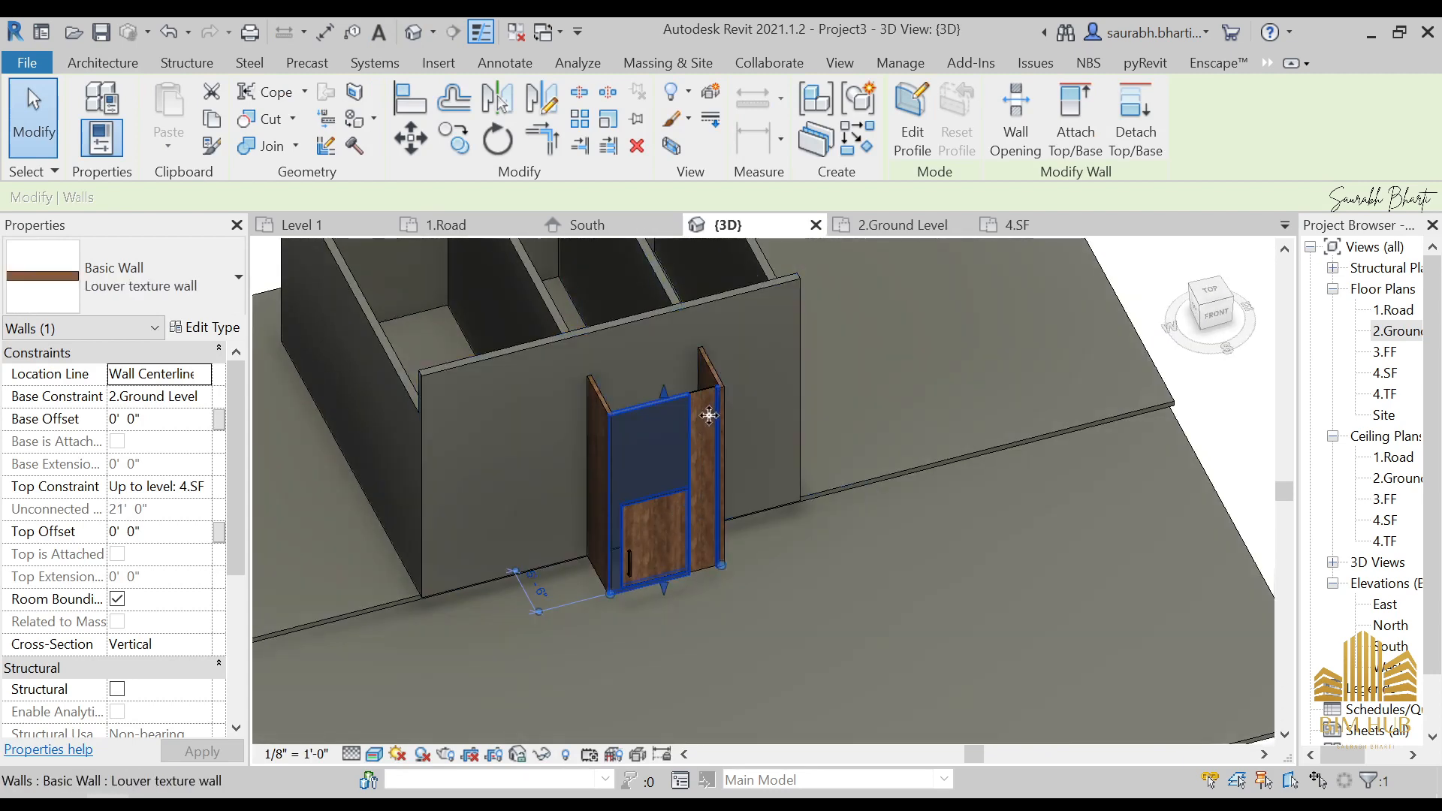
{"action": "scroll", "coordinate": [709, 416], "scroll_direction": "up", "scroll_amount": 5}
{"action": "left_click", "coordinate": [711, 419]}
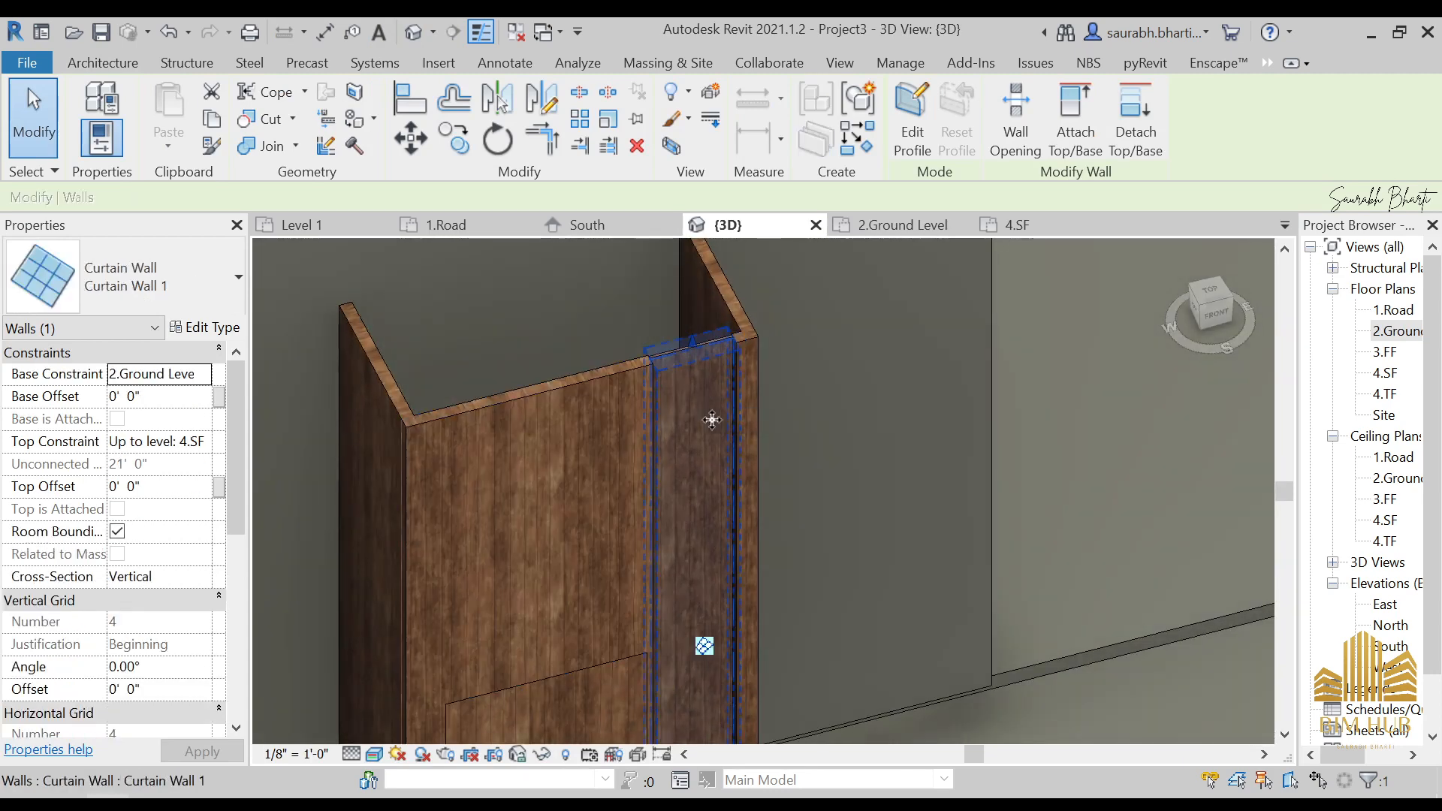
- Delete the curtain wall from the louver texture wall beside the door, and reopen the 2.Ground Level floor plan
{"action": "key", "text": "Escape"}
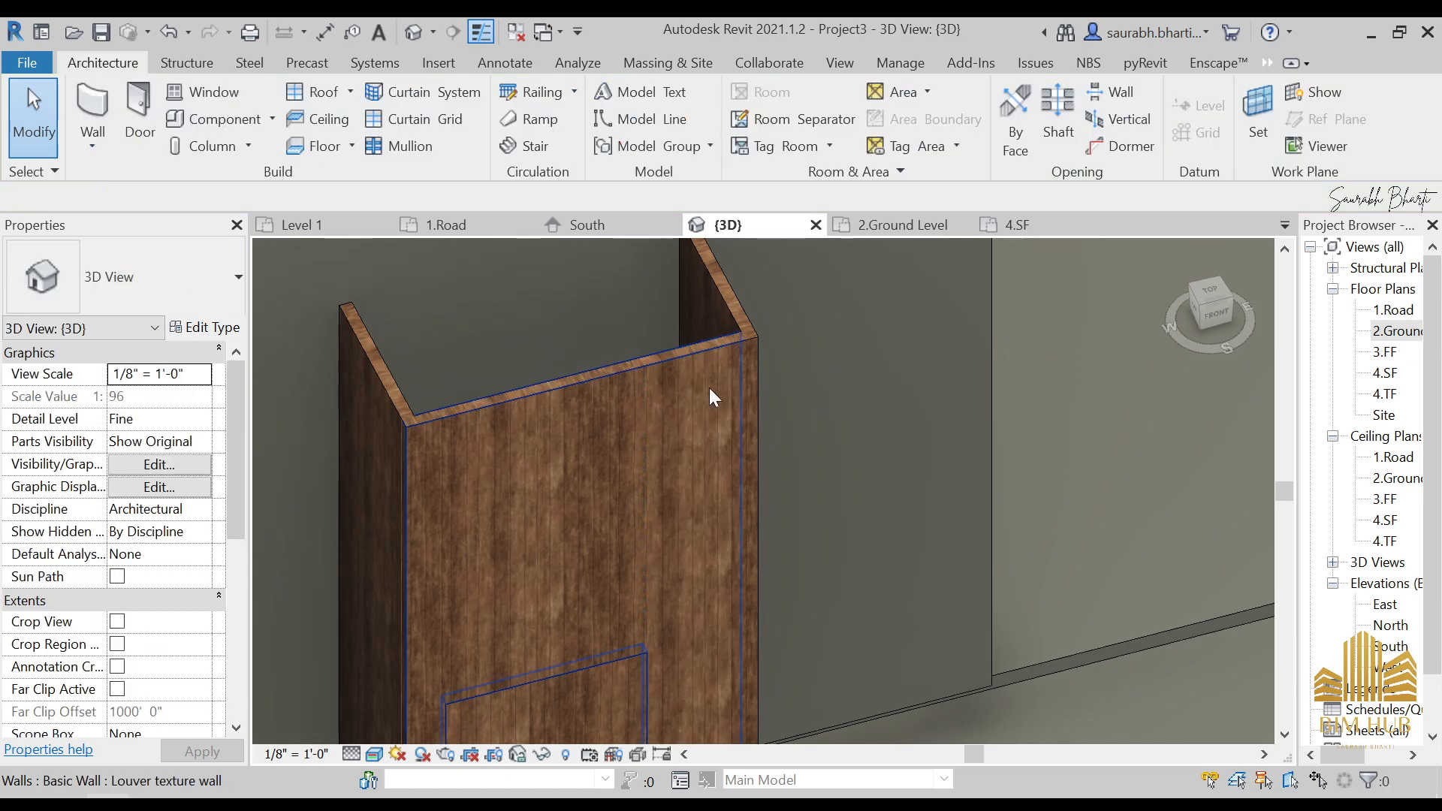
{"action": "left_click", "coordinate": [708, 388]}
{"action": "scroll", "coordinate": [708, 388], "scroll_direction": "down", "scroll_amount": 3}
{"action": "left_click", "coordinate": [1380, 332]}
{"action": "double_click", "coordinate": [1380, 333]}
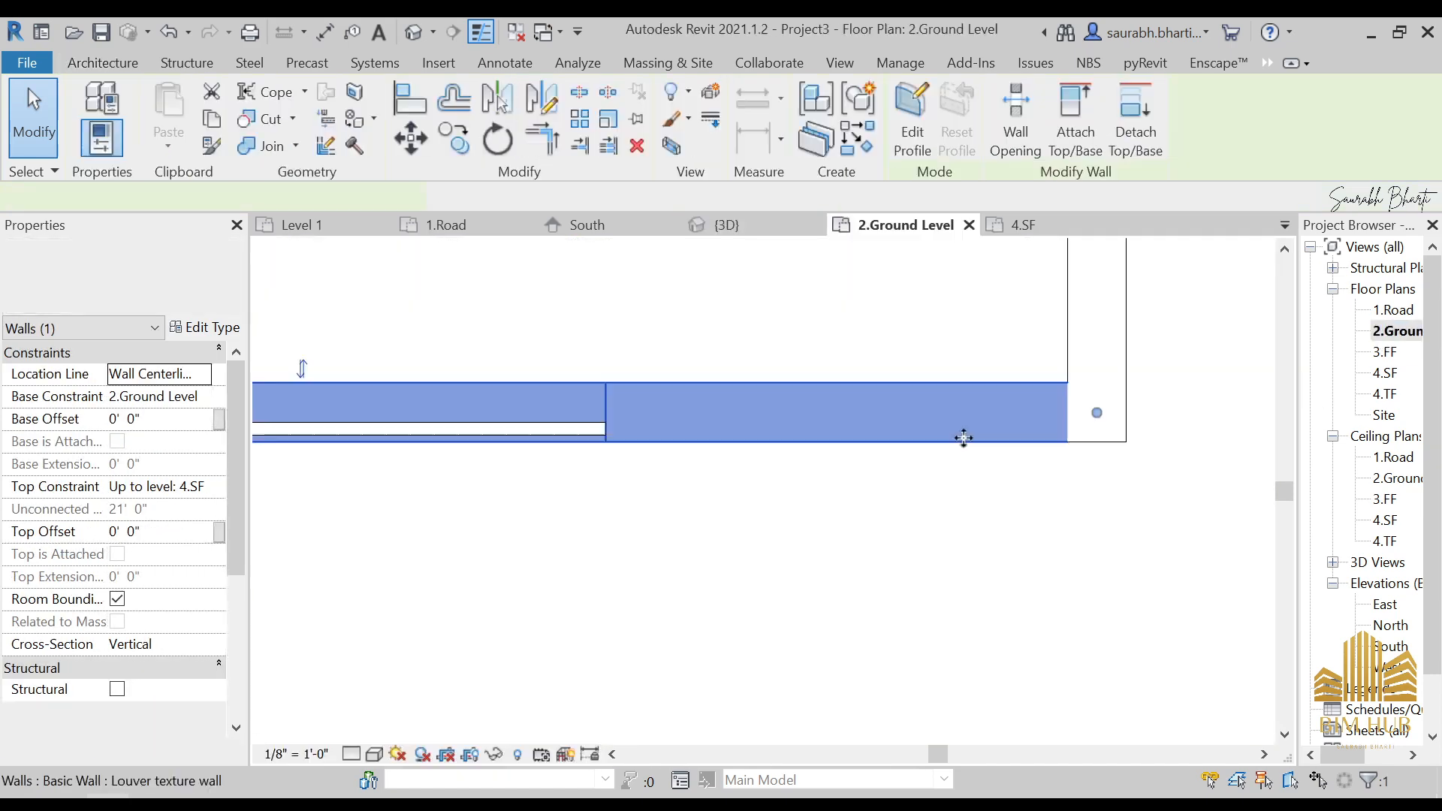
{"action": "scroll", "coordinate": [946, 451], "scroll_direction": "down", "scroll_amount": 4}
{"action": "scroll", "coordinate": [910, 464], "scroll_direction": "up", "scroll_amount": 3}
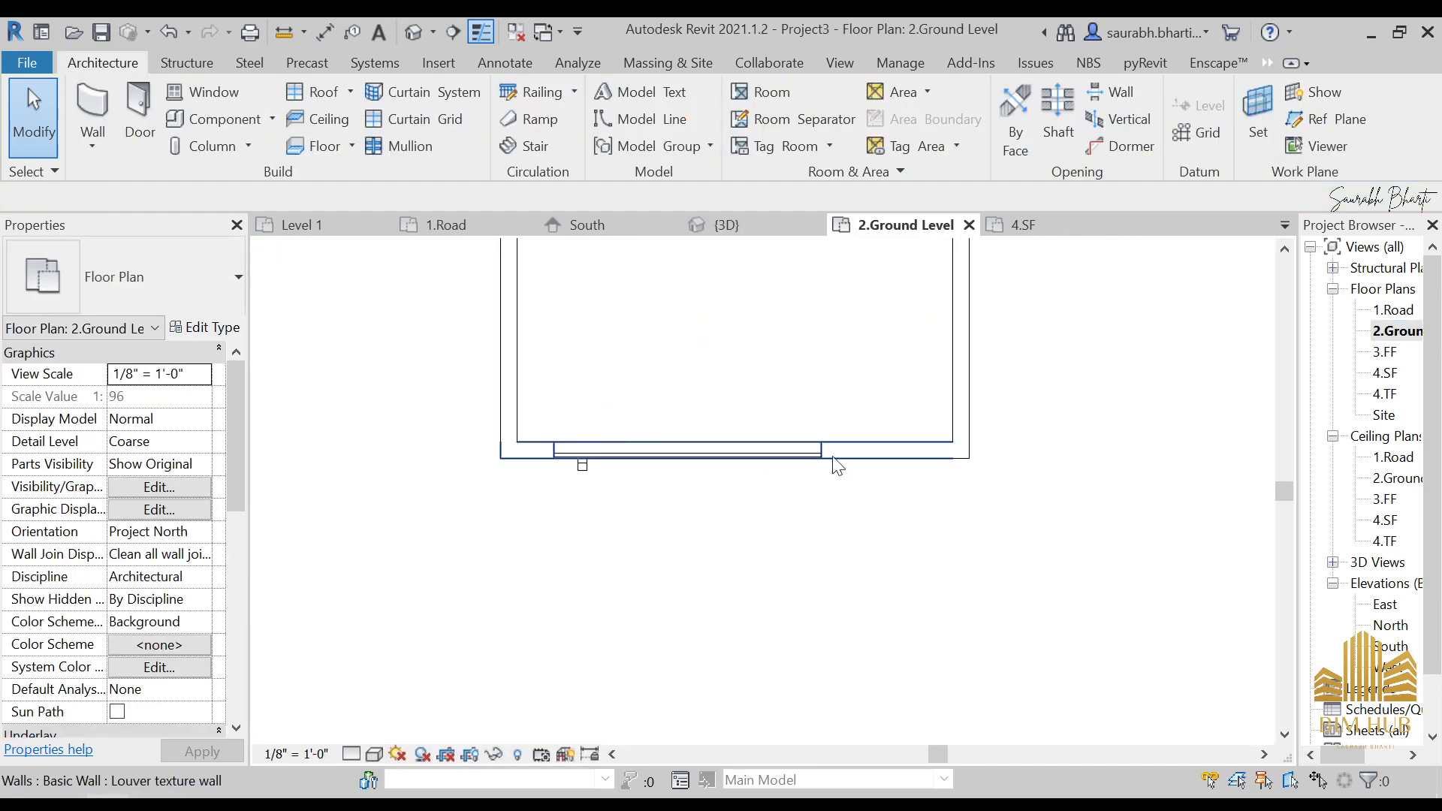
{"action": "left_click", "coordinate": [819, 457]}
{"action": "left_click", "coordinate": [904, 471]}
{"action": "scroll", "coordinate": [907, 462], "scroll_direction": "up", "scroll_amount": 2}
{"action": "left_click", "coordinate": [904, 454]}
{"action": "scroll", "coordinate": [905, 453], "scroll_direction": "up", "scroll_amount": 2}
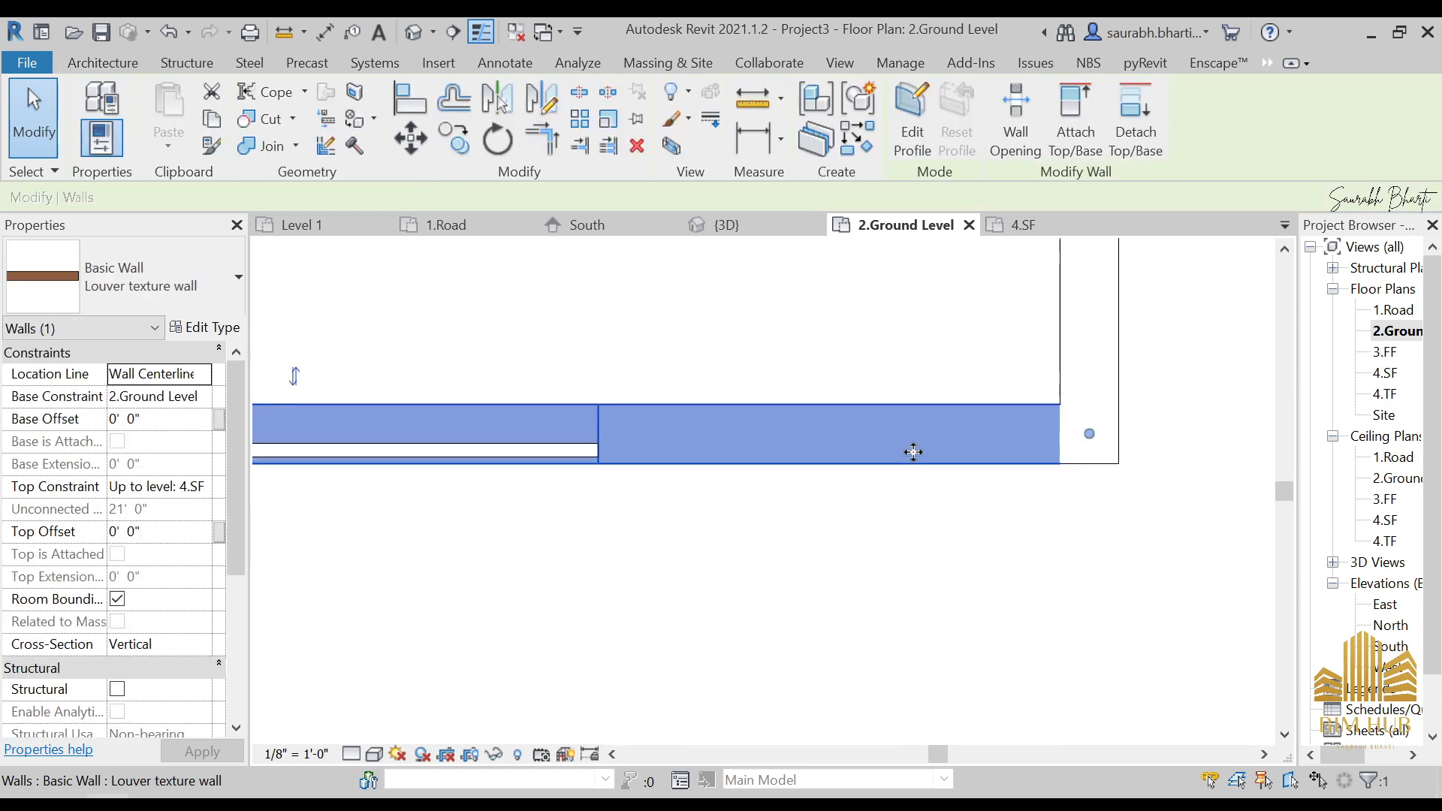
{"action": "key", "text": "w"}
{"action": "key", "text": "a"}
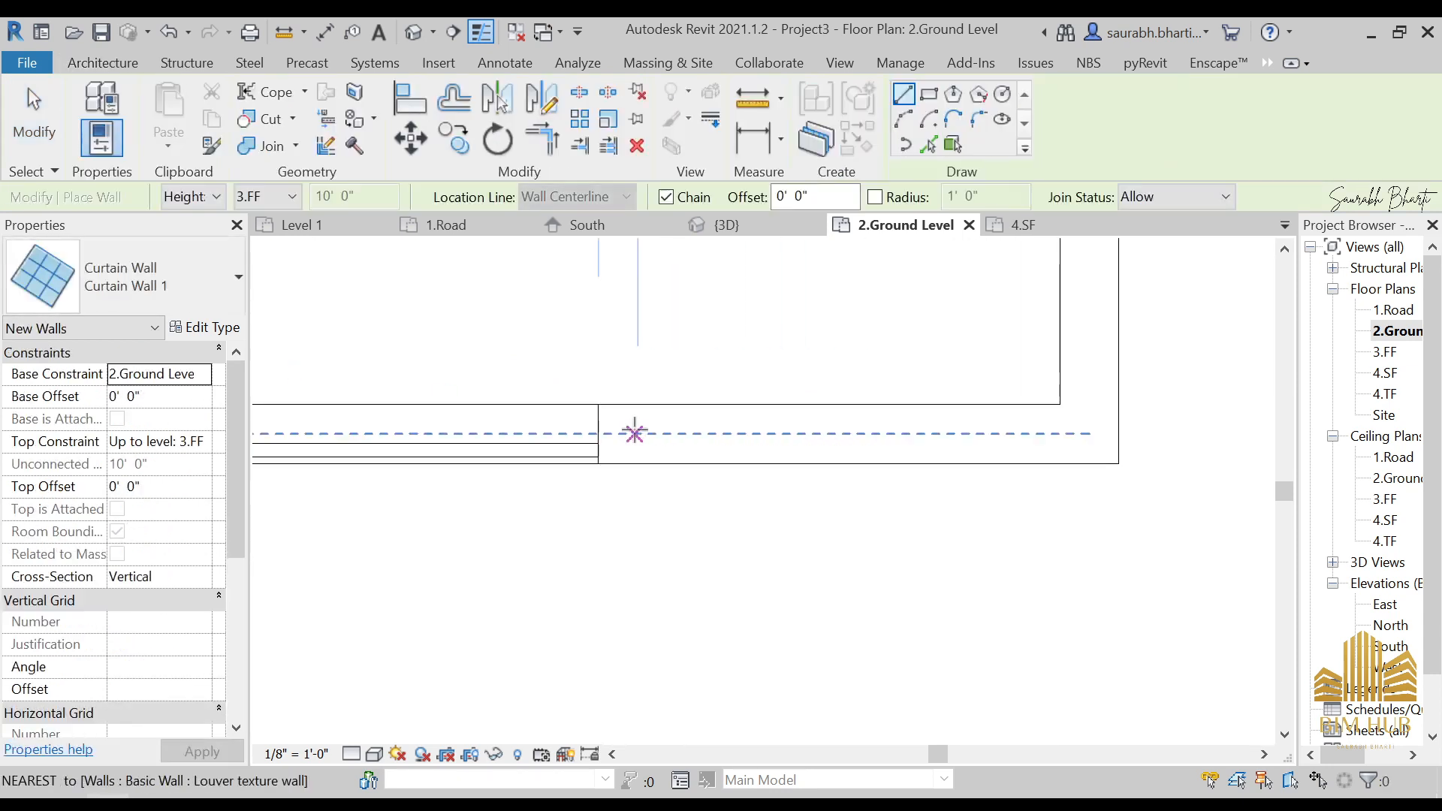
{"action": "left_click", "coordinate": [637, 433]}
{"action": "scroll", "coordinate": [1066, 432], "scroll_direction": "down", "scroll_amount": 5}
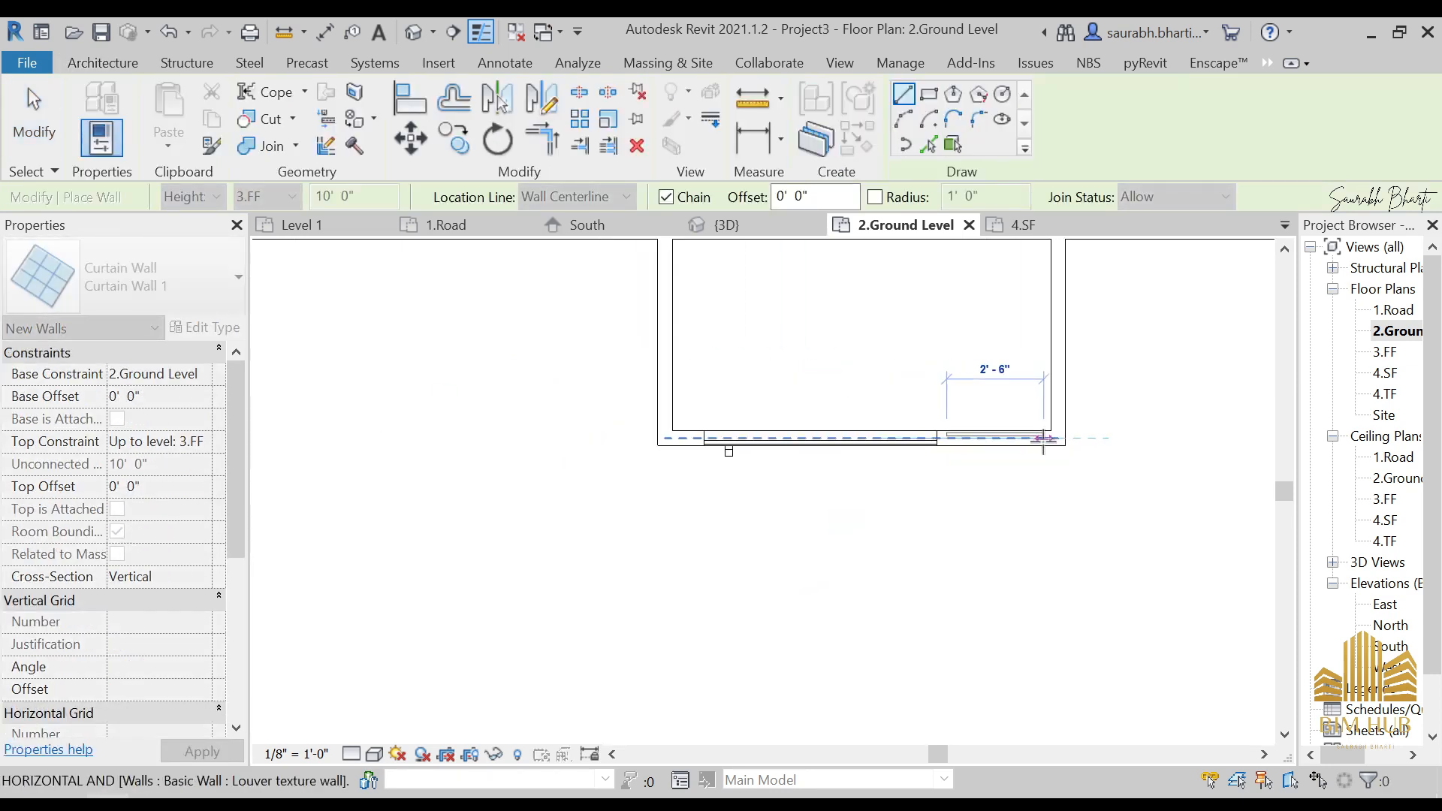
{"action": "key", "text": "Escape"}
- Draw a Curtain Wall 1 about 7' 7 1/2" long along the centreline of the 9" facade wall between the inner walls, up to level 3.FF
{"action": "middle_click_drag", "start_coordinate": [1067, 456], "coordinate": [706, 578]}
{"action": "scroll", "coordinate": [722, 517], "scroll_direction": "up", "scroll_amount": 2}
{"action": "scroll", "coordinate": [722, 515], "scroll_direction": "up", "scroll_amount": 1}
{"action": "middle_click_drag", "start_coordinate": [632, 634], "coordinate": [561, 643]}
{"action": "scroll", "coordinate": [643, 557], "scroll_direction": "up", "scroll_amount": 2}
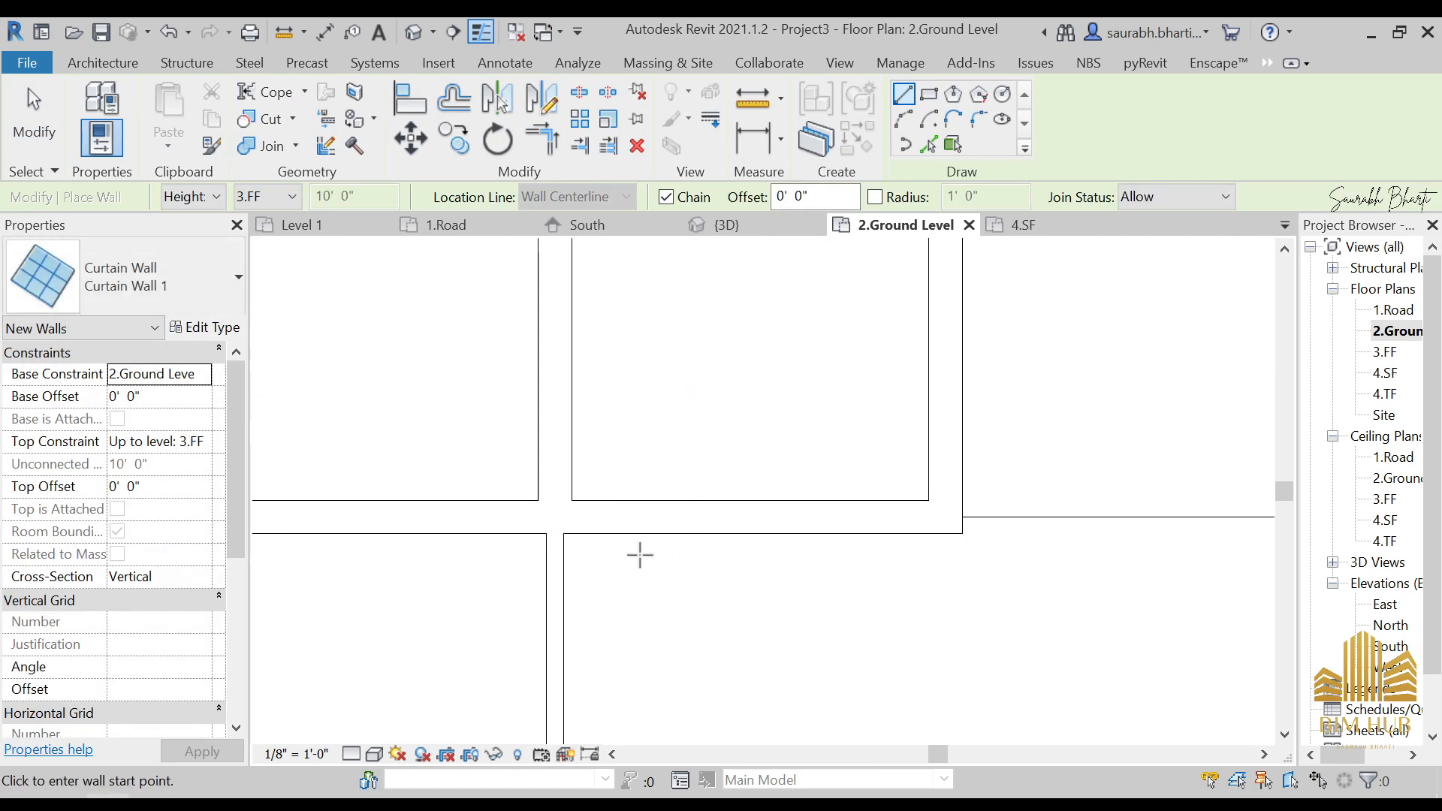
{"action": "left_click", "coordinate": [586, 515]}
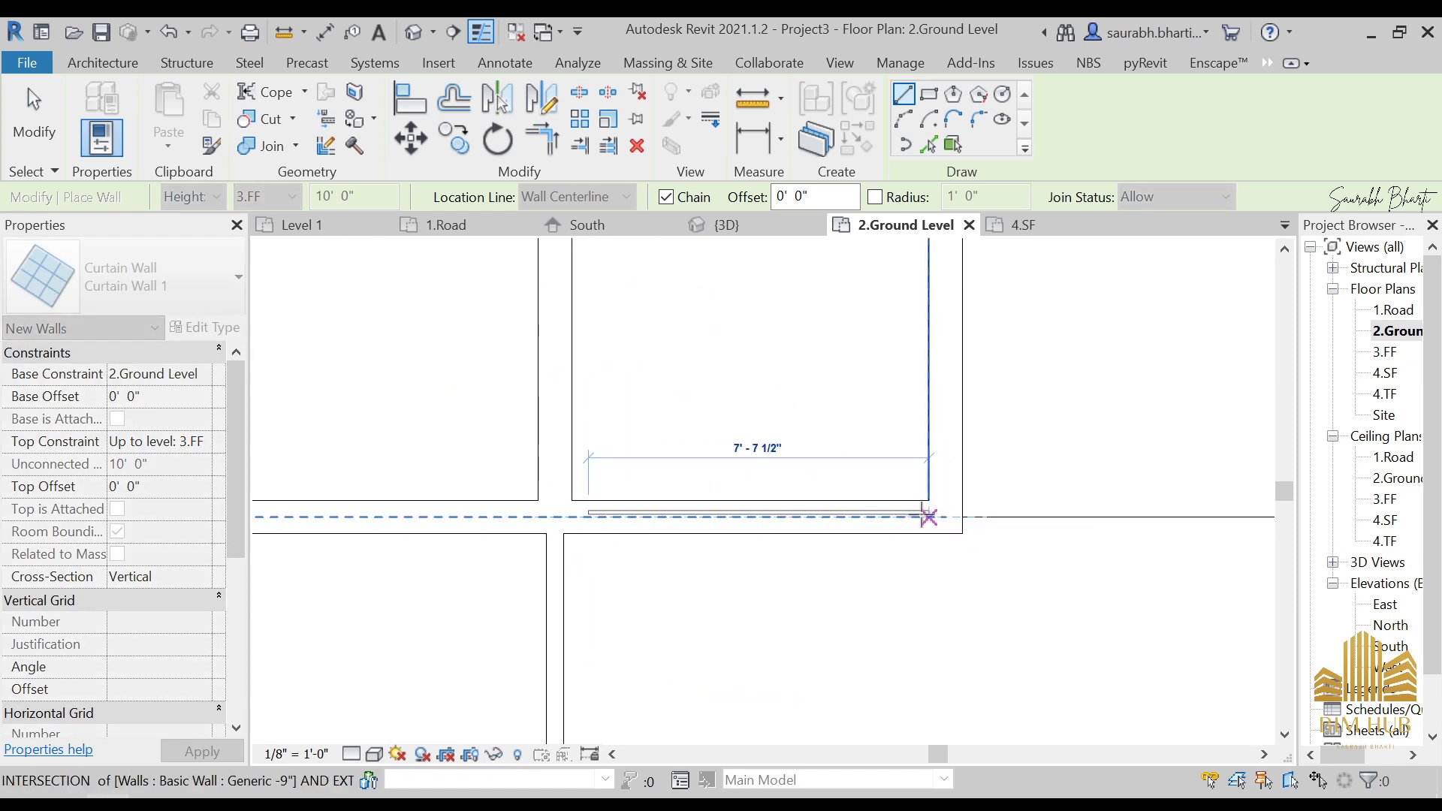
{"action": "left_click", "coordinate": [929, 516]}
{"action": "key", "text": "Escape"}
{"action": "key", "text": "Escape"}
- Shorten the curtain wall in the 9" facade wall by pulling both of its ends away from the inner walls
{"action": "scroll", "coordinate": [926, 518], "scroll_direction": "up", "scroll_amount": 2}
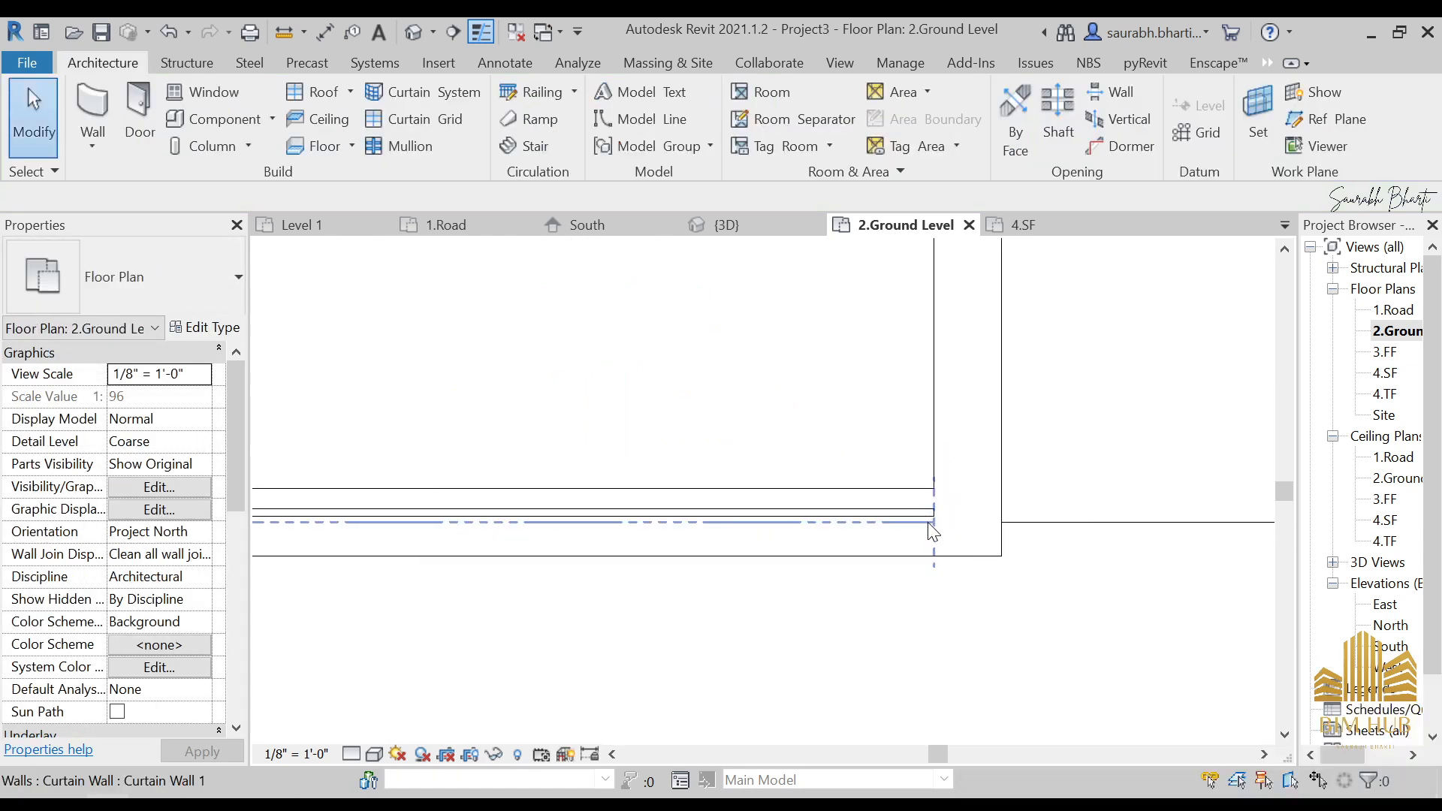
{"action": "left_click", "coordinate": [930, 523]}
{"action": "left_click_drag", "start_coordinate": [934, 523], "coordinate": [892, 521]}
{"action": "scroll", "coordinate": [890, 511], "scroll_direction": "down", "scroll_amount": 1}
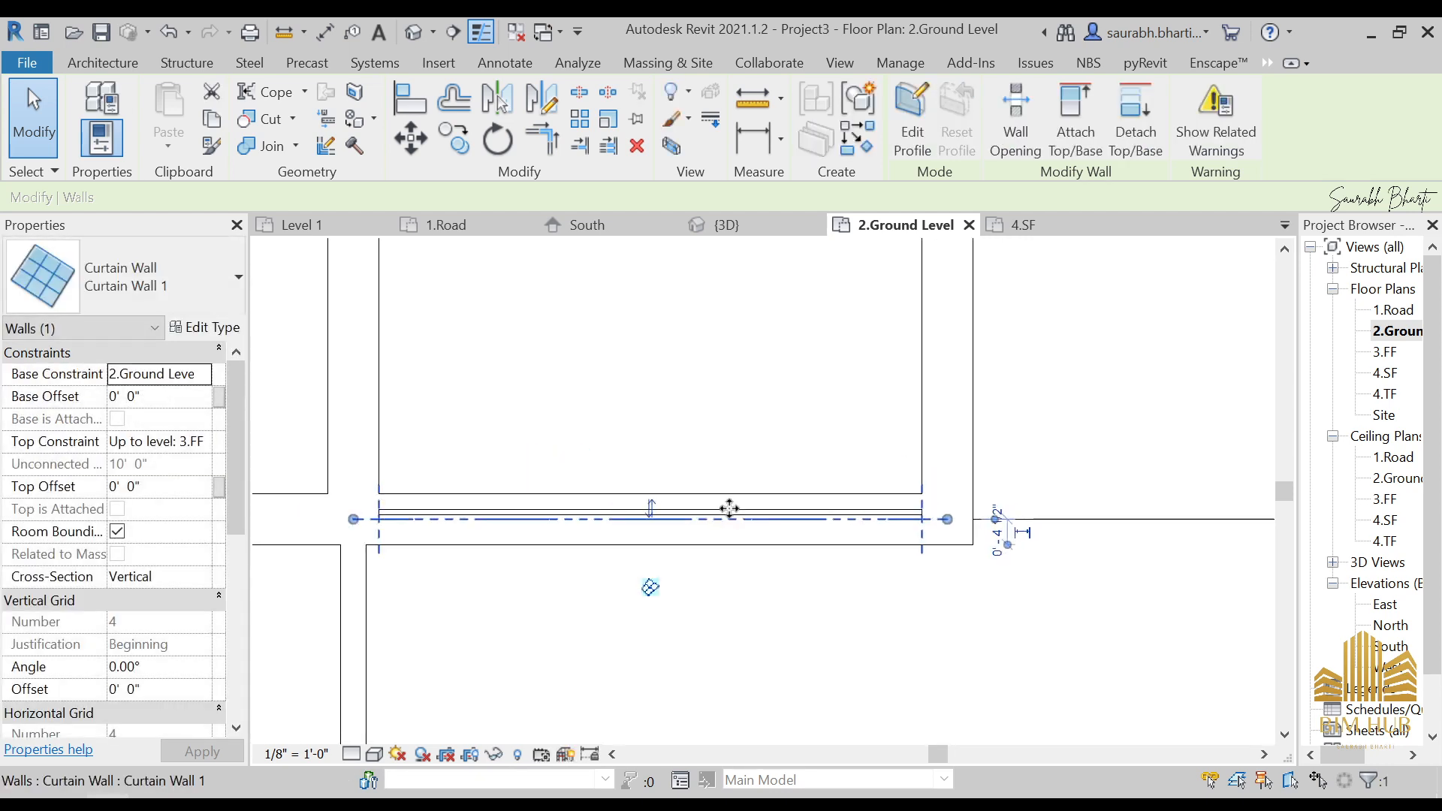
{"action": "left_click_drag", "start_coordinate": [355, 520], "coordinate": [432, 518]}
{"action": "left_click_drag", "start_coordinate": [937, 532], "coordinate": [874, 524]}
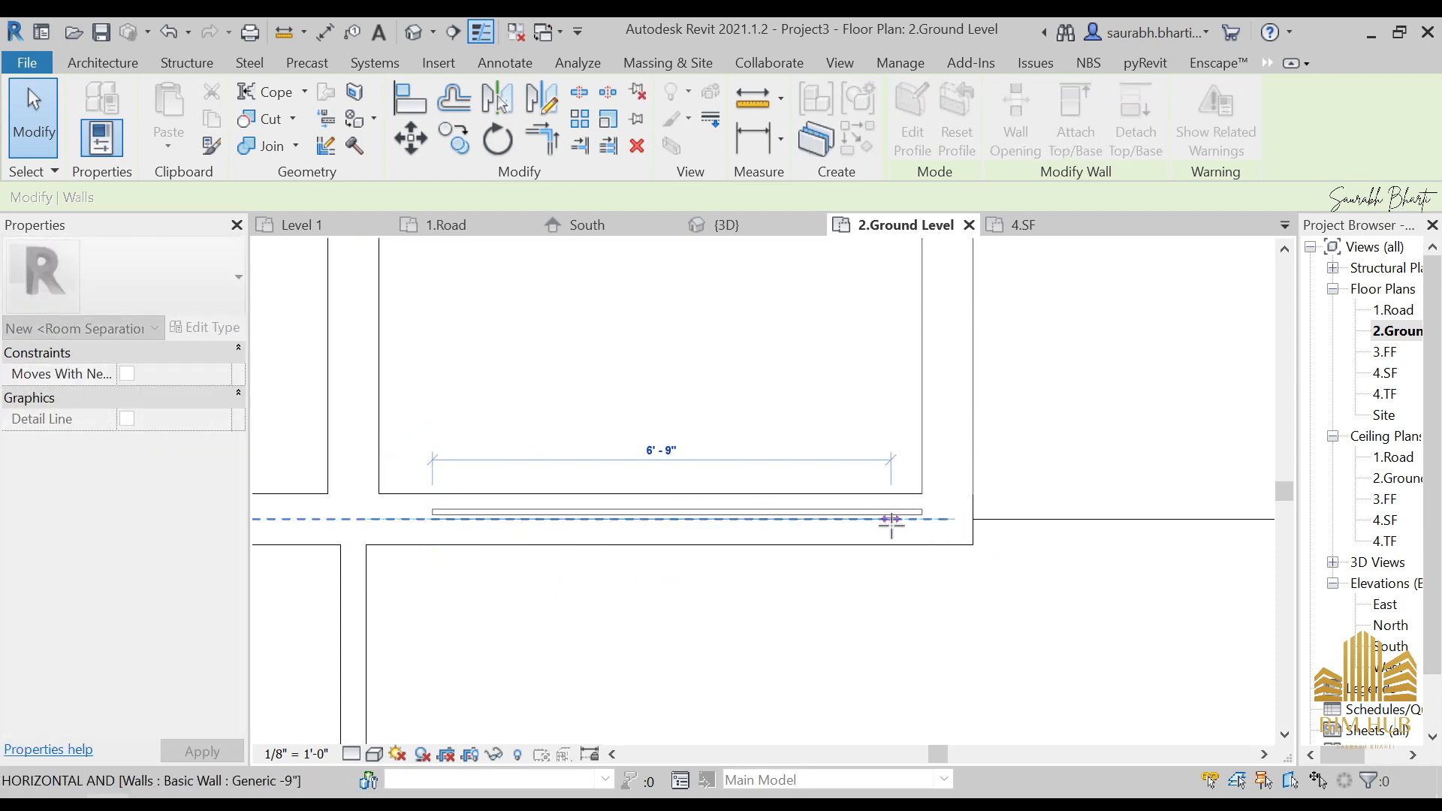
{"action": "key", "text": "Escape"}
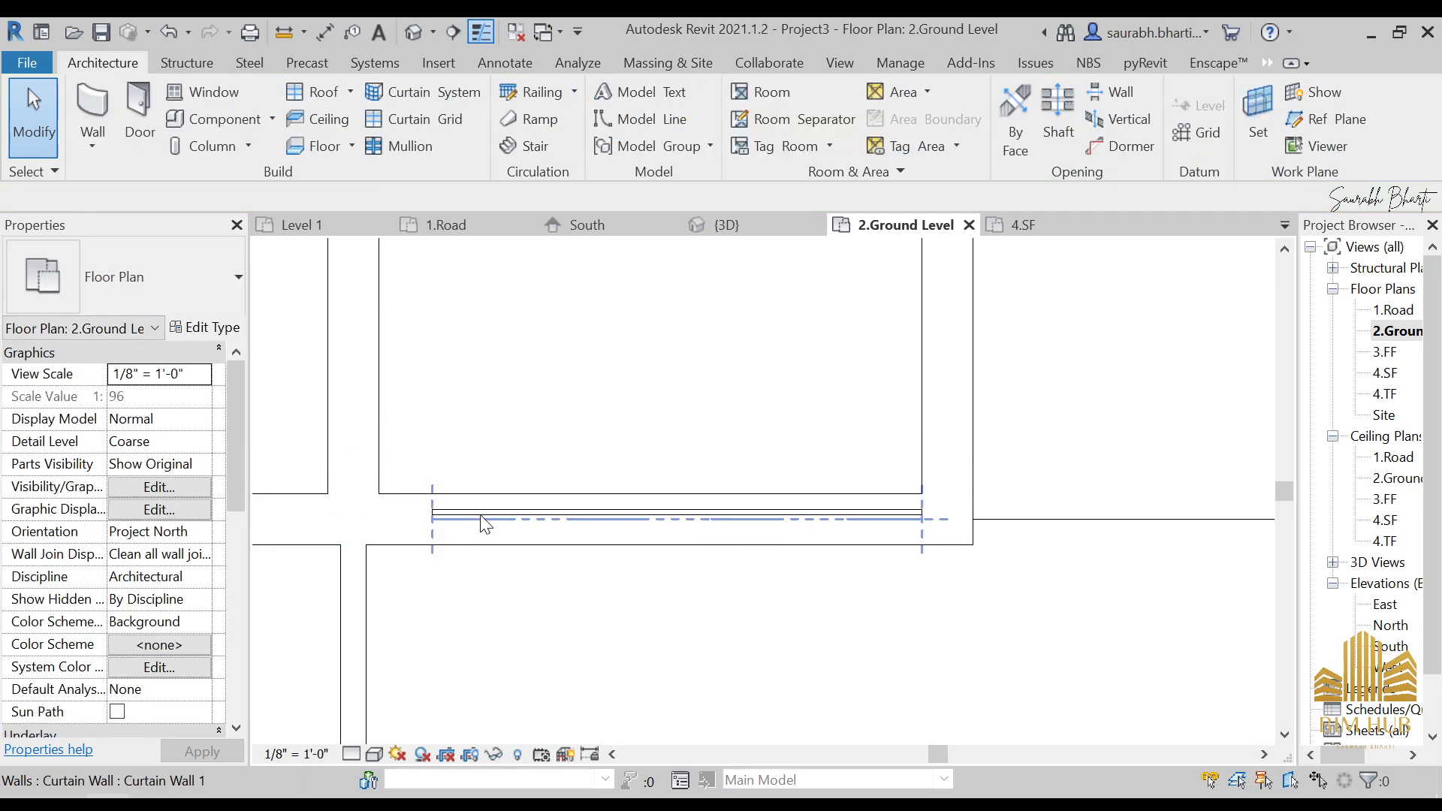
{"action": "left_click", "coordinate": [495, 517]}
{"action": "left_click_drag", "start_coordinate": [948, 520], "coordinate": [885, 517]}
{"action": "left_click", "coordinate": [869, 563]}
- Extend the curtain wall's west end back to the inner wall and set the curtain wall's length to 7' 0"
{"action": "left_click", "coordinate": [440, 515]}
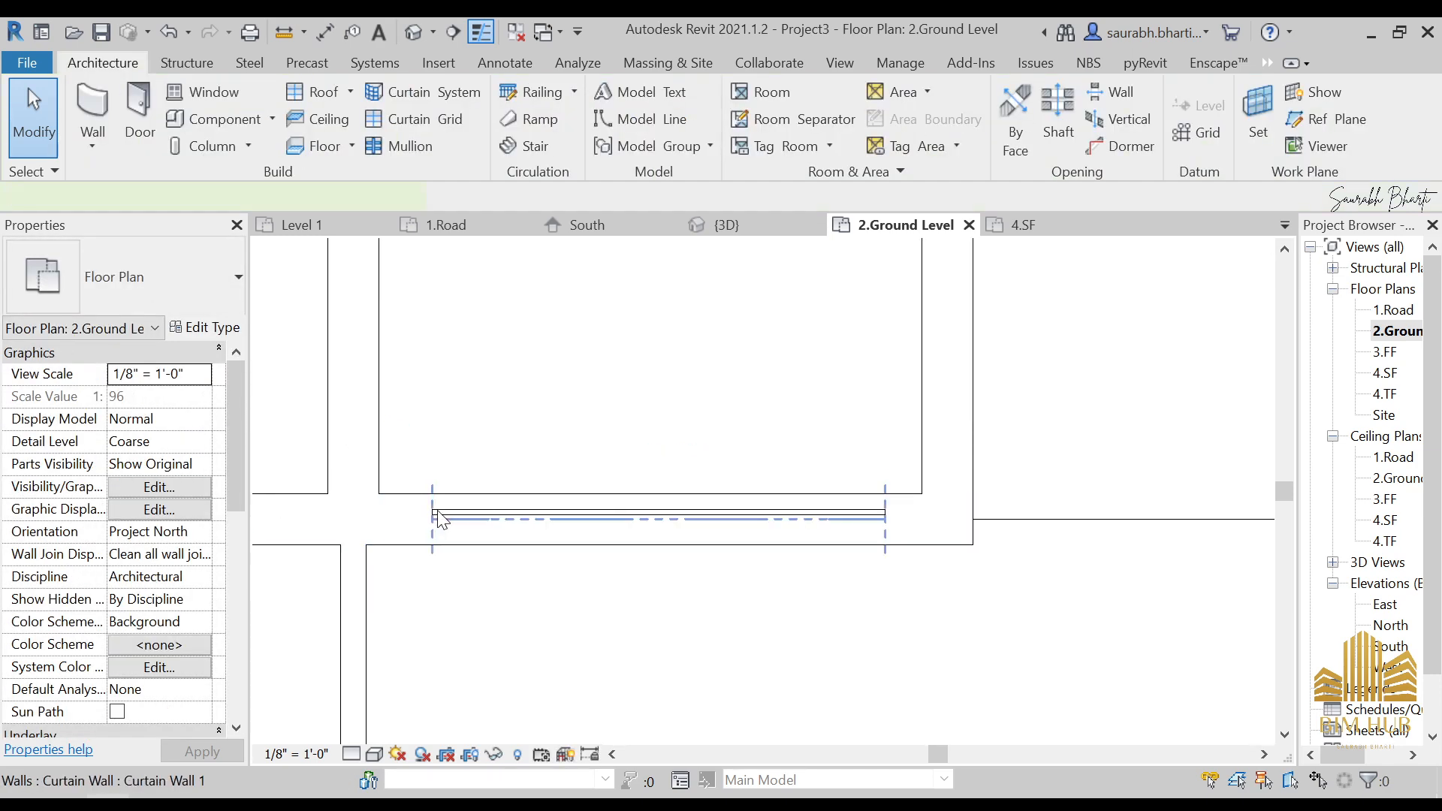
{"action": "left_click_drag", "start_coordinate": [433, 518], "coordinate": [379, 517]}
{"action": "key", "text": "Escape"}
{"action": "left_click", "coordinate": [402, 522]}
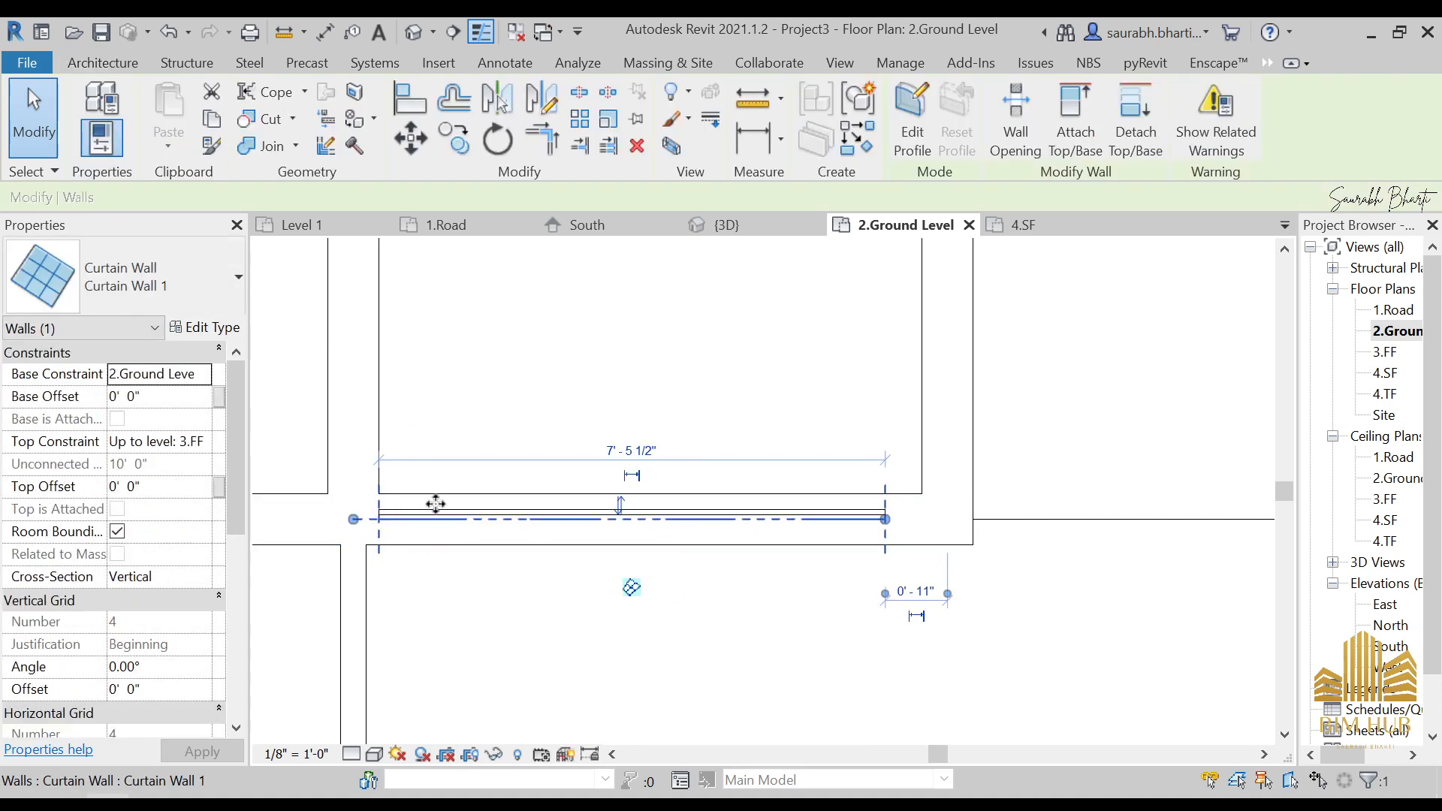
{"action": "left_click", "coordinate": [633, 449]}
{"action": "type", "text": "7"}
{"action": "key", "text": "Return"}
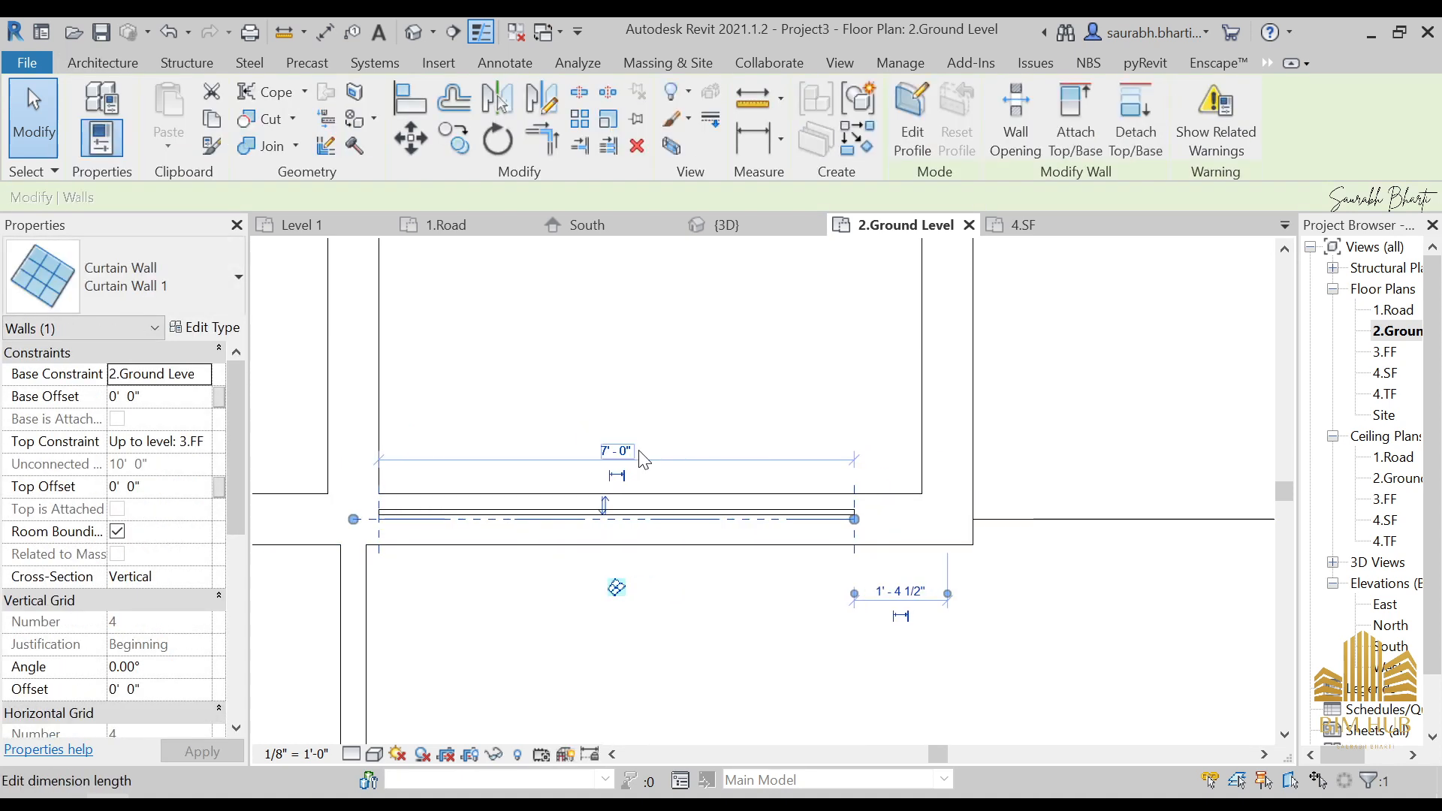
- Try nudging the curtain wall back and forth along the 9" facade wall to adjust its position between the inner walls
{"action": "key", "text": "Right"}
{"action": "key", "text": "Right"}
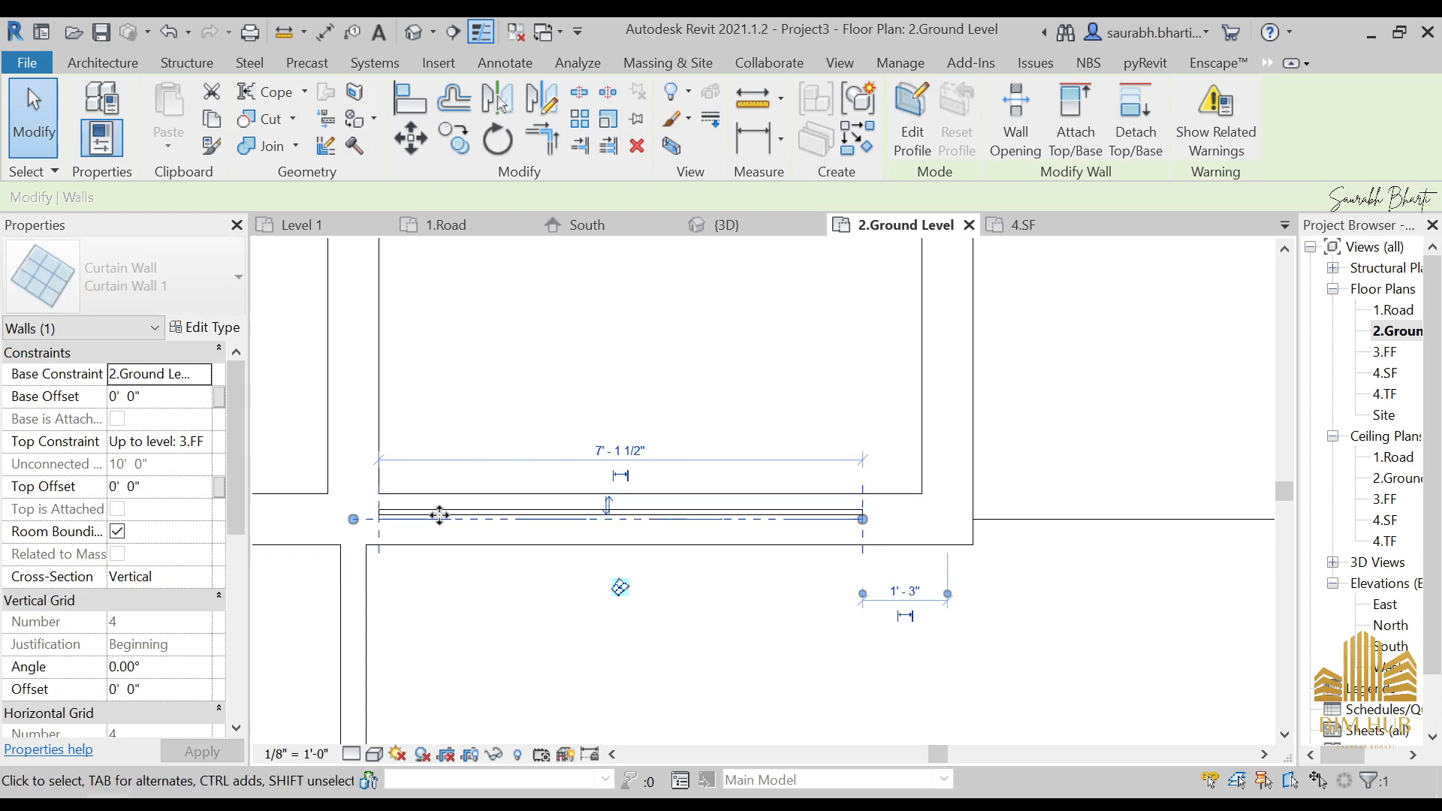
{"action": "key", "text": "Right"}
{"action": "key", "text": "Right"}
{"action": "key", "text": "Right"}
{"action": "key", "text": "Left"}
{"action": "key", "text": "Left"}
{"action": "key", "text": "Left"}
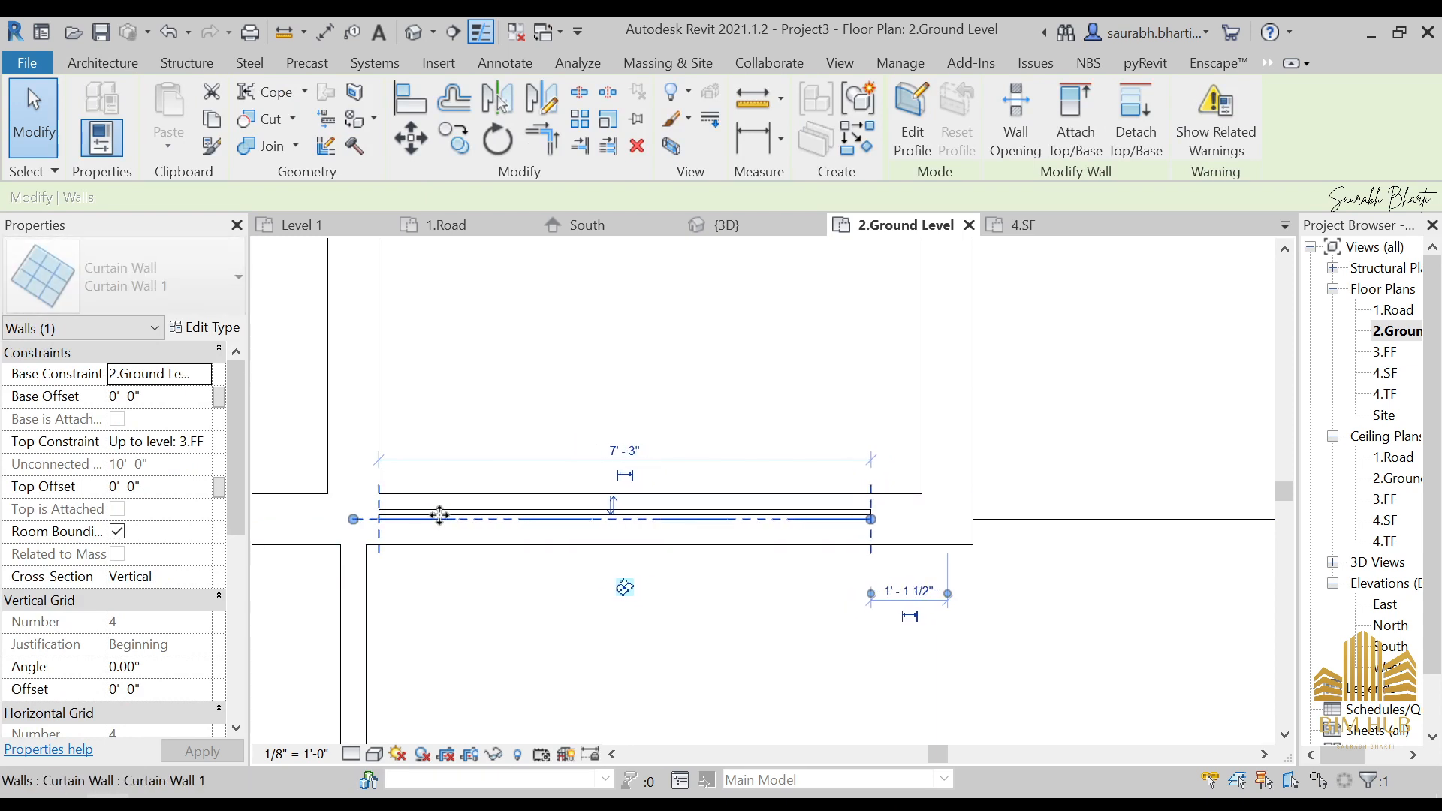
{"action": "key", "text": "Left"}
{"action": "key", "text": "Left"}
{"action": "key", "text": "Left"}
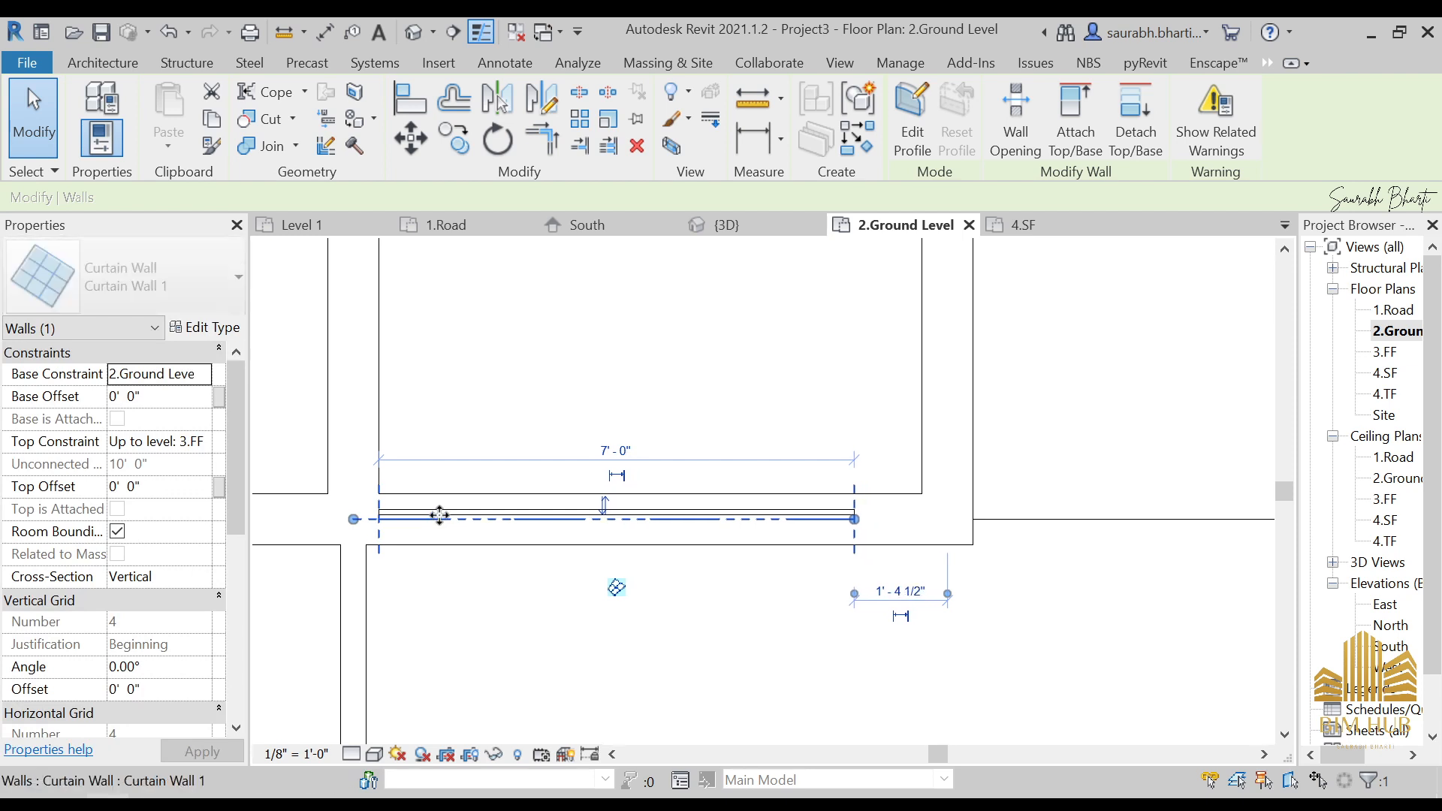
- Try to move the curtain wall along the 9" facade wall from the room's inner corner, and undo the move
{"action": "key", "text": "Escape"}
{"action": "left_click", "coordinate": [440, 515]}
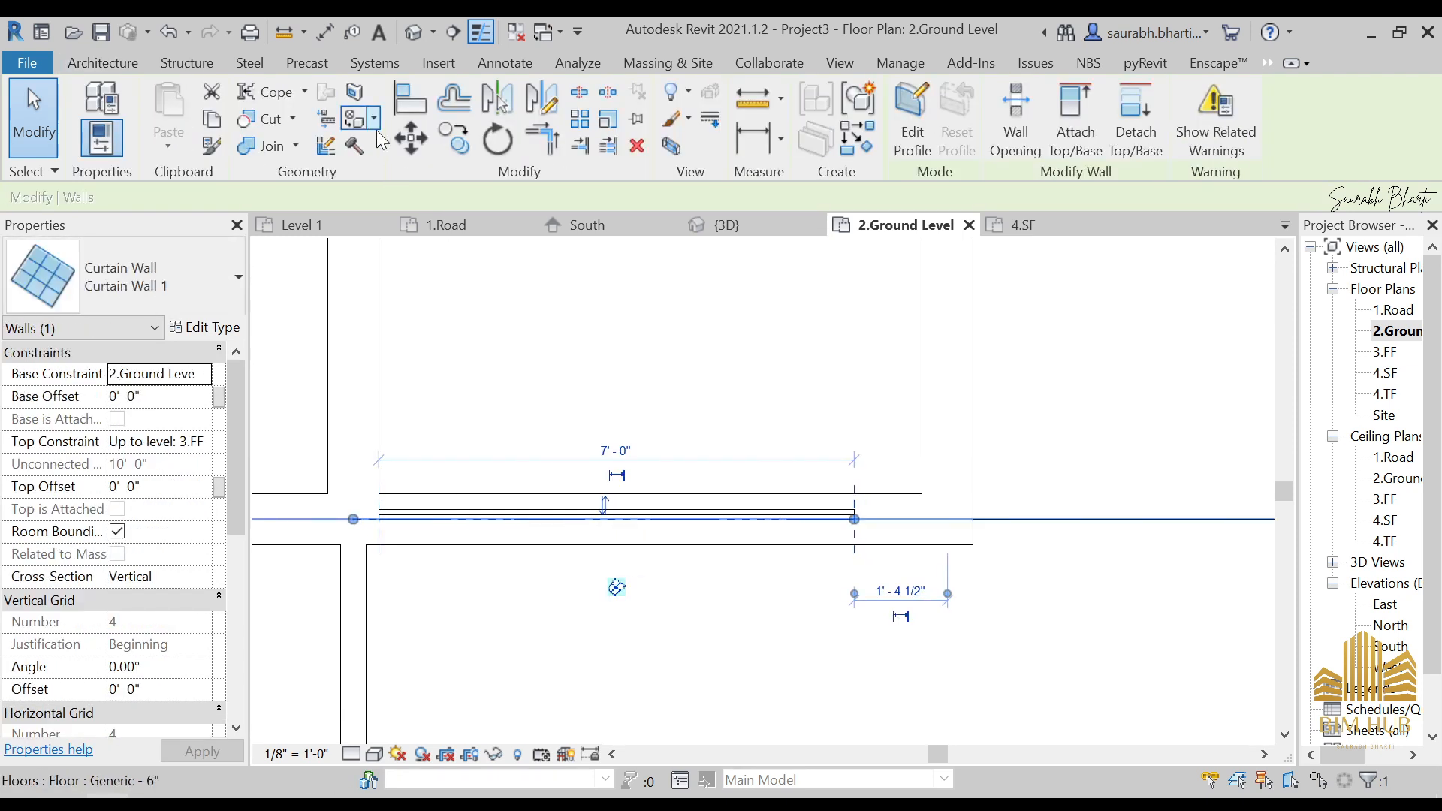
{"action": "left_click", "coordinate": [410, 139]}
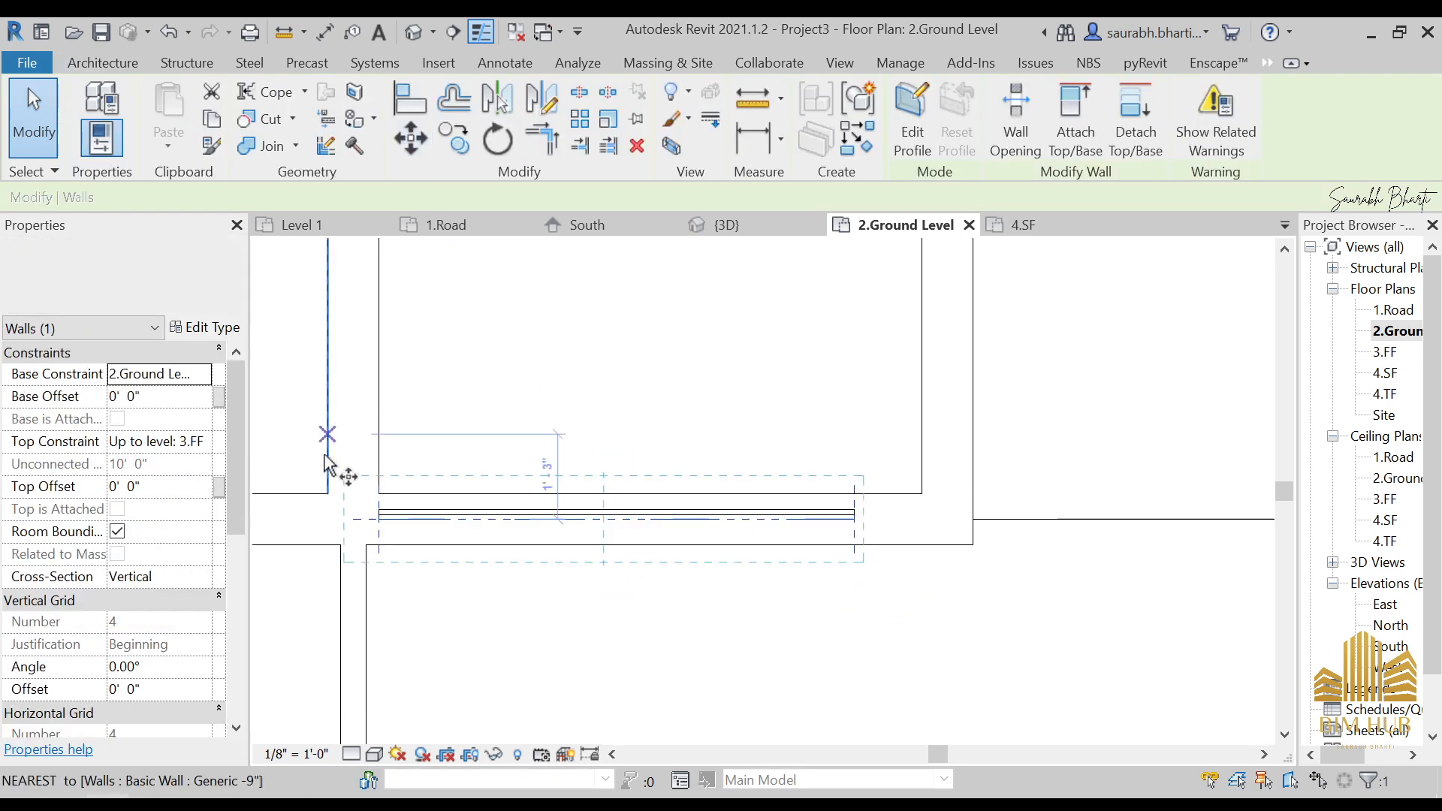
{"action": "left_click", "coordinate": [380, 496]}
{"action": "left_click", "coordinate": [420, 497]}
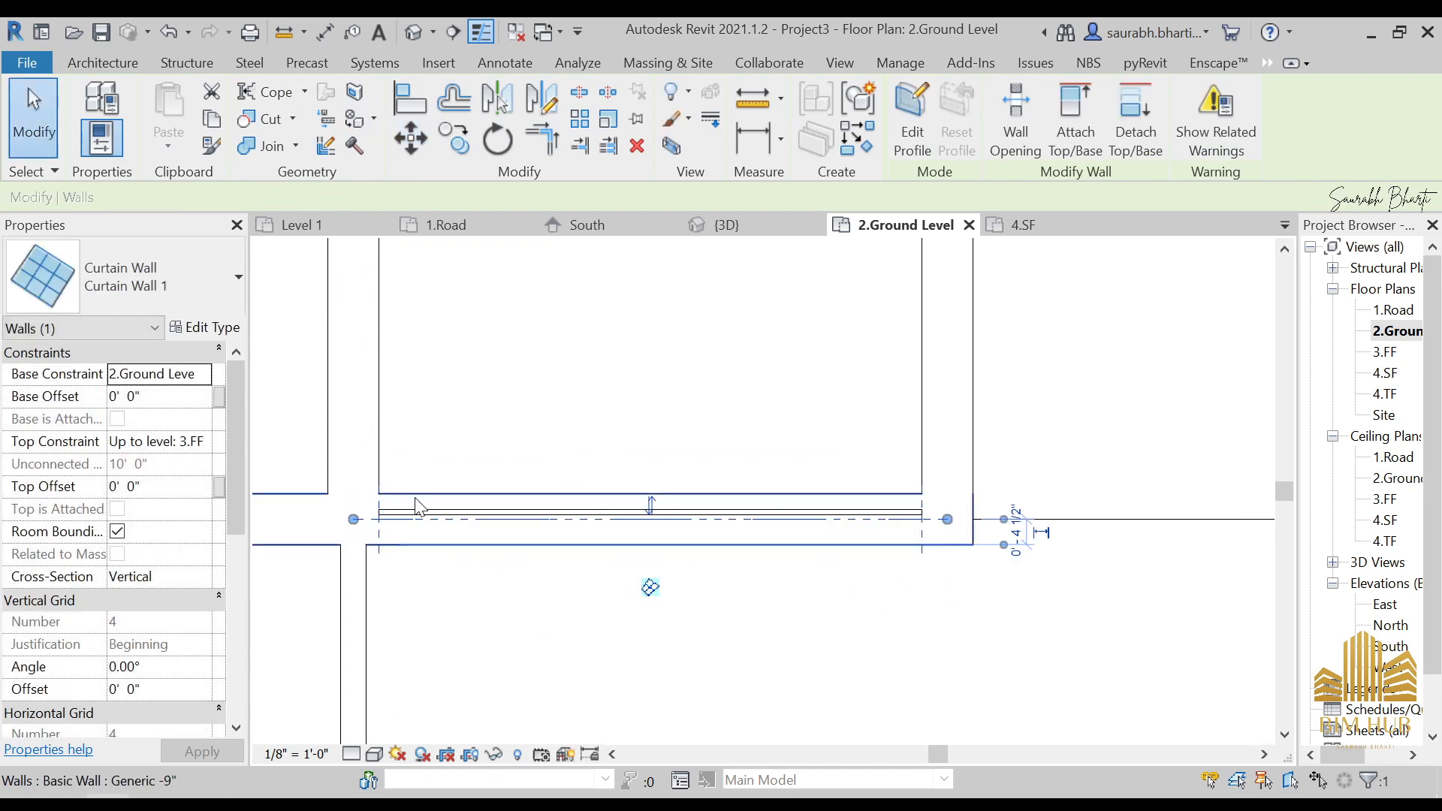
{"action": "key", "text": "ctrl+z"}
- Reposition both ends of the curtain wall clear of the inner walls and set its length to 7' 0"
{"action": "left_click", "coordinate": [429, 520]}
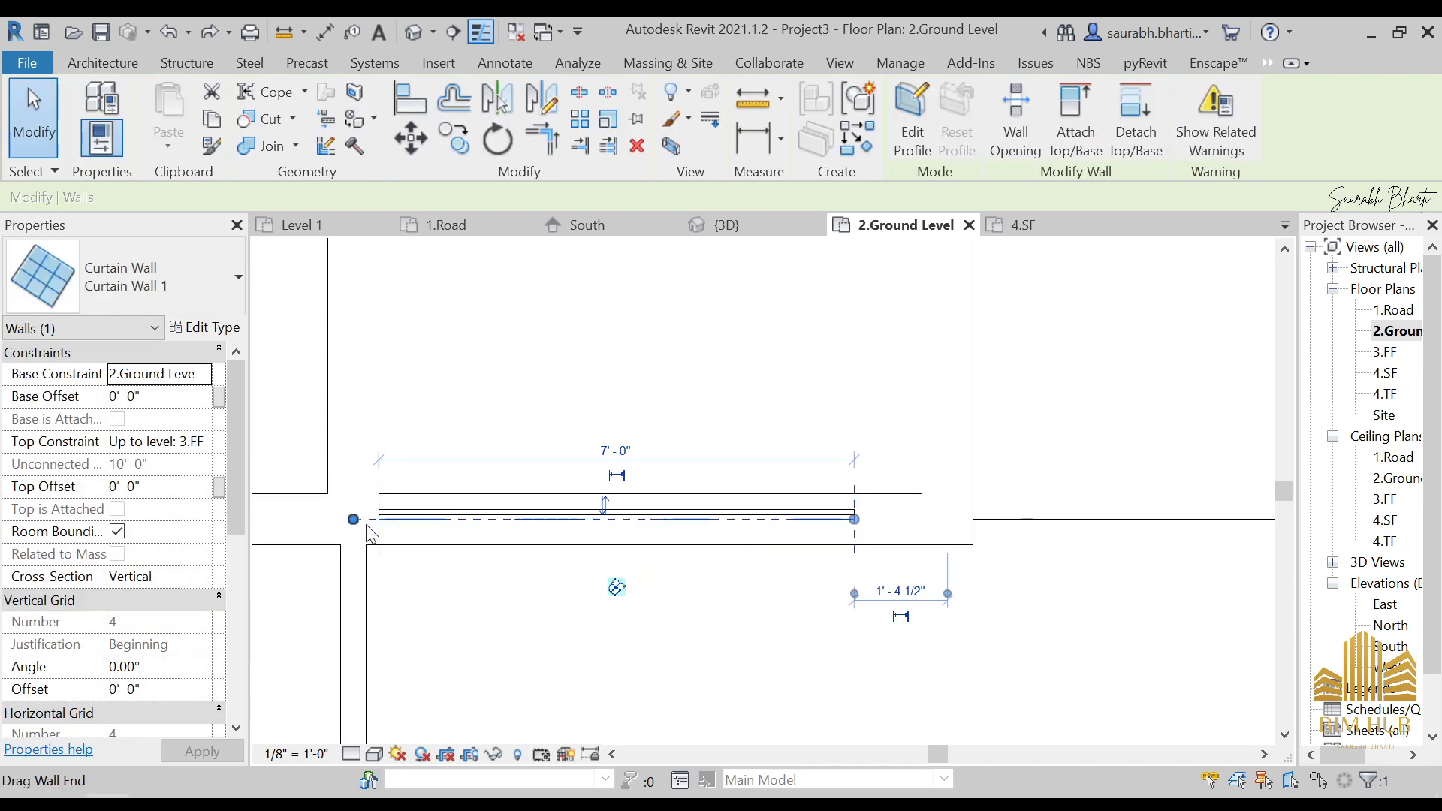
{"action": "left_click_drag", "start_coordinate": [357, 520], "coordinate": [418, 519]}
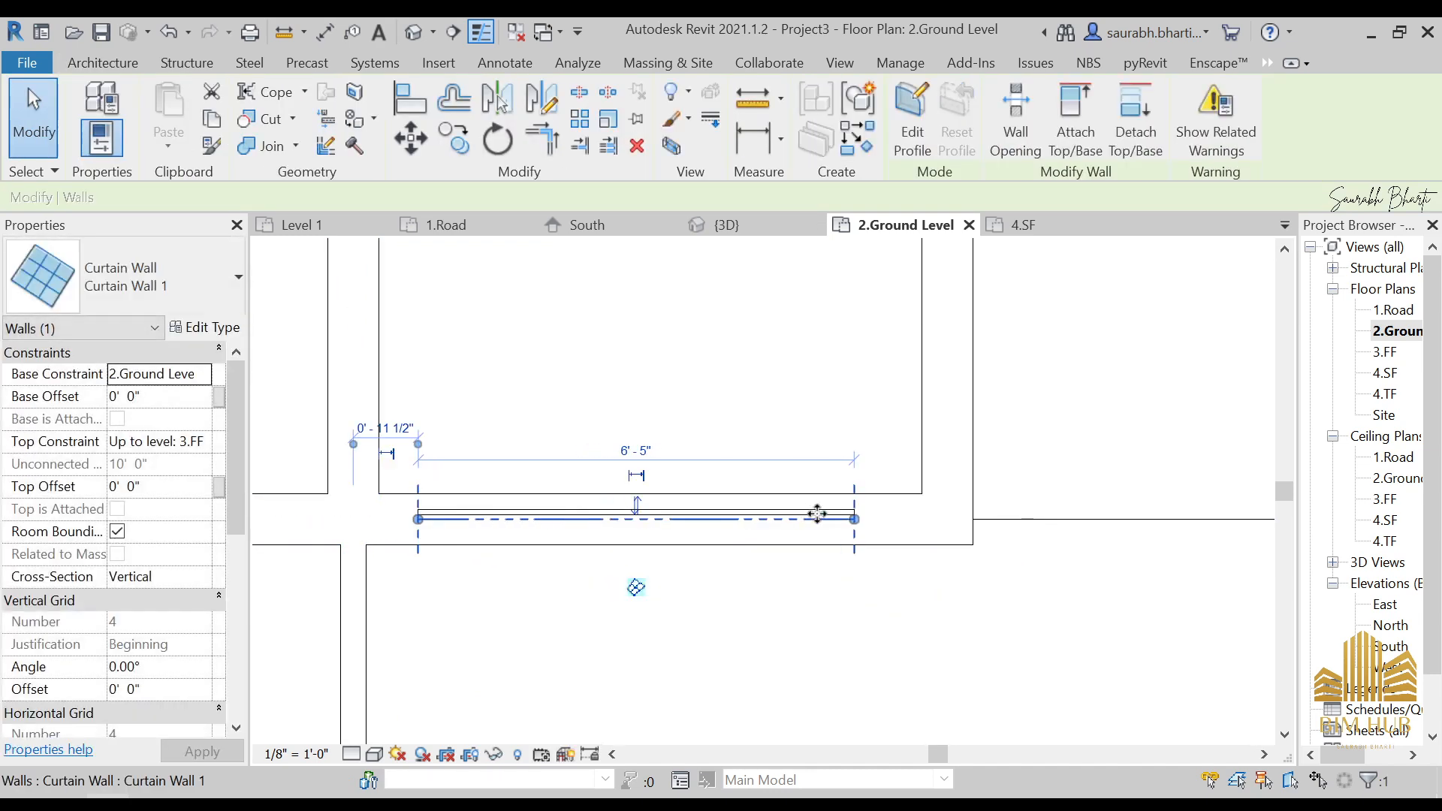
{"action": "left_click_drag", "start_coordinate": [854, 519], "coordinate": [882, 519]}
{"action": "left_click", "coordinate": [645, 451]}
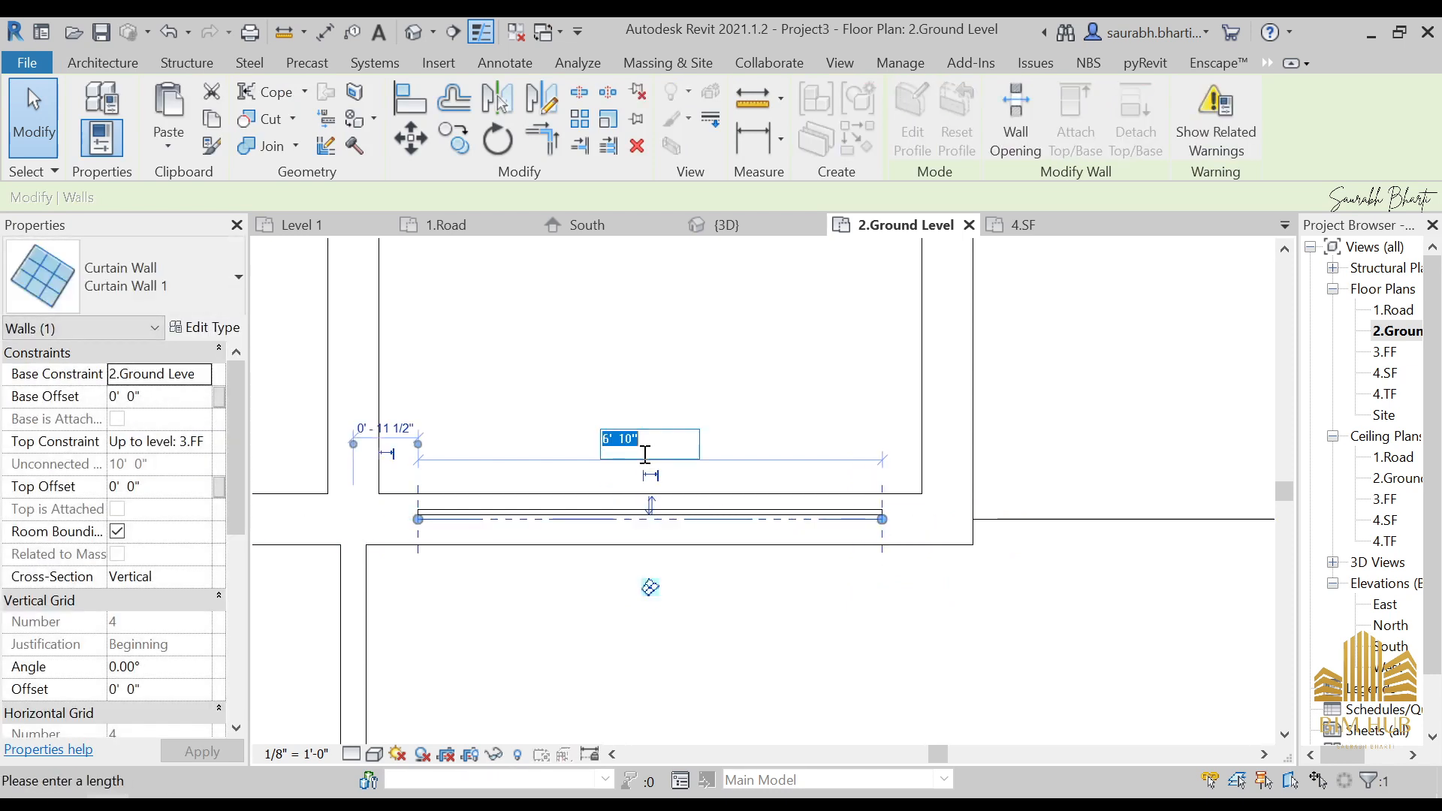
{"action": "type", "text": "7"}
{"action": "key", "text": "Return"}
- Check the curtain wall within the 9" facade wall in the 3D view, and return to the 2.Ground Level floor plan
{"action": "left_click", "coordinate": [642, 454]}
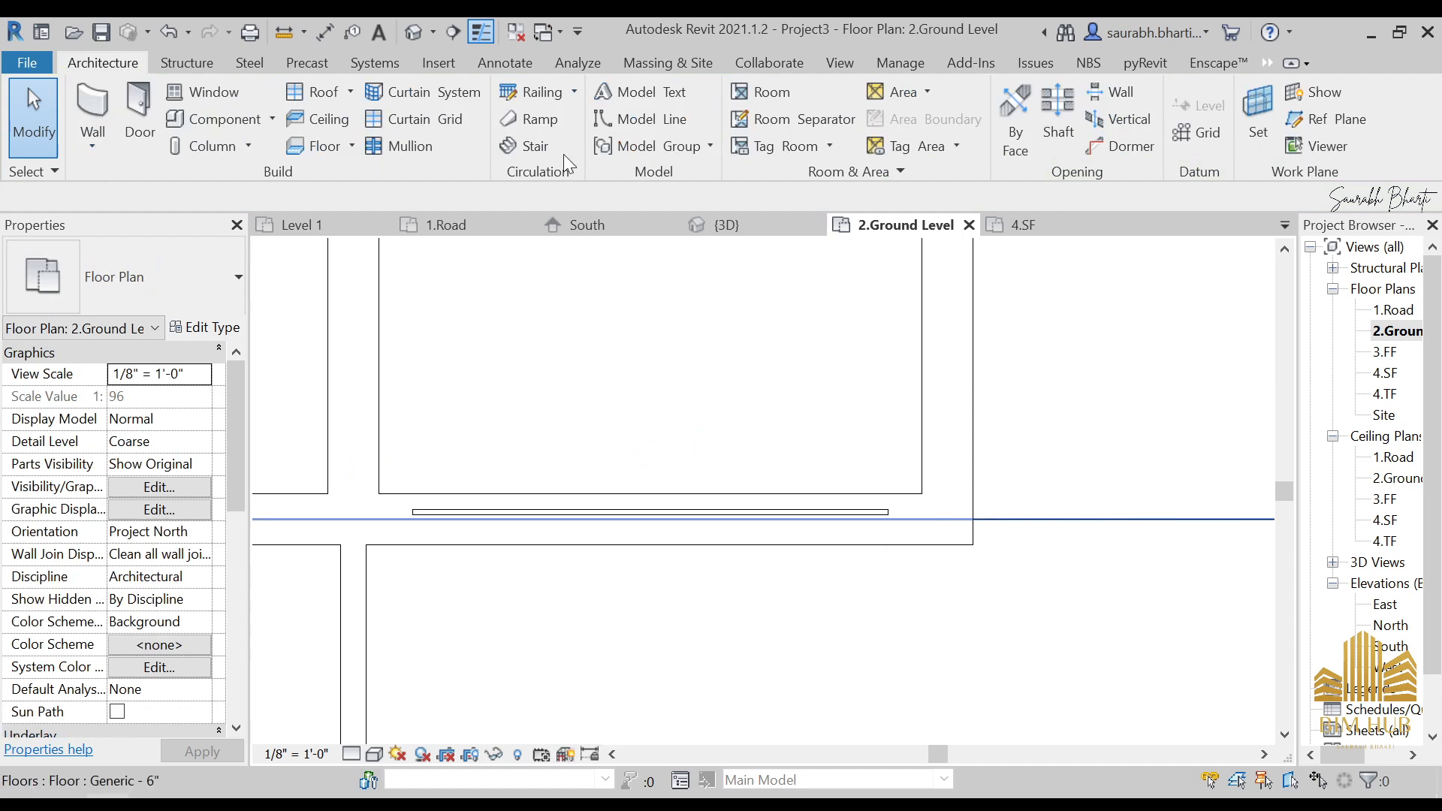
{"action": "left_click", "coordinate": [417, 34]}
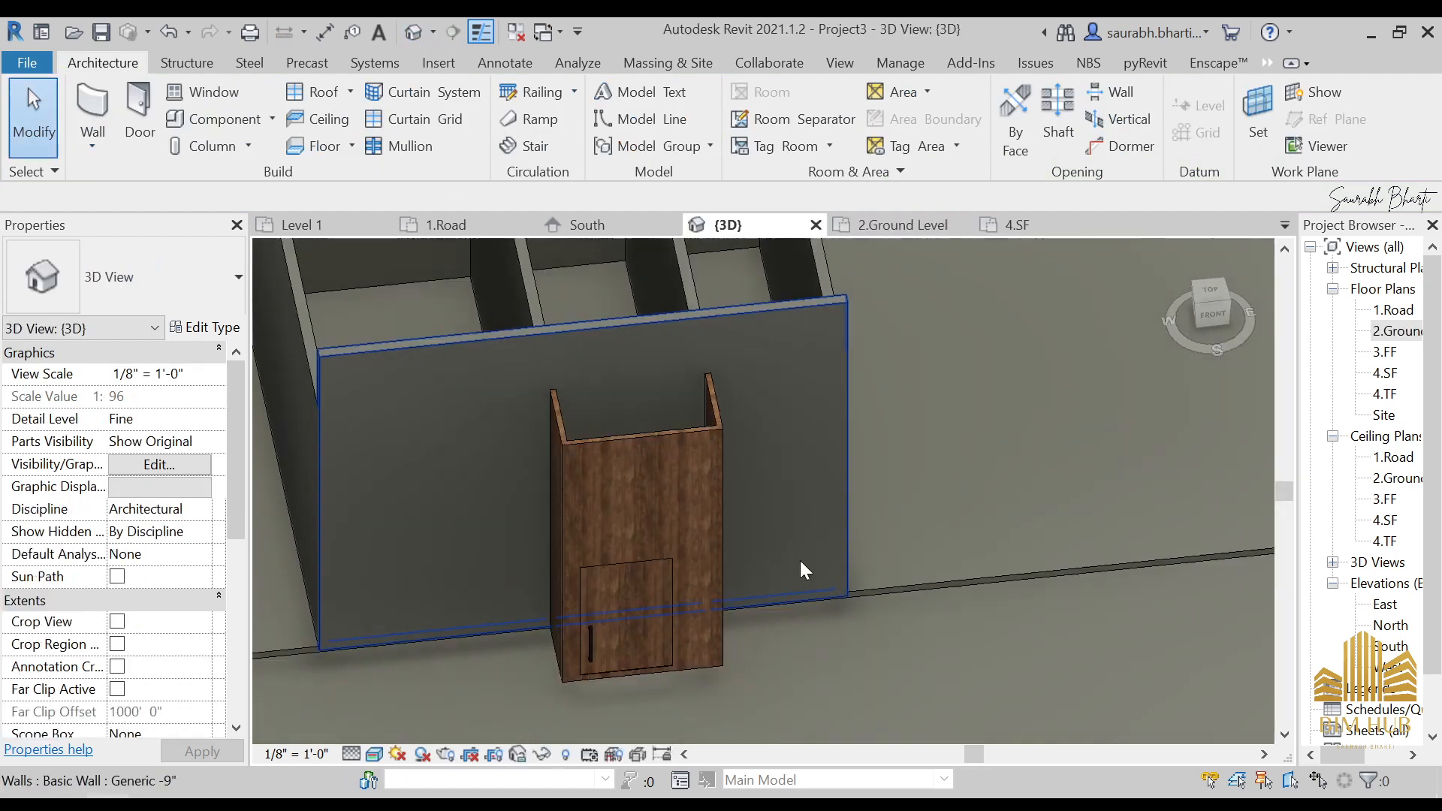
{"action": "left_click", "coordinate": [797, 564]}
{"action": "left_click", "coordinate": [1404, 331]}
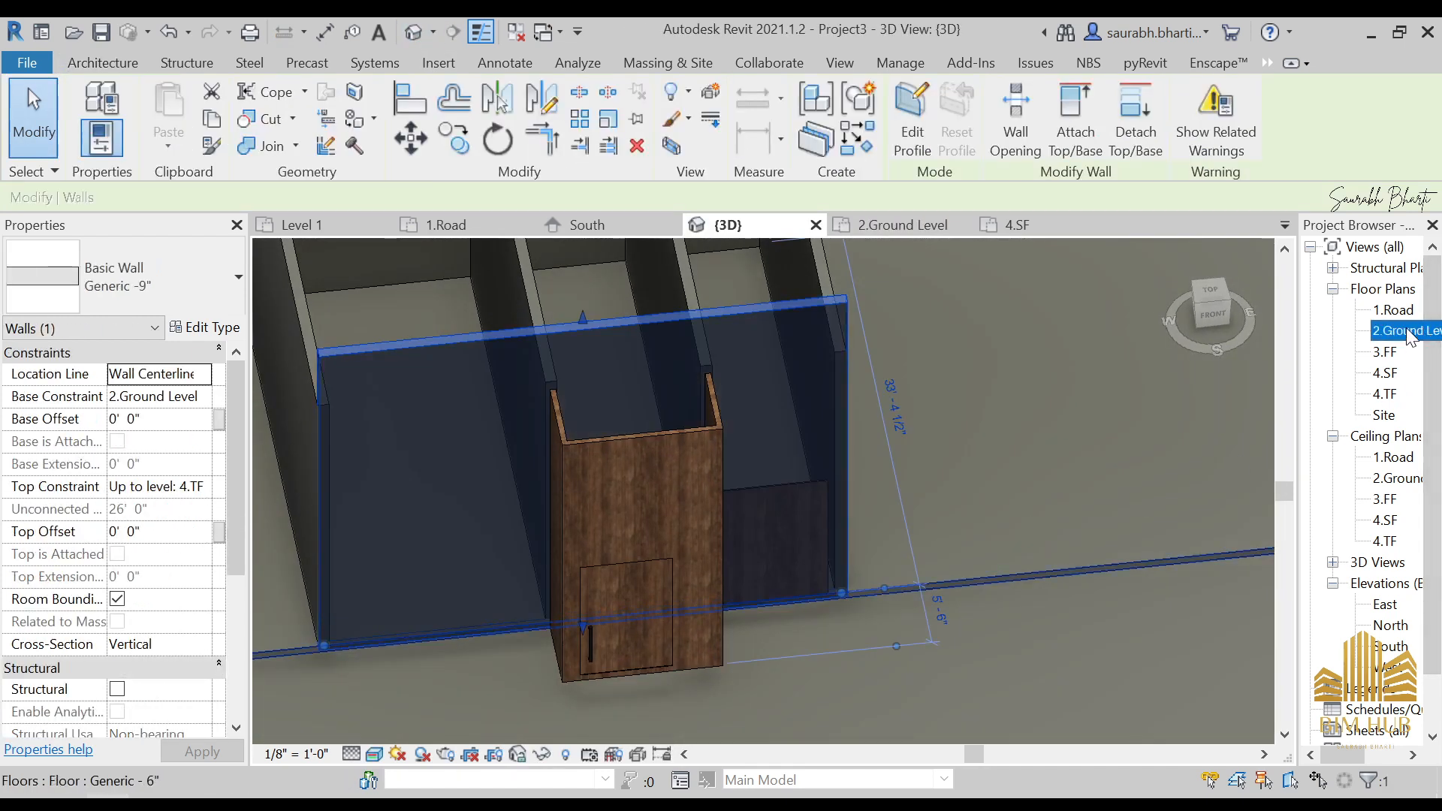
{"action": "double_click", "coordinate": [1377, 335]}
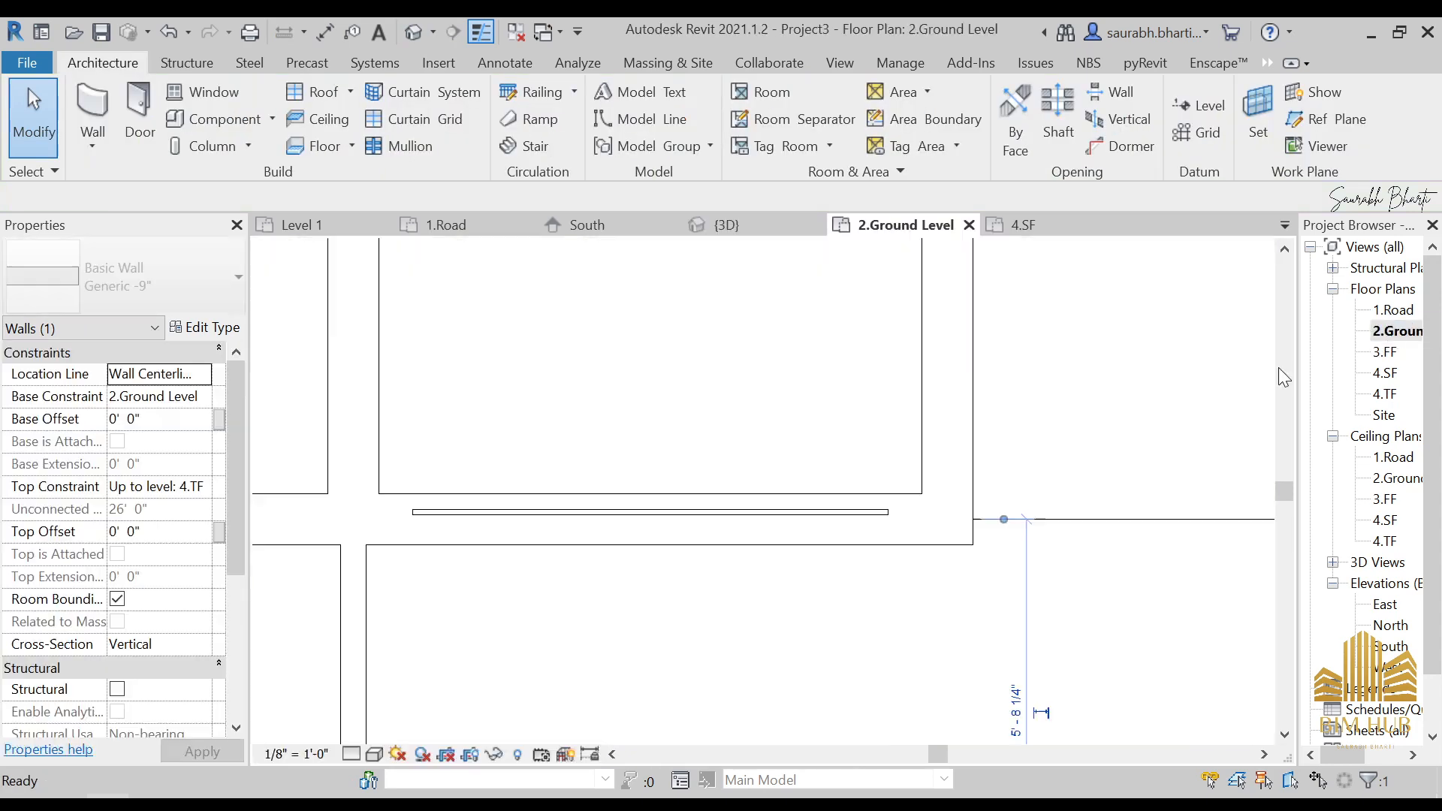
{"action": "left_click", "coordinate": [830, 516]}
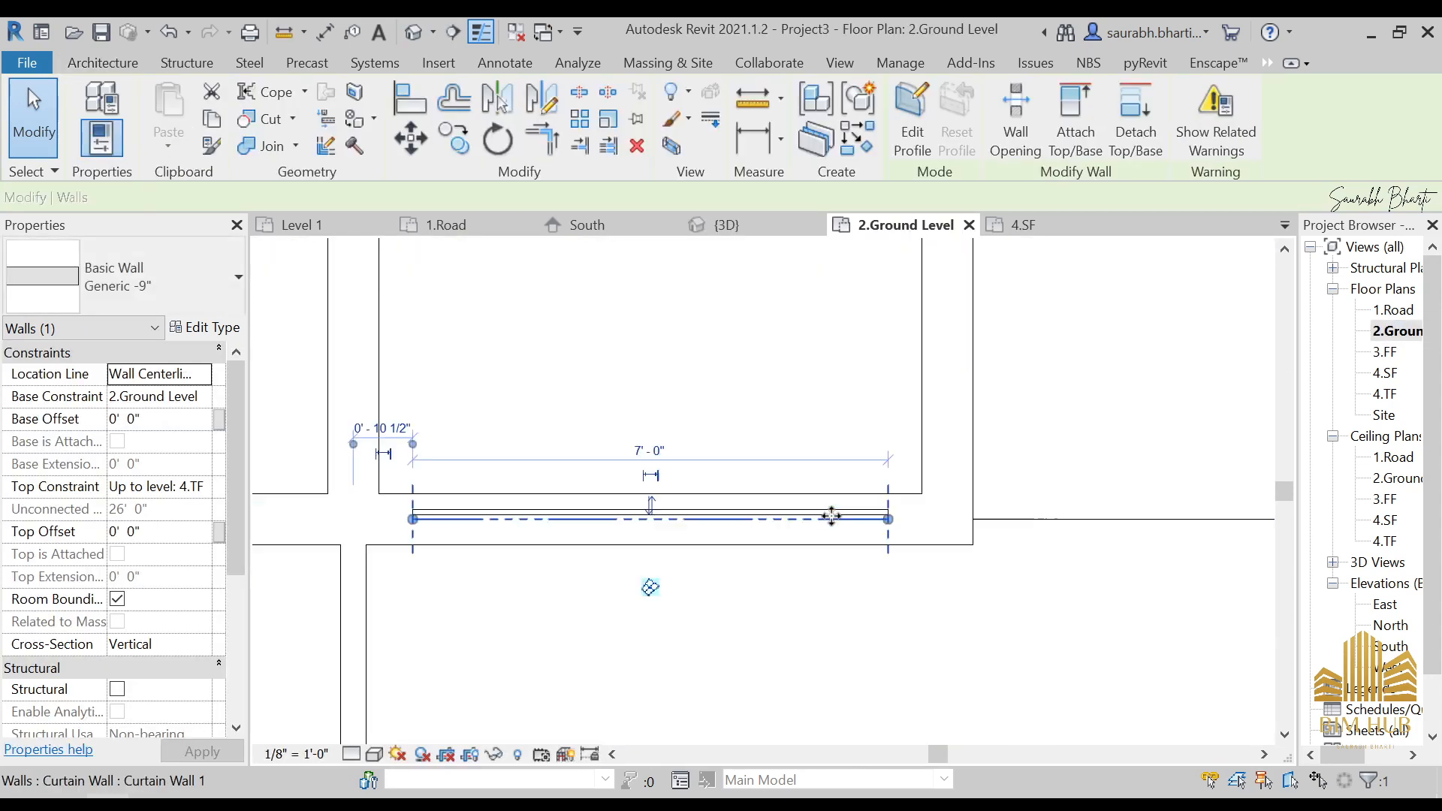
{"action": "left_click", "coordinate": [225, 278]}
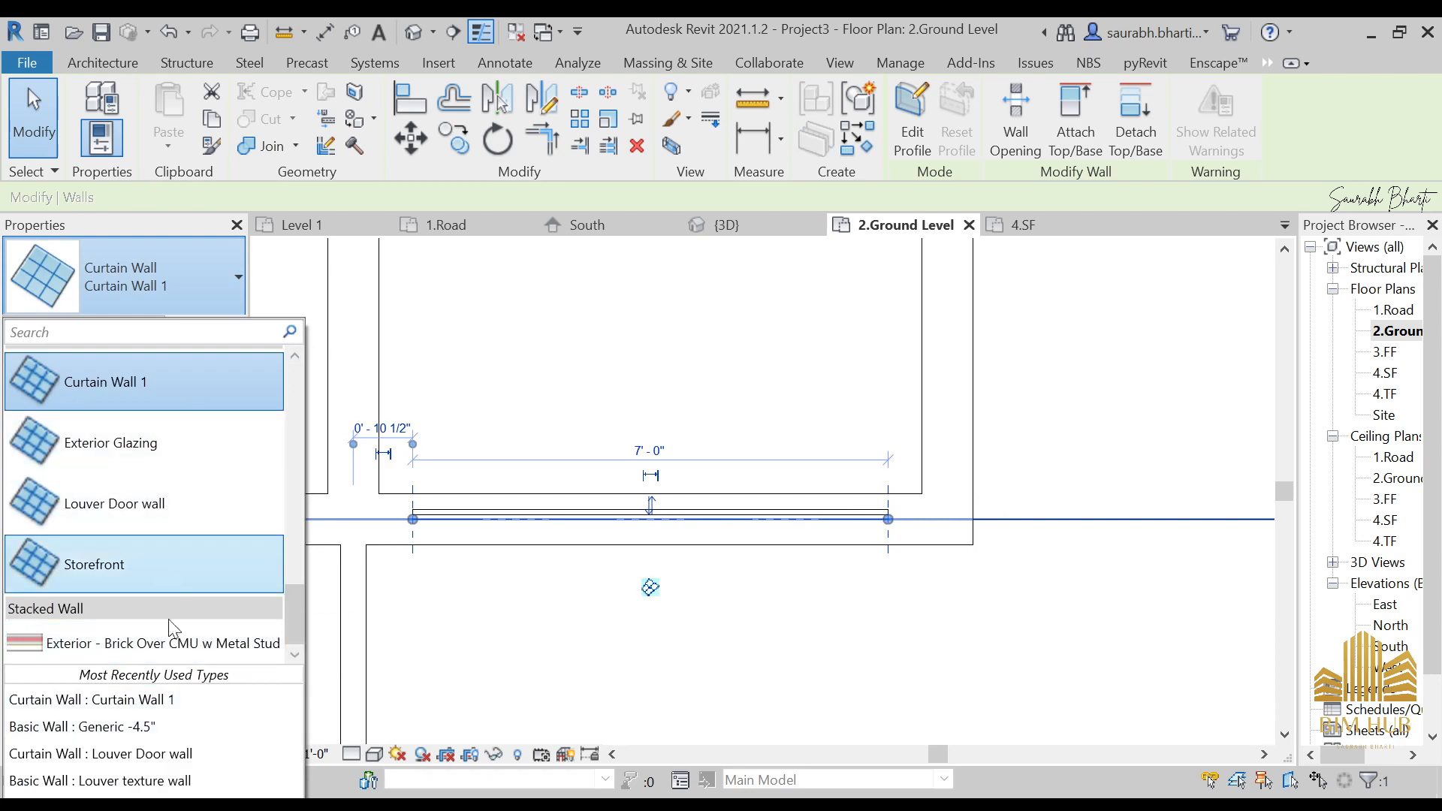
{"action": "left_click", "coordinate": [575, 734]}
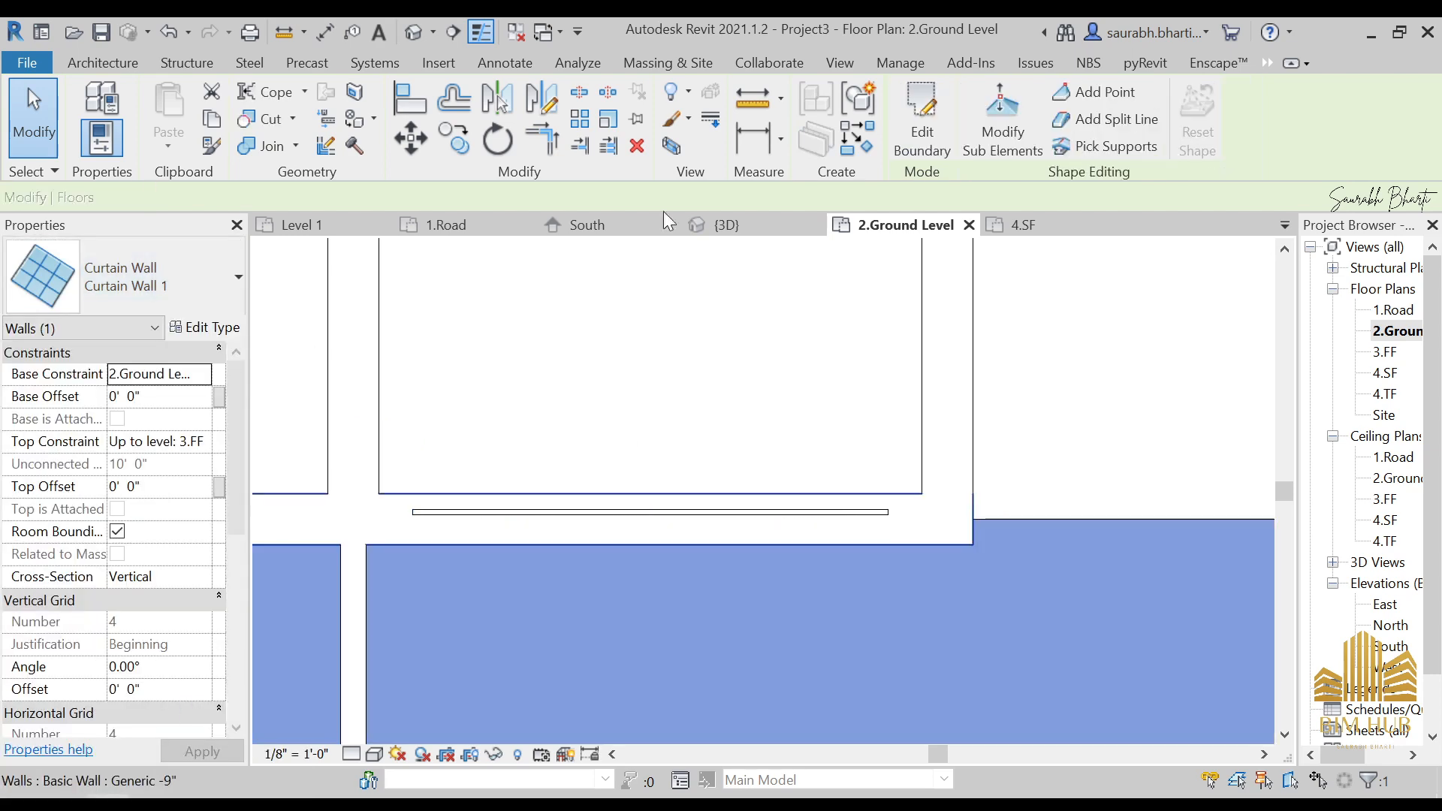
- Examine the curtain wall inside the 9" facade wall beside the louver entrance from the front in the 3D view
{"action": "left_click", "coordinate": [410, 36]}
{"action": "key", "text": "Escape"}
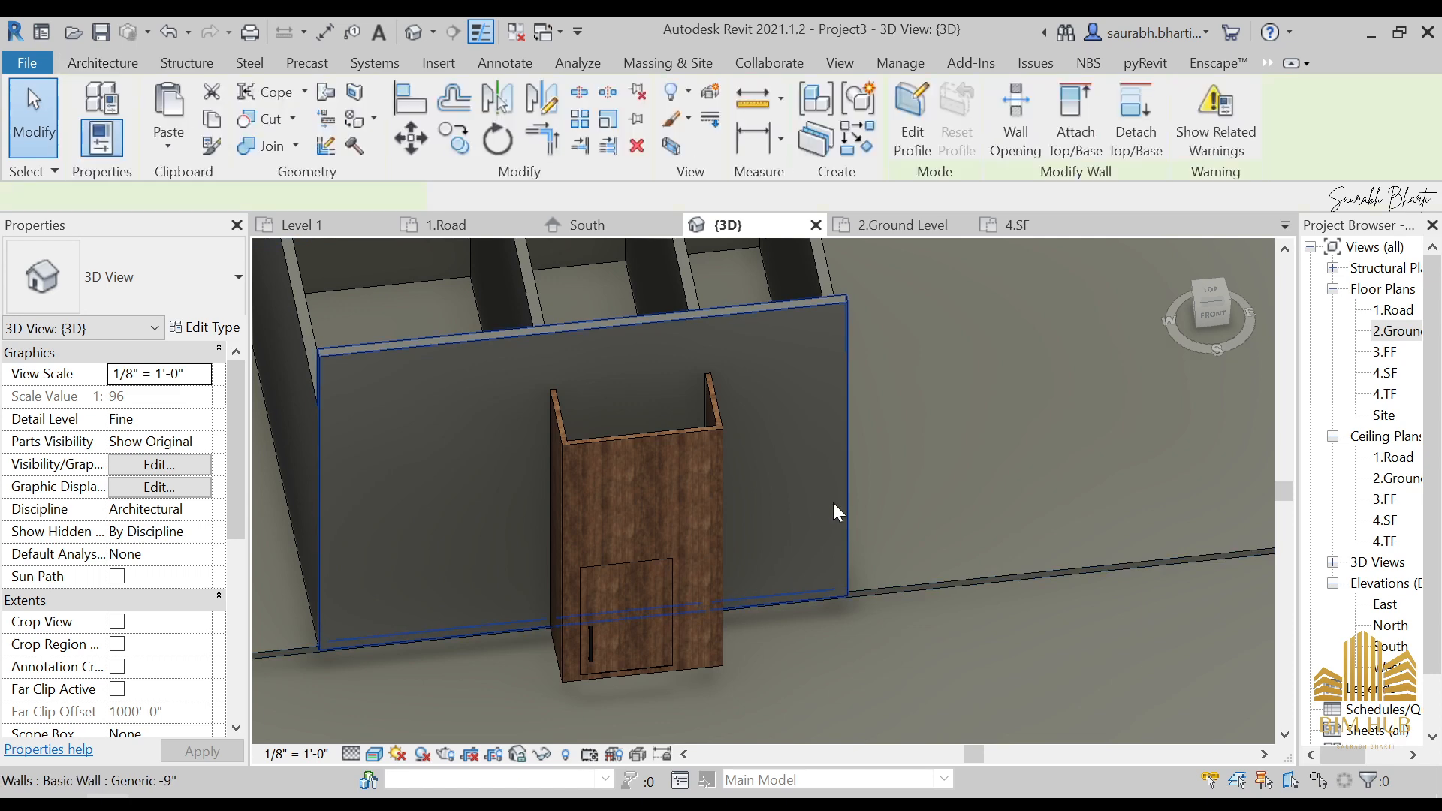
{"action": "left_click", "coordinate": [831, 503]}
{"action": "middle_click_drag", "start_coordinate": [832, 502], "coordinate": [763, 542], "text": "shift"}
{"action": "scroll", "coordinate": [759, 547], "scroll_direction": "up", "scroll_amount": 2}
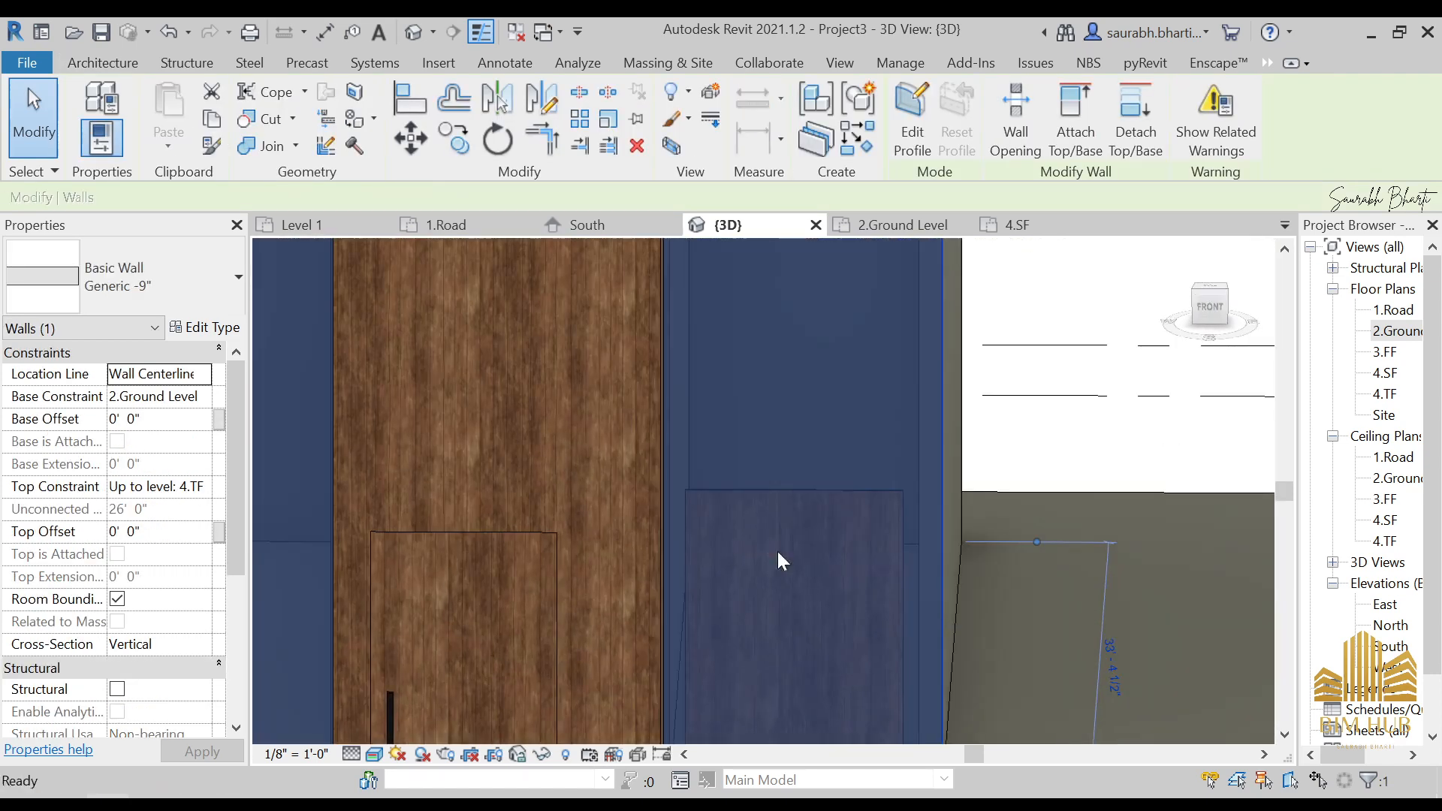
{"action": "key", "text": "Escape"}
- Inspect the louver texture wall around the door, and select the 9" facade wall to view the curtain wall inside it
{"action": "left_click", "coordinate": [489, 447]}
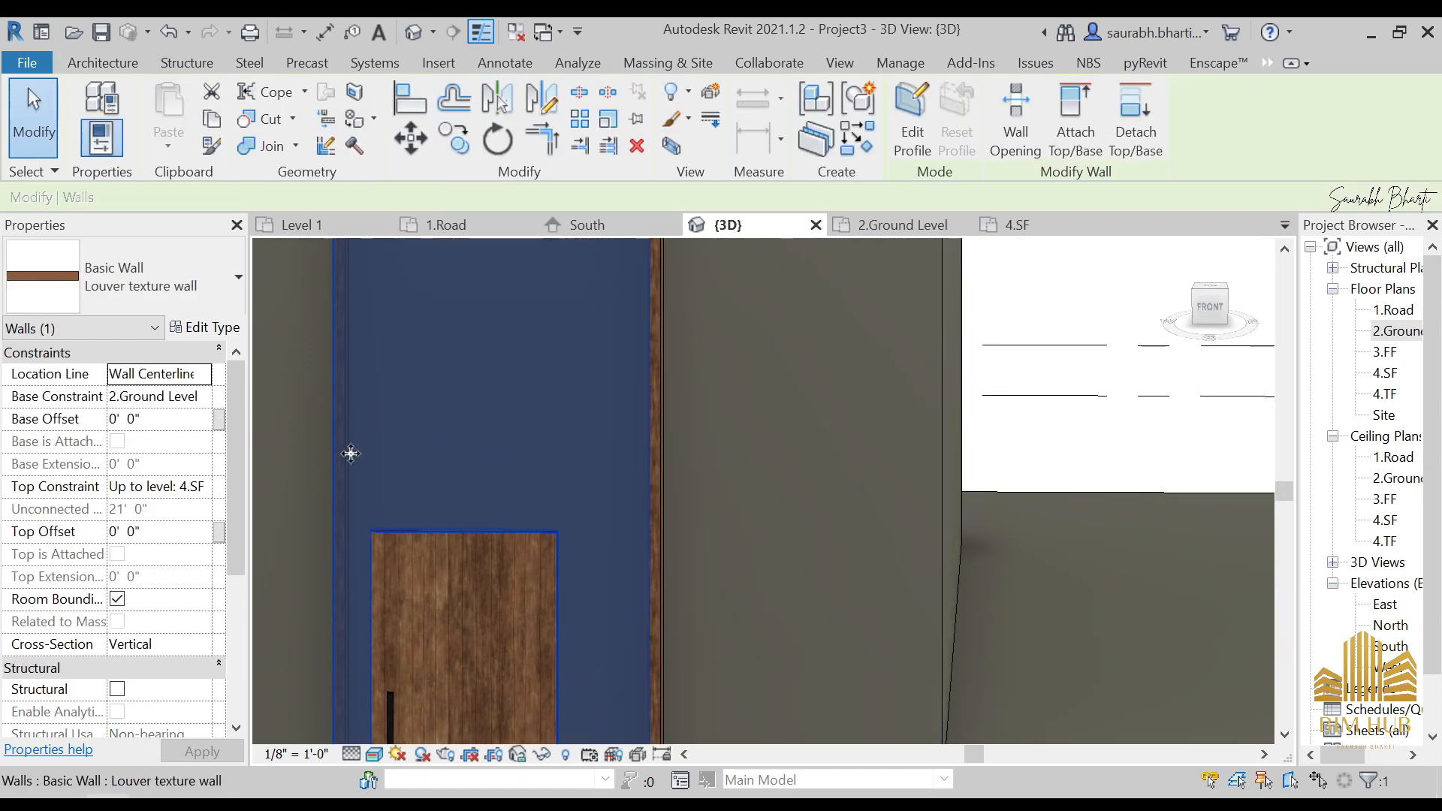
{"action": "left_click", "coordinate": [205, 327]}
{"action": "key", "text": "Escape"}
{"action": "key", "text": "Escape"}
{"action": "left_click", "coordinate": [826, 500]}
{"action": "middle_click_drag", "start_coordinate": [825, 500], "coordinate": [851, 567], "text": "shift"}
{"action": "scroll", "coordinate": [834, 521], "scroll_direction": "up", "scroll_amount": 2}
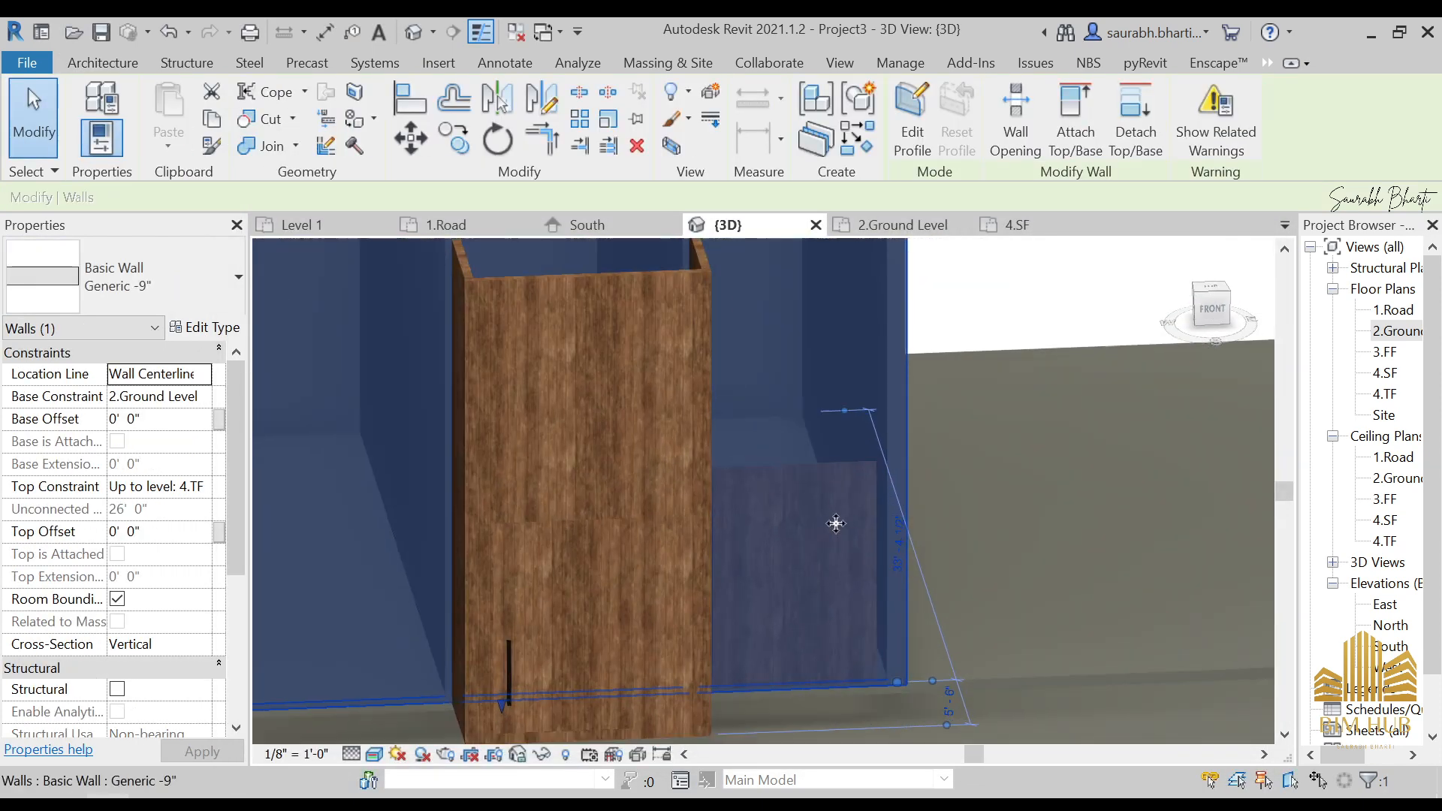
- In the 2.Ground Level plan, use Cut Geometry to cut the curtain wall's opening out of the 9" facade wall
{"action": "key", "text": "Tab"}
{"action": "left_click", "coordinate": [839, 515]}
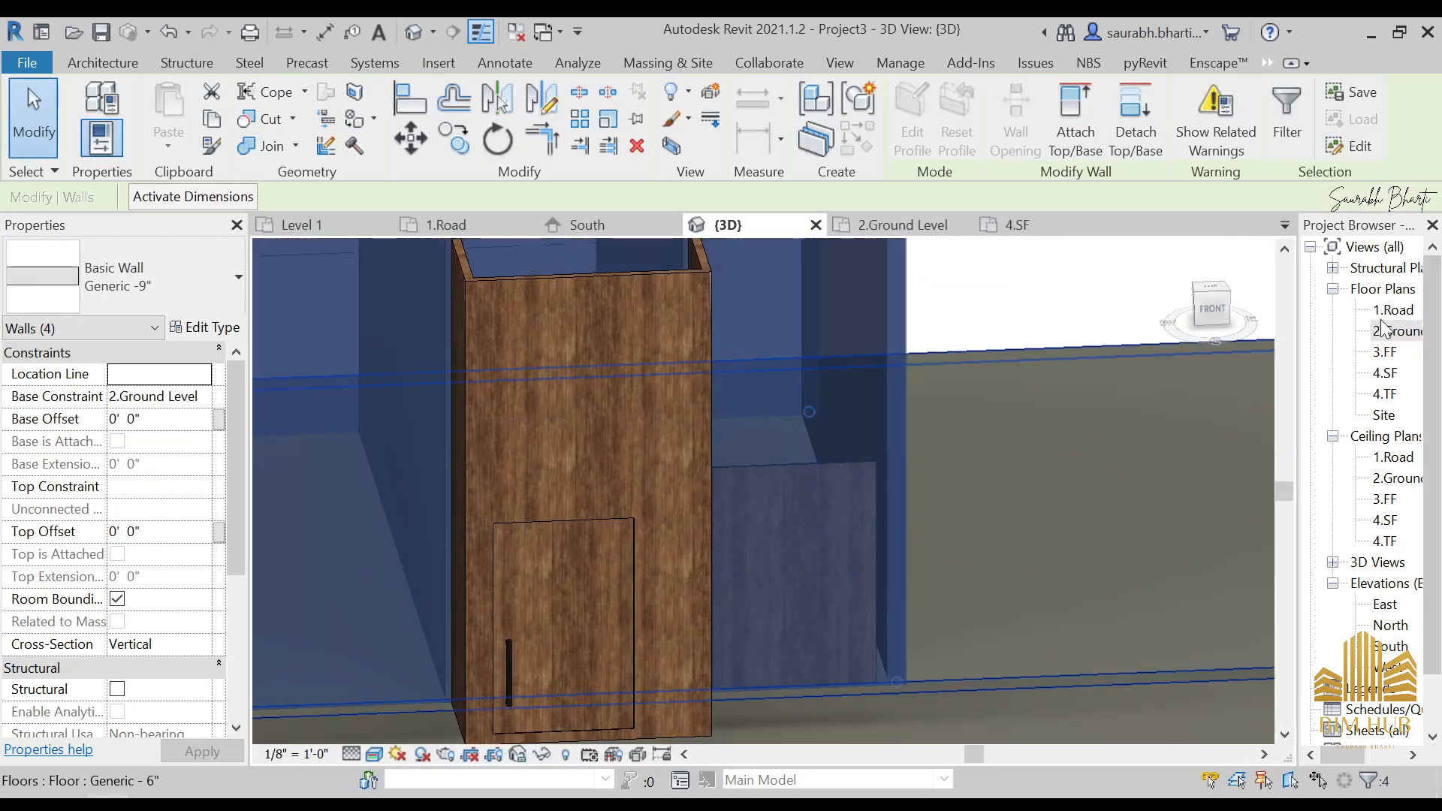
{"action": "double_click", "coordinate": [1395, 330]}
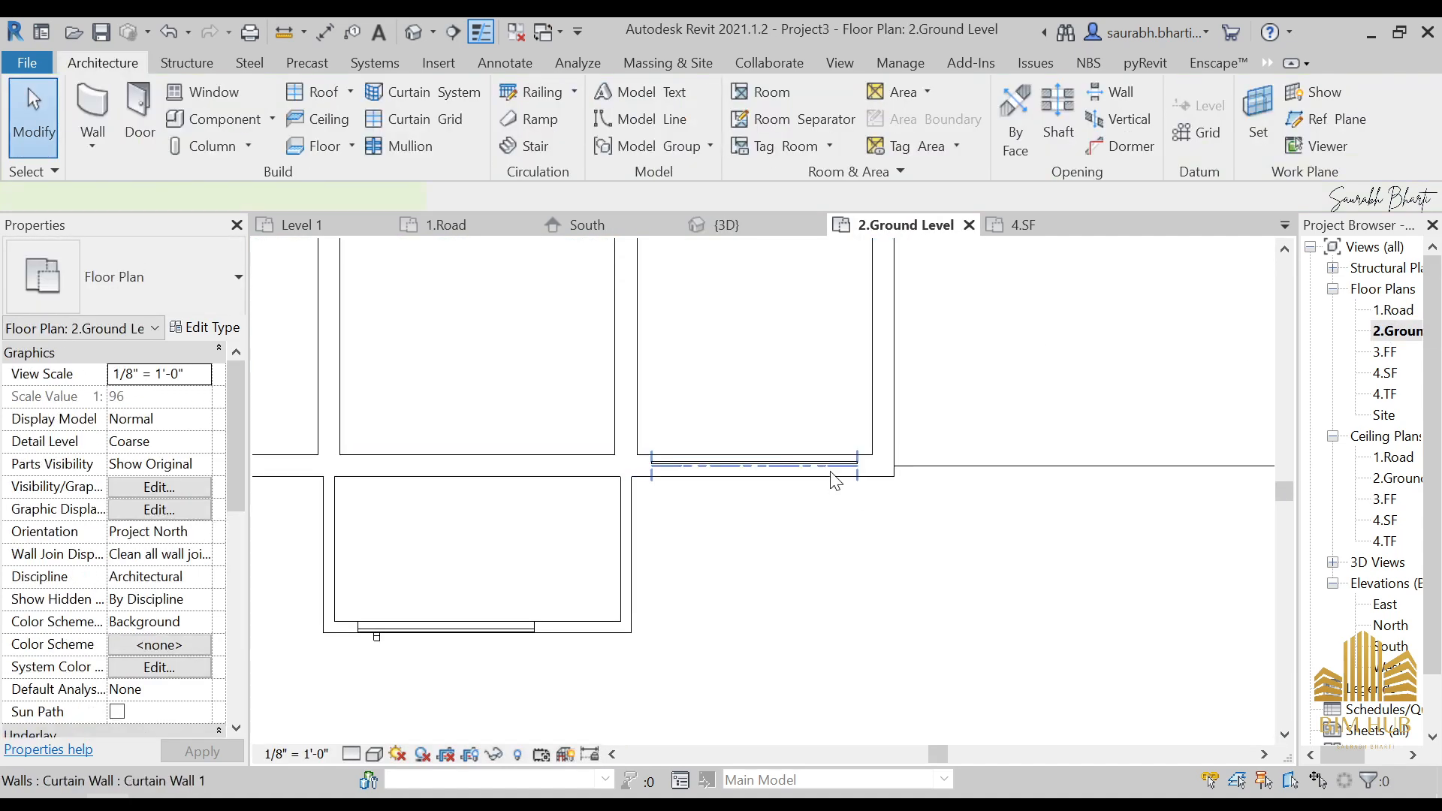
{"action": "left_click", "coordinate": [844, 478]}
{"action": "left_click", "coordinate": [269, 120]}
{"action": "scroll", "coordinate": [724, 516], "scroll_direction": "up", "scroll_amount": 3}
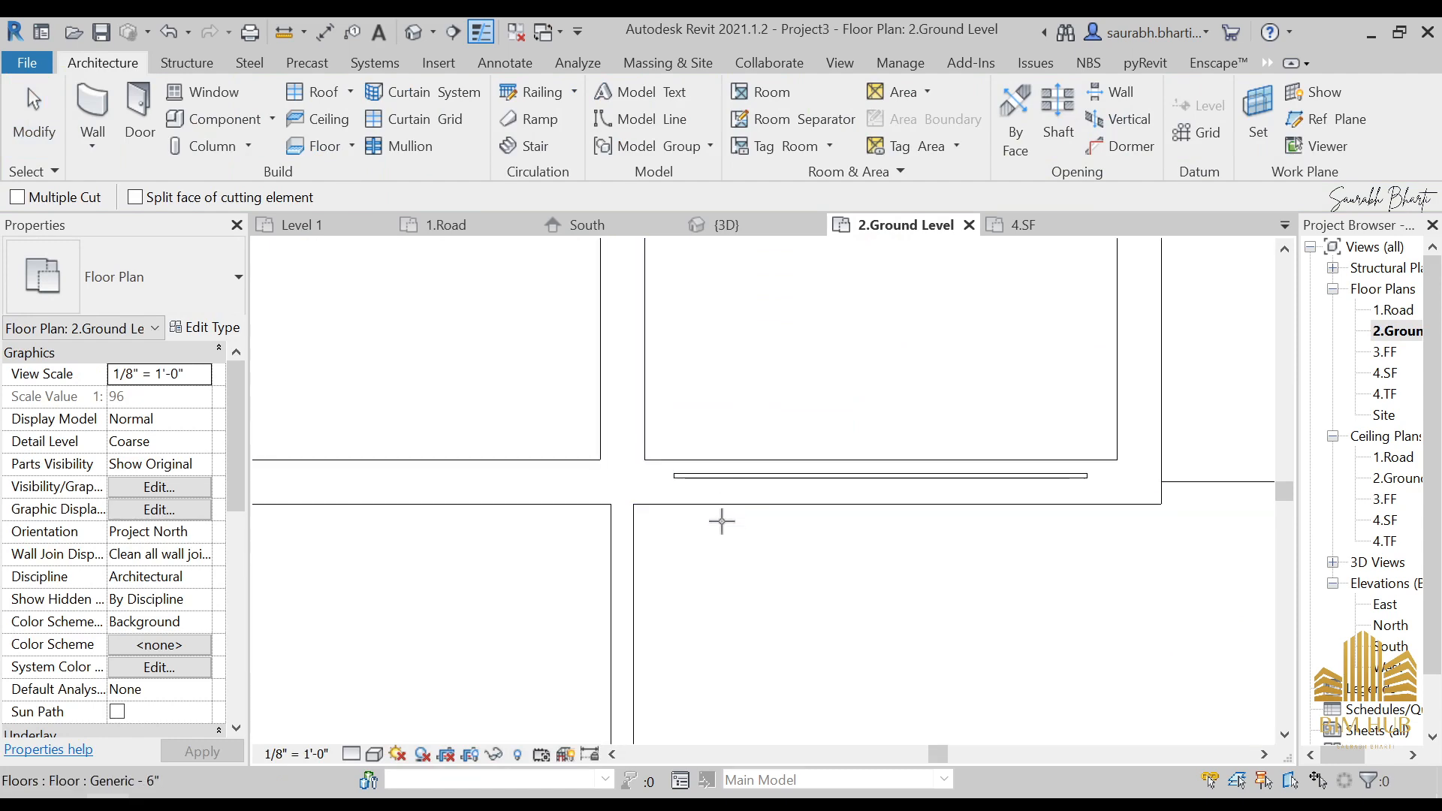
{"action": "left_click", "coordinate": [725, 504]}
{"action": "left_click", "coordinate": [661, 475]}
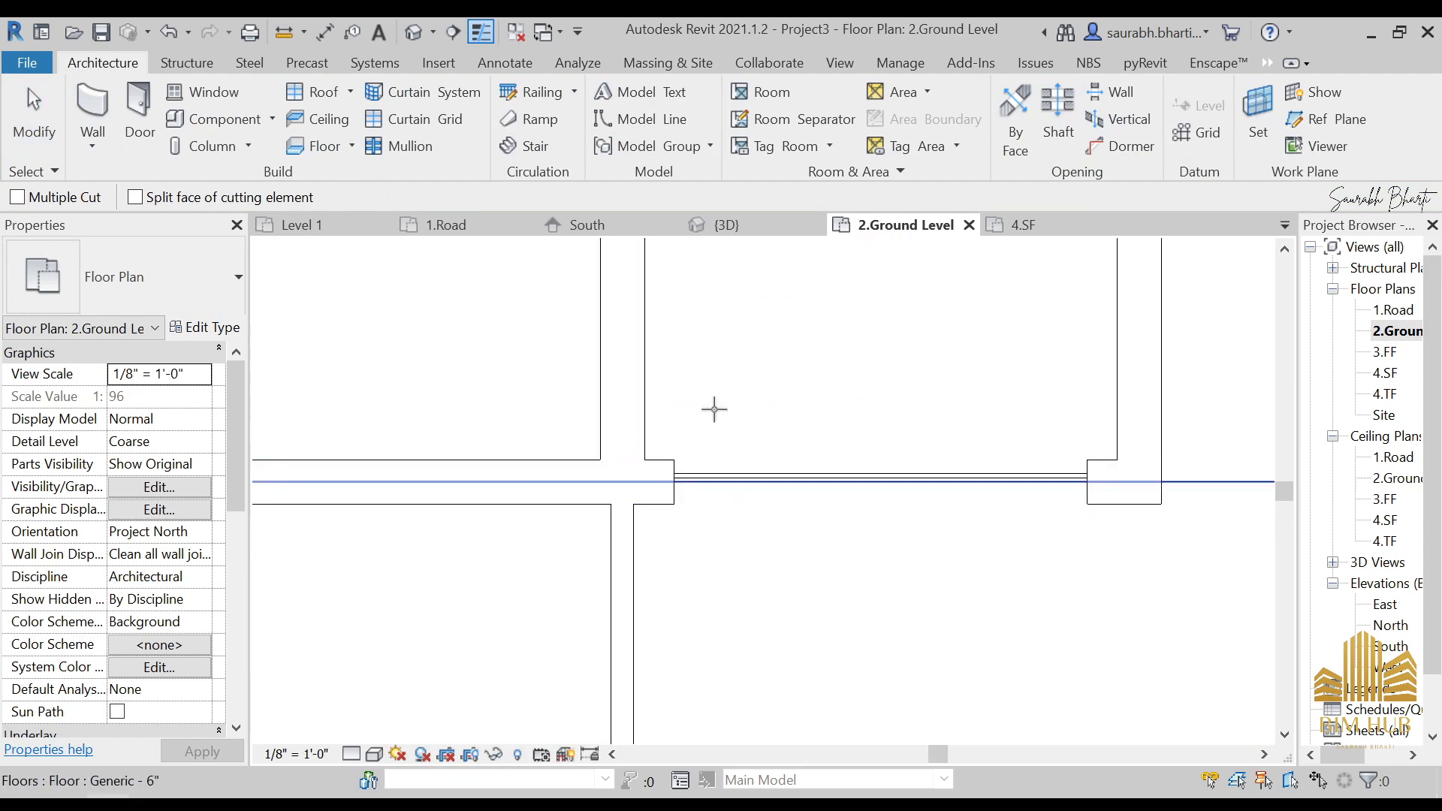
- Return to the 3D view and review the type properties of the curtain wall beside the louver entrance
{"action": "key", "text": "Escape"}
{"action": "left_click", "coordinate": [413, 31]}
{"action": "left_click", "coordinate": [843, 540]}
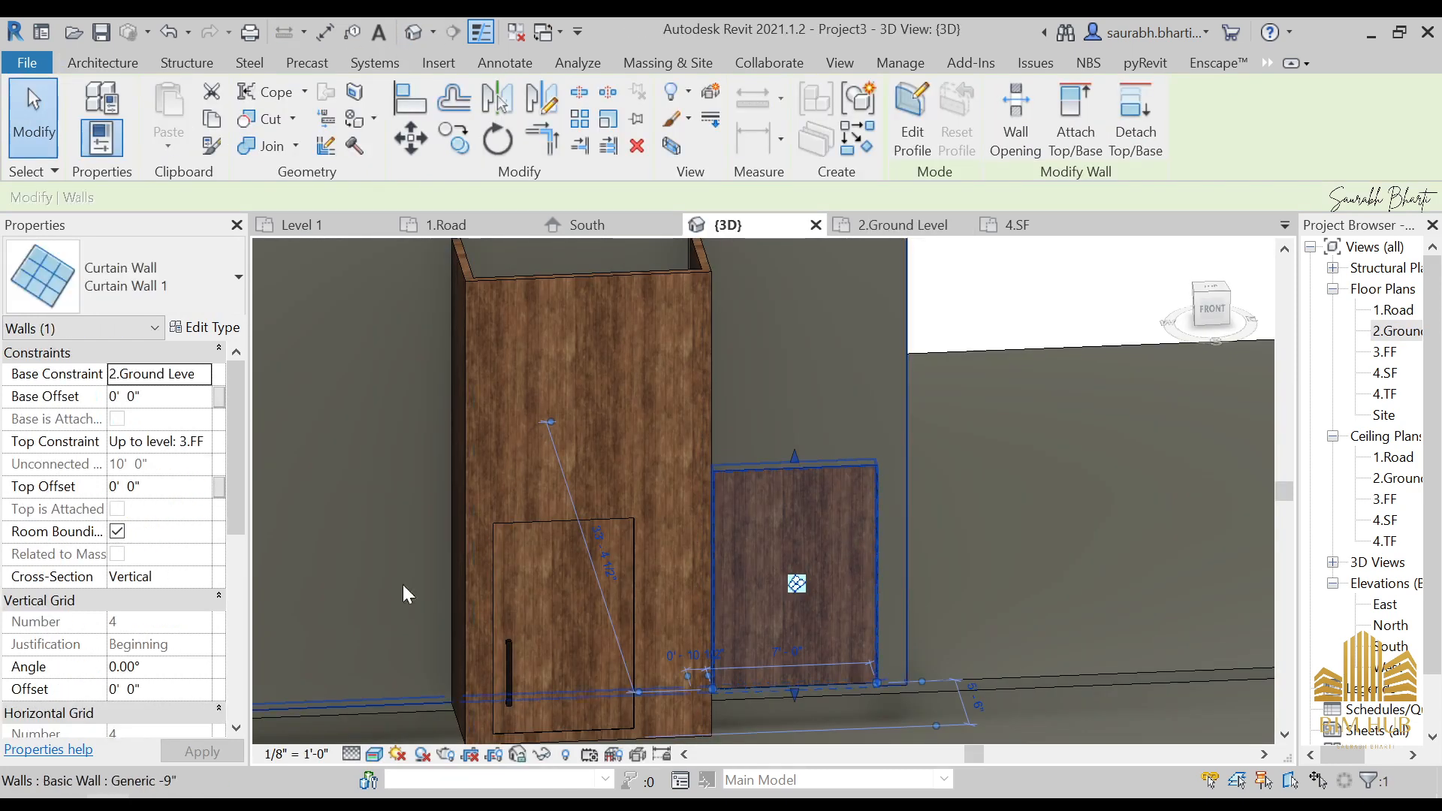
{"action": "left_click", "coordinate": [199, 327]}
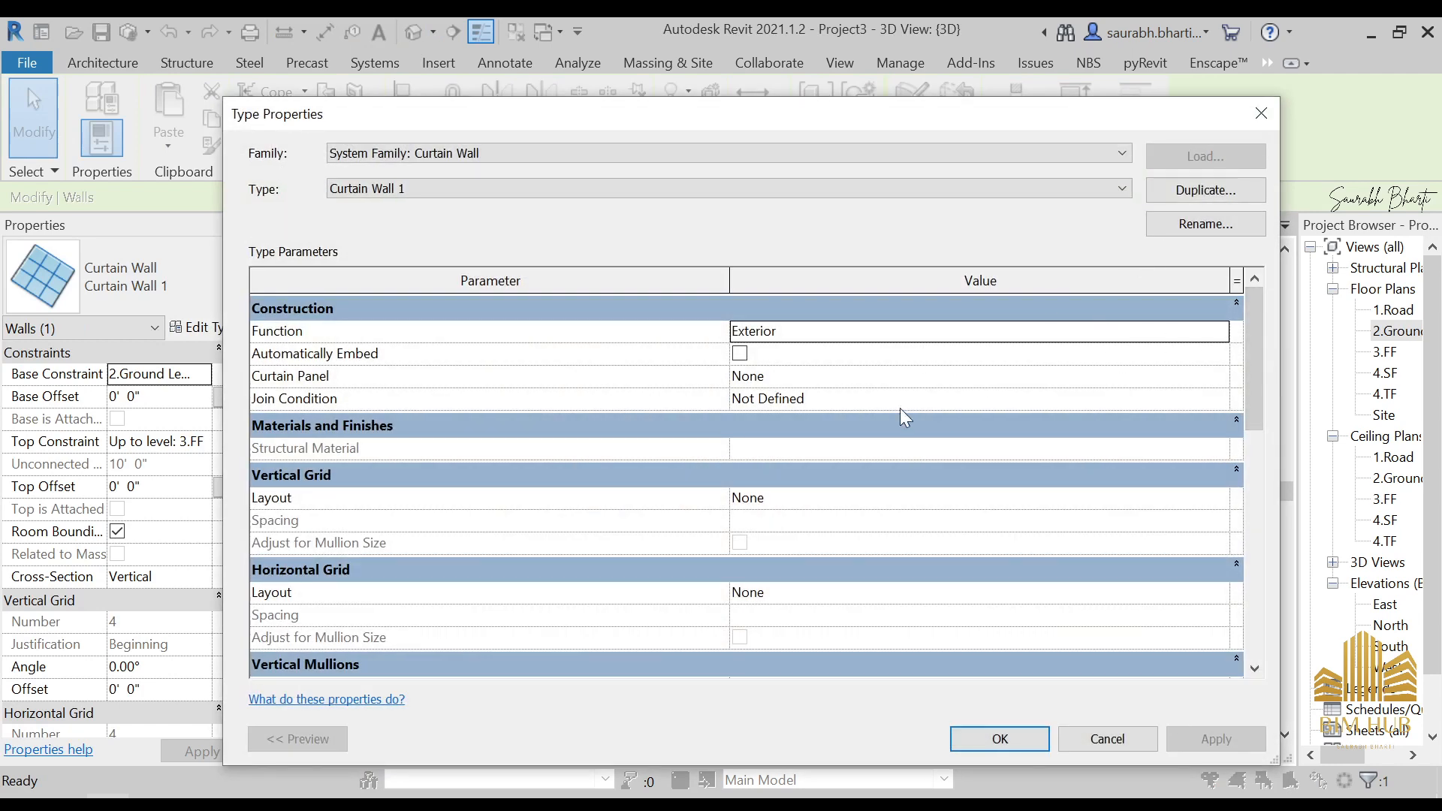
{"action": "key", "text": "Escape"}
{"action": "key", "text": "Escape"}
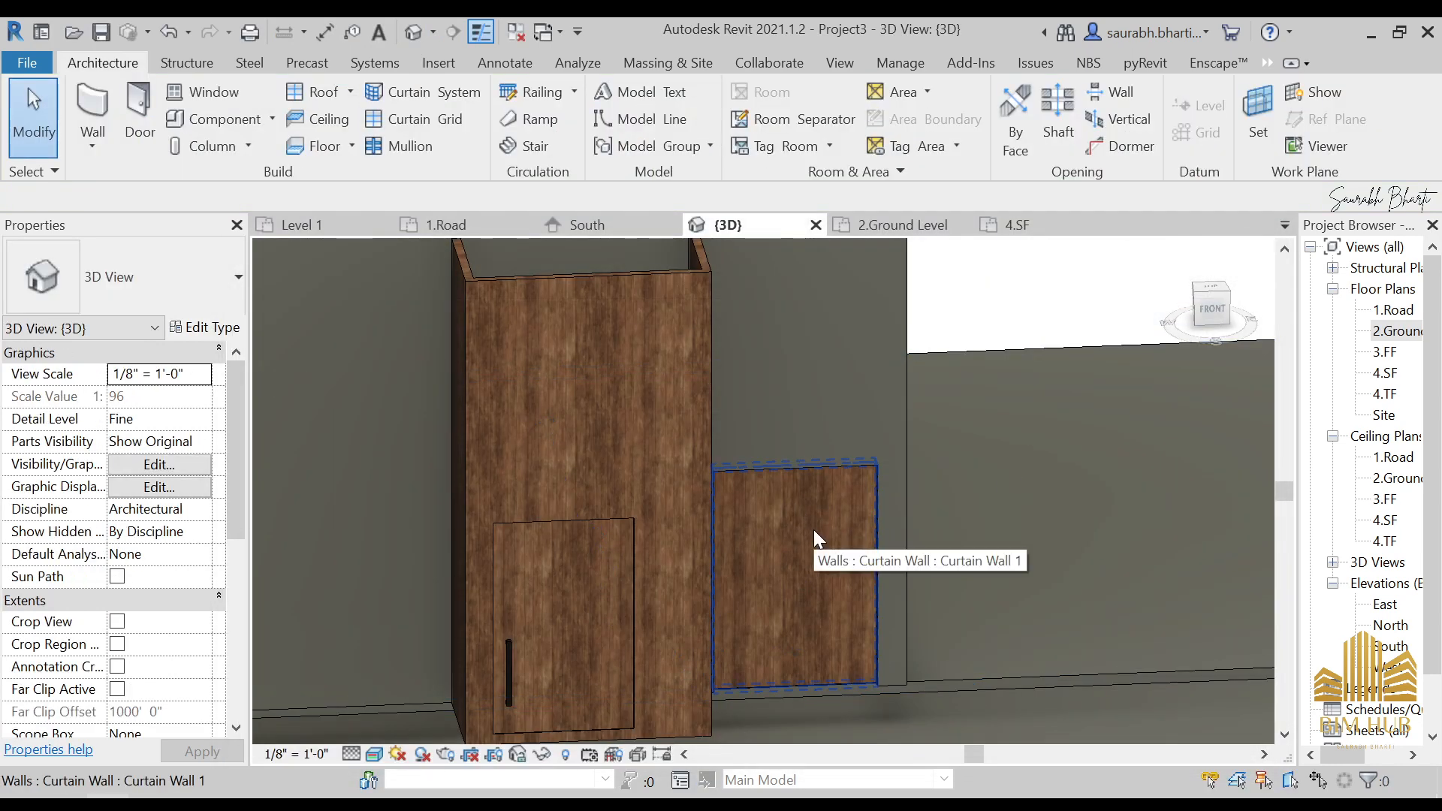
- Select the curtain wall's panel from the front and inspect its type material and the available project materials without changing anything
{"action": "left_click", "coordinate": [682, 394]}
{"action": "left_click", "coordinate": [813, 587]}
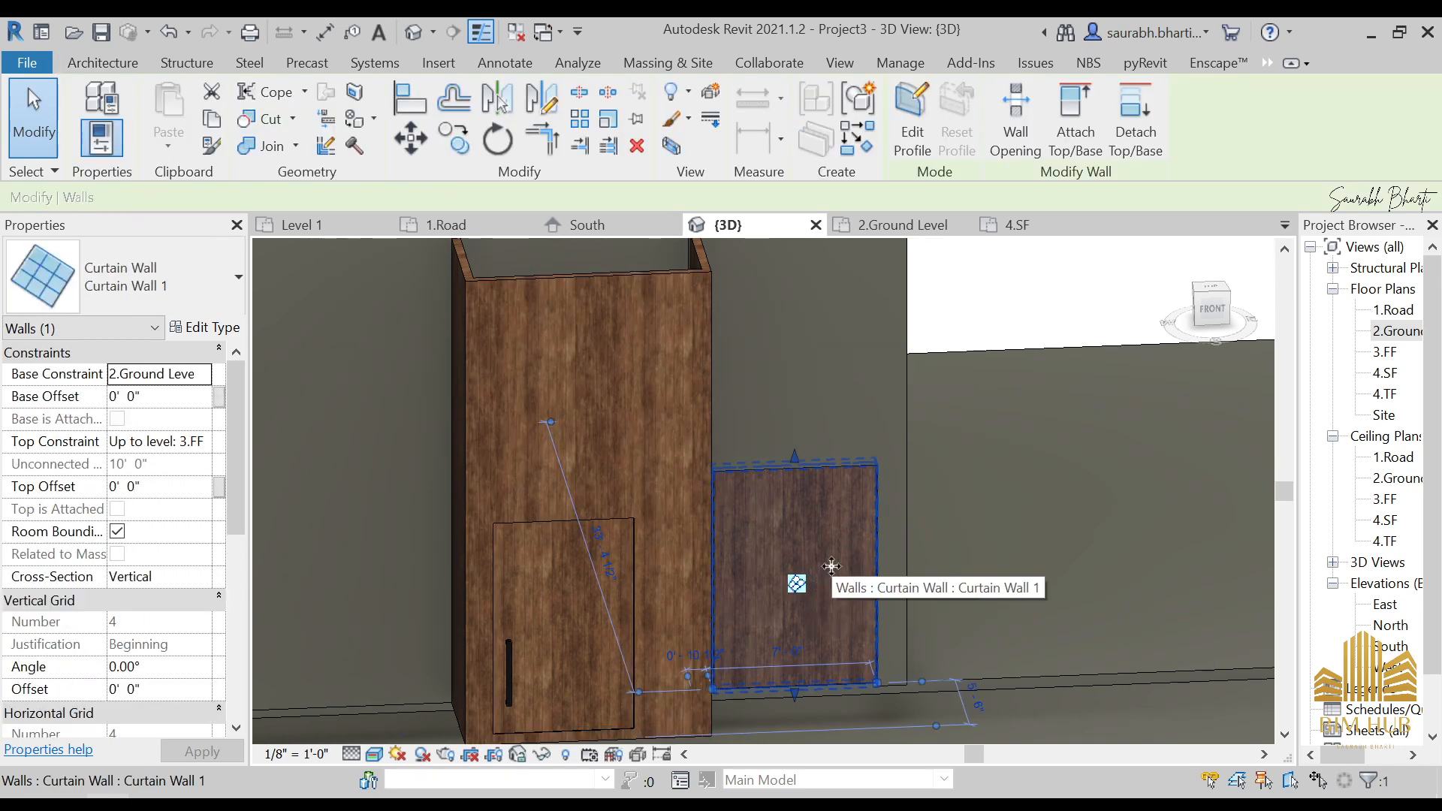
{"action": "left_click", "coordinate": [1232, 307]}
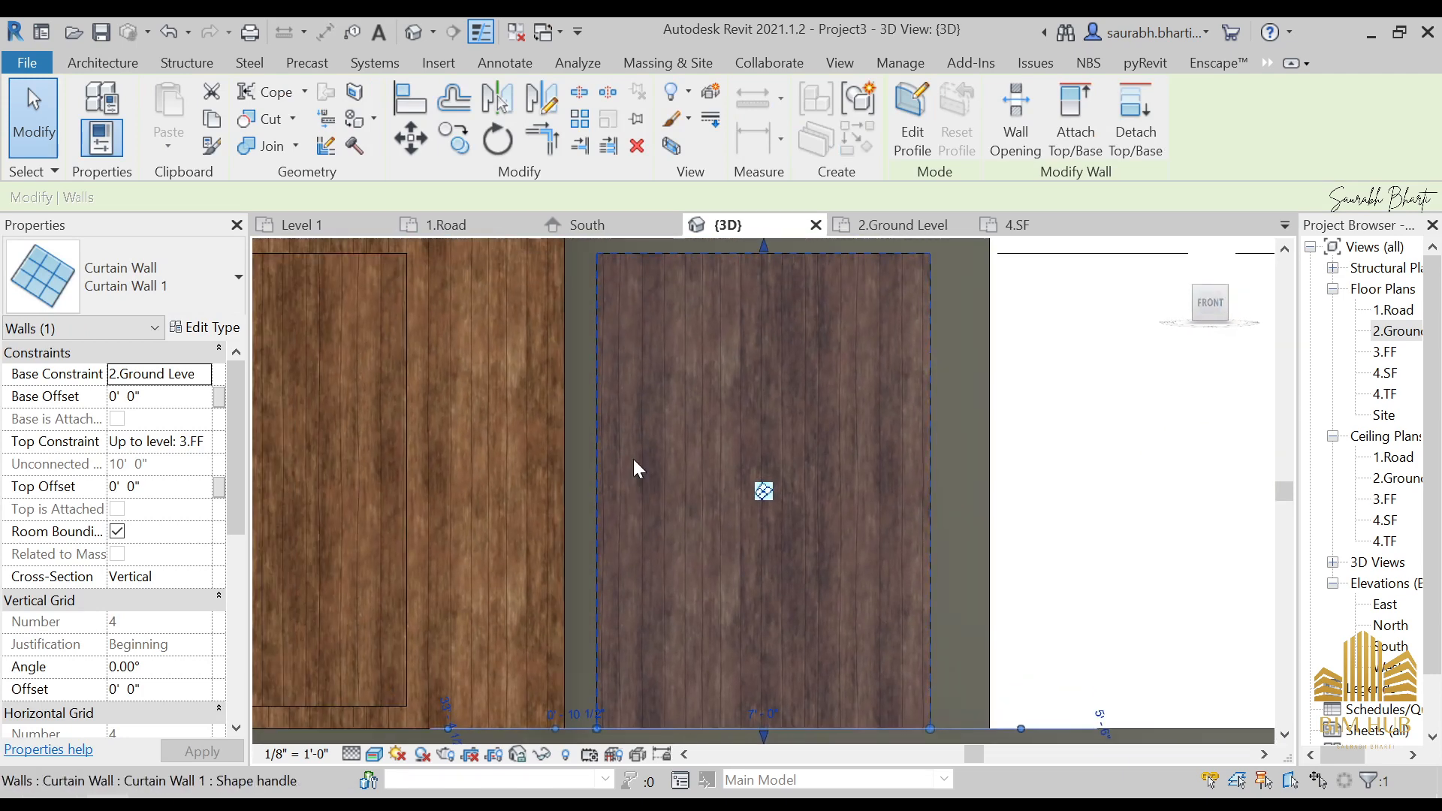
{"action": "left_click", "coordinate": [1051, 448]}
{"action": "key", "text": "Tab"}
{"action": "left_click", "coordinate": [775, 441]}
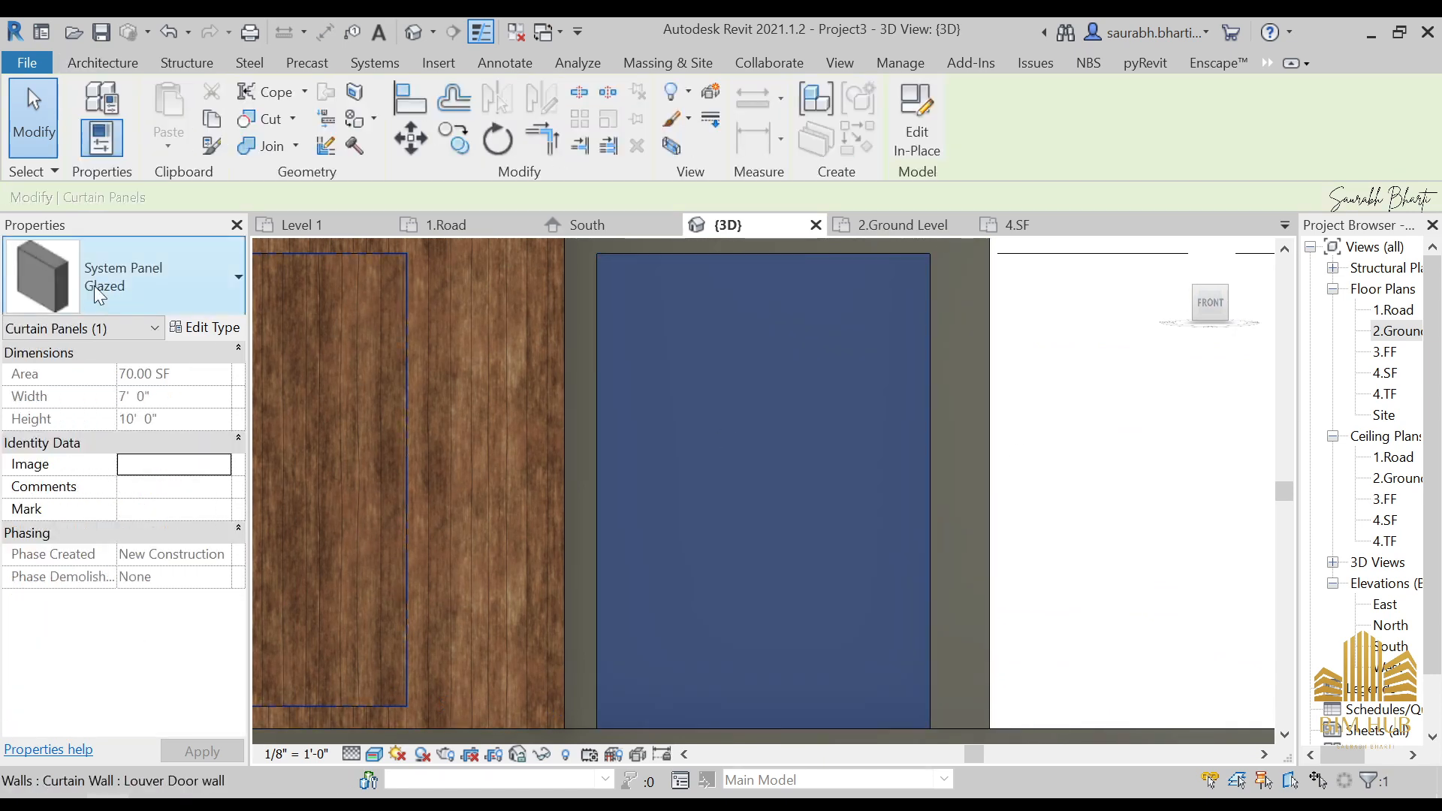
{"action": "left_click", "coordinate": [200, 327]}
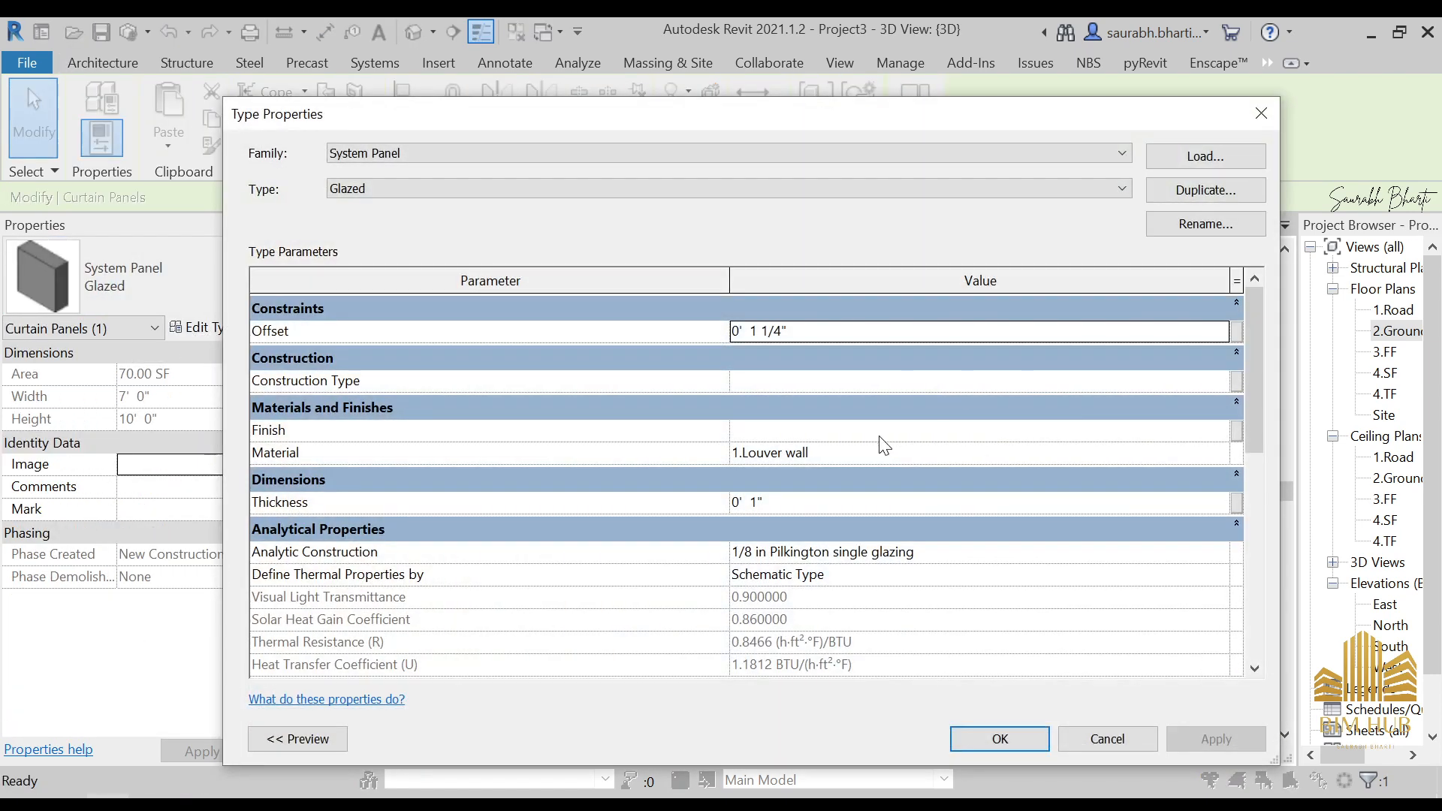
{"action": "left_click", "coordinate": [807, 453]}
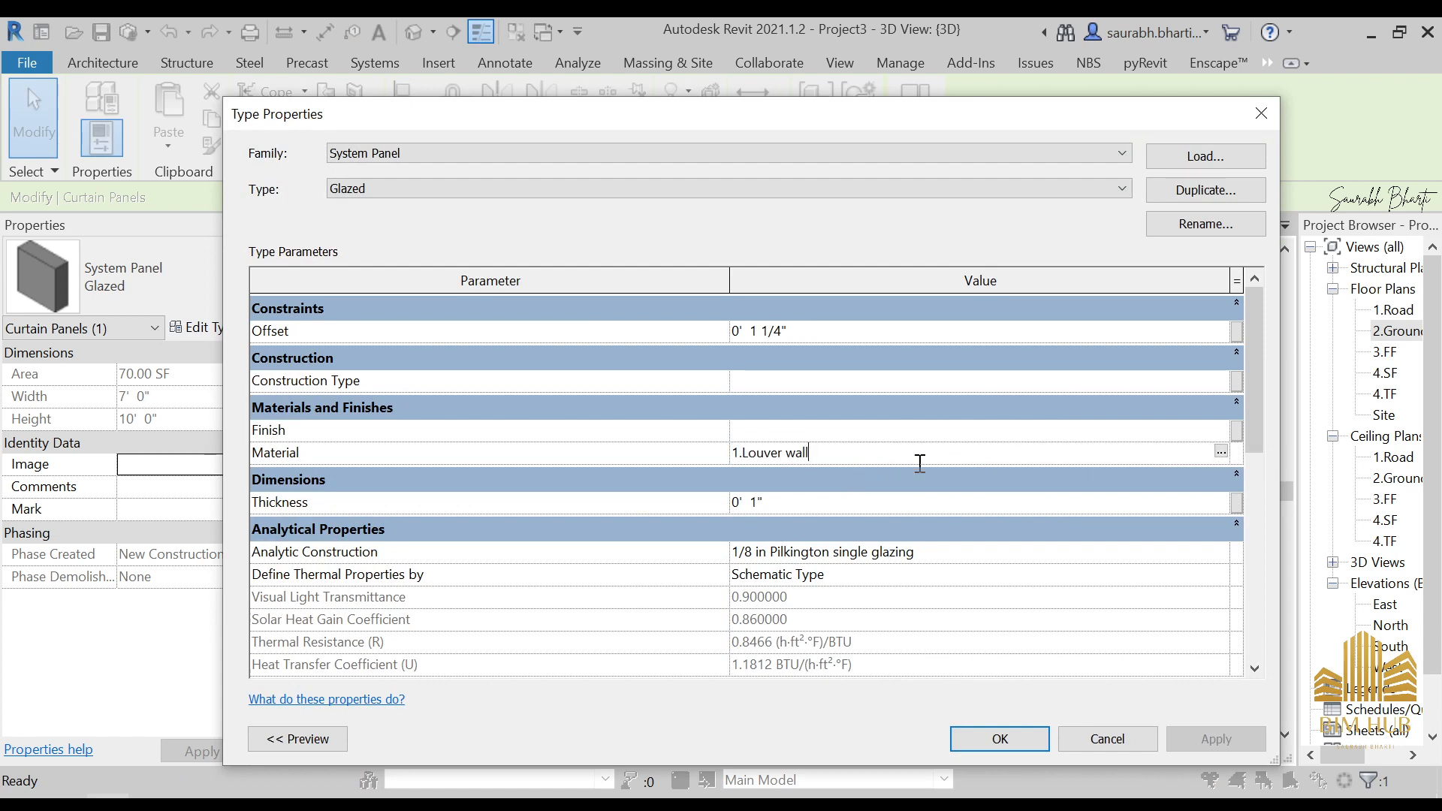
{"action": "left_click", "coordinate": [1222, 452]}
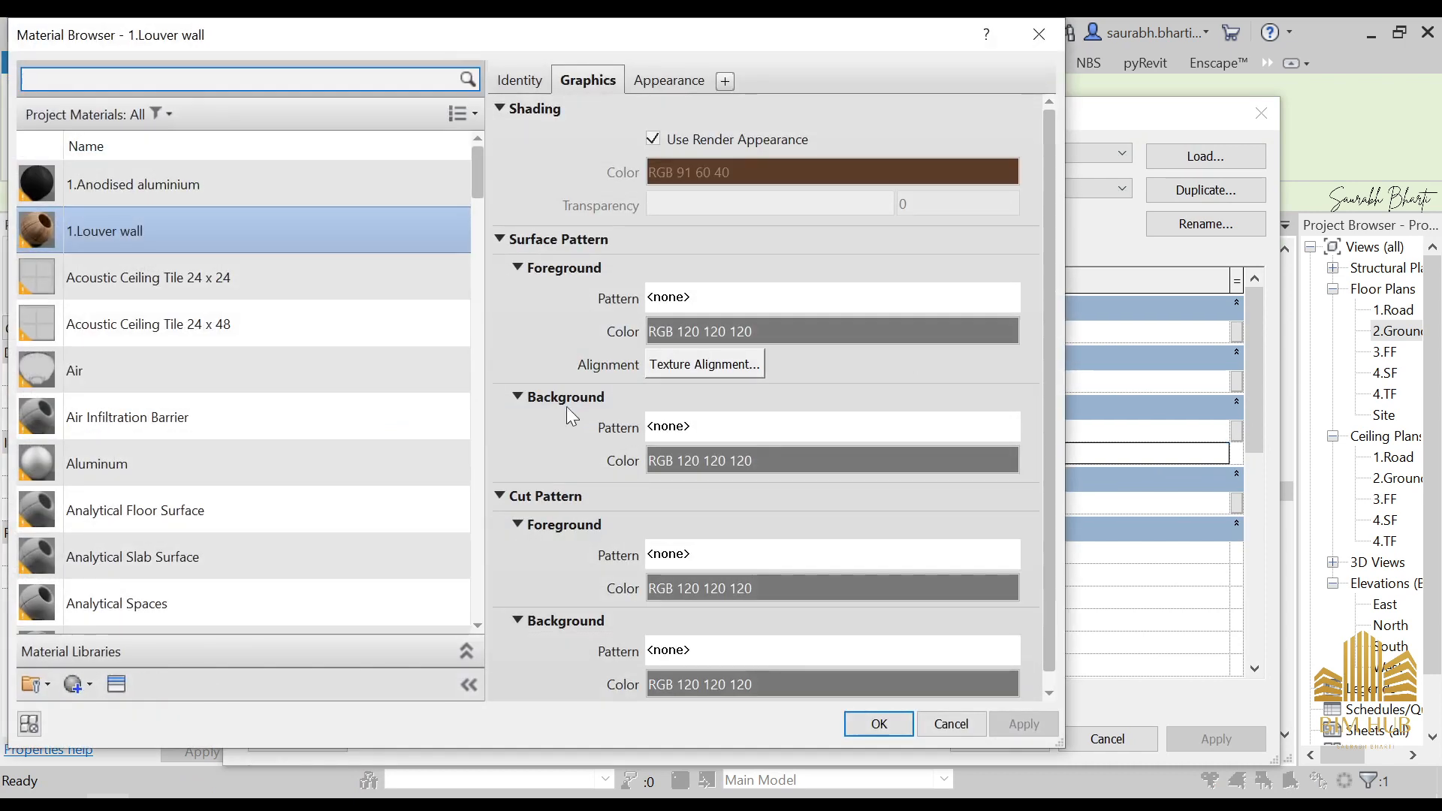
{"action": "scroll", "coordinate": [329, 458], "scroll_direction": "down", "scroll_amount": 5}
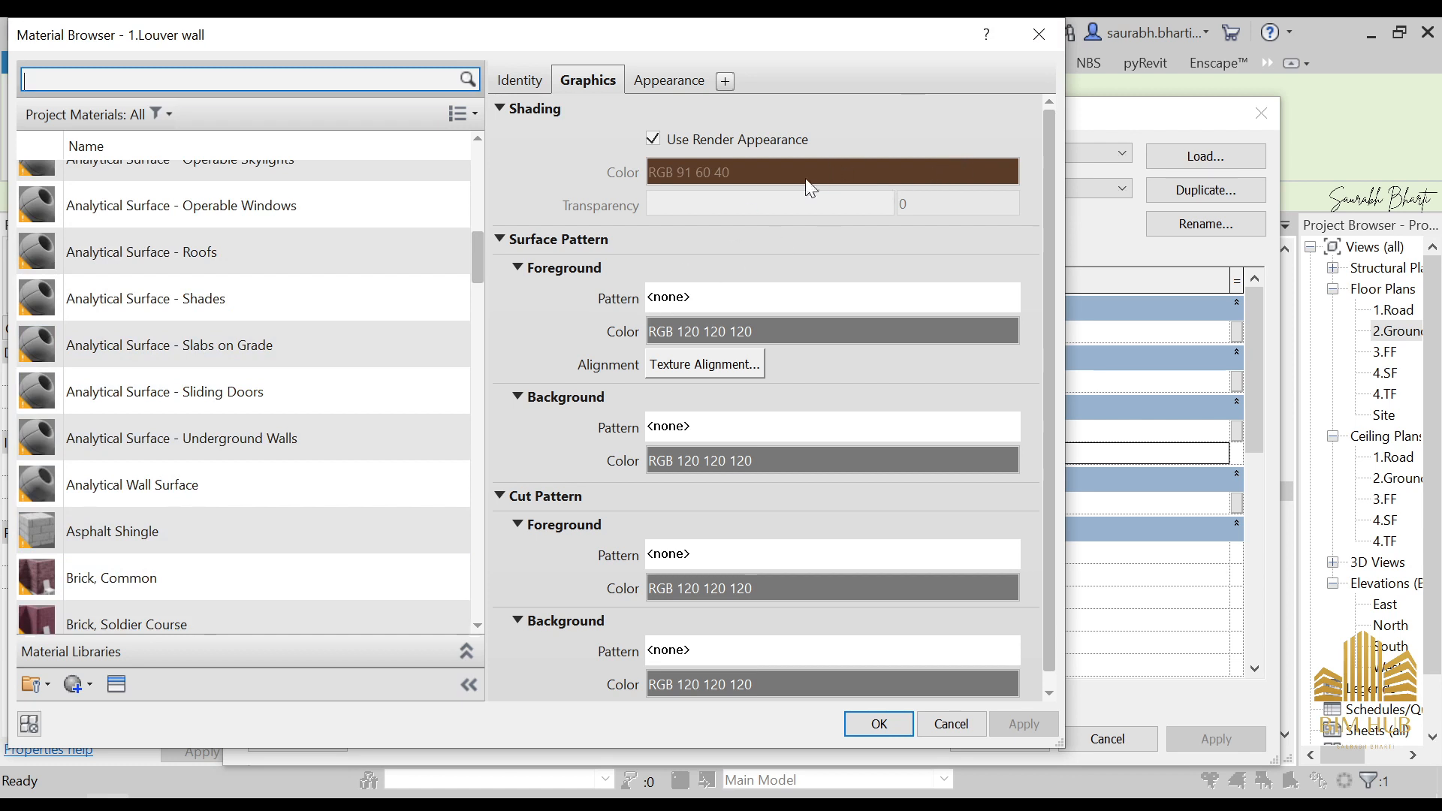
{"action": "scroll", "coordinate": [397, 322], "scroll_direction": "up", "scroll_amount": 1}
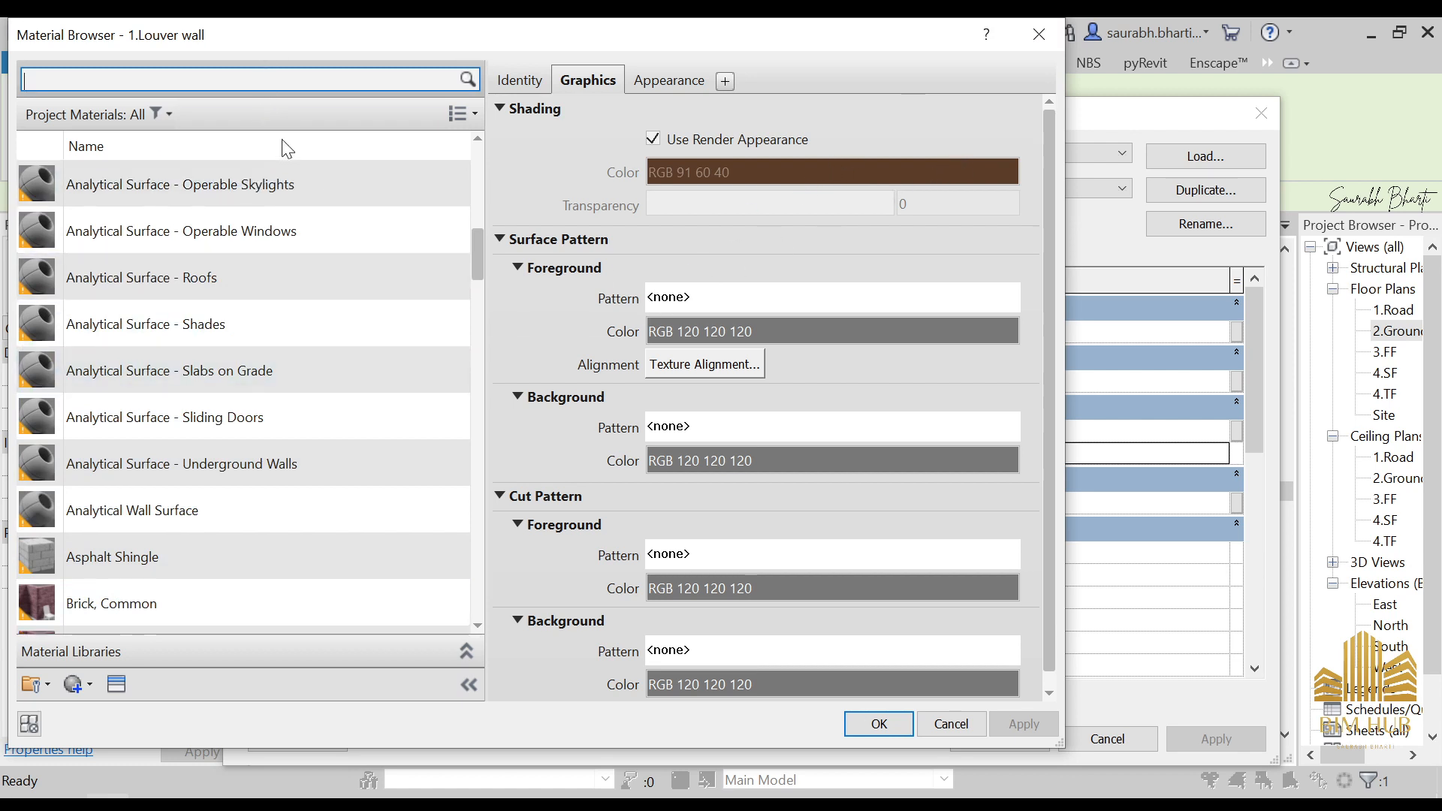
{"action": "left_click", "coordinate": [1039, 33]}
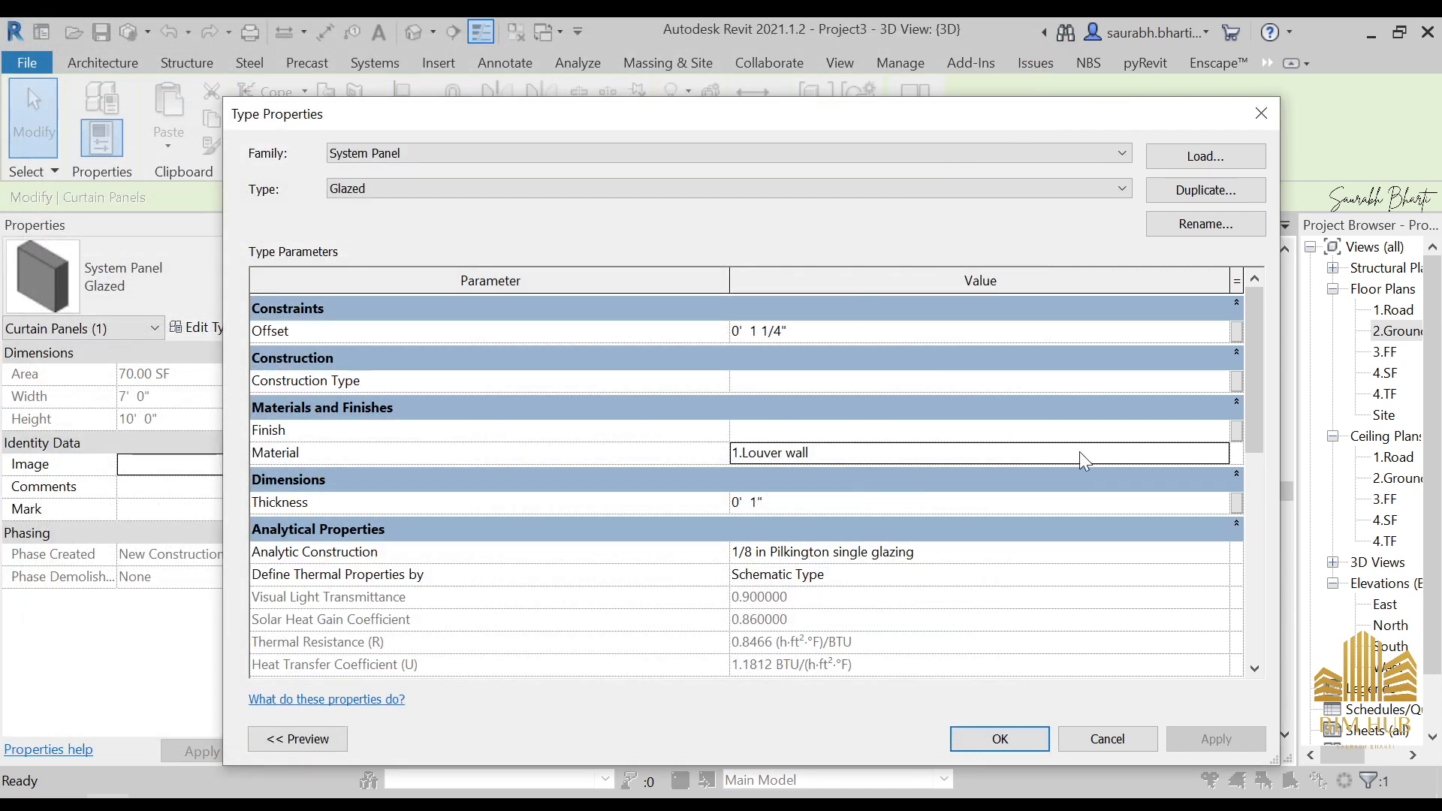
{"action": "left_click", "coordinate": [1269, 121]}
- Reapply the System Panel : Glazed type to the selected panel and check it in the 3D view
{"action": "left_click", "coordinate": [96, 272]}
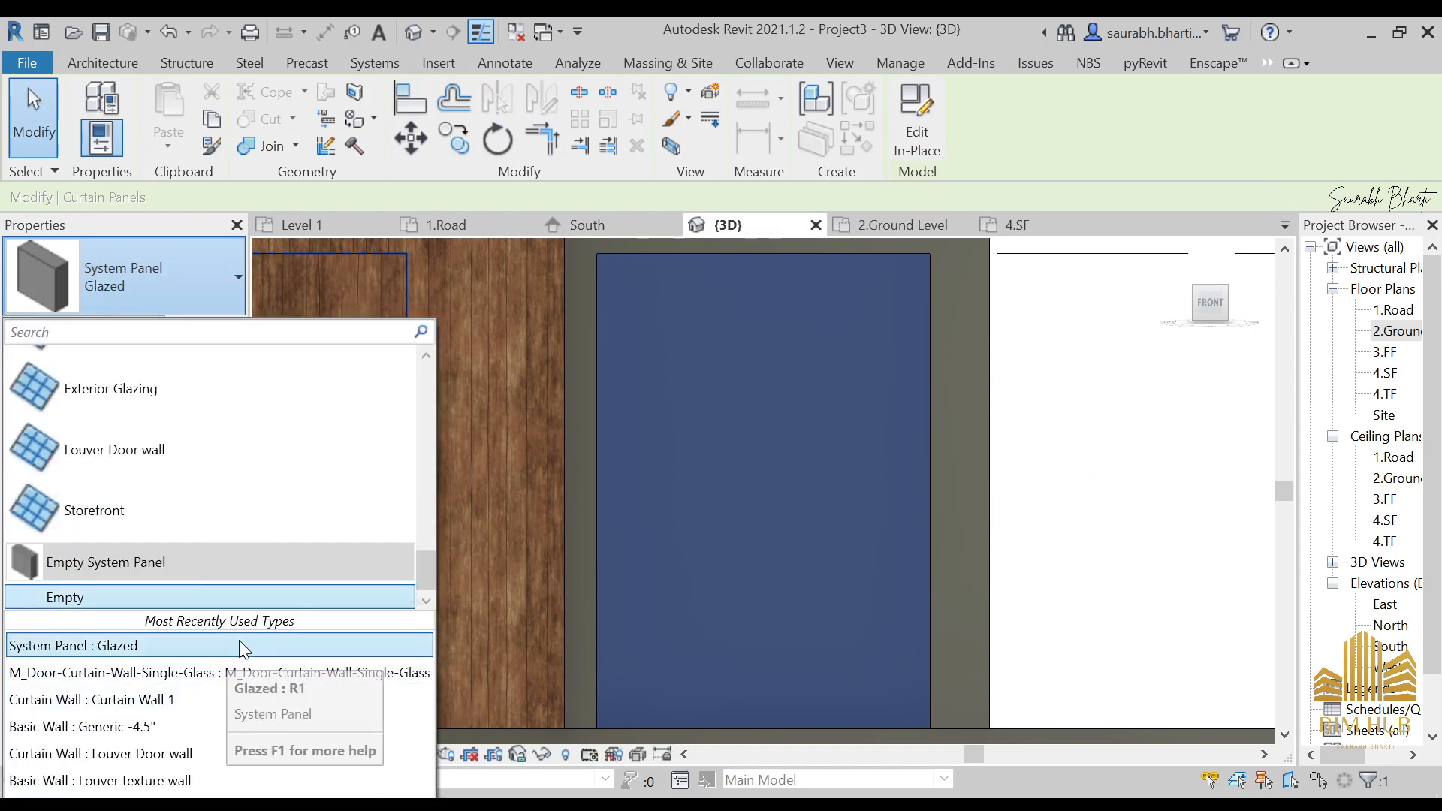
{"action": "left_click", "coordinate": [196, 641]}
{"action": "left_click", "coordinate": [1006, 505]}
{"action": "middle_click_drag", "start_coordinate": [858, 554], "coordinate": [858, 596], "text": "shift"}
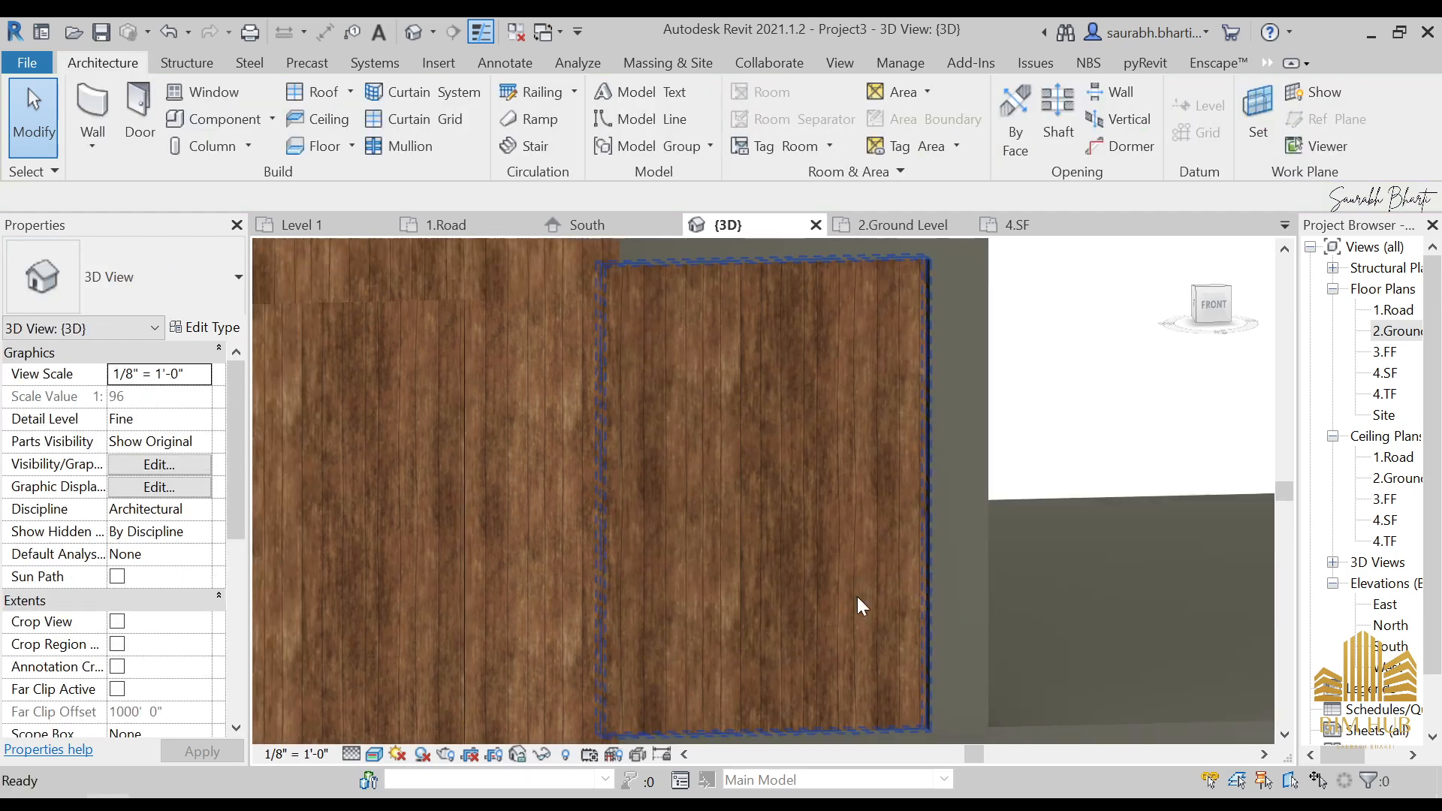
- Select the glazed panel inside the curtain wall beside the entrance and open its type properties
{"action": "left_click", "coordinate": [813, 542]}
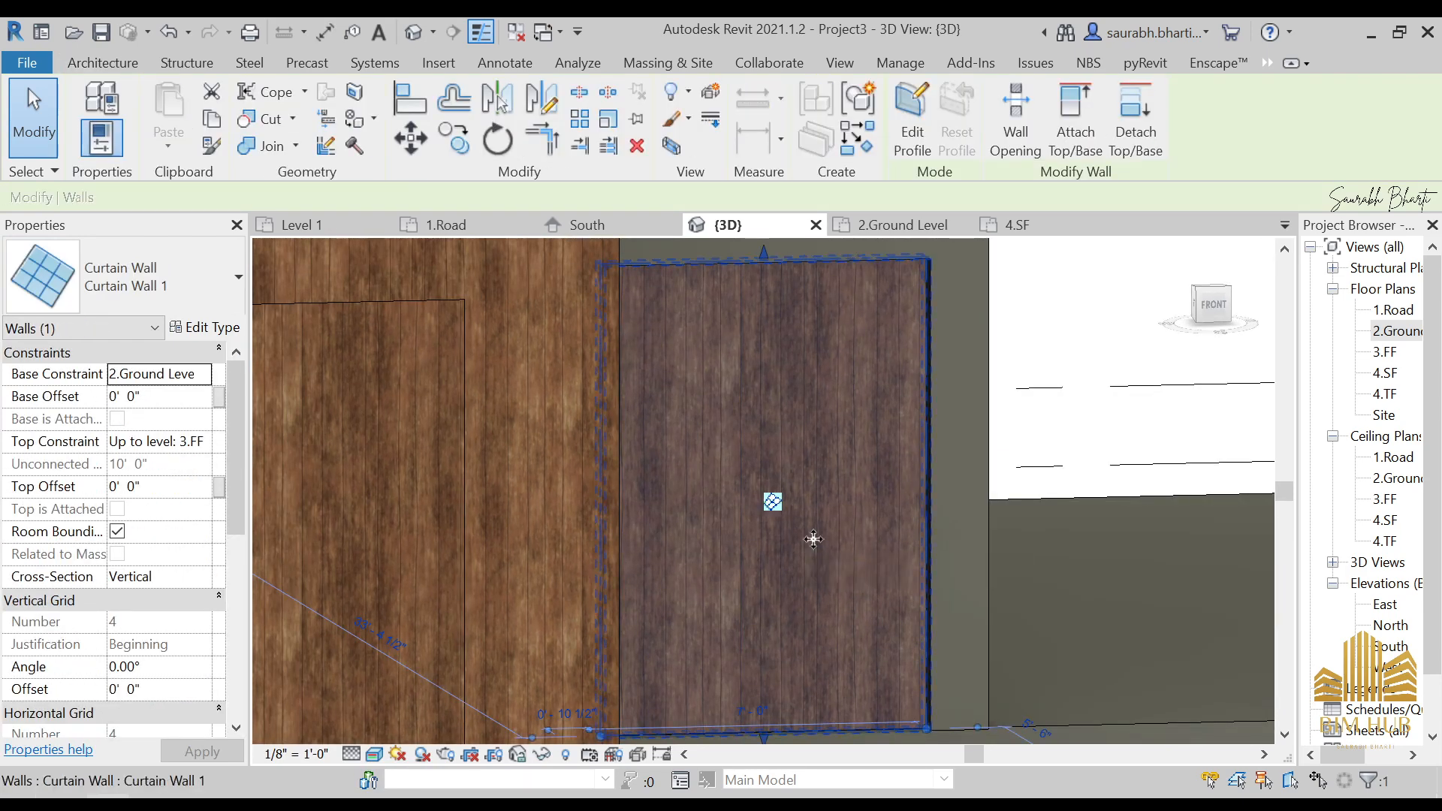
{"action": "scroll", "coordinate": [813, 539], "scroll_direction": "down", "scroll_amount": 4}
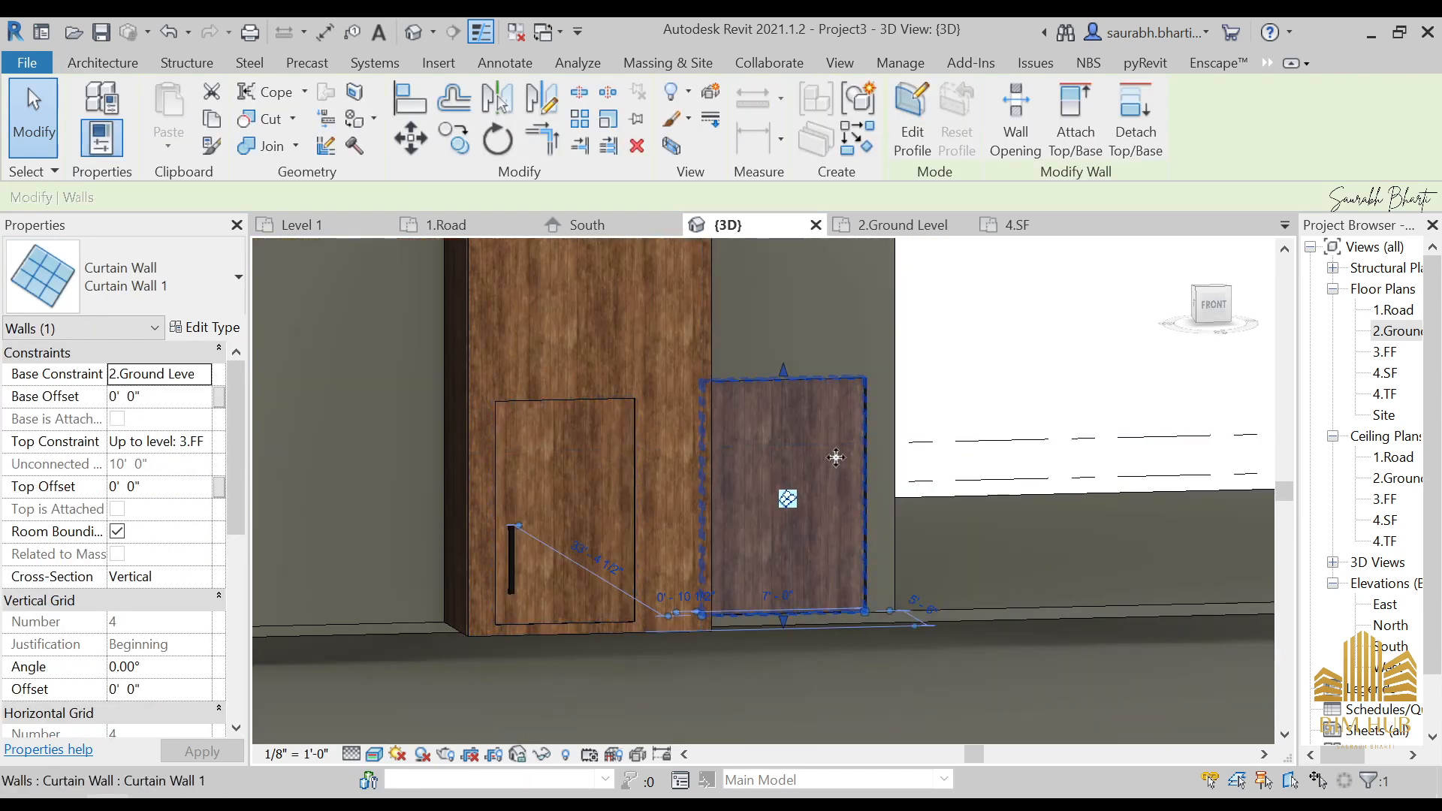
{"action": "left_click", "coordinate": [901, 435]}
{"action": "key", "text": "Tab"}
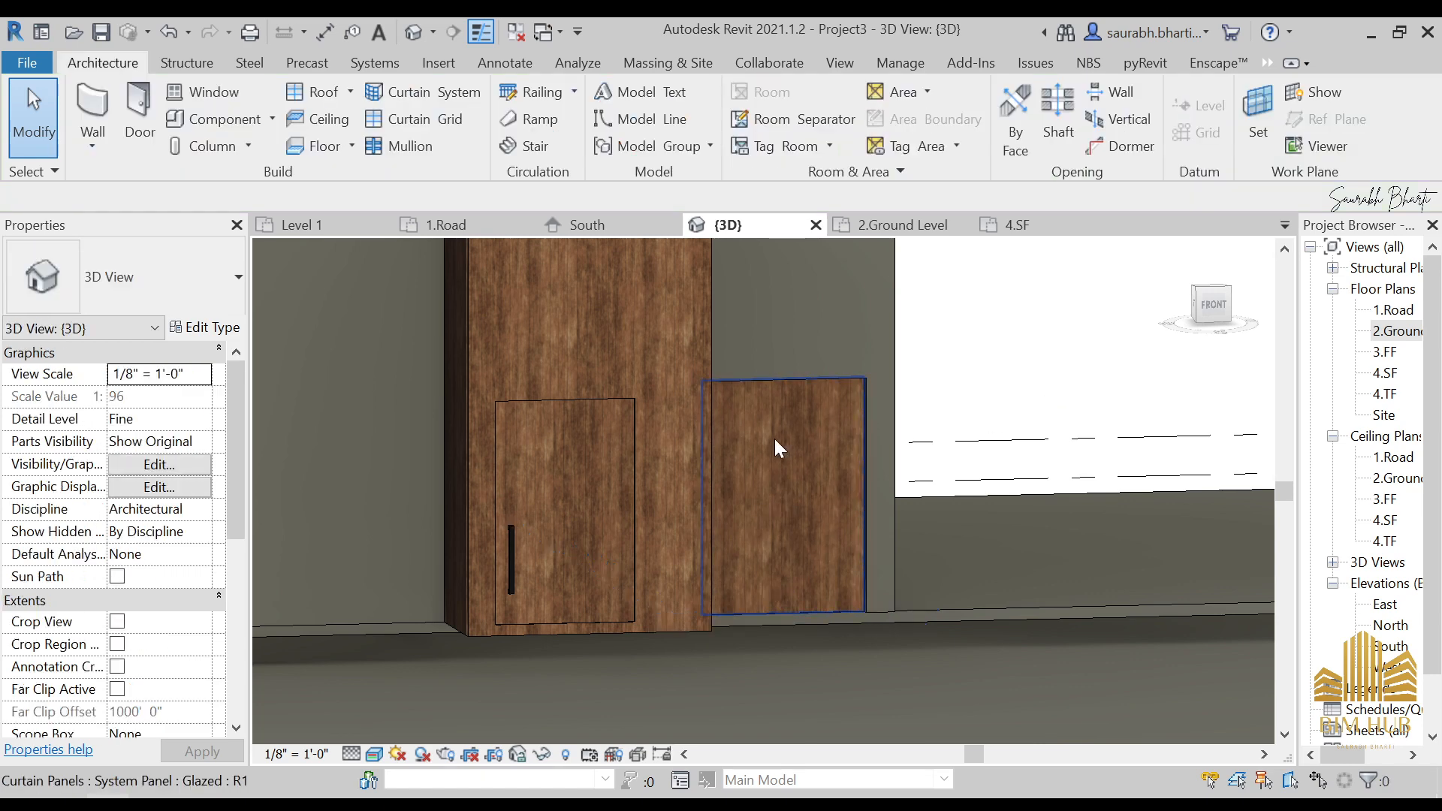
{"action": "left_click", "coordinate": [774, 441]}
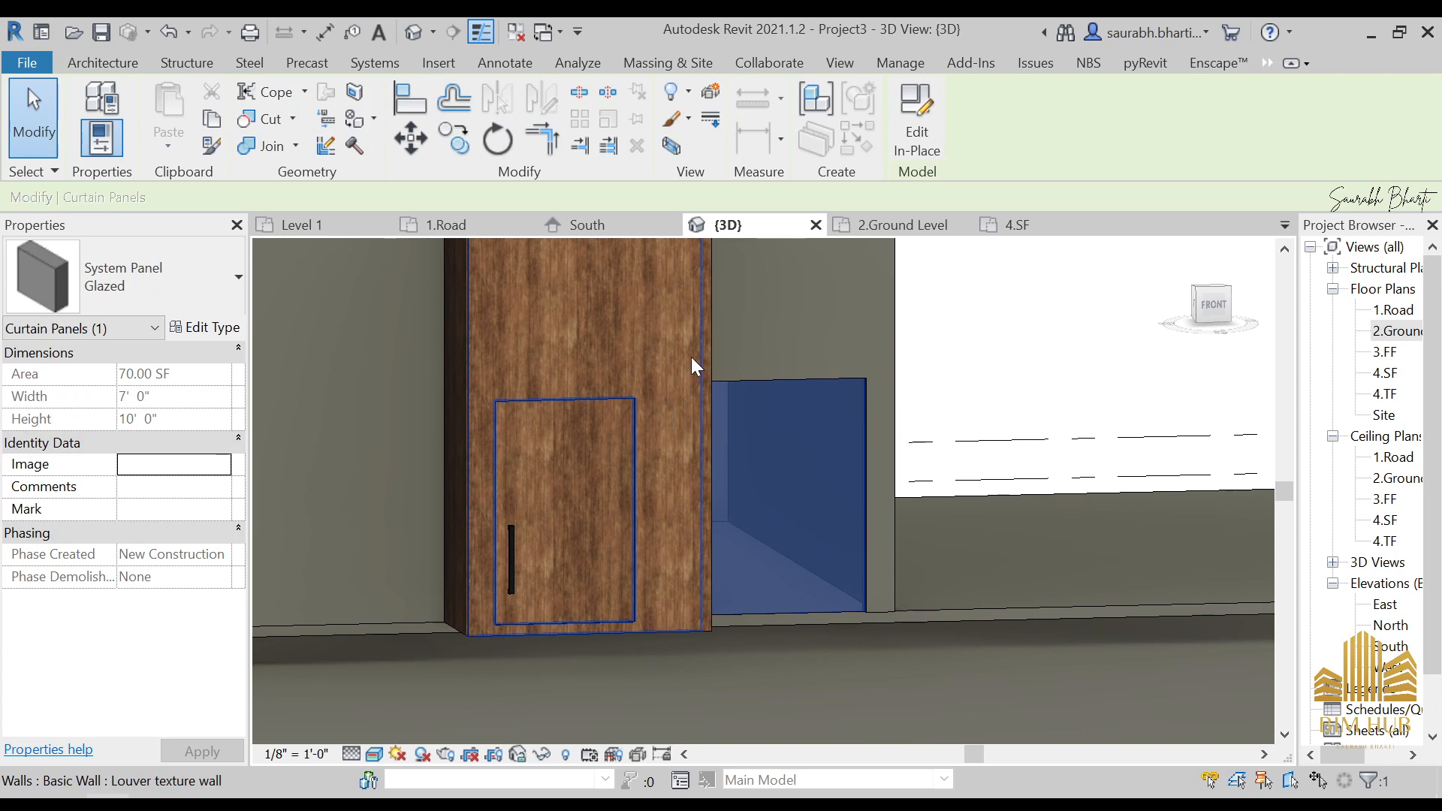
{"action": "left_click", "coordinate": [201, 327]}
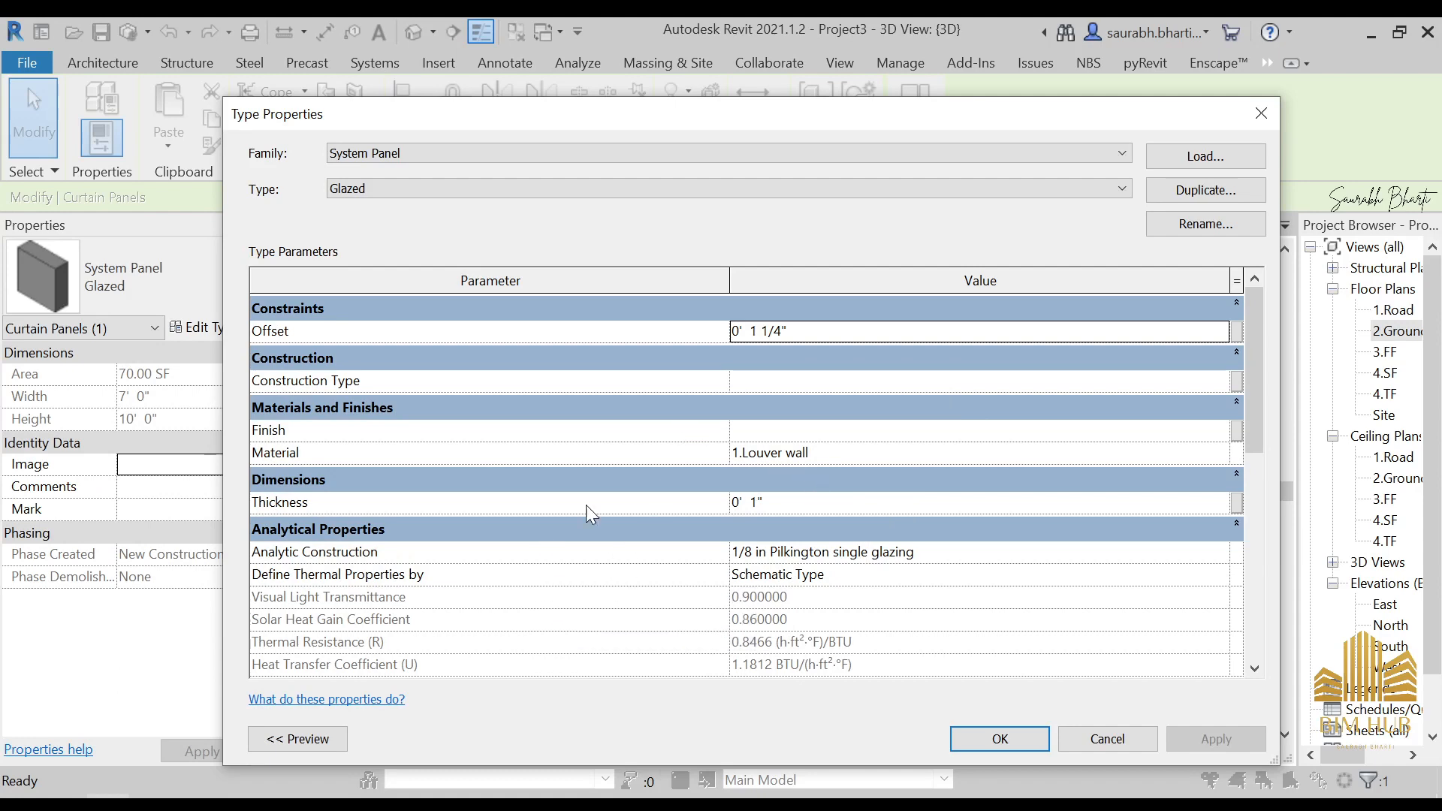
{"action": "left_click", "coordinate": [1218, 452]}
{"action": "left_click", "coordinate": [1223, 450]}
{"action": "scroll", "coordinate": [273, 618], "scroll_direction": "down", "scroll_amount": 1}
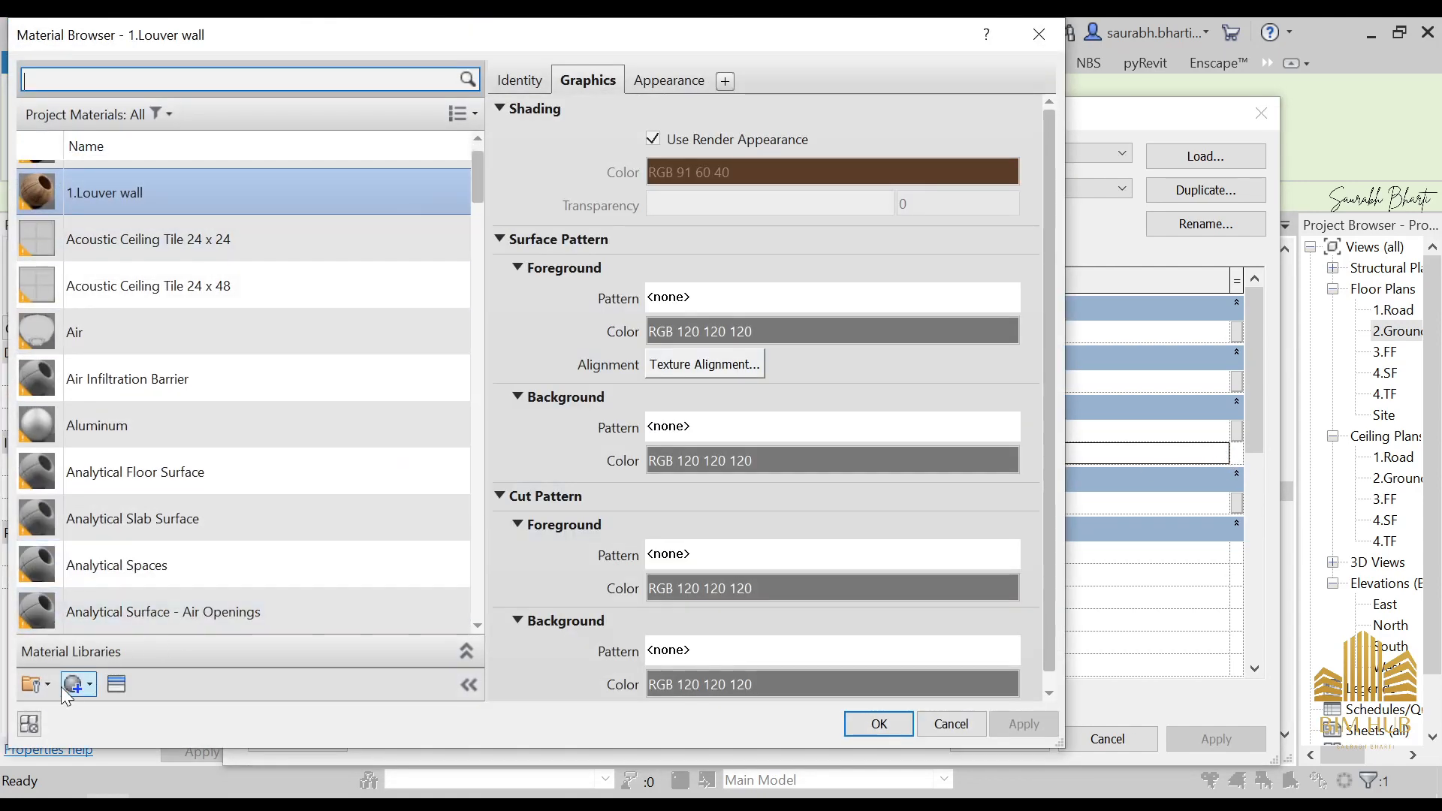
{"action": "left_click", "coordinate": [72, 684]}
{"action": "left_click", "coordinate": [97, 715]}
{"action": "right_click", "coordinate": [172, 382]}
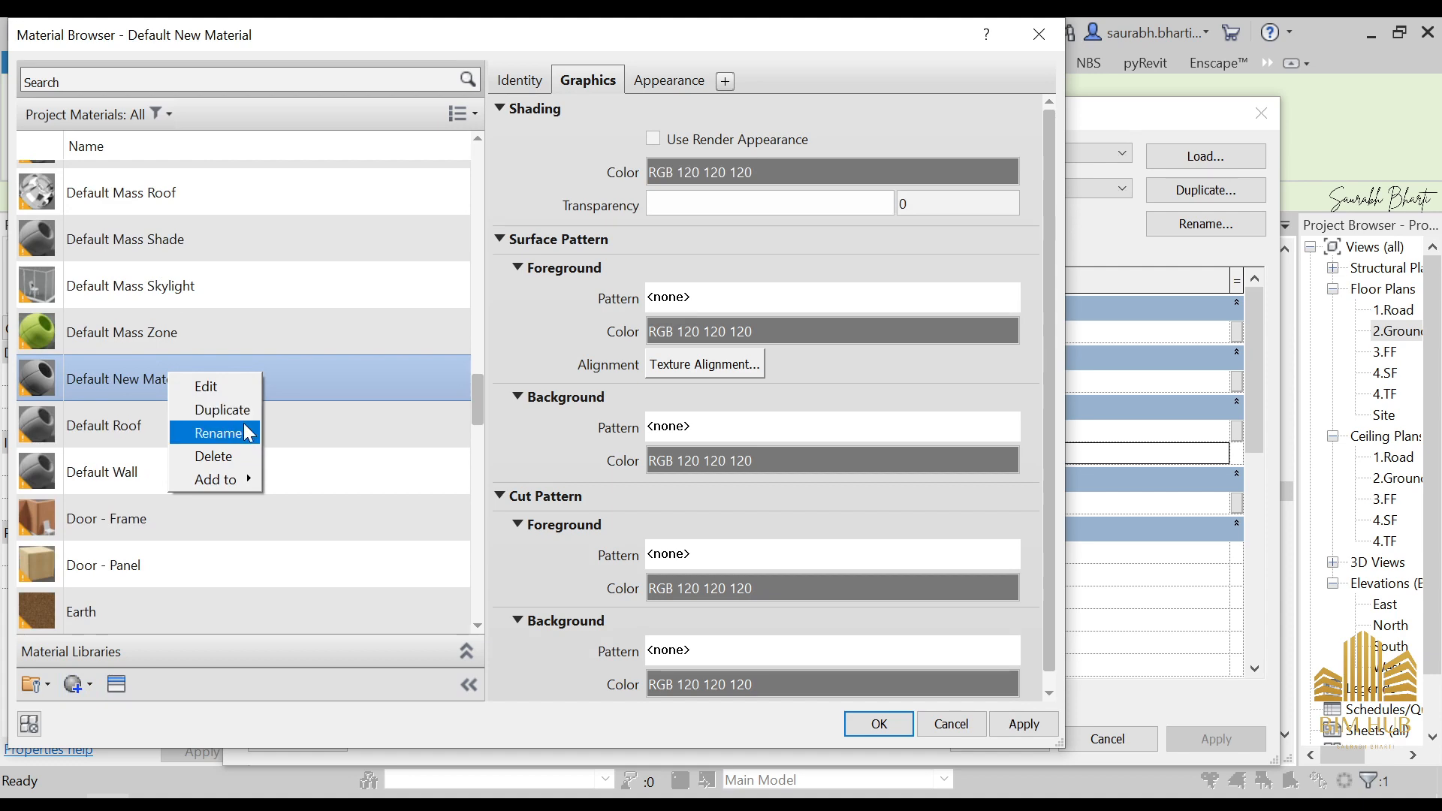
{"action": "left_click", "coordinate": [247, 434]}
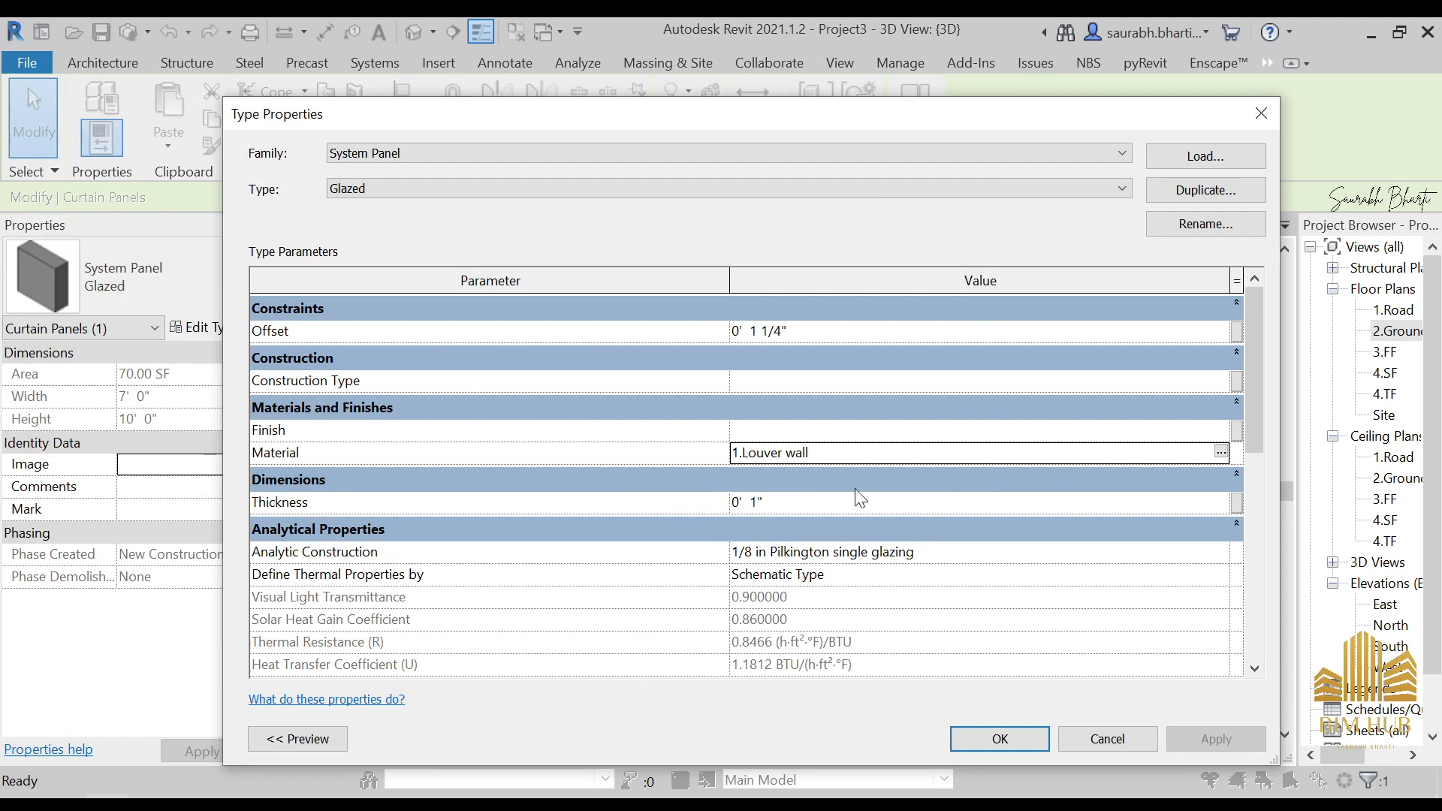
- Create a new material for the glazed panel type and name it 1.glass
{"action": "left_click", "coordinate": [1220, 453]}
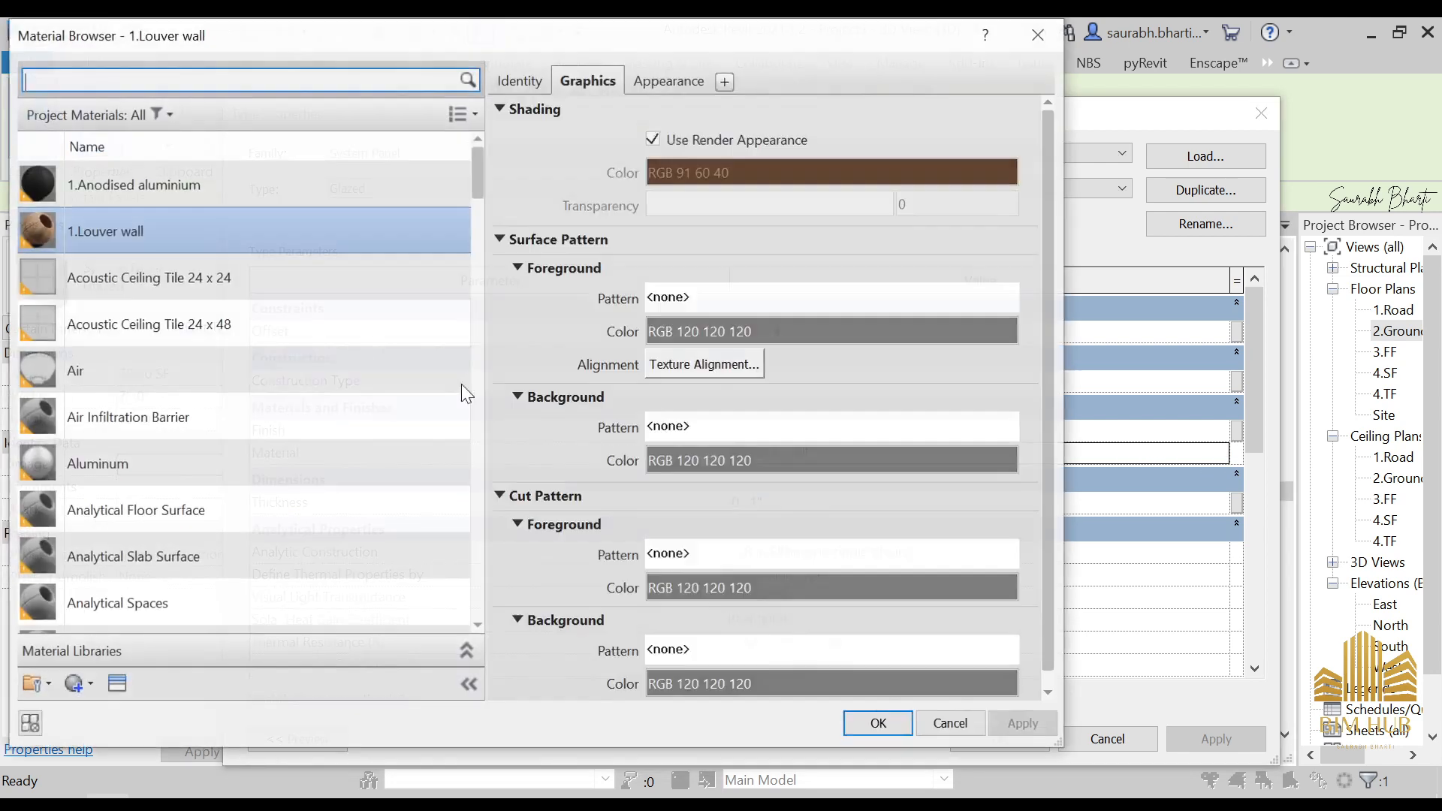
{"action": "scroll", "coordinate": [241, 605], "scroll_direction": "down", "scroll_amount": 1}
{"action": "left_click", "coordinate": [103, 685]}
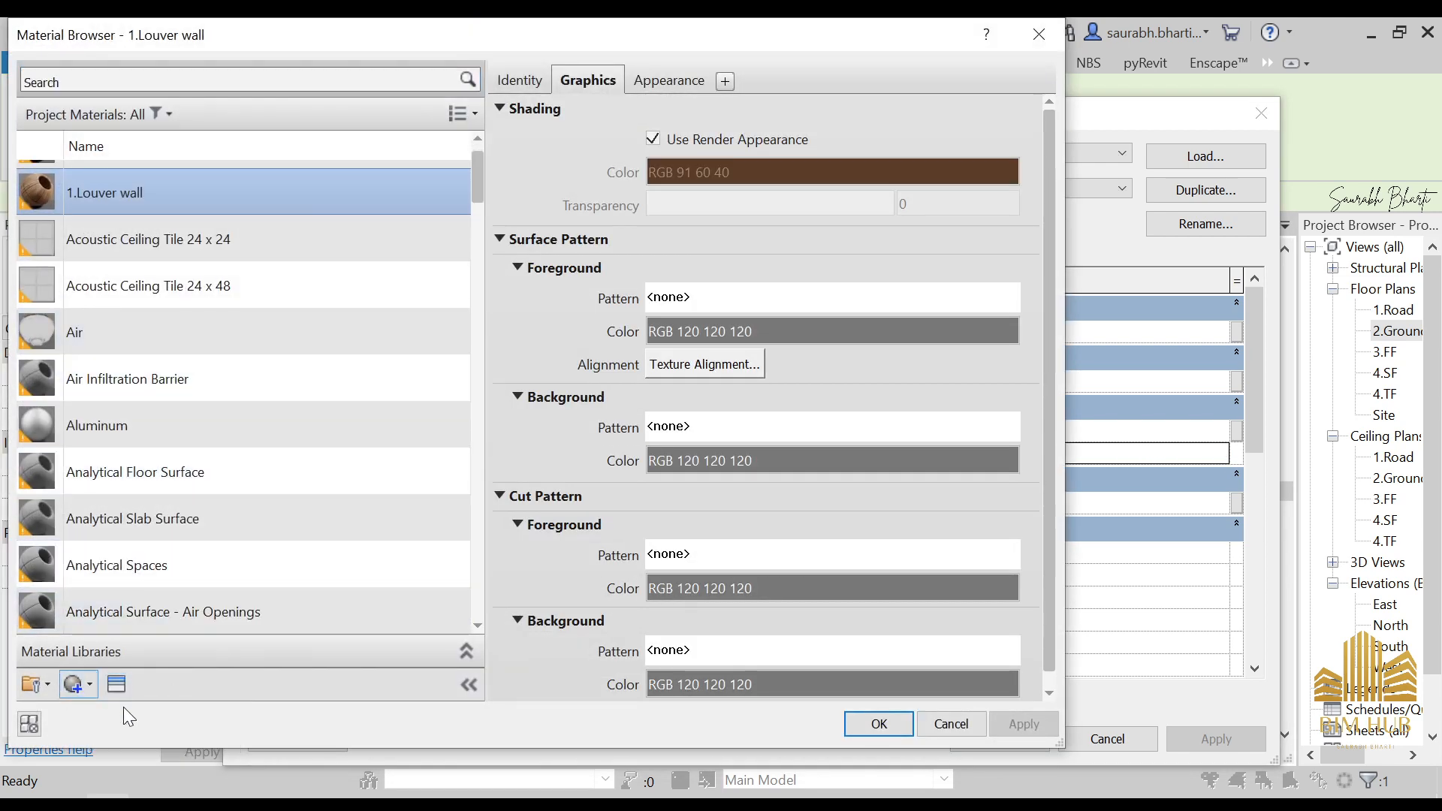
{"action": "left_click", "coordinate": [124, 711]}
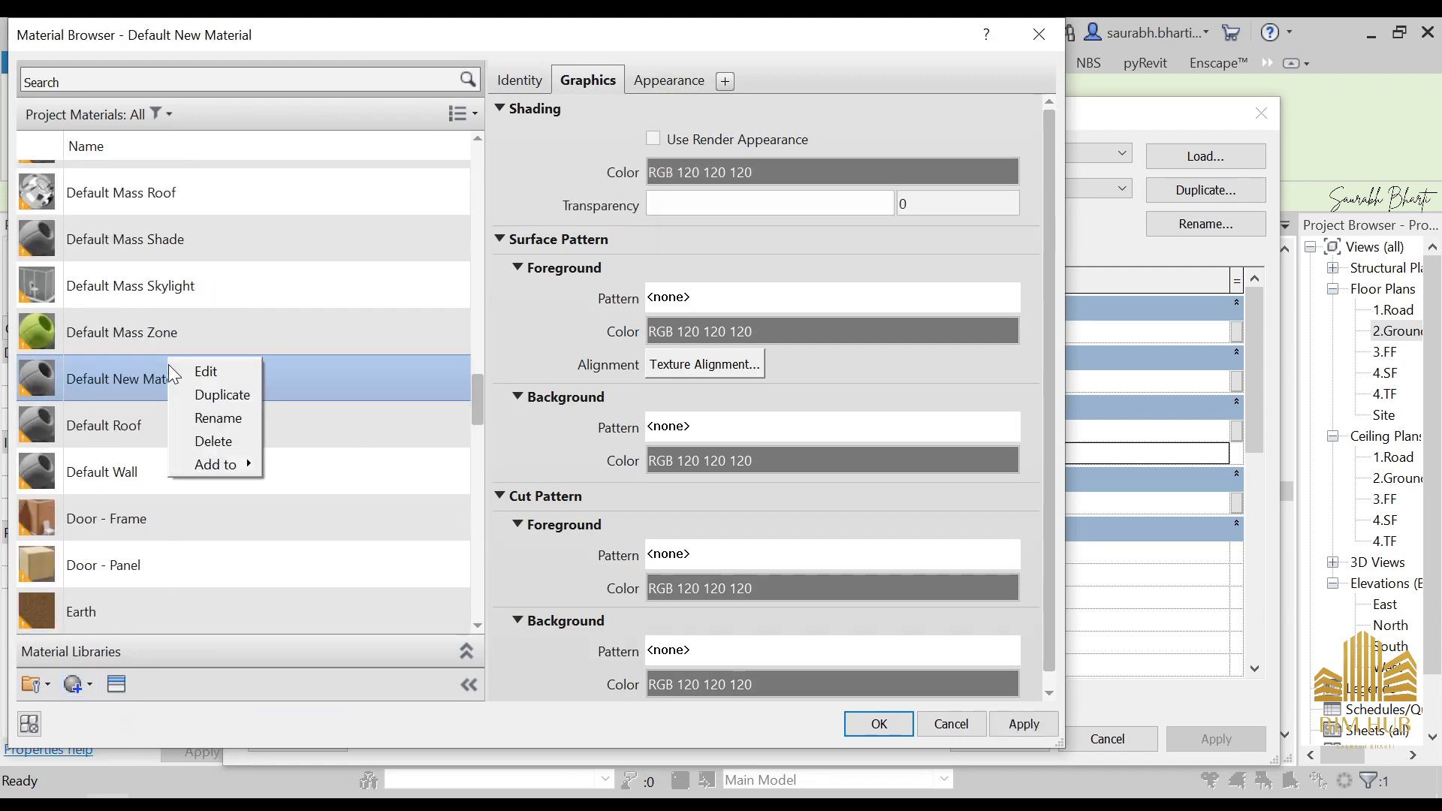
{"action": "right_click", "coordinate": [169, 359]}
{"action": "left_click", "coordinate": [206, 419]}
{"action": "type", "text": "1.gal"}
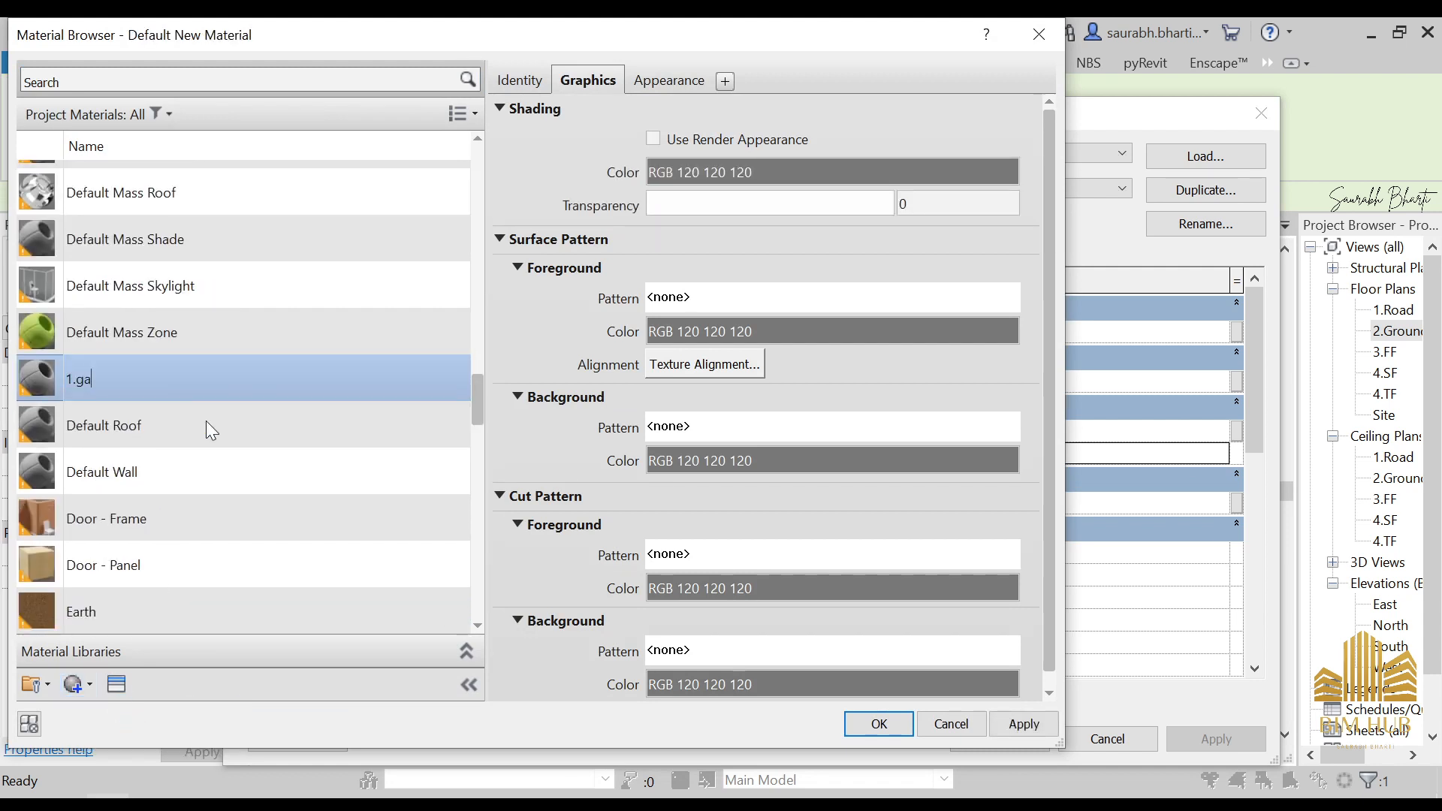
{"action": "key", "text": "BackSpace"}
{"action": "key", "text": "BackSpace"}
{"action": "type", "text": "lass"}
{"action": "key", "text": "Return"}
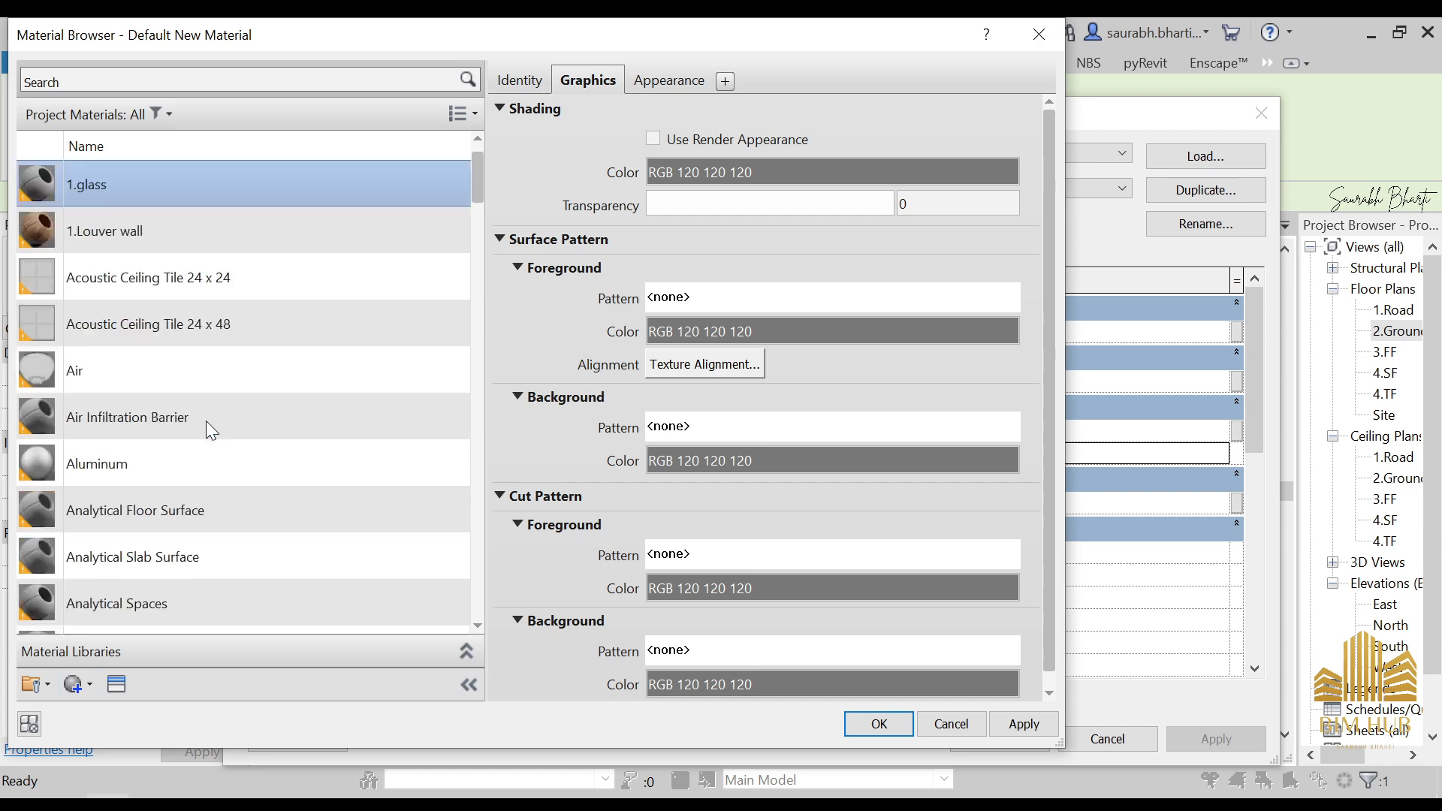
- Find the glass assets in the asset library and apply the Glazing appearance asset to the 1.glass material
{"action": "left_click", "coordinate": [116, 684]}
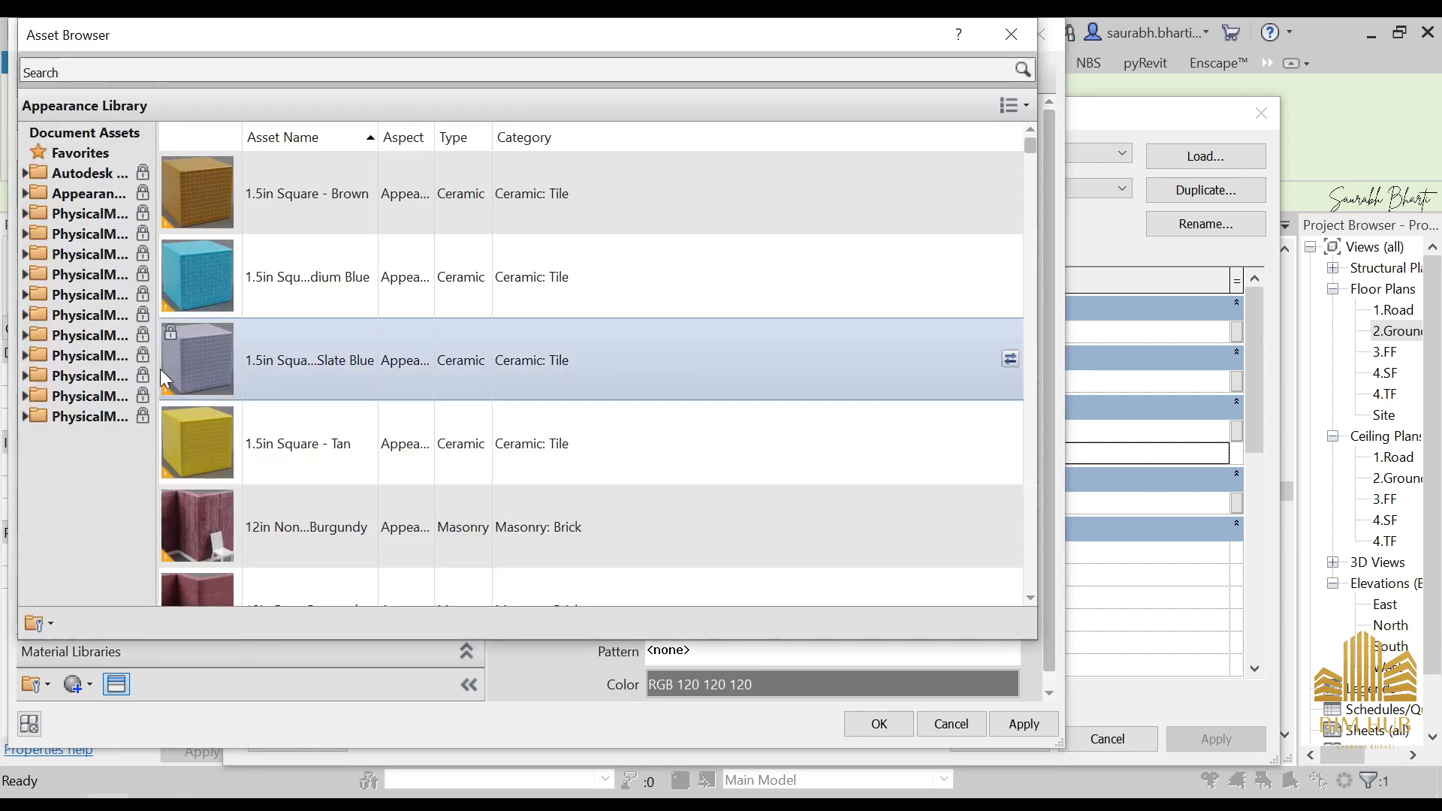
{"action": "left_click", "coordinate": [223, 75]}
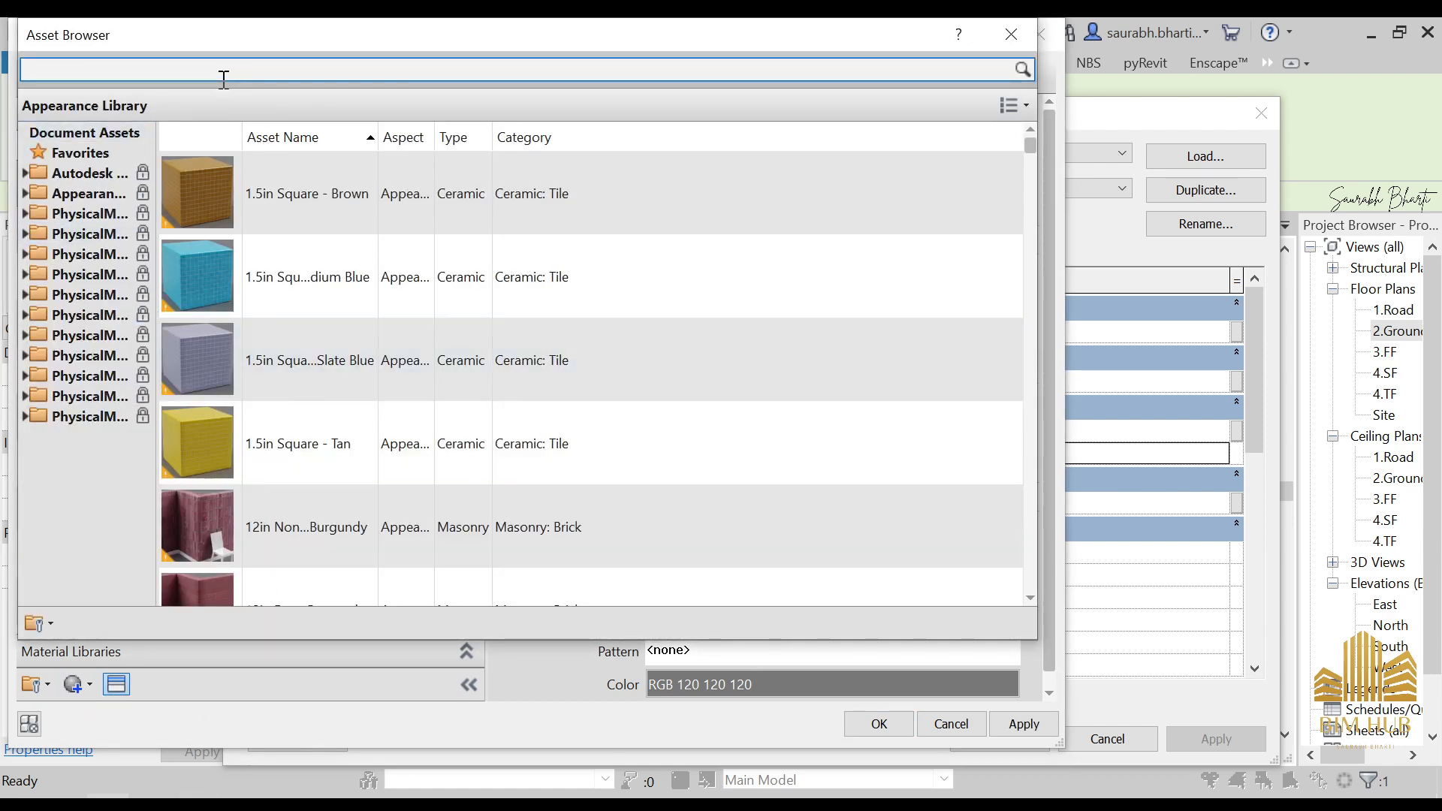
{"action": "key", "text": "Return"}
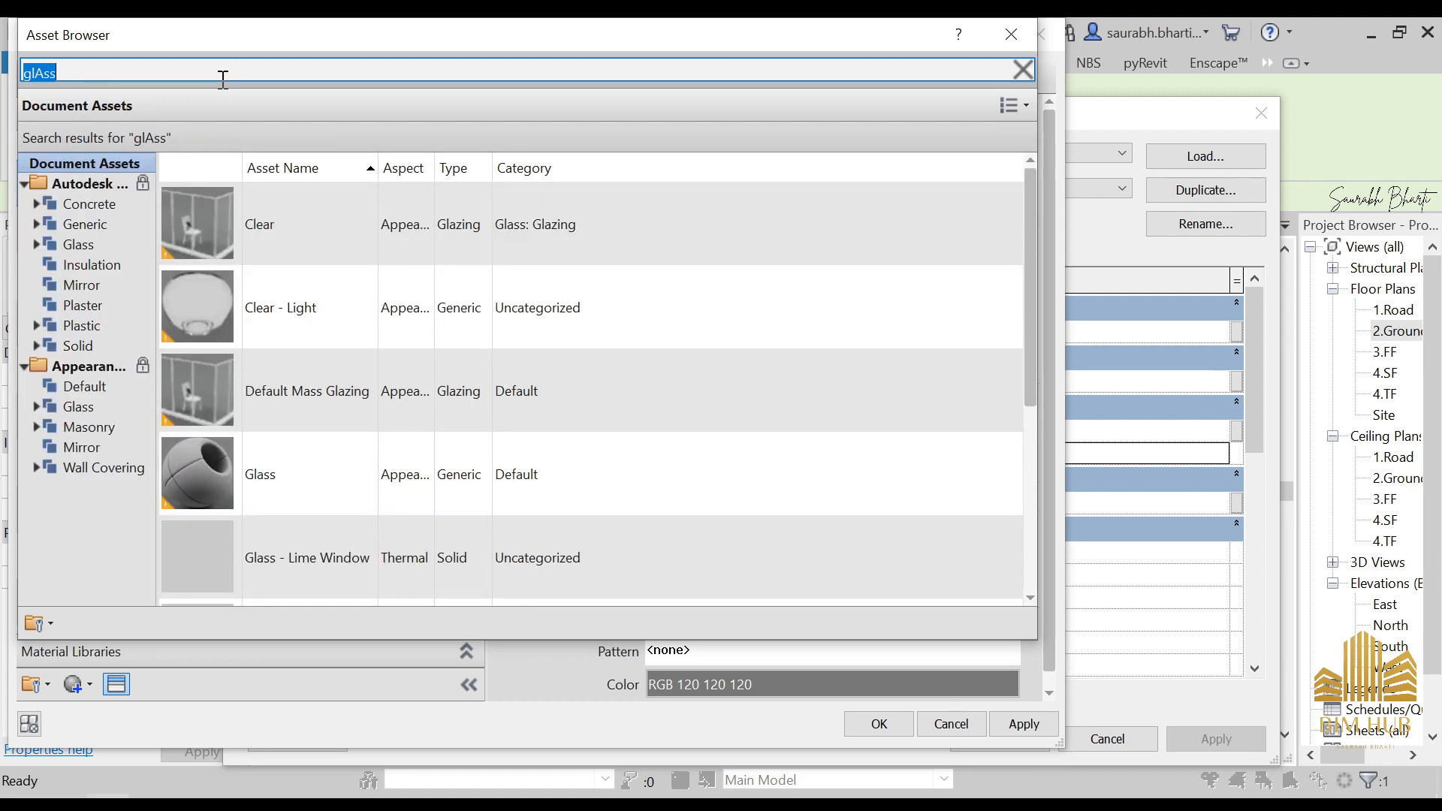
{"action": "scroll", "coordinate": [312, 549], "scroll_direction": "down", "scroll_amount": 4}
{"action": "scroll", "coordinate": [312, 553], "scroll_direction": "up", "scroll_amount": 4}
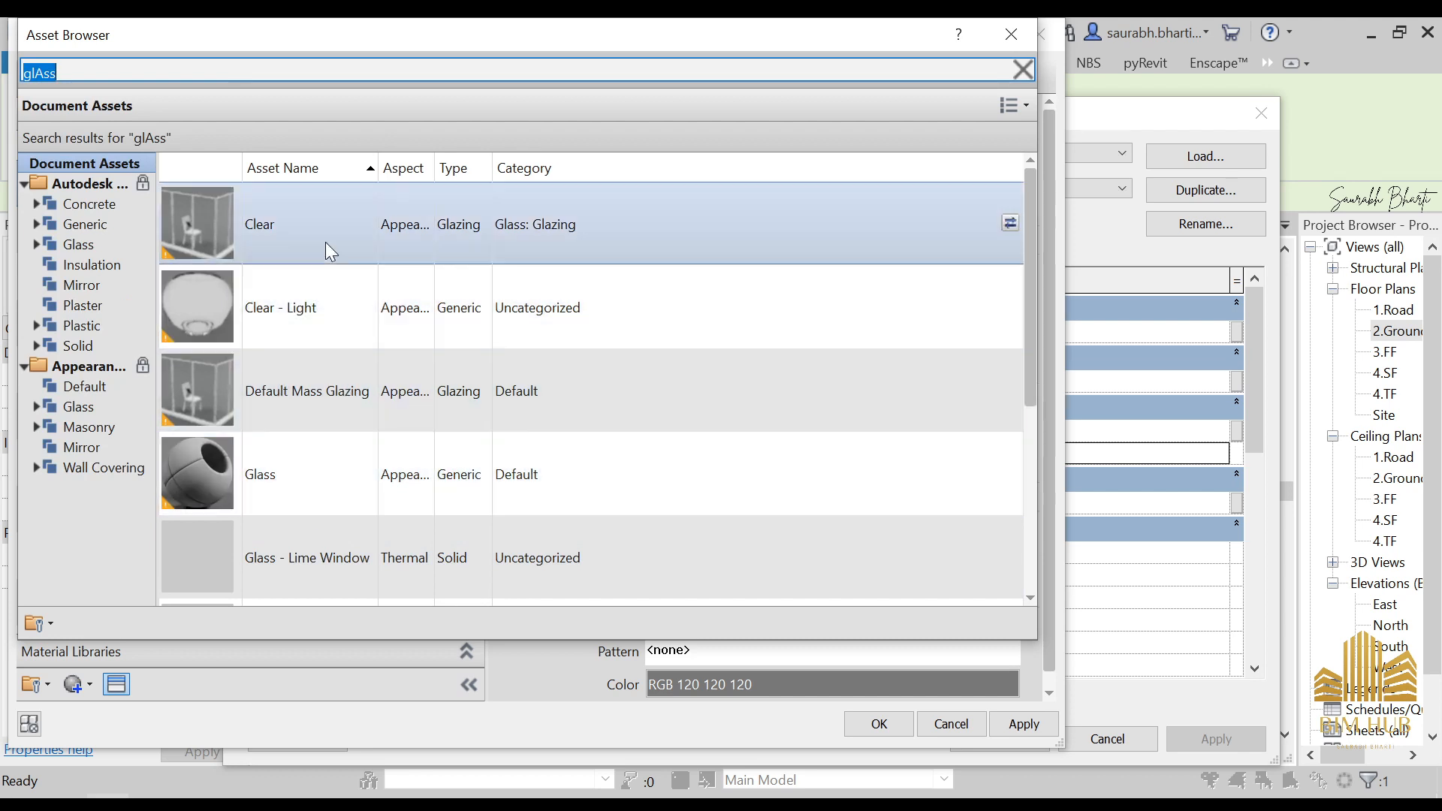
{"action": "left_click", "coordinate": [328, 228]}
{"action": "scroll", "coordinate": [383, 484], "scroll_direction": "down", "scroll_amount": 4}
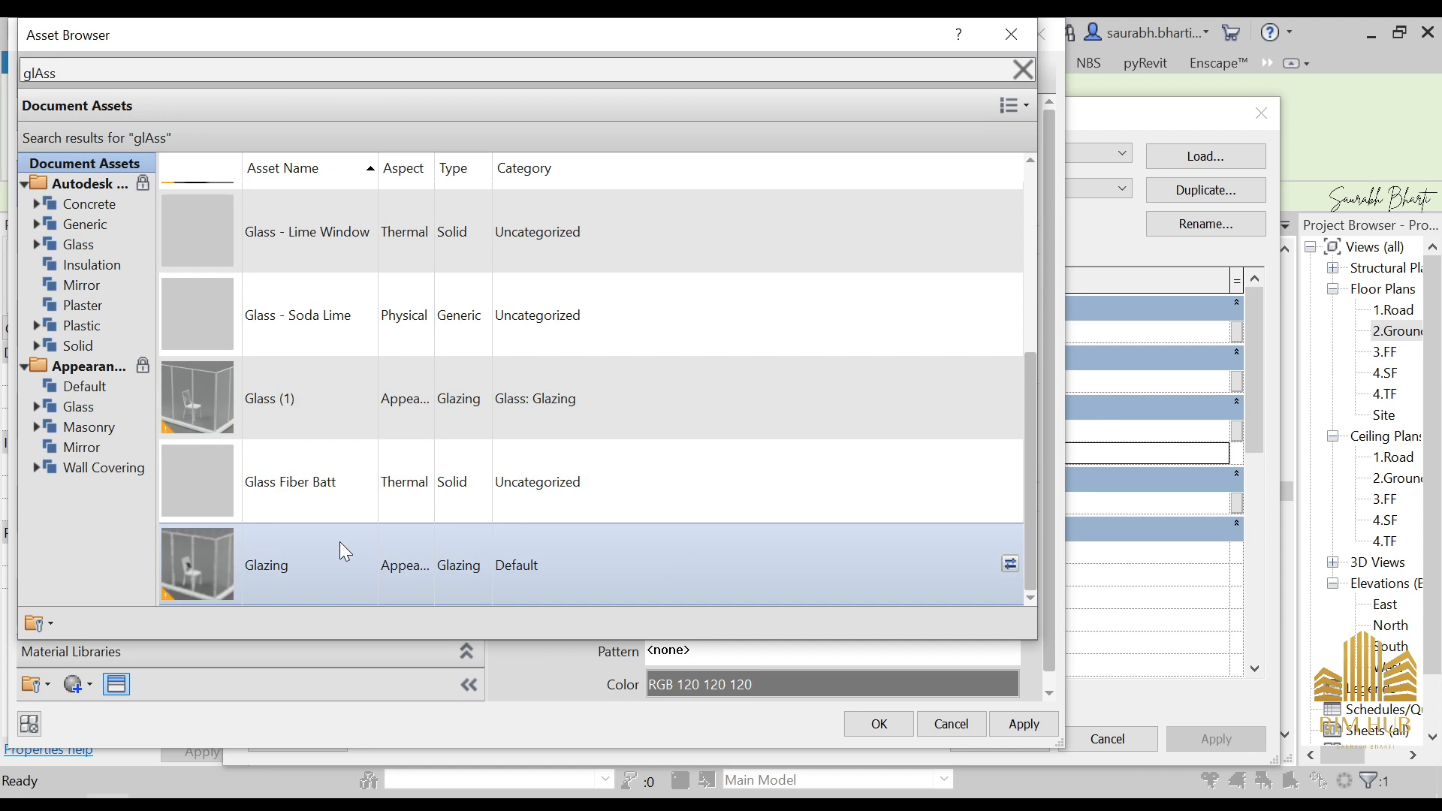
{"action": "double_click", "coordinate": [340, 543]}
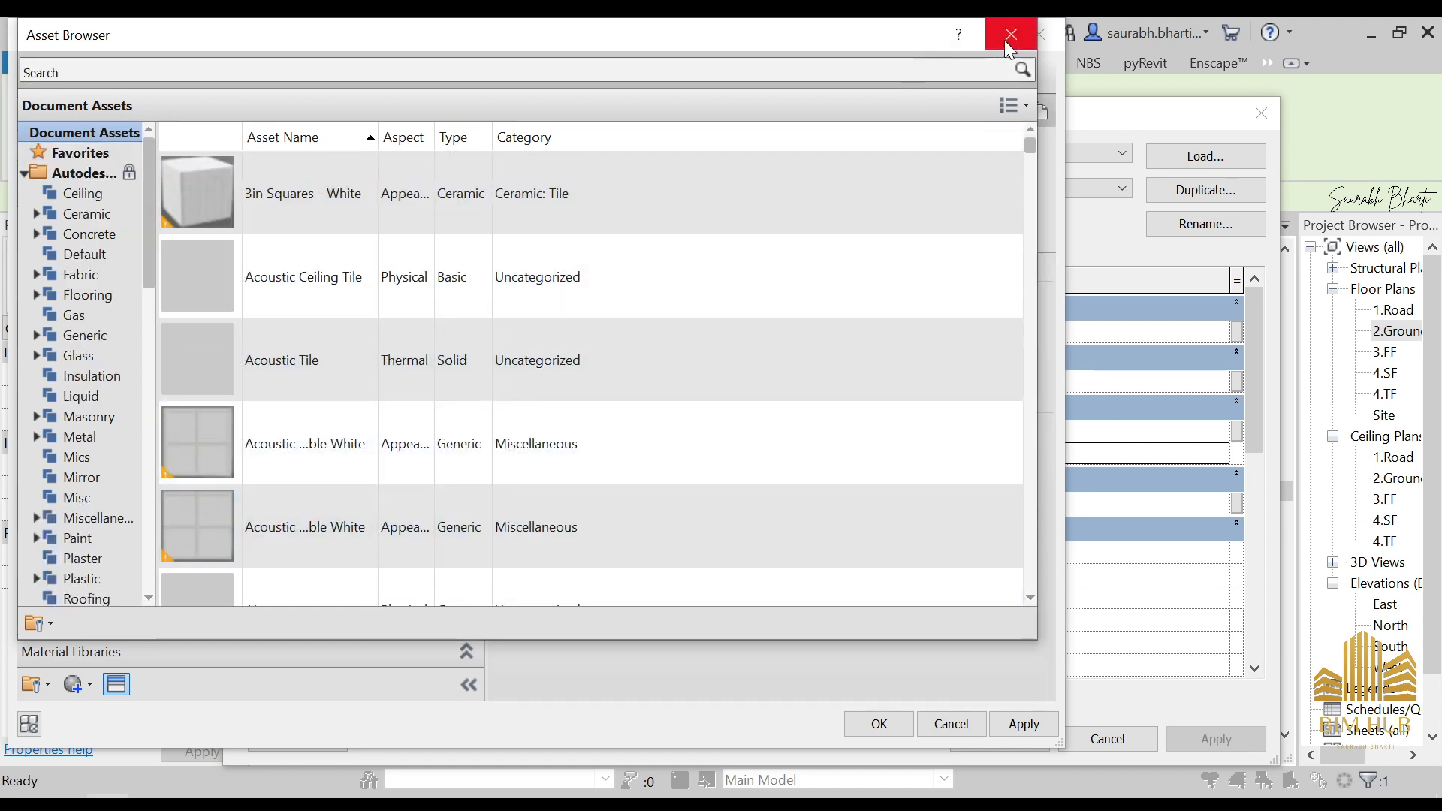
{"action": "left_click", "coordinate": [1007, 39]}
- Set the glazing color of 1.glass to Green and apply the material to the Glazed system panel type
{"action": "left_click", "coordinate": [868, 330]}
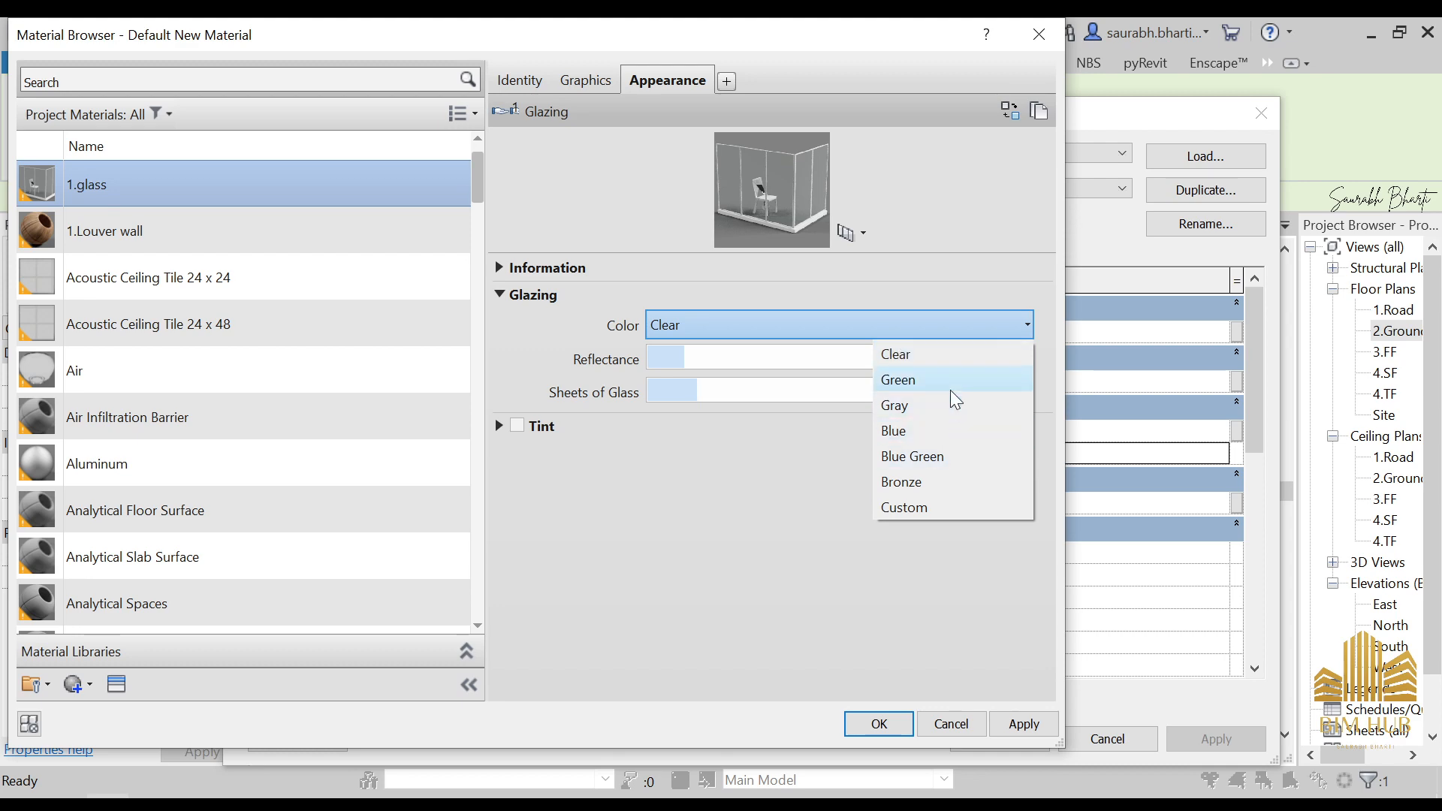
{"action": "left_click", "coordinate": [920, 379]}
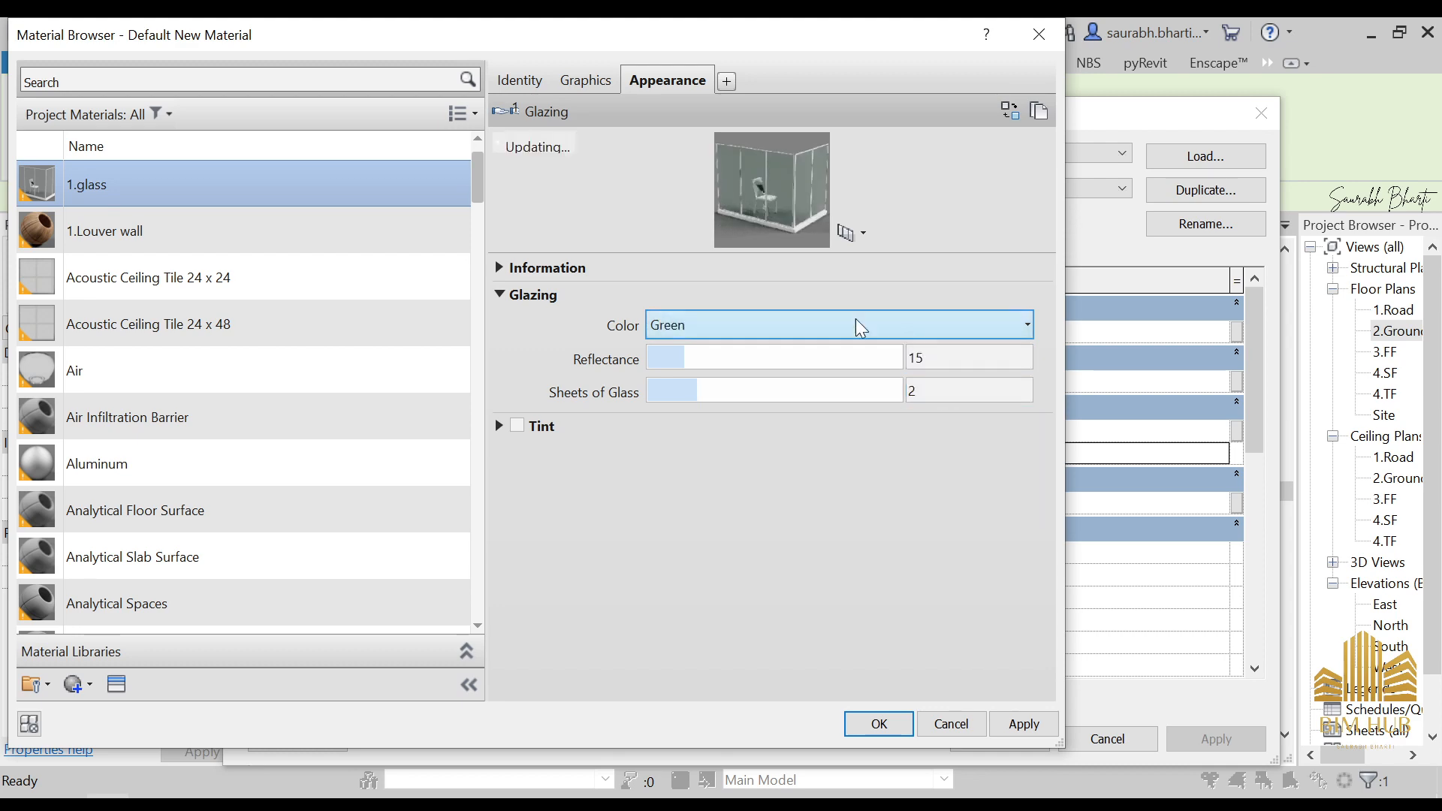
{"action": "left_click", "coordinate": [1022, 724]}
{"action": "left_click", "coordinate": [944, 723]}
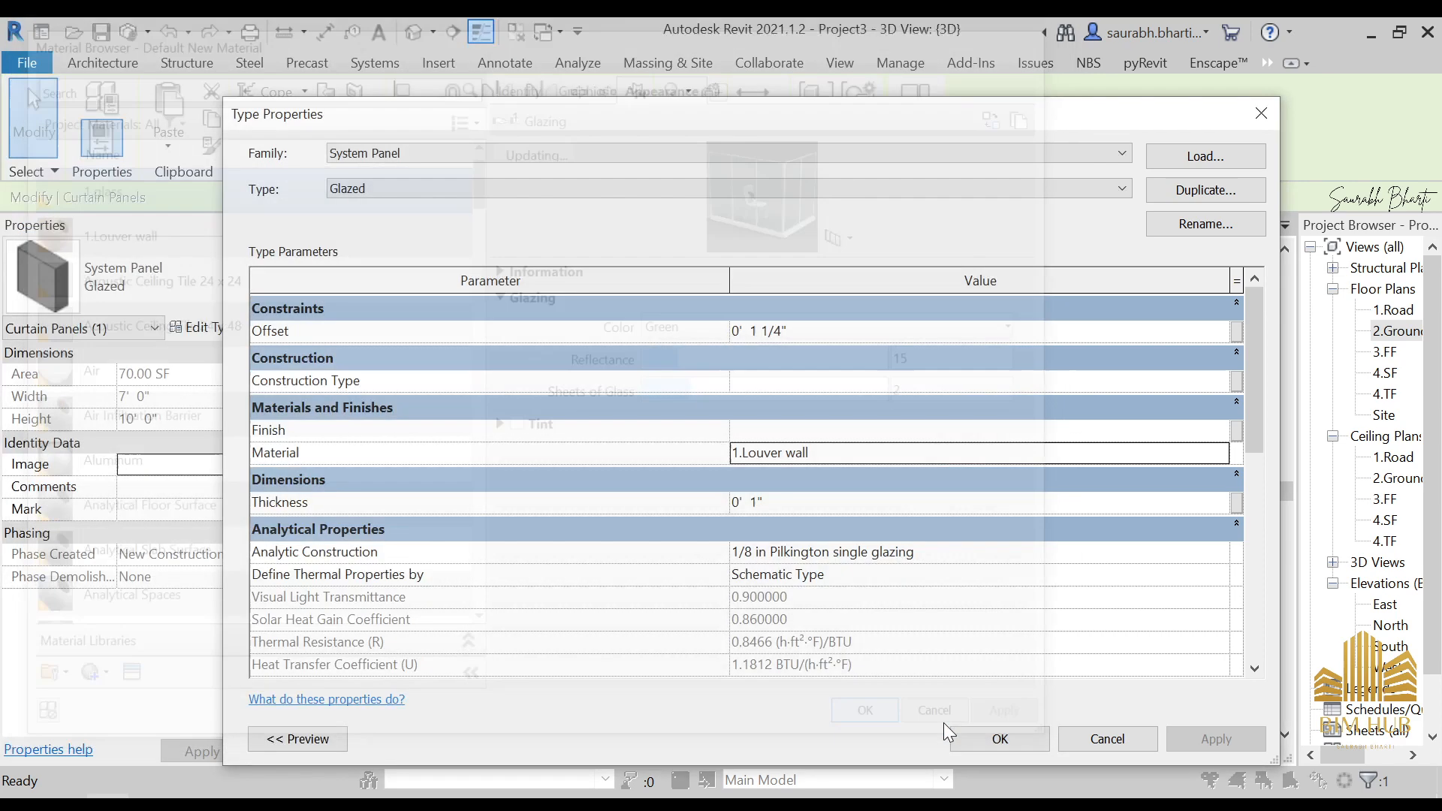
{"action": "left_click", "coordinate": [992, 734]}
{"action": "left_click", "coordinate": [992, 611]}
{"action": "key", "text": "Escape"}
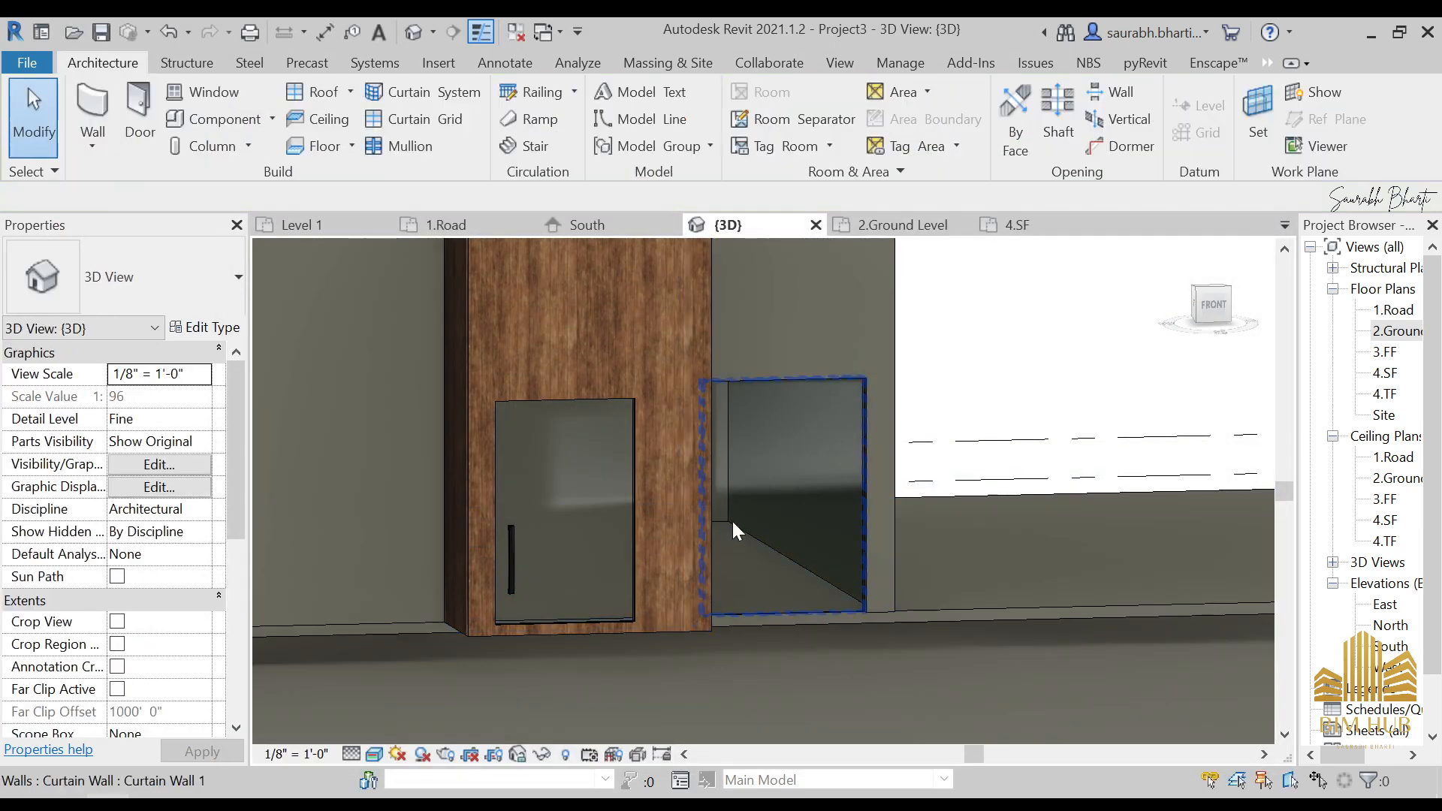
- Select the glazed panel beside the entrance to check its new glass material in the 3D view
{"action": "scroll", "coordinate": [749, 510], "scroll_direction": "up", "scroll_amount": 2}
{"action": "left_click", "coordinate": [761, 498]}
{"action": "left_click", "coordinate": [763, 506]}
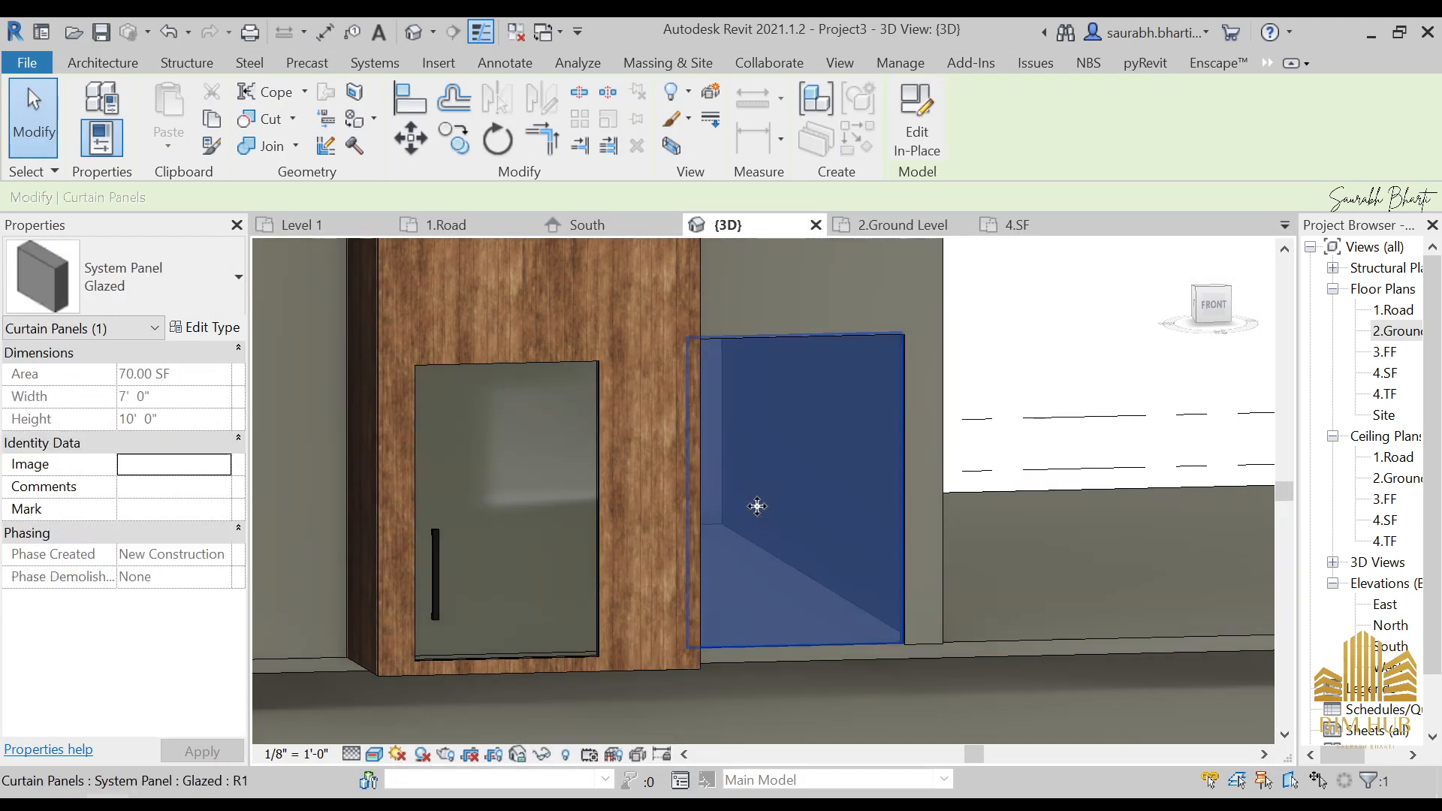
{"action": "key", "text": "Escape"}
- Select the panel inside the louver door curtain wall and look through the available types without changing it
{"action": "left_click", "coordinate": [531, 491]}
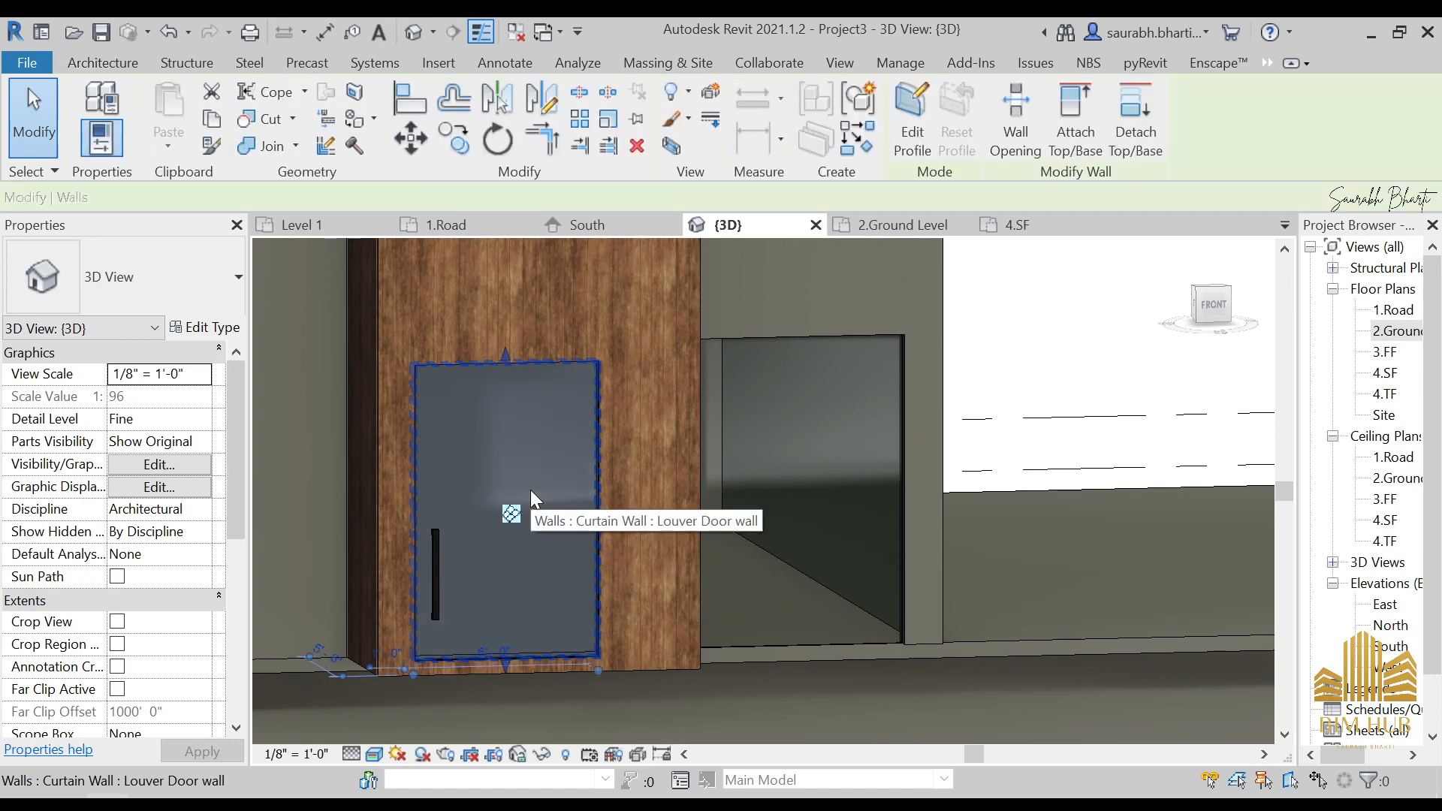
{"action": "left_click", "coordinate": [528, 472]}
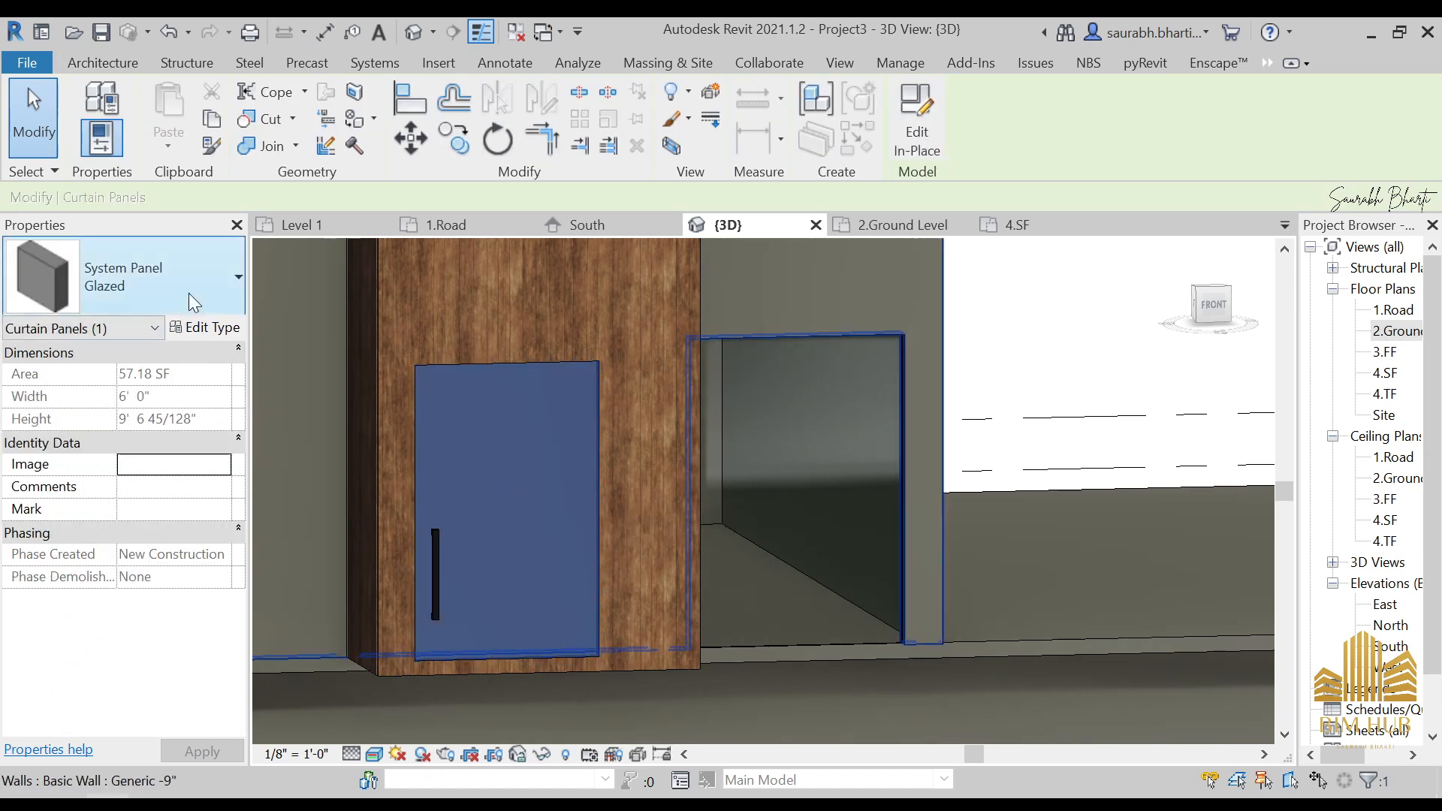
{"action": "left_click", "coordinate": [201, 275]}
{"action": "left_click", "coordinate": [203, 279]}
{"action": "left_click", "coordinate": [228, 286]}
{"action": "left_click", "coordinate": [231, 283]}
{"action": "left_click", "coordinate": [231, 281]}
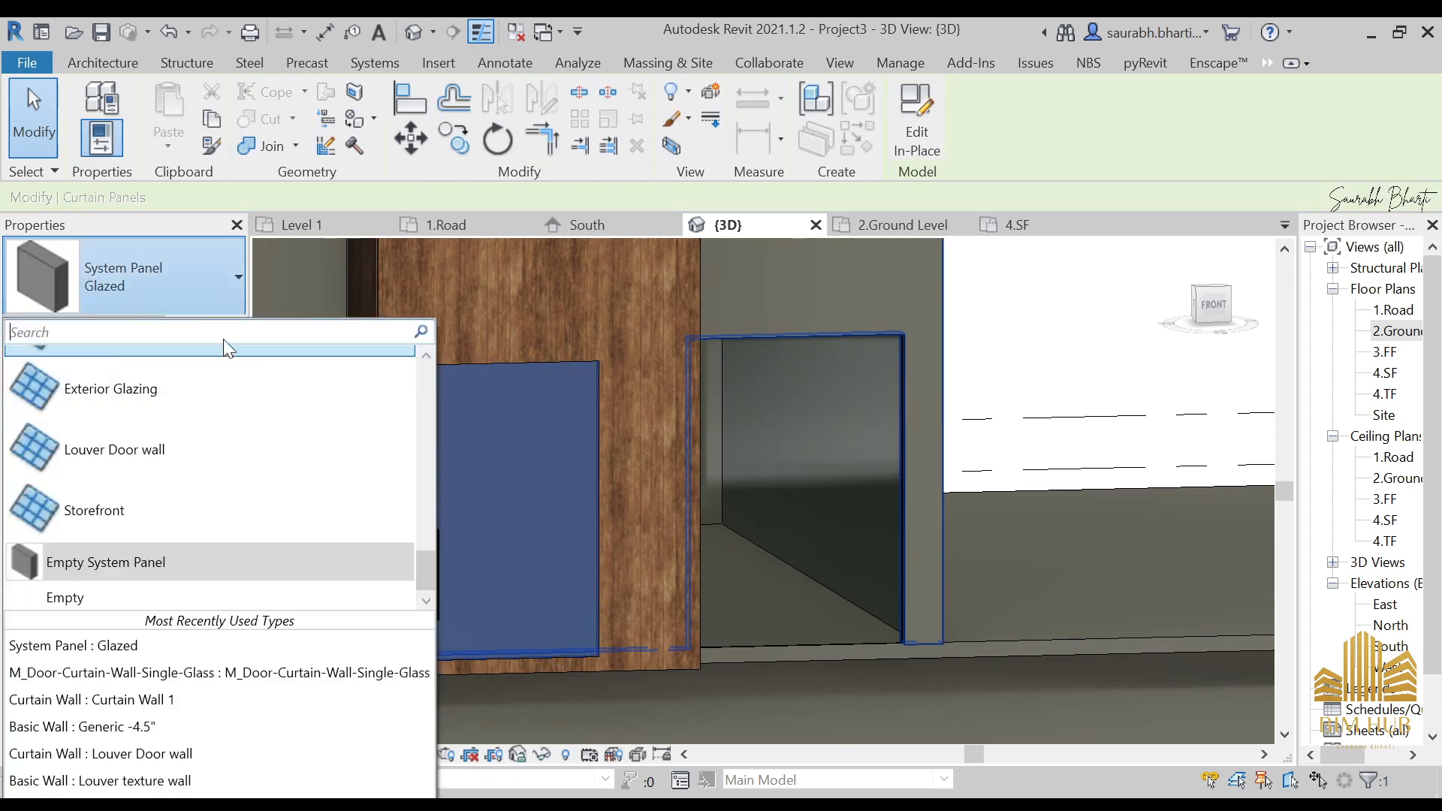
{"action": "left_click", "coordinate": [223, 334]}
{"action": "left_click", "coordinate": [225, 328]}
{"action": "key", "text": "Escape"}
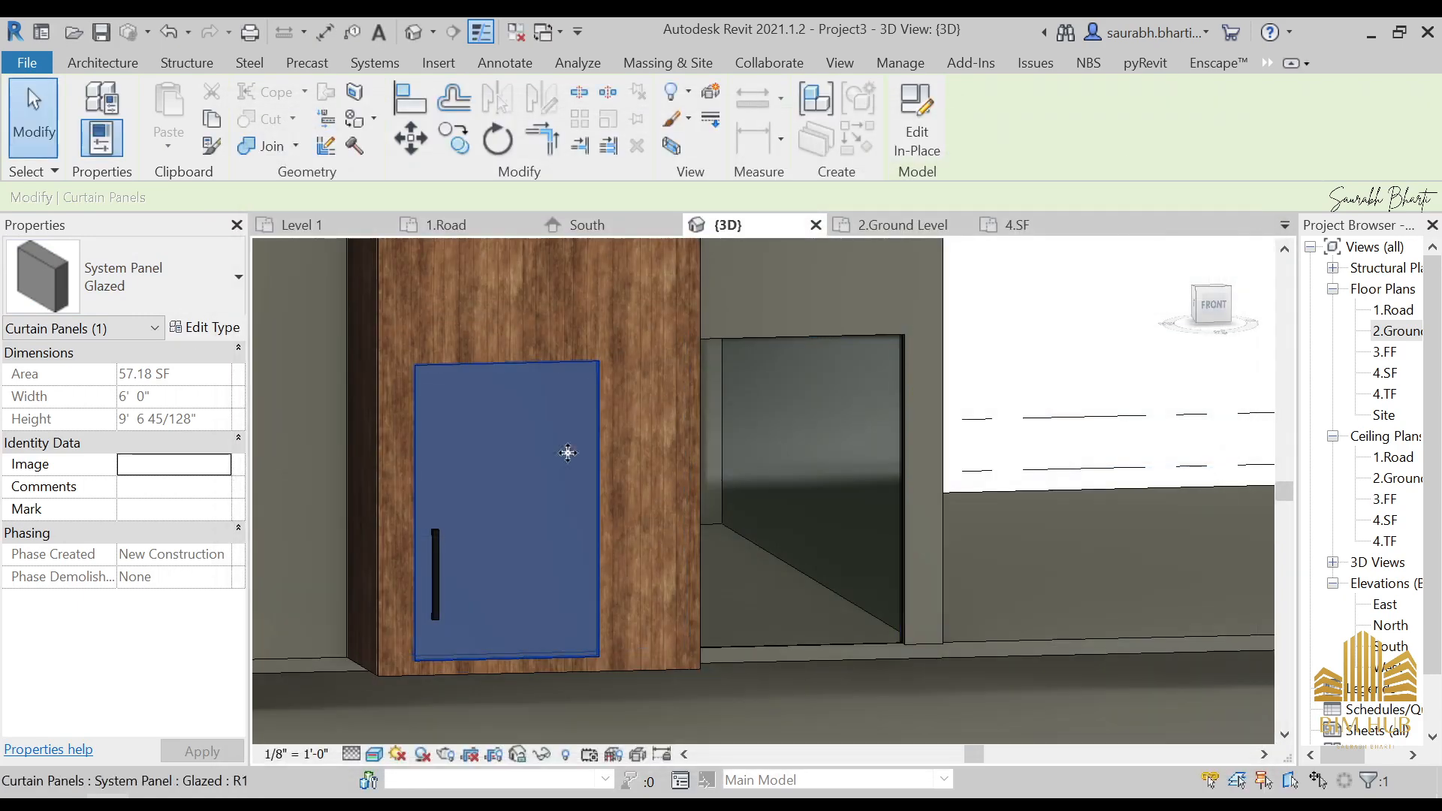
- Duplicate the door panel's Glazed system panel type and name the copy LOUVER
{"action": "left_click", "coordinate": [201, 327]}
{"action": "left_click", "coordinate": [1217, 193]}
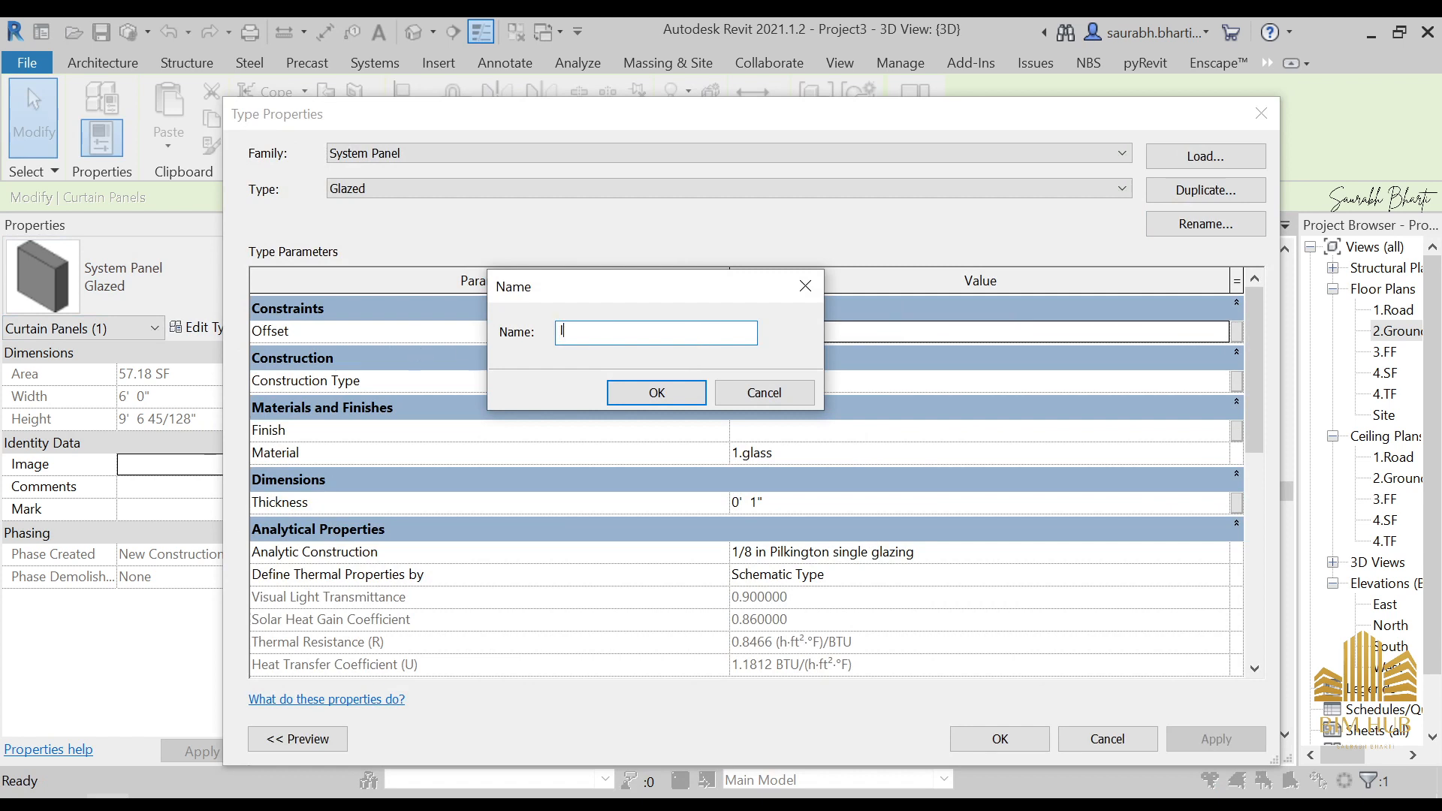
{"action": "key", "text": "Return"}
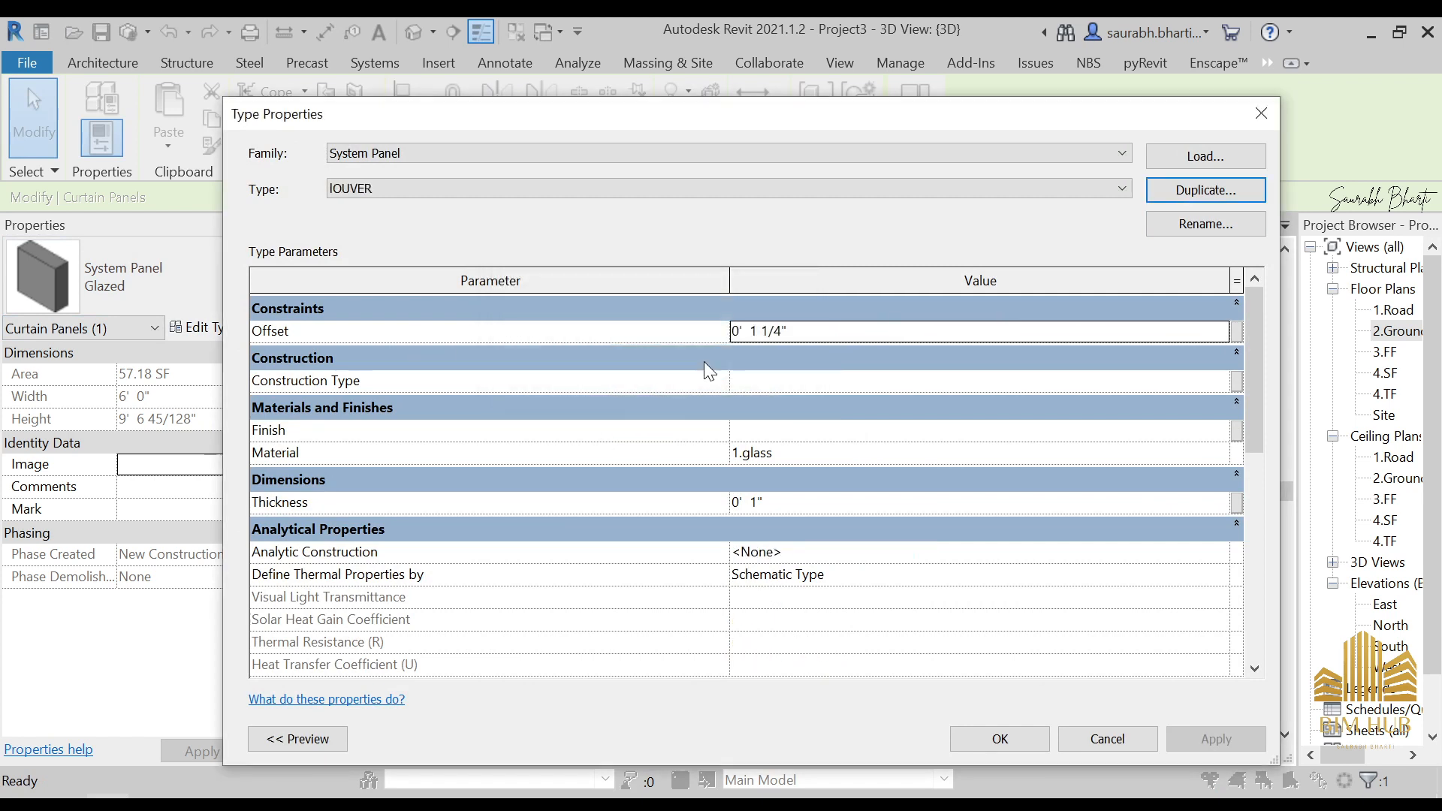
{"action": "left_click", "coordinate": [1223, 195]}
{"action": "key", "text": "Escape"}
{"action": "left_click", "coordinate": [1191, 232]}
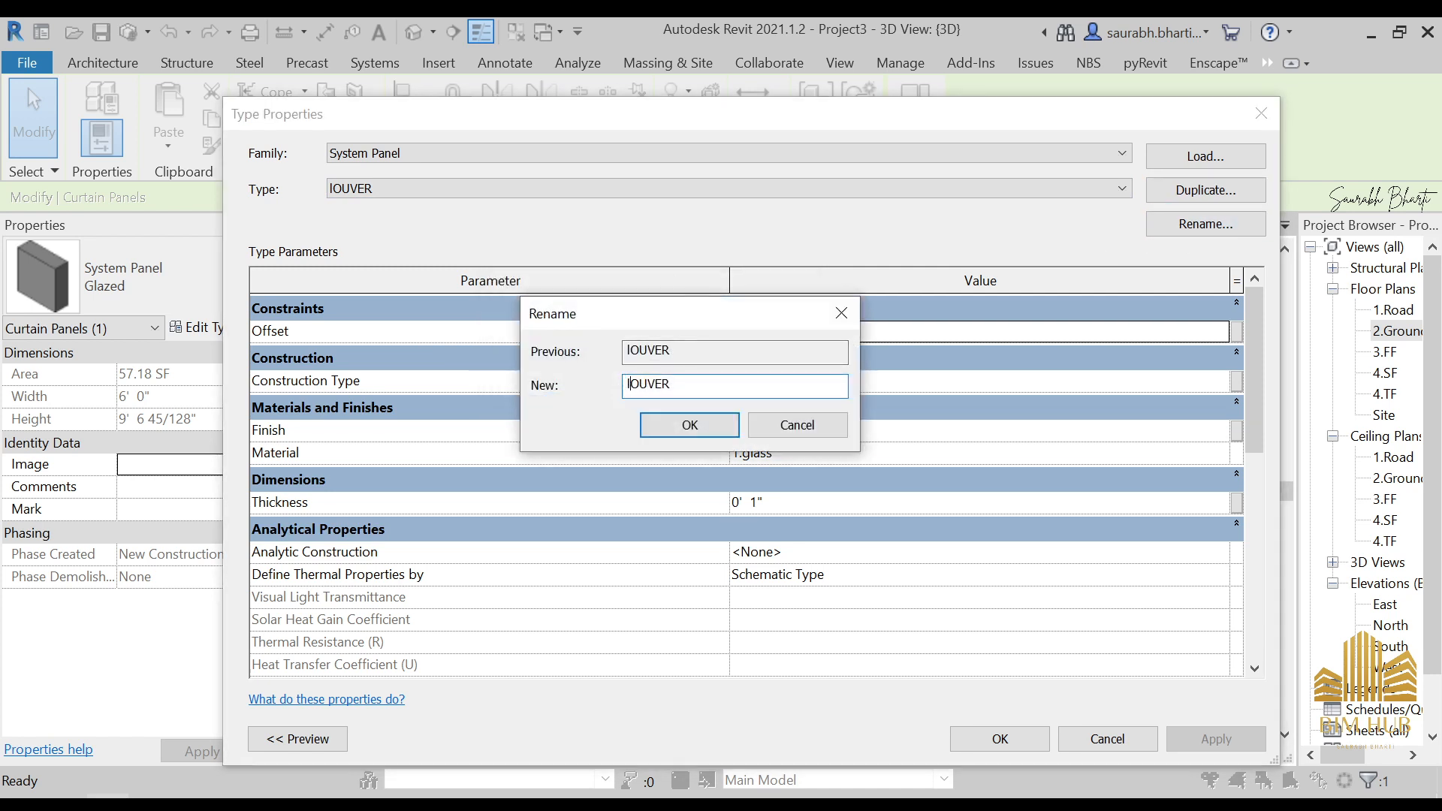
{"action": "key", "text": "Home"}
{"action": "key", "text": "Delete"}
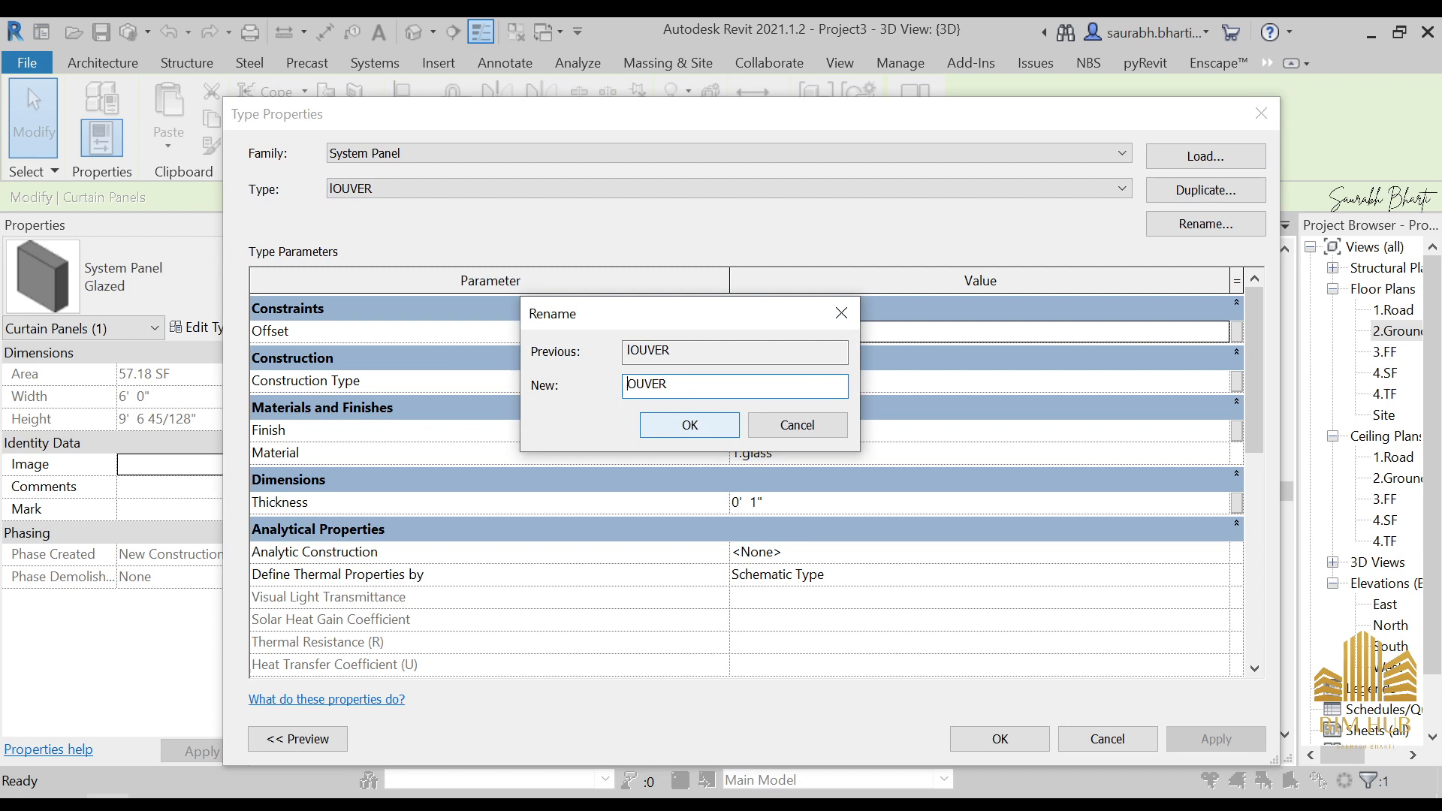
{"action": "type", "text": "L"}
{"action": "left_click", "coordinate": [665, 428]}
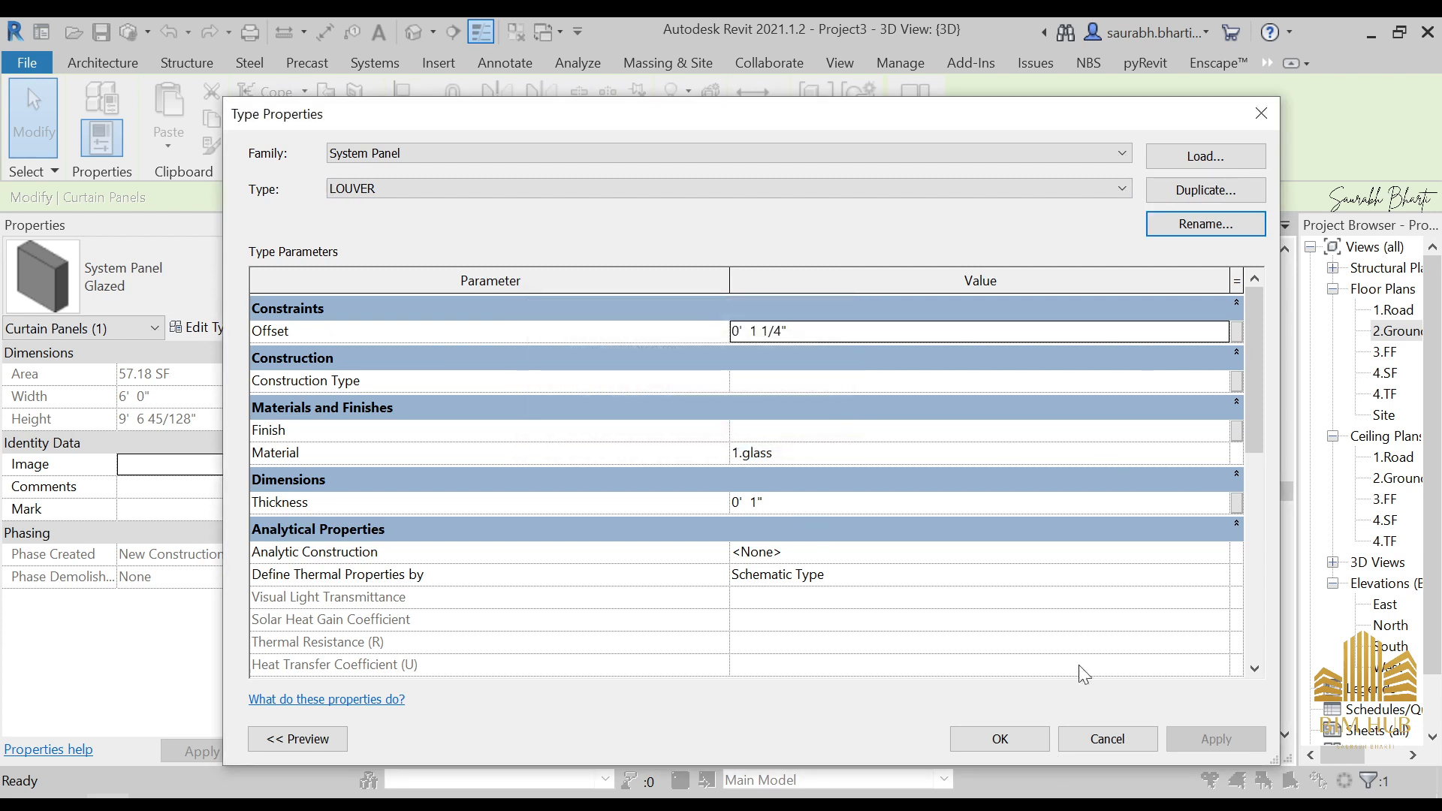
- Assign the 1.Louver wall material to the LOUVER panel type of the door
{"action": "left_click", "coordinate": [1223, 458]}
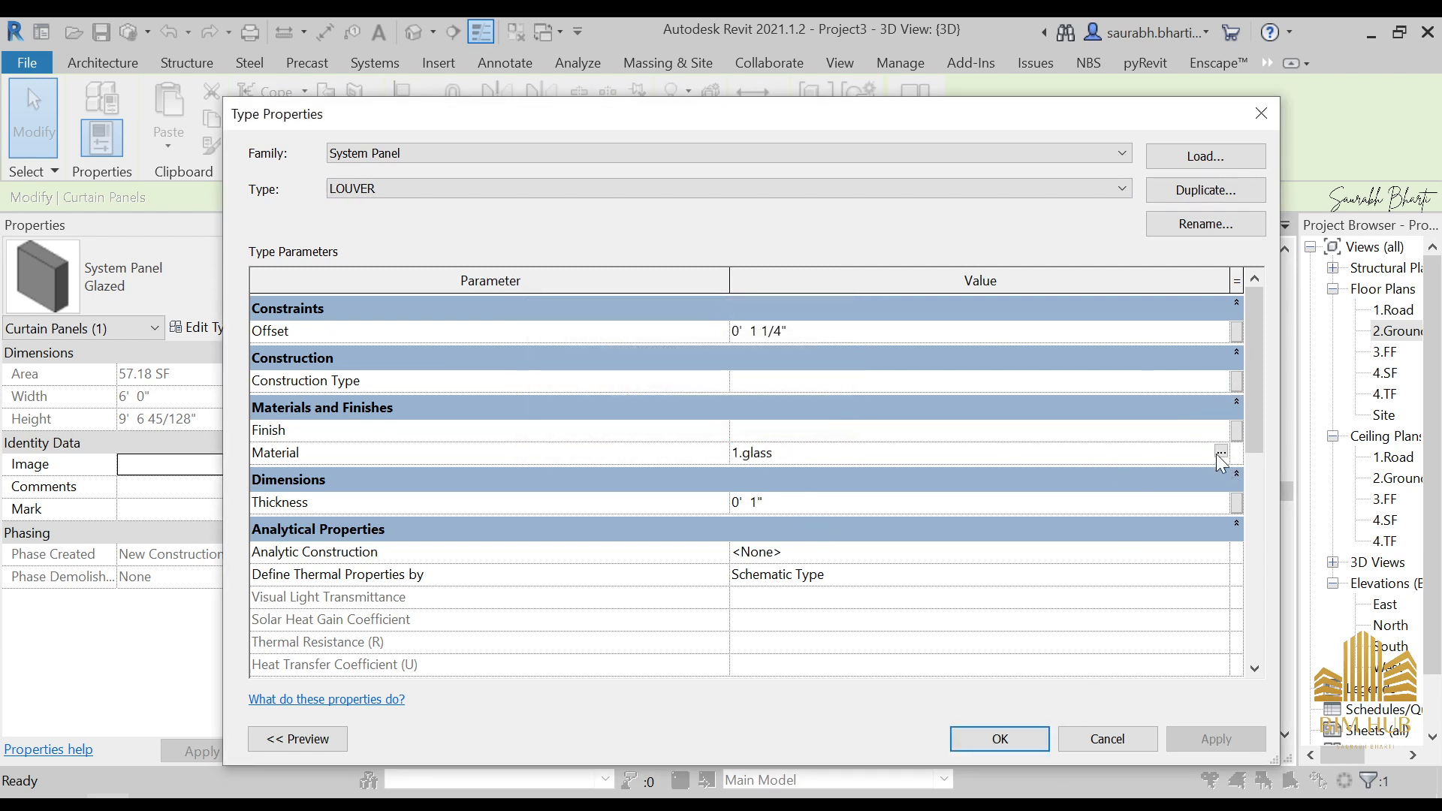
{"action": "left_click", "coordinate": [1220, 451]}
{"action": "left_click", "coordinate": [127, 274]}
{"action": "left_click", "coordinate": [875, 721]}
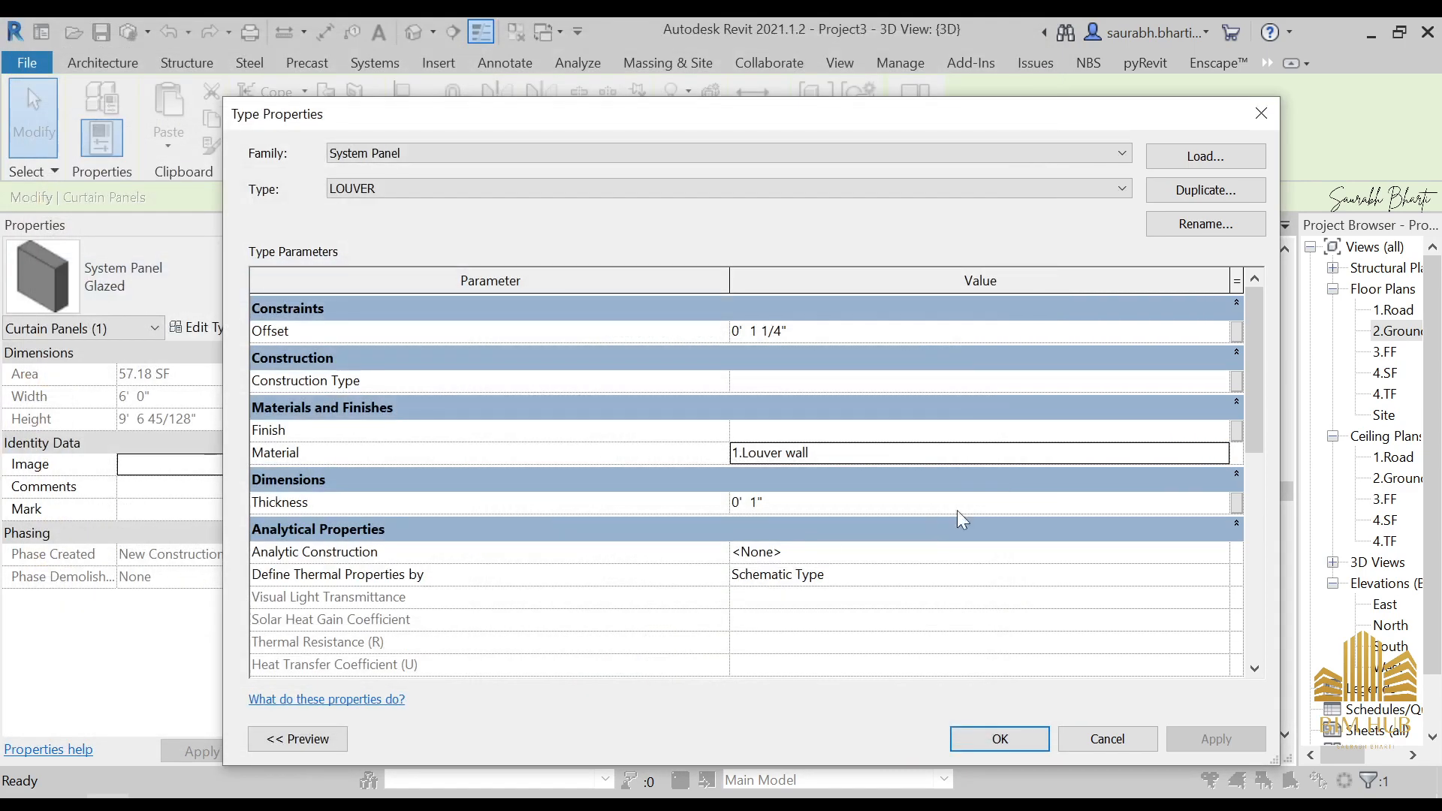
{"action": "left_click", "coordinate": [1017, 737]}
{"action": "key", "text": "Escape"}
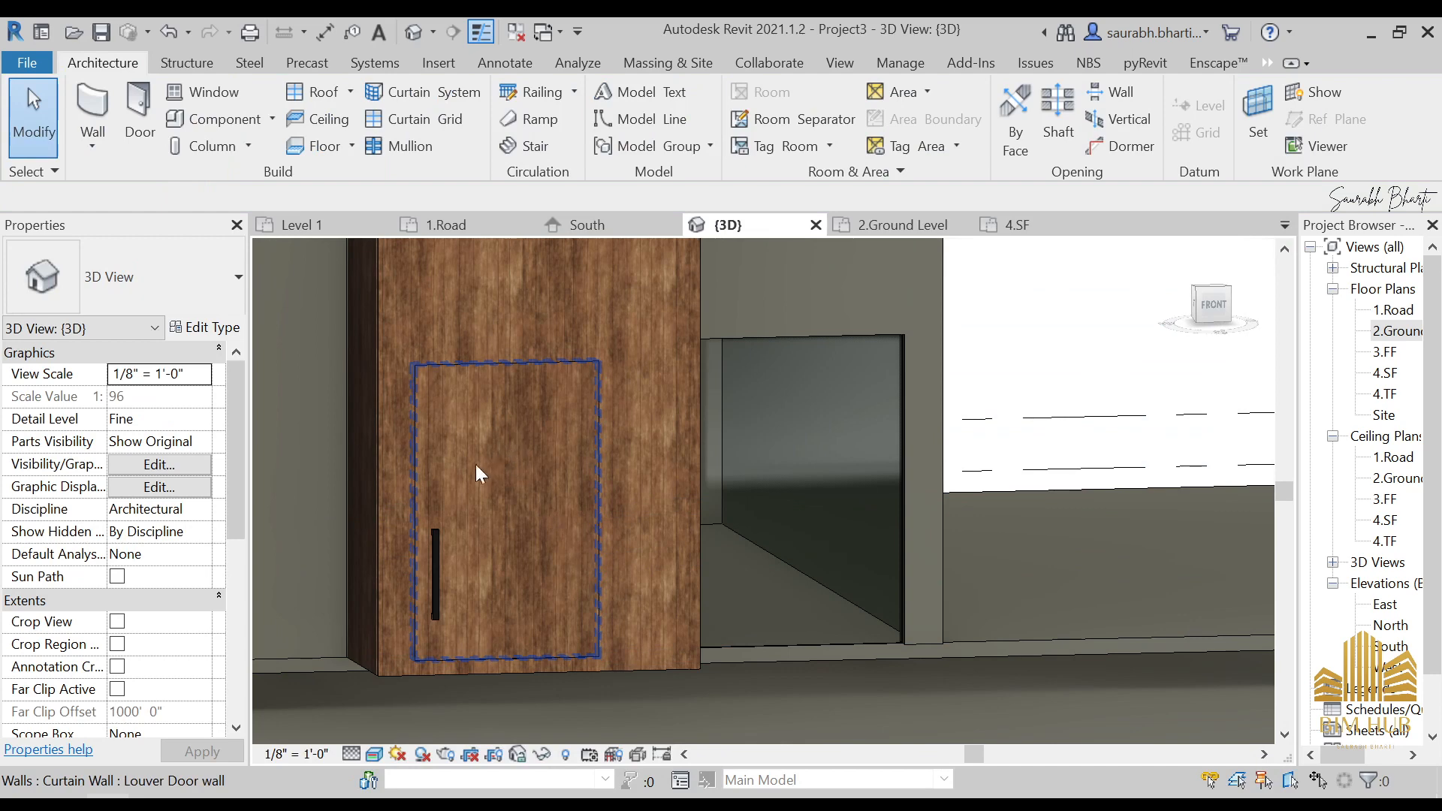
- From the front, stretch the top of the curtain wall beside the entrance to a height of about 20' 4", just below the louver wall's top
{"action": "left_click", "coordinate": [760, 403]}
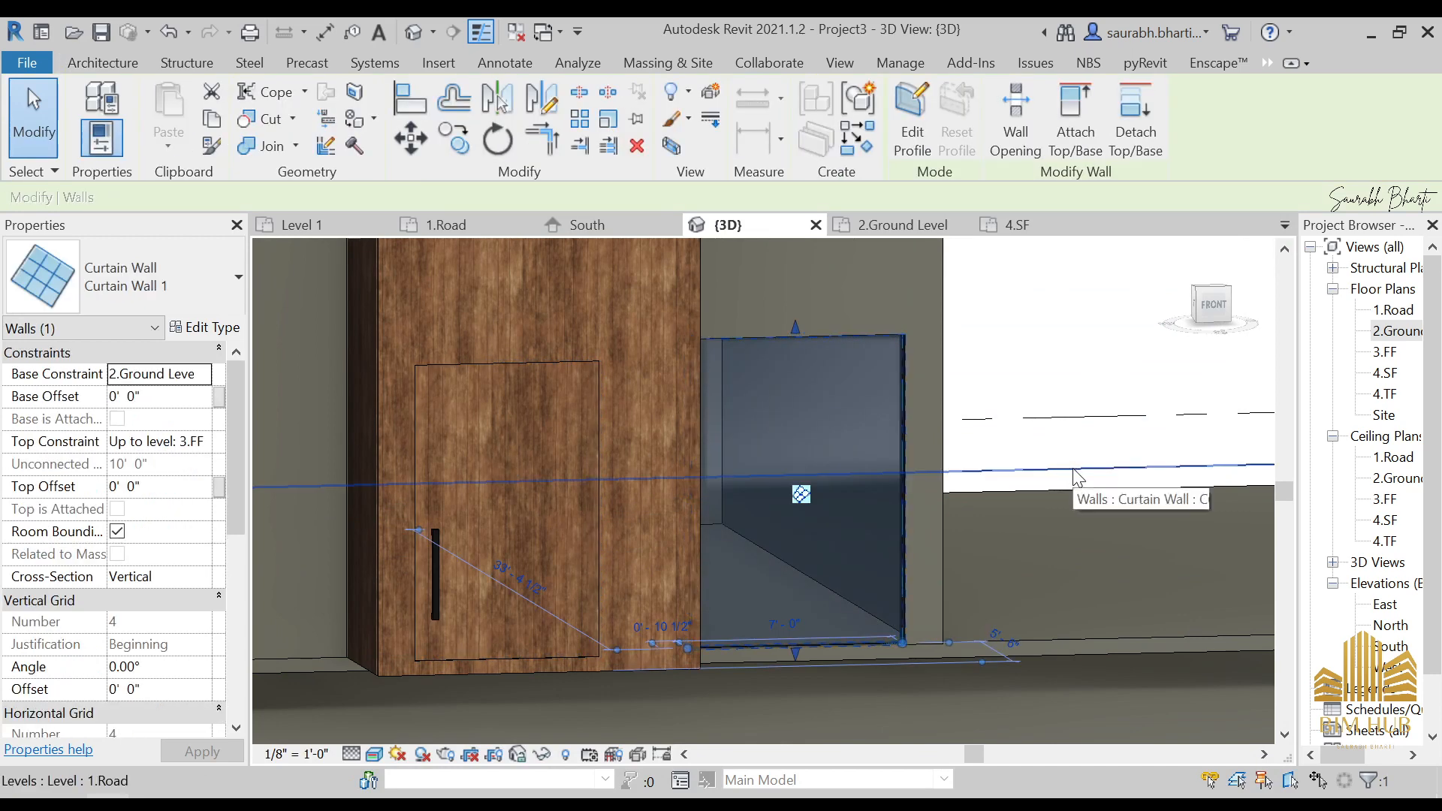
{"action": "left_click", "coordinate": [1210, 304]}
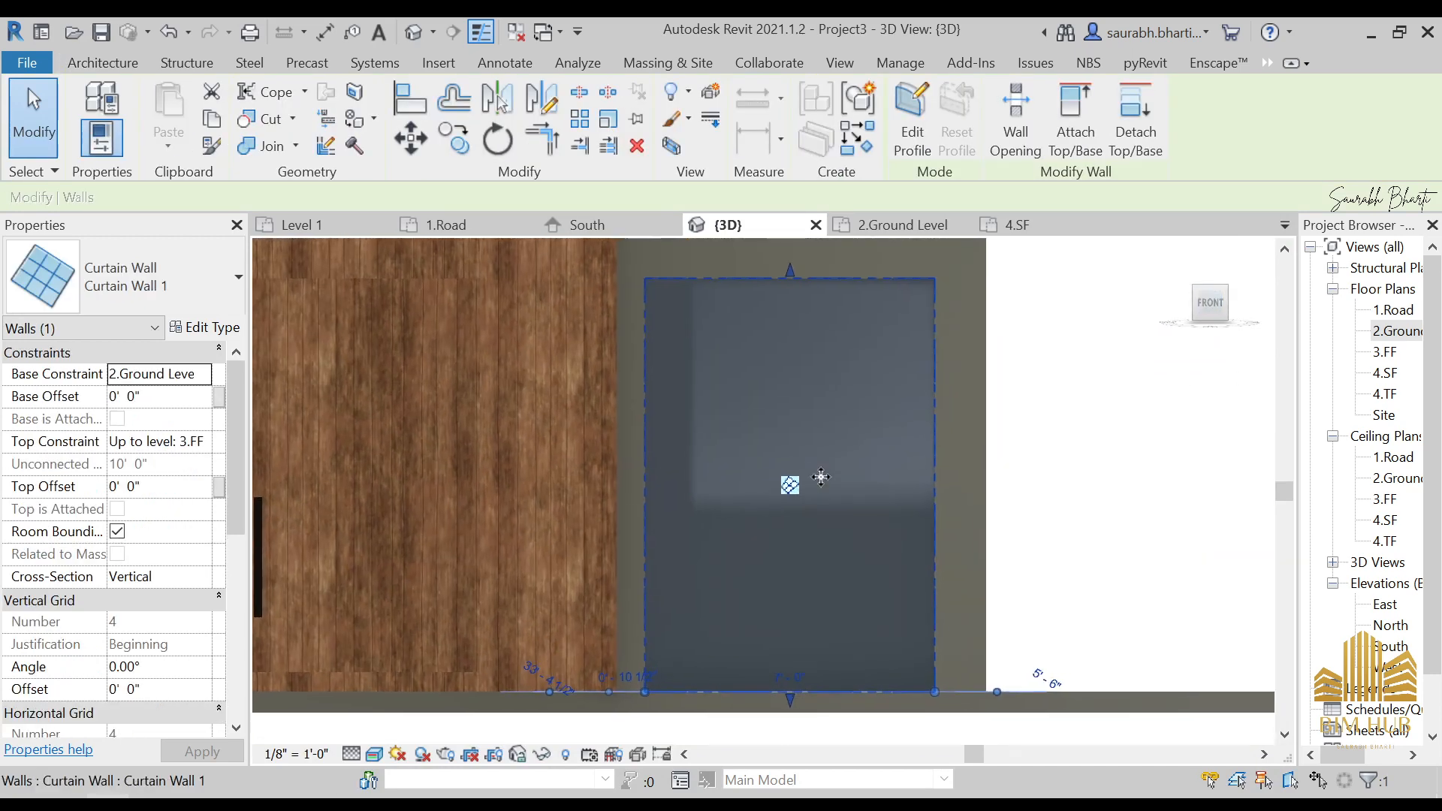
{"action": "scroll", "coordinate": [821, 478], "scroll_direction": "down", "scroll_amount": 4}
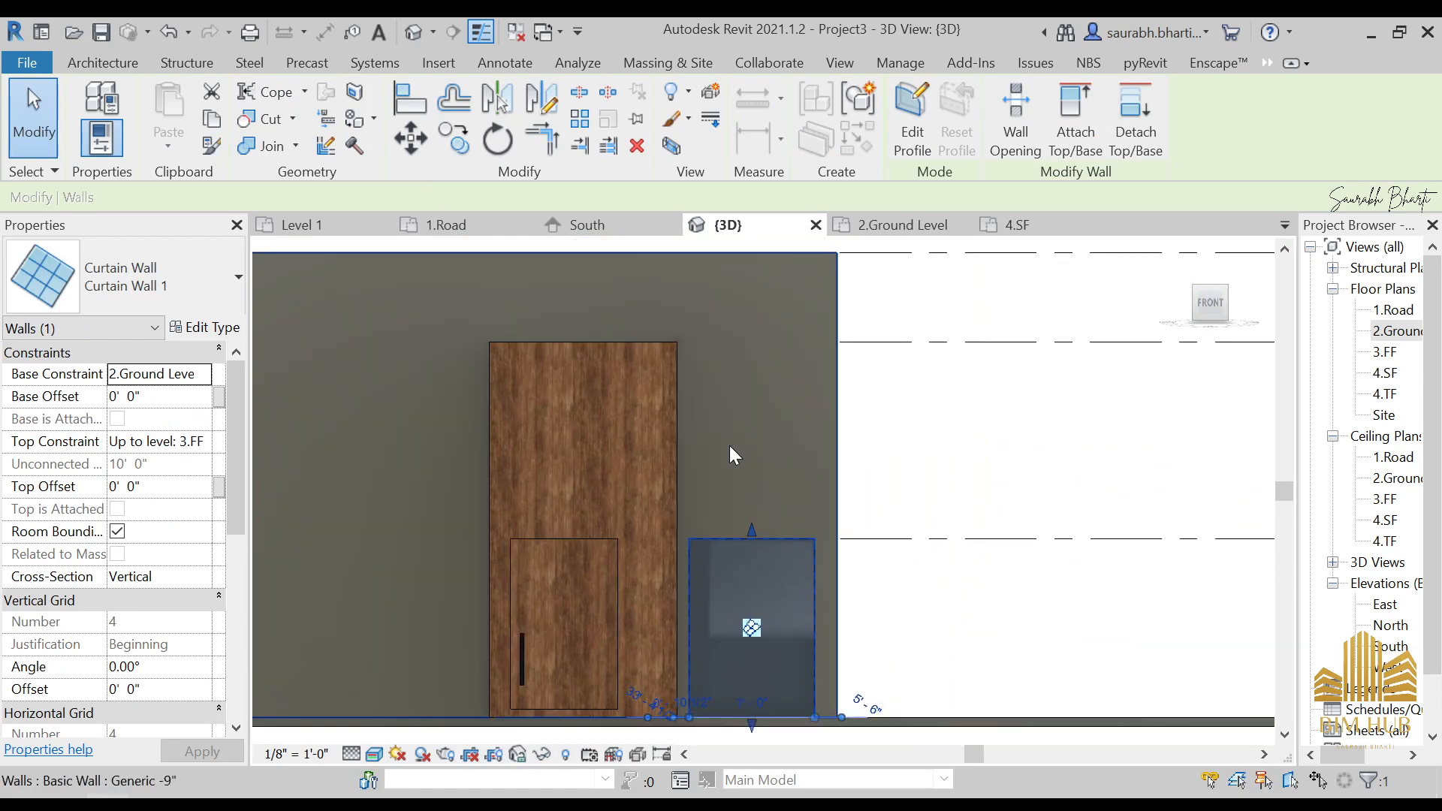
{"action": "middle_click_drag", "start_coordinate": [704, 385], "coordinate": [750, 435]}
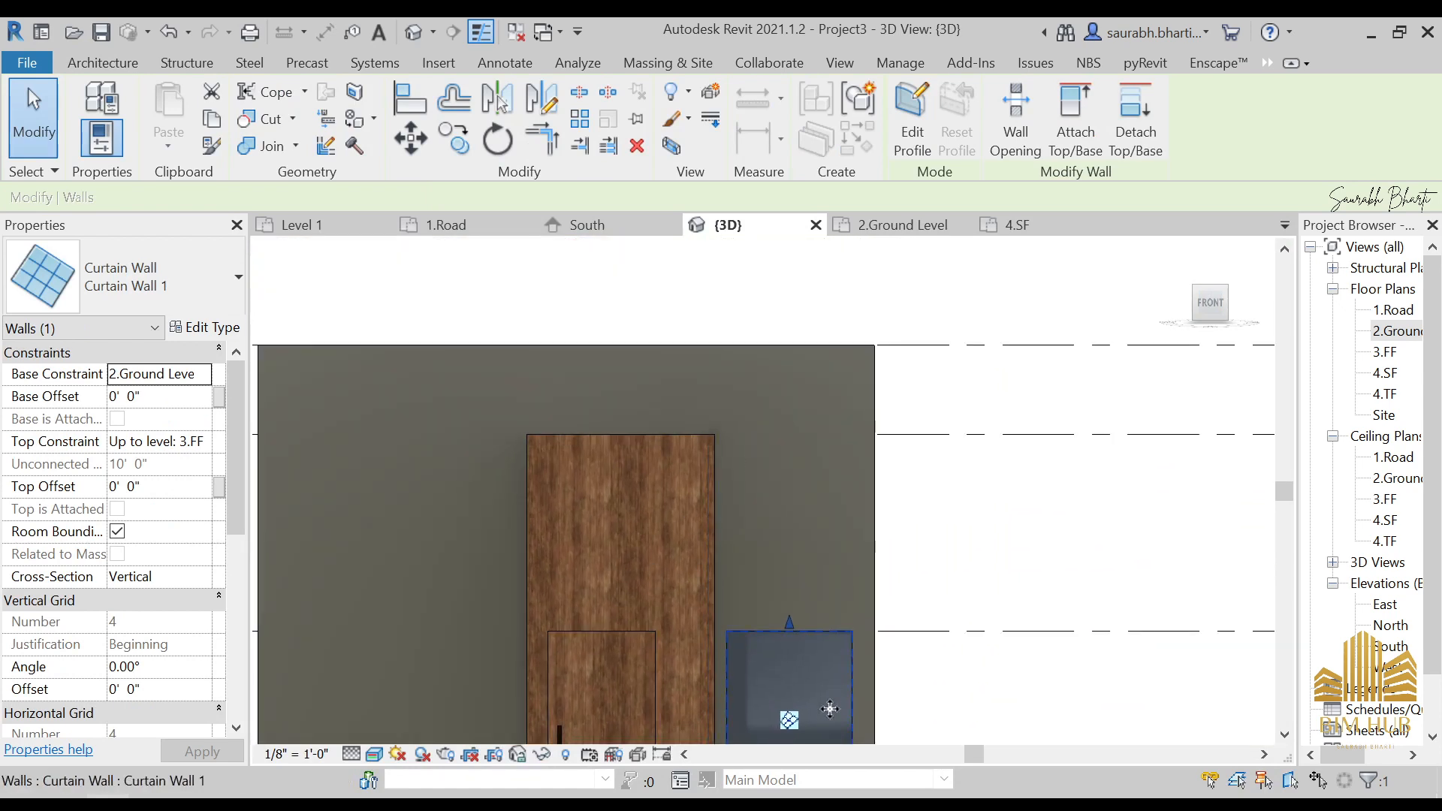
{"action": "left_click_drag", "start_coordinate": [788, 622], "coordinate": [786, 445]}
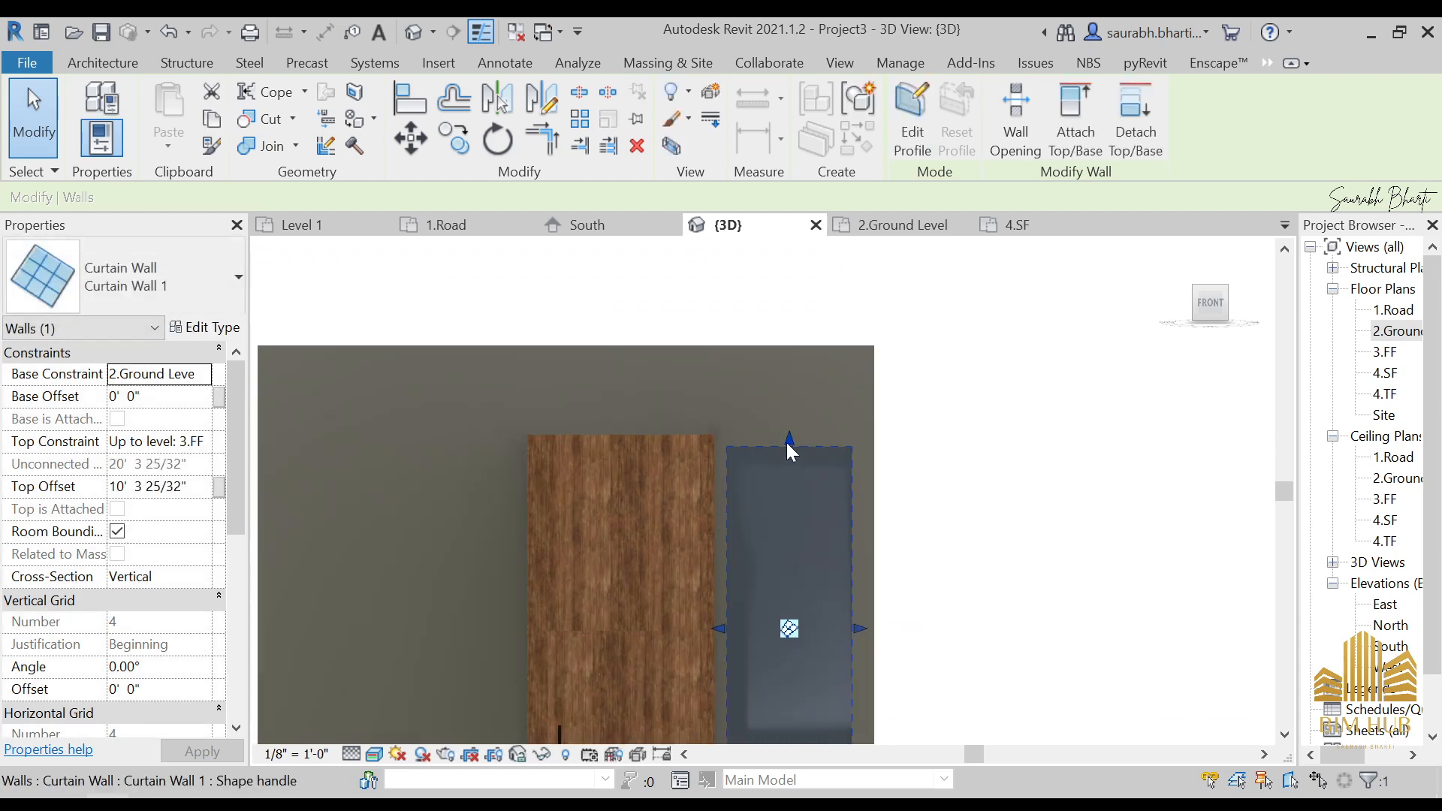
{"action": "scroll", "coordinate": [786, 443], "scroll_direction": "up", "scroll_amount": 5}
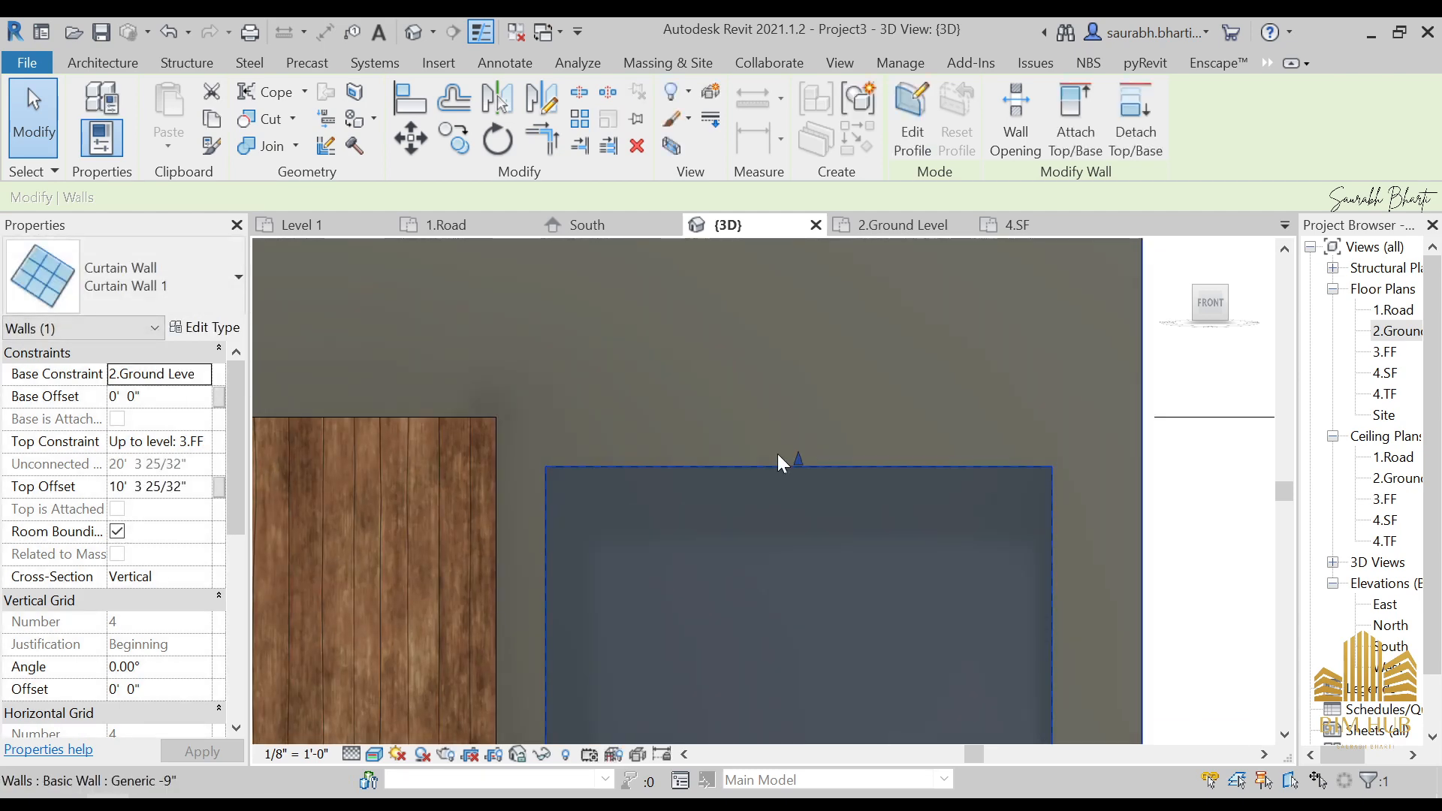
{"action": "scroll", "coordinate": [808, 467], "scroll_direction": "down", "scroll_amount": 5}
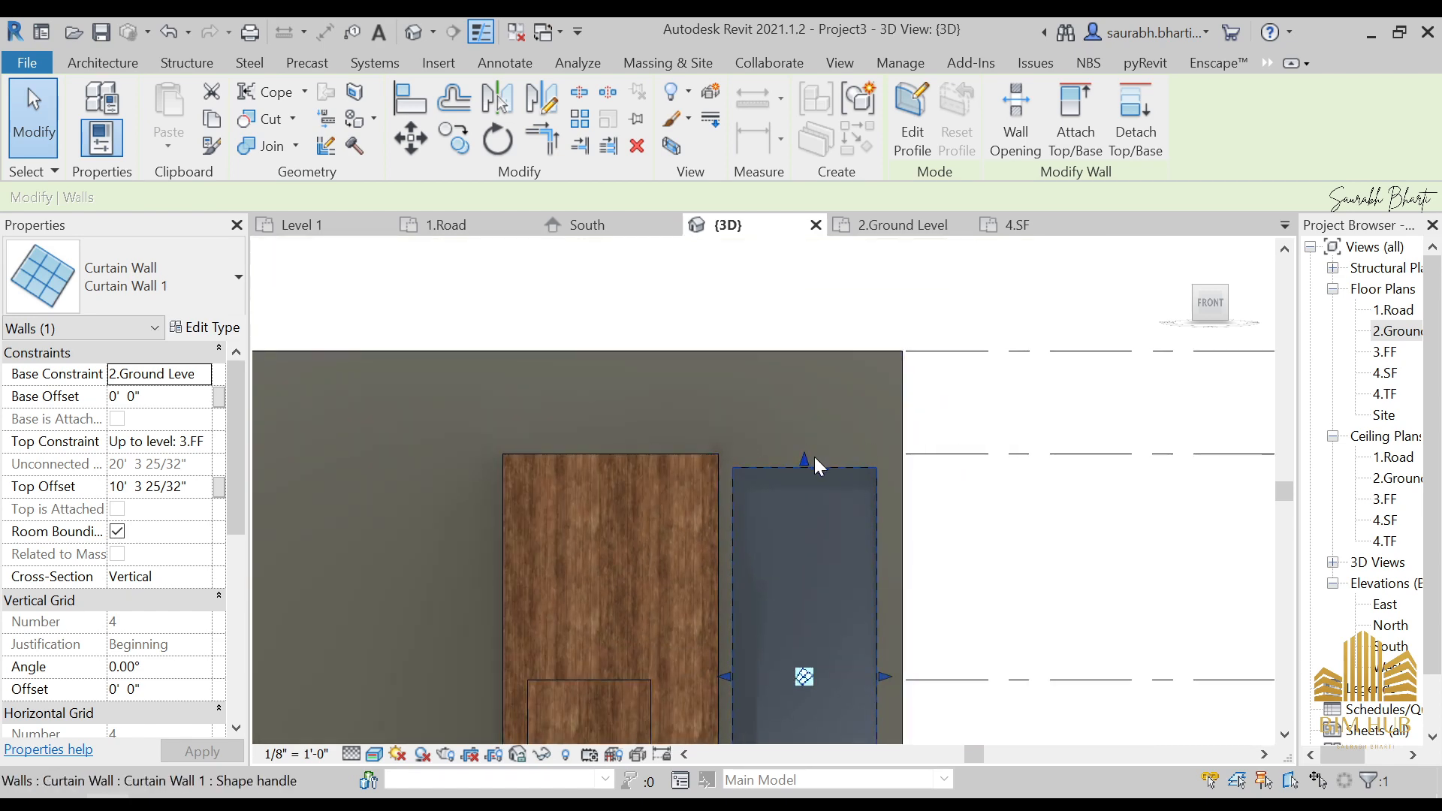
{"action": "scroll", "coordinate": [810, 464], "scroll_direction": "up", "scroll_amount": 2}
{"action": "scroll", "coordinate": [810, 458], "scroll_direction": "down", "scroll_amount": 4}
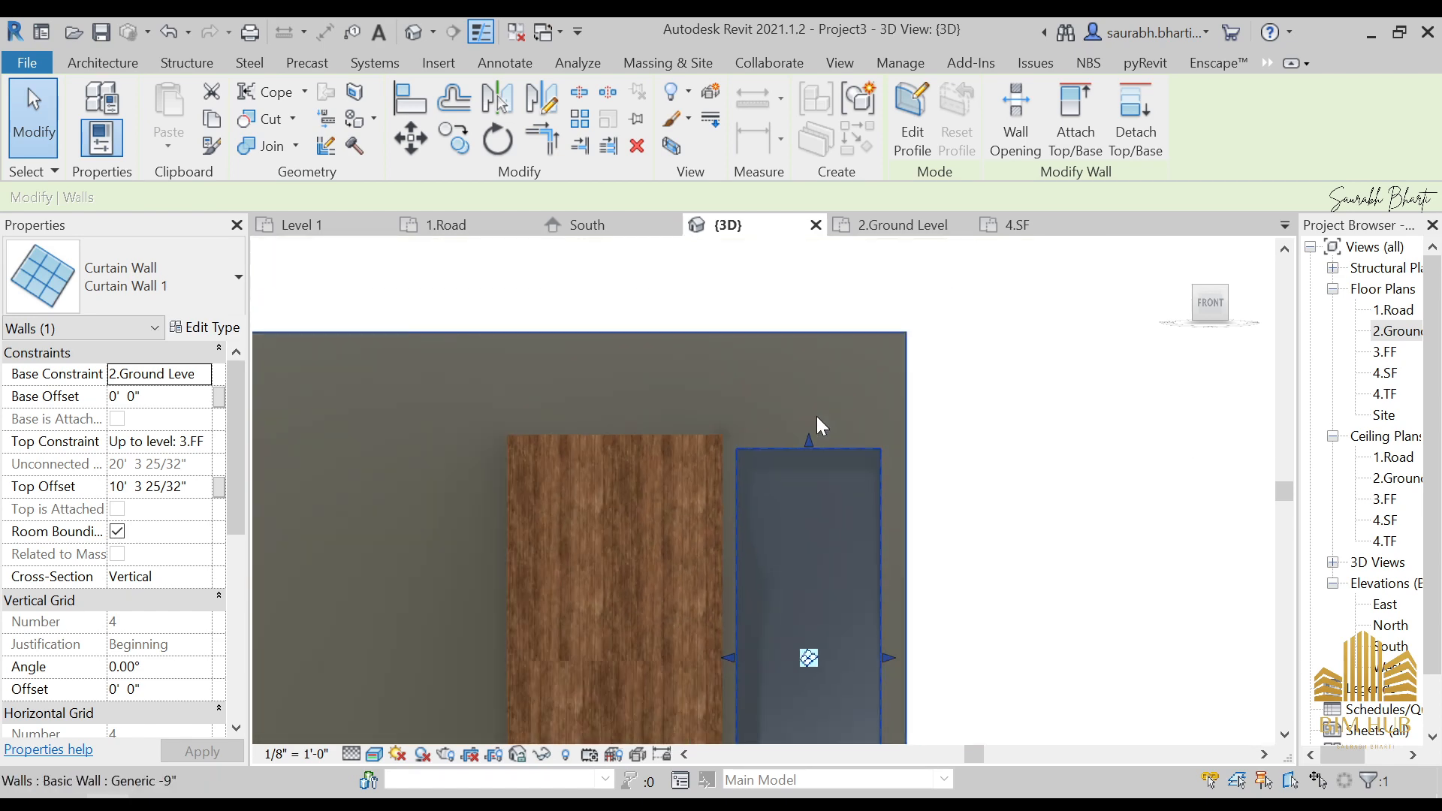
{"action": "key", "text": "Escape"}
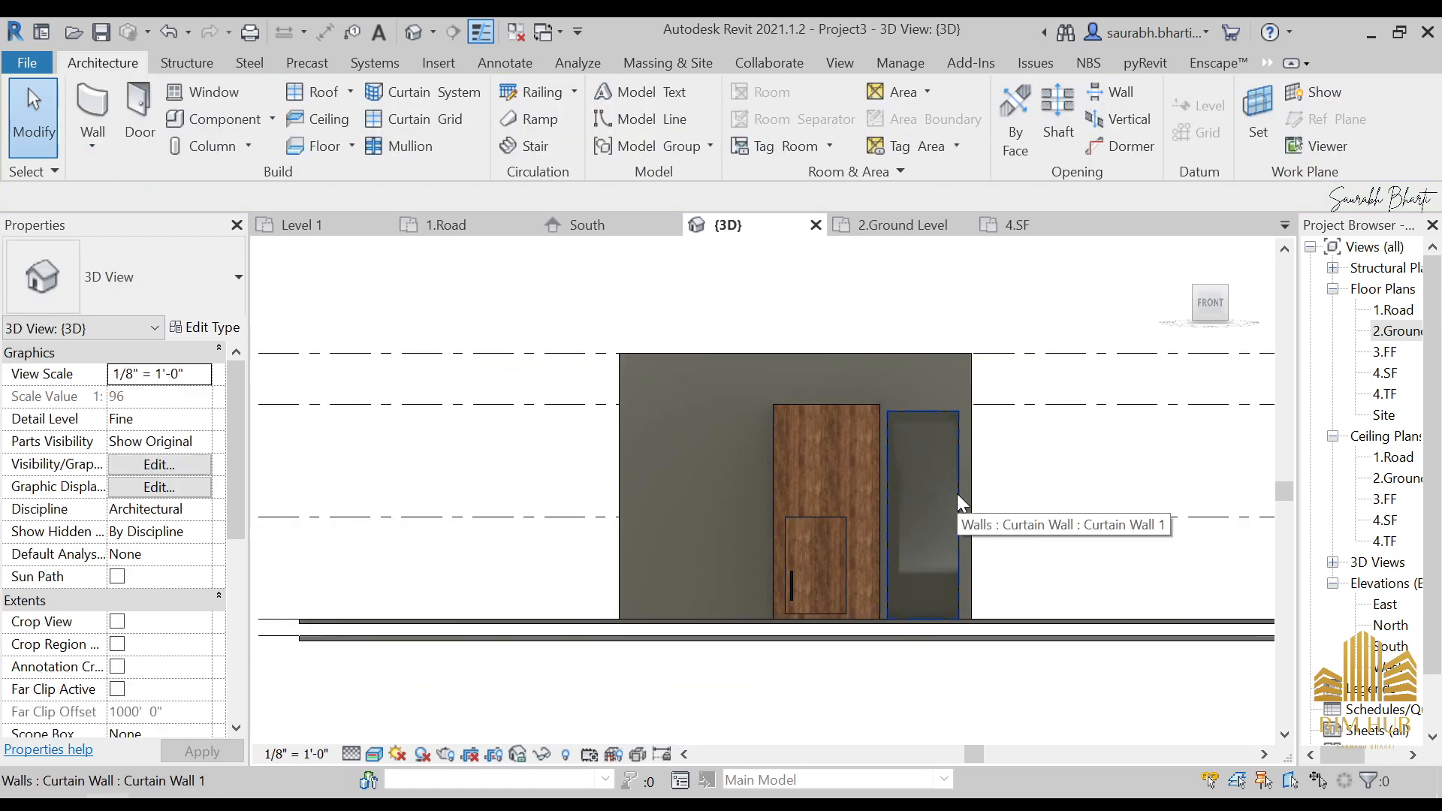
- Pull the outer side edge of the tall curtain wall slightly inward to narrow it, and inspect the facade in 3D
{"action": "scroll", "coordinate": [944, 507], "scroll_direction": "up", "scroll_amount": 4}
{"action": "left_click", "coordinate": [980, 516]}
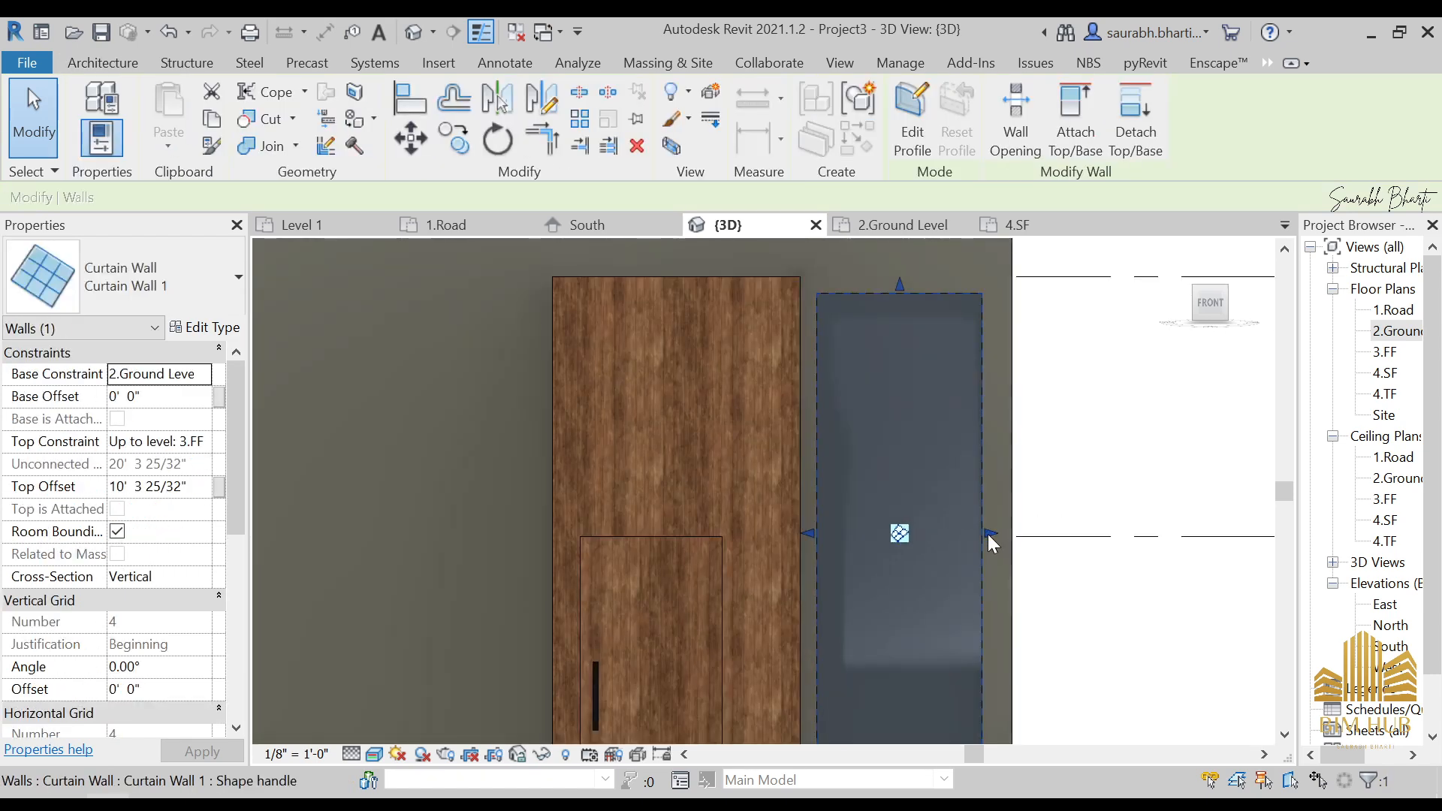
{"action": "left_click_drag", "start_coordinate": [987, 540], "coordinate": [981, 537]}
{"action": "scroll", "coordinate": [977, 574], "scroll_direction": "down", "scroll_amount": 3}
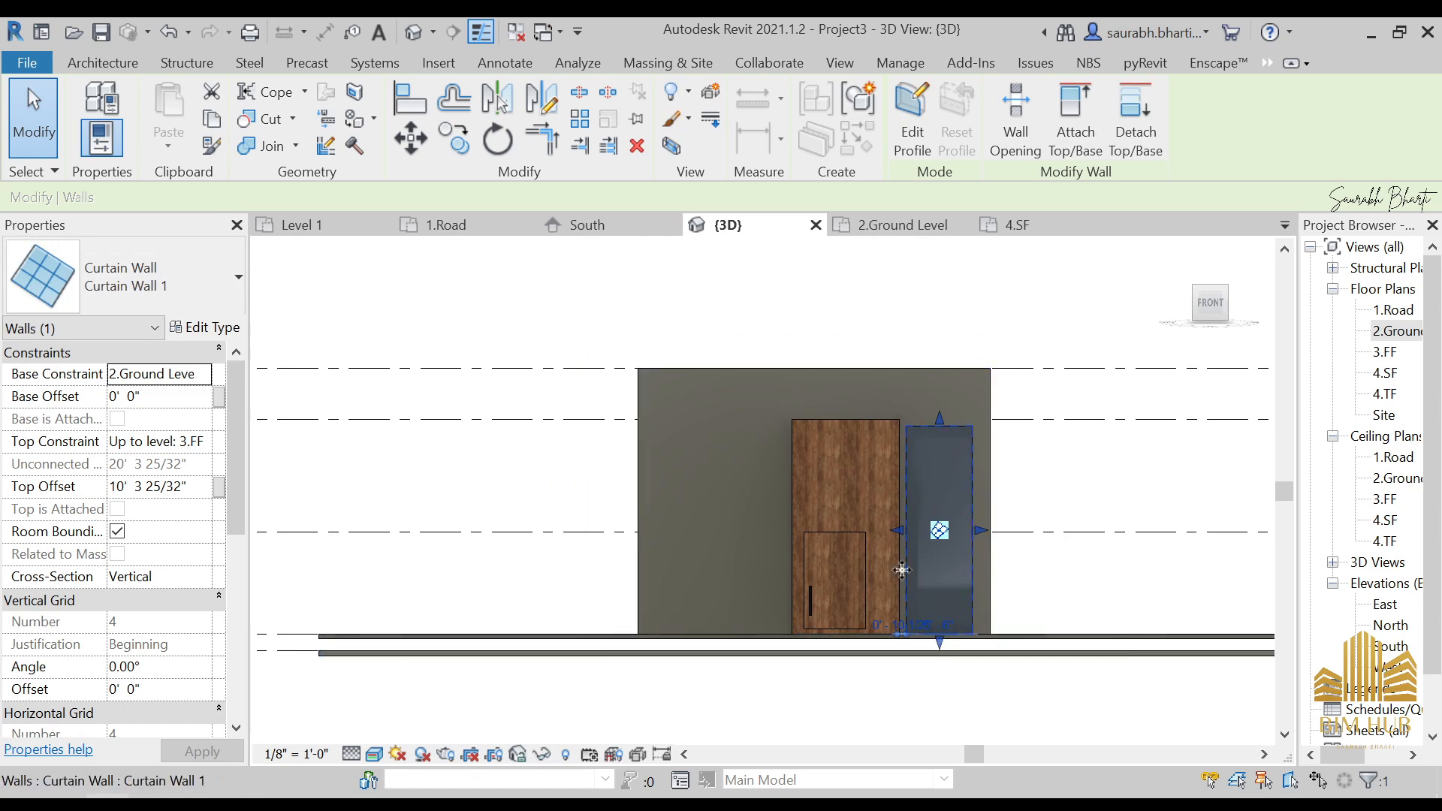
{"action": "scroll", "coordinate": [945, 617], "scroll_direction": "down", "scroll_amount": 3}
{"action": "key", "text": "Escape"}
{"action": "middle_click_drag", "start_coordinate": [754, 494], "coordinate": [327, 750], "text": "shift"}
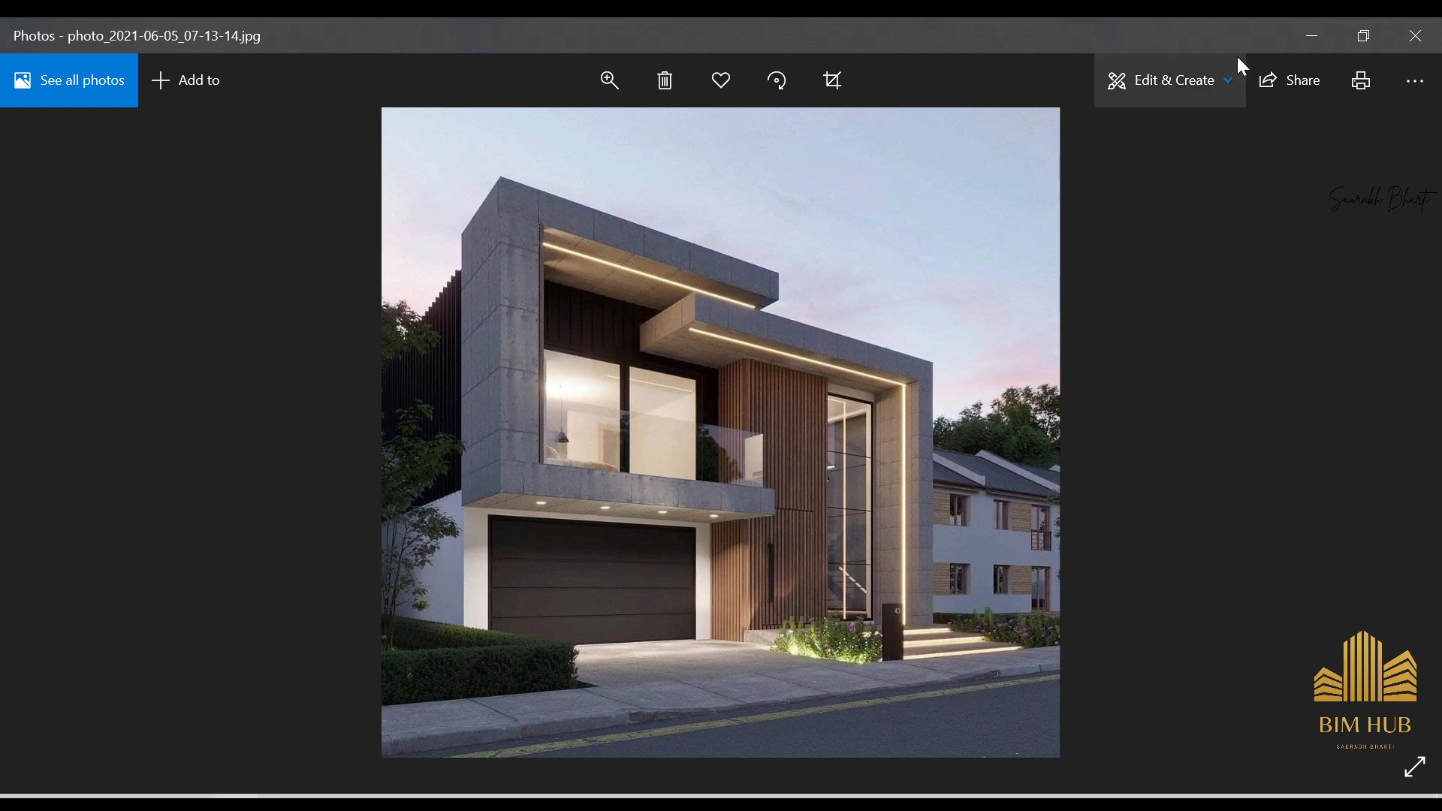
- Check the reference photo, return to the Revit model and look at it from directly above
{"action": "left_click", "coordinate": [1315, 37]}
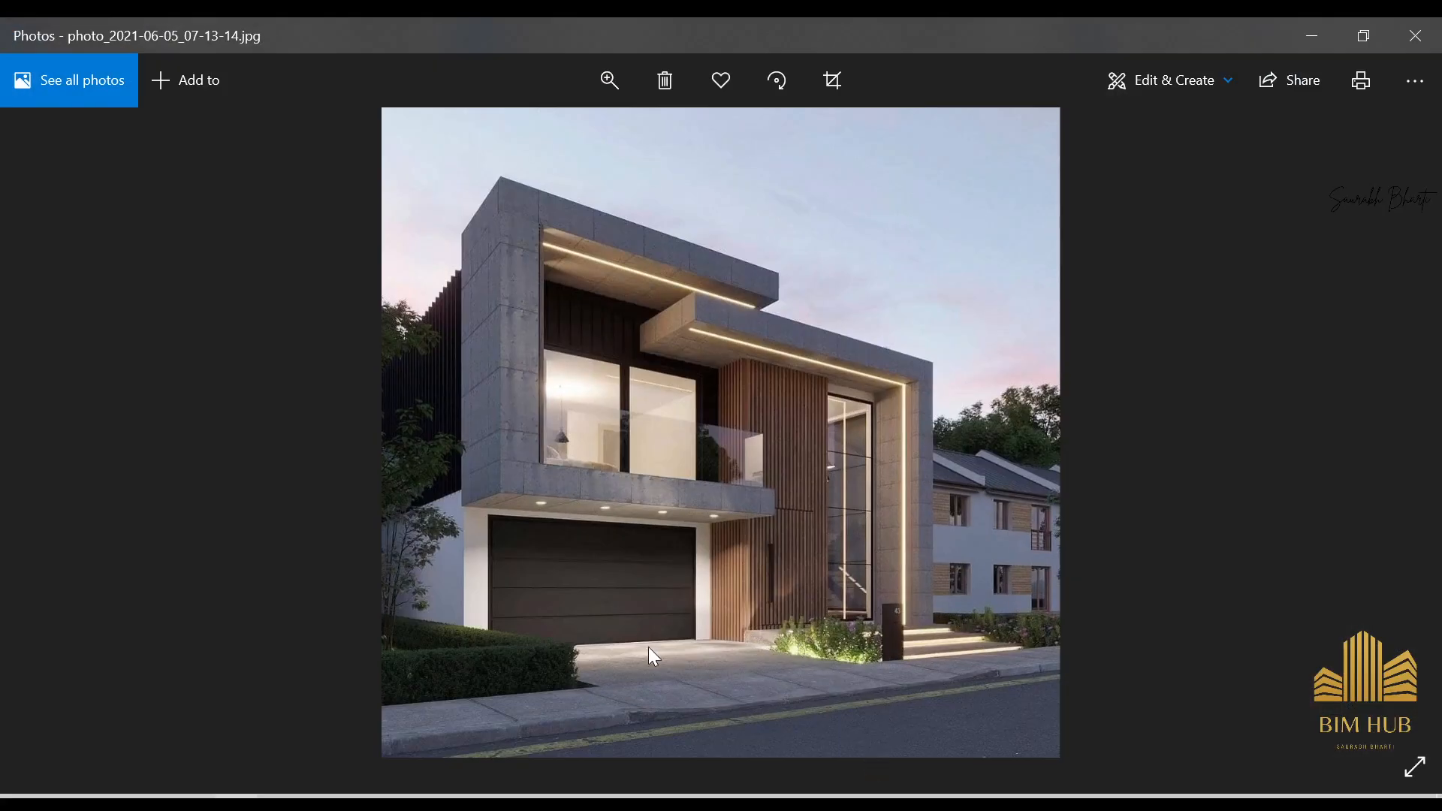
{"action": "left_click", "coordinate": [1307, 36]}
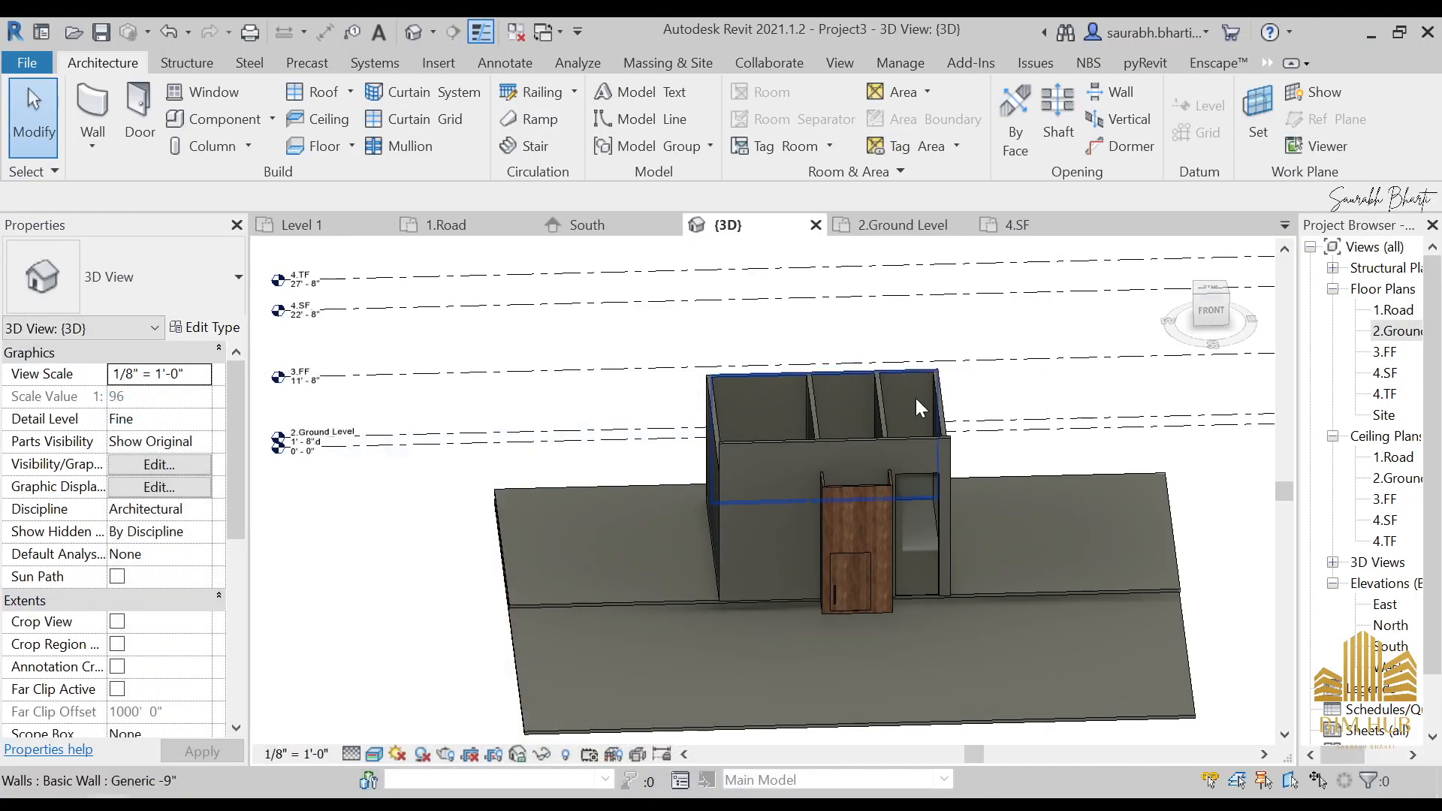
{"action": "left_click", "coordinate": [911, 450]}
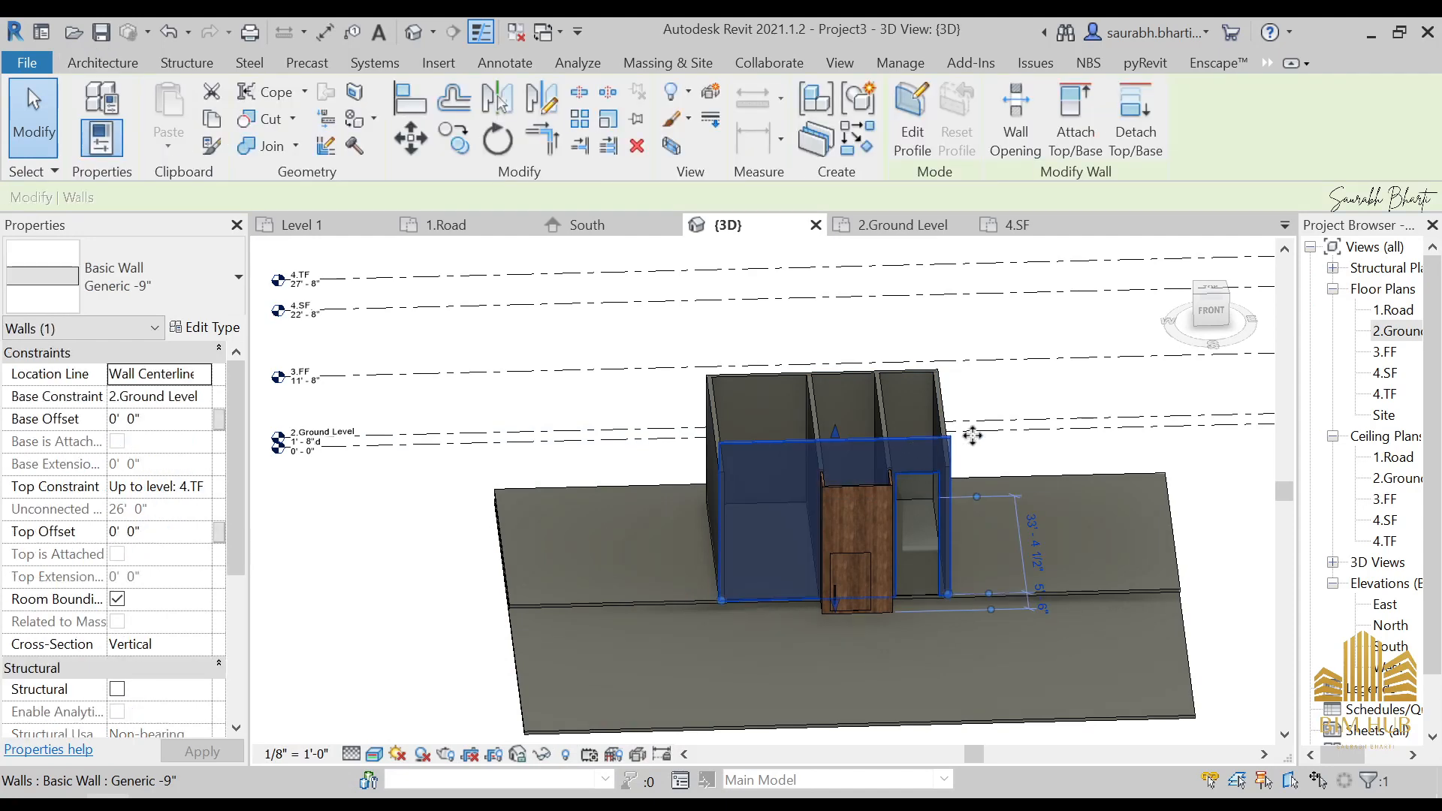
{"action": "left_click", "coordinate": [1216, 294]}
{"action": "key", "text": "Escape"}
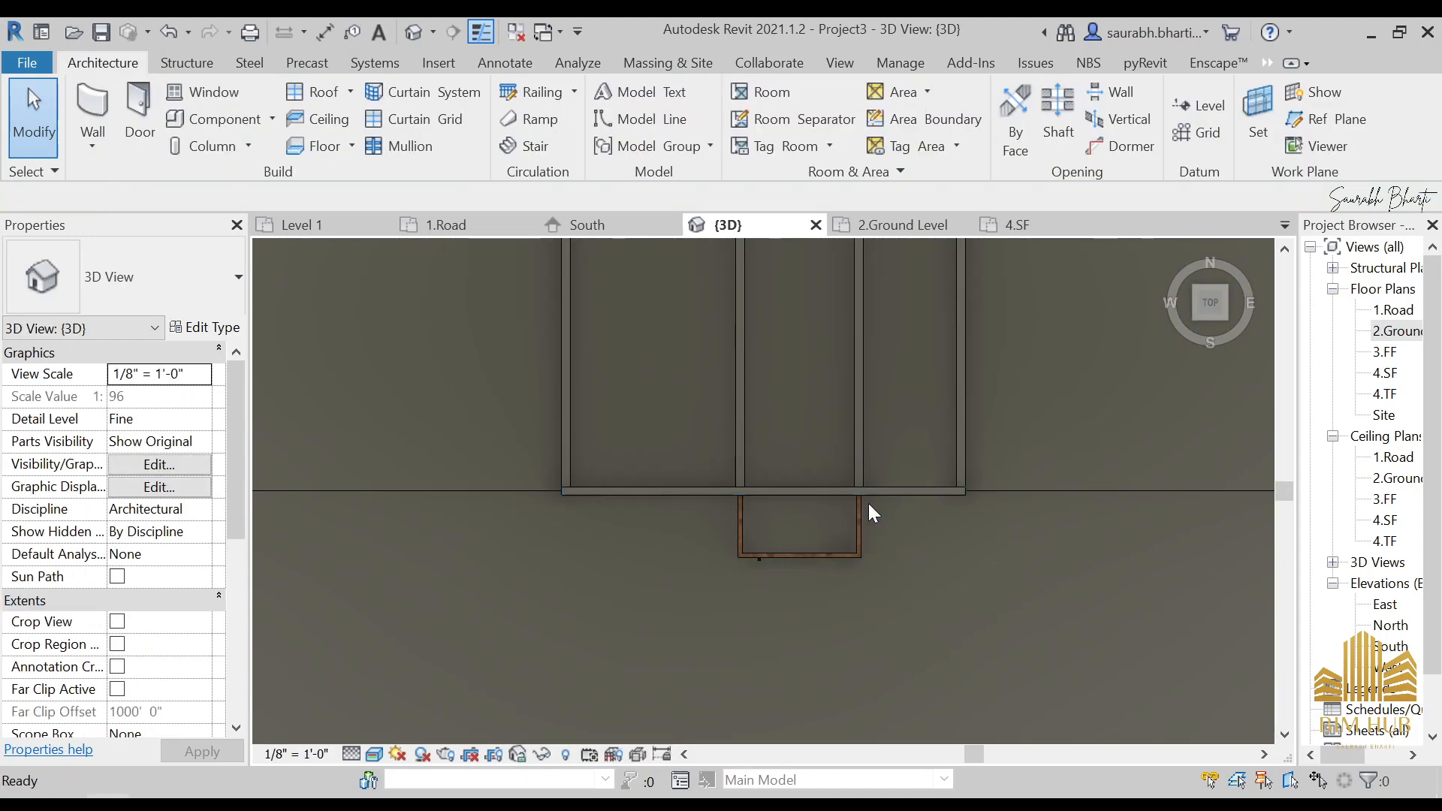
- Start saving the project and create a new folder named eXTERIOR on the desktop
{"action": "left_click", "coordinate": [727, 344]}
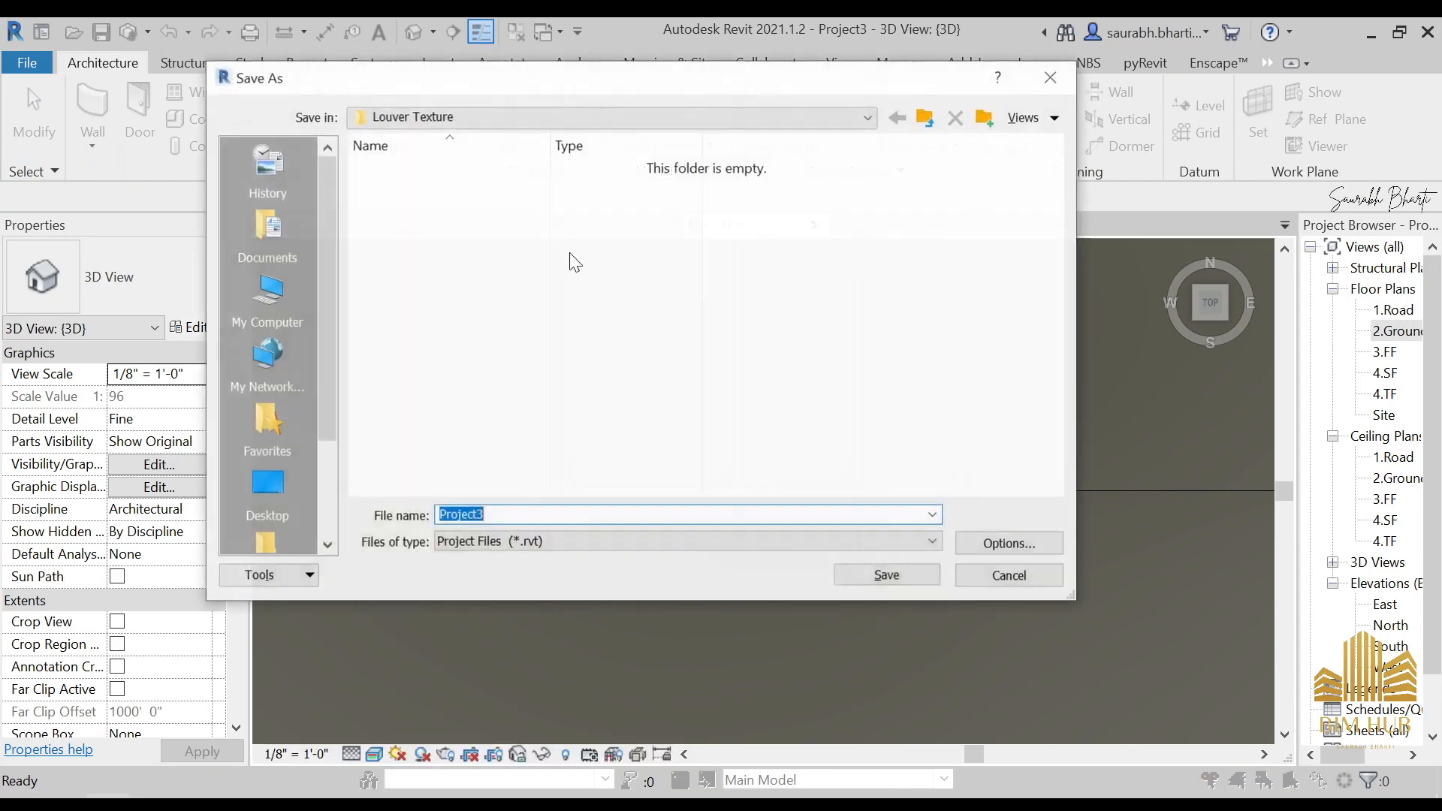
{"action": "left_click", "coordinate": [267, 485]}
{"action": "right_click", "coordinate": [464, 467]}
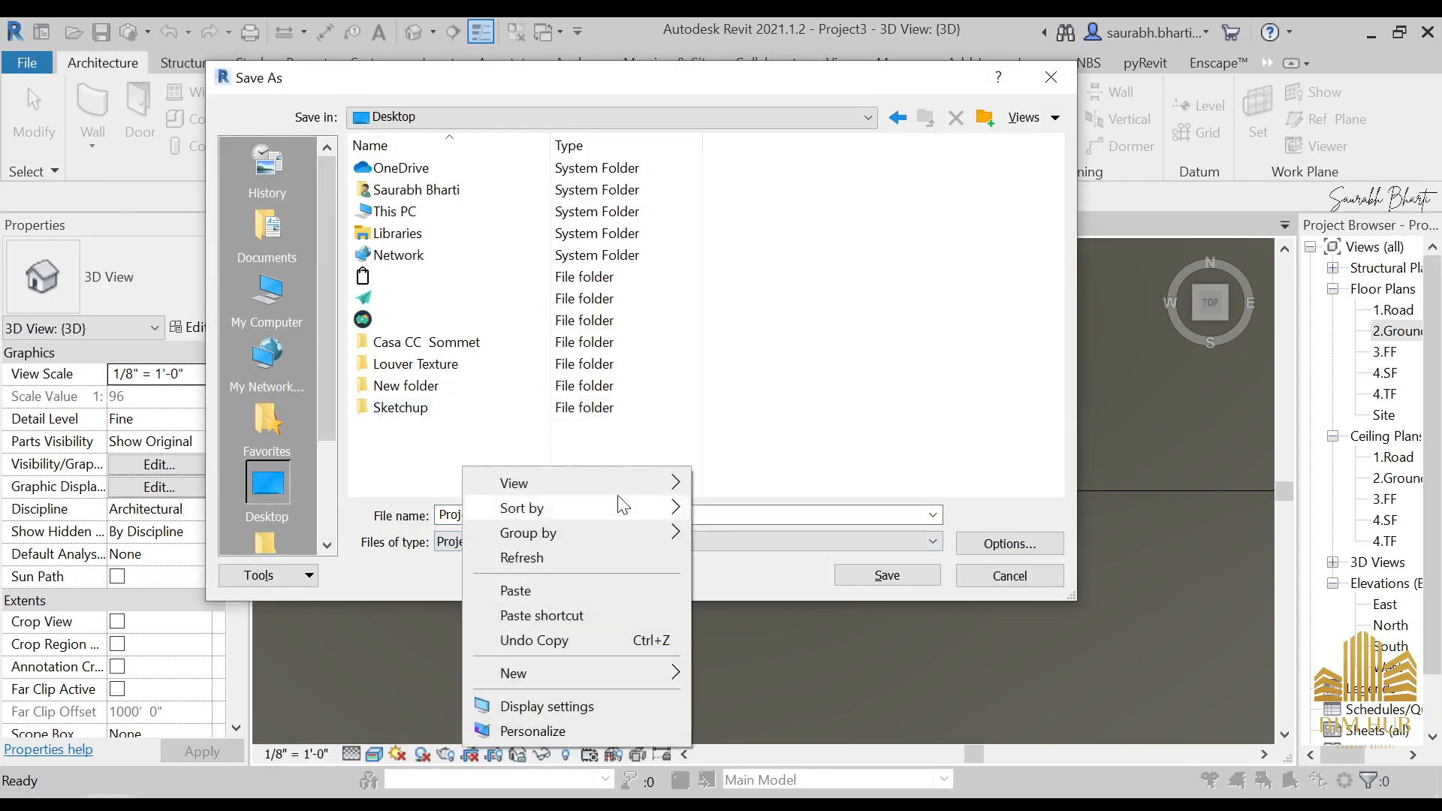
{"action": "mouse_move", "coordinate": [636, 673]}
{"action": "left_click", "coordinate": [743, 365]}
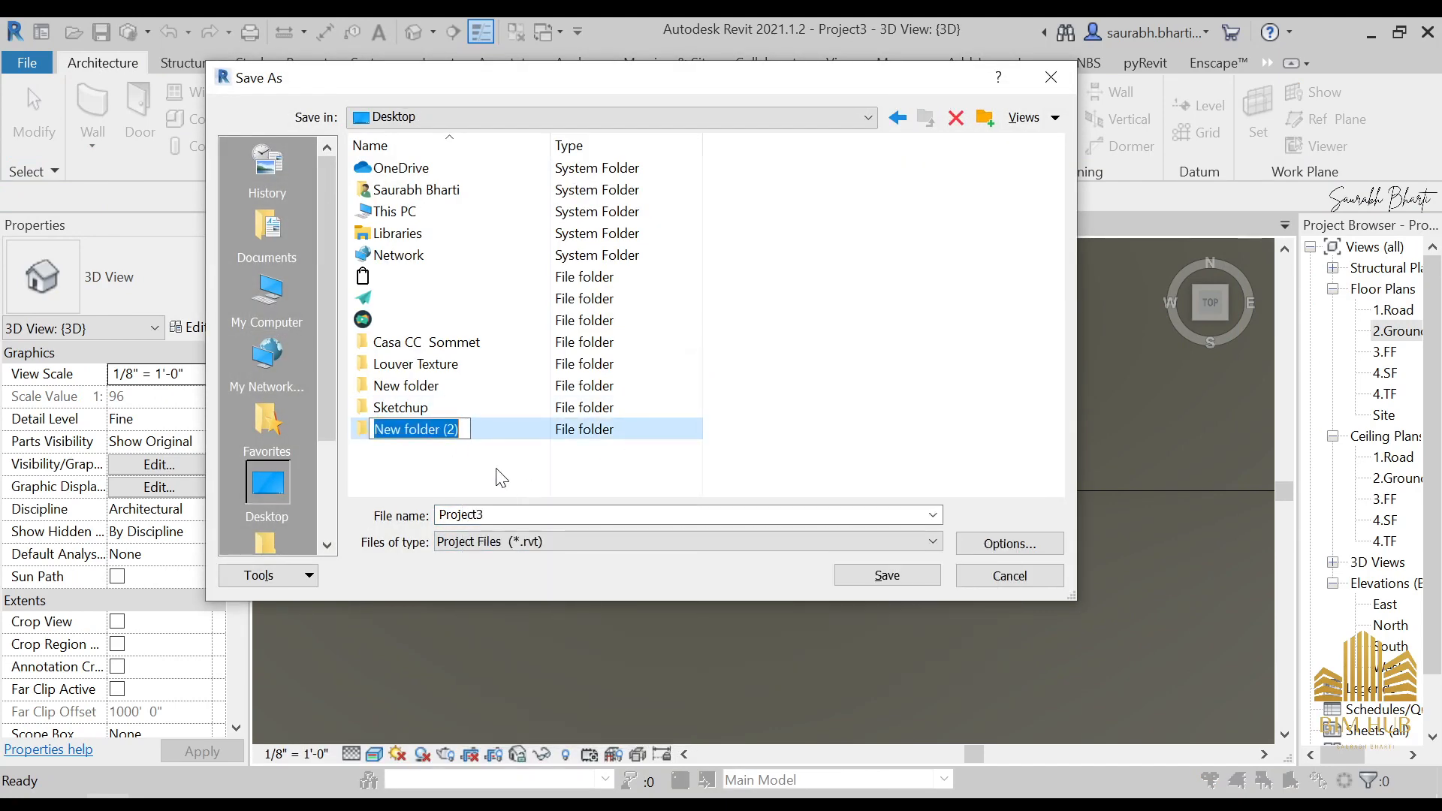
{"action": "type", "text": "eXTERIOR"}
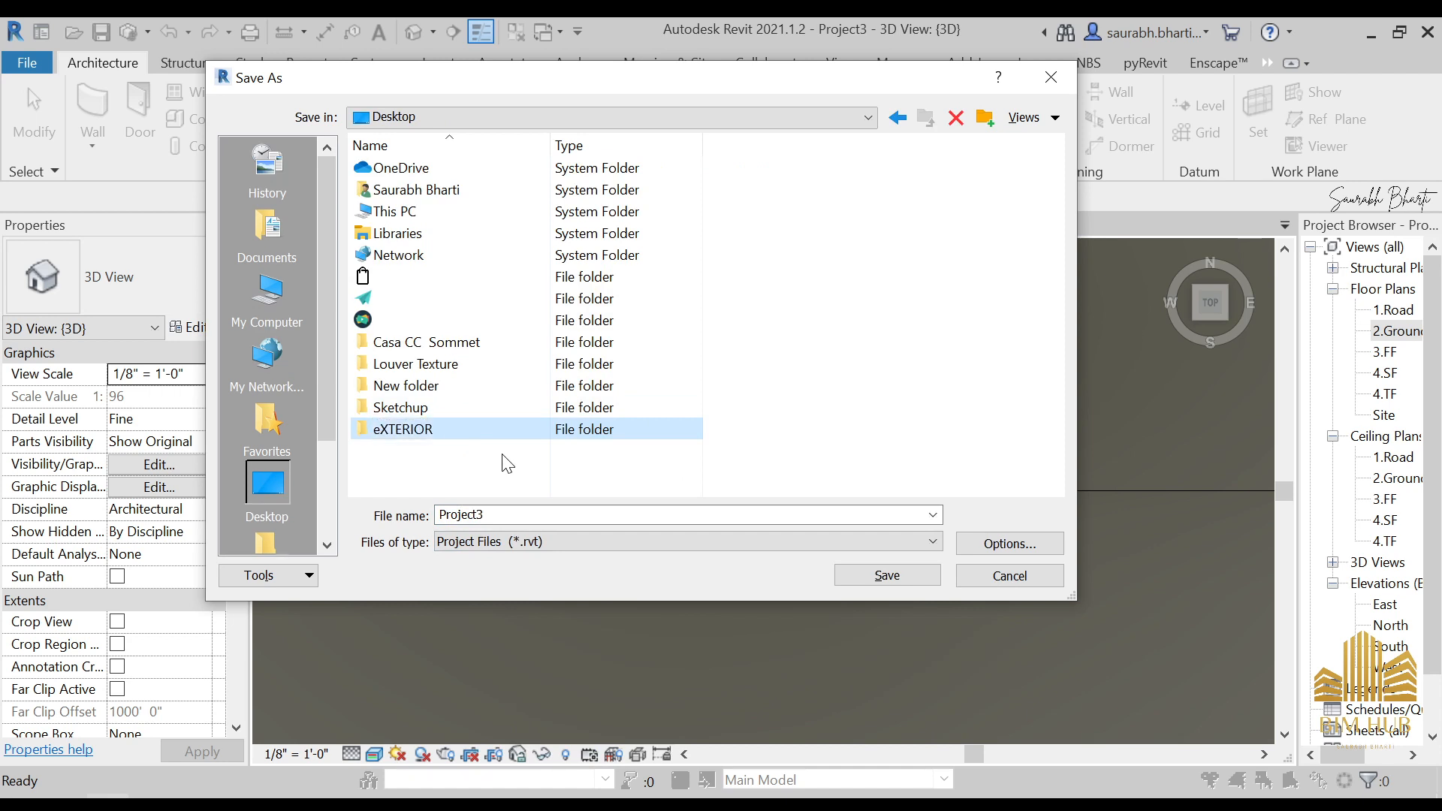
- Save the project inside the eXTERIOR folder under the file name C7 house
{"action": "double_click", "coordinate": [518, 430]}
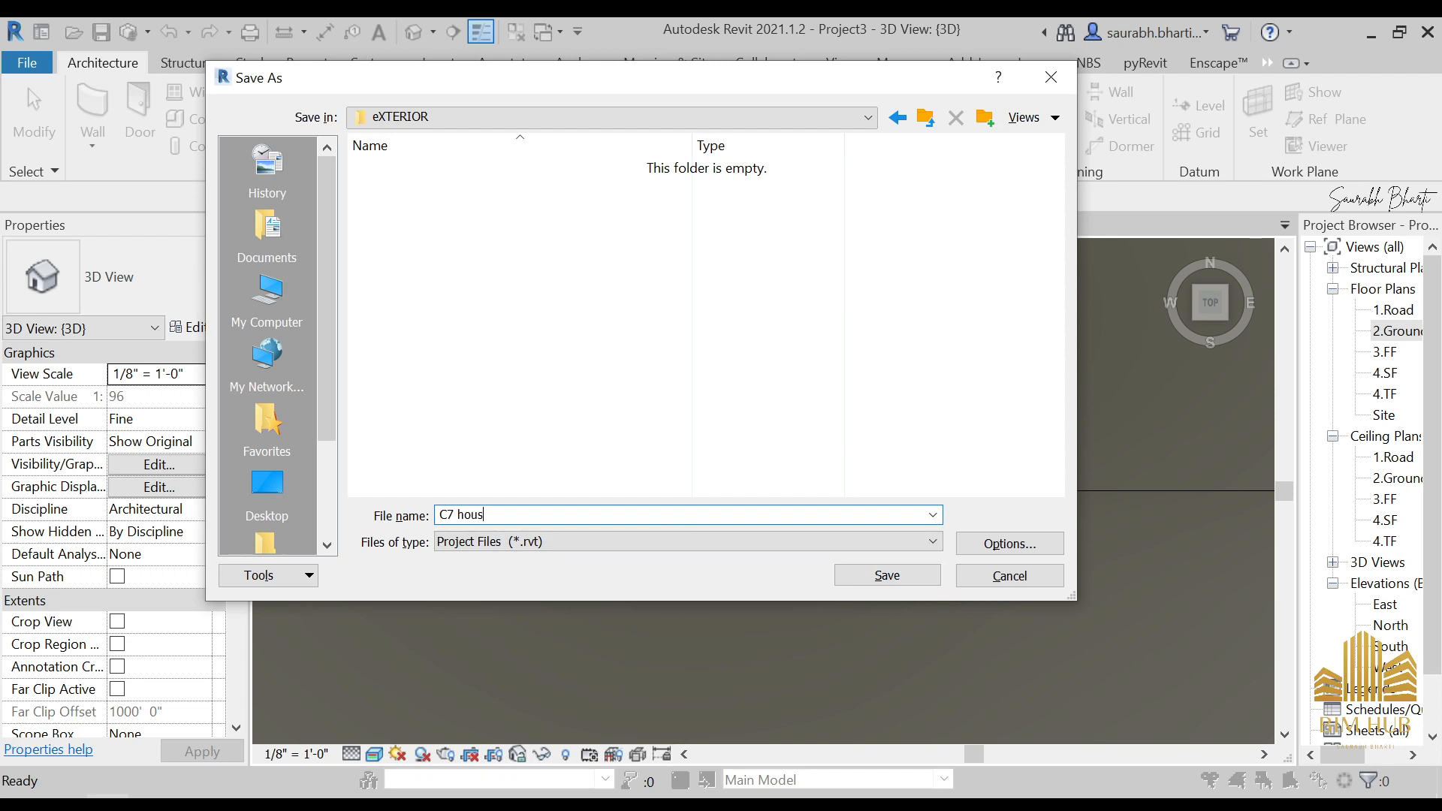
{"action": "type", "text": "e"}
{"action": "key", "text": "Return"}
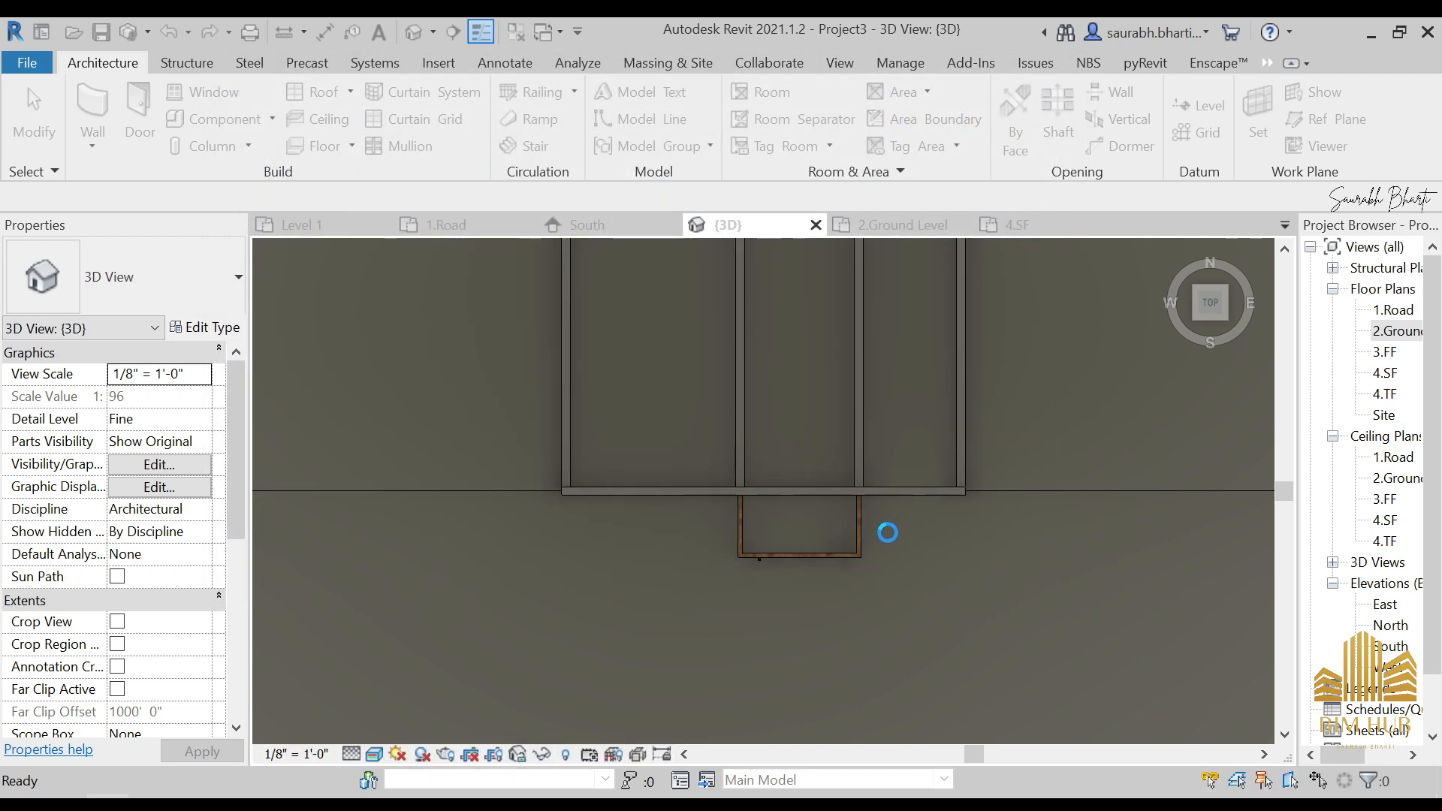
- Try to split the front wall just beside the louver entrance box, and undo the last edit
{"action": "scroll", "coordinate": [891, 496], "scroll_direction": "up", "scroll_amount": 3}
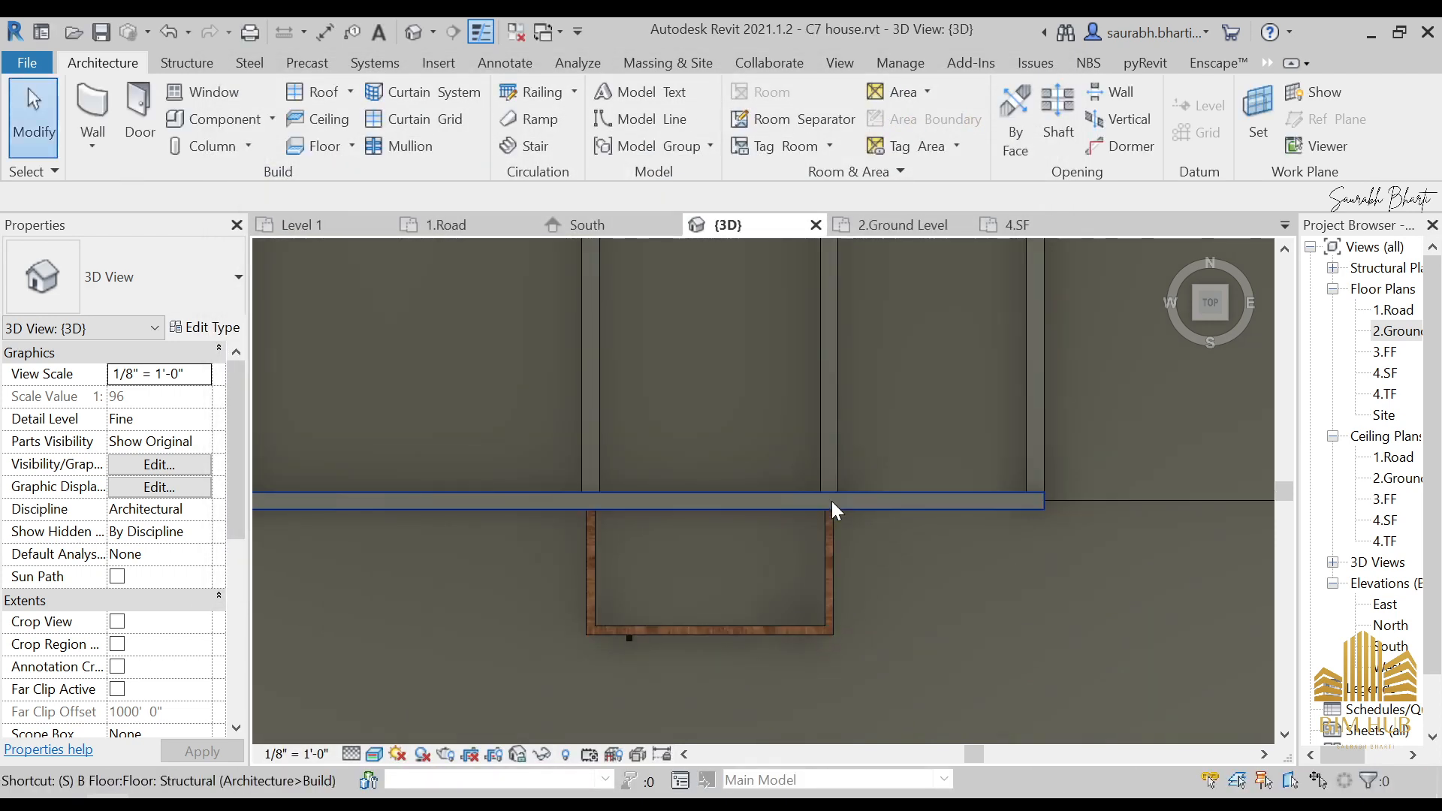
{"action": "key", "text": "l"}
{"action": "scroll", "coordinate": [859, 481], "scroll_direction": "up", "scroll_amount": 1}
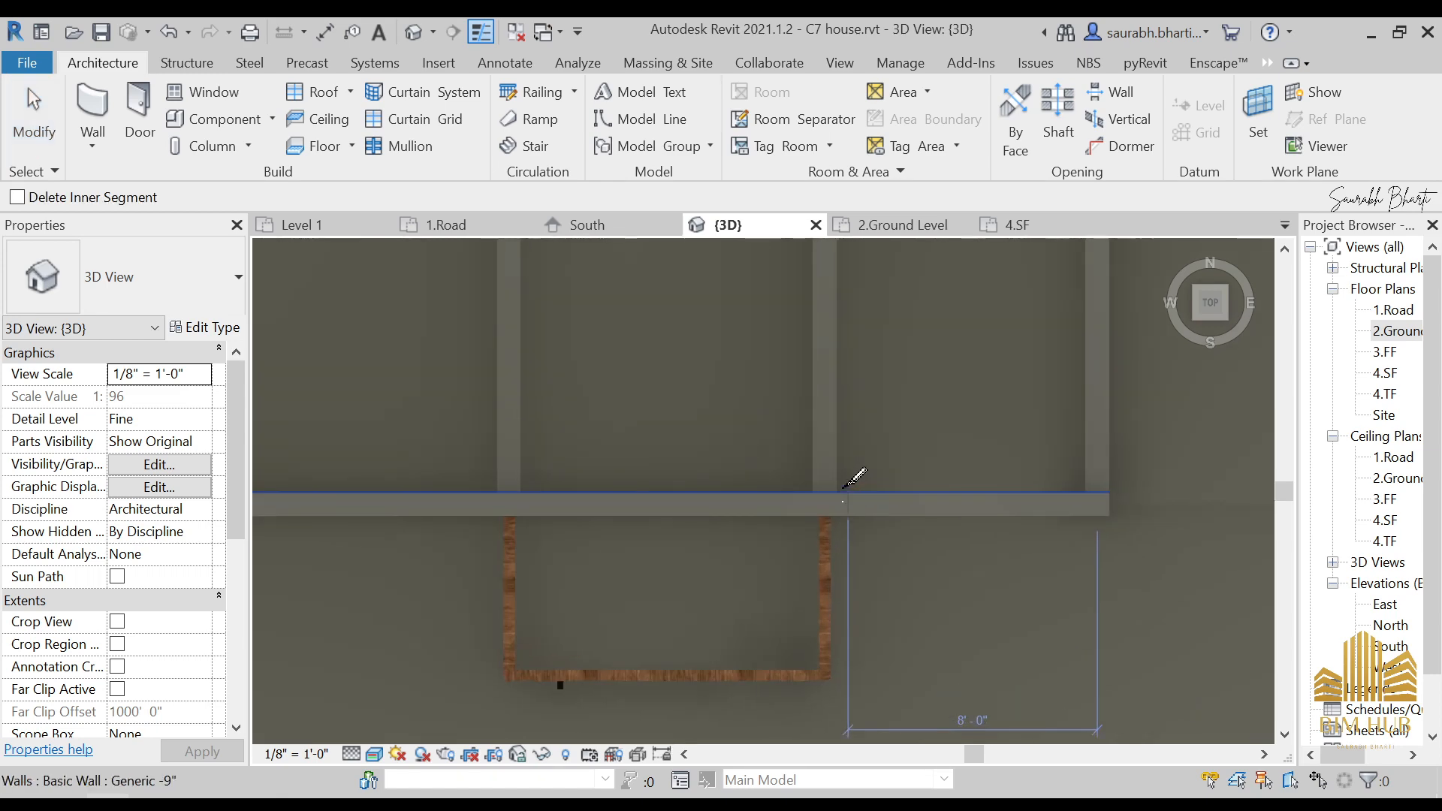
{"action": "left_click", "coordinate": [912, 515]}
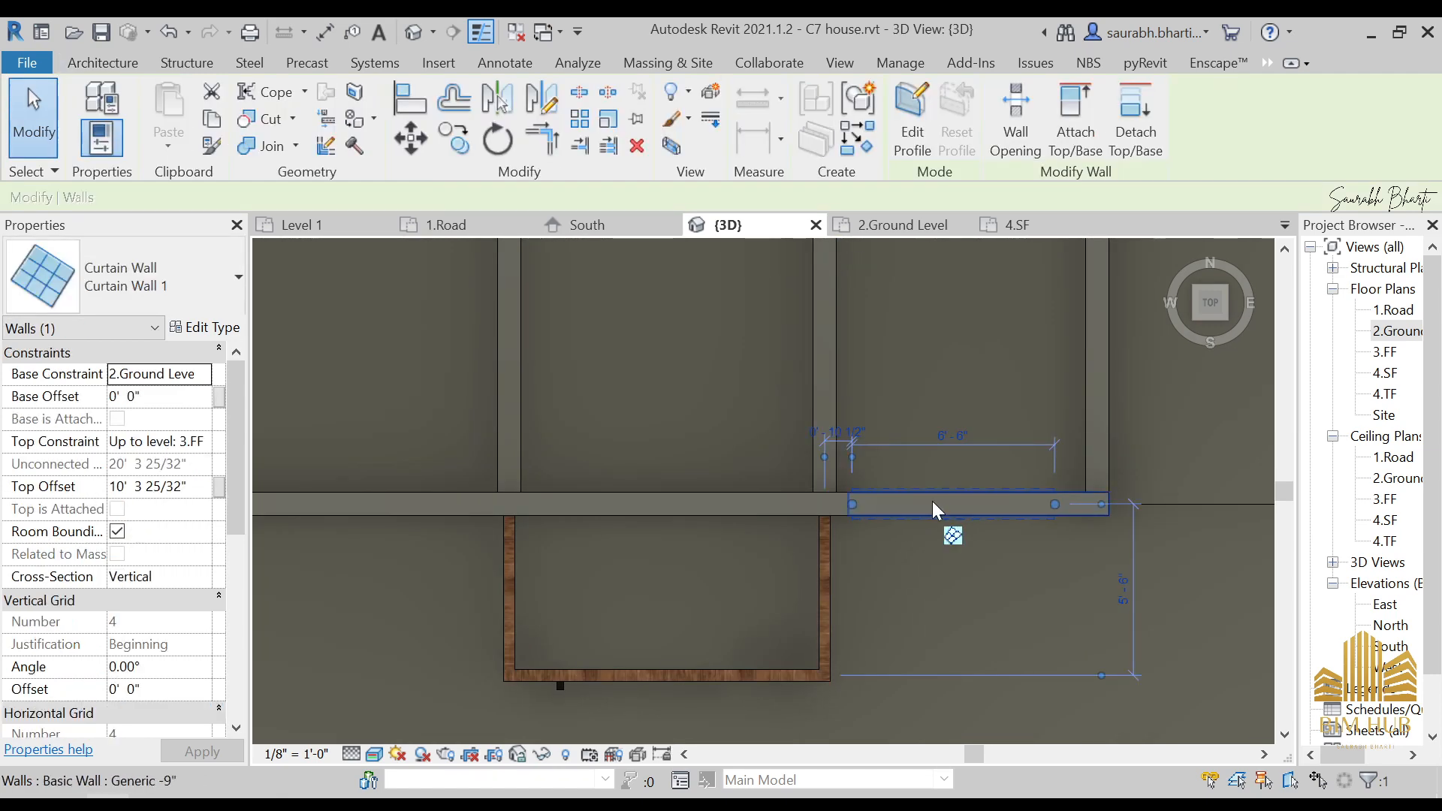
{"action": "left_click", "coordinate": [1084, 506]}
{"action": "key", "text": "ctrl+z"}
{"action": "key", "text": "Escape"}
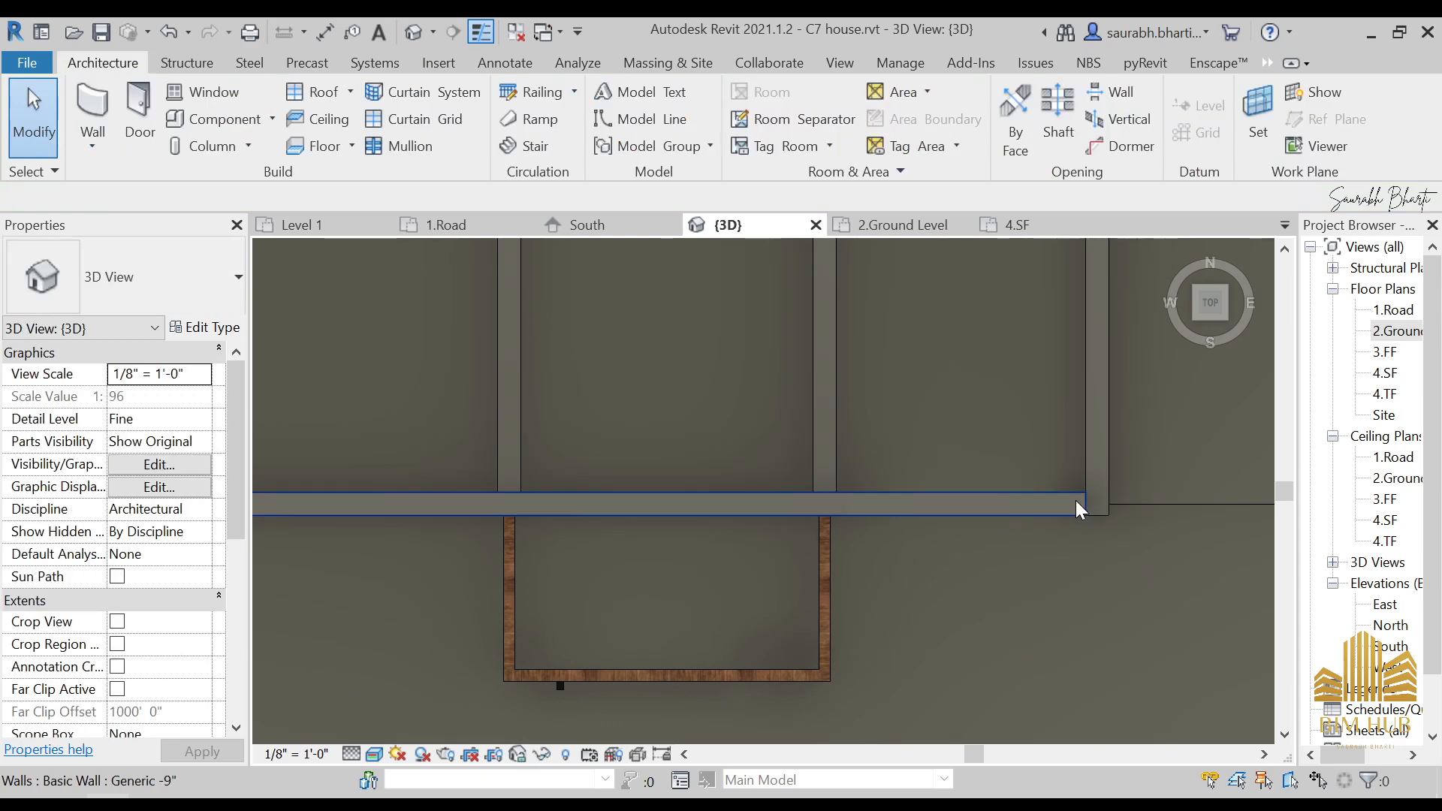
{"action": "left_click", "coordinate": [1075, 500]}
{"action": "key", "text": "Escape"}
{"action": "key", "text": "t"}
{"action": "key", "text": "r"}
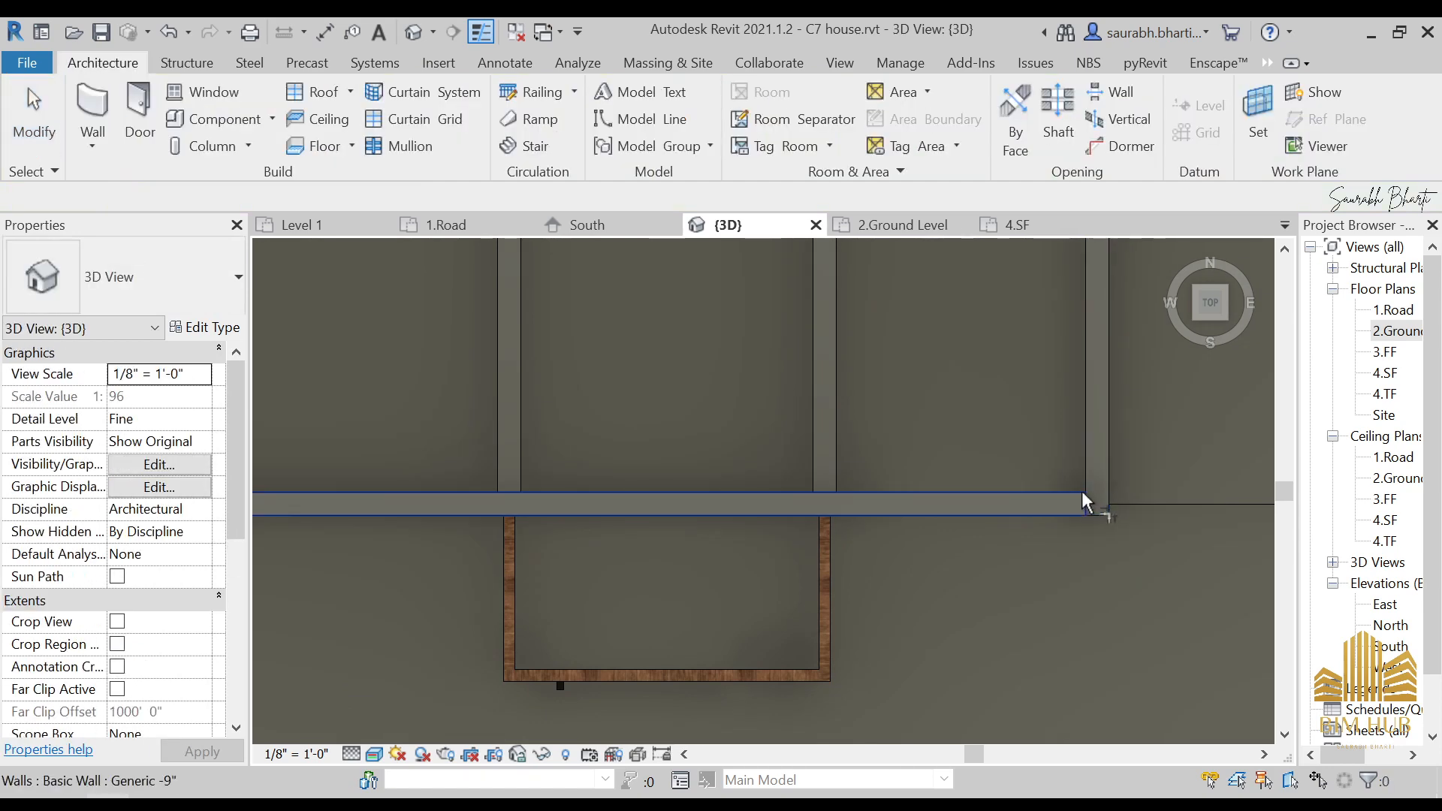
{"action": "key", "text": "Escape"}
{"action": "left_click", "coordinate": [1062, 512]}
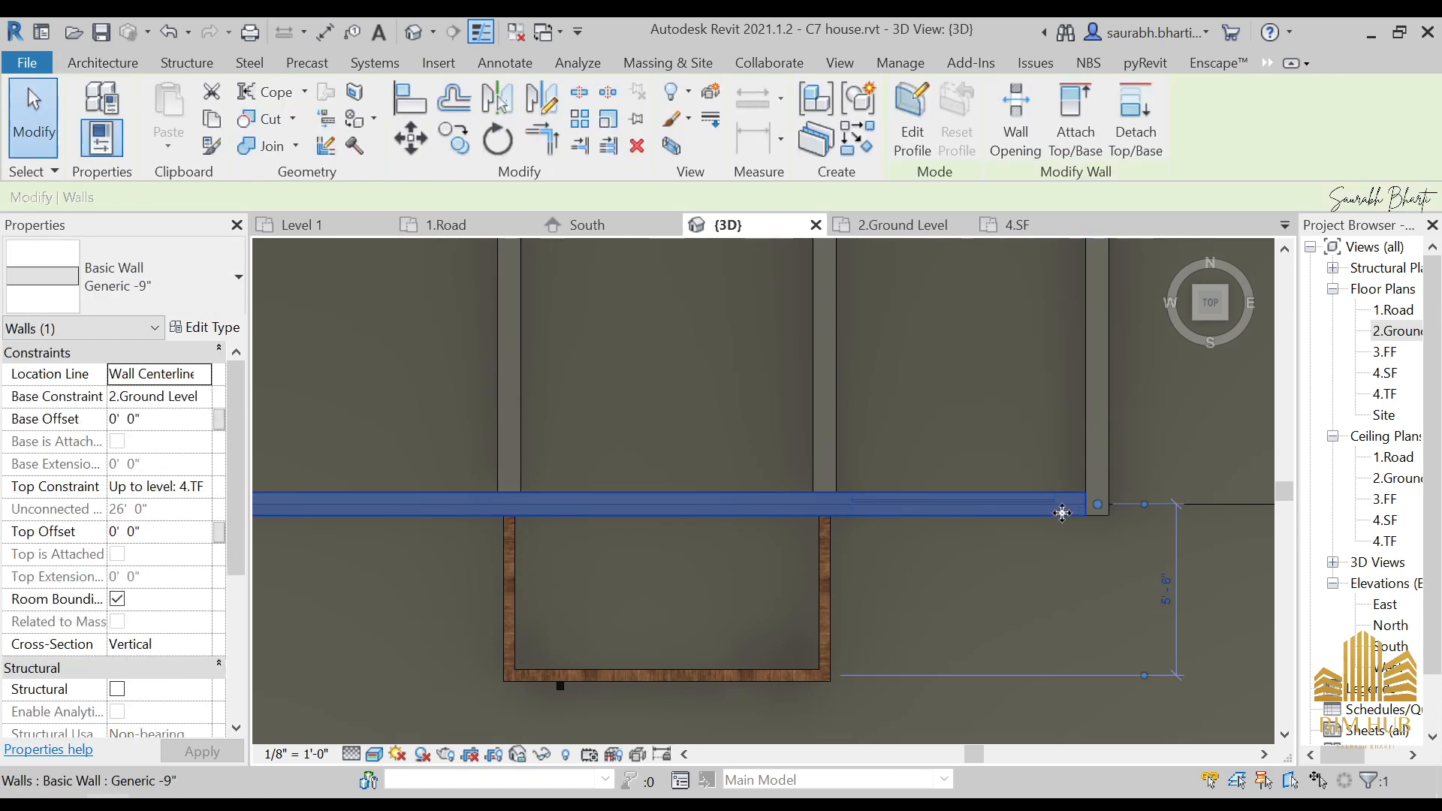
{"action": "key", "text": "Escape"}
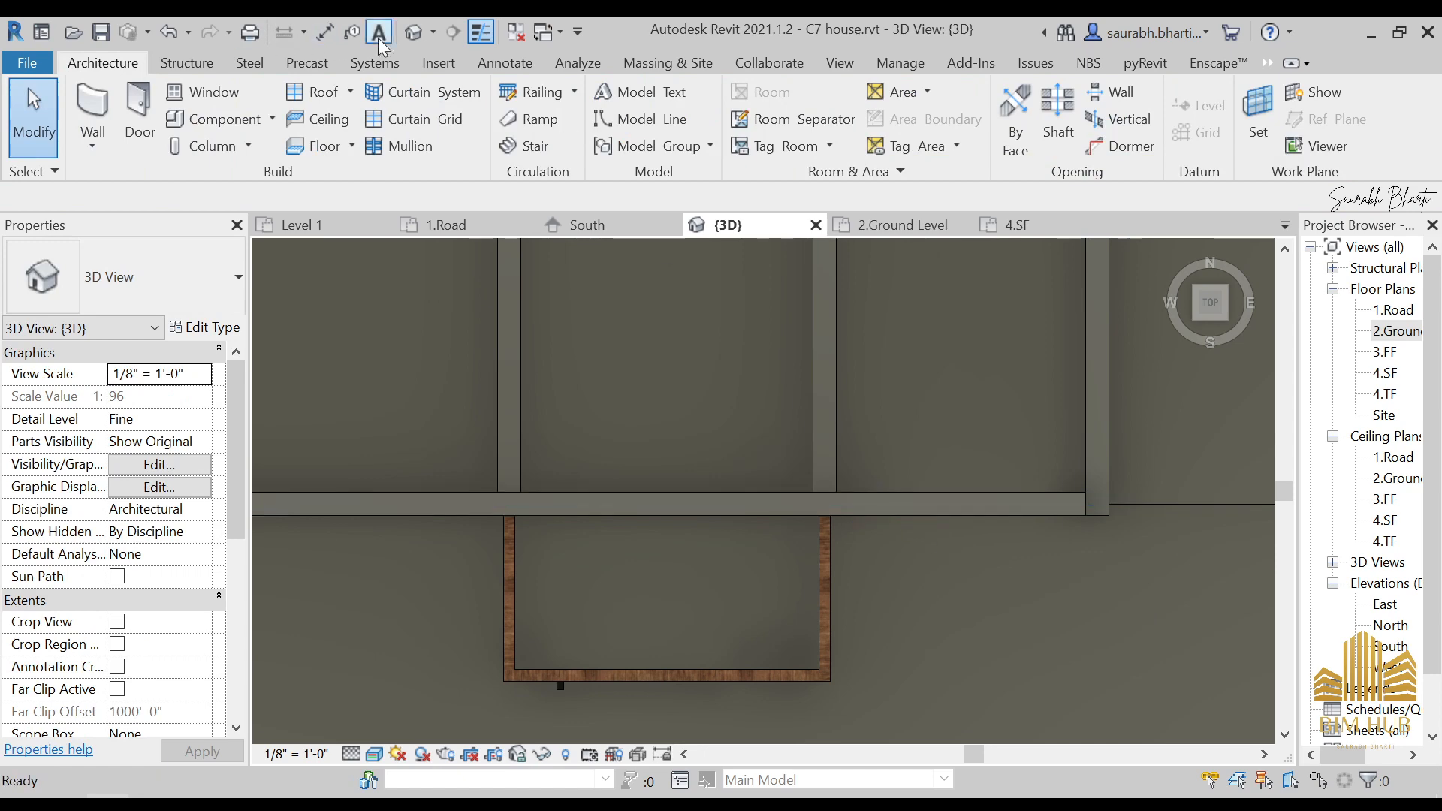
- Split the front wall where it meets the face of the inner wall behind the louver box, isolating the curtain wall segment
{"action": "scroll", "coordinate": [871, 526], "scroll_direction": "up", "scroll_amount": 2}
{"action": "left_click", "coordinate": [852, 508]}
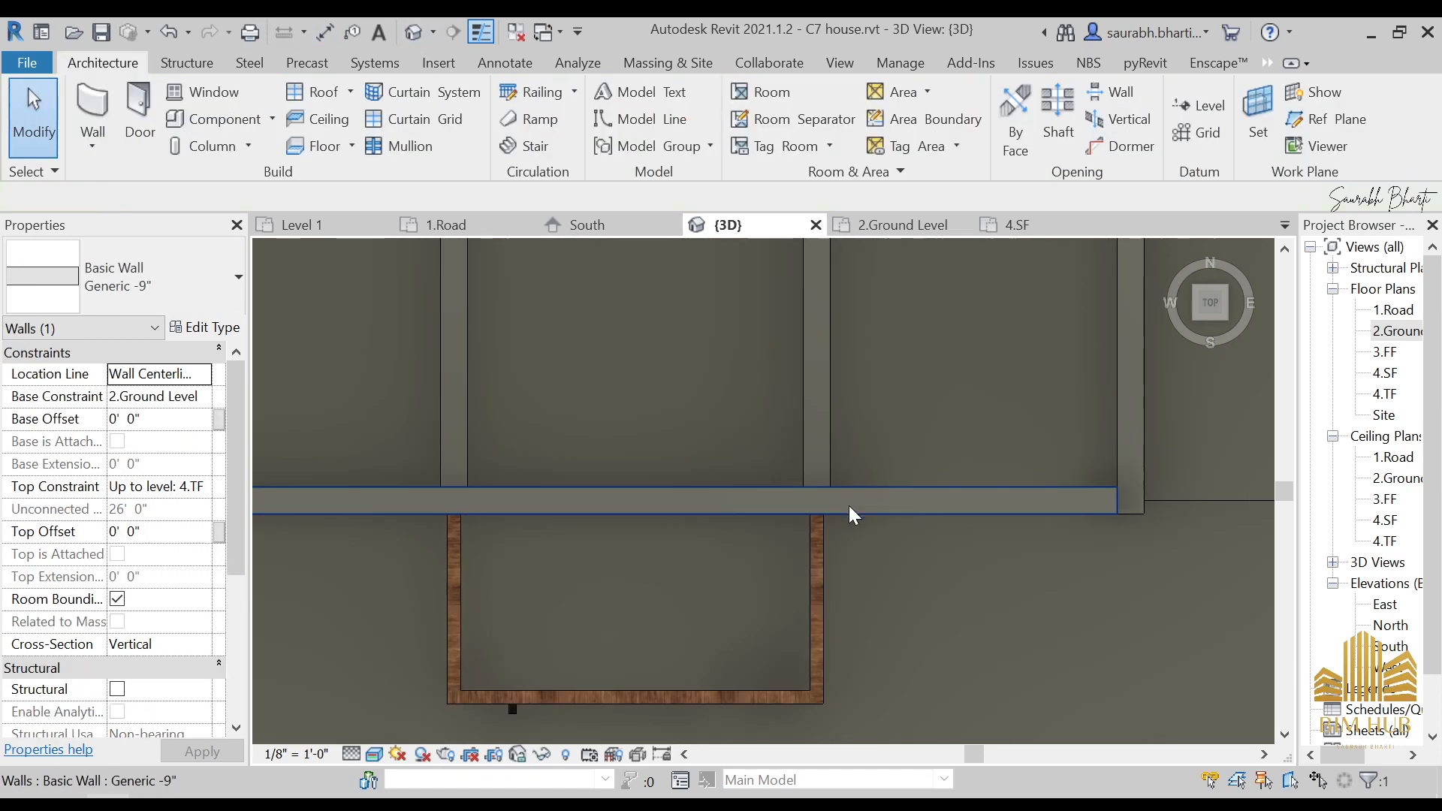
{"action": "key", "text": "Escape"}
{"action": "key", "text": "s"}
{"action": "key", "text": "l"}
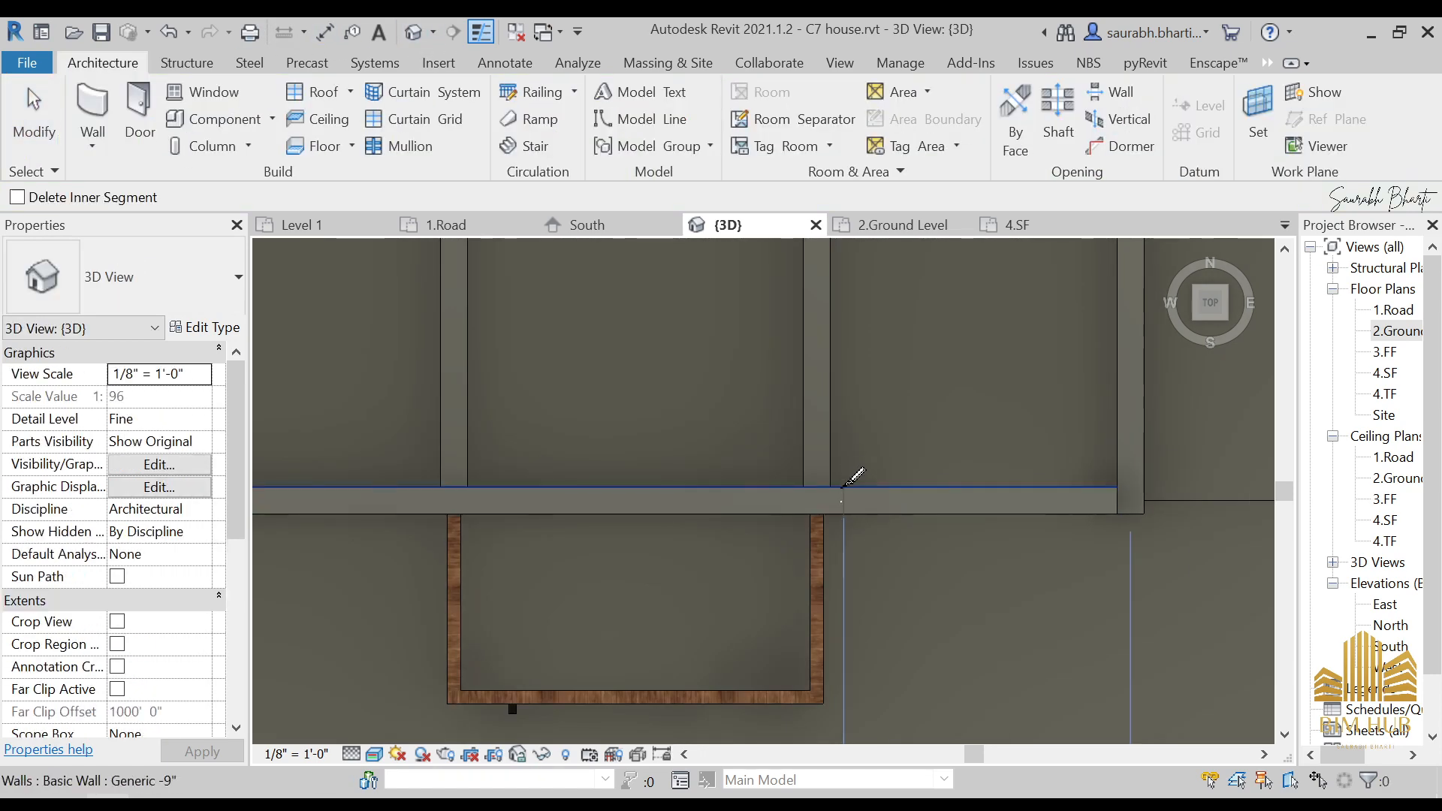
{"action": "scroll", "coordinate": [850, 476], "scroll_direction": "up", "scroll_amount": 3}
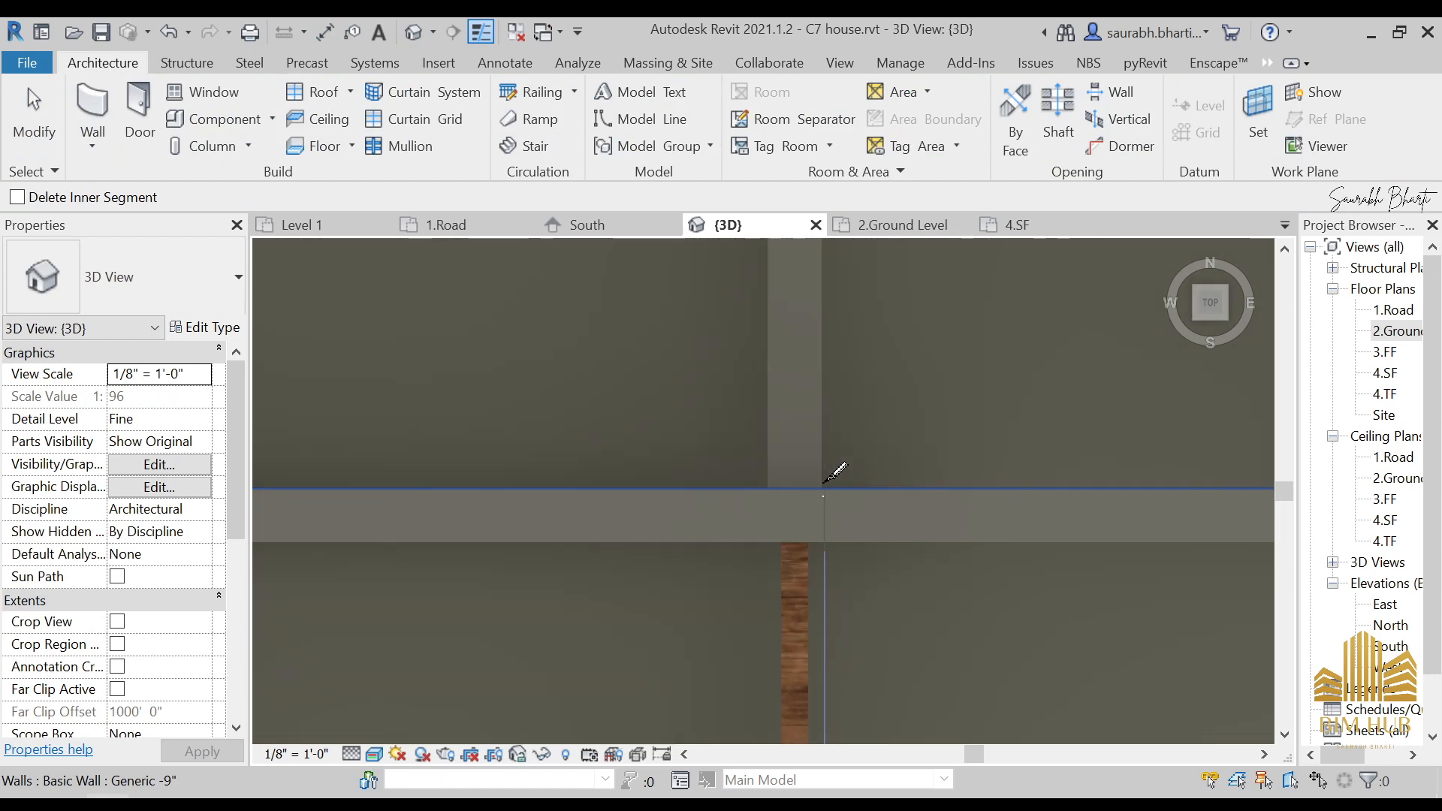
{"action": "left_click", "coordinate": [824, 483]}
{"action": "key", "text": "Escape"}
{"action": "left_click", "coordinate": [852, 511]}
{"action": "scroll", "coordinate": [951, 542], "scroll_direction": "down", "scroll_amount": 2}
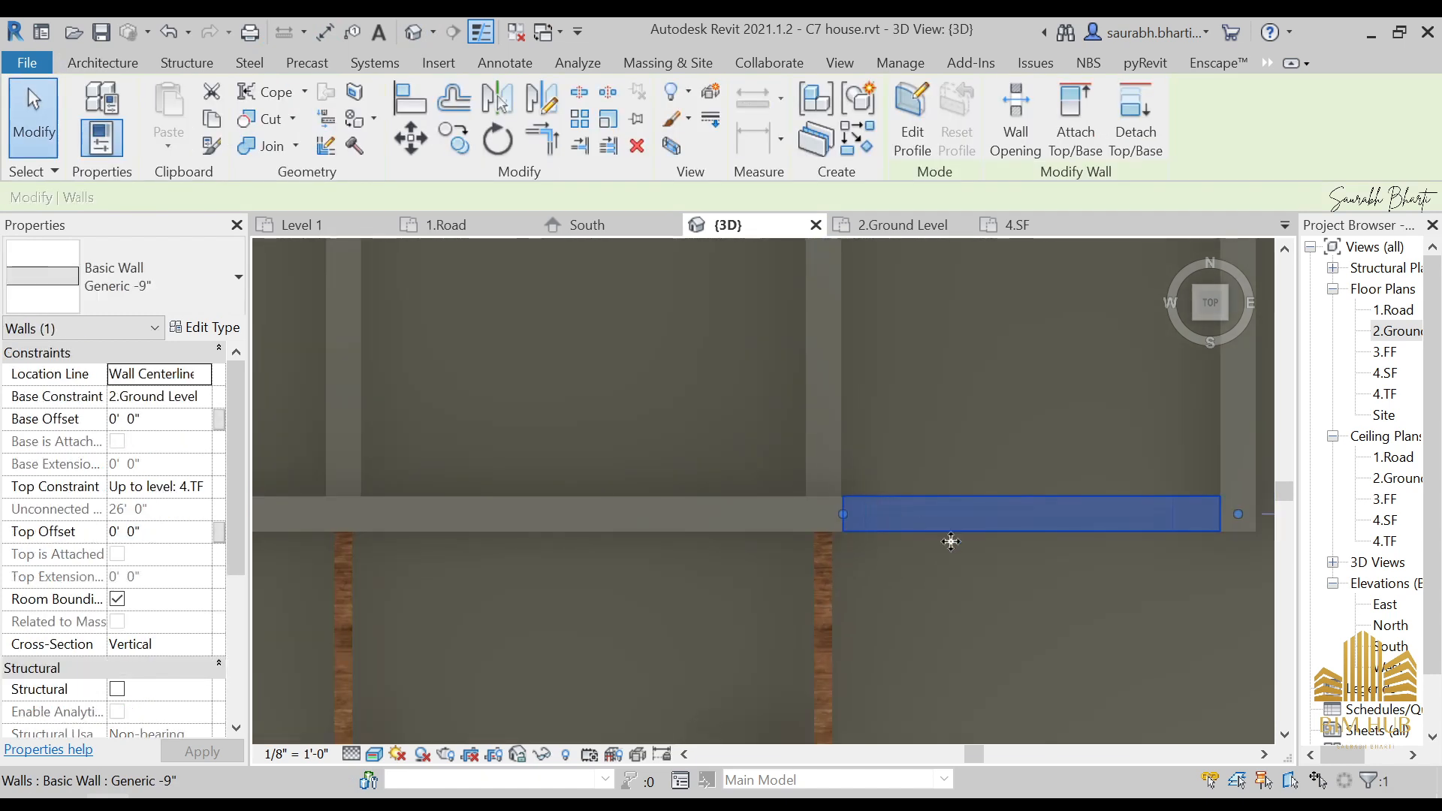
{"action": "scroll", "coordinate": [950, 541], "scroll_direction": "down", "scroll_amount": 2}
- Try to move the split-off wall segment forward toward the front of the louver box, and undo the move
{"action": "left_click_drag", "start_coordinate": [1029, 534], "coordinate": [1036, 599]}
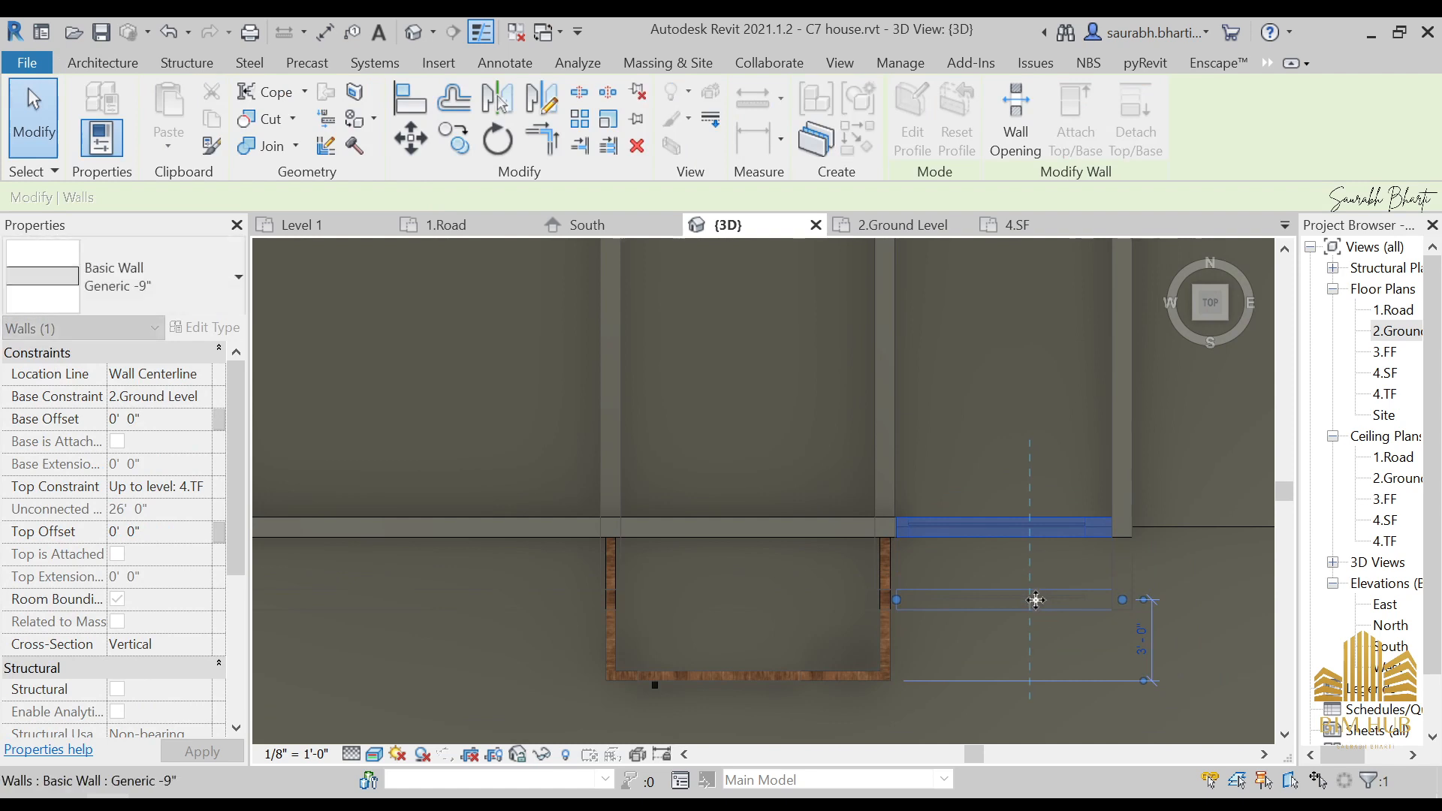
{"action": "key", "text": "Escape"}
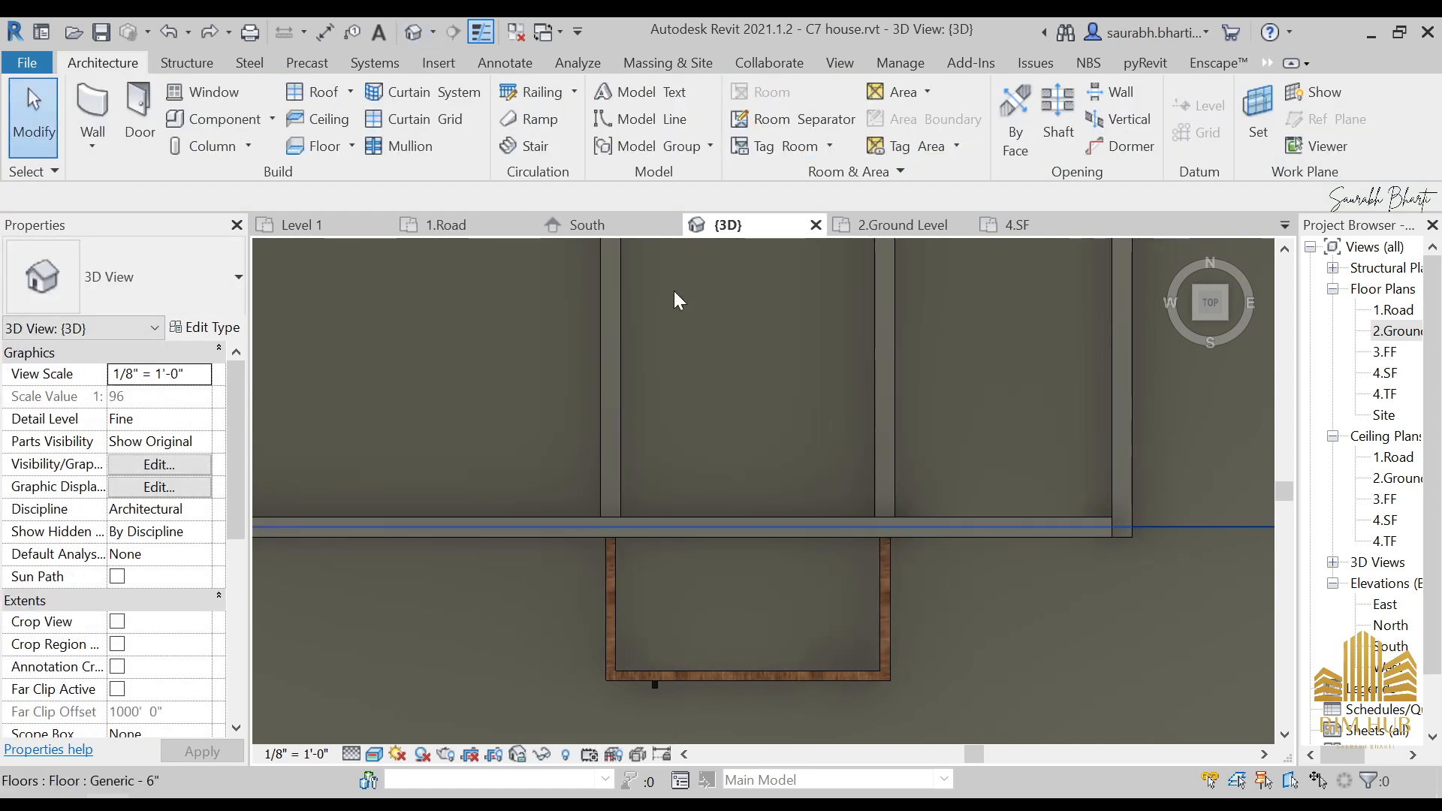
{"action": "middle_click_drag", "start_coordinate": [676, 300], "coordinate": [871, 308], "text": "shift"}
{"action": "scroll", "coordinate": [868, 278], "scroll_direction": "up", "scroll_amount": 3}
{"action": "left_click", "coordinate": [868, 278]}
{"action": "middle_click_drag", "start_coordinate": [661, 408], "coordinate": [788, 489], "text": "shift"}
{"action": "scroll", "coordinate": [832, 376], "scroll_direction": "down", "scroll_amount": 2}
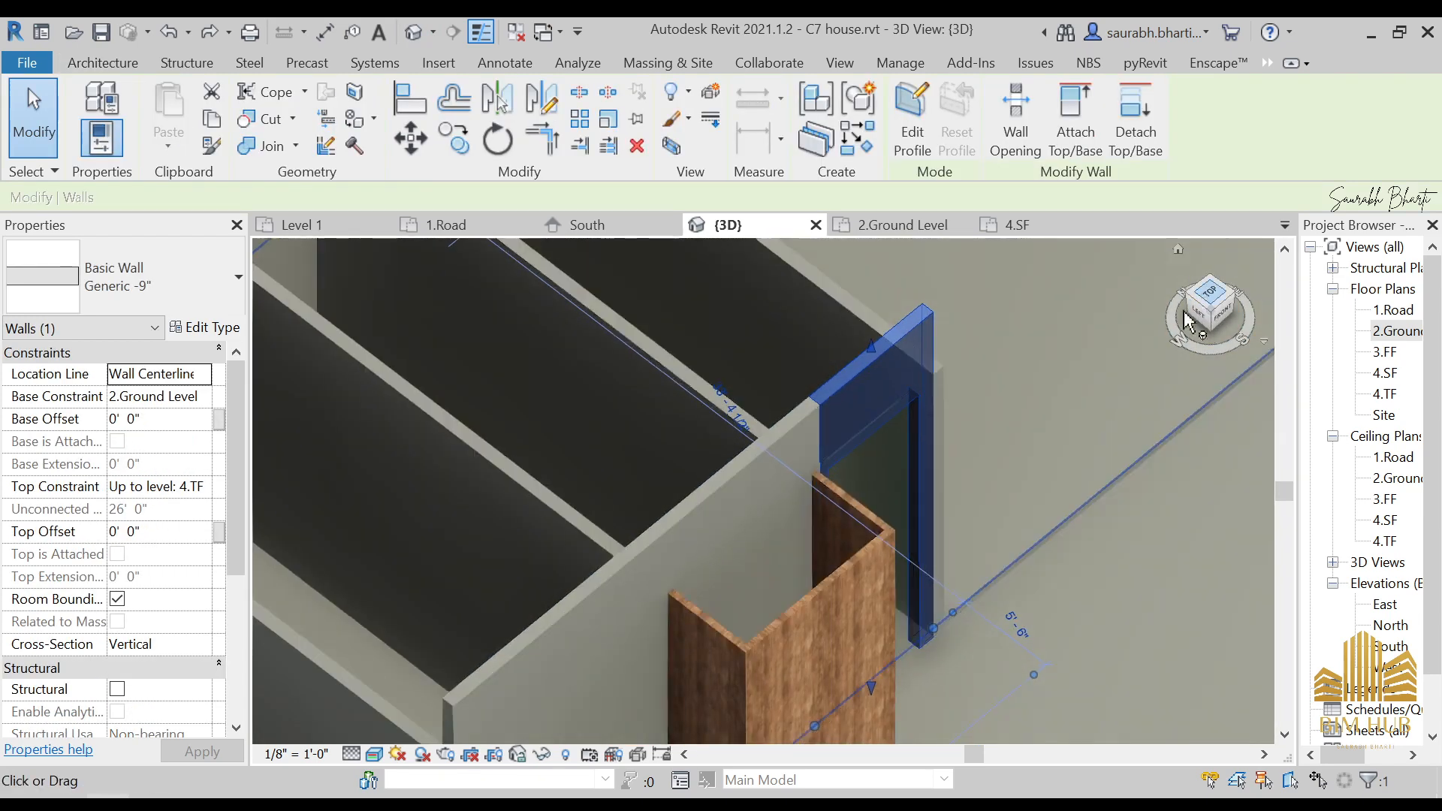
{"action": "left_click", "coordinate": [1208, 294]}
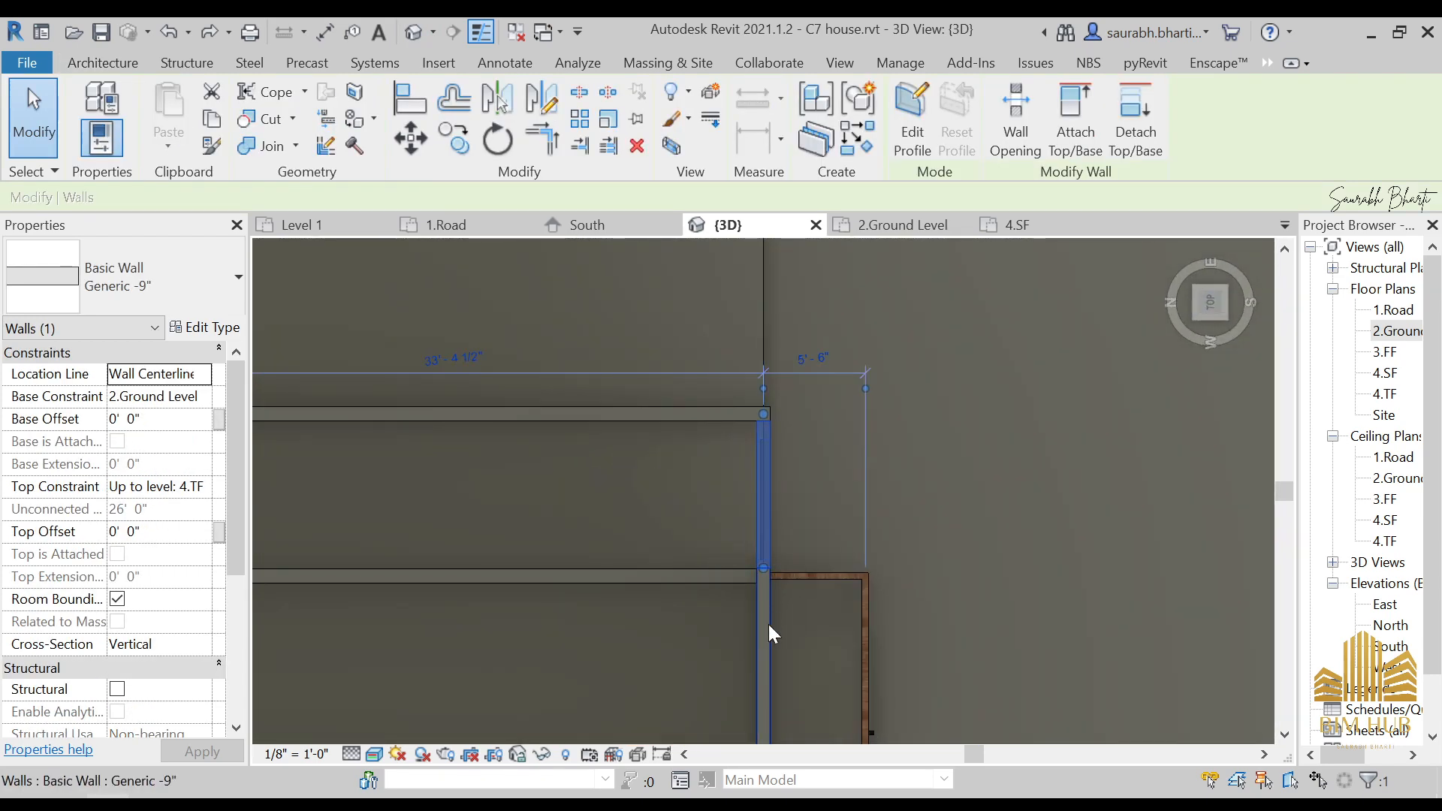
{"action": "left_click_drag", "start_coordinate": [813, 512], "coordinate": [831, 508]}
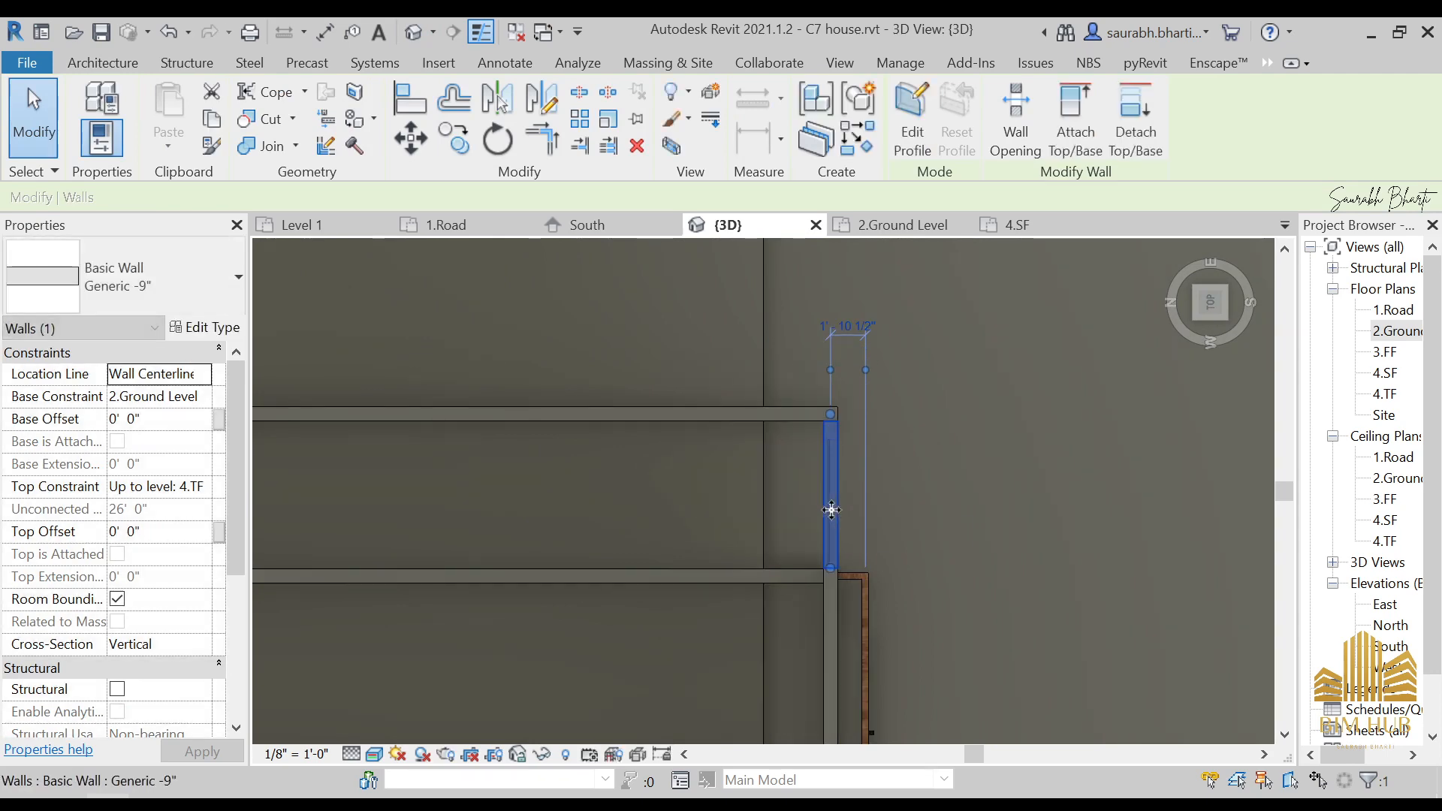
{"action": "key", "text": "ctrl+z"}
{"action": "left_click", "coordinate": [774, 516]}
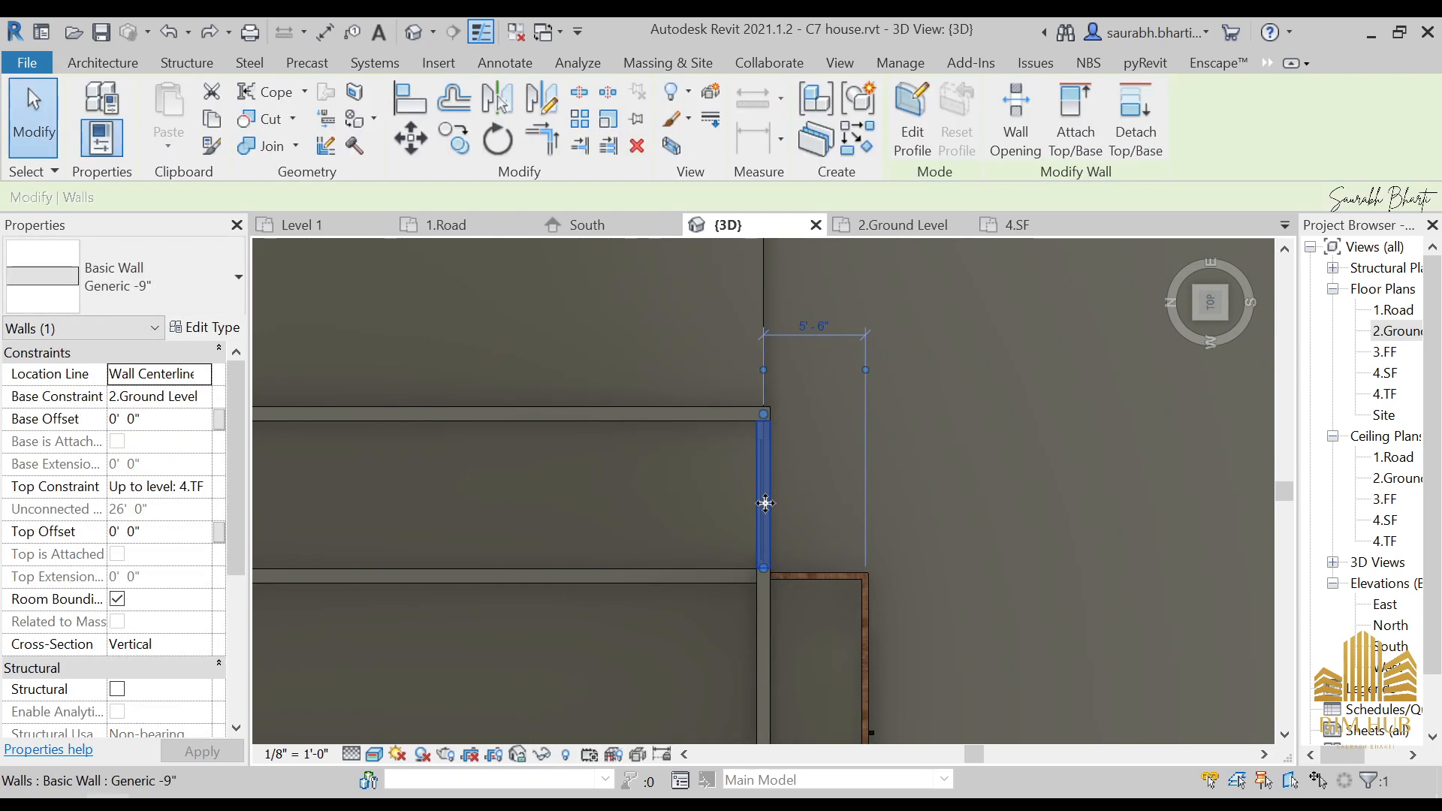
- Delete the split-off front wall segment beside the louver box together with its tall curtain wall
{"action": "middle_click_drag", "start_coordinate": [855, 538], "coordinate": [669, 460], "text": "shift"}
{"action": "key", "text": "Escape"}
{"action": "scroll", "coordinate": [751, 479], "scroll_direction": "up", "scroll_amount": 3}
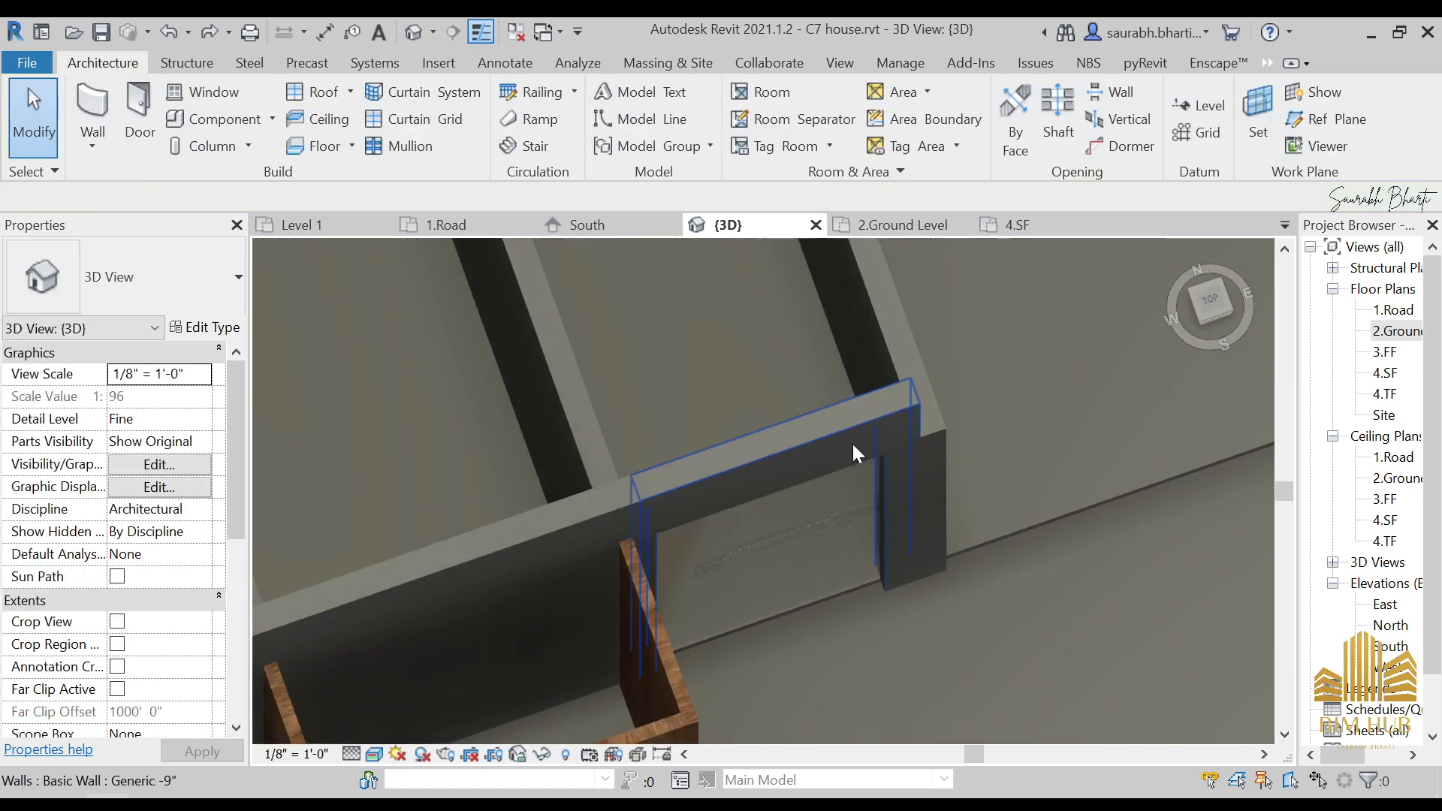
{"action": "middle_click_drag", "start_coordinate": [853, 454], "coordinate": [820, 420], "text": "shift"}
{"action": "middle_click_drag", "start_coordinate": [910, 330], "coordinate": [861, 323], "text": "shift"}
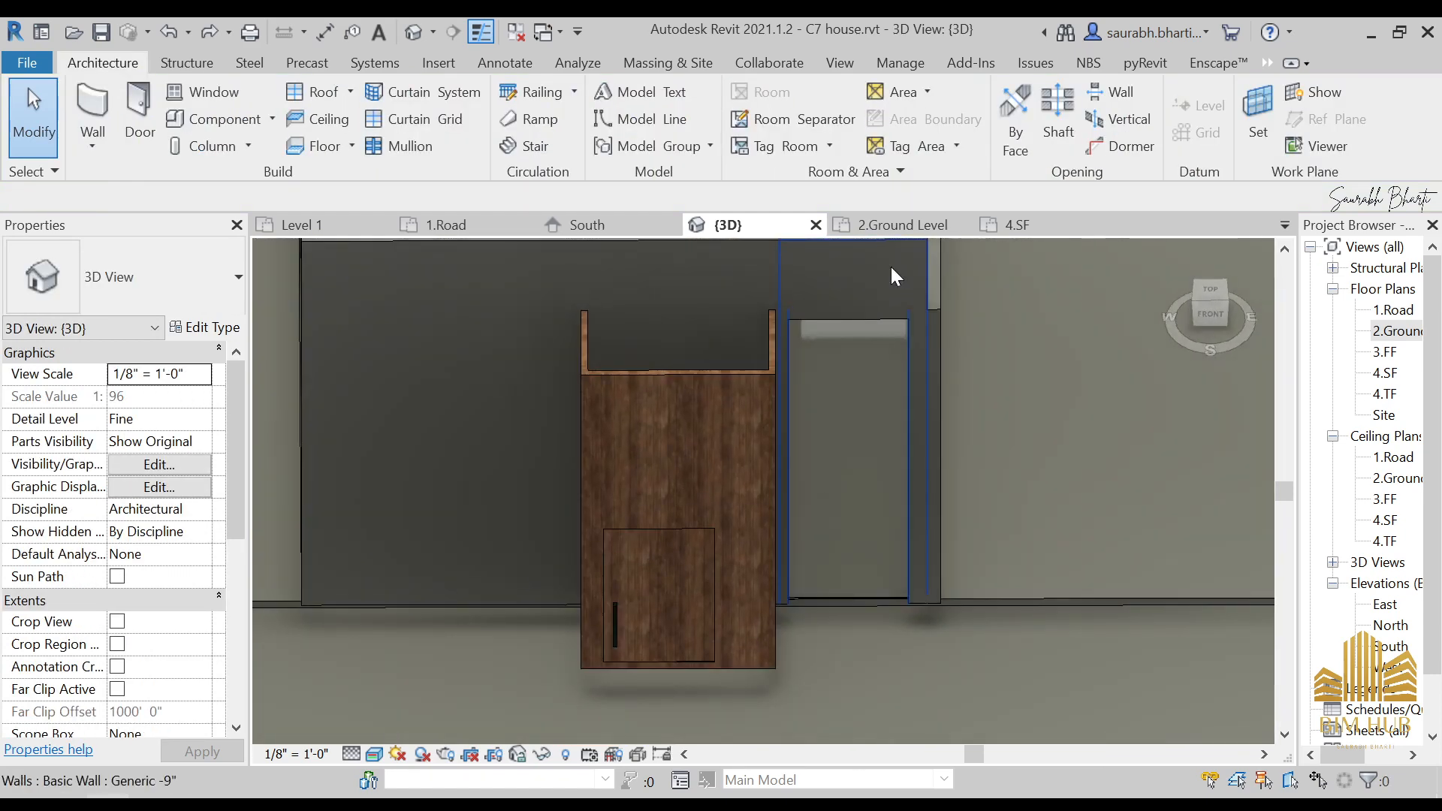
{"action": "left_click", "coordinate": [891, 268]}
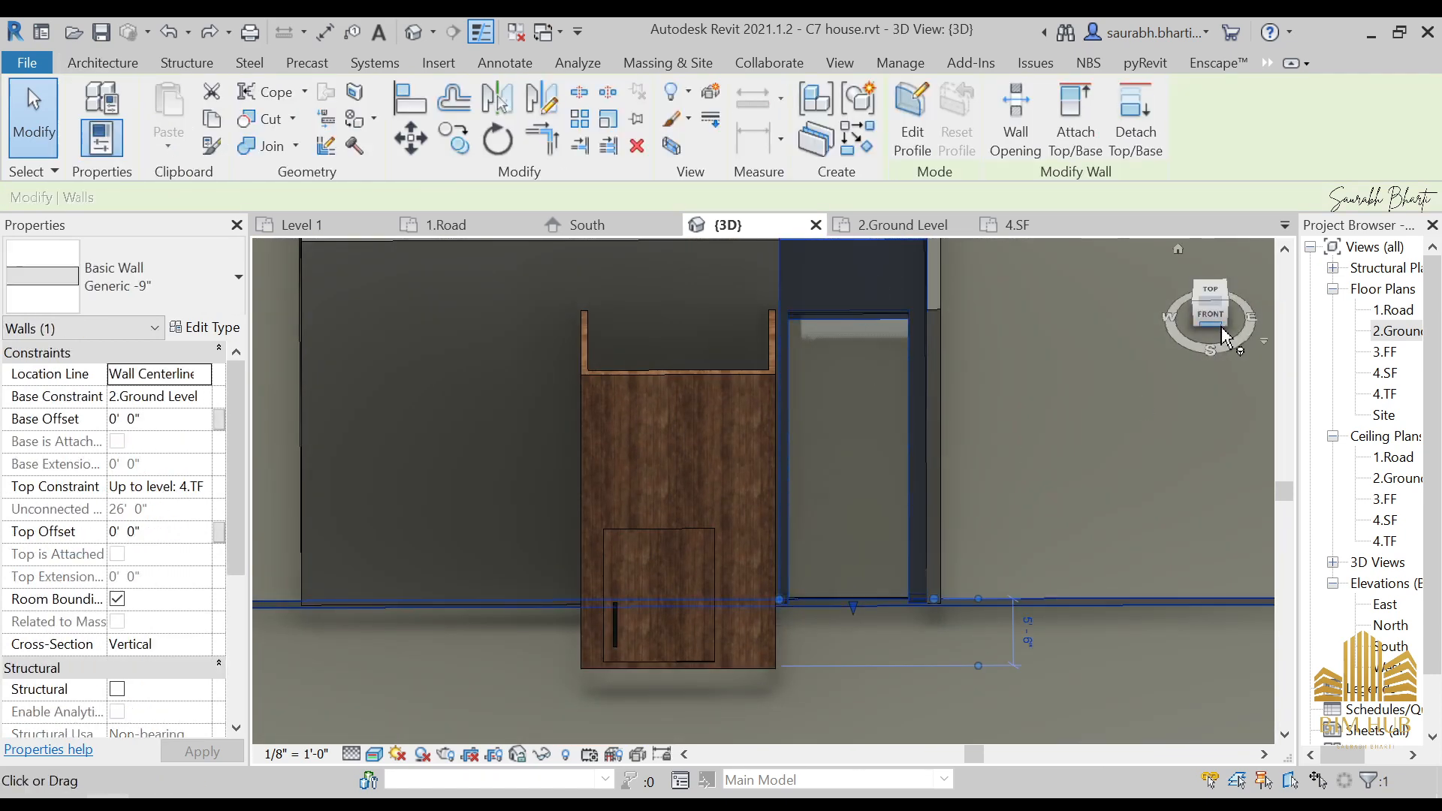
{"action": "left_click", "coordinate": [1214, 326]}
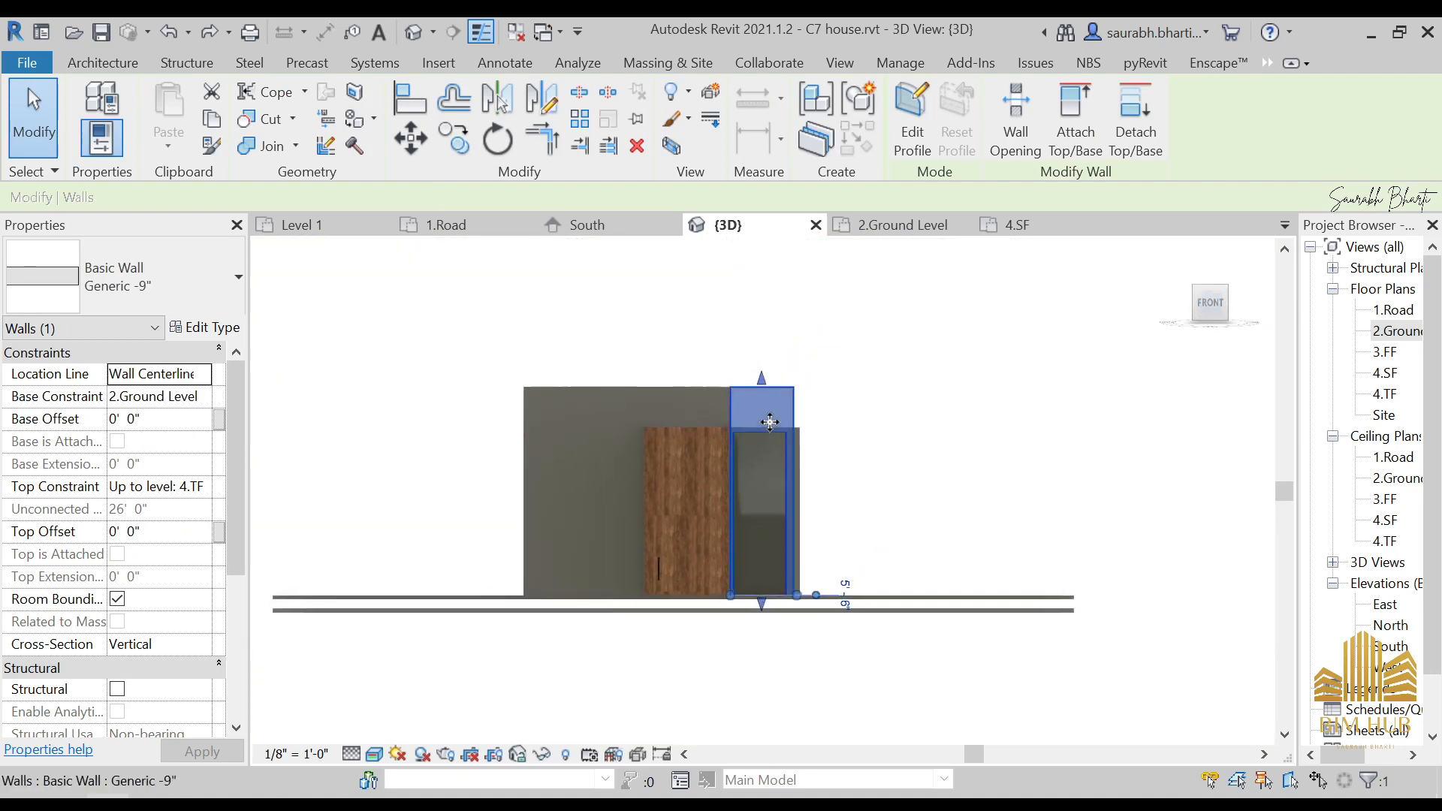
{"action": "key", "text": "Escape"}
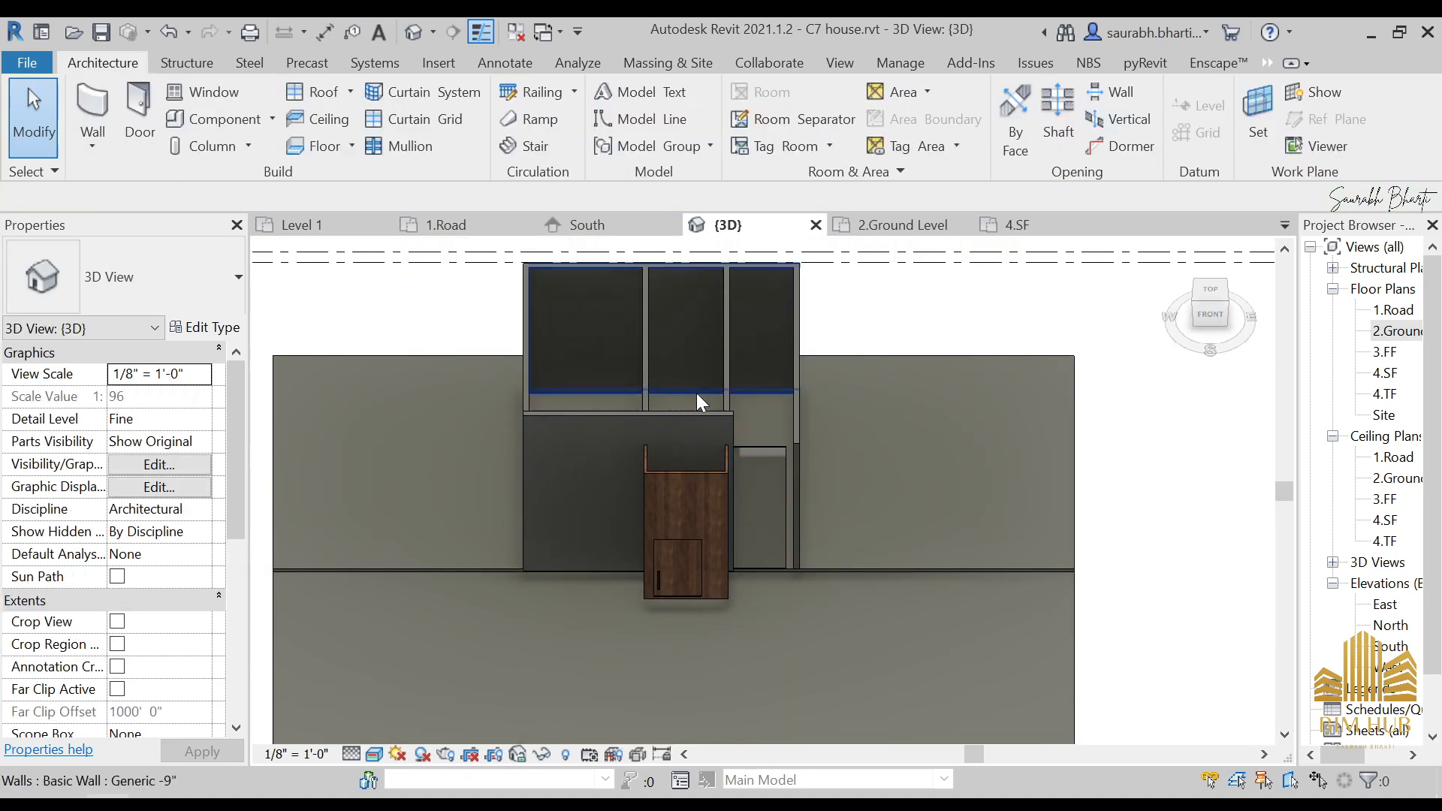
{"action": "left_click", "coordinate": [767, 454]}
{"action": "key", "text": "Escape"}
- In the 2.Ground Level plan, draw a Generic -4.5" wall about 8'-2 1/4" long from the louver box's side to the outer side wall's line
{"action": "double_click", "coordinate": [1396, 330]}
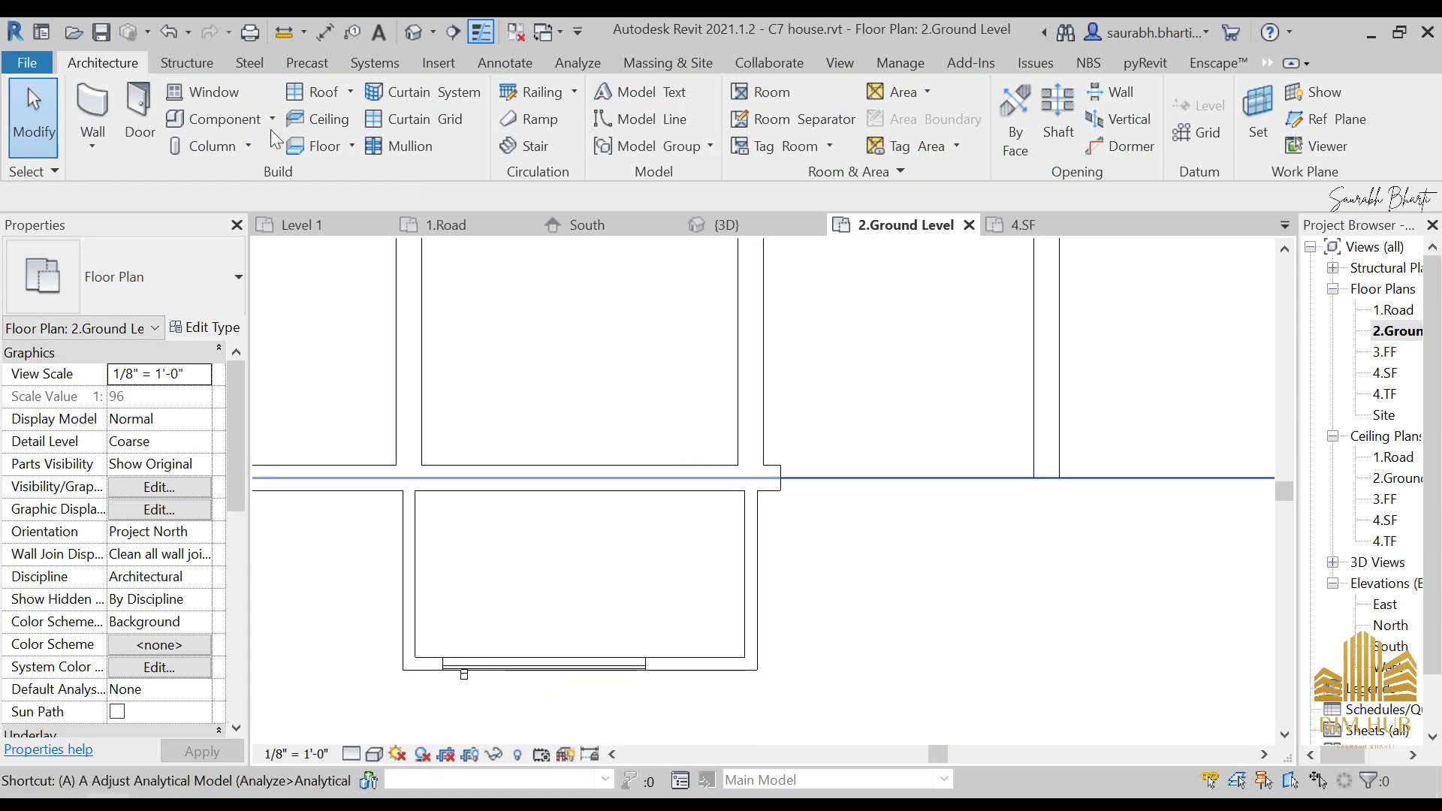
{"action": "left_click", "coordinate": [89, 105]}
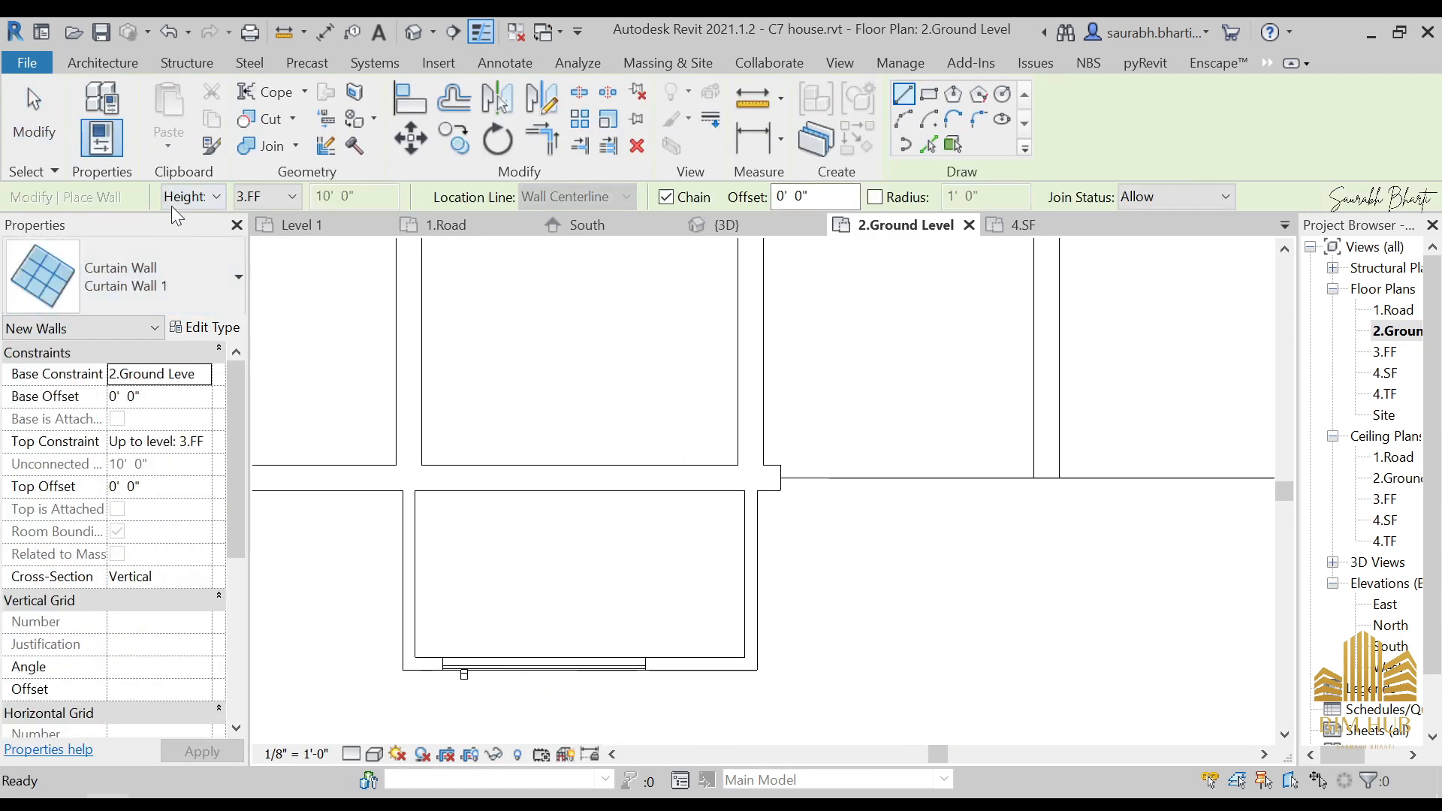
{"action": "left_click", "coordinate": [172, 278]}
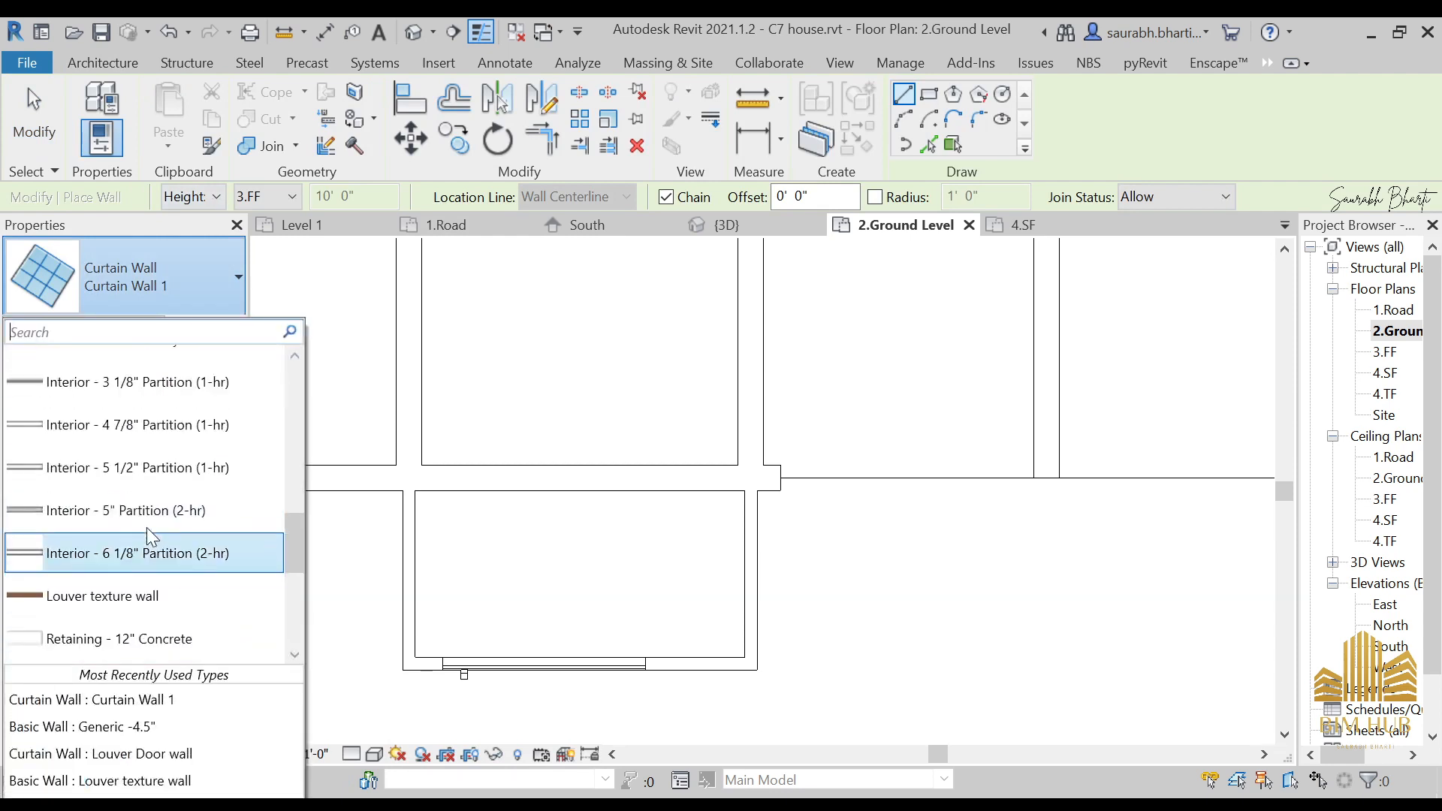
{"action": "scroll", "coordinate": [147, 527], "scroll_direction": "up", "scroll_amount": 3}
{"action": "scroll", "coordinate": [172, 518], "scroll_direction": "down", "scroll_amount": 4}
{"action": "scroll", "coordinate": [171, 518], "scroll_direction": "down", "scroll_amount": 5}
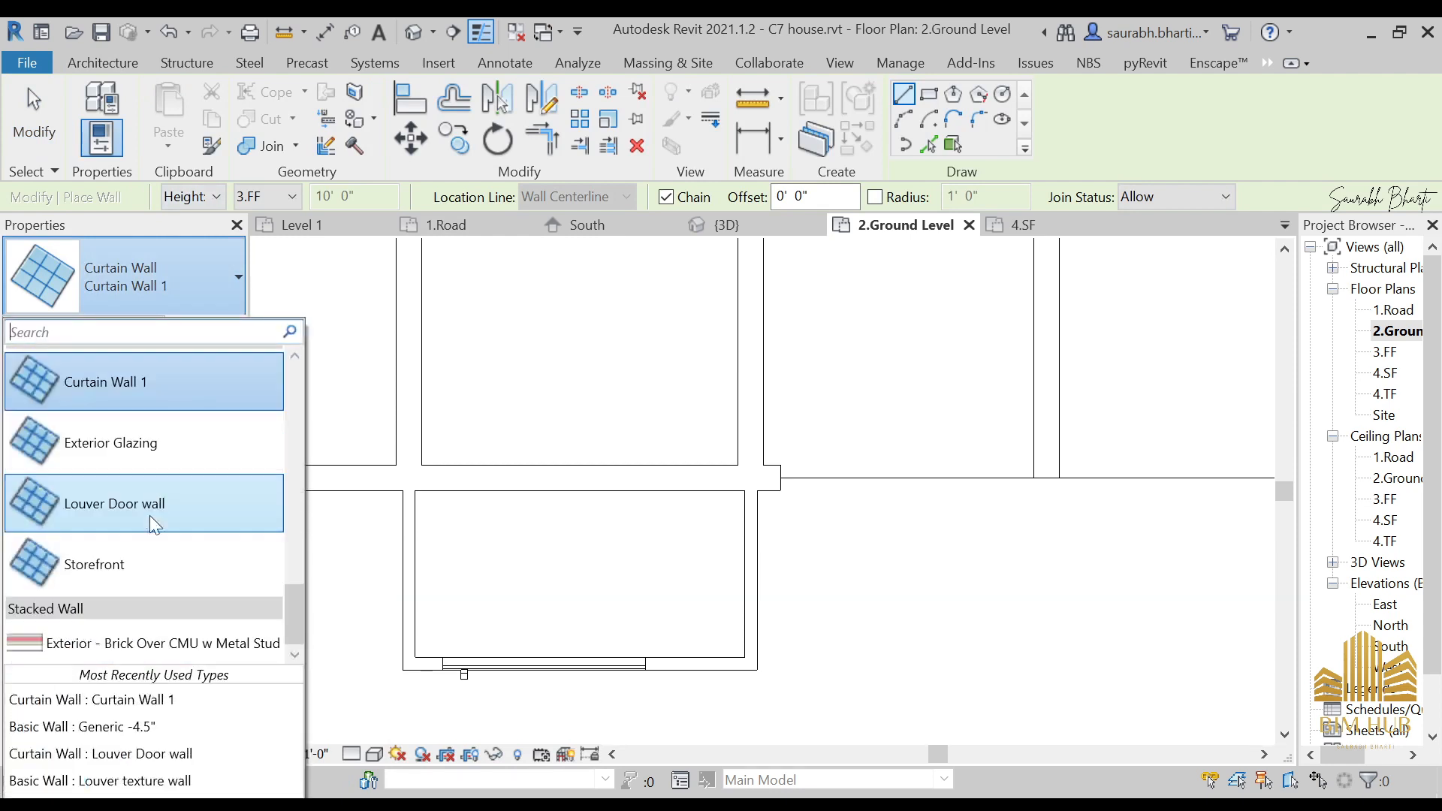
{"action": "left_click", "coordinate": [317, 732]}
{"action": "middle_click_drag", "start_coordinate": [949, 566], "coordinate": [853, 603]}
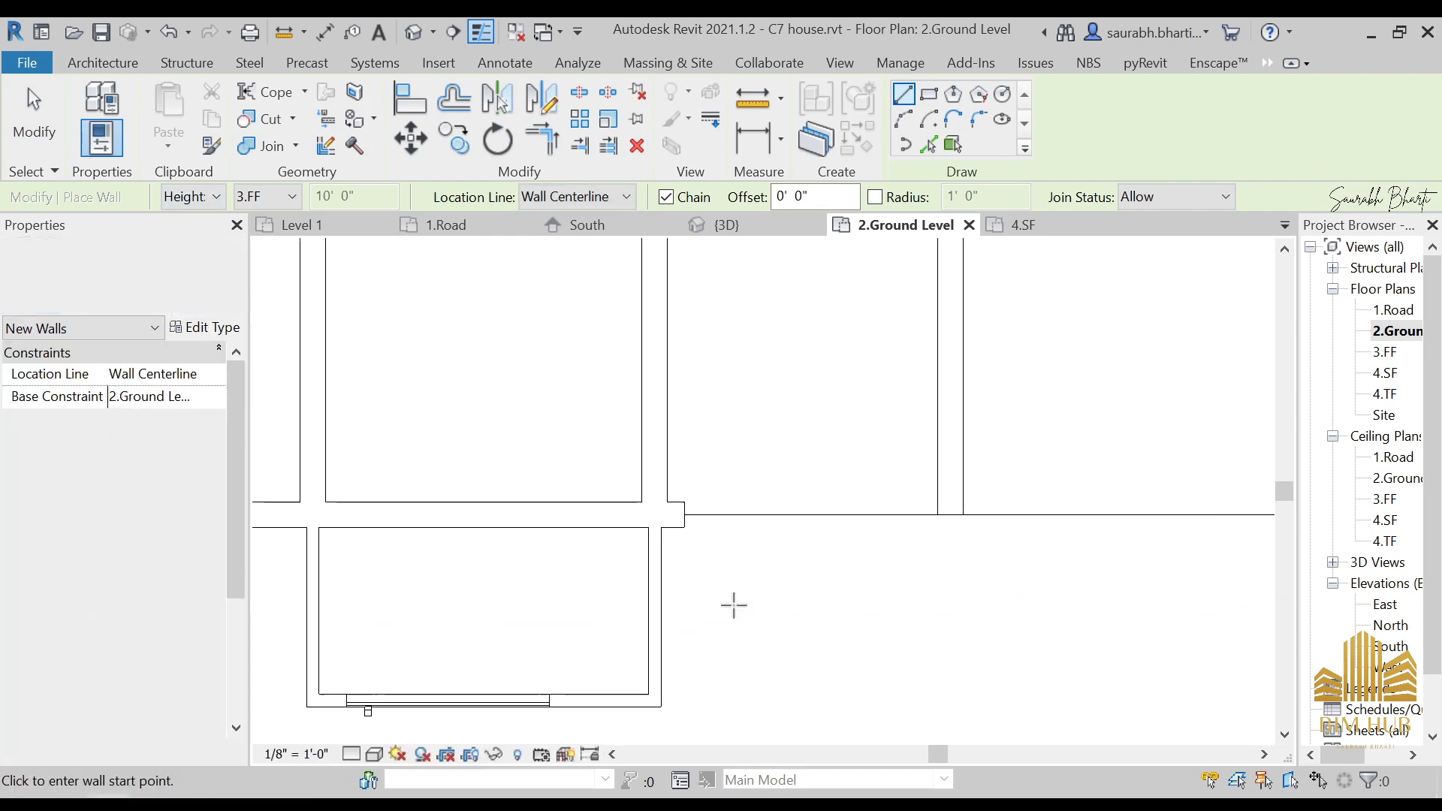
{"action": "left_click", "coordinate": [660, 603]}
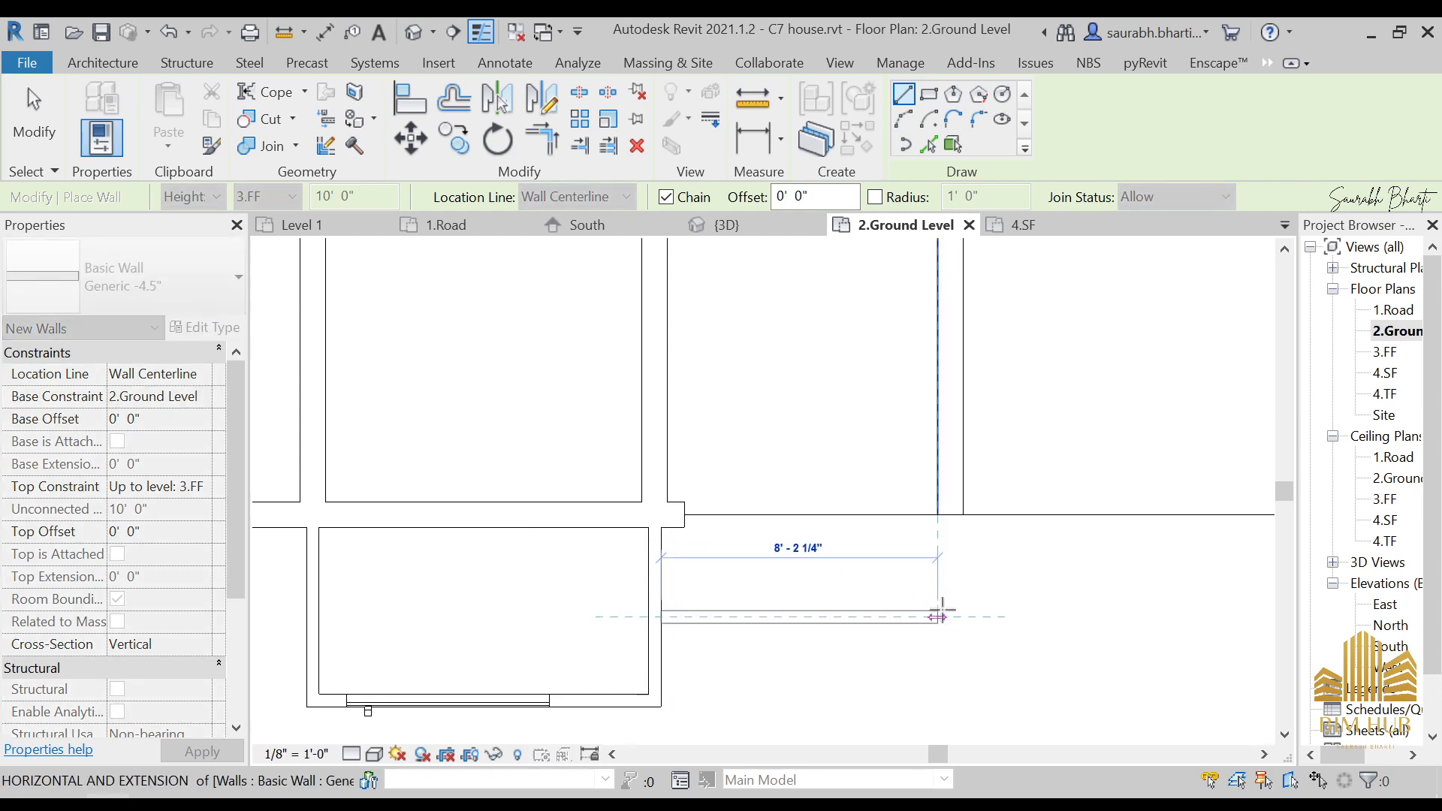
{"action": "left_click", "coordinate": [943, 610]}
{"action": "key", "text": "Escape"}
{"action": "key", "text": "Escape"}
- Trim the new front wall and the outer side wall so they meet in a corner
{"action": "key", "text": "t"}
{"action": "key", "text": "r"}
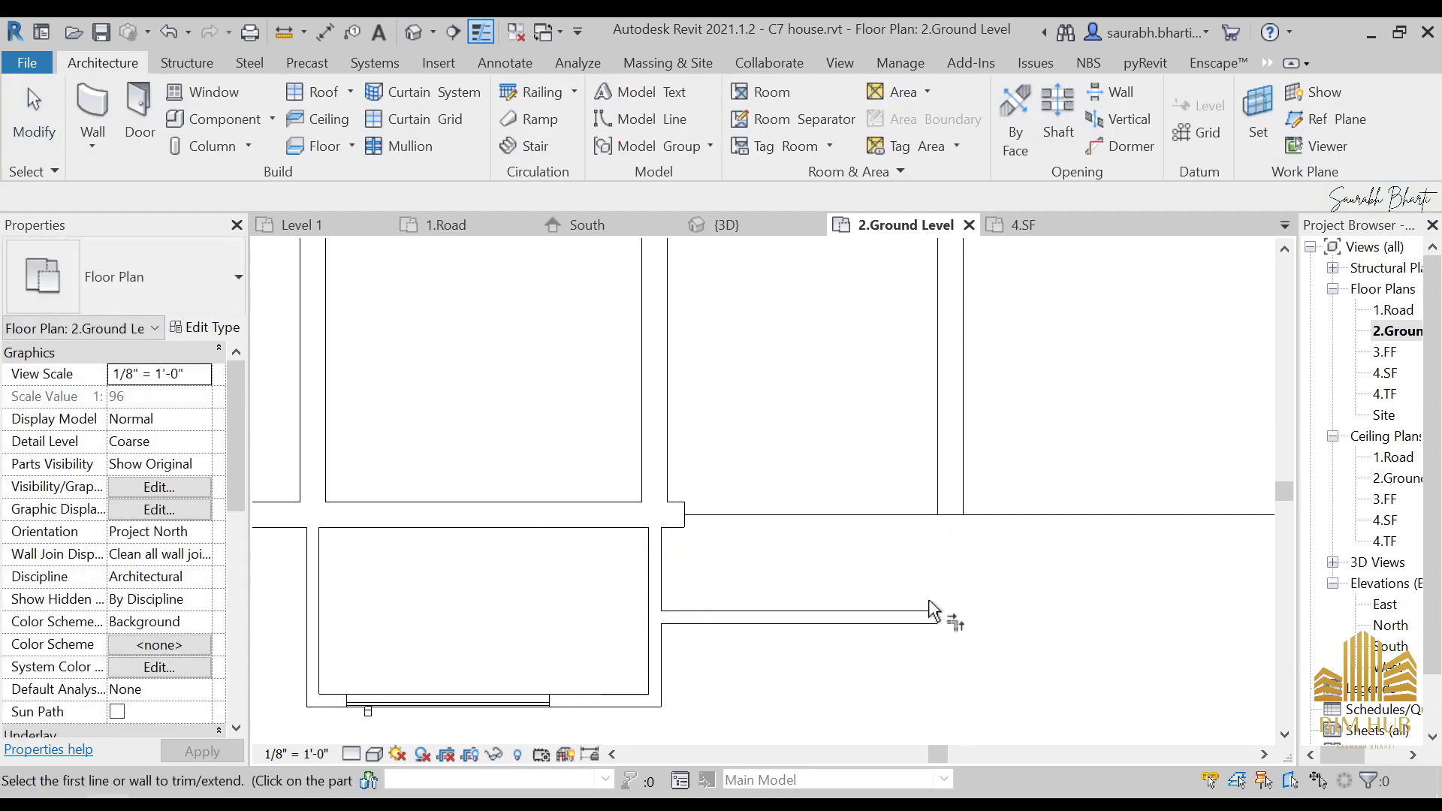
{"action": "key", "text": "Escape"}
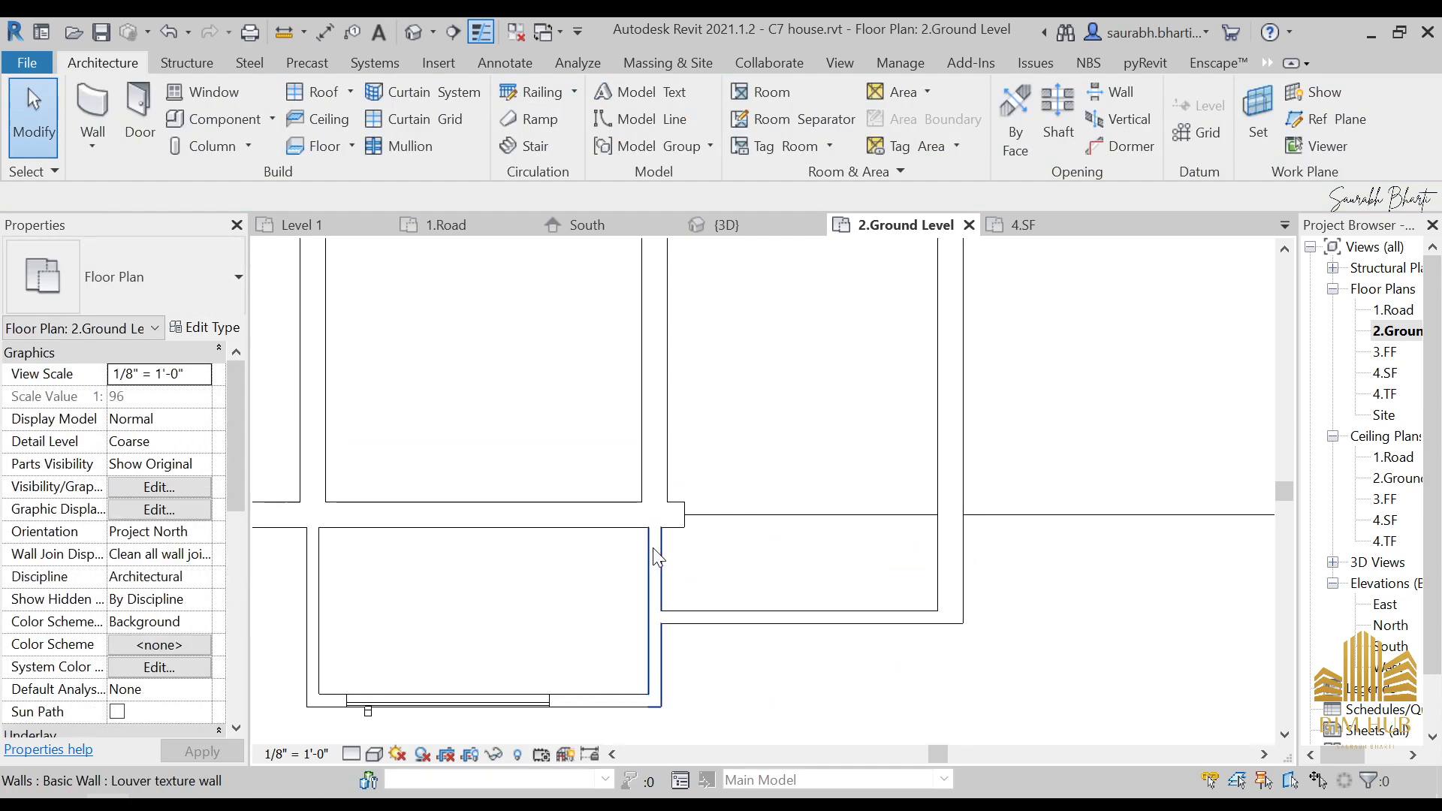
{"action": "left_click", "coordinate": [637, 520]}
{"action": "left_click", "coordinate": [655, 486]}
{"action": "key", "text": "Escape"}
{"action": "scroll", "coordinate": [725, 535], "scroll_direction": "down", "scroll_amount": 2}
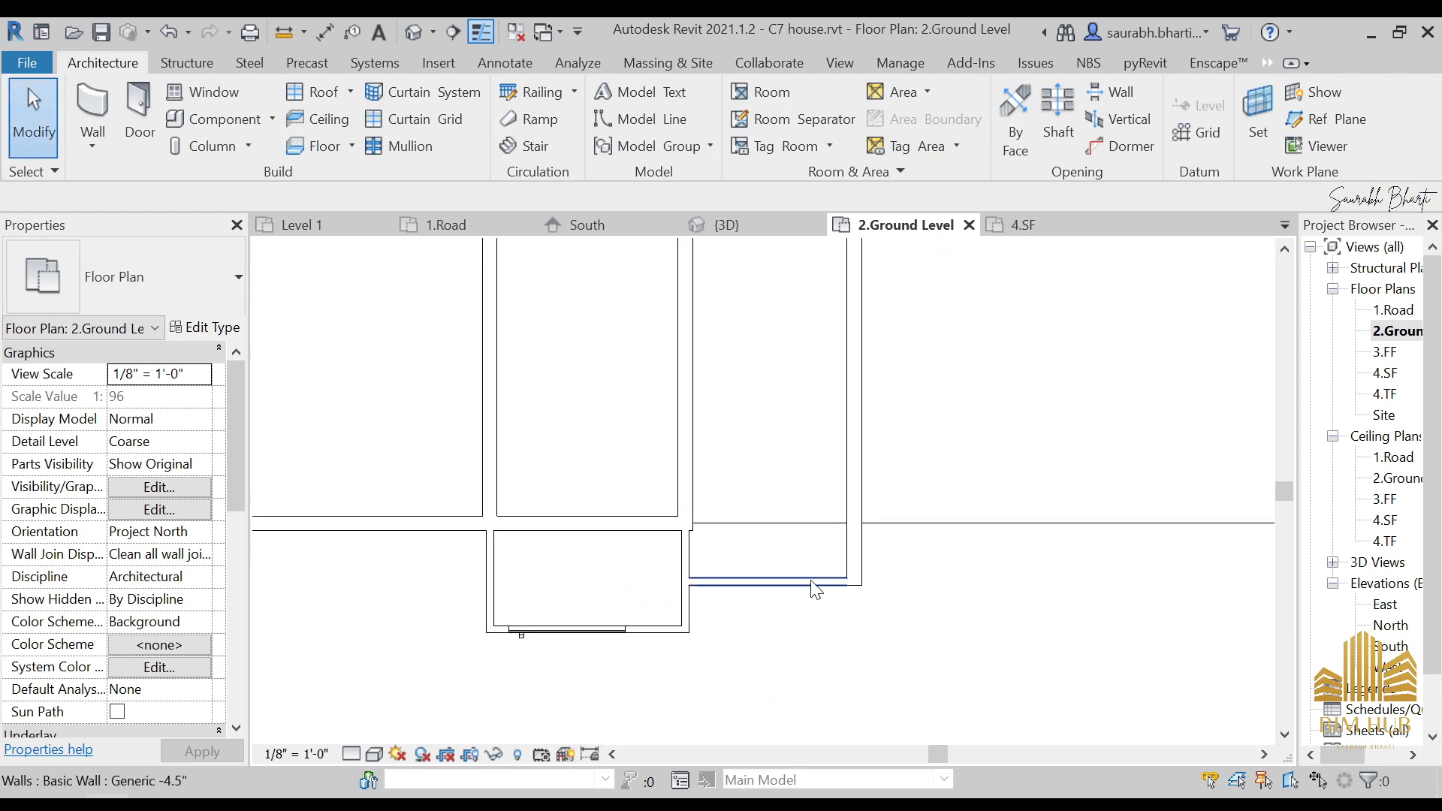
{"action": "left_click", "coordinate": [809, 580]}
{"action": "key", "text": "Escape"}
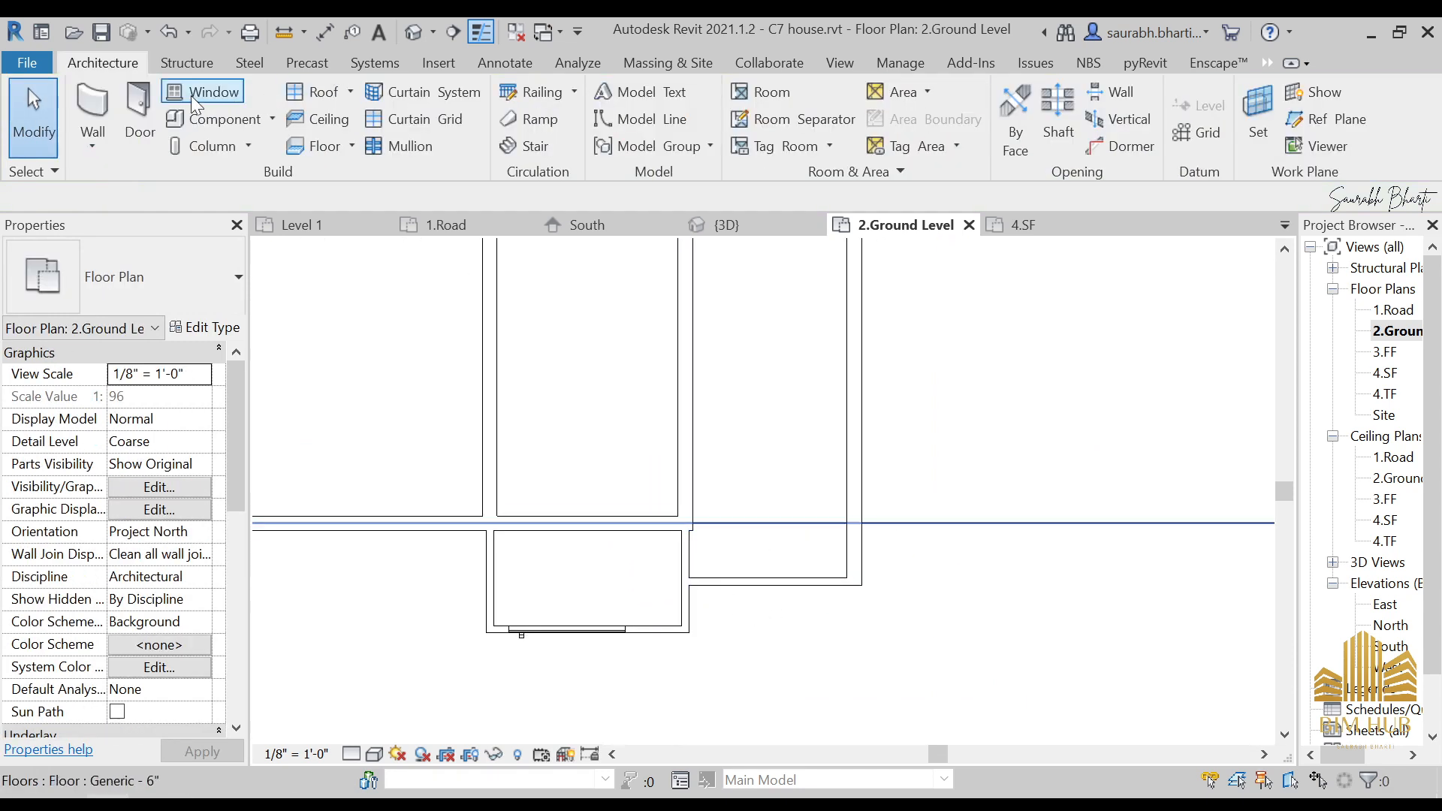
- Draw a Curtain Wall 1 segment about 7'-6 1/2" long along the new front wall, ending at the side wall's inner face
{"action": "left_click", "coordinate": [83, 106]}
{"action": "left_click", "coordinate": [153, 275]}
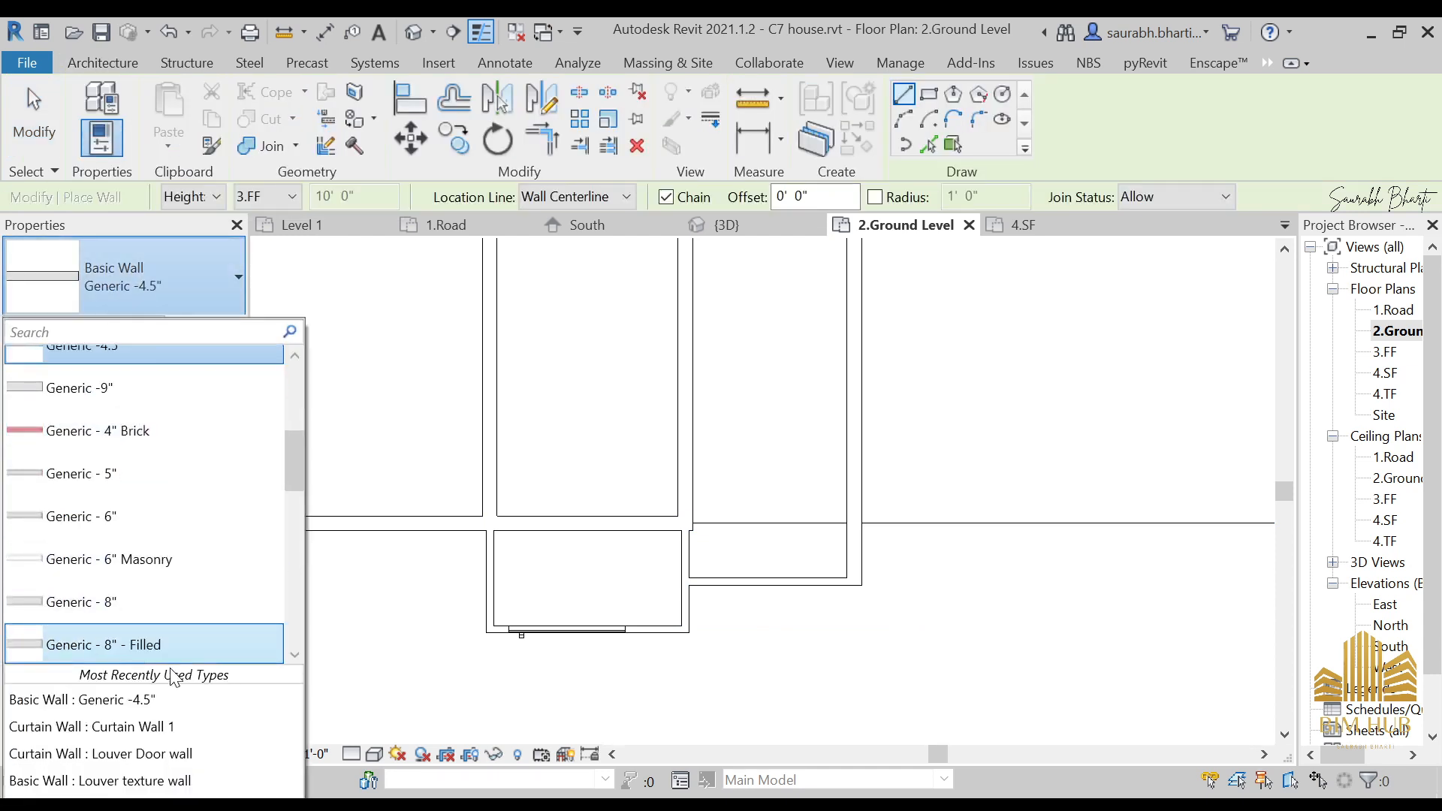
{"action": "left_click", "coordinate": [180, 726]}
{"action": "scroll", "coordinate": [643, 605], "scroll_direction": "up", "scroll_amount": 4}
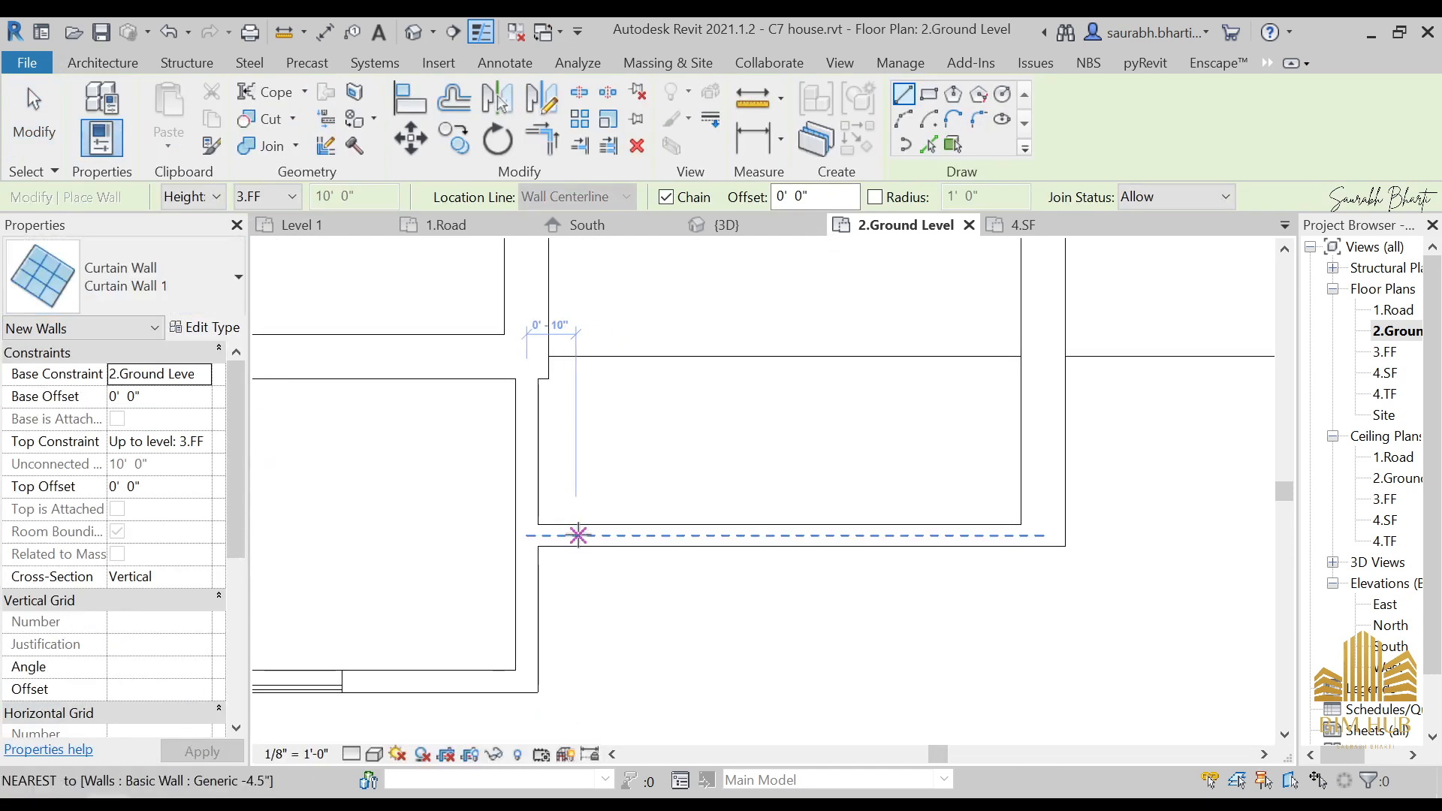
{"action": "left_click", "coordinate": [576, 532]}
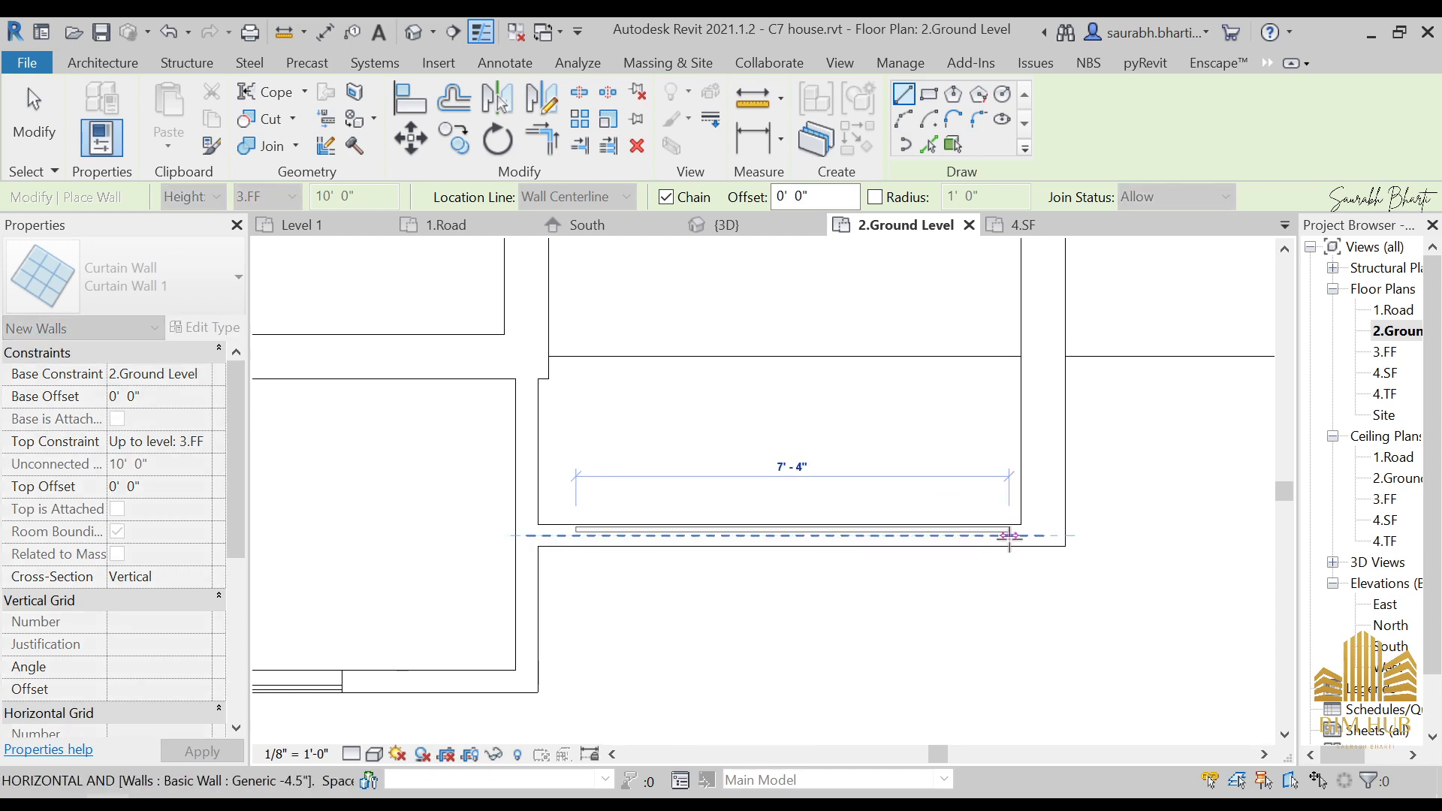
{"action": "left_click", "coordinate": [1020, 535]}
{"action": "key", "text": "Escape"}
{"action": "key", "text": "Escape"}
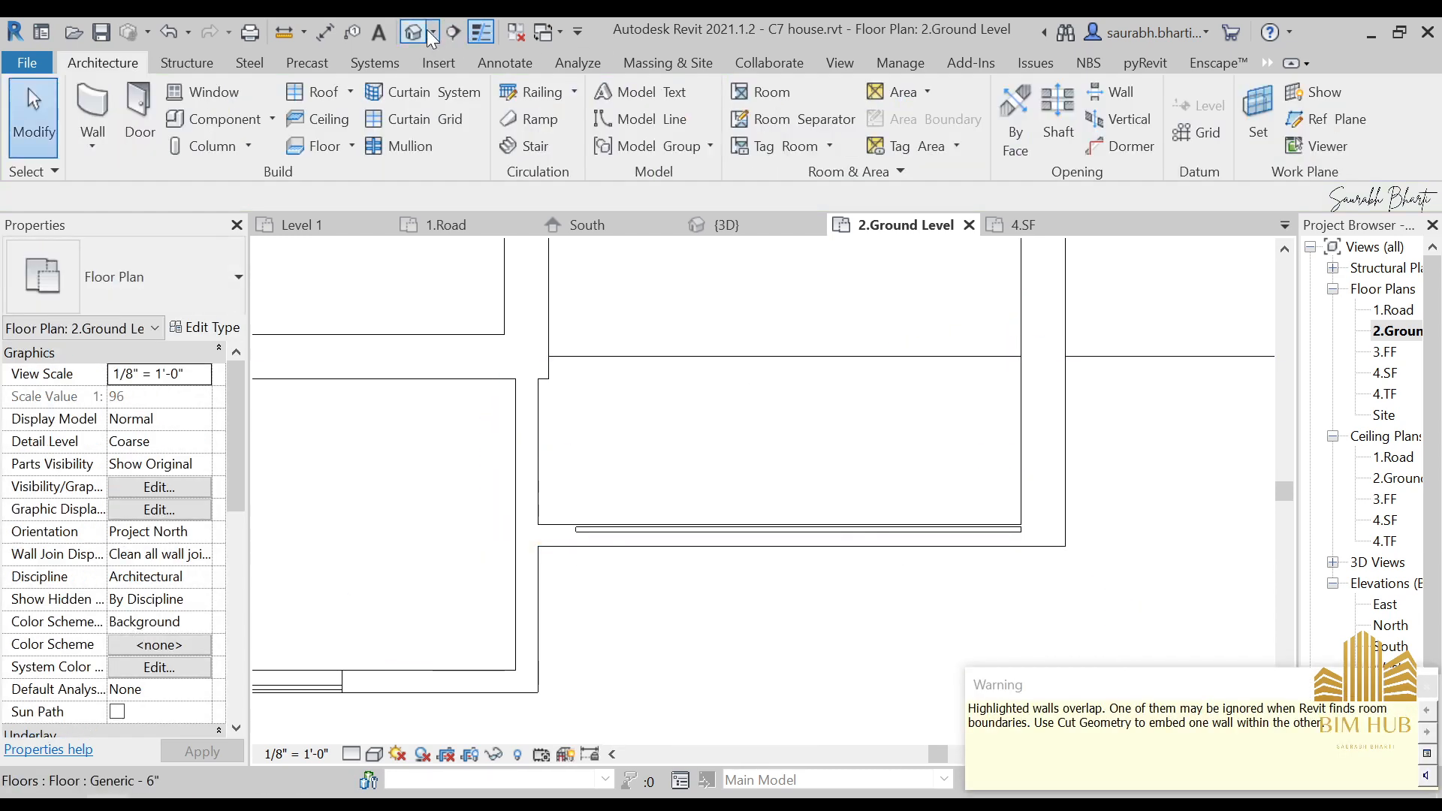
- In the 3D view, set the new Generic -4.5" front wall's top constraint to level 4.SF
{"action": "left_click", "coordinate": [458, 32]}
{"action": "mouse_move", "coordinate": [781, 527]}
{"action": "middle_mouse_down", "text": "shift"}
{"action": "mouse_move", "coordinate": [843, 429]}
{"action": "mouse_move", "coordinate": [776, 516]}
{"action": "middle_mouse_up", "text": "shift"}
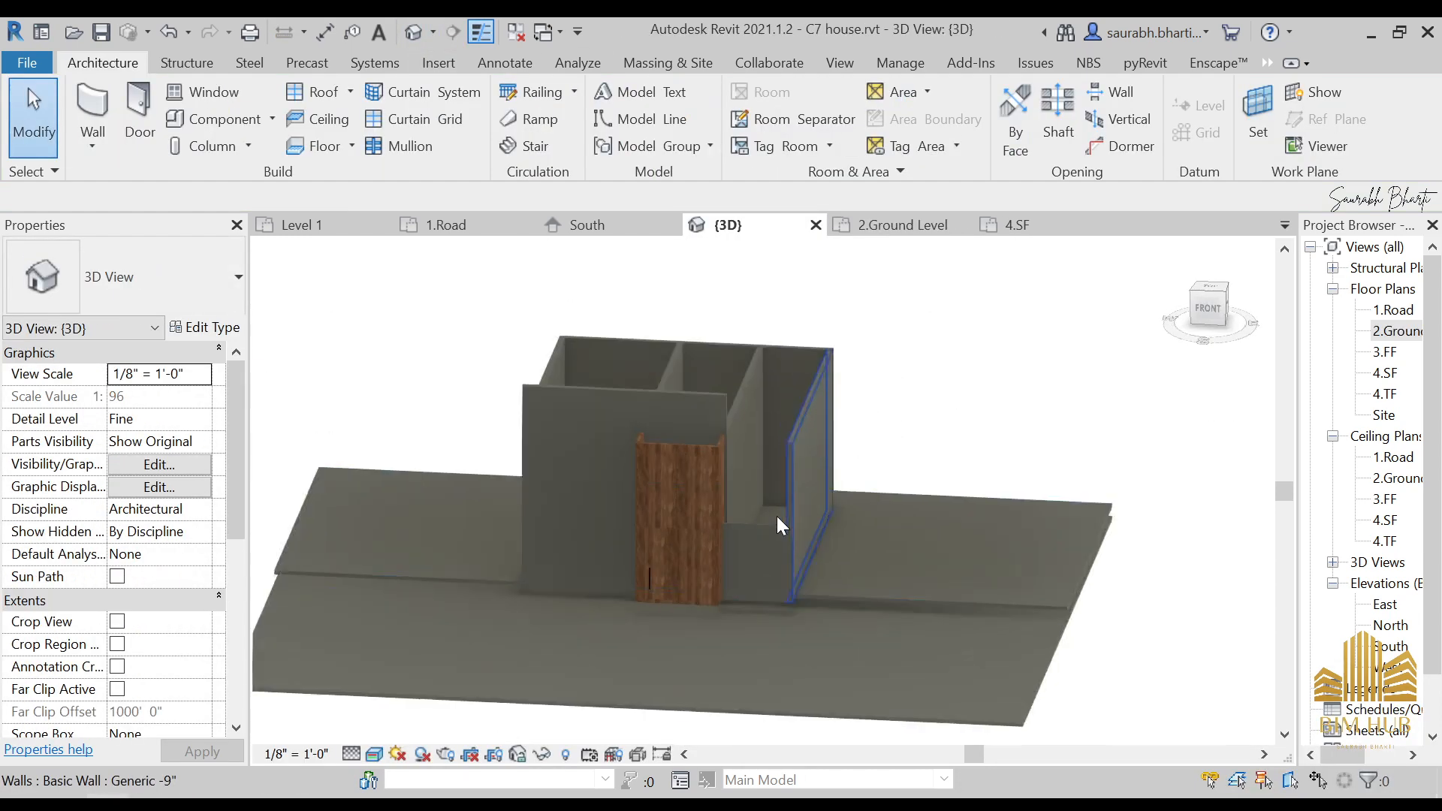
{"action": "left_click", "coordinate": [776, 515]}
{"action": "scroll", "coordinate": [751, 515], "scroll_direction": "up", "scroll_amount": 6}
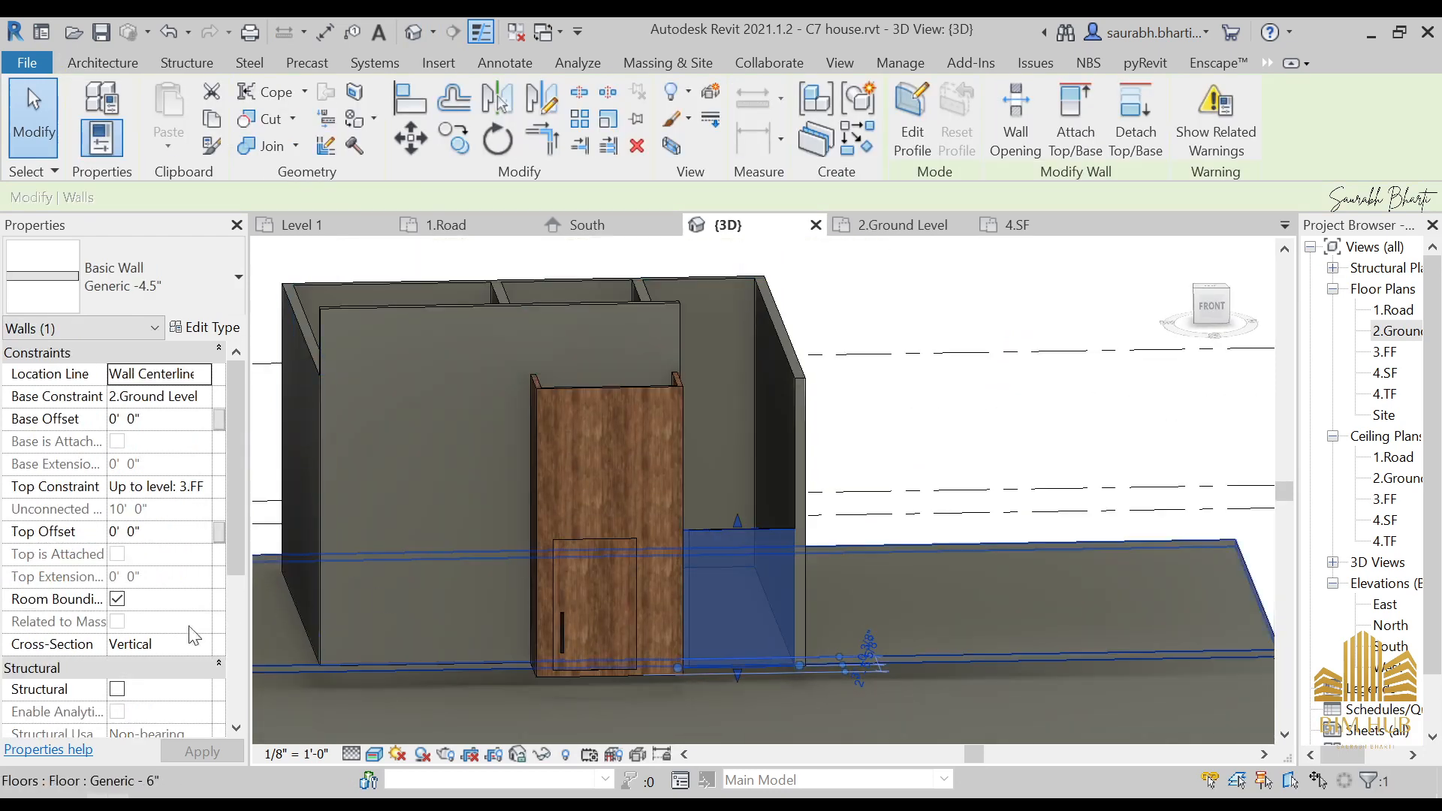
{"action": "left_click", "coordinate": [200, 485]}
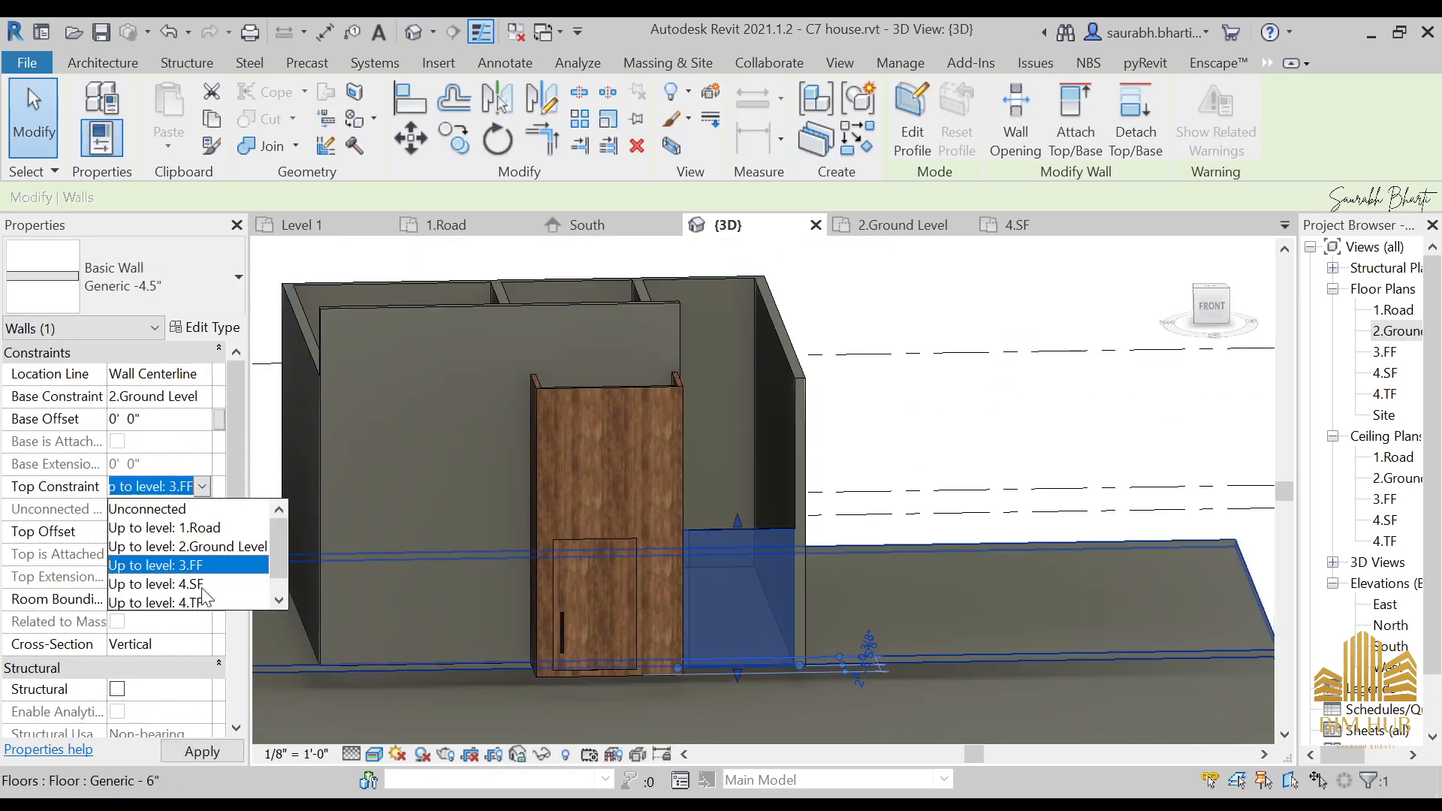
{"action": "left_click", "coordinate": [158, 584]}
{"action": "key", "text": "Escape"}
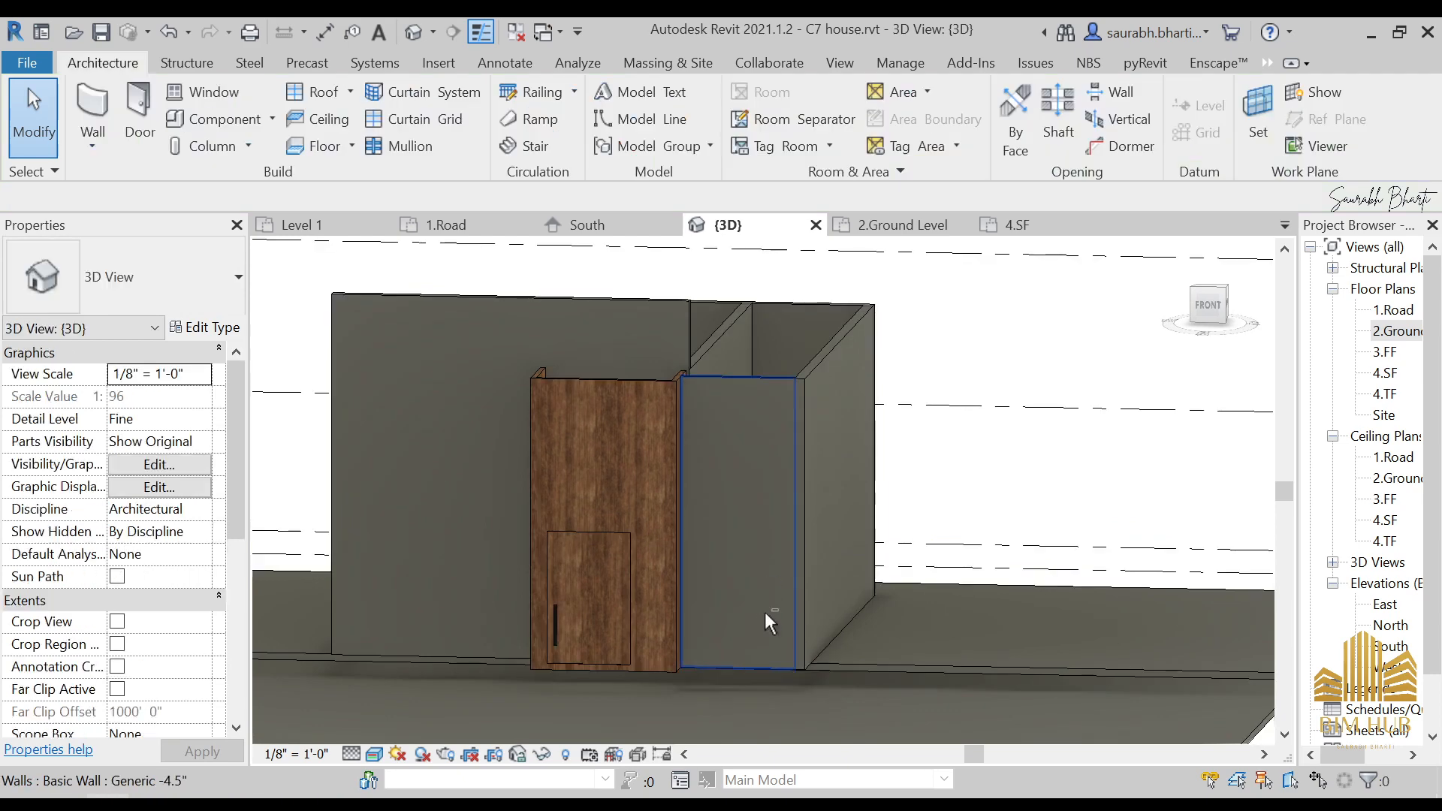
{"action": "middle_click_drag", "start_coordinate": [765, 611], "coordinate": [773, 606], "text": "shift"}
{"action": "scroll", "coordinate": [772, 607], "scroll_direction": "up", "scroll_amount": 1}
{"action": "left_click", "coordinate": [772, 606]}
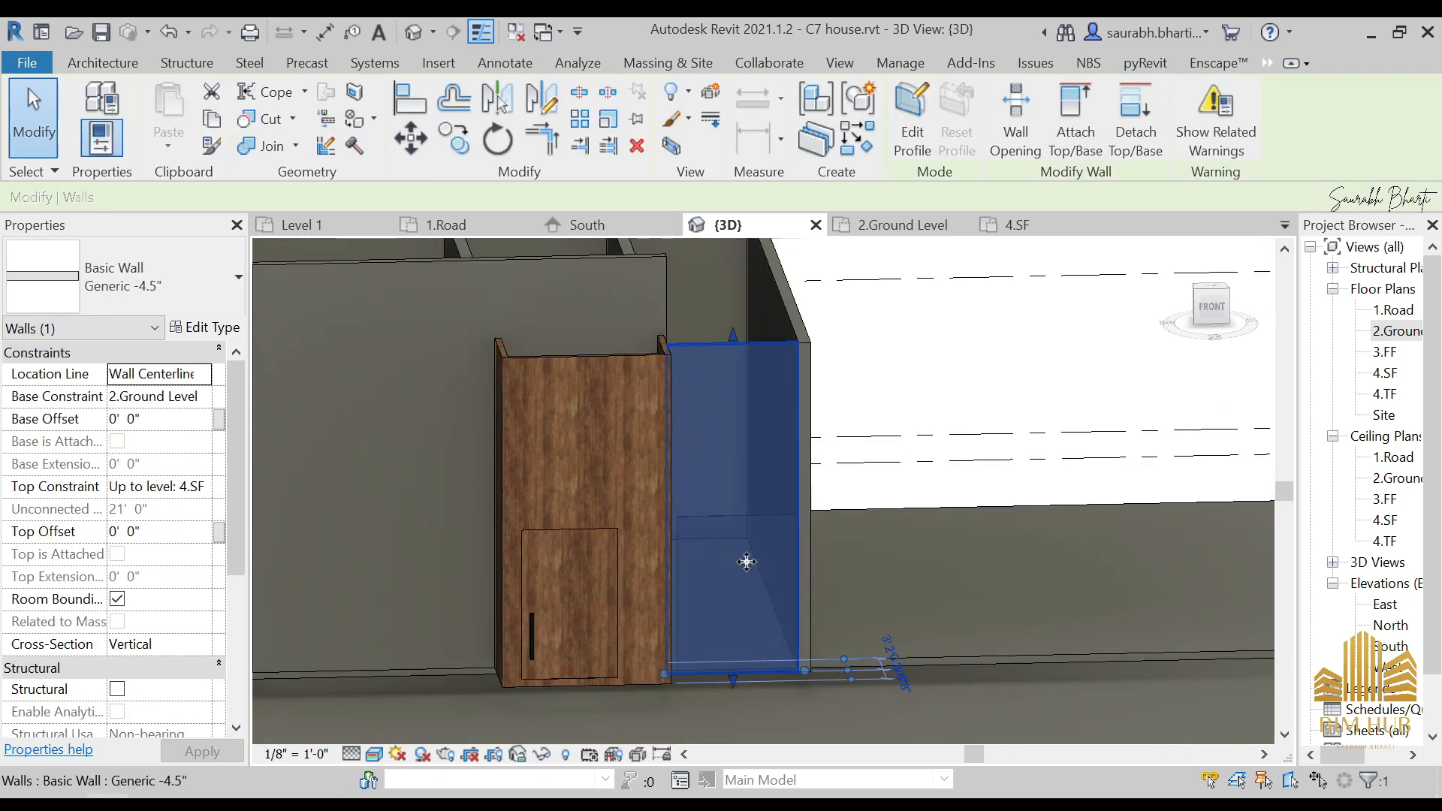
{"action": "key", "text": "Escape"}
{"action": "left_click", "coordinate": [755, 520]}
{"action": "key", "text": "Escape"}
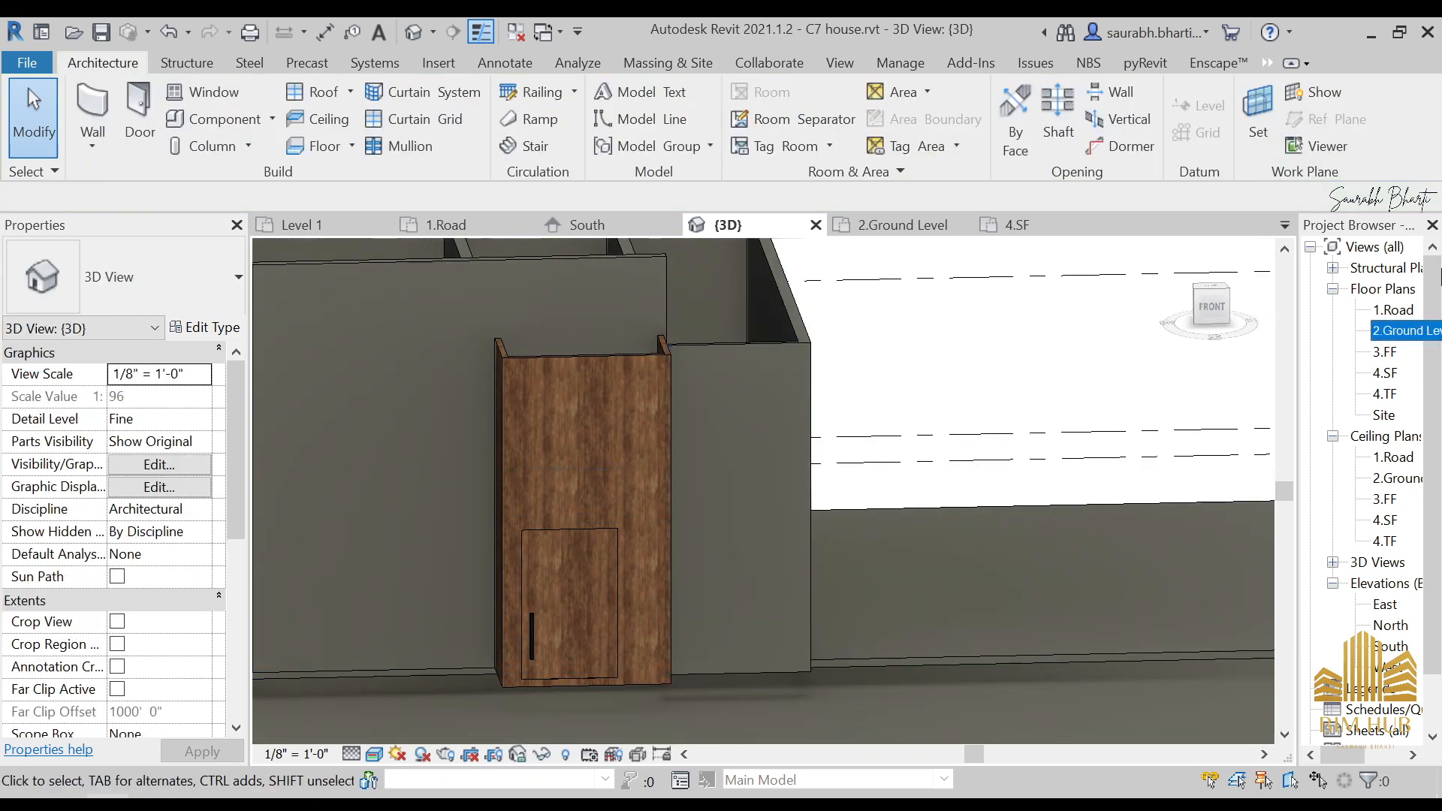
- In the 2.Ground Level plan, flip the curtain wall toward the front wall's outer face and set its length to 7'
{"action": "double_click", "coordinate": [1401, 330]}
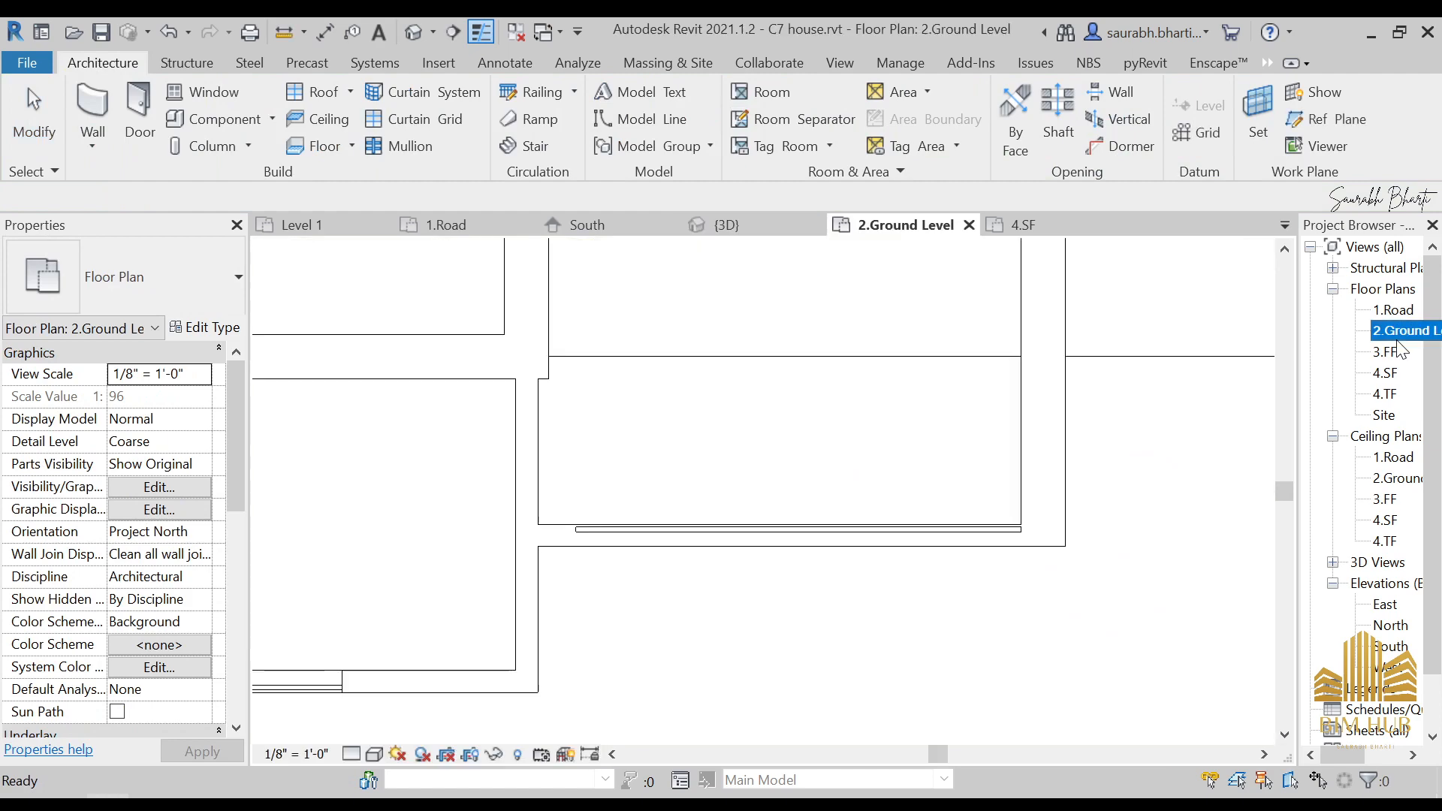
{"action": "left_click", "coordinate": [678, 529]}
{"action": "key", "text": "Escape"}
{"action": "left_click", "coordinate": [690, 530]}
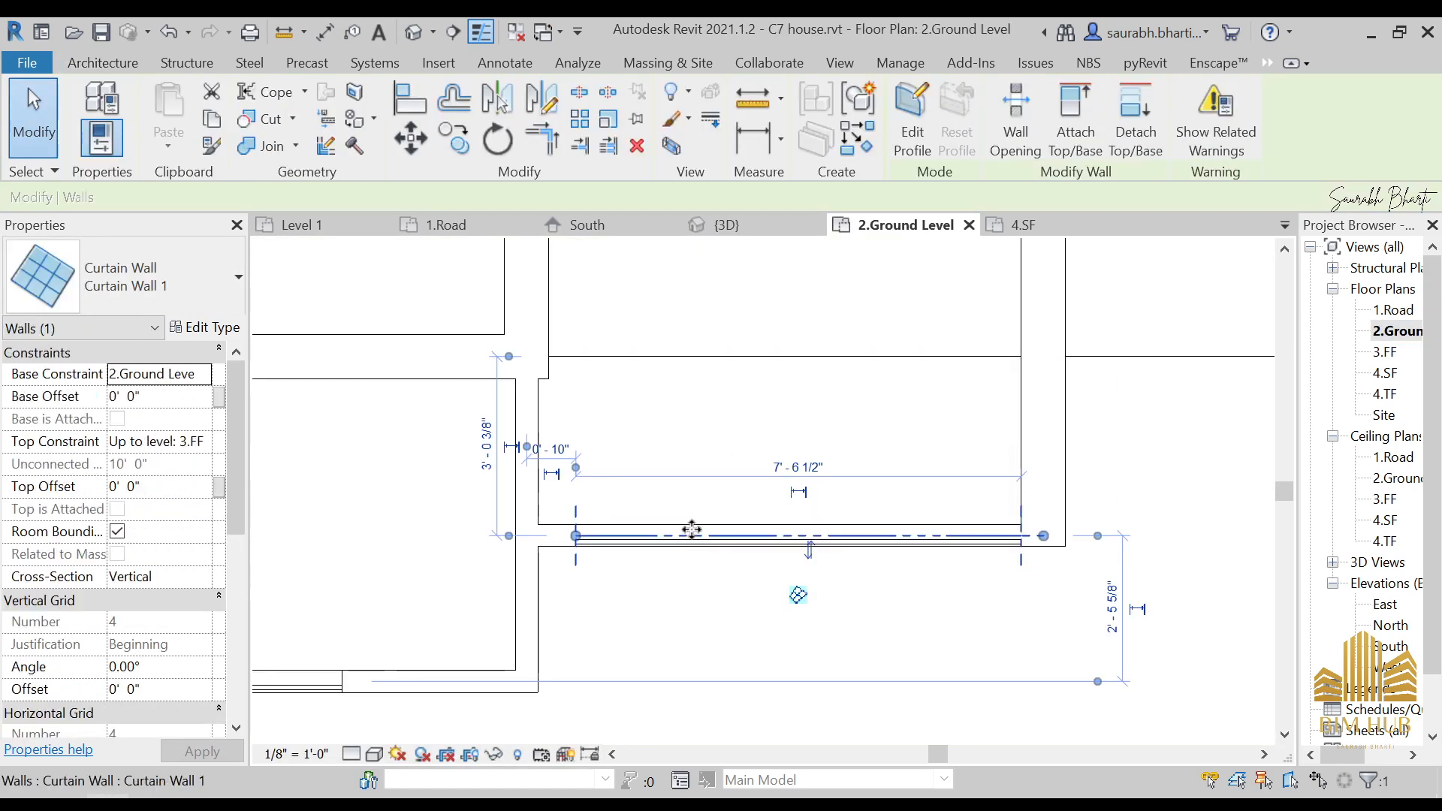
{"action": "left_click_drag", "start_coordinate": [1043, 535], "coordinate": [992, 527]}
{"action": "left_click", "coordinate": [786, 466]}
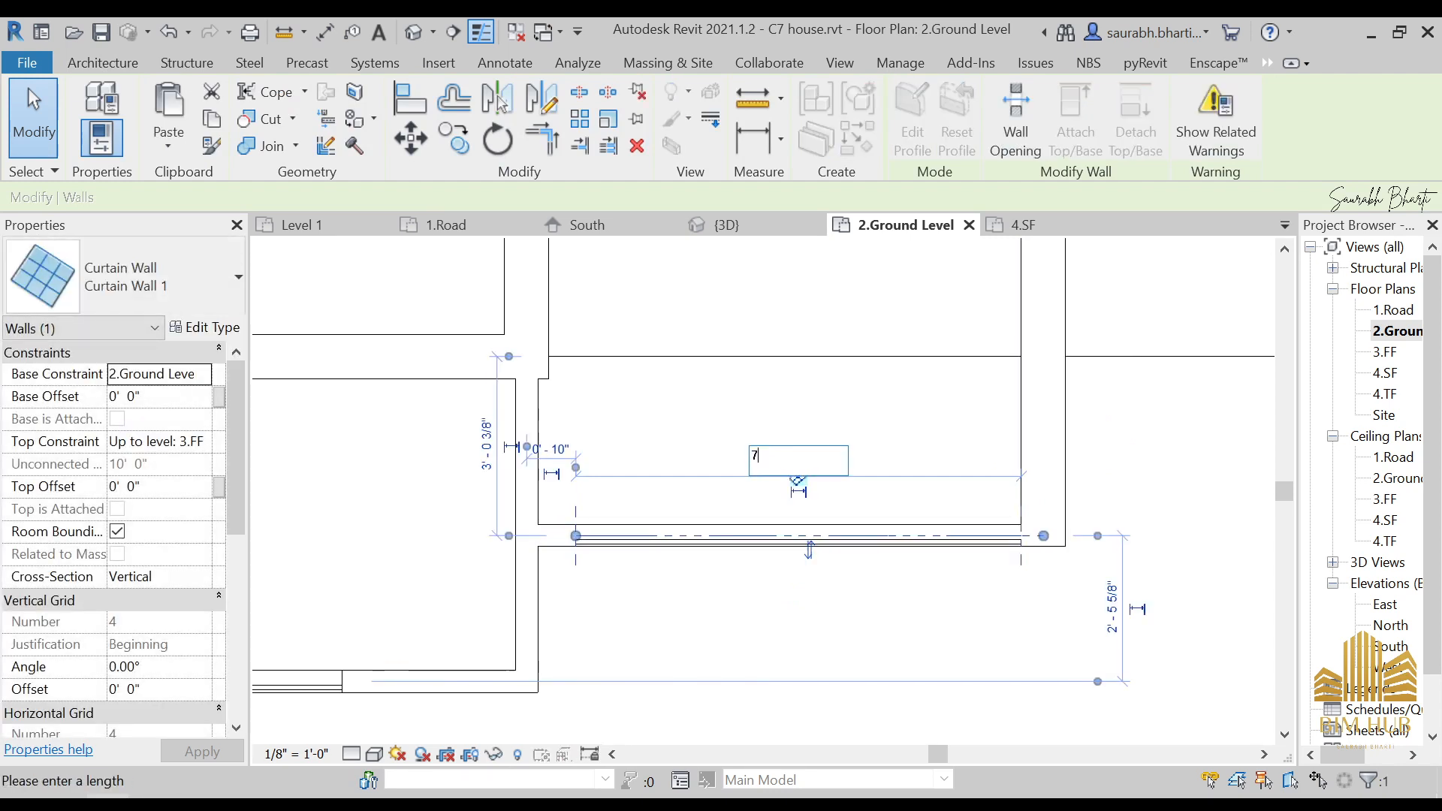
{"action": "type", "text": "7'"}
{"action": "key", "text": "Return"}
{"action": "key", "text": "Escape"}
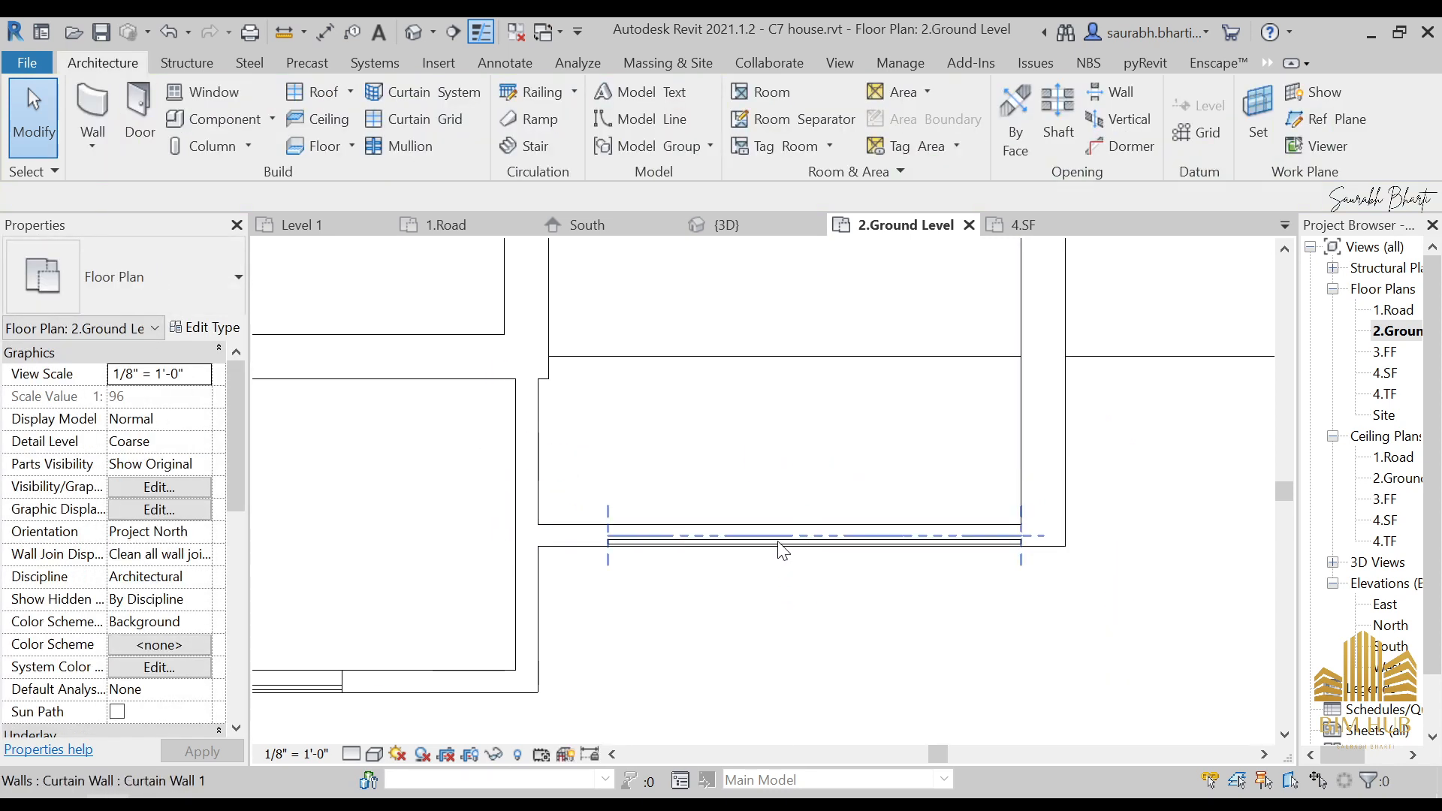
- Shift both ends of the curtain wall toward the louver box, leaving wall strips on either side and a length of about 7'-2"
{"action": "left_click", "coordinate": [793, 537]}
{"action": "left_click_drag", "start_coordinate": [793, 538], "coordinate": [734, 540]}
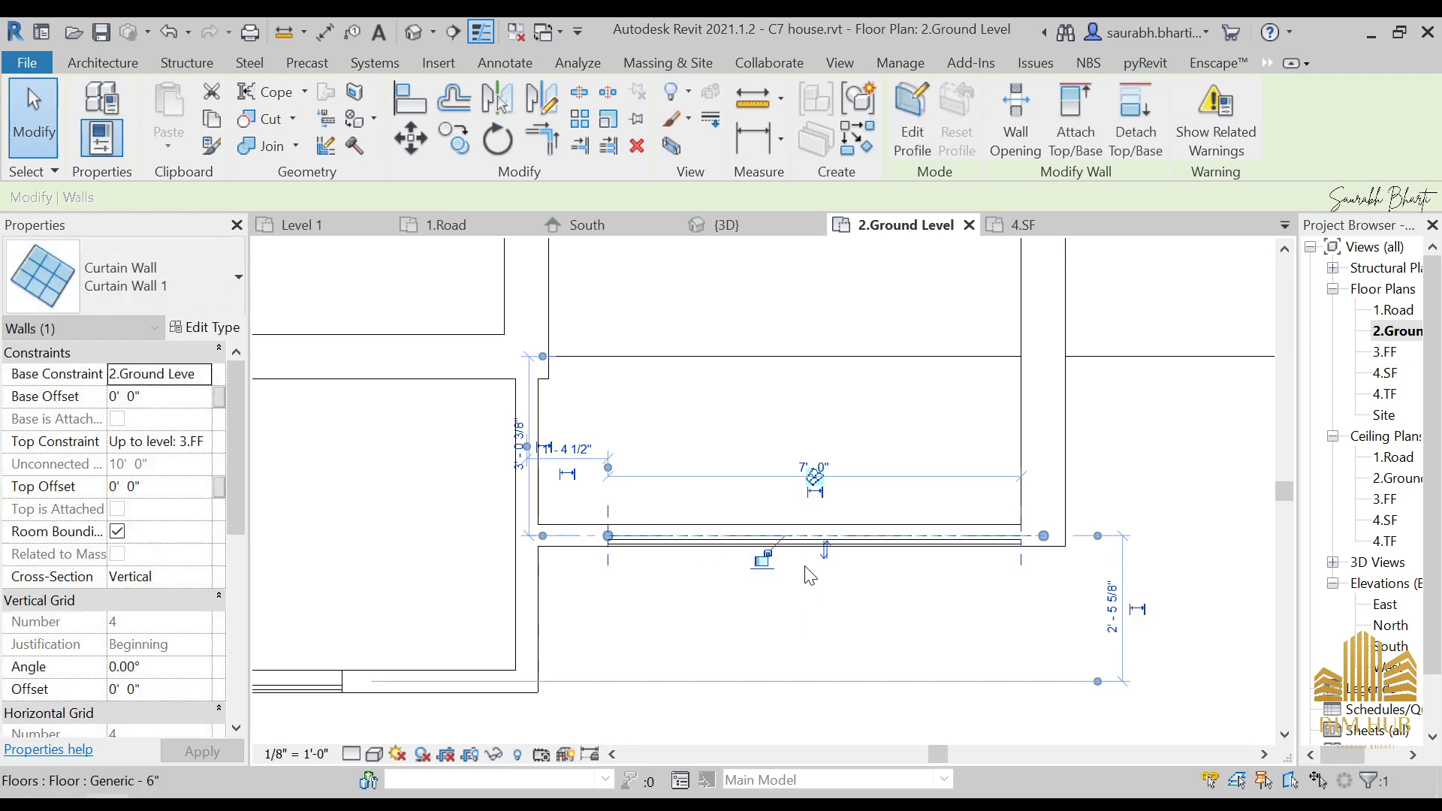
{"action": "left_click", "coordinate": [806, 568]}
{"action": "left_click", "coordinate": [773, 552]}
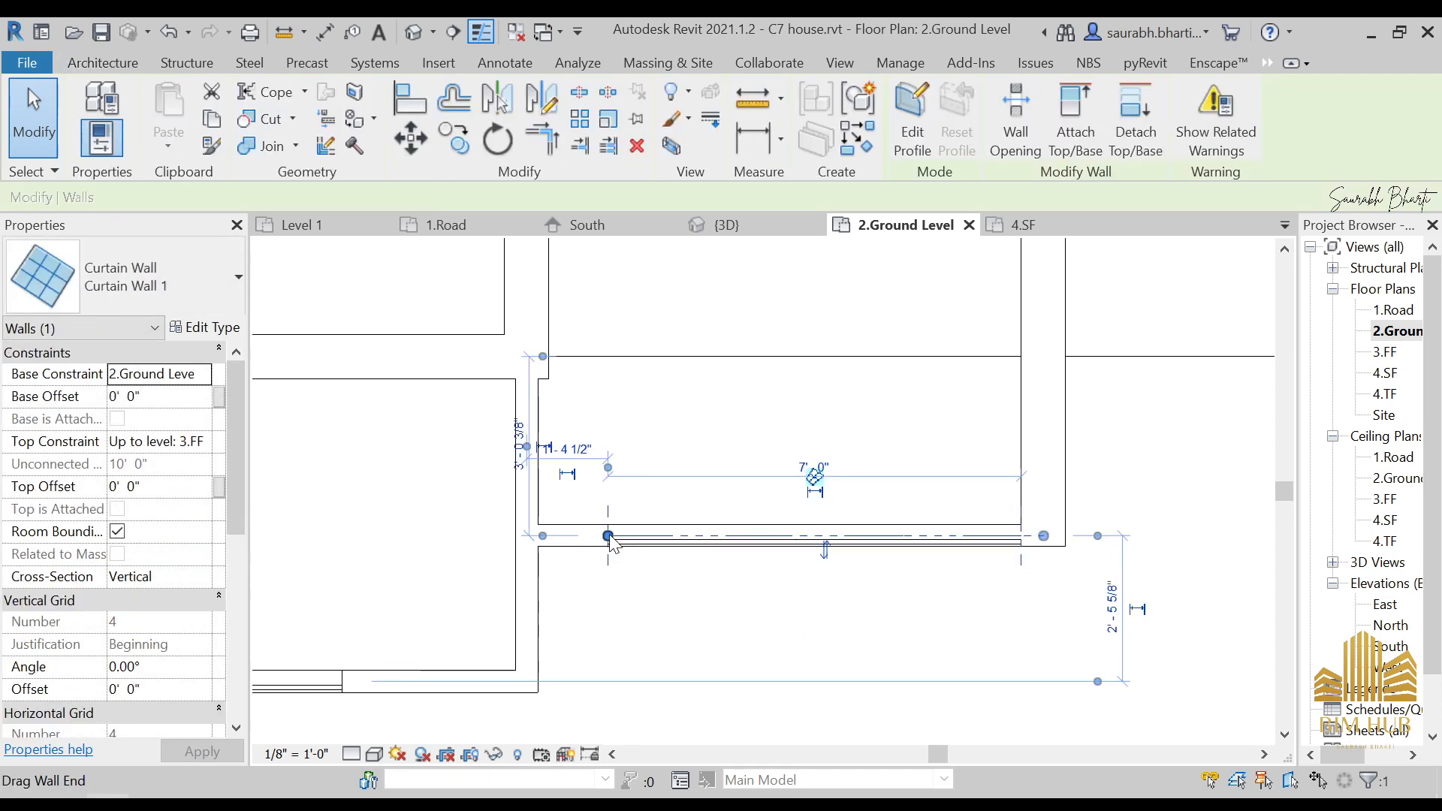
{"action": "left_click_drag", "start_coordinate": [610, 541], "coordinate": [565, 534]}
{"action": "left_click_drag", "start_coordinate": [1019, 537], "coordinate": [990, 535]}
{"action": "left_click", "coordinate": [715, 556]}
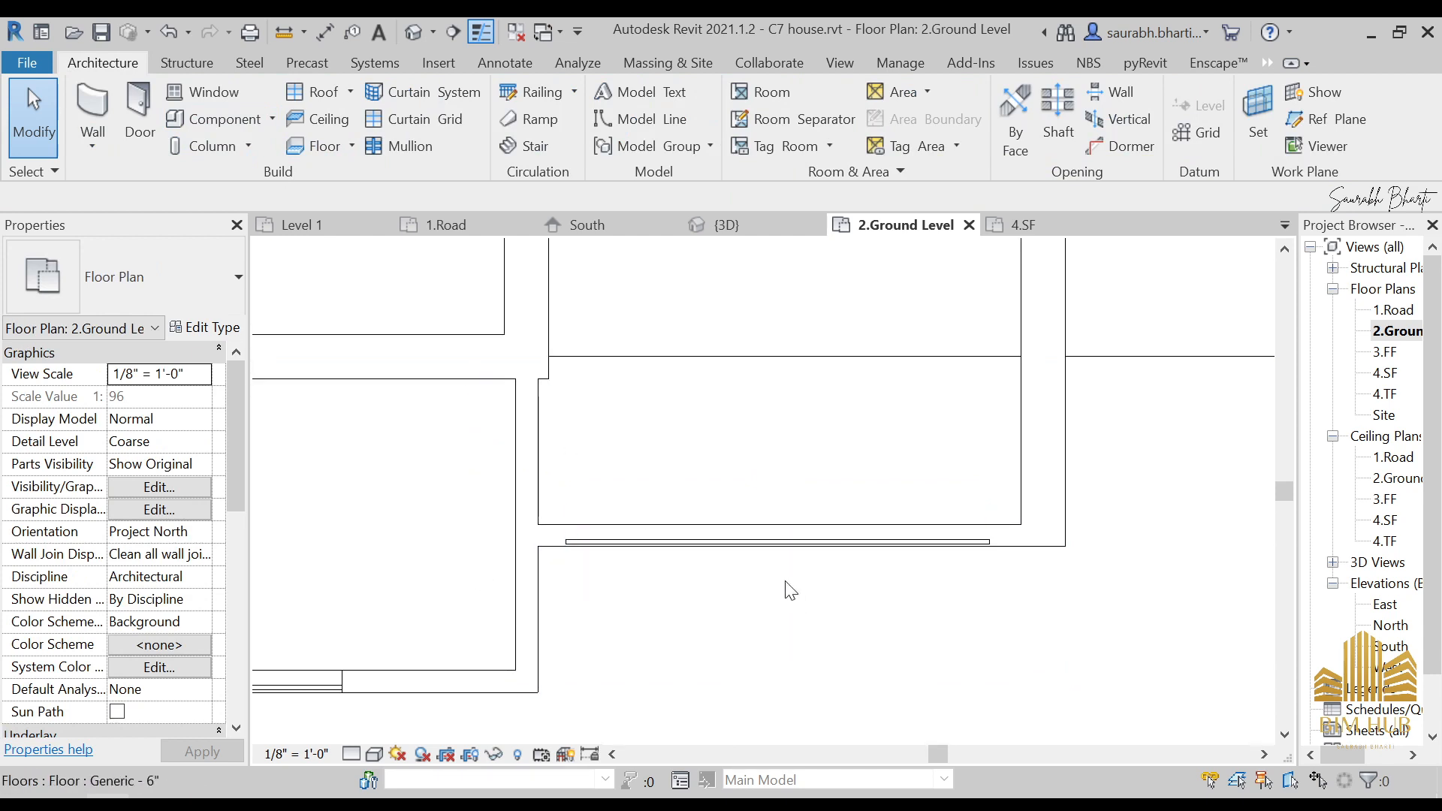
- Cut the front wall with the overlapping curtain wall using Cut Geometry, embedding the glazing
{"action": "left_click", "coordinate": [736, 539]}
{"action": "left_click", "coordinate": [287, 121]}
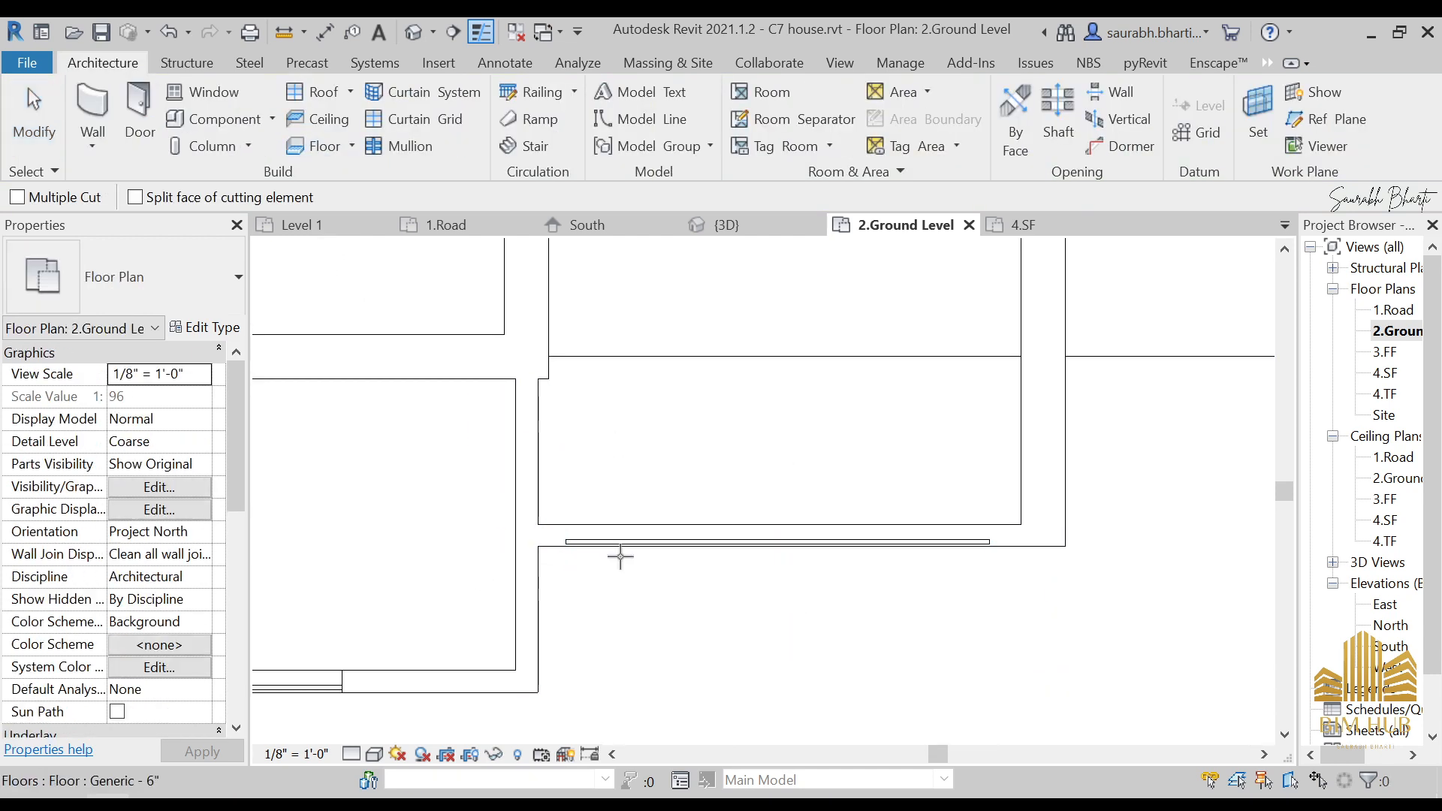
{"action": "left_click", "coordinate": [575, 543]}
{"action": "key", "text": "Escape"}
- In the 3D view, set the curtain wall's top constraint to level 4.SF and lower its top edge with a top offset
{"action": "left_click", "coordinate": [414, 33]}
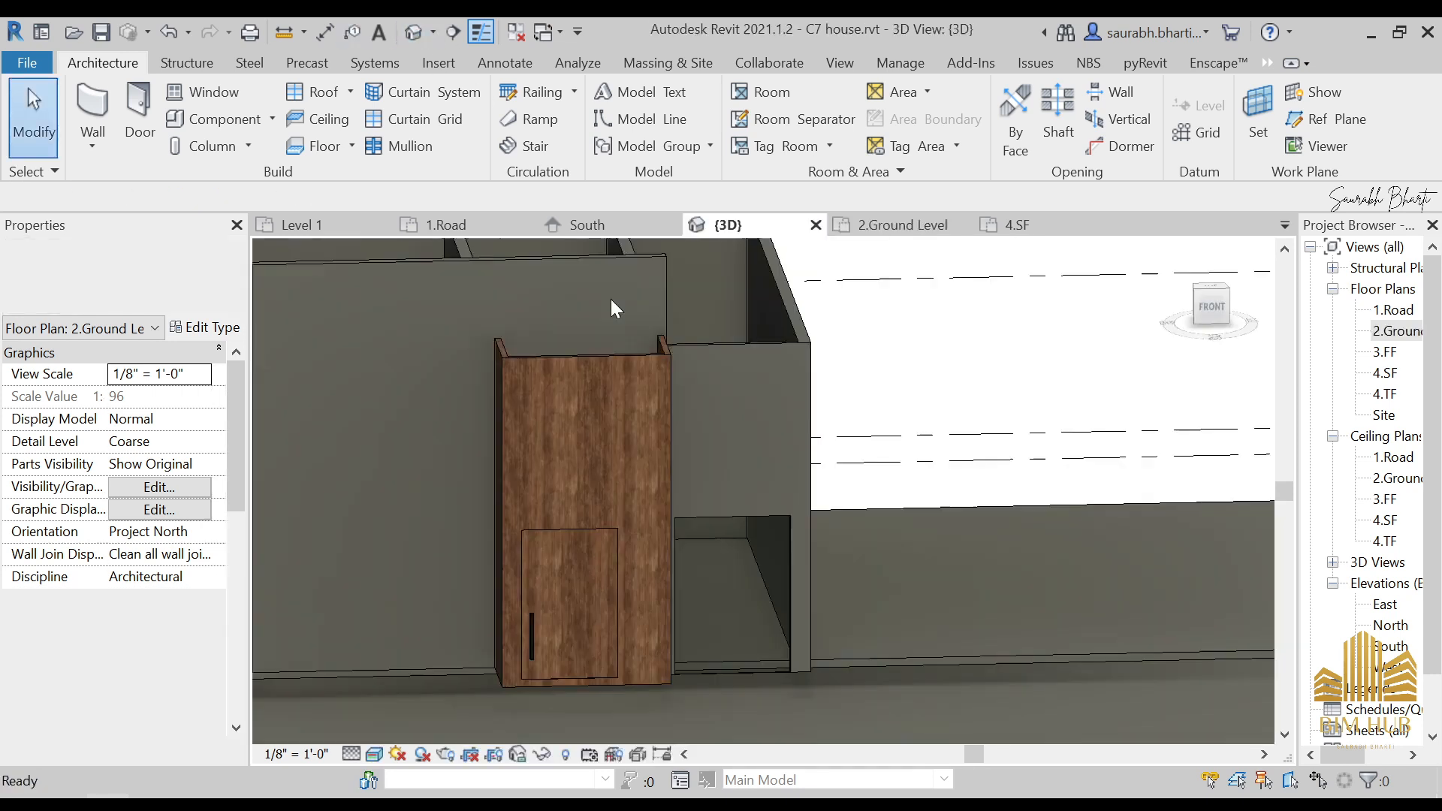
{"action": "left_click", "coordinate": [763, 553]}
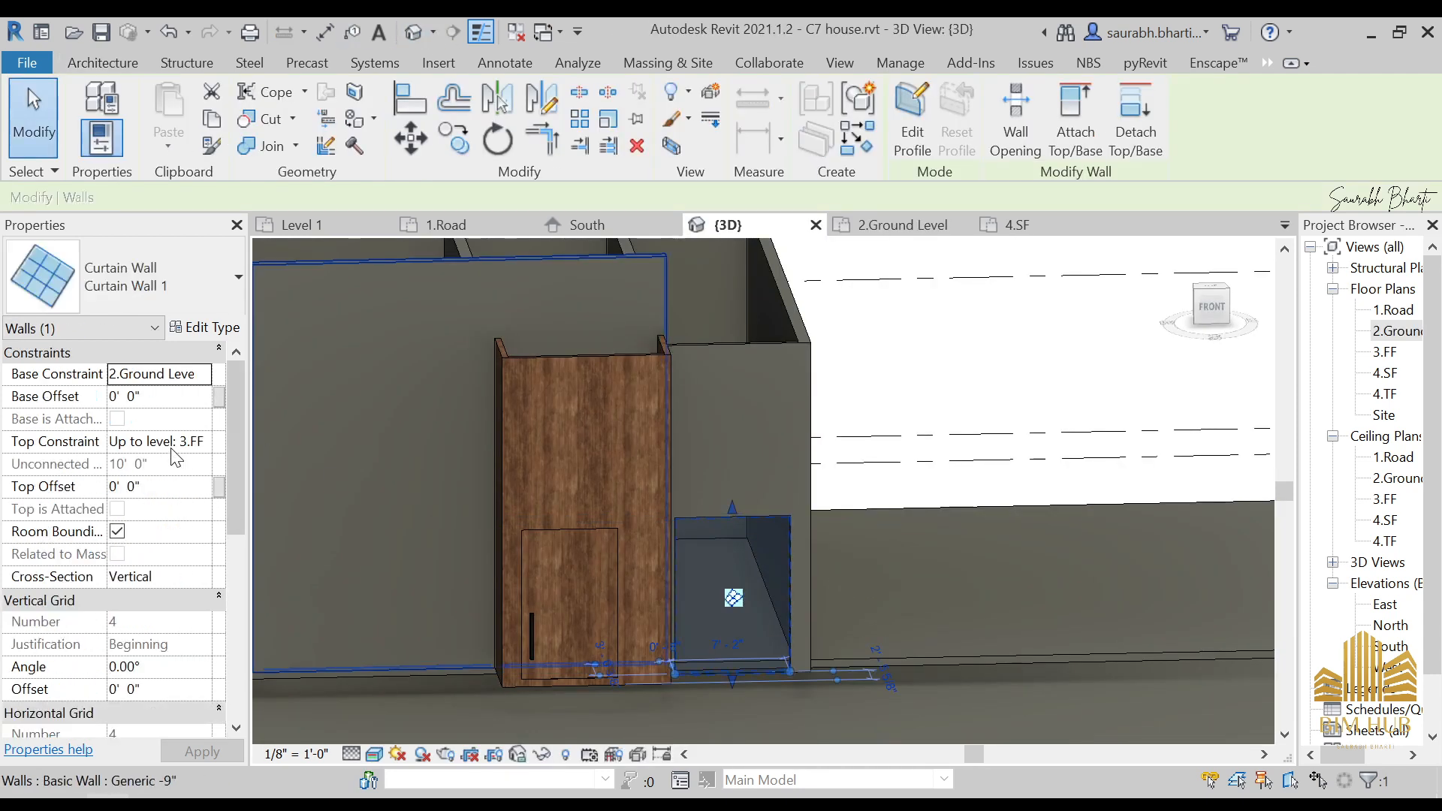
{"action": "left_click", "coordinate": [196, 445]}
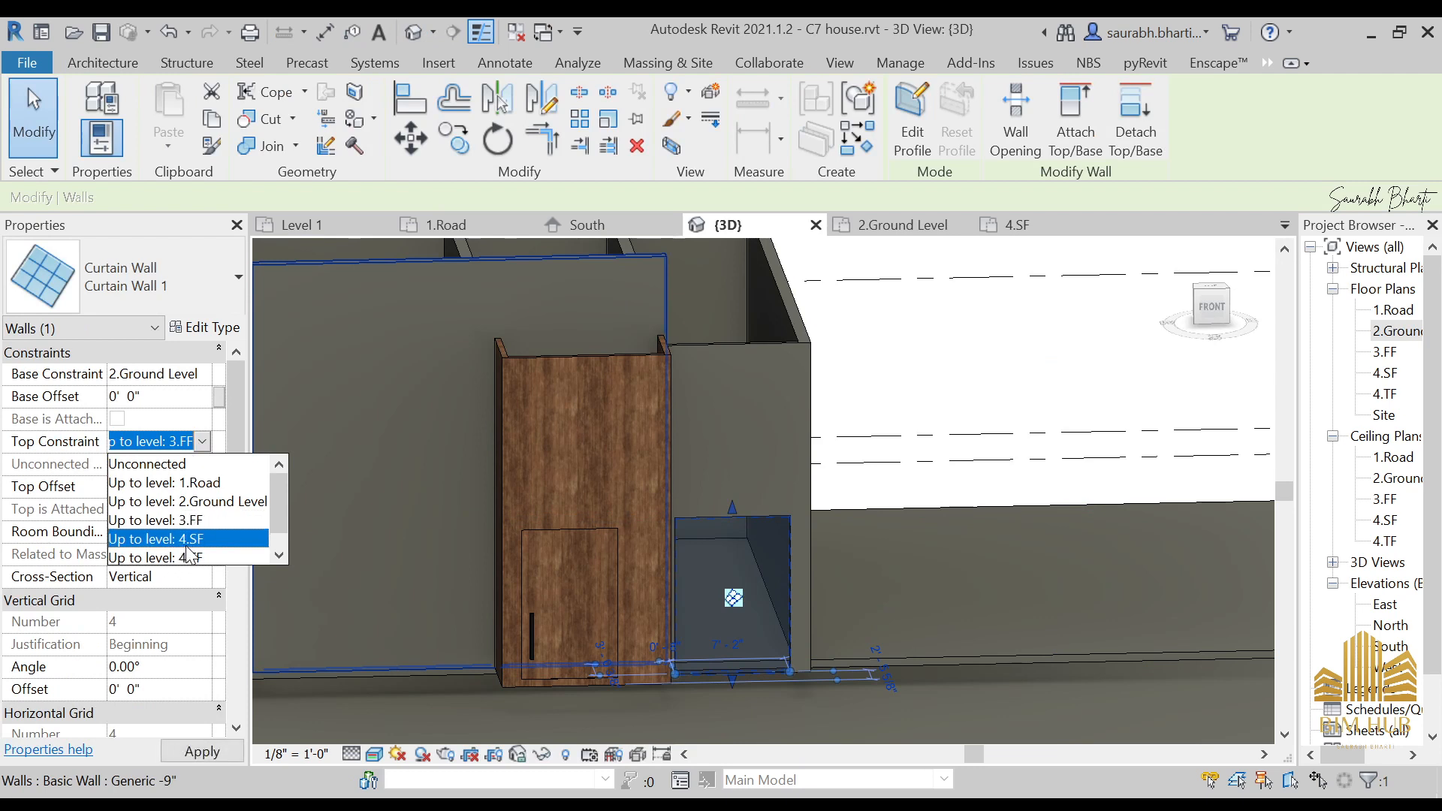
{"action": "left_click", "coordinate": [154, 538]}
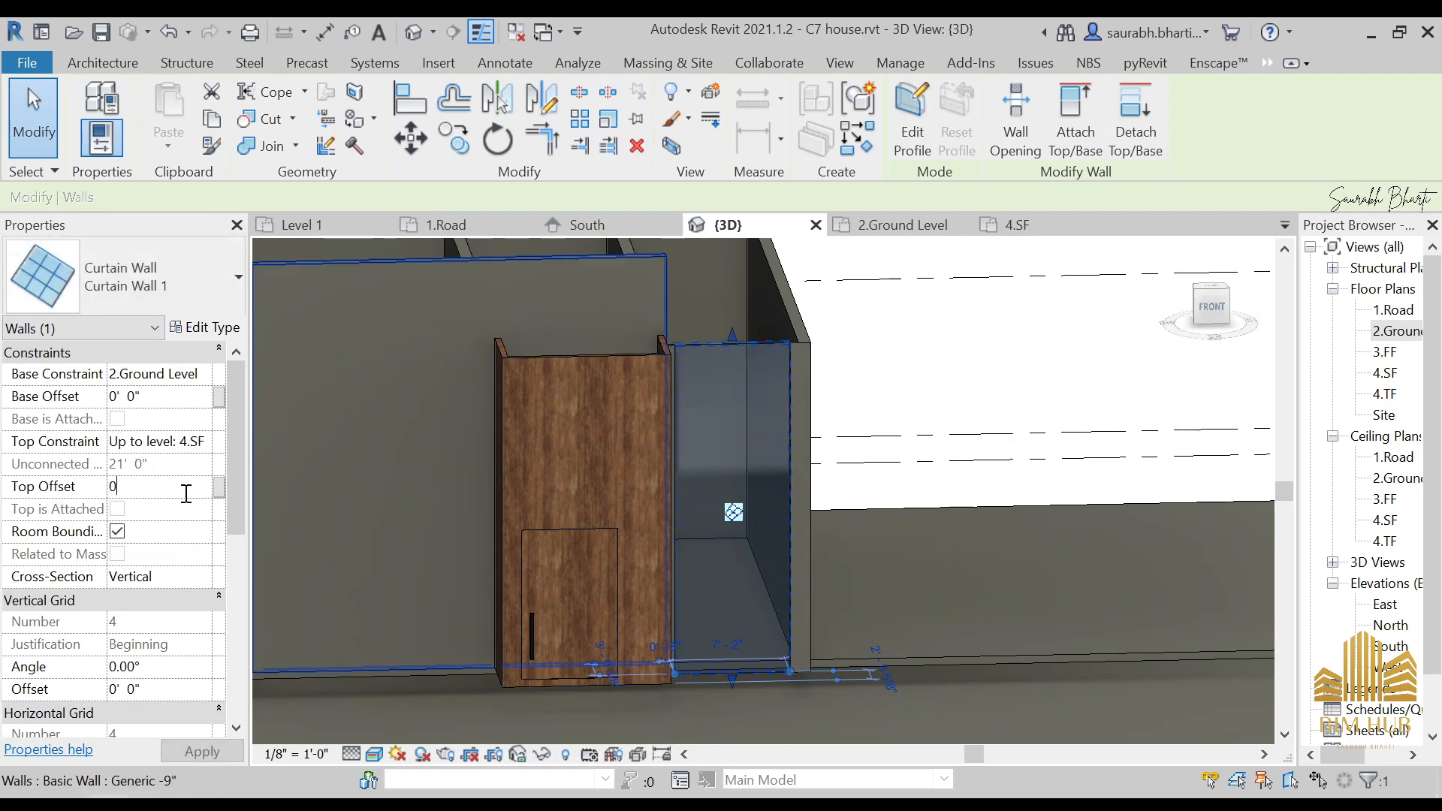
{"action": "key", "text": "Return"}
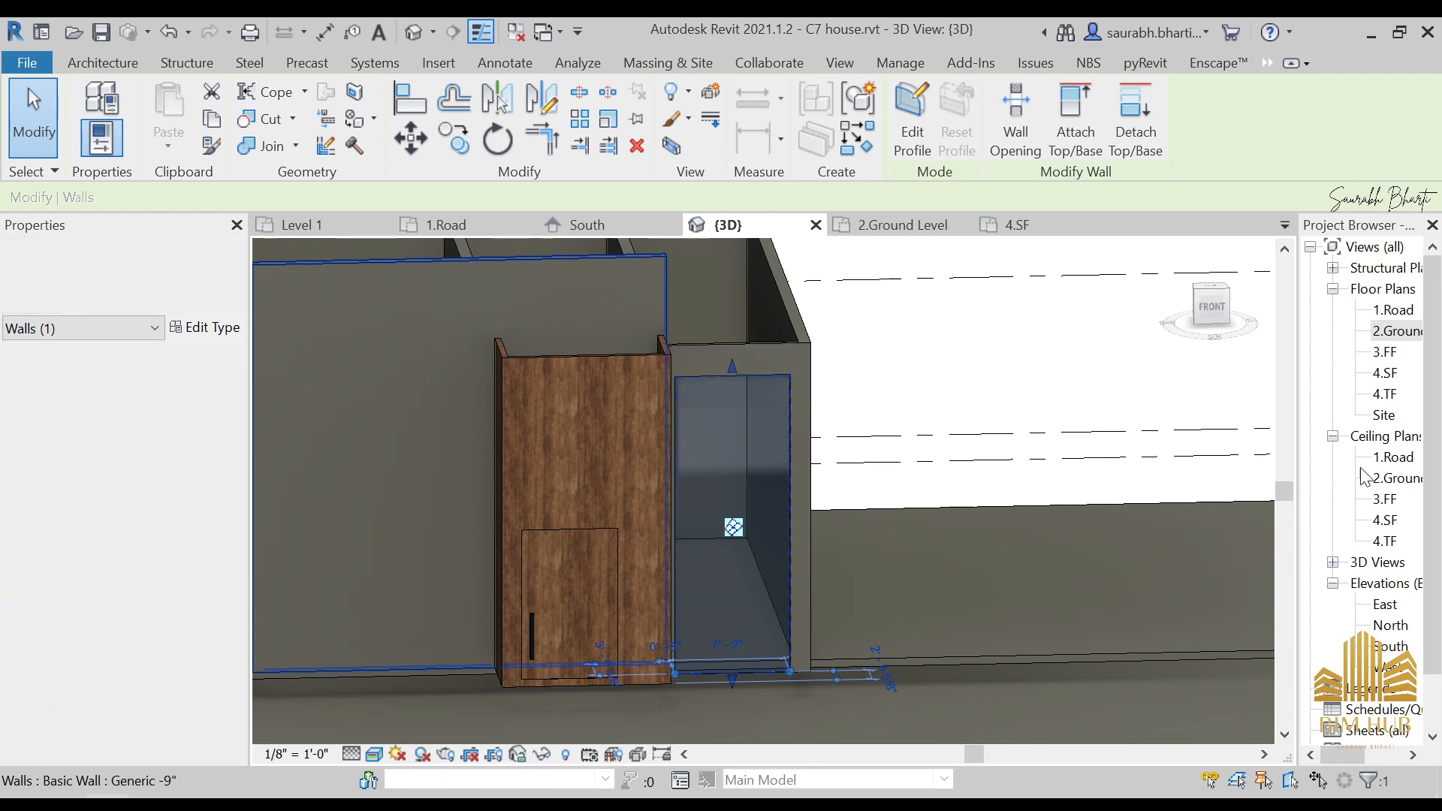
- Examine the tall glazing beside the louver box from a lower angle, and switch to Photos to compare it with the reference photo
{"action": "left_click", "coordinate": [955, 415]}
{"action": "middle_click_drag", "start_coordinate": [955, 415], "coordinate": [965, 371], "text": "shift"}
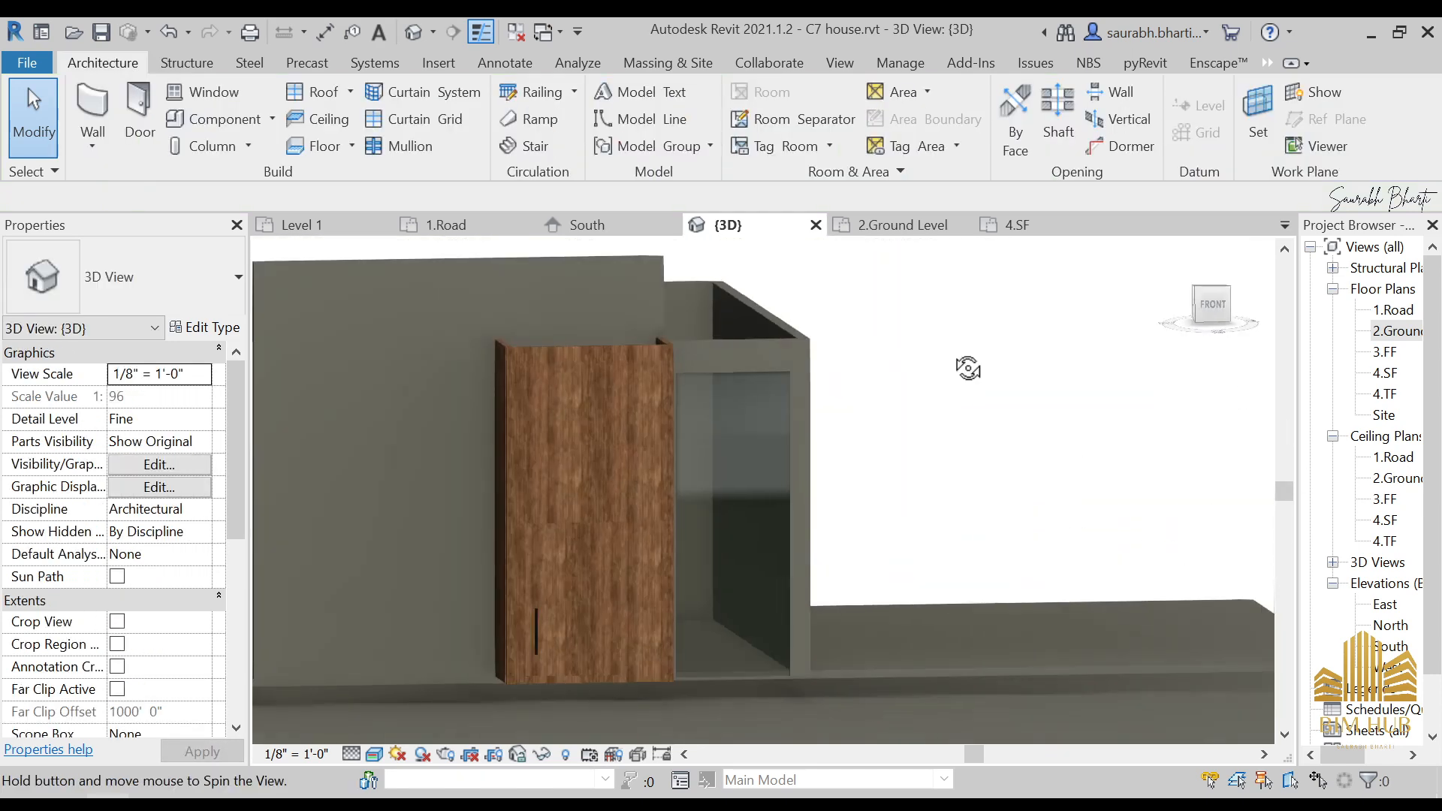
{"action": "key", "text": "alt+Tab"}
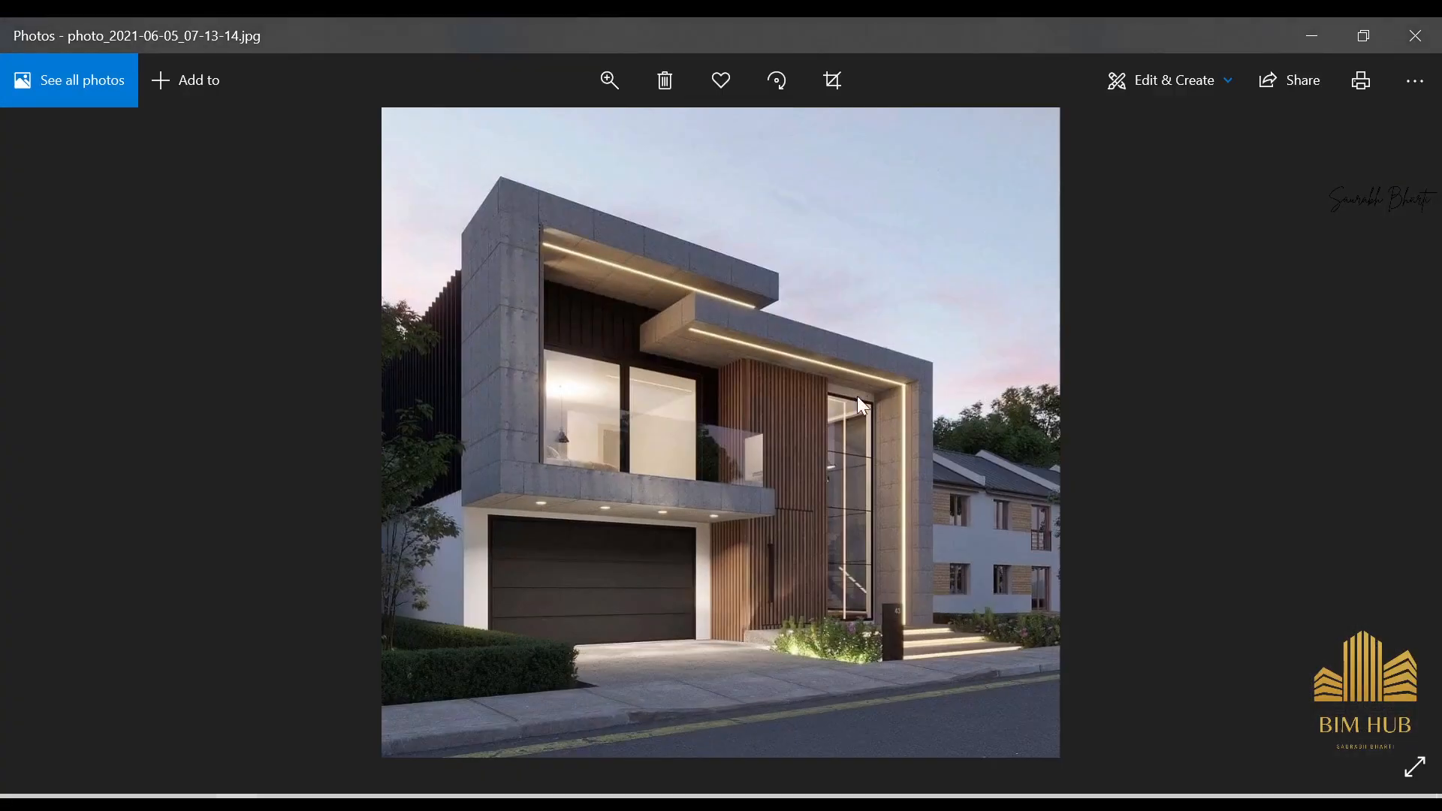
- Return to Revit, view the model from the front, and start the Mullion command with the 1.5" x 2.5" rectangular type
{"action": "left_click", "coordinate": [1330, 45]}
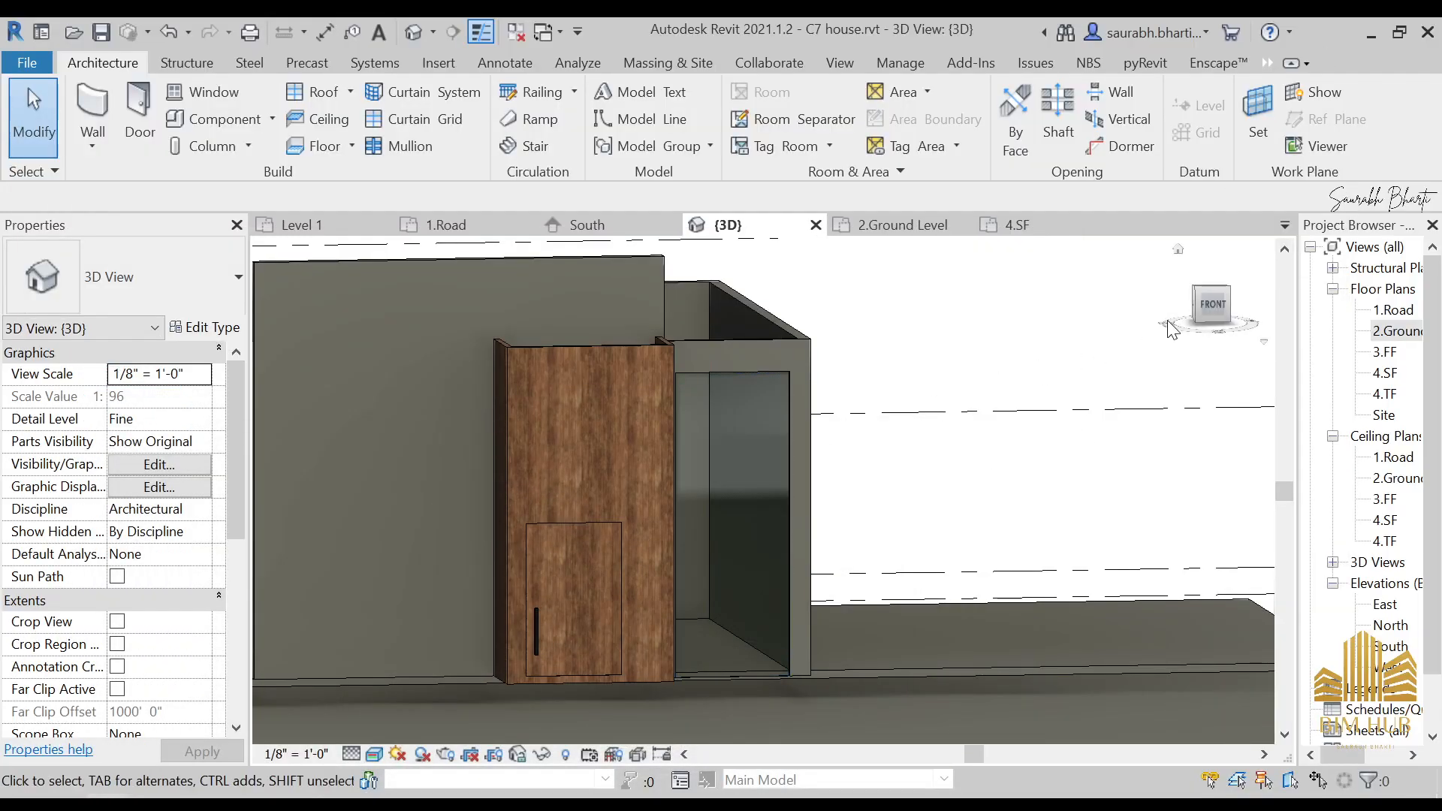
{"action": "left_click", "coordinate": [1210, 304]}
{"action": "scroll", "coordinate": [814, 497], "scroll_direction": "up", "scroll_amount": 5}
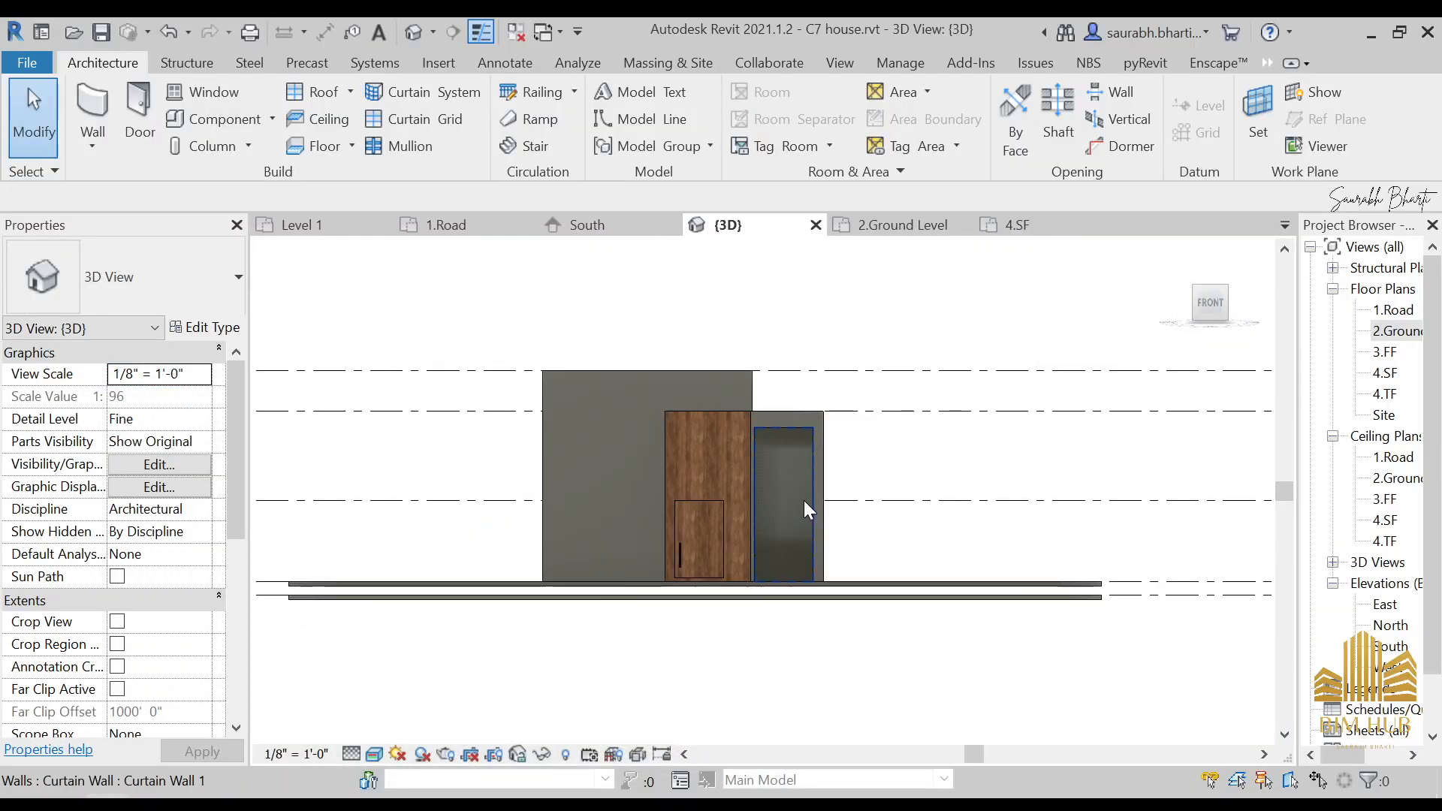
{"action": "scroll", "coordinate": [773, 429], "scroll_direction": "up", "scroll_amount": 2}
{"action": "scroll", "coordinate": [798, 488], "scroll_direction": "up", "scroll_amount": 2}
{"action": "middle_click_drag", "start_coordinate": [830, 515], "coordinate": [822, 407]}
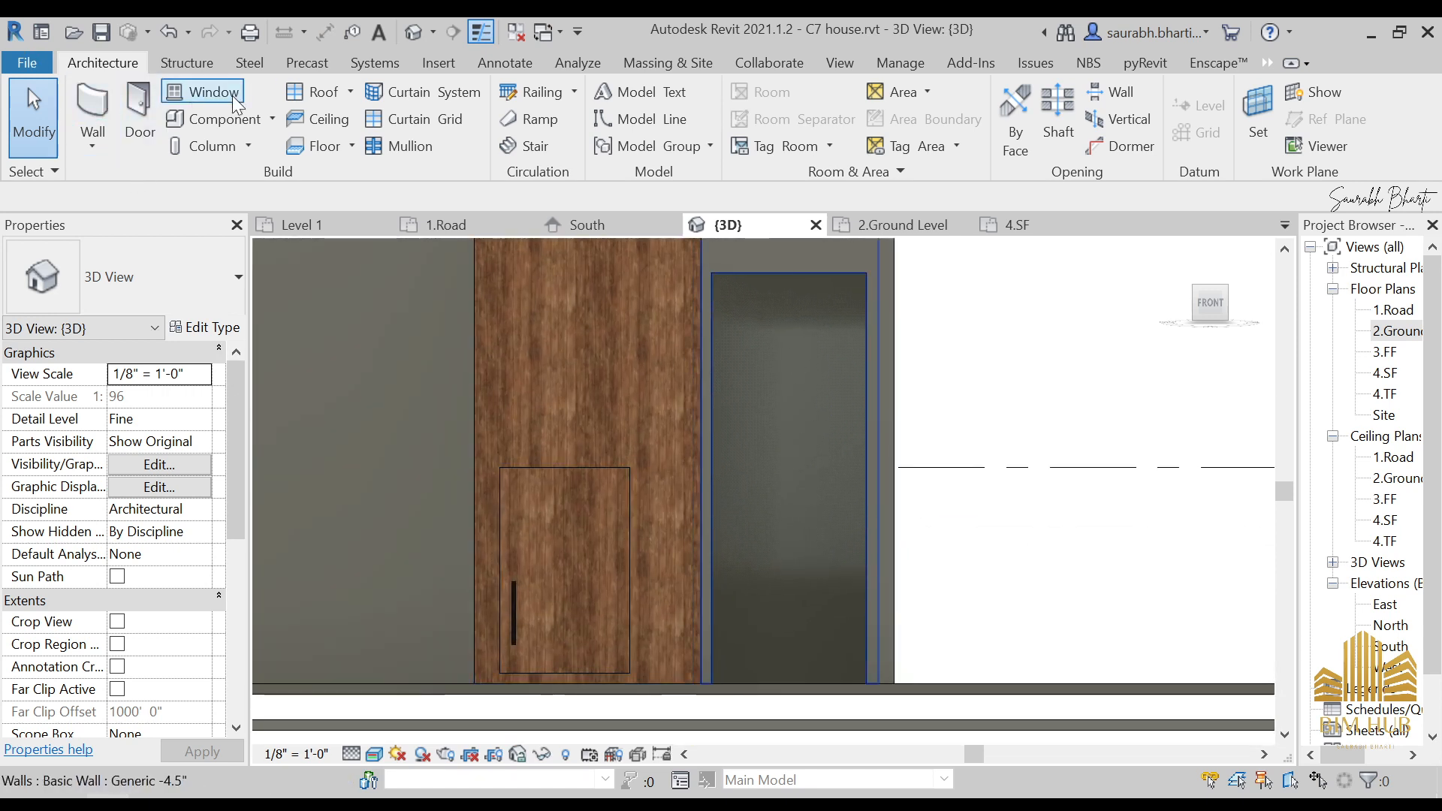
{"action": "left_click", "coordinate": [391, 148]}
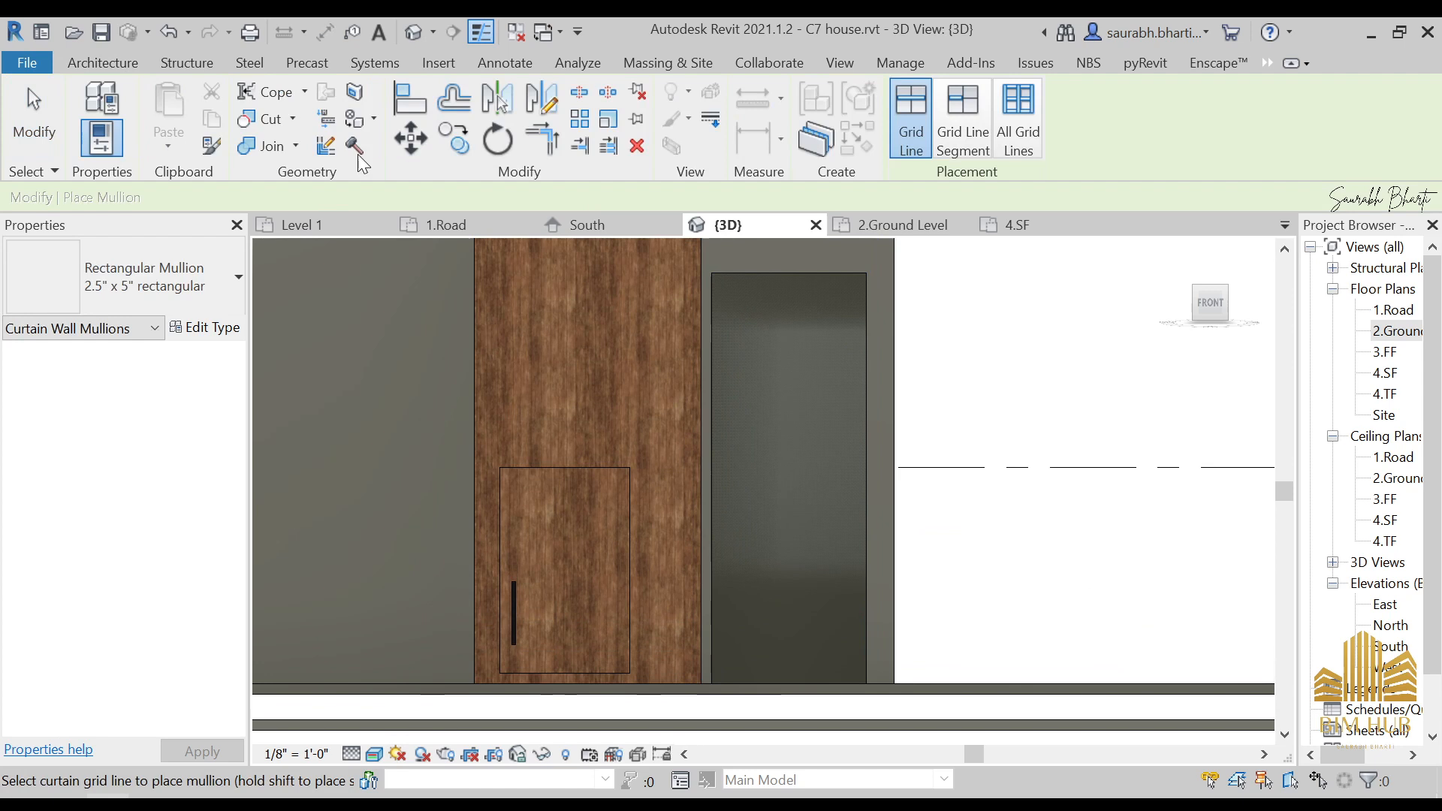
{"action": "left_click", "coordinate": [179, 289]}
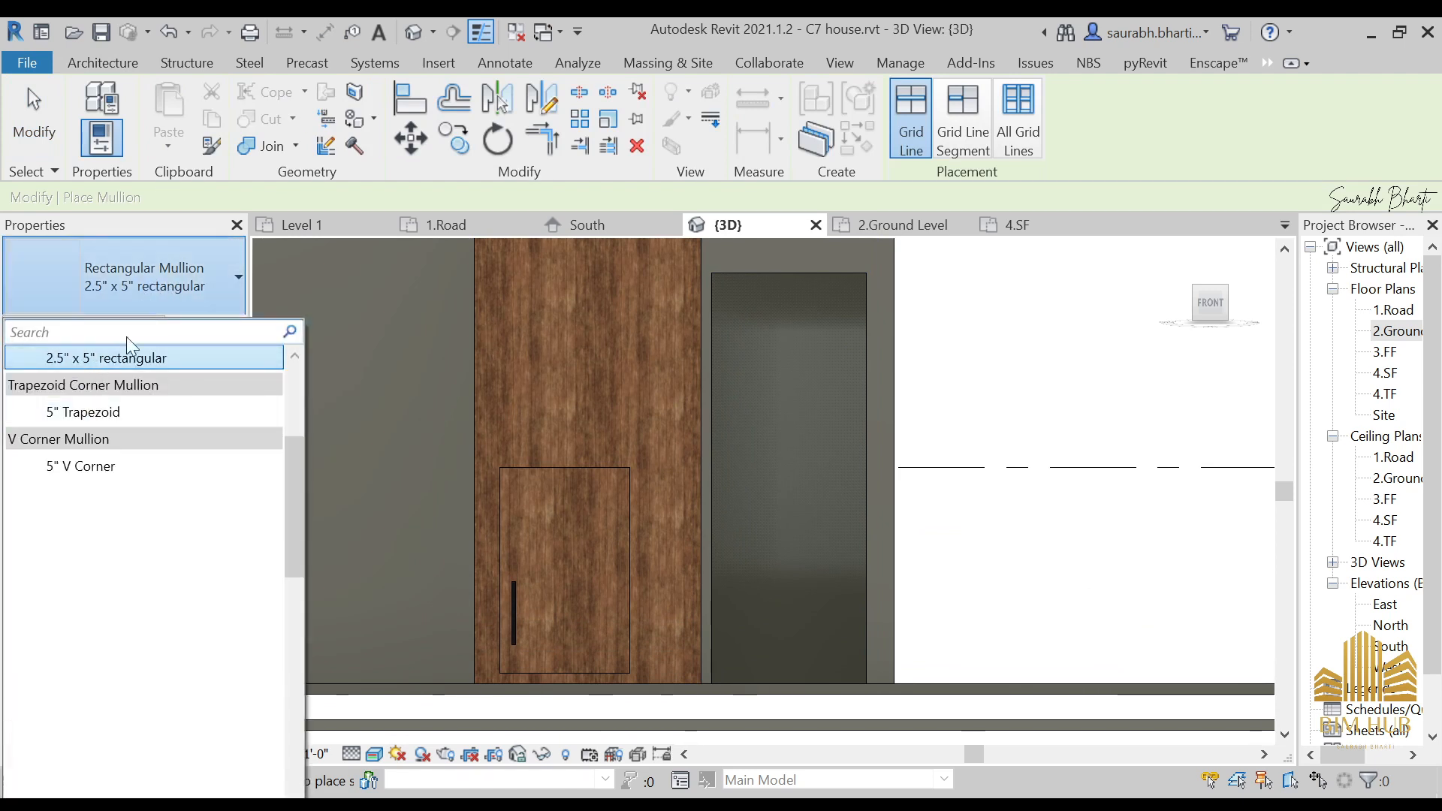
{"action": "scroll", "coordinate": [114, 428], "scroll_direction": "up", "scroll_amount": 3}
{"action": "scroll", "coordinate": [102, 376], "scroll_direction": "up", "scroll_amount": 1}
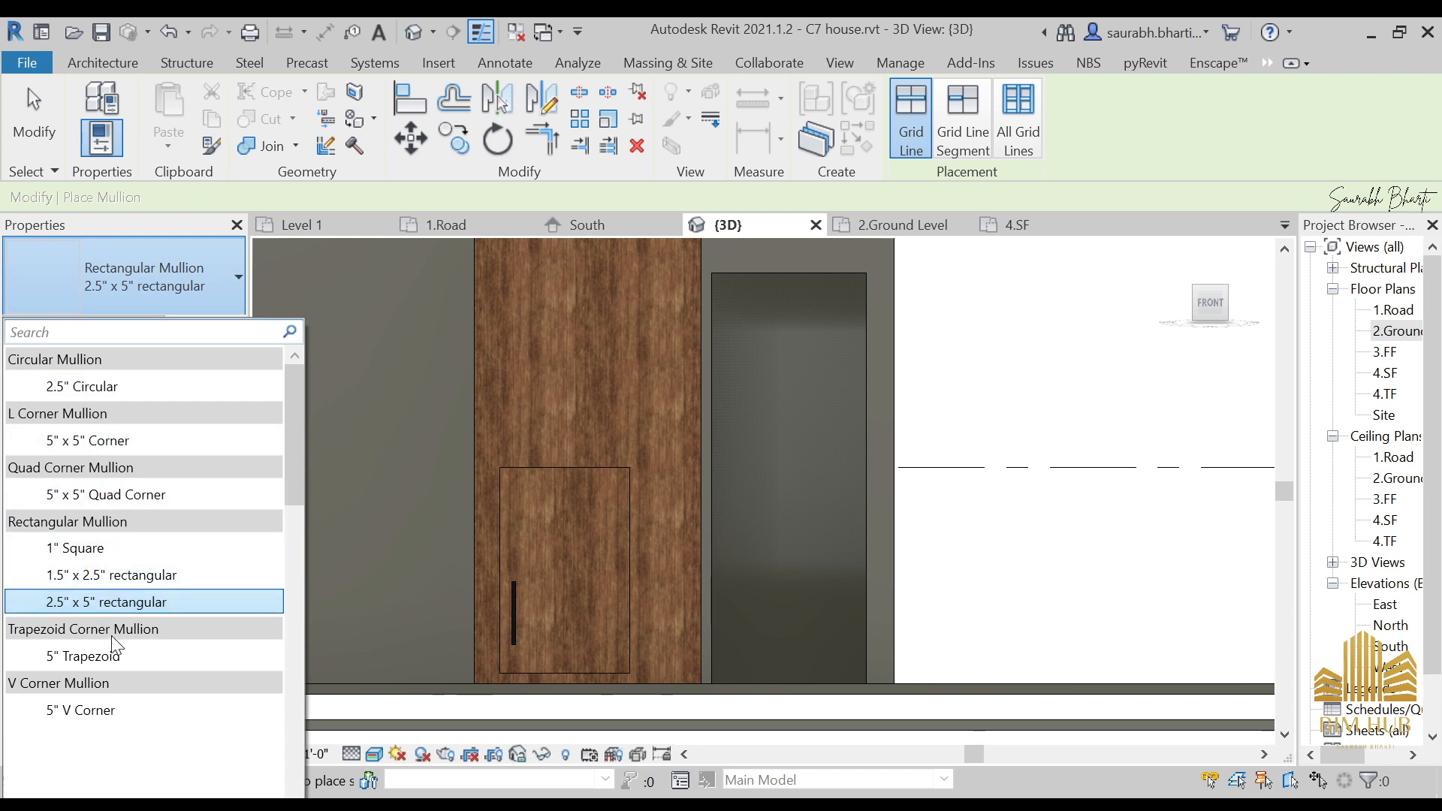
{"action": "left_click", "coordinate": [147, 575]}
- Duplicate the rectangular mullion type under the name 1.5" x 2.5" Black
{"action": "left_click", "coordinate": [203, 331]}
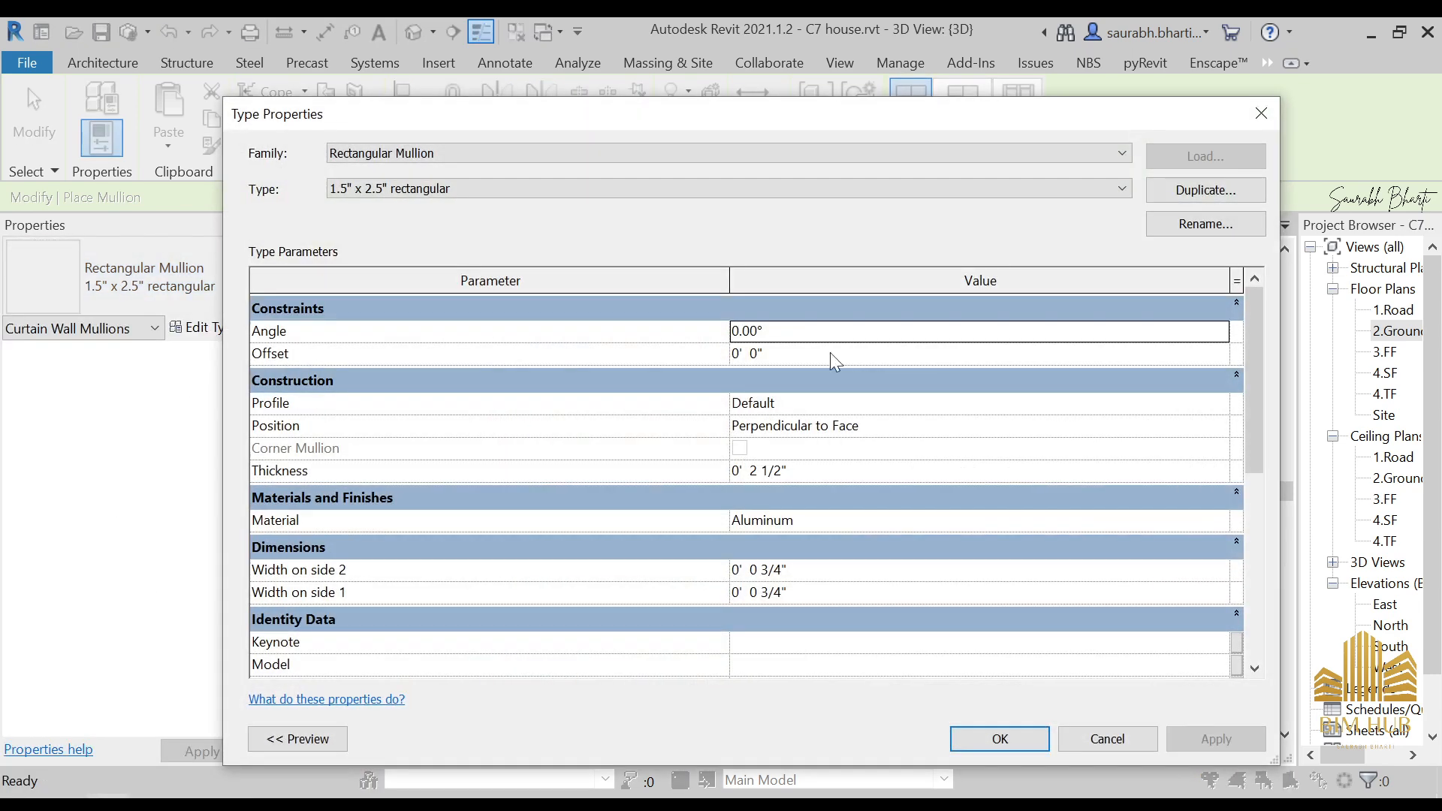
{"action": "left_click", "coordinate": [1160, 192]}
{"action": "left_click", "coordinate": [700, 331]}
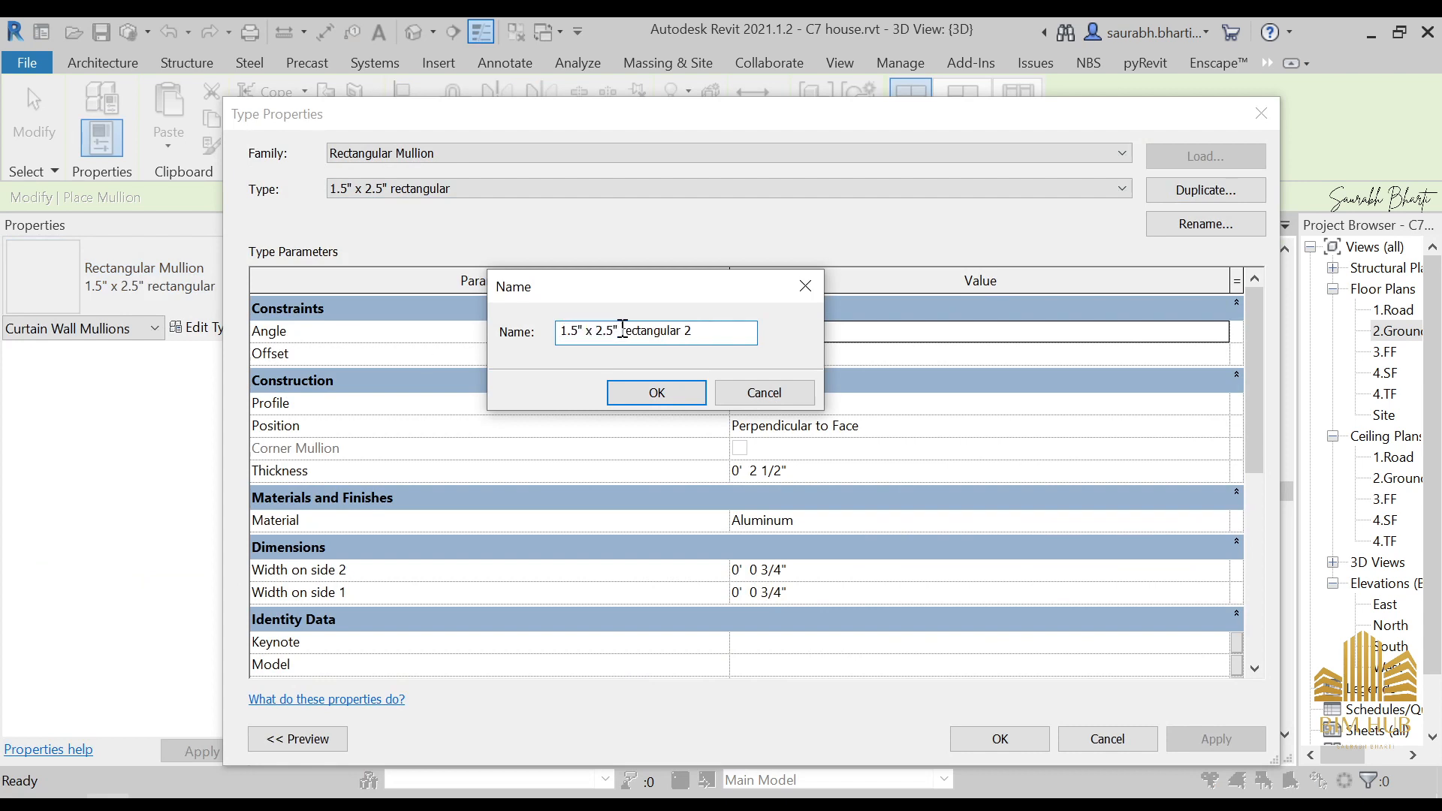
{"action": "type", "text": "Black"}
{"action": "key", "text": "Return"}
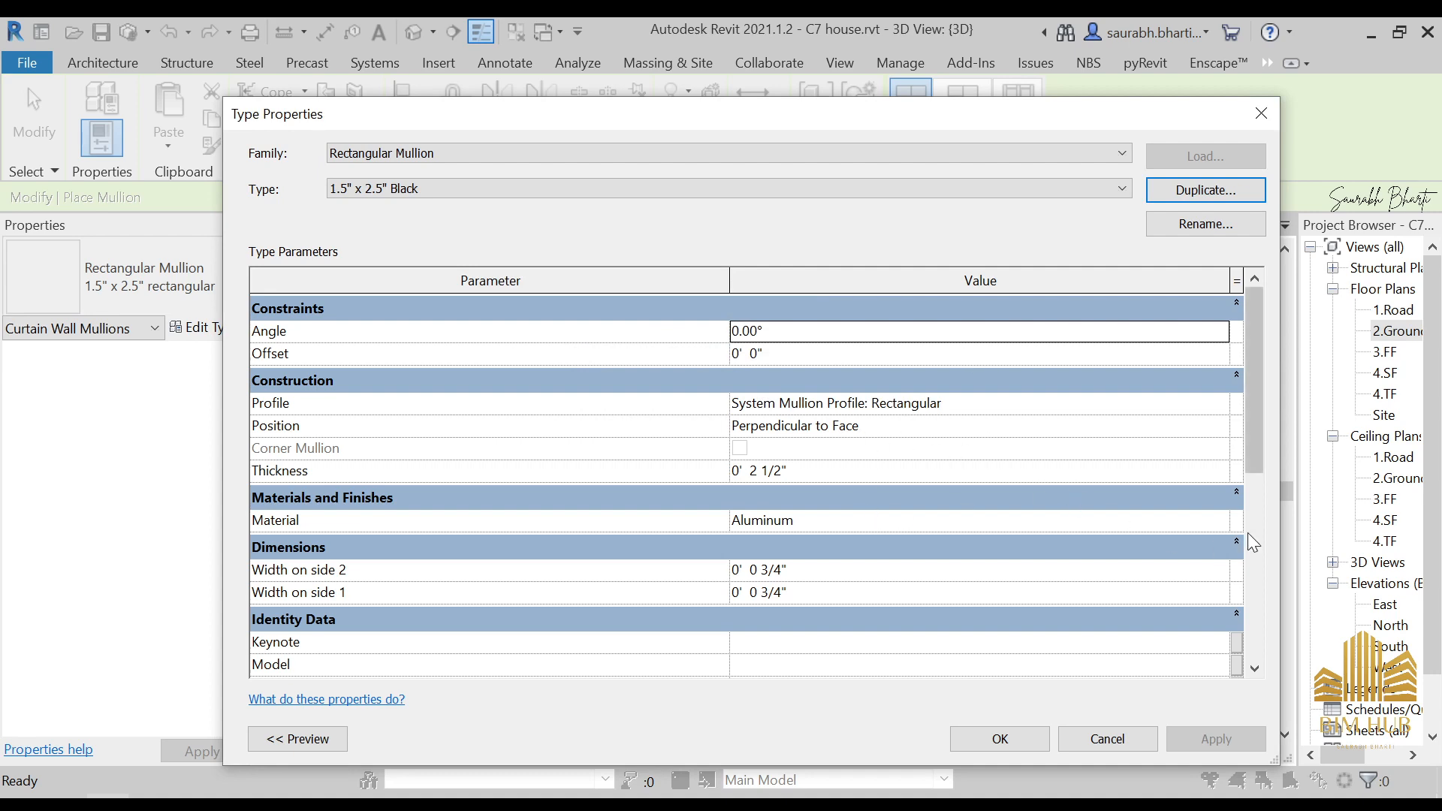
- Assign the 1.Anodised aluminium material to the new black mullion type and apply the type changes
{"action": "left_click", "coordinate": [1223, 525]}
{"action": "left_click", "coordinate": [1227, 520]}
{"action": "scroll", "coordinate": [49, 238], "scroll_direction": "up", "scroll_amount": 3}
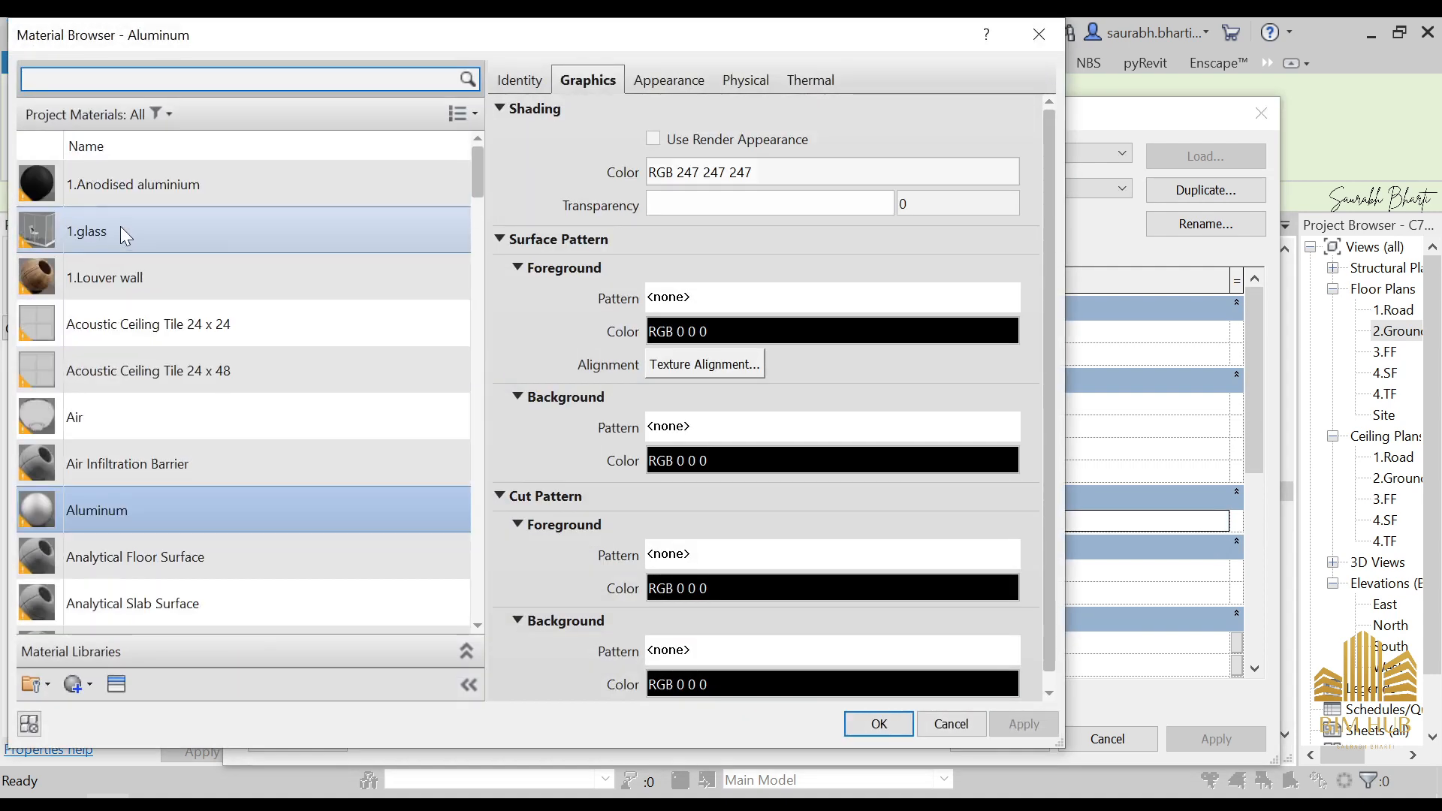
{"action": "left_click", "coordinate": [113, 186]}
{"action": "left_click", "coordinate": [878, 723]}
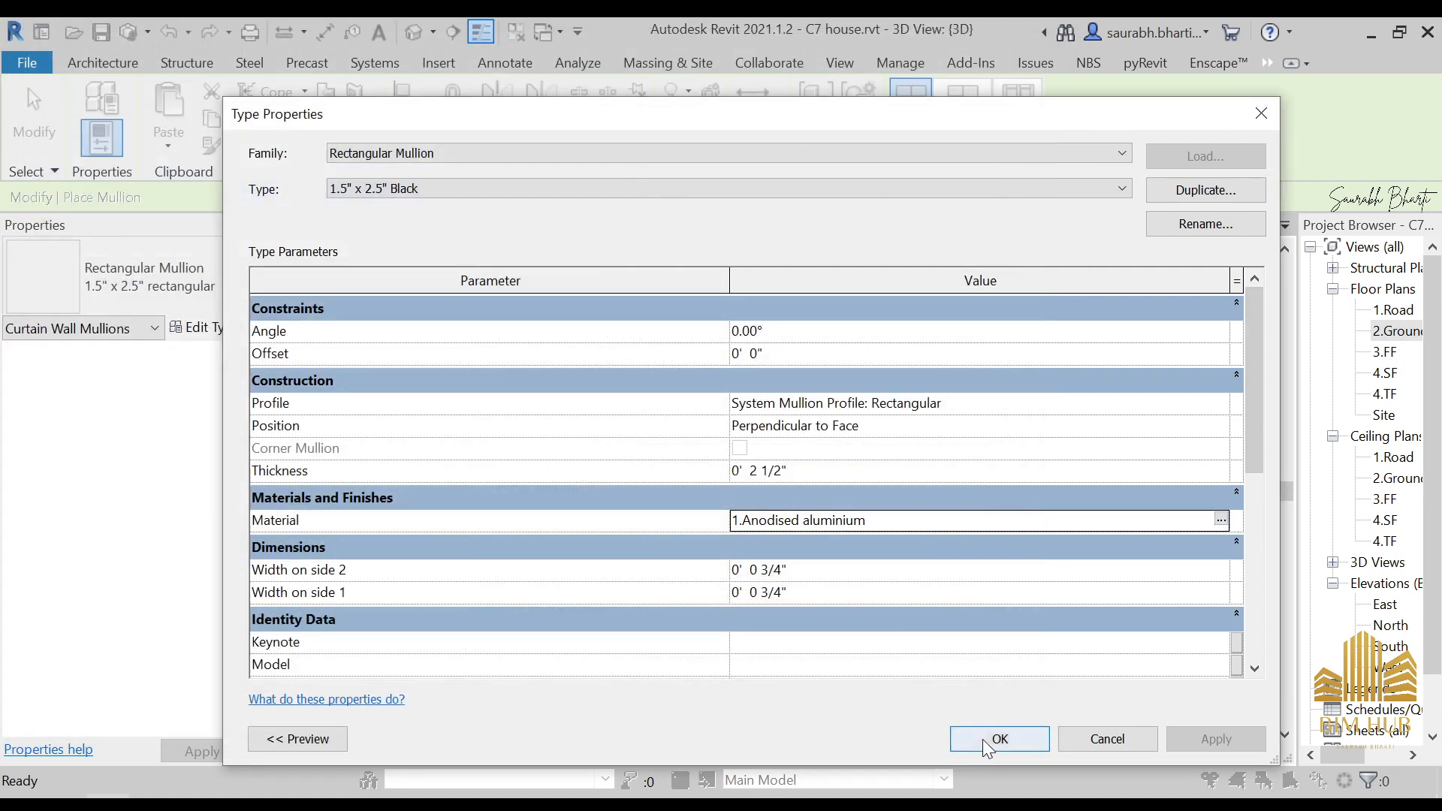
{"action": "left_click", "coordinate": [982, 739]}
- Place black mullions along the top edge and both vertical edges of the tall curtain wall, and finish mullion placement
{"action": "left_click", "coordinate": [736, 277]}
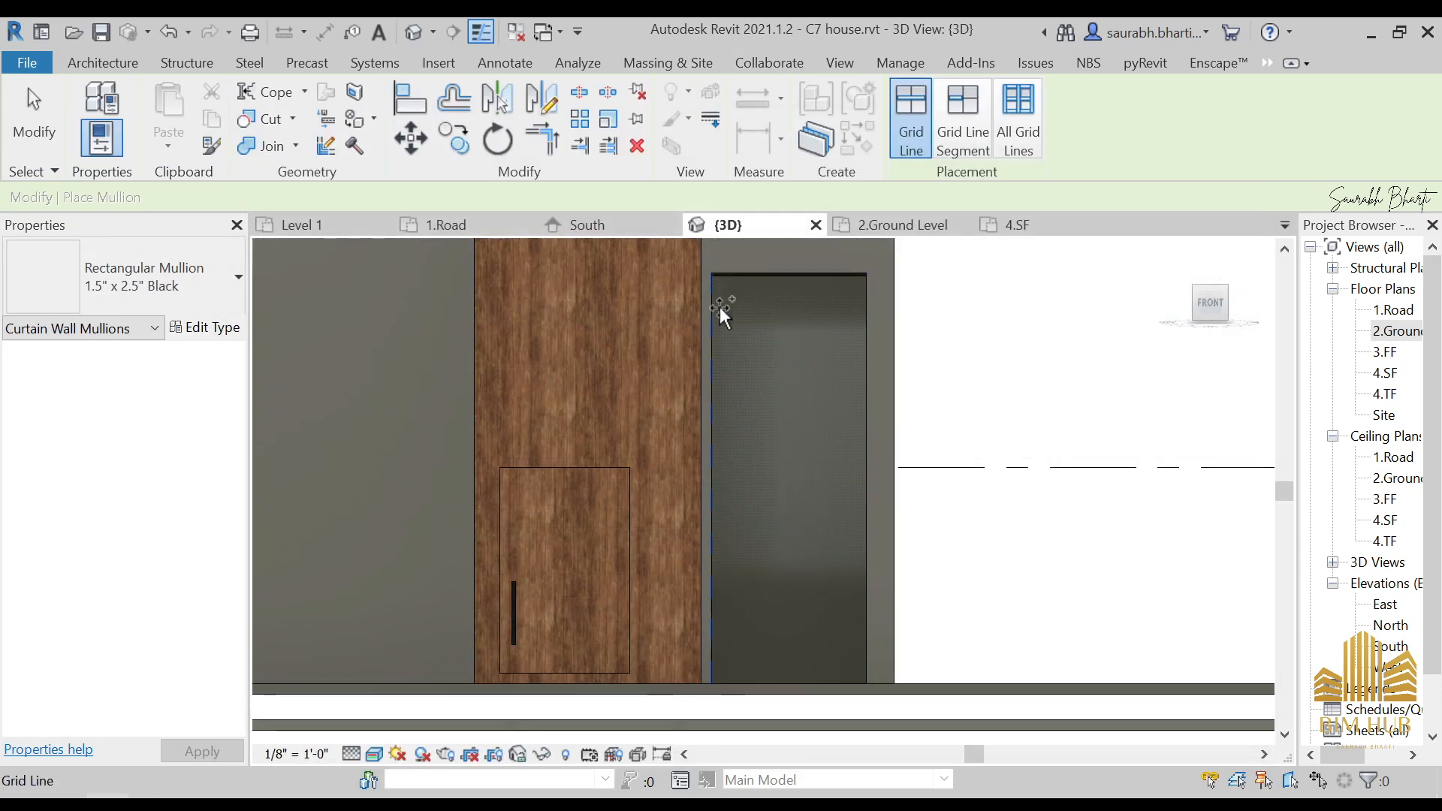
{"action": "left_click", "coordinate": [715, 310]}
{"action": "left_click", "coordinate": [864, 350]}
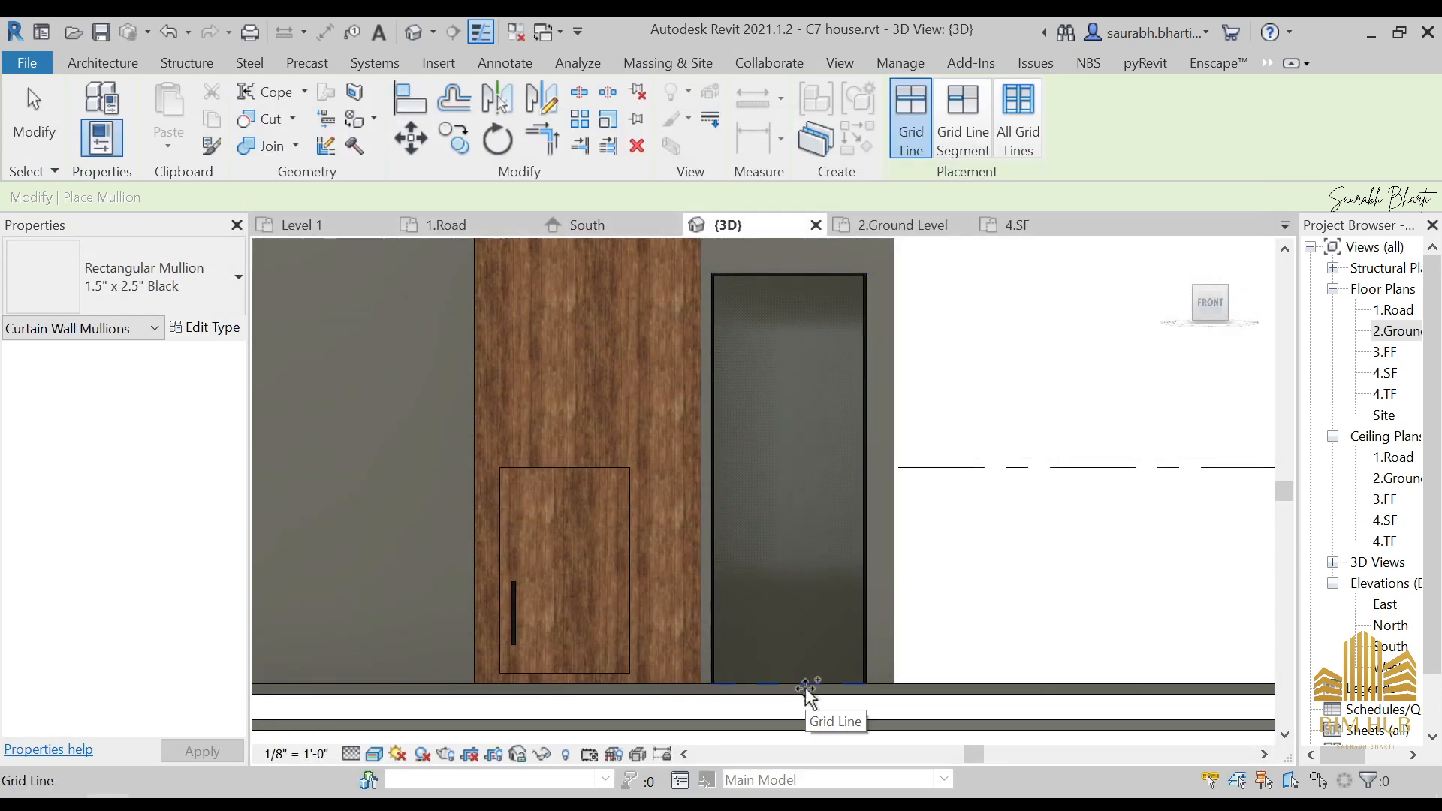
{"action": "scroll", "coordinate": [796, 669], "scroll_direction": "up", "scroll_amount": 2}
{"action": "key", "text": "Escape"}
{"action": "key", "text": "Escape"}
- Raise the bottom of the curtain wall by setting its base offset to 1' 0"
{"action": "left_click", "coordinate": [766, 679]}
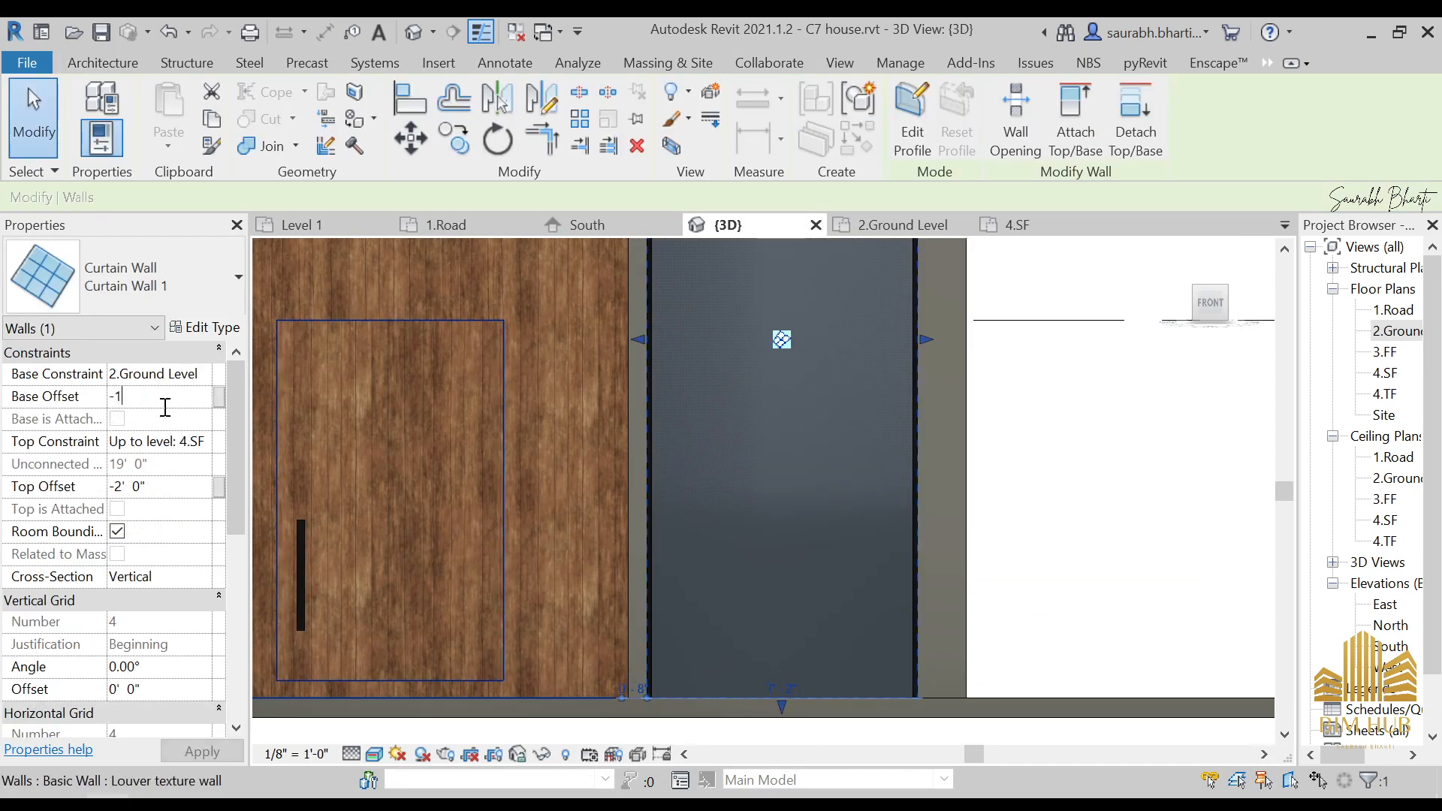
{"action": "key", "text": "Return"}
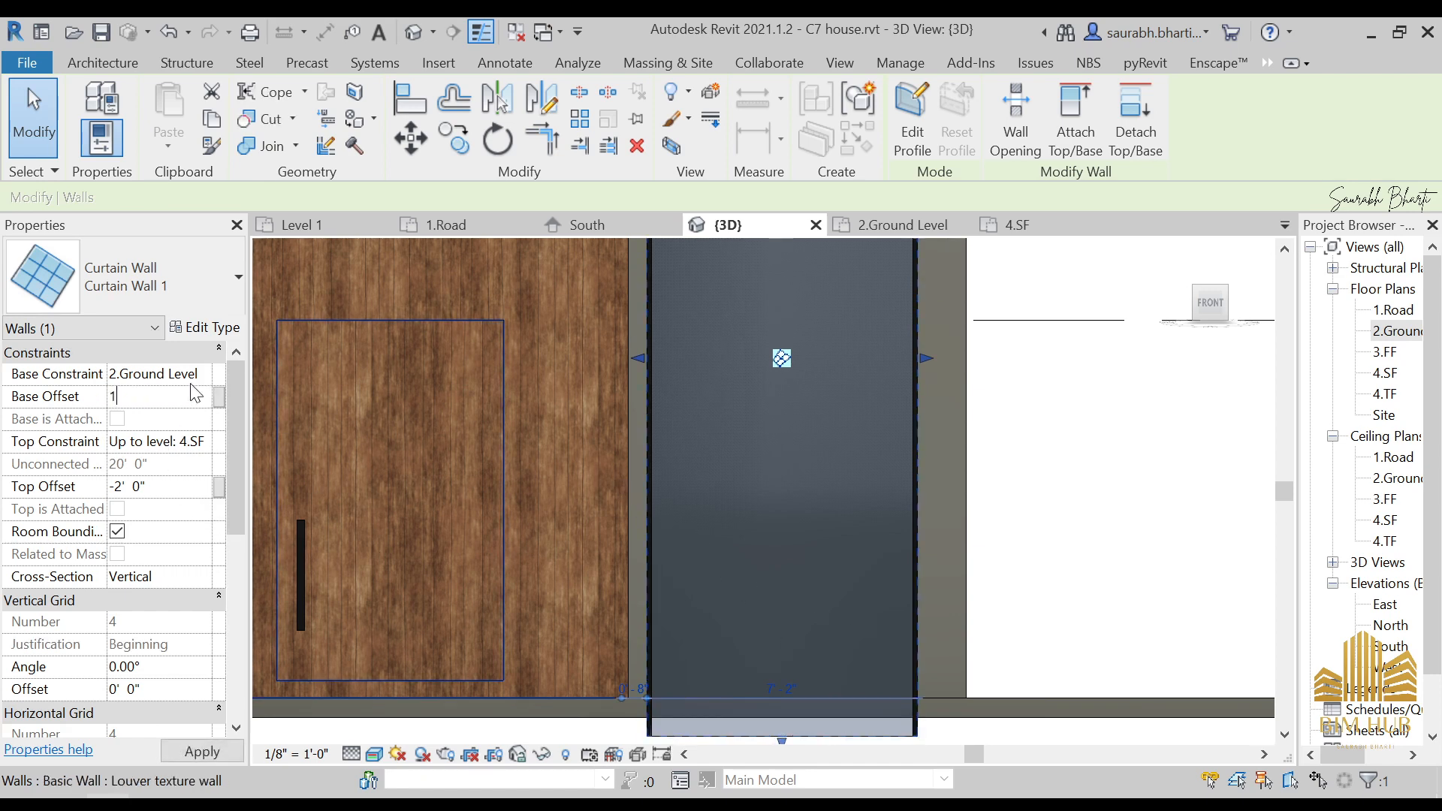
{"action": "key", "text": "Return"}
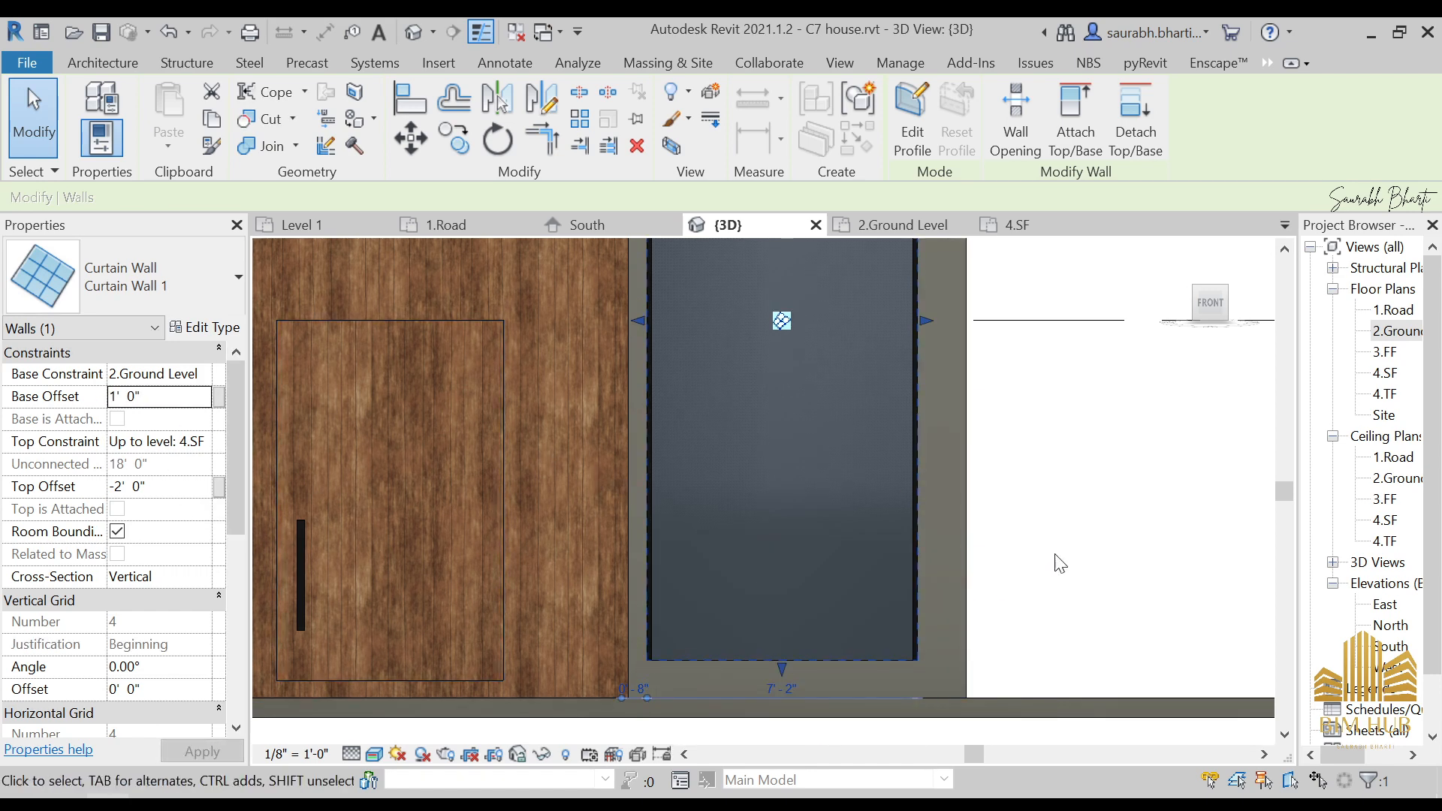
{"action": "key", "text": "Escape"}
- Place a black mullion along the bottom edge of the curtain wall to complete its frame
{"action": "left_click", "coordinate": [411, 144]}
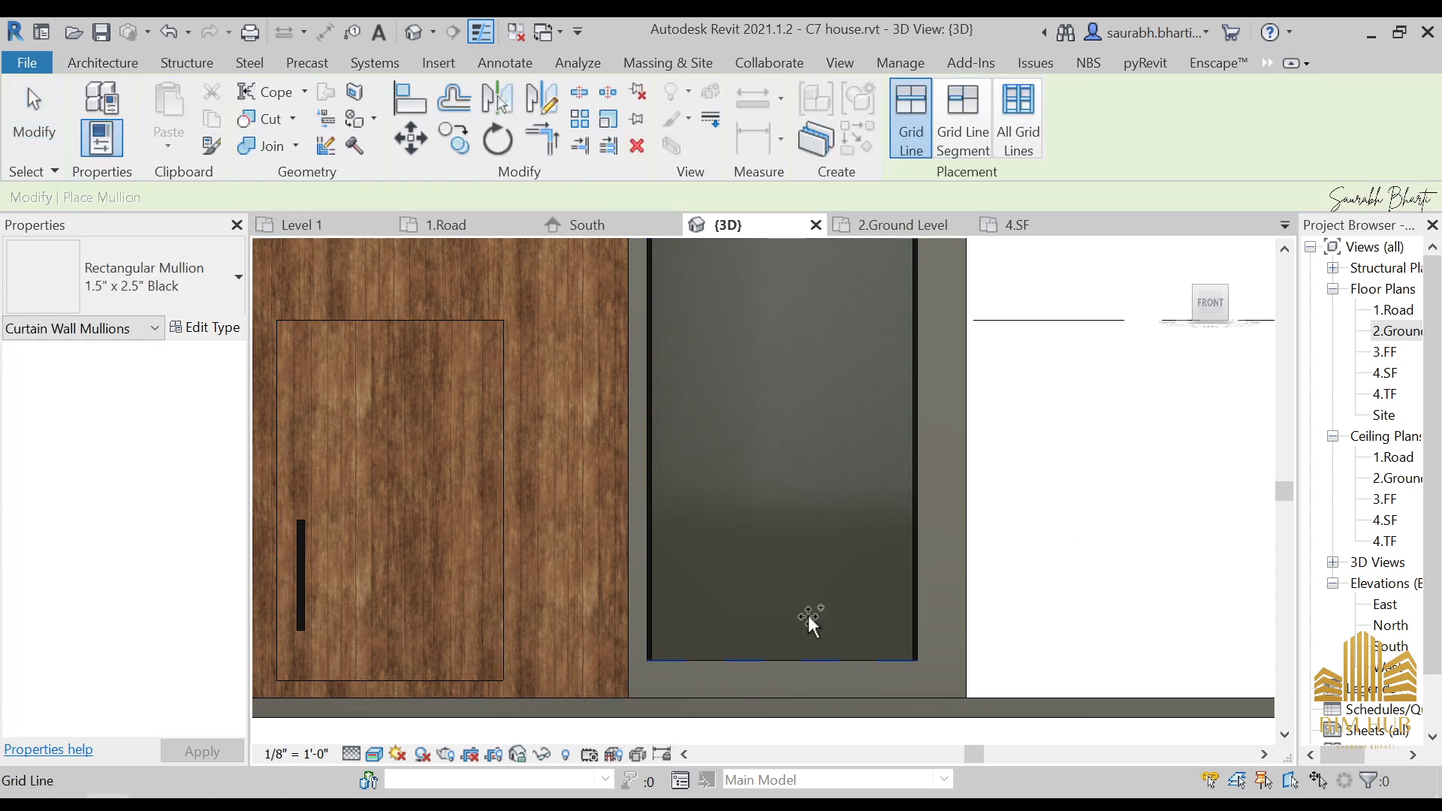
{"action": "left_click", "coordinate": [817, 653]}
{"action": "key", "text": "Escape"}
- Check the black frame around the tall glazing and select the curtain wall beside the louver box
{"action": "scroll", "coordinate": [782, 599], "scroll_direction": "down", "scroll_amount": 1}
{"action": "scroll", "coordinate": [782, 599], "scroll_direction": "down", "scroll_amount": 1}
{"action": "middle_click_drag", "start_coordinate": [781, 599], "coordinate": [782, 640]}
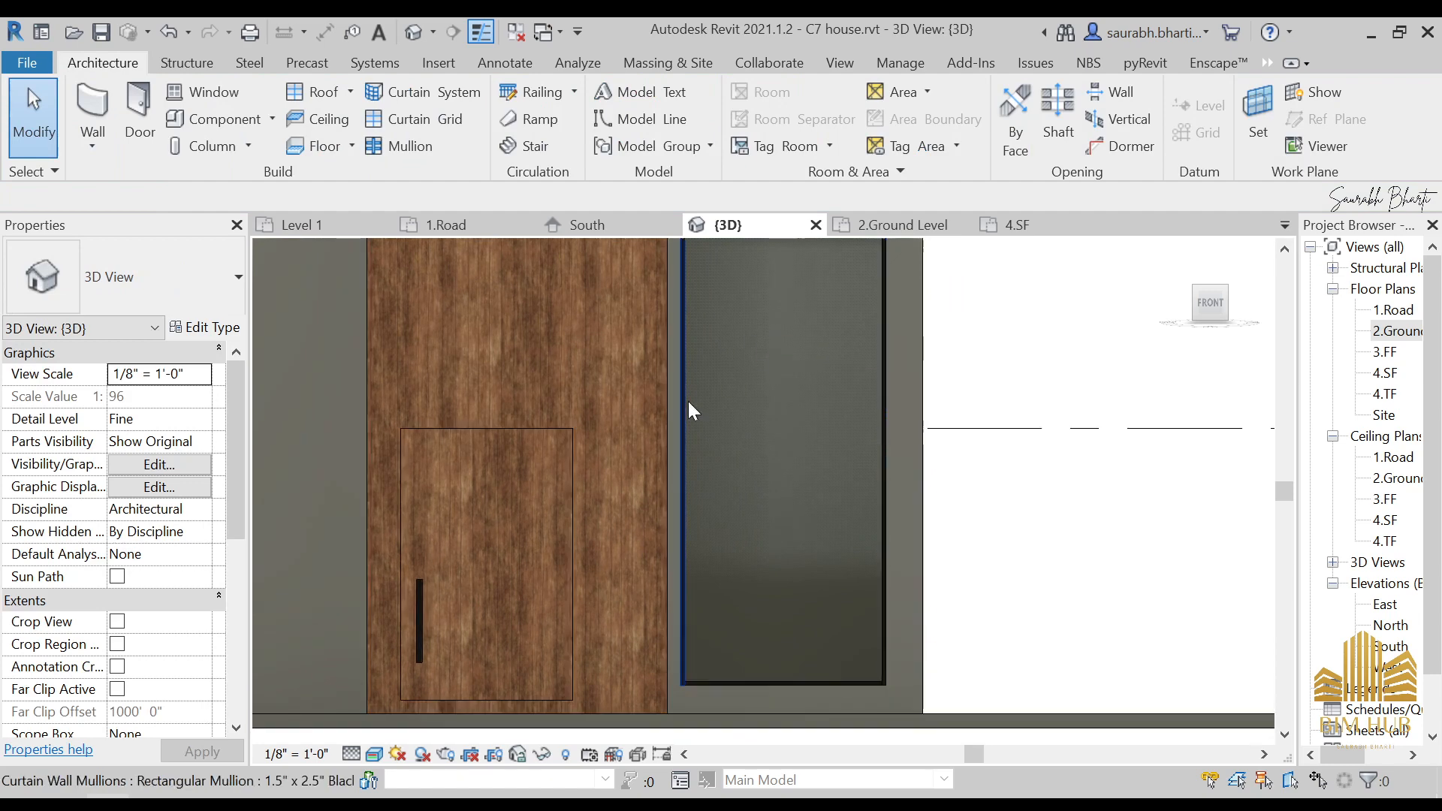
{"action": "scroll", "coordinate": [688, 381], "scroll_direction": "up", "scroll_amount": 3}
{"action": "middle_click_drag", "start_coordinate": [815, 364], "coordinate": [825, 425]}
{"action": "scroll", "coordinate": [818, 378], "scroll_direction": "down", "scroll_amount": 2}
{"action": "scroll", "coordinate": [868, 365], "scroll_direction": "down", "scroll_amount": 2}
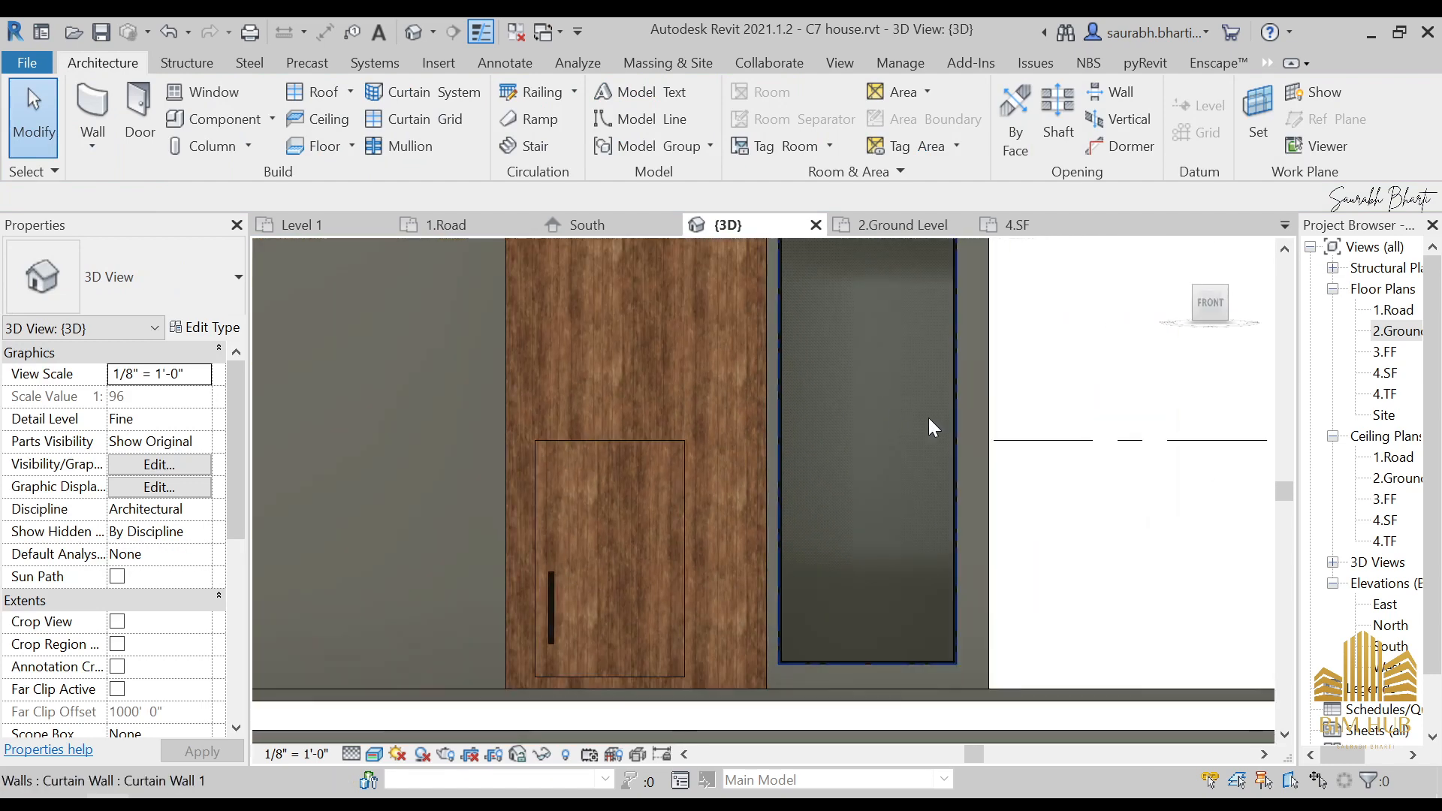
{"action": "scroll", "coordinate": [913, 509], "scroll_direction": "up", "scroll_amount": 3}
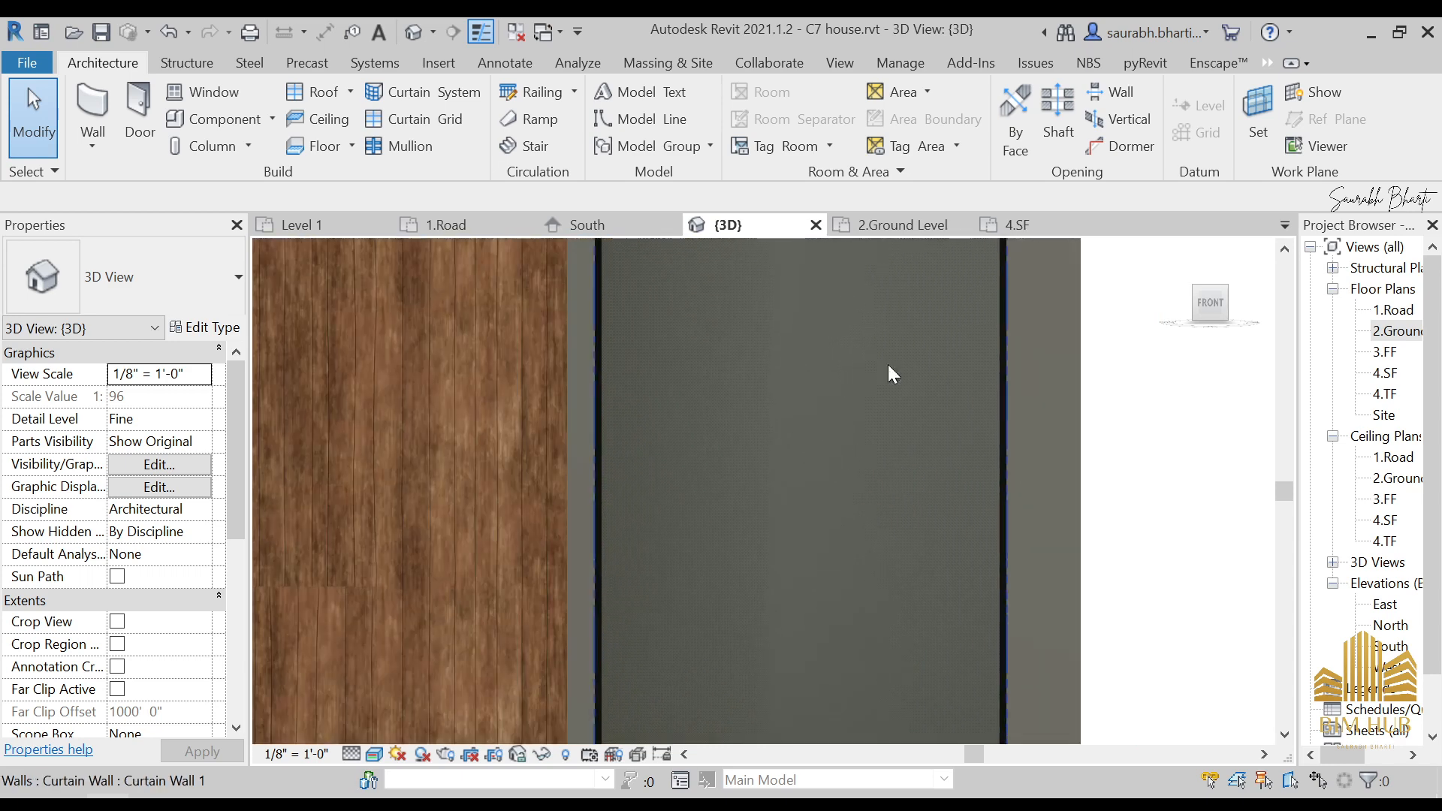
{"action": "scroll", "coordinate": [804, 368], "scroll_direction": "up", "scroll_amount": 1}
{"action": "left_click", "coordinate": [502, 386]}
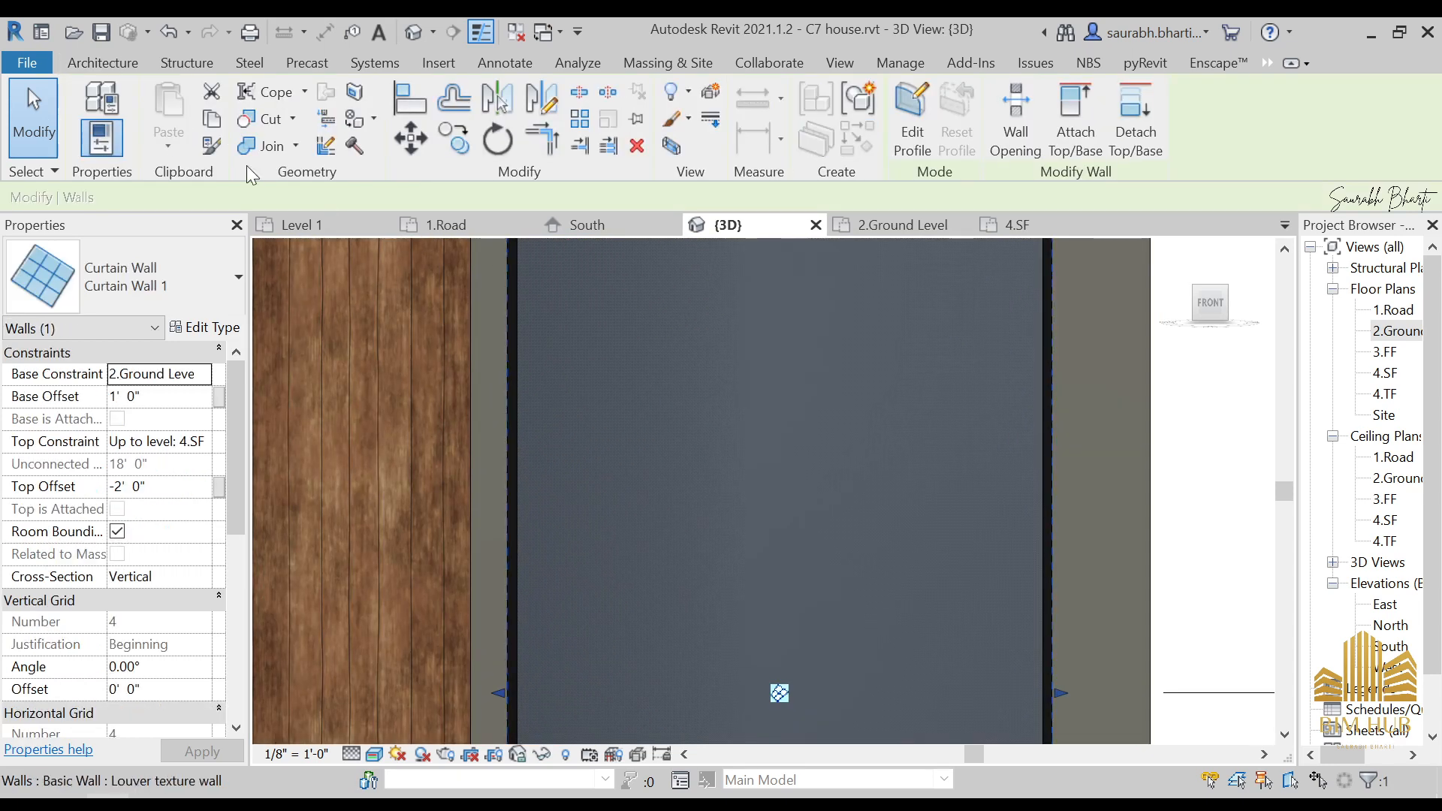
- Start the Mullion tool with the Rectangular Mullion type 2.5" x 5" rectangular
{"action": "scroll", "coordinate": [680, 409], "scroll_direction": "down", "scroll_amount": 2}
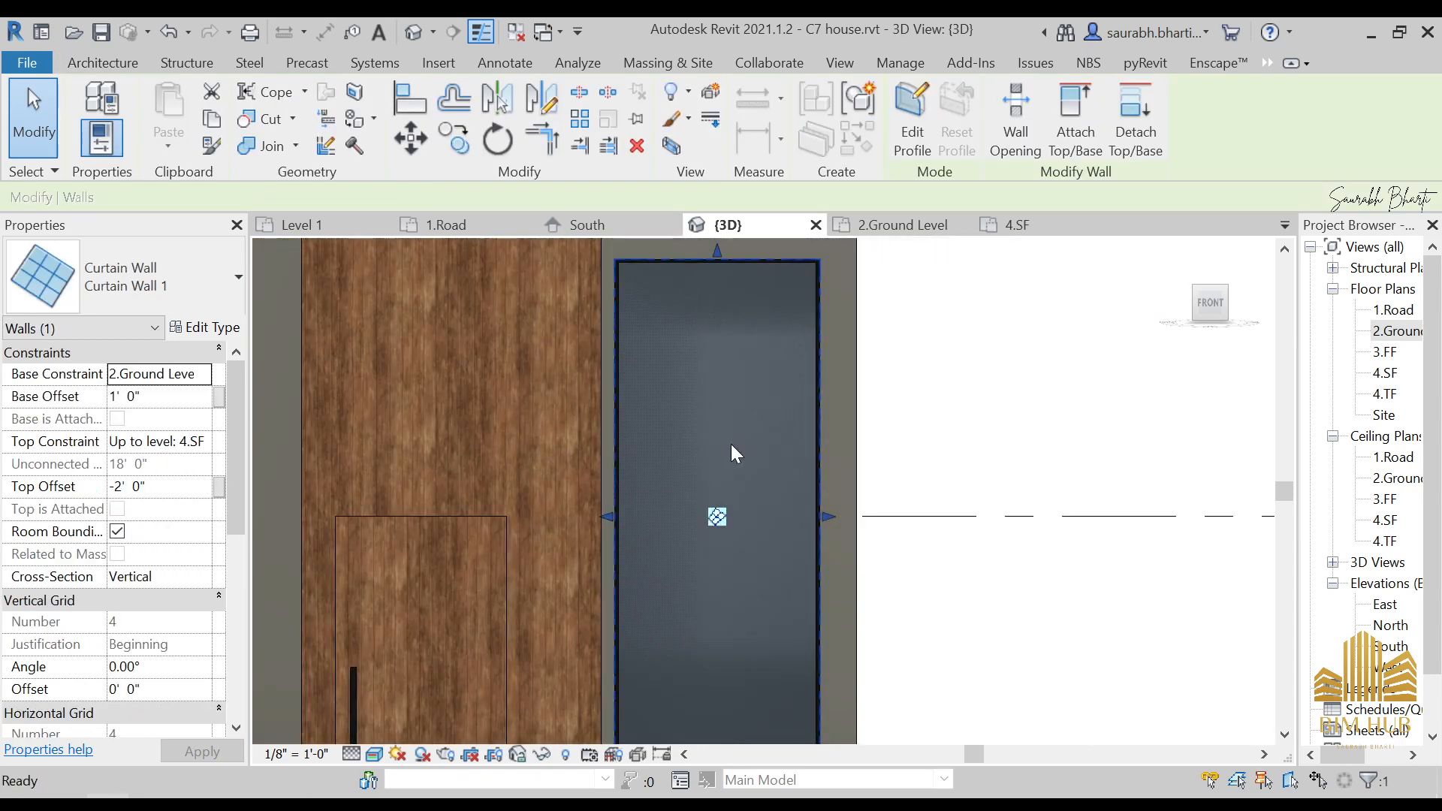
{"action": "key", "text": "Escape"}
{"action": "scroll", "coordinate": [740, 445], "scroll_direction": "down", "scroll_amount": 1}
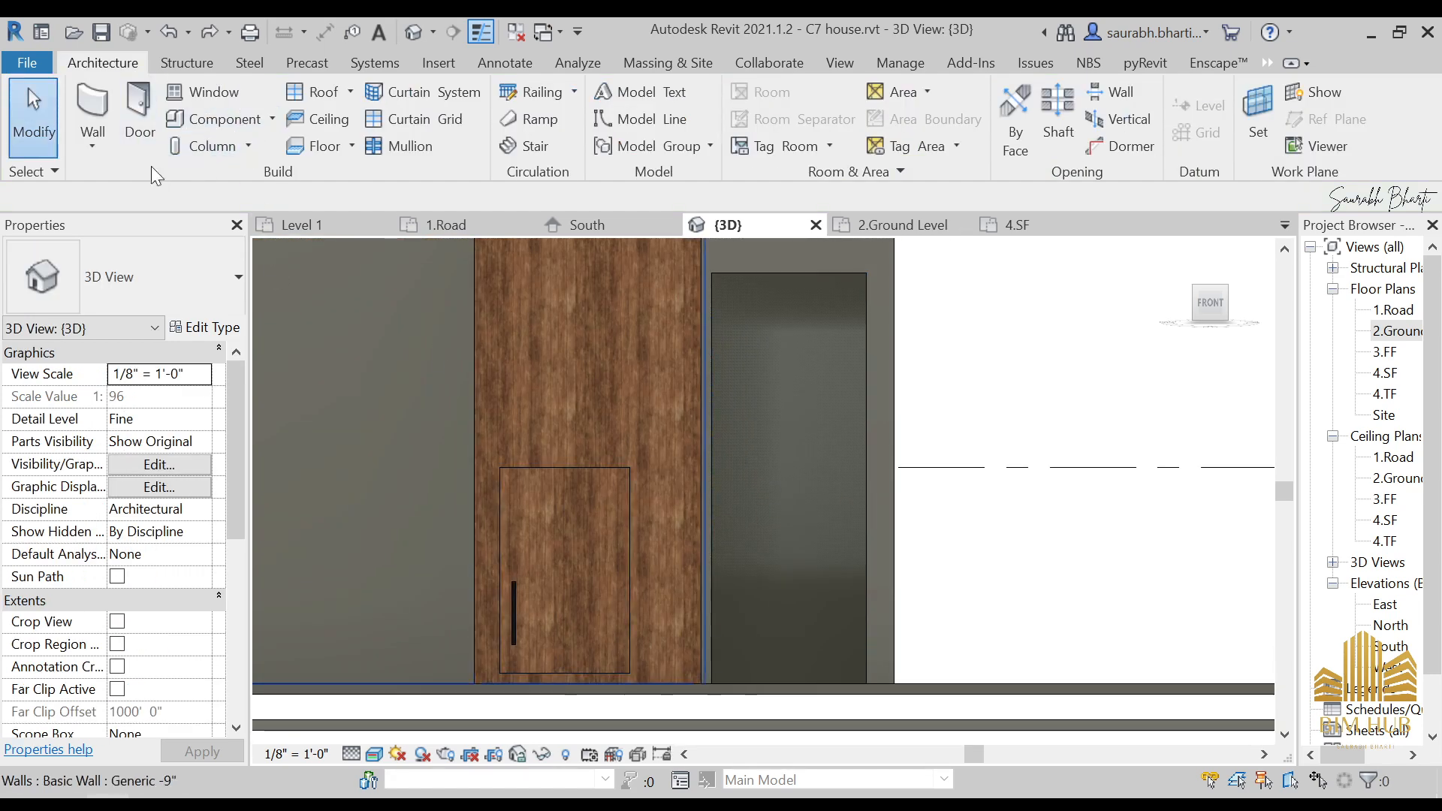
{"action": "left_click", "coordinate": [398, 146]}
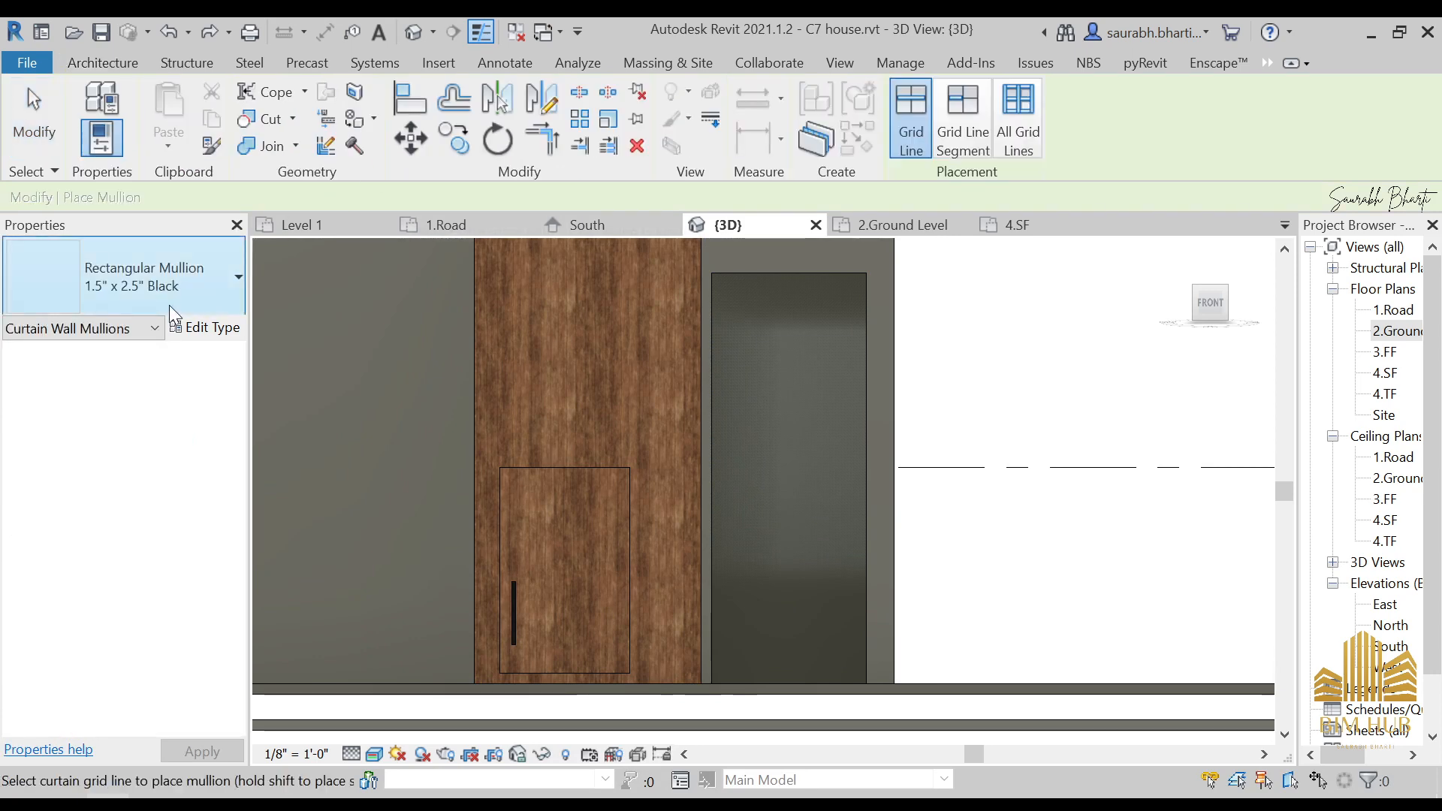
{"action": "left_click", "coordinate": [169, 300]}
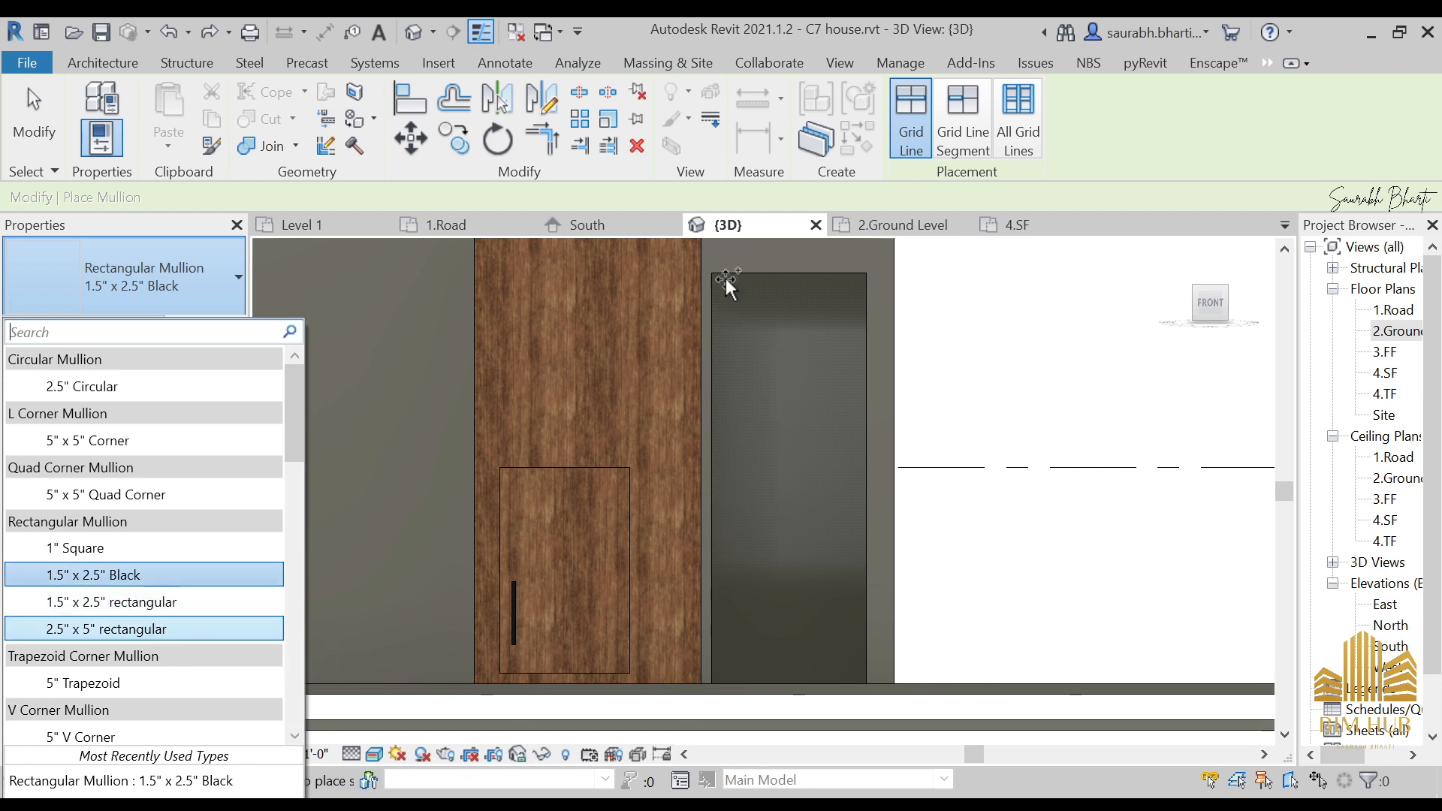
{"action": "left_click", "coordinate": [53, 628]}
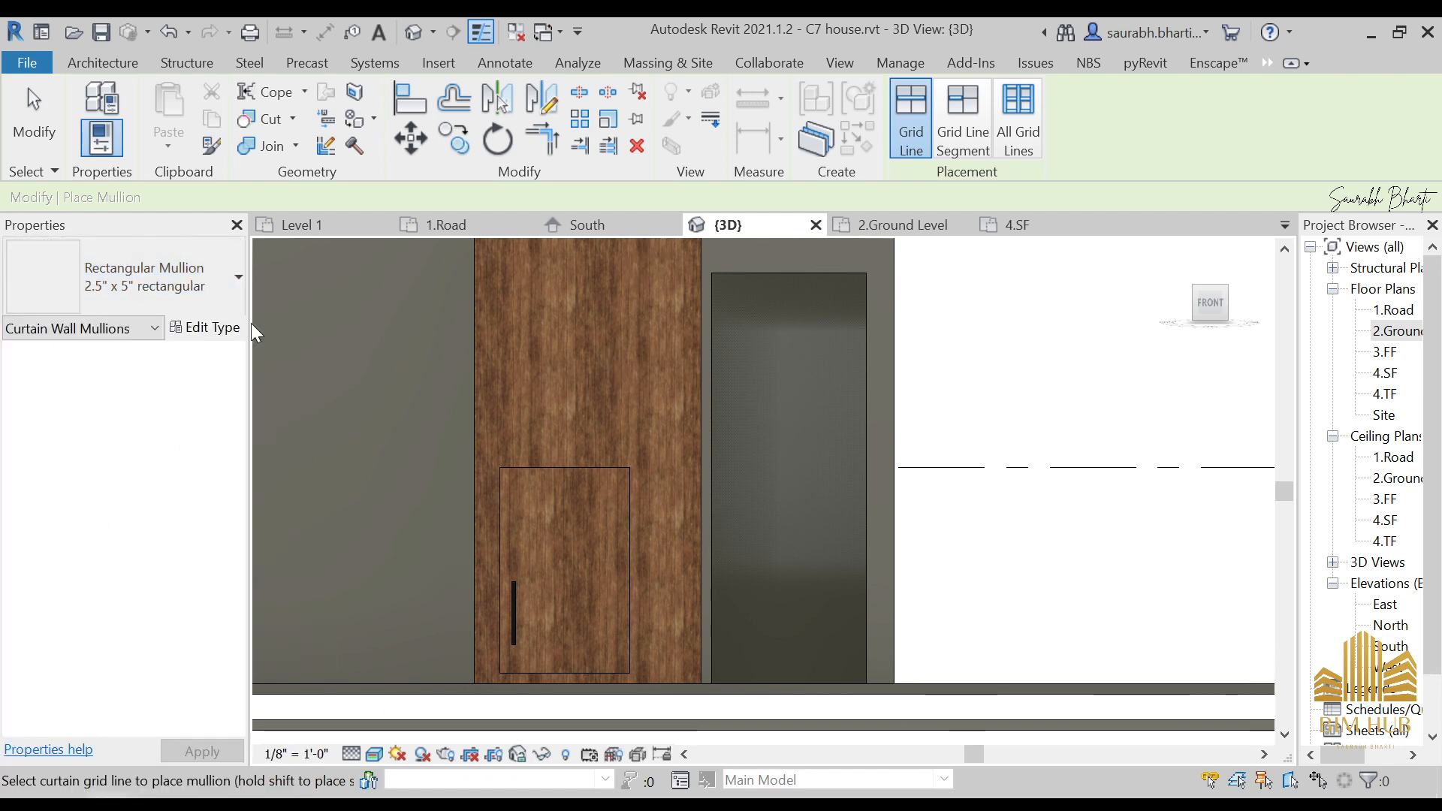
- Set the material of the 2.5" x 5" rectangular mullion type to 1.Anodised aluminium
{"action": "left_click", "coordinate": [239, 328]}
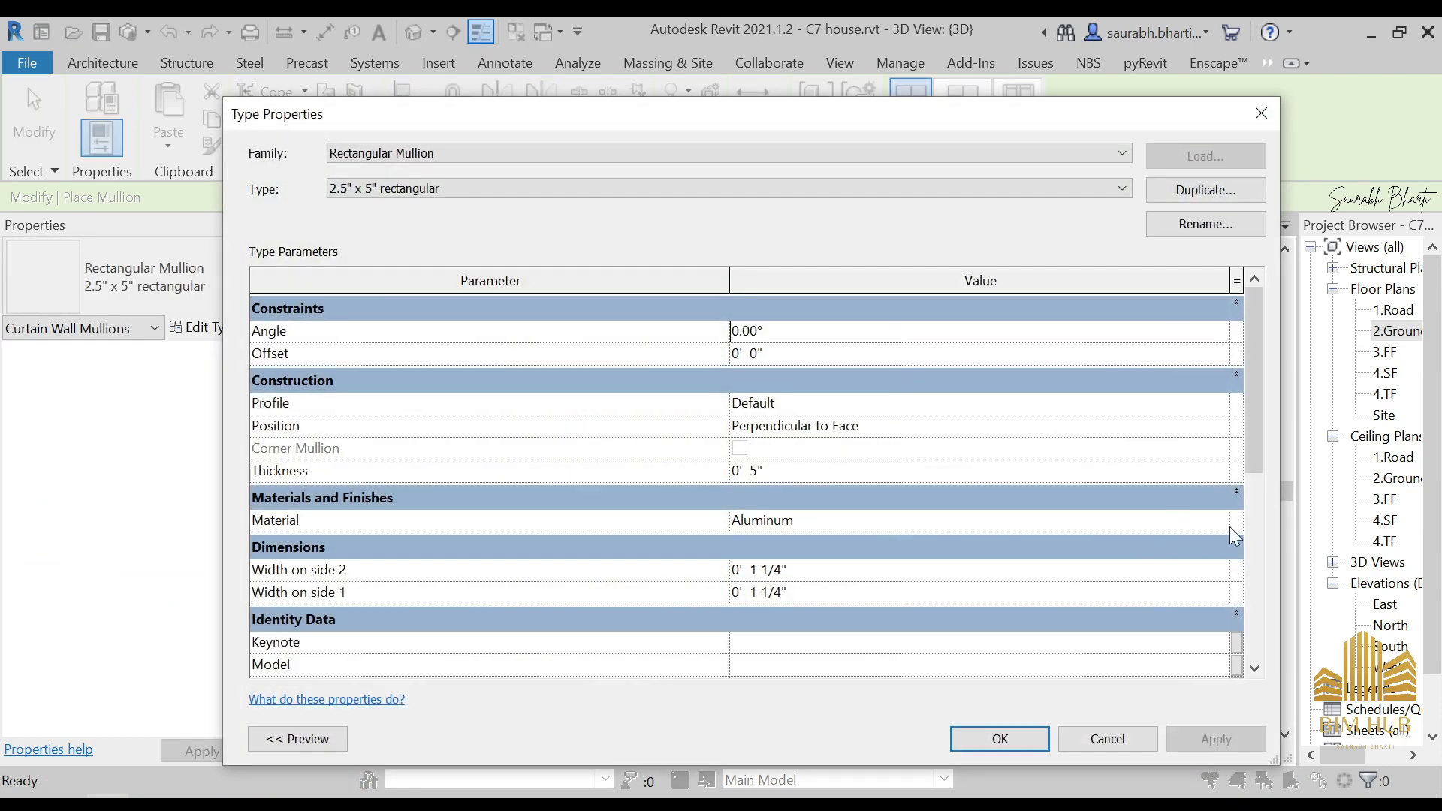
{"action": "left_click", "coordinate": [1215, 521]}
{"action": "left_click", "coordinate": [1218, 521]}
{"action": "scroll", "coordinate": [233, 323], "scroll_direction": "up", "scroll_amount": 2}
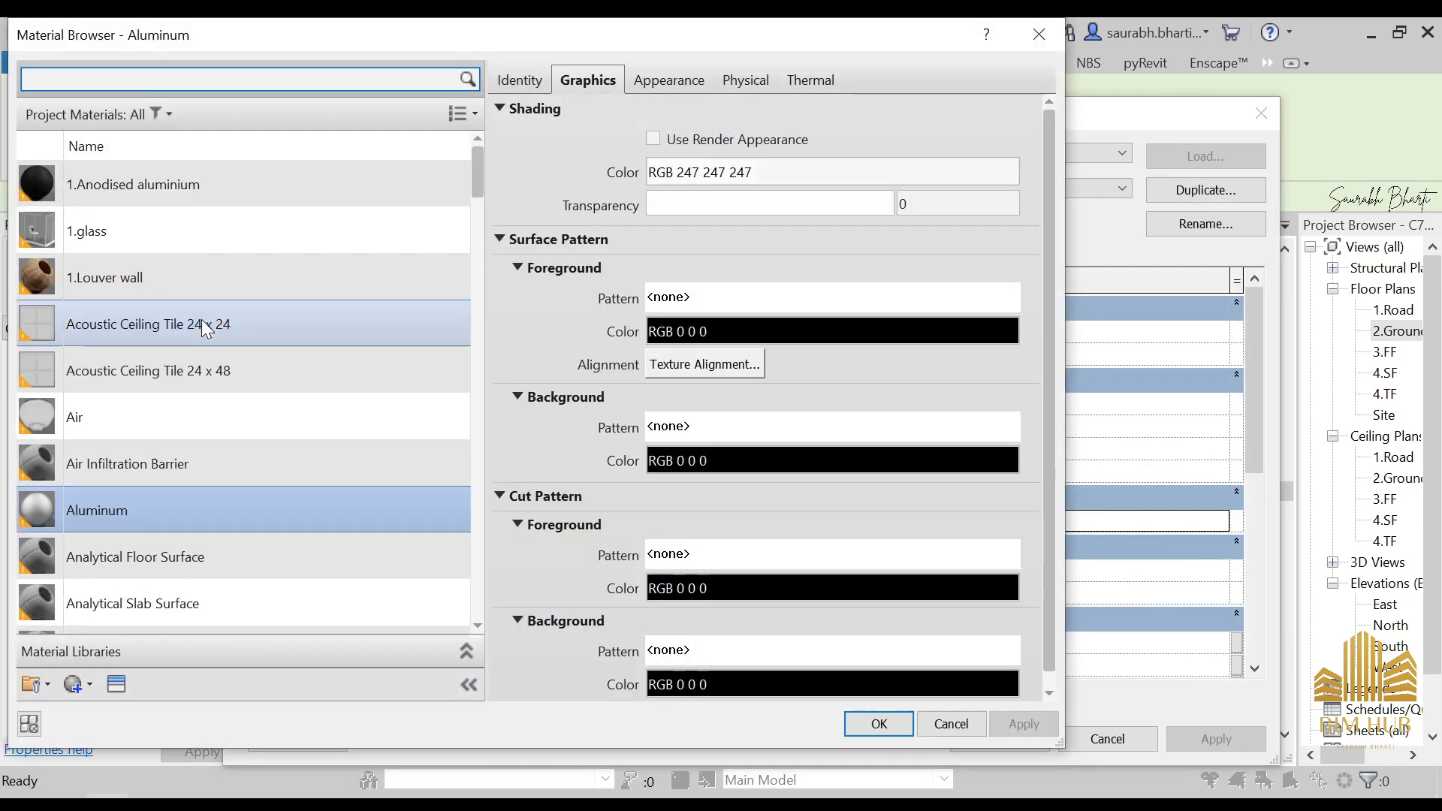
{"action": "left_click", "coordinate": [187, 193]}
{"action": "left_click", "coordinate": [893, 723]}
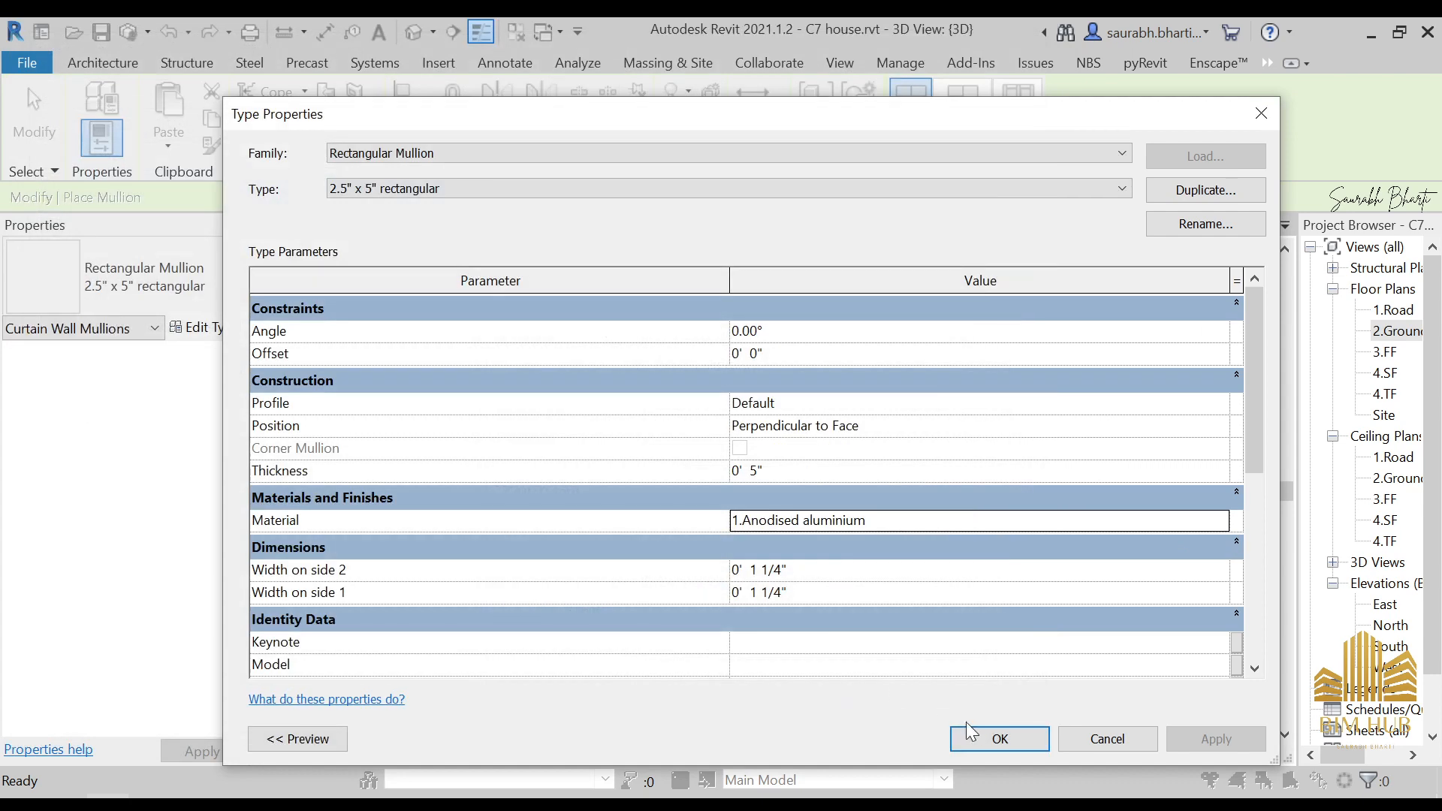
{"action": "left_click", "coordinate": [976, 735]}
- Place 2.5" x 5" mullions along the left, upper and right edges of the curtain wall beside the wooden door wall
{"action": "left_click", "coordinate": [709, 467]}
{"action": "left_click", "coordinate": [753, 272]}
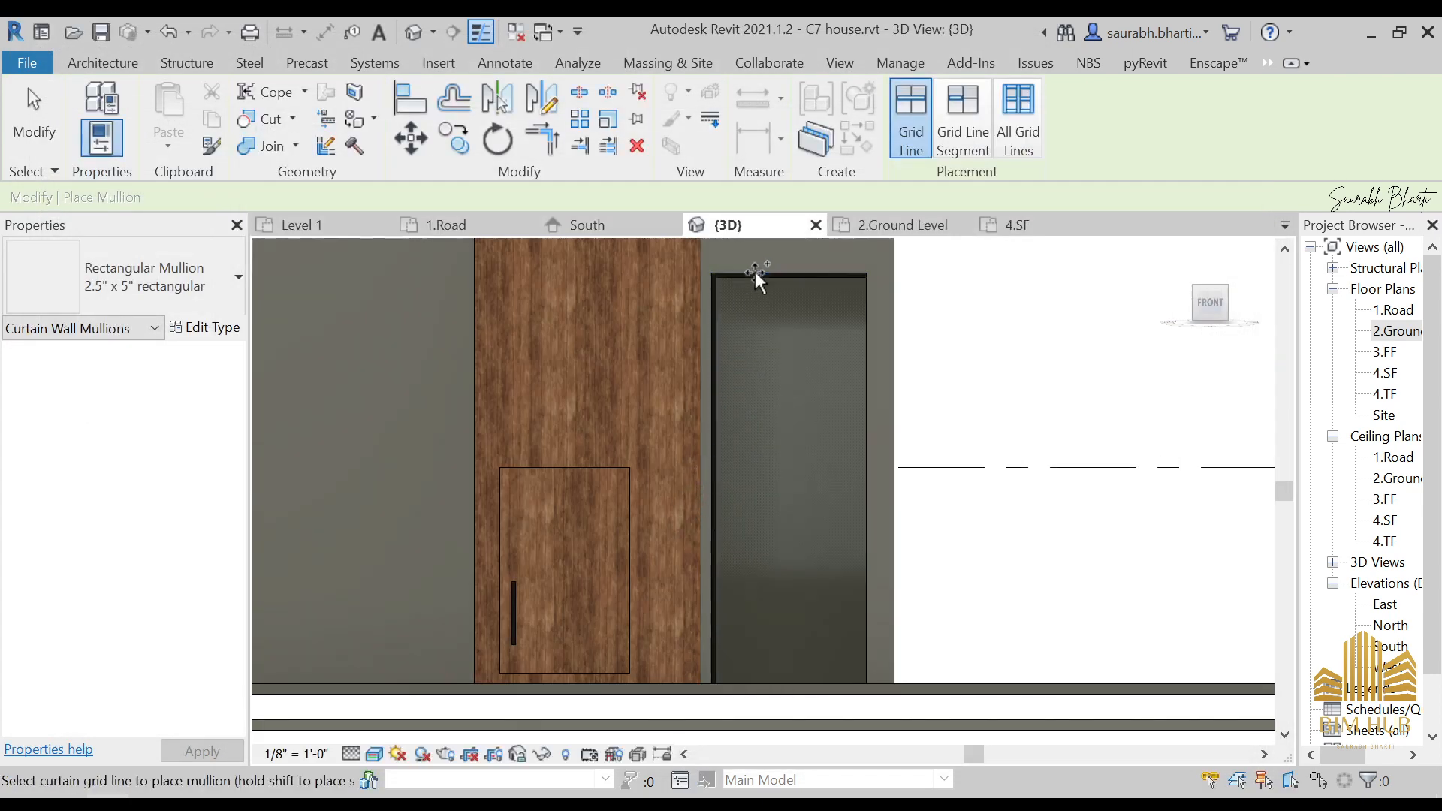
{"action": "left_click", "coordinate": [862, 367]}
{"action": "key", "text": "Escape"}
{"action": "key", "text": "Escape"}
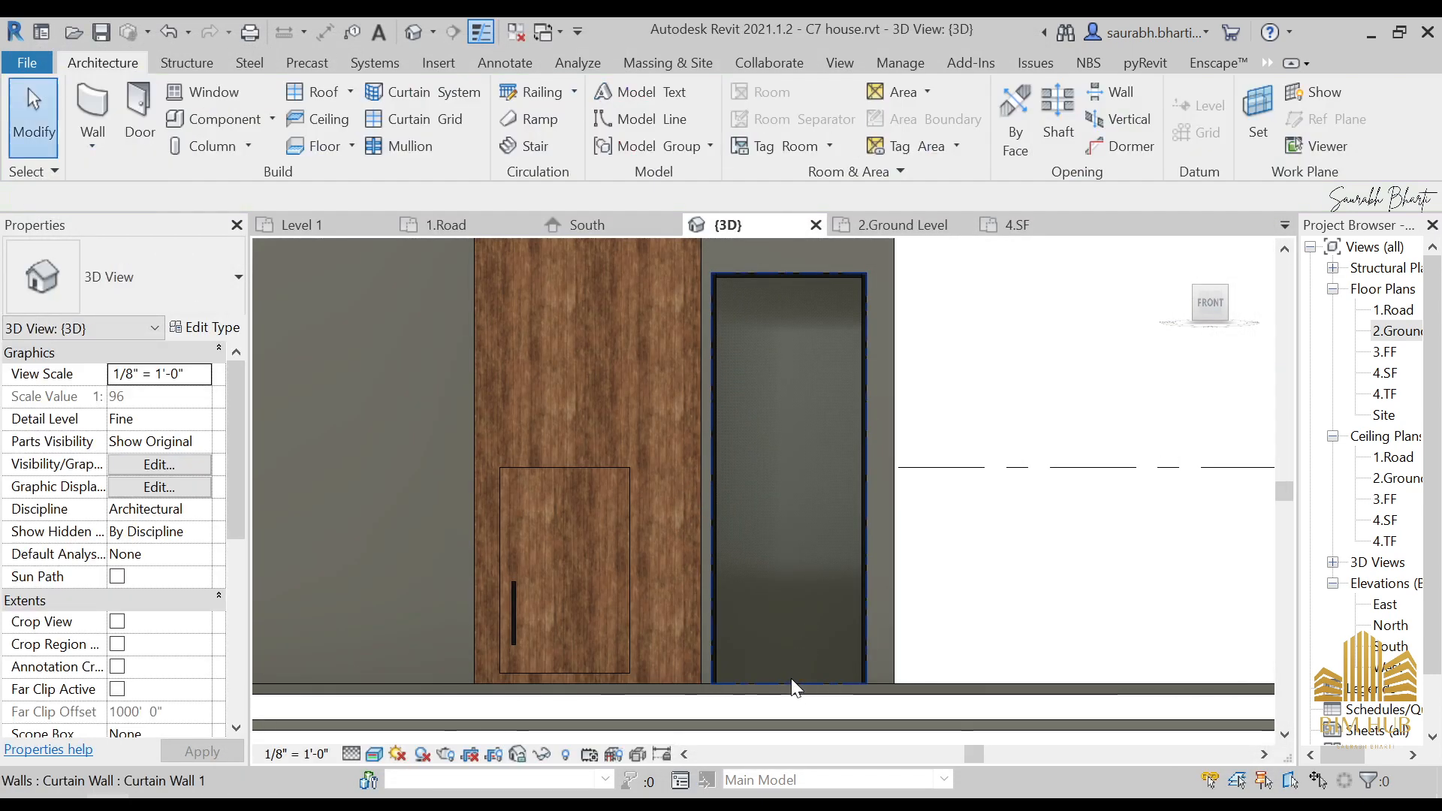
- Set the curtain wall's base offset to 1' 0"
{"action": "left_click", "coordinate": [790, 678]}
{"action": "left_click", "coordinate": [174, 488]}
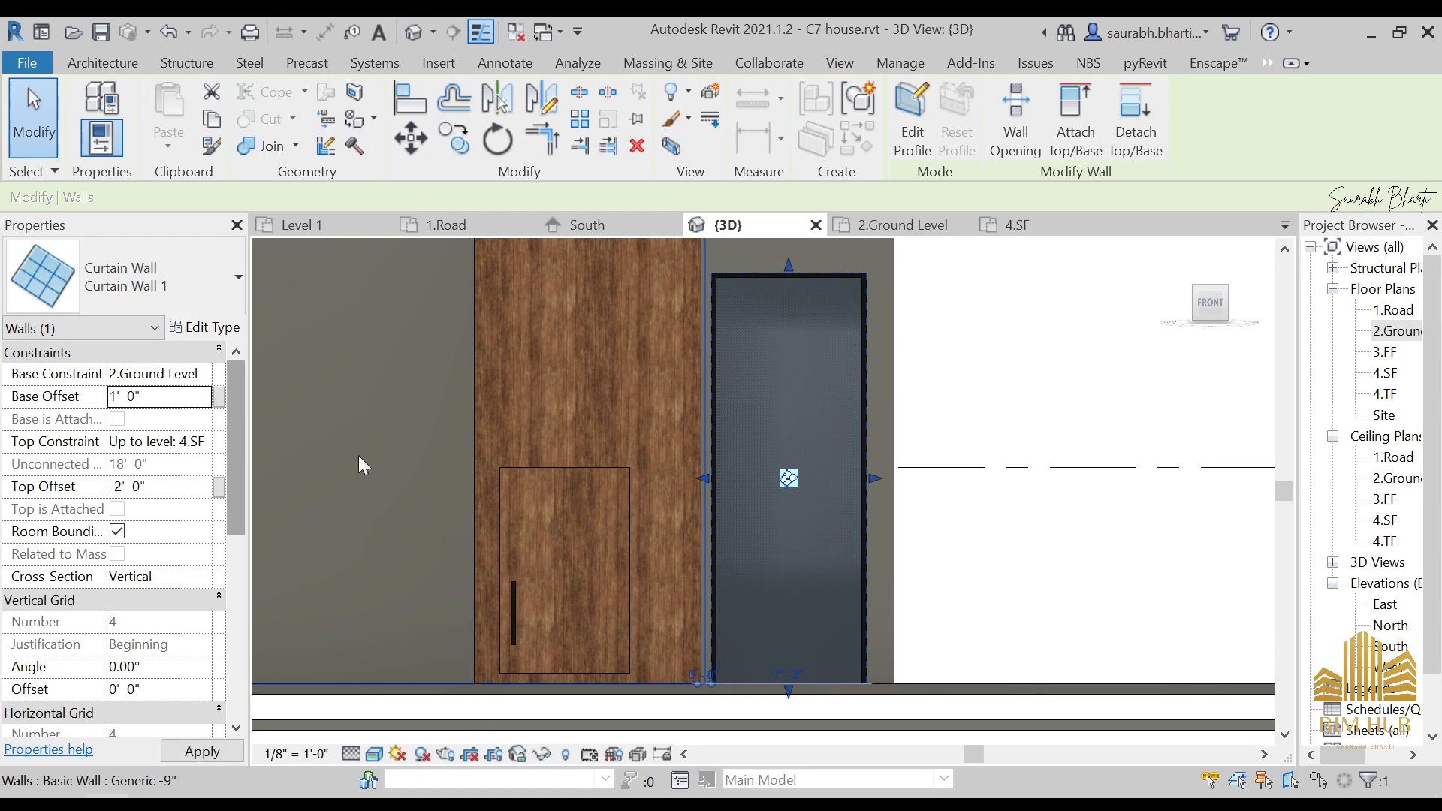
{"action": "key", "text": "Escape"}
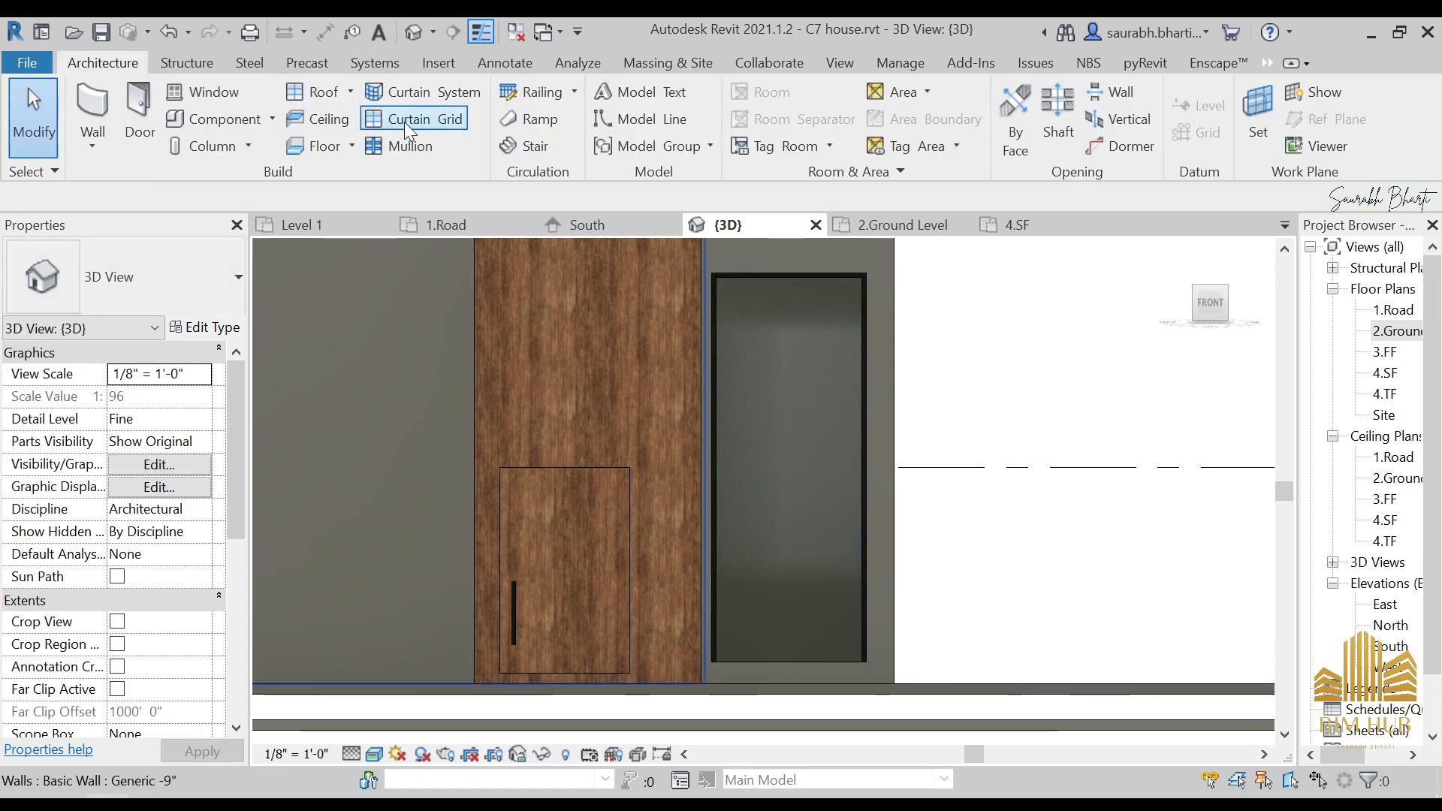
- Close the curtain wall's frame with a 2.5" x 5" rectangular mullion along its lower edge
{"action": "left_click", "coordinate": [396, 146]}
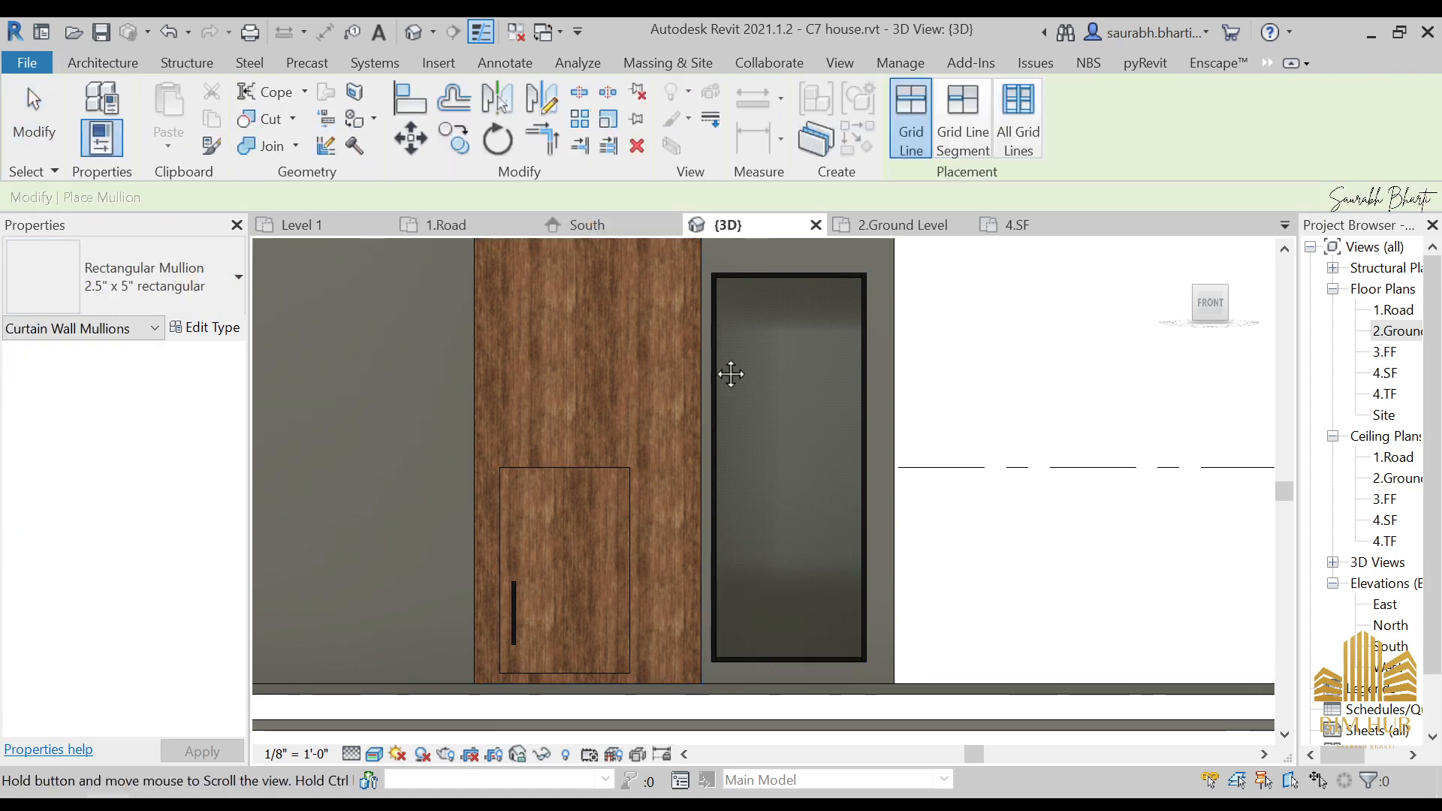
{"action": "middle_click_drag", "start_coordinate": [730, 373], "coordinate": [719, 423]}
{"action": "key", "text": "Escape"}
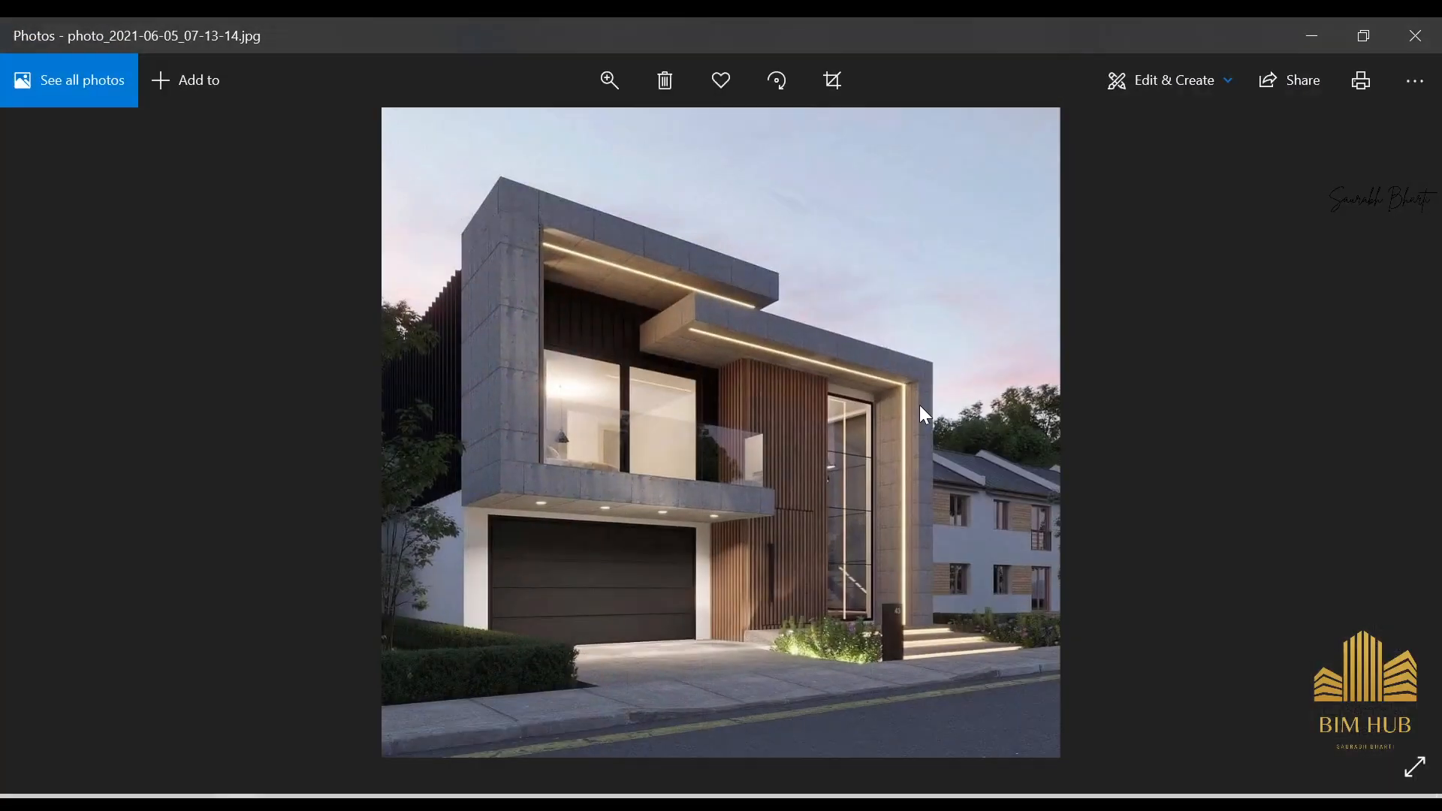
- Divide the curtain wall into four equal rows with three horizontal curtain grid lines, following the tall window in the reference photo
{"action": "scroll", "coordinate": [879, 470], "scroll_direction": "up", "scroll_amount": 3}
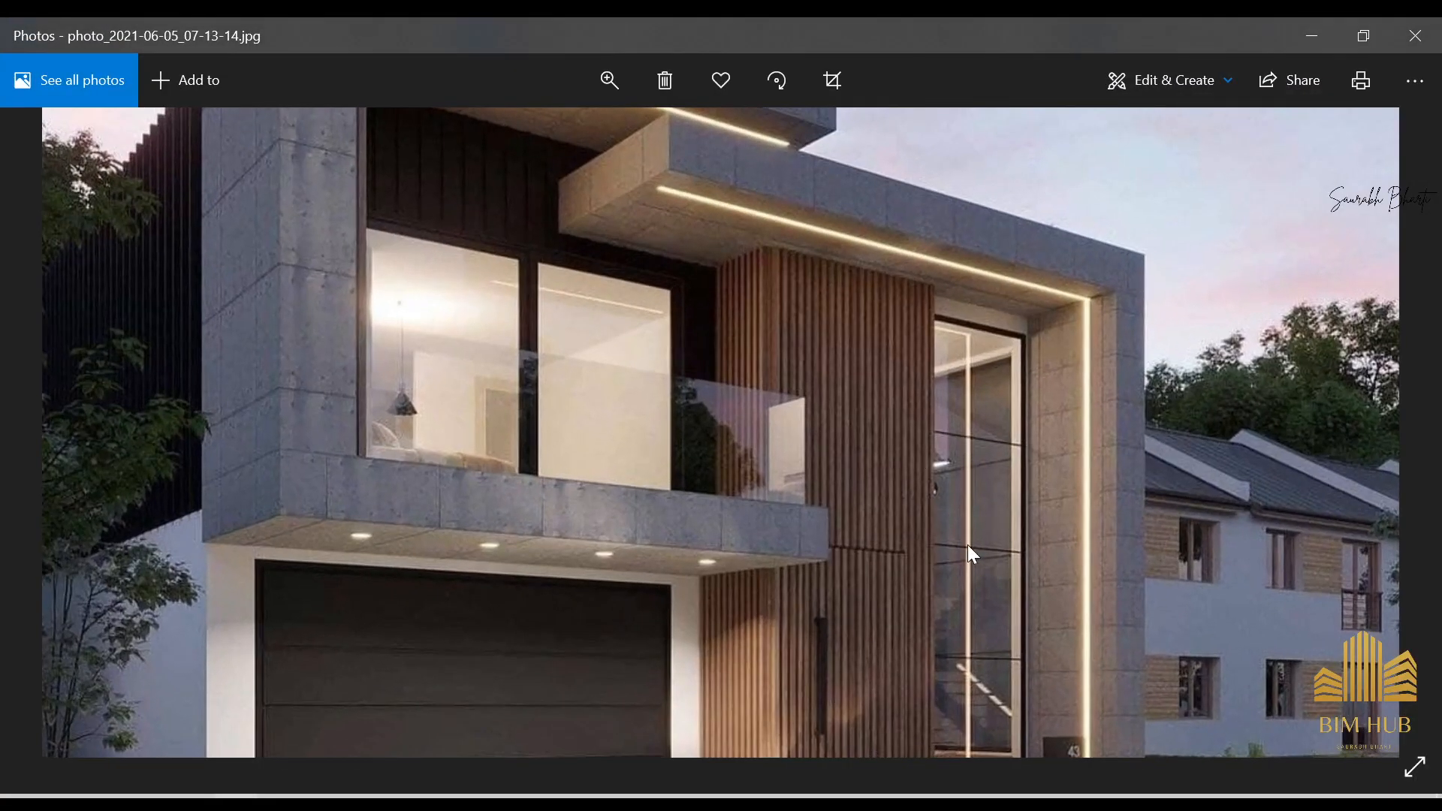
{"action": "scroll", "coordinate": [975, 663], "scroll_direction": "down", "scroll_amount": 3}
{"action": "scroll", "coordinate": [938, 574], "scroll_direction": "up", "scroll_amount": 3}
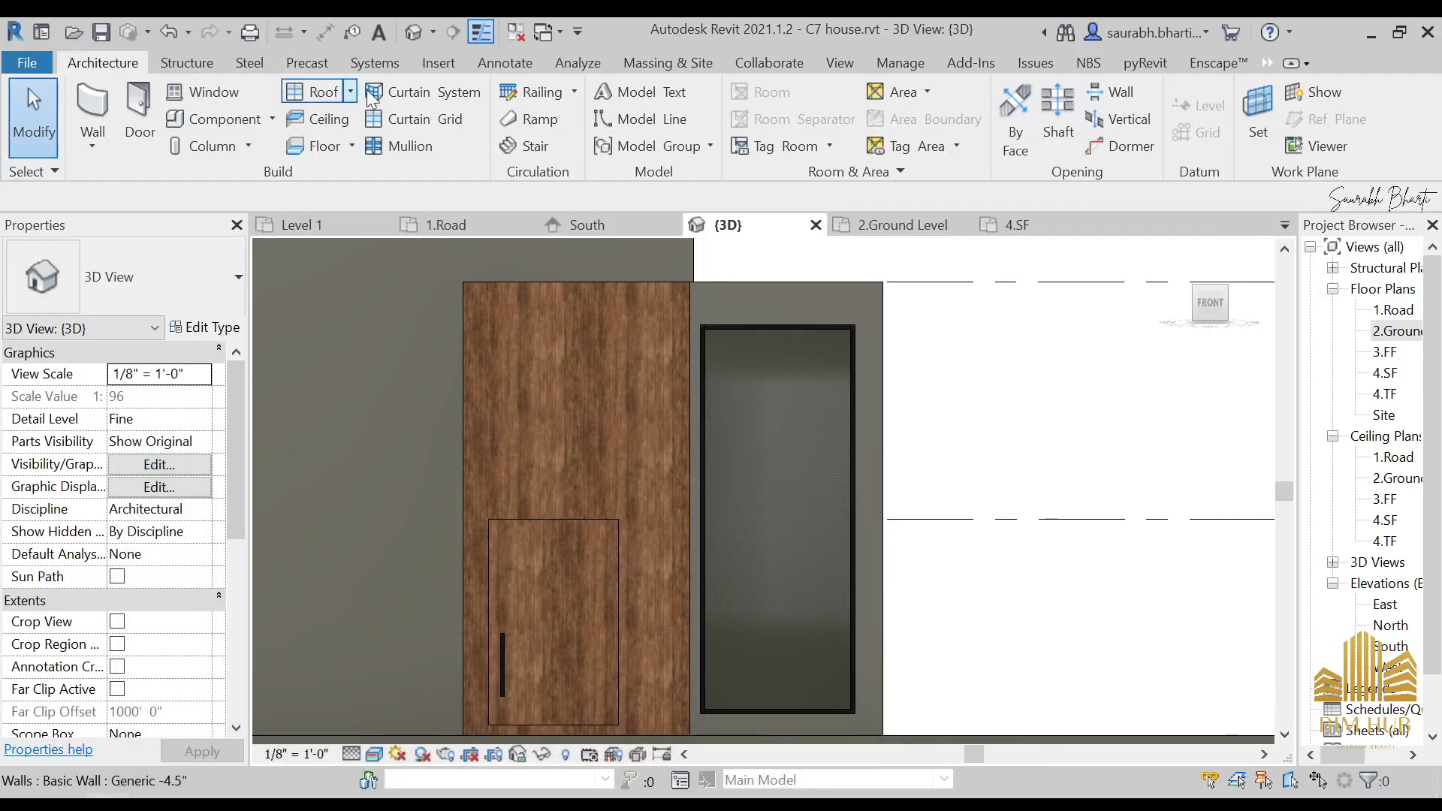
{"action": "left_click", "coordinate": [440, 118]}
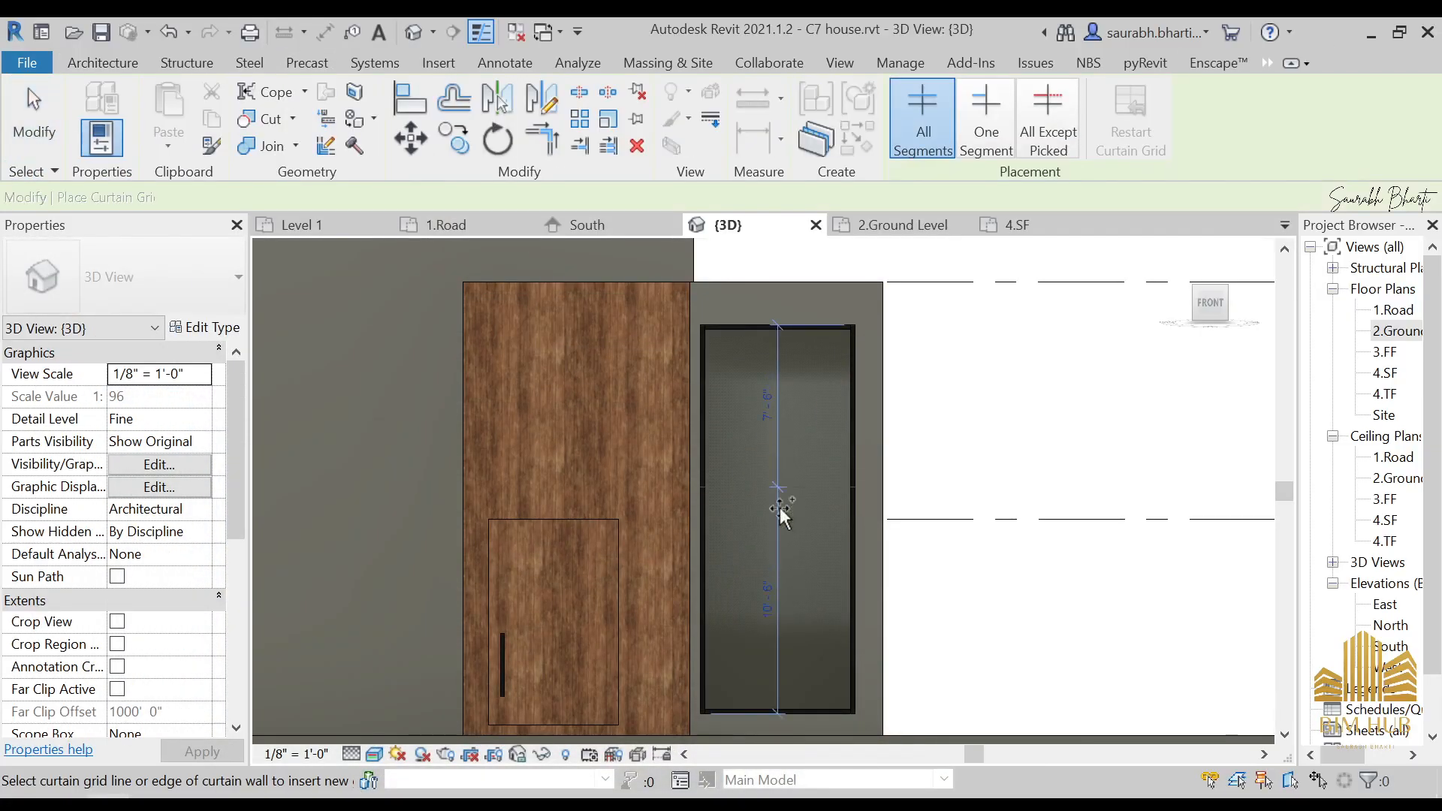
{"action": "left_click", "coordinate": [697, 520]}
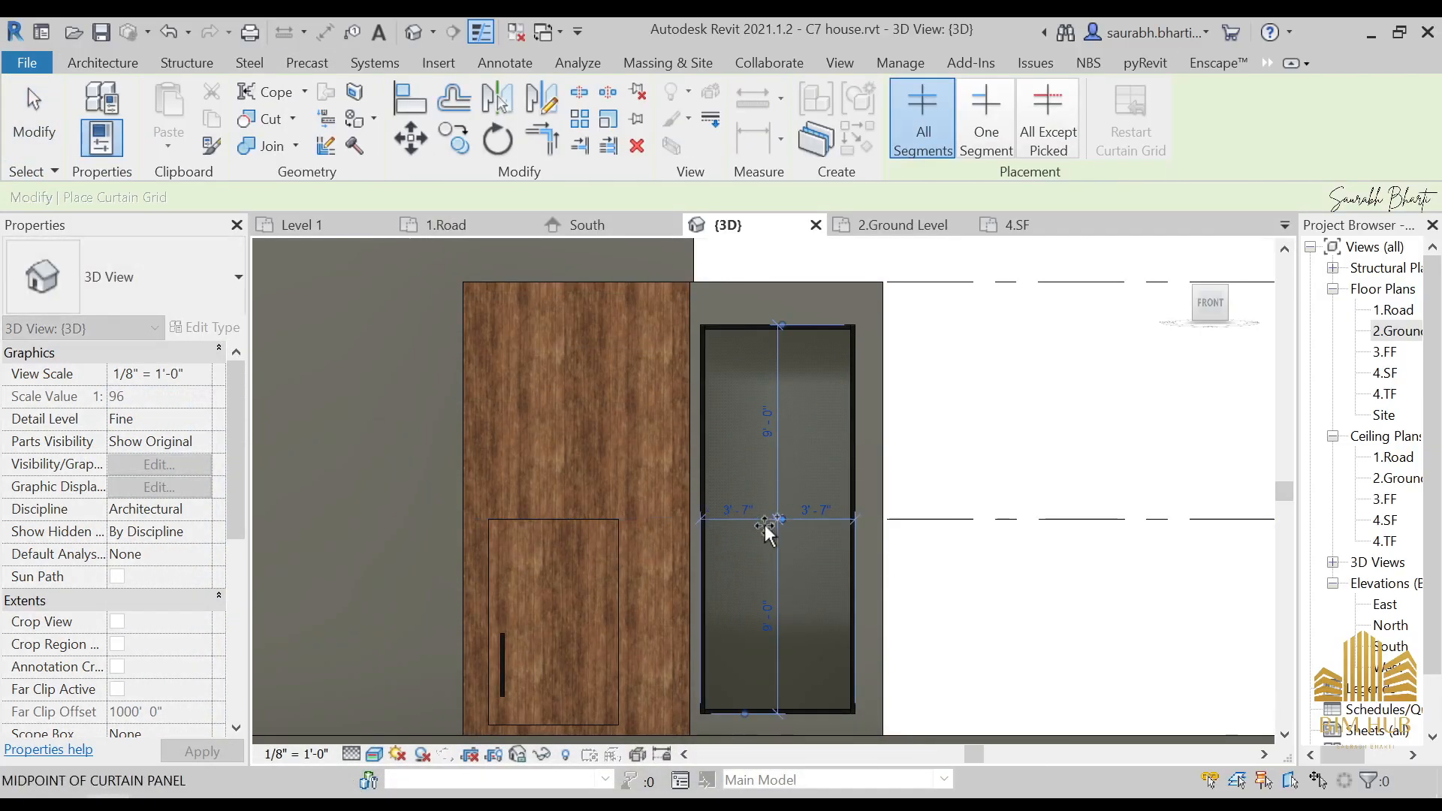
{"action": "left_click", "coordinate": [708, 420]}
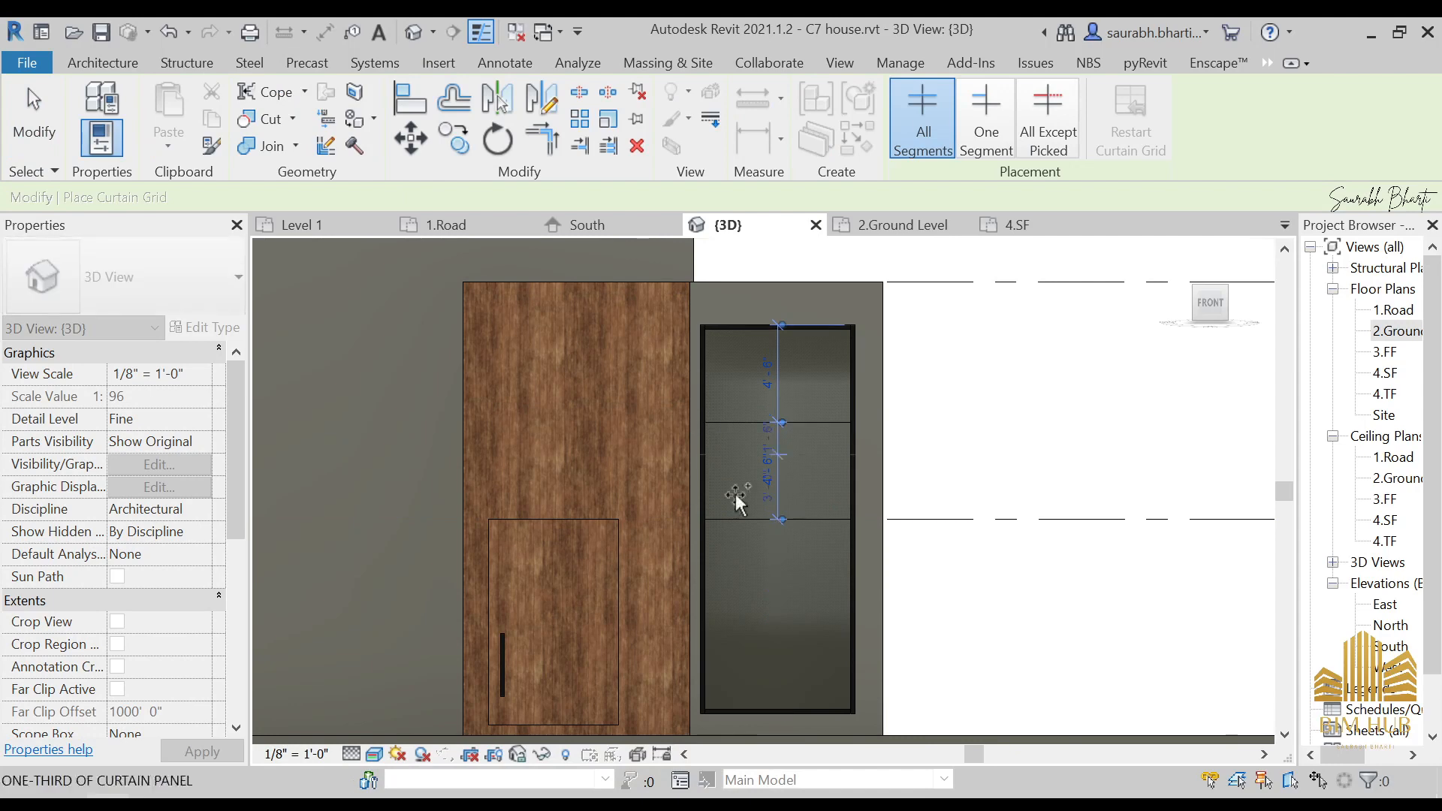
{"action": "left_click", "coordinate": [701, 615]}
{"action": "key", "text": "Escape"}
{"action": "key", "text": "Escape"}
- Inspect the curtain wall and its grid lines from several angles, returning to the front view
{"action": "mouse_move", "coordinate": [759, 525]}
{"action": "middle_mouse_down", "text": "shift"}
{"action": "mouse_move", "coordinate": [822, 576]}
{"action": "mouse_move", "coordinate": [767, 550]}
{"action": "middle_mouse_up", "text": "shift"}
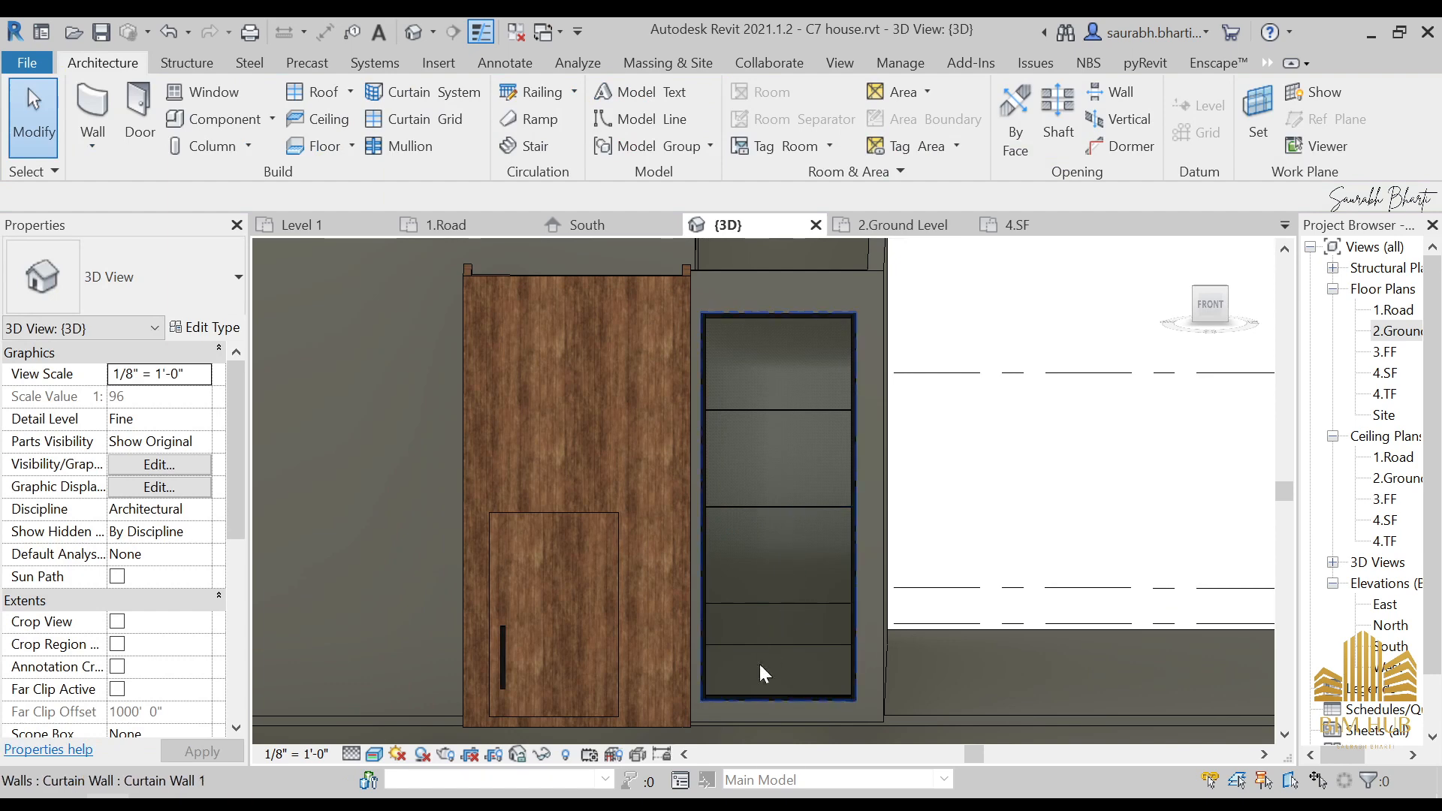
{"action": "middle_click_drag", "start_coordinate": [763, 673], "coordinate": [912, 606], "text": "shift"}
{"action": "scroll", "coordinate": [728, 596], "scroll_direction": "up", "scroll_amount": 4}
{"action": "middle_click_drag", "start_coordinate": [728, 596], "coordinate": [664, 562], "text": "shift"}
{"action": "scroll", "coordinate": [787, 449], "scroll_direction": "down", "scroll_amount": 4}
{"action": "middle_click_drag", "start_coordinate": [787, 449], "coordinate": [722, 376], "text": "shift"}
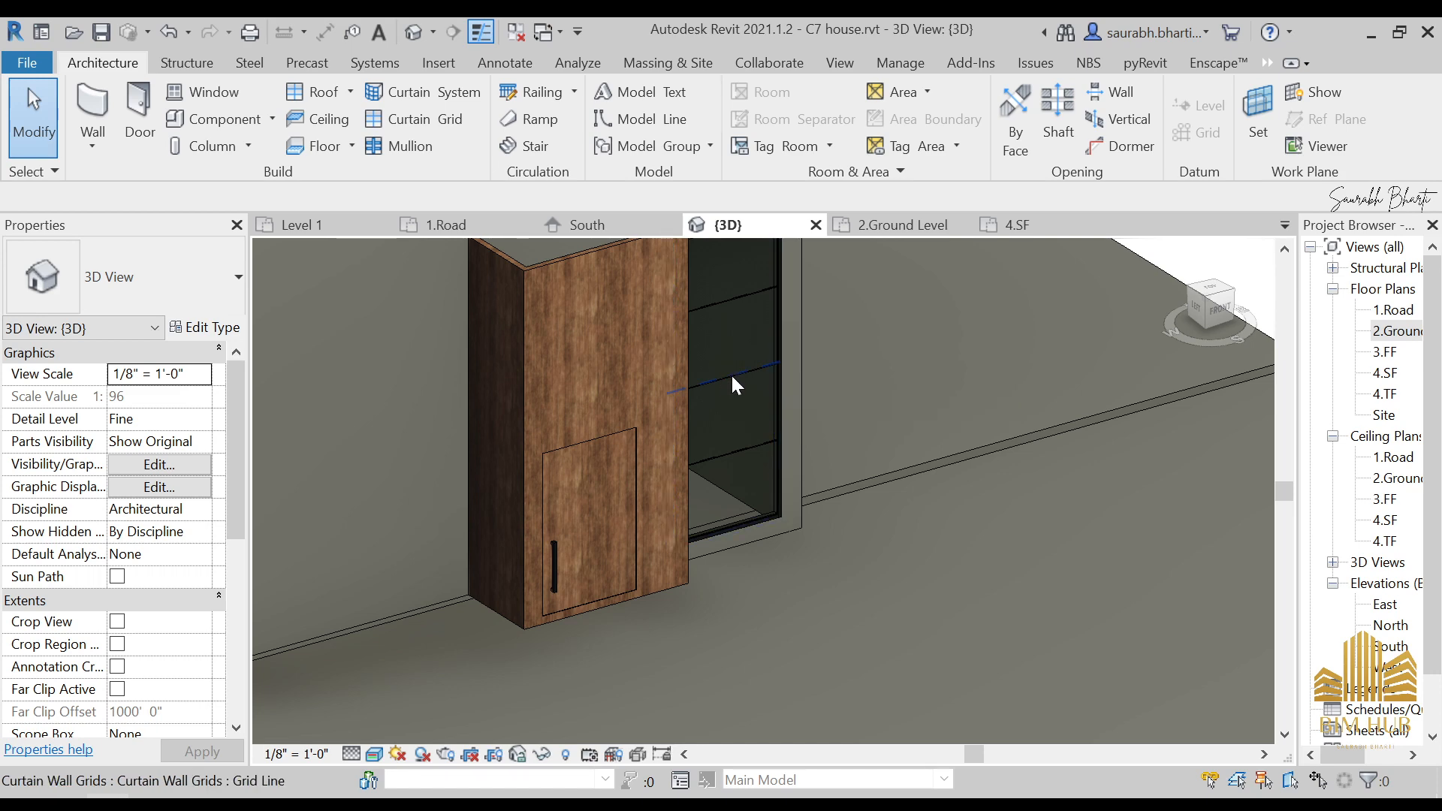
{"action": "middle_click_drag", "start_coordinate": [763, 412], "coordinate": [727, 371], "text": "shift"}
{"action": "scroll", "coordinate": [818, 335], "scroll_direction": "up", "scroll_amount": 3}
{"action": "middle_click_drag", "start_coordinate": [817, 335], "coordinate": [795, 395], "text": "shift"}
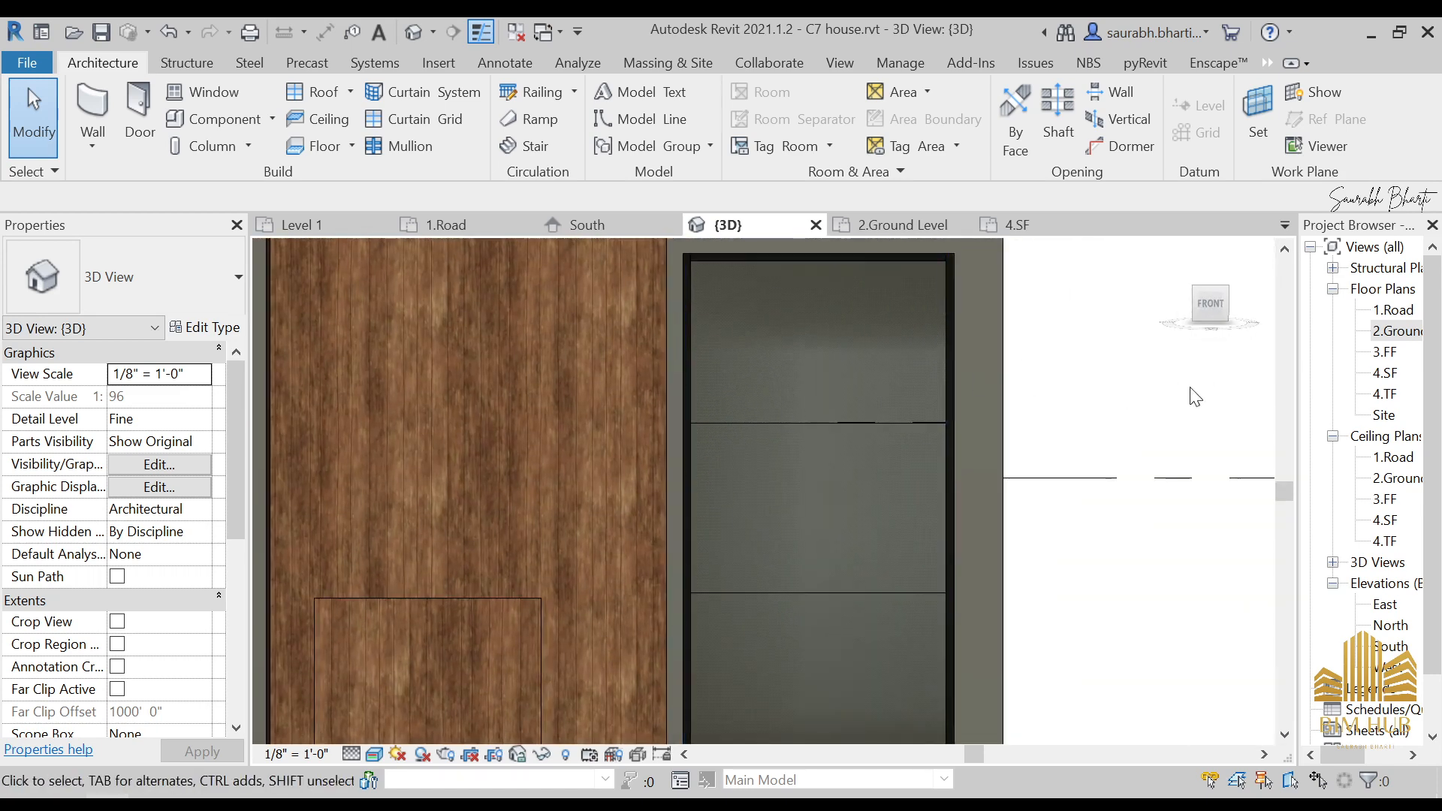
{"action": "left_click", "coordinate": [1220, 319]}
{"action": "middle_click_drag", "start_coordinate": [797, 489], "coordinate": [1099, 467]}
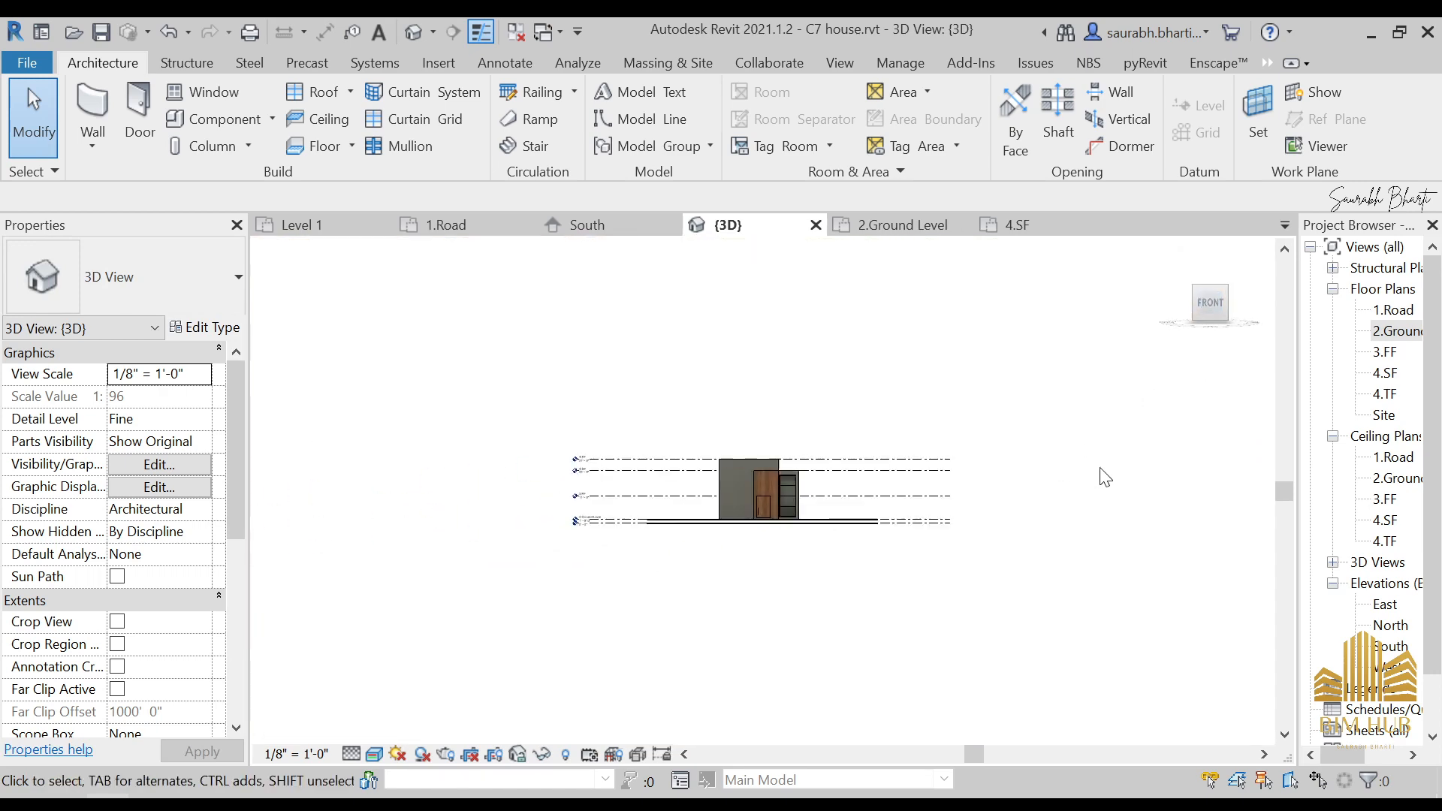
{"action": "scroll", "coordinate": [1120, 479], "scroll_direction": "up", "scroll_amount": 5}
{"action": "scroll", "coordinate": [370, 517], "scroll_direction": "up", "scroll_amount": 5}
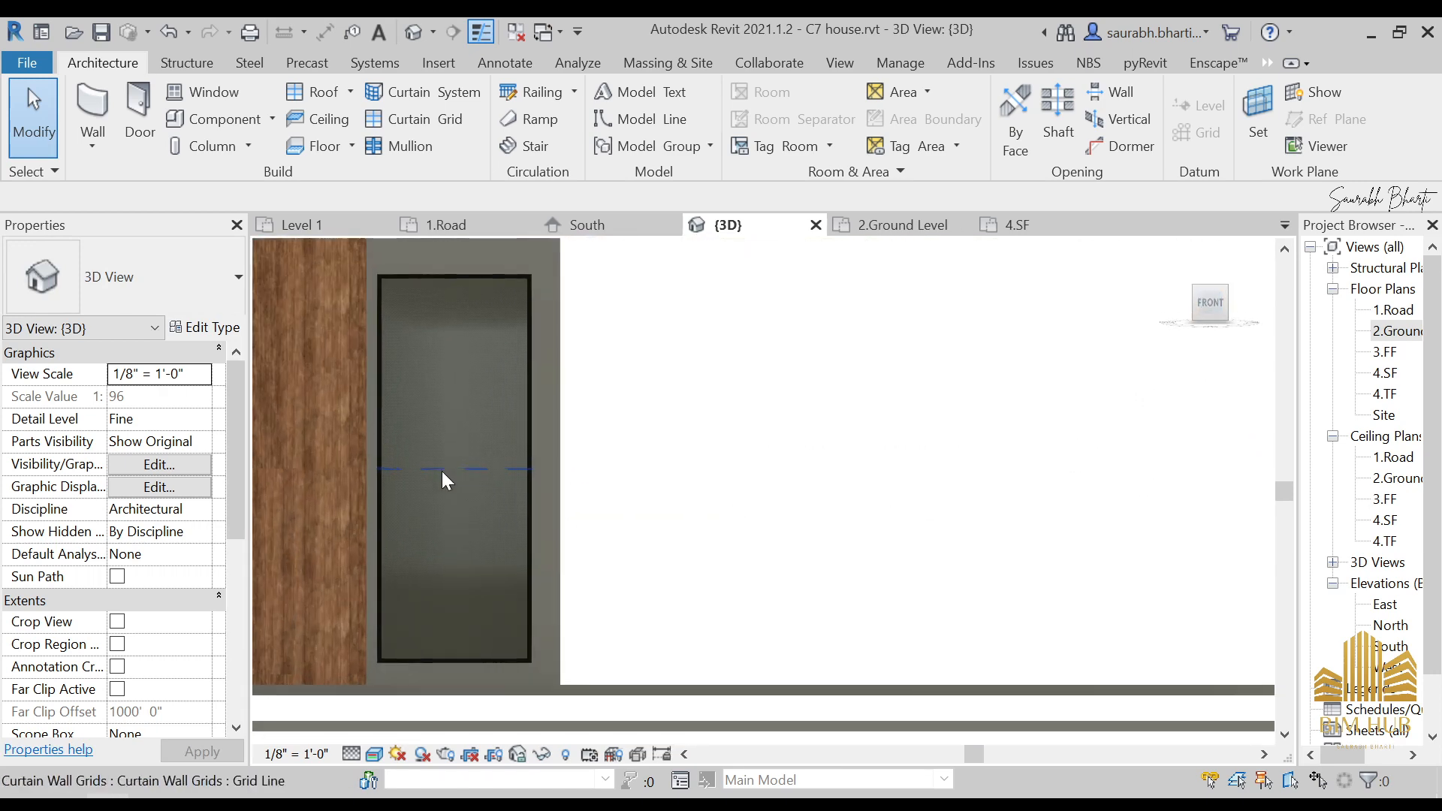
{"action": "middle_click_drag", "start_coordinate": [463, 488], "coordinate": [551, 503]}
- Switch to the reference photo and examine the dividing bars of the tall window beside the timber cladding
{"action": "left_click", "coordinate": [254, 791]}
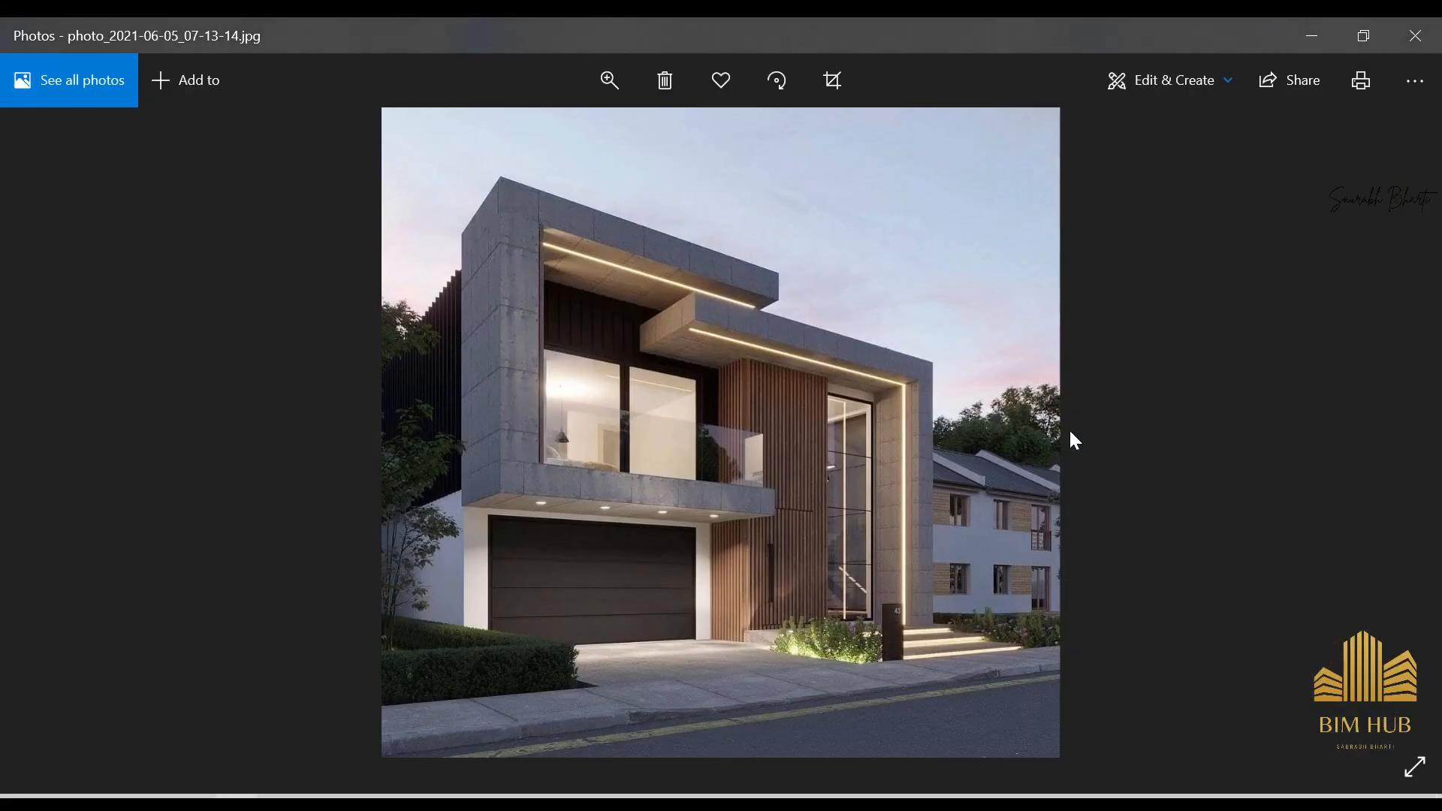
{"action": "scroll", "coordinate": [822, 467], "scroll_direction": "up", "scroll_amount": 3}
{"action": "scroll", "coordinate": [1013, 600], "scroll_direction": "up", "scroll_amount": 2}
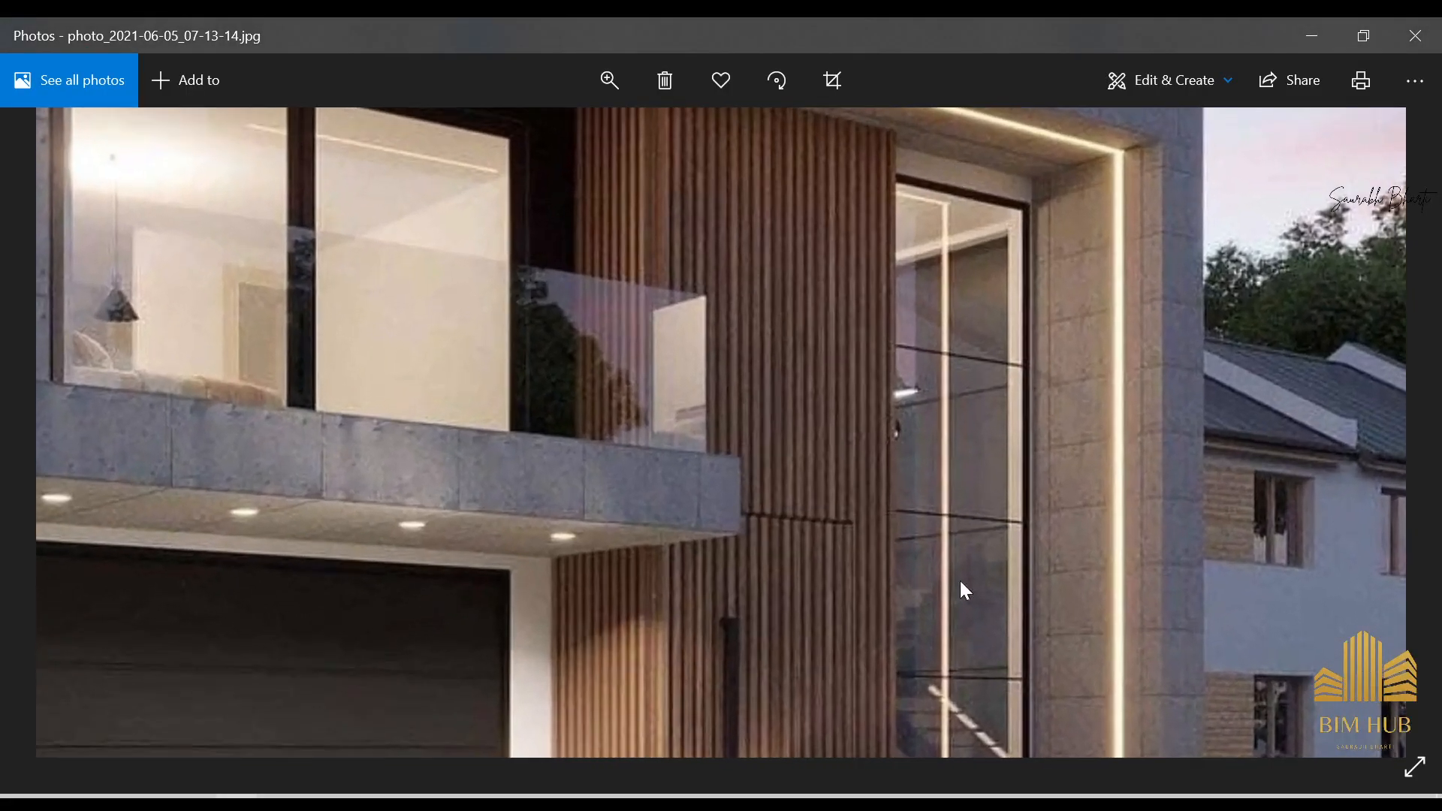
{"action": "left_click_drag", "start_coordinate": [948, 601], "coordinate": [973, 489]}
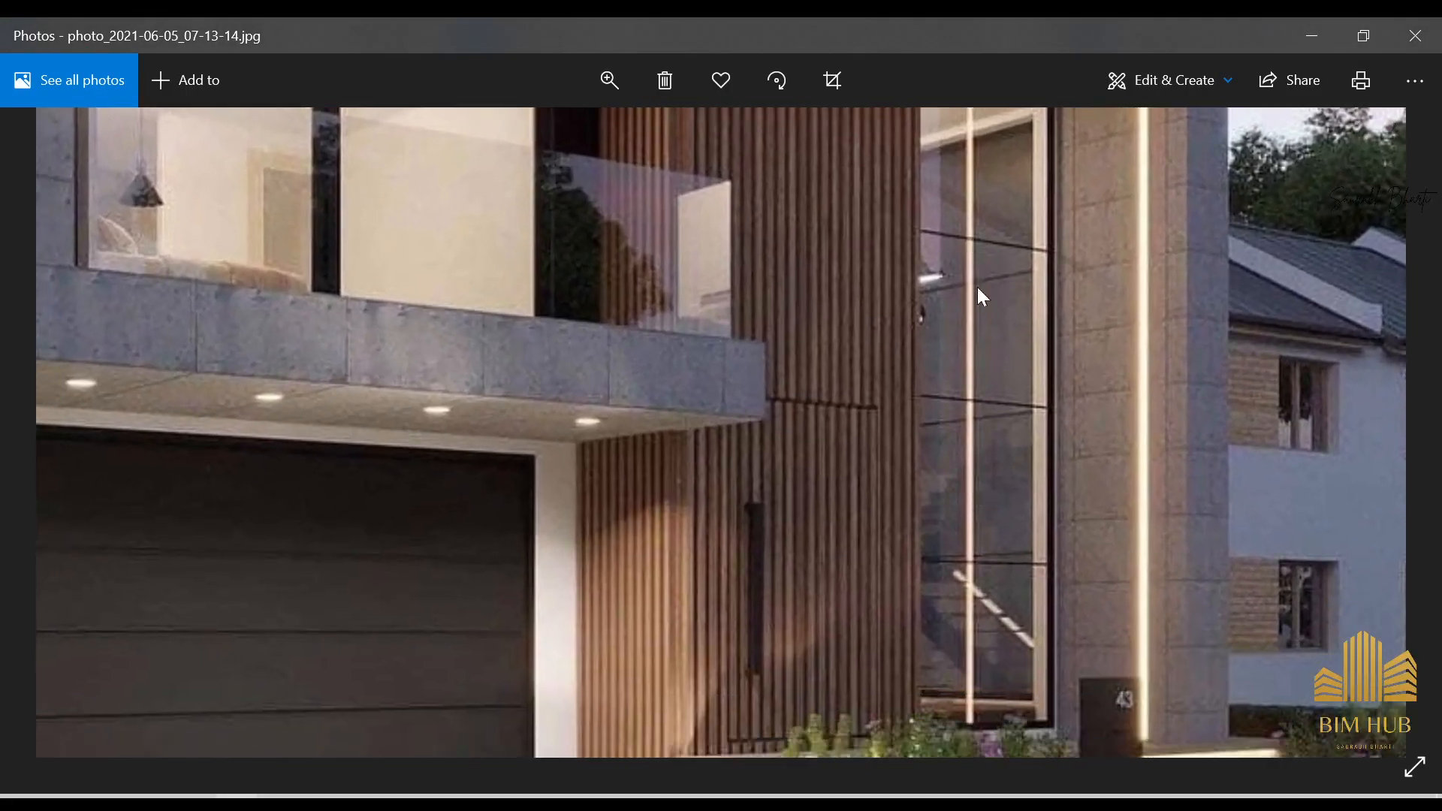
{"action": "left_click", "coordinate": [1325, 33]}
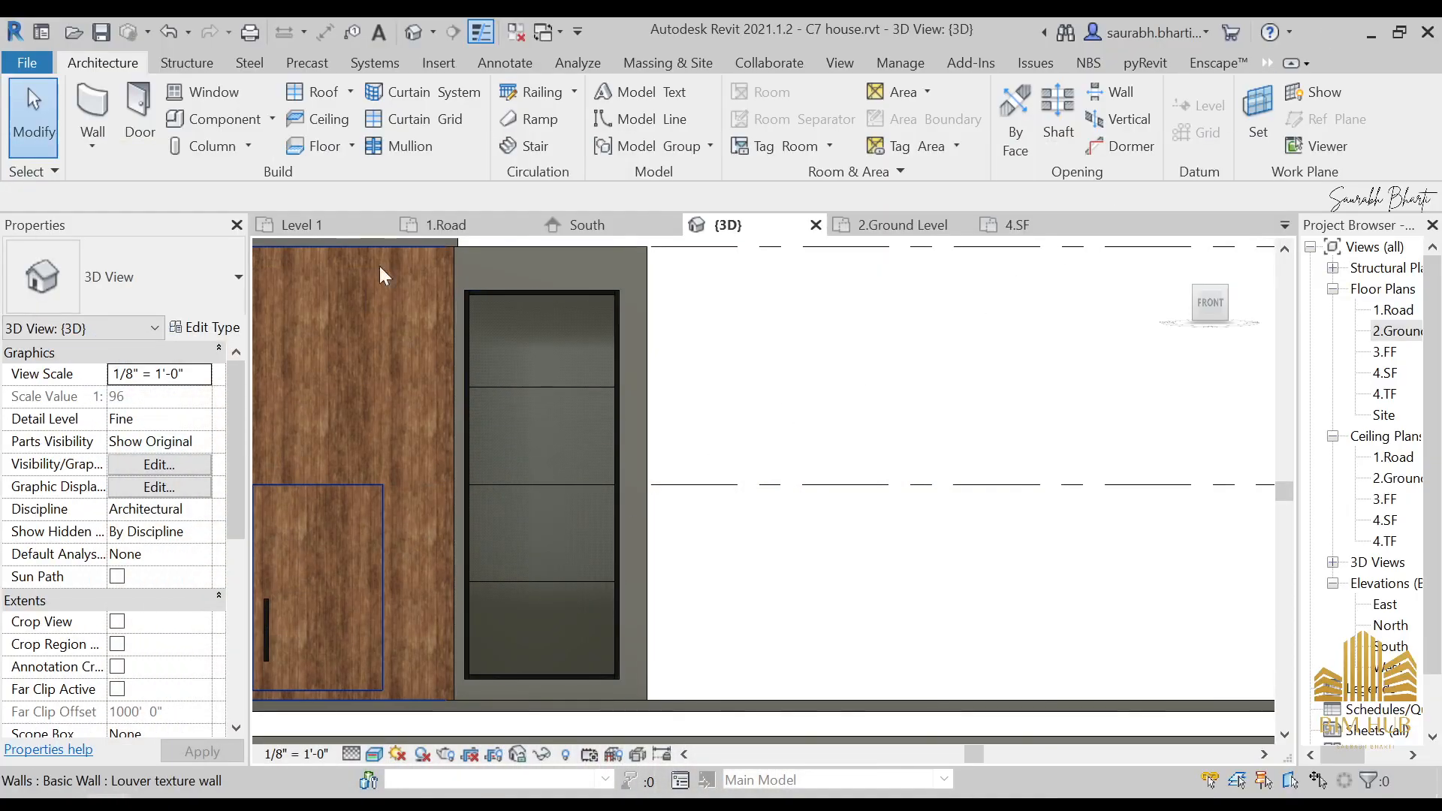
- Place Rectangular Mullion 1.5" x 2.5" Black on the curtain wall's three horizontal grid lines
{"action": "left_click", "coordinate": [143, 276]}
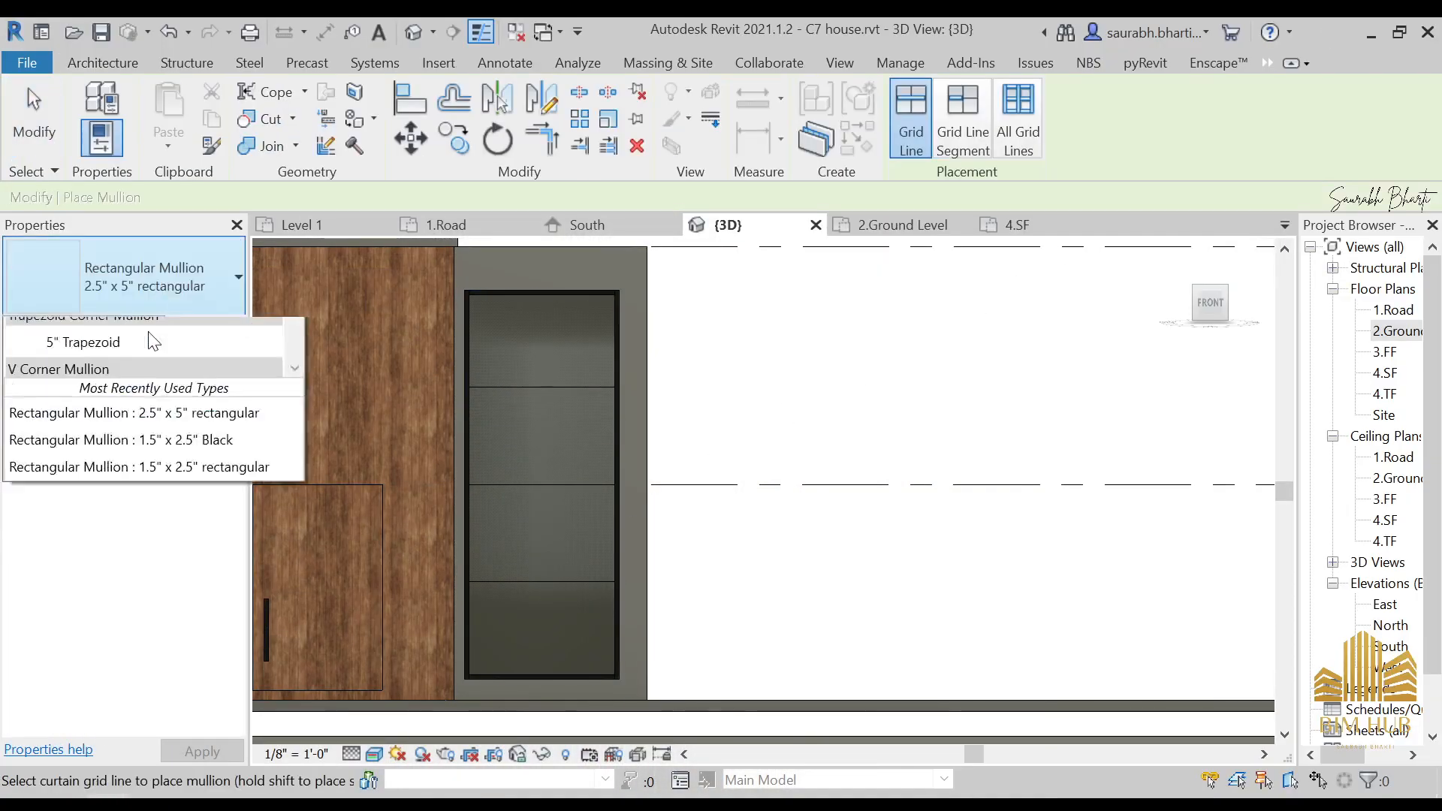
{"action": "left_click", "coordinate": [115, 579]}
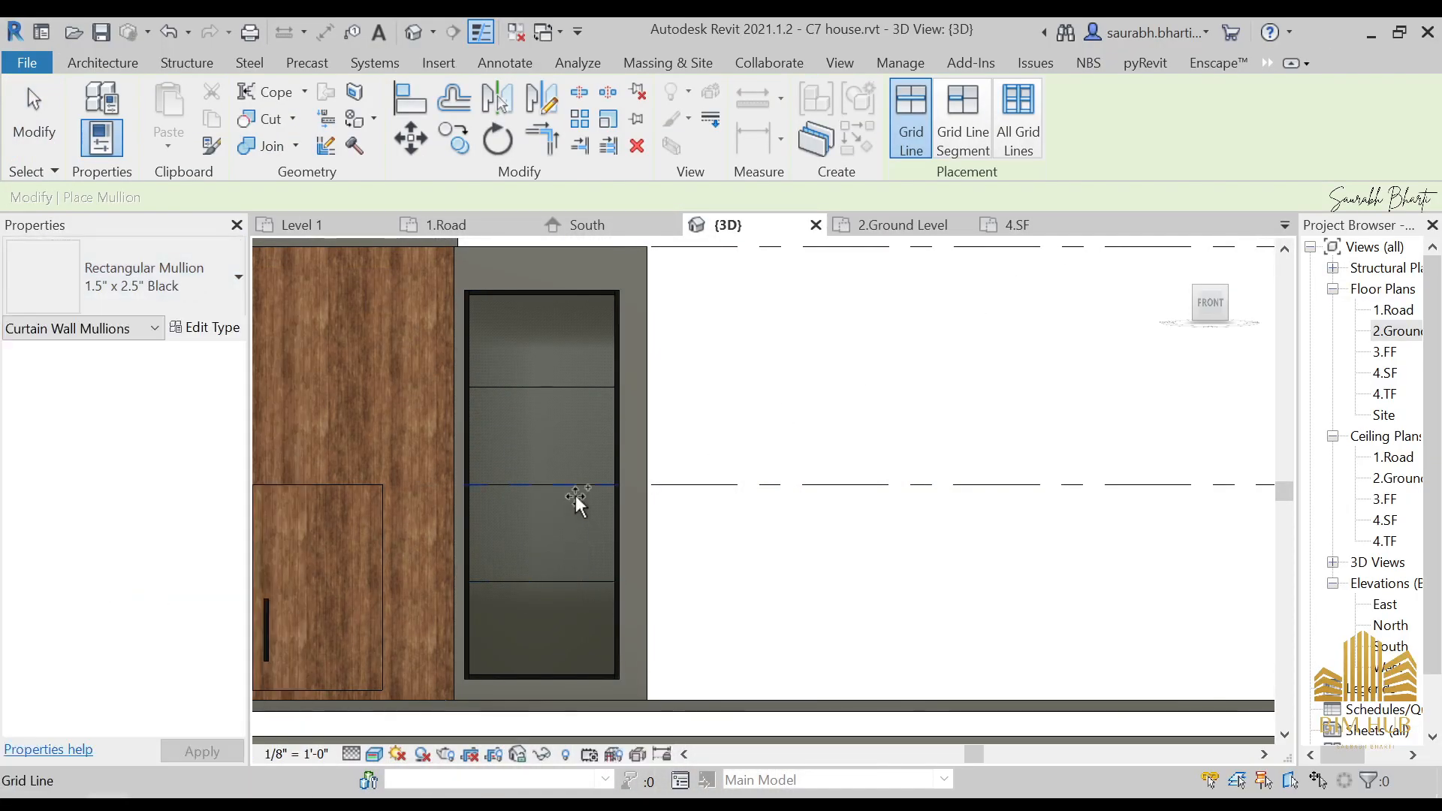
{"action": "left_click", "coordinate": [590, 584]}
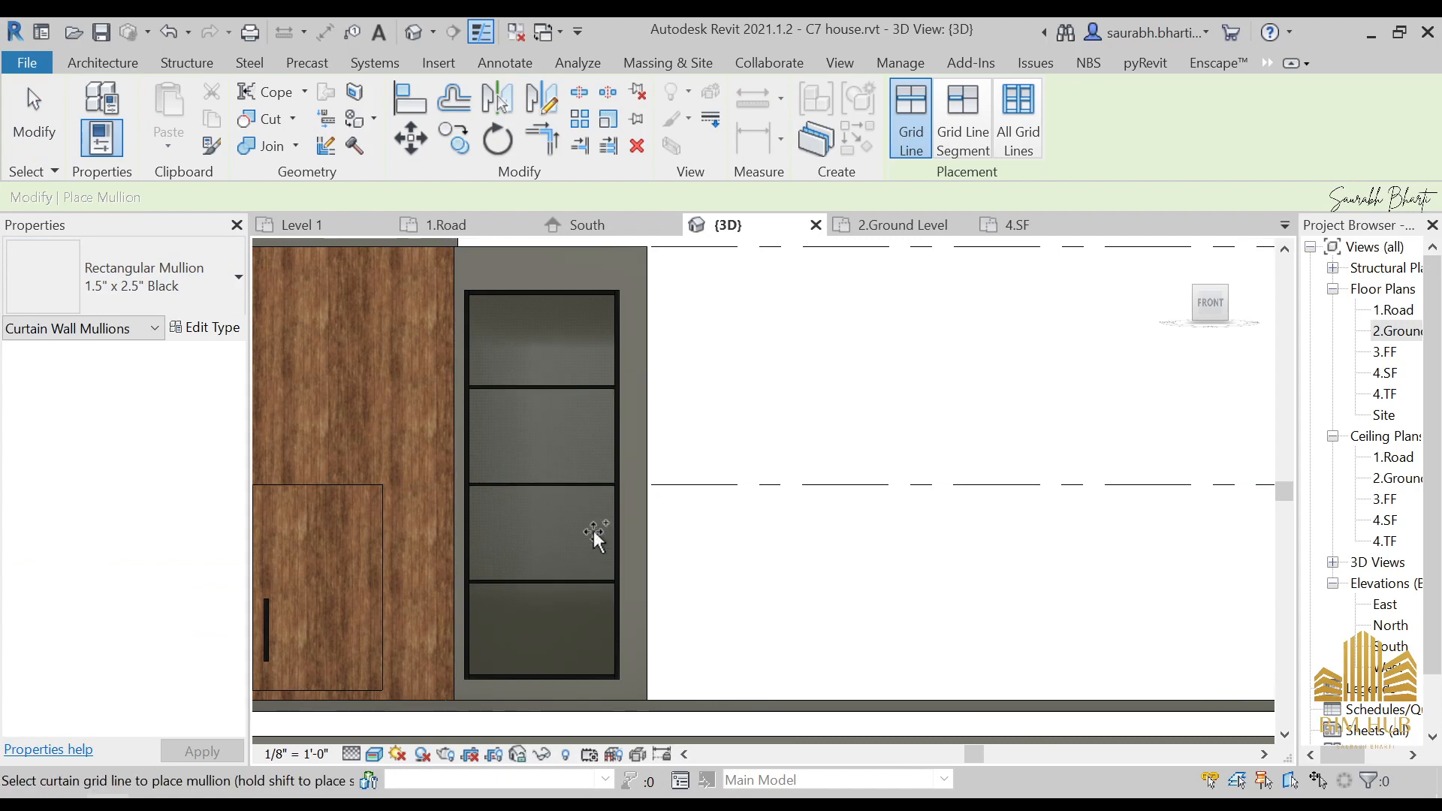
{"action": "scroll", "coordinate": [592, 524], "scroll_direction": "down", "scroll_amount": 3}
{"action": "key", "text": "Escape"}
- Review the house's front in 3D and compare it with the reference photo
{"action": "middle_click_drag", "start_coordinate": [593, 518], "coordinate": [719, 651]}
{"action": "scroll", "coordinate": [754, 589], "scroll_direction": "down", "scroll_amount": 3}
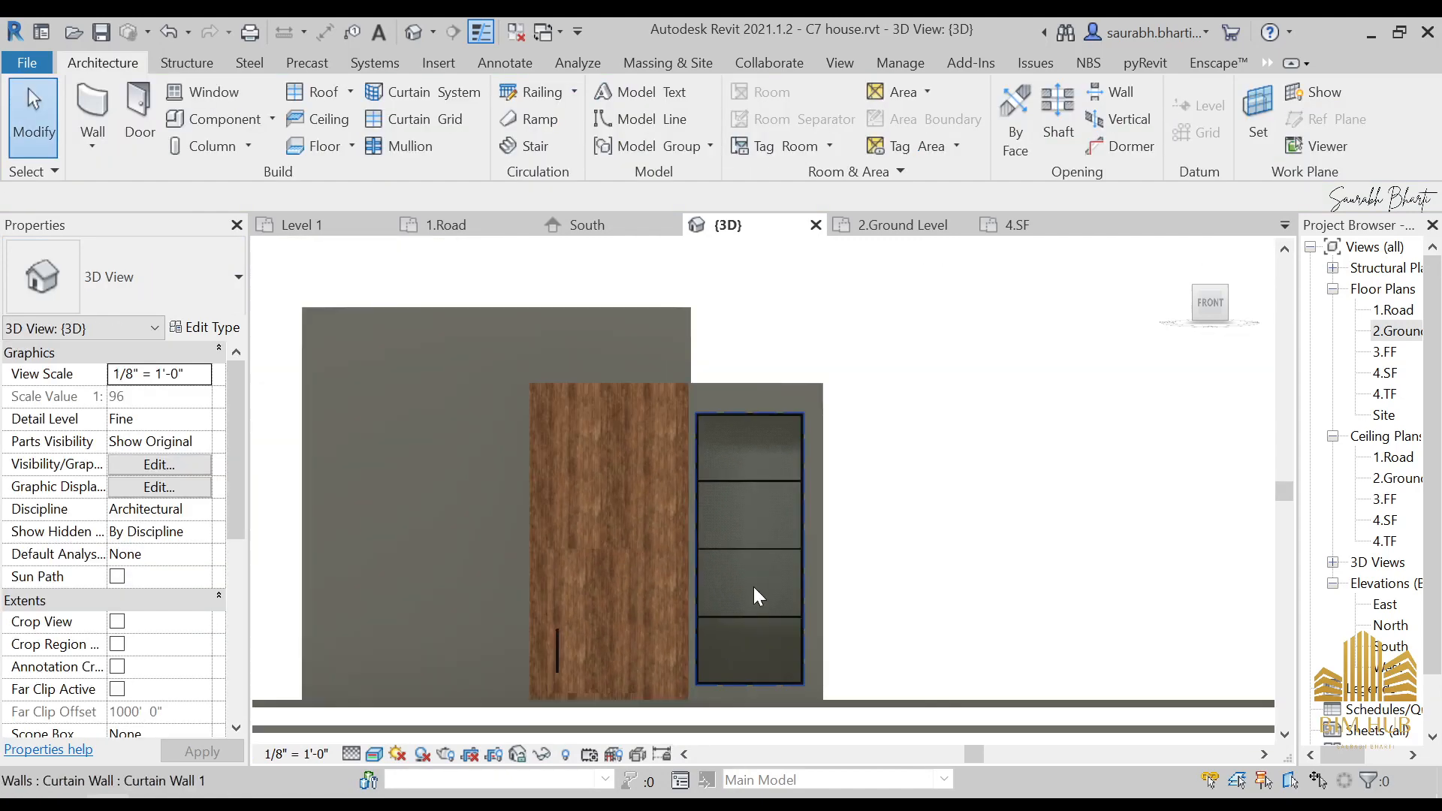
{"action": "middle_click_drag", "start_coordinate": [754, 589], "coordinate": [811, 681], "text": "shift"}
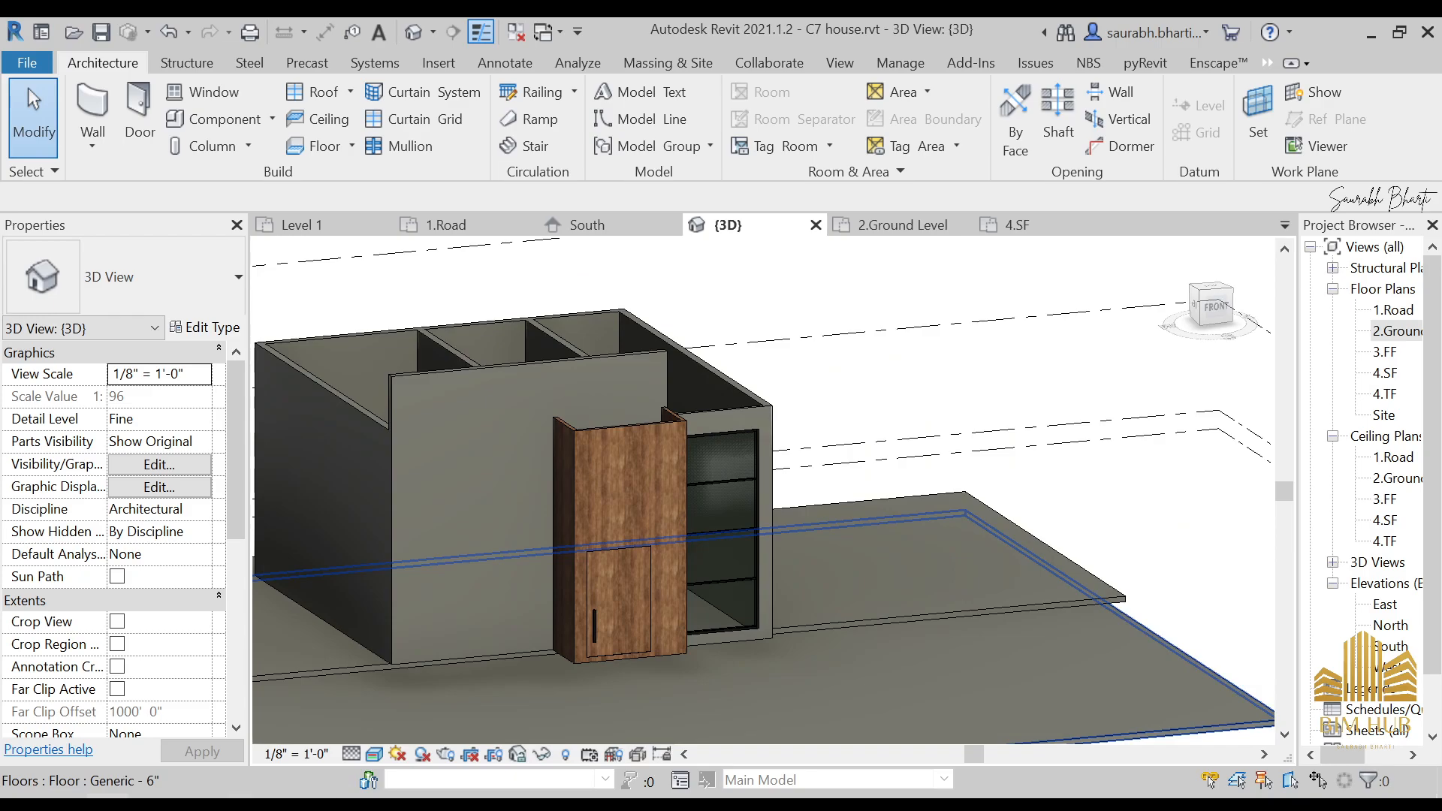
{"action": "key", "text": "alt+Tab"}
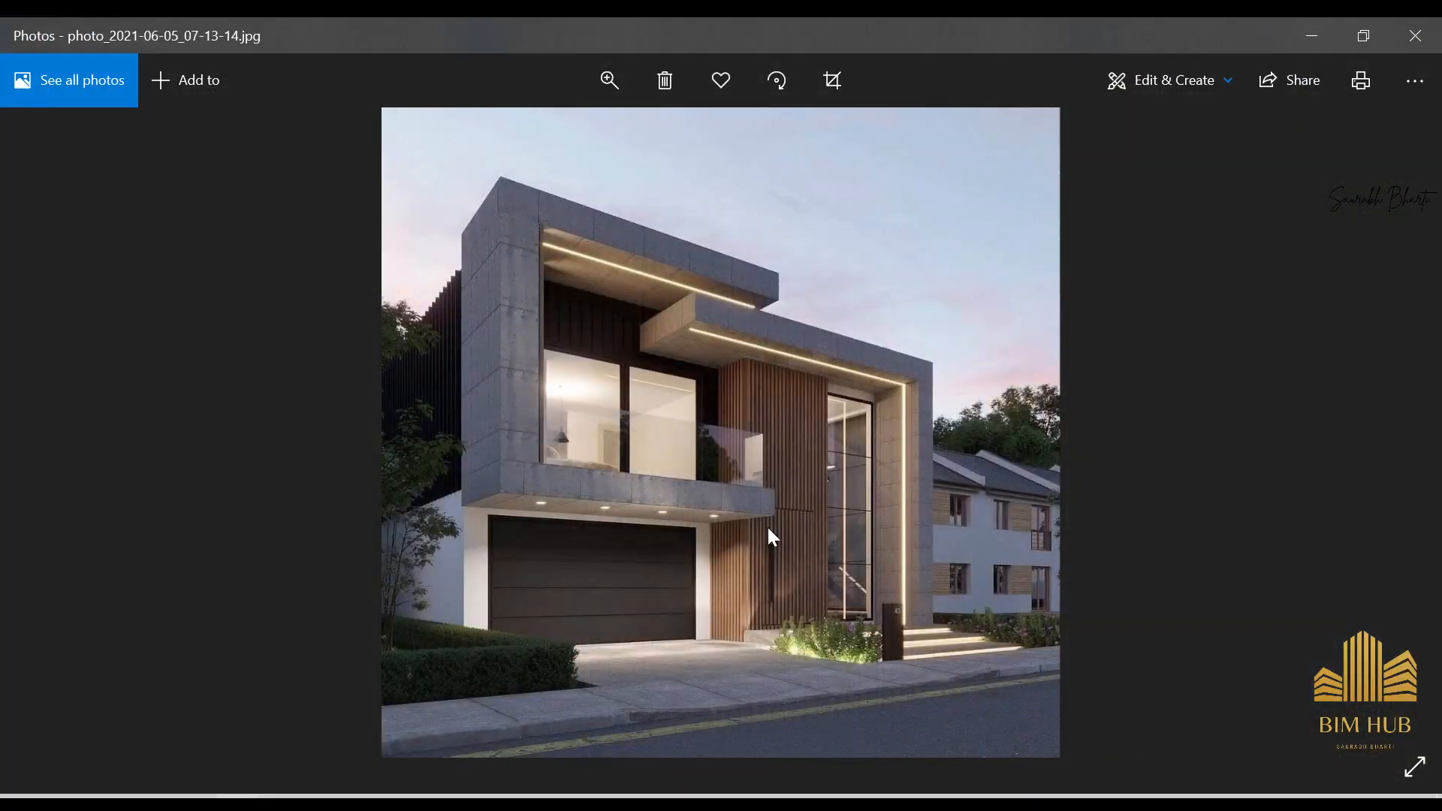
{"action": "left_click", "coordinate": [1308, 35]}
{"action": "middle_click_drag", "start_coordinate": [656, 518], "coordinate": [698, 661], "text": "shift"}
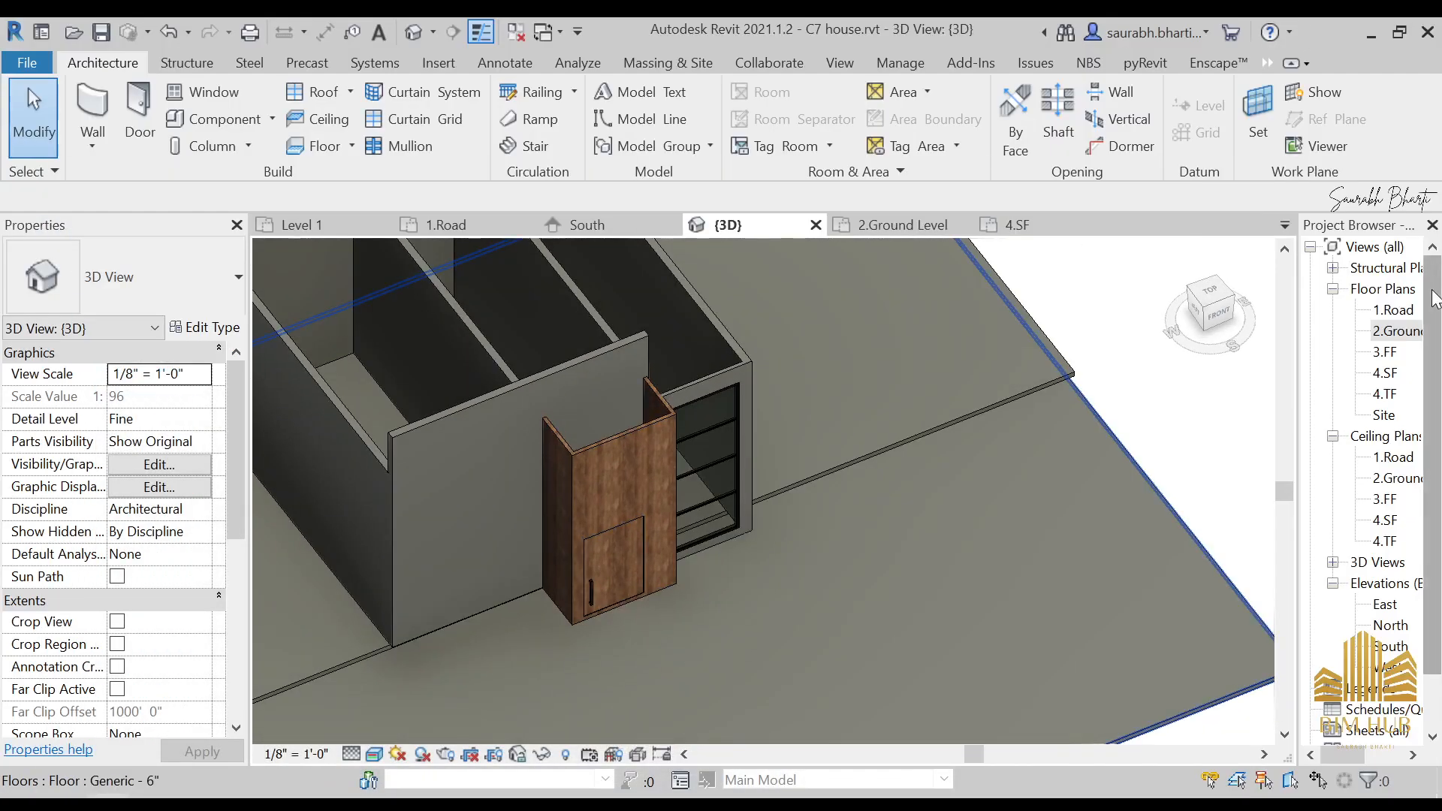
- Create a Generic - 6" floor in the 3.FF plan with a rectangular boundary inside the outer walls of the left two bays
{"action": "double_click", "coordinate": [1386, 351]}
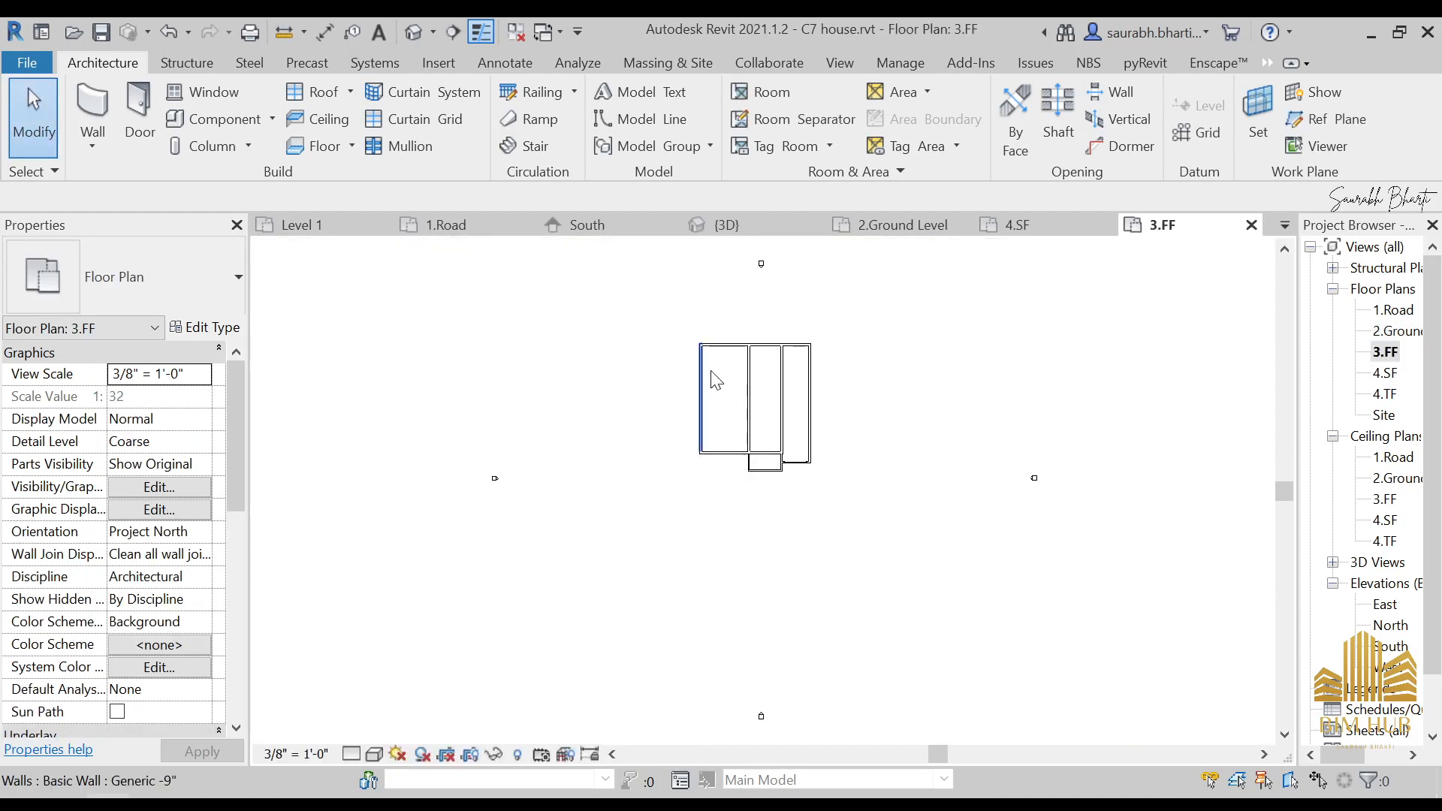
{"action": "left_click", "coordinate": [340, 149]}
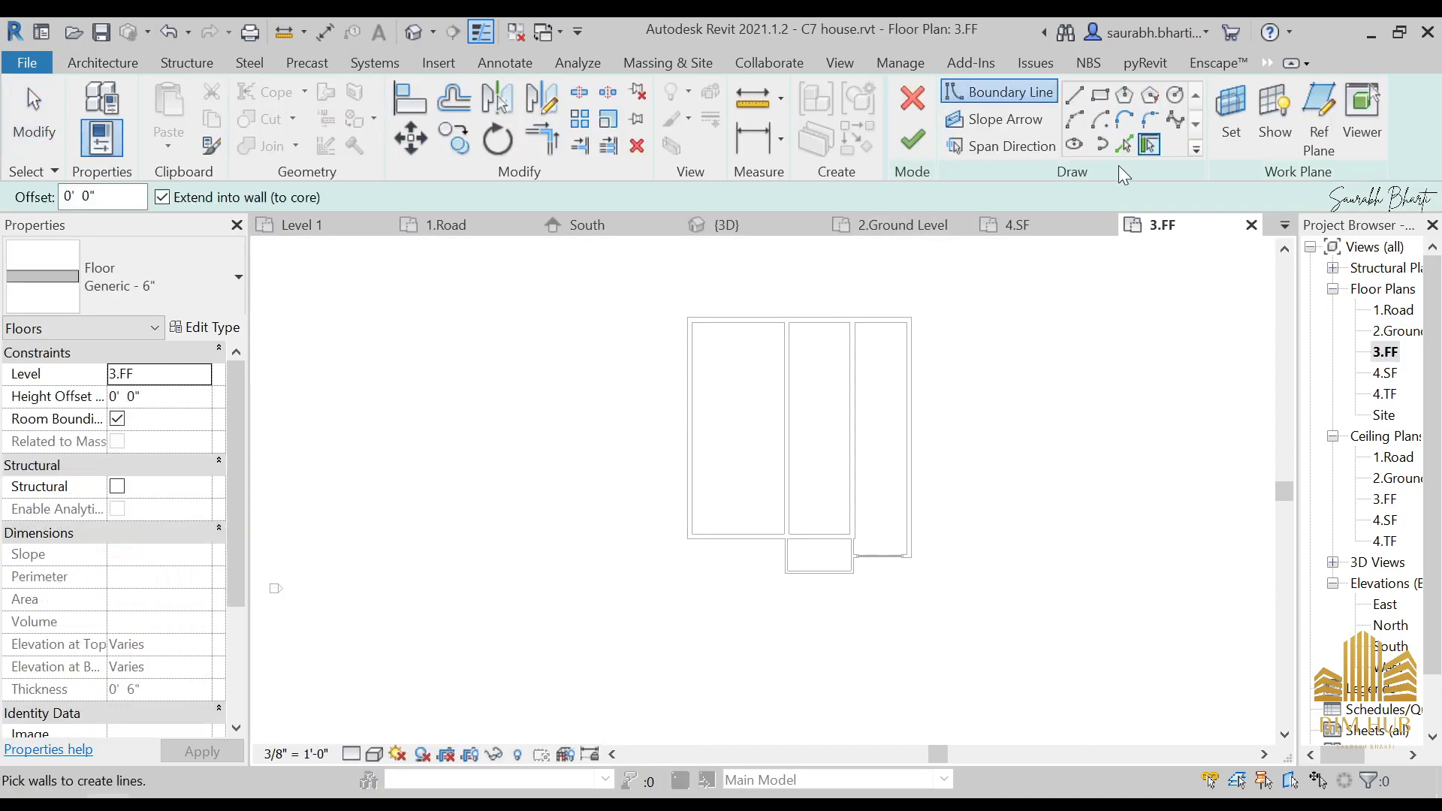
{"action": "left_click", "coordinate": [1100, 94]}
{"action": "scroll", "coordinate": [697, 321], "scroll_direction": "up", "scroll_amount": 1}
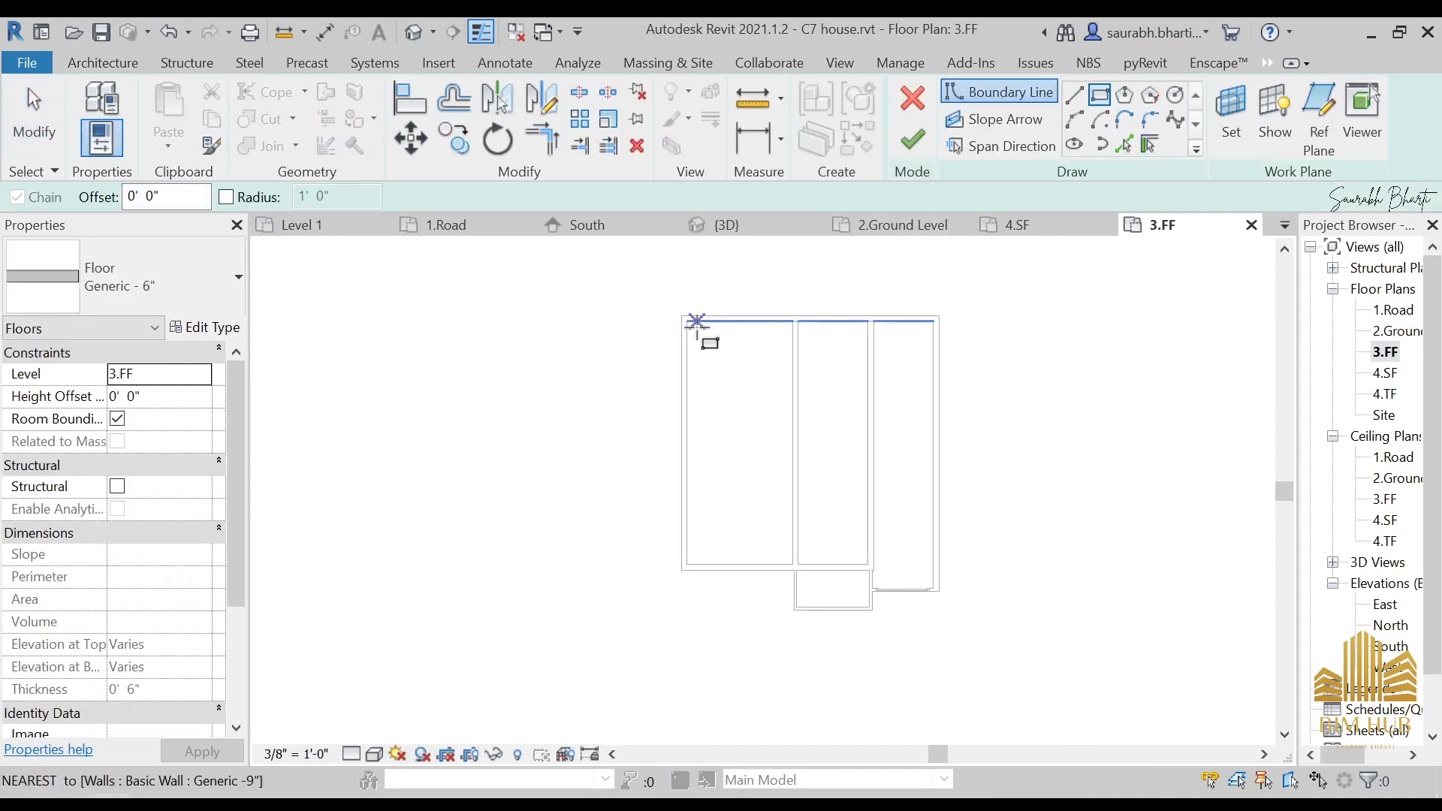
{"action": "left_click", "coordinate": [686, 322]}
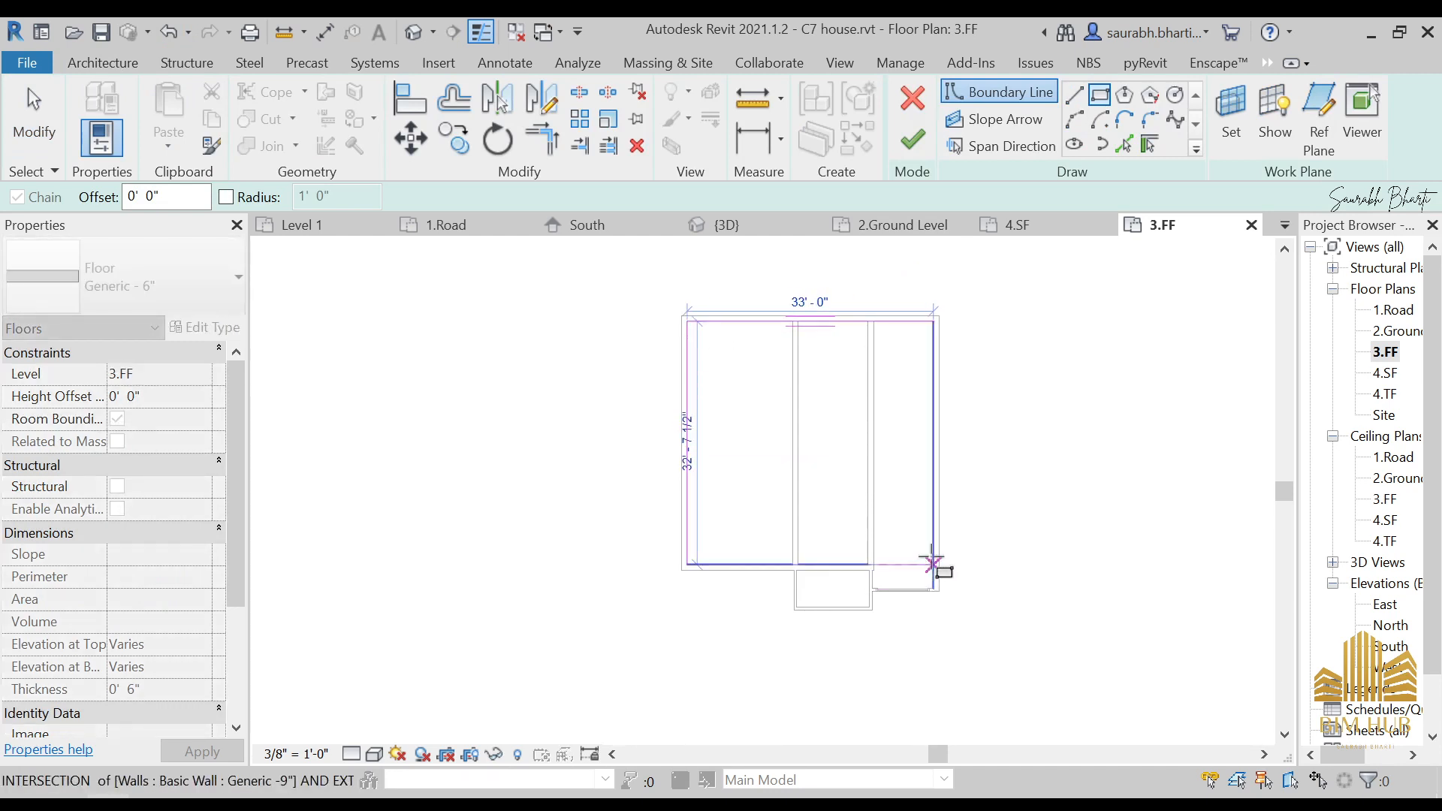
{"action": "scroll", "coordinate": [934, 550], "scroll_direction": "up", "scroll_amount": 2}
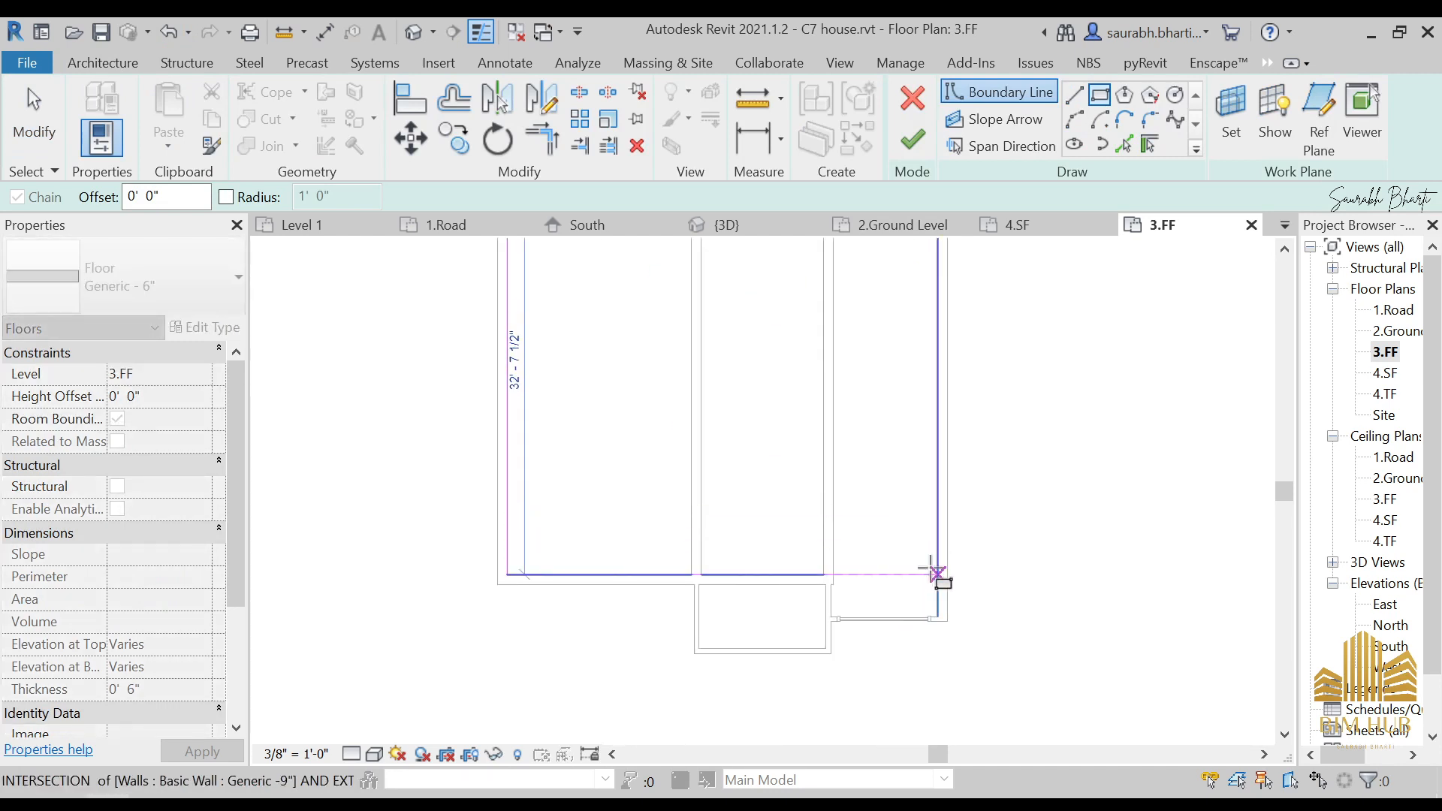
{"action": "left_click", "coordinate": [824, 574]}
{"action": "key", "text": "Escape"}
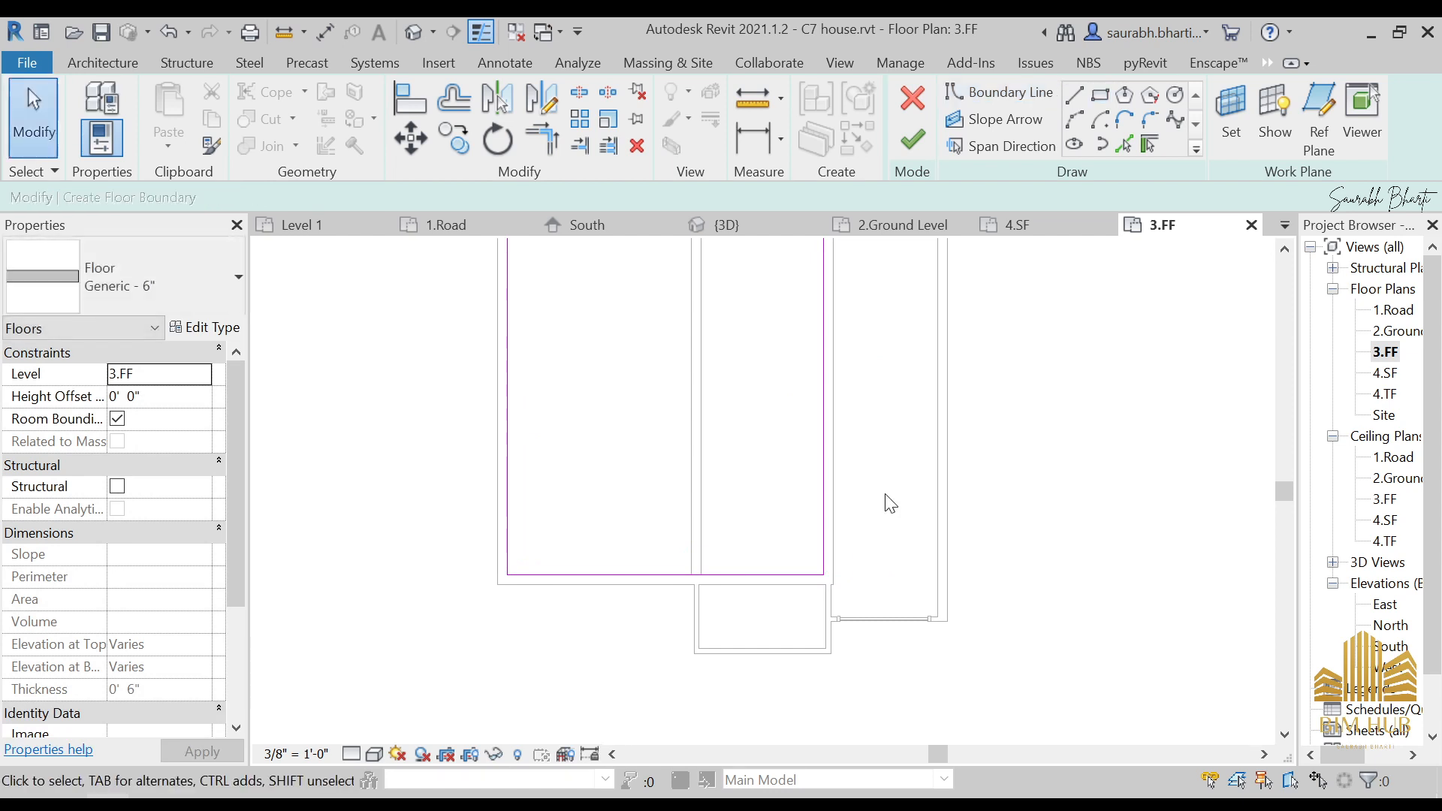
{"action": "left_click", "coordinate": [912, 140]}
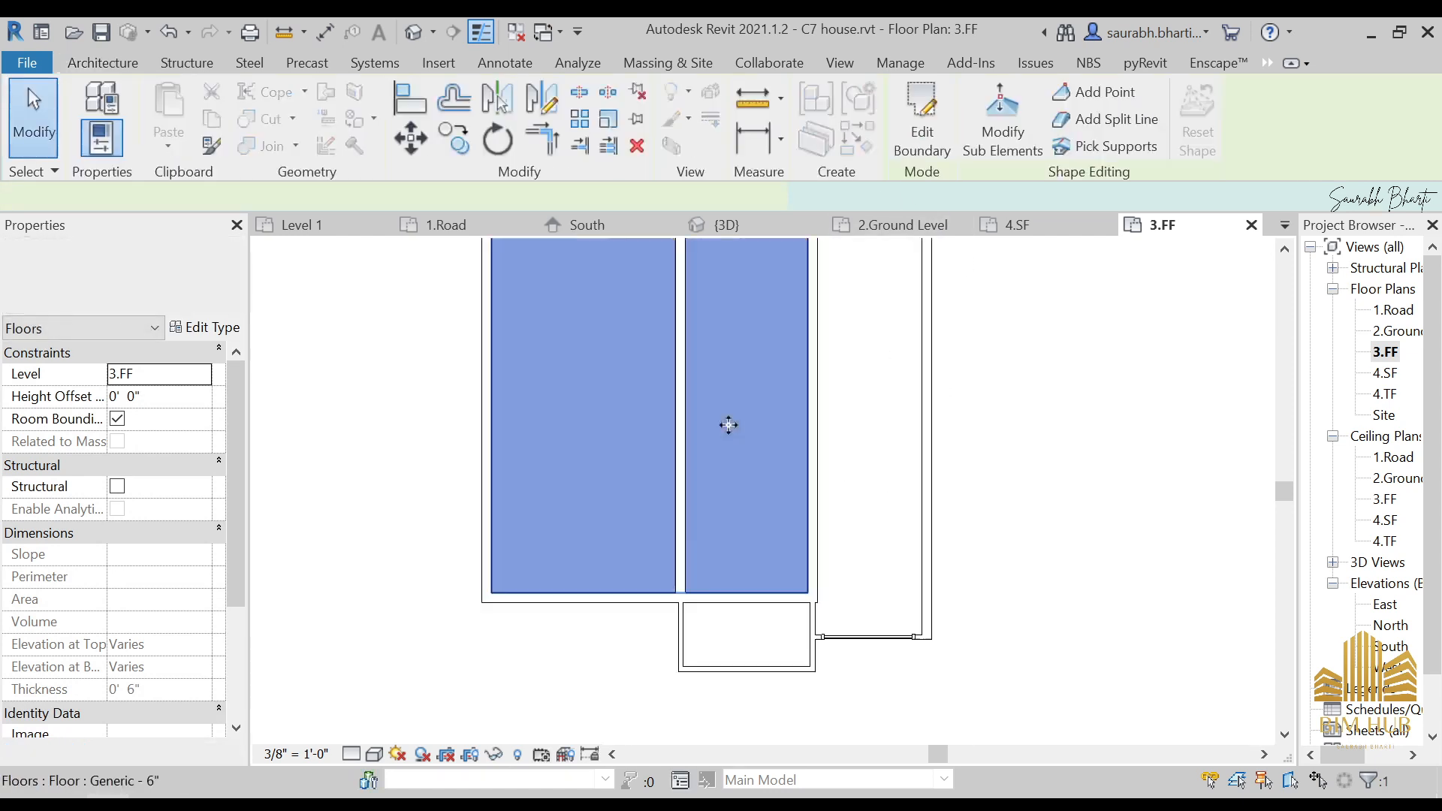
{"action": "key", "text": "Escape"}
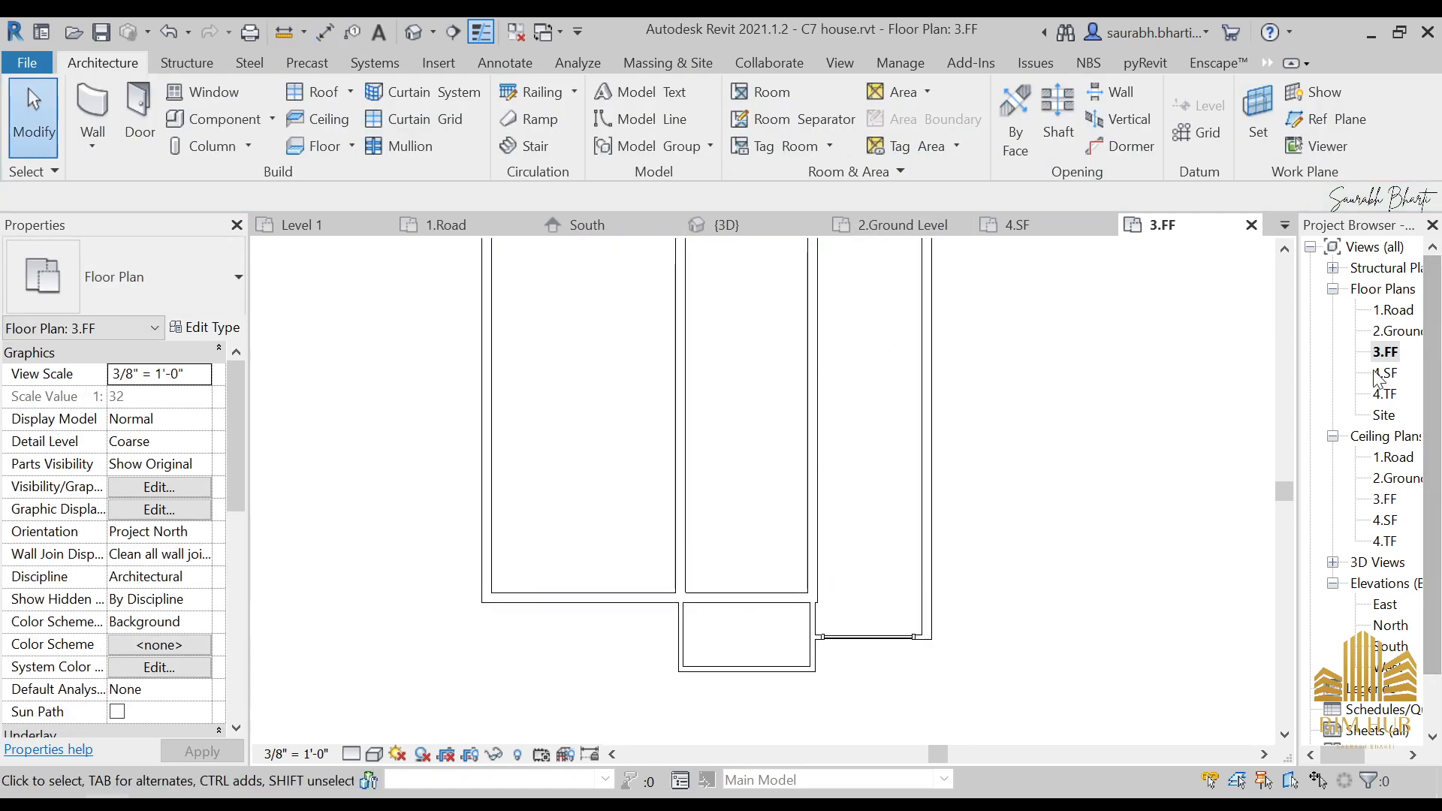
- Open the 4.SF floor plan and set its underlay base level to 3.FF
{"action": "double_click", "coordinate": [1381, 373]}
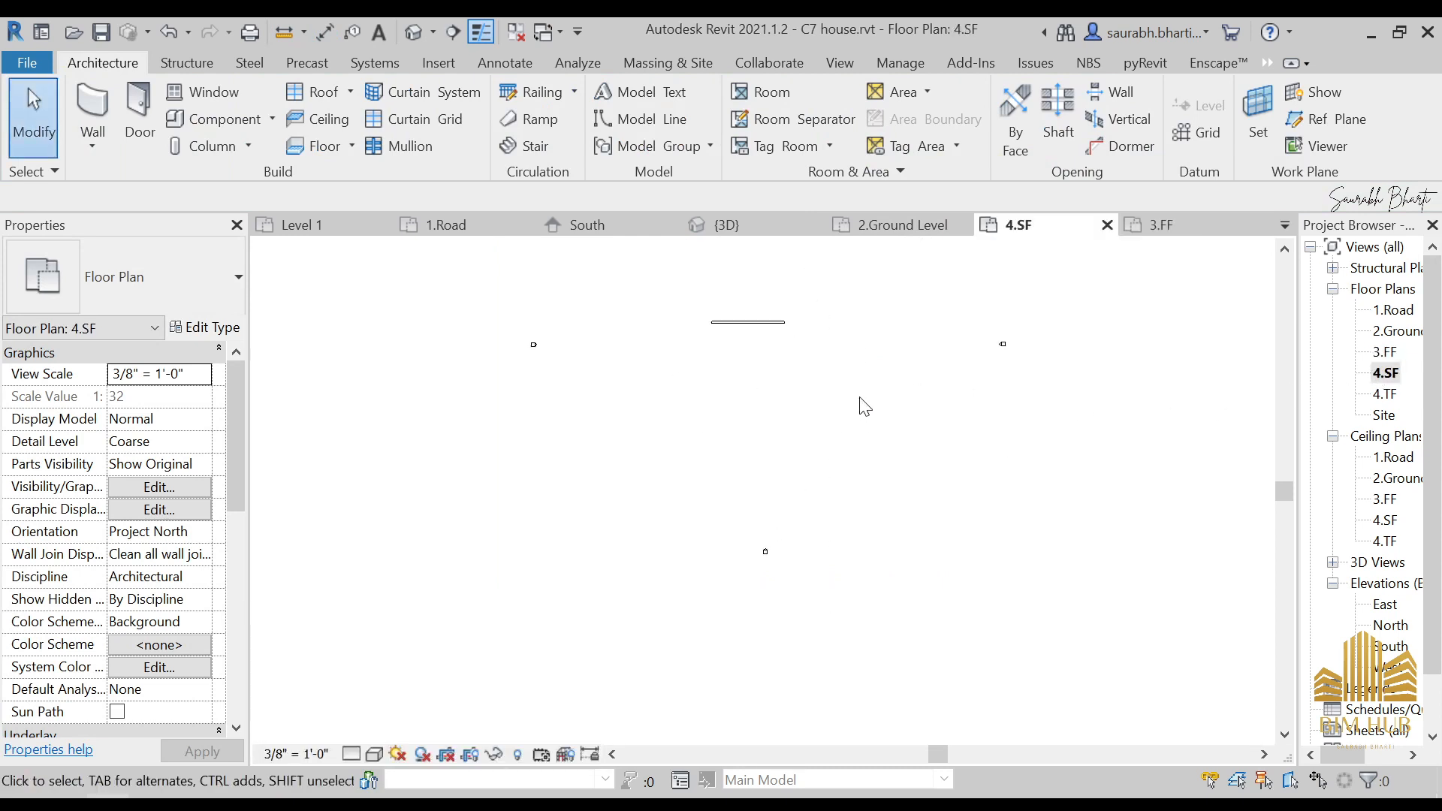
{"action": "scroll", "coordinate": [195, 518], "scroll_direction": "down", "scroll_amount": 5}
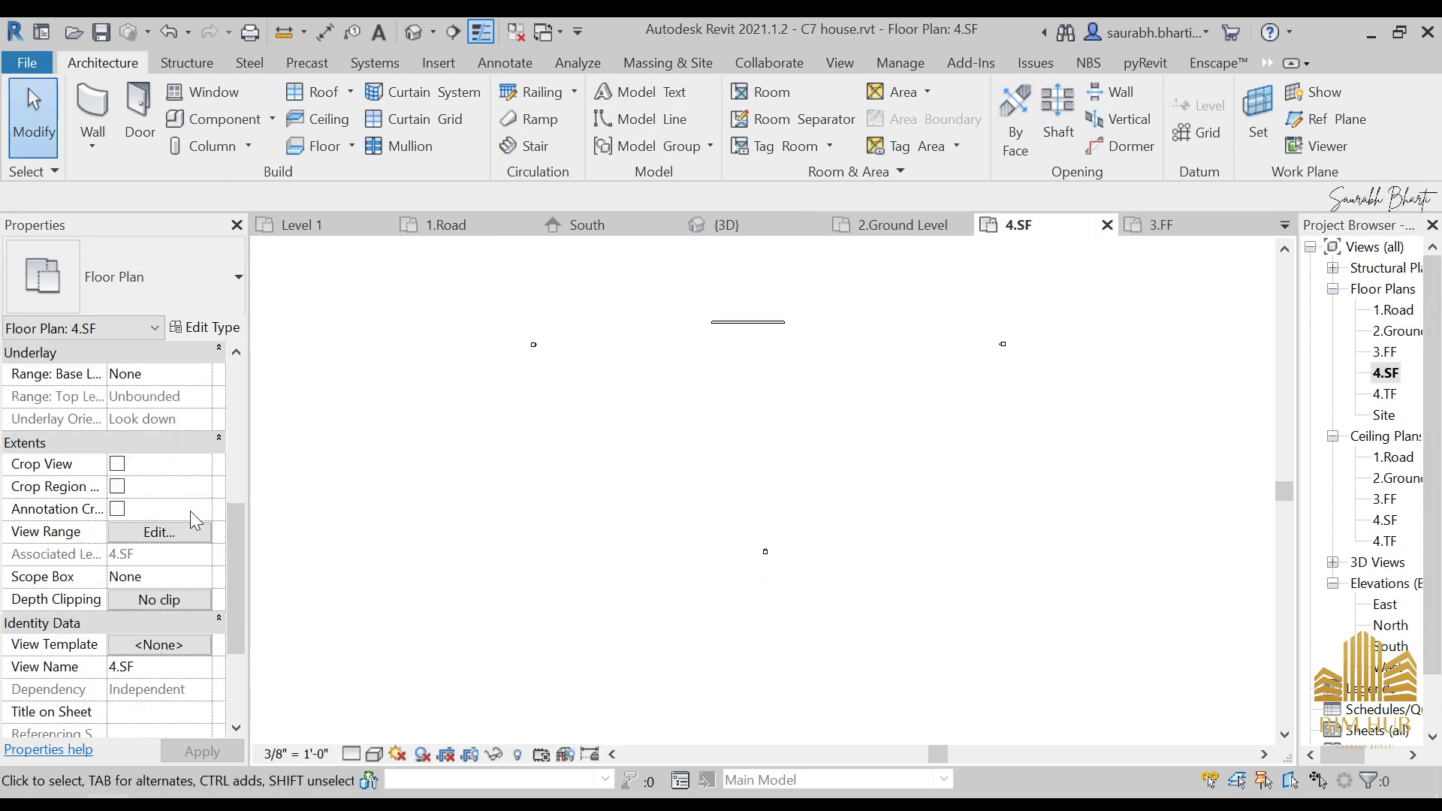
{"action": "left_click", "coordinate": [197, 374]}
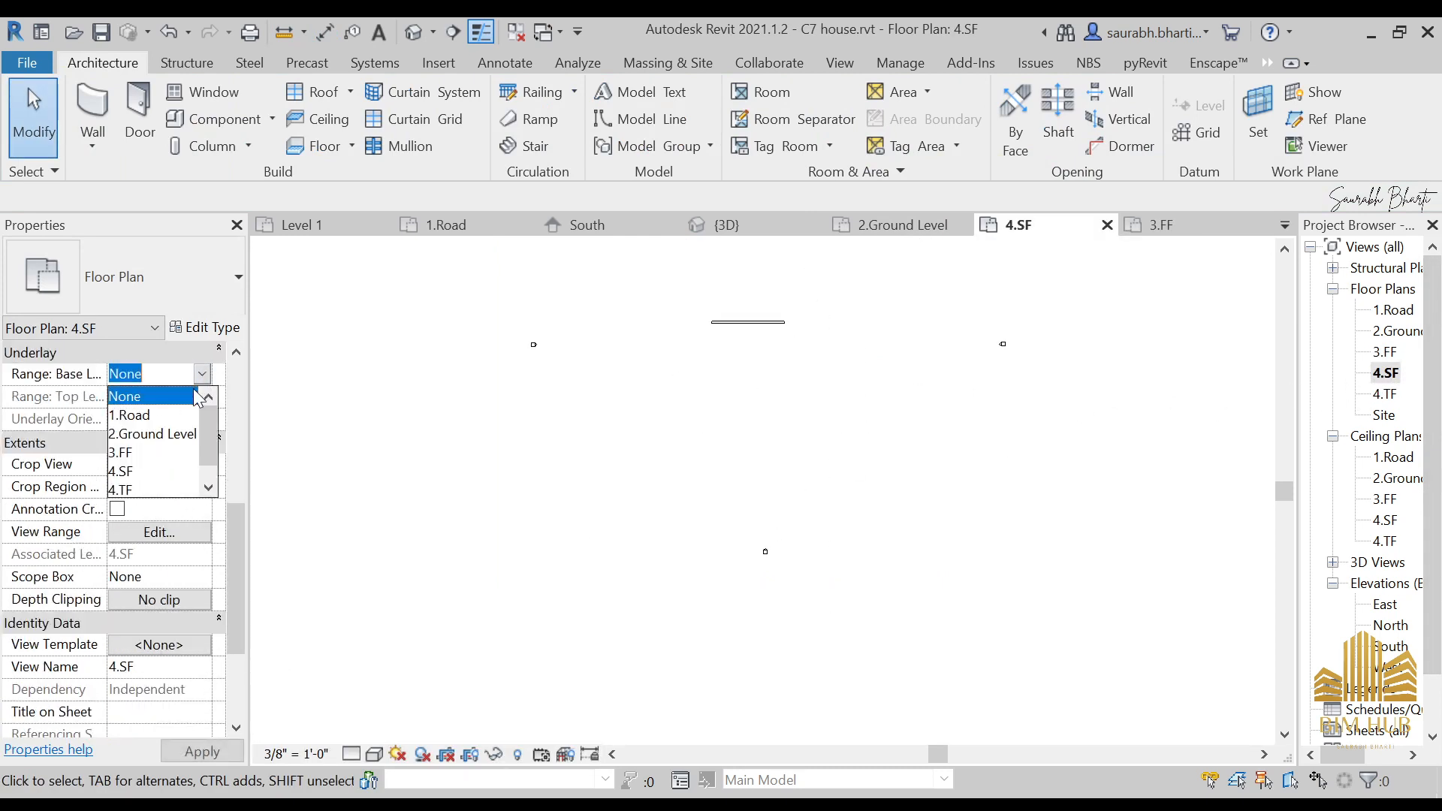
{"action": "left_click", "coordinate": [159, 455]}
{"action": "middle_click_drag", "start_coordinate": [814, 473], "coordinate": [758, 647]}
{"action": "scroll", "coordinate": [708, 378], "scroll_direction": "up", "scroll_amount": 6}
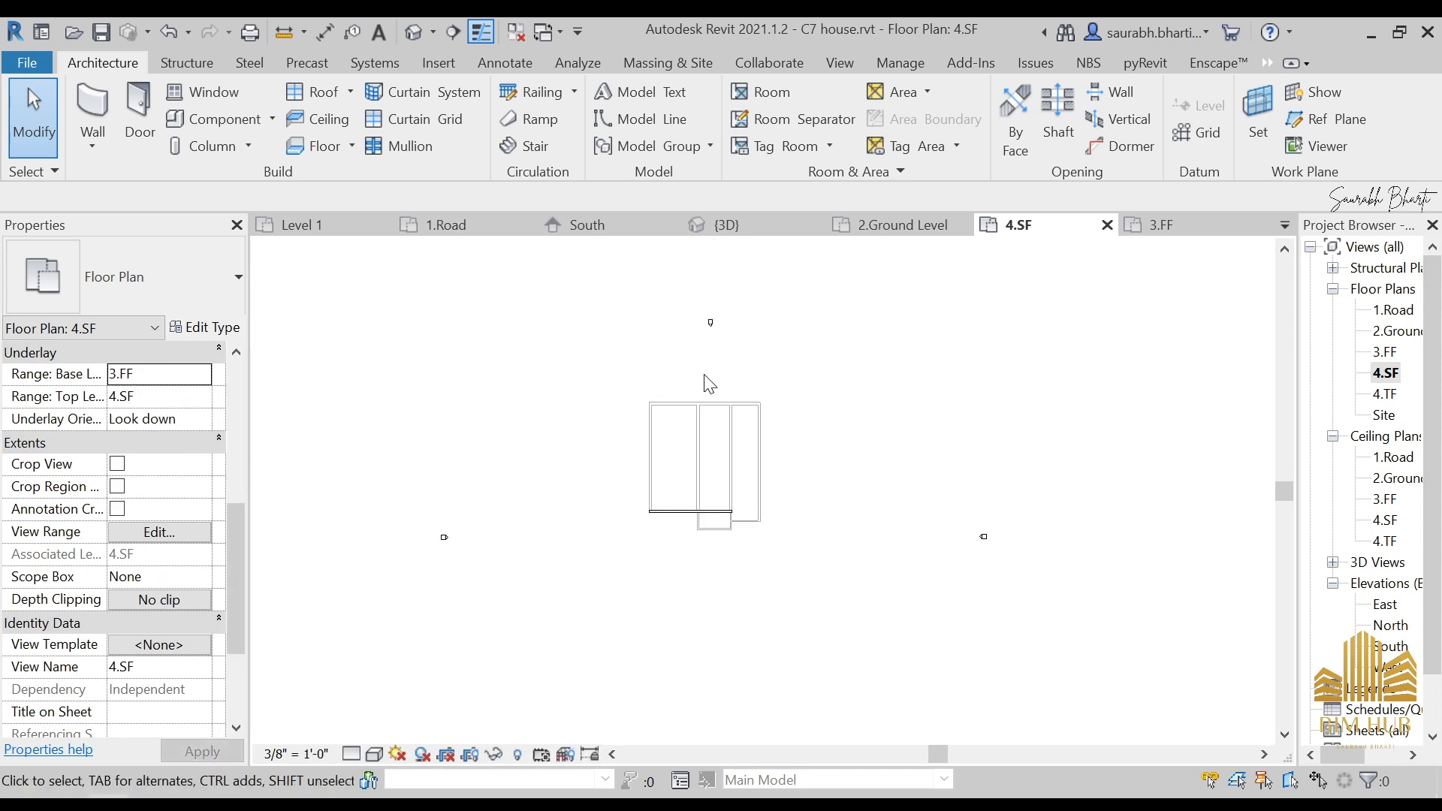
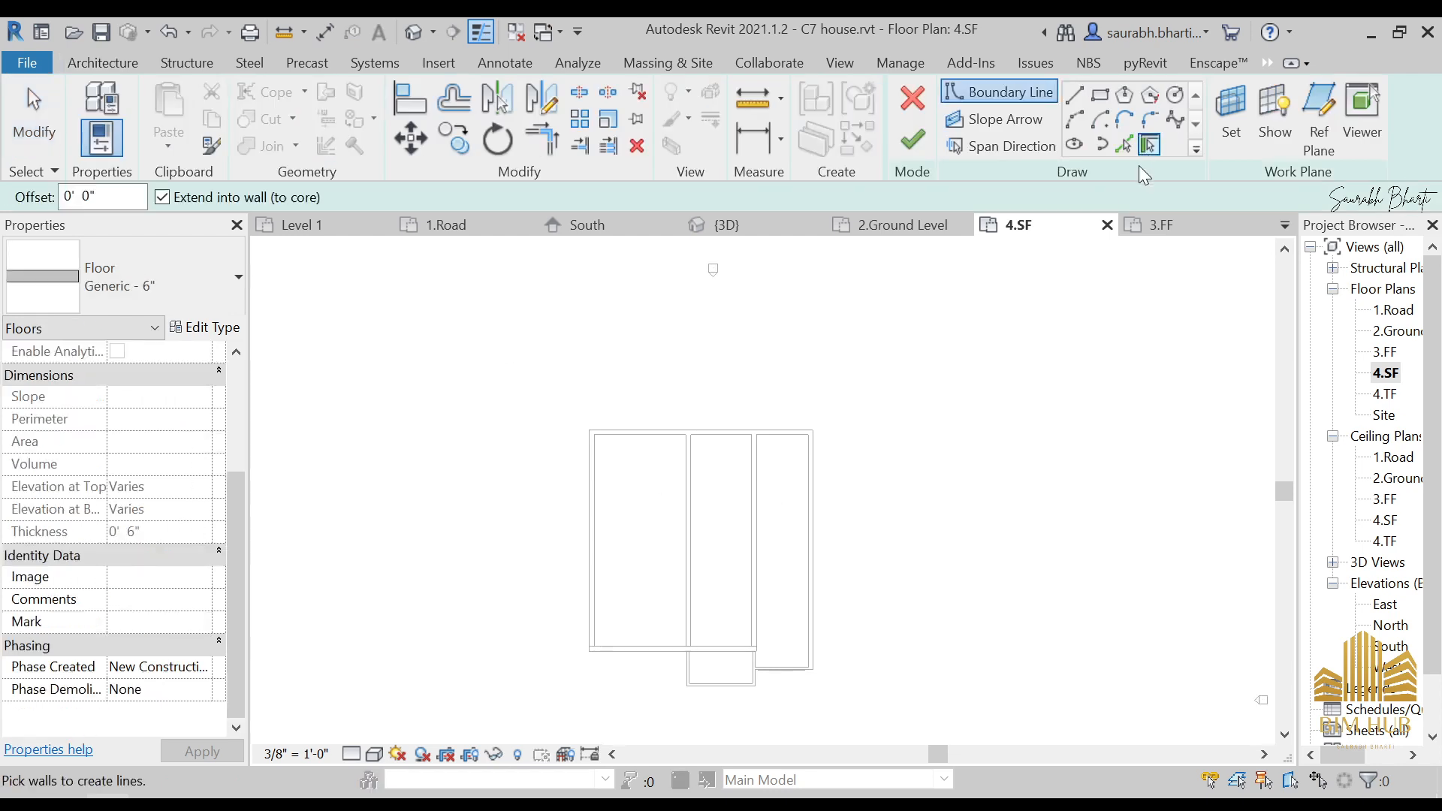
- Sketch a rectangular floor boundary of 33' 0" by 32' 7 1/2" across all three bays on 4.SF
{"action": "left_click", "coordinate": [1099, 94]}
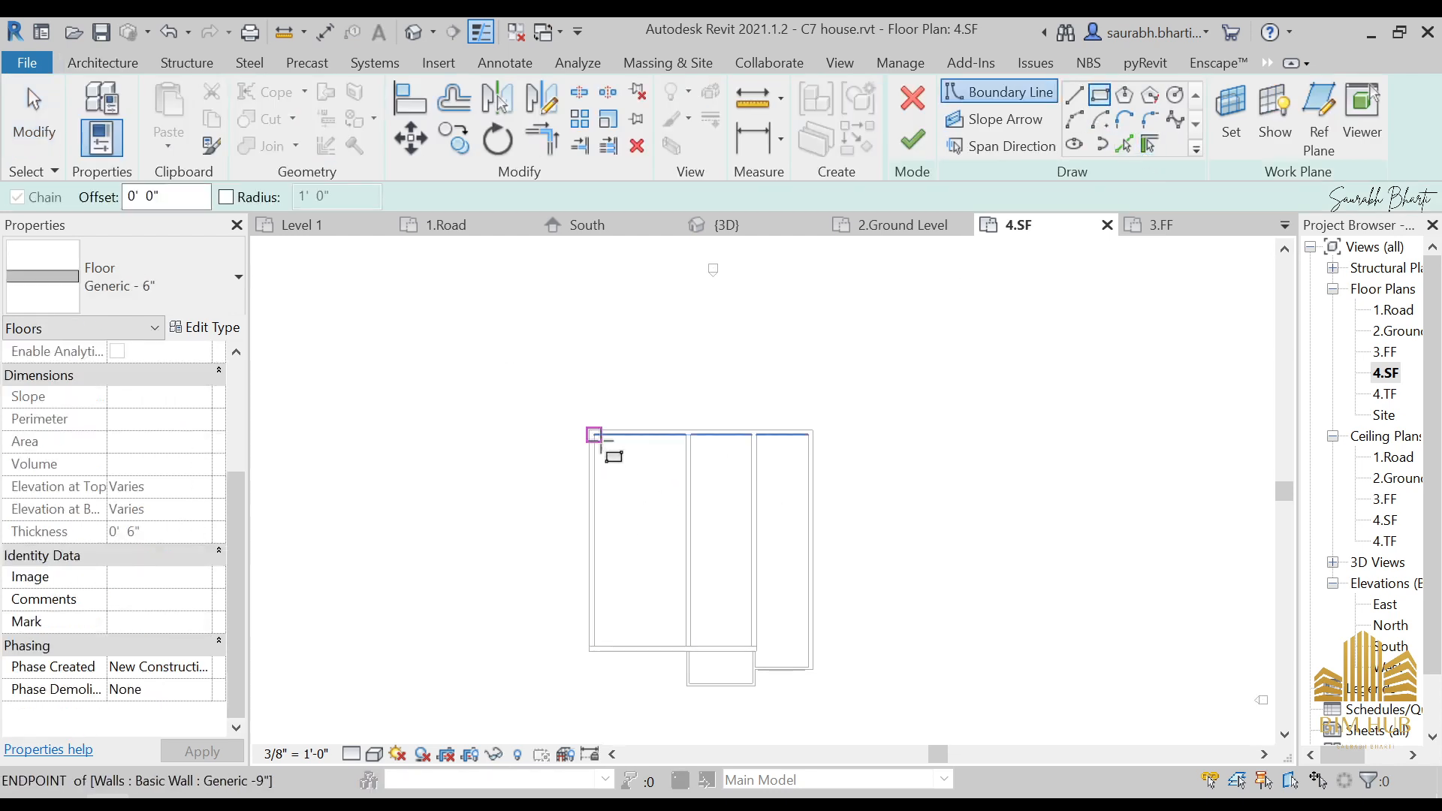
{"action": "left_click", "coordinate": [594, 436]}
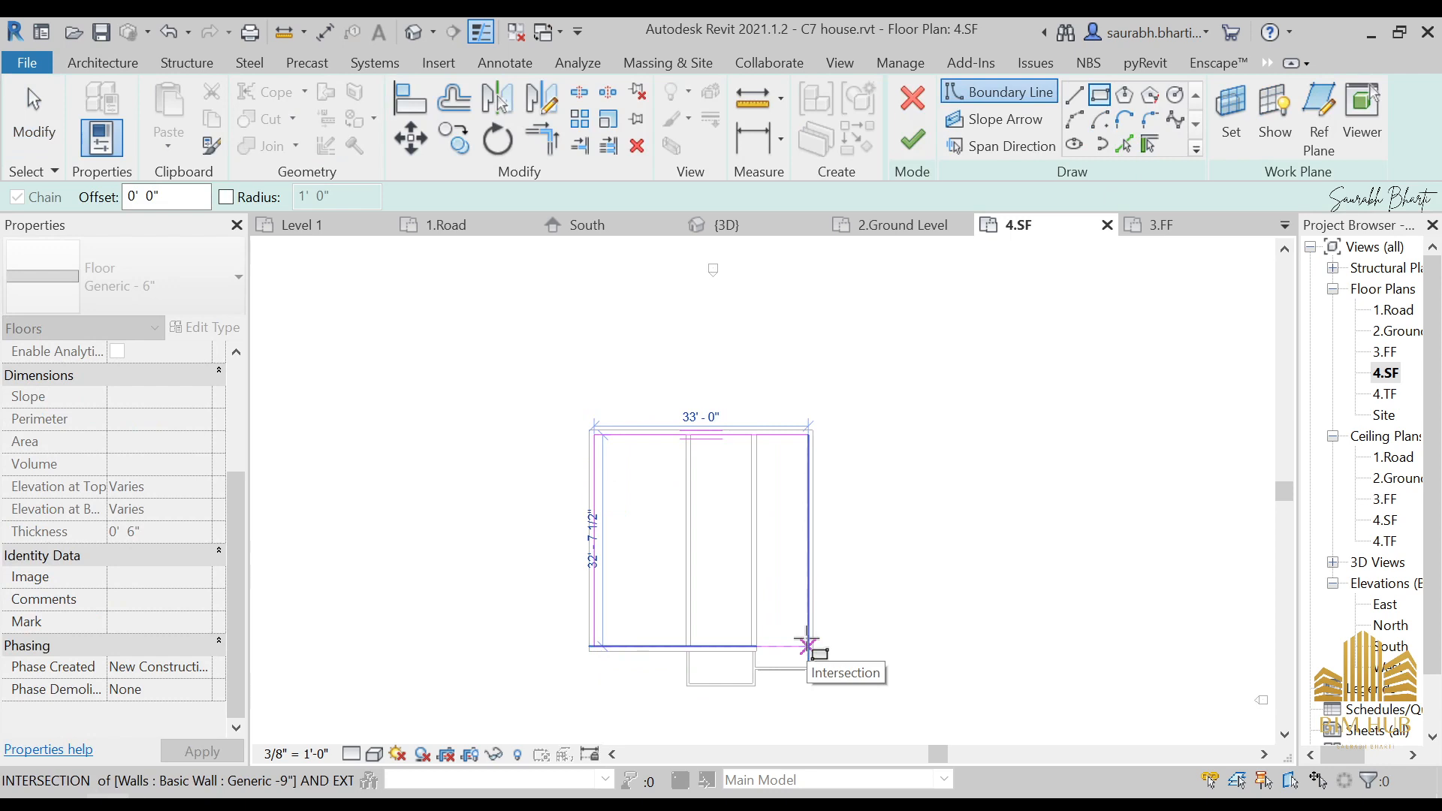
{"action": "left_click", "coordinate": [807, 644]}
{"action": "key", "text": "Escape"}
{"action": "key", "text": "Escape"}
{"action": "scroll", "coordinate": [792, 638], "scroll_direction": "up", "scroll_amount": 2}
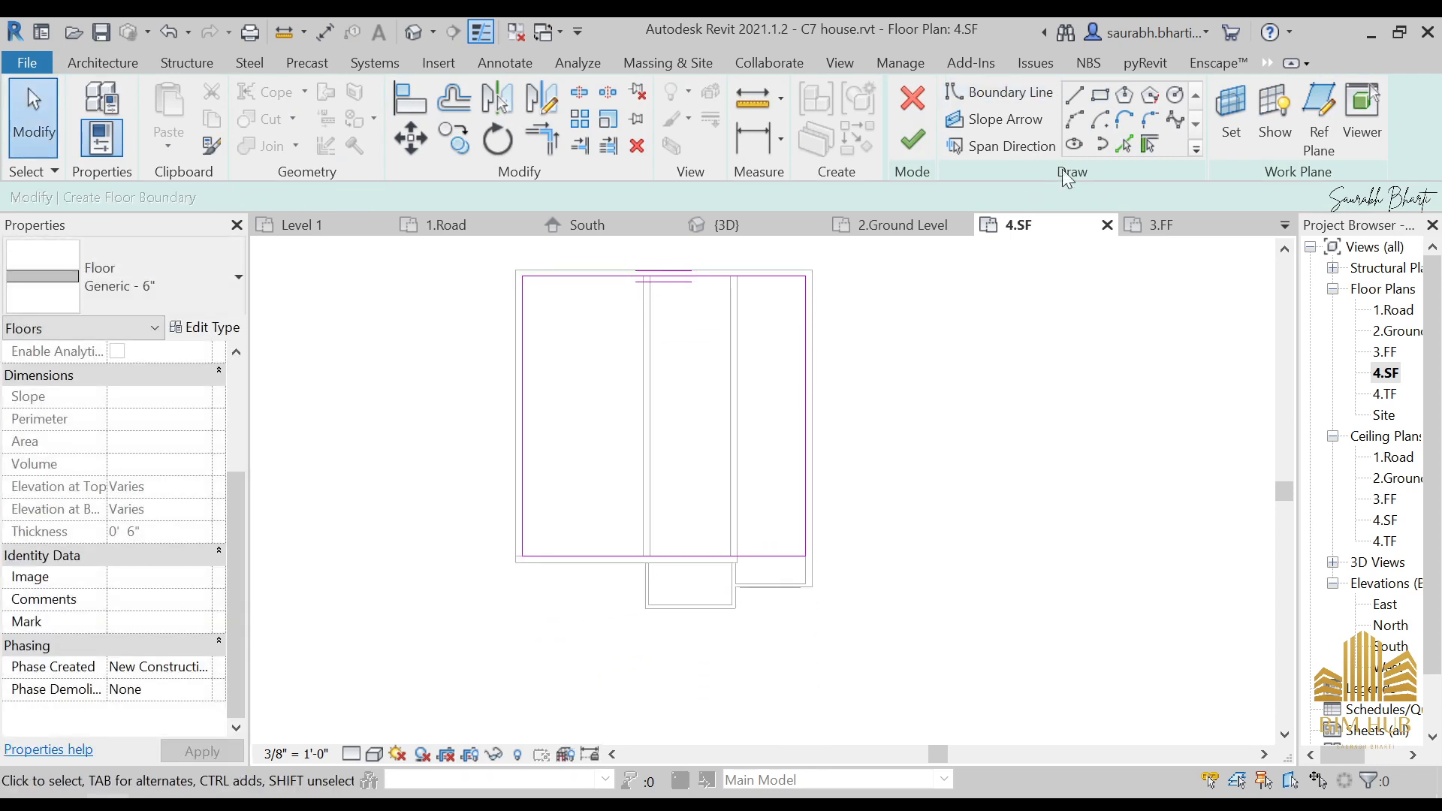
- Add floor boundary lines along the tall window wall and 3' 4 7/8" down the adjoining right outer wall
{"action": "left_click", "coordinate": [1124, 146]}
{"action": "scroll", "coordinate": [706, 652], "scroll_direction": "up", "scroll_amount": 3}
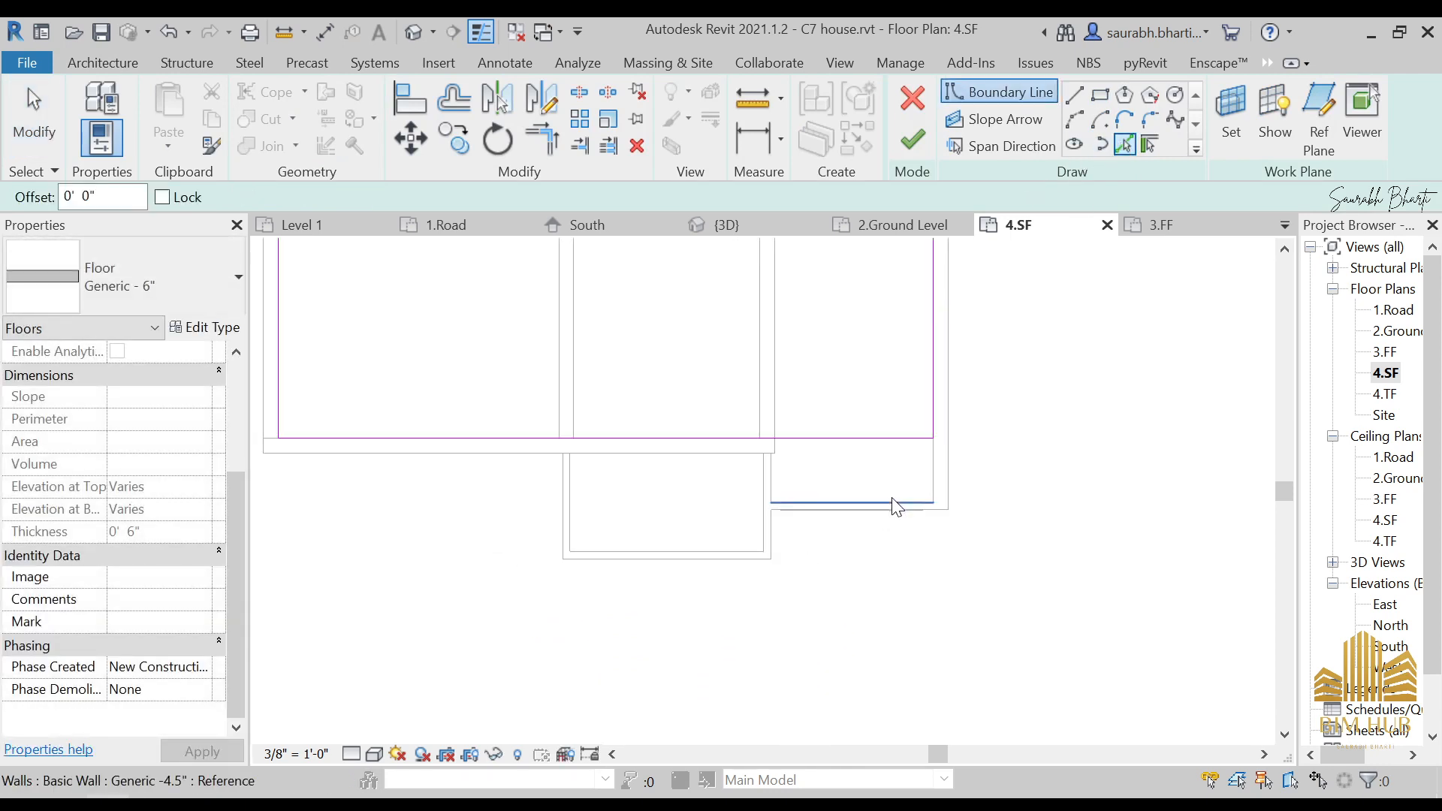
{"action": "left_click", "coordinate": [891, 500]}
{"action": "key", "text": "Escape"}
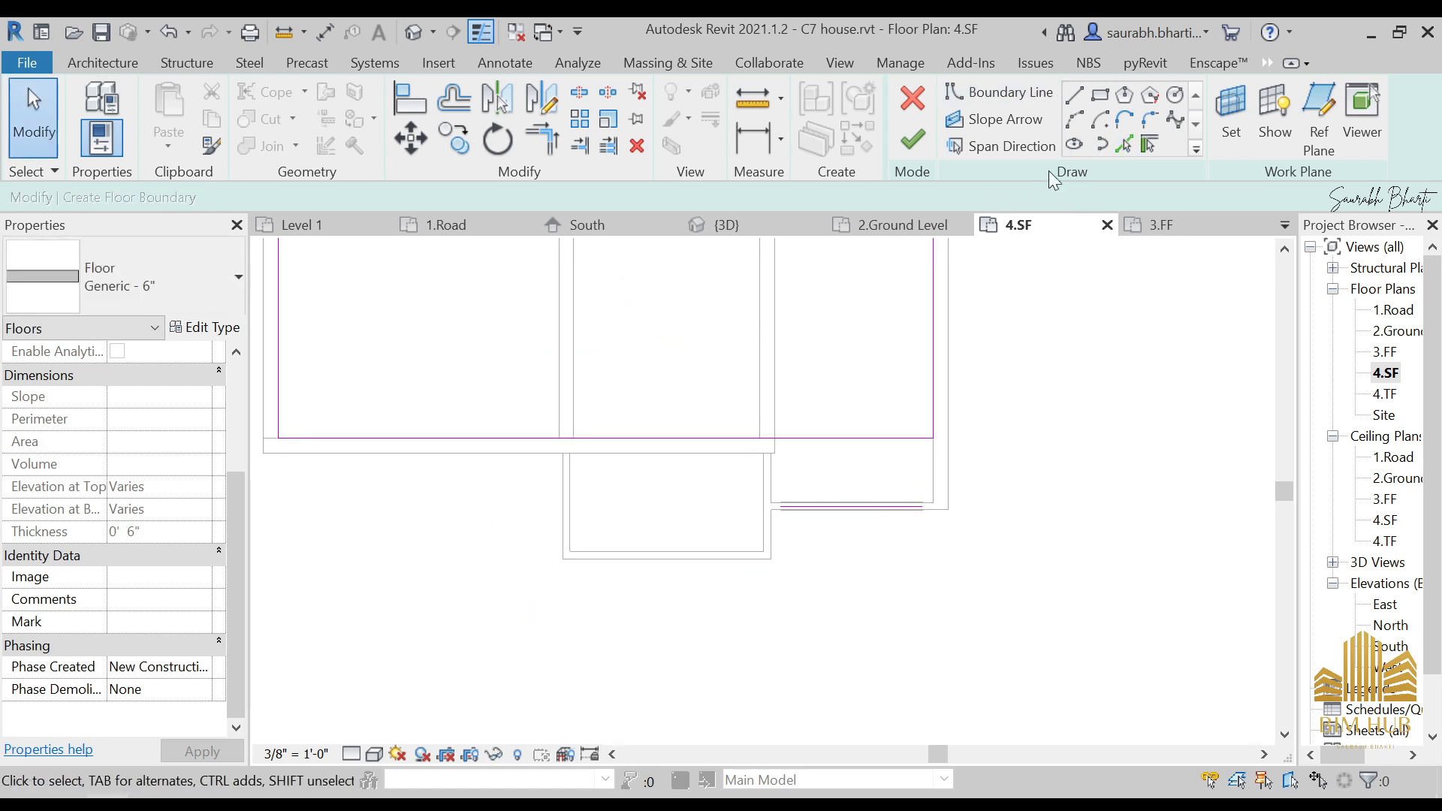
{"action": "left_click", "coordinate": [1075, 96]}
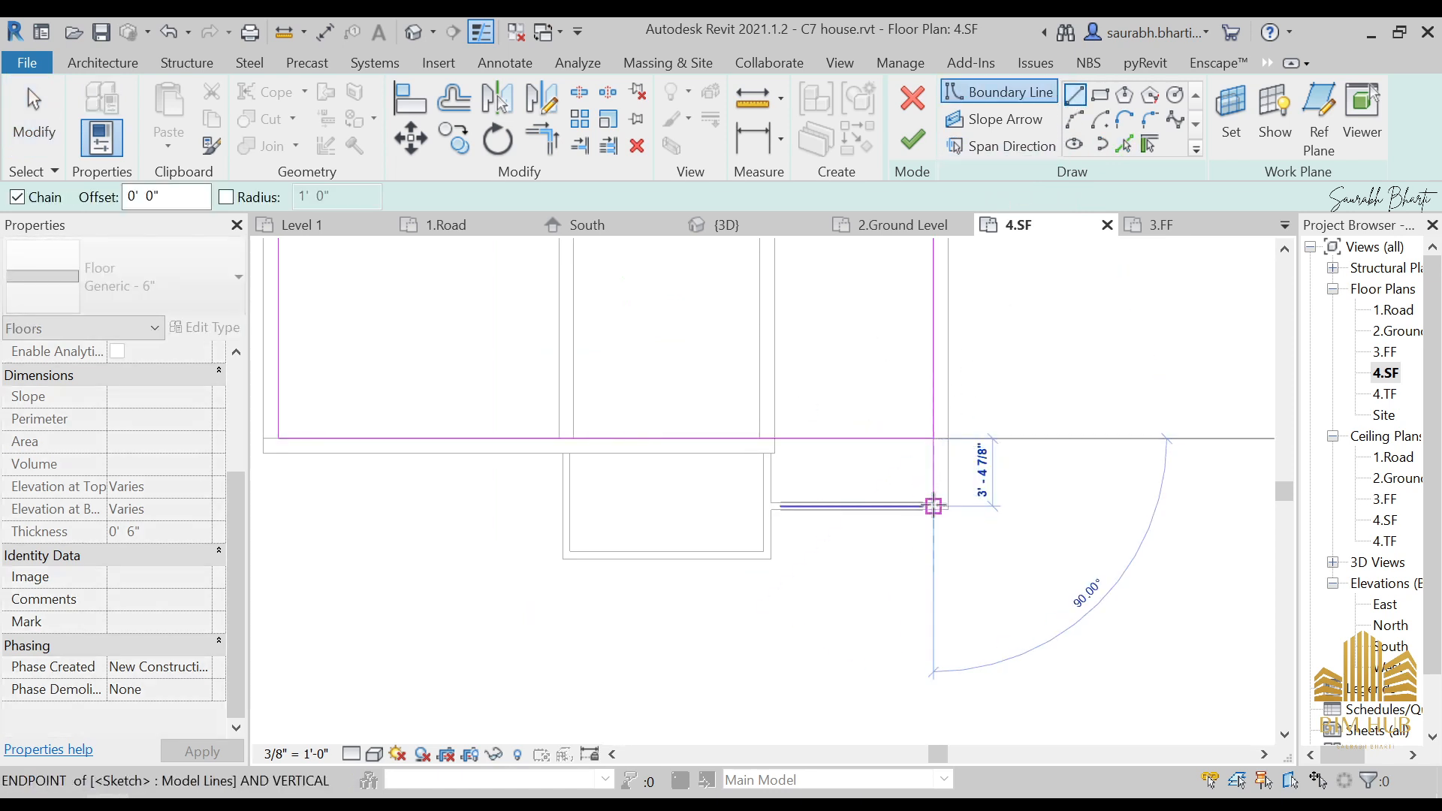
{"action": "key", "text": "Escape"}
{"action": "key", "text": "Escape"}
- Move the window-wall boundary line onto the wall's inner face
{"action": "left_click", "coordinate": [833, 506]}
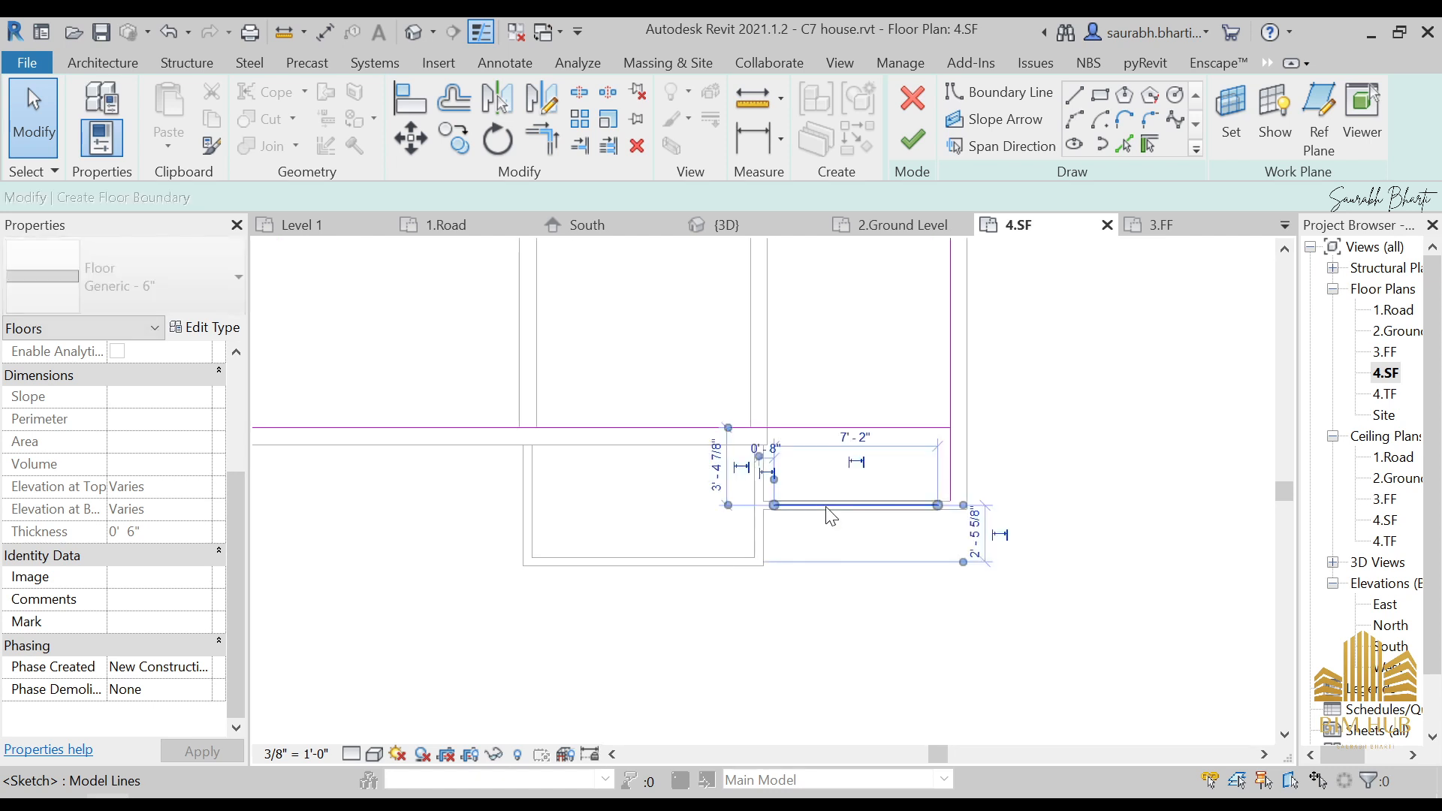
{"action": "scroll", "coordinate": [833, 507], "scroll_direction": "up", "scroll_amount": 2}
{"action": "mouse_move", "coordinate": [840, 501]}
{"action": "left_mouse_down"}
{"action": "mouse_move", "coordinate": [842, 470]}
{"action": "mouse_move", "coordinate": [843, 497]}
{"action": "left_mouse_up"}
{"action": "key", "text": "Escape"}
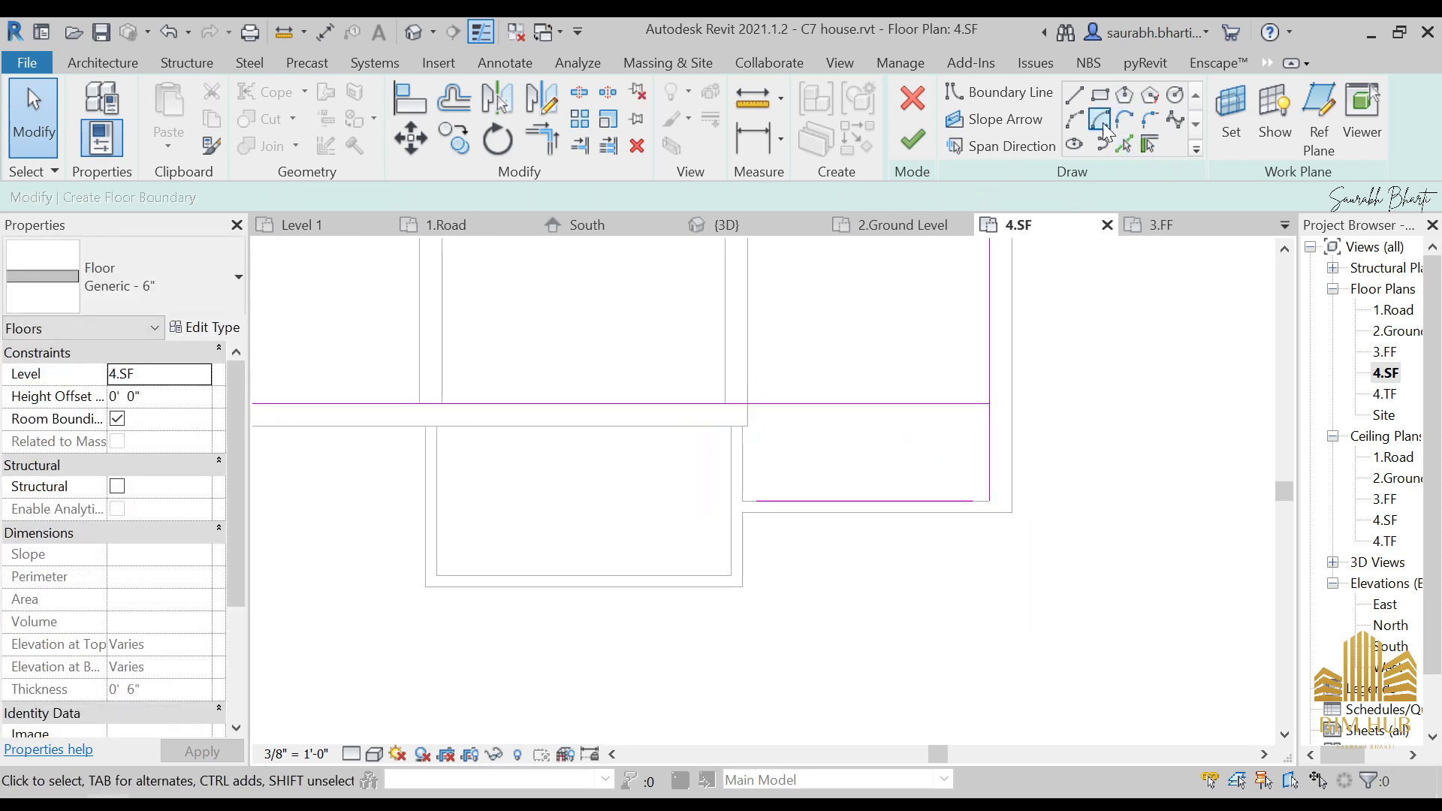
- Add boundary lines along the timber wall beside the window bay and along the front wall's outer face
{"action": "left_click", "coordinate": [1075, 96]}
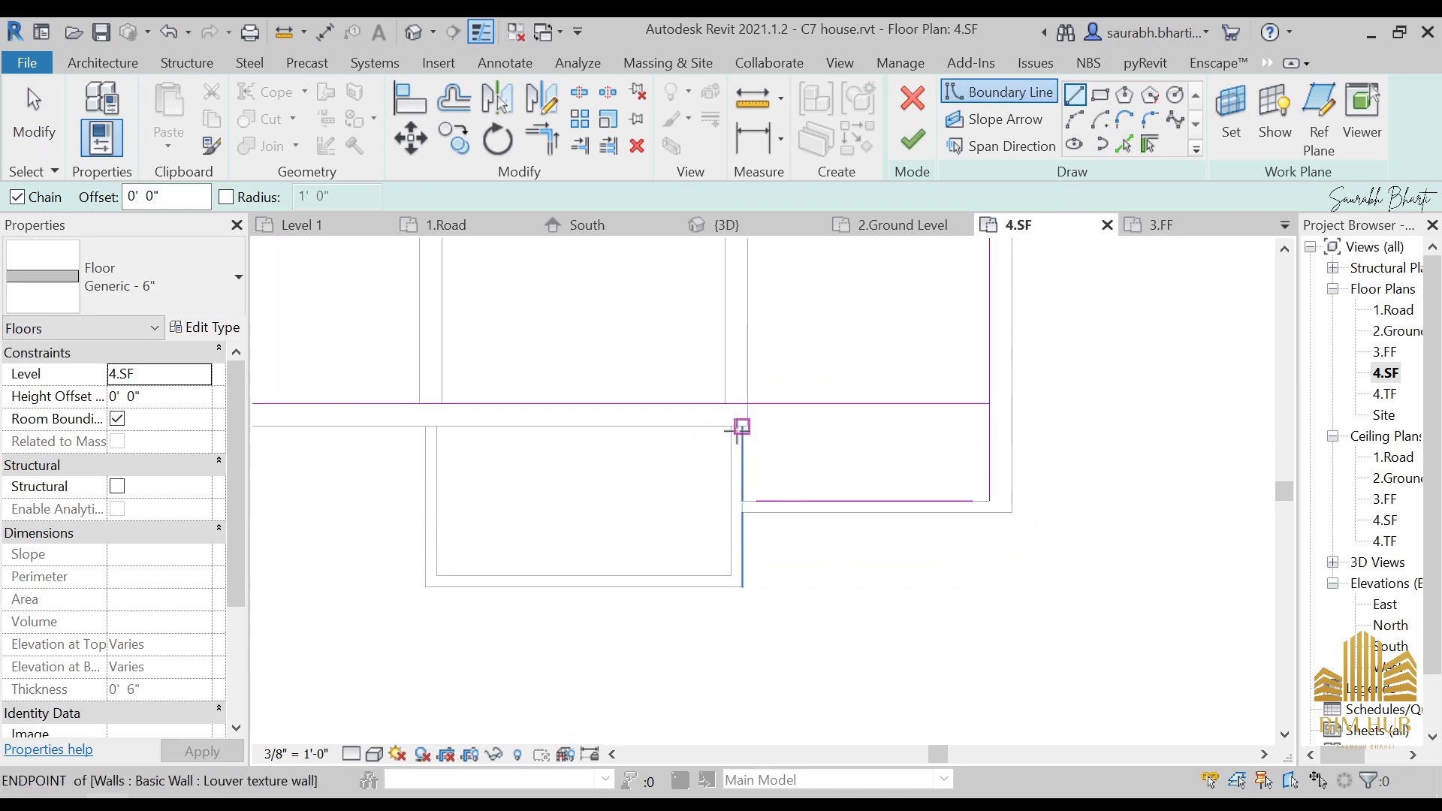
{"action": "left_click", "coordinate": [741, 427]}
{"action": "key", "text": "Escape"}
{"action": "key", "text": "Escape"}
{"action": "scroll", "coordinate": [796, 375], "scroll_direction": "up", "scroll_amount": 1}
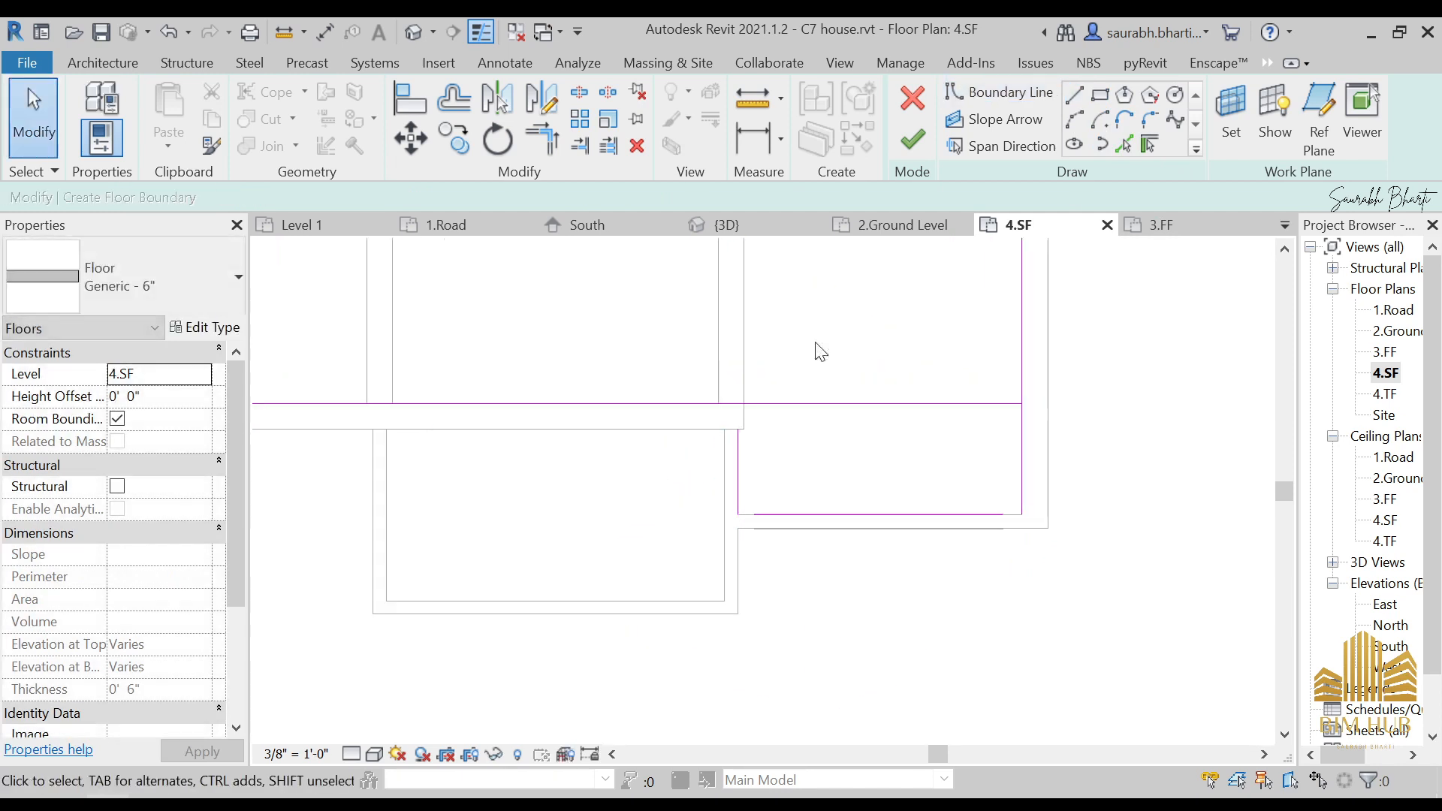
{"action": "left_click", "coordinate": [1124, 143]}
{"action": "scroll", "coordinate": [781, 406], "scroll_direction": "up", "scroll_amount": 2}
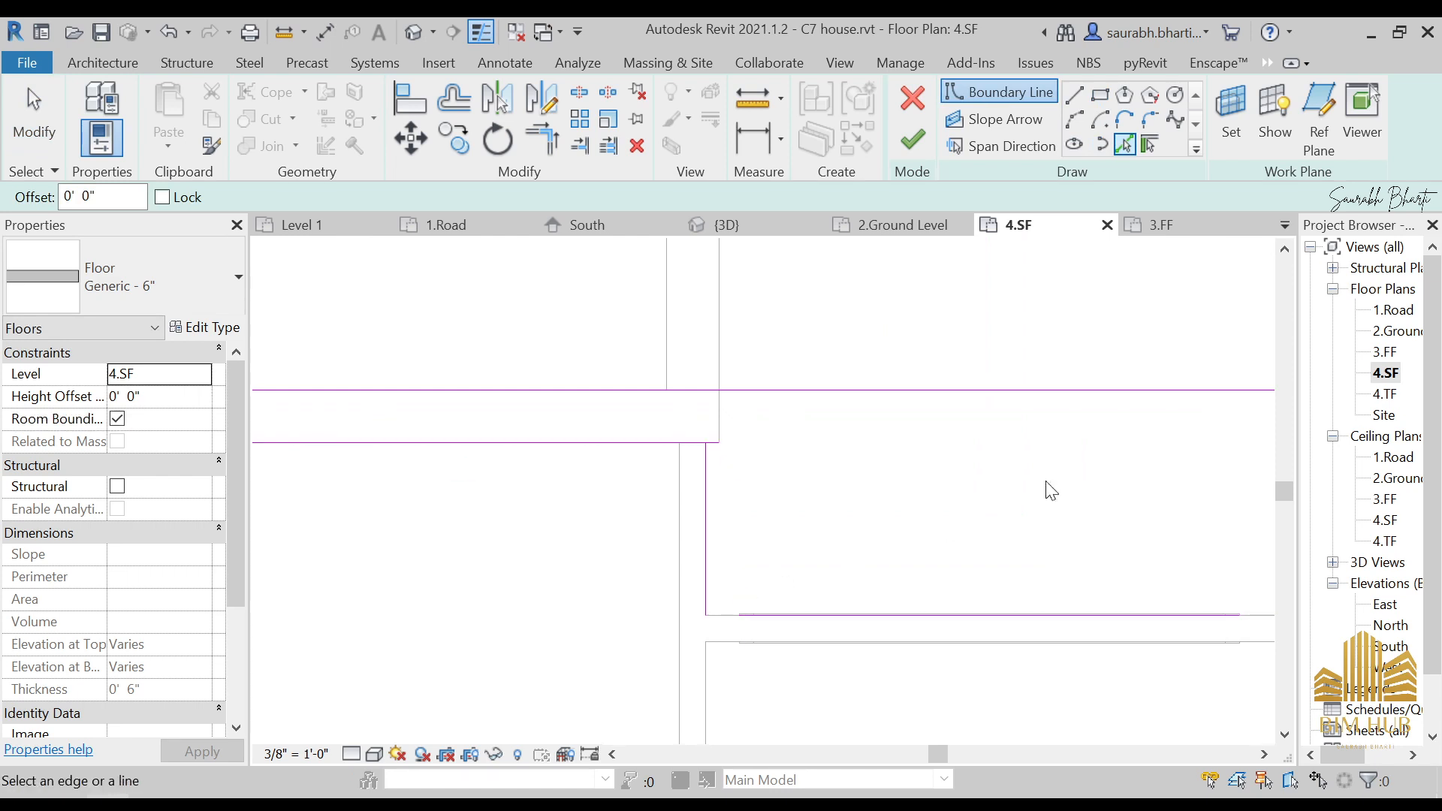
- Trim the window-wall boundary line to meet the side lines at both corners of the bay
{"action": "key", "text": "t"}
{"action": "key", "text": "r"}
{"action": "left_click", "coordinate": [702, 573]}
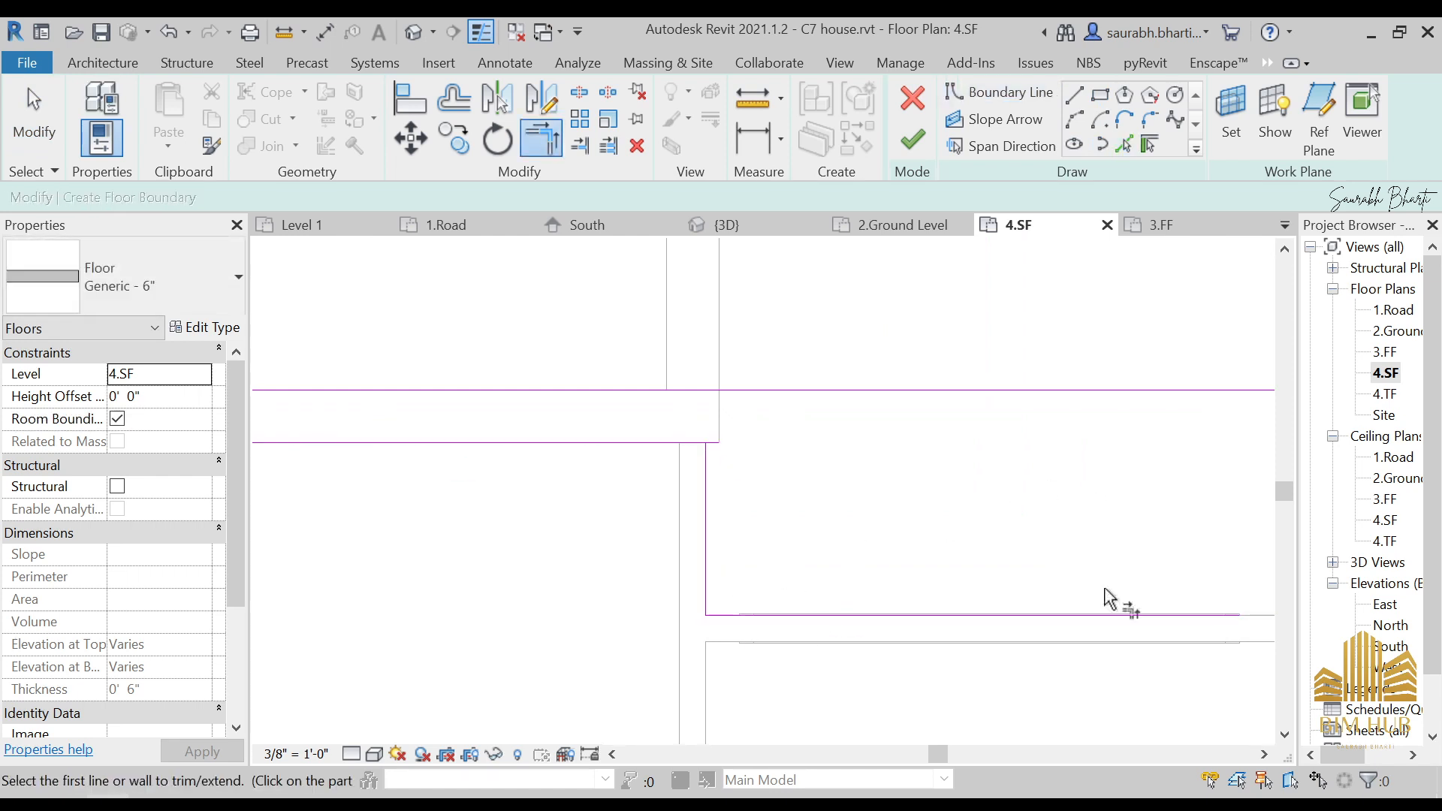
{"action": "middle_click_drag", "start_coordinate": [1171, 583], "coordinate": [863, 597]}
{"action": "left_click", "coordinate": [970, 586]}
{"action": "scroll", "coordinate": [737, 443], "scroll_direction": "down", "scroll_amount": 1}
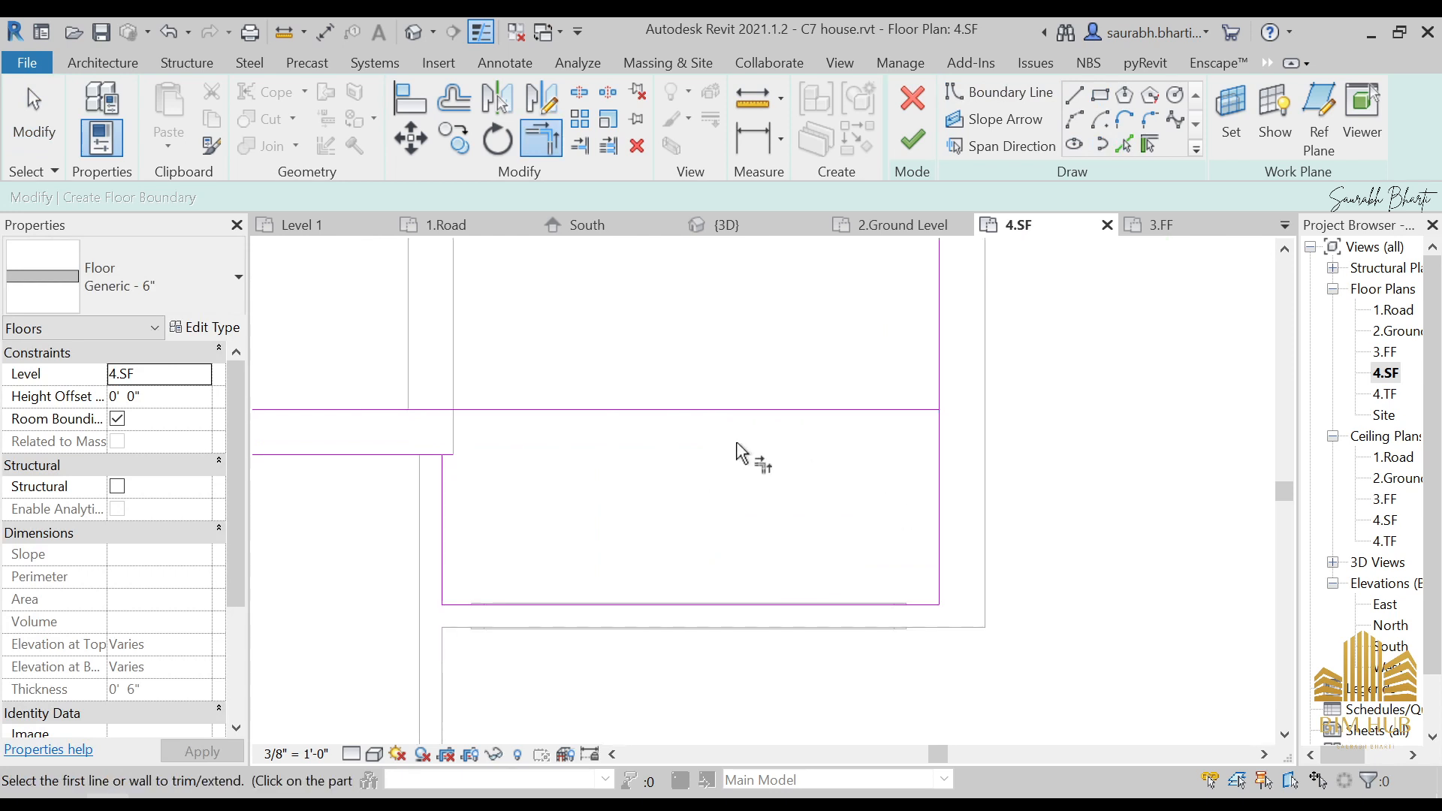
- Draw a short boundary line across the front wall's end, joining its inner and outer face lines
{"action": "middle_click_drag", "start_coordinate": [662, 441], "coordinate": [804, 570]}
{"action": "scroll", "coordinate": [647, 563], "scroll_direction": "up", "scroll_amount": 3}
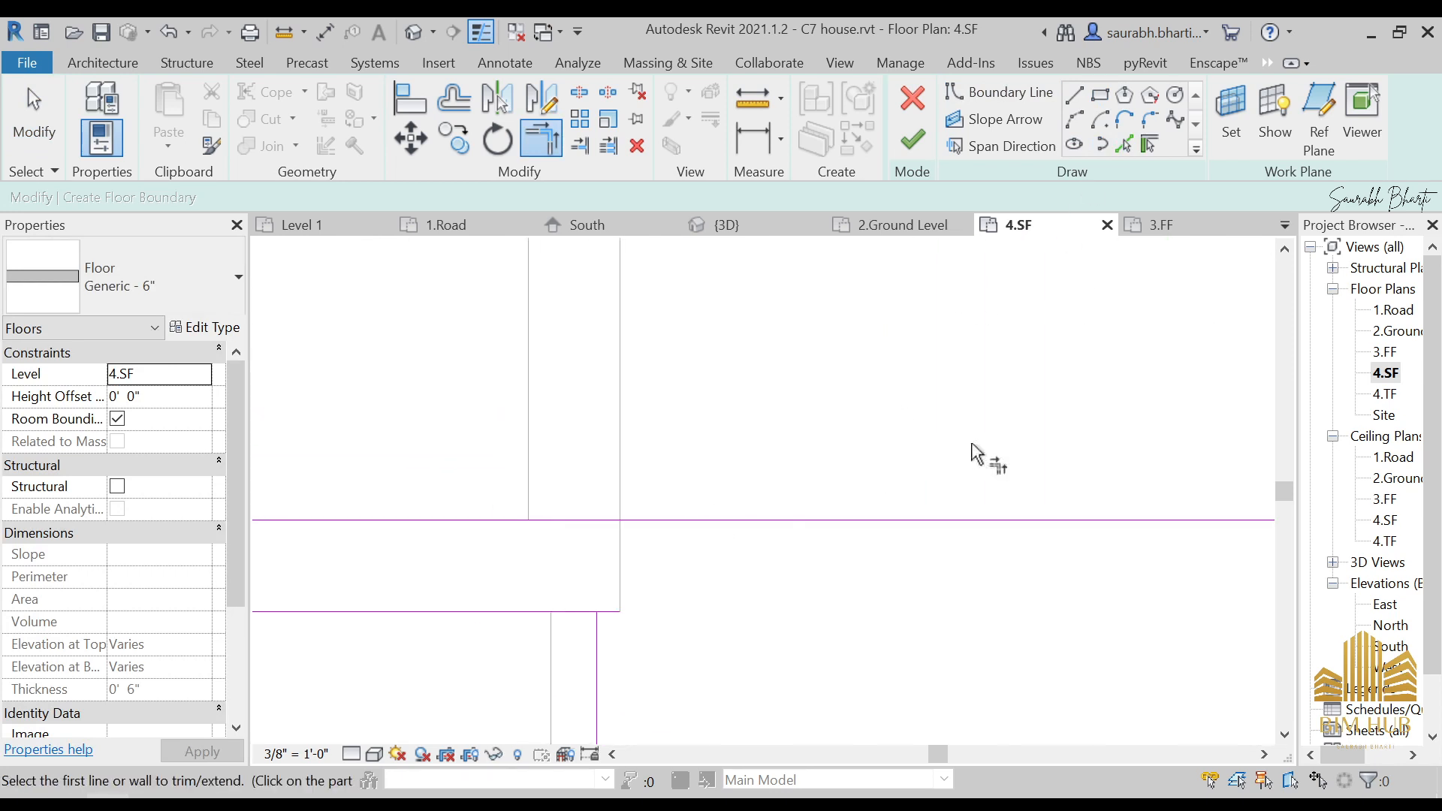
{"action": "left_click", "coordinate": [1075, 96]}
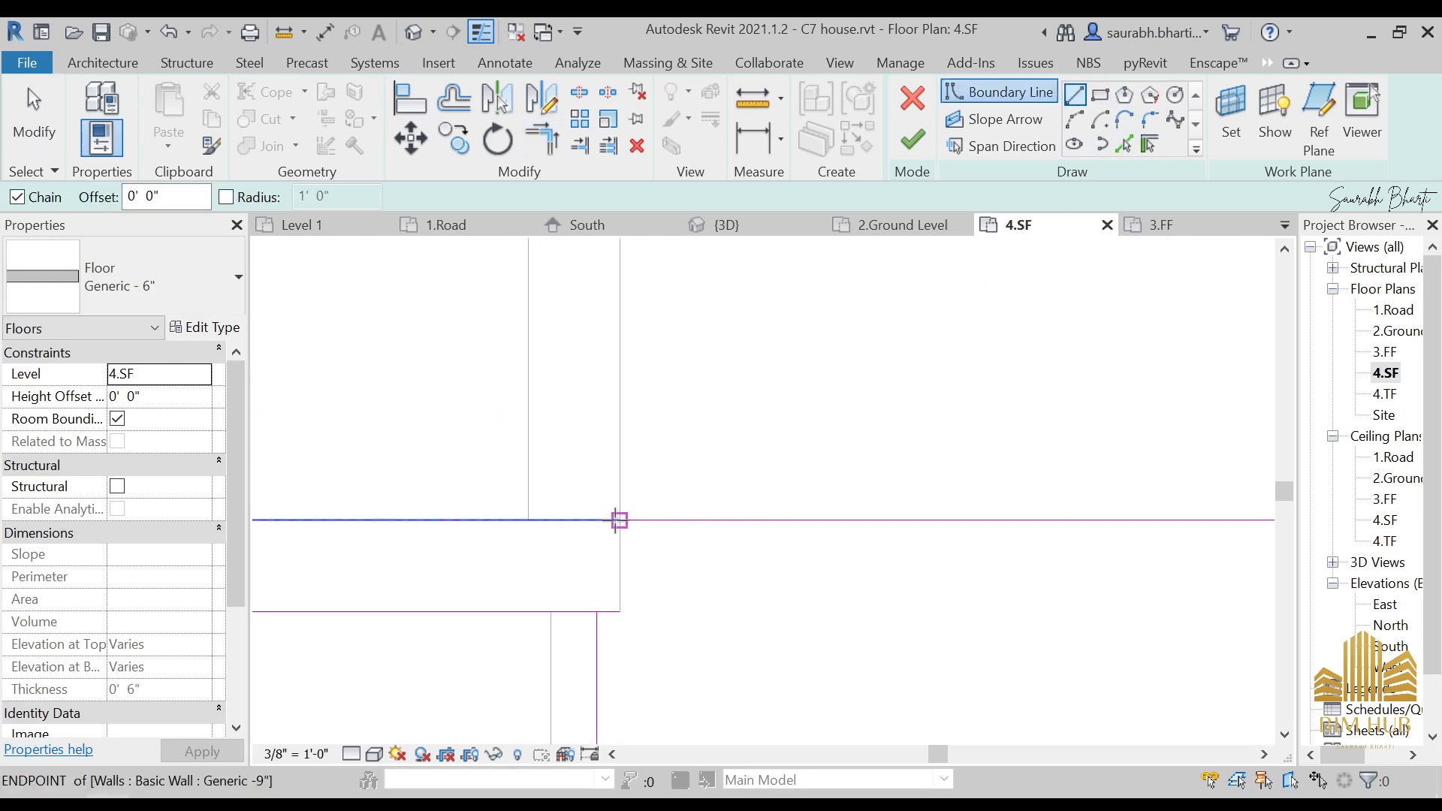
{"action": "left_click", "coordinate": [619, 519]}
{"action": "key", "text": "Escape"}
{"action": "key", "text": "Escape"}
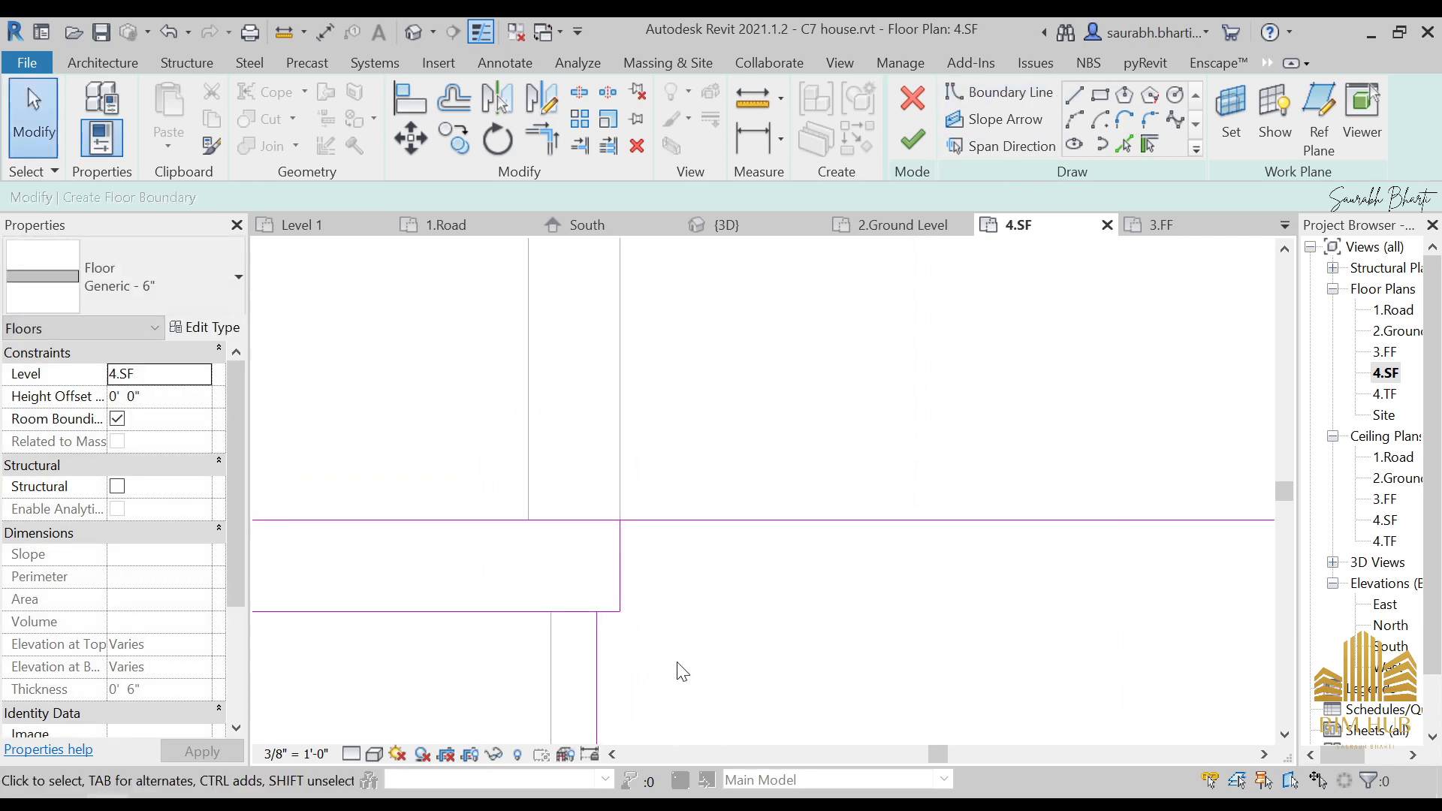
- Trim the front wall's outer boundary line so only the small jog beside the window bay remains
{"action": "scroll", "coordinate": [691, 645], "scroll_direction": "down", "scroll_amount": 3}
{"action": "key", "text": "t"}
{"action": "key", "text": "r"}
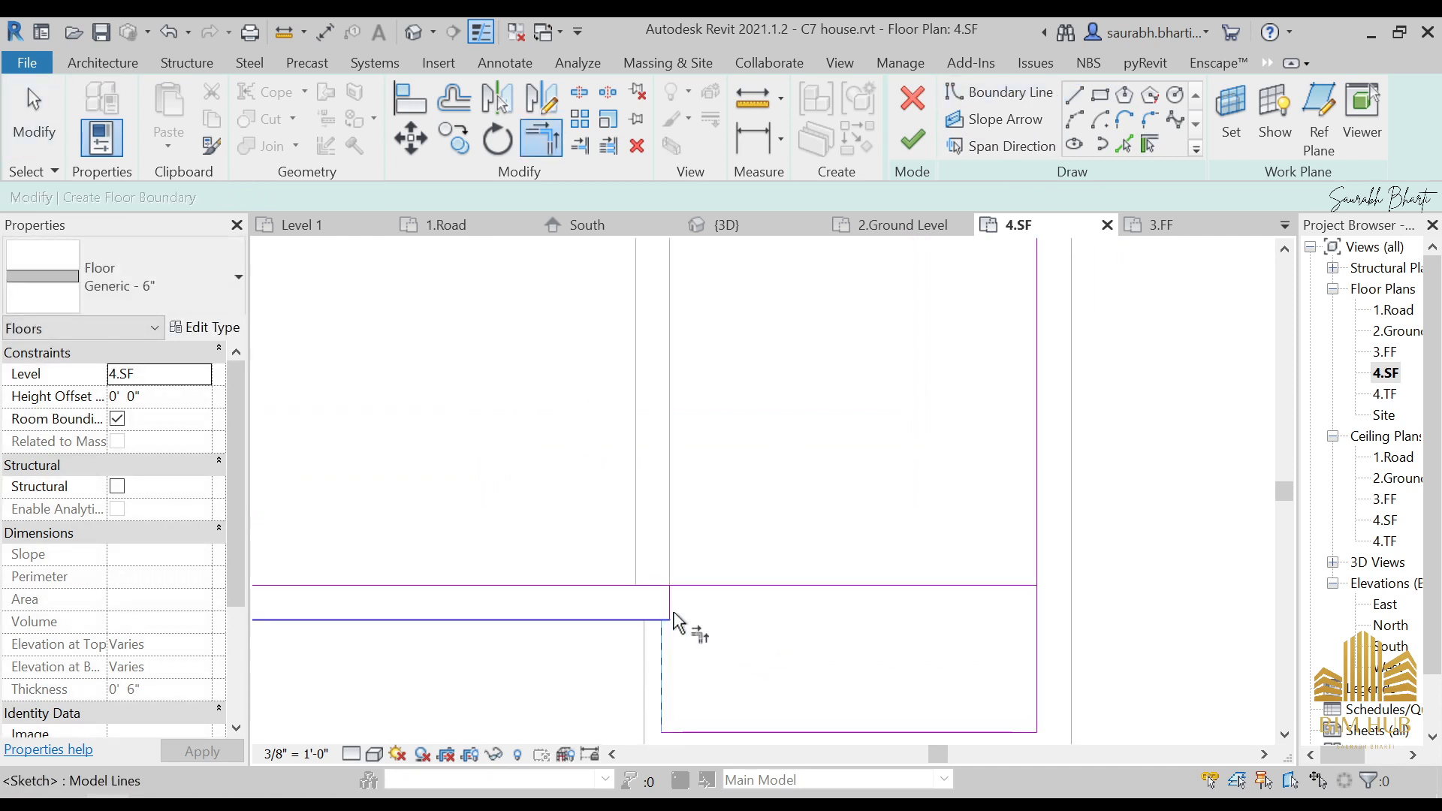
{"action": "scroll", "coordinate": [673, 627], "scroll_direction": "up", "scroll_amount": 3}
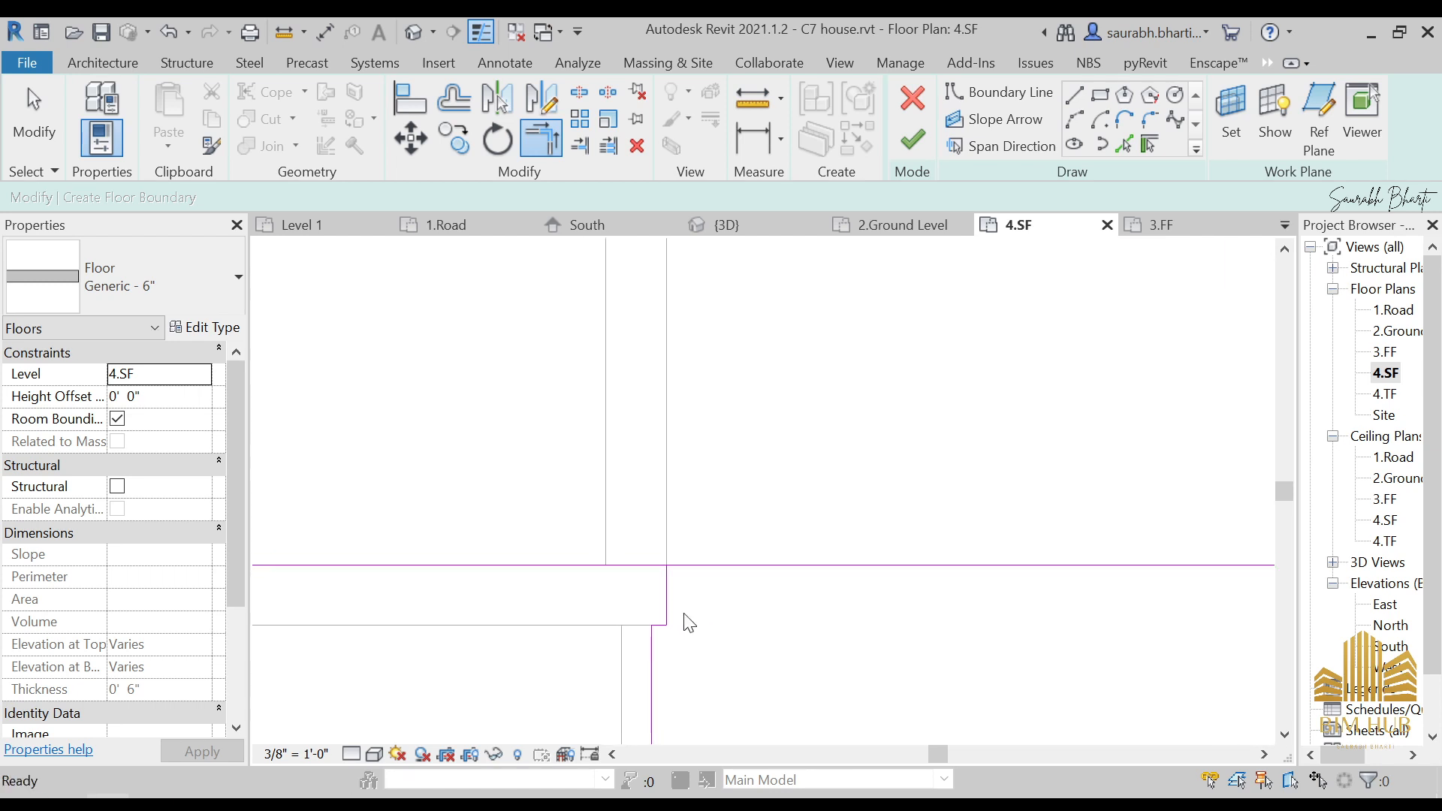
{"action": "key", "text": "Escape"}
- Trim the long front boundary line back to the short line at the front wall's end
{"action": "scroll", "coordinate": [751, 578], "scroll_direction": "down", "scroll_amount": 4}
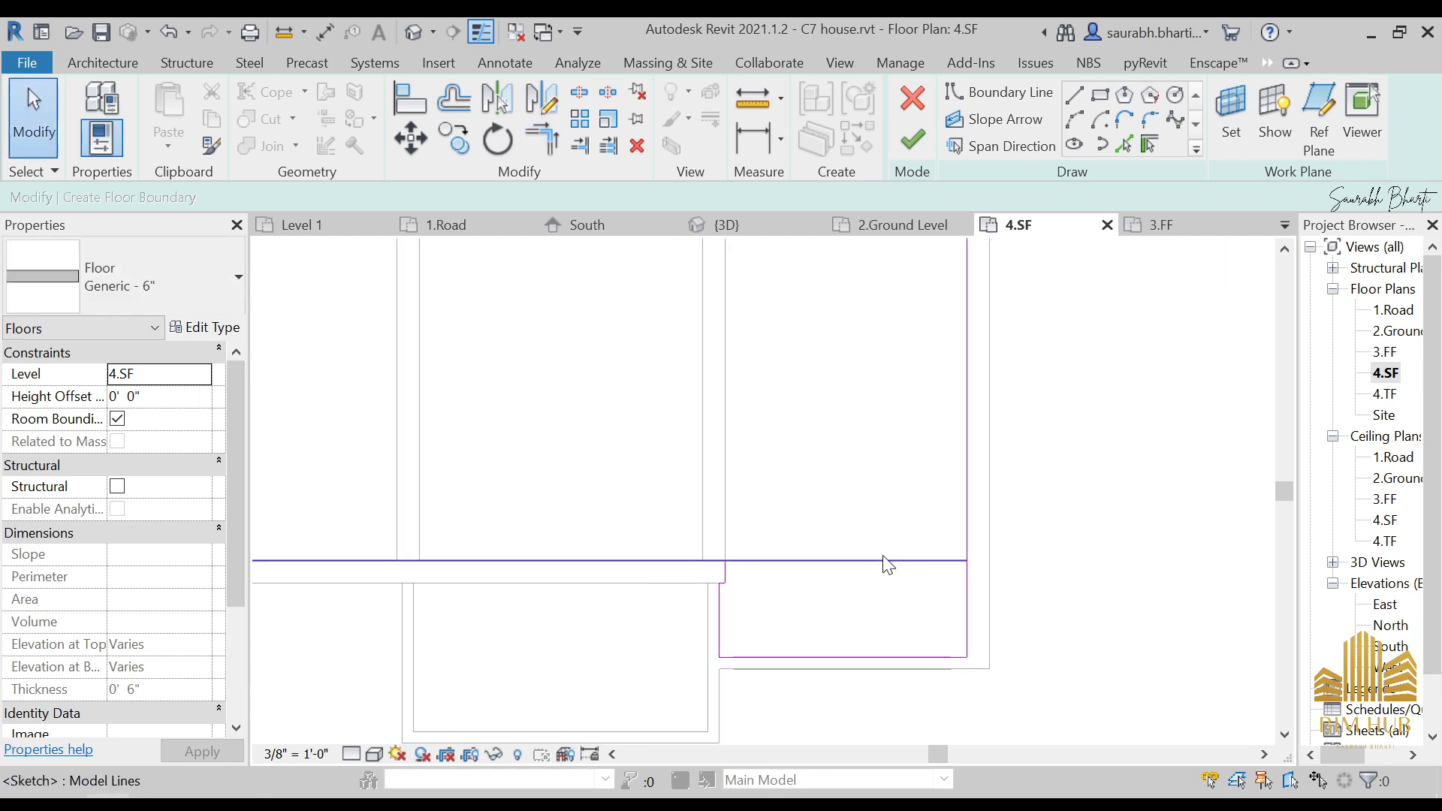
{"action": "key", "text": "t"}
{"action": "key", "text": "r"}
{"action": "left_click", "coordinate": [742, 560]}
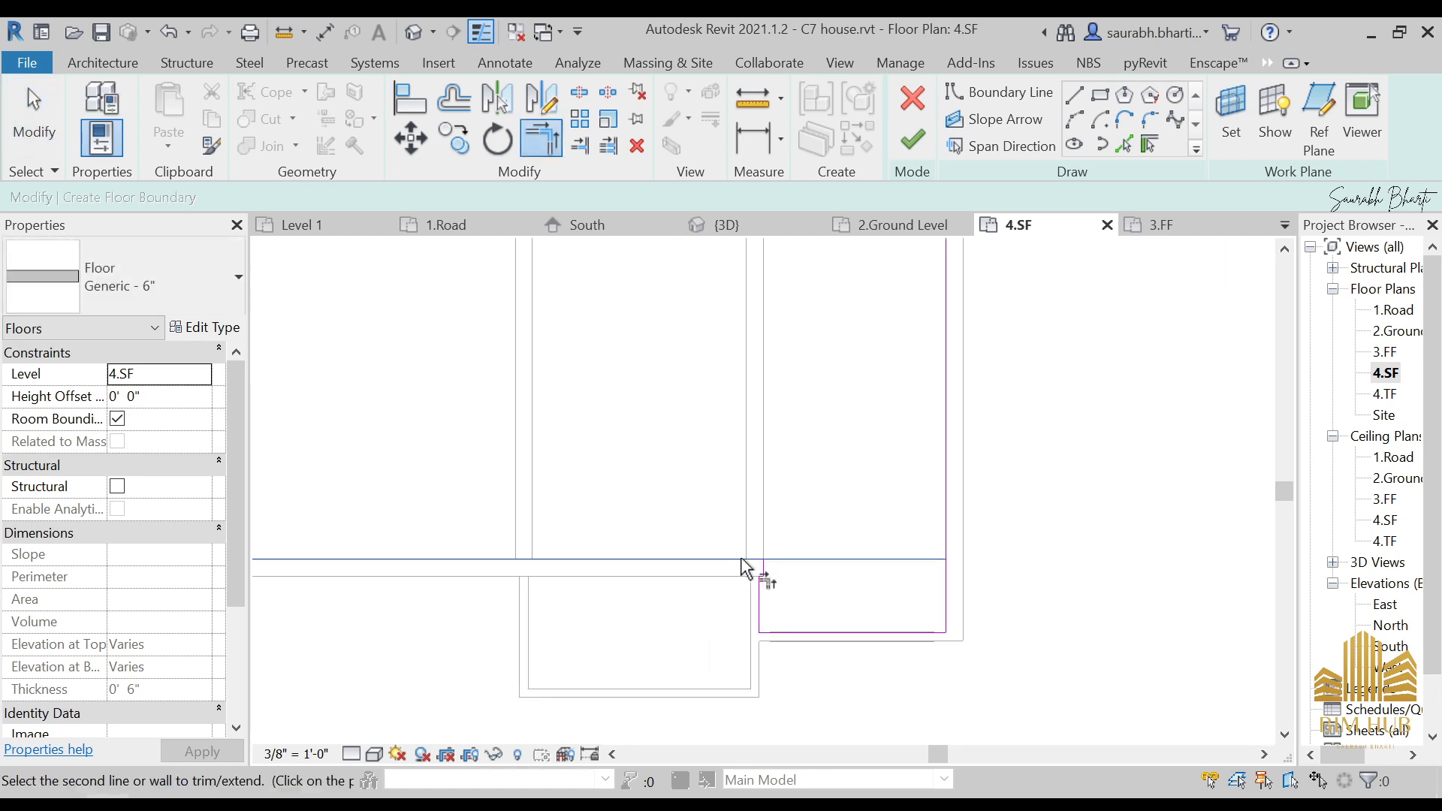
{"action": "scroll", "coordinate": [943, 578], "scroll_direction": "down", "scroll_amount": 2}
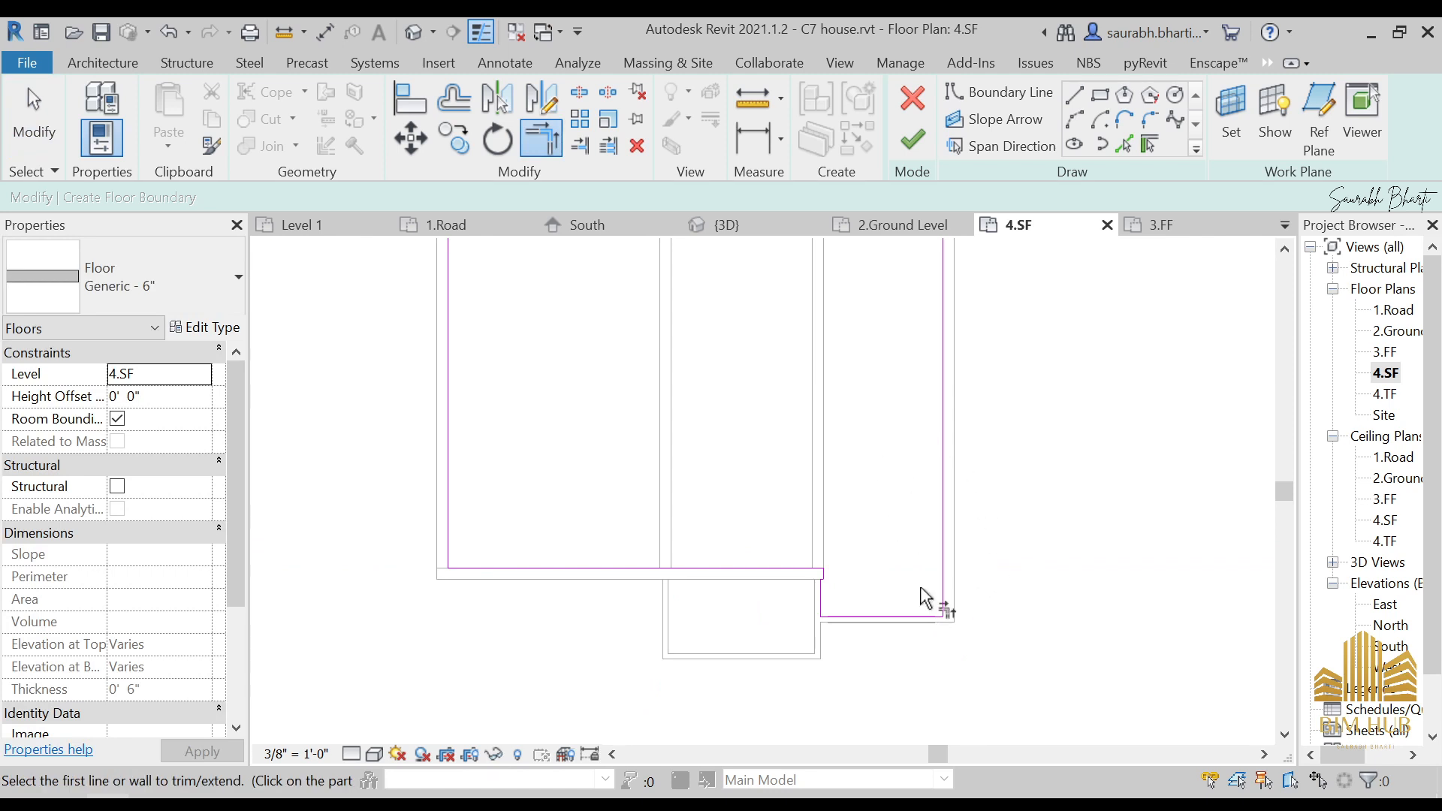
- Delete the short boundary segment along the right outer wall of the window bay
{"action": "scroll", "coordinate": [960, 636], "scroll_direction": "up", "scroll_amount": 4}
{"action": "key", "text": "Escape"}
{"action": "left_click", "coordinate": [927, 546]}
{"action": "key", "text": "Delete"}
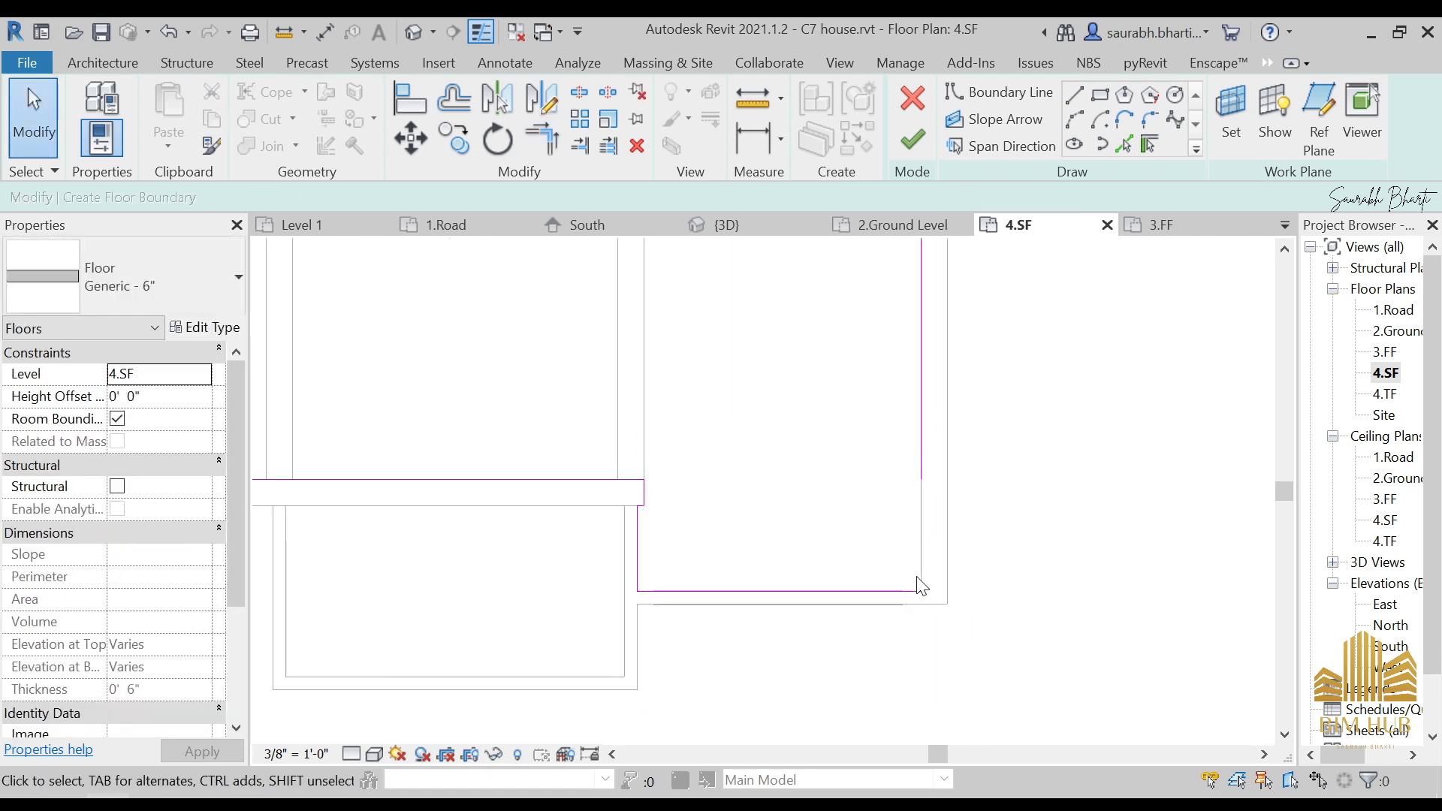
- Trim the window bay's inner front boundary line and the right-hand boundary line to meet at their corner
{"action": "key", "text": "t"}
{"action": "key", "text": "r"}
{"action": "left_click", "coordinate": [894, 590]}
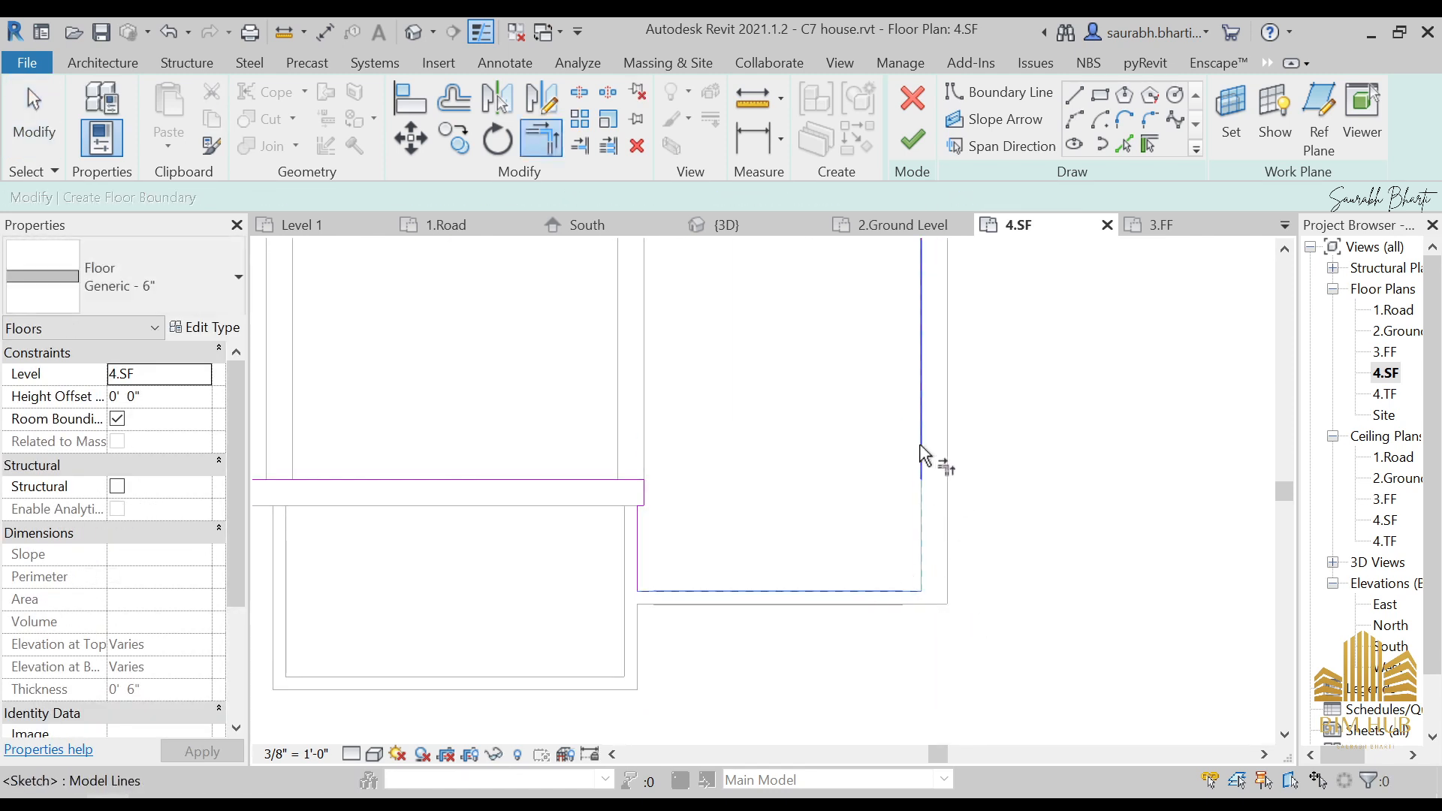
{"action": "left_click", "coordinate": [929, 464]}
{"action": "scroll", "coordinate": [908, 541], "scroll_direction": "down", "scroll_amount": 4}
{"action": "scroll", "coordinate": [853, 443], "scroll_direction": "down", "scroll_amount": 2}
{"action": "middle_click_drag", "start_coordinate": [850, 458], "coordinate": [860, 578]}
{"action": "scroll", "coordinate": [862, 574], "scroll_direction": "down", "scroll_amount": 1}
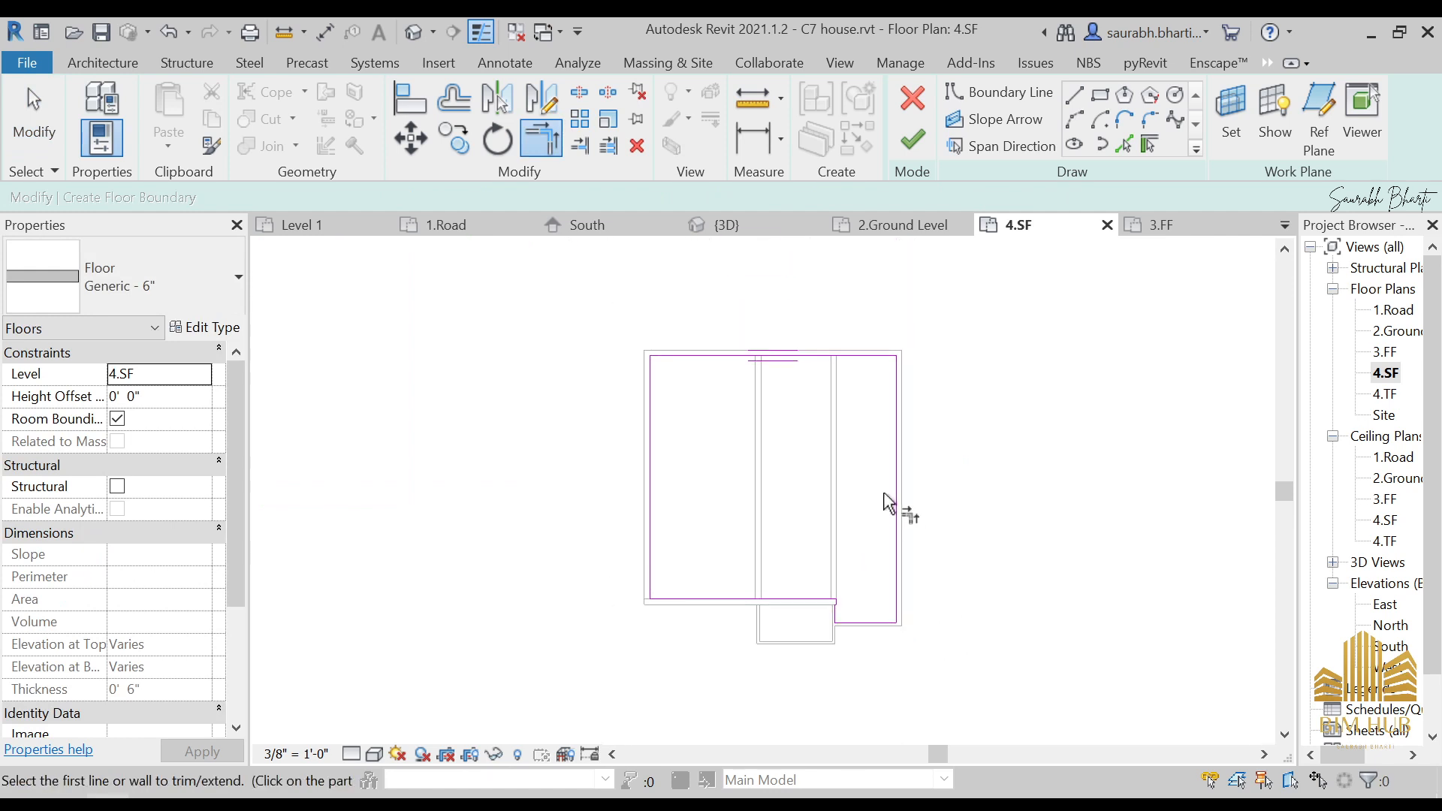
{"action": "key", "text": "Escape"}
- Finish the 4.SF floor slab, attach the walls to its underside and detach the targets the walls miss
{"action": "scroll", "coordinate": [839, 638], "scroll_direction": "up", "scroll_amount": 5}
{"action": "scroll", "coordinate": [723, 544], "scroll_direction": "down", "scroll_amount": 2}
{"action": "left_click", "coordinate": [912, 140]}
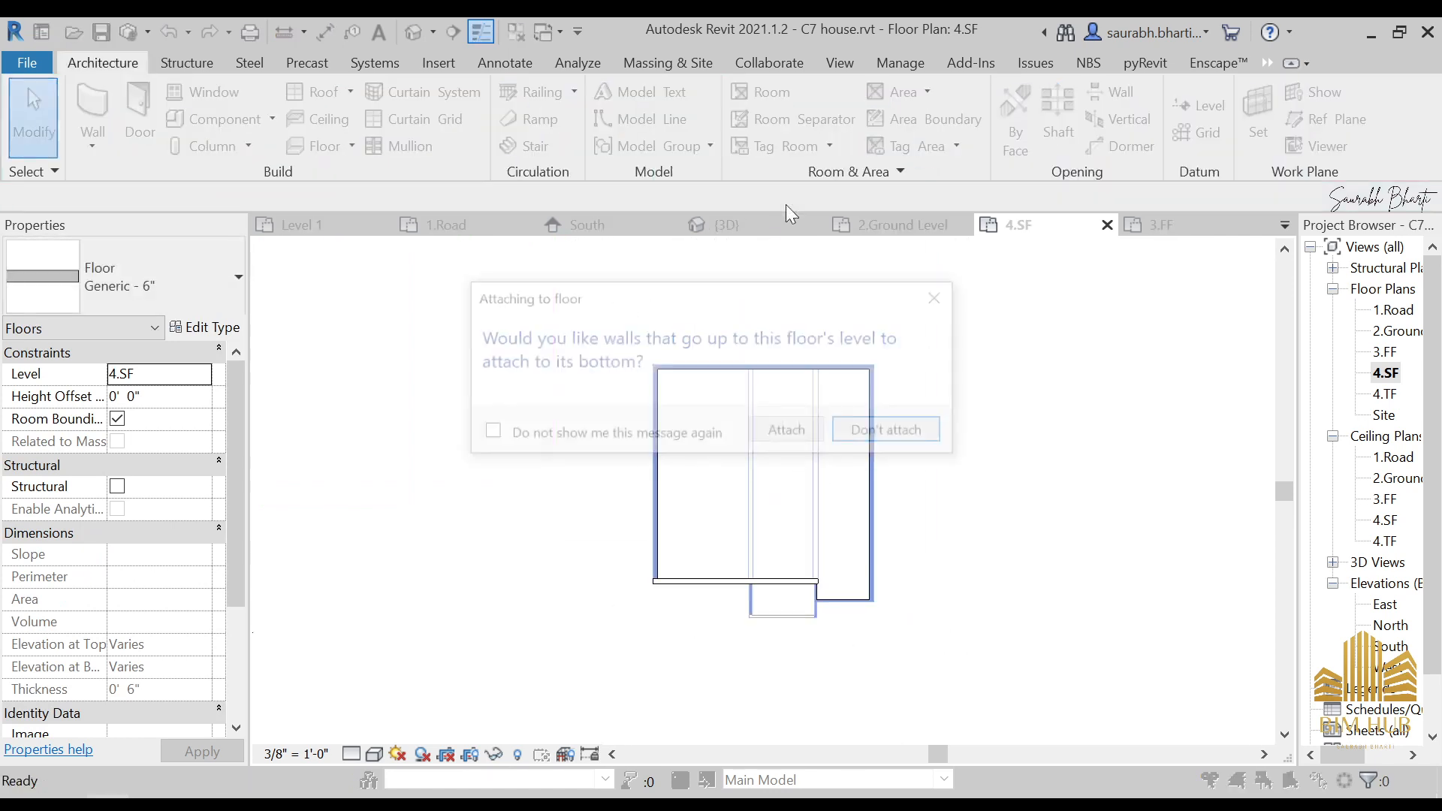
{"action": "left_click", "coordinate": [821, 431]}
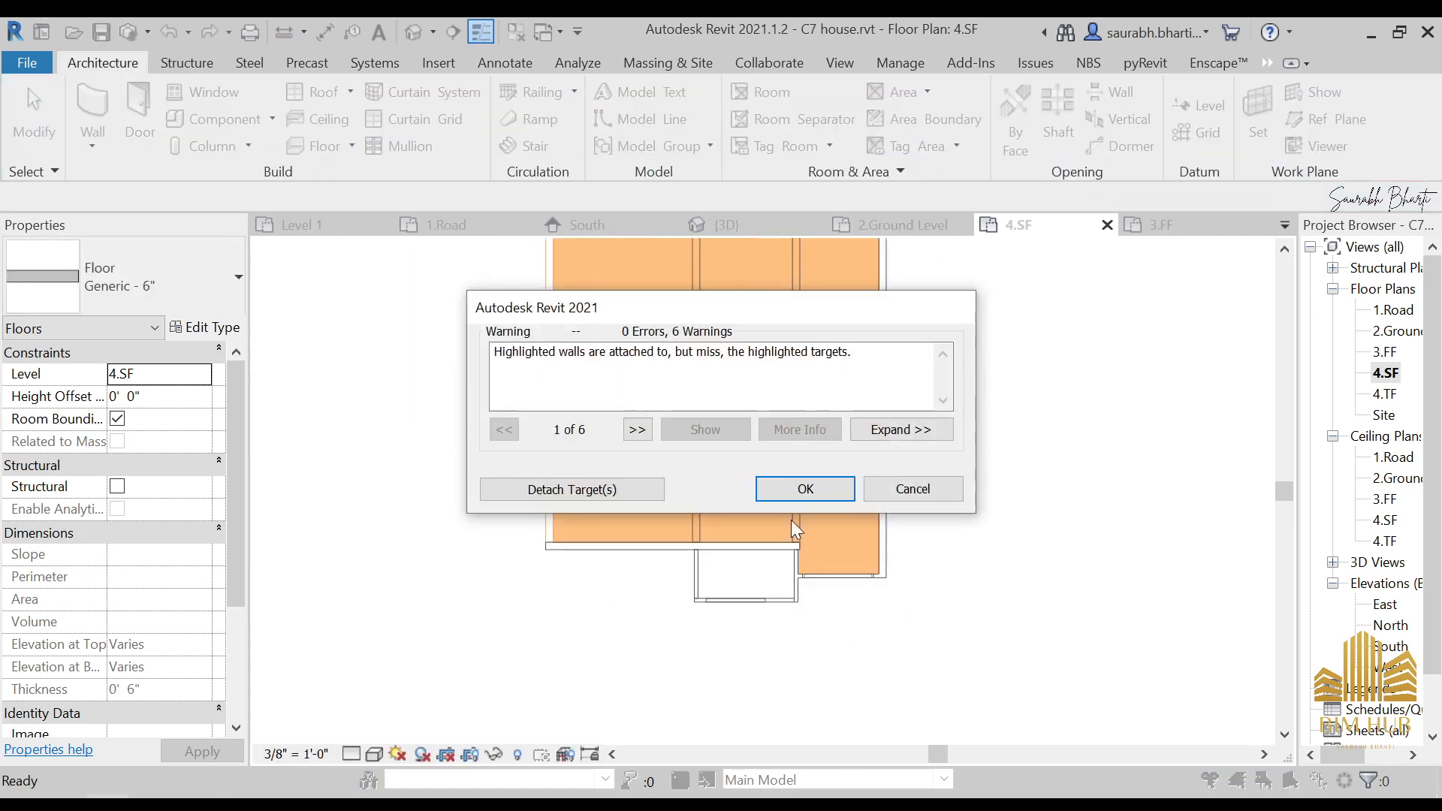
{"action": "left_click", "coordinate": [658, 494]}
{"action": "left_click", "coordinate": [656, 494]}
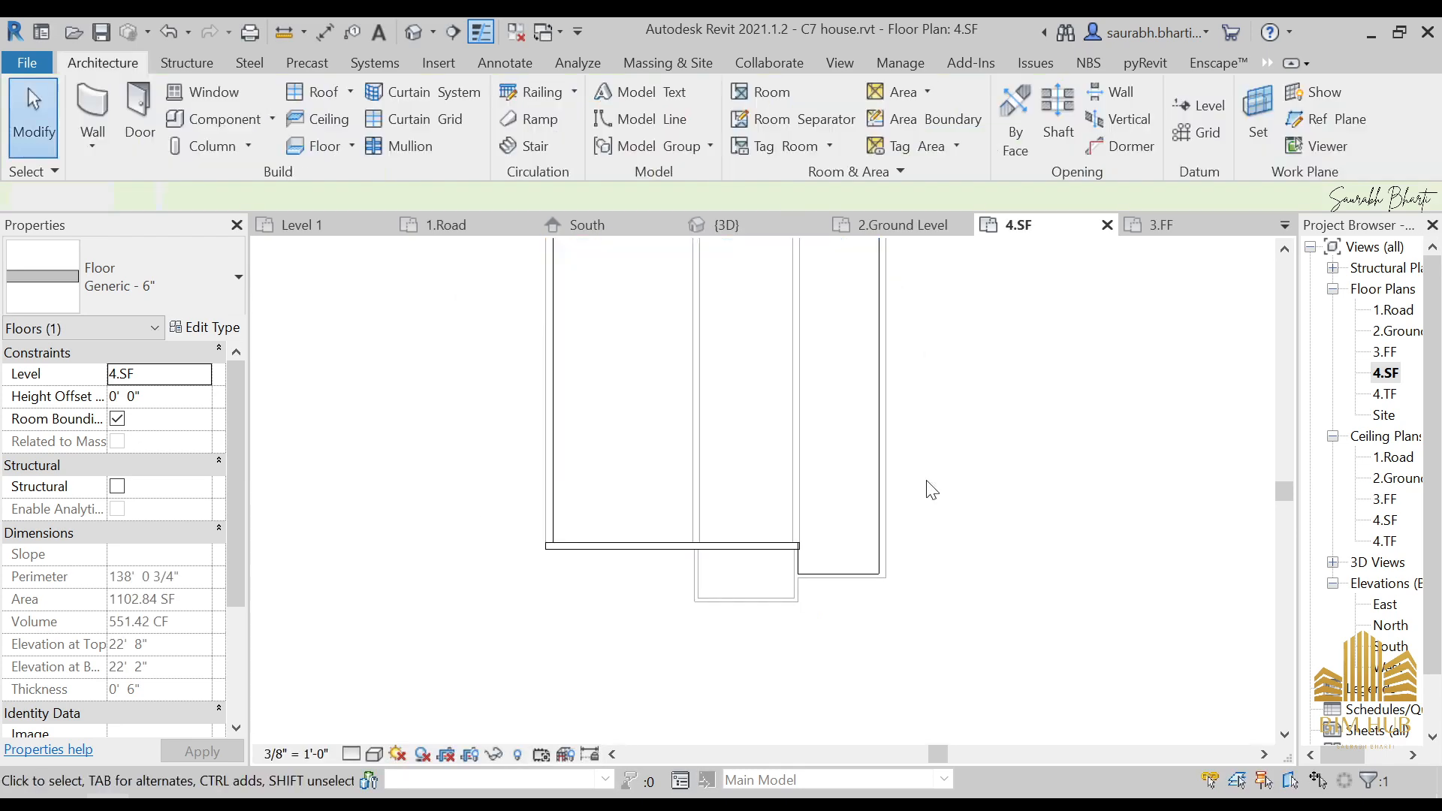
- Open the 3D view, orient it to the front and compare the house with the reference photo
{"action": "left_click", "coordinate": [428, 28]}
{"action": "scroll", "coordinate": [653, 375], "scroll_direction": "down", "scroll_amount": 2}
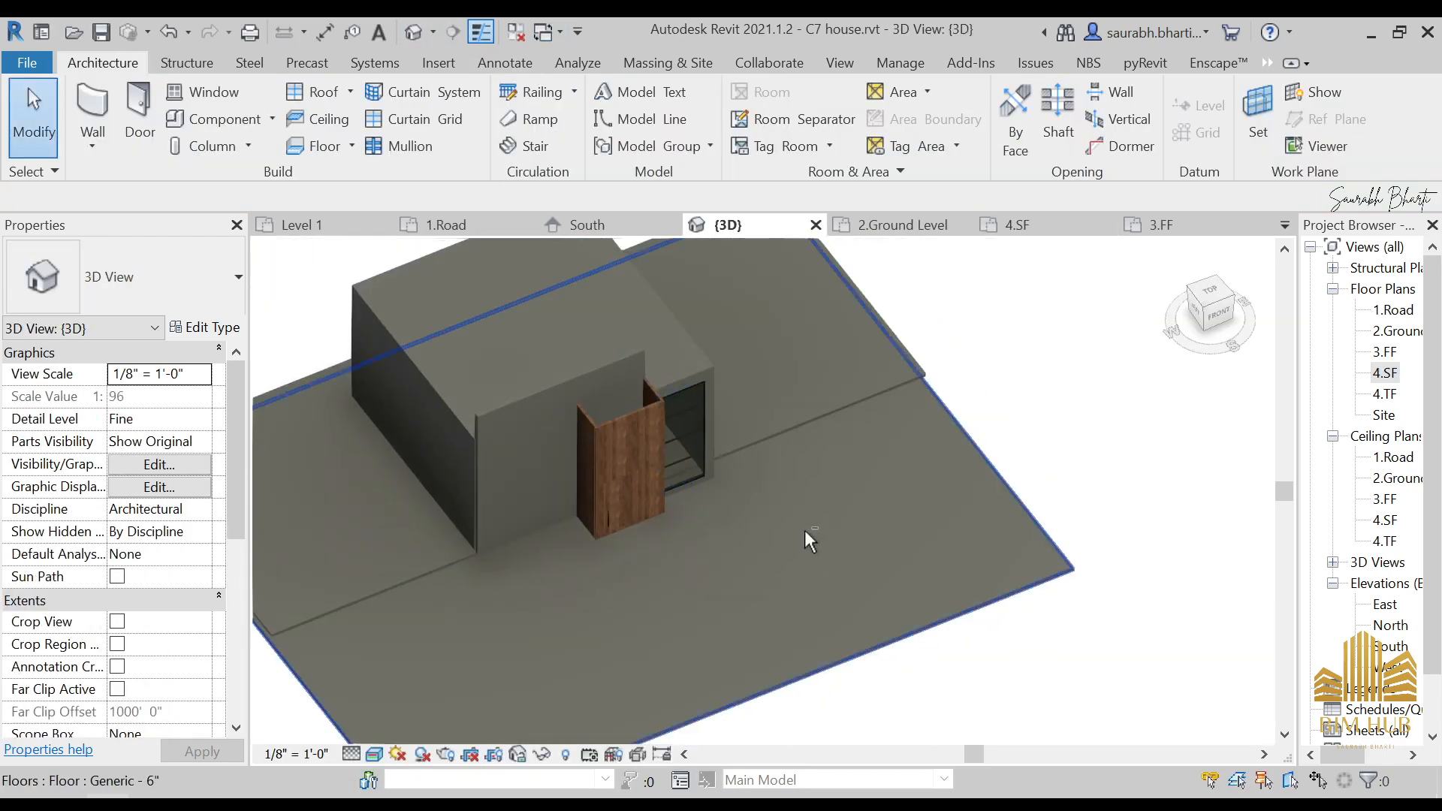
{"action": "middle_click_drag", "start_coordinate": [804, 529], "coordinate": [760, 377], "text": "shift"}
{"action": "left_click", "coordinate": [676, 326]}
{"action": "left_click", "coordinate": [781, 393]}
{"action": "scroll", "coordinate": [753, 428], "scroll_direction": "down", "scroll_amount": 3}
{"action": "left_click", "coordinate": [1209, 308]}
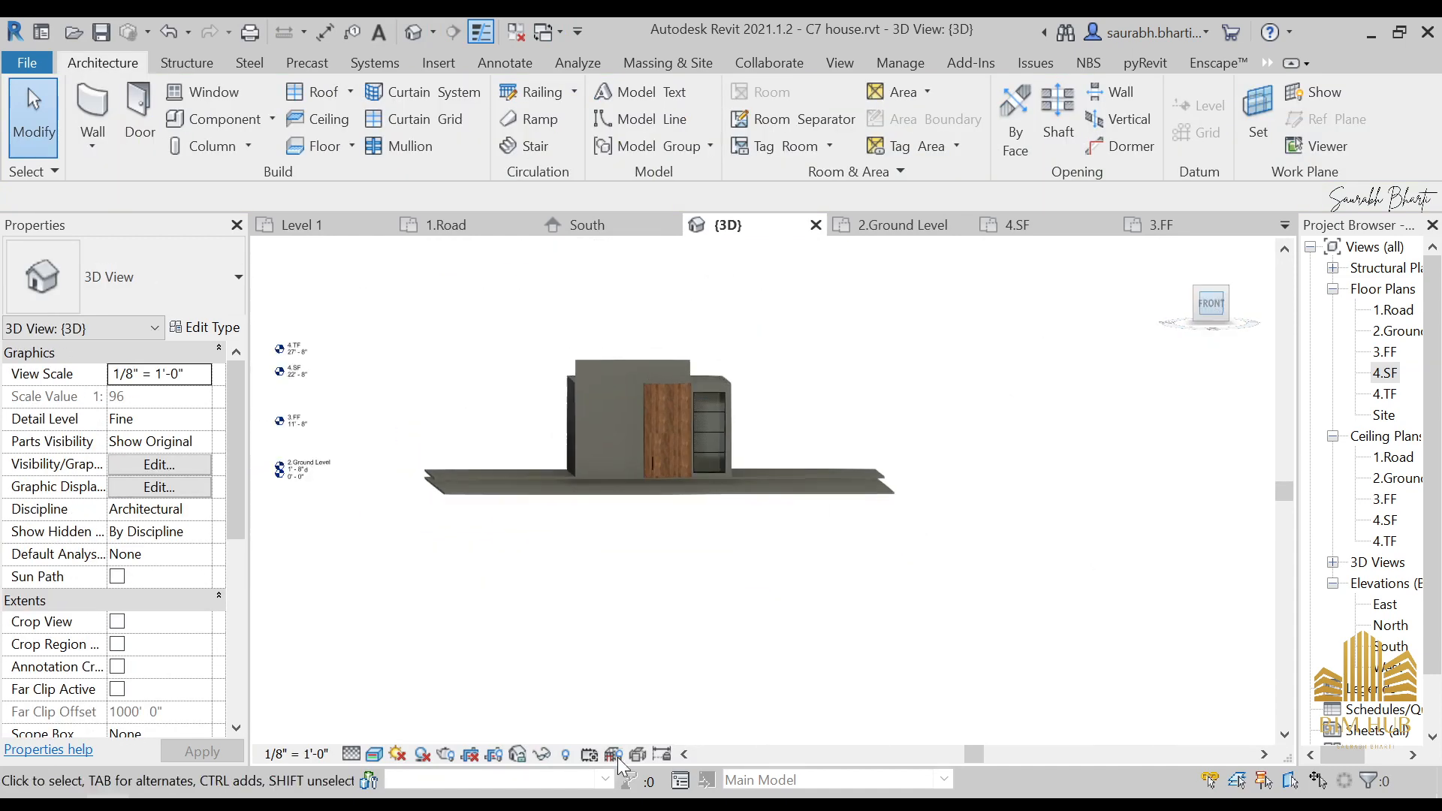
{"action": "scroll", "coordinate": [555, 518], "scroll_direction": "down", "scroll_amount": 5}
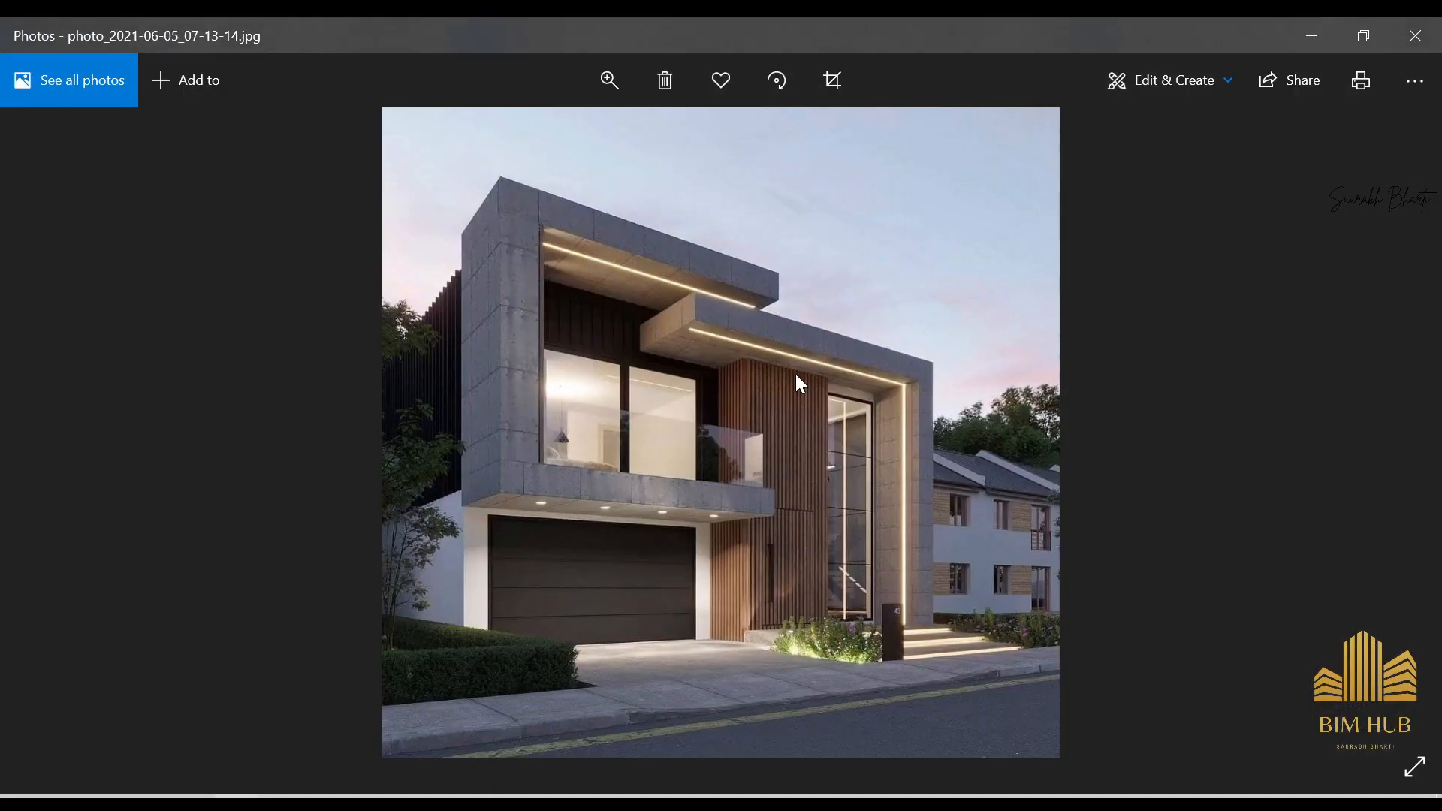
{"action": "left_click", "coordinate": [1293, 27]}
{"action": "scroll", "coordinate": [1209, 314], "scroll_direction": "up", "scroll_amount": 3}
{"action": "middle_click_drag", "start_coordinate": [586, 615], "coordinate": [646, 522]}
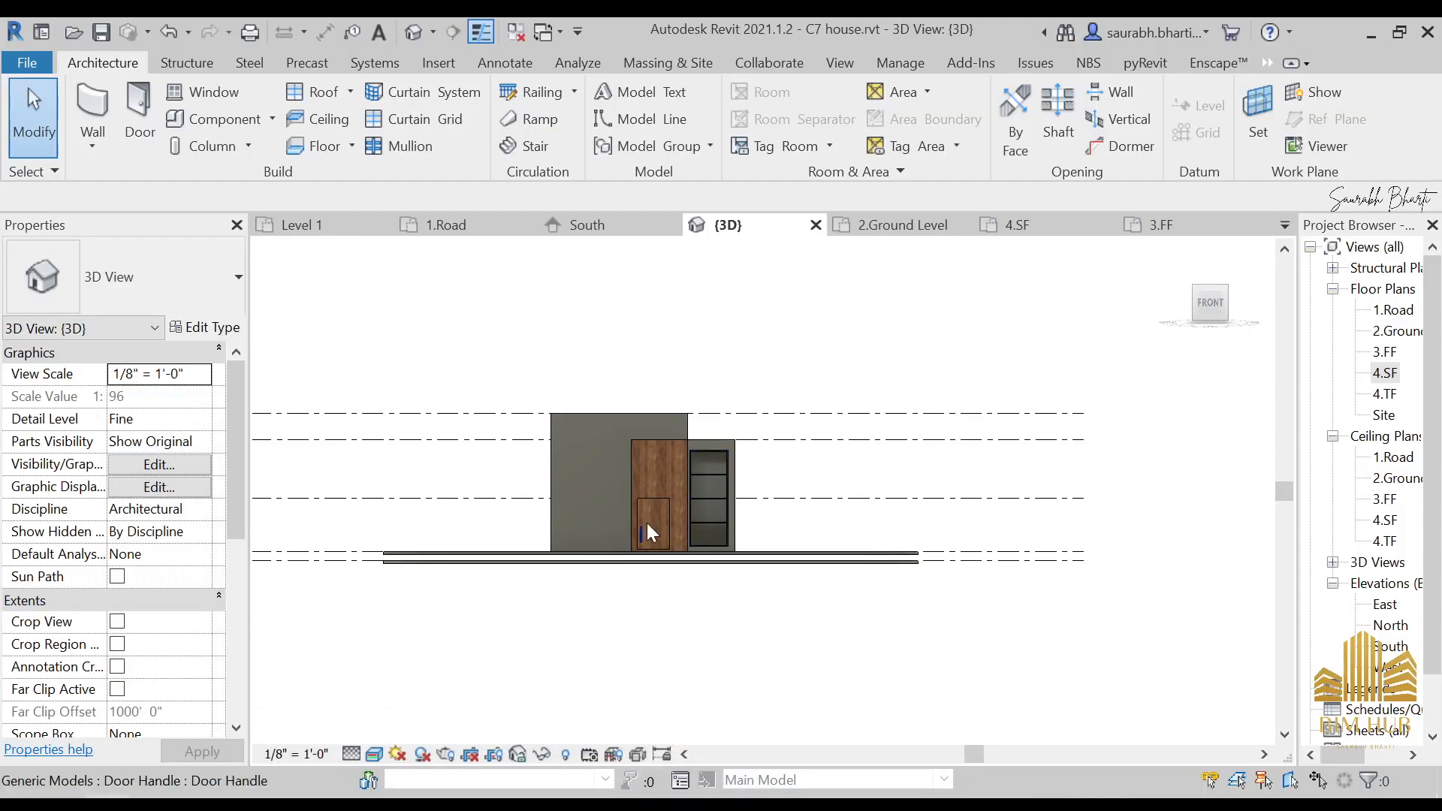
{"action": "scroll", "coordinate": [610, 482], "scroll_direction": "up", "scroll_amount": 1}
- Create an in-place Generic Models component, accepting the name Generic Models 1
{"action": "left_click", "coordinate": [274, 118]}
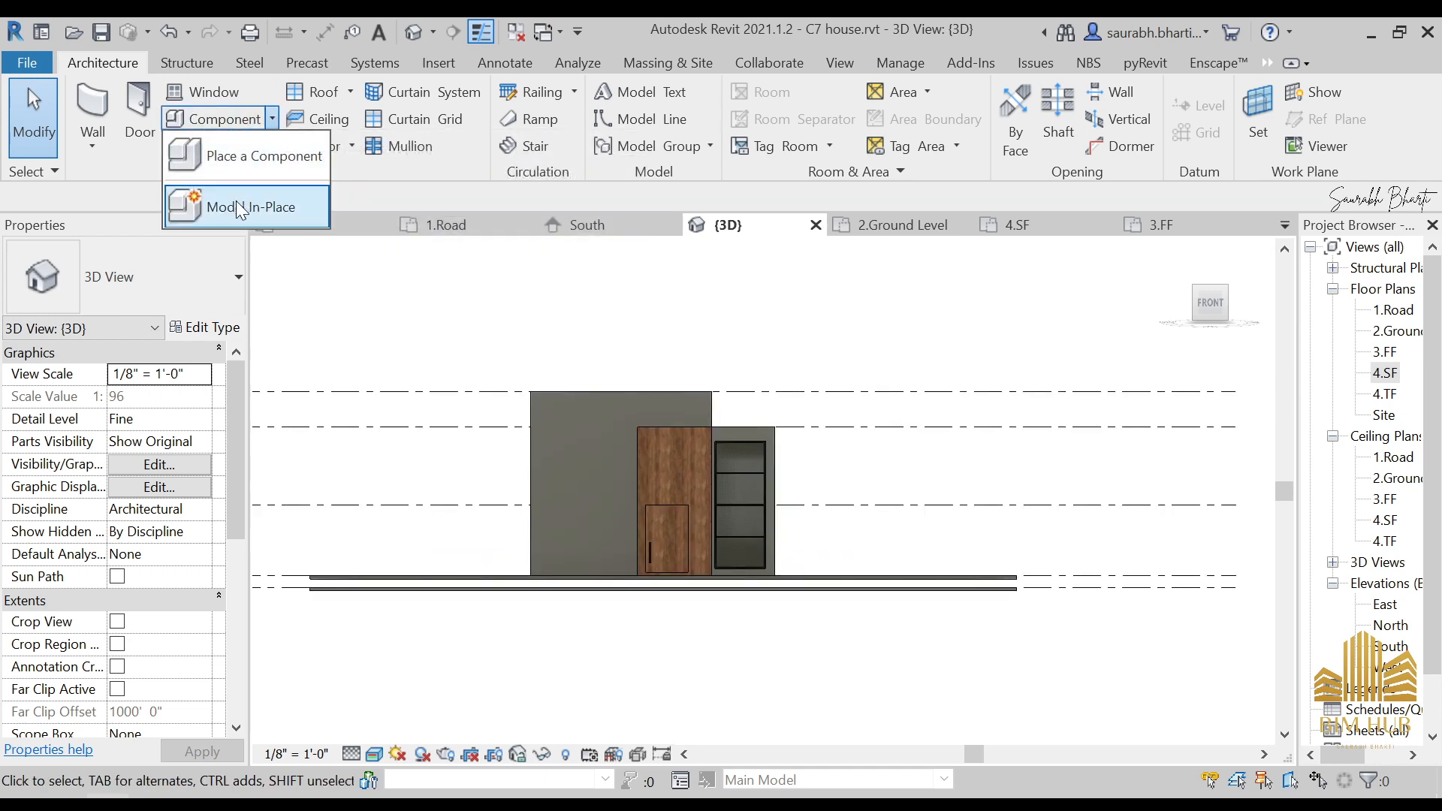
{"action": "left_click", "coordinate": [236, 200]}
{"action": "double_click", "coordinate": [633, 401]}
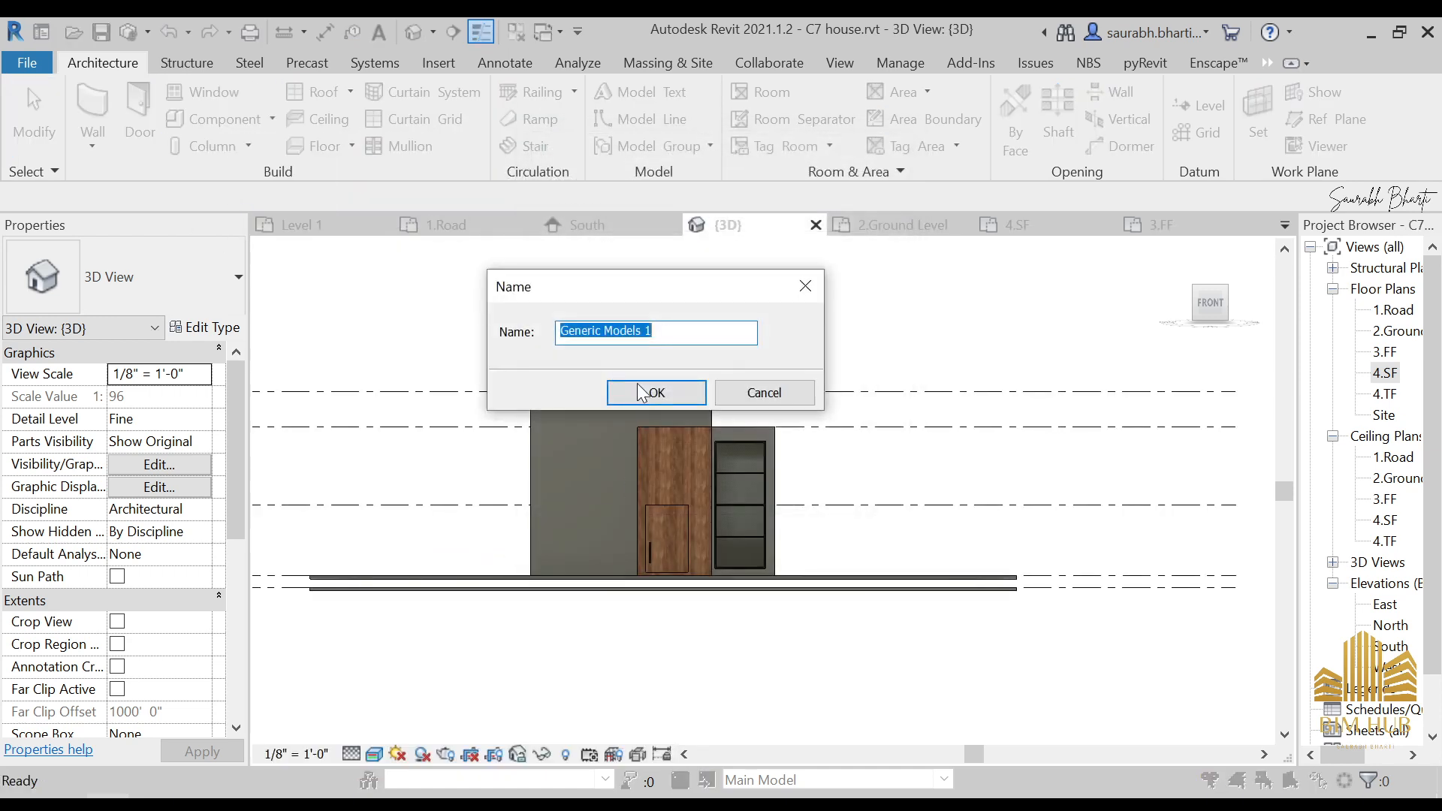
{"action": "key", "text": "Return"}
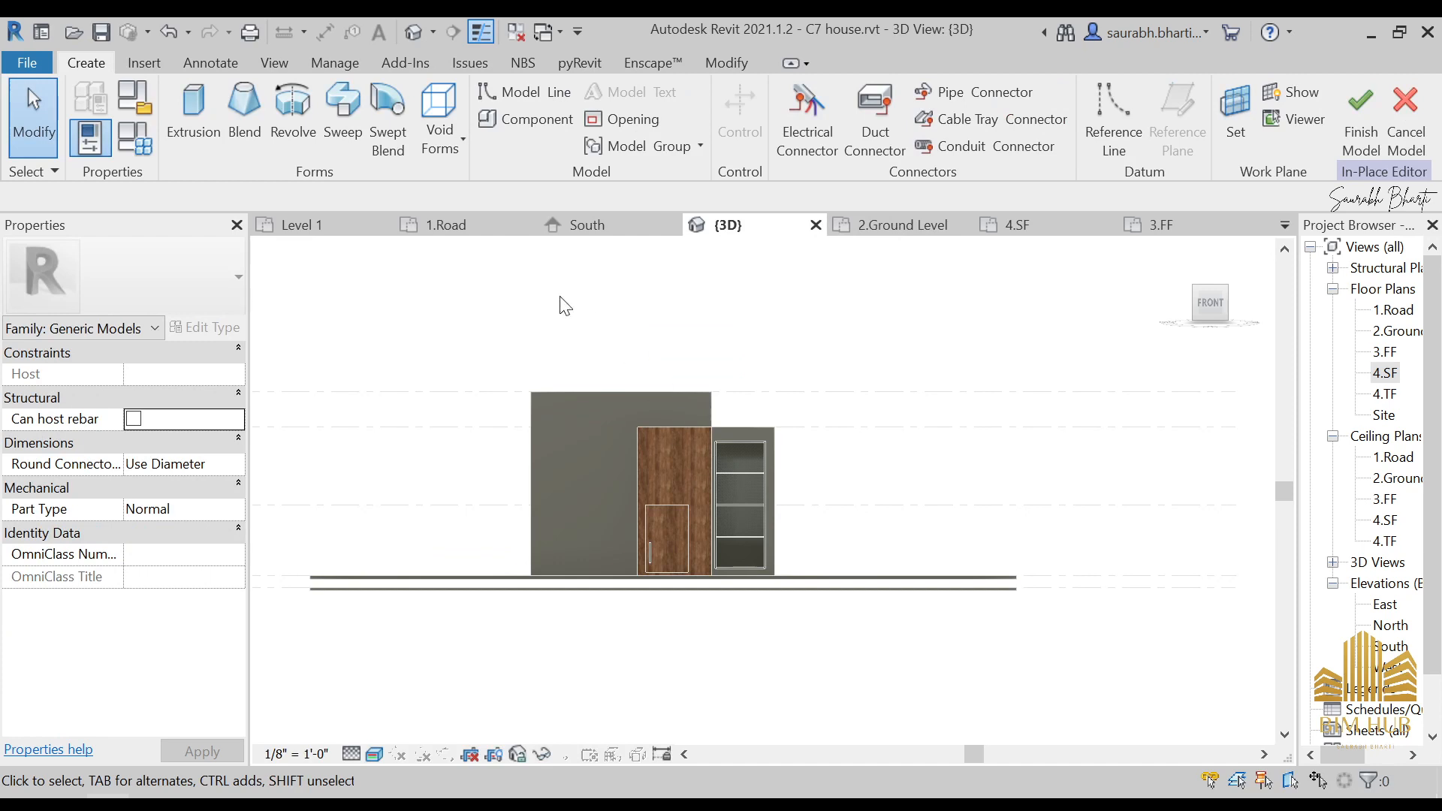
- Start an extrusion and pick the face of the tall front wall as its work plane
{"action": "left_click", "coordinate": [193, 109]}
{"action": "scroll", "coordinate": [789, 437], "scroll_direction": "up", "scroll_amount": 3}
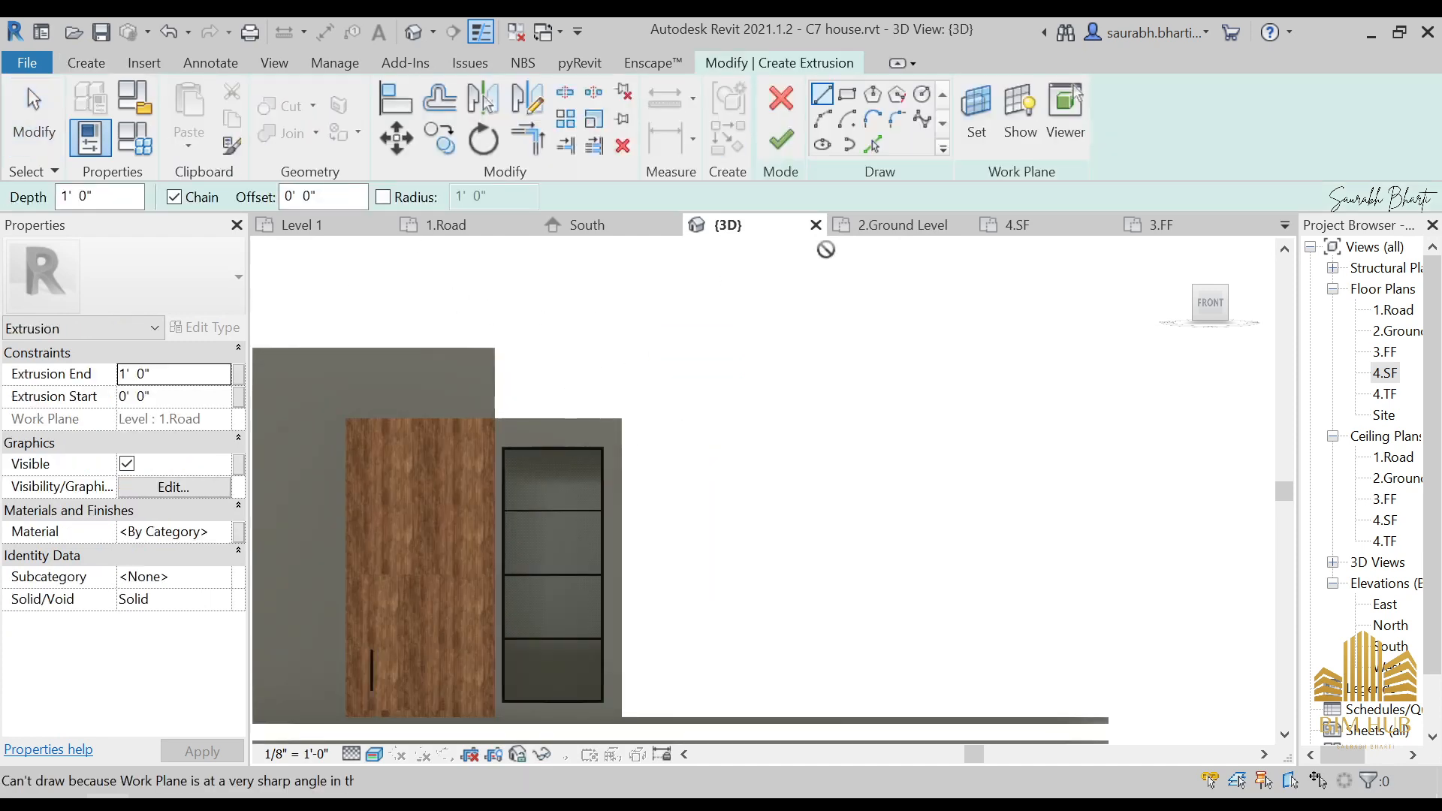
{"action": "mouse_move", "coordinate": [641, 405]}
{"action": "middle_mouse_down"}
{"action": "mouse_move", "coordinate": [666, 448]}
{"action": "mouse_move", "coordinate": [653, 412]}
{"action": "middle_mouse_up"}
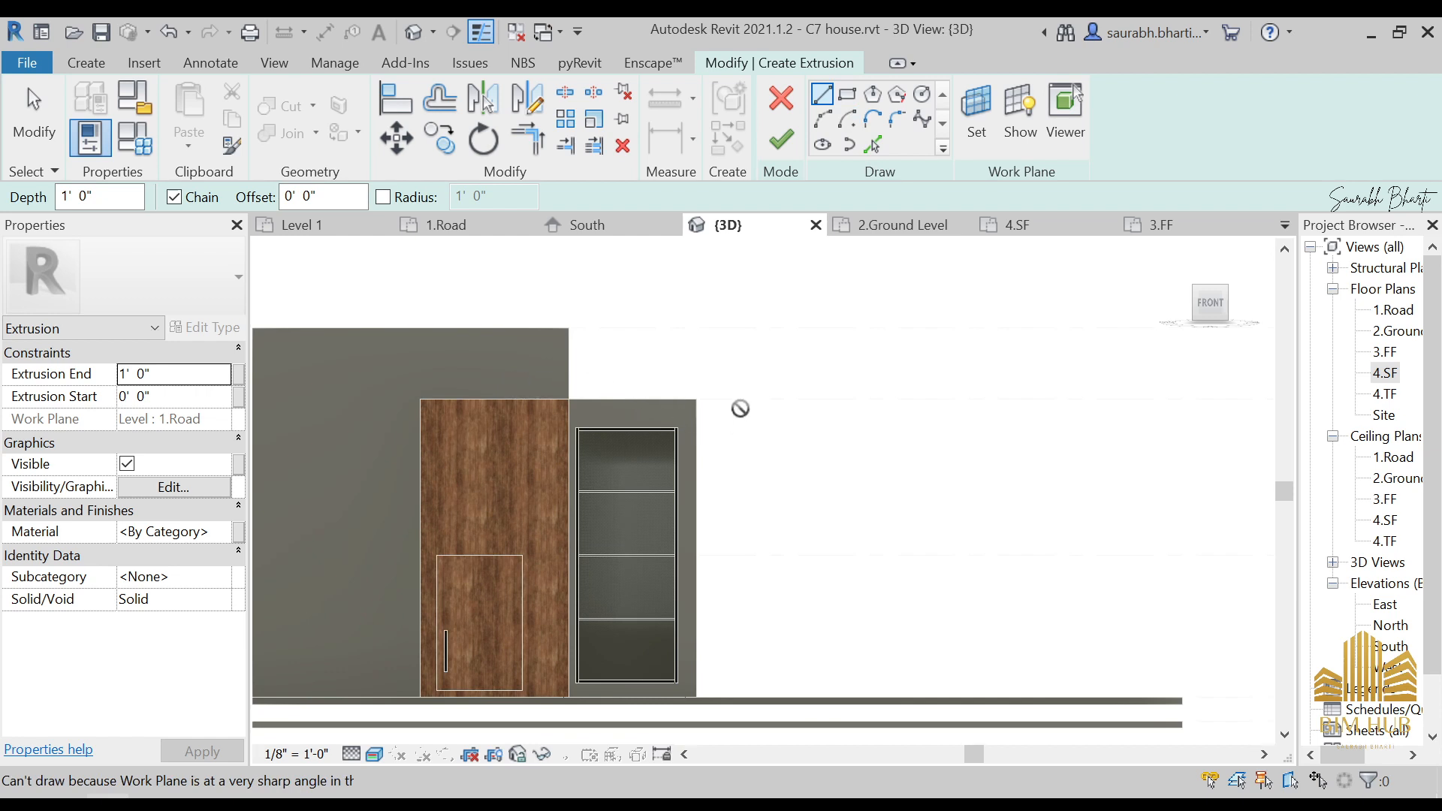
{"action": "left_click", "coordinate": [847, 94]}
{"action": "scroll", "coordinate": [517, 366], "scroll_direction": "up", "scroll_amount": 2}
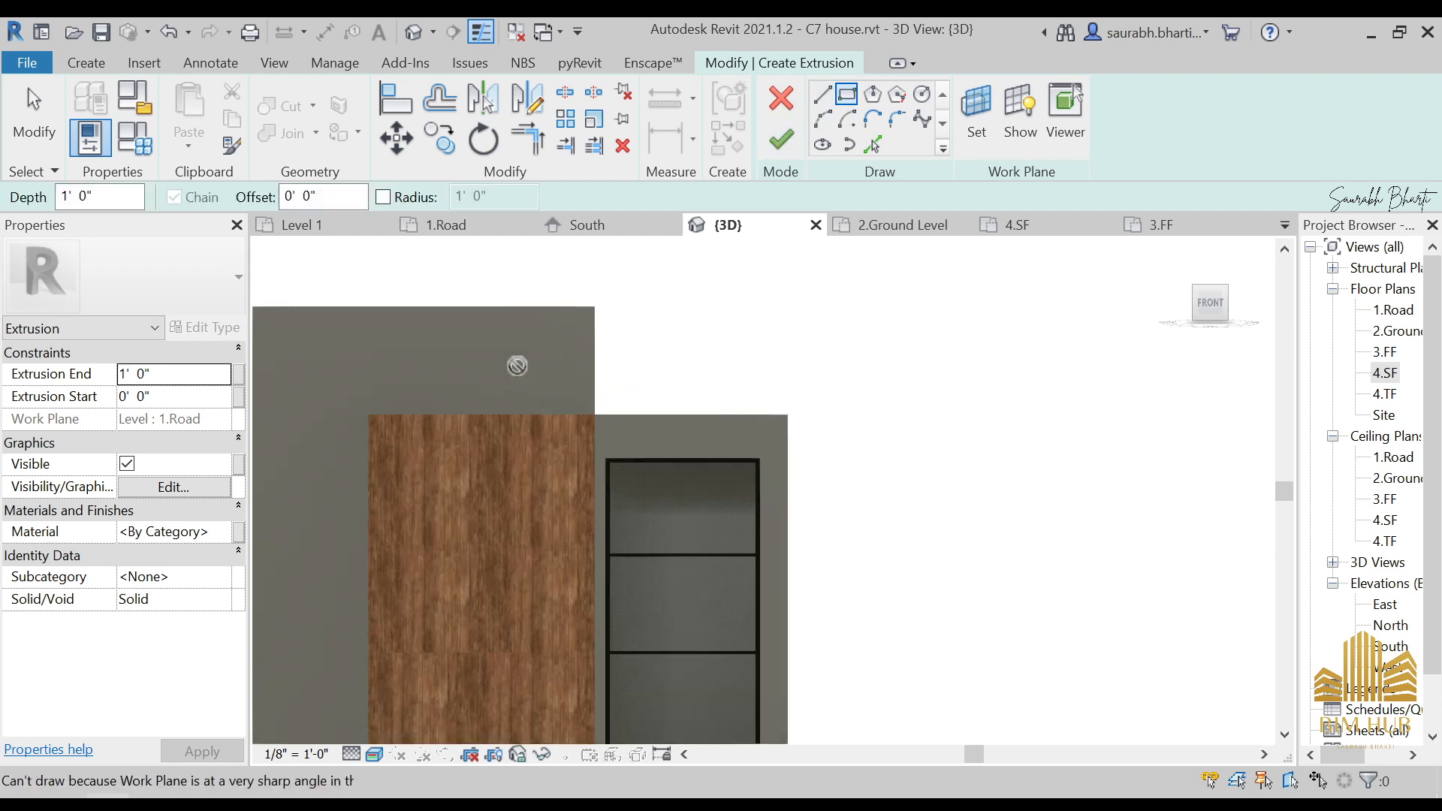
{"action": "scroll", "coordinate": [832, 400], "scroll_direction": "down", "scroll_amount": 1}
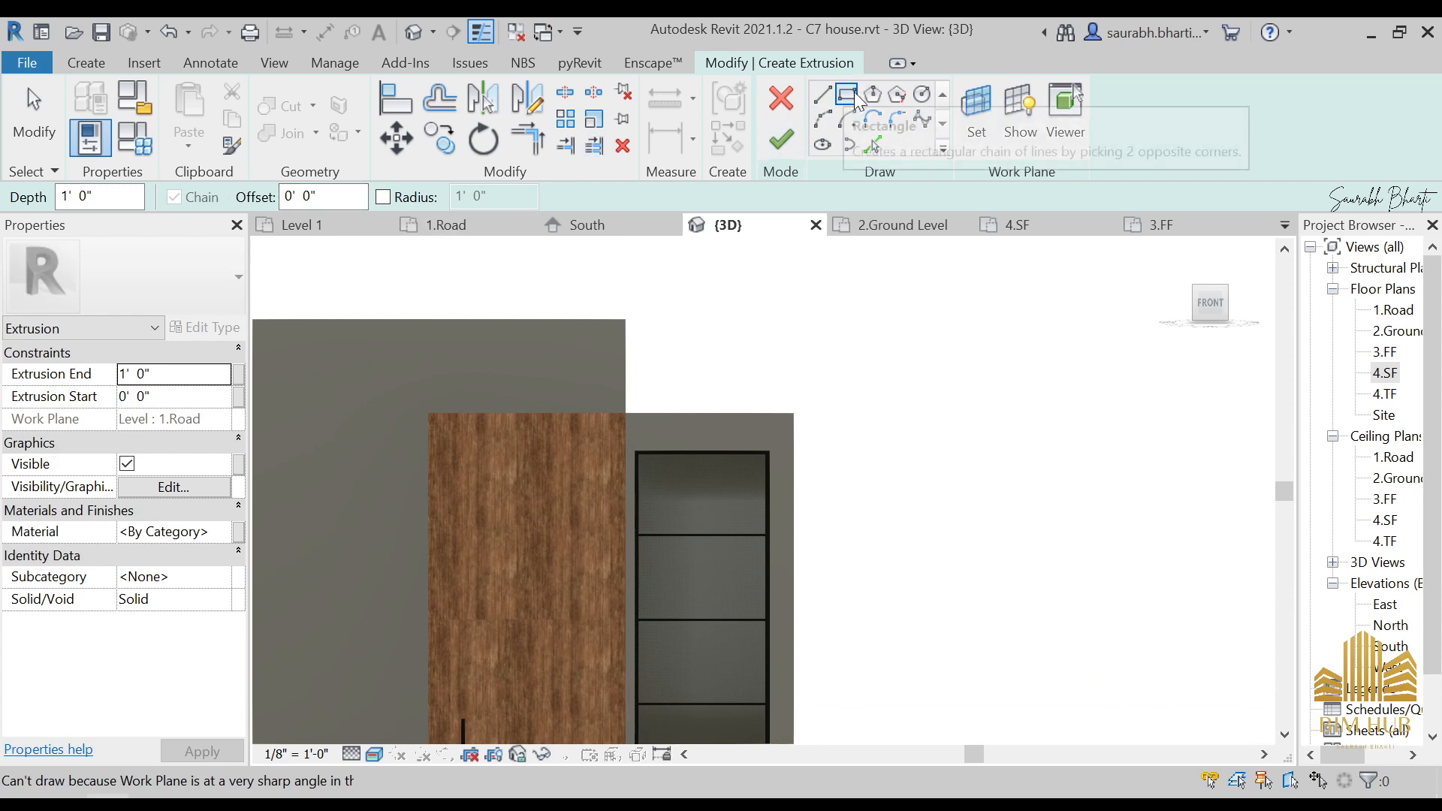
{"action": "left_click", "coordinate": [984, 116]}
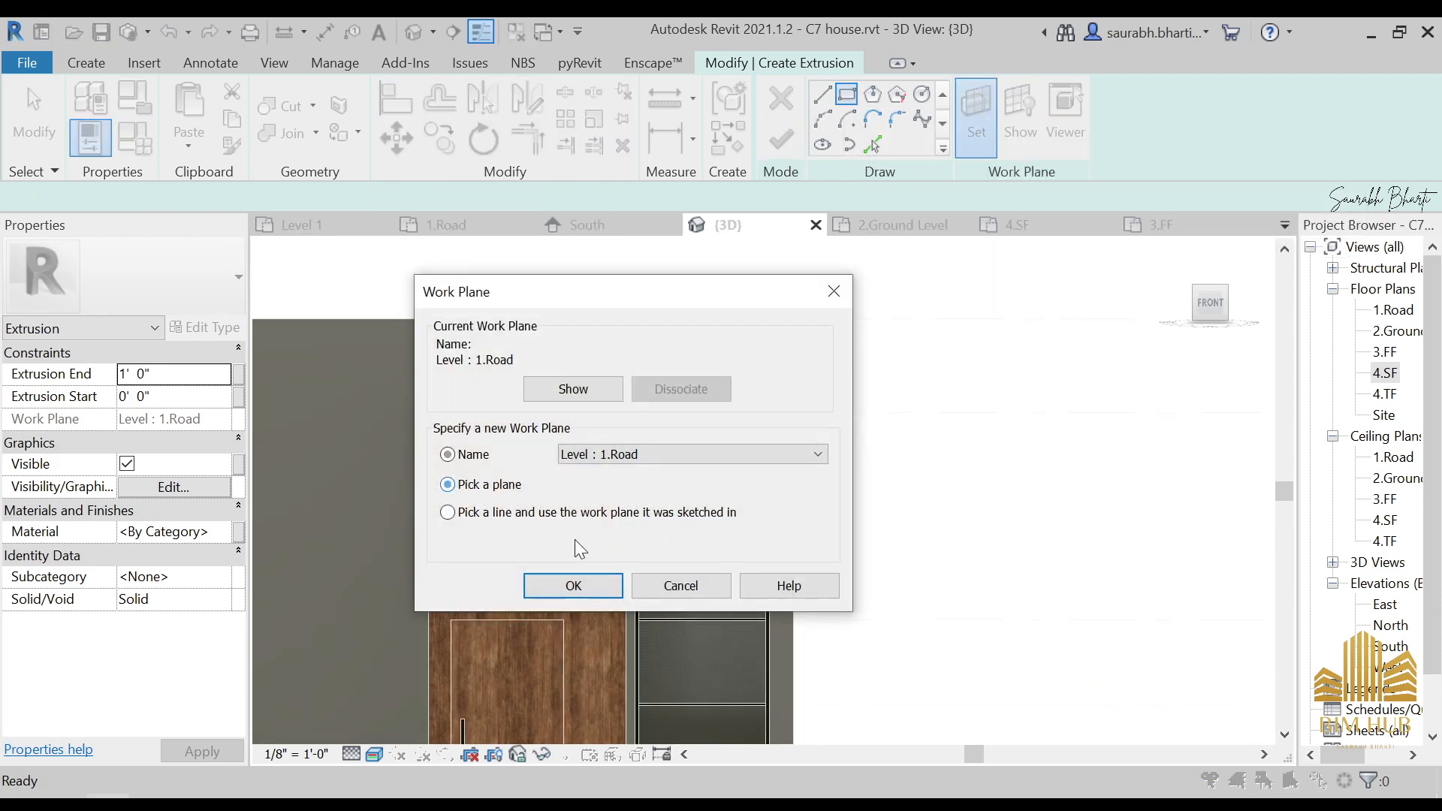
{"action": "left_click", "coordinate": [589, 594]}
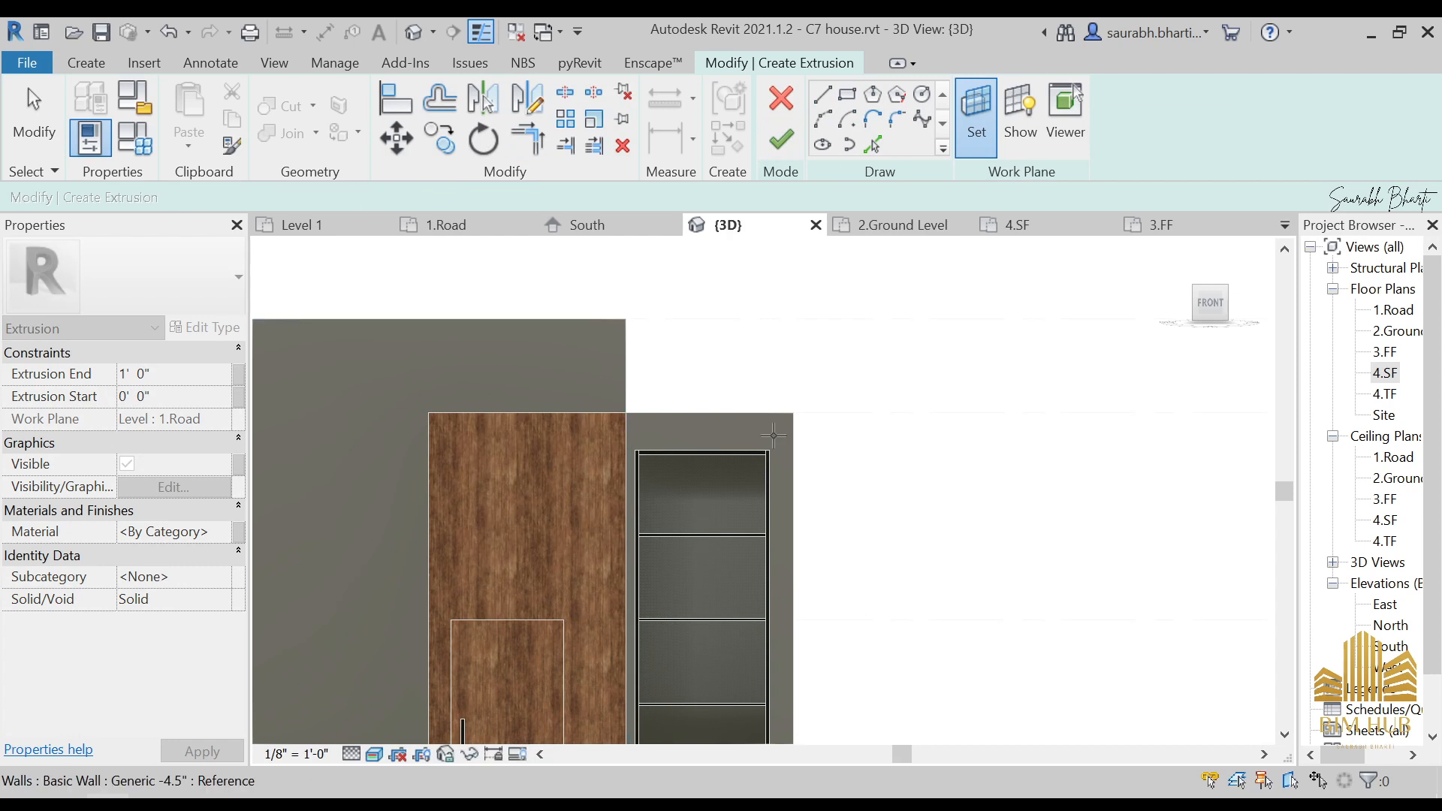
{"action": "left_click", "coordinate": [582, 365]}
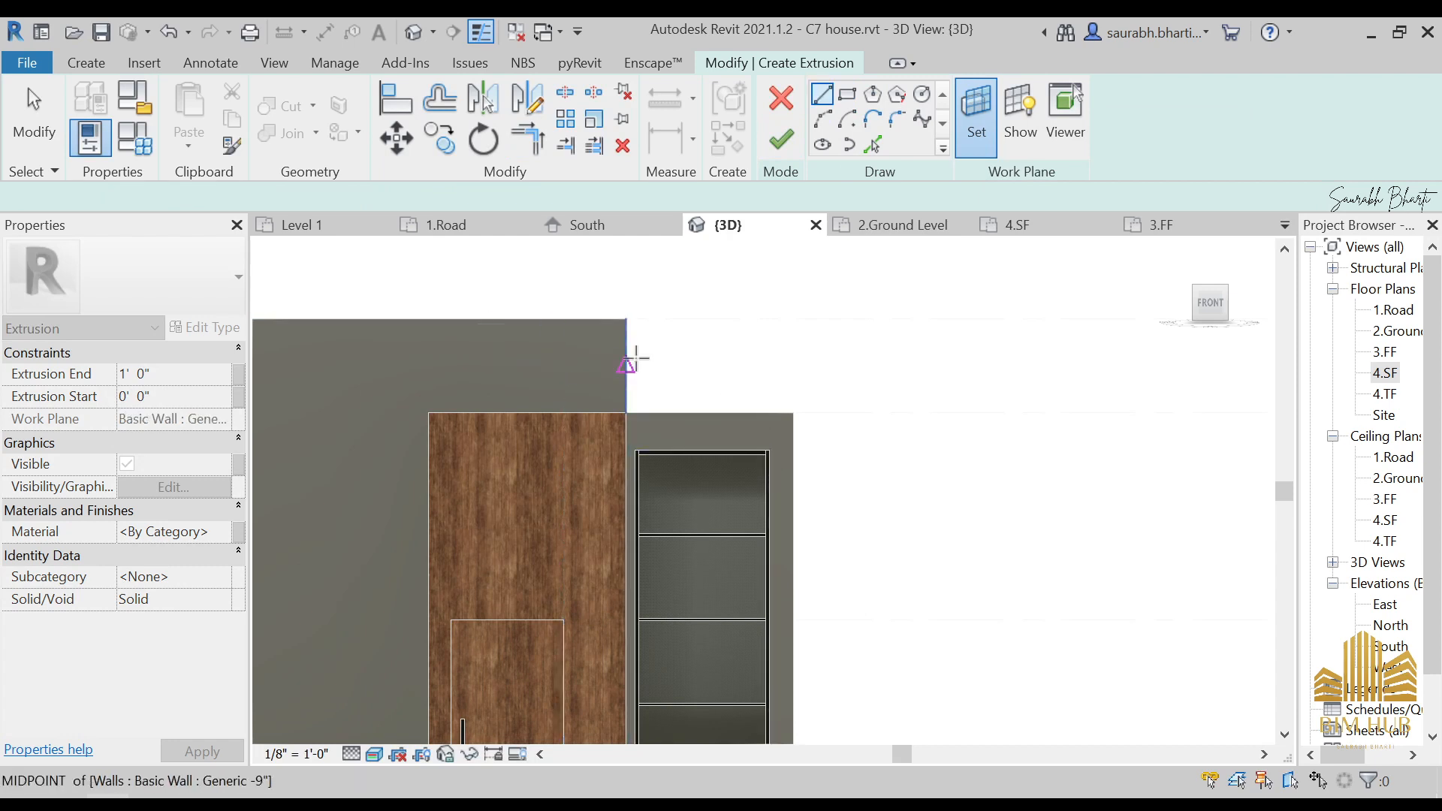
- Draw a rectangle 20' long and 3' high, starting from the upper left corner of the wood-clad wall
{"action": "left_click", "coordinate": [847, 94]}
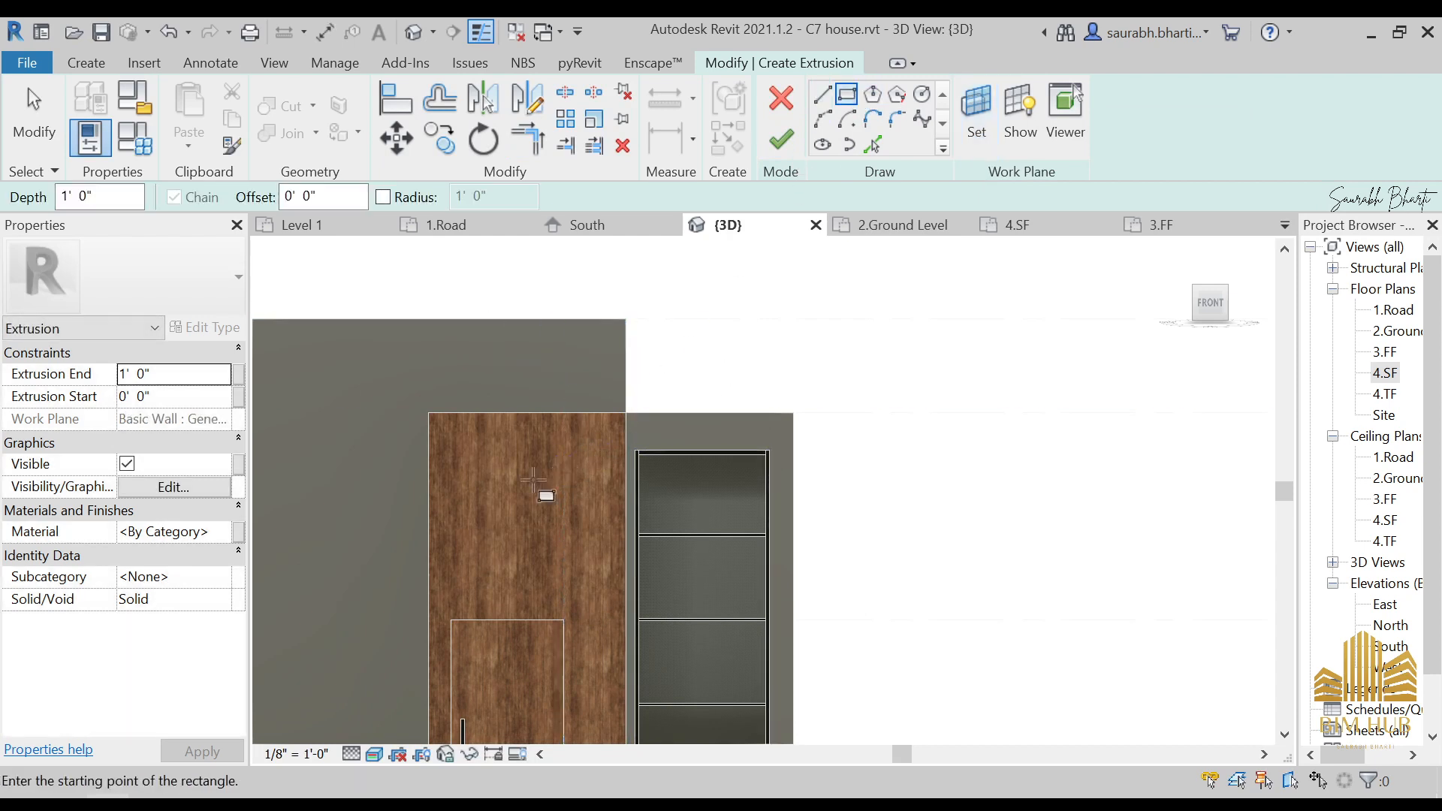
{"action": "left_click", "coordinate": [428, 412]}
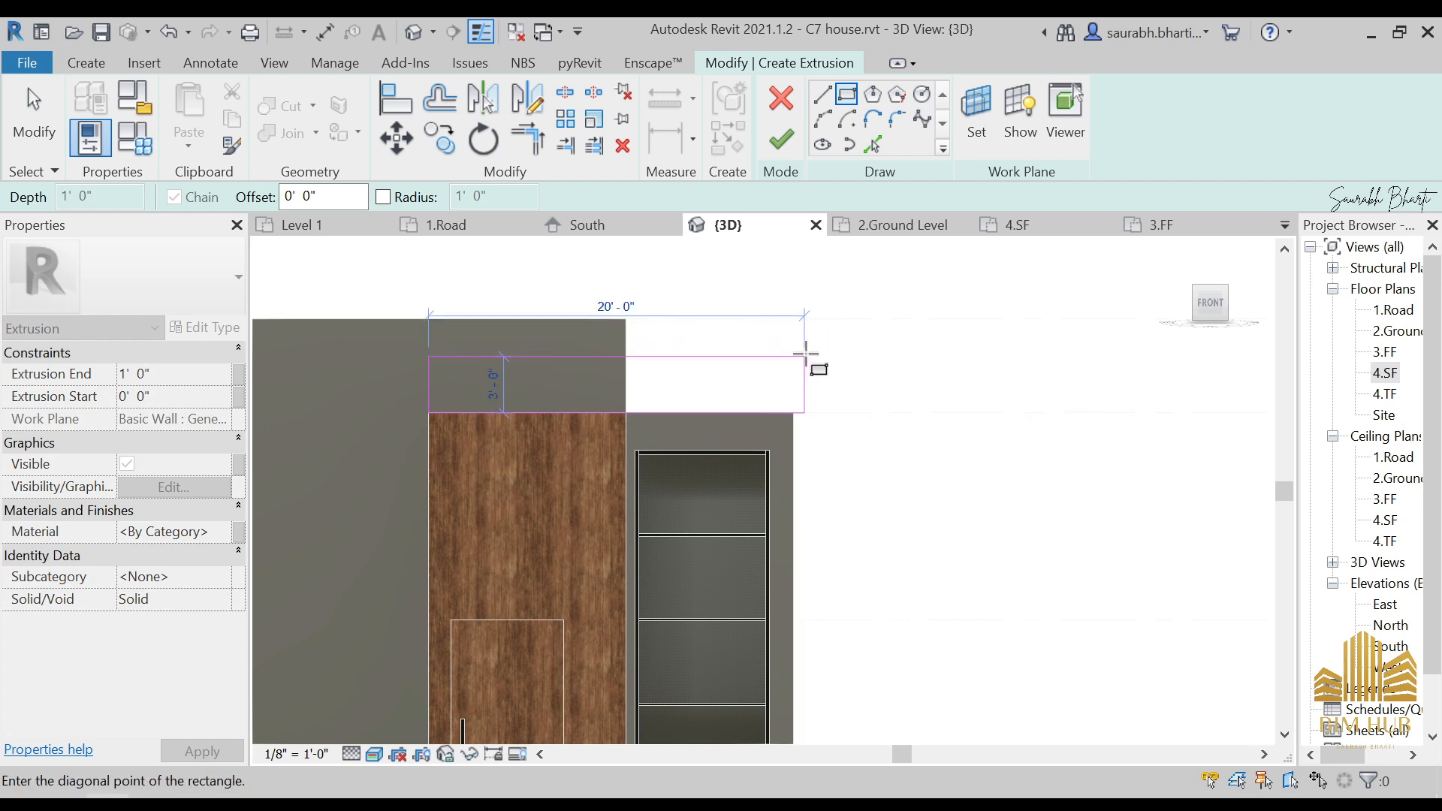
{"action": "left_click", "coordinate": [805, 357]}
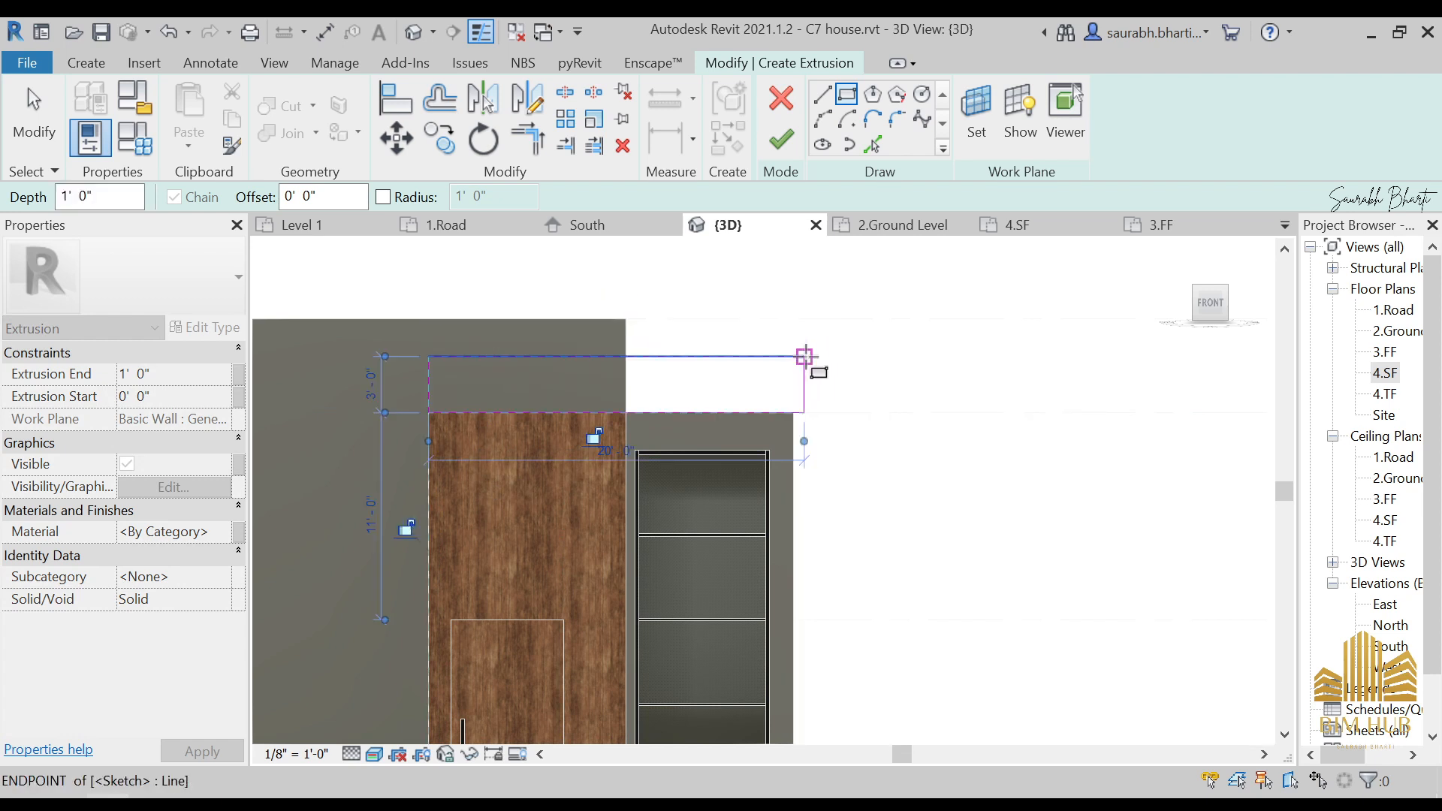
- Draw a second rectangle about 3' 7" wide and 21' high down the outer edge of the glazed wall to the ground
{"action": "middle_click_drag", "start_coordinate": [831, 460], "coordinate": [876, 313]}
{"action": "left_click", "coordinate": [865, 263]}
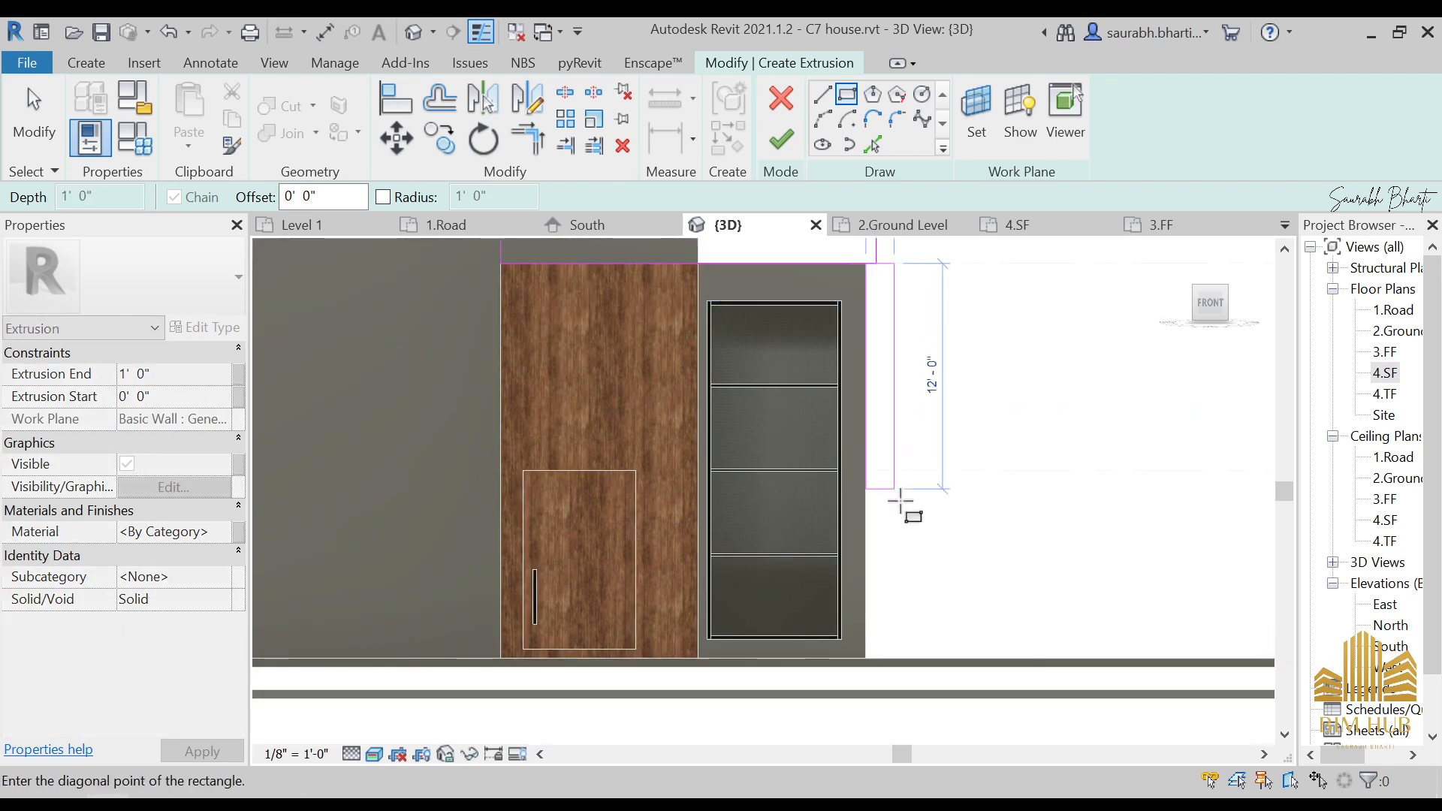
{"action": "left_click", "coordinate": [933, 656]}
{"action": "key", "text": "Escape"}
{"action": "key", "text": "Escape"}
{"action": "left_click", "coordinate": [919, 657]}
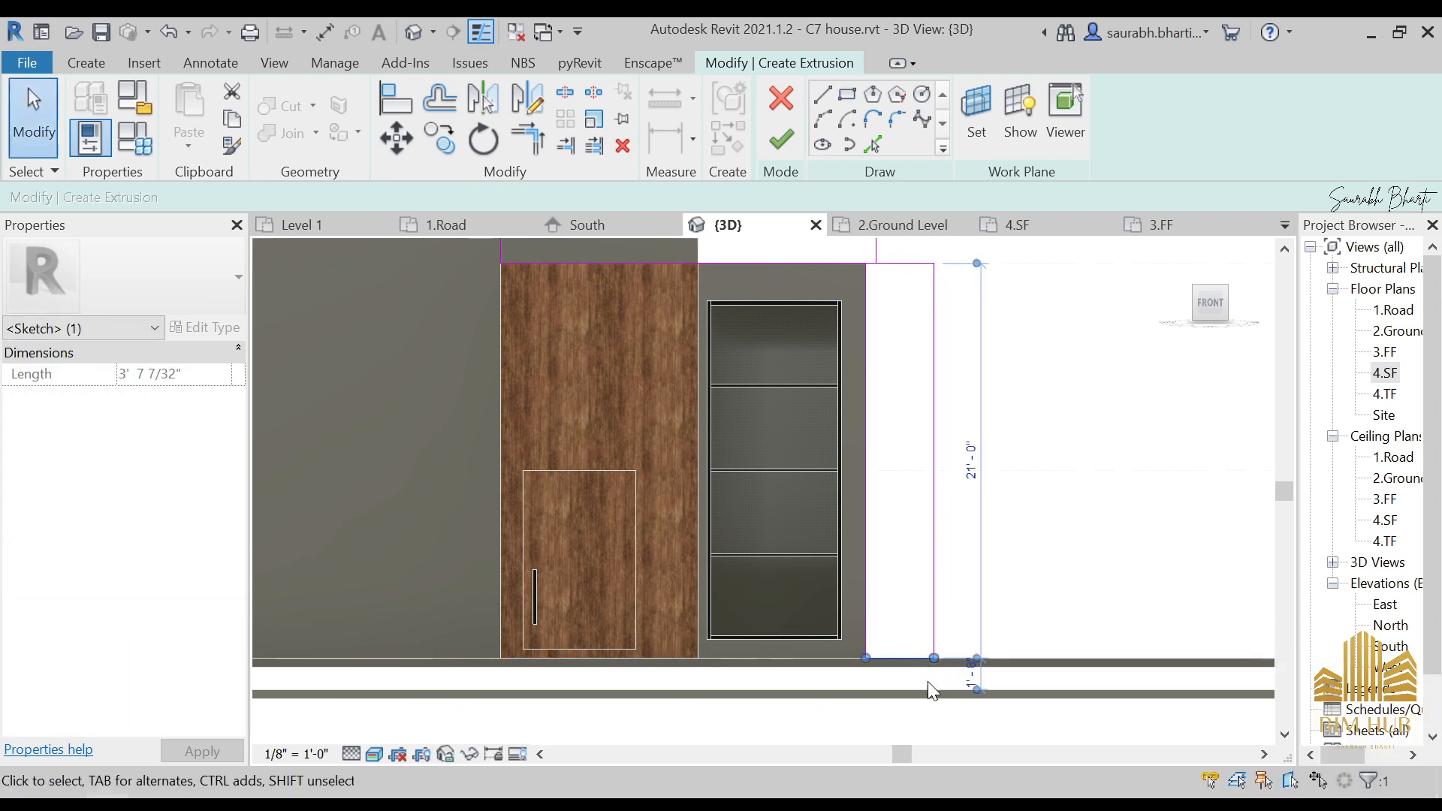
{"action": "middle_click_drag", "start_coordinate": [919, 355], "coordinate": [887, 473]}
{"action": "left_click", "coordinate": [888, 474]}
{"action": "left_click", "coordinate": [901, 466]}
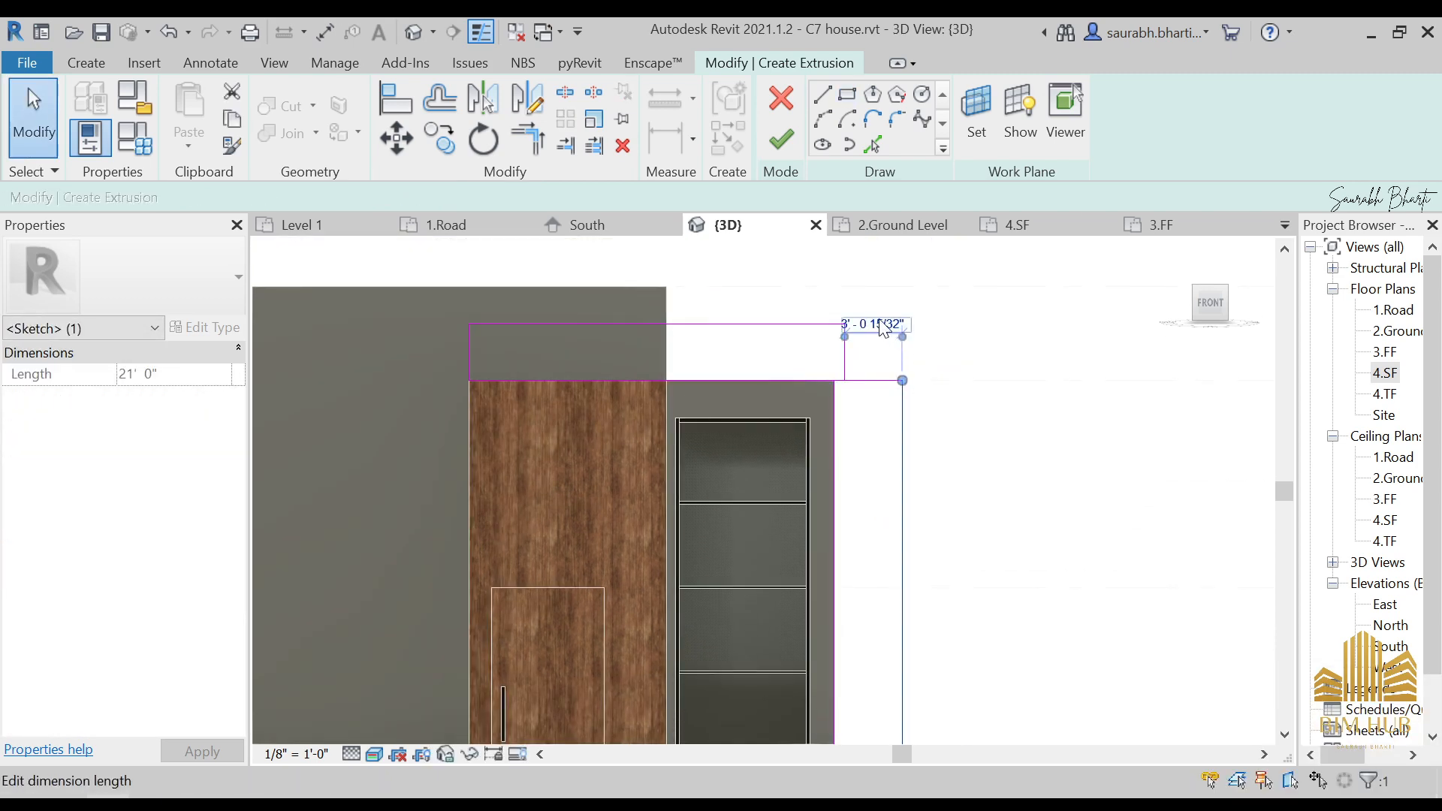
{"action": "left_click", "coordinate": [867, 447]}
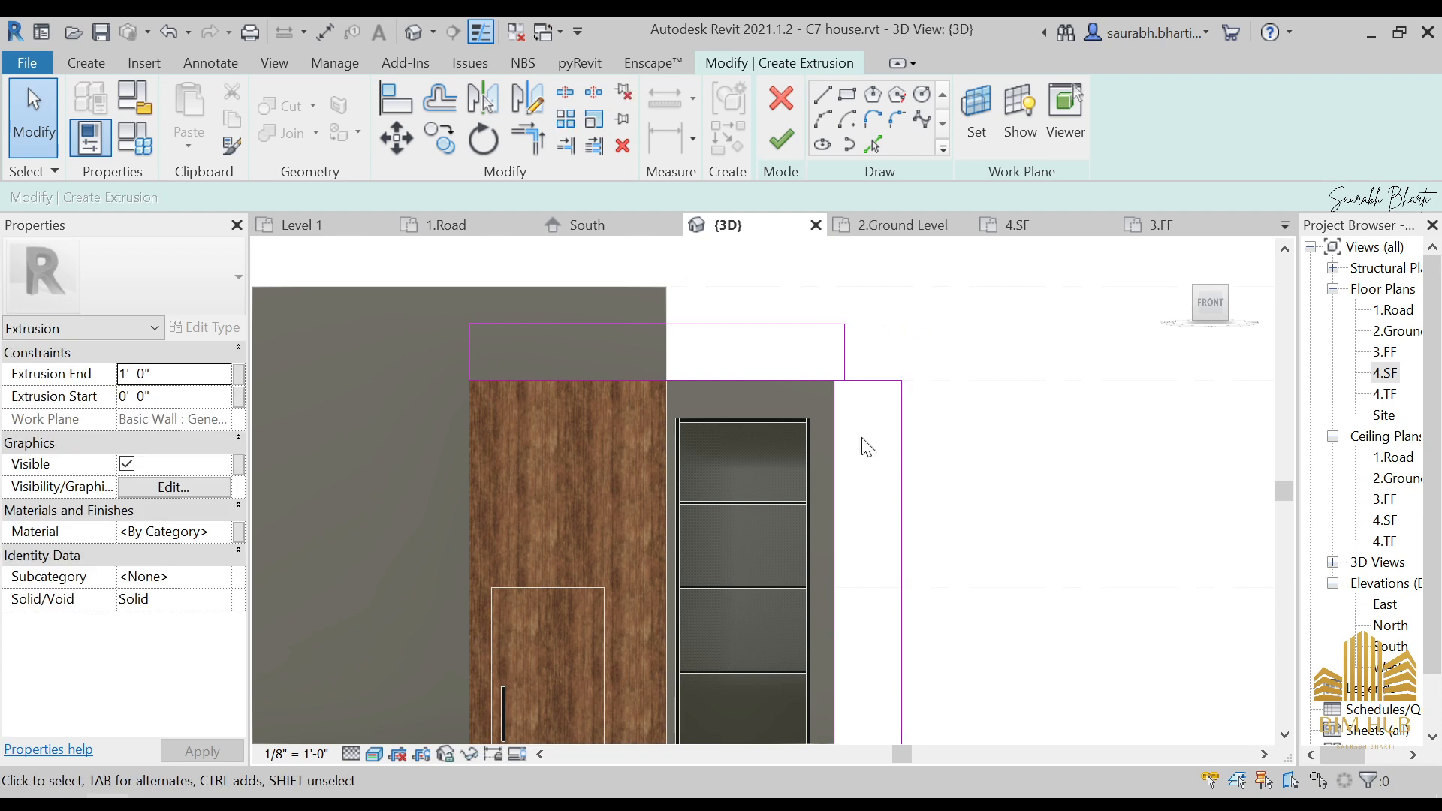
- Switch to a line-only display and trim the horizontal rectangle's lower line back to the vertical rectangle's inner line
{"action": "key", "text": "t"}
{"action": "key", "text": "r"}
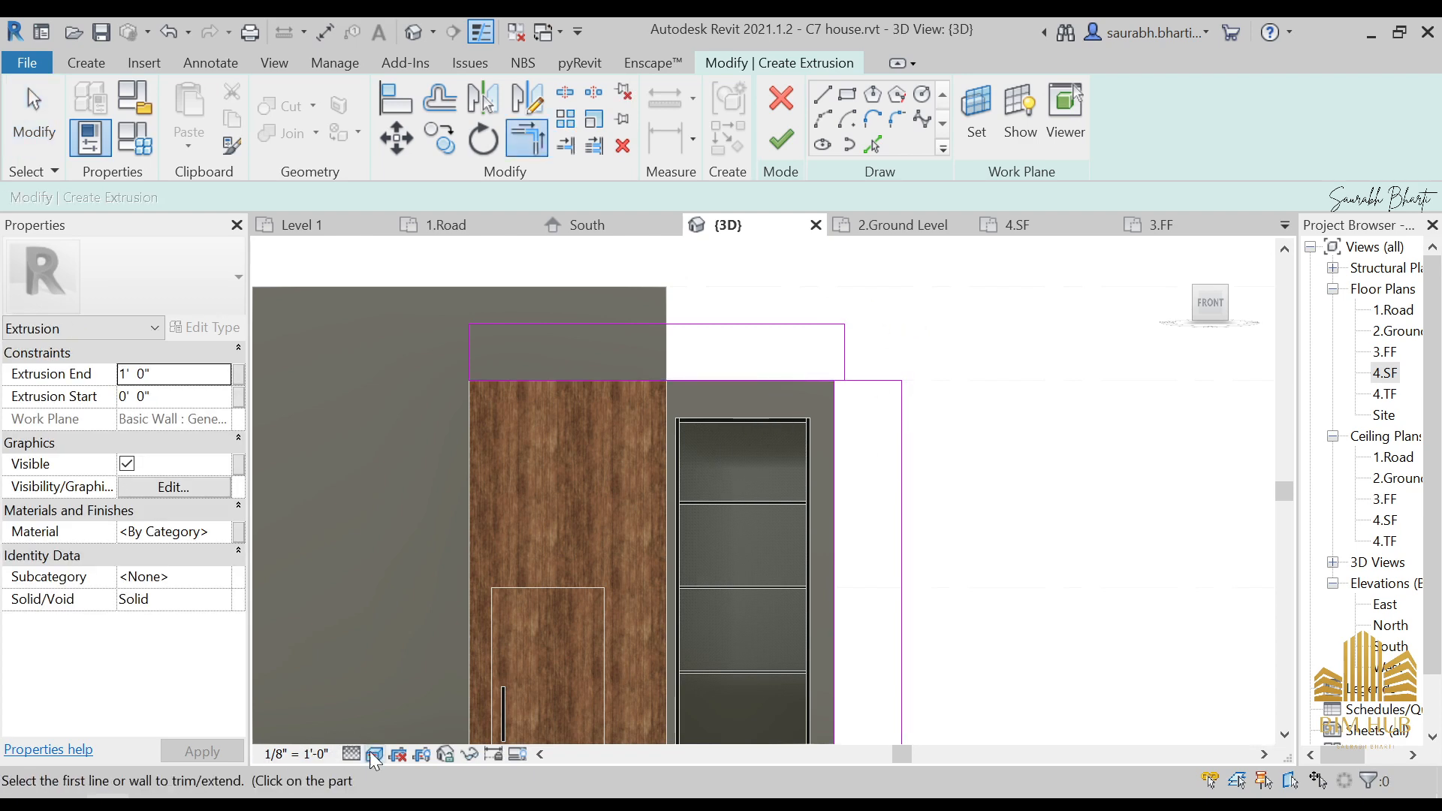
{"action": "left_click", "coordinate": [374, 755]}
{"action": "left_click", "coordinate": [380, 666]}
{"action": "scroll", "coordinate": [781, 383], "scroll_direction": "up", "scroll_amount": 2}
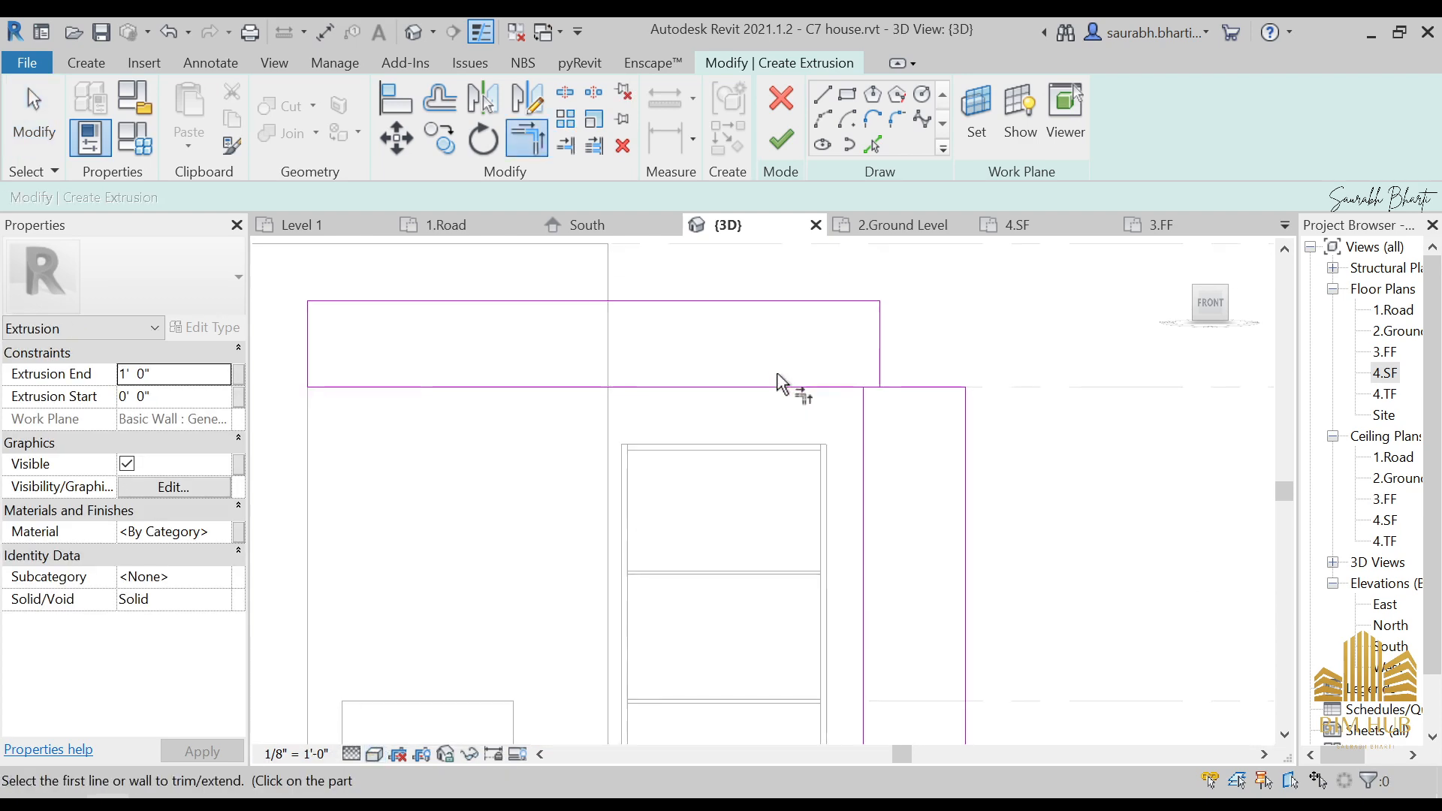
{"action": "left_click", "coordinate": [778, 384]}
{"action": "left_click", "coordinate": [864, 434]}
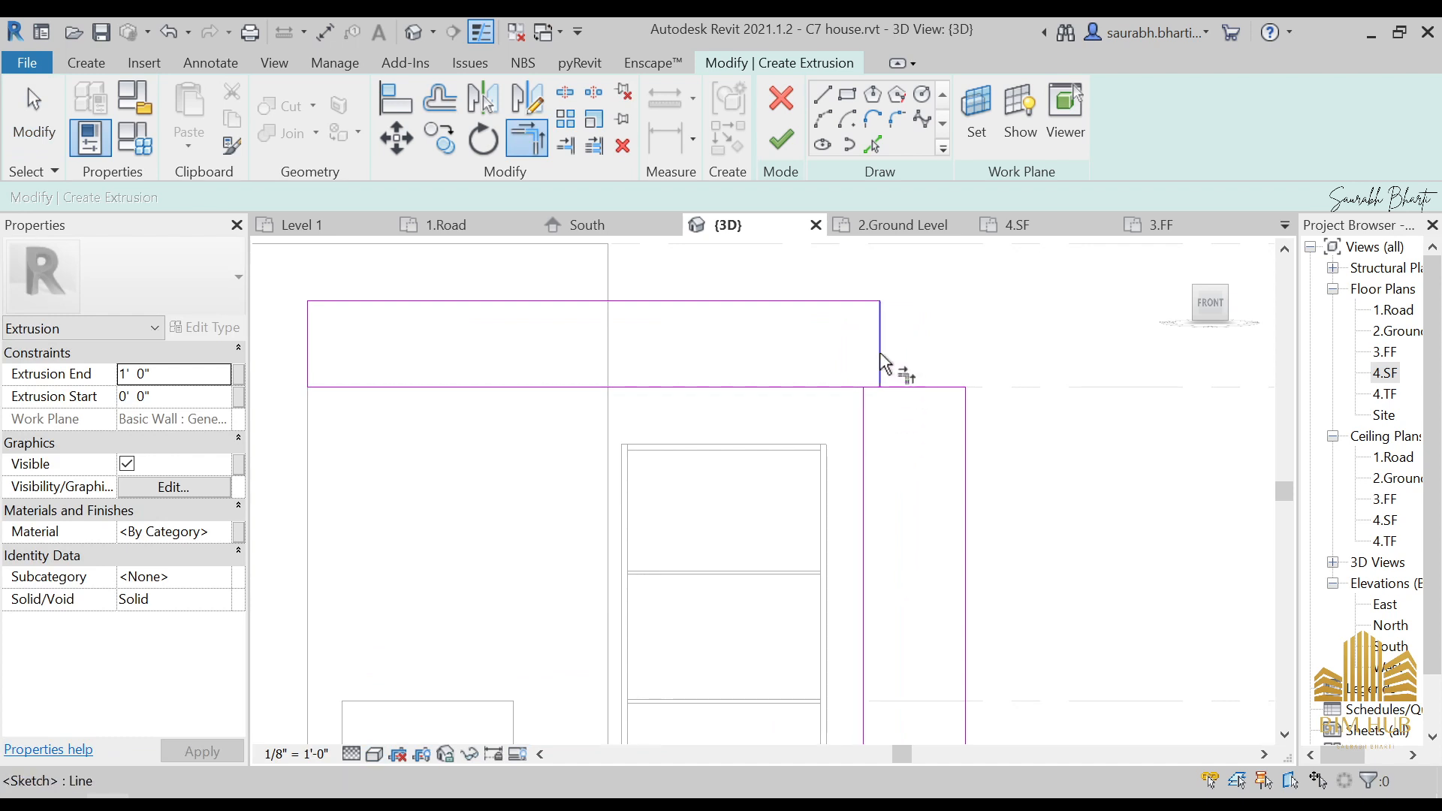
{"action": "key", "text": "Escape"}
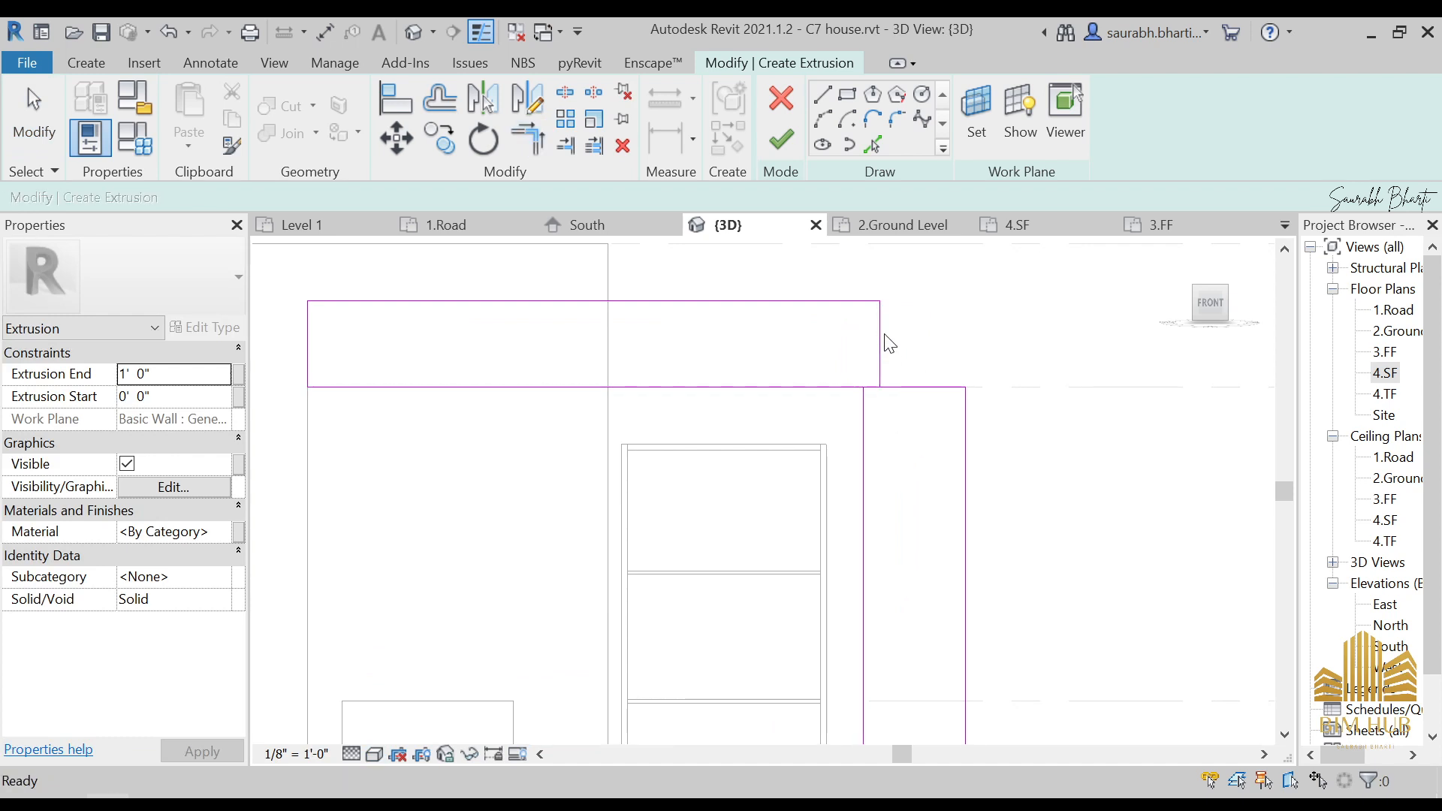
- Delete the horizontal rectangle's short end line and join its upper line to the vertical rectangle's outer line
{"action": "left_click", "coordinate": [881, 344]}
{"action": "key", "text": "Delete"}
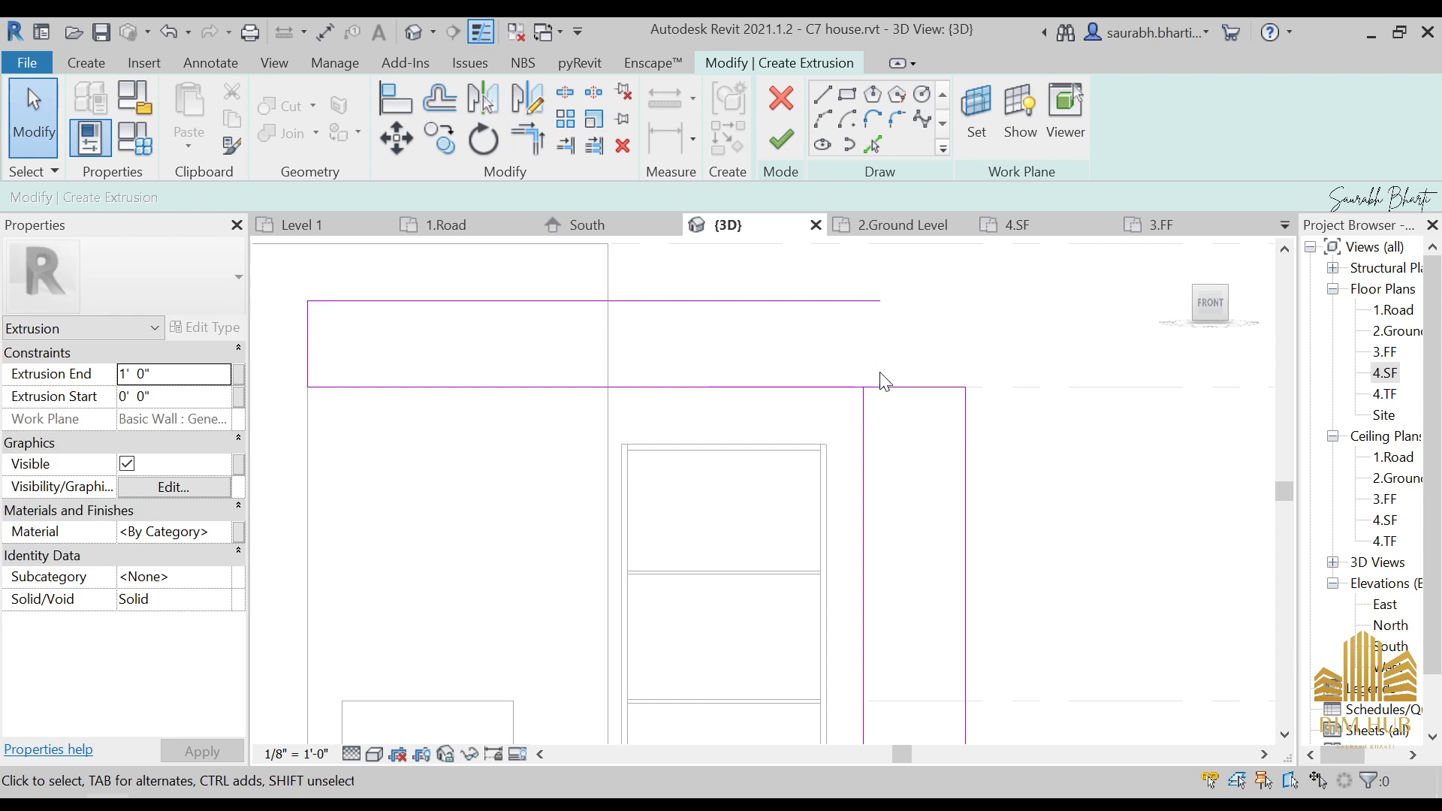
{"action": "key", "text": "t"}
{"action": "key", "text": "r"}
{"action": "left_click", "coordinate": [864, 301]}
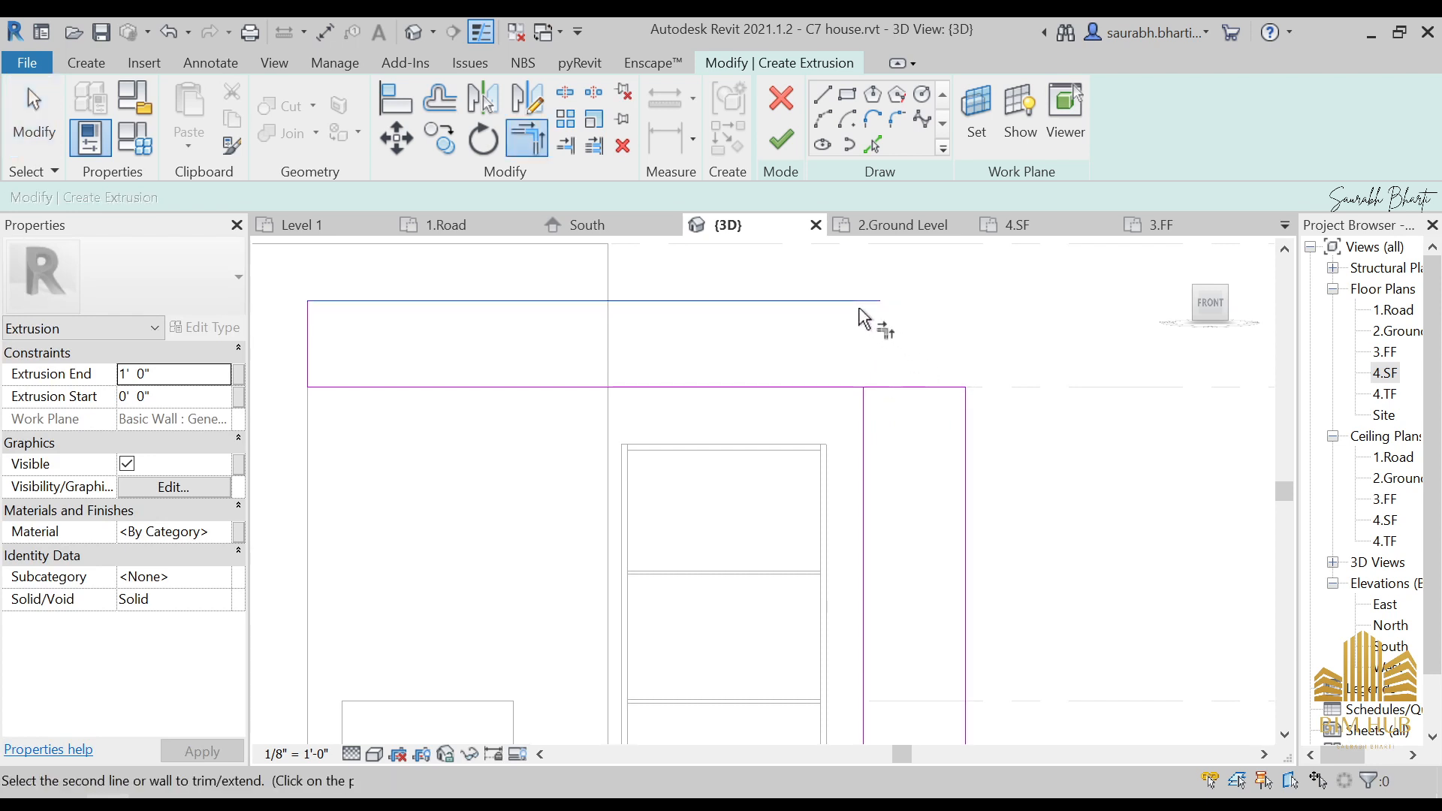
{"action": "left_click", "coordinate": [965, 425]}
{"action": "key", "text": "Escape"}
- Delete the leftover line between the two rectangles so they form one L-shaped frame outline
{"action": "left_click", "coordinate": [916, 387]}
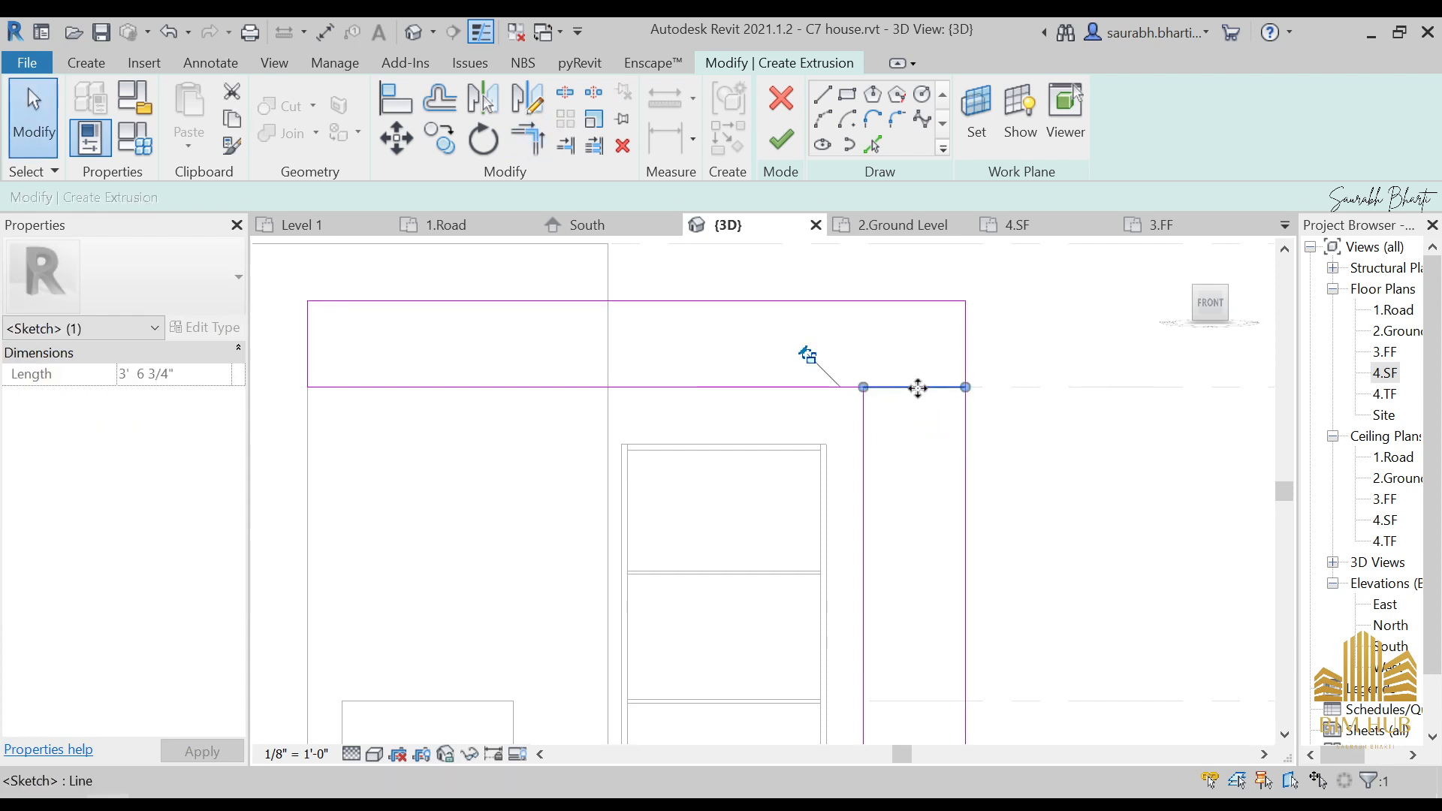
{"action": "key", "text": "Escape"}
{"action": "scroll", "coordinate": [914, 398], "scroll_direction": "down", "scroll_amount": 3}
{"action": "scroll", "coordinate": [907, 409], "scroll_direction": "up", "scroll_amount": 1}
{"action": "middle_click_drag", "start_coordinate": [954, 541], "coordinate": [996, 413]}
{"action": "scroll", "coordinate": [996, 413], "scroll_direction": "down", "scroll_amount": 2}
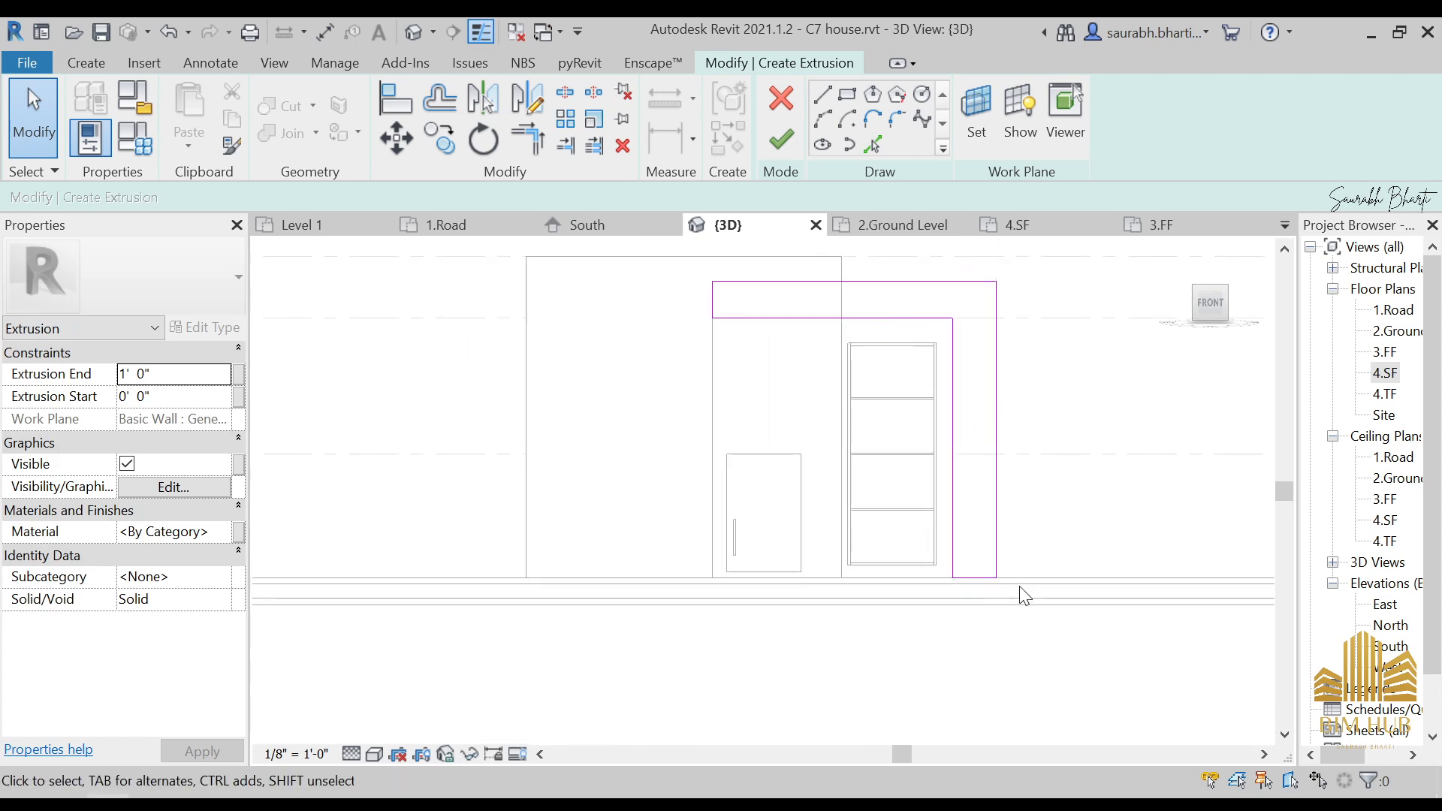
- Set the width of the L-shaped frame's vertical leg to 1' 6", and widen it to 2' 0"
{"action": "scroll", "coordinate": [1022, 578], "scroll_direction": "up", "scroll_amount": 2}
{"action": "left_click", "coordinate": [976, 503]}
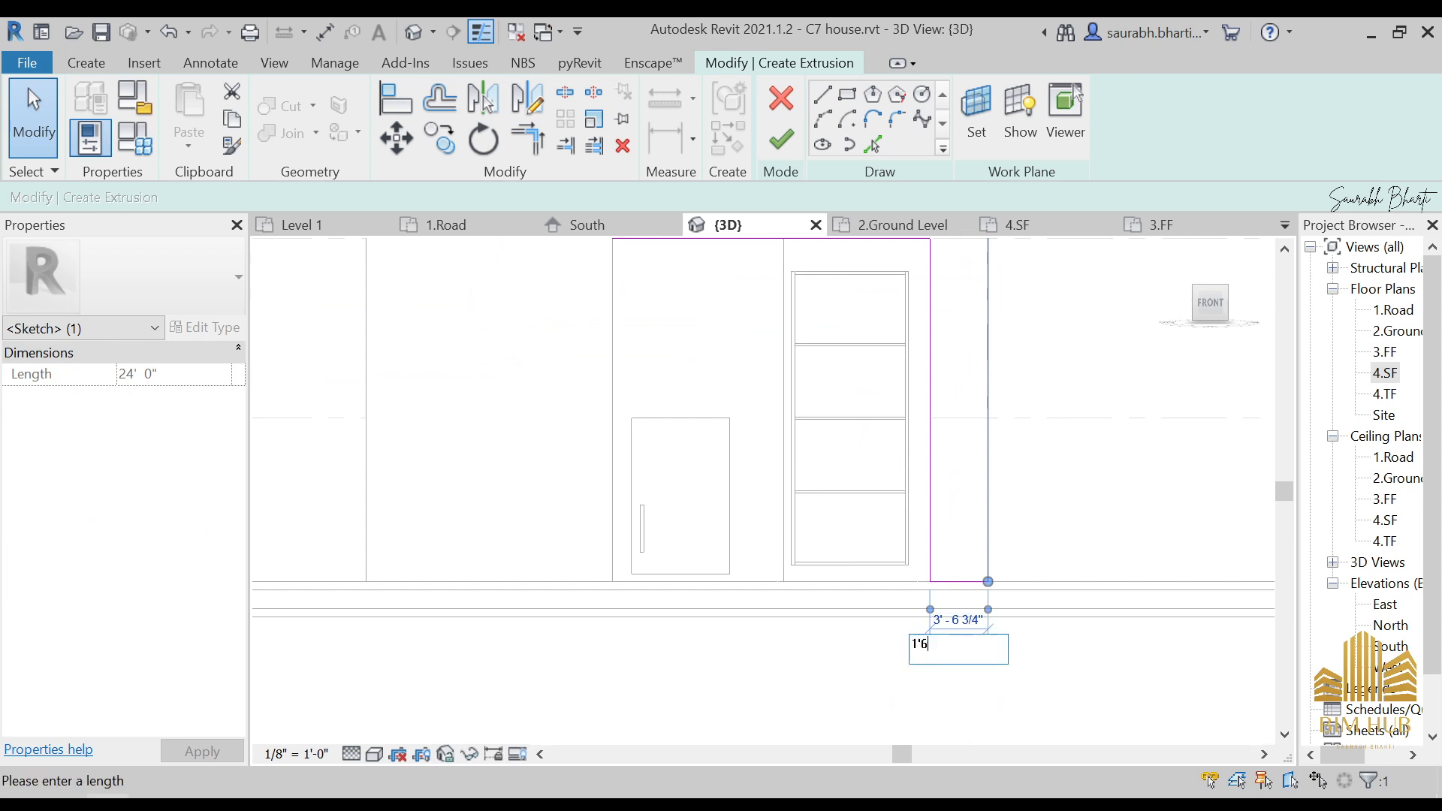
{"action": "key", "text": "Return"}
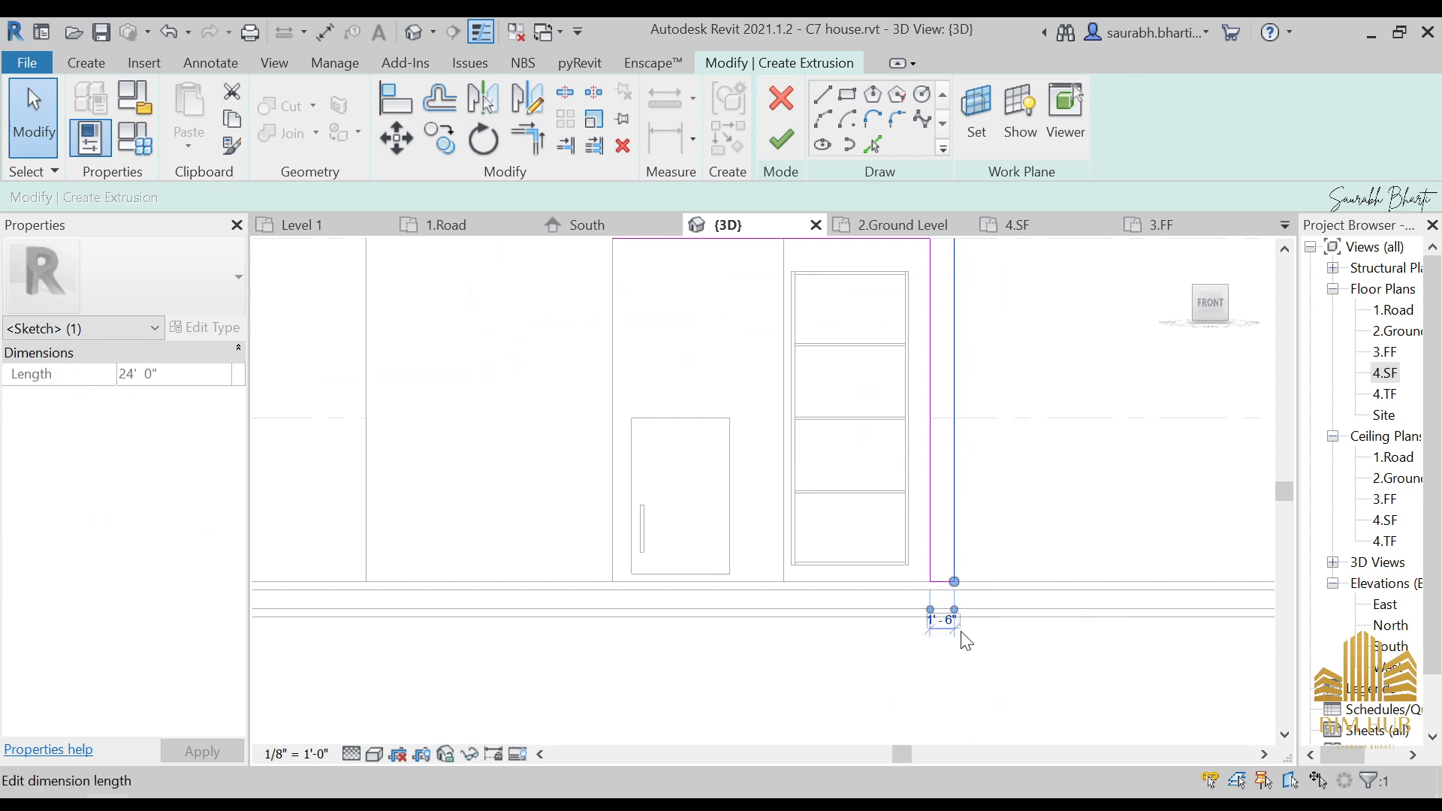
{"action": "scroll", "coordinate": [951, 626], "scroll_direction": "up", "scroll_amount": 2}
{"action": "left_click", "coordinate": [938, 623]}
{"action": "key", "text": "Return"}
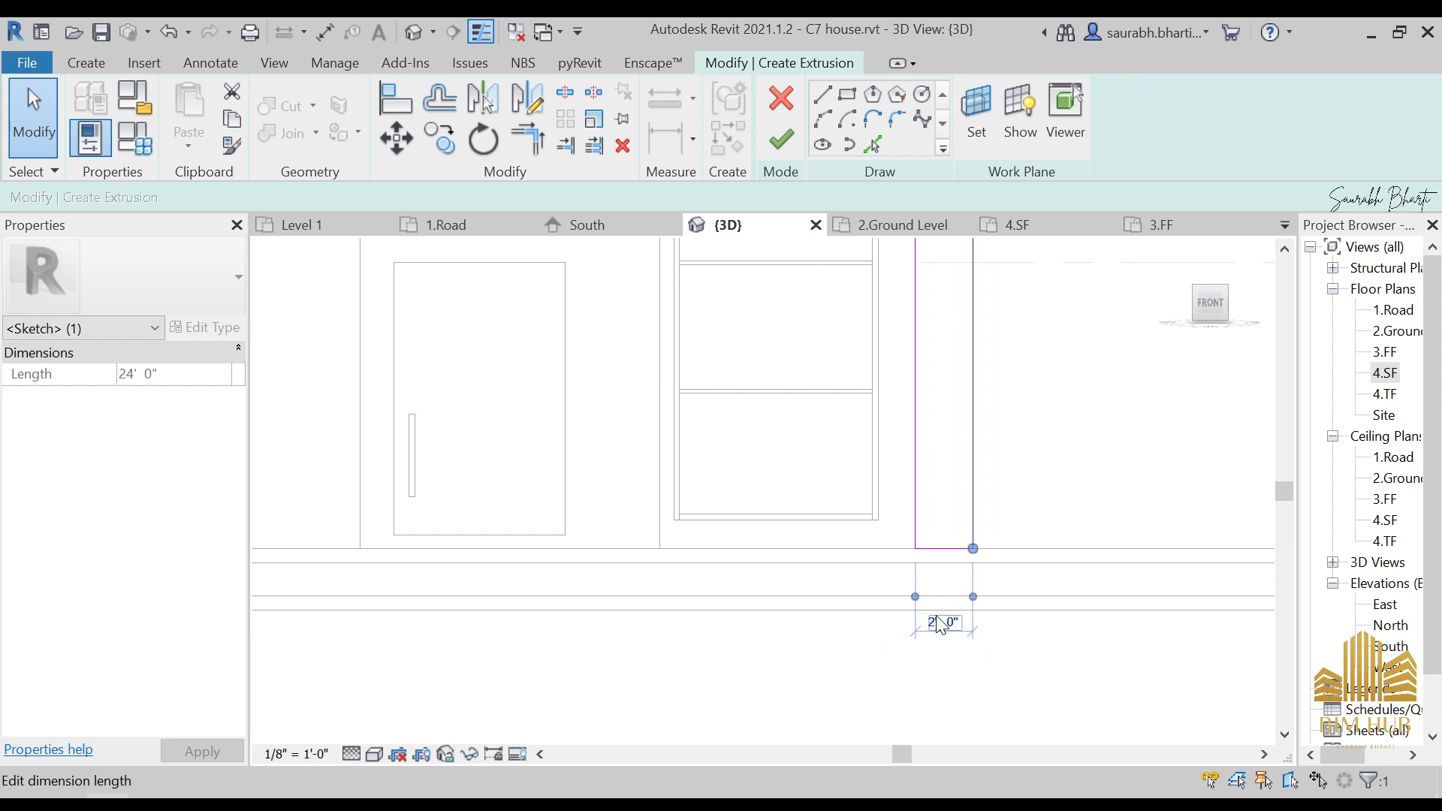
- Set the depth of the frame's horizontal beam to 2' by moving its upper line
{"action": "scroll", "coordinate": [868, 459], "scroll_direction": "down", "scroll_amount": 4}
{"action": "middle_click_drag", "start_coordinate": [863, 350], "coordinate": [795, 648]}
{"action": "scroll", "coordinate": [790, 517], "scroll_direction": "up", "scroll_amount": 2}
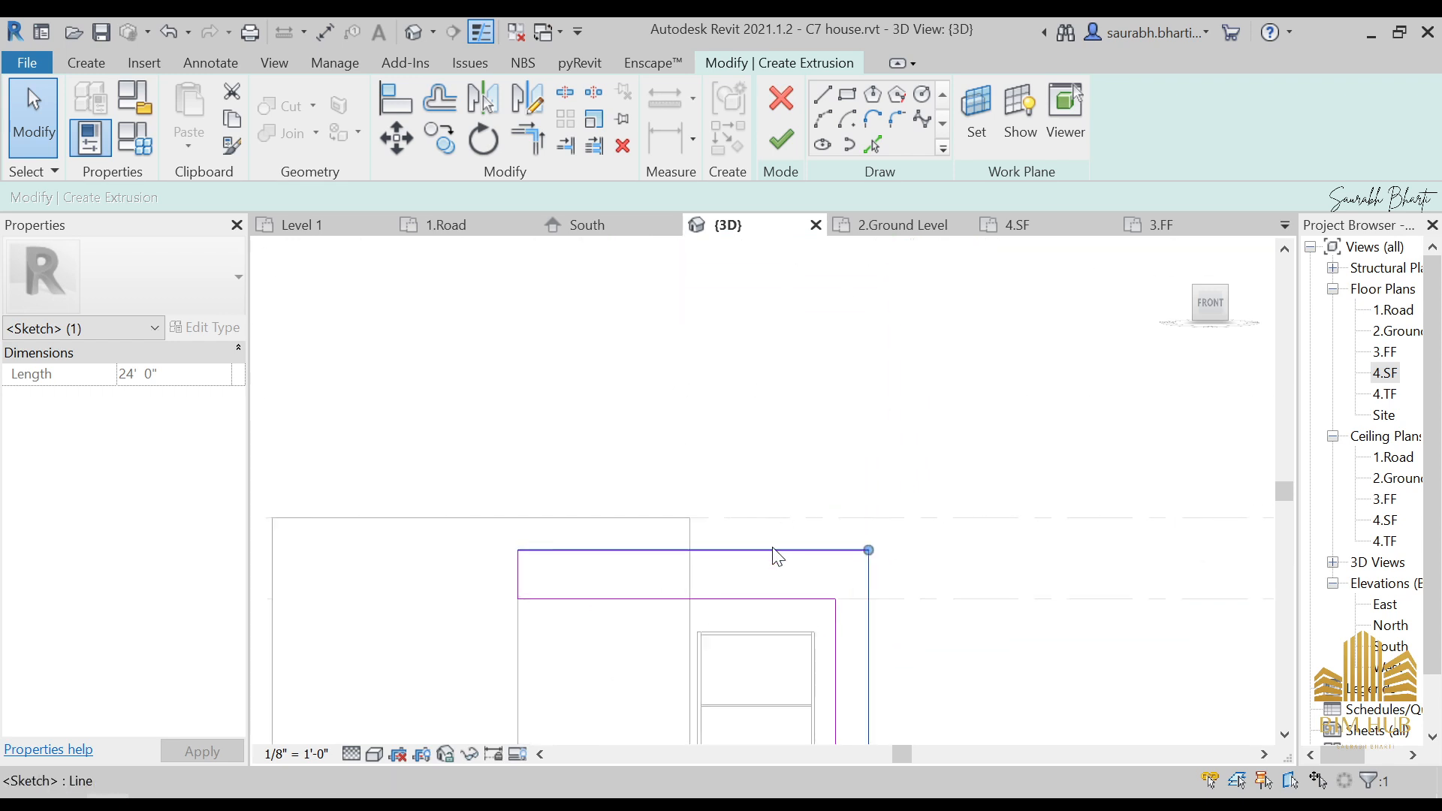
{"action": "left_click", "coordinate": [778, 551]}
{"action": "middle_click_drag", "start_coordinate": [714, 605], "coordinate": [865, 554]}
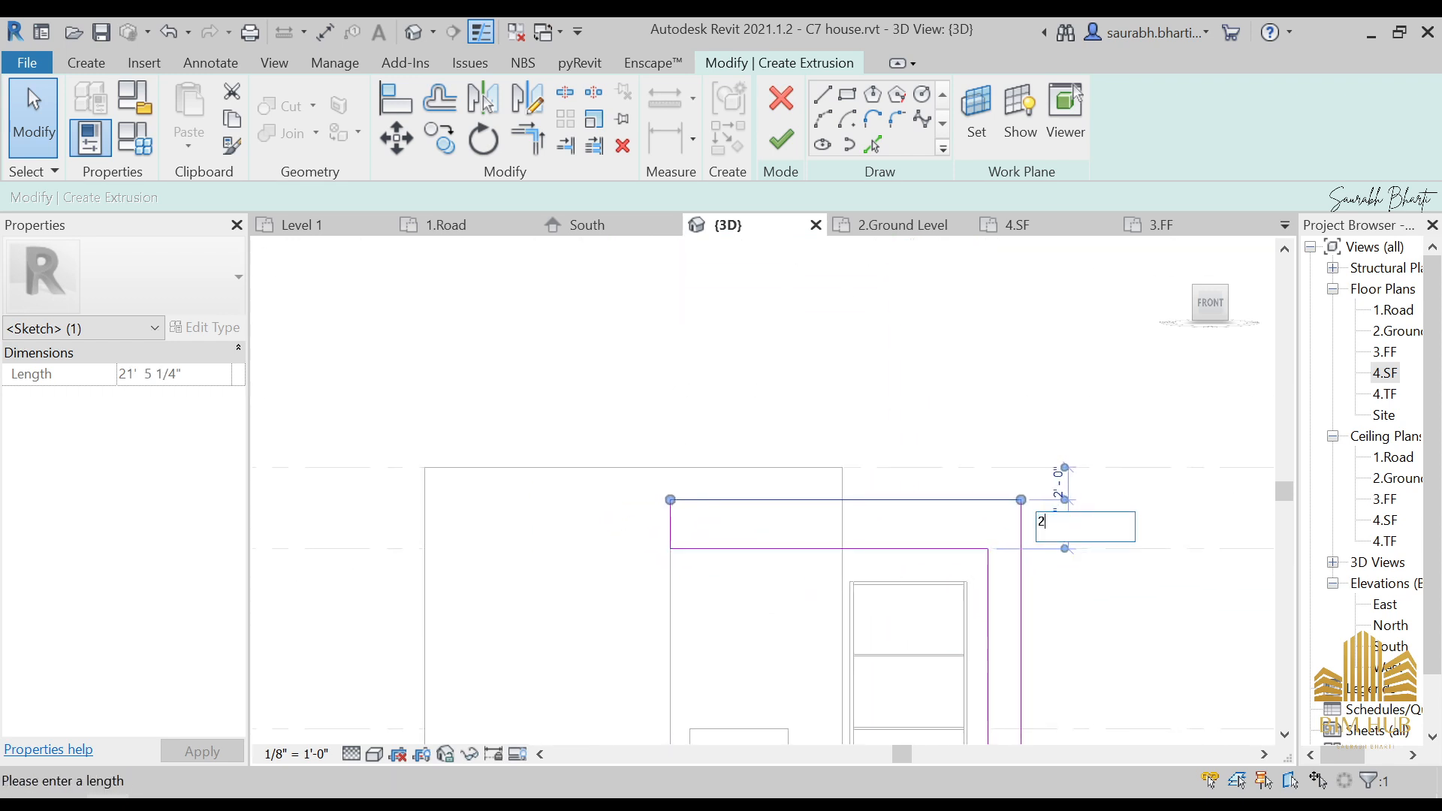
{"action": "key", "text": "Return"}
{"action": "key", "text": "Escape"}
{"action": "scroll", "coordinate": [1006, 452], "scroll_direction": "down", "scroll_amount": 2}
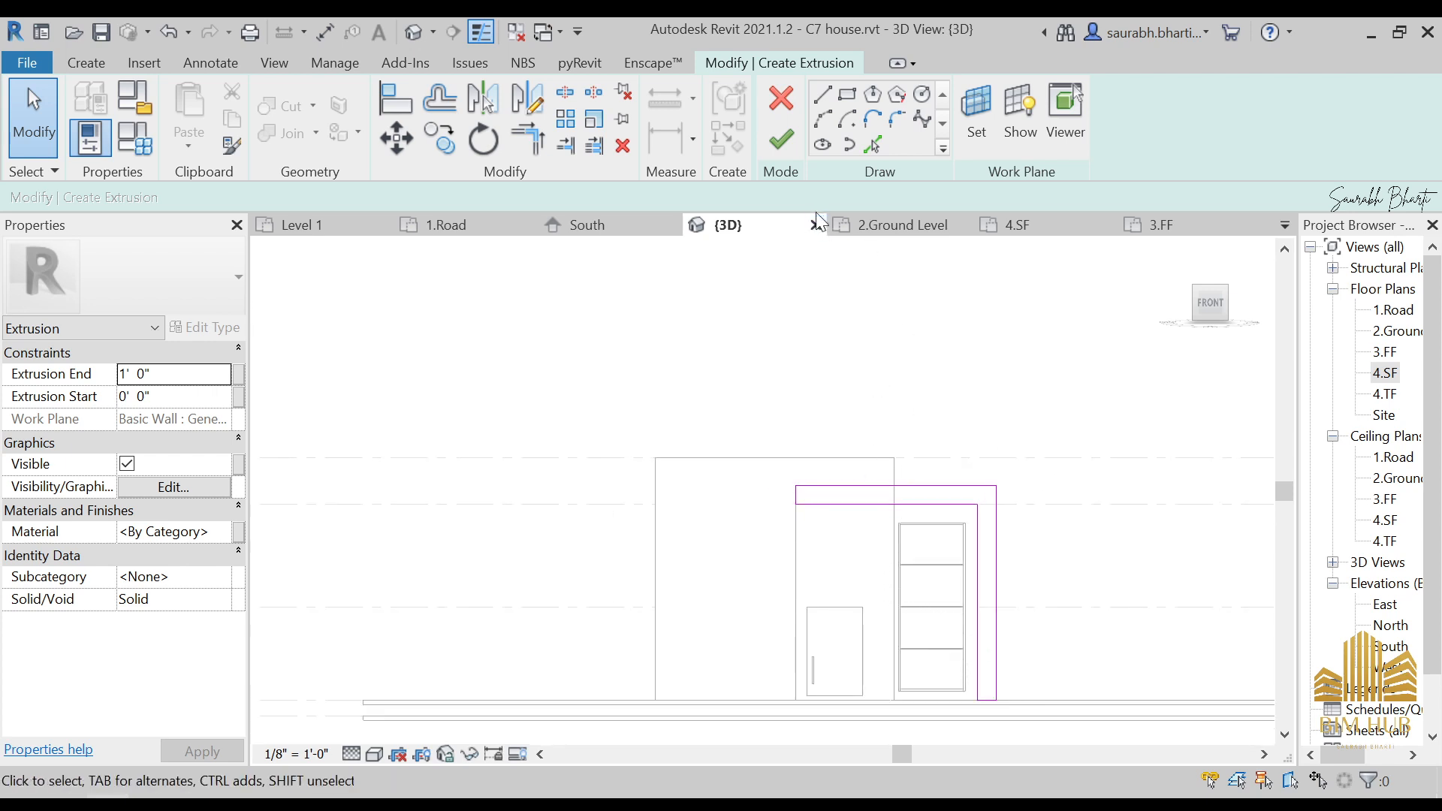
- Finish the L-shaped extrusion sketch and set its extrusion end to 6'
{"action": "left_click", "coordinate": [786, 139]}
{"action": "middle_click_drag", "start_coordinate": [853, 408], "coordinate": [427, 456], "text": "shift"}
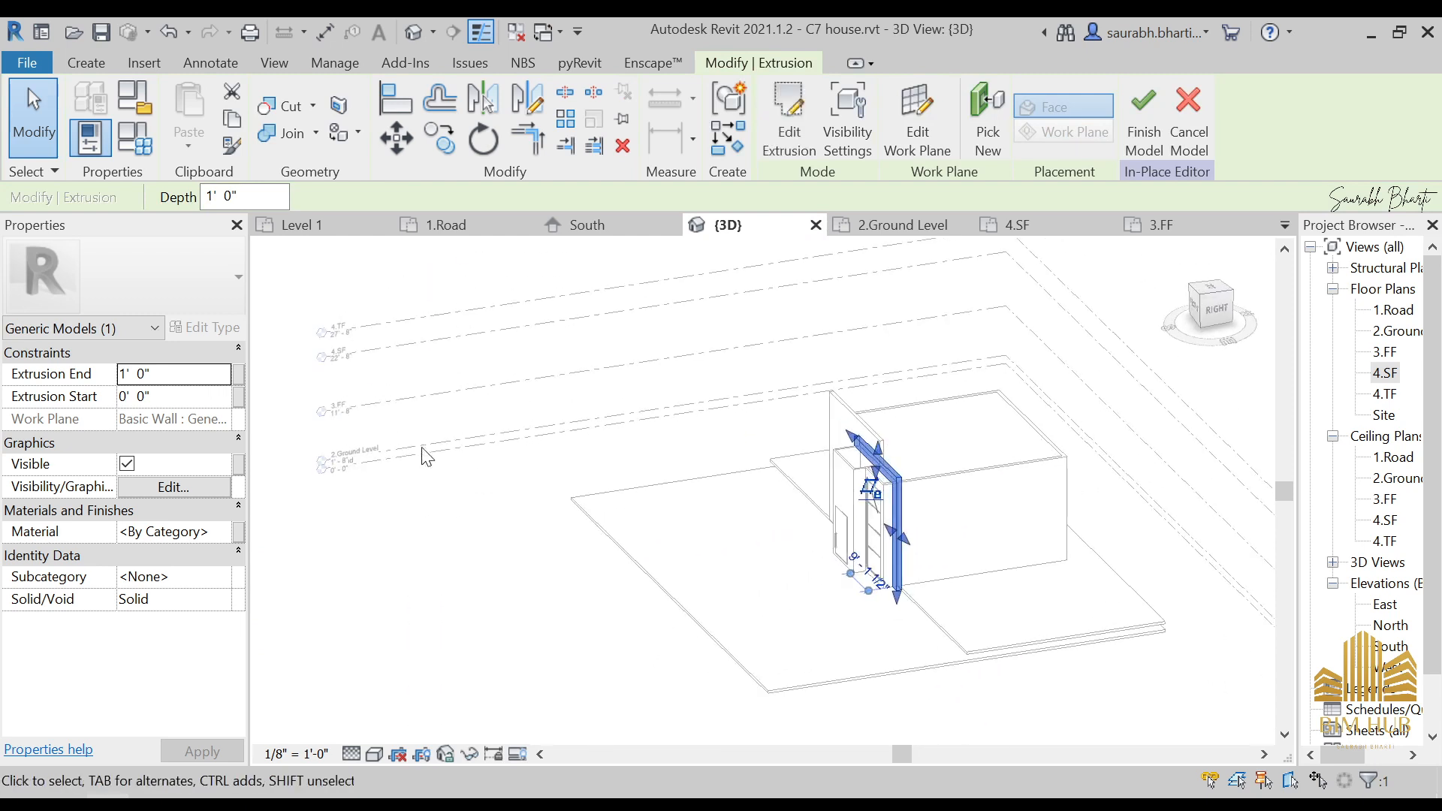
{"action": "left_click", "coordinate": [208, 375]}
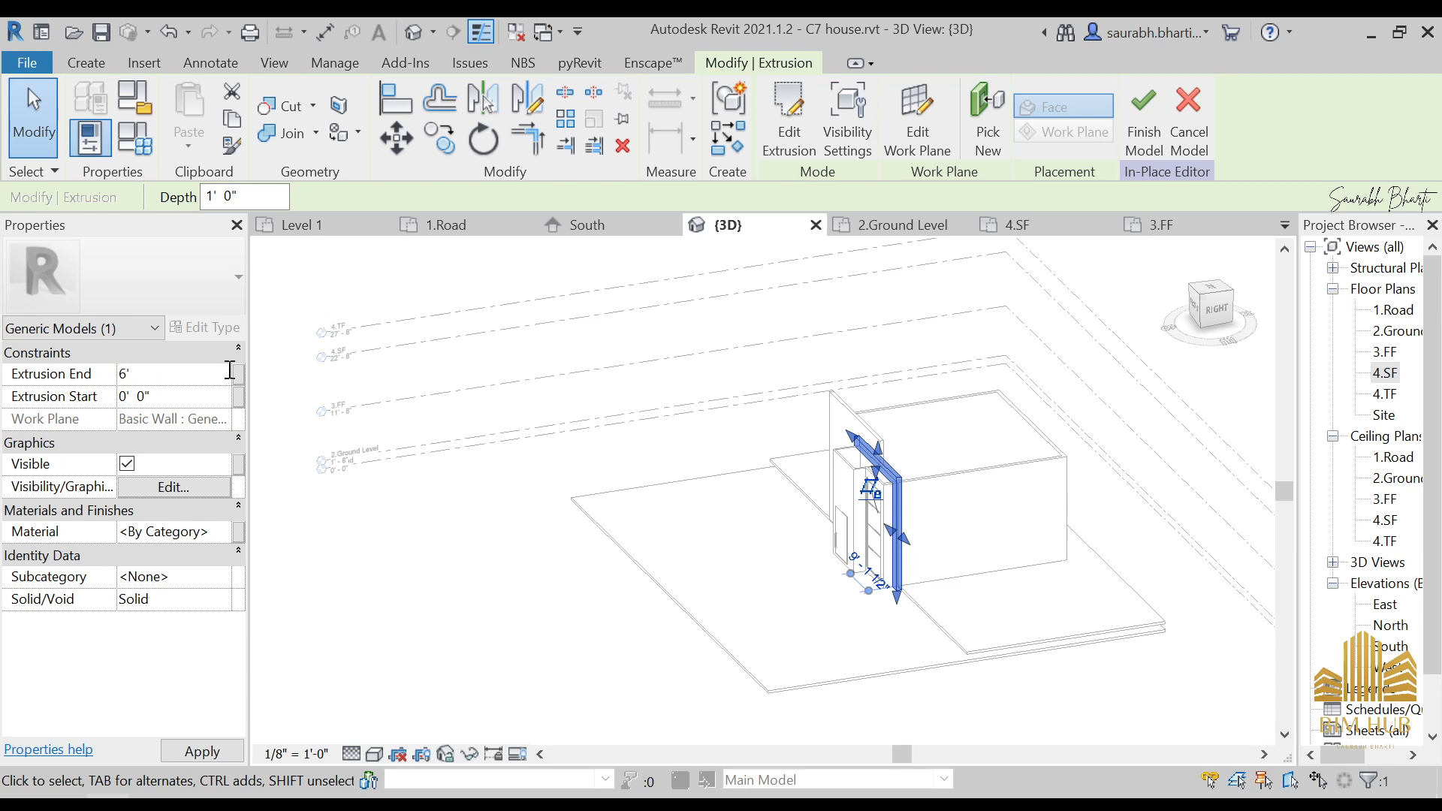
{"action": "key", "text": "Return"}
- Increase the L-shaped frame's extrusion end to 7'
{"action": "middle_click_drag", "start_coordinate": [741, 573], "coordinate": [948, 420], "text": "shift"}
{"action": "scroll", "coordinate": [877, 471], "scroll_direction": "up", "scroll_amount": 5}
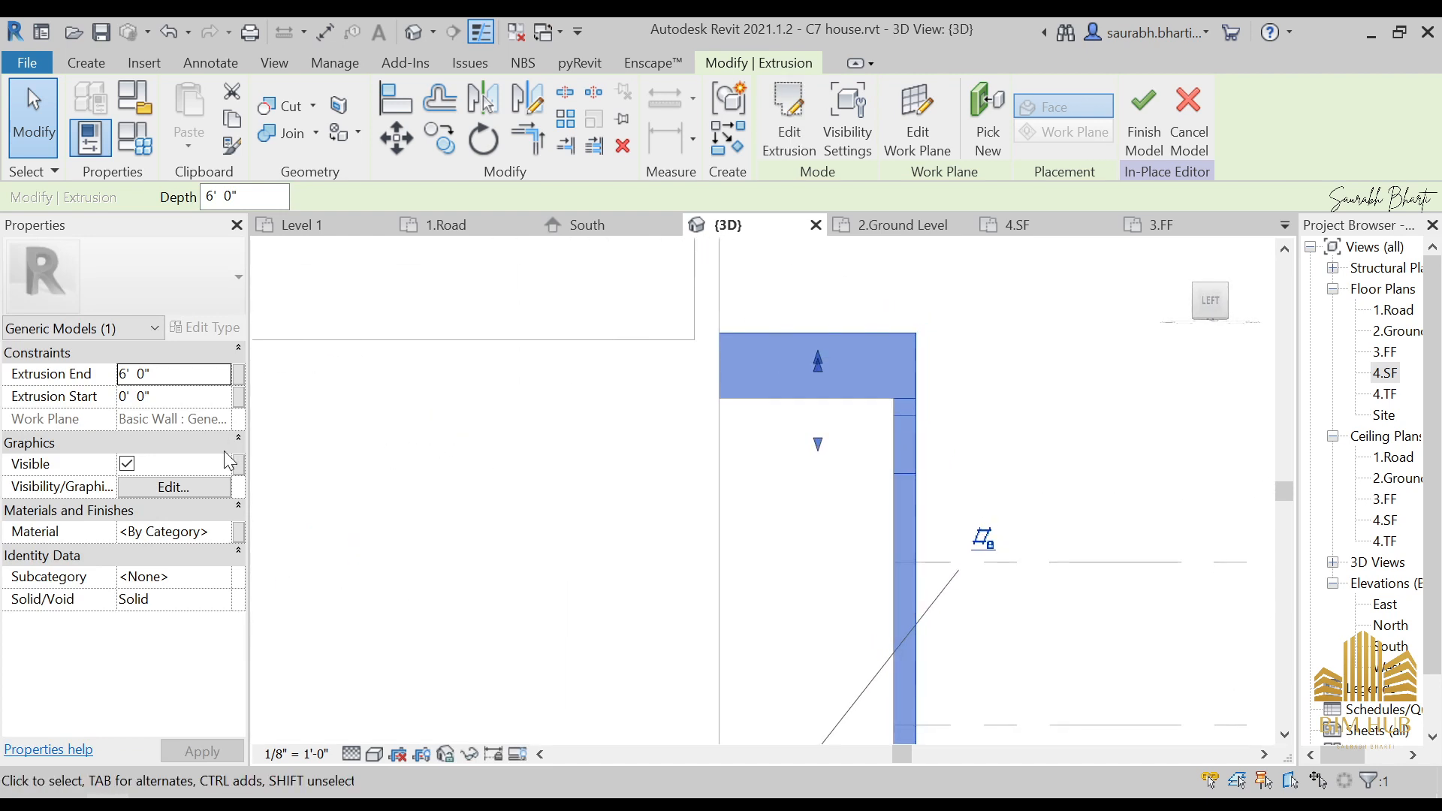
{"action": "left_click", "coordinate": [191, 379]}
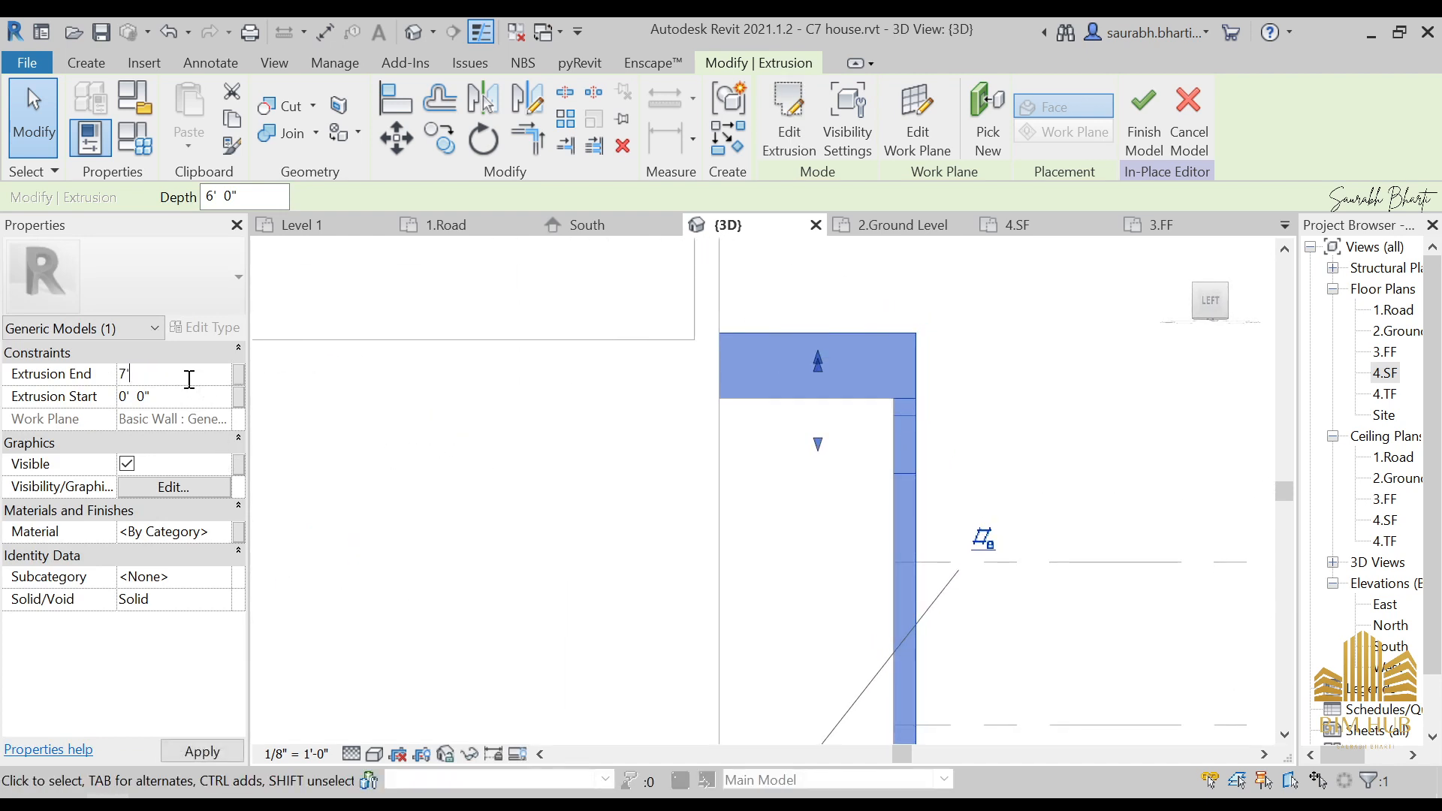
{"action": "left_click", "coordinate": [1035, 461]}
- Try an extrusion end of 8' for the L-shaped frame
{"action": "scroll", "coordinate": [1032, 444], "scroll_direction": "down", "scroll_amount": 4}
{"action": "middle_click_drag", "start_coordinate": [1053, 449], "coordinate": [980, 551], "text": "shift"}
{"action": "left_click", "coordinate": [1035, 438]}
{"action": "left_click", "coordinate": [215, 372]}
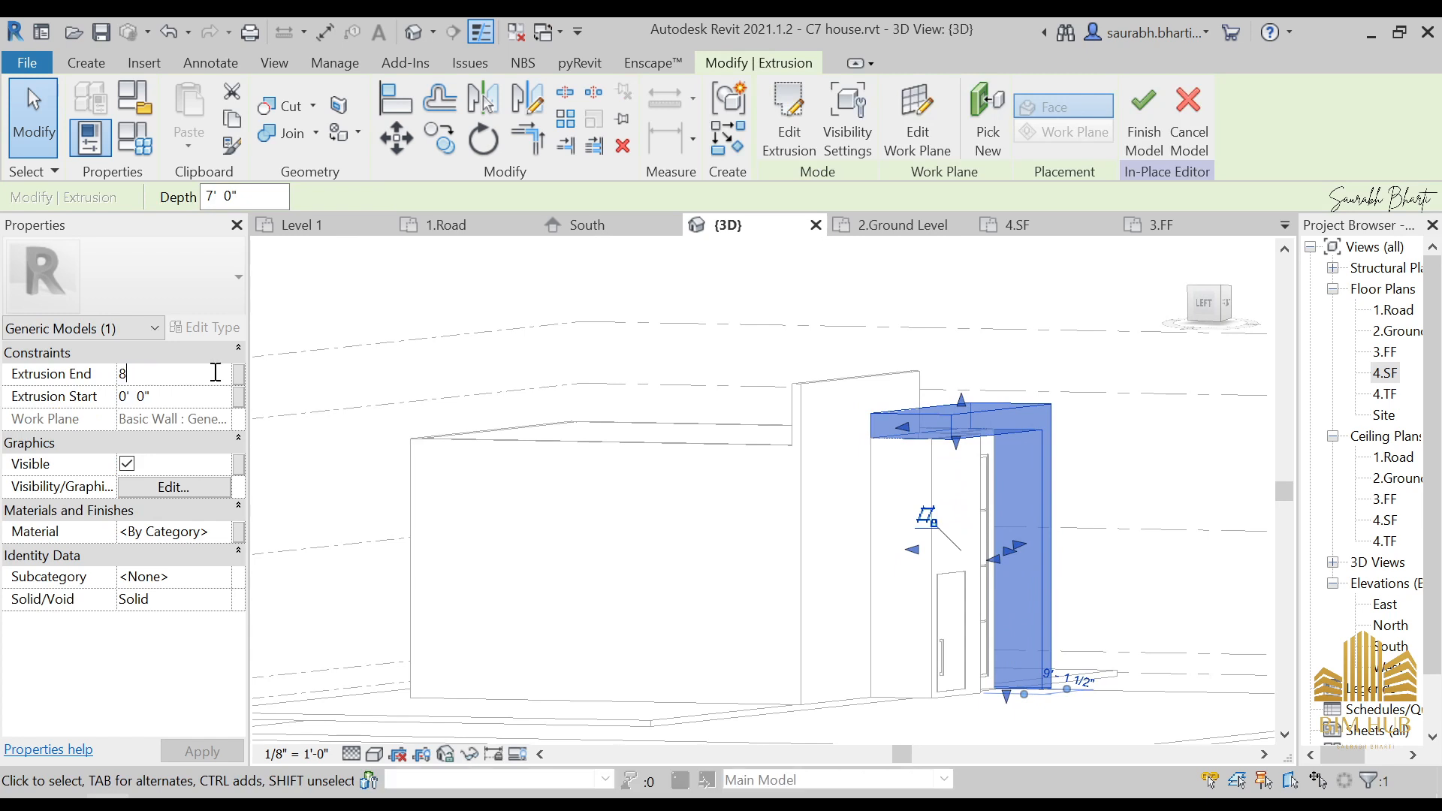
{"action": "left_click", "coordinate": [1101, 406]}
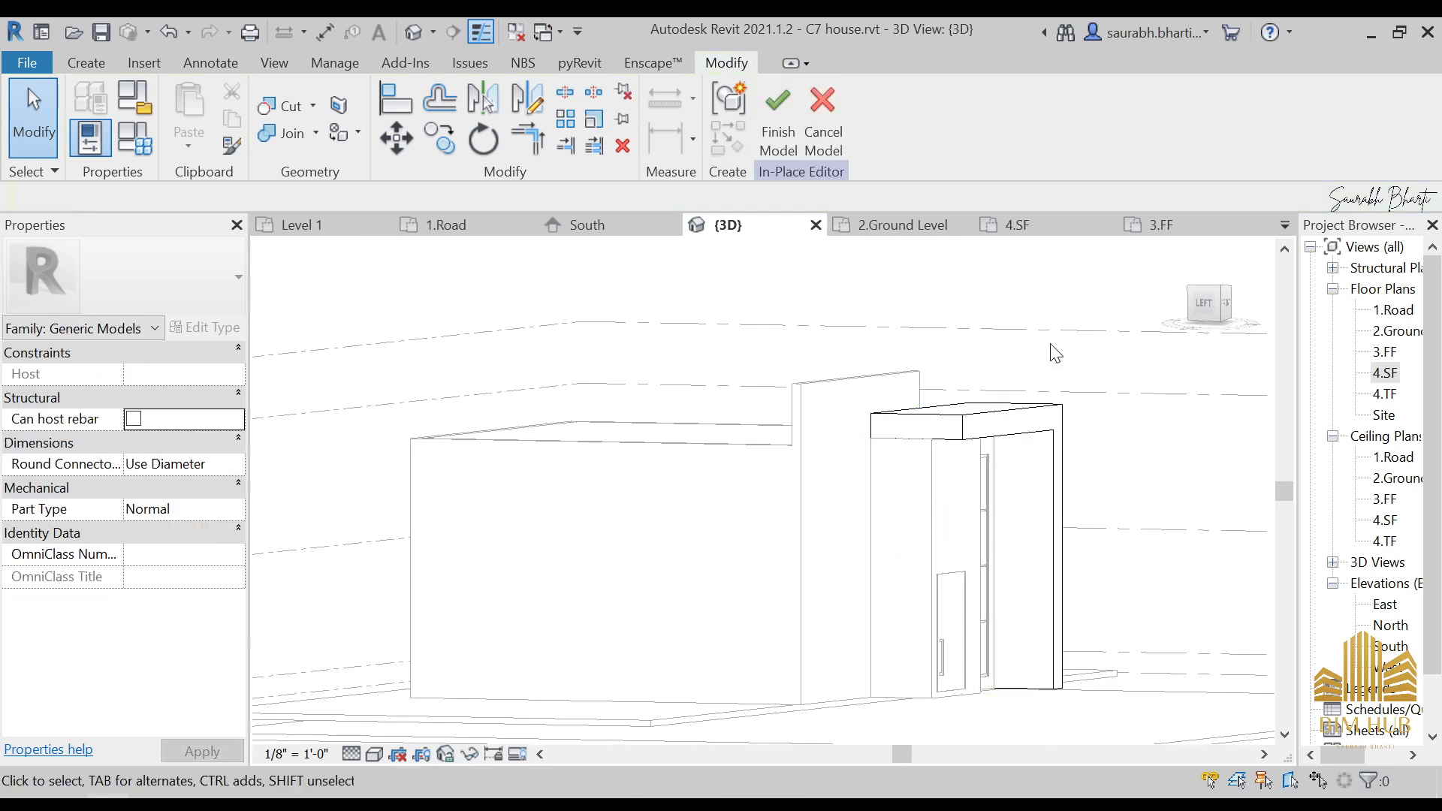
- Return the L-shaped frame's extrusion end to 7' and finish the in-place model
{"action": "left_click", "coordinate": [1059, 451]}
{"action": "left_click", "coordinate": [1060, 454]}
{"action": "middle_click_drag", "start_coordinate": [980, 492], "coordinate": [1044, 525], "text": "shift"}
{"action": "left_click", "coordinate": [198, 372]}
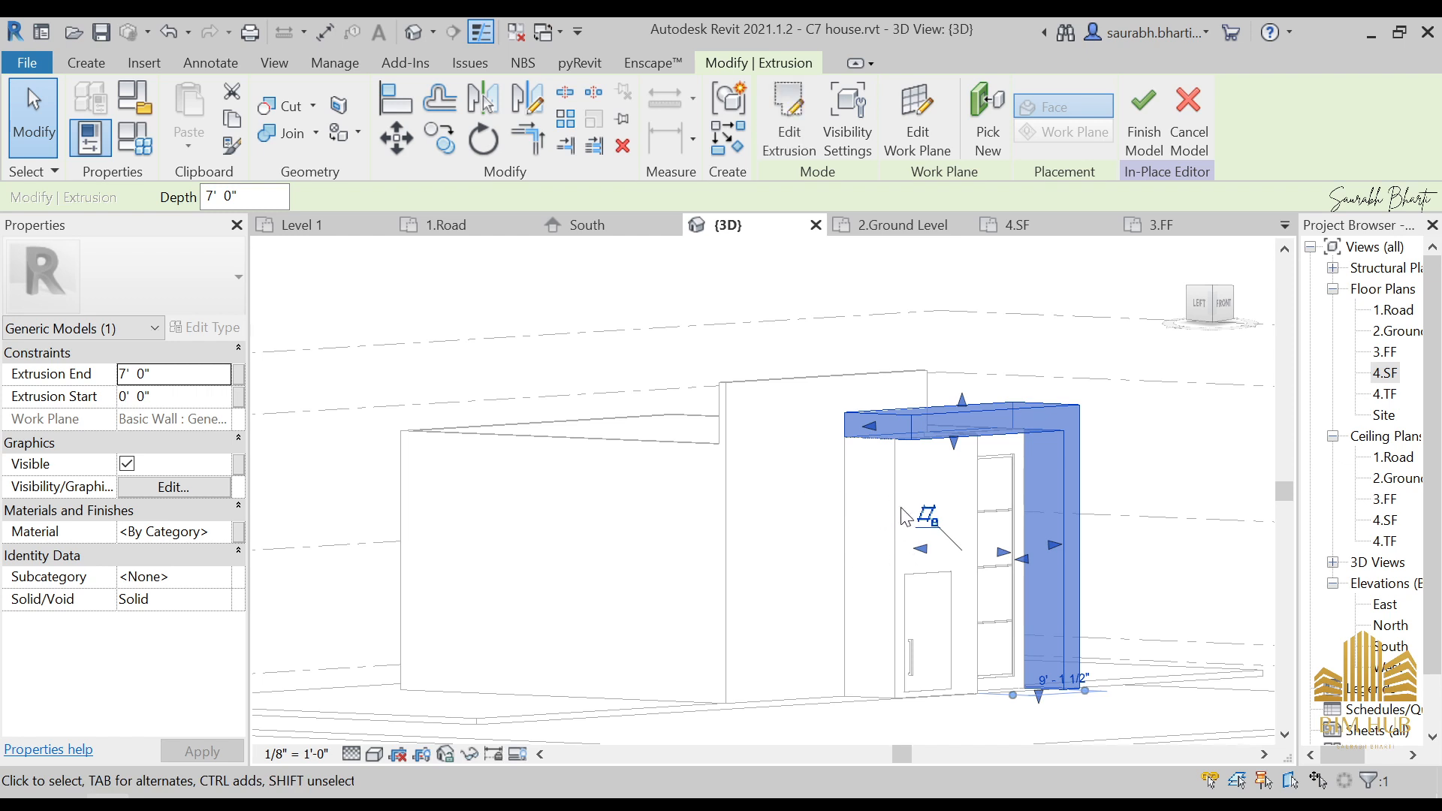
{"action": "left_click", "coordinate": [1053, 358]}
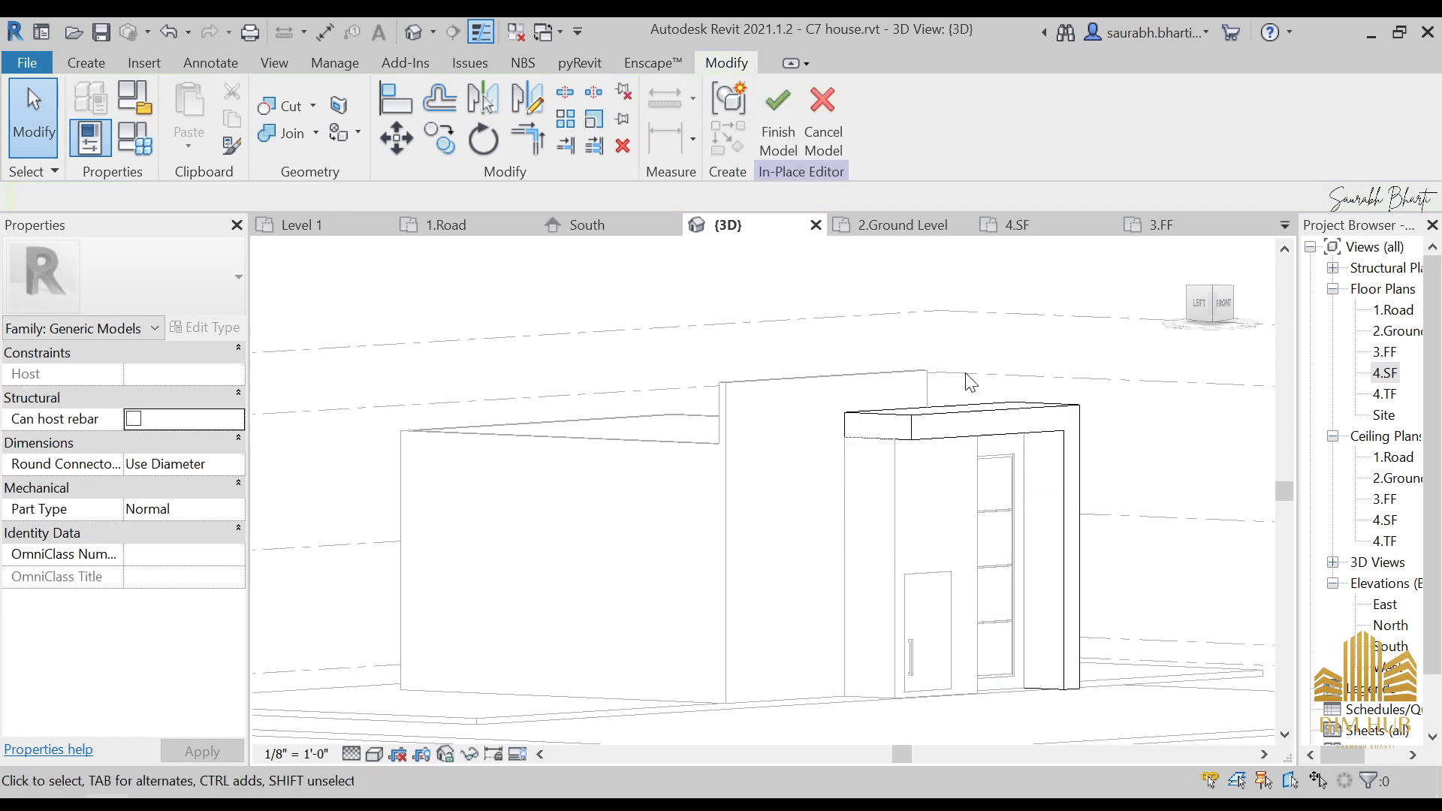
{"action": "left_click", "coordinate": [778, 134]}
- Examine the finished frame and the tall front wall beside it from the front and in the 3D view
{"action": "left_click", "coordinate": [1022, 450]}
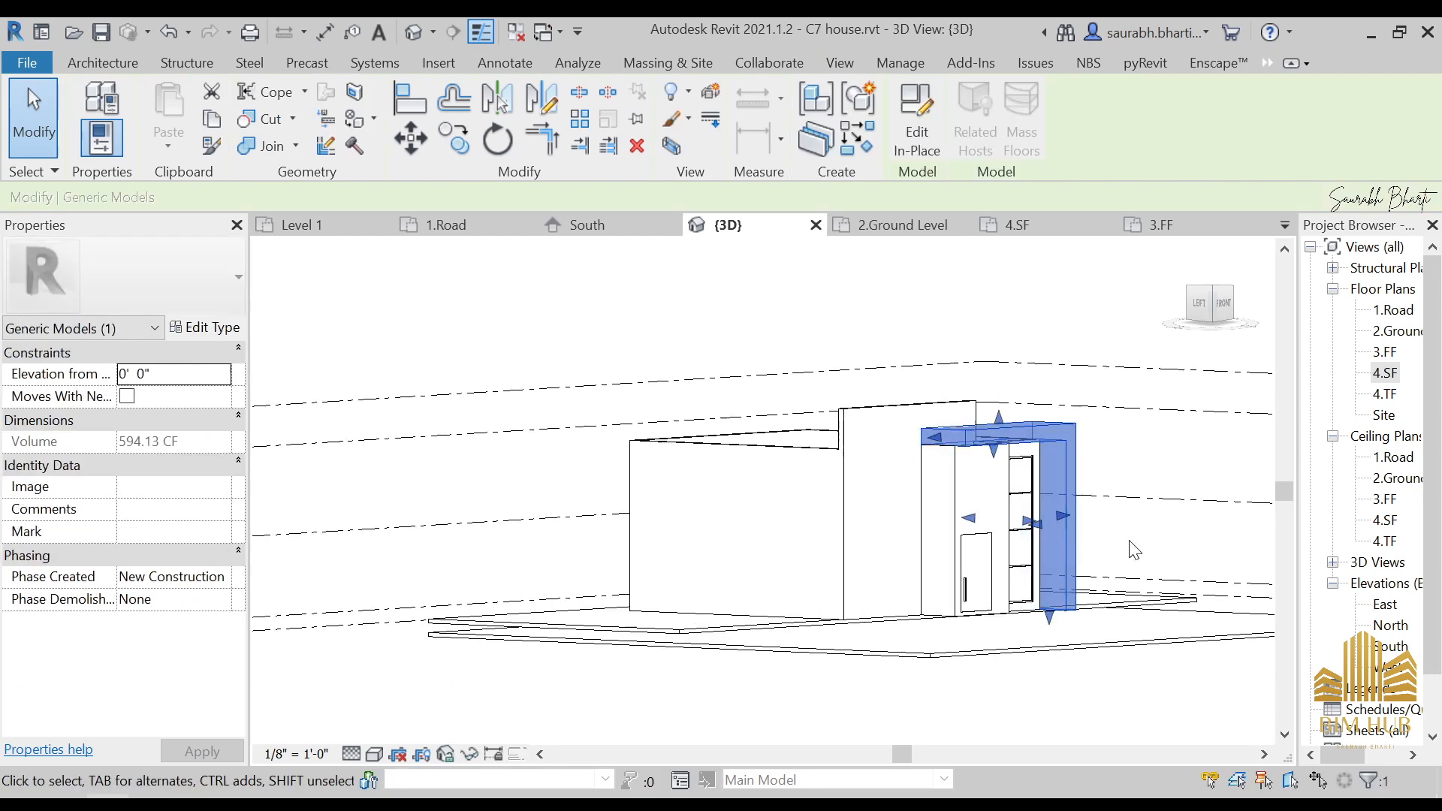
{"action": "middle_click_drag", "start_coordinate": [1023, 450], "coordinate": [1032, 511], "text": "shift"}
{"action": "key", "text": "Escape"}
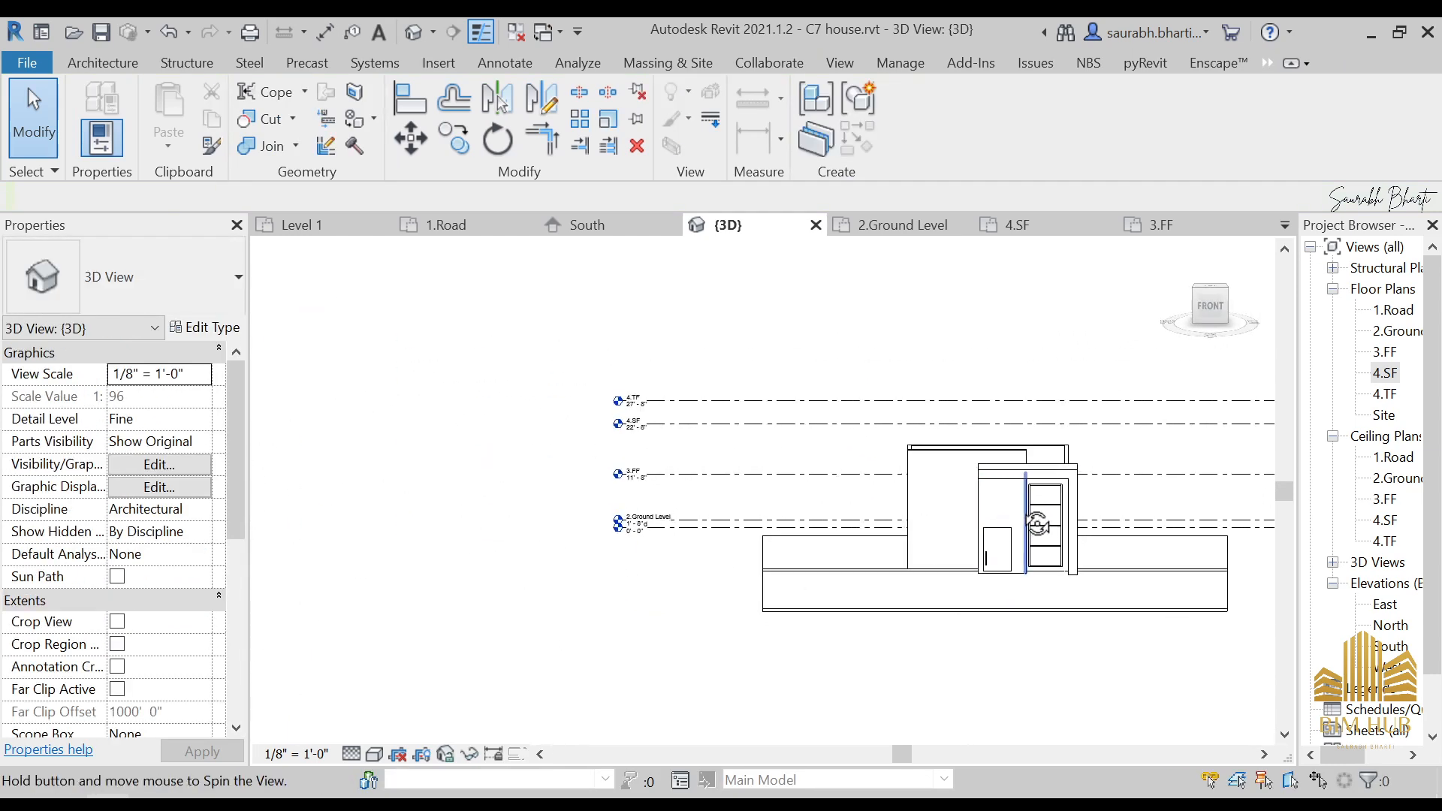
{"action": "left_click", "coordinate": [1214, 308]}
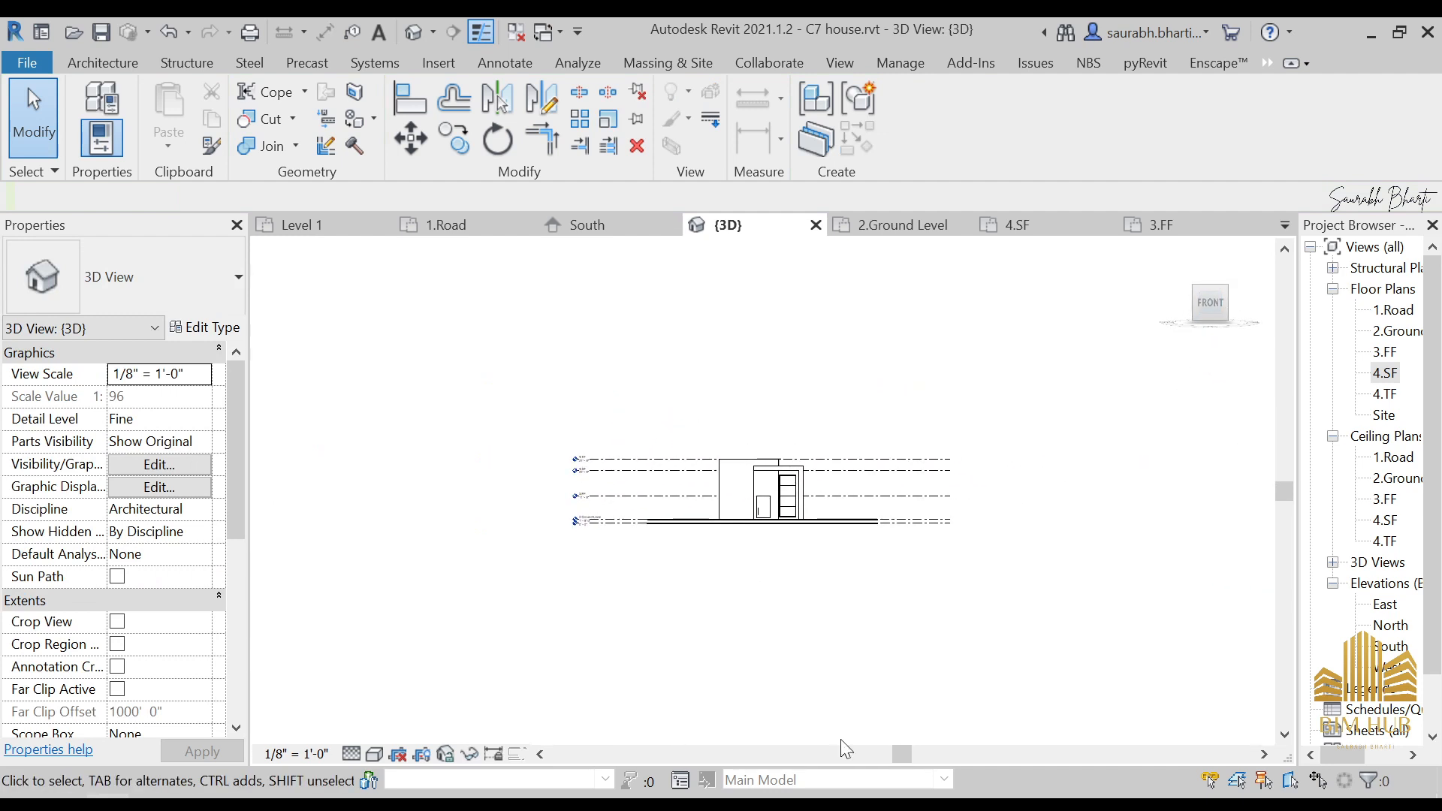
{"action": "scroll", "coordinate": [691, 402], "scroll_direction": "up", "scroll_amount": 5}
{"action": "middle_click_drag", "start_coordinate": [692, 403], "coordinate": [745, 435]}
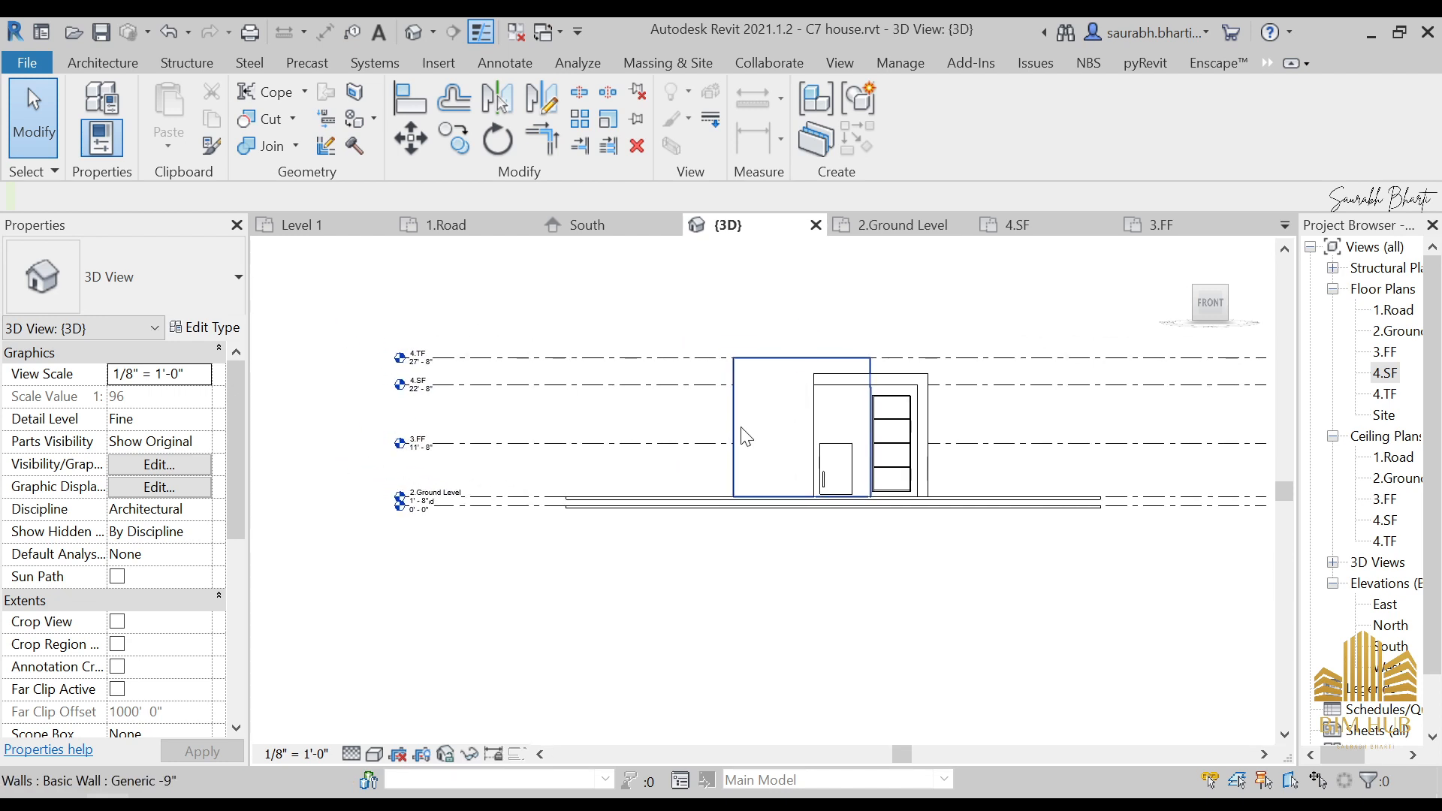
{"action": "left_click", "coordinate": [769, 397]}
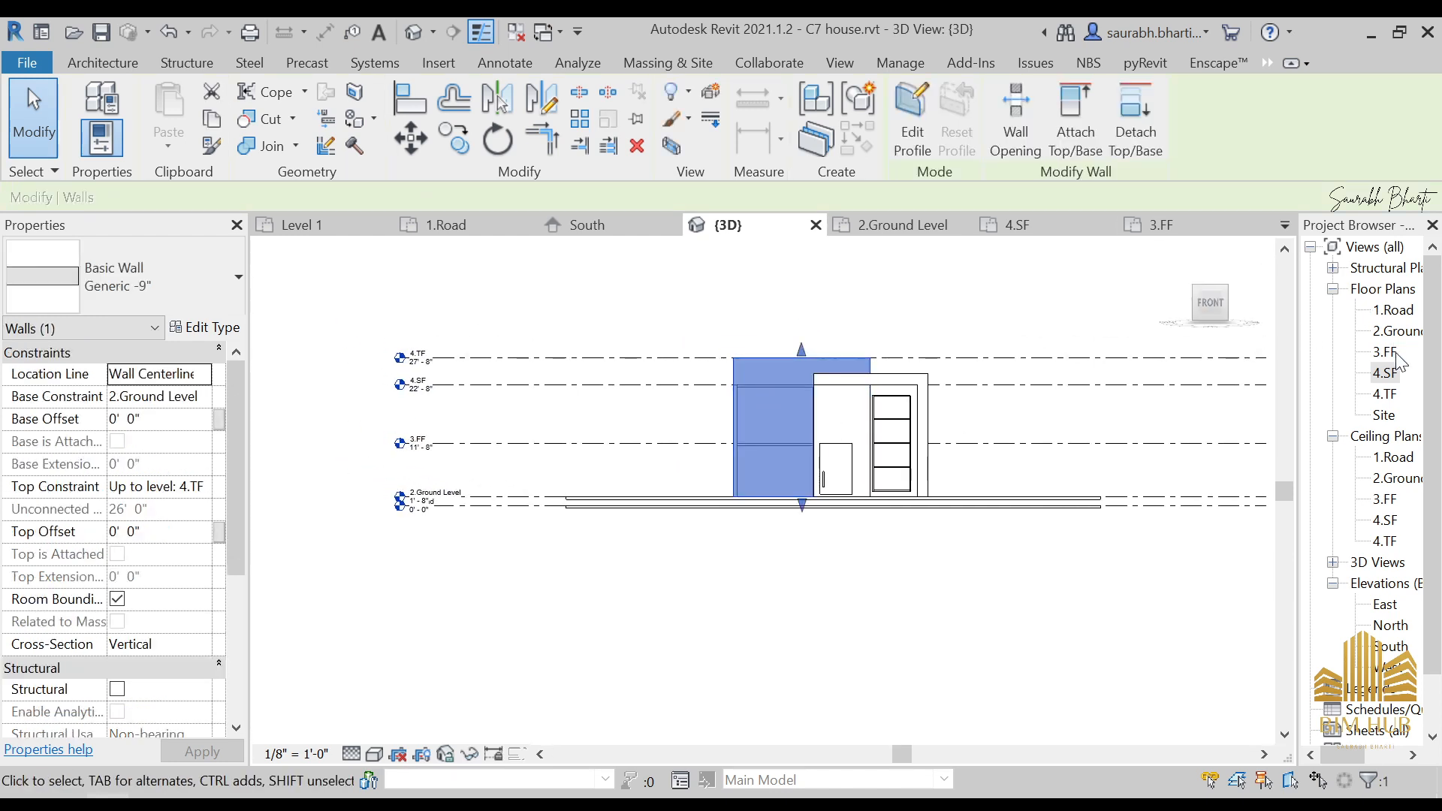
{"action": "left_click", "coordinate": [418, 32]}
{"action": "scroll", "coordinate": [629, 430], "scroll_direction": "down", "scroll_amount": 3}
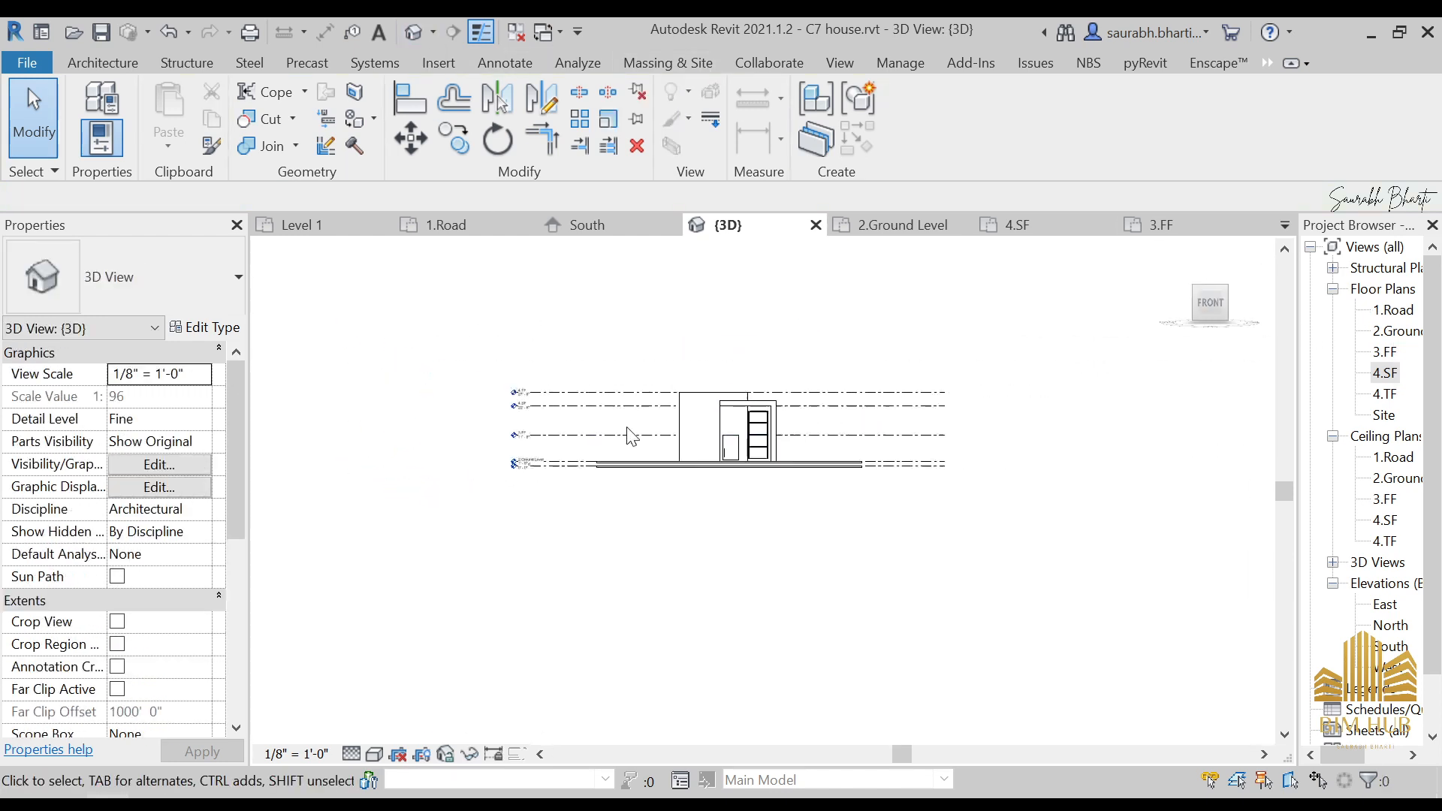
{"action": "middle_click_drag", "start_coordinate": [631, 434], "coordinate": [809, 624], "text": "shift"}
- Examine the balcony and its concrete surround in the reference photo, and return to the Revit model
{"action": "scroll", "coordinate": [659, 387], "scroll_direction": "up", "scroll_amount": 3}
{"action": "scroll", "coordinate": [785, 492], "scroll_direction": "up", "scroll_amount": 3}
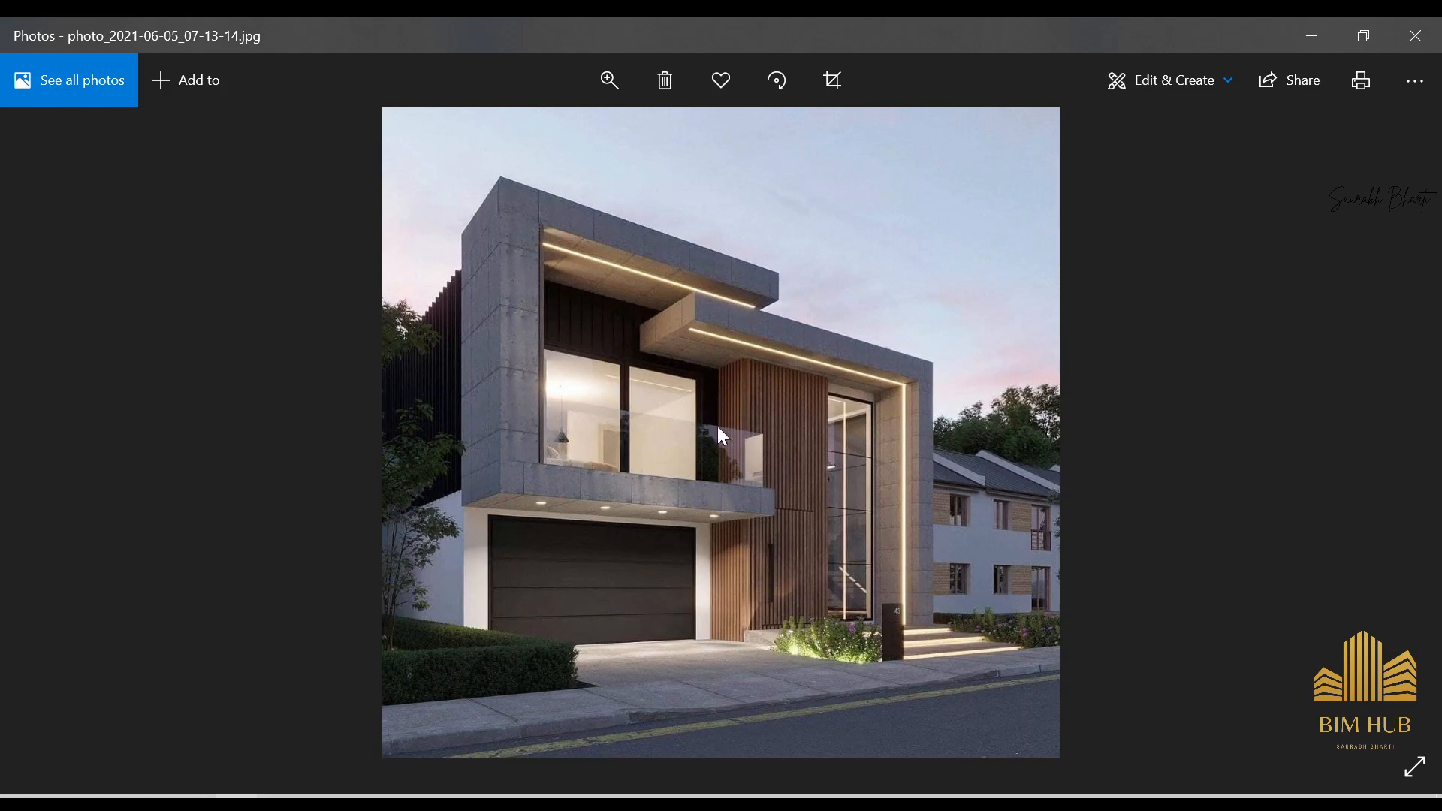
{"action": "scroll", "coordinate": [720, 391], "scroll_direction": "up", "scroll_amount": 3}
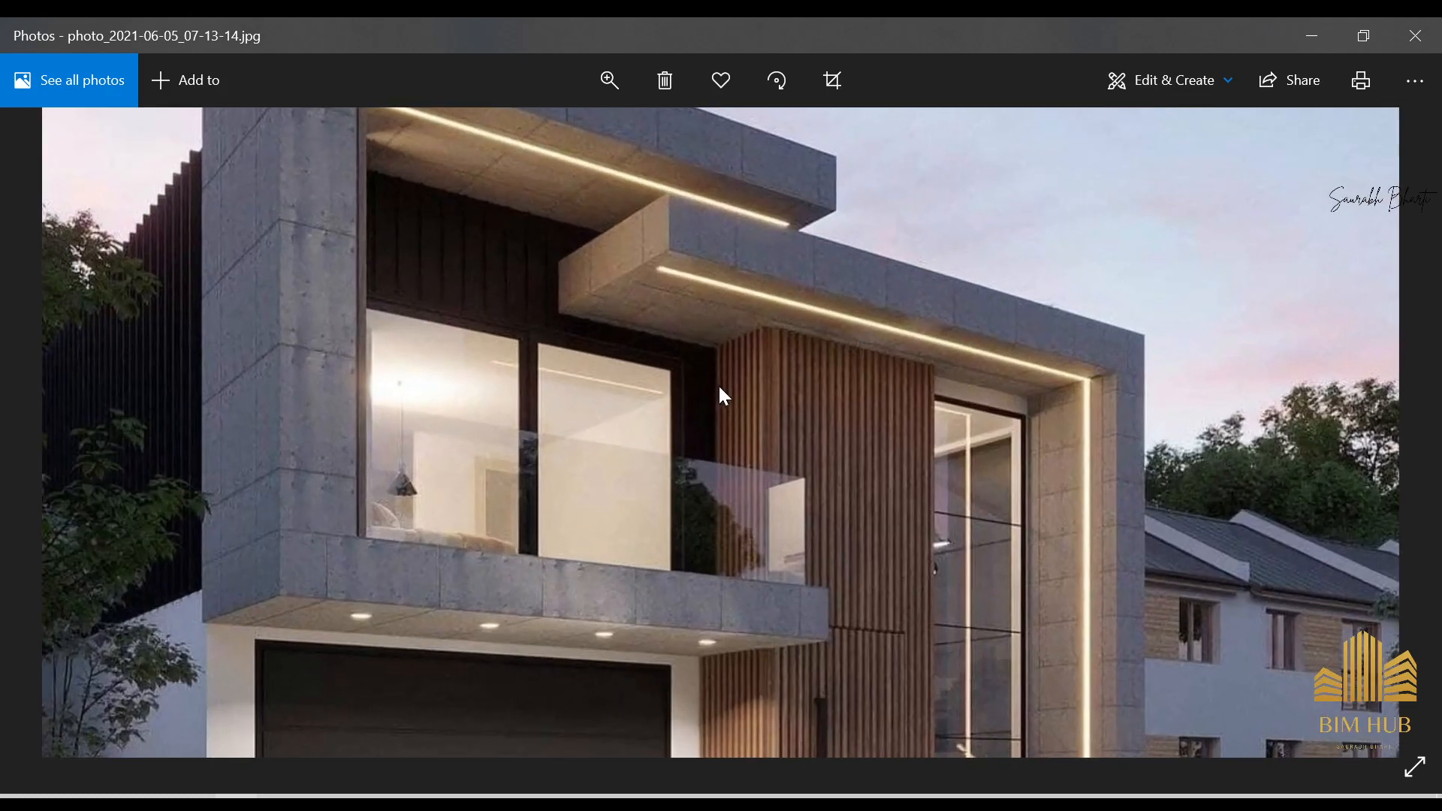
{"action": "left_click", "coordinate": [1312, 36]}
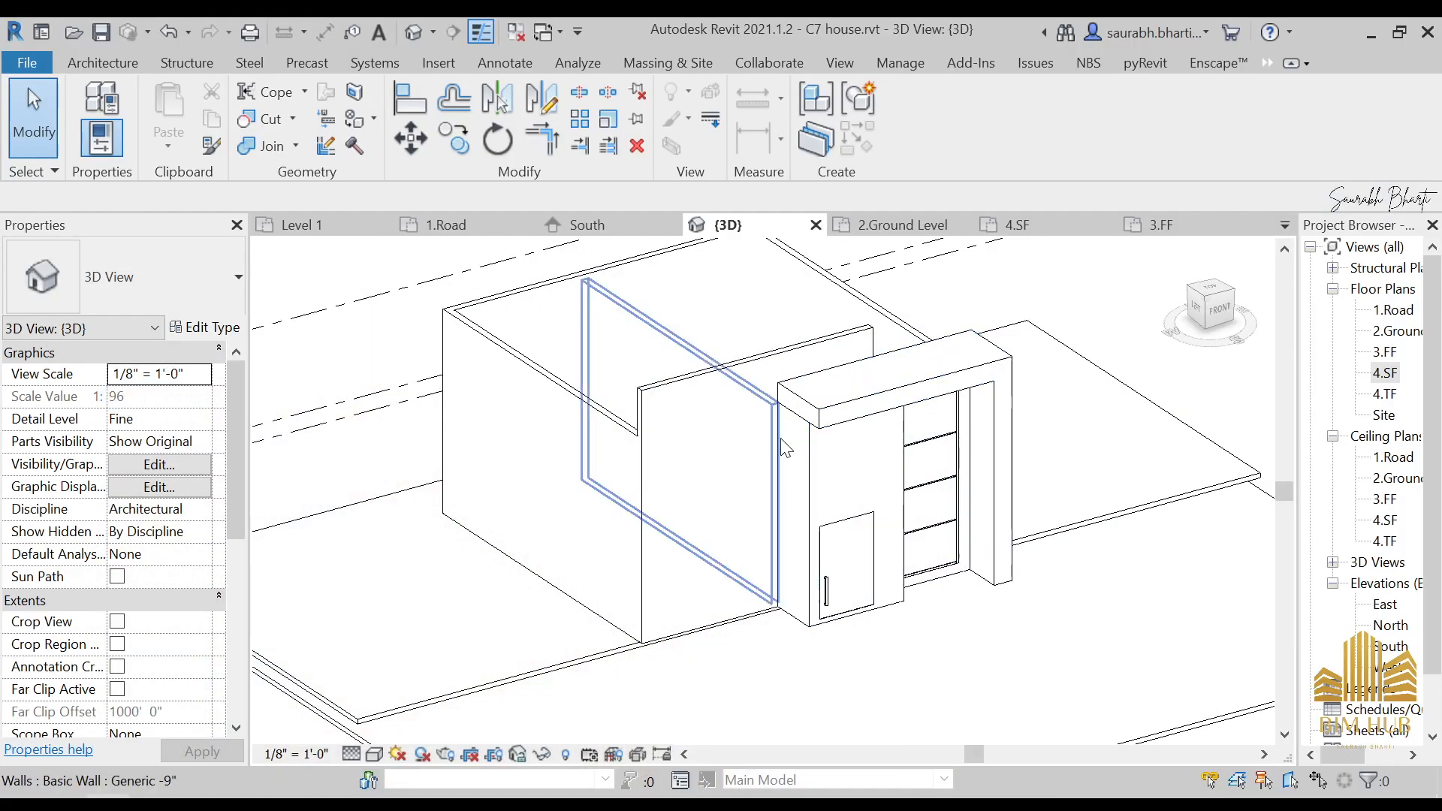
- Start an in-place model in the Generic Models category and name it Balcony
{"action": "left_click", "coordinate": [1210, 311]}
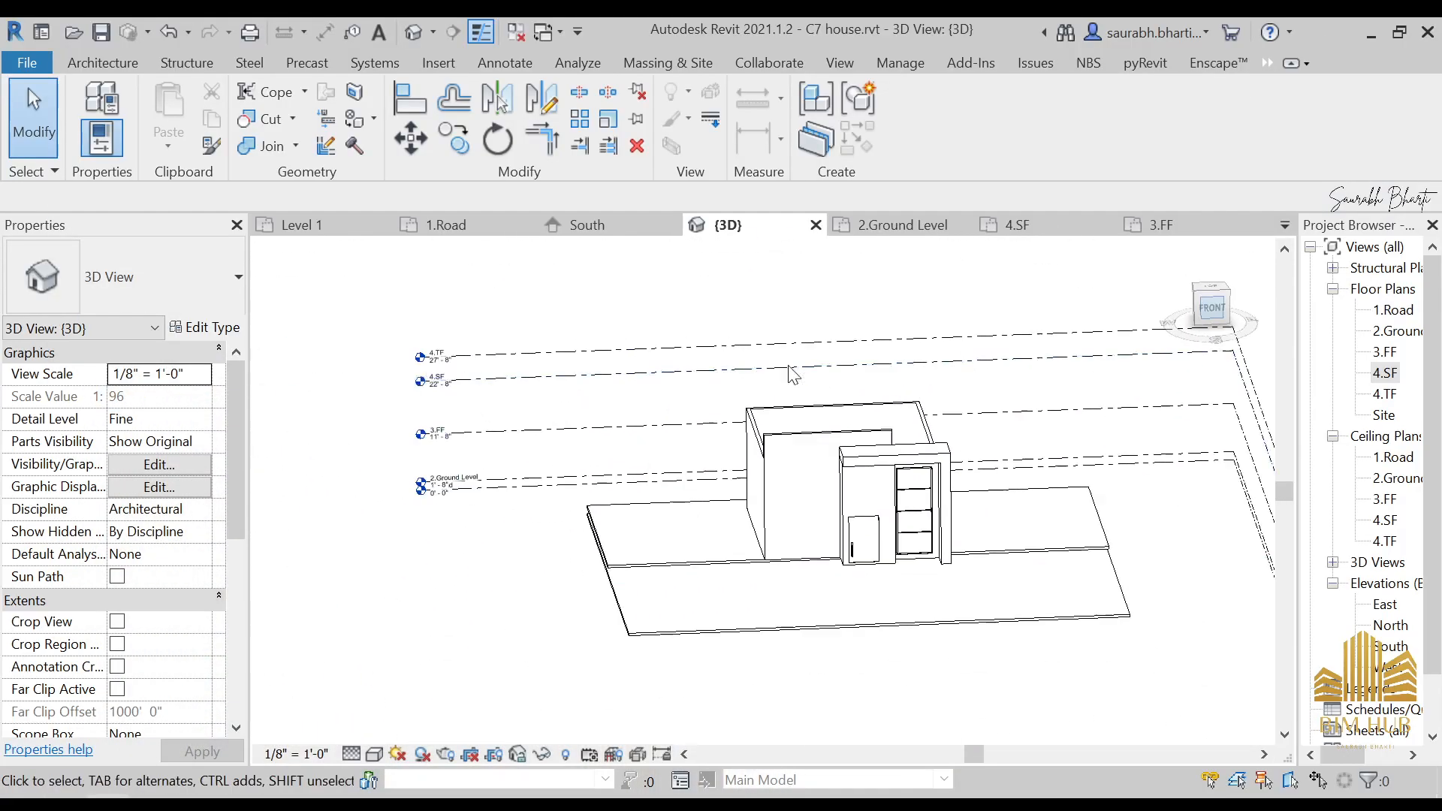
{"action": "scroll", "coordinate": [693, 487], "scroll_direction": "up", "scroll_amount": 2}
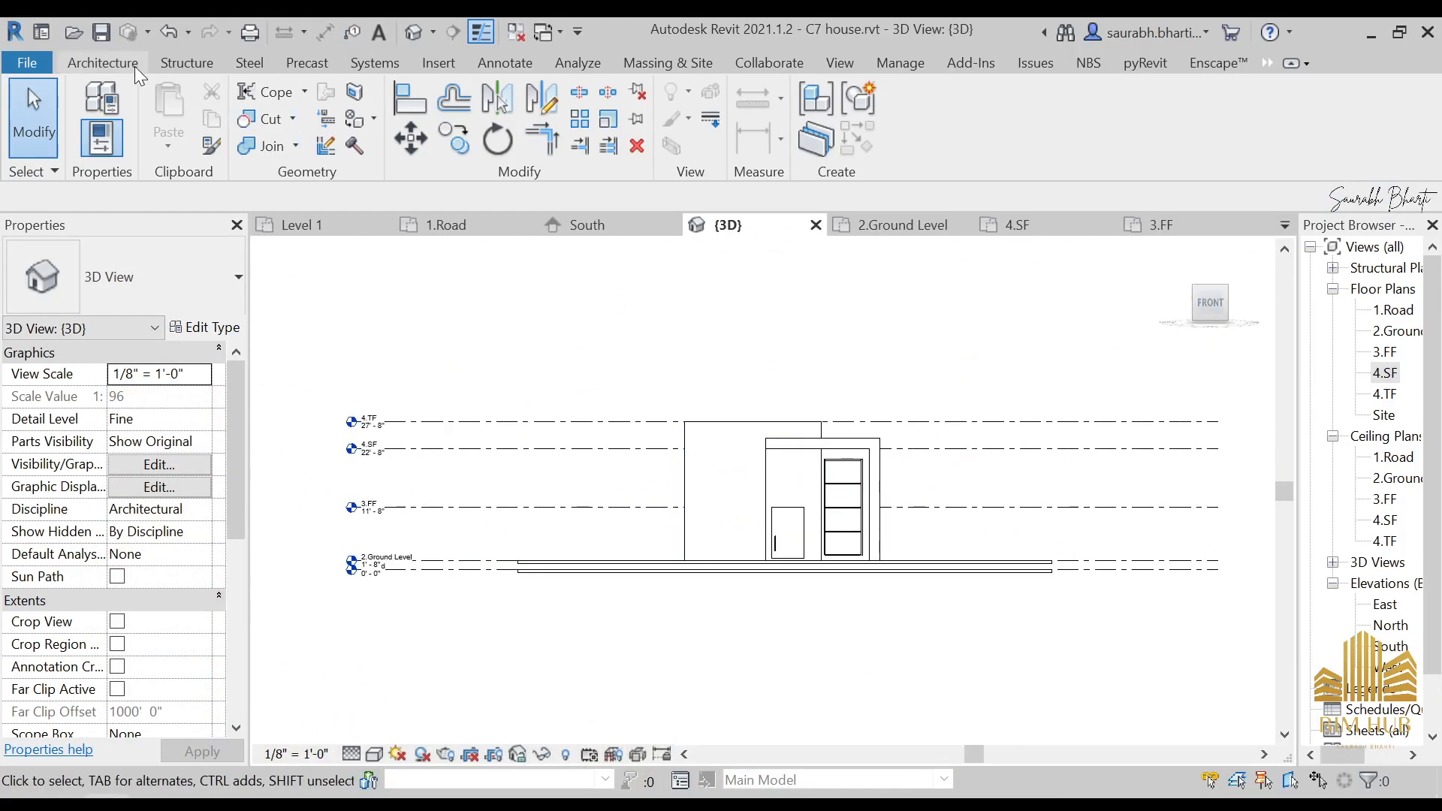
{"action": "left_click", "coordinate": [103, 64]}
{"action": "left_click", "coordinate": [273, 120]}
{"action": "left_click", "coordinate": [225, 205]}
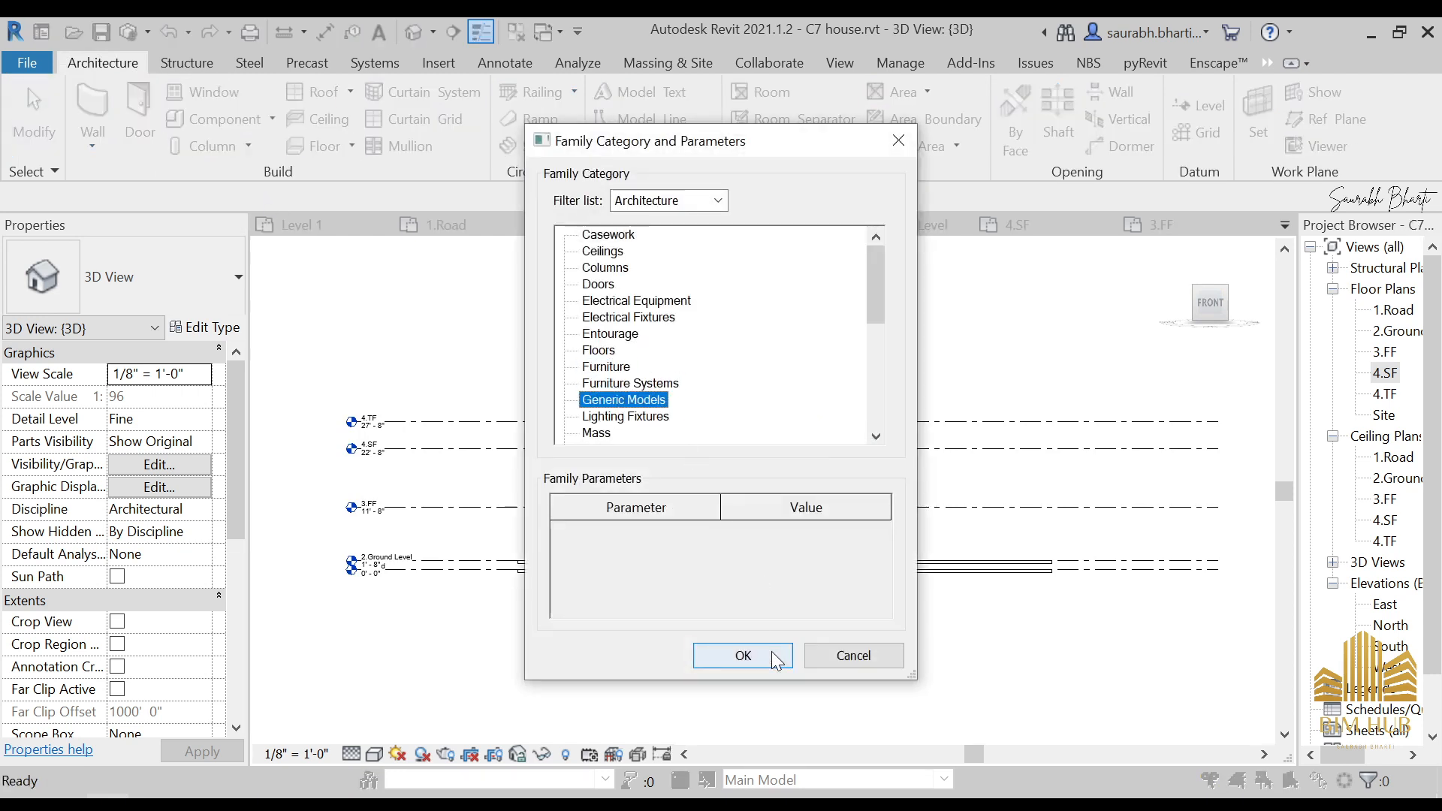
{"action": "left_click", "coordinate": [741, 655]}
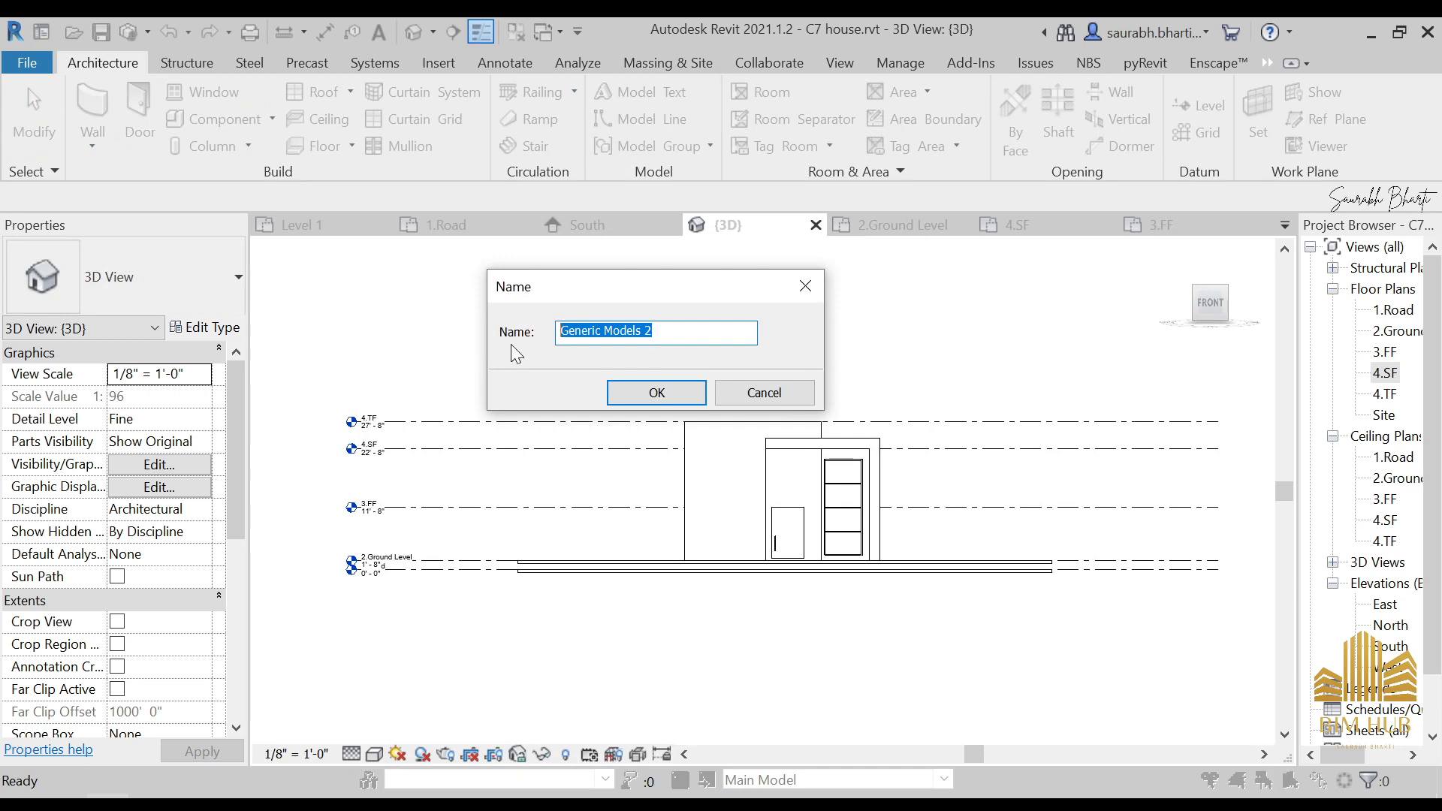
{"action": "type", "text": "Balcon"}
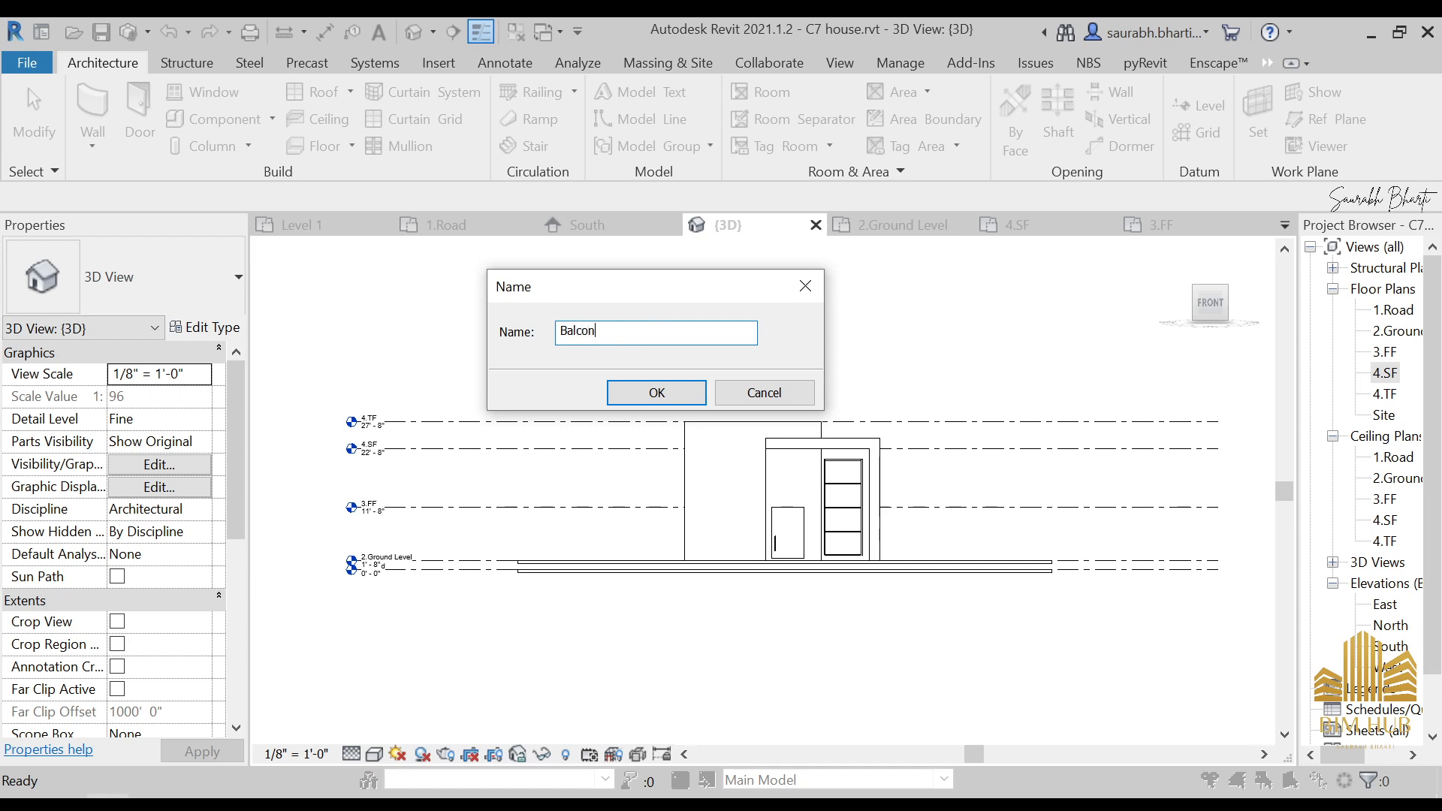
{"action": "type", "text": "y"}
{"action": "key", "text": "Return"}
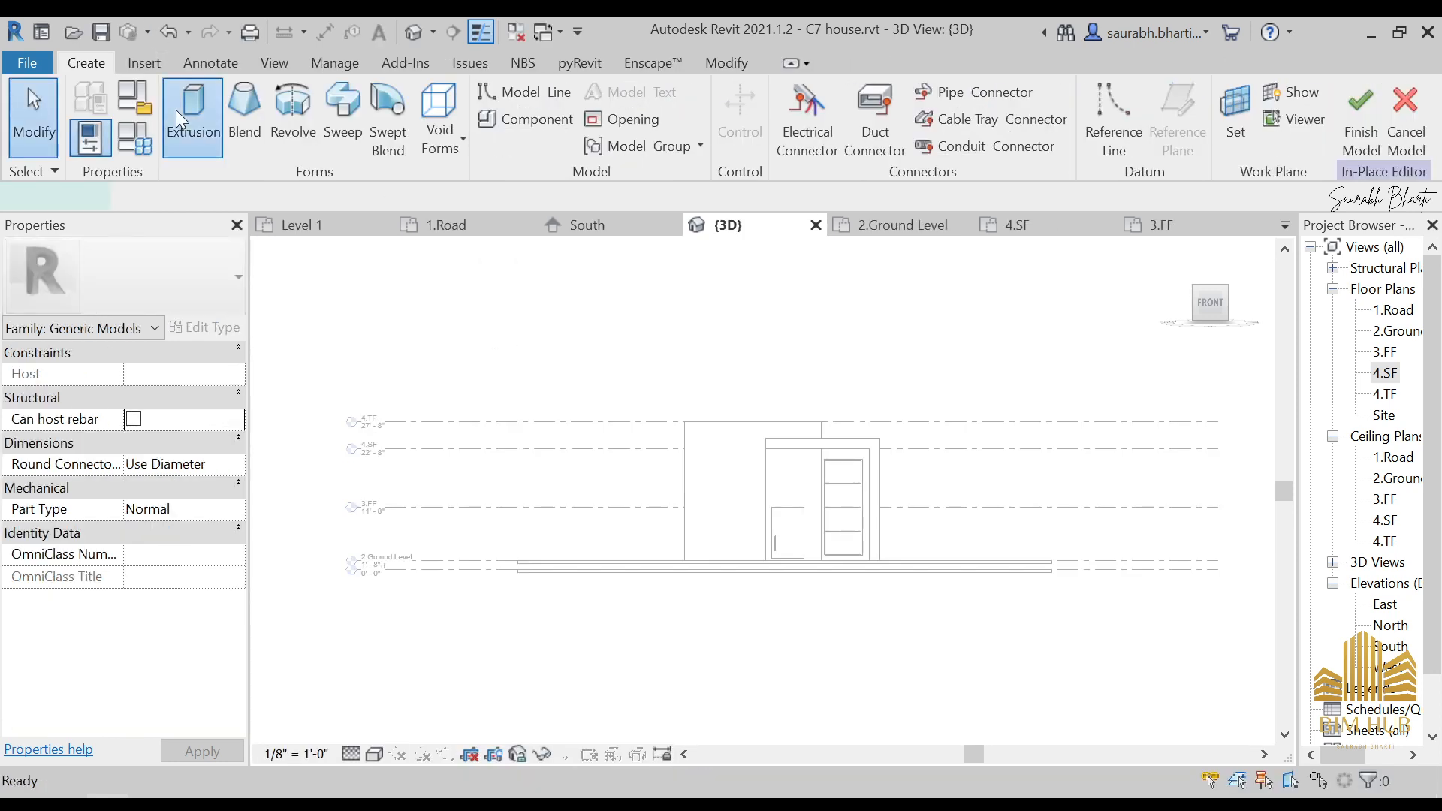
- Start an extrusion for the balcony and pick the tall front wall's face as its work plane
{"action": "left_click", "coordinate": [176, 110]}
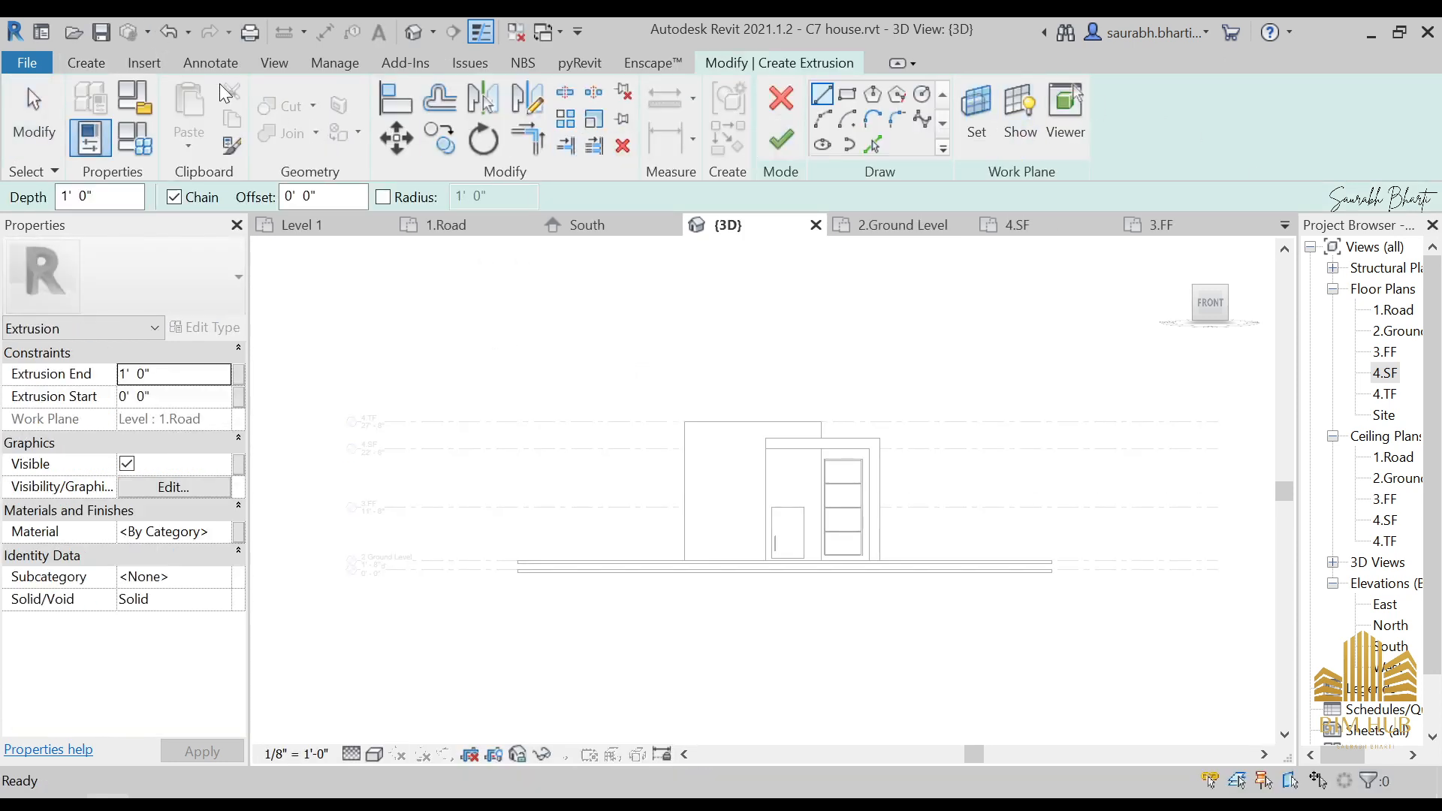
{"action": "left_click", "coordinate": [99, 65]}
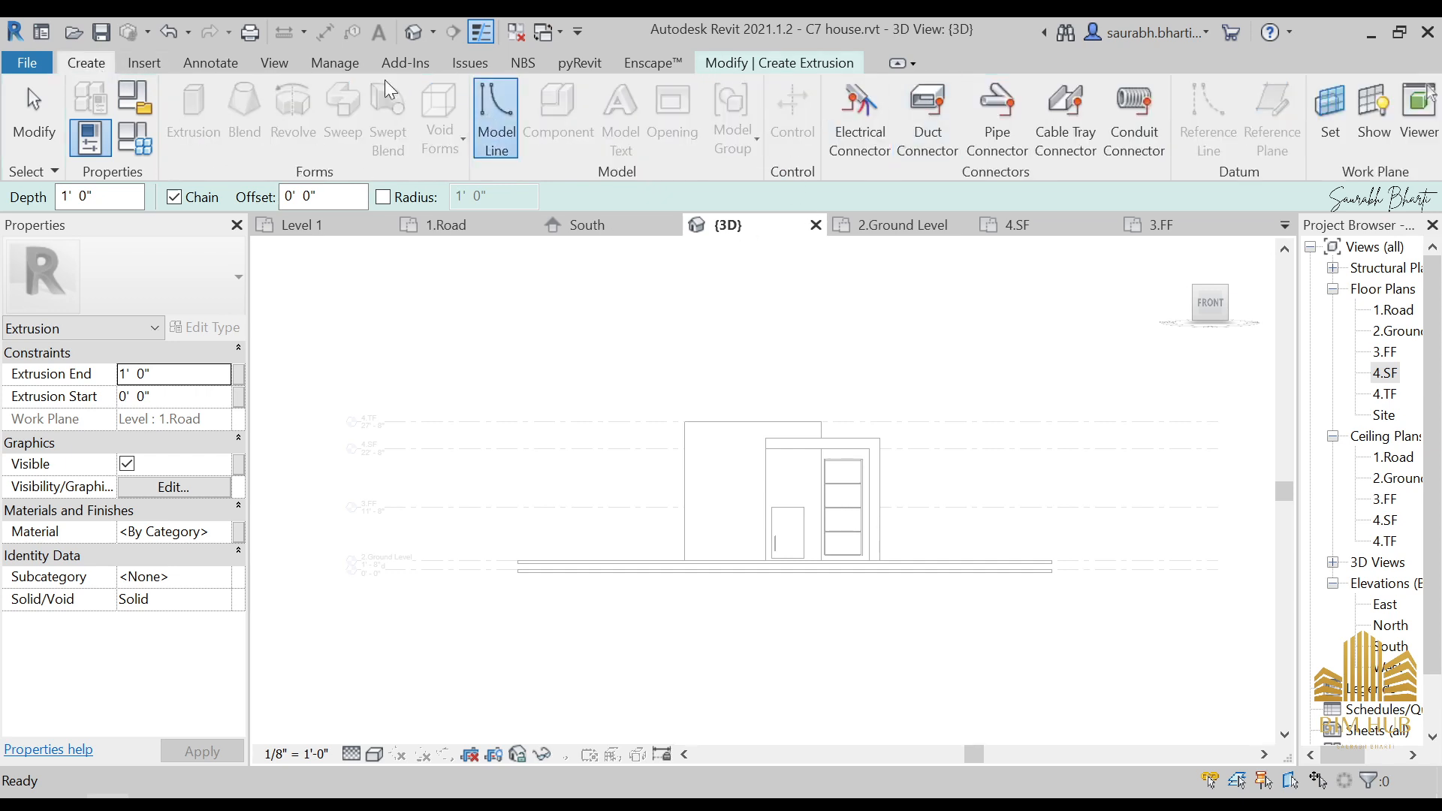
{"action": "left_click", "coordinate": [779, 63]}
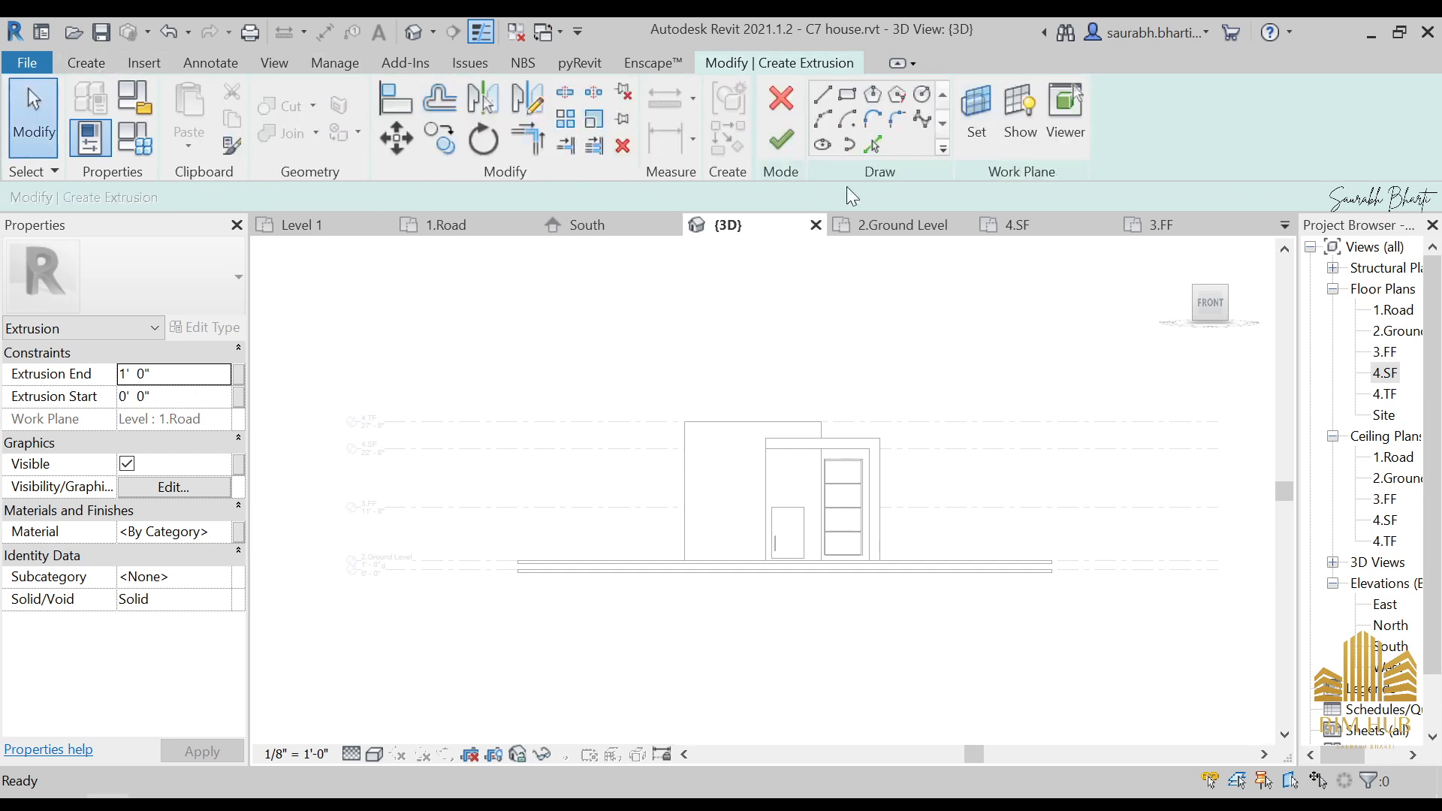
{"action": "left_click", "coordinate": [973, 114]}
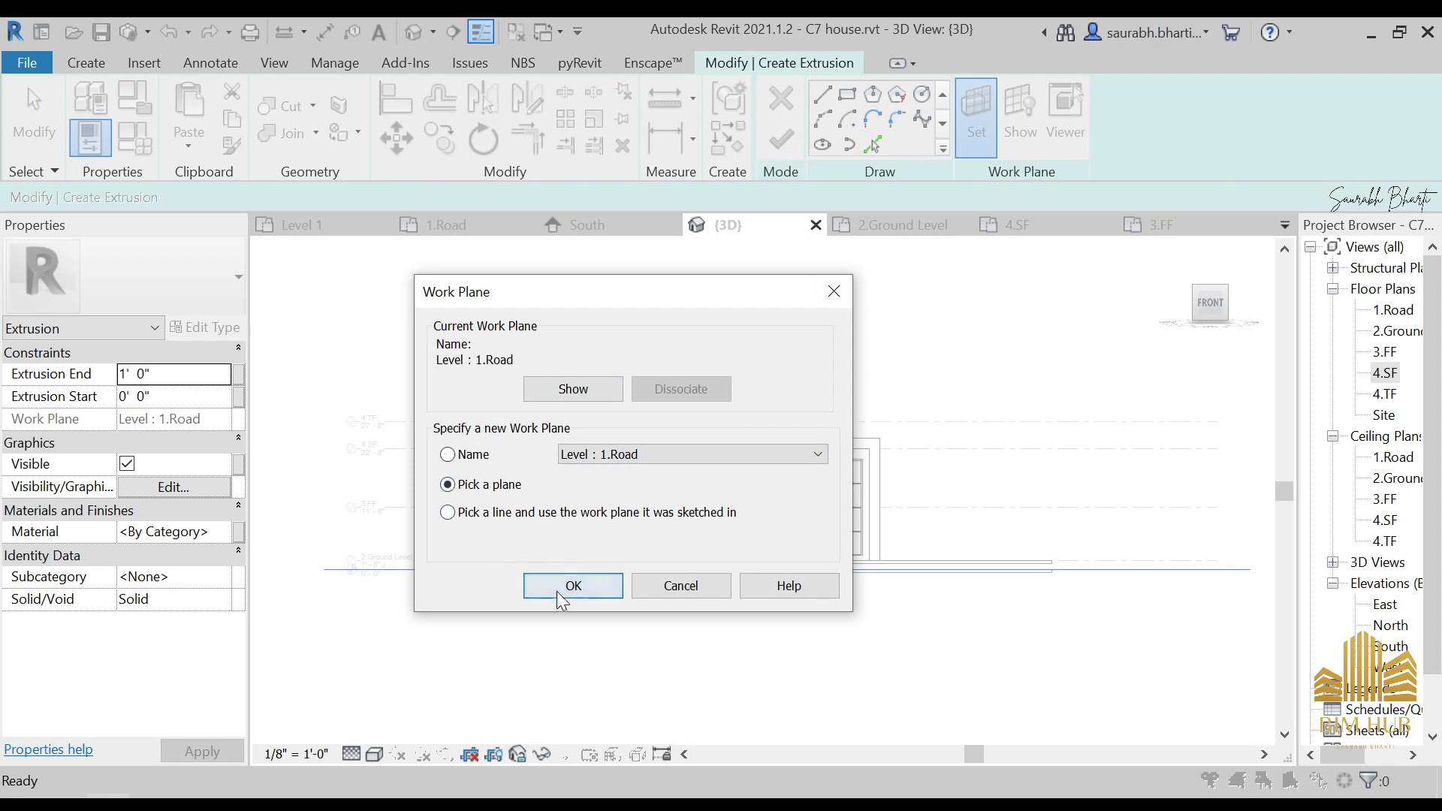
{"action": "left_click", "coordinate": [569, 586]}
{"action": "left_click", "coordinate": [714, 441]}
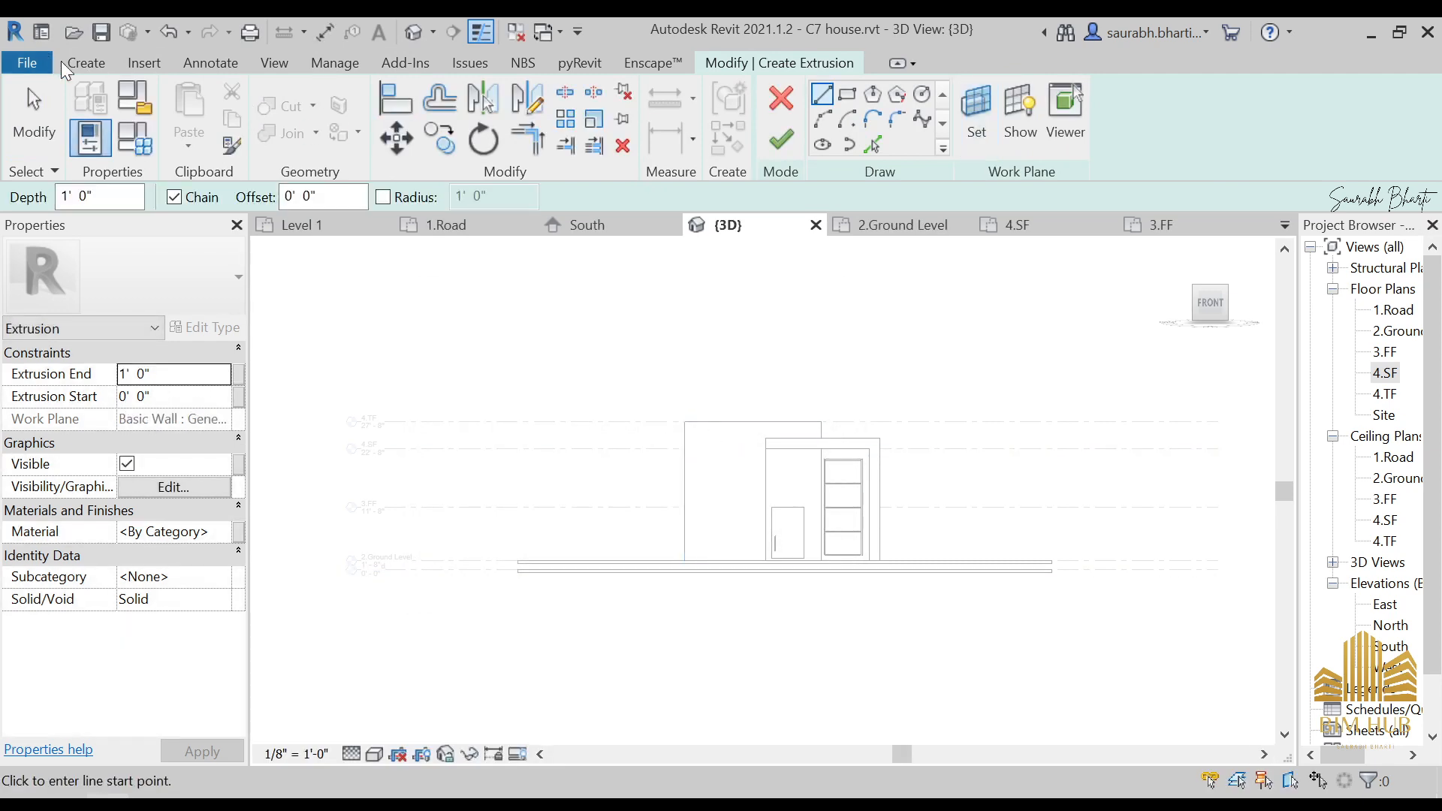
- Sketch a horizontal rectangle about 14' 10" wide from the L-shaped frame's outer edge to the wall's far edge, just above the 3.FF level
{"action": "left_click", "coordinate": [844, 108]}
{"action": "scroll", "coordinate": [766, 477], "scroll_direction": "up", "scroll_amount": 5}
{"action": "middle_click_drag", "start_coordinate": [773, 522], "coordinate": [843, 554]}
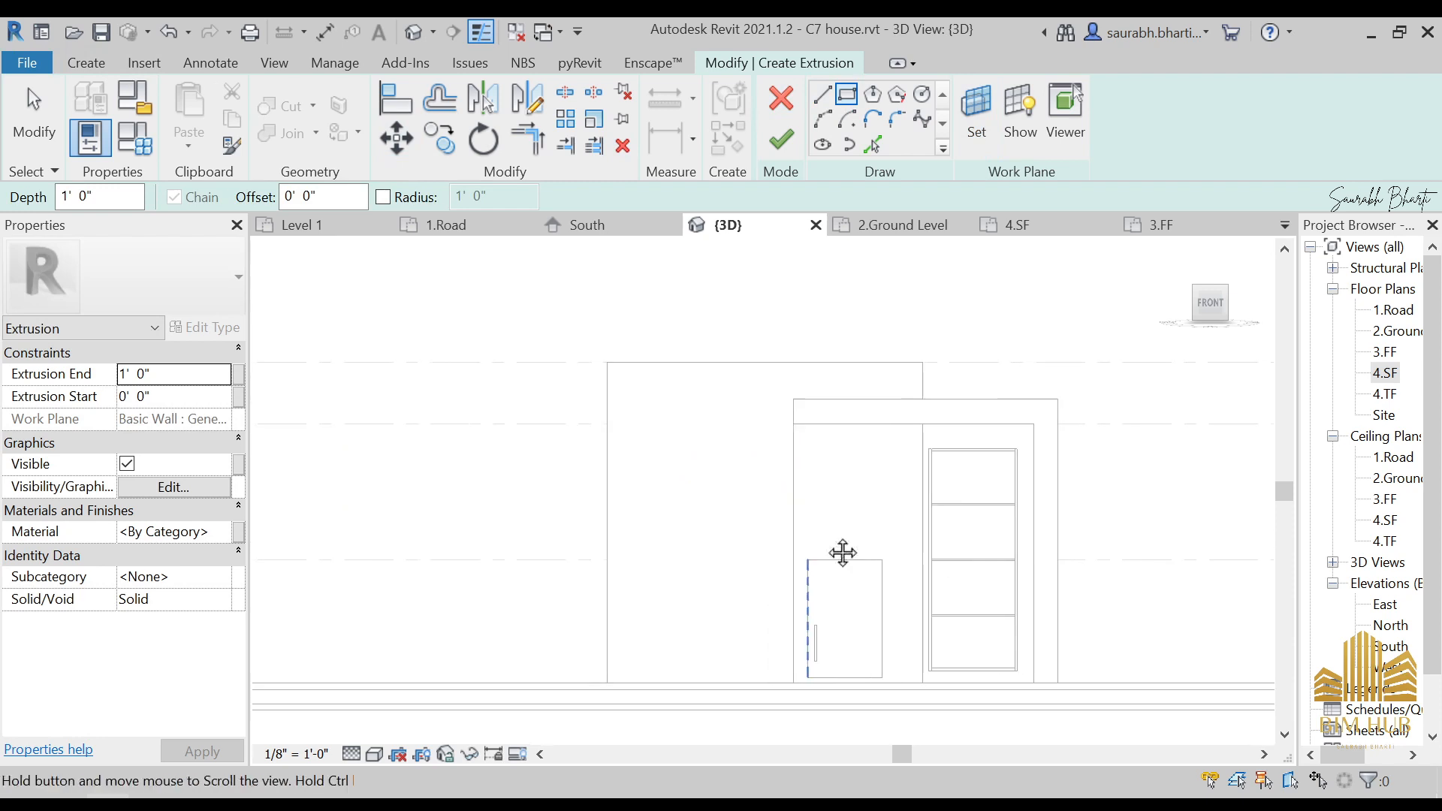
{"action": "scroll", "coordinate": [837, 518], "scroll_direction": "up", "scroll_amount": 2}
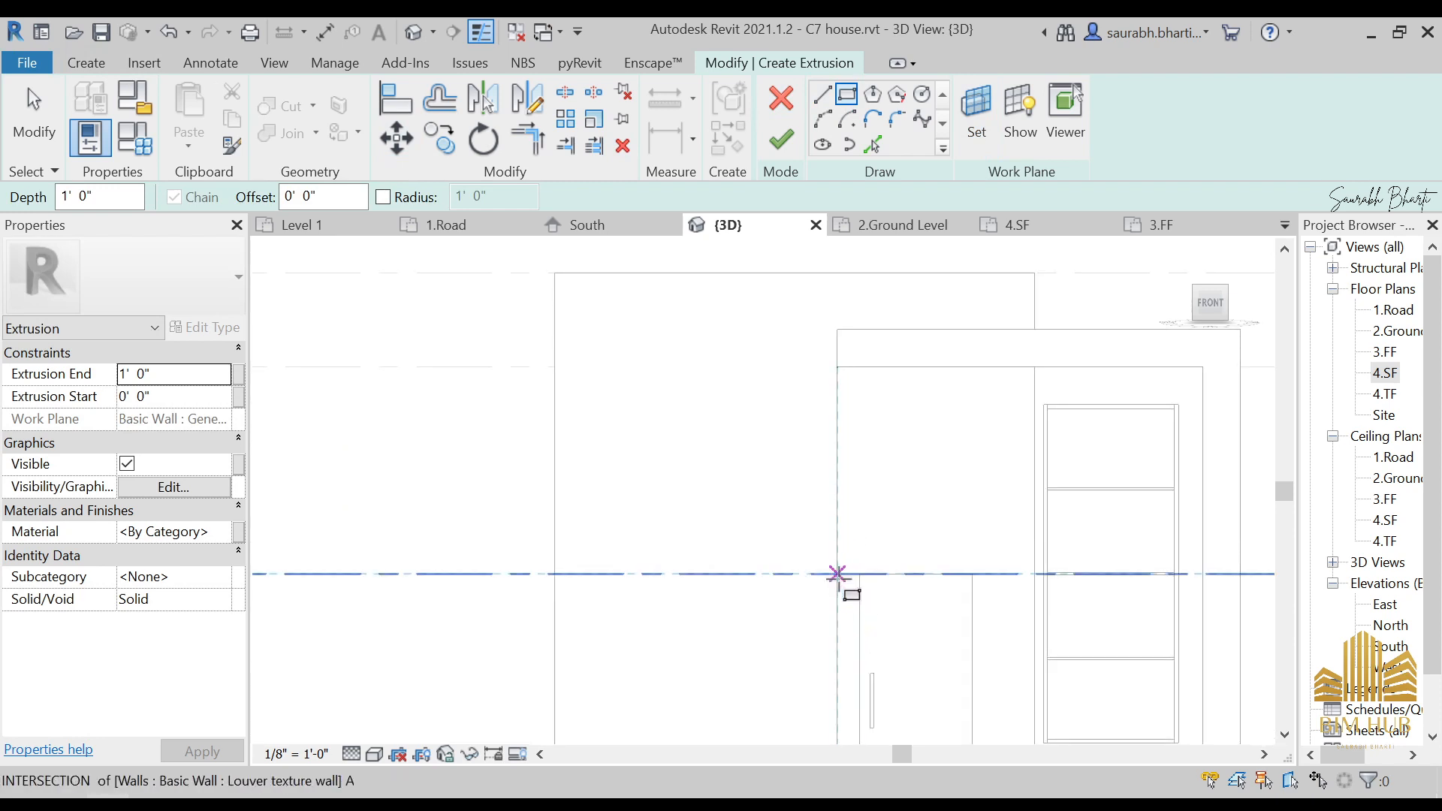
{"action": "left_click", "coordinate": [838, 573]}
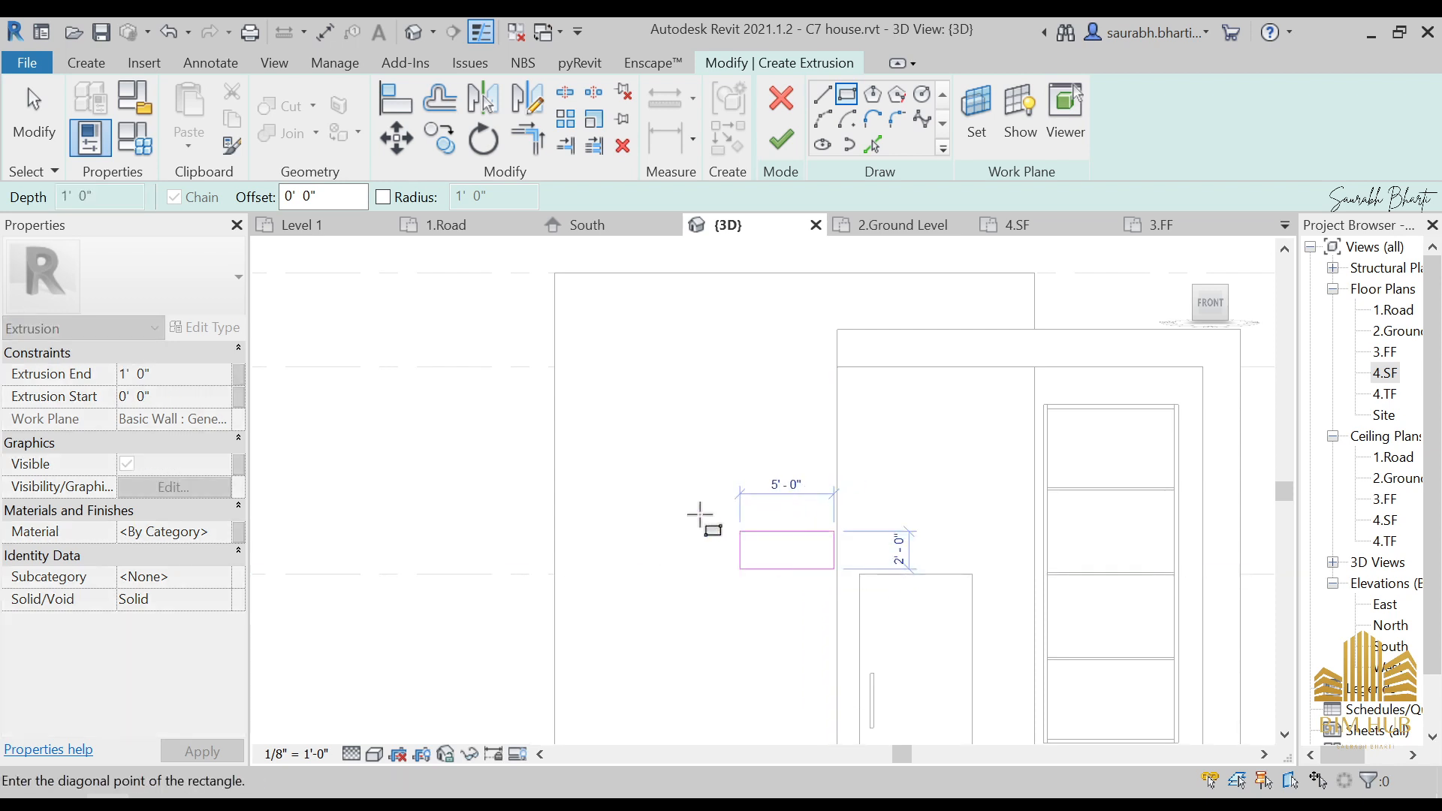
{"action": "left_click", "coordinate": [553, 518]}
{"action": "key", "text": "Escape"}
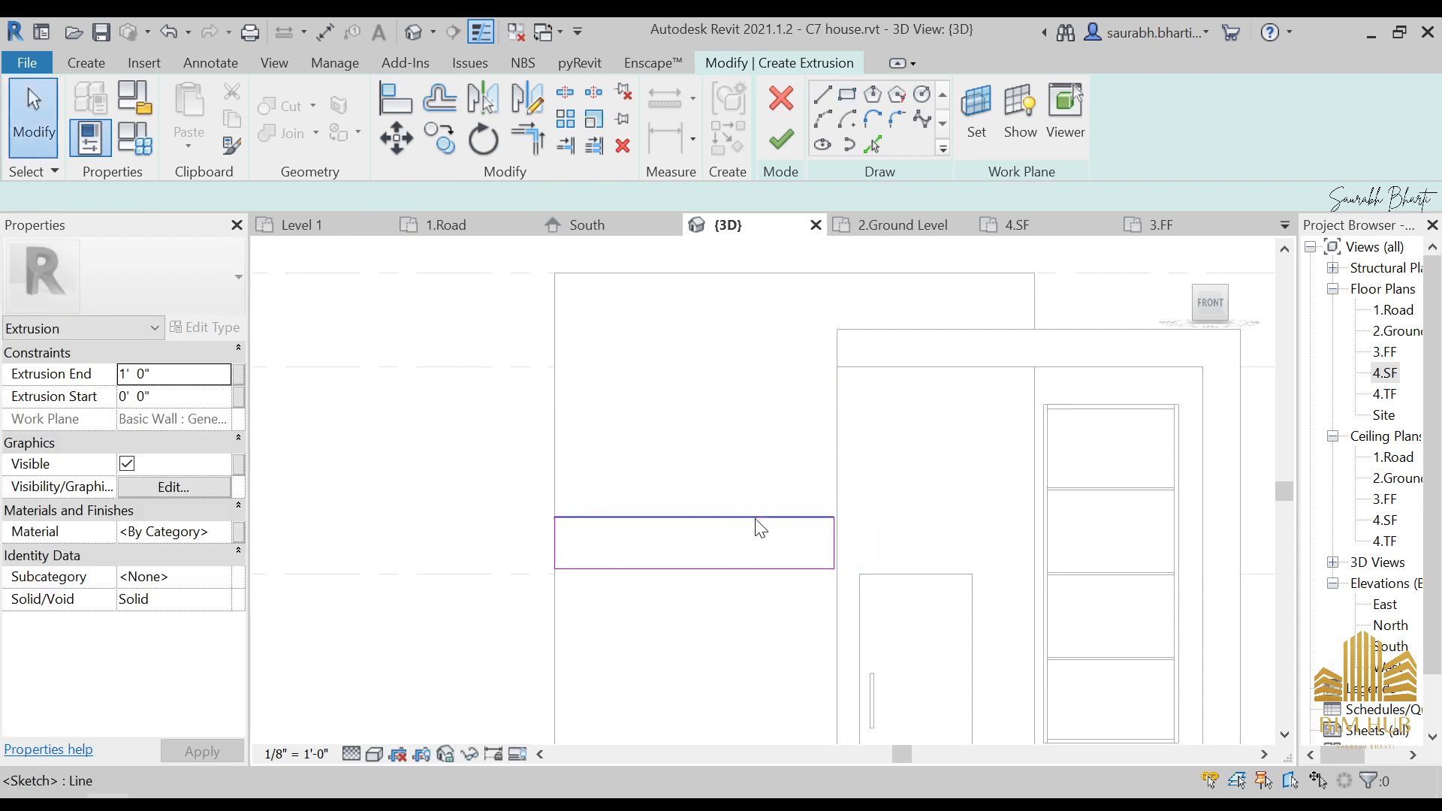
- Set the lower rectangle's height to 2' by adjusting its upper edge
{"action": "left_click", "coordinate": [578, 517]}
{"action": "left_click", "coordinate": [498, 545]}
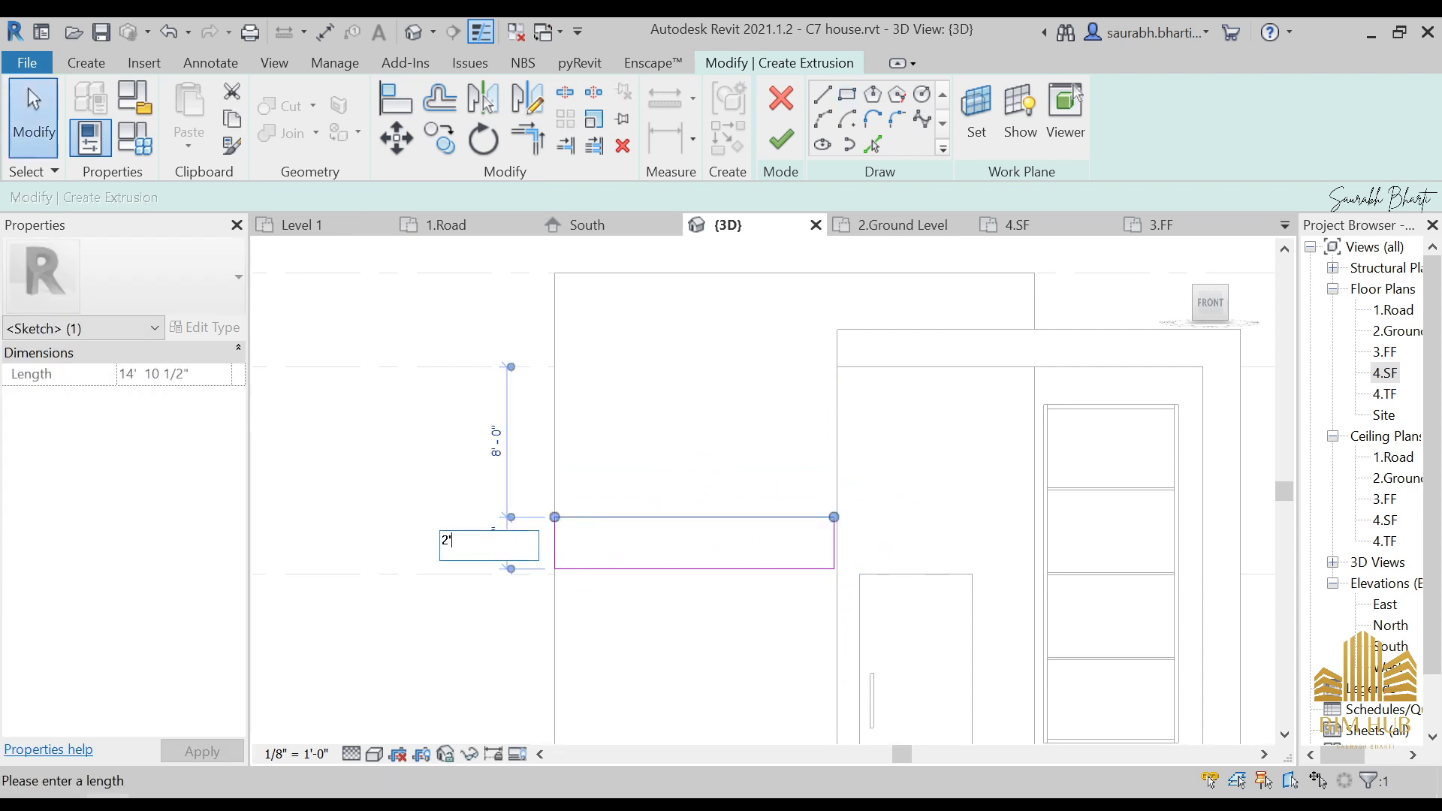
{"action": "type", "text": "2'"}
{"action": "key", "text": "Return"}
{"action": "key", "text": "Escape"}
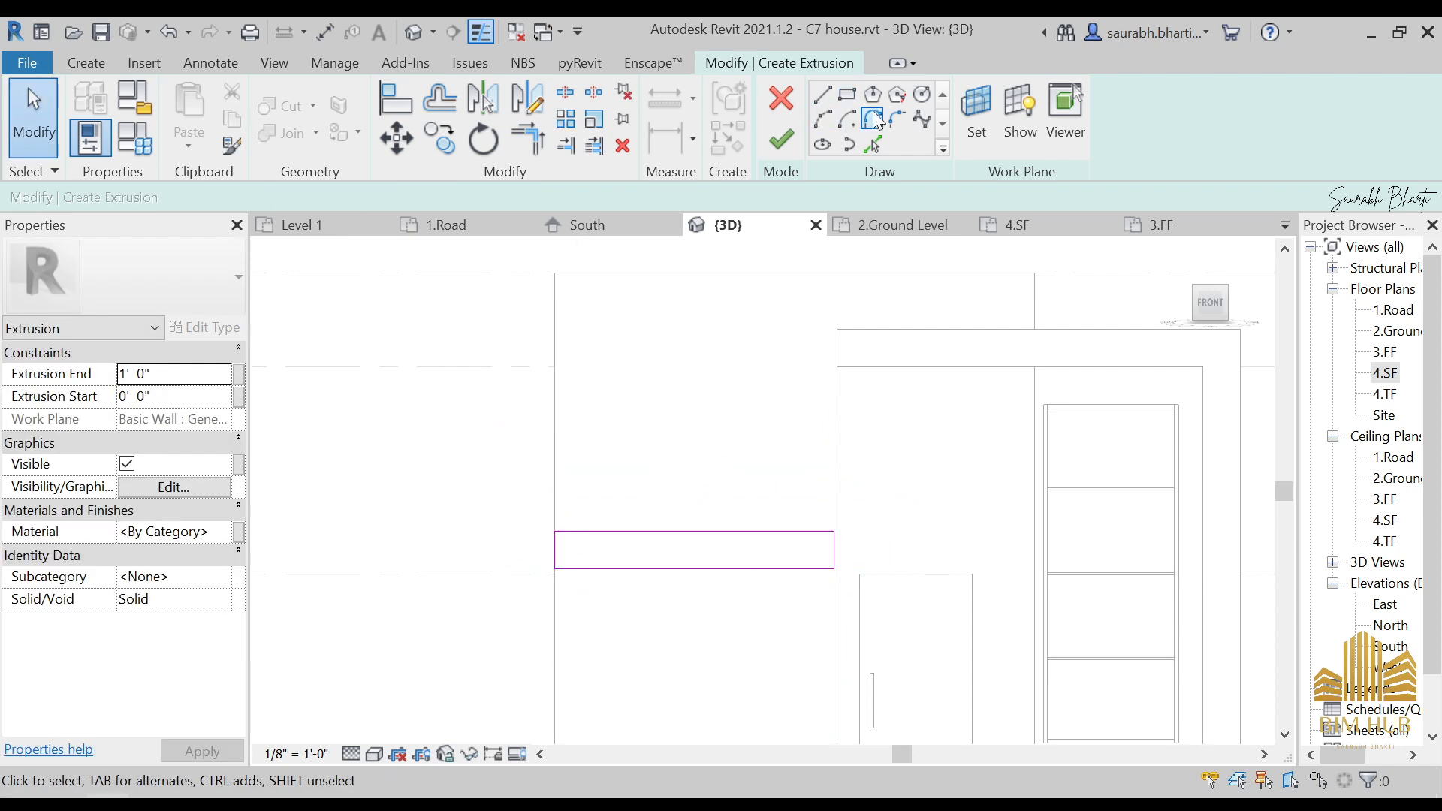
- Sketch a second rectangle along the top of the tall wall, about 25' 7" wide and 1' 10" high
{"action": "left_click", "coordinate": [848, 94]}
{"action": "middle_click_drag", "start_coordinate": [830, 376], "coordinate": [883, 549]}
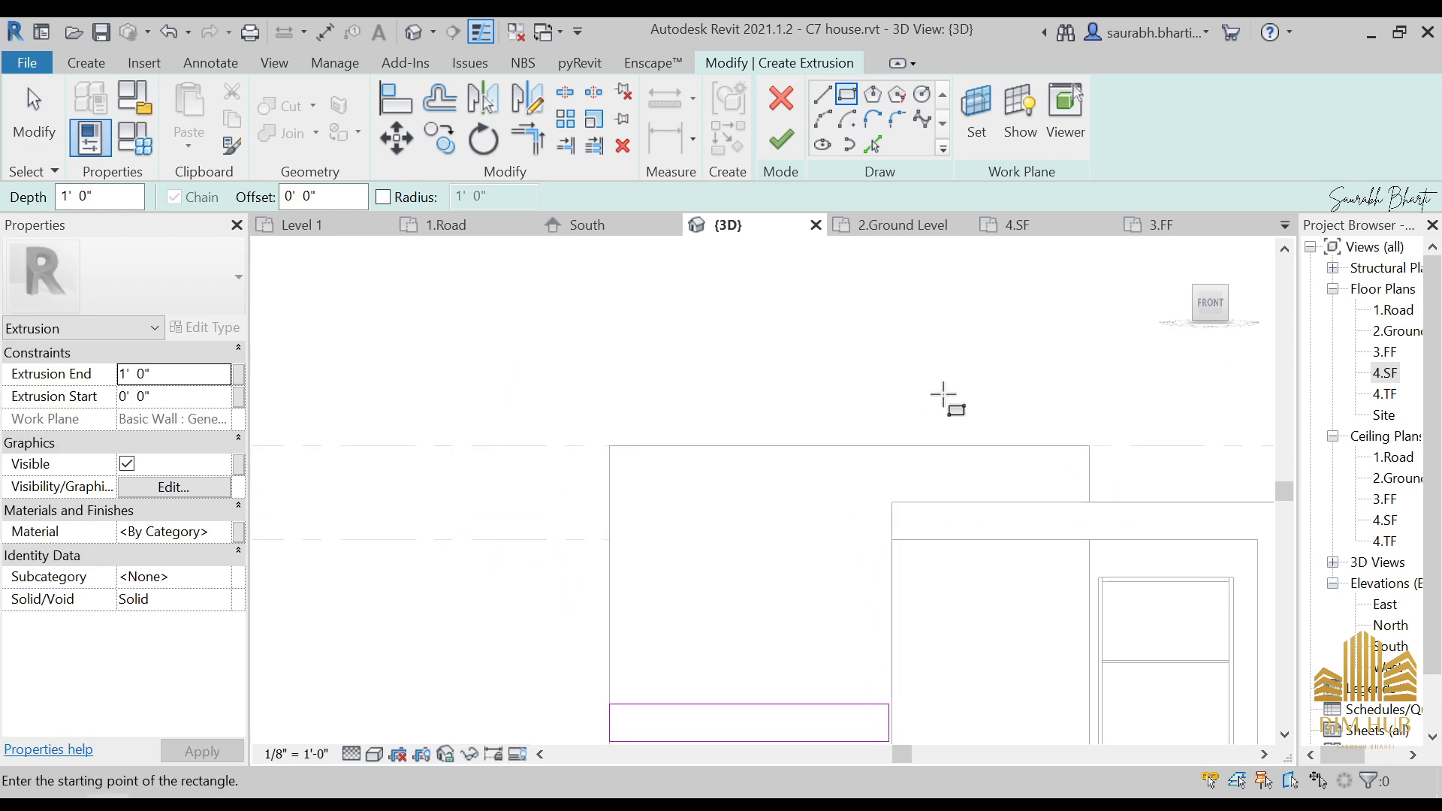
{"action": "left_click", "coordinate": [1090, 446]}
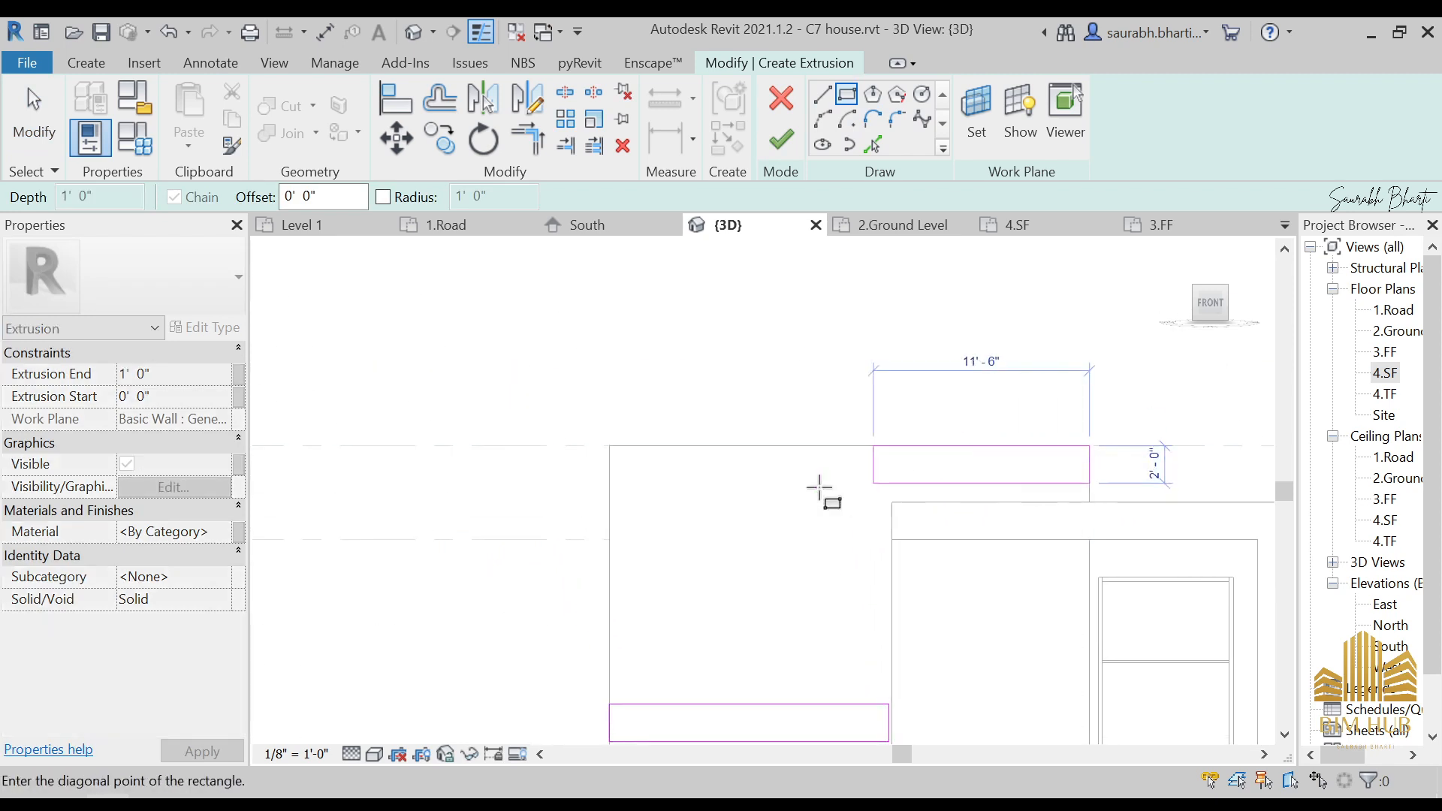
{"action": "left_click", "coordinate": [609, 479]}
{"action": "key", "text": "Escape"}
{"action": "key", "text": "Escape"}
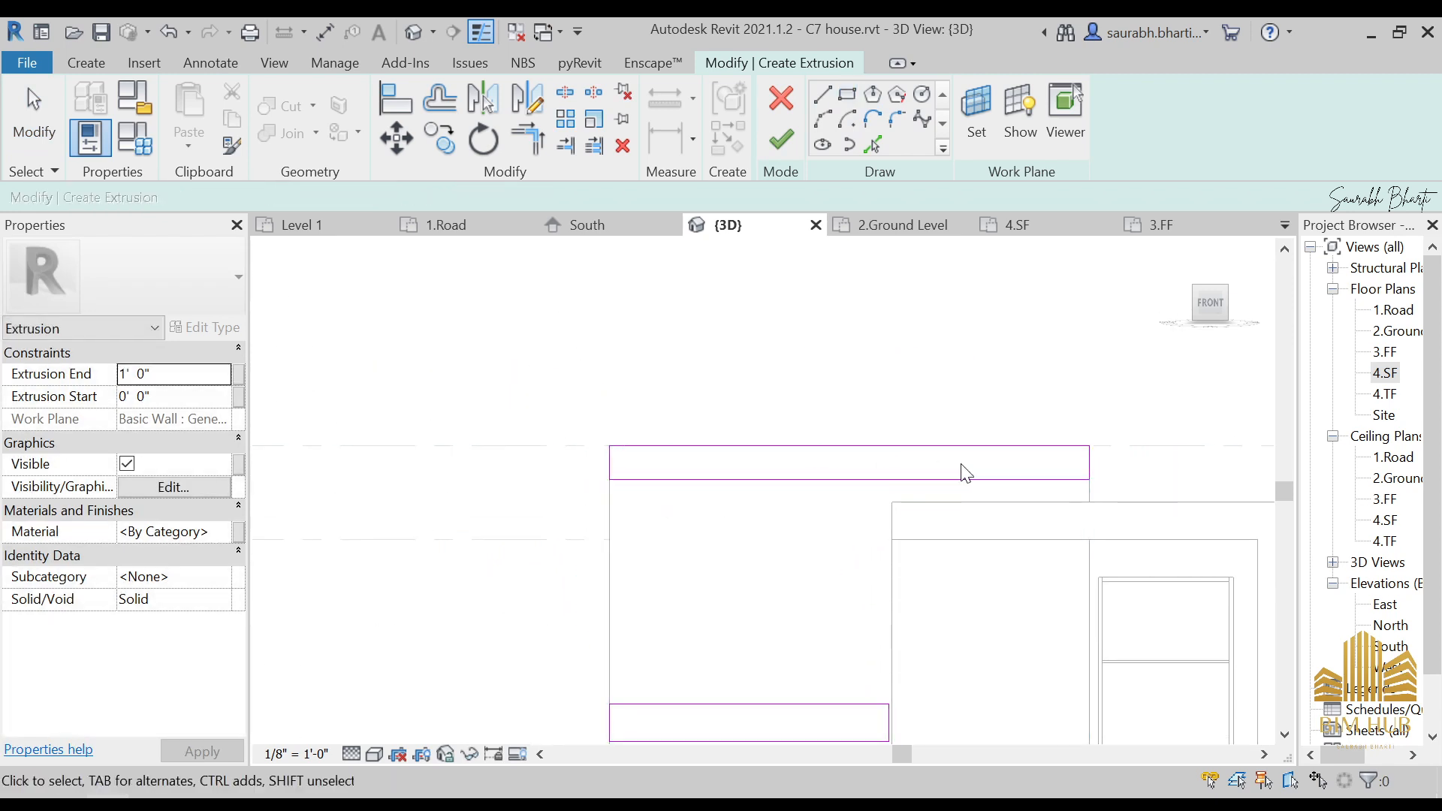
- Try a smaller height for the upper rectangle by changing the dimension of its lower edge
{"action": "left_click", "coordinate": [856, 479]}
{"action": "left_click", "coordinate": [551, 458]}
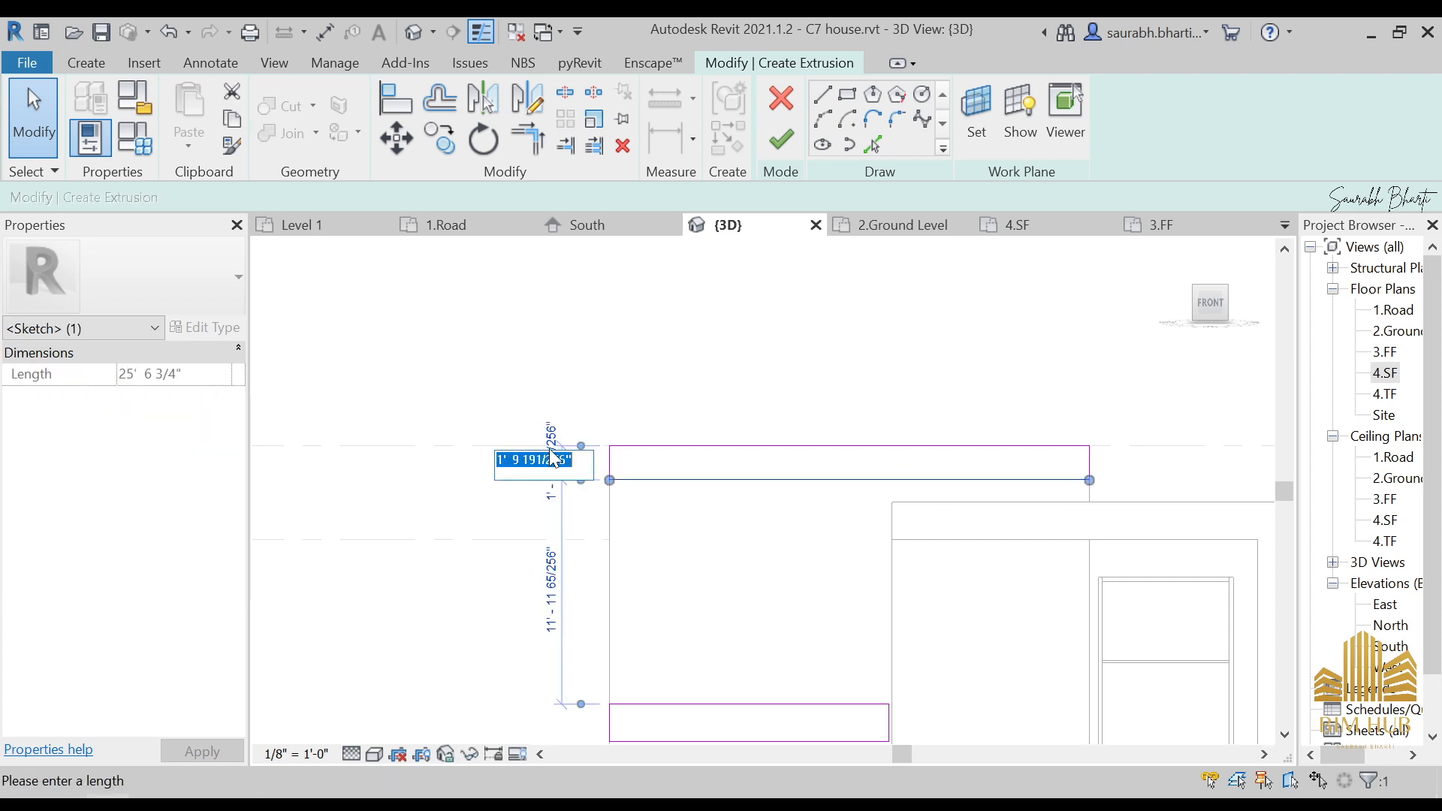
{"action": "key", "text": "Return"}
{"action": "key", "text": "Escape"}
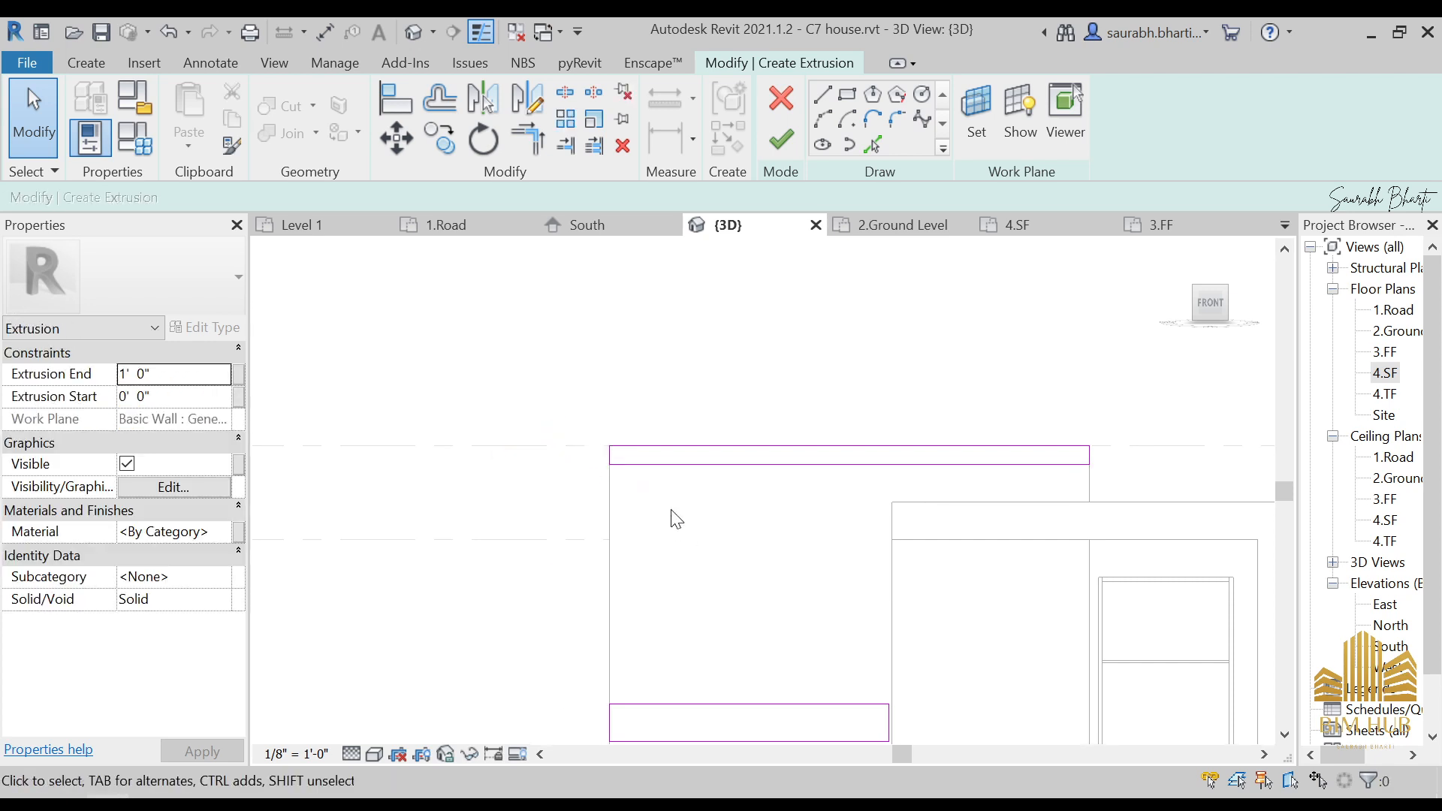
- Set the upper rectangle's height to 2' by adjusting its lower edge
{"action": "left_click", "coordinate": [685, 465]}
{"action": "left_click", "coordinate": [551, 452]}
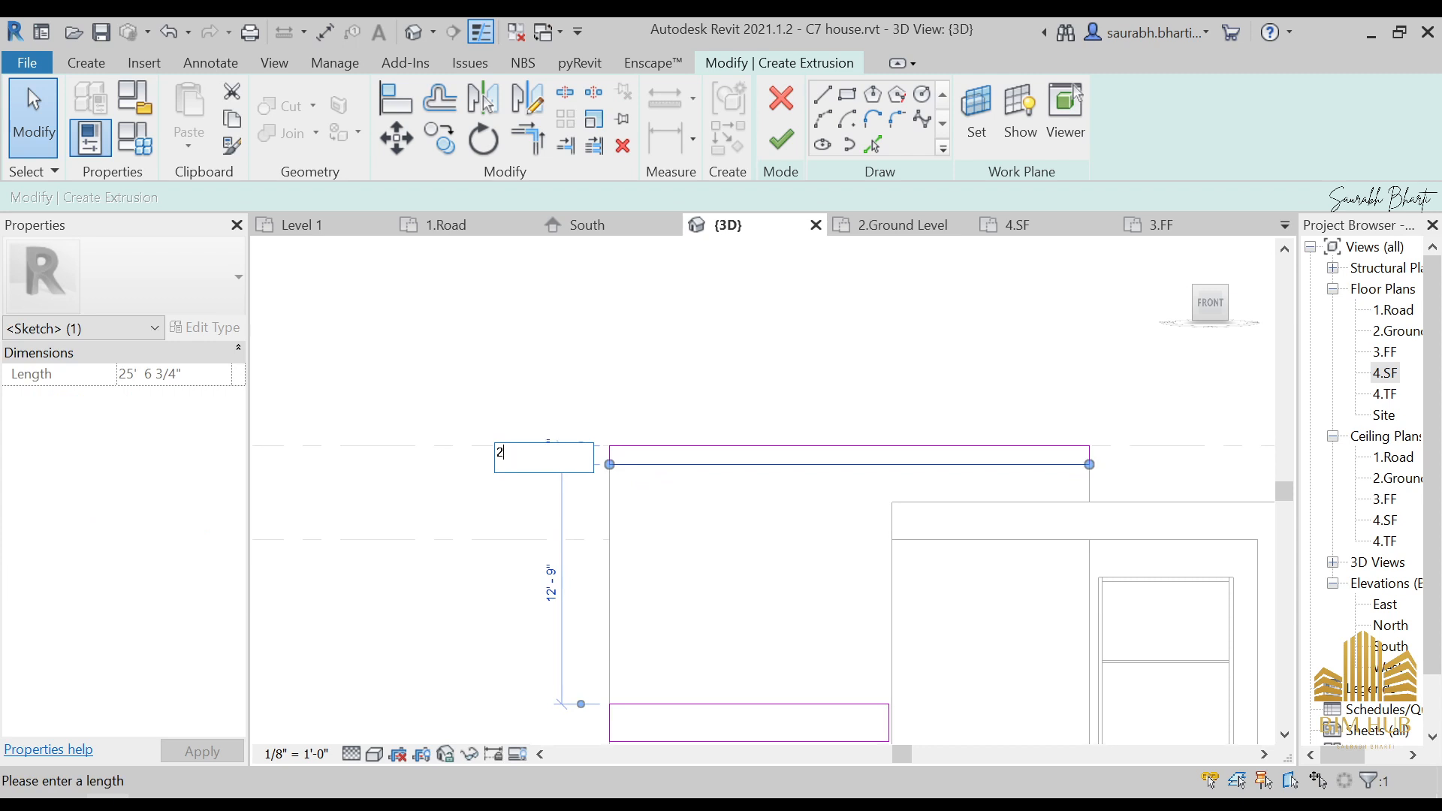
{"action": "type", "text": "2'"}
{"action": "key", "text": "Return"}
{"action": "key", "text": "Escape"}
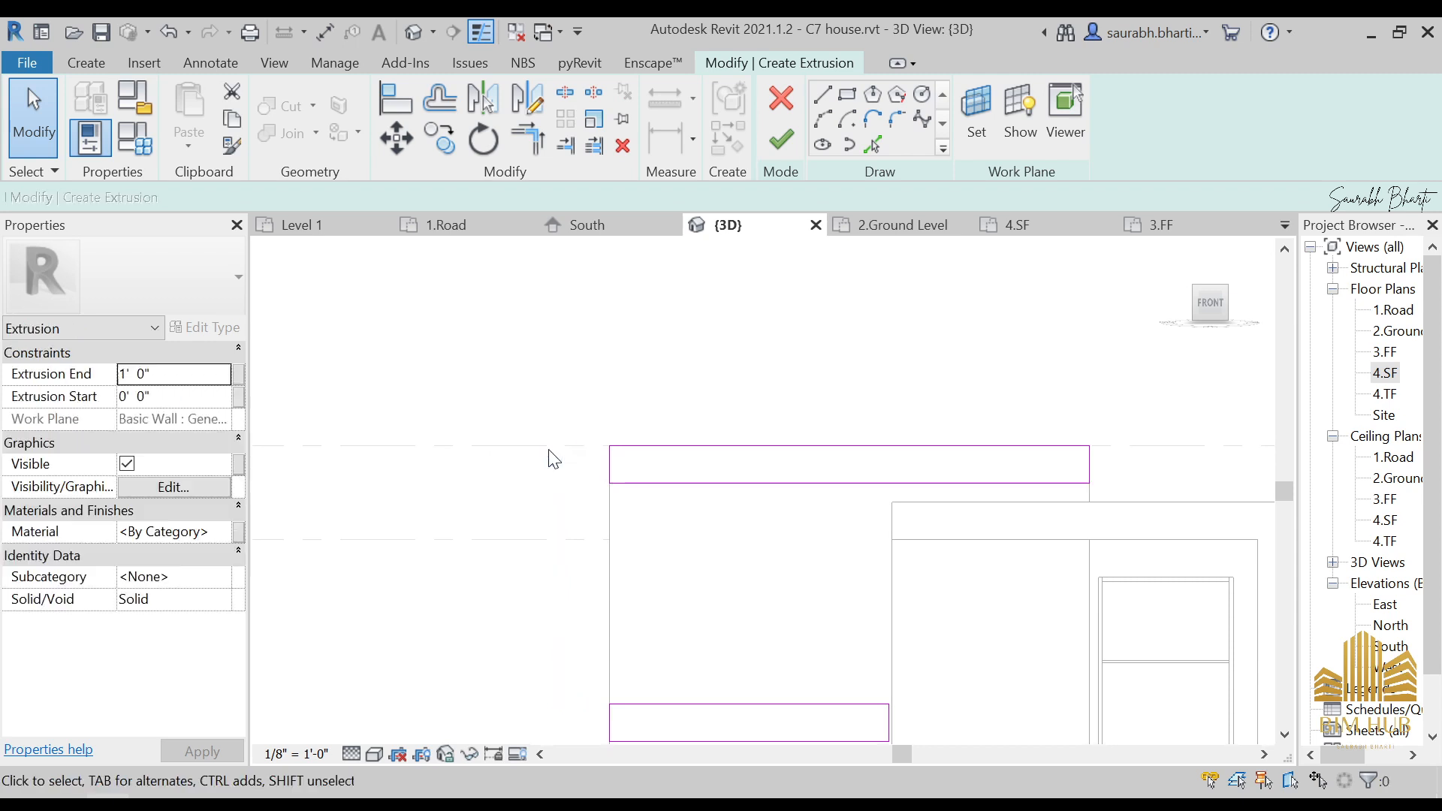
- Sketch a vertical rectangle about 1' 6" wide and 10' tall along the wall's outer edge, between the two horizontal rectangles
{"action": "middle_click_drag", "start_coordinate": [762, 499], "coordinate": [827, 338]}
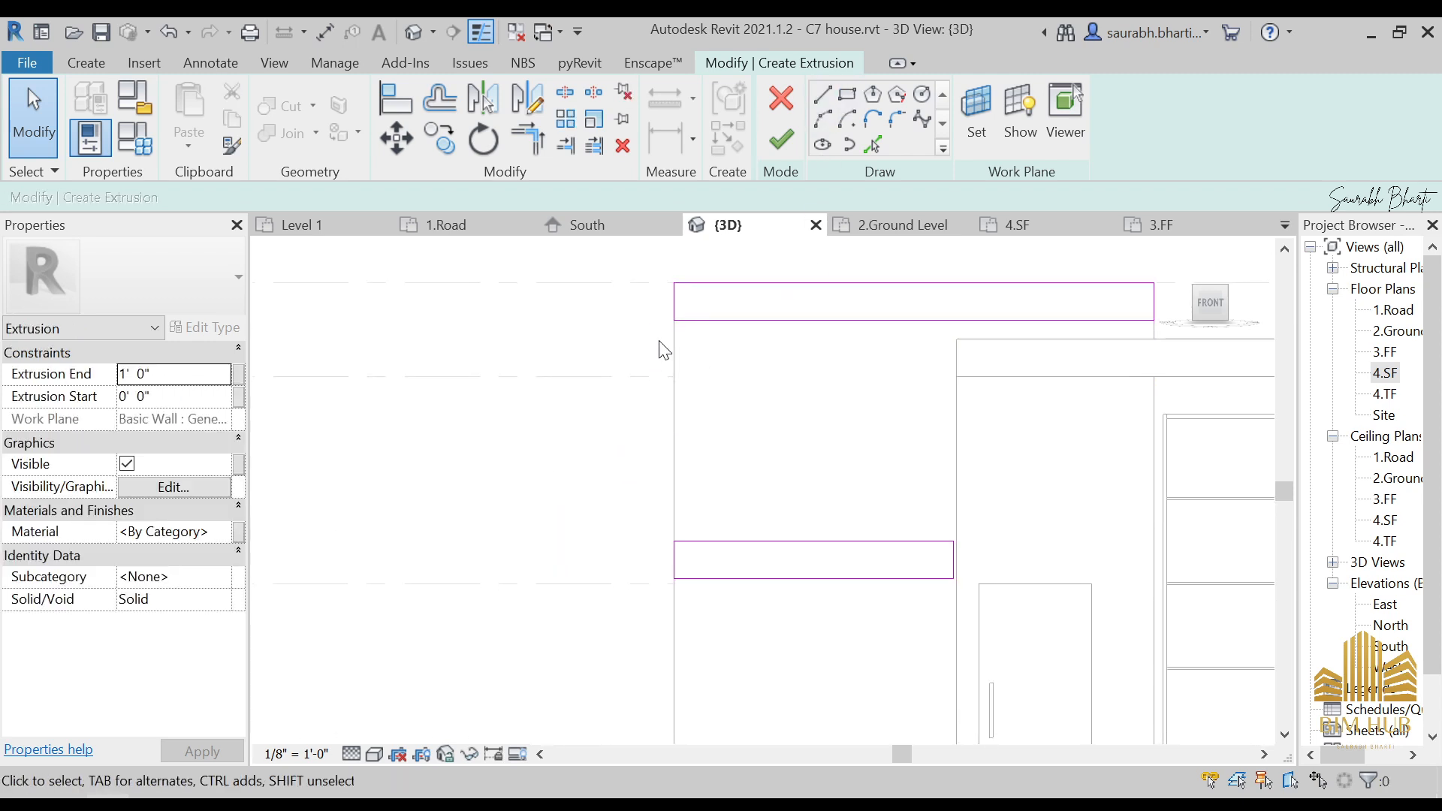
{"action": "left_click", "coordinate": [850, 93]}
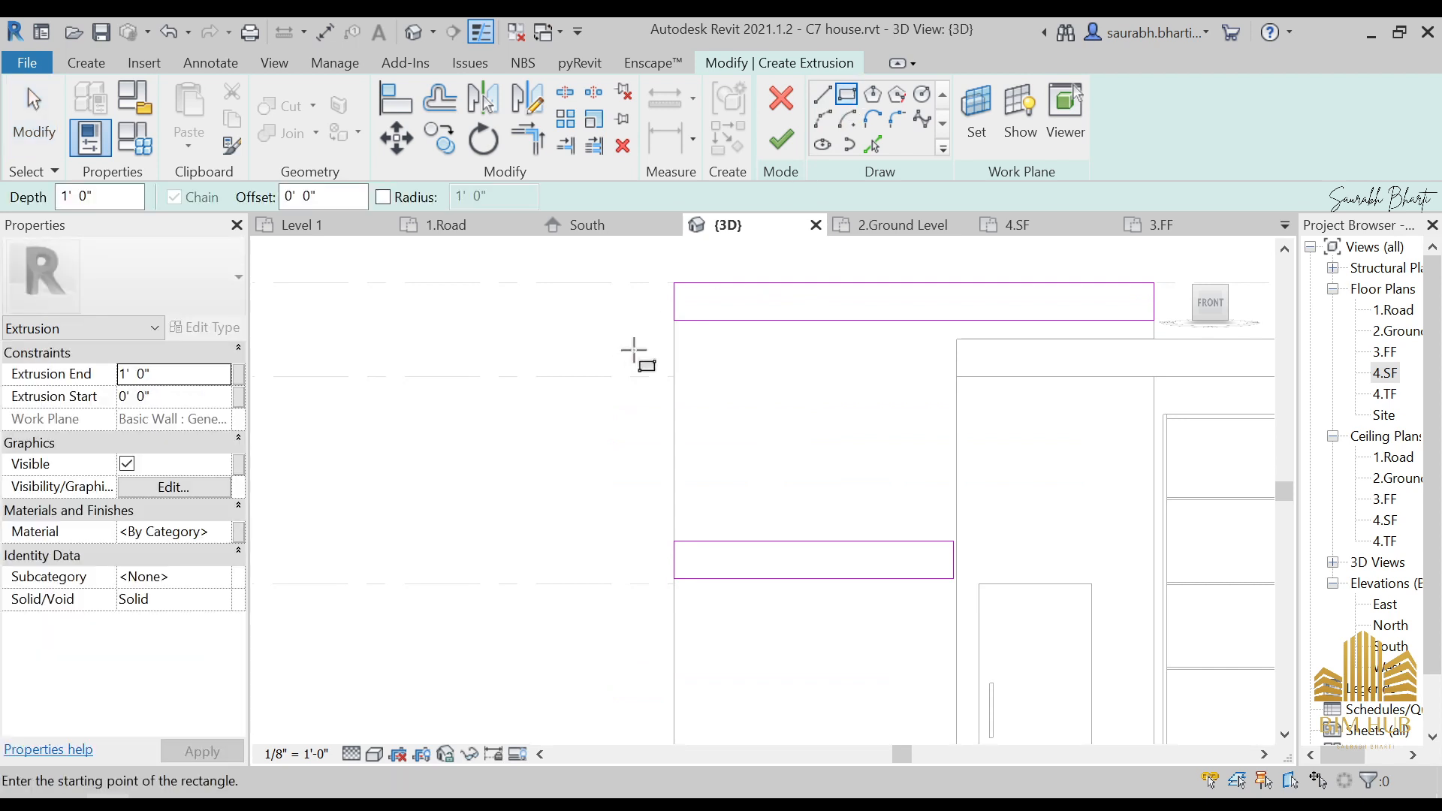
{"action": "left_click", "coordinate": [675, 334]}
{"action": "left_click", "coordinate": [702, 523]}
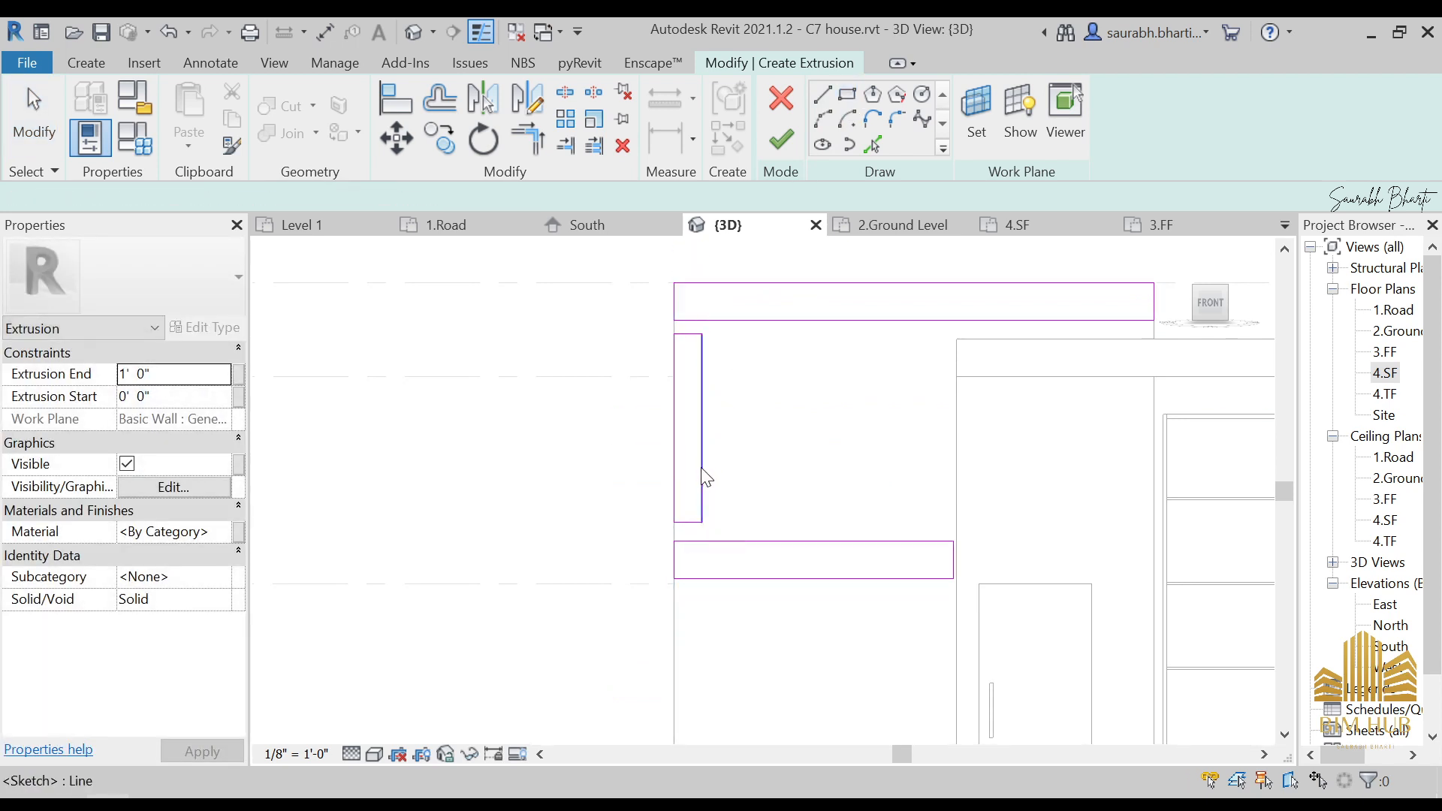
{"action": "key", "text": "Escape"}
{"action": "key", "text": "Escape"}
- Set the vertical rectangle's width to 2' by adjusting its inner edge
{"action": "left_click", "coordinate": [702, 405]}
{"action": "left_click", "coordinate": [689, 278]}
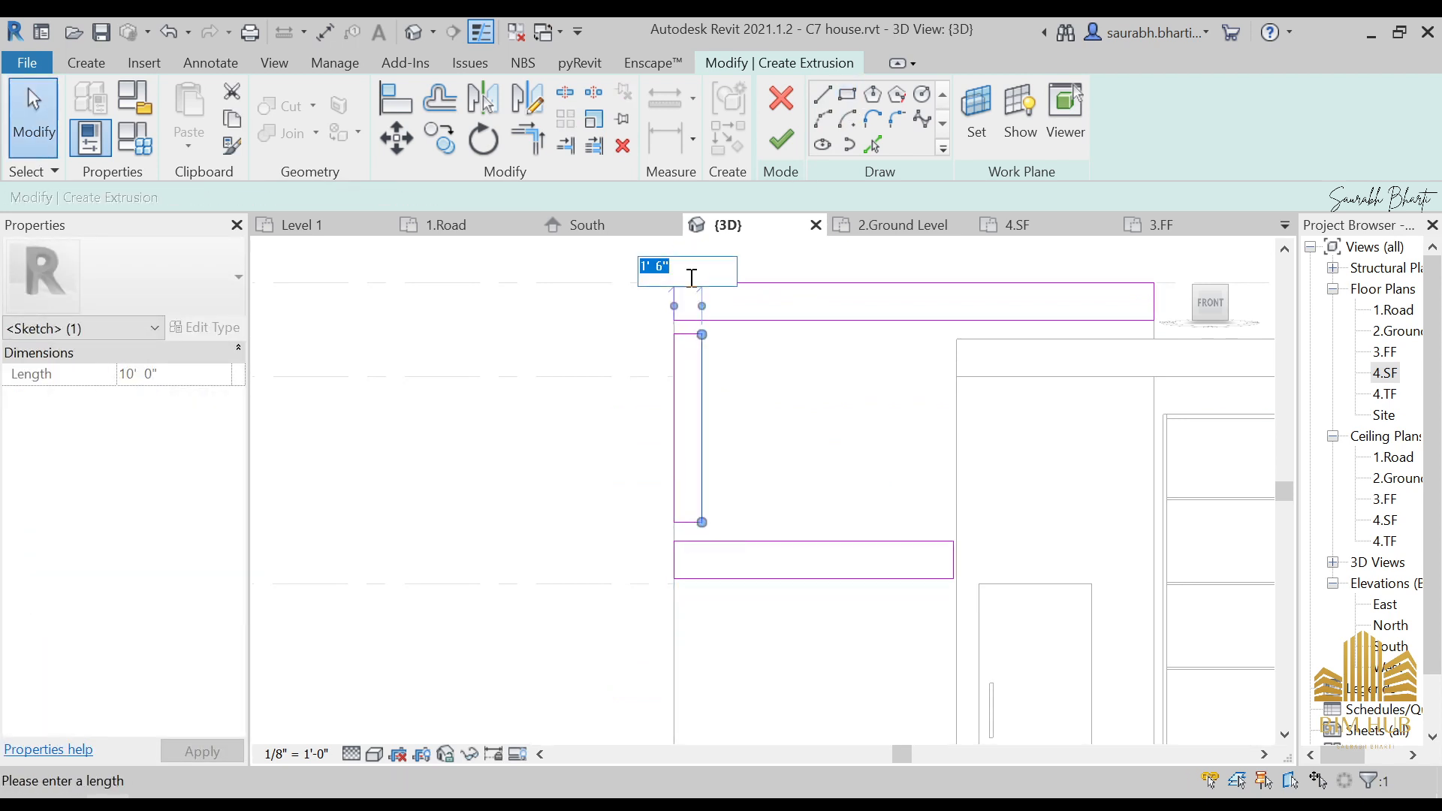
{"action": "type", "text": "2'"}
{"action": "key", "text": "Return"}
{"action": "left_click", "coordinate": [762, 437]}
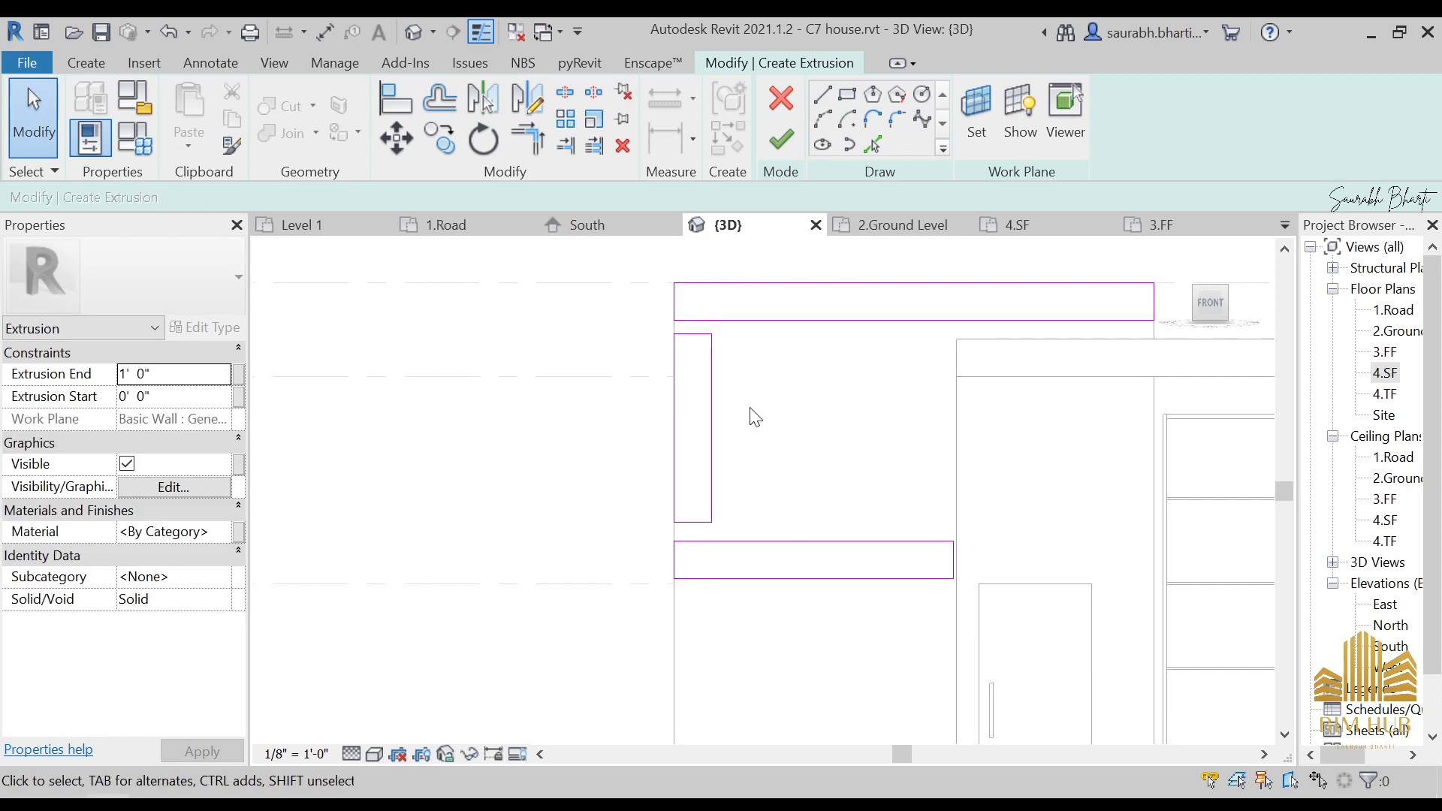
- Trim the vertical rectangle's inner edge to a corner with the upper rectangle's lower edge and the lower rectangle's upper edge
{"action": "key", "text": "t"}
{"action": "key", "text": "r"}
{"action": "left_click", "coordinate": [713, 375]}
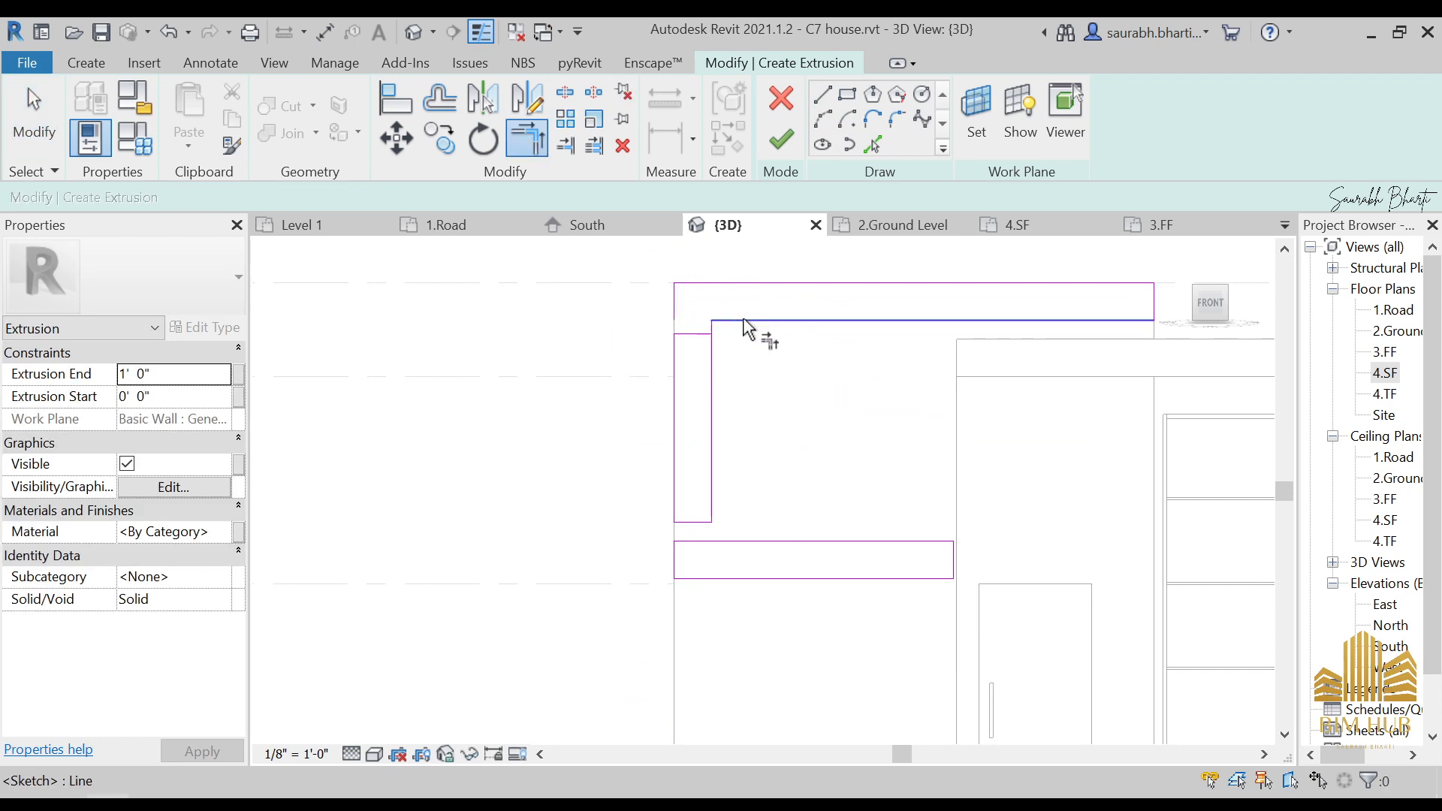
{"action": "left_click", "coordinate": [743, 322]}
{"action": "left_click", "coordinate": [714, 507]}
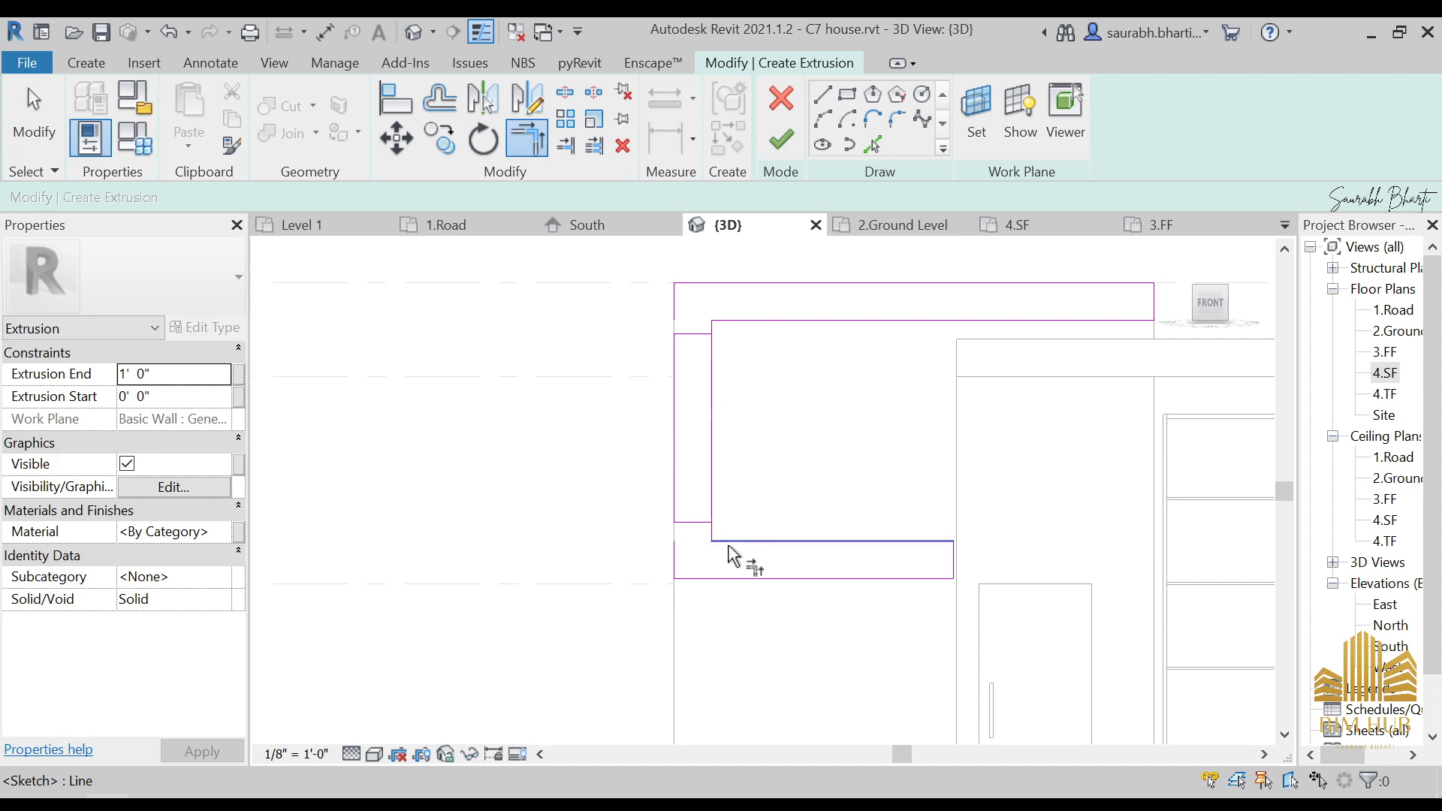
{"action": "left_click", "coordinate": [728, 547]}
{"action": "key", "text": "Escape"}
- Delete the vertical rectangle's two short end lines so the three rectangles form one C-shaped outline
{"action": "left_click", "coordinate": [704, 524]}
{"action": "key", "text": "Delete"}
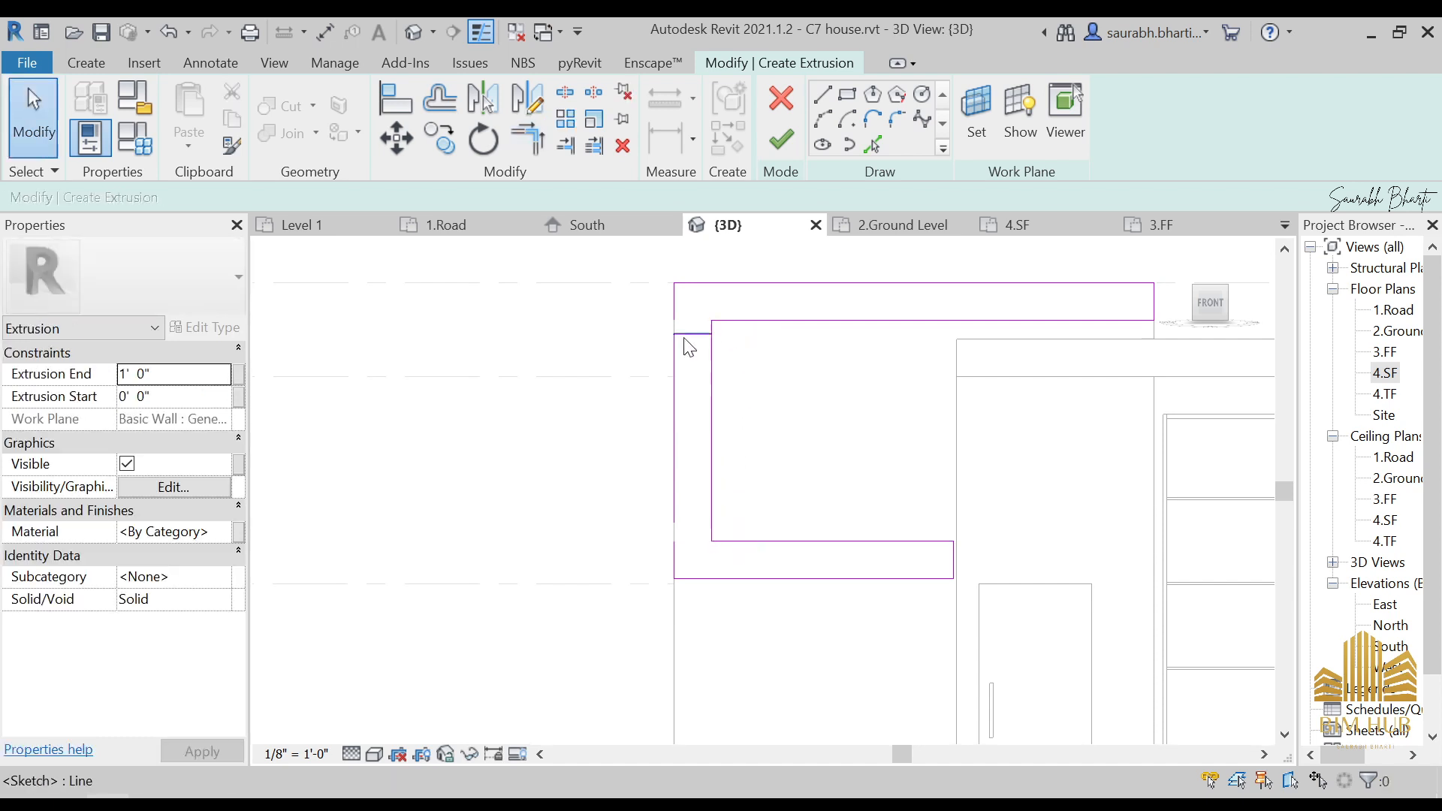
{"action": "left_click", "coordinate": [676, 342]}
{"action": "left_click", "coordinate": [689, 335]}
{"action": "key", "text": "Delete"}
{"action": "scroll", "coordinate": [701, 393], "scroll_direction": "down", "scroll_amount": 2}
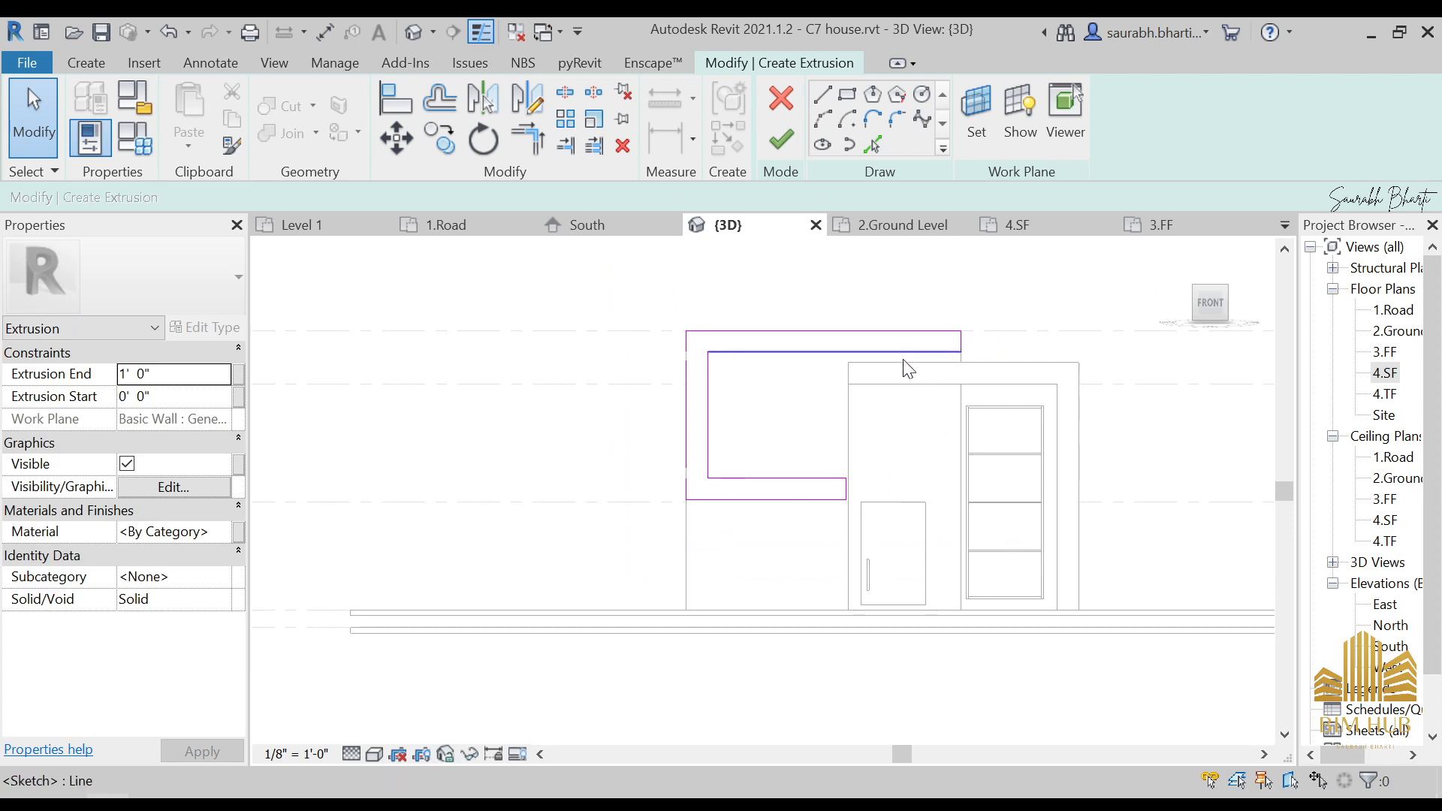
- Try to shorten the upper arm by moving its end line's lower endpoint, and restore the end line to the arm's full height
{"action": "scroll", "coordinate": [951, 324], "scroll_direction": "up", "scroll_amount": 2}
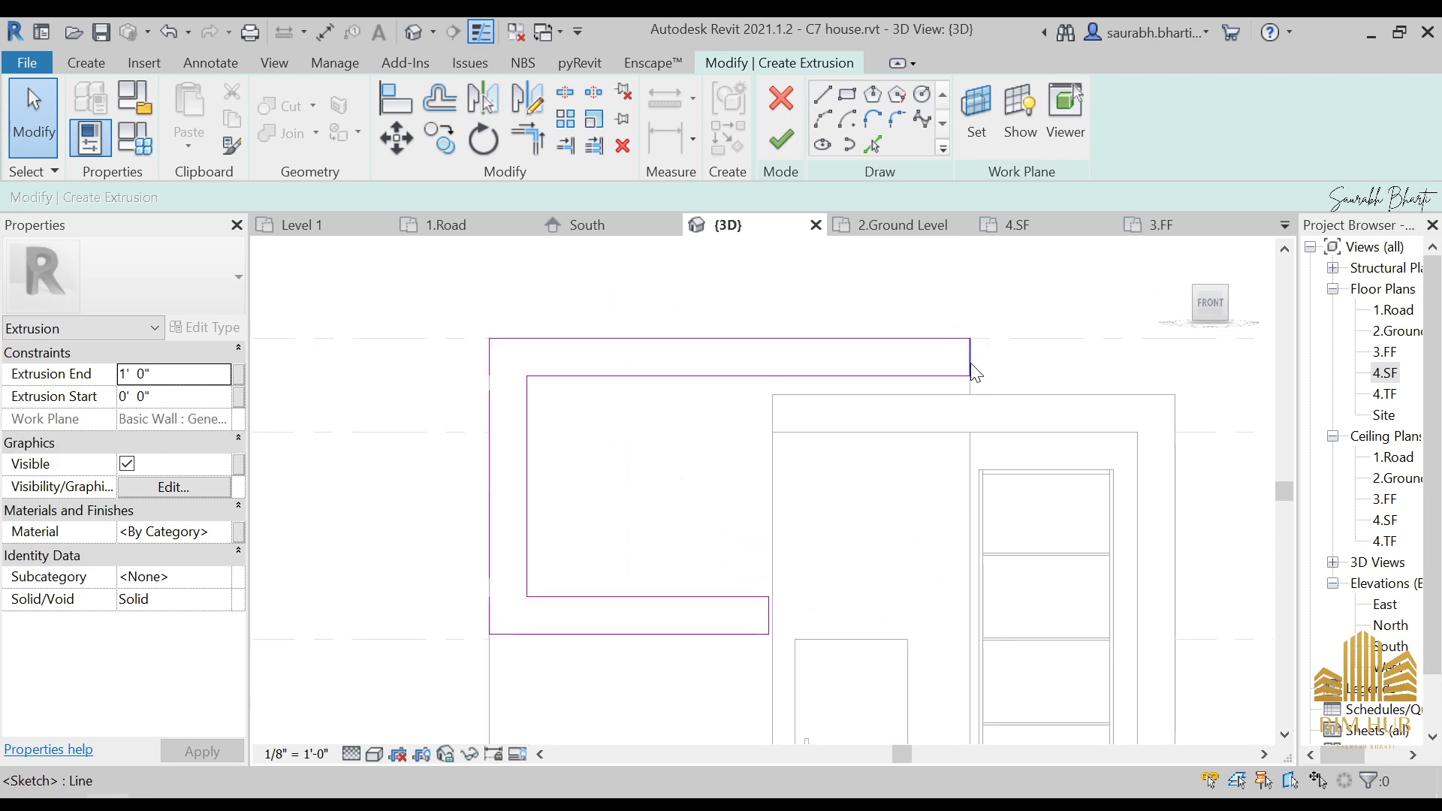
{"action": "left_click", "coordinate": [970, 363]}
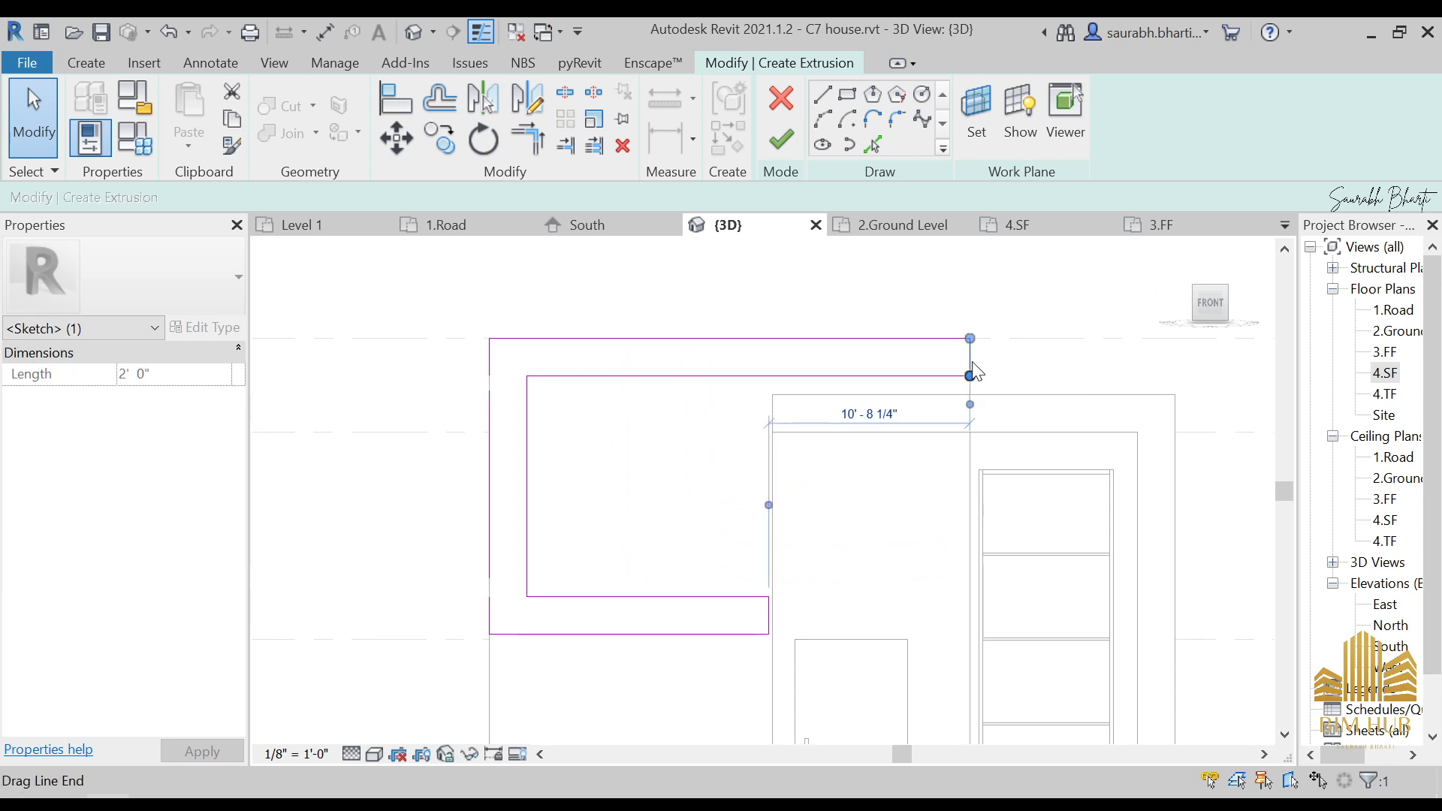
{"action": "left_click_drag", "start_coordinate": [970, 375], "coordinate": [797, 375]}
{"action": "key", "text": "Escape"}
{"action": "key", "text": "ctrl+z"}
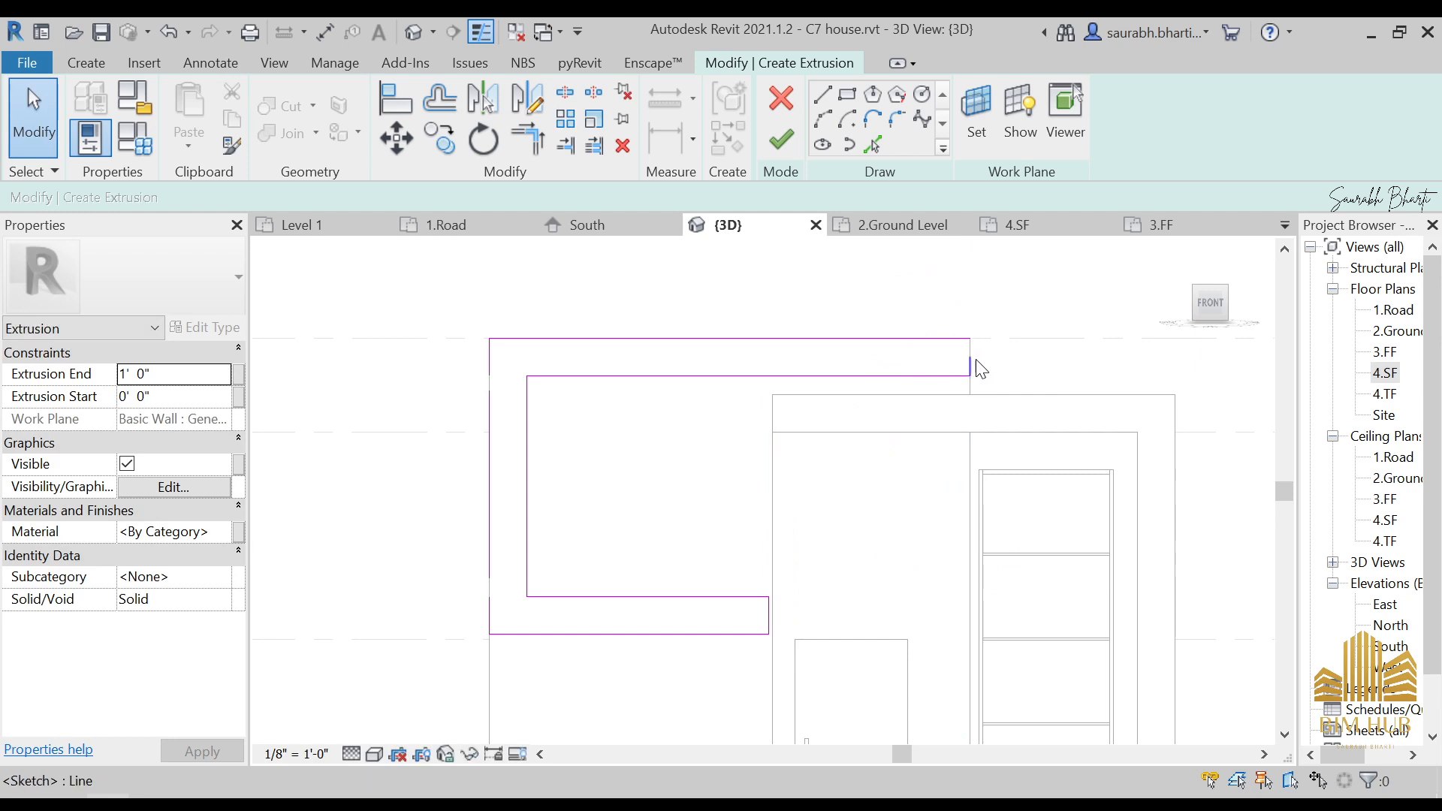
{"action": "scroll", "coordinate": [971, 364], "scroll_direction": "up", "scroll_amount": 2}
{"action": "left_click", "coordinate": [971, 364]}
{"action": "scroll", "coordinate": [1003, 385], "scroll_direction": "up", "scroll_amount": 7}
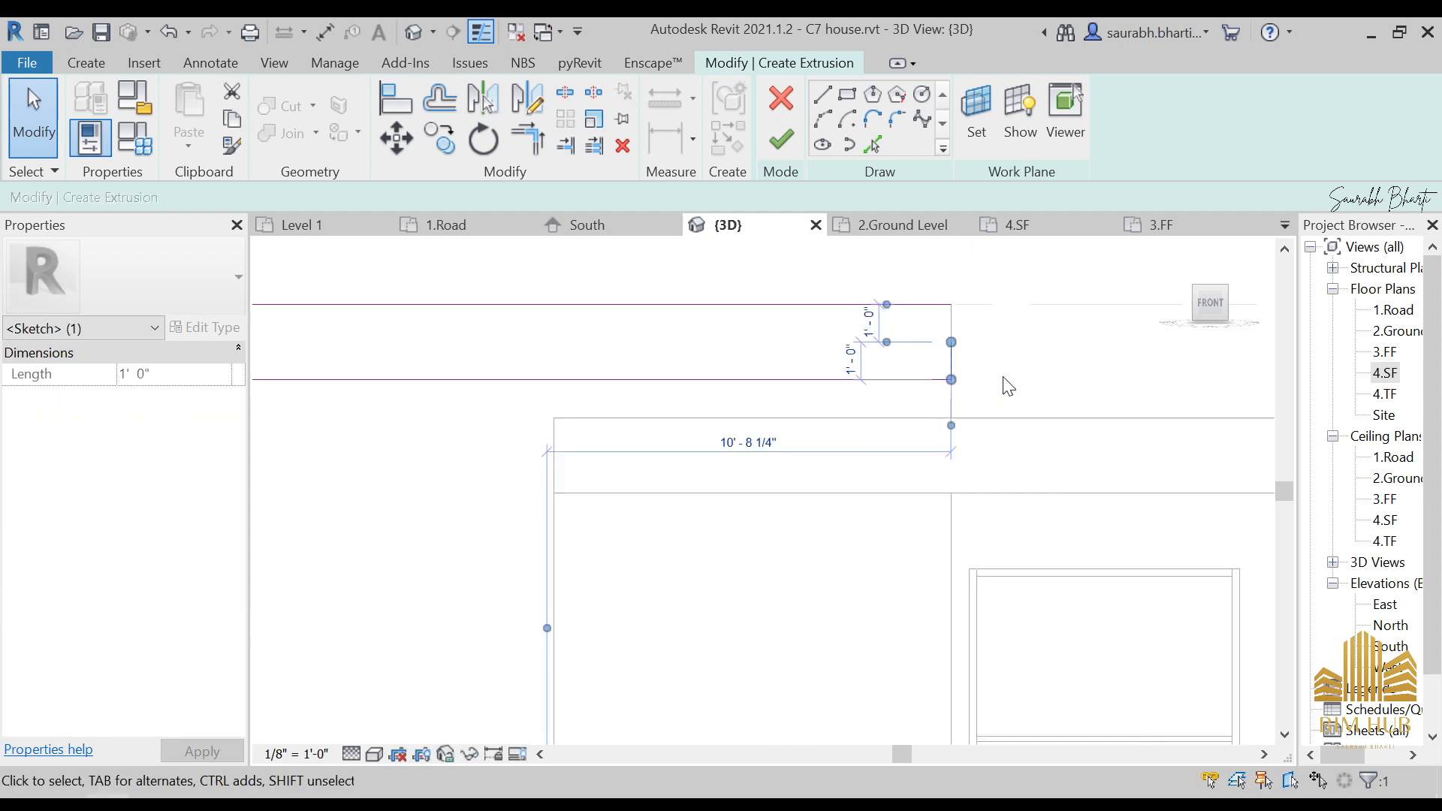
{"action": "key", "text": "Escape"}
{"action": "key", "text": "t"}
{"action": "key", "text": "r"}
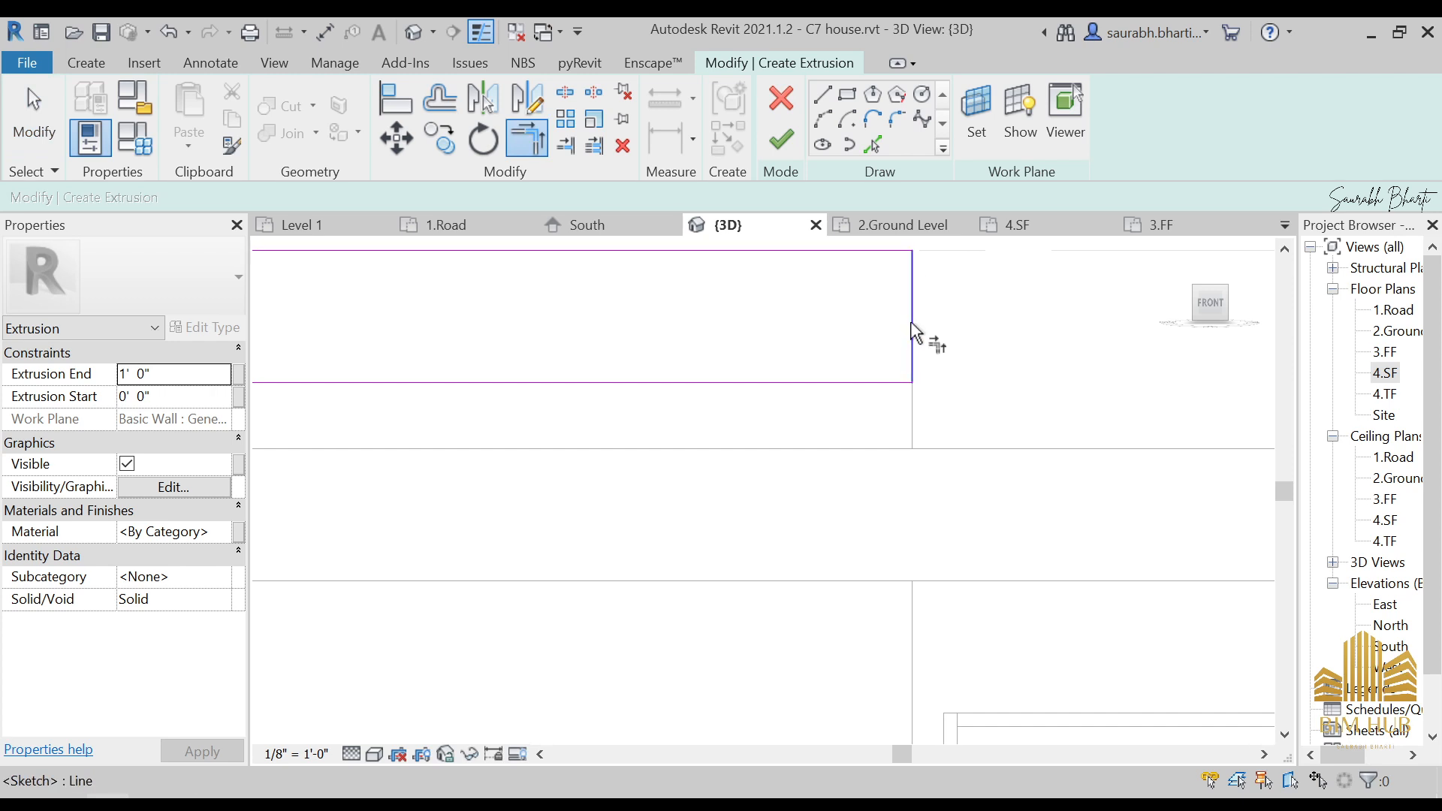
{"action": "key", "text": "Escape"}
- Shorten the C-shape's upper arm by moving its end line to about 9" beyond the lower arm's end
{"action": "left_click", "coordinate": [912, 329]}
{"action": "scroll", "coordinate": [911, 324], "scroll_direction": "down", "scroll_amount": 2}
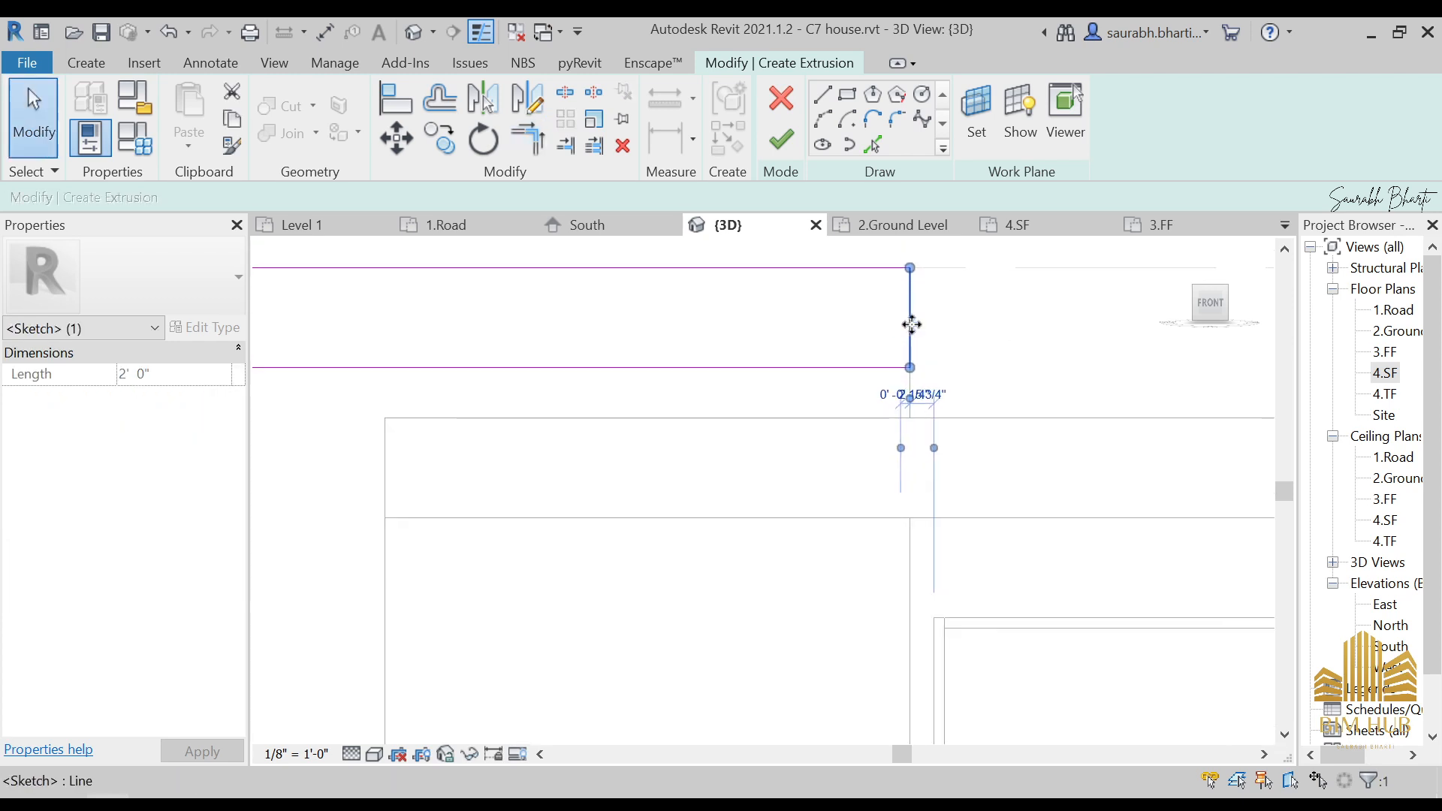
{"action": "mouse_move", "coordinate": [911, 324]}
{"action": "left_mouse_down"}
{"action": "mouse_move", "coordinate": [431, 341]}
{"action": "mouse_move", "coordinate": [395, 368]}
{"action": "left_mouse_up"}
{"action": "scroll", "coordinate": [546, 398], "scroll_direction": "down", "scroll_amount": 3}
{"action": "middle_click_drag", "start_coordinate": [544, 436], "coordinate": [728, 370]}
{"action": "left_click", "coordinate": [738, 373]}
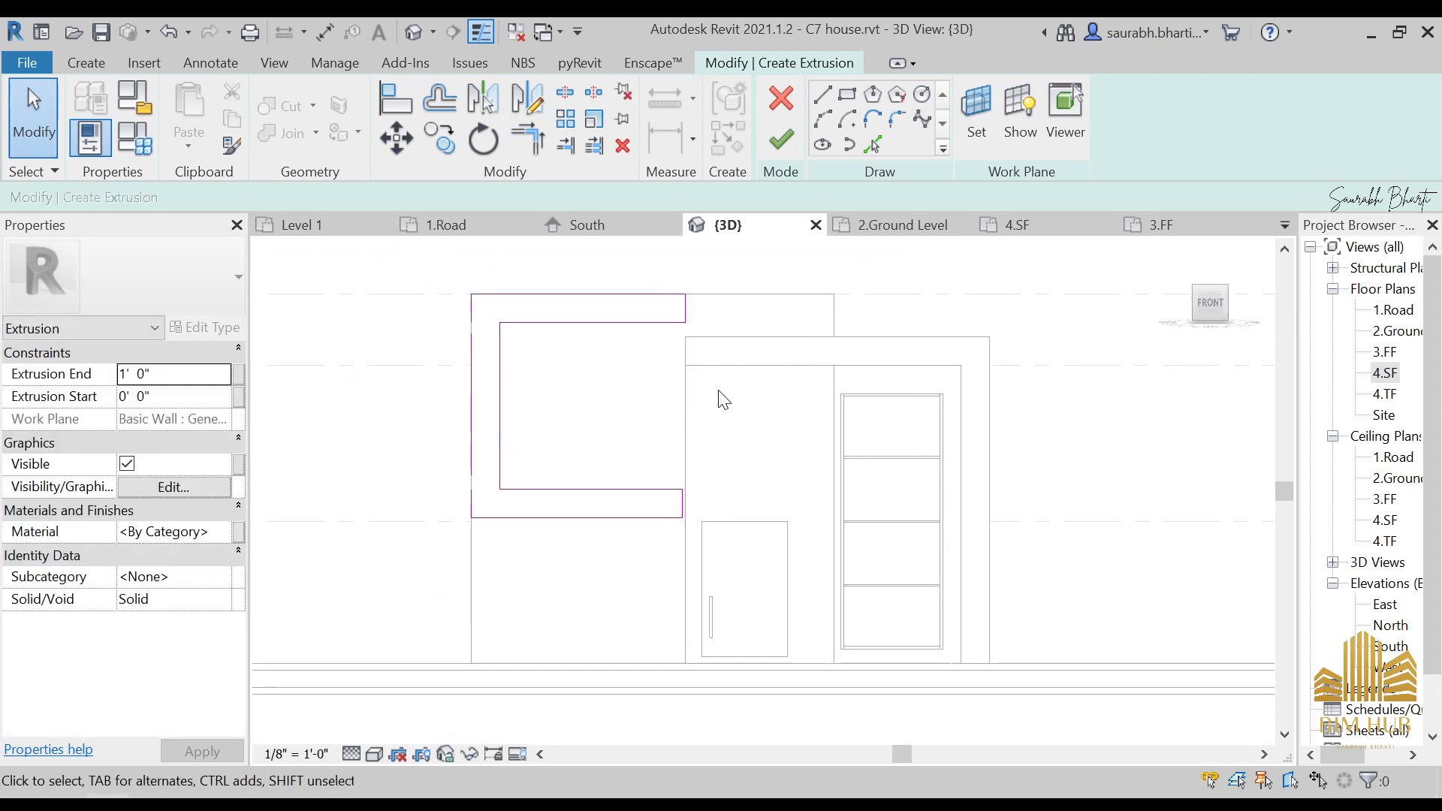
{"action": "scroll", "coordinate": [713, 337], "scroll_direction": "up", "scroll_amount": 2}
{"action": "left_click_drag", "start_coordinate": [672, 294], "coordinate": [903, 304]}
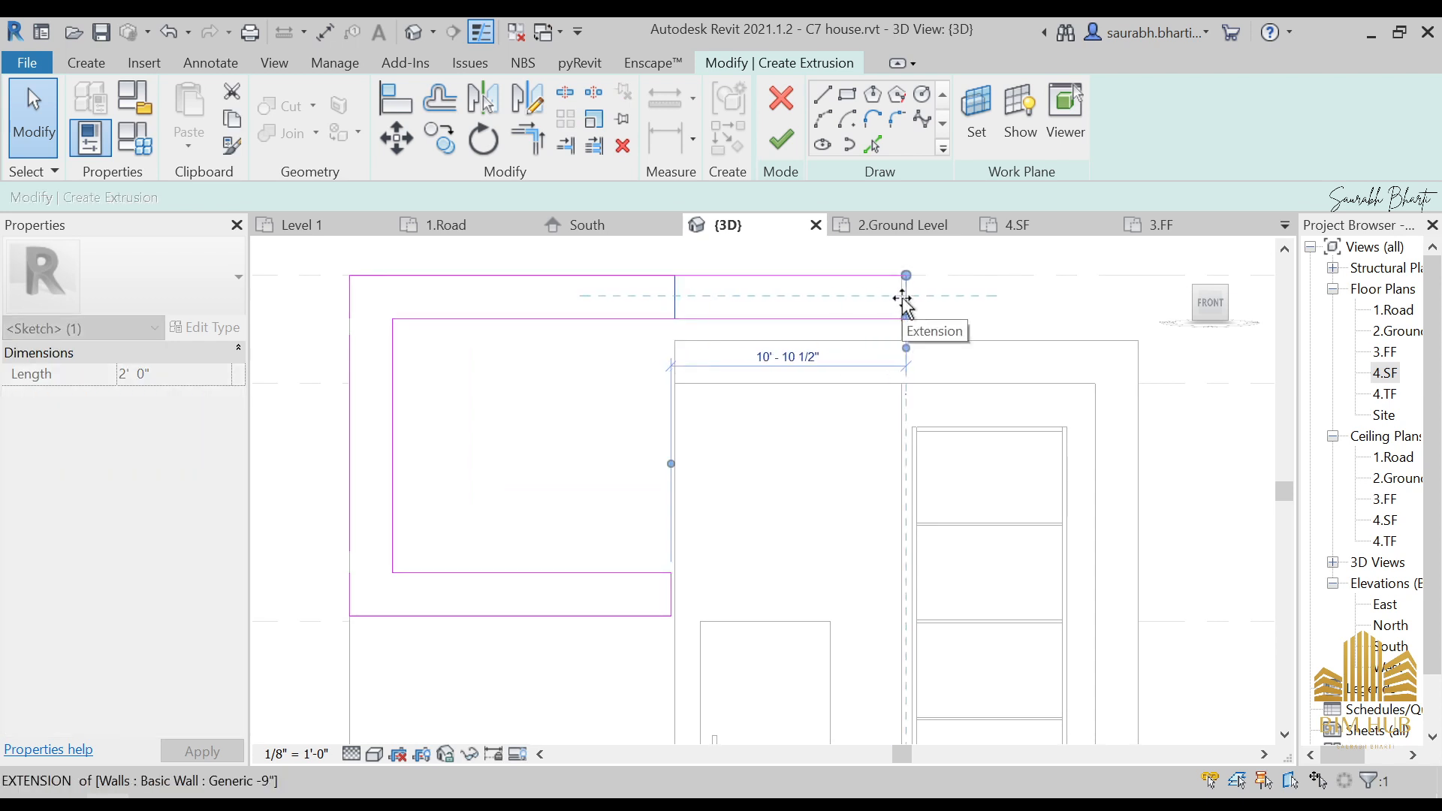
{"action": "left_click_drag", "start_coordinate": [903, 300], "coordinate": [683, 296]}
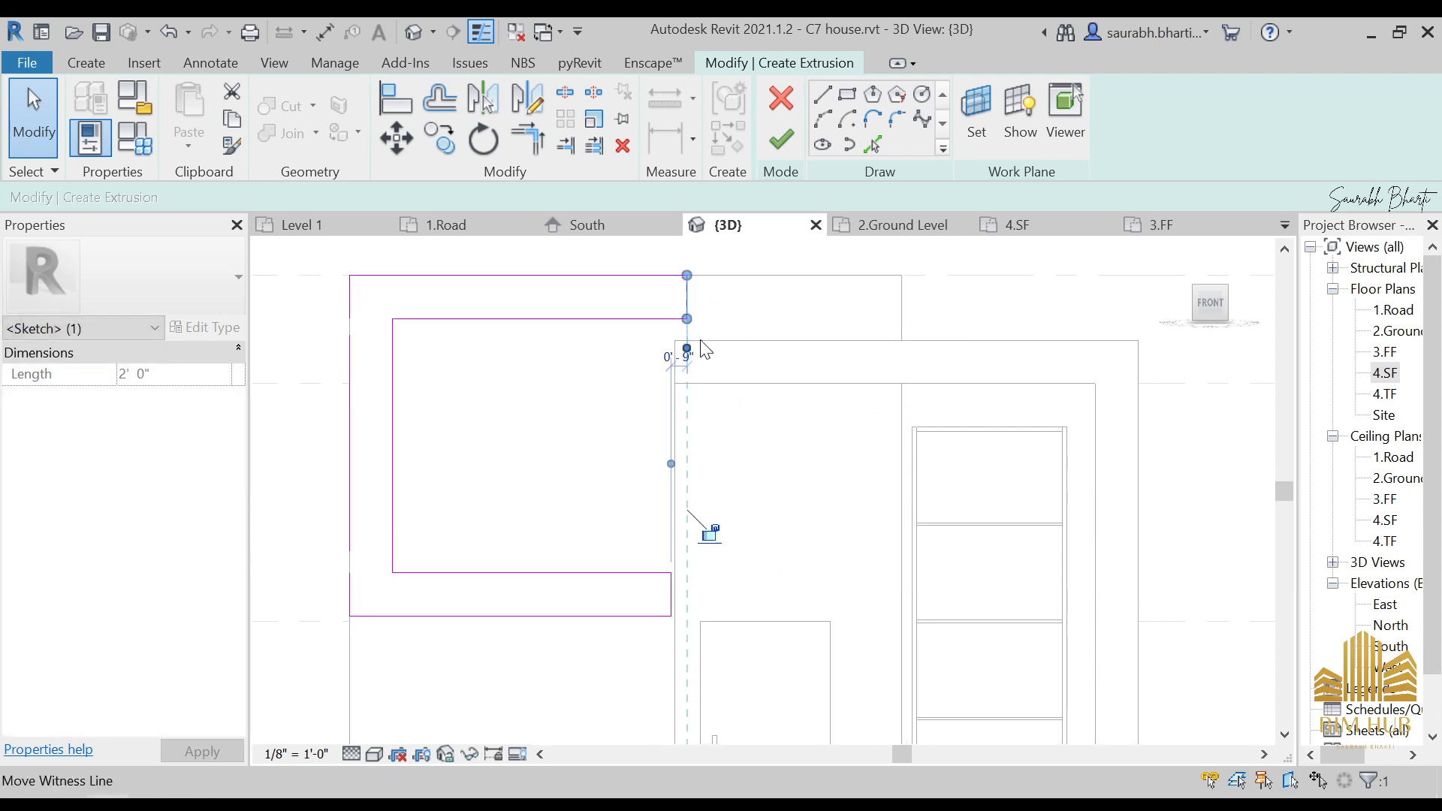
- Move the lower arm's end line flush with the outer edge of the L-shaped frame
{"action": "scroll", "coordinate": [702, 526], "scroll_direction": "up", "scroll_amount": 6}
{"action": "scroll", "coordinate": [672, 653], "scroll_direction": "up", "scroll_amount": 1}
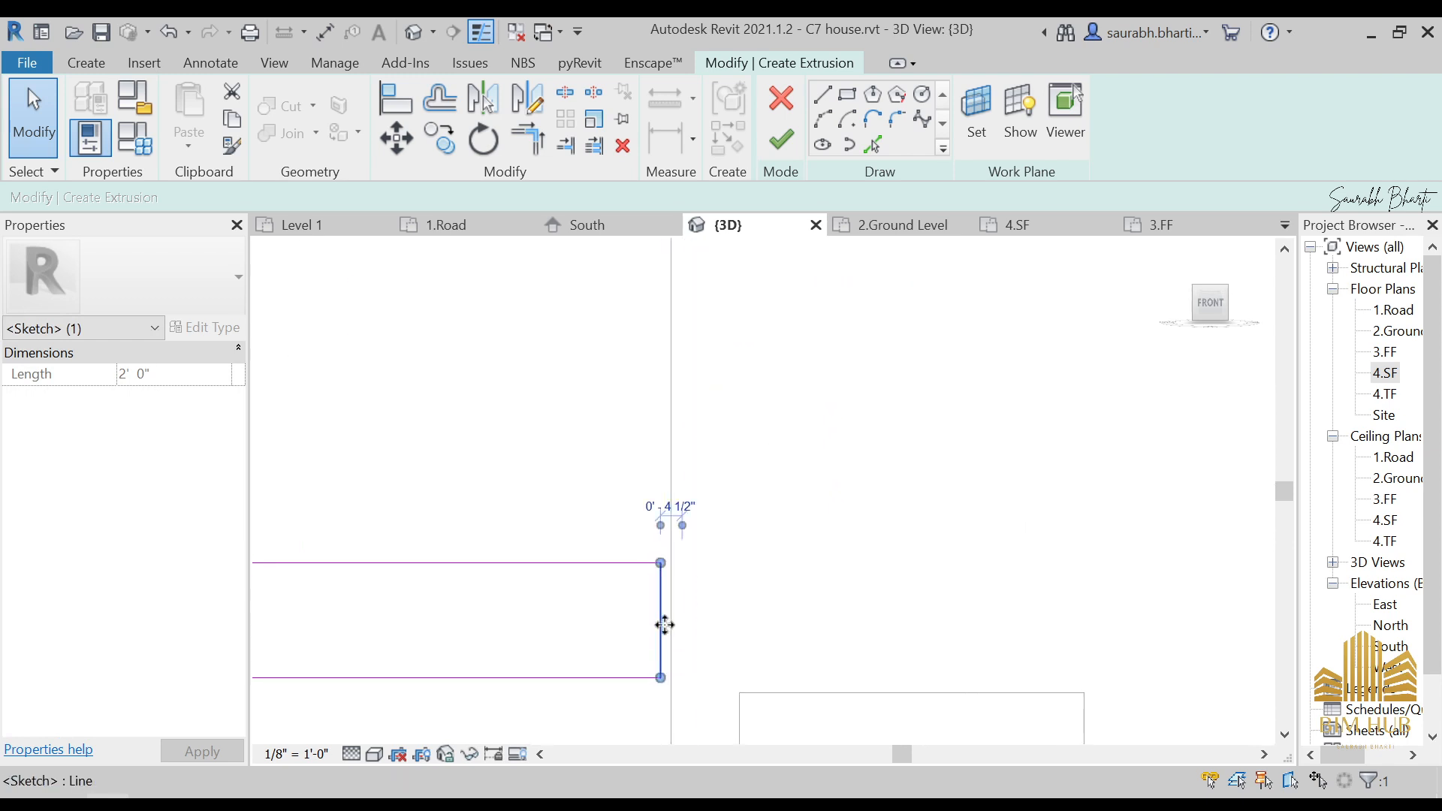
{"action": "scroll", "coordinate": [667, 624], "scroll_direction": "up", "scroll_amount": 1}
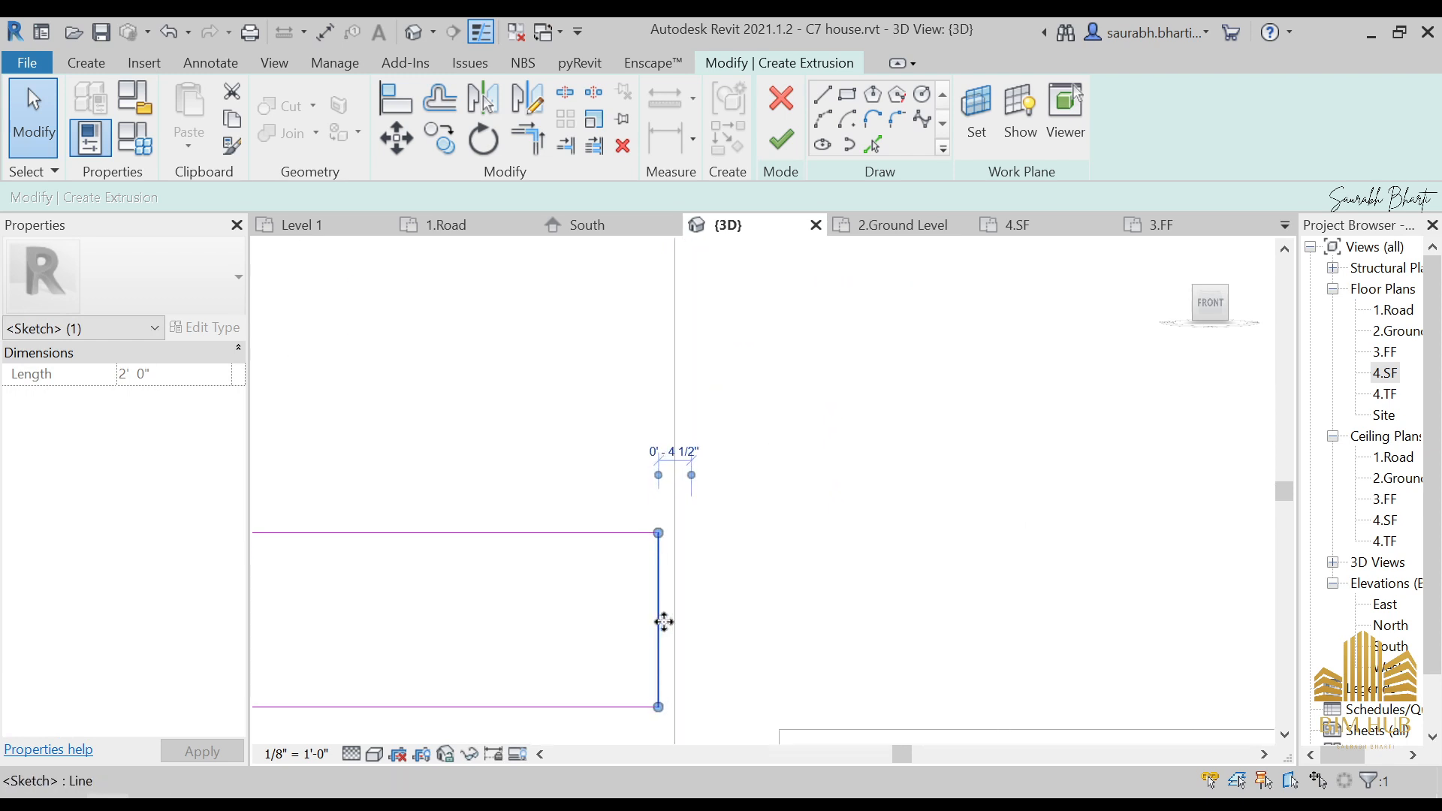
{"action": "mouse_move", "coordinate": [663, 621]}
{"action": "left_mouse_down"}
{"action": "mouse_move", "coordinate": [692, 621]}
{"action": "mouse_move", "coordinate": [673, 622]}
{"action": "left_mouse_up"}
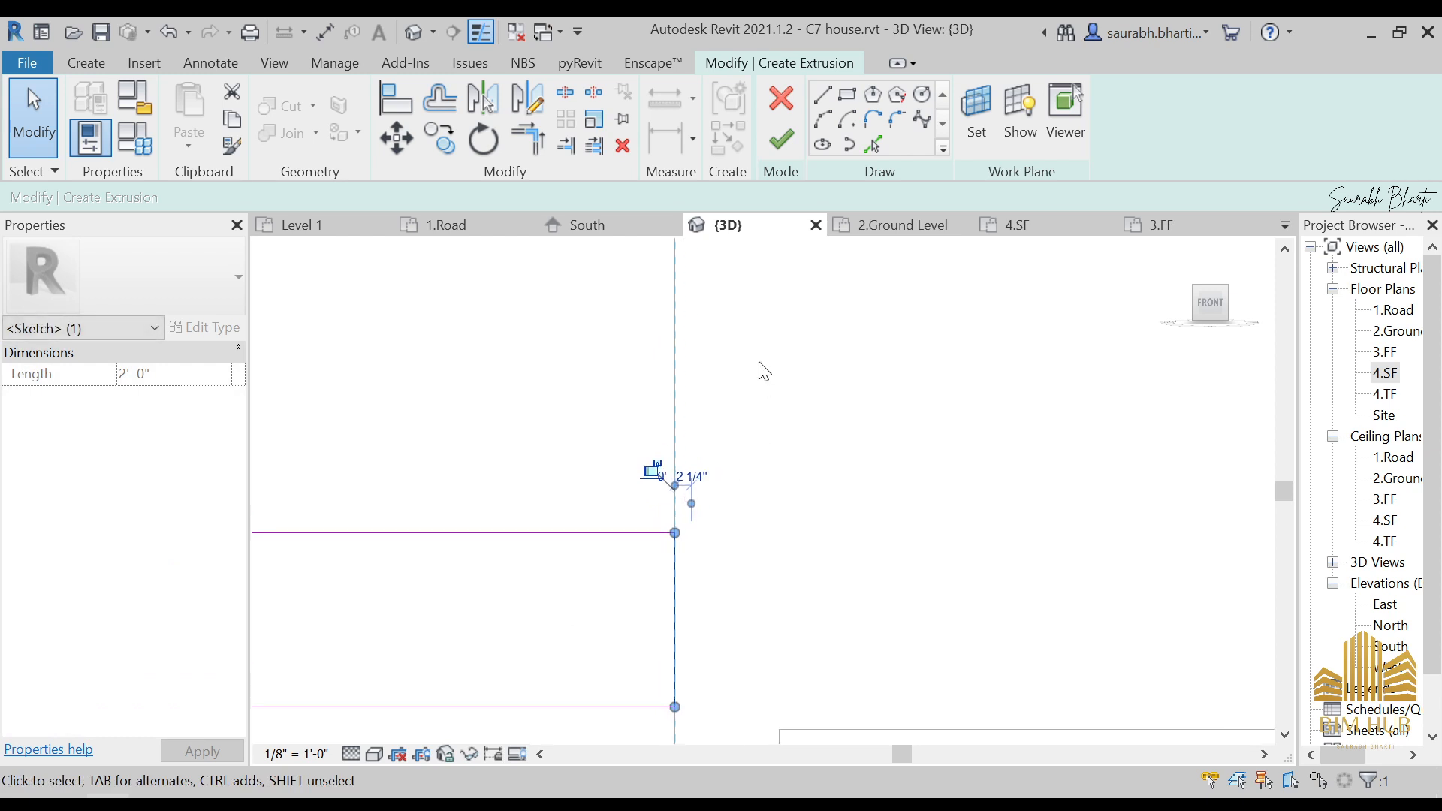
{"action": "scroll", "coordinate": [764, 346], "scroll_direction": "down", "scroll_amount": 10}
{"action": "scroll", "coordinate": [772, 349], "scroll_direction": "up", "scroll_amount": 4}
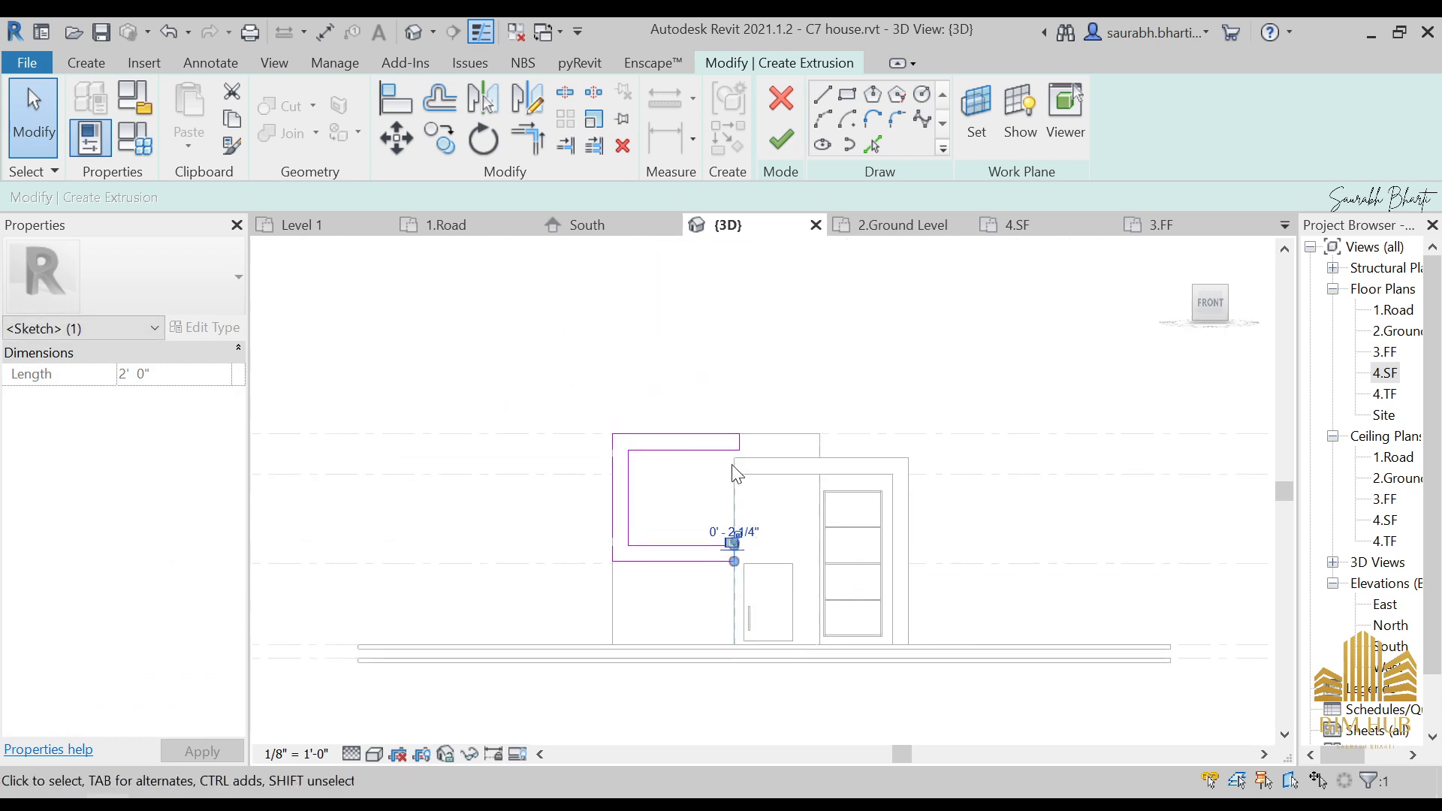
- Move the upper arm's end line flush with the outer edge of the L-shaped frame and try to finish the C-shaped sketch
{"action": "left_click_drag", "start_coordinate": [722, 413], "coordinate": [726, 424]}
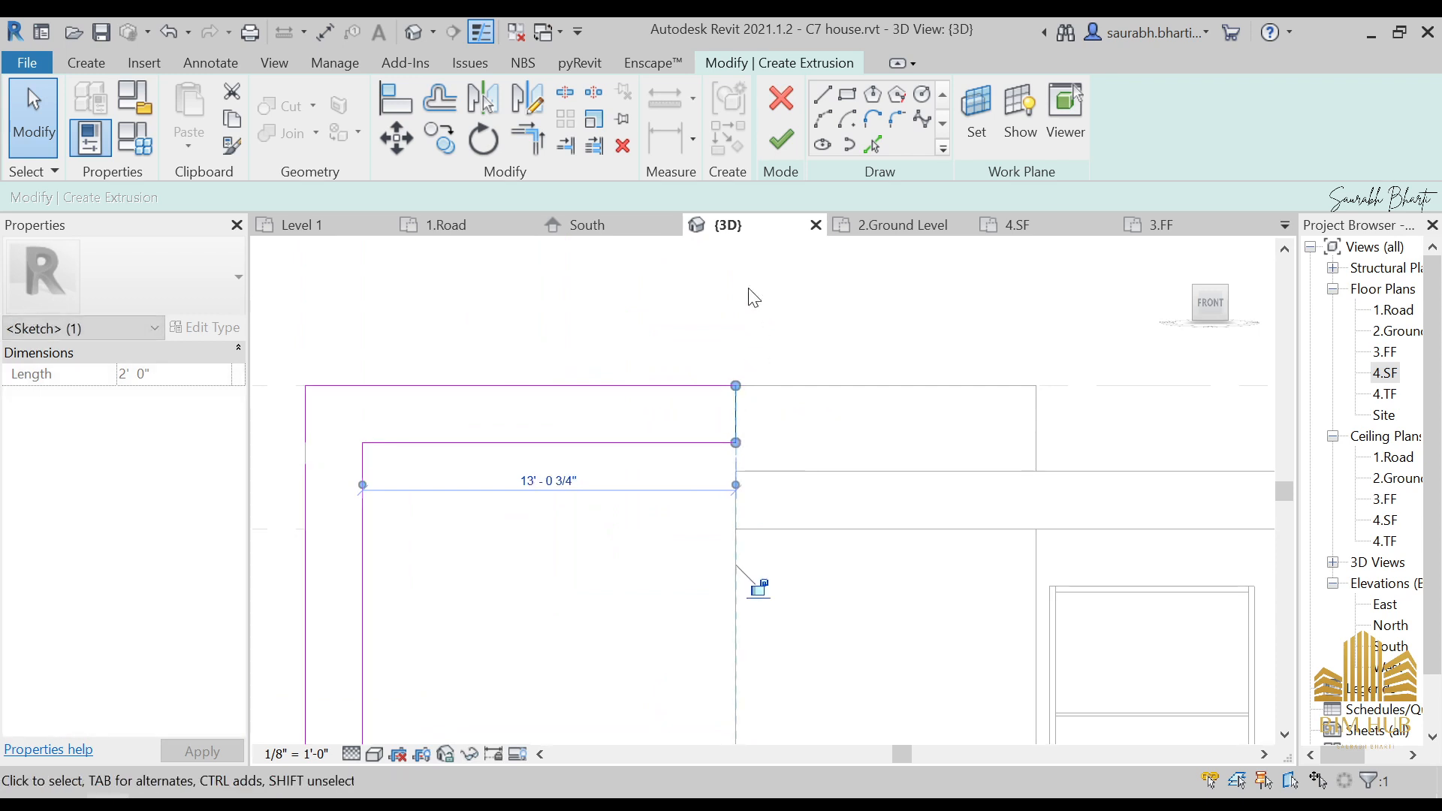
{"action": "left_click", "coordinate": [779, 141]}
{"action": "key", "text": "Escape"}
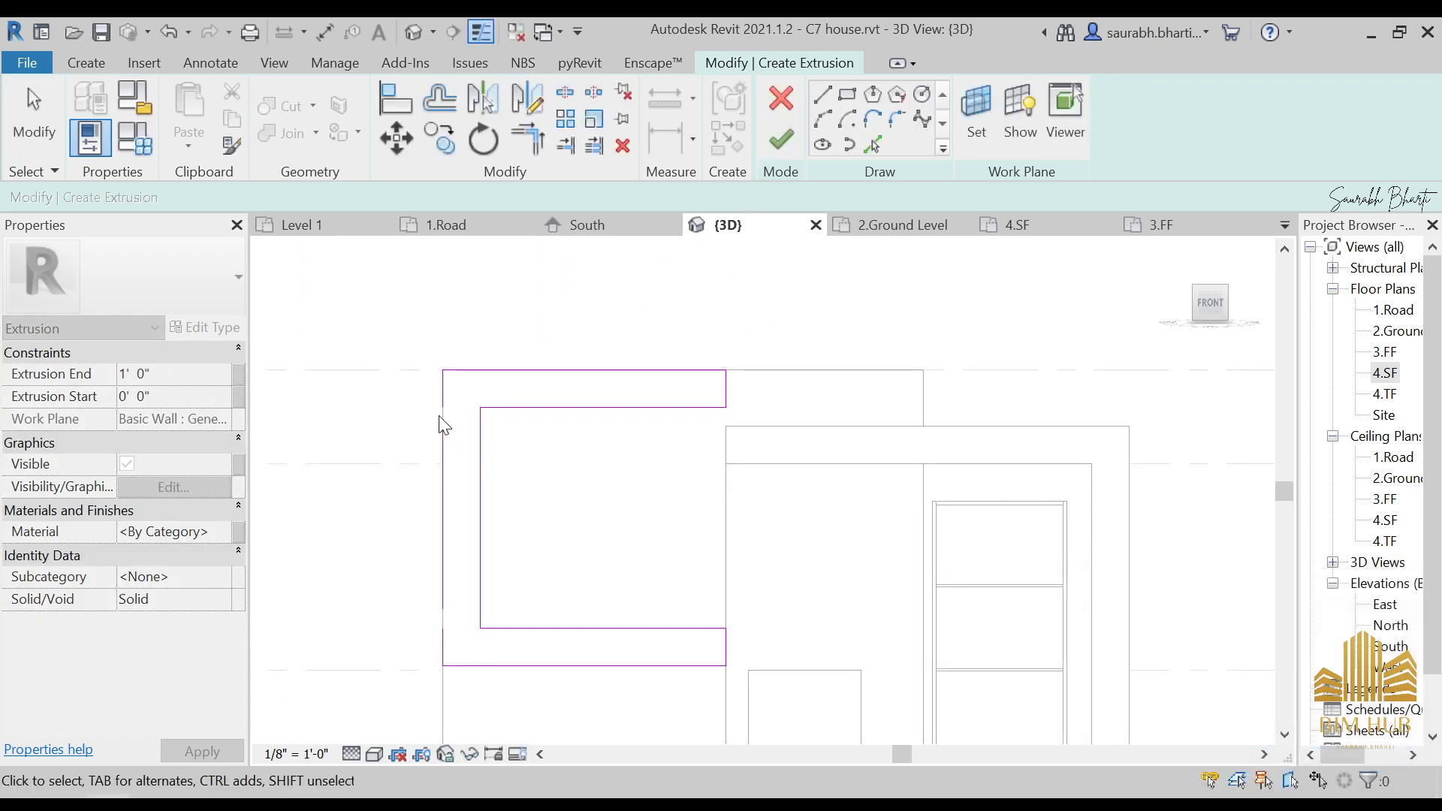
- Delete the broken line segments on the upper part of the C-shape's outer vertical side
{"action": "left_click", "coordinate": [443, 425]}
{"action": "key", "text": "Escape"}
{"action": "scroll", "coordinate": [443, 429], "scroll_direction": "up", "scroll_amount": 5}
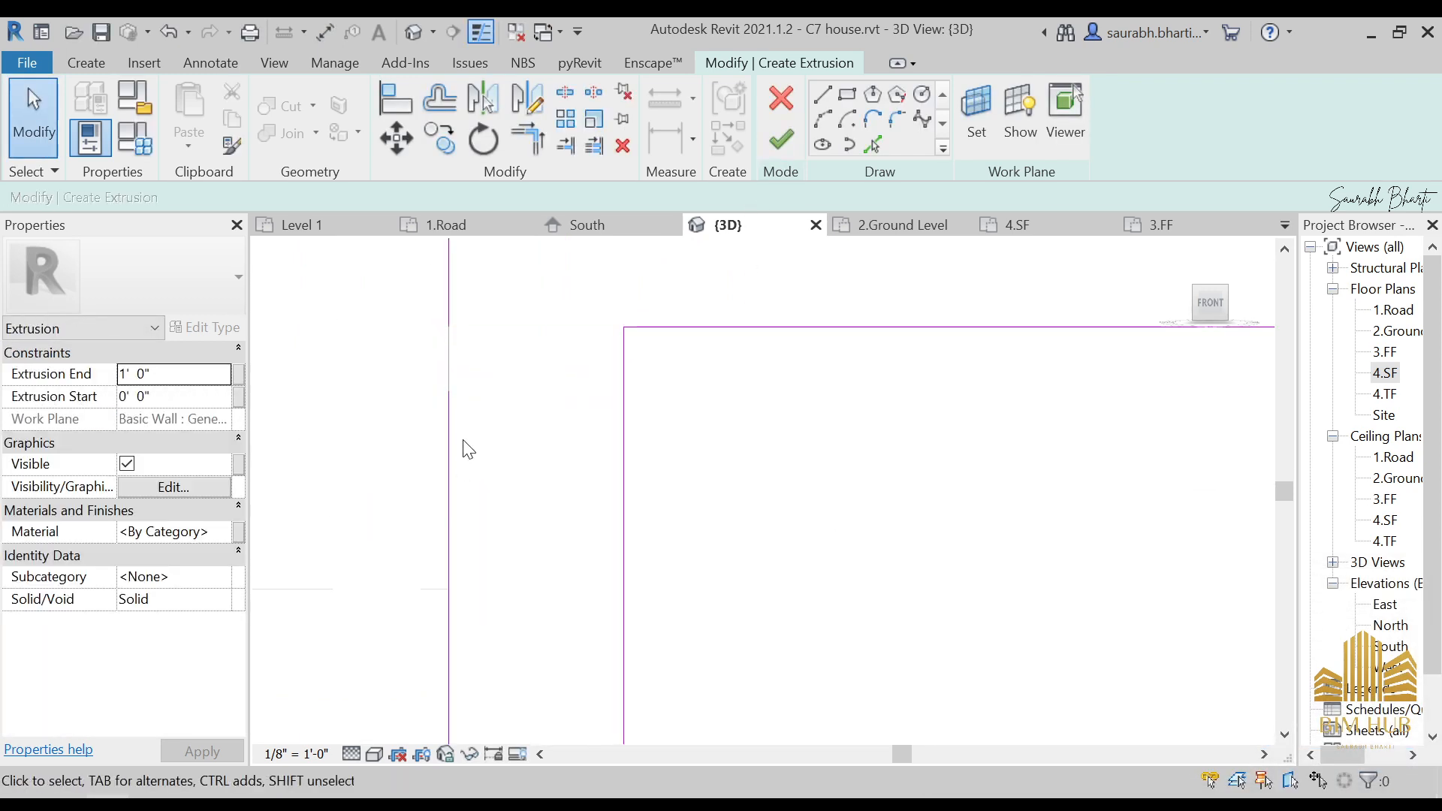
{"action": "key", "text": "t"}
{"action": "key", "text": "r"}
{"action": "scroll", "coordinate": [476, 390], "scroll_direction": "down", "scroll_amount": 3}
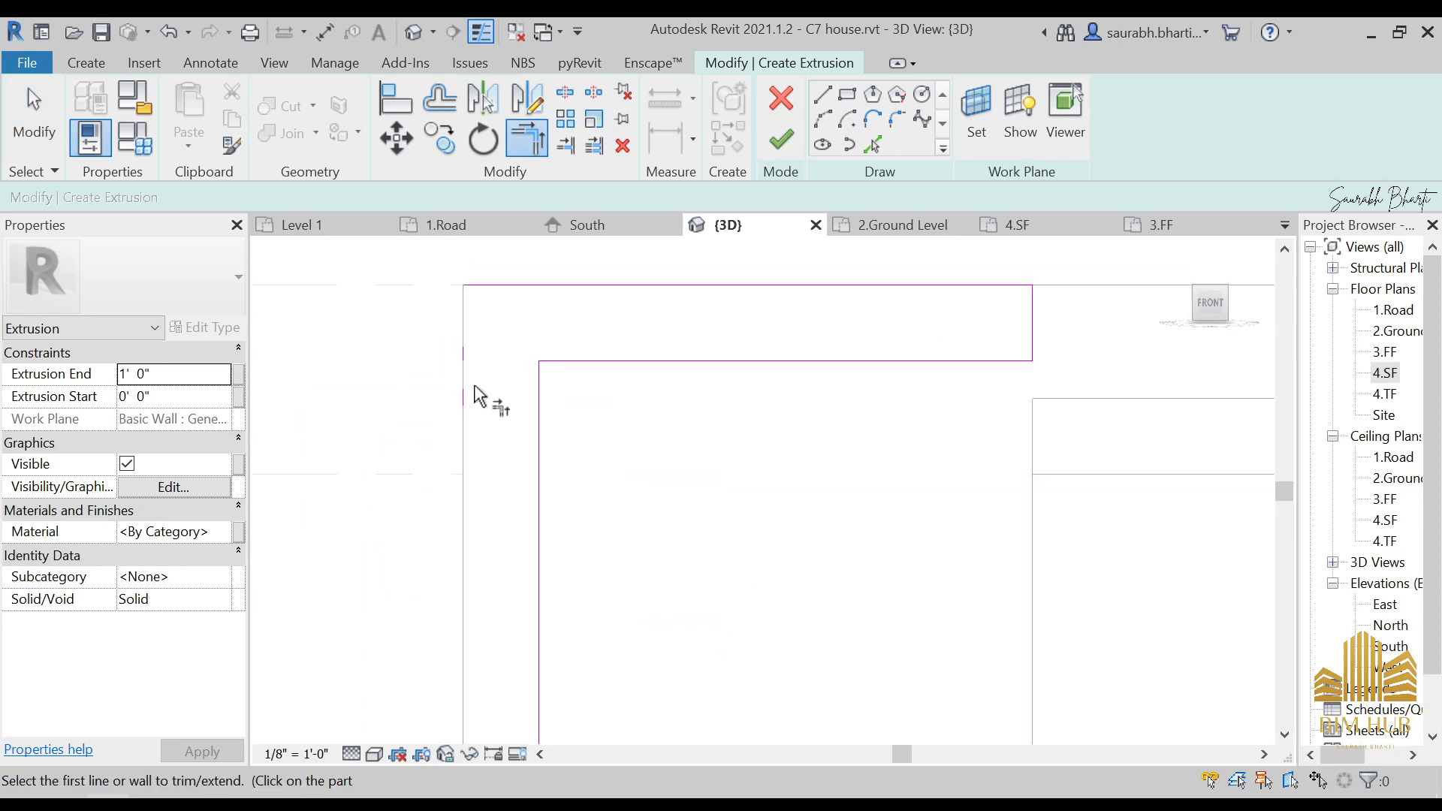
{"action": "scroll", "coordinate": [476, 394], "scroll_direction": "down", "scroll_amount": 1}
{"action": "key", "text": "Escape"}
{"action": "left_click_drag", "start_coordinate": [495, 345], "coordinate": [440, 429]}
{"action": "key", "text": "Delete"}
- Trim/Extend the remaining short outer vertical segment to a corner with the upper arm's top line, closing the C-shaped outline
{"action": "middle_click_drag", "start_coordinate": [463, 528], "coordinate": [651, 342]}
{"action": "scroll", "coordinate": [650, 353], "scroll_direction": "down", "scroll_amount": 2}
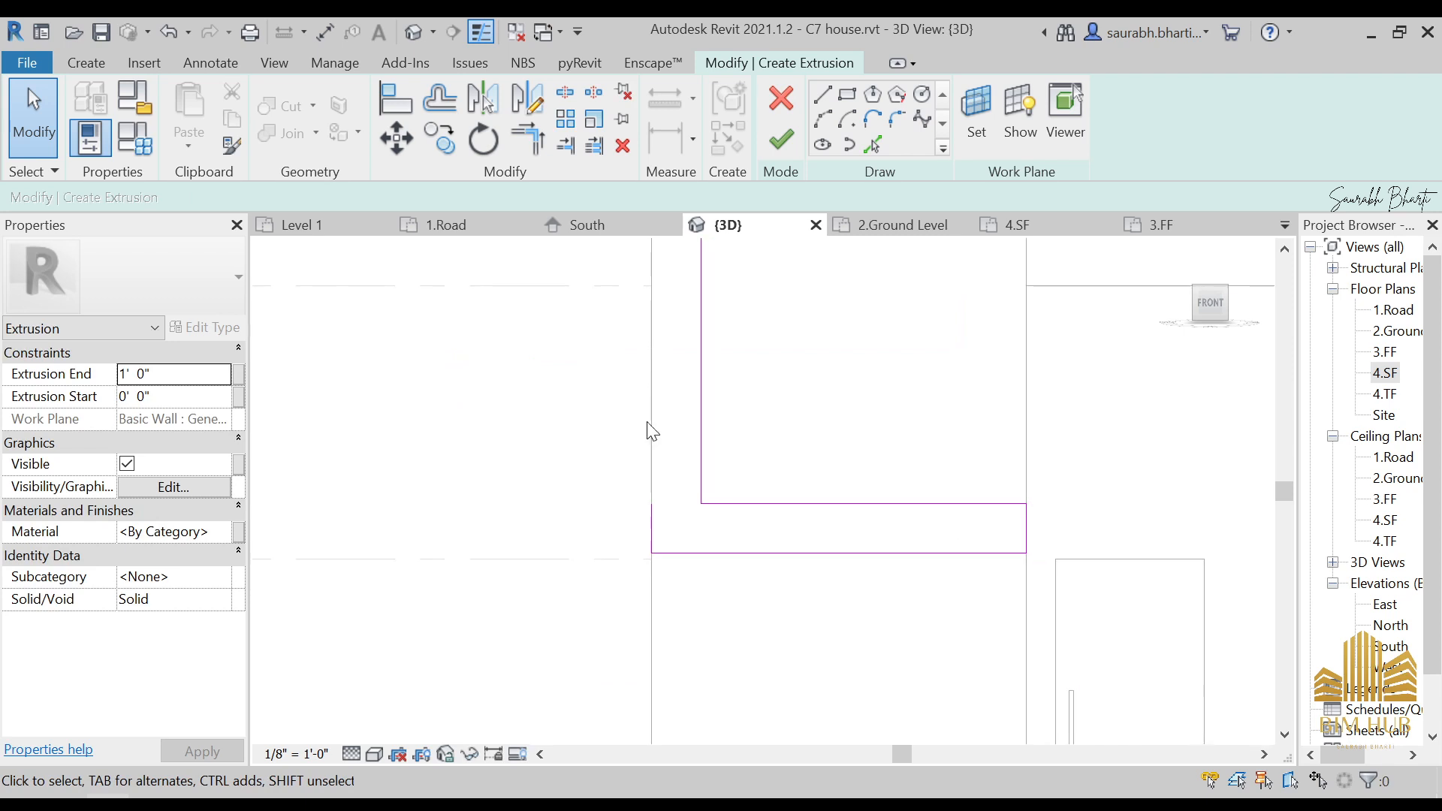
{"action": "left_click", "coordinate": [652, 561]}
{"action": "key", "text": "t"}
{"action": "key", "text": "r"}
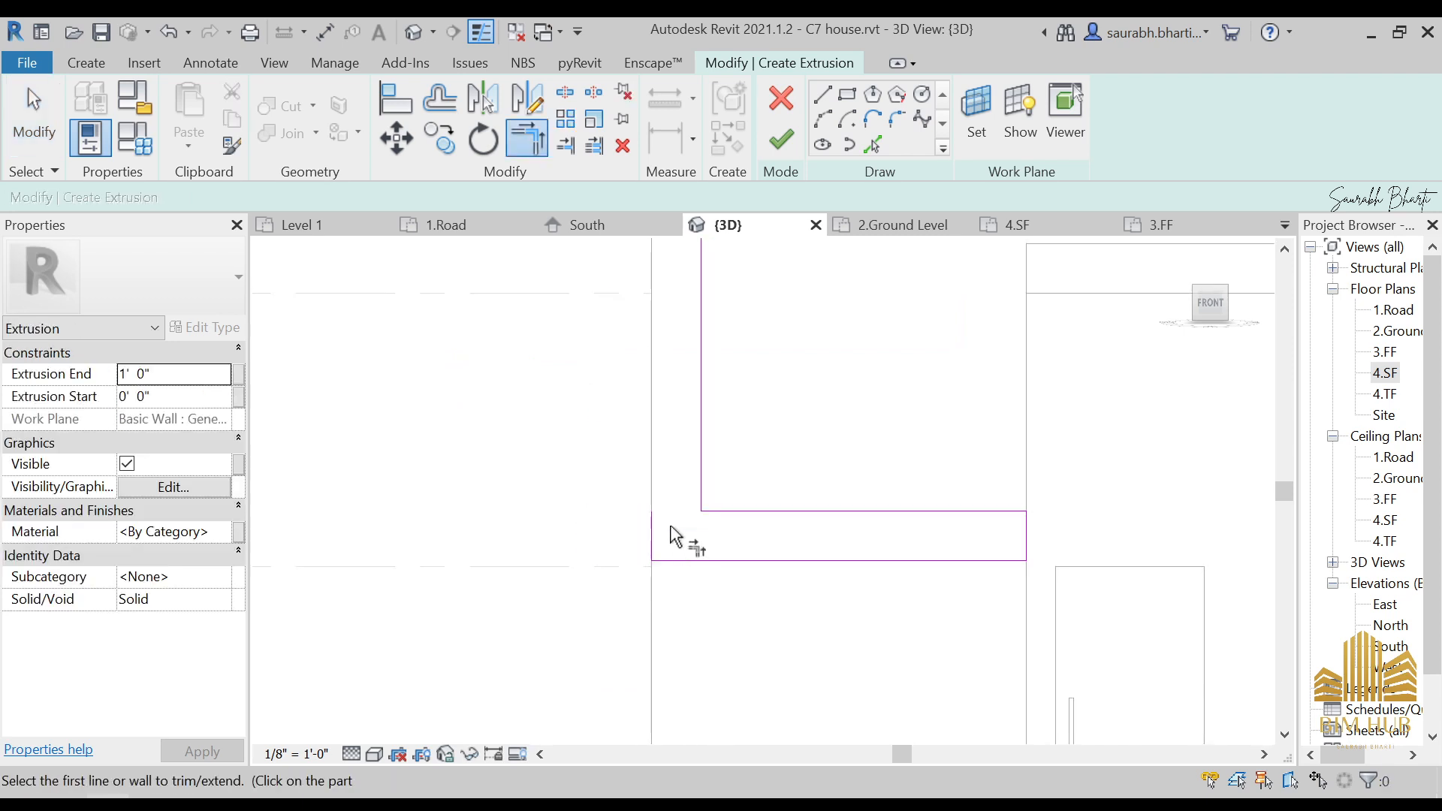
{"action": "left_click", "coordinate": [651, 534]}
{"action": "scroll", "coordinate": [698, 330], "scroll_direction": "down", "scroll_amount": 3}
{"action": "middle_click_drag", "start_coordinate": [698, 331], "coordinate": [628, 486]}
{"action": "left_click", "coordinate": [631, 406]}
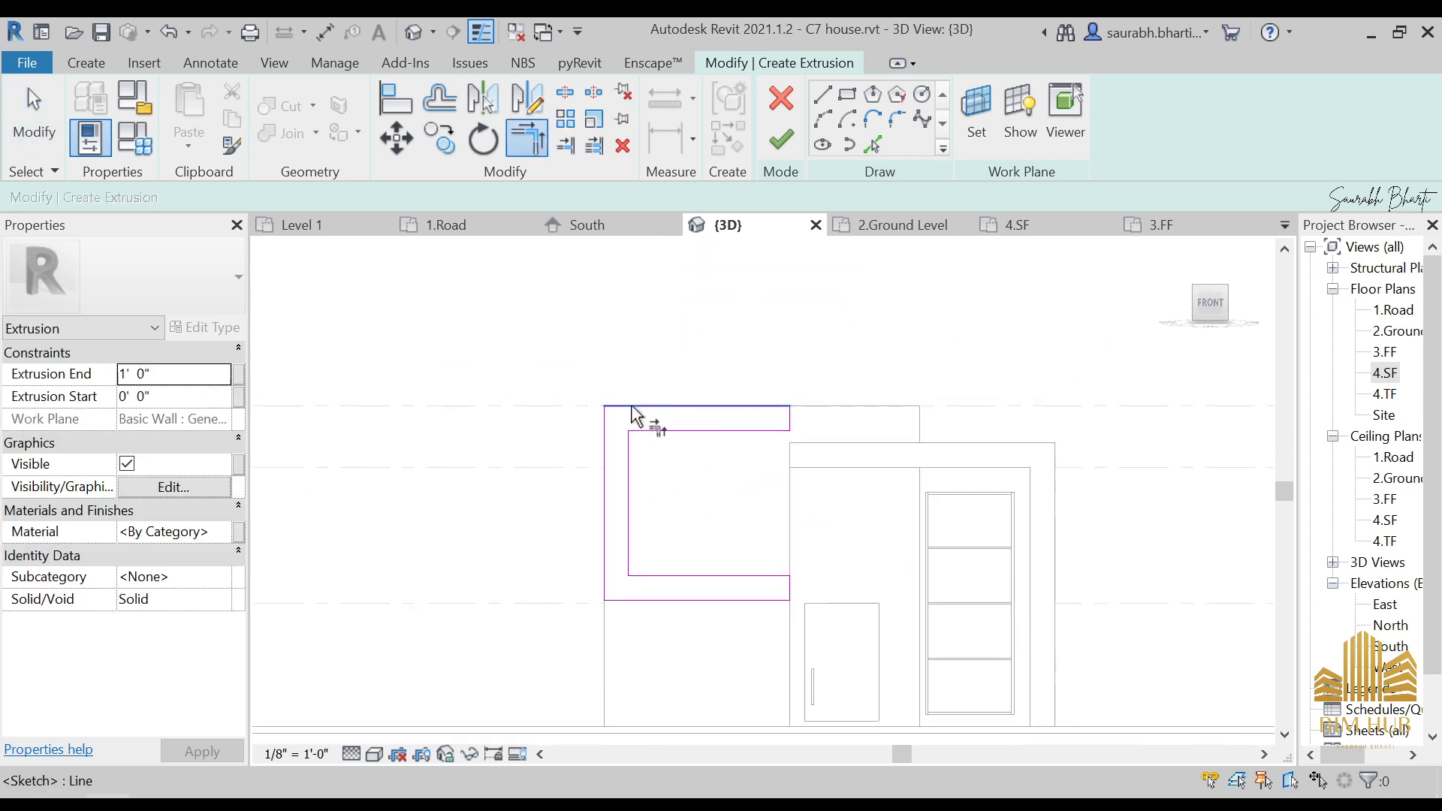
{"action": "key", "text": "Escape"}
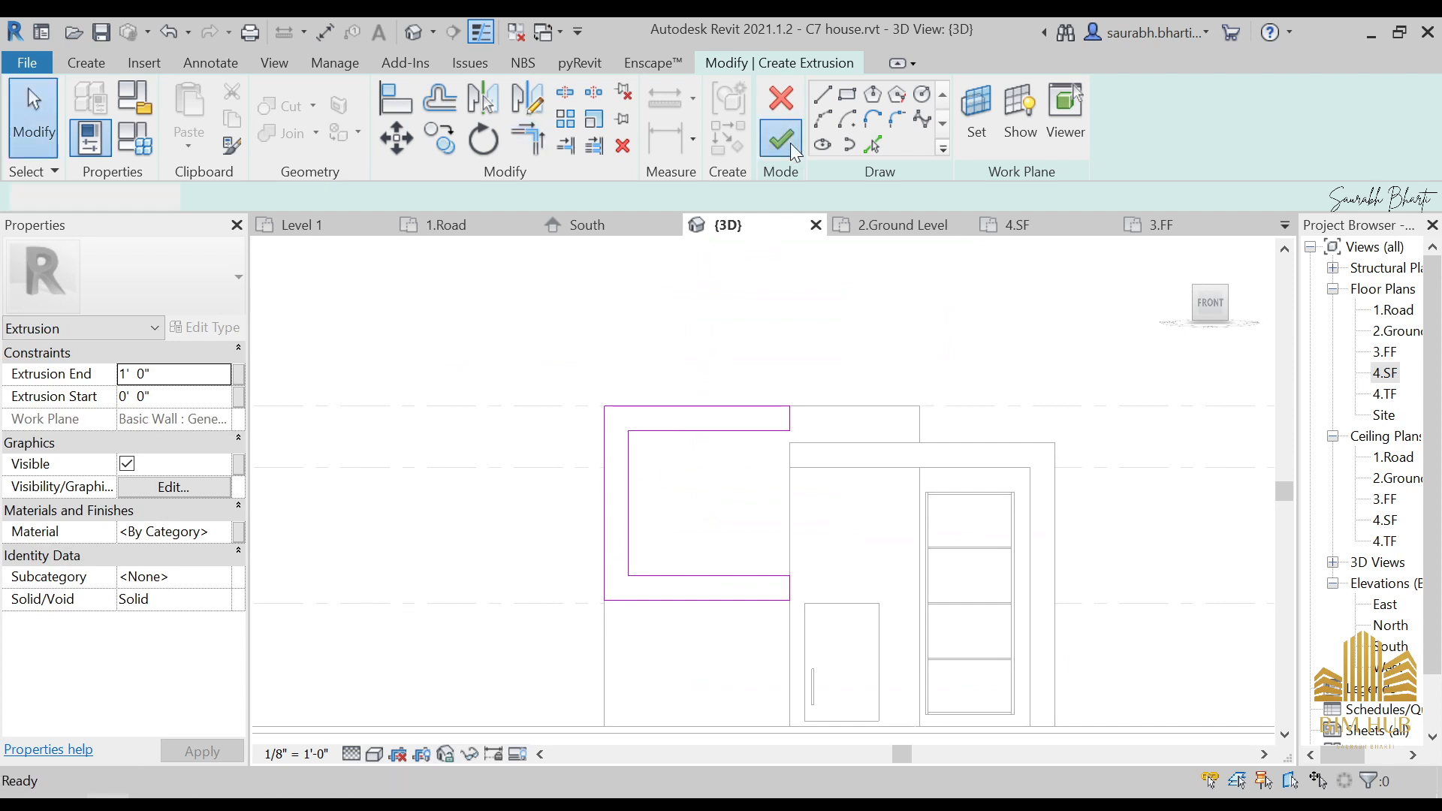
- Finish the C-shaped sketch and set the extrusion end to 7'
{"action": "left_click", "coordinate": [781, 139]}
{"action": "scroll", "coordinate": [643, 606], "scroll_direction": "down", "scroll_amount": 3}
{"action": "middle_click_drag", "start_coordinate": [612, 498], "coordinate": [518, 429], "text": "shift"}
{"action": "double_click", "coordinate": [165, 377]}
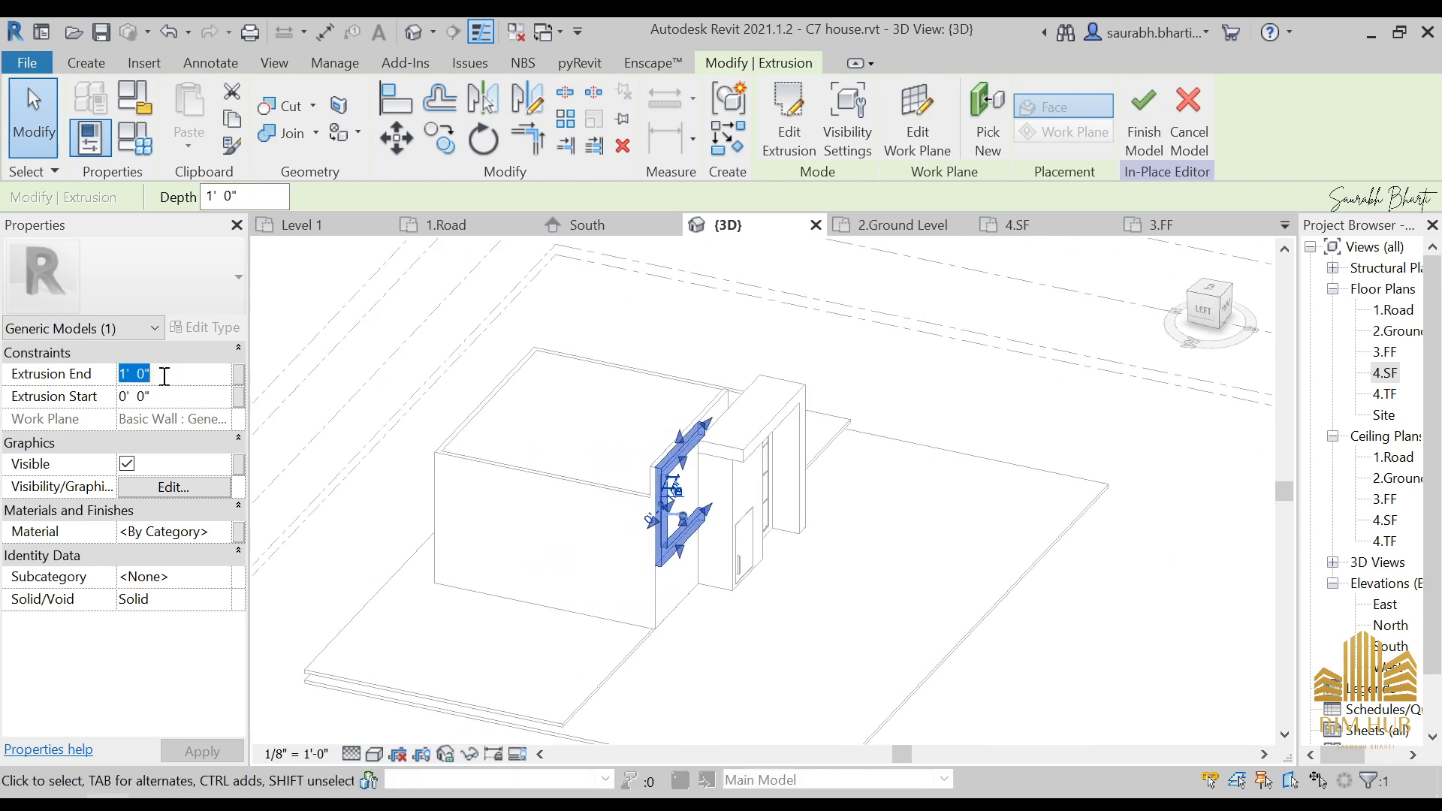
{"action": "type", "text": "7"}
{"action": "key", "text": "Return"}
{"action": "left_click", "coordinate": [924, 510]}
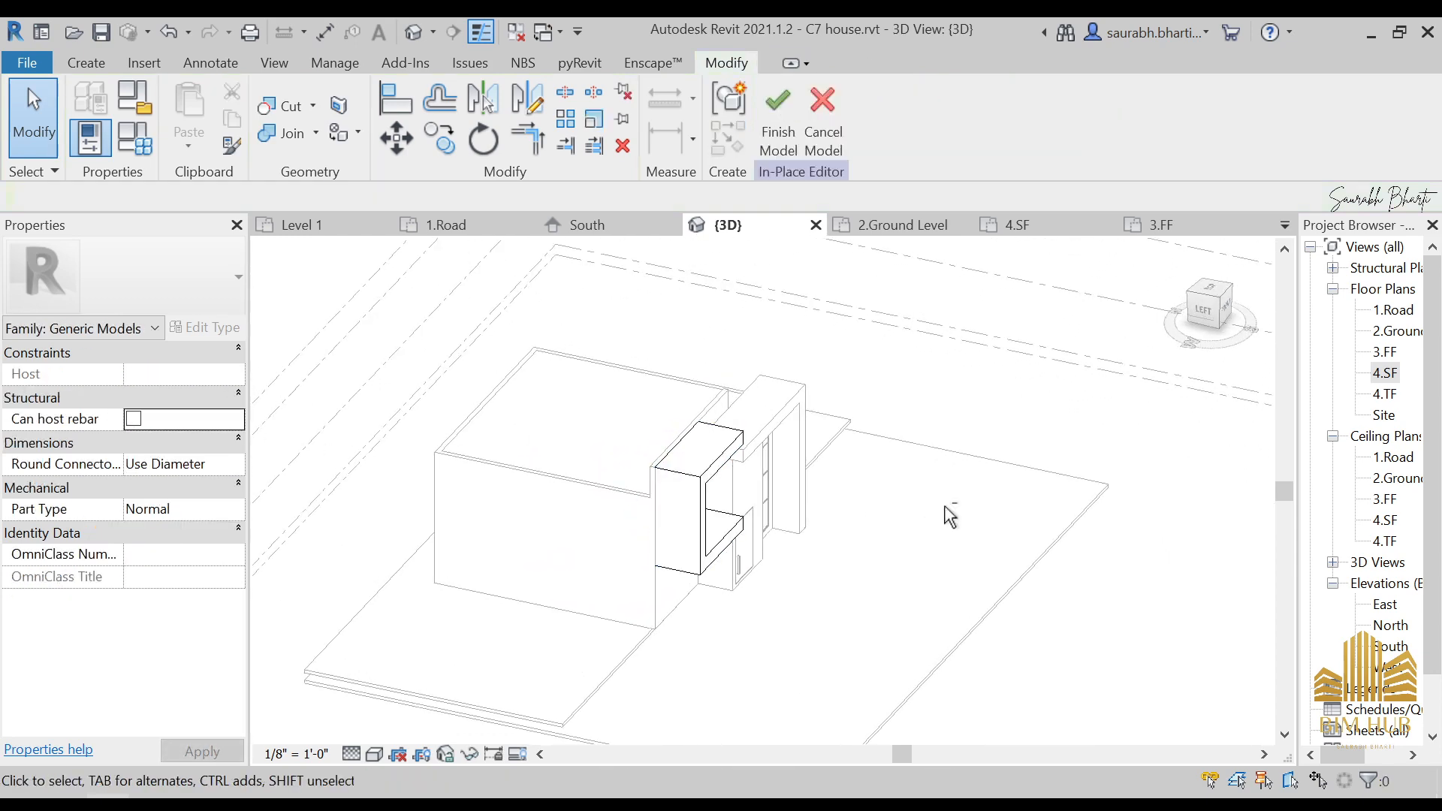
- Compare the C-shaped extrusion with the reference photo and open its sketch for editing
{"action": "middle_click_drag", "start_coordinate": [949, 511], "coordinate": [761, 435], "text": "shift"}
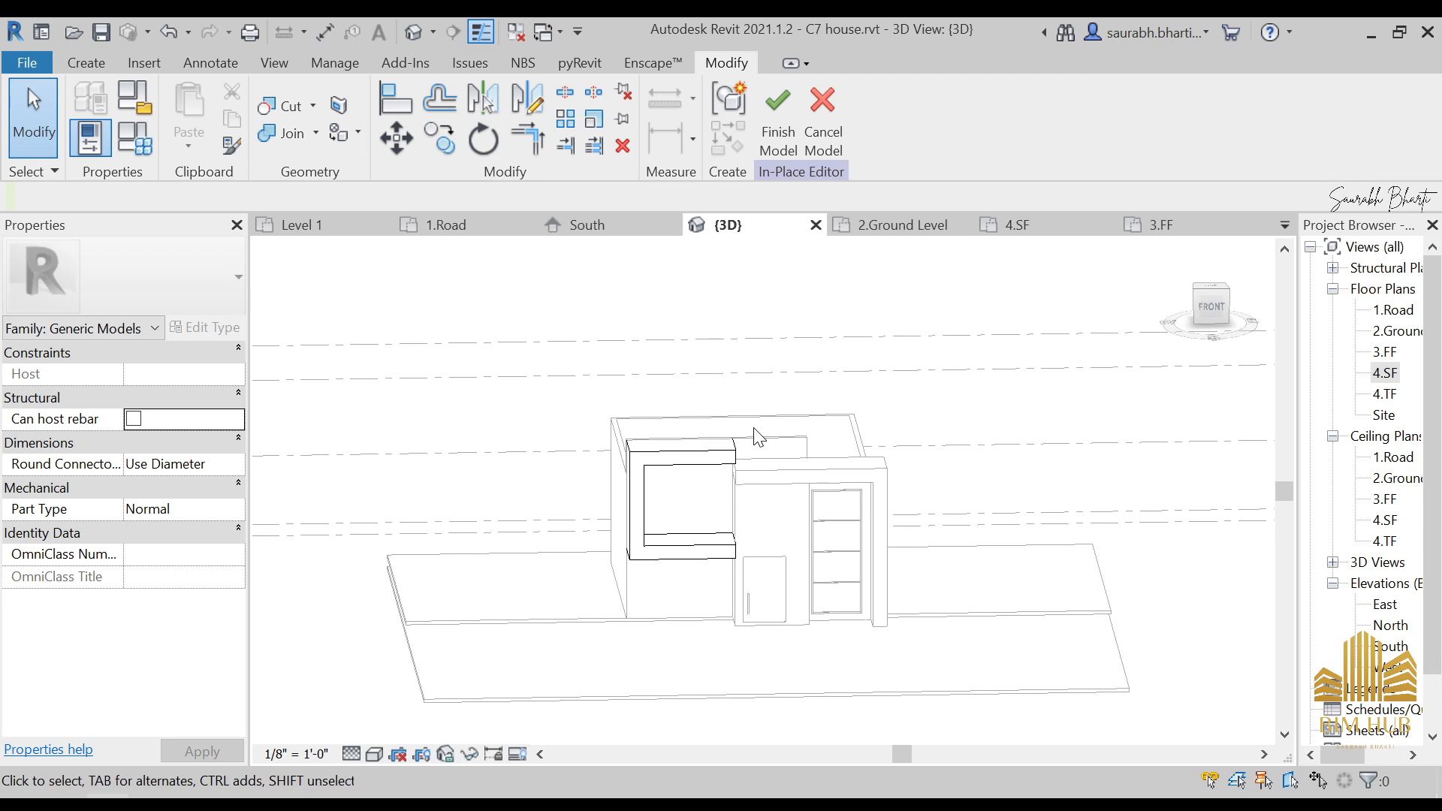
{"action": "left_click", "coordinate": [714, 560]}
{"action": "middle_click_drag", "start_coordinate": [713, 559], "coordinate": [753, 565], "text": "shift"}
{"action": "scroll", "coordinate": [688, 561], "scroll_direction": "up", "scroll_amount": 2}
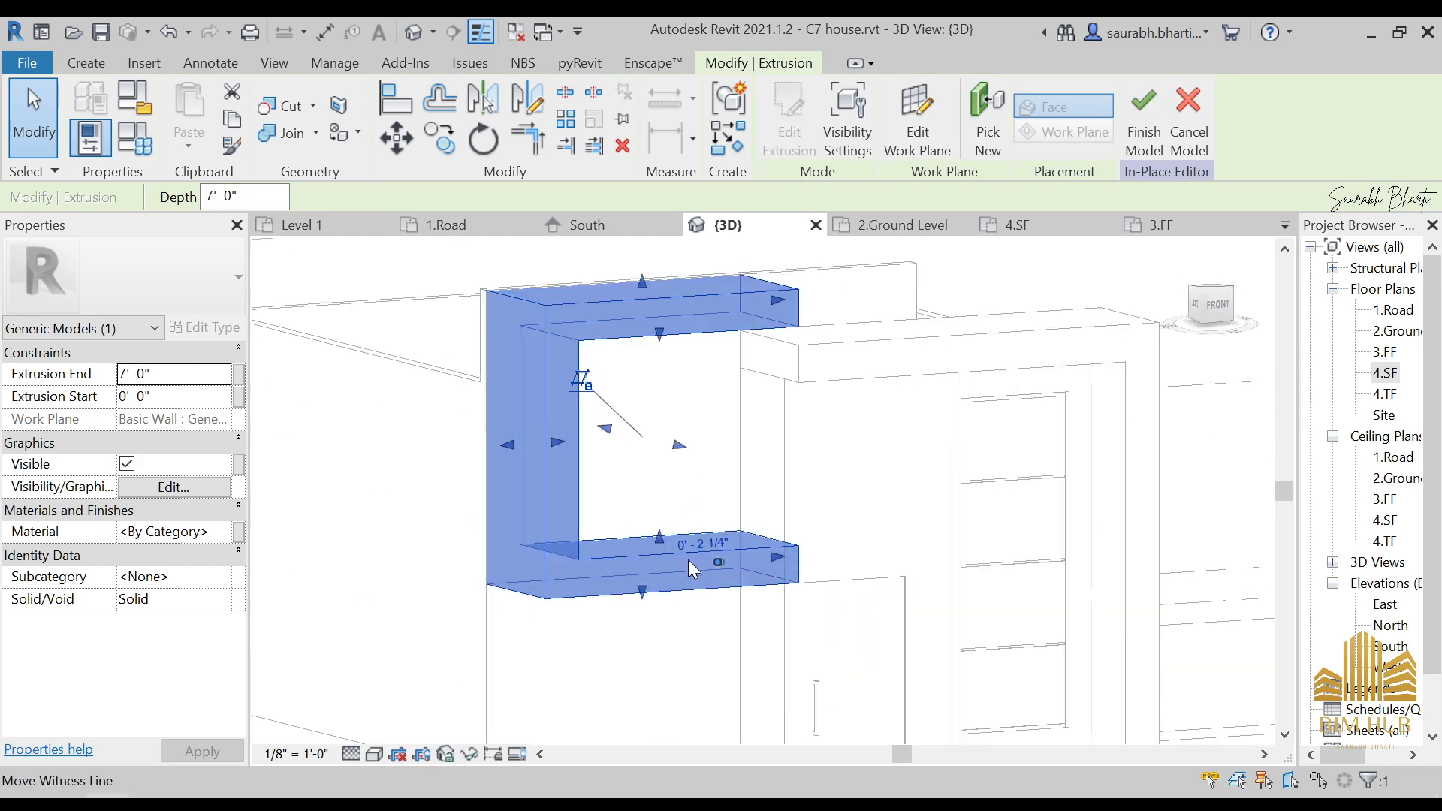
{"action": "middle_click_drag", "start_coordinate": [629, 554], "coordinate": [645, 635], "text": "shift"}
{"action": "left_click", "coordinate": [786, 141]}
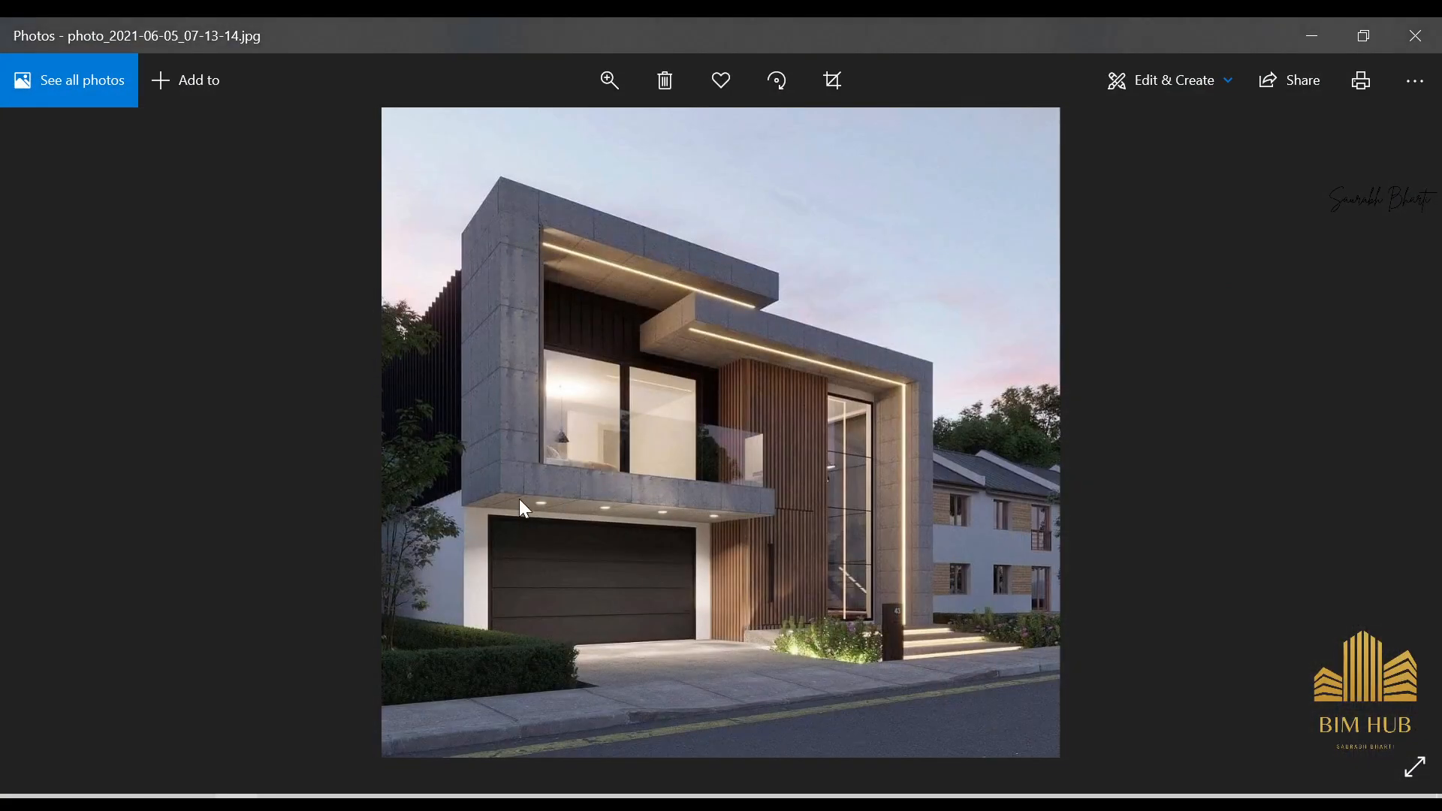
{"action": "double_click", "coordinate": [452, 326]}
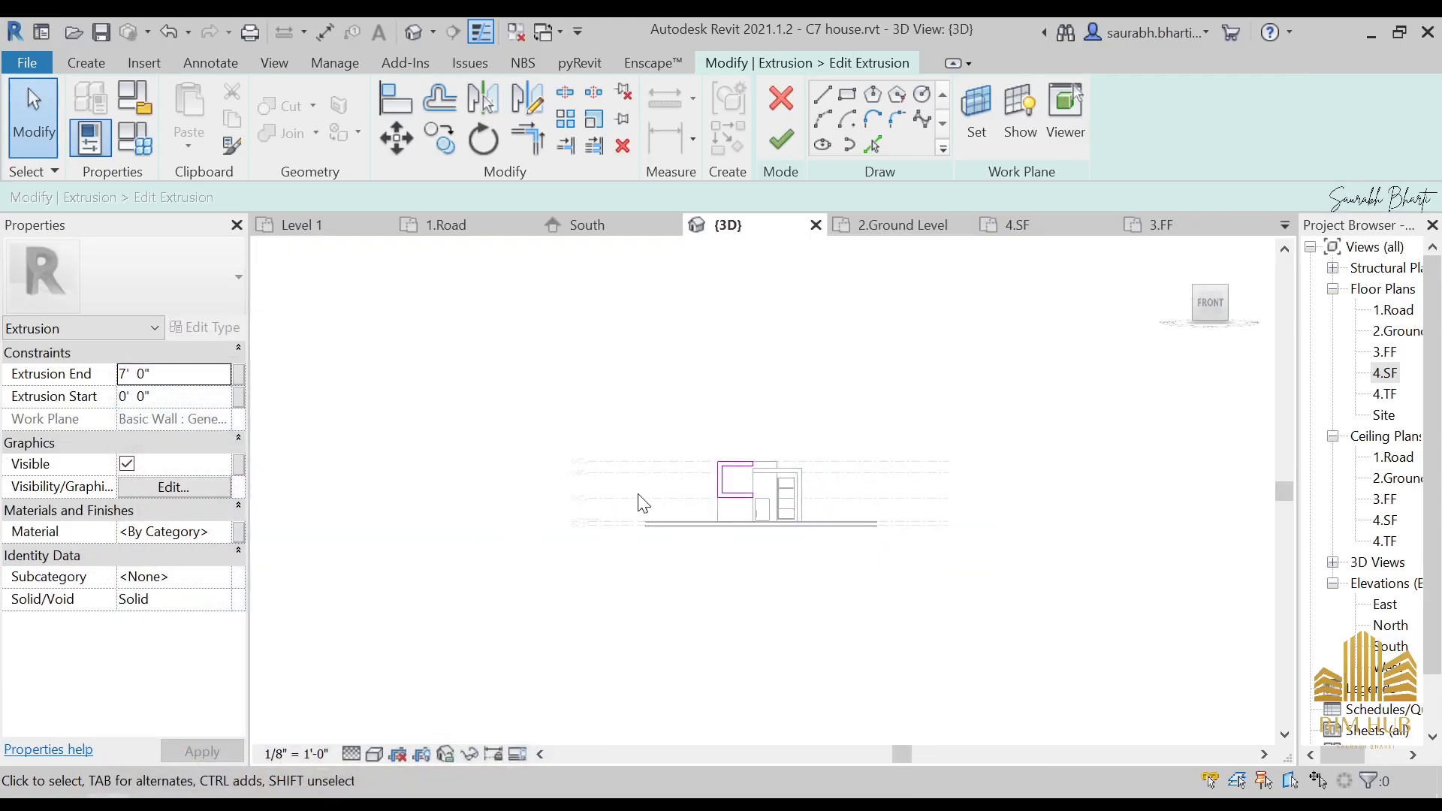
- Move the C-shape's two vertical lines outward until the inner one meets the wall's side edge, and finish the sketch and in-place model
{"action": "mouse_move", "coordinate": [694, 385]}
{"action": "left_mouse_down"}
{"action": "mouse_move", "coordinate": [789, 496]}
{"action": "mouse_move", "coordinate": [807, 552]}
{"action": "mouse_move", "coordinate": [775, 572]}
{"action": "left_mouse_up"}
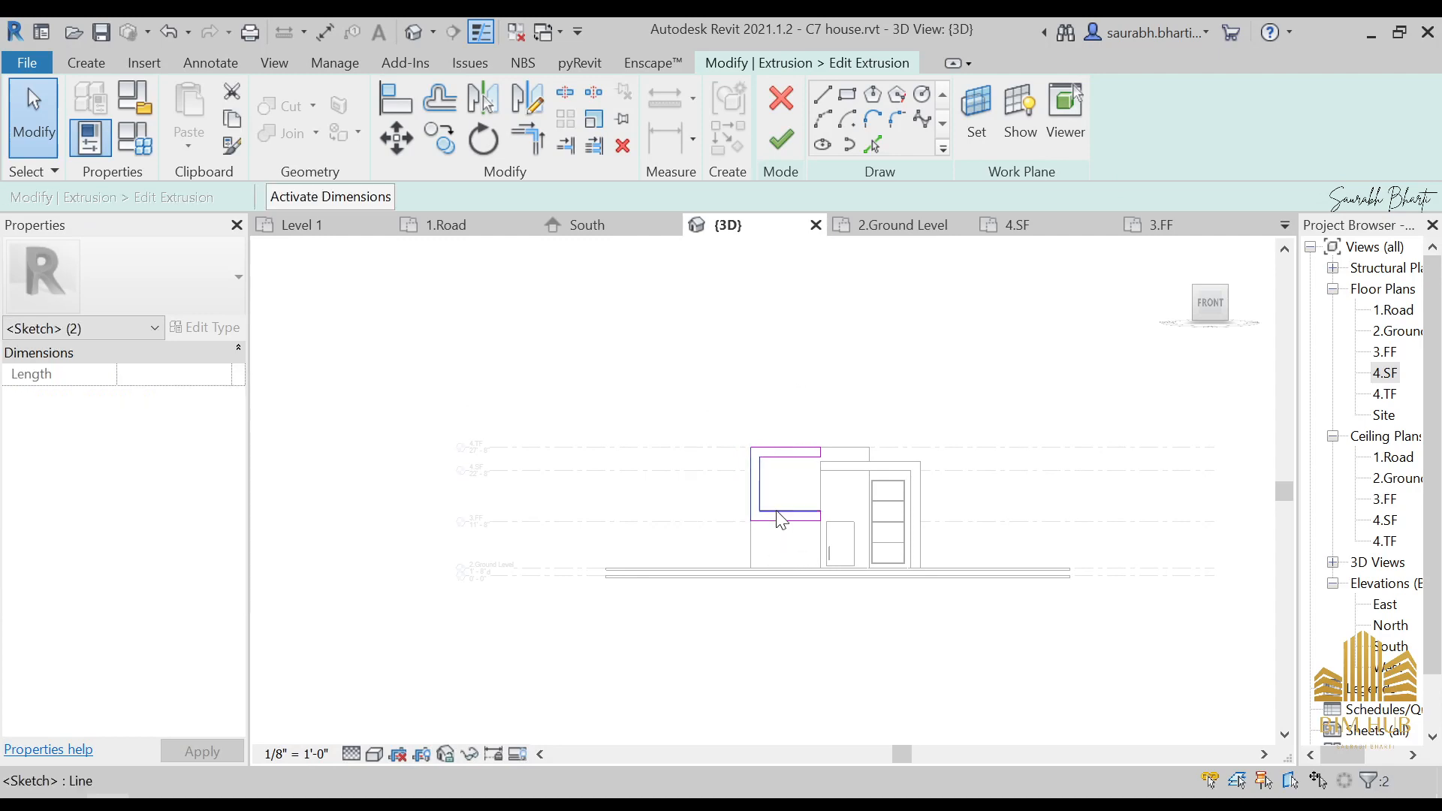
{"action": "scroll", "coordinate": [770, 499], "scroll_direction": "up", "scroll_amount": 3}
{"action": "mouse_move", "coordinate": [750, 493]}
{"action": "left_mouse_down"}
{"action": "mouse_move", "coordinate": [695, 496]}
{"action": "mouse_move", "coordinate": [720, 496]}
{"action": "left_mouse_up"}
{"action": "scroll", "coordinate": [747, 476], "scroll_direction": "up", "scroll_amount": 1}
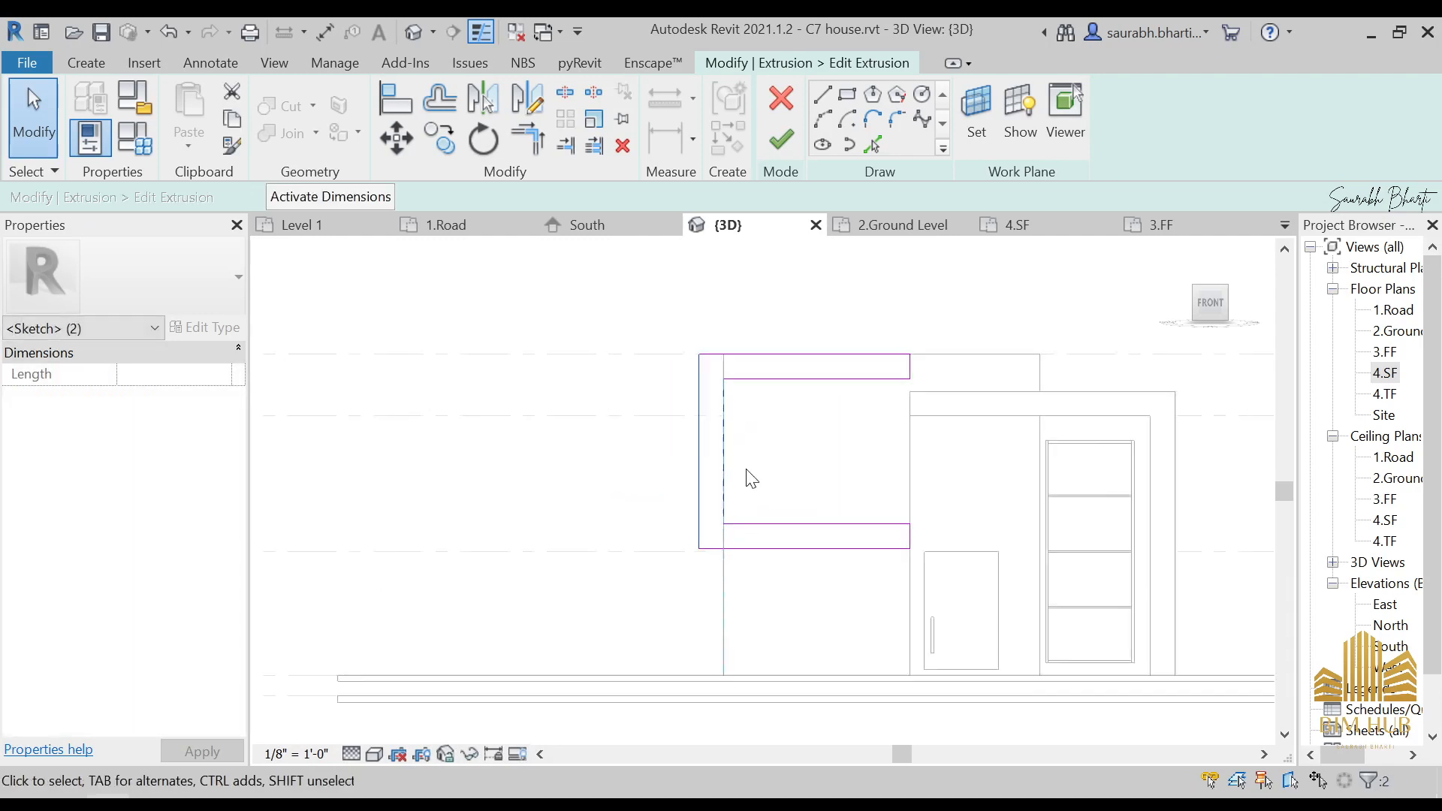
{"action": "left_click", "coordinate": [786, 141]}
{"action": "mouse_move", "coordinate": [838, 481]}
{"action": "middle_mouse_down", "text": "shift"}
{"action": "mouse_move", "coordinate": [869, 508]}
{"action": "mouse_move", "coordinate": [825, 518]}
{"action": "mouse_move", "coordinate": [946, 598]}
{"action": "mouse_move", "coordinate": [1130, 556]}
{"action": "mouse_move", "coordinate": [1031, 413]}
{"action": "middle_mouse_up", "text": "shift"}
{"action": "key", "text": "Escape"}
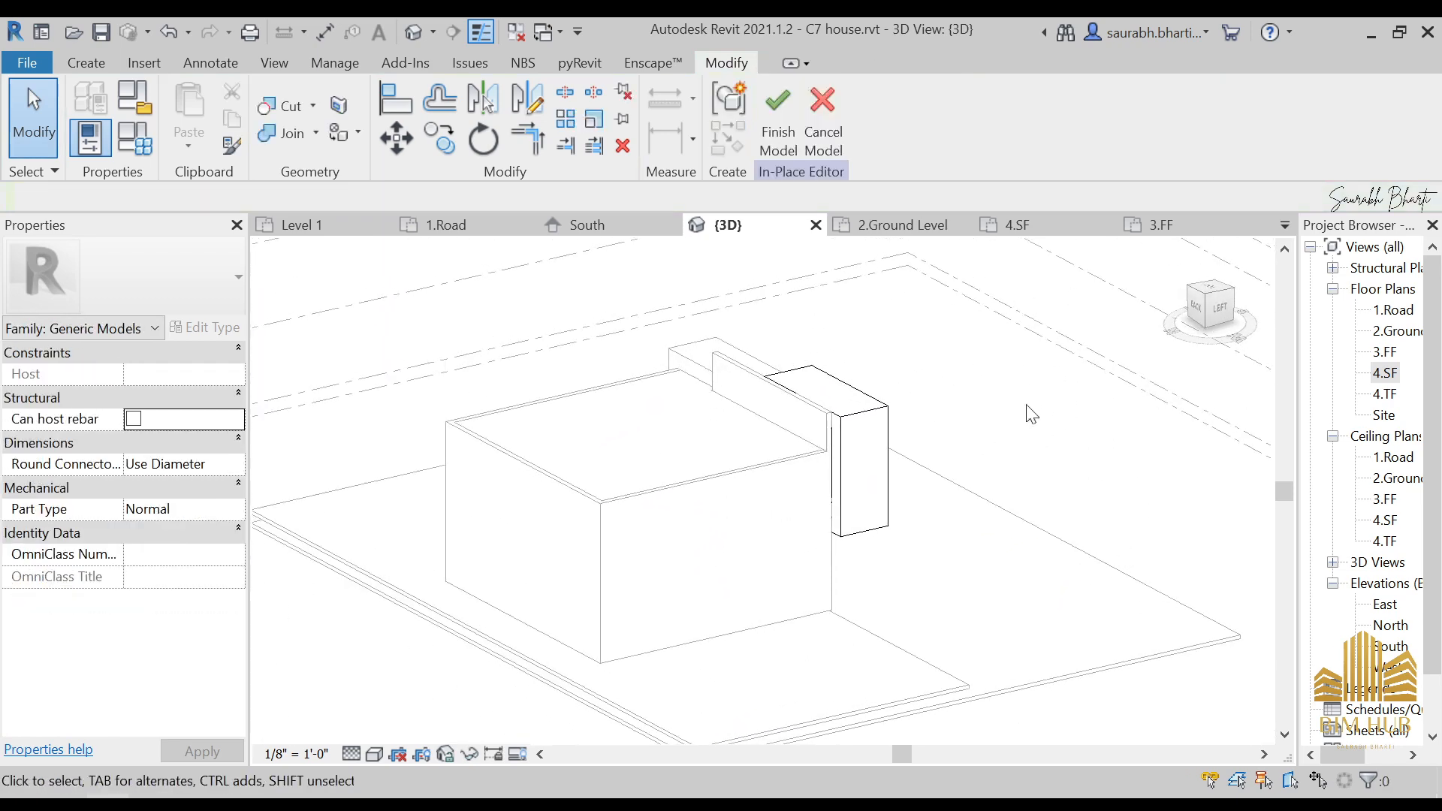
{"action": "left_click", "coordinate": [778, 123]}
{"action": "middle_click_drag", "start_coordinate": [789, 421], "coordinate": [901, 531], "text": "shift"}
- Open the L-shaped frame for in-place editing, select its extrusion and open the Material Browser for it
{"action": "left_click", "coordinate": [1212, 309]}
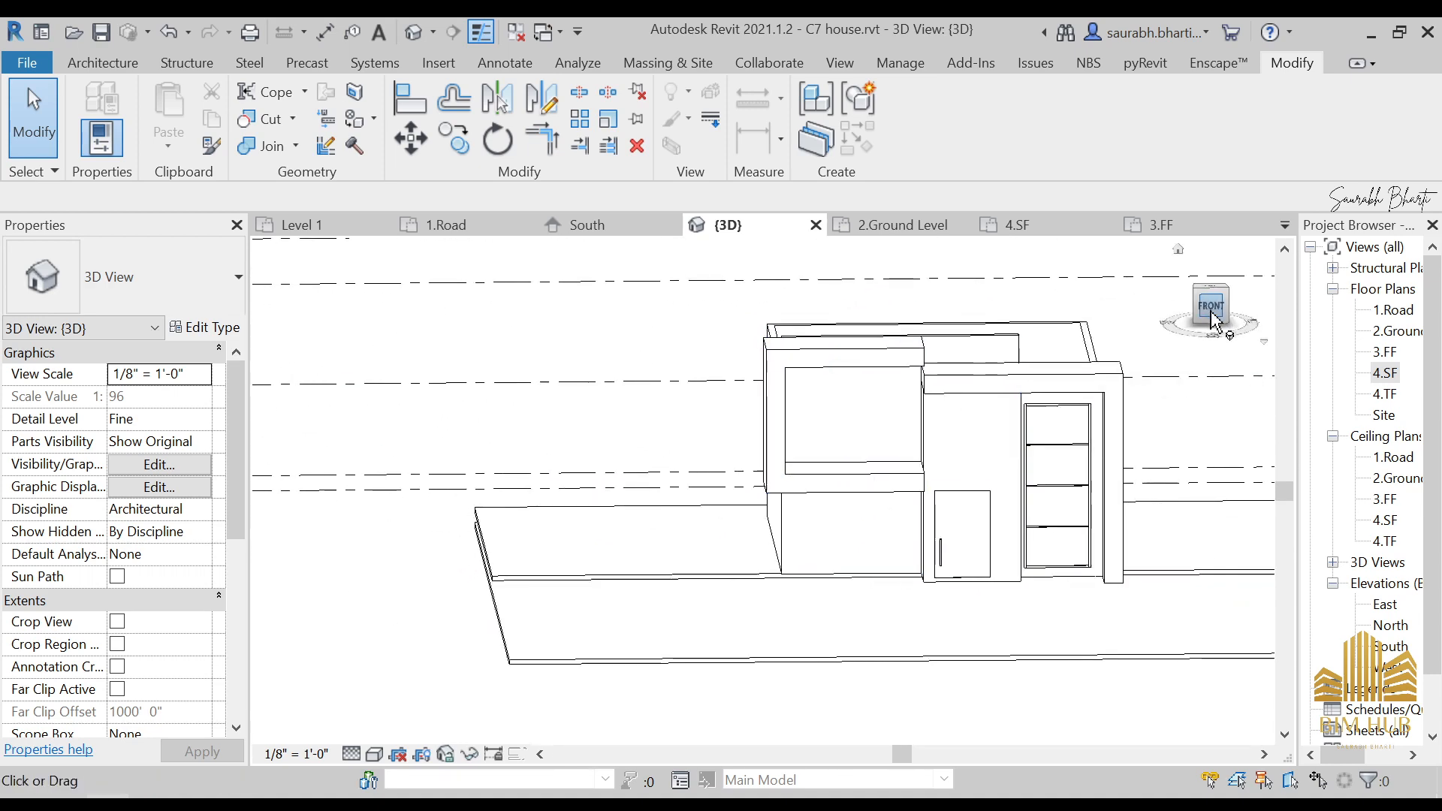
{"action": "scroll", "coordinate": [882, 502], "scroll_direction": "up", "scroll_amount": 3}
{"action": "left_click", "coordinate": [808, 425]}
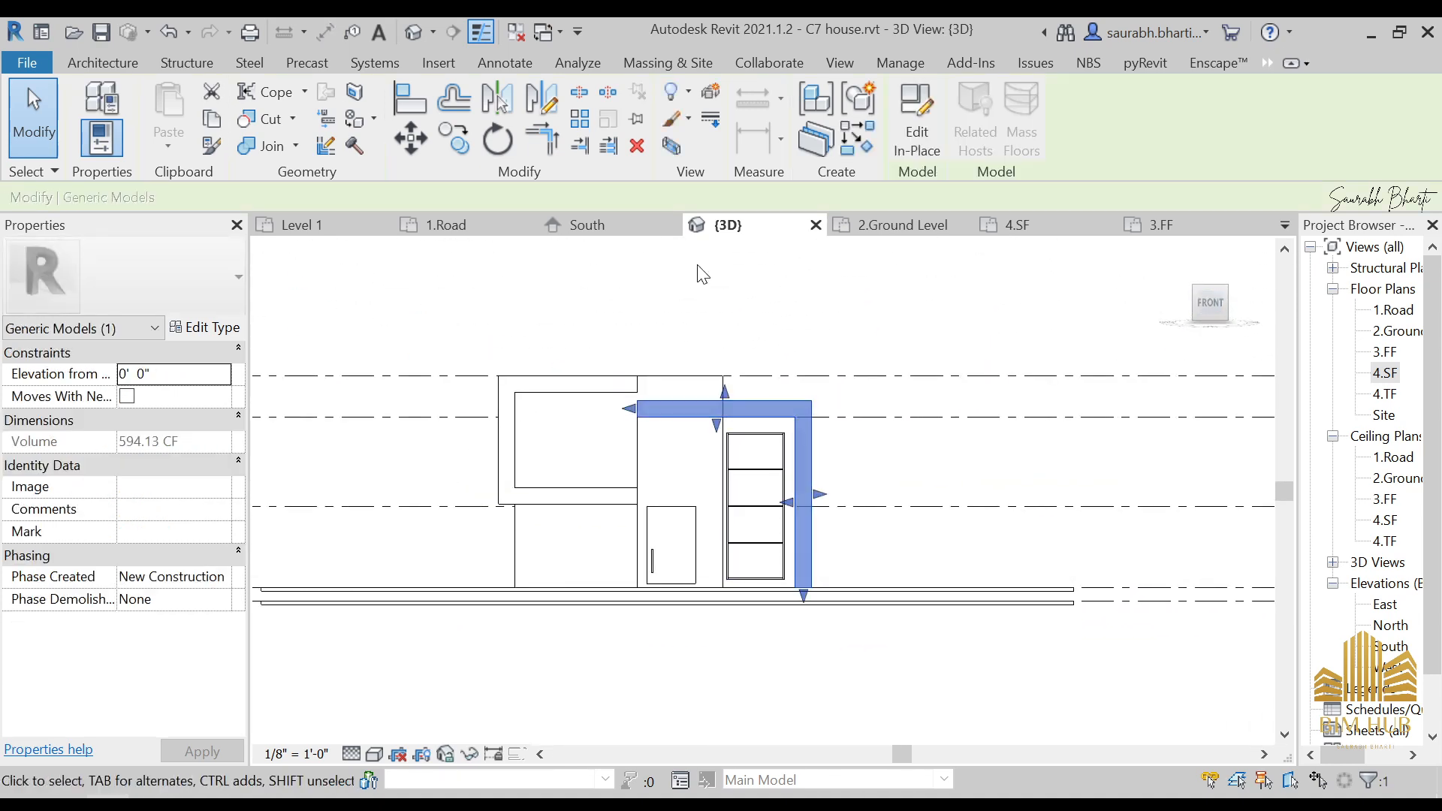
{"action": "left_click", "coordinate": [918, 141]}
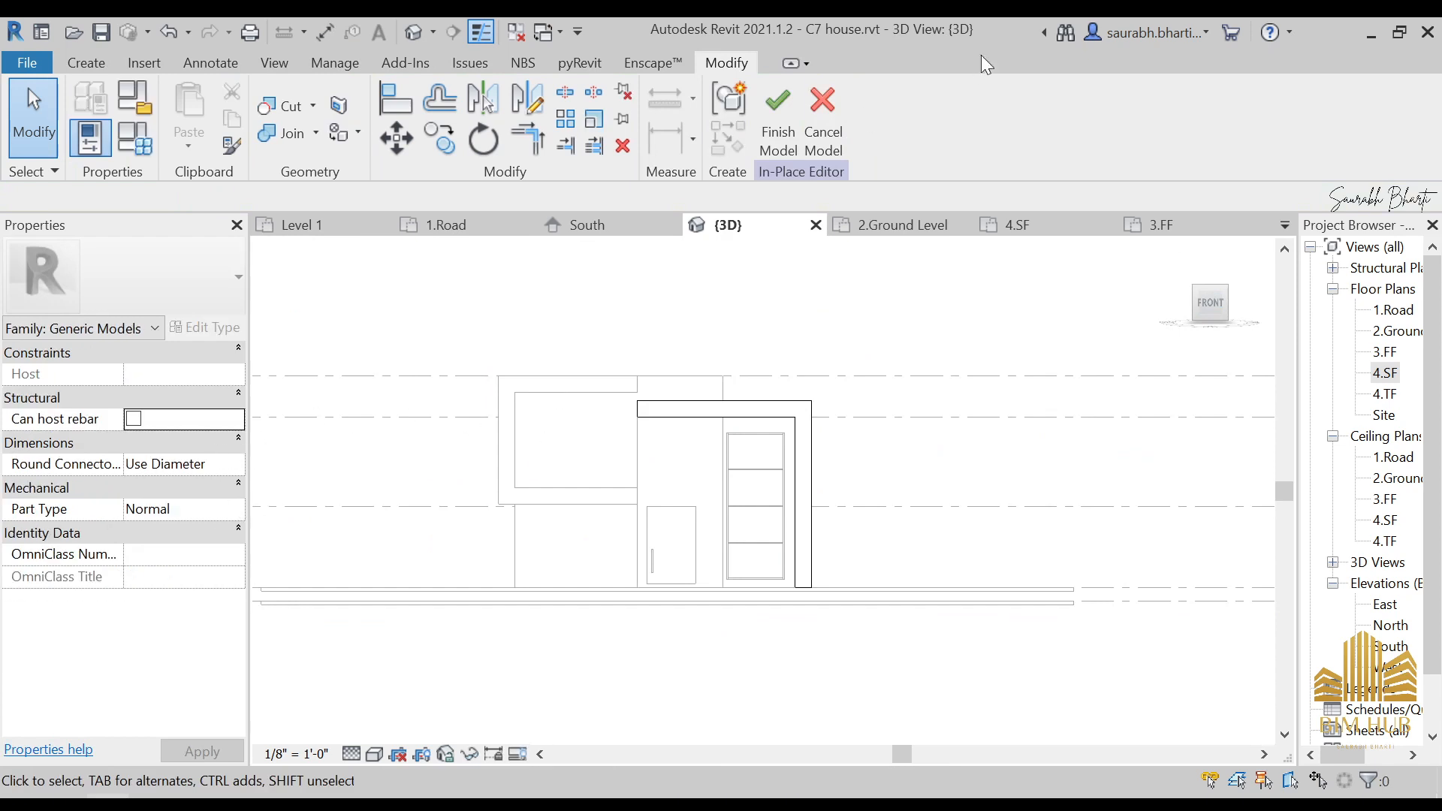
{"action": "left_click", "coordinate": [806, 425]}
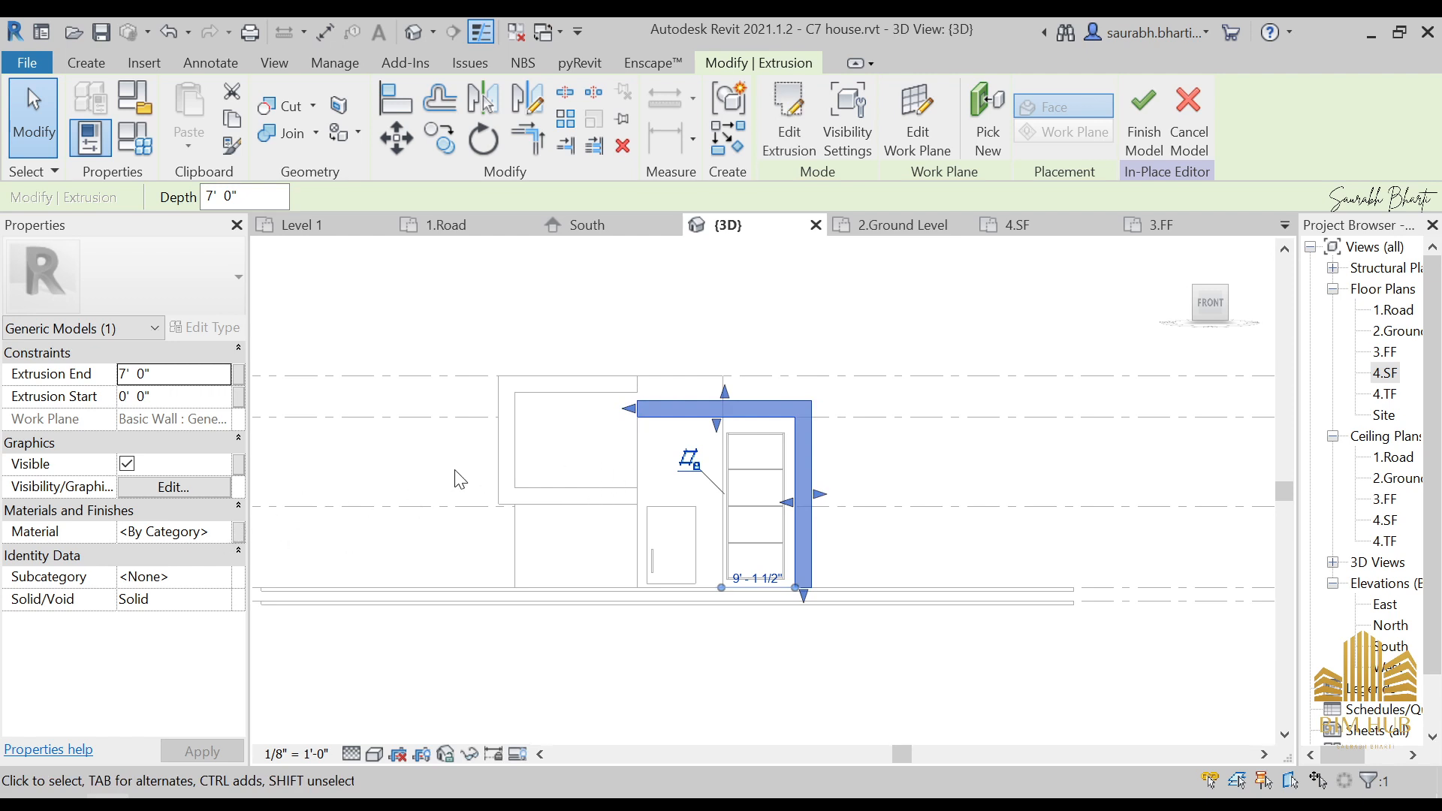
{"action": "left_click", "coordinate": [228, 531]}
{"action": "left_click", "coordinate": [223, 531]}
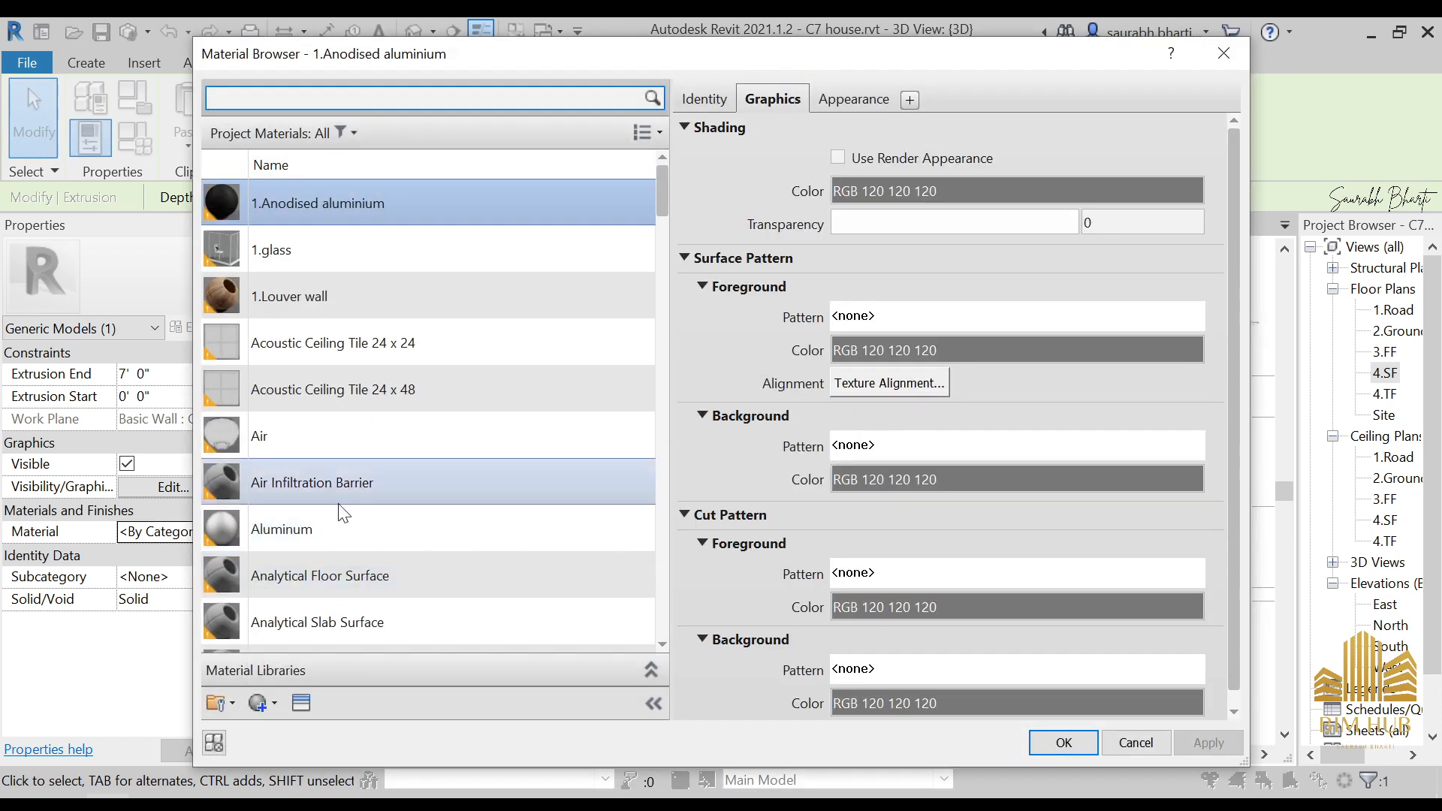
- Create a new material and name it 1.concrete Texture
{"action": "left_click", "coordinate": [276, 705]}
{"action": "left_click", "coordinate": [304, 732]}
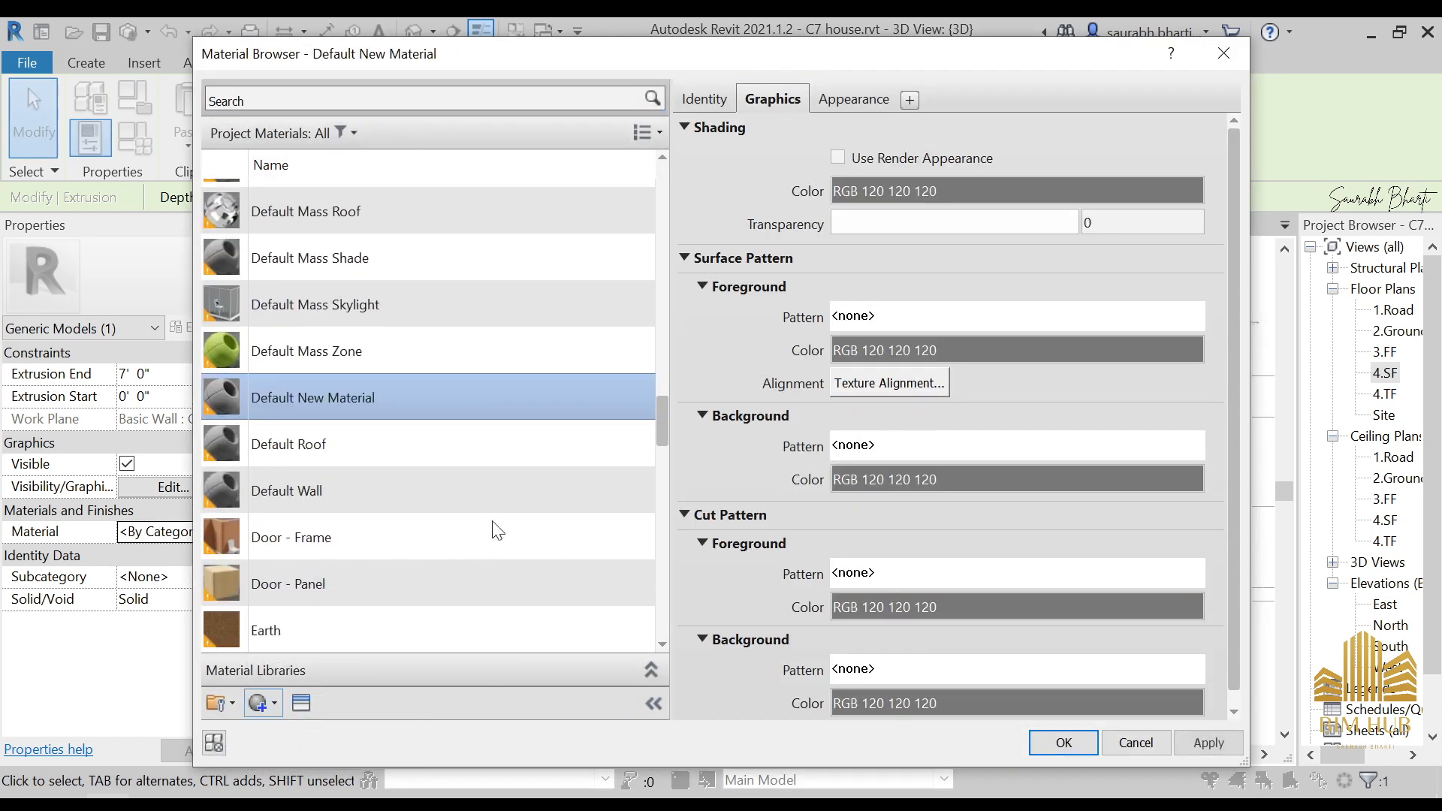
{"action": "right_click", "coordinate": [412, 389]}
{"action": "left_click", "coordinate": [460, 445]}
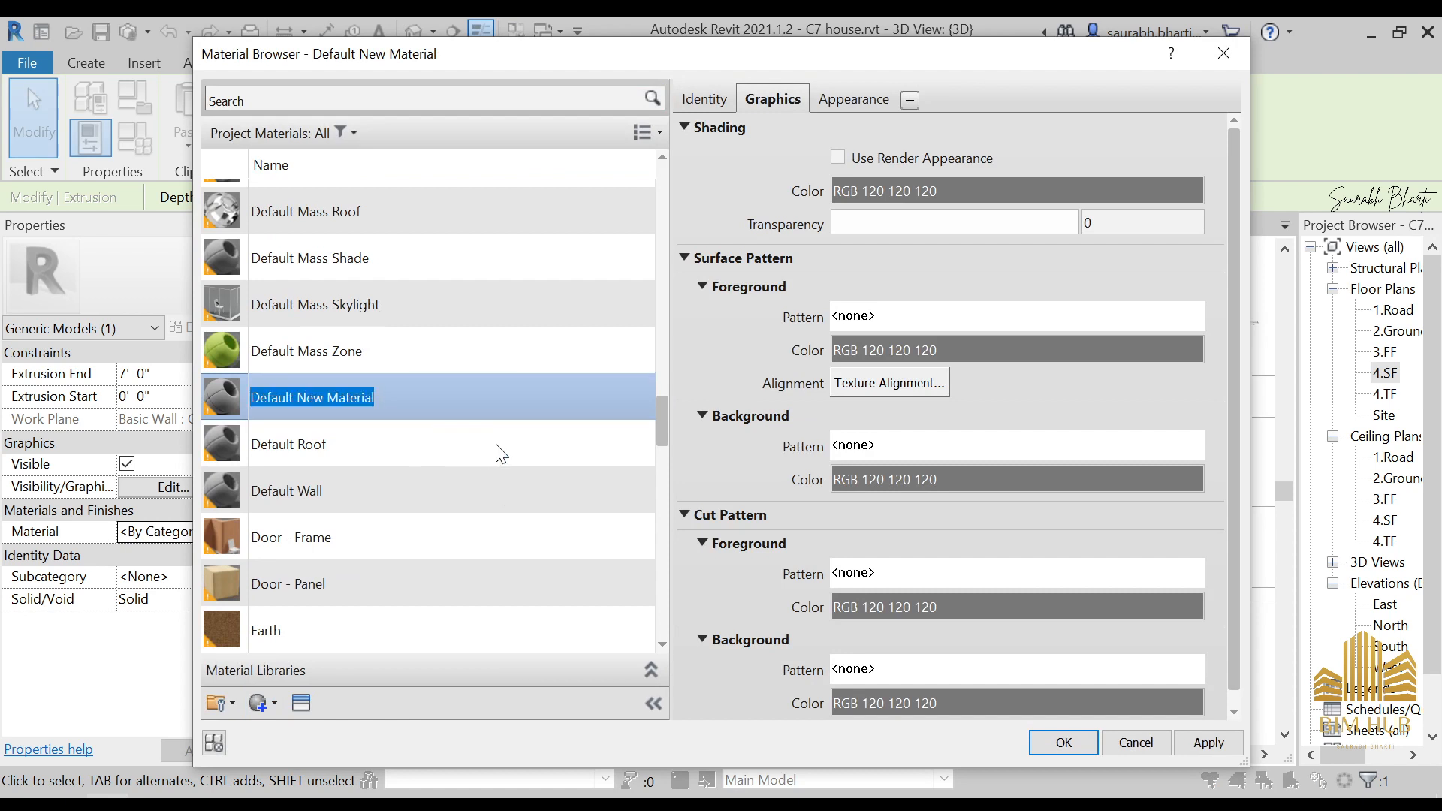
{"action": "type", "text": "1.concrete Texture"}
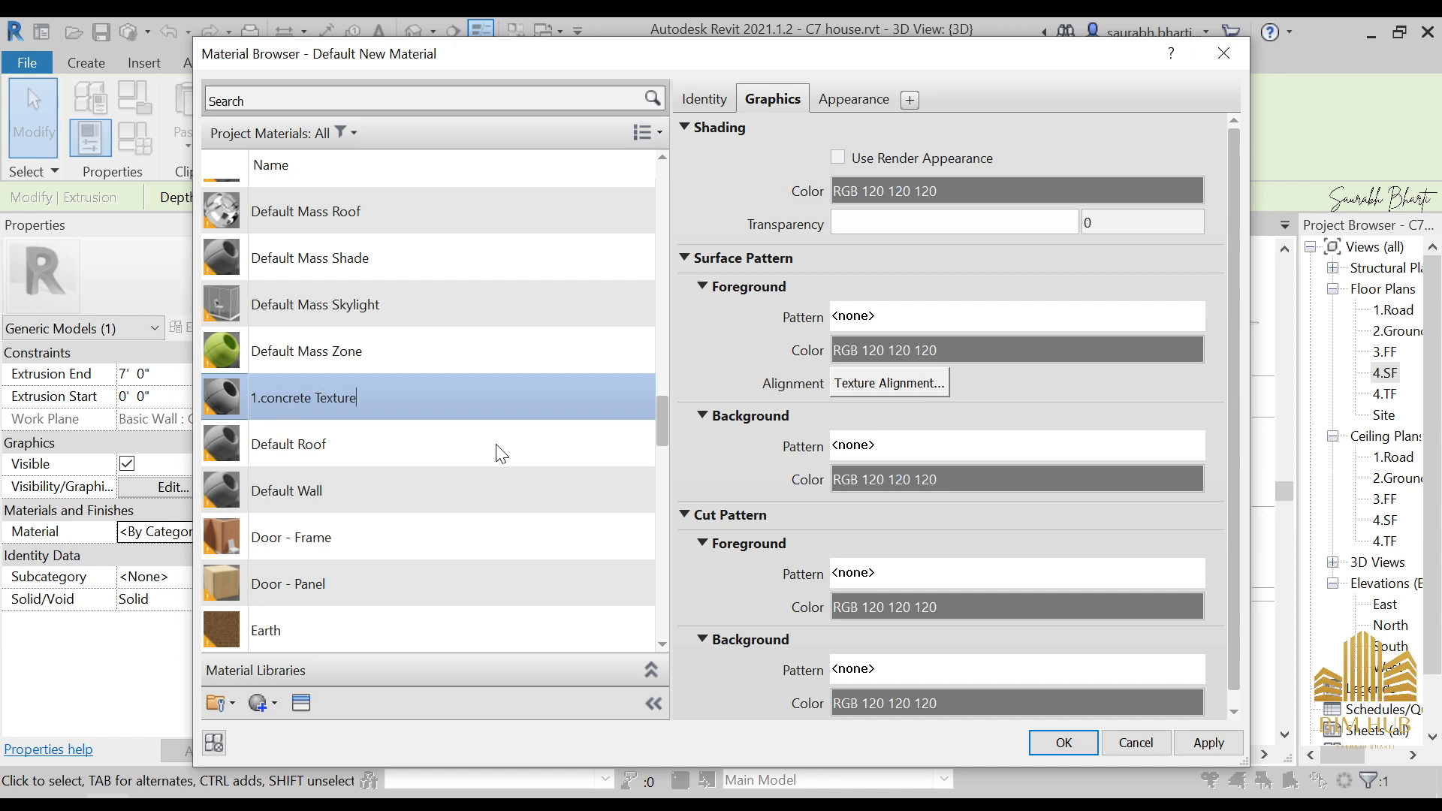
{"action": "key", "text": "Return"}
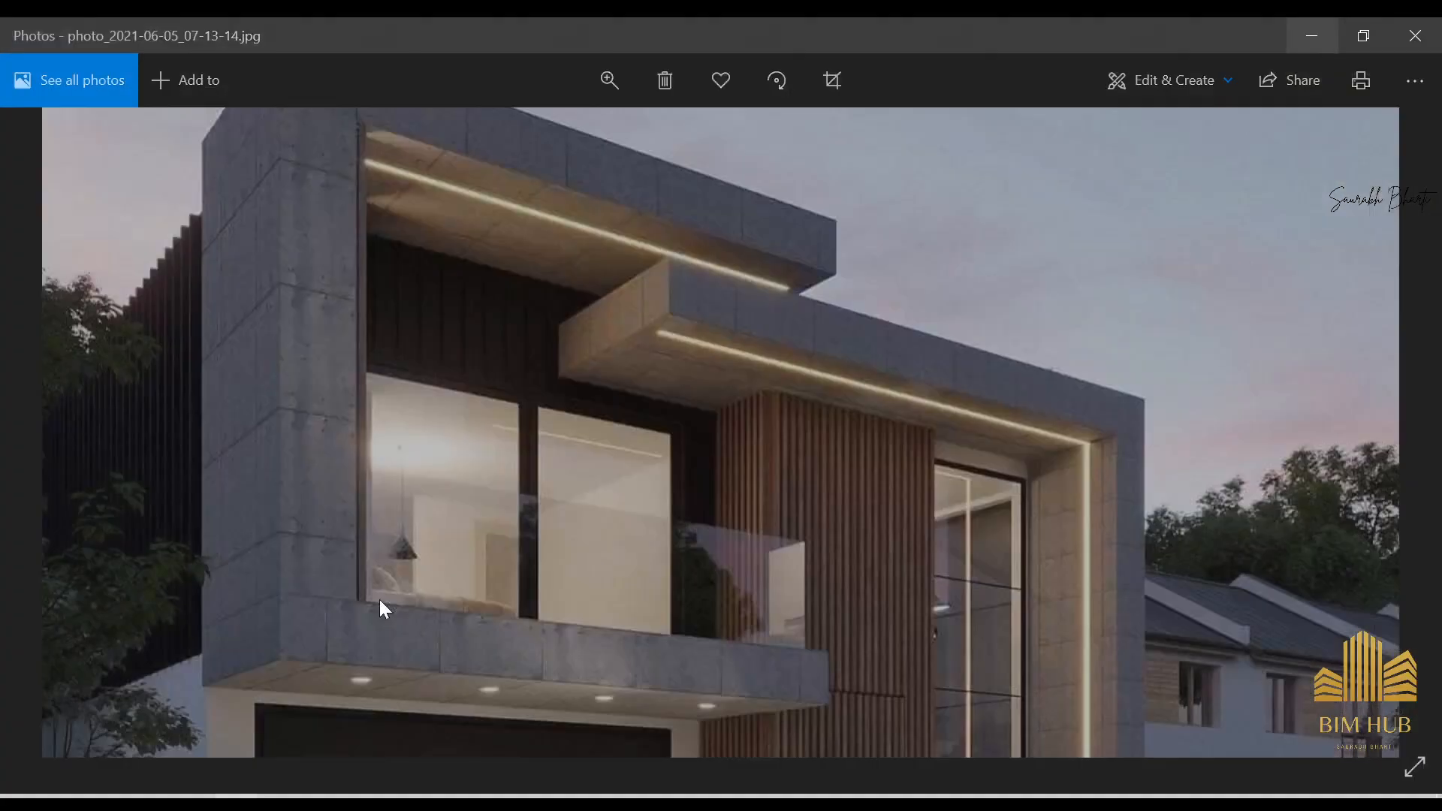
- Examine the concrete panels in the reference photo and enable Use Render Appearance for the 1.concrete Texture material
{"action": "scroll", "coordinate": [380, 599], "scroll_direction": "down", "scroll_amount": 3}
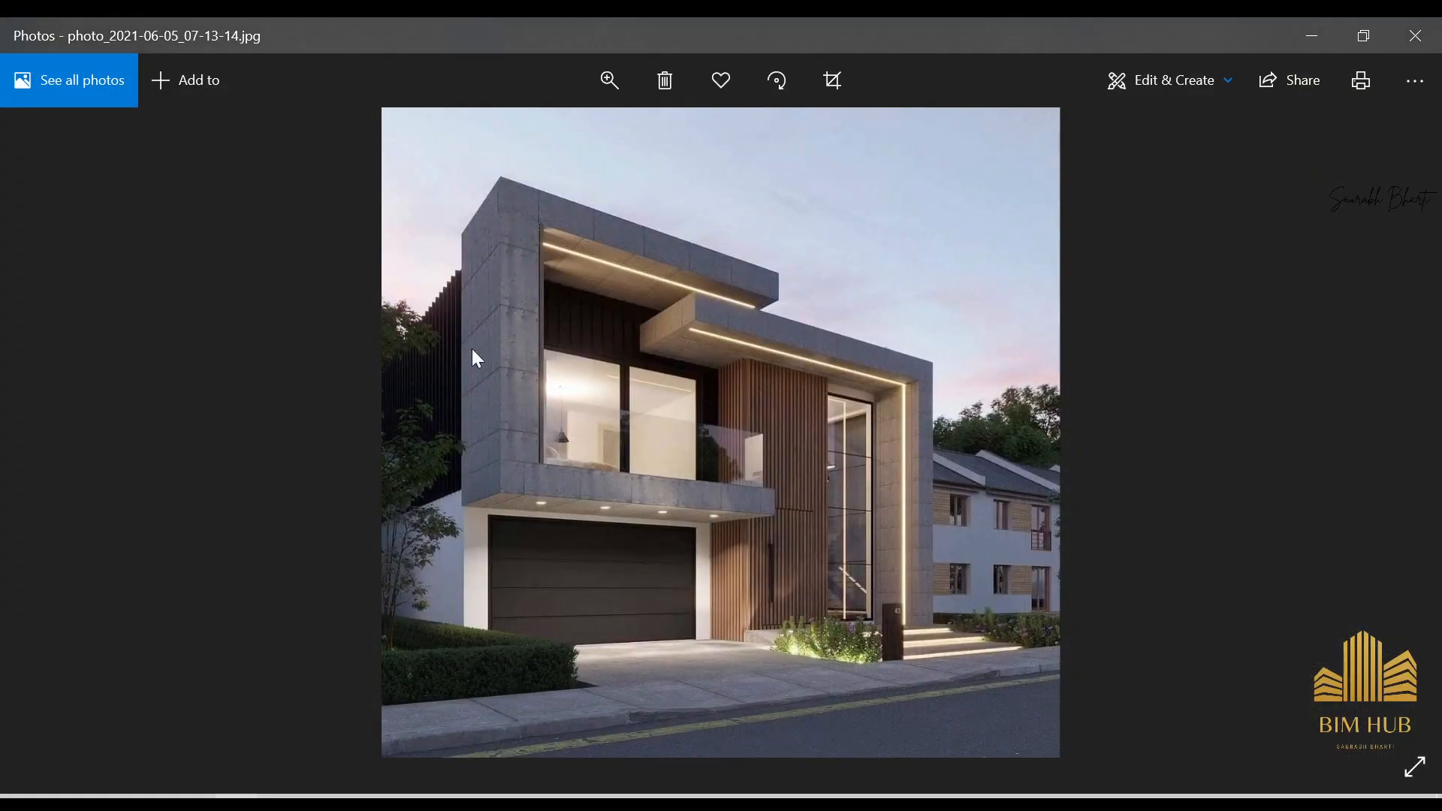
{"action": "scroll", "coordinate": [472, 348], "scroll_direction": "up", "scroll_amount": 5}
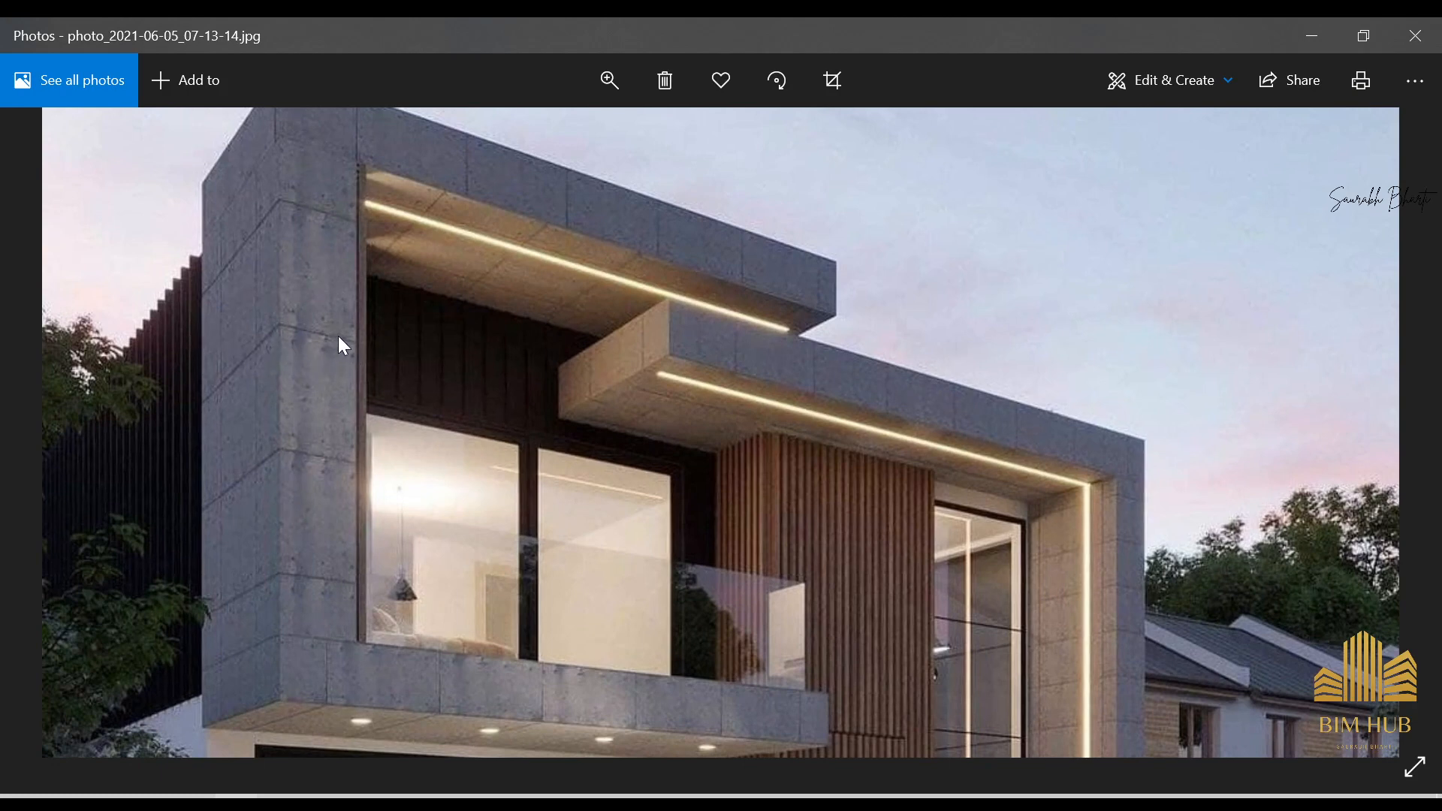
{"action": "scroll", "coordinate": [327, 286], "scroll_direction": "up", "scroll_amount": 5}
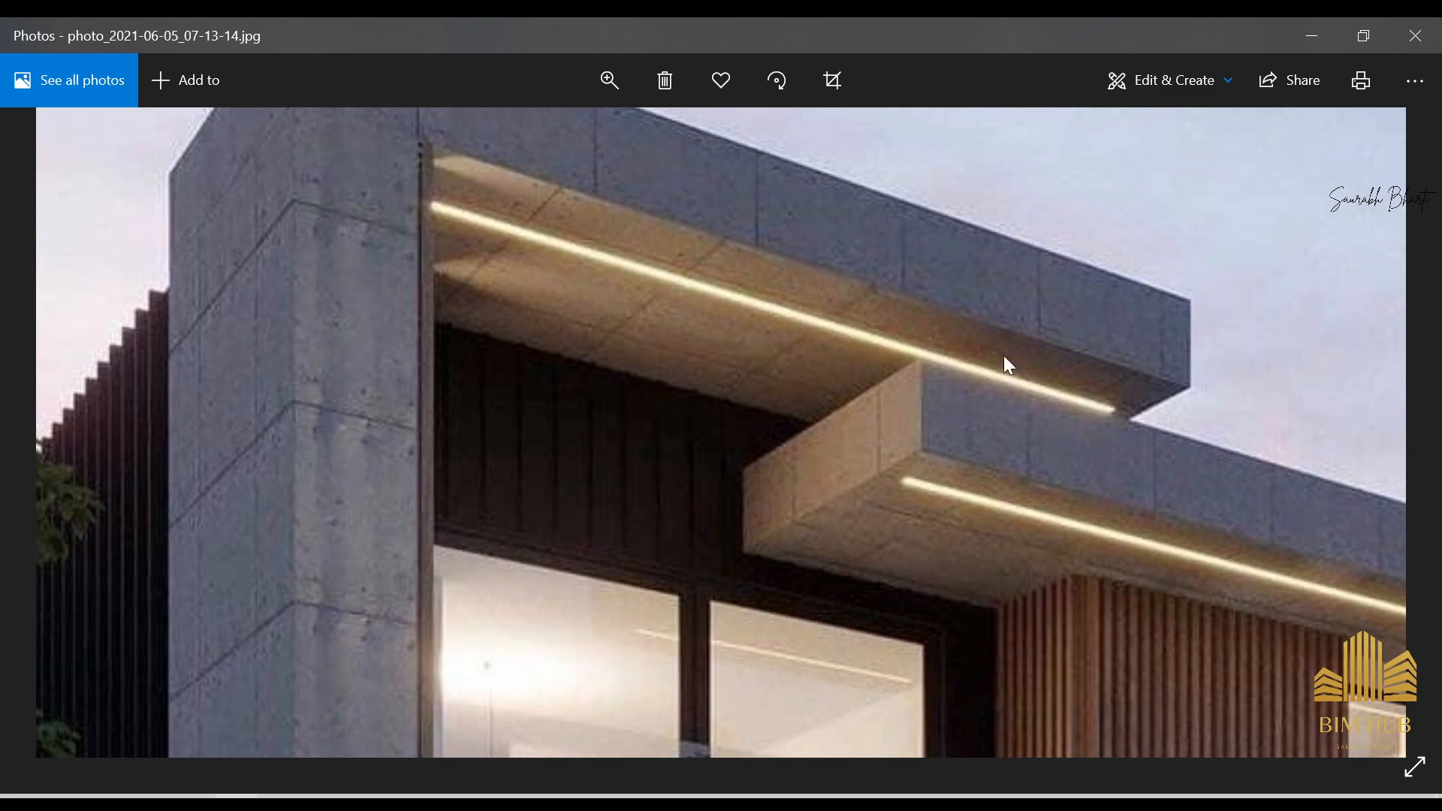
{"action": "left_click", "coordinate": [1333, 47]}
{"action": "scroll", "coordinate": [350, 464], "scroll_direction": "up", "scroll_amount": 2}
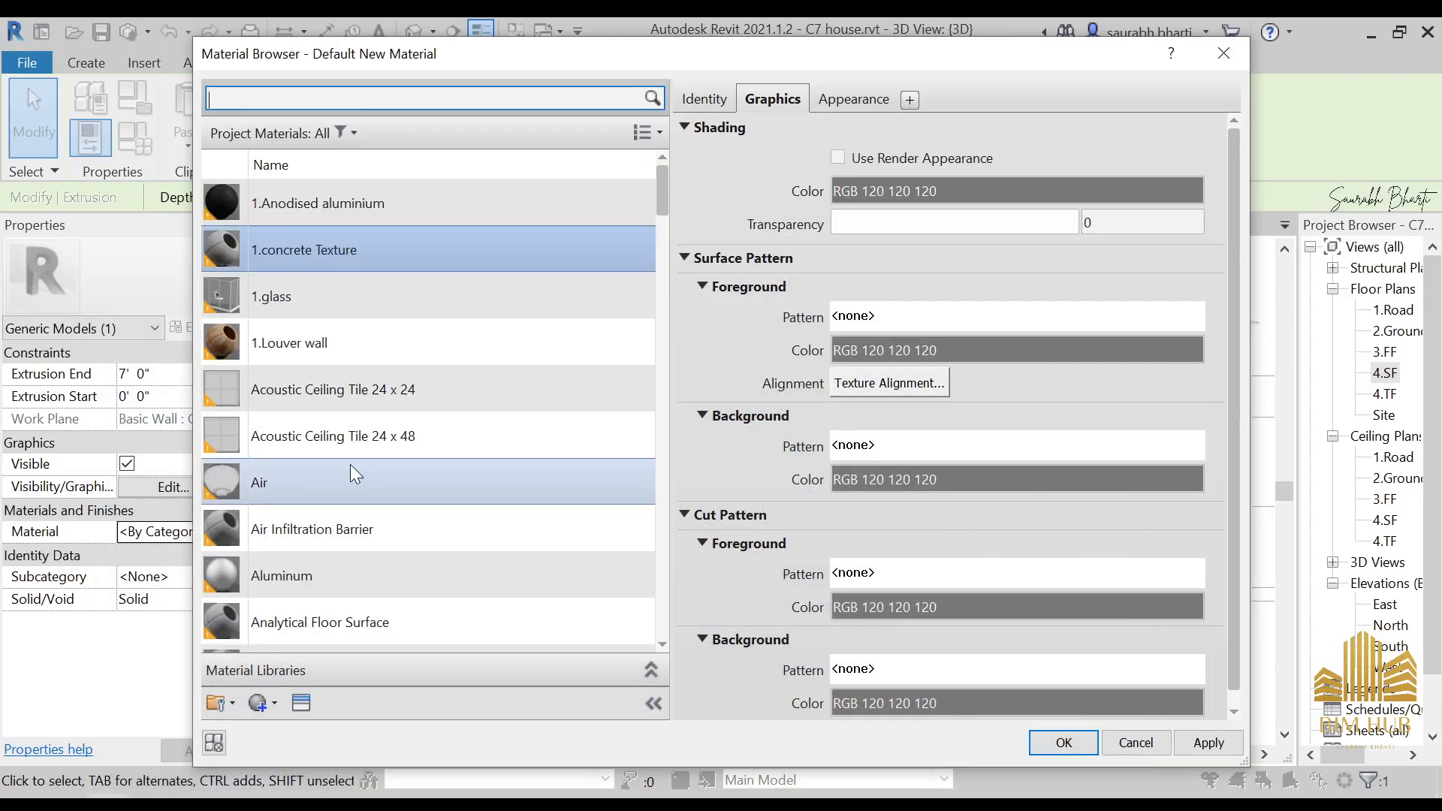
{"action": "scroll", "coordinate": [340, 240], "scroll_direction": "down", "scroll_amount": 1}
{"action": "left_click", "coordinate": [895, 159]}
- Load Concrete_Tiles.jpg from the Desktop as the image of the 1.concrete Texture material's appearance
{"action": "left_click", "coordinate": [852, 98]}
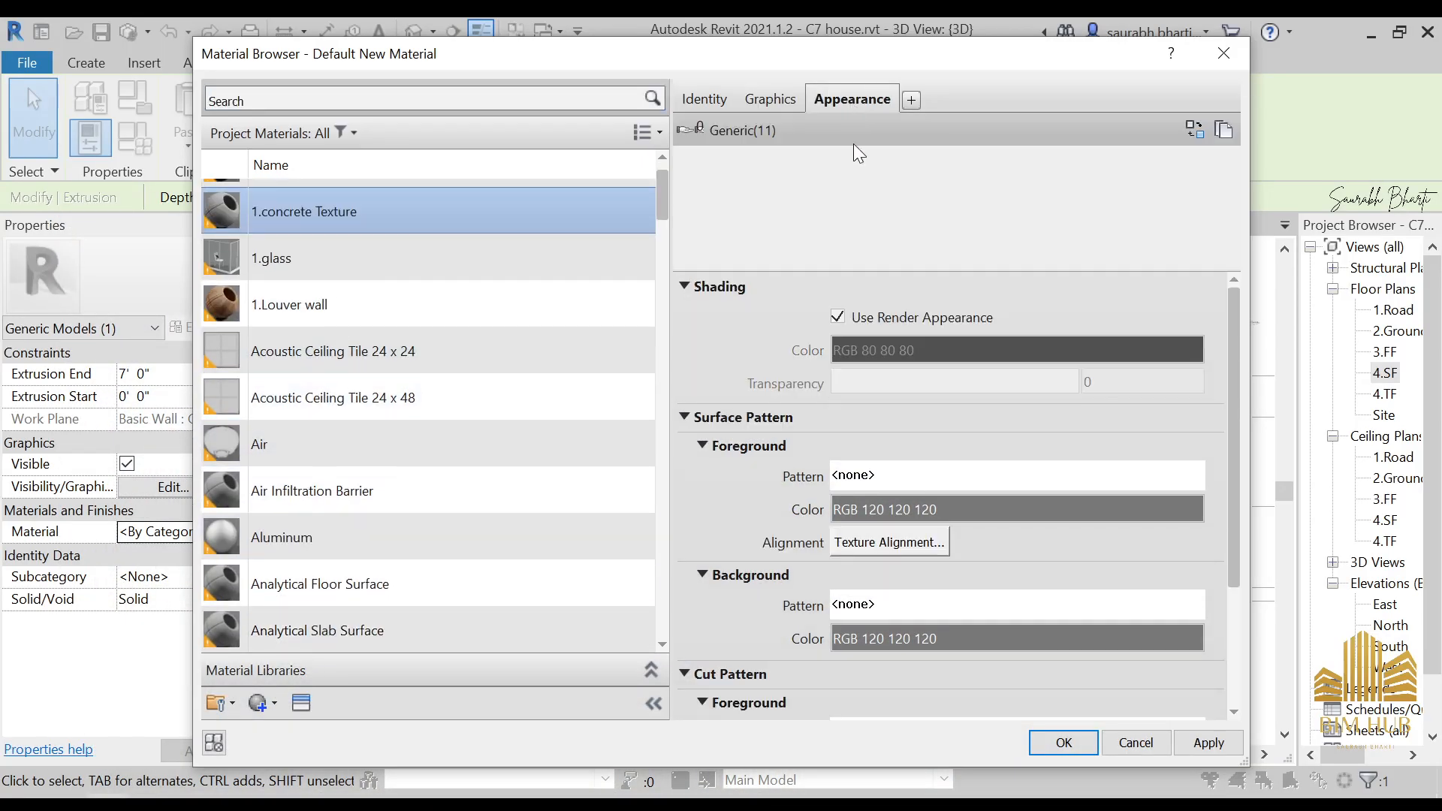
{"action": "left_click", "coordinate": [952, 379]}
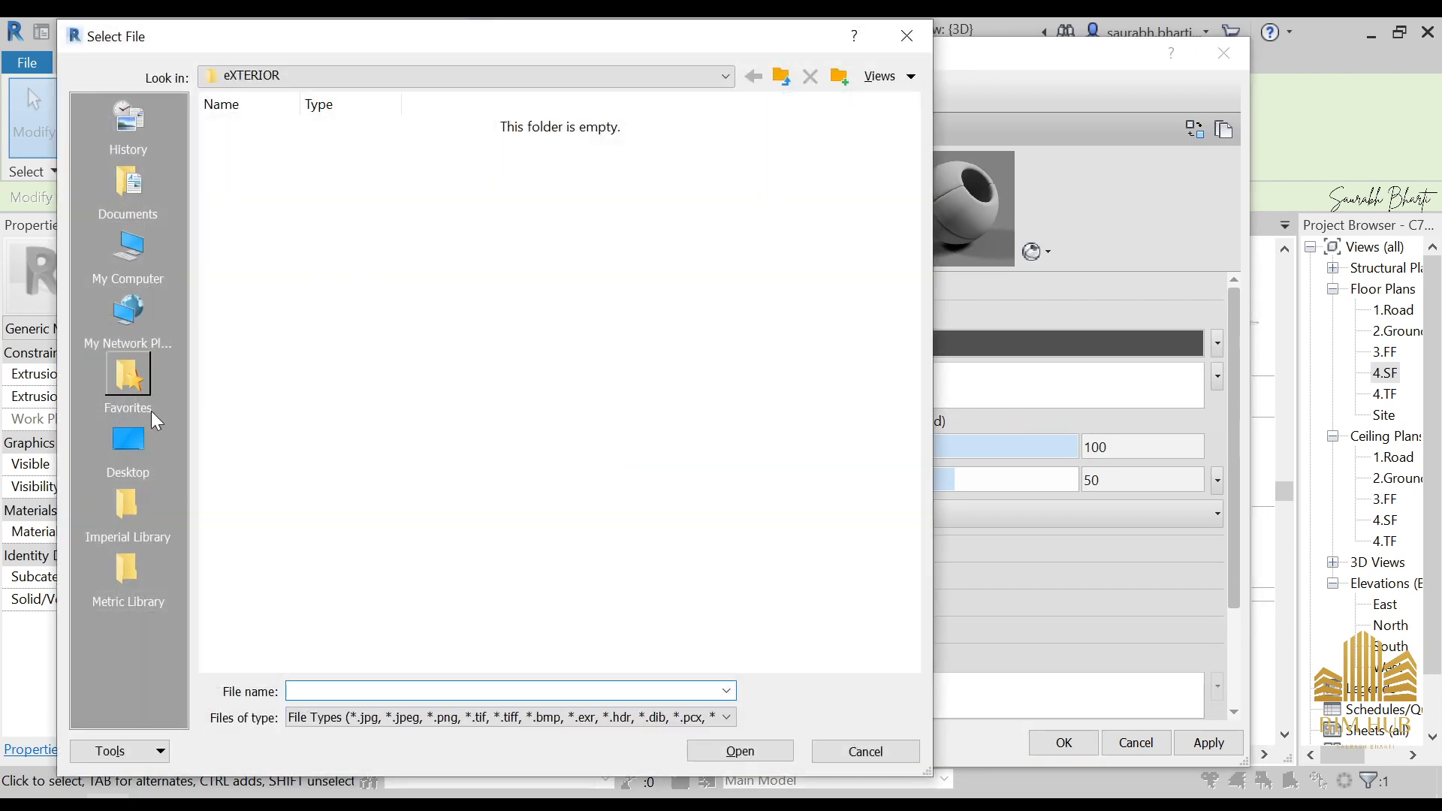
{"action": "left_click", "coordinate": [128, 442]}
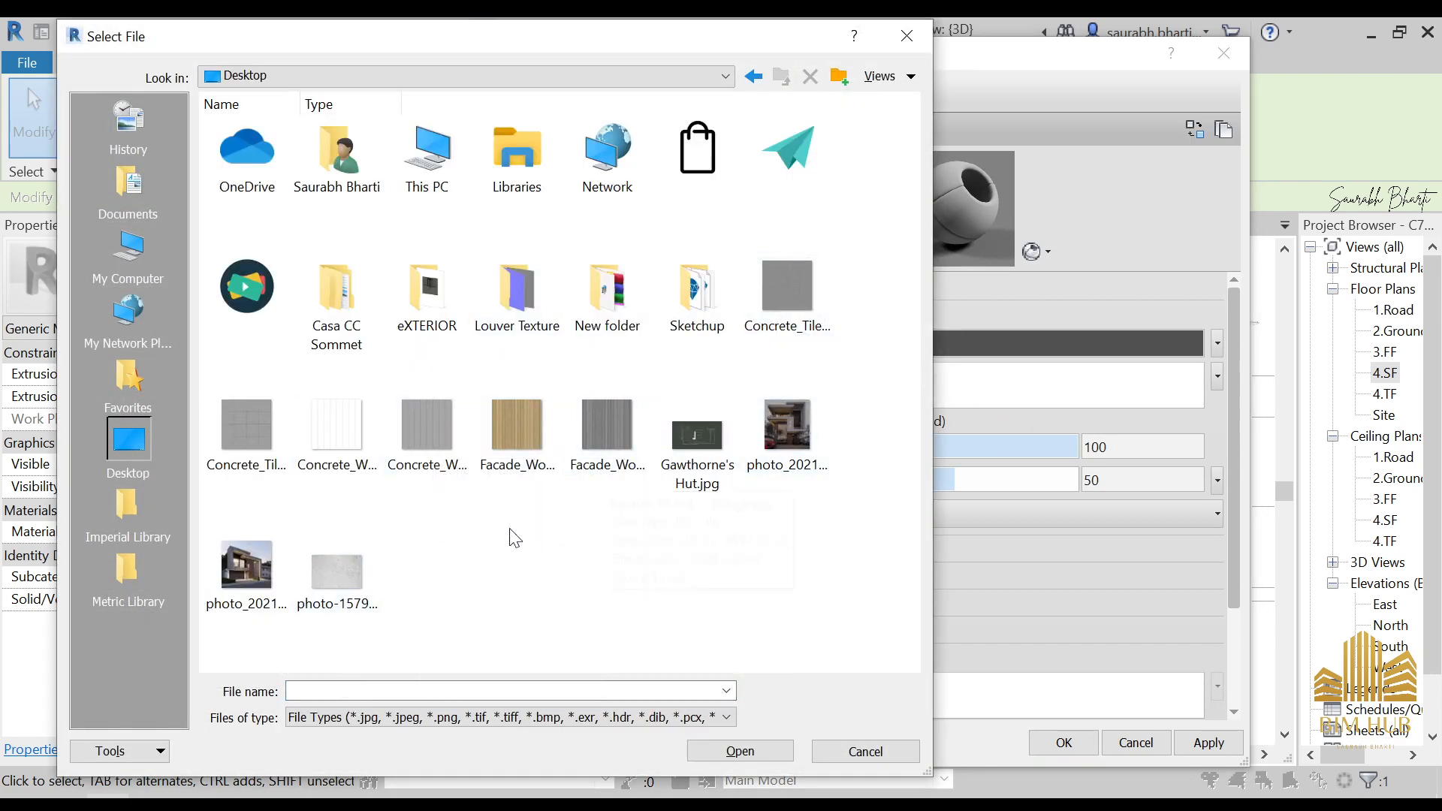
{"action": "left_click", "coordinate": [786, 289]}
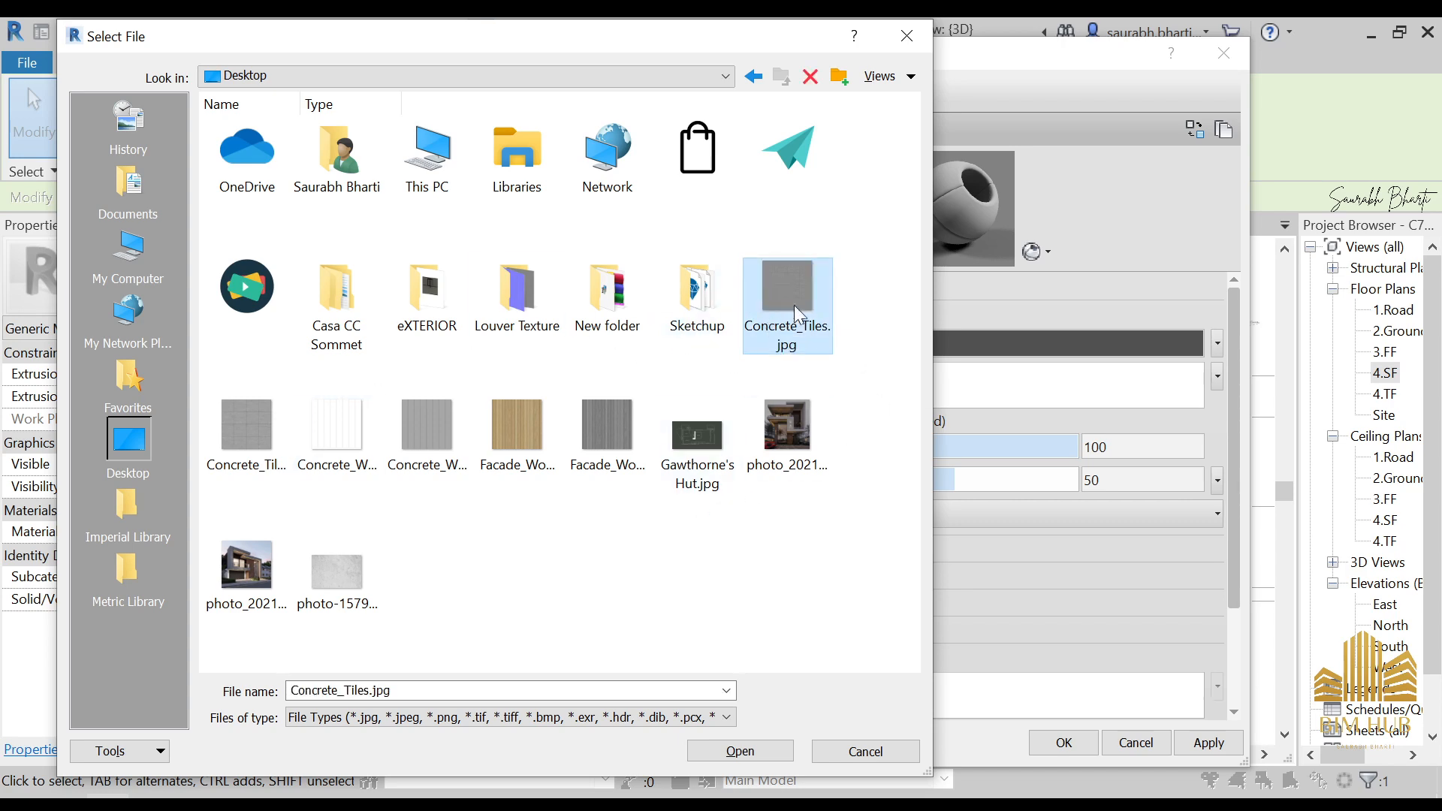
{"action": "left_click", "coordinate": [755, 741]}
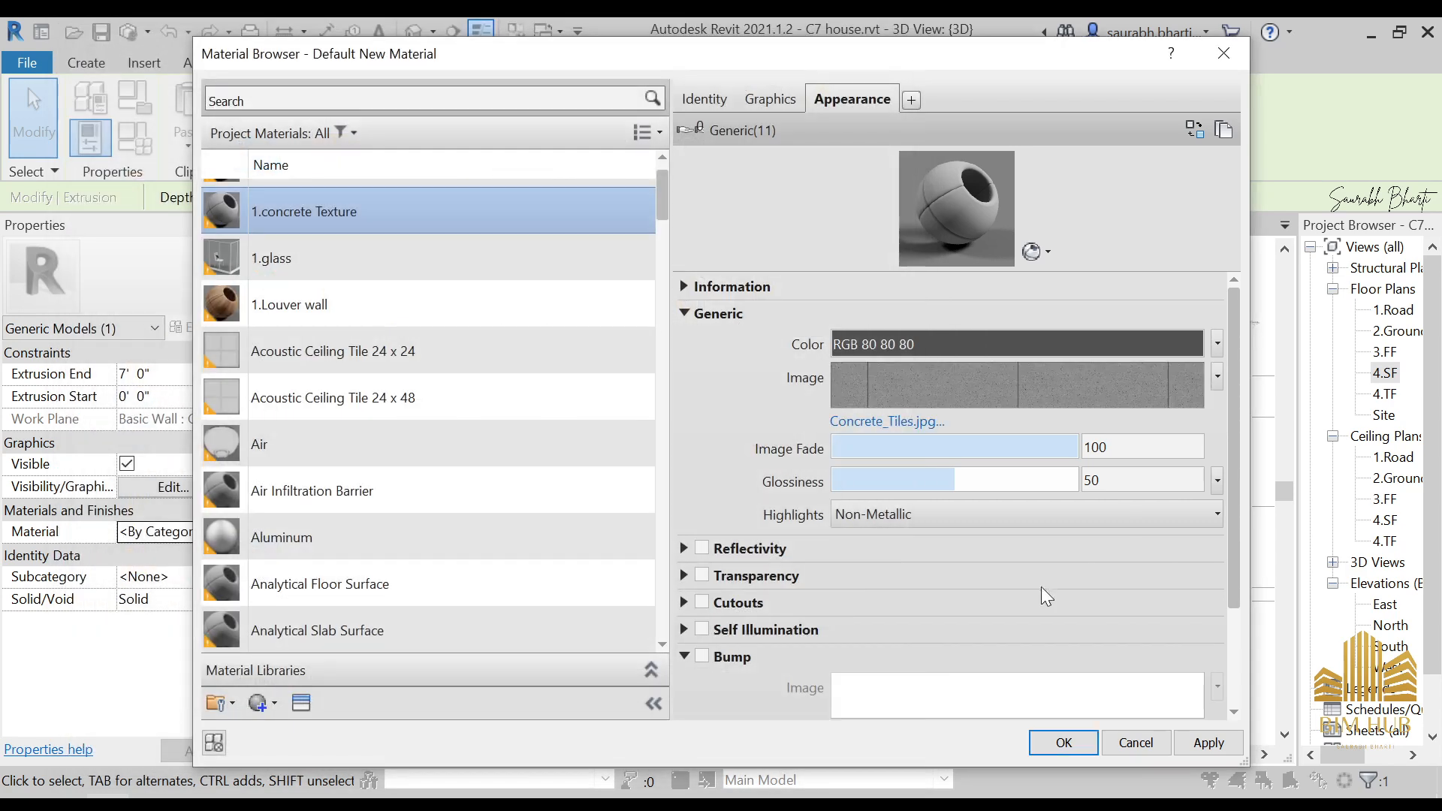
- Enable Bump for the 1.concrete Texture material and load Concrete_Tiles_Bump.jpg as its bump image
{"action": "left_click", "coordinate": [702, 657]}
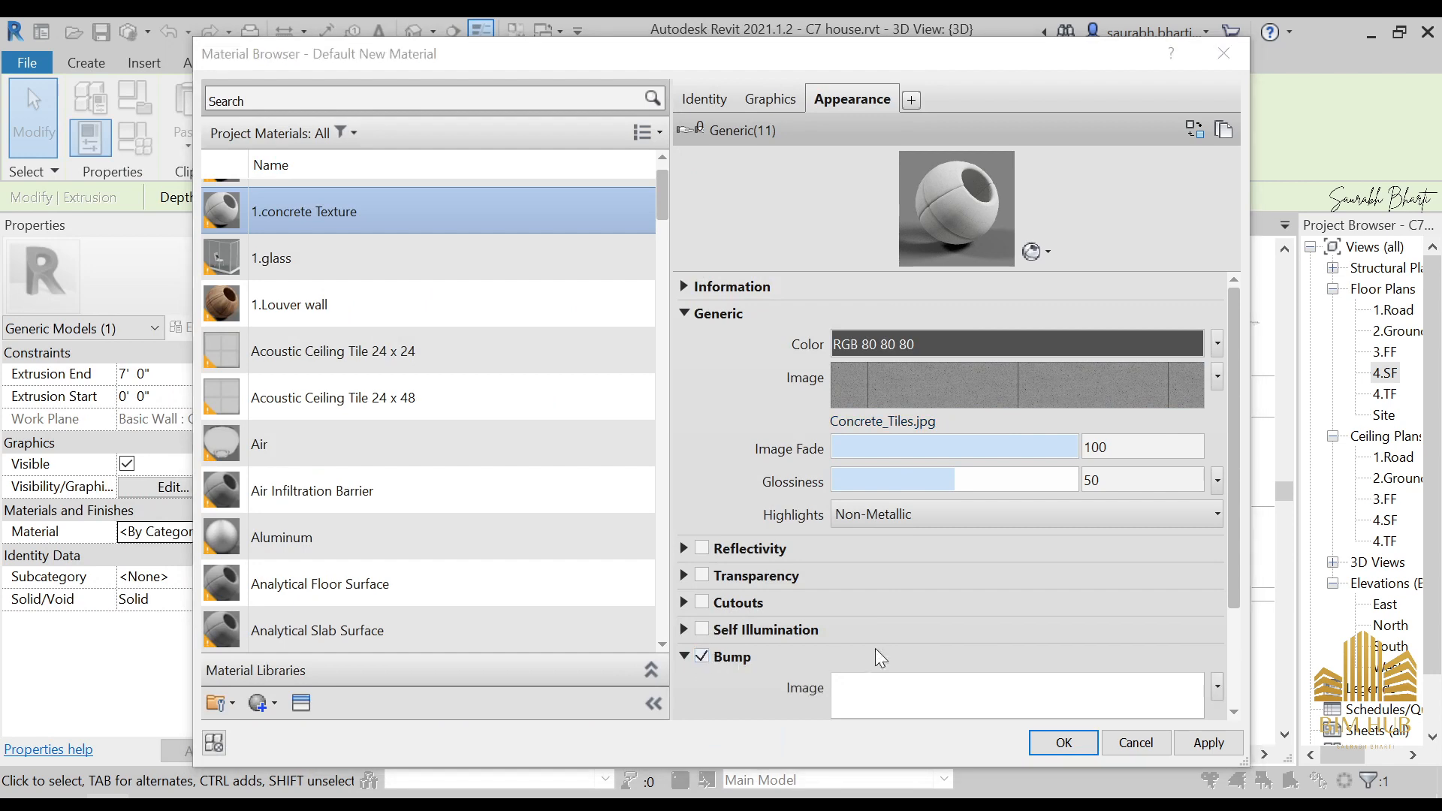
{"action": "left_click", "coordinate": [263, 420]}
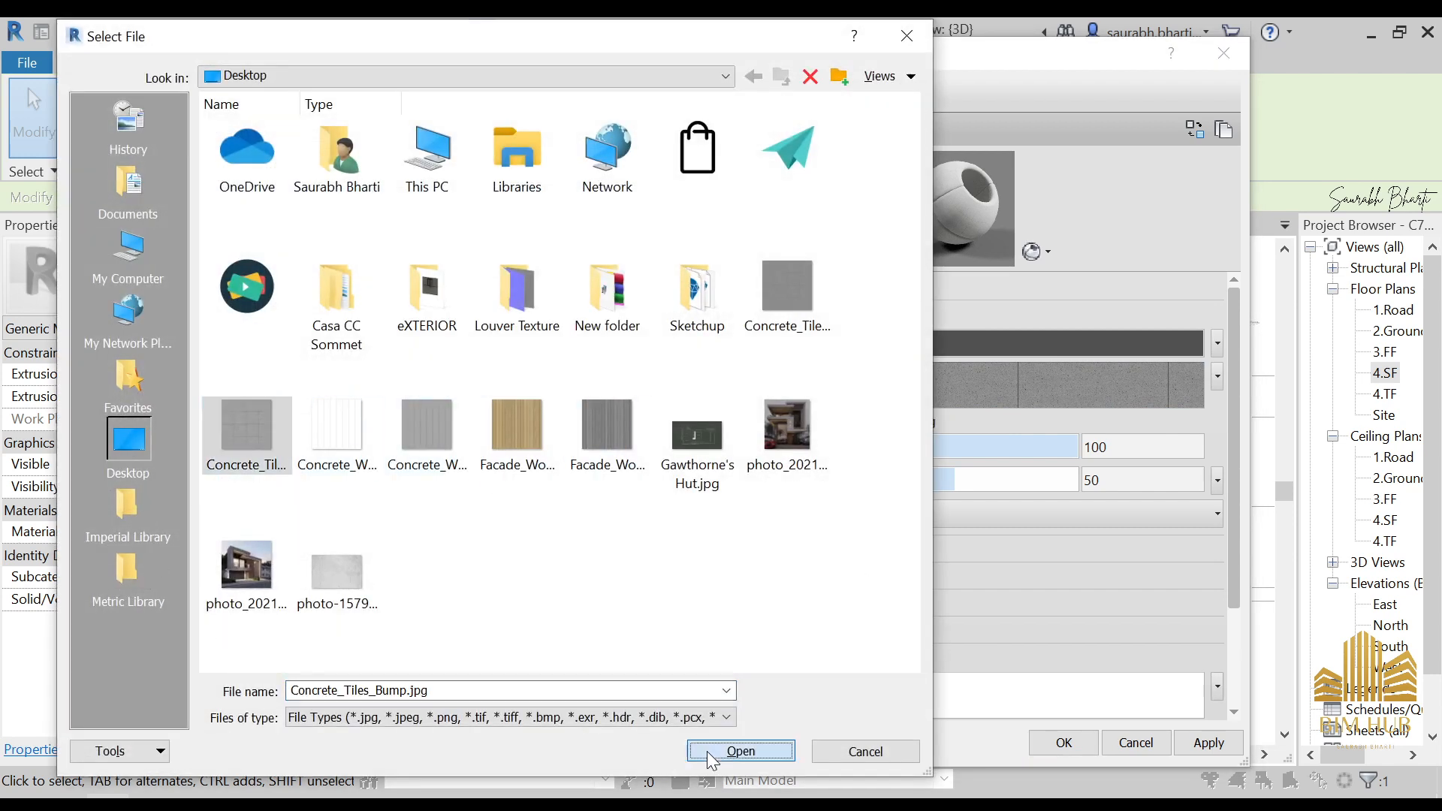
{"action": "left_click", "coordinate": [708, 750]}
{"action": "left_click", "coordinate": [1087, 347]}
{"action": "left_click", "coordinate": [960, 185]}
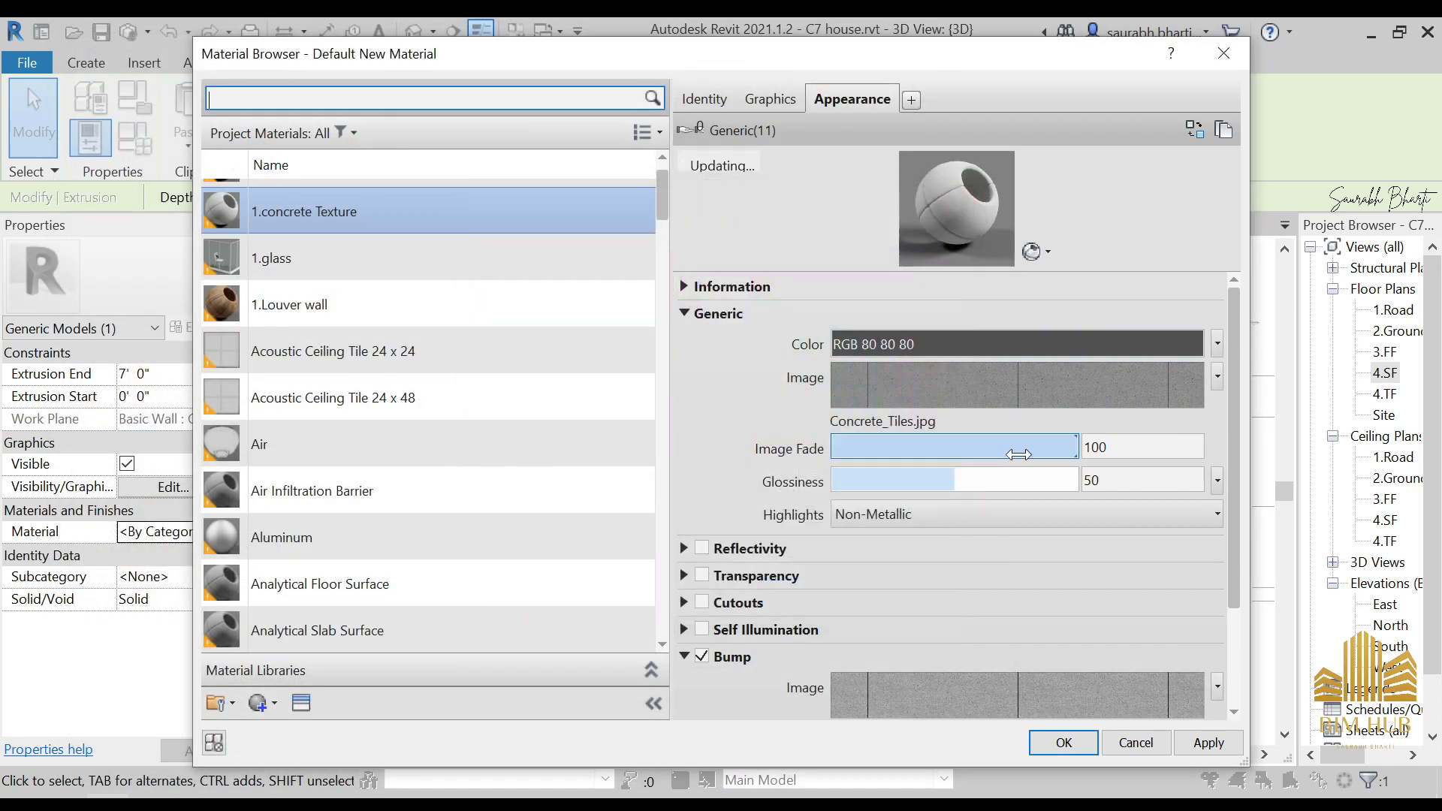
- Set the sample size of the Concrete_Tiles.jpg appearance image to 5' wide with linked height
{"action": "left_click", "coordinate": [990, 372]}
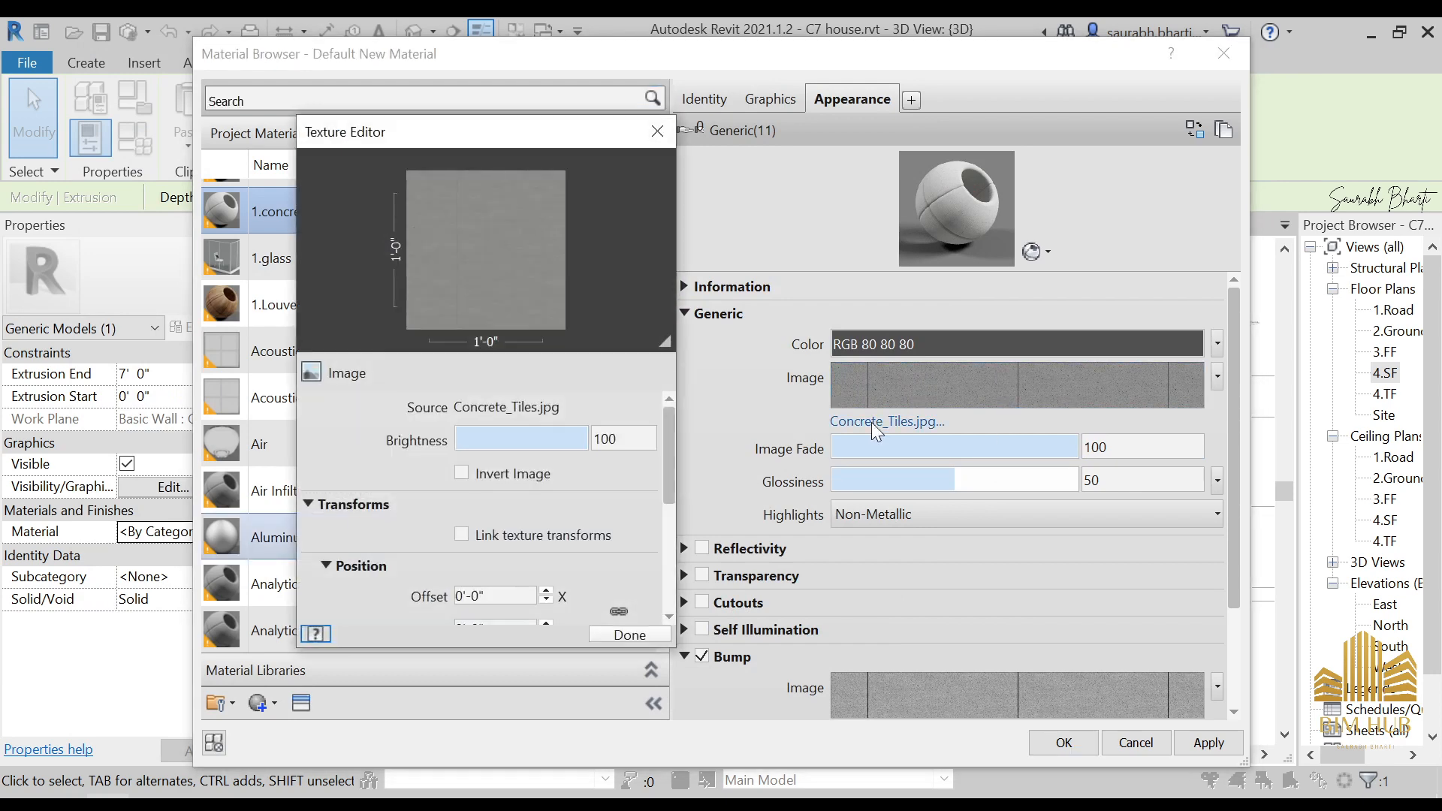
{"action": "scroll", "coordinate": [444, 565], "scroll_direction": "down", "scroll_amount": 5}
{"action": "left_click", "coordinate": [509, 496]}
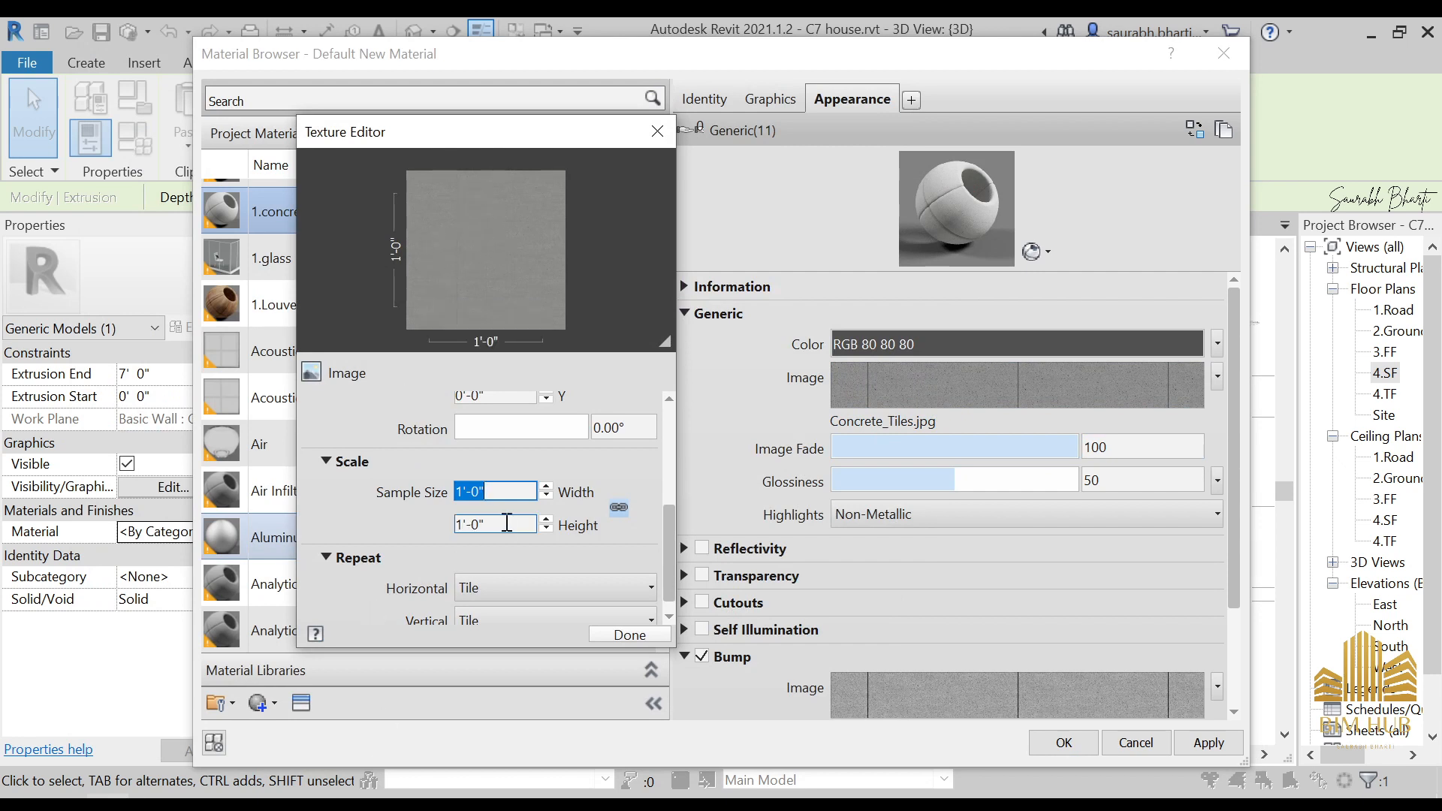
{"action": "type", "text": "10"}
{"action": "key", "text": "BackSpace"}
{"action": "key", "text": "BackSpace"}
{"action": "type", "text": "5'"}
{"action": "key", "text": "Tab"}
{"action": "left_click", "coordinate": [616, 634]}
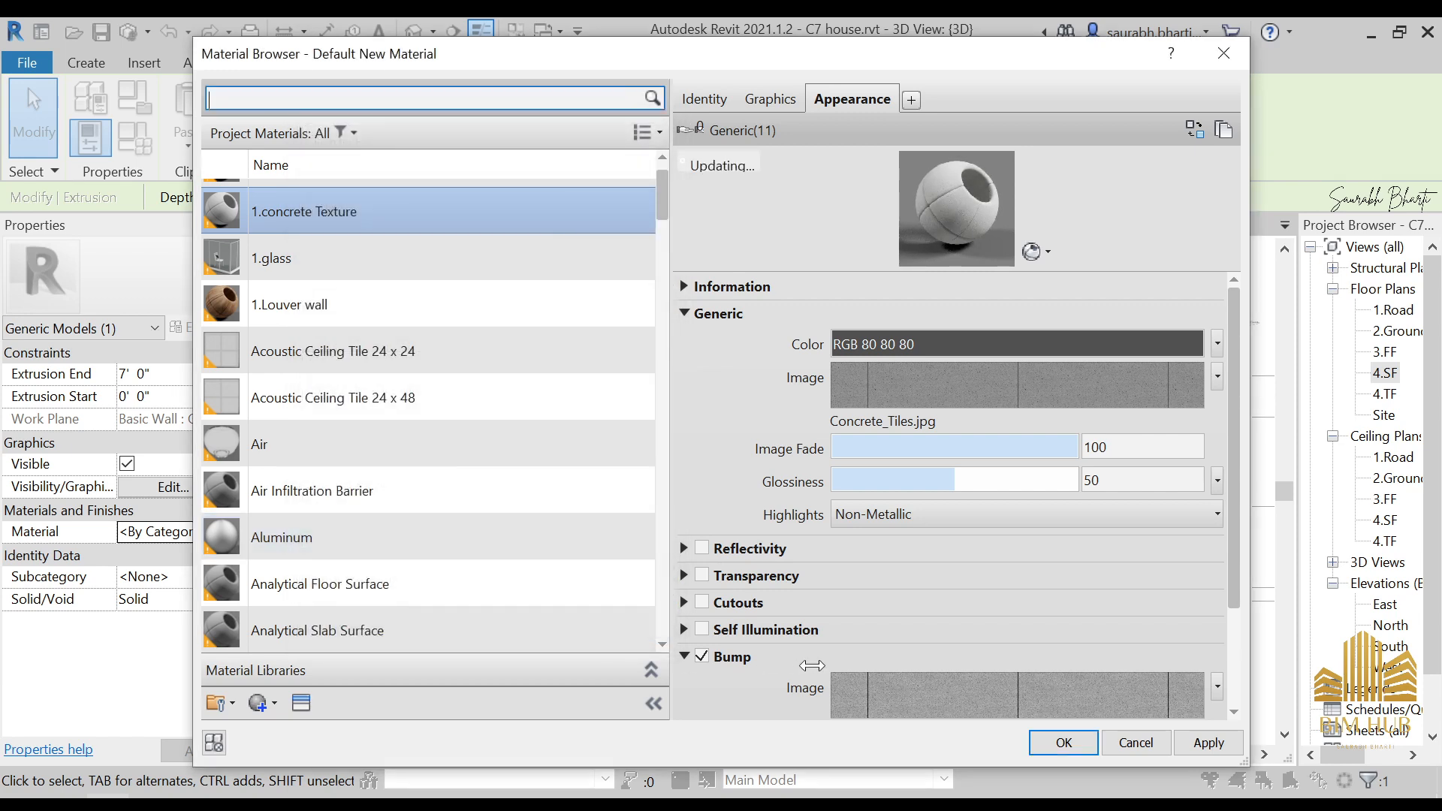
- Set the sample size of the Concrete_Tiles_Bump.jpg bump image to 5'-0" by 5'-0" and check it
{"action": "left_click", "coordinate": [939, 694]}
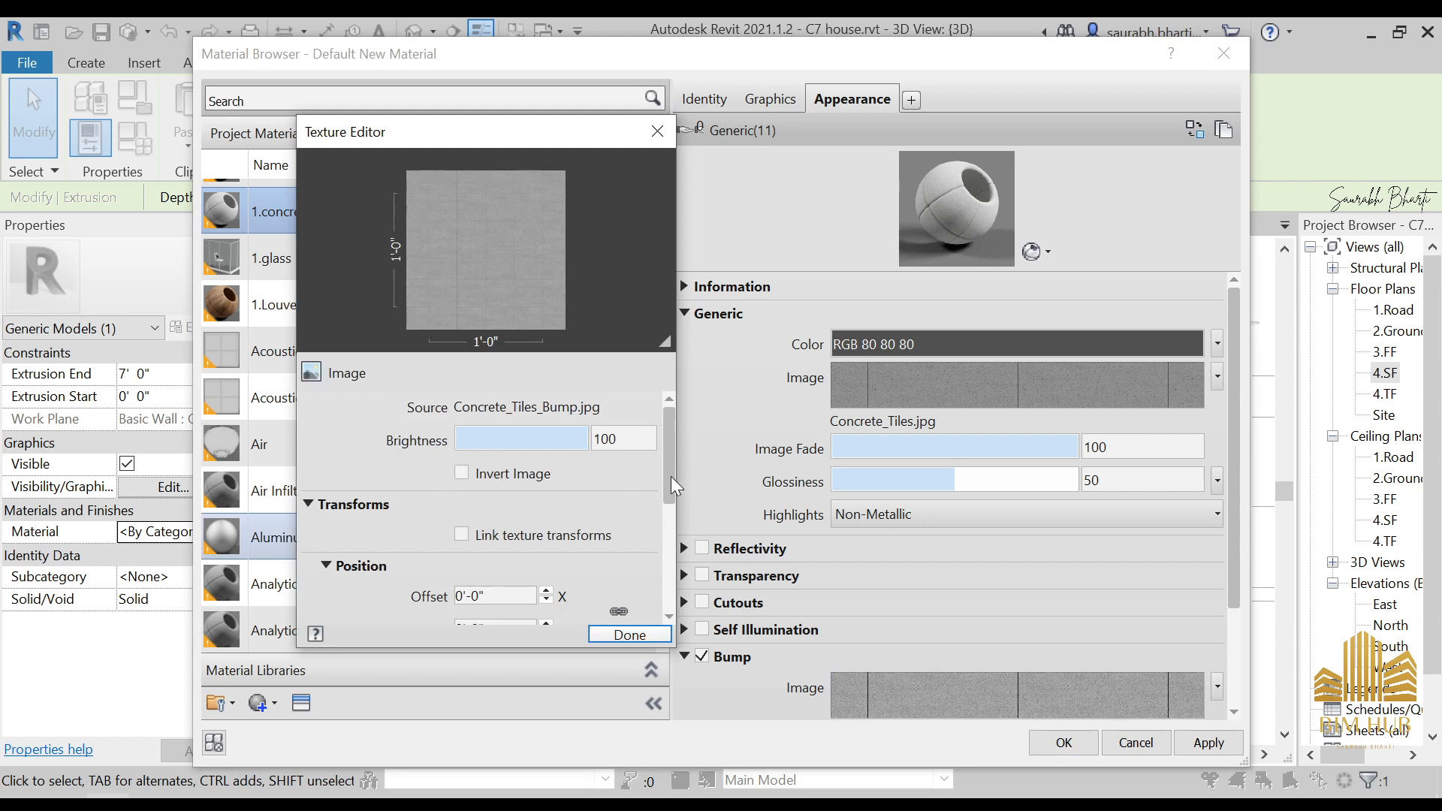
{"action": "scroll", "coordinate": [670, 484], "scroll_direction": "down", "scroll_amount": 5}
{"action": "double_click", "coordinate": [506, 570]}
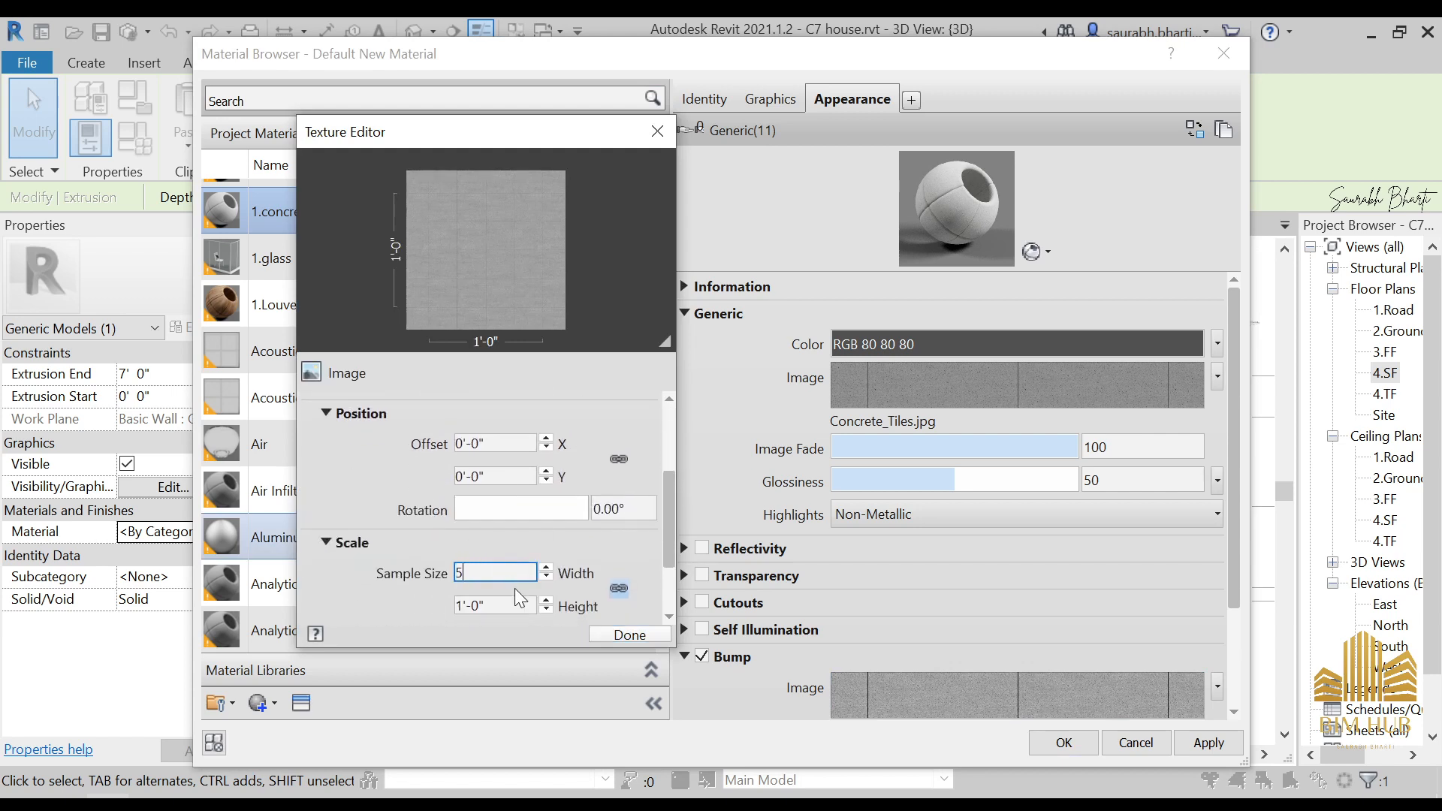
{"action": "type", "text": "5"}
{"action": "key", "text": "Tab"}
{"action": "left_click", "coordinate": [634, 636]}
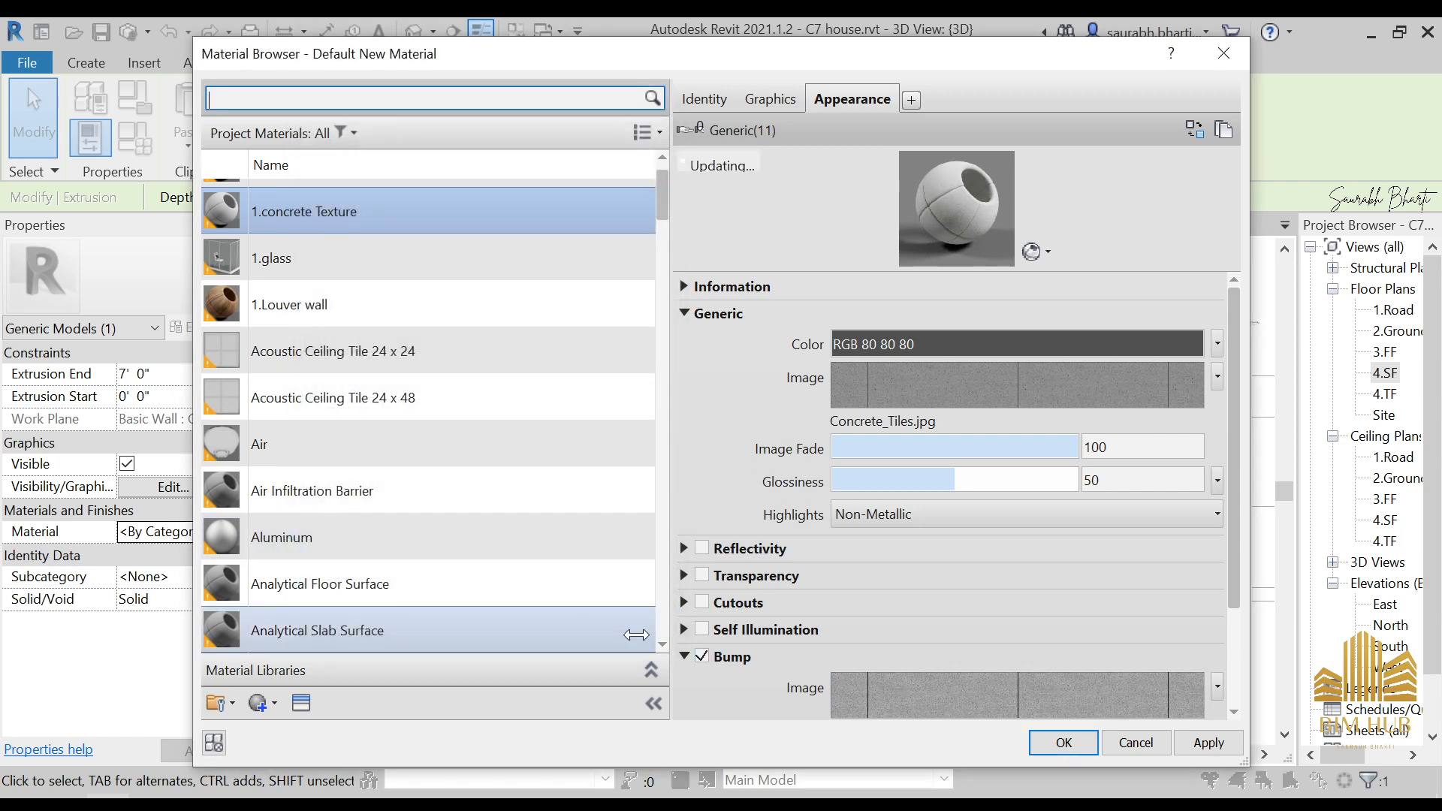
{"action": "left_click", "coordinate": [957, 699]}
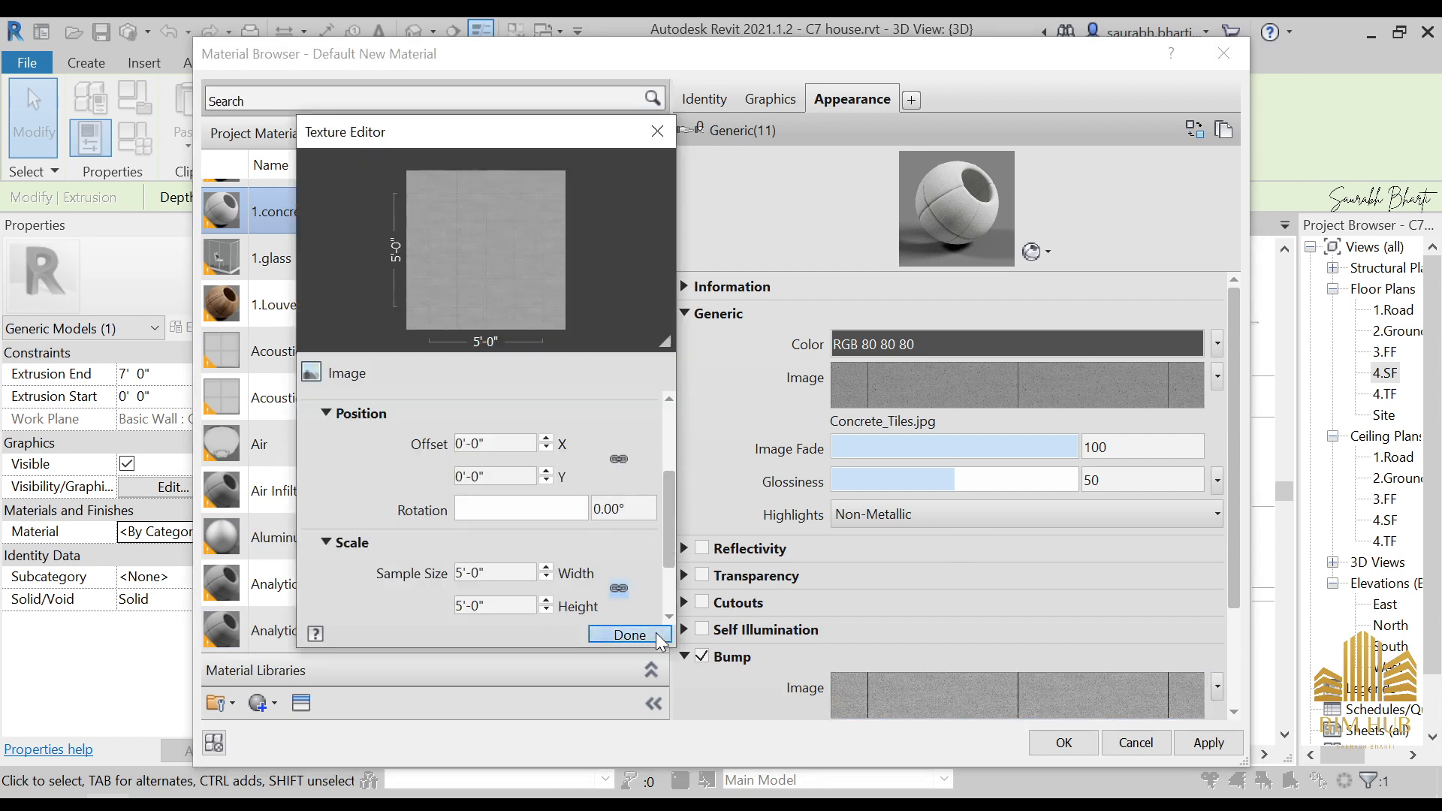
{"action": "left_click", "coordinate": [630, 635]}
- Finish the L-shaped frame with the 1.concrete Texture material and display the 3D view in the Realistic visual style
{"action": "left_click", "coordinate": [1063, 743]}
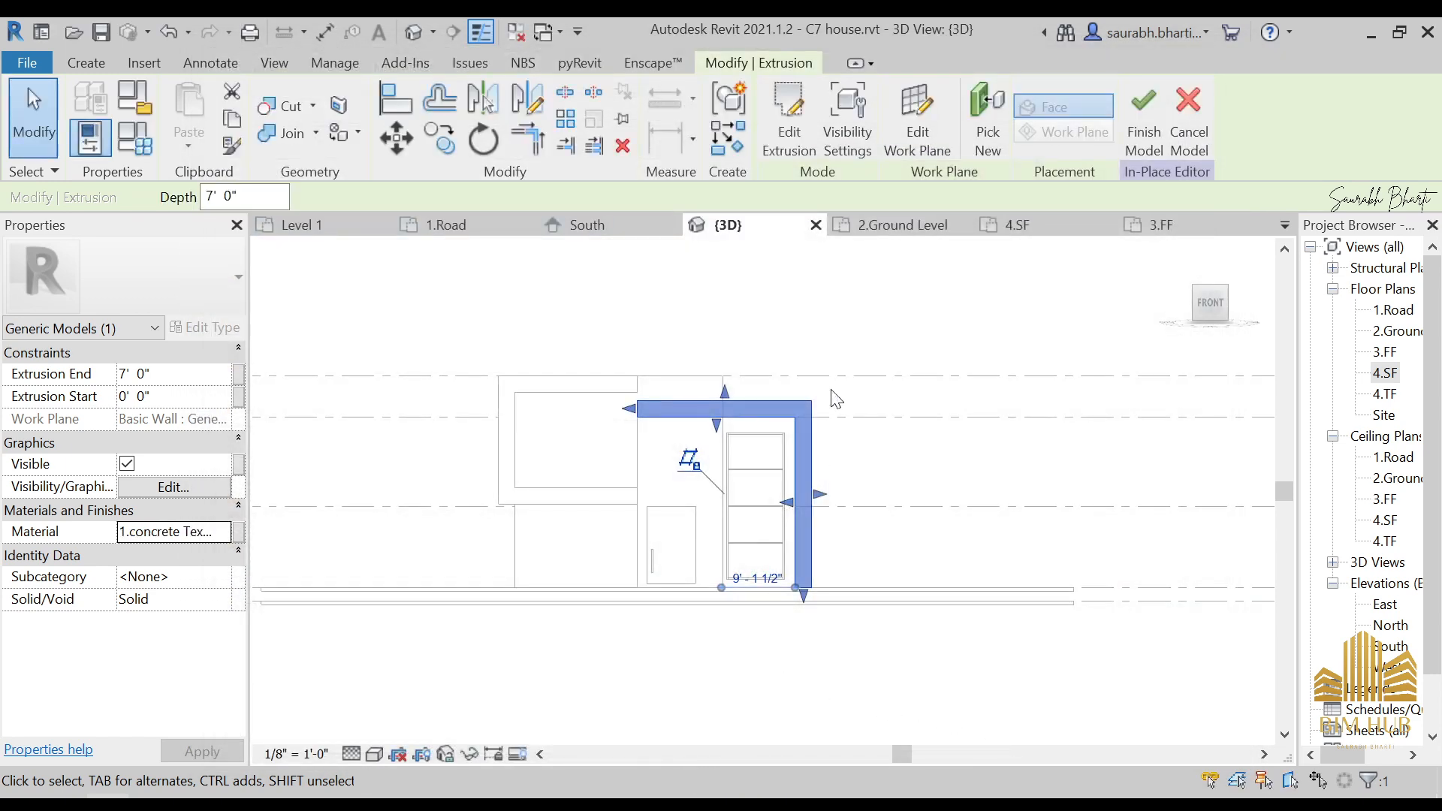
{"action": "left_click", "coordinate": [1143, 120]}
{"action": "scroll", "coordinate": [694, 441], "scroll_direction": "up", "scroll_amount": 3}
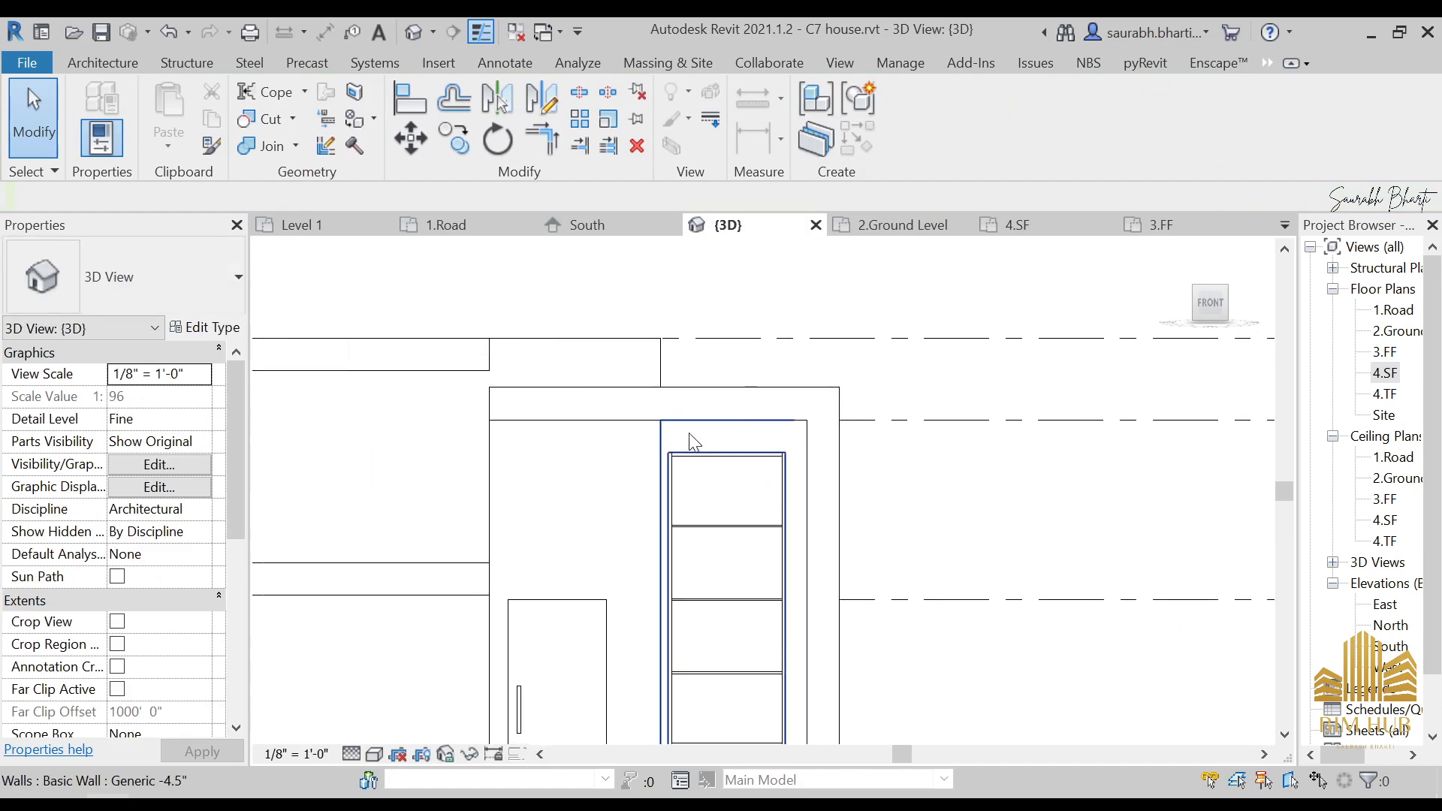
{"action": "middle_click_drag", "start_coordinate": [689, 434], "coordinate": [702, 437], "text": "shift"}
{"action": "left_click", "coordinate": [374, 754]}
{"action": "left_click", "coordinate": [380, 733]}
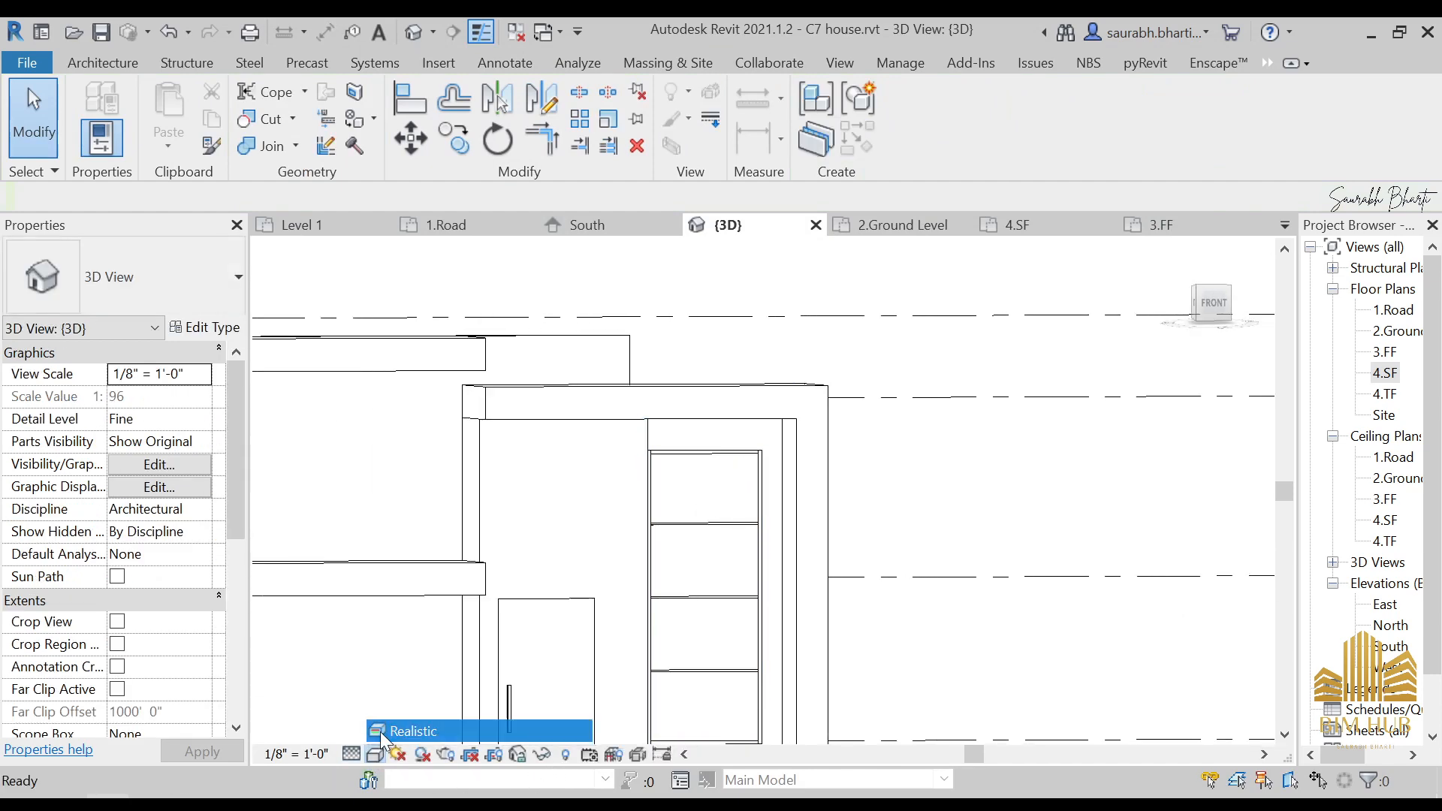
- Examine the size of the concrete tile joints on the L-shaped frame's upper beam from close up
{"action": "middle_click_drag", "start_coordinate": [626, 472], "coordinate": [714, 552], "text": "shift"}
{"action": "scroll", "coordinate": [597, 377], "scroll_direction": "up", "scroll_amount": 3}
{"action": "scroll", "coordinate": [593, 375], "scroll_direction": "up", "scroll_amount": 3}
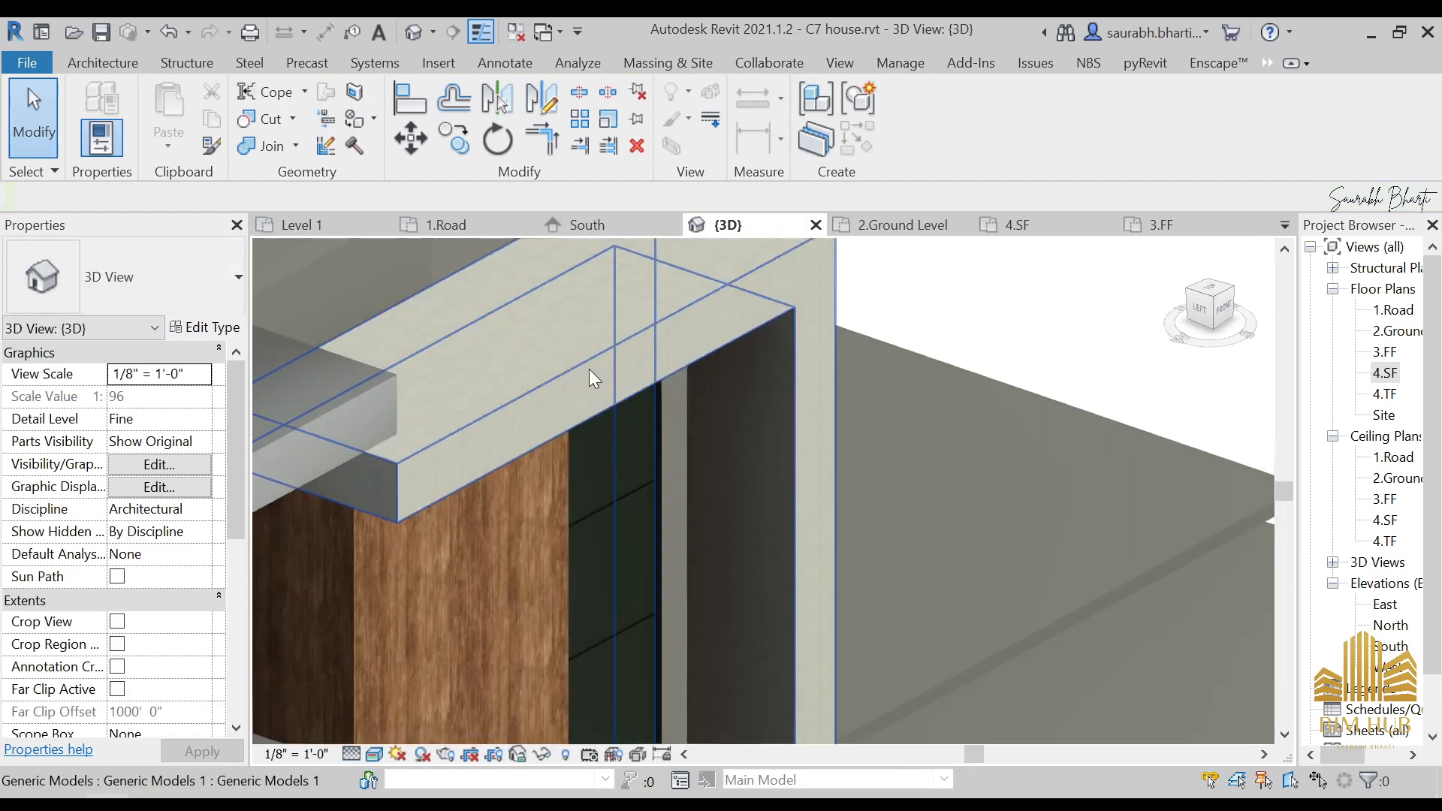
{"action": "scroll", "coordinate": [557, 368], "scroll_direction": "up", "scroll_amount": 5}
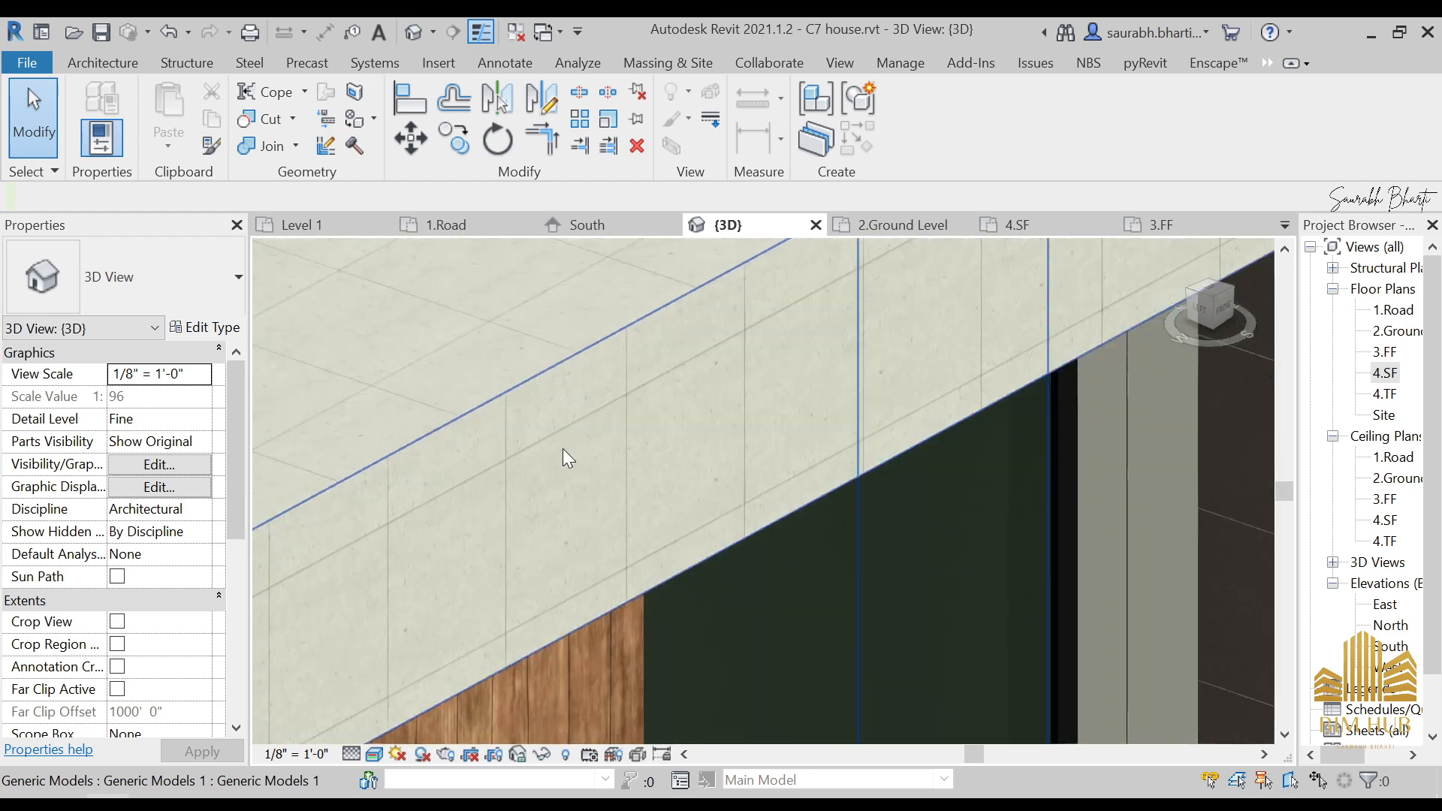
{"action": "scroll", "coordinate": [682, 492], "scroll_direction": "up", "scroll_amount": 4}
{"action": "middle_click_drag", "start_coordinate": [741, 476], "coordinate": [685, 437], "text": "shift"}
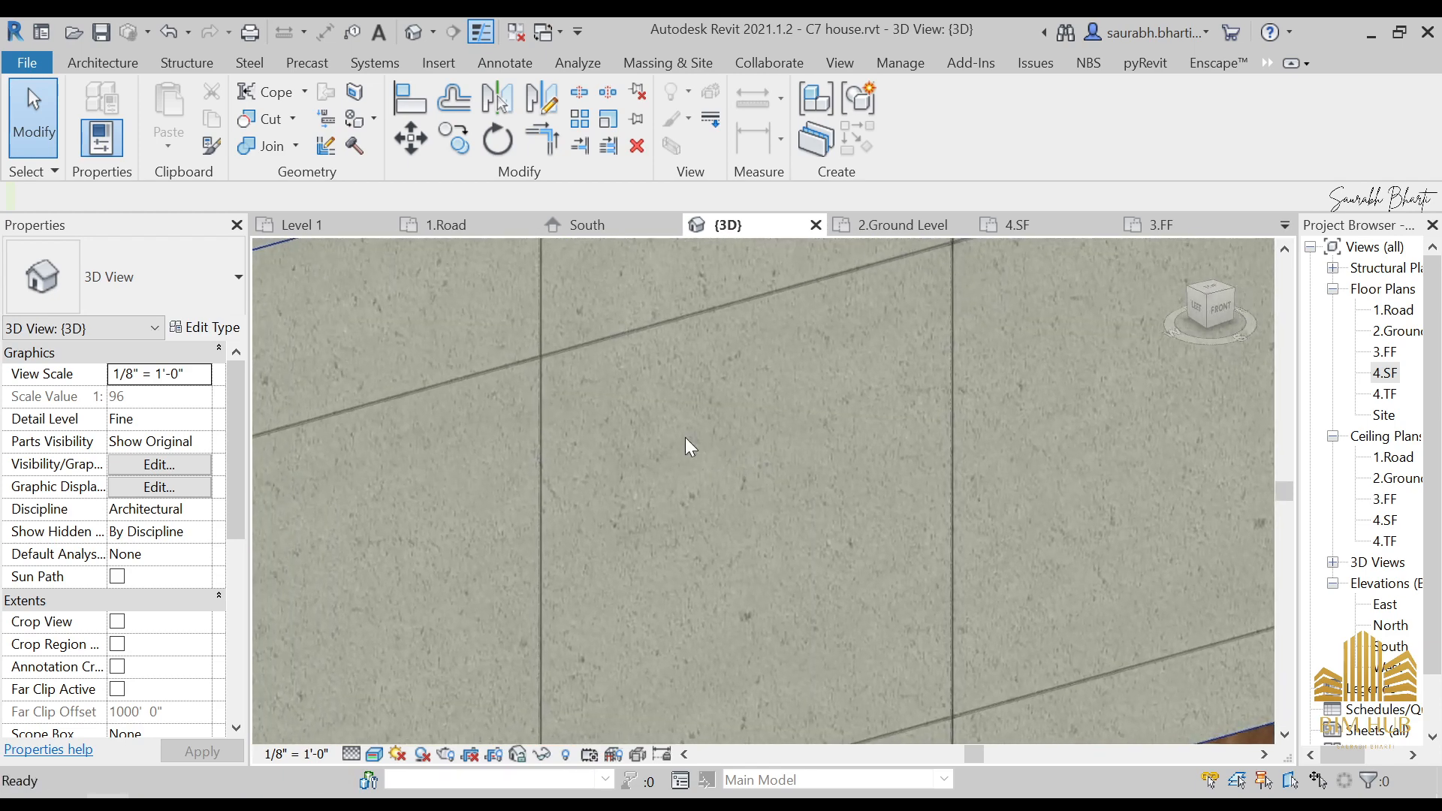
{"action": "scroll", "coordinate": [681, 442], "scroll_direction": "down", "scroll_amount": 4}
{"action": "left_click", "coordinate": [693, 385]}
{"action": "key", "text": "Escape"}
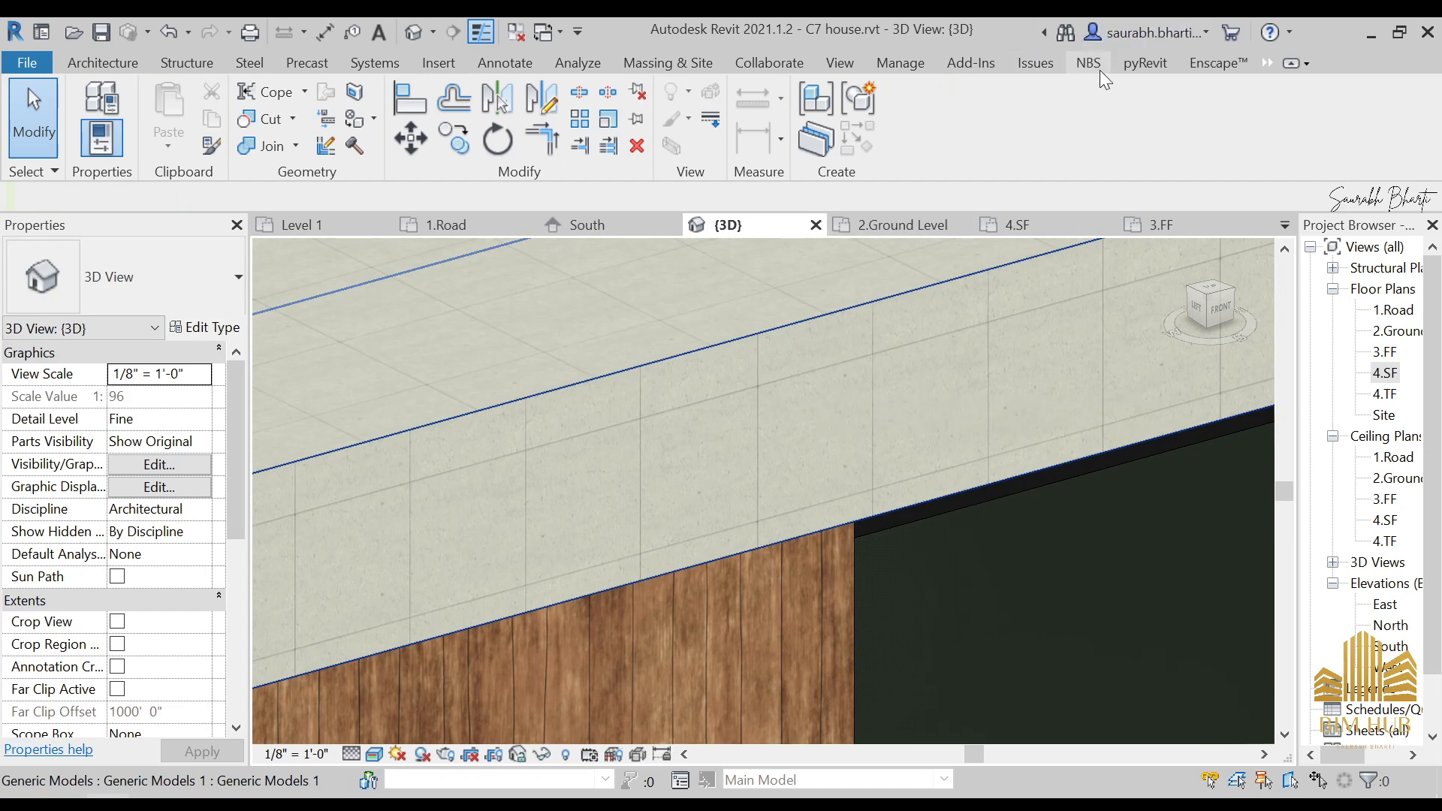
- Reopen the 1.concrete Texture material's appearance and set the Concrete_Tiles.jpg image's sample size to 8' with linked height
{"action": "left_click", "coordinate": [912, 62]}
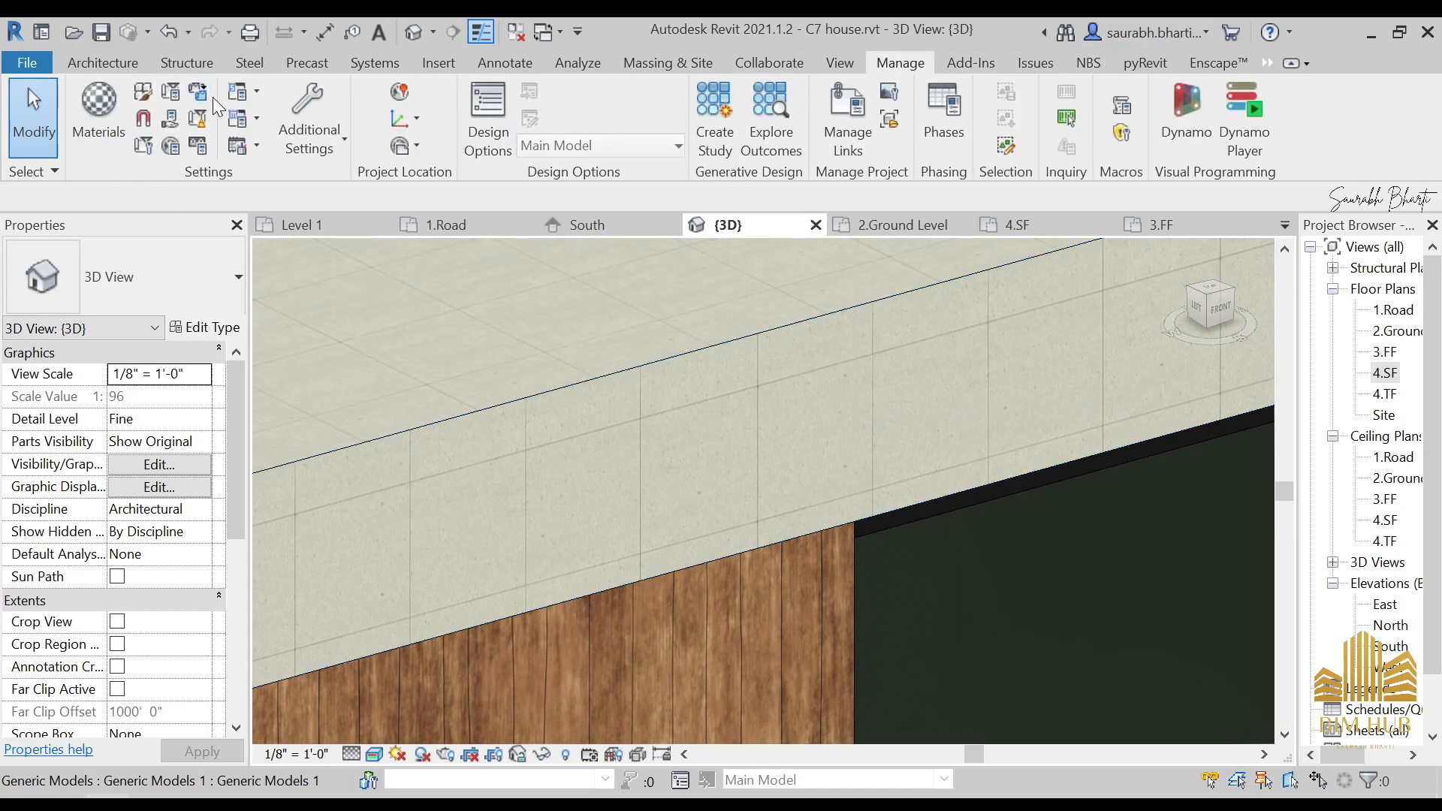
{"action": "left_click", "coordinate": [103, 105]}
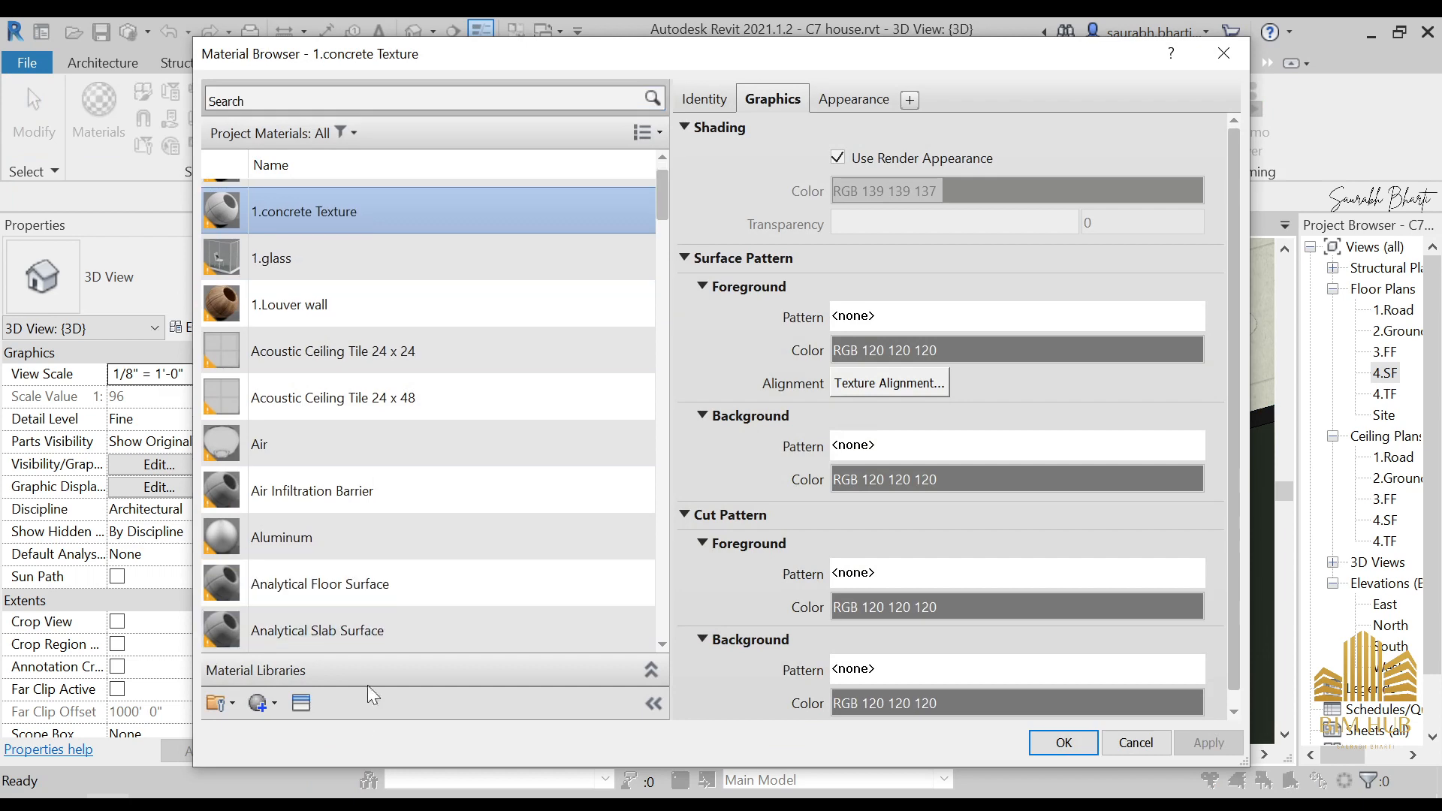
{"action": "left_click", "coordinate": [305, 706]}
{"action": "left_click", "coordinate": [1018, 33]}
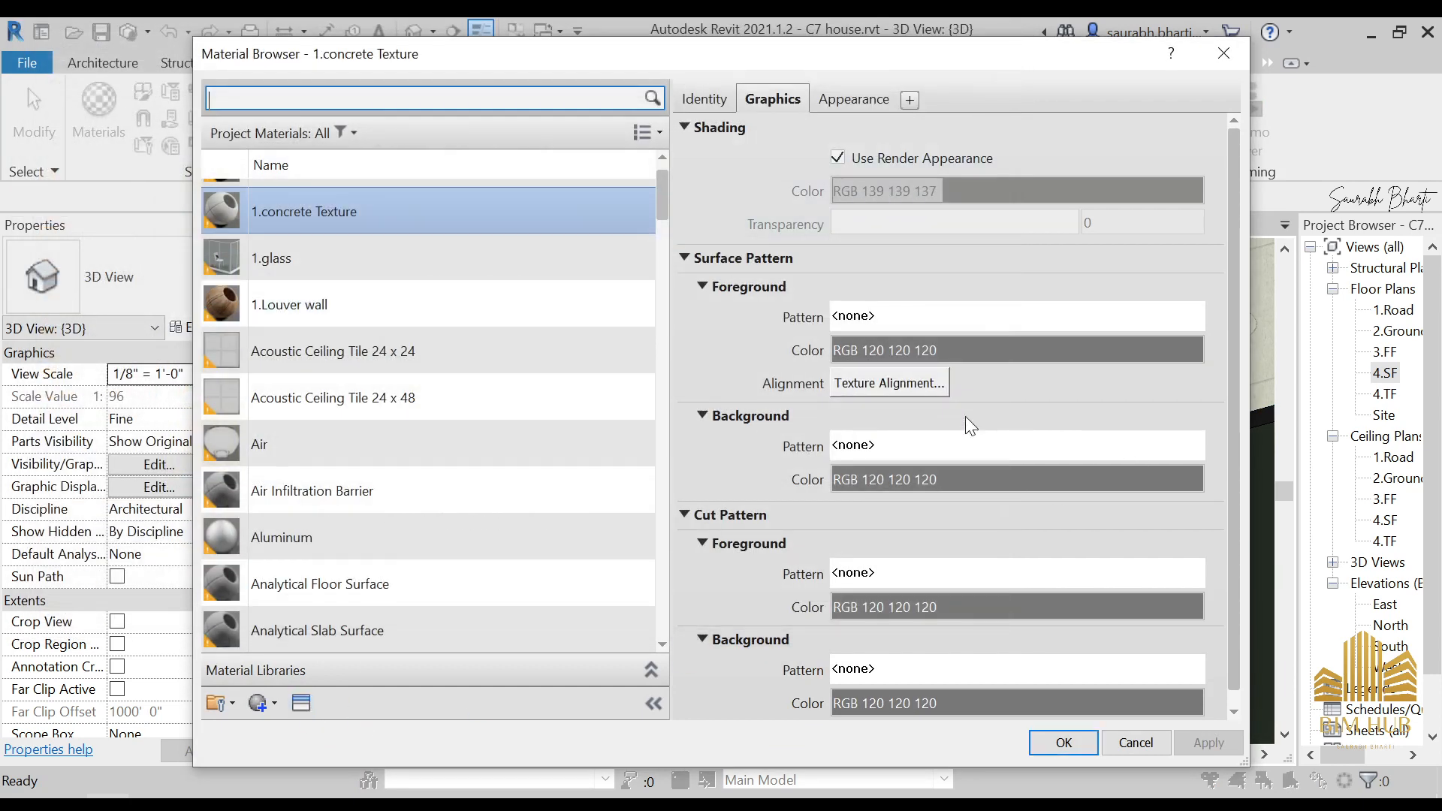
{"action": "left_click", "coordinate": [853, 98]}
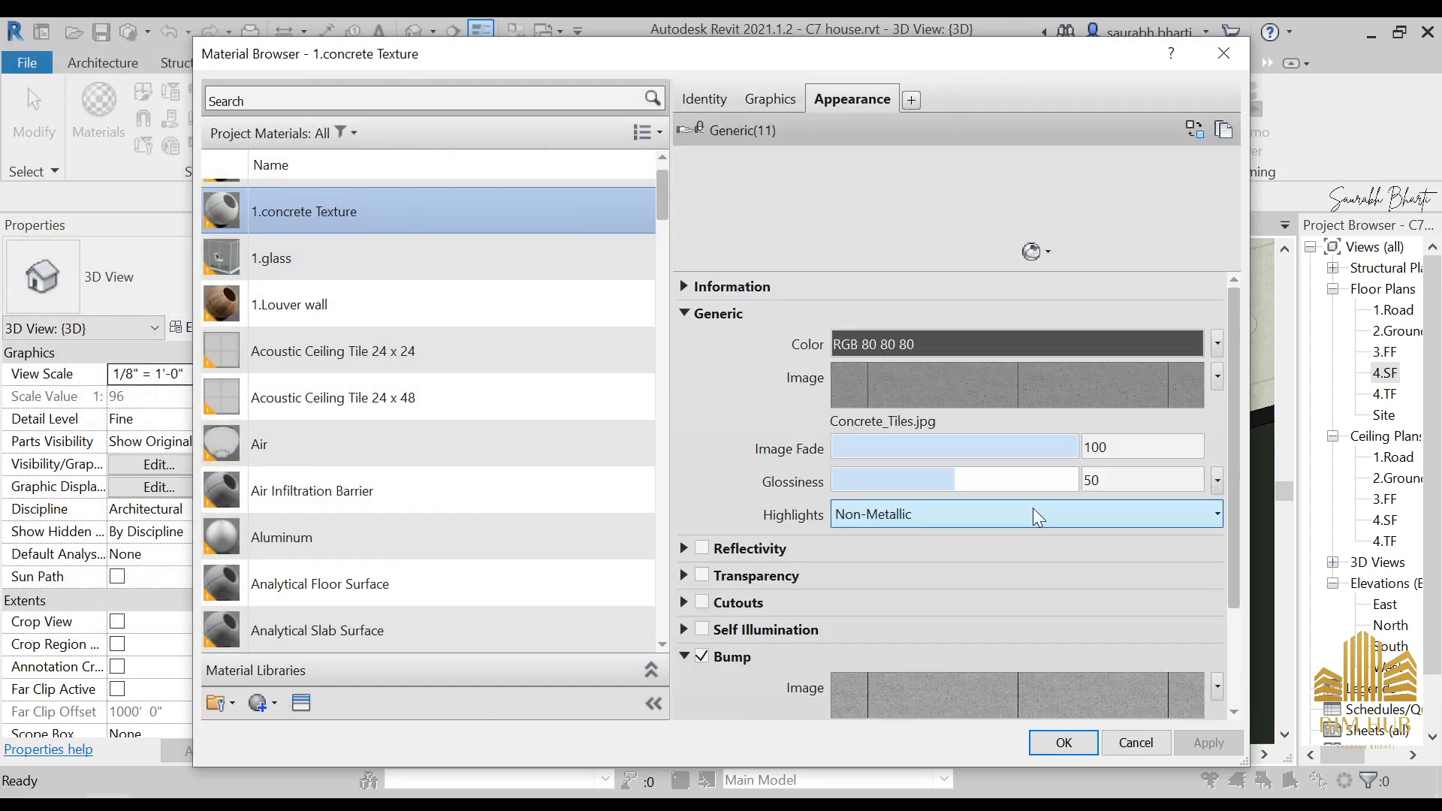
{"action": "left_click", "coordinate": [1026, 392]}
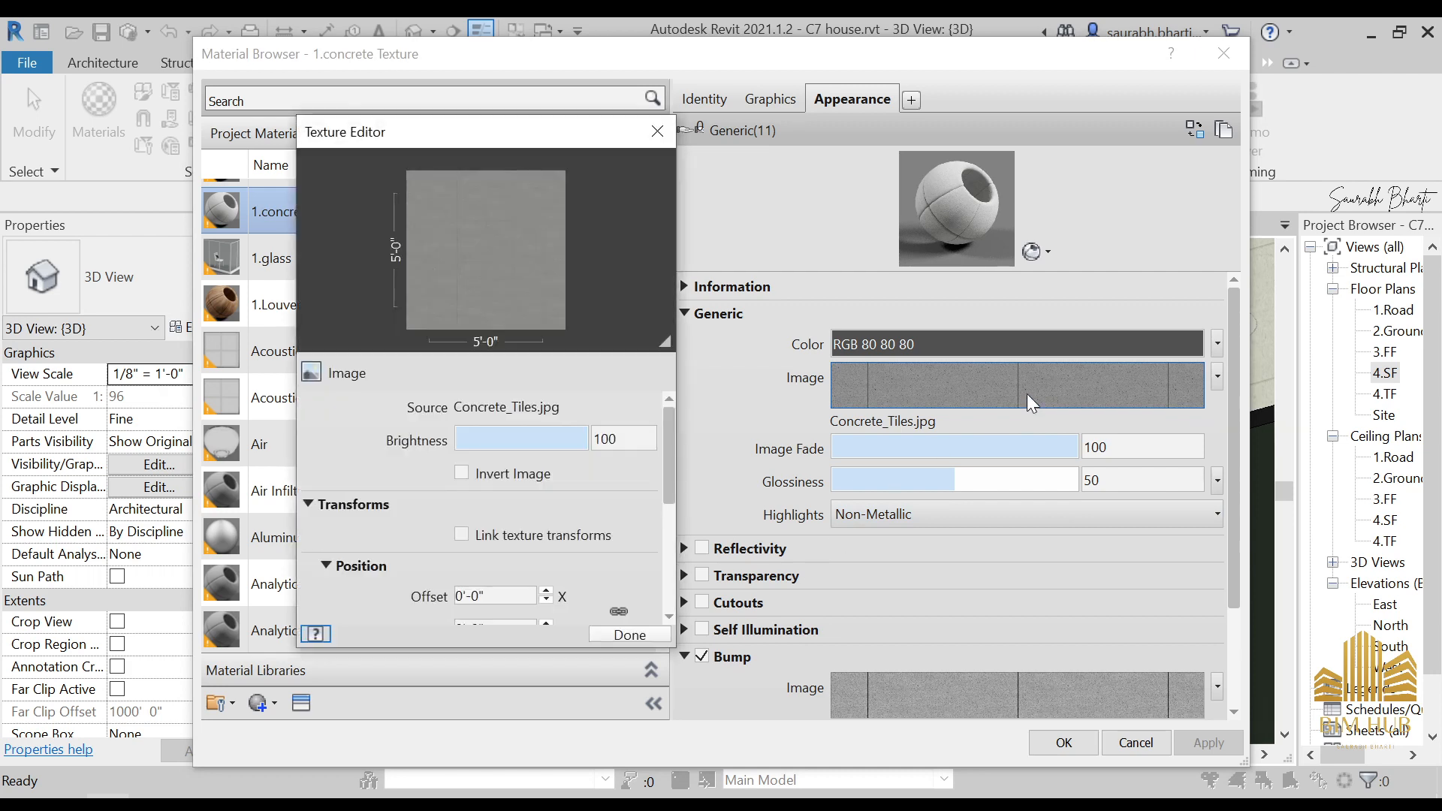
{"action": "left_click", "coordinate": [531, 595]}
{"action": "left_click", "coordinate": [669, 528]}
{"action": "left_click", "coordinate": [517, 492]}
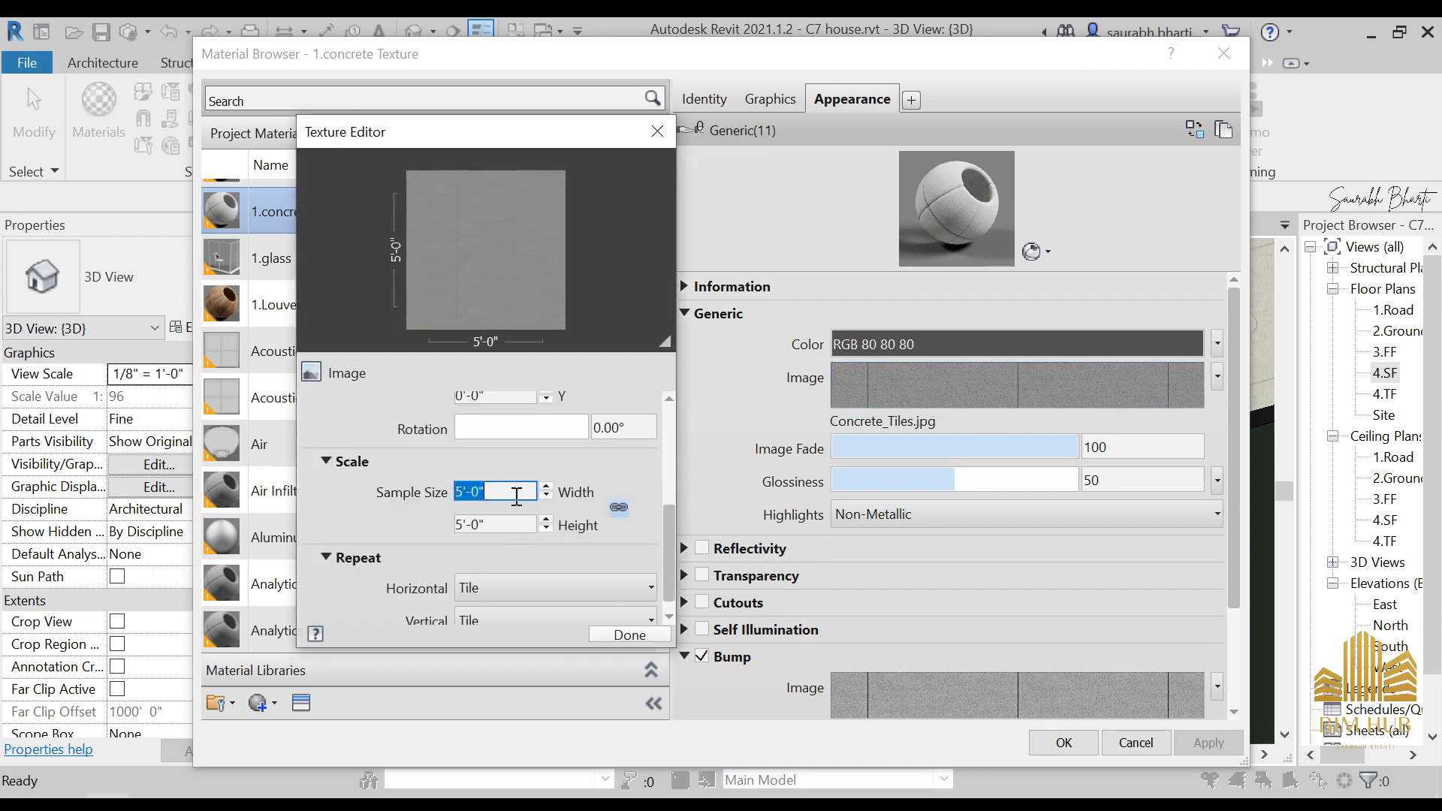
{"action": "type", "text": "8"}
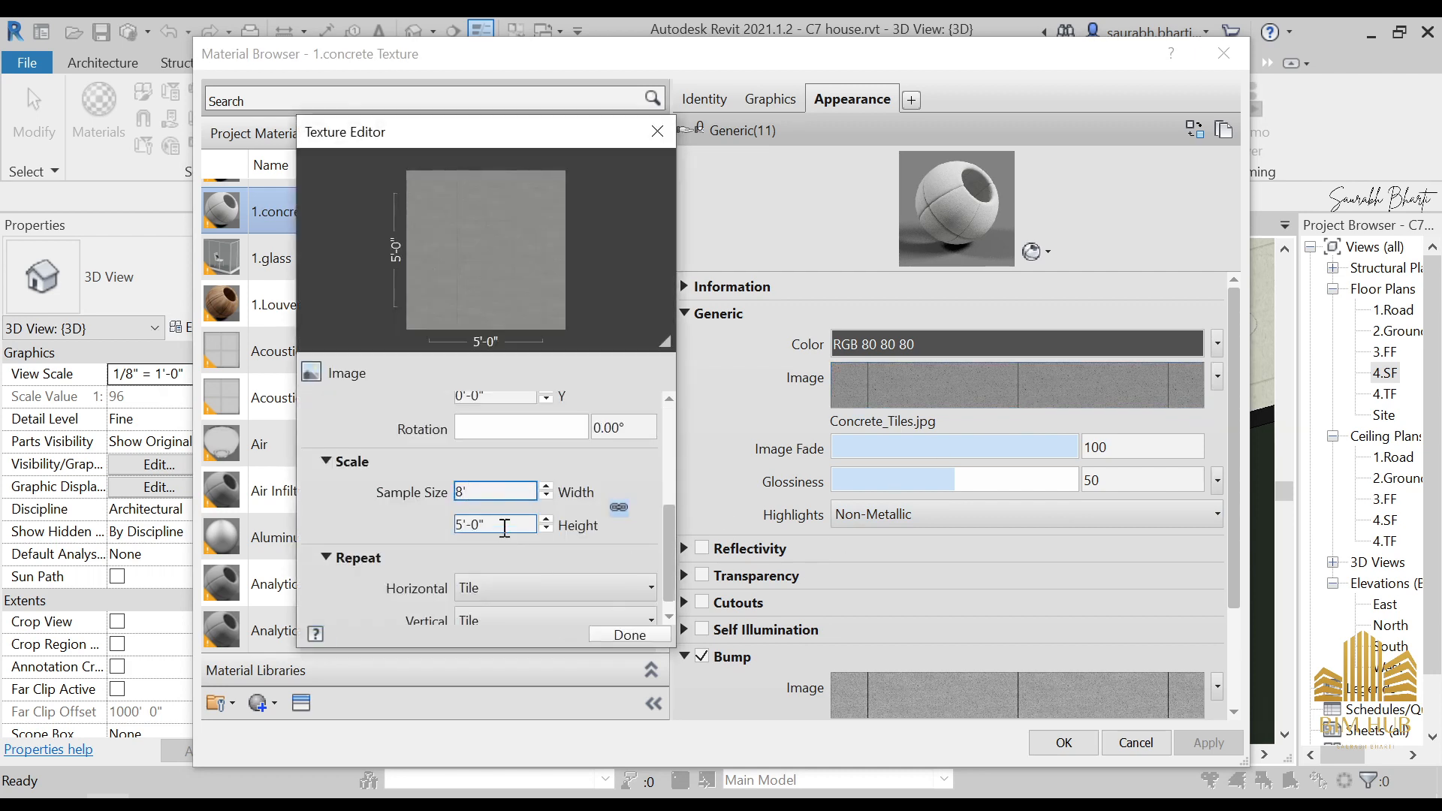
{"action": "left_click", "coordinate": [505, 528]}
{"action": "left_click", "coordinate": [626, 641]}
- Set the sample size of the Concrete_Tiles_Bump.jpg bump image to 8' and accept the material changes
{"action": "left_click", "coordinate": [1019, 710]}
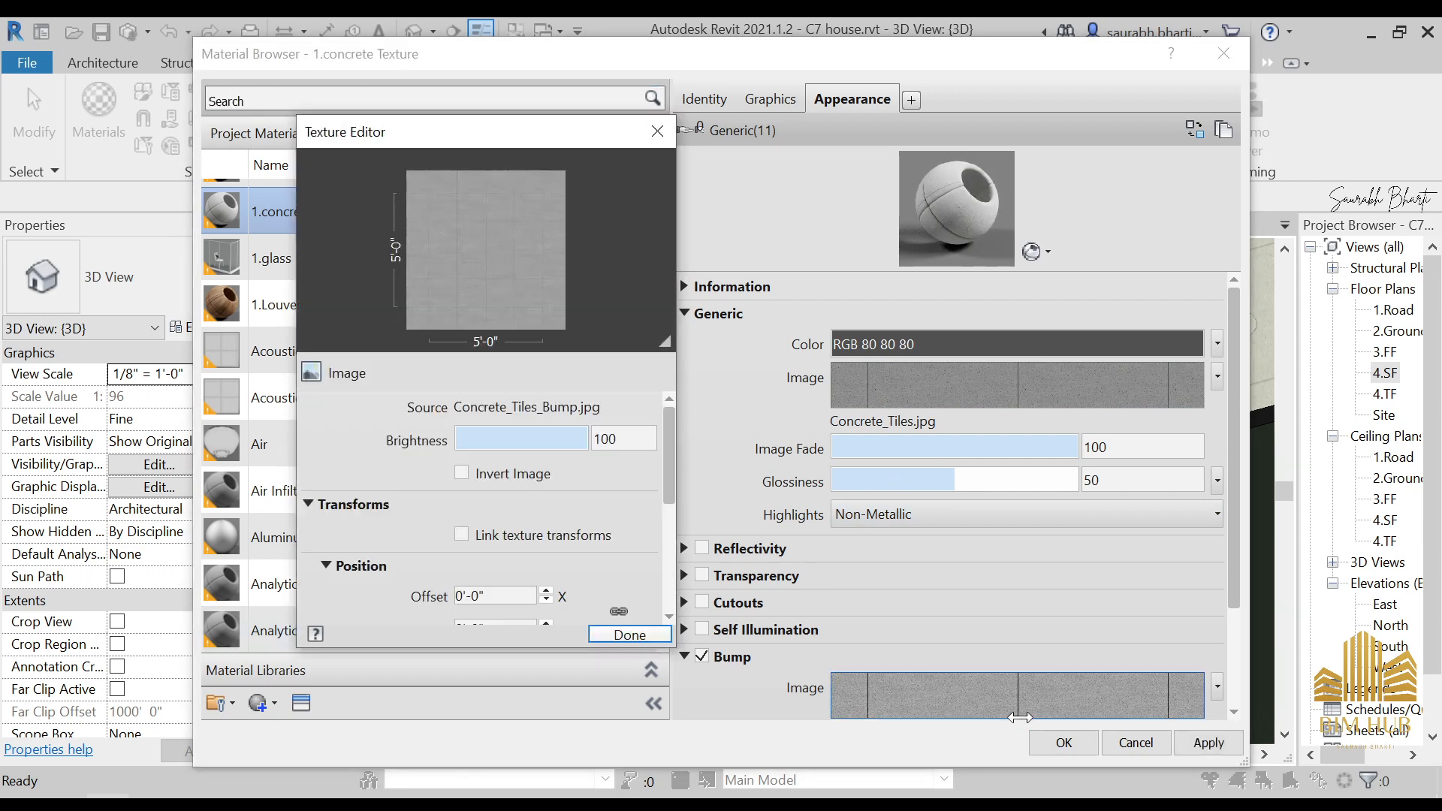
{"action": "left_click", "coordinate": [670, 550]}
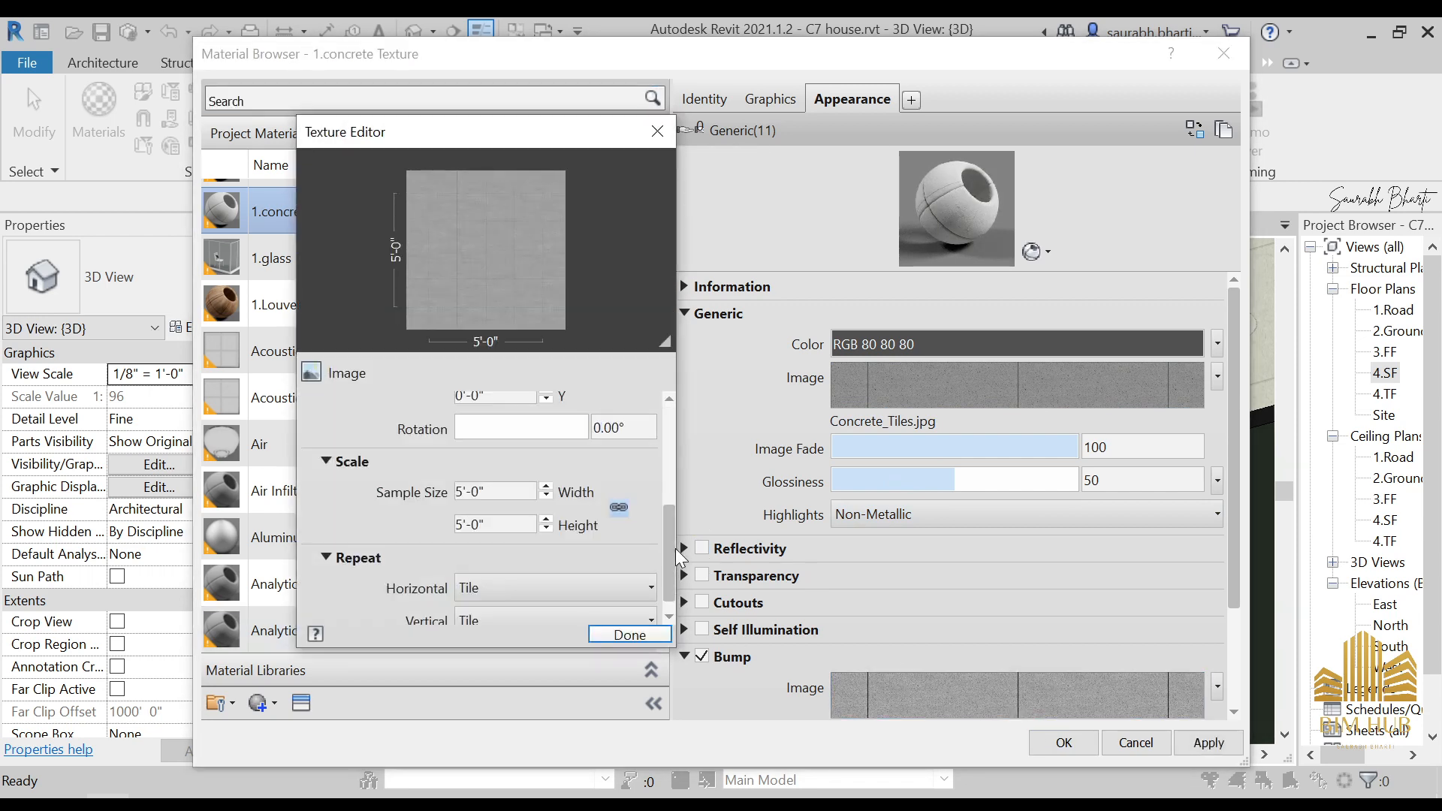
{"action": "left_click", "coordinate": [504, 492]}
{"action": "type", "text": "8"}
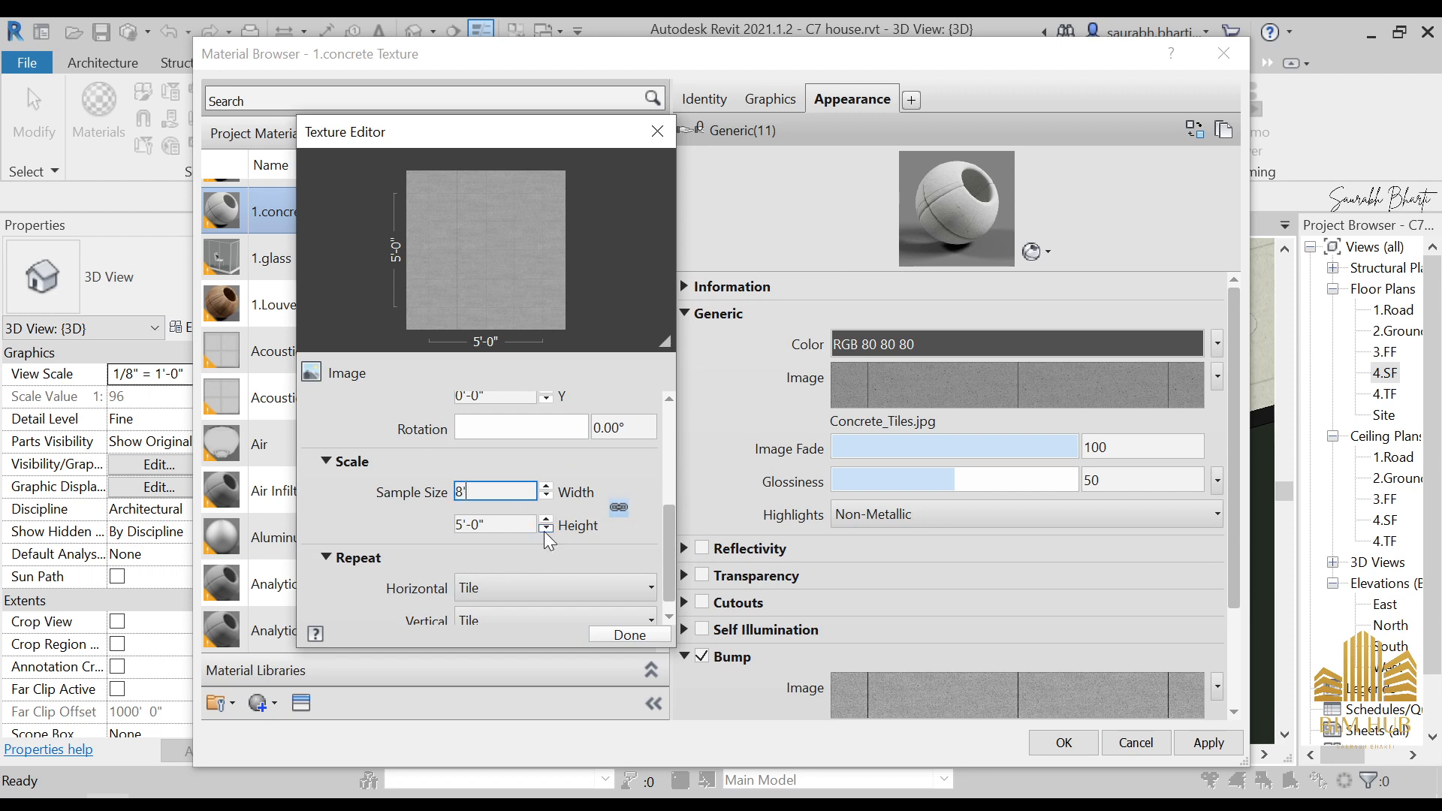
{"action": "left_click", "coordinate": [510, 526]}
{"action": "left_click", "coordinate": [664, 637]}
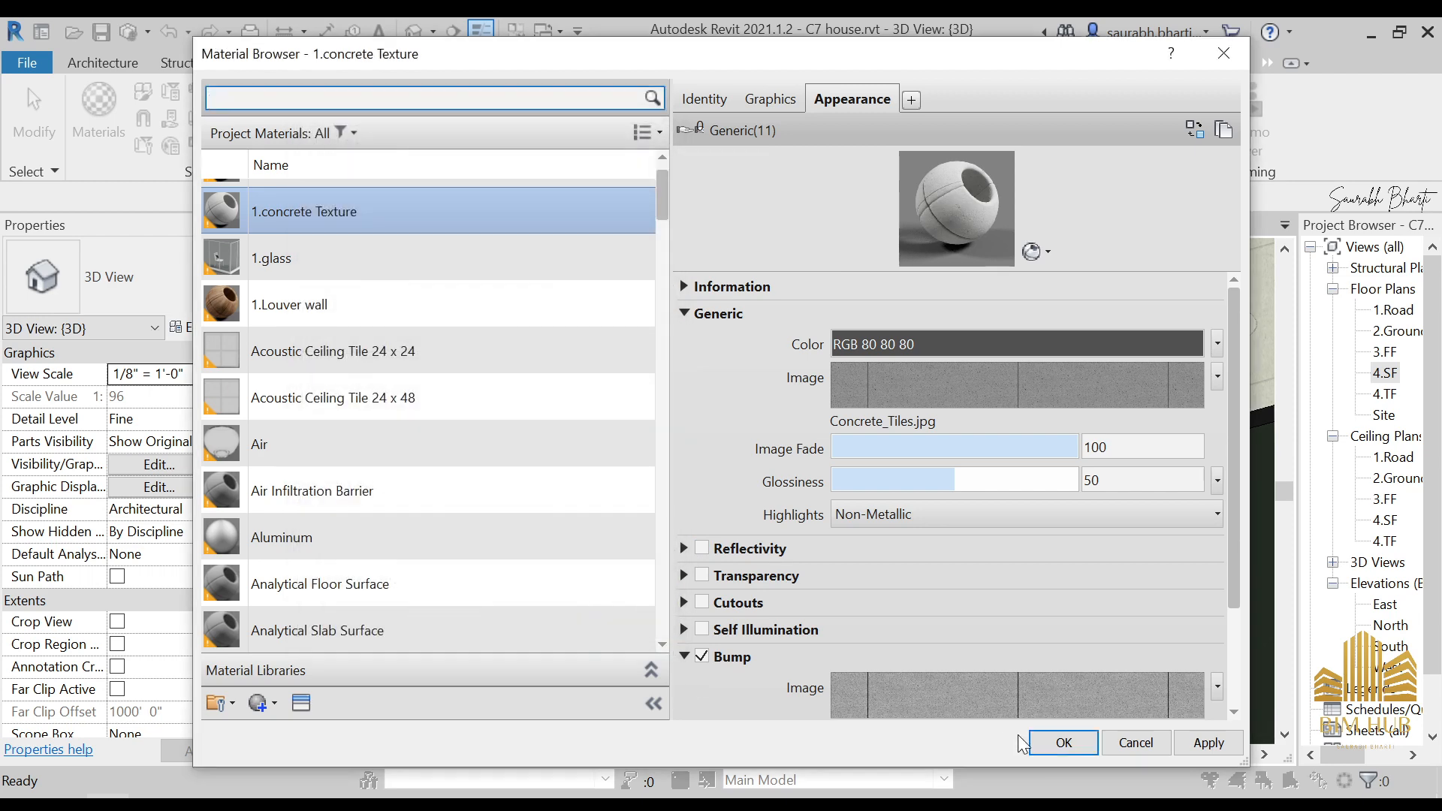
{"action": "left_click", "coordinate": [1064, 742]}
- Open the C-shaped balcony frame for in-place editing and select its extrusion
{"action": "left_click", "coordinate": [861, 510]}
{"action": "middle_click_drag", "start_coordinate": [861, 511], "coordinate": [881, 569], "text": "shift"}
{"action": "key", "text": "Escape"}
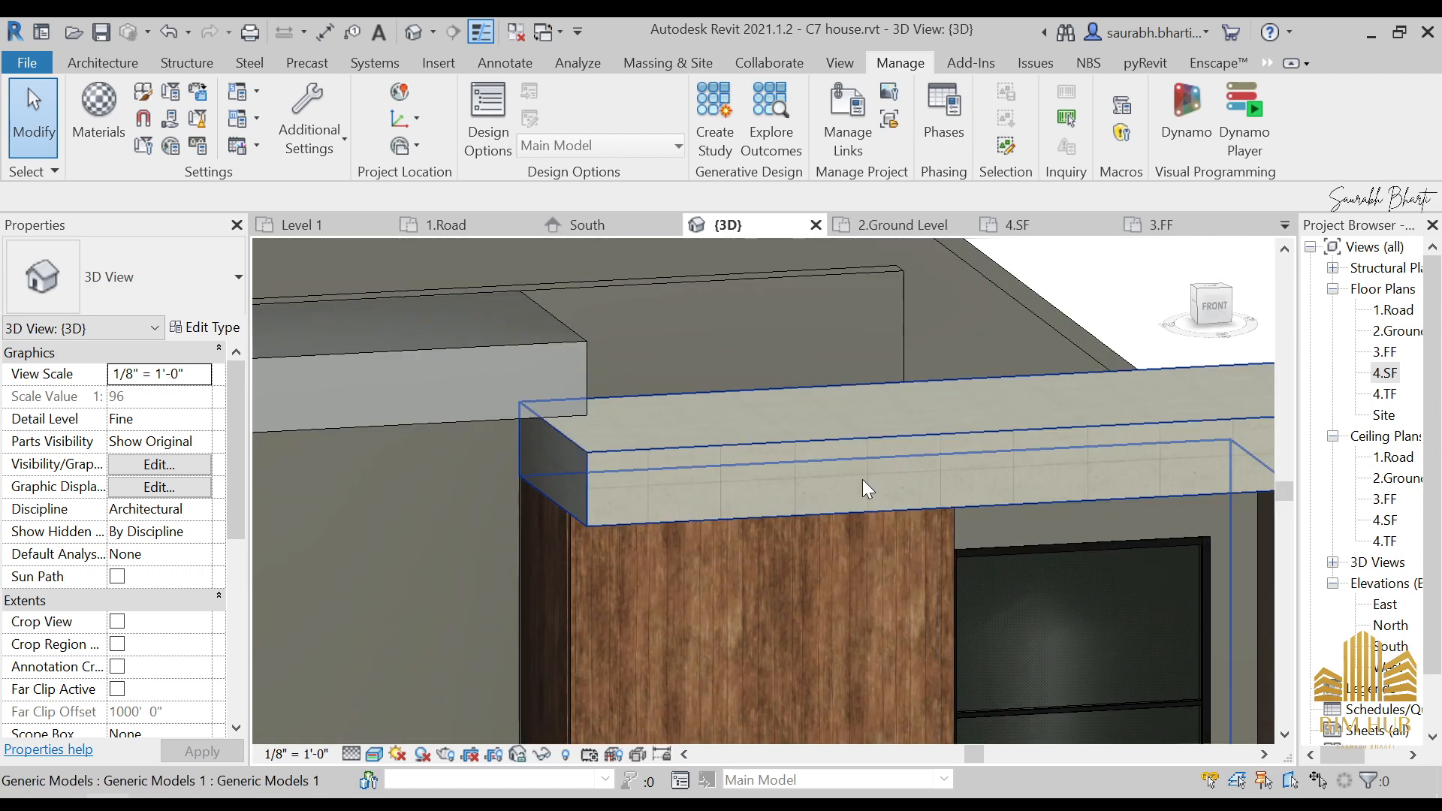
{"action": "scroll", "coordinate": [854, 477], "scroll_direction": "up", "scroll_amount": 1}
{"action": "scroll", "coordinate": [861, 453], "scroll_direction": "down", "scroll_amount": 3}
{"action": "scroll", "coordinate": [894, 488], "scroll_direction": "down", "scroll_amount": 1}
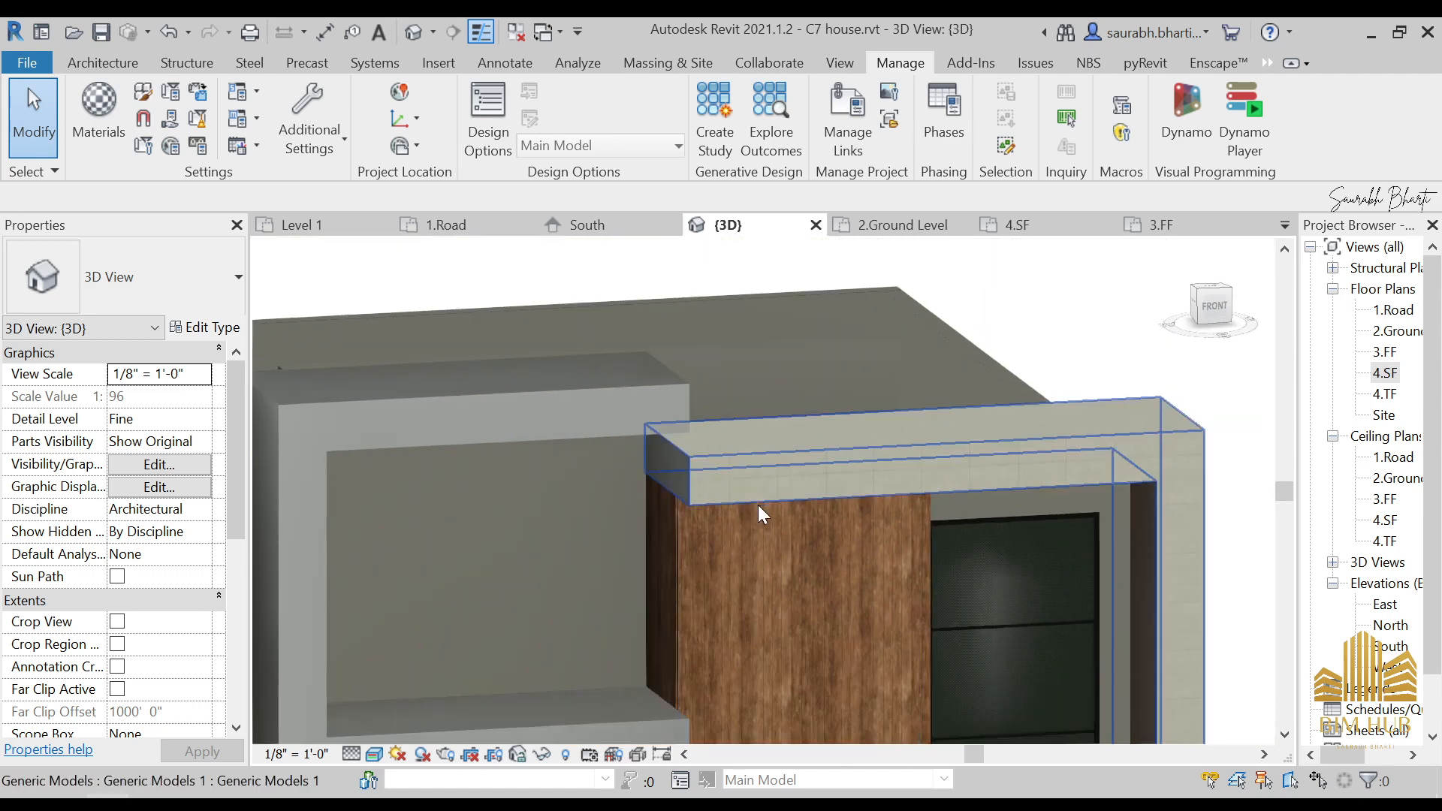
{"action": "left_click", "coordinate": [489, 447]}
{"action": "left_click", "coordinate": [931, 139]}
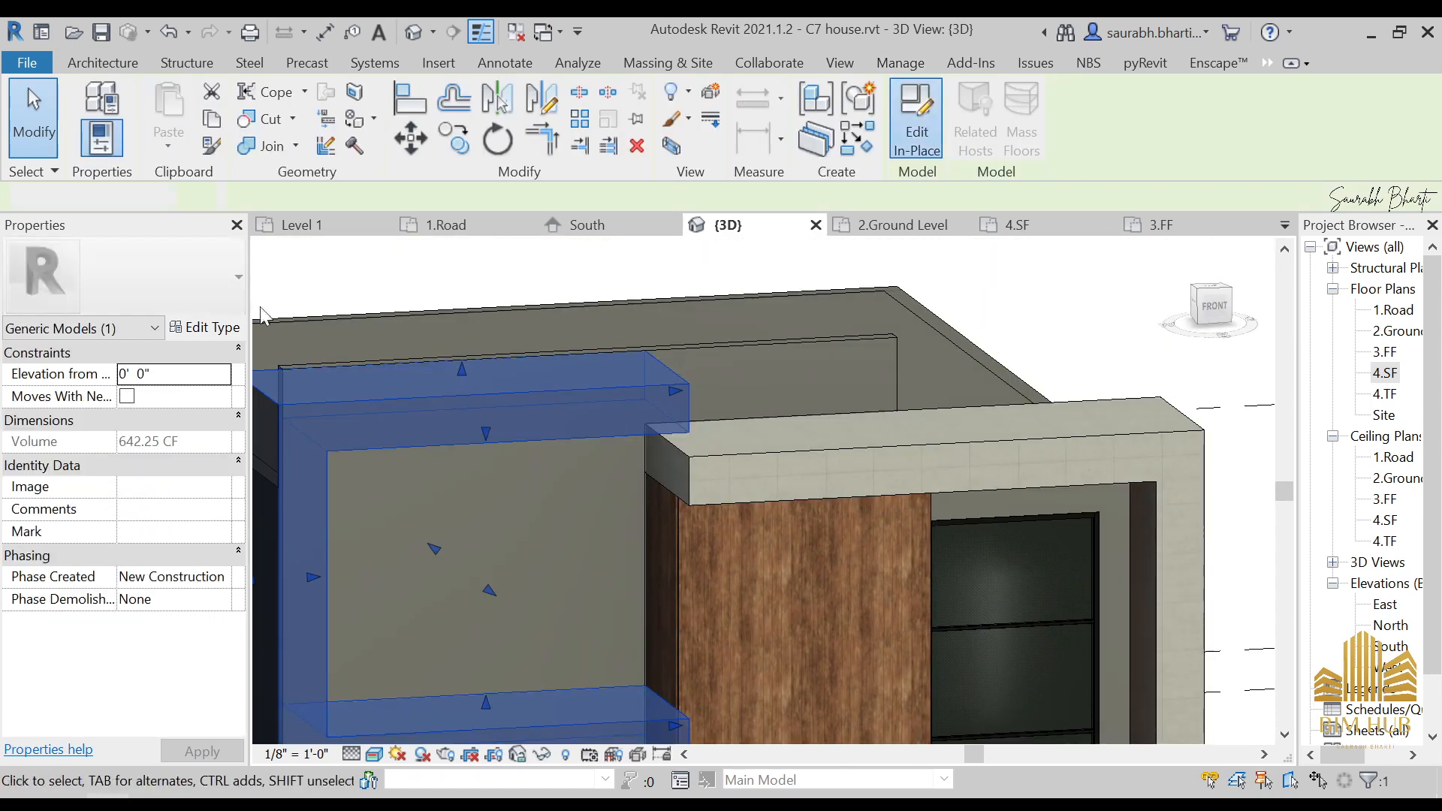
{"action": "left_click", "coordinate": [547, 401]}
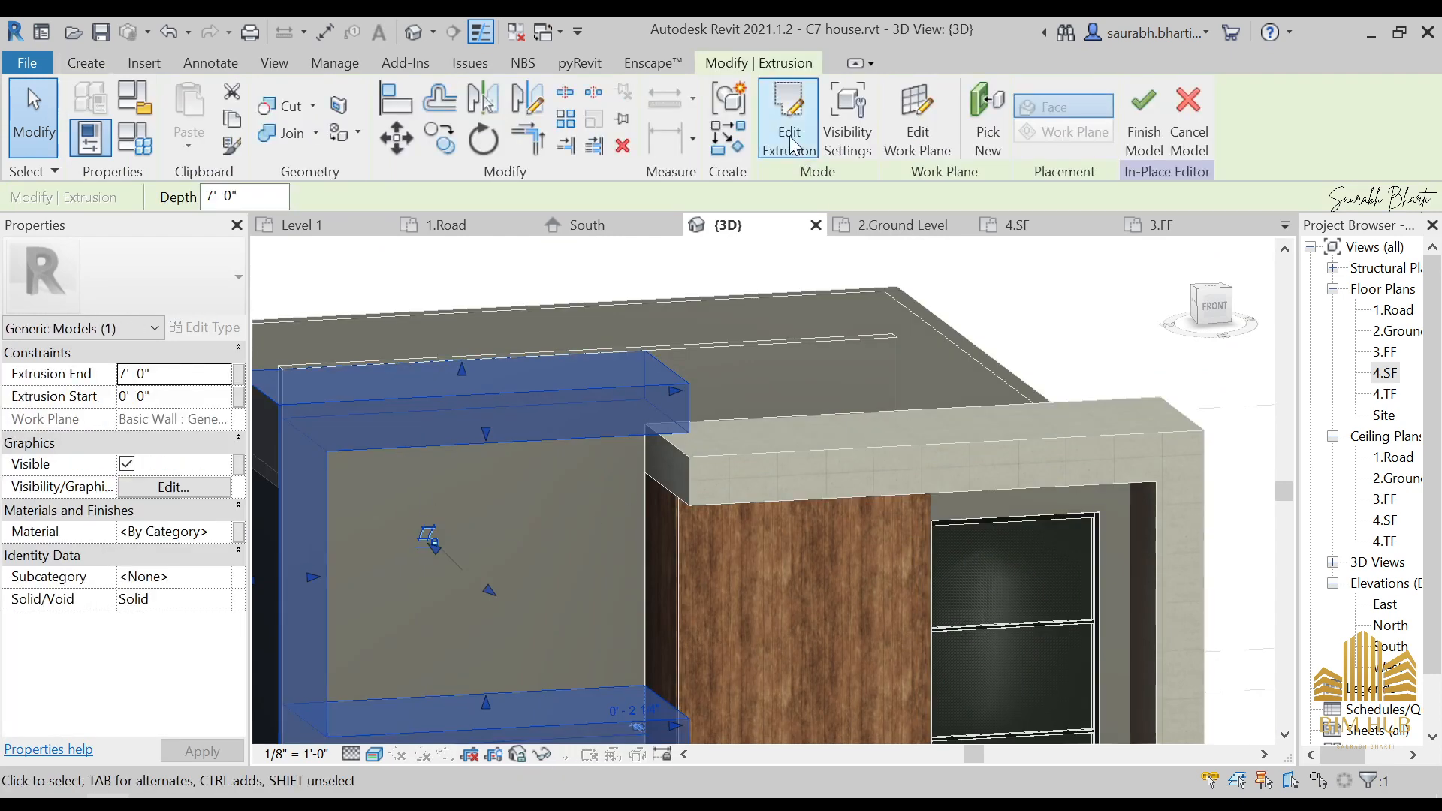
- Assign the 1.concrete Texture material to the C-shaped balcony extrusion and finish the in-place model
{"action": "left_click", "coordinate": [223, 535]}
{"action": "left_click", "coordinate": [225, 533]}
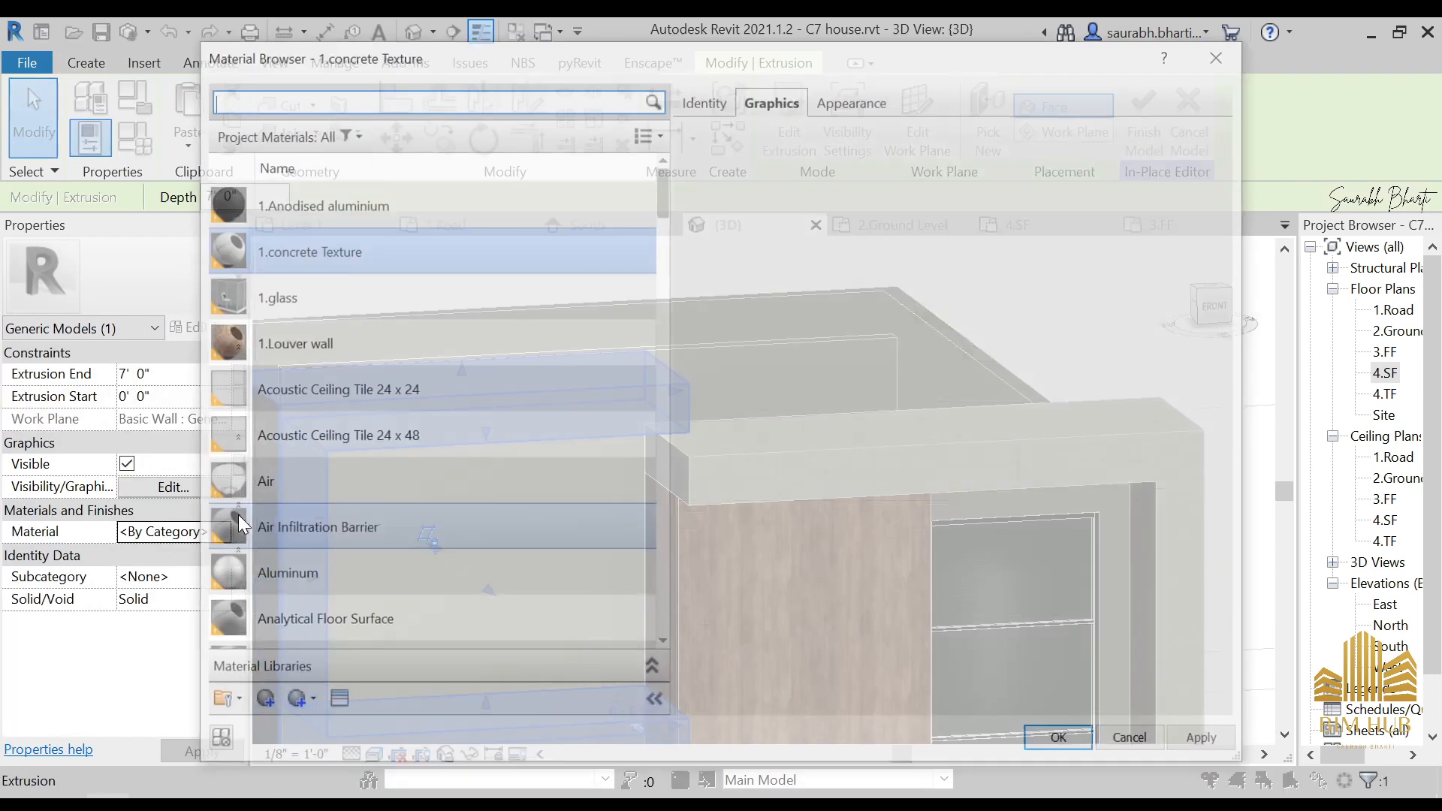
{"action": "left_click", "coordinate": [1074, 747]}
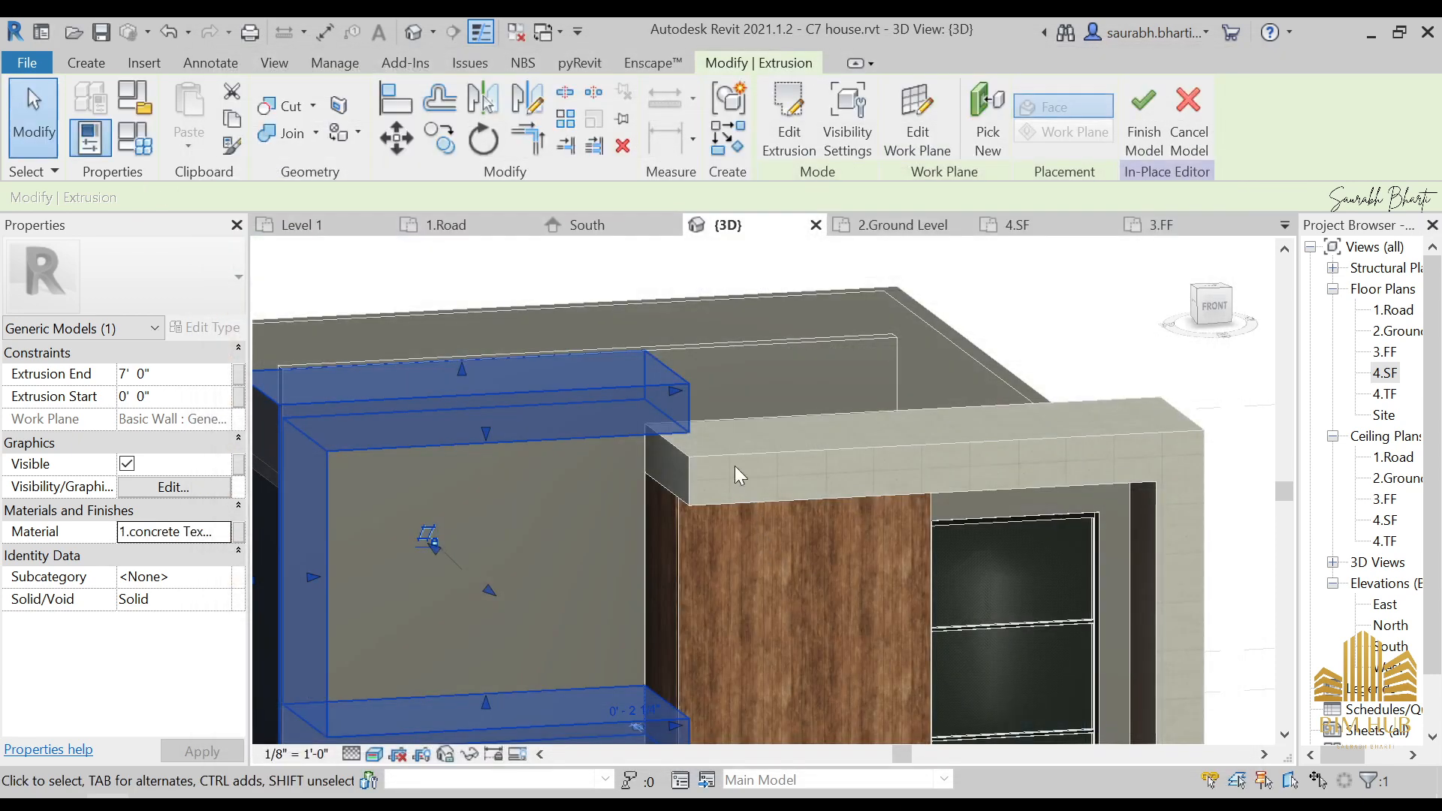
{"action": "key", "text": "Escape"}
{"action": "left_click", "coordinate": [785, 139]}
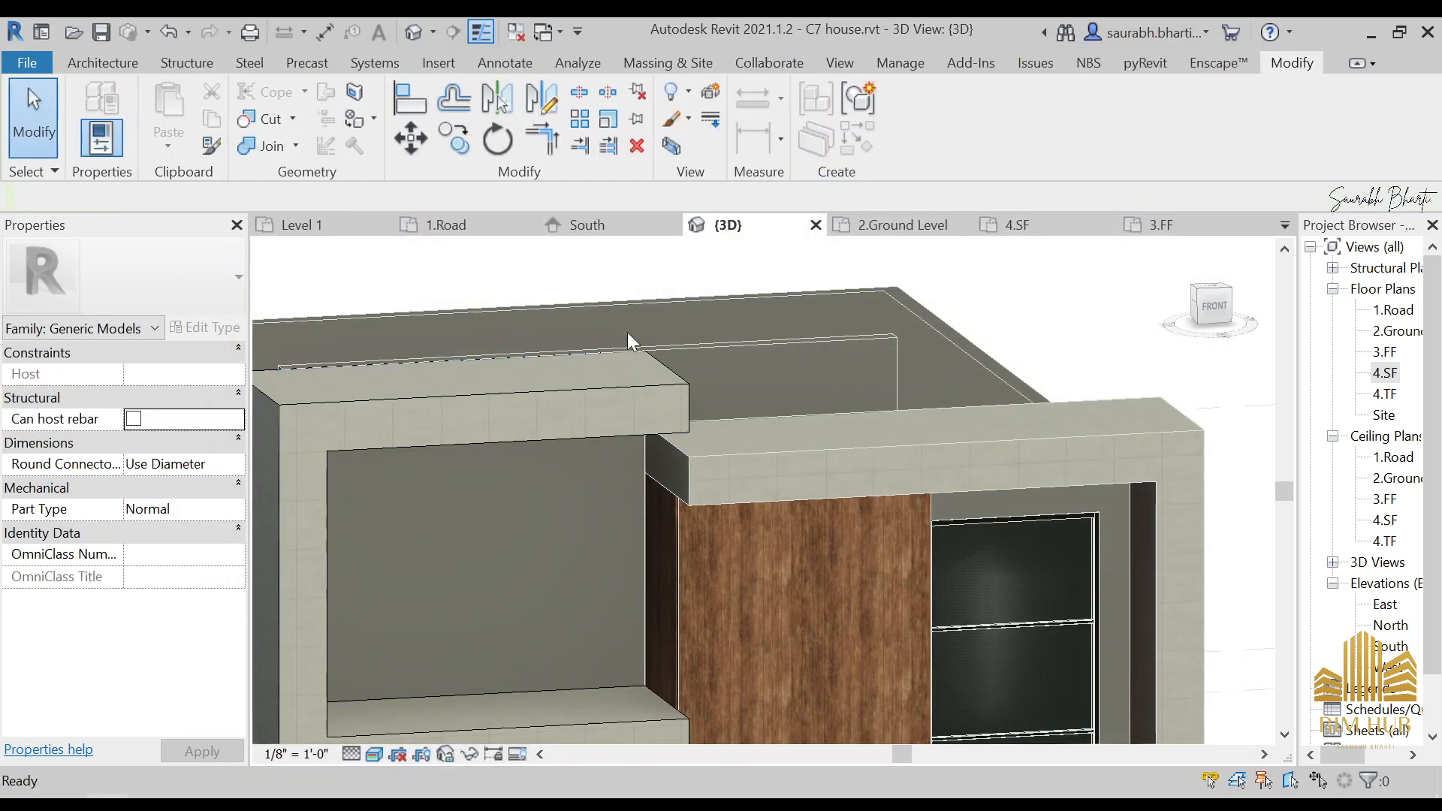
- Examine the concrete tile texture on the C-shaped balcony and L-shaped frame from several angles and distances
{"action": "scroll", "coordinate": [406, 467], "scroll_direction": "down", "scroll_amount": 3}
{"action": "middle_click_drag", "start_coordinate": [405, 474], "coordinate": [358, 463], "text": "shift"}
{"action": "scroll", "coordinate": [430, 426], "scroll_direction": "up", "scroll_amount": 3}
{"action": "scroll", "coordinate": [432, 421], "scroll_direction": "up", "scroll_amount": 2}
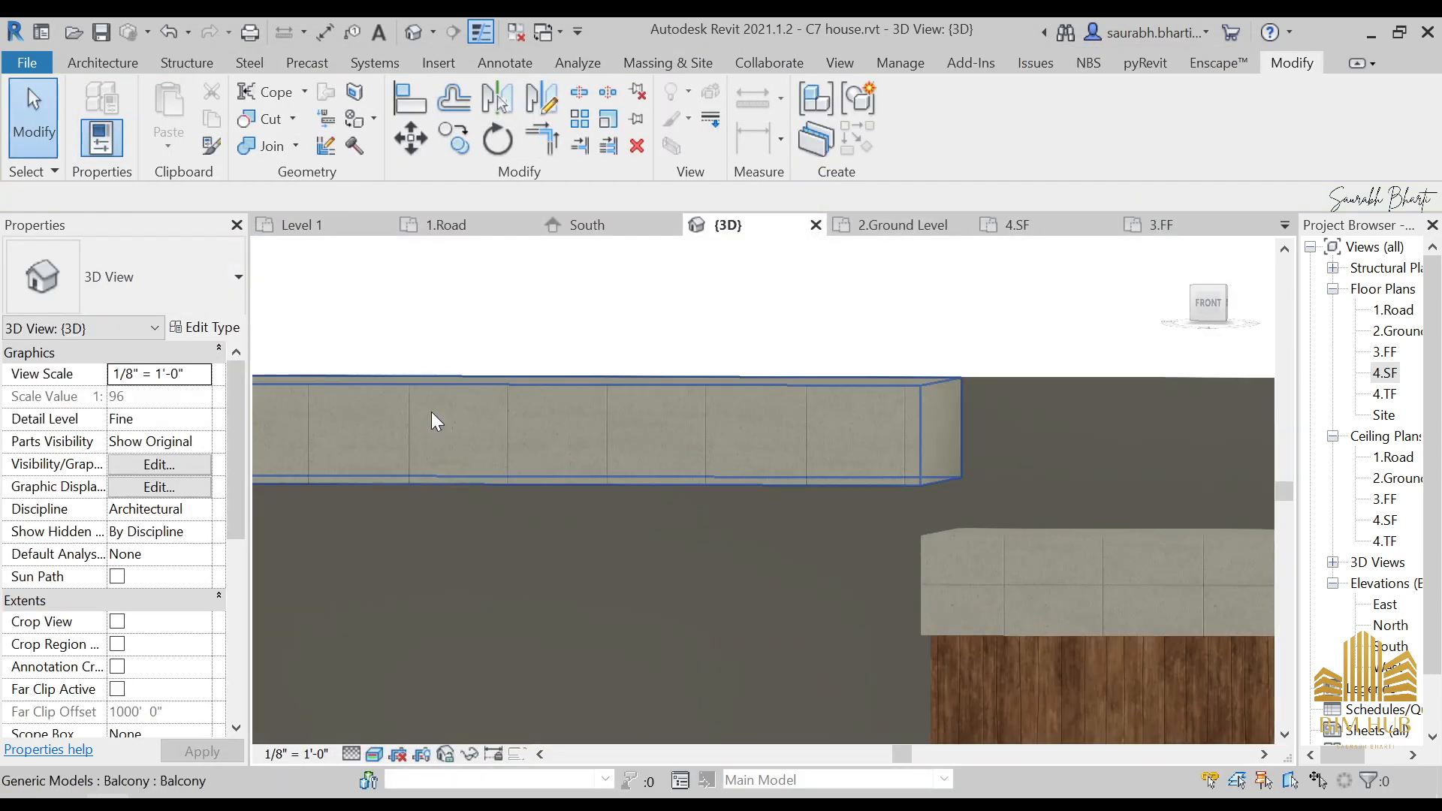
{"action": "middle_click_drag", "start_coordinate": [434, 418], "coordinate": [771, 629], "text": "shift"}
{"action": "scroll", "coordinate": [770, 630], "scroll_direction": "down", "scroll_amount": 2}
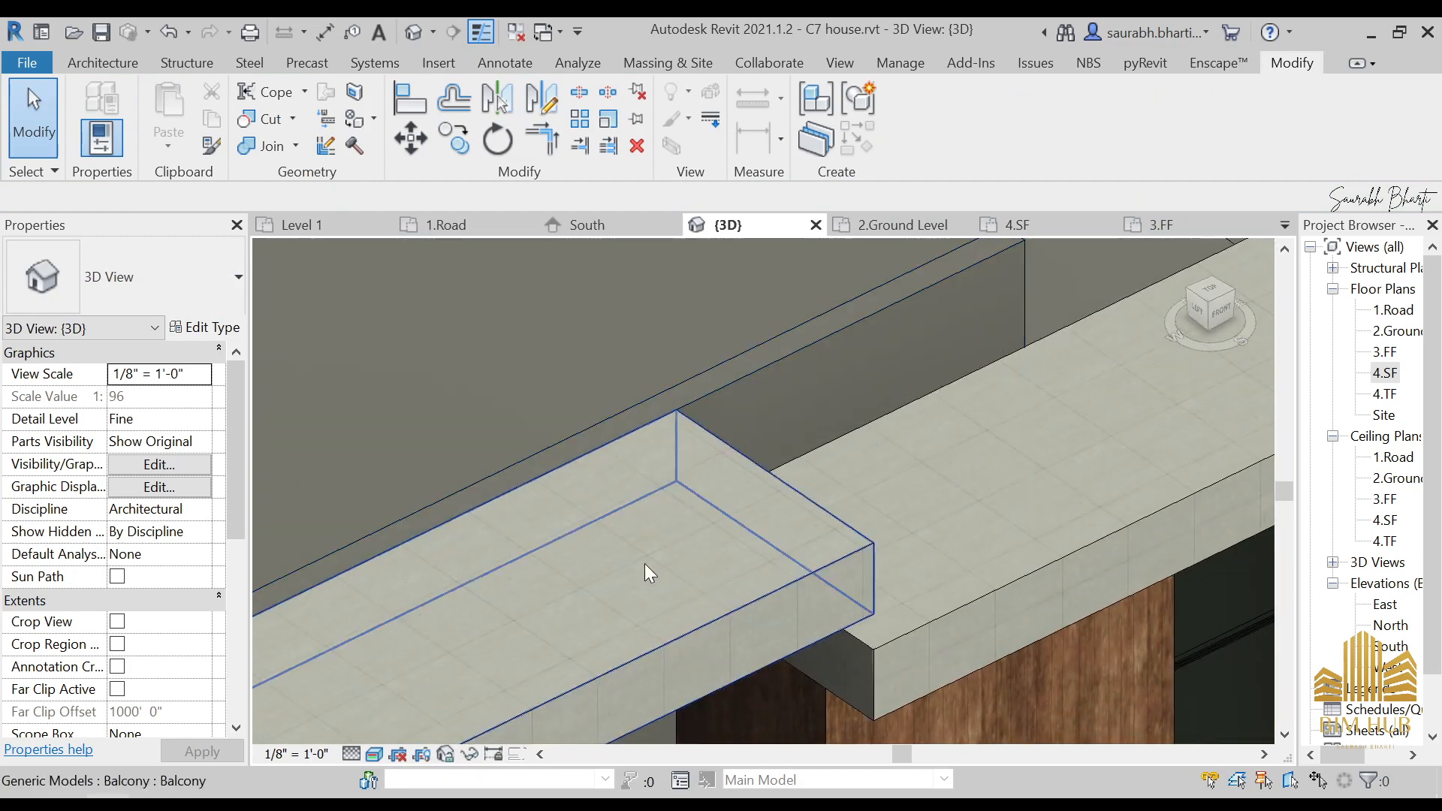
{"action": "middle_click_drag", "start_coordinate": [644, 563], "coordinate": [711, 630], "text": "shift"}
{"action": "scroll", "coordinate": [685, 630], "scroll_direction": "down", "scroll_amount": 3}
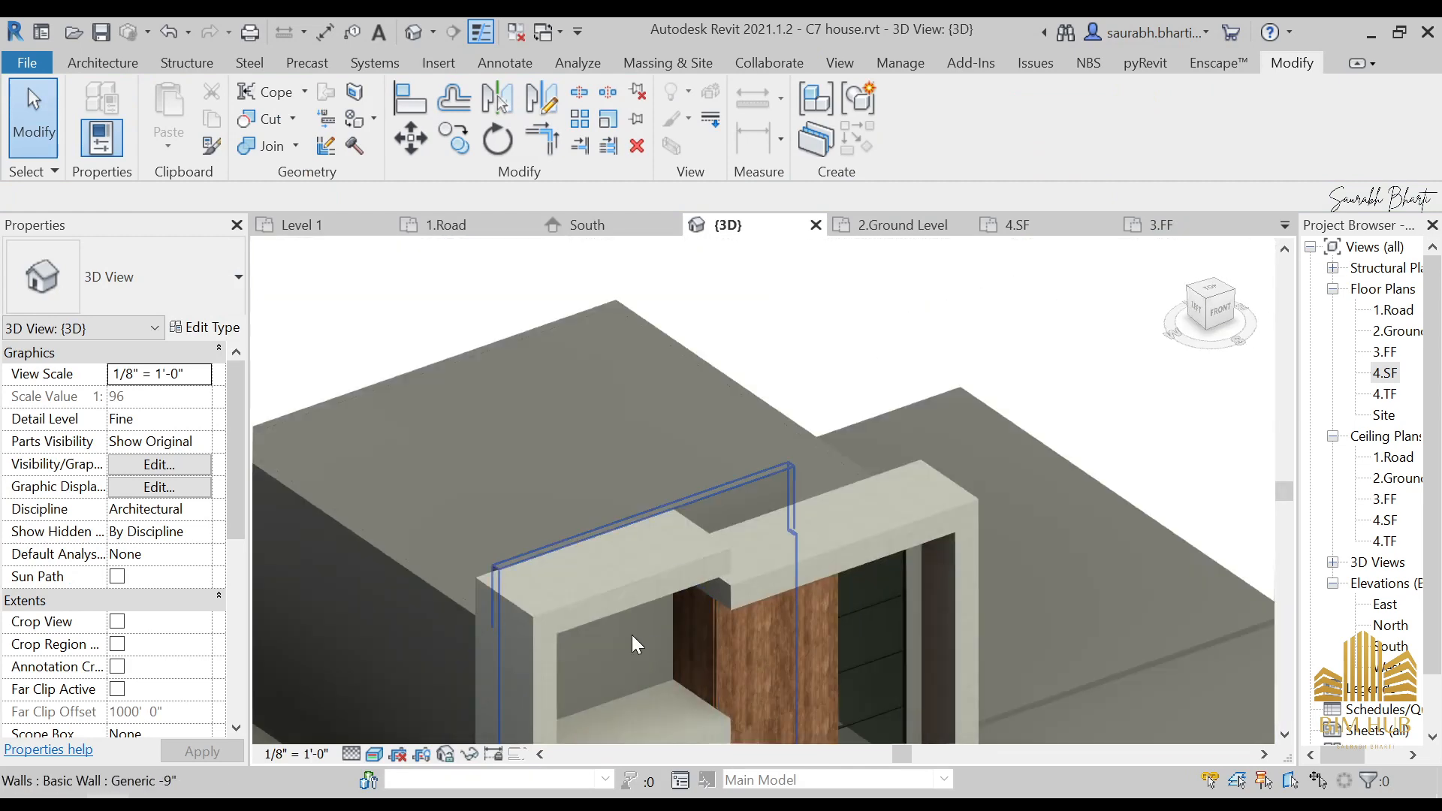
{"action": "scroll", "coordinate": [626, 642], "scroll_direction": "up", "scroll_amount": 4}
{"action": "middle_click_drag", "start_coordinate": [480, 700], "coordinate": [662, 420]}
{"action": "scroll", "coordinate": [568, 464], "scroll_direction": "up", "scroll_amount": 2}
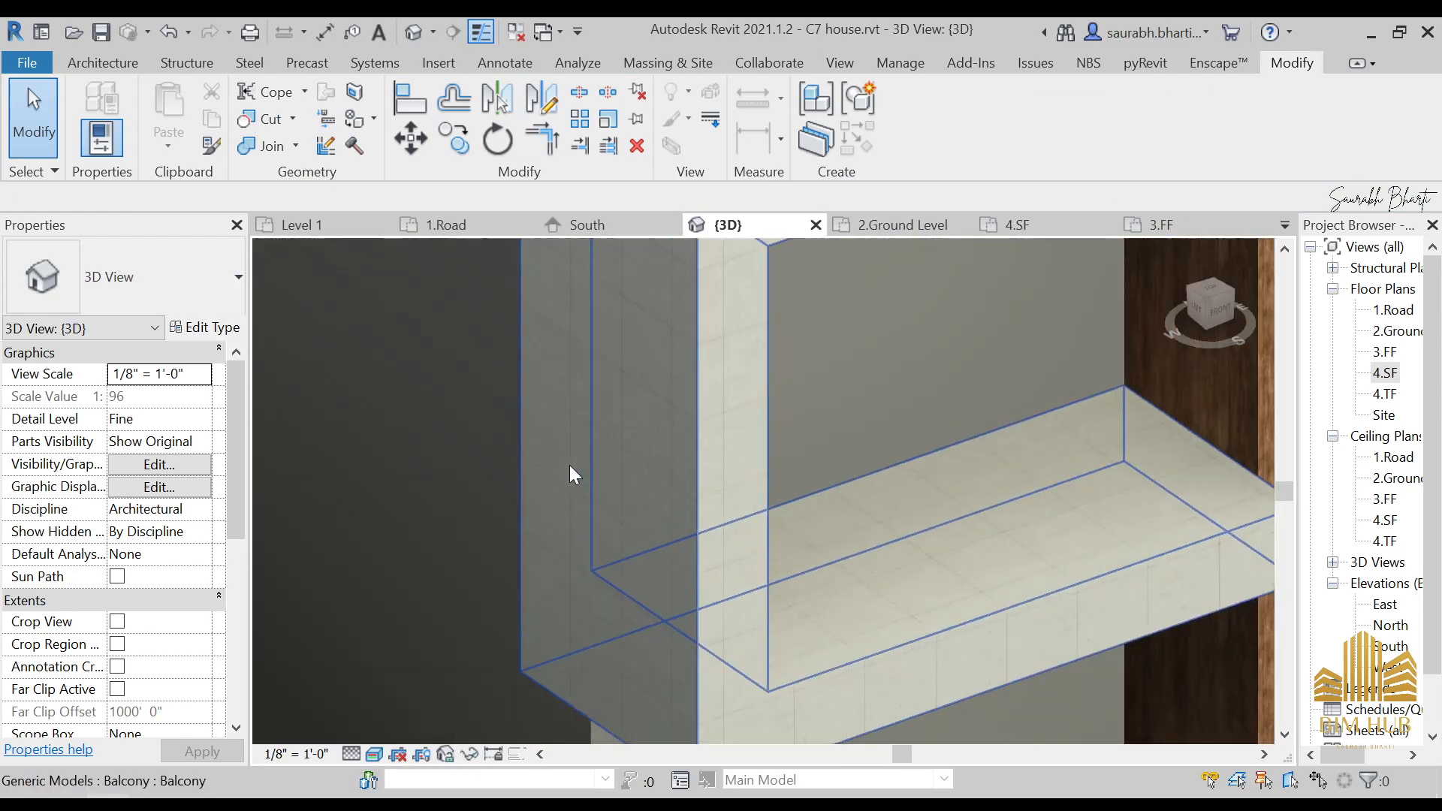
{"action": "scroll", "coordinate": [643, 427], "scroll_direction": "up", "scroll_amount": 4}
{"action": "scroll", "coordinate": [644, 422], "scroll_direction": "down", "scroll_amount": 3}
{"action": "scroll", "coordinate": [793, 481], "scroll_direction": "down", "scroll_amount": 1}
{"action": "scroll", "coordinate": [945, 515], "scroll_direction": "down", "scroll_amount": 4}
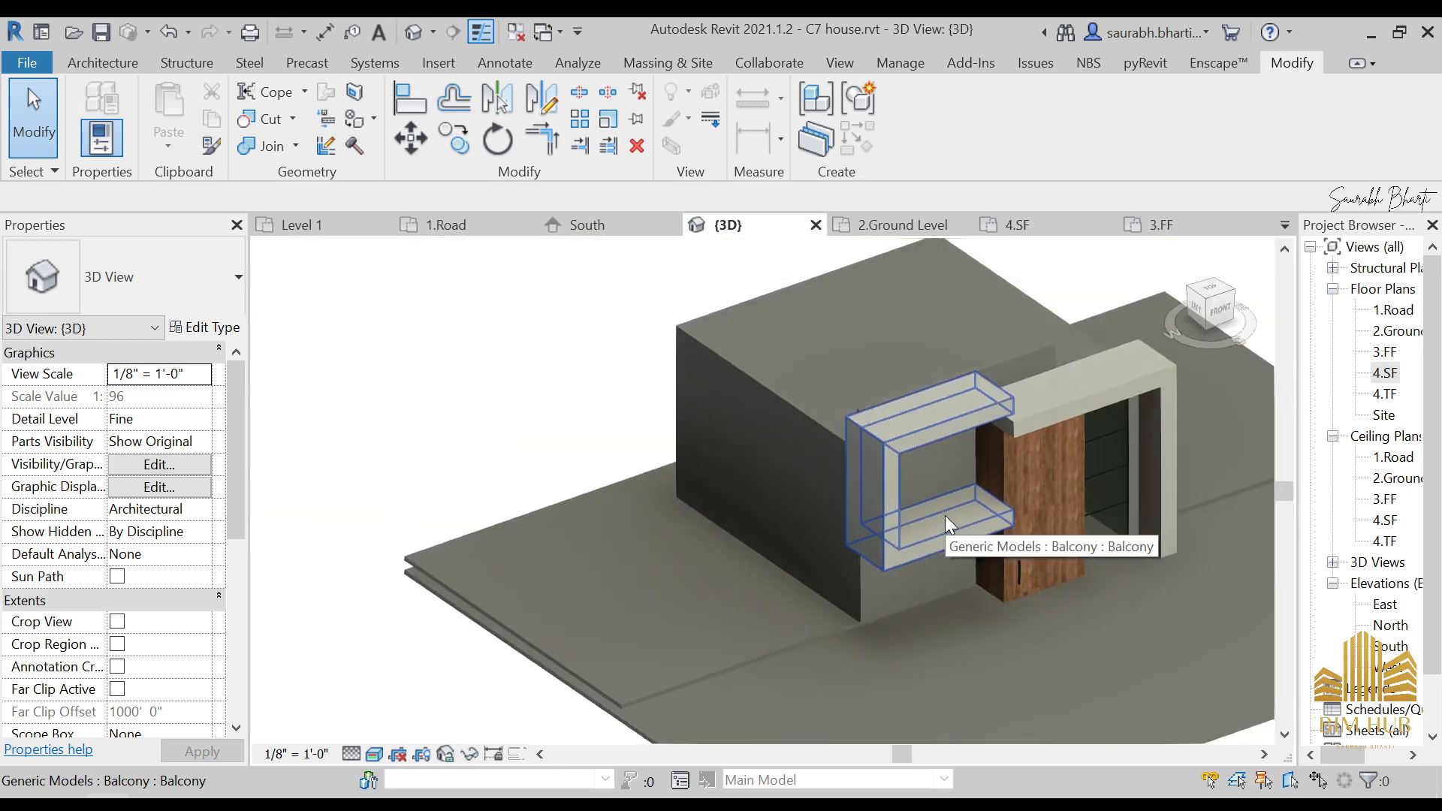
{"action": "scroll", "coordinate": [976, 427], "scroll_direction": "up", "scroll_amount": 3}
{"action": "scroll", "coordinate": [759, 403], "scroll_direction": "down", "scroll_amount": 1}
{"action": "middle_click_drag", "start_coordinate": [760, 403], "coordinate": [763, 425], "text": "shift"}
{"action": "scroll", "coordinate": [826, 422], "scroll_direction": "up", "scroll_amount": 5}
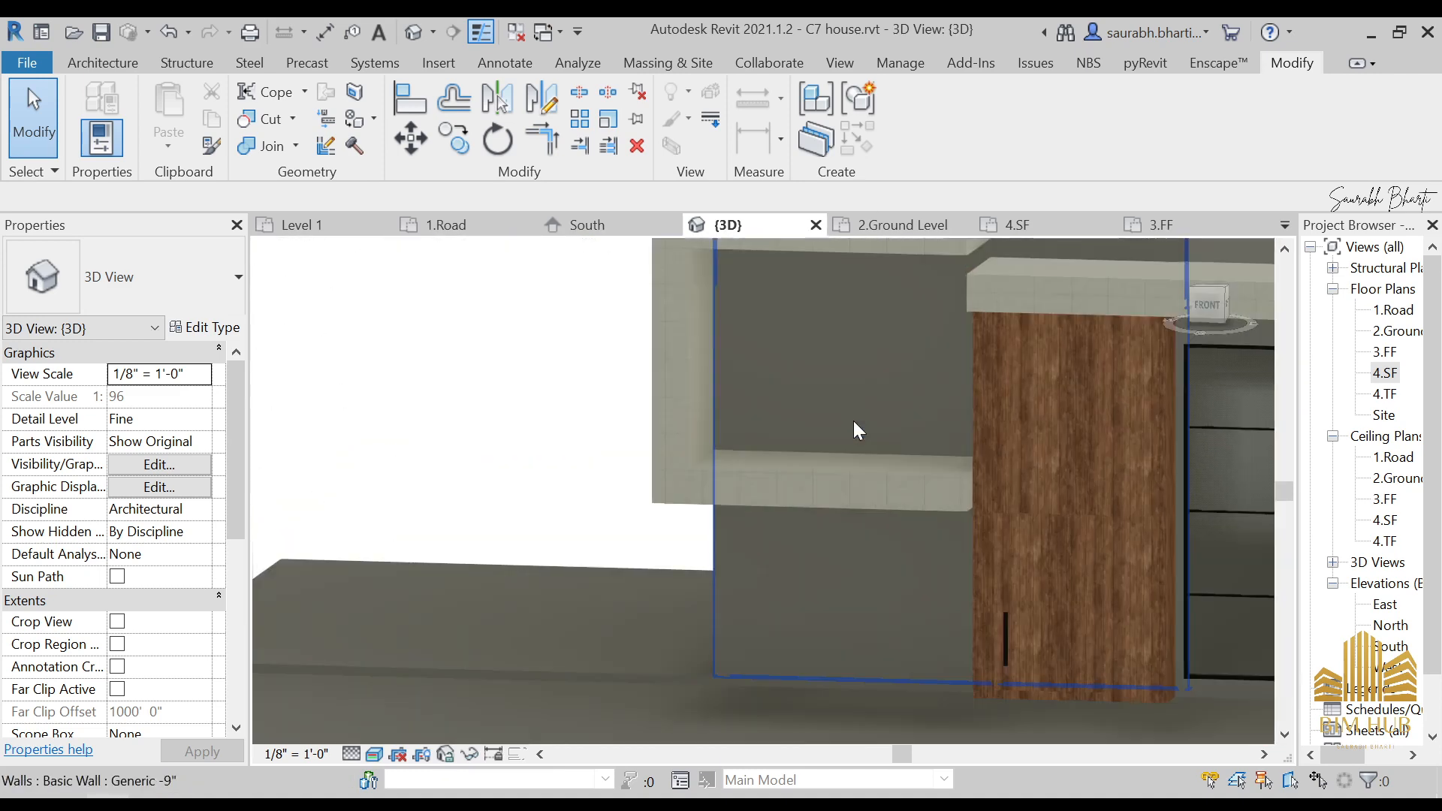
- Switch to the reference photo in Photos, study the balcony's concrete panels and glass railing, and compare them with the Revit model
{"action": "left_click", "coordinate": [235, 797]}
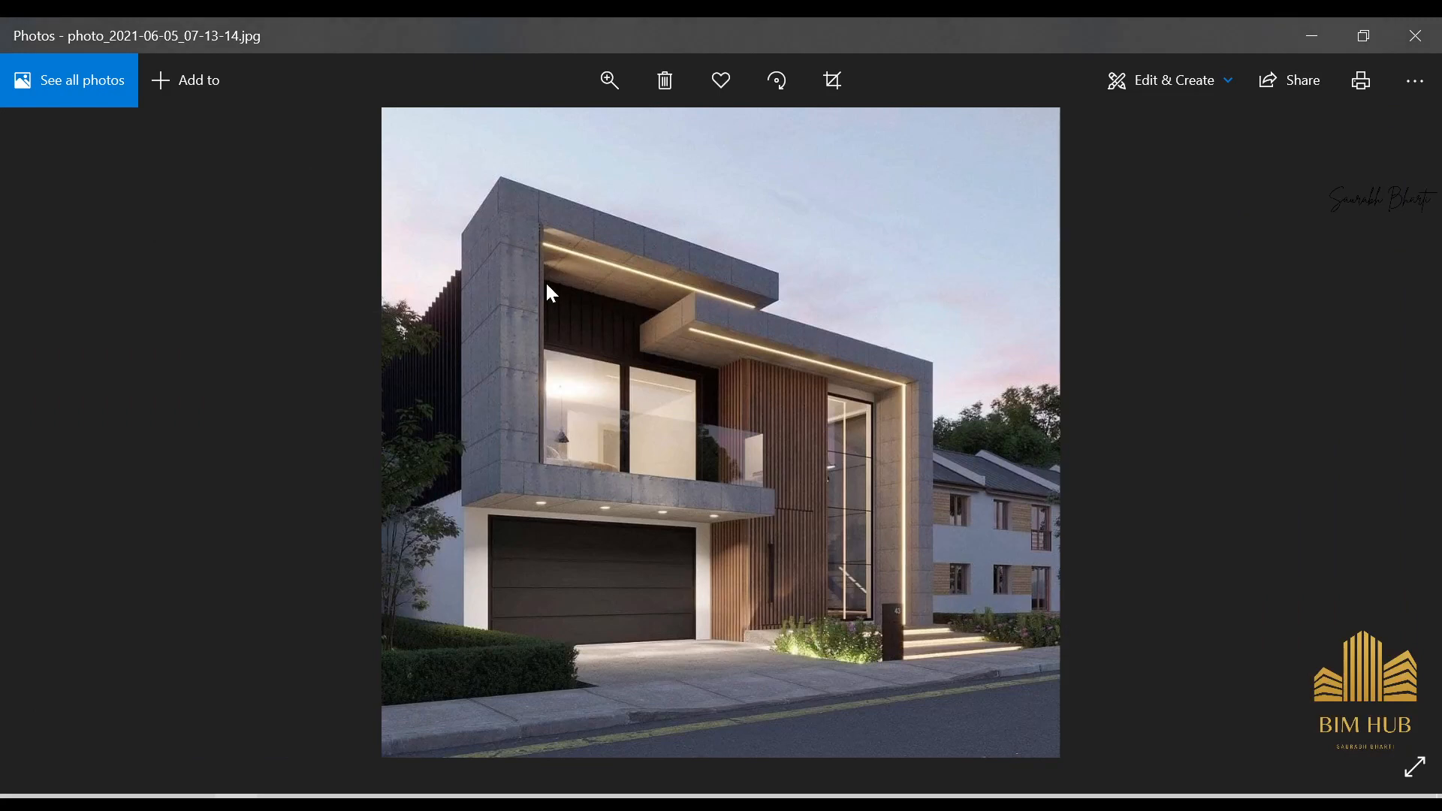
{"action": "scroll", "coordinate": [488, 314], "scroll_direction": "up", "scroll_amount": 3}
{"action": "left_click_drag", "start_coordinate": [580, 617], "coordinate": [741, 421]}
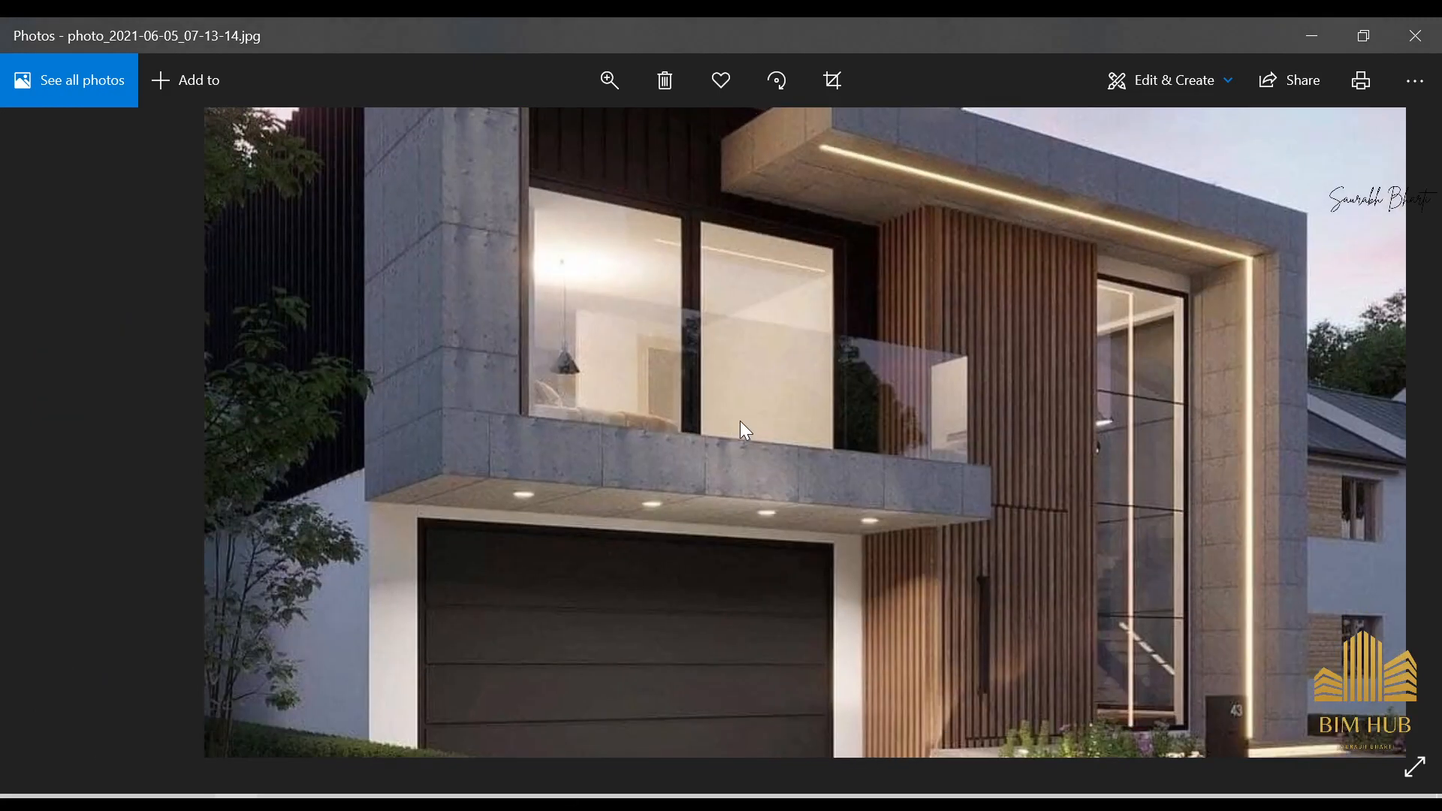
{"action": "left_click_drag", "start_coordinate": [654, 298], "coordinate": [669, 394]}
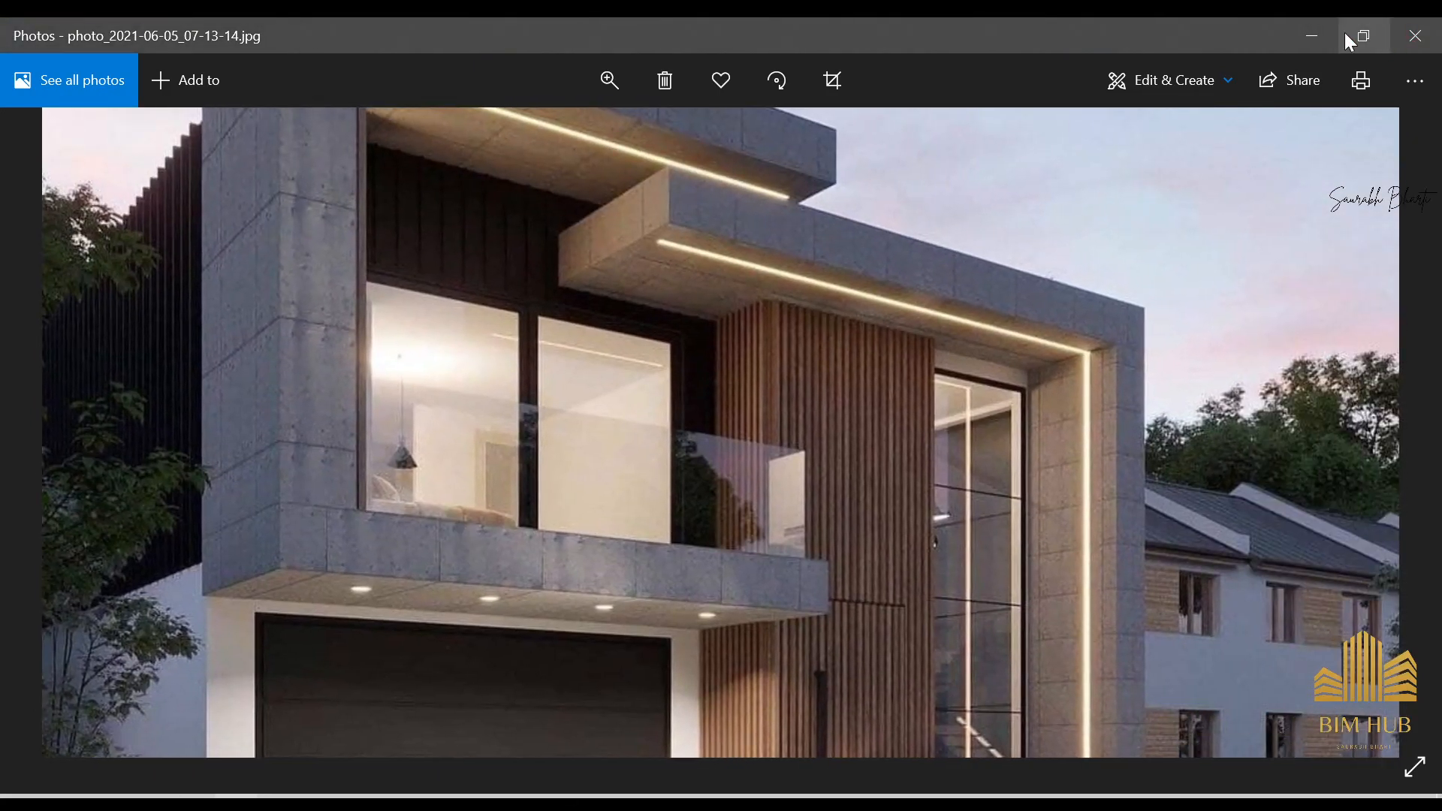
{"action": "scroll", "coordinate": [475, 257], "scroll_direction": "up", "scroll_amount": 3}
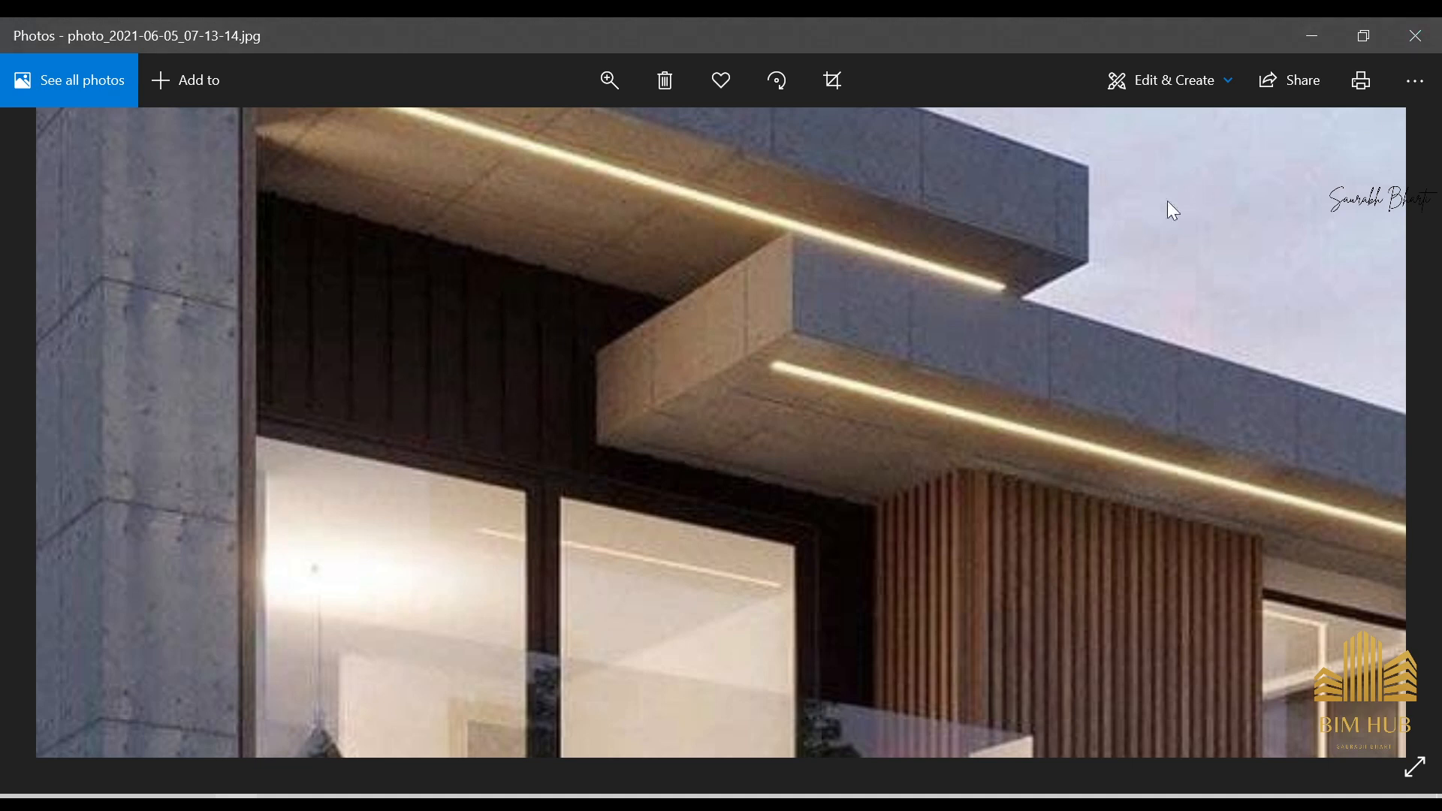
{"action": "left_click", "coordinate": [1297, 35]}
{"action": "scroll", "coordinate": [793, 430], "scroll_direction": "down", "scroll_amount": 3}
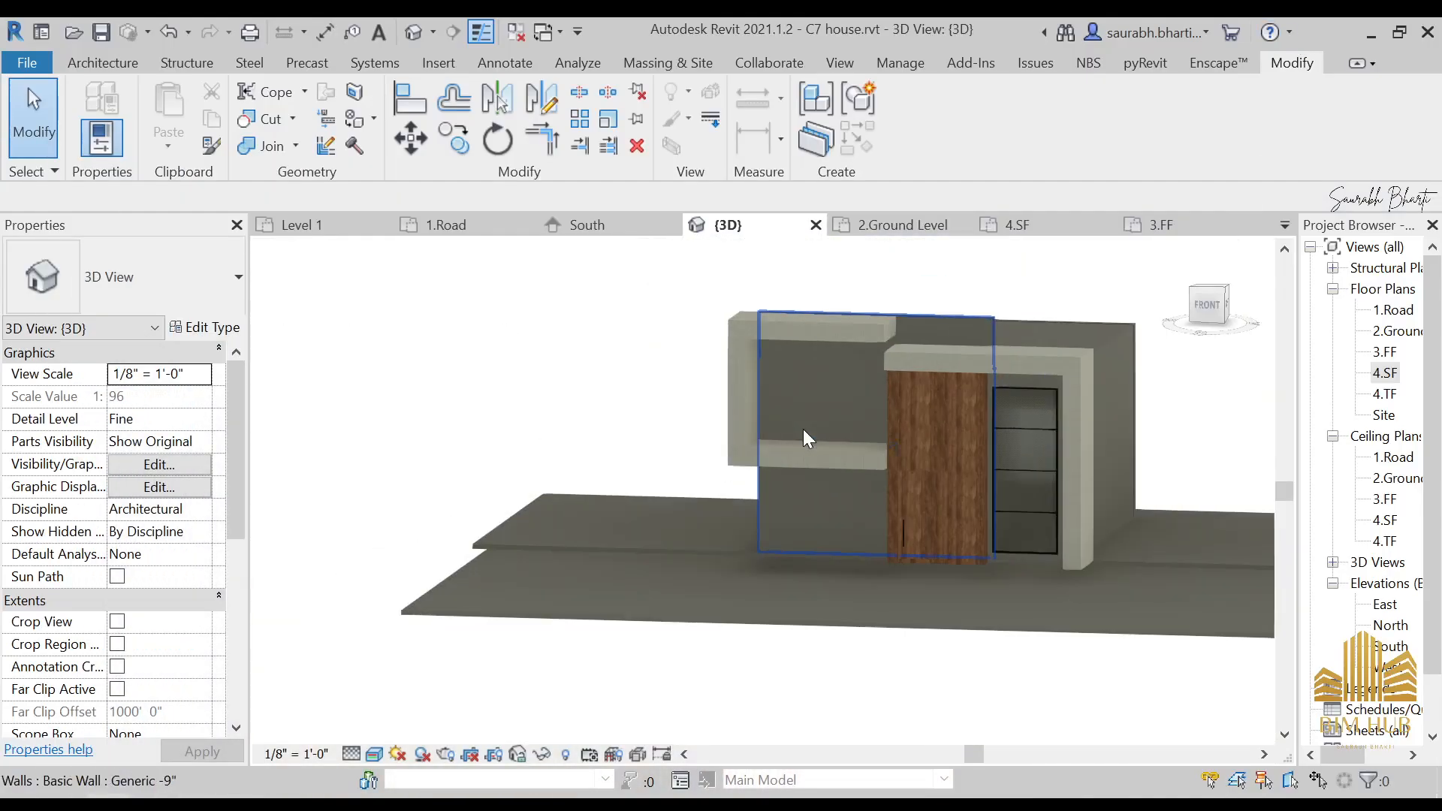
{"action": "middle_click_drag", "start_coordinate": [805, 439], "coordinate": [859, 531], "text": "shift"}
{"action": "scroll", "coordinate": [777, 360], "scroll_direction": "up", "scroll_amount": 3}
{"action": "scroll", "coordinate": [789, 368], "scroll_direction": "up", "scroll_amount": 5}
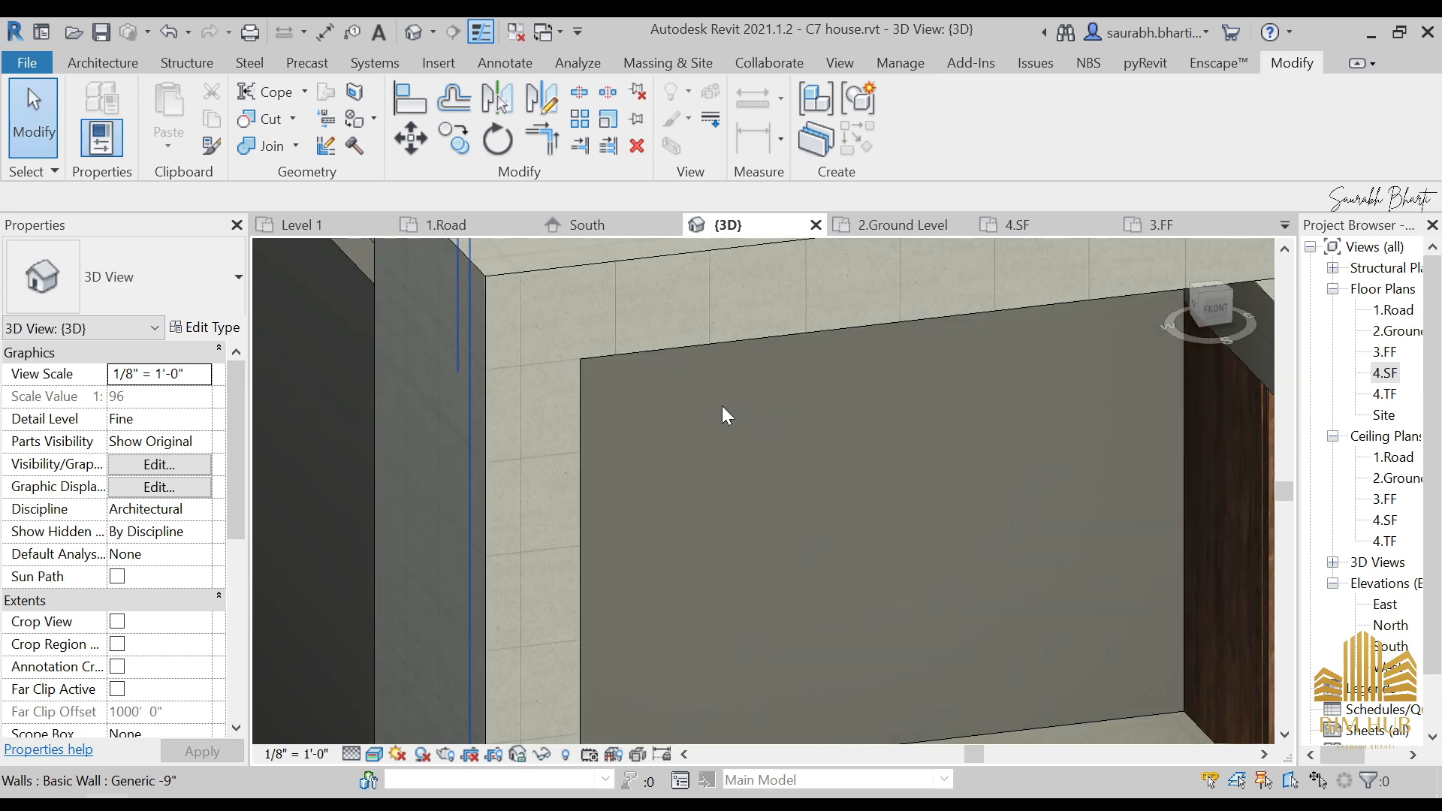
{"action": "scroll", "coordinate": [722, 405], "scroll_direction": "down", "scroll_amount": 4}
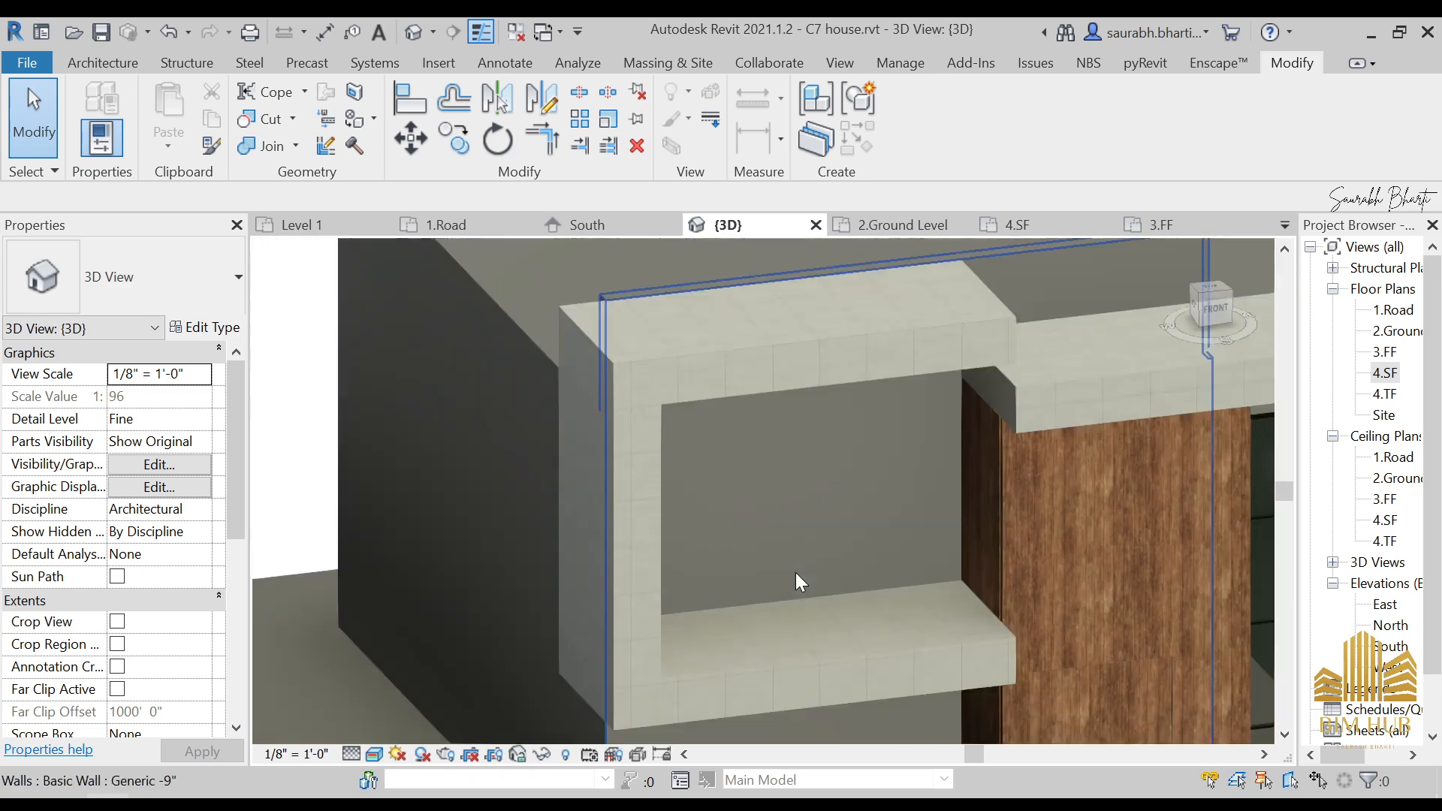
{"action": "scroll", "coordinate": [795, 572], "scroll_direction": "down", "scroll_amount": 5}
{"action": "scroll", "coordinate": [740, 594], "scroll_direction": "up", "scroll_amount": 3}
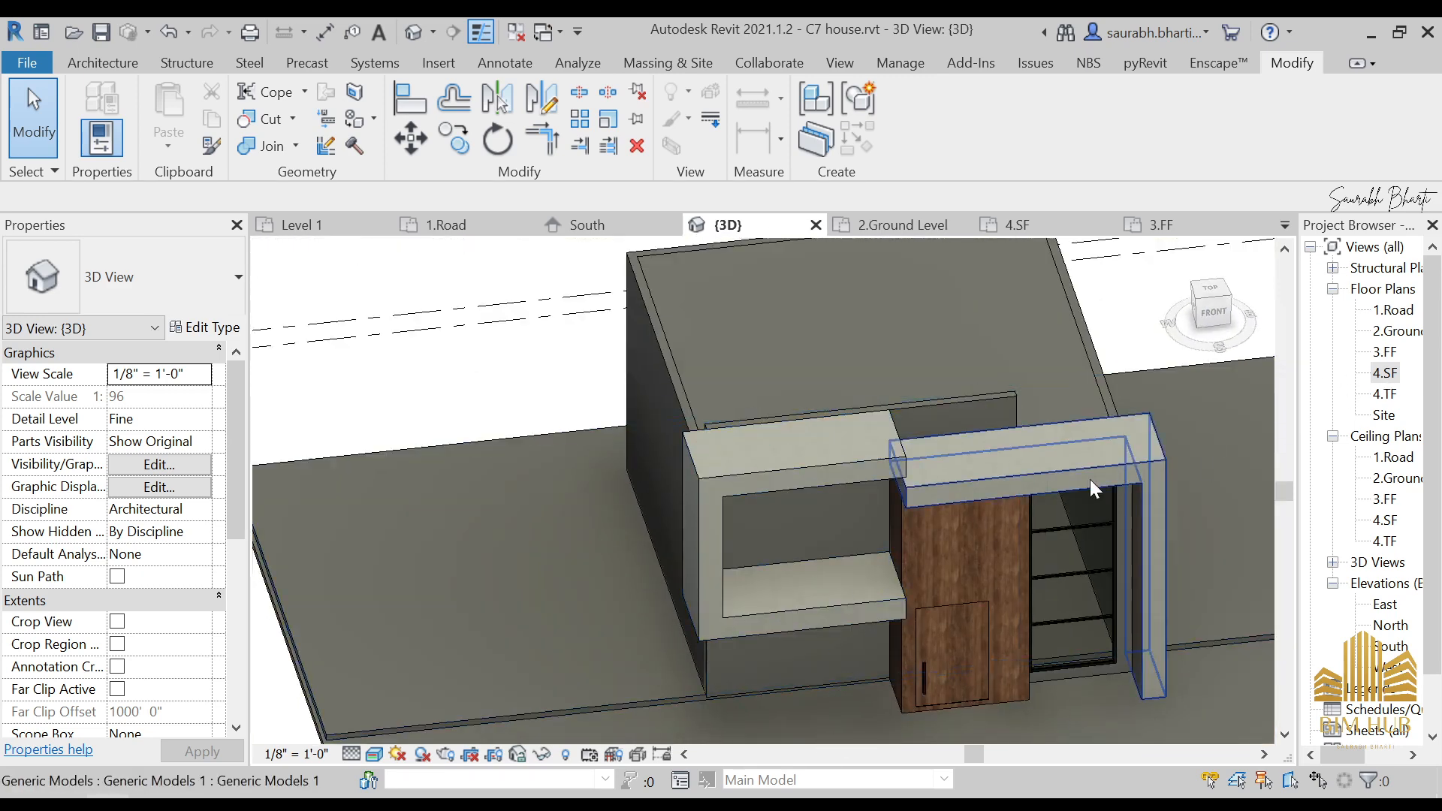
- View the balcony in the 4.SF floor plan and switch to the 3.FF floor plan
{"action": "left_click", "coordinate": [83, 64]}
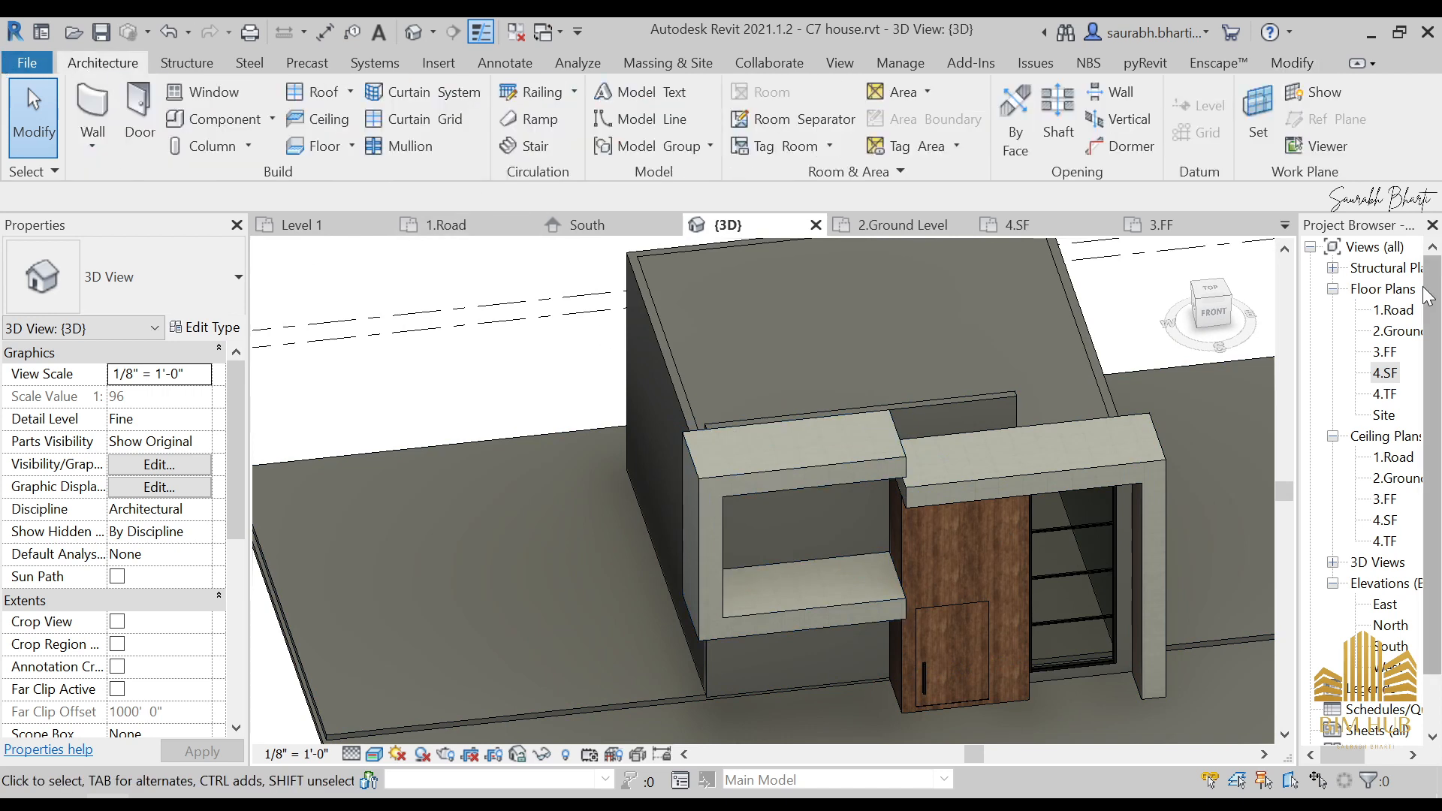
{"action": "double_click", "coordinate": [1386, 373]}
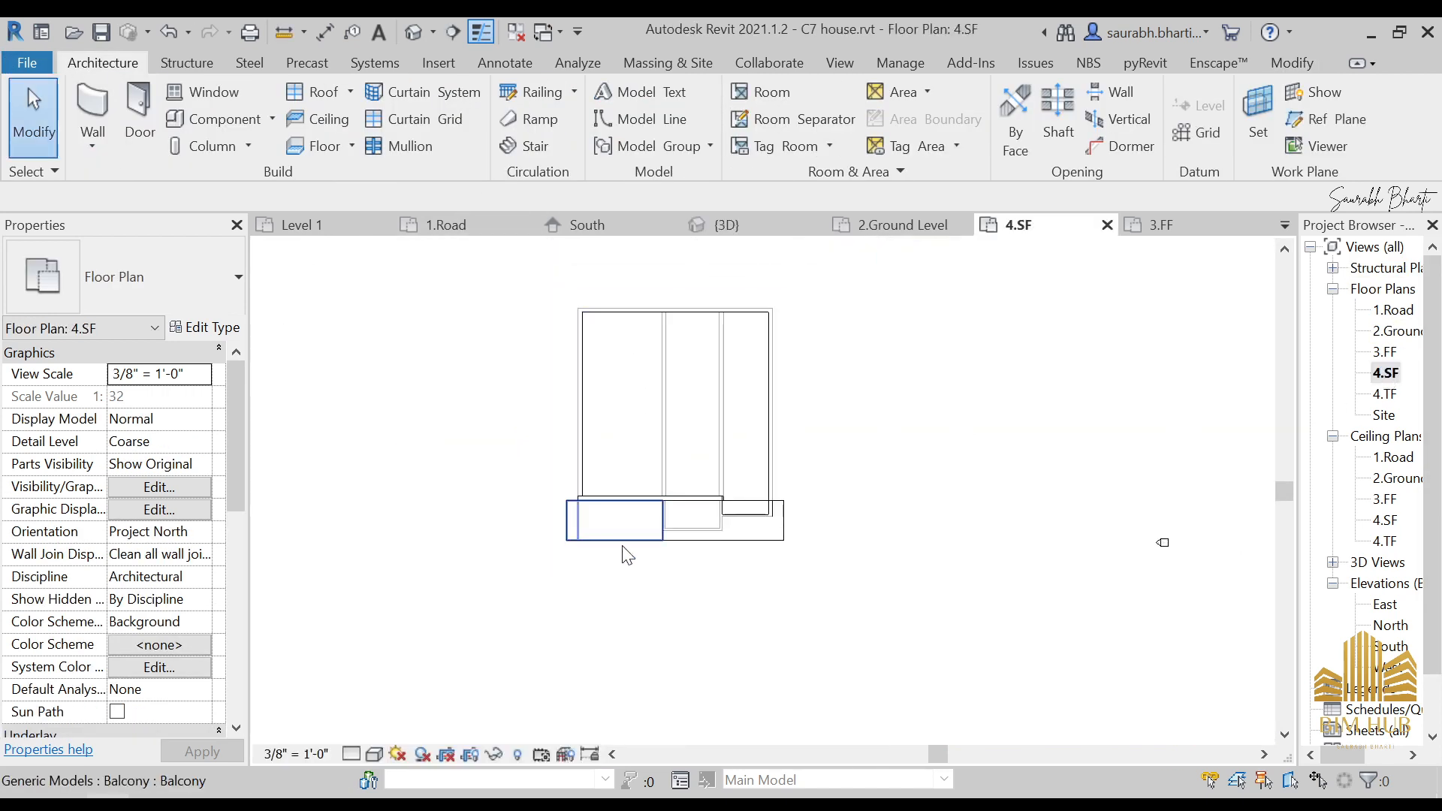
{"action": "scroll", "coordinate": [653, 450], "scroll_direction": "up", "scroll_amount": 5}
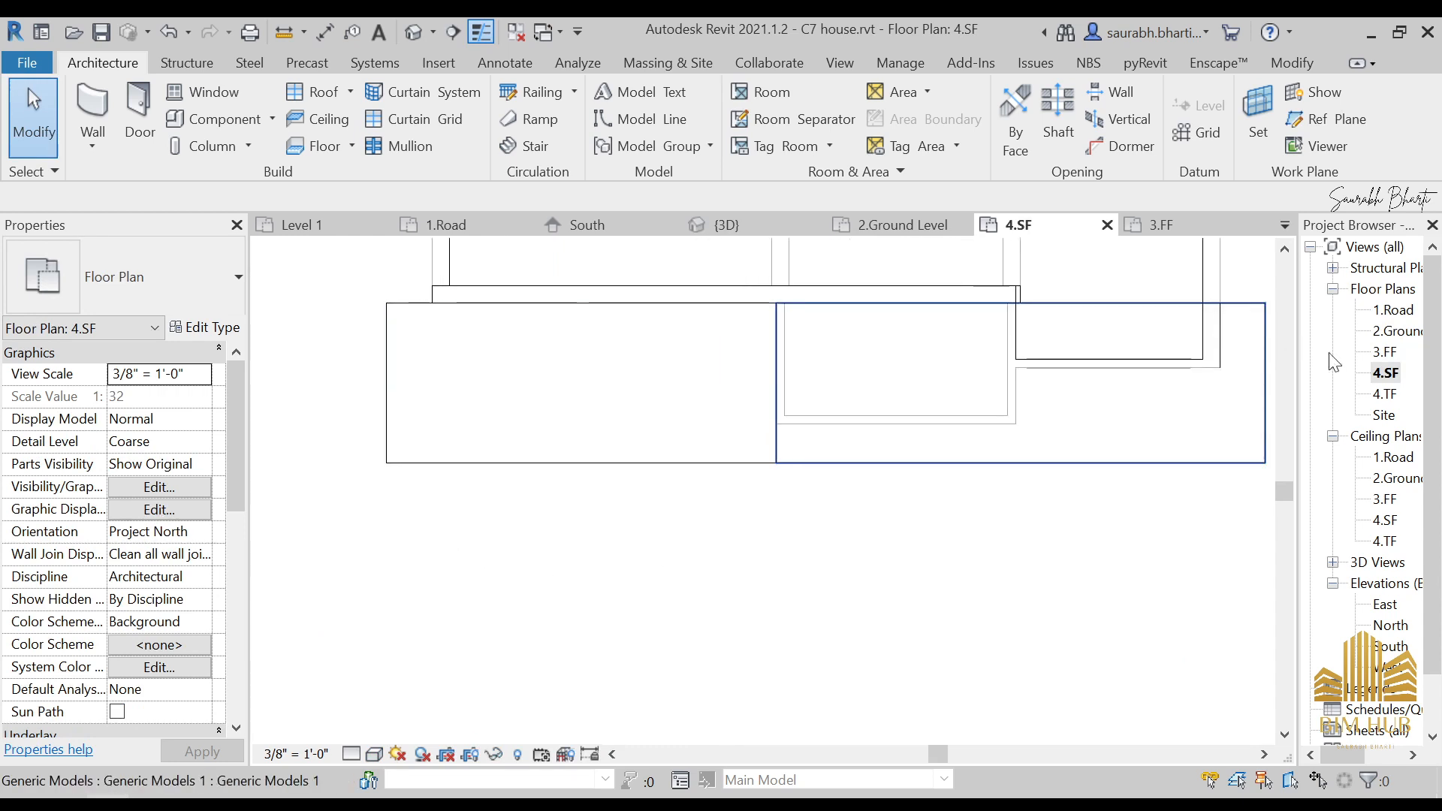
{"action": "double_click", "coordinate": [1385, 352]}
{"action": "left_click", "coordinate": [561, 635]}
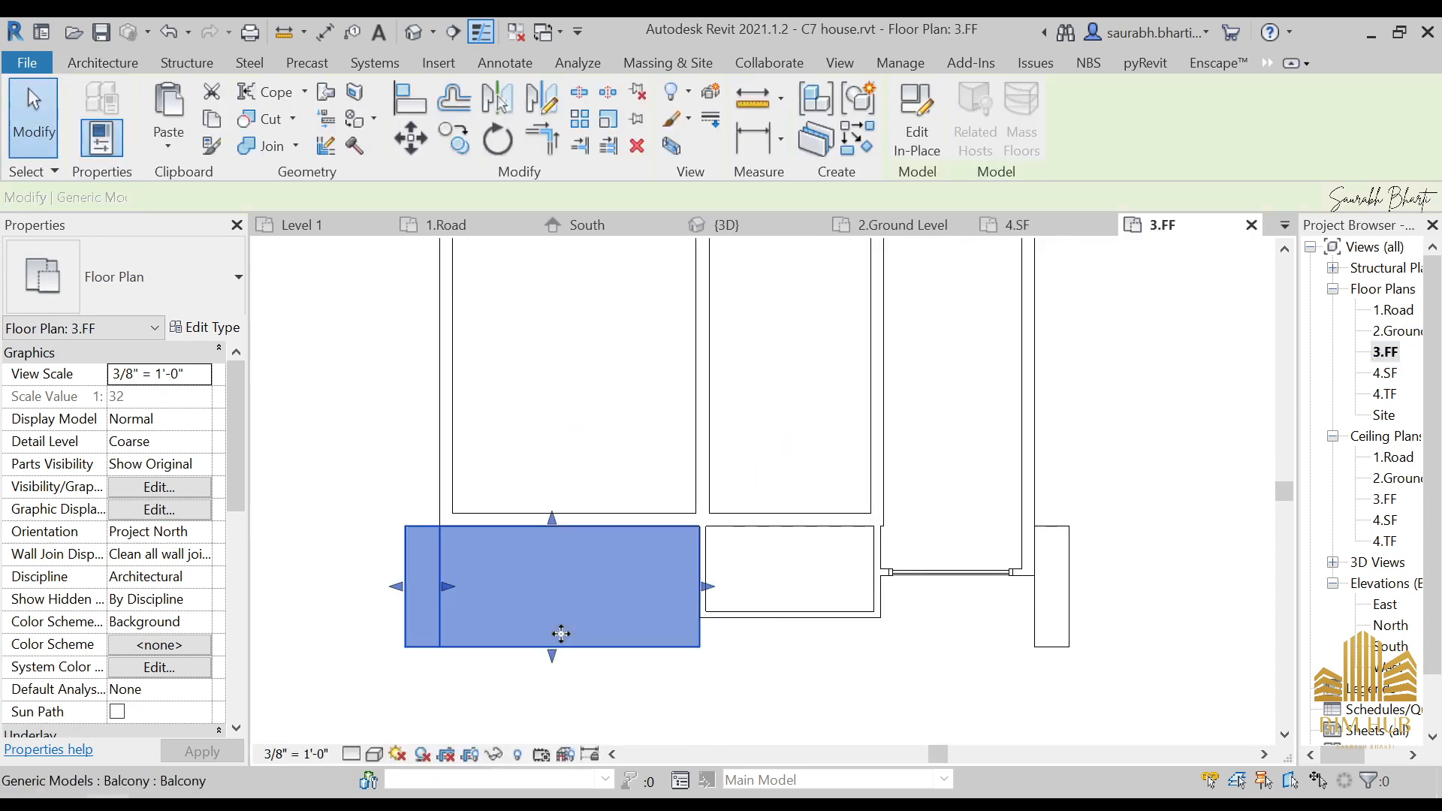
{"action": "left_click", "coordinate": [389, 331]}
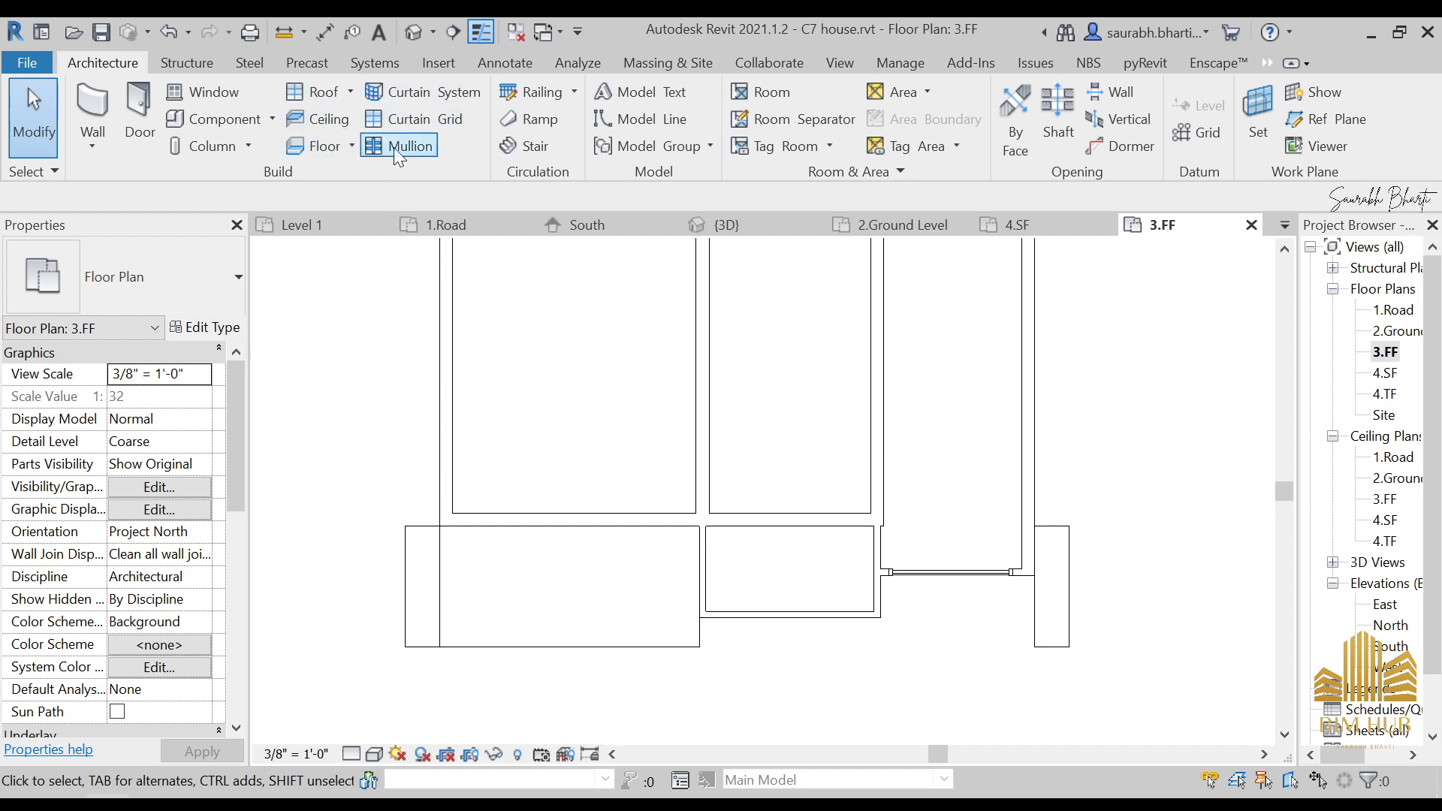
{"action": "left_click", "coordinate": [536, 100]}
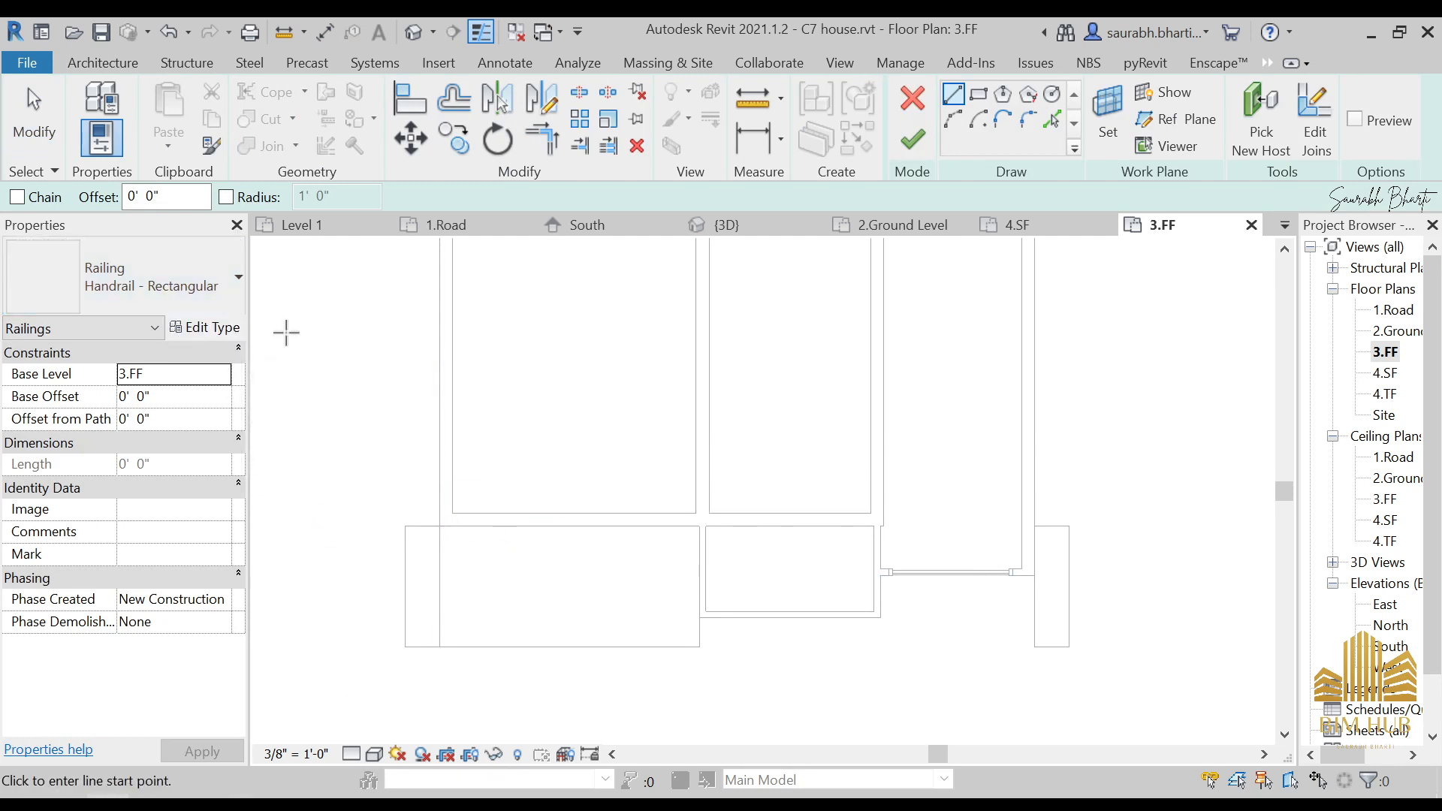
{"action": "left_click", "coordinate": [129, 73]}
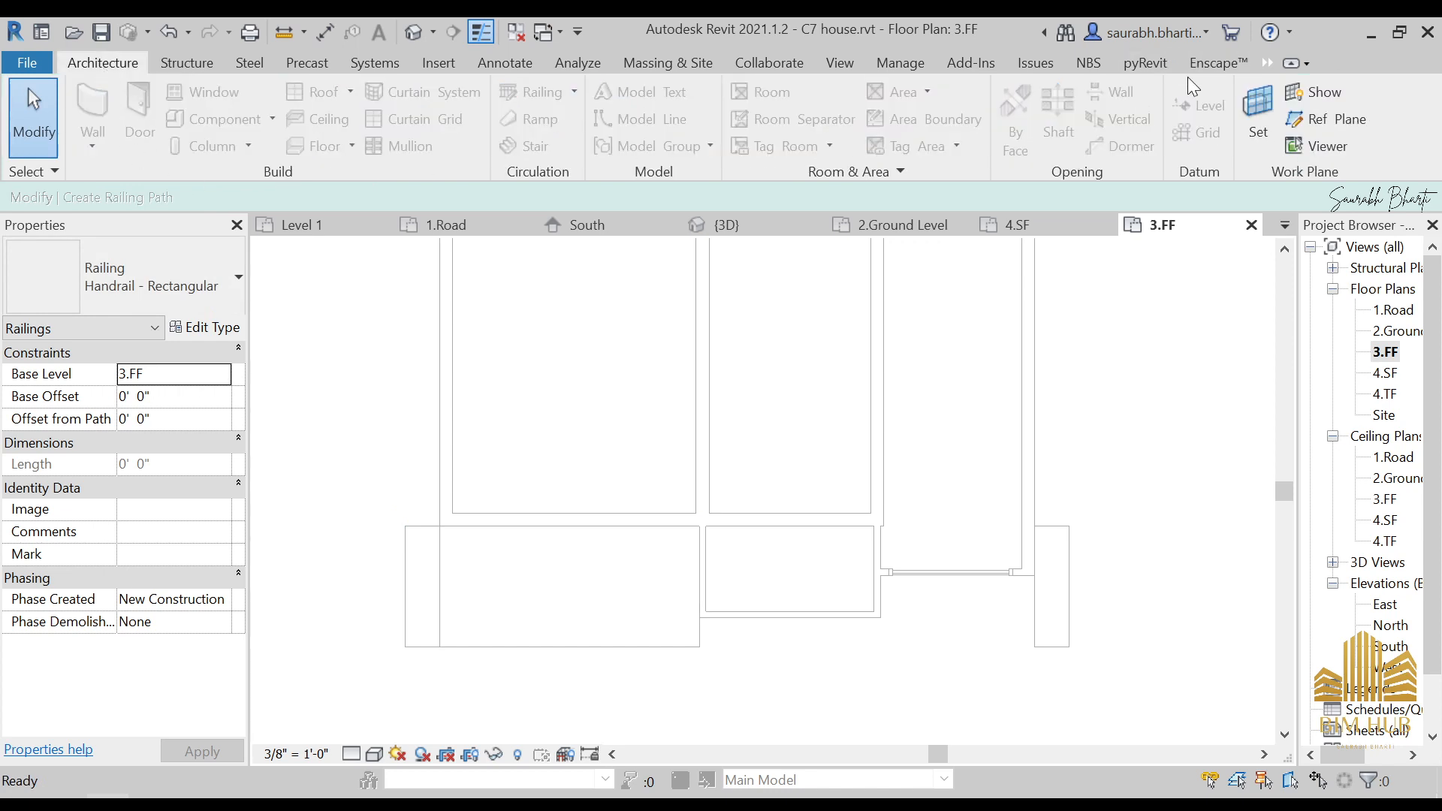
{"action": "left_click", "coordinate": [1207, 61]}
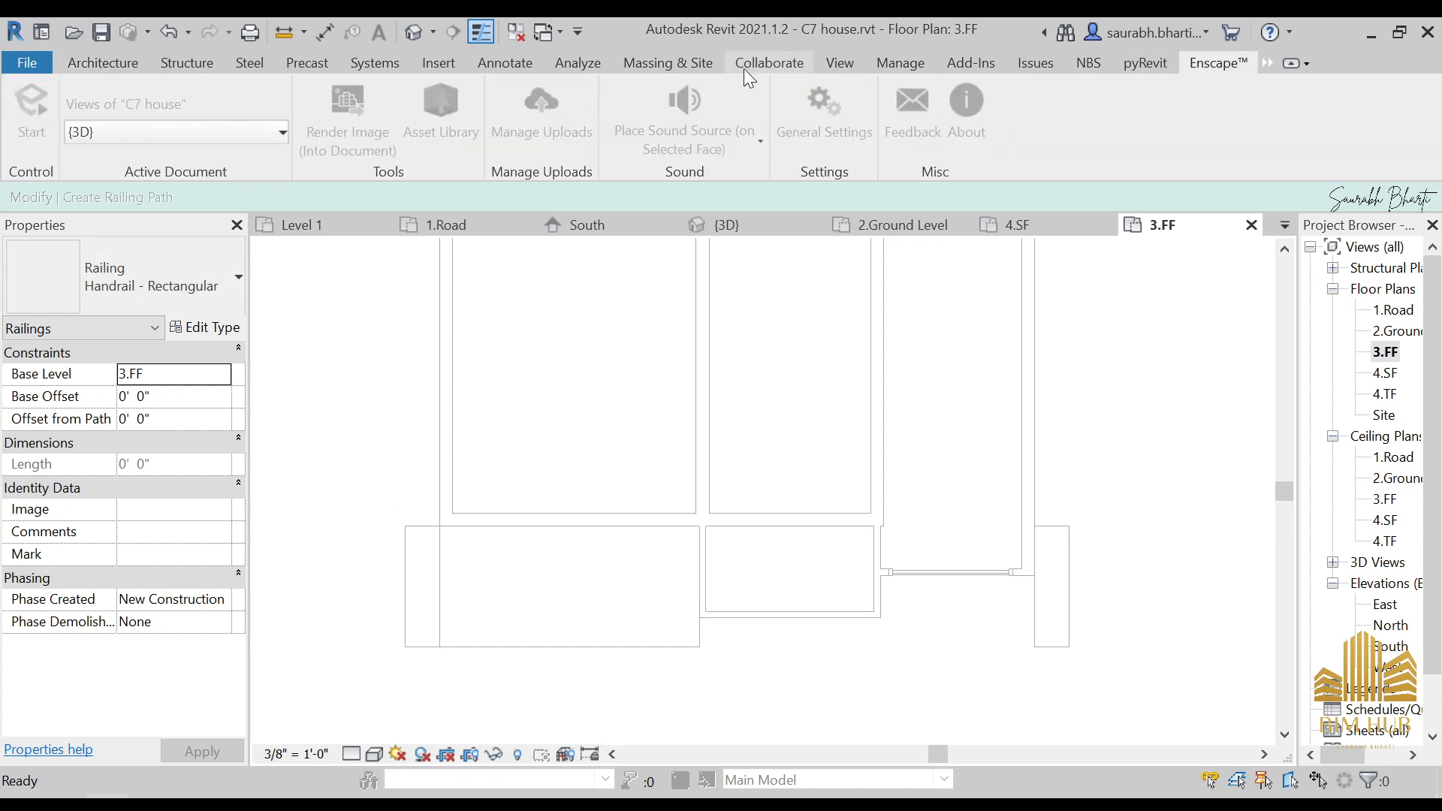
{"action": "left_click", "coordinate": [103, 63]}
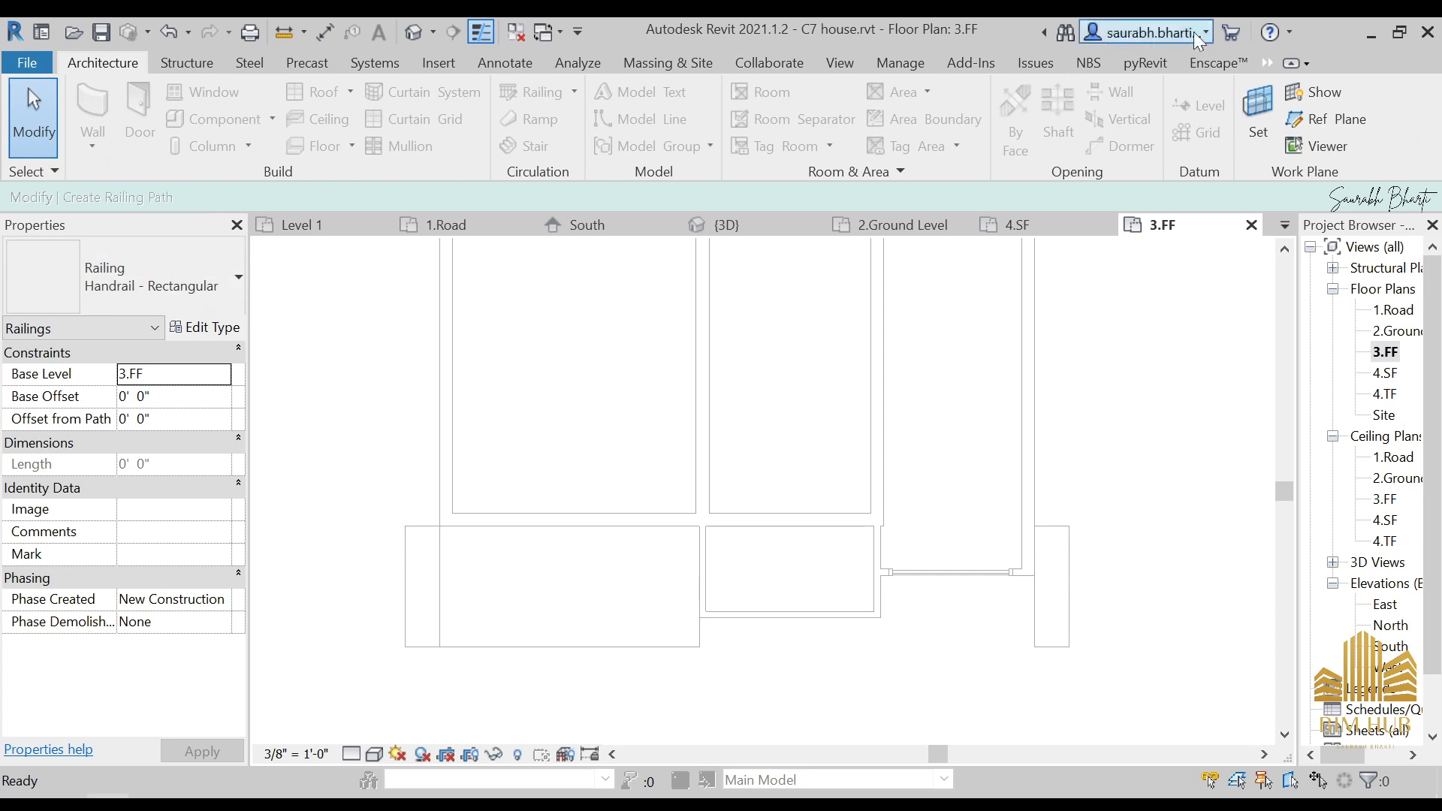
{"action": "left_click", "coordinate": [1268, 64]}
{"action": "left_click", "coordinate": [1323, 93]}
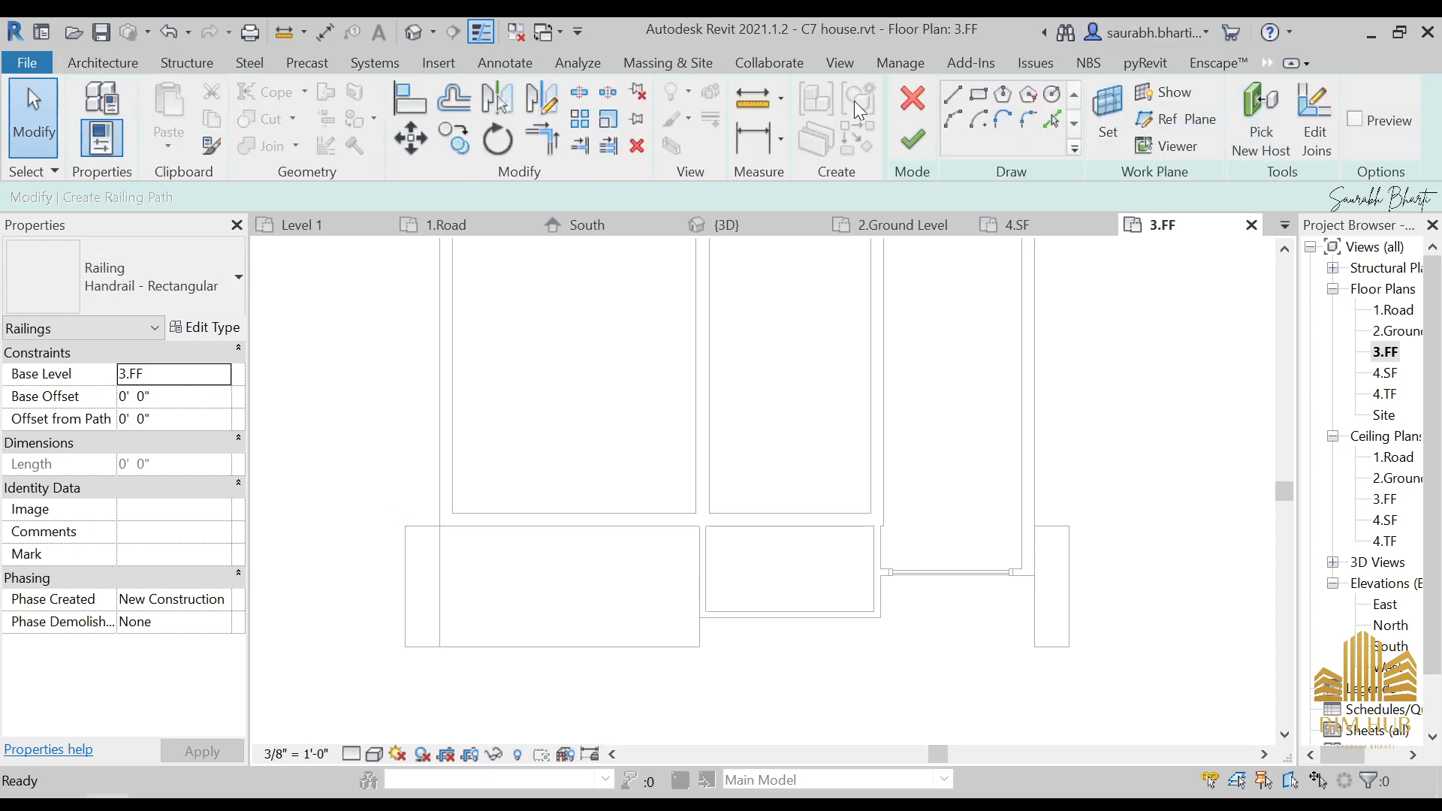
{"action": "left_click", "coordinate": [911, 100]}
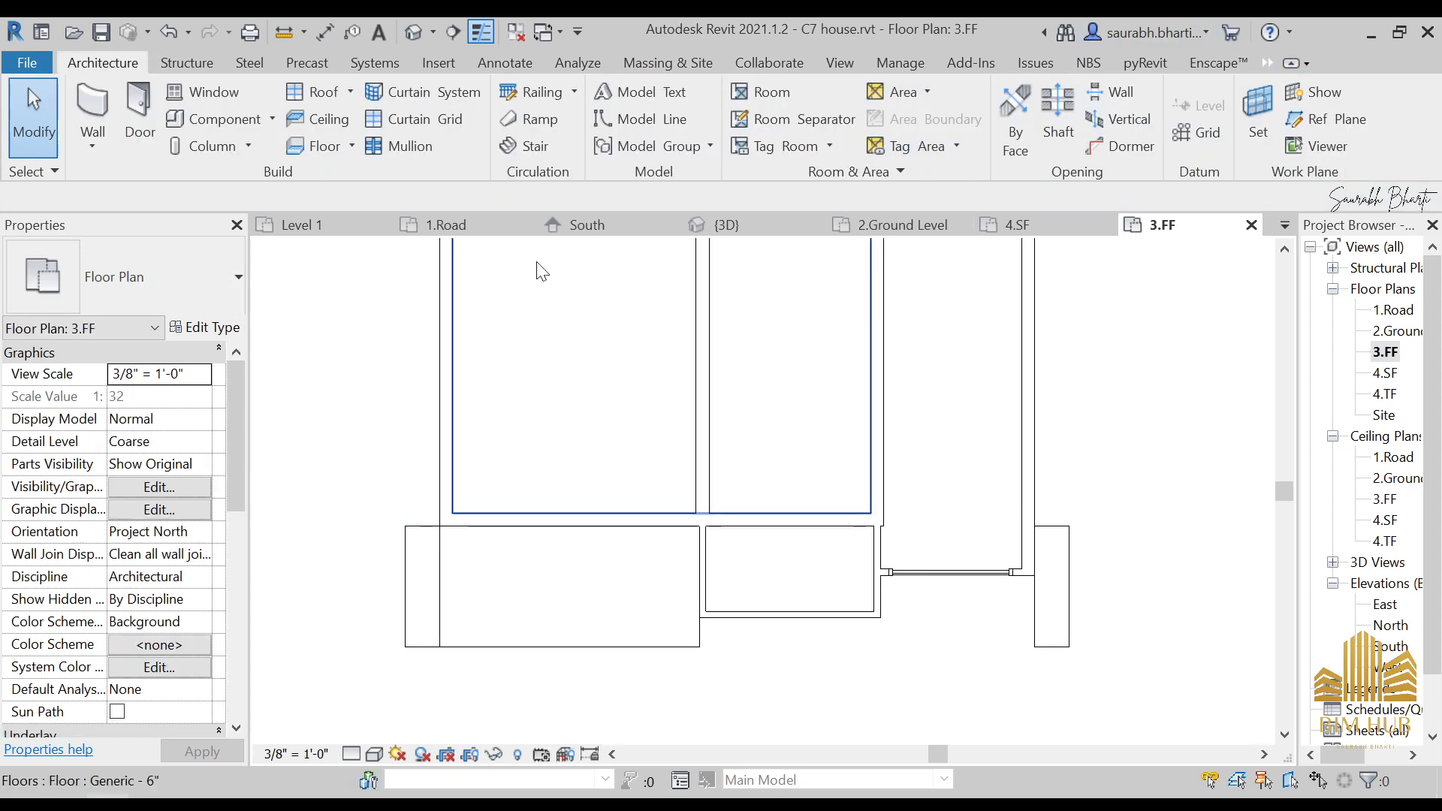
- Draw Curtain Wall 1 walls from 3.FF up to 4.SF along the balcony's 15' 0 3/4" front edge and its 7' 0" open side
{"action": "left_click", "coordinate": [97, 107]}
{"action": "left_click", "coordinate": [169, 263]}
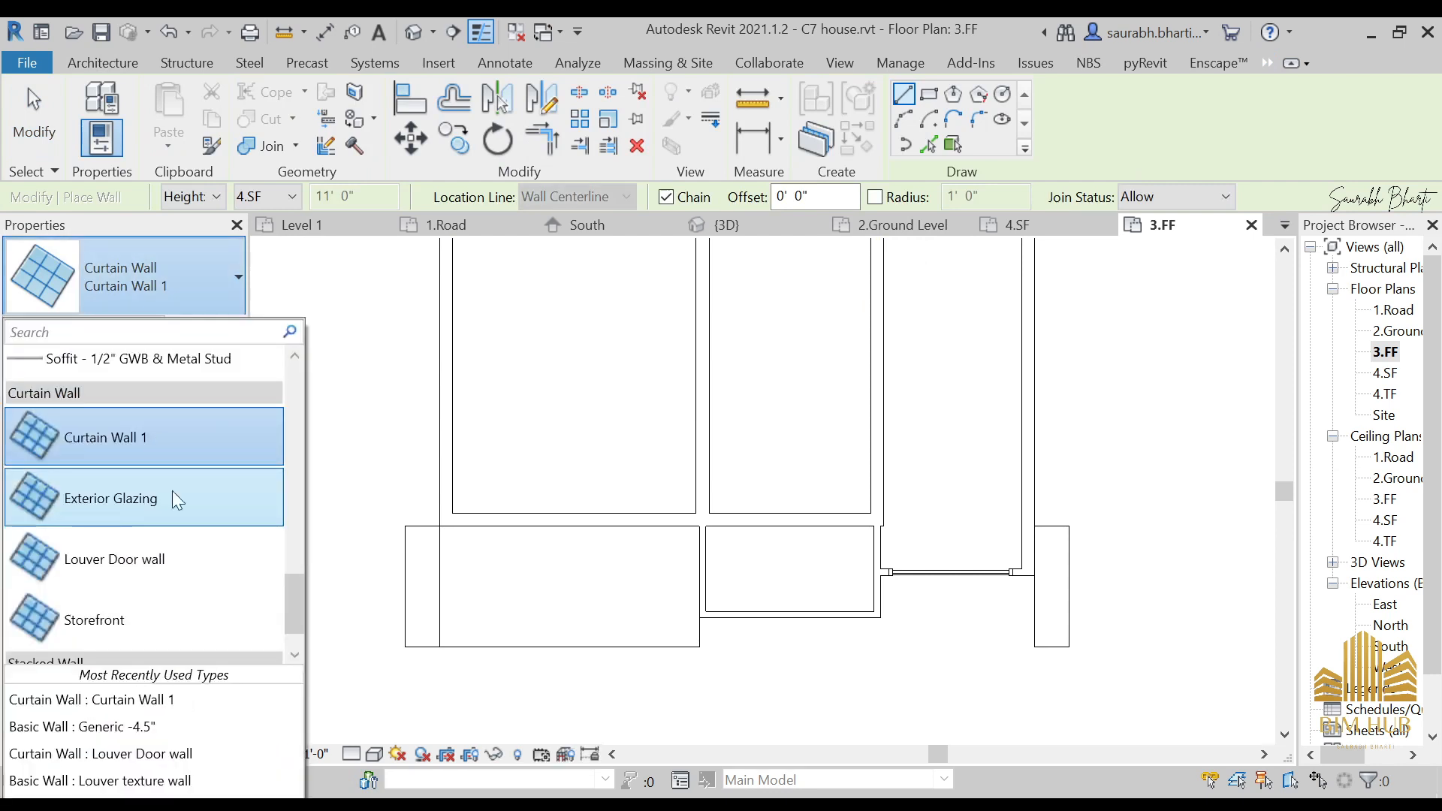
{"action": "left_click", "coordinate": [155, 445]}
{"action": "scroll", "coordinate": [421, 647], "scroll_direction": "up", "scroll_amount": 4}
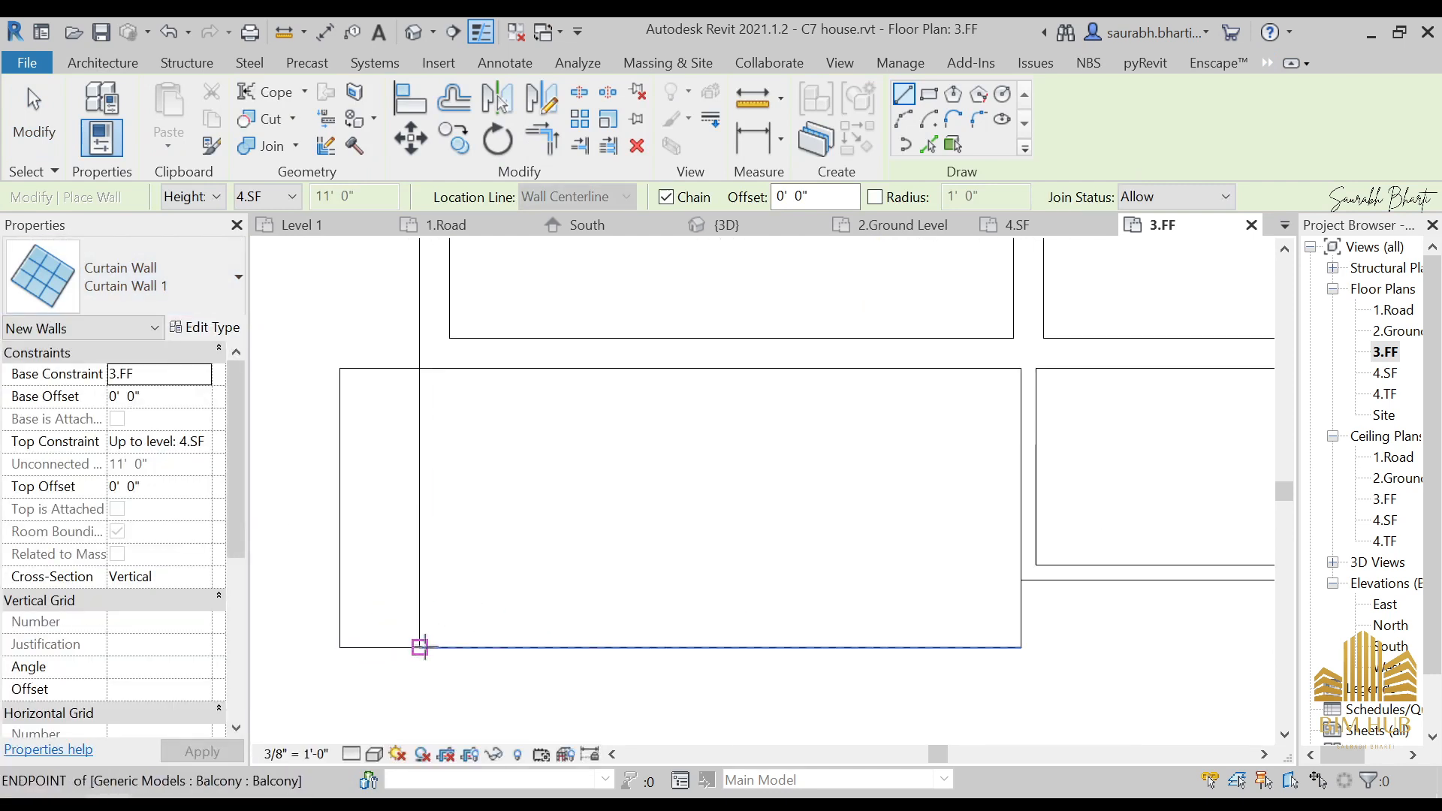
{"action": "left_click", "coordinate": [420, 647]}
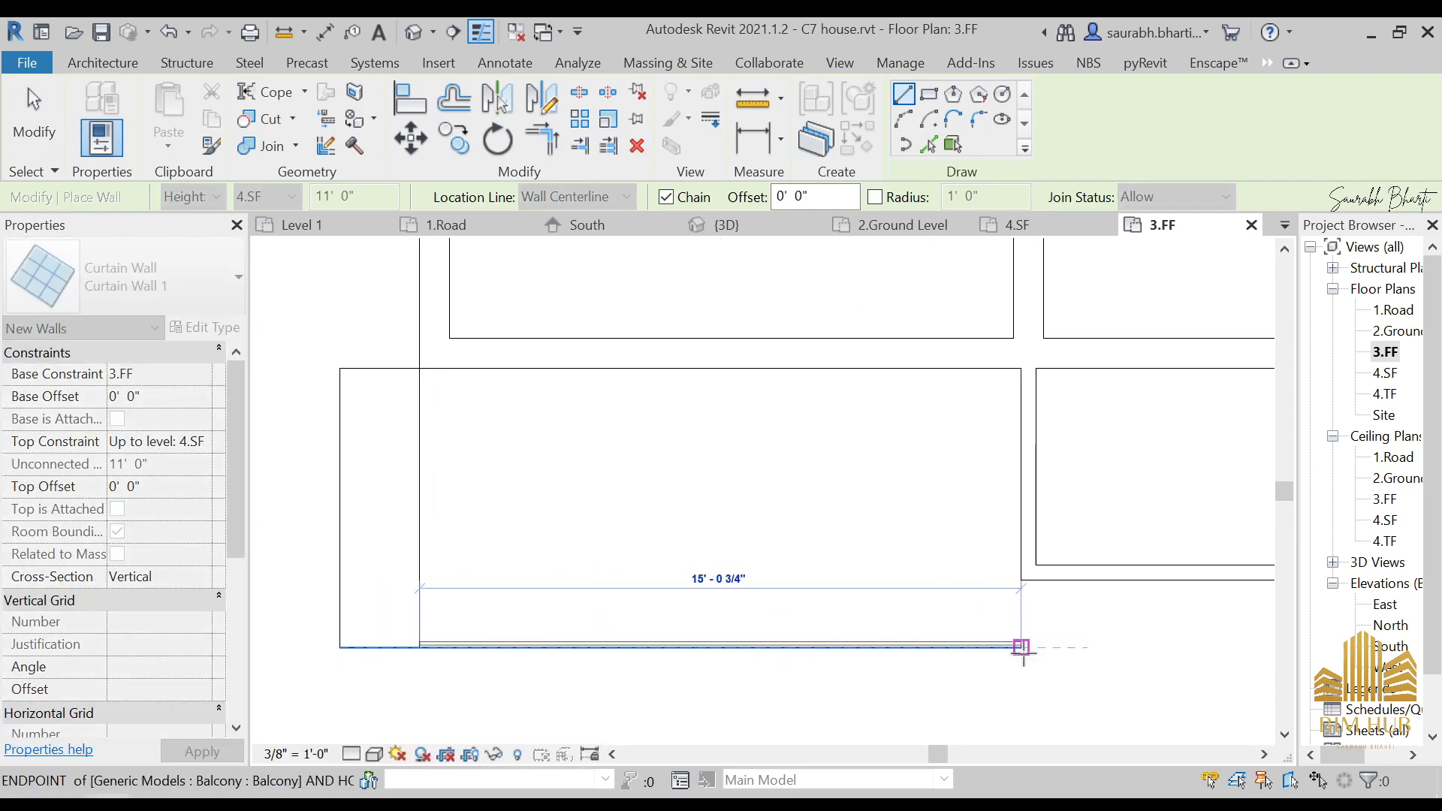
{"action": "left_click", "coordinate": [1023, 650]}
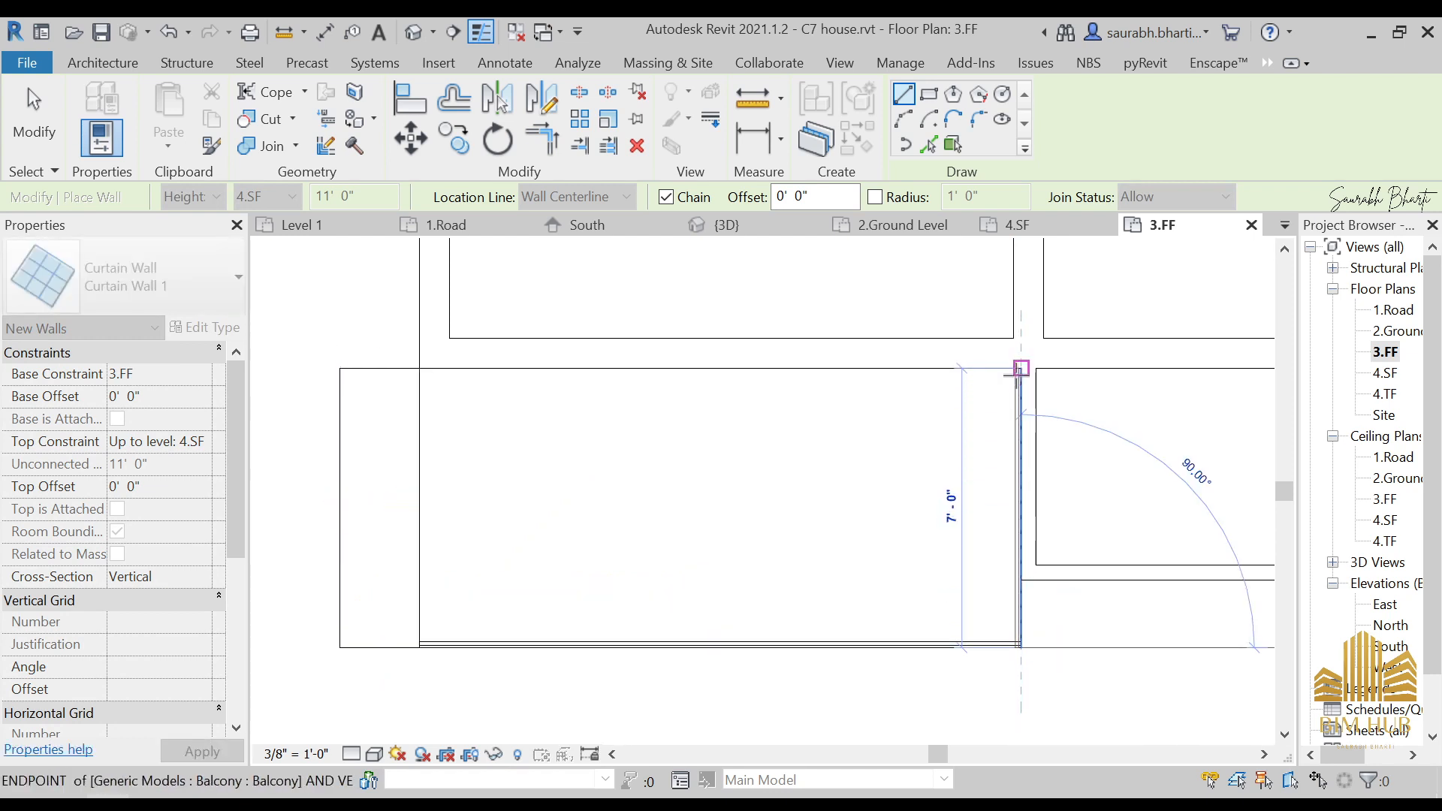
{"action": "left_click", "coordinate": [1020, 369]}
{"action": "key", "text": "Escape"}
{"action": "key", "text": "Escape"}
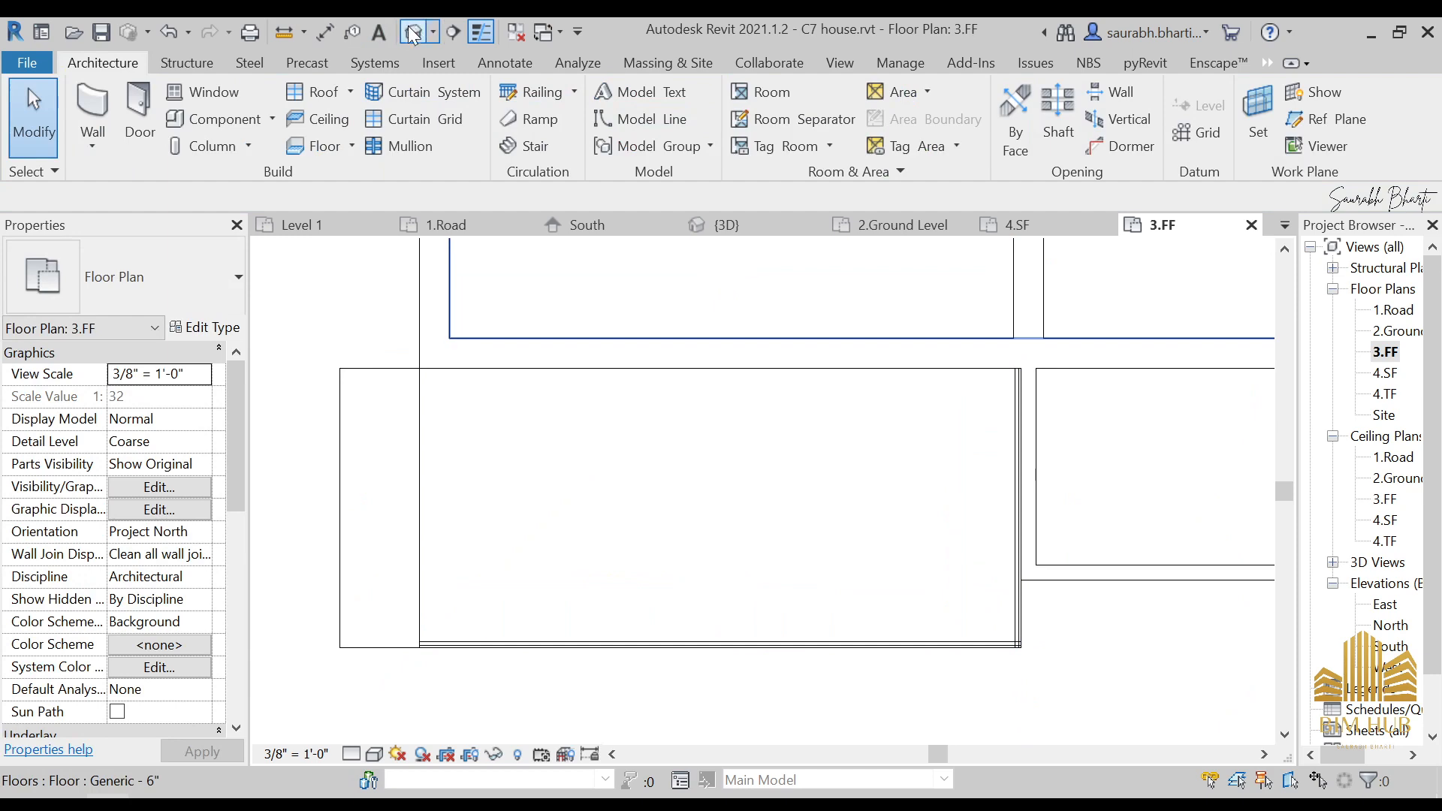
- In the 3D view, set the base offset of both balcony curtain walls to 2' 0"
{"action": "left_click", "coordinate": [413, 33]}
{"action": "left_click", "coordinate": [877, 574]}
{"action": "middle_click_drag", "start_coordinate": [877, 574], "coordinate": [927, 588], "text": "shift"}
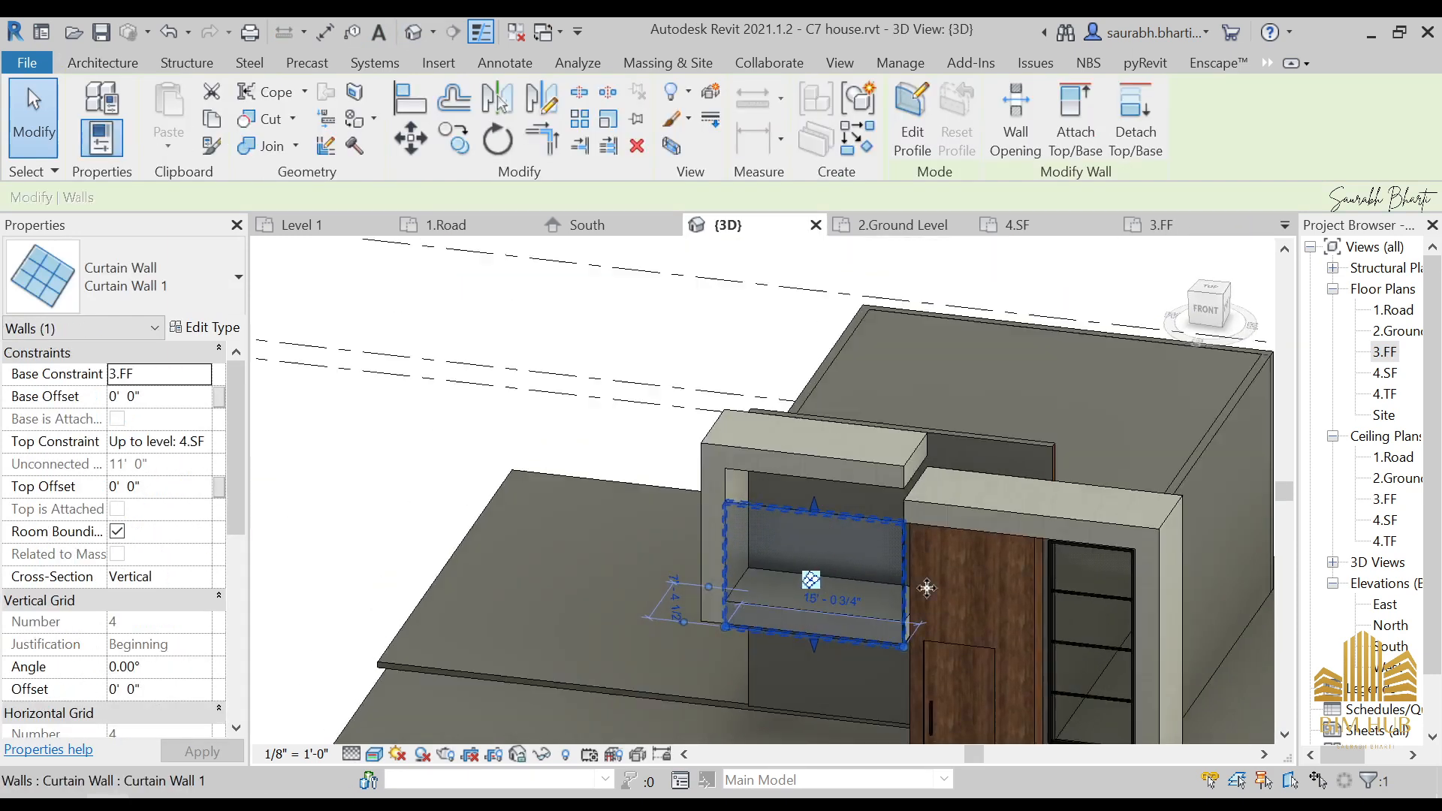
{"action": "scroll", "coordinate": [927, 588], "scroll_direction": "up", "scroll_amount": 5}
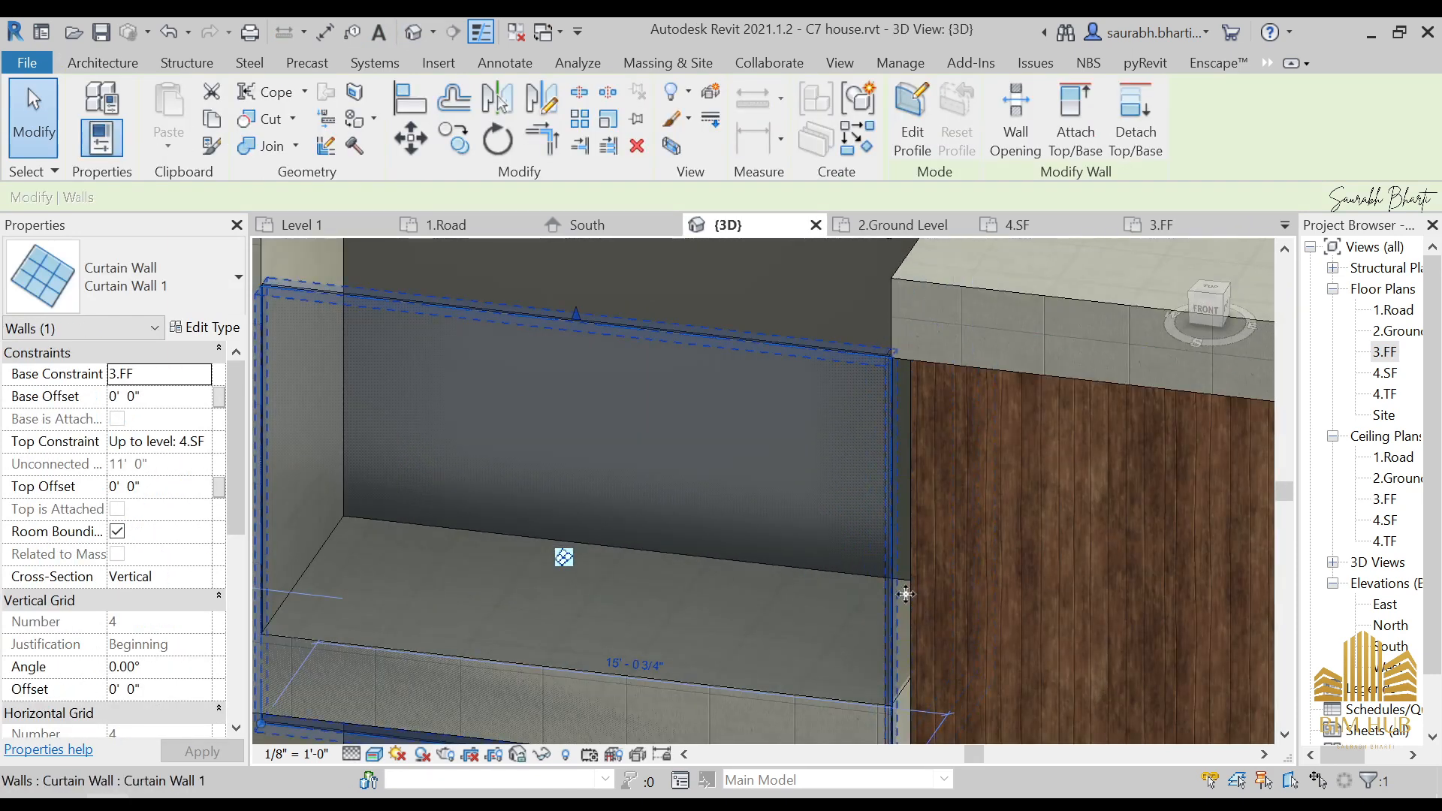
{"action": "scroll", "coordinate": [905, 594], "scroll_direction": "up", "scroll_amount": 3}
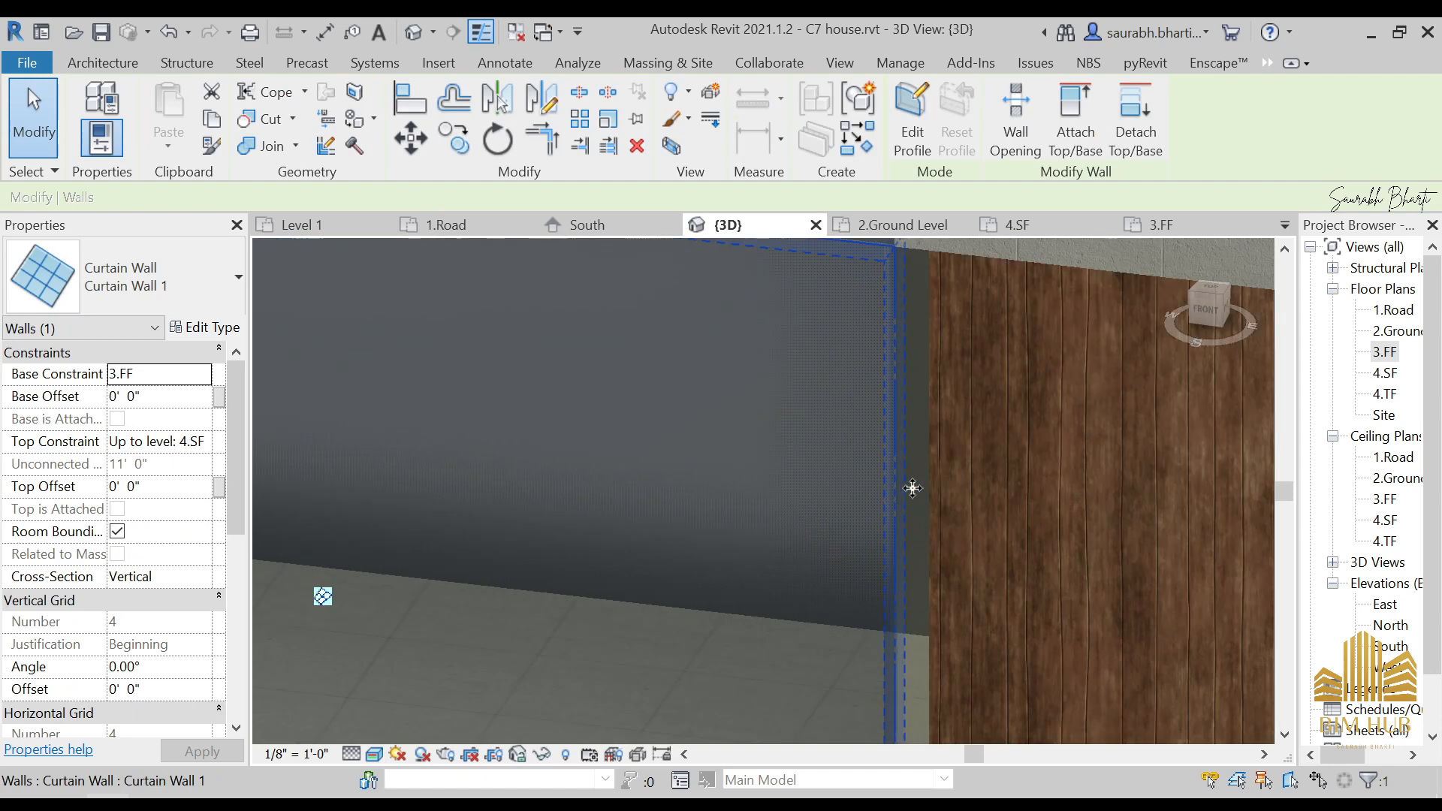
{"action": "left_click", "coordinate": [922, 389], "text": "ctrl"}
{"action": "scroll", "coordinate": [917, 394], "scroll_direction": "down", "scroll_amount": 5}
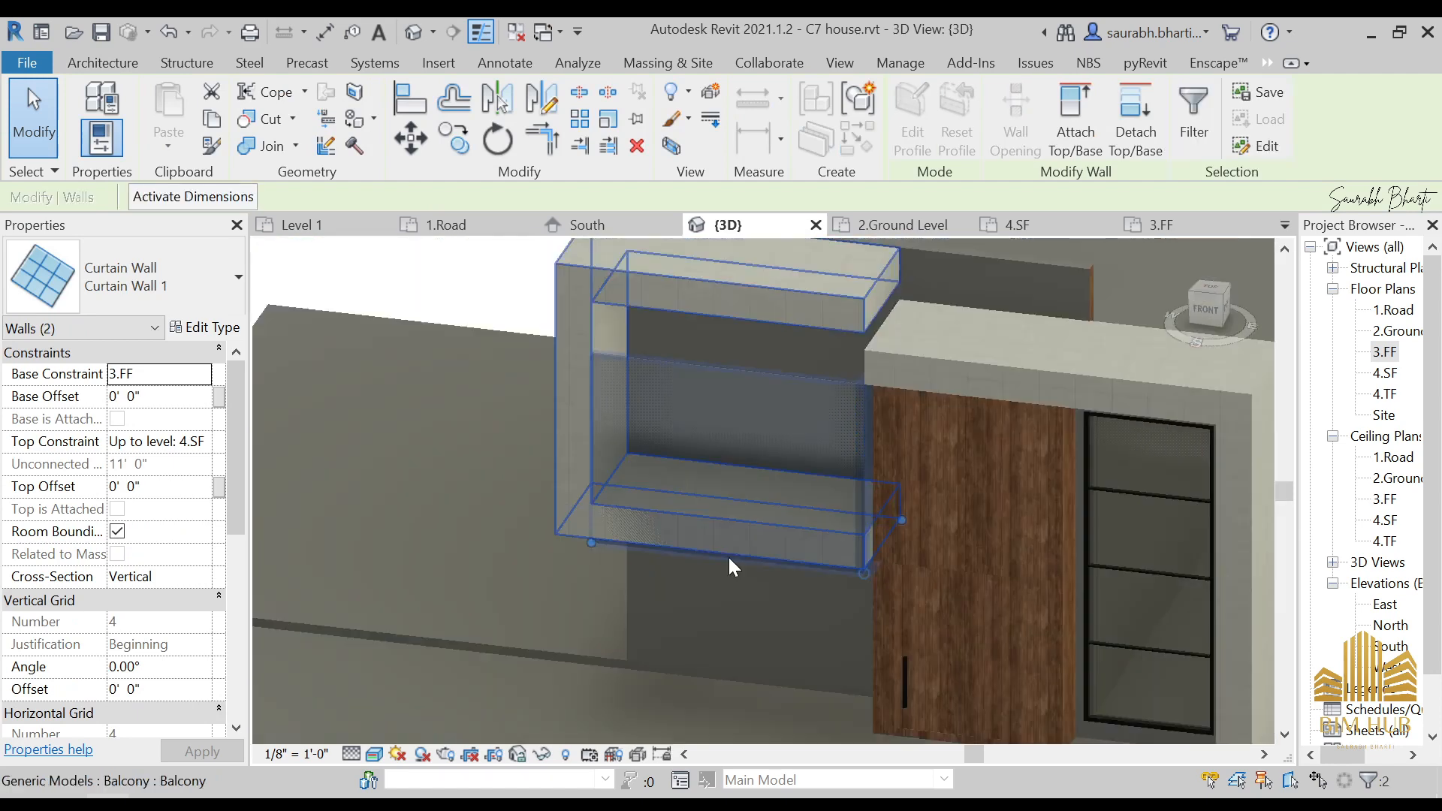
{"action": "middle_click_drag", "start_coordinate": [734, 567], "coordinate": [772, 489], "text": "shift"}
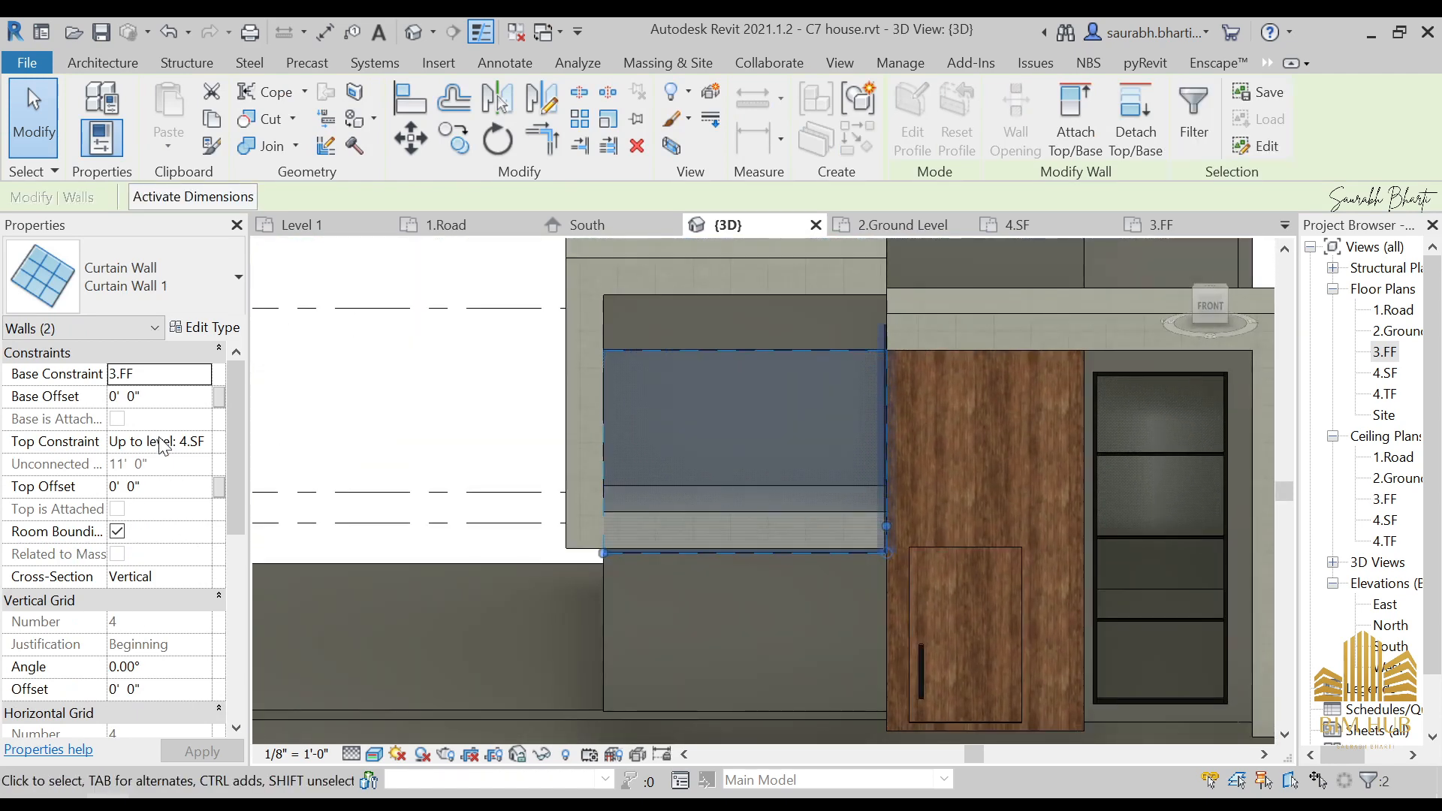
{"action": "left_click", "coordinate": [168, 395]}
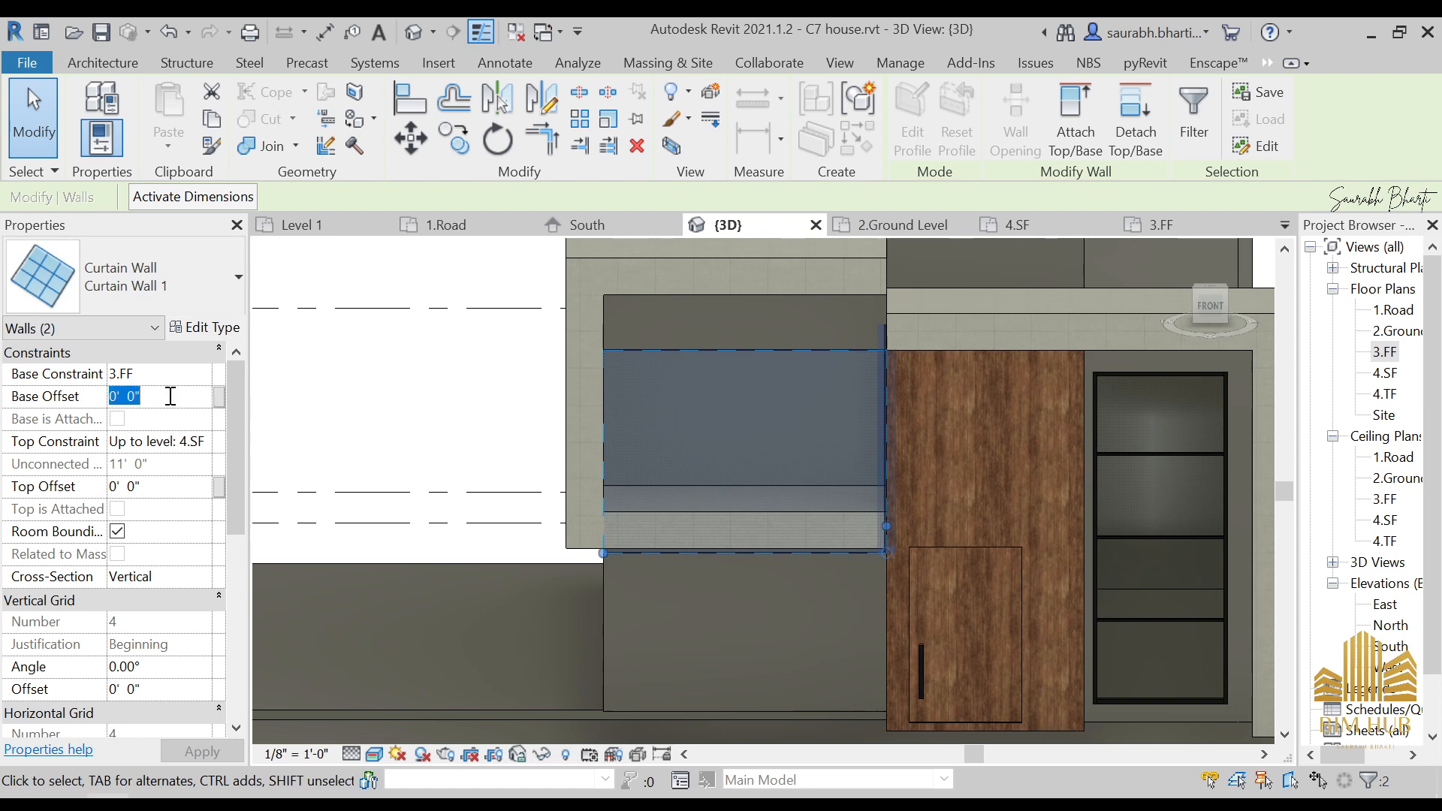
{"action": "key", "text": "Return"}
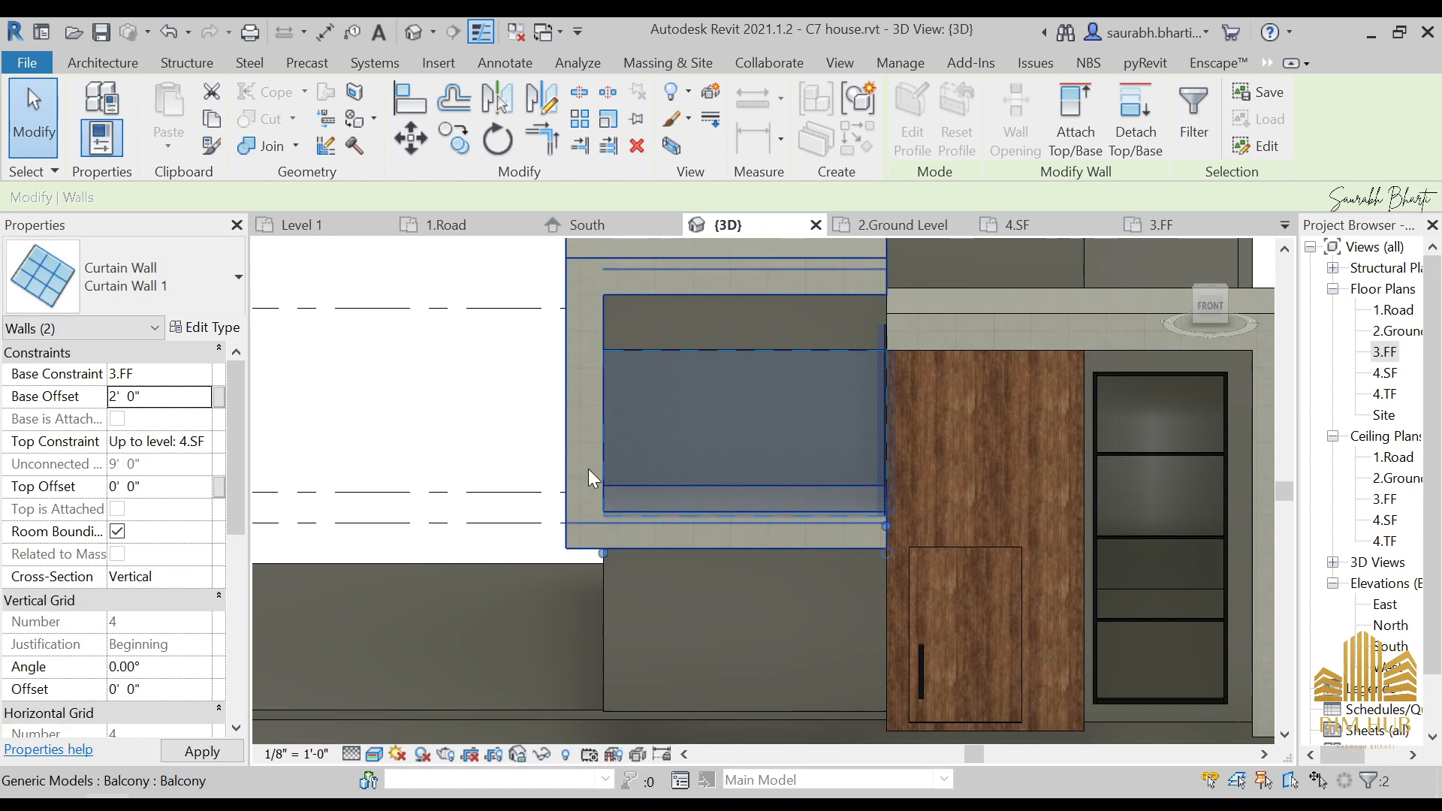
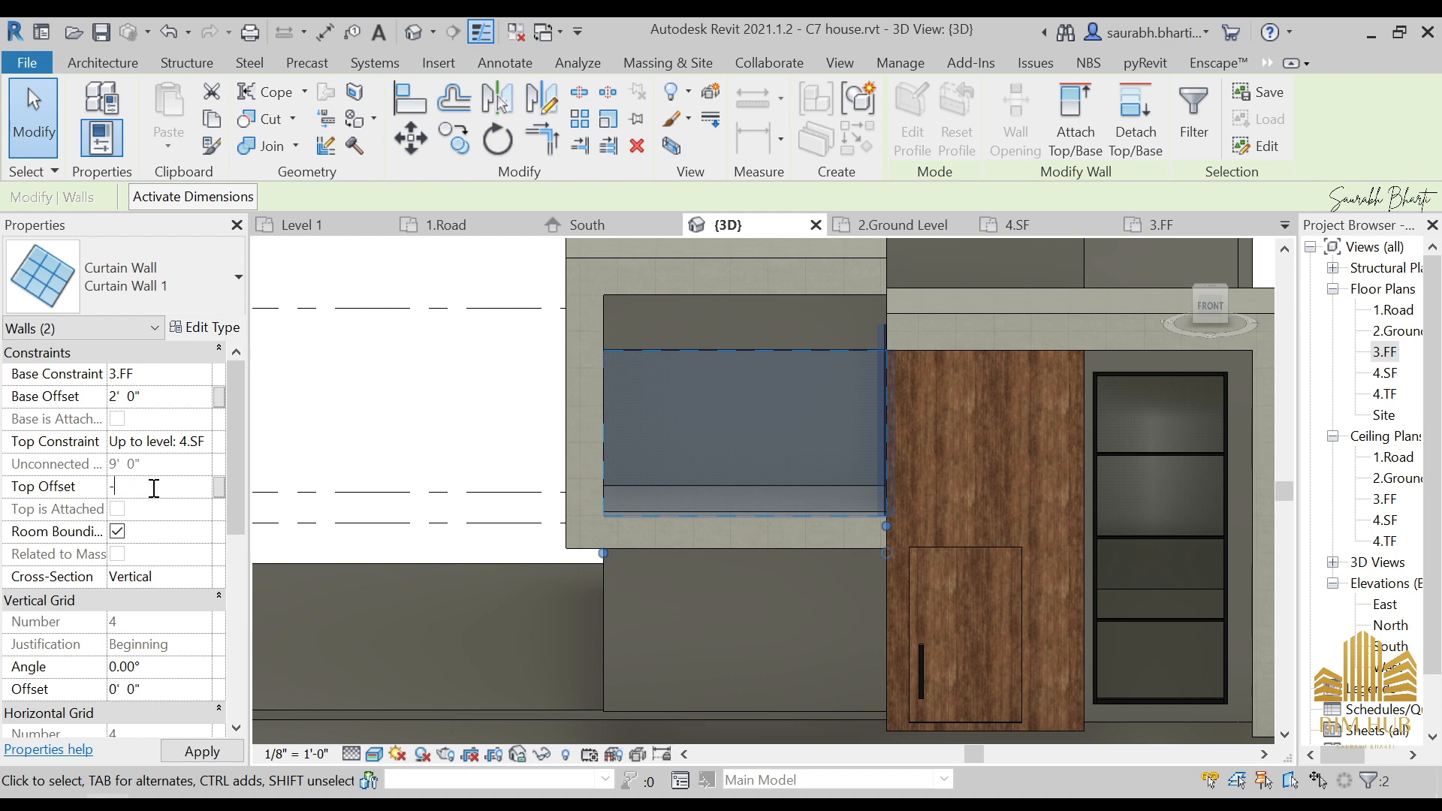
- Set the top offset of both balcony curtain walls to -6' 0"
{"action": "key", "text": "Return"}
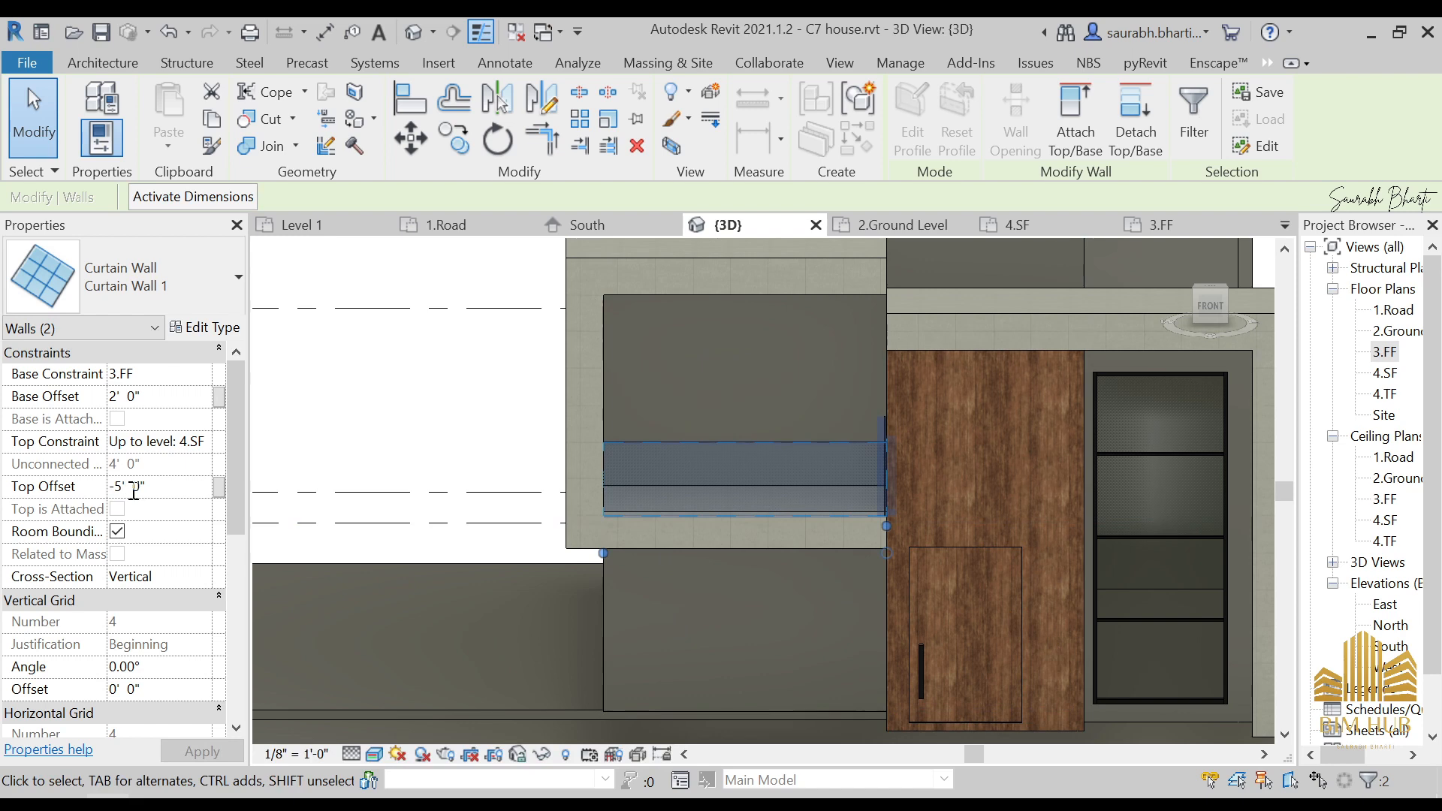
{"action": "key", "text": "Return"}
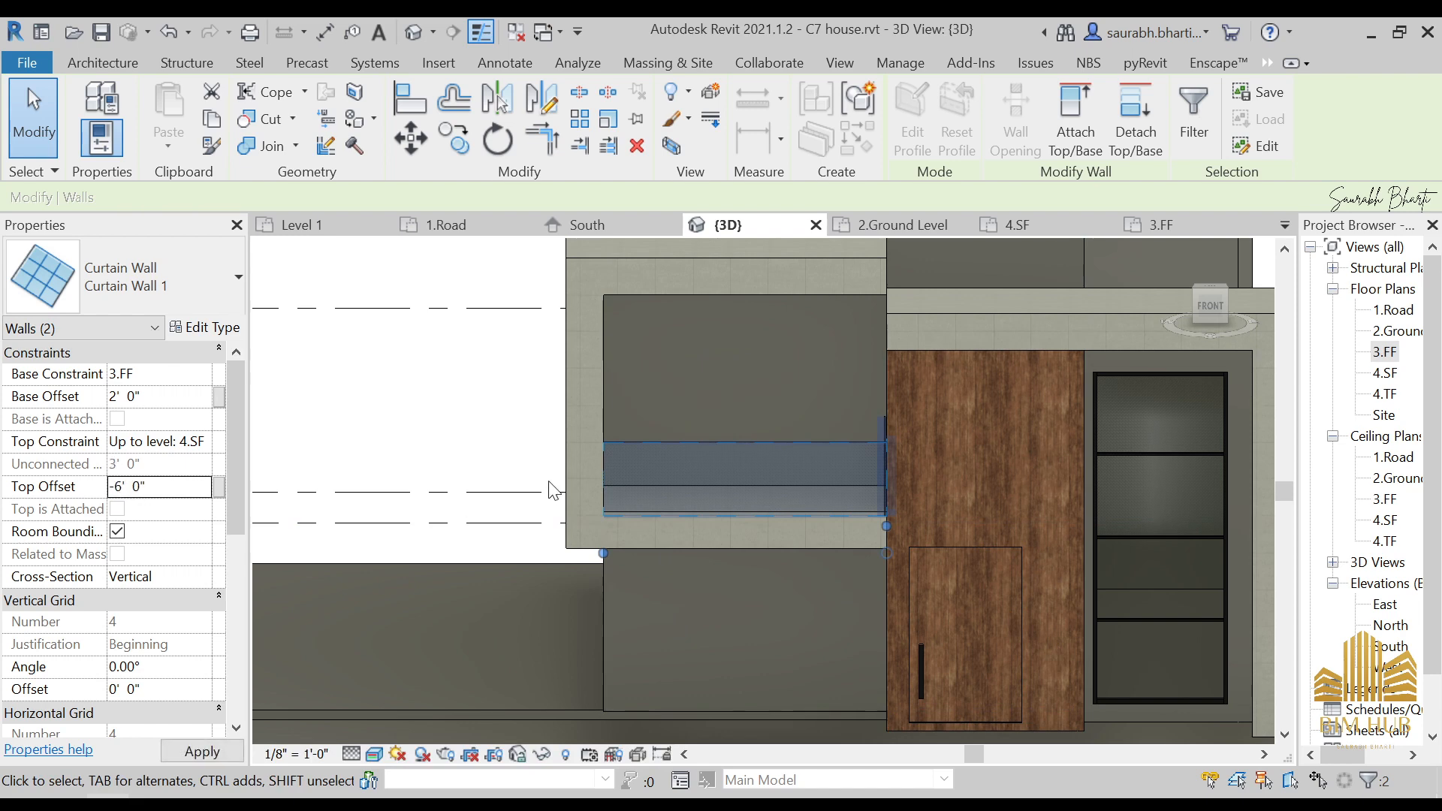
{"action": "left_click", "coordinate": [454, 398]}
- Inspect the railing up close in the model, then study the balcony's glass railing and the windows behind it in the reference photo in Photos
{"action": "scroll", "coordinate": [810, 465], "scroll_direction": "up", "scroll_amount": 5}
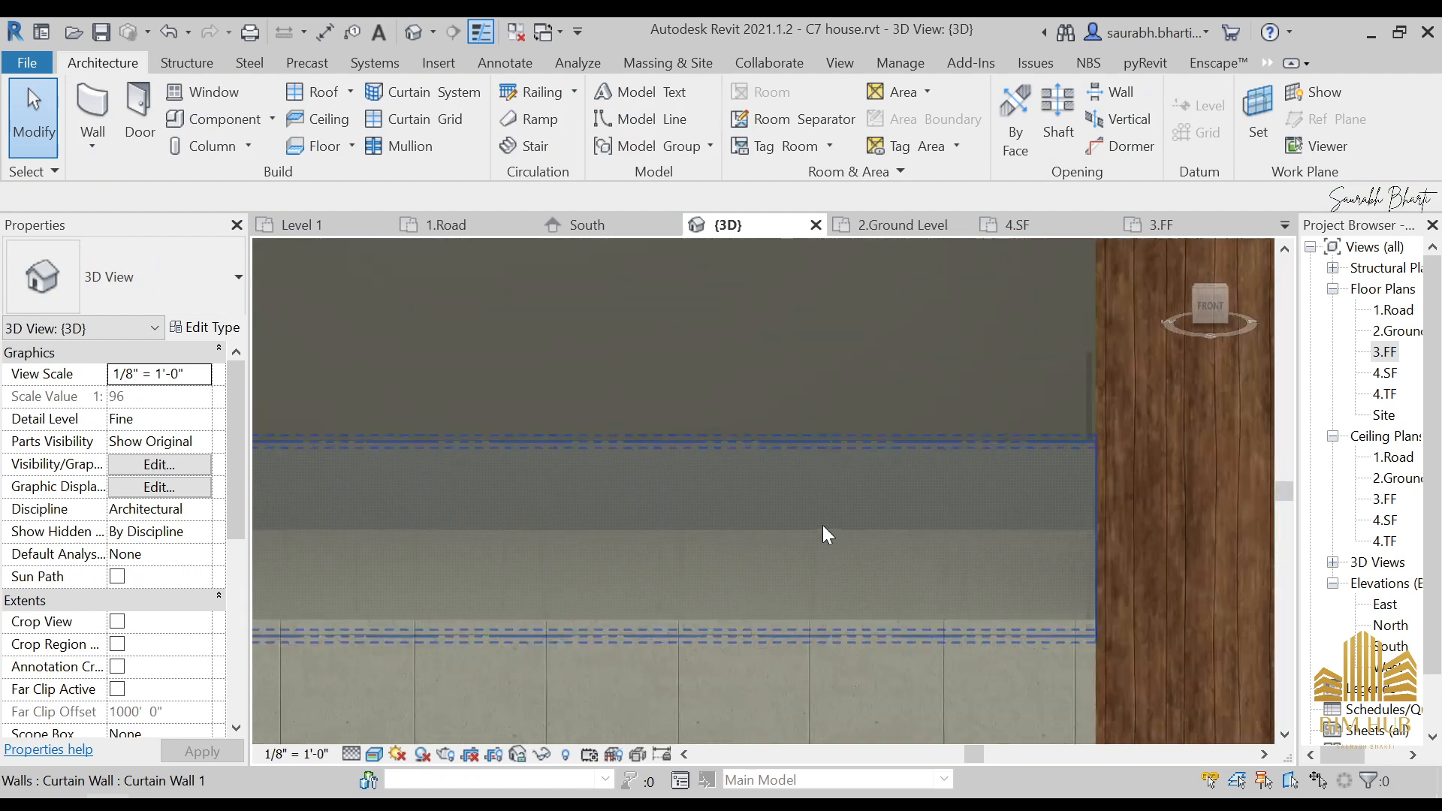
{"action": "scroll", "coordinate": [822, 525], "scroll_direction": "down", "scroll_amount": 5}
{"action": "middle_click_drag", "start_coordinate": [418, 418], "coordinate": [759, 559], "text": "shift"}
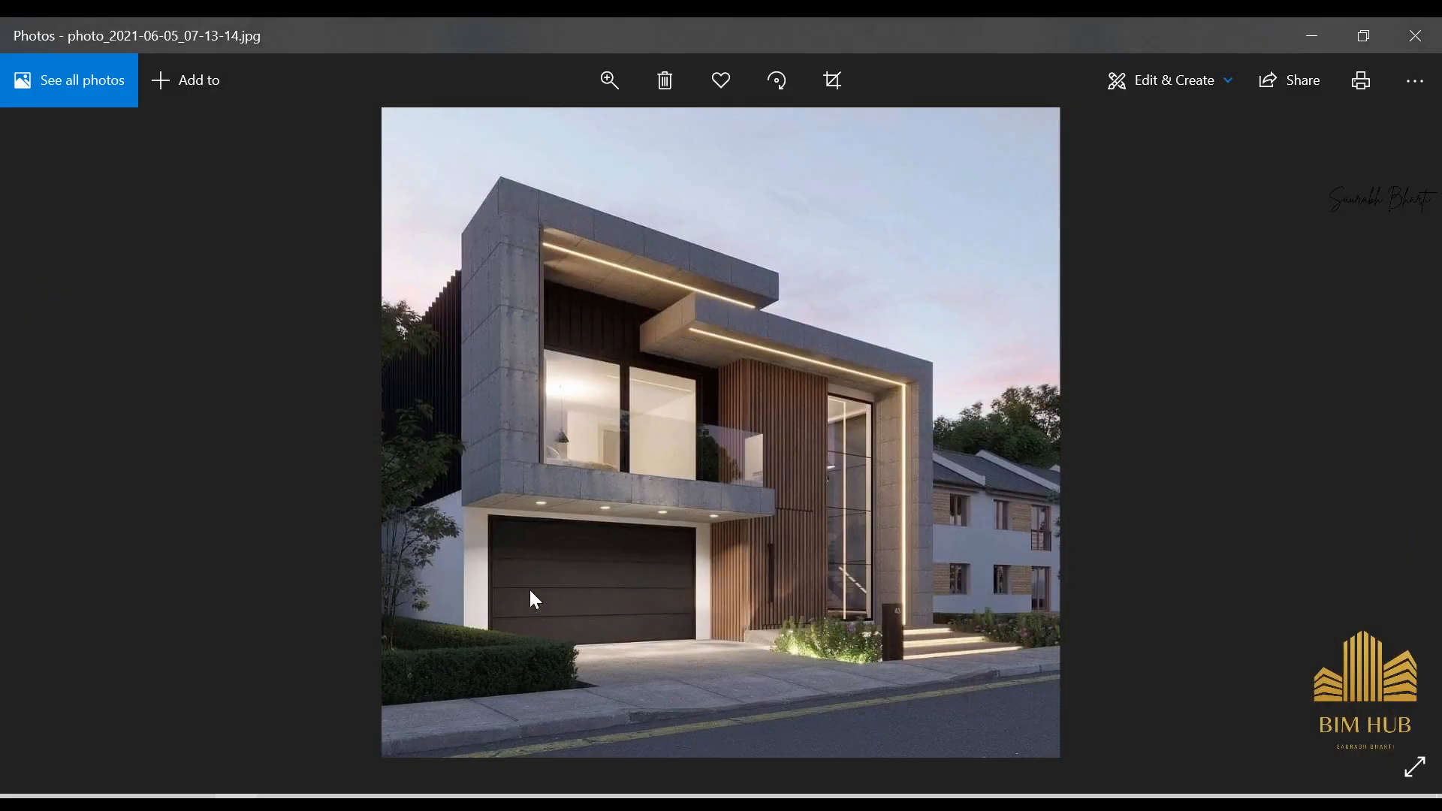
{"action": "scroll", "coordinate": [530, 589], "scroll_direction": "up", "scroll_amount": 5}
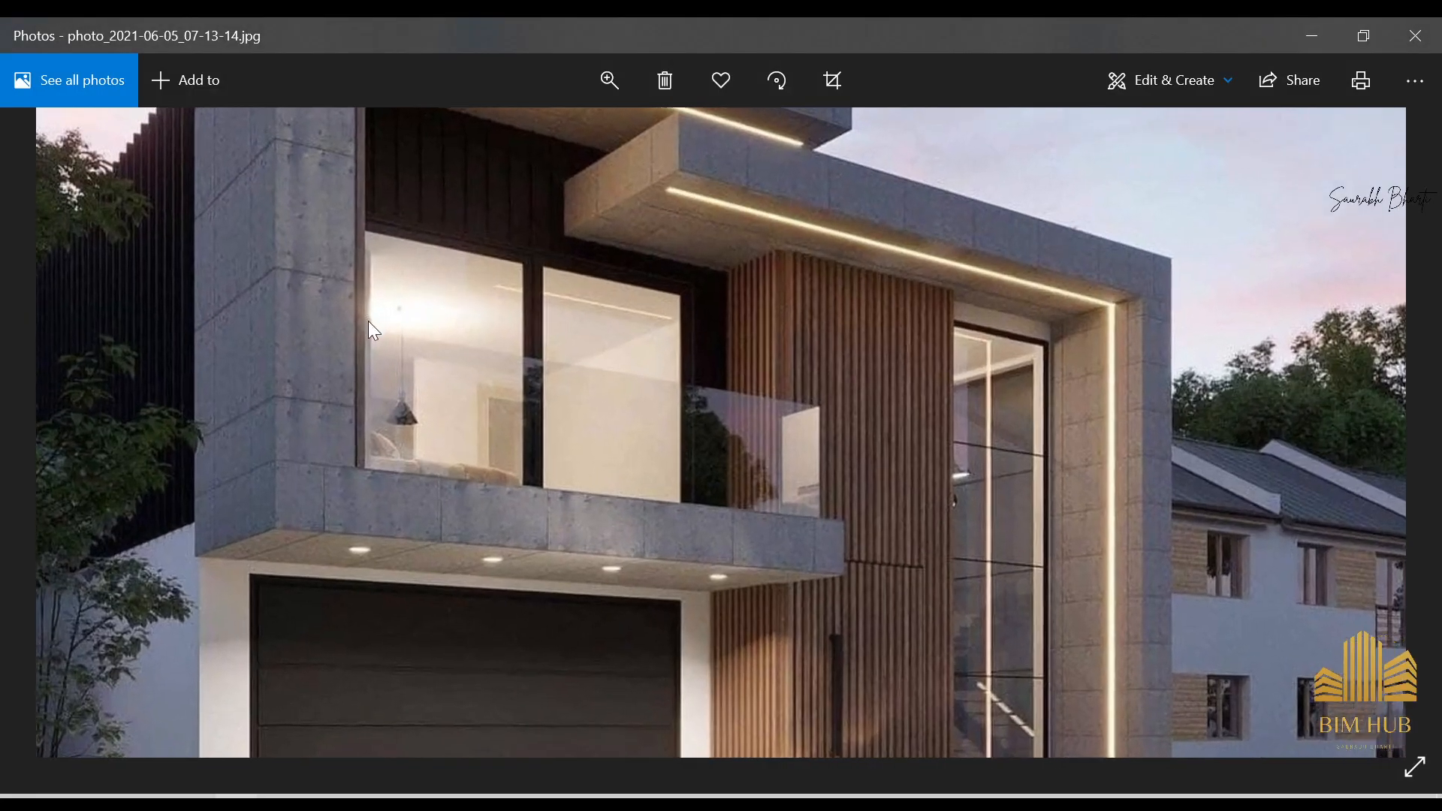
{"action": "scroll", "coordinate": [368, 321], "scroll_direction": "up", "scroll_amount": 4}
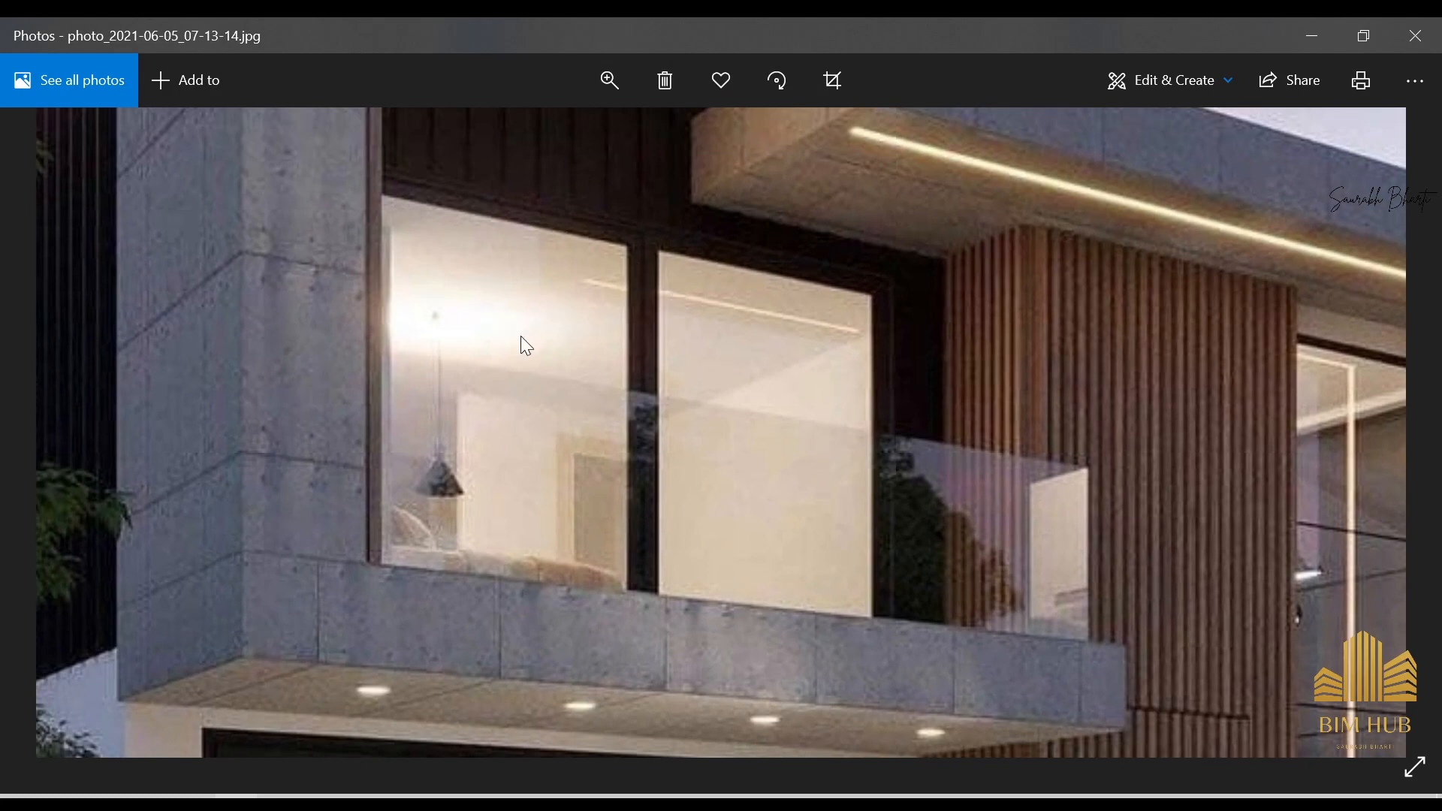
{"action": "left_click_drag", "start_coordinate": [502, 287], "coordinate": [539, 254]}
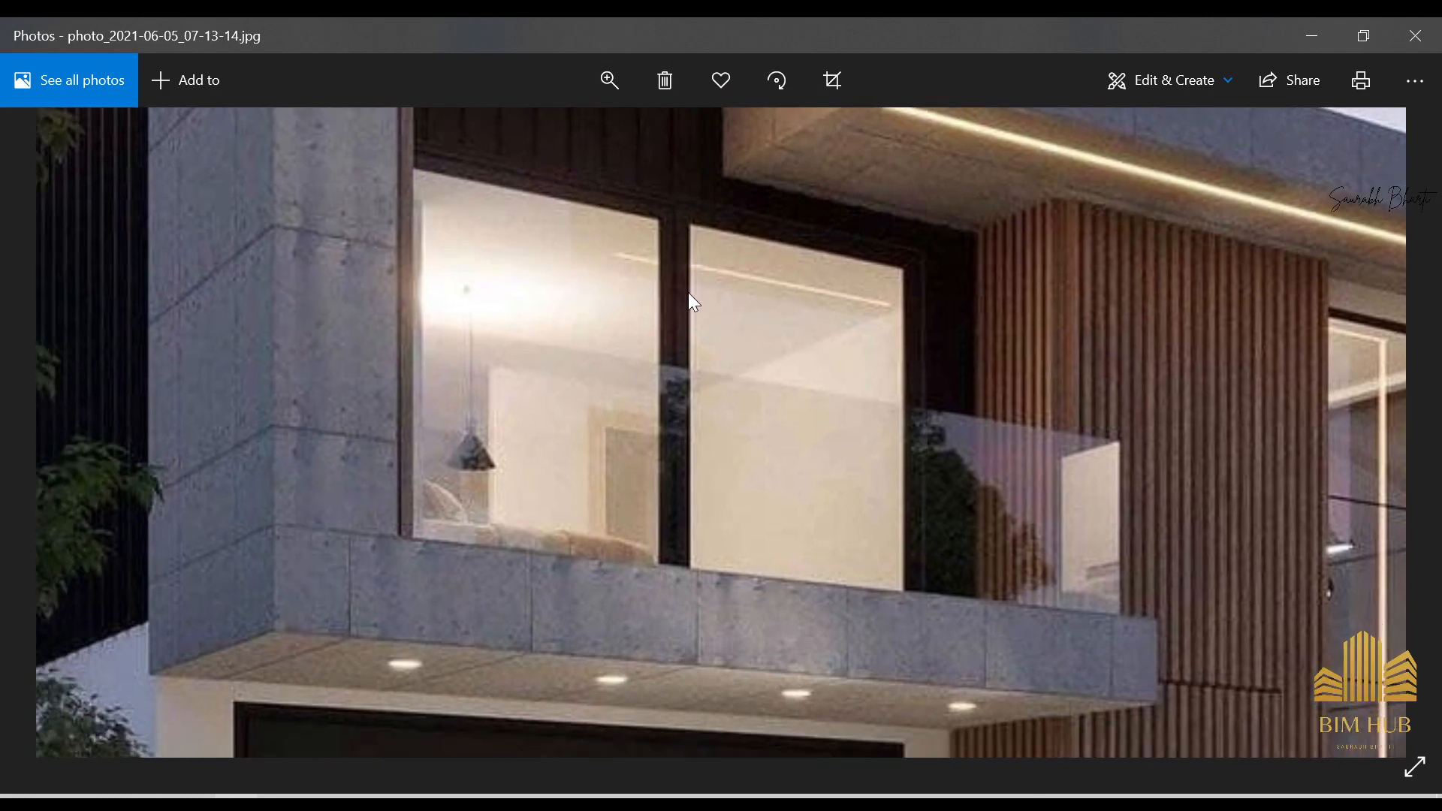
{"action": "left_click_drag", "start_coordinate": [681, 280], "coordinate": [756, 206]}
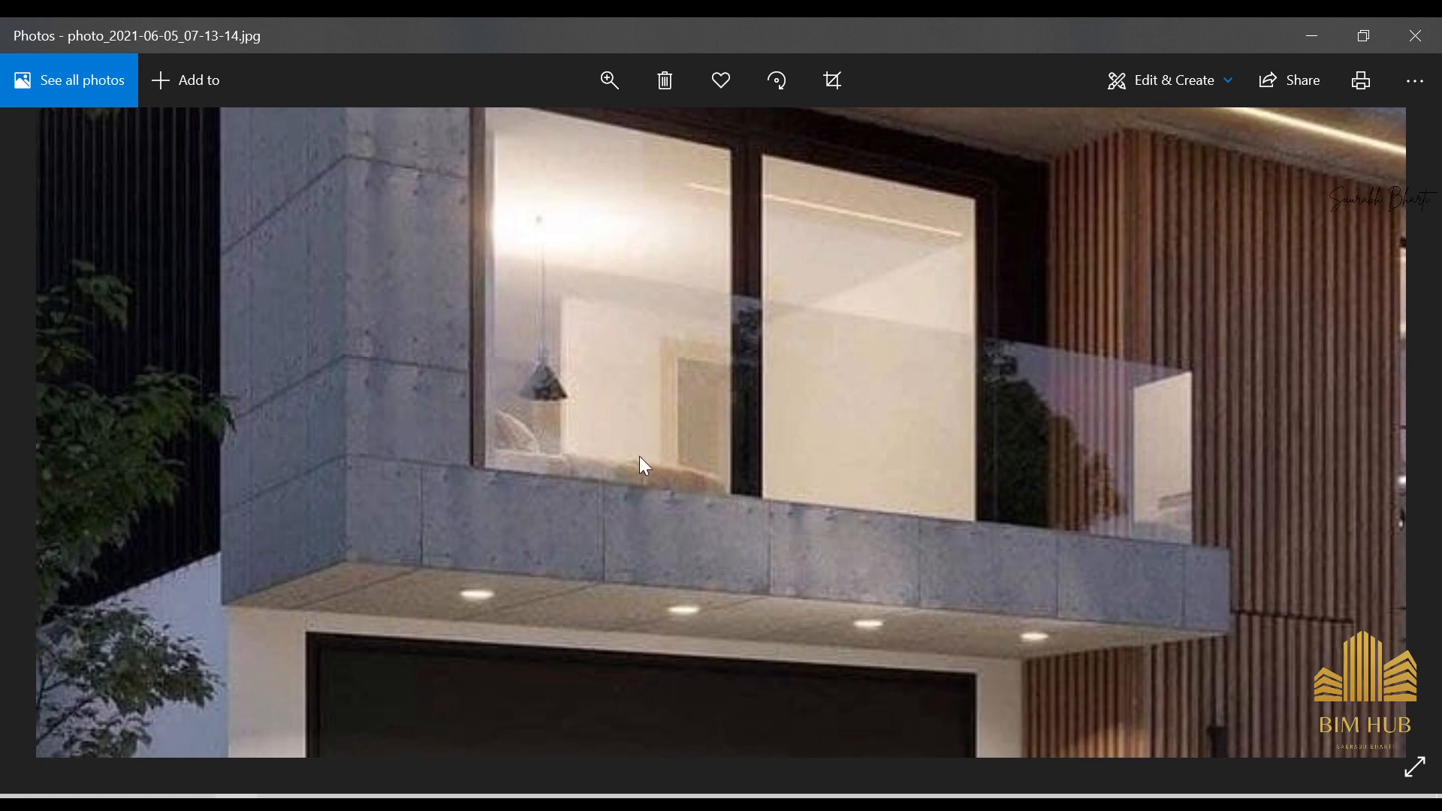
{"action": "left_click_drag", "start_coordinate": [508, 234], "coordinate": [503, 358]}
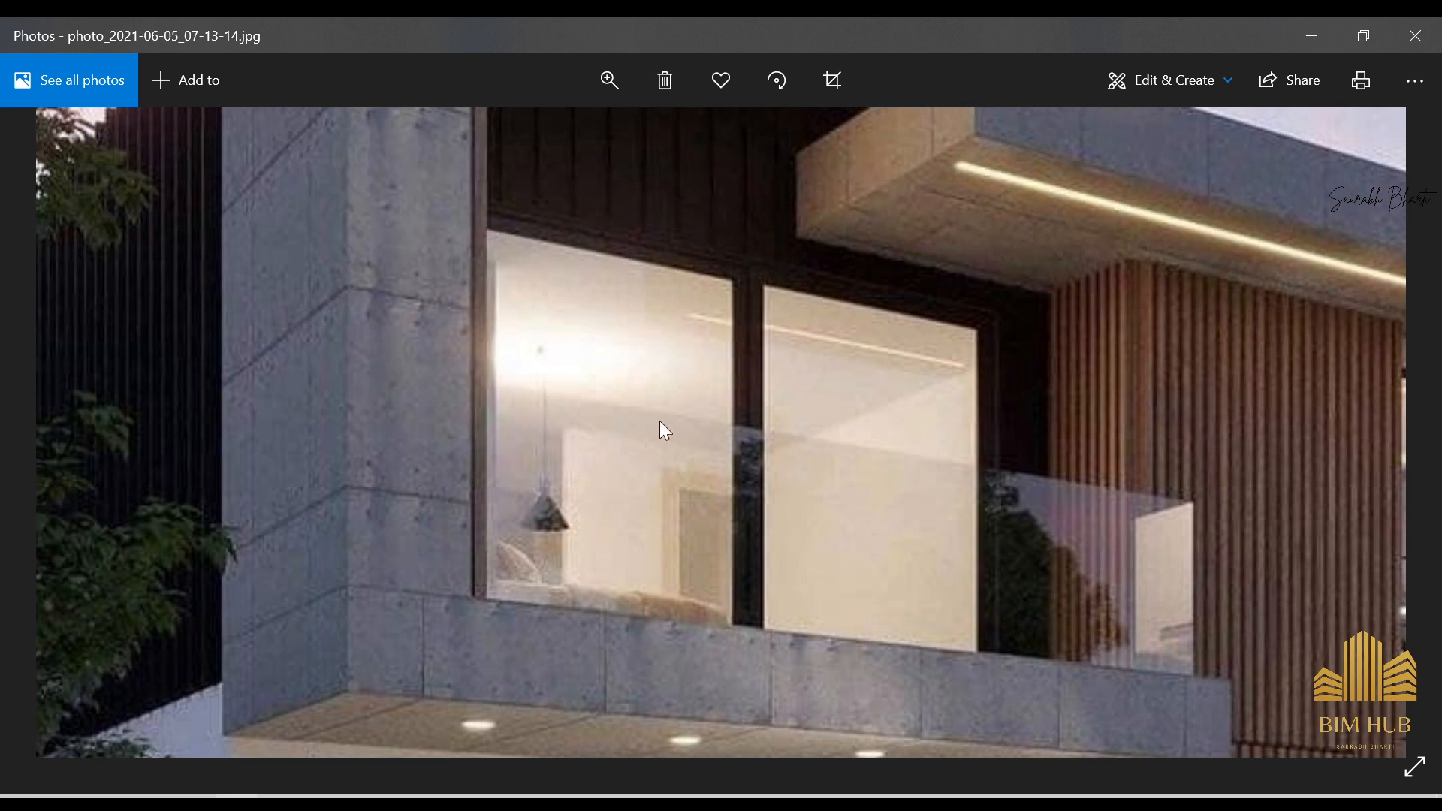
{"action": "left_click", "coordinate": [1312, 36]}
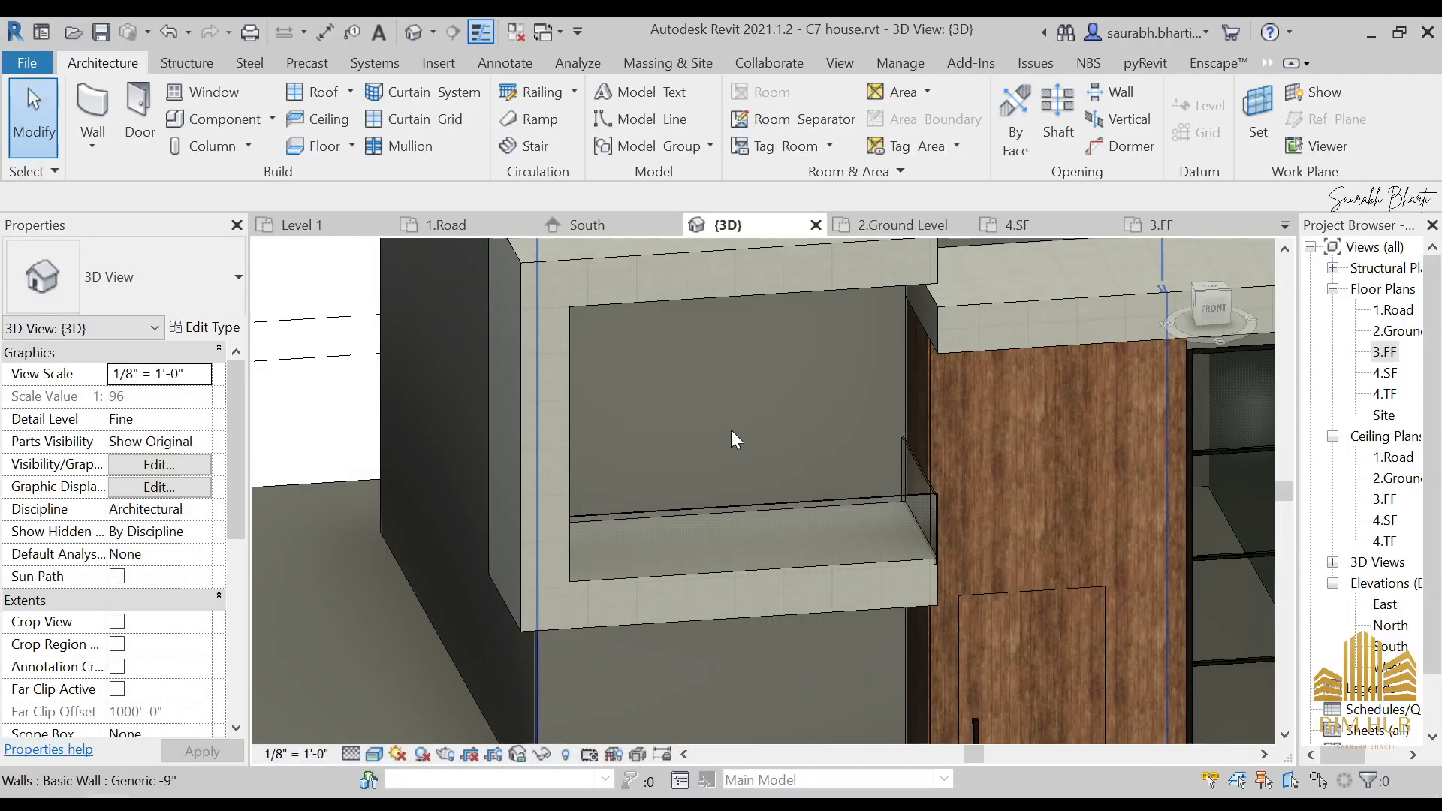
- In the 3.FF floor plan, draw a Curtain Wall 1 wall up to 4.SF, about 4' 11" long, inside the wall behind the balcony
{"action": "scroll", "coordinate": [734, 437], "scroll_direction": "down", "scroll_amount": 5}
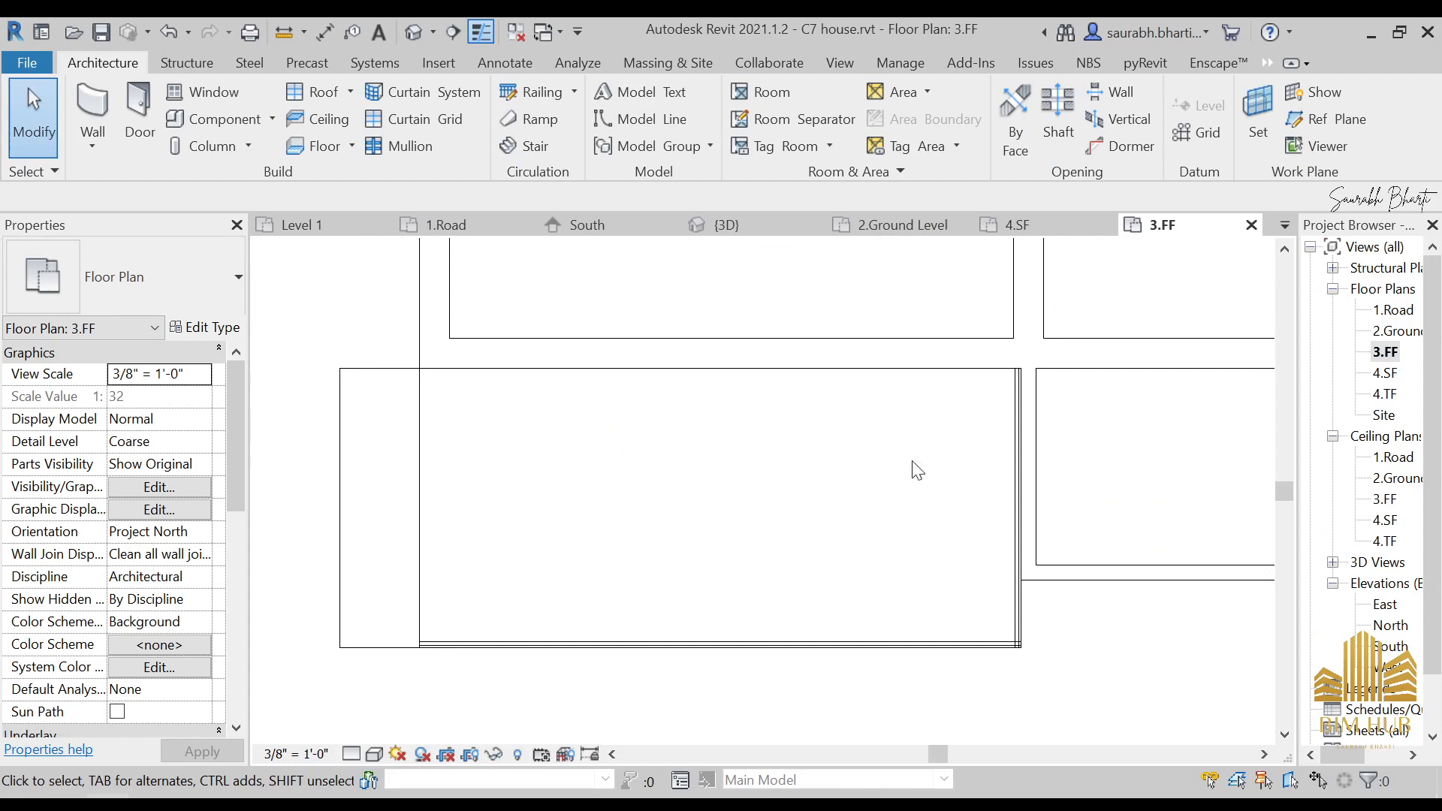
{"action": "scroll", "coordinate": [498, 476], "scroll_direction": "down", "scroll_amount": 4}
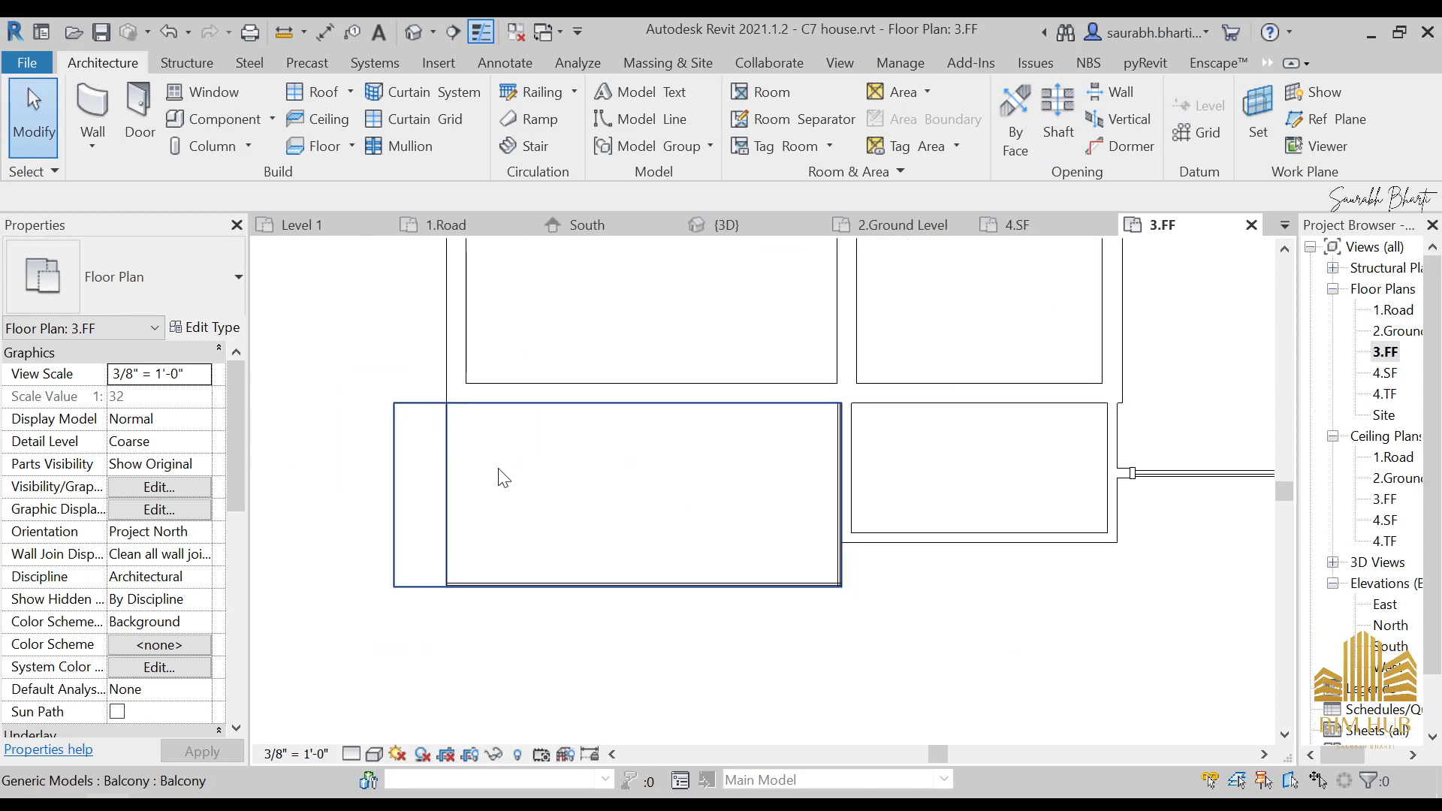
{"action": "key", "text": "w"}
{"action": "key", "text": "a"}
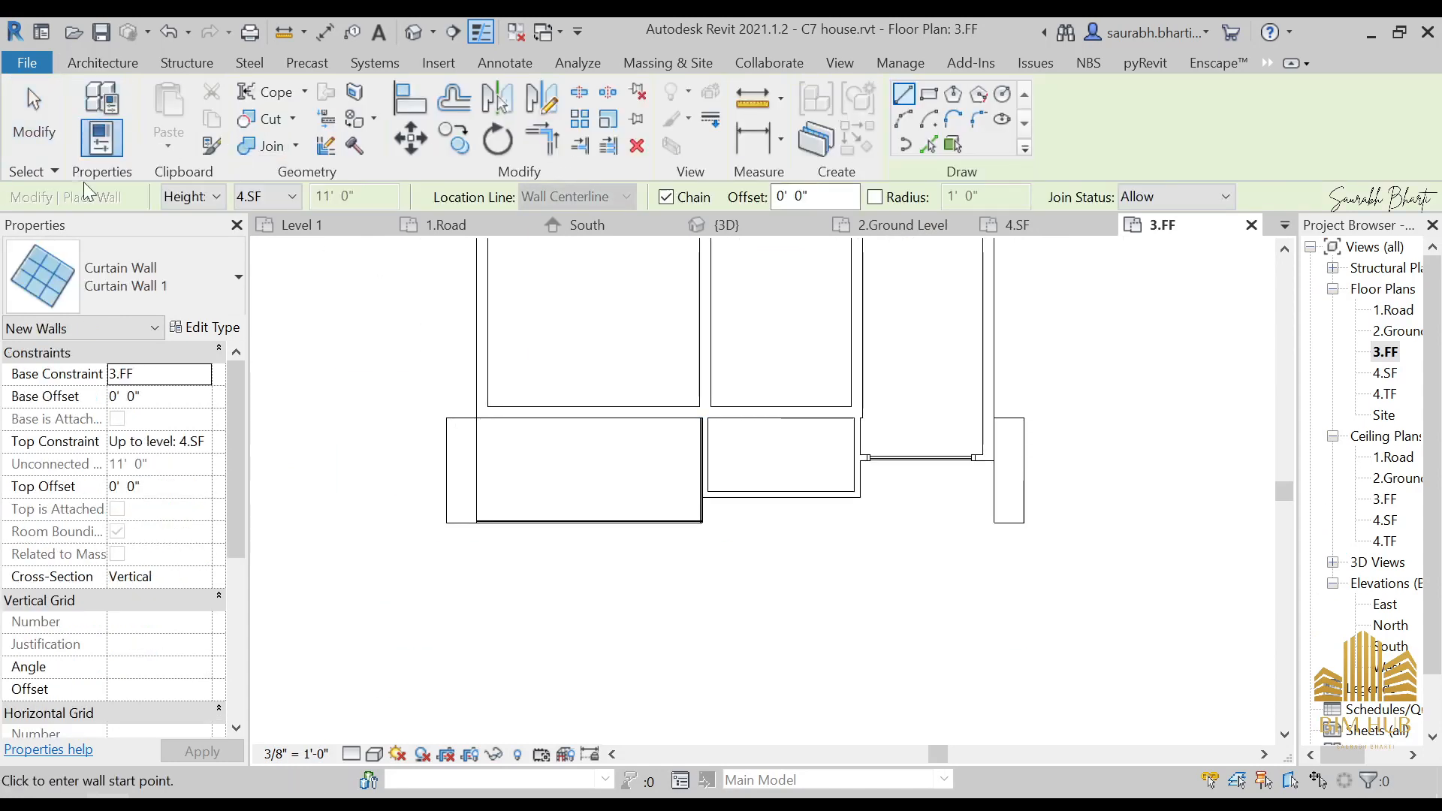
{"action": "left_click", "coordinate": [147, 252]}
{"action": "left_click", "coordinate": [147, 444]}
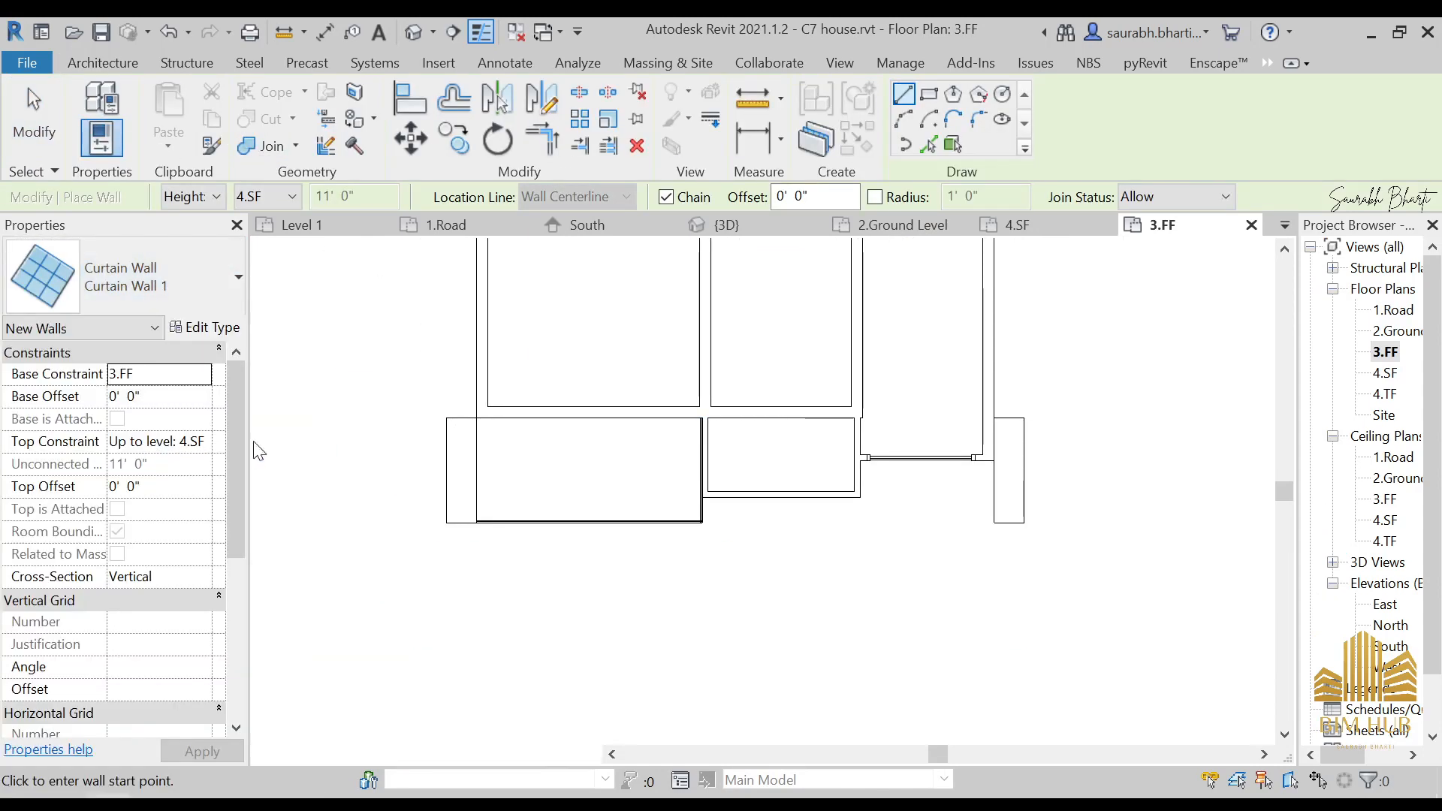
{"action": "scroll", "coordinate": [488, 413], "scroll_direction": "up", "scroll_amount": 5}
{"action": "left_click", "coordinate": [490, 422]}
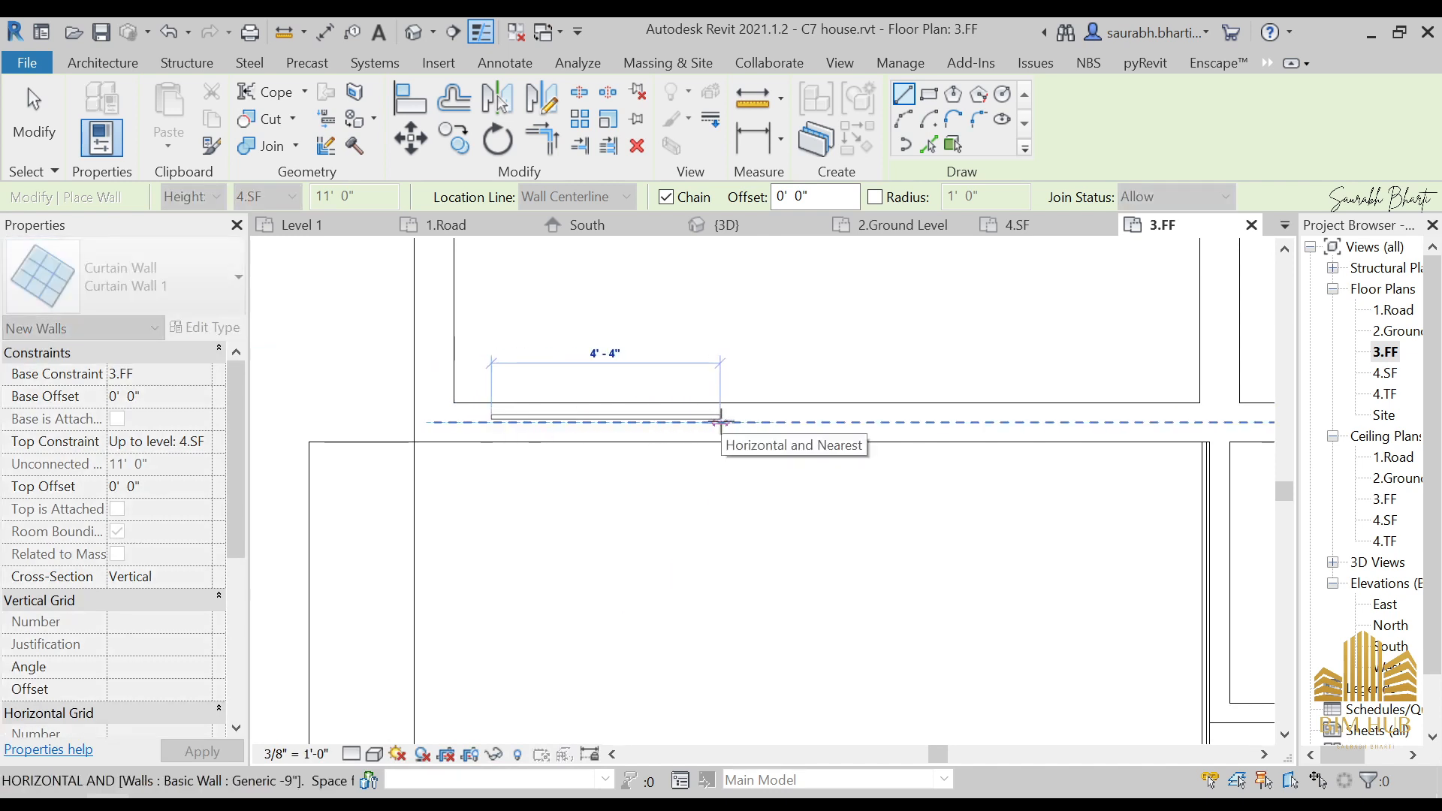
{"action": "left_click", "coordinate": [750, 422]}
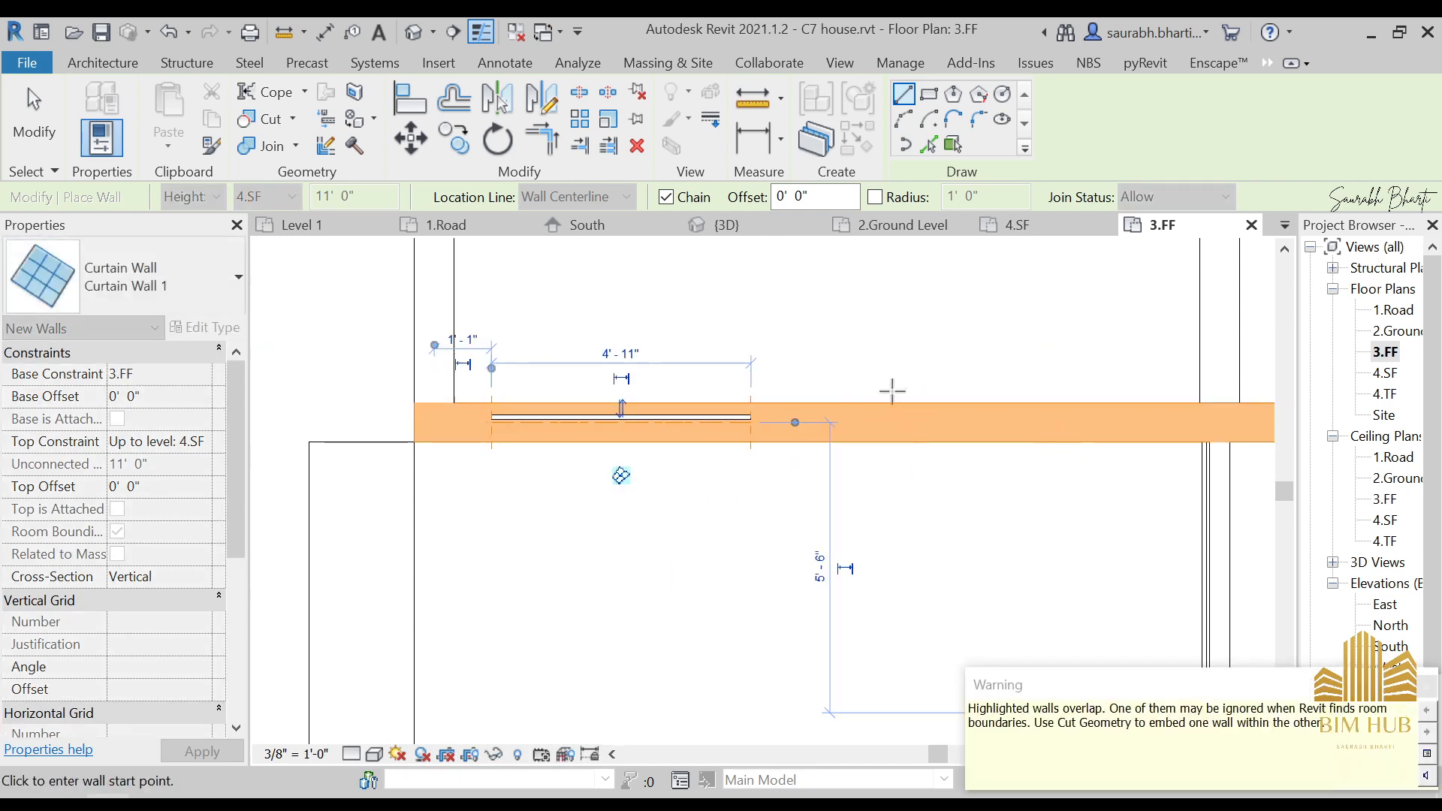
{"action": "key", "text": "Escape"}
{"action": "key", "text": "Escape"}
- Set the length of the curtain wall behind the balcony to 5' 0"
{"action": "left_click", "coordinate": [621, 417]}
{"action": "left_click", "coordinate": [620, 353]}
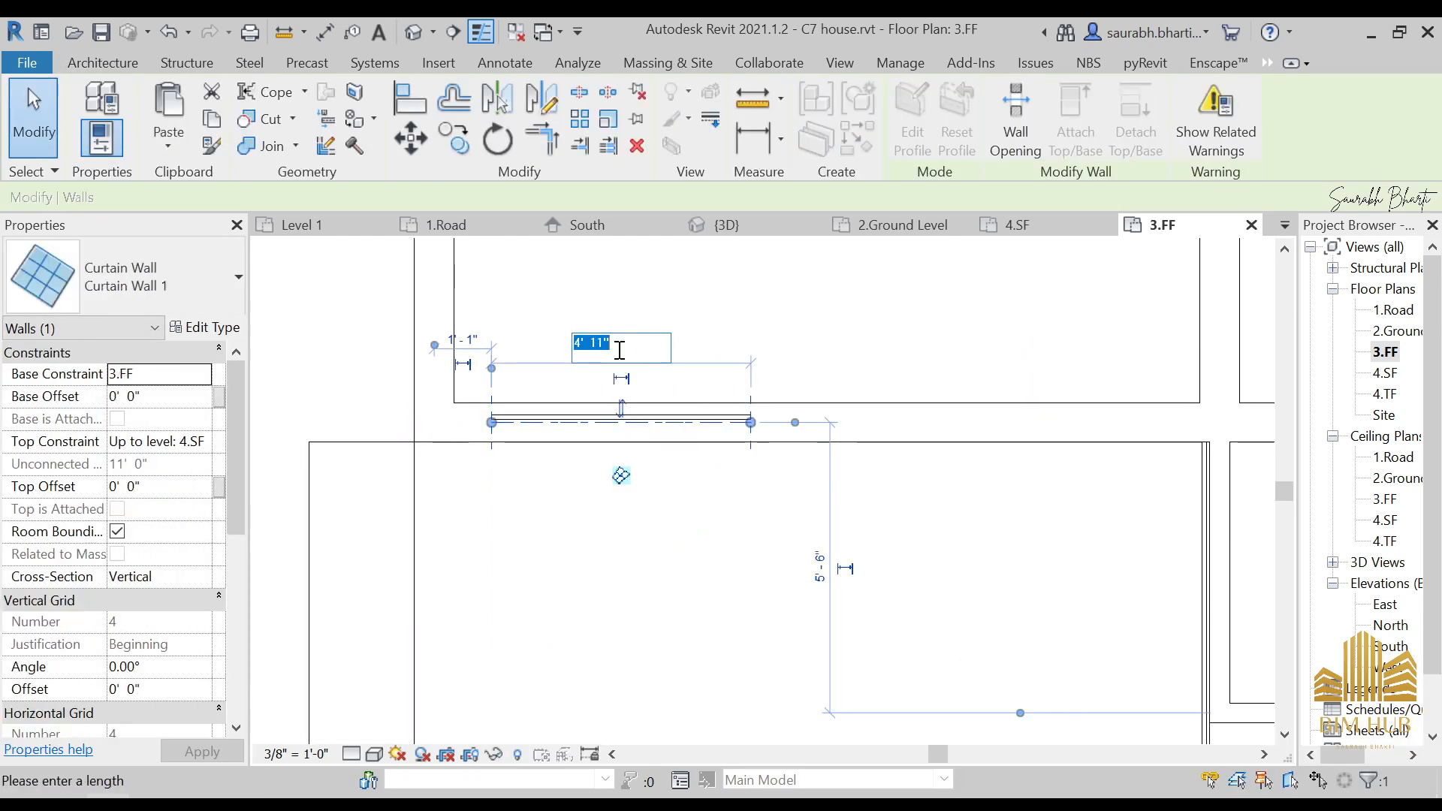
{"action": "type", "text": "5'"}
{"action": "key", "text": "Return"}
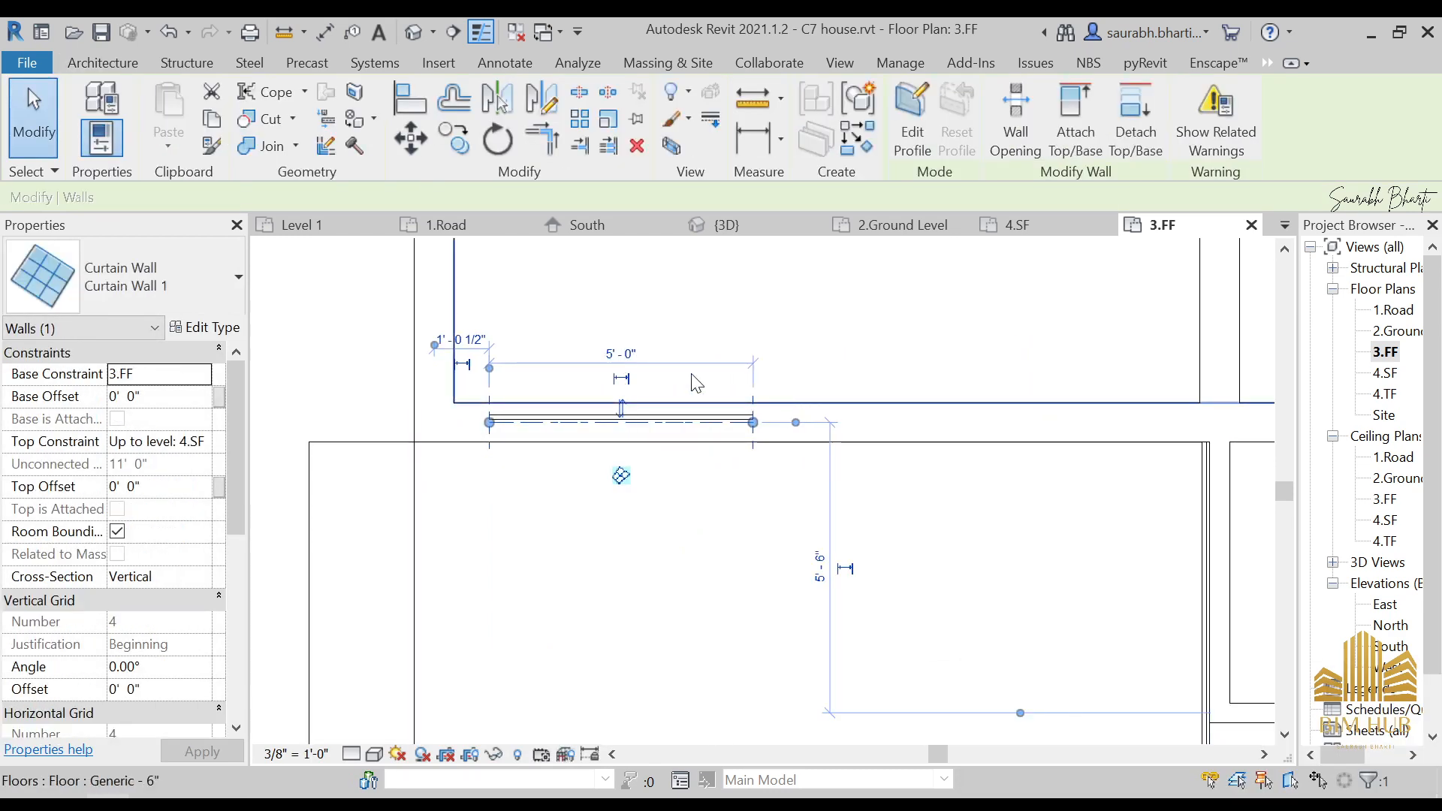
{"action": "key", "text": "Escape"}
- Draw a second Curtain Wall 1 wall about 5' 11" long in the same wall, leaving a short gap after the first one
{"action": "key", "text": "w"}
{"action": "key", "text": "a"}
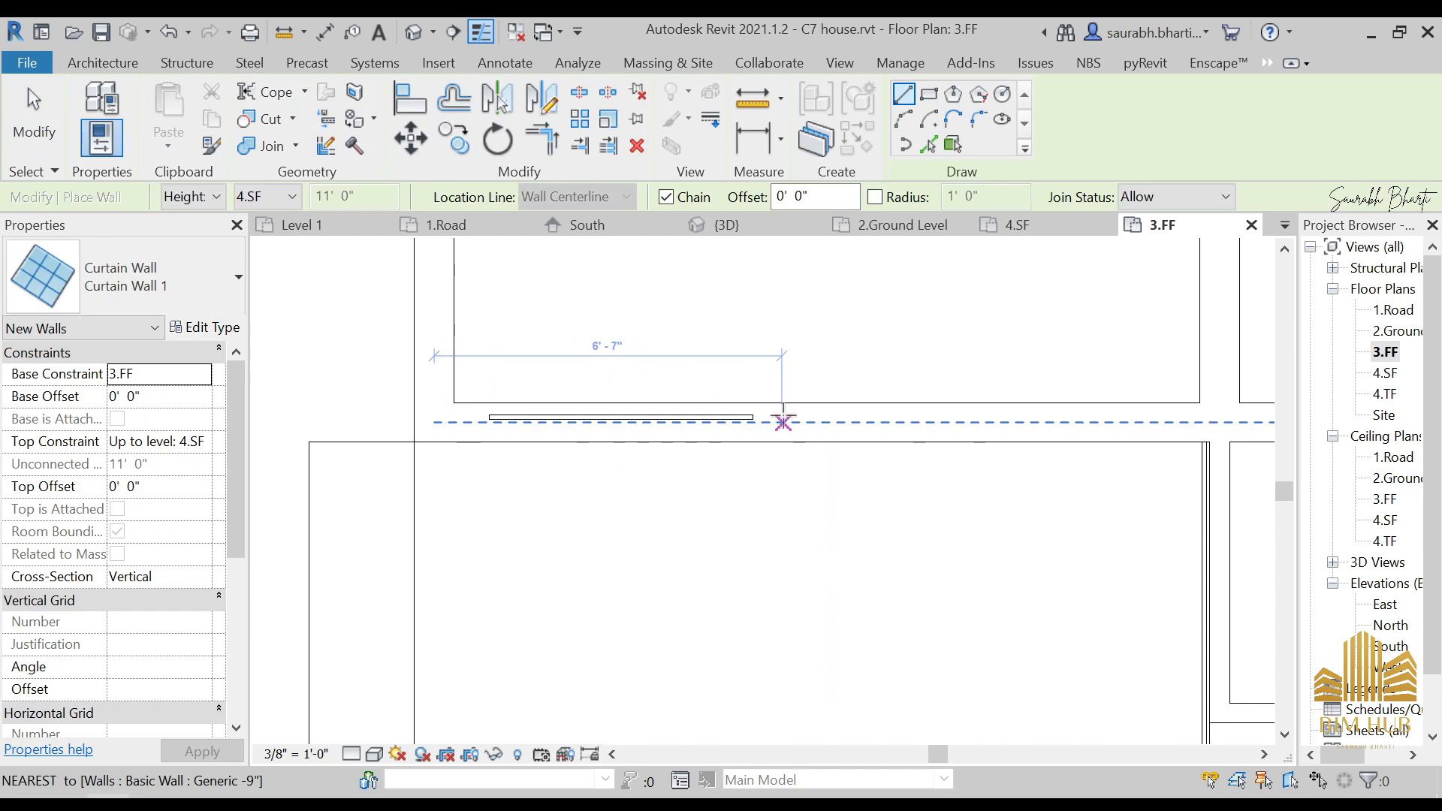
{"action": "left_click", "coordinate": [782, 417]}
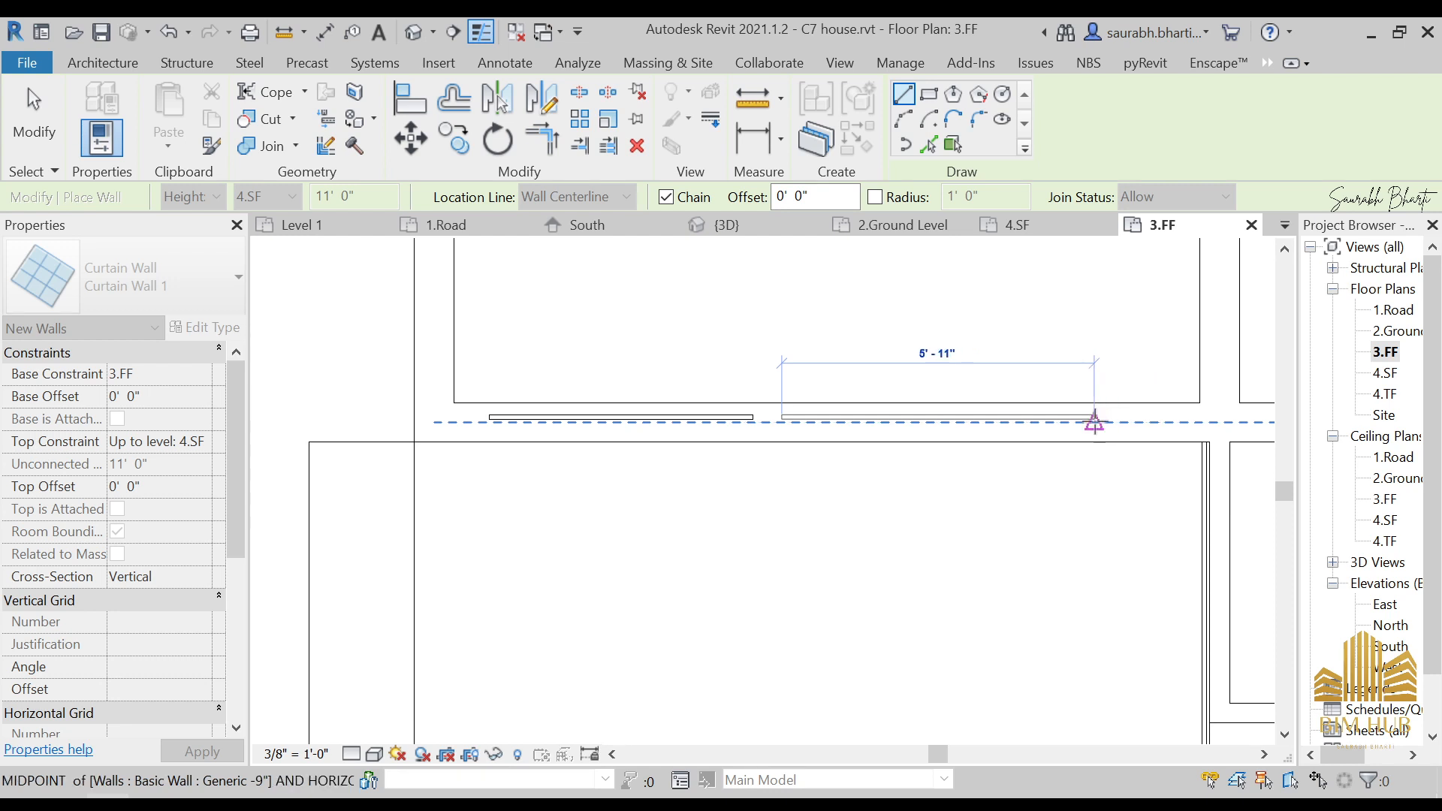
{"action": "left_click", "coordinate": [1094, 421]}
{"action": "key", "text": "Escape"}
{"action": "key", "text": "Escape"}
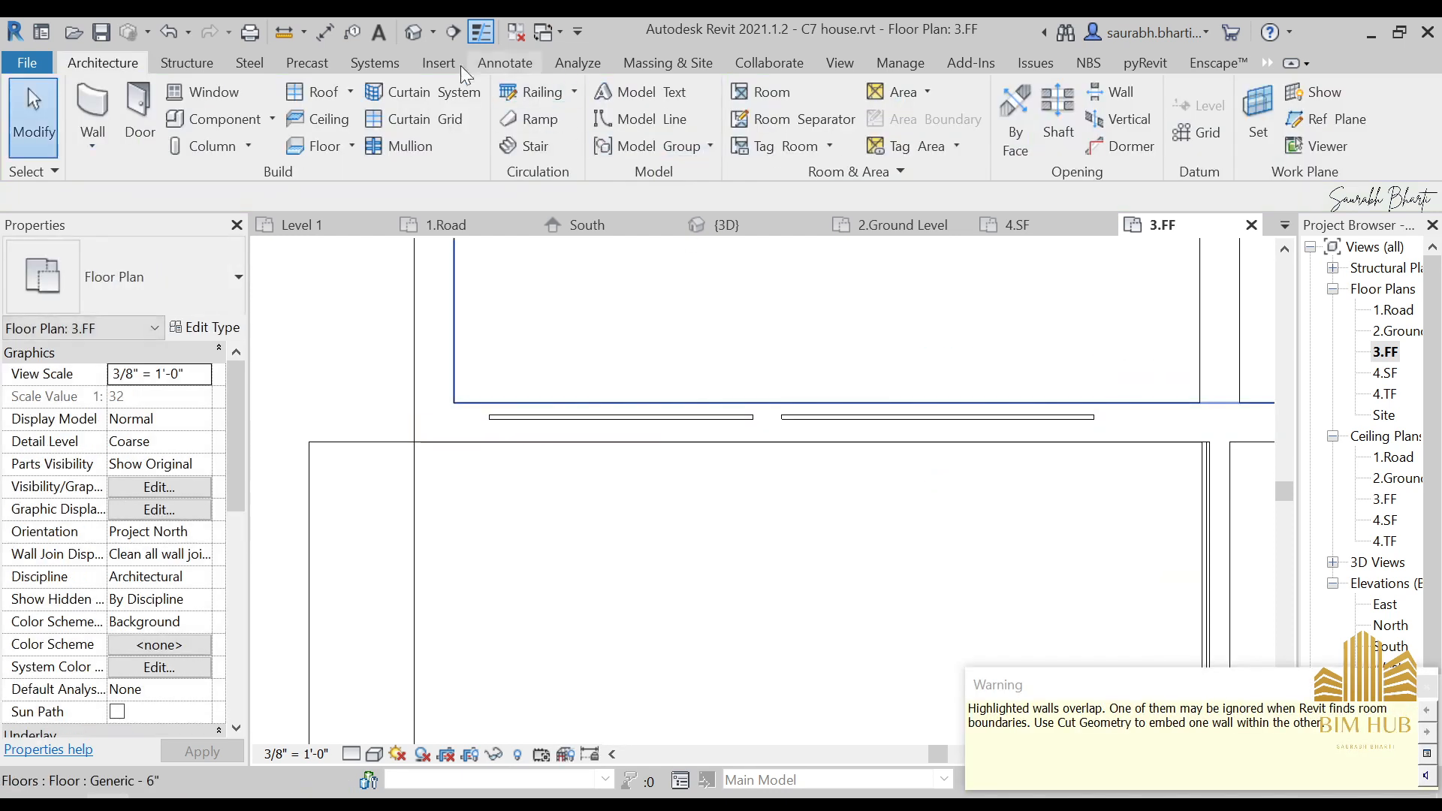
- Check the reference photo in Photos and stretch the L-shaped frame's upper beam partway across the balcony opening in the front 3D view
{"action": "left_click", "coordinate": [414, 34]}
{"action": "middle_click_drag", "start_coordinate": [709, 444], "coordinate": [814, 399], "text": "shift"}
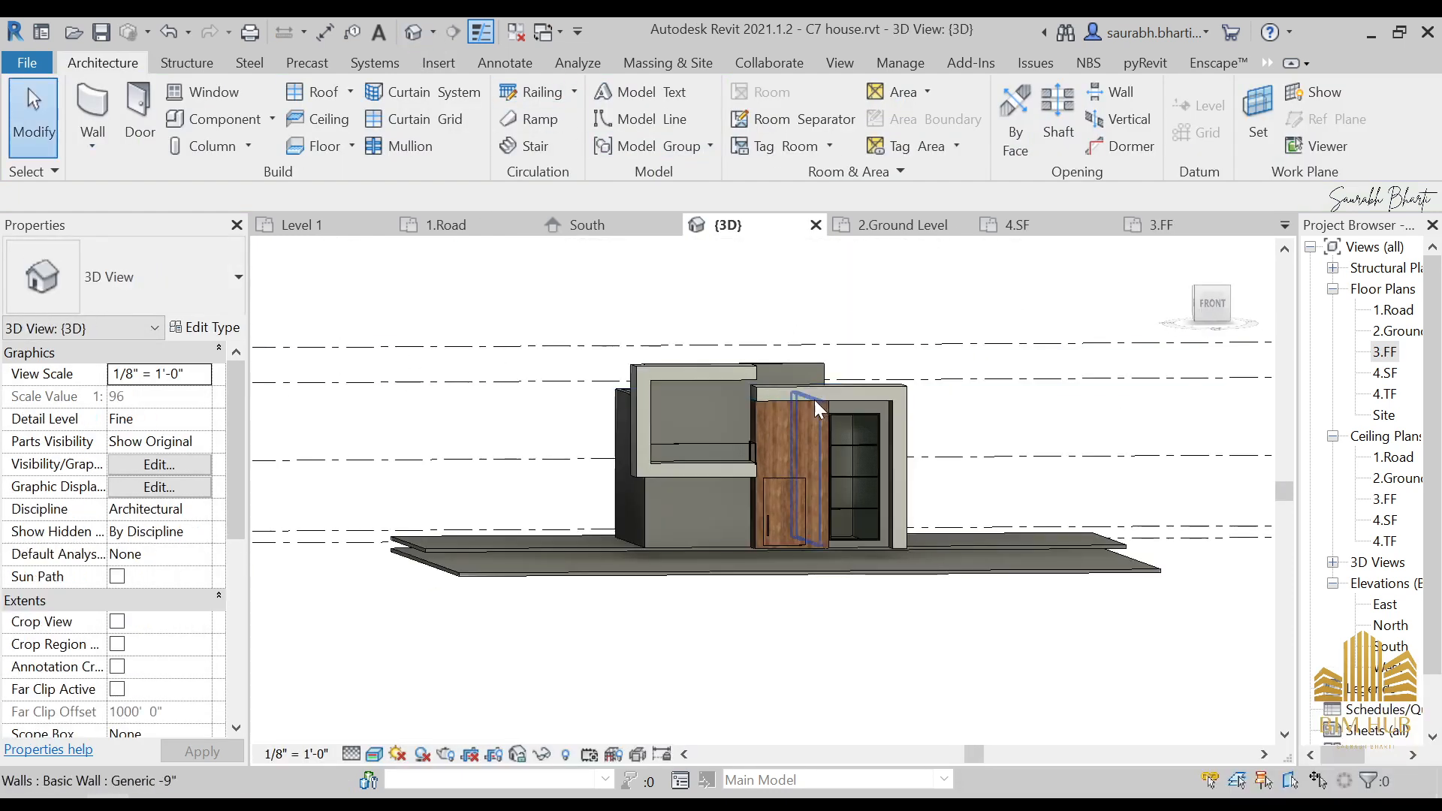
{"action": "left_click", "coordinate": [773, 398]}
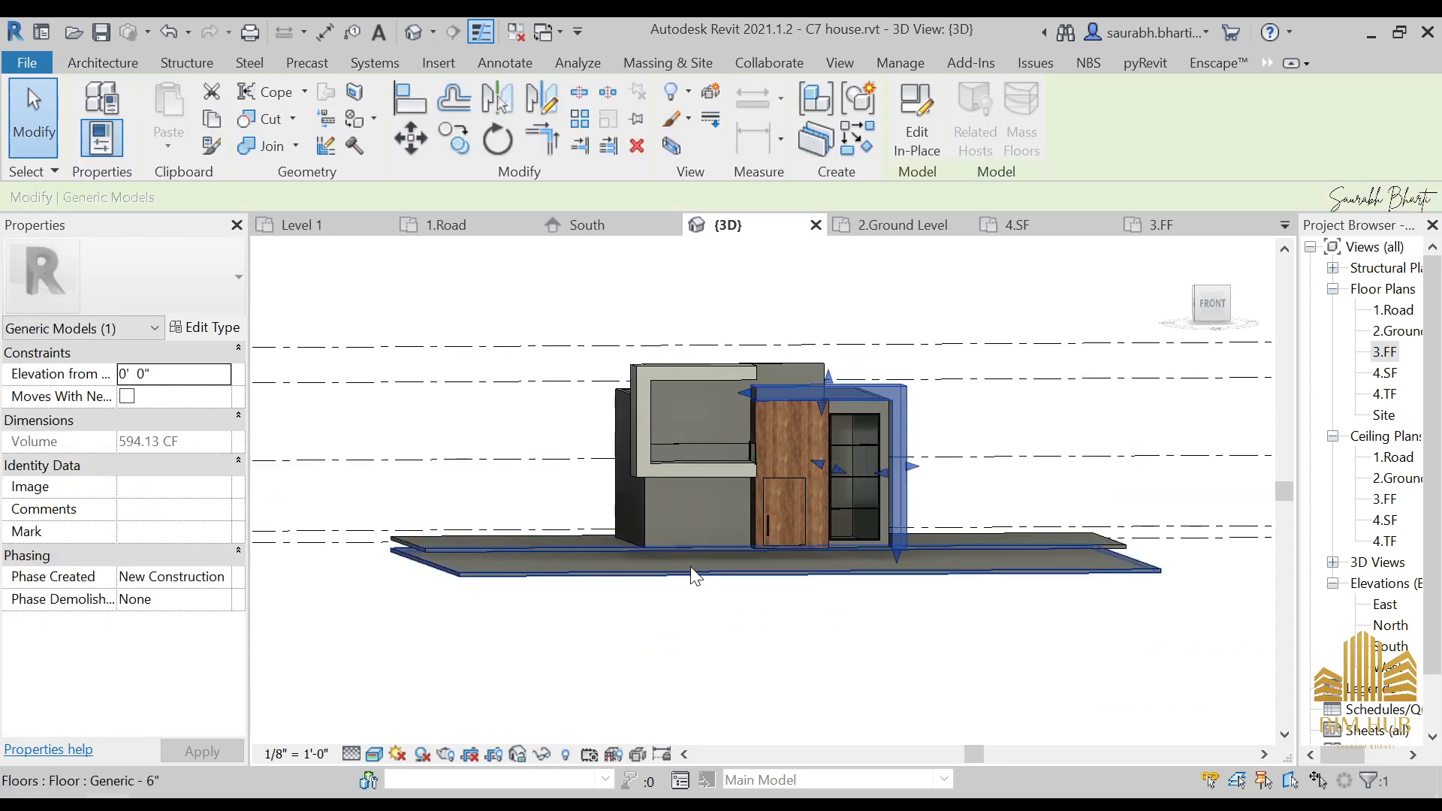
{"action": "left_click", "coordinate": [1225, 305]}
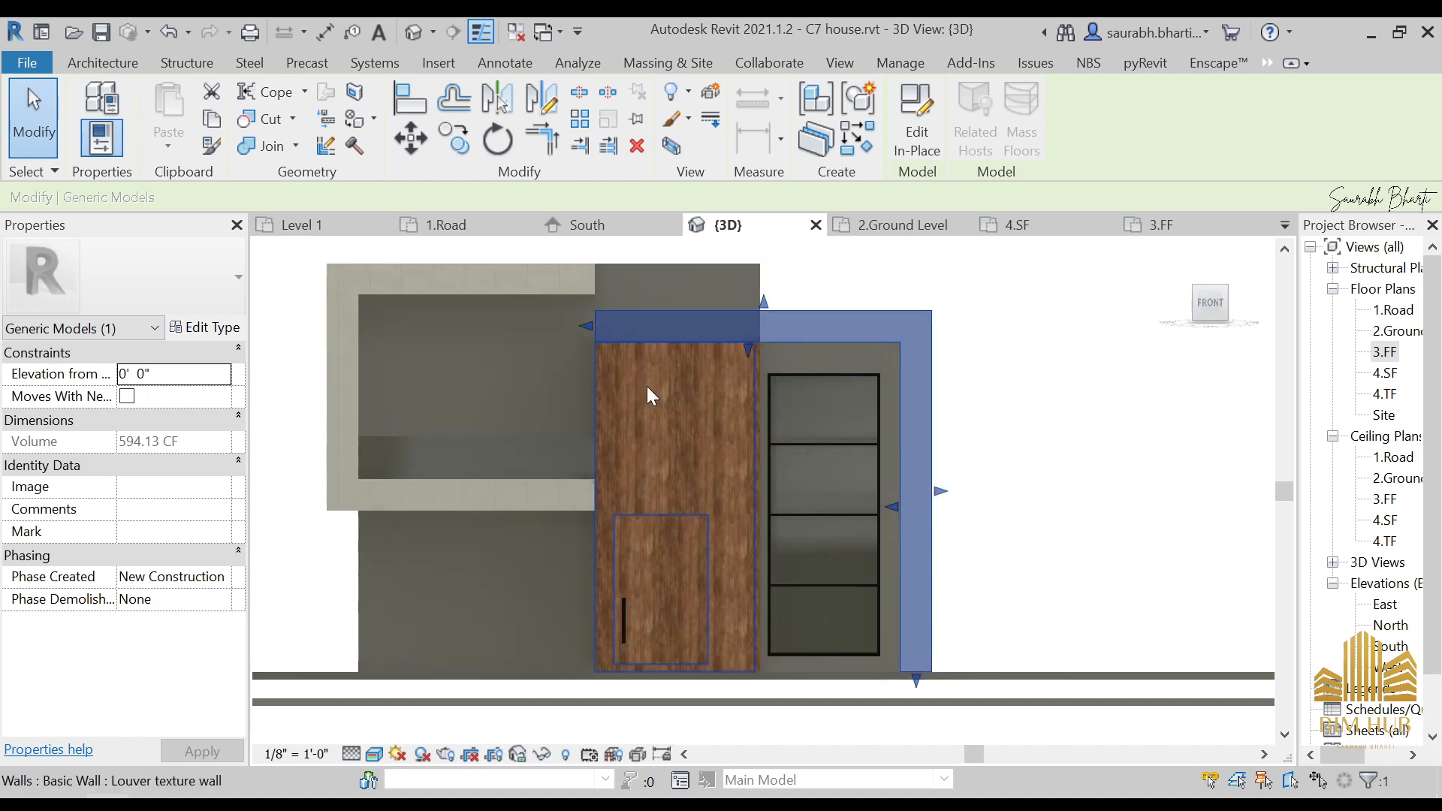
{"action": "scroll", "coordinate": [646, 386], "scroll_direction": "up", "scroll_amount": 3}
{"action": "scroll", "coordinate": [651, 403], "scroll_direction": "down", "scroll_amount": 5}
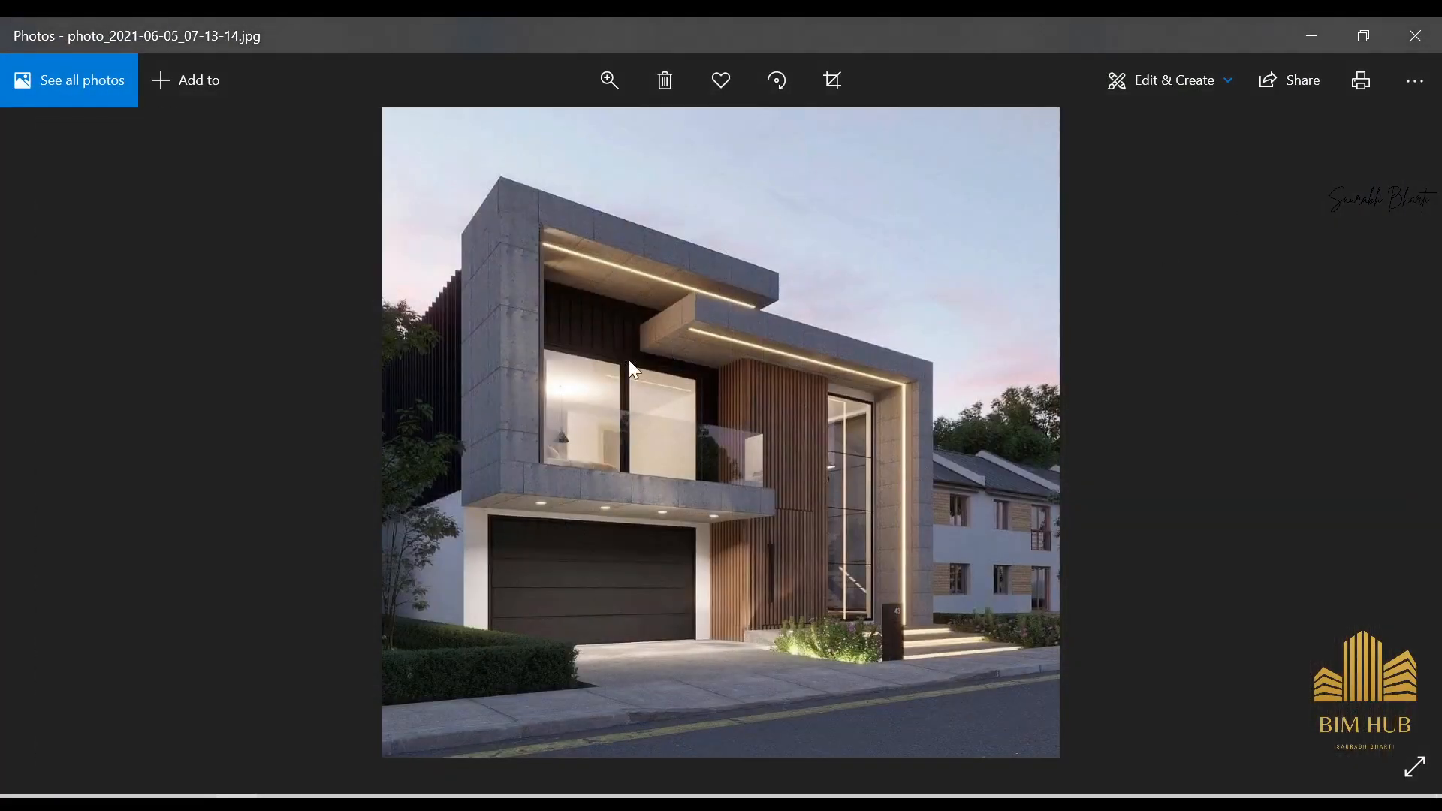
{"action": "left_click", "coordinate": [1407, 51]}
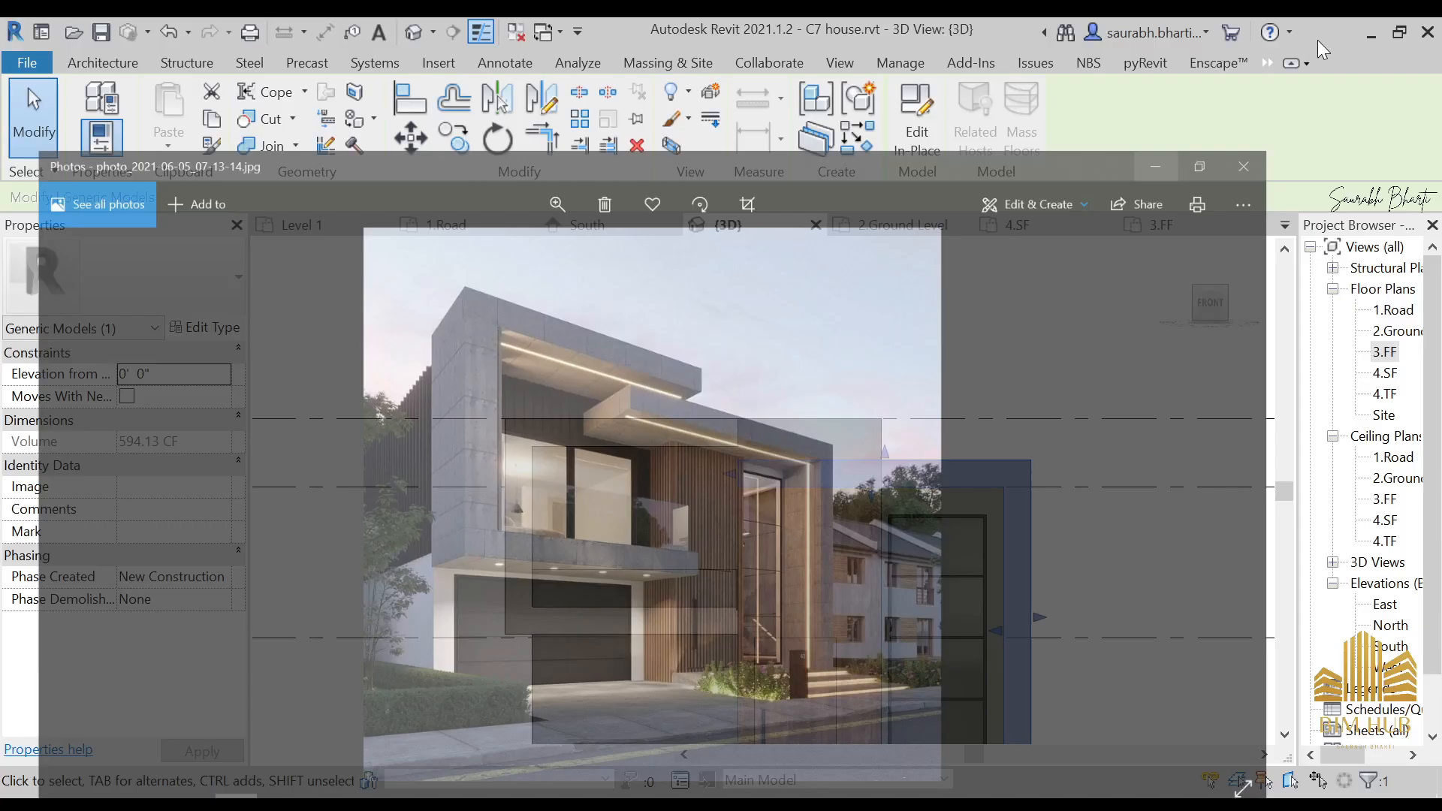
{"action": "scroll", "coordinate": [569, 573], "scroll_direction": "up", "scroll_amount": 4}
{"action": "left_click_drag", "start_coordinate": [576, 582], "coordinate": [414, 583]}
{"action": "middle_click_drag", "start_coordinate": [490, 604], "coordinate": [897, 486]}
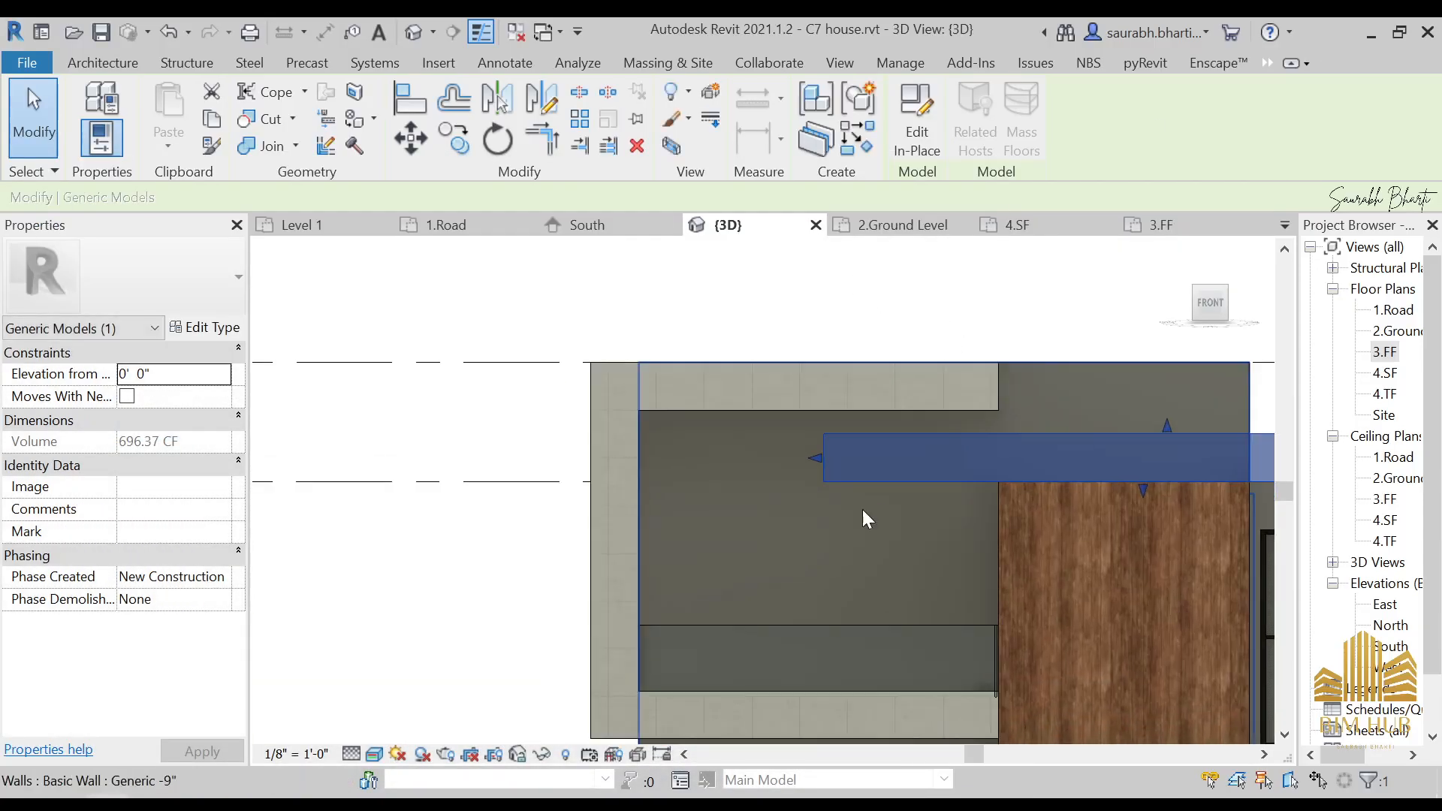
- Shorten the free end of the L-shaped frame's upper beam slightly over the balcony opening in the front 3D view
{"action": "left_click_drag", "start_coordinate": [819, 459], "coordinate": [821, 462]}
{"action": "left_click", "coordinate": [1209, 404]}
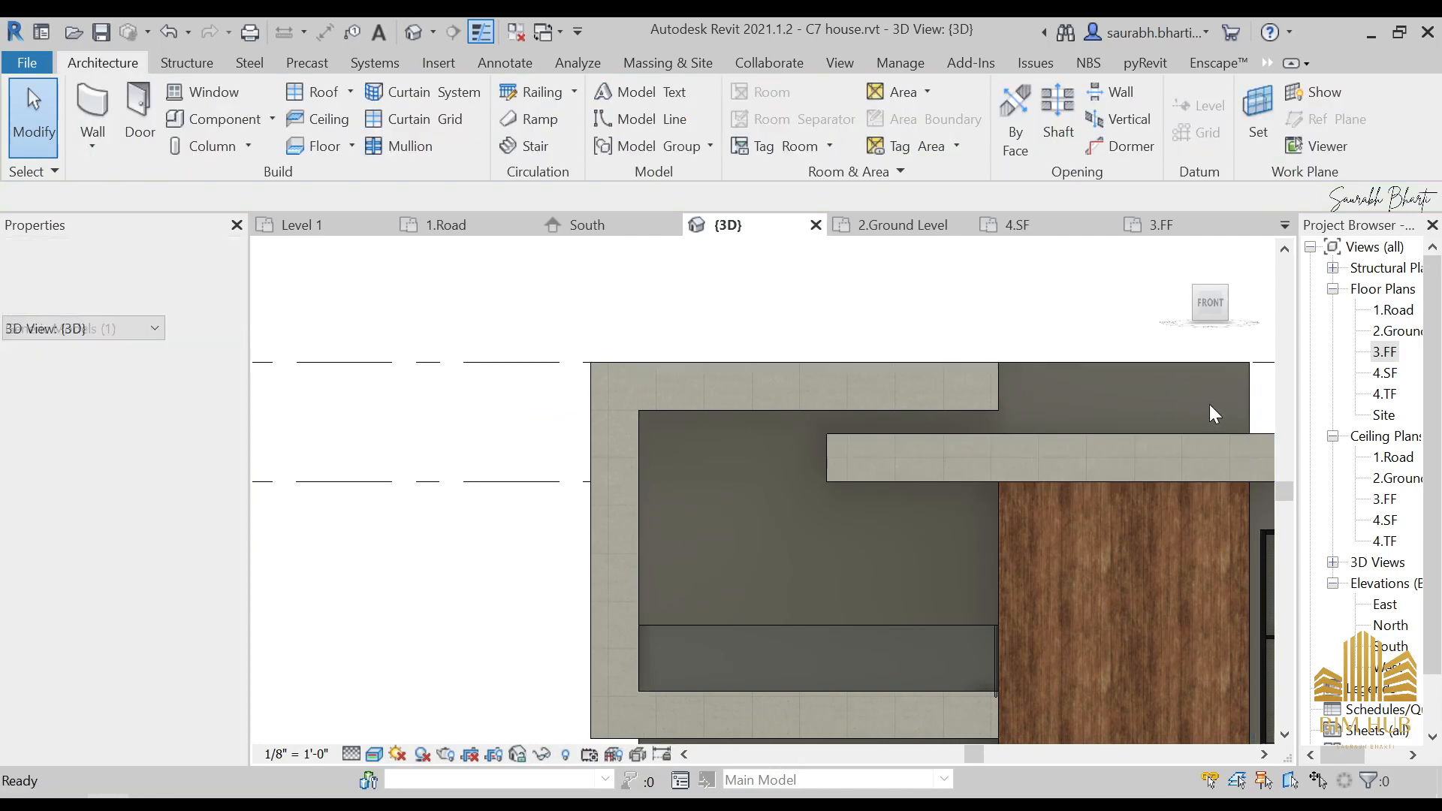
{"action": "scroll", "coordinate": [831, 543], "scroll_direction": "down", "scroll_amount": 4}
{"action": "middle_click_drag", "start_coordinate": [831, 543], "coordinate": [873, 565], "text": "shift"}
{"action": "scroll", "coordinate": [872, 565], "scroll_direction": "up", "scroll_amount": 1}
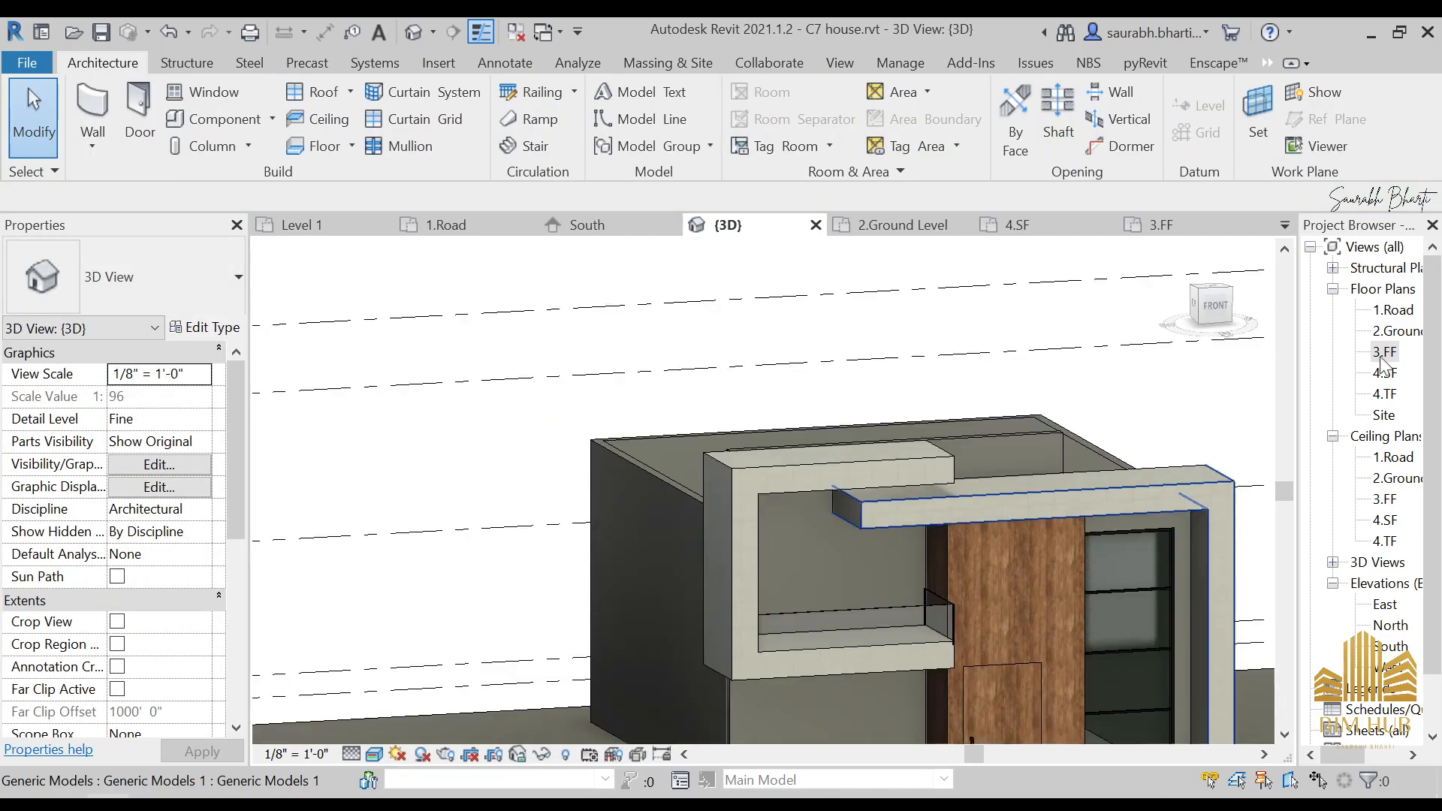
- In the 3.FF floor plan, cut the 5' 0" curtain wall's opening out of the Generic -9" wall behind the balcony
{"action": "double_click", "coordinate": [1384, 352]}
{"action": "left_click", "coordinate": [650, 422]}
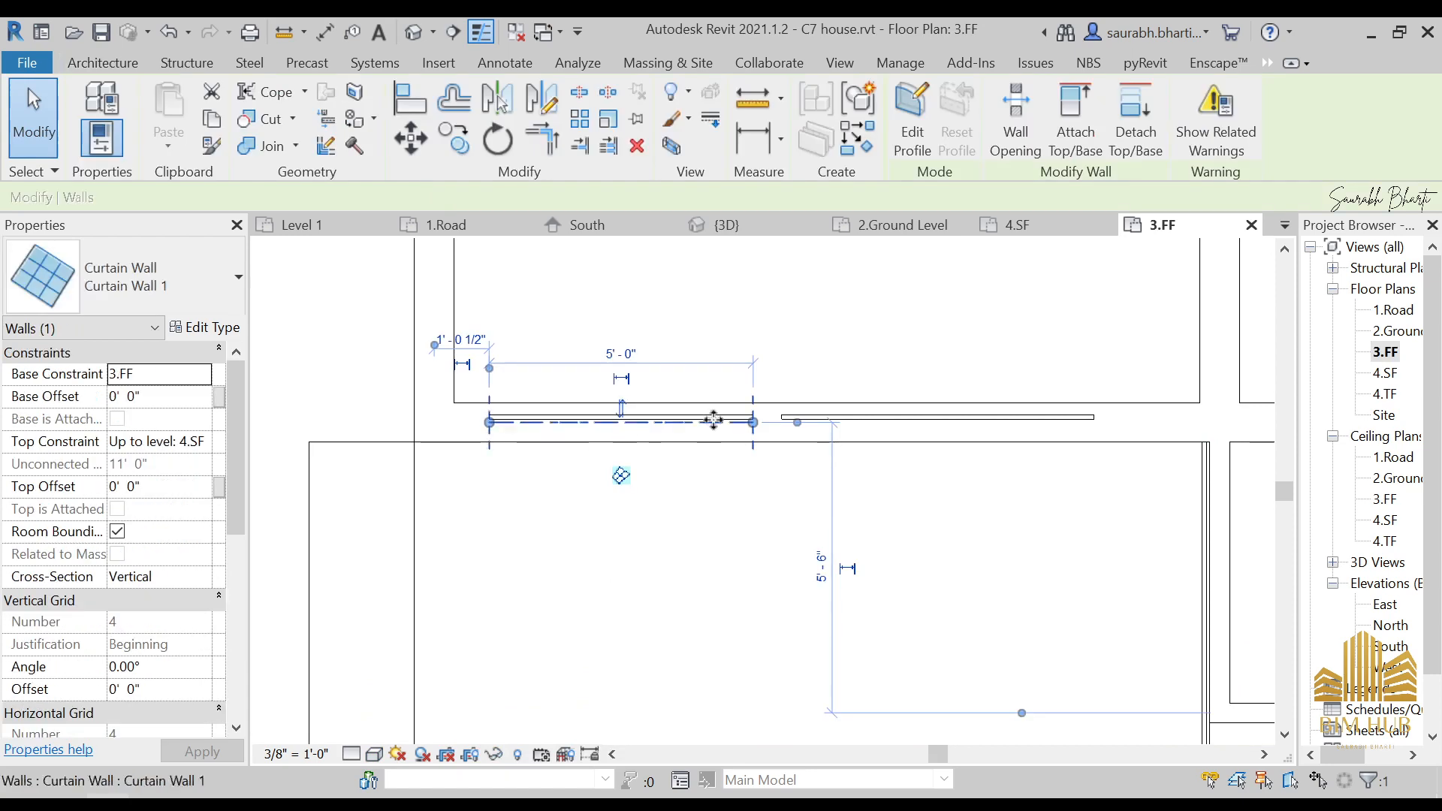
{"action": "key", "text": "Escape"}
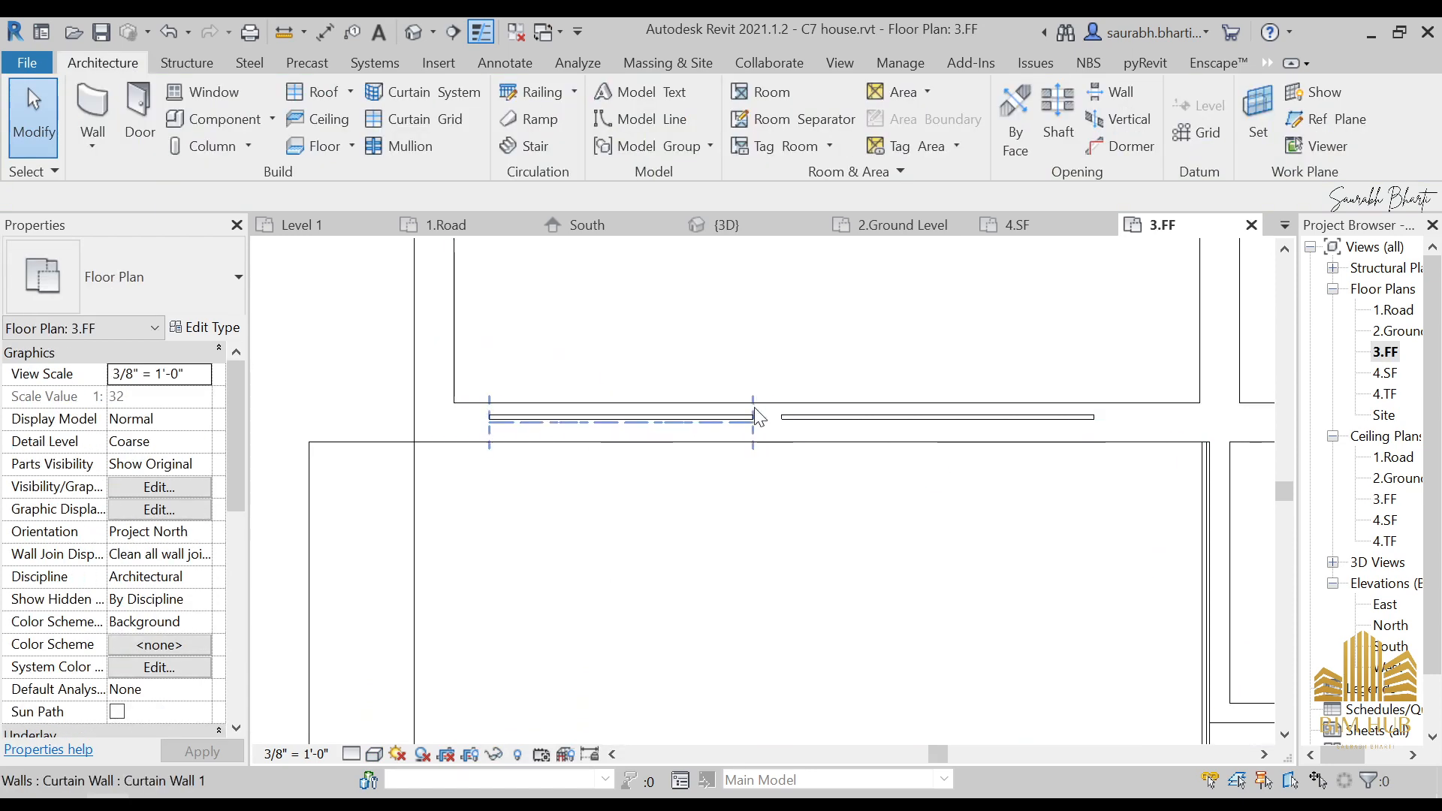
{"action": "left_click", "coordinate": [590, 417]}
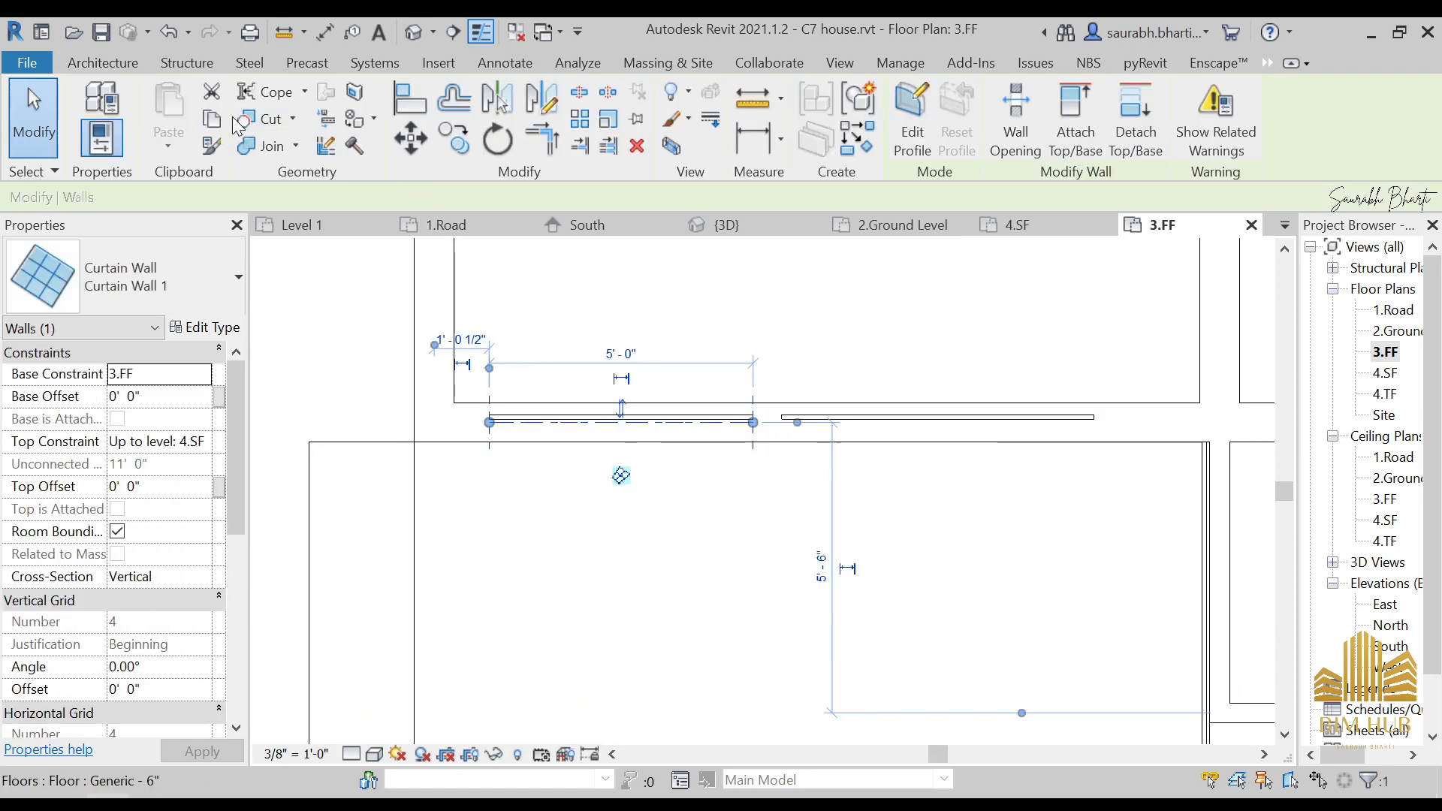
{"action": "left_click", "coordinate": [263, 118]}
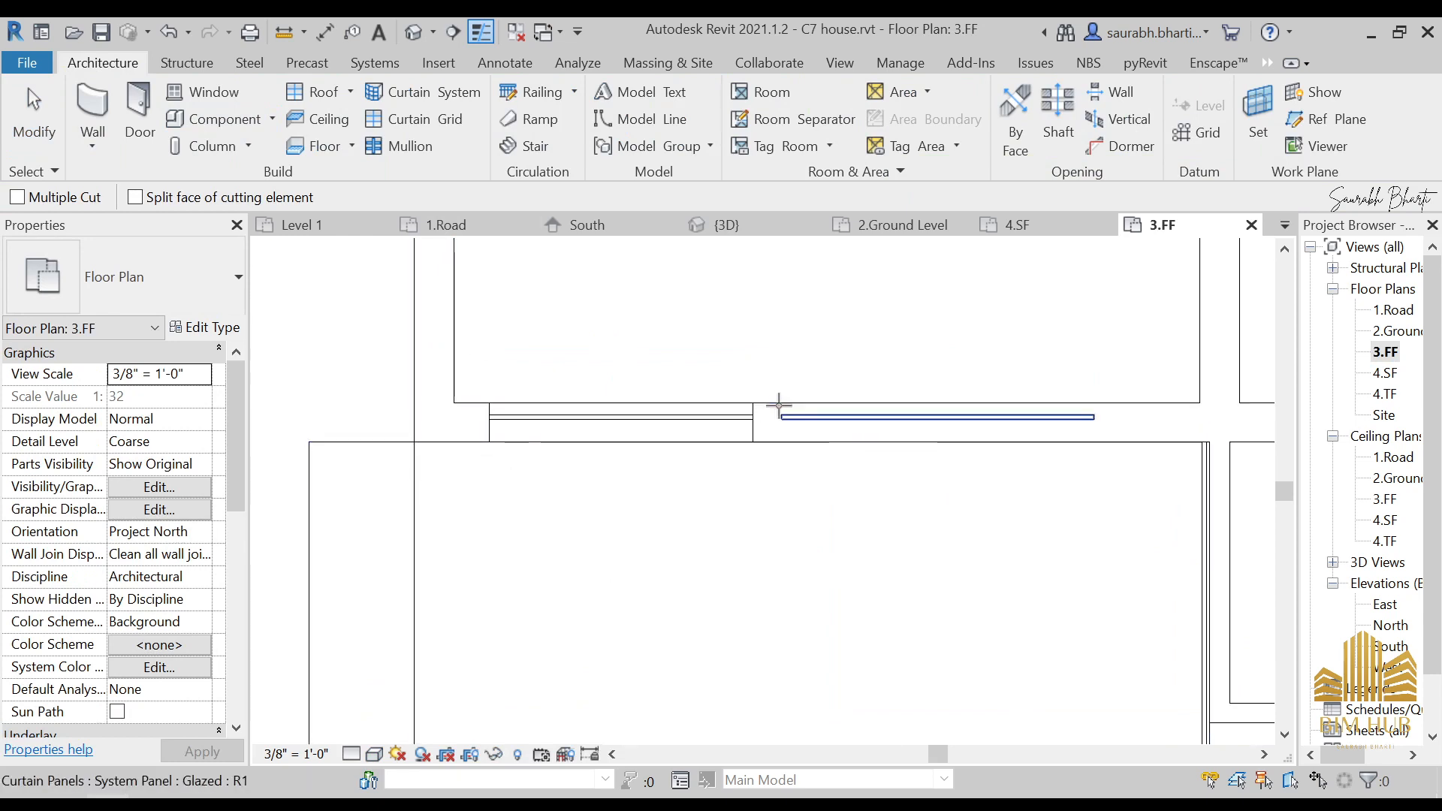
{"action": "left_click", "coordinate": [1221, 411]}
{"action": "left_click", "coordinate": [1164, 436]}
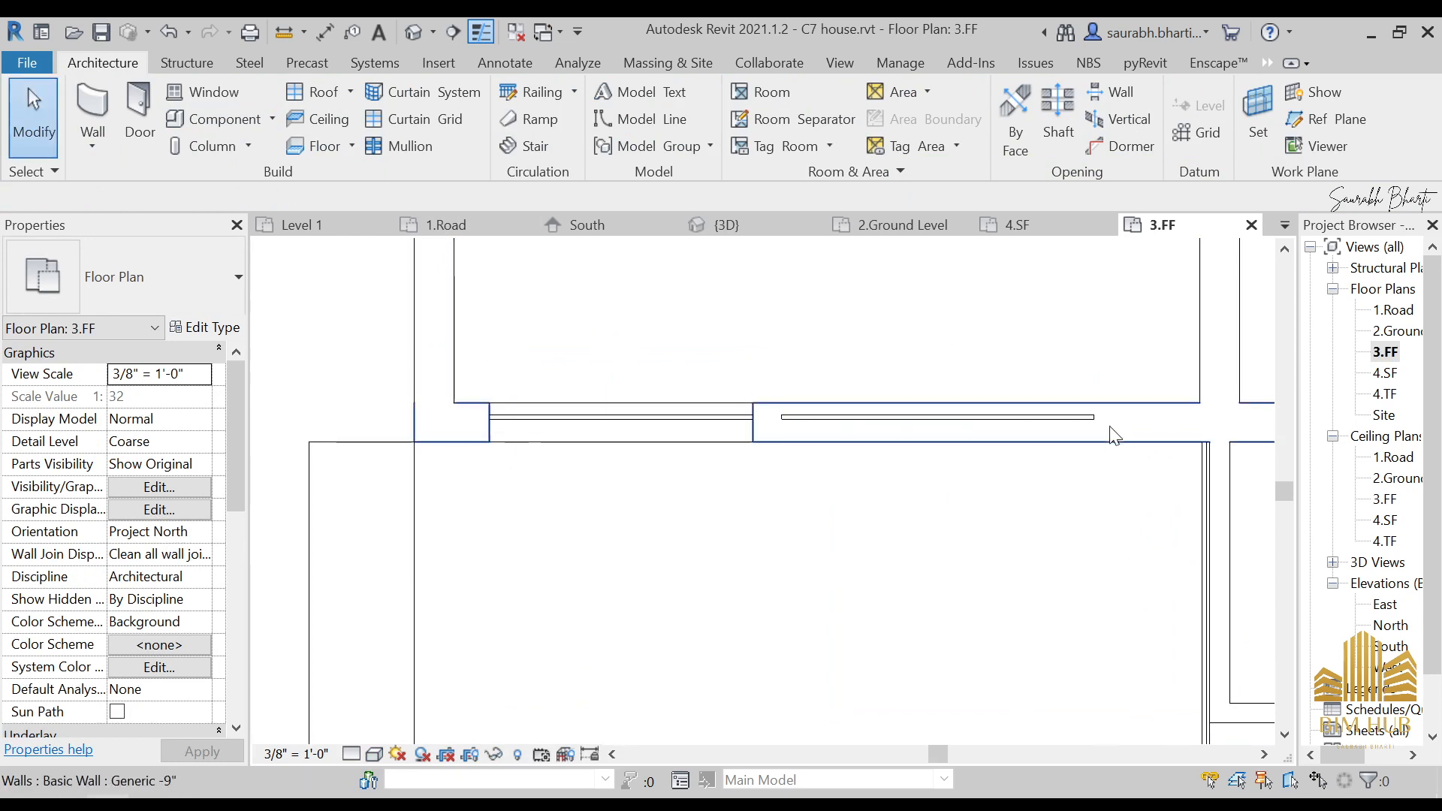
{"action": "left_click", "coordinate": [1007, 405]}
{"action": "key", "text": "Escape"}
- Cut the opening for the 5' 11" curtain wall out of the same Generic -9" wall
{"action": "left_click", "coordinate": [1002, 422]}
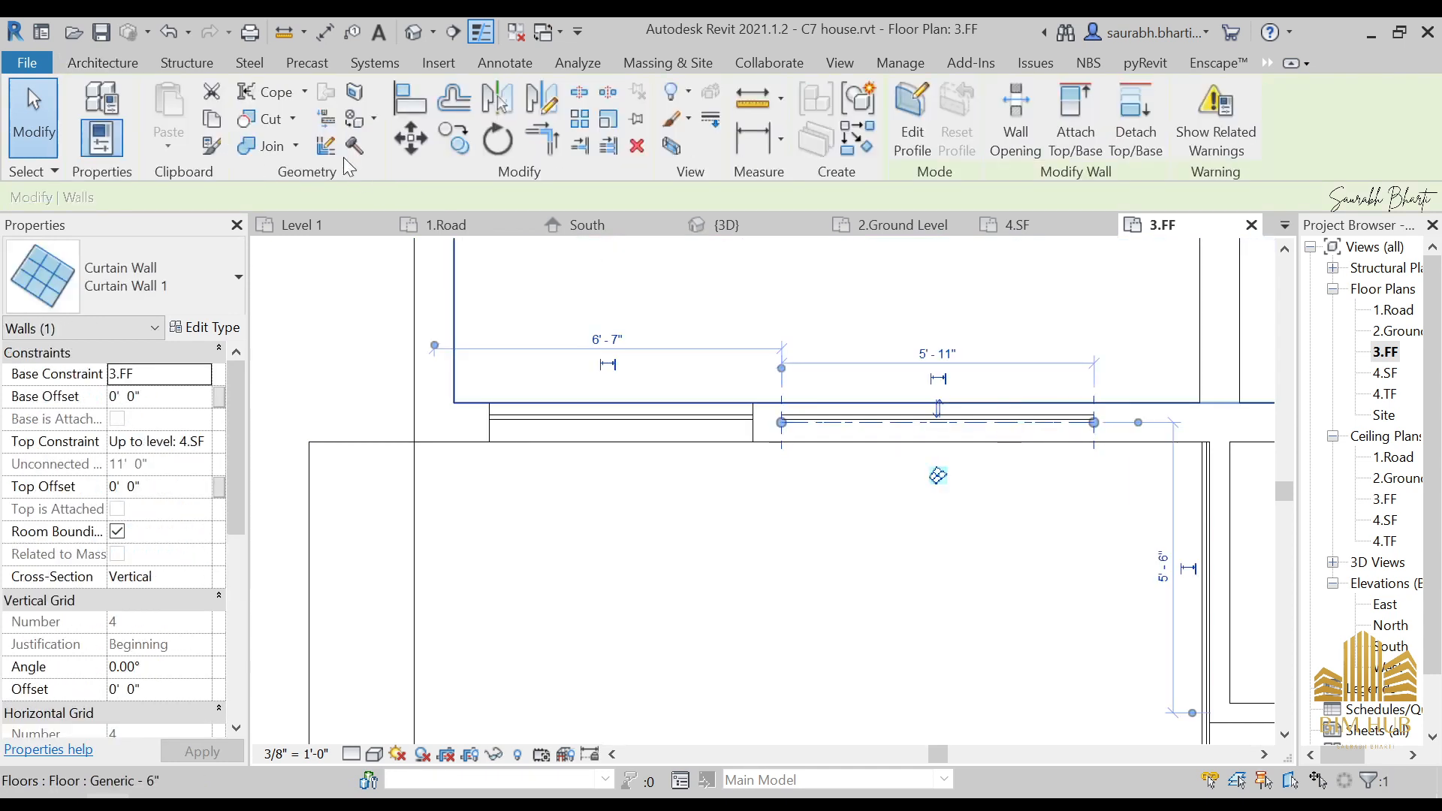
{"action": "left_click", "coordinate": [274, 123]}
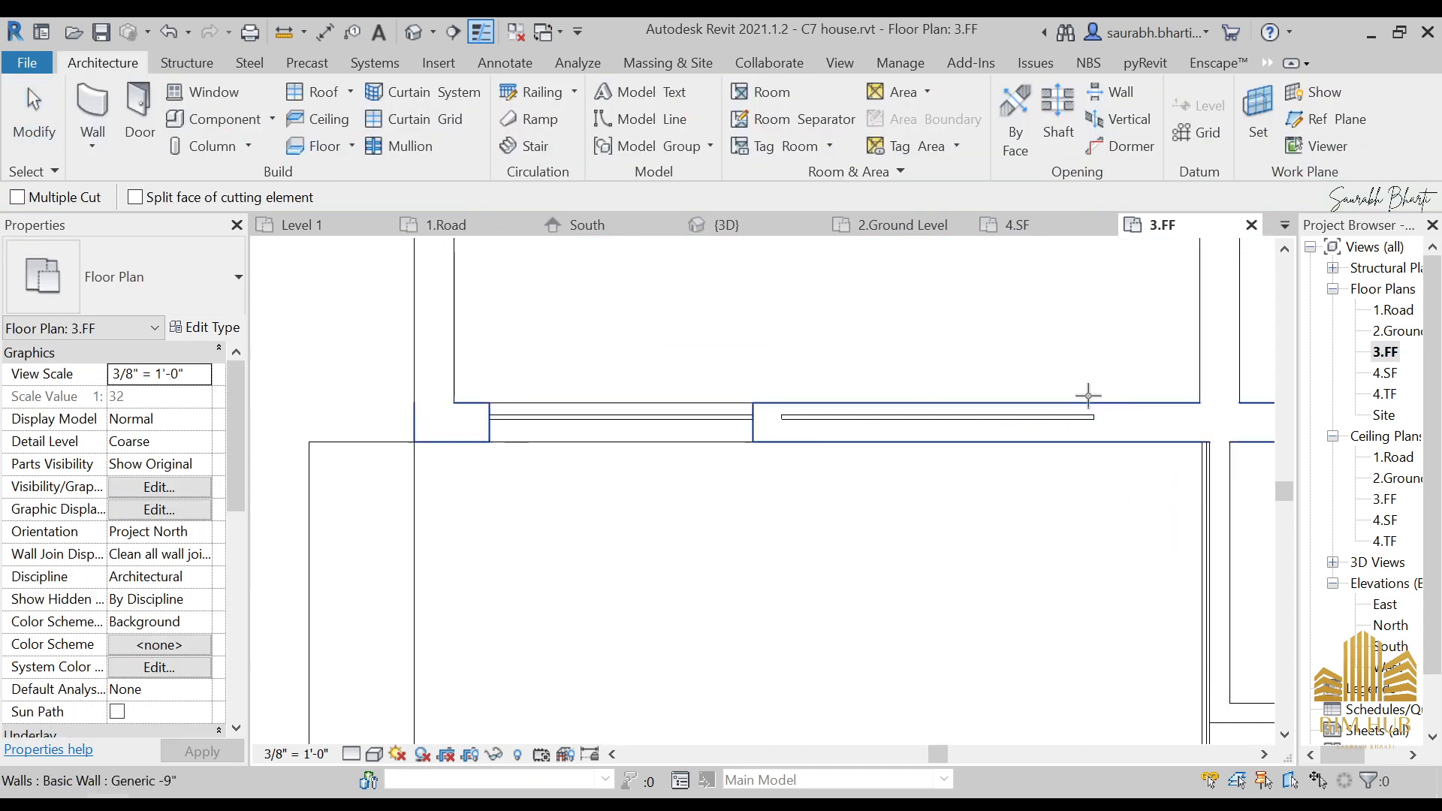
{"action": "left_click", "coordinate": [1147, 427]}
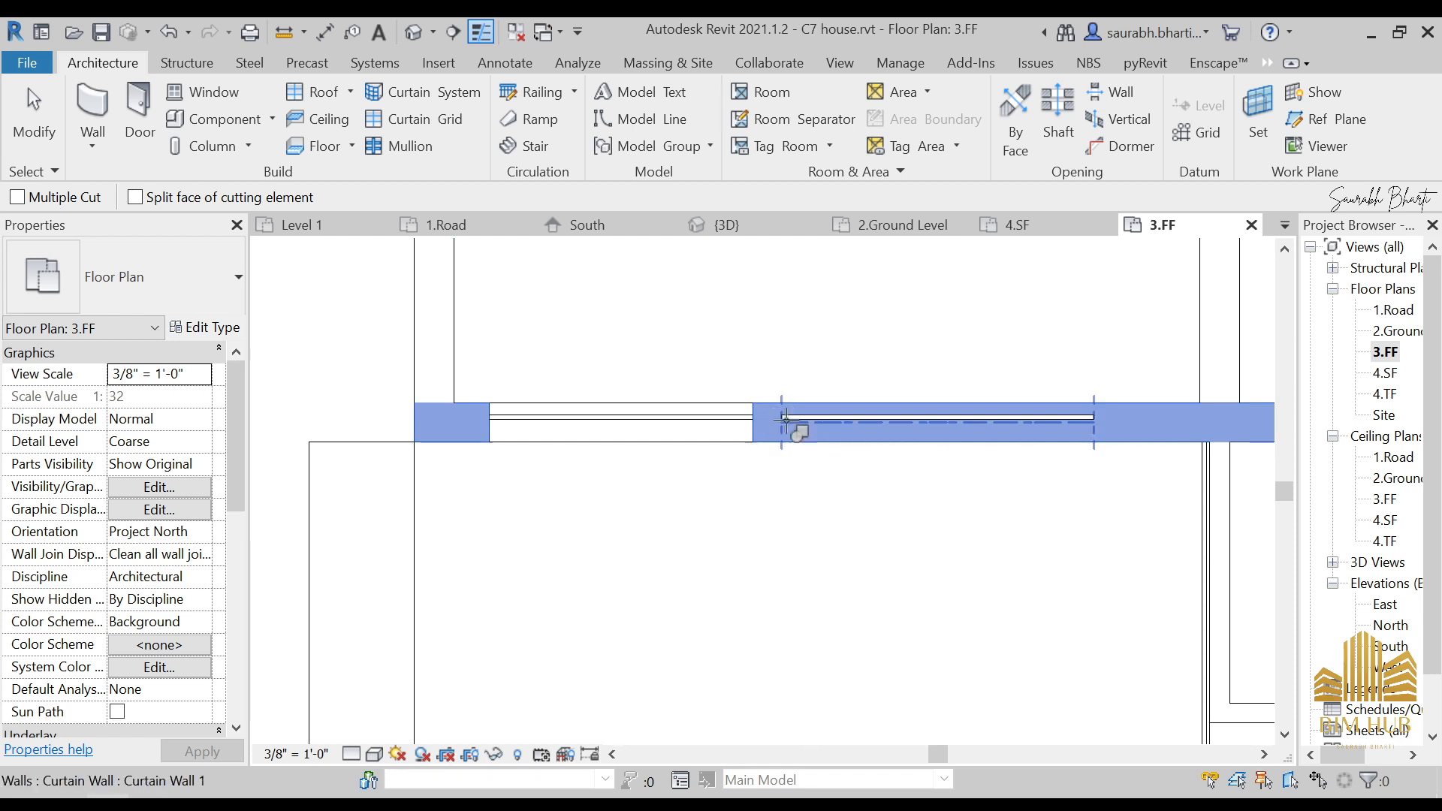
{"action": "left_click", "coordinate": [1093, 424]}
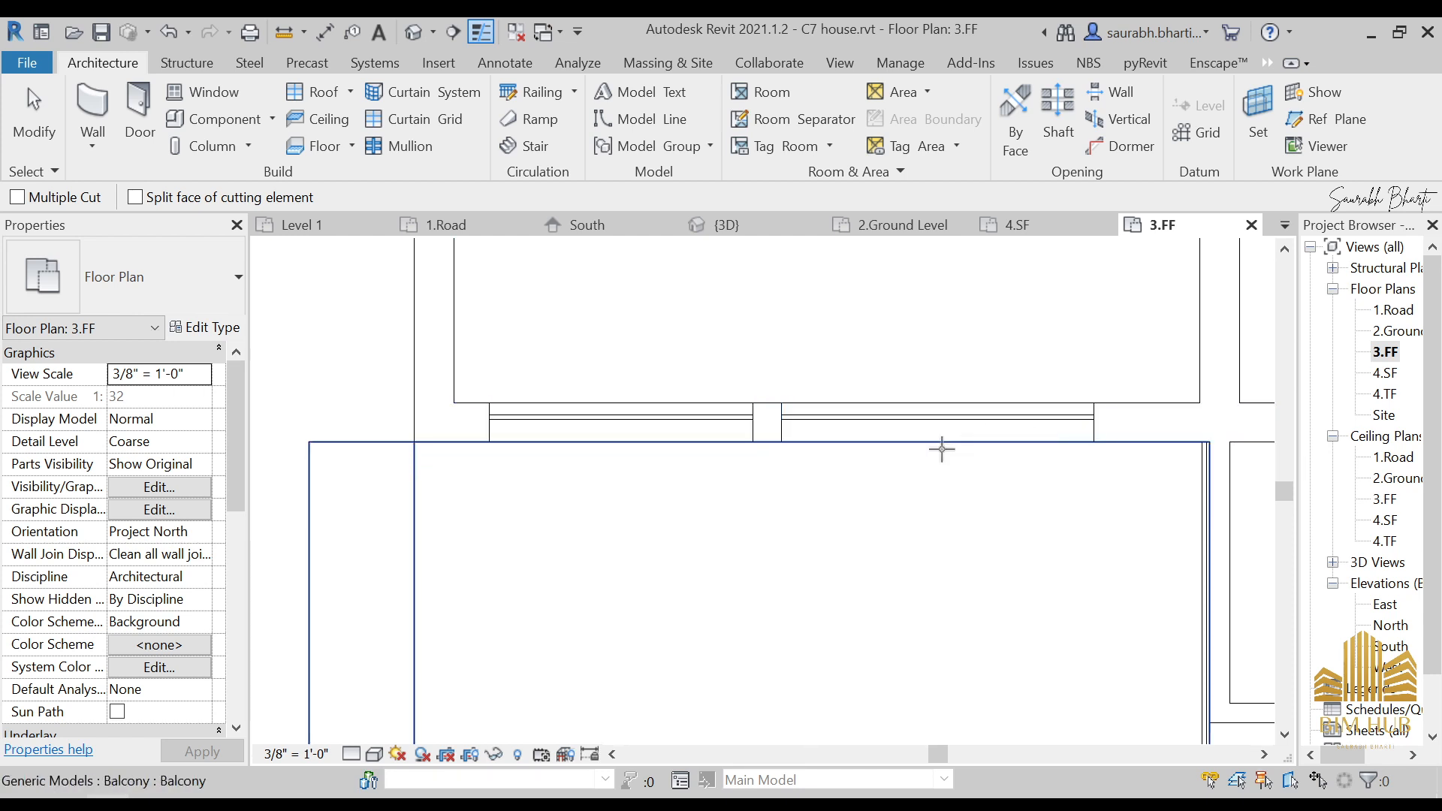
{"action": "key", "text": "Escape"}
- In the front 3D view, set the top offset of the narrower curtain wall behind the balcony to -1' 0"
{"action": "left_click", "coordinate": [413, 35]}
{"action": "scroll", "coordinate": [629, 394], "scroll_direction": "down", "scroll_amount": 3}
{"action": "middle_click_drag", "start_coordinate": [834, 504], "coordinate": [788, 499], "text": "shift"}
{"action": "scroll", "coordinate": [779, 469], "scroll_direction": "up", "scroll_amount": 3}
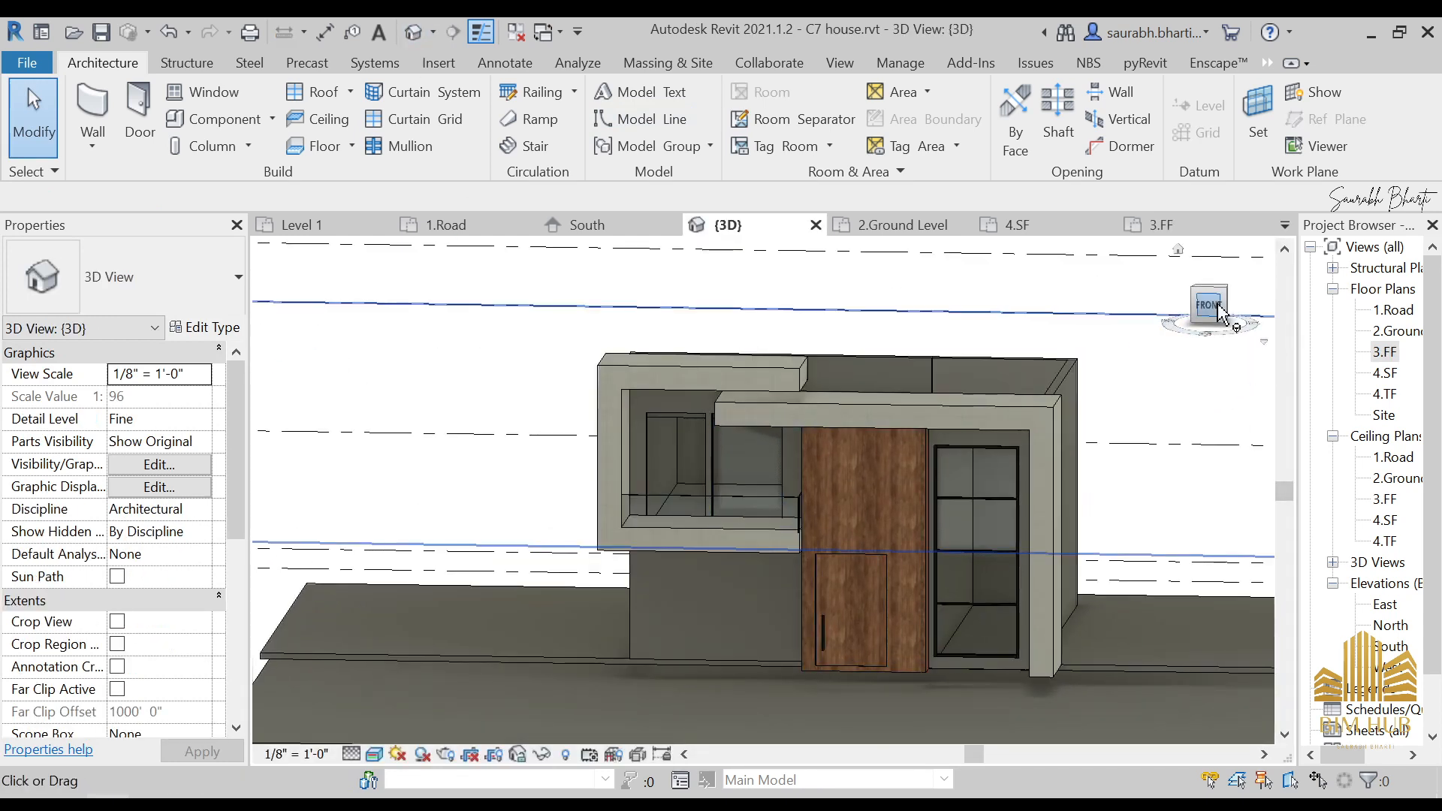
{"action": "left_click", "coordinate": [1210, 308]}
{"action": "scroll", "coordinate": [939, 525], "scroll_direction": "down", "scroll_amount": 5}
{"action": "middle_click_drag", "start_coordinate": [901, 531], "coordinate": [749, 494]}
{"action": "scroll", "coordinate": [749, 494], "scroll_direction": "up", "scroll_amount": 2}
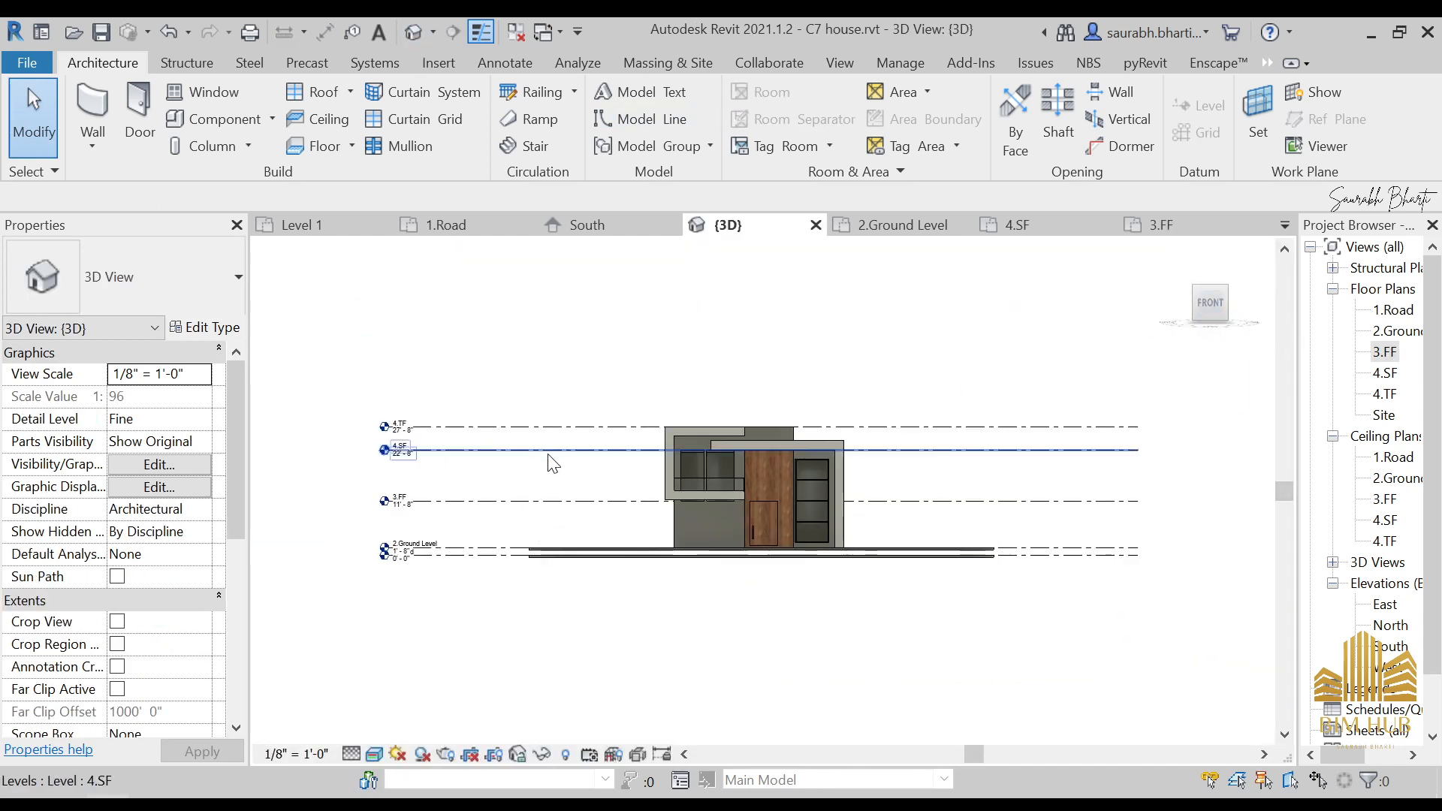
{"action": "scroll", "coordinate": [785, 450], "scroll_direction": "up", "scroll_amount": 4}
{"action": "left_click", "coordinate": [759, 478]}
{"action": "scroll", "coordinate": [767, 474], "scroll_direction": "up", "scroll_amount": 2}
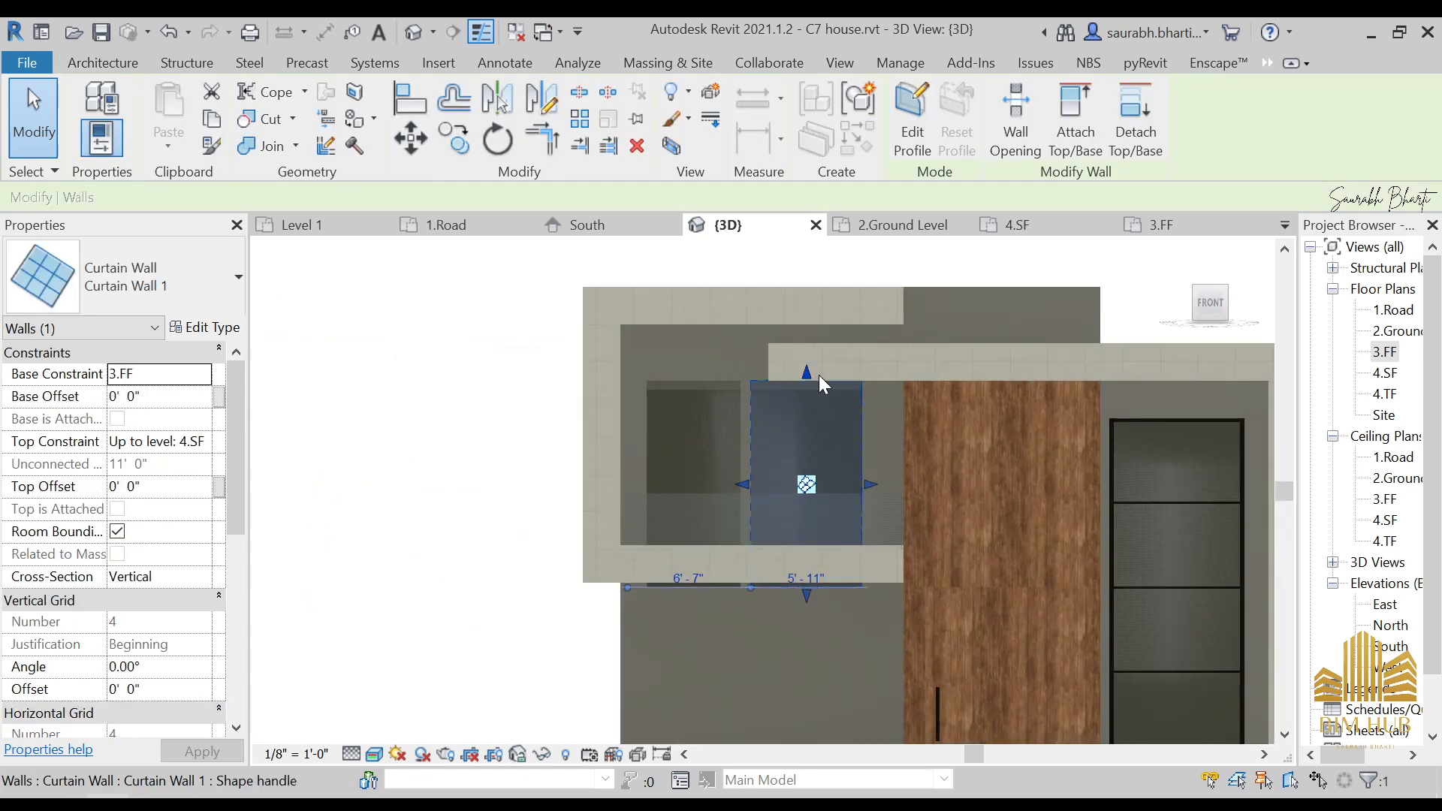
{"action": "scroll", "coordinate": [804, 419], "scroll_direction": "up", "scroll_amount": 2}
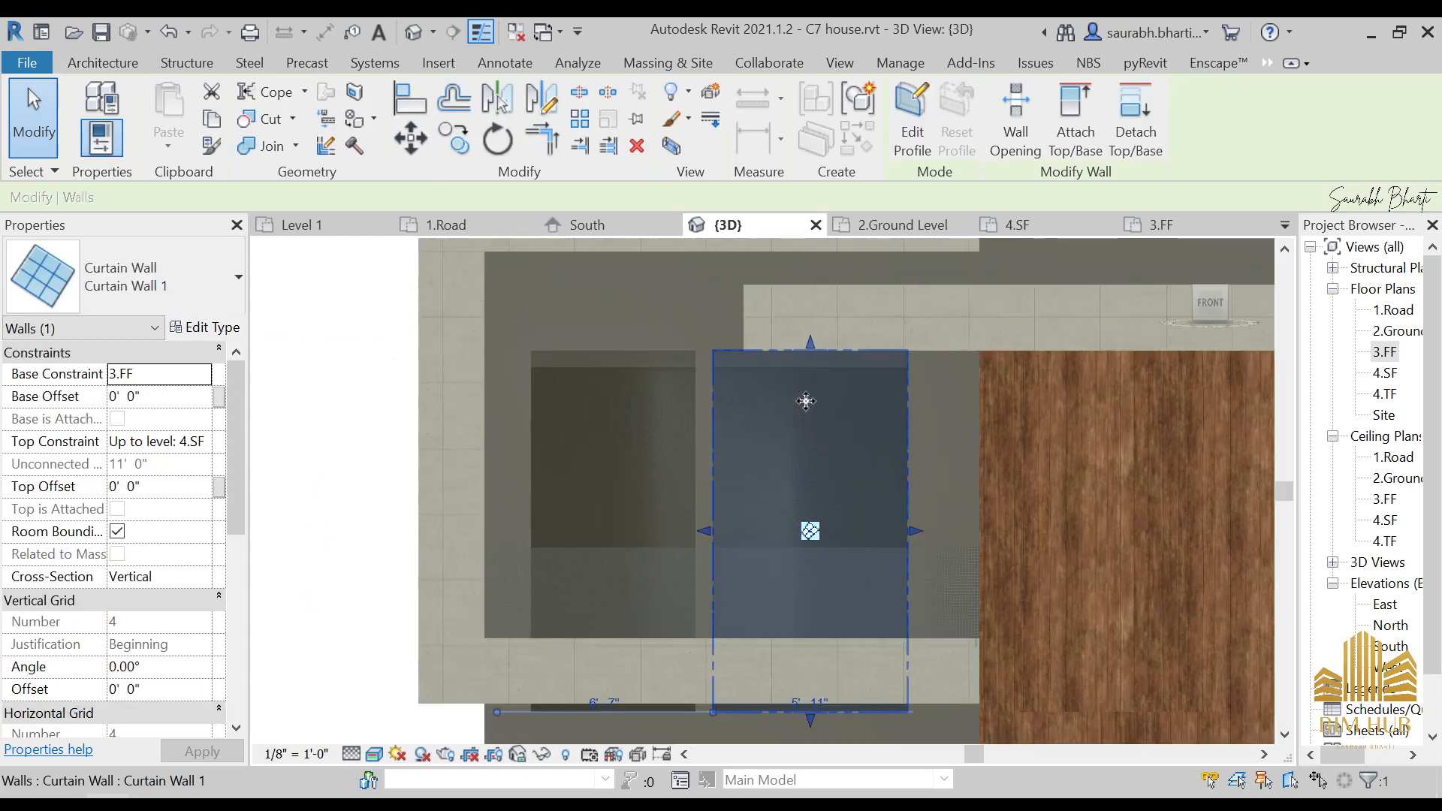
{"action": "key", "text": "Escape"}
{"action": "left_click", "coordinate": [608, 398]}
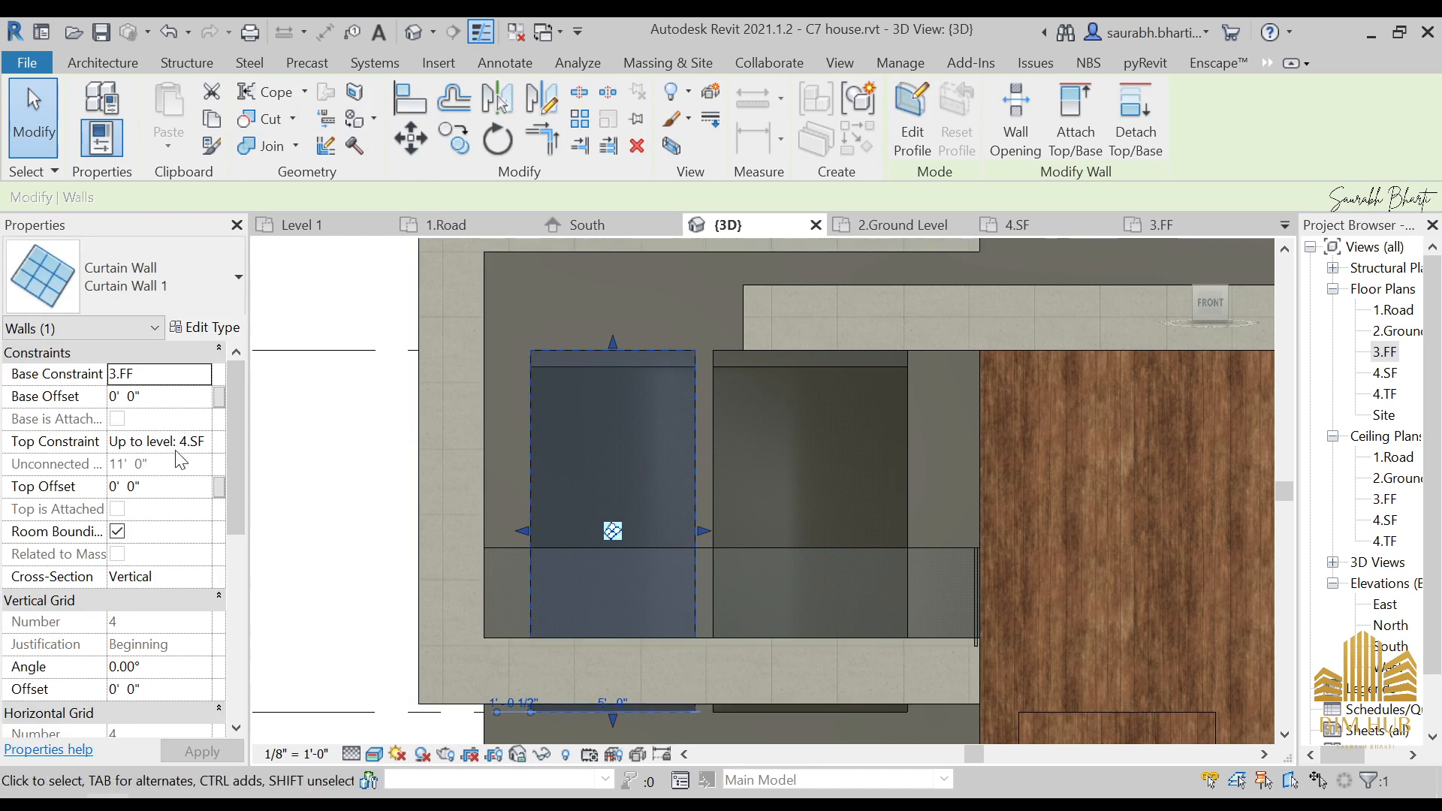
{"action": "left_click", "coordinate": [176, 485]}
{"action": "type", "text": "-1"}
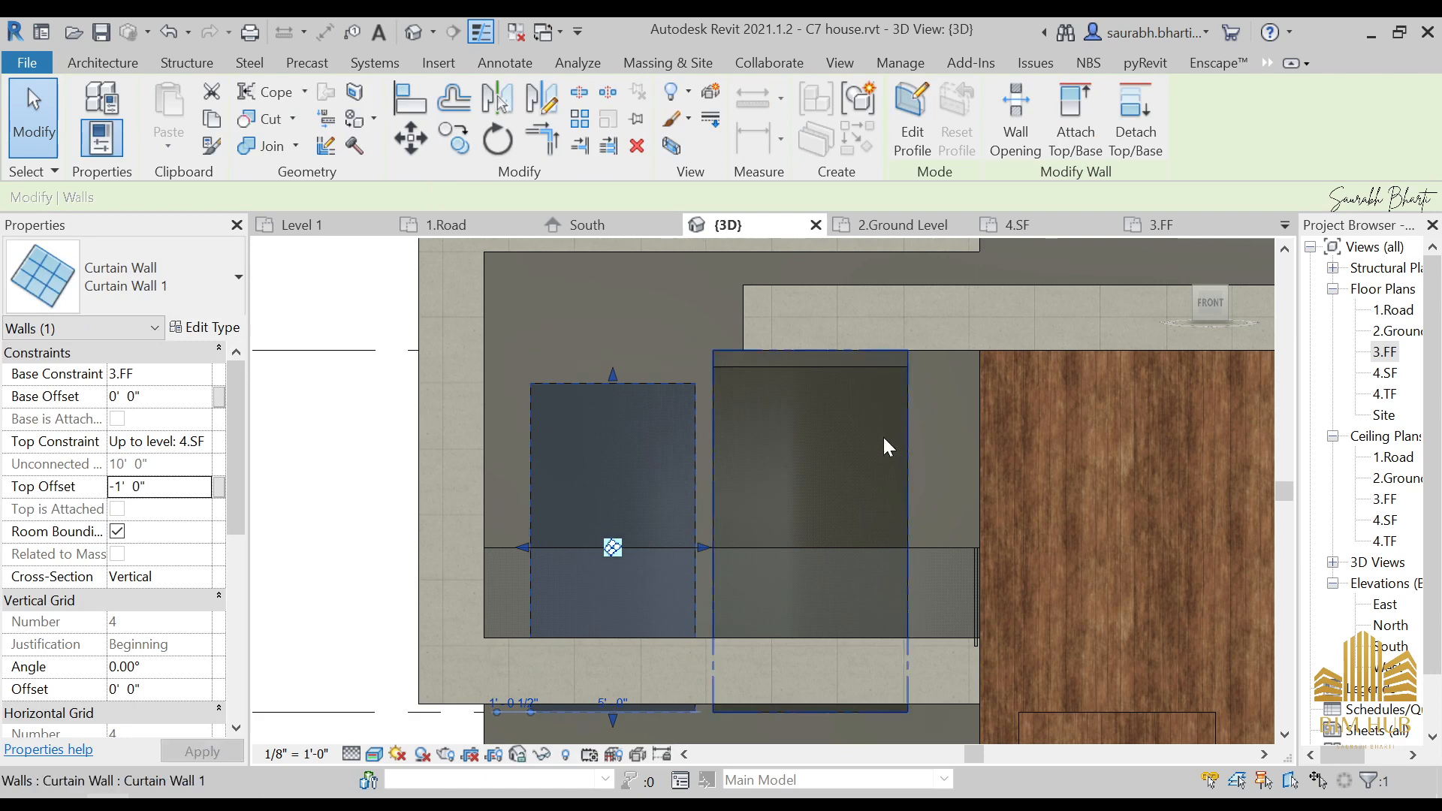
- Set the top offset of the wider curtain wall behind the balcony to -1' 0"
{"action": "left_click", "coordinate": [879, 436]}
{"action": "left_click", "coordinate": [166, 487]}
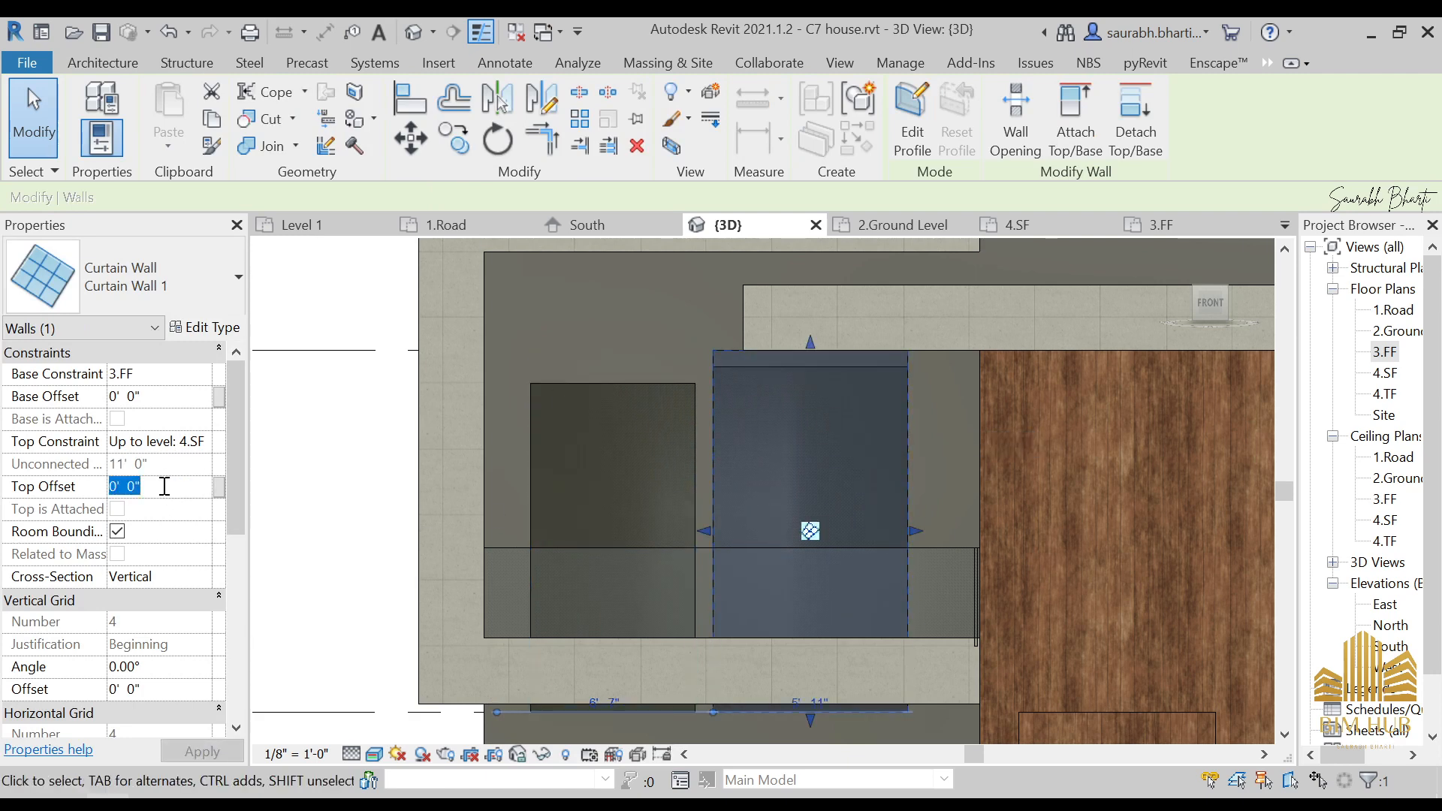
{"action": "type", "text": "-1"}
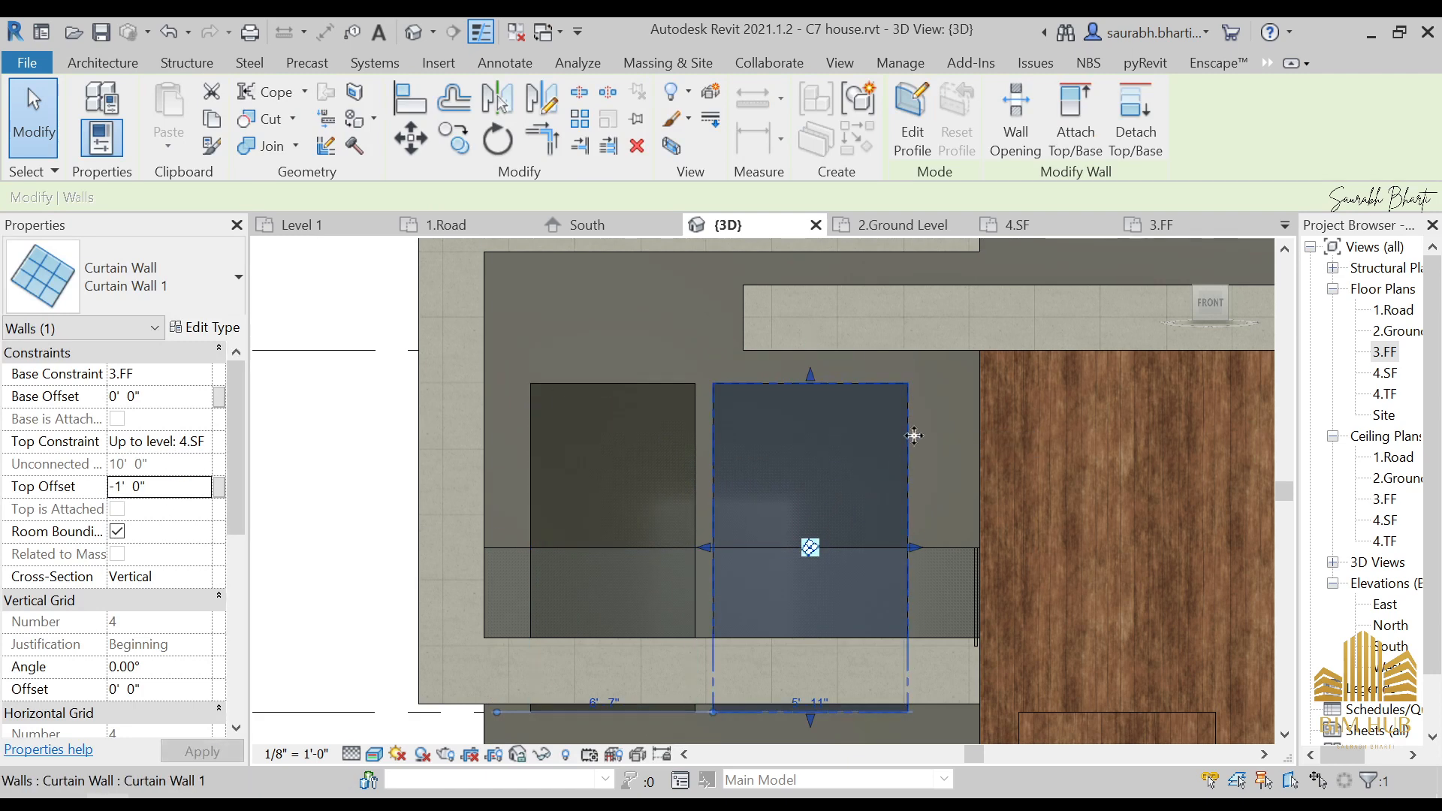
{"action": "key", "text": "Escape"}
{"action": "scroll", "coordinate": [749, 484], "scroll_direction": "down", "scroll_amount": 3}
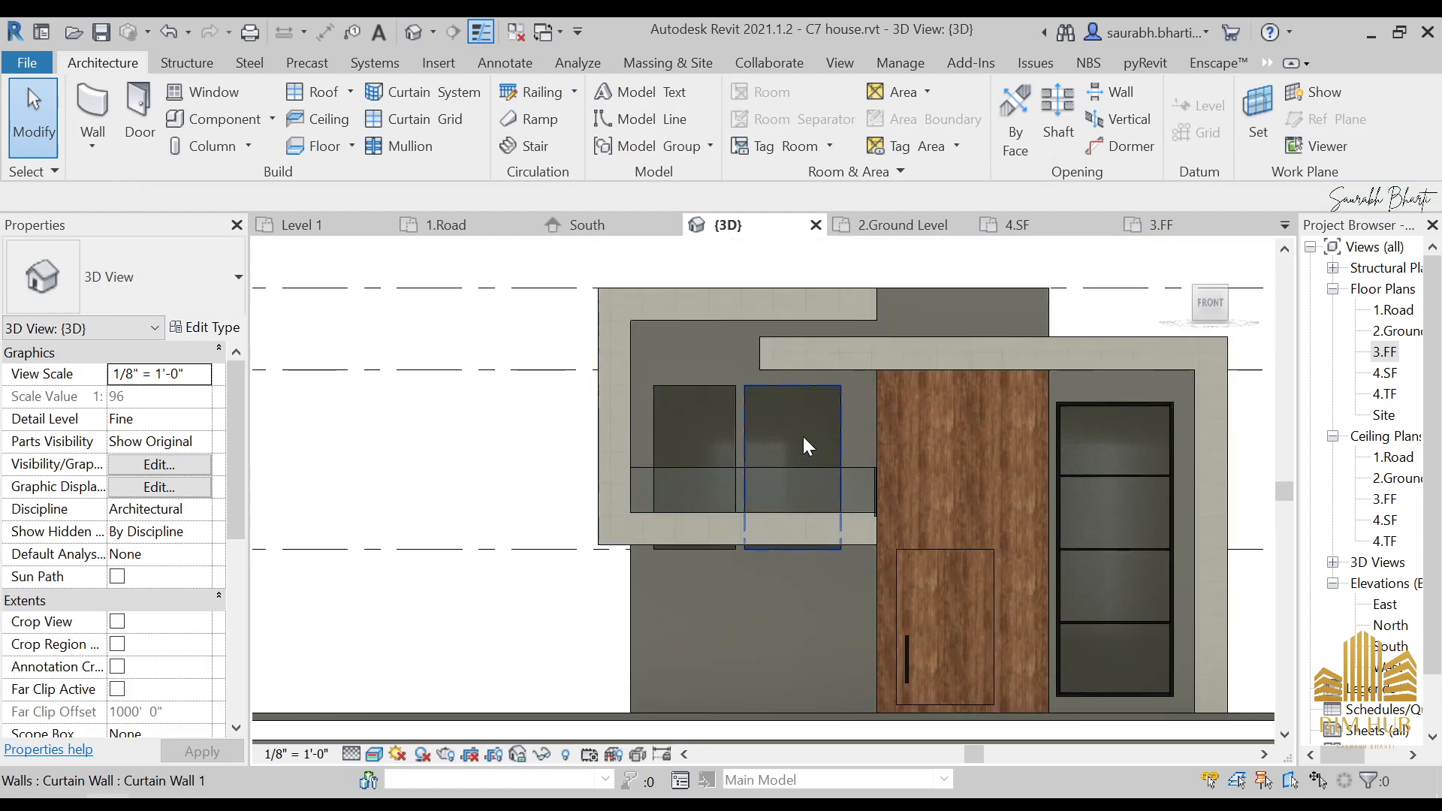
- Try a top offset of -2' 0" on both balcony curtain walls and undo the change
{"action": "scroll", "coordinate": [796, 409], "scroll_direction": "up", "scroll_amount": 3}
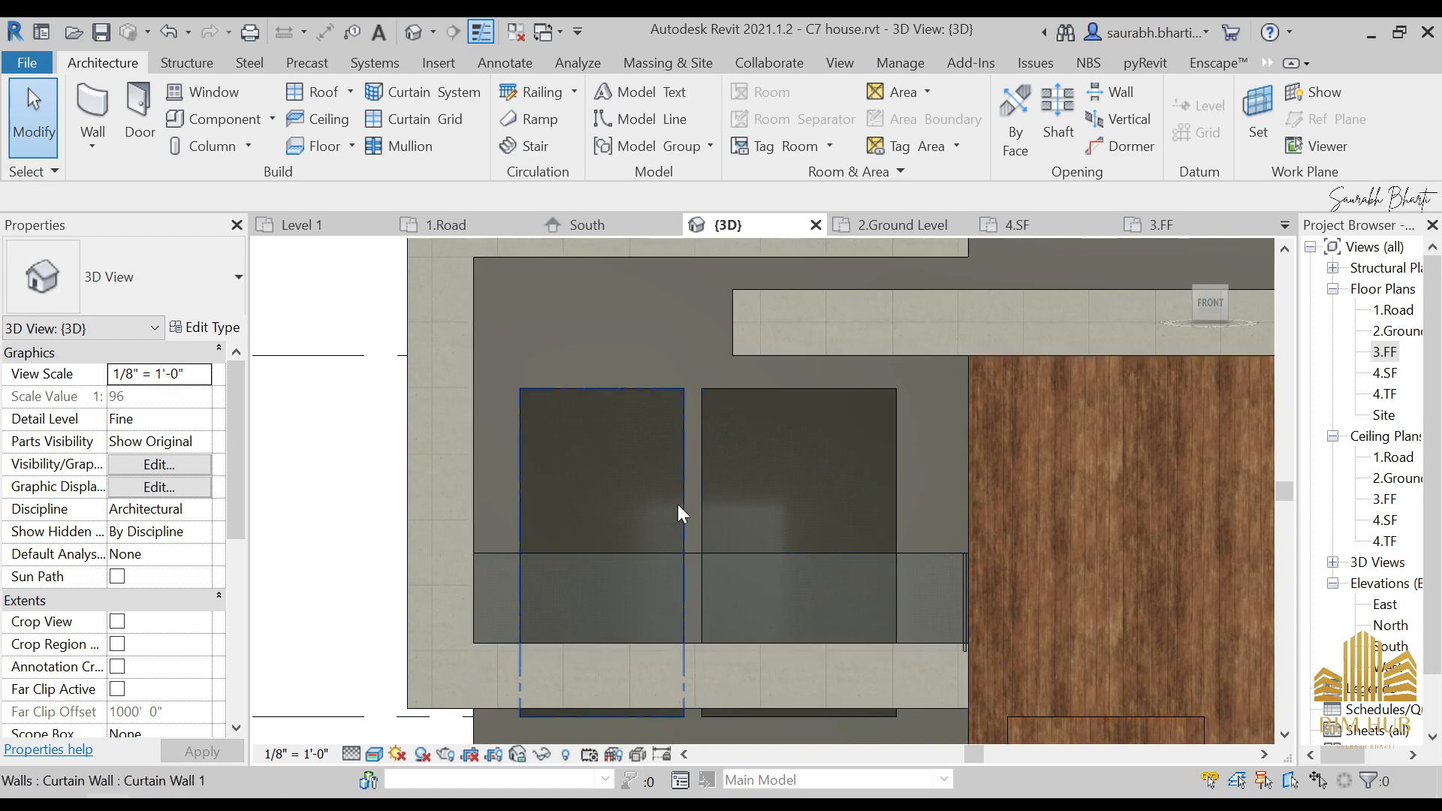
{"action": "left_click", "coordinate": [736, 588]}
{"action": "left_click", "coordinate": [579, 507], "text": "ctrl"}
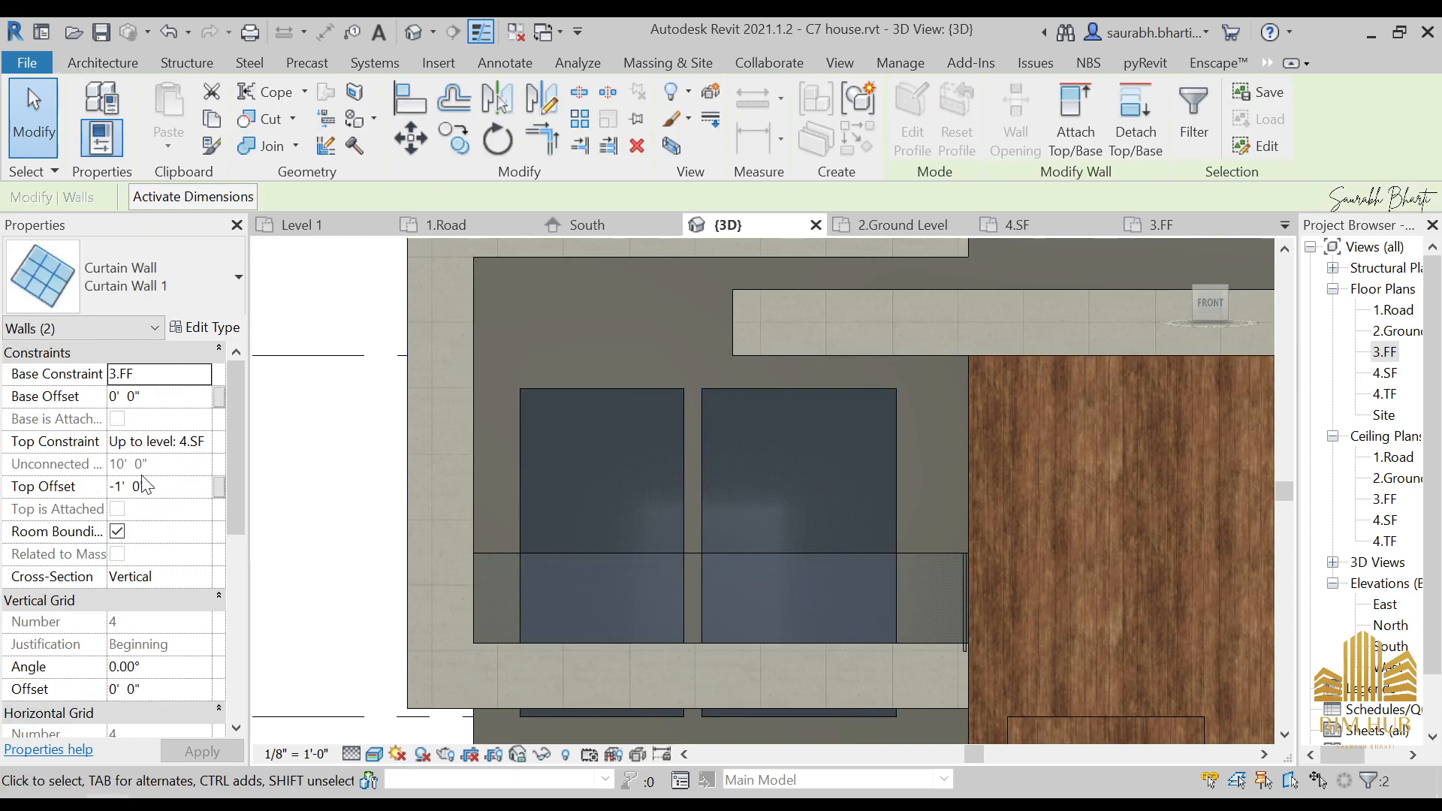
{"action": "left_click", "coordinate": [201, 488]}
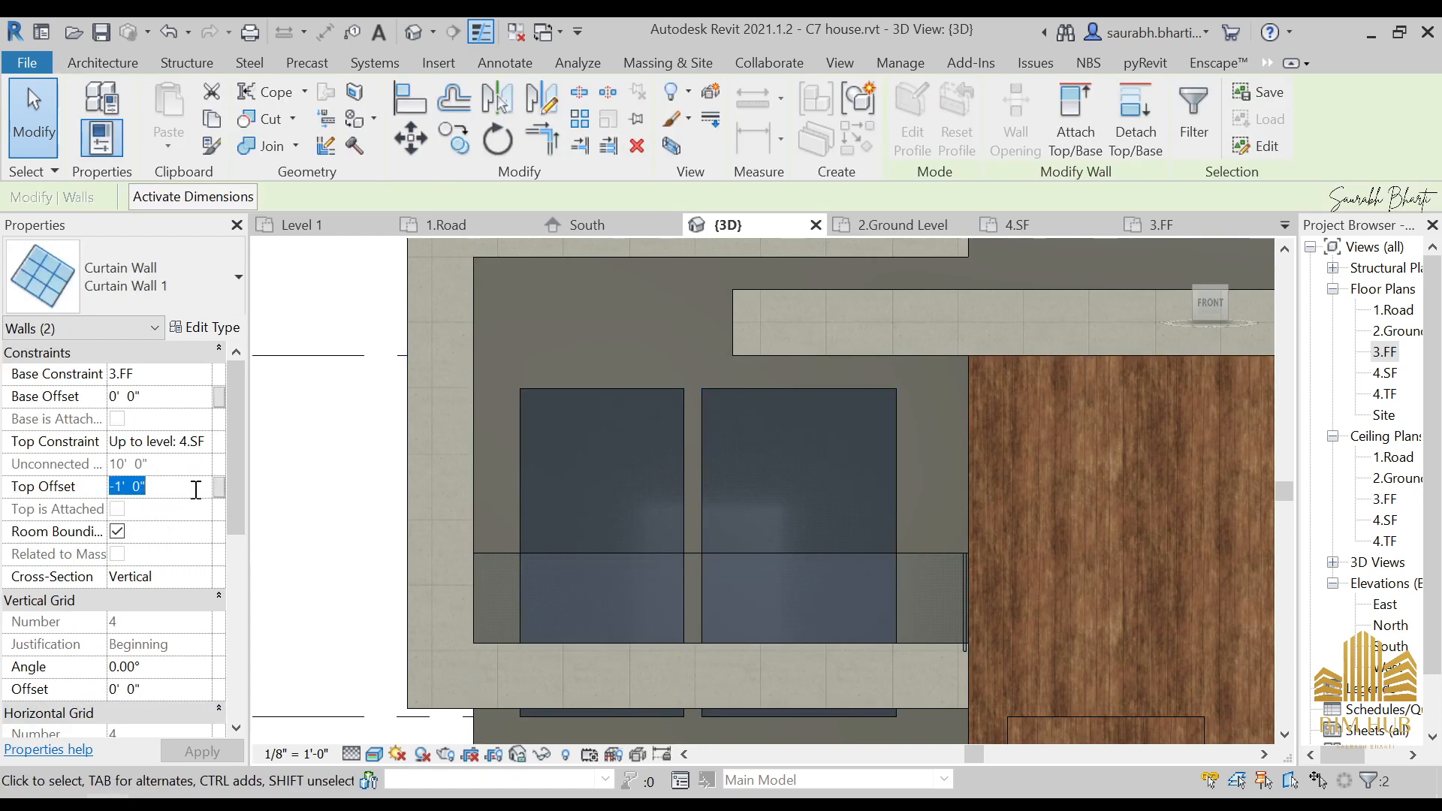
{"action": "type", "text": "-2"}
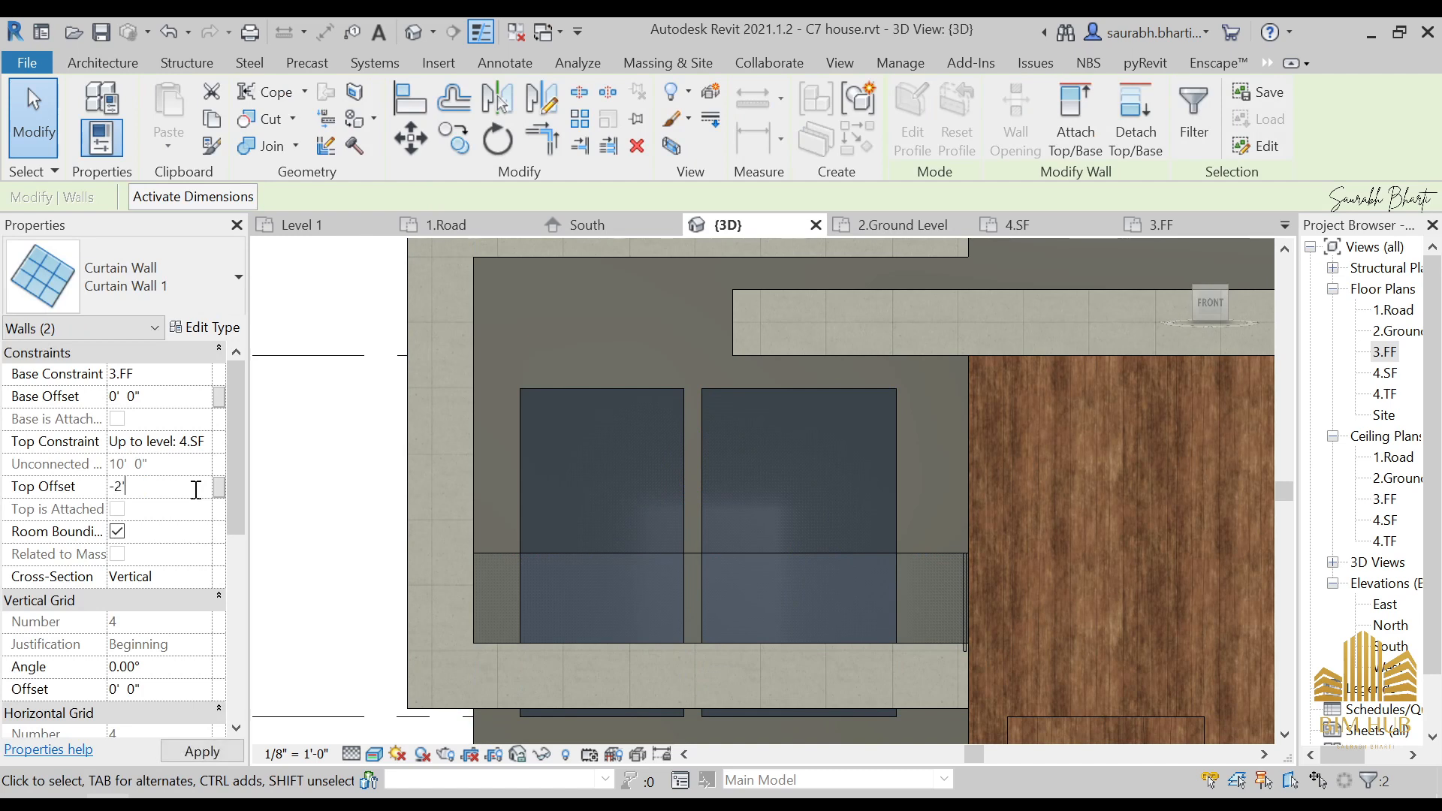
{"action": "type", "text": "'"}
{"action": "key", "text": "Return"}
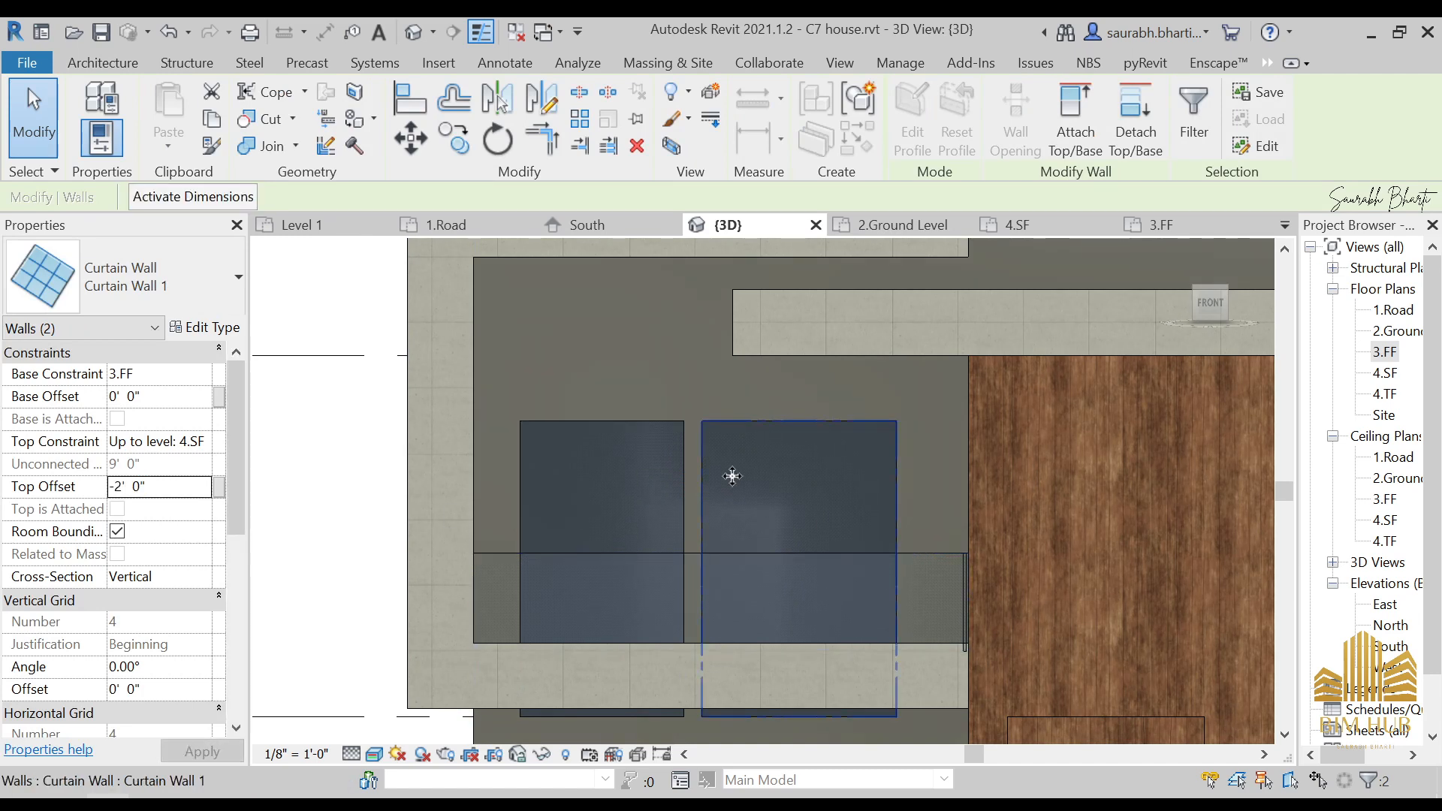
{"action": "key", "text": "ctrl+z"}
- Set the base offset of both curtain walls behind the balcony to 2' 0"
{"action": "left_click", "coordinate": [622, 458]}
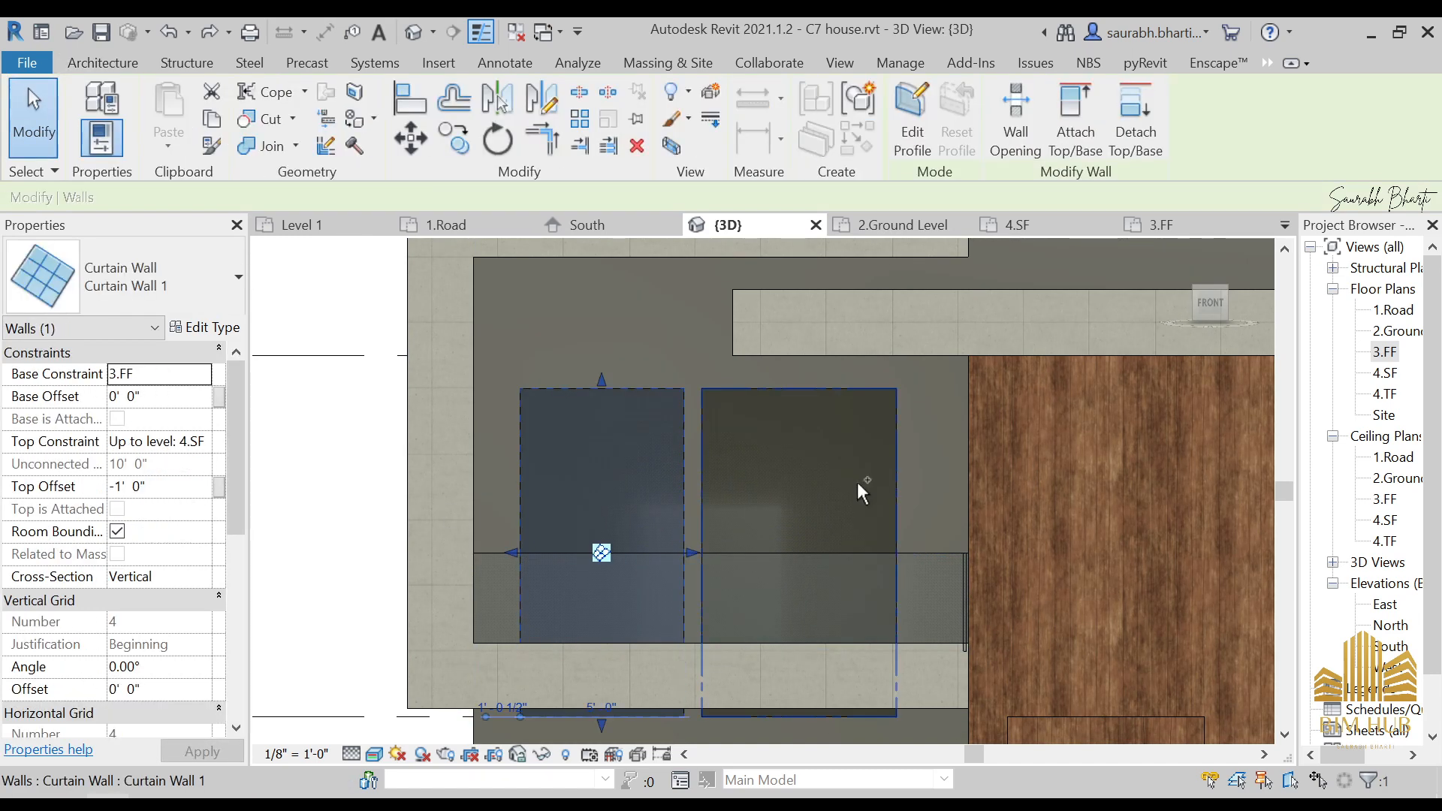
{"action": "left_click", "coordinate": [859, 484], "text": "ctrl"}
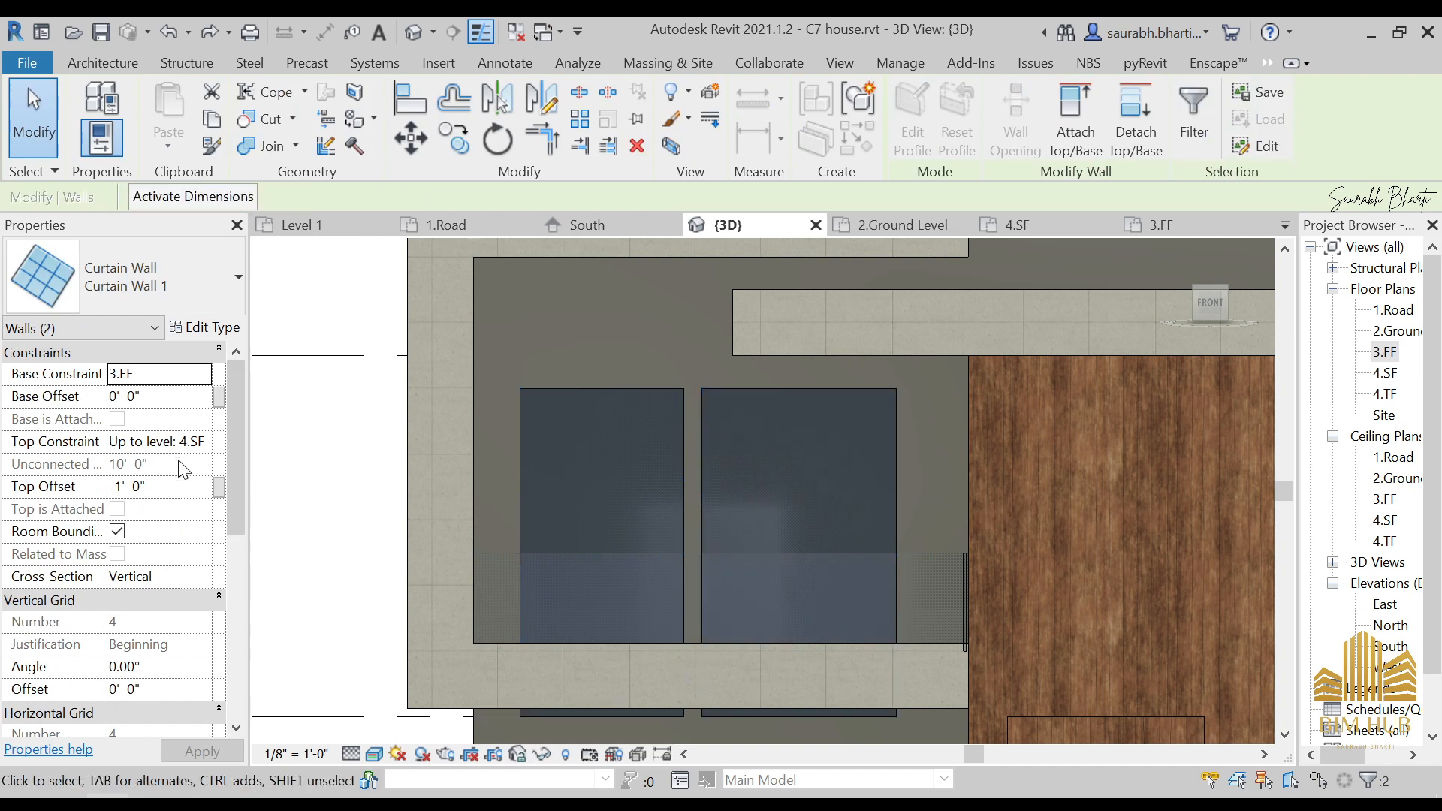
{"action": "left_click", "coordinate": [171, 398]}
{"action": "type", "text": "2'"}
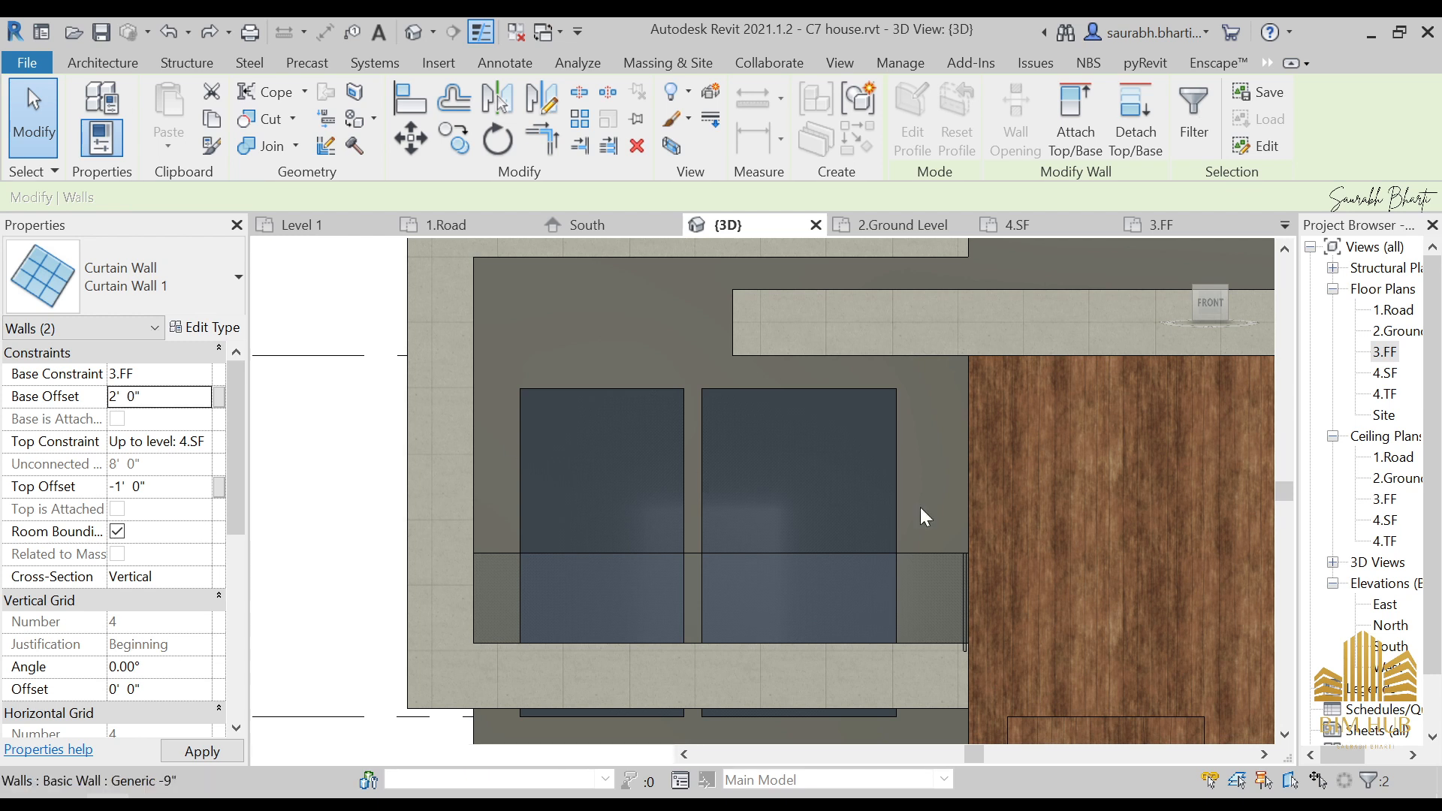
- Try base offsets of 2' 3" and 4' 0" on the wider curtain wall behind the balcony
{"action": "left_click", "coordinate": [775, 501]}
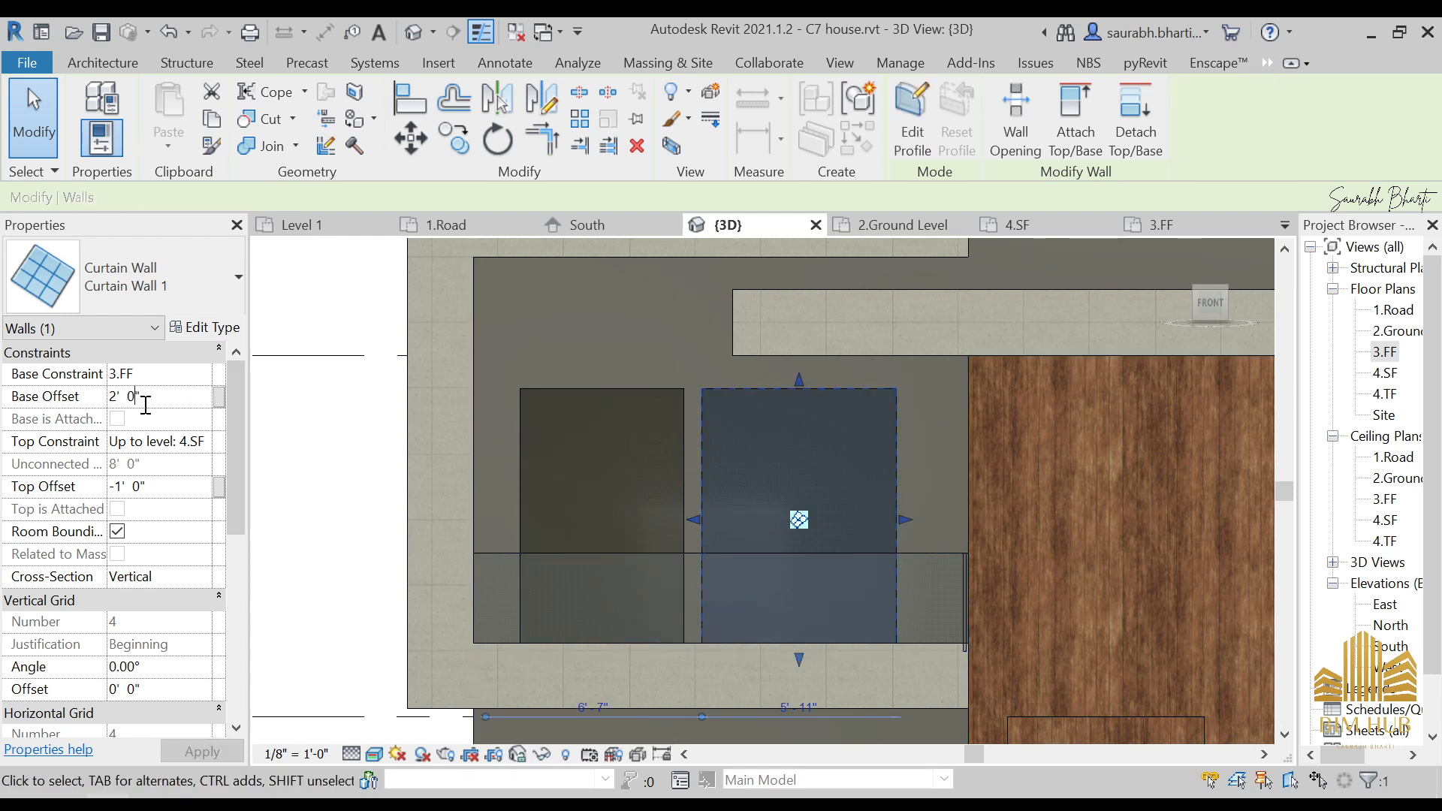
{"action": "key", "text": "BackSpace"}
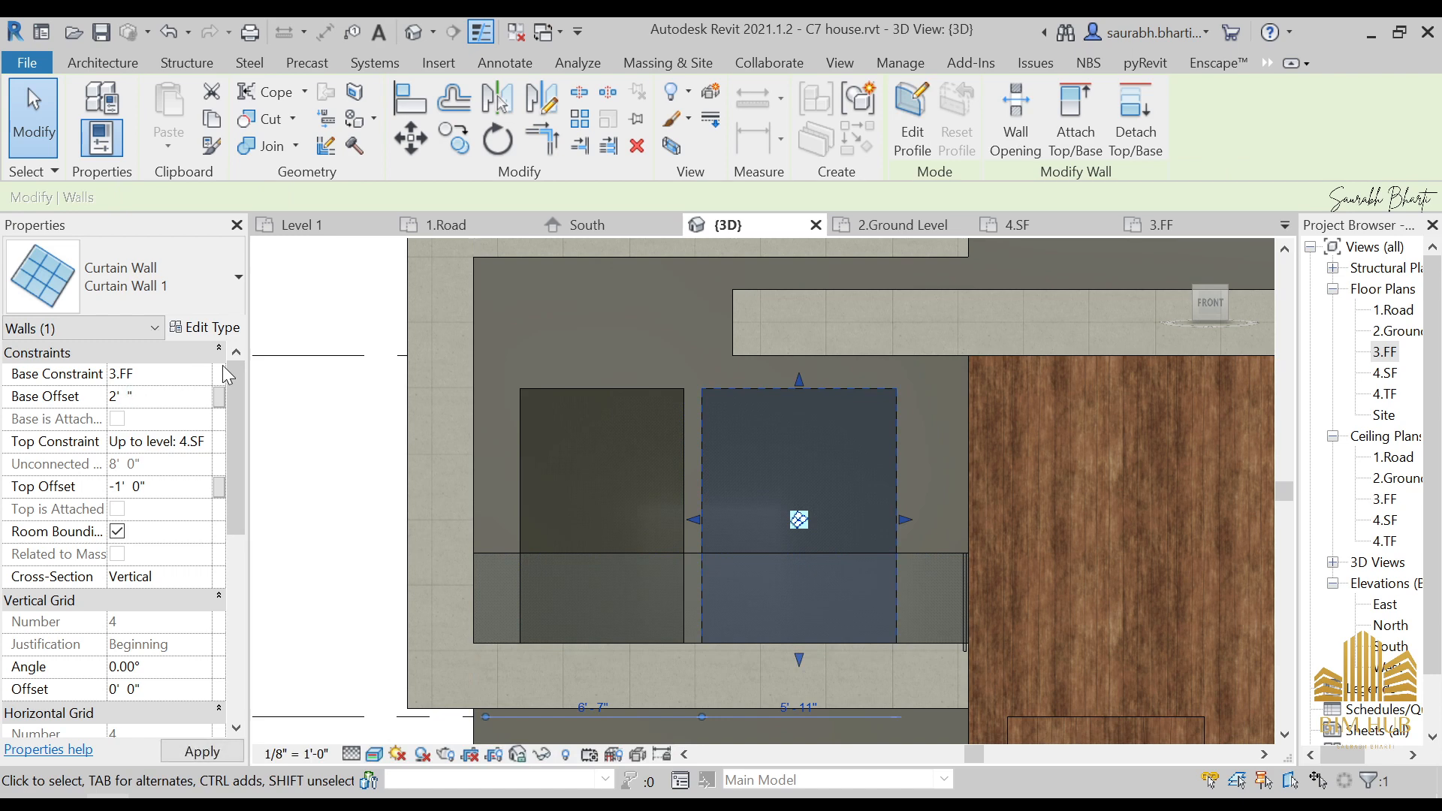
{"action": "type", "text": "3"}
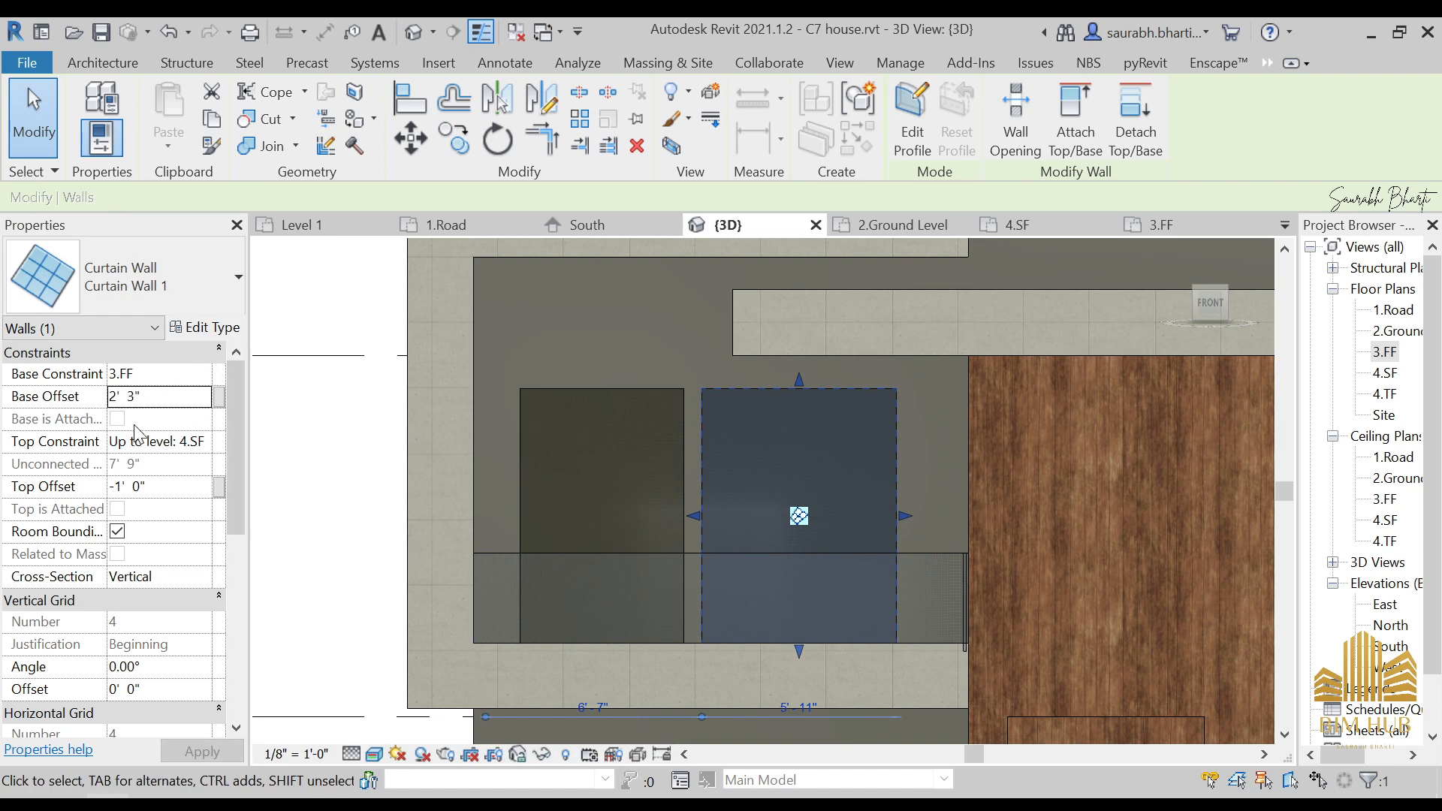
{"action": "left_click", "coordinate": [170, 396]}
{"action": "type", "text": "4"}
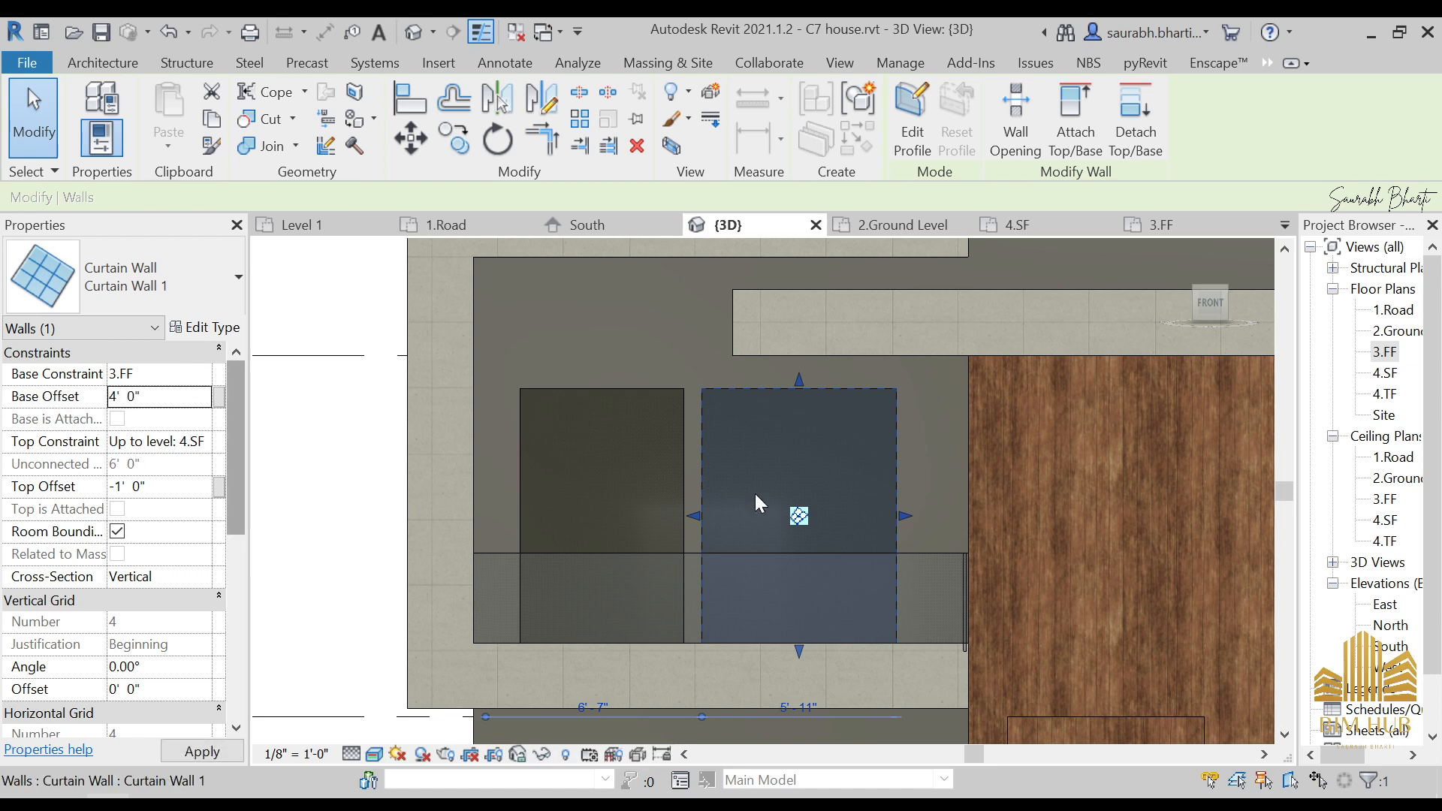
- Set the wider balcony curtain wall's base offset to 3' 0" in an angled 3D view
{"action": "scroll", "coordinate": [841, 525], "scroll_direction": "down", "scroll_amount": 2}
{"action": "mouse_move", "coordinate": [840, 524]}
{"action": "middle_mouse_down", "text": "shift"}
{"action": "mouse_move", "coordinate": [872, 596]}
{"action": "mouse_move", "coordinate": [826, 531]}
{"action": "middle_mouse_up", "text": "shift"}
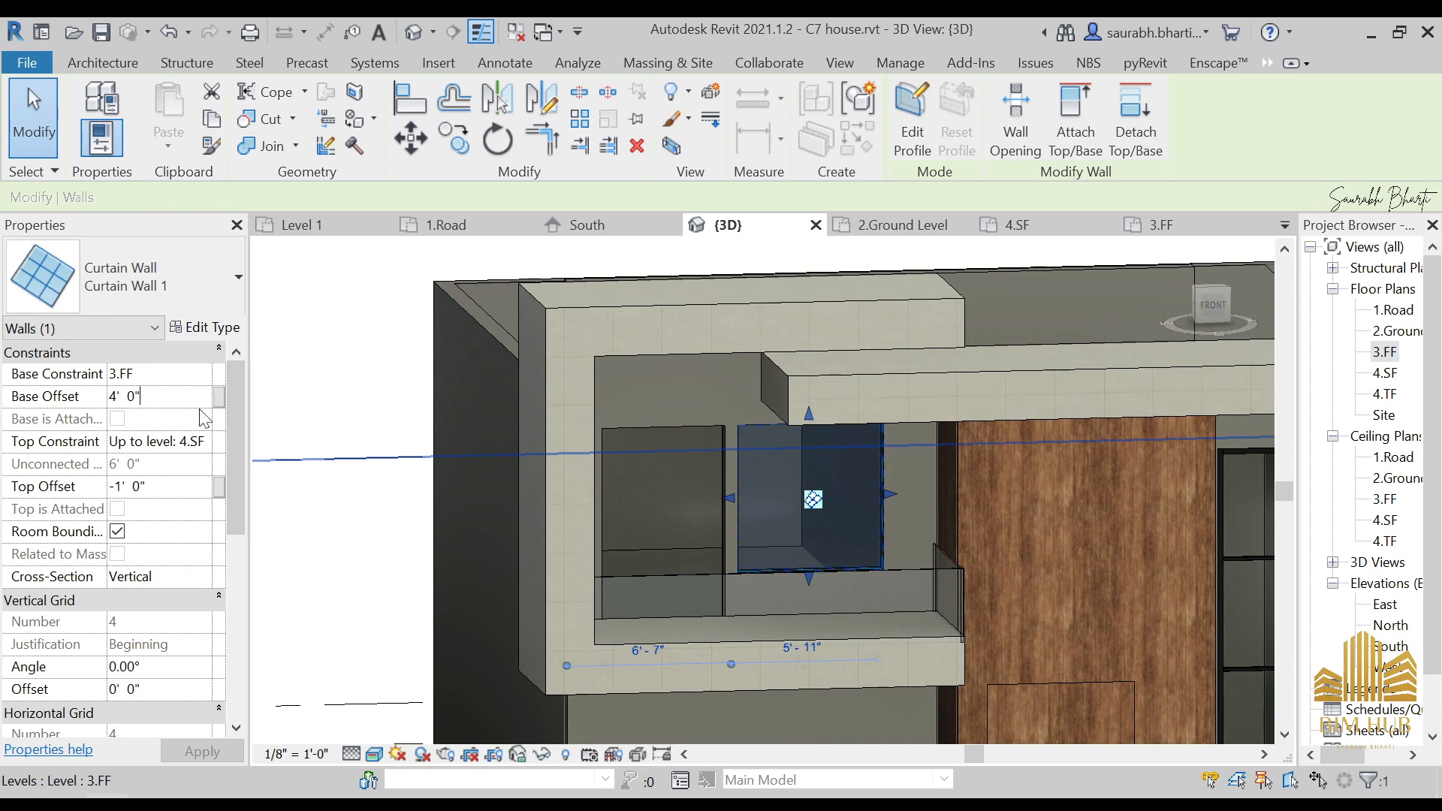
{"action": "left_click", "coordinate": [173, 398]}
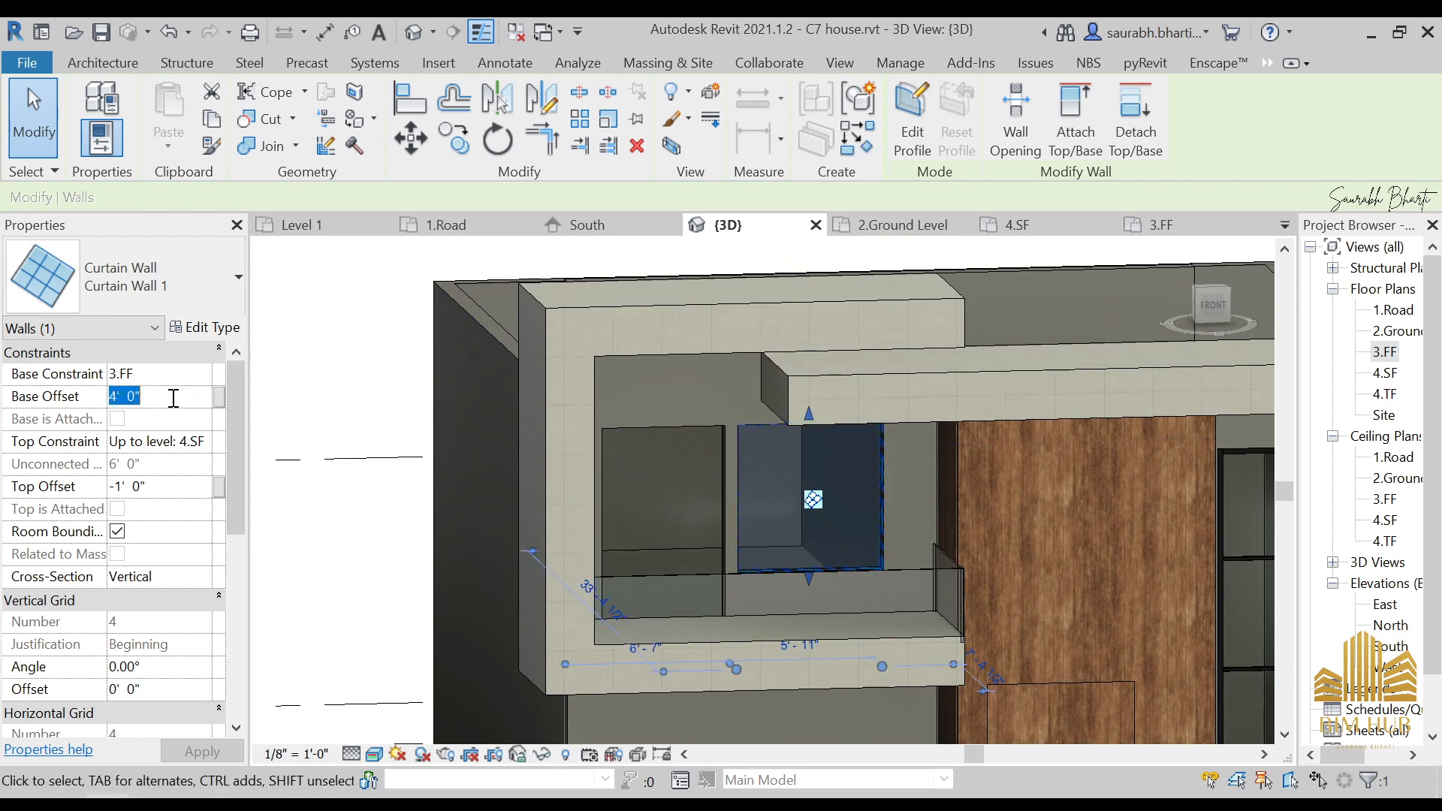
{"action": "type", "text": "3"}
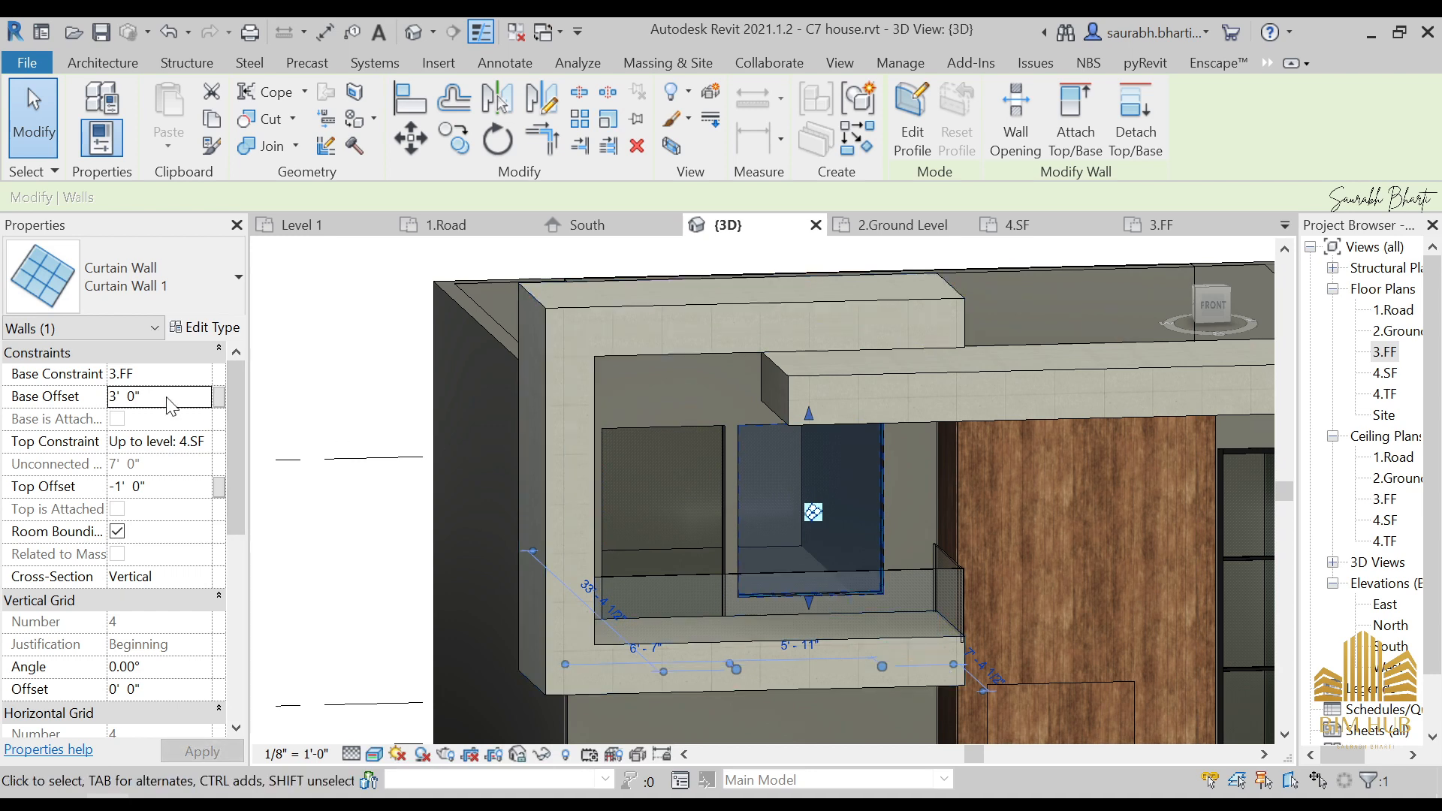
- Try a base offset of 3' 6" on the wider curtain wall behind the balcony
{"action": "left_click", "coordinate": [136, 396]}
{"action": "key", "text": "BackSpace"}
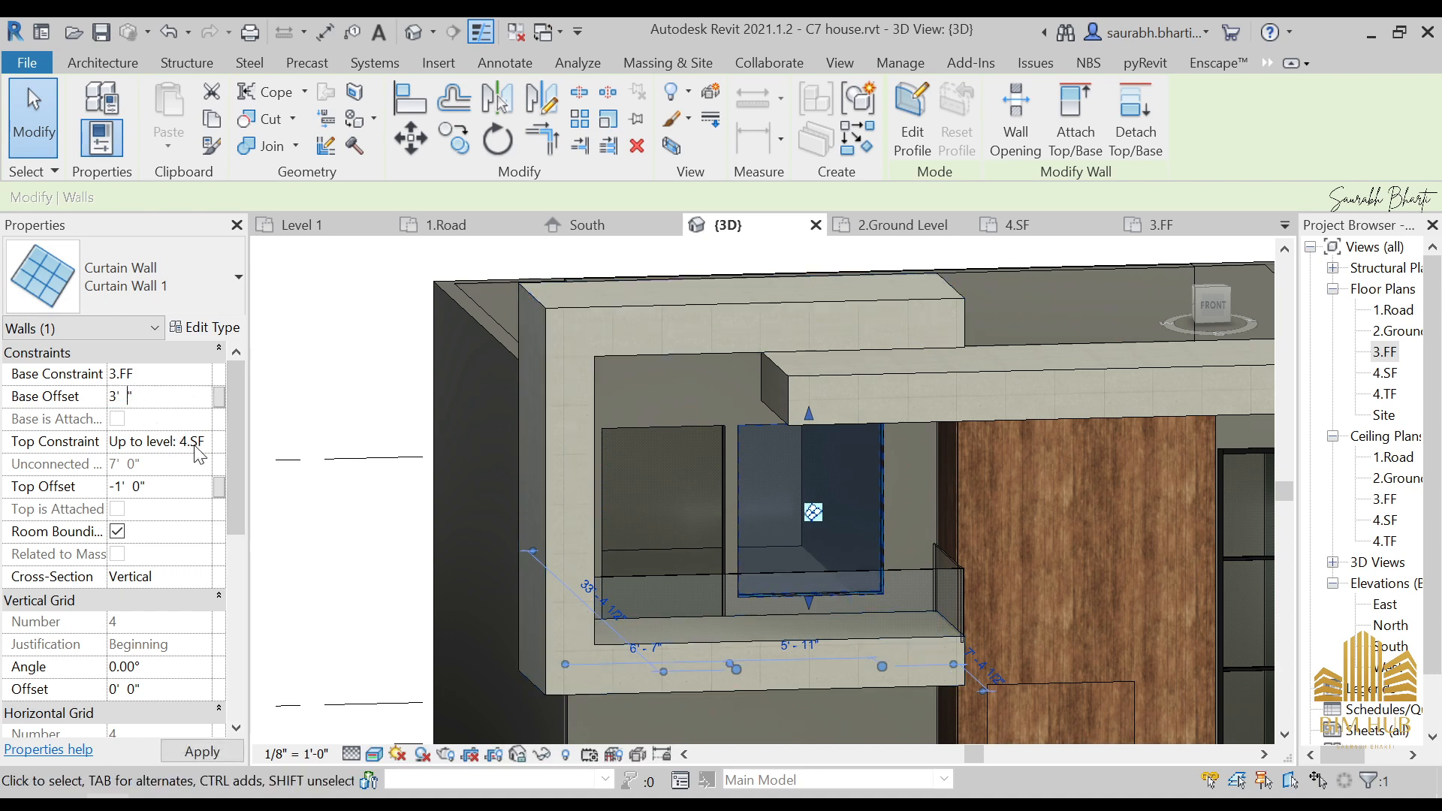
{"action": "type", "text": "6"}
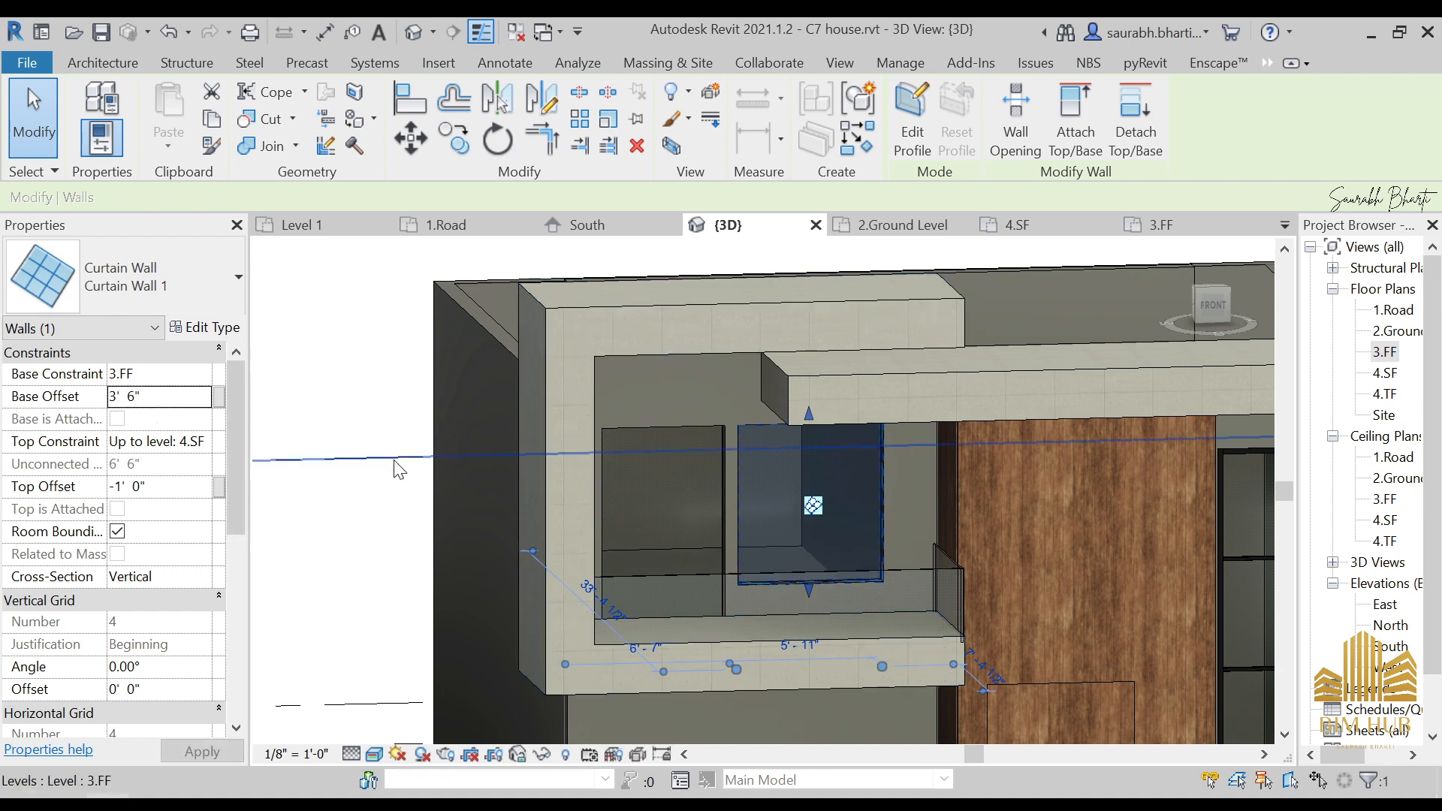
- Set the base offset of the wider curtain wall behind the balcony to 2' 6"
{"action": "type", "text": "2"}
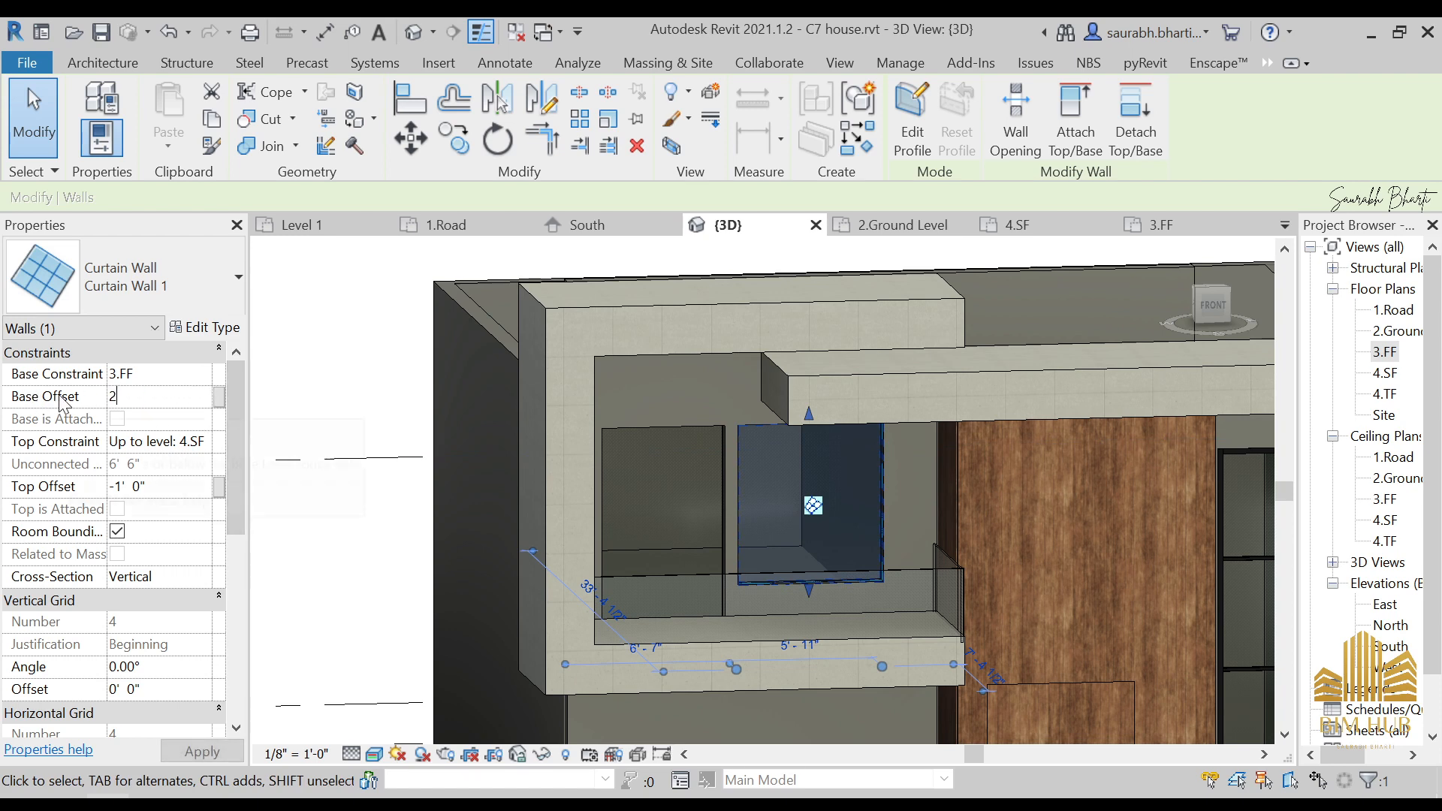
{"action": "type", "text": "'  6\""}
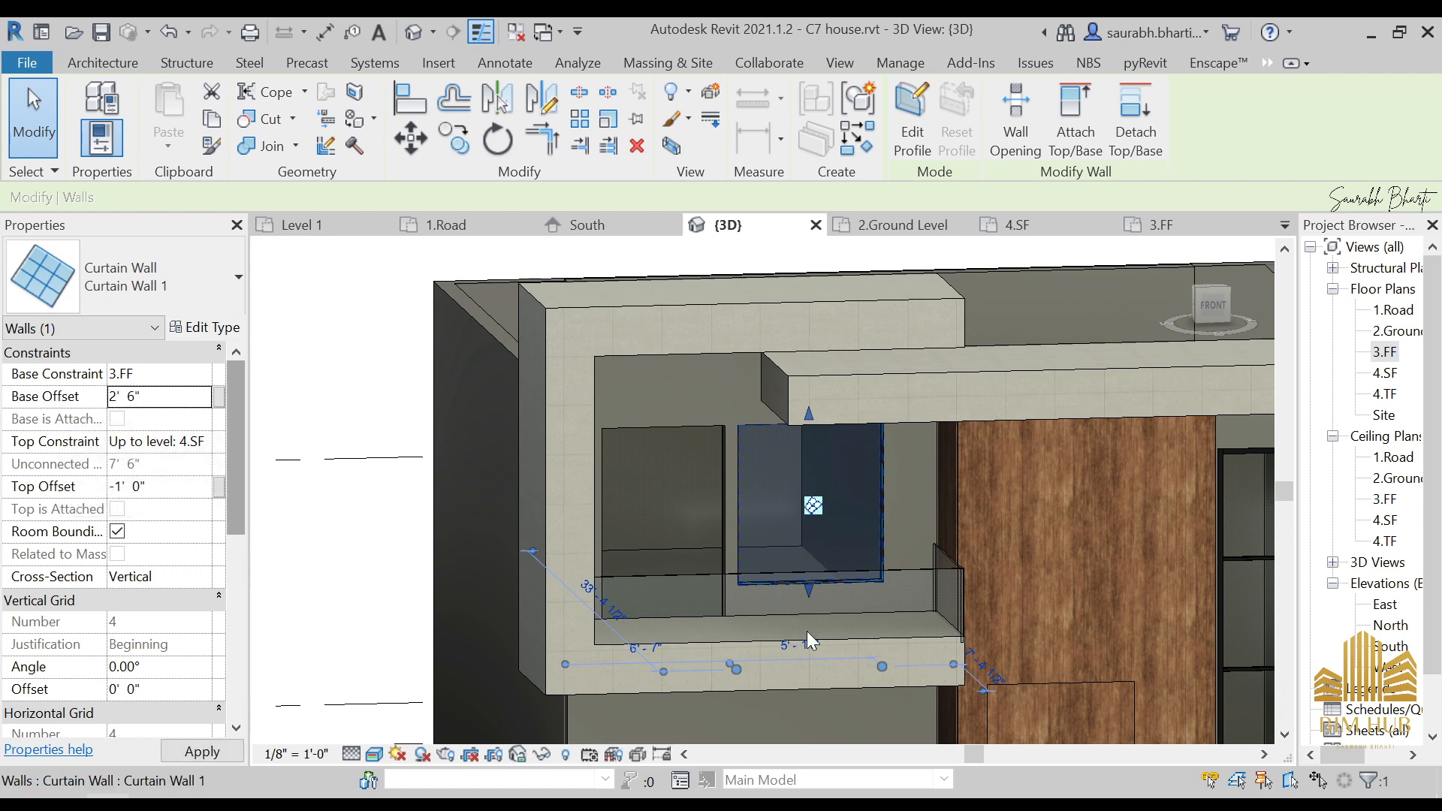
{"action": "key", "text": "Escape"}
{"action": "middle_click_drag", "start_coordinate": [880, 561], "coordinate": [872, 522], "text": "shift"}
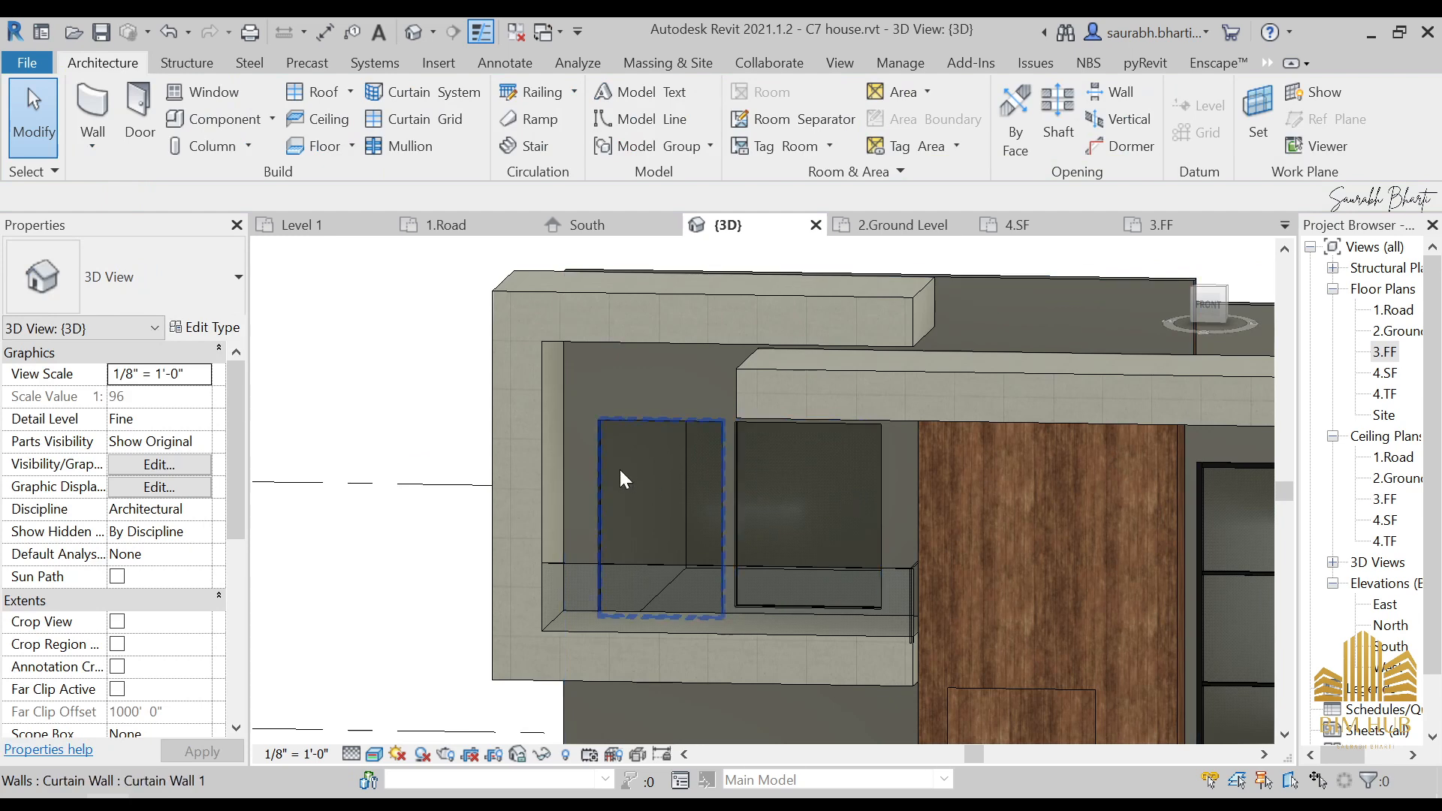
{"action": "left_click", "coordinate": [647, 474]}
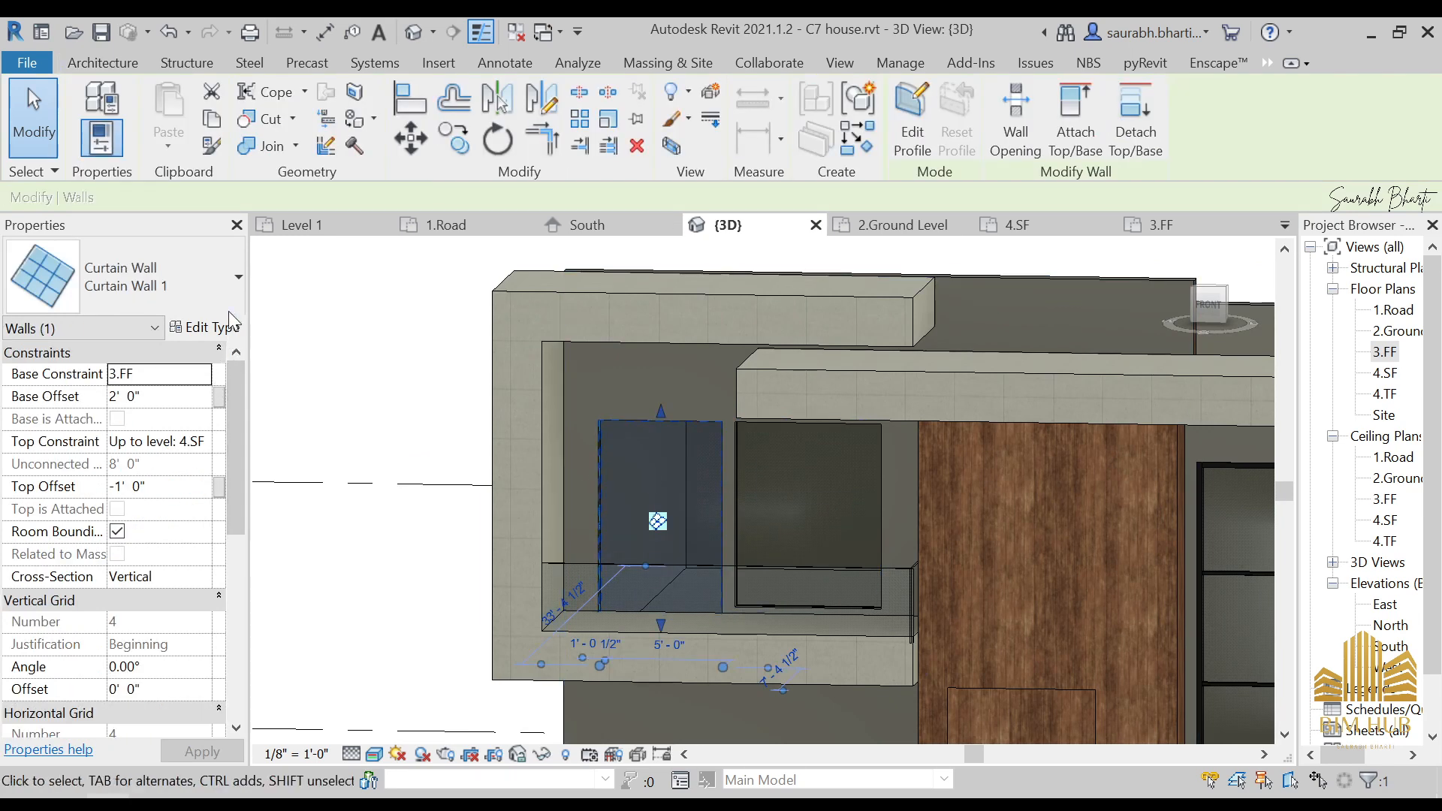
{"action": "left_click", "coordinate": [197, 308]}
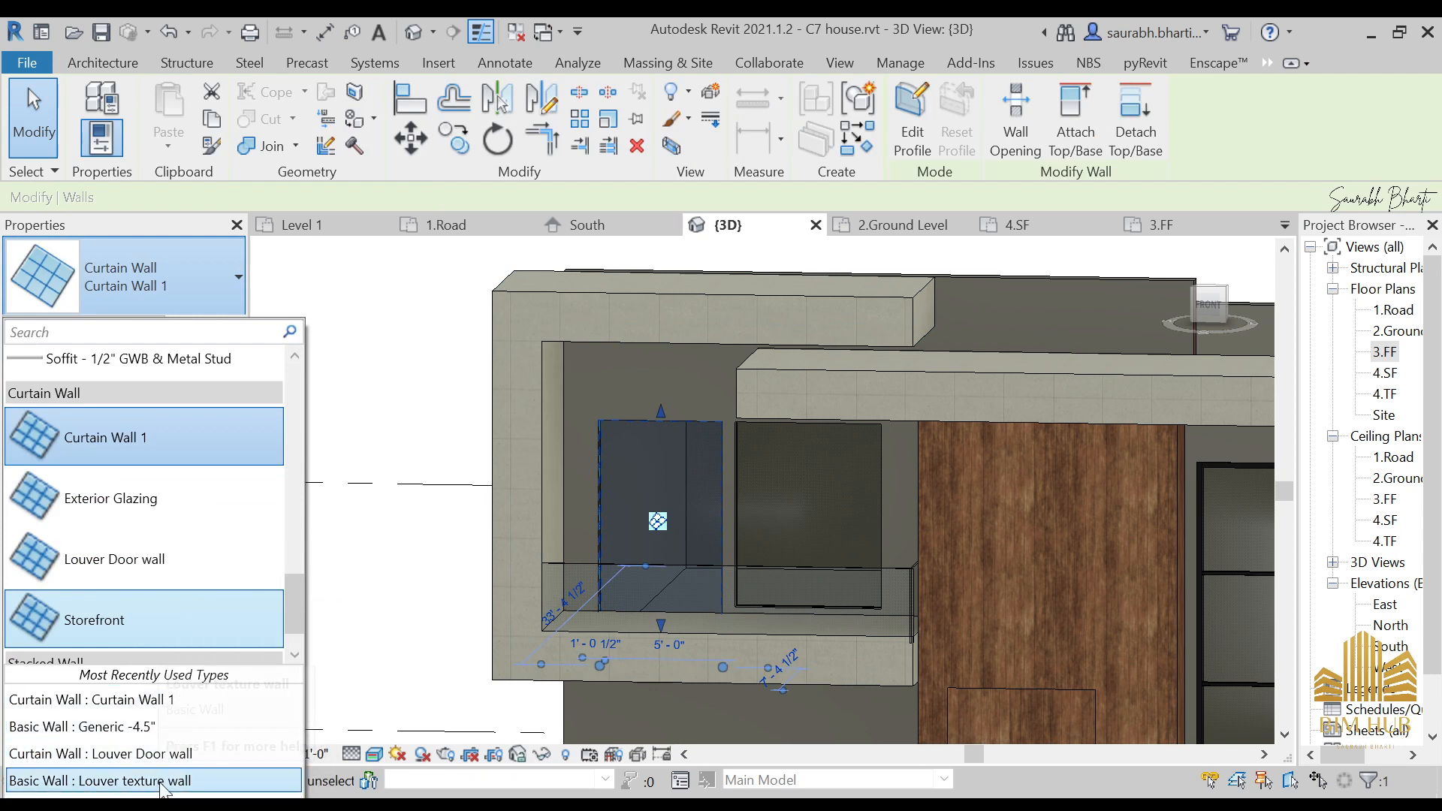
{"action": "scroll", "coordinate": [182, 543], "scroll_direction": "up", "scroll_amount": 1}
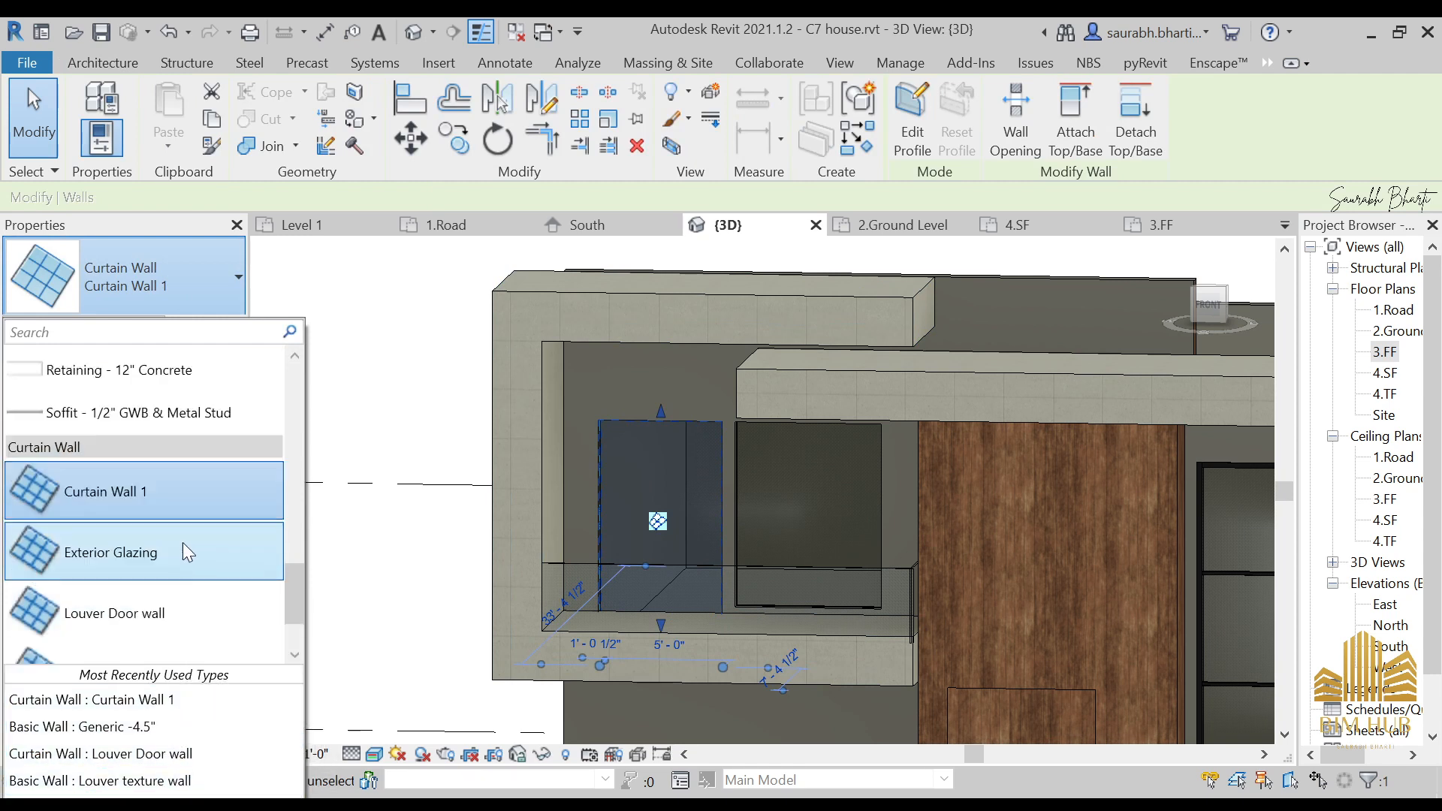
{"action": "scroll", "coordinate": [198, 585], "scroll_direction": "down", "scroll_amount": 2}
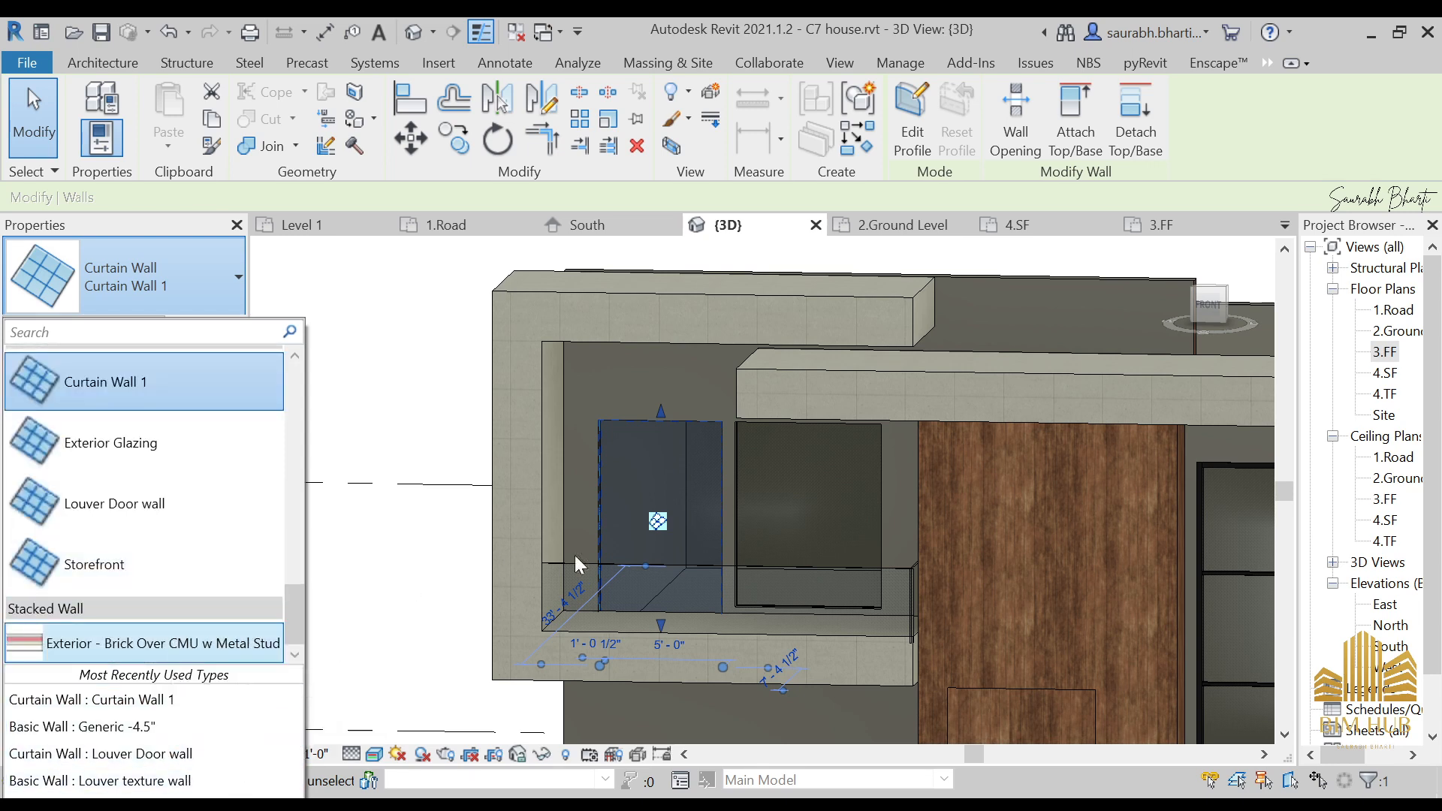
{"action": "key", "text": "Escape"}
{"action": "key", "text": "Escape"}
- Change the glazed panel of the narrower curtain wall behind the balcony to a curtain-wall door type
{"action": "left_click", "coordinate": [669, 503]}
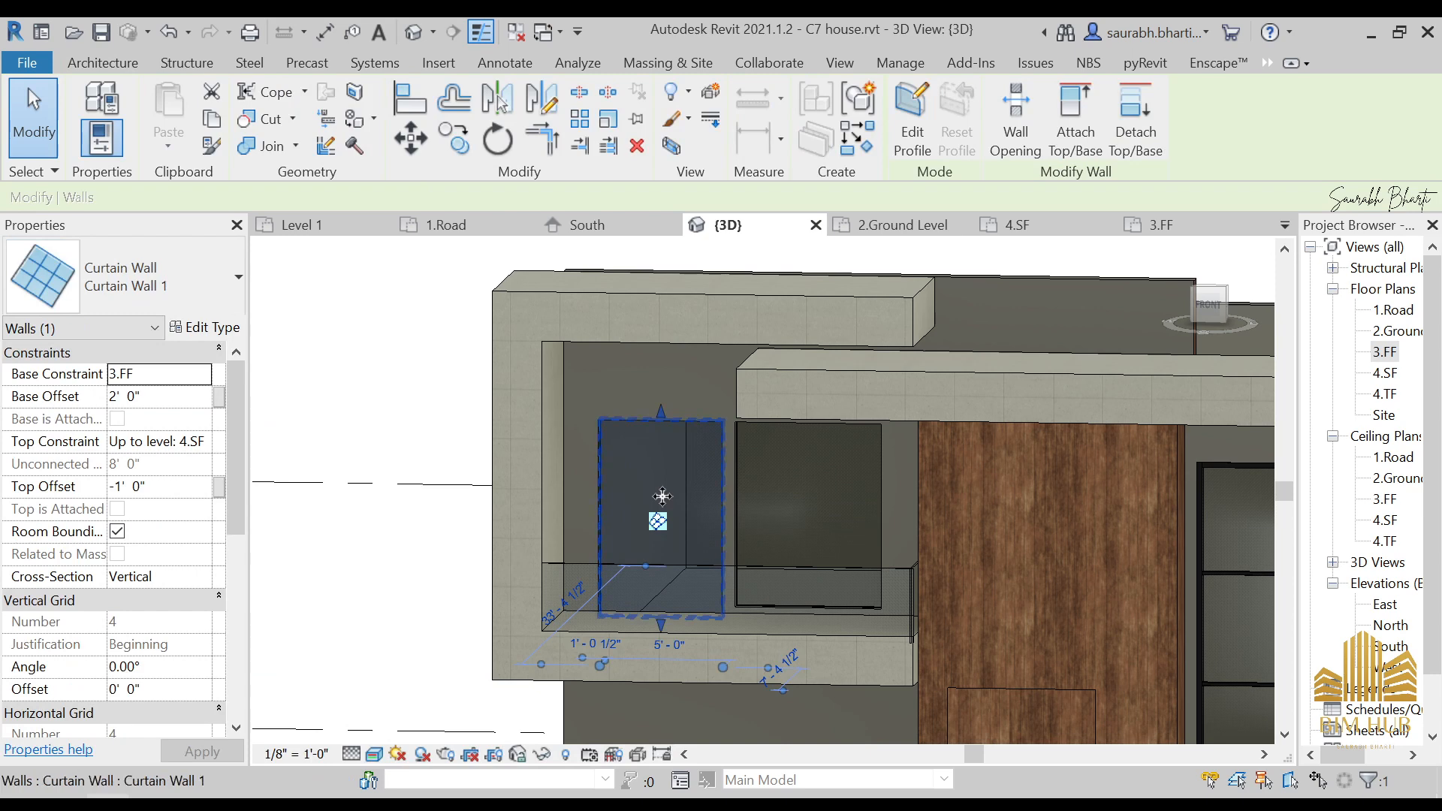
{"action": "key", "text": "Tab"}
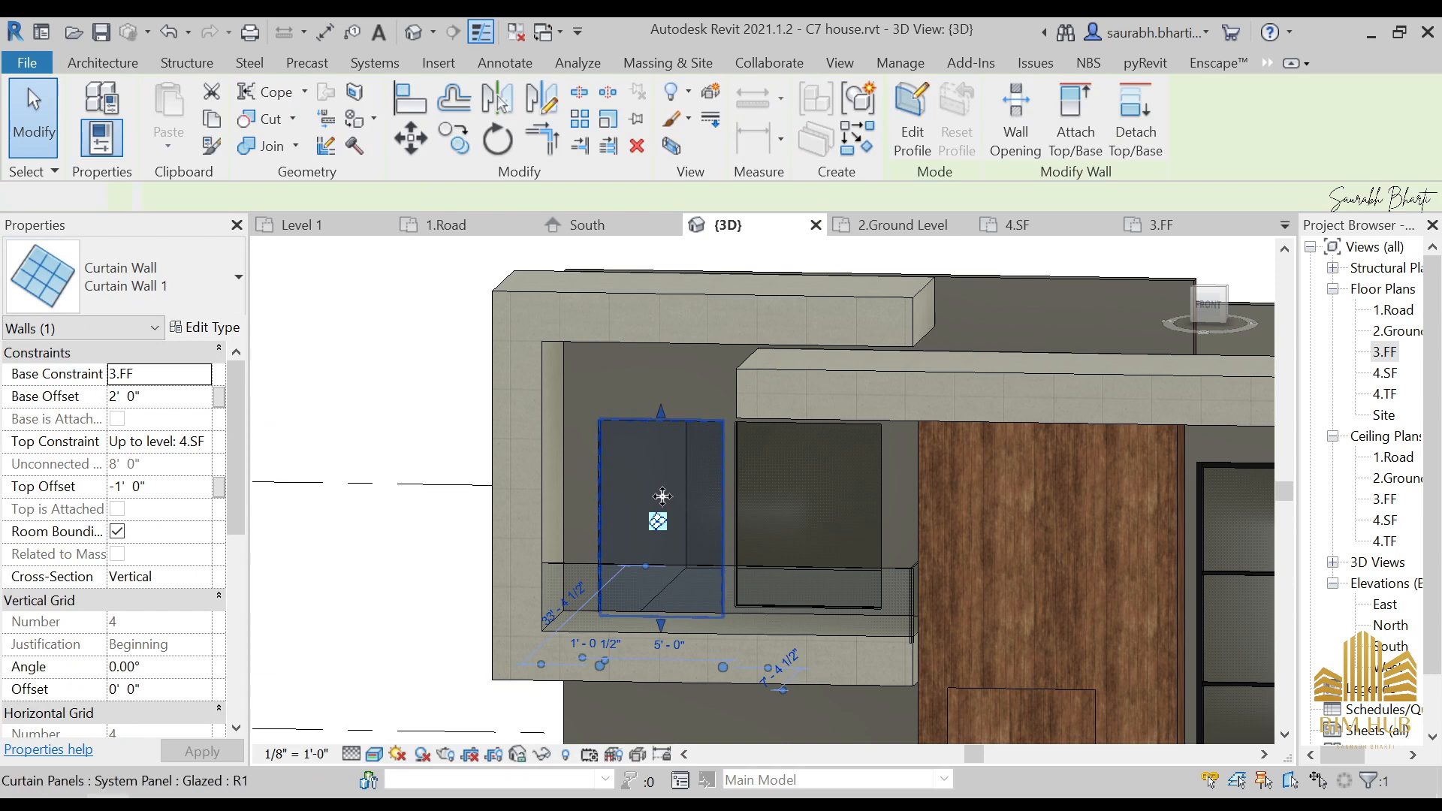
{"action": "left_click", "coordinate": [662, 497]}
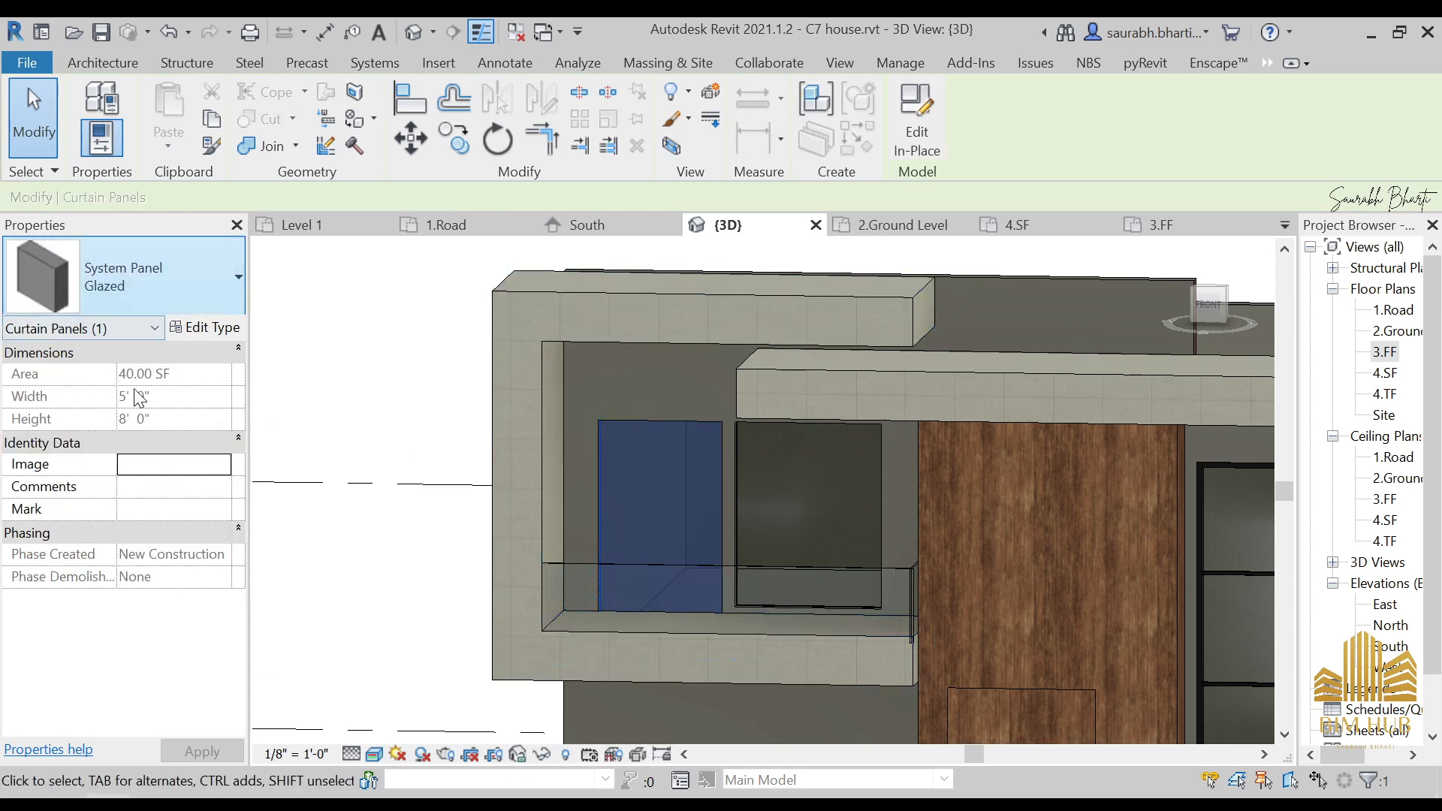
{"action": "left_click", "coordinate": [113, 289]}
{"action": "left_click", "coordinate": [185, 700]}
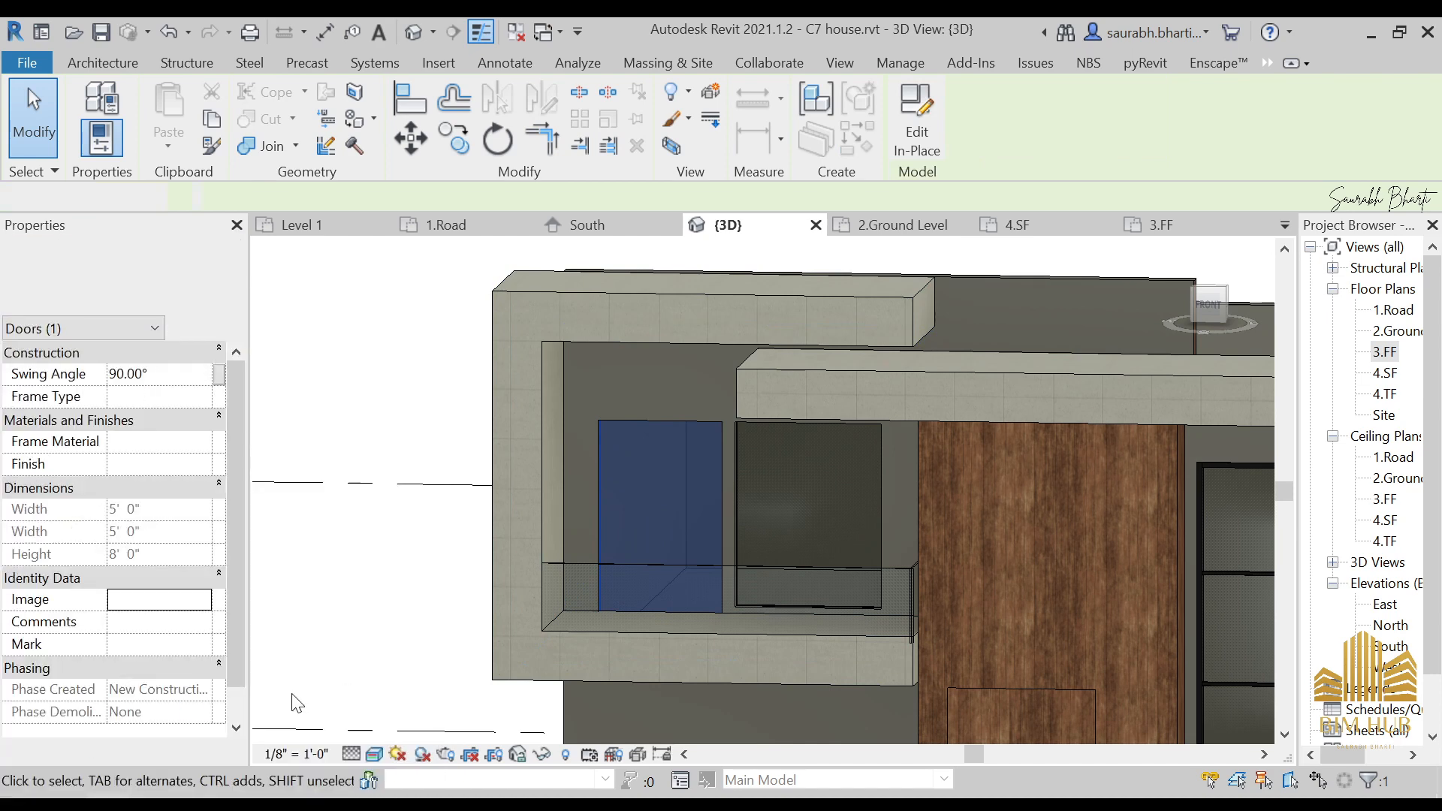
{"action": "middle_click_drag", "start_coordinate": [638, 590], "coordinate": [679, 570], "text": "shift"}
{"action": "key", "text": "Escape"}
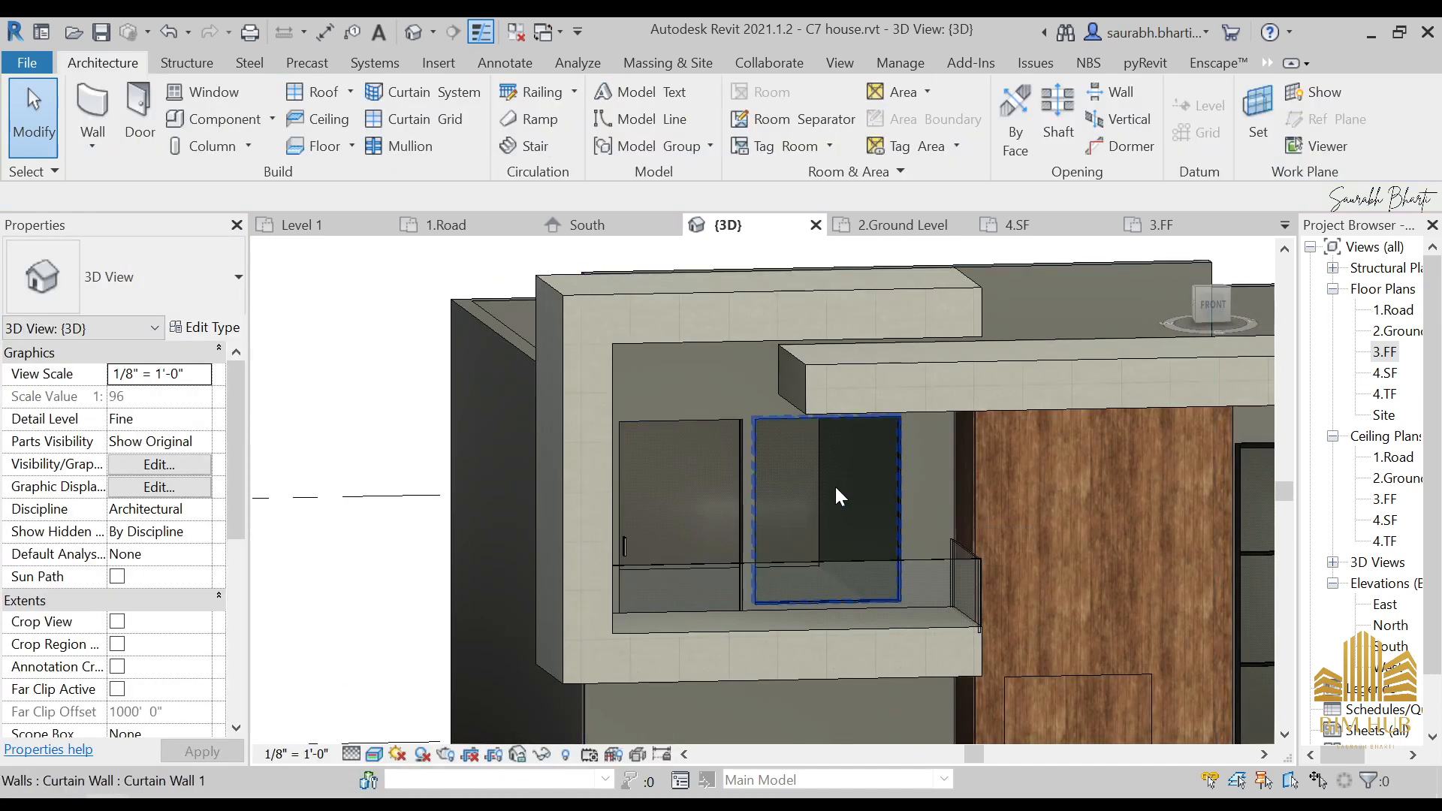
- Switch to the Photos app and examine the balcony glazing and surrounding dark wall in the house reference photo
{"action": "middle_click_drag", "start_coordinate": [858, 523], "coordinate": [828, 512], "text": "shift"}
{"action": "left_click", "coordinate": [828, 512]}
{"action": "key", "text": "Escape"}
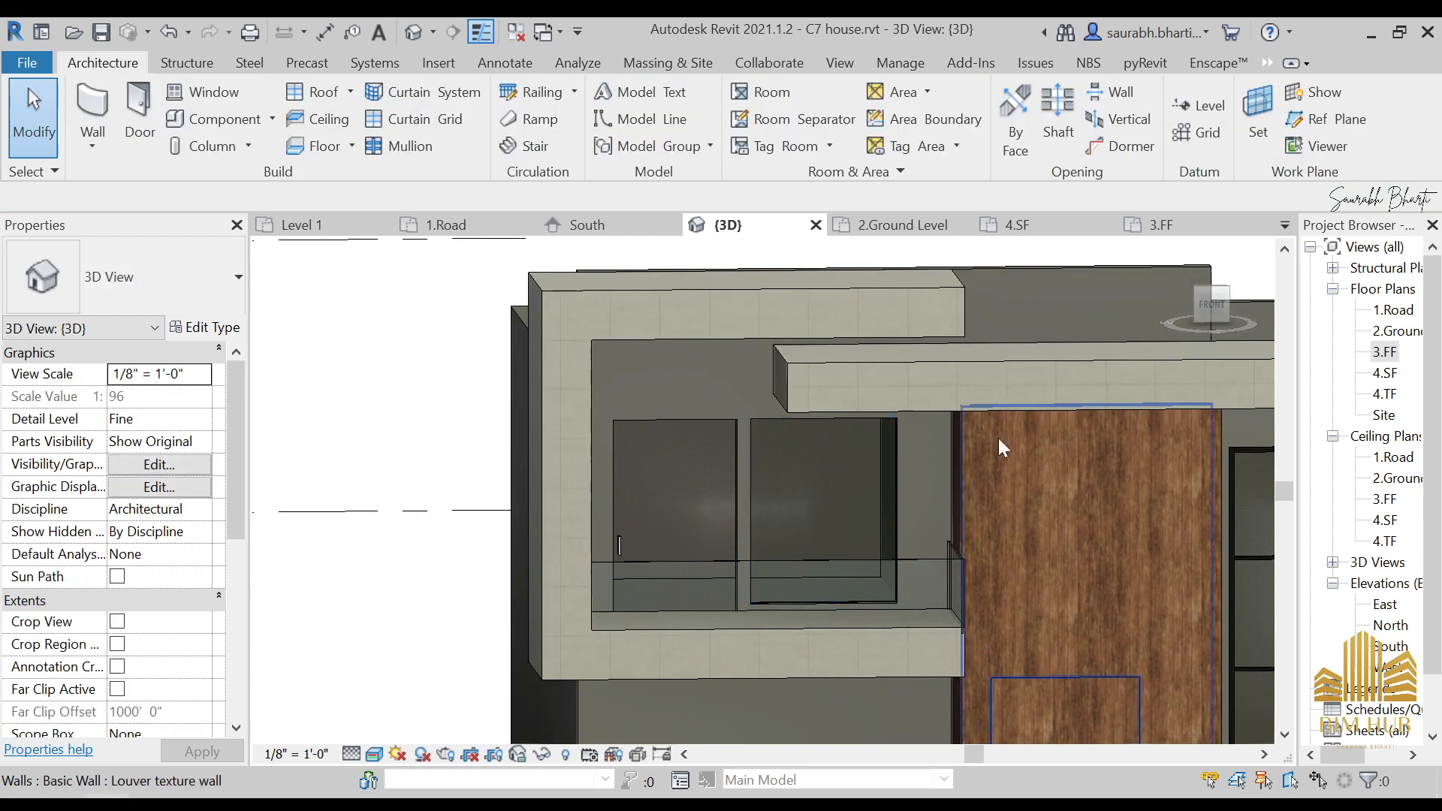
{"action": "left_click", "coordinate": [1210, 305]}
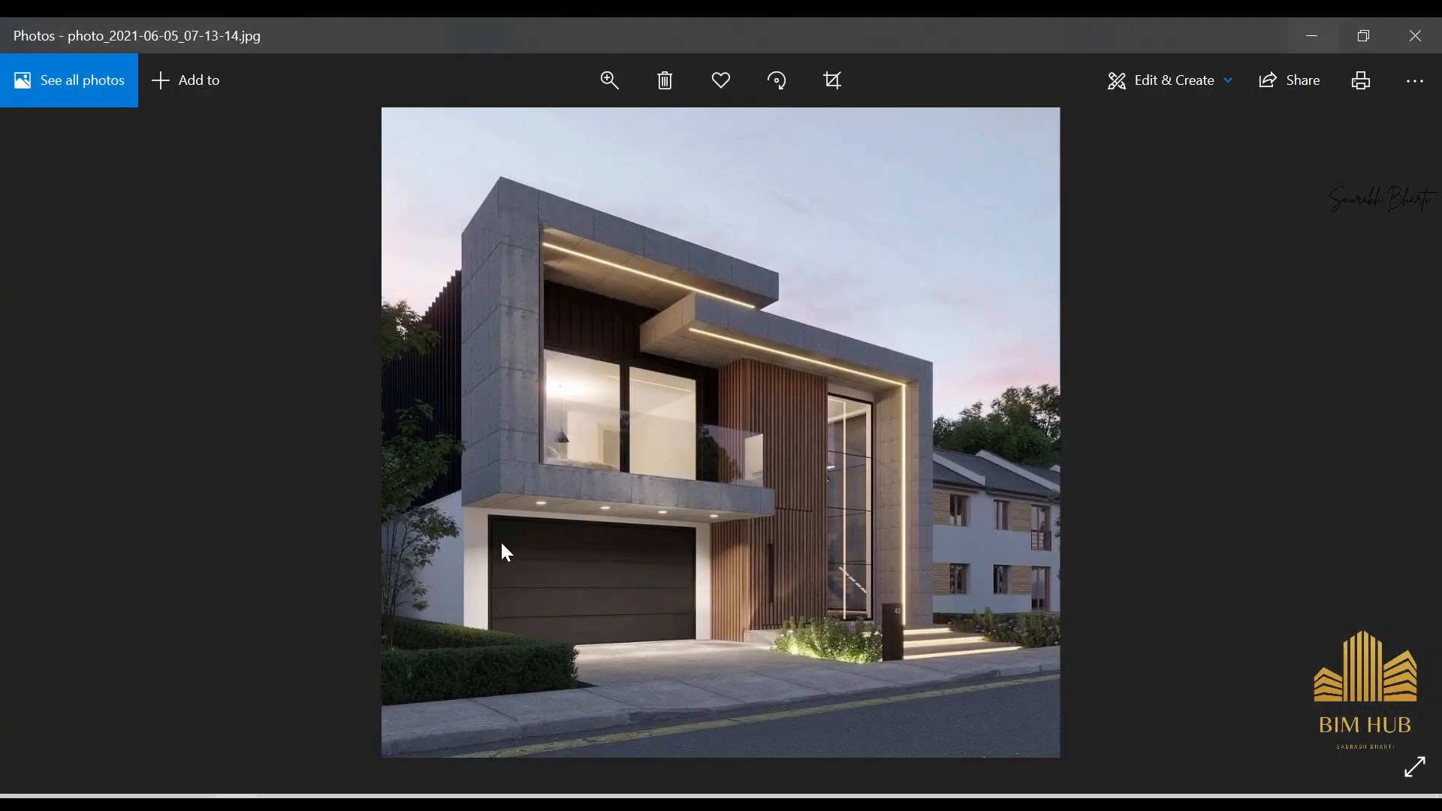
{"action": "scroll", "coordinate": [629, 412], "scroll_direction": "up", "scroll_amount": 6}
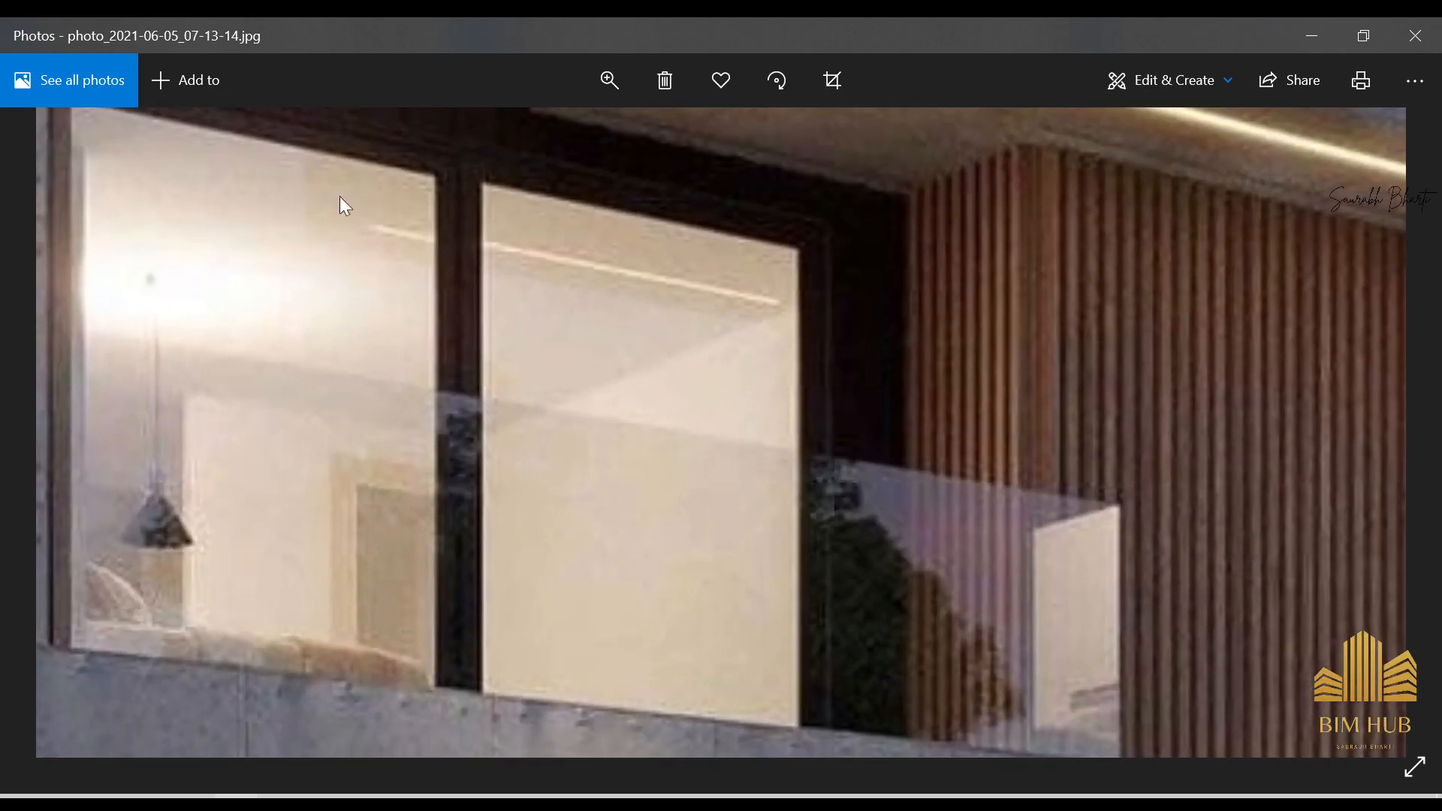
{"action": "left_click_drag", "start_coordinate": [339, 196], "coordinate": [430, 306]}
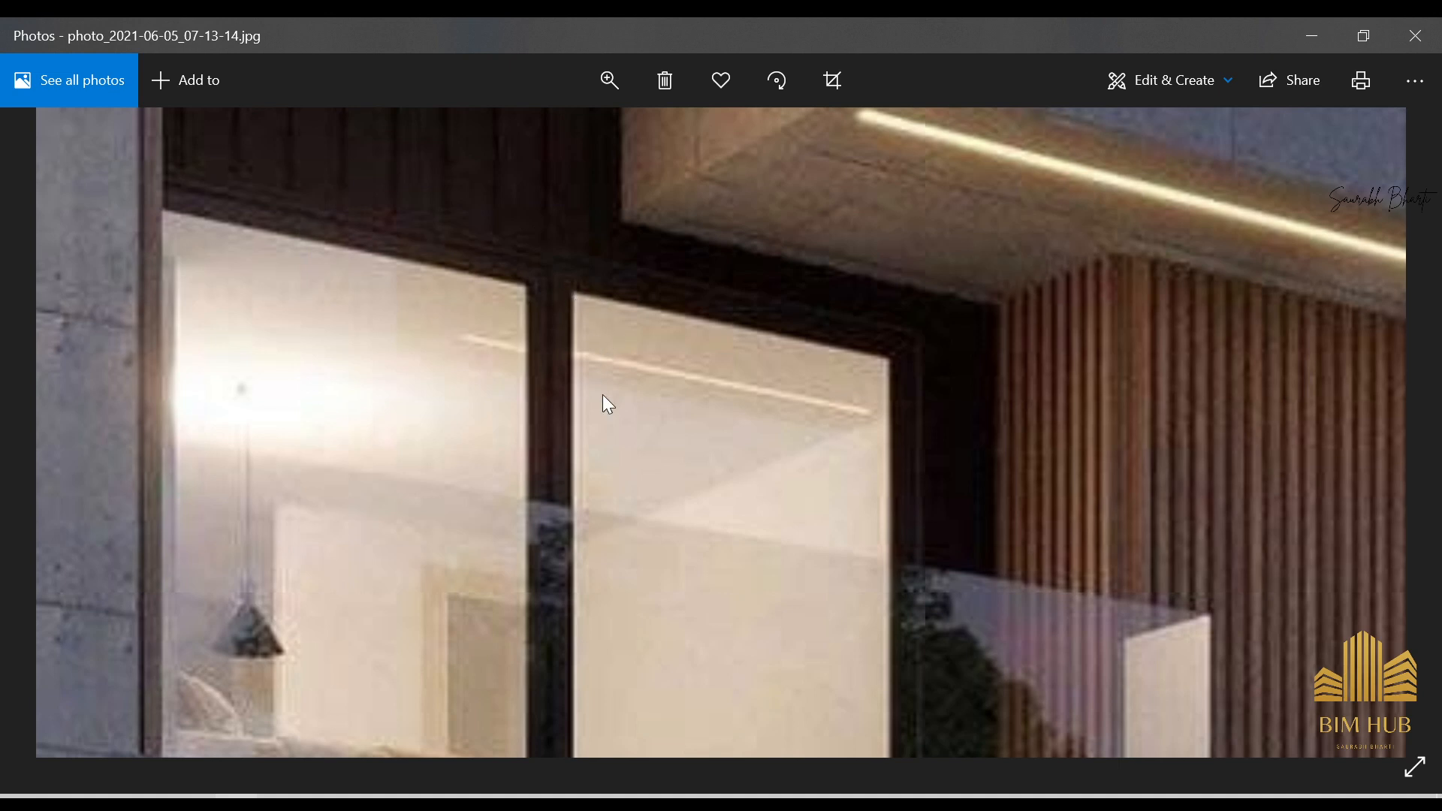
{"action": "scroll", "coordinate": [603, 395], "scroll_direction": "down", "scroll_amount": 6}
{"action": "scroll", "coordinate": [619, 407], "scroll_direction": "up", "scroll_amount": 4}
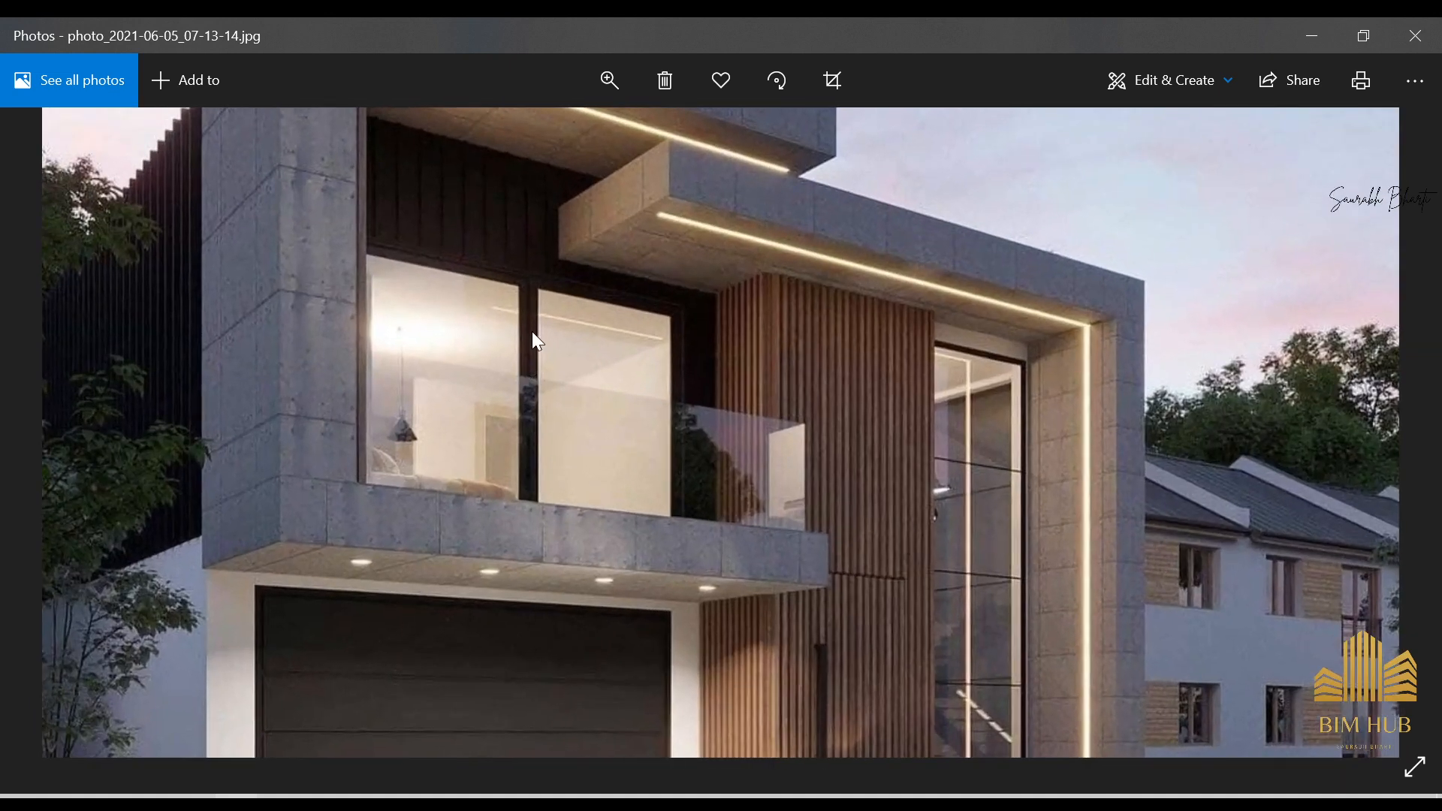
{"action": "left_click", "coordinate": [1312, 36]}
- Compare the balcony facade of the 3D model in Revit with the dark cladding above the windows in the Photos reference image
{"action": "scroll", "coordinate": [725, 485], "scroll_direction": "up", "scroll_amount": 2}
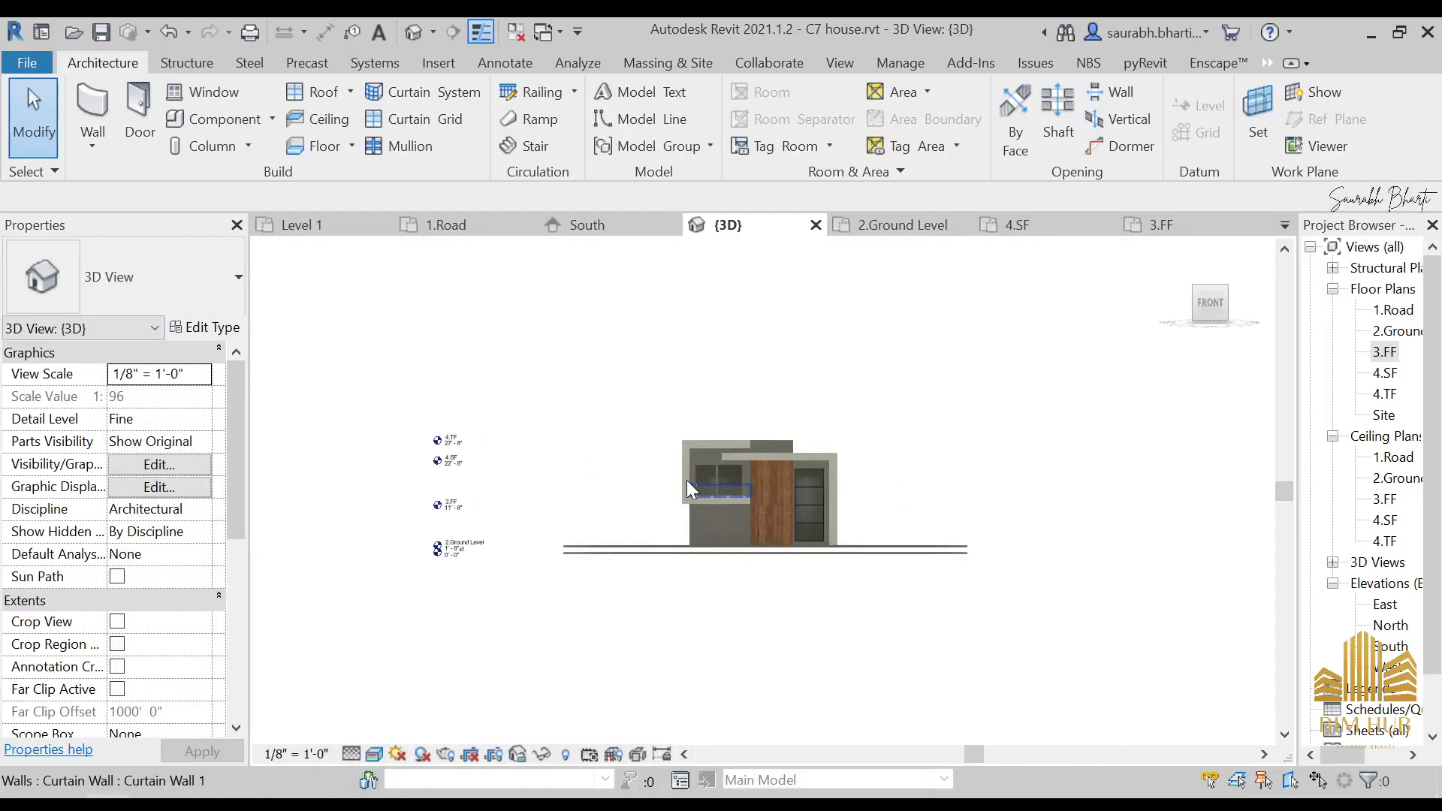
{"action": "scroll", "coordinate": [686, 480], "scroll_direction": "up", "scroll_amount": 4}
{"action": "scroll", "coordinate": [715, 421], "scroll_direction": "up", "scroll_amount": 3}
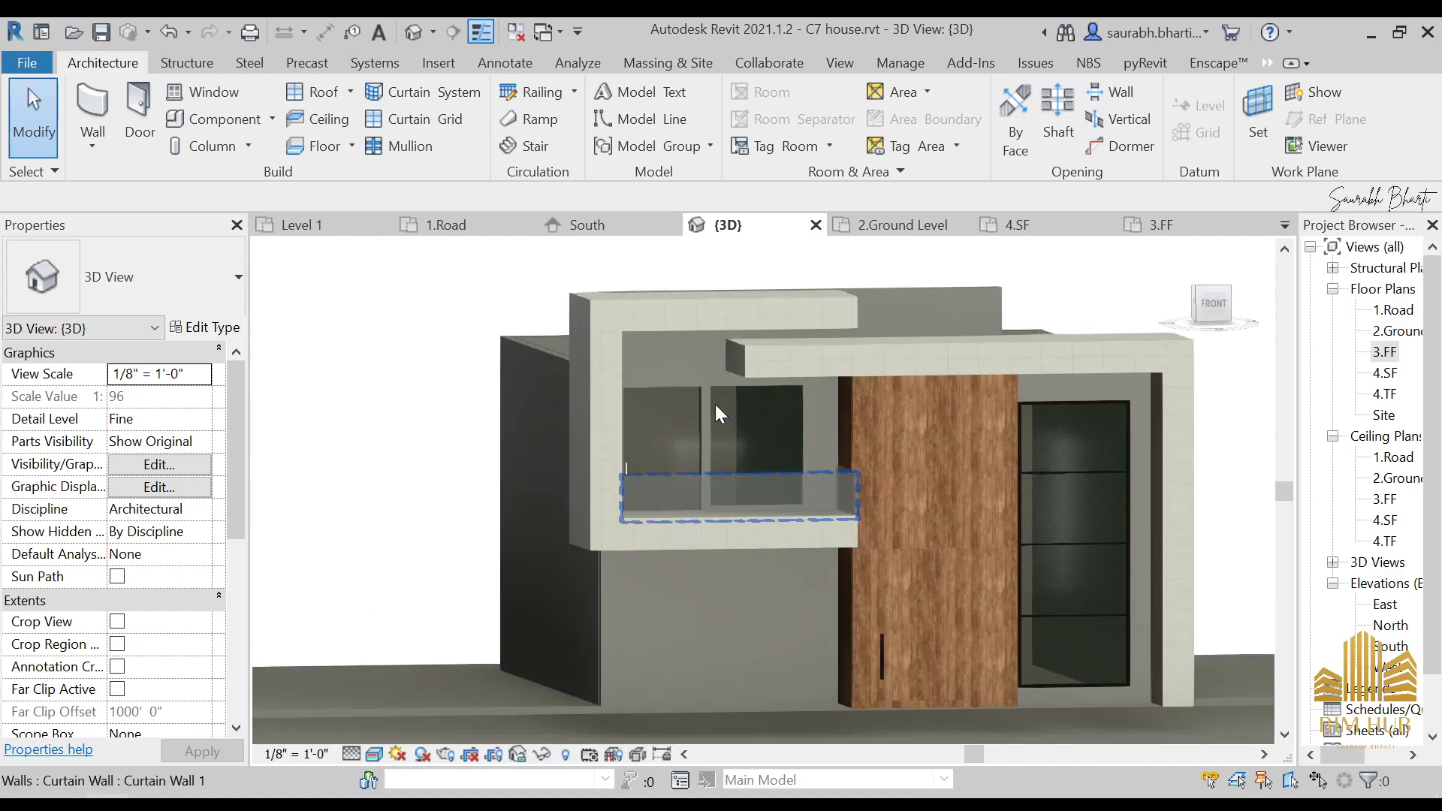
{"action": "scroll", "coordinate": [712, 443], "scroll_direction": "up", "scroll_amount": 1}
{"action": "left_click", "coordinate": [239, 805]}
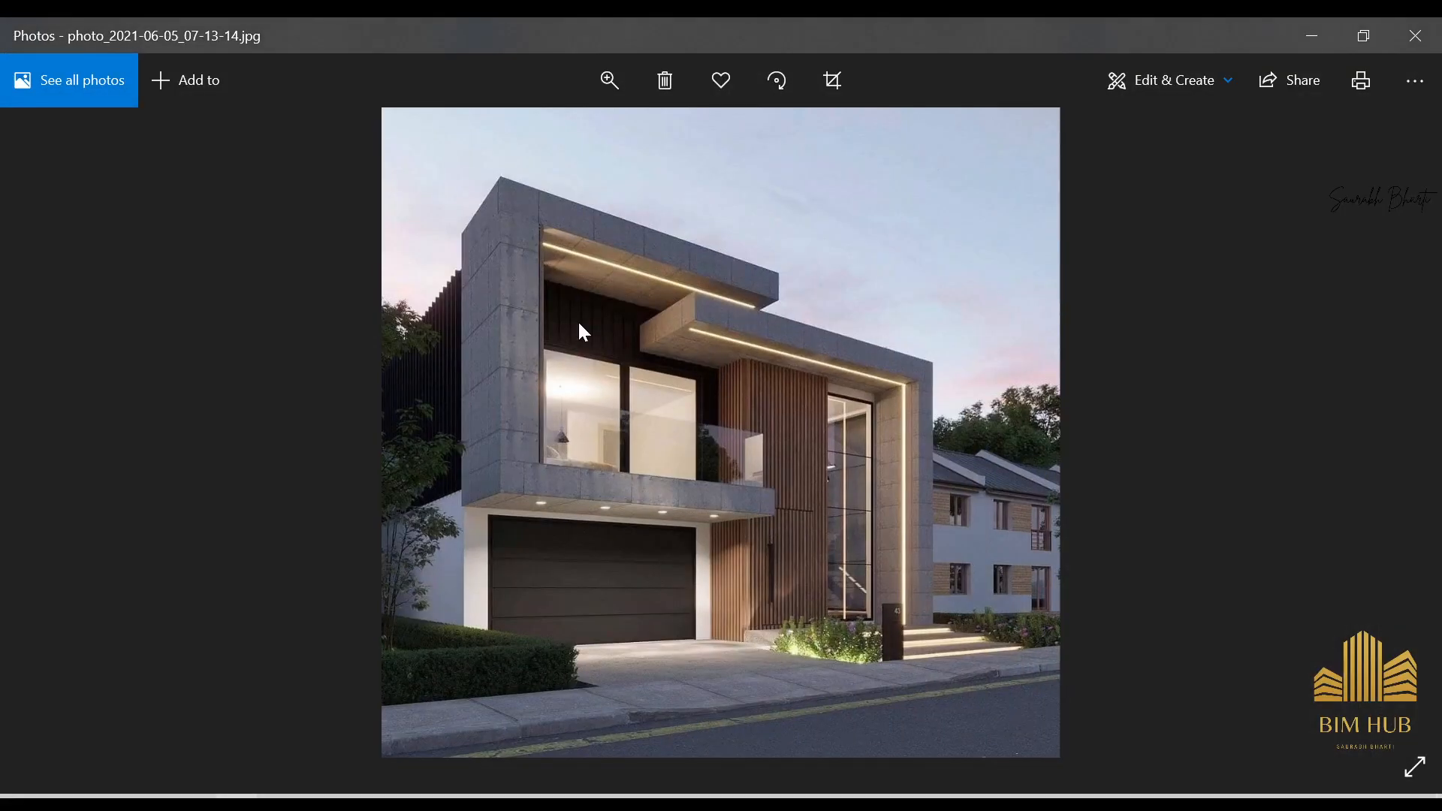
{"action": "scroll", "coordinate": [579, 322], "scroll_direction": "up", "scroll_amount": 2}
{"action": "scroll", "coordinate": [450, 316], "scroll_direction": "up", "scroll_amount": 3}
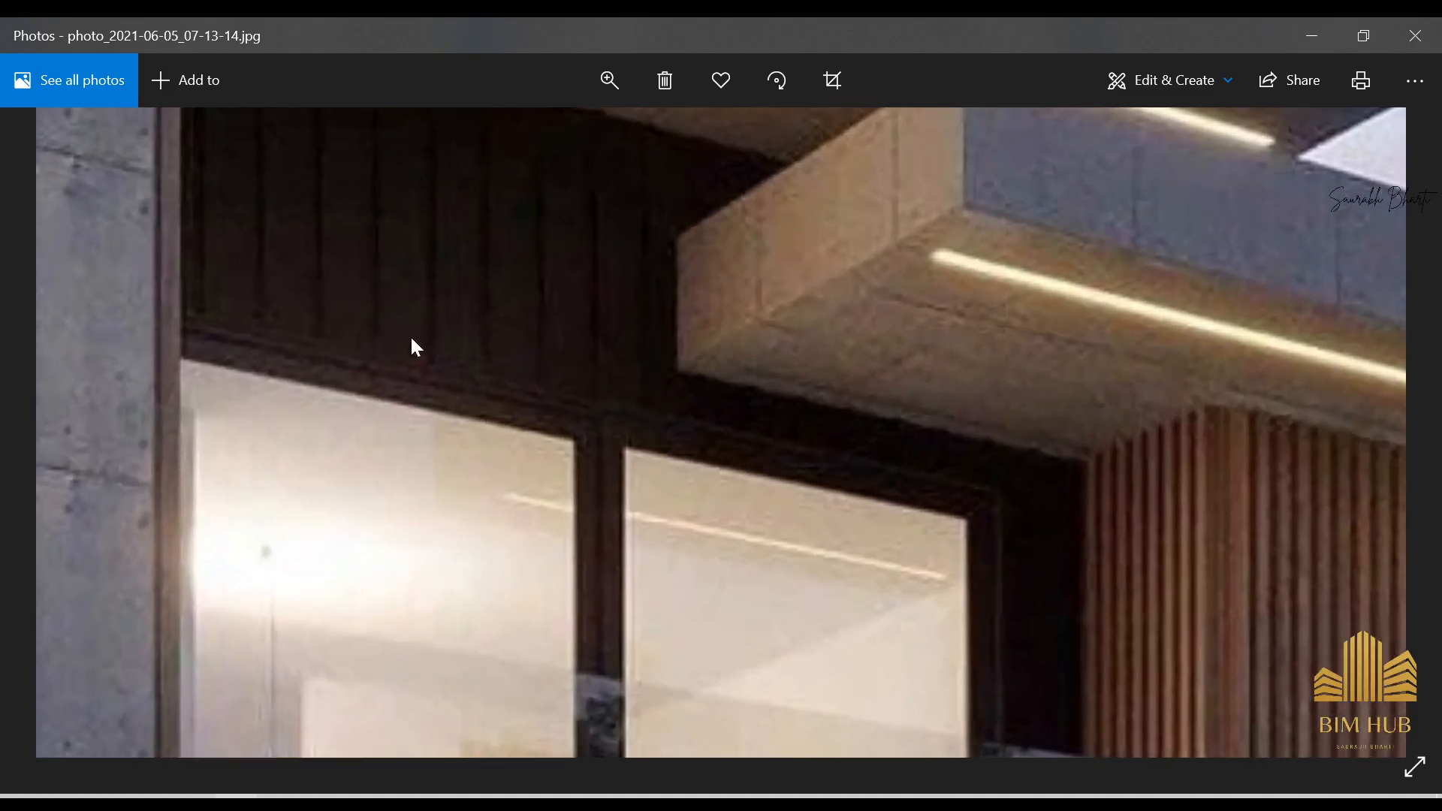
{"action": "scroll", "coordinate": [511, 312], "scroll_direction": "down", "scroll_amount": 2}
{"action": "scroll", "coordinate": [606, 282], "scroll_direction": "down", "scroll_amount": 3}
{"action": "left_click", "coordinate": [1333, 37]}
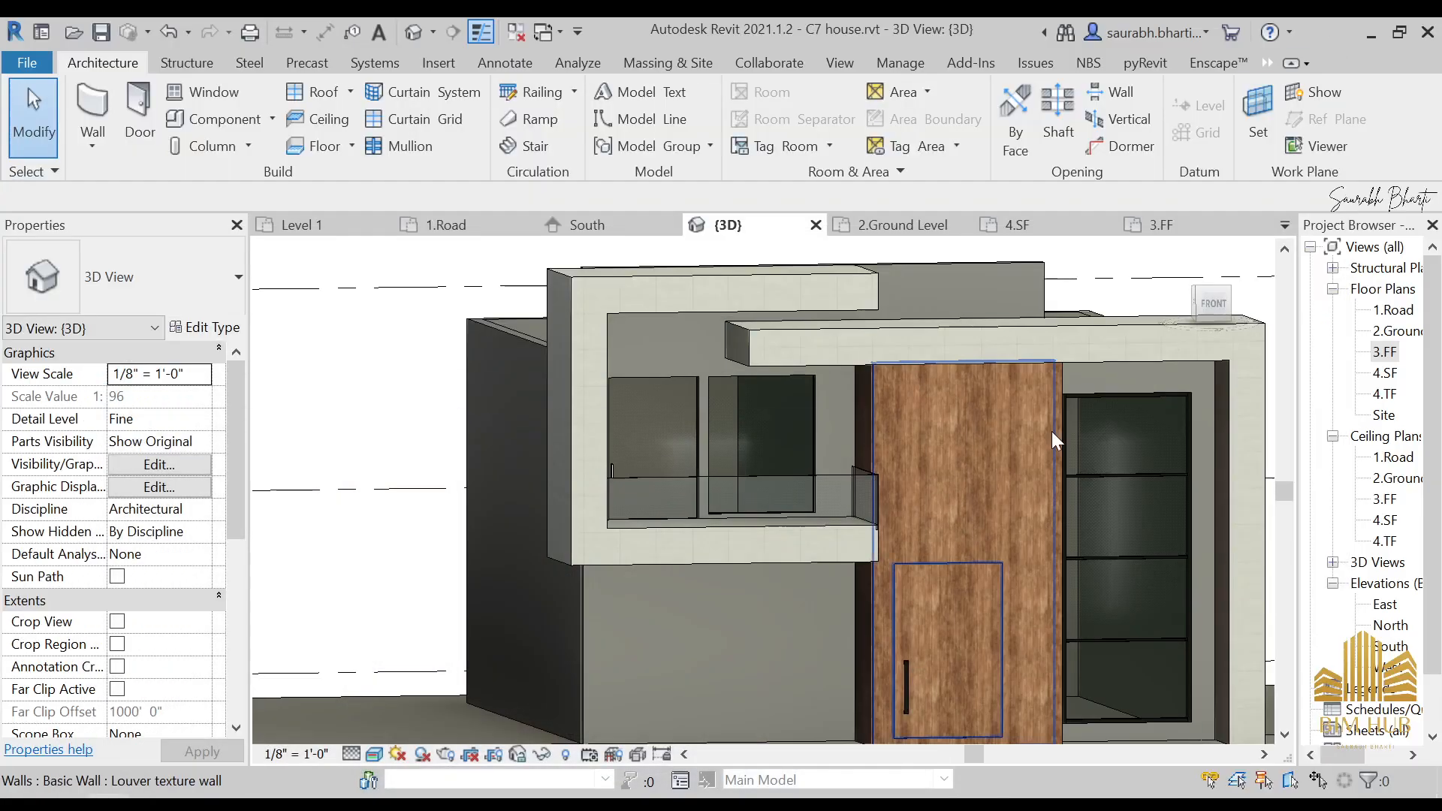
- Inspect the wood louver wall and the plain wall behind the balcony in the 3D model
{"action": "scroll", "coordinate": [1043, 452], "scroll_direction": "up", "scroll_amount": 3}
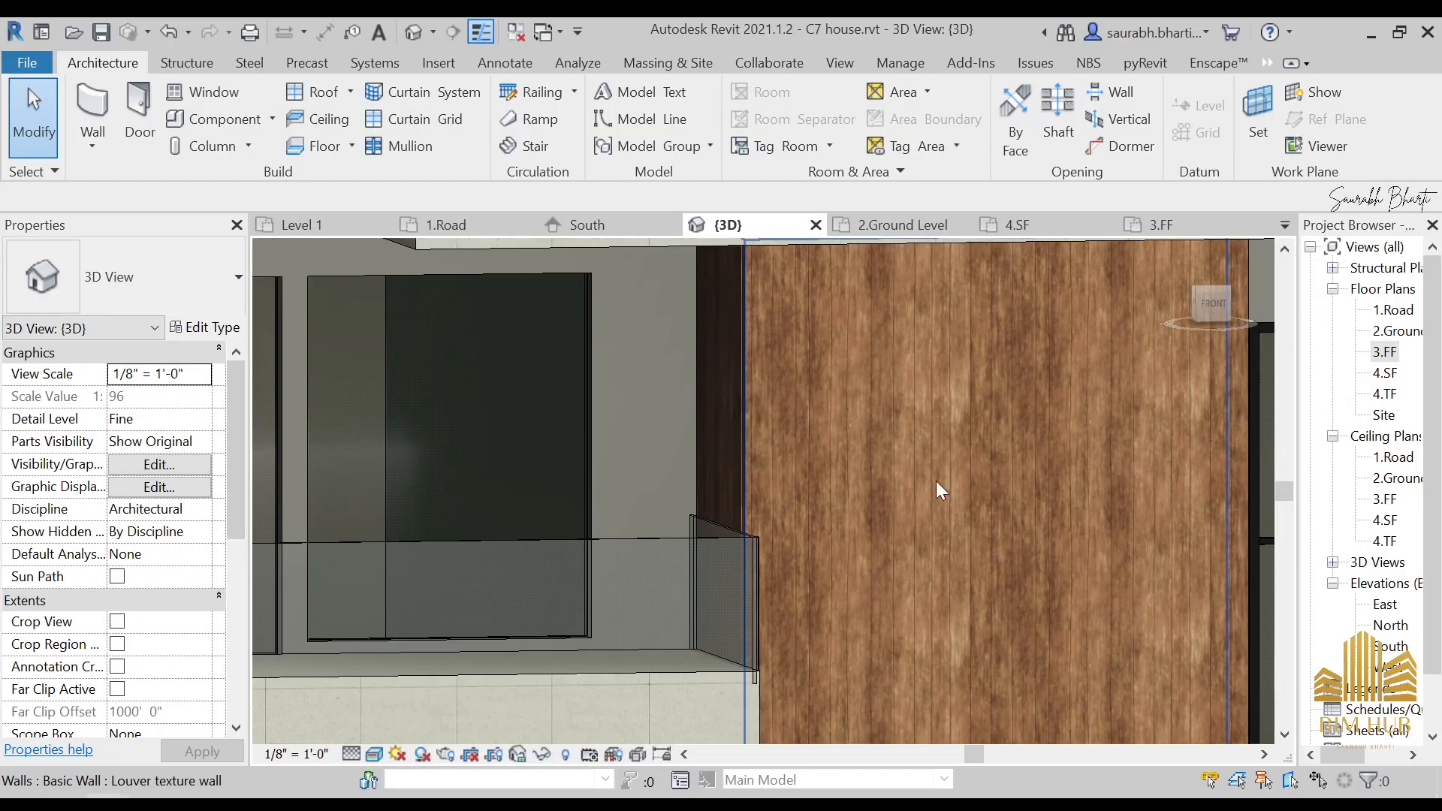
{"action": "left_click", "coordinate": [1033, 351]}
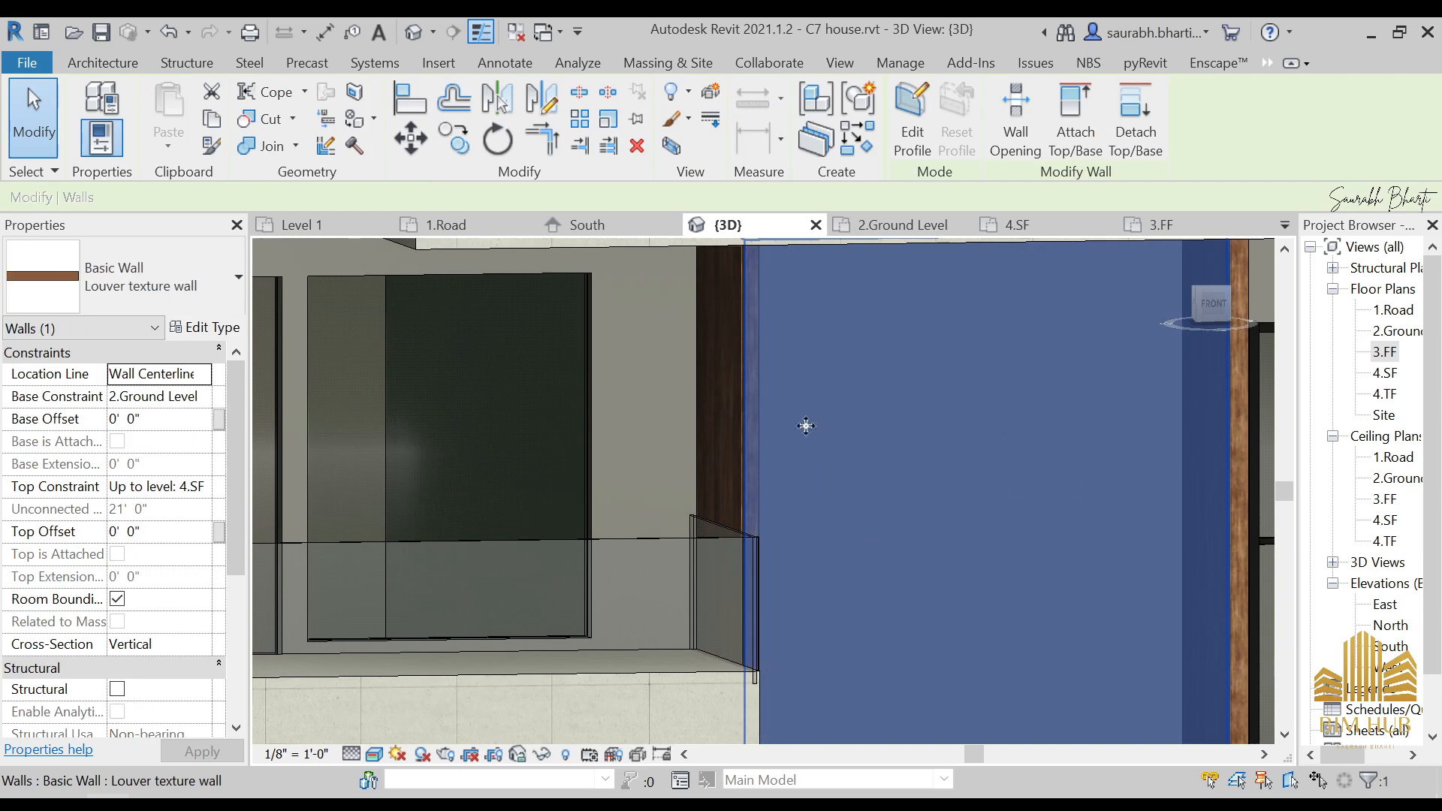
{"action": "key", "text": "Escape"}
{"action": "left_click", "coordinate": [608, 342]}
{"action": "key", "text": "Escape"}
{"action": "scroll", "coordinate": [609, 342], "scroll_direction": "down", "scroll_amount": 3}
{"action": "middle_click_drag", "start_coordinate": [592, 349], "coordinate": [788, 369]}
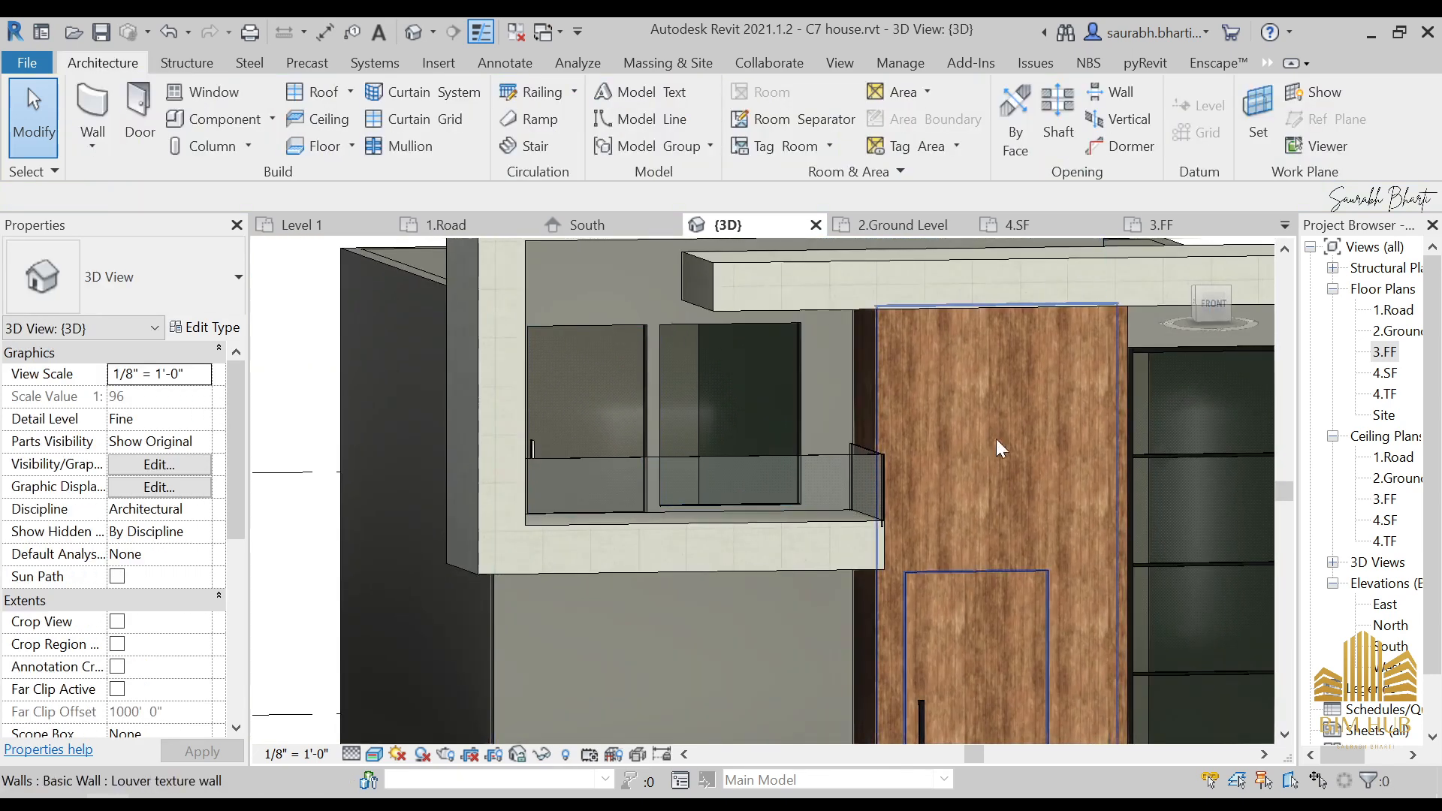
{"action": "left_click", "coordinate": [971, 445]}
{"action": "key", "text": "Escape"}
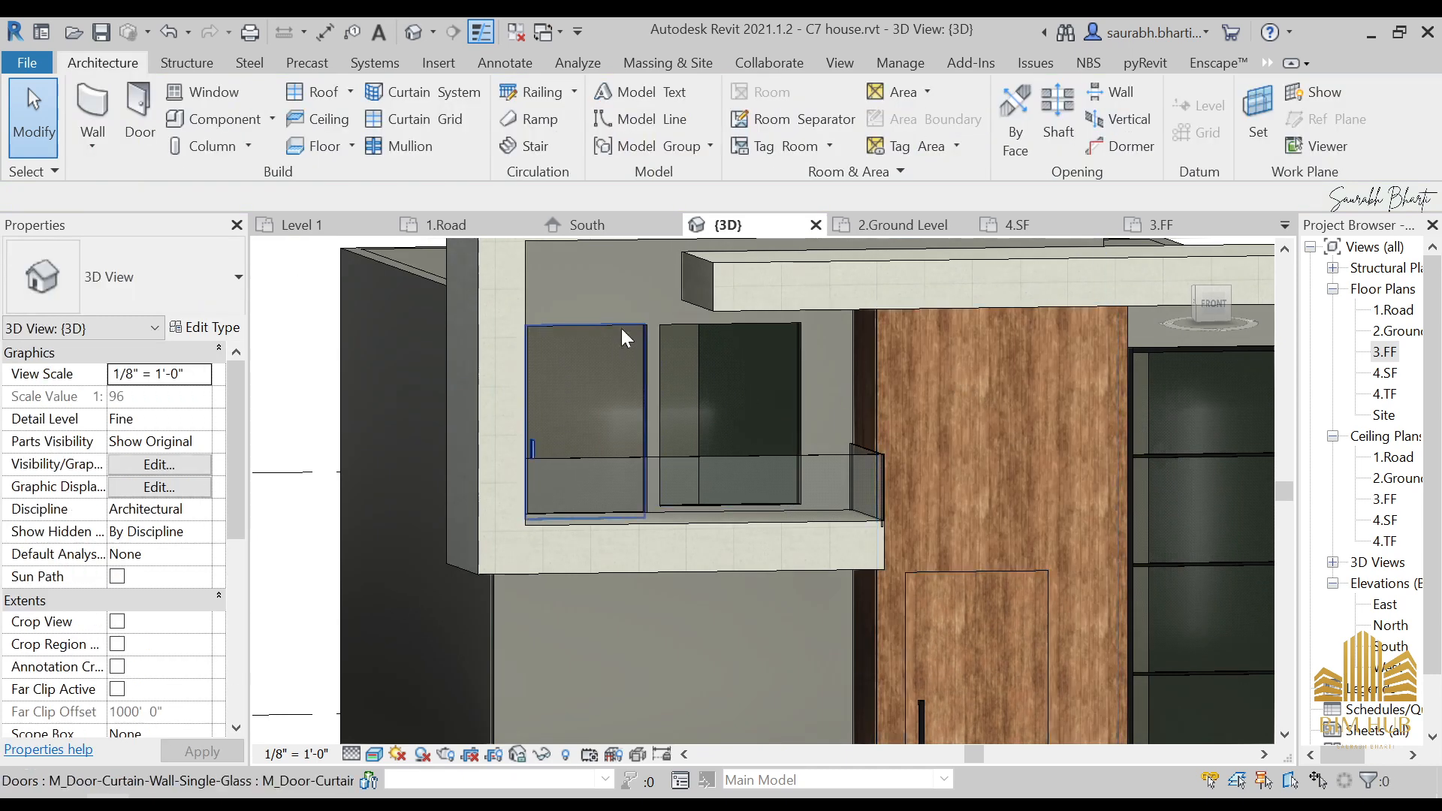
{"action": "left_click", "coordinate": [632, 305]}
{"action": "key", "text": "Escape"}
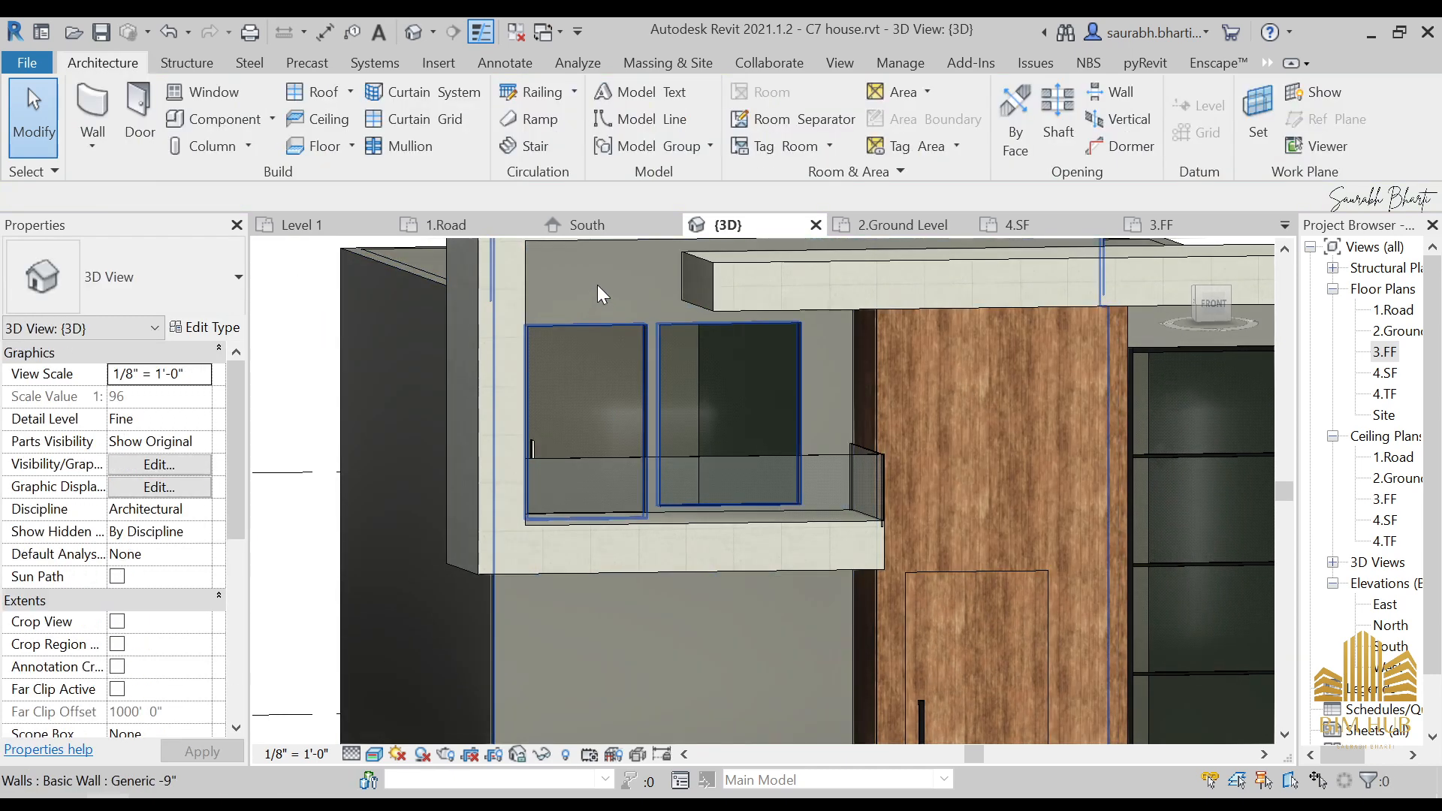
{"action": "left_click", "coordinate": [201, 328]}
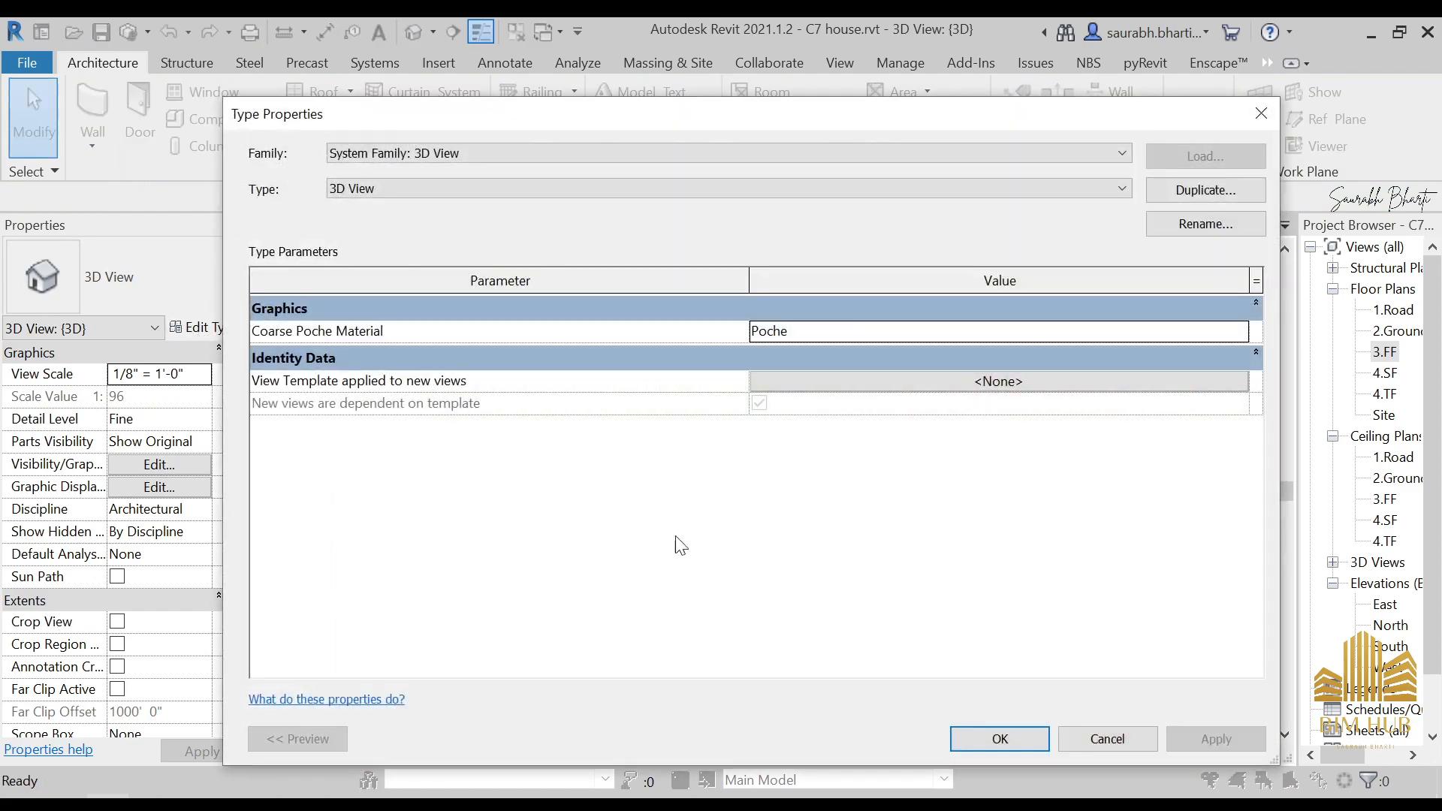
{"action": "key", "text": "Escape"}
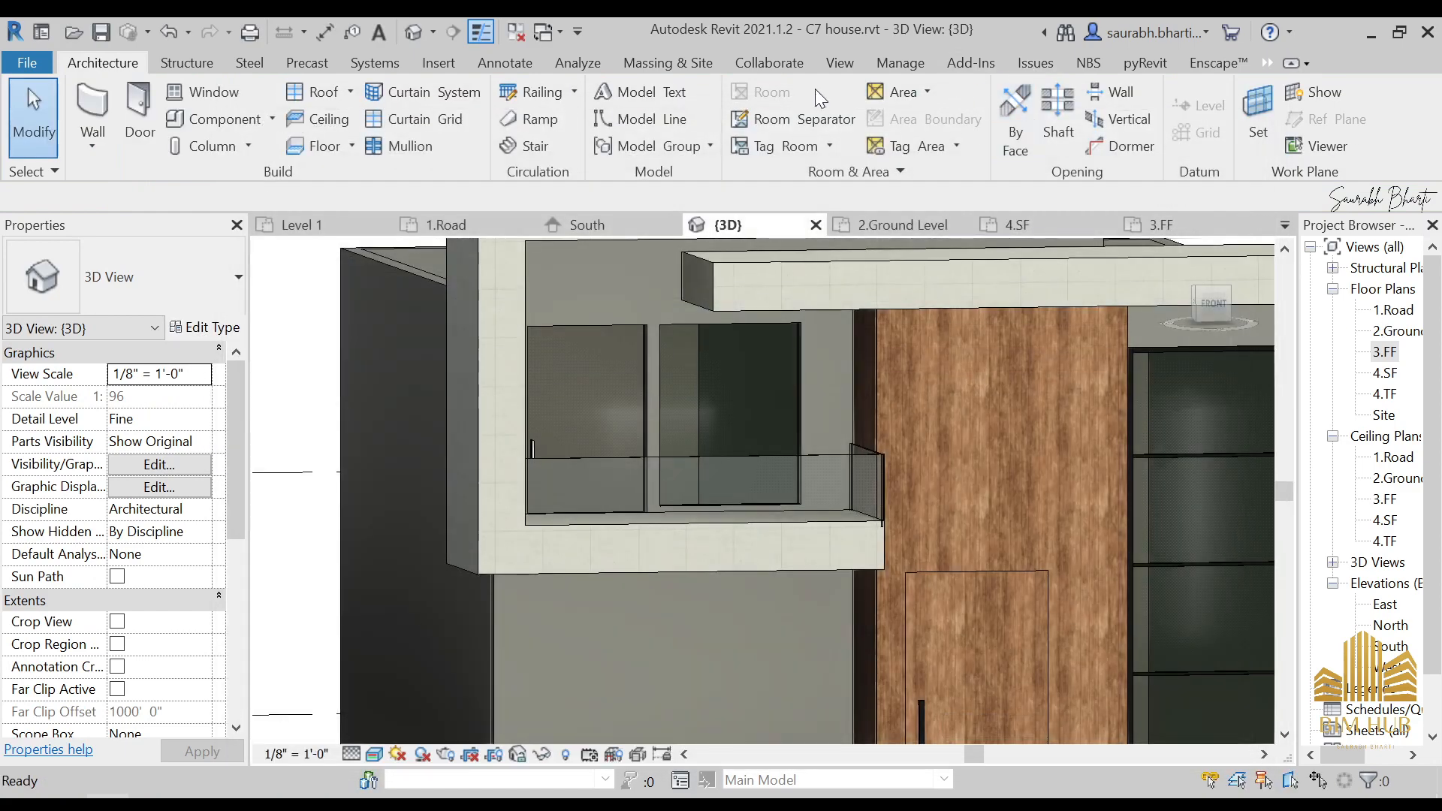
- Create a new project material in the Material Browser and name it 1.wall
{"action": "left_click", "coordinate": [901, 63]}
{"action": "left_click", "coordinate": [99, 112]}
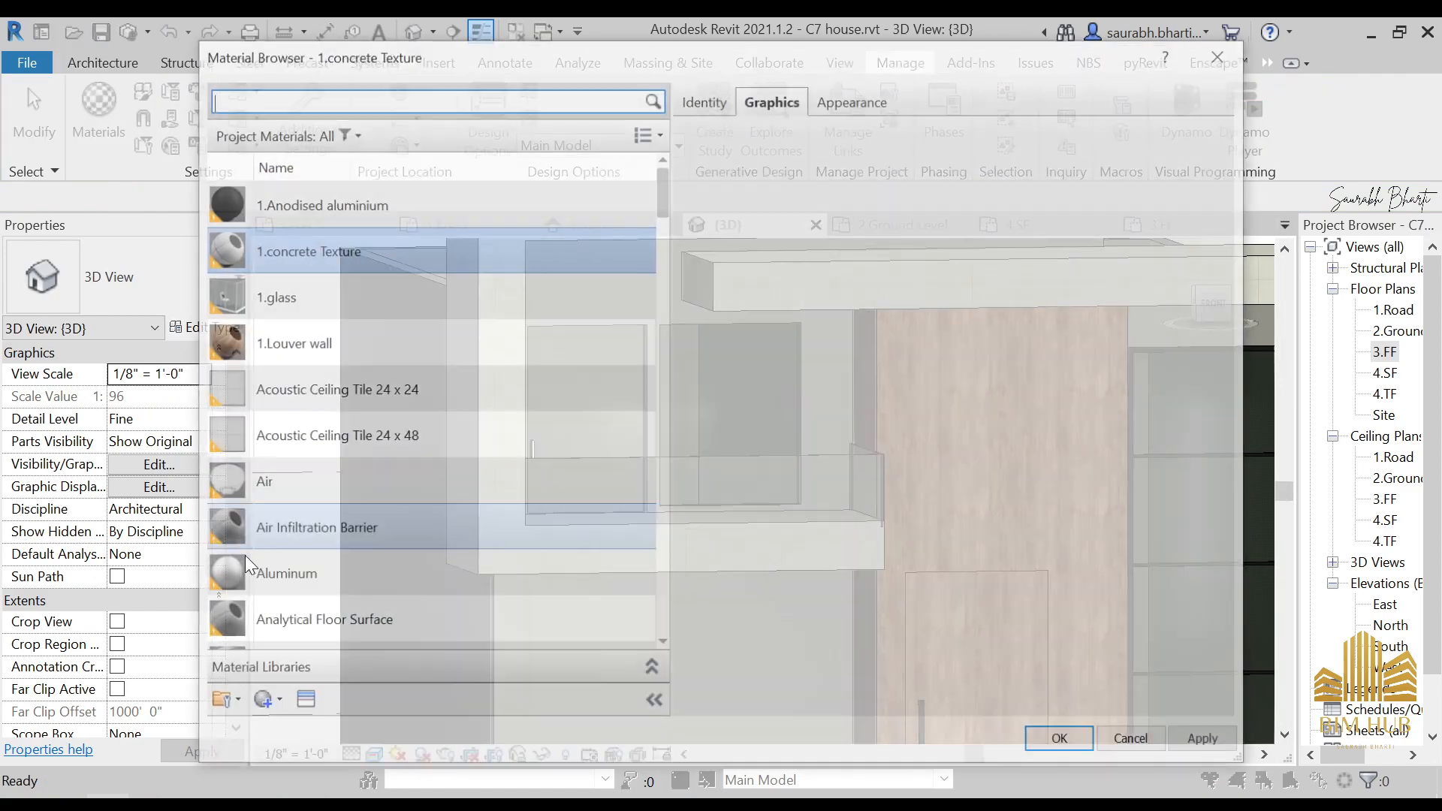
{"action": "left_click", "coordinate": [276, 704]}
{"action": "left_click", "coordinate": [293, 737]}
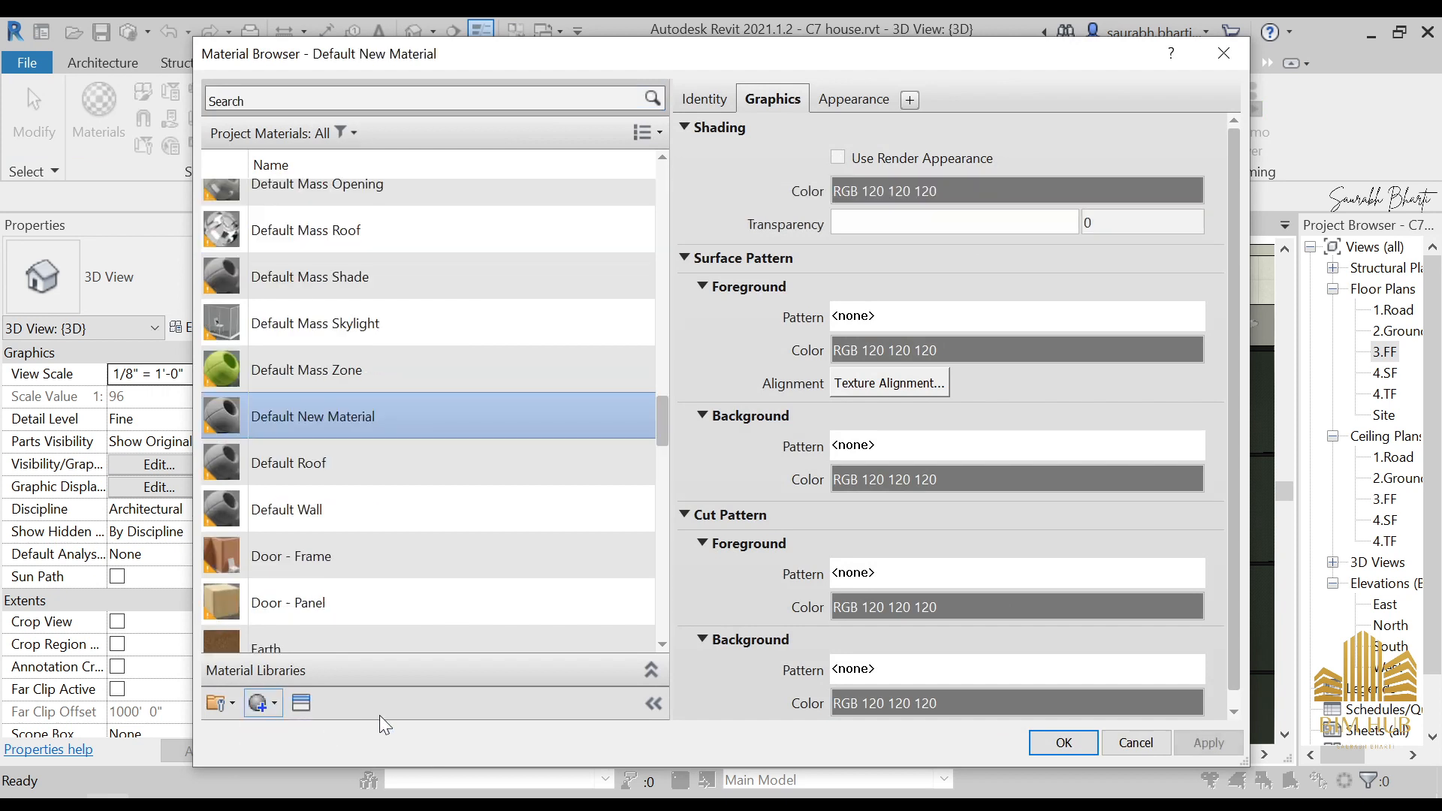
{"action": "right_click", "coordinate": [405, 426]}
{"action": "left_click", "coordinate": [466, 485]}
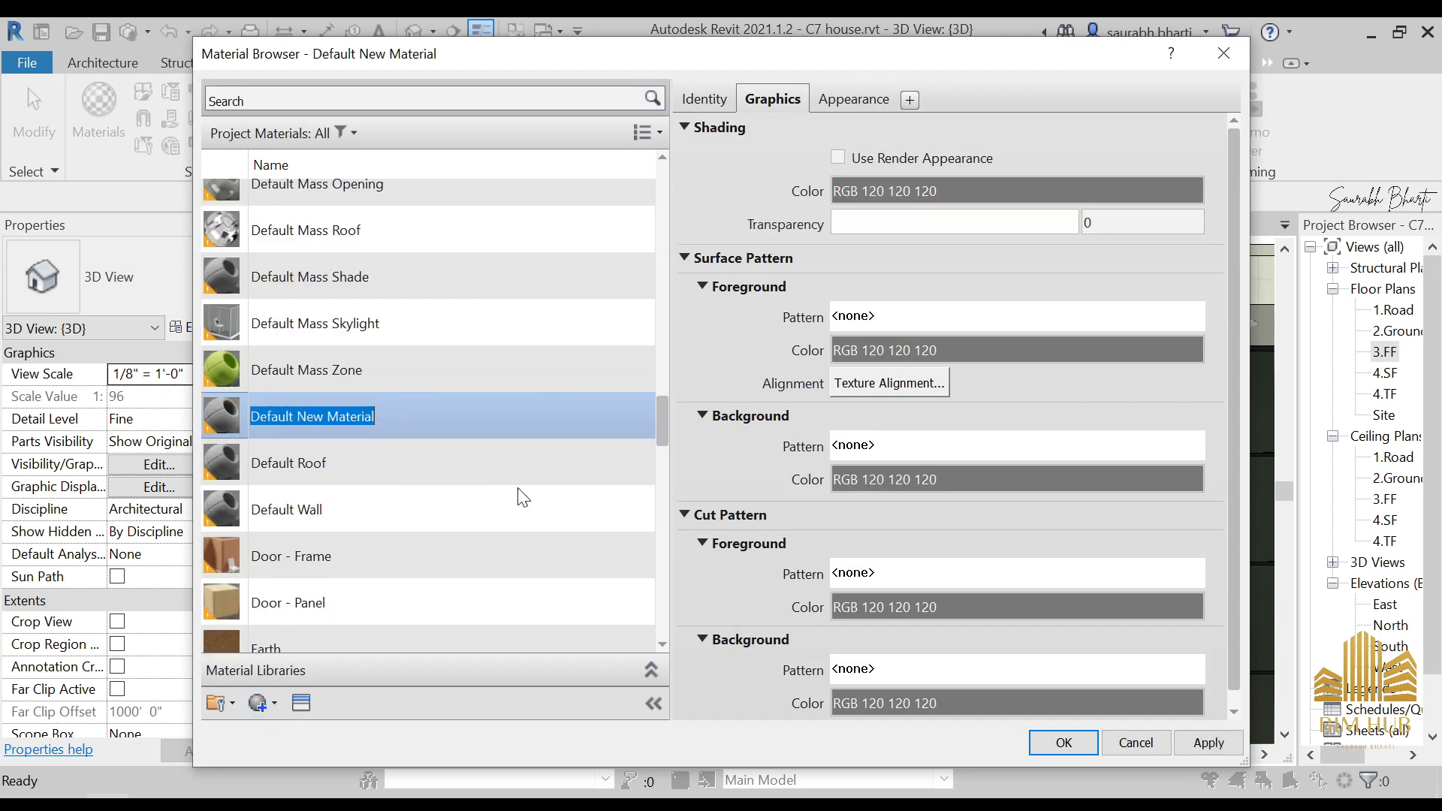
{"action": "type", "text": "1.wall"}
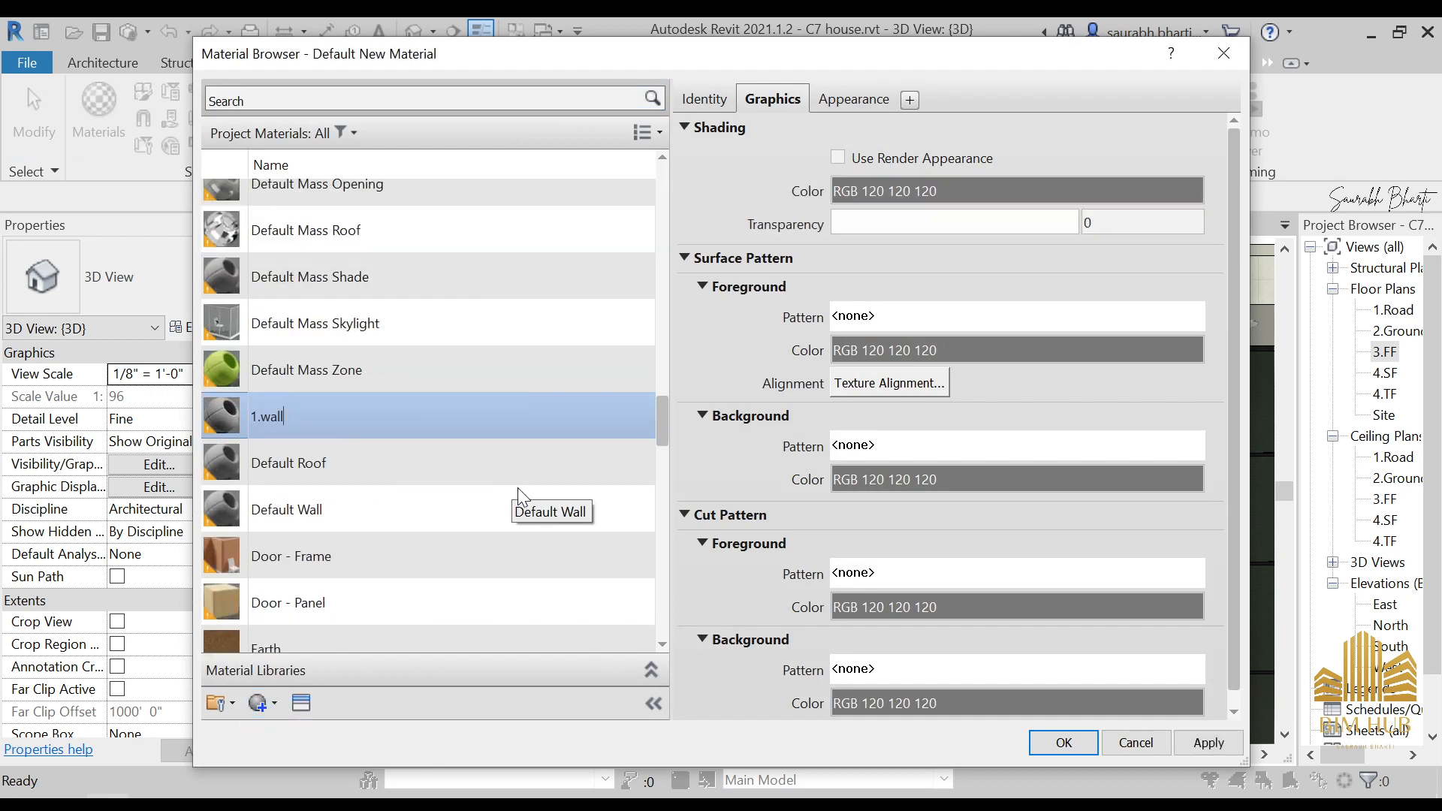
{"action": "key", "text": "Return"}
{"action": "left_click", "coordinate": [301, 703]}
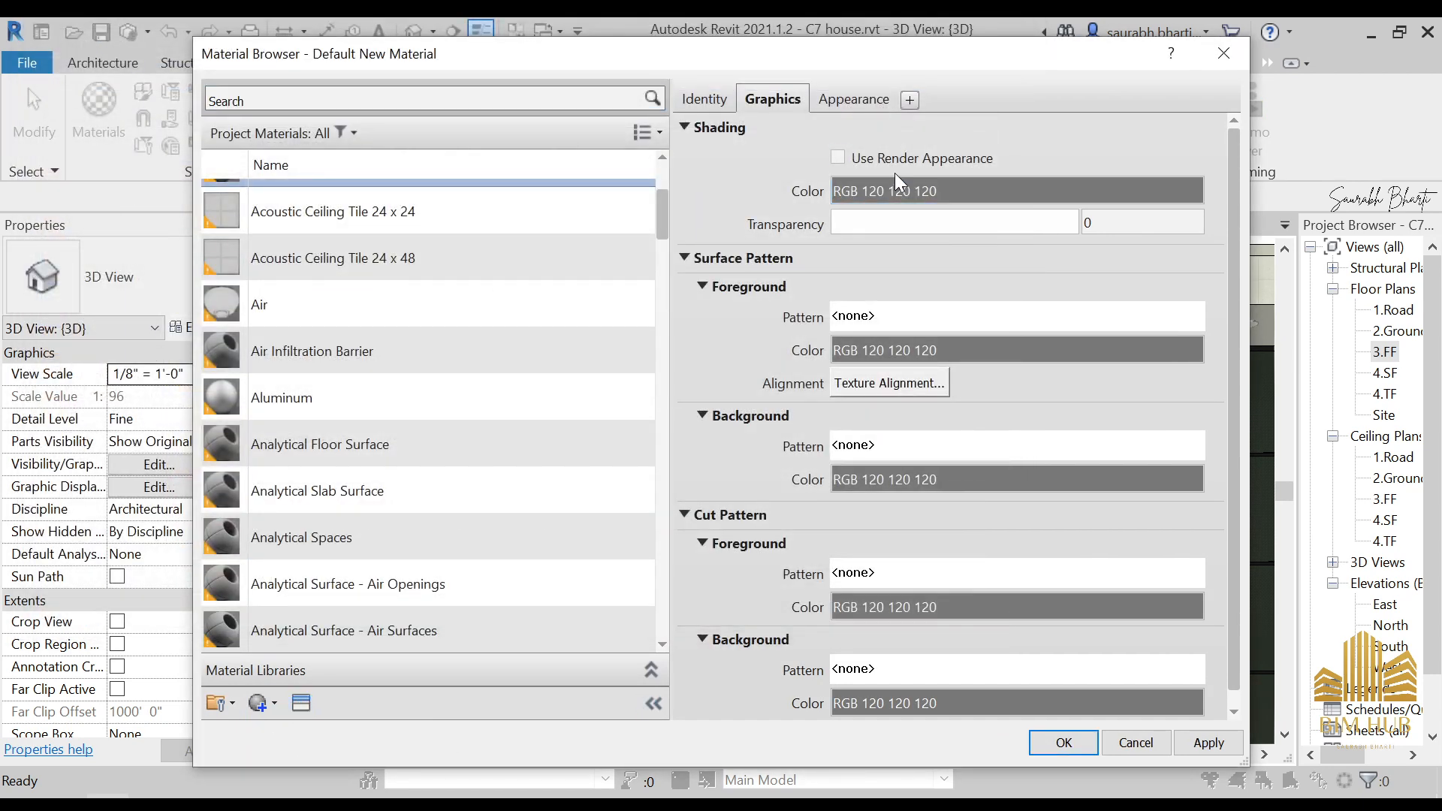
- Turn on Use Render Appearance and load Wood_Barrel_Top_001_basecolor.jpg from the Louver Texture folder as the material's generic image
{"action": "left_click", "coordinate": [894, 159]}
{"action": "left_click", "coordinate": [852, 99]}
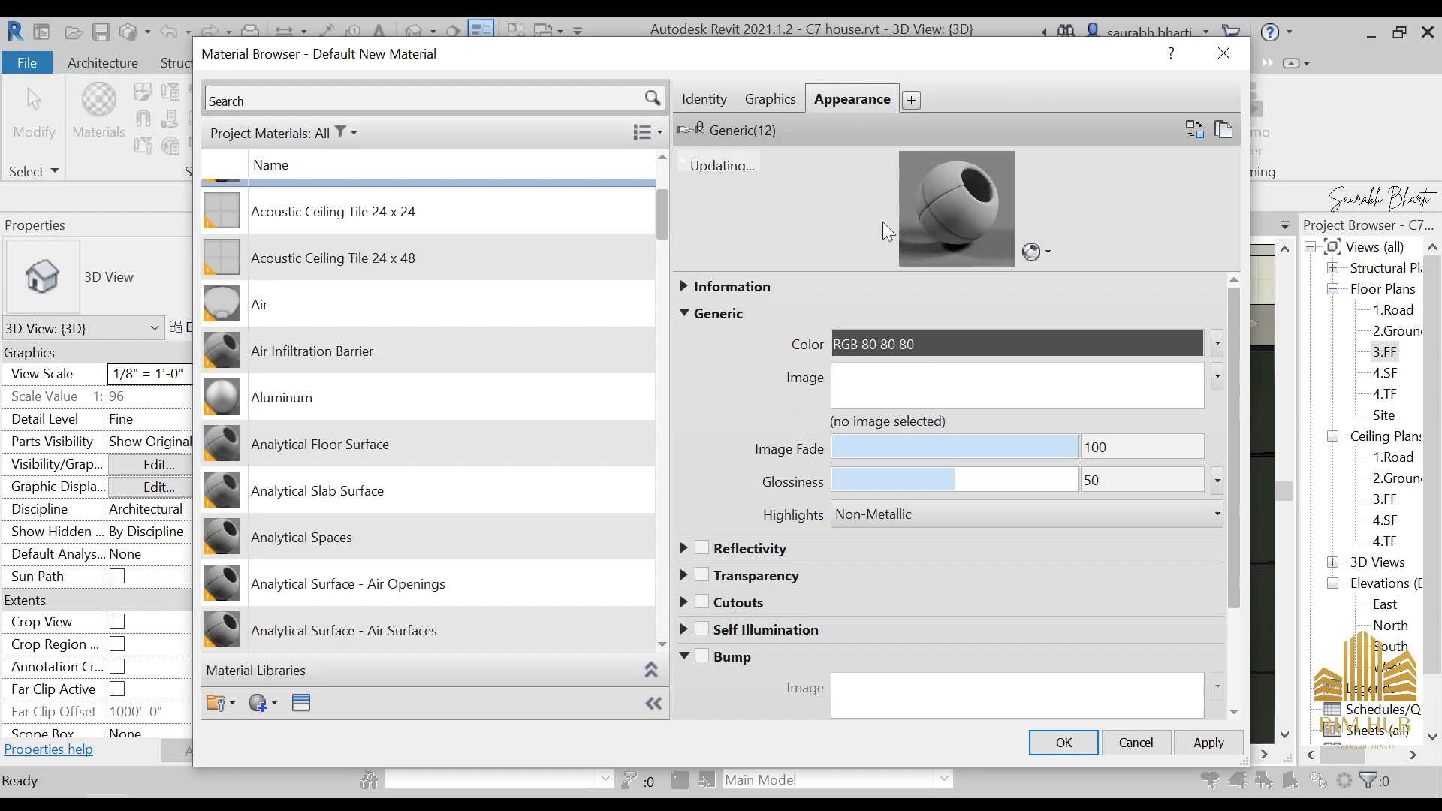
{"action": "left_click", "coordinate": [939, 386]}
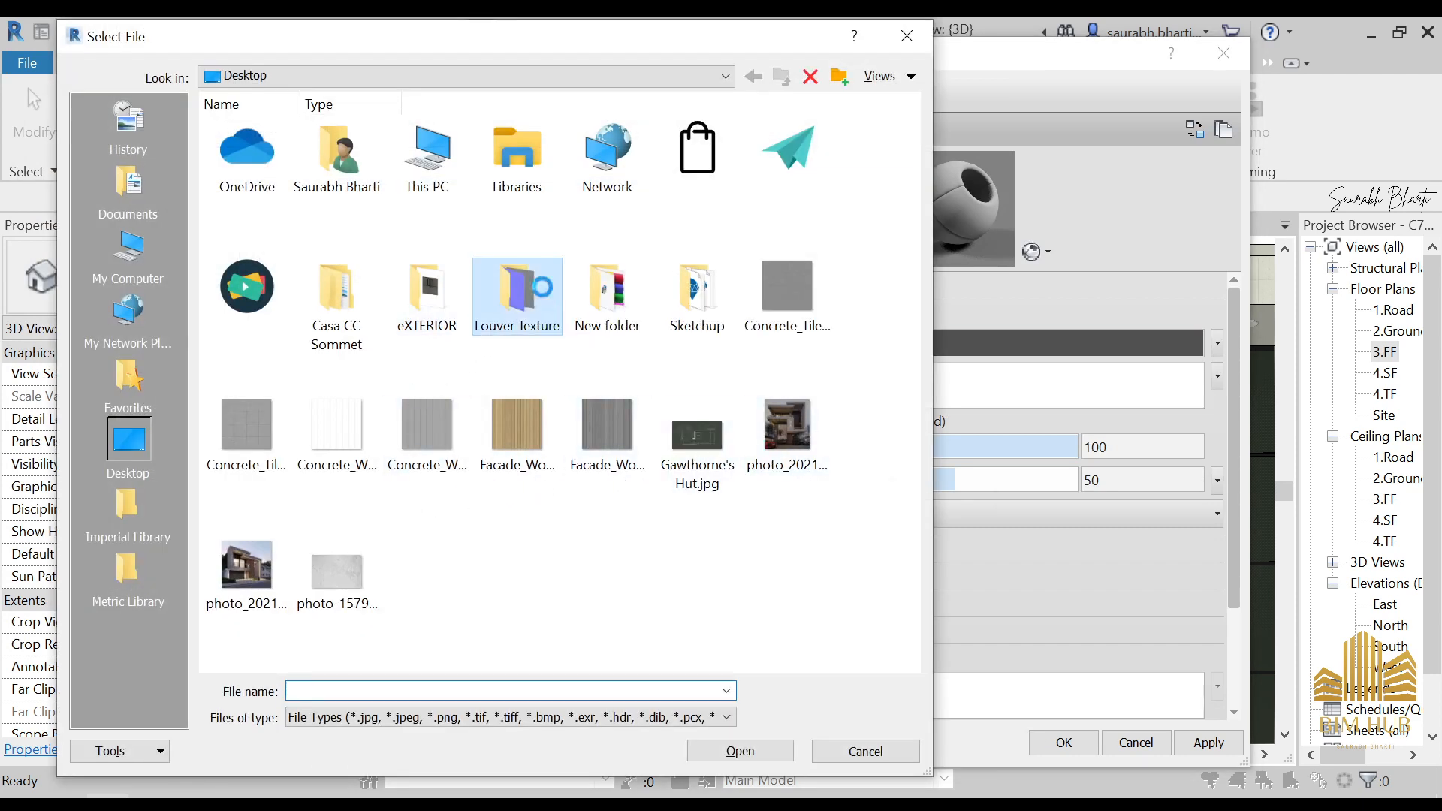
{"action": "double_click", "coordinate": [522, 308]}
{"action": "left_click", "coordinate": [337, 154]}
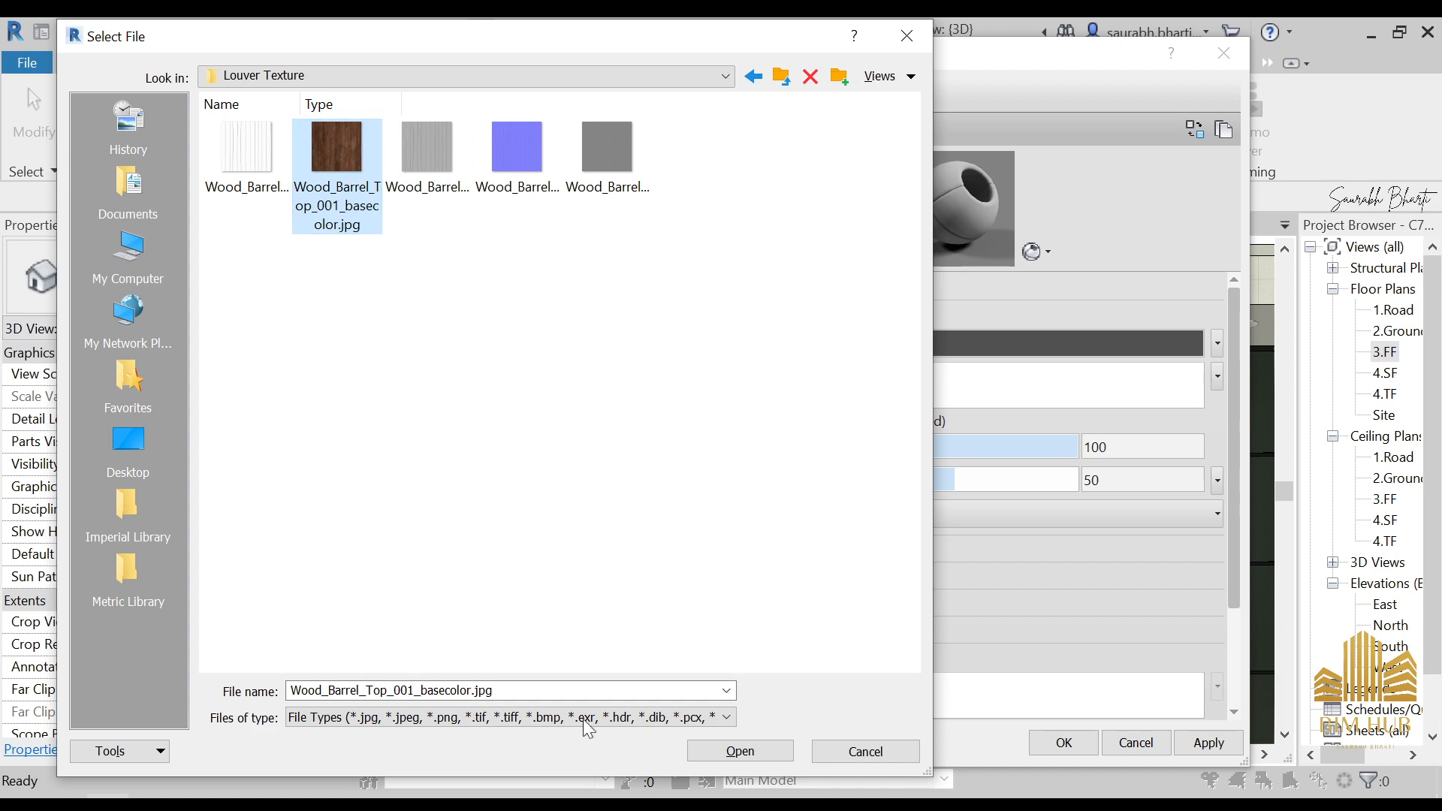
{"action": "left_click", "coordinate": [734, 751]}
- Set the base color texture's sample size to 12'-0" wide and 12'-0" high
{"action": "left_click", "coordinate": [1051, 390]}
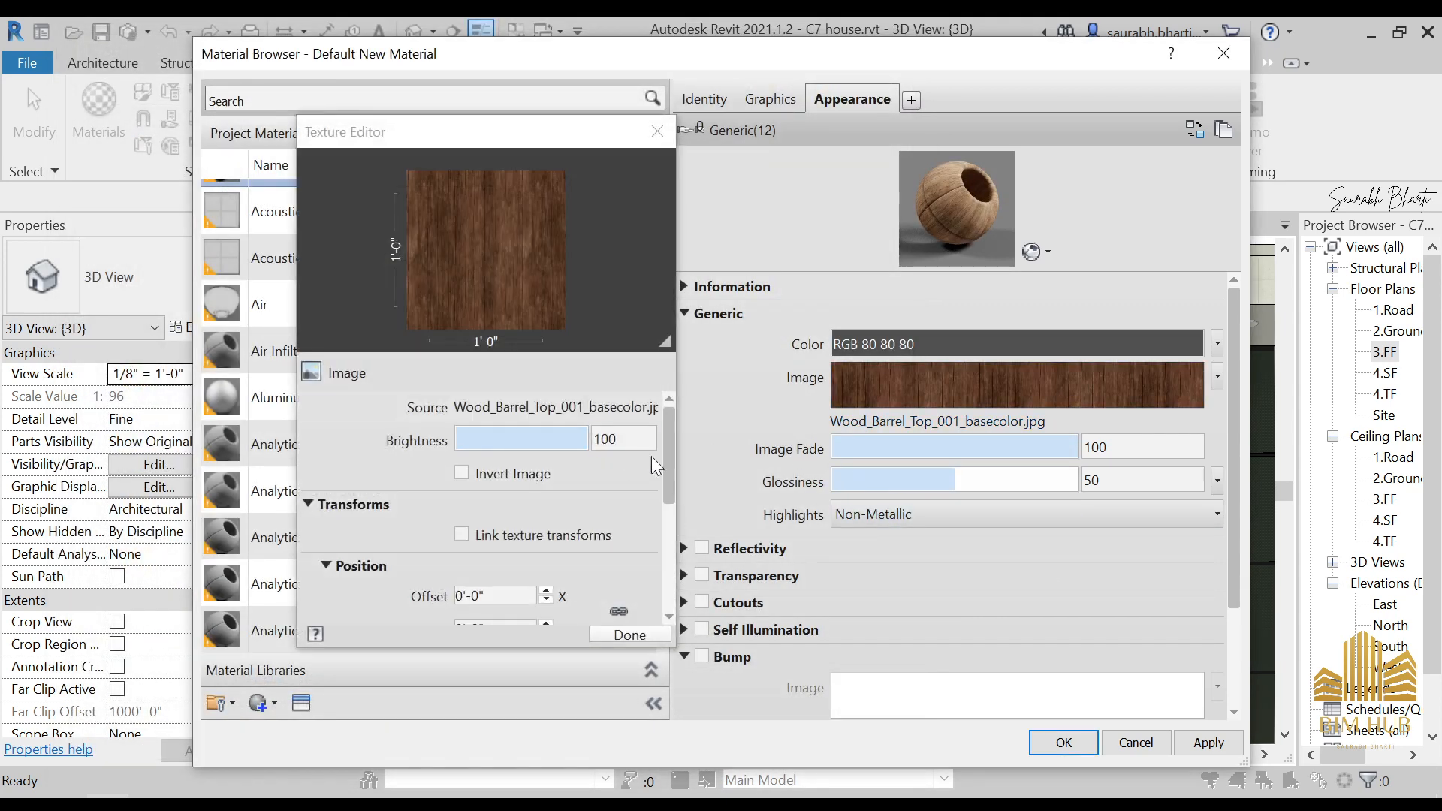
{"action": "scroll", "coordinate": [661, 473], "scroll_direction": "down", "scroll_amount": 5}
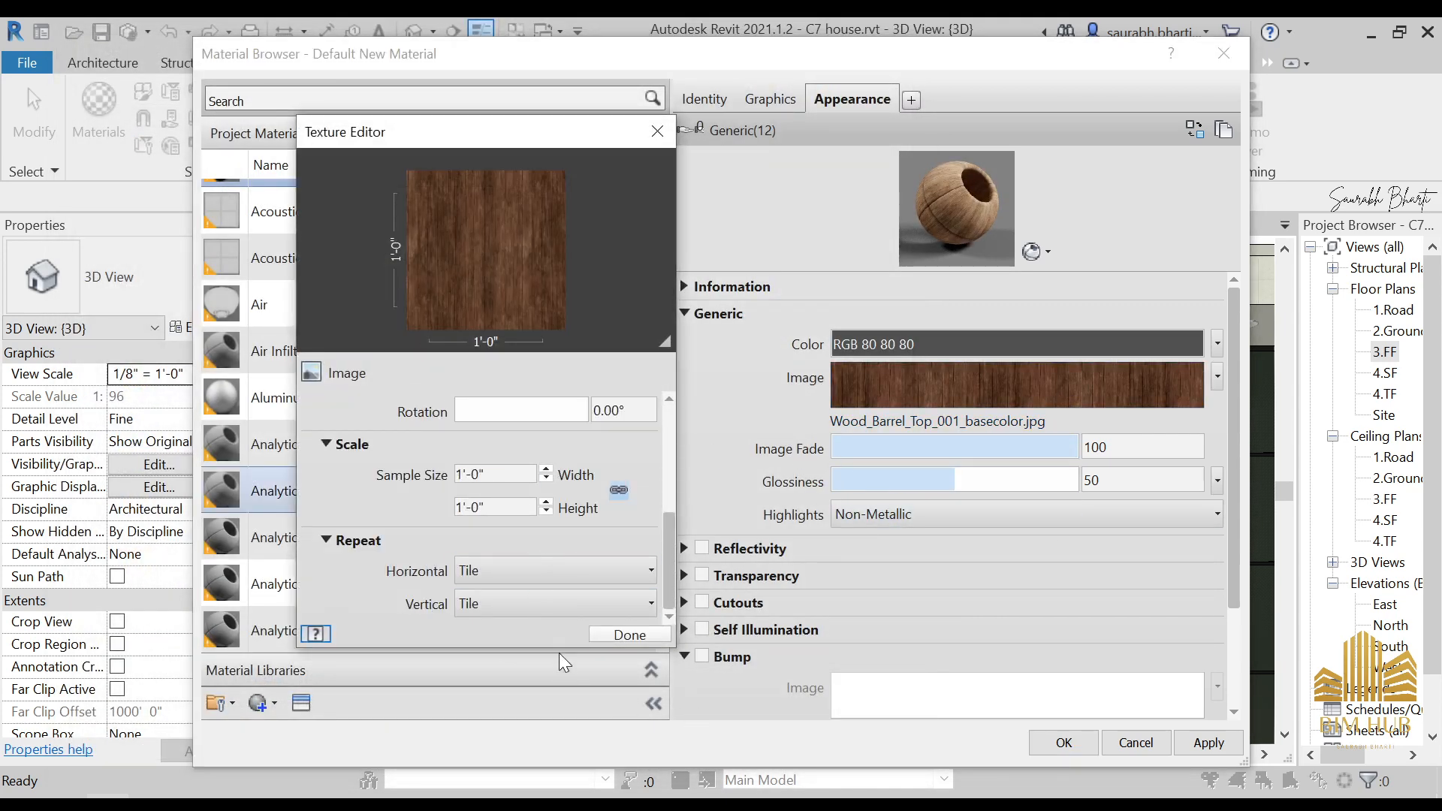
{"action": "left_click", "coordinate": [513, 474]}
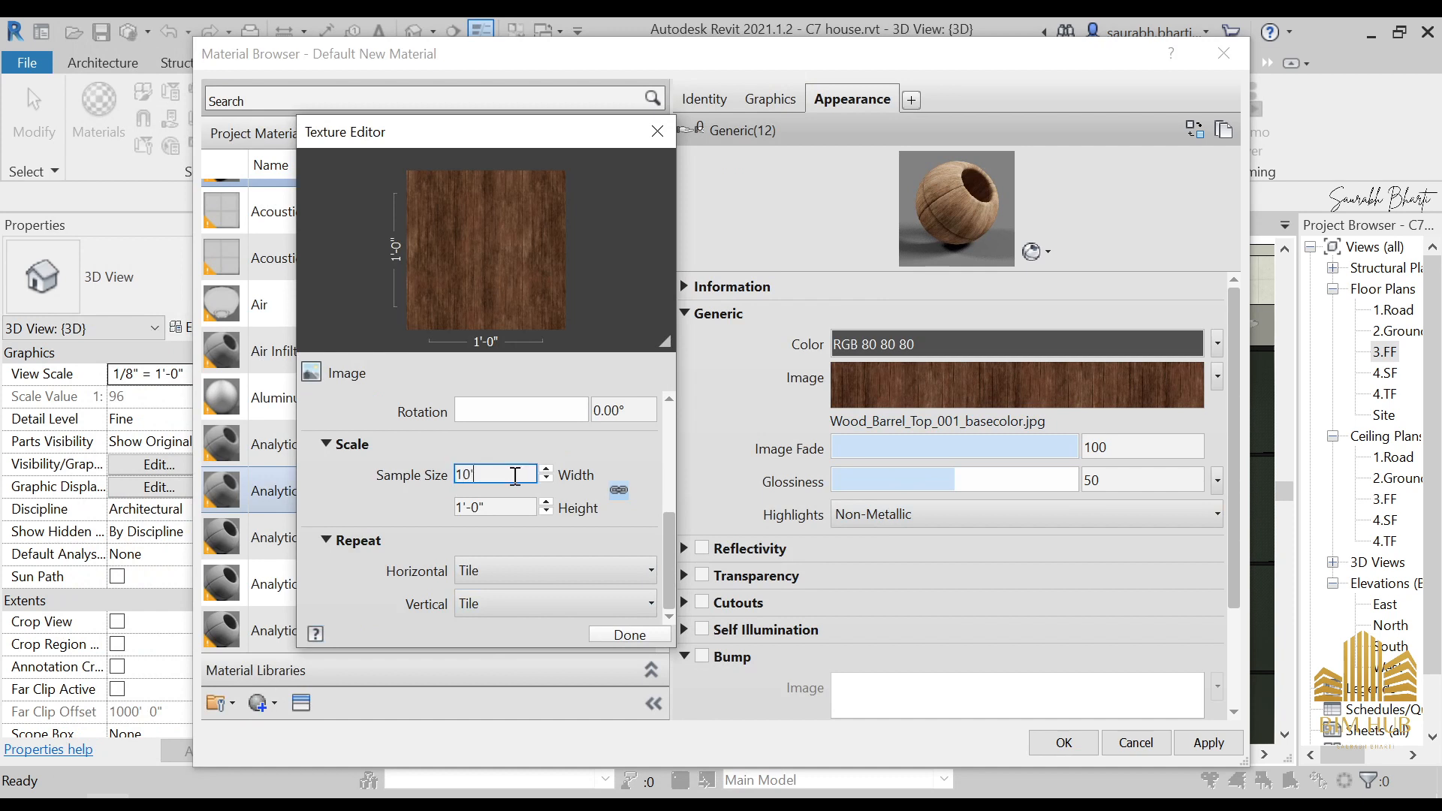
{"action": "key", "text": "Tab"}
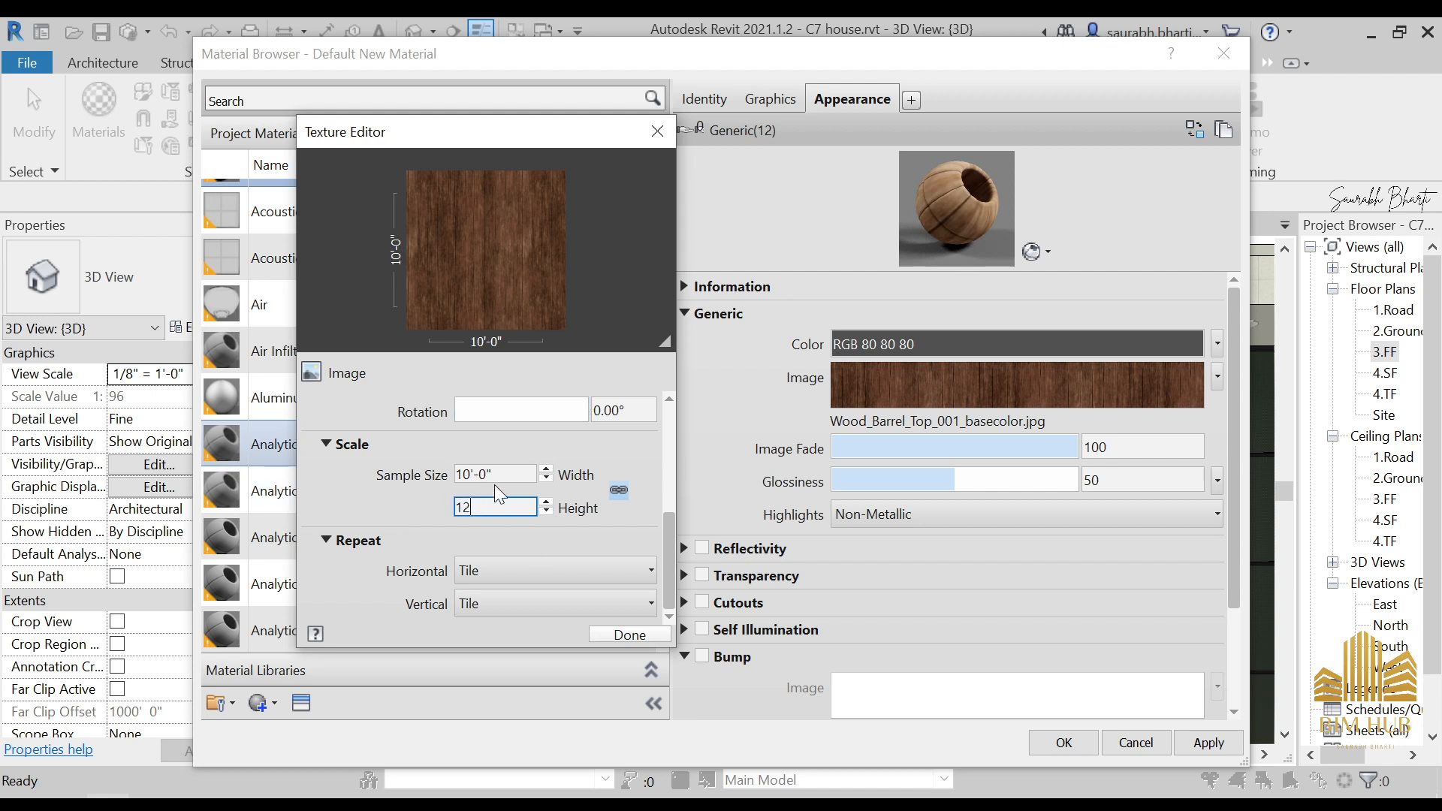
{"action": "left_click", "coordinate": [513, 471]}
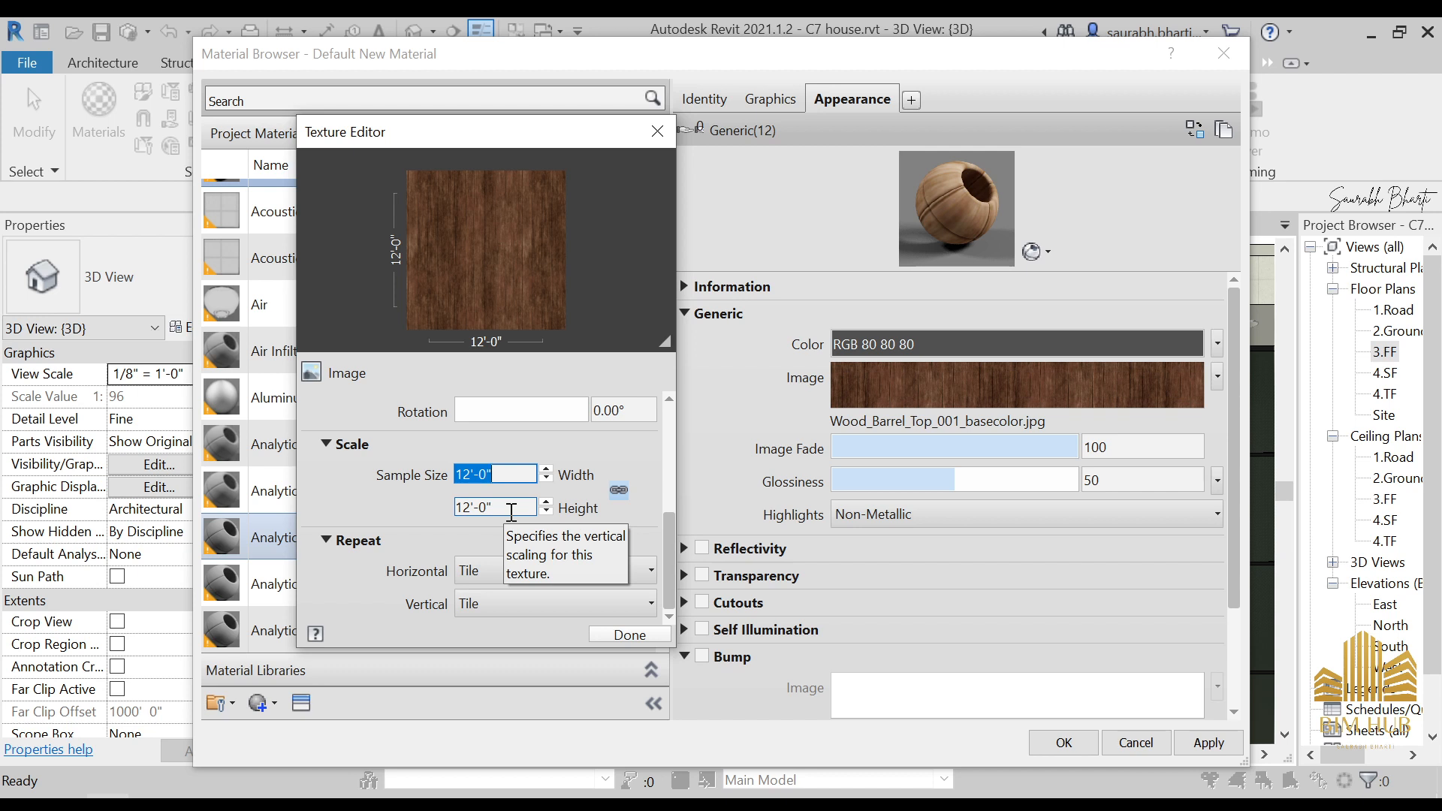
{"action": "left_click", "coordinate": [511, 509]}
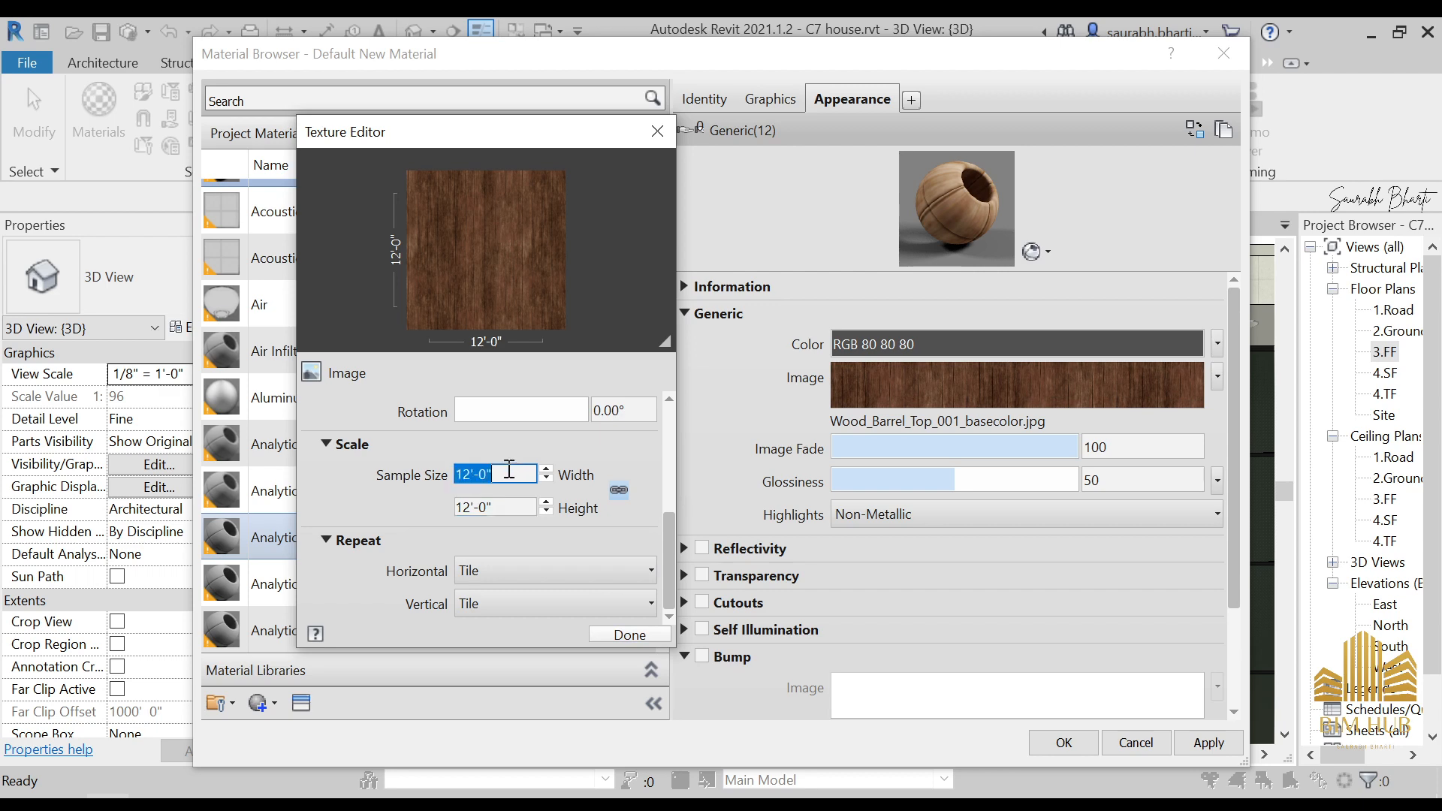
{"action": "left_click", "coordinate": [629, 635]}
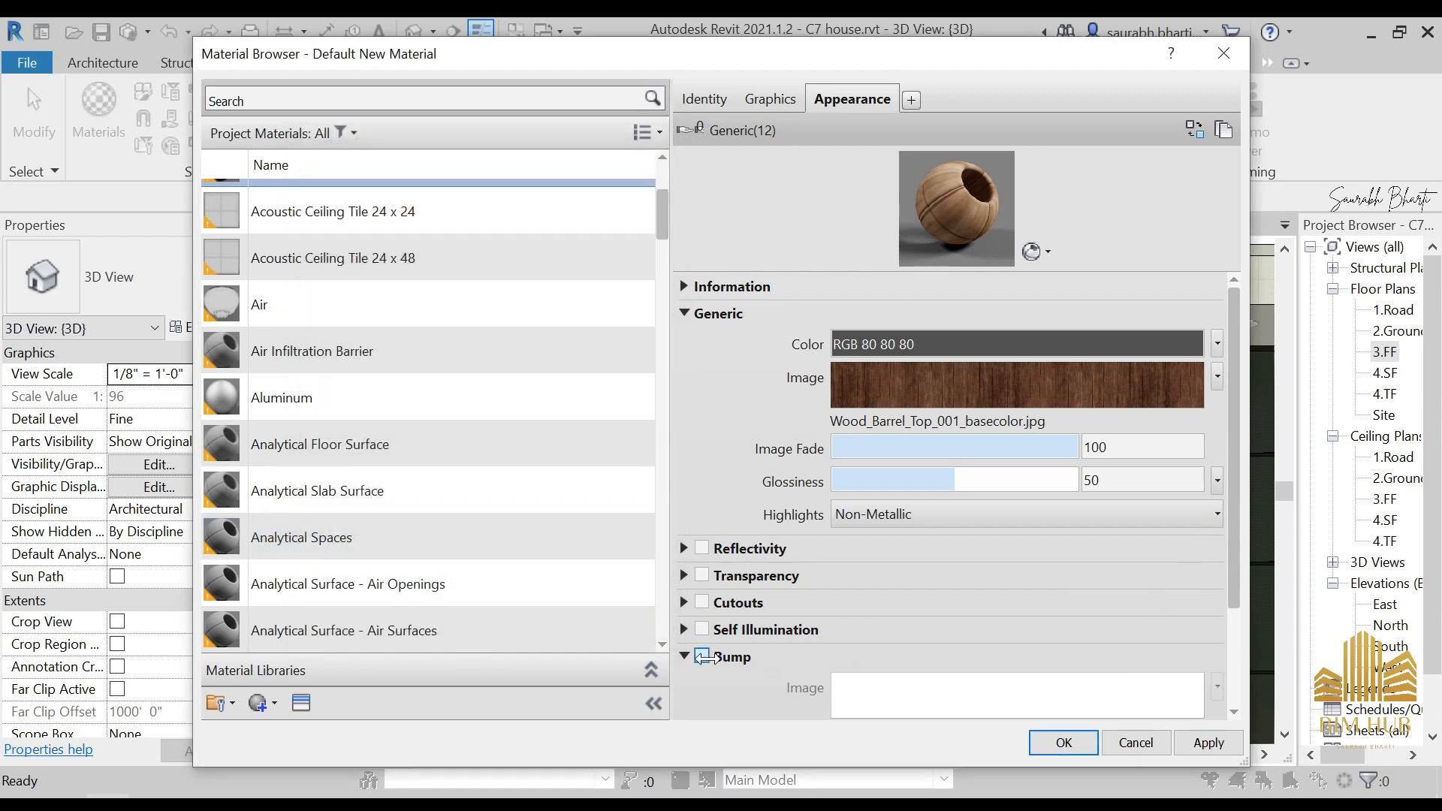
- Enable Bump for the material and load Wood_Barrel_Top_001_ambientOcclusion.jpg as its bump image
{"action": "left_click", "coordinate": [919, 696]}
{"action": "left_click", "coordinate": [252, 150]}
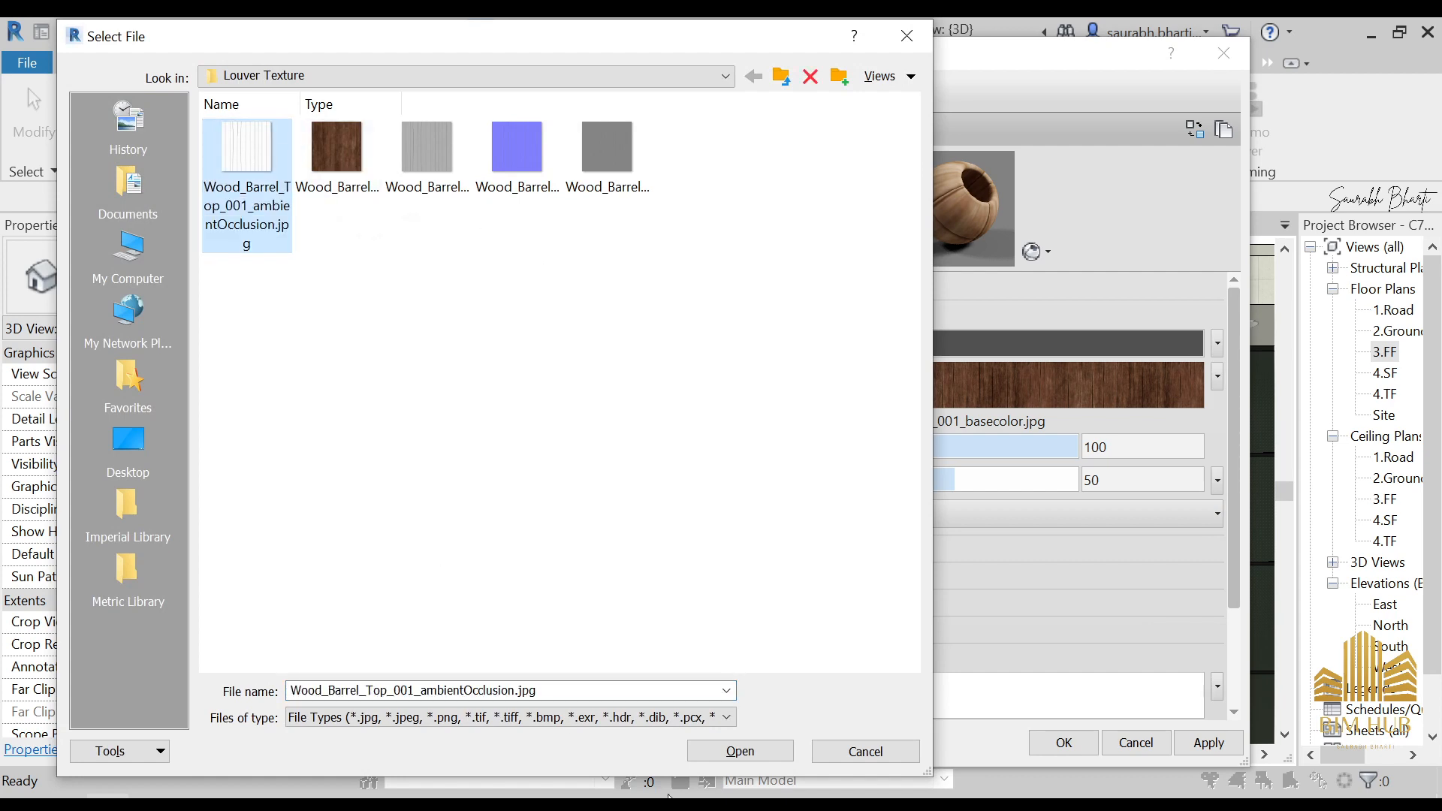
{"action": "left_click", "coordinate": [739, 750]}
- Set the bump texture's sample size width to 12 feet and save the wall material
{"action": "left_click", "coordinate": [1233, 633]}
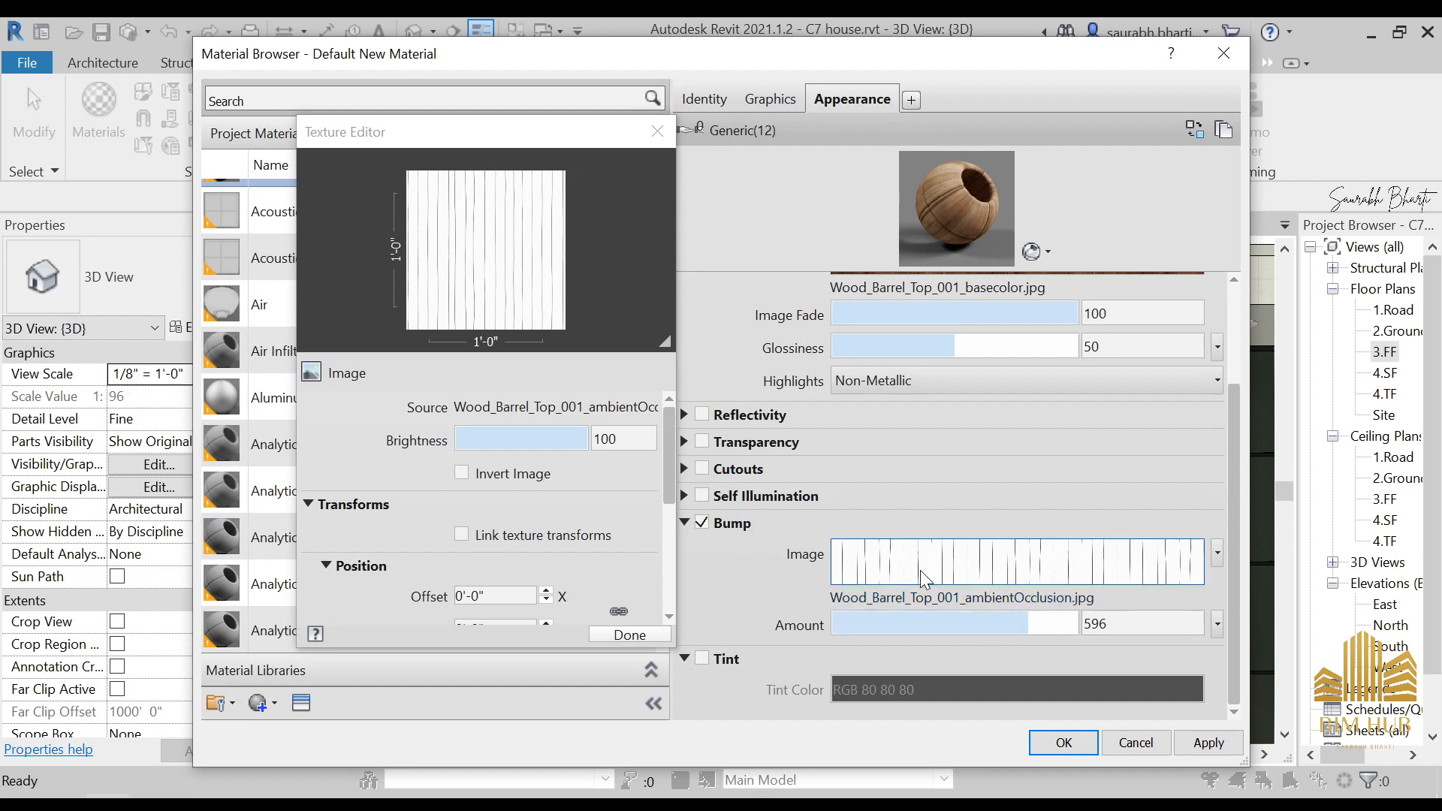
{"action": "left_click", "coordinate": [673, 548]}
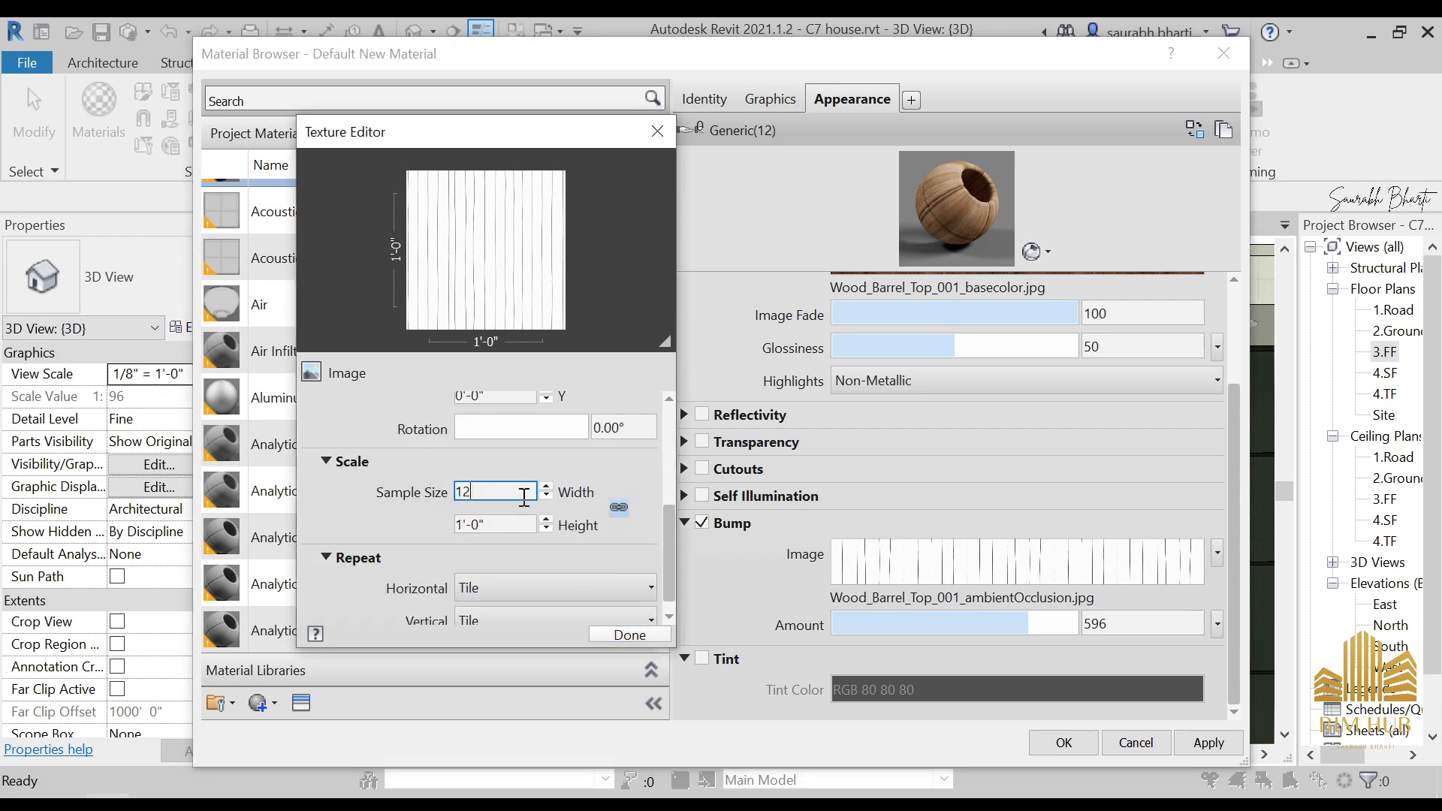
{"action": "left_click", "coordinate": [630, 635]}
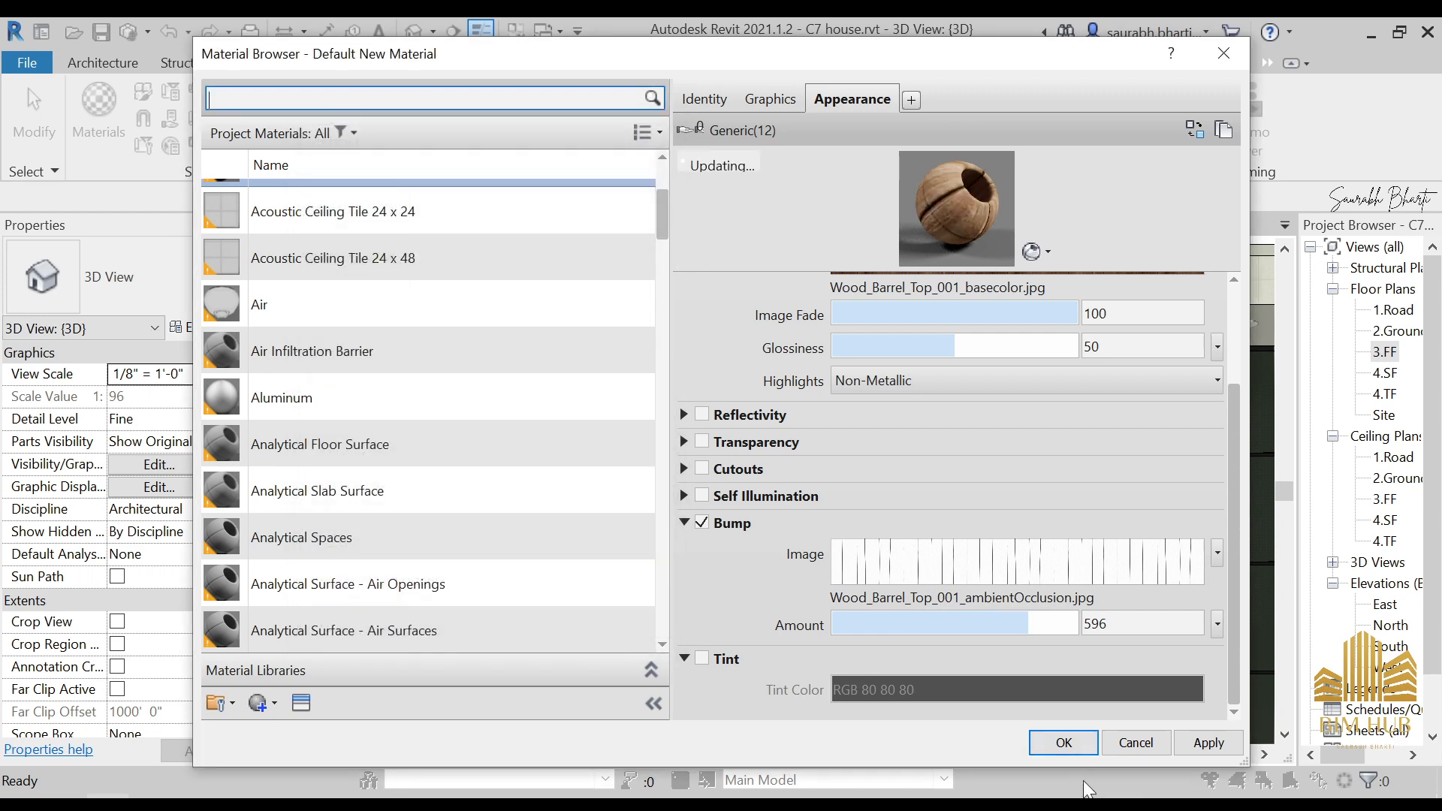
{"action": "left_click", "coordinate": [1063, 743]}
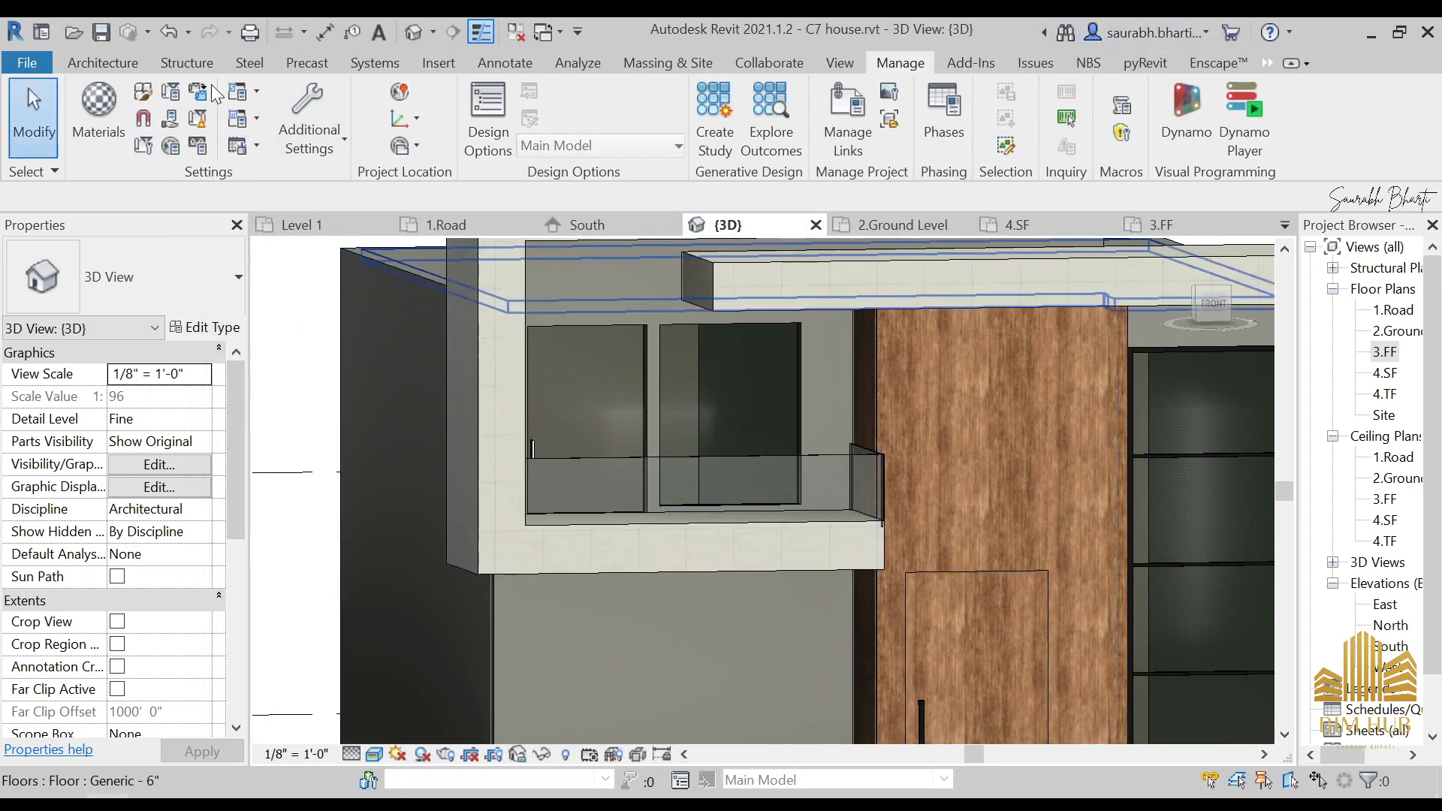
- Reopen the 1.wall material's appearance settings, enable Tint, and set the tint color to RGB 11 11 11
{"action": "left_click", "coordinate": [53, 119]}
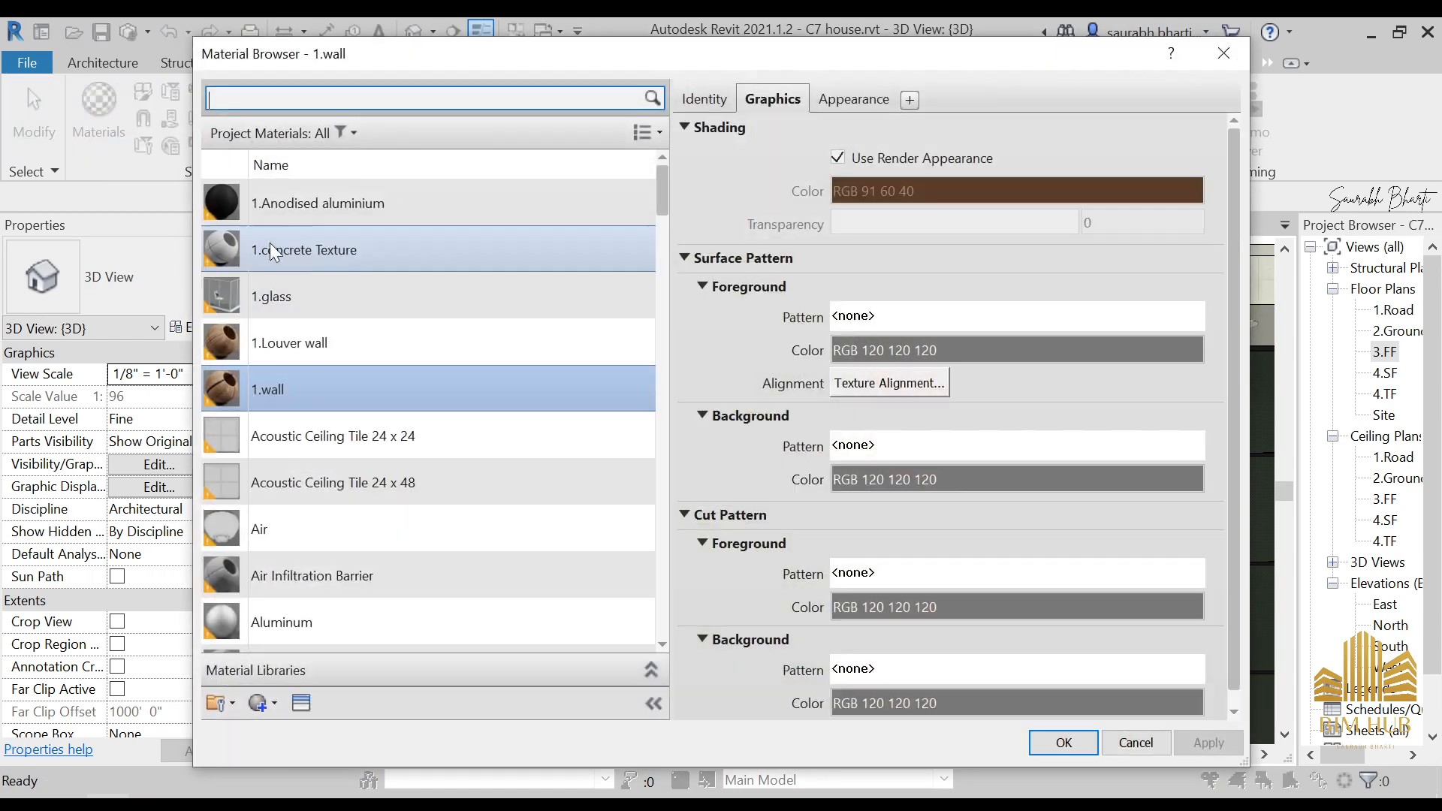
{"action": "scroll", "coordinate": [303, 393], "scroll_direction": "down", "scroll_amount": 1}
{"action": "left_click", "coordinate": [301, 704]}
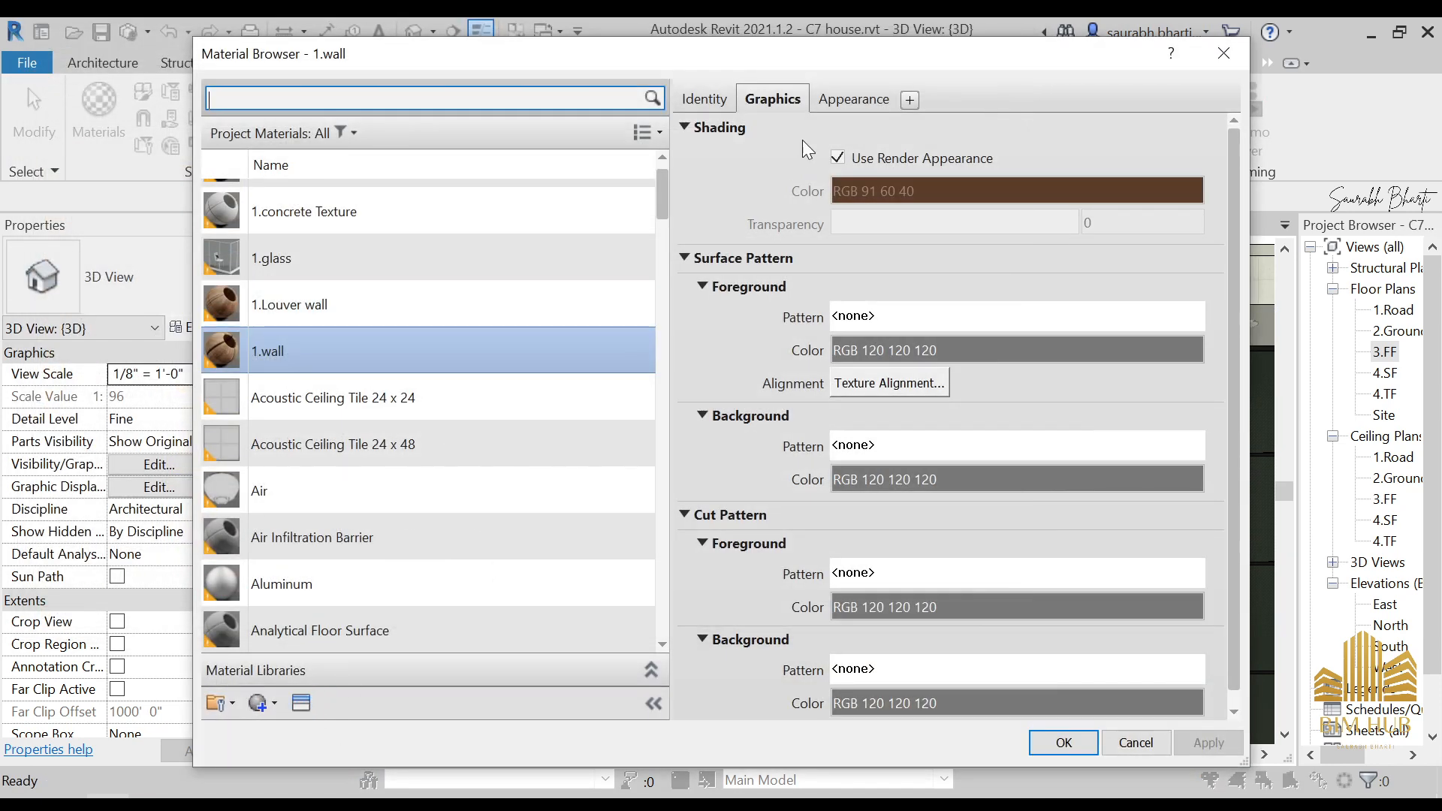
{"action": "left_click", "coordinate": [852, 98]}
{"action": "scroll", "coordinate": [961, 548], "scroll_direction": "down", "scroll_amount": 1}
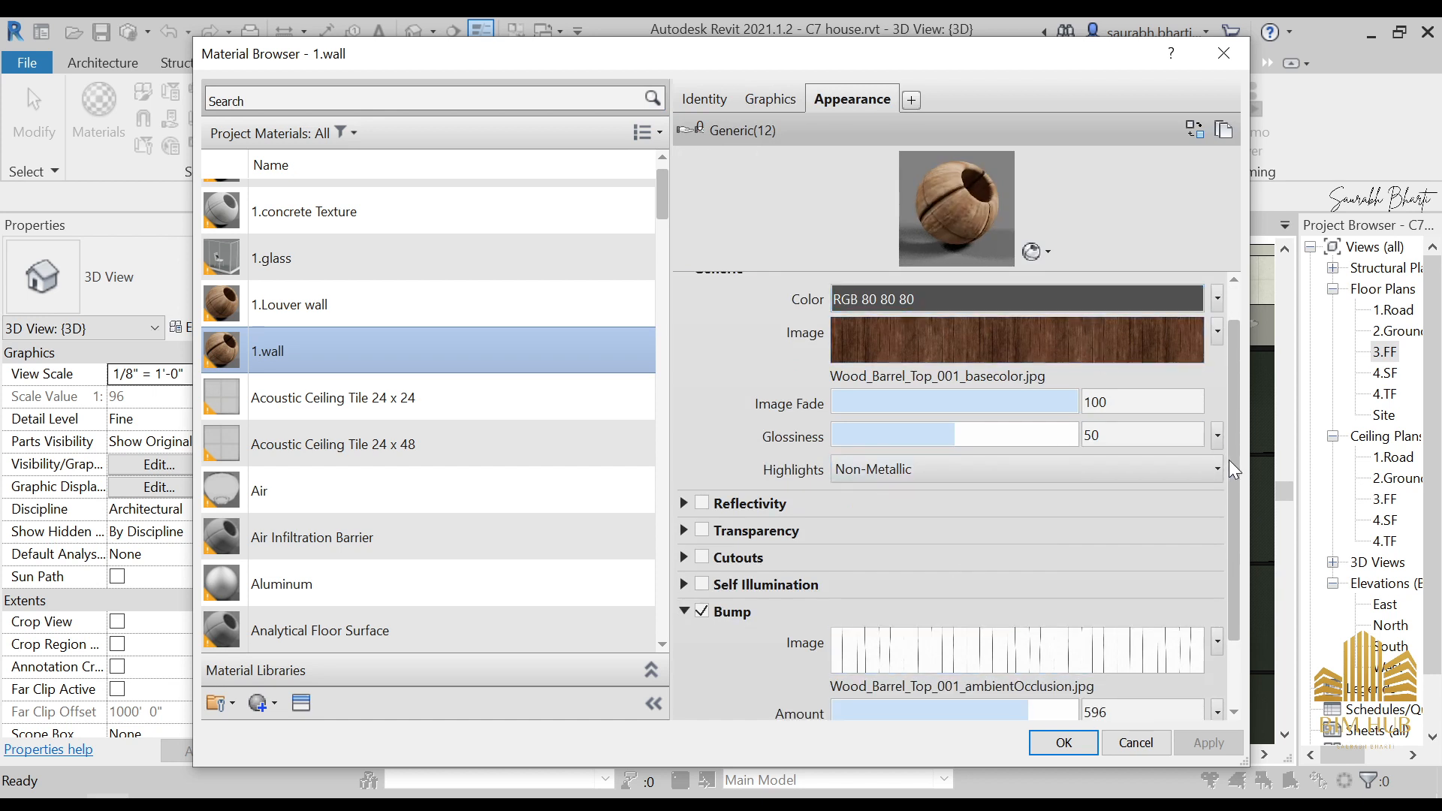
{"action": "scroll", "coordinate": [1224, 465], "scroll_direction": "down", "scroll_amount": 2}
{"action": "scroll", "coordinate": [715, 656], "scroll_direction": "up", "scroll_amount": 1}
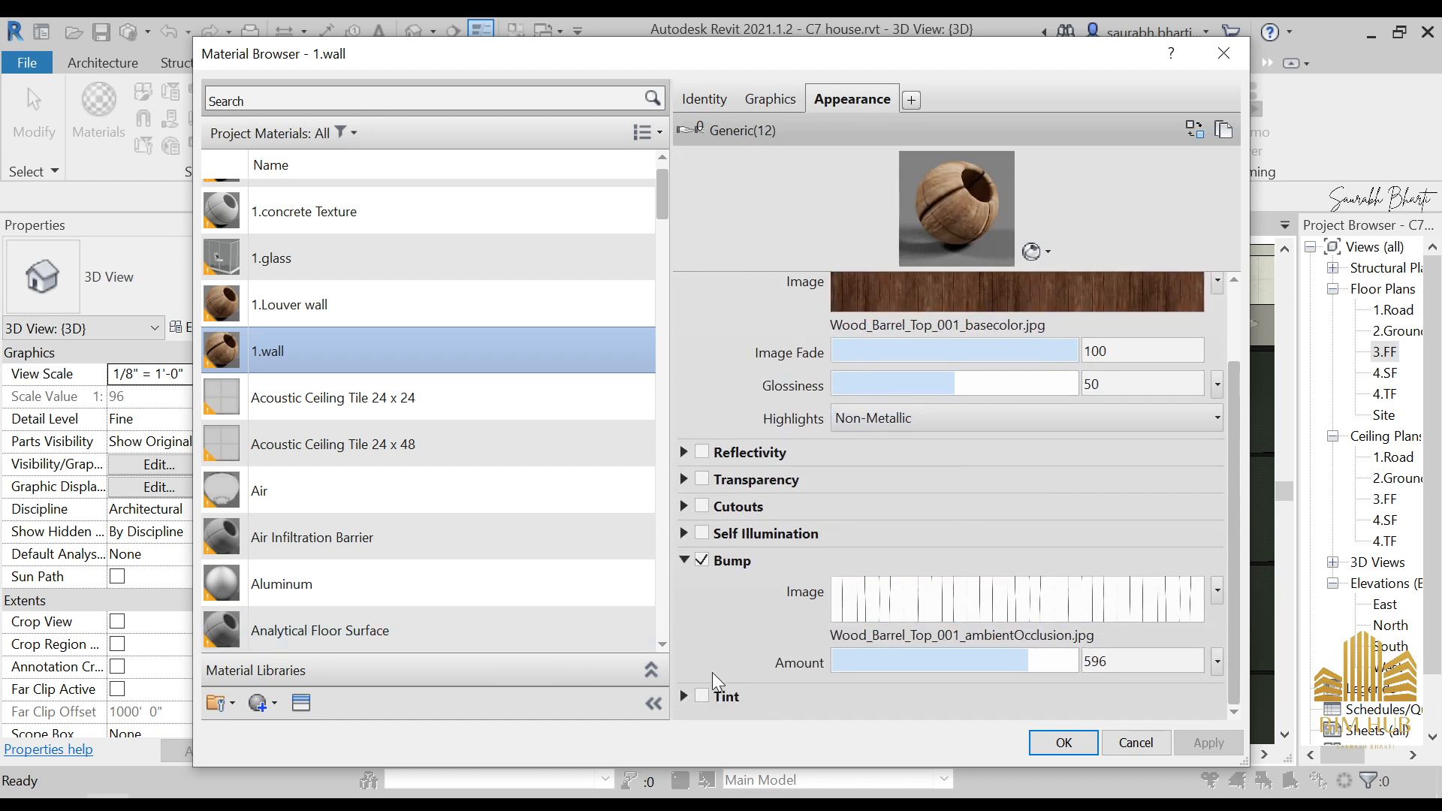
{"action": "left_click", "coordinate": [702, 692]}
{"action": "left_click", "coordinate": [886, 687]}
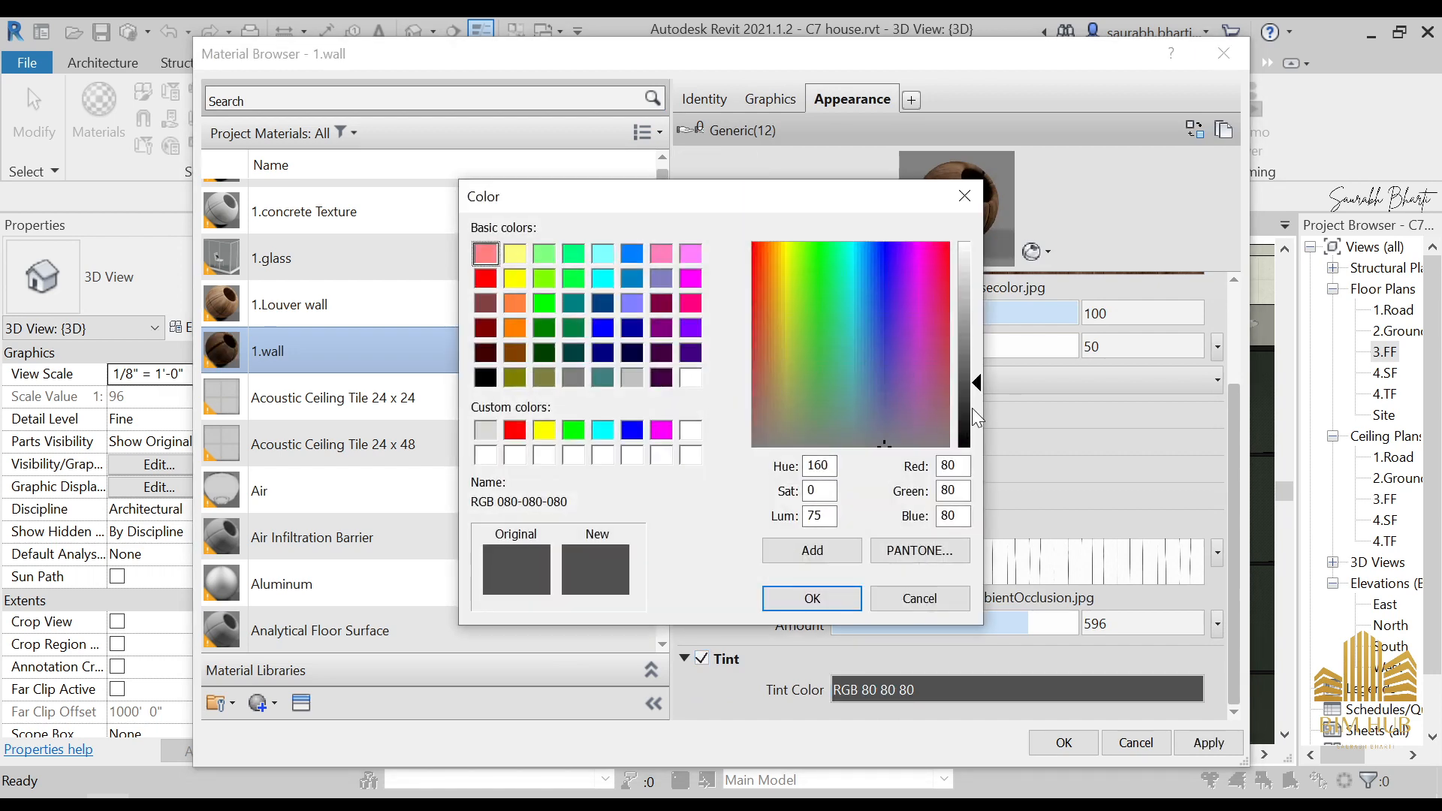
{"action": "mouse_move", "coordinate": [975, 440]}
{"action": "left_mouse_down"}
{"action": "mouse_move", "coordinate": [976, 422]}
{"action": "mouse_move", "coordinate": [977, 439]}
{"action": "left_mouse_up"}
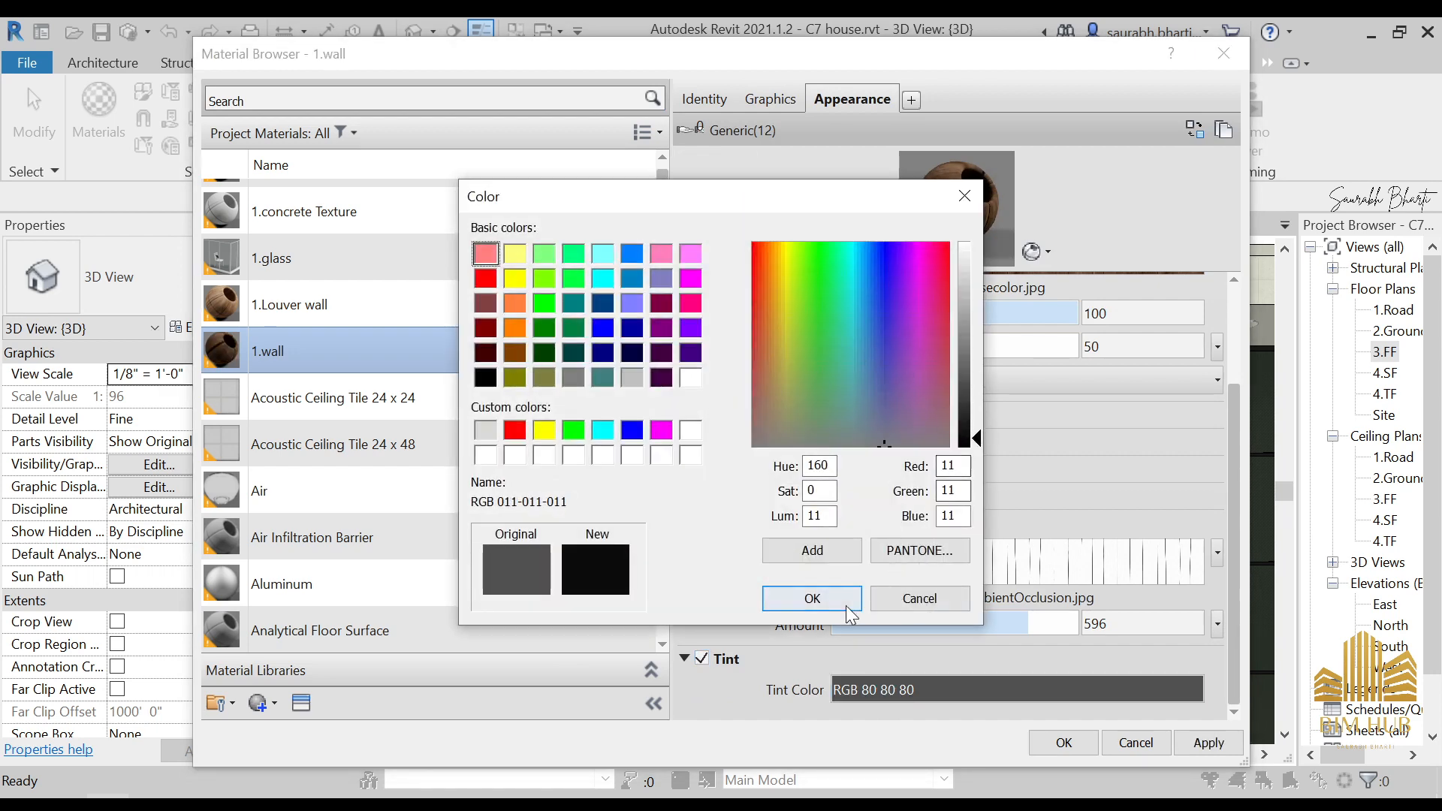
{"action": "left_click", "coordinate": [813, 597]}
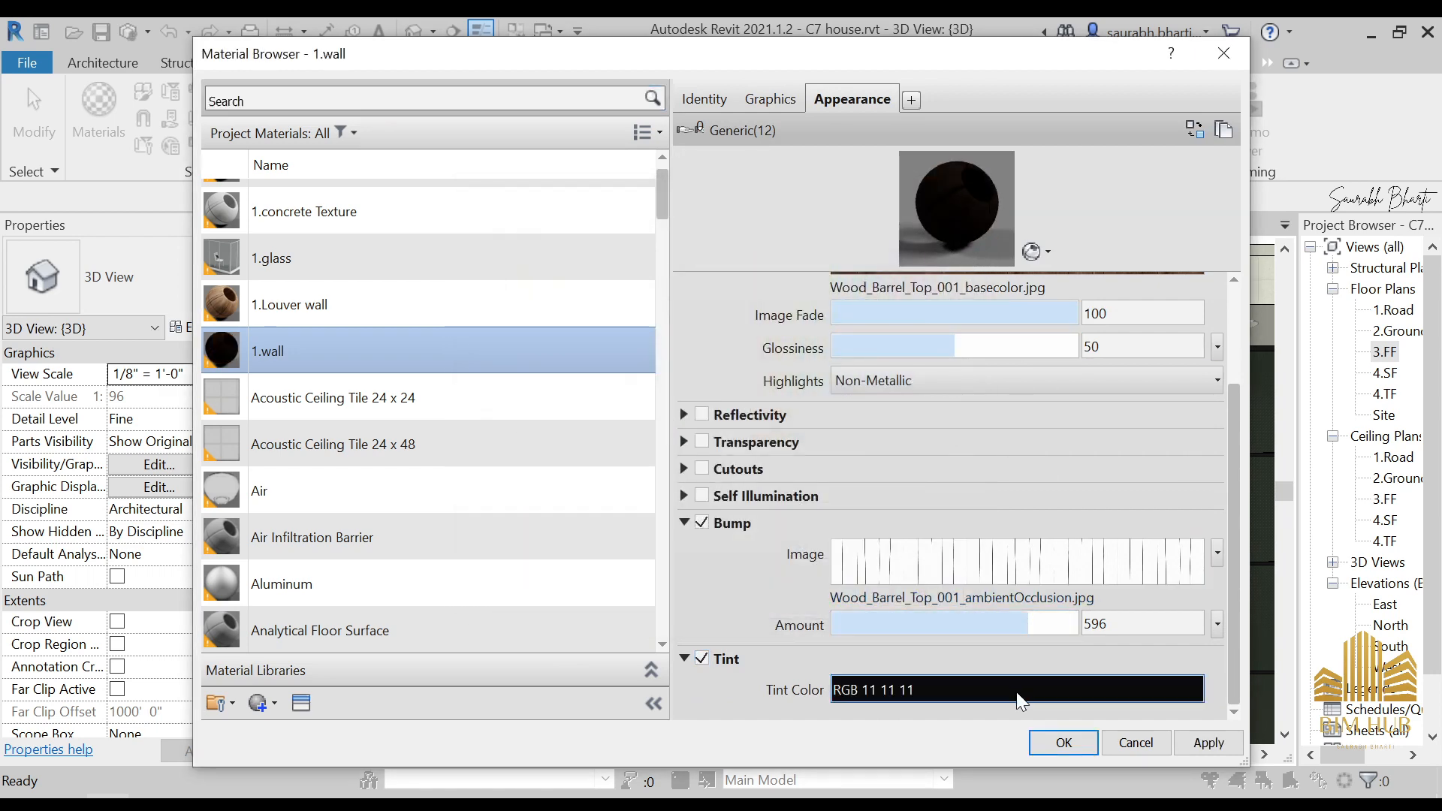
- Try tint colors RGB 46 46 46 and RGB 30 30 30 on the 1.wall material
{"action": "left_click", "coordinate": [1021, 688]}
{"action": "left_click_drag", "start_coordinate": [975, 437], "coordinate": [976, 417]}
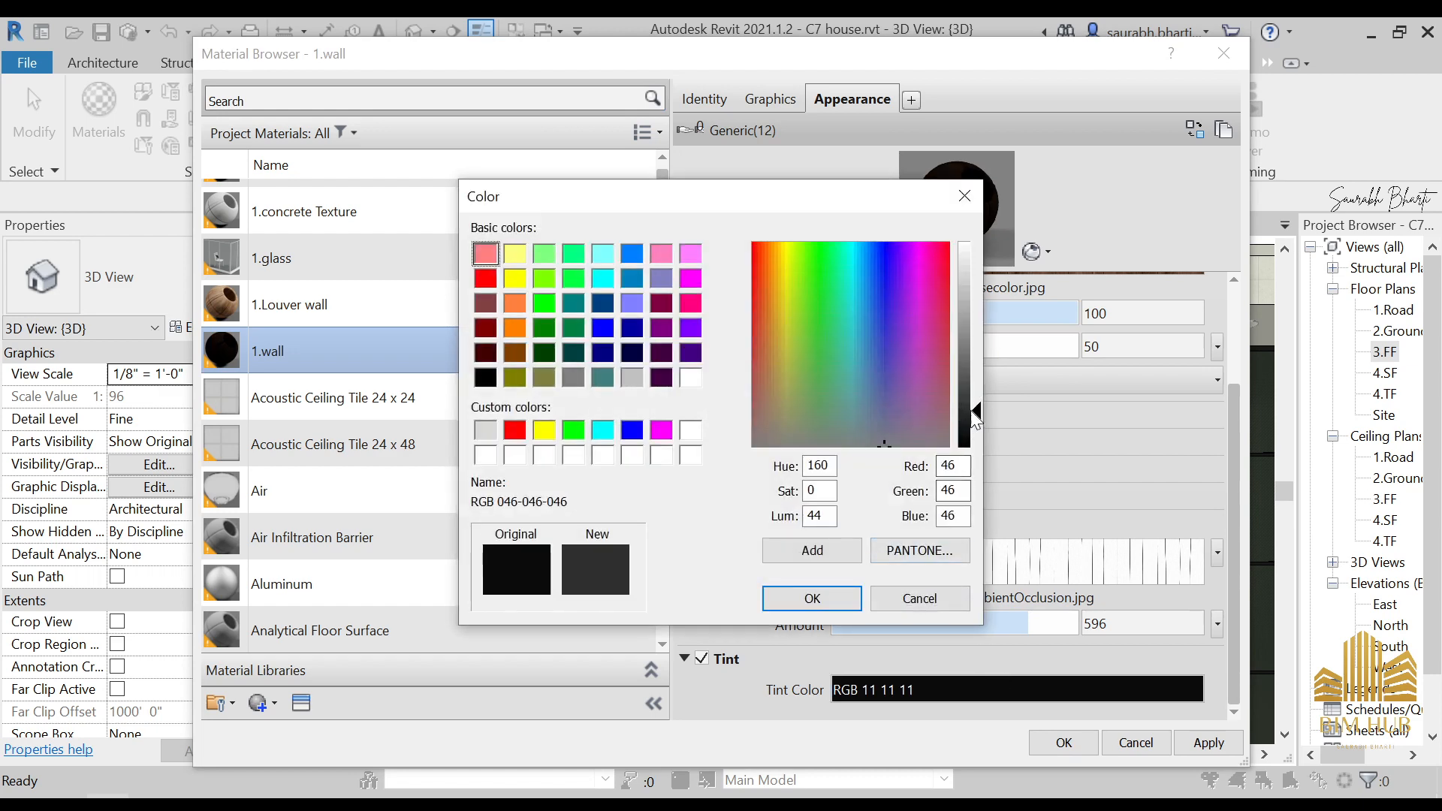
{"action": "left_click", "coordinate": [810, 601]}
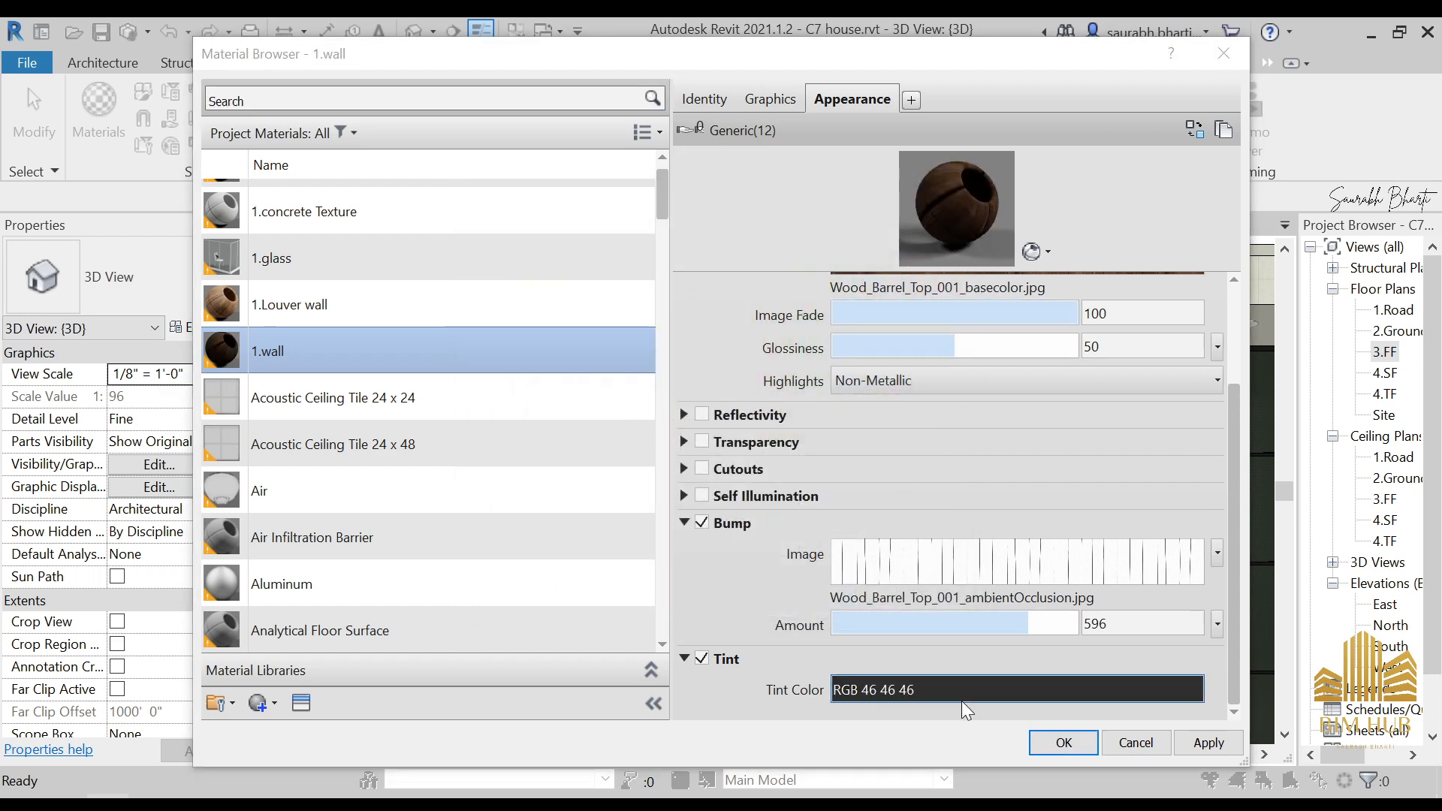
{"action": "left_click", "coordinate": [961, 694]}
{"action": "left_click_drag", "start_coordinate": [971, 415], "coordinate": [969, 425]}
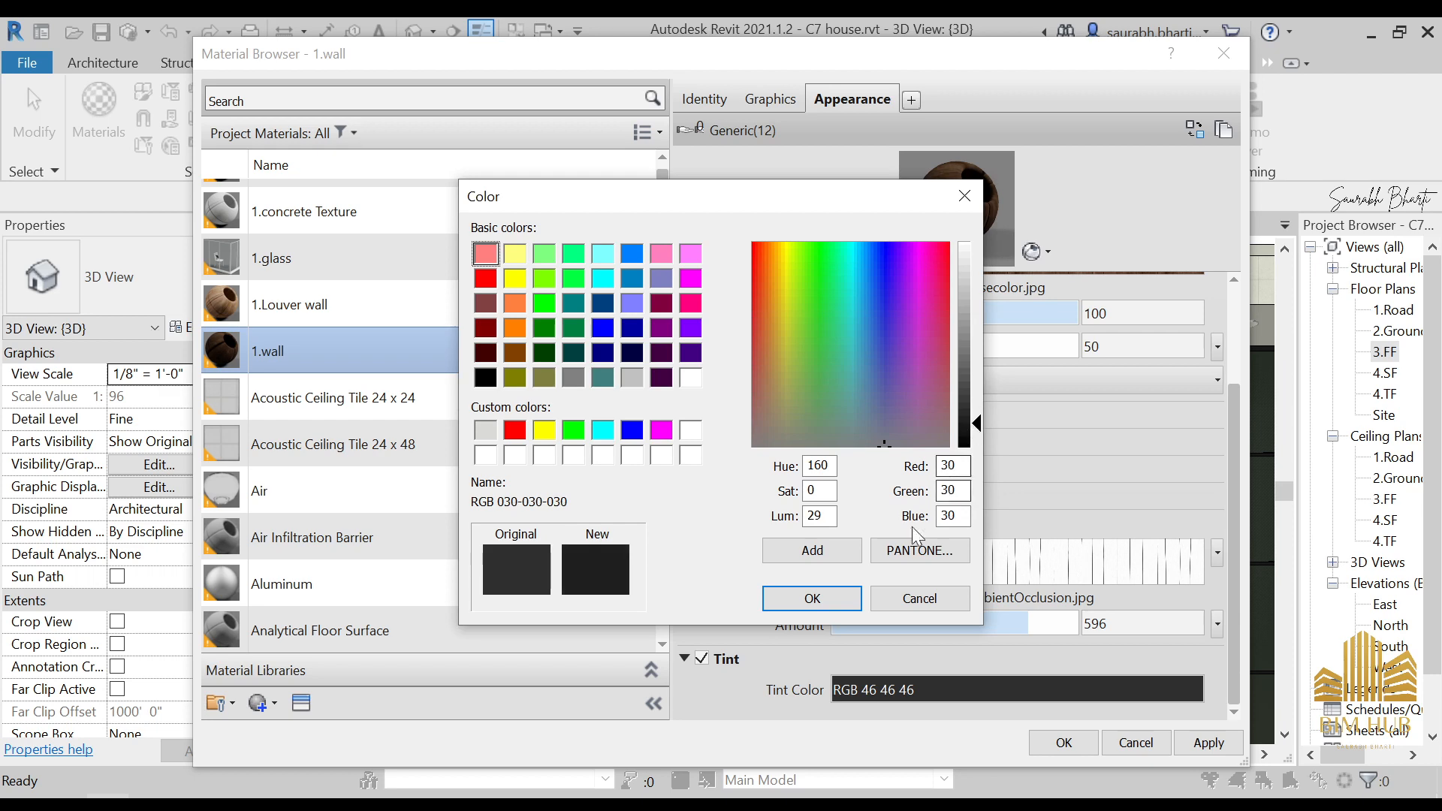
{"action": "left_click", "coordinate": [853, 597]}
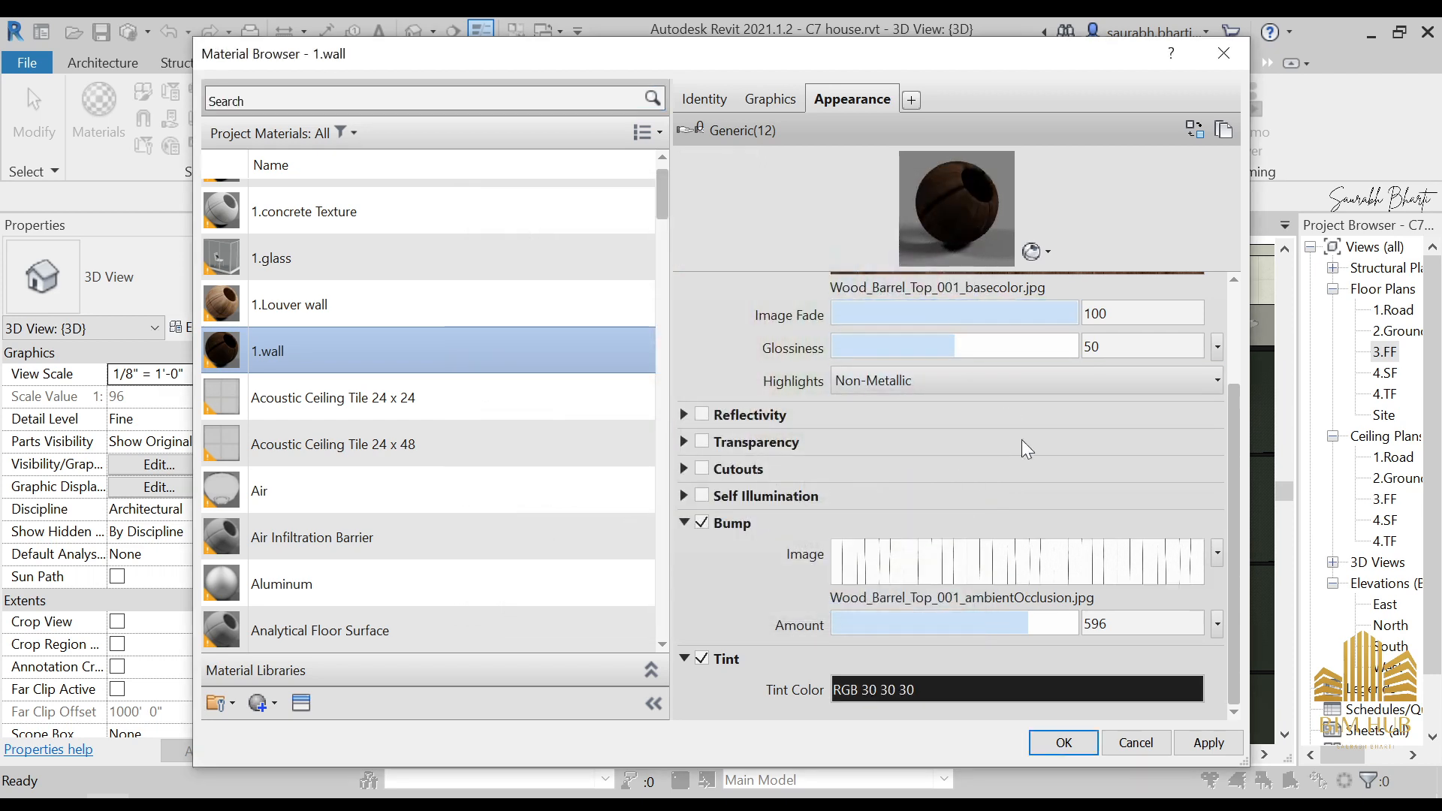
- Set the 1.wall material's tint color to RGB 24 24 24 and save the material changes
{"action": "left_click", "coordinate": [1061, 679]}
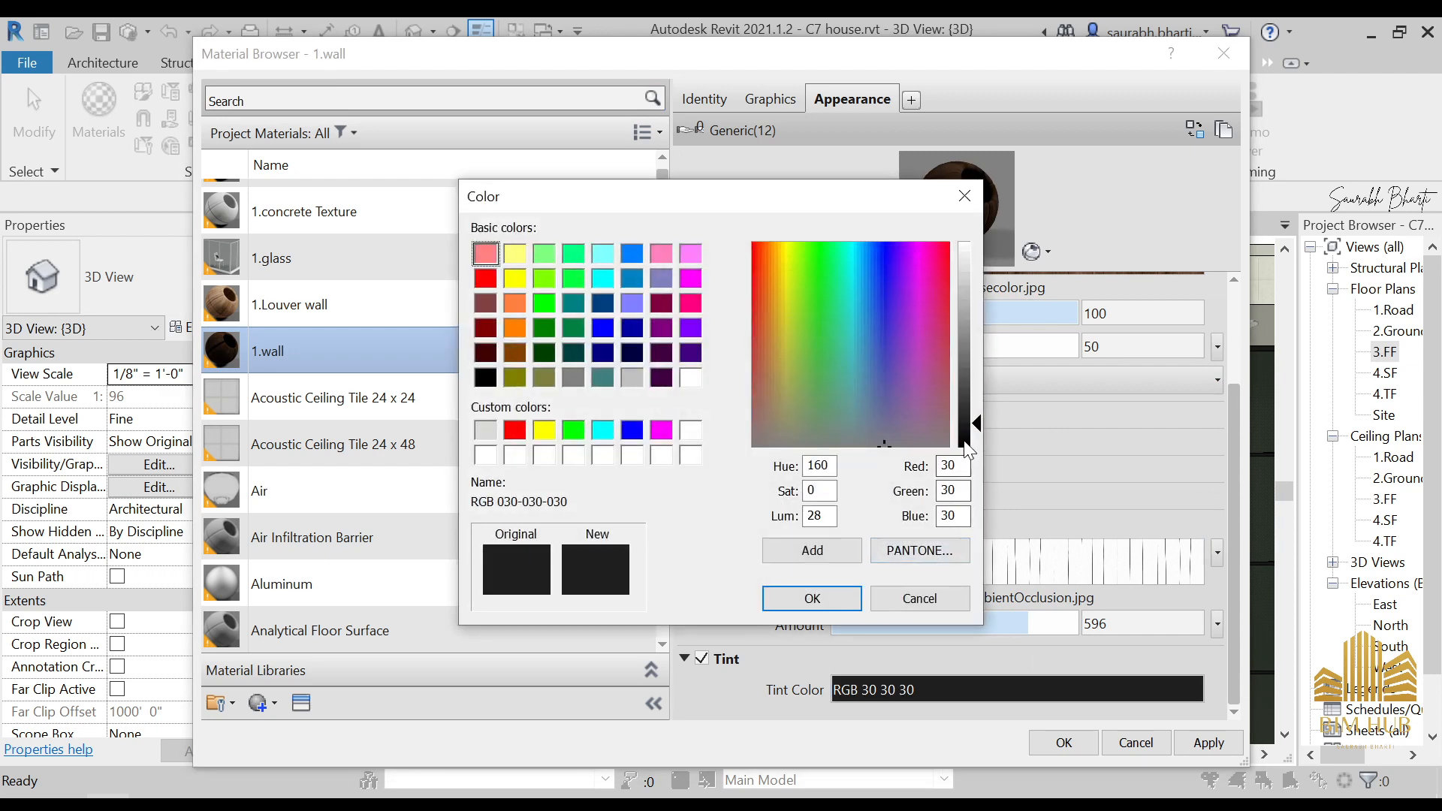
{"action": "left_click_drag", "start_coordinate": [969, 450], "coordinate": [975, 443]}
{"action": "left_click_drag", "start_coordinate": [975, 426], "coordinate": [975, 429]}
{"action": "left_click", "coordinate": [845, 600]}
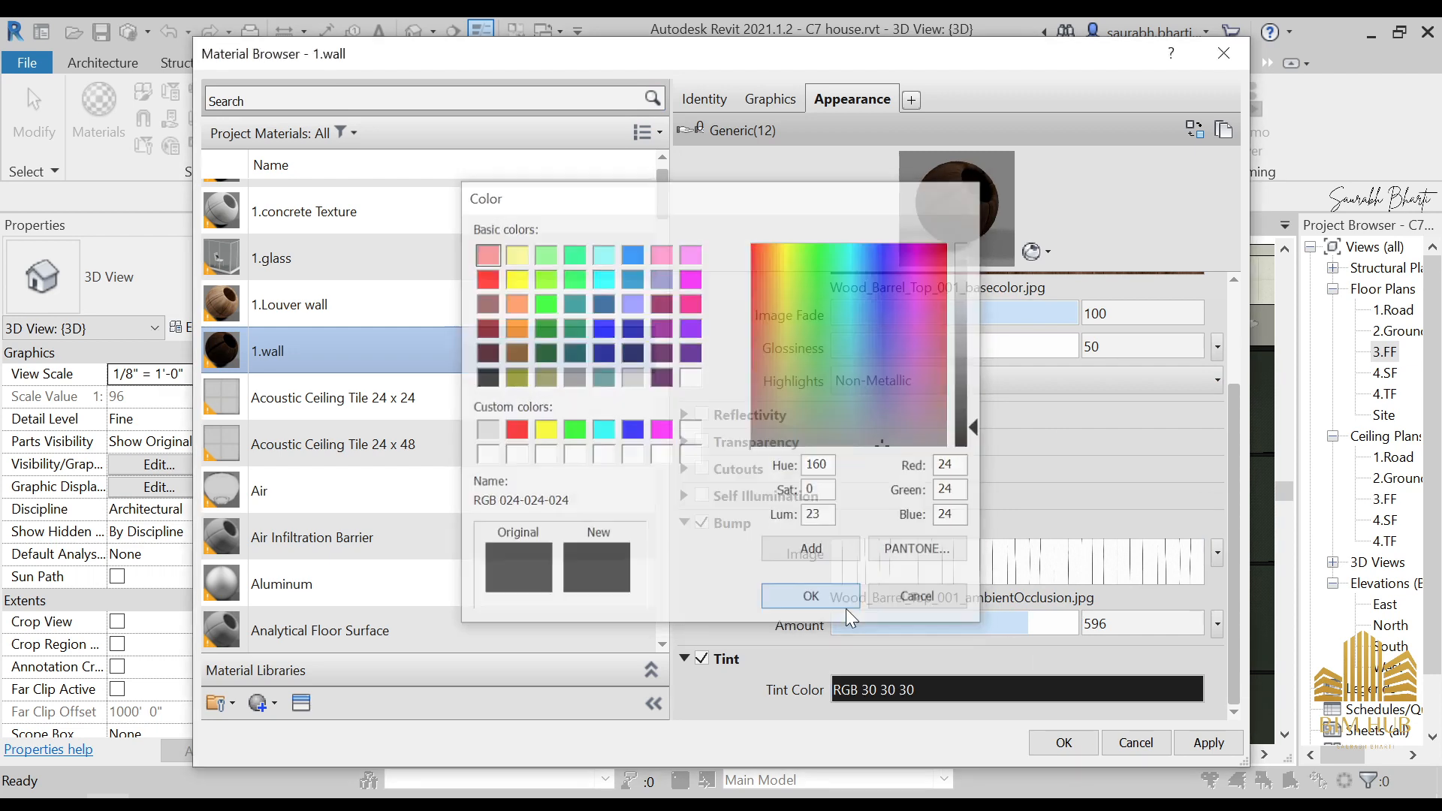
{"action": "left_click", "coordinate": [1049, 746]}
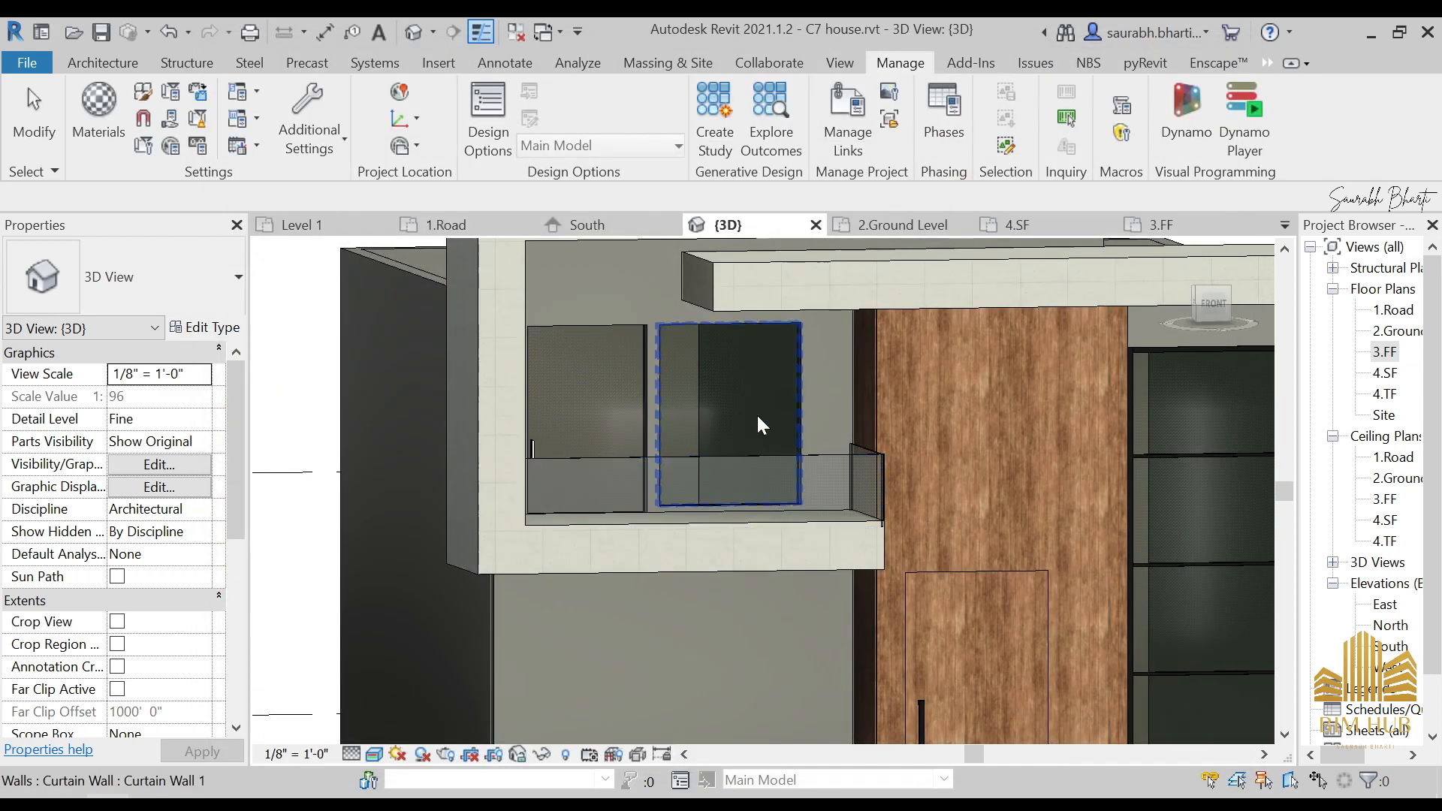
- Examine the front Generic -9" wall and the balcony frame from several angles and from the front
{"action": "left_click", "coordinate": [624, 286]}
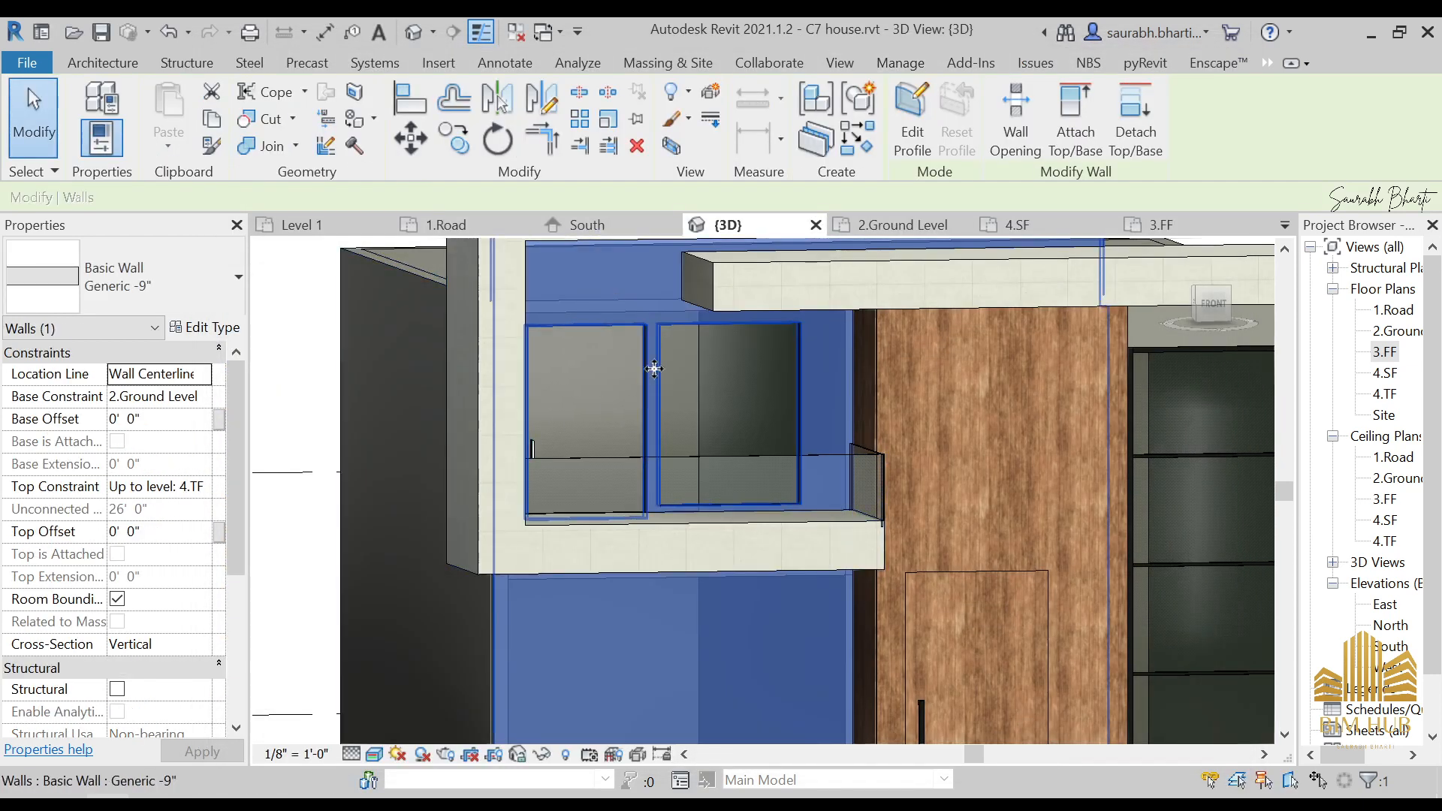
{"action": "scroll", "coordinate": [670, 416], "scroll_direction": "down", "scroll_amount": 3}
{"action": "key", "text": "Escape"}
{"action": "left_click", "coordinate": [694, 573]}
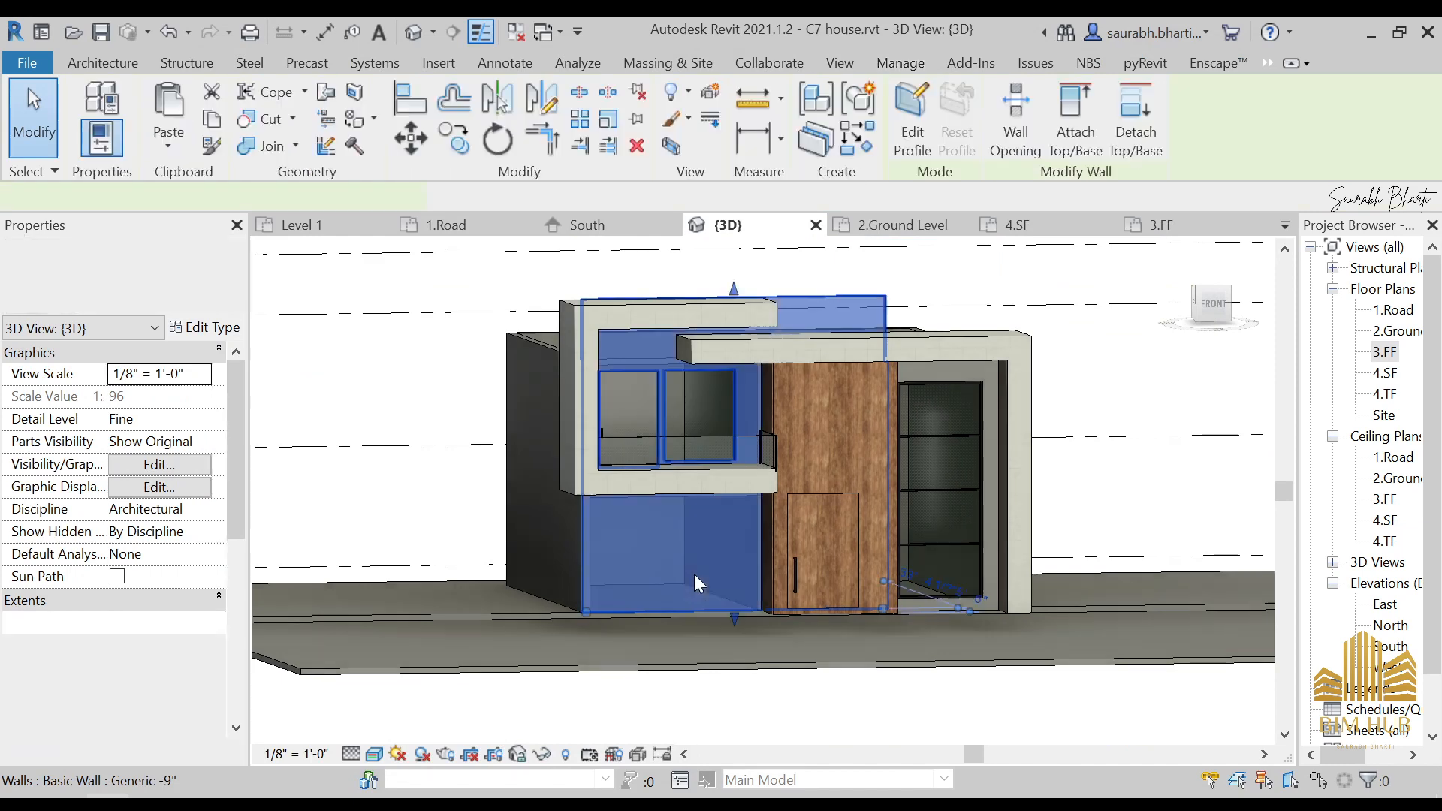
{"action": "middle_click_drag", "start_coordinate": [693, 573], "coordinate": [736, 684], "text": "shift"}
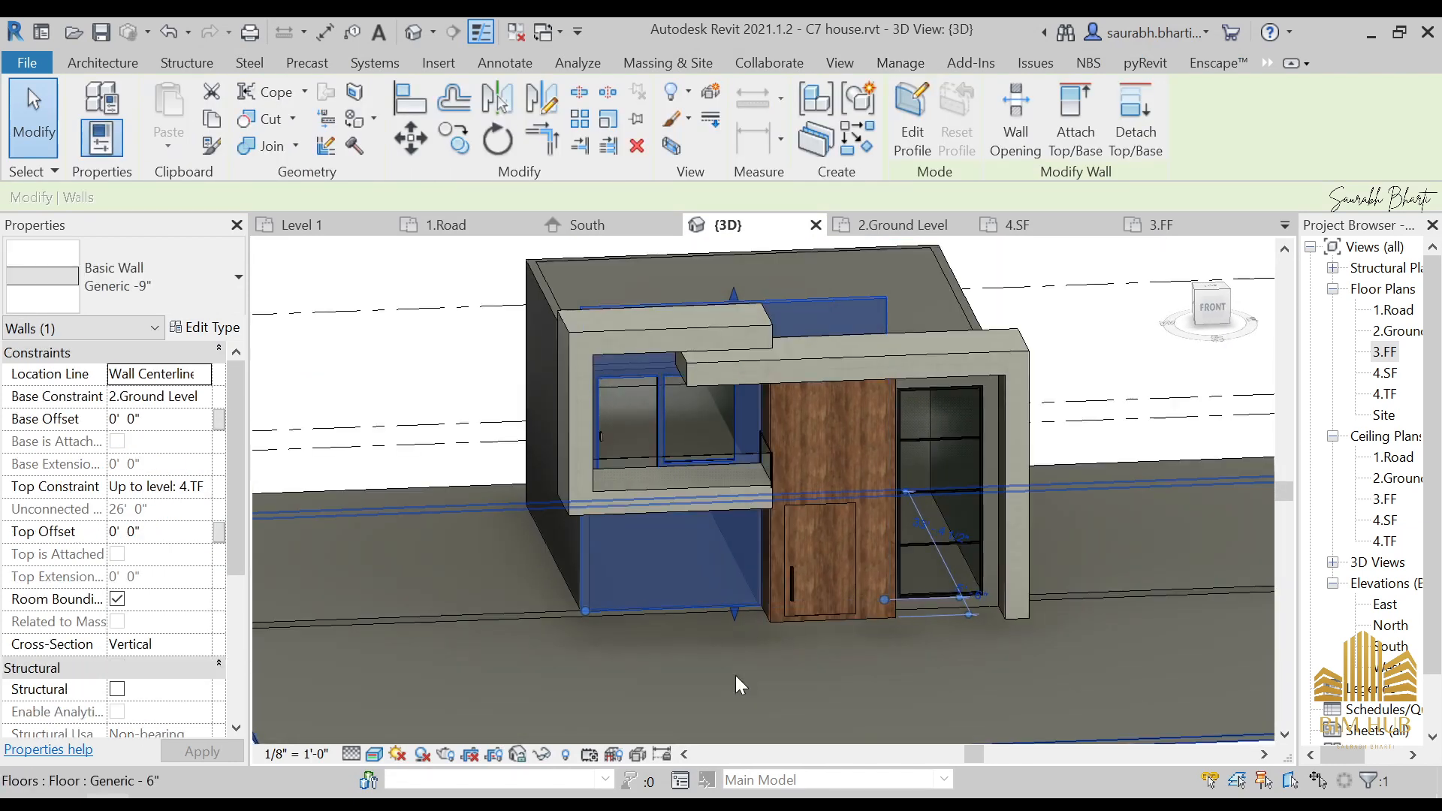
{"action": "scroll", "coordinate": [720, 601], "scroll_direction": "up", "scroll_amount": 2}
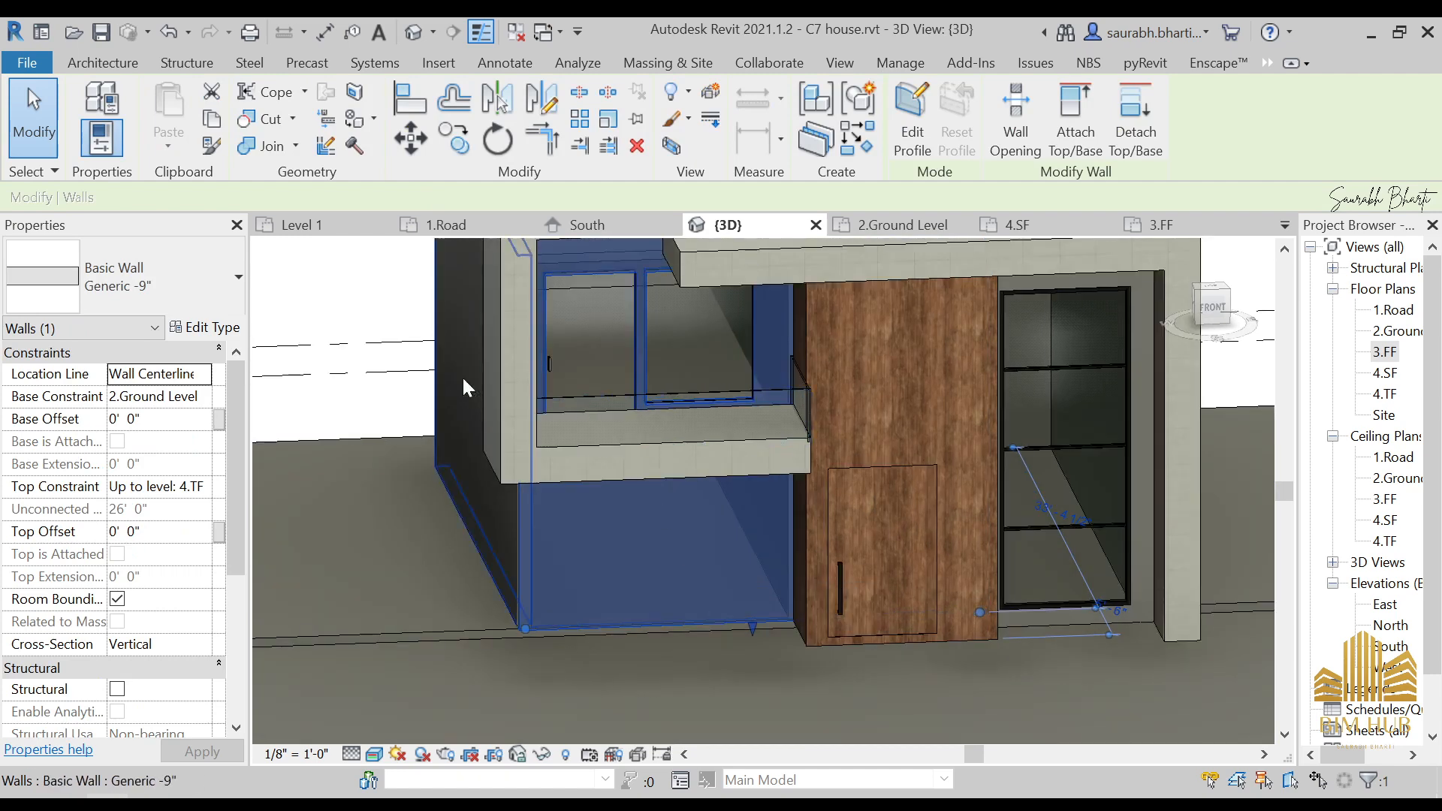
{"action": "middle_click_drag", "start_coordinate": [677, 400], "coordinate": [688, 521], "text": "shift"}
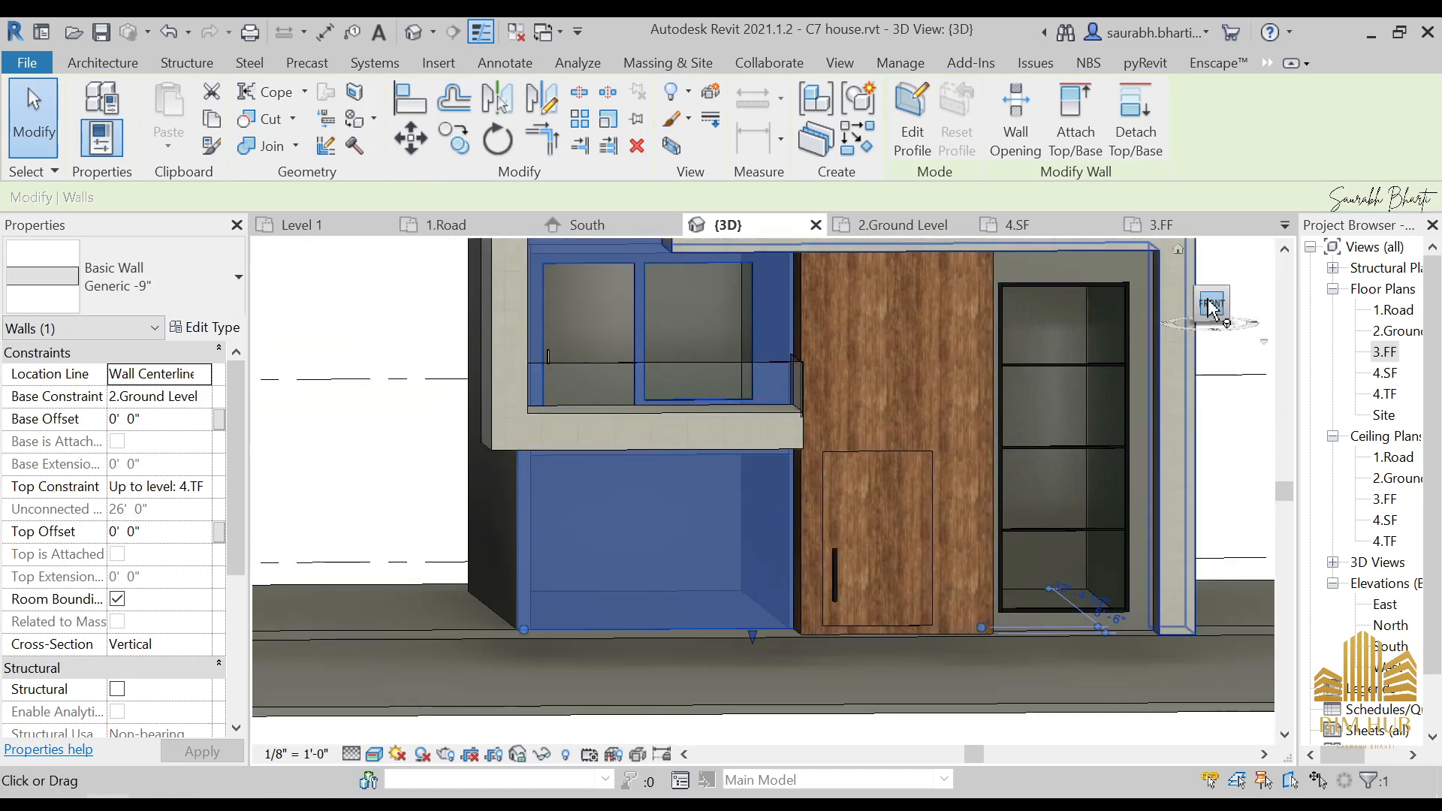
{"action": "left_click", "coordinate": [1211, 305]}
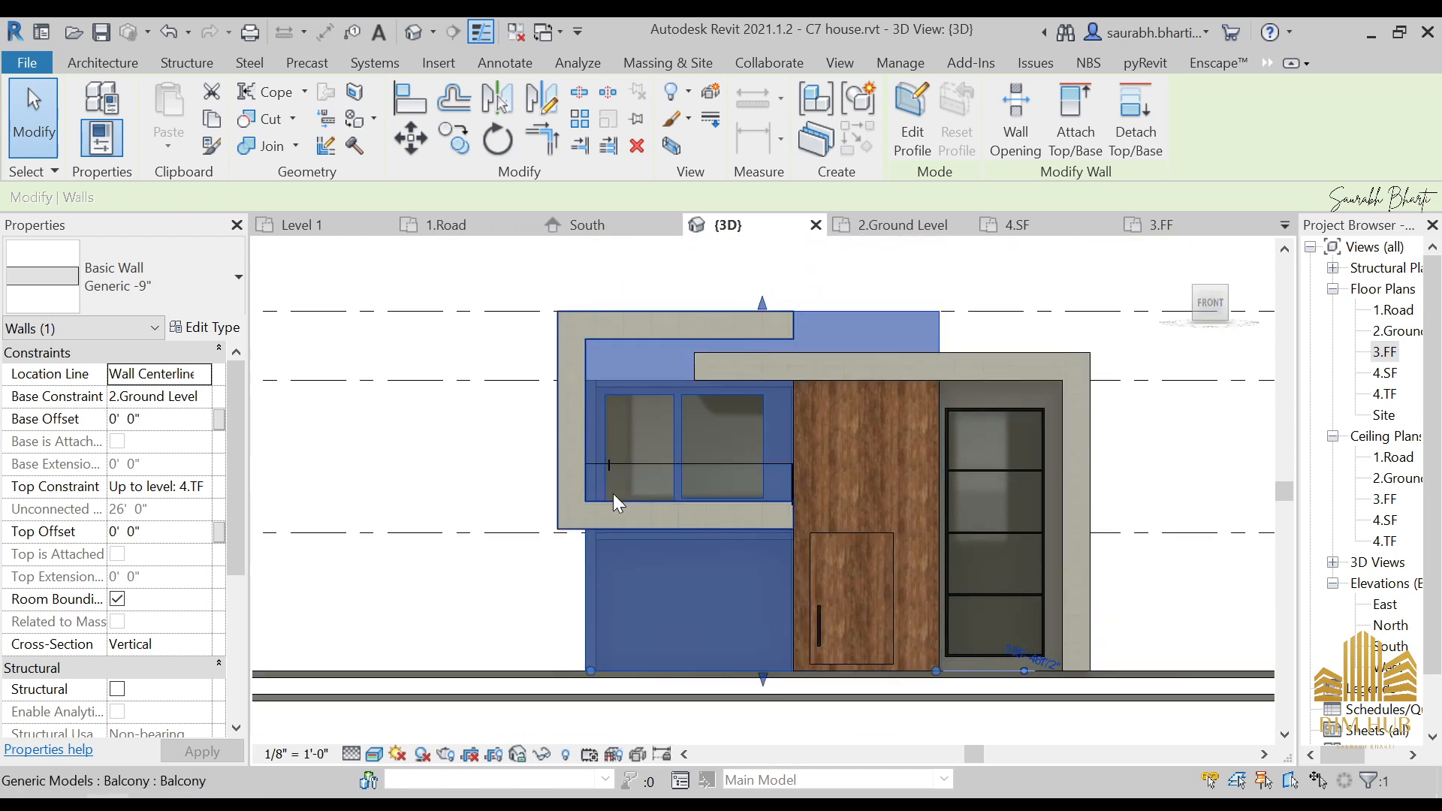
{"action": "scroll", "coordinate": [671, 563], "scroll_direction": "up", "scroll_amount": 5}
{"action": "middle_click_drag", "start_coordinate": [673, 566], "coordinate": [674, 492]}
{"action": "key", "text": "Escape"}
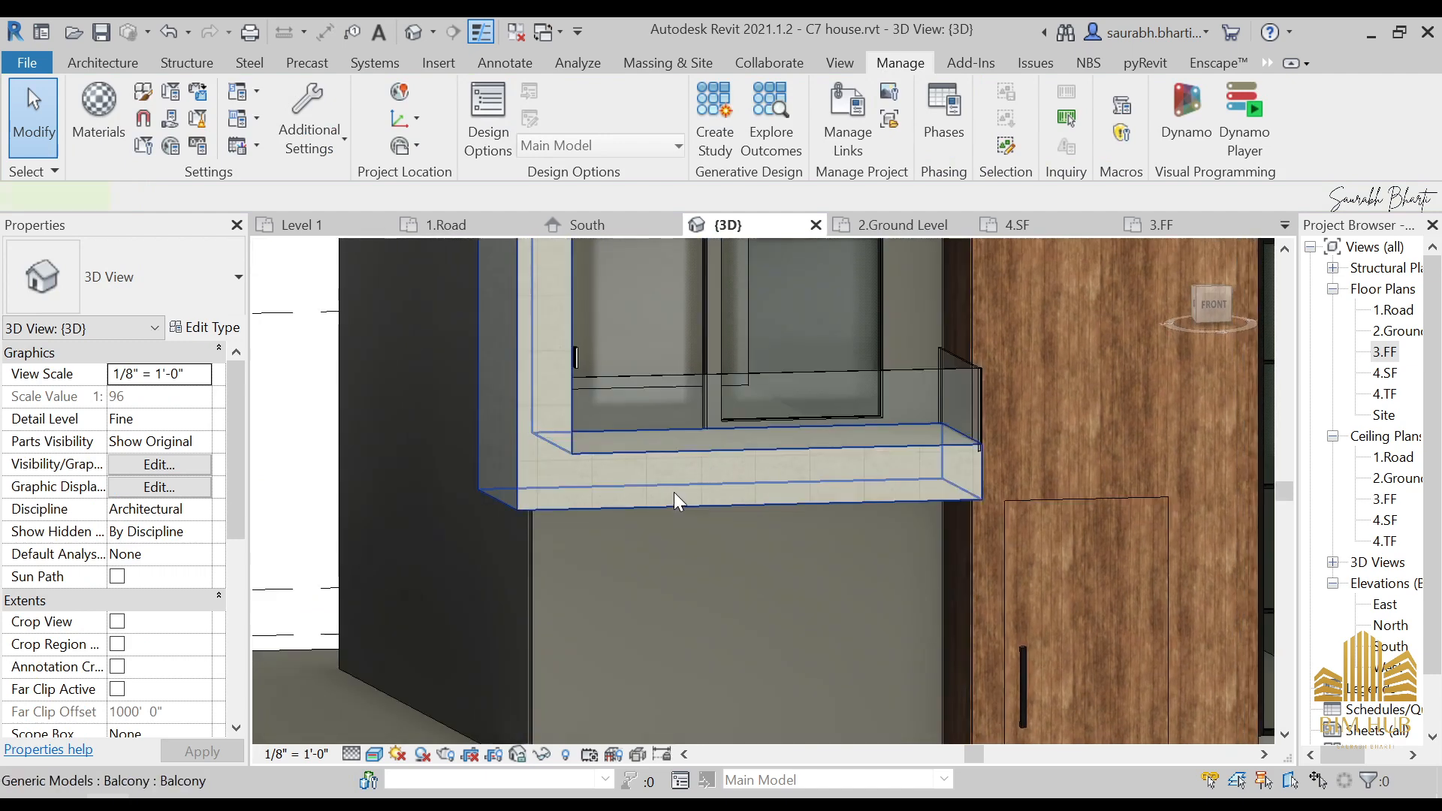
{"action": "left_click", "coordinate": [674, 493]}
{"action": "middle_click_drag", "start_coordinate": [976, 514], "coordinate": [938, 493], "text": "shift"}
{"action": "left_click", "coordinate": [1204, 308]}
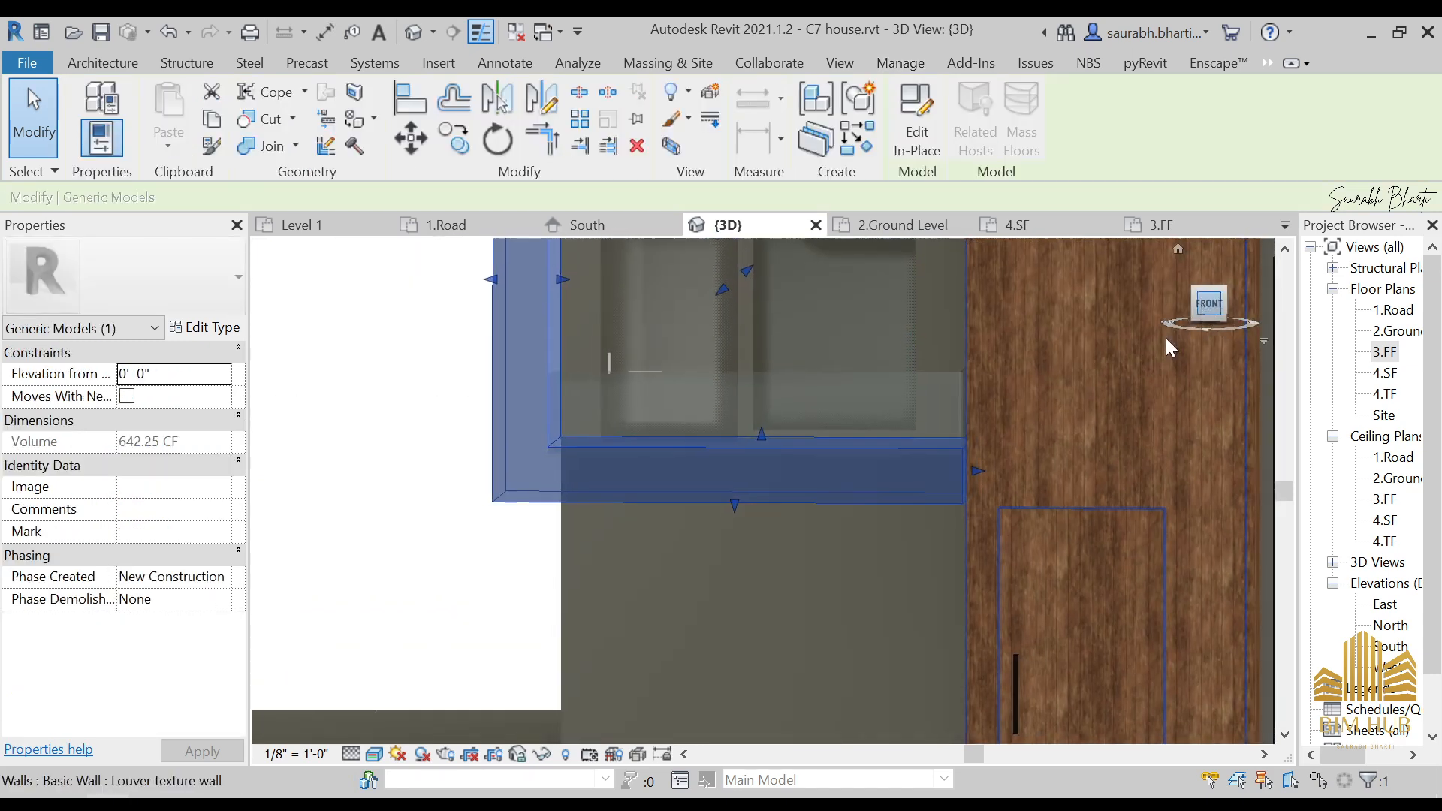
- Set the base constraint of the front Generic -9" wall behind the balcony to level 3.FF
{"action": "left_click", "coordinate": [774, 697]}
{"action": "middle_click_drag", "start_coordinate": [789, 691], "coordinate": [751, 577]}
{"action": "key", "text": "Escape"}
{"action": "left_click", "coordinate": [760, 612]}
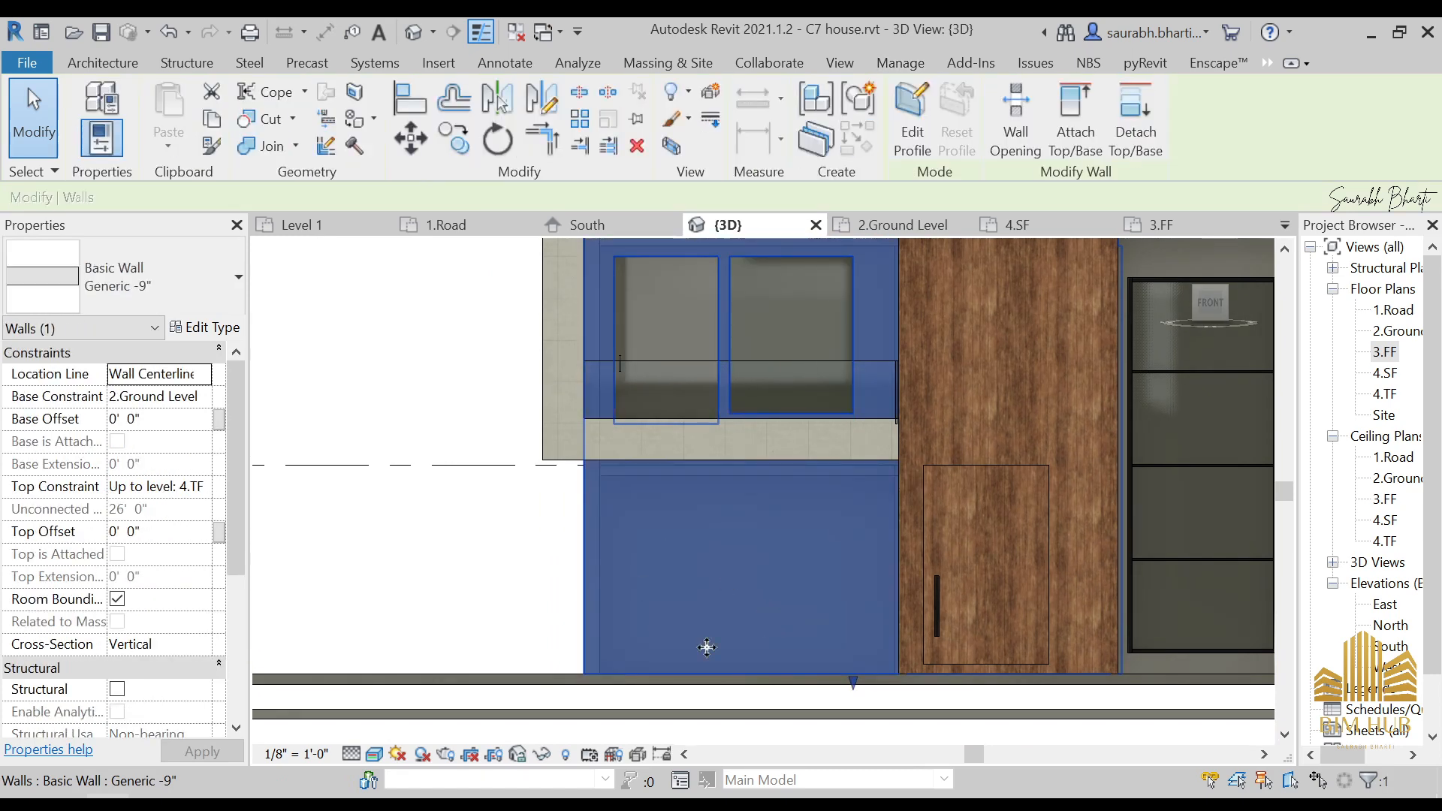
{"action": "left_click", "coordinate": [203, 398]}
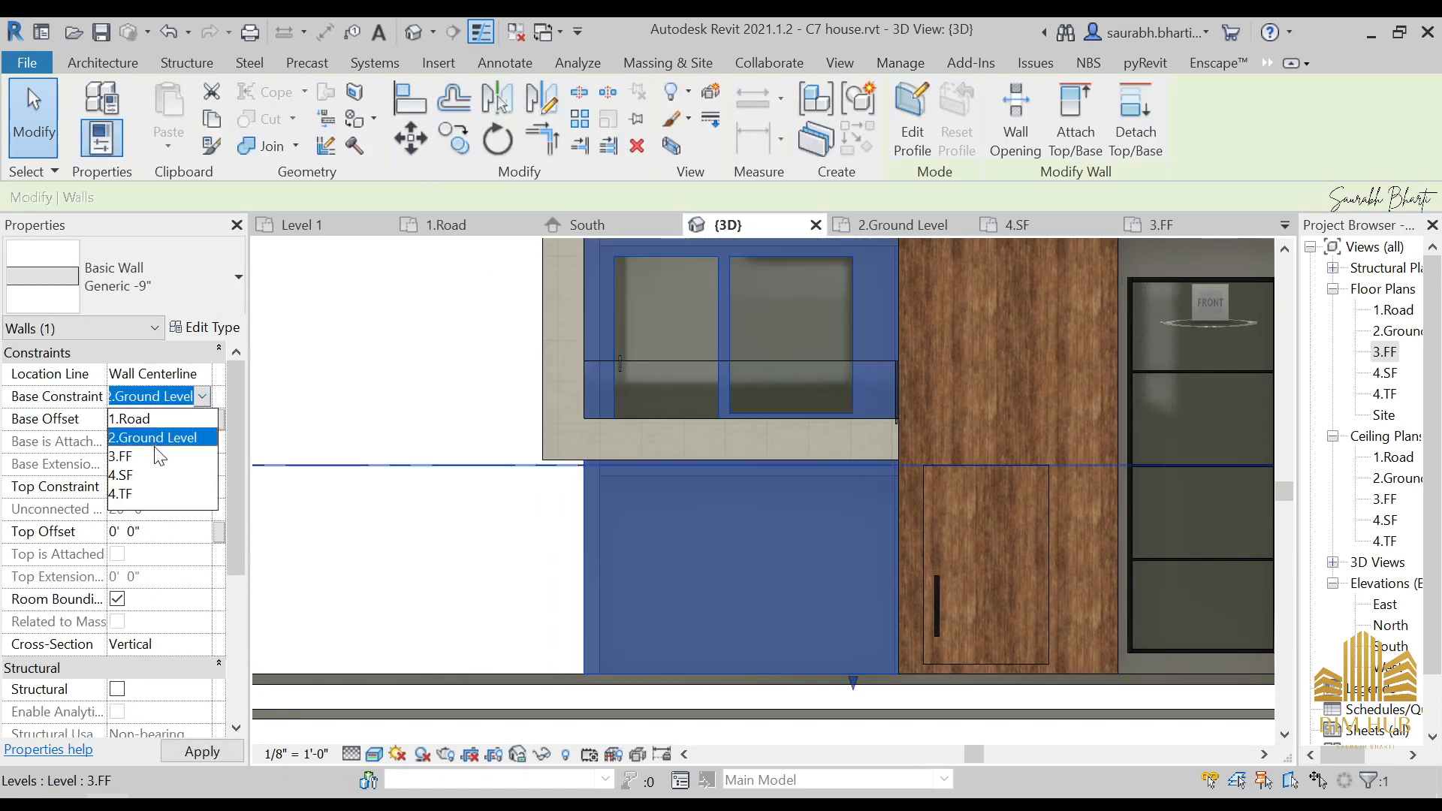
{"action": "left_click", "coordinate": [159, 456]}
{"action": "key", "text": "Escape"}
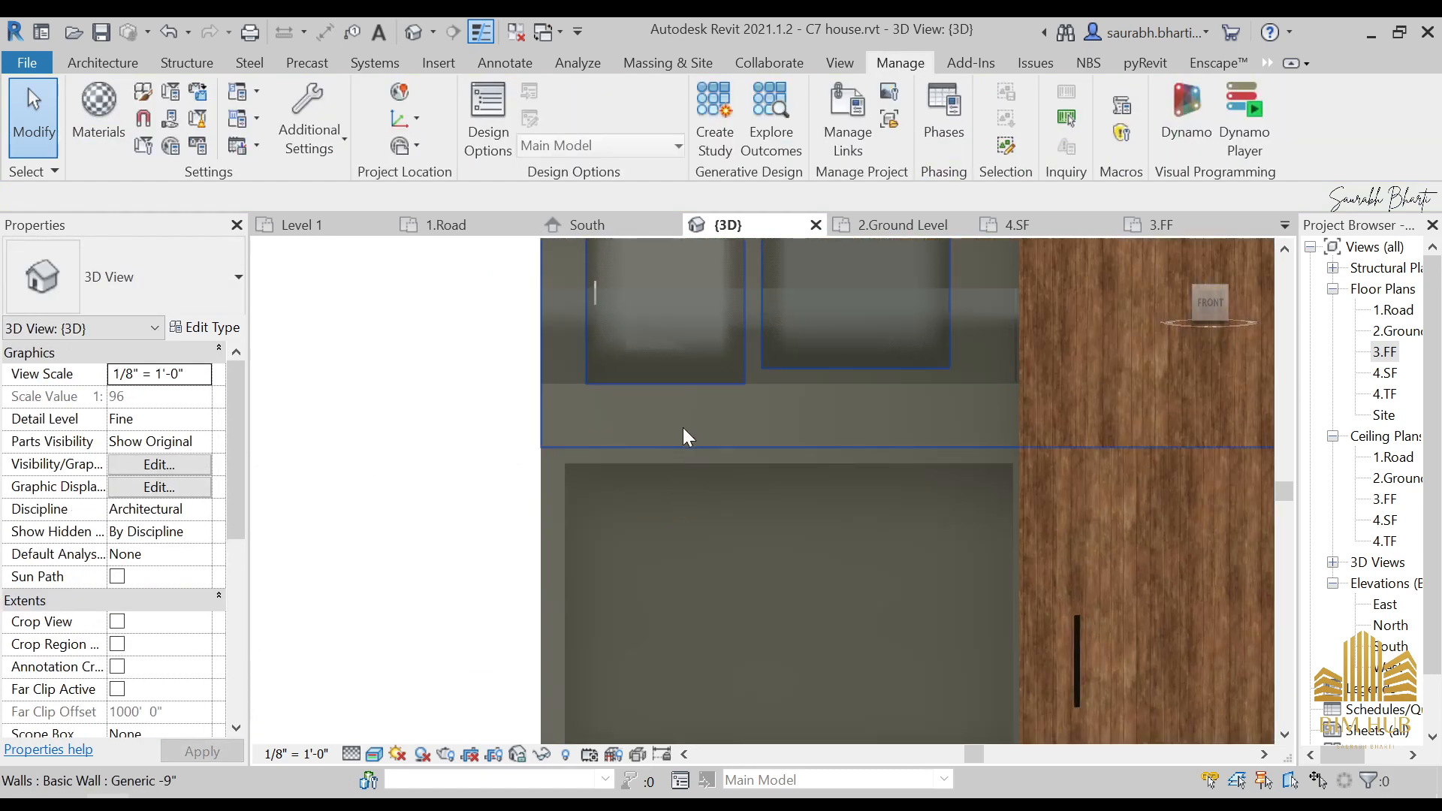
- Move the balcony frame down 10' 0" so its top edge aligns with the top of the front wall
{"action": "middle_click_drag", "start_coordinate": [682, 427], "coordinate": [600, 450], "text": "shift"}
{"action": "scroll", "coordinate": [547, 495], "scroll_direction": "down", "scroll_amount": 2}
{"action": "scroll", "coordinate": [600, 447], "scroll_direction": "down", "scroll_amount": 2}
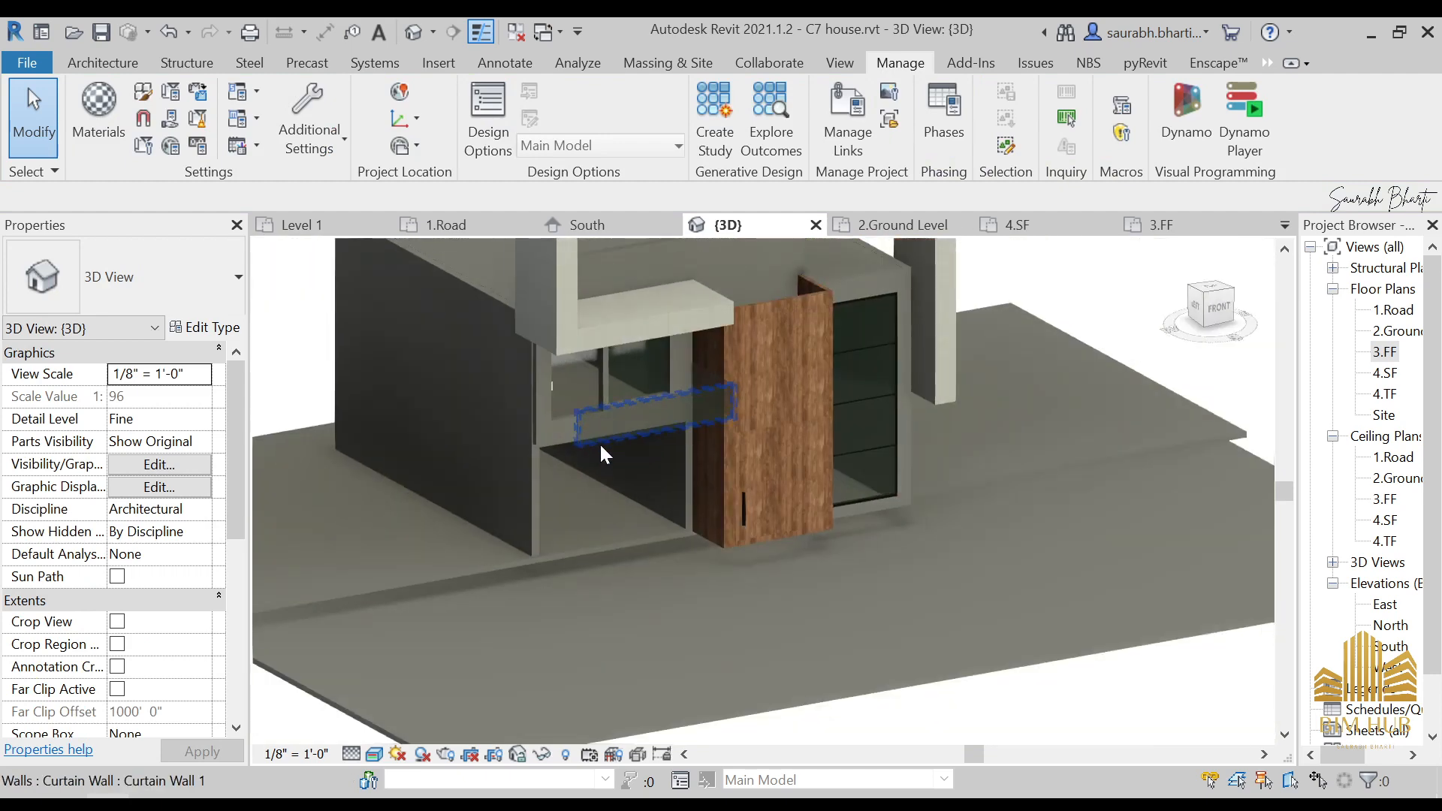
{"action": "scroll", "coordinate": [602, 424], "scroll_direction": "down", "scroll_amount": 5}
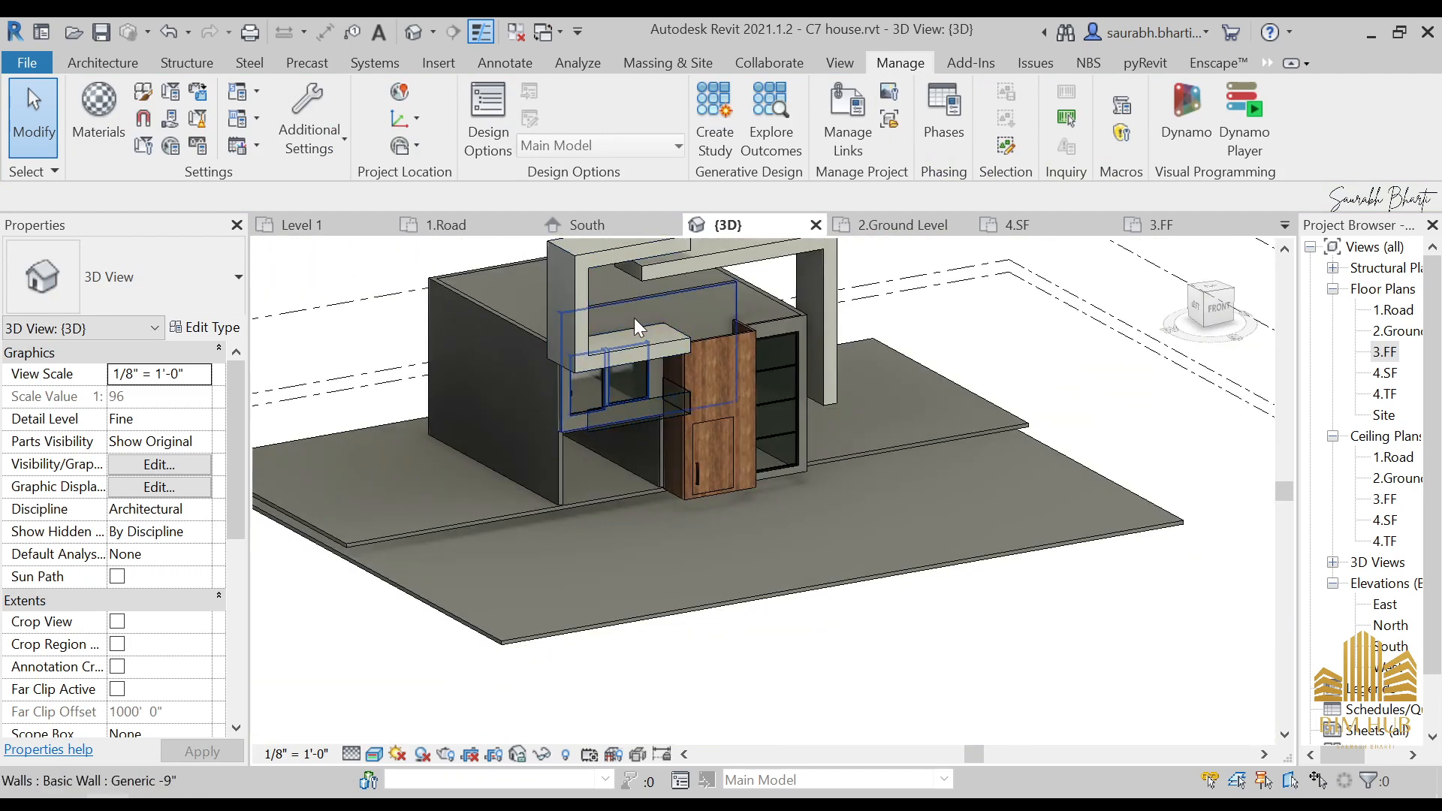
{"action": "middle_click_drag", "start_coordinate": [634, 317], "coordinate": [580, 341], "text": "shift"}
{"action": "left_click", "coordinate": [579, 341]}
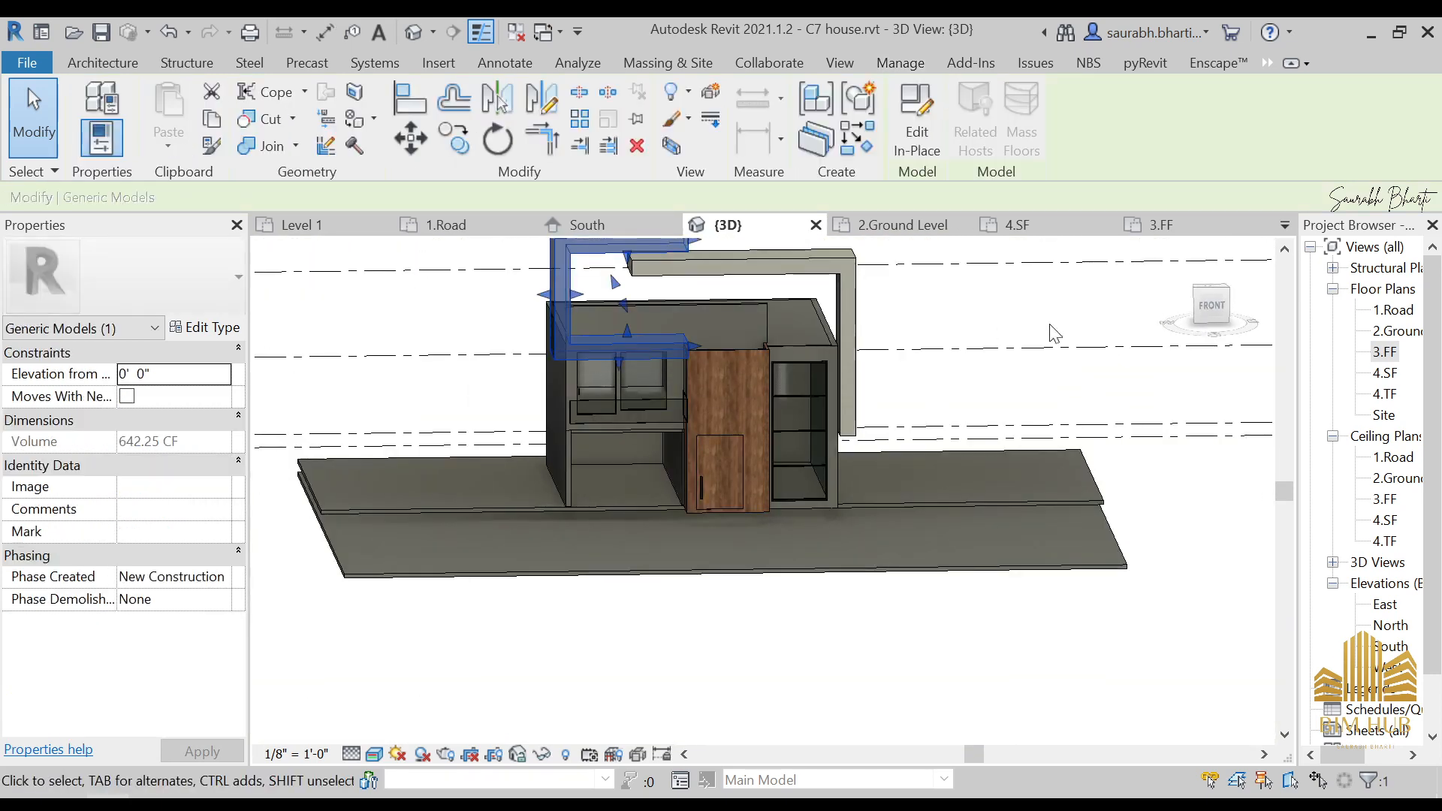
{"action": "left_click", "coordinate": [1202, 321]}
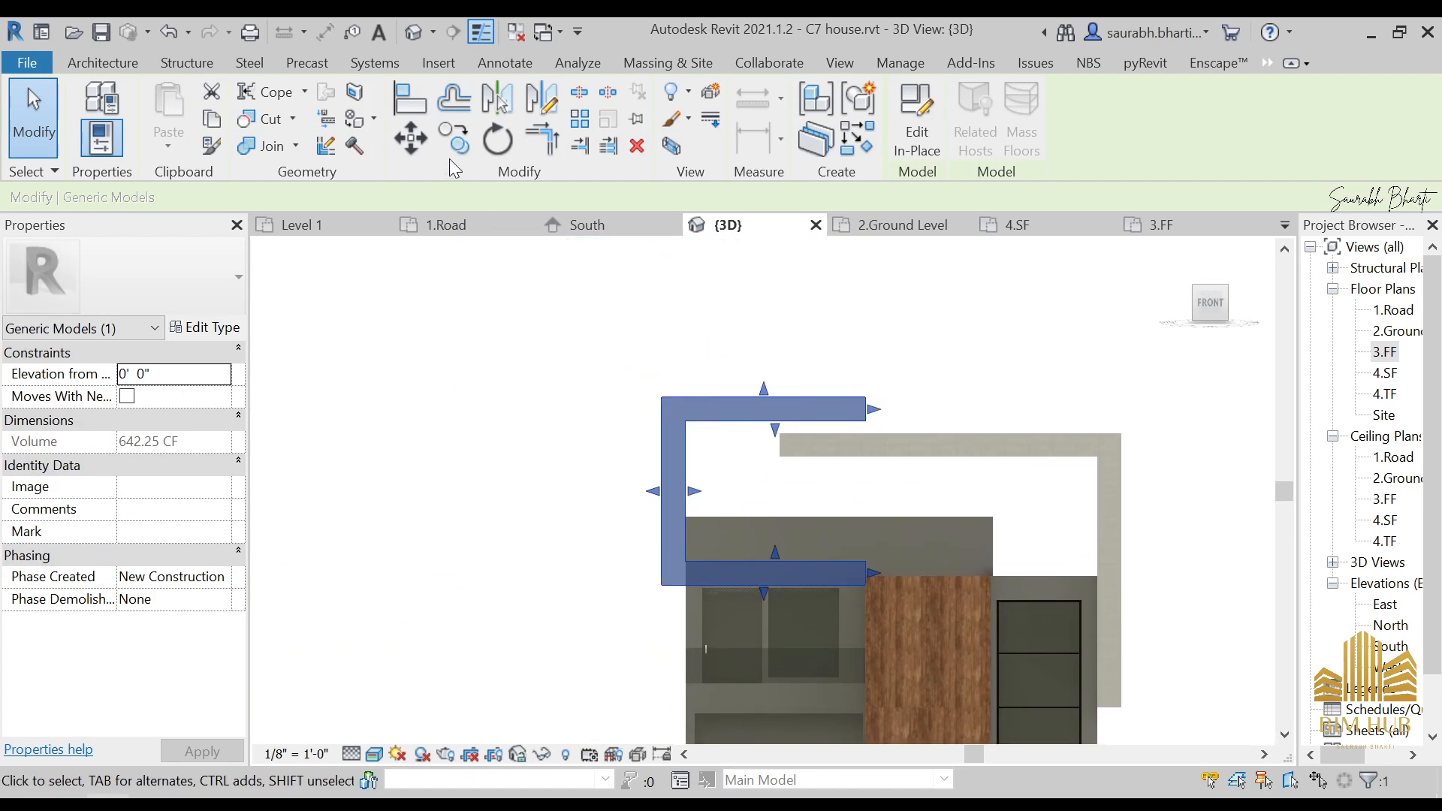
{"action": "left_click", "coordinate": [425, 137]}
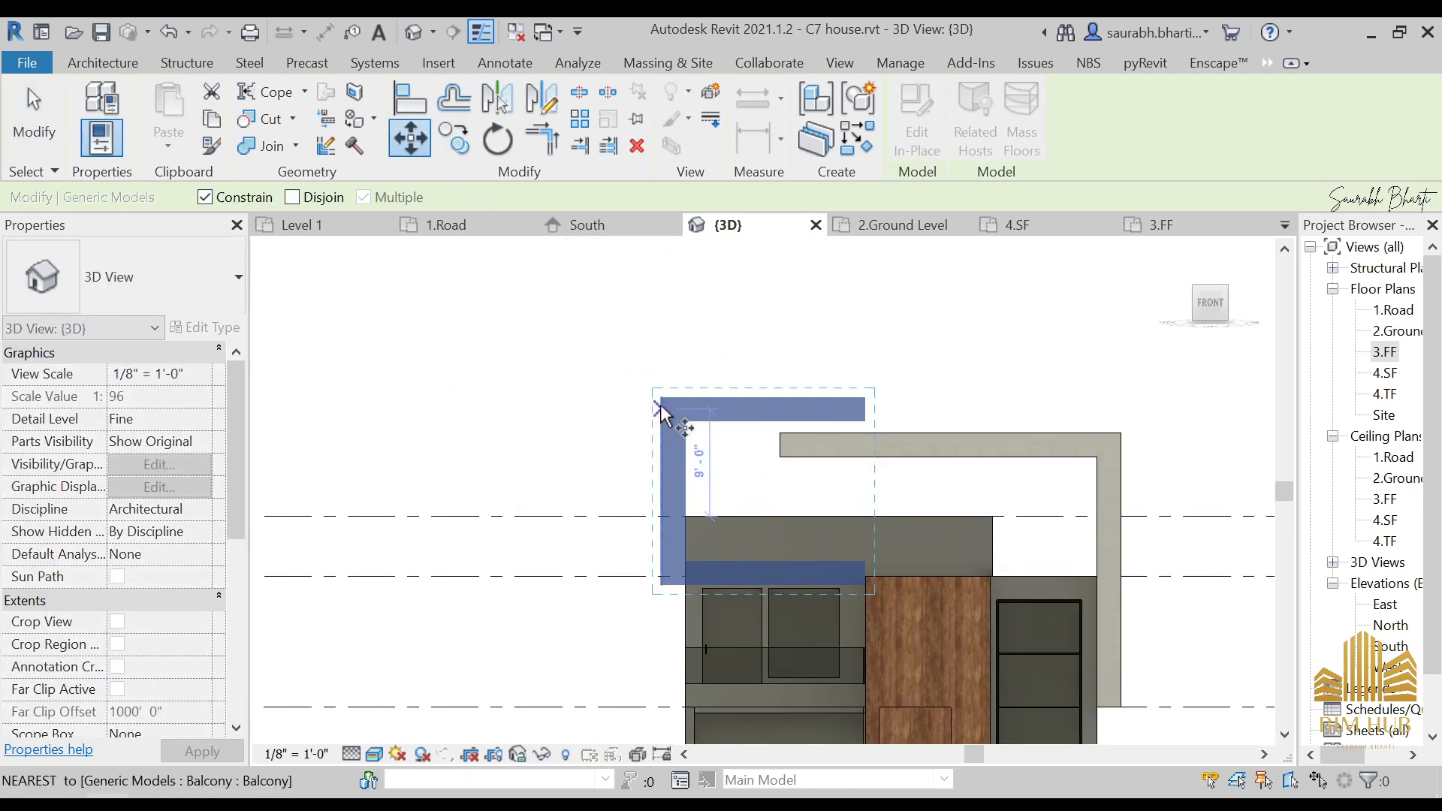
{"action": "left_click", "coordinate": [680, 517]}
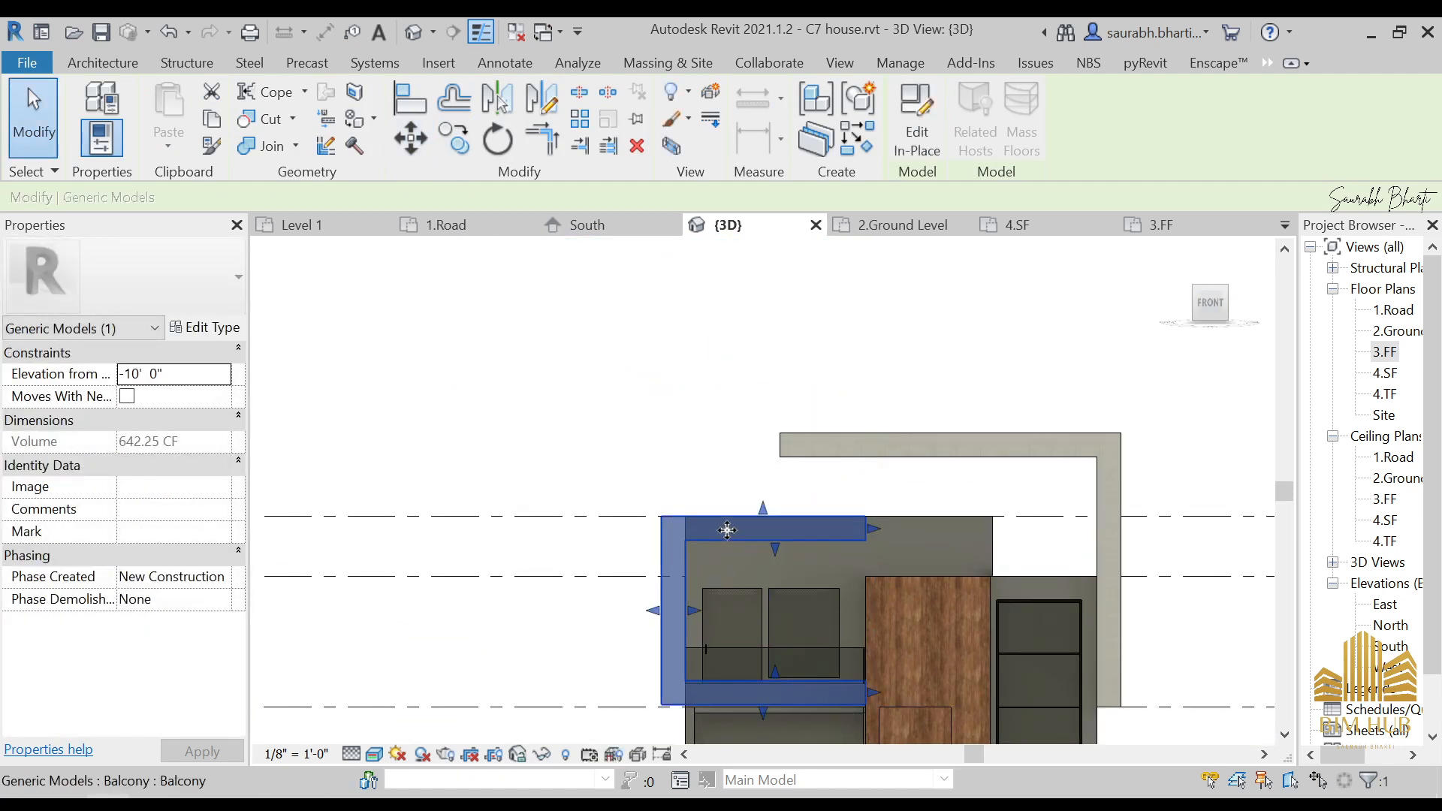
- Move the L-shaped facade frame down 10' 0" so its lower end meets the ground level
{"action": "left_click", "coordinate": [978, 442]}
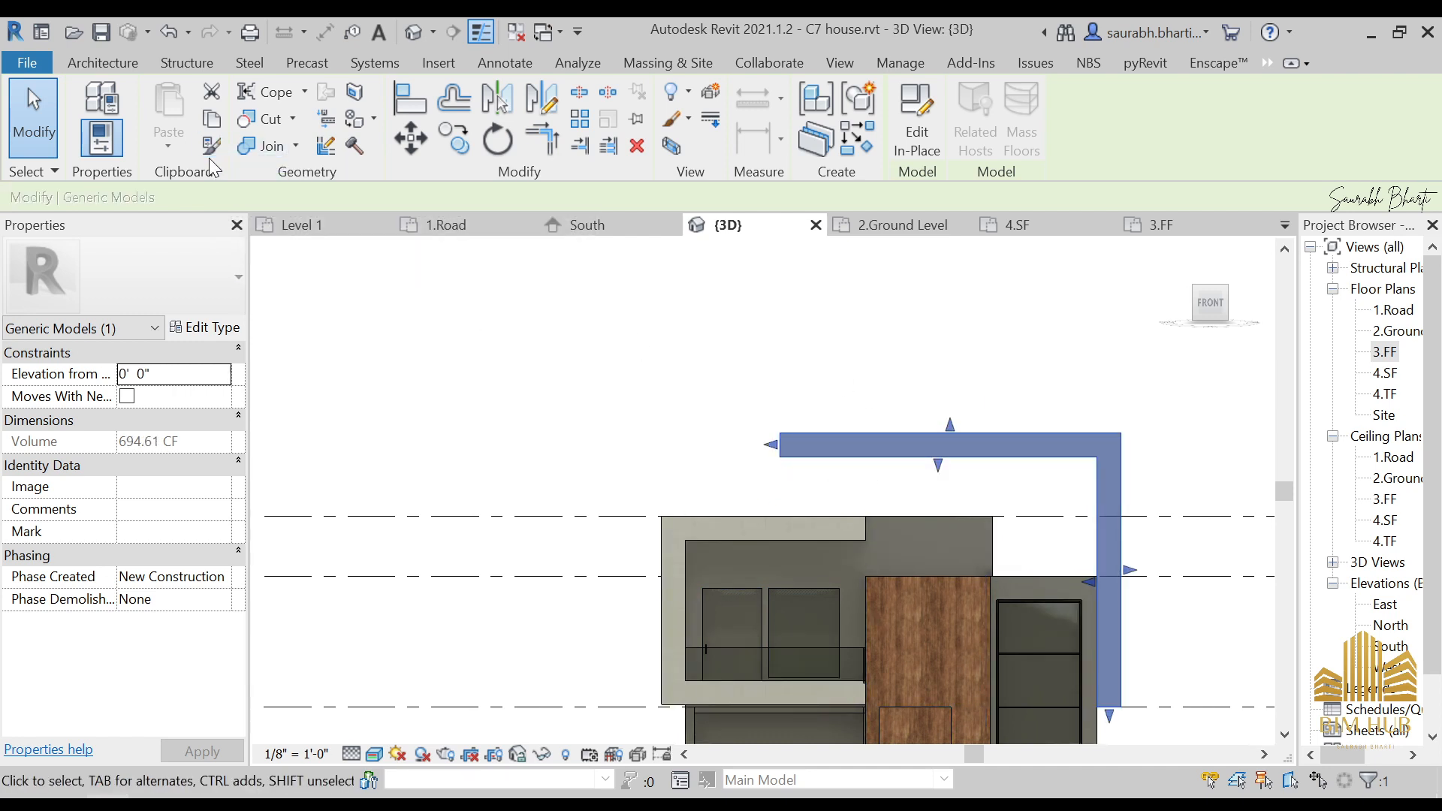
{"action": "key", "text": "m"}
{"action": "key", "text": "v"}
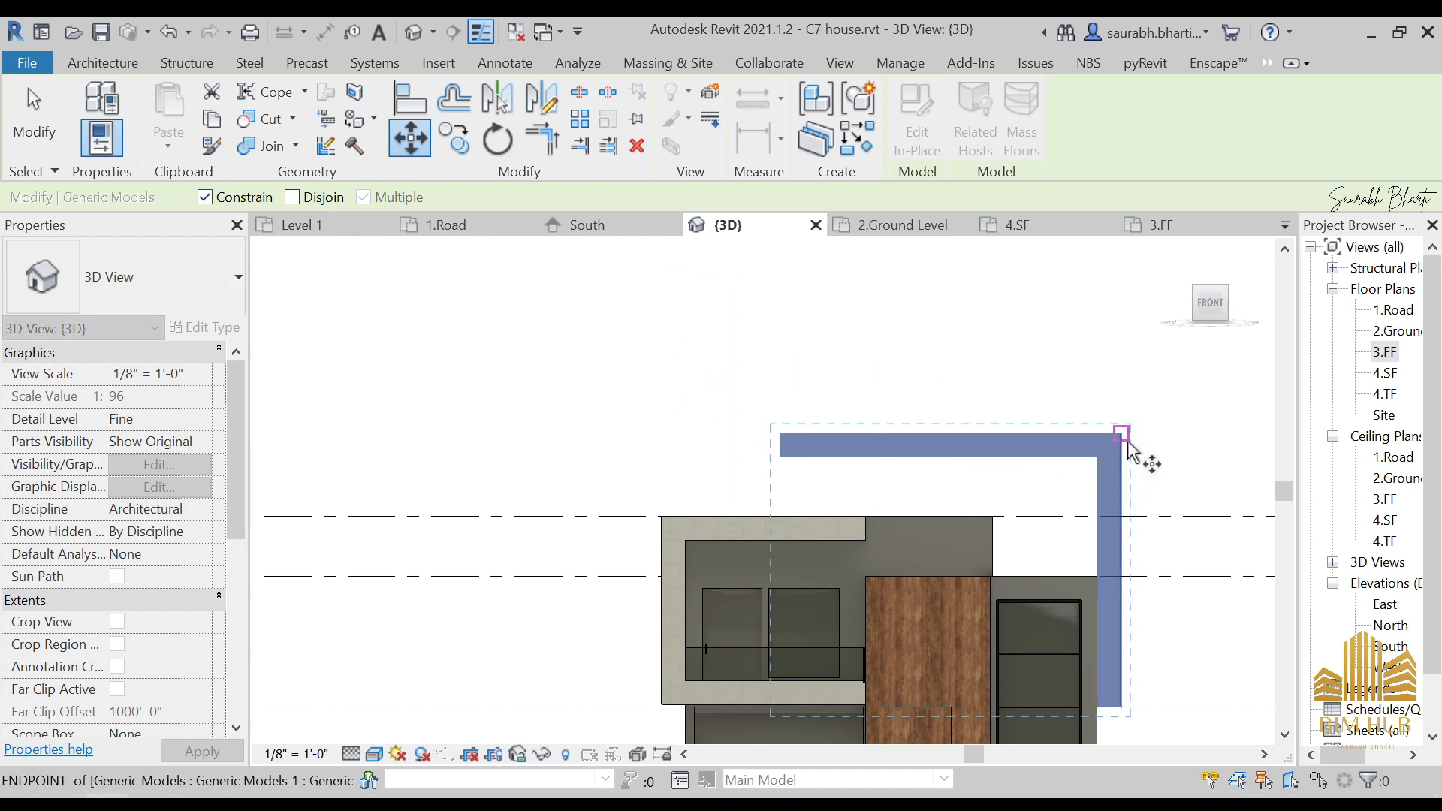
{"action": "middle_click_drag", "start_coordinate": [1123, 503], "coordinate": [998, 322]}
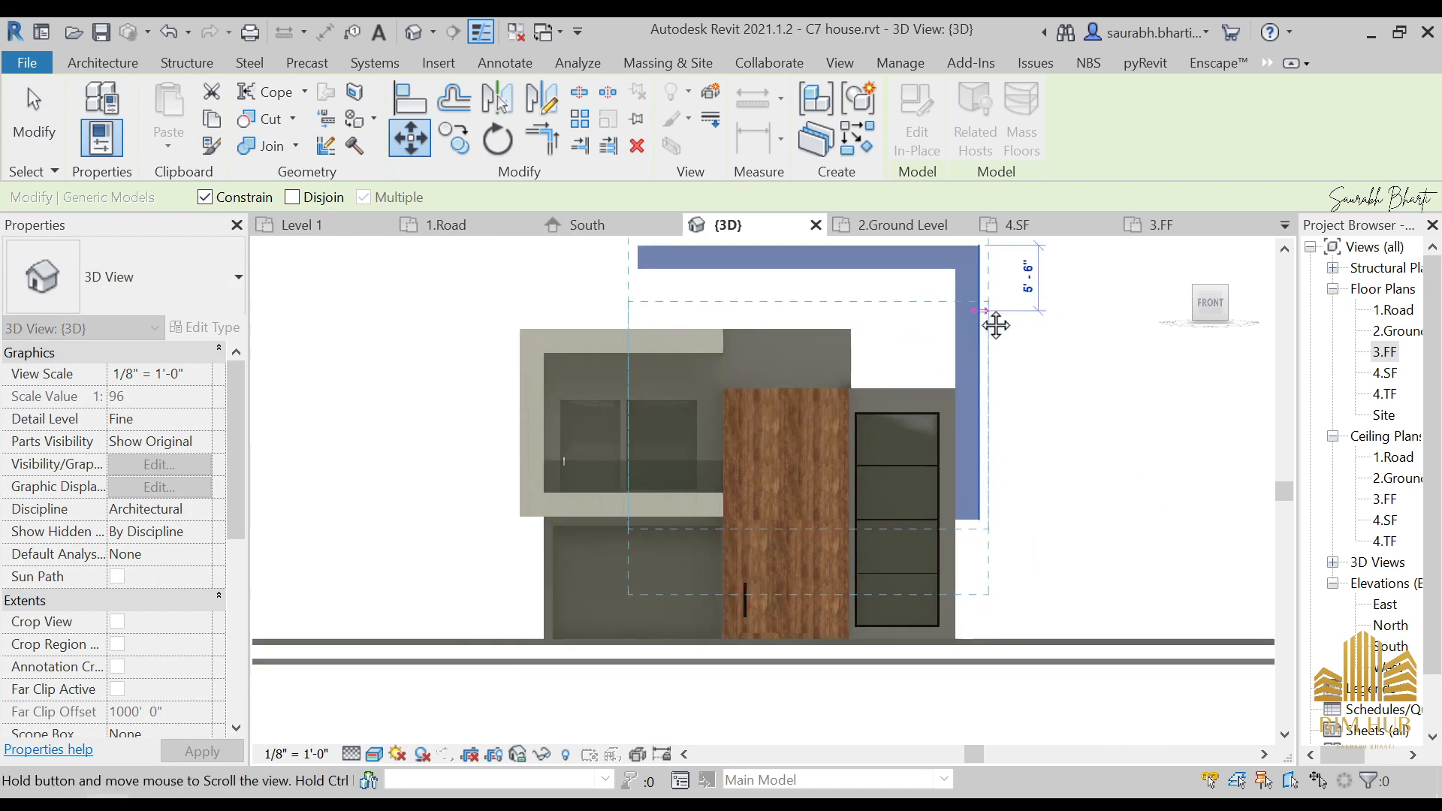
{"action": "key", "text": "Escape"}
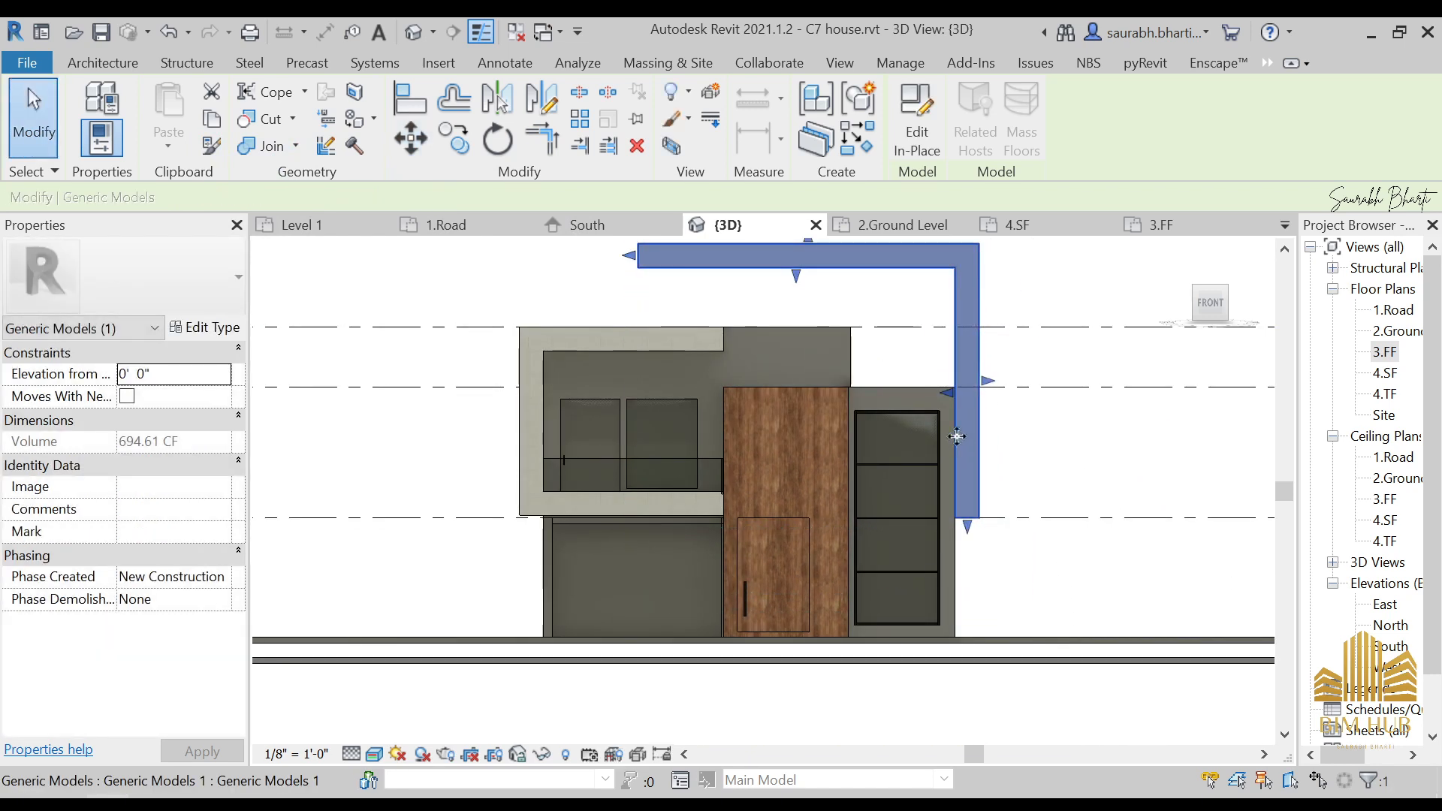
{"action": "key", "text": "m"}
{"action": "key", "text": "v"}
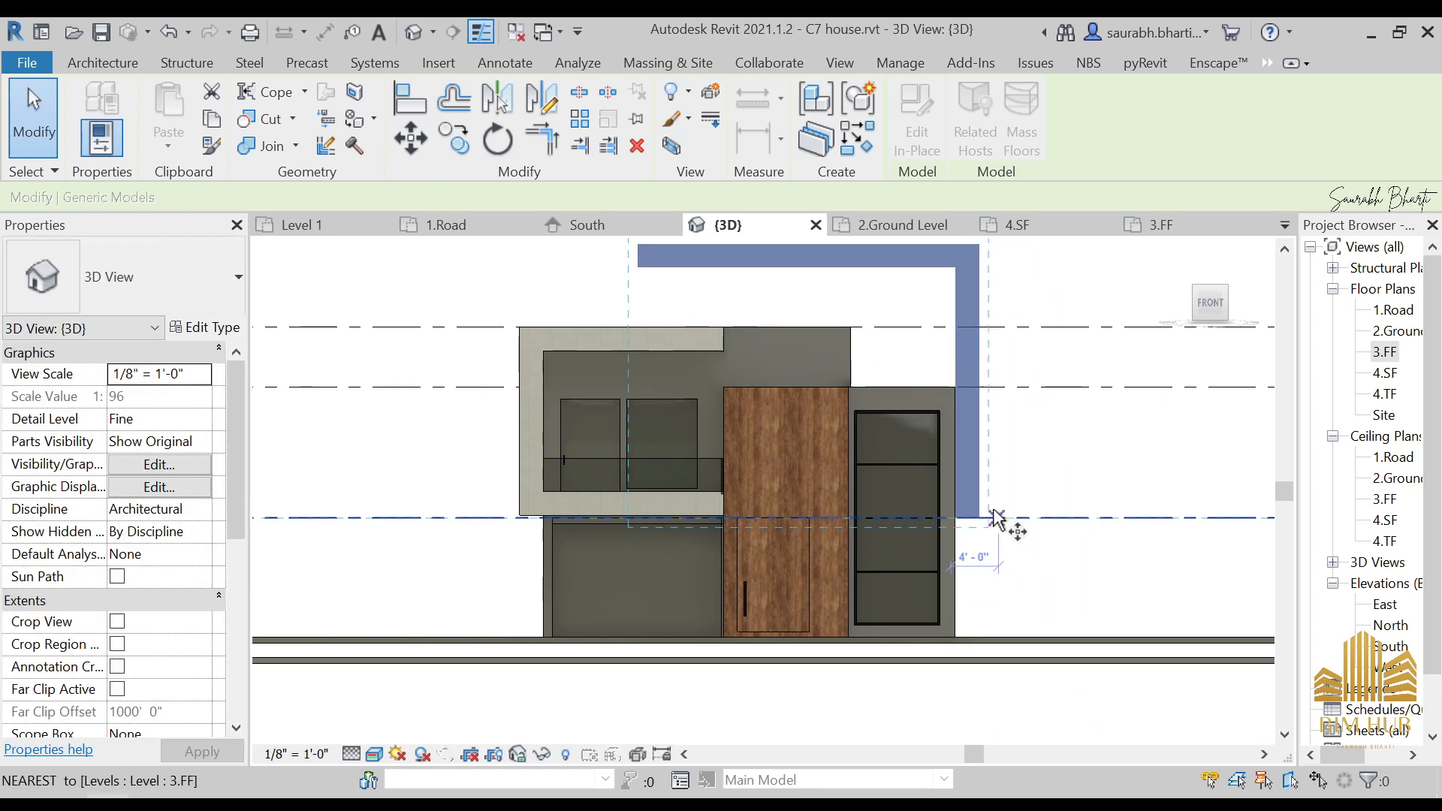
{"action": "left_click", "coordinate": [978, 518]}
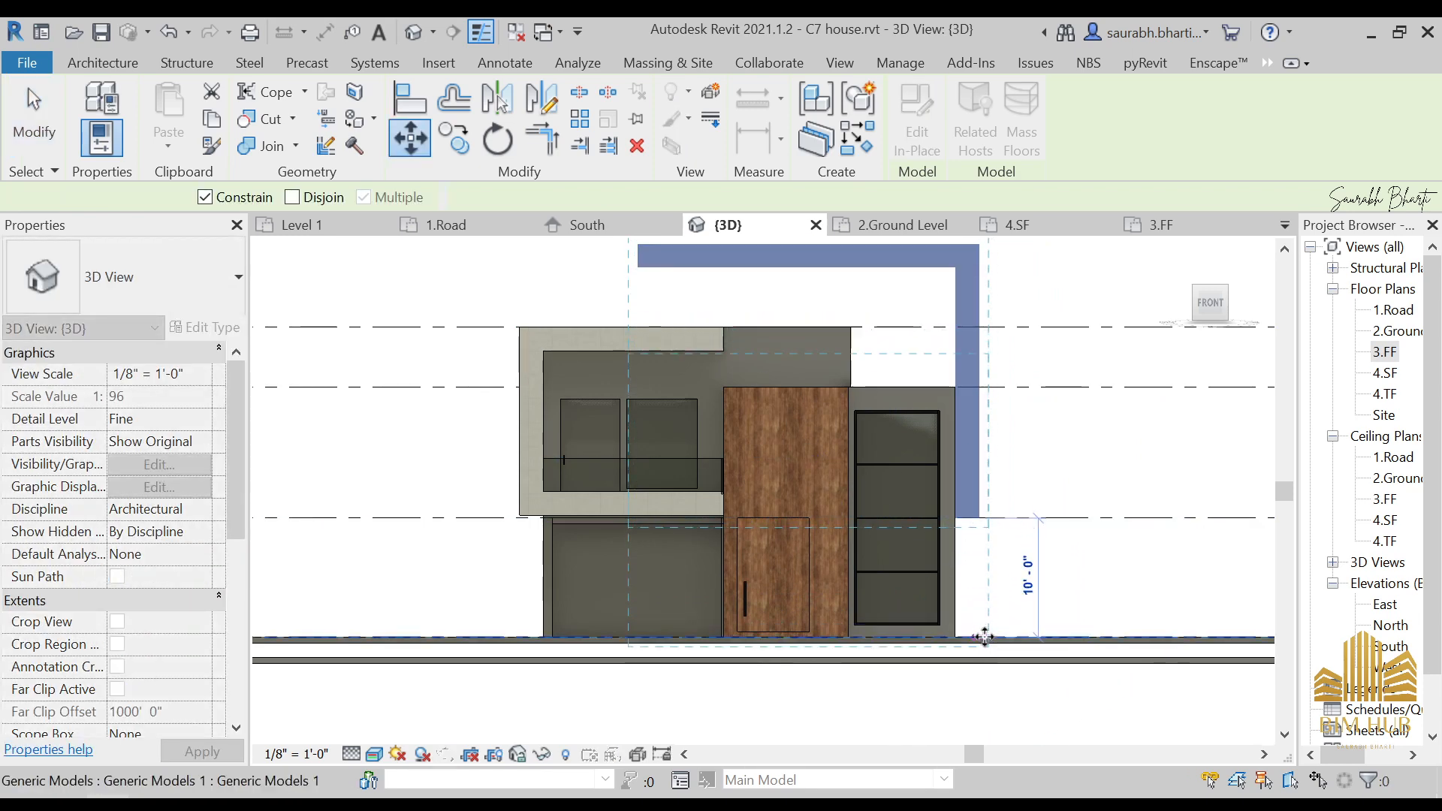
{"action": "left_click", "coordinate": [984, 637]}
{"action": "key", "text": "Escape"}
- Open the 2.Ground Level floor plan at the front opening between the two side walls
{"action": "scroll", "coordinate": [802, 419], "scroll_direction": "up", "scroll_amount": 5}
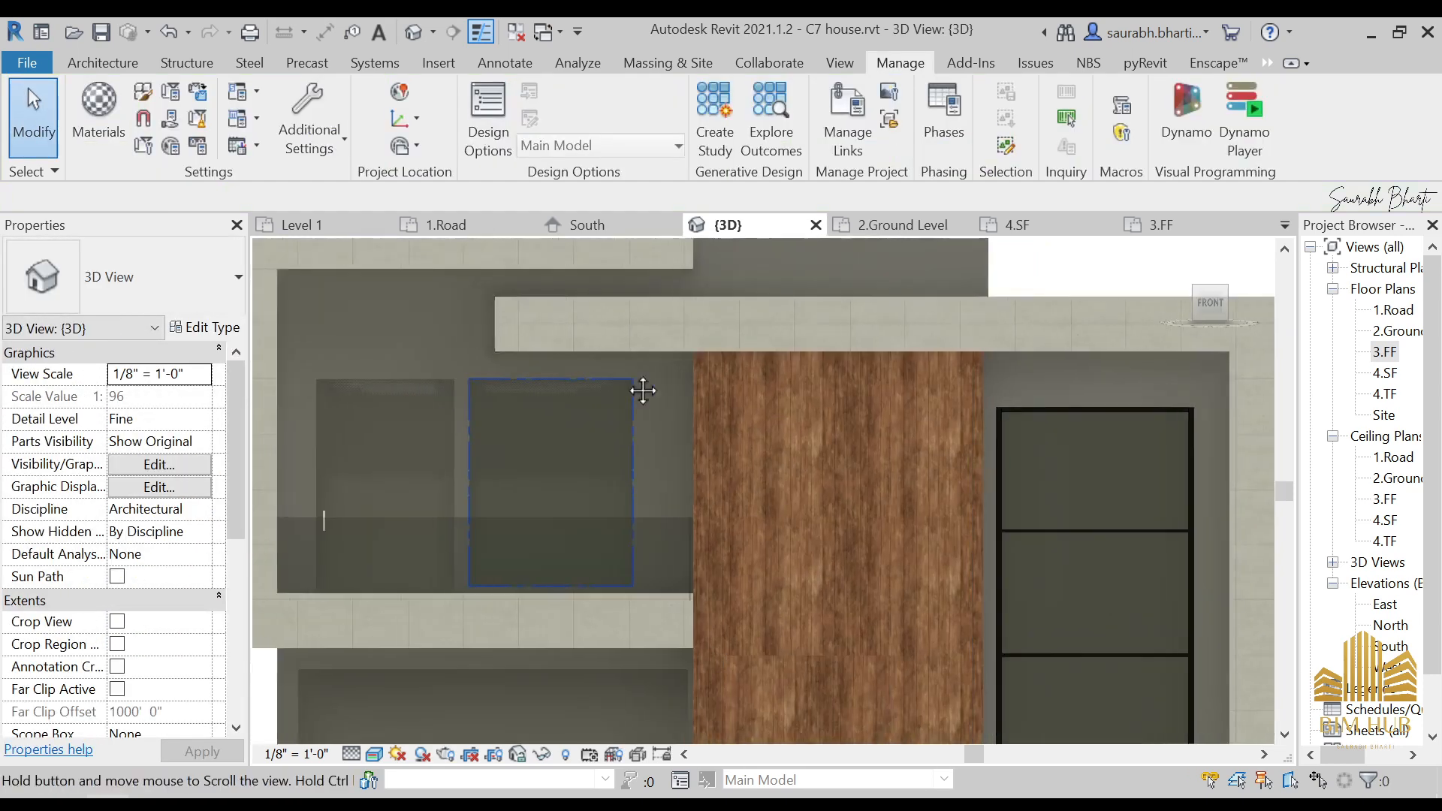
{"action": "middle_click_drag", "start_coordinate": [643, 391], "coordinate": [820, 382]}
{"action": "scroll", "coordinate": [815, 385], "scroll_direction": "down", "scroll_amount": 1}
{"action": "middle_click_drag", "start_coordinate": [698, 615], "coordinate": [712, 375]}
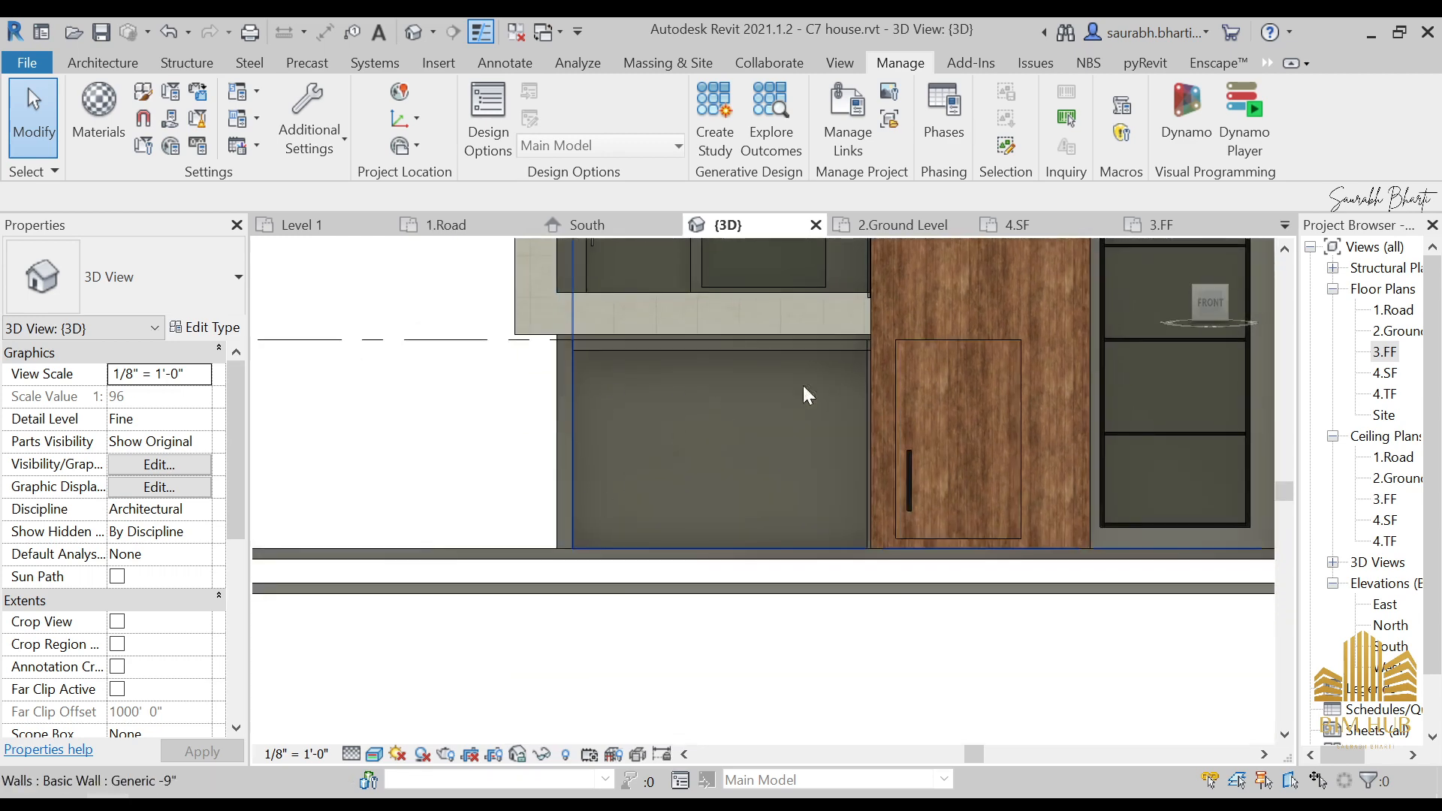
{"action": "double_click", "coordinate": [1390, 331]}
{"action": "scroll", "coordinate": [654, 499], "scroll_direction": "down", "scroll_amount": 4}
{"action": "key", "text": "w"}
{"action": "key", "text": "a"}
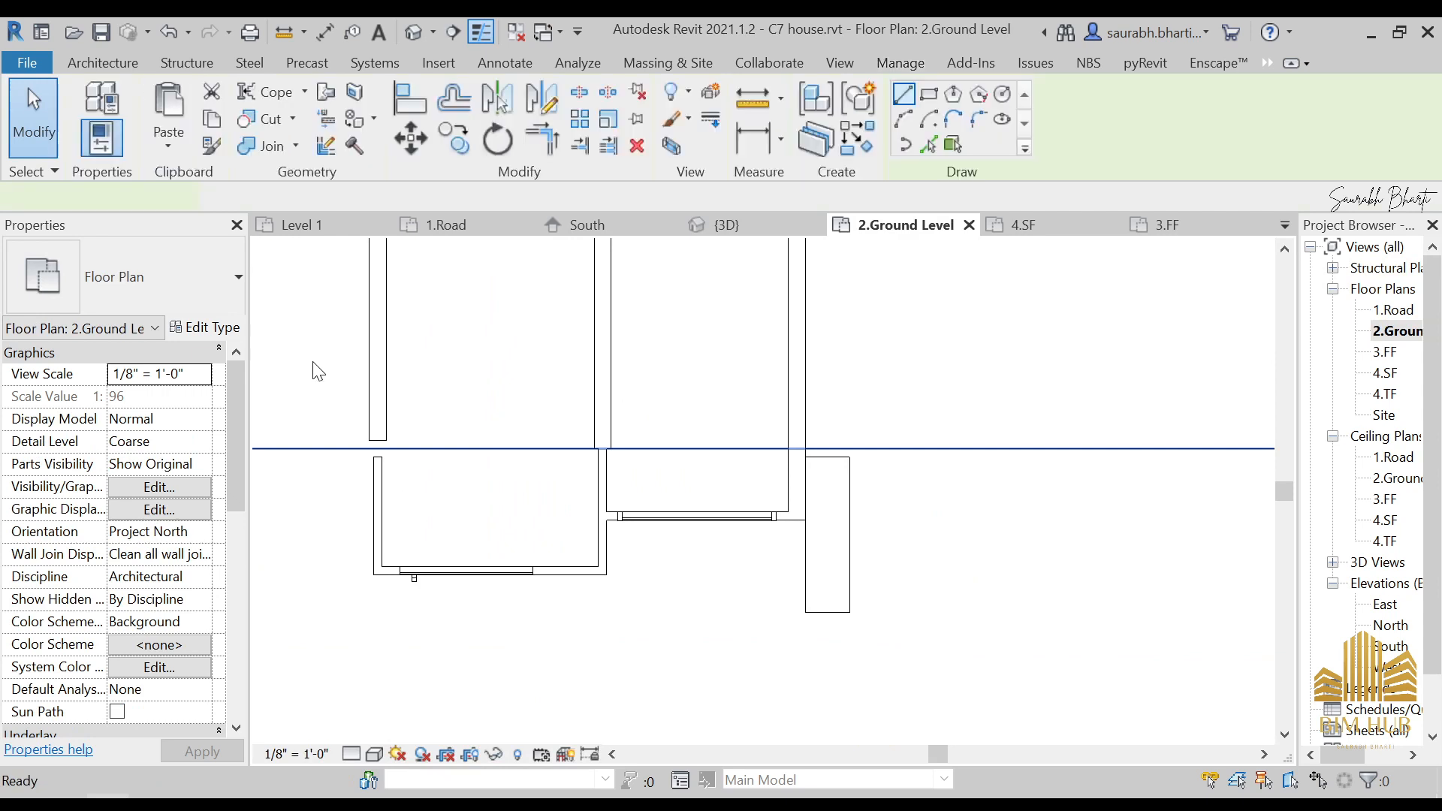
{"action": "middle_click_drag", "start_coordinate": [499, 430], "coordinate": [924, 467]}
{"action": "key", "text": "Escape"}
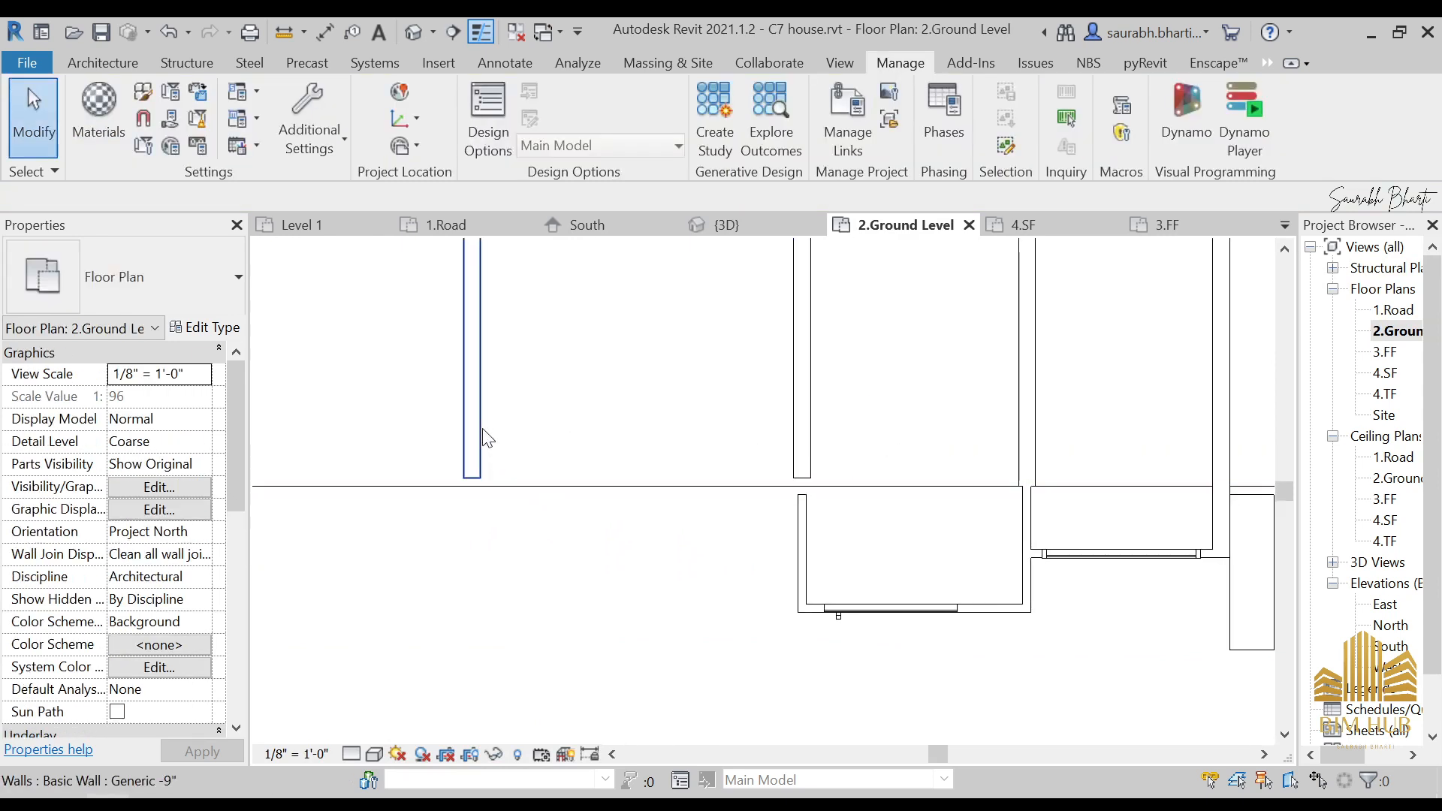
- Draw a Generic -9" wall up to level 3.FF across the front opening between the two side walls
{"action": "key", "text": "w"}
{"action": "key", "text": "a"}
{"action": "left_click", "coordinate": [128, 71]}
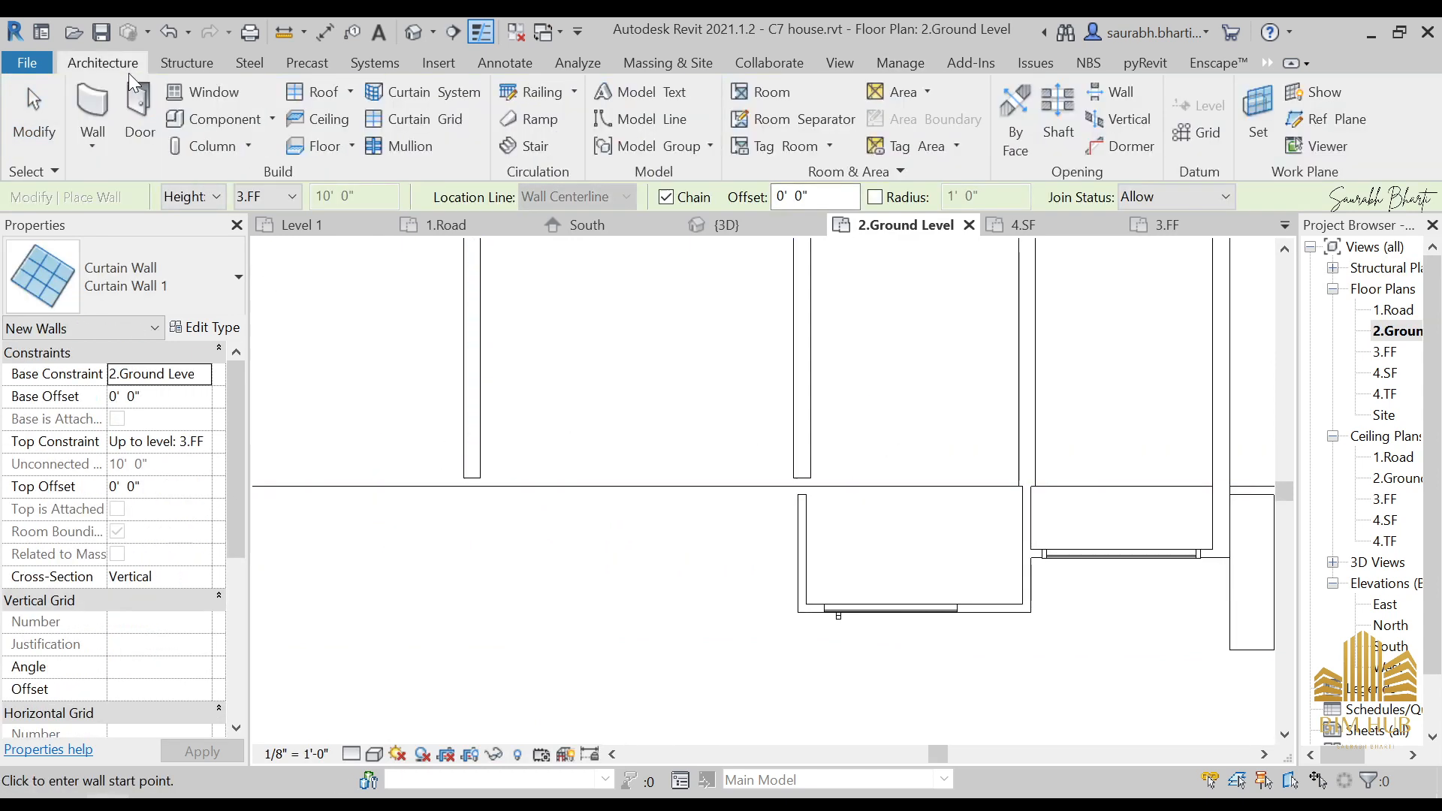
{"action": "left_click", "coordinate": [165, 299]}
{"action": "scroll", "coordinate": [167, 509], "scroll_direction": "up", "scroll_amount": 5}
{"action": "scroll", "coordinate": [158, 495], "scroll_direction": "up", "scroll_amount": 5}
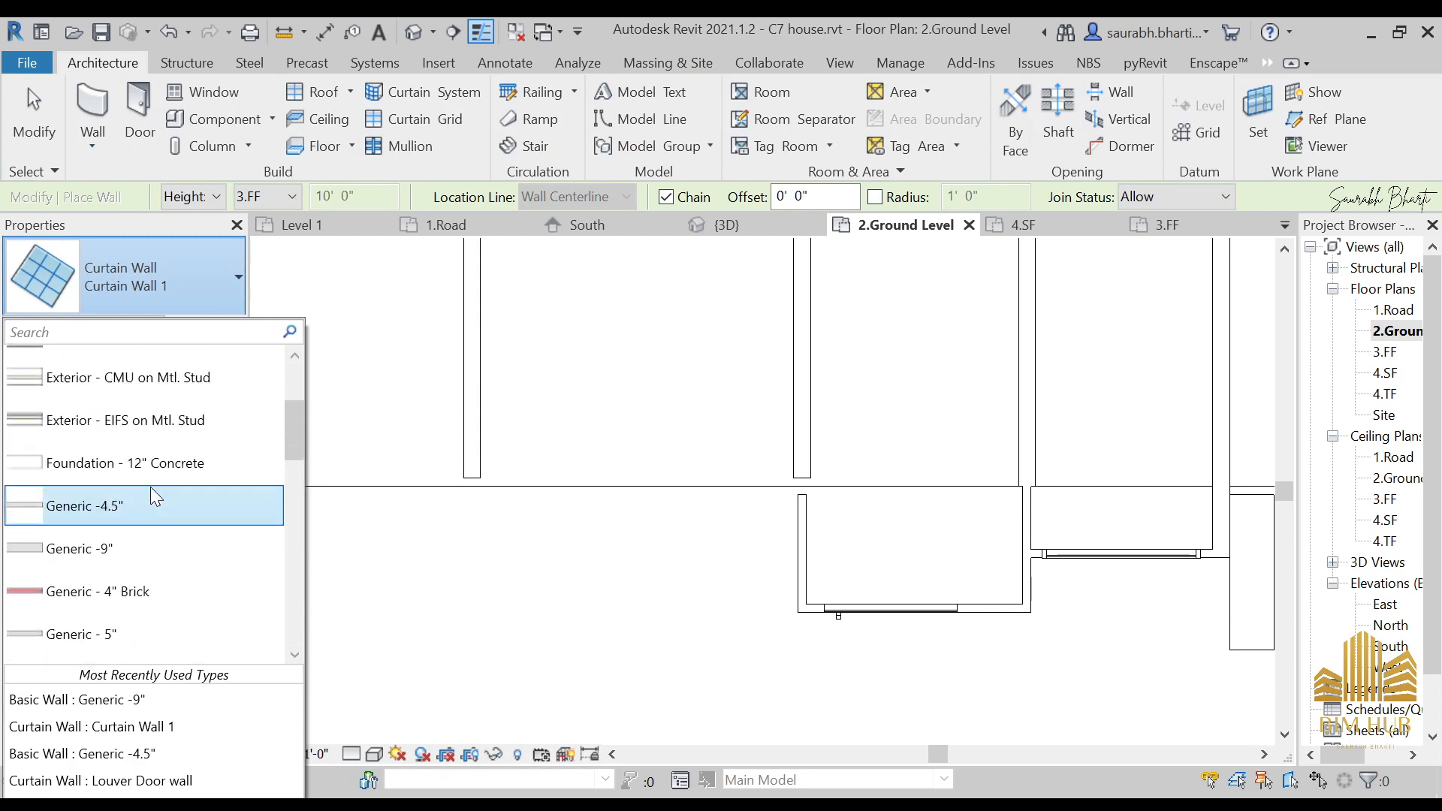
{"action": "left_click", "coordinate": [145, 599]}
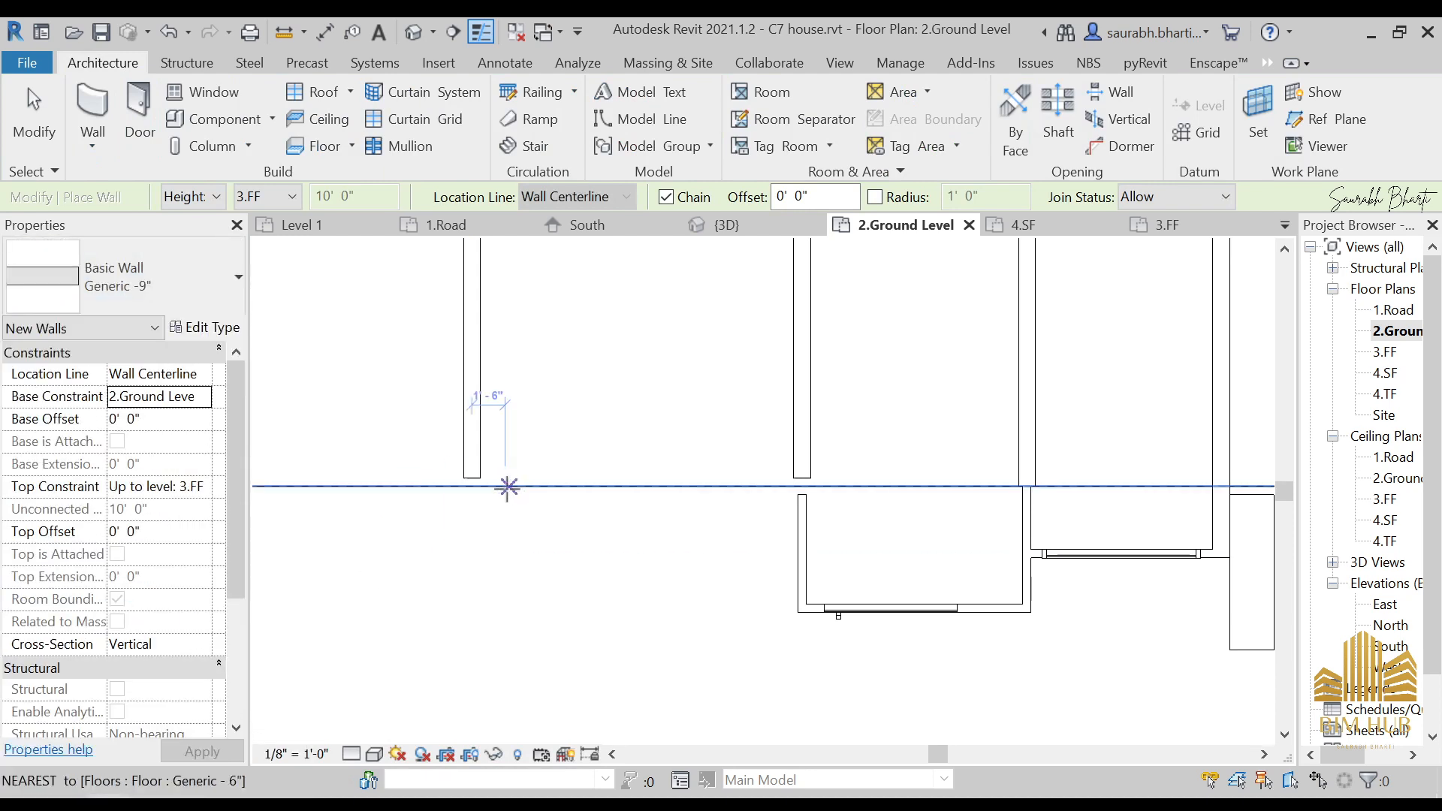
{"action": "left_click", "coordinate": [471, 487]}
{"action": "left_click", "coordinate": [800, 488]}
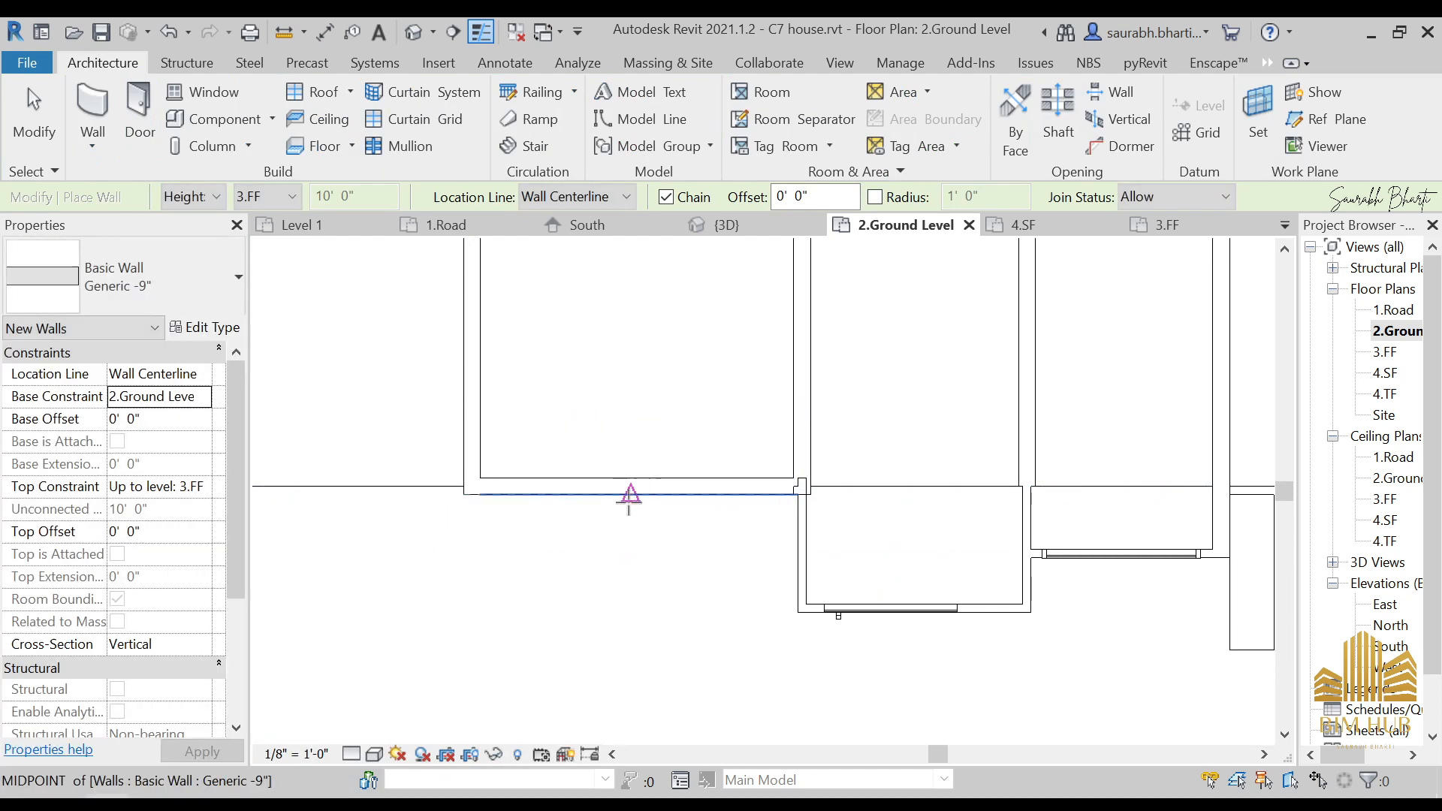
{"action": "key", "text": "Escape"}
{"action": "key", "text": "Escape"}
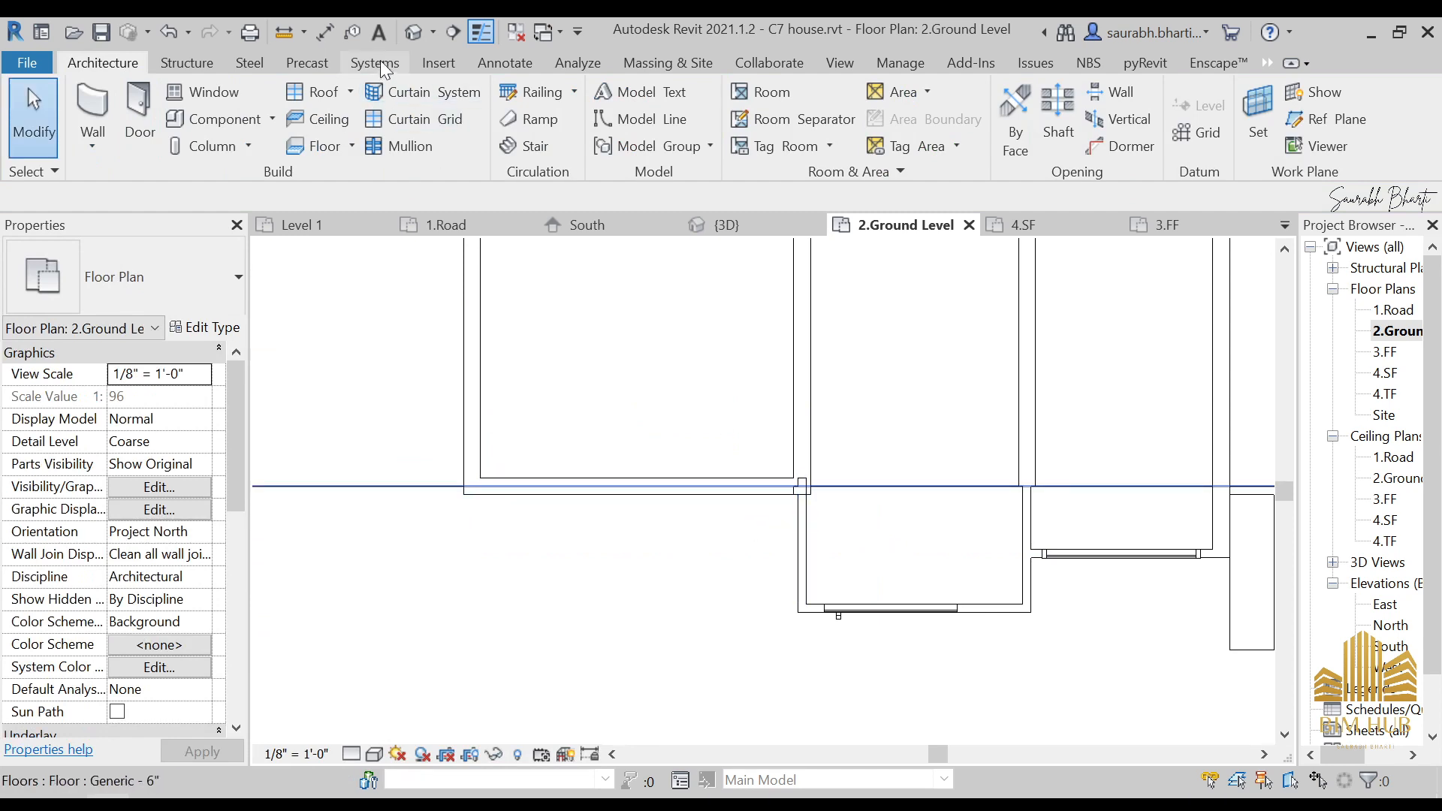
- Check the top constraint of the new ground-floor front wall in the 3D view
{"action": "left_click", "coordinate": [410, 36]}
{"action": "middle_click_drag", "start_coordinate": [664, 487], "coordinate": [761, 548], "text": "shift"}
{"action": "left_click", "coordinate": [679, 445]}
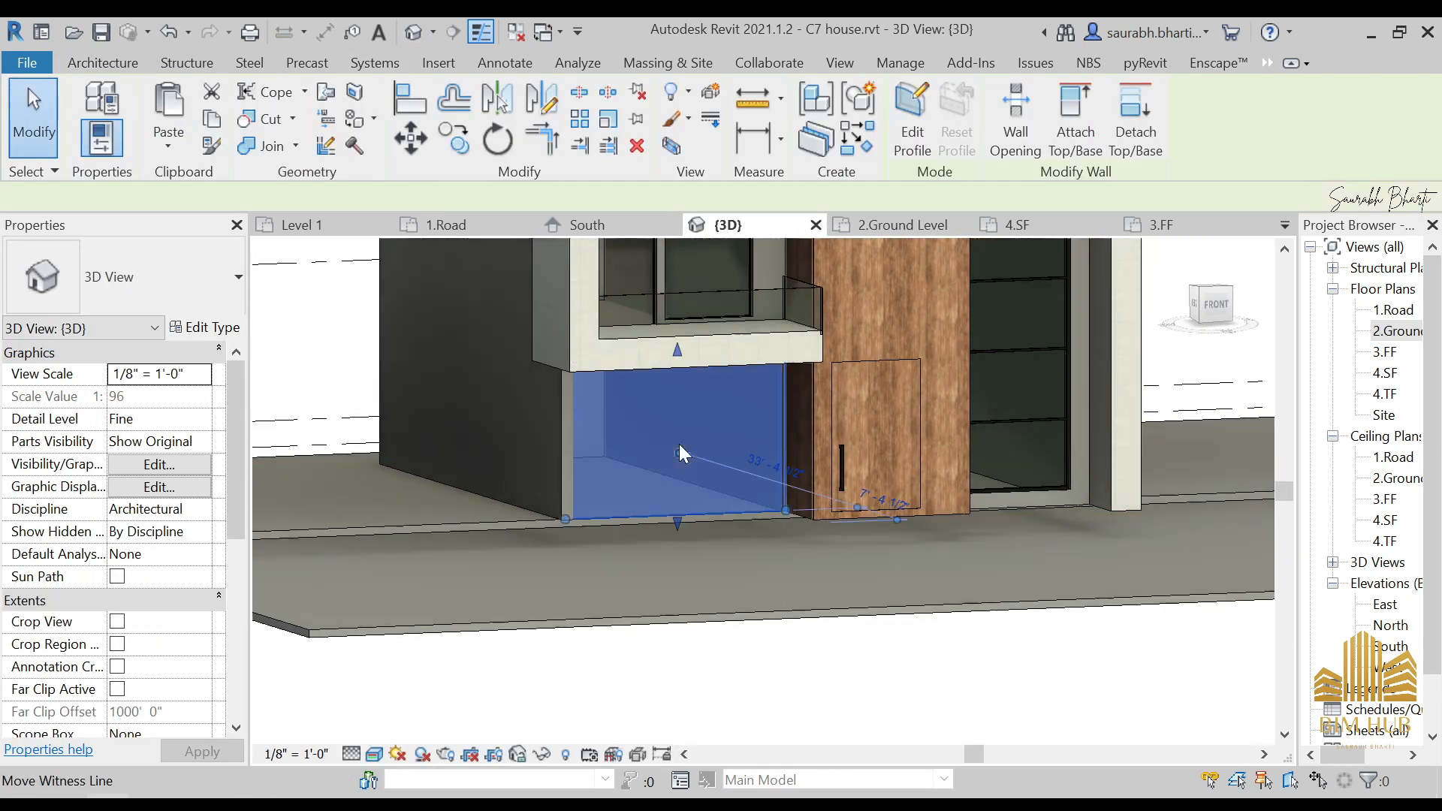
{"action": "left_click", "coordinate": [209, 484]}
{"action": "left_click", "coordinate": [203, 487]}
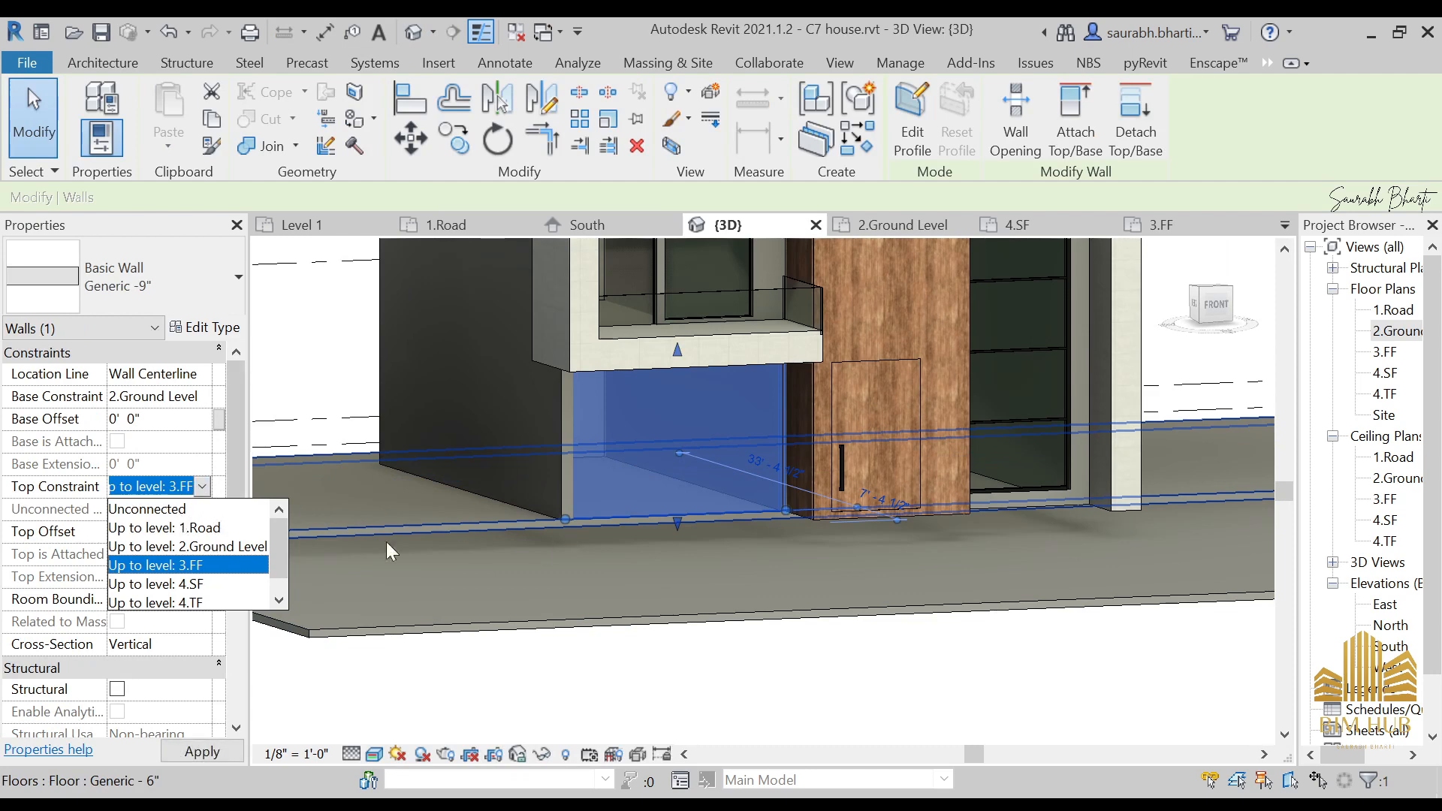
{"action": "left_click", "coordinate": [610, 535]}
{"action": "scroll", "coordinate": [672, 464], "scroll_direction": "down", "scroll_amount": 3}
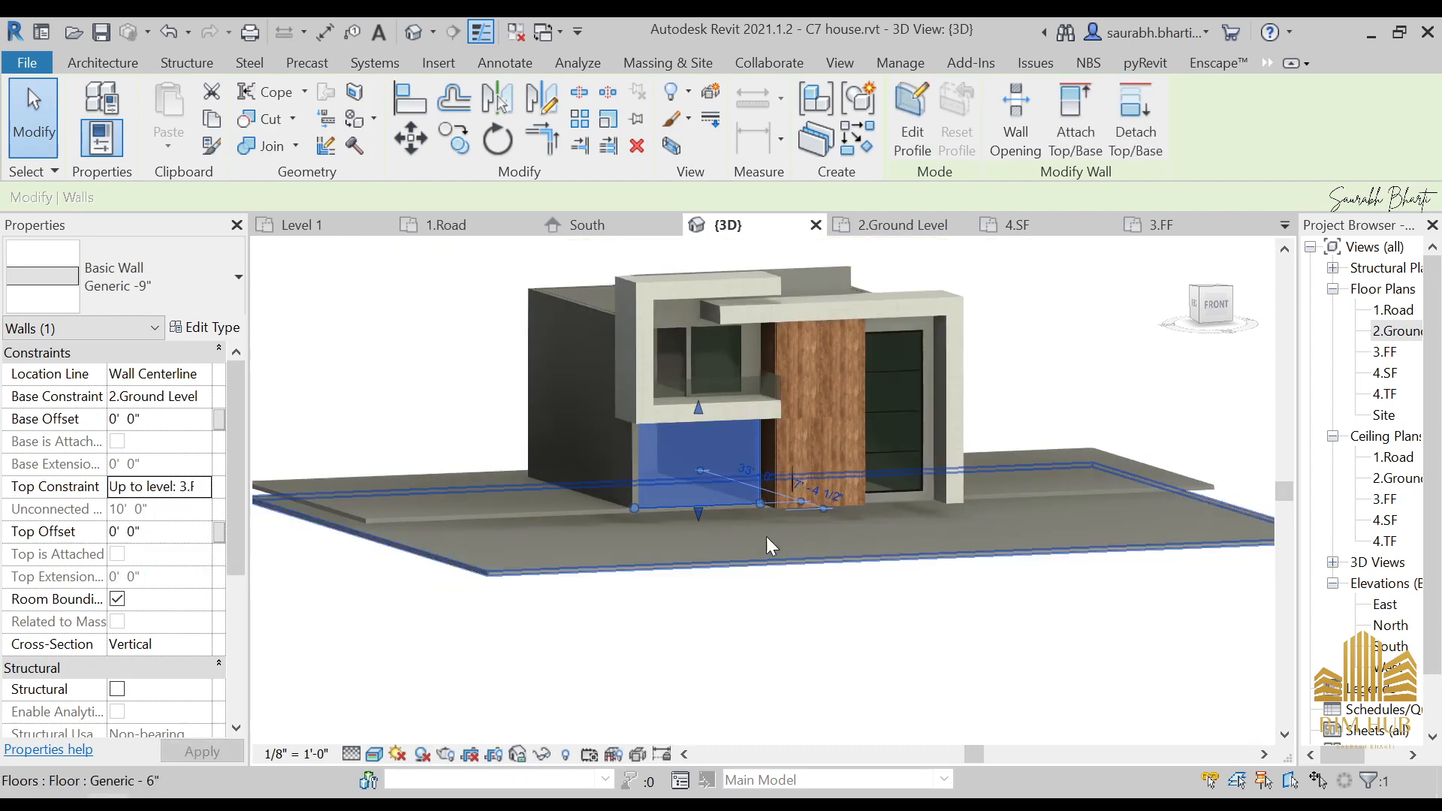
{"action": "key", "text": "Escape"}
- Open the profile of the Generic -9" wall behind the balcony for editing in the front view
{"action": "middle_click_drag", "start_coordinate": [766, 536], "coordinate": [639, 386], "text": "shift"}
{"action": "scroll", "coordinate": [579, 300], "scroll_direction": "up", "scroll_amount": 4}
{"action": "left_click", "coordinate": [578, 301]}
{"action": "scroll", "coordinate": [578, 300], "scroll_direction": "down", "scroll_amount": 3}
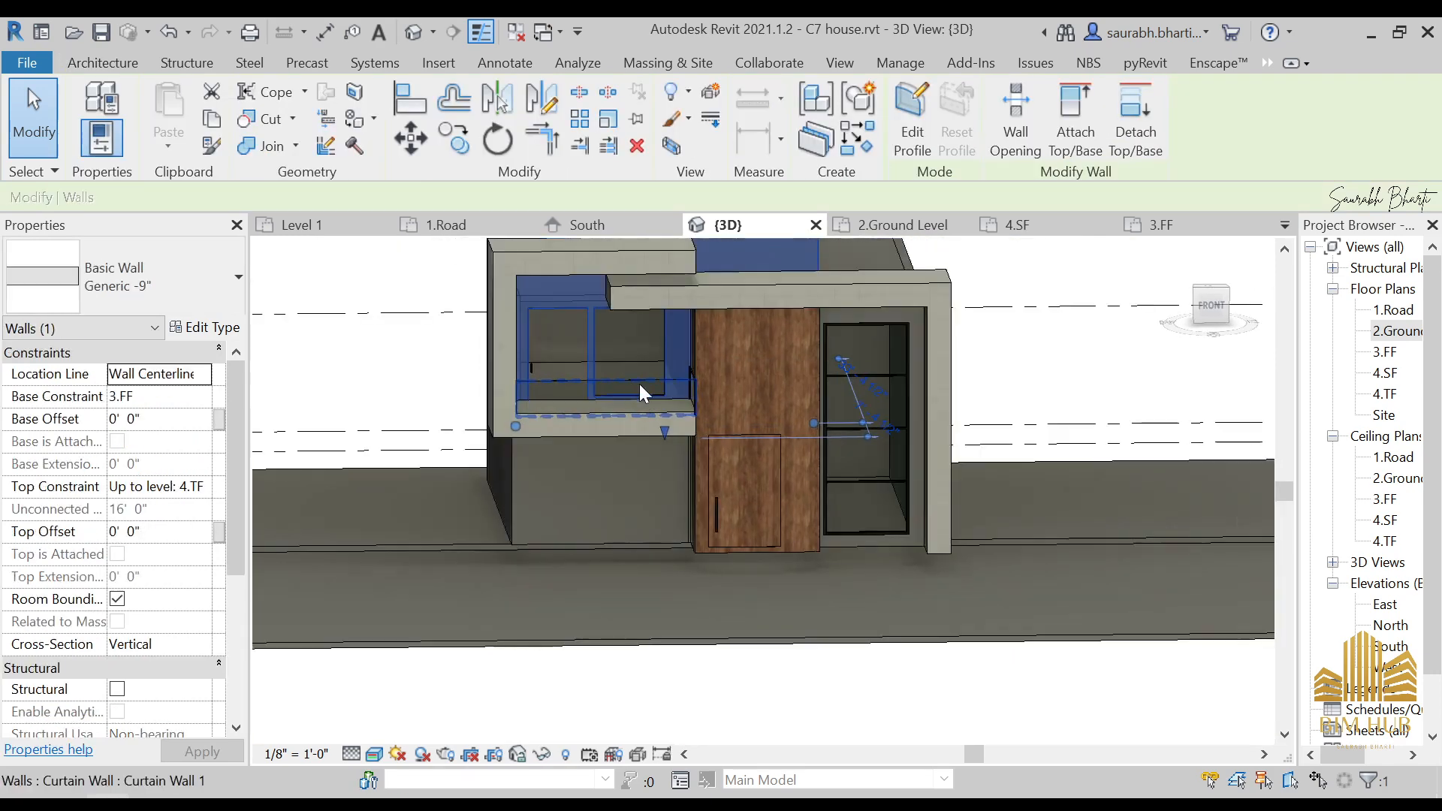
{"action": "middle_click_drag", "start_coordinate": [882, 395], "coordinate": [773, 479], "text": "shift"}
{"action": "left_click", "coordinate": [1209, 313]}
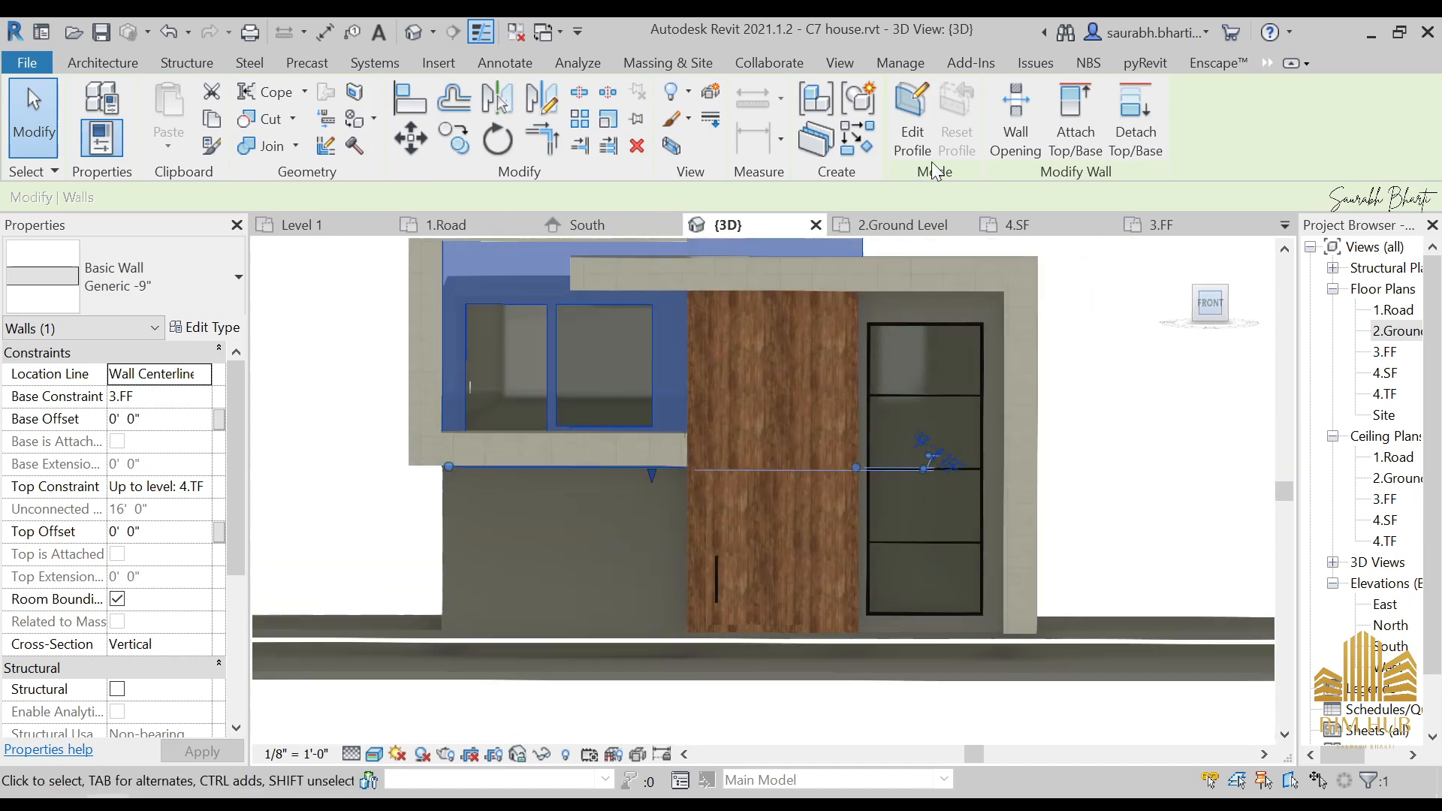
{"action": "left_click", "coordinate": [910, 127]}
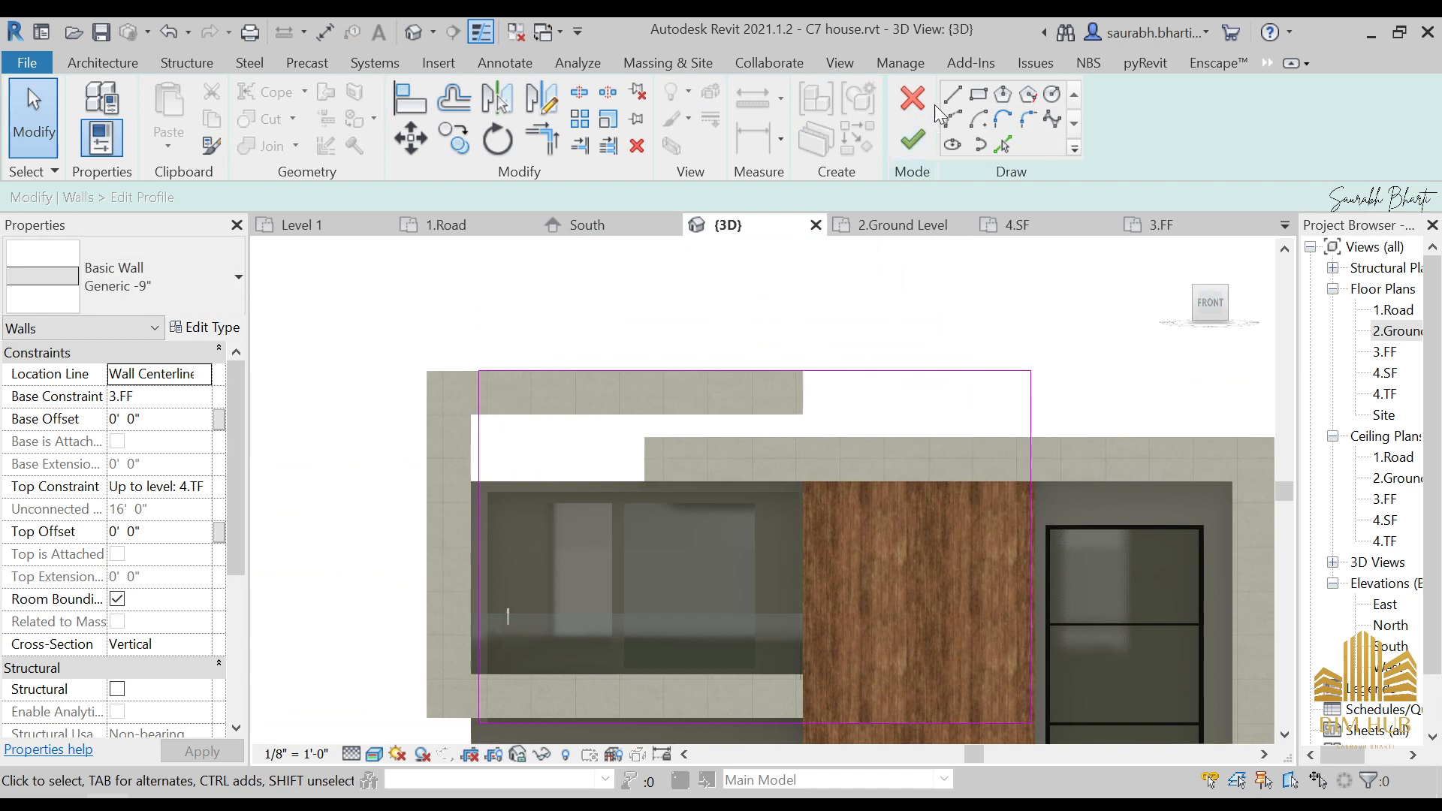
- Set the visual style to Hidden Line and add the L-shaped frame's top edge to the wall profile sketch
{"action": "left_click", "coordinate": [952, 95]}
{"action": "left_click", "coordinate": [1005, 144]}
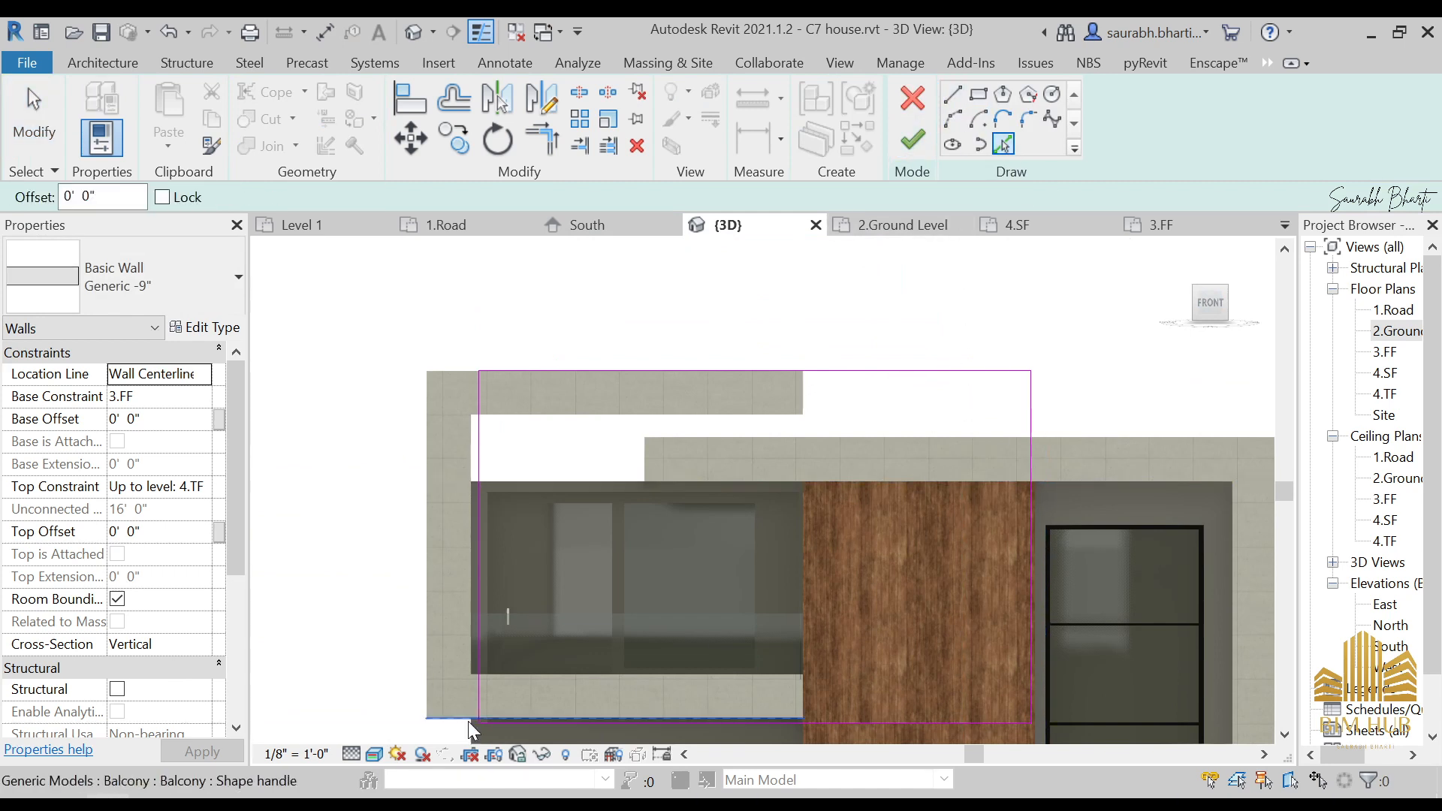
{"action": "left_click", "coordinate": [379, 753]}
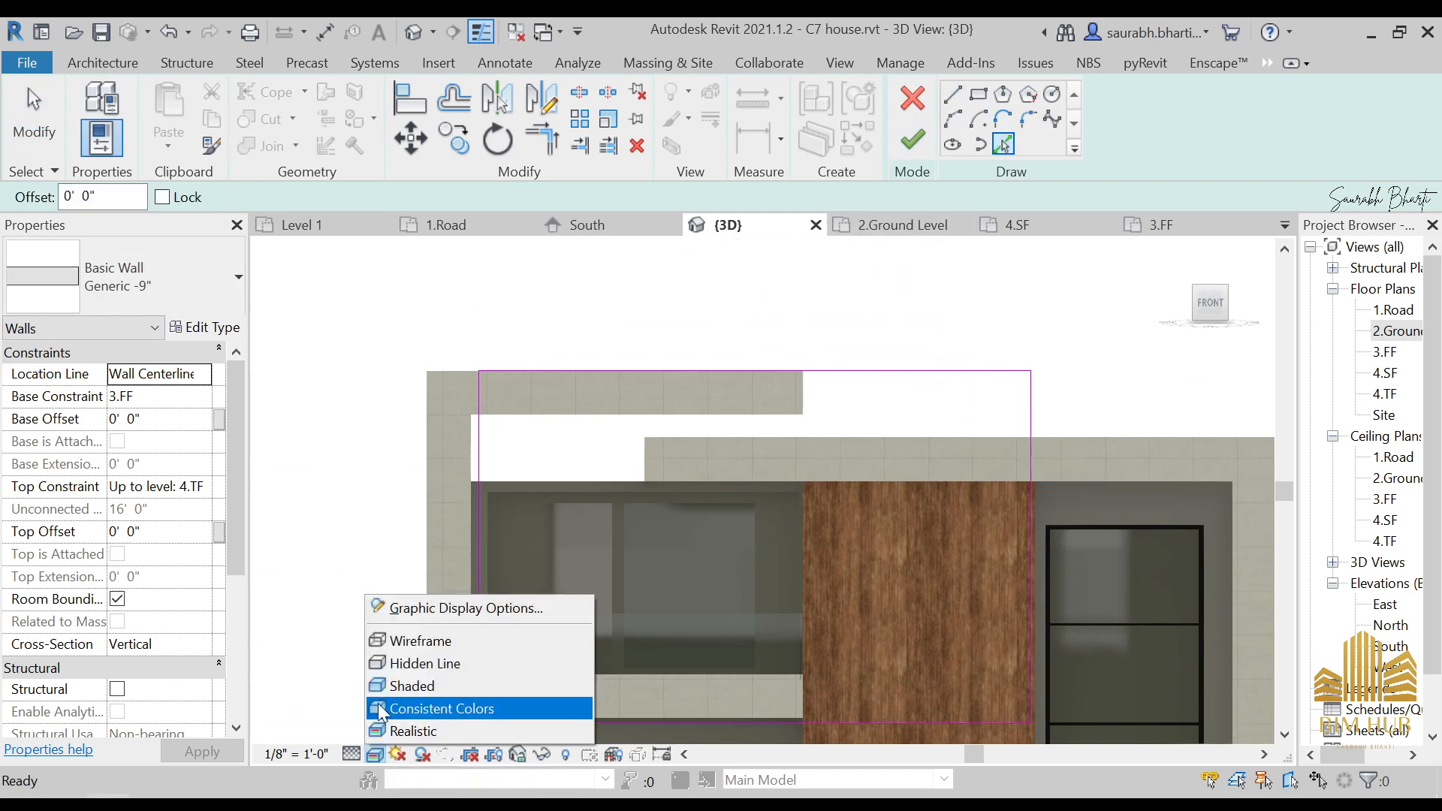
{"action": "left_click", "coordinate": [383, 662]}
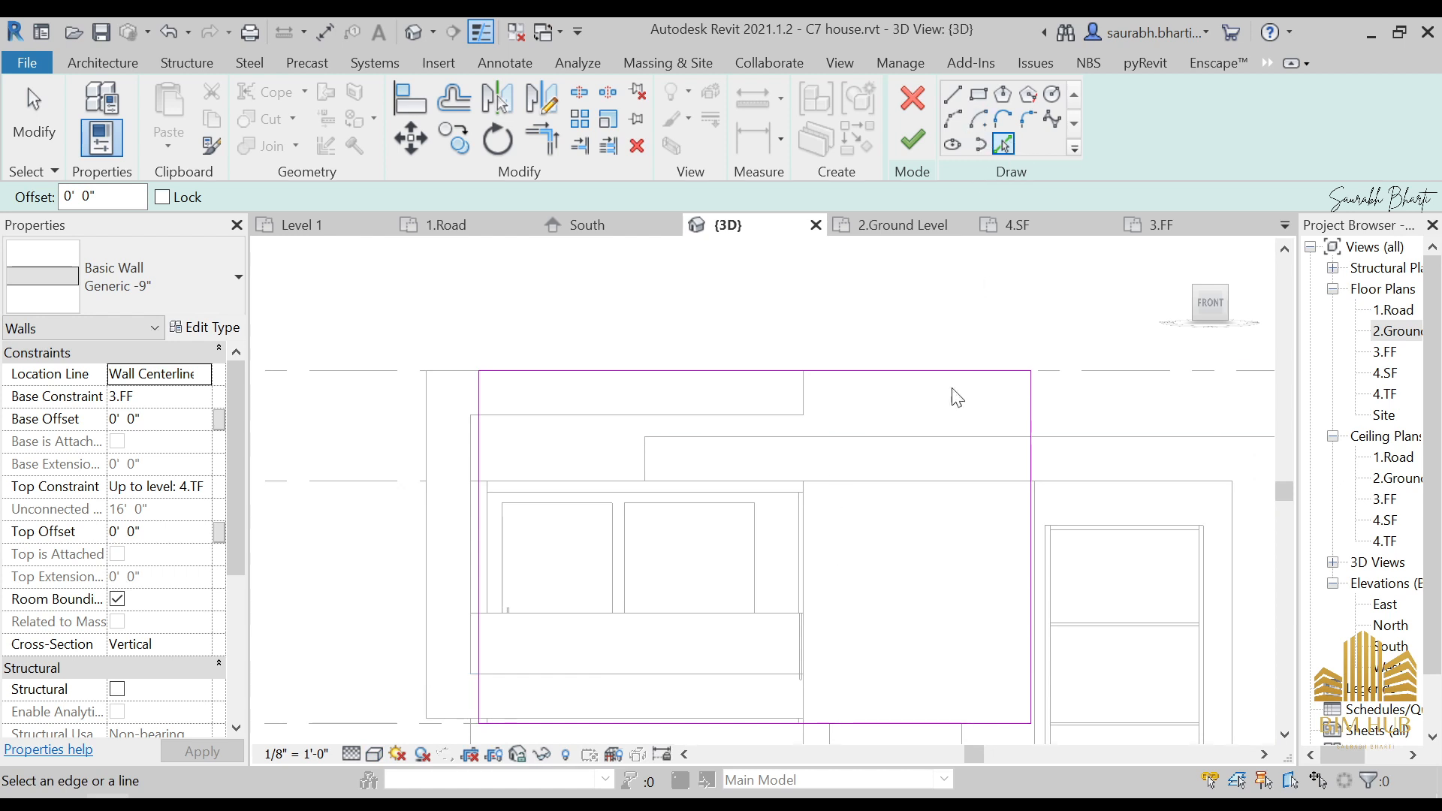
{"action": "left_click", "coordinate": [720, 441]}
{"action": "key", "text": "Escape"}
{"action": "key", "text": "Escape"}
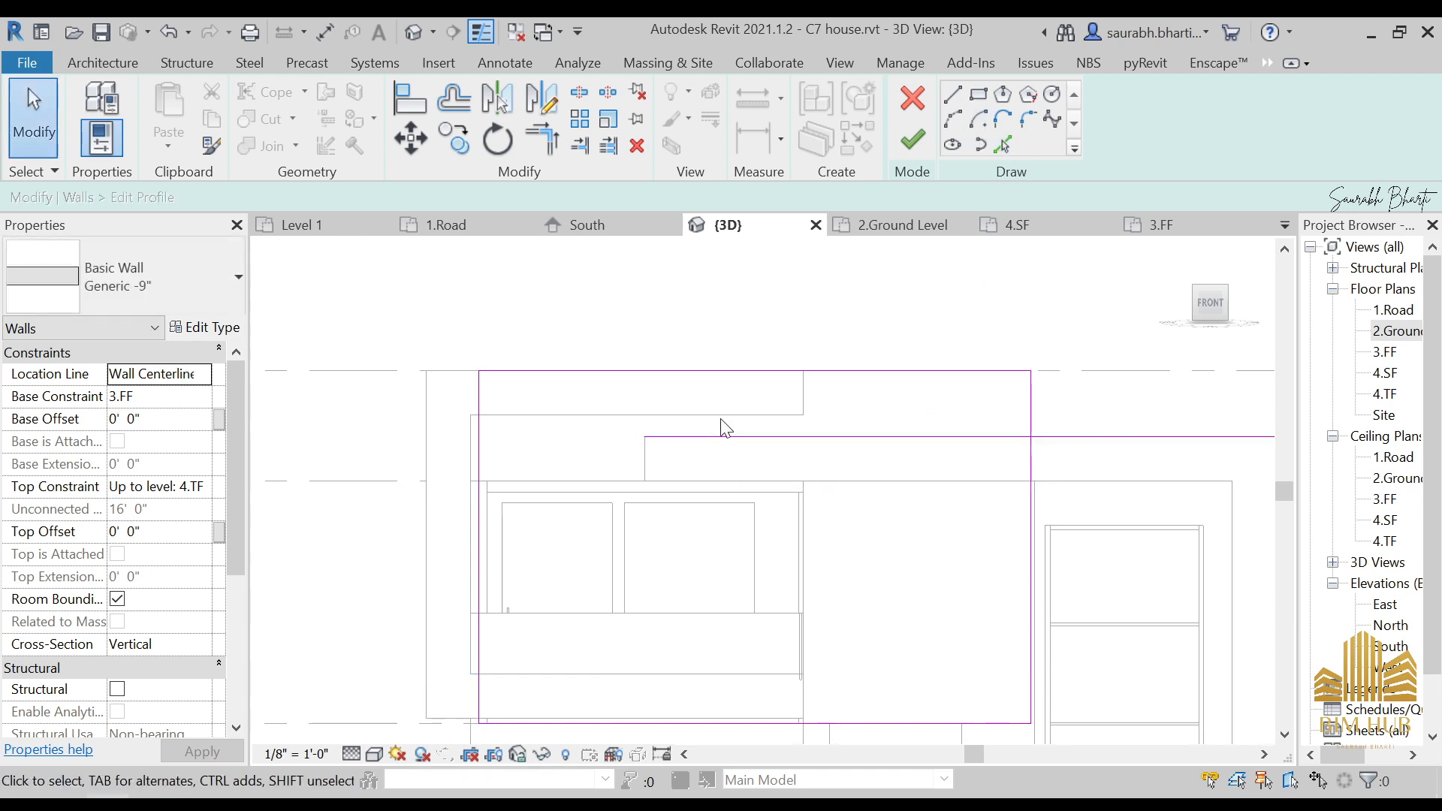
- Sketch a vertical line about 3' 0" long from the wall's top edge down to the frame line, at the balcony frame's end
{"action": "left_click", "coordinate": [950, 95]}
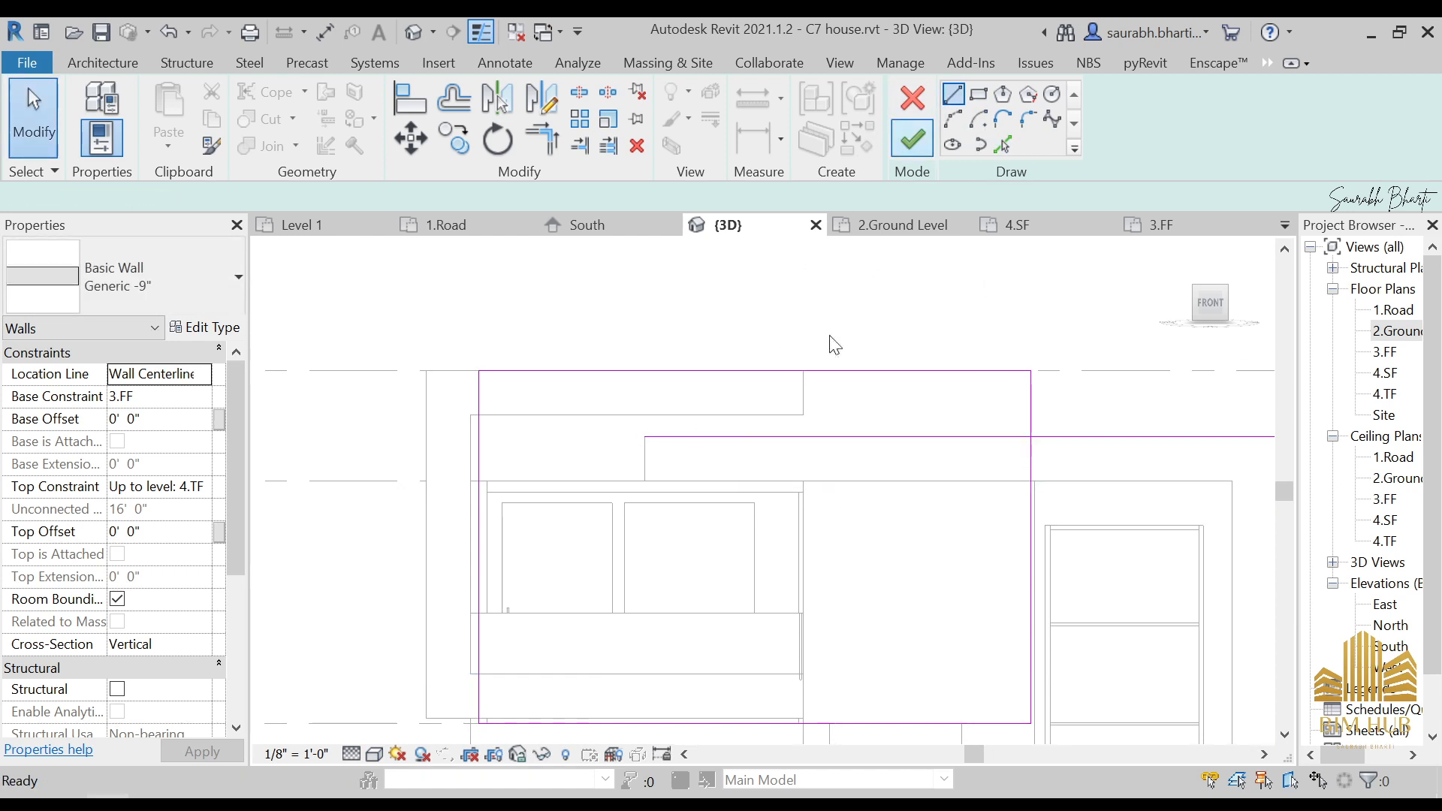
{"action": "left_click", "coordinate": [802, 370]}
{"action": "left_click", "coordinate": [803, 437]}
{"action": "key", "text": "Escape"}
{"action": "key", "text": "Escape"}
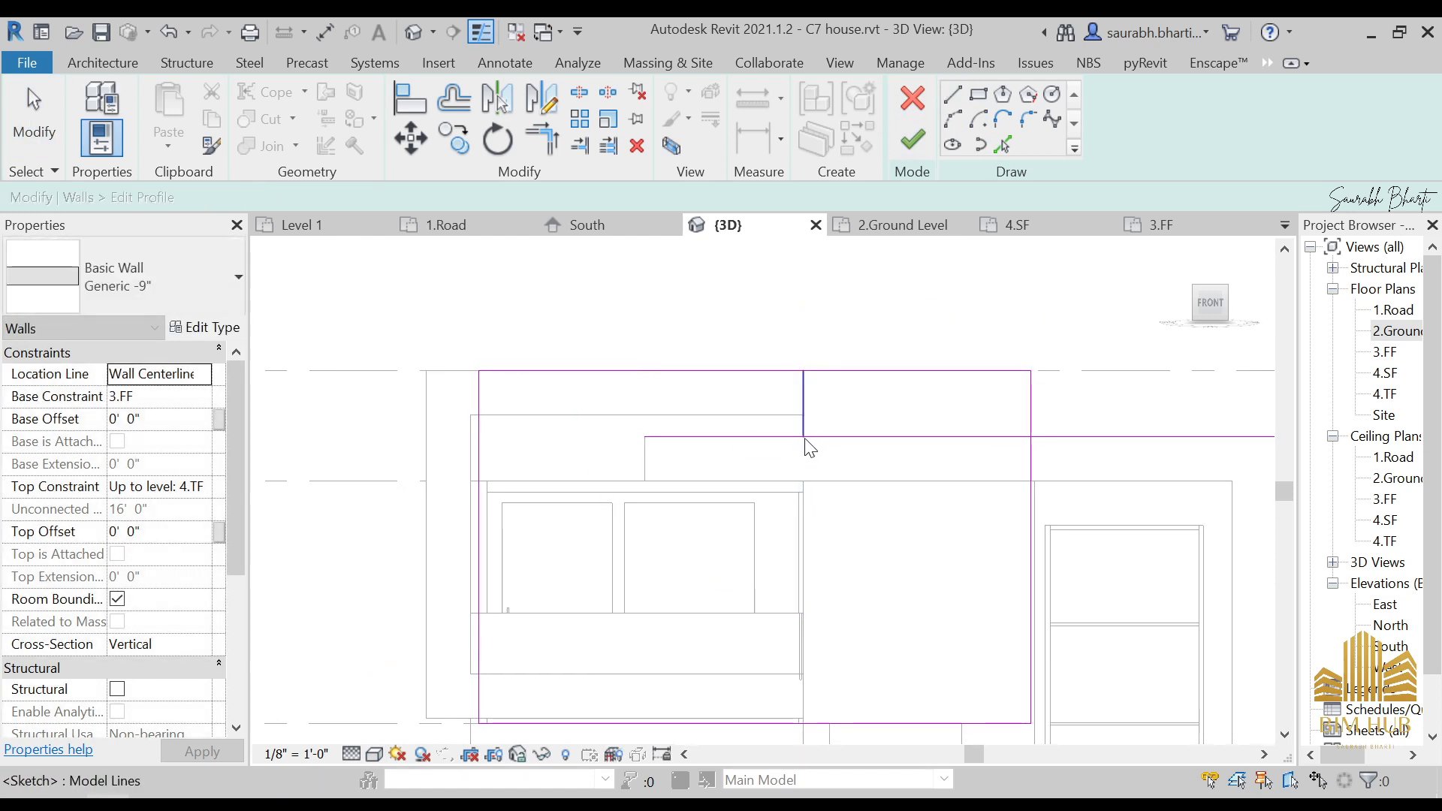
- Trim the sketch lines into a closed stepped profile that follows the top of the L-shaped frame beyond the balcony frame
{"action": "key", "text": "t"}
{"action": "key", "text": "r"}
{"action": "left_click", "coordinate": [794, 440]}
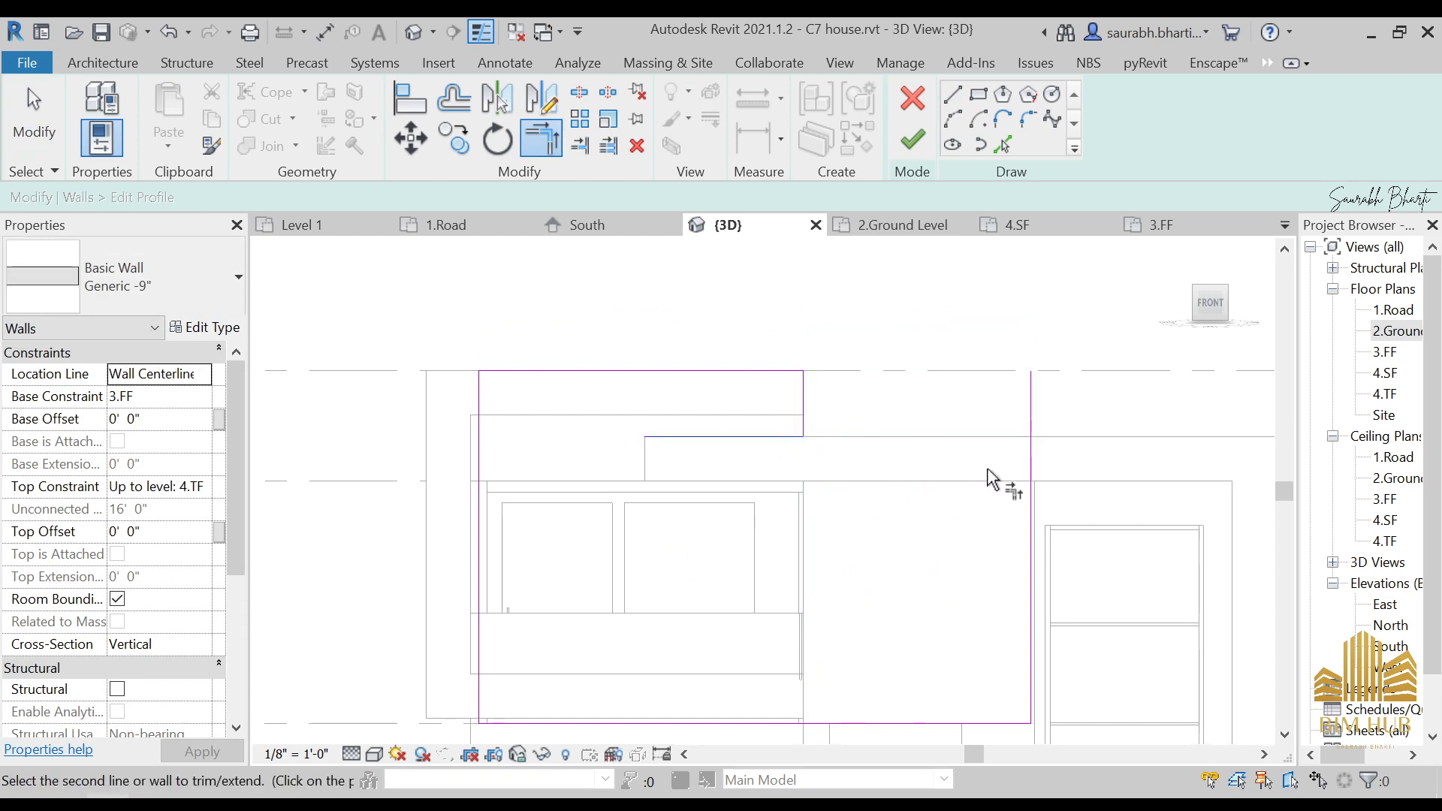
{"action": "key", "text": "Escape"}
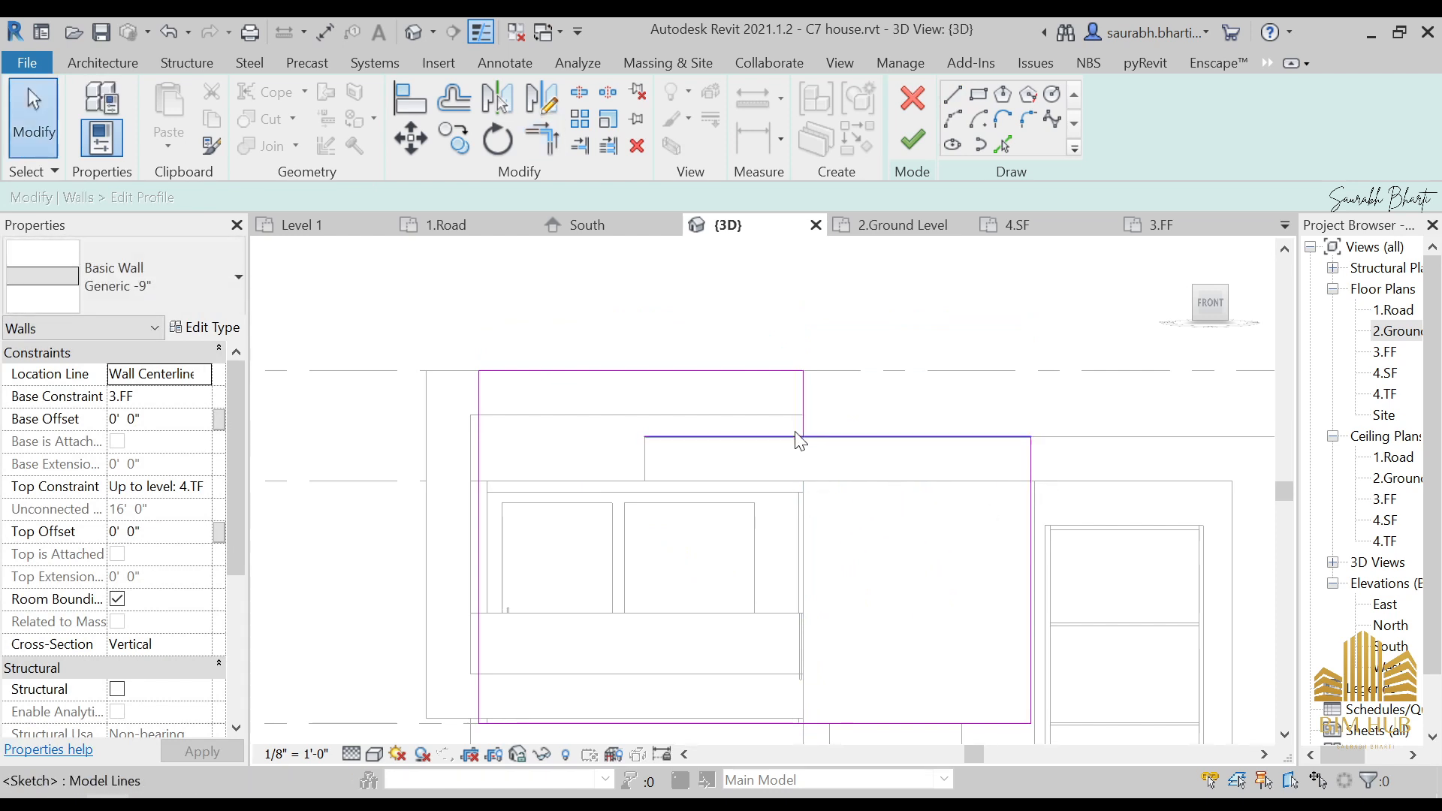
{"action": "key", "text": "t"}
{"action": "key", "text": "r"}
{"action": "mouse_move", "coordinate": [846, 451]}
{"action": "middle_mouse_down"}
{"action": "mouse_move", "coordinate": [823, 456]}
{"action": "mouse_move", "coordinate": [863, 494]}
{"action": "mouse_move", "coordinate": [859, 443]}
{"action": "middle_mouse_up"}
{"action": "scroll", "coordinate": [859, 443], "scroll_direction": "down", "scroll_amount": 1}
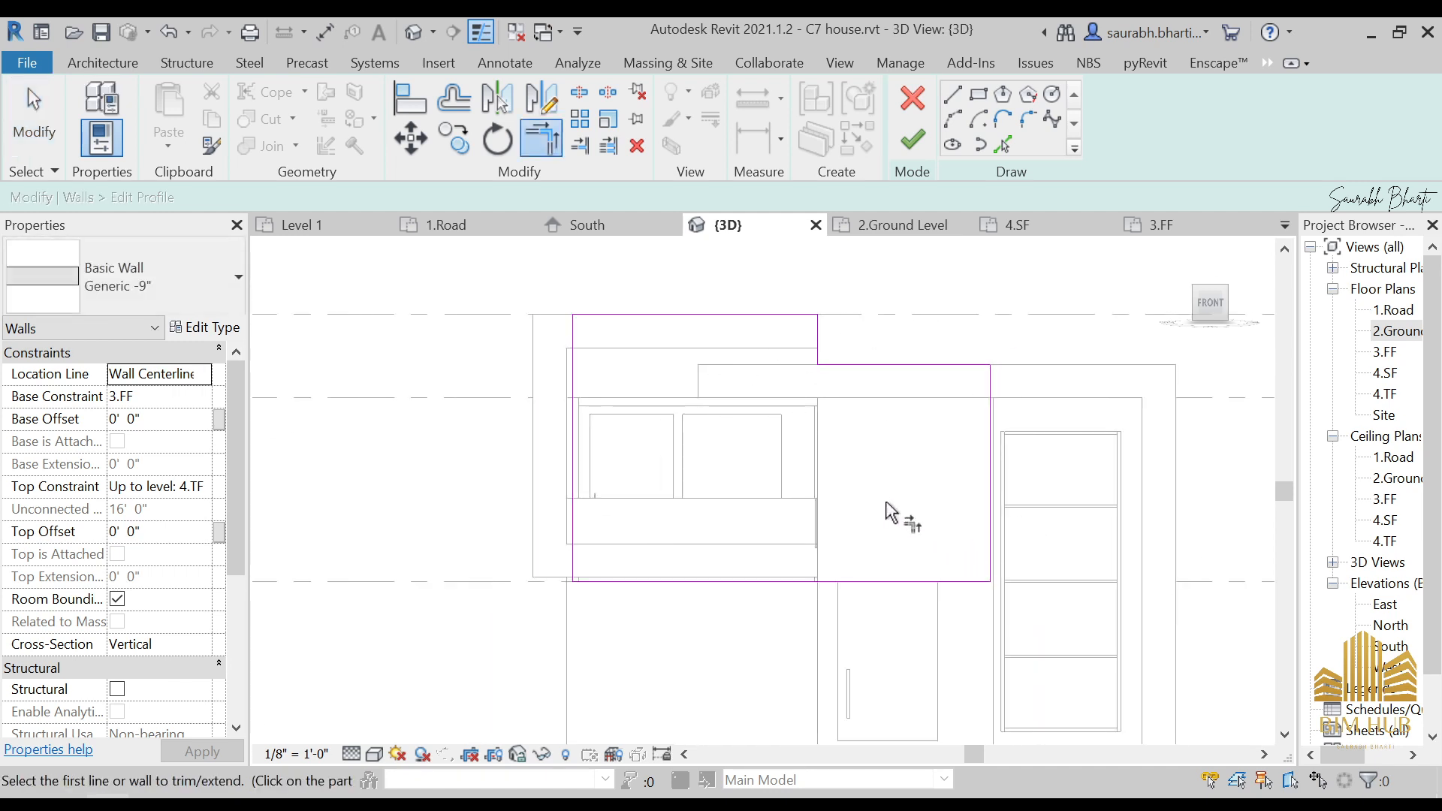
{"action": "mouse_move", "coordinate": [891, 513]}
{"action": "middle_mouse_down"}
{"action": "mouse_move", "coordinate": [907, 509]}
{"action": "mouse_move", "coordinate": [905, 473]}
{"action": "middle_mouse_up"}
{"action": "key", "text": "Escape"}
- Try to move the right vertical edge of the wall profile inward, about 9' 11 1/4" from the step
{"action": "left_click", "coordinate": [907, 324]}
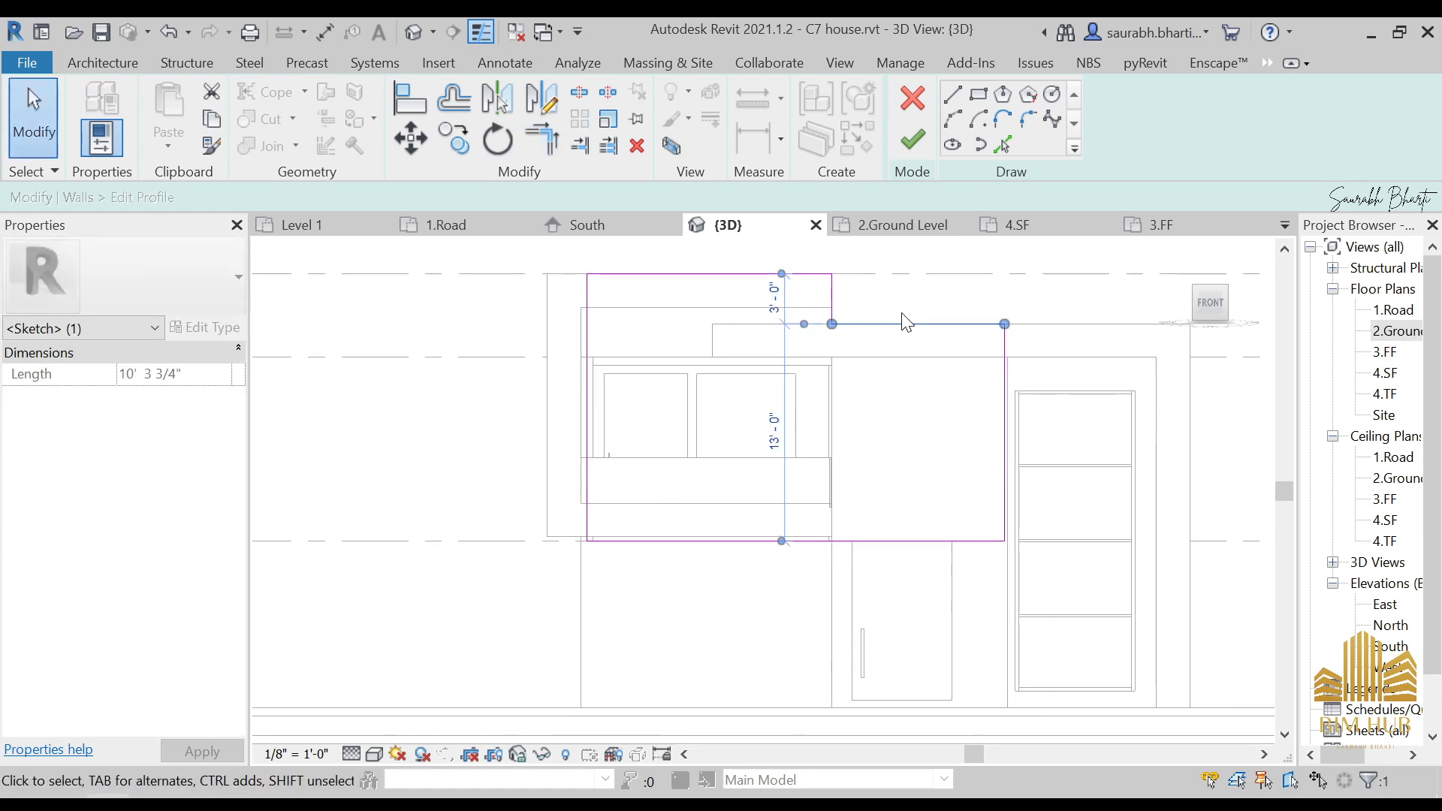
{"action": "mouse_move", "coordinate": [906, 319]}
{"action": "left_mouse_down"}
{"action": "mouse_move", "coordinate": [911, 360]}
{"action": "mouse_move", "coordinate": [908, 324]}
{"action": "left_mouse_up"}
{"action": "left_click", "coordinate": [817, 360]}
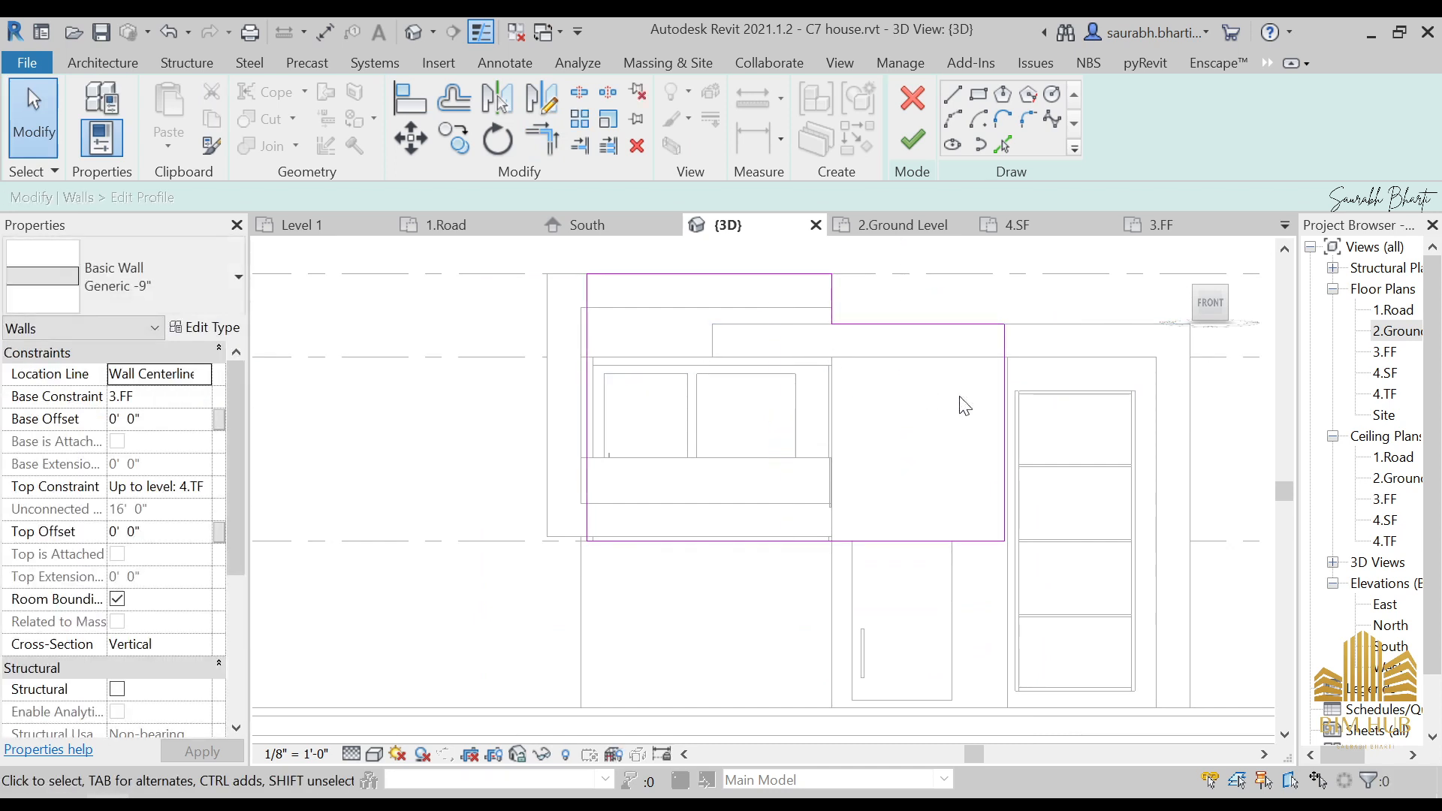
{"action": "scroll", "coordinate": [981, 400], "scroll_direction": "up", "scroll_amount": 2}
{"action": "left_click", "coordinate": [1028, 414]}
{"action": "mouse_move", "coordinate": [1029, 414]}
{"action": "left_mouse_down"}
{"action": "mouse_move", "coordinate": [1052, 412]}
{"action": "mouse_move", "coordinate": [1015, 383]}
{"action": "left_mouse_up"}
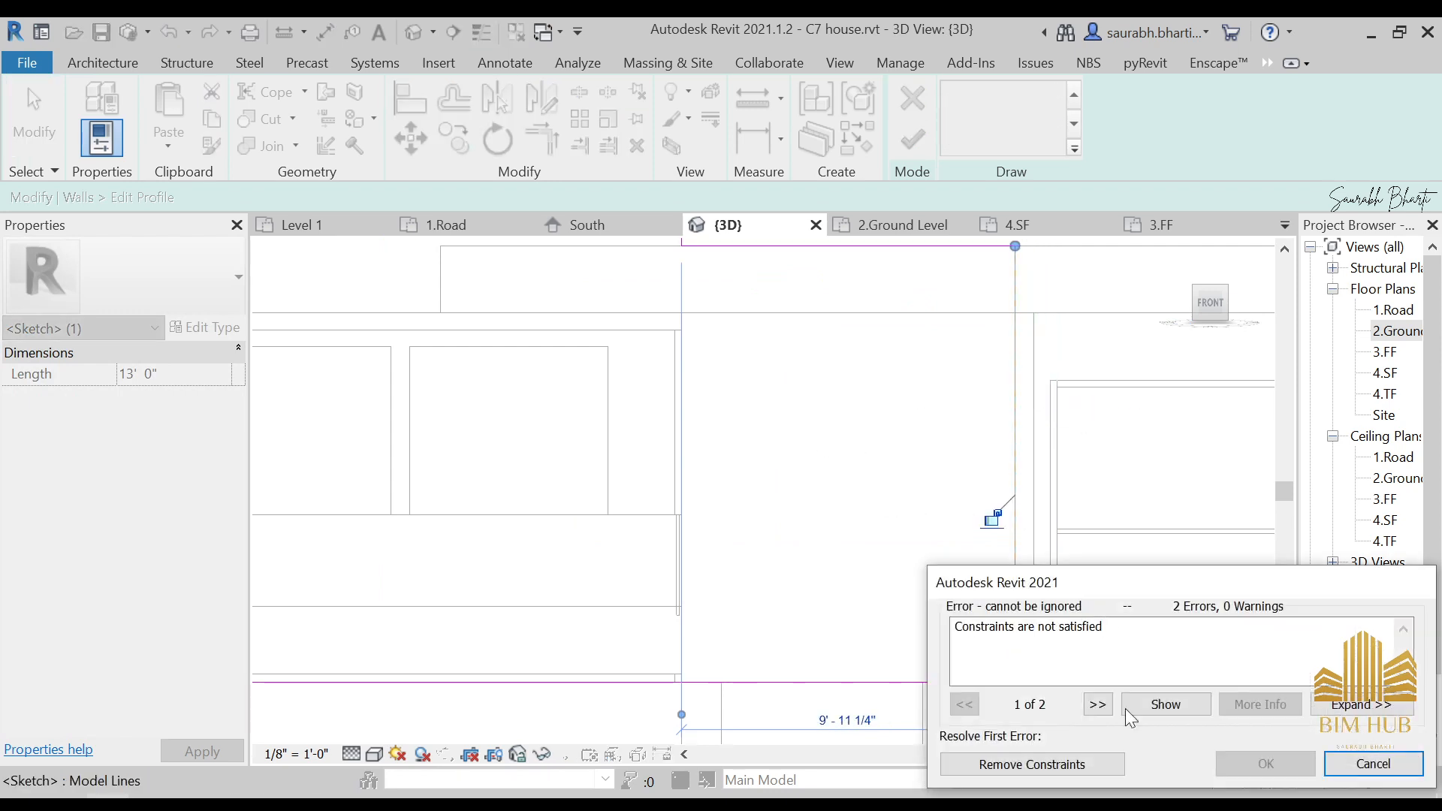
{"action": "left_click", "coordinate": [1372, 764]}
{"action": "scroll", "coordinate": [811, 471], "scroll_direction": "down", "scroll_amount": 3}
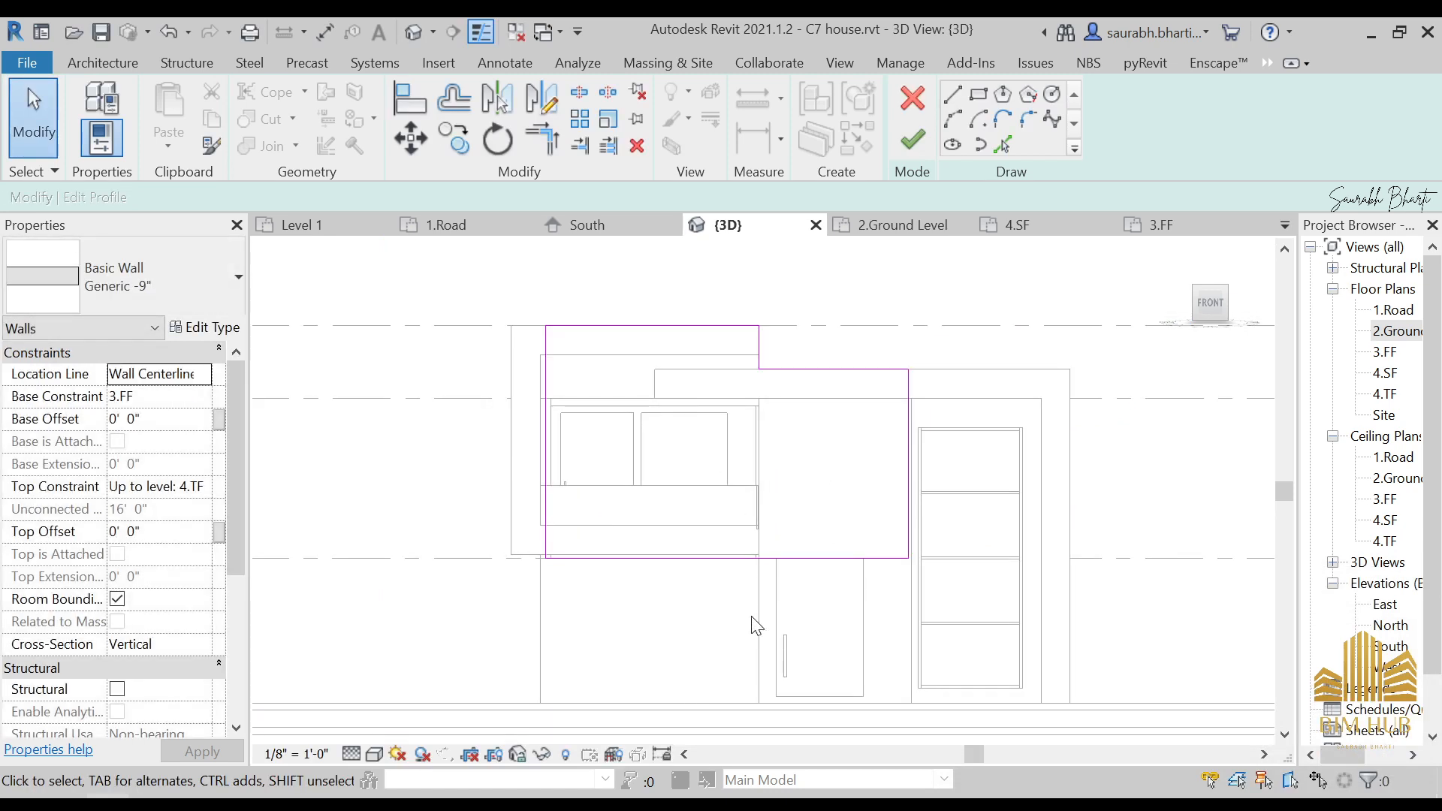
{"action": "scroll", "coordinate": [645, 571], "scroll_direction": "up", "scroll_amount": 4}
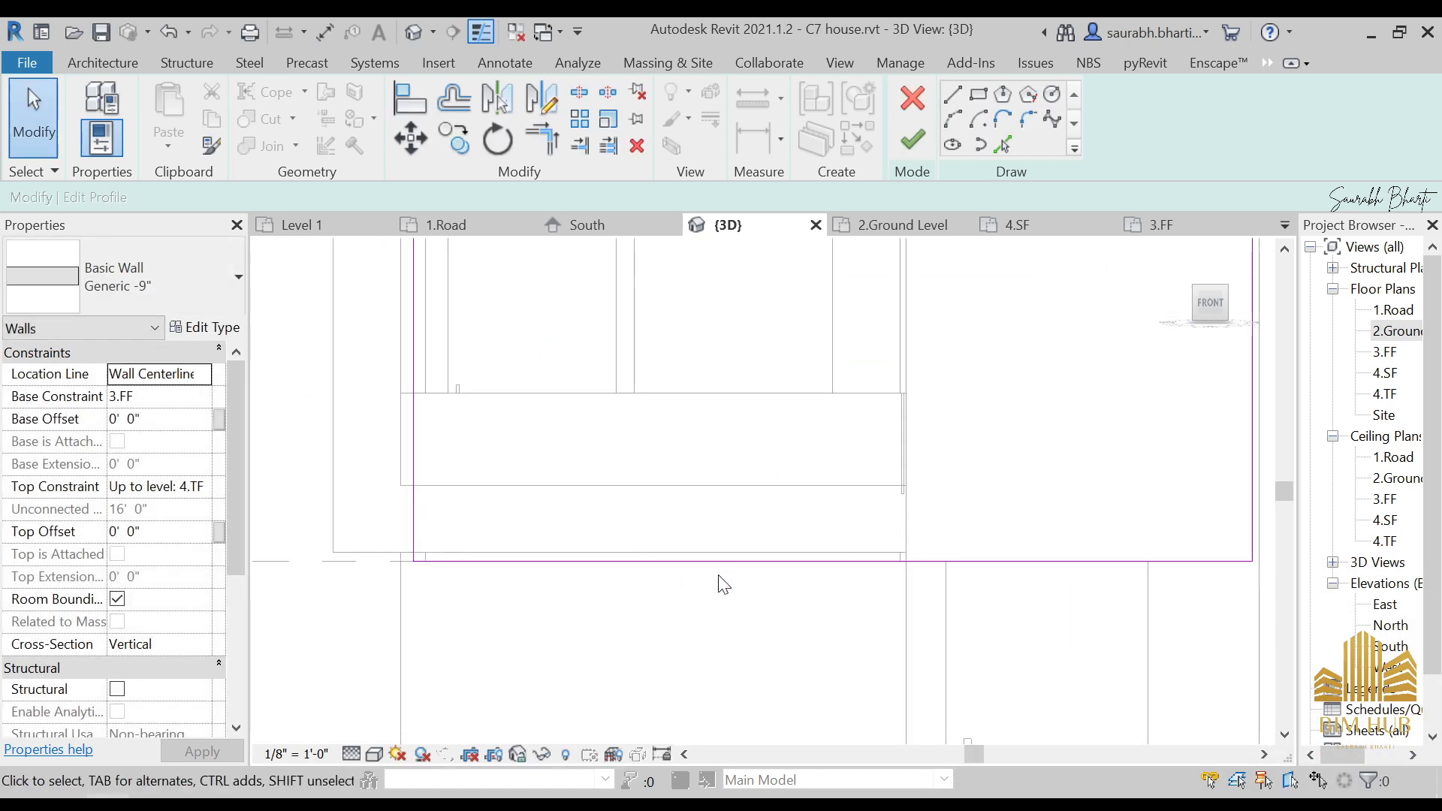
- Finish editing the upper front wall's profile and deselect the wall
{"action": "left_click", "coordinate": [922, 142]}
{"action": "scroll", "coordinate": [766, 430], "scroll_direction": "down", "scroll_amount": 4}
{"action": "key", "text": "Escape"}
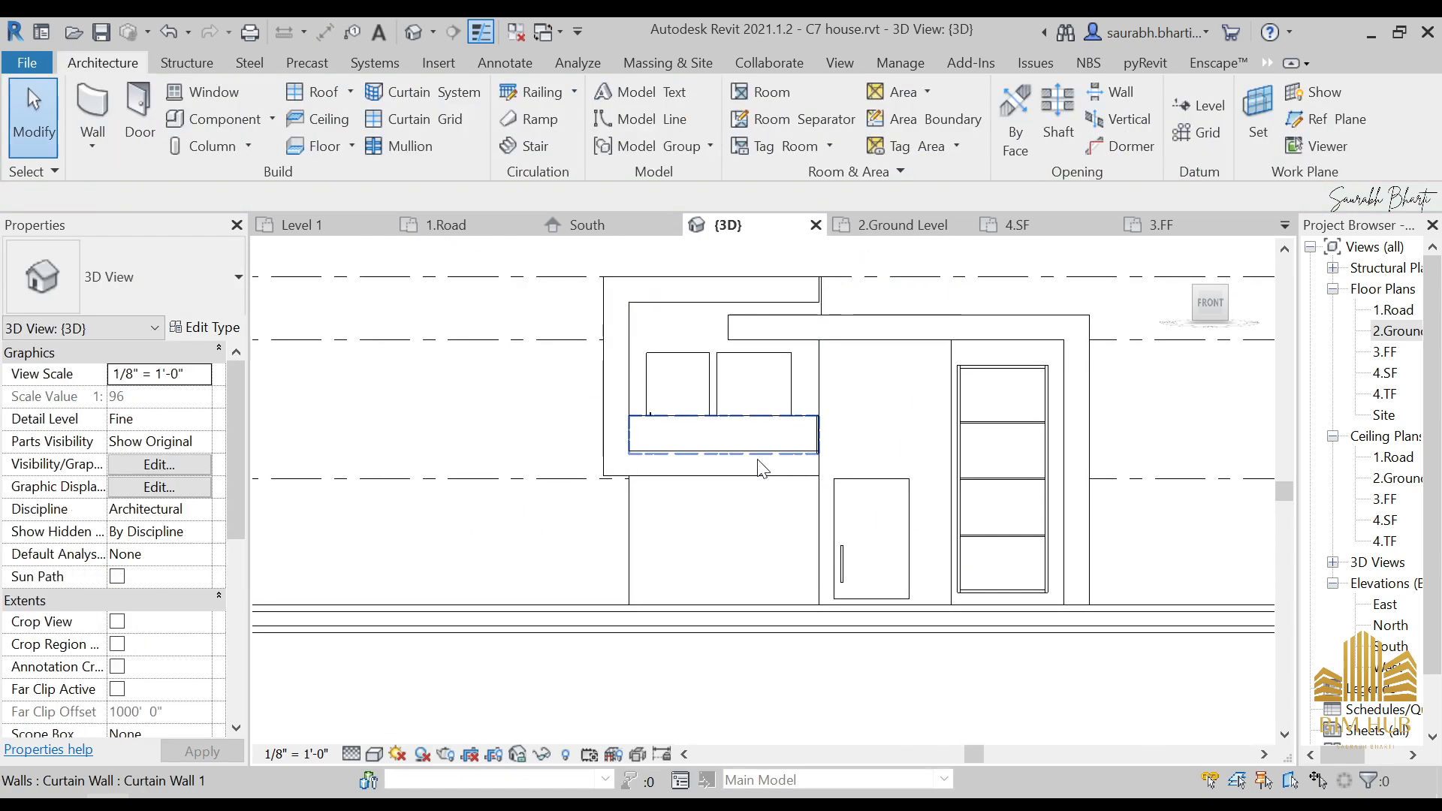
- Duplicate the Generic -9" type of the upper front wall and name the copy "Black wall"
{"action": "middle_click_drag", "start_coordinate": [758, 460], "coordinate": [768, 484], "text": "shift"}
{"action": "left_click", "coordinate": [688, 344]}
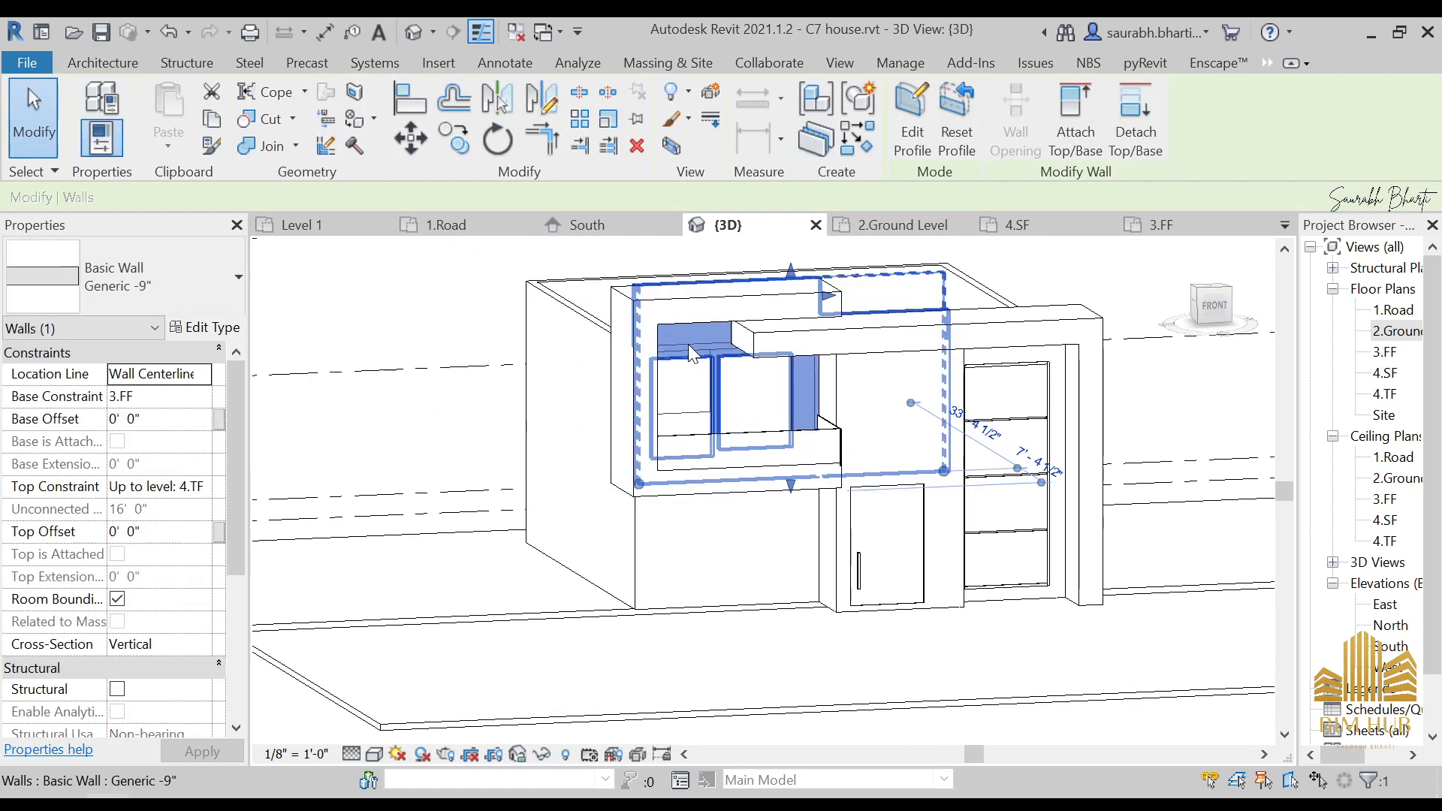
{"action": "left_click", "coordinate": [225, 329]}
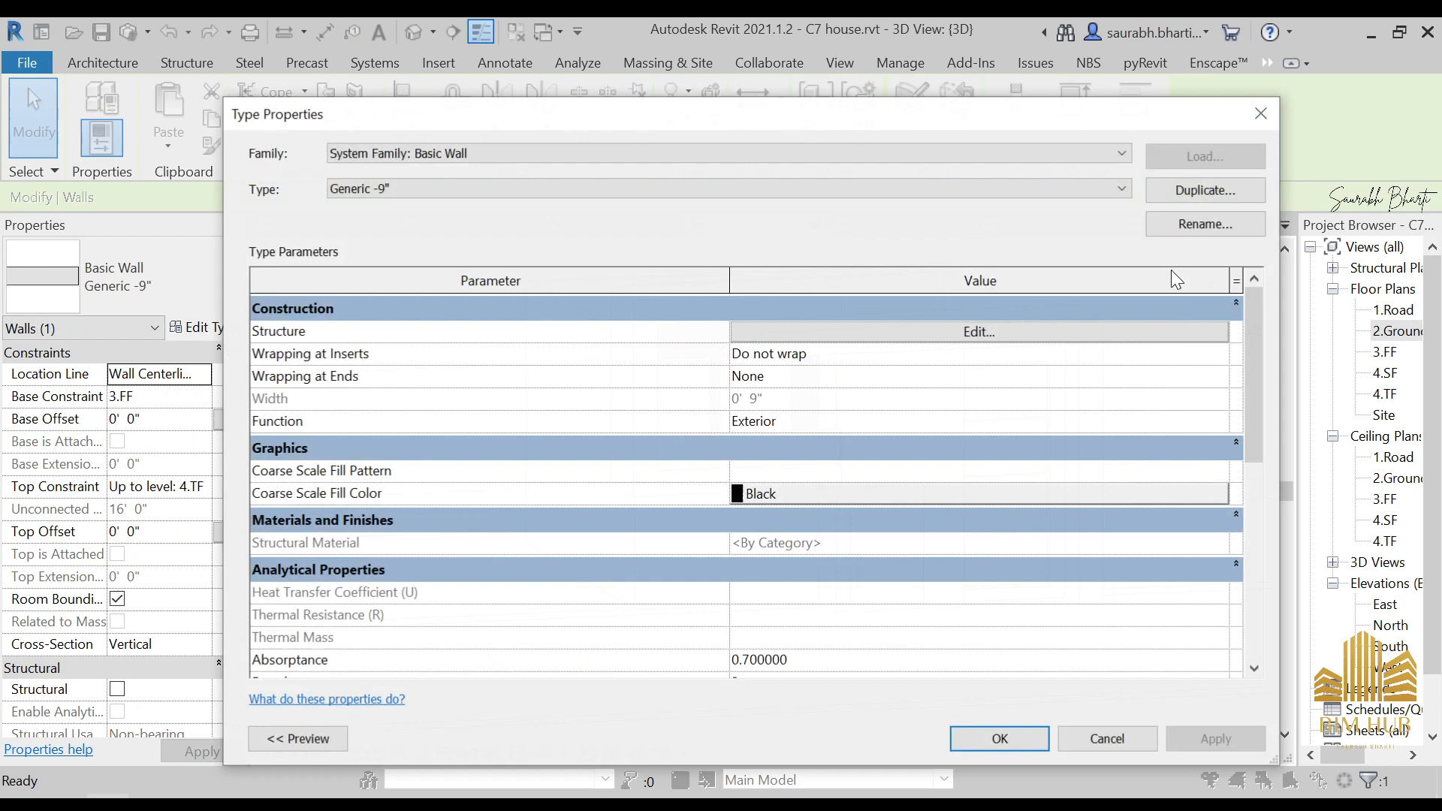
{"action": "left_click", "coordinate": [1205, 191]}
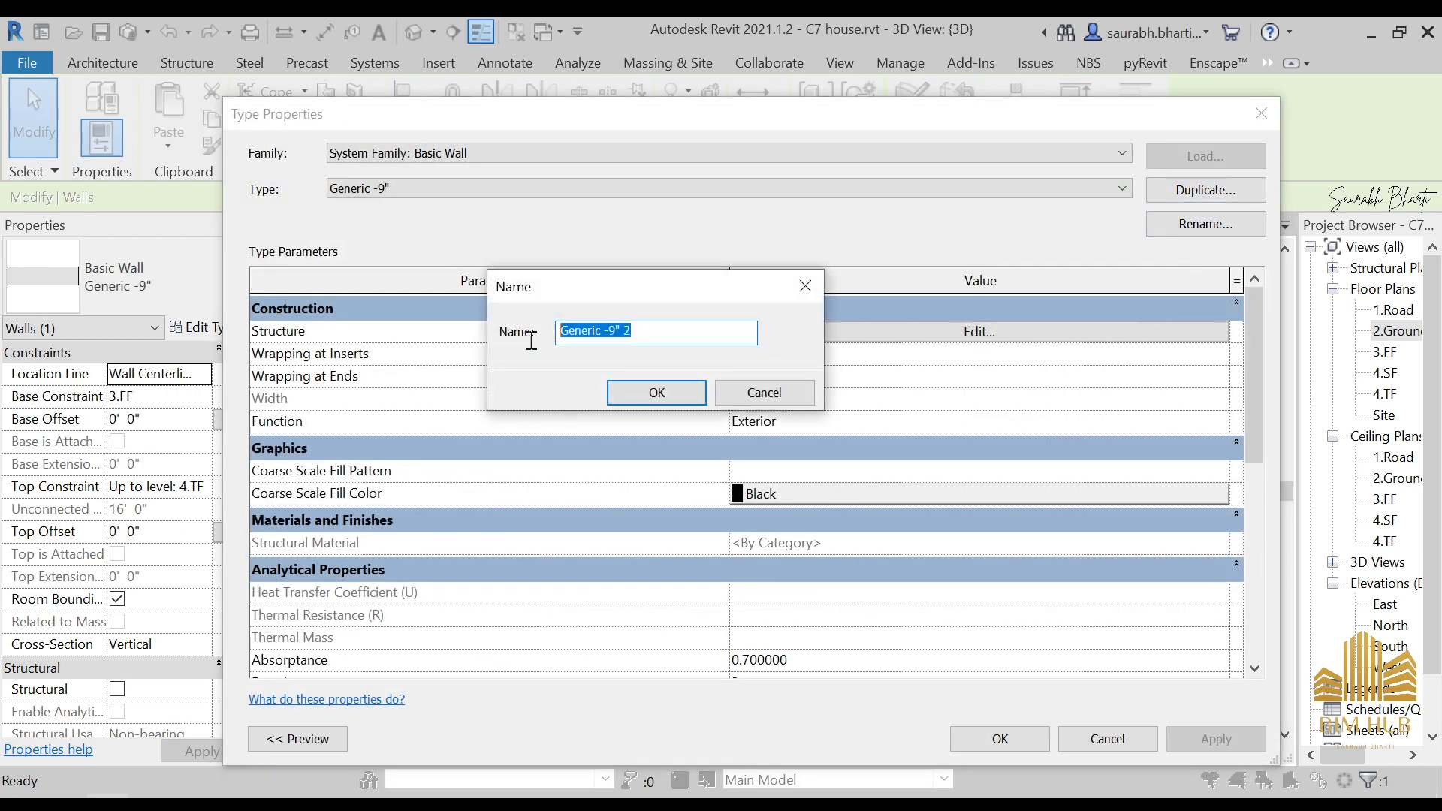
{"action": "type", "text": "Black wall"}
{"action": "key", "text": "Return"}
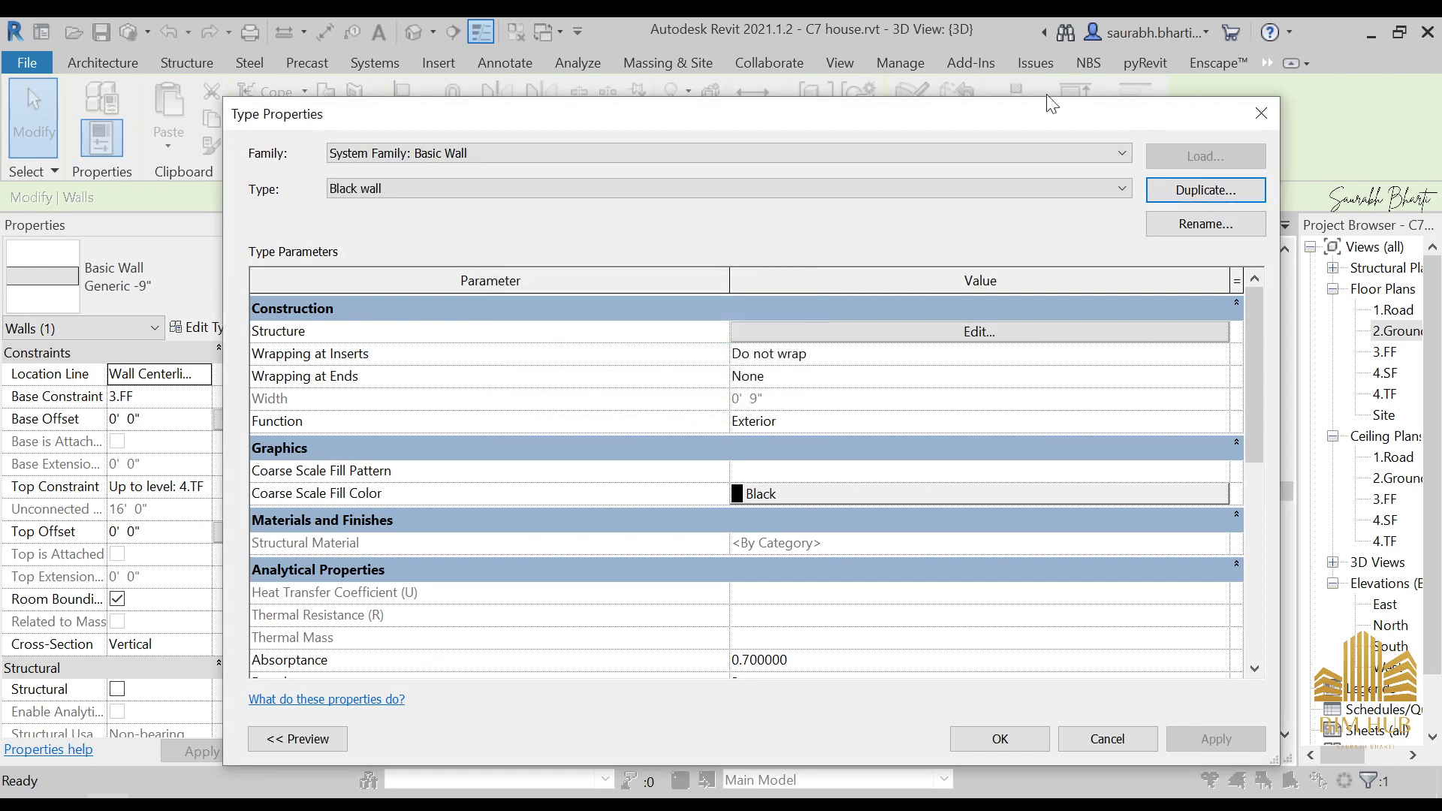
- Assign the 1.wall material to the structure layer of the Black wall type
{"action": "left_click", "coordinate": [990, 337]}
{"action": "left_click", "coordinate": [720, 326]}
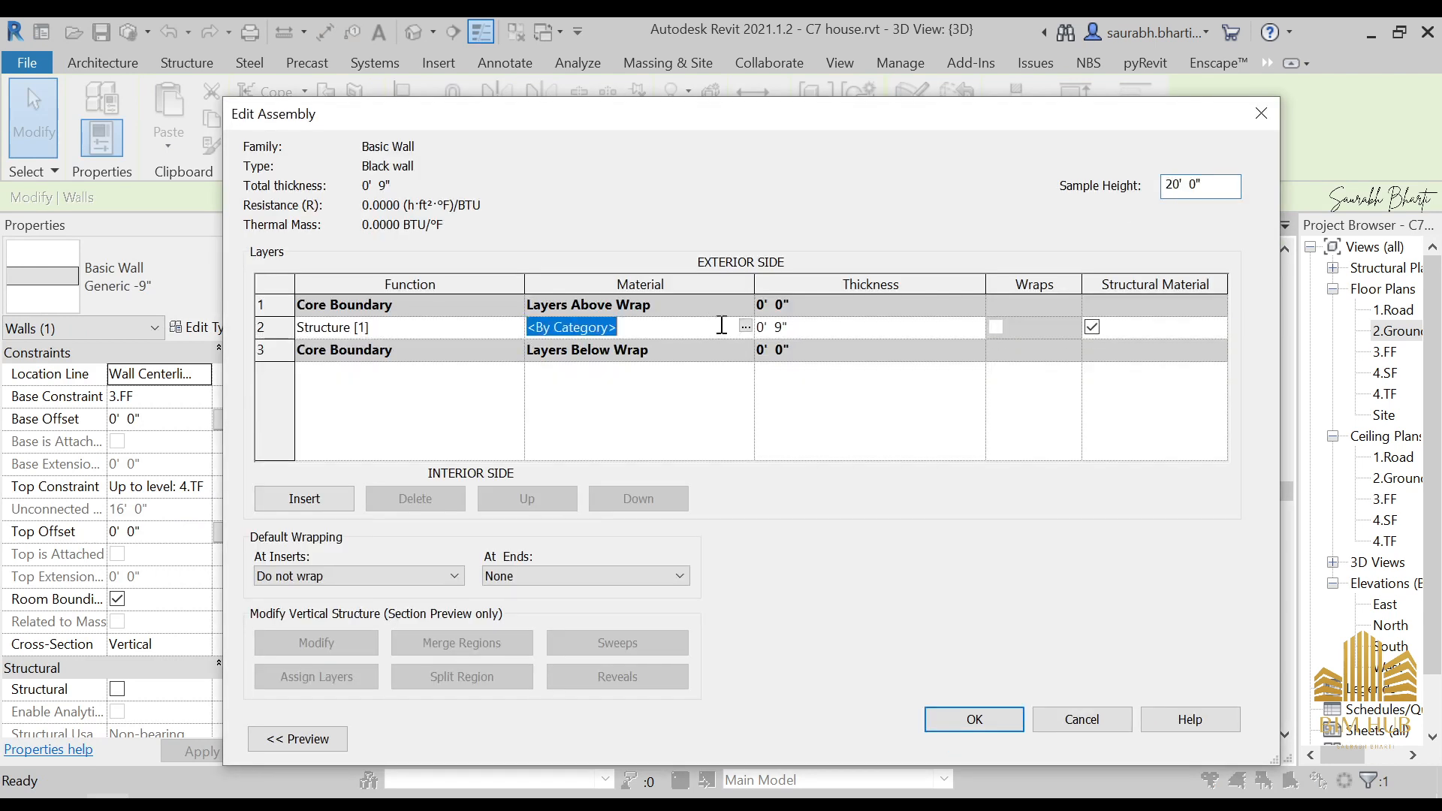
{"action": "left_click", "coordinate": [745, 326]}
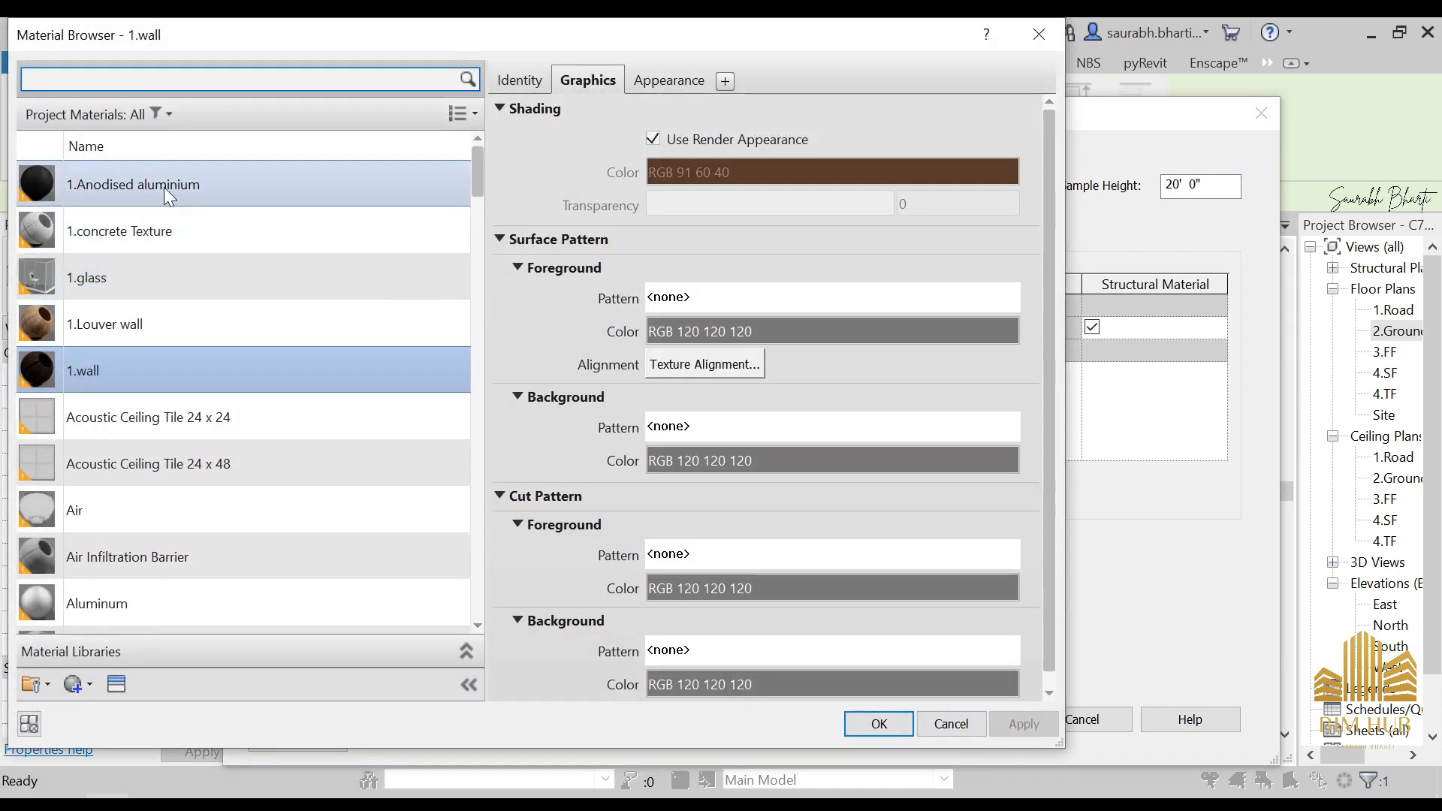
{"action": "left_click", "coordinate": [907, 725]}
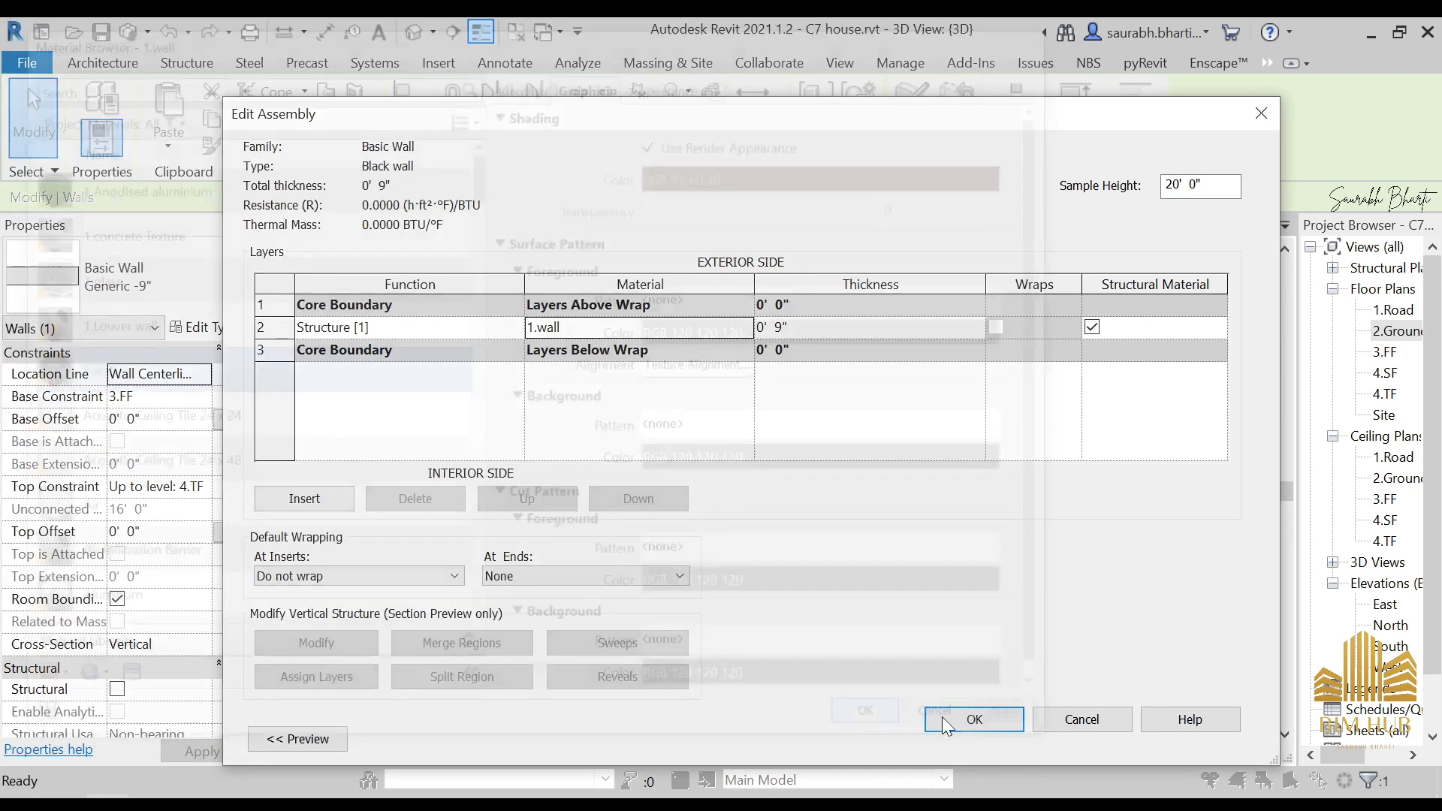
{"action": "left_click", "coordinate": [960, 713]}
{"action": "left_click", "coordinate": [1000, 739]}
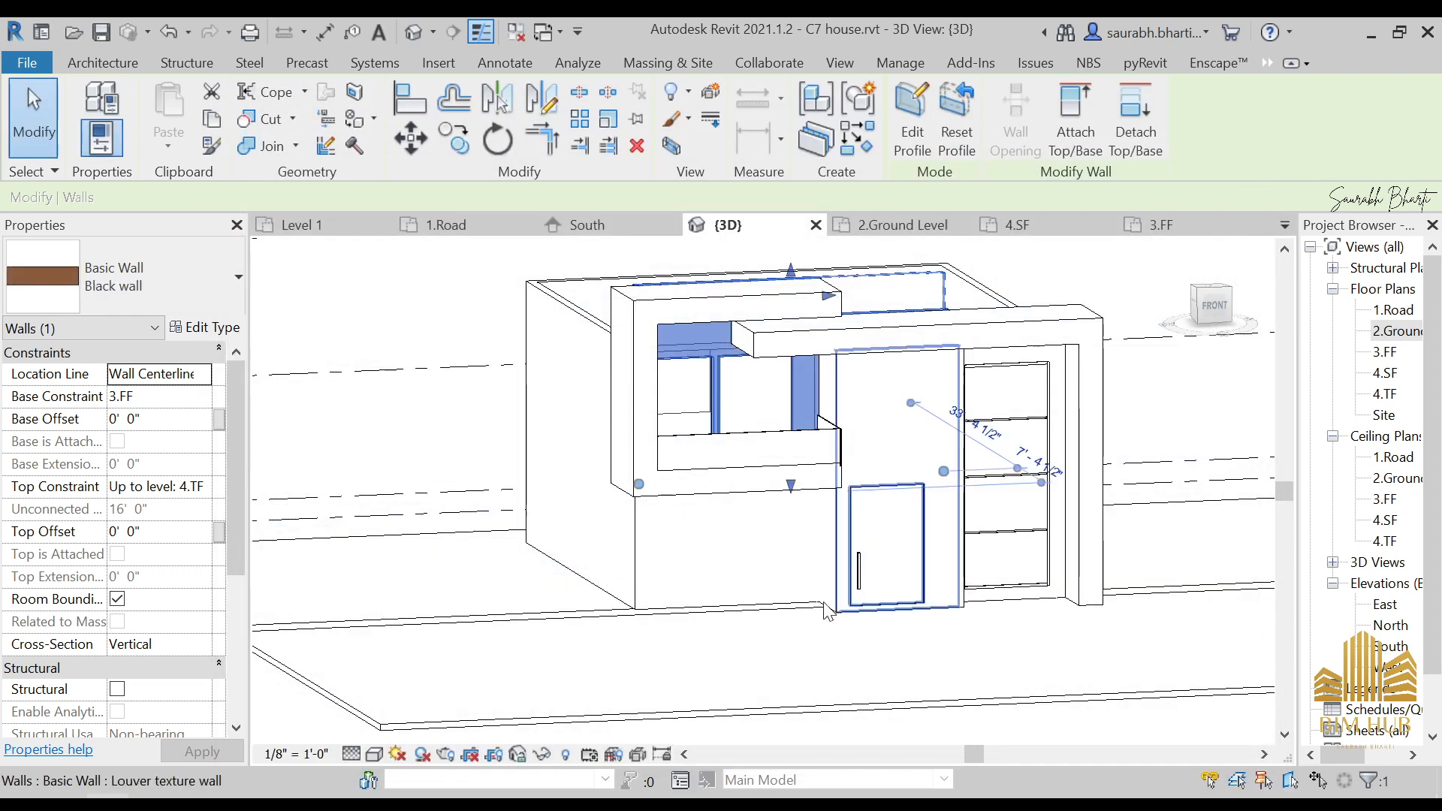
- Set the visual style to Realistic and view the upper front wall's wood finish up close
{"action": "key", "text": "Escape"}
{"action": "left_click", "coordinate": [373, 753]}
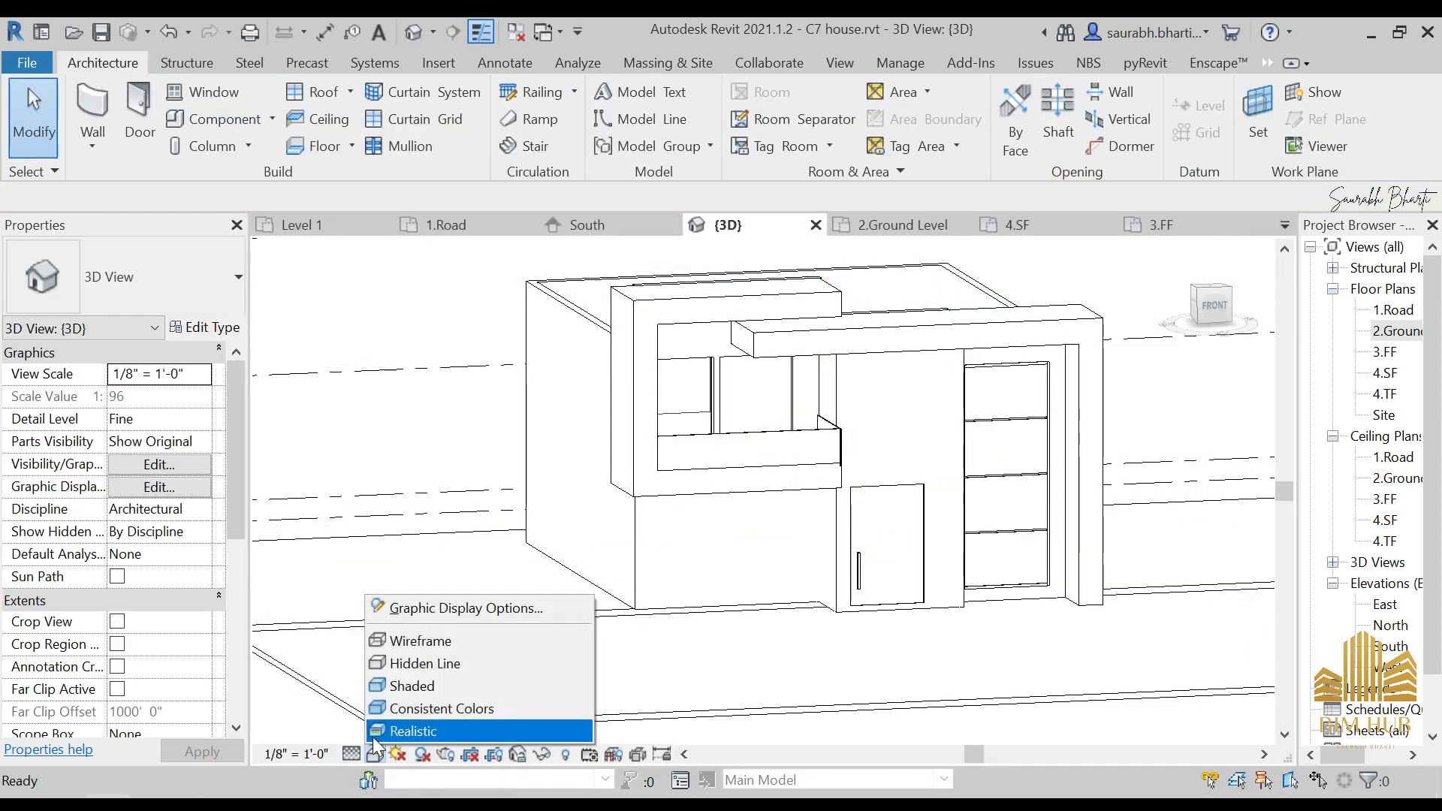
{"action": "left_click", "coordinate": [373, 729]}
{"action": "scroll", "coordinate": [554, 385], "scroll_direction": "up", "scroll_amount": 5}
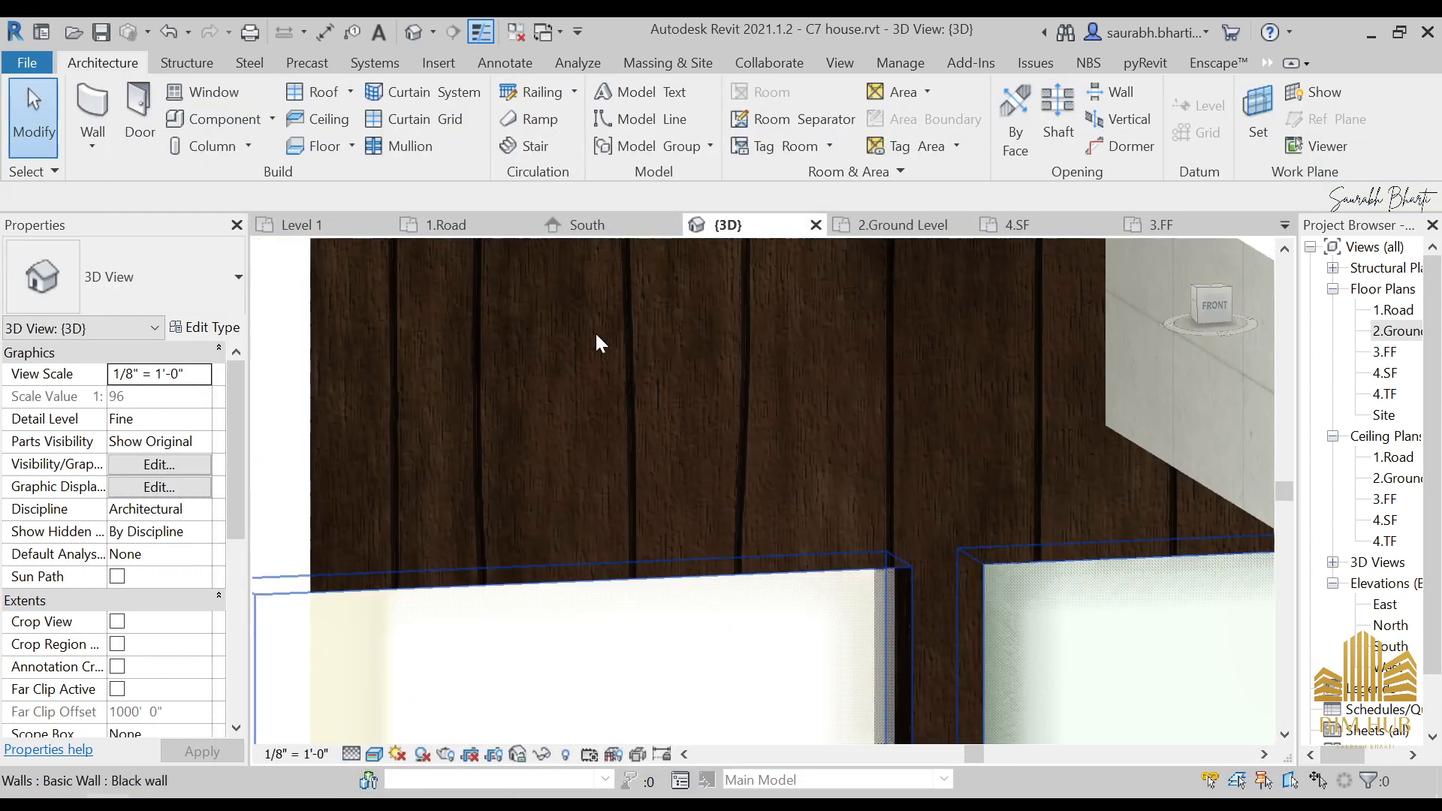
{"action": "middle_click_drag", "start_coordinate": [595, 341], "coordinate": [810, 489], "text": "shift"}
{"action": "left_click", "coordinate": [735, 471]}
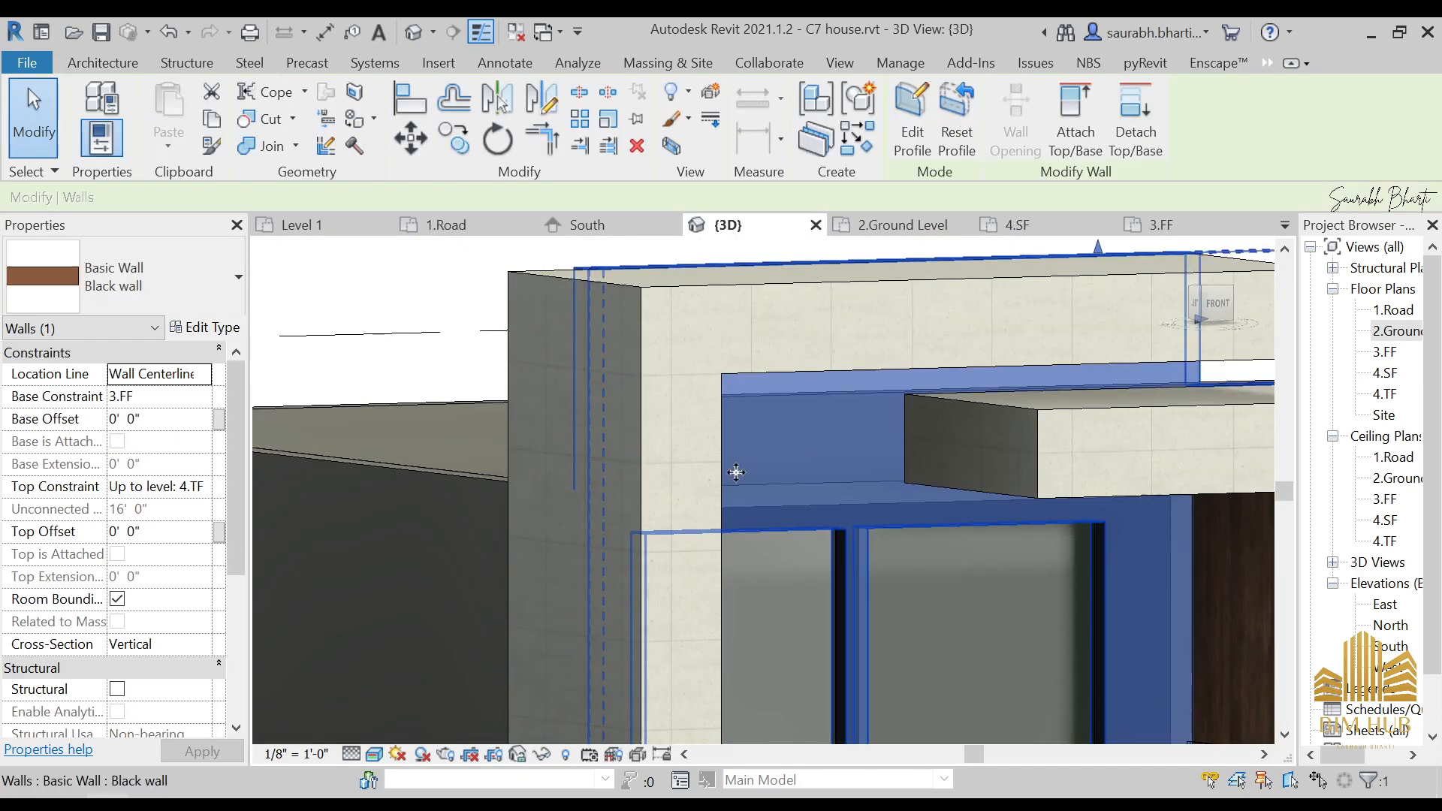
{"action": "left_click", "coordinate": [205, 327]}
{"action": "left_click", "coordinate": [1108, 339]}
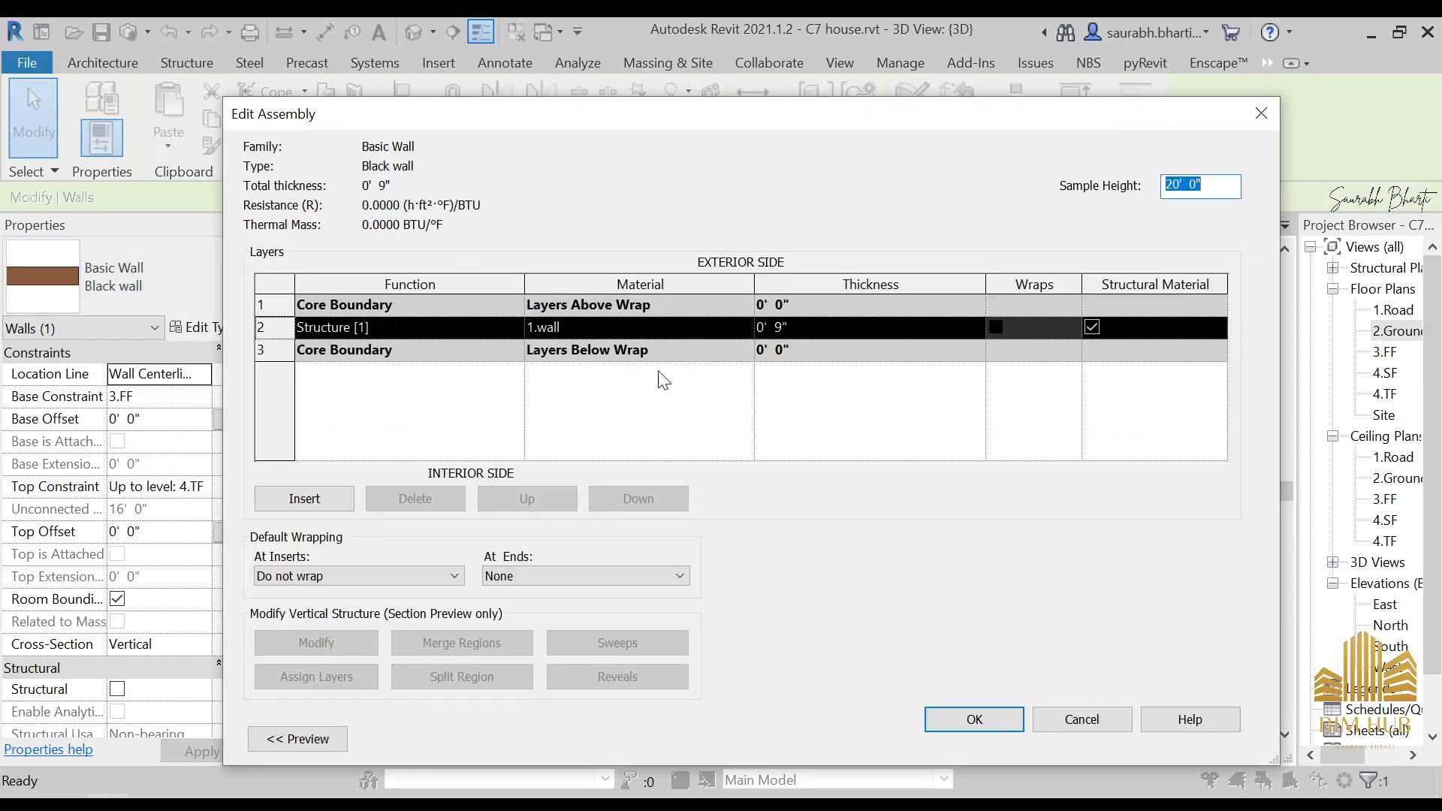
{"action": "left_click", "coordinate": [703, 322]}
{"action": "key", "text": "Escape"}
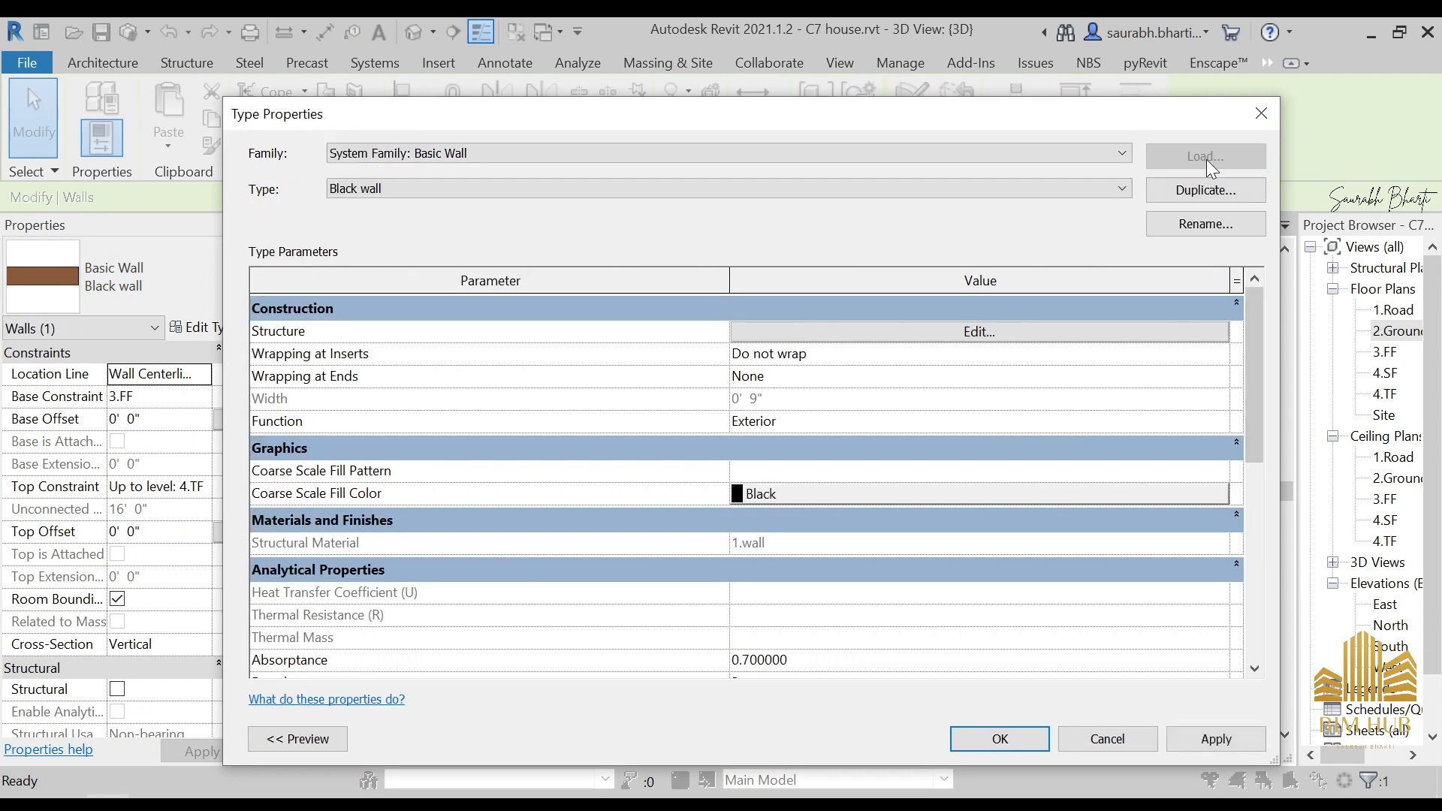
{"action": "left_click", "coordinate": [1262, 123]}
{"action": "key", "text": "Escape"}
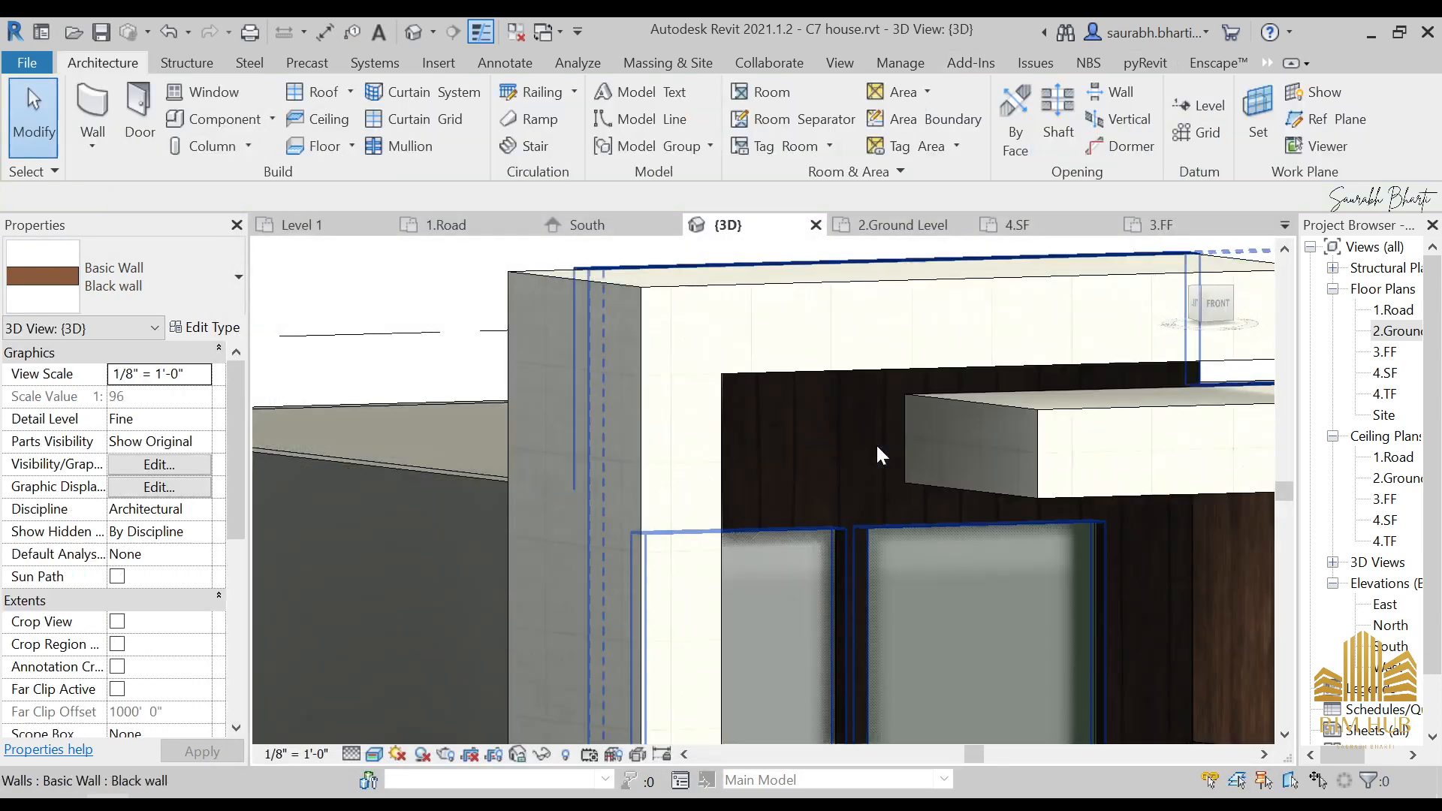
- Open the appearance of the 1.wall material and check the texture settings of its base image
{"action": "left_click", "coordinate": [898, 64]}
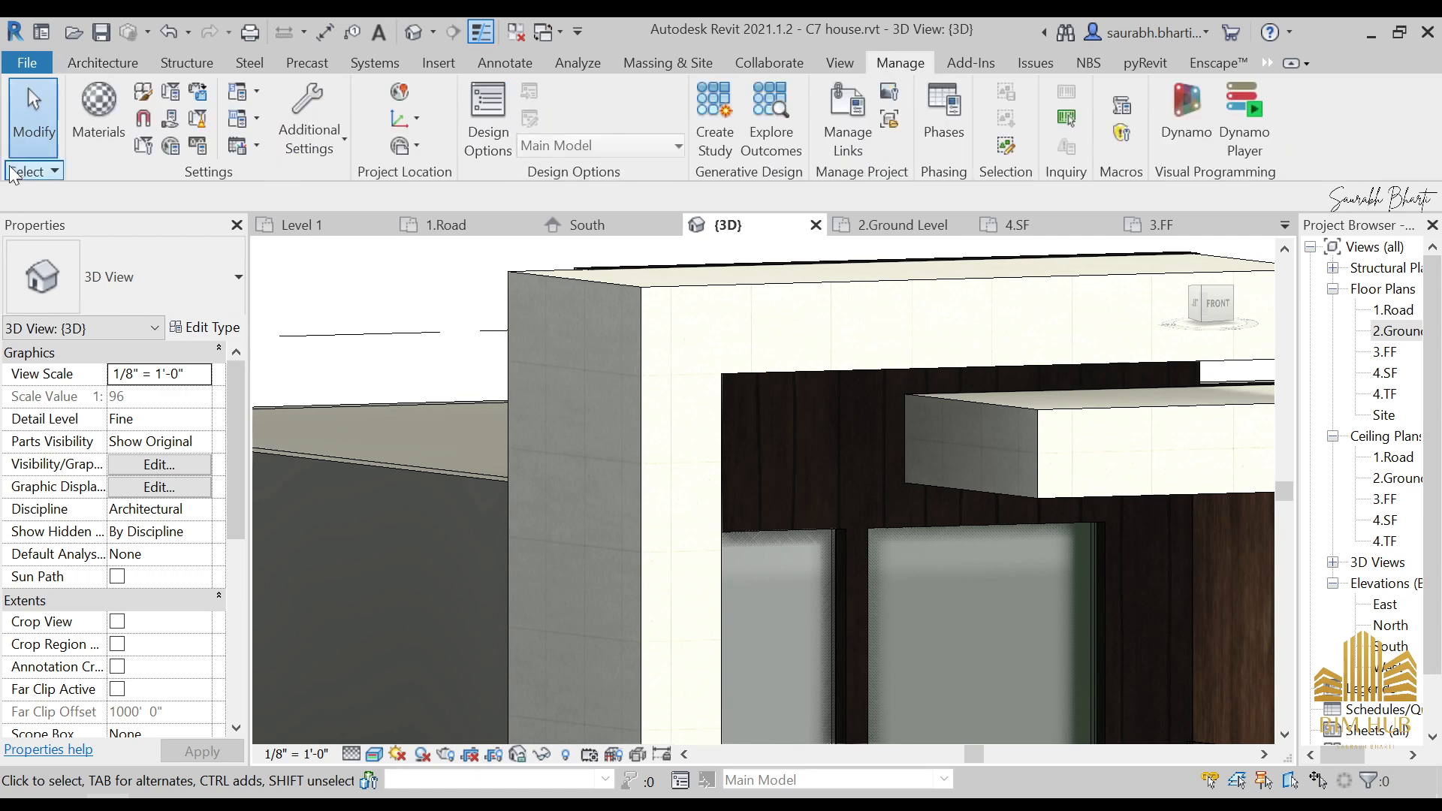
{"action": "left_click", "coordinate": [86, 101]}
{"action": "scroll", "coordinate": [338, 428], "scroll_direction": "down", "scroll_amount": 1}
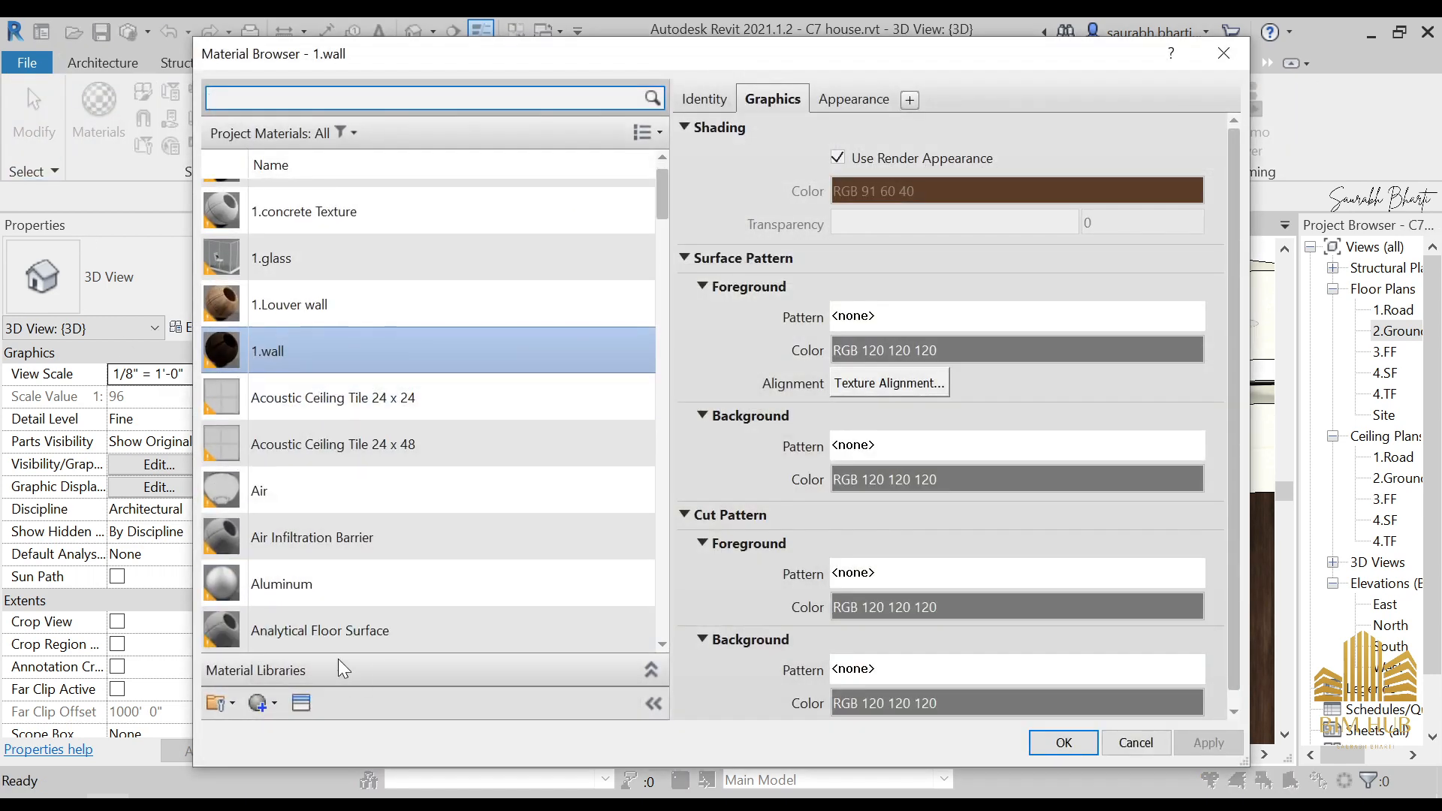
{"action": "left_click", "coordinate": [856, 99]}
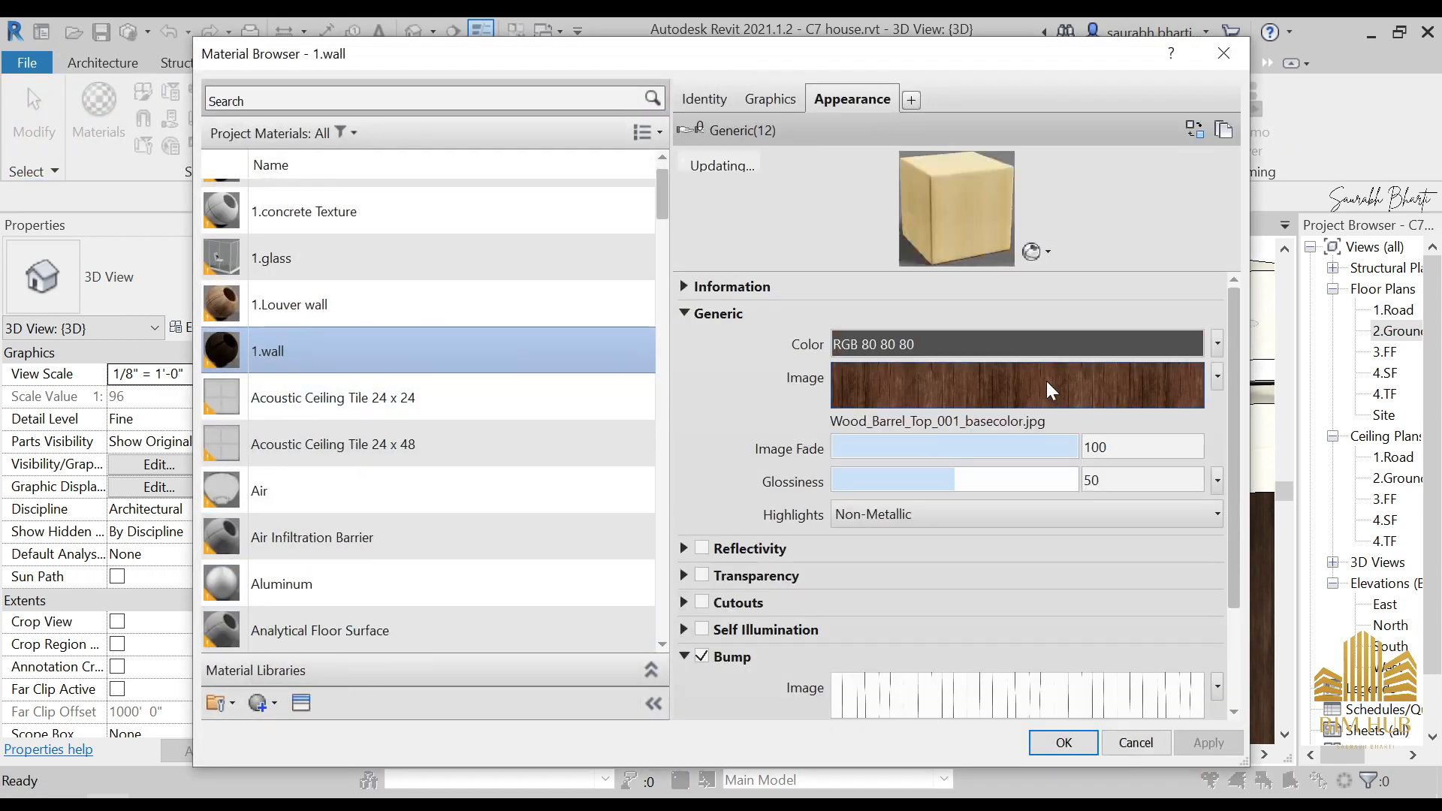
{"action": "left_click", "coordinate": [1038, 386]}
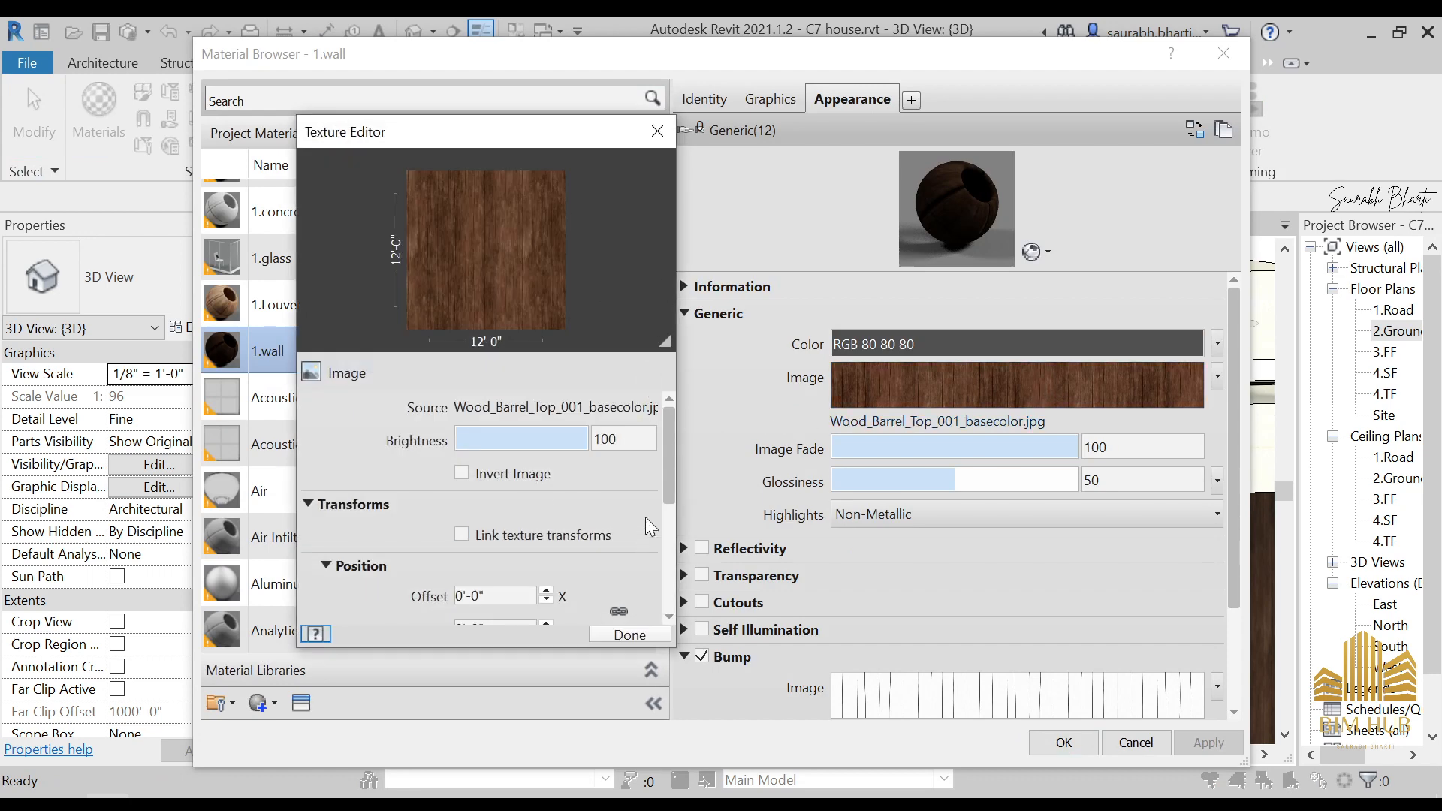
{"action": "left_click", "coordinate": [629, 634]}
- Set the 1.wall material's tint color to RGB 14 14 14 and apply the change
{"action": "scroll", "coordinate": [703, 510], "scroll_direction": "down", "scroll_amount": 1}
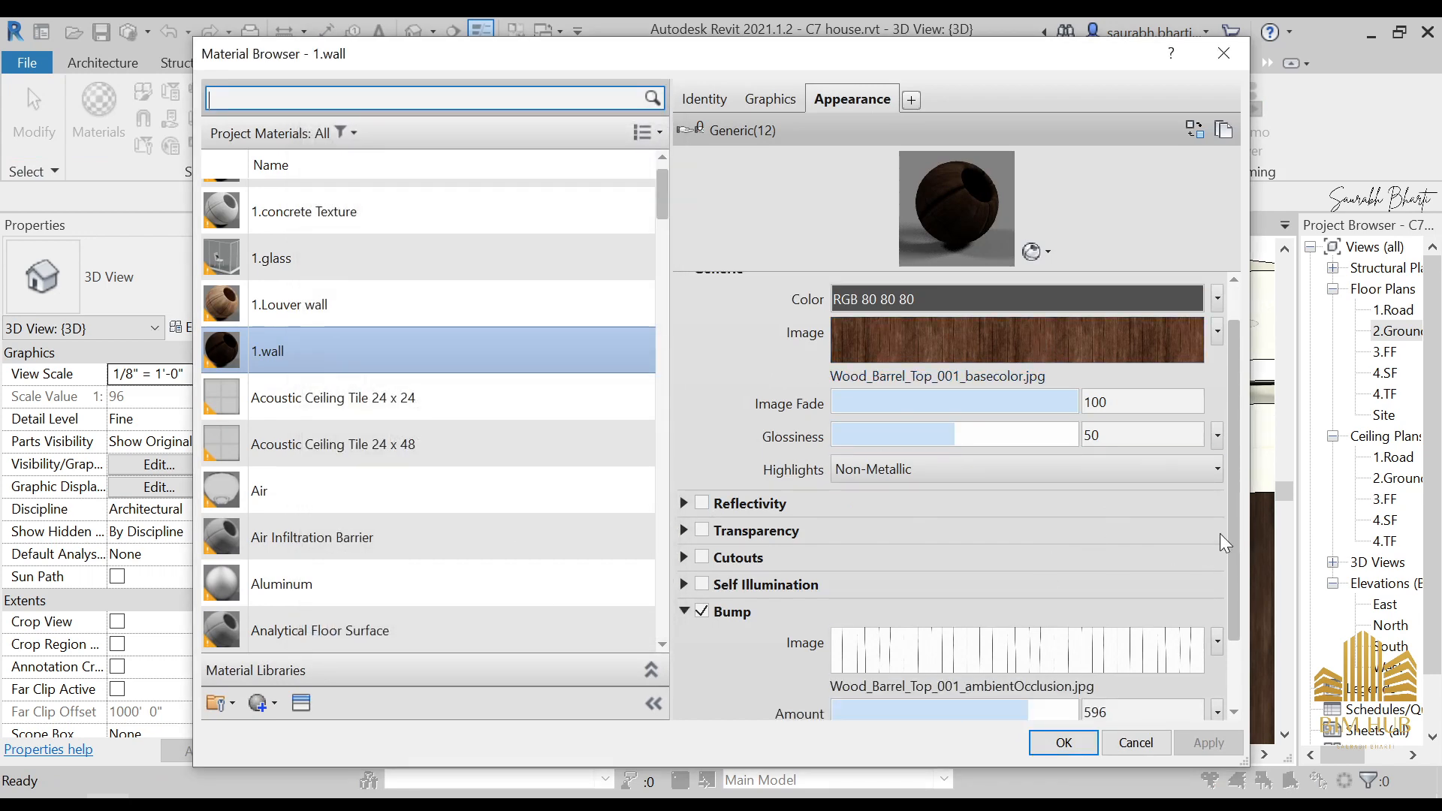
{"action": "left_click_drag", "start_coordinate": [1229, 543], "coordinate": [1229, 611]}
{"action": "left_click", "coordinate": [908, 691]}
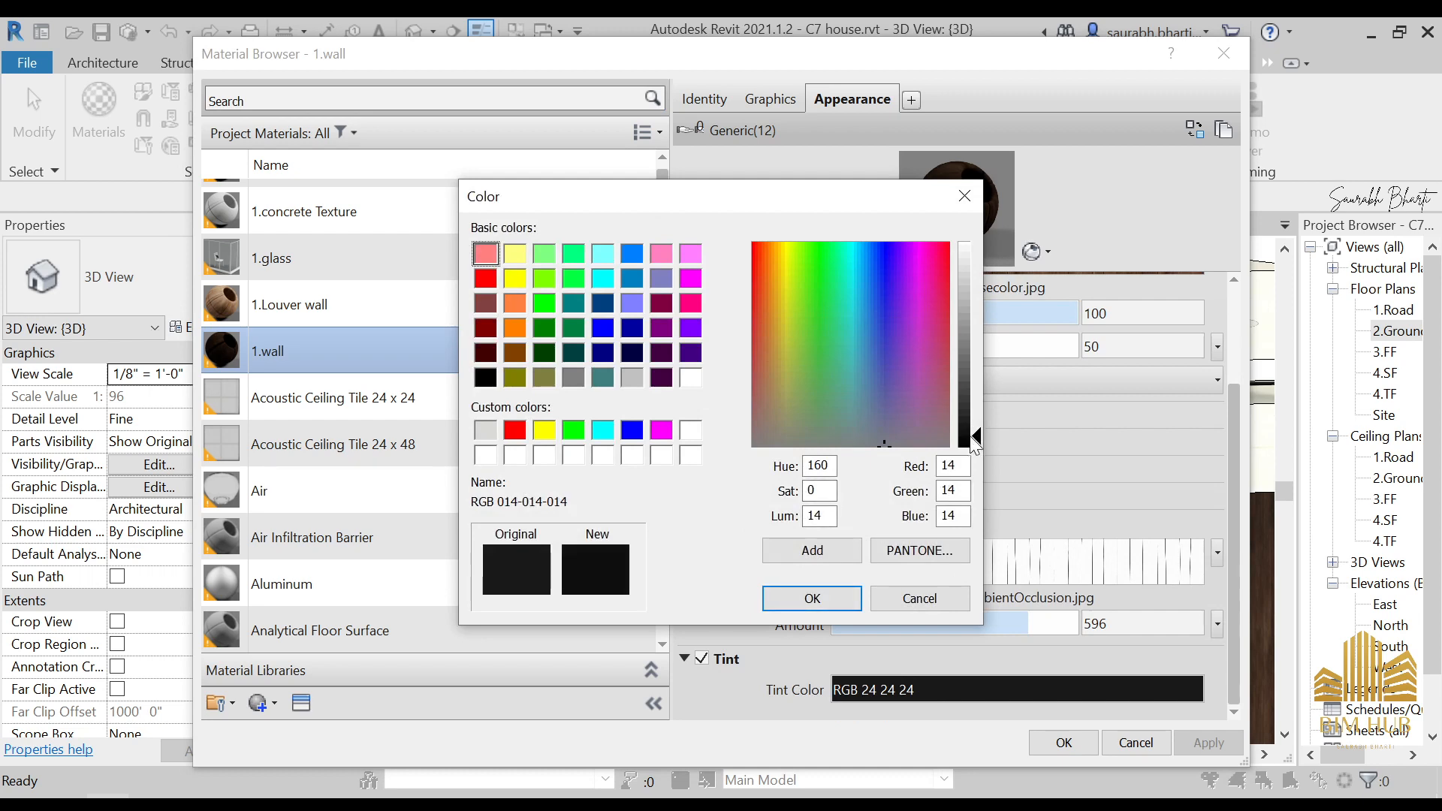
{"action": "left_click", "coordinate": [832, 605]}
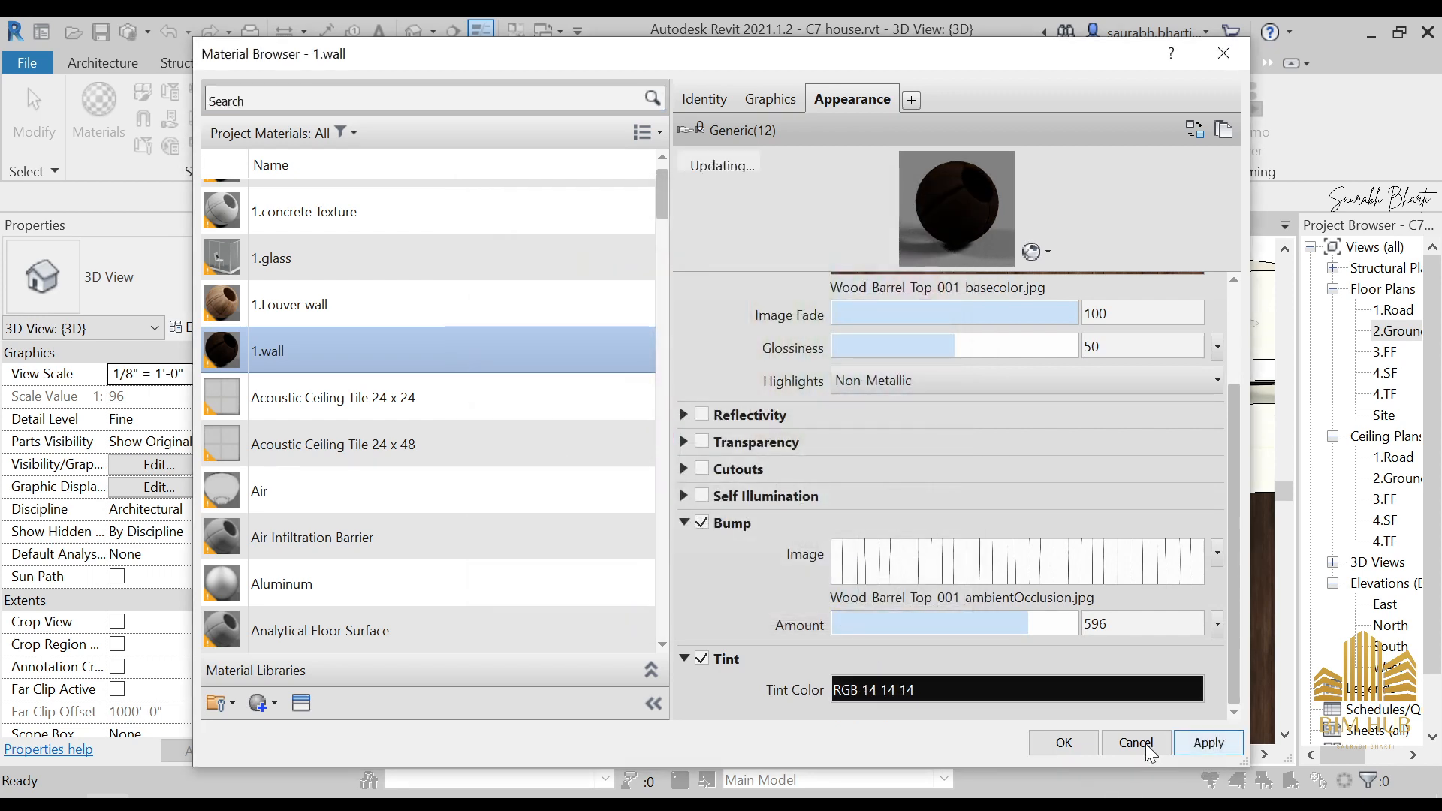
{"action": "left_click", "coordinate": [1187, 747]}
{"action": "left_click", "coordinate": [1062, 743]}
- Examine the wood finish of the upper front wall above the windows, up close and from the front
{"action": "scroll", "coordinate": [790, 404], "scroll_direction": "up", "scroll_amount": 6}
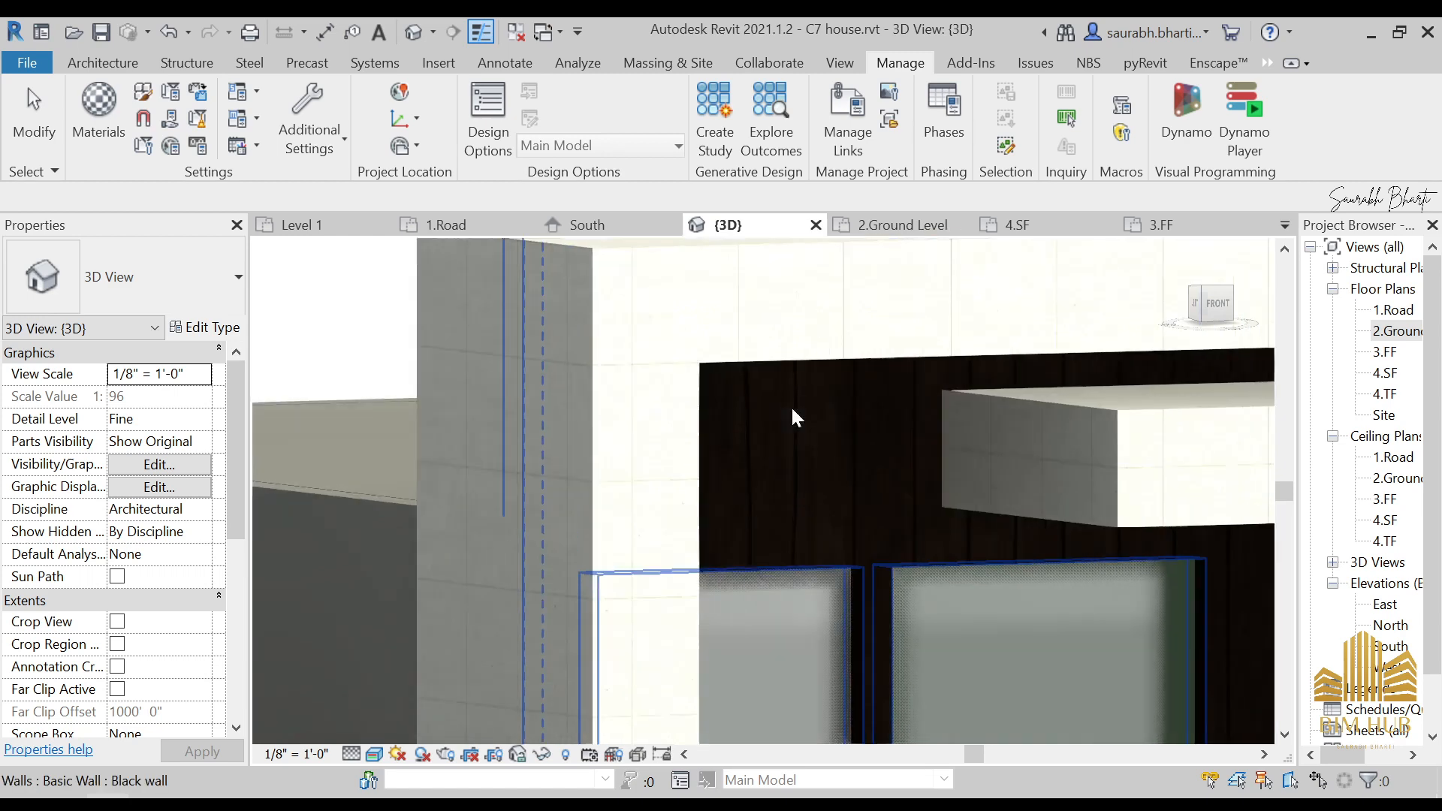
{"action": "scroll", "coordinate": [773, 504], "scroll_direction": "up", "scroll_amount": 2}
{"action": "scroll", "coordinate": [772, 484], "scroll_direction": "down", "scroll_amount": 5}
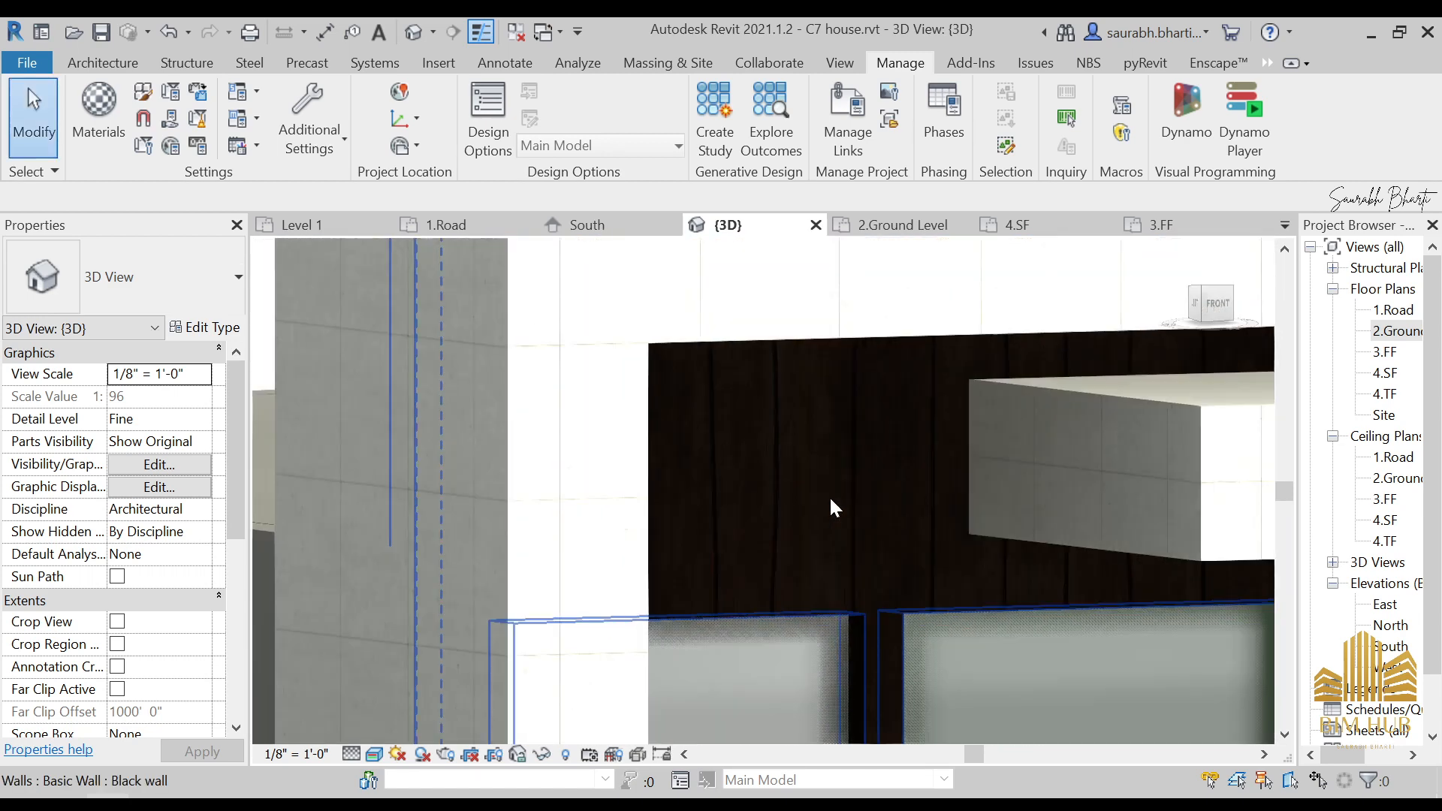
{"action": "middle_click_drag", "start_coordinate": [829, 496], "coordinate": [751, 482], "text": "shift"}
{"action": "scroll", "coordinate": [748, 479], "scroll_direction": "down", "scroll_amount": 3}
{"action": "scroll", "coordinate": [748, 479], "scroll_direction": "up", "scroll_amount": 3}
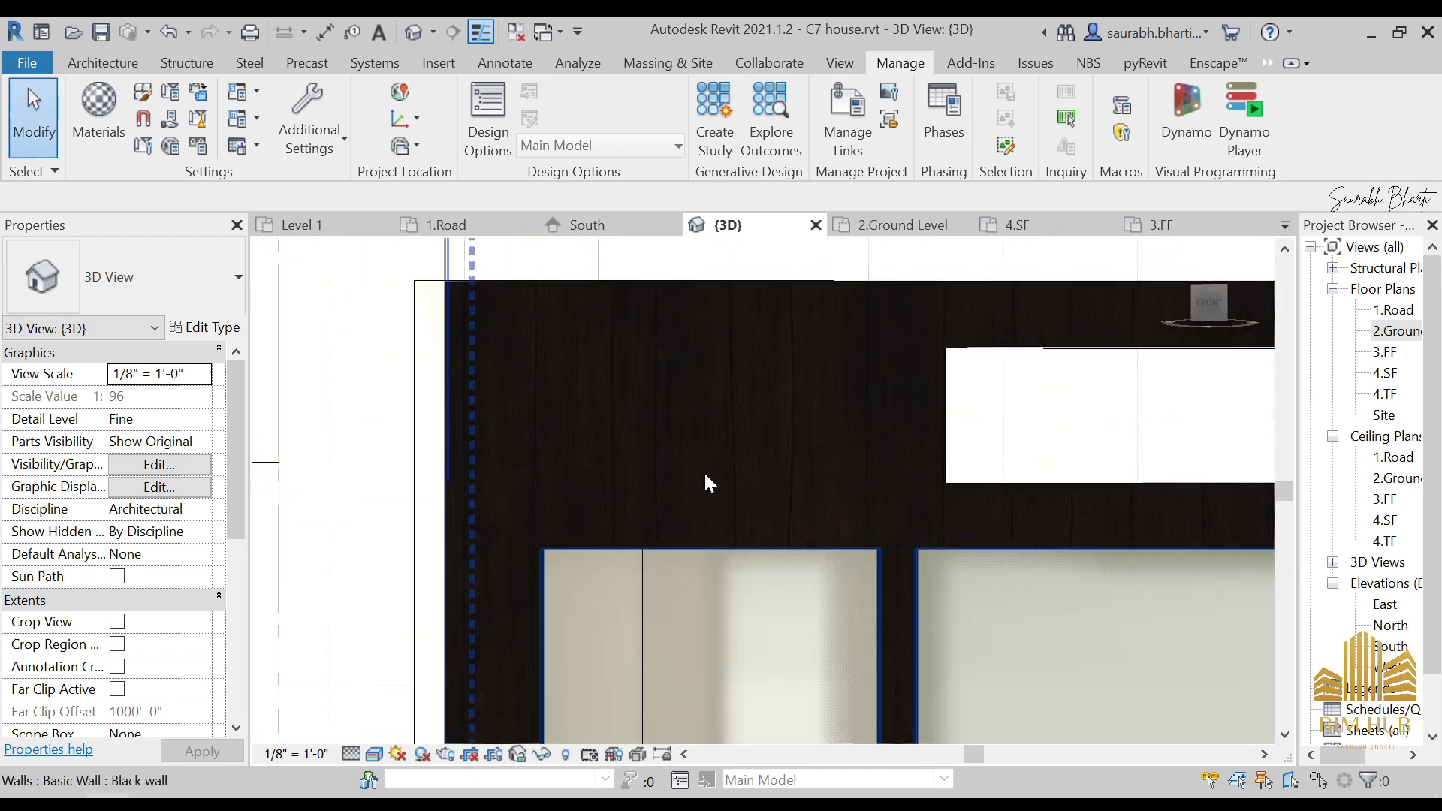
{"action": "scroll", "coordinate": [680, 455], "scroll_direction": "up", "scroll_amount": 2}
- Open the tint settings of the 1.wall material from the structure layer of the Black wall type
{"action": "left_click", "coordinate": [680, 454]}
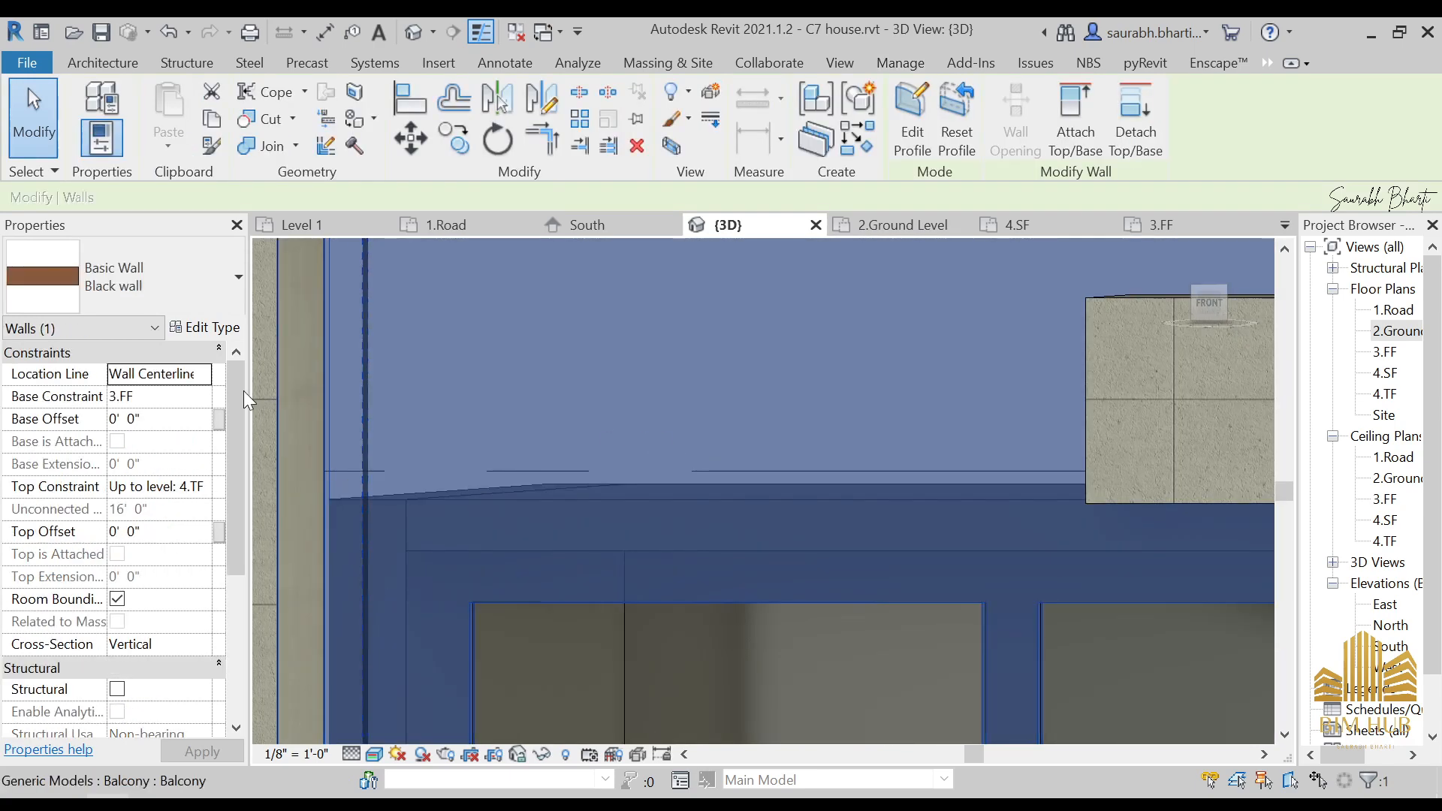
{"action": "left_click", "coordinate": [222, 333]}
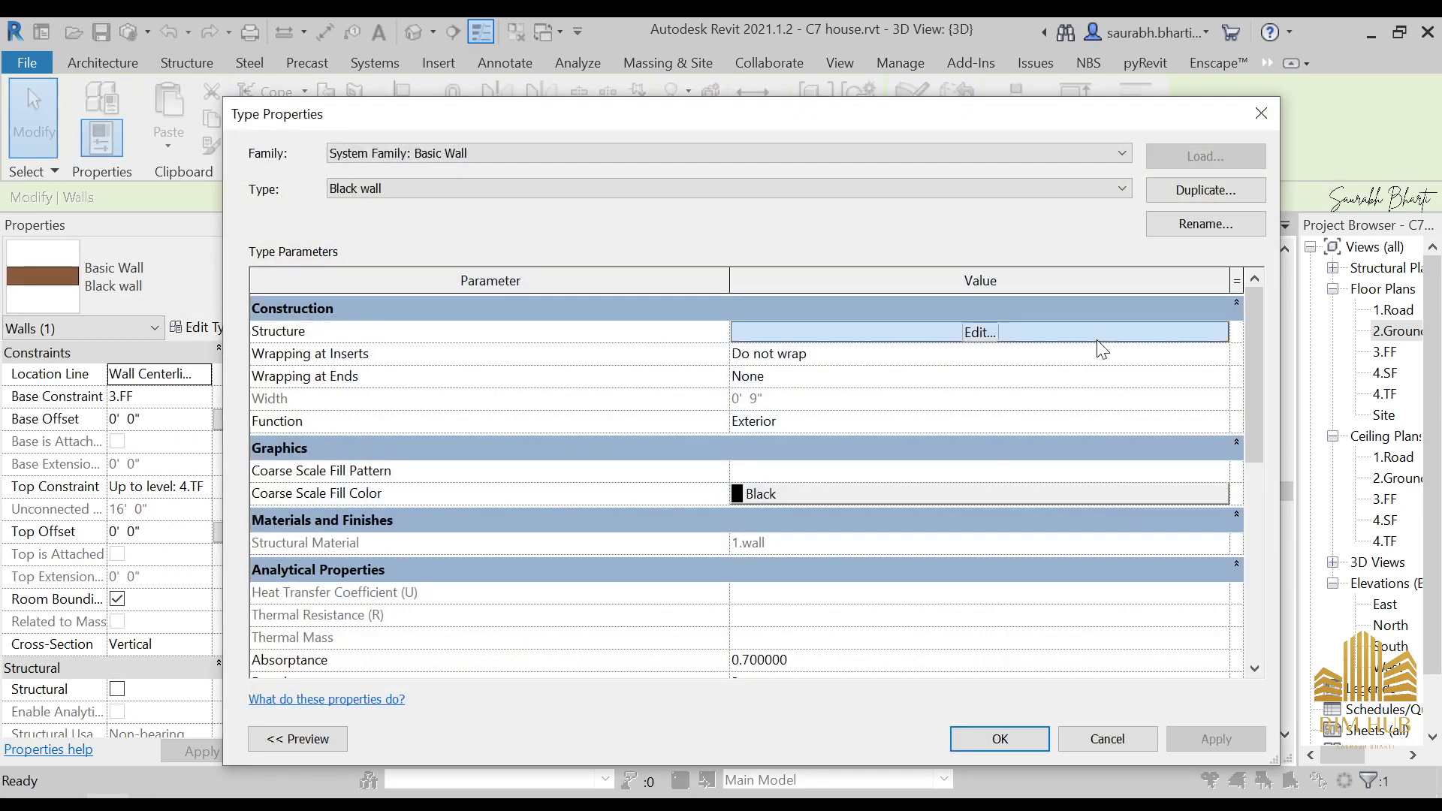
{"action": "left_click", "coordinate": [1098, 339]}
{"action": "left_click", "coordinate": [738, 328]}
{"action": "left_click", "coordinate": [744, 328]}
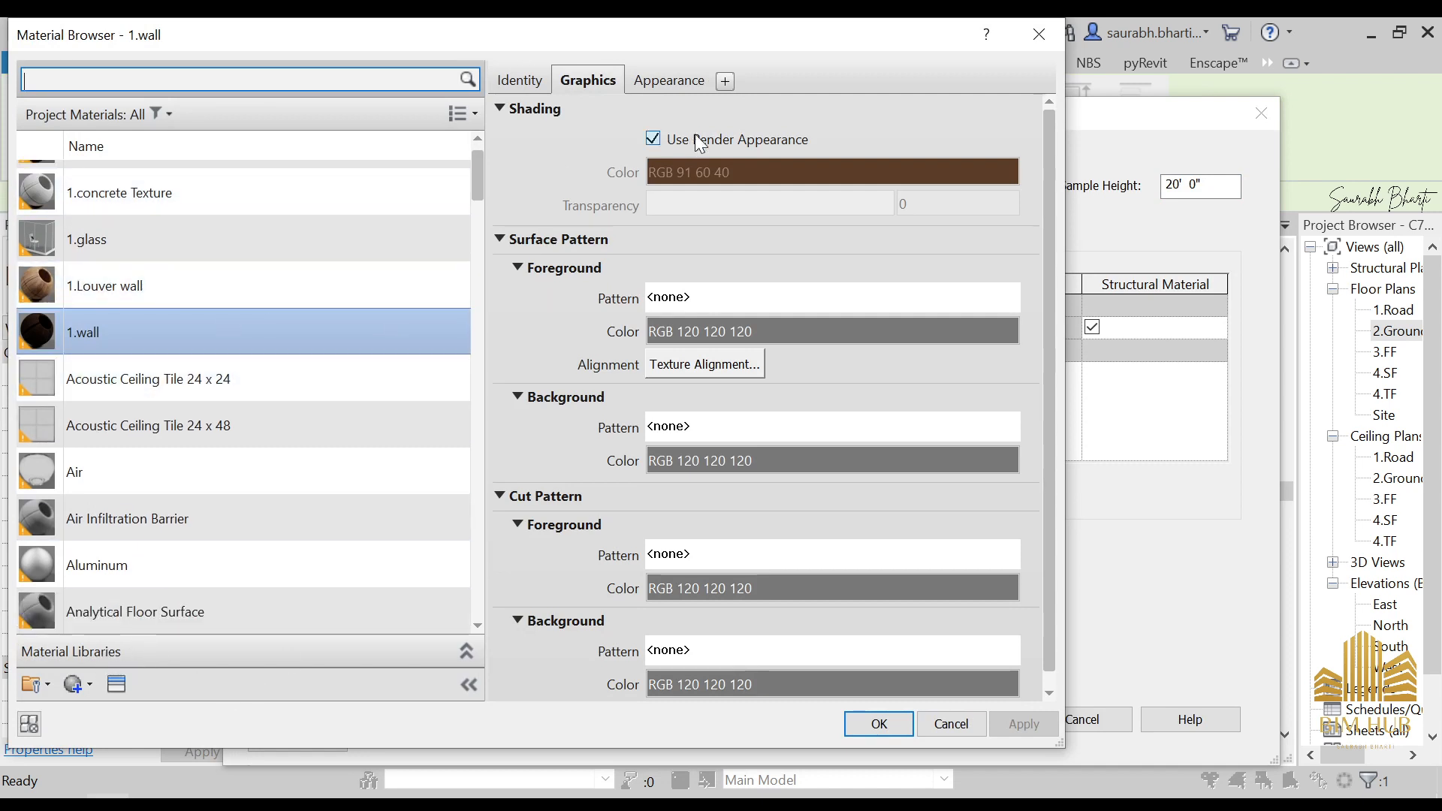
{"action": "scroll", "coordinate": [785, 542], "scroll_direction": "down", "scroll_amount": 1}
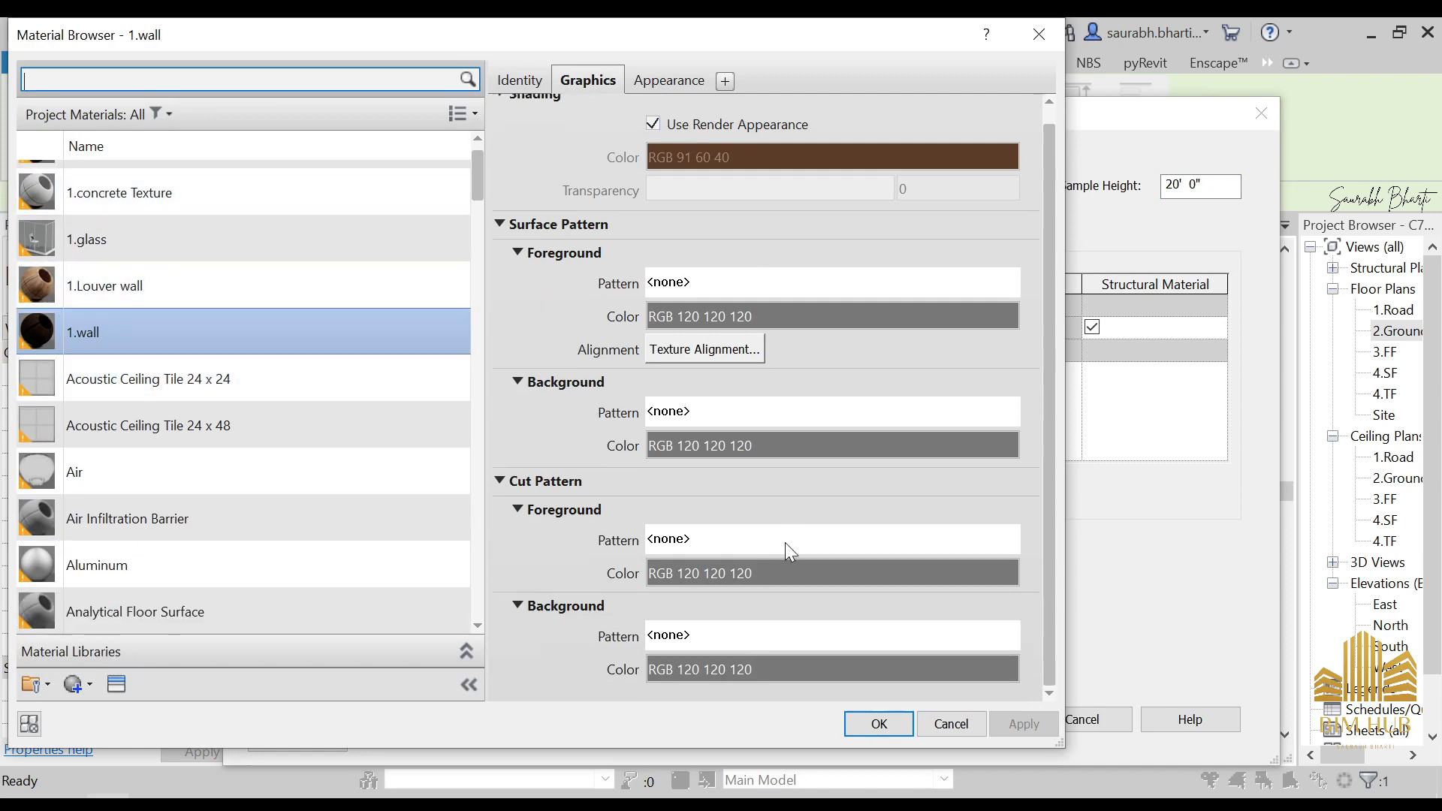
{"action": "left_click", "coordinate": [695, 84]}
{"action": "scroll", "coordinate": [721, 632], "scroll_direction": "down", "scroll_amount": 3}
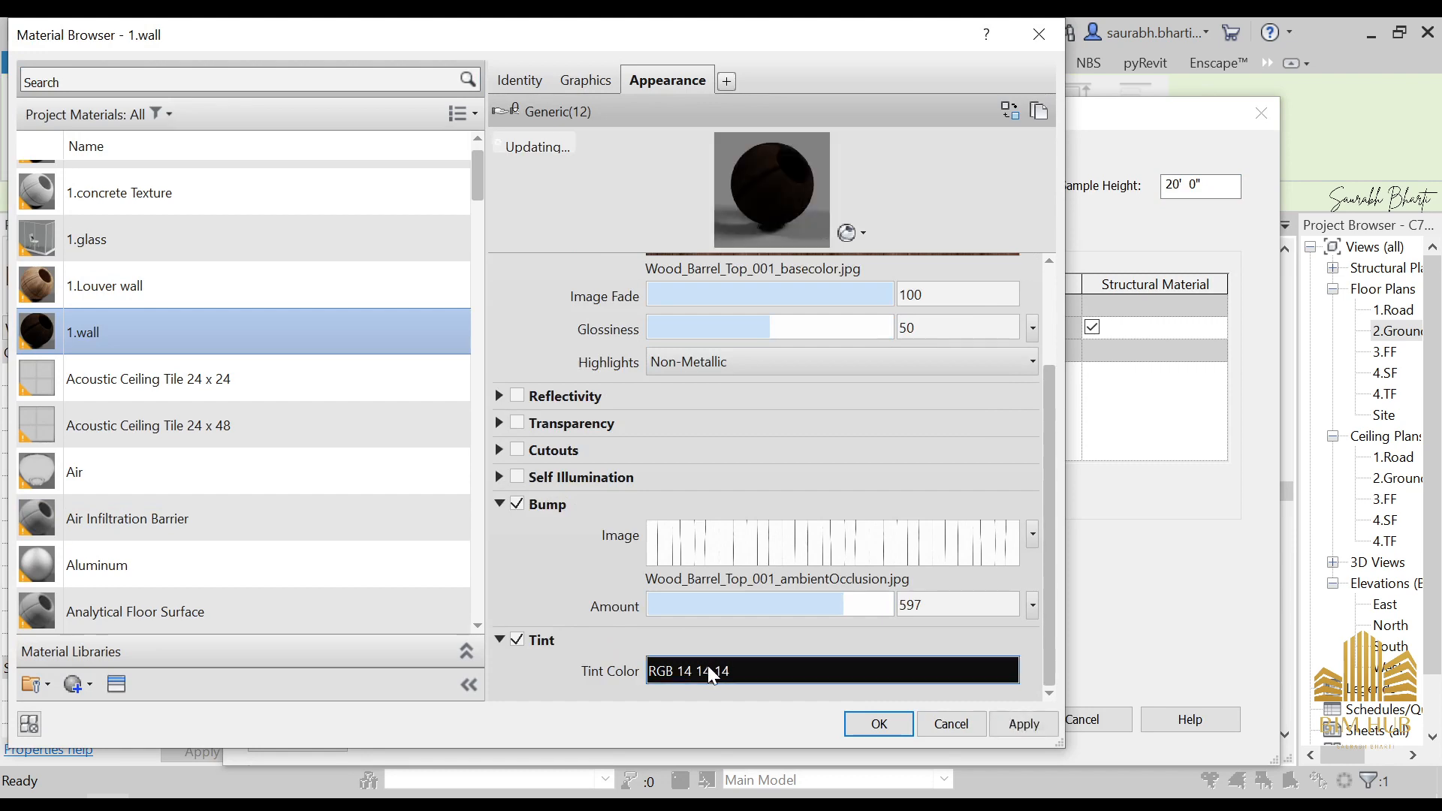
- Set the 1.wall material's tint color to RGB 0 0 0 and confirm the Black wall type changes
{"action": "left_click", "coordinate": [710, 670]}
{"action": "left_click", "coordinate": [789, 428]}
{"action": "left_click", "coordinate": [648, 584]}
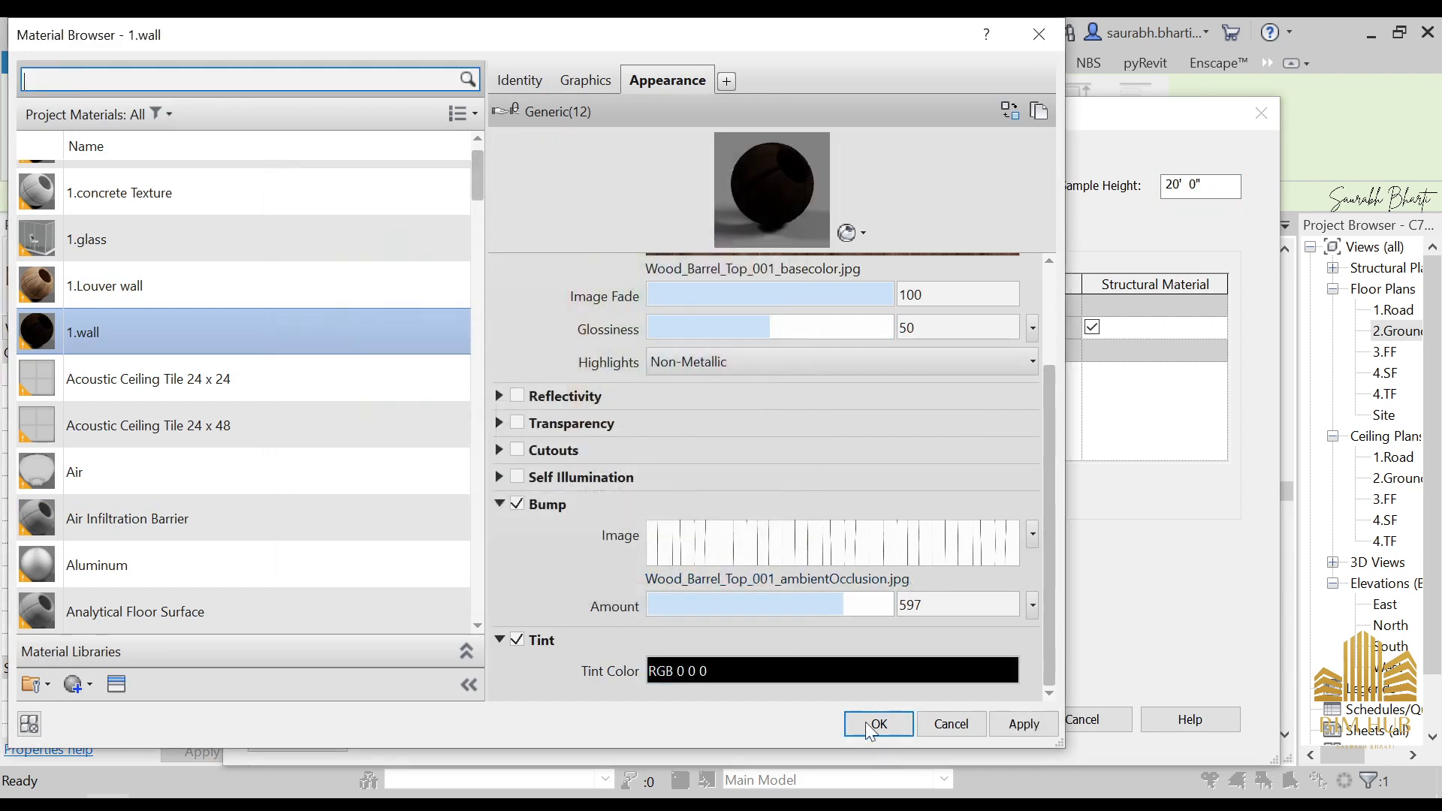
{"action": "left_click", "coordinate": [895, 732]}
{"action": "key", "text": "Return"}
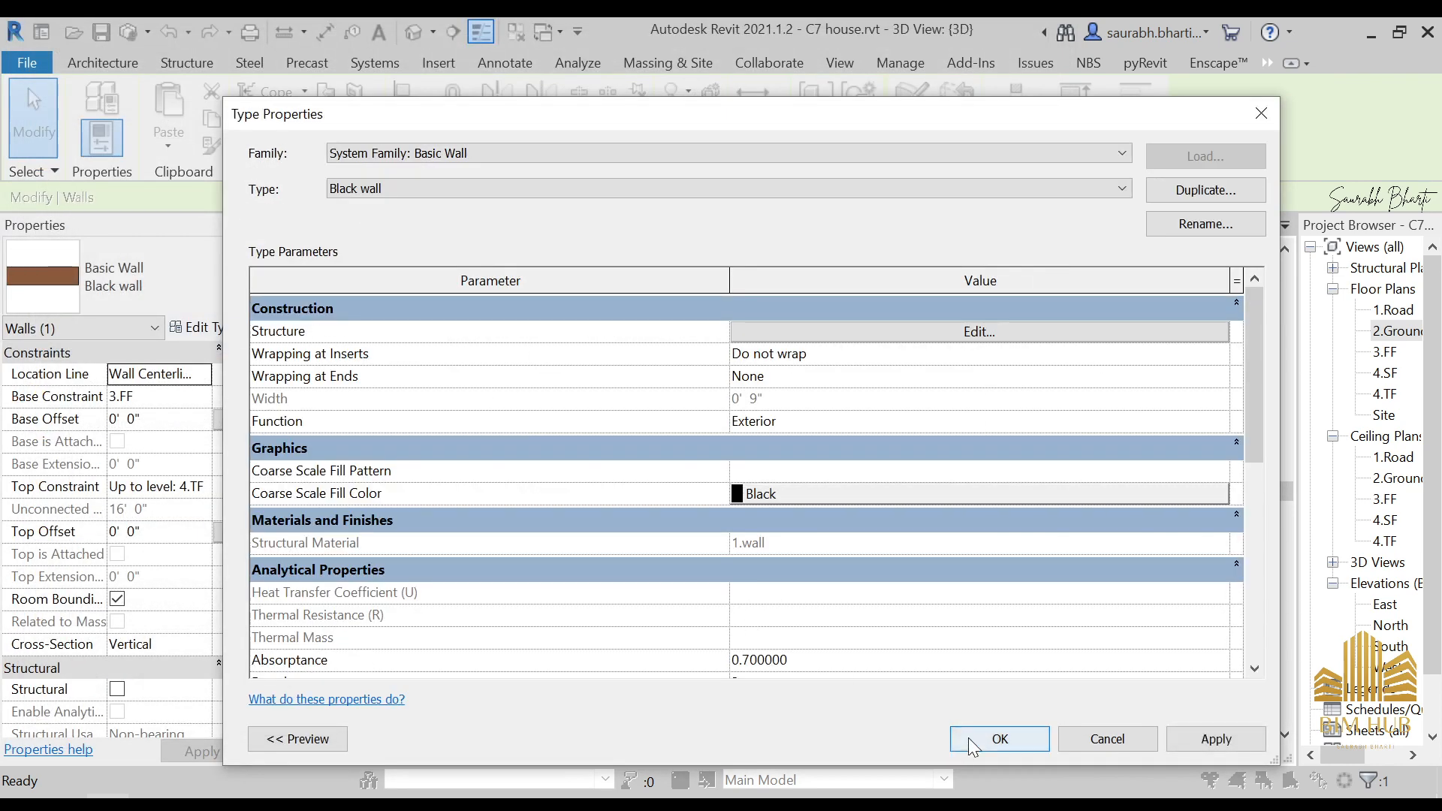
{"action": "left_click", "coordinate": [999, 739]}
{"action": "key", "text": "Escape"}
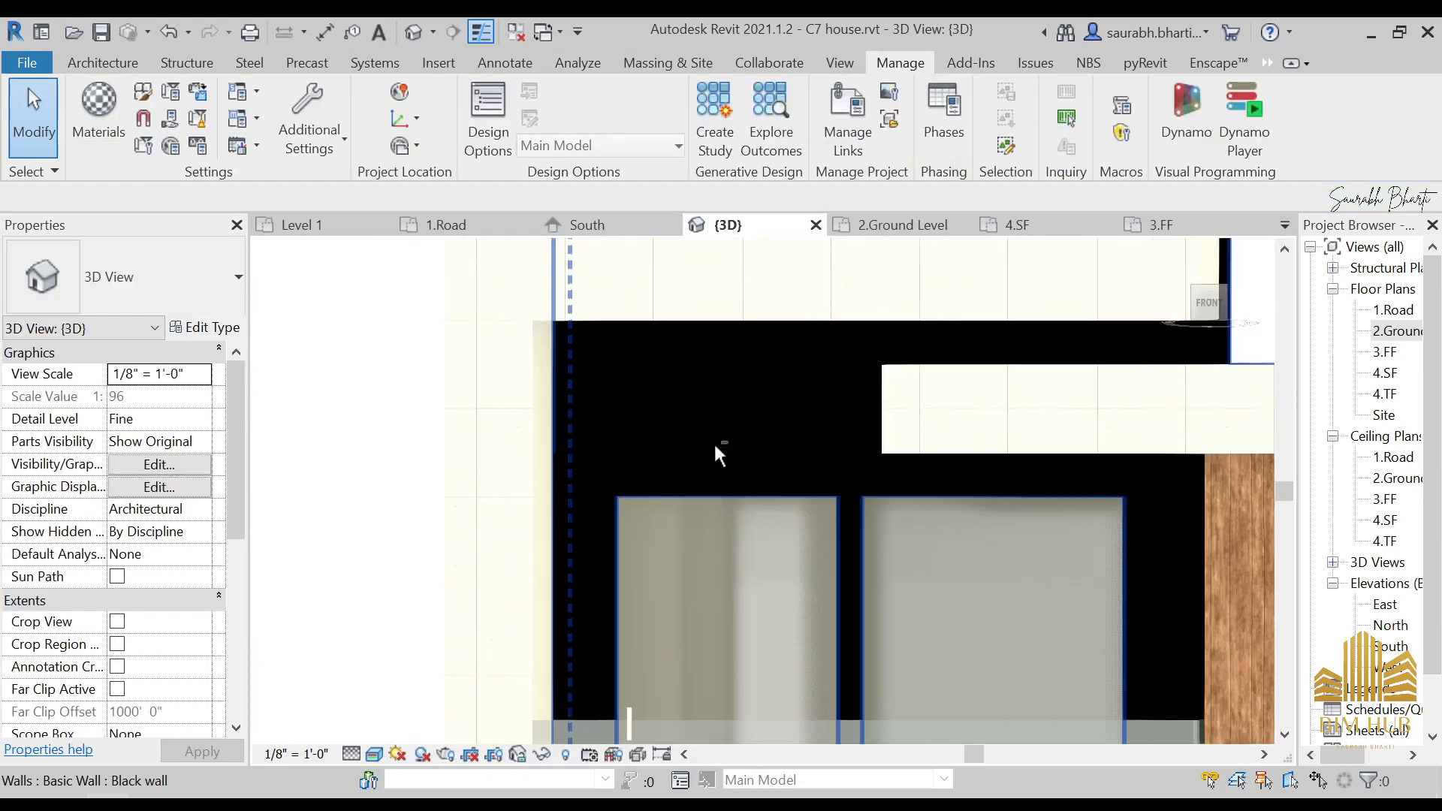
- Check the Black wall finish above the windows and open the 1.wall material's appearance settings from the wall type's structure layer
{"action": "middle_click_drag", "start_coordinate": [713, 442], "coordinate": [801, 524], "text": "shift"}
{"action": "scroll", "coordinate": [840, 443], "scroll_direction": "up", "scroll_amount": 2}
{"action": "middle_click_drag", "start_coordinate": [840, 435], "coordinate": [787, 385], "text": "shift"}
{"action": "scroll", "coordinate": [787, 385], "scroll_direction": "up", "scroll_amount": 5}
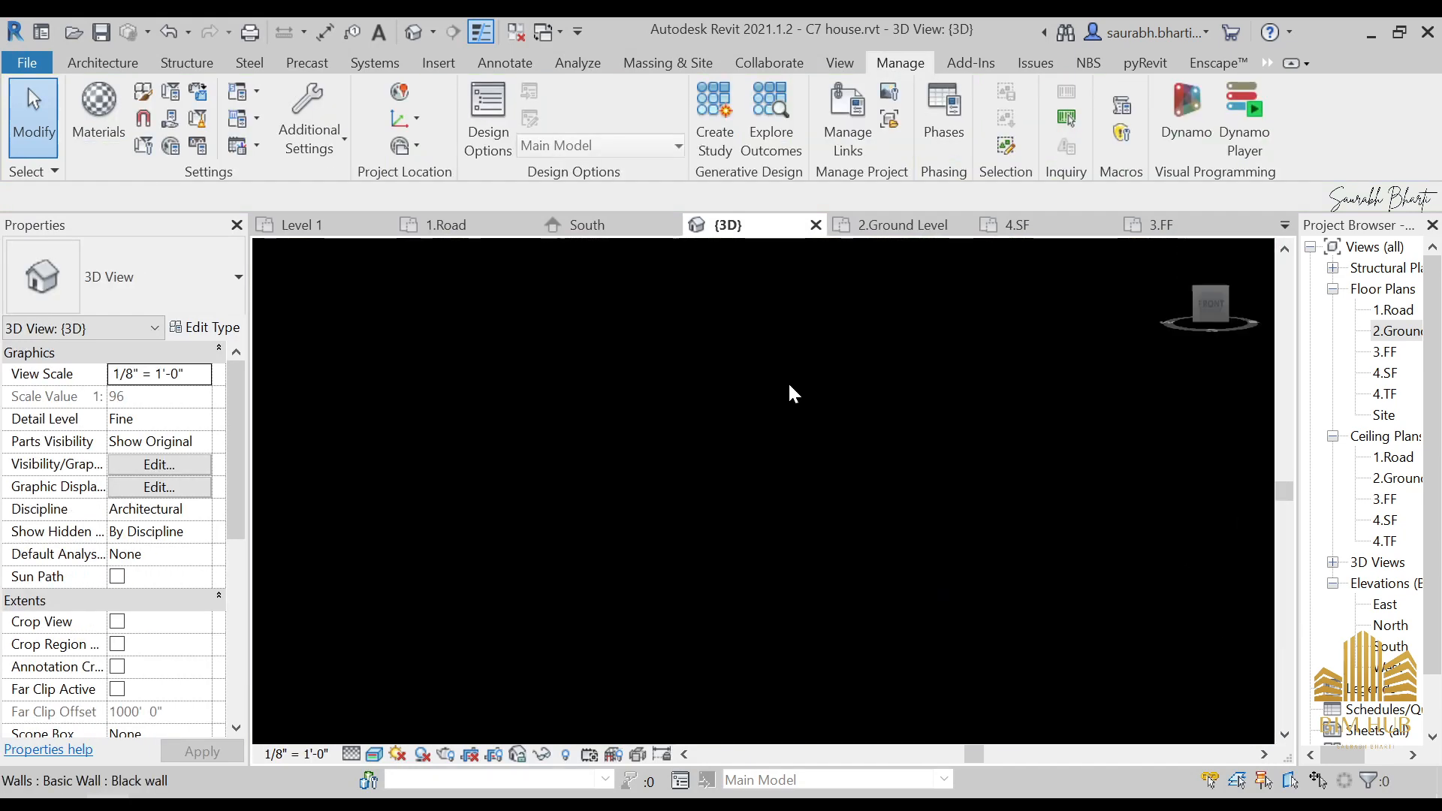
{"action": "scroll", "coordinate": [778, 386], "scroll_direction": "down", "scroll_amount": 2}
{"action": "left_click", "coordinate": [779, 389]}
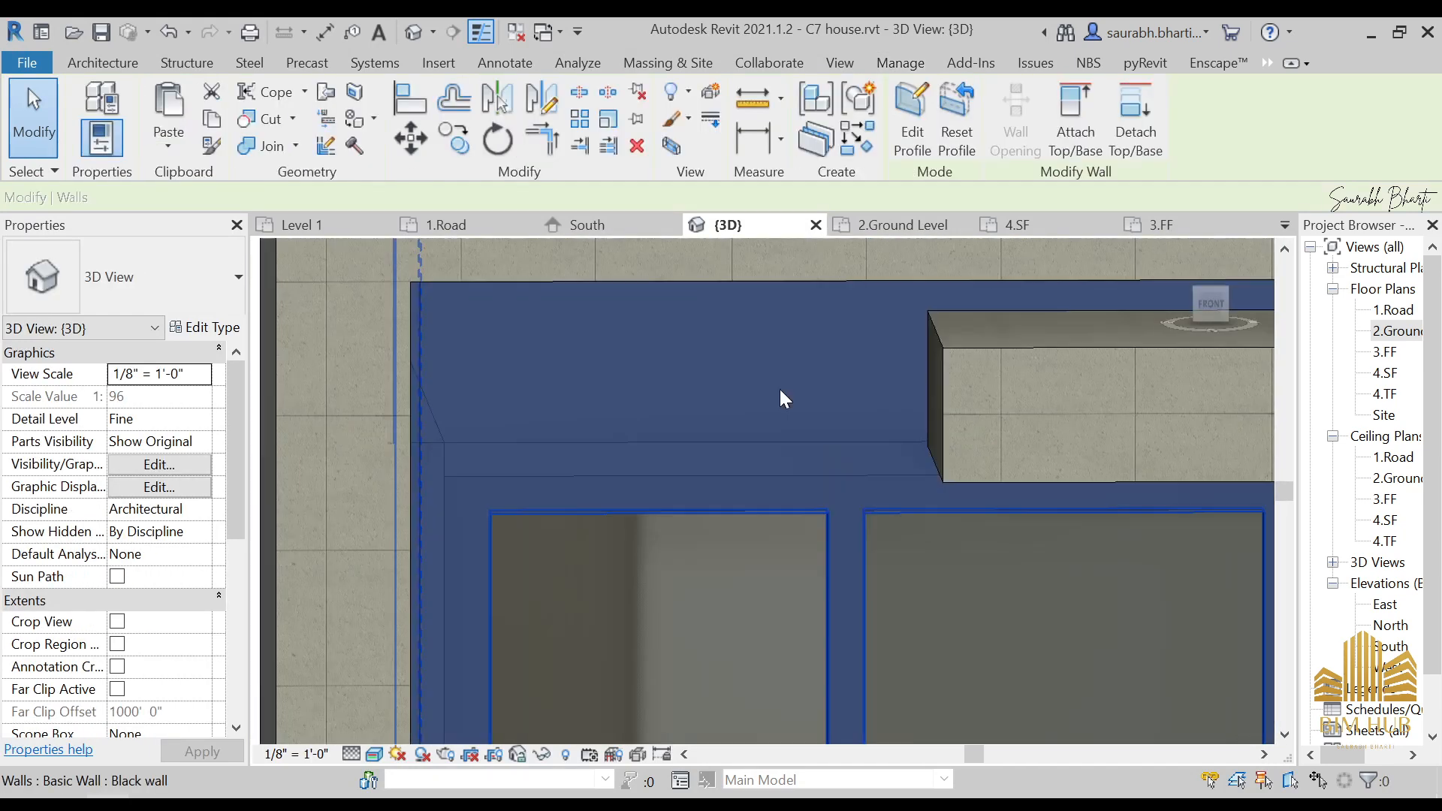
{"action": "left_click", "coordinate": [194, 328]}
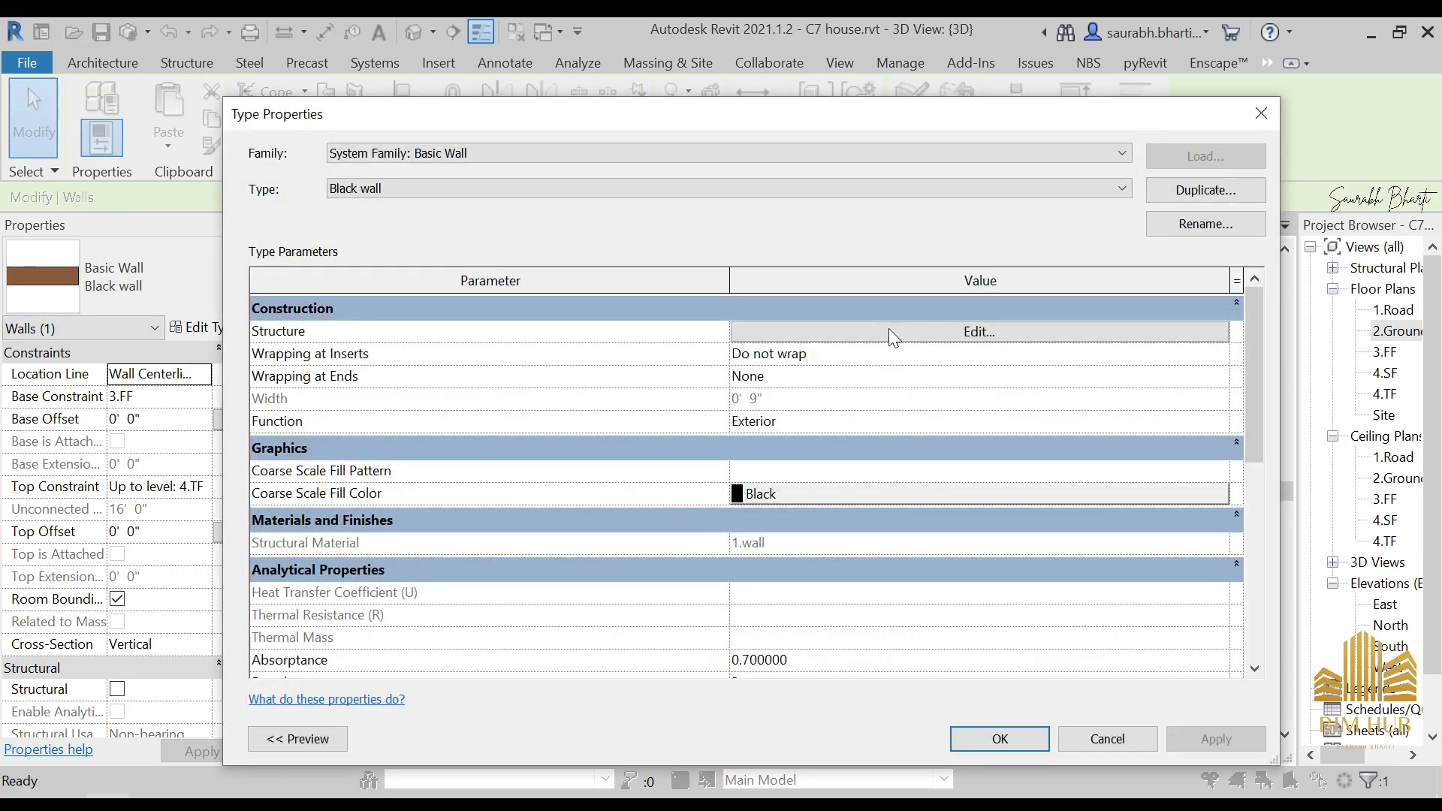
{"action": "left_click", "coordinate": [889, 331]}
{"action": "left_click", "coordinate": [744, 328]}
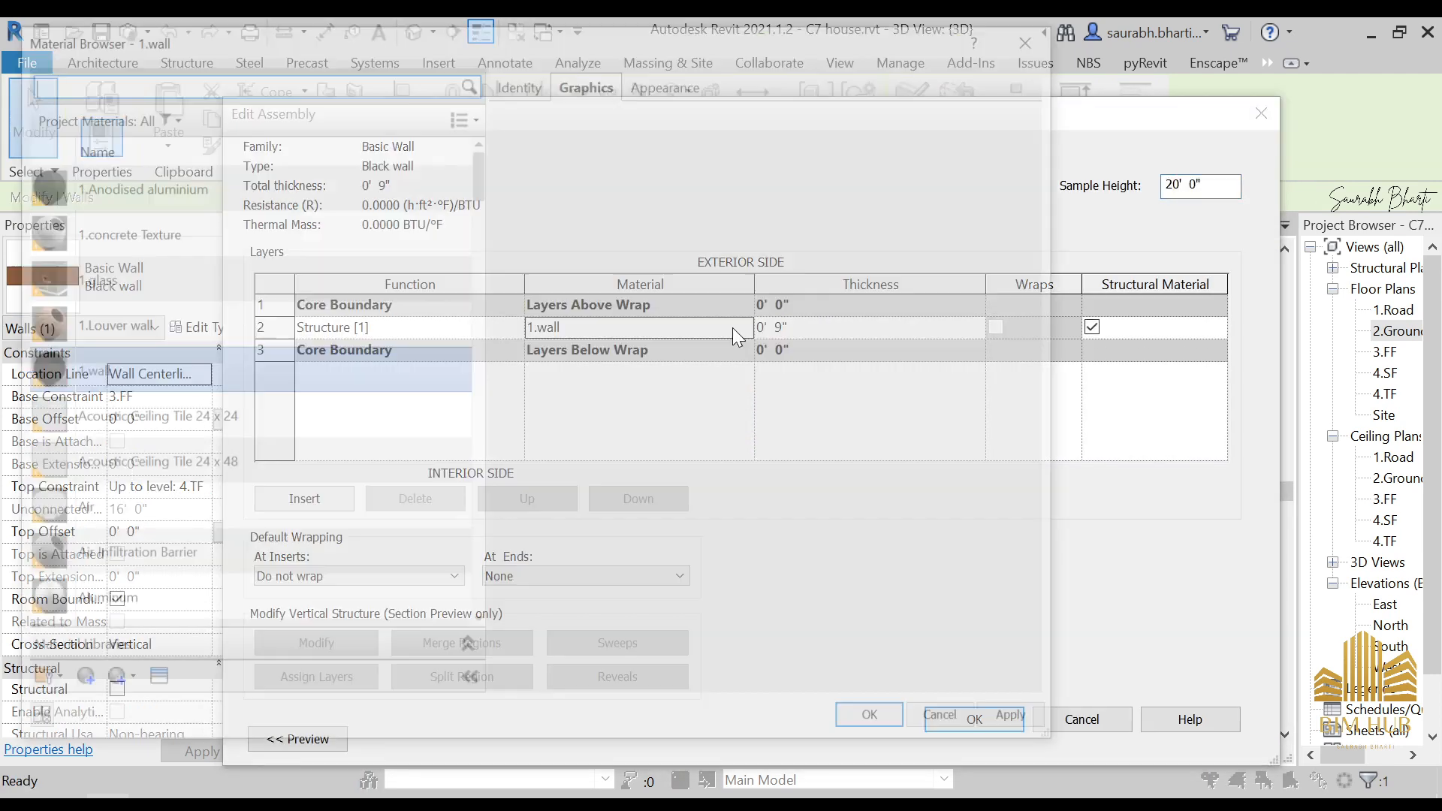
{"action": "left_click", "coordinate": [679, 81]}
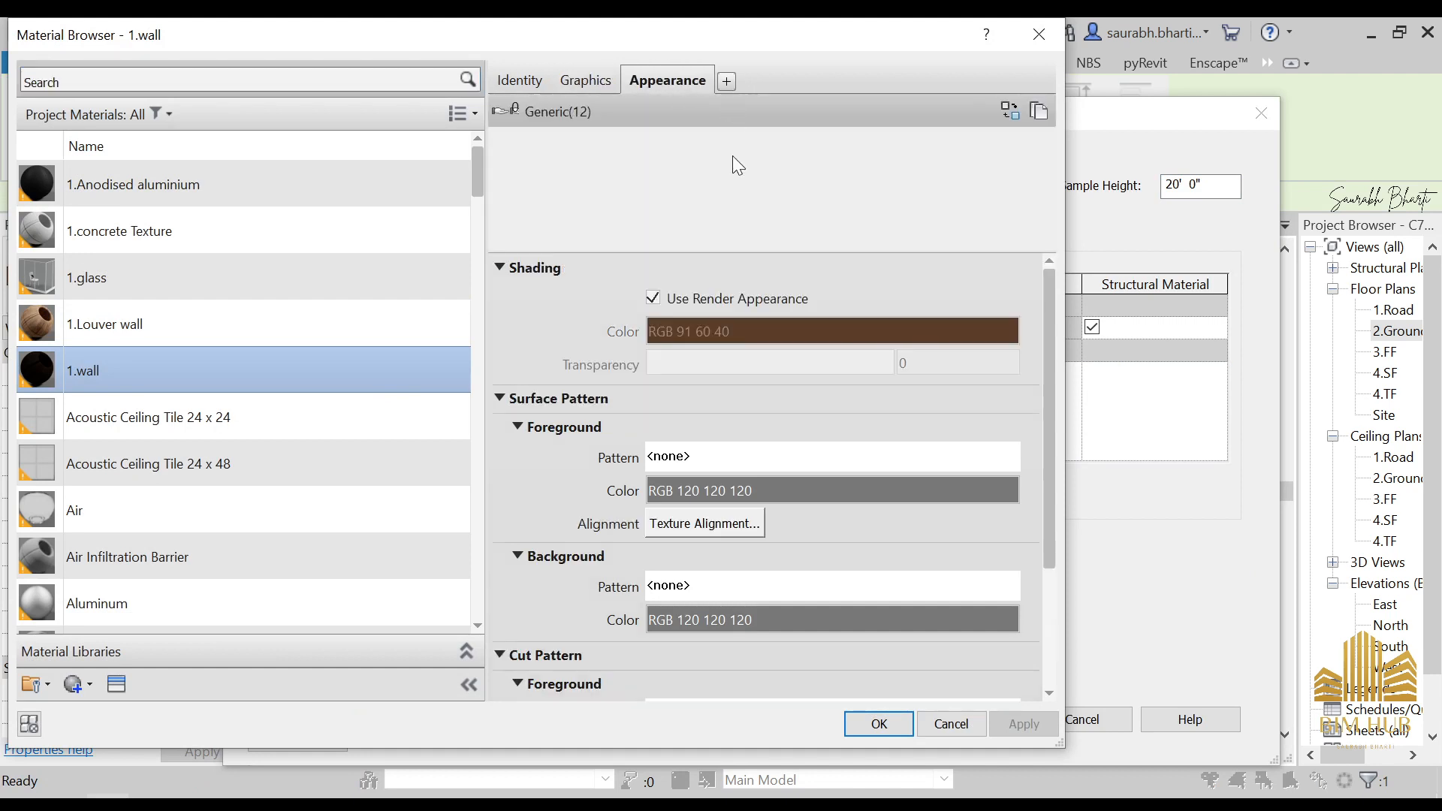
- Set the 1.wall material's tint color to RGB 13 13 13 and confirm the changes to the Black wall type
{"action": "scroll", "coordinate": [705, 631], "scroll_direction": "down", "scroll_amount": 3}
{"action": "left_click", "coordinate": [743, 667]}
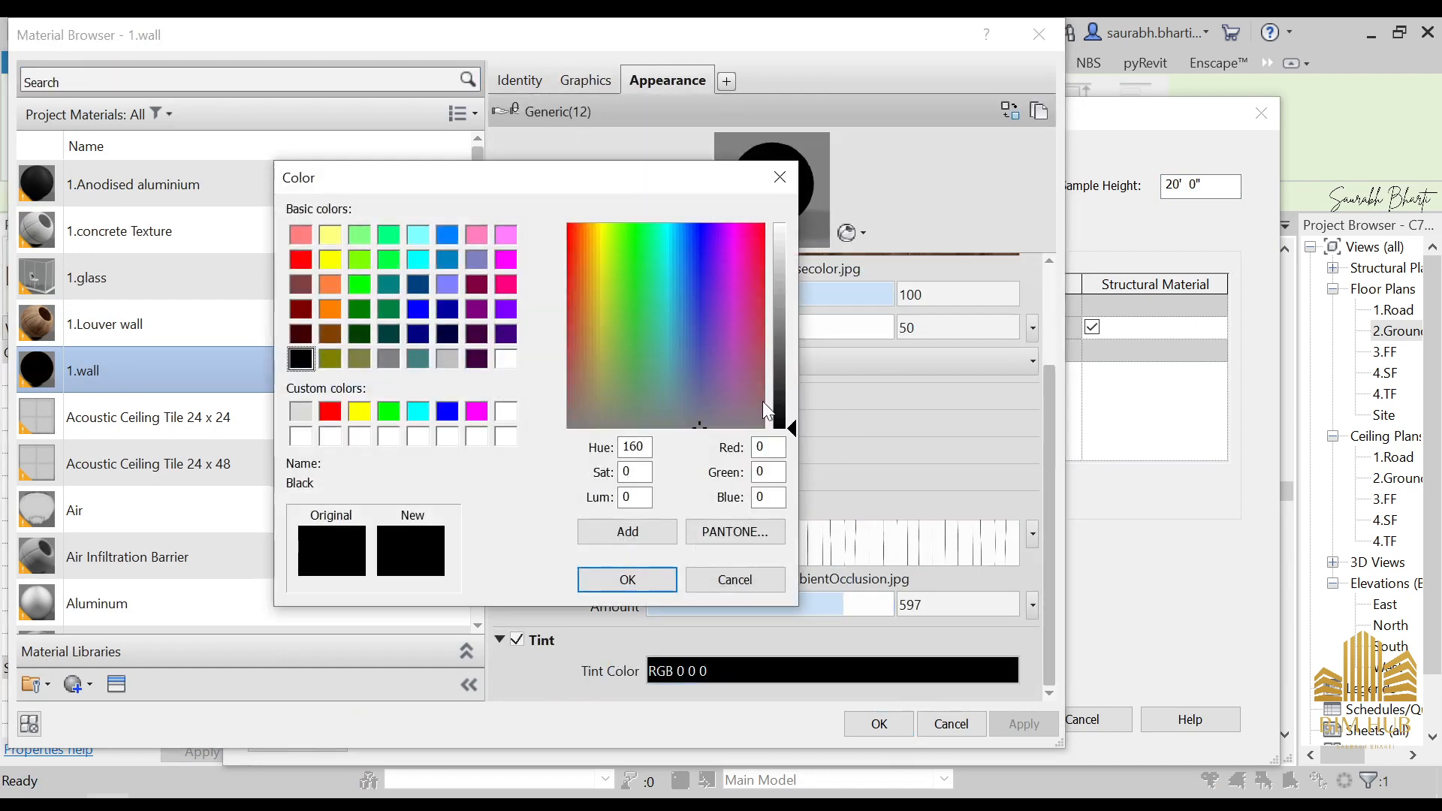
{"action": "left_click_drag", "start_coordinate": [774, 416], "coordinate": [787, 420]}
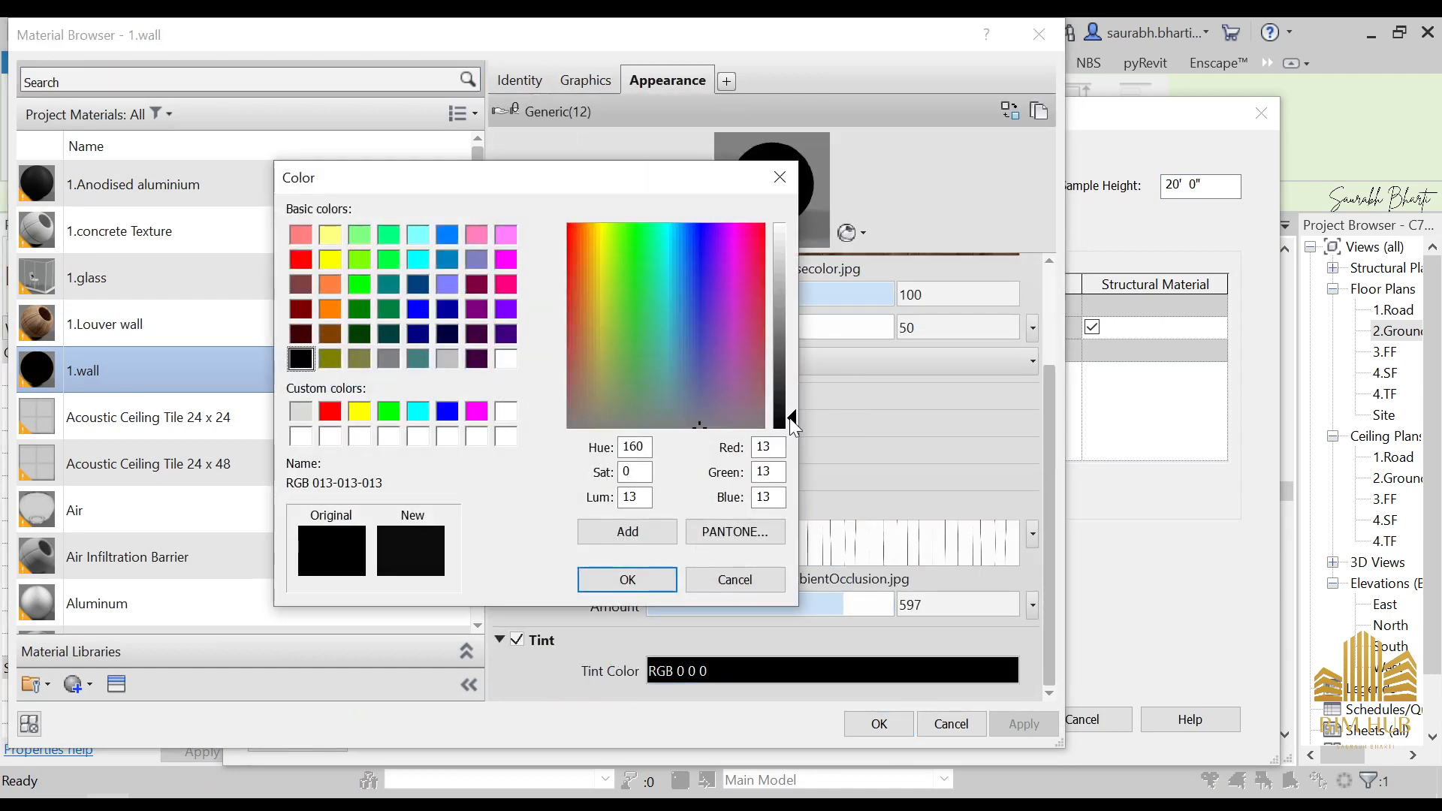
{"action": "left_click", "coordinate": [631, 579]}
{"action": "left_click", "coordinate": [882, 725]}
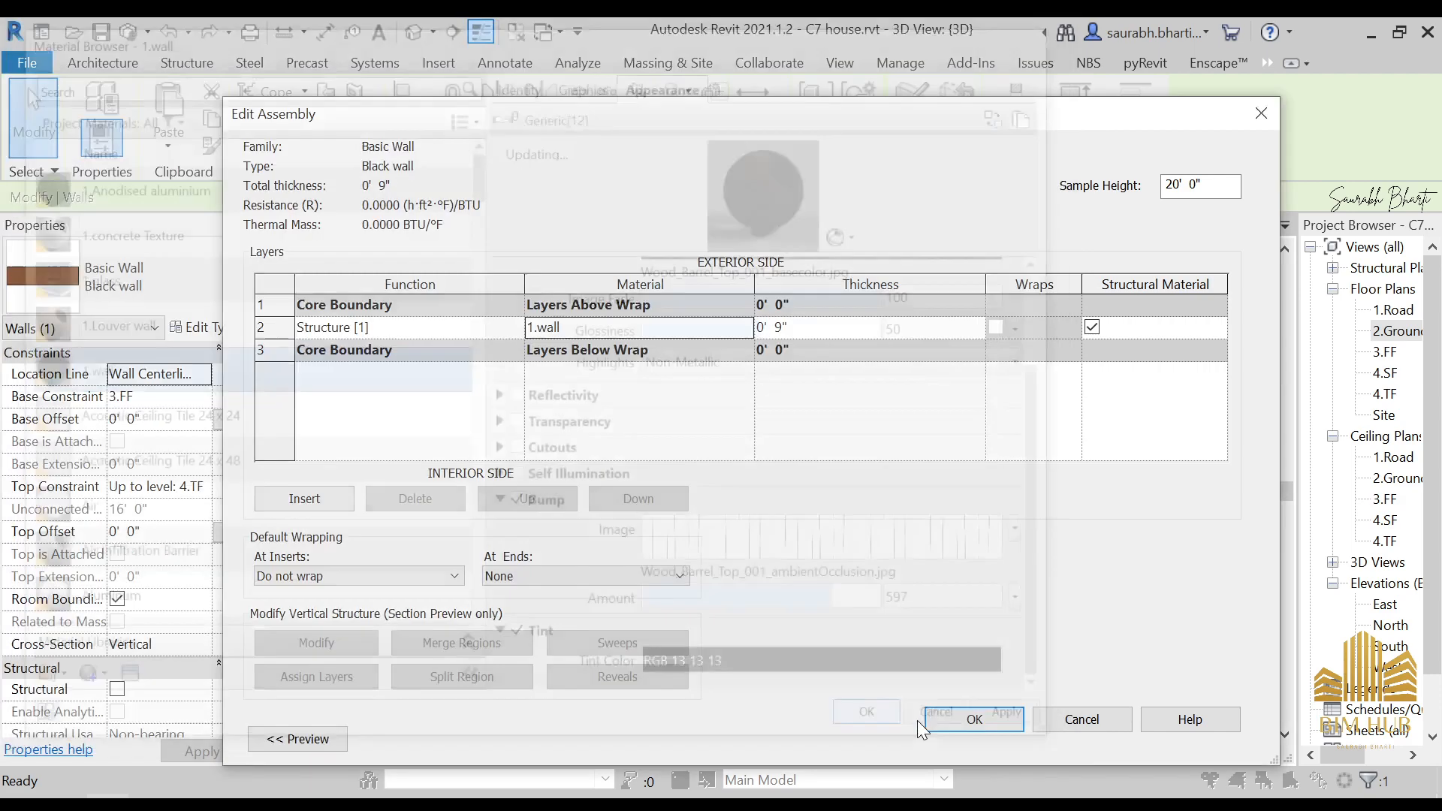
{"action": "left_click", "coordinate": [952, 719]}
{"action": "left_click", "coordinate": [986, 739]}
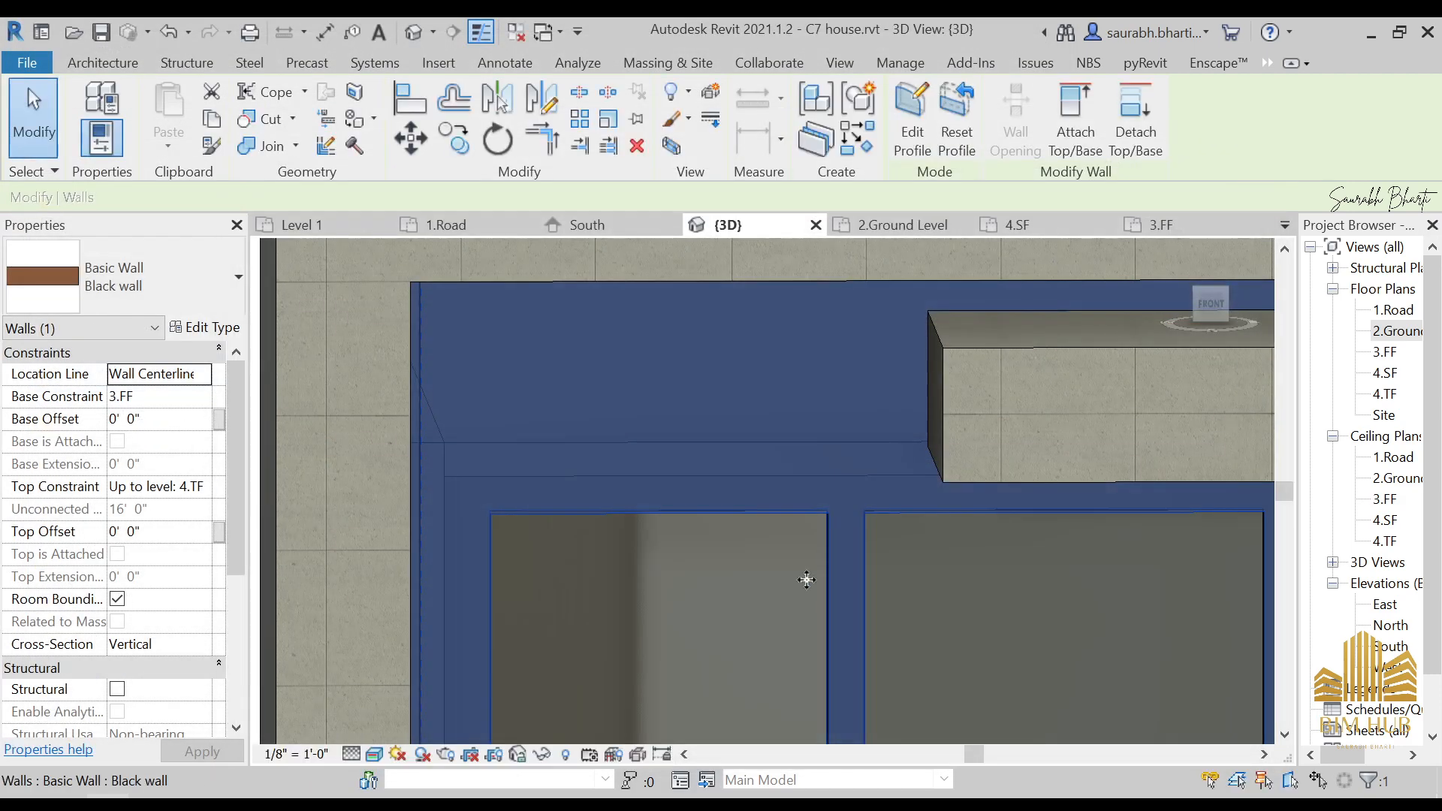
{"action": "key", "text": "Escape"}
- Examine the dark wood finish of the upper front wall and the ground-floor wall below it, up close and from the front
{"action": "scroll", "coordinate": [718, 453], "scroll_direction": "up", "scroll_amount": 5}
{"action": "scroll", "coordinate": [661, 409], "scroll_direction": "down", "scroll_amount": 6}
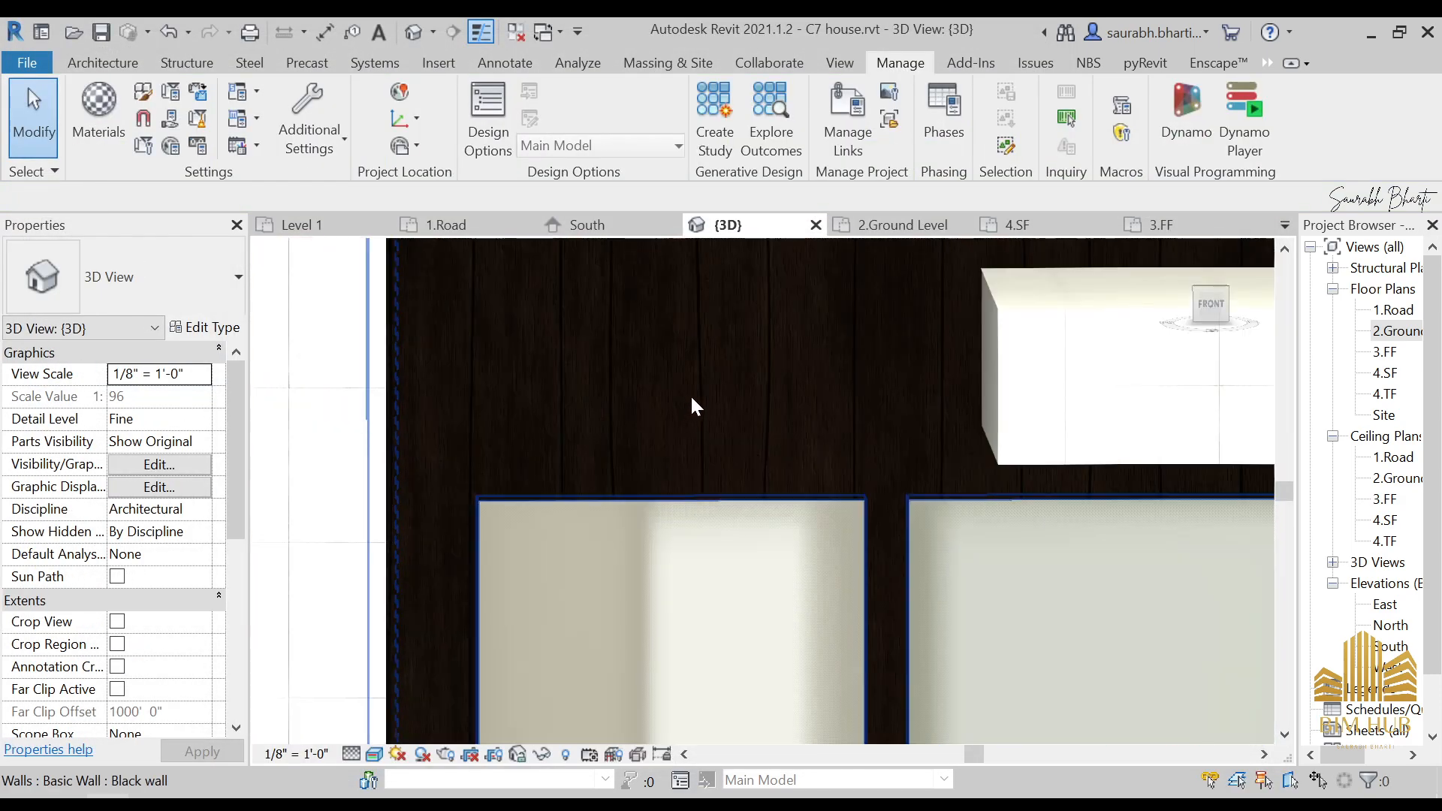
{"action": "scroll", "coordinate": [773, 443], "scroll_direction": "down", "scroll_amount": 8}
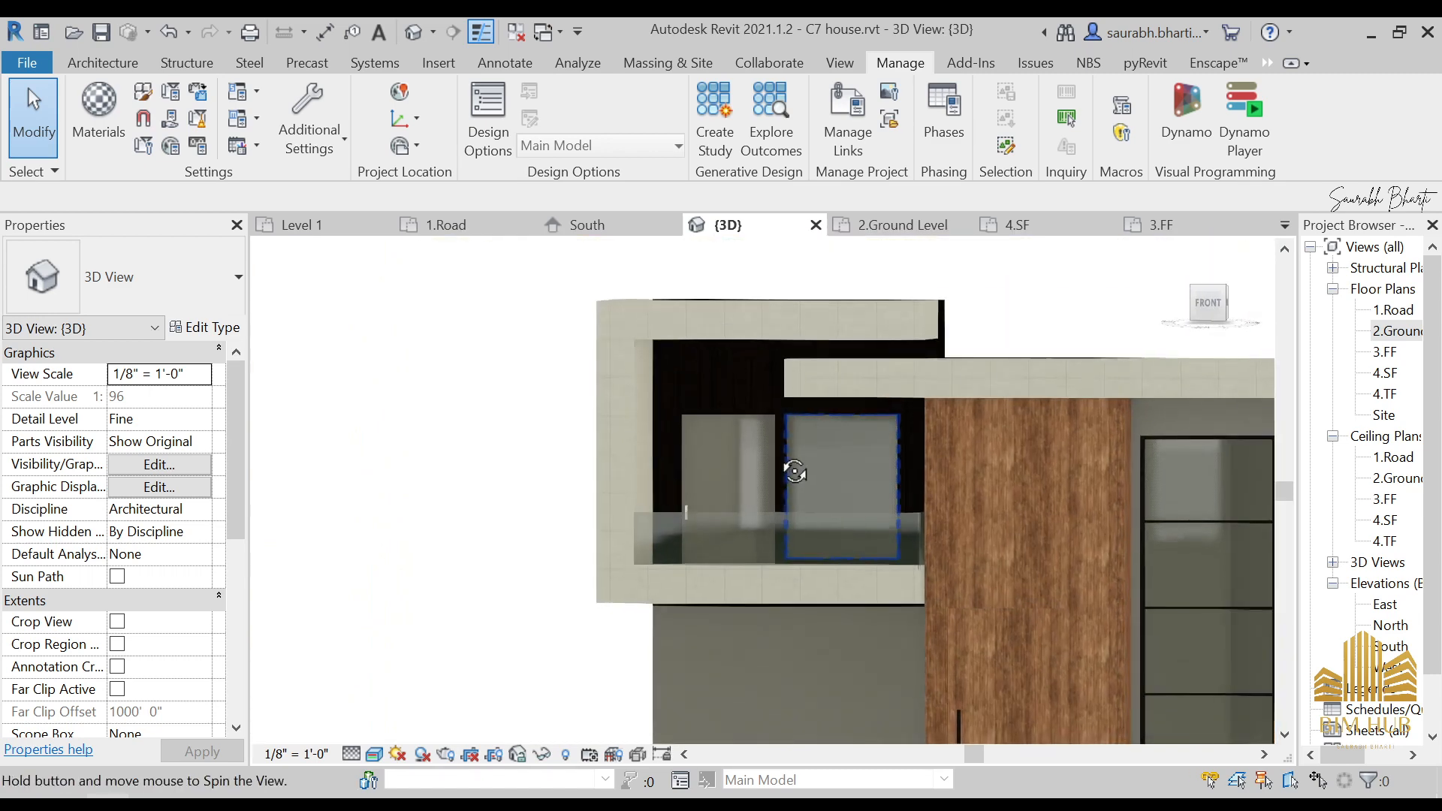
{"action": "middle_click_drag", "start_coordinate": [870, 450], "coordinate": [879, 447], "text": "shift"}
{"action": "scroll", "coordinate": [792, 462], "scroll_direction": "up", "scroll_amount": 6}
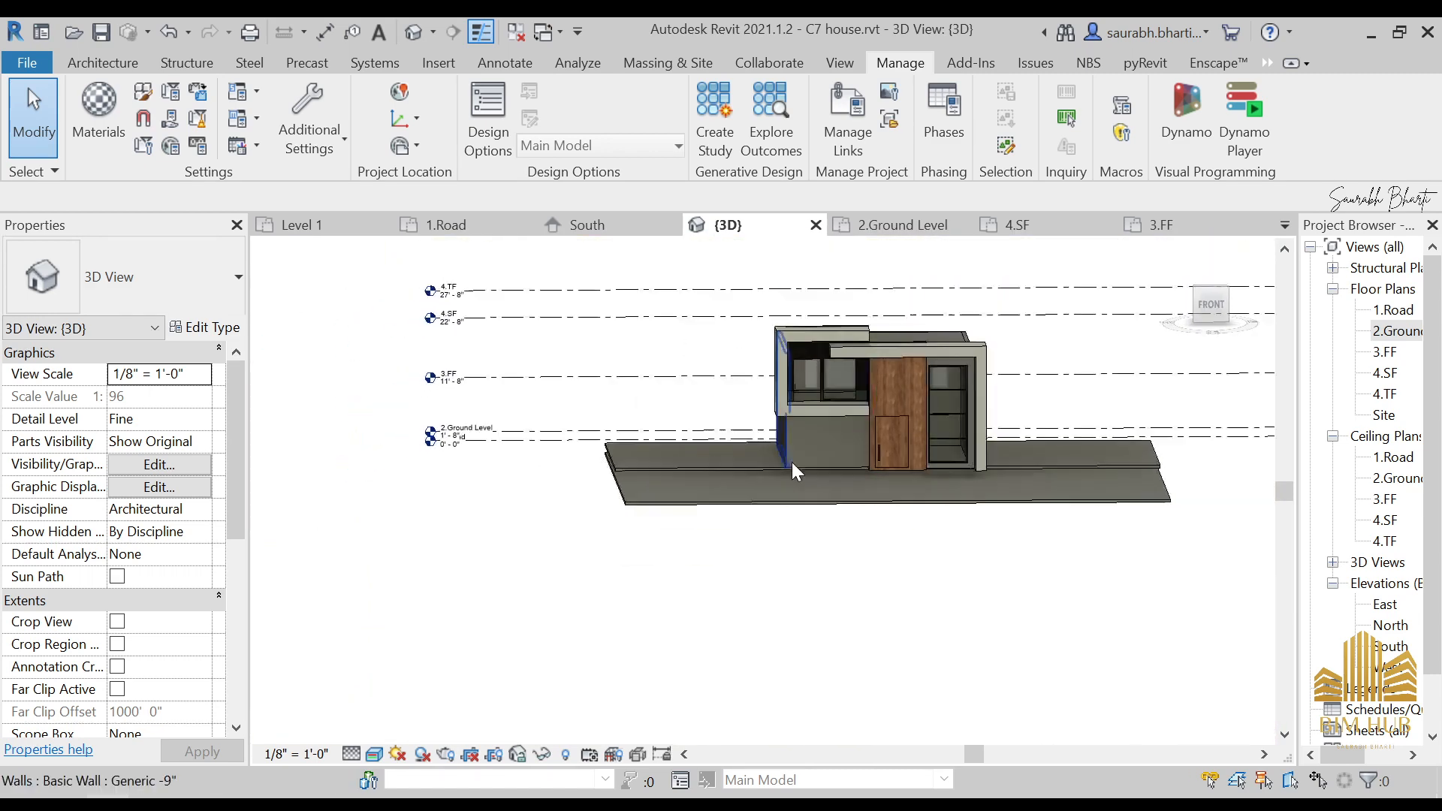
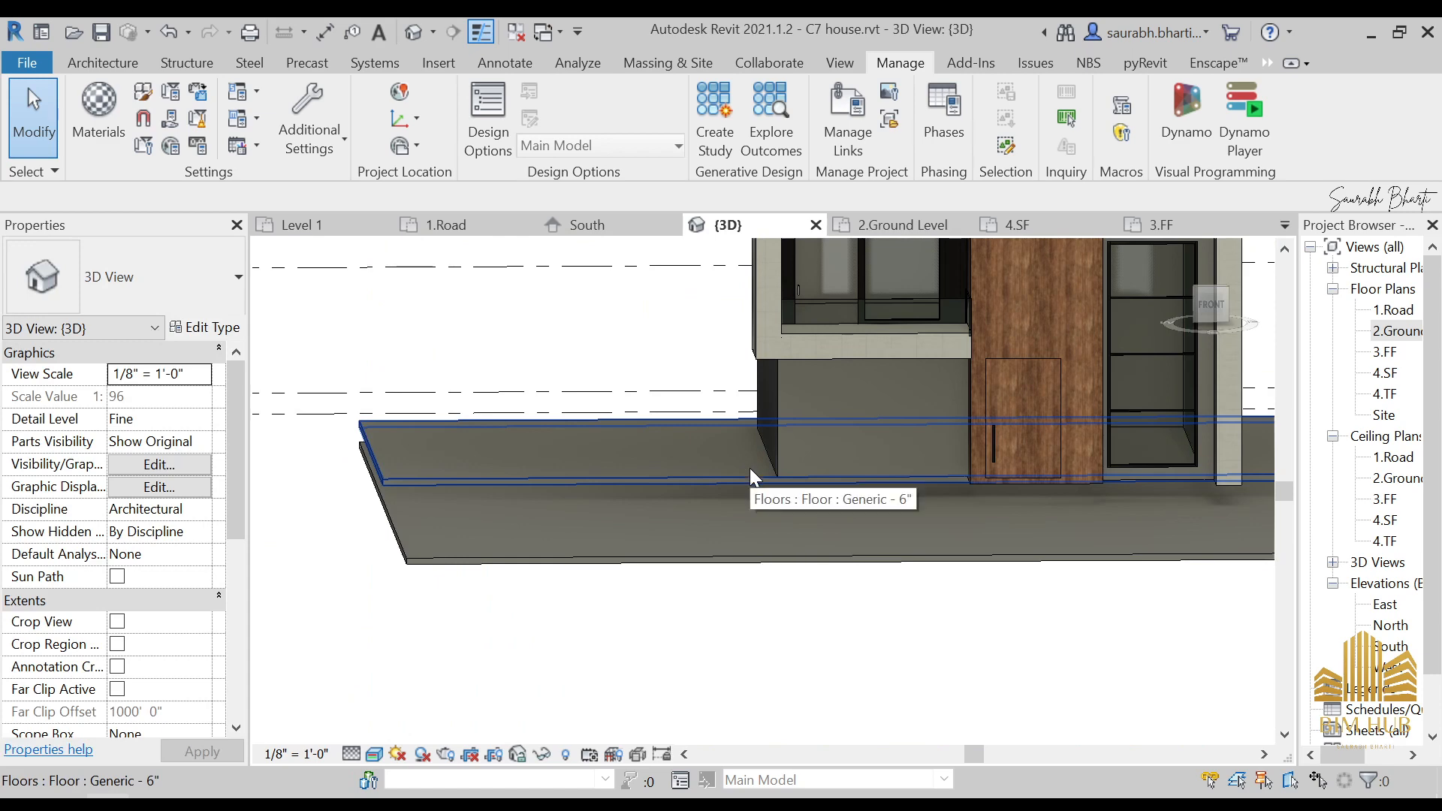
{"action": "scroll", "coordinate": [925, 456], "scroll_direction": "up", "scroll_amount": 3}
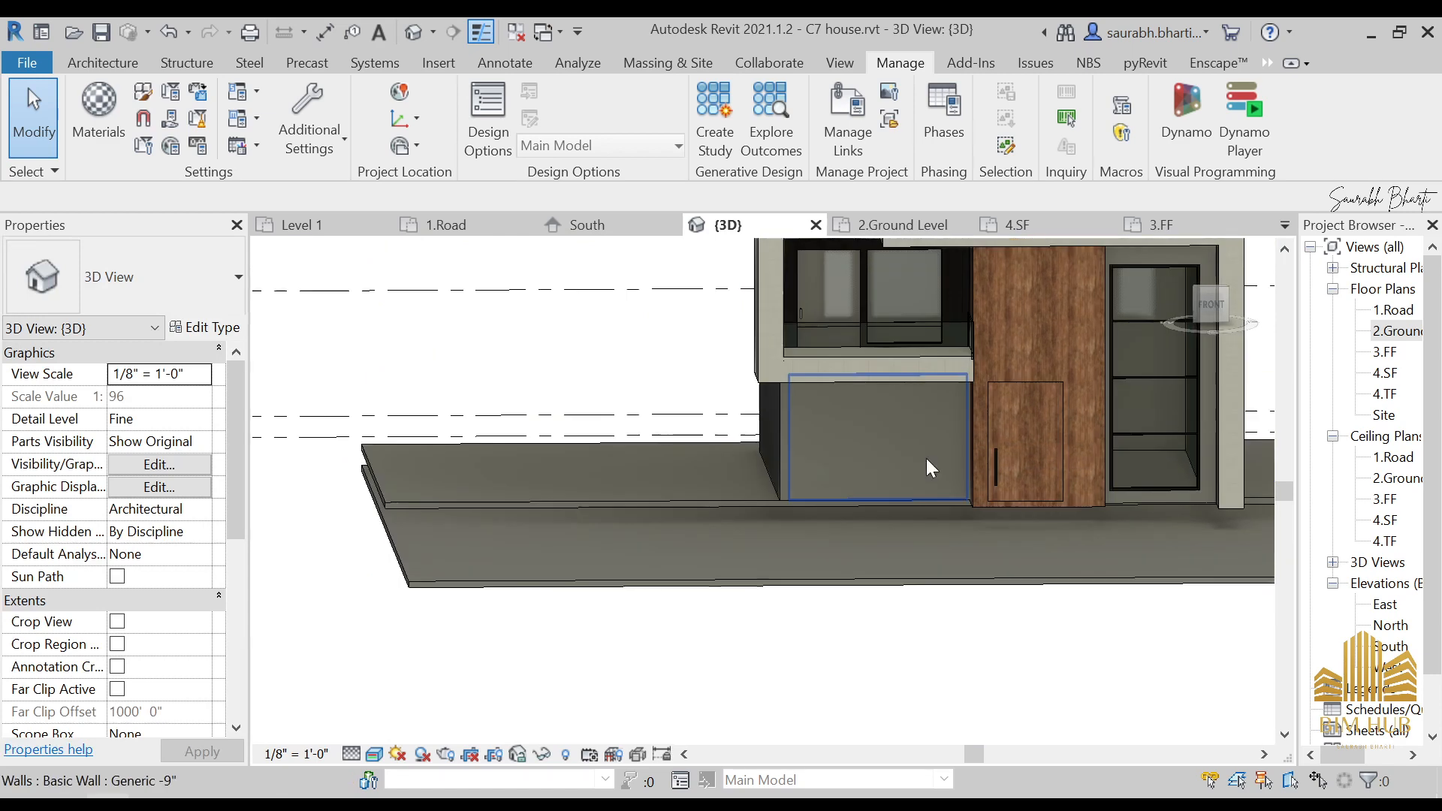
{"action": "left_click", "coordinate": [895, 463]}
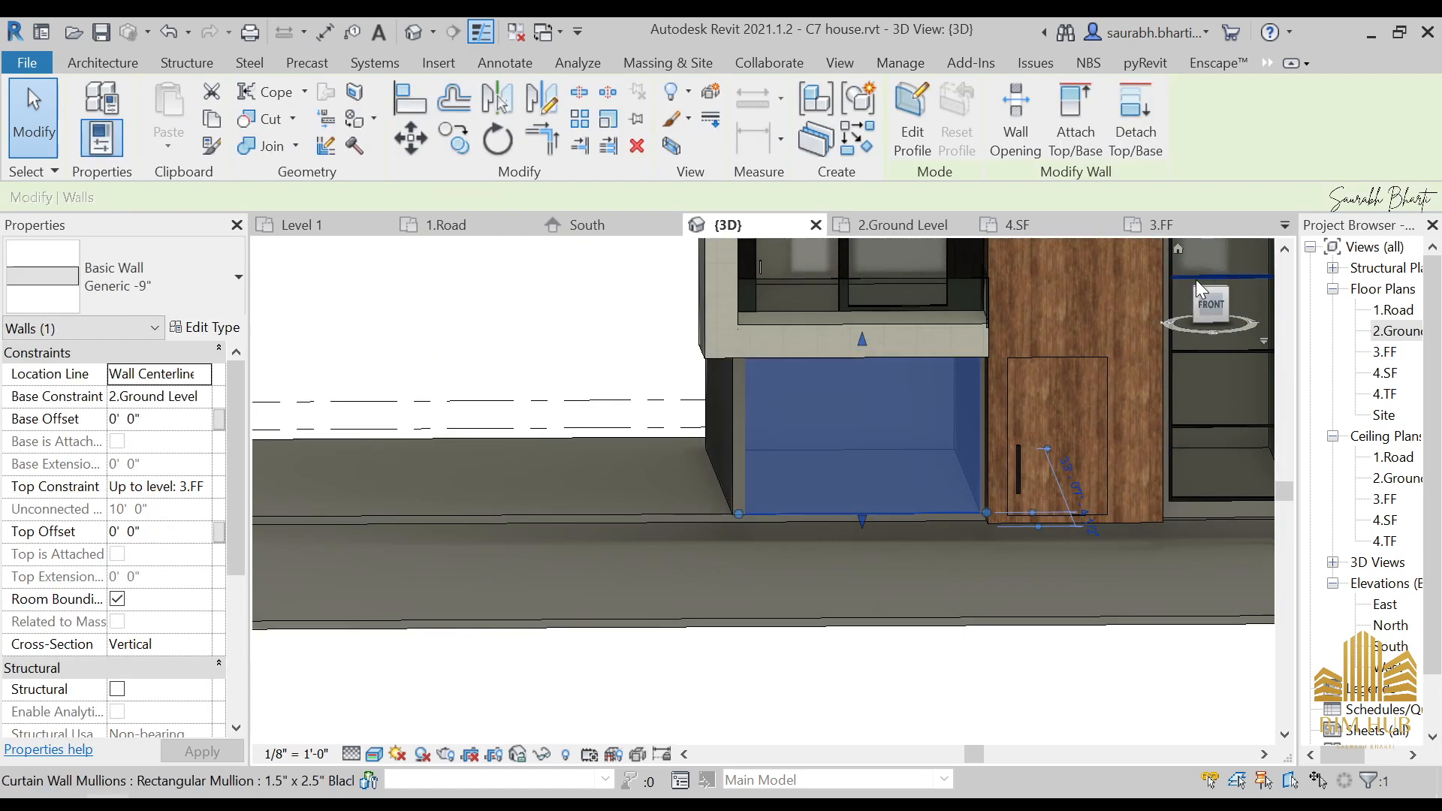
{"action": "left_click", "coordinate": [1210, 306]}
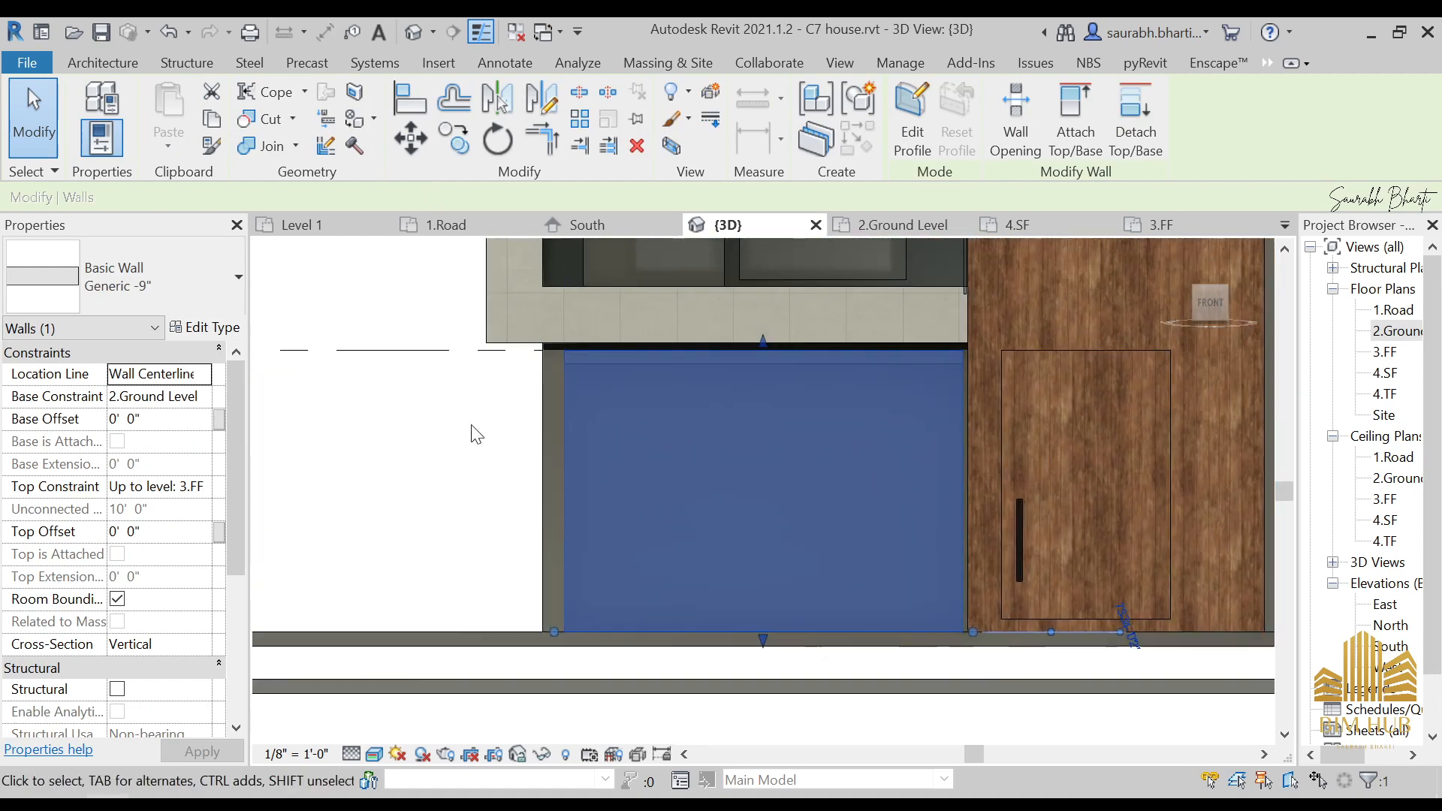
{"action": "scroll", "coordinate": [687, 428], "scroll_direction": "down", "scroll_amount": 3}
{"action": "middle_click_drag", "start_coordinate": [745, 438], "coordinate": [679, 533]}
{"action": "key", "text": "Escape"}
{"action": "scroll", "coordinate": [661, 416], "scroll_direction": "up", "scroll_amount": 4}
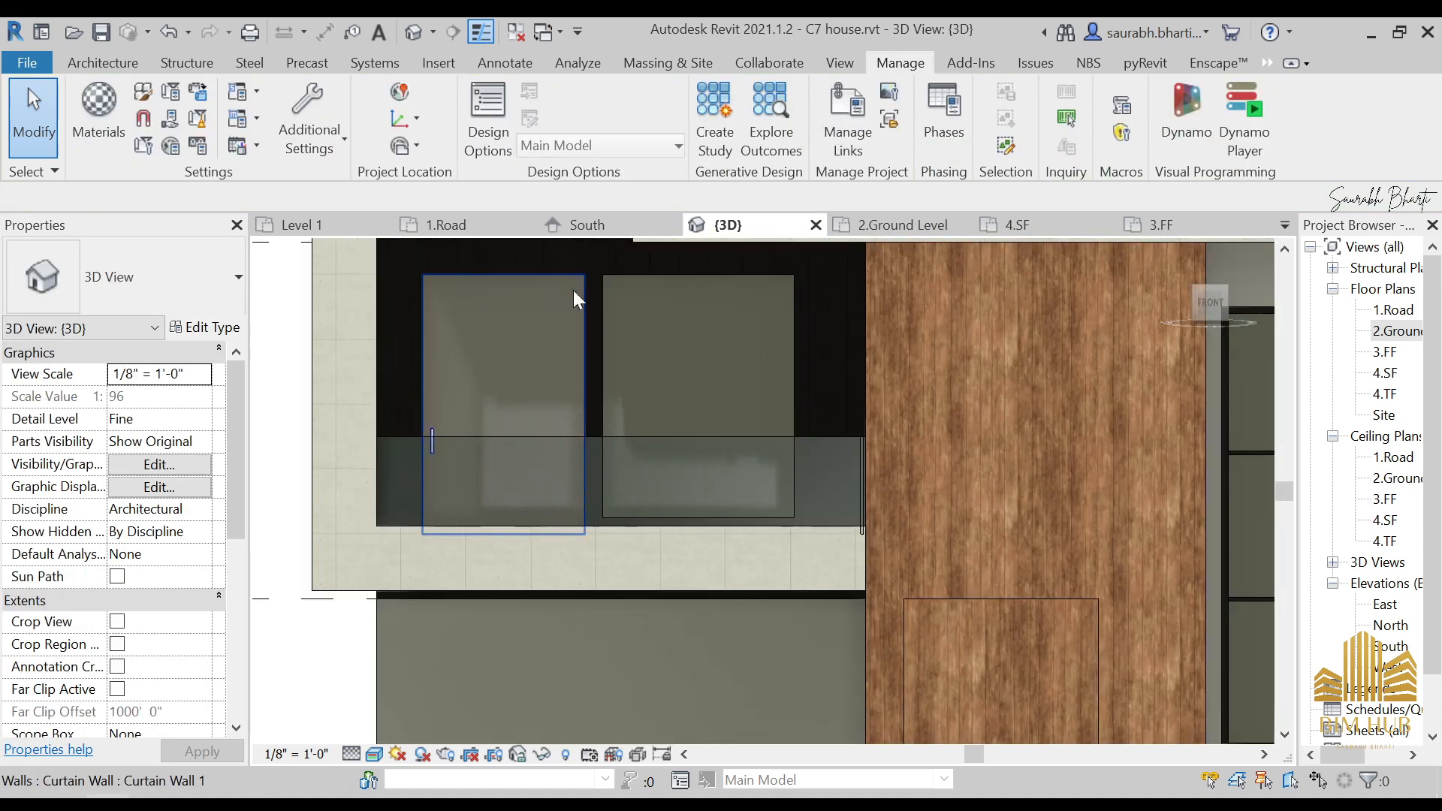
- Temporarily hide the glass railing curtain wall in front of the upper-floor door and window
{"action": "left_click", "coordinate": [571, 464]}
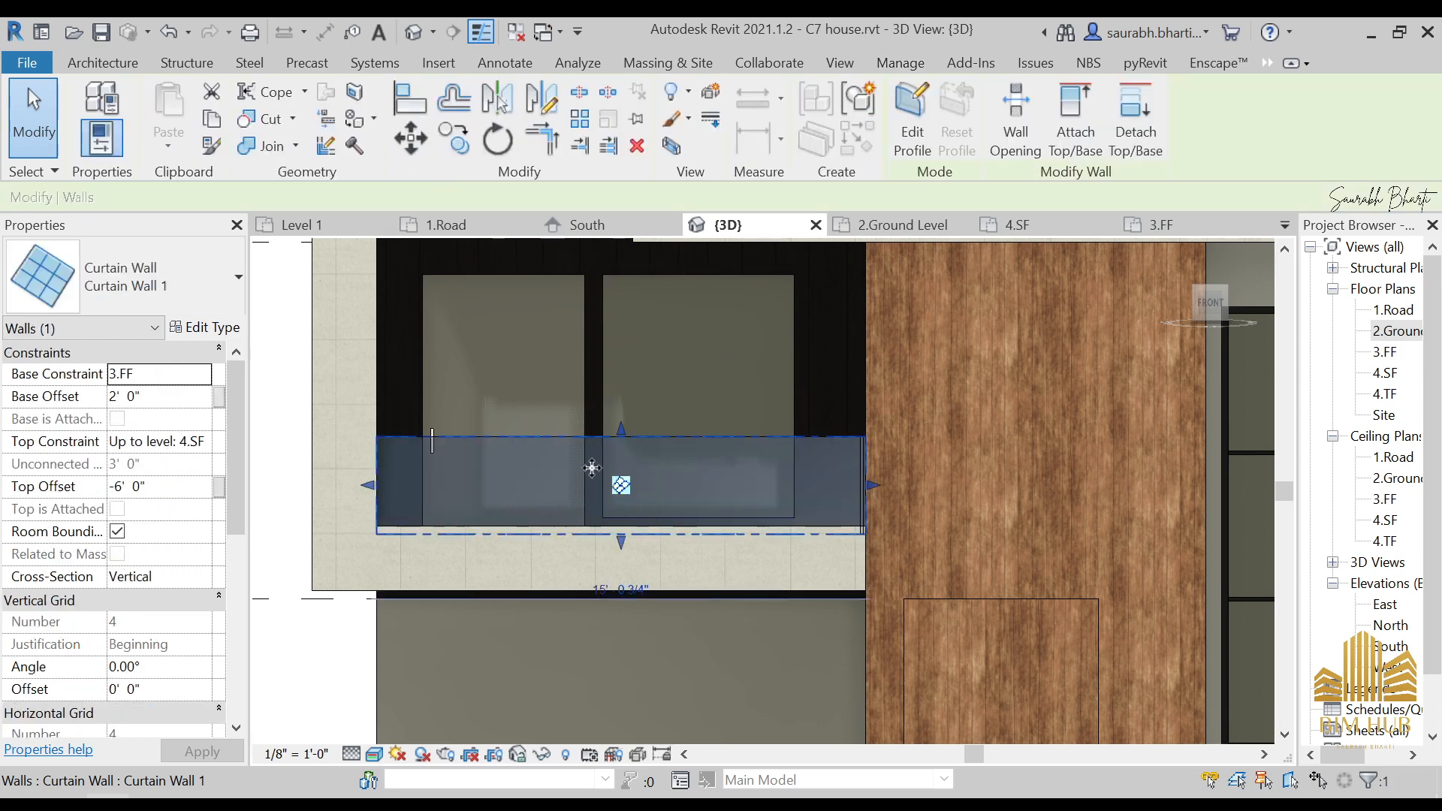
{"action": "key", "text": "h"}
{"action": "key", "text": "h"}
{"action": "middle_click_drag", "start_coordinate": [590, 448], "coordinate": [644, 476]}
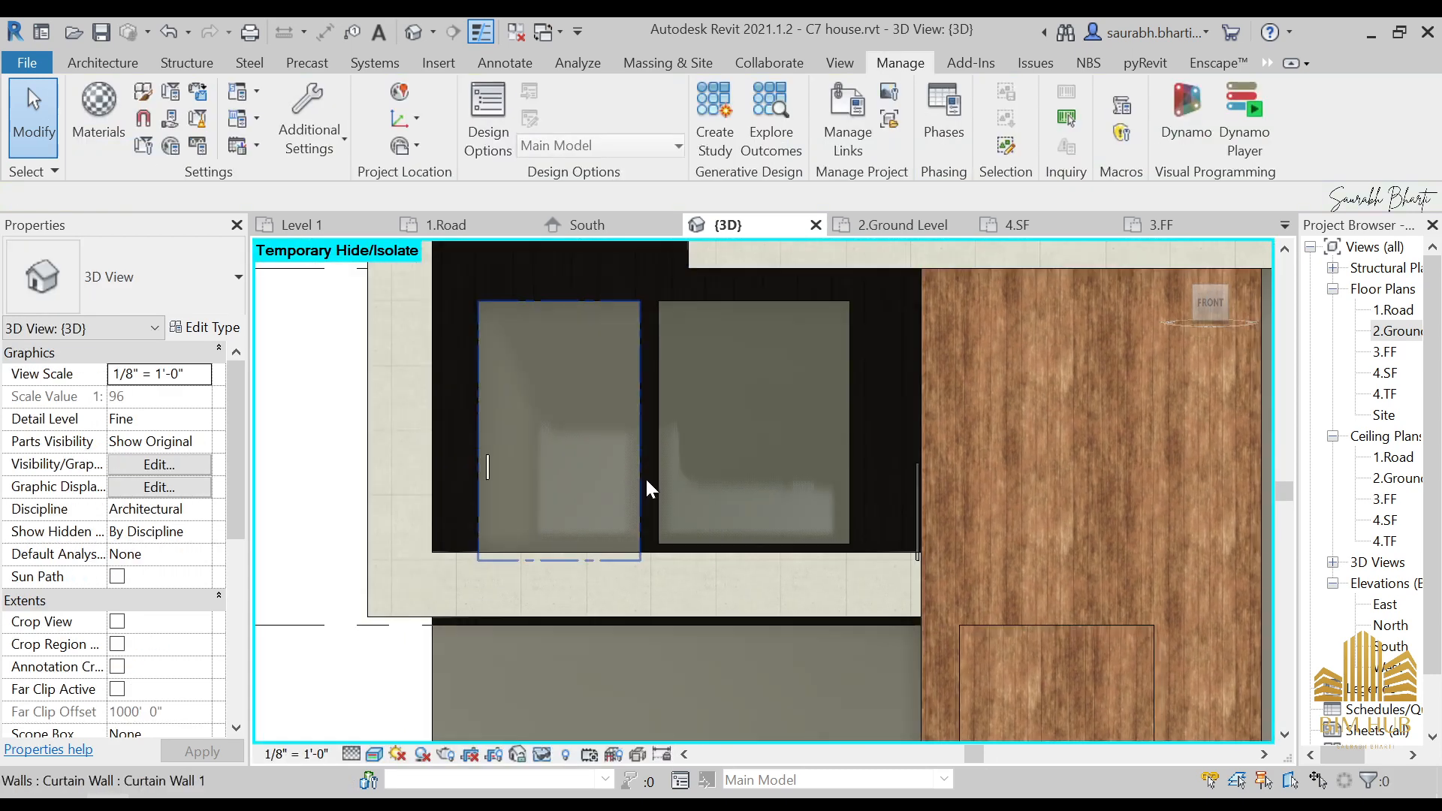
- Examine the upper-floor glass door, the window beside it and the surrounding balcony frame at an angle and from the front
{"action": "scroll", "coordinate": [647, 516], "scroll_direction": "up", "scroll_amount": 1}
{"action": "left_click", "coordinate": [566, 481]}
{"action": "middle_click_drag", "start_coordinate": [534, 552], "coordinate": [517, 661], "text": "shift"}
{"action": "scroll", "coordinate": [570, 585], "scroll_direction": "up", "scroll_amount": 2}
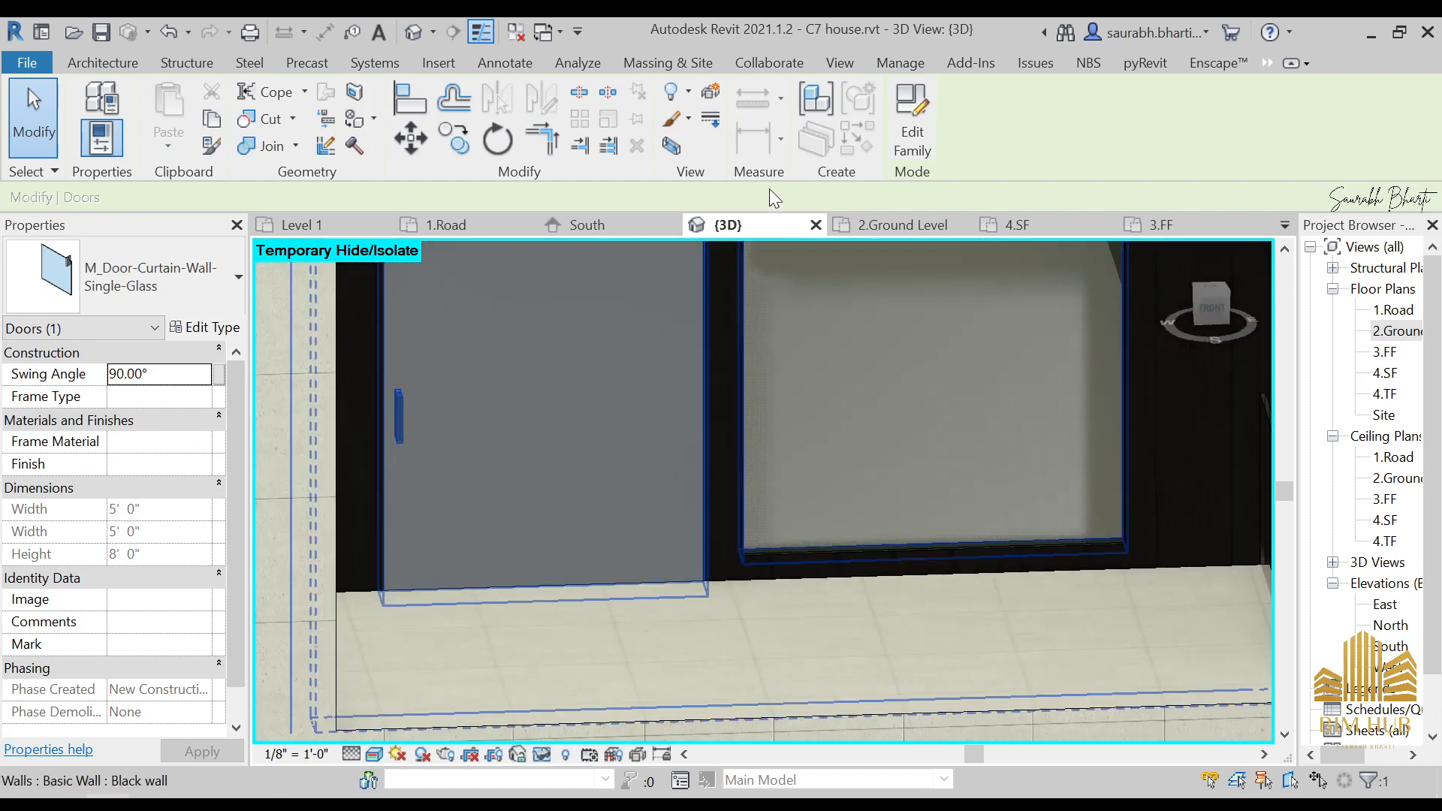
{"action": "scroll", "coordinate": [593, 417], "scroll_direction": "down", "scroll_amount": 3}
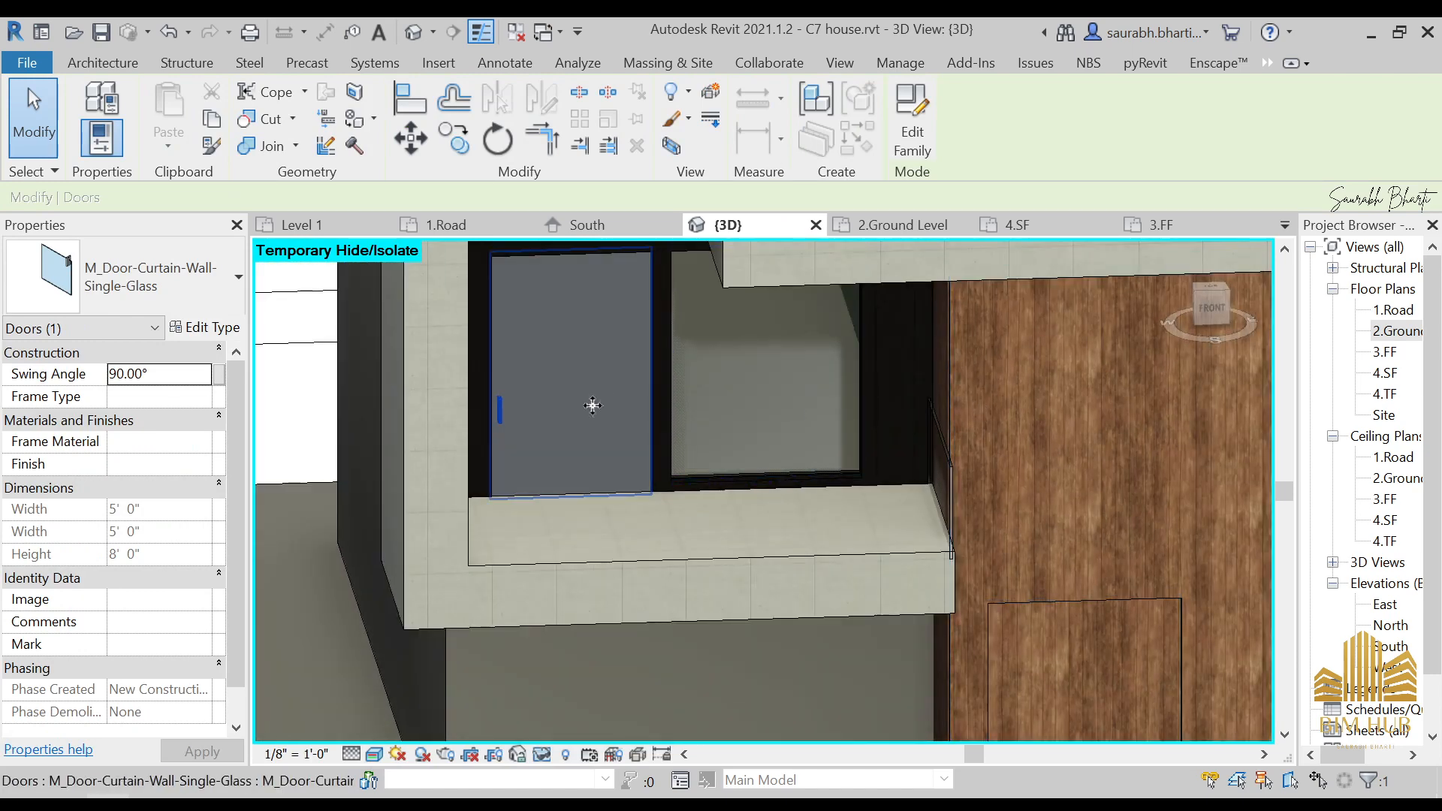
{"action": "middle_click_drag", "start_coordinate": [589, 405], "coordinate": [651, 464], "text": "shift"}
{"action": "left_click", "coordinate": [569, 517]}
{"action": "left_click", "coordinate": [1209, 307]}
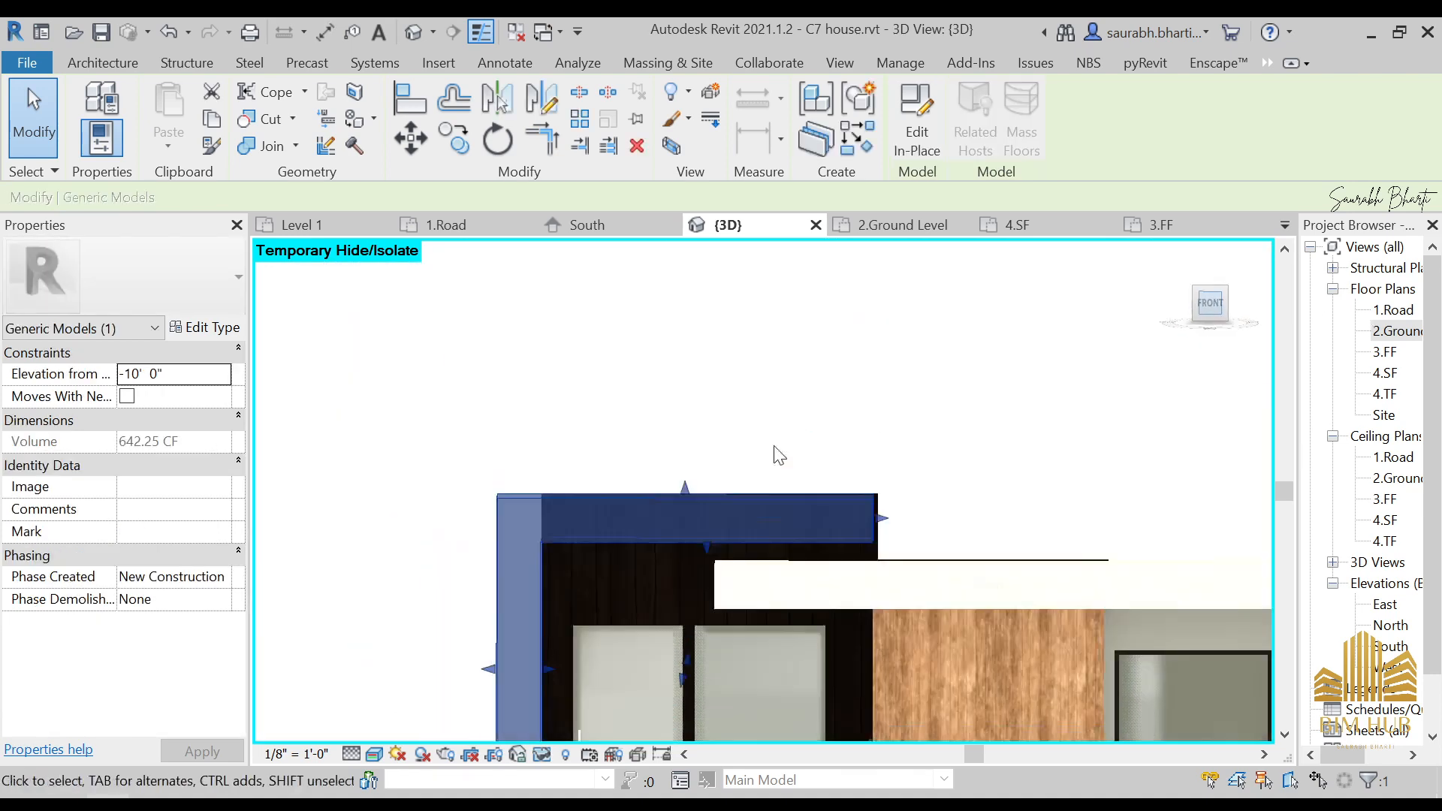
{"action": "scroll", "coordinate": [674, 418], "scroll_direction": "up", "scroll_amount": 4}
{"action": "key", "text": "Escape"}
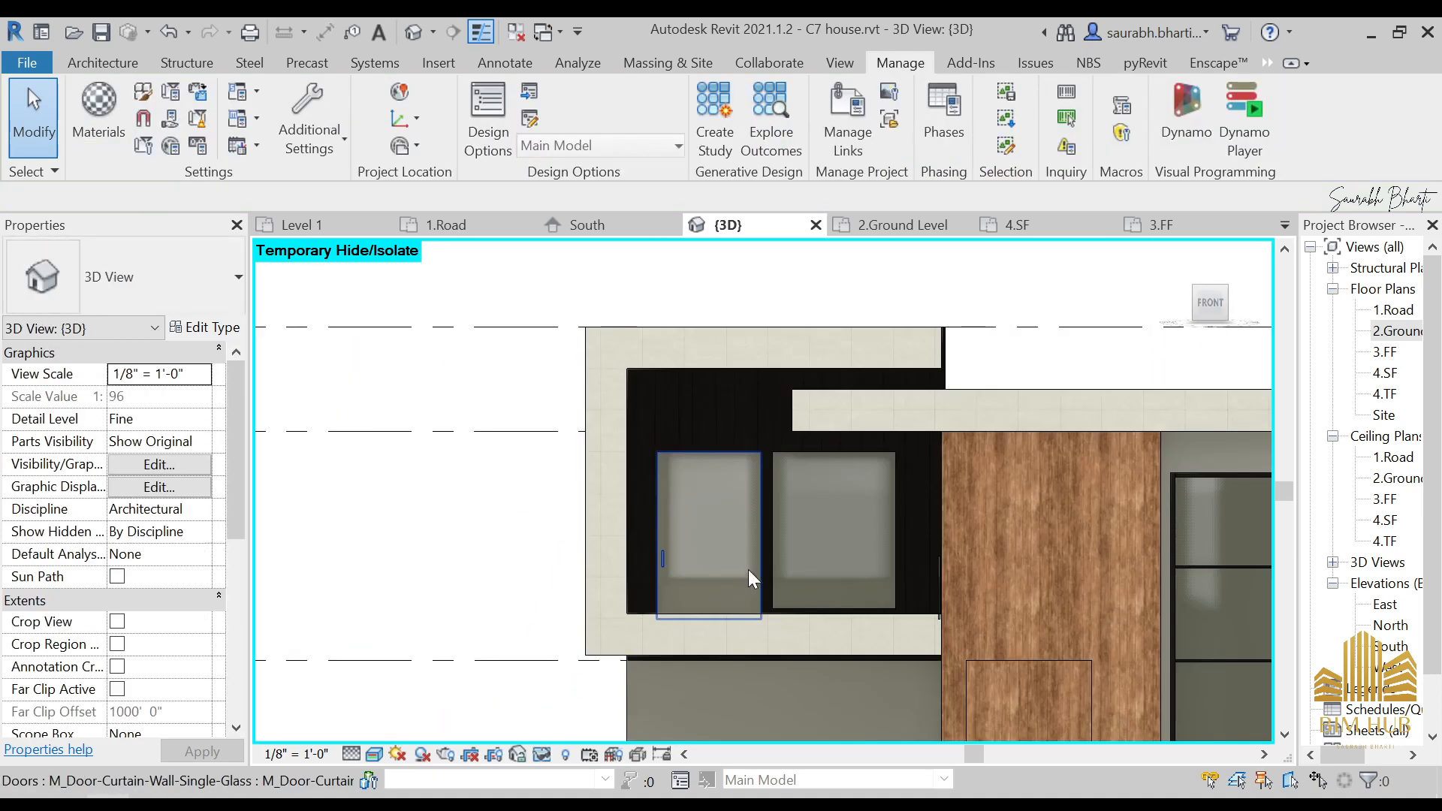
{"action": "left_click", "coordinate": [738, 538]}
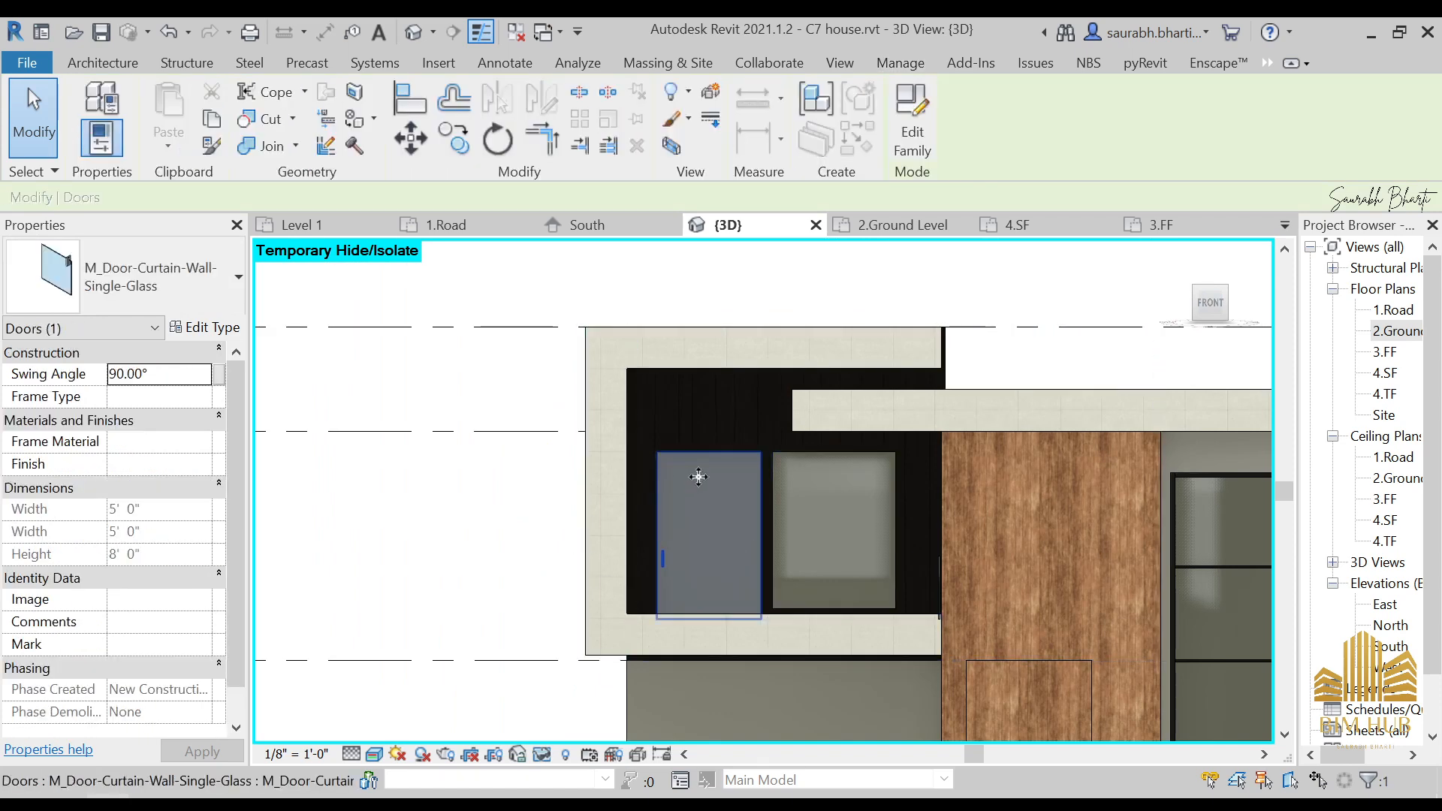
{"action": "key", "text": "Escape"}
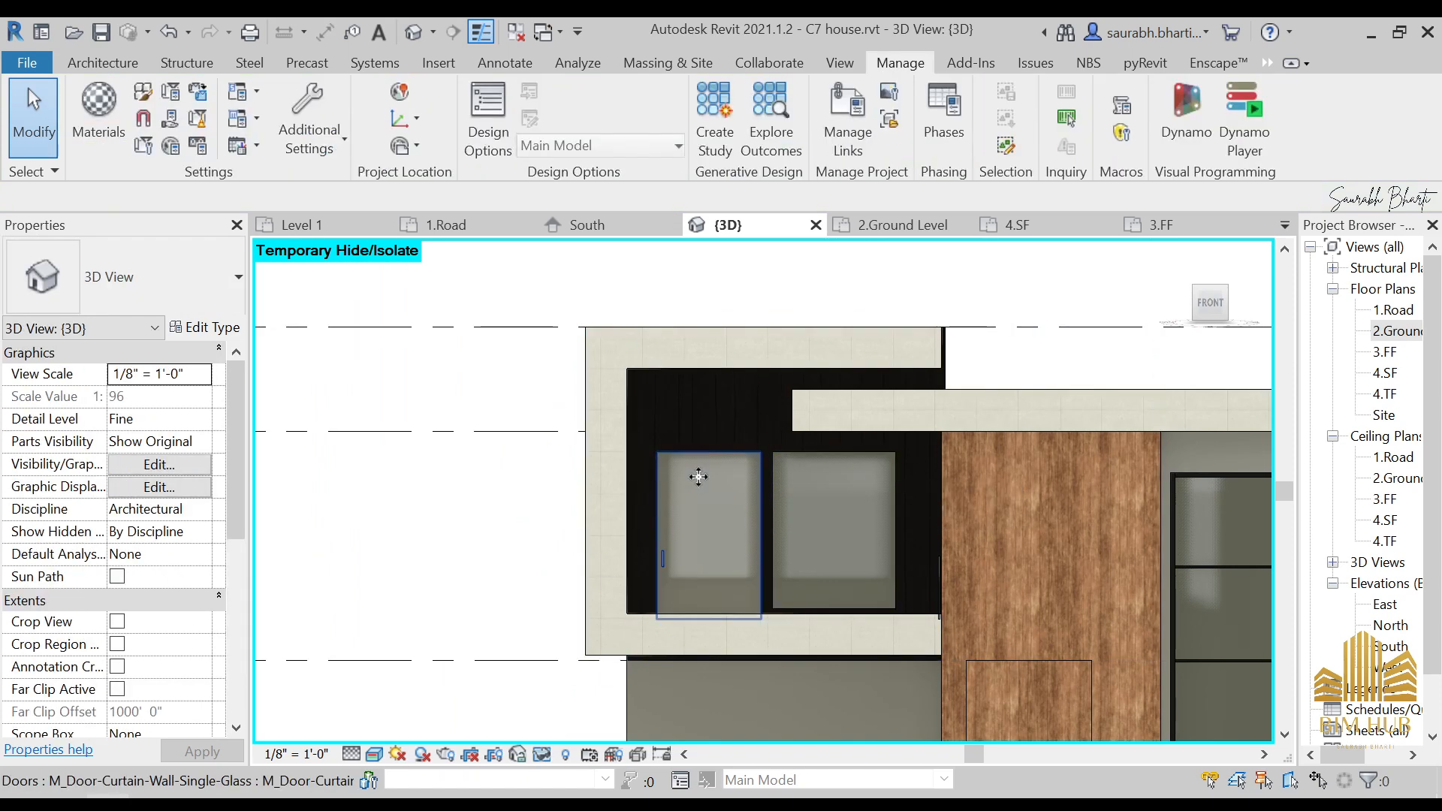
- Create a named in-place model in the Generic Models category and set the view's visual style to Hidden Line
{"action": "scroll", "coordinate": [717, 488], "scroll_direction": "up", "scroll_amount": 3}
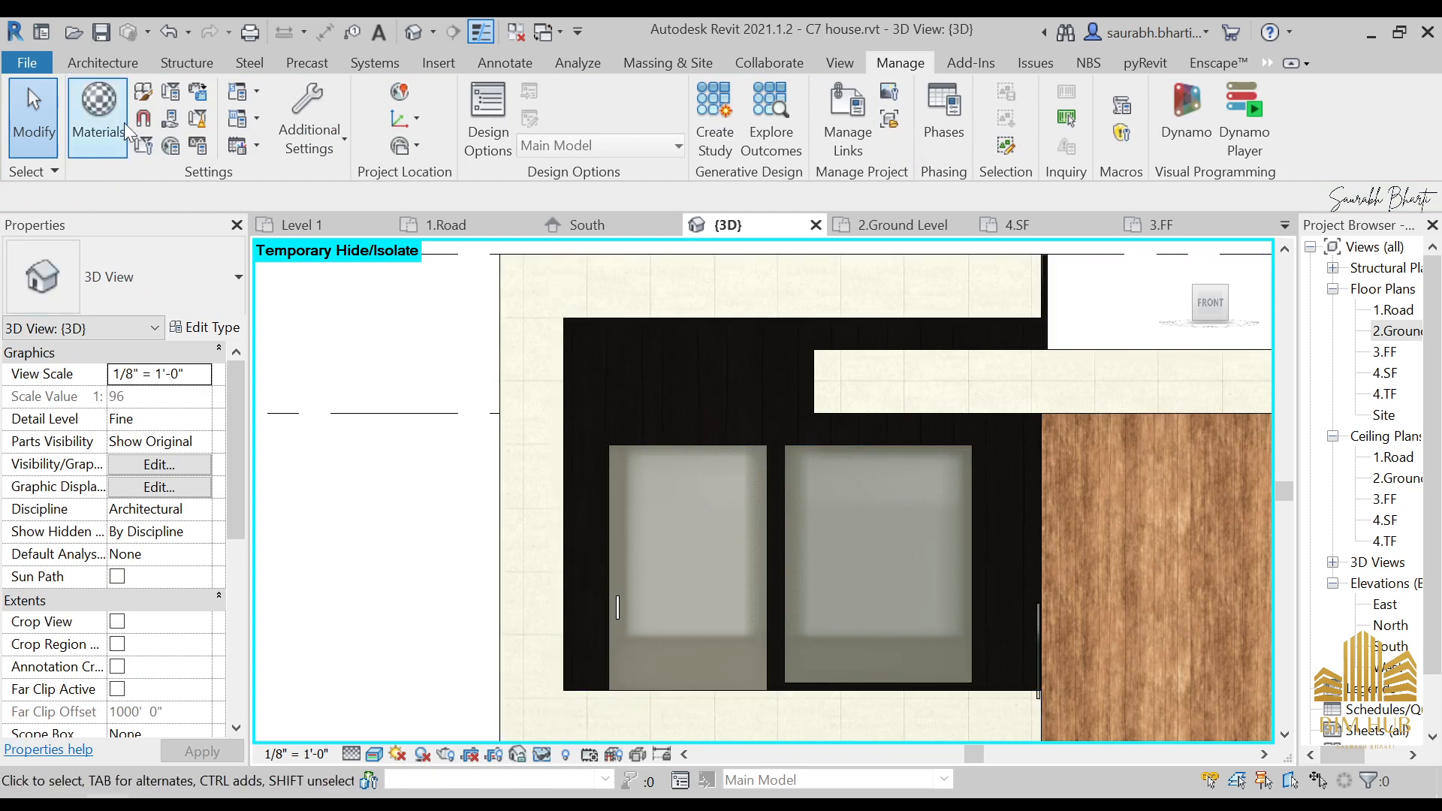
{"action": "left_click", "coordinate": [109, 63]}
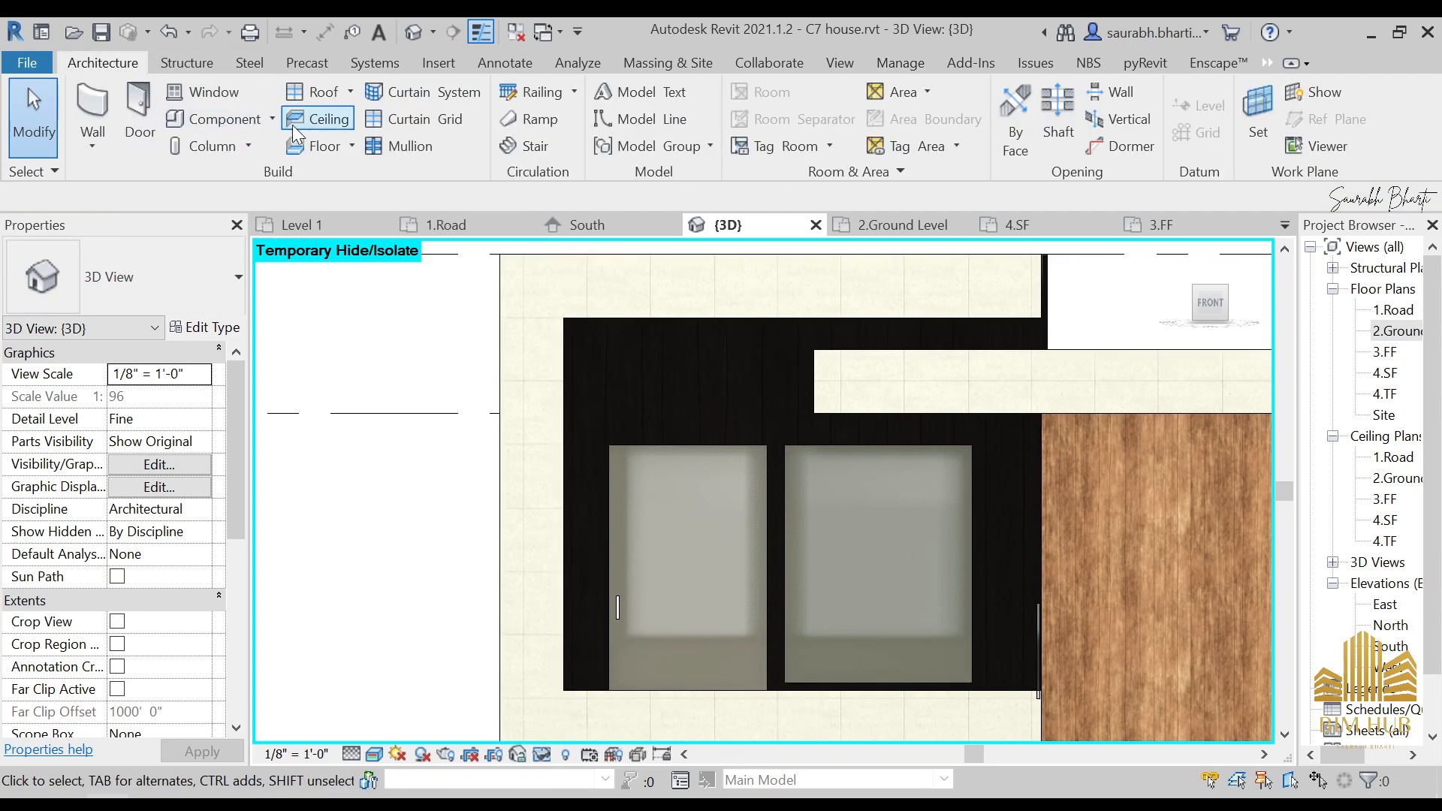
{"action": "left_click", "coordinate": [272, 119]}
{"action": "left_click", "coordinate": [236, 204]}
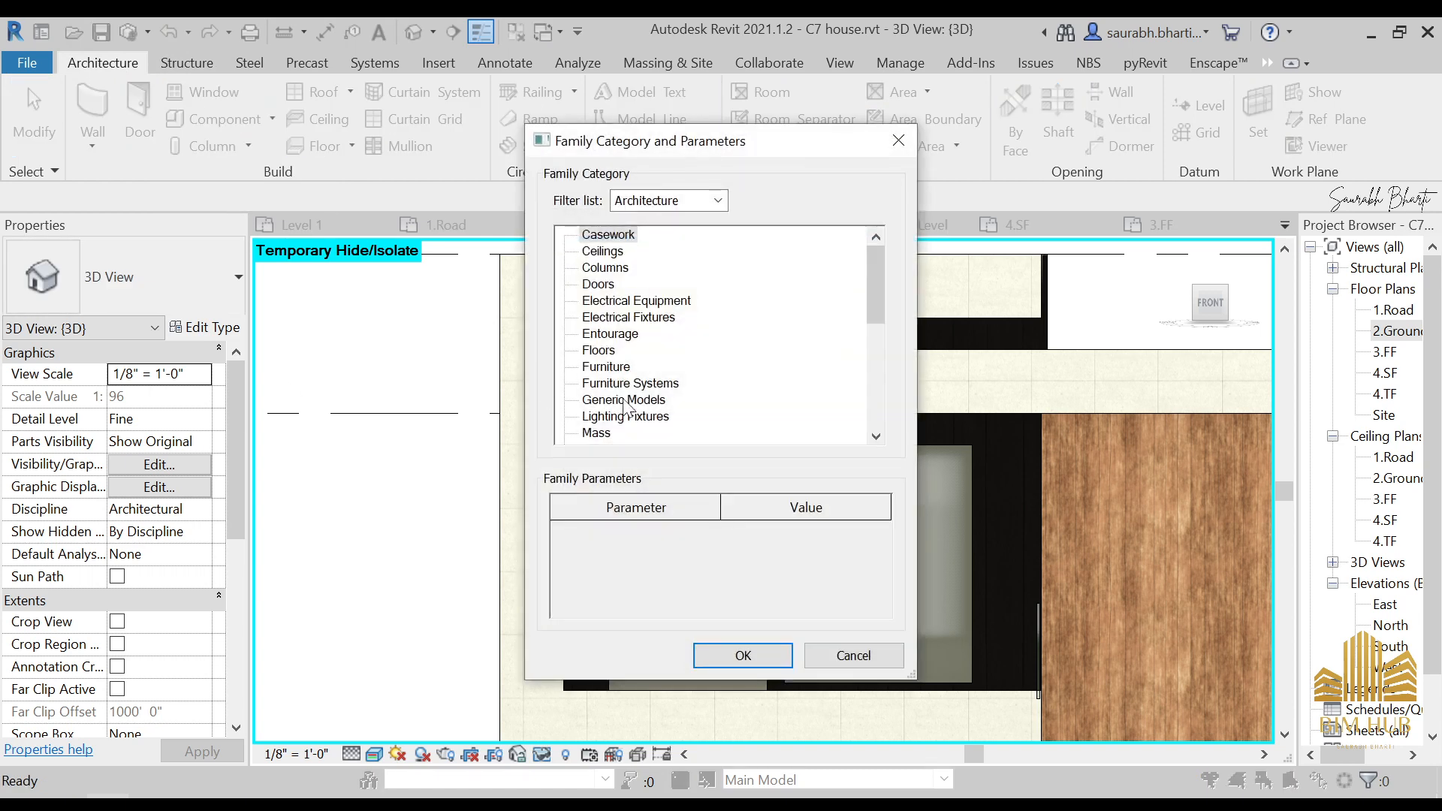
{"action": "left_click", "coordinate": [625, 399]}
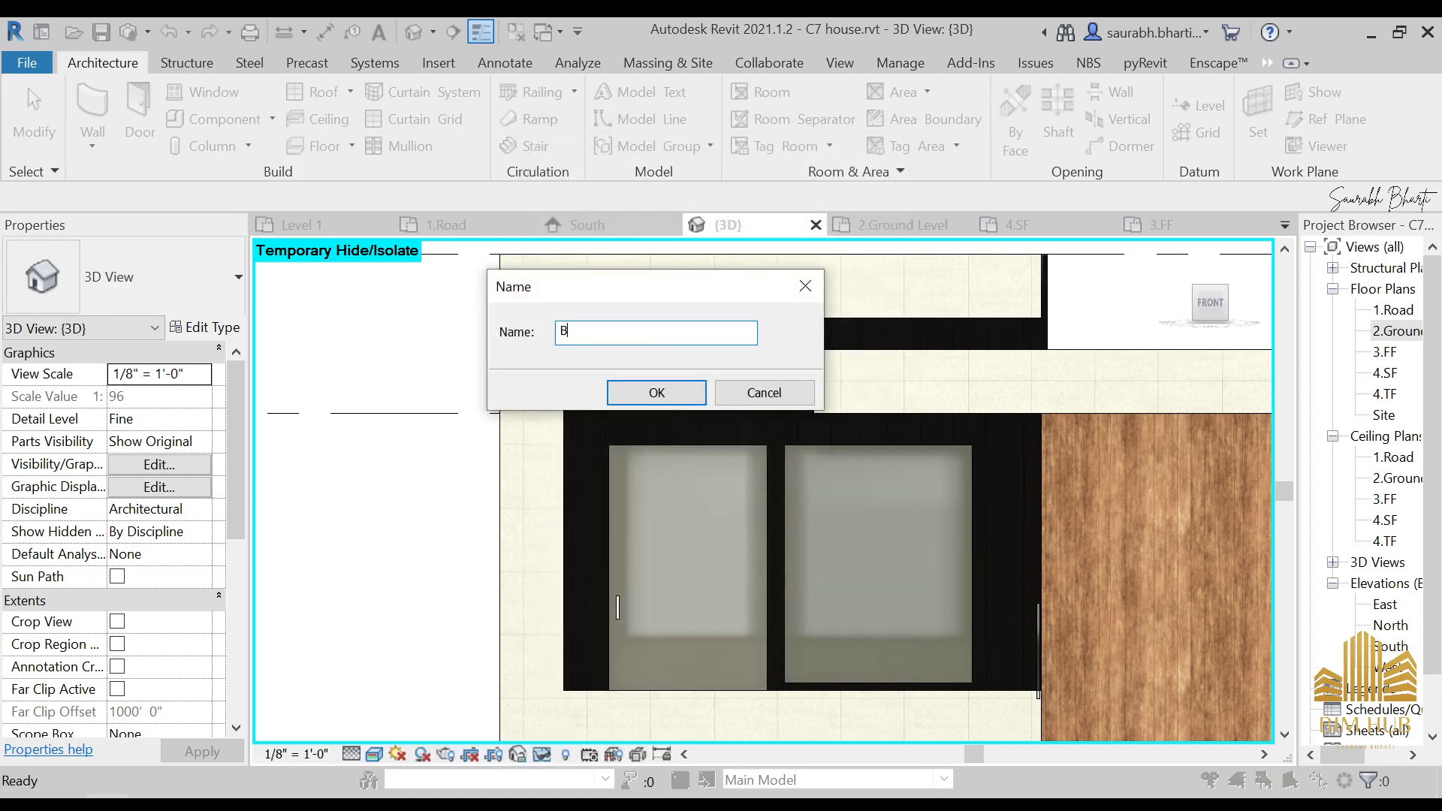
{"action": "left_click", "coordinate": [656, 392]}
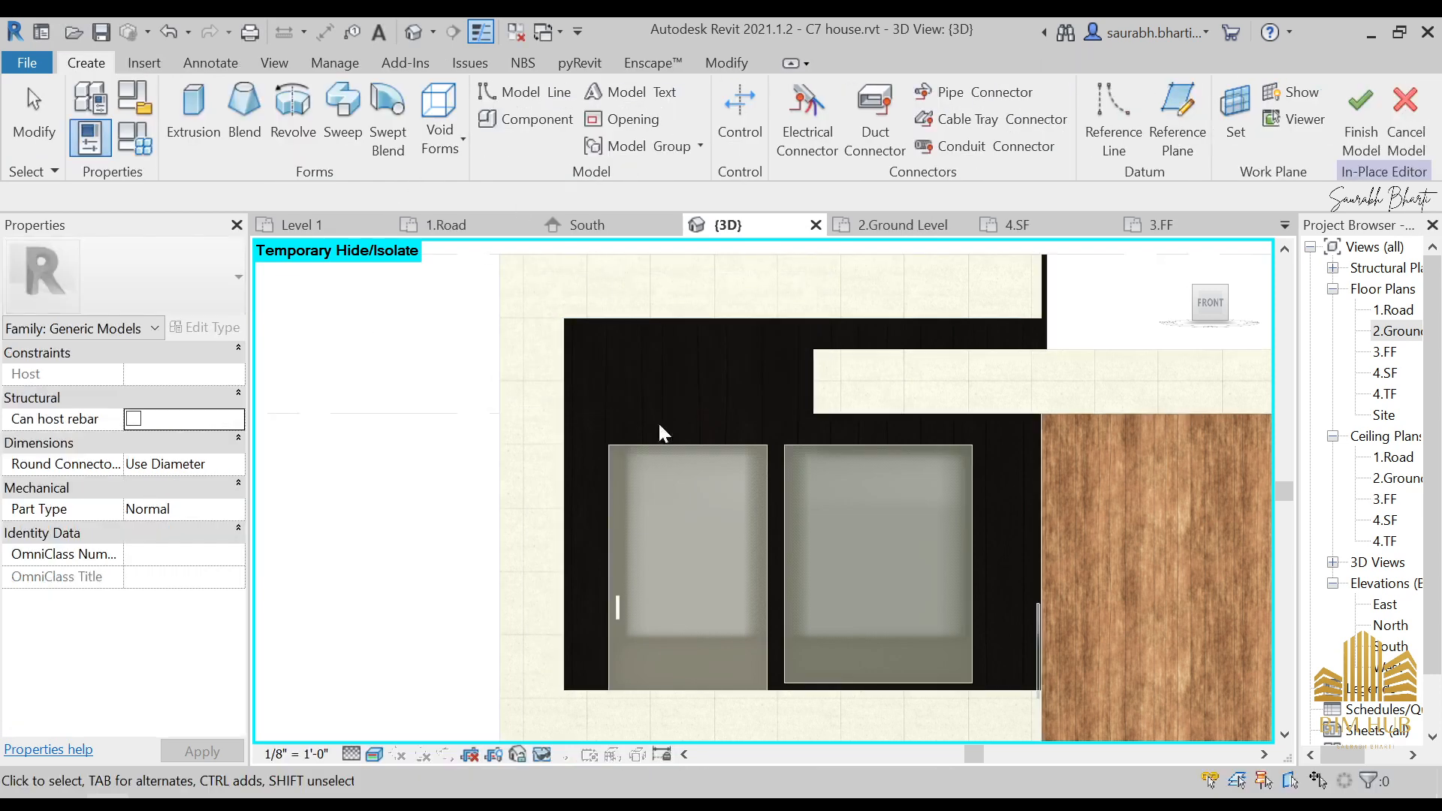
{"action": "left_click", "coordinate": [375, 755]}
{"action": "left_click", "coordinate": [403, 658]}
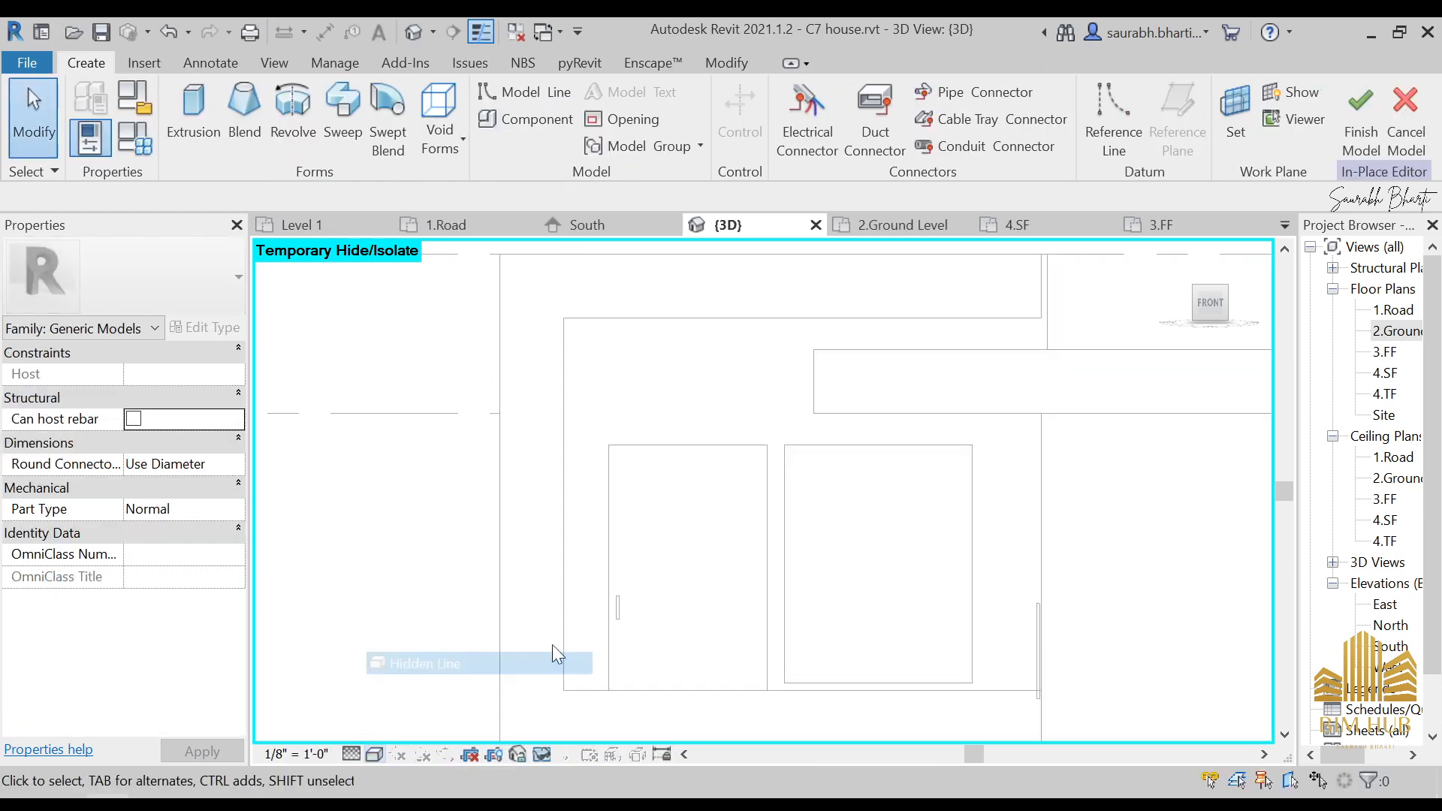
- Start an extrusion in the in-place model and set its work plane by picking the face of the upper Black wall
{"action": "left_click", "coordinate": [191, 127]}
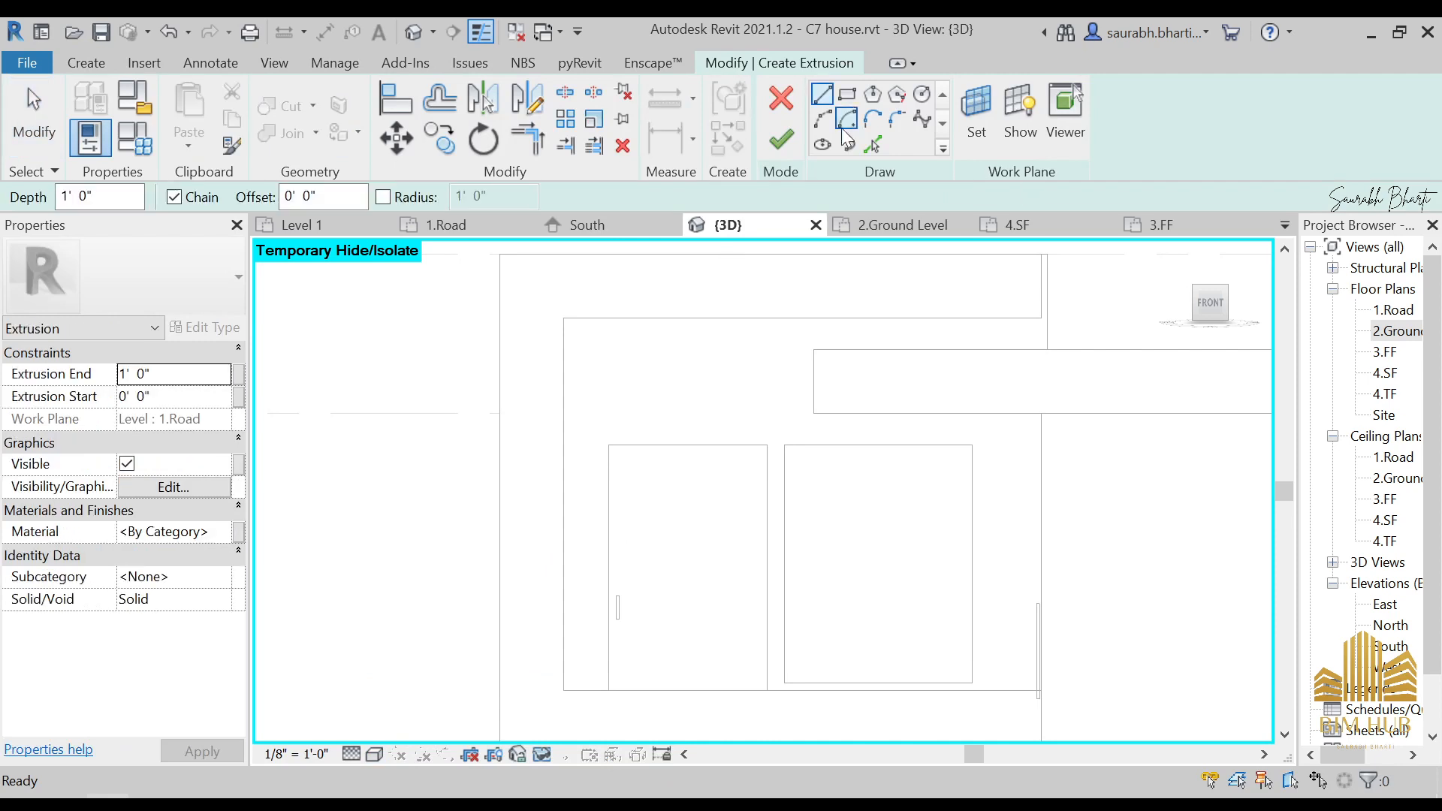
{"action": "left_click", "coordinate": [846, 95]}
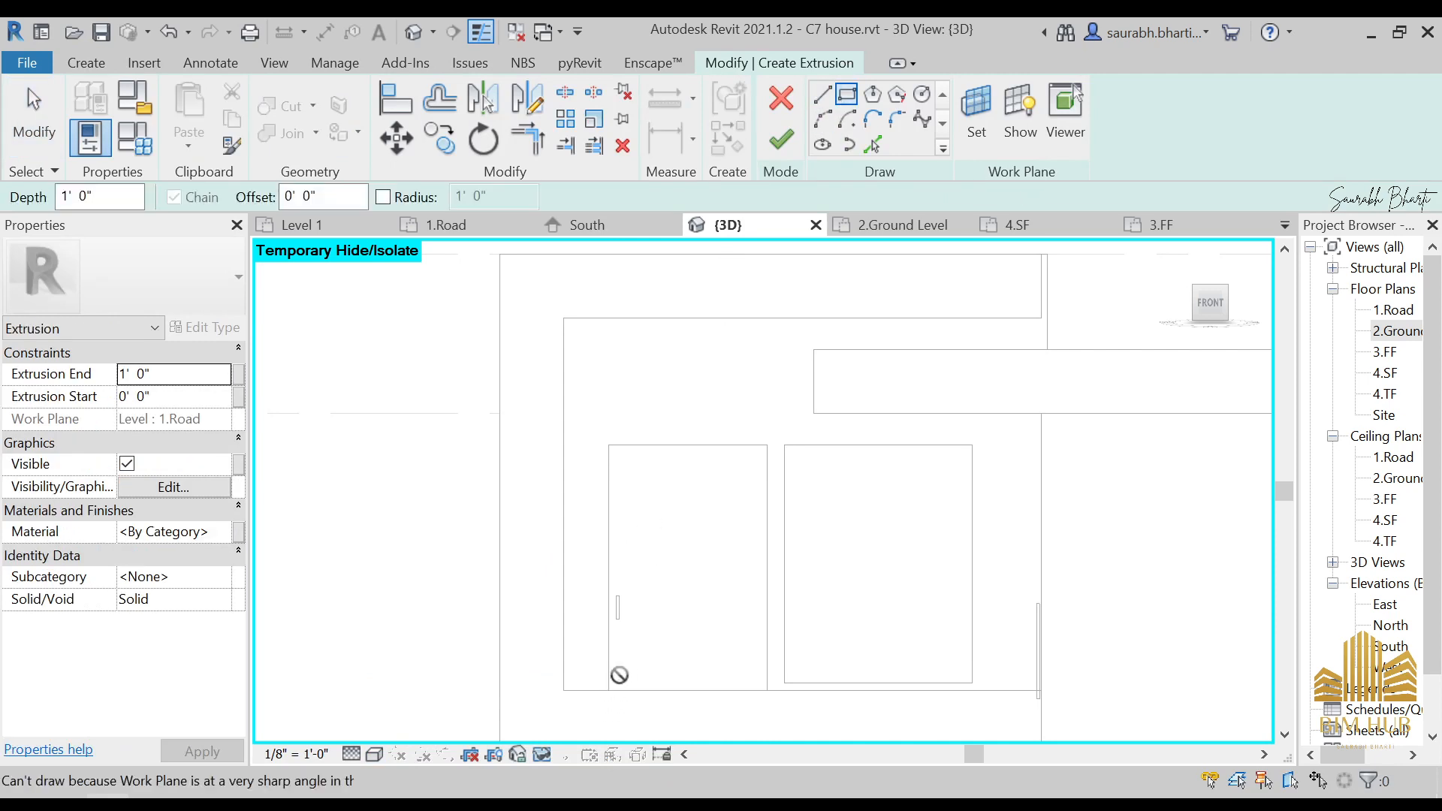
{"action": "left_click", "coordinate": [976, 117]}
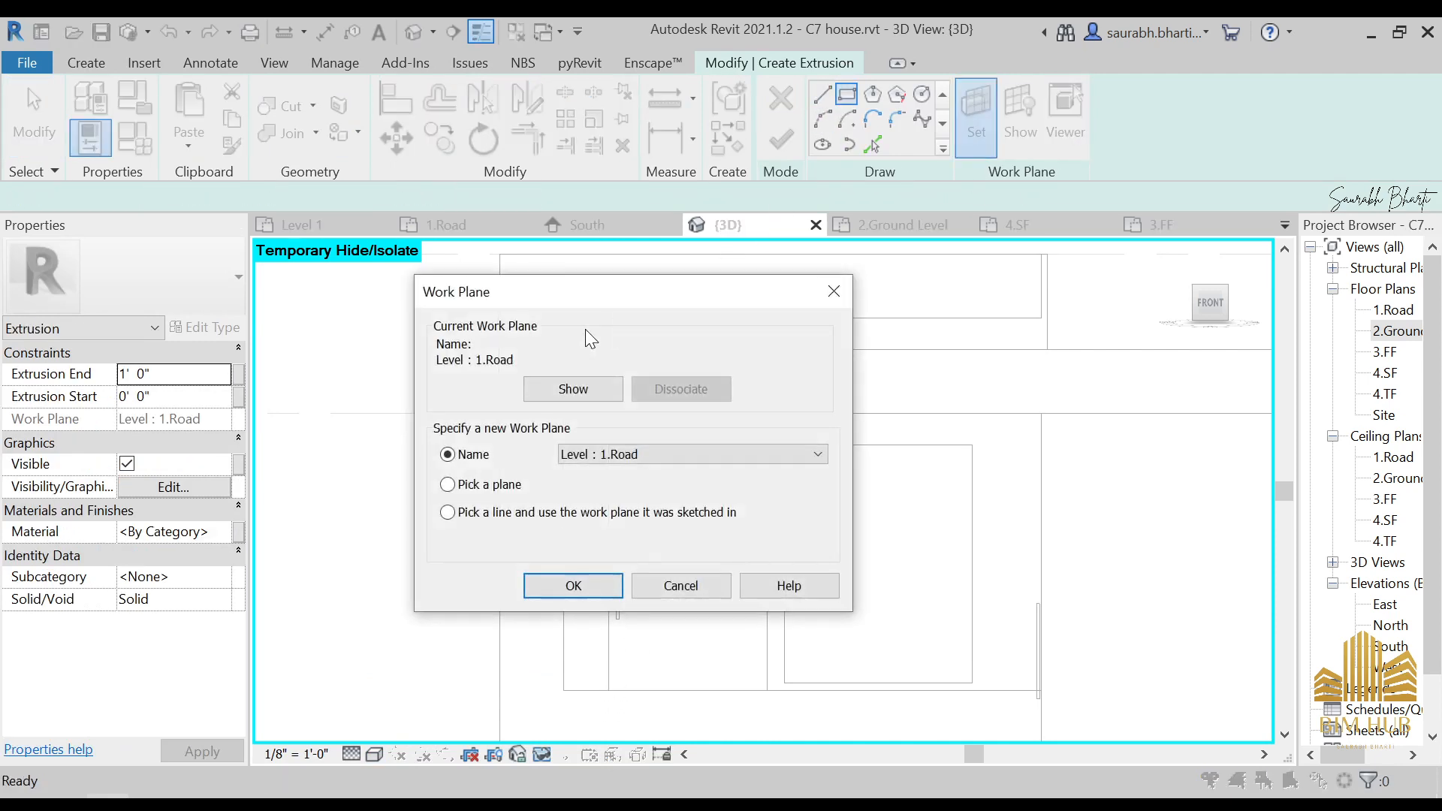
{"action": "left_click", "coordinate": [480, 495]}
{"action": "left_click", "coordinate": [573, 586]}
{"action": "left_click", "coordinate": [1017, 303]}
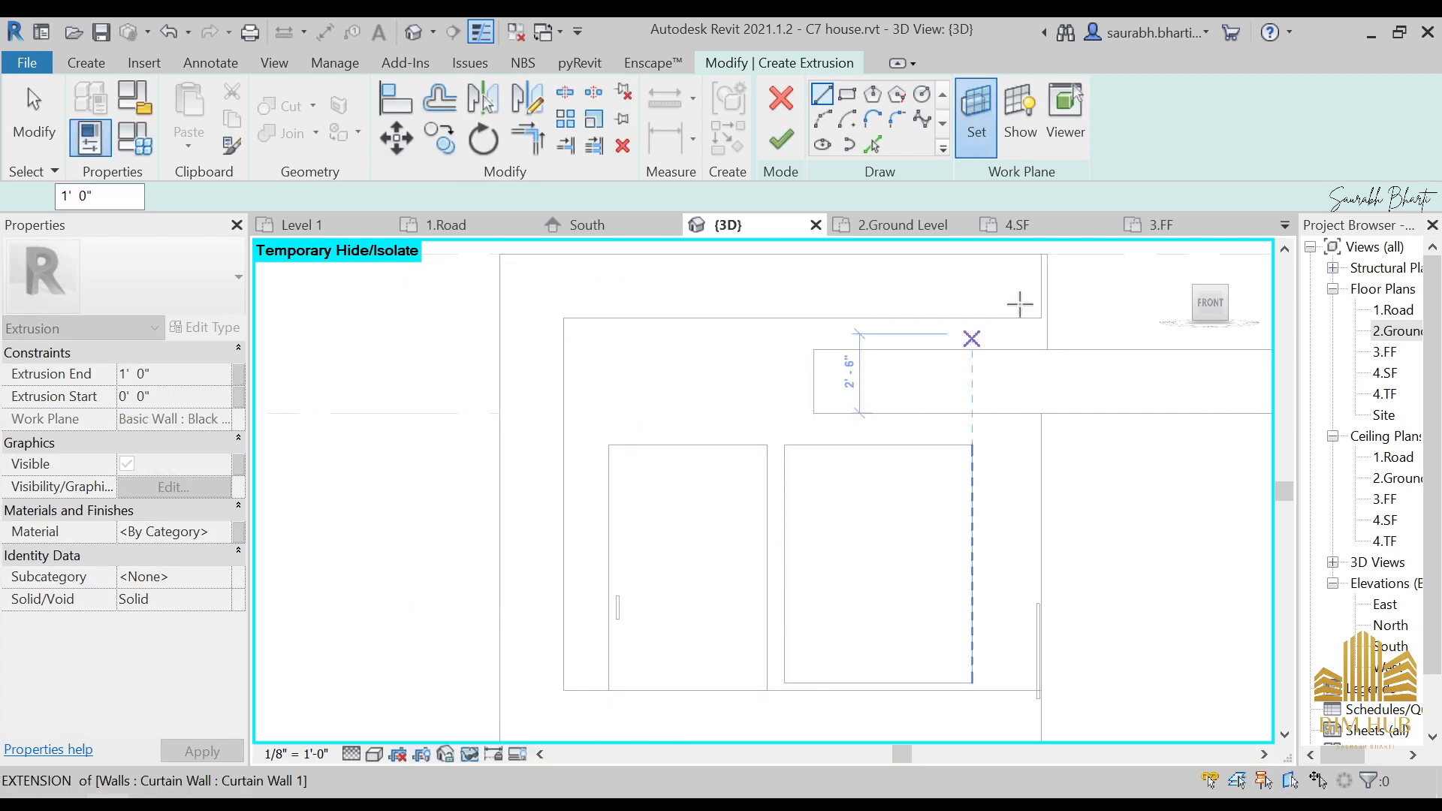
- Sketch a narrow vertical rectangle about 8' 0" tall and 2 1/4" wide along the outer left edge of the upper-floor glass door
{"action": "left_click", "coordinate": [822, 94]}
{"action": "left_click", "coordinate": [846, 95]}
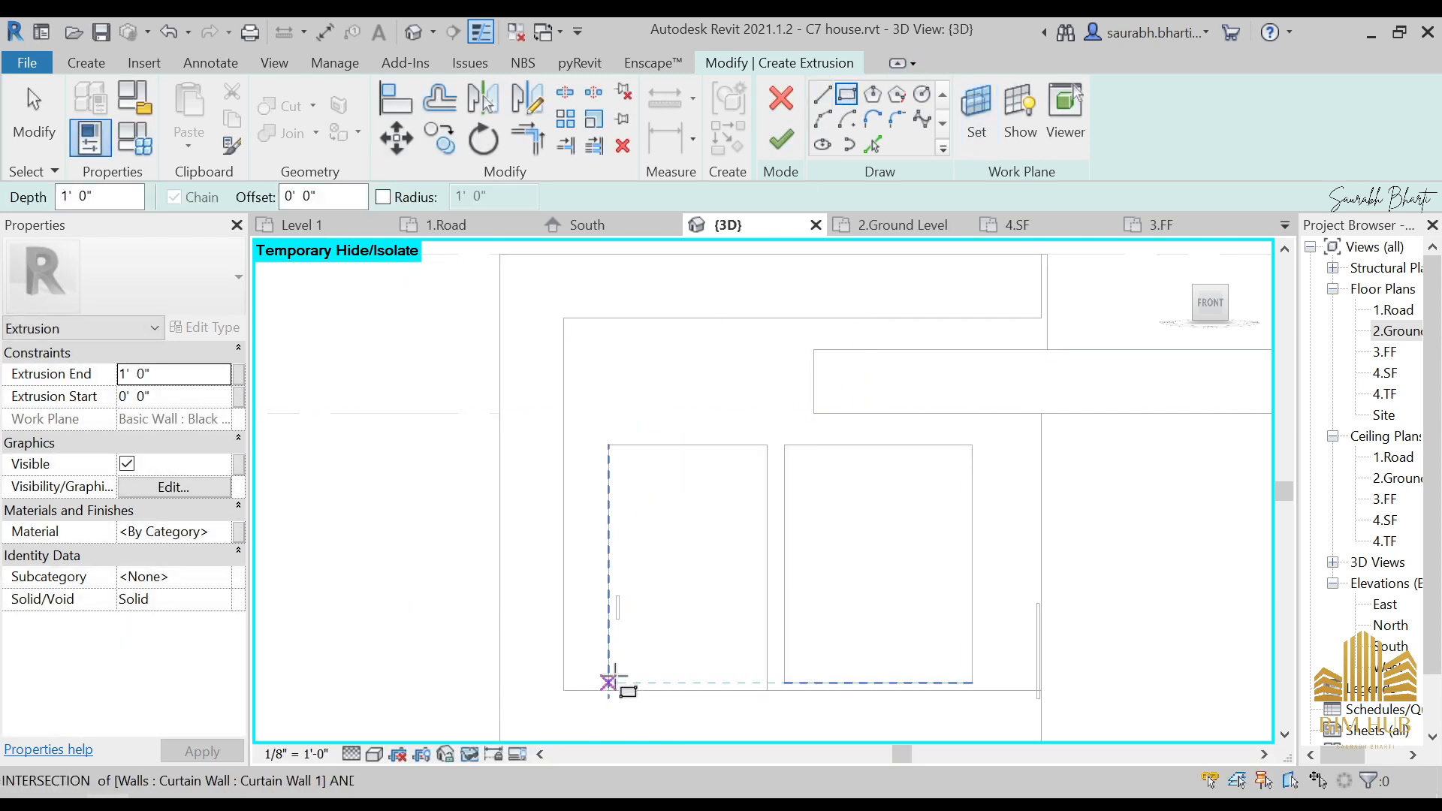
{"action": "left_click", "coordinate": [608, 698]}
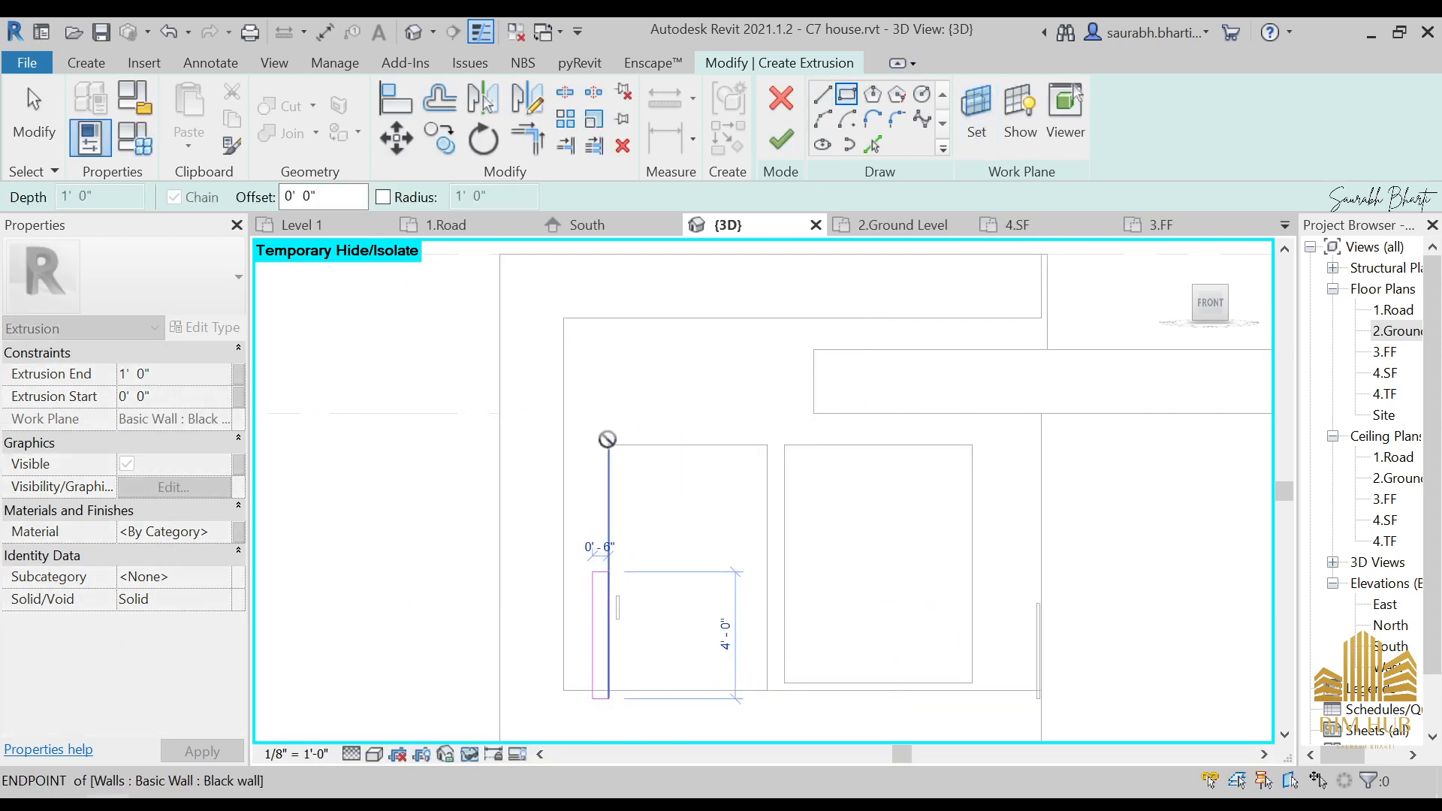
{"action": "scroll", "coordinate": [606, 439], "scroll_direction": "up", "scroll_amount": 2}
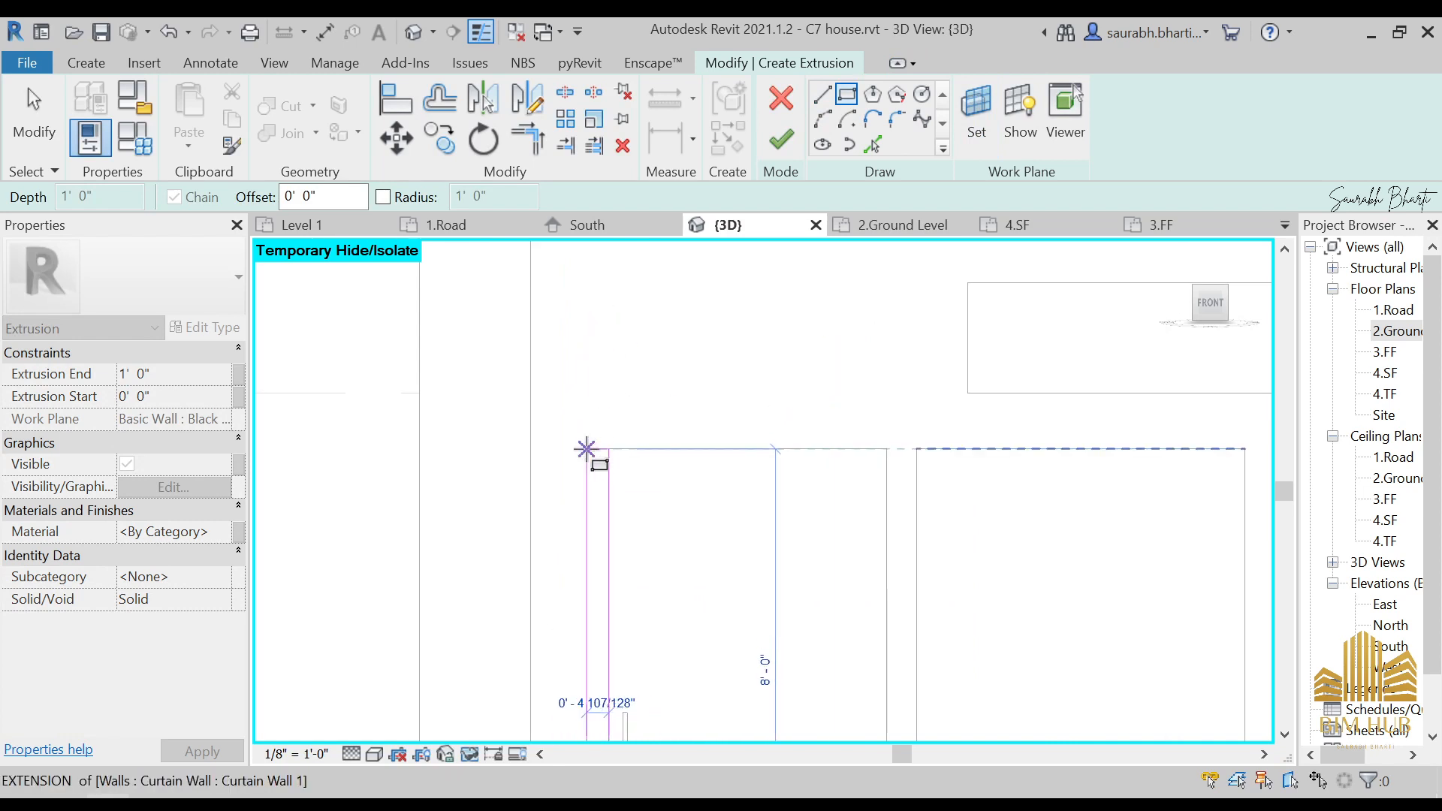
{"action": "left_click", "coordinate": [599, 449]}
{"action": "middle_click_drag", "start_coordinate": [630, 503], "coordinate": [651, 424]}
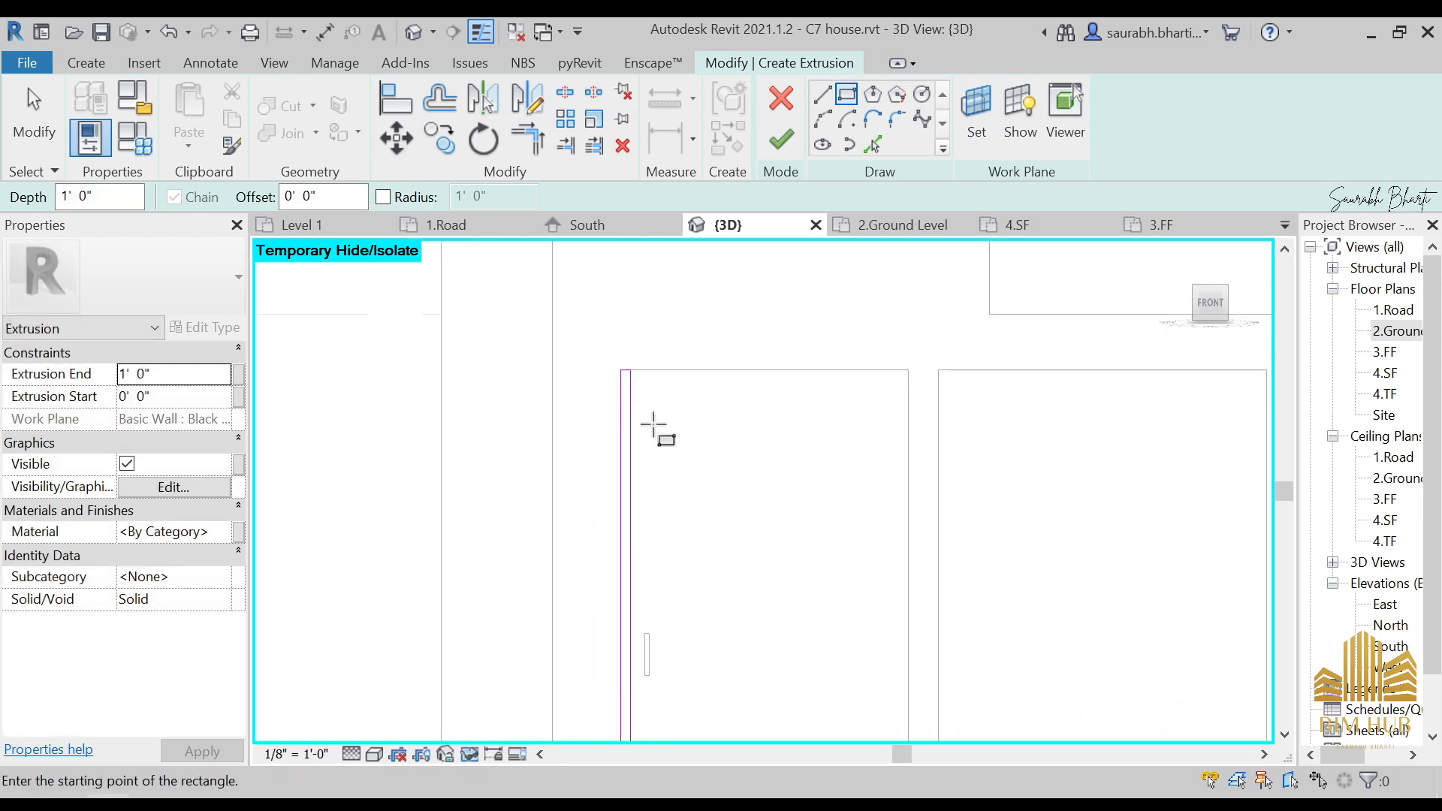
- Set the width of the narrow rectangle beside the glass door to 2" by adjusting its outer vertical line
{"action": "key", "text": "Escape"}
{"action": "left_click", "coordinate": [620, 448]}
{"action": "scroll", "coordinate": [657, 729], "scroll_direction": "up", "scroll_amount": 5}
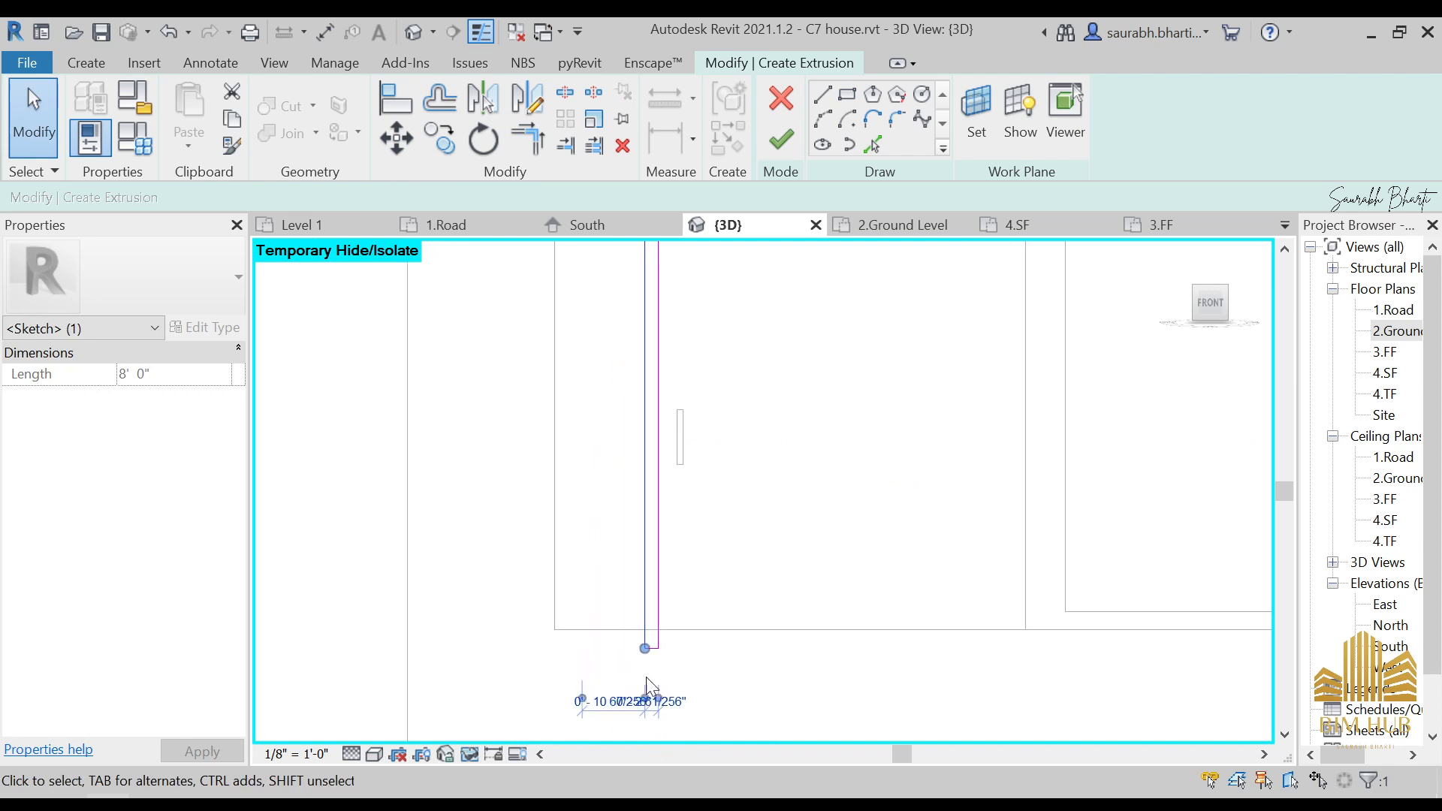
{"action": "scroll", "coordinate": [652, 698], "scroll_direction": "up", "scroll_amount": 2}
{"action": "middle_click_drag", "start_coordinate": [662, 661], "coordinate": [666, 326]}
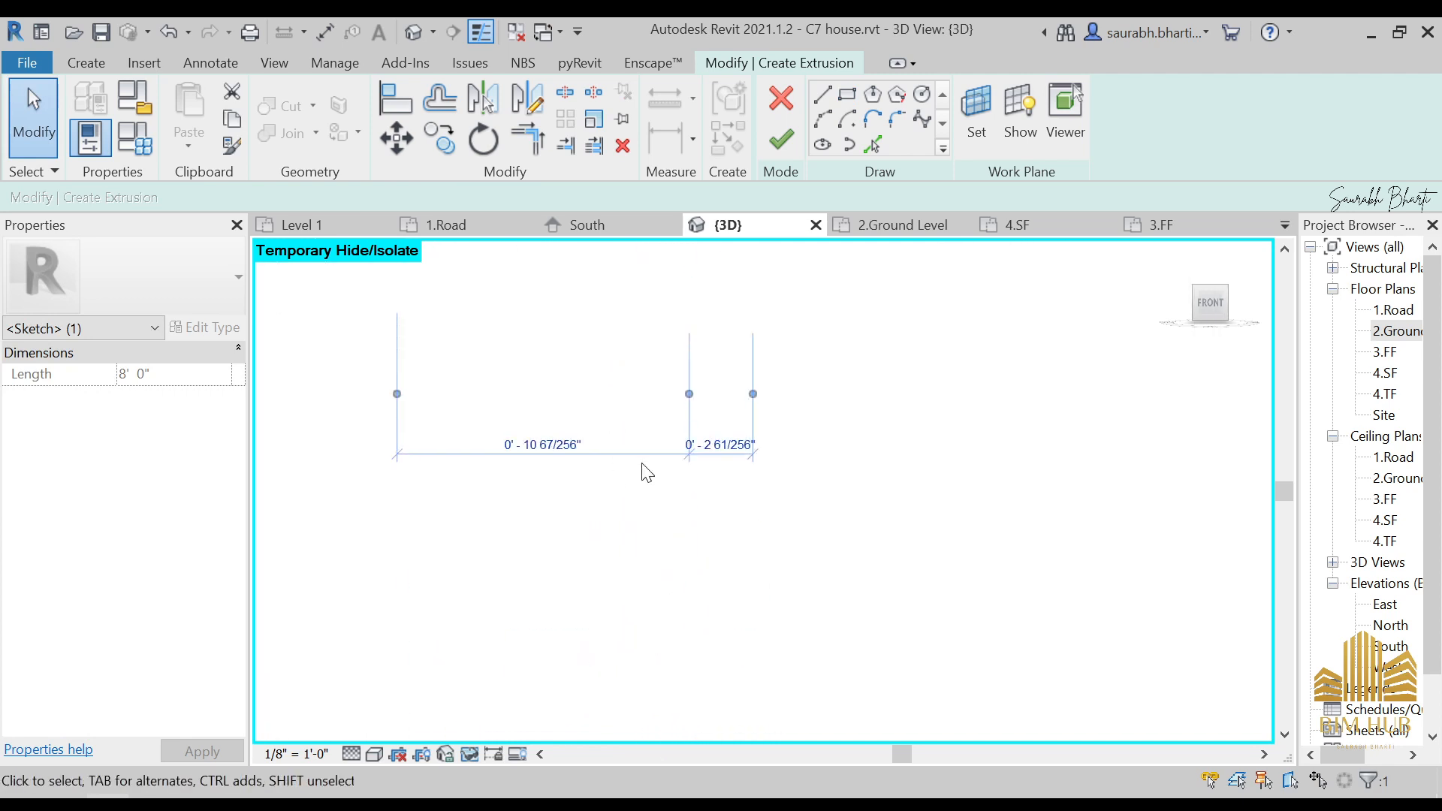
{"action": "scroll", "coordinate": [645, 471], "scroll_direction": "up", "scroll_amount": 2}
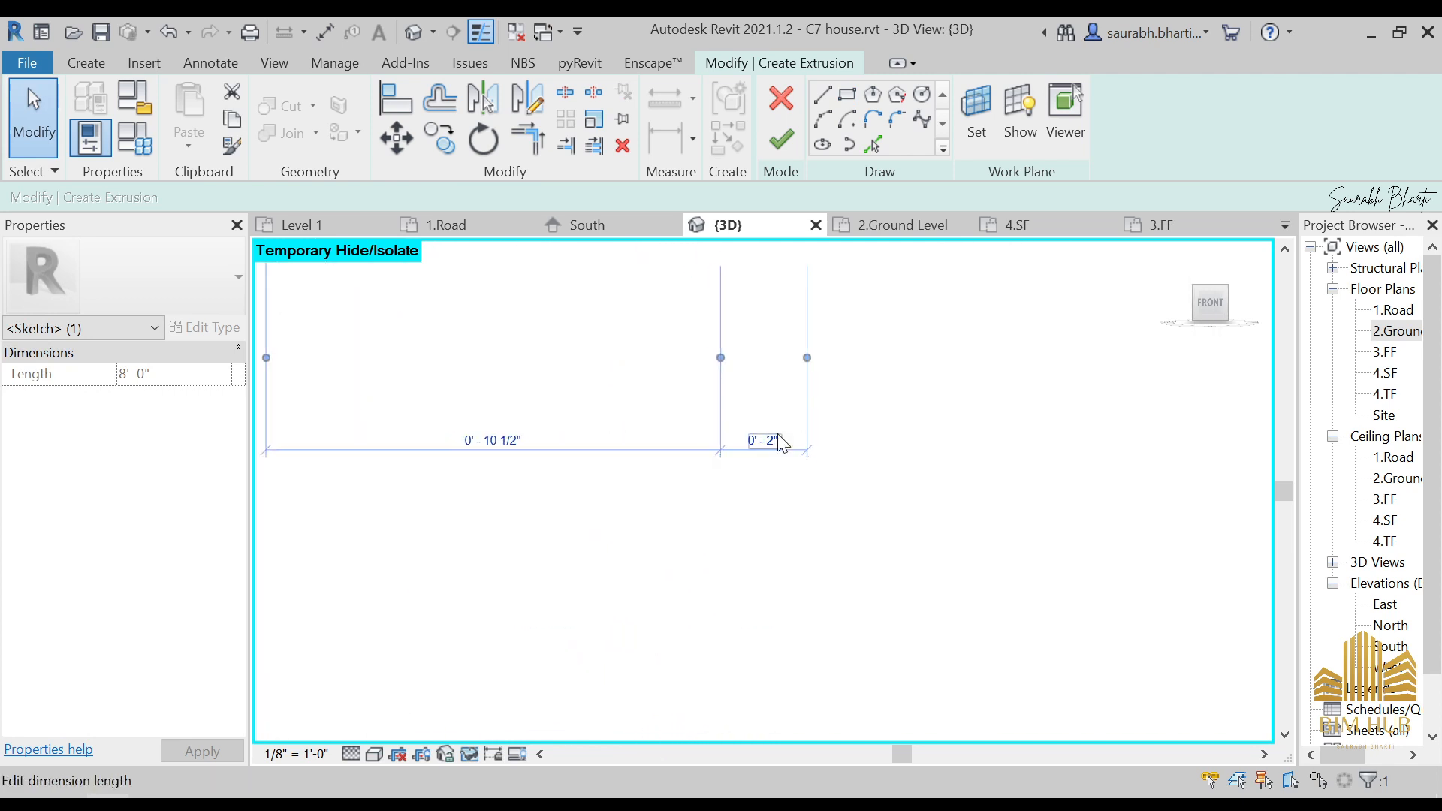
{"action": "scroll", "coordinate": [773, 439], "scroll_direction": "down", "scroll_amount": 5}
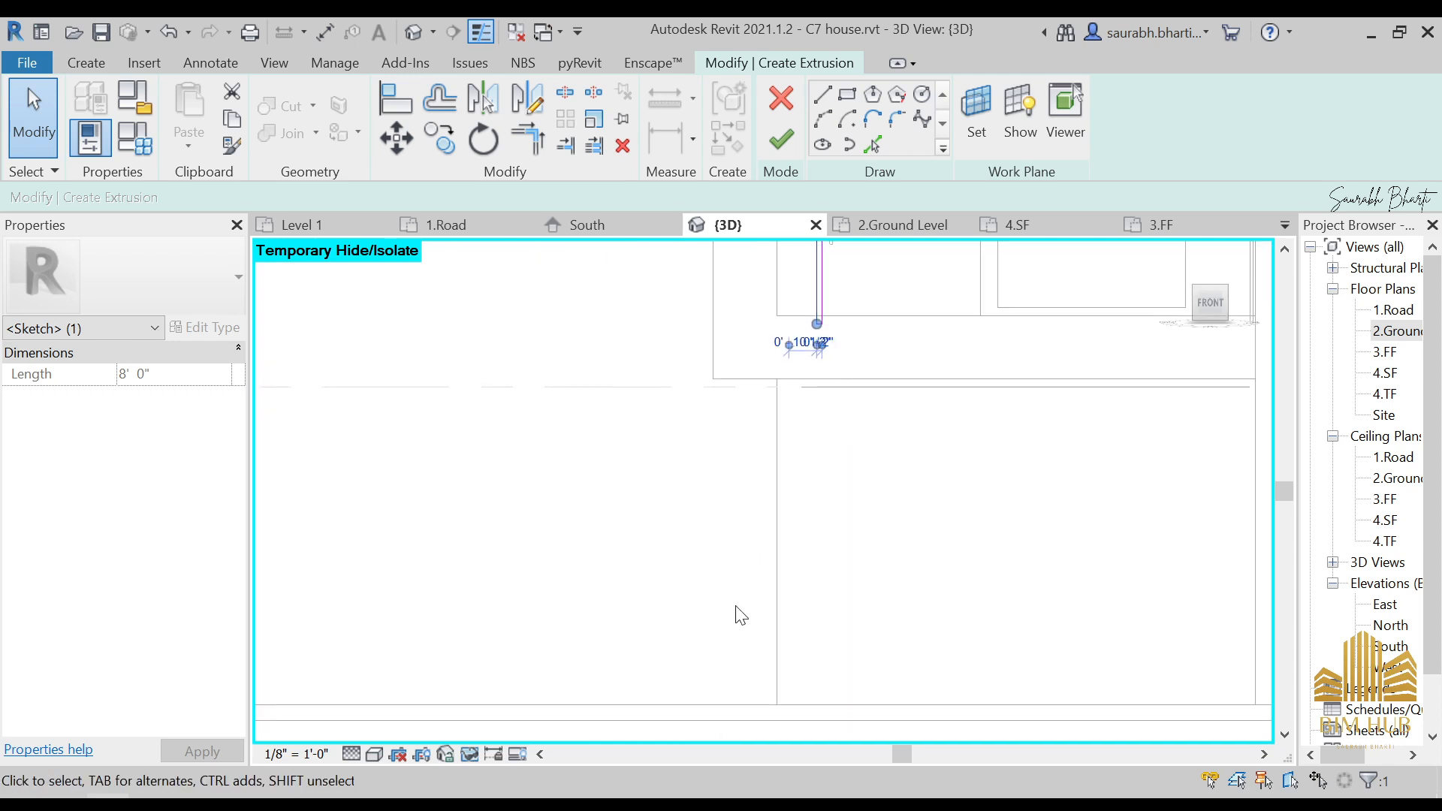
- Move the bottom line of the narrow rectangle up to the balcony's upper edge
{"action": "middle_click_drag", "start_coordinate": [919, 362], "coordinate": [791, 525]}
{"action": "scroll", "coordinate": [694, 488], "scroll_direction": "up", "scroll_amount": 3}
{"action": "left_click", "coordinate": [740, 477]}
{"action": "scroll", "coordinate": [735, 474], "scroll_direction": "up", "scroll_amount": 6}
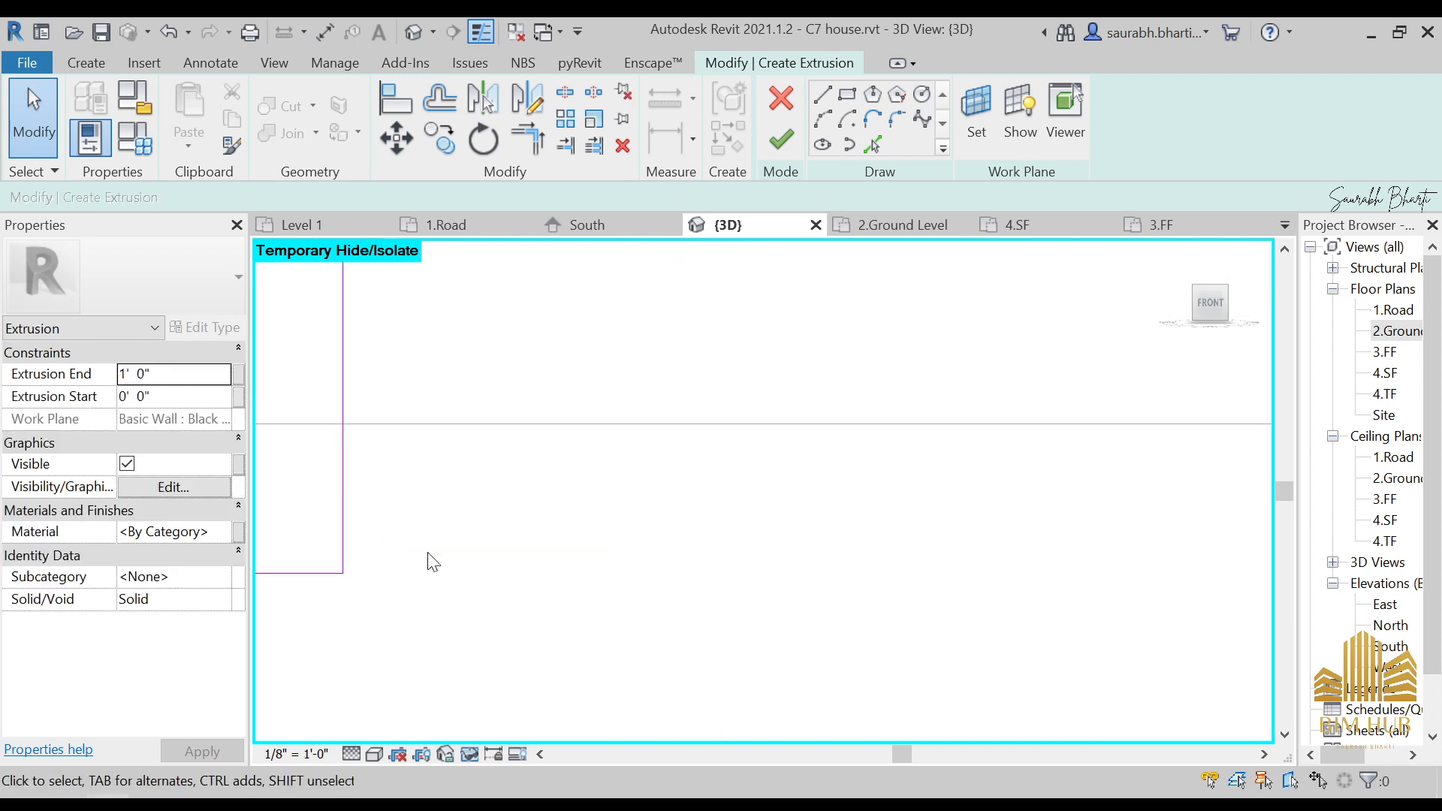
{"action": "middle_click_drag", "start_coordinate": [432, 561], "coordinate": [903, 563]}
{"action": "left_click_drag", "start_coordinate": [754, 583], "coordinate": [760, 435]}
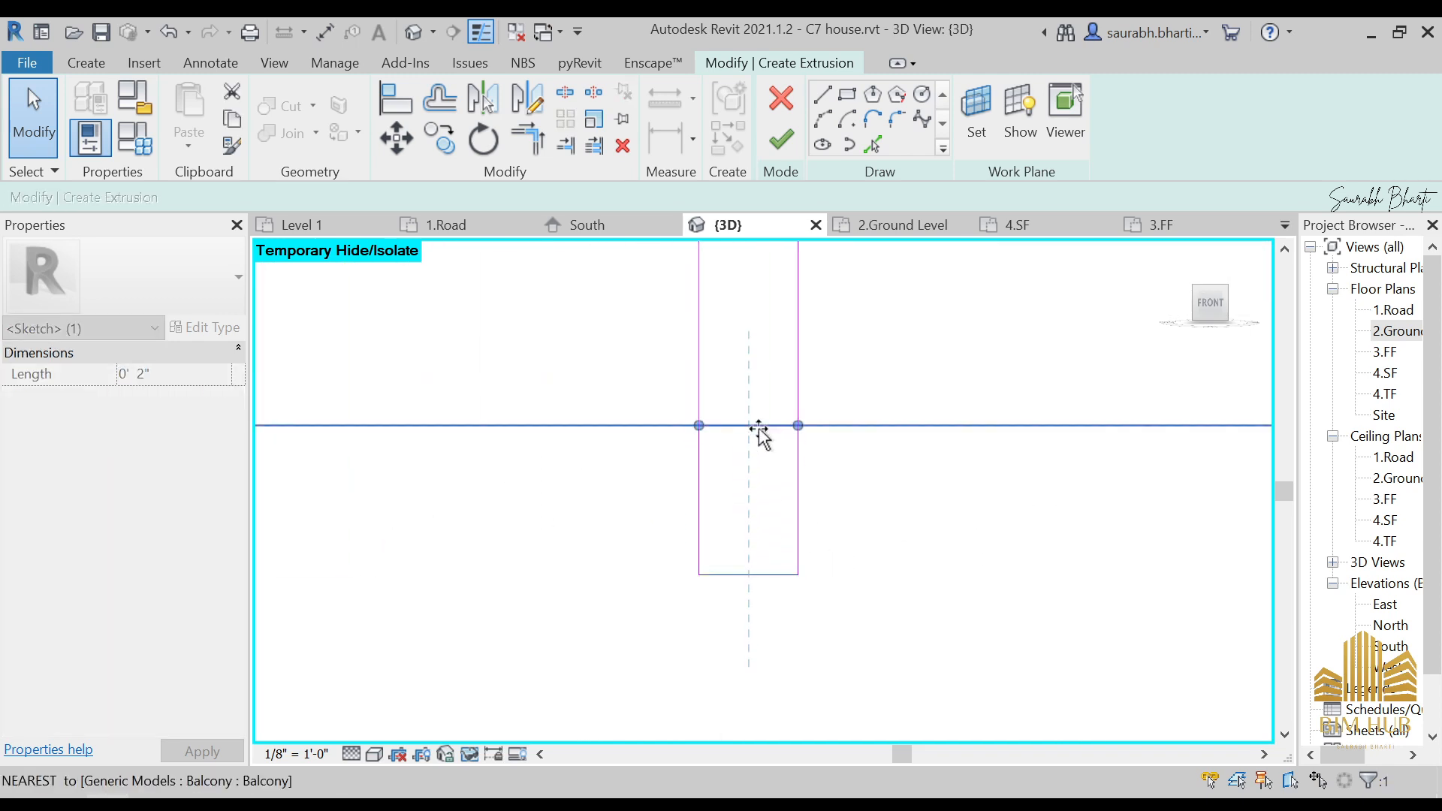
{"action": "scroll", "coordinate": [765, 422], "scroll_direction": "down", "scroll_amount": 4}
{"action": "middle_click_drag", "start_coordinate": [970, 343], "coordinate": [991, 405]}
{"action": "scroll", "coordinate": [704, 338], "scroll_direction": "up", "scroll_amount": 3}
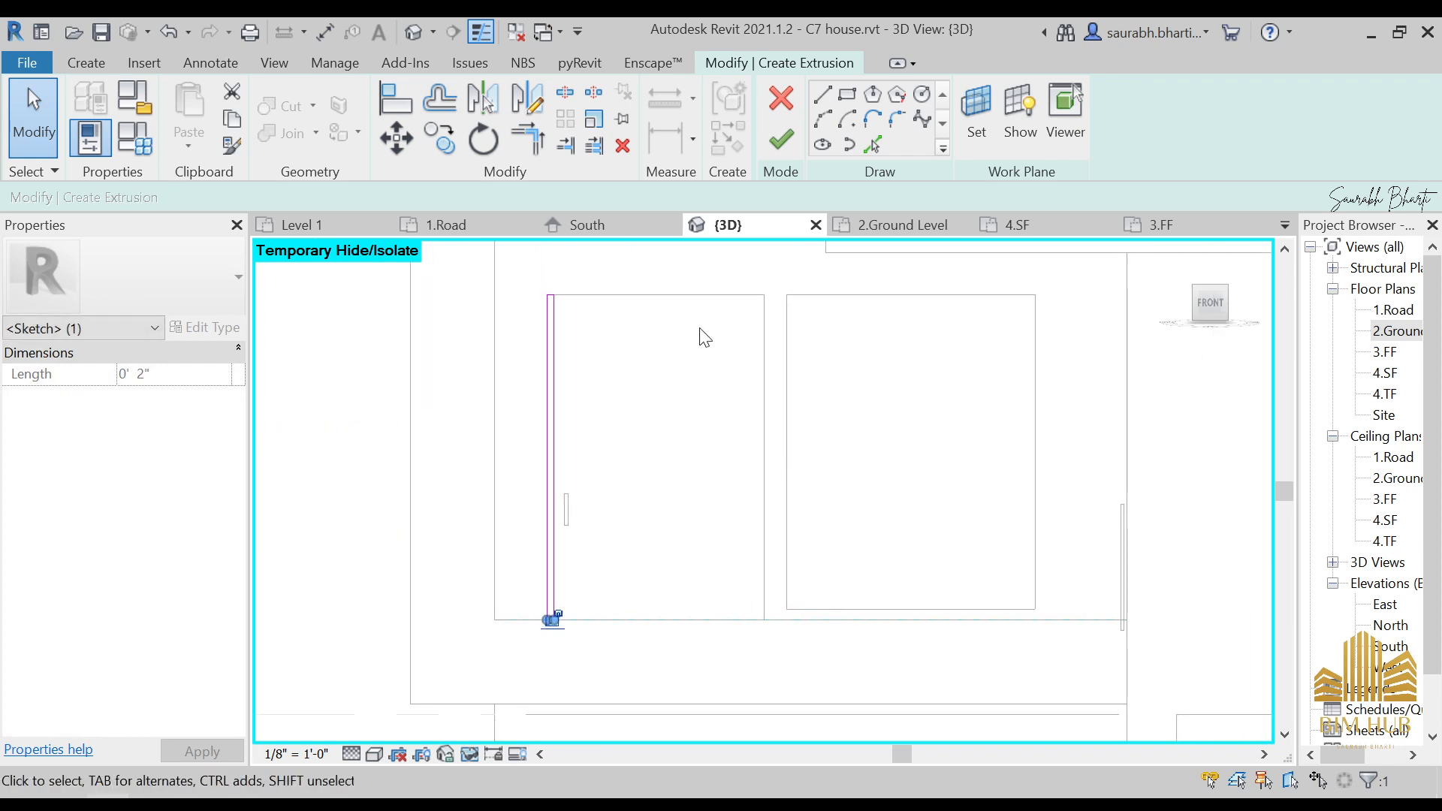
- Copy the 2" wide strip profile to the right edge of the glass door, using its upper-left corner as base point
{"action": "left_click", "coordinate": [842, 101]}
{"action": "key", "text": "Escape"}
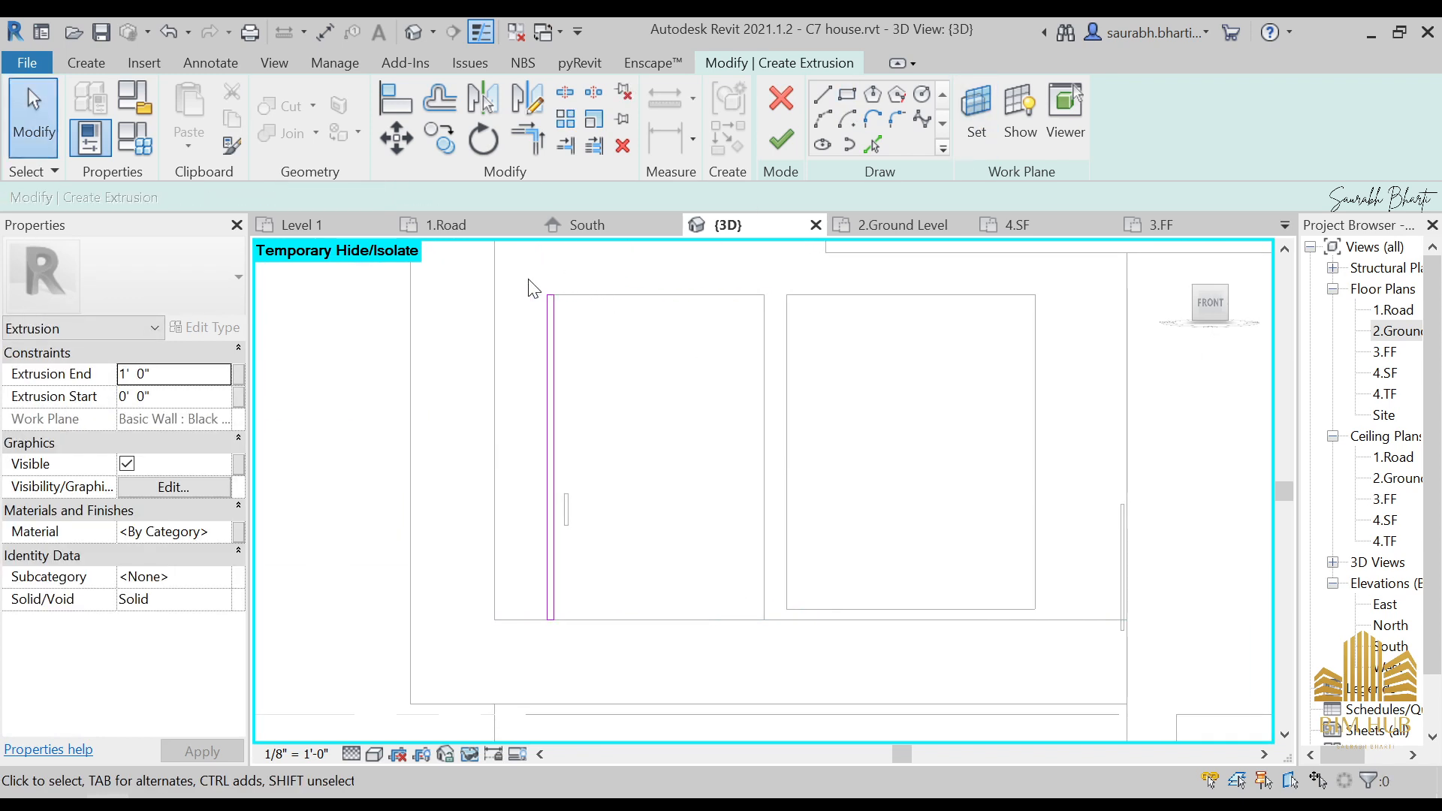
{"action": "left_click", "coordinate": [551, 488]}
{"action": "left_click", "coordinate": [439, 139]}
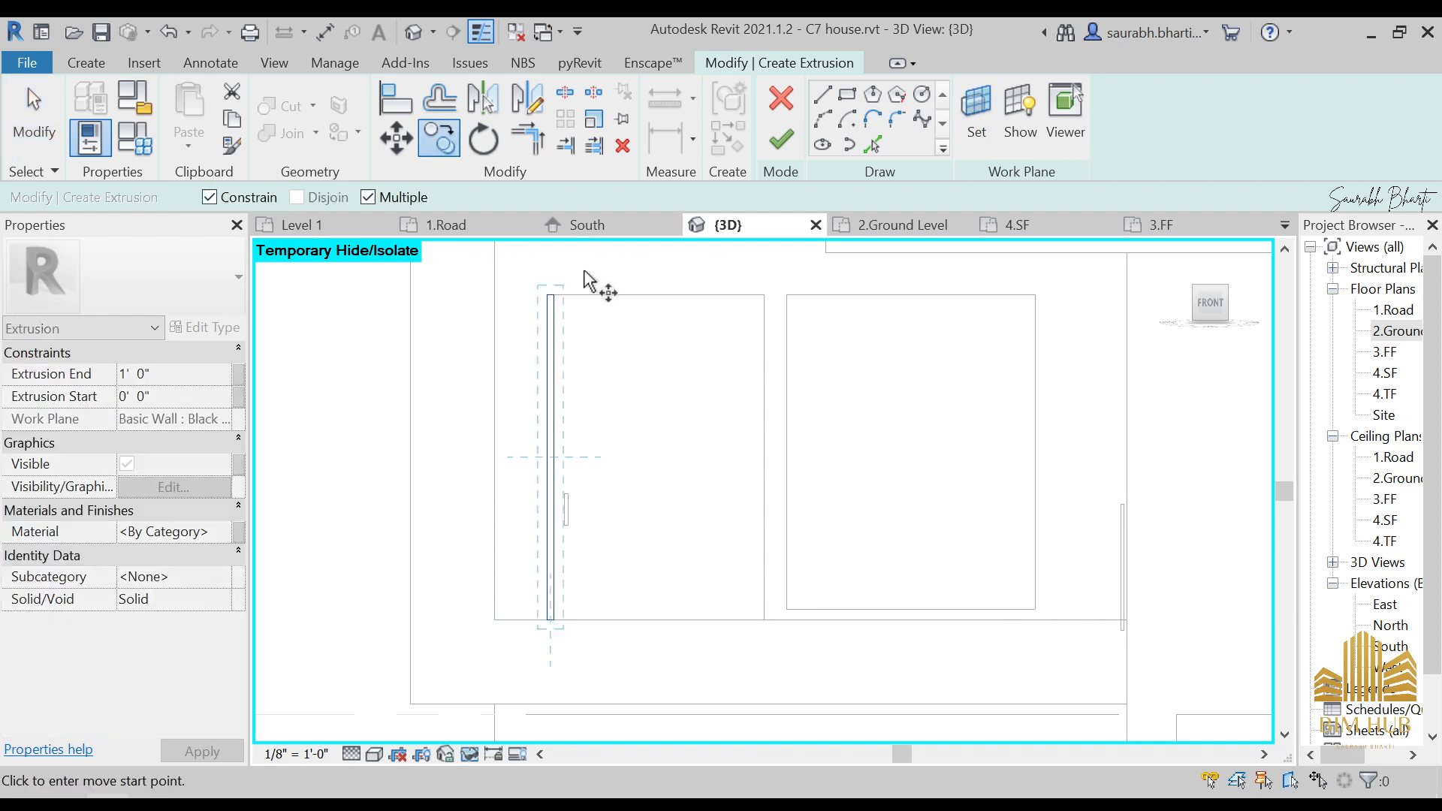
{"action": "scroll", "coordinate": [529, 330], "scroll_direction": "up", "scroll_amount": 2}
{"action": "left_click", "coordinate": [525, 321]}
{"action": "key", "text": "Escape"}
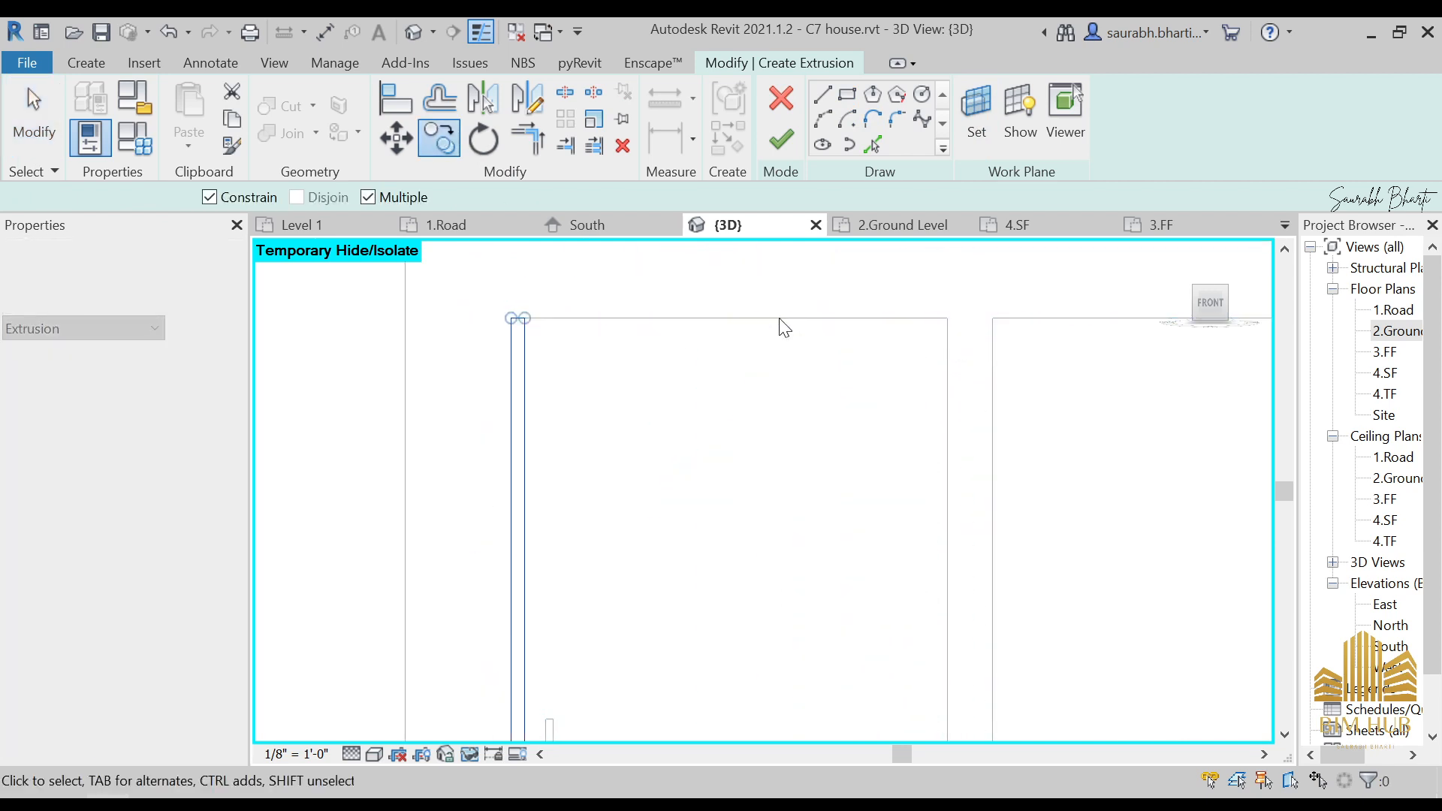
{"action": "scroll", "coordinate": [525, 284], "scroll_direction": "down", "scroll_amount": 3}
{"action": "left_click", "coordinate": [443, 137]}
{"action": "scroll", "coordinate": [515, 308], "scroll_direction": "up", "scroll_amount": 2}
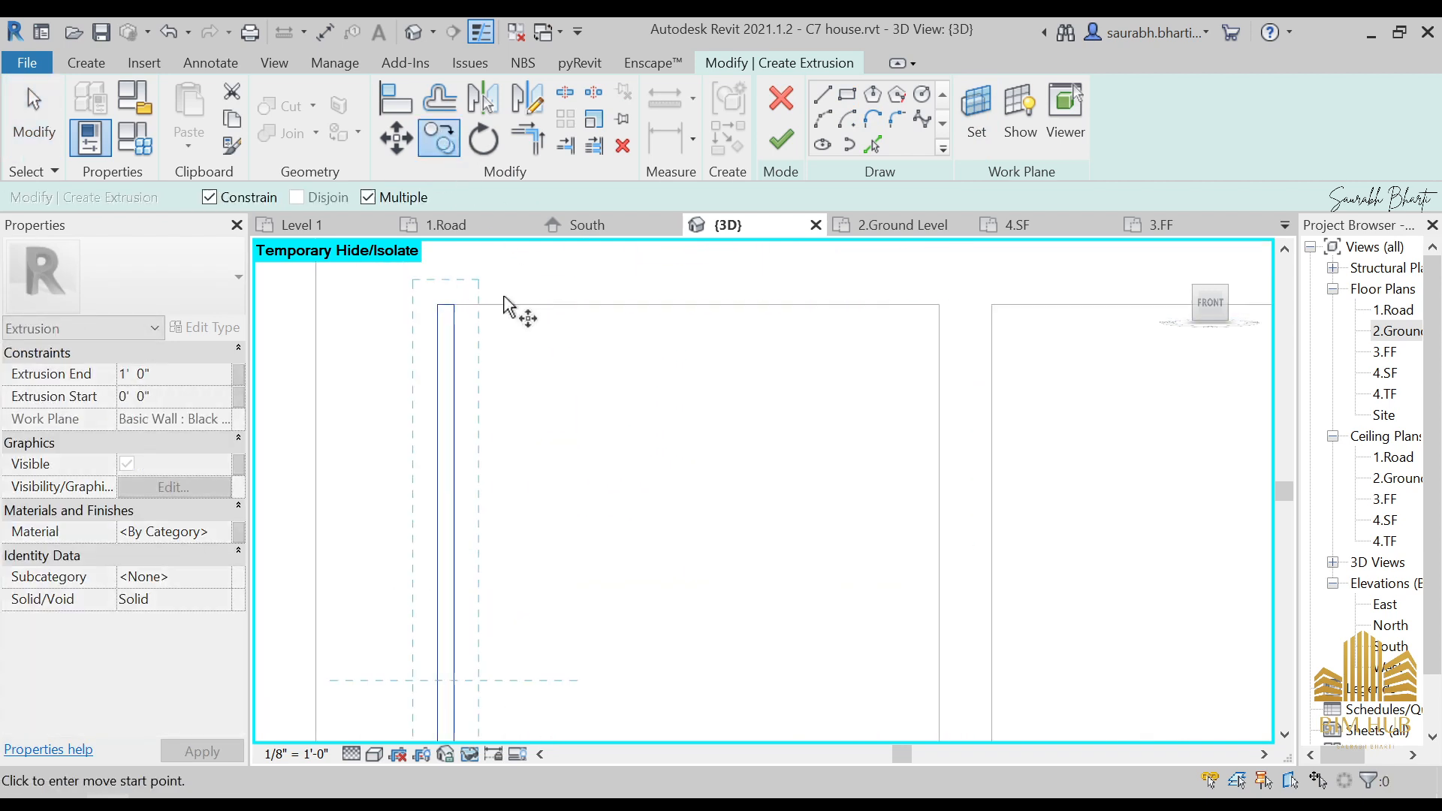
{"action": "left_click", "coordinate": [438, 304]}
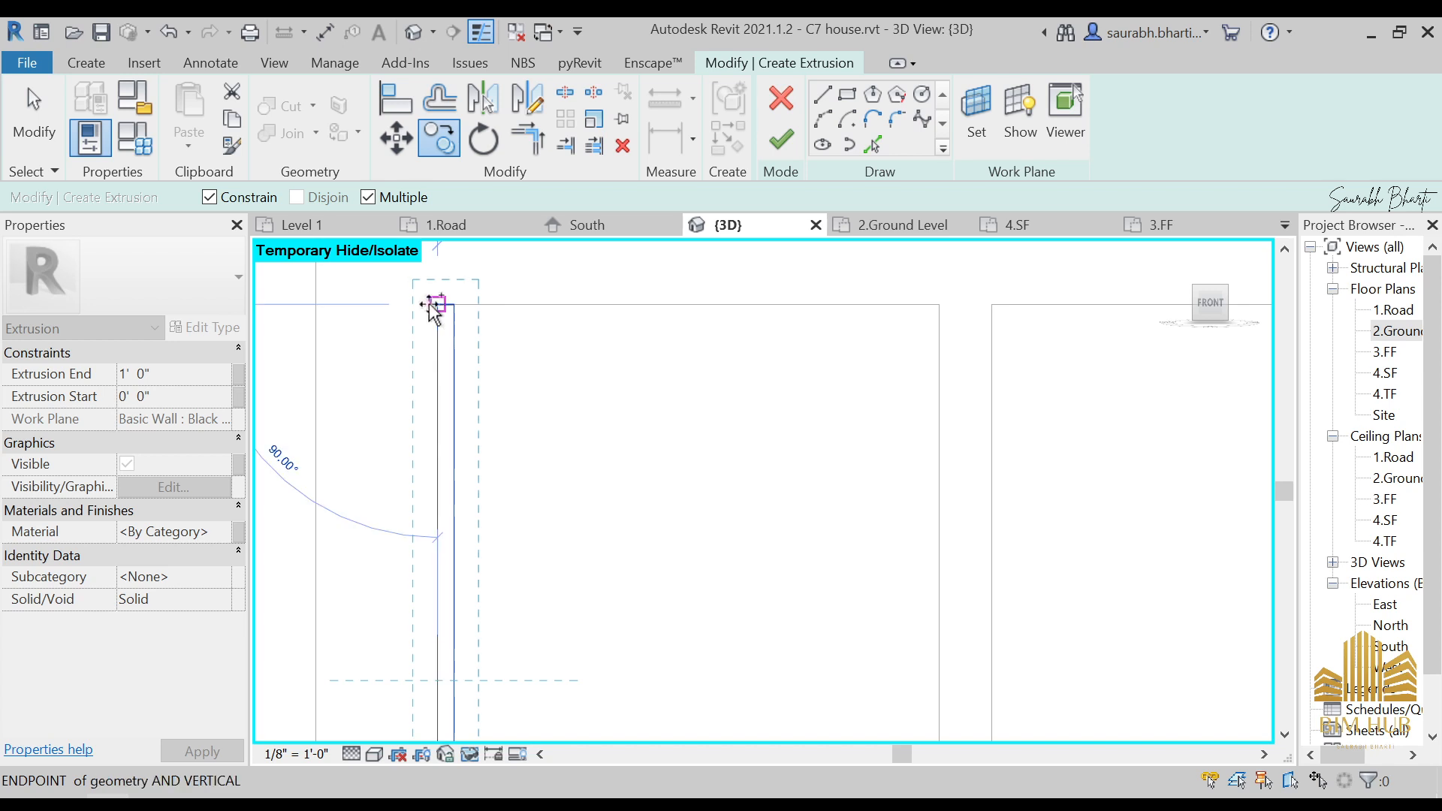
{"action": "left_click", "coordinate": [940, 304]}
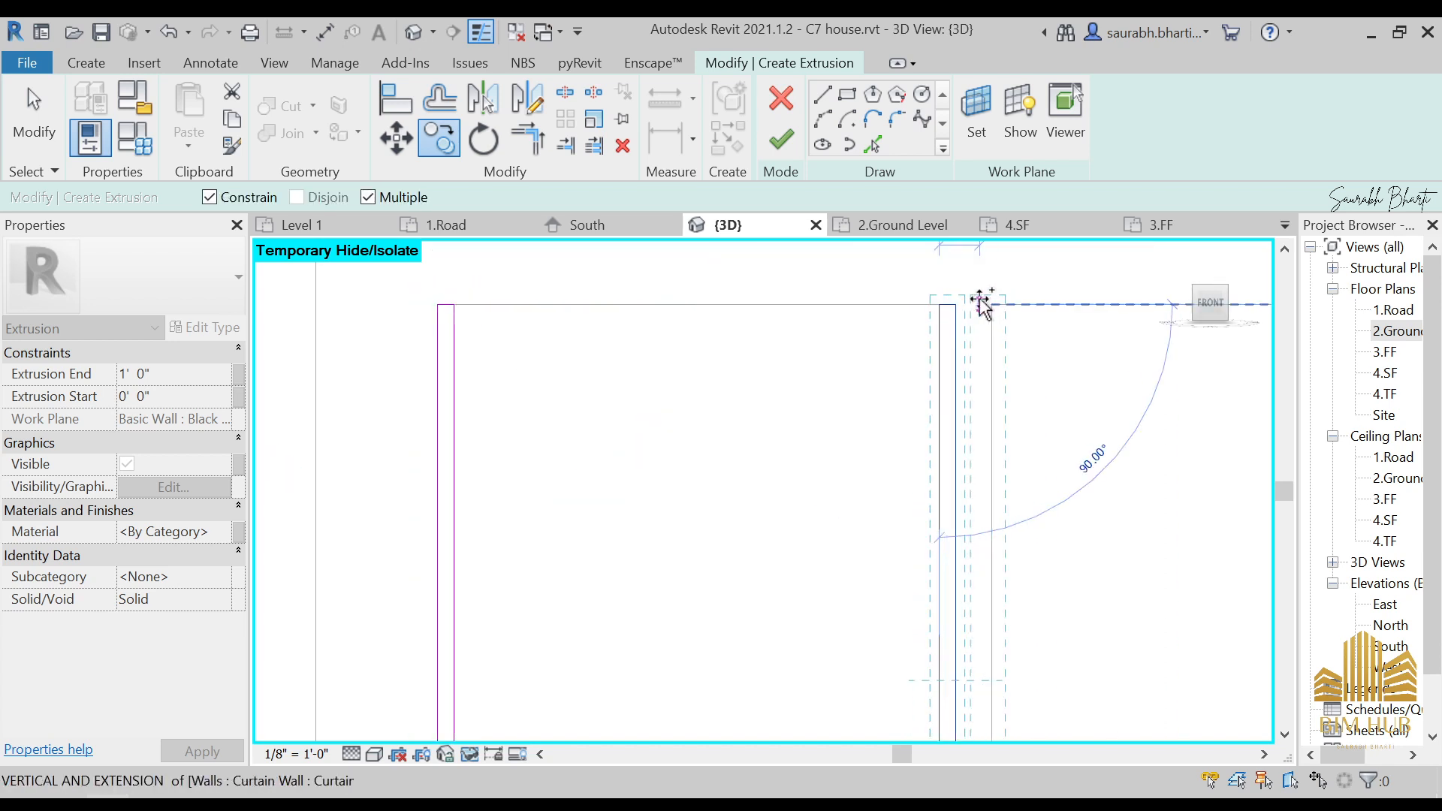
- Place two more copies of the strip profile, one near the window's left edge and one at its right edge
{"action": "left_click", "coordinate": [980, 303]}
{"action": "scroll", "coordinate": [1030, 374], "scroll_direction": "down", "scroll_amount": 2}
{"action": "middle_click_drag", "start_coordinate": [999, 375], "coordinate": [512, 265]}
{"action": "middle_click_drag", "start_coordinate": [811, 297], "coordinate": [748, 400]}
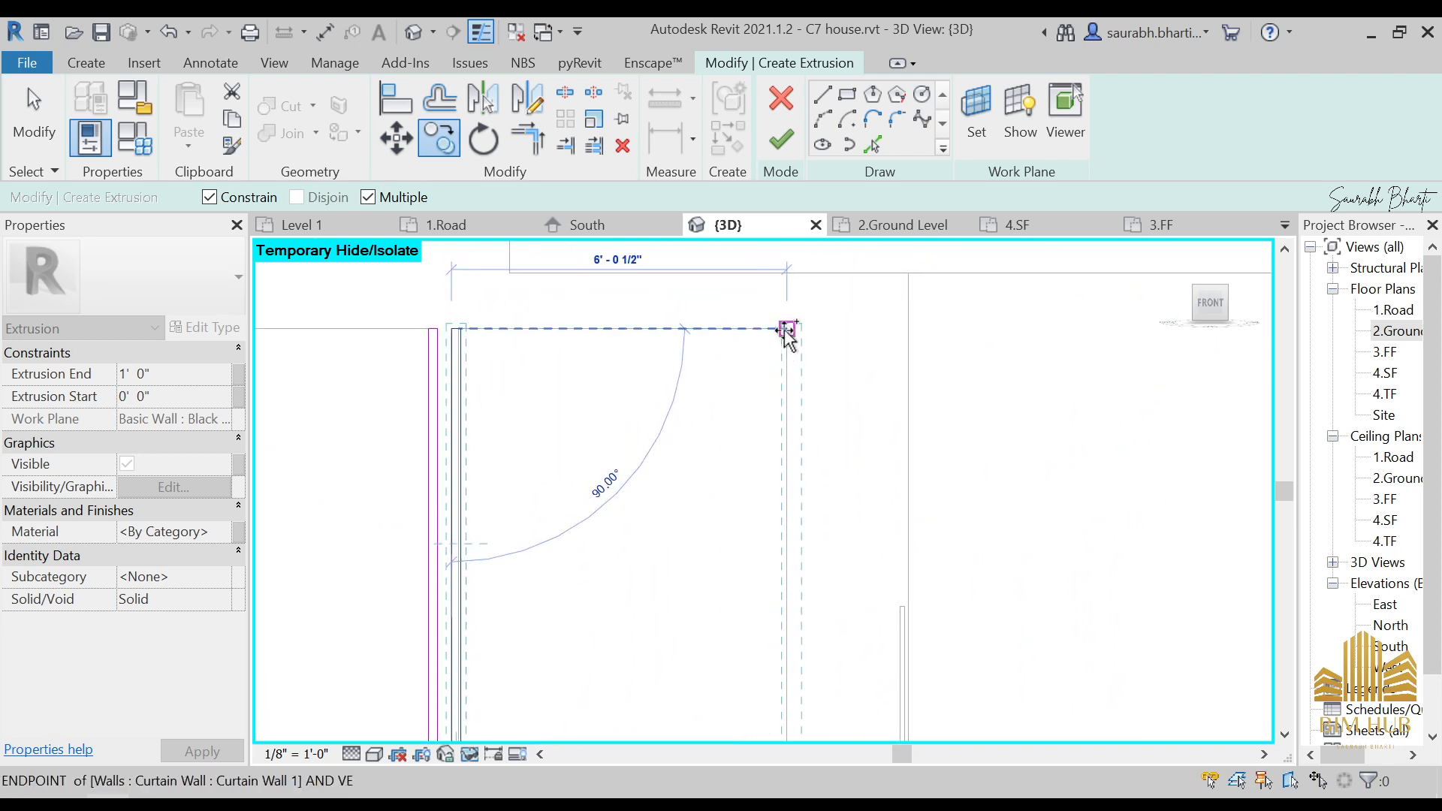
{"action": "left_click", "coordinate": [787, 330]}
{"action": "key", "text": "Escape"}
{"action": "key", "text": "Escape"}
- Move the strip profile near the window's left edge so that its right side aligns with that edge
{"action": "middle_click_drag", "start_coordinate": [628, 381], "coordinate": [761, 303]}
{"action": "middle_click_drag", "start_coordinate": [646, 294], "coordinate": [649, 299]}
{"action": "left_click_drag", "start_coordinate": [693, 542], "coordinate": [713, 772]}
{"action": "scroll", "coordinate": [681, 314], "scroll_direction": "up", "scroll_amount": 2}
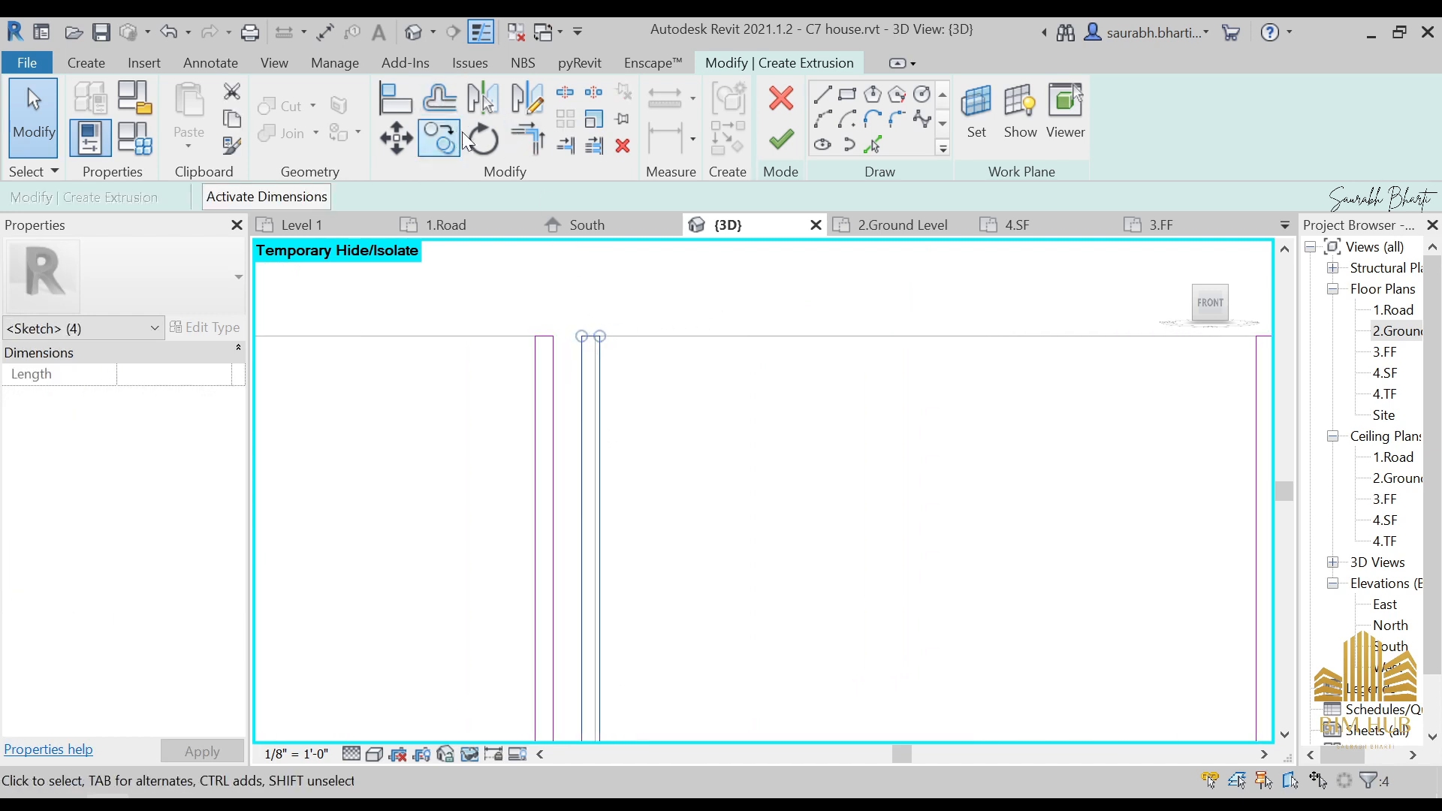
{"action": "left_click", "coordinate": [396, 138]}
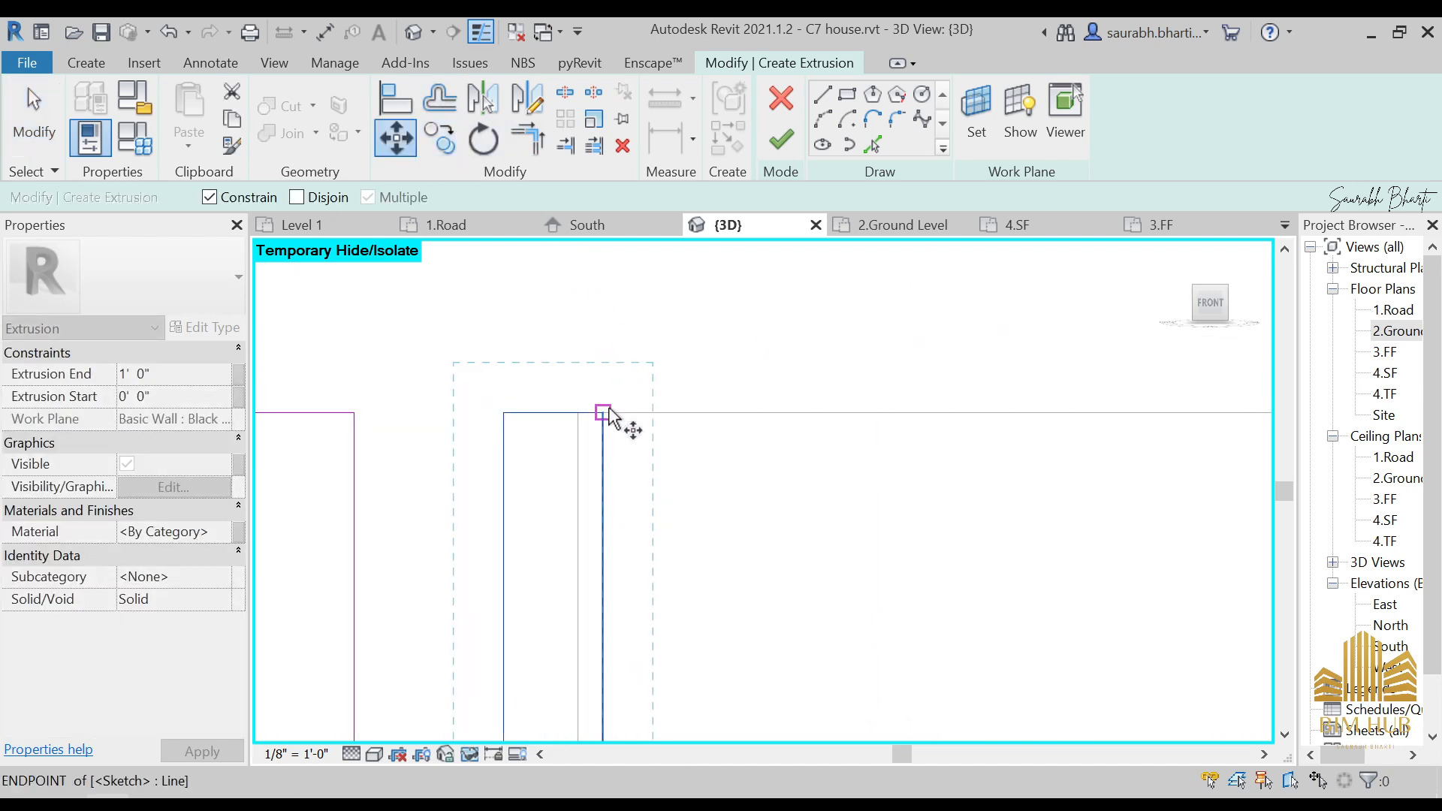
{"action": "left_click", "coordinate": [606, 410]}
{"action": "left_click", "coordinate": [578, 412]}
{"action": "scroll", "coordinate": [599, 391], "scroll_direction": "down", "scroll_amount": 7}
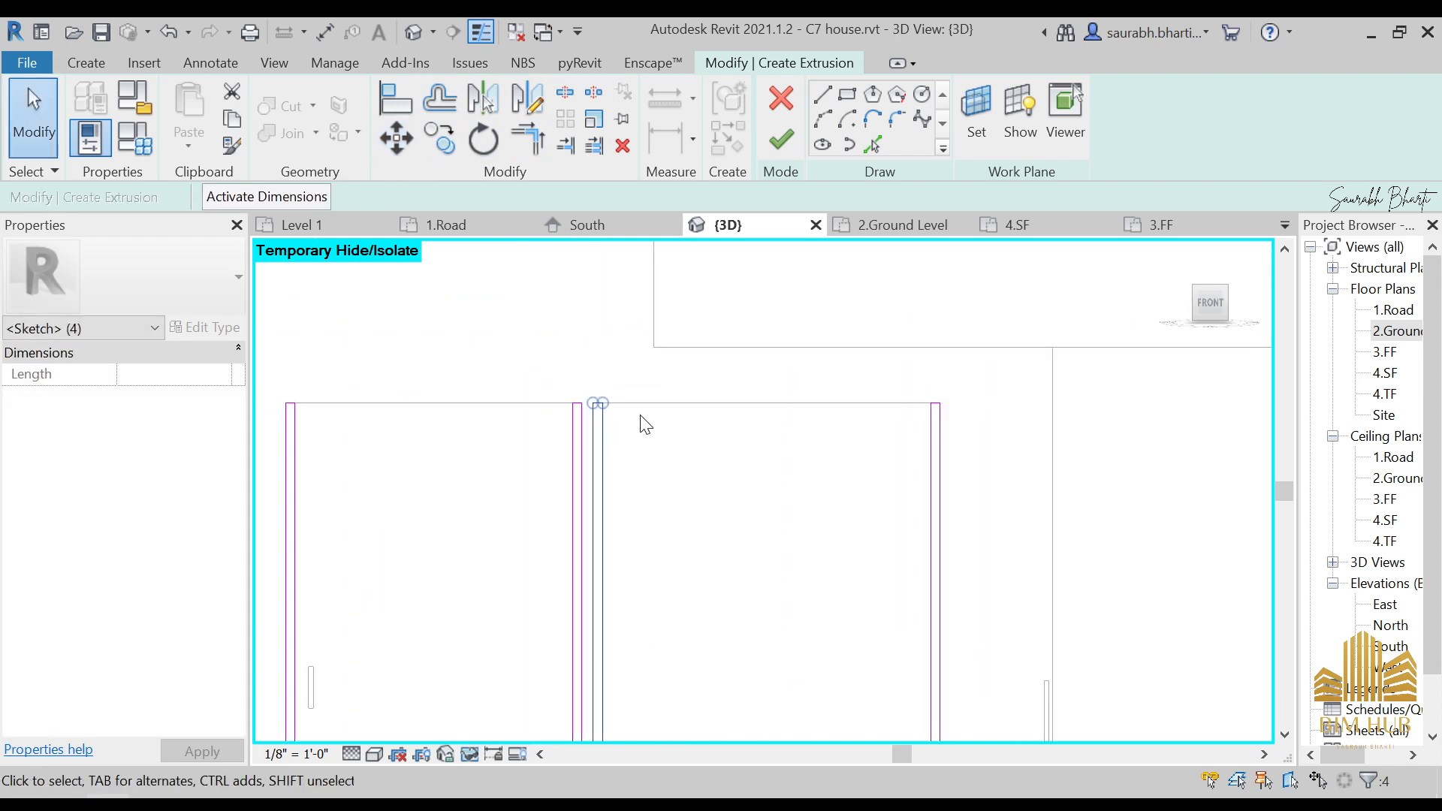
{"action": "scroll", "coordinate": [644, 425], "scroll_direction": "down", "scroll_amount": 3}
{"action": "left_click", "coordinate": [698, 525]}
{"action": "middle_click_drag", "start_coordinate": [719, 552], "coordinate": [774, 495]}
{"action": "left_click", "coordinate": [846, 93]}
{"action": "scroll", "coordinate": [587, 384], "scroll_direction": "up", "scroll_amount": 3}
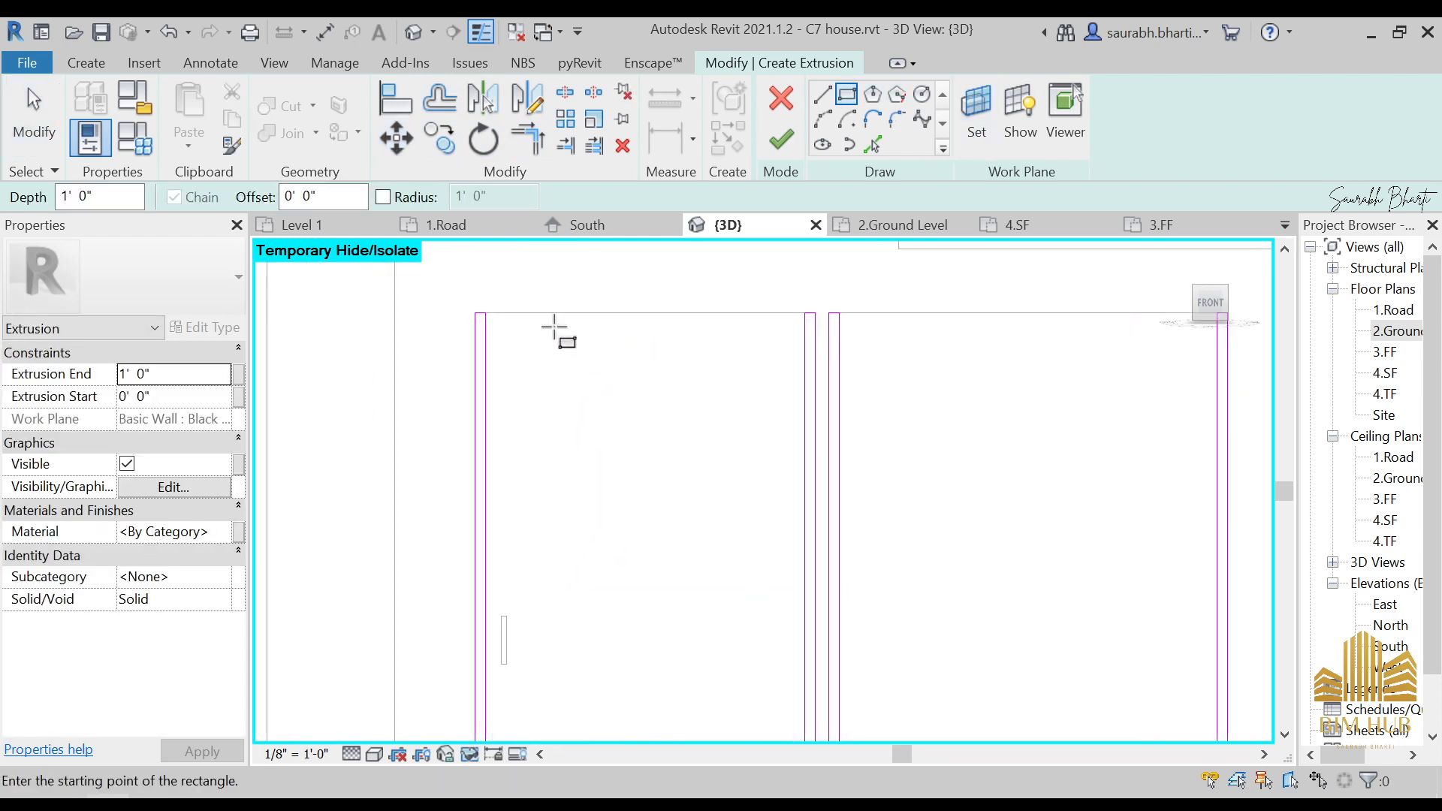
{"action": "left_click", "coordinate": [476, 312]}
{"action": "middle_click_drag", "start_coordinate": [1147, 282], "coordinate": [974, 339]}
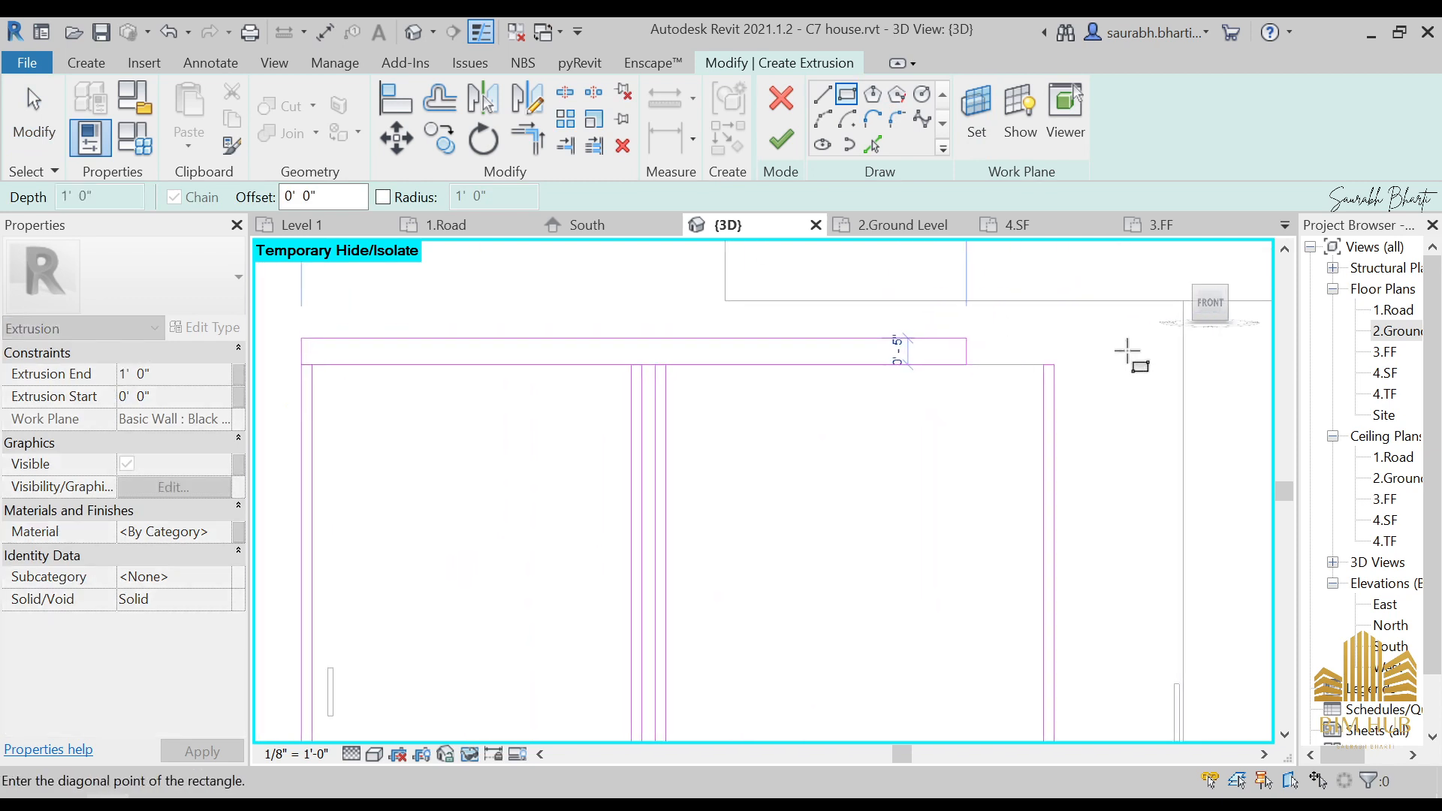
{"action": "scroll", "coordinate": [1072, 344], "scroll_direction": "down", "scroll_amount": 1}
{"action": "key", "text": "Escape"}
{"action": "key", "text": "Escape"}
- Delete the short top lines of the strip profiles at the window's left side and on both sides of the door
{"action": "scroll", "coordinate": [1050, 366], "scroll_direction": "up", "scroll_amount": 3}
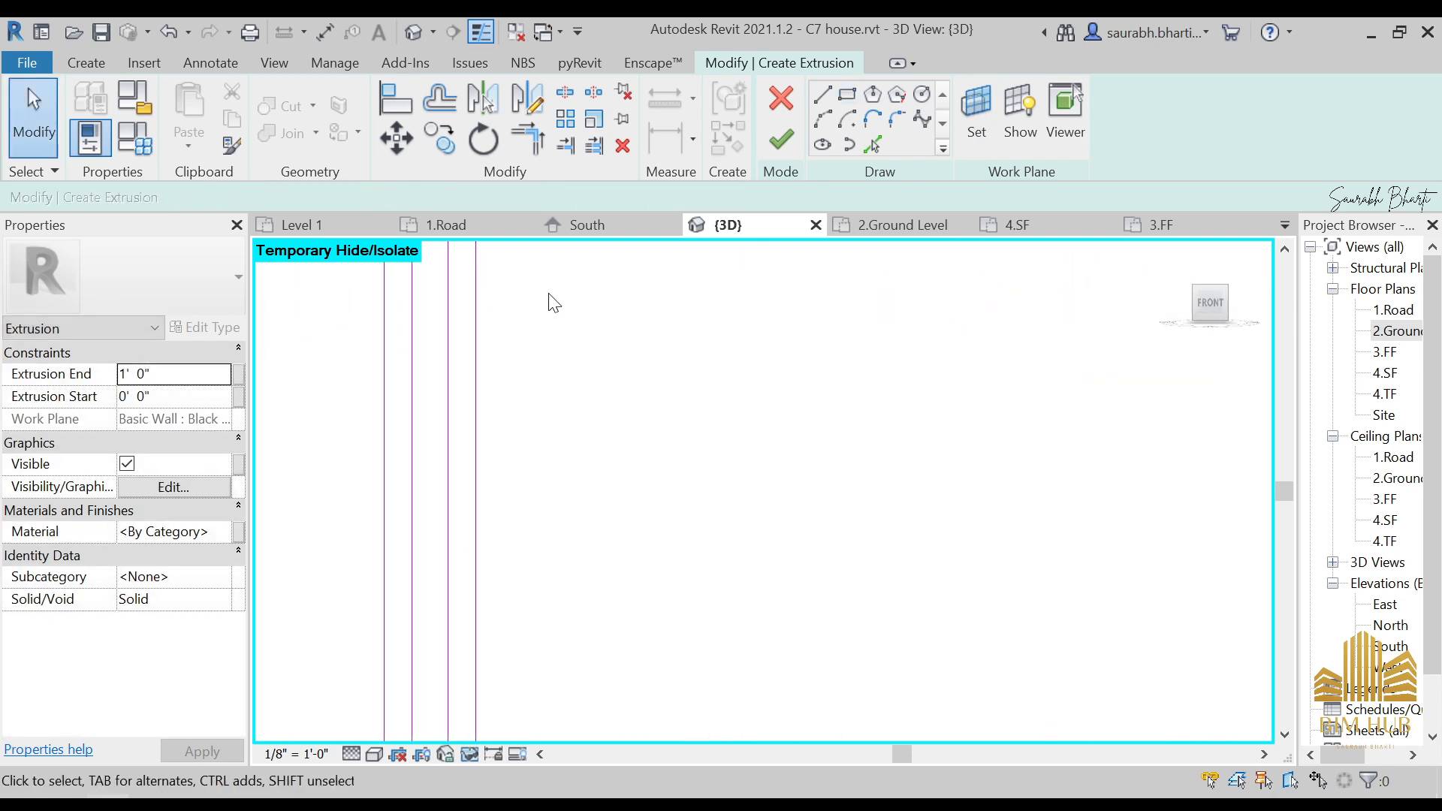
{"action": "middle_click_drag", "start_coordinate": [552, 279], "coordinate": [759, 517]}
{"action": "left_click", "coordinate": [678, 497]}
{"action": "key", "text": "Delete"}
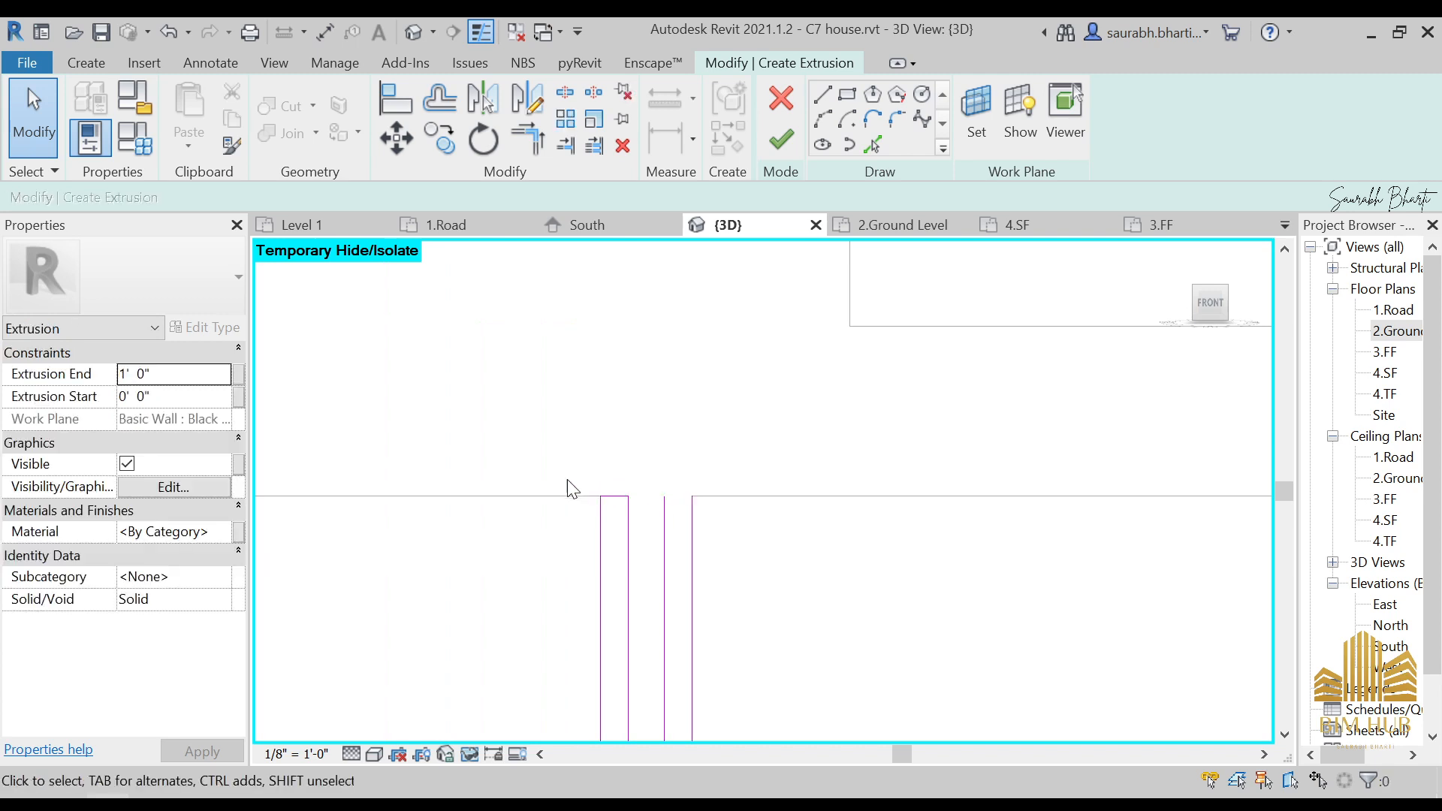
{"action": "left_click", "coordinate": [606, 489]}
{"action": "key", "text": "Delete"}
{"action": "middle_click_drag", "start_coordinate": [581, 554], "coordinate": [1040, 505]}
{"action": "scroll", "coordinate": [550, 484], "scroll_direction": "down", "scroll_amount": 2}
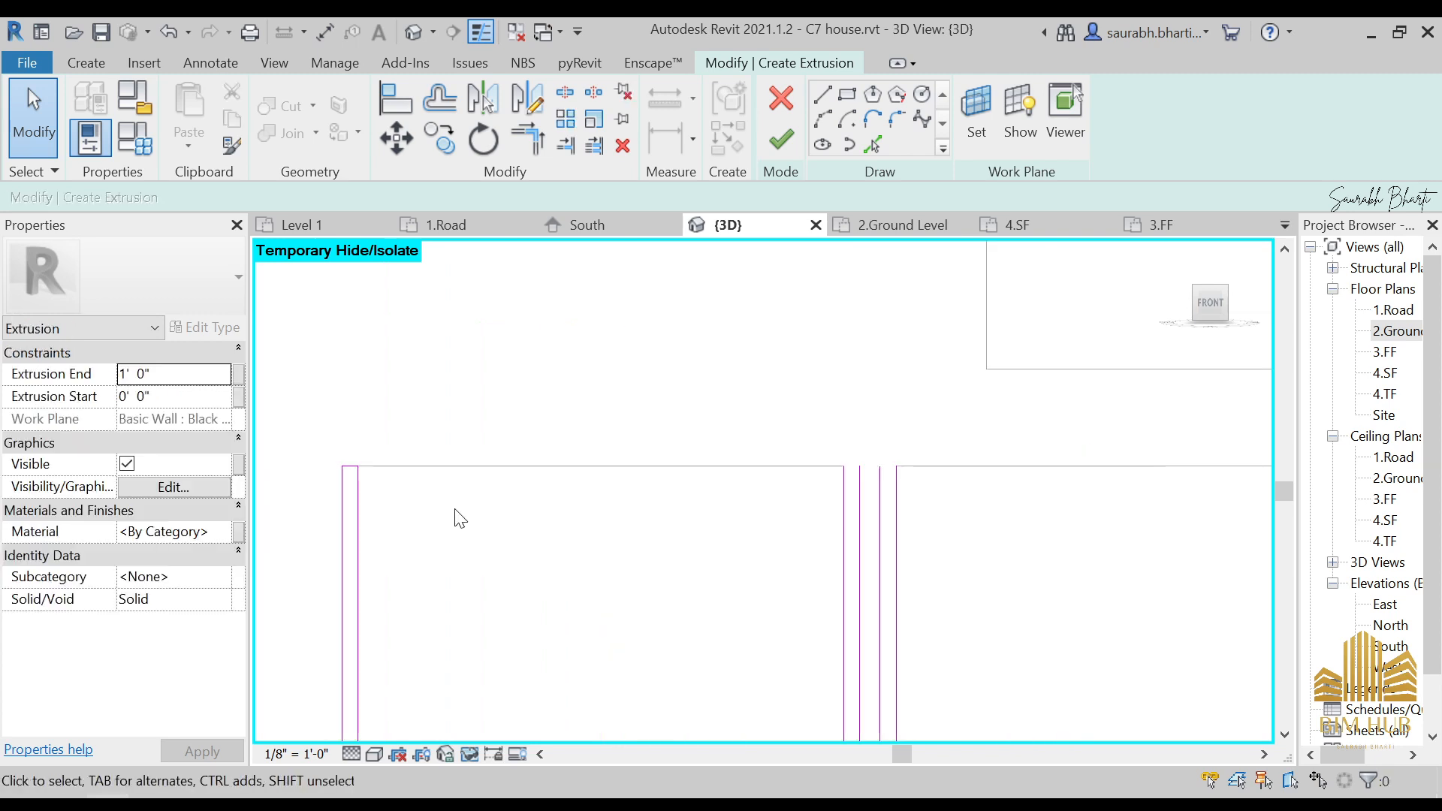
{"action": "middle_click_drag", "start_coordinate": [455, 511], "coordinate": [529, 506]}
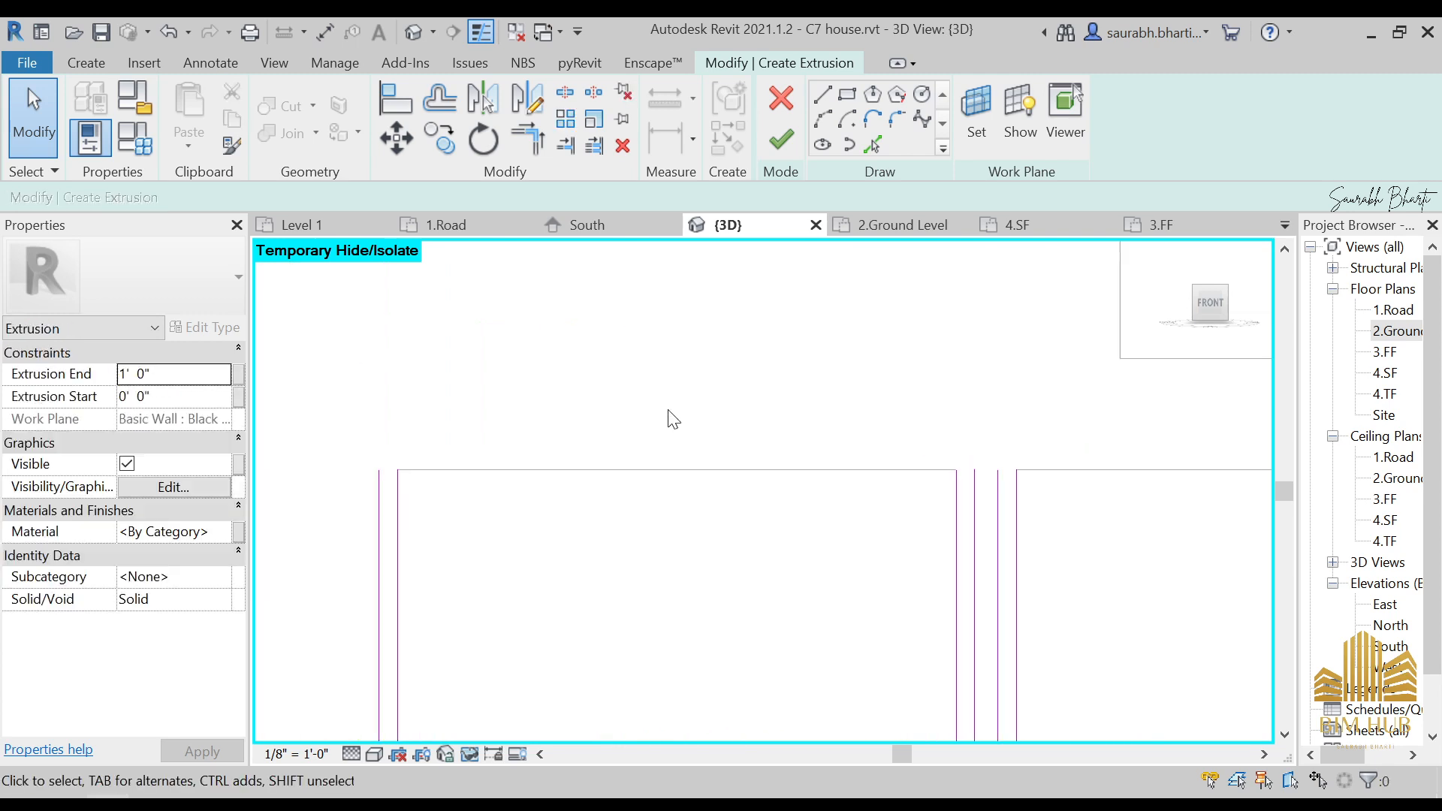
- Delete the short top line of the strip profile at the window's right edge
{"action": "middle_click_drag", "start_coordinate": [949, 450], "coordinate": [609, 454]}
{"action": "left_click", "coordinate": [1128, 460]}
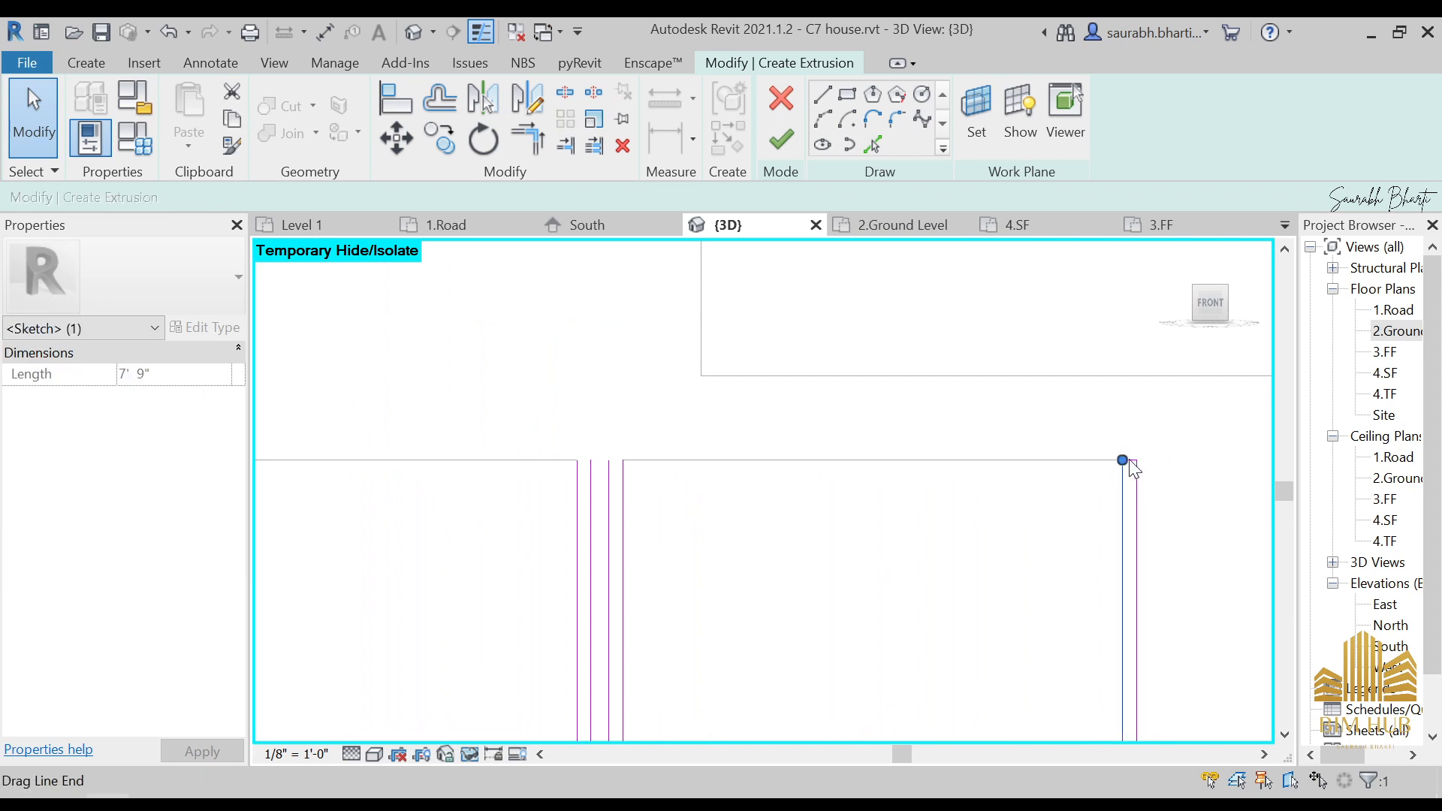
{"action": "left_click", "coordinate": [1150, 430]}
{"action": "scroll", "coordinate": [1138, 454], "scroll_direction": "up", "scroll_amount": 2}
{"action": "left_click", "coordinate": [1127, 464]}
{"action": "key", "text": "Delete"}
{"action": "scroll", "coordinate": [1066, 451], "scroll_direction": "down", "scroll_amount": 2}
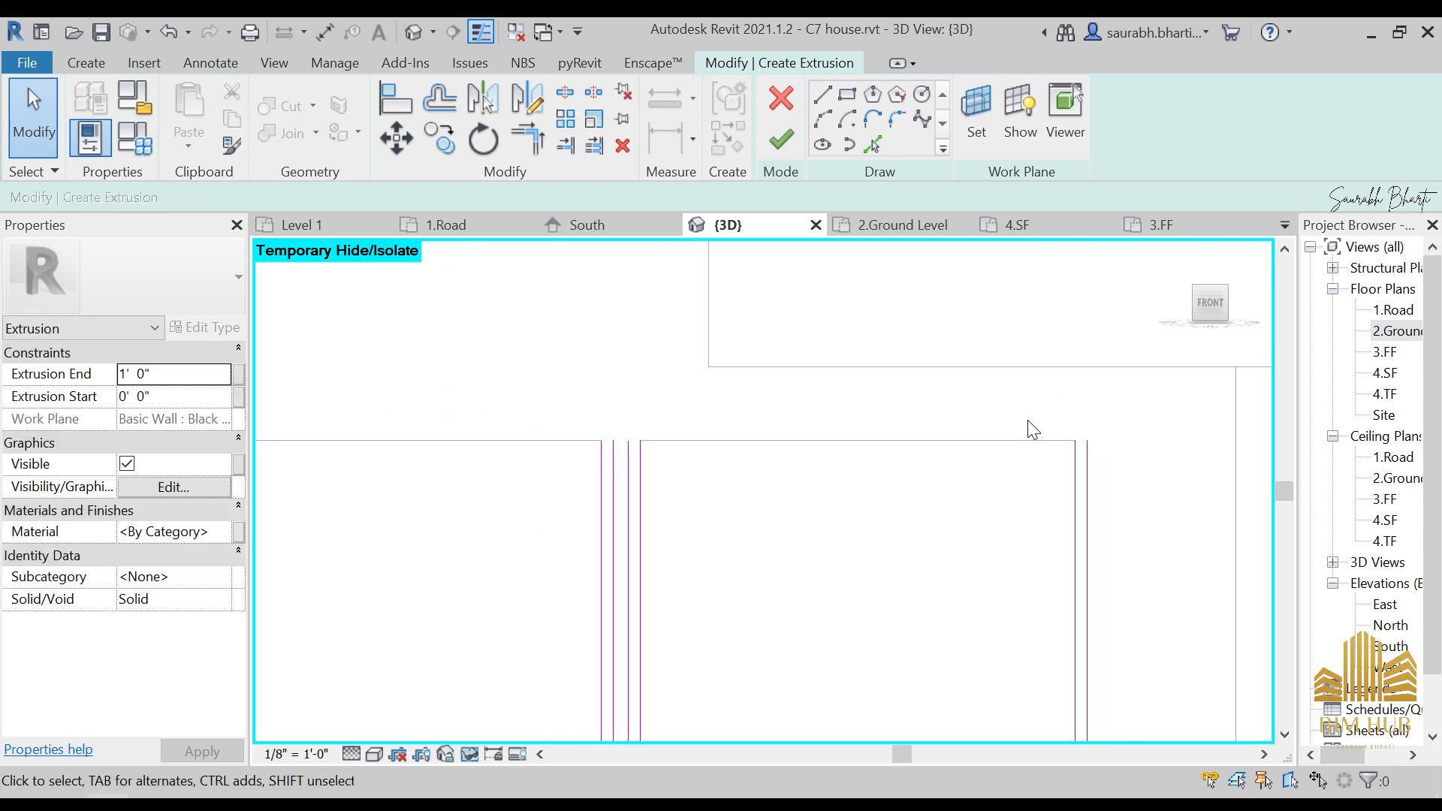
{"action": "left_click", "coordinate": [846, 95]}
{"action": "scroll", "coordinate": [920, 344], "scroll_direction": "down", "scroll_amount": 1}
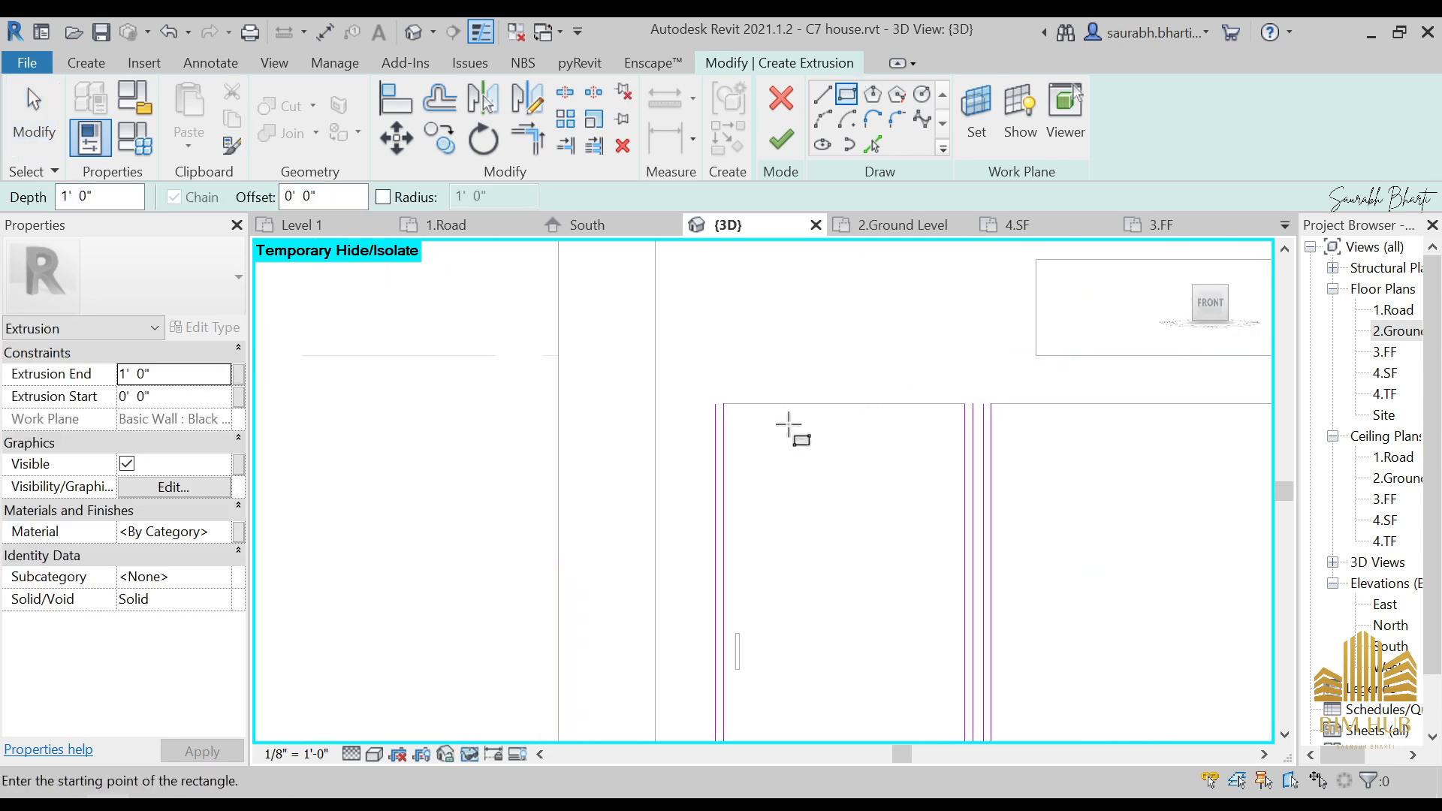
{"action": "left_click", "coordinate": [716, 392]}
{"action": "scroll", "coordinate": [933, 421], "scroll_direction": "up", "scroll_amount": 3}
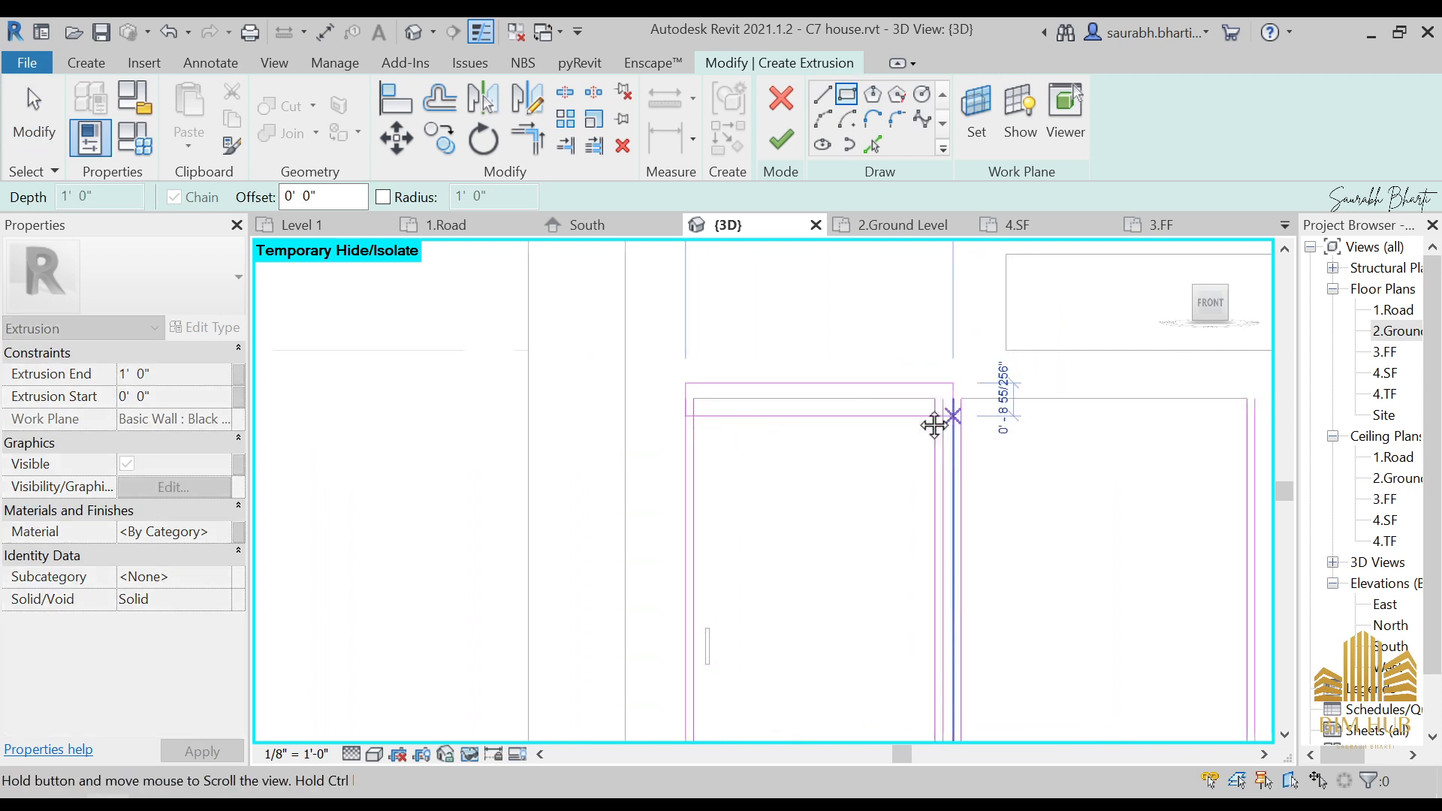
{"action": "middle_click_drag", "start_coordinate": [687, 333], "coordinate": [995, 365]}
{"action": "scroll", "coordinate": [995, 363], "scroll_direction": "up", "scroll_amount": 2}
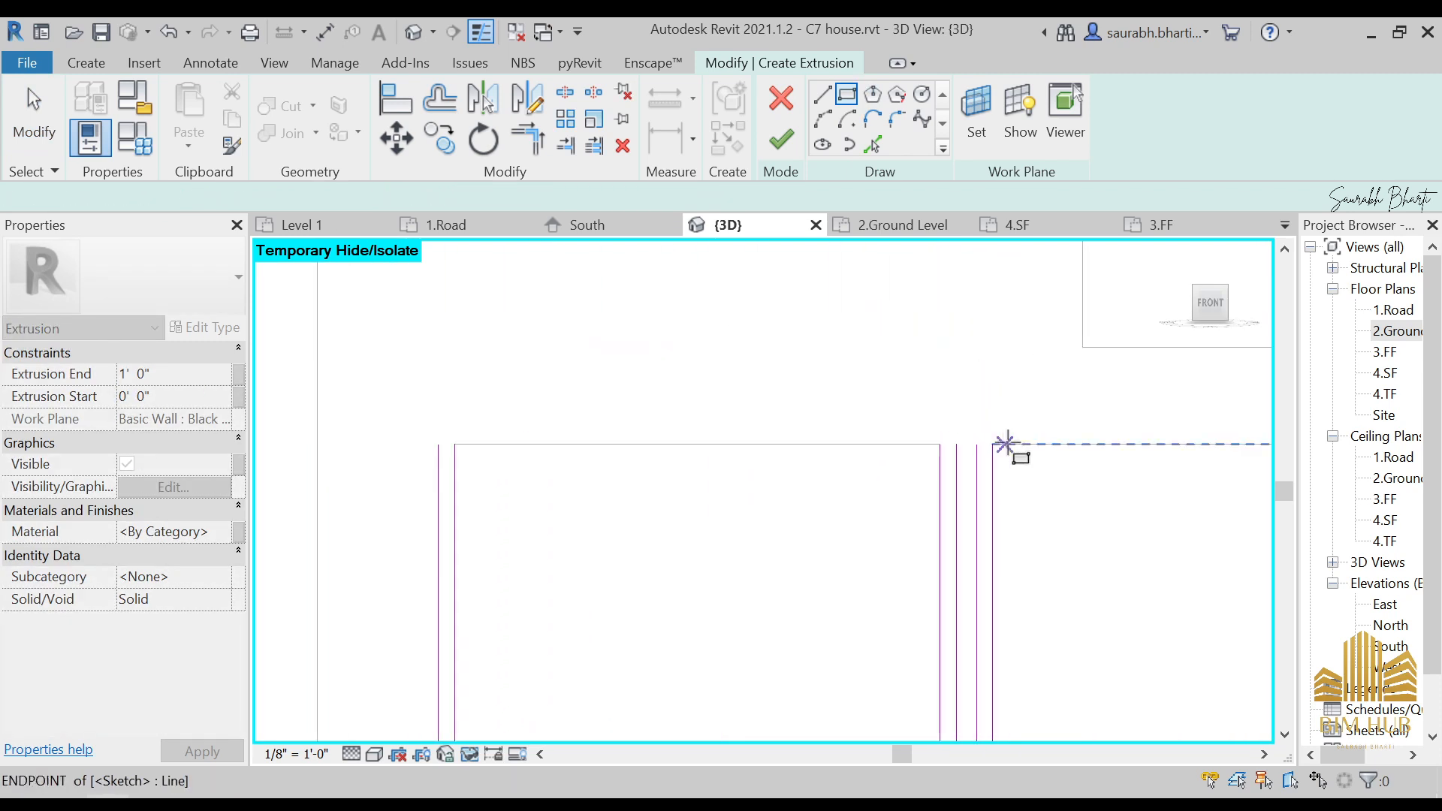
{"action": "key", "text": "Escape"}
- Sketch a horizontal rectangle about 11' 9 1/2" long and 3" high across the tops of all four strips
{"action": "left_click", "coordinate": [433, 440]}
{"action": "scroll", "coordinate": [988, 380], "scroll_direction": "down", "scroll_amount": 2}
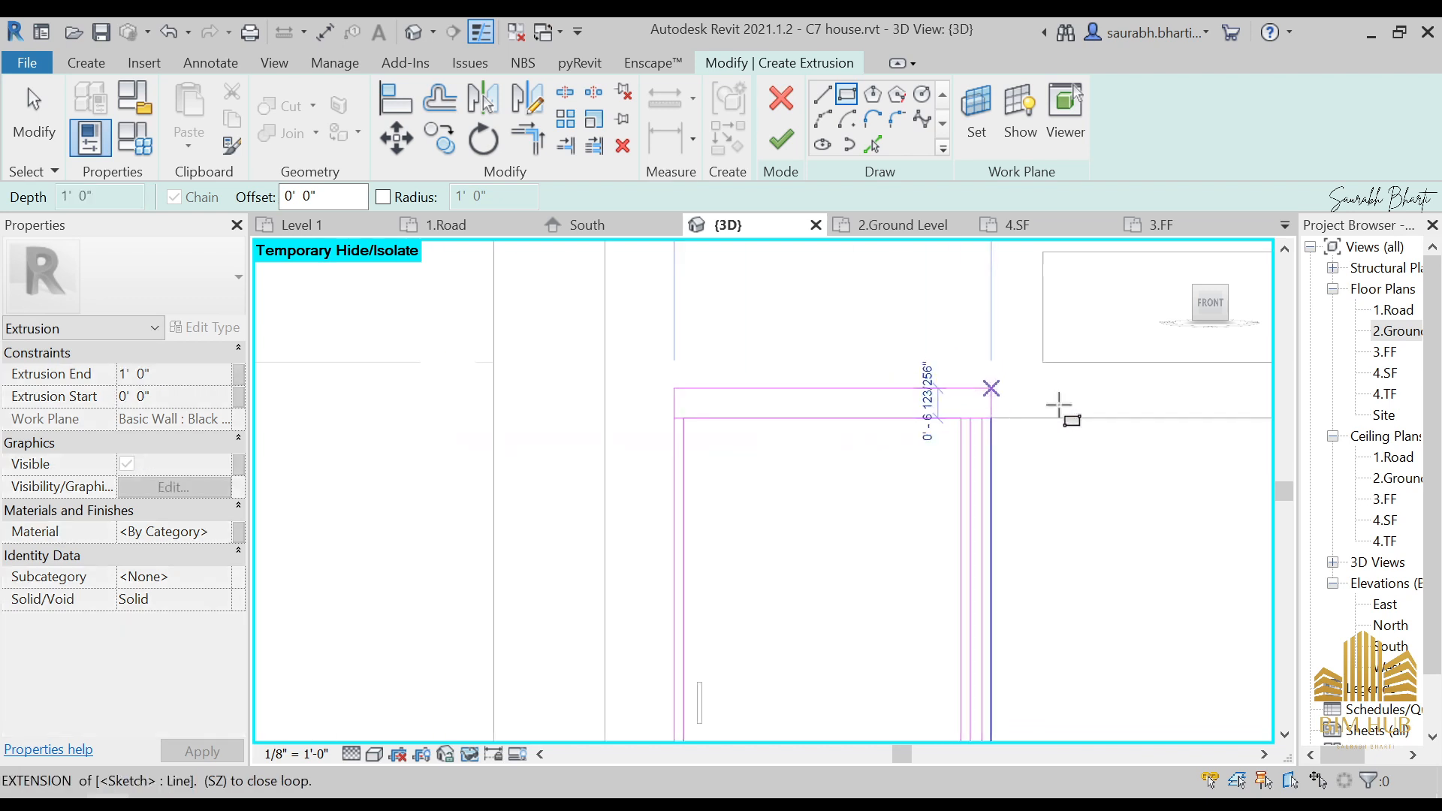
{"action": "middle_click_drag", "start_coordinate": [1074, 408], "coordinate": [623, 383]}
{"action": "scroll", "coordinate": [878, 386], "scroll_direction": "up", "scroll_amount": 2}
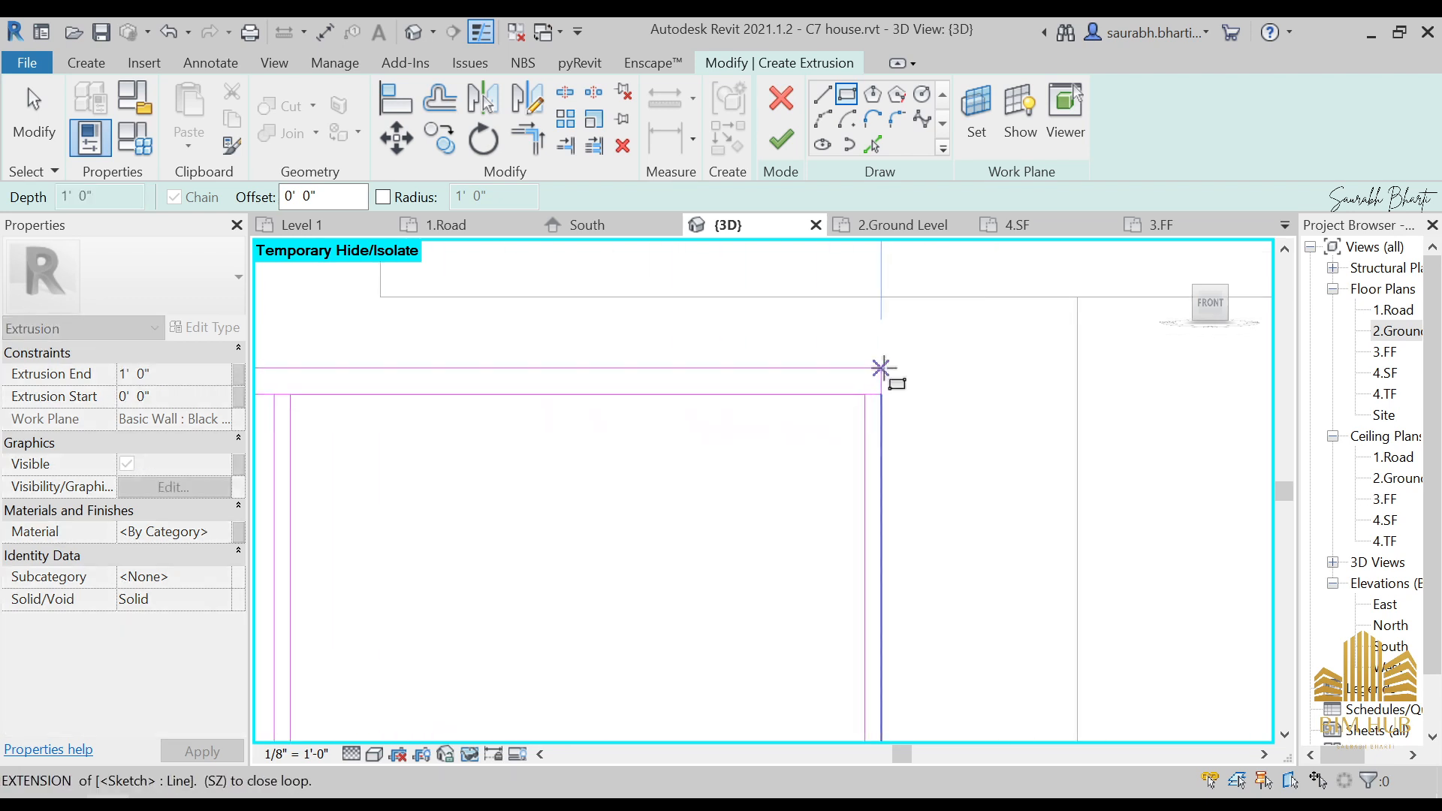
{"action": "left_click", "coordinate": [886, 368]}
{"action": "key", "text": "Escape"}
- Set the height of the horizontal top strip to 2" by repositioning its upper line
{"action": "left_click", "coordinate": [797, 370]}
{"action": "scroll", "coordinate": [931, 379], "scroll_direction": "down", "scroll_amount": 1}
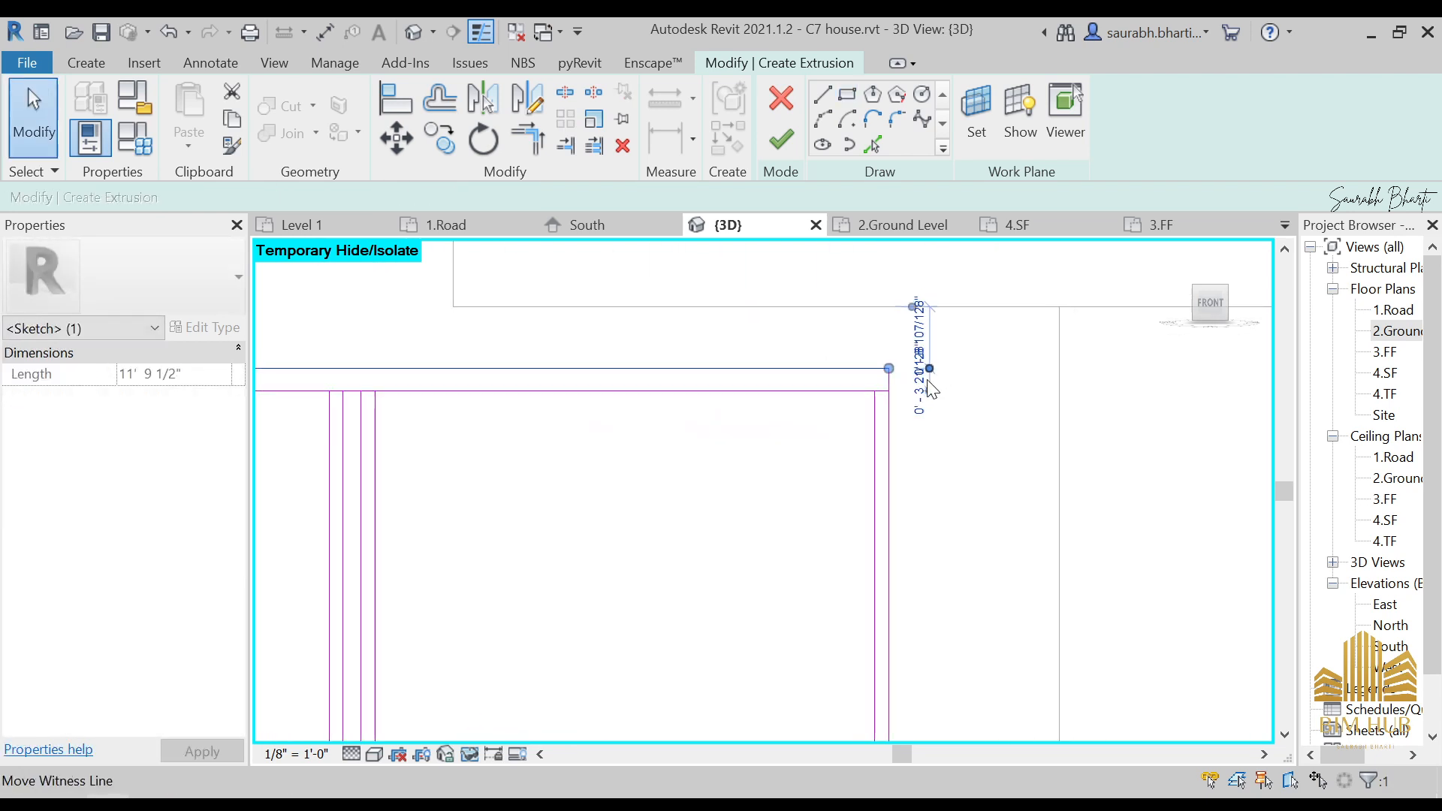
{"action": "scroll", "coordinate": [928, 379], "scroll_direction": "up", "scroll_amount": 3}
{"action": "scroll", "coordinate": [931, 386], "scroll_direction": "up", "scroll_amount": 5}
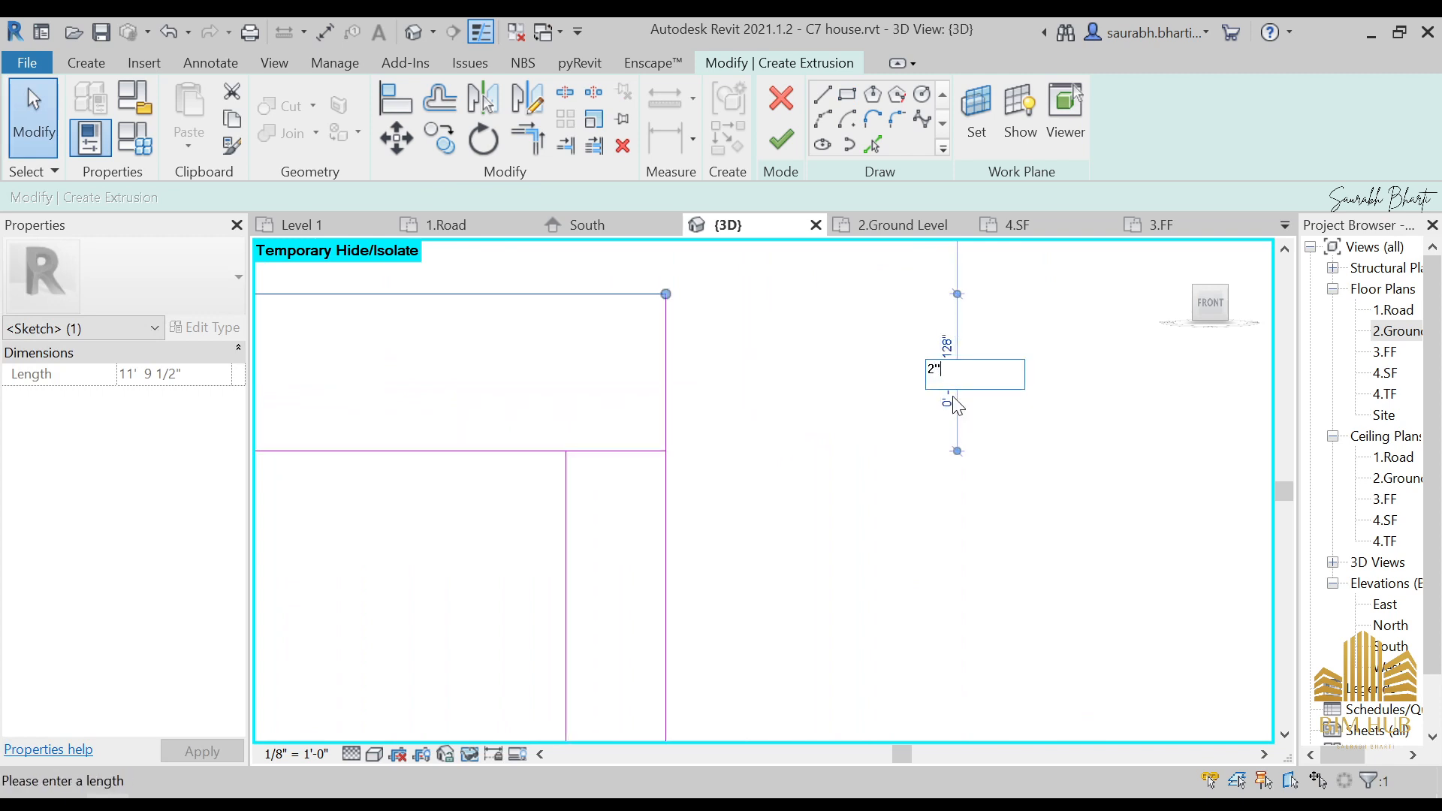
{"action": "left_click", "coordinate": [958, 406]}
- Trim the top strip's lower line and the right-hand strip's inner line to a corner
{"action": "key", "text": "t"}
{"action": "key", "text": "r"}
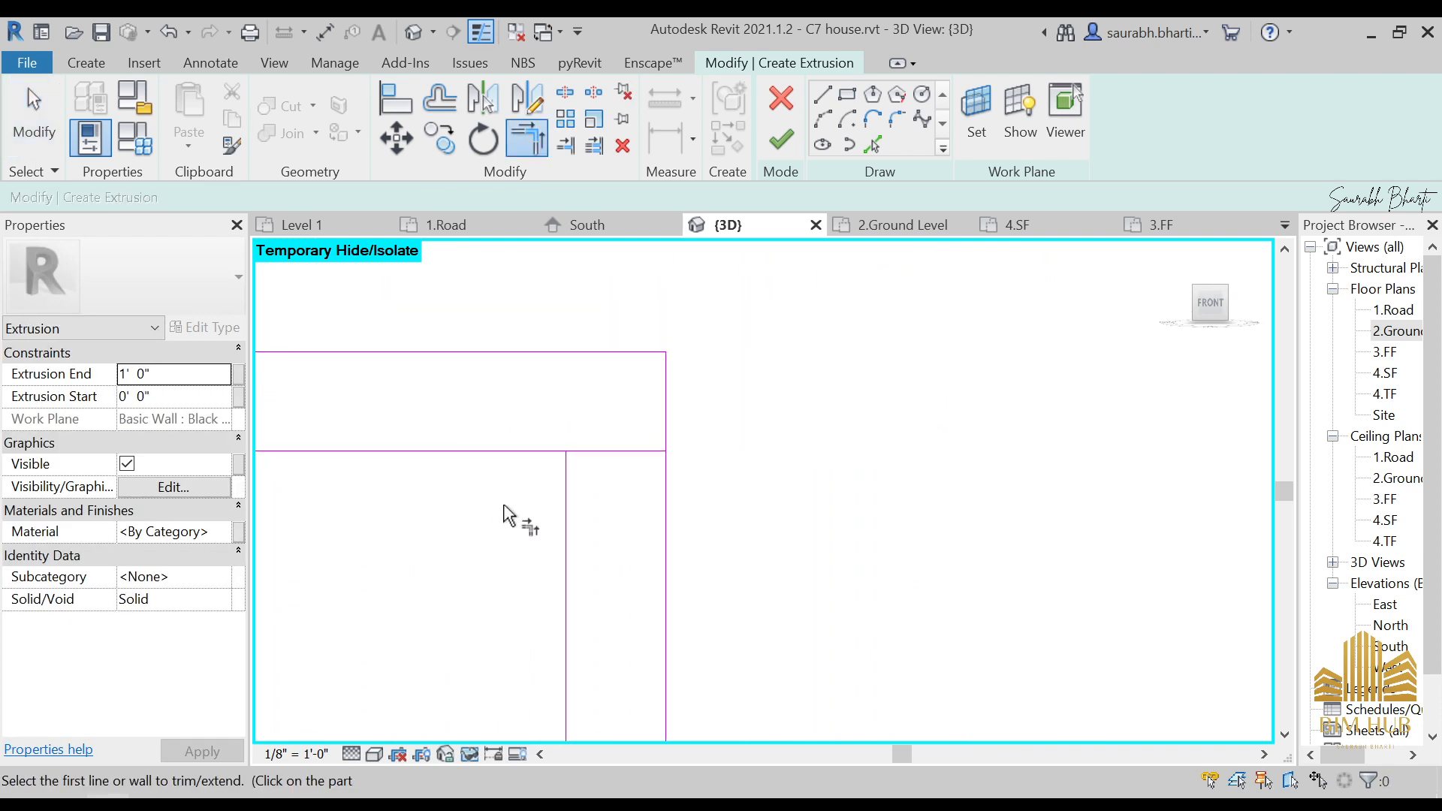
{"action": "left_click", "coordinate": [533, 456]}
{"action": "scroll", "coordinate": [516, 513], "scroll_direction": "down", "scroll_amount": 3}
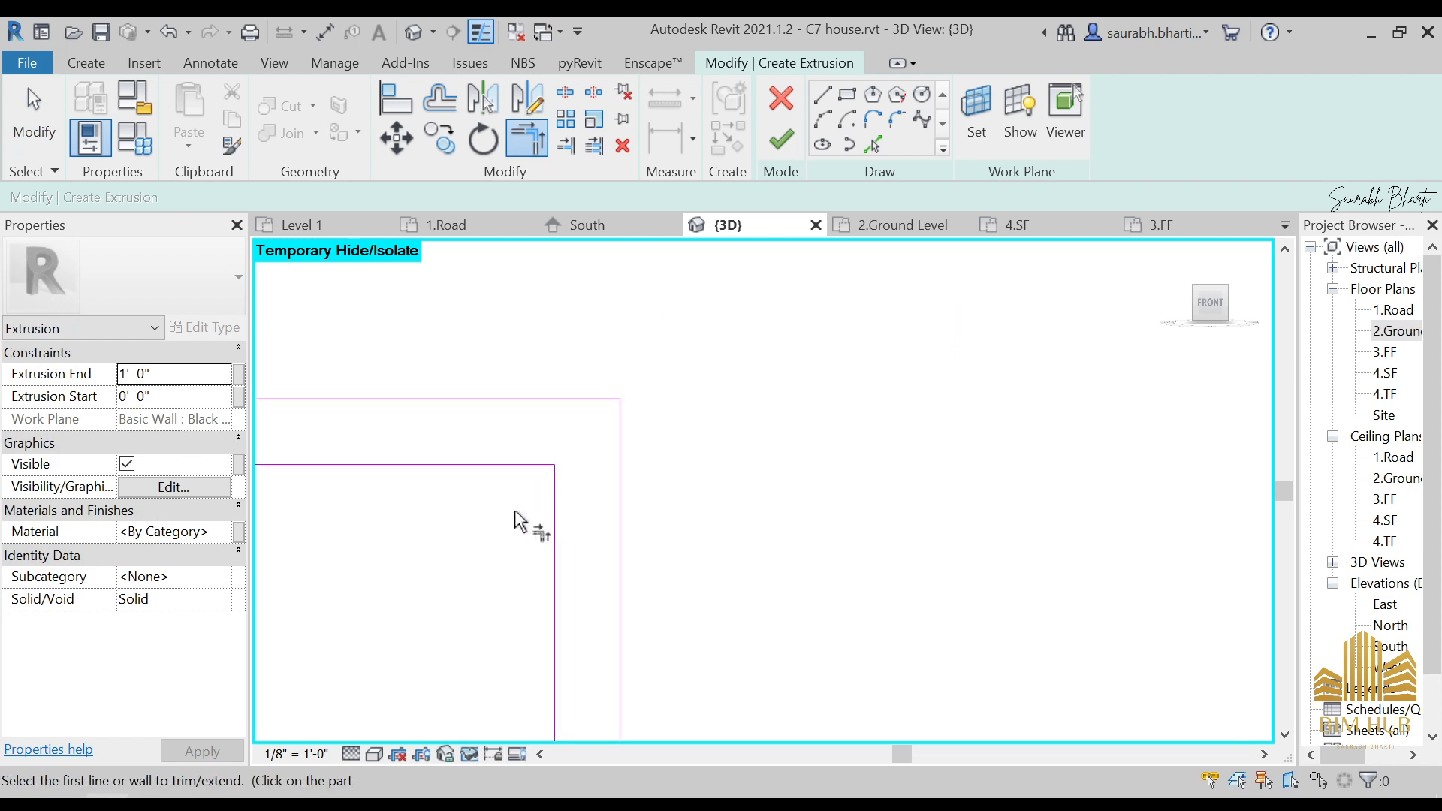
{"action": "middle_click_drag", "start_coordinate": [517, 514], "coordinate": [1136, 464]}
- Split the top strip's lower line above each of the two middle strips between the door and window
{"action": "scroll", "coordinate": [573, 458], "scroll_direction": "down", "scroll_amount": 5}
{"action": "scroll", "coordinate": [733, 451], "scroll_direction": "up", "scroll_amount": 5}
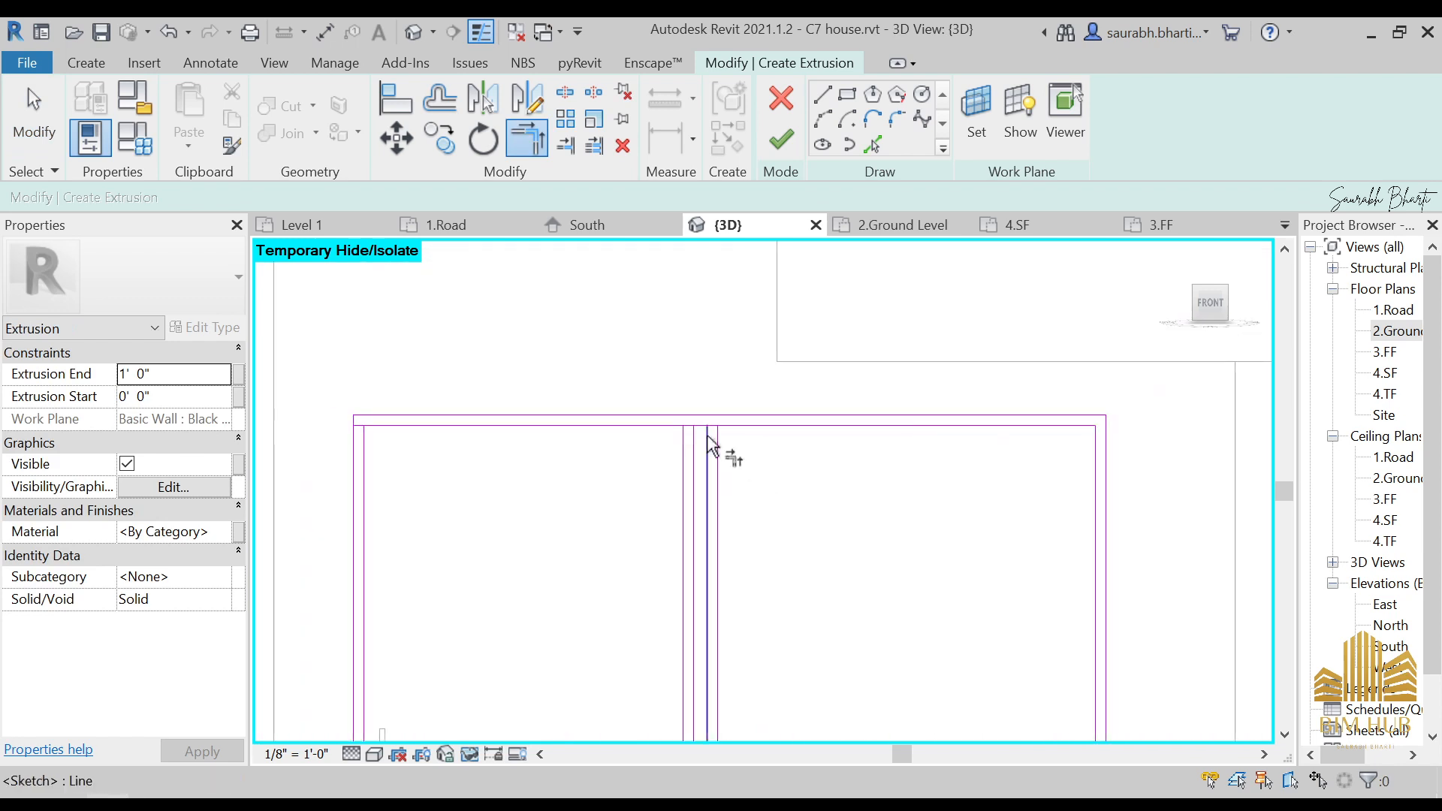
{"action": "key", "text": "Escape"}
{"action": "key", "text": "s"}
{"action": "key", "text": "l"}
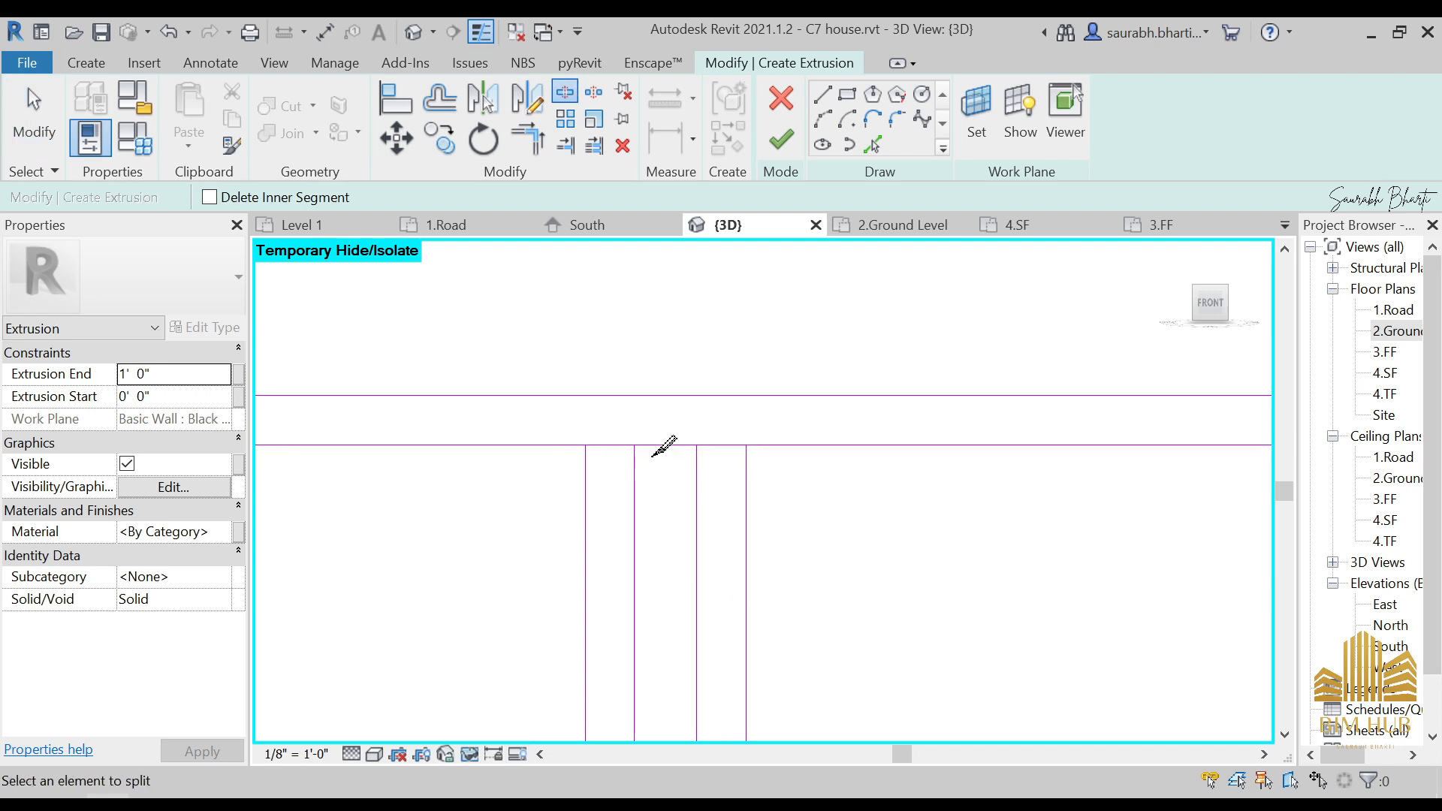
{"action": "left_click", "coordinate": [728, 446]}
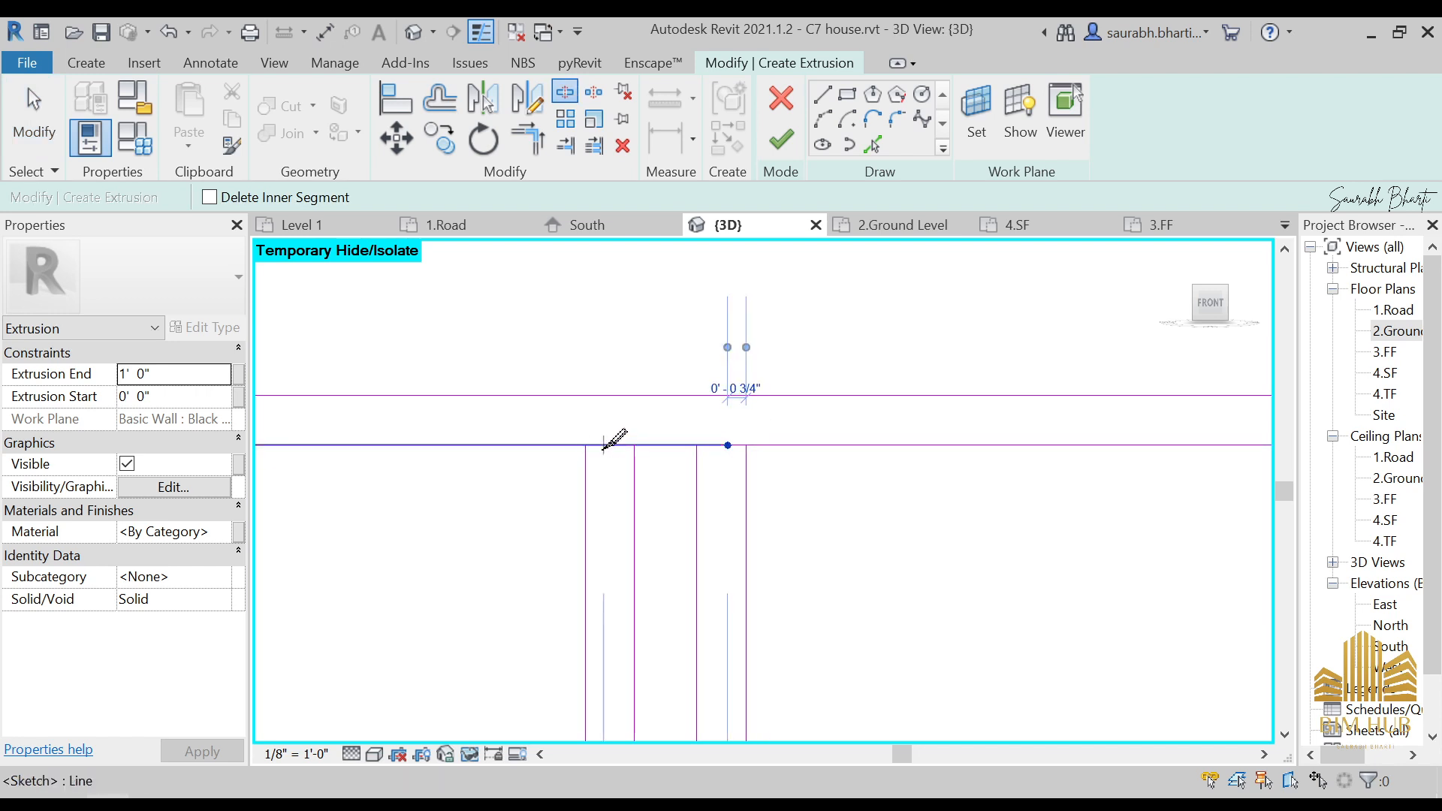
{"action": "scroll", "coordinate": [685, 430], "scroll_direction": "down", "scroll_amount": 5}
{"action": "scroll", "coordinate": [368, 449], "scroll_direction": "up", "scroll_amount": 4}
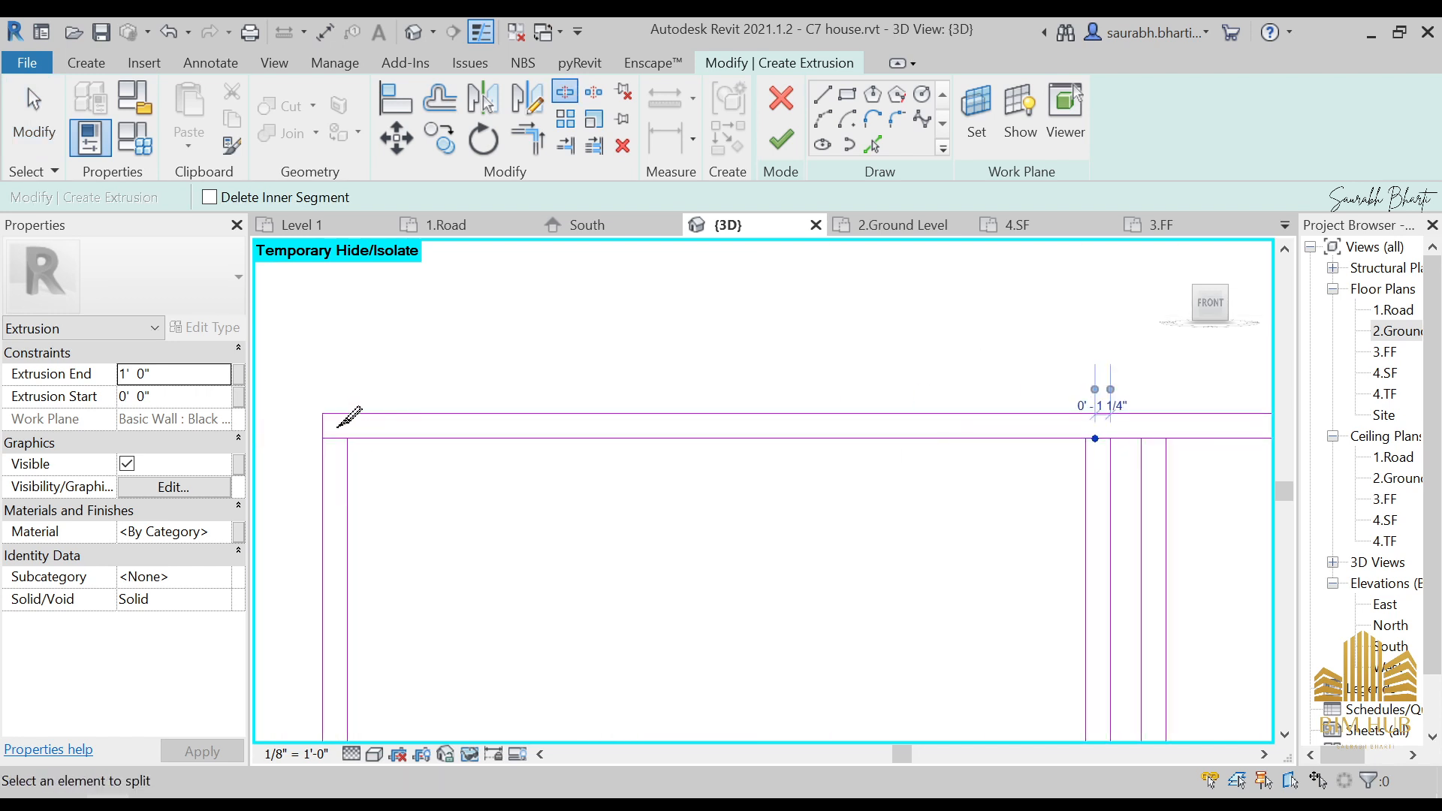
{"action": "key", "text": "Escape"}
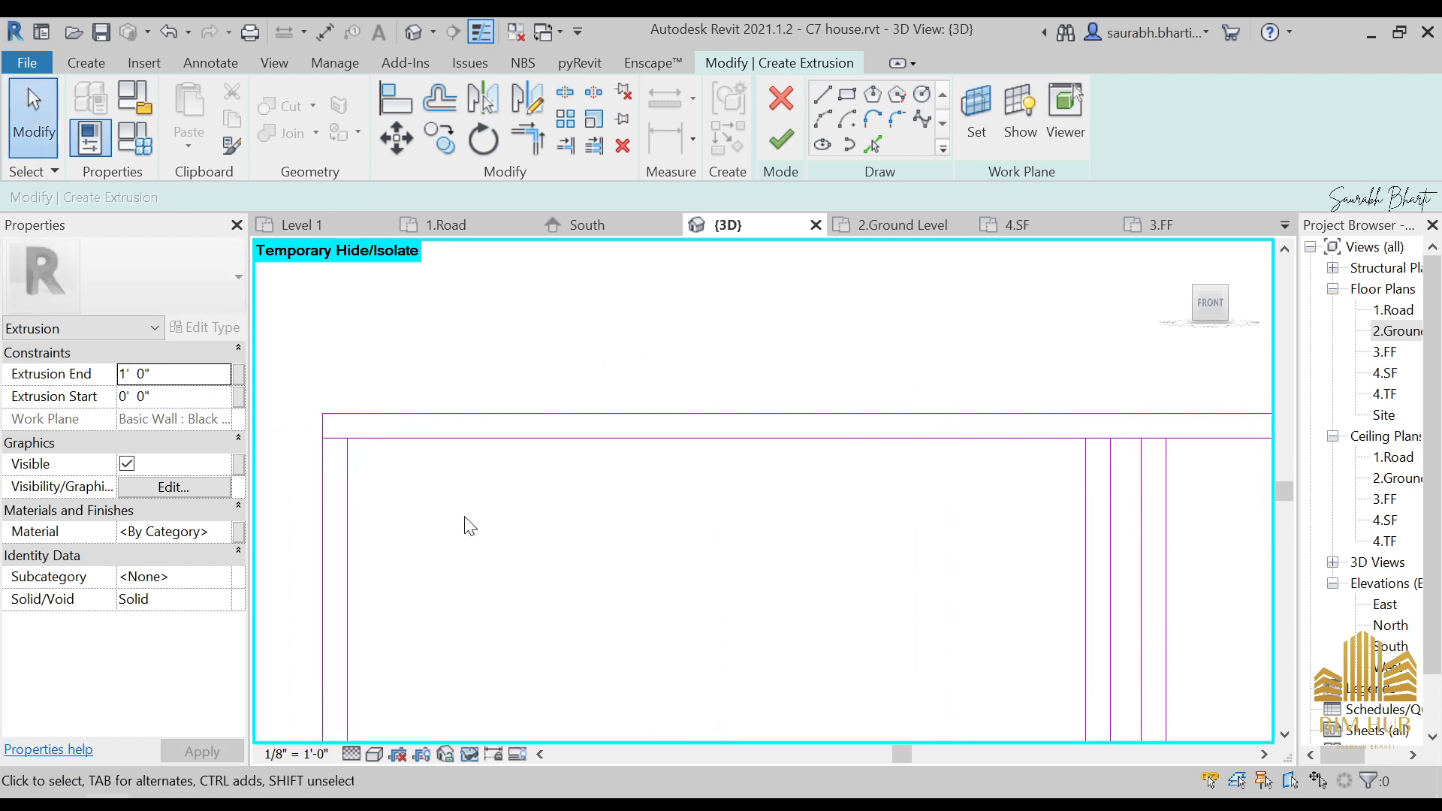
- Trim the inner line of the door's left strip and the top strip's lower line to a corner
{"action": "key", "text": "t"}
{"action": "key", "text": "r"}
{"action": "left_click", "coordinate": [348, 471]}
{"action": "left_click", "coordinate": [392, 442]}
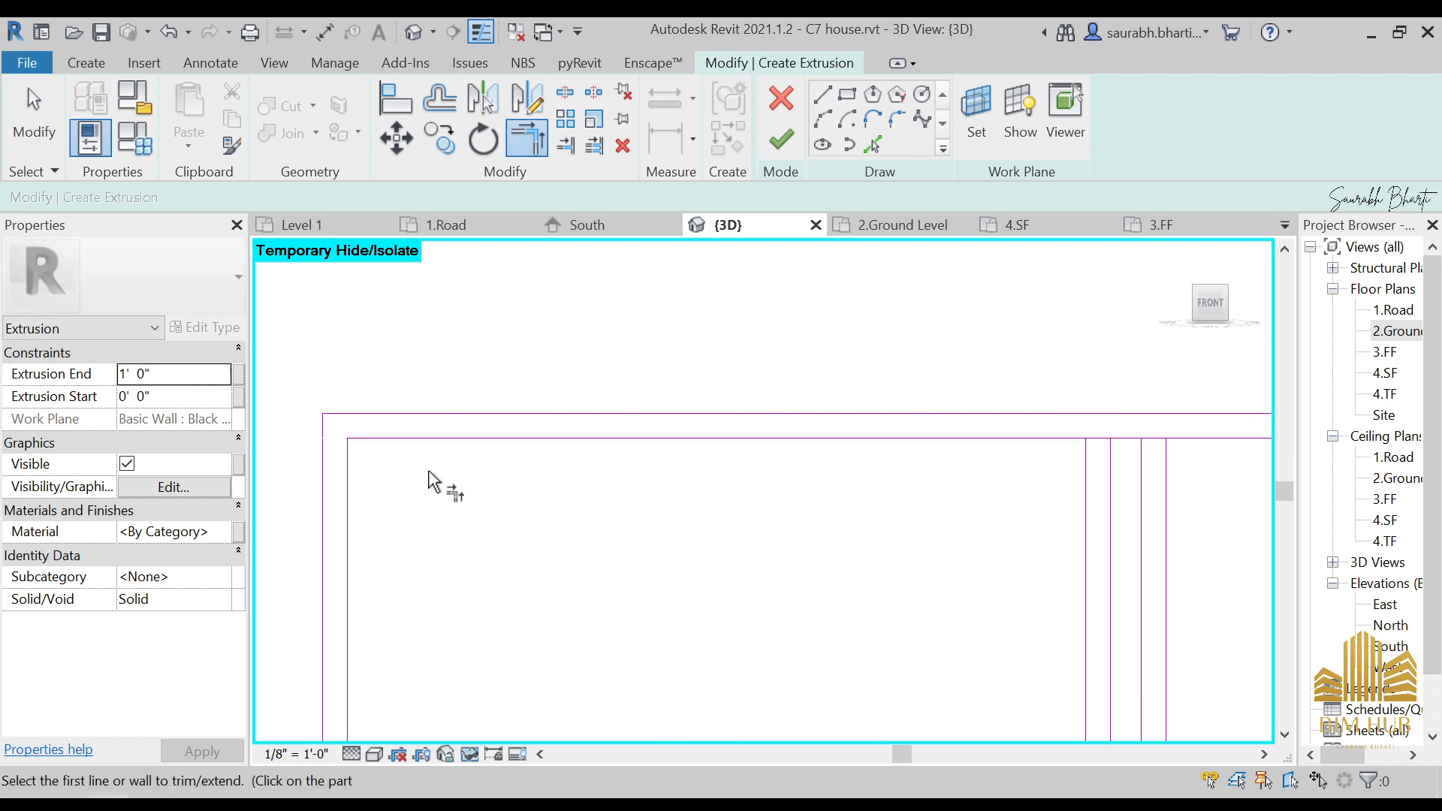
- Trim the split lower line of the top strip to the vertical lines of the two middle strips
{"action": "scroll", "coordinate": [497, 474], "scroll_direction": "down", "scroll_amount": 4}
{"action": "scroll", "coordinate": [741, 467], "scroll_direction": "up", "scroll_amount": 4}
{"action": "left_click", "coordinate": [741, 449]}
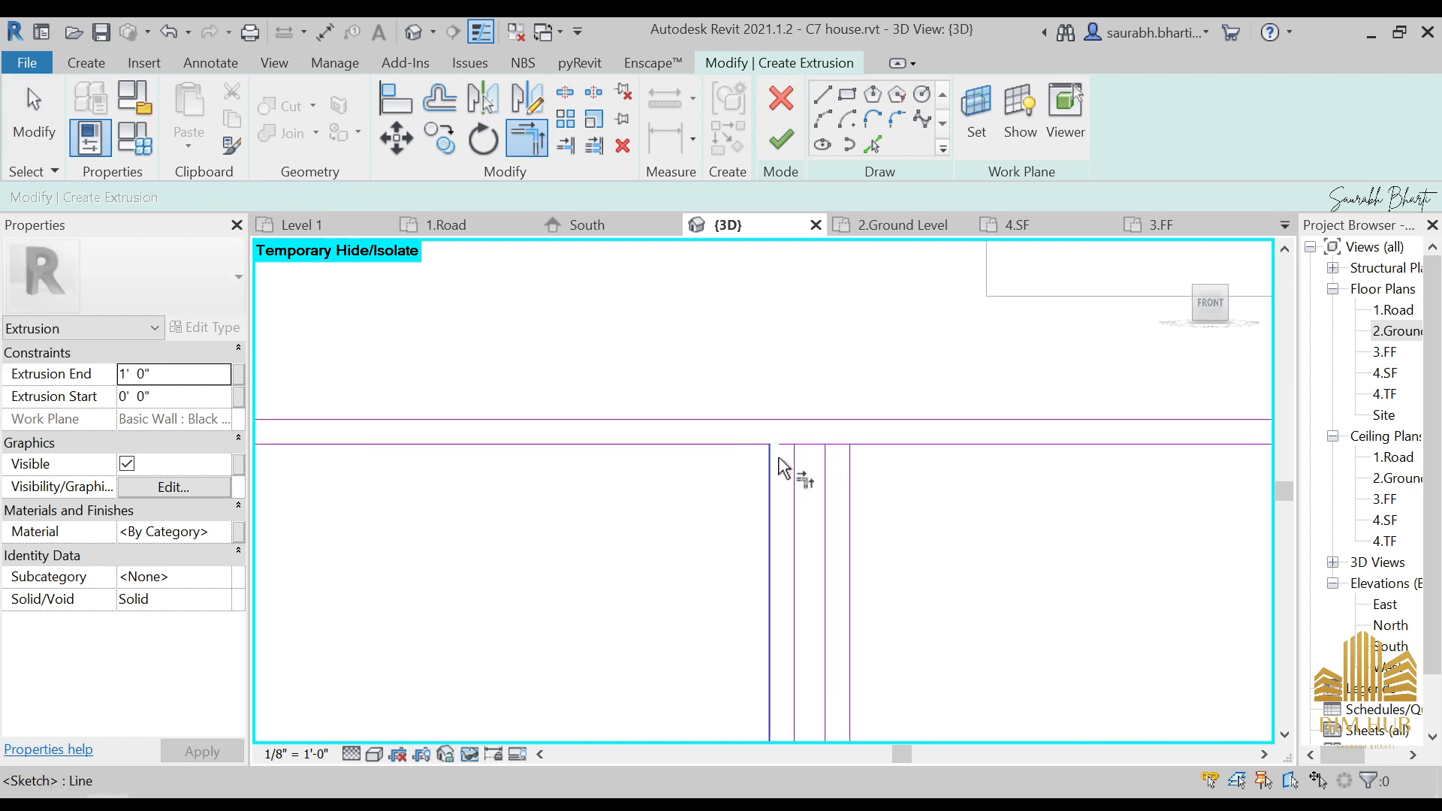
{"action": "left_click", "coordinate": [858, 459]}
{"action": "scroll", "coordinate": [722, 376], "scroll_direction": "down", "scroll_amount": 4}
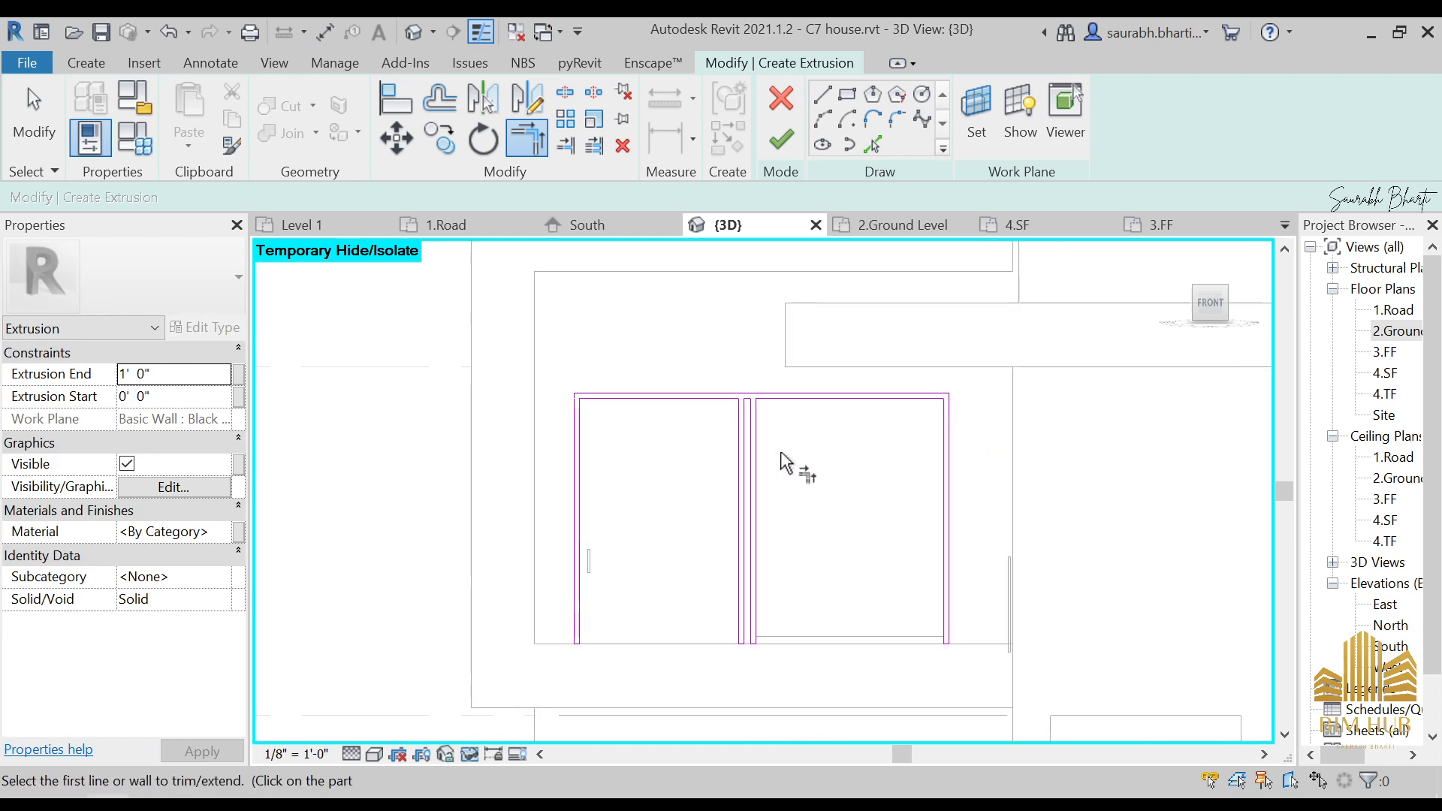
- Sketch a horizontal rectangle about 3" high along the window's bottom, between the inner edges of its side strips
{"action": "scroll", "coordinate": [784, 465], "scroll_direction": "up", "scroll_amount": 4}
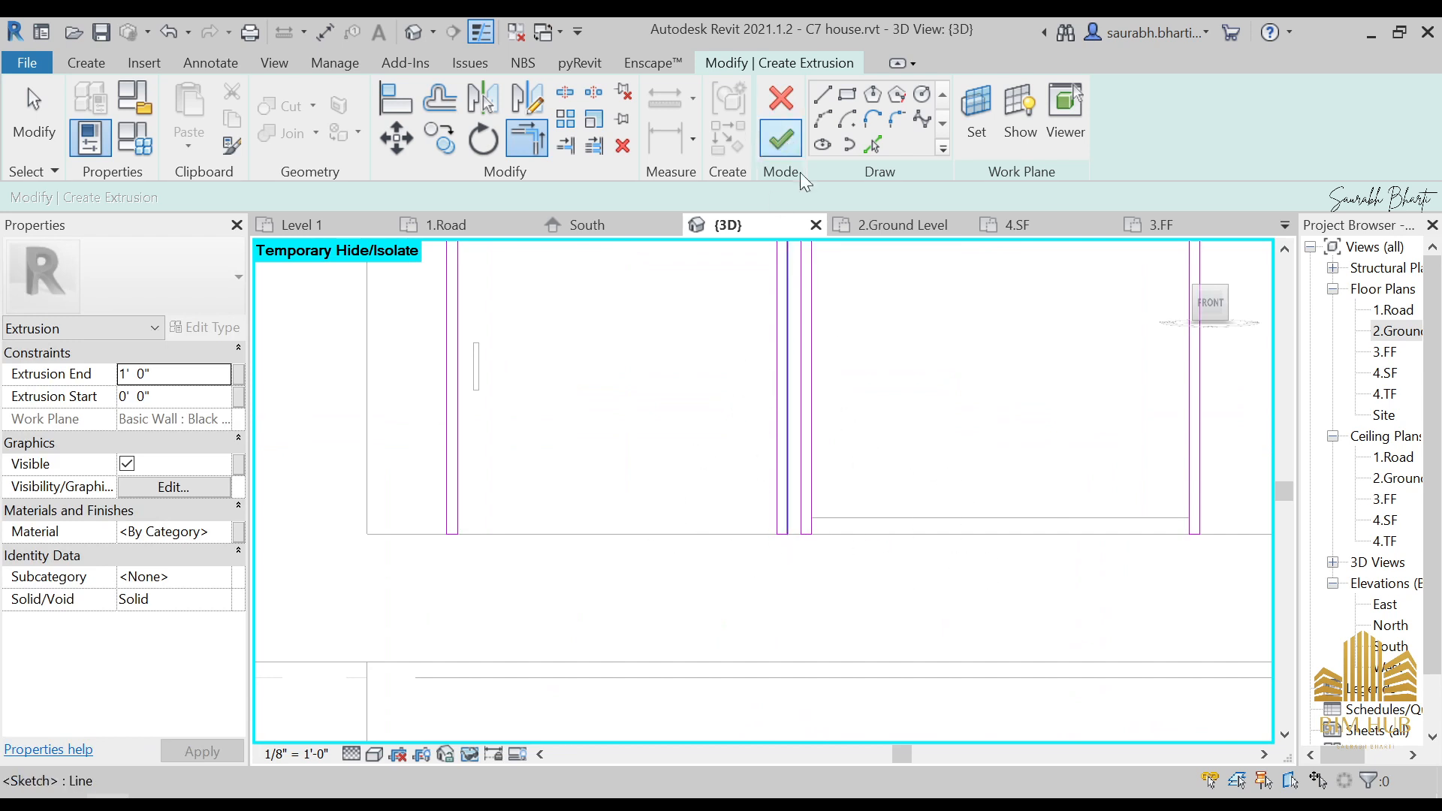
{"action": "middle_click_drag", "start_coordinate": [938, 522], "coordinate": [820, 473]}
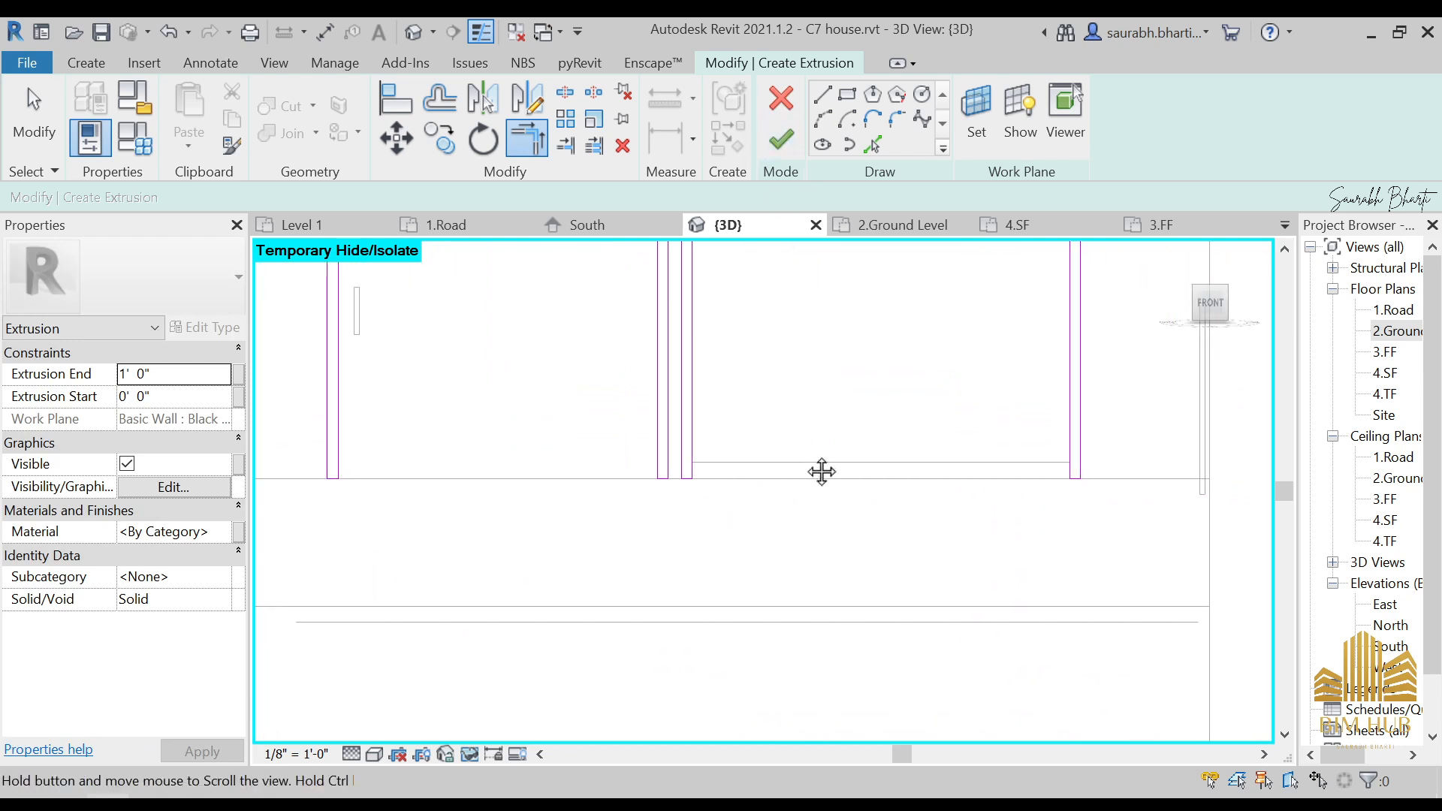
{"action": "left_click", "coordinate": [848, 96]}
{"action": "scroll", "coordinate": [721, 518], "scroll_direction": "up", "scroll_amount": 5}
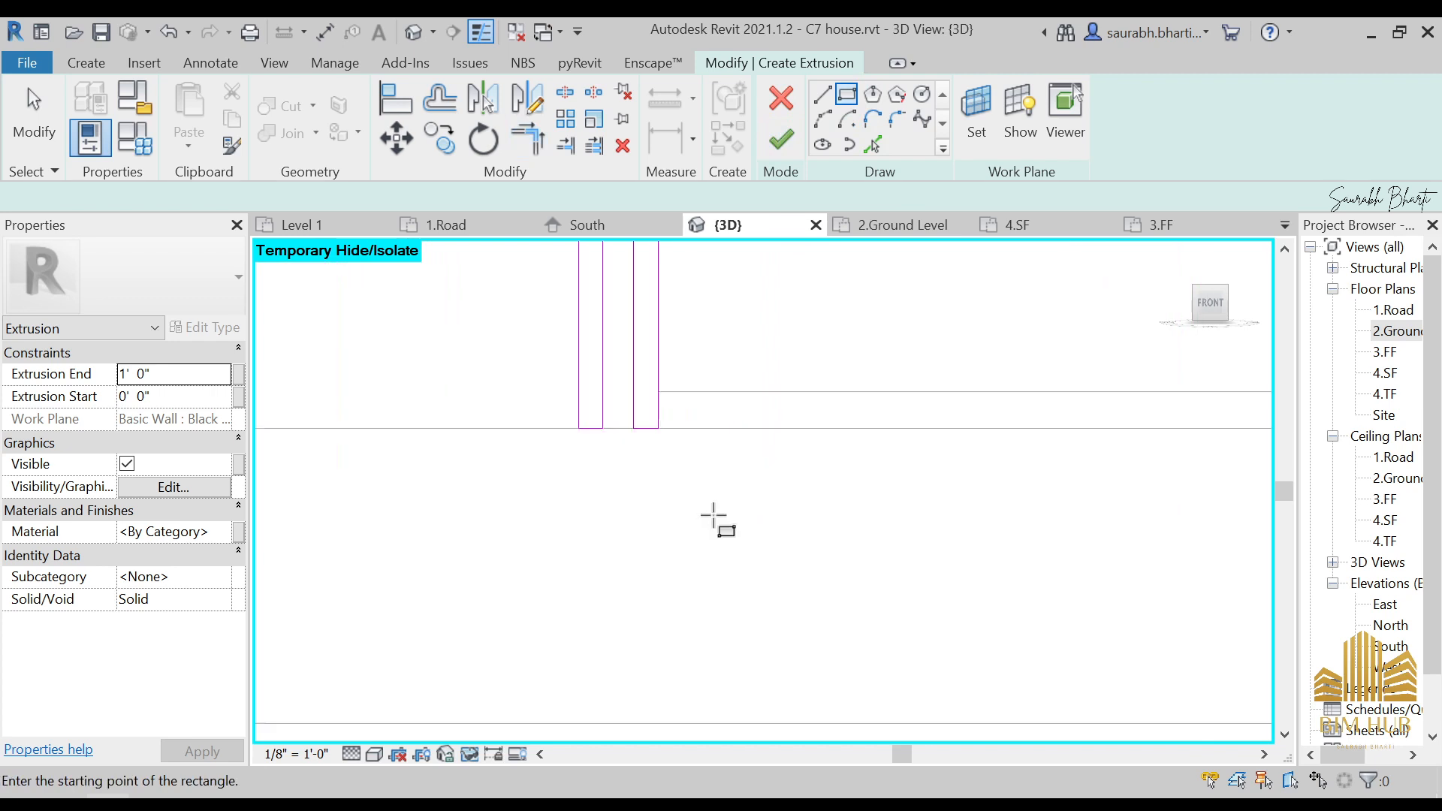
{"action": "left_click", "coordinate": [656, 375]}
{"action": "middle_click_drag", "start_coordinate": [1168, 455], "coordinate": [877, 417]}
{"action": "scroll", "coordinate": [946, 405], "scroll_direction": "down", "scroll_amount": 2}
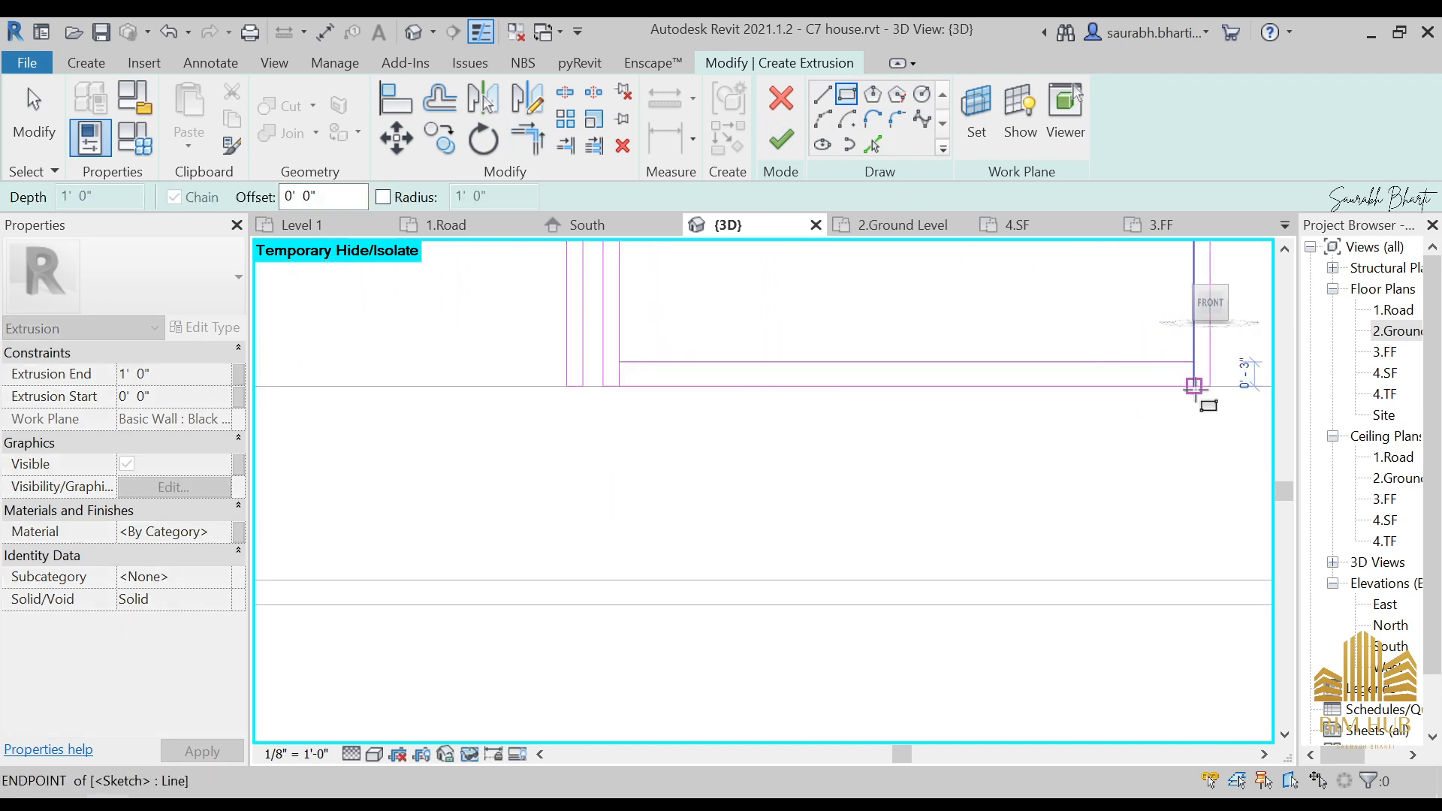
{"action": "left_click", "coordinate": [1194, 386]}
- Trim the inner lines of the window's side strips to the upper line of the bottom rectangle
{"action": "key", "text": "Escape"}
{"action": "key", "text": "Escape"}
{"action": "key", "text": "t"}
{"action": "key", "text": "r"}
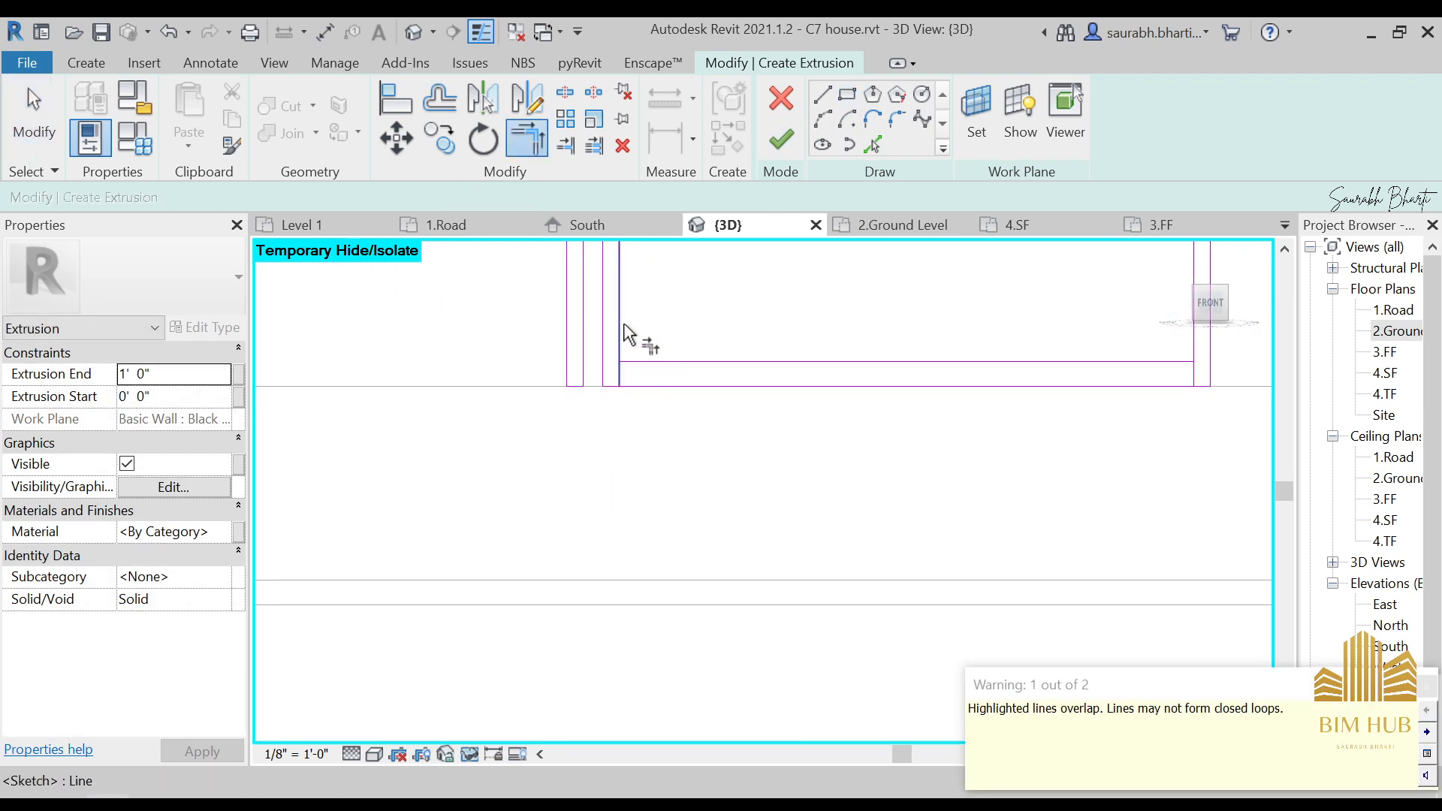
{"action": "left_click", "coordinate": [620, 353]}
{"action": "middle_click_drag", "start_coordinate": [979, 355], "coordinate": [812, 419]}
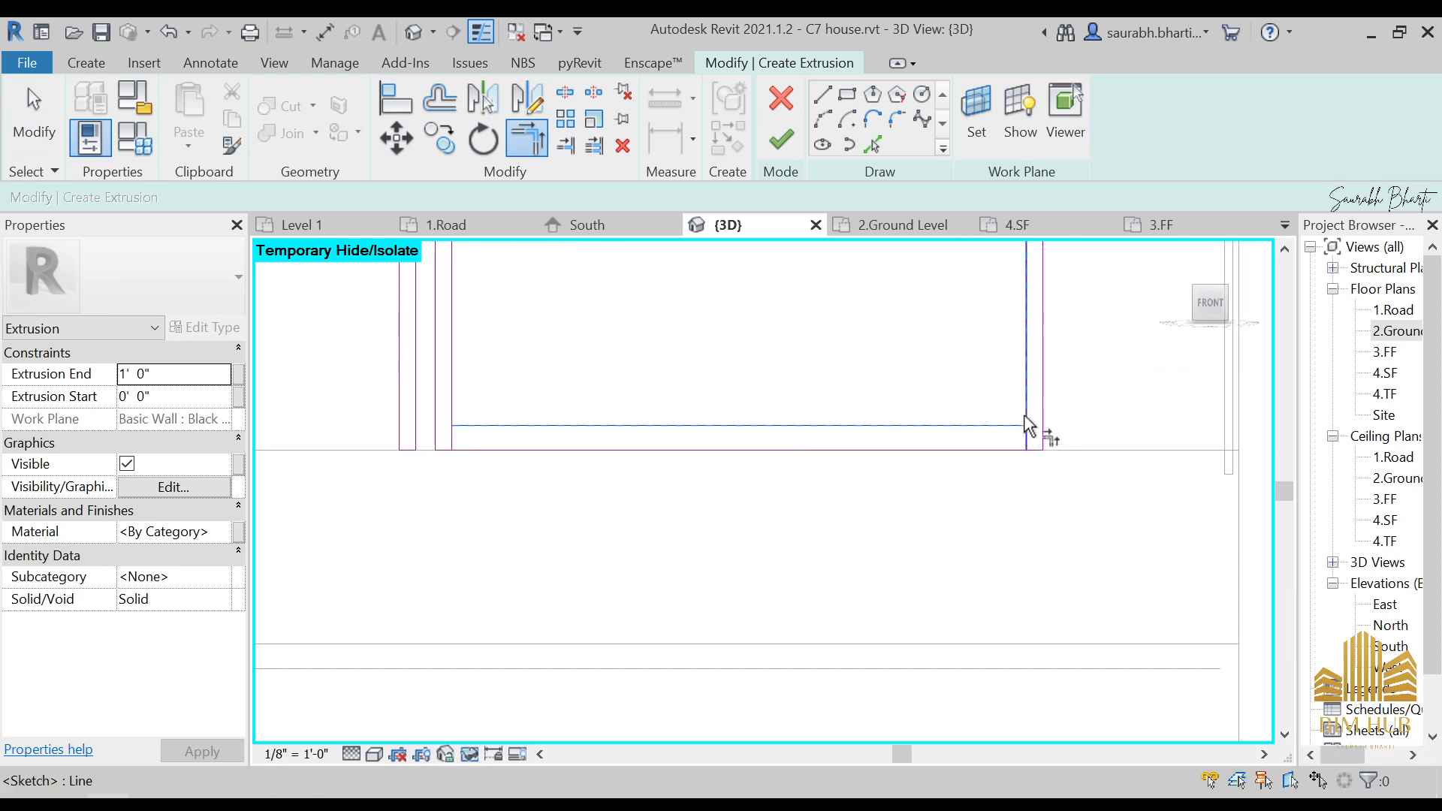
{"action": "key", "text": "Escape"}
- Delete the short vertical lines at both ends of the window's bottom strip
{"action": "left_click", "coordinate": [1026, 441]}
{"action": "key", "text": "Delete"}
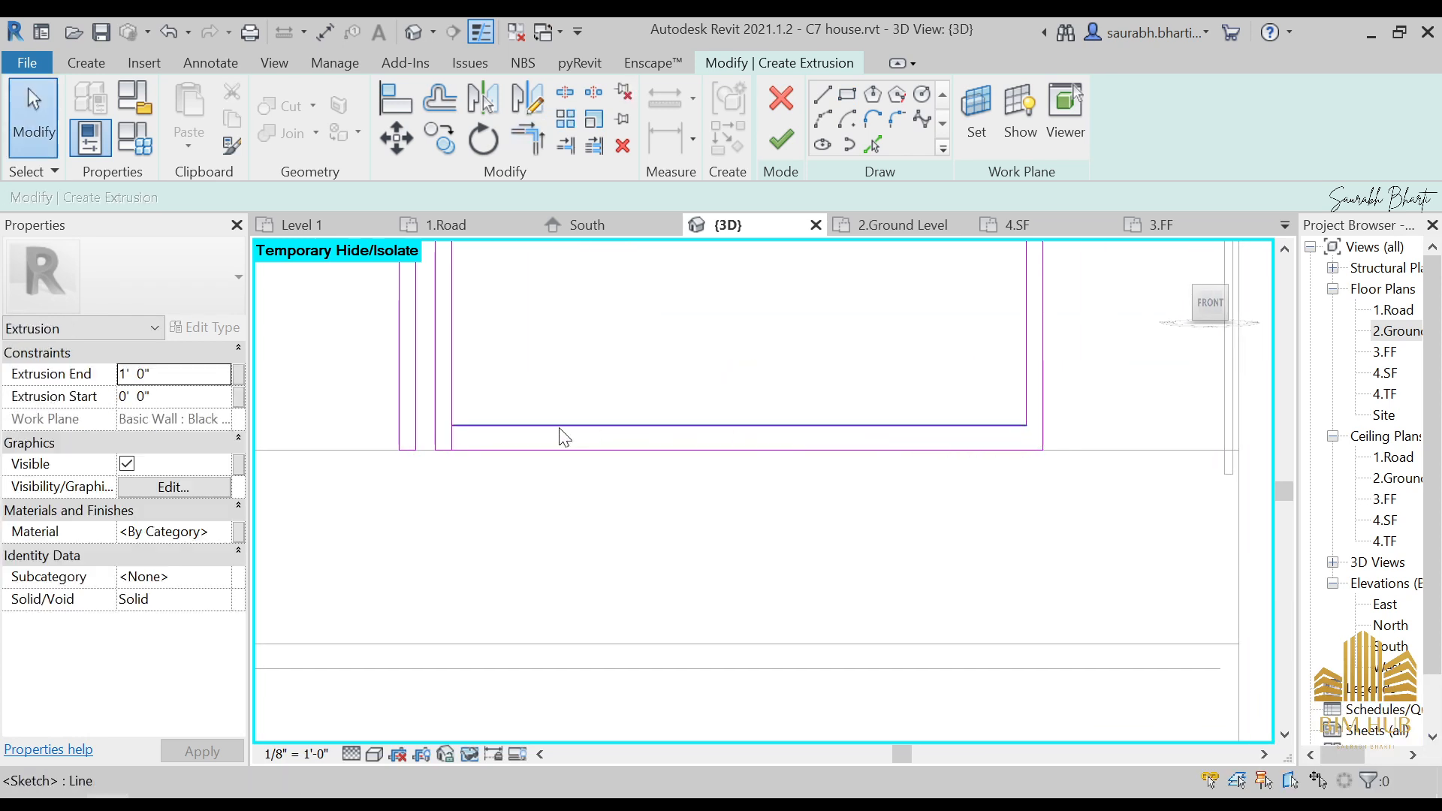
{"action": "left_click", "coordinate": [451, 437]}
{"action": "key", "text": "Delete"}
{"action": "scroll", "coordinate": [993, 413], "scroll_direction": "down", "scroll_amount": 3}
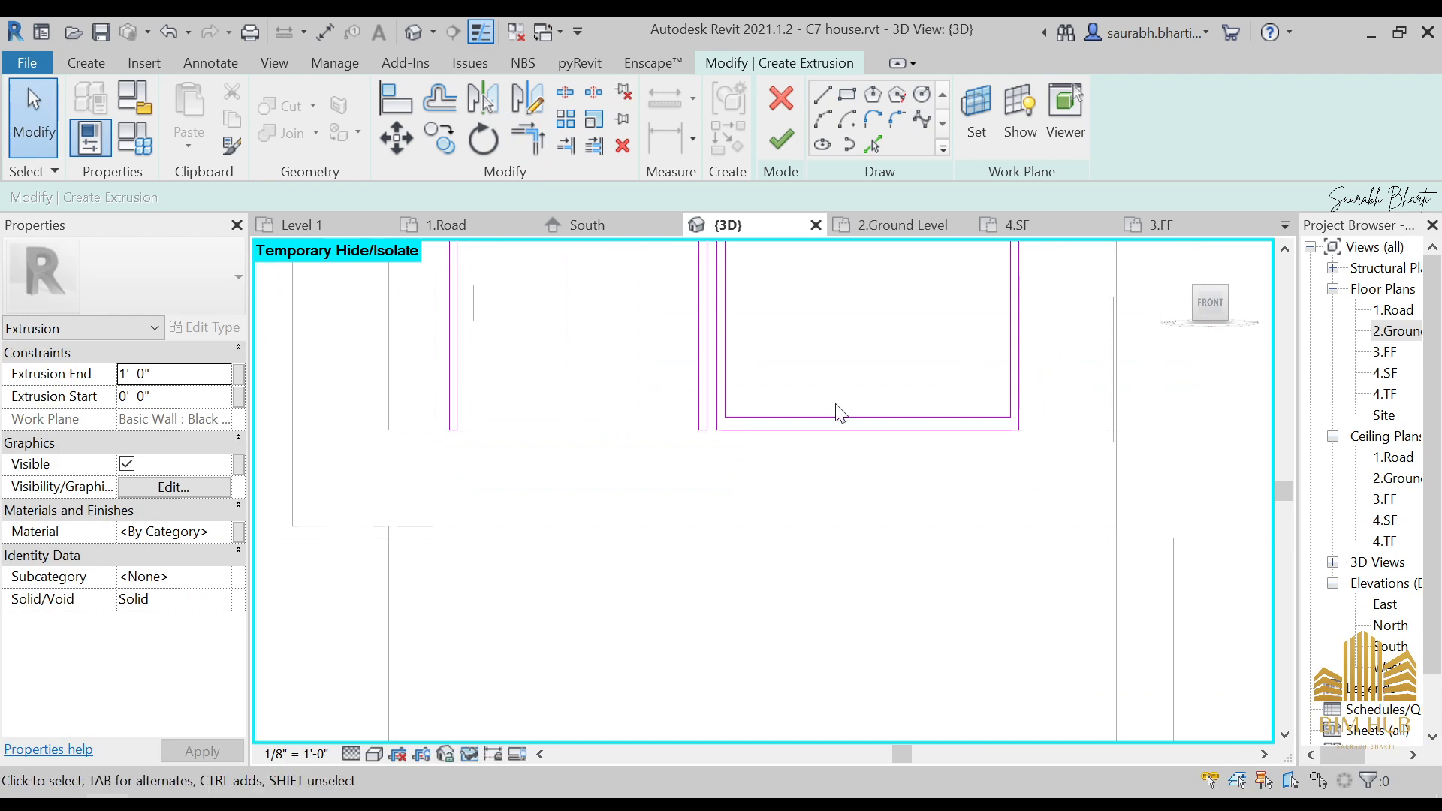
- Finish the frame's extrusion sketch and complete the in-place model
{"action": "scroll", "coordinate": [925, 458], "scroll_direction": "down", "scroll_amount": 3}
{"action": "scroll", "coordinate": [840, 340], "scroll_direction": "up", "scroll_amount": 3}
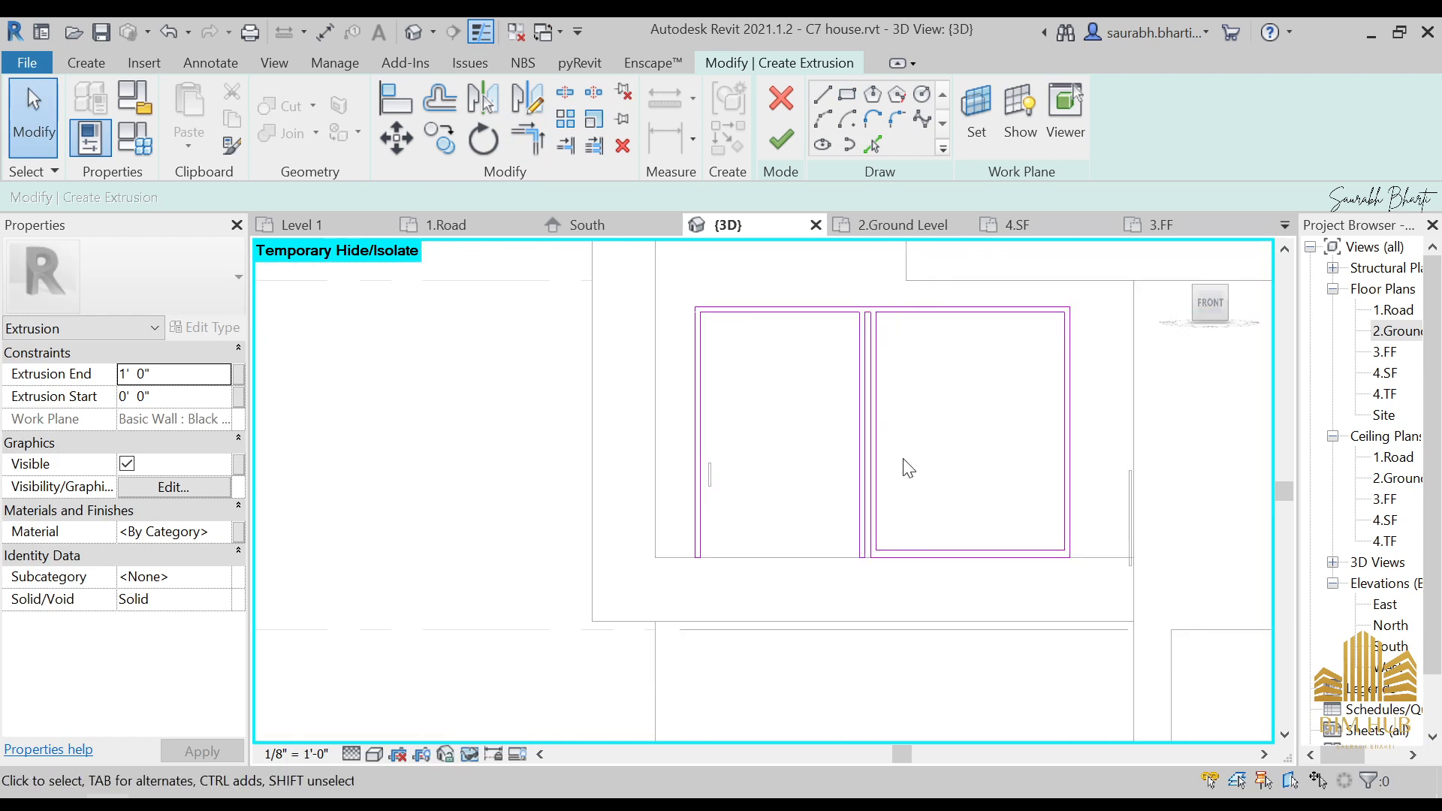
{"action": "left_click", "coordinate": [801, 141]}
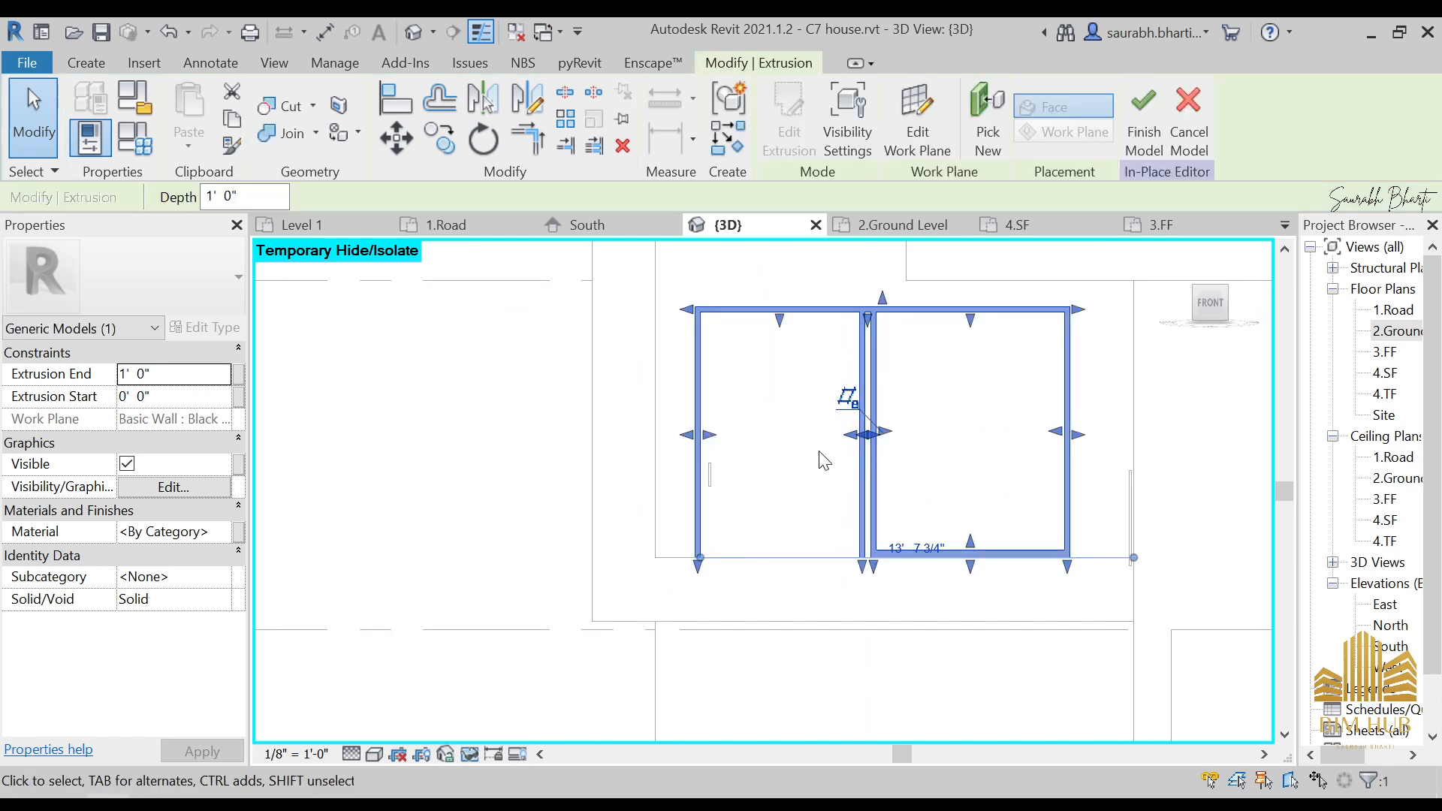
{"action": "scroll", "coordinate": [764, 457], "scroll_direction": "up", "scroll_amount": 1}
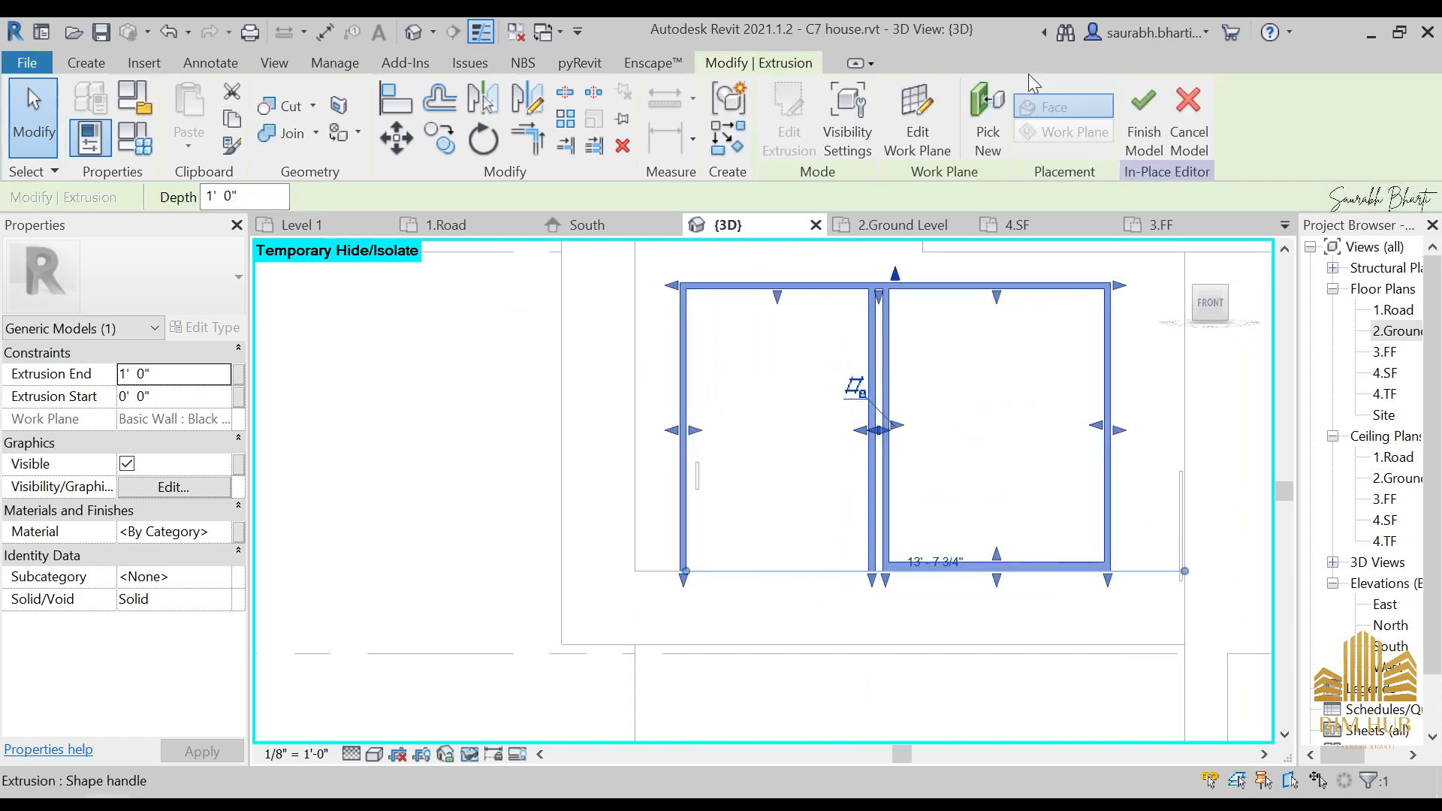
{"action": "left_click", "coordinate": [1138, 154]}
- Edit the door and window frame in place, set its Extrusion End to 1", and finish the model
{"action": "middle_click_drag", "start_coordinate": [759, 489], "coordinate": [836, 385], "text": "shift"}
{"action": "left_click", "coordinate": [836, 385]}
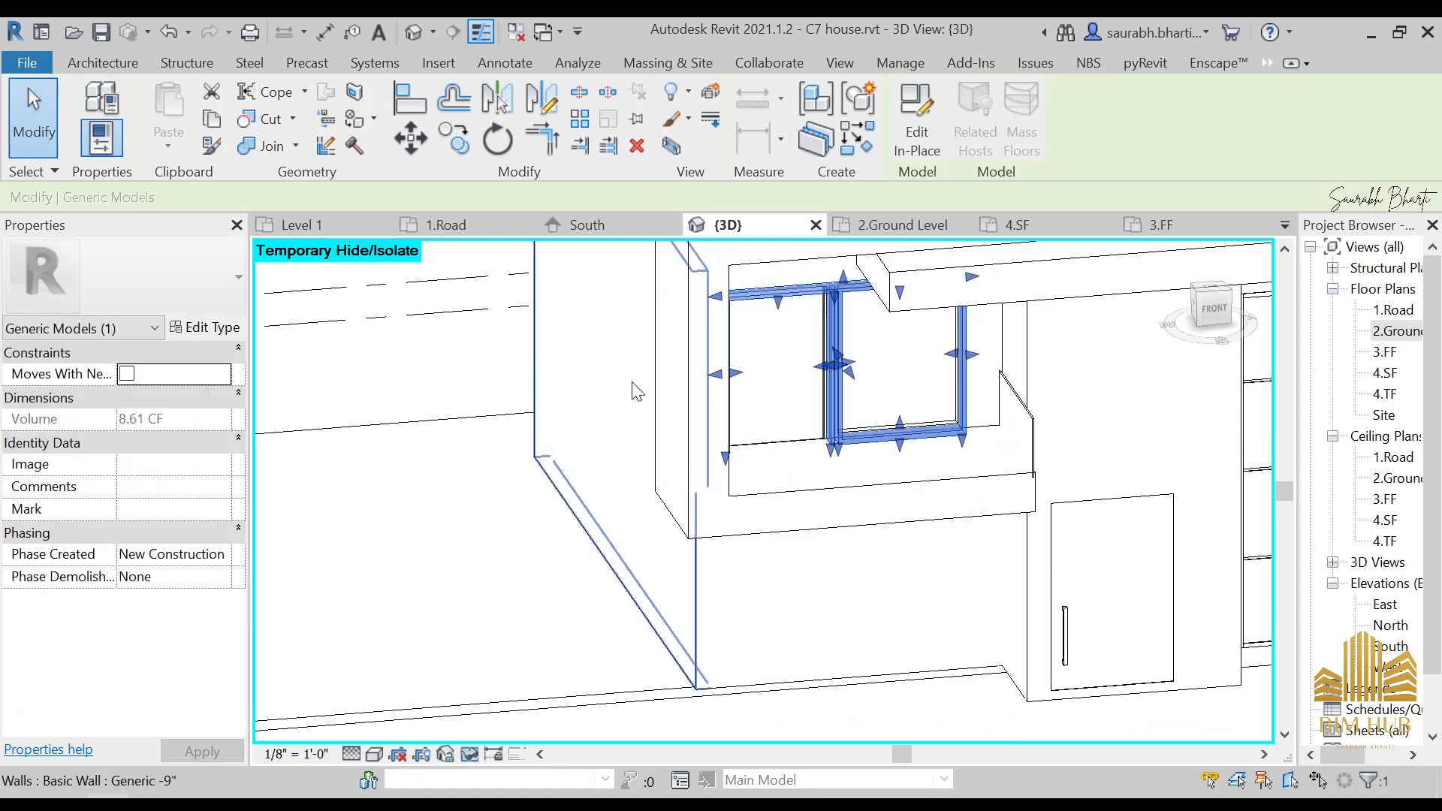
{"action": "left_click", "coordinate": [916, 120]}
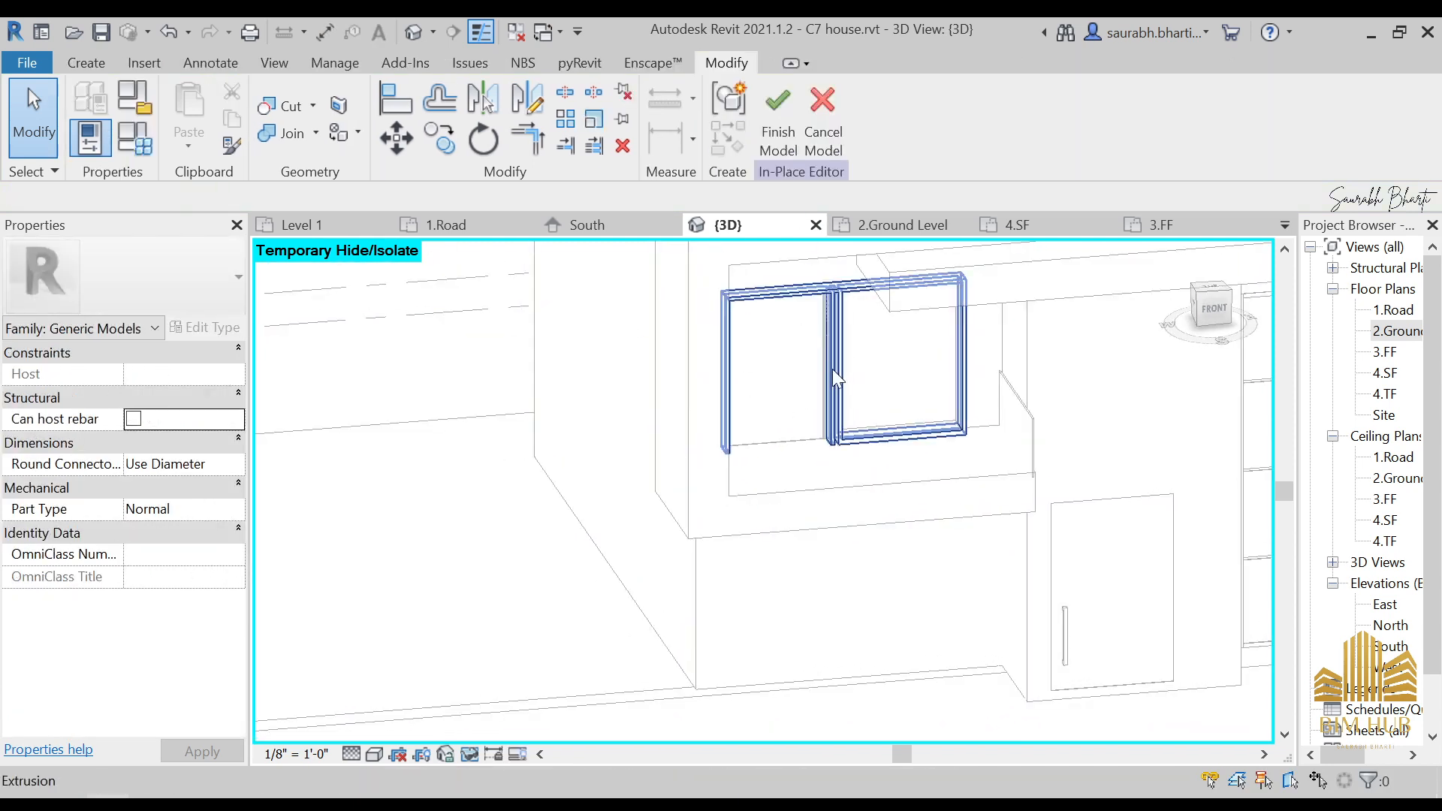
{"action": "left_click", "coordinate": [822, 329]}
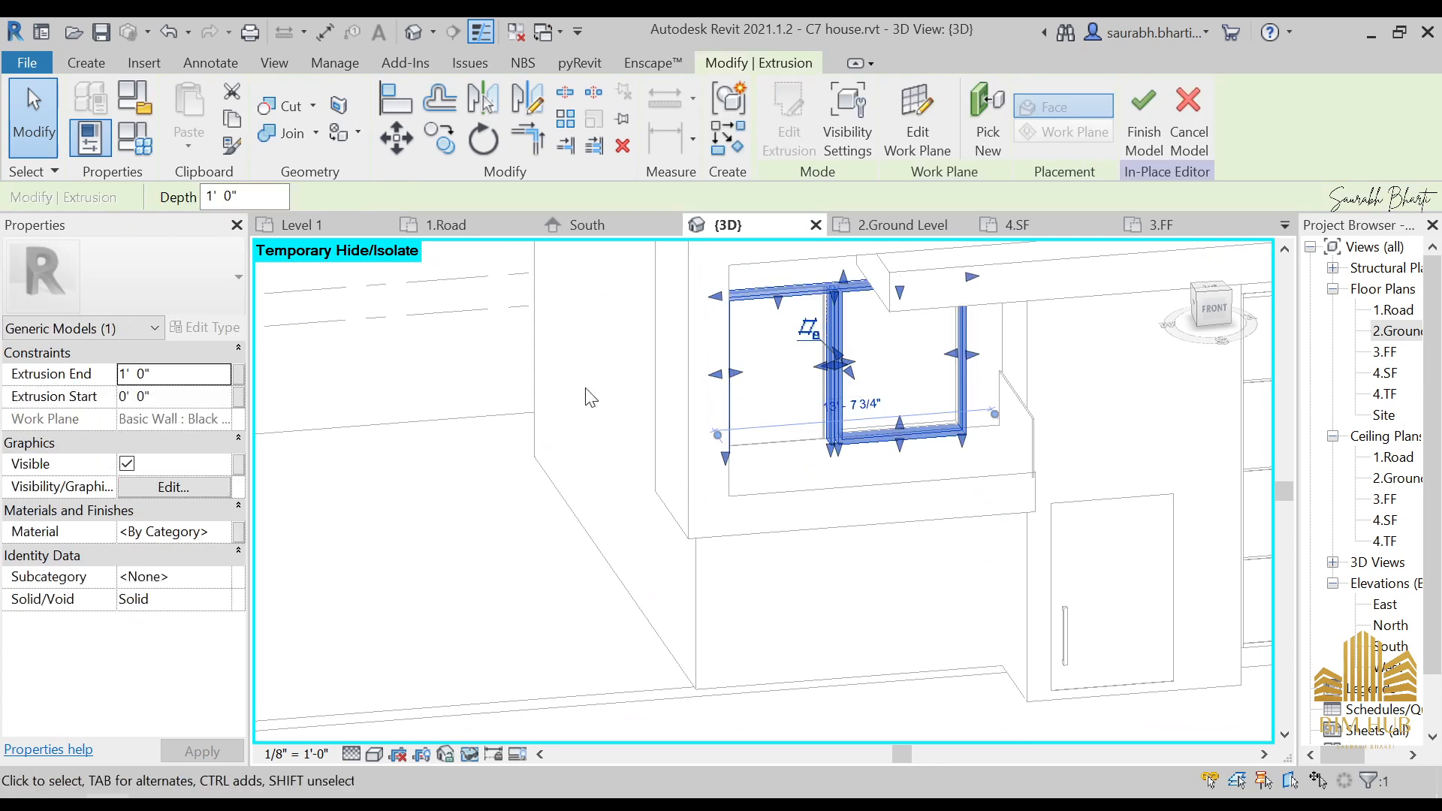
{"action": "left_click", "coordinate": [188, 379]}
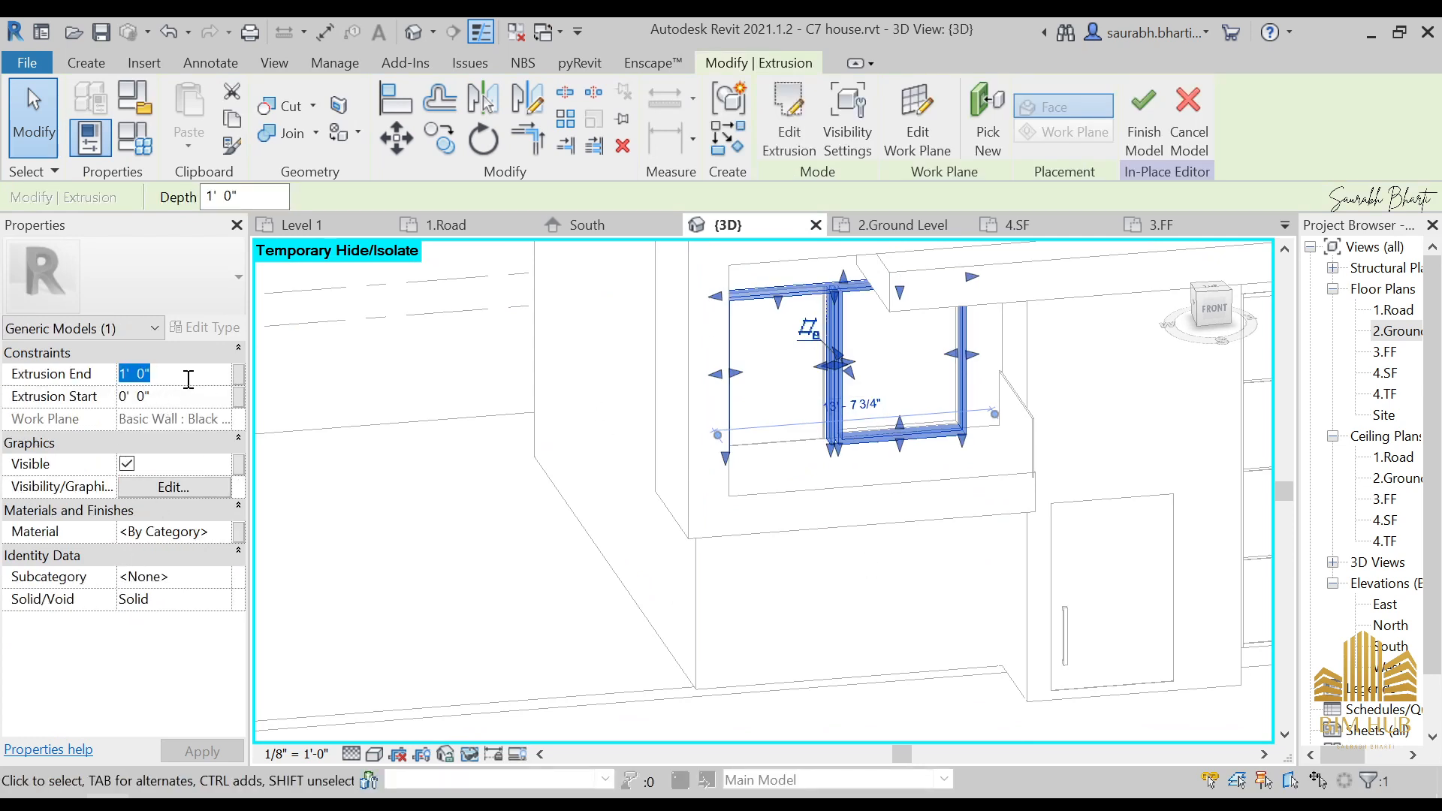
{"action": "type", "text": "1\""}
{"action": "key", "text": "Return"}
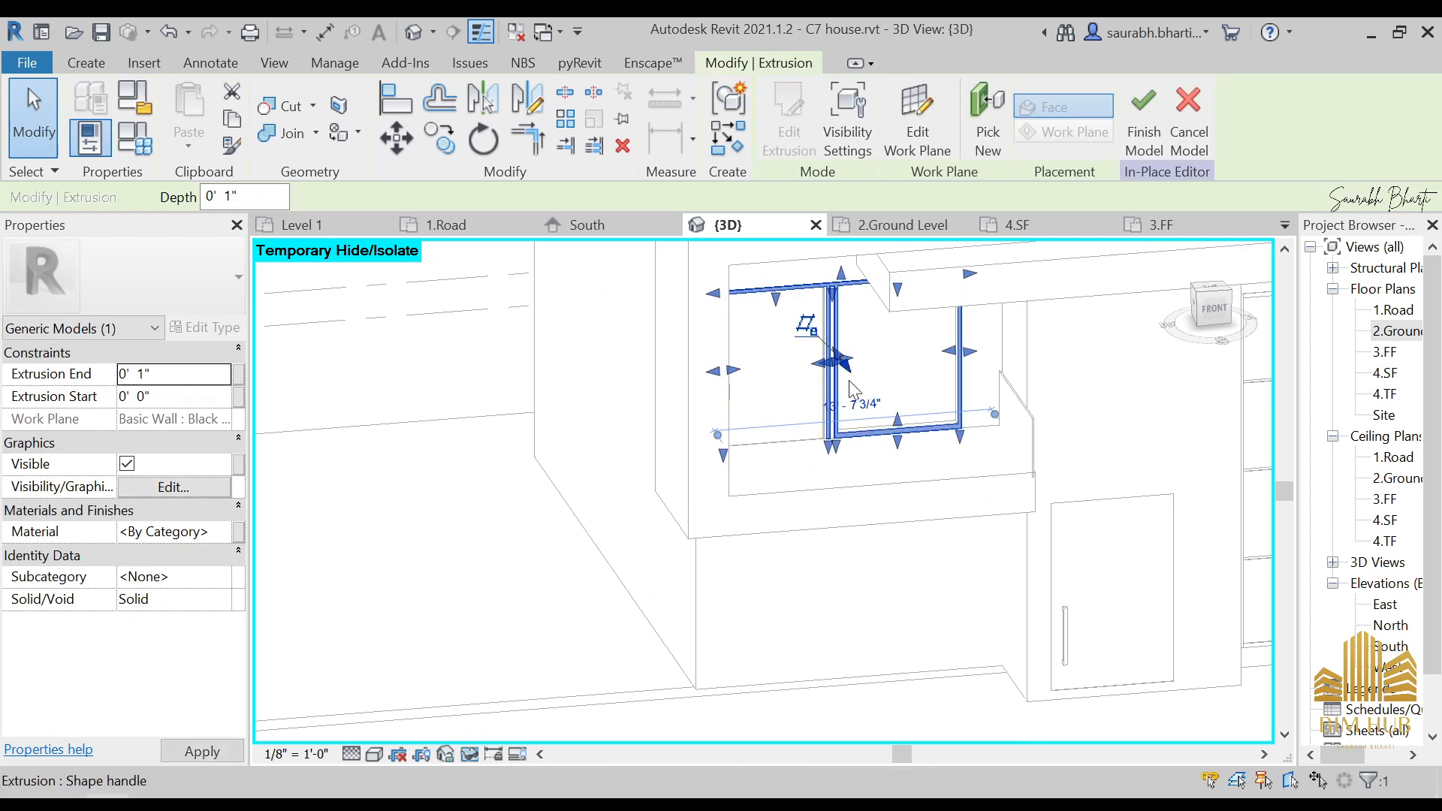
{"action": "left_click", "coordinate": [1135, 117]}
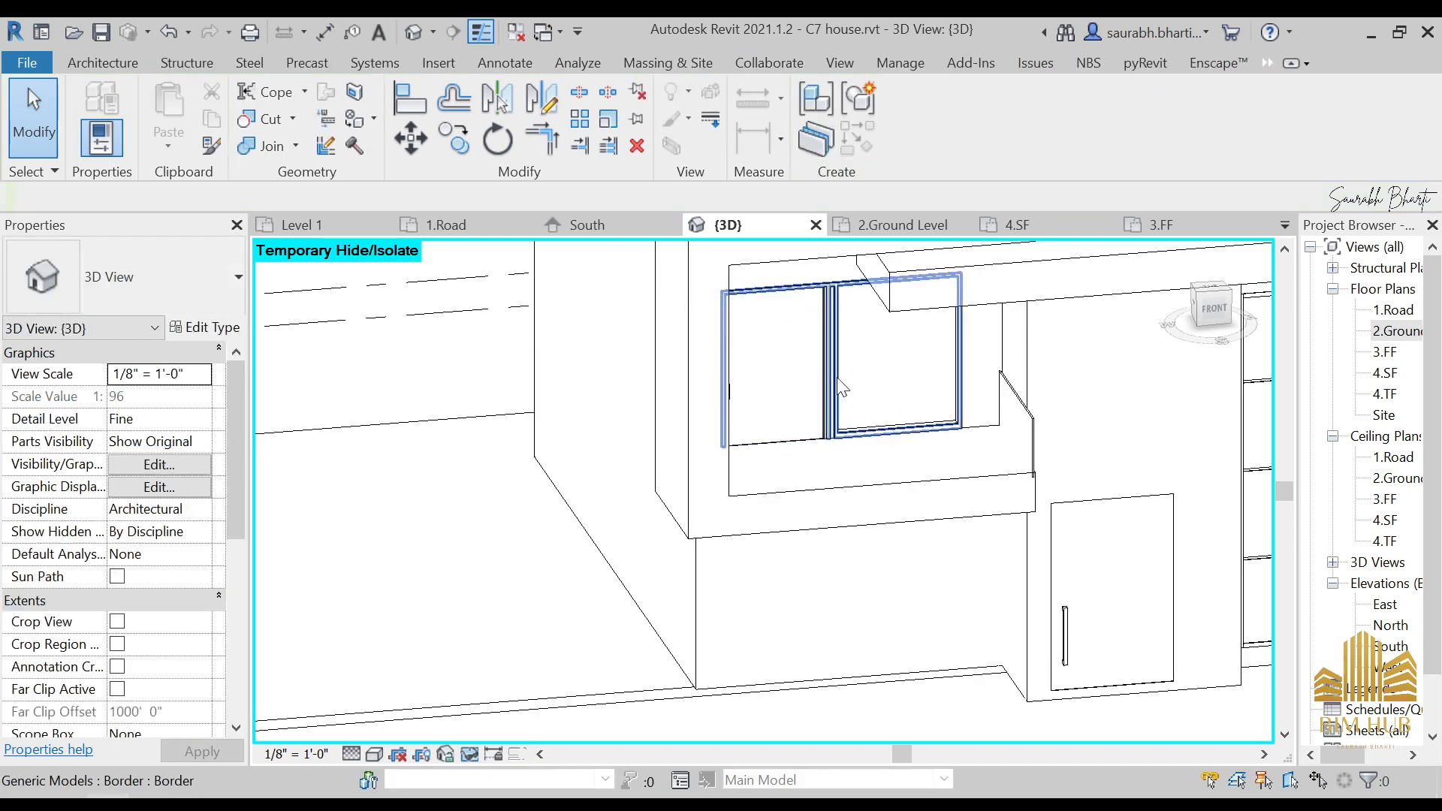
- Edit the frame in place, assign its extrusion the "1.Anodised al..." material, and finish the model
{"action": "left_click", "coordinate": [843, 359]}
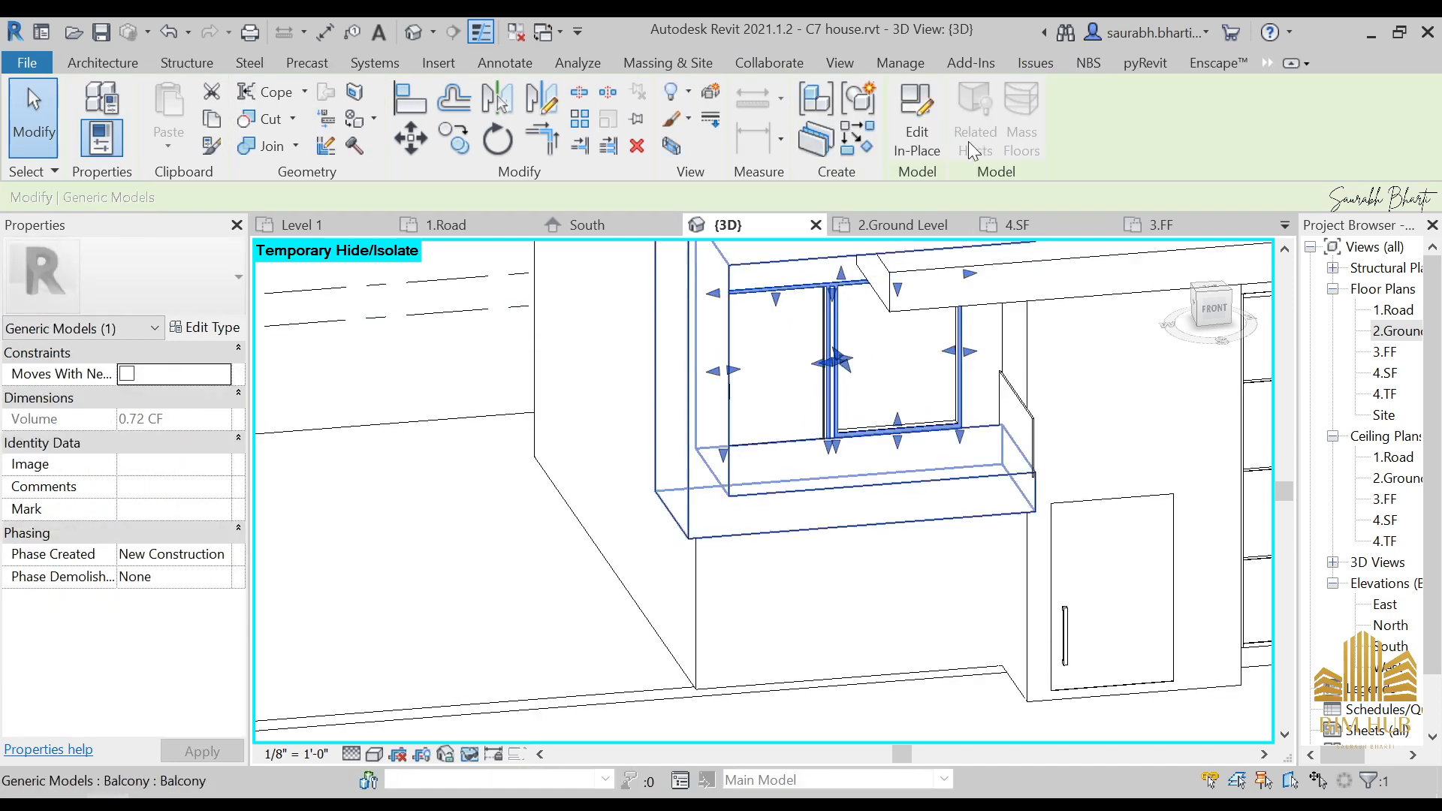
{"action": "left_click", "coordinate": [917, 128]}
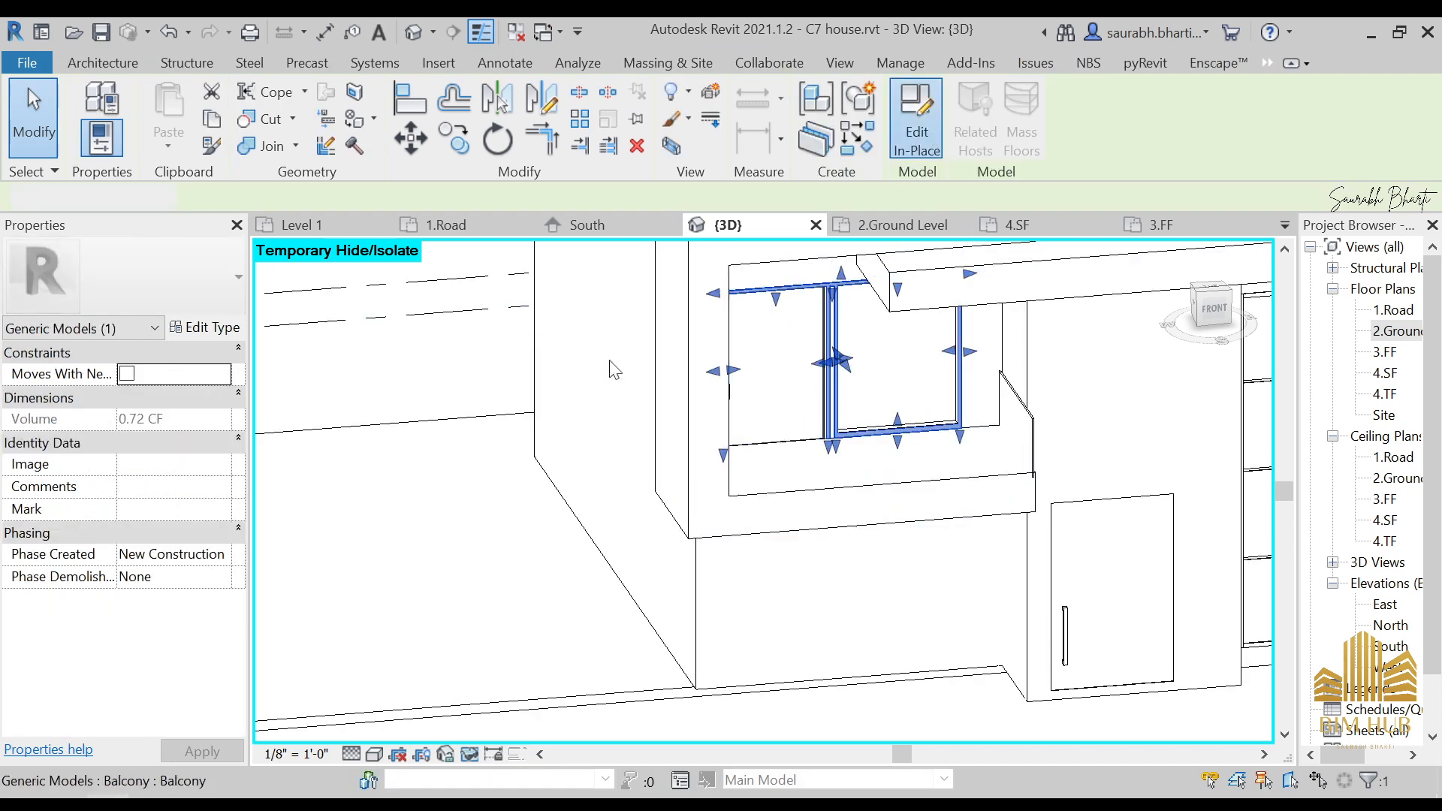
{"action": "left_click", "coordinate": [836, 394]}
{"action": "left_click", "coordinate": [222, 533]}
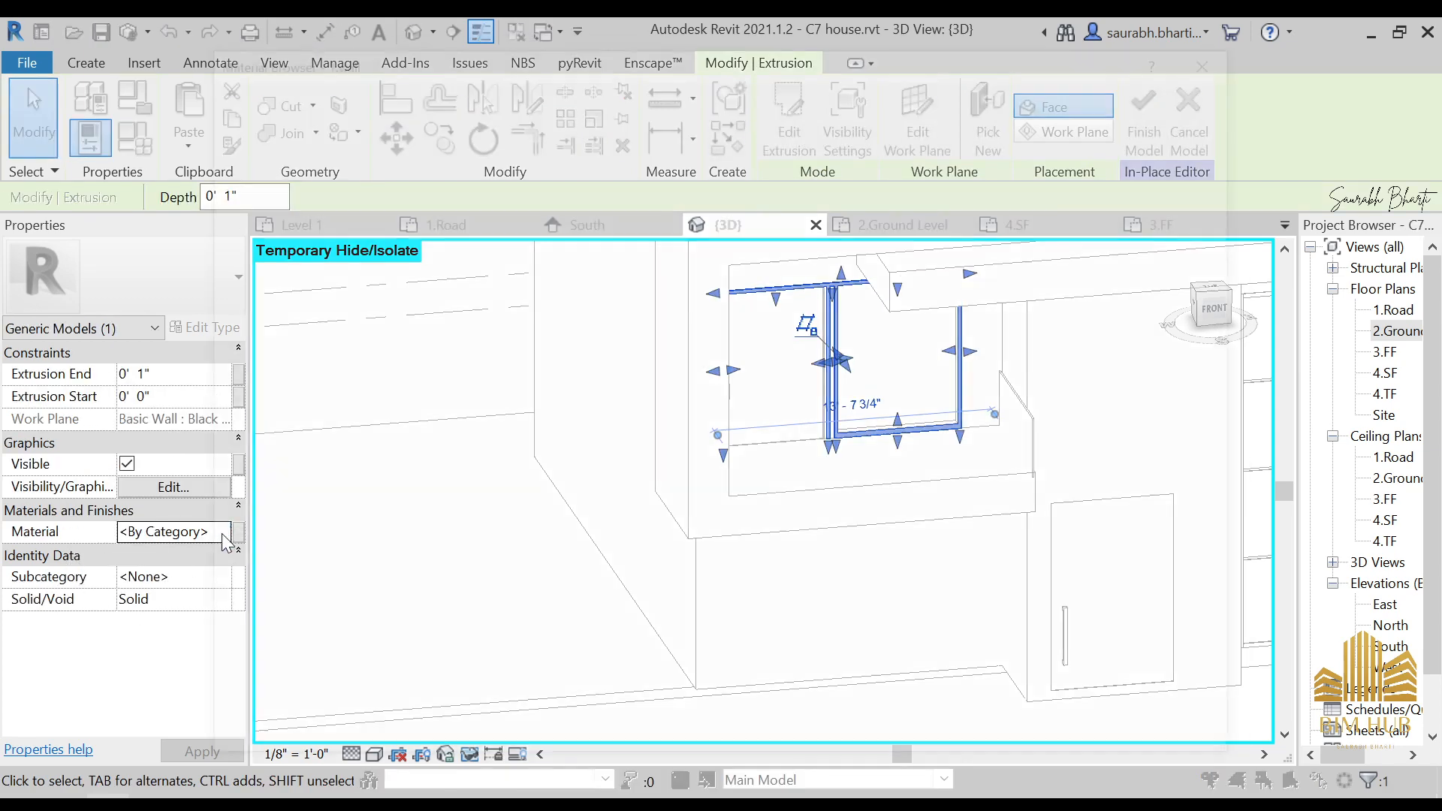
{"action": "left_click", "coordinate": [222, 533]}
{"action": "left_click", "coordinate": [1064, 742]}
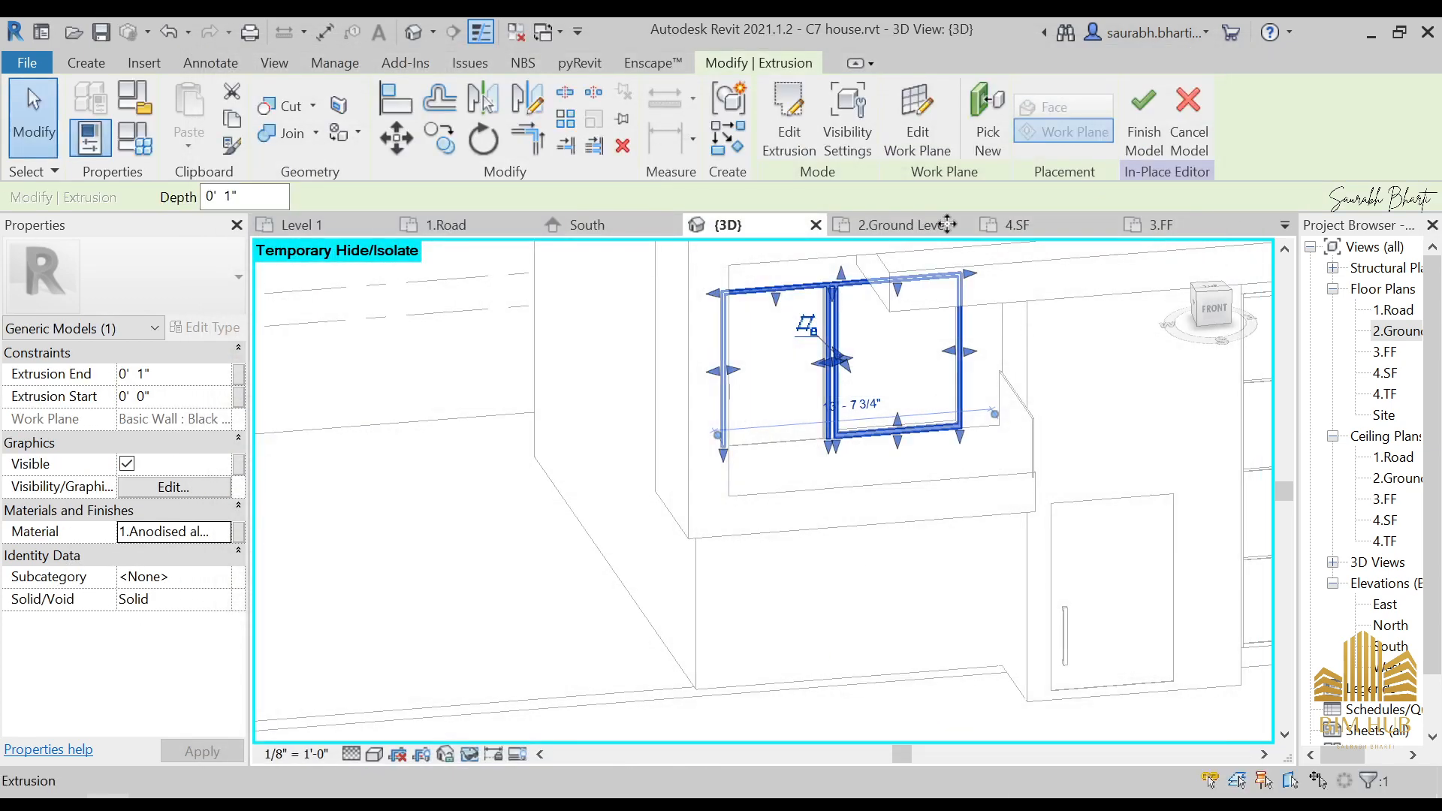
{"action": "left_click", "coordinate": [1135, 131]}
{"action": "key", "text": "Escape"}
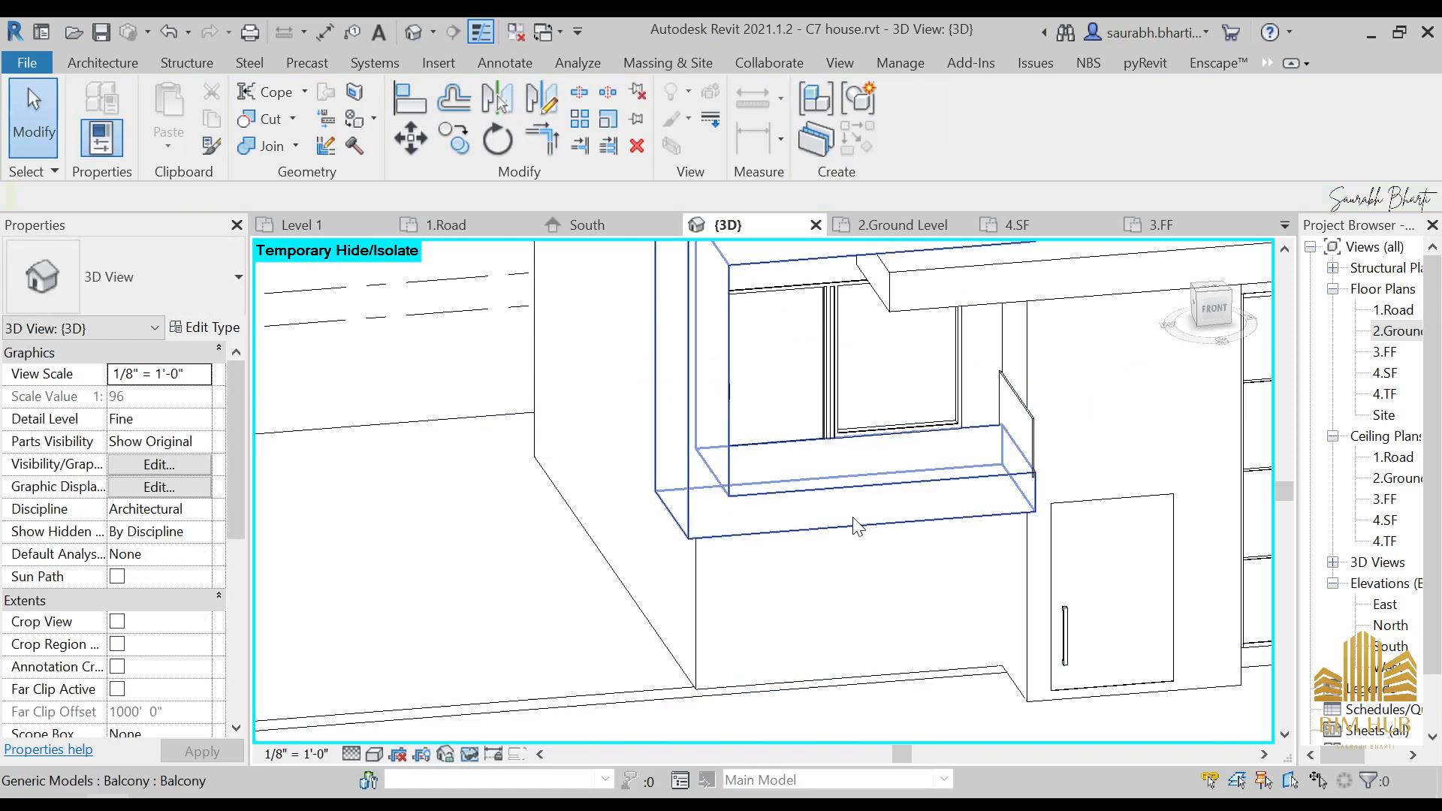
- Open the balcony model for in-place editing in the front view and select its L-shaped extrusion
{"action": "scroll", "coordinate": [827, 461], "scroll_direction": "up", "scroll_amount": 3}
{"action": "left_click", "coordinate": [818, 460]}
{"action": "middle_click_drag", "start_coordinate": [832, 594], "coordinate": [877, 605], "text": "shift"}
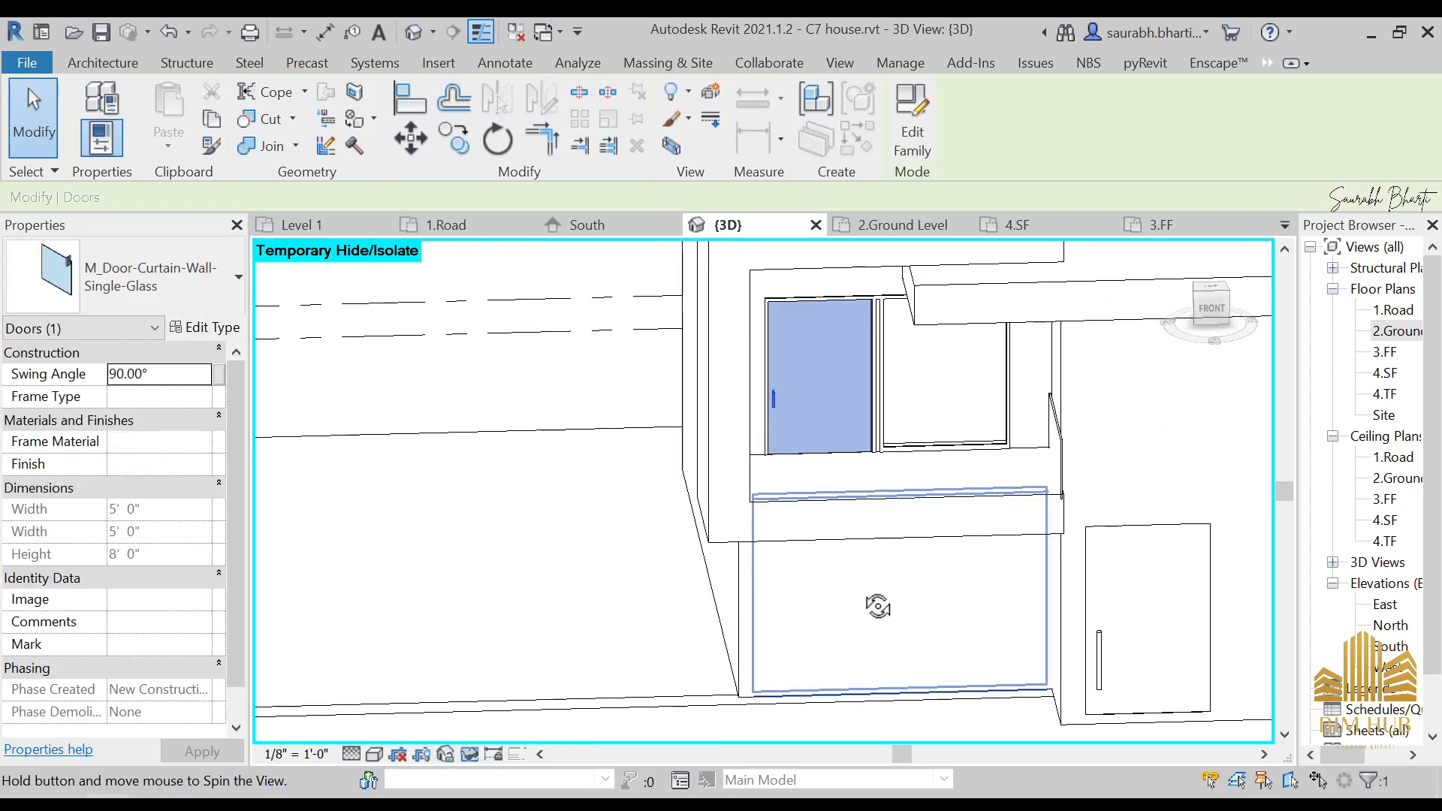
{"action": "left_click", "coordinate": [878, 521]}
{"action": "left_click", "coordinate": [1212, 309]}
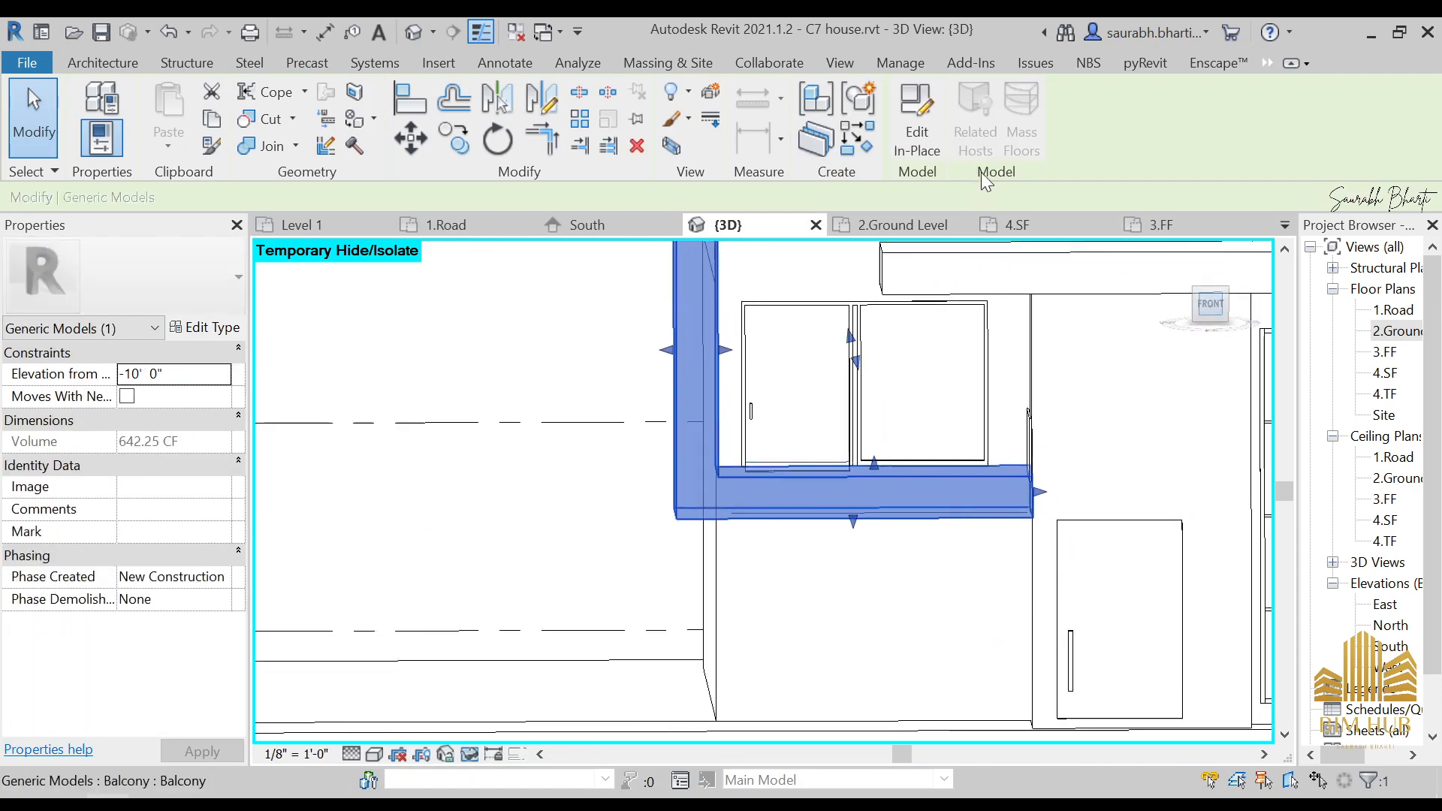
{"action": "left_click", "coordinate": [917, 124]}
{"action": "left_click", "coordinate": [799, 628]}
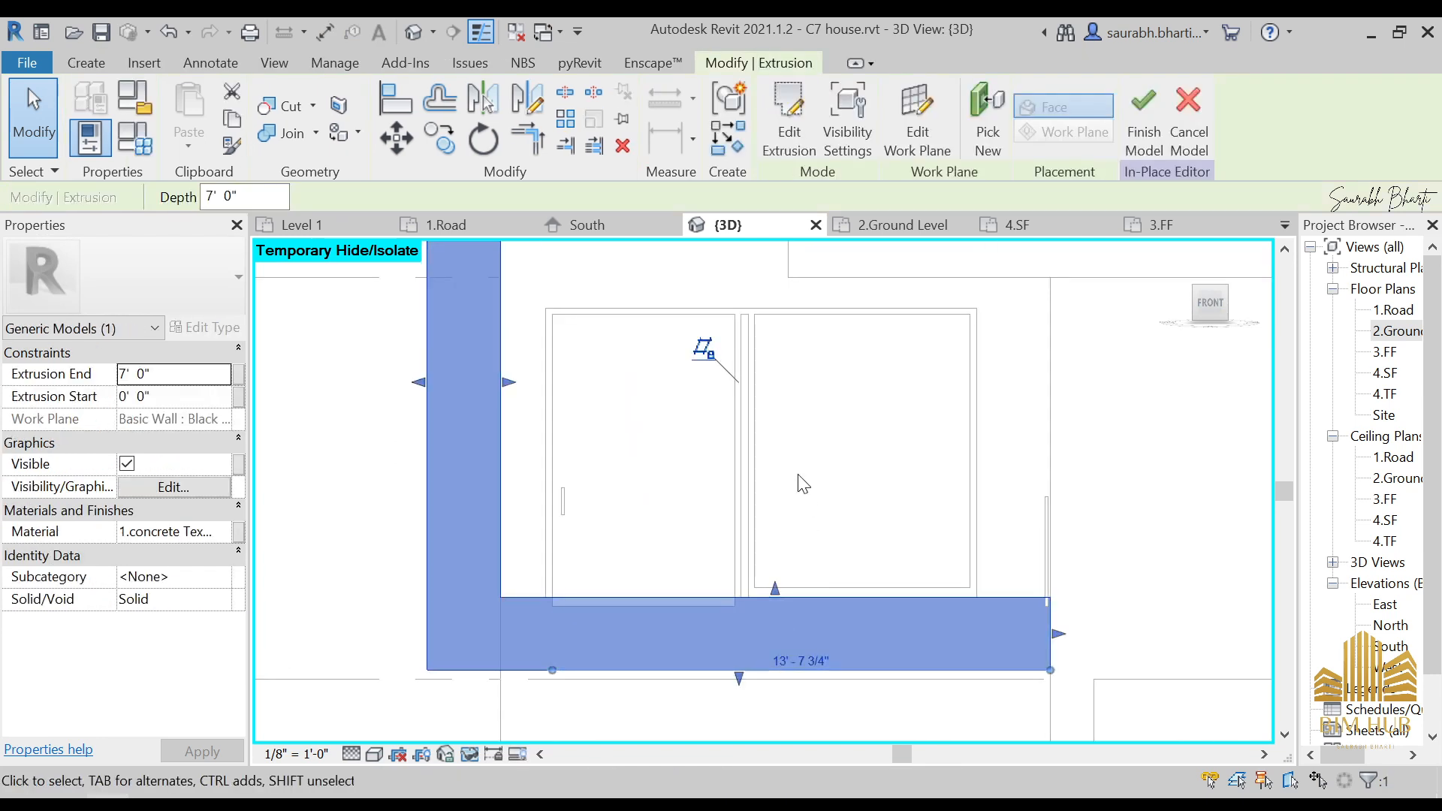
- Lower the balcony base's upper sketch line to the glass door's bottom edge, finish the in-place model, and save the project
{"action": "left_click", "coordinate": [782, 126]}
{"action": "scroll", "coordinate": [746, 686], "scroll_direction": "up", "scroll_amount": 3}
{"action": "middle_click_drag", "start_coordinate": [745, 686], "coordinate": [874, 372]}
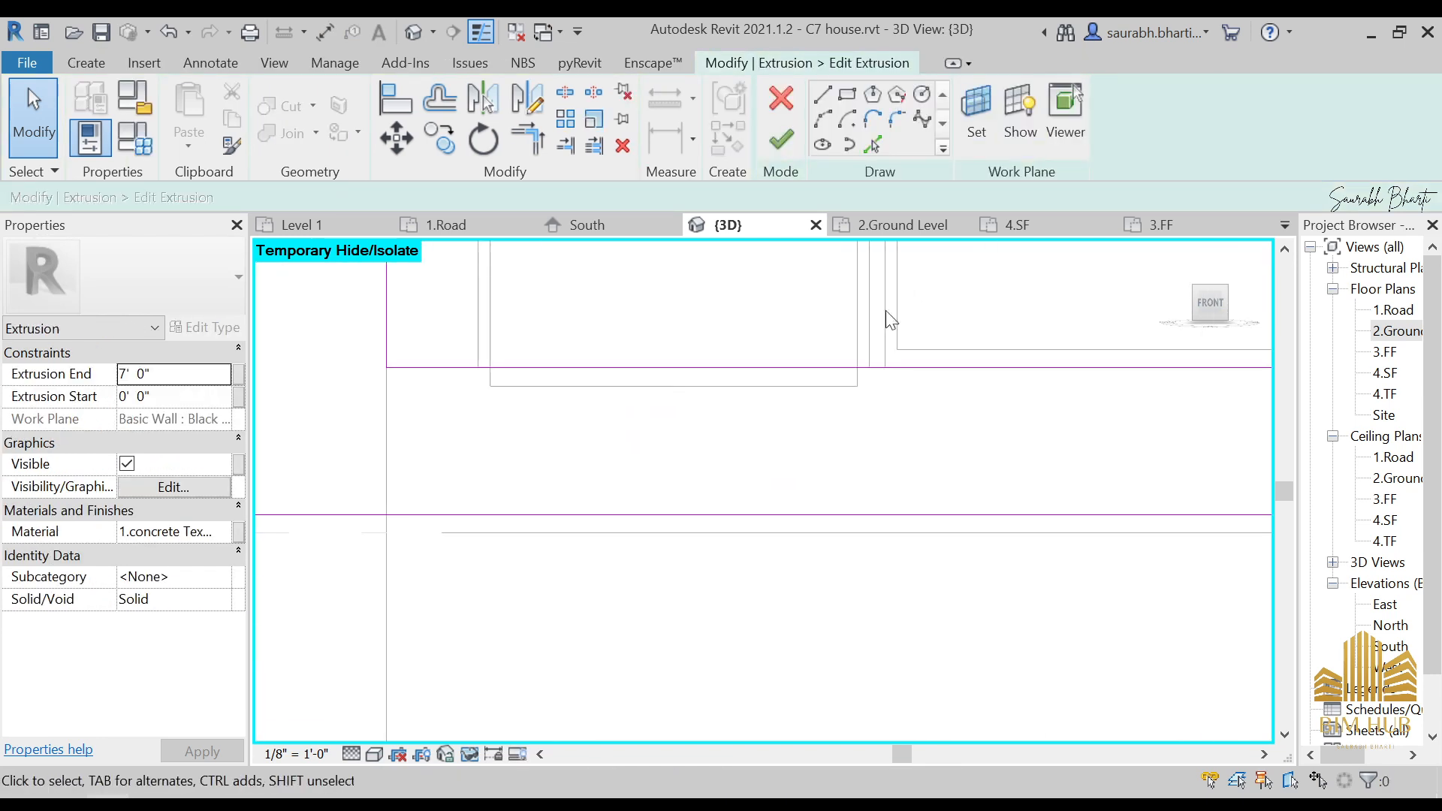
{"action": "left_click", "coordinate": [386, 367]}
{"action": "left_click_drag", "start_coordinate": [882, 367], "coordinate": [880, 387]}
{"action": "left_click", "coordinate": [778, 145]}
{"action": "mouse_move", "coordinate": [676, 408]}
{"action": "middle_mouse_down", "text": "shift"}
{"action": "mouse_move", "coordinate": [733, 461]}
{"action": "mouse_move", "coordinate": [776, 579]}
{"action": "mouse_move", "coordinate": [785, 571]}
{"action": "middle_mouse_up", "text": "shift"}
{"action": "left_click", "coordinate": [788, 98]}
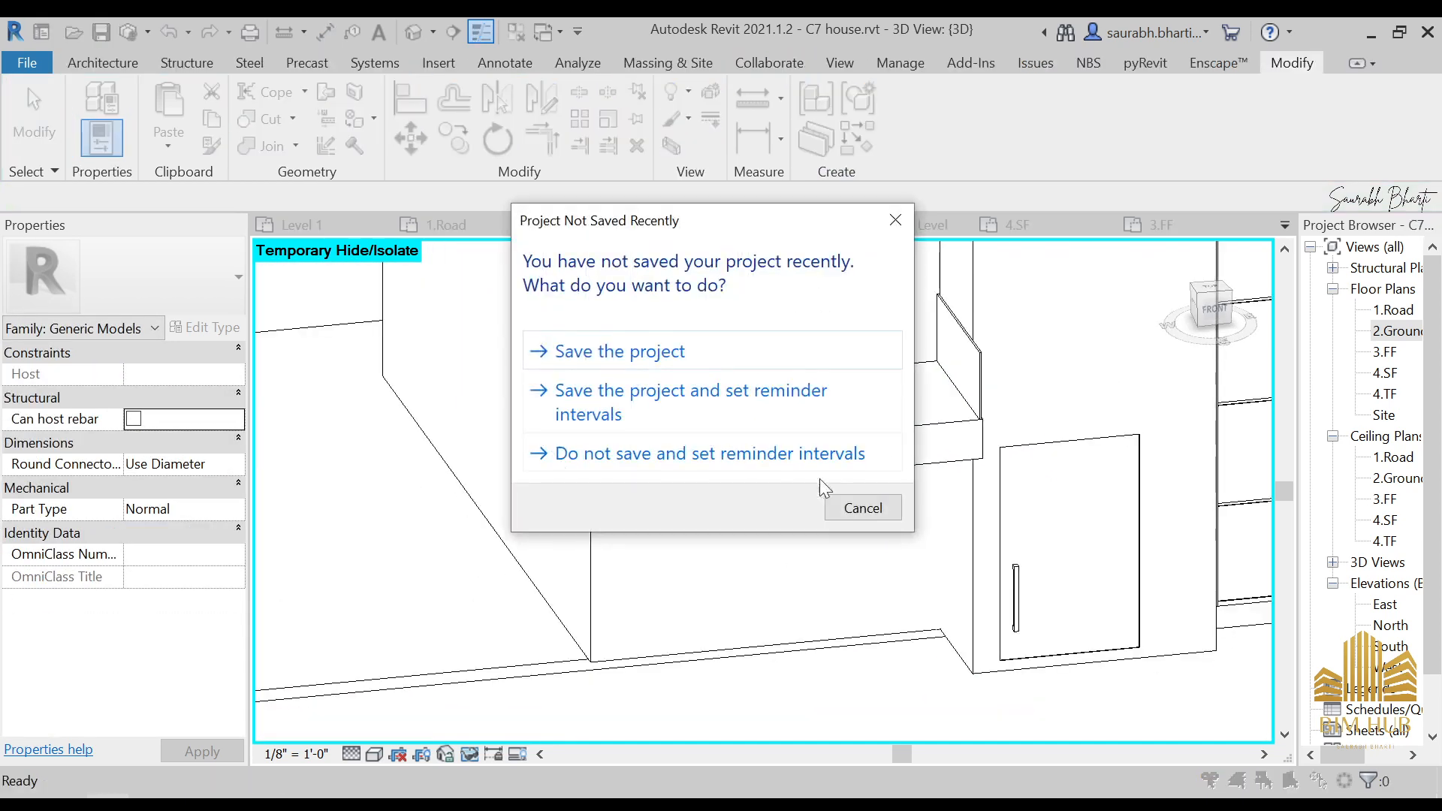
{"action": "left_click", "coordinate": [689, 346]}
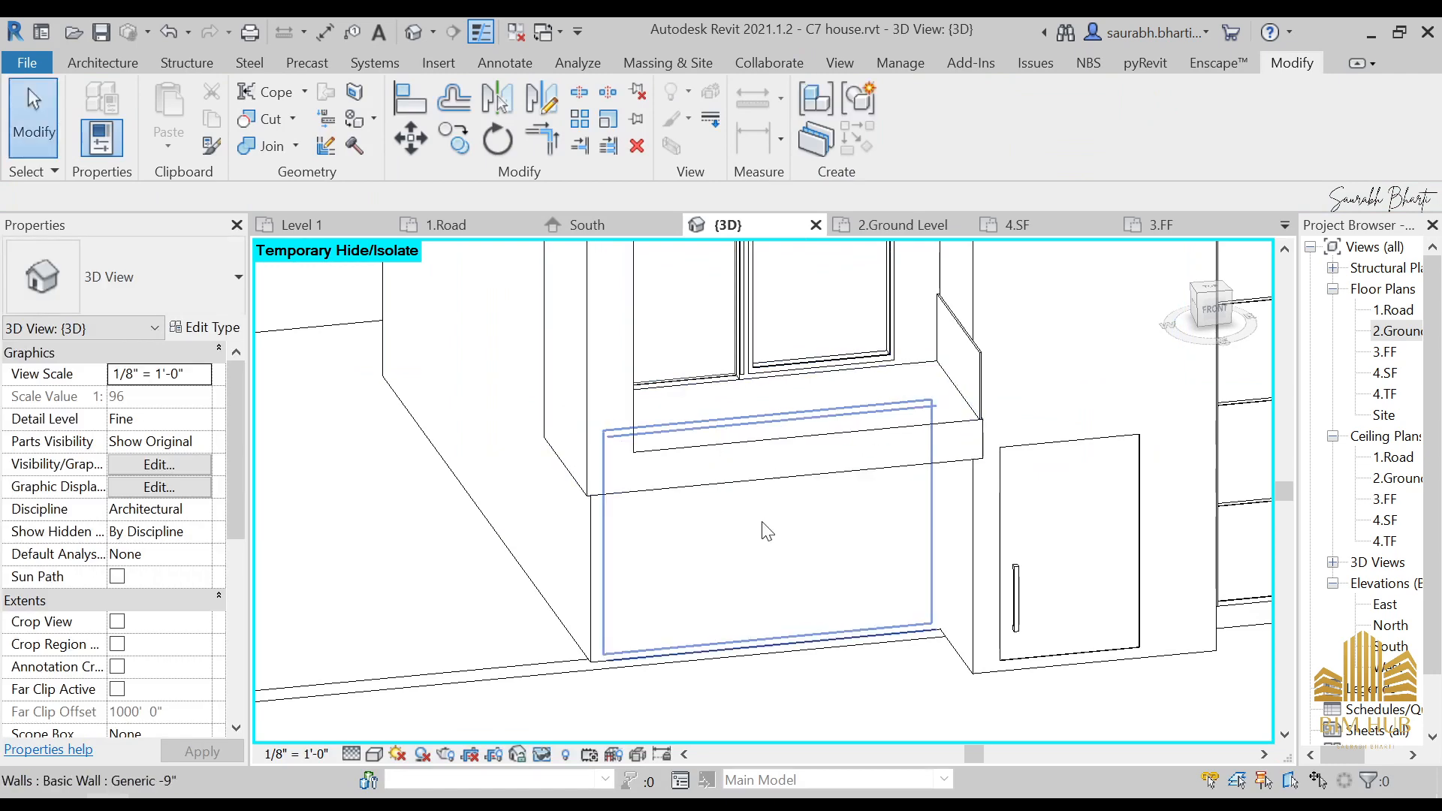
- Show the 3D view with realistic materials and compare the house's side wall with the reference photo
{"action": "scroll", "coordinate": [782, 426], "scroll_direction": "down", "scroll_amount": 3}
{"action": "middle_click_drag", "start_coordinate": [875, 453], "coordinate": [508, 751], "text": "shift"}
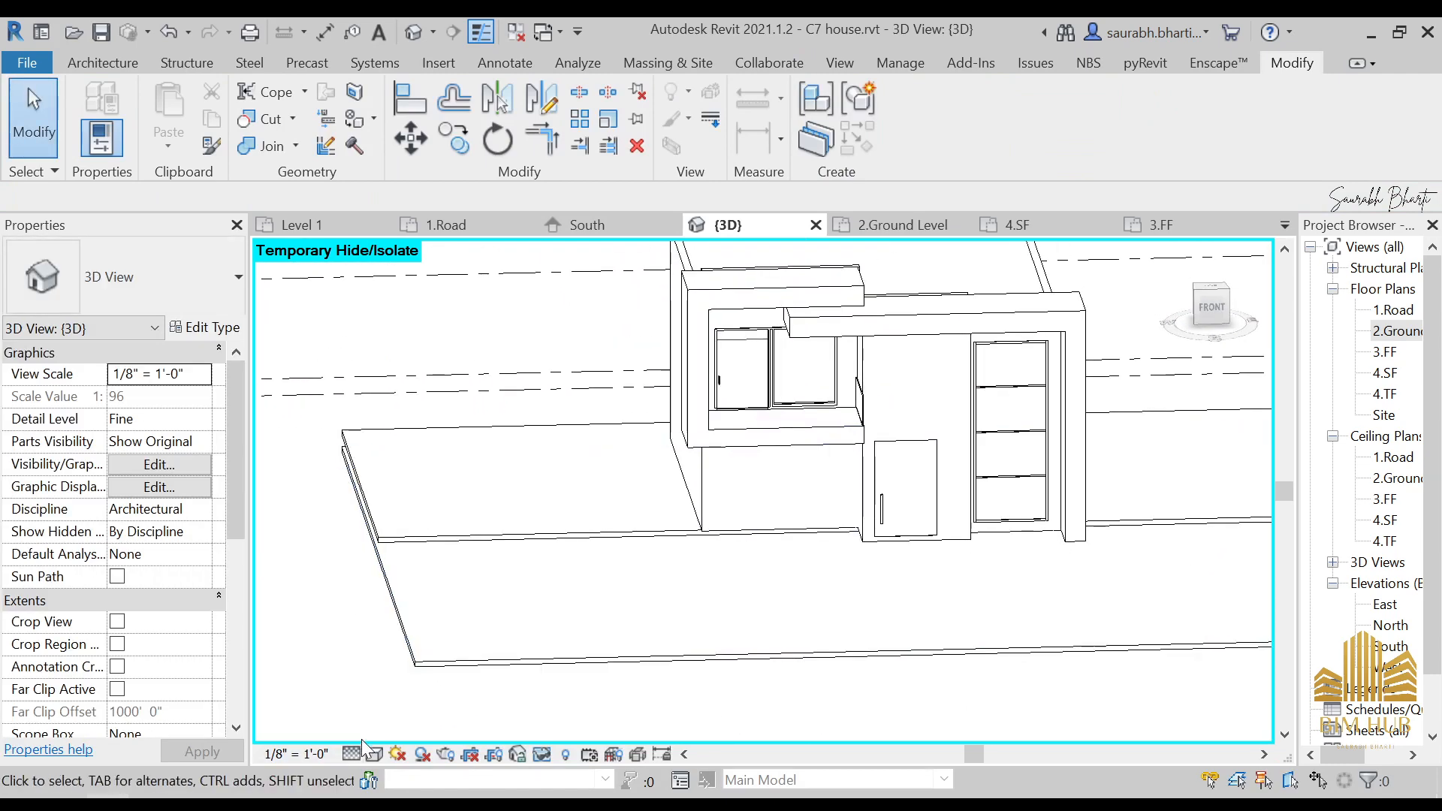
{"action": "left_click", "coordinate": [374, 753]}
{"action": "left_click", "coordinate": [409, 727]}
{"action": "middle_click_drag", "start_coordinate": [788, 490], "coordinate": [843, 502], "text": "shift"}
{"action": "scroll", "coordinate": [834, 405], "scroll_direction": "up", "scroll_amount": 3}
{"action": "mouse_move", "coordinate": [1091, 567]}
{"action": "middle_mouse_down", "text": "shift"}
{"action": "mouse_move", "coordinate": [1029, 542]}
{"action": "mouse_move", "coordinate": [1081, 593]}
{"action": "middle_mouse_up", "text": "shift"}
{"action": "scroll", "coordinate": [588, 540], "scroll_direction": "down", "scroll_amount": 3}
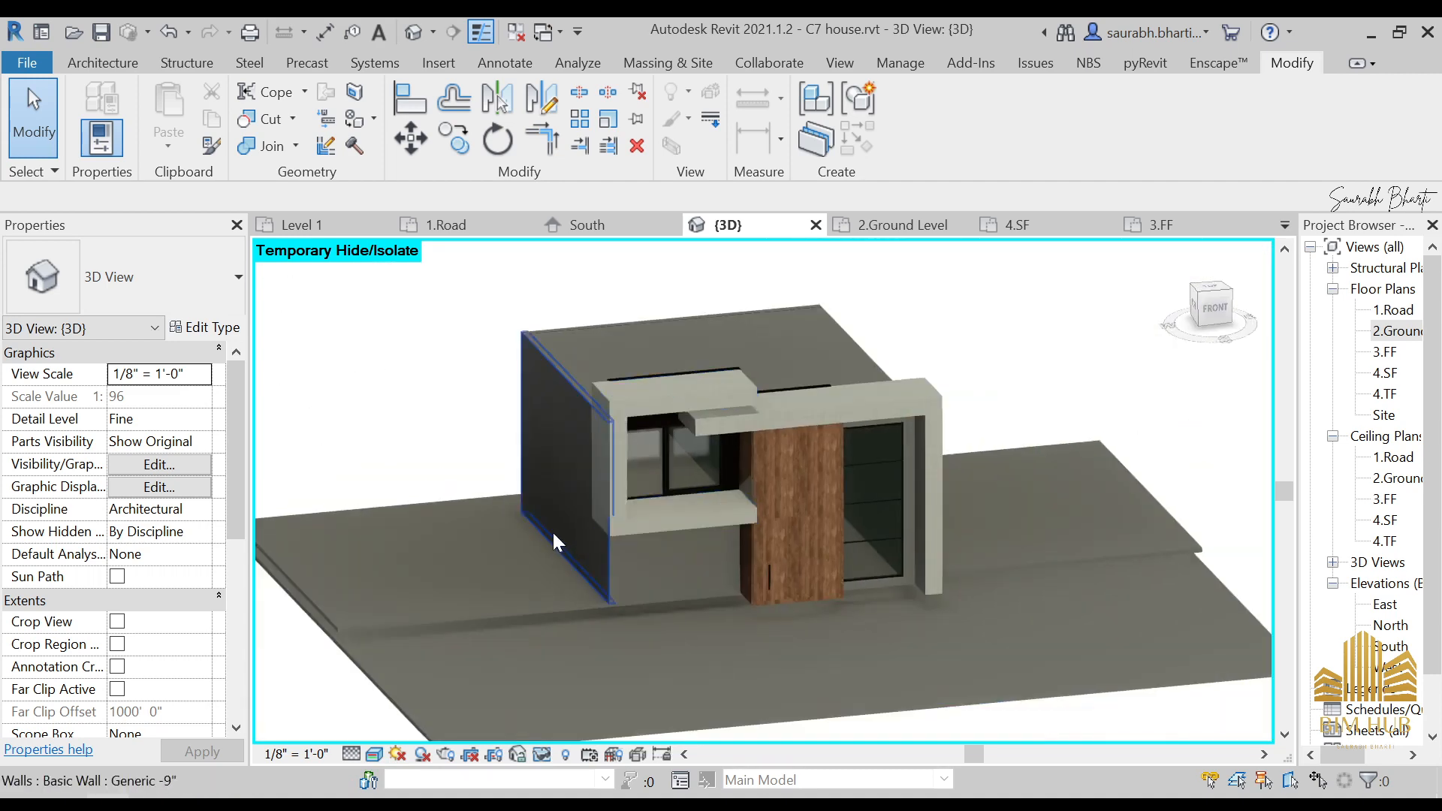
{"action": "middle_click_drag", "start_coordinate": [553, 540], "coordinate": [463, 751], "text": "shift"}
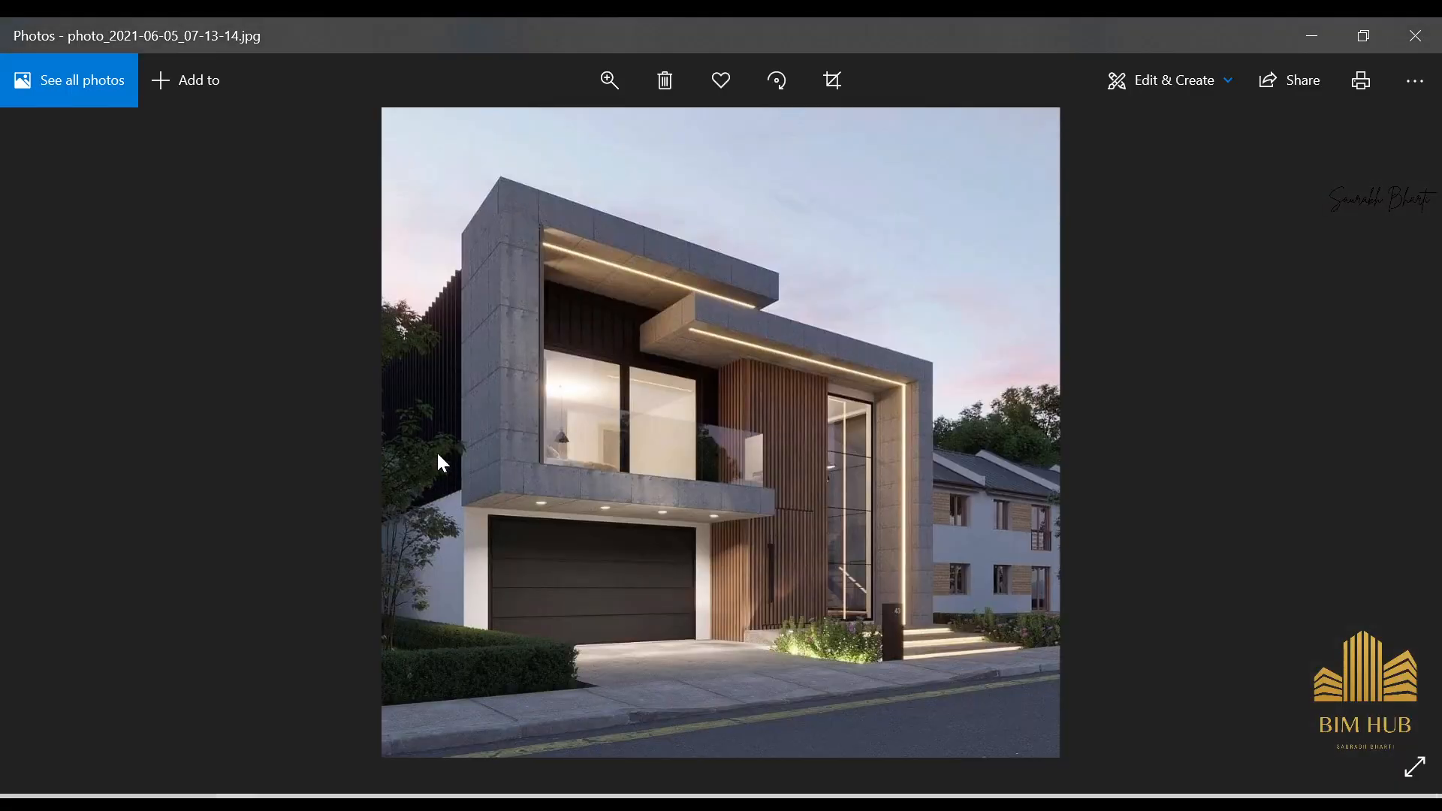
{"action": "scroll", "coordinate": [408, 379], "scroll_direction": "up", "scroll_amount": 5, "text": "ctrl"}
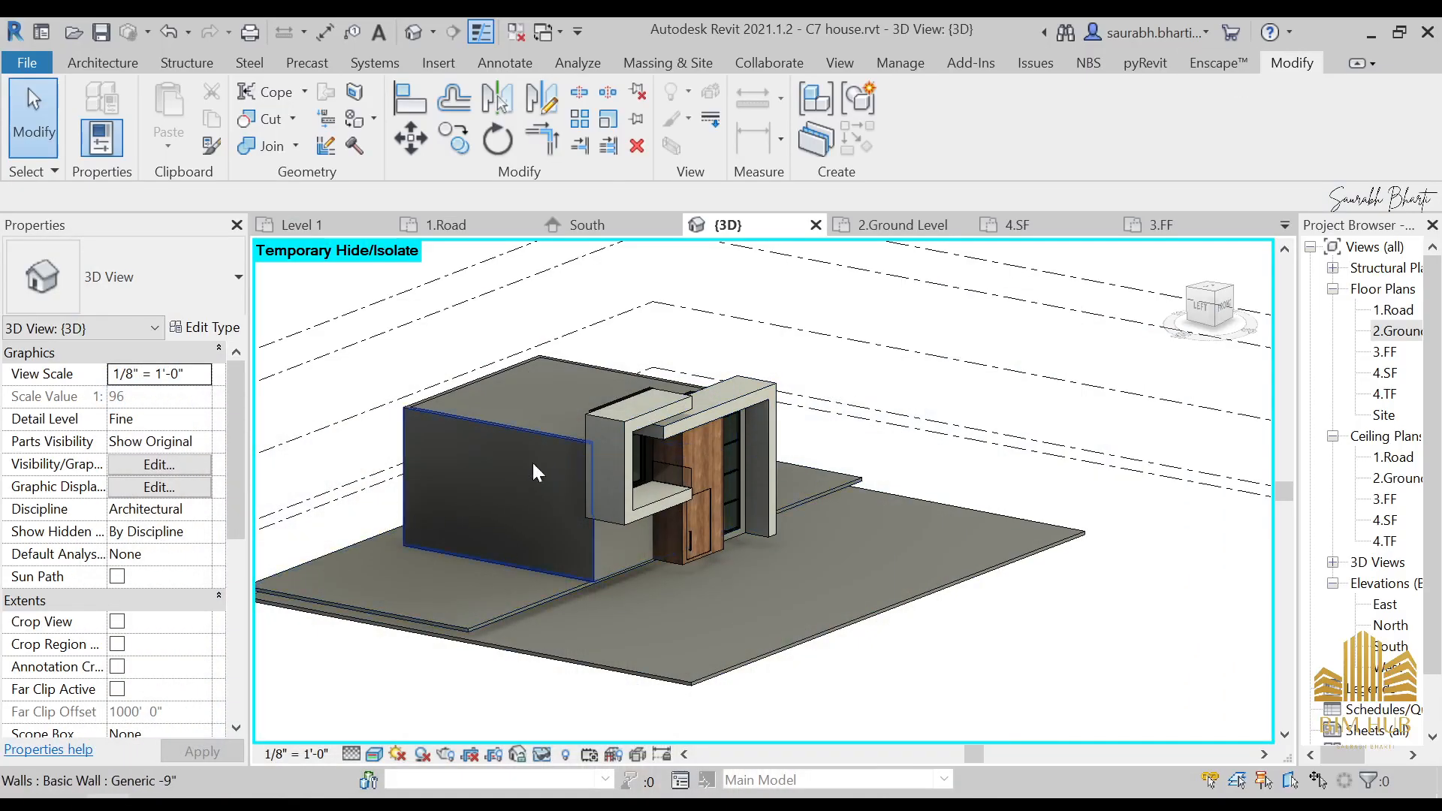
- Set the top constraint of the Generic -9" side wall to Up to level: 3.FF
{"action": "left_click", "coordinate": [531, 461]}
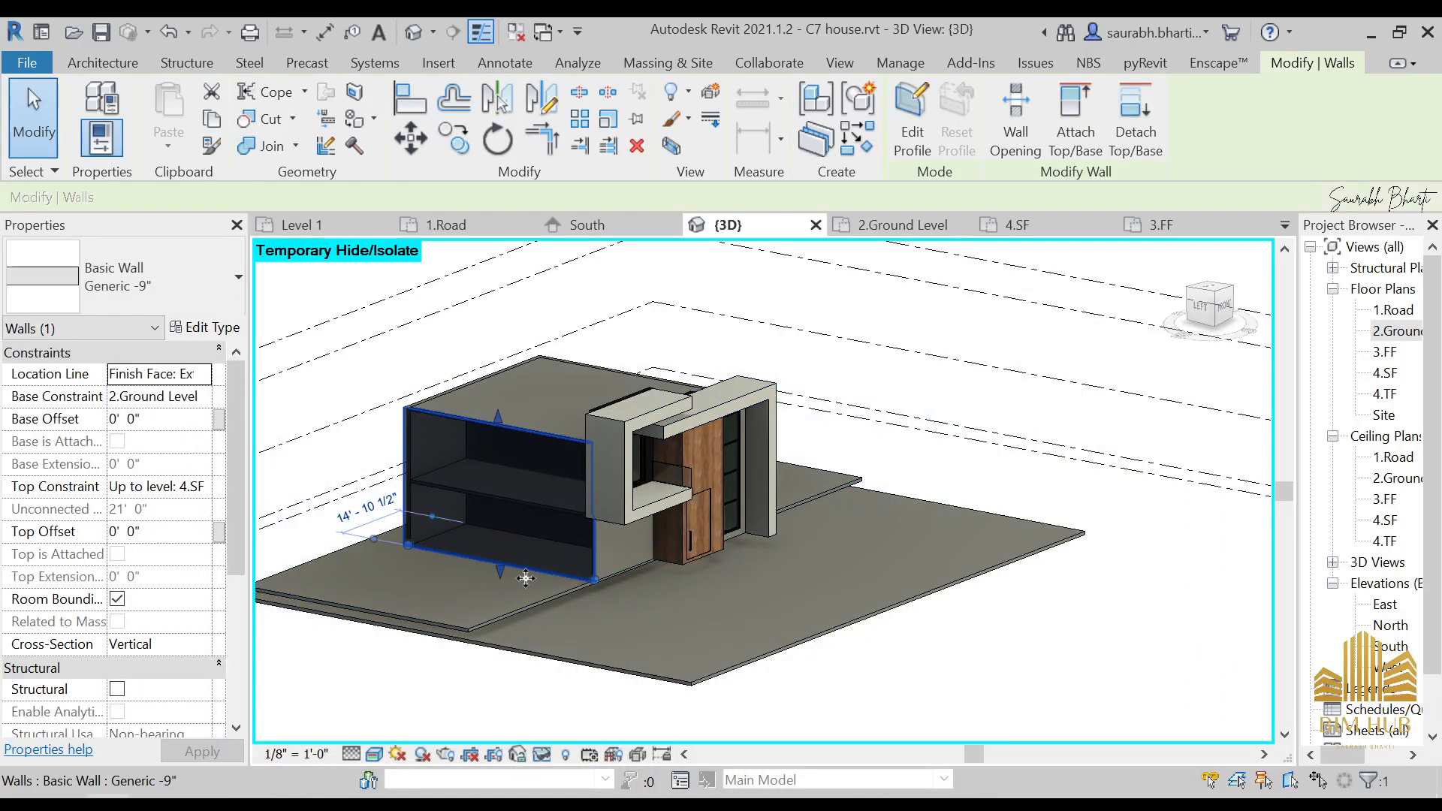
{"action": "middle_click_drag", "start_coordinate": [532, 461], "coordinate": [653, 593], "text": "shift"}
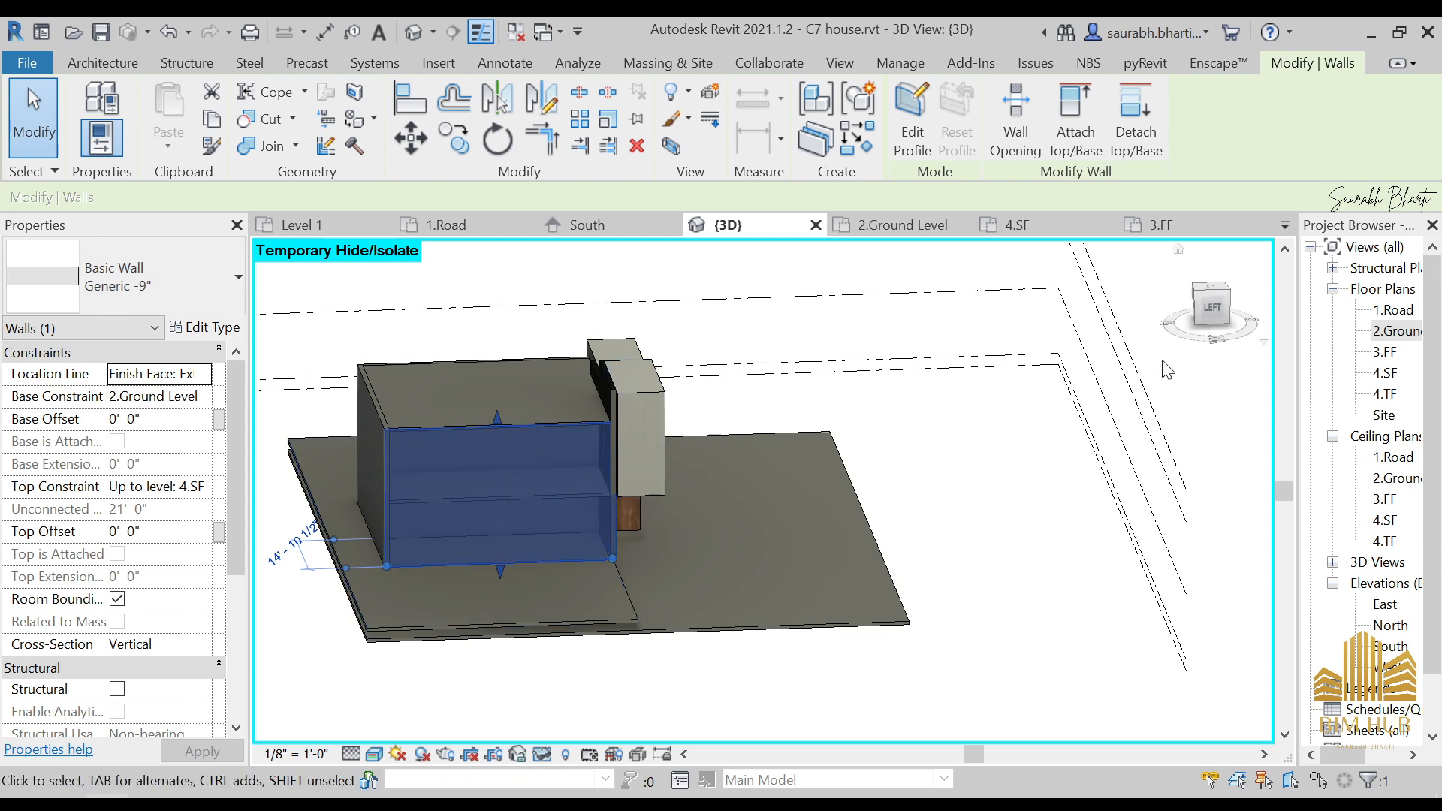
{"action": "left_click", "coordinate": [1216, 312]}
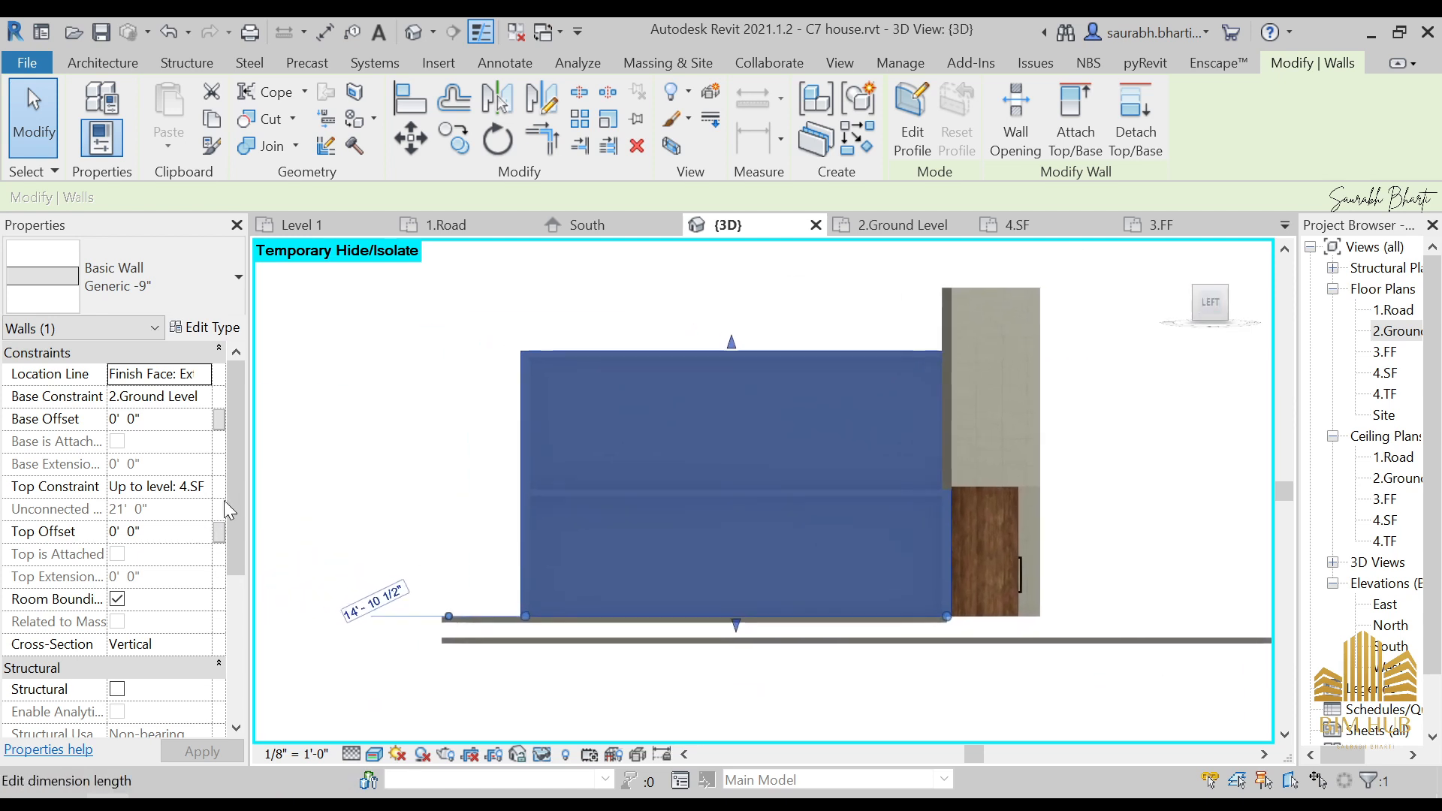
{"action": "left_click", "coordinate": [201, 489]}
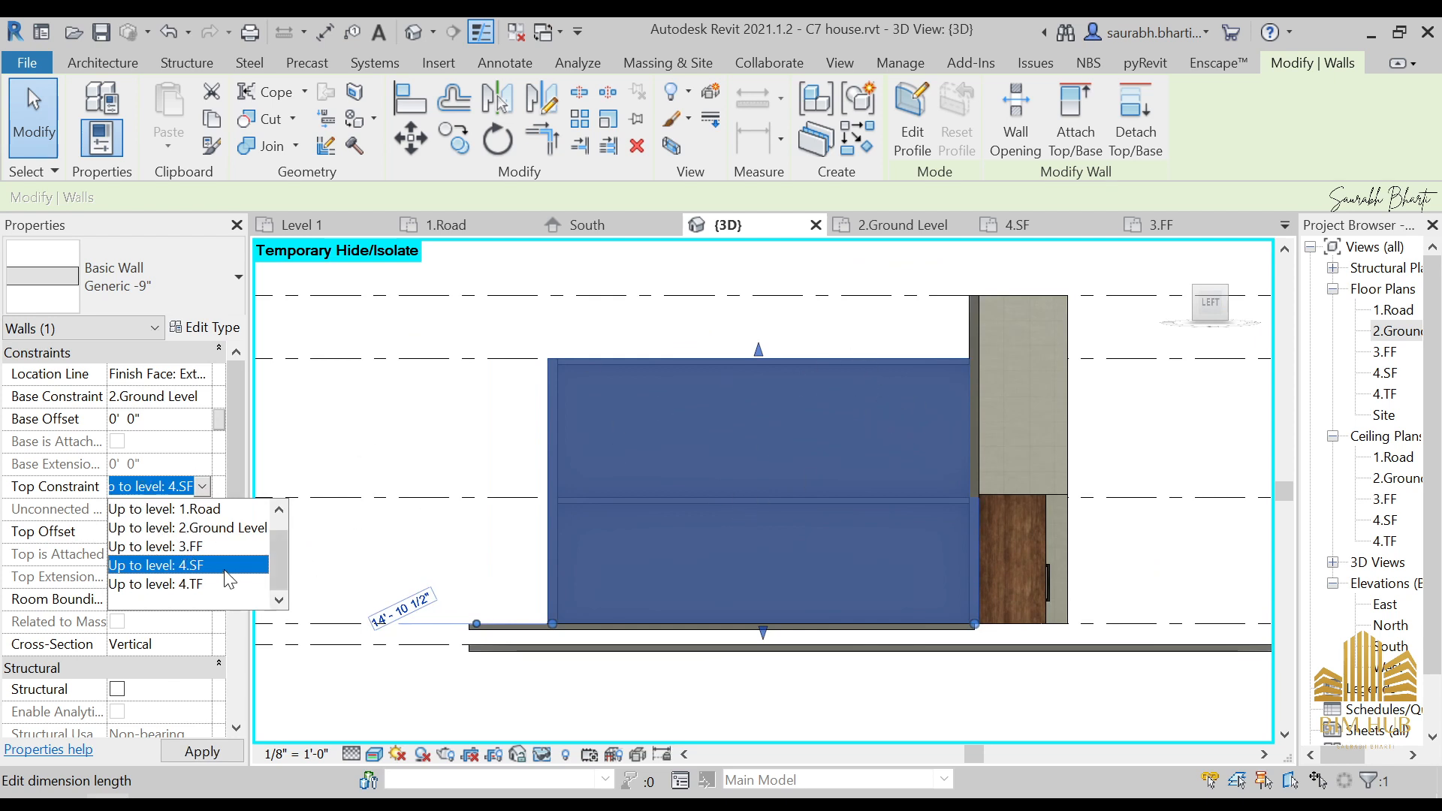
{"action": "left_click", "coordinate": [173, 546]}
{"action": "key", "text": "Escape"}
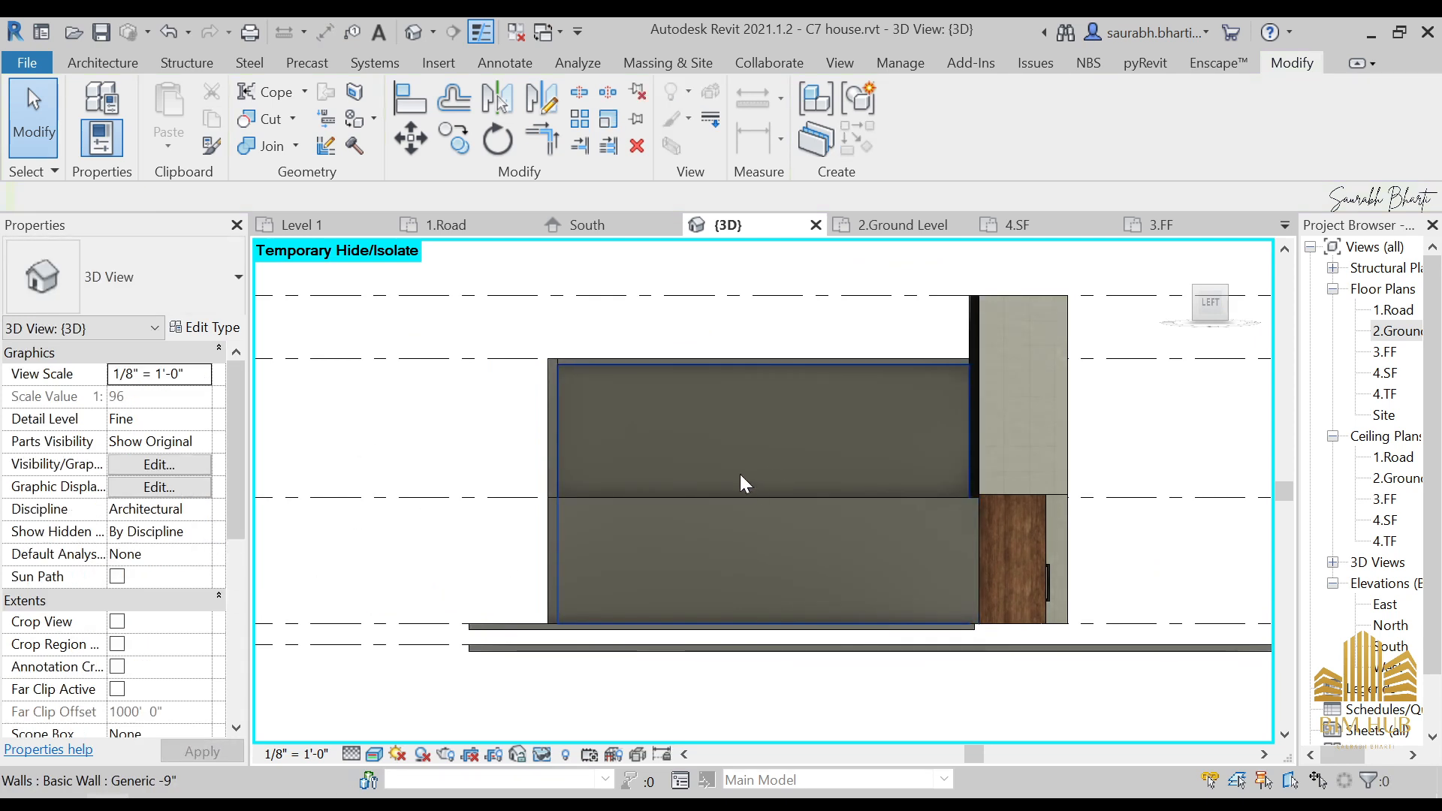
{"action": "middle_click_drag", "start_coordinate": [740, 483], "coordinate": [747, 676], "text": "shift"}
- Draw a Generic -4.5" wall on the 4.SF floor plan along the floor's side edge, from the back edge to the front wall
{"action": "double_click", "coordinate": [1385, 374]}
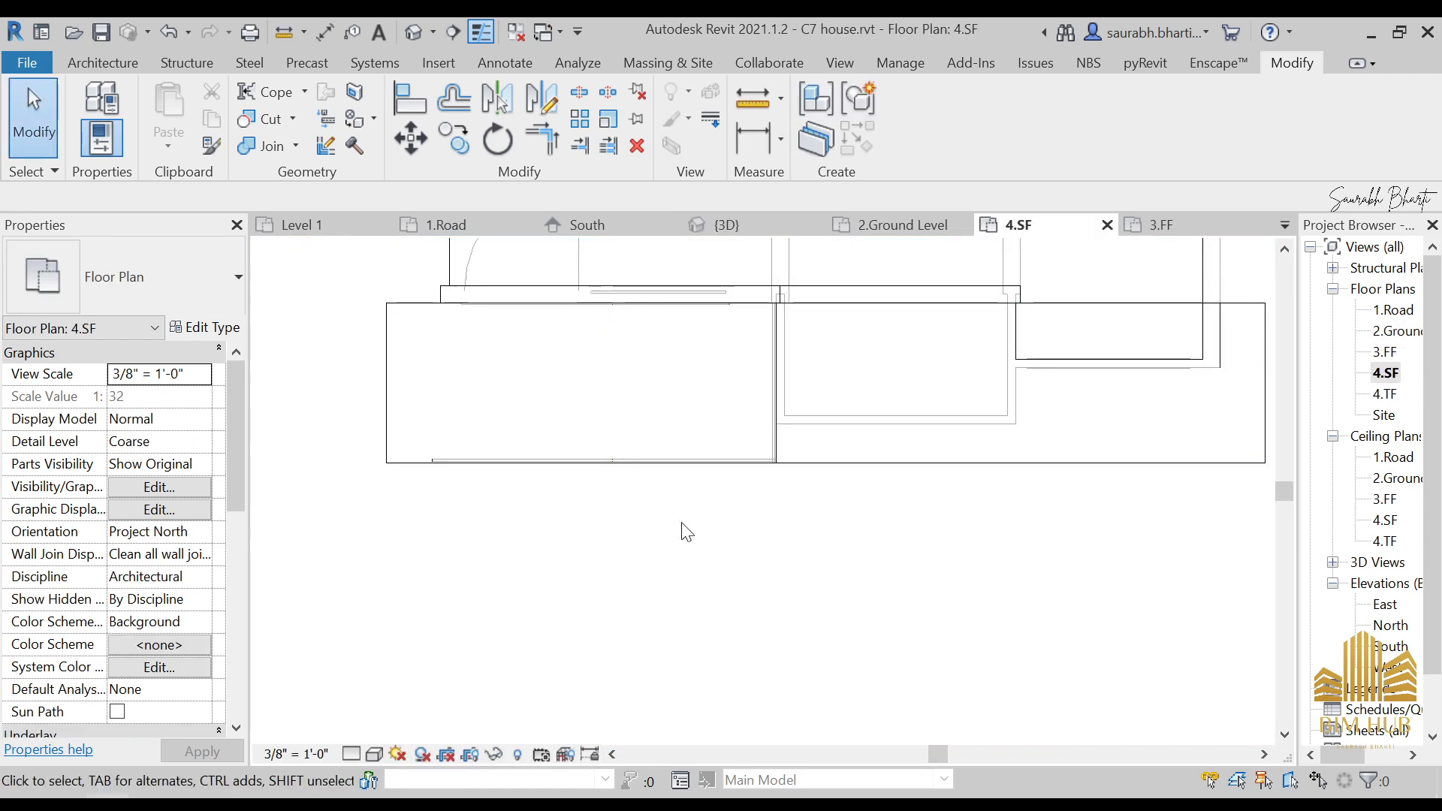
{"action": "scroll", "coordinate": [589, 399], "scroll_direction": "down", "scroll_amount": 5}
{"action": "middle_click_drag", "start_coordinate": [572, 338], "coordinate": [601, 521]}
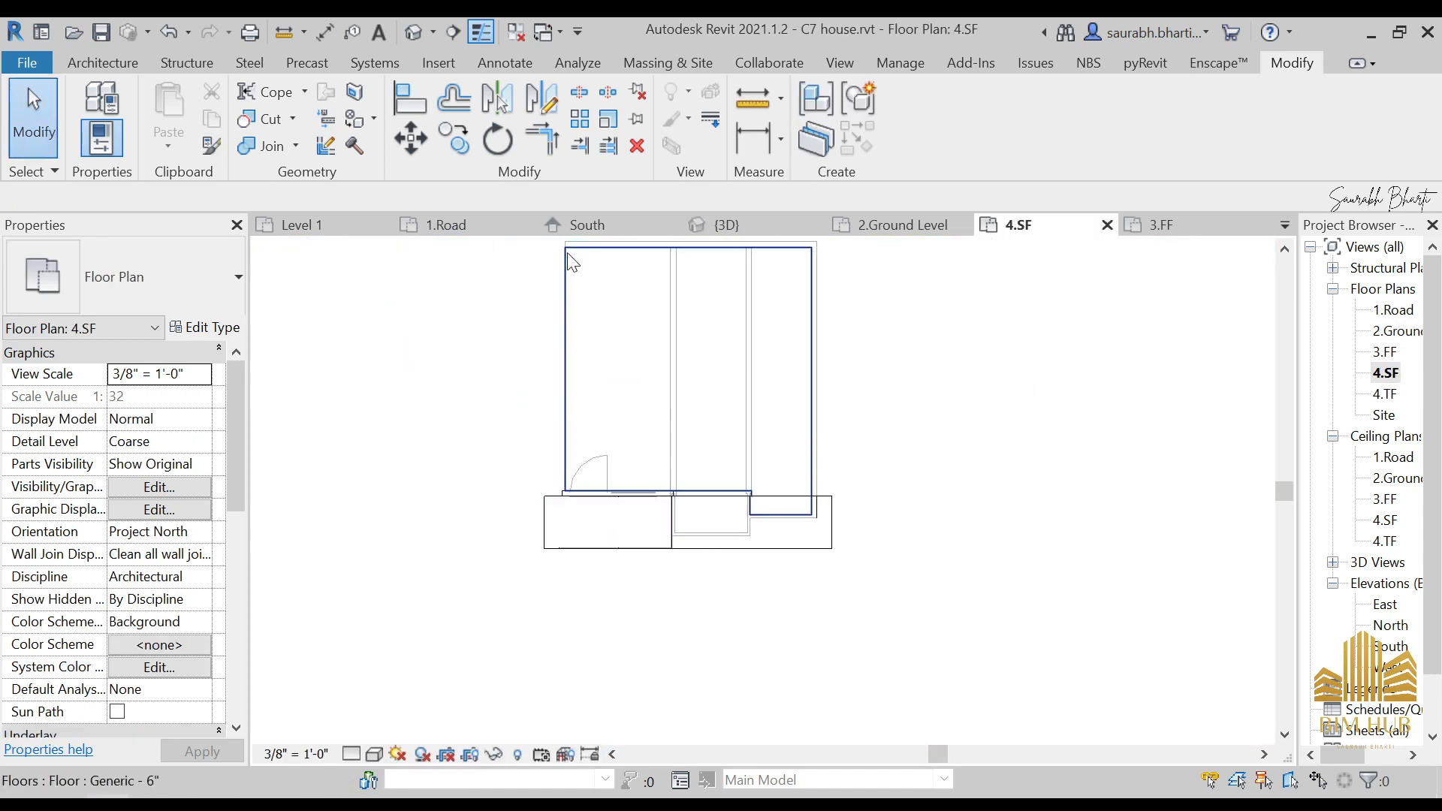
{"action": "key", "text": "w"}
{"action": "key", "text": "a"}
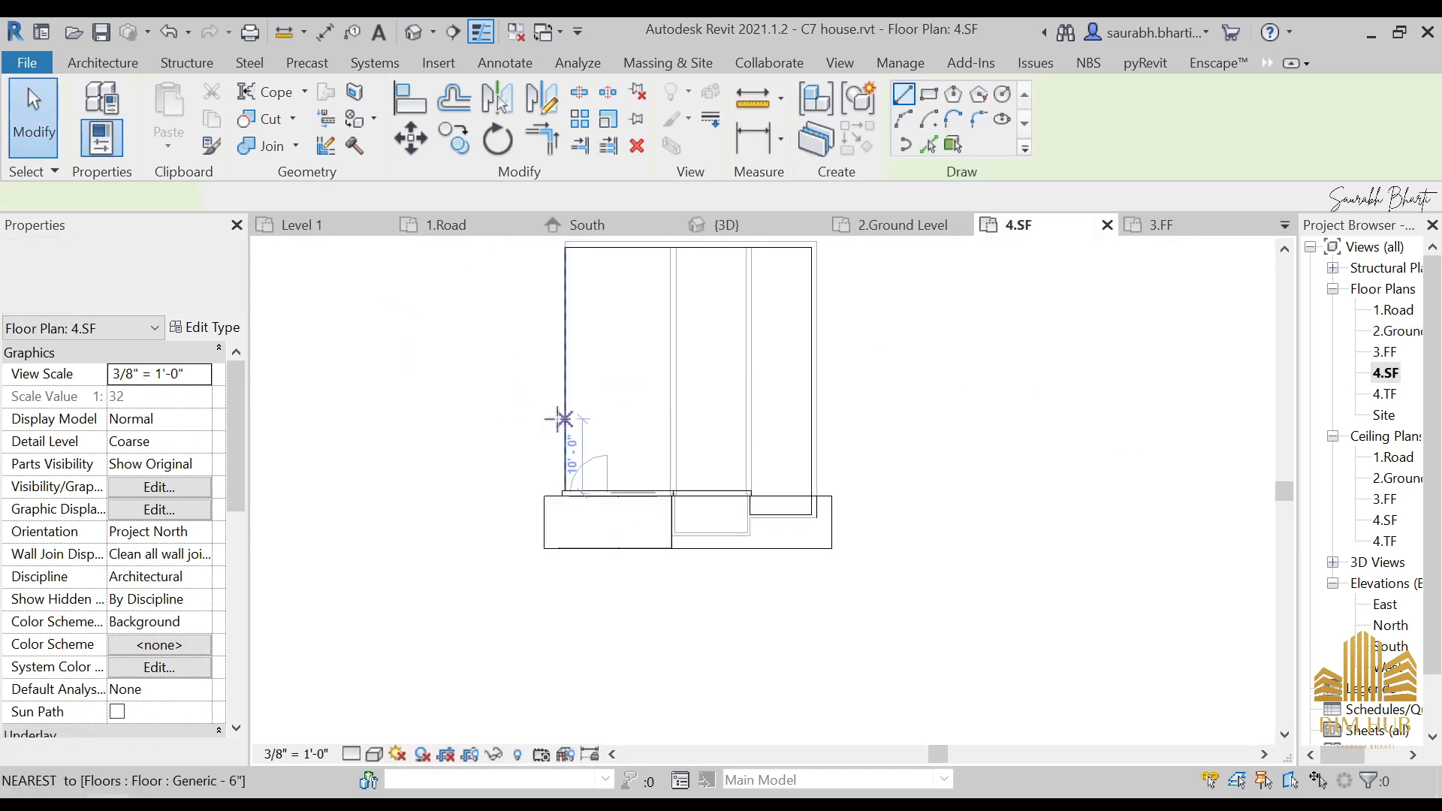
{"action": "left_click", "coordinate": [178, 270]}
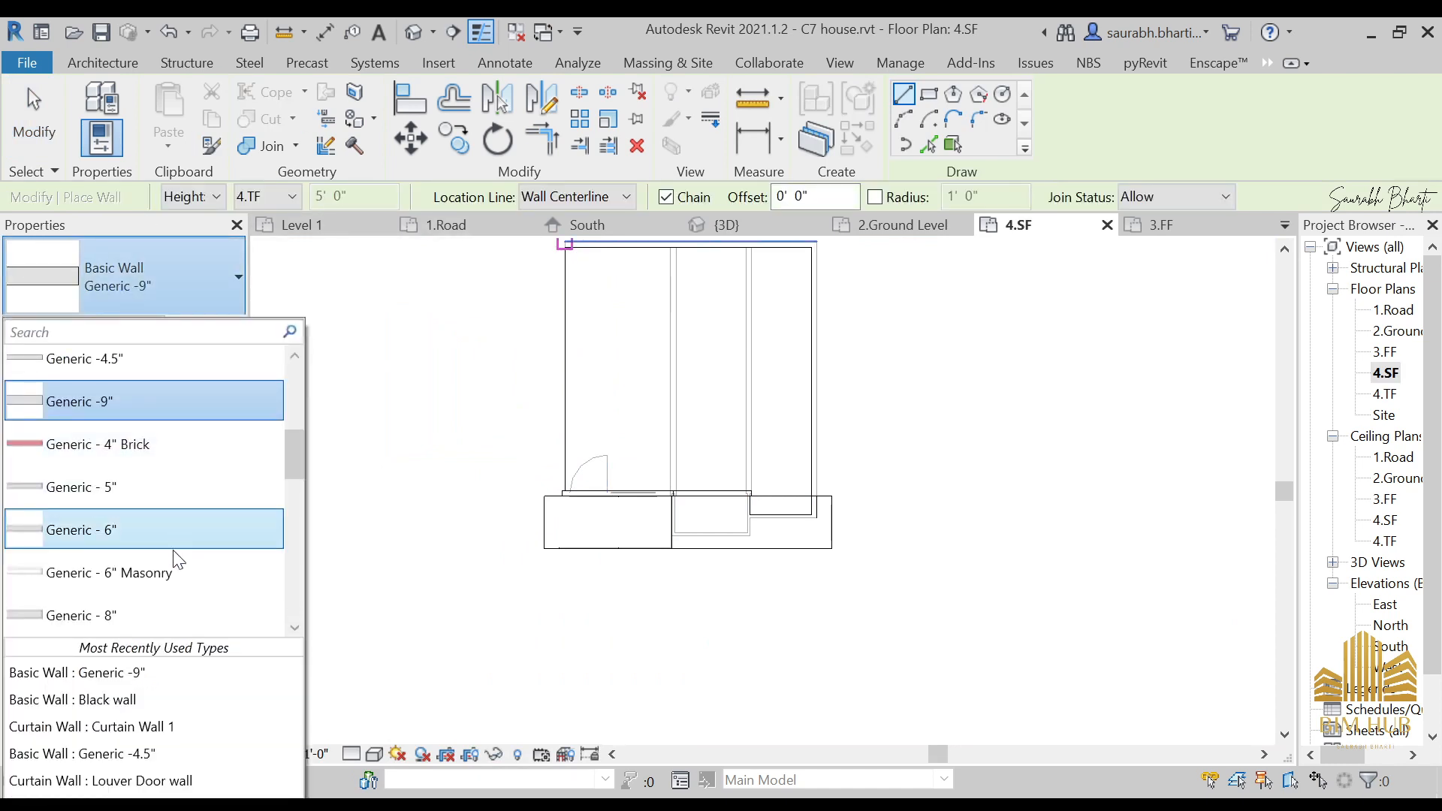
{"action": "left_click", "coordinate": [118, 358]}
{"action": "scroll", "coordinate": [563, 308], "scroll_direction": "up", "scroll_amount": 2}
{"action": "middle_click_drag", "start_coordinate": [570, 285], "coordinate": [554, 458]}
{"action": "left_click", "coordinate": [550, 295]}
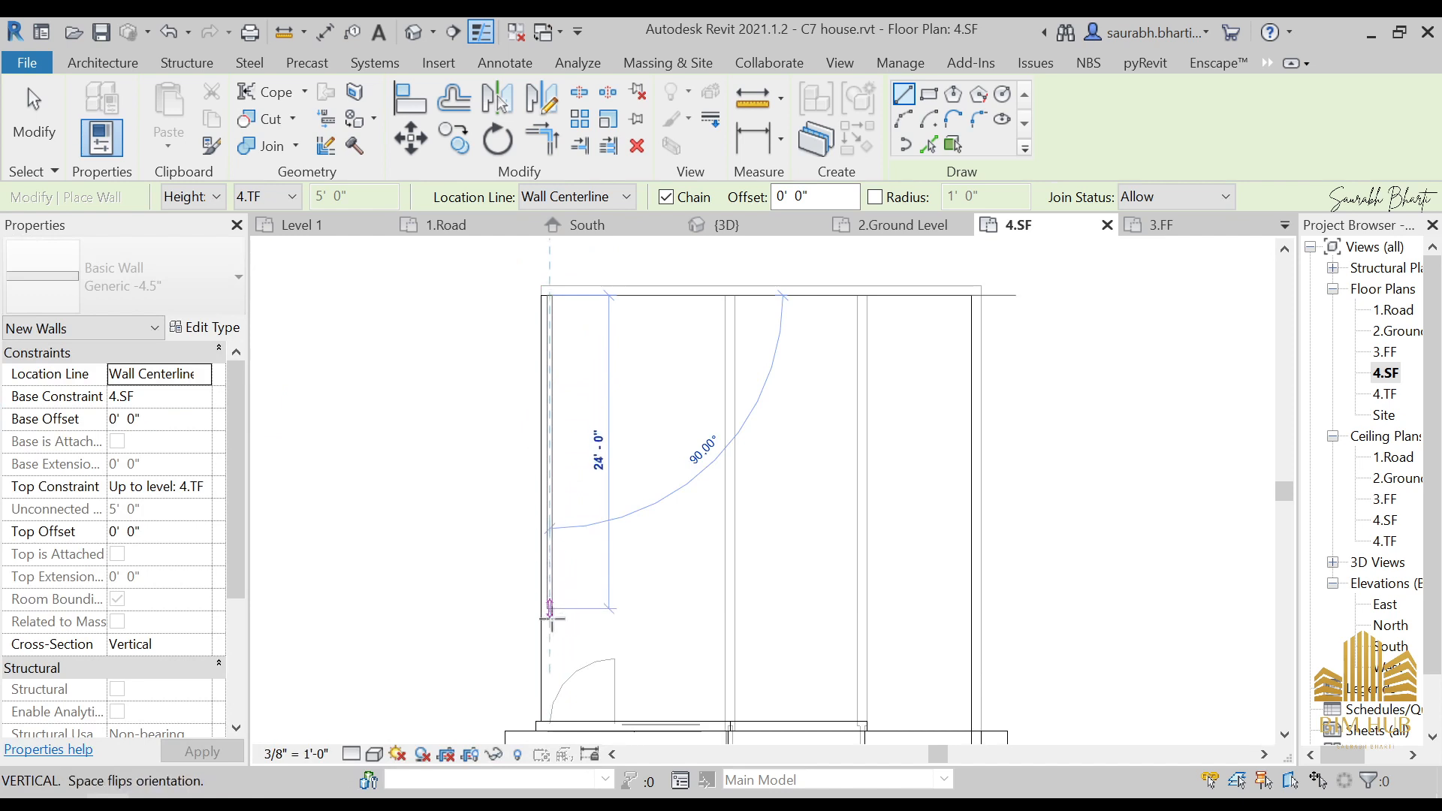
{"action": "left_click", "coordinate": [550, 723]}
{"action": "key", "text": "Escape"}
{"action": "key", "text": "Escape"}
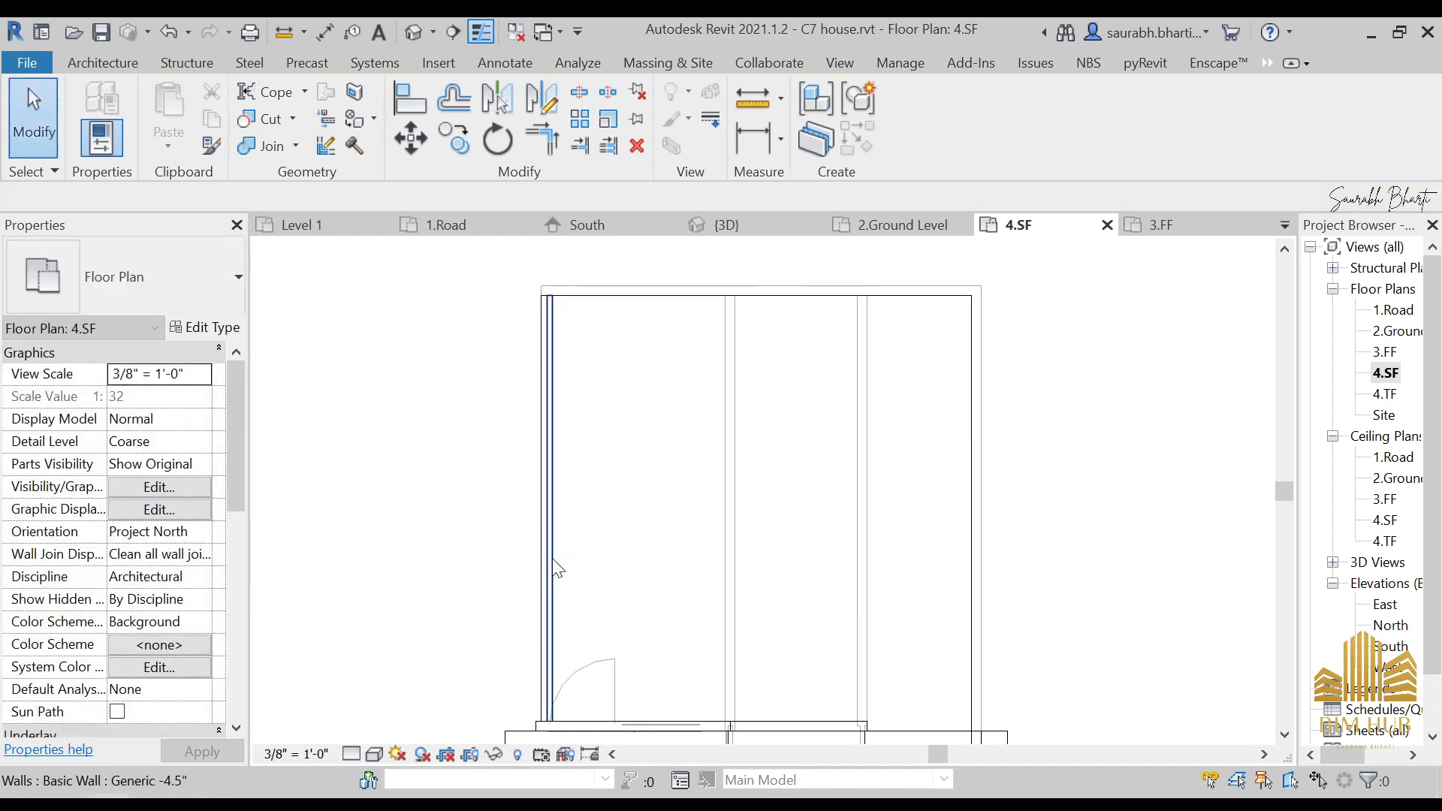
- Measure the gap between the new side wall and the floor's outer edge with an aligned dimension
{"action": "left_click", "coordinate": [554, 561]}
{"action": "scroll", "coordinate": [527, 458], "scroll_direction": "up", "scroll_amount": 2}
{"action": "key", "text": "Escape"}
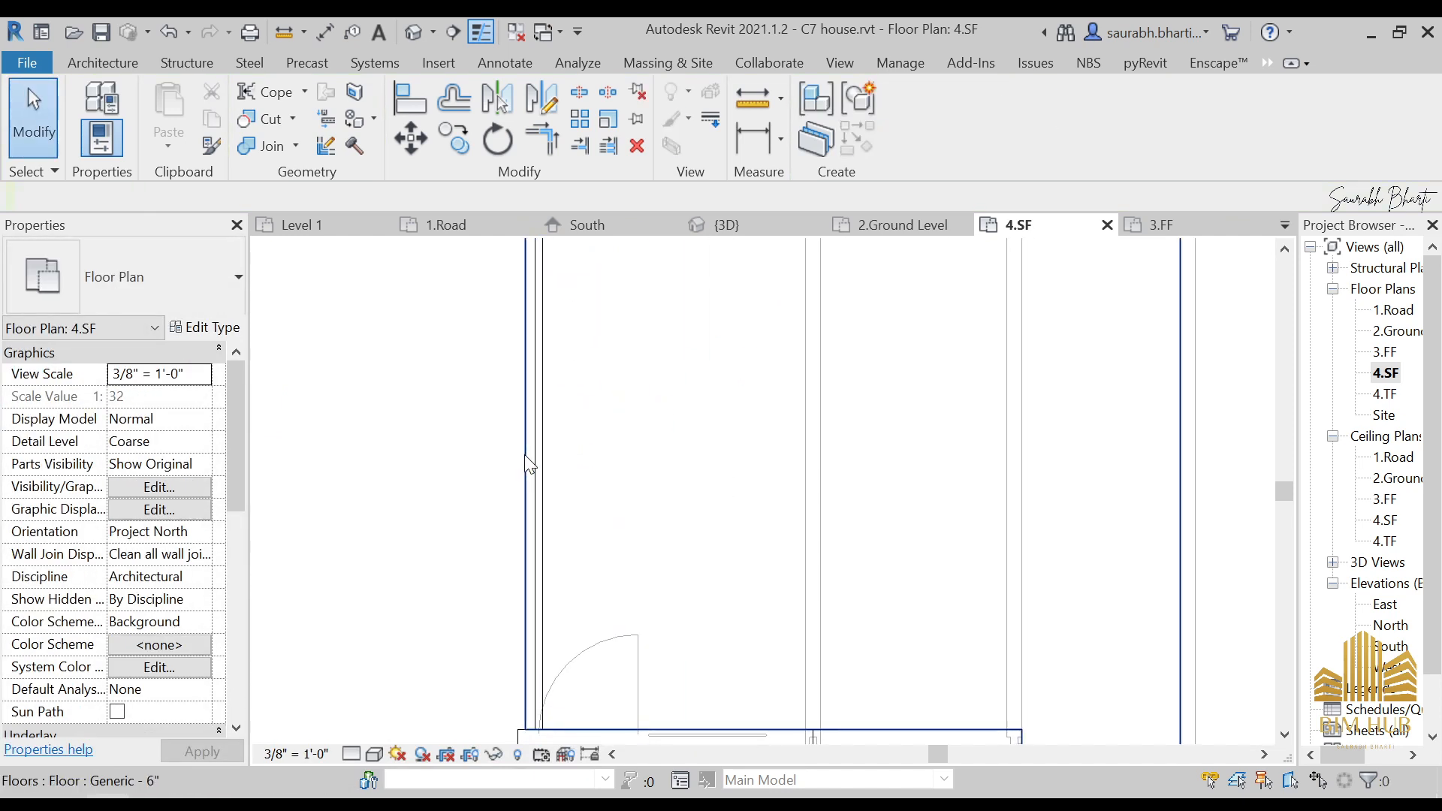
{"action": "key", "text": "d"}
{"action": "key", "text": "i"}
{"action": "scroll", "coordinate": [541, 456], "scroll_direction": "up", "scroll_amount": 2}
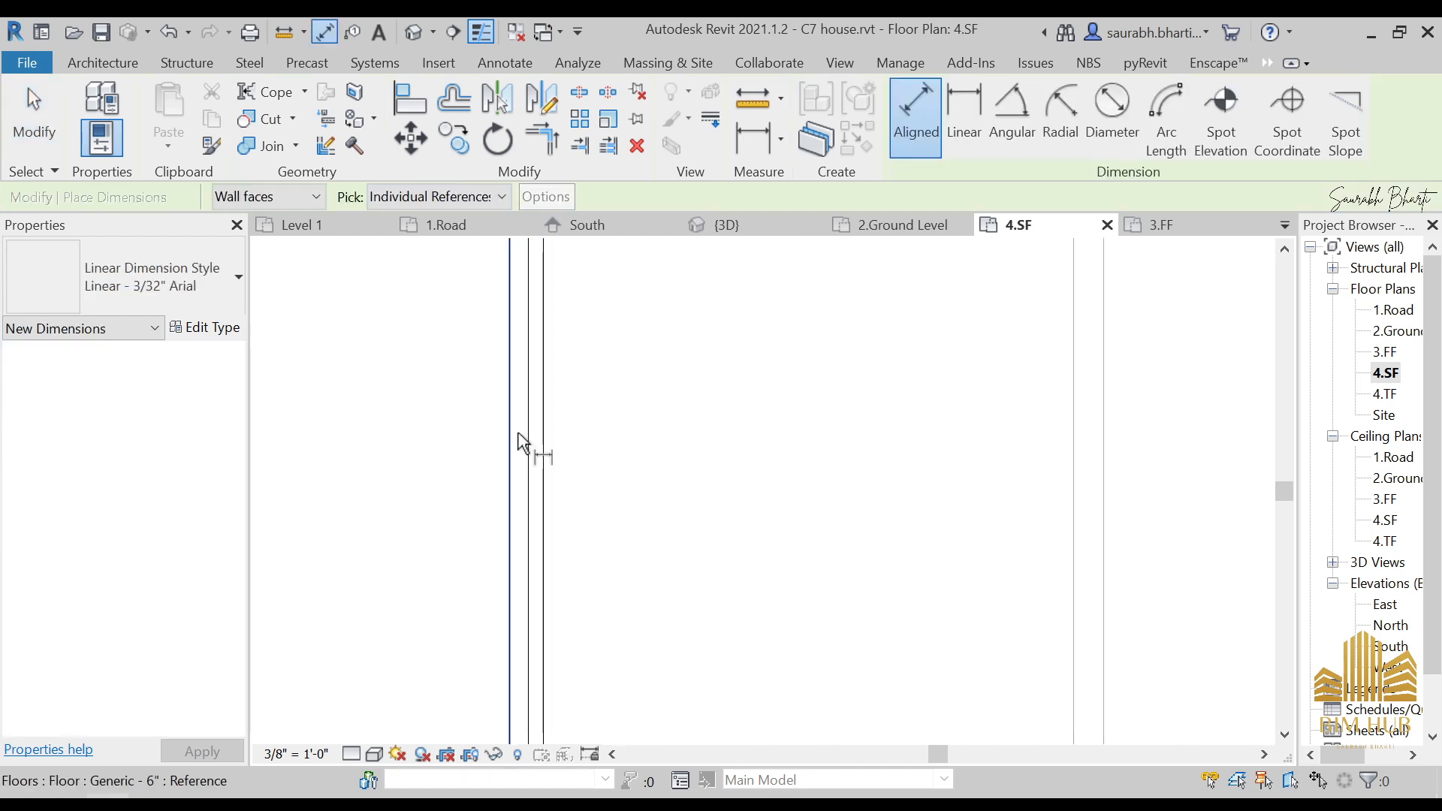
{"action": "left_click", "coordinate": [528, 441]}
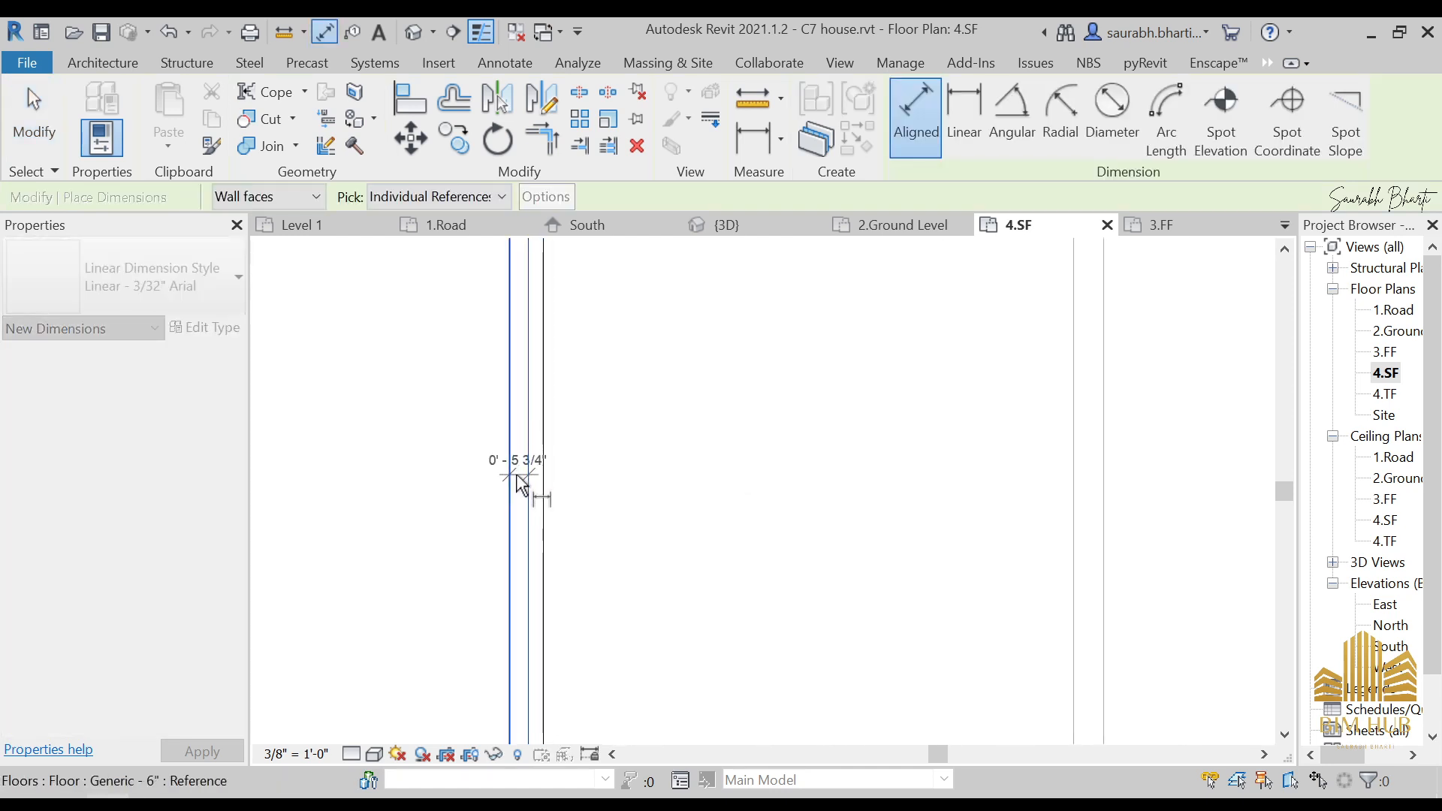
{"action": "key", "text": "Escape"}
{"action": "scroll", "coordinate": [531, 428], "scroll_direction": "down", "scroll_amount": 2}
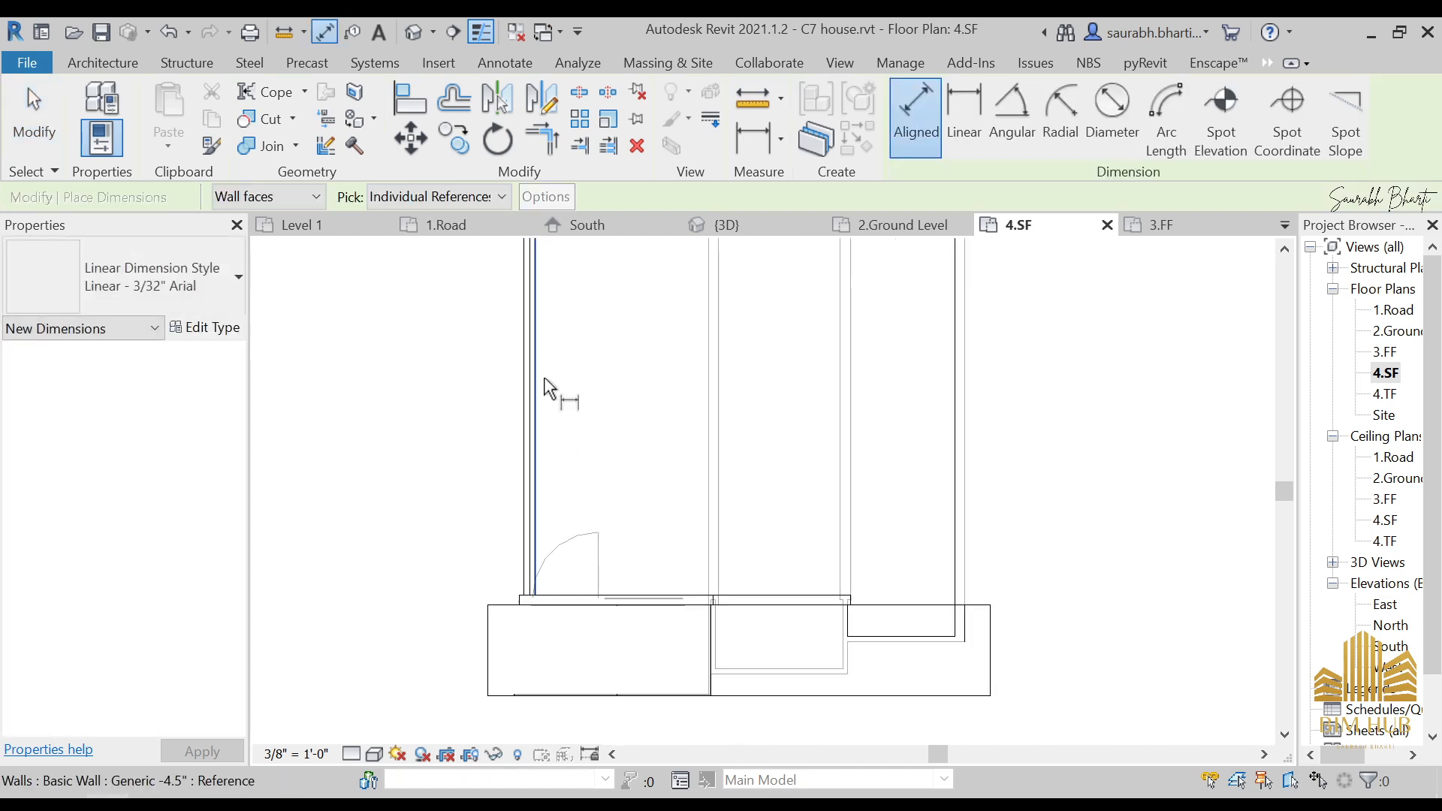
{"action": "key", "text": "Escape"}
- Set the new side wall's base constraint to 3.FF and its top constraint to level 4.SF
{"action": "scroll", "coordinate": [520, 556], "scroll_direction": "up", "scroll_amount": 2}
{"action": "left_click", "coordinate": [552, 518]}
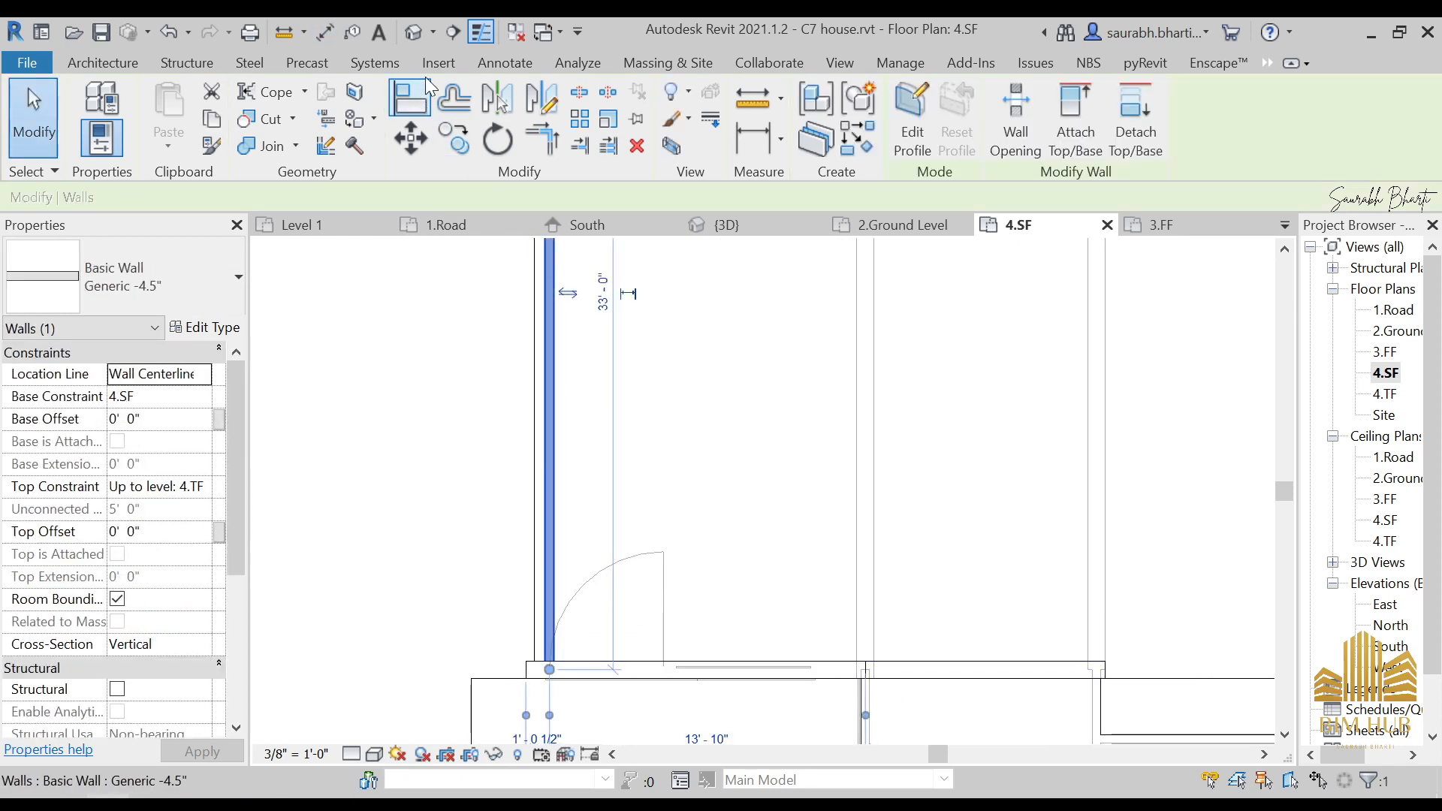
{"action": "left_click", "coordinate": [417, 33]}
{"action": "scroll", "coordinate": [623, 492], "scroll_direction": "down", "scroll_amount": 3}
{"action": "middle_click_drag", "start_coordinate": [610, 494], "coordinate": [728, 429], "text": "shift"}
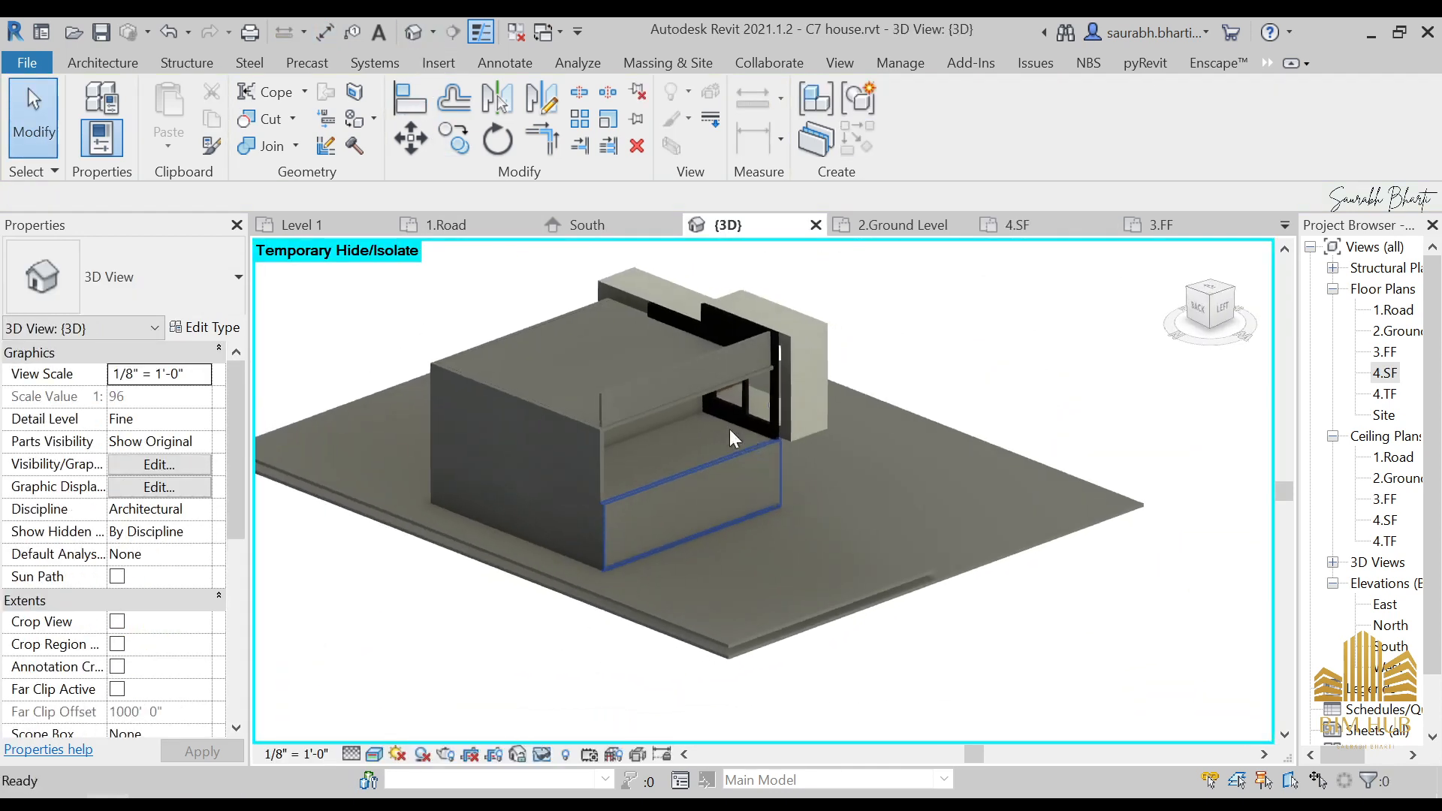
{"action": "left_click", "coordinate": [686, 374]}
{"action": "middle_click_drag", "start_coordinate": [686, 374], "coordinate": [732, 439], "text": "shift"}
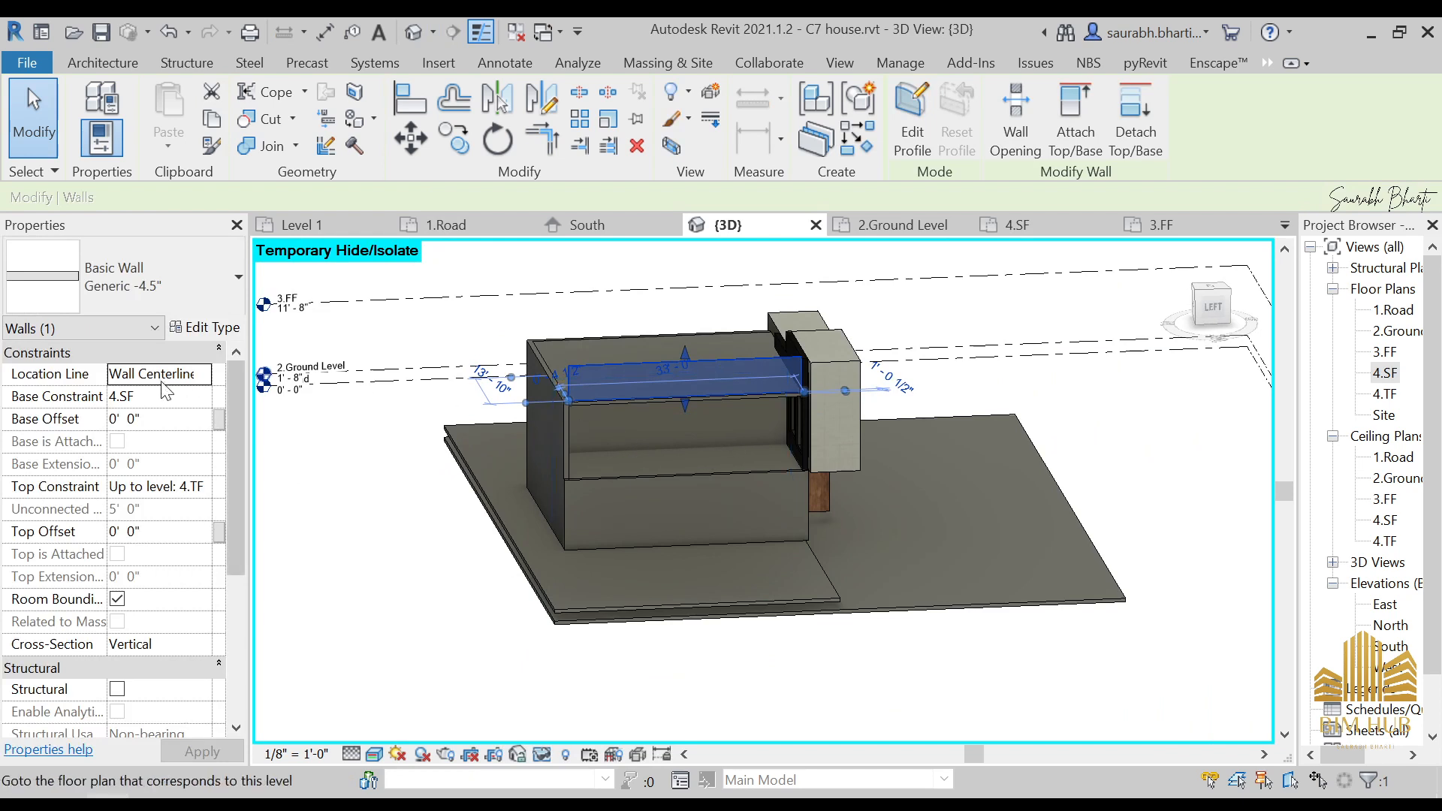
{"action": "left_click", "coordinate": [202, 396]}
{"action": "left_click", "coordinate": [162, 456]}
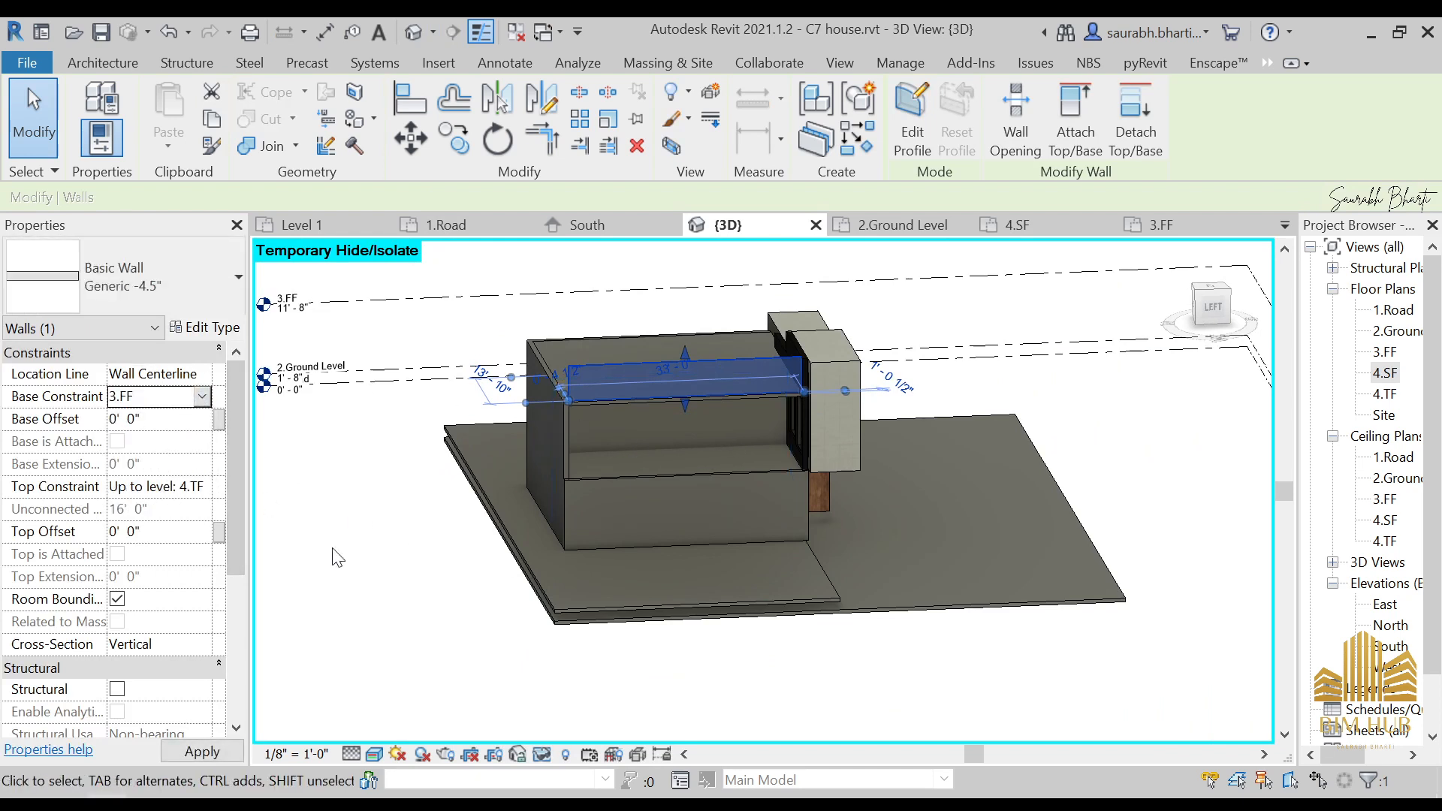
{"action": "left_click", "coordinate": [200, 488]}
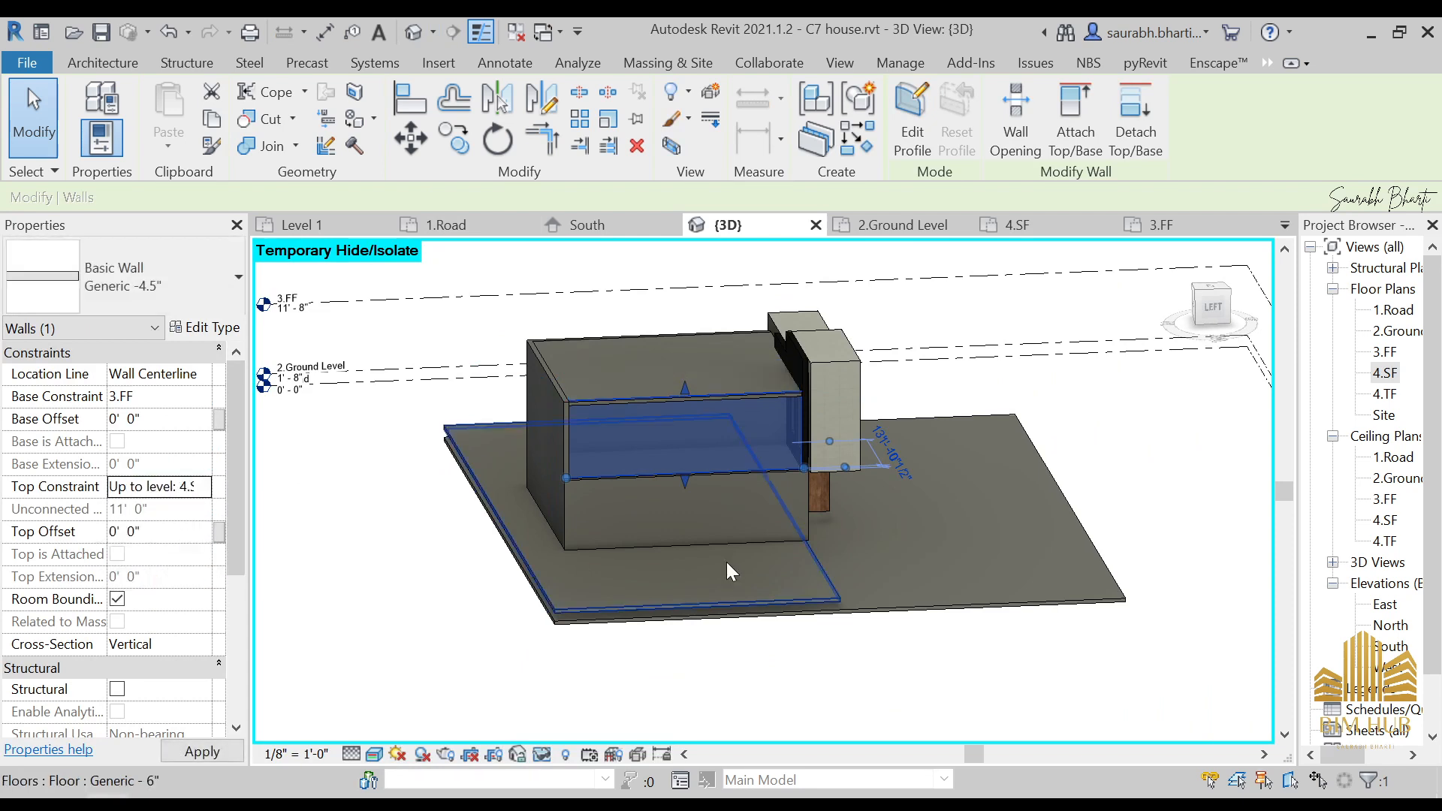
{"action": "key", "text": "Escape"}
- Open the boundary of the 4.SF floor, finish the sketch, and attach the walls below to the floor's bottom
{"action": "left_click", "coordinate": [643, 383]}
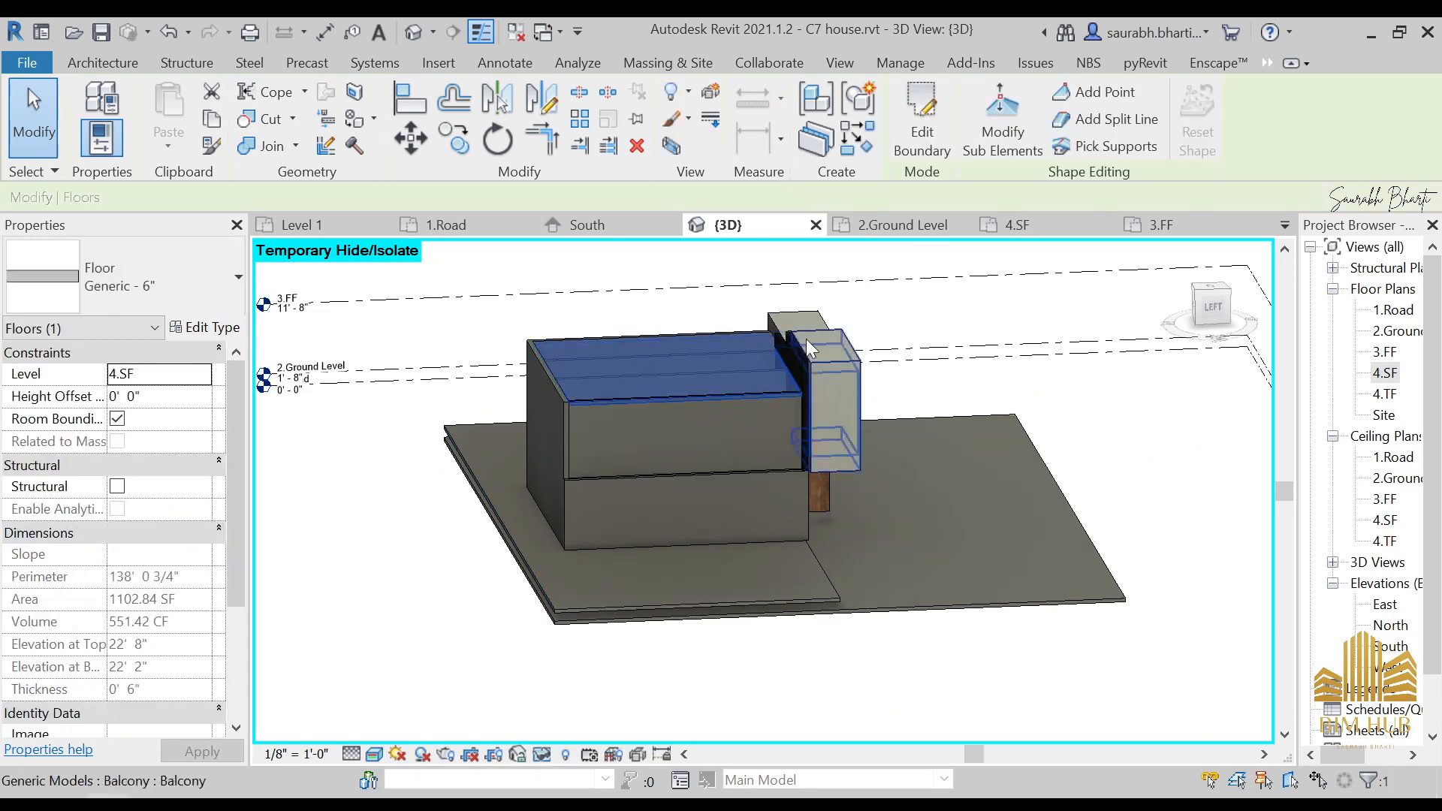
{"action": "key", "text": "Escape"}
{"action": "scroll", "coordinate": [604, 481], "scroll_direction": "up", "scroll_amount": 3}
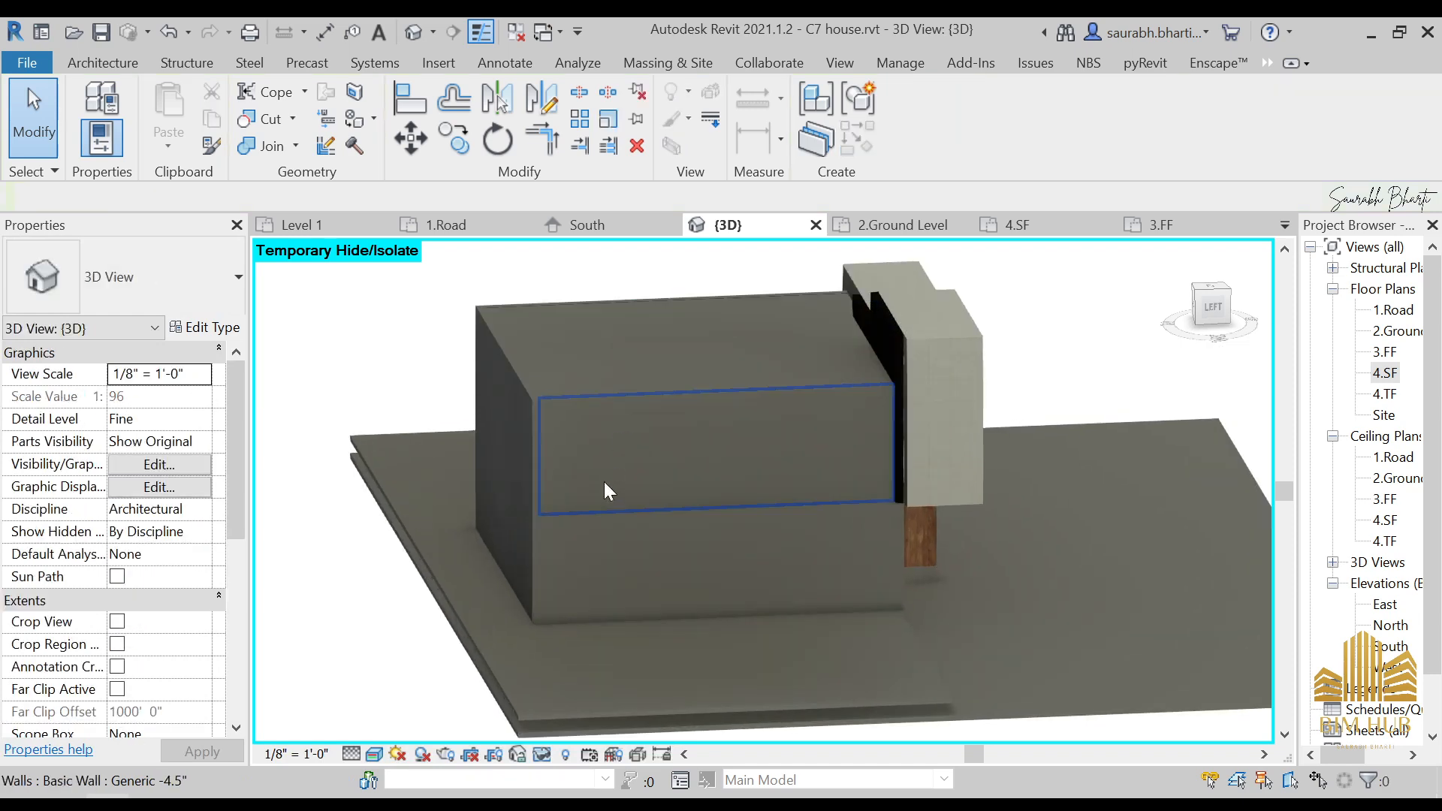
{"action": "middle_click_drag", "start_coordinate": [610, 497], "coordinate": [584, 349], "text": "shift"}
{"action": "left_click", "coordinate": [584, 349]}
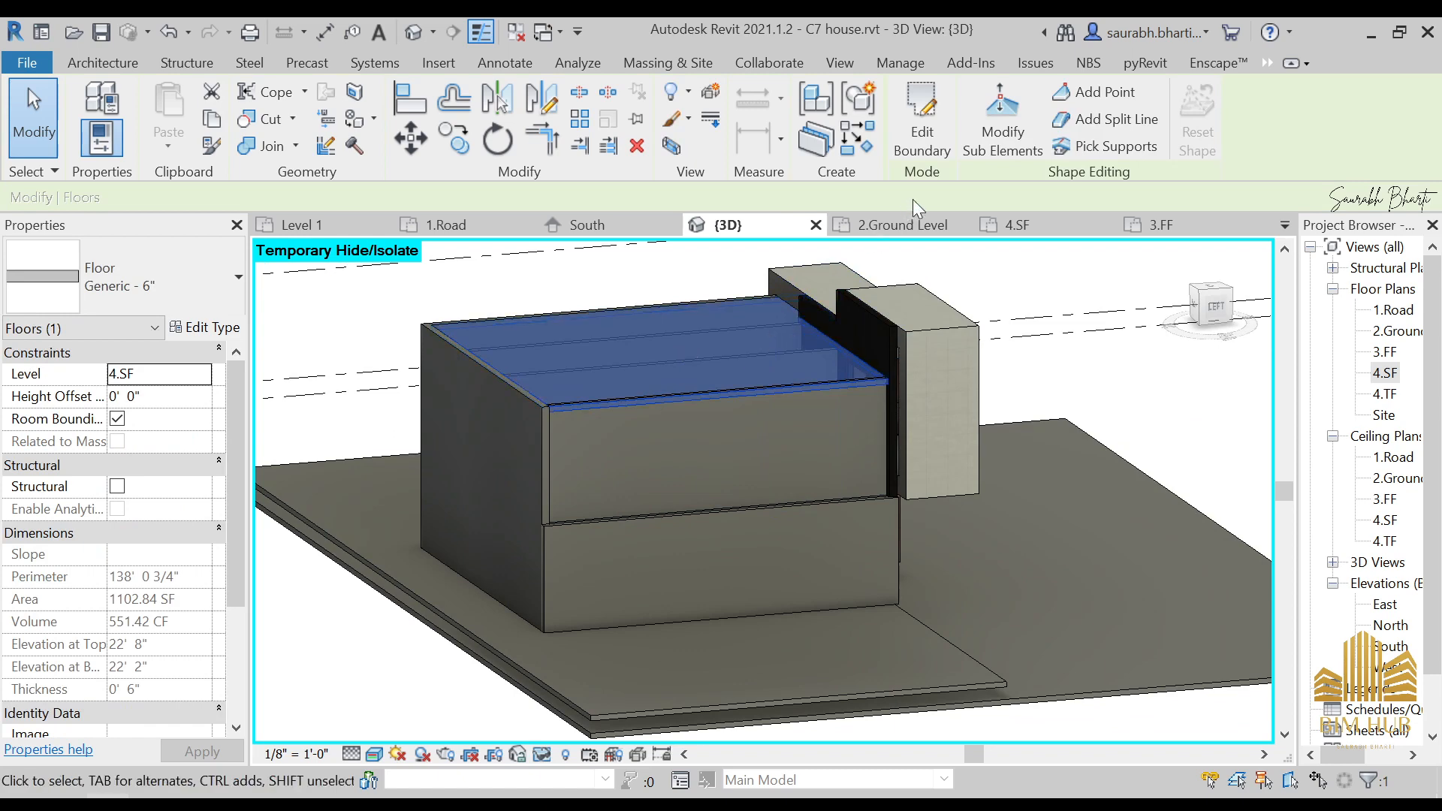
{"action": "left_click", "coordinate": [931, 143]}
{"action": "left_click", "coordinate": [910, 105]}
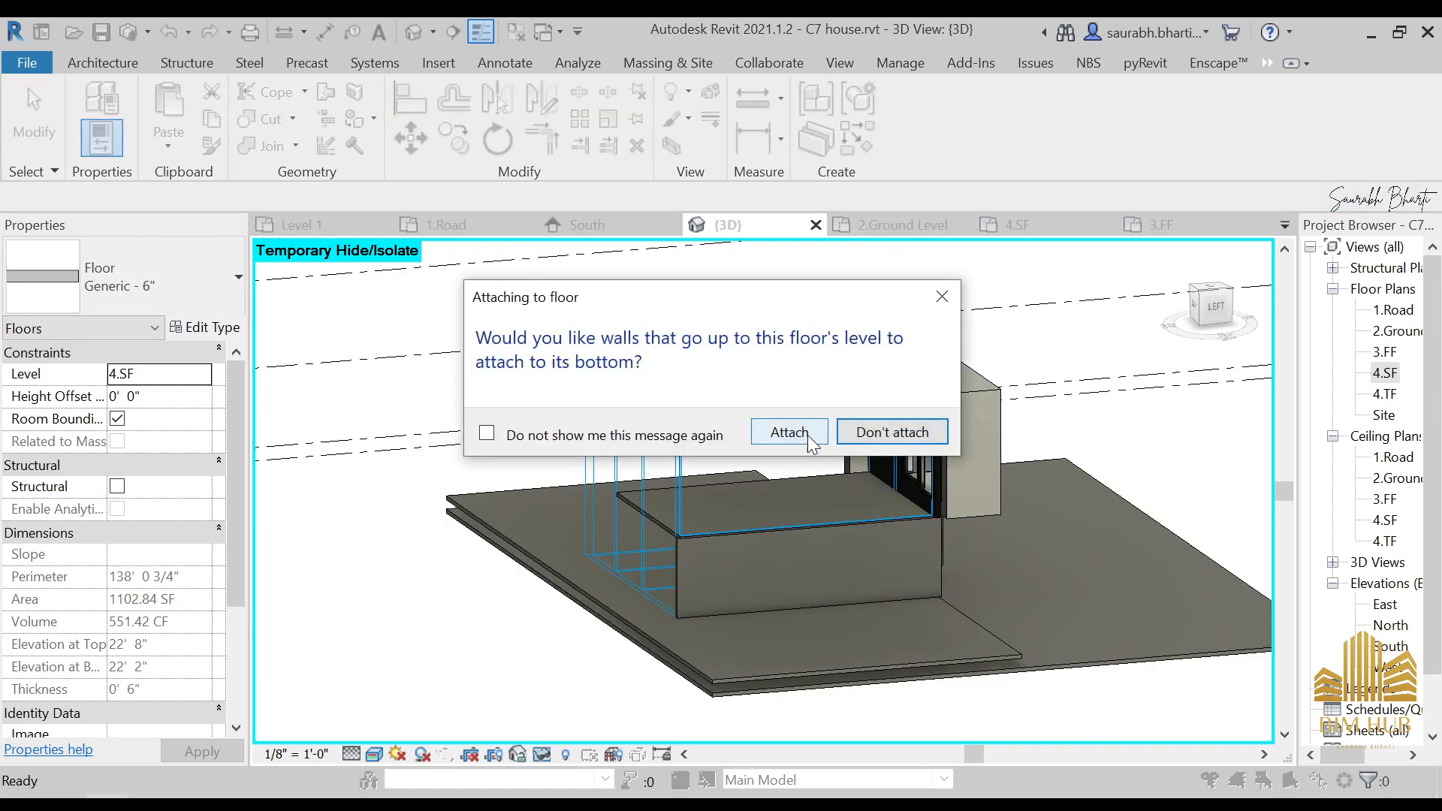
{"action": "left_click", "coordinate": [808, 435]}
{"action": "left_click", "coordinate": [586, 491]}
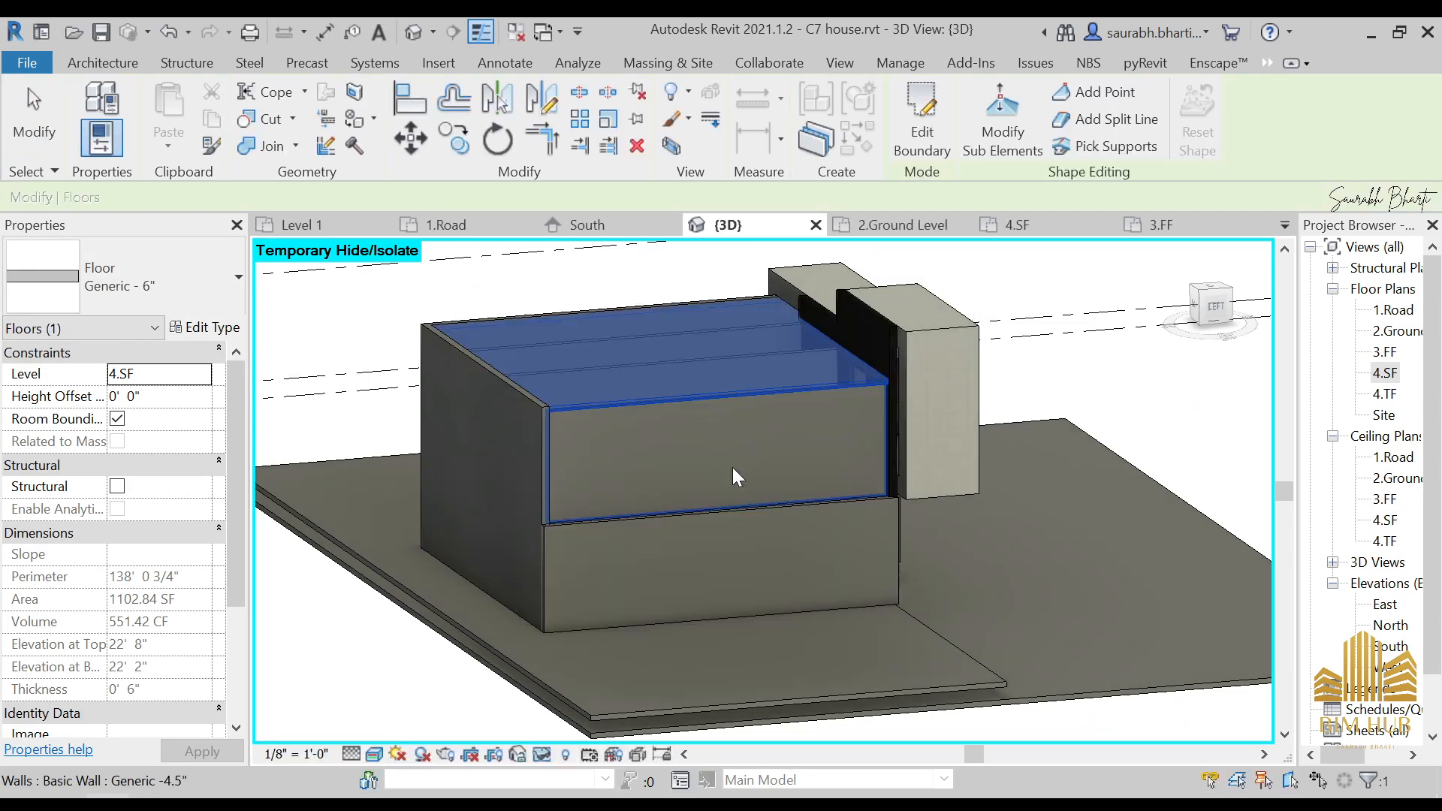
- Examine how the upper side wall meets the 4.SF floor and the thicker wall below it
{"action": "key", "text": "Escape"}
{"action": "scroll", "coordinate": [676, 488], "scroll_direction": "up", "scroll_amount": 6}
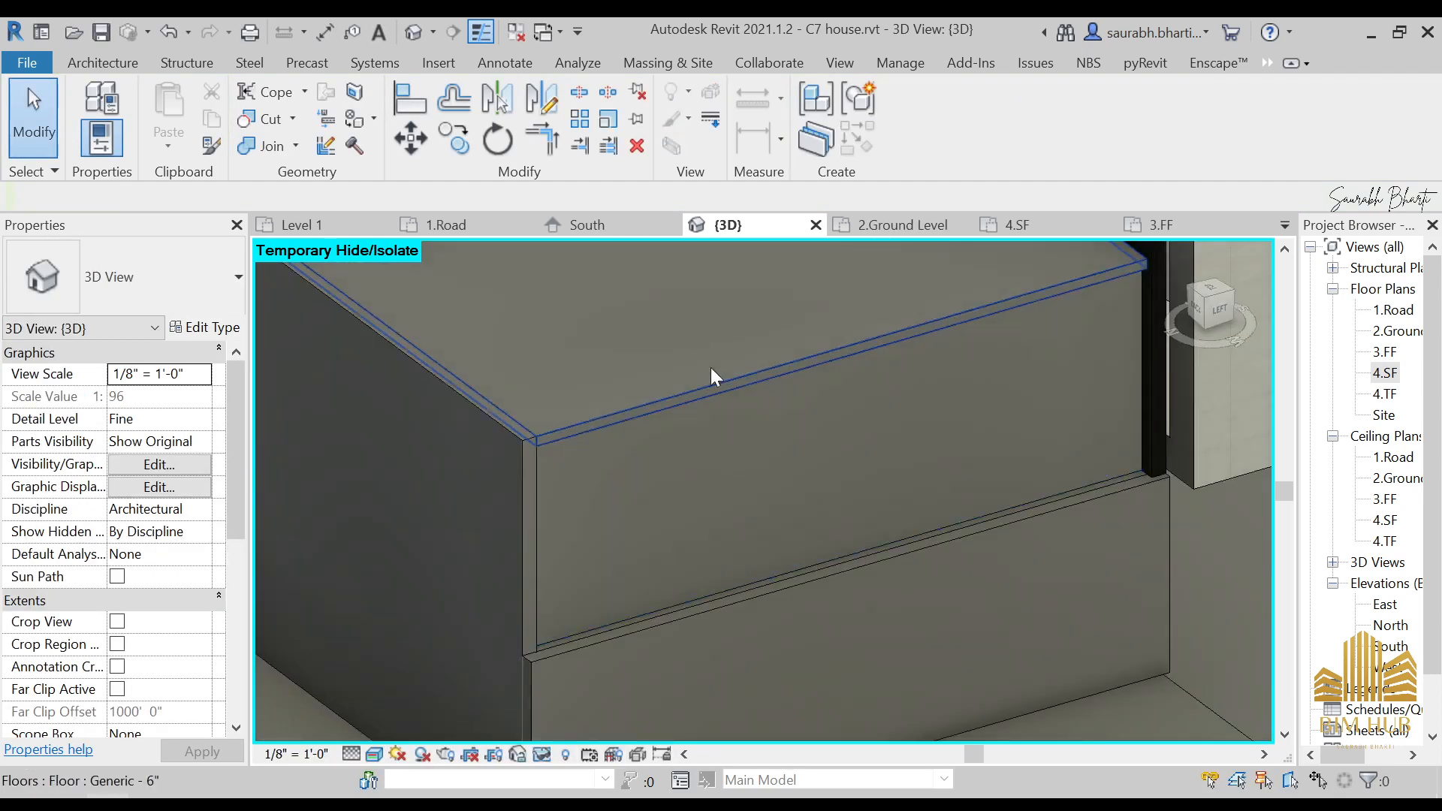
{"action": "middle_click_drag", "start_coordinate": [778, 517], "coordinate": [692, 707], "text": "shift"}
{"action": "left_click", "coordinate": [708, 476]}
{"action": "key", "text": "Escape"}
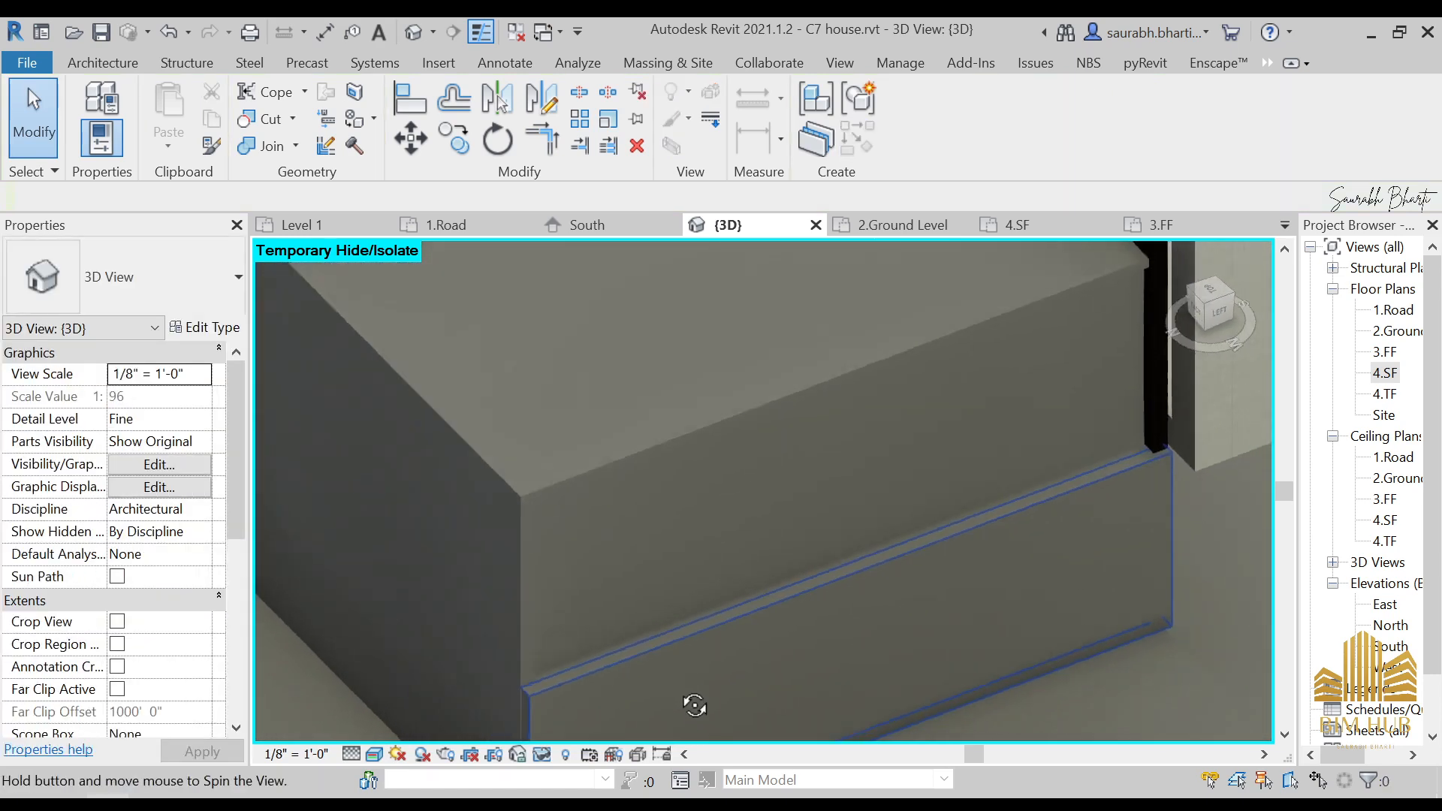
{"action": "middle_click_drag", "start_coordinate": [1168, 439], "coordinate": [1138, 508], "text": "shift"}
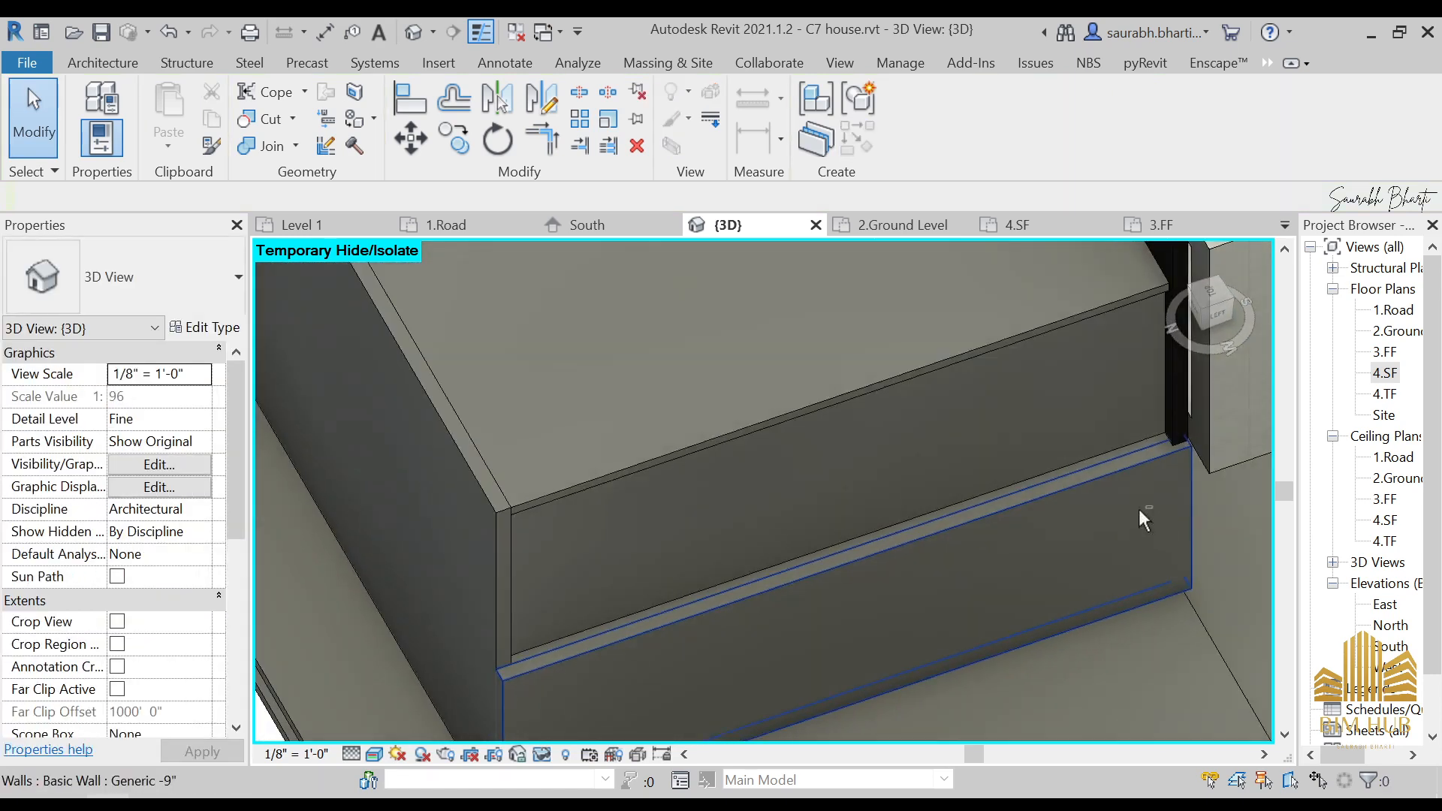
{"action": "middle_click_drag", "start_coordinate": [1161, 436], "coordinate": [1101, 316], "text": "shift"}
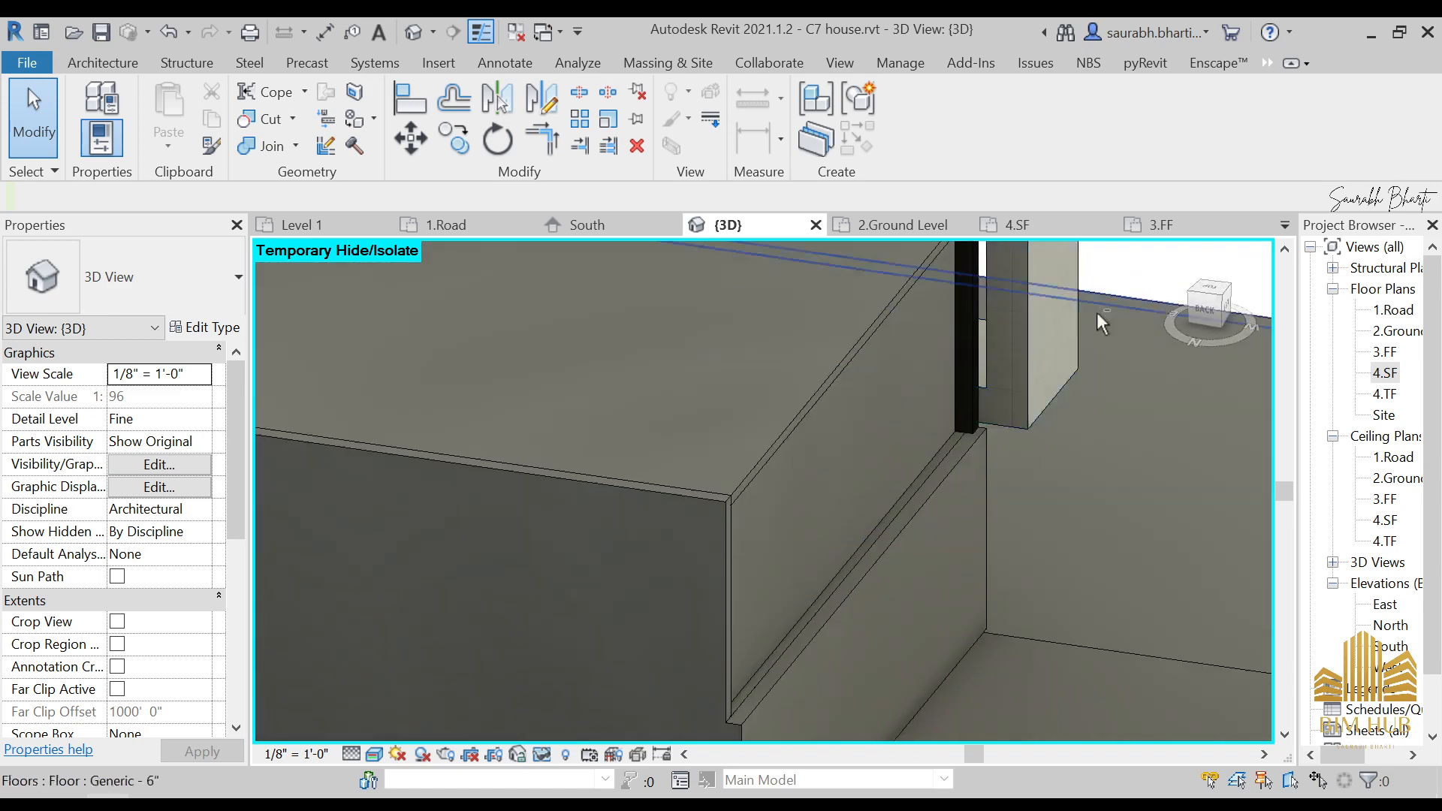
- Select the balcony and inspect the gap between its side and the black wall from the back and front
{"action": "scroll", "coordinate": [976, 451], "scroll_direction": "up", "scroll_amount": 5}
{"action": "left_click", "coordinate": [915, 458]}
{"action": "middle_click_drag", "start_coordinate": [917, 537], "coordinate": [1024, 418], "text": "shift"}
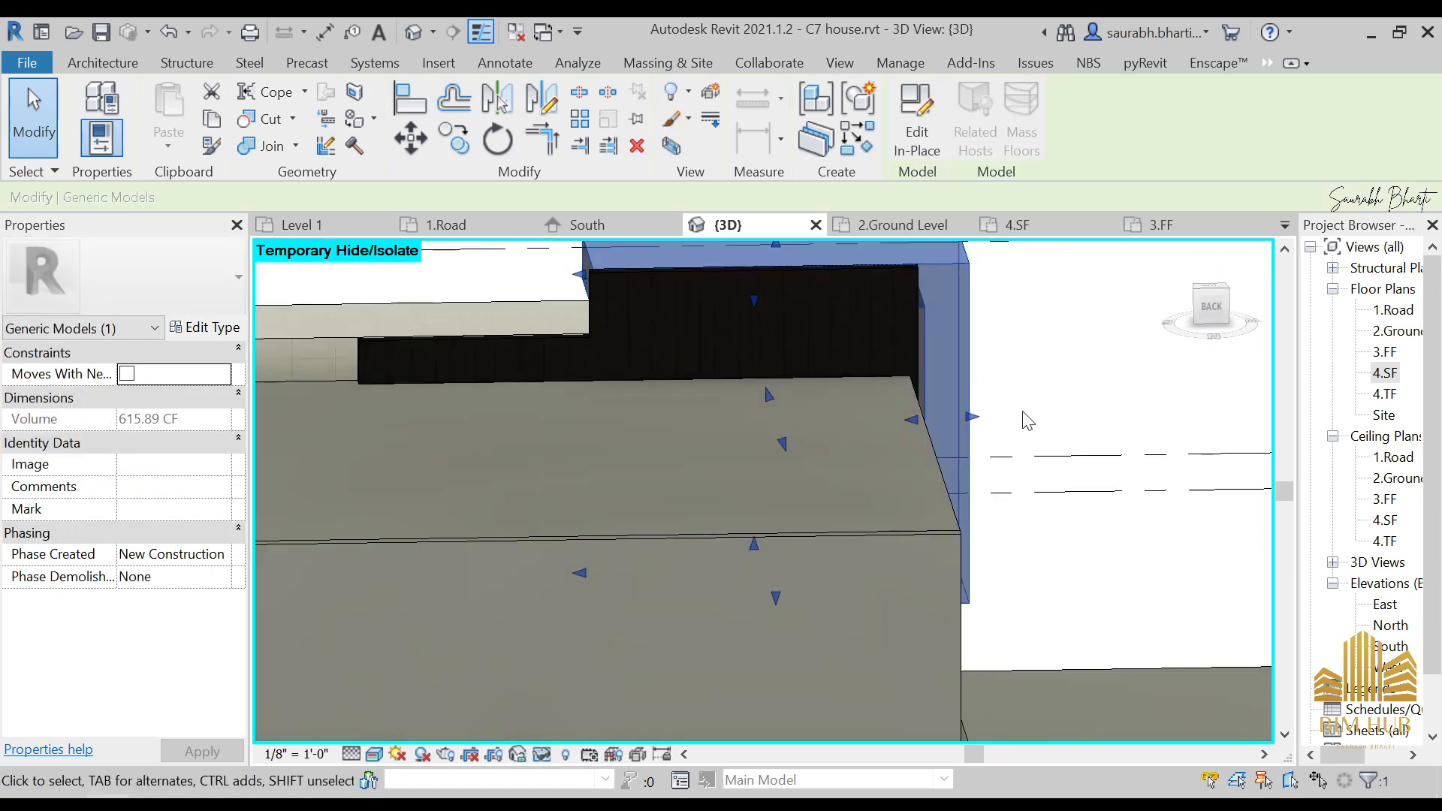
{"action": "scroll", "coordinate": [878, 481], "scroll_direction": "up", "scroll_amount": 8}
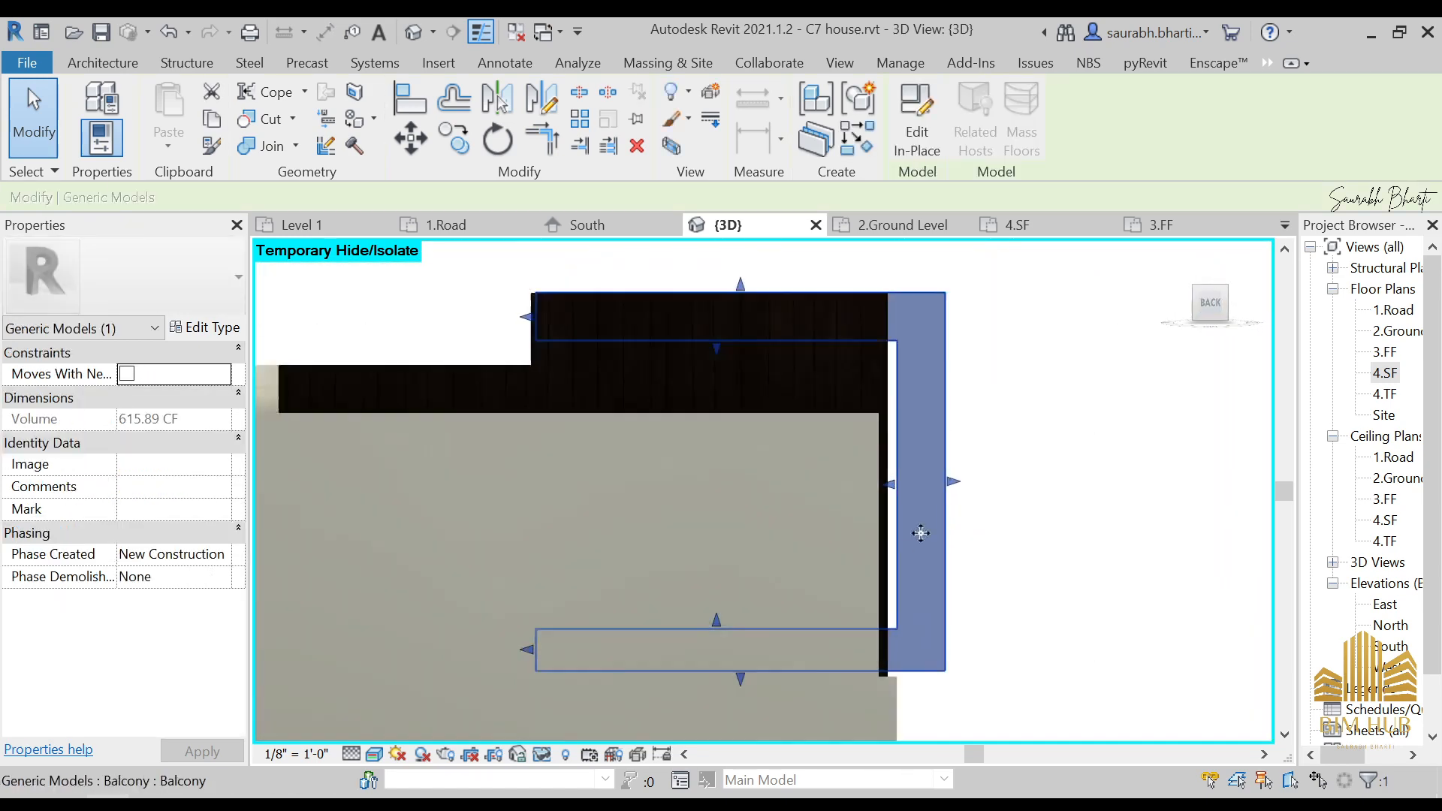
{"action": "scroll", "coordinate": [880, 469], "scroll_direction": "down", "scroll_amount": 10}
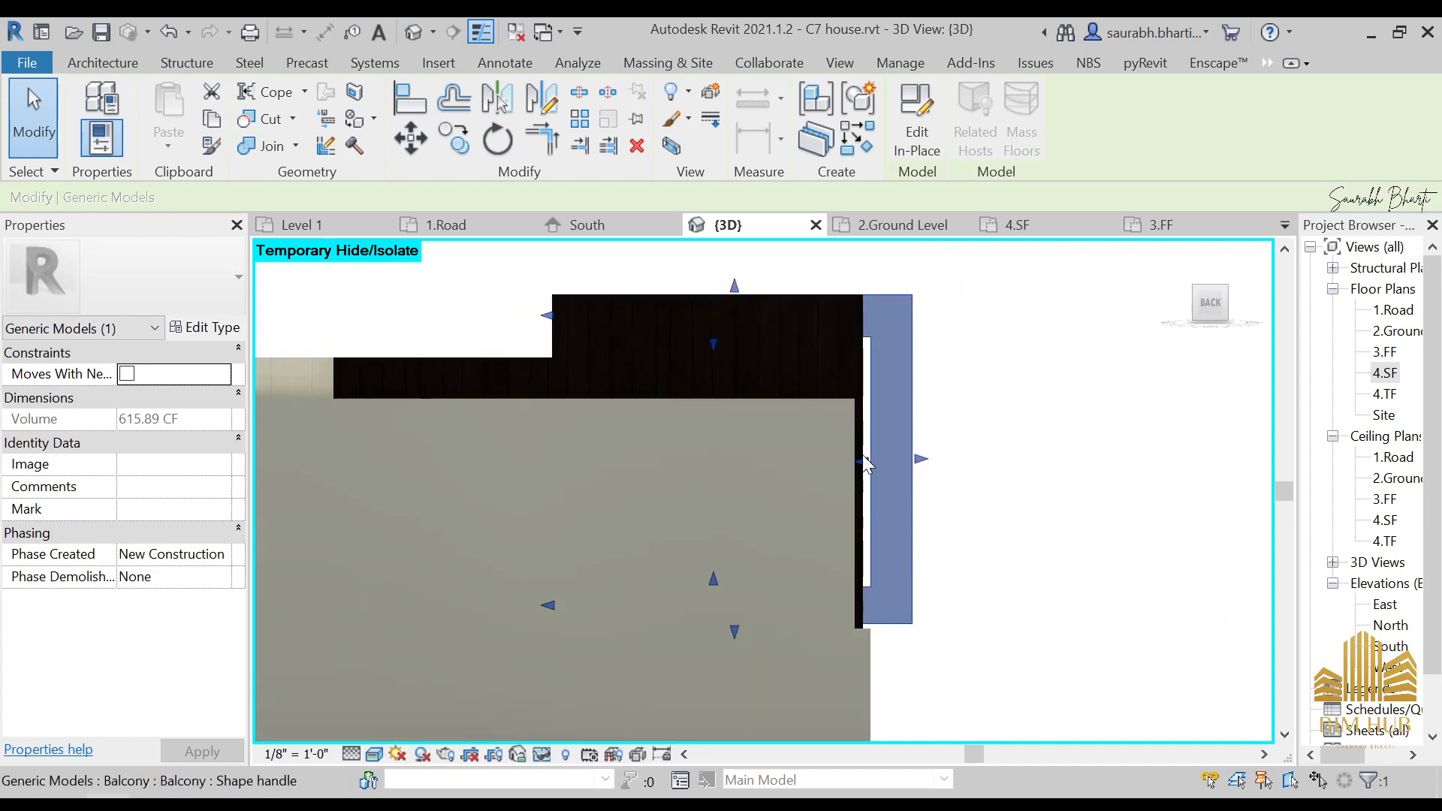
{"action": "middle_click_drag", "start_coordinate": [853, 386], "coordinate": [483, 563], "text": "shift"}
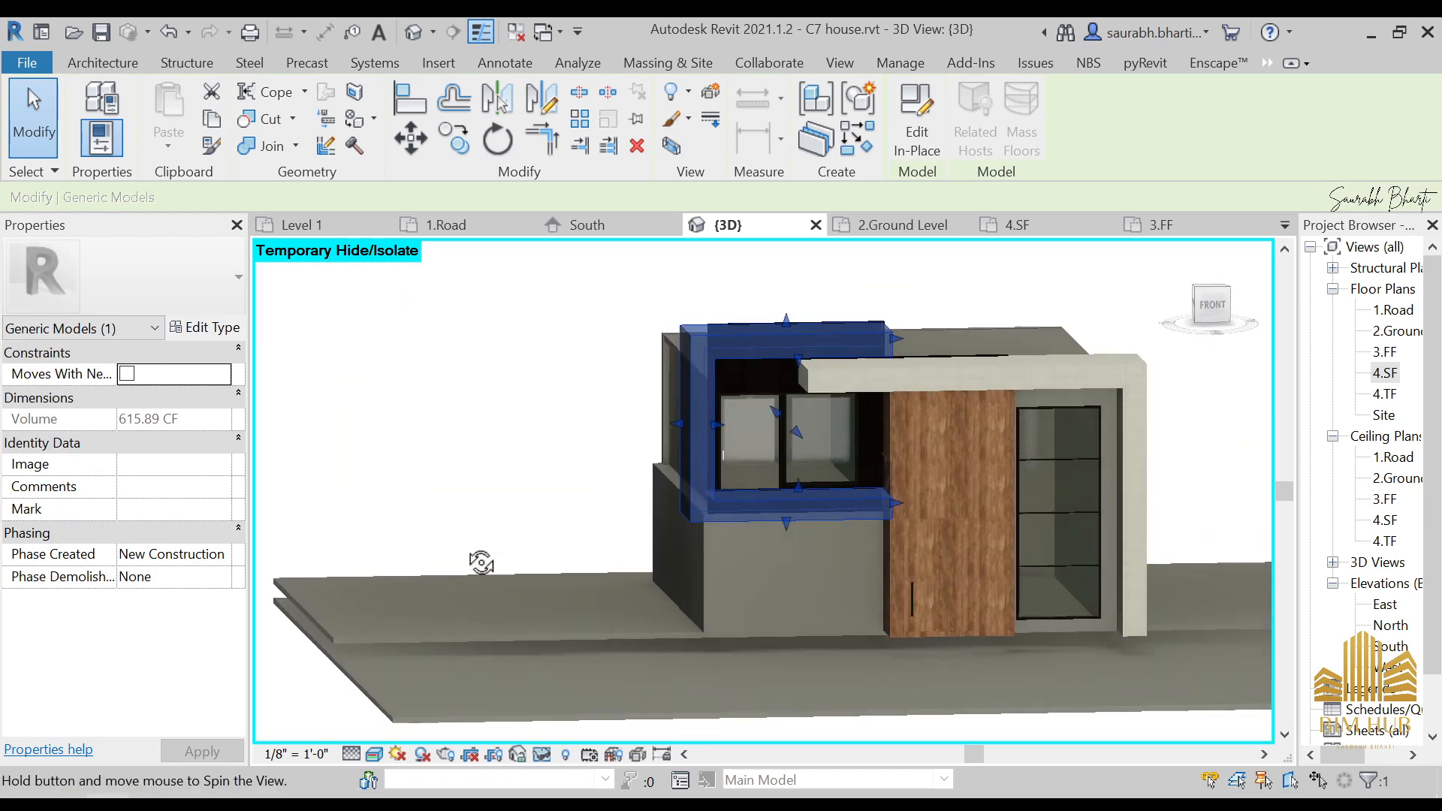
{"action": "middle_click_drag", "start_coordinate": [1246, 443], "coordinate": [834, 601], "text": "shift"}
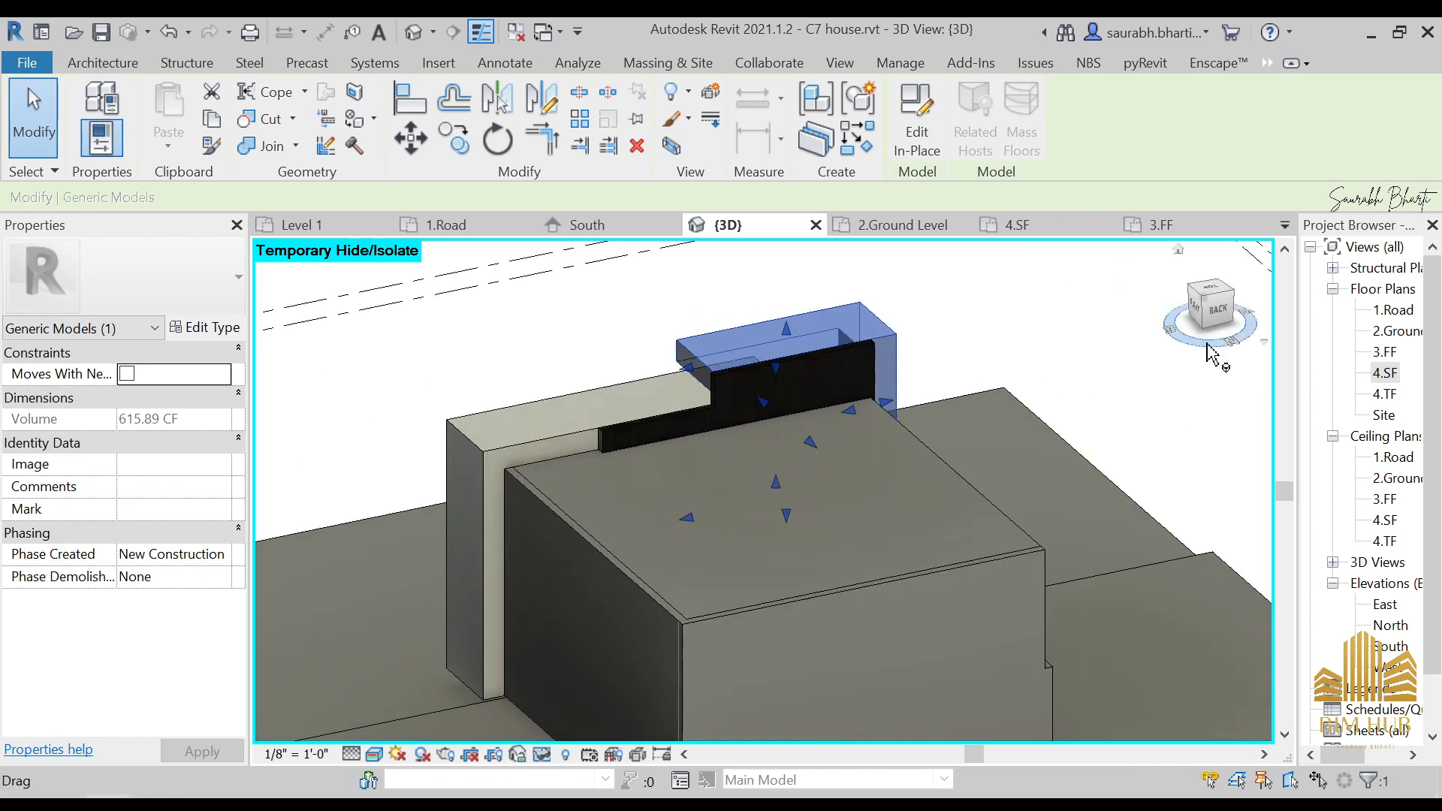
{"action": "left_click", "coordinate": [1219, 310]}
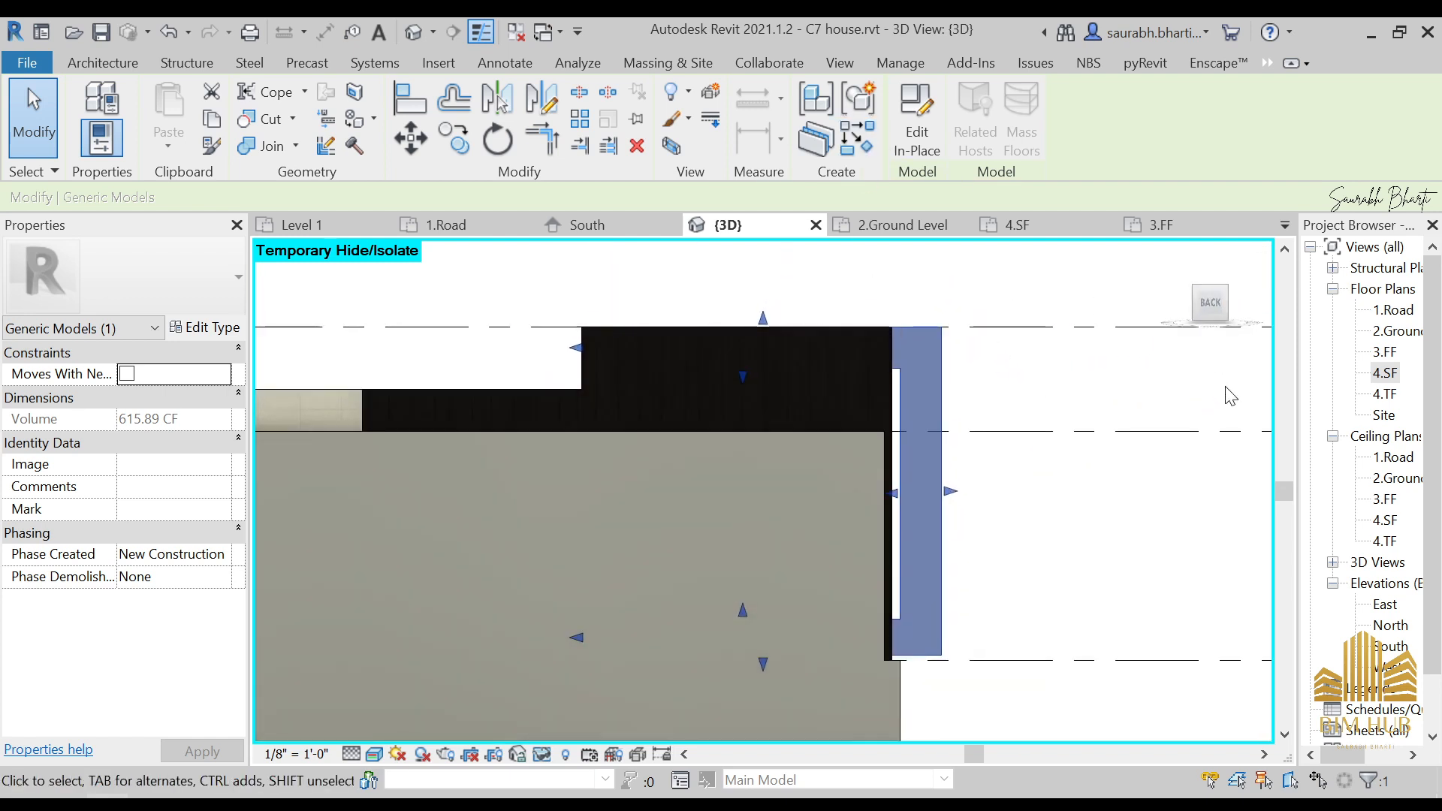
{"action": "left_click", "coordinate": [411, 137]}
{"action": "scroll", "coordinate": [949, 306], "scroll_direction": "up", "scroll_amount": 2}
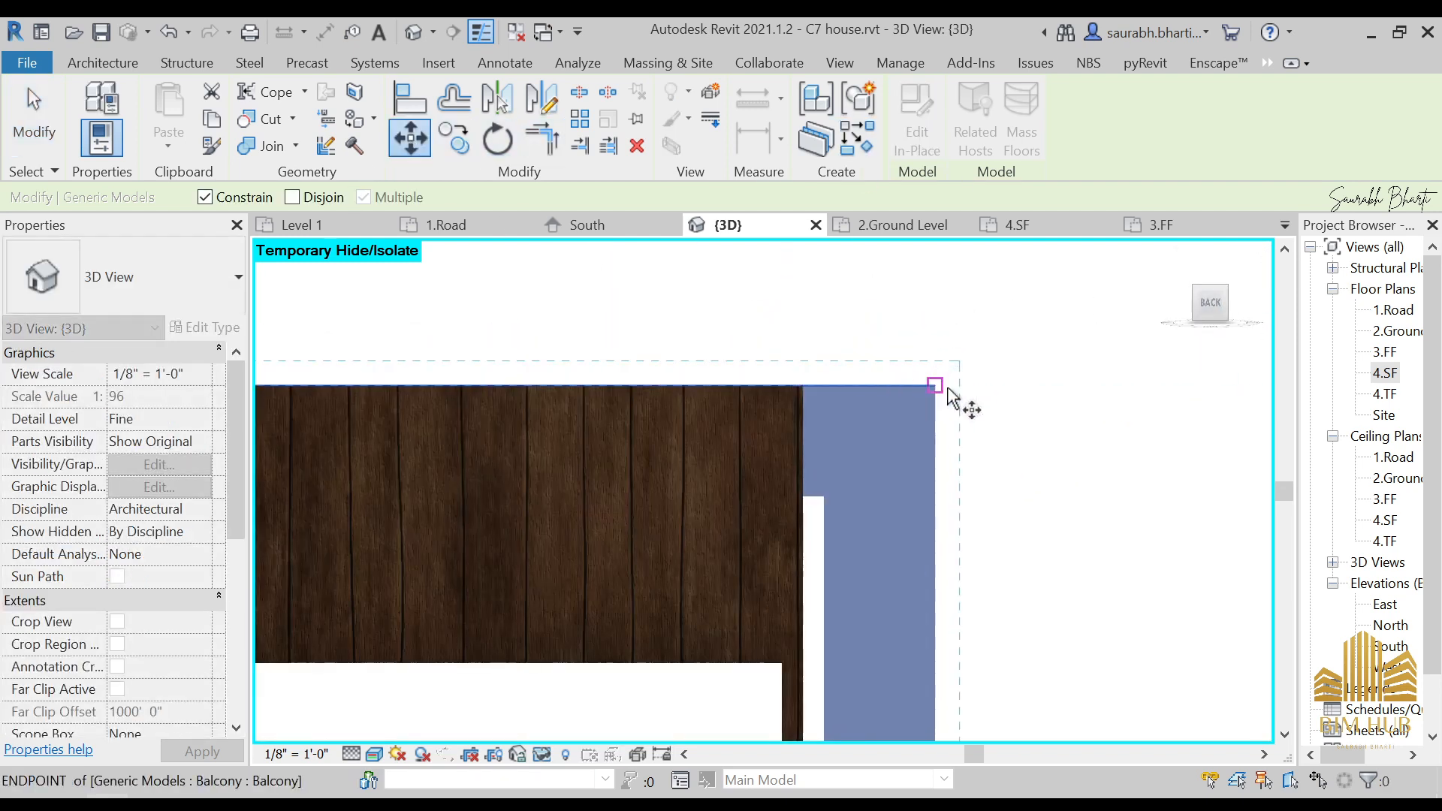
{"action": "left_click", "coordinate": [934, 386]}
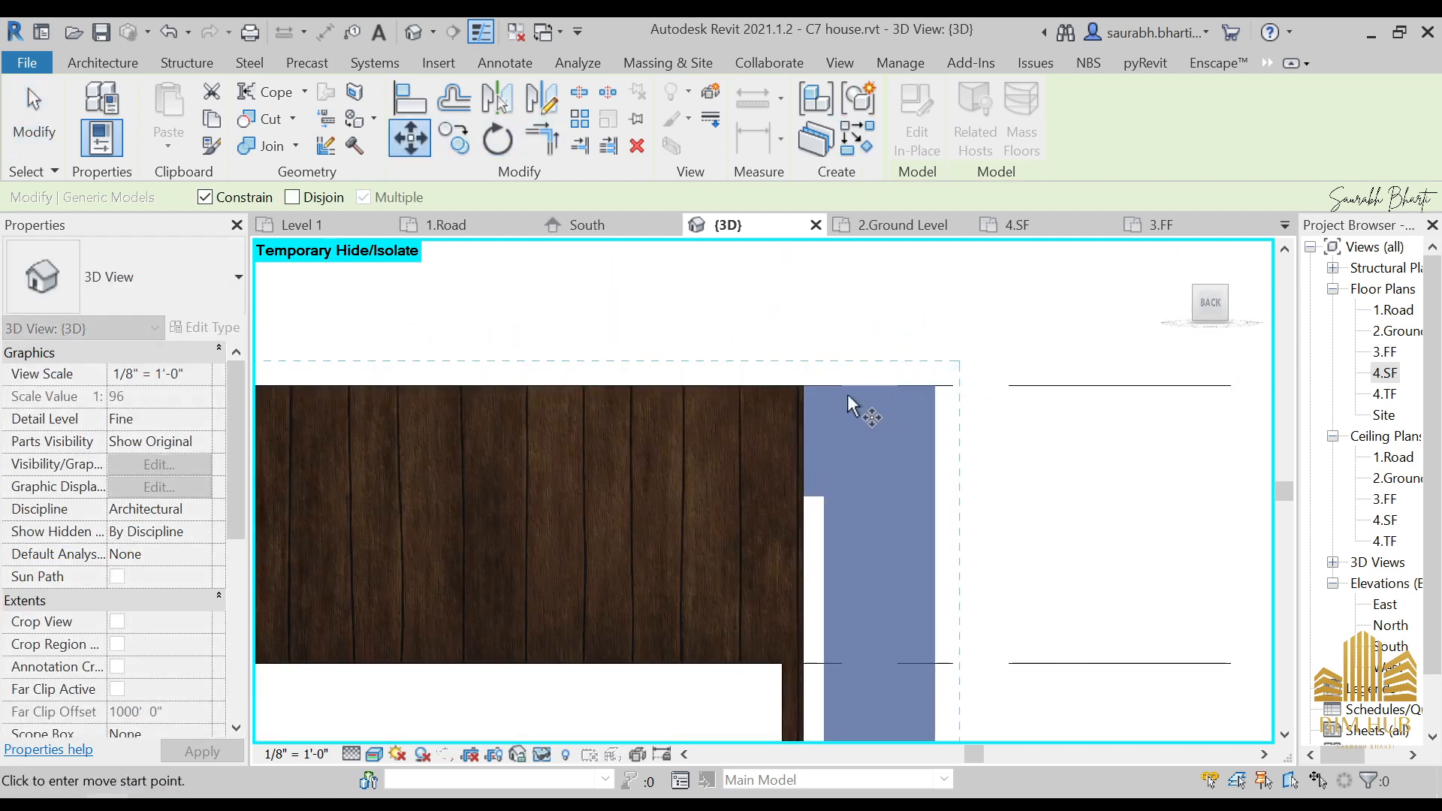
{"action": "left_click", "coordinate": [823, 497]}
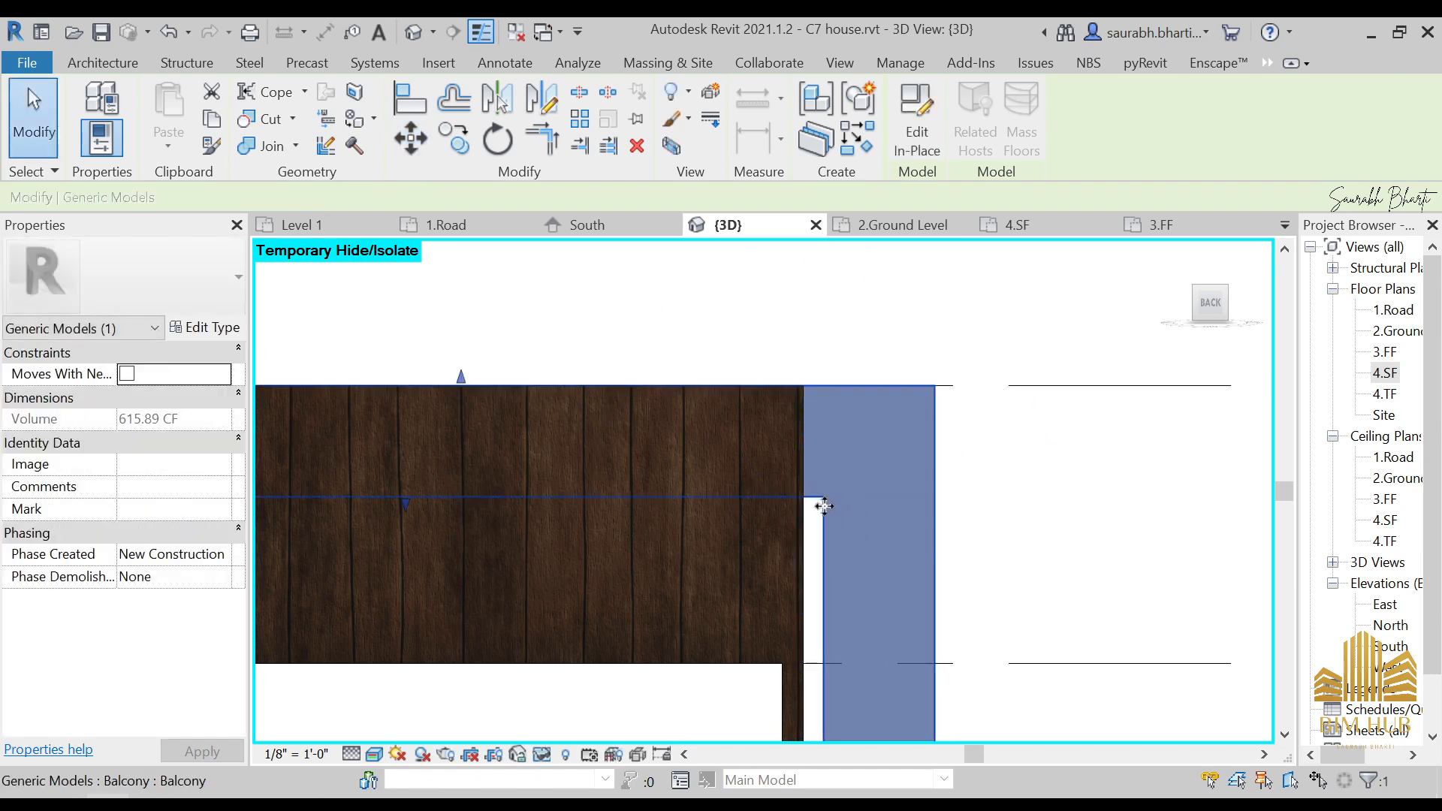
{"action": "key", "text": "Escape"}
{"action": "scroll", "coordinate": [832, 451], "scroll_direction": "down", "scroll_amount": 1}
- Edit the balcony in place, pull the vertical extrusion's inner face flush with the black wall's outer edge, and finish the model
{"action": "left_click", "coordinate": [862, 505]}
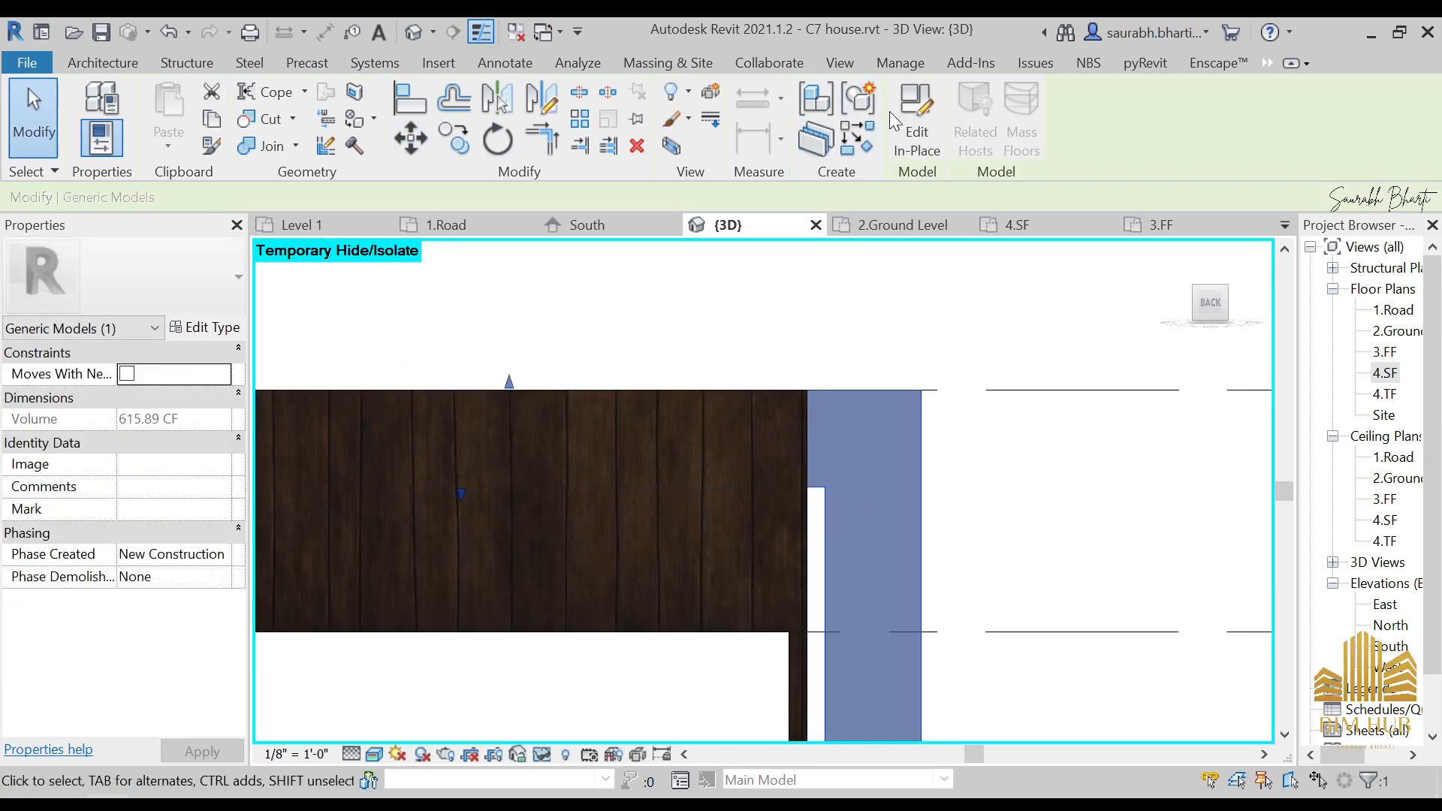
{"action": "left_click", "coordinate": [907, 118]}
{"action": "scroll", "coordinate": [964, 326], "scroll_direction": "down", "scroll_amount": 2}
{"action": "left_click", "coordinate": [918, 546]}
{"action": "middle_click_drag", "start_coordinate": [955, 537], "coordinate": [1032, 366]}
{"action": "scroll", "coordinate": [931, 461], "scroll_direction": "up", "scroll_amount": 2}
{"action": "scroll", "coordinate": [931, 462], "scroll_direction": "up", "scroll_amount": 1}
{"action": "mouse_move", "coordinate": [958, 436]}
{"action": "left_mouse_down"}
{"action": "mouse_move", "coordinate": [931, 435]}
{"action": "mouse_move", "coordinate": [953, 434]}
{"action": "left_mouse_up"}
{"action": "scroll", "coordinate": [931, 443], "scroll_direction": "up", "scroll_amount": 1}
{"action": "scroll", "coordinate": [961, 467], "scroll_direction": "down", "scroll_amount": 1}
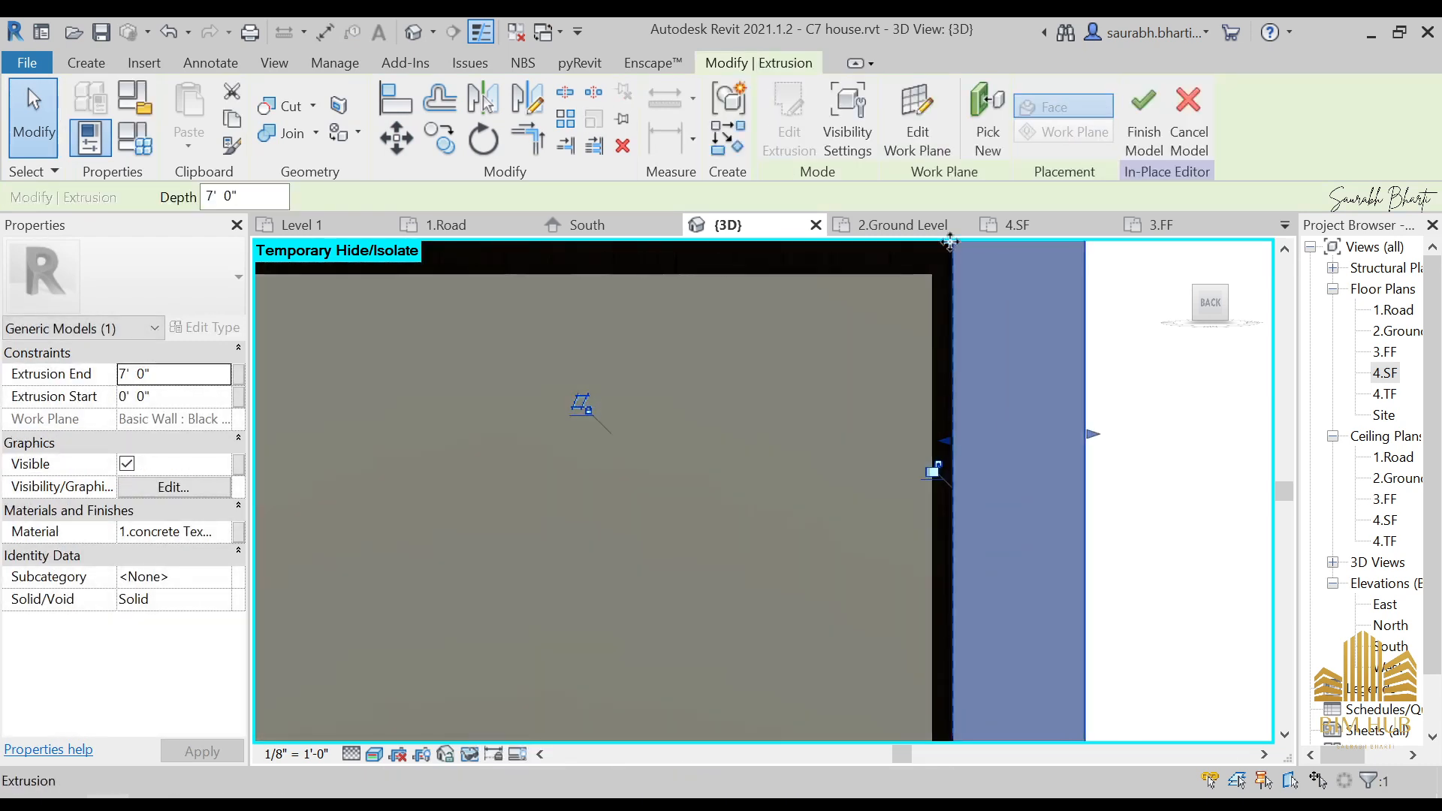
{"action": "left_click", "coordinate": [1135, 139]}
- Examine the adjusted balcony, the stepped side walls and the 4.SF floor edge from several angles
{"action": "middle_click_drag", "start_coordinate": [935, 471], "coordinate": [924, 527], "text": "shift"}
{"action": "scroll", "coordinate": [623, 505], "scroll_direction": "down", "scroll_amount": 3}
{"action": "middle_click_drag", "start_coordinate": [623, 505], "coordinate": [811, 650], "text": "shift"}
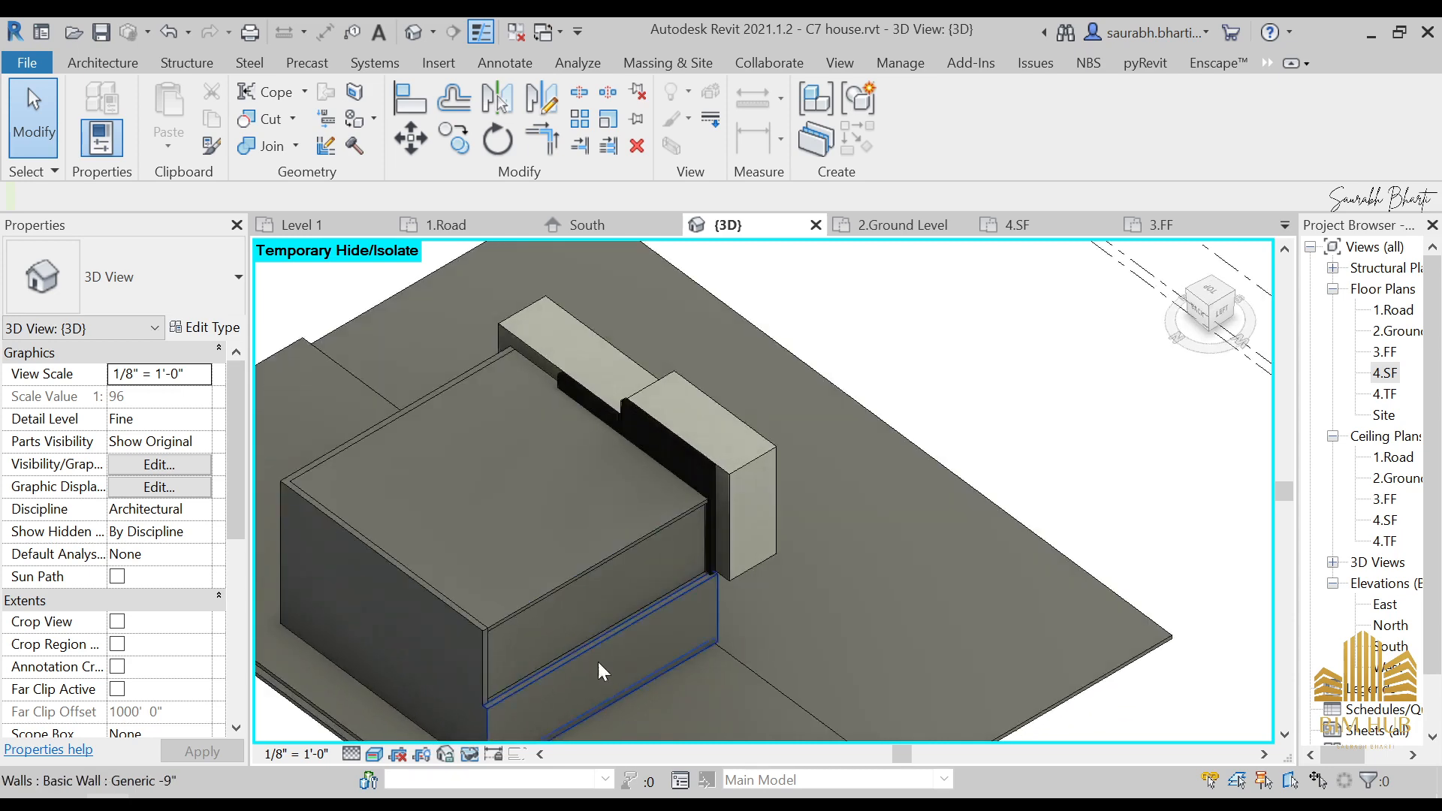
{"action": "scroll", "coordinate": [599, 659], "scroll_direction": "up", "scroll_amount": 4}
{"action": "middle_click_drag", "start_coordinate": [601, 592], "coordinate": [714, 509], "text": "shift"}
{"action": "scroll", "coordinate": [848, 455], "scroll_direction": "down", "scroll_amount": 4}
{"action": "middle_click_drag", "start_coordinate": [849, 455], "coordinate": [886, 567], "text": "shift"}
{"action": "scroll", "coordinate": [791, 380], "scroll_direction": "up", "scroll_amount": 3}
{"action": "middle_click_drag", "start_coordinate": [790, 380], "coordinate": [810, 353], "text": "shift"}
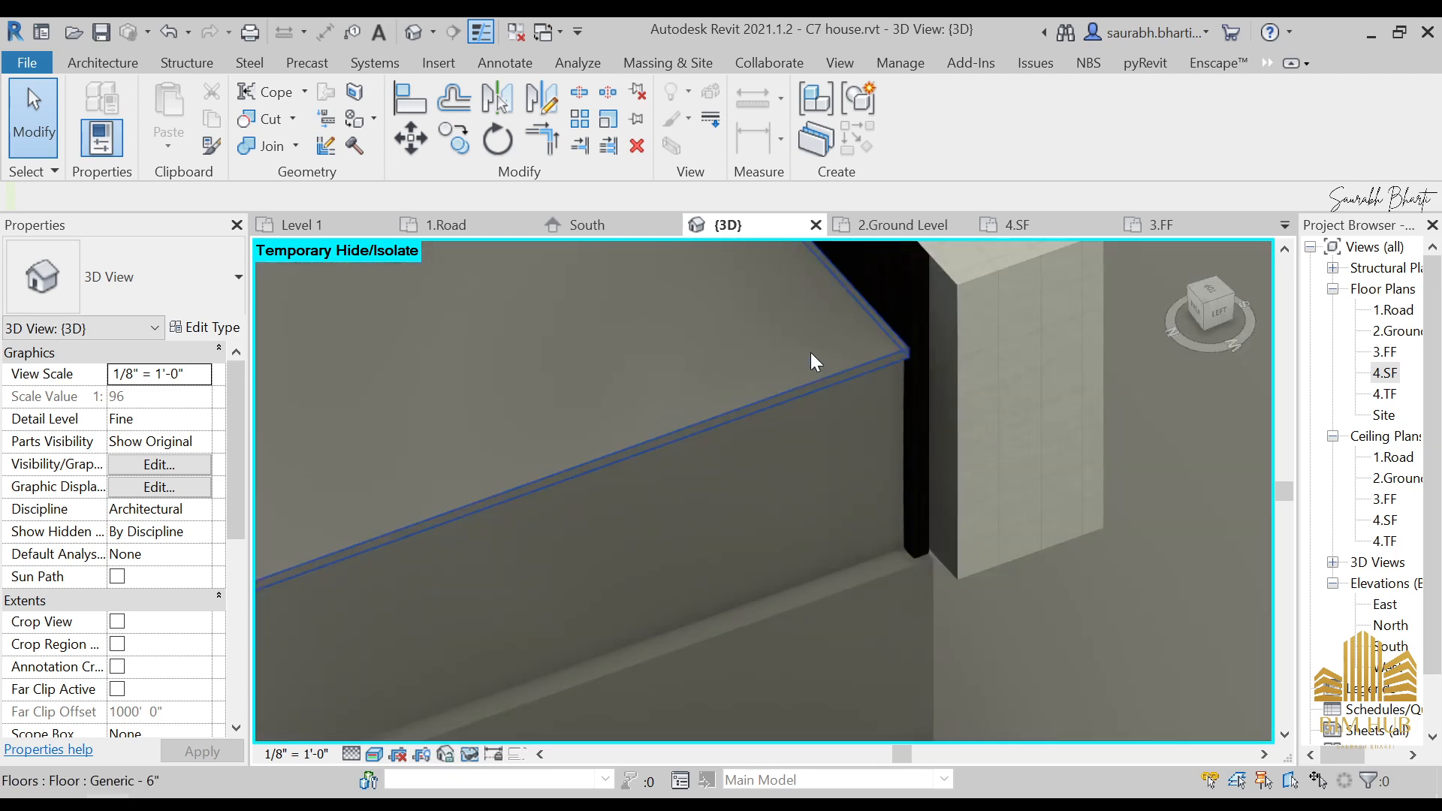
{"action": "left_click", "coordinate": [809, 353]}
{"action": "middle_click_drag", "start_coordinate": [850, 425], "coordinate": [1063, 338], "text": "shift"}
{"action": "scroll", "coordinate": [750, 401], "scroll_direction": "down", "scroll_amount": 3}
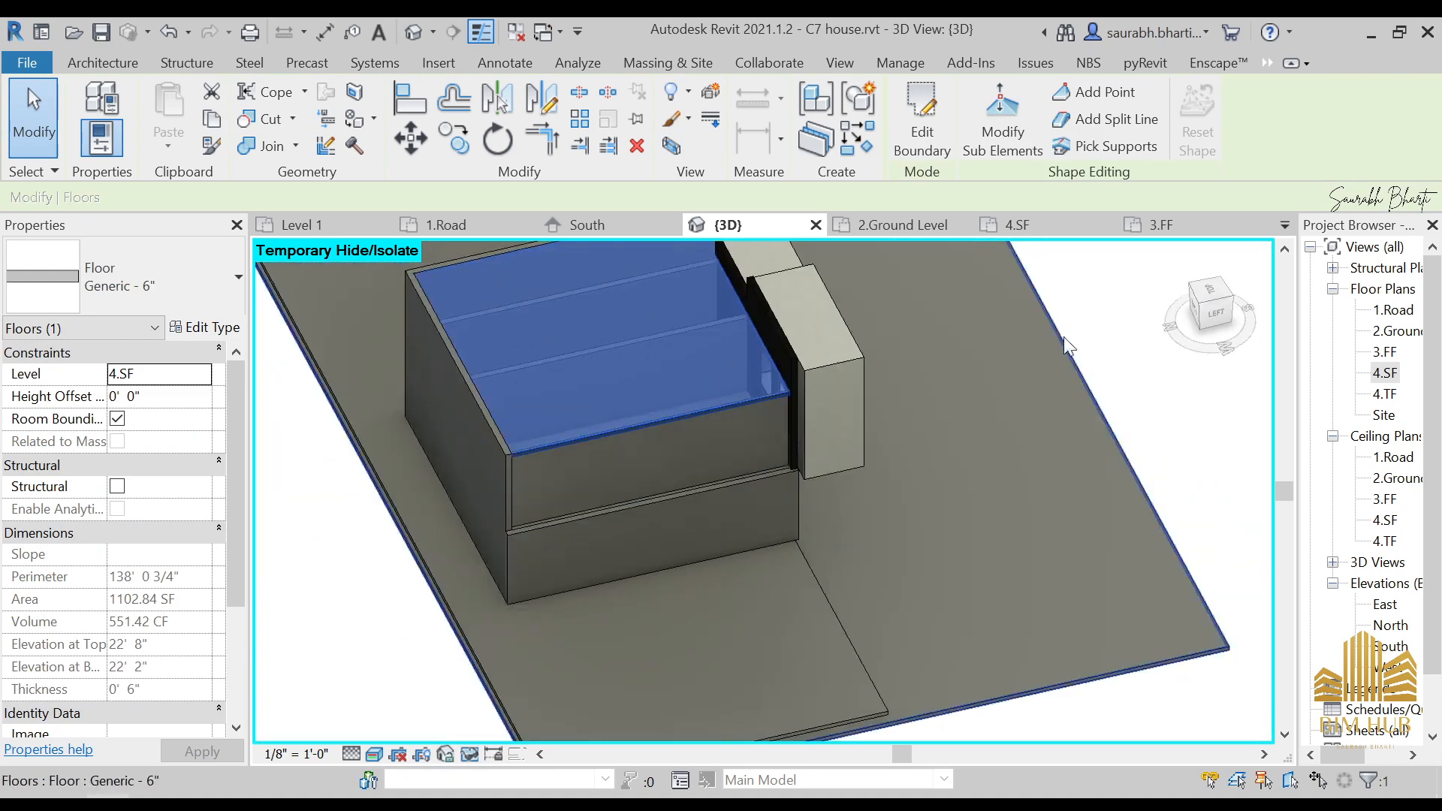
- Show the house from the left and create an in-place Generic Models component named "Louver side"
{"action": "left_click", "coordinate": [1217, 317]}
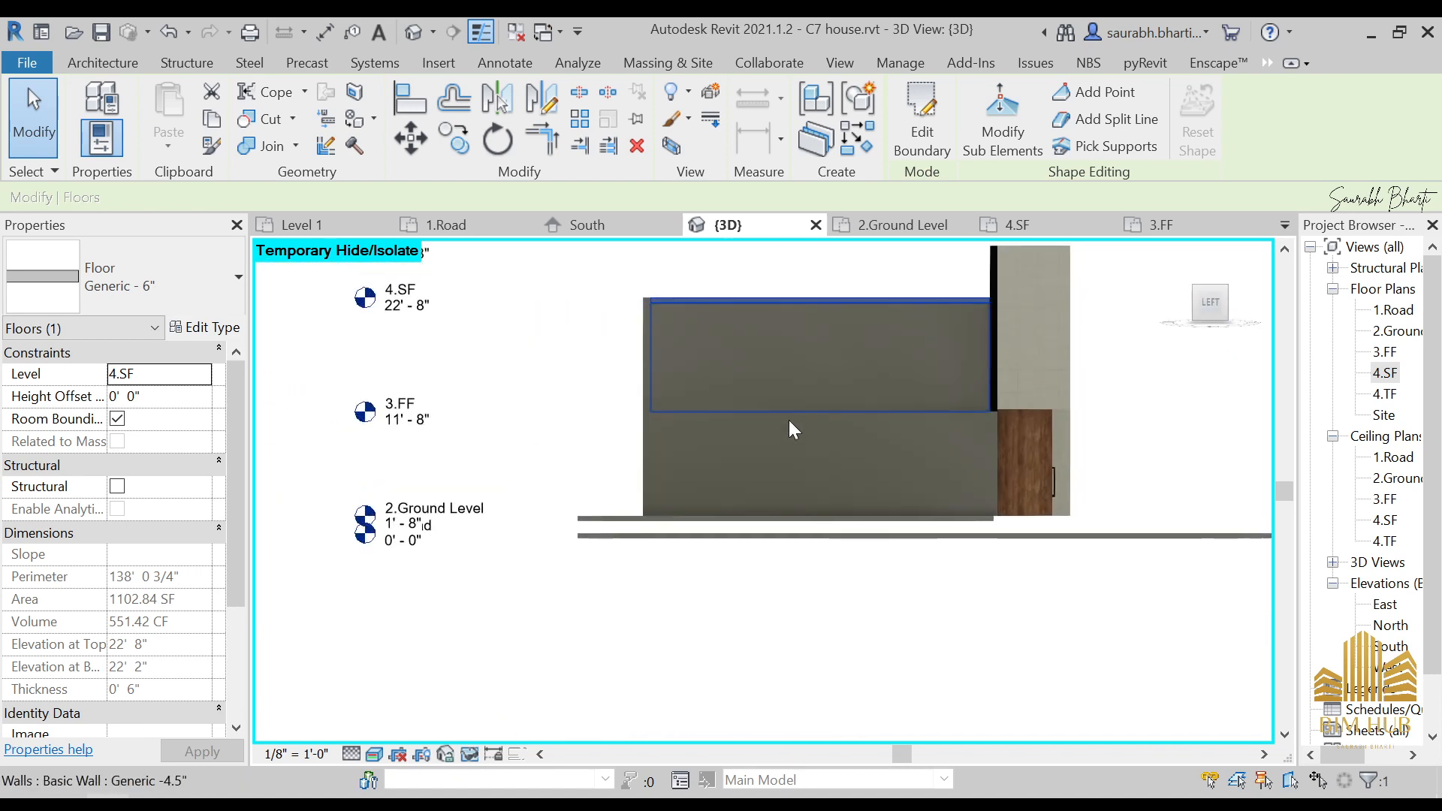
{"action": "middle_click_drag", "start_coordinate": [828, 266], "coordinate": [757, 452]}
{"action": "left_click", "coordinate": [757, 466]}
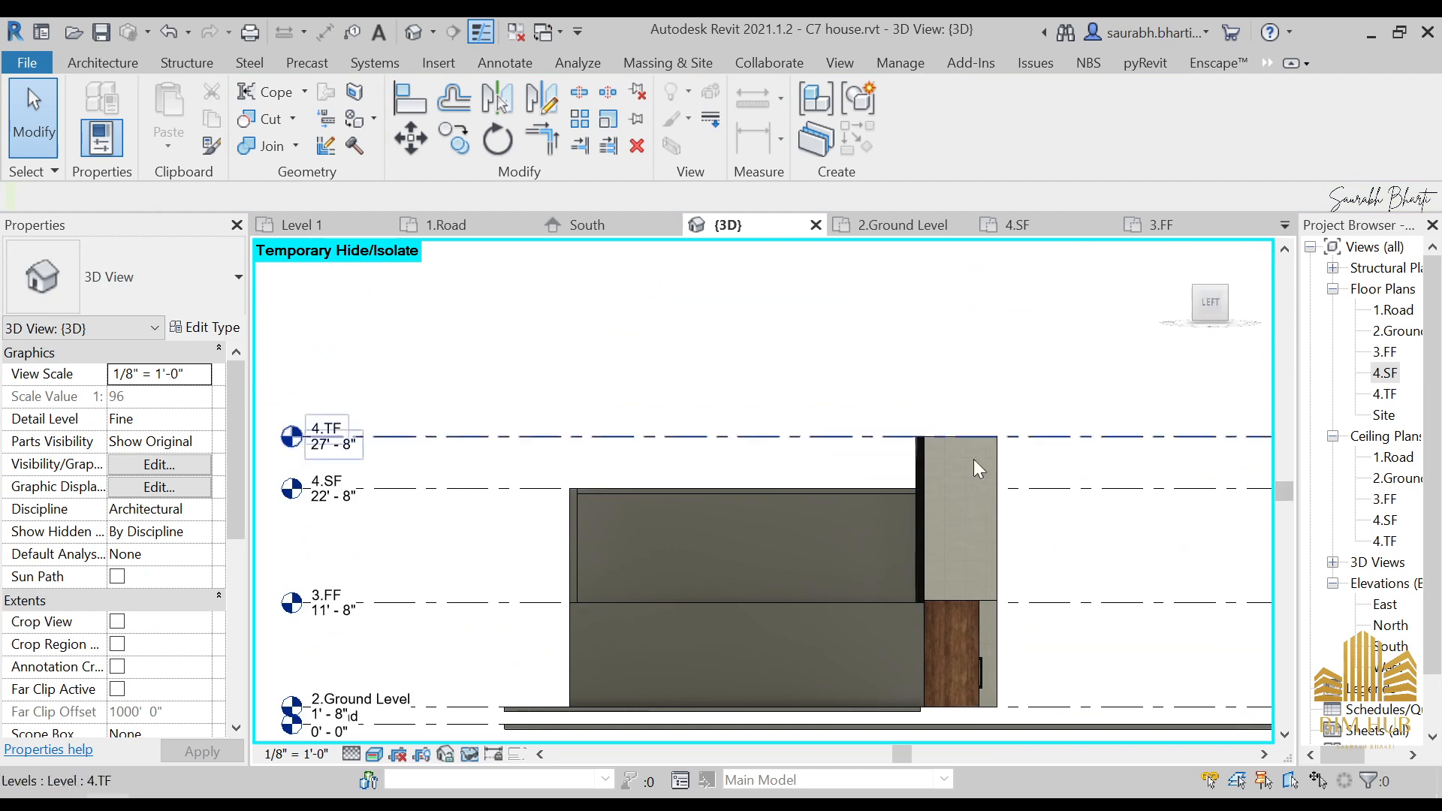
{"action": "scroll", "coordinate": [893, 480], "scroll_direction": "down", "scroll_amount": 2}
{"action": "left_click", "coordinate": [105, 63]}
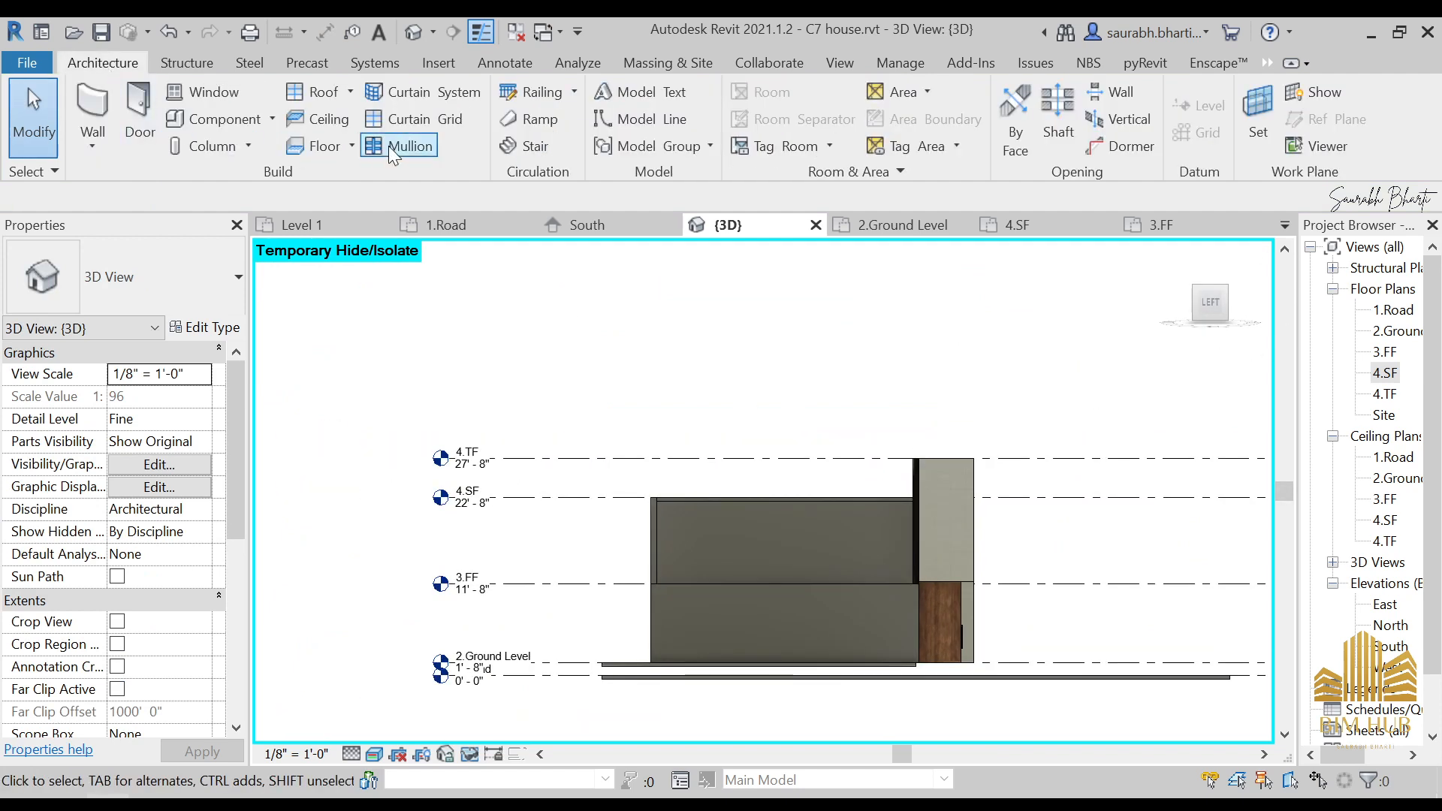
{"action": "left_click", "coordinate": [273, 126]}
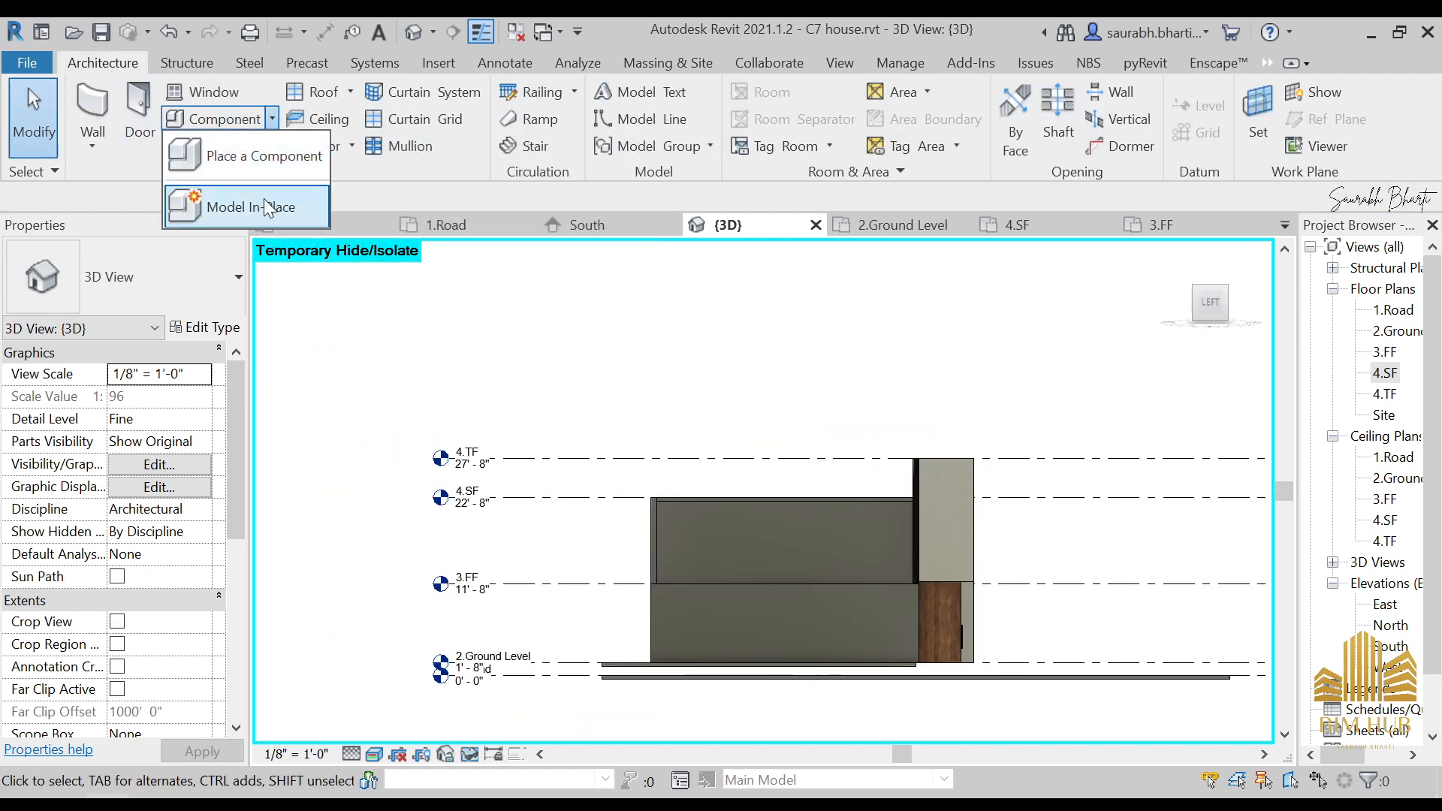
{"action": "left_click", "coordinate": [263, 198]}
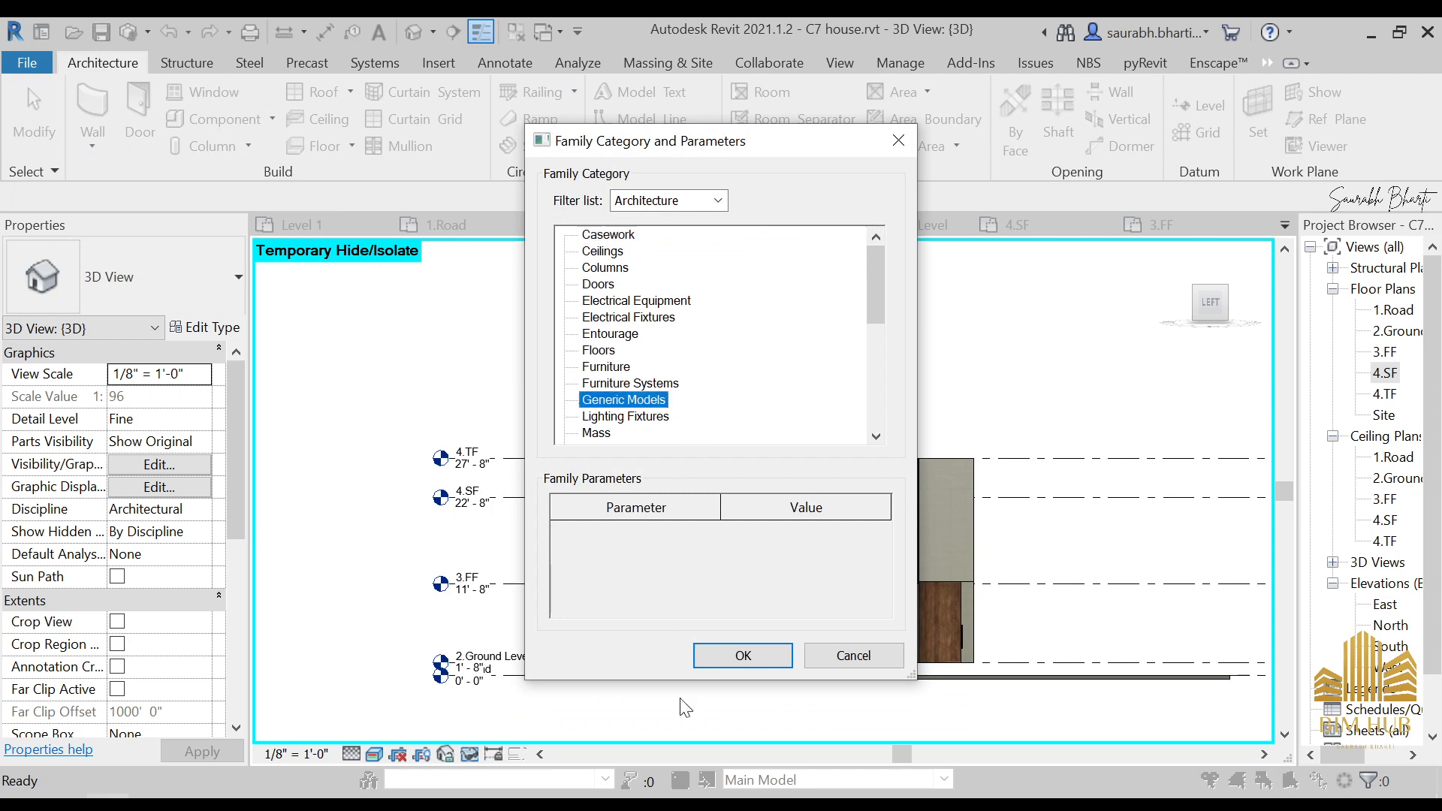
{"action": "left_click", "coordinate": [713, 656]}
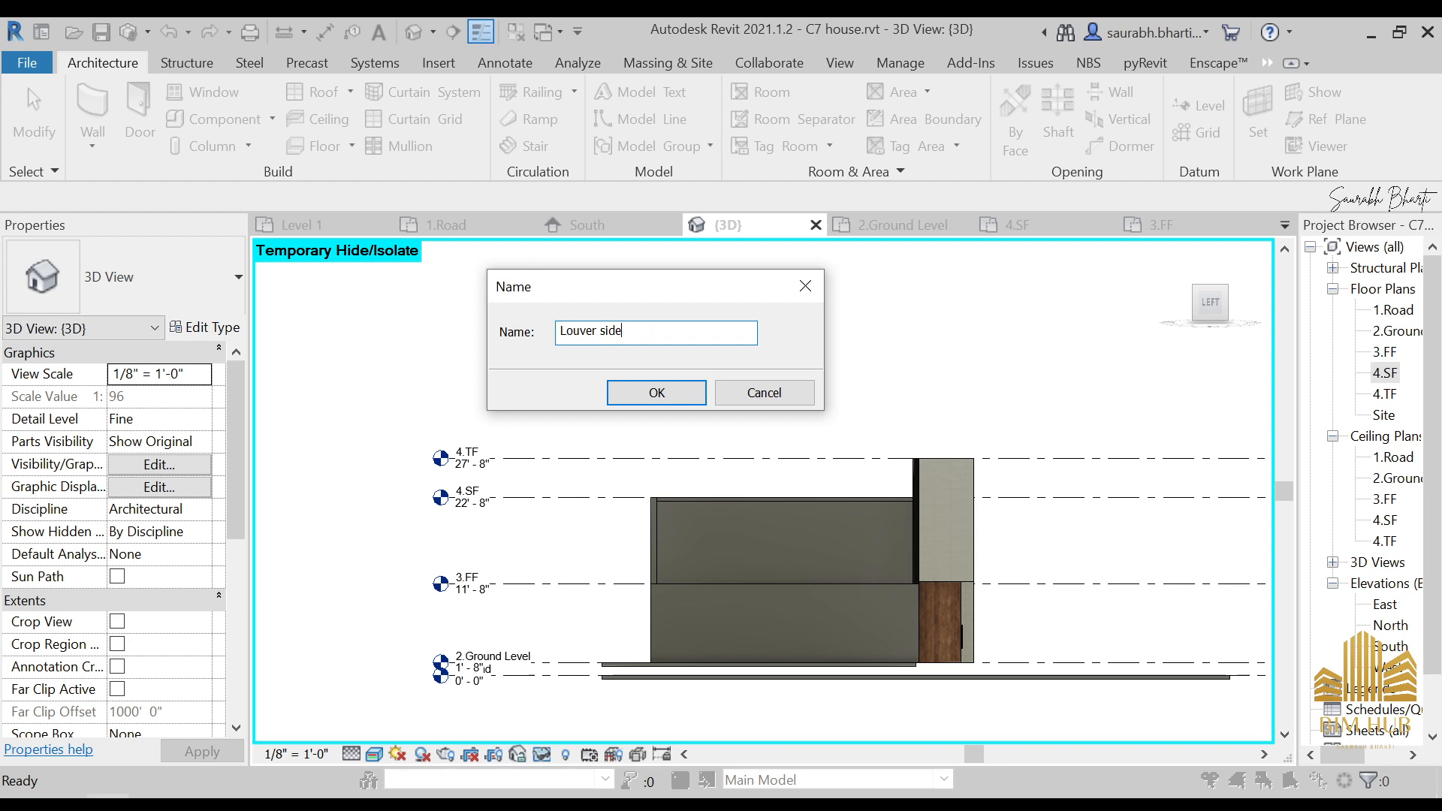
{"action": "left_click", "coordinate": [664, 401]}
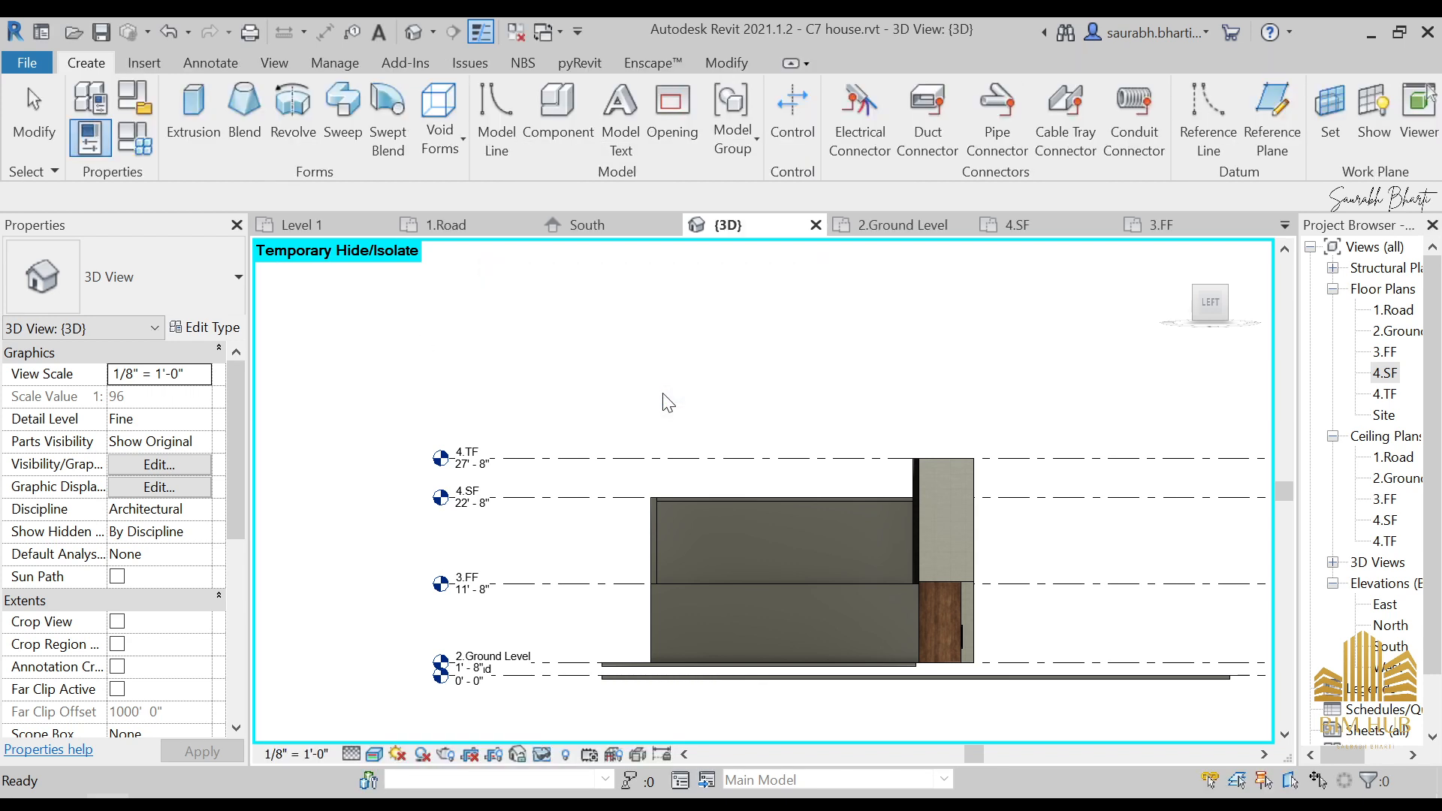
- Start an extrusion, display the model in hidden line, and set the work plane to the upper side wall's face
{"action": "left_click", "coordinate": [219, 142]}
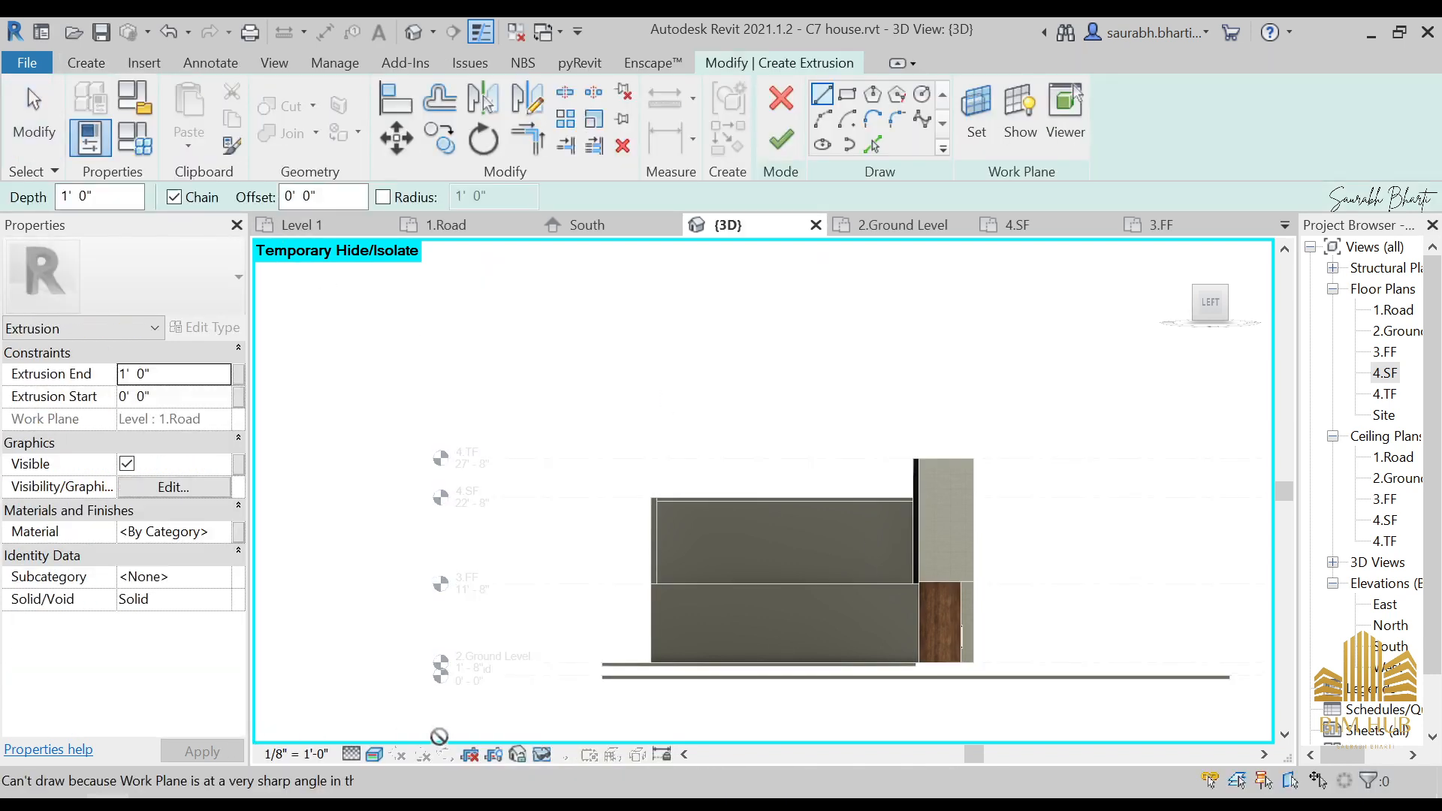
{"action": "left_click", "coordinate": [374, 754]}
{"action": "left_click", "coordinate": [420, 660]}
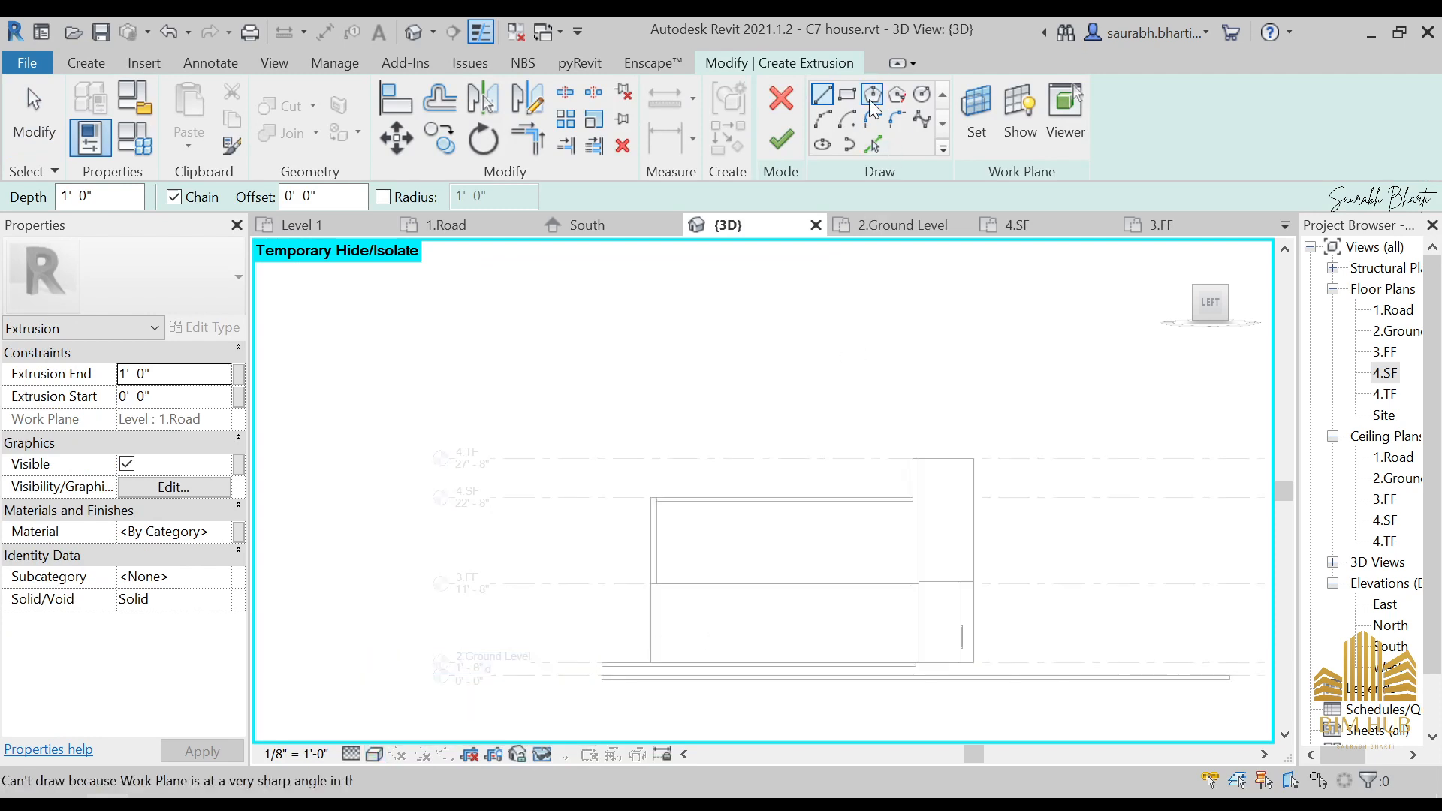
{"action": "left_click", "coordinate": [846, 94]}
{"action": "scroll", "coordinate": [936, 550], "scroll_direction": "up", "scroll_amount": 4}
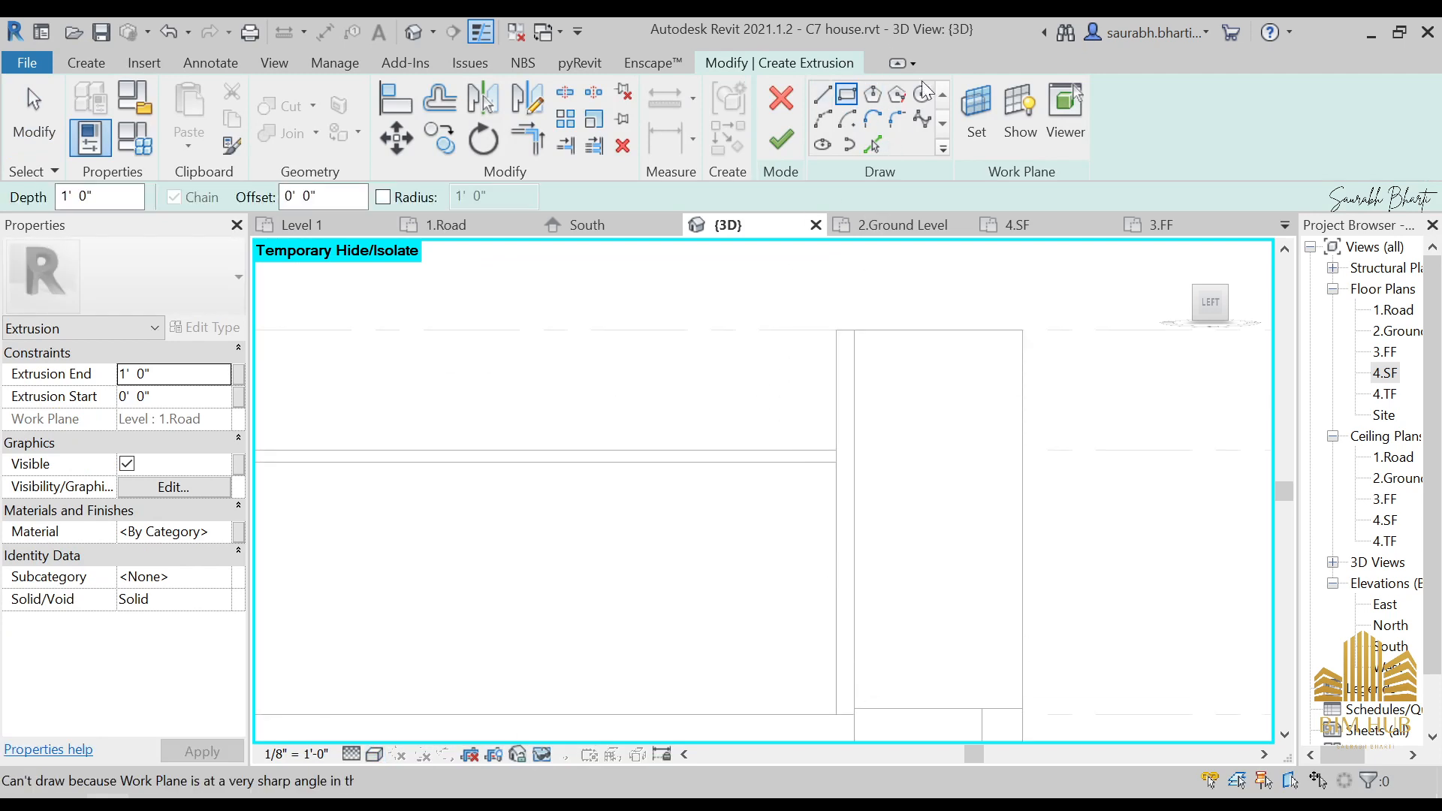
{"action": "left_click", "coordinate": [976, 112]}
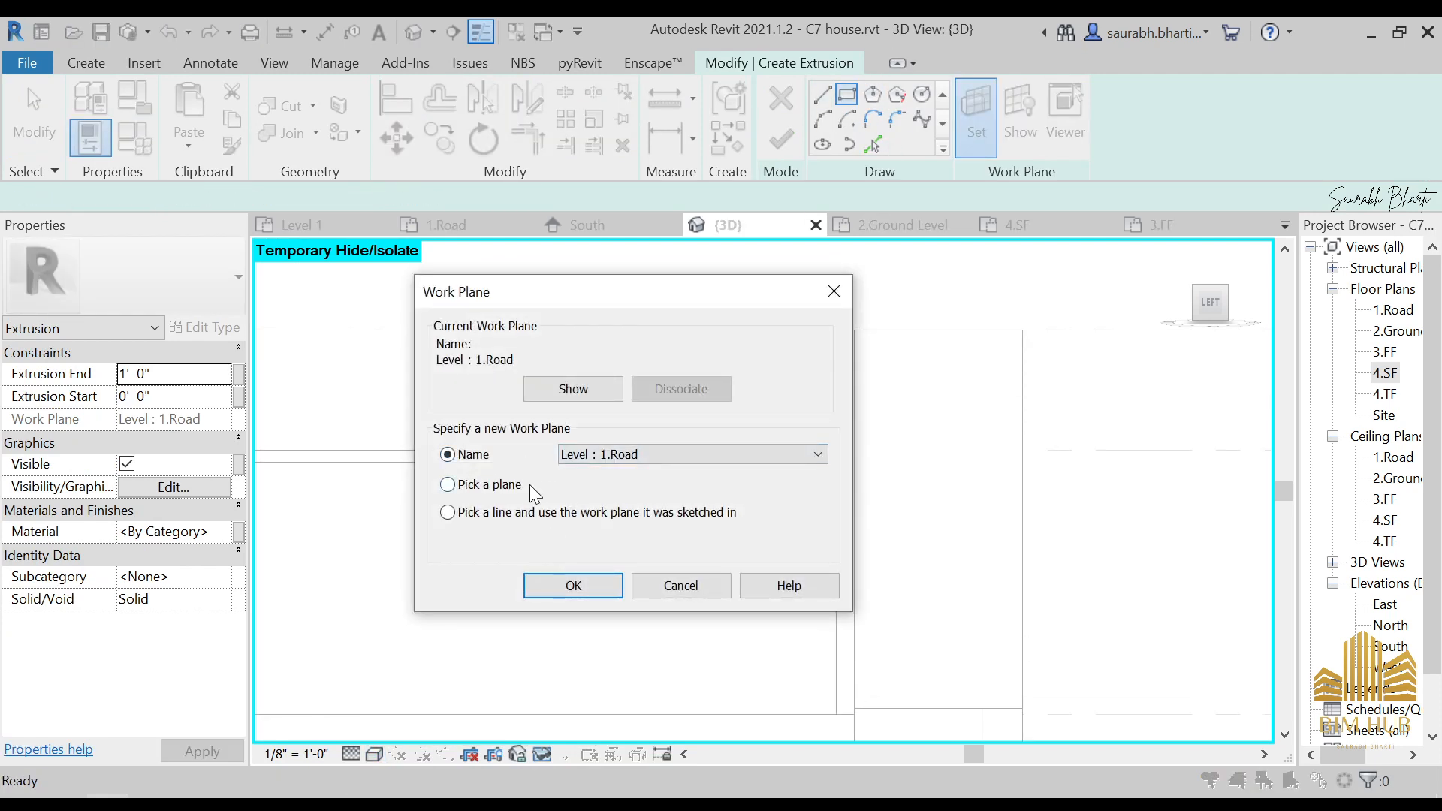
{"action": "left_click", "coordinate": [563, 579]}
{"action": "left_click", "coordinate": [602, 515]}
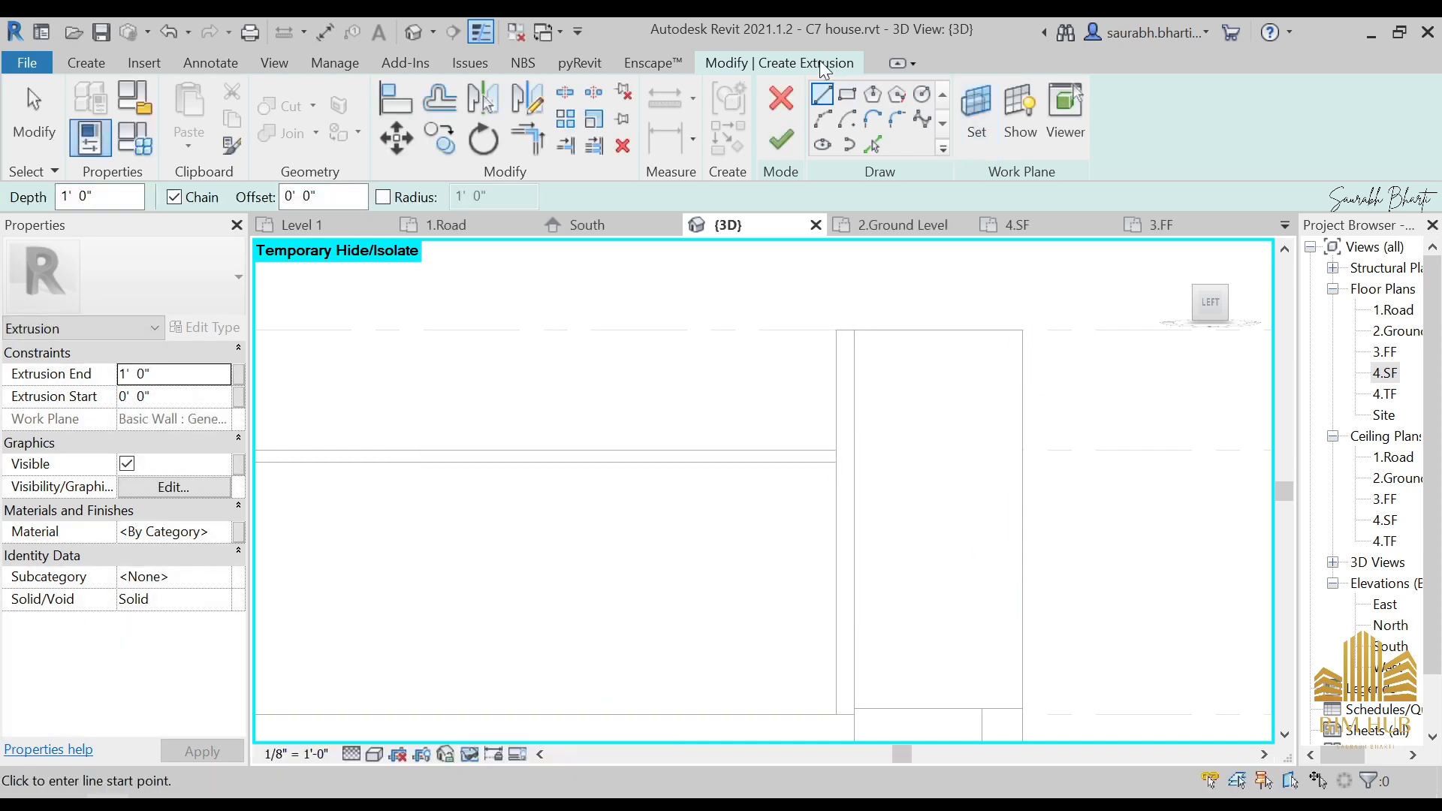
- Draw an 11' 0" tall, about 4" wide rectangle beside the black wall, from level 3.FF to the top of the 4.SF floor
{"action": "left_click", "coordinate": [846, 94]}
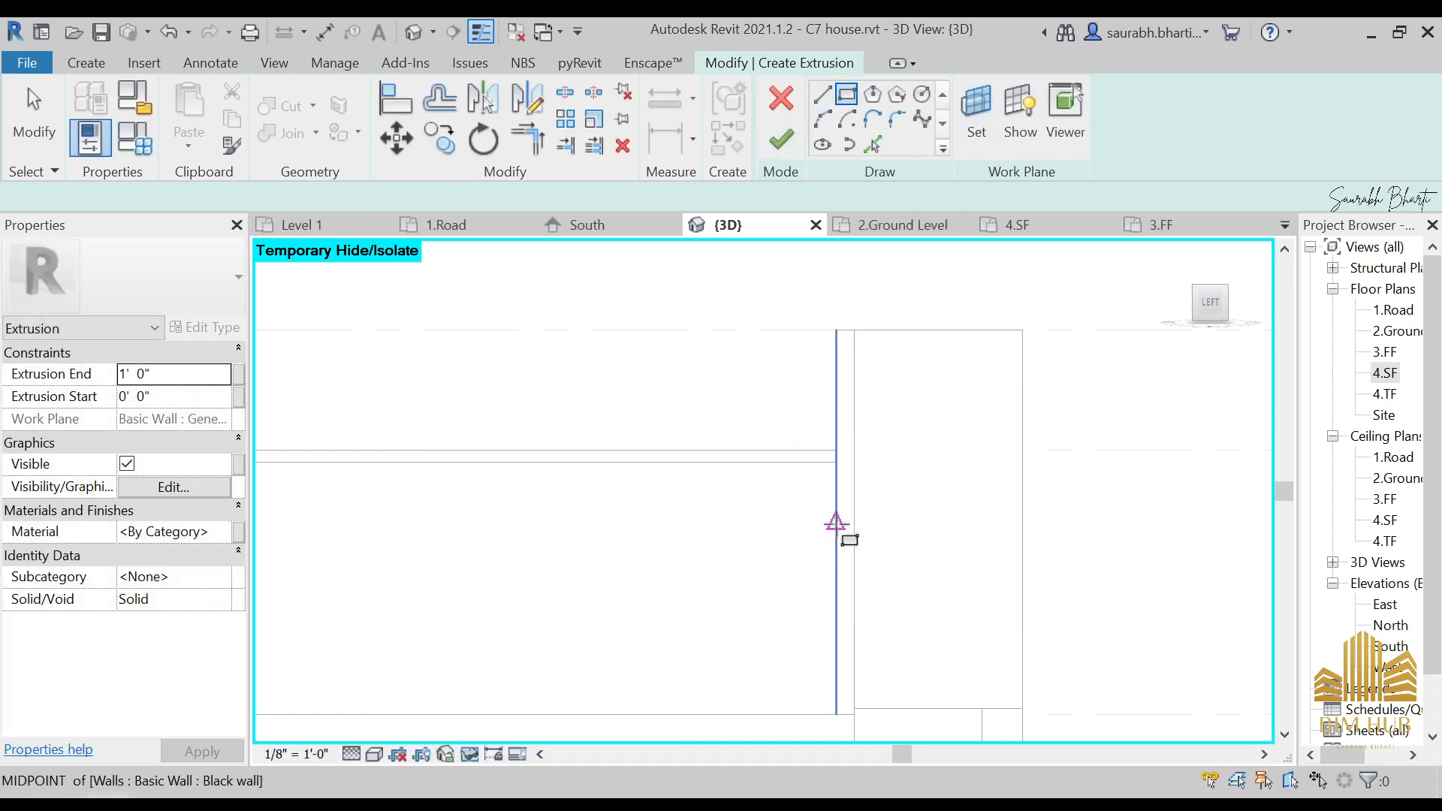
{"action": "scroll", "coordinate": [838, 525], "scroll_direction": "up", "scroll_amount": 3}
{"action": "left_click", "coordinate": [924, 643]}
{"action": "scroll", "coordinate": [879, 389], "scroll_direction": "down", "scroll_amount": 2}
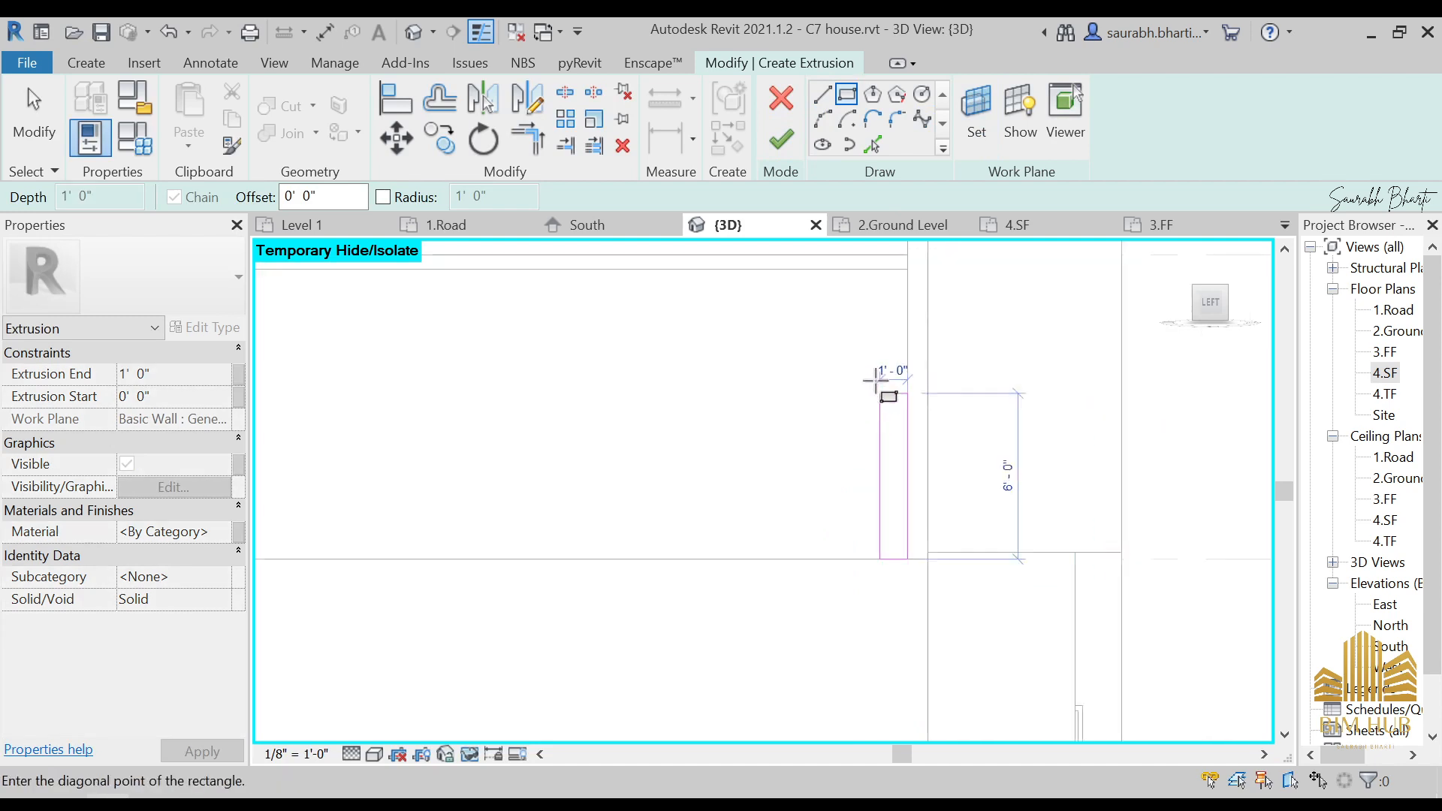
{"action": "middle_click_drag", "start_coordinate": [879, 386], "coordinate": [866, 606]}
{"action": "scroll", "coordinate": [870, 495], "scroll_direction": "up", "scroll_amount": 3}
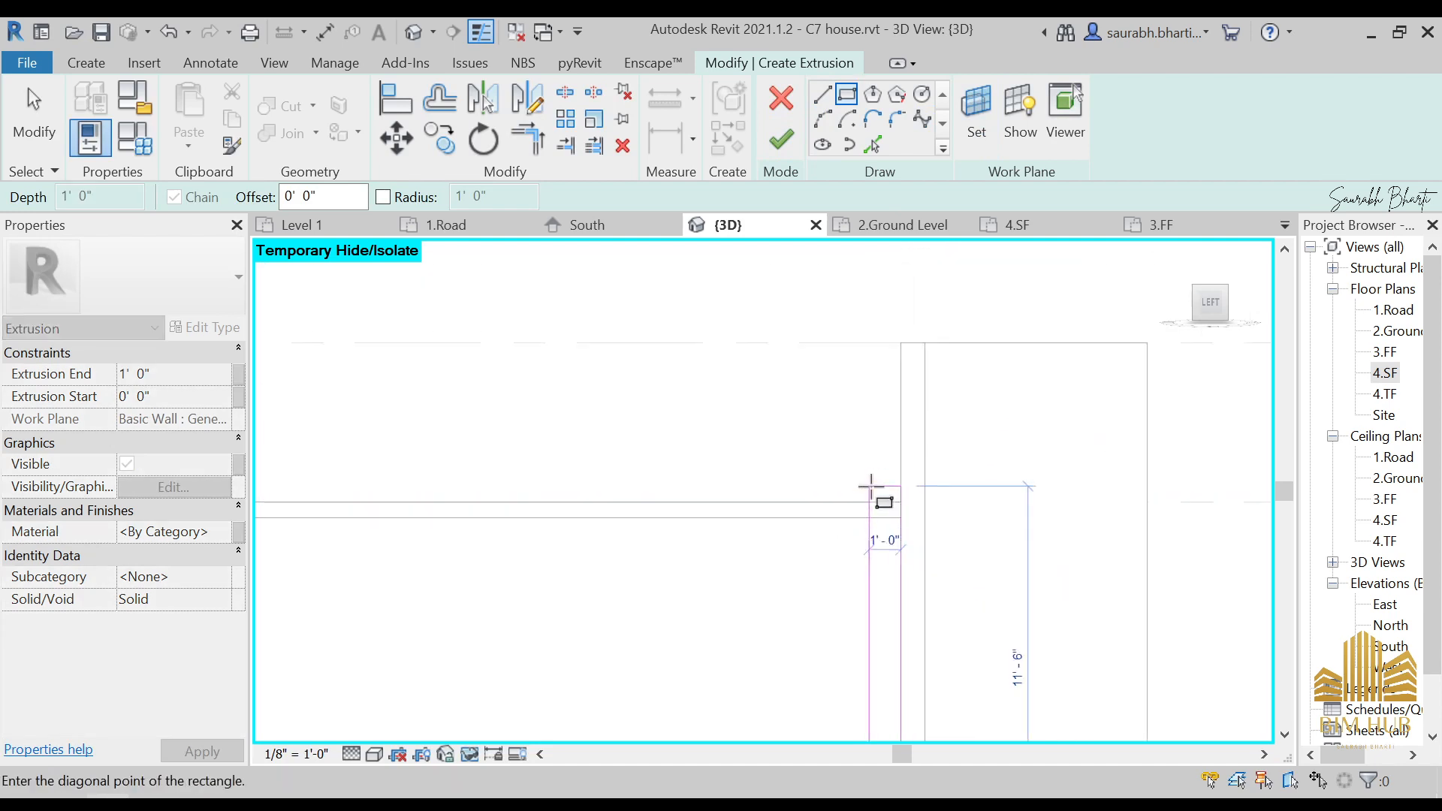
{"action": "left_click", "coordinate": [905, 514]}
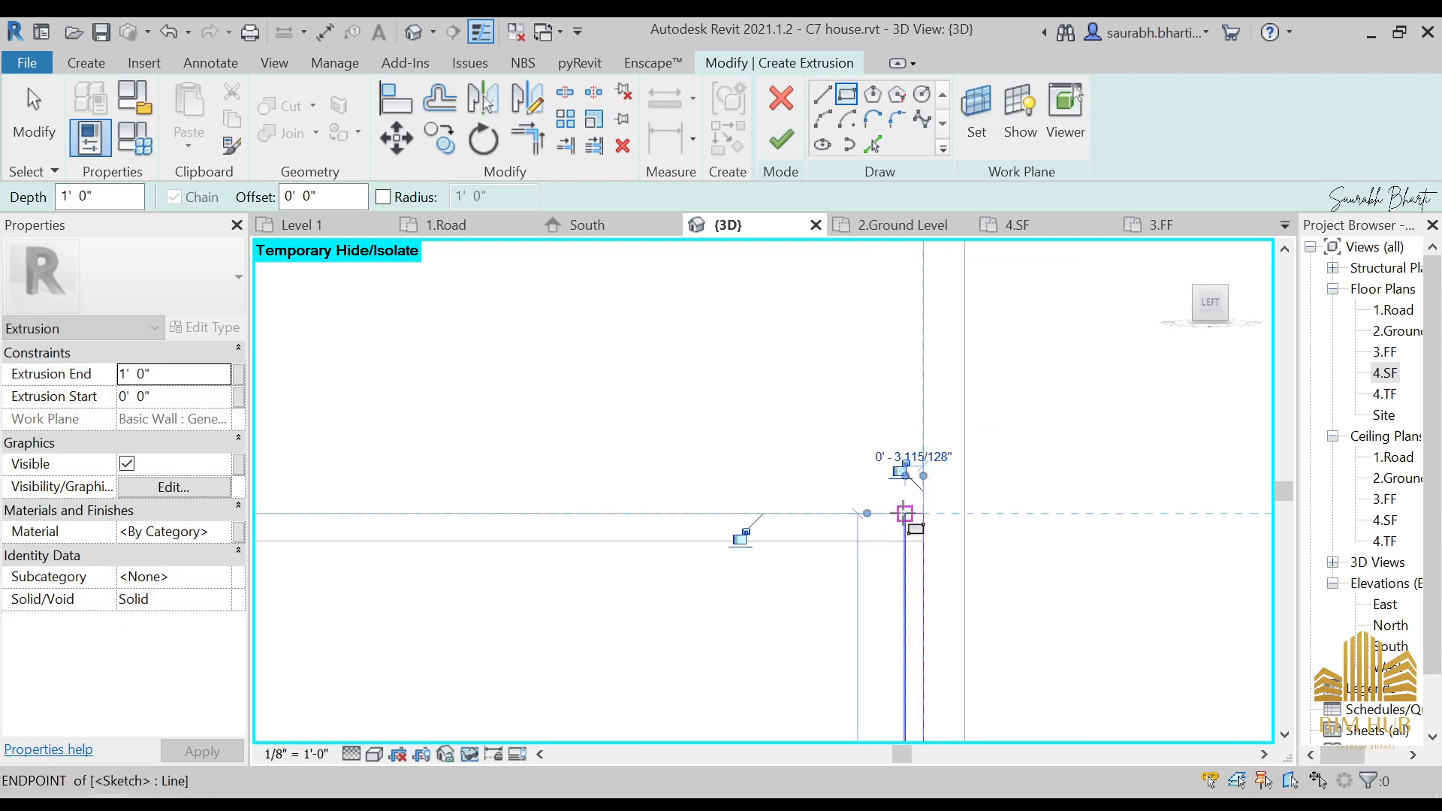
{"action": "key", "text": "Escape"}
{"action": "key", "text": "Escape"}
- Set the width of the tall louver rectangle to 2"
{"action": "middle_click_drag", "start_coordinate": [882, 559], "coordinate": [904, 405]}
{"action": "scroll", "coordinate": [906, 412], "scroll_direction": "down", "scroll_amount": 1}
{"action": "left_click", "coordinate": [921, 428]}
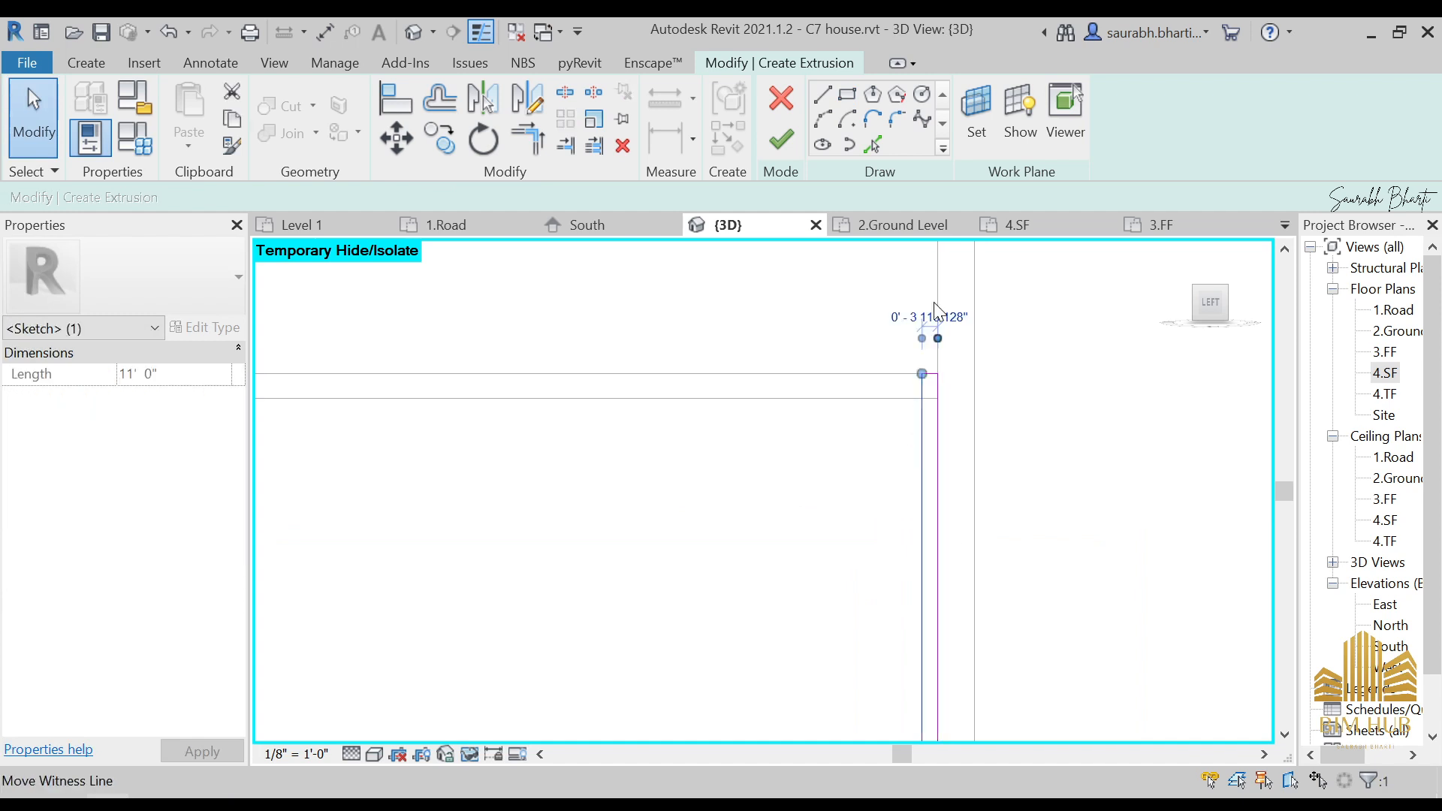
{"action": "left_click", "coordinate": [926, 308]}
{"action": "type", "text": "2"}
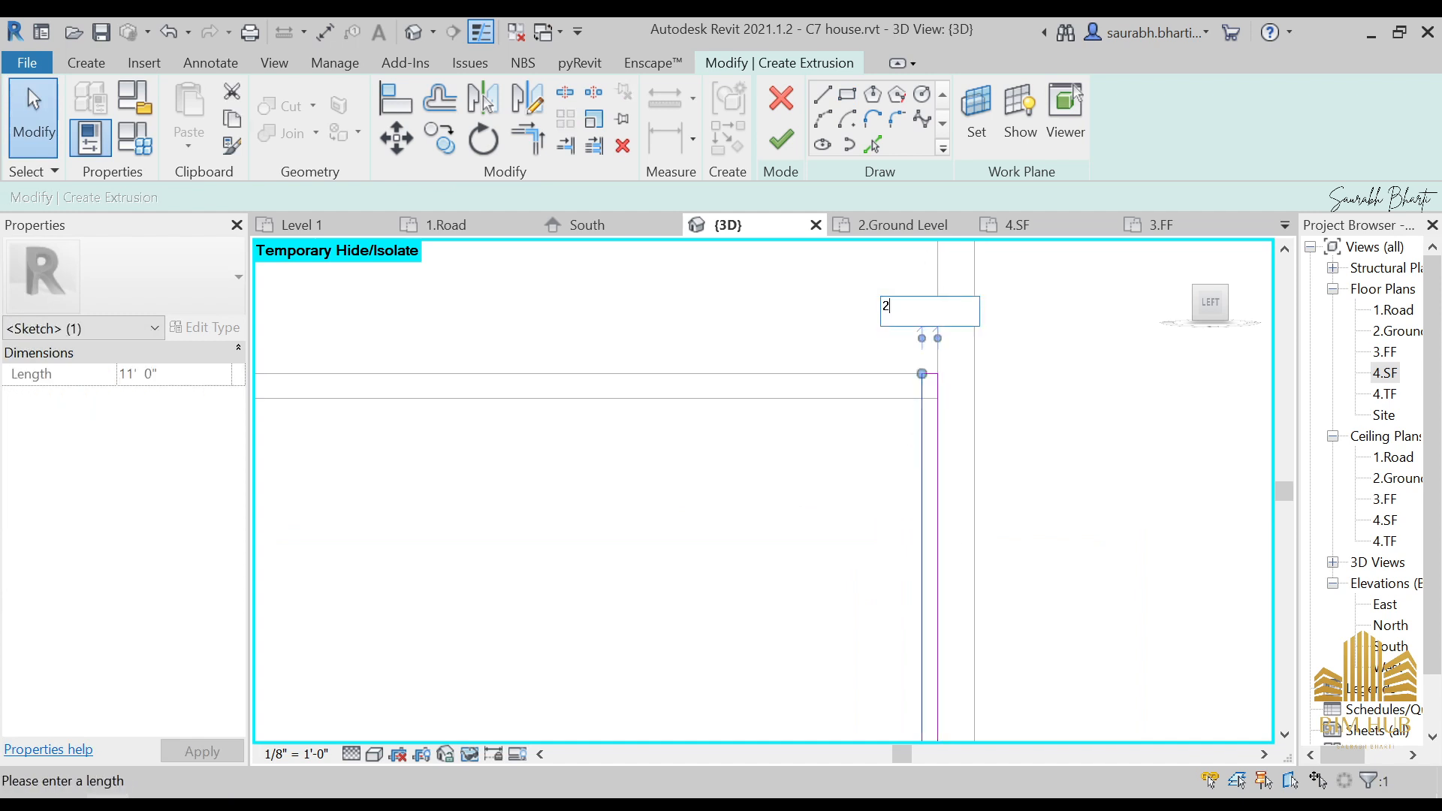
{"action": "type", "text": "\""}
{"action": "key", "text": "Return"}
{"action": "left_click", "coordinate": [889, 365]}
{"action": "scroll", "coordinate": [880, 334], "scroll_direction": "down", "scroll_amount": 5}
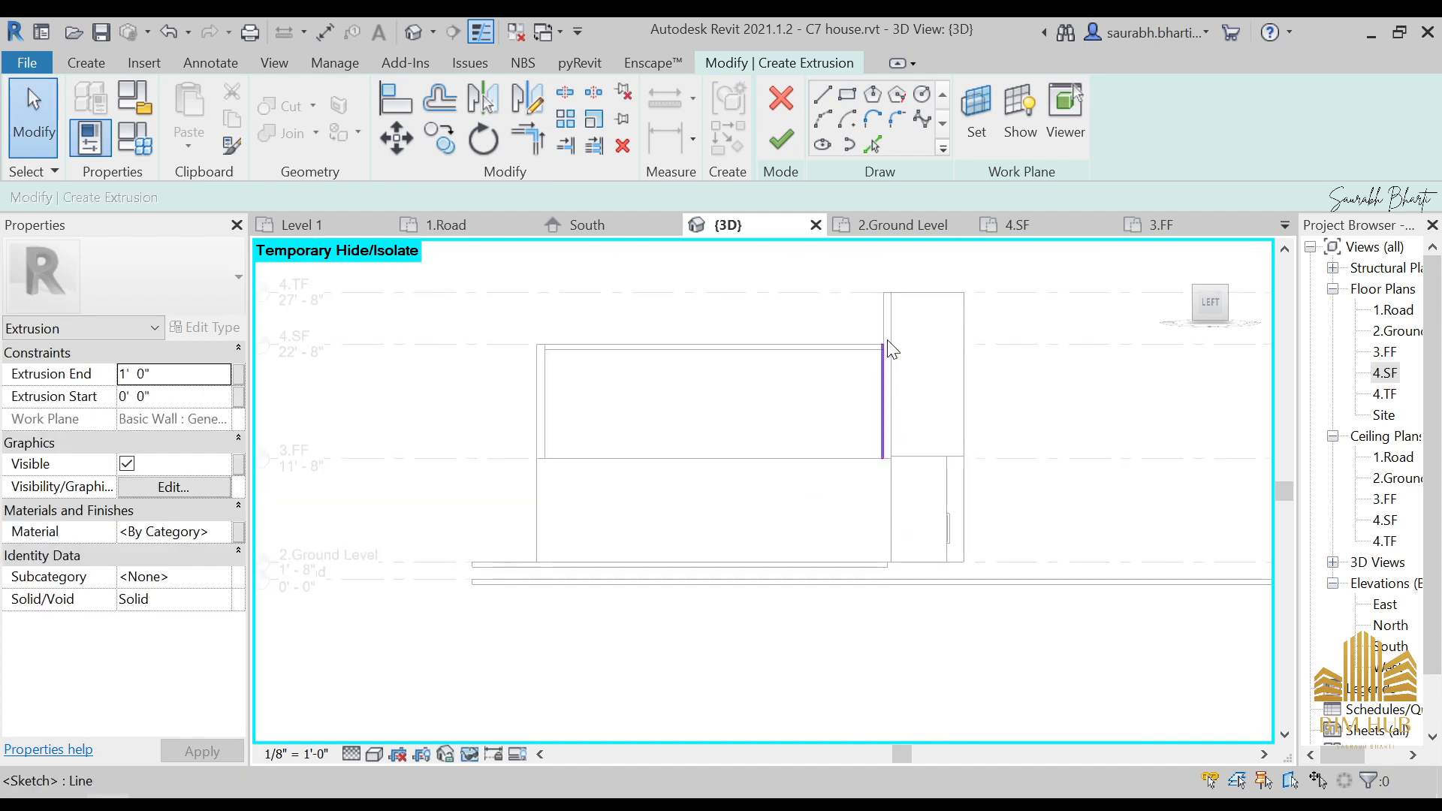
- Set the width of the louver rectangle to 3" by moving its outer vertical line
{"action": "scroll", "coordinate": [892, 349], "scroll_direction": "up", "scroll_amount": 5}
{"action": "left_click", "coordinate": [871, 360]}
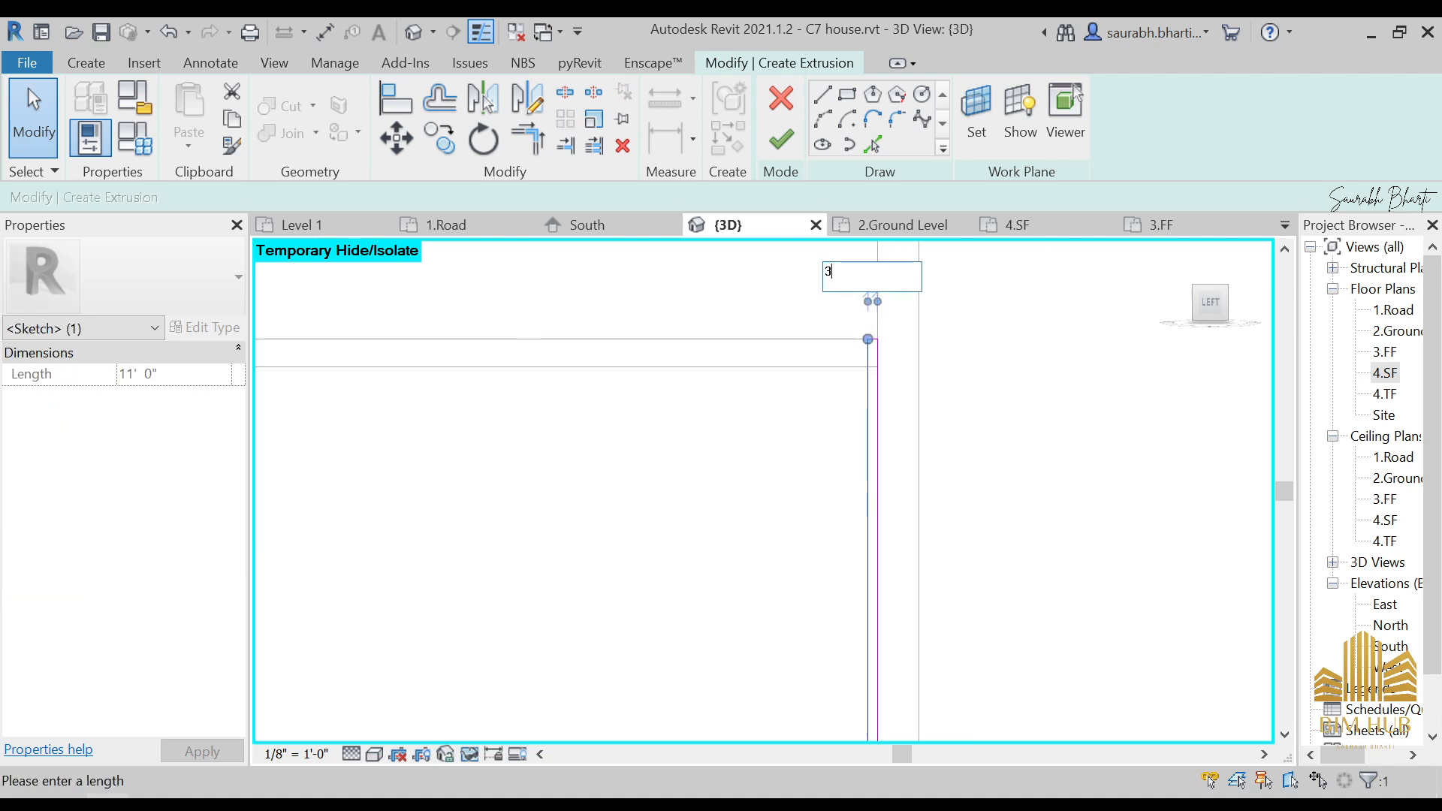
{"action": "key", "text": "Return"}
{"action": "key", "text": "Escape"}
{"action": "scroll", "coordinate": [869, 282], "scroll_direction": "down", "scroll_amount": 3}
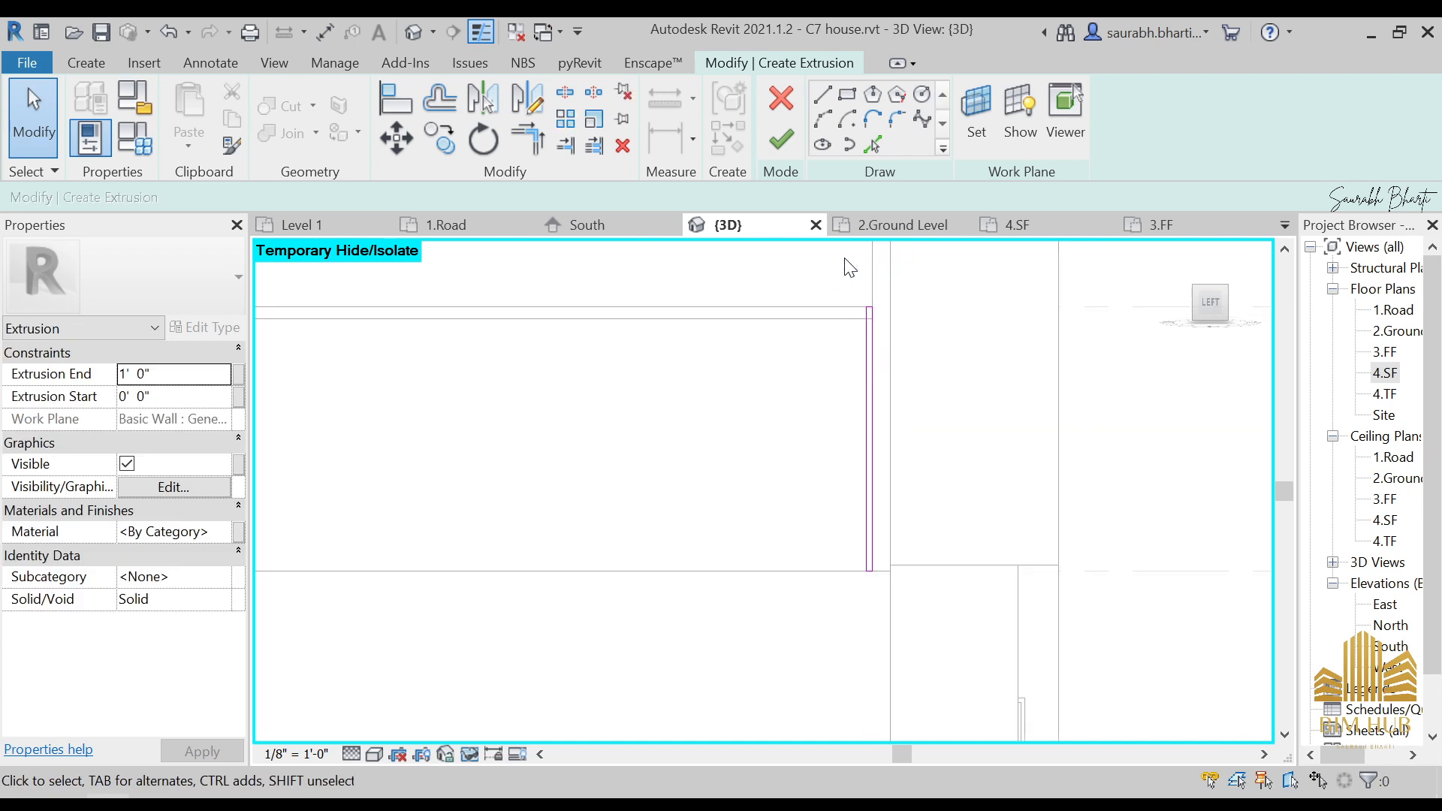
- Finish the louver extrusion from the rectangle sketch and clear the selection
{"action": "mouse_move", "coordinate": [837, 267]}
{"action": "left_mouse_down"}
{"action": "mouse_move", "coordinate": [883, 365]}
{"action": "mouse_move", "coordinate": [938, 612]}
{"action": "left_mouse_up"}
{"action": "key", "text": "Escape"}
{"action": "mouse_move", "coordinate": [826, 279]}
{"action": "left_mouse_down"}
{"action": "mouse_move", "coordinate": [972, 551]}
{"action": "mouse_move", "coordinate": [1036, 736]}
{"action": "left_mouse_up"}
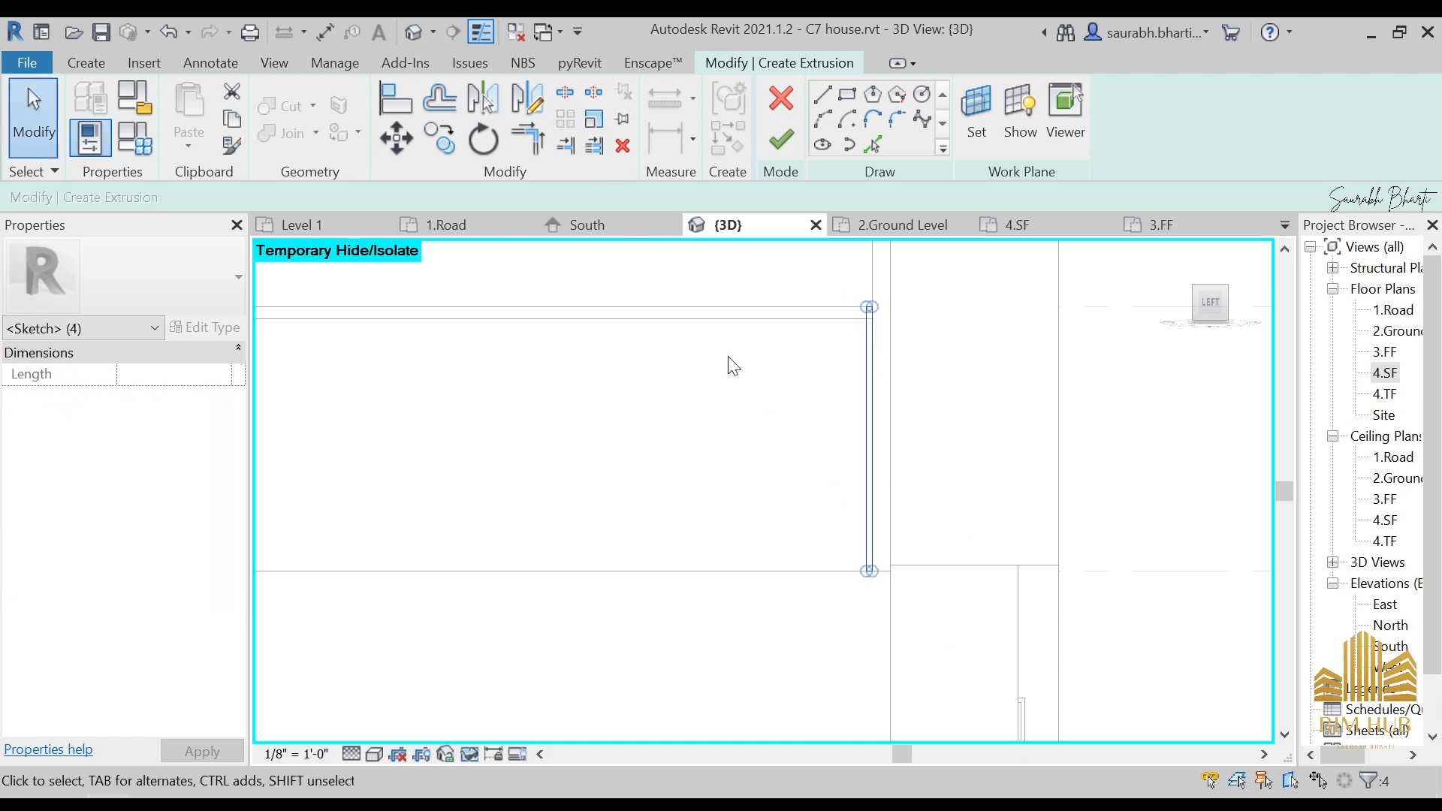
{"action": "key", "text": "Escape"}
{"action": "left_click", "coordinate": [787, 150]}
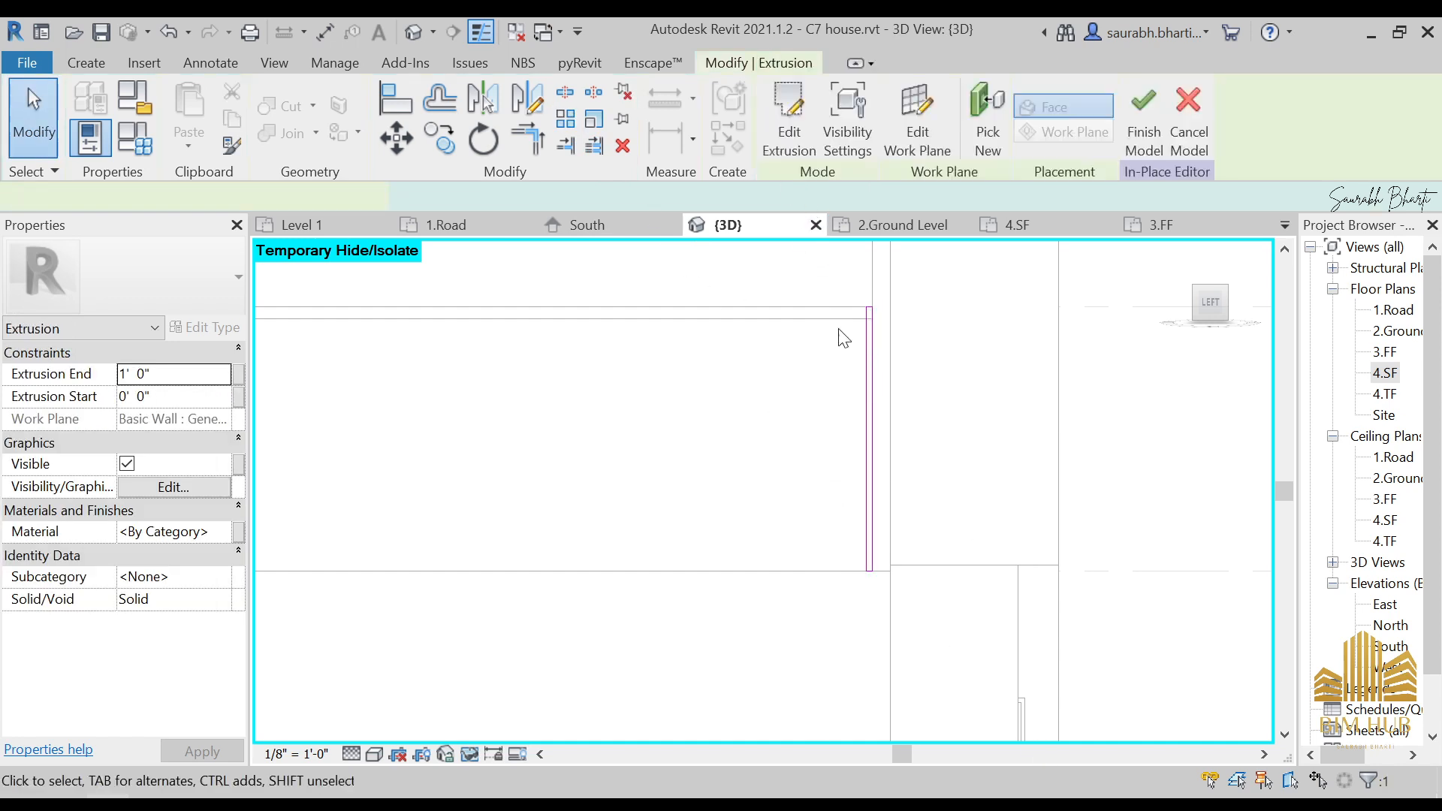
{"action": "key", "text": "Escape"}
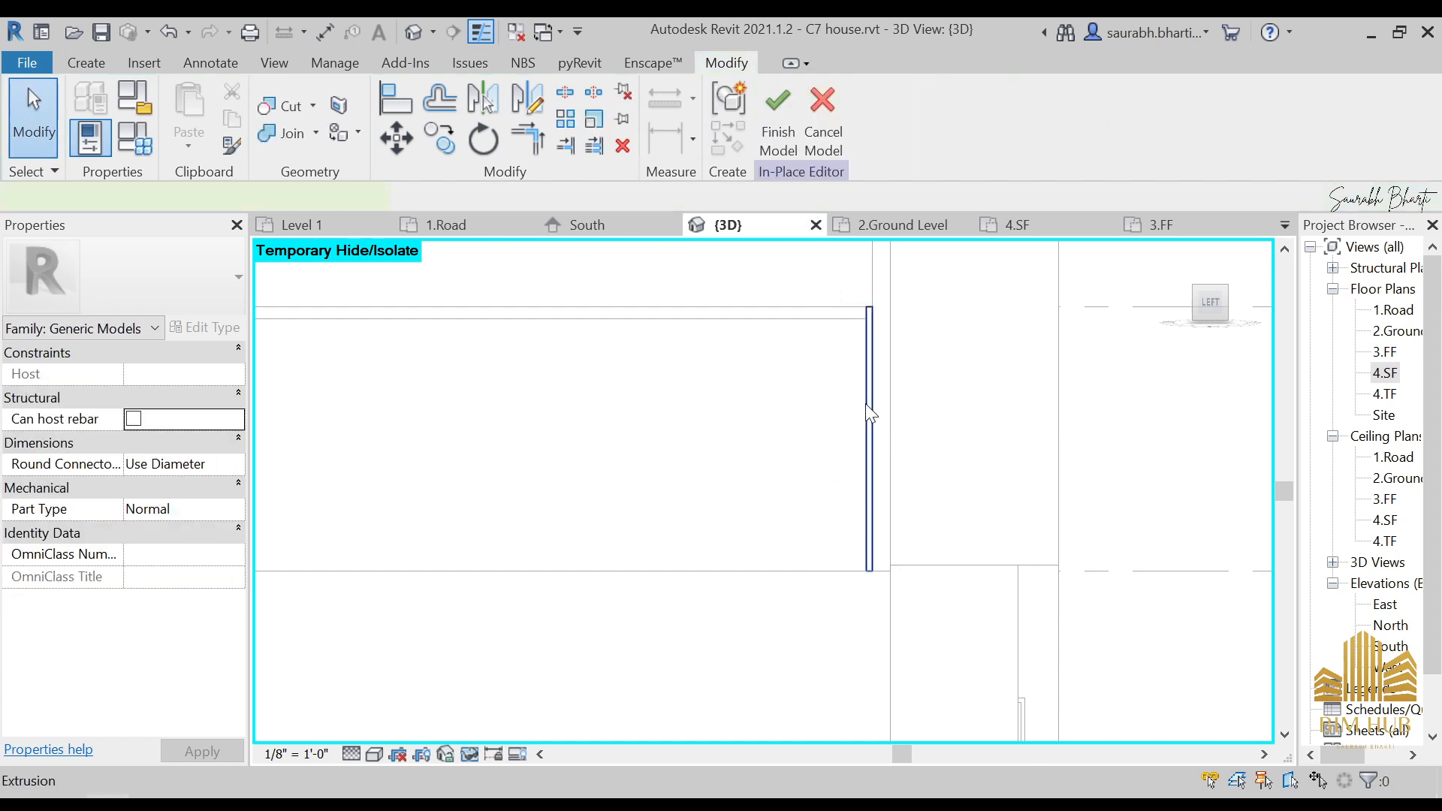
- Try to array the louver linearly to 60 items along level 3.FF, placing the last one at the side wall's far end
{"action": "left_click", "coordinate": [867, 403]}
{"action": "left_click", "coordinate": [564, 118]}
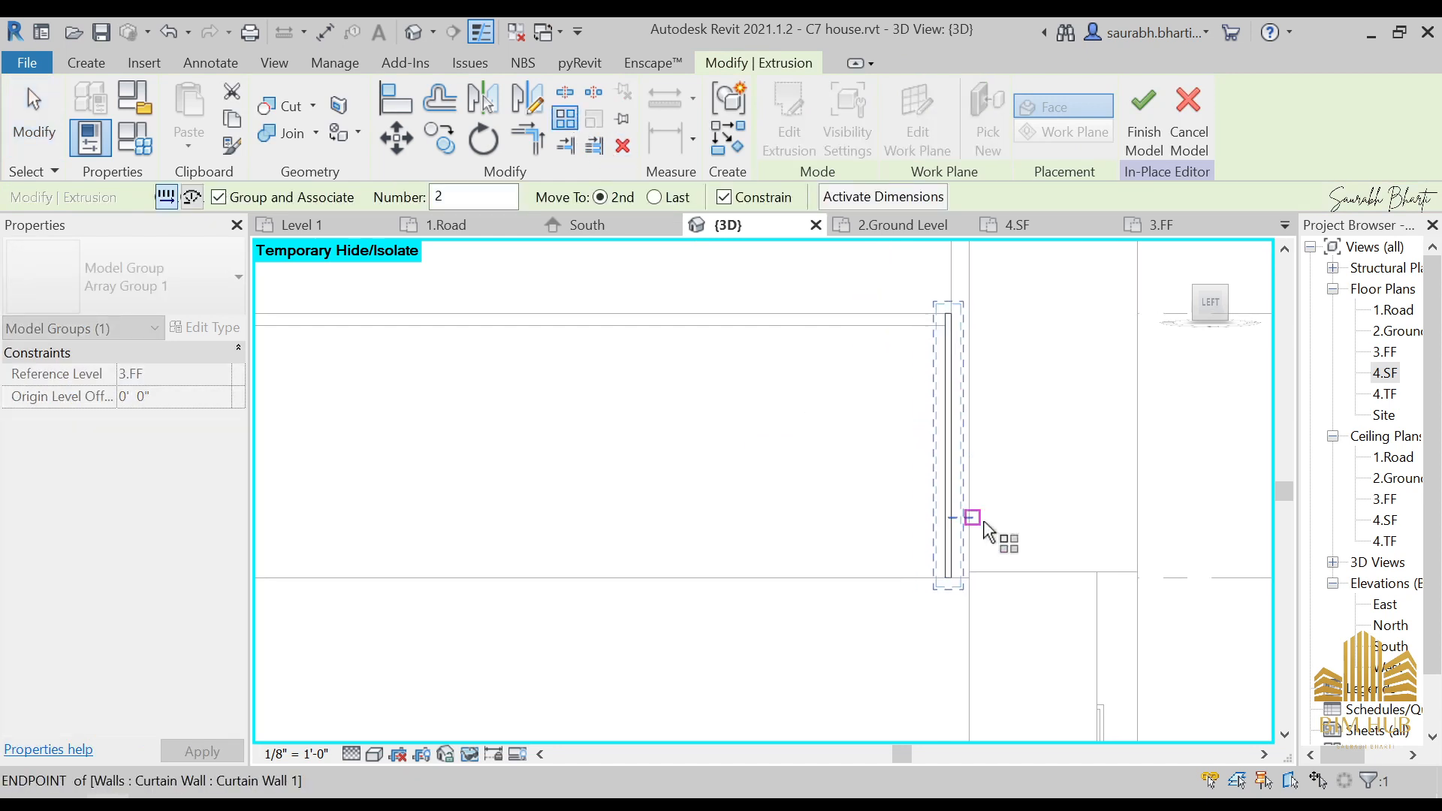
{"action": "scroll", "coordinate": [938, 541], "scroll_direction": "up", "scroll_amount": 3}
{"action": "scroll", "coordinate": [1116, 542], "scroll_direction": "down", "scroll_amount": 2}
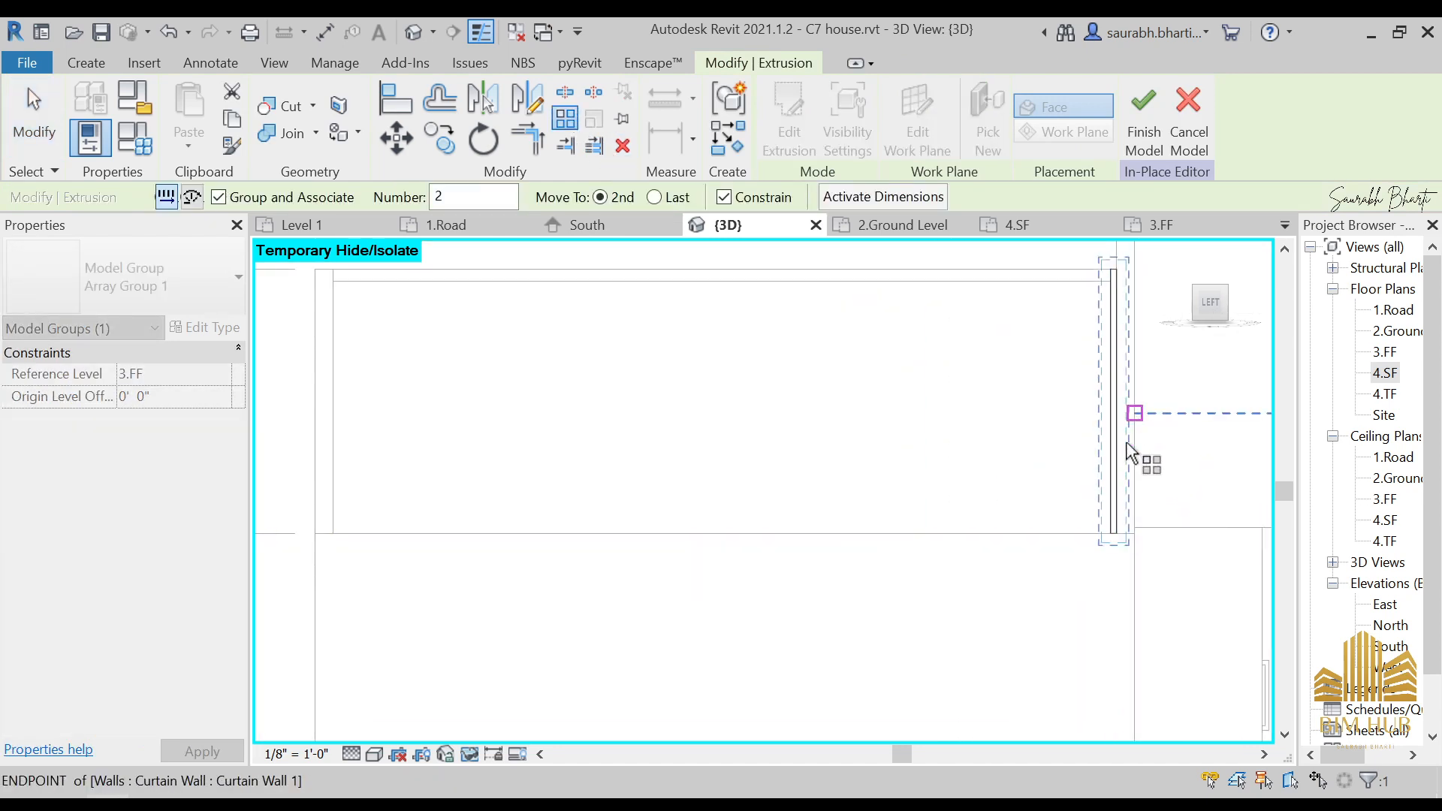
{"action": "scroll", "coordinate": [1120, 537], "scroll_direction": "up", "scroll_amount": 3}
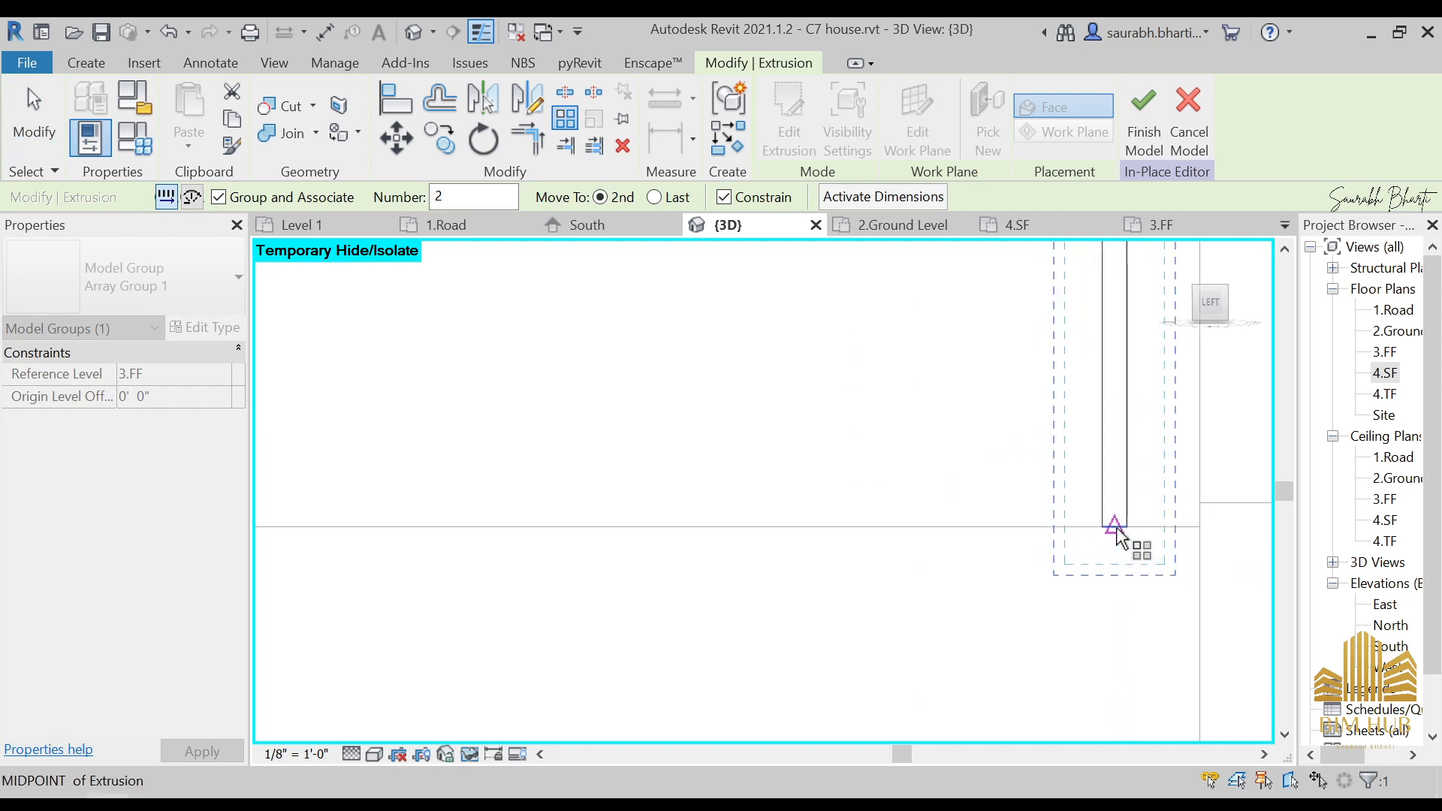
{"action": "left_click", "coordinate": [1126, 530]}
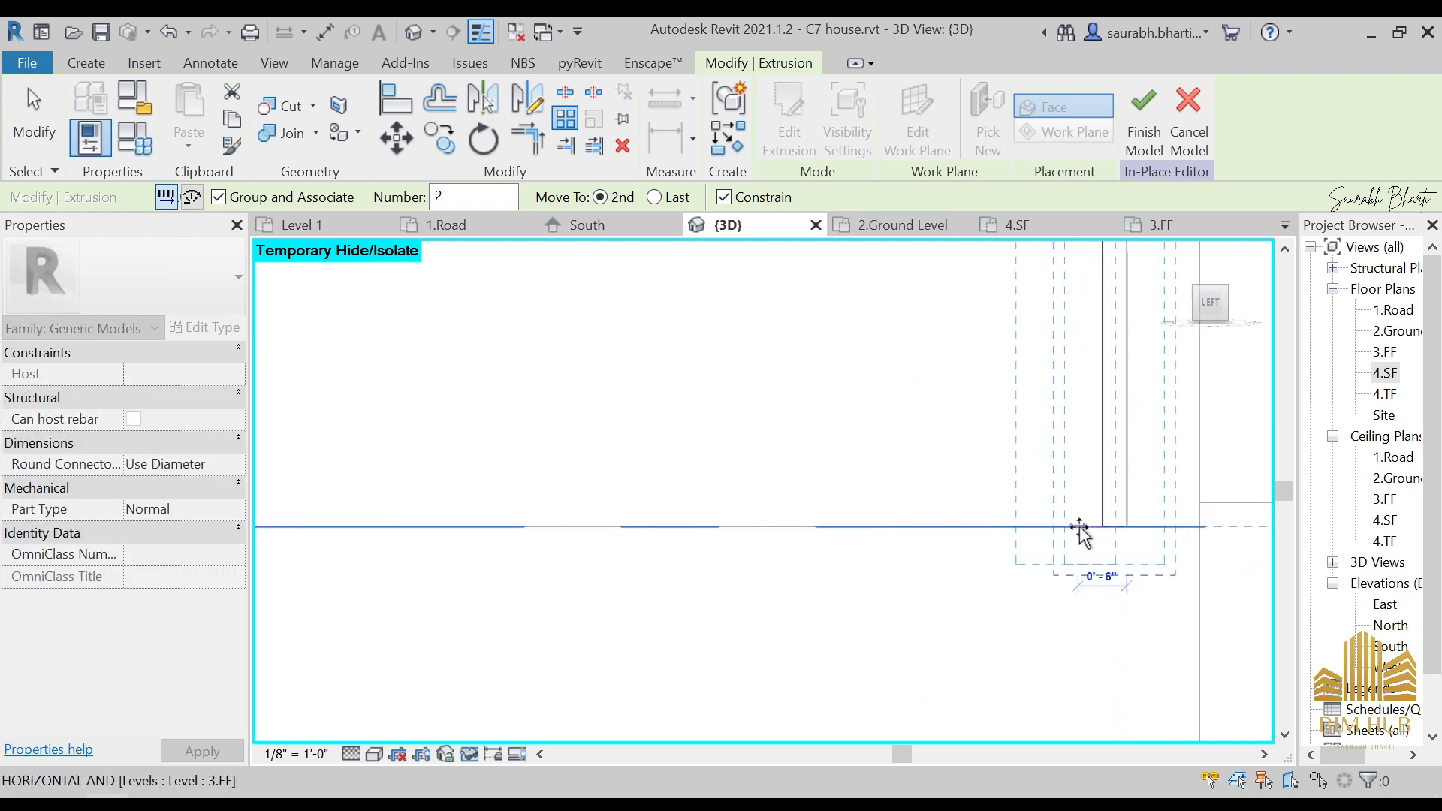
{"action": "left_click", "coordinate": [651, 199]}
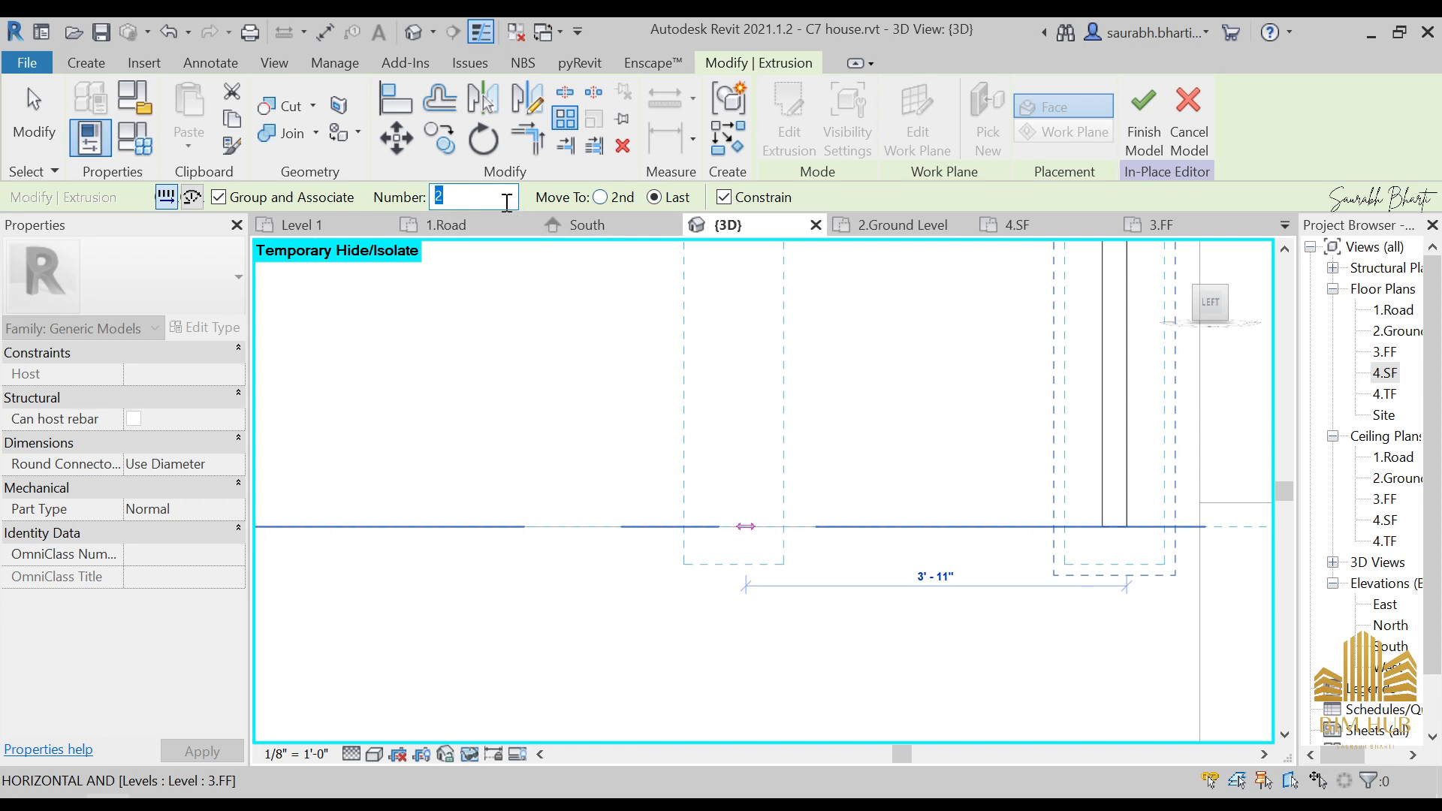
{"action": "scroll", "coordinate": [595, 402], "scroll_direction": "down", "scroll_amount": 5}
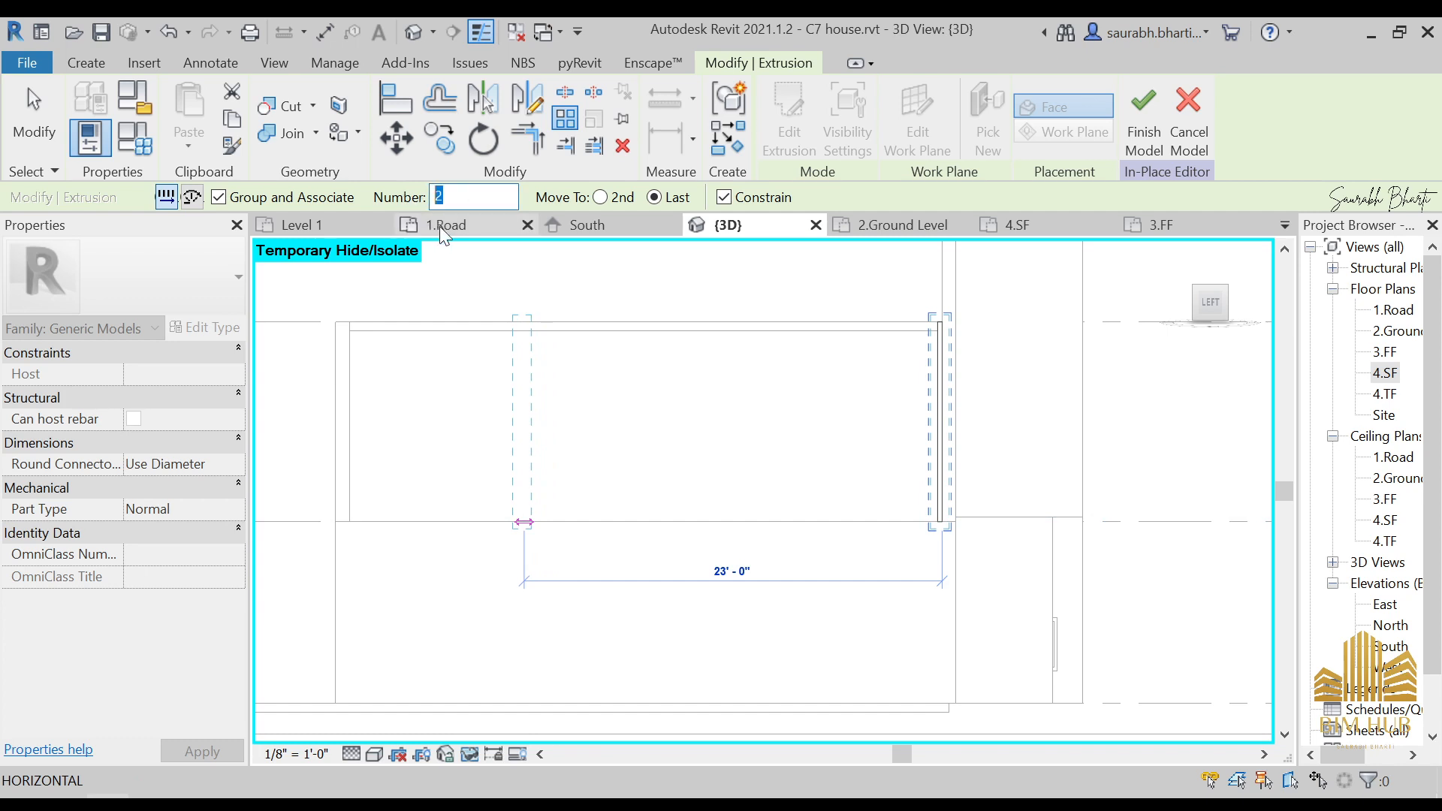
{"action": "type", "text": "60"}
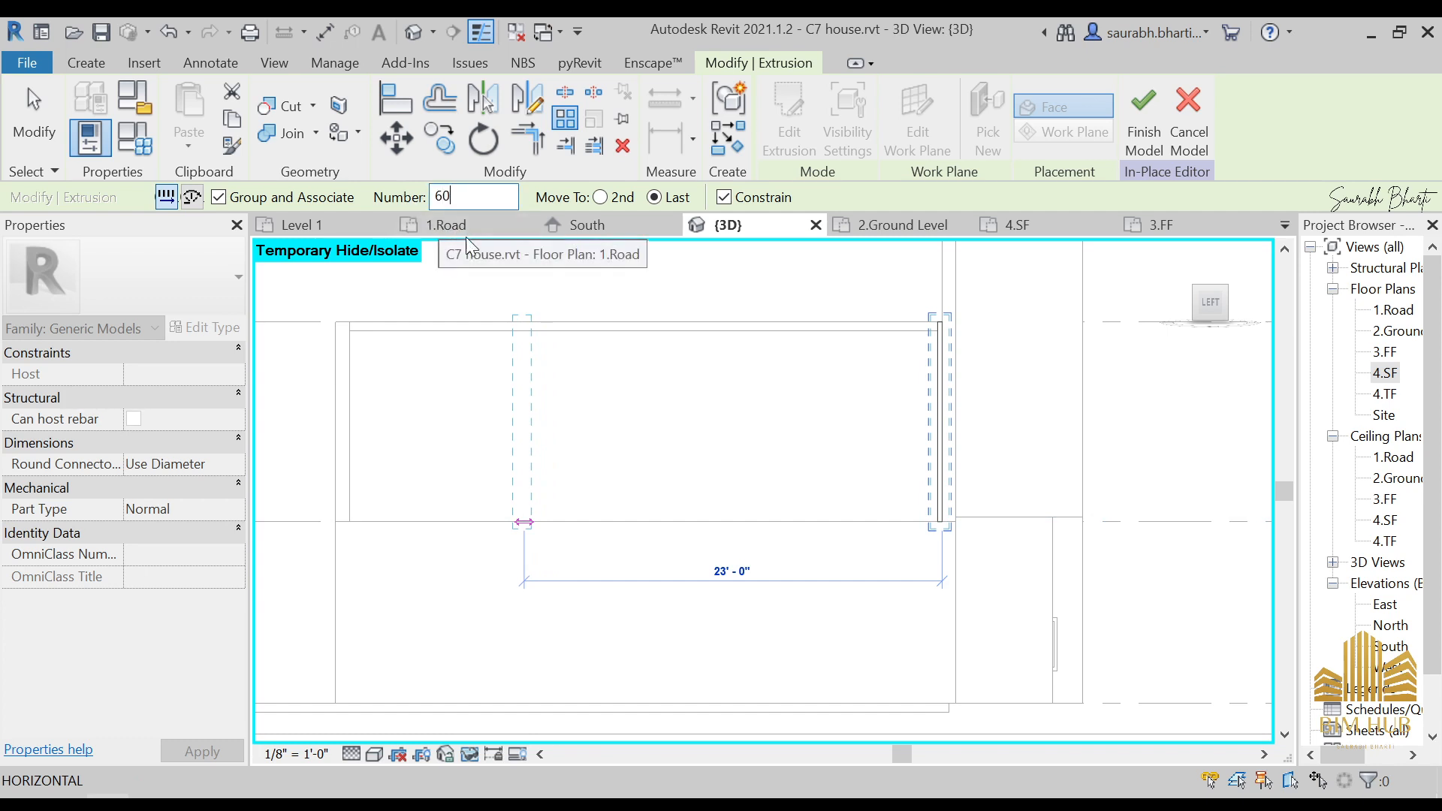
{"action": "scroll", "coordinate": [897, 376], "scroll_direction": "up", "scroll_amount": 2}
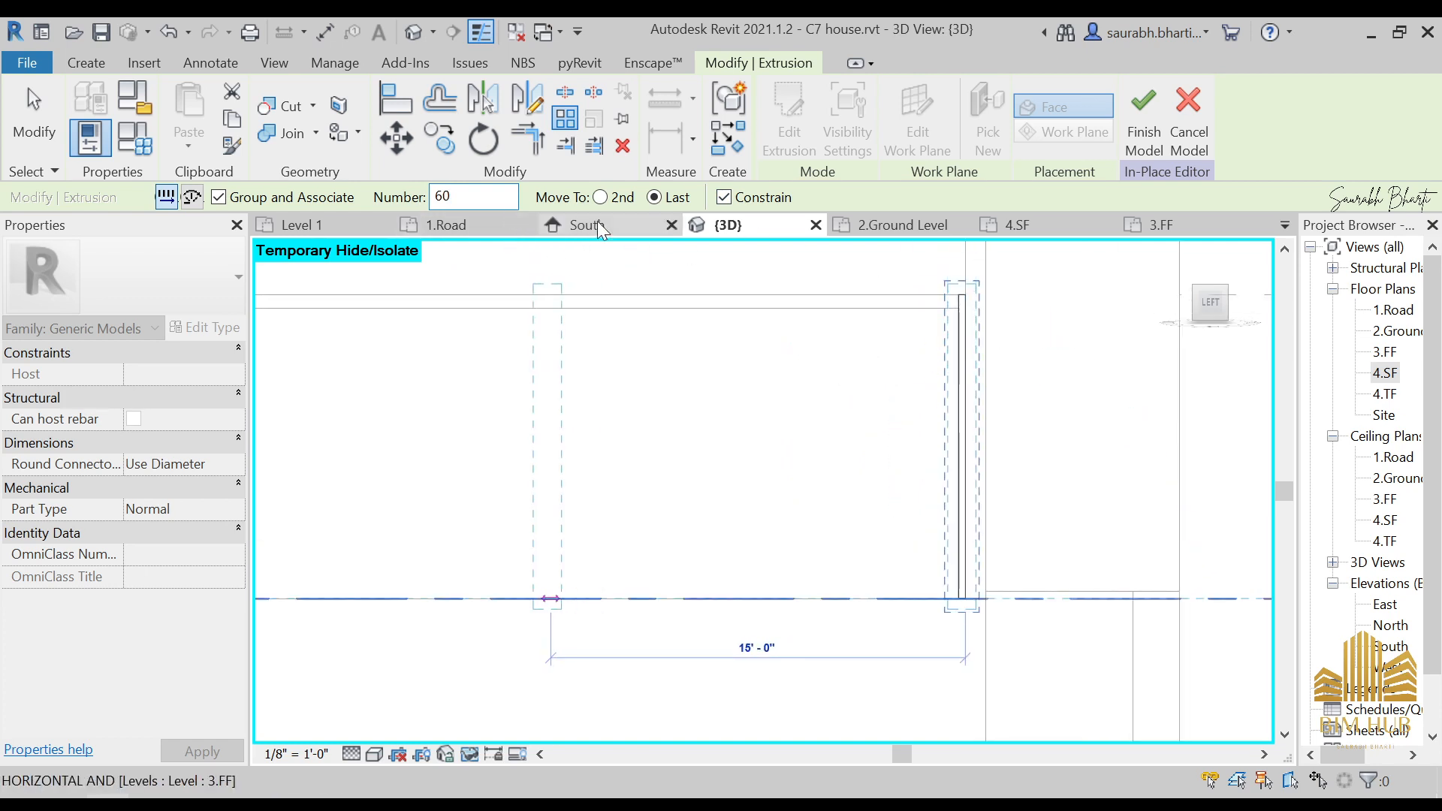
{"action": "middle_click_drag", "start_coordinate": [558, 411], "coordinate": [1430, 415]}
{"action": "scroll", "coordinate": [1119, 437], "scroll_direction": "down", "scroll_amount": 2}
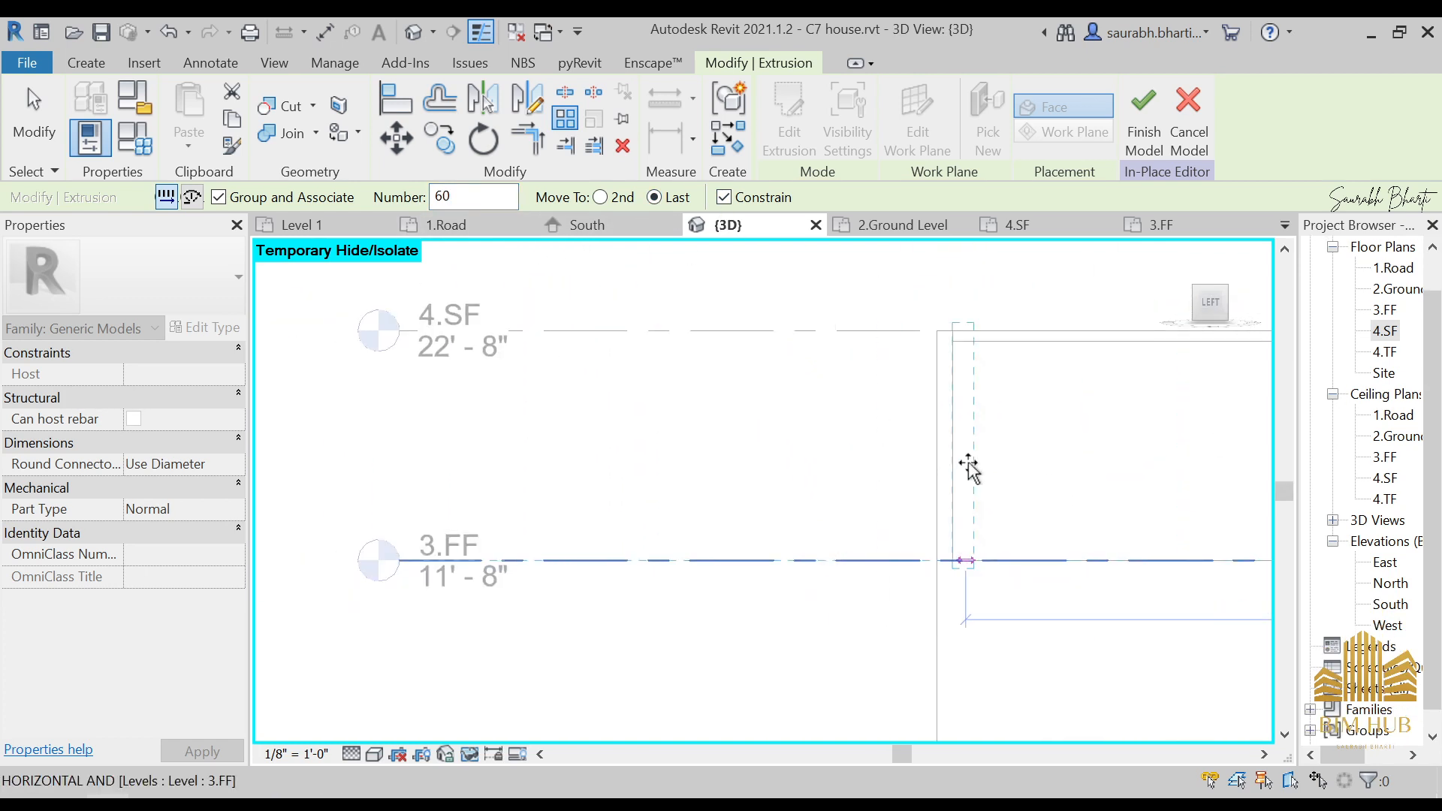
{"action": "scroll", "coordinate": [961, 461], "scroll_direction": "up", "scroll_amount": 3}
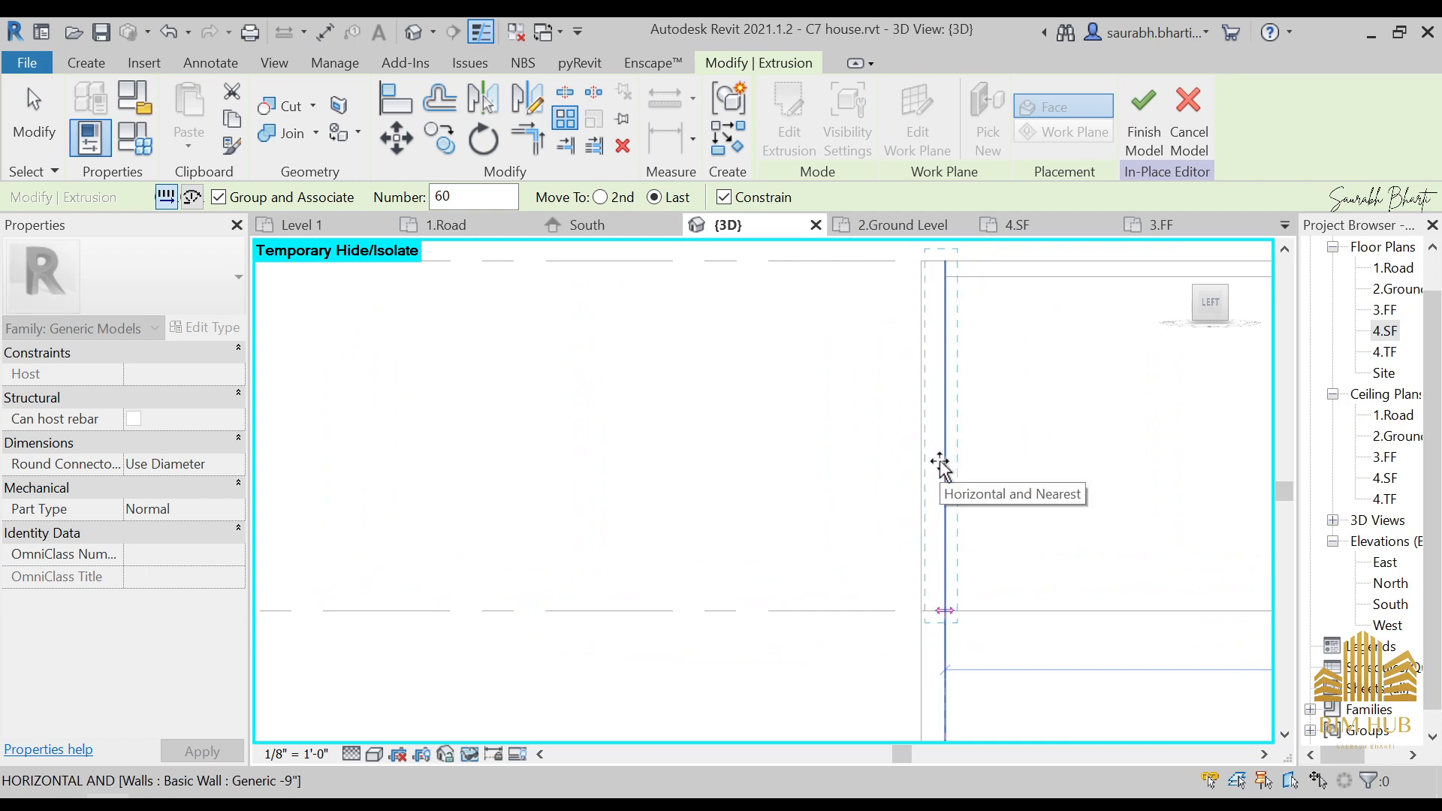
{"action": "scroll", "coordinate": [928, 442], "scroll_direction": "down", "scroll_amount": 3}
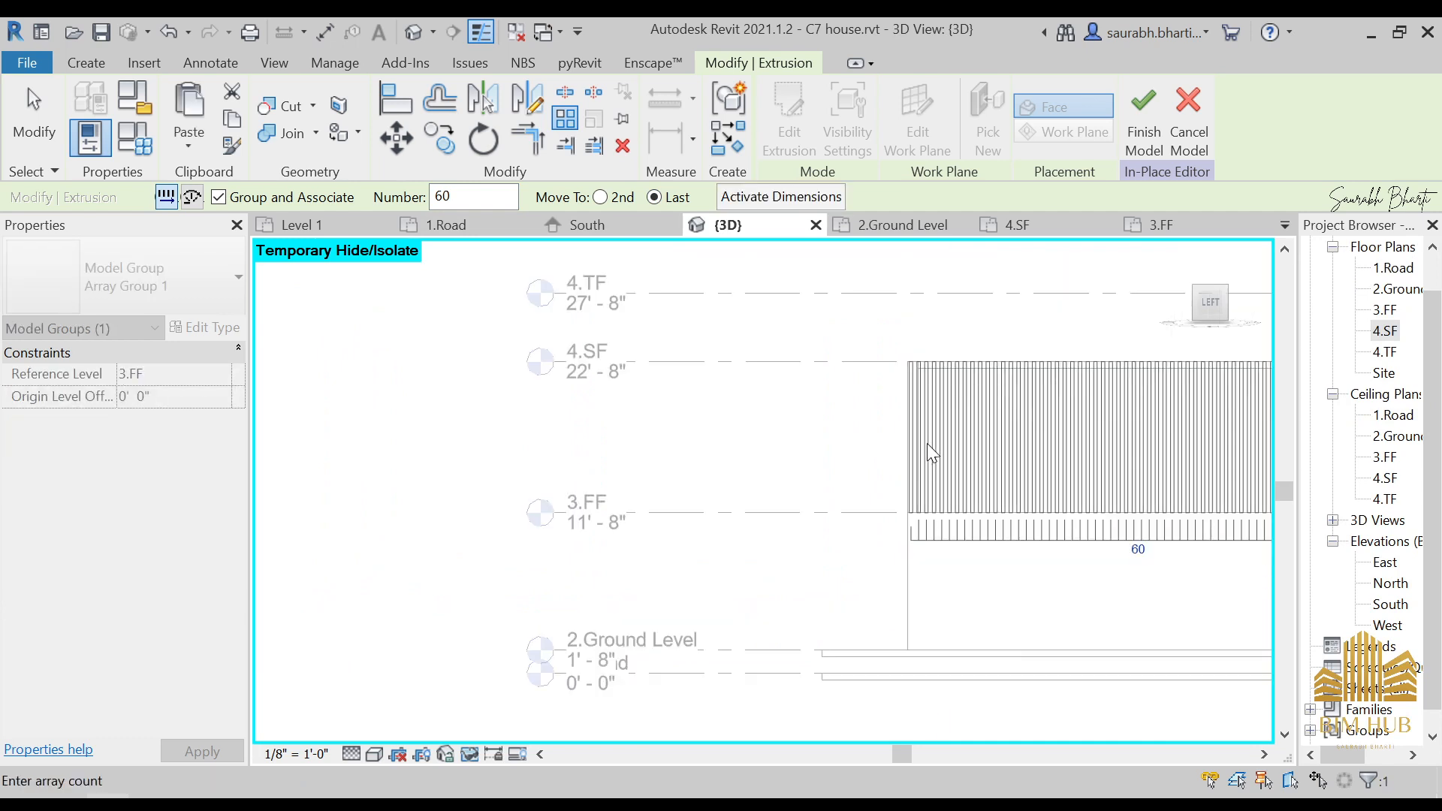
{"action": "middle_click_drag", "start_coordinate": [943, 488], "coordinate": [531, 496]}
{"action": "scroll", "coordinate": [532, 494], "scroll_direction": "down", "scroll_amount": 1}
{"action": "left_click", "coordinate": [797, 559]}
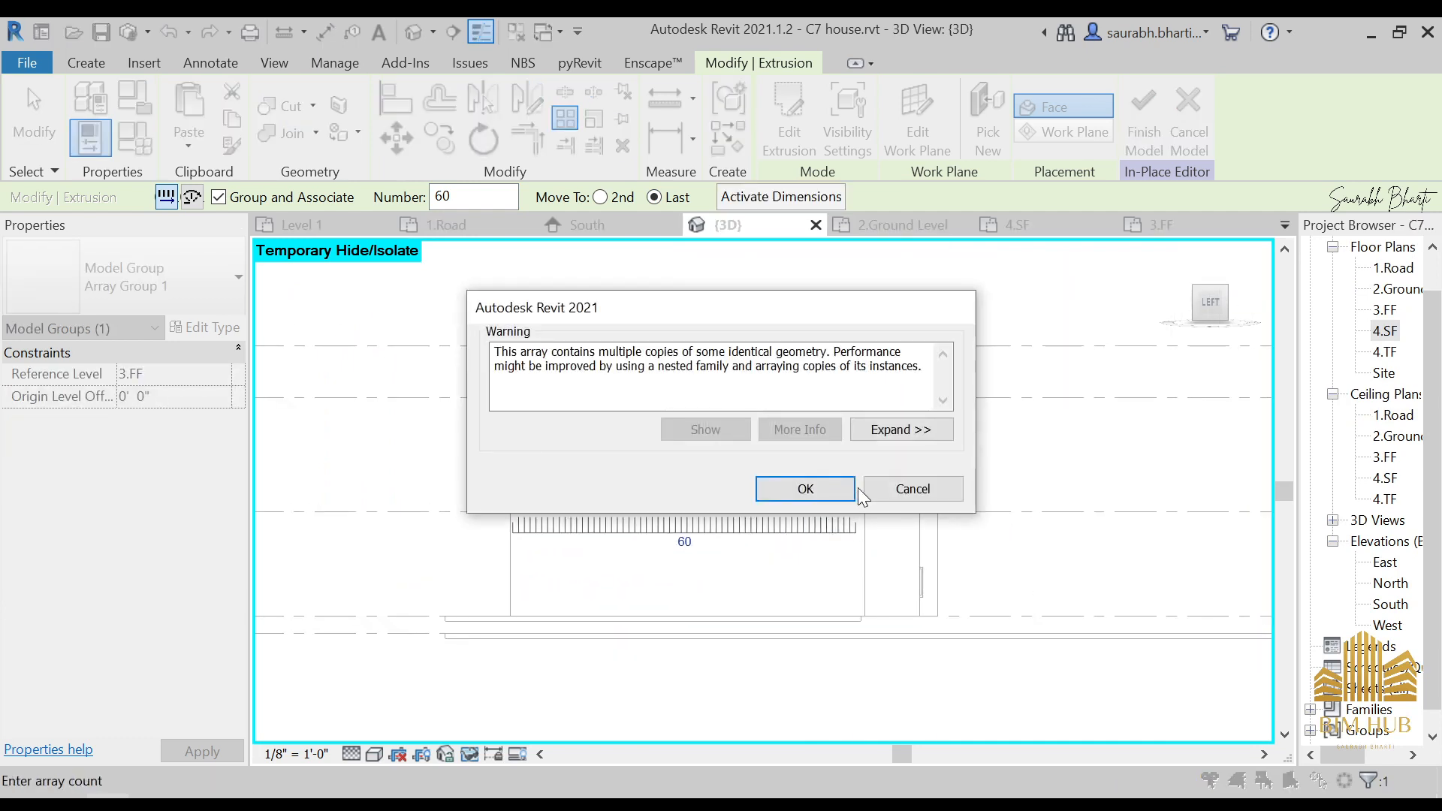
{"action": "left_click", "coordinate": [848, 488]}
{"action": "left_click", "coordinate": [869, 560]}
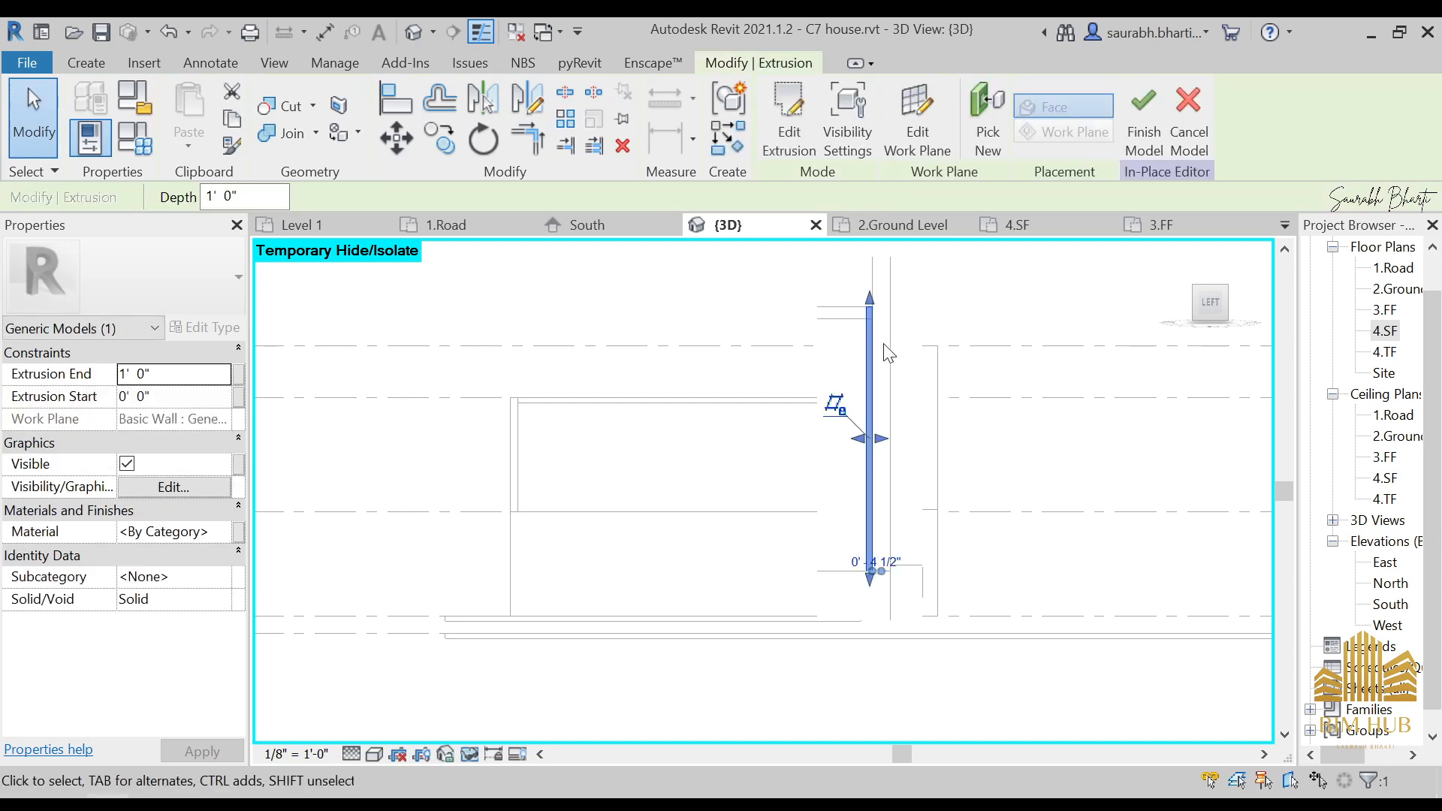
{"action": "left_click", "coordinate": [790, 149]}
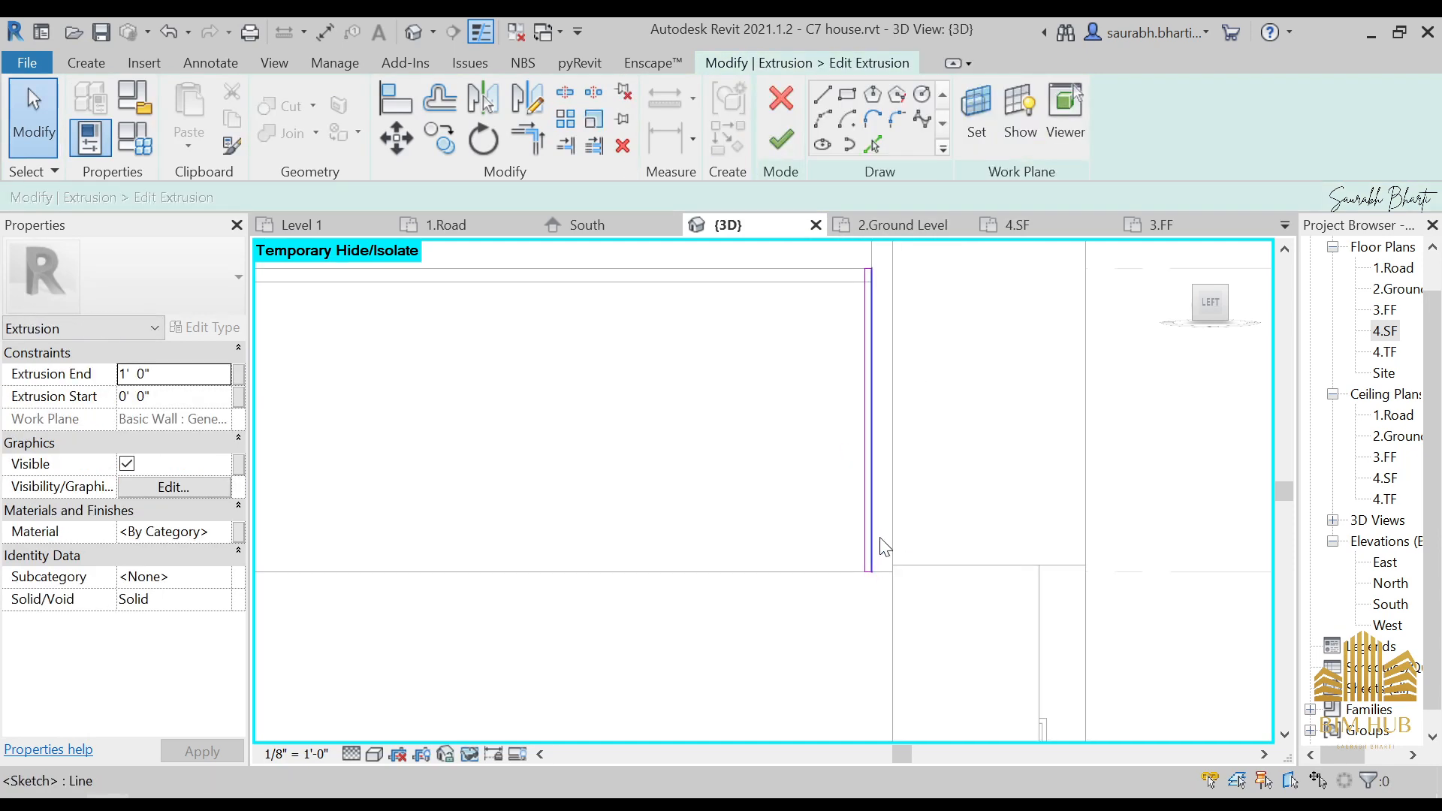
{"action": "left_click", "coordinate": [780, 140]}
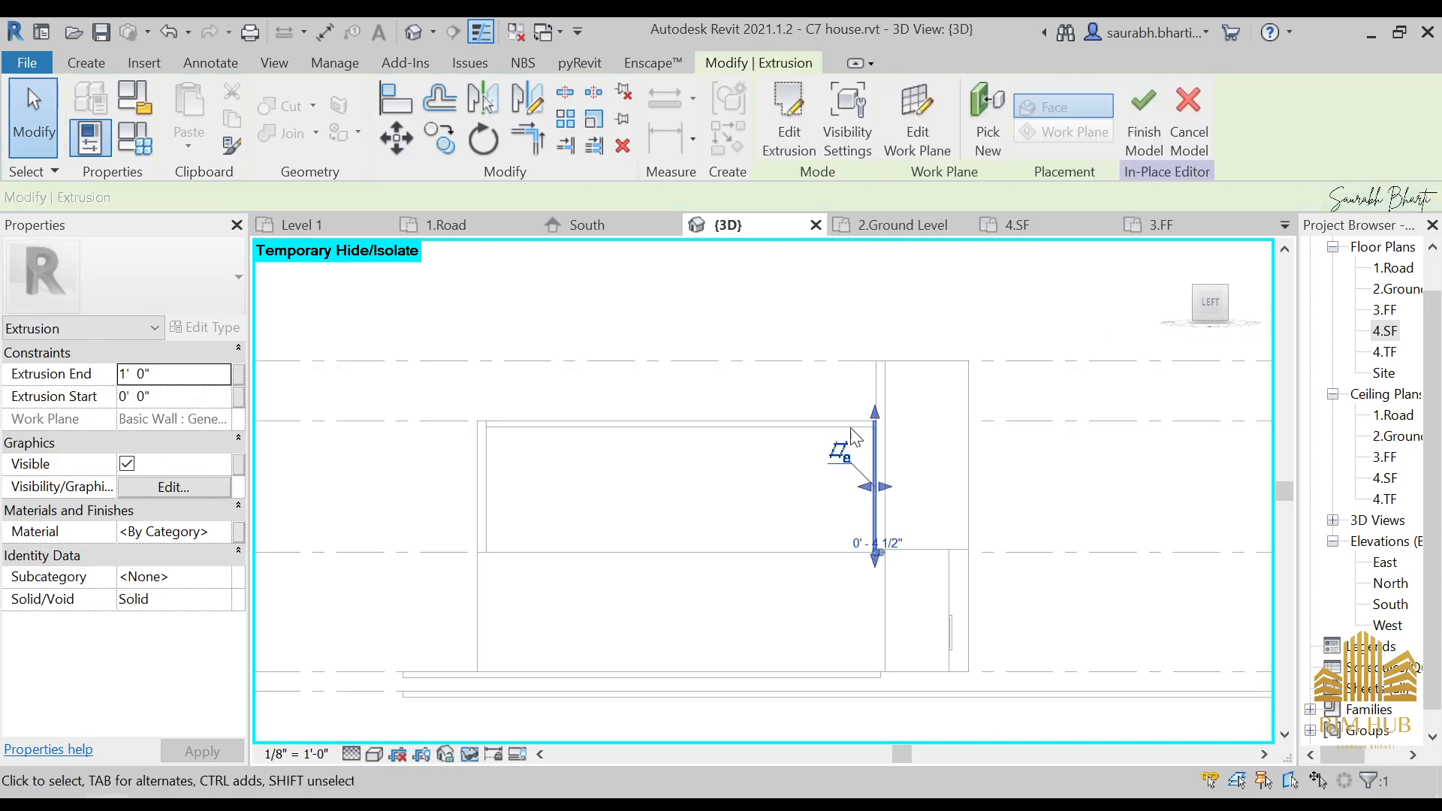
{"action": "key", "text": "Escape"}
- Array the louver linearly to 50 items from its lower corner, placing the last one at the side wall's far end
{"action": "left_click", "coordinate": [868, 464]}
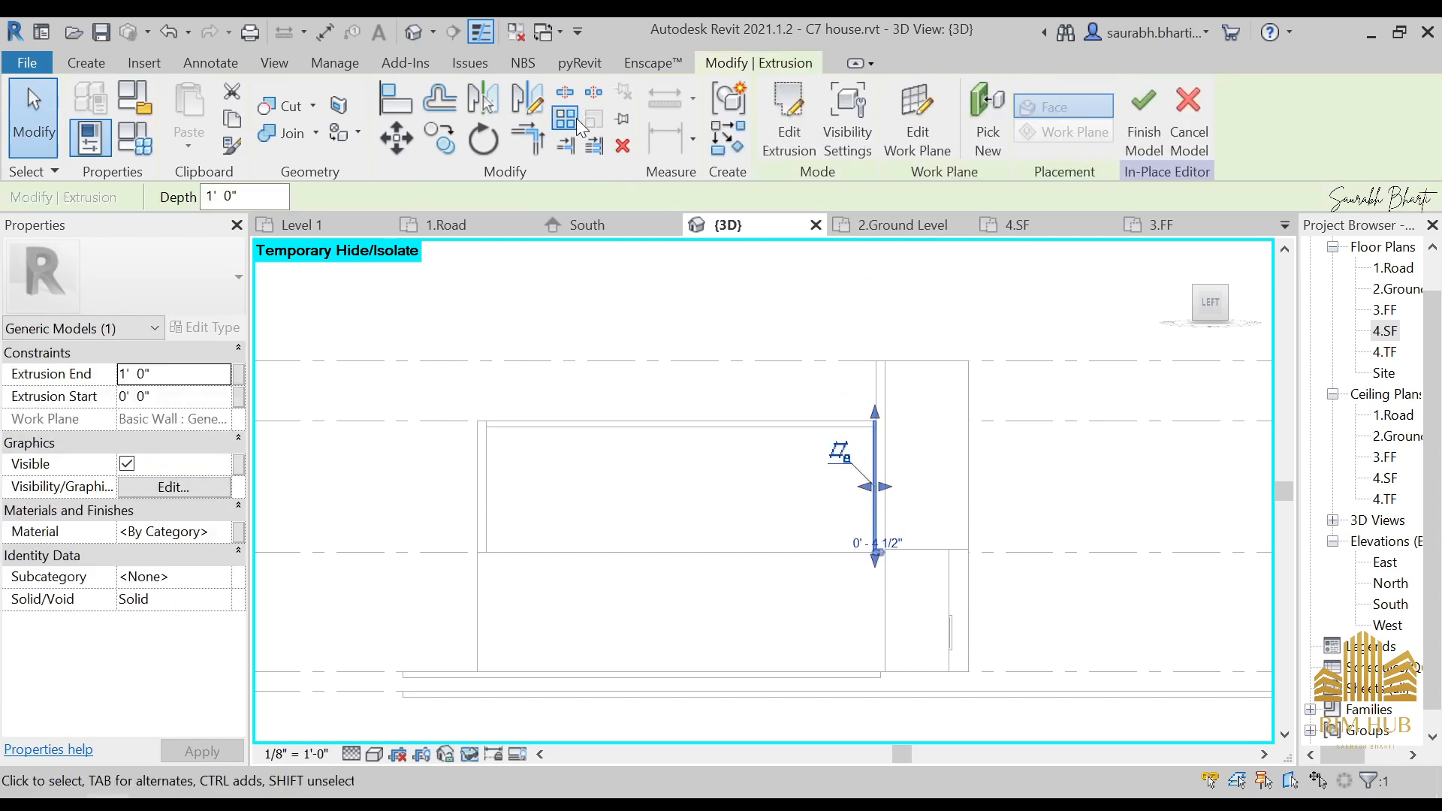
{"action": "left_click", "coordinate": [575, 118]}
{"action": "type", "text": "50"}
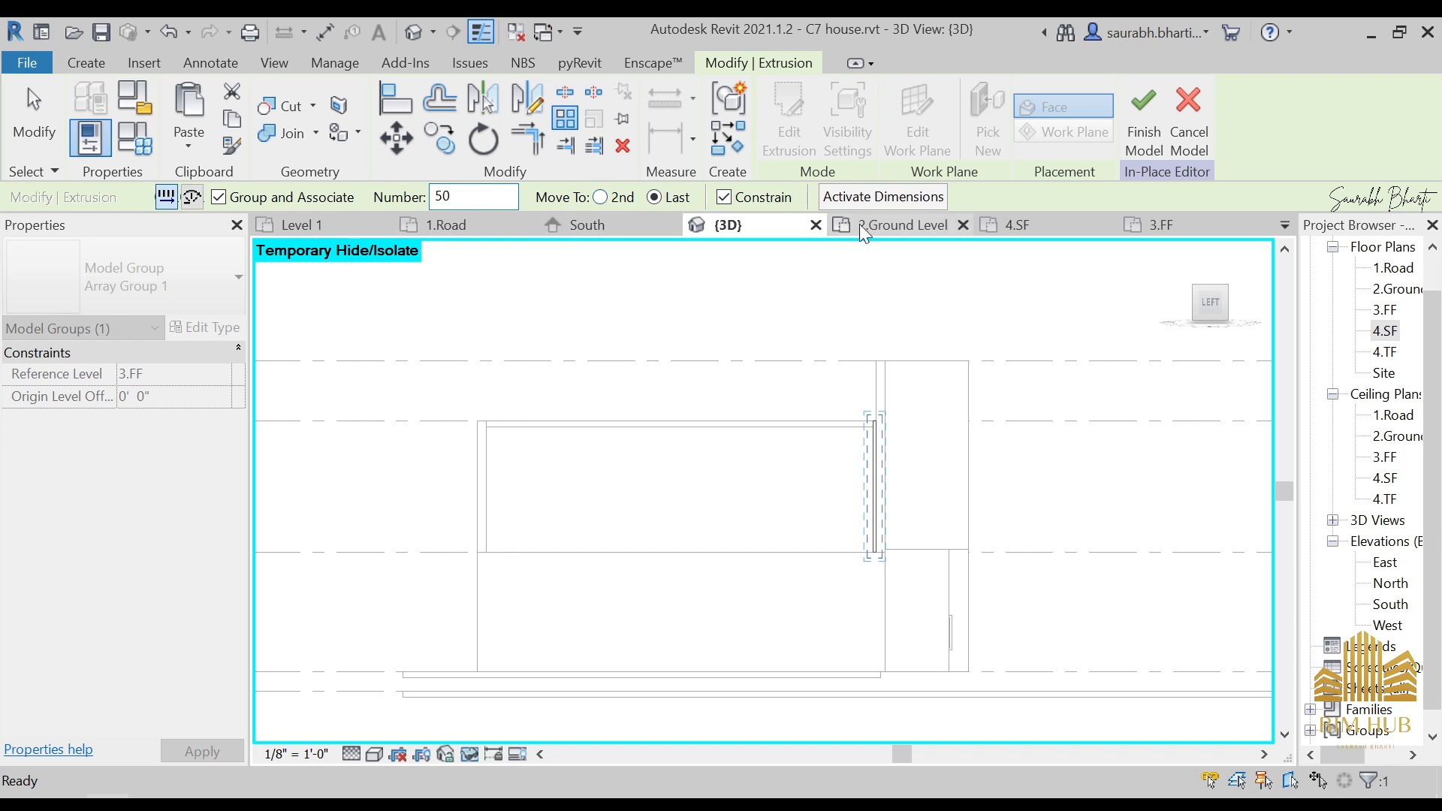
{"action": "scroll", "coordinate": [901, 575], "scroll_direction": "up", "scroll_amount": 5}
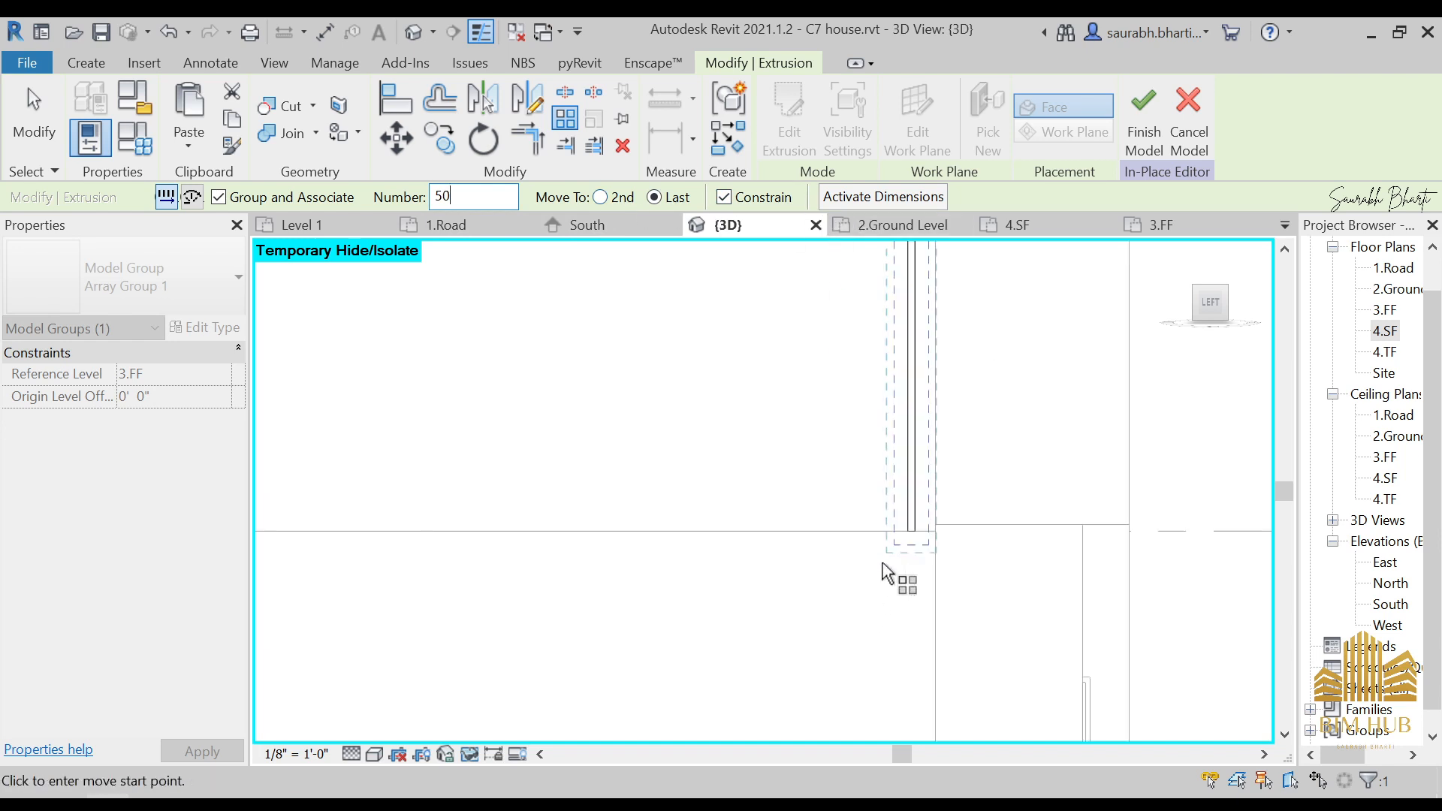
{"action": "left_click", "coordinate": [915, 531]}
{"action": "scroll", "coordinate": [670, 515], "scroll_direction": "down", "scroll_amount": 4}
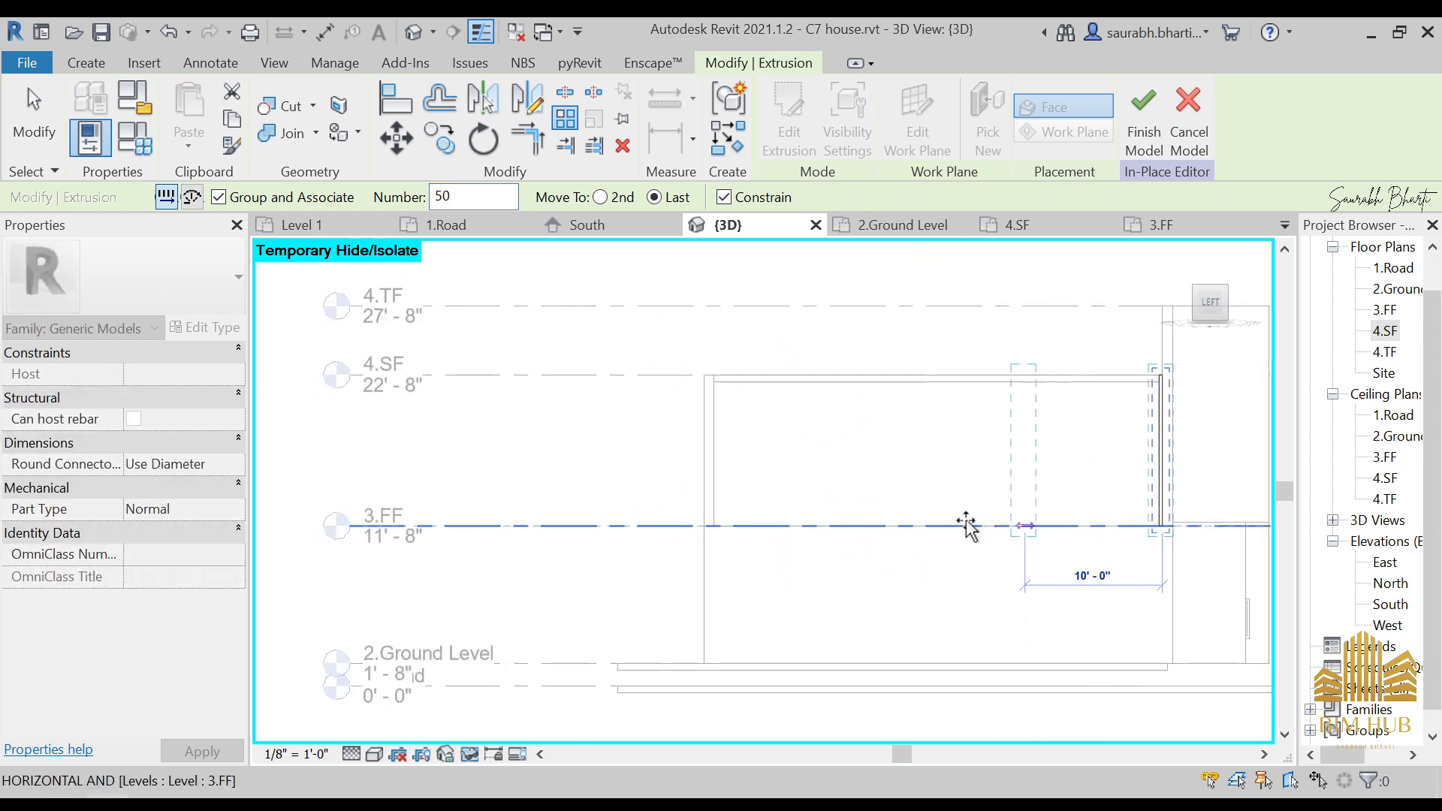
{"action": "scroll", "coordinate": [735, 515], "scroll_direction": "up", "scroll_amount": 4}
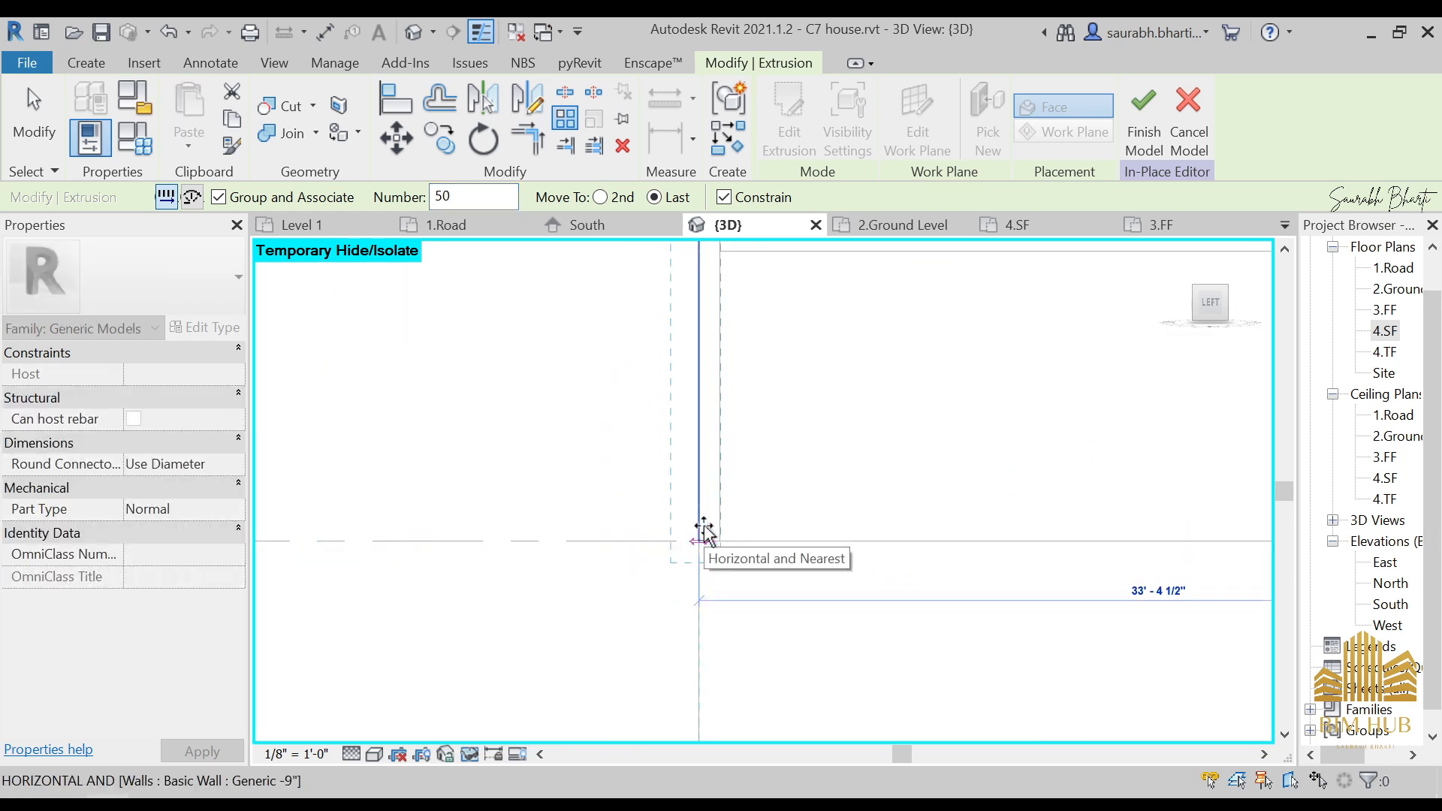
{"action": "left_click", "coordinate": [699, 535]}
{"action": "scroll", "coordinate": [756, 499], "scroll_direction": "down", "scroll_amount": 4}
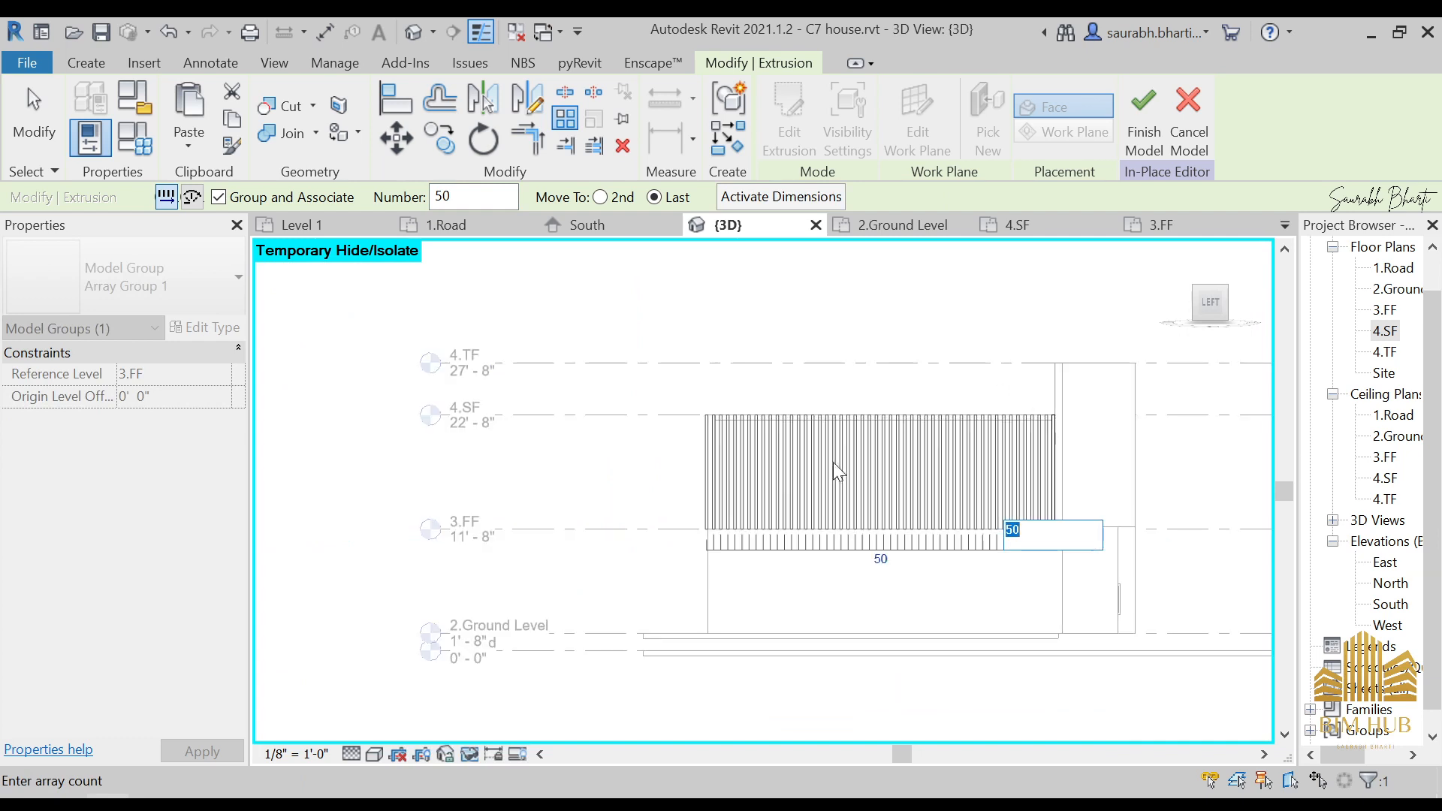
- Try to raise the item count of the louver array to 70
{"action": "scroll", "coordinate": [849, 473], "scroll_direction": "up", "scroll_amount": 5}
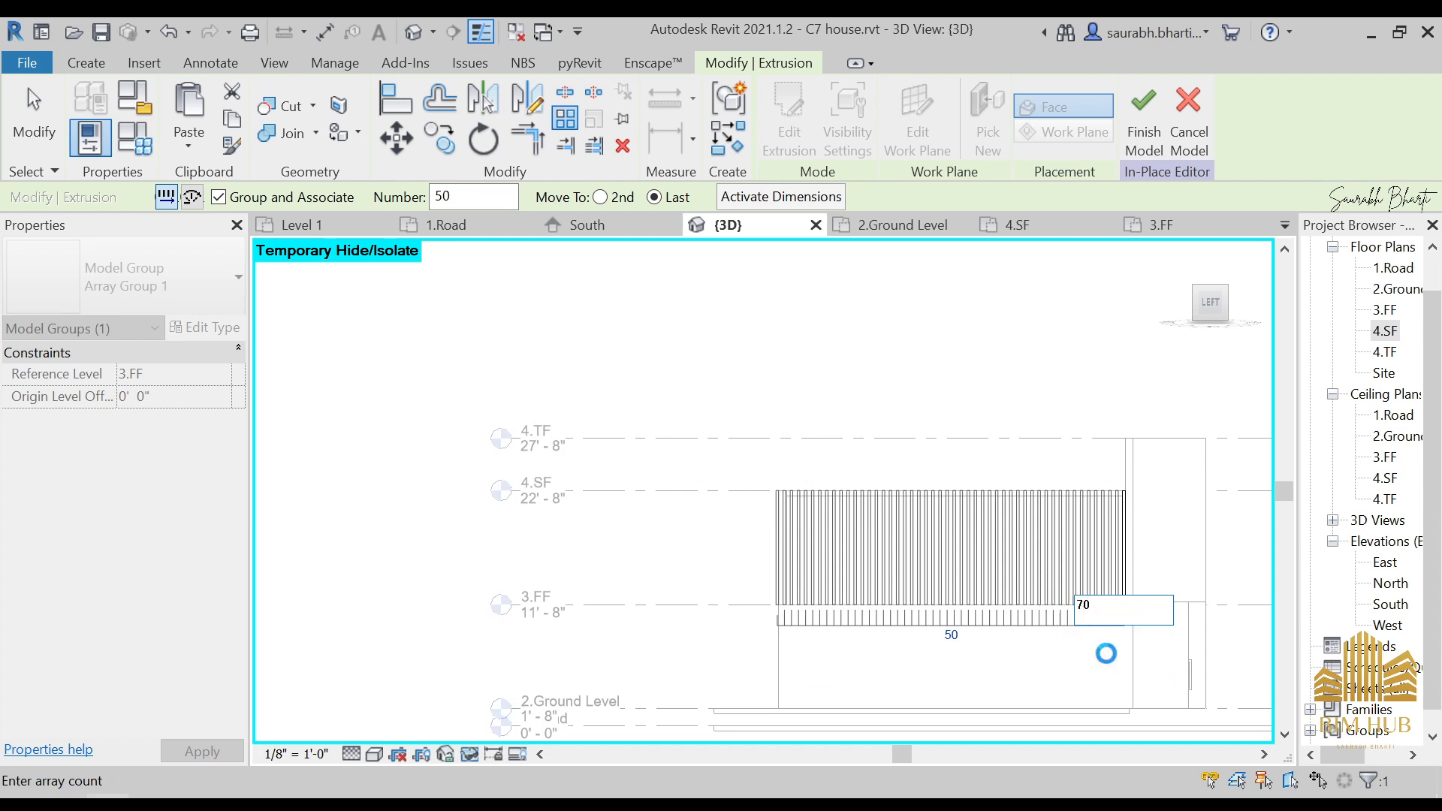
{"action": "key", "text": "Return"}
{"action": "left_click", "coordinate": [918, 488]}
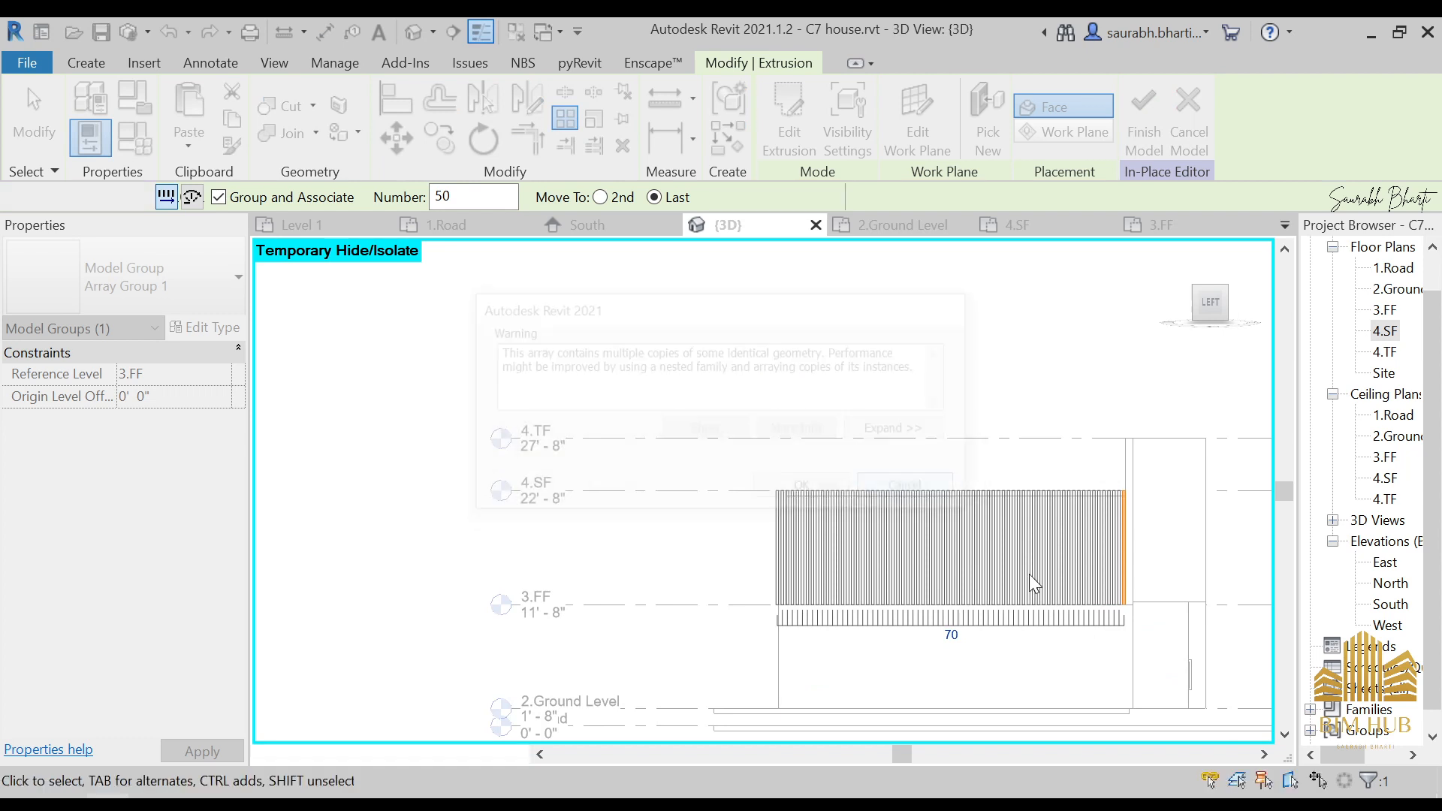
- Array the louver linearly to 55 items along level 3.FF, placing the last one at the side wall's far end
{"action": "scroll", "coordinate": [865, 552], "scroll_direction": "down", "scroll_amount": 2}
{"action": "left_click", "coordinate": [913, 531]}
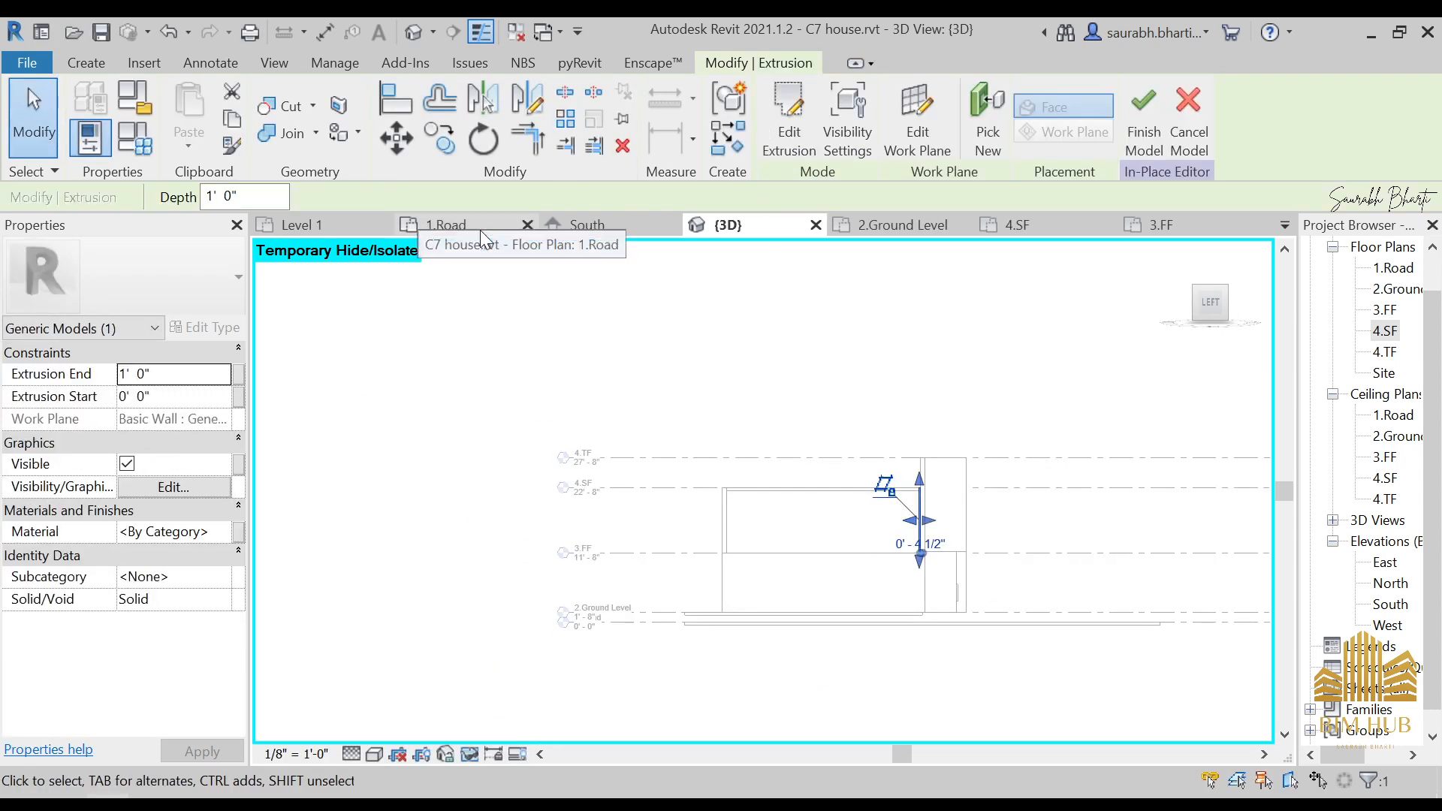
{"action": "left_click", "coordinate": [563, 119]}
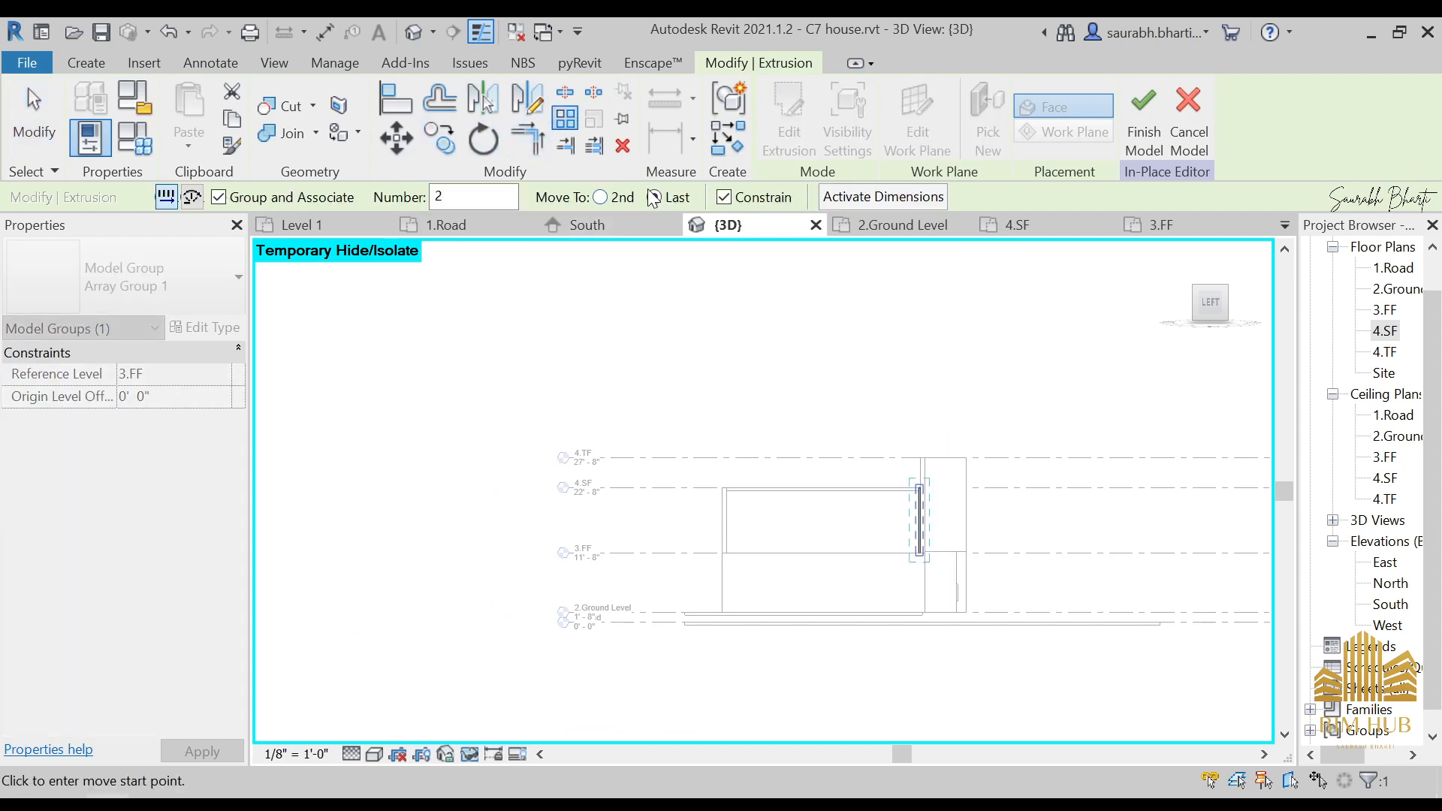
{"action": "type", "text": "55"}
{"action": "scroll", "coordinate": [714, 541], "scroll_direction": "up", "scroll_amount": 3}
{"action": "left_click", "coordinate": [755, 592]}
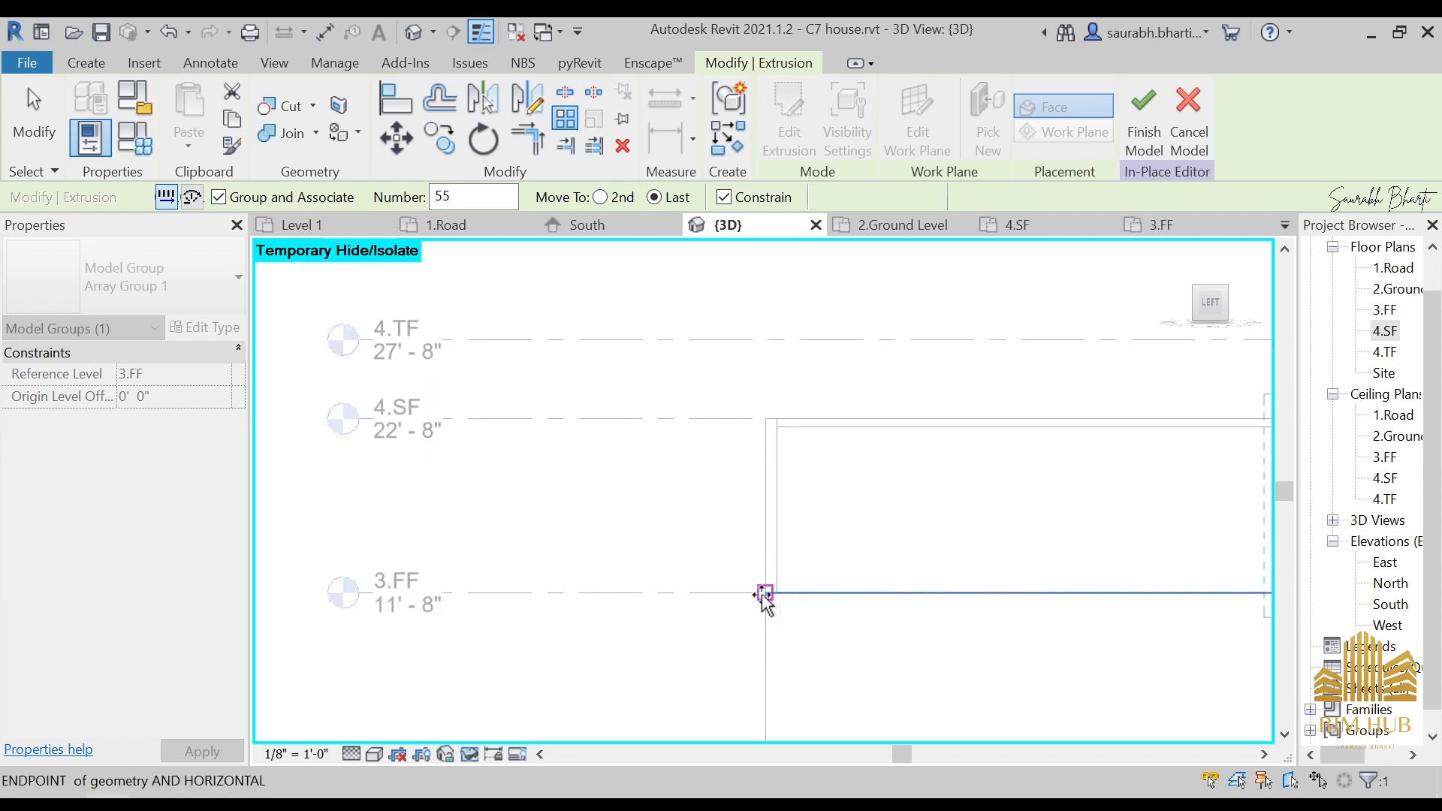
{"action": "scroll", "coordinate": [831, 592], "scroll_direction": "down", "scroll_amount": 3}
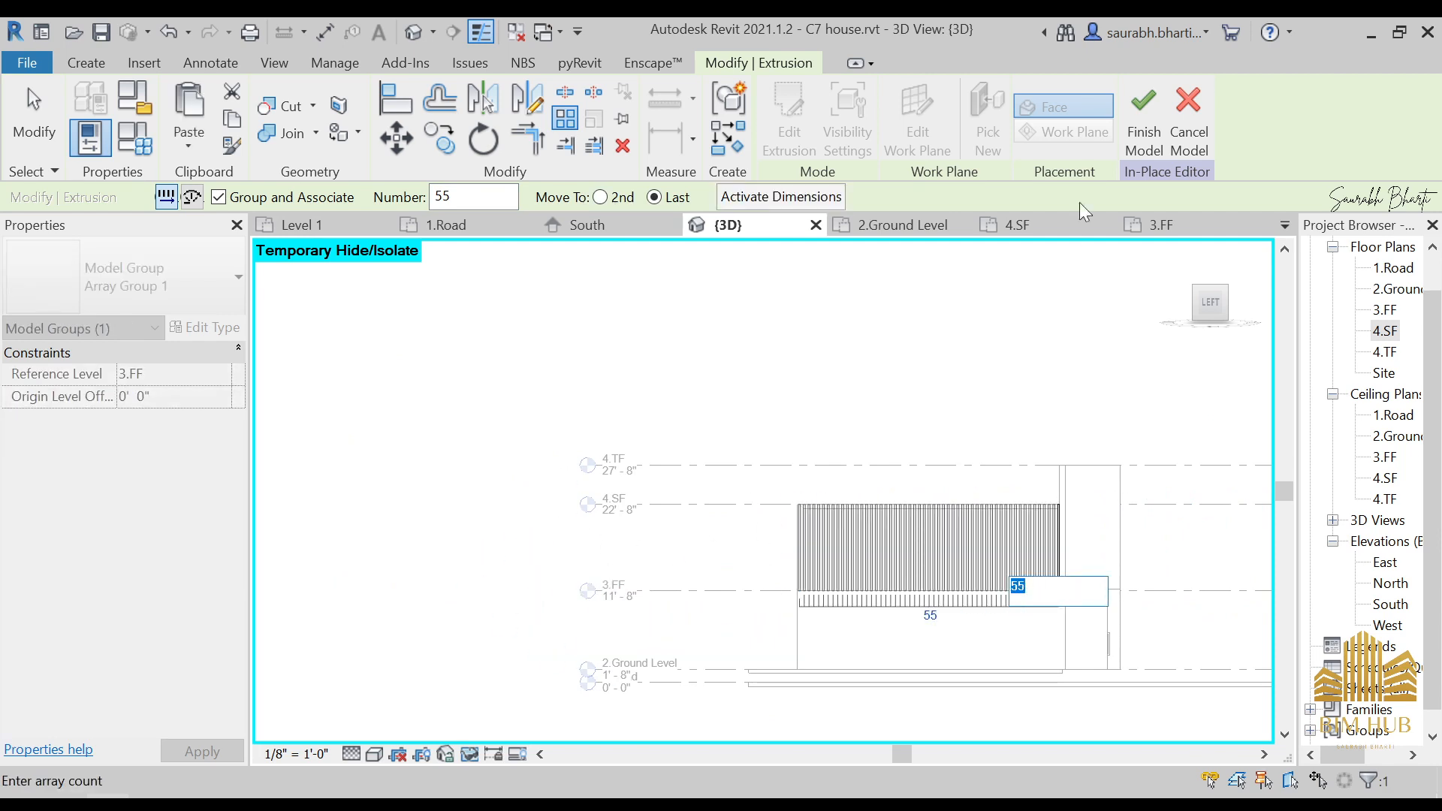
- Finish the in-place louver model, reading and accepting the array warning
{"action": "left_click", "coordinate": [1143, 113]}
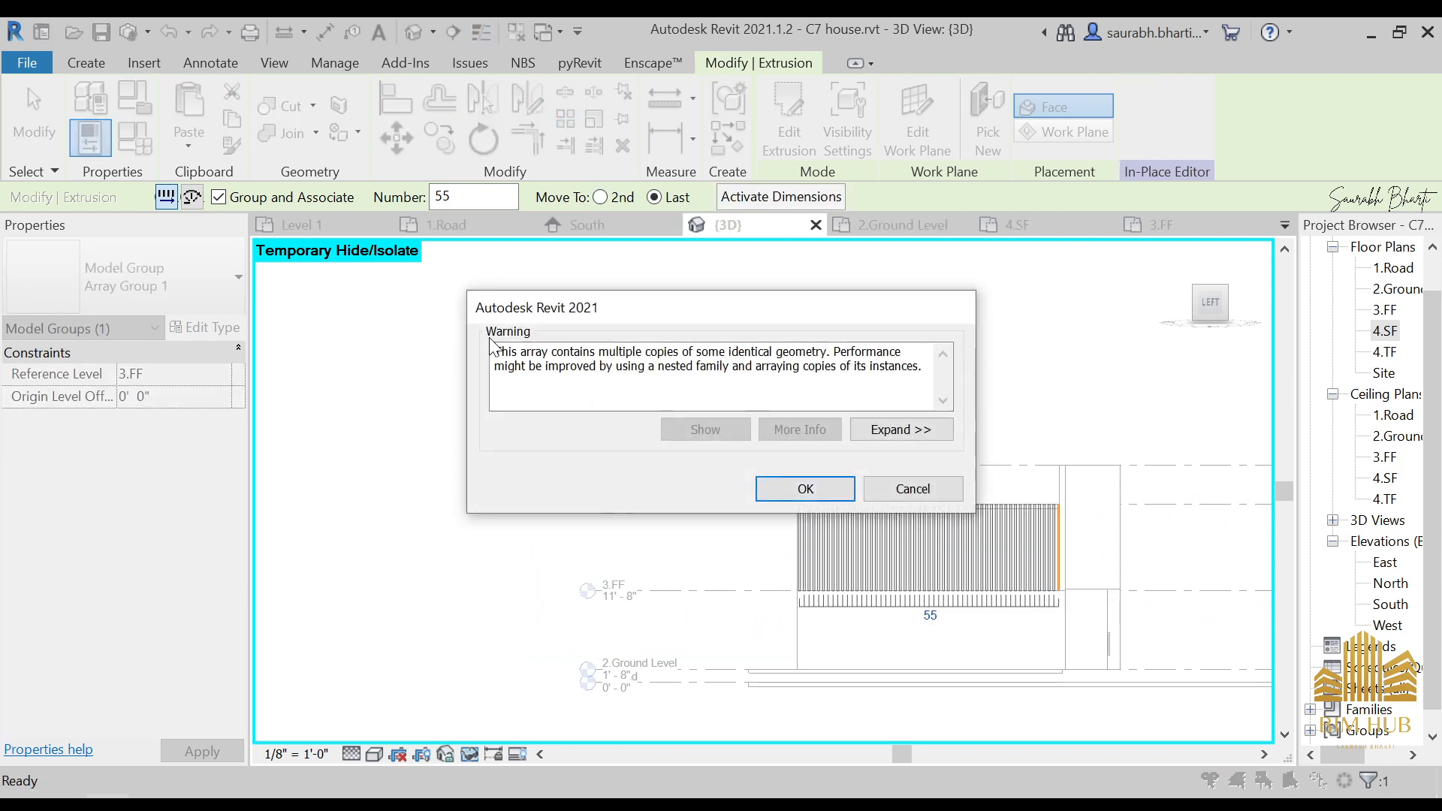
{"action": "left_click_drag", "start_coordinate": [536, 364], "coordinate": [785, 360]}
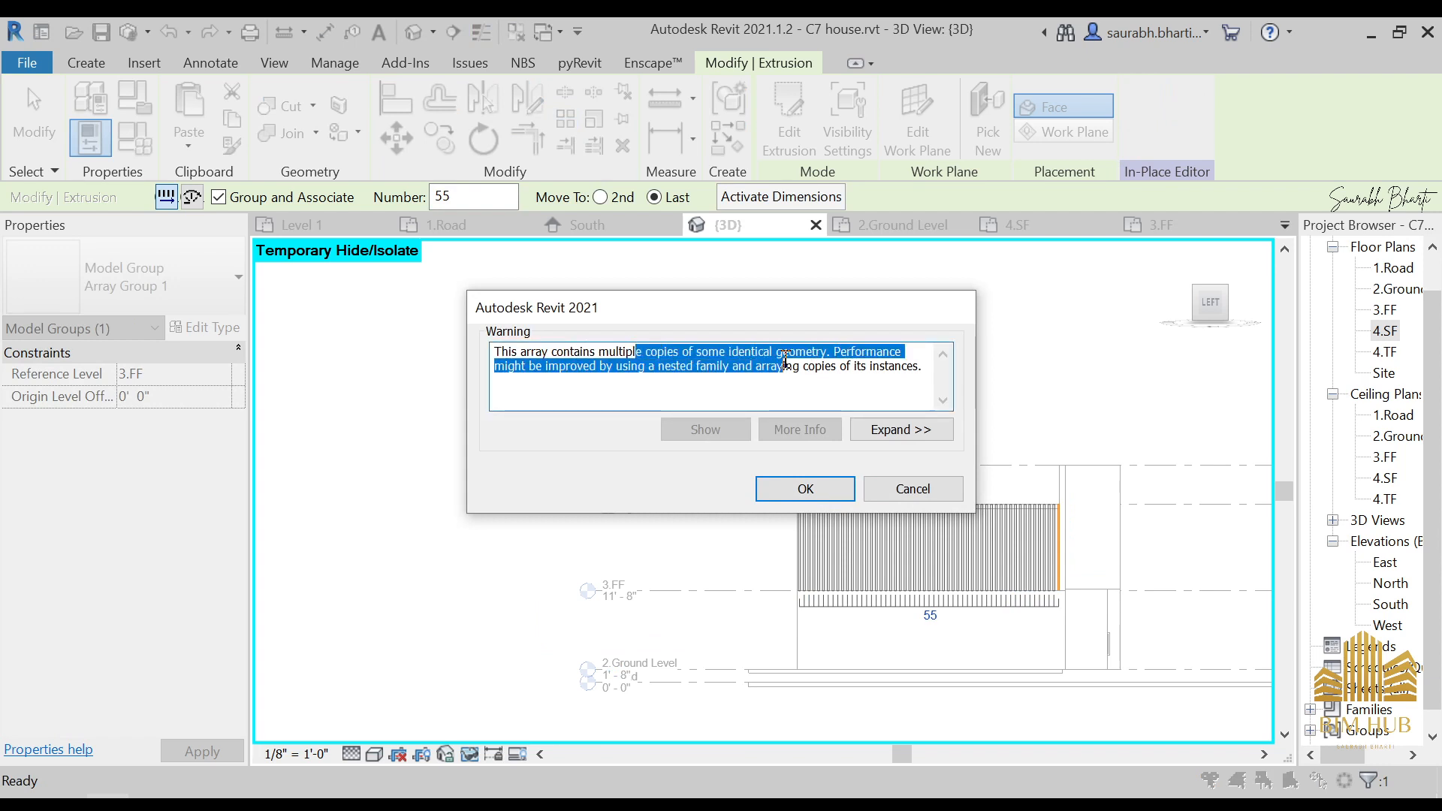
{"action": "left_click", "coordinate": [796, 365]}
{"action": "left_click_drag", "start_coordinate": [557, 381], "coordinate": [734, 380]}
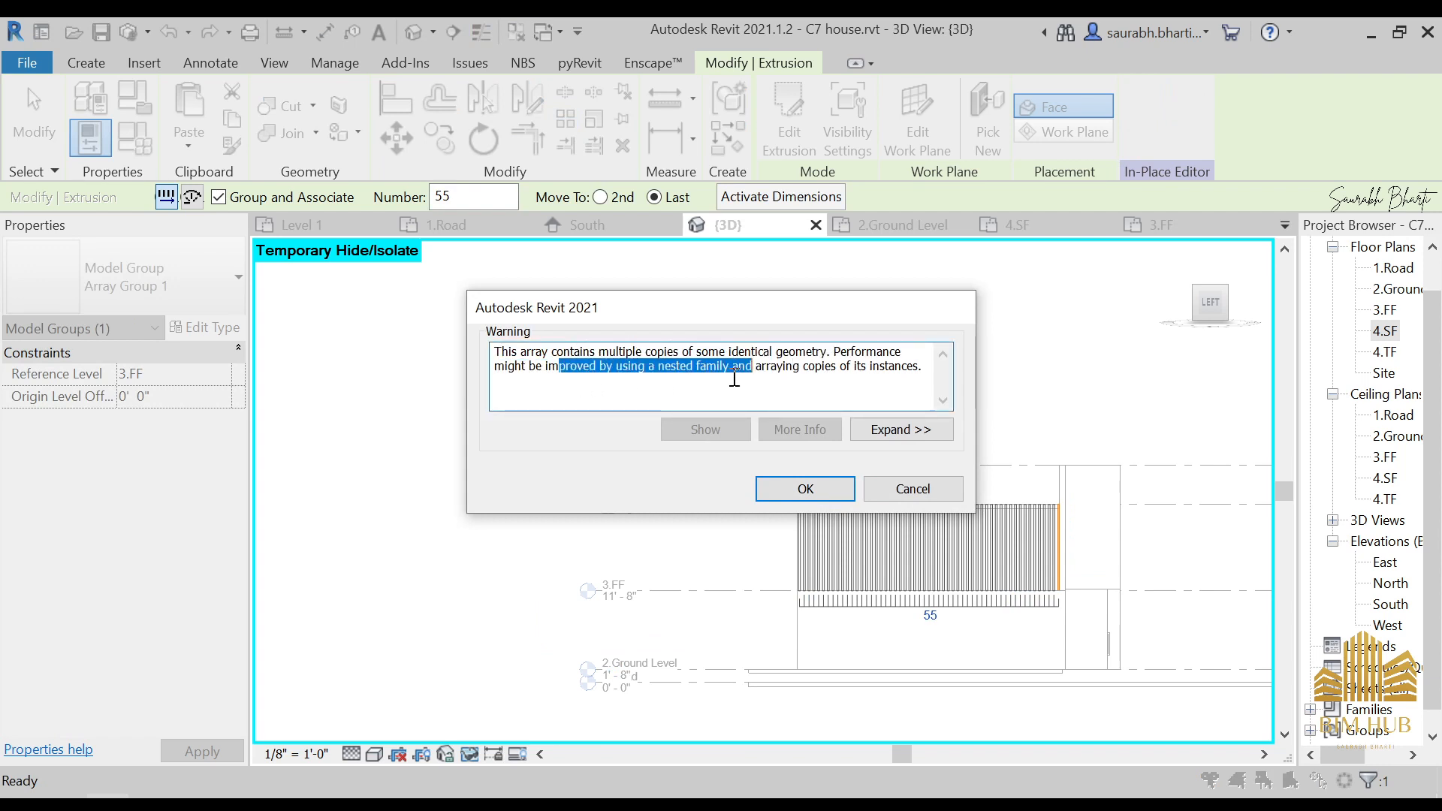
{"action": "left_click", "coordinate": [619, 369]}
{"action": "left_click_drag", "start_coordinate": [623, 368], "coordinate": [846, 372]}
{"action": "left_click", "coordinate": [833, 486]}
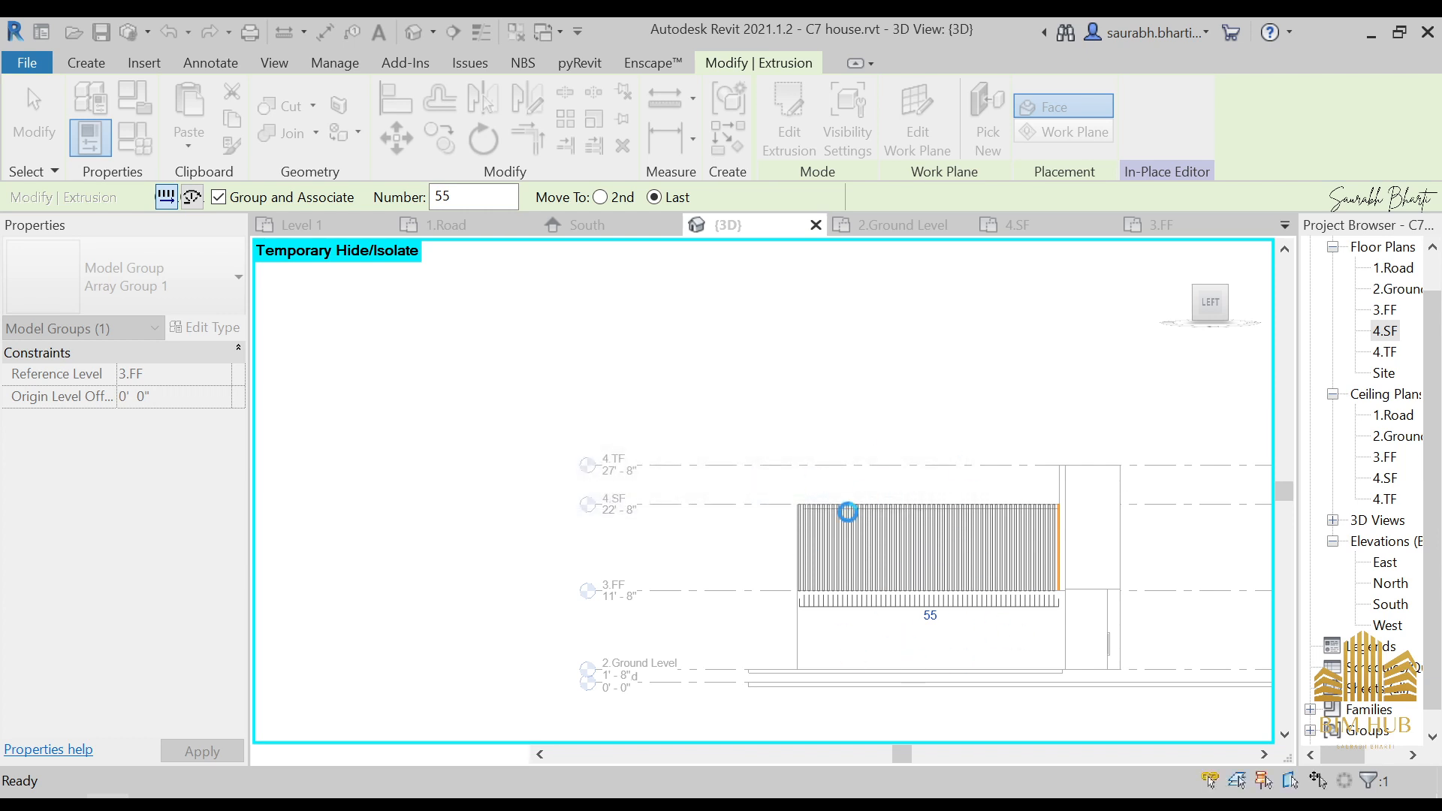
- Examine the louver array on the side wall up close and from several angles, including the back of the house
{"action": "scroll", "coordinate": [965, 555], "scroll_direction": "up", "scroll_amount": 3}
{"action": "scroll", "coordinate": [971, 547], "scroll_direction": "down", "scroll_amount": 2}
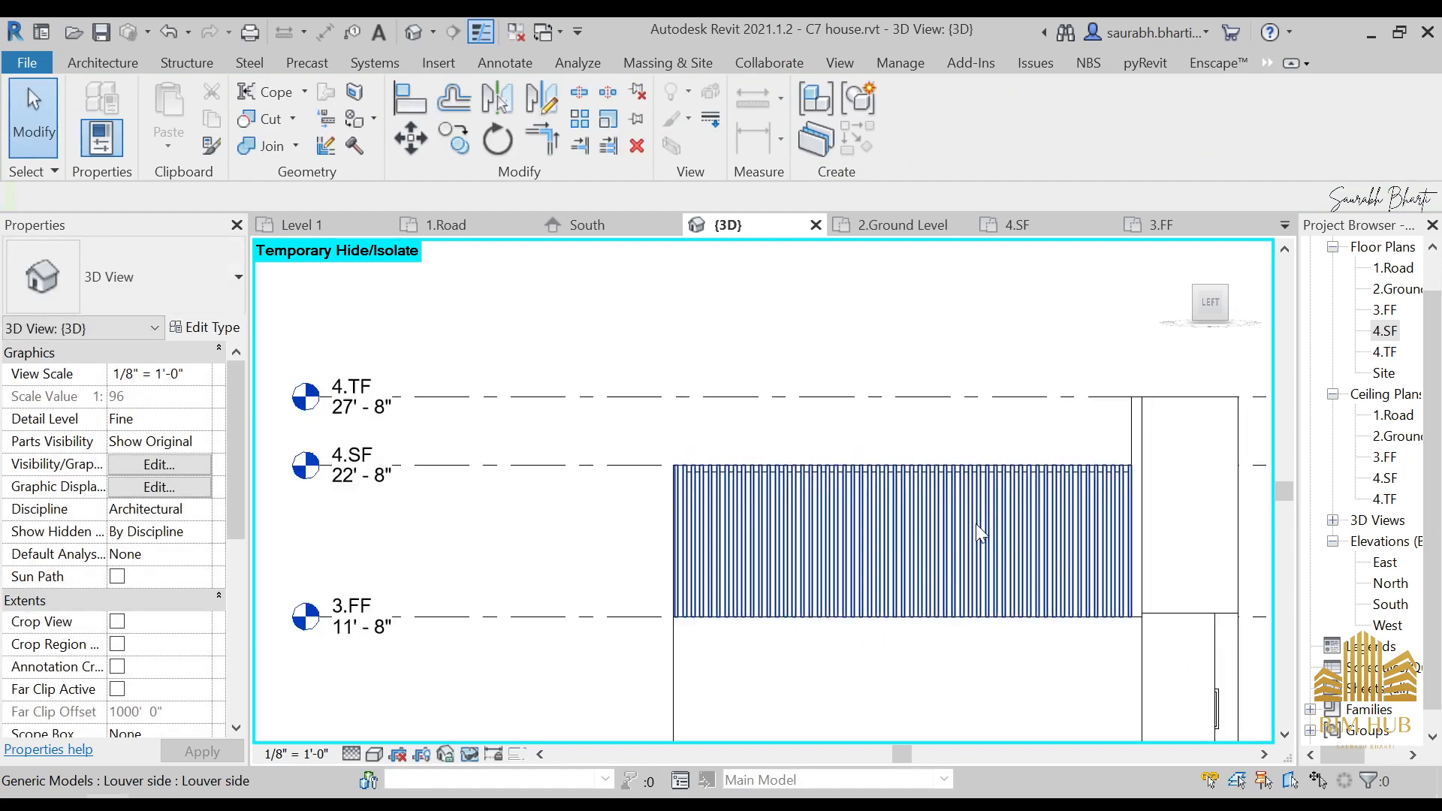
{"action": "middle_click_drag", "start_coordinate": [978, 539], "coordinate": [849, 616], "text": "shift"}
{"action": "scroll", "coordinate": [830, 607], "scroll_direction": "up", "scroll_amount": 3}
{"action": "middle_click_drag", "start_coordinate": [916, 526], "coordinate": [991, 644], "text": "shift"}
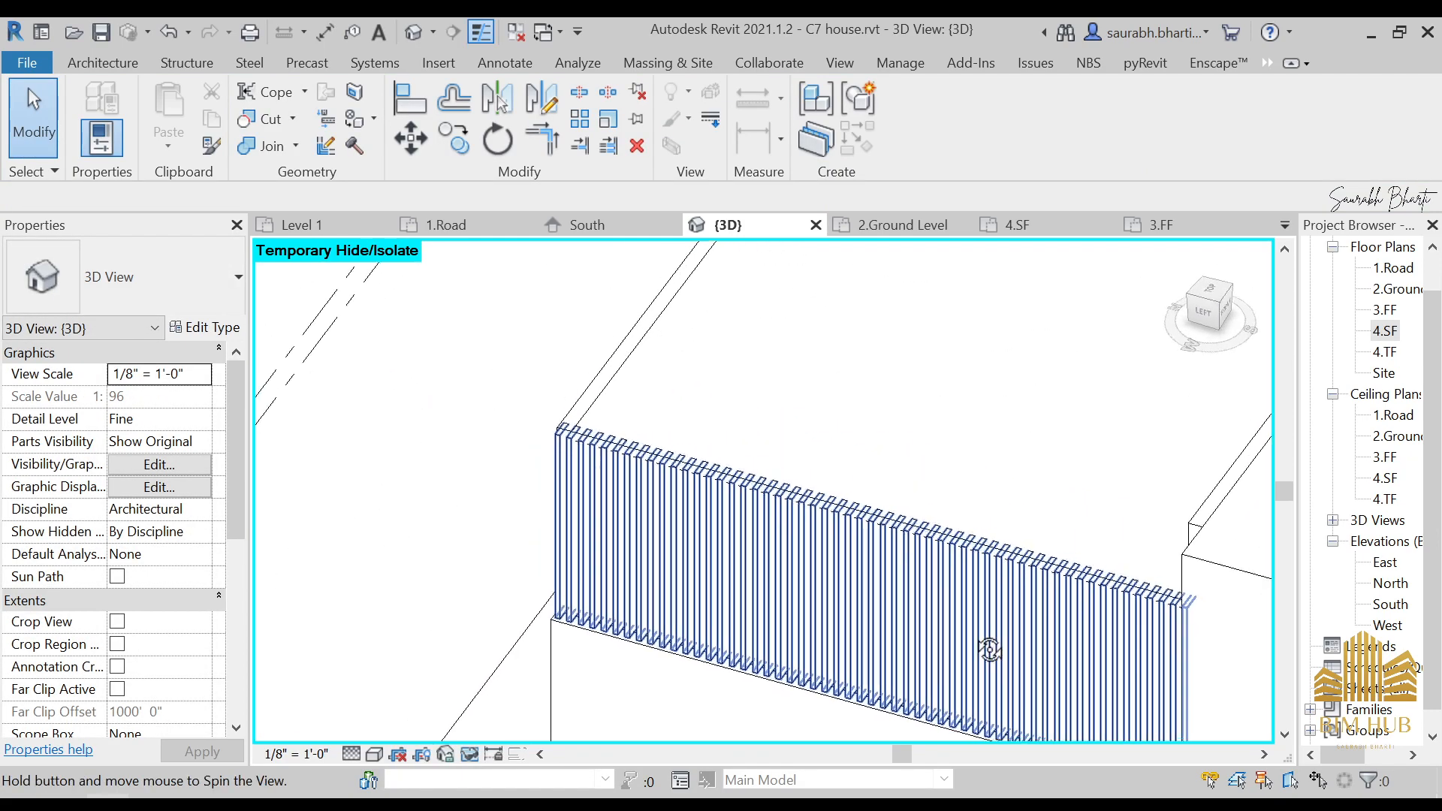
{"action": "scroll", "coordinate": [945, 611], "scroll_direction": "down", "scroll_amount": 3}
{"action": "scroll", "coordinate": [961, 556], "scroll_direction": "up", "scroll_amount": 3}
{"action": "left_click", "coordinate": [979, 502]}
{"action": "scroll", "coordinate": [978, 501], "scroll_direction": "down", "scroll_amount": 5}
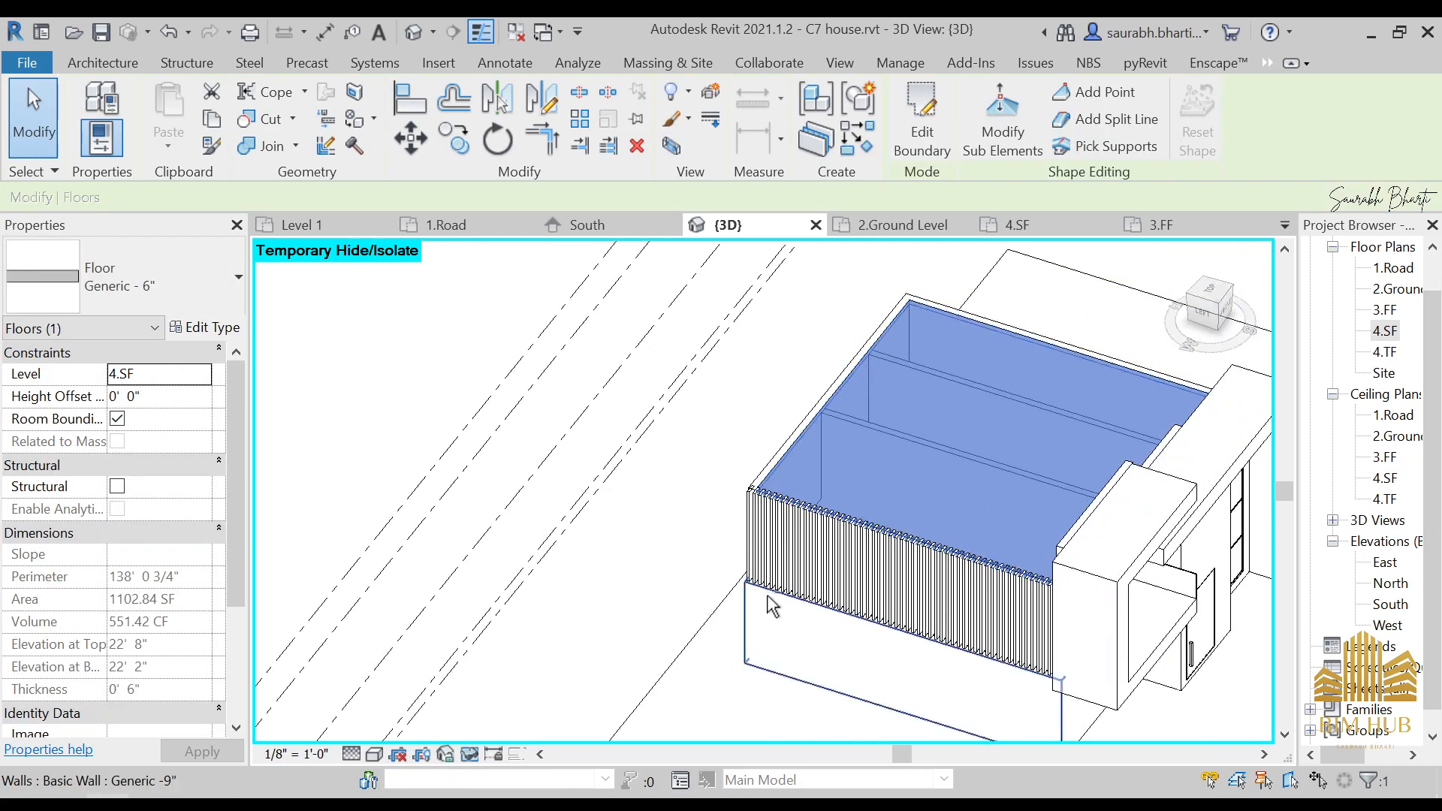
{"action": "middle_click_drag", "start_coordinate": [978, 502], "coordinate": [1107, 531], "text": "shift"}
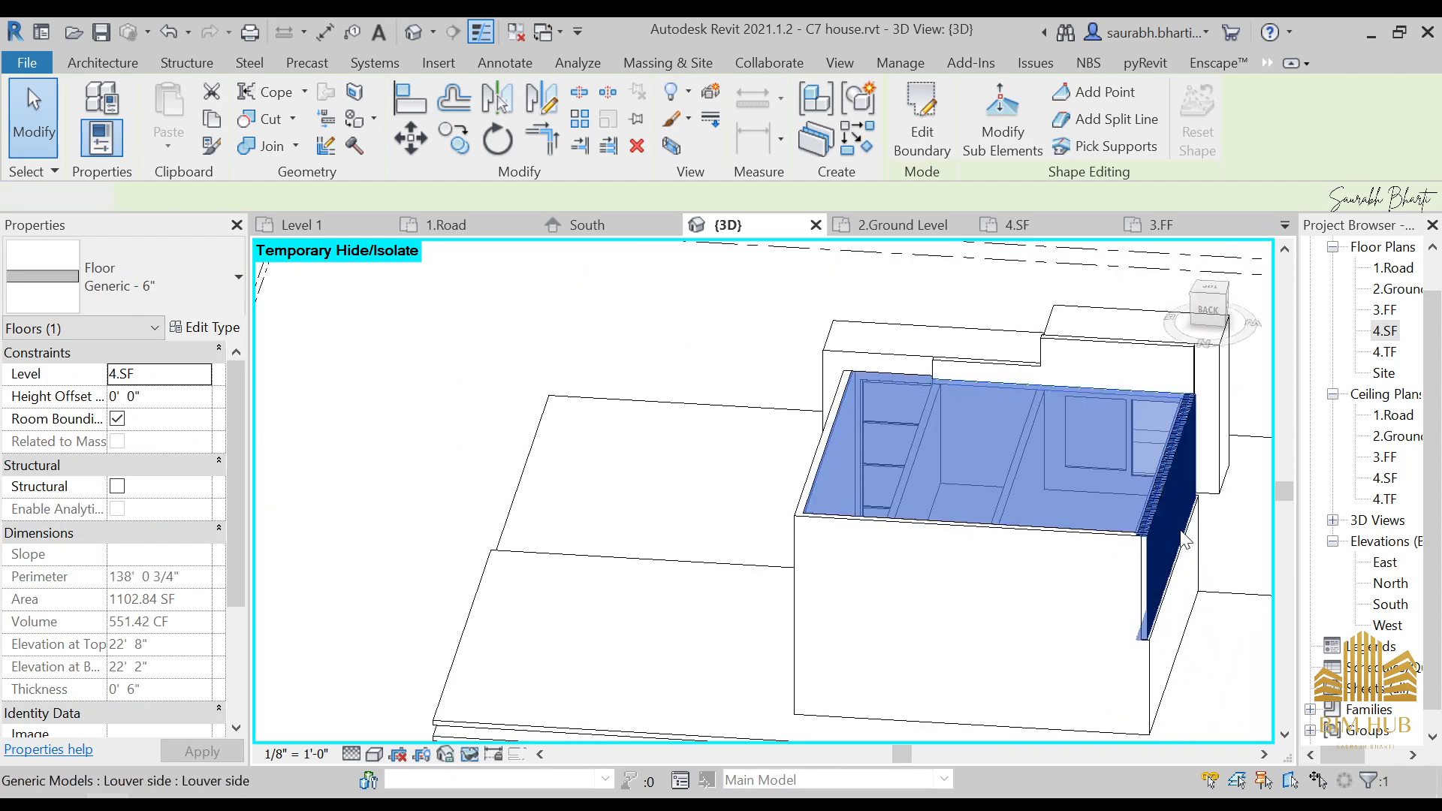
- Reopen the in-place side louver model for editing and select one louver group of the array
{"action": "left_click", "coordinate": [1180, 535]}
{"action": "middle_click_drag", "start_coordinate": [1171, 578], "coordinate": [1186, 533], "text": "shift"}
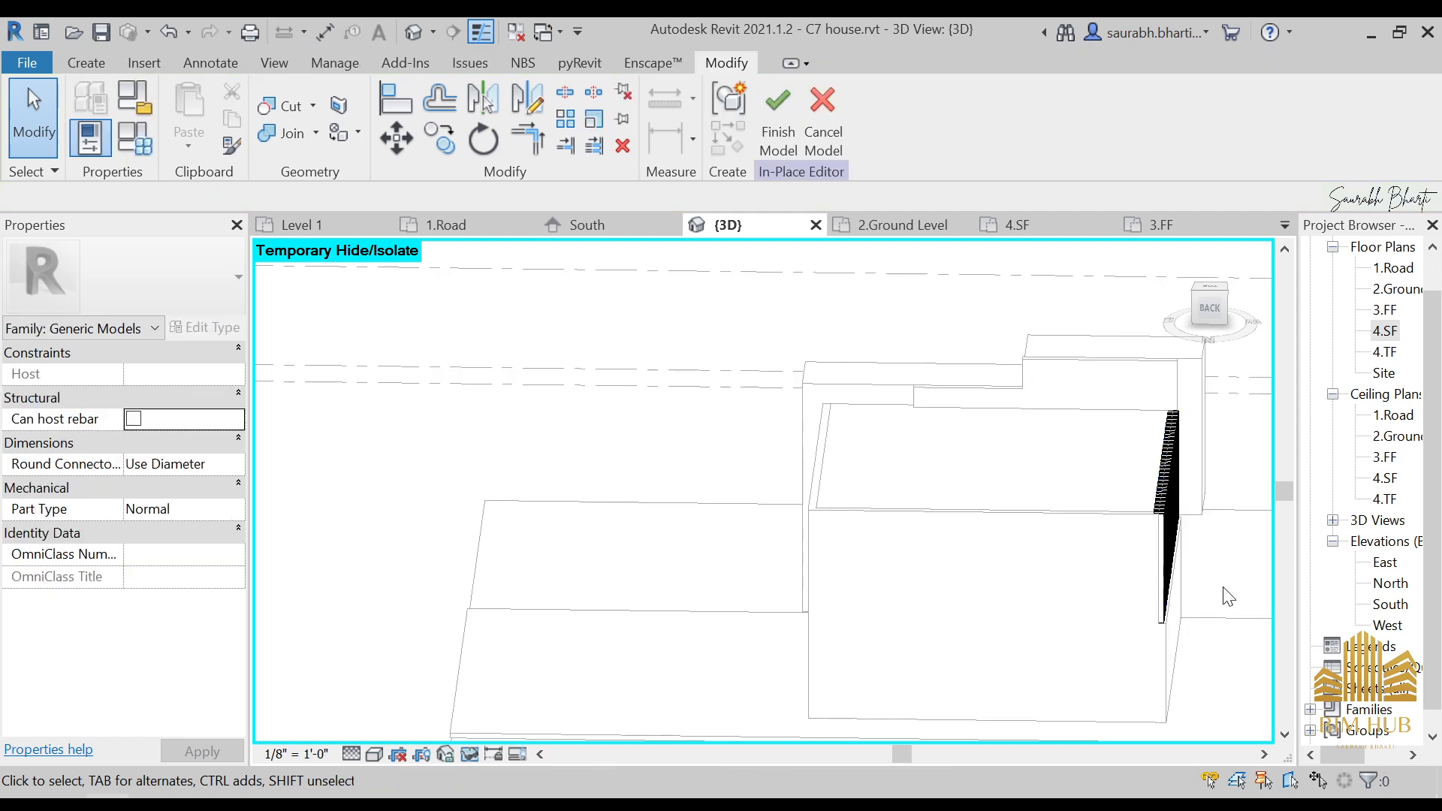
{"action": "left_click", "coordinate": [1168, 498]}
{"action": "middle_click_drag", "start_coordinate": [1231, 544], "coordinate": [856, 458], "text": "shift"}
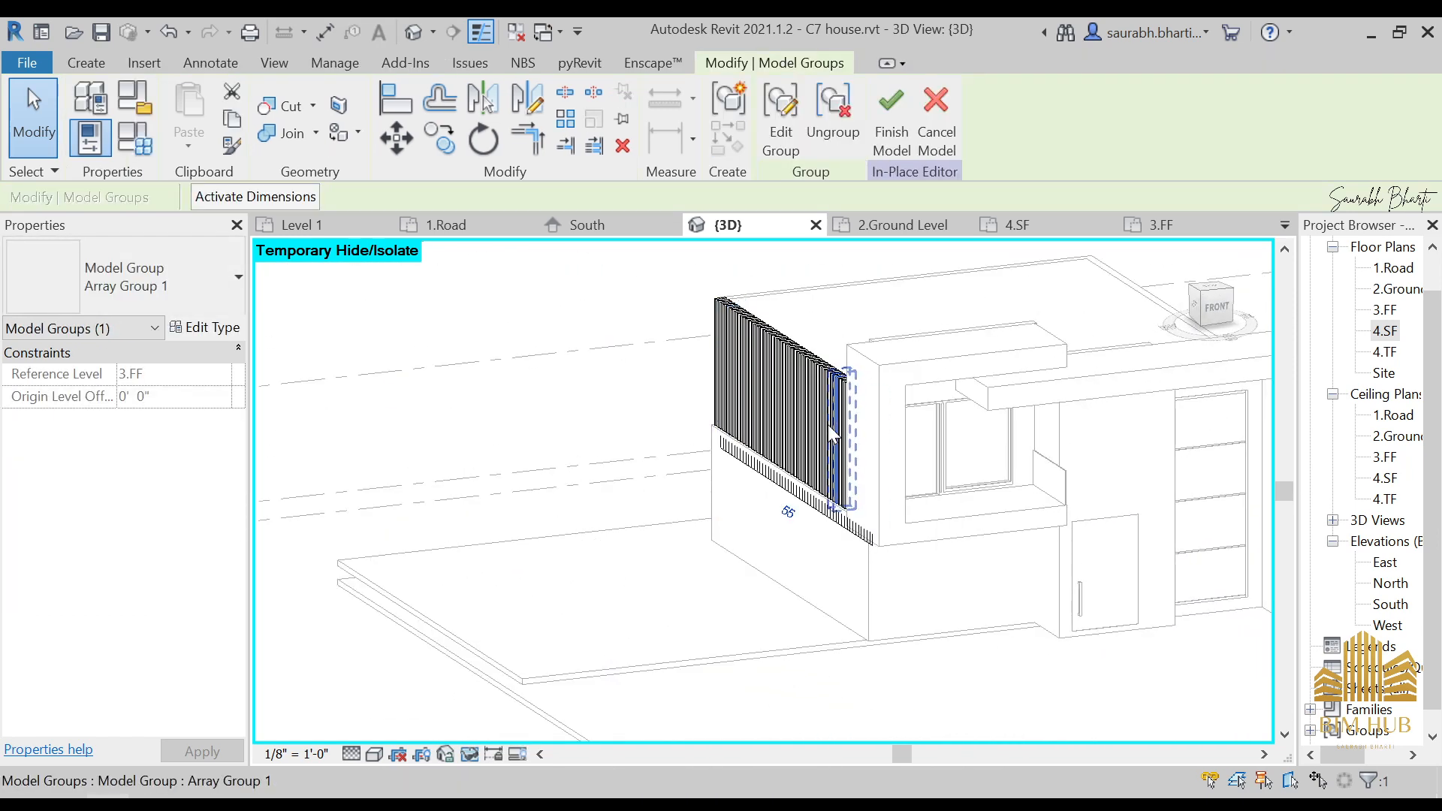
- Open the array group of the louver nearest the front of the house for editing
{"action": "key", "text": "Escape"}
{"action": "scroll", "coordinate": [827, 425], "scroll_direction": "up", "scroll_amount": 8}
{"action": "middle_click_drag", "start_coordinate": [986, 453], "coordinate": [856, 420], "text": "shift"}
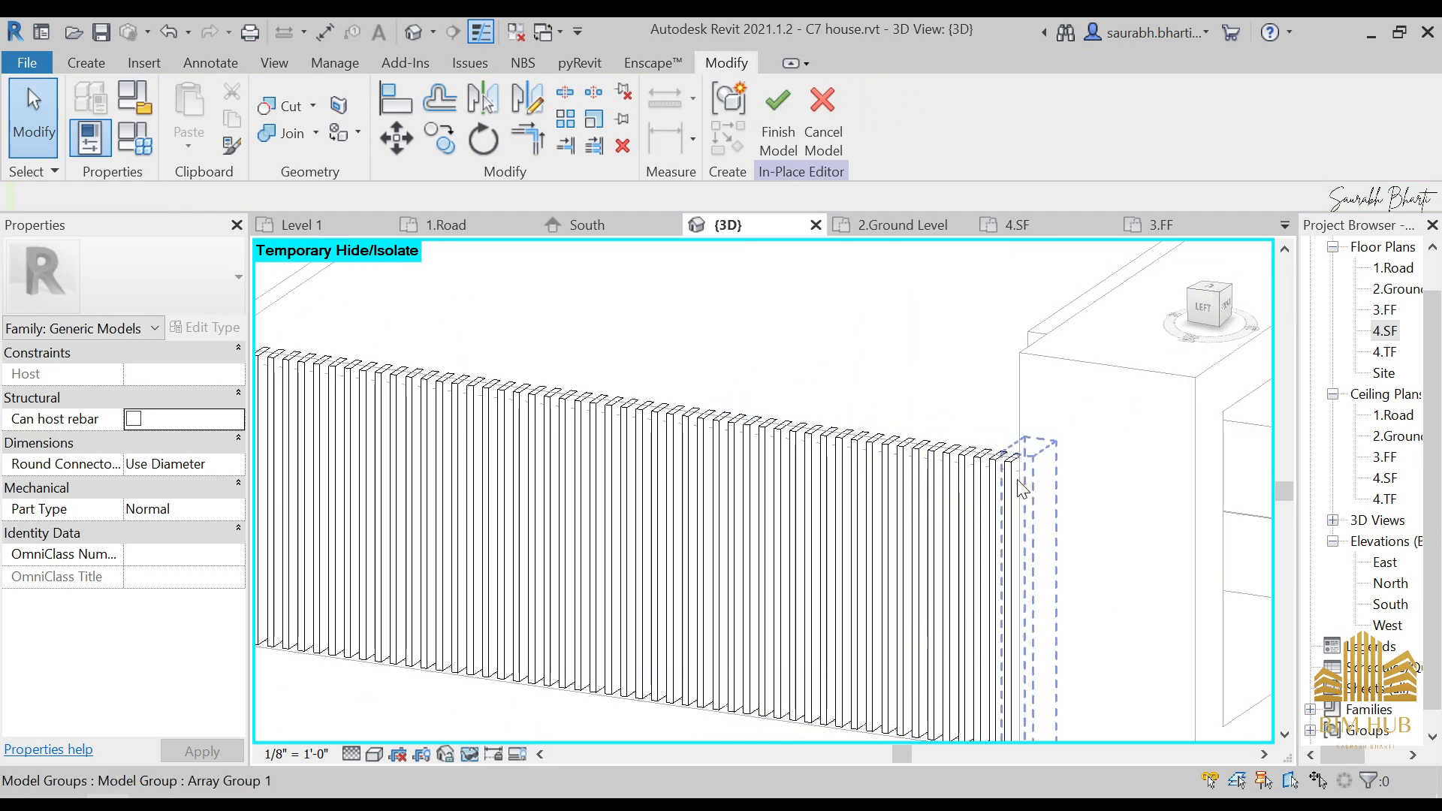
{"action": "middle_click_drag", "start_coordinate": [1017, 481], "coordinate": [1115, 561], "text": "shift"}
{"action": "left_click", "coordinate": [1105, 427]}
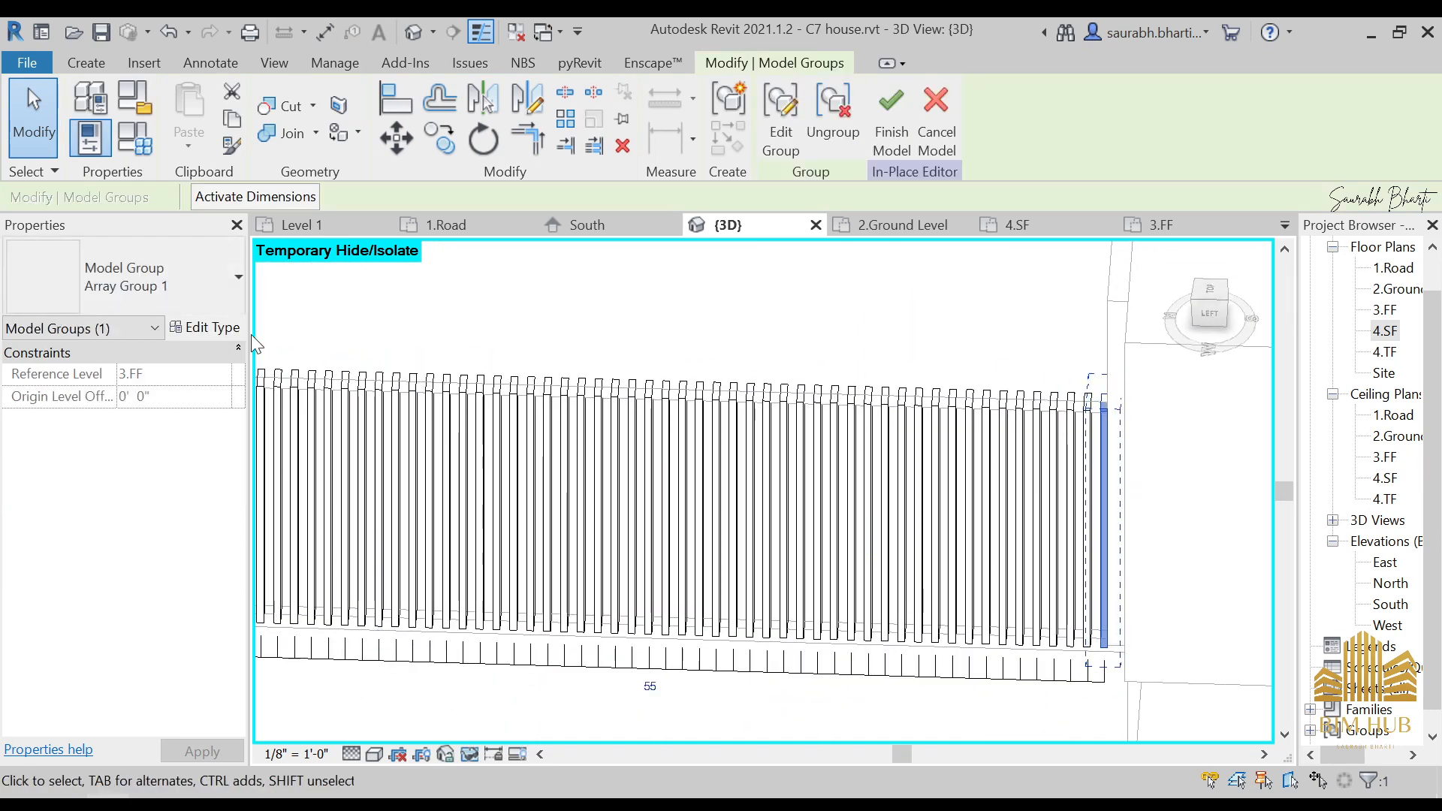
{"action": "left_click", "coordinate": [781, 138]}
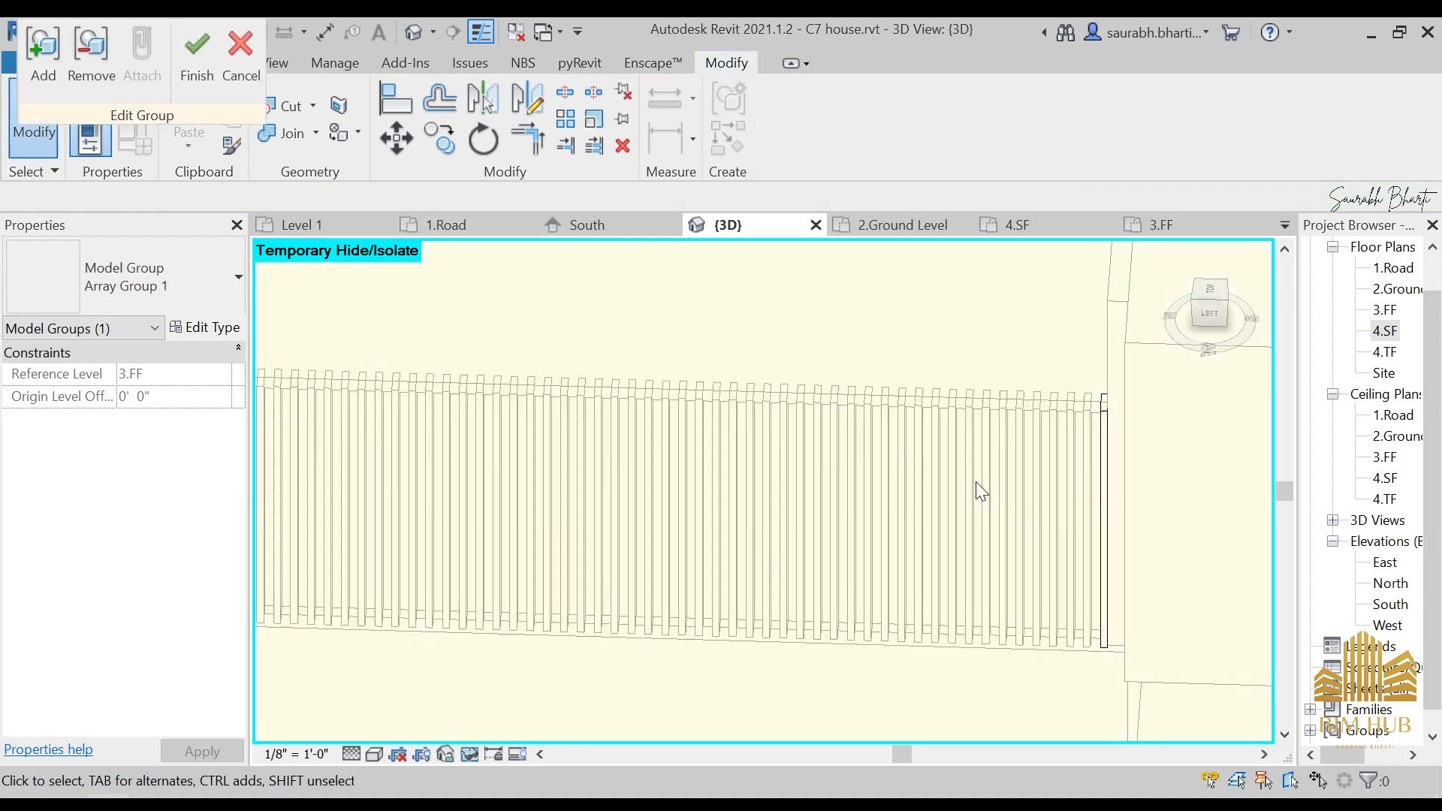
- Set the end louver extrusion's end to 4 1/2" within its array group and finish editing the group
{"action": "left_click", "coordinate": [1105, 416]}
{"action": "middle_click_drag", "start_coordinate": [1106, 413], "coordinate": [261, 379], "text": "shift"}
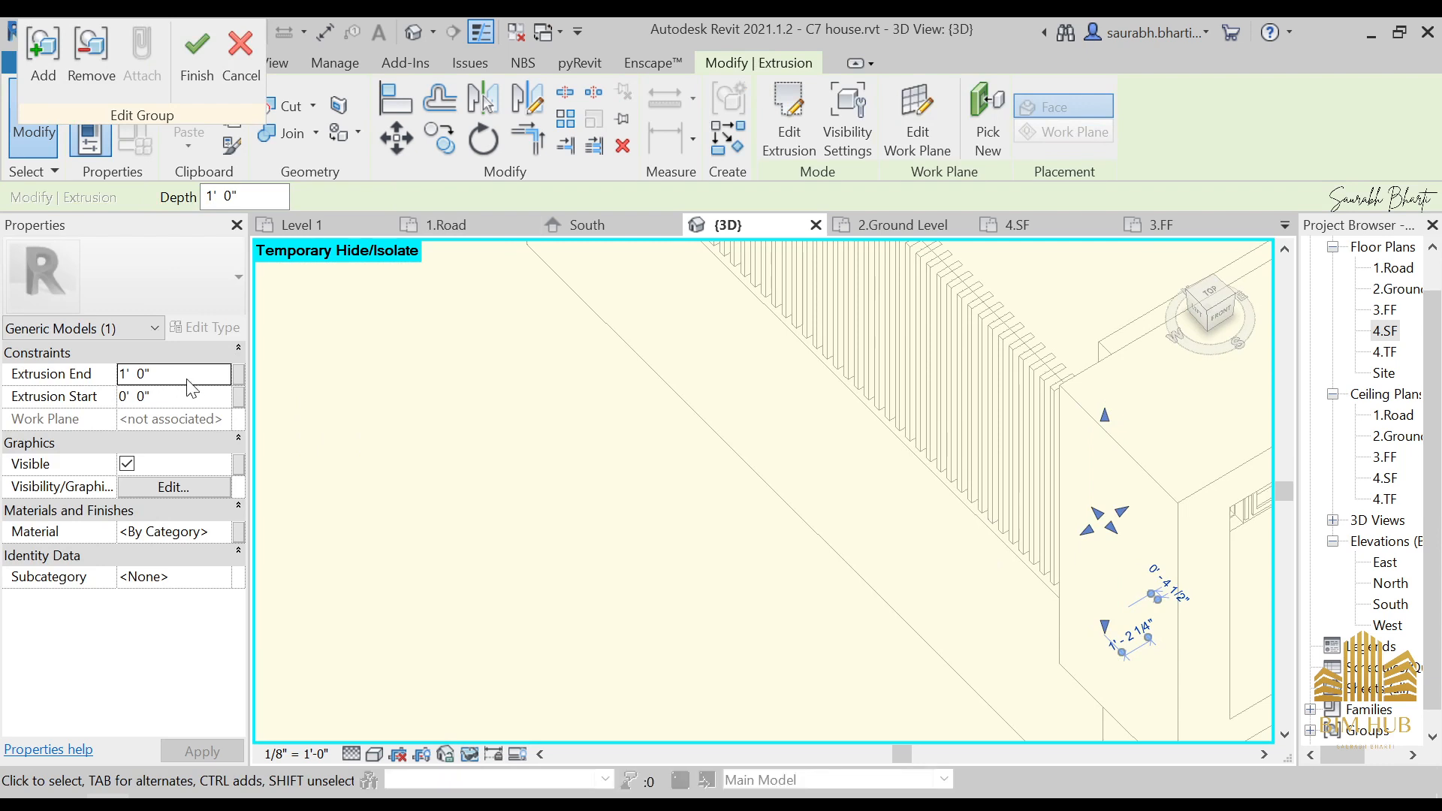
{"action": "left_click", "coordinate": [191, 373]}
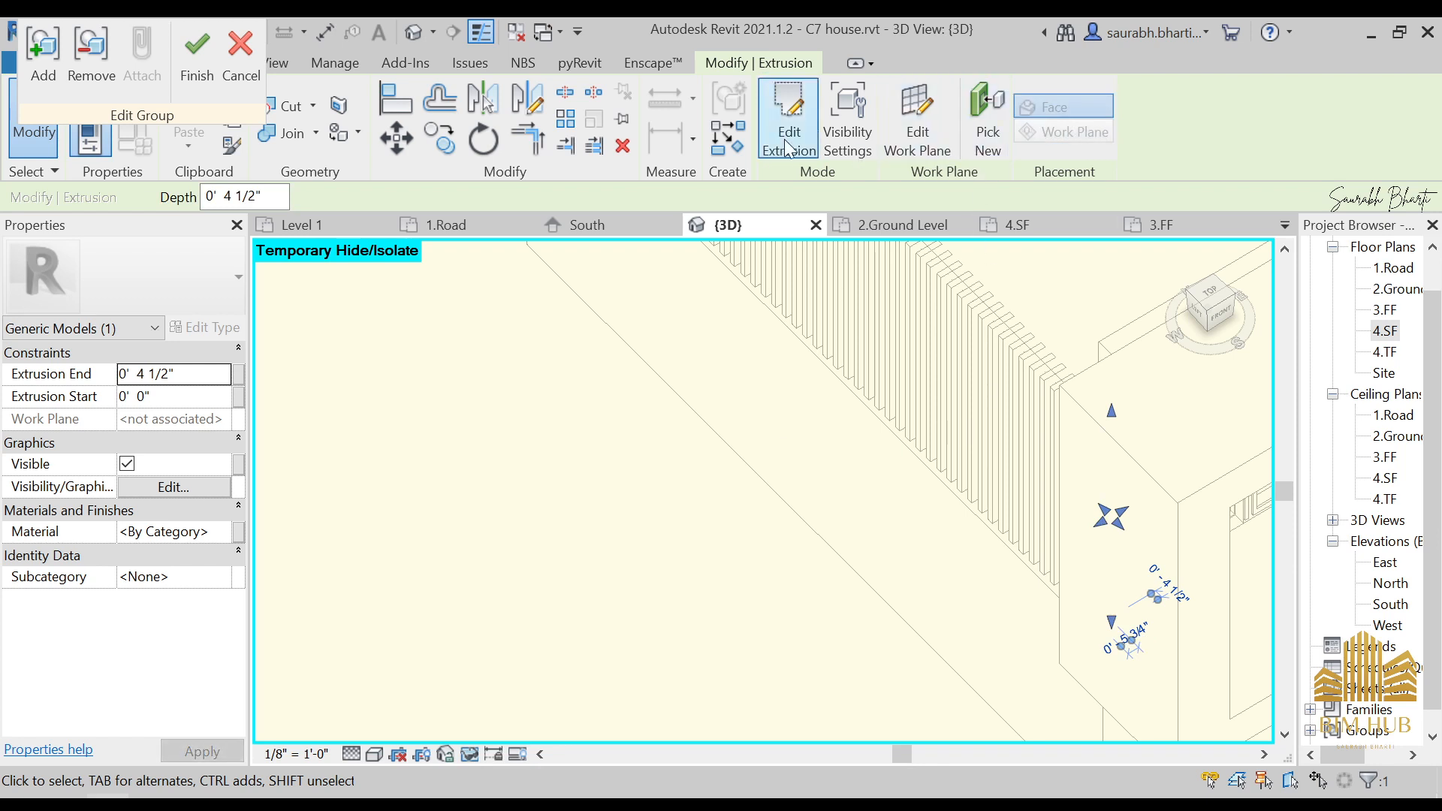
{"action": "left_click", "coordinate": [196, 56]}
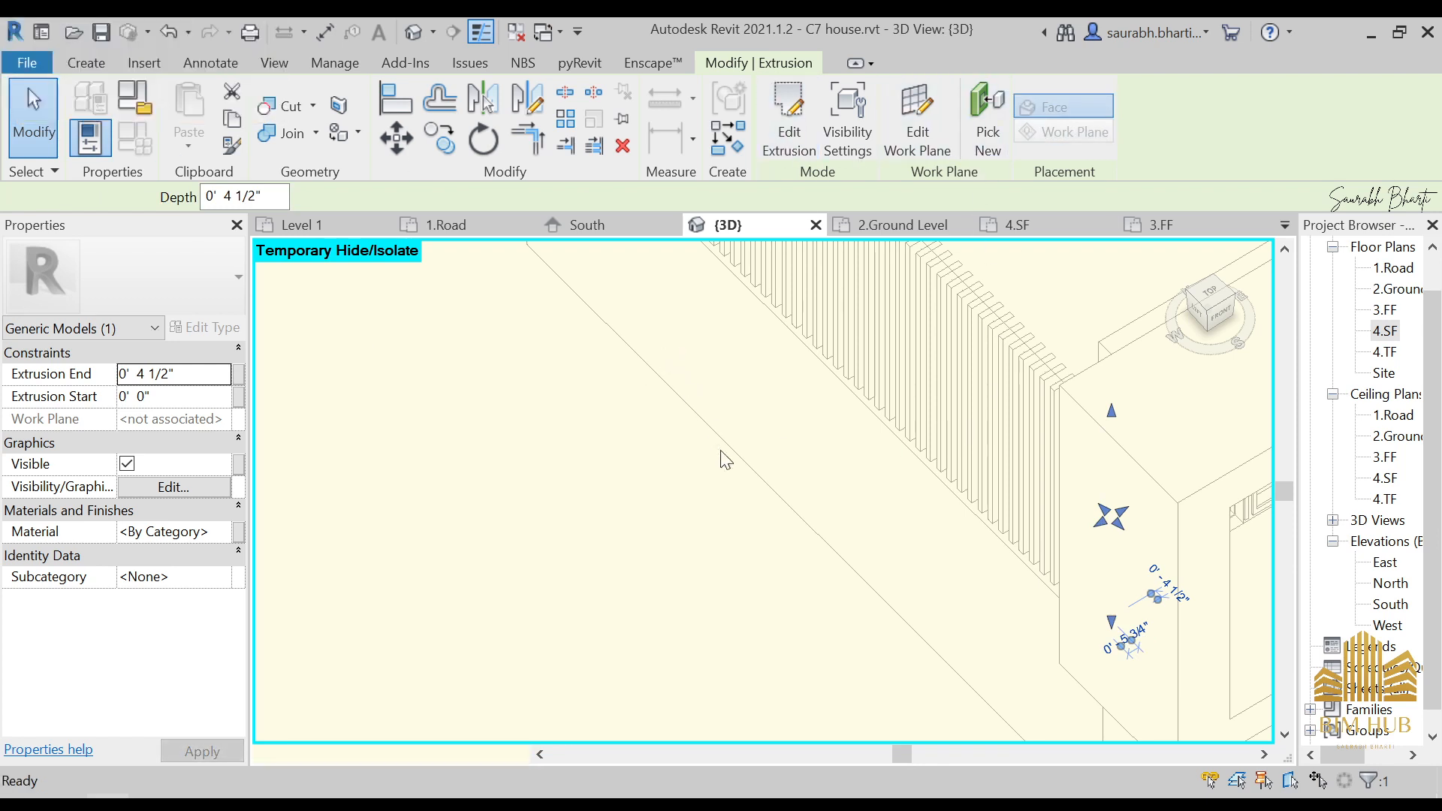
- Select all the louver array groups from the top view and move them sideways from their bounding corner to the floor edge
{"action": "scroll", "coordinate": [798, 498], "scroll_direction": "down", "scroll_amount": 4}
{"action": "middle_click_drag", "start_coordinate": [1009, 605], "coordinate": [968, 450], "text": "shift"}
{"action": "scroll", "coordinate": [861, 454], "scroll_direction": "down", "scroll_amount": 2}
{"action": "middle_click_drag", "start_coordinate": [860, 455], "coordinate": [946, 608], "text": "shift"}
{"action": "left_click", "coordinate": [1206, 299]}
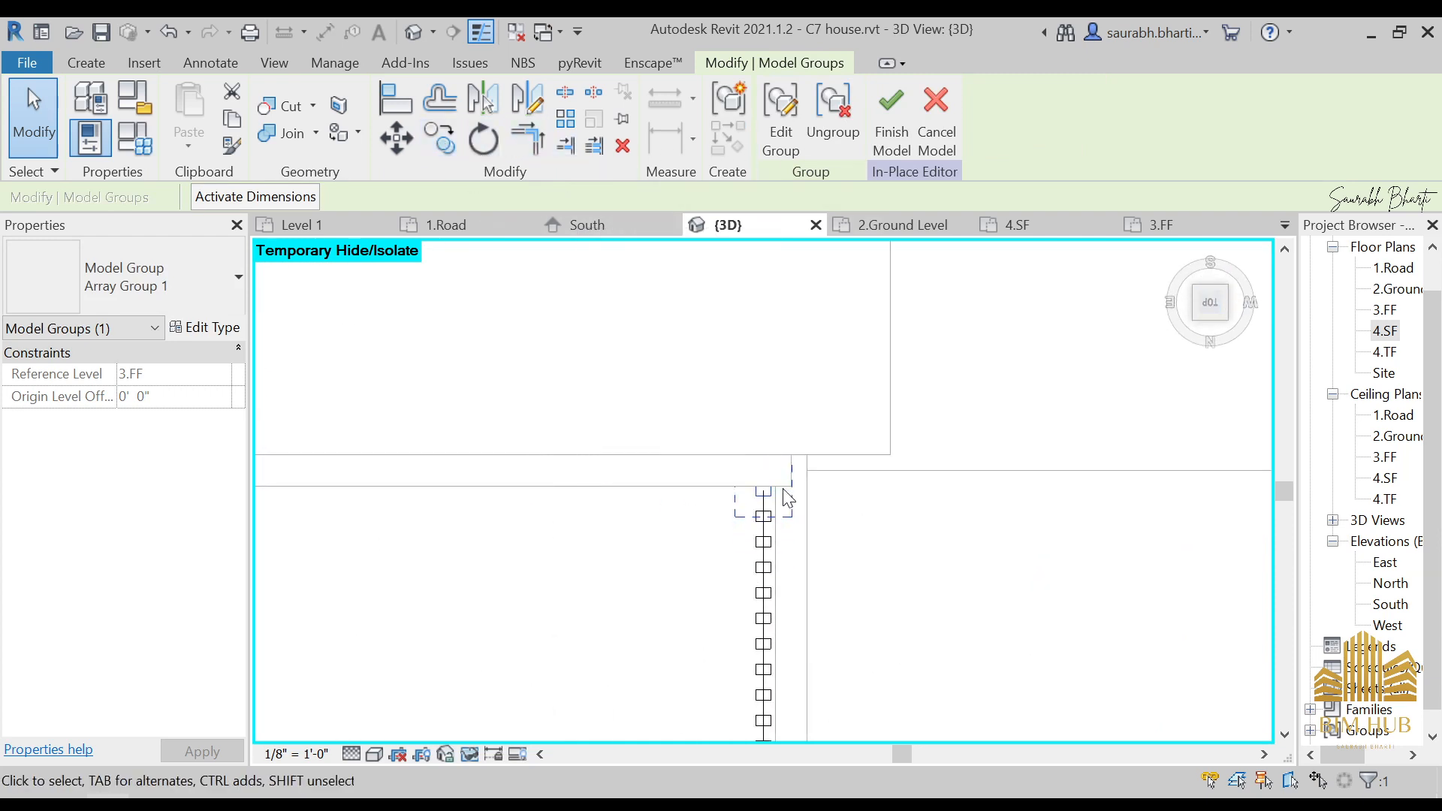
{"action": "key", "text": "s"}
{"action": "key", "text": "a"}
{"action": "scroll", "coordinate": [749, 486], "scroll_direction": "down", "scroll_amount": 2}
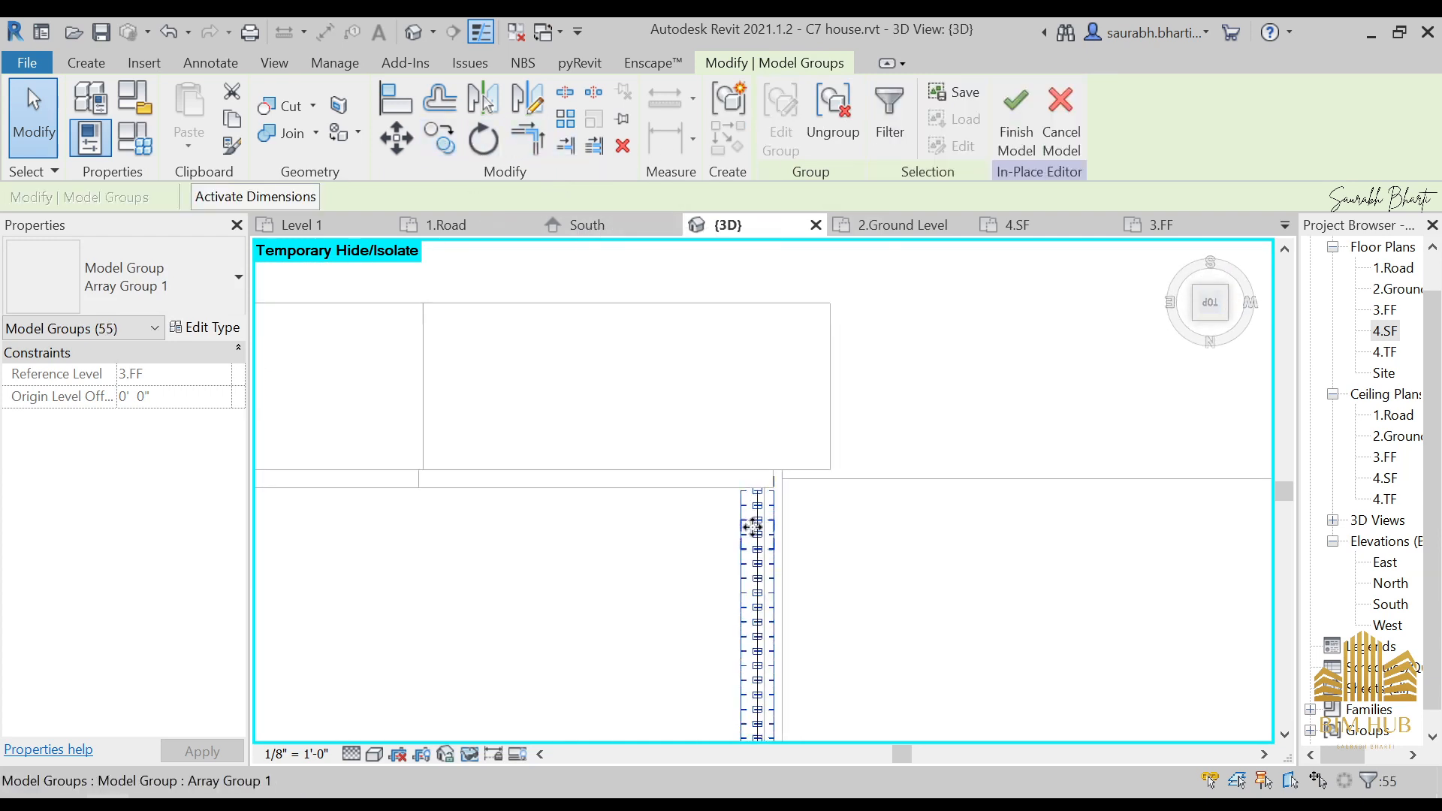
{"action": "key", "text": "m"}
{"action": "key", "text": "v"}
{"action": "scroll", "coordinate": [746, 579], "scroll_direction": "up", "scroll_amount": 4}
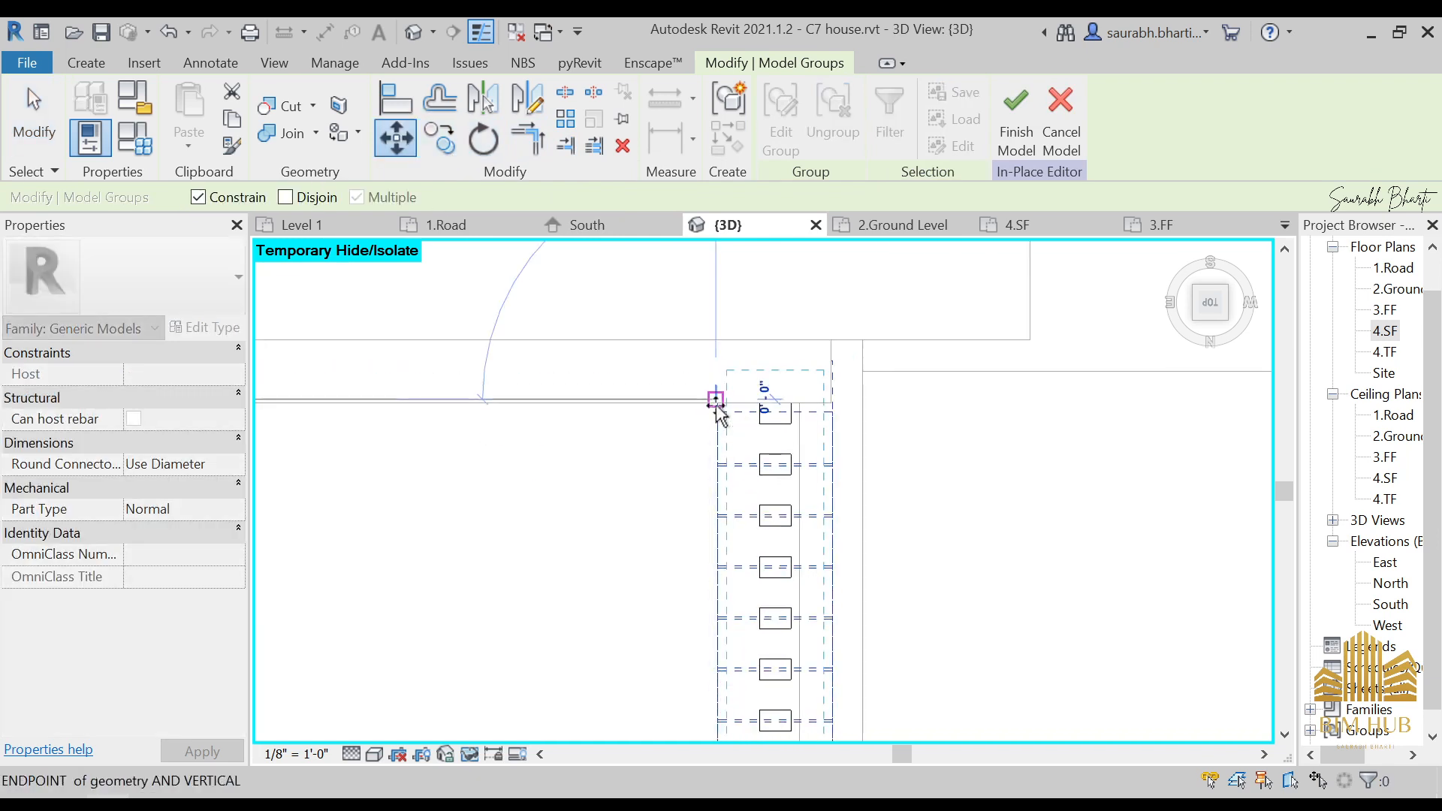
{"action": "left_click", "coordinate": [717, 407]}
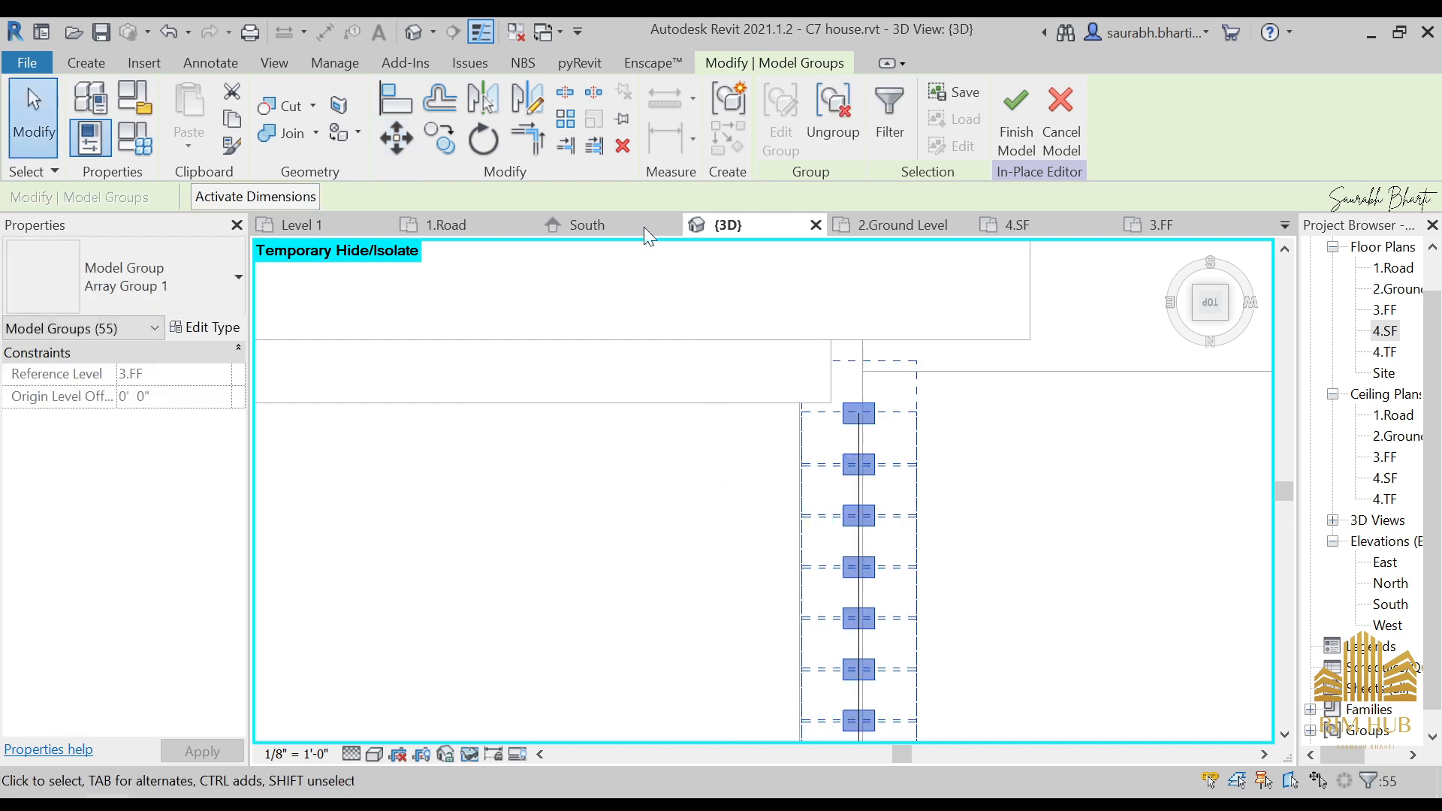
- Move the louver groups 6 1/4" horizontally from the louver's inner edge to the floor endpoint, and finish the in-place model
{"action": "left_click", "coordinate": [400, 141]}
{"action": "scroll", "coordinate": [812, 393], "scroll_direction": "up", "scroll_amount": 3}
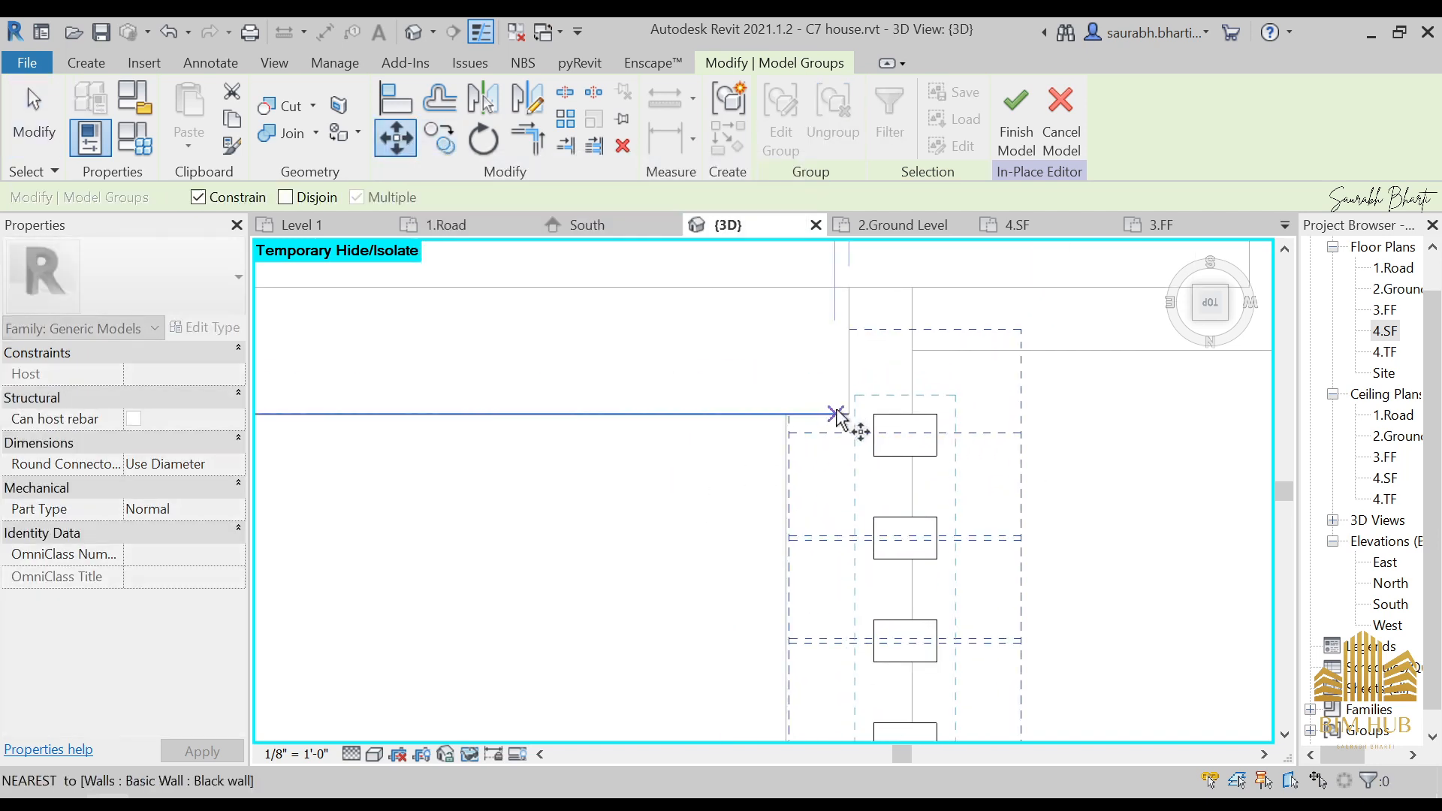
{"action": "left_click", "coordinate": [870, 425]}
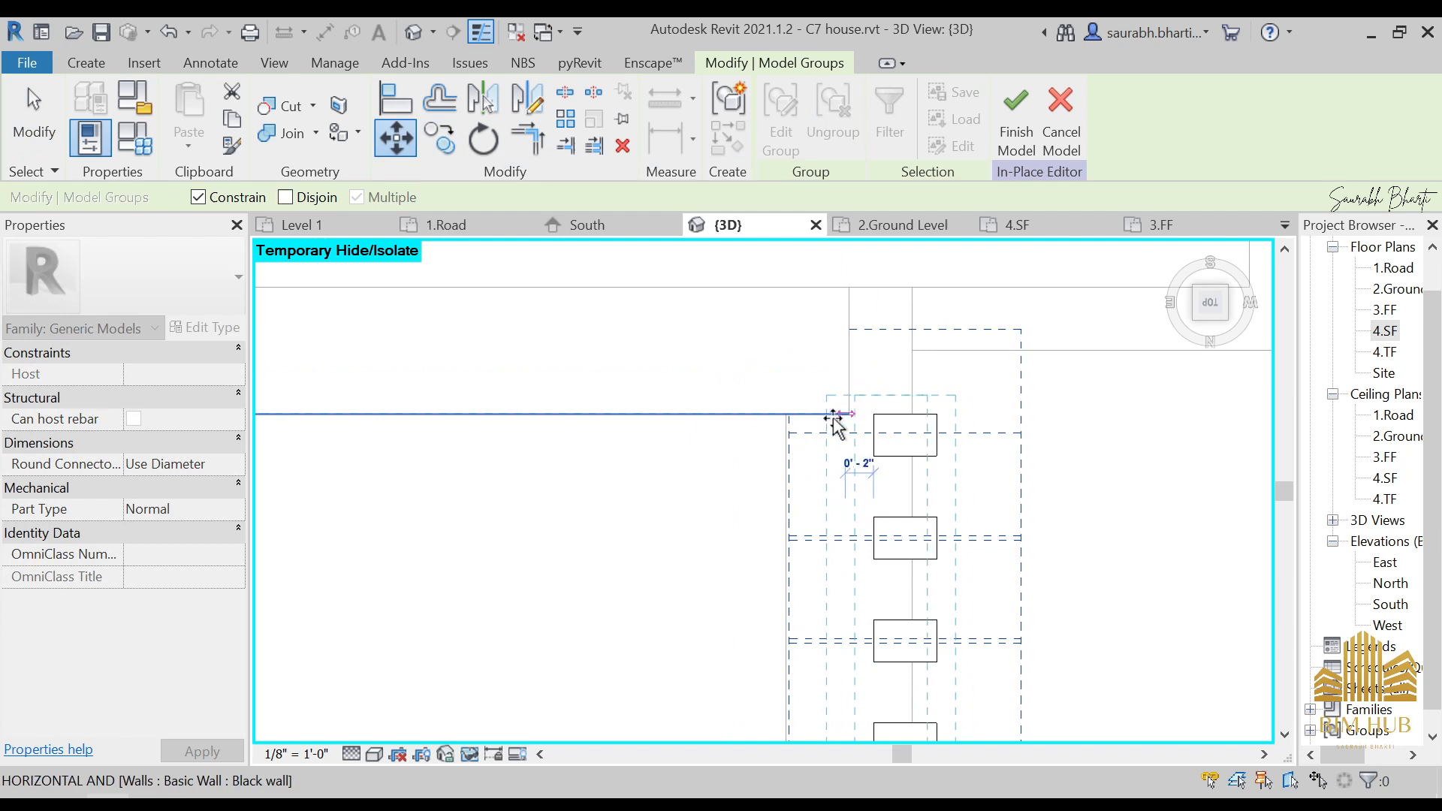
{"action": "left_click", "coordinate": [793, 414]}
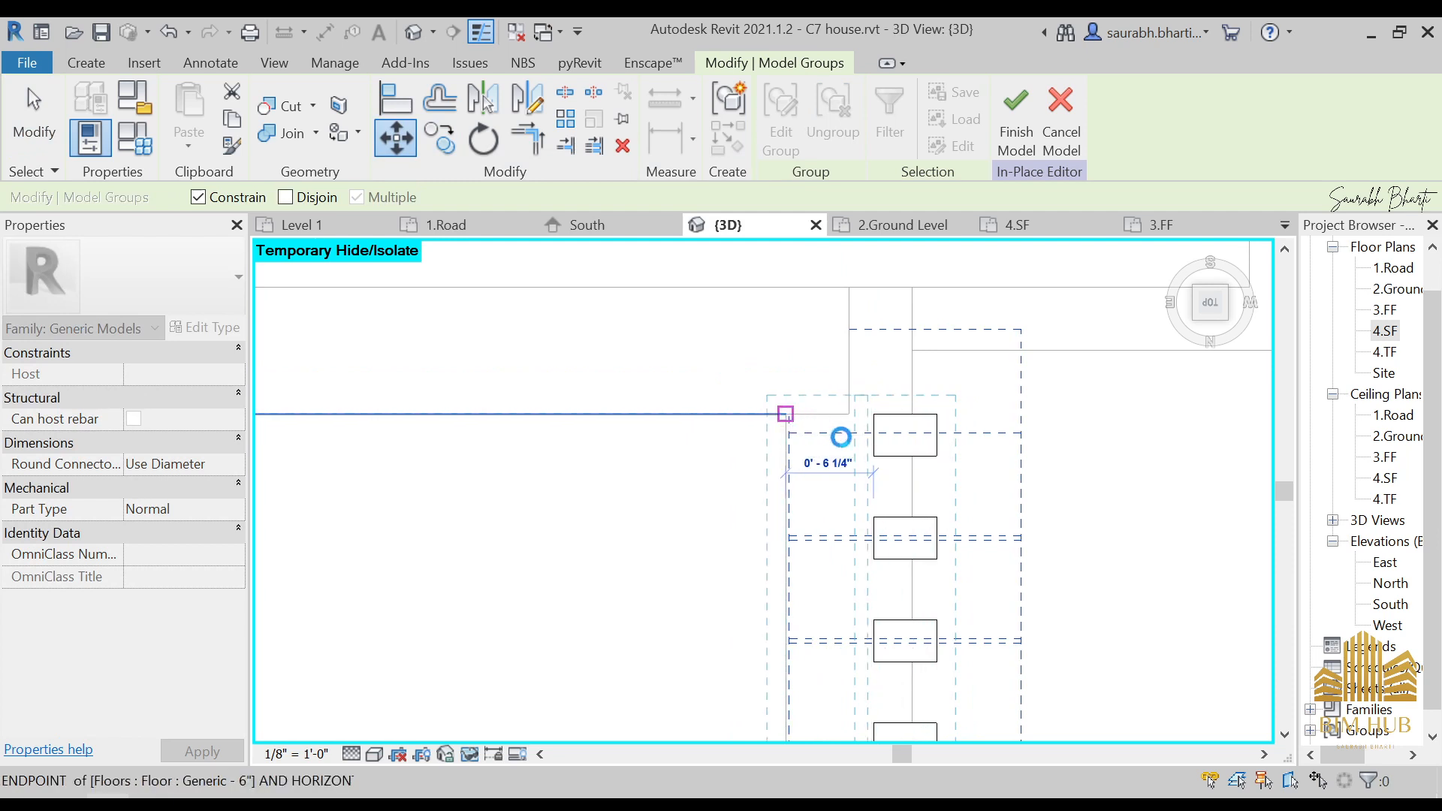
{"action": "scroll", "coordinate": [804, 418], "scroll_direction": "down", "scroll_amount": 5}
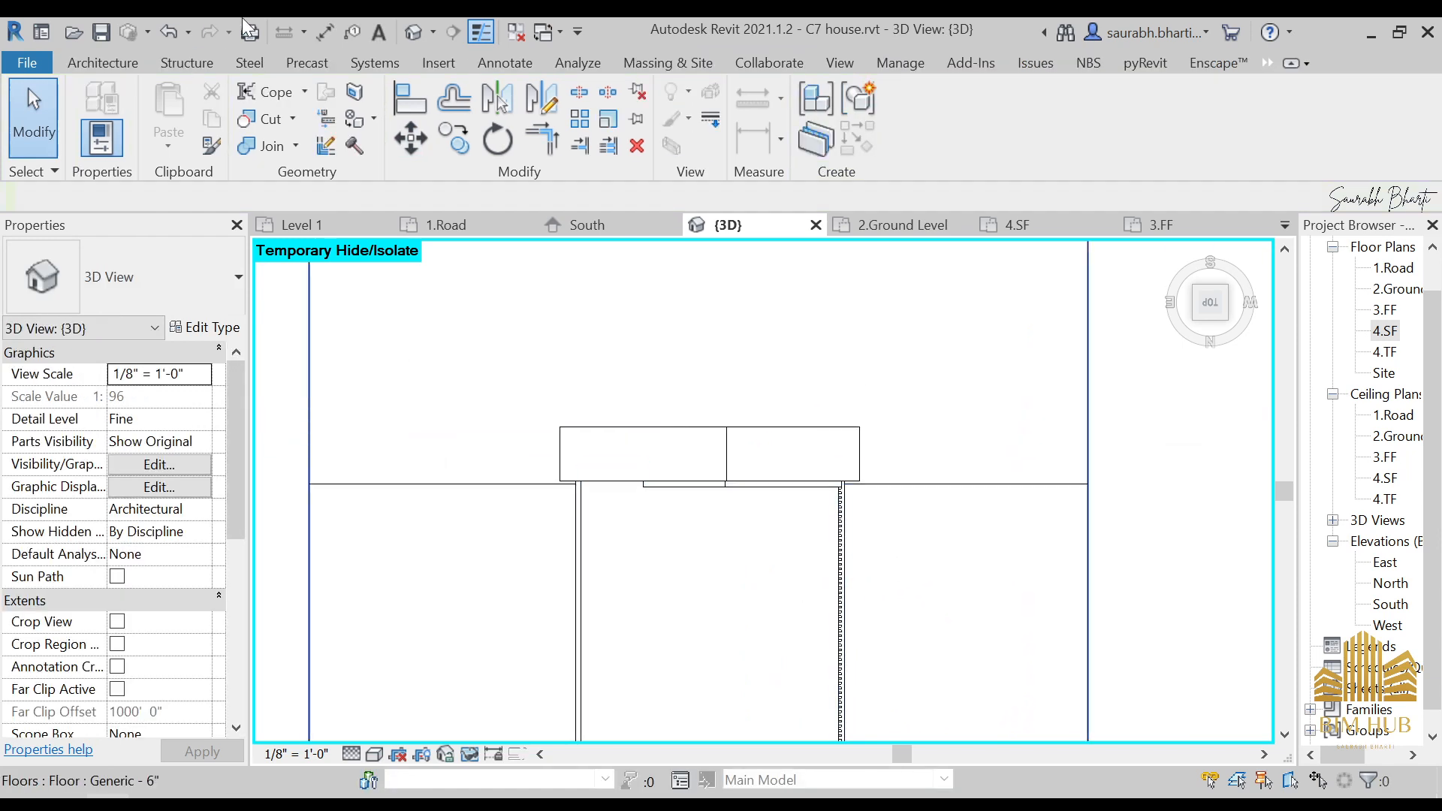
{"action": "scroll", "coordinate": [827, 493], "scroll_direction": "down", "scroll_amount": 3}
{"action": "middle_click_drag", "start_coordinate": [827, 492], "coordinate": [685, 499], "text": "shift"}
{"action": "scroll", "coordinate": [685, 498], "scroll_direction": "up", "scroll_amount": 6}
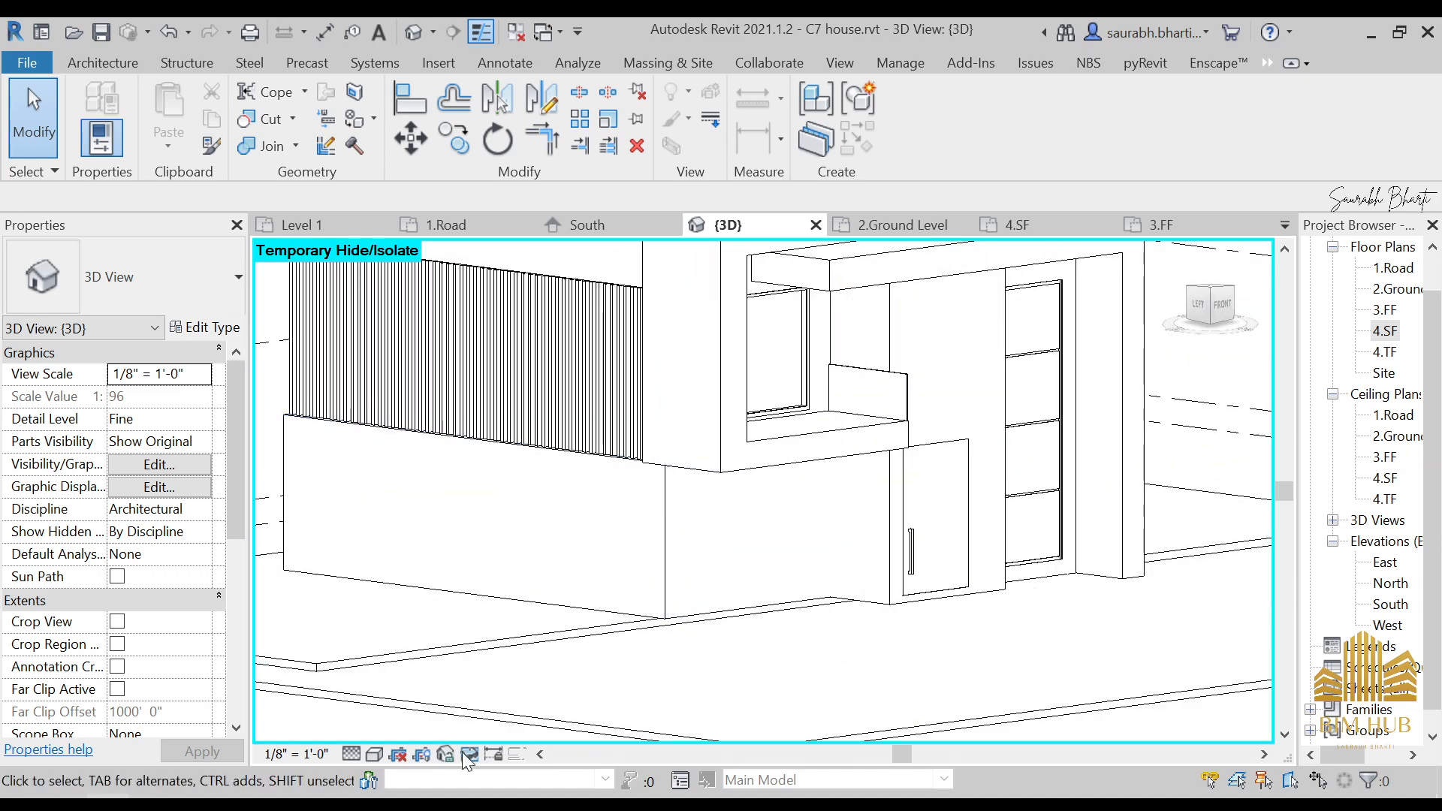
- Reopen the side louver in-place model for editing
{"action": "scroll", "coordinate": [676, 349], "scroll_direction": "up", "scroll_amount": 4}
{"action": "scroll", "coordinate": [676, 394], "scroll_direction": "down", "scroll_amount": 3}
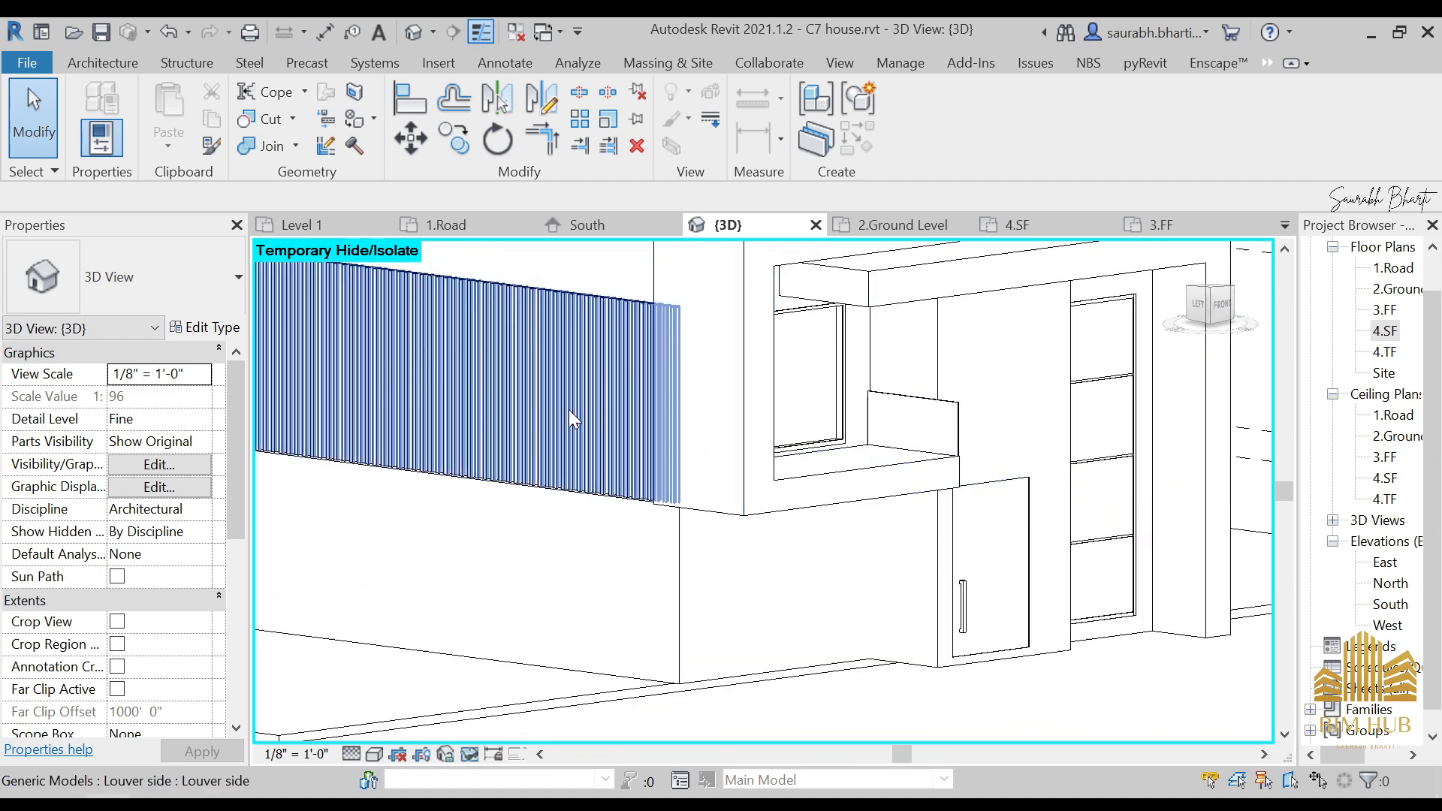
{"action": "middle_click_drag", "start_coordinate": [585, 392], "coordinate": [831, 535]}
{"action": "scroll", "coordinate": [830, 535], "scroll_direction": "up", "scroll_amount": 2}
{"action": "left_click", "coordinate": [839, 513]}
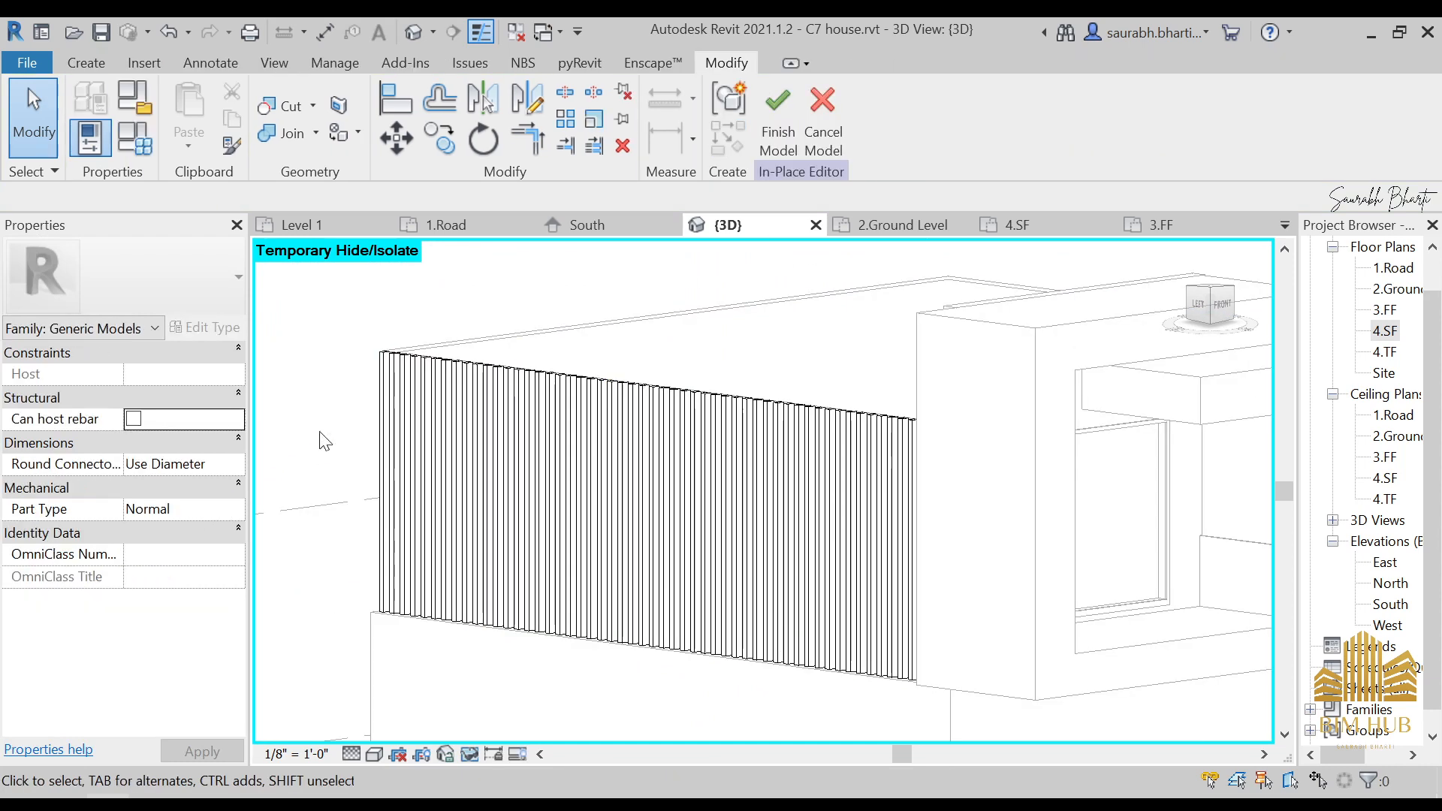
{"action": "left_click", "coordinate": [650, 458]}
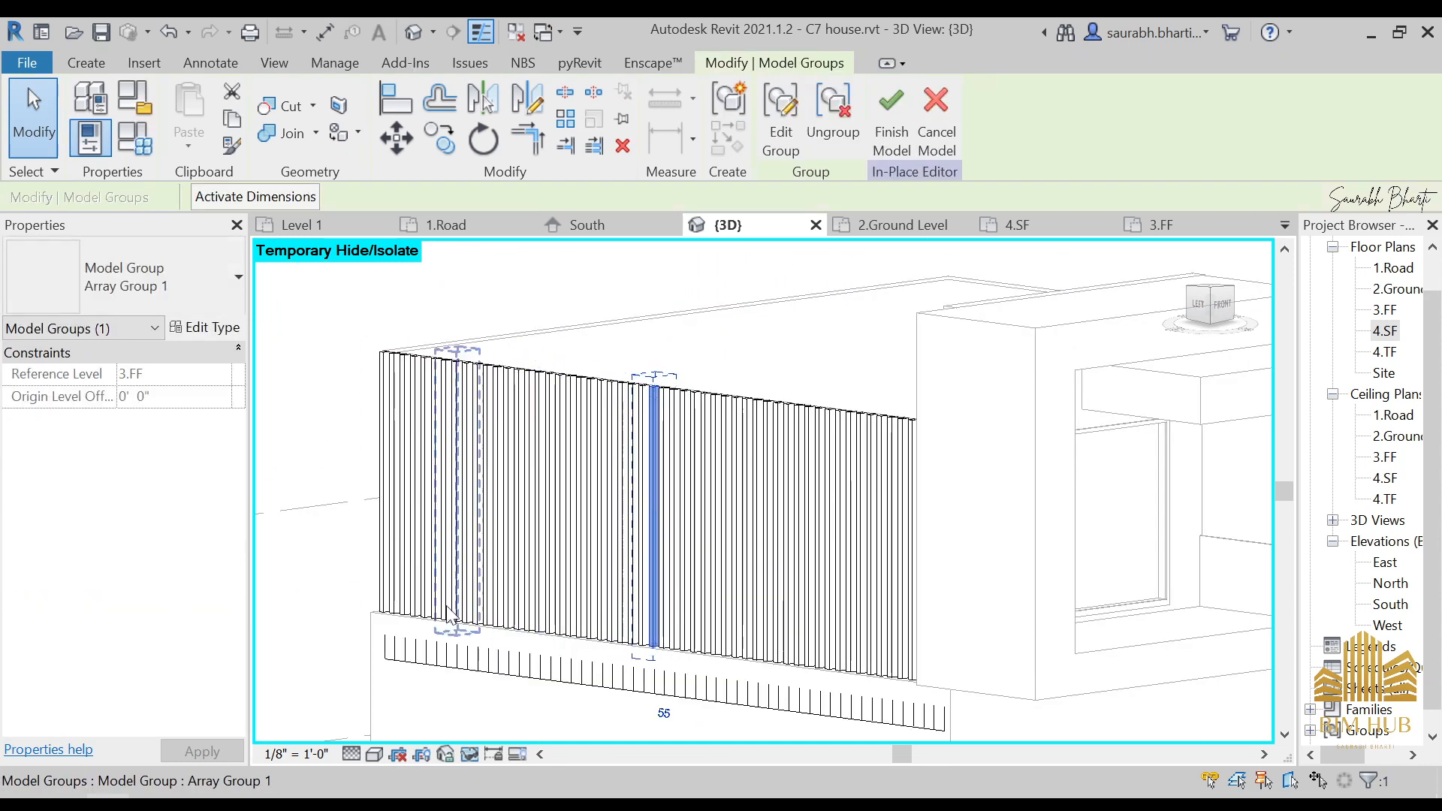
{"action": "left_click", "coordinate": [951, 444]}
{"action": "left_click", "coordinate": [913, 425]}
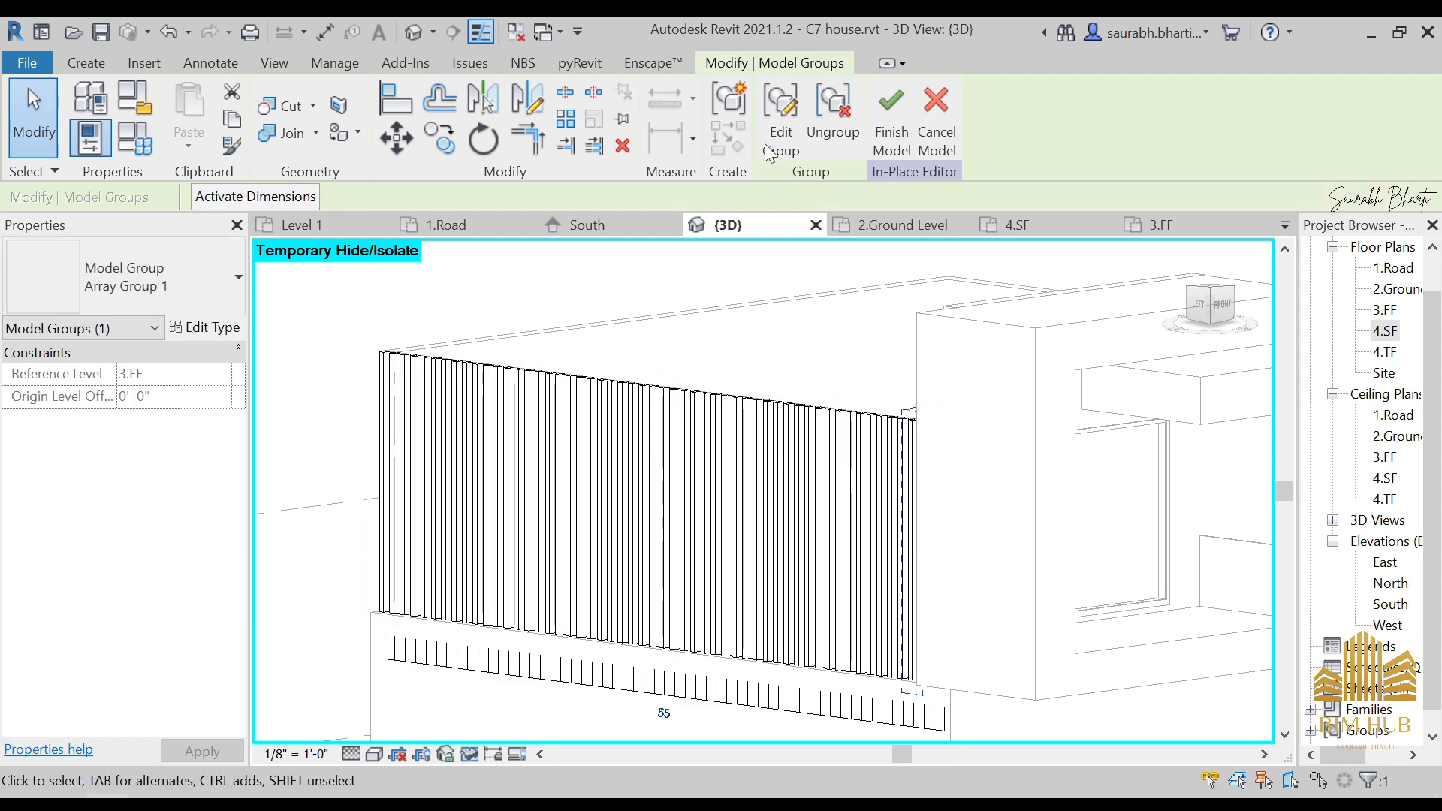
{"action": "left_click", "coordinate": [781, 120]}
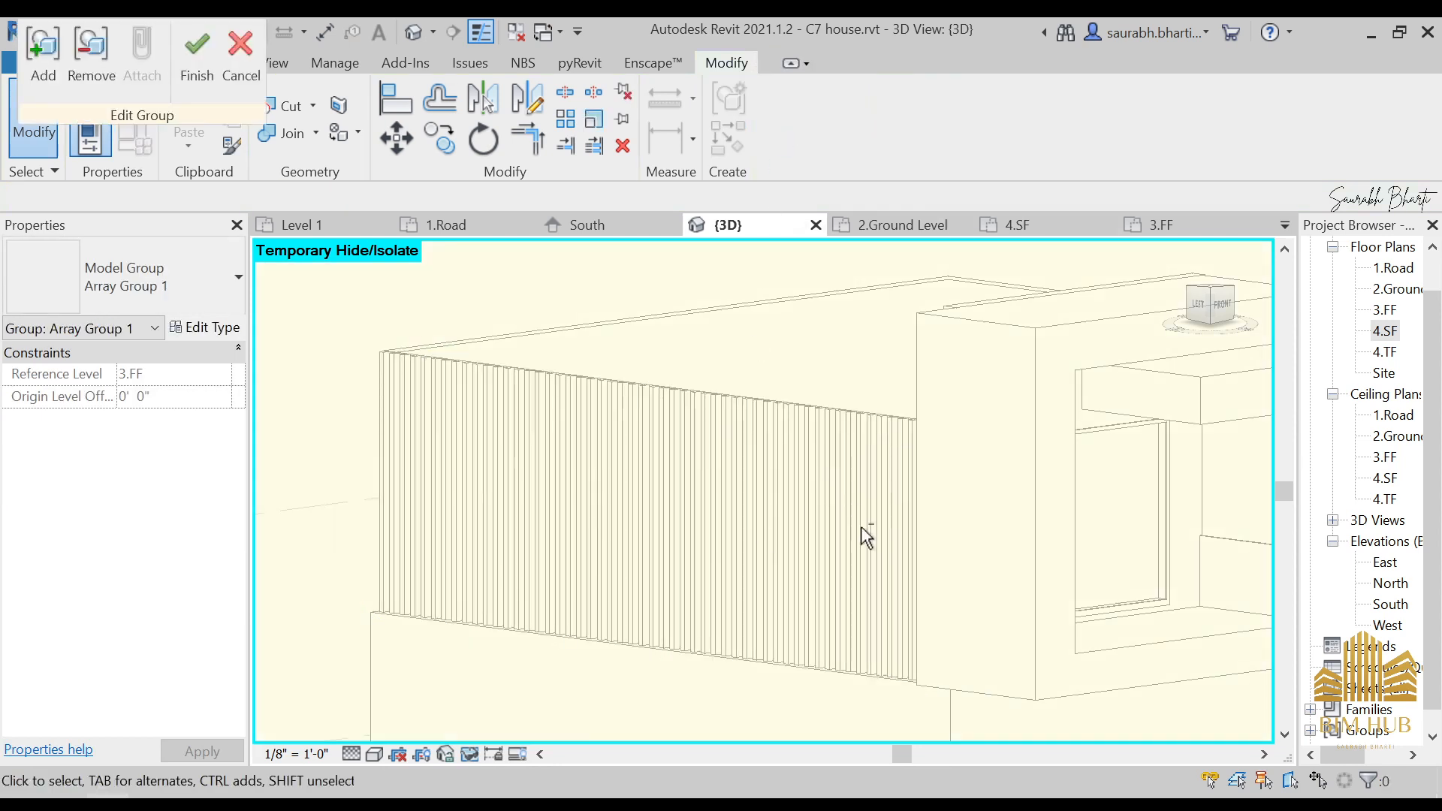
{"action": "left_click", "coordinate": [243, 75]}
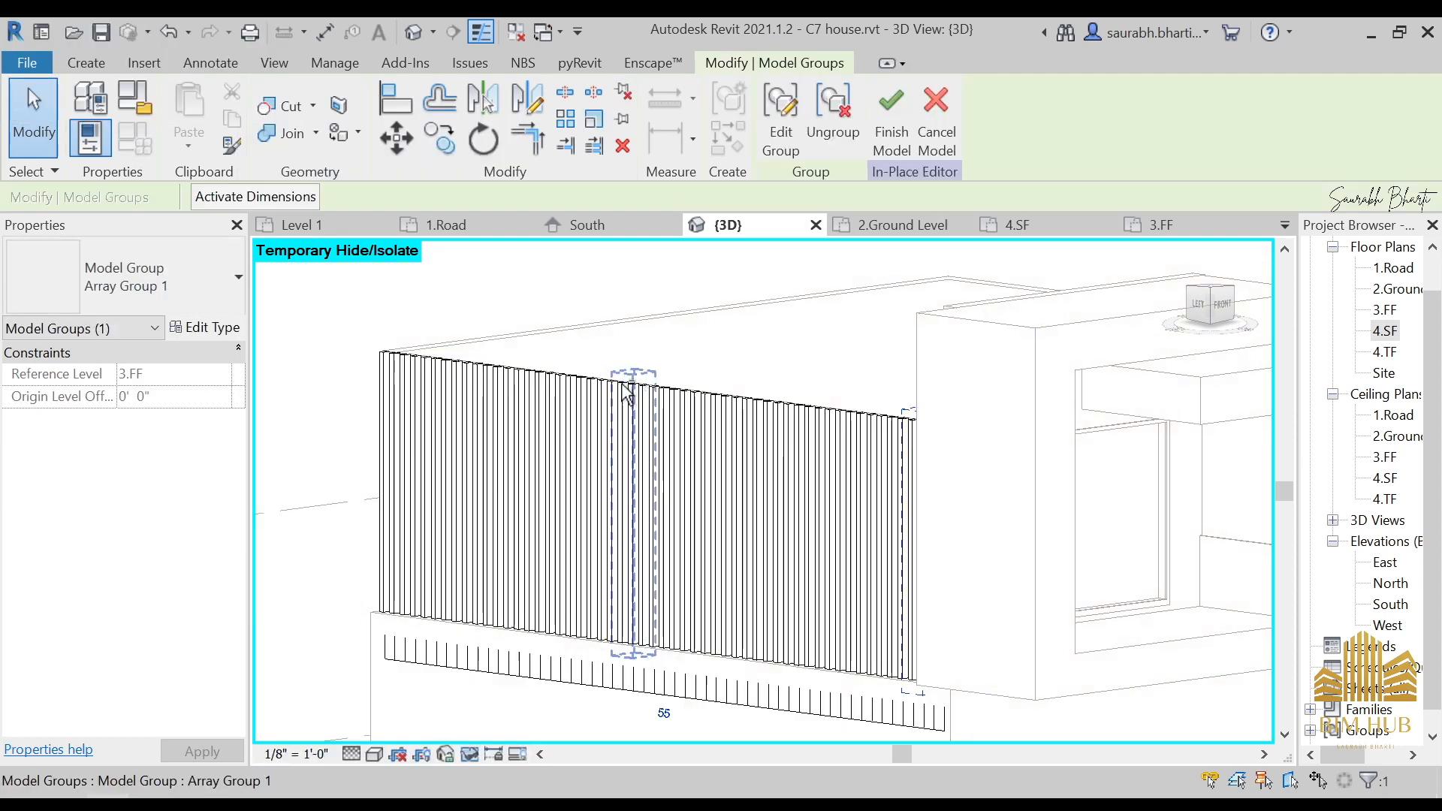
- Assign the 1.Anodised aluminium material to the louver extrusion in the end group, then finish the group and the in-place model
{"action": "scroll", "coordinate": [802, 552], "scroll_direction": "down", "scroll_amount": 2}
{"action": "middle_click_drag", "start_coordinate": [791, 571], "coordinate": [894, 622], "text": "shift"}
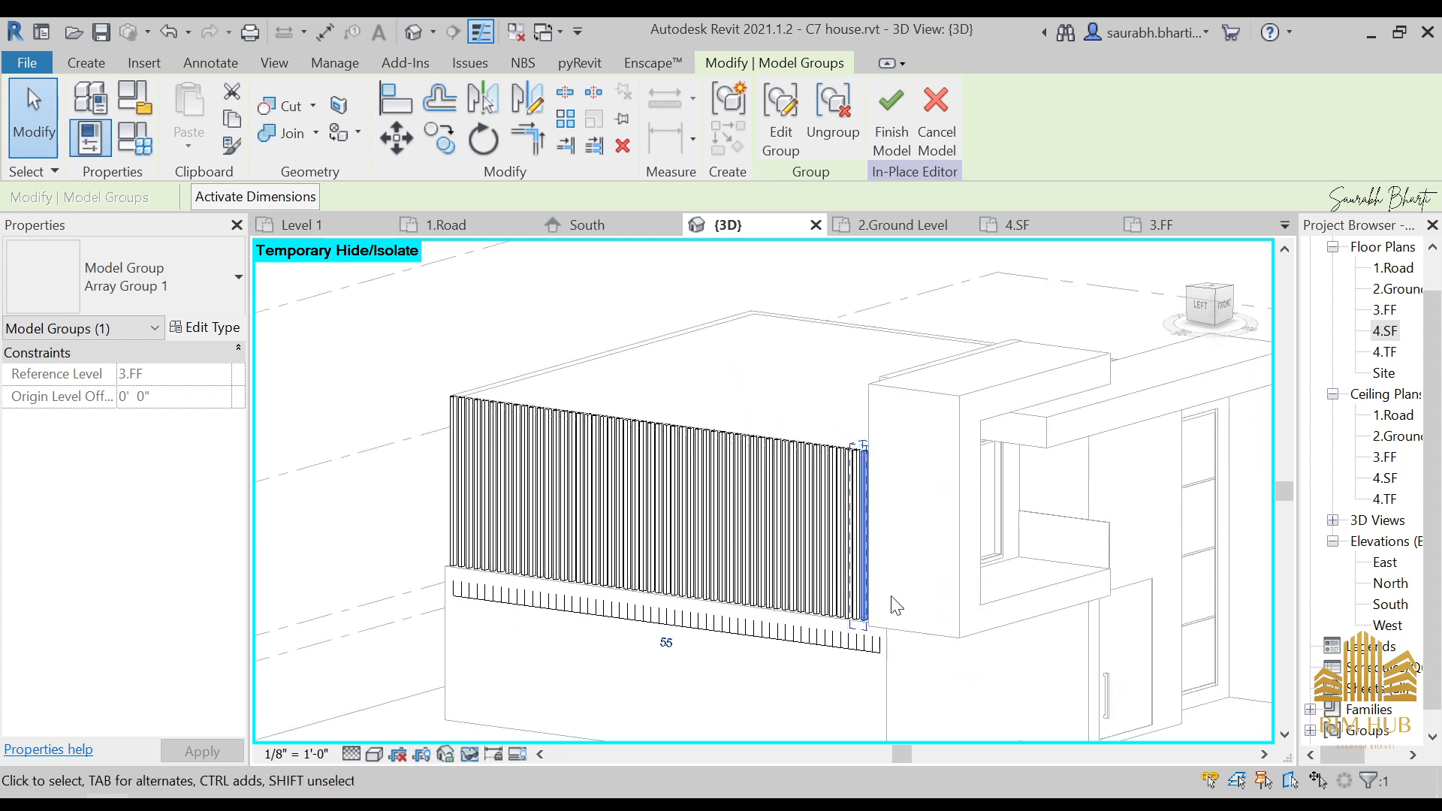
{"action": "scroll", "coordinate": [833, 501], "scroll_direction": "up", "scroll_amount": 2}
{"action": "middle_click_drag", "start_coordinate": [834, 511], "coordinate": [911, 460], "text": "shift"}
{"action": "scroll", "coordinate": [911, 460], "scroll_direction": "up", "scroll_amount": 2}
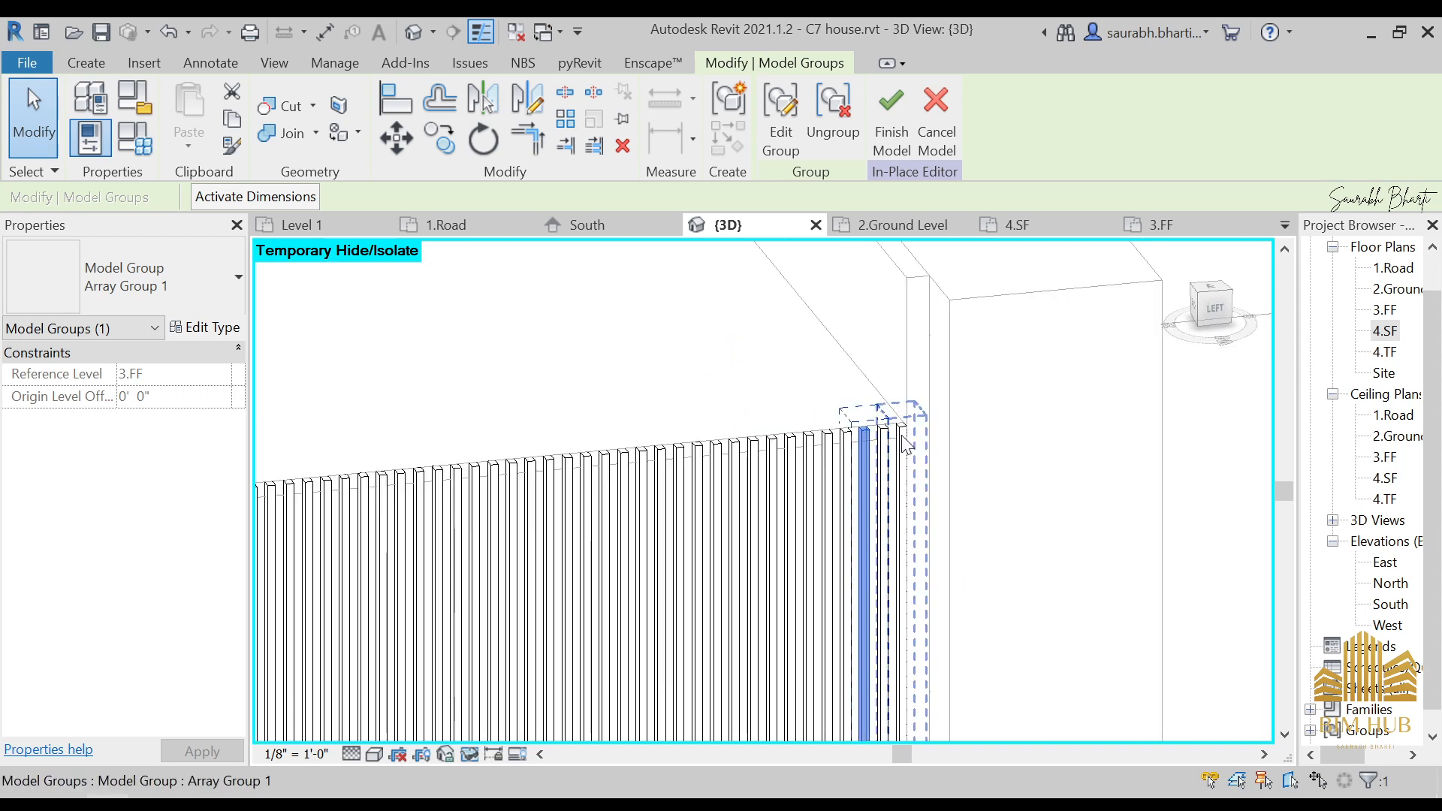
{"action": "left_click", "coordinate": [902, 435]}
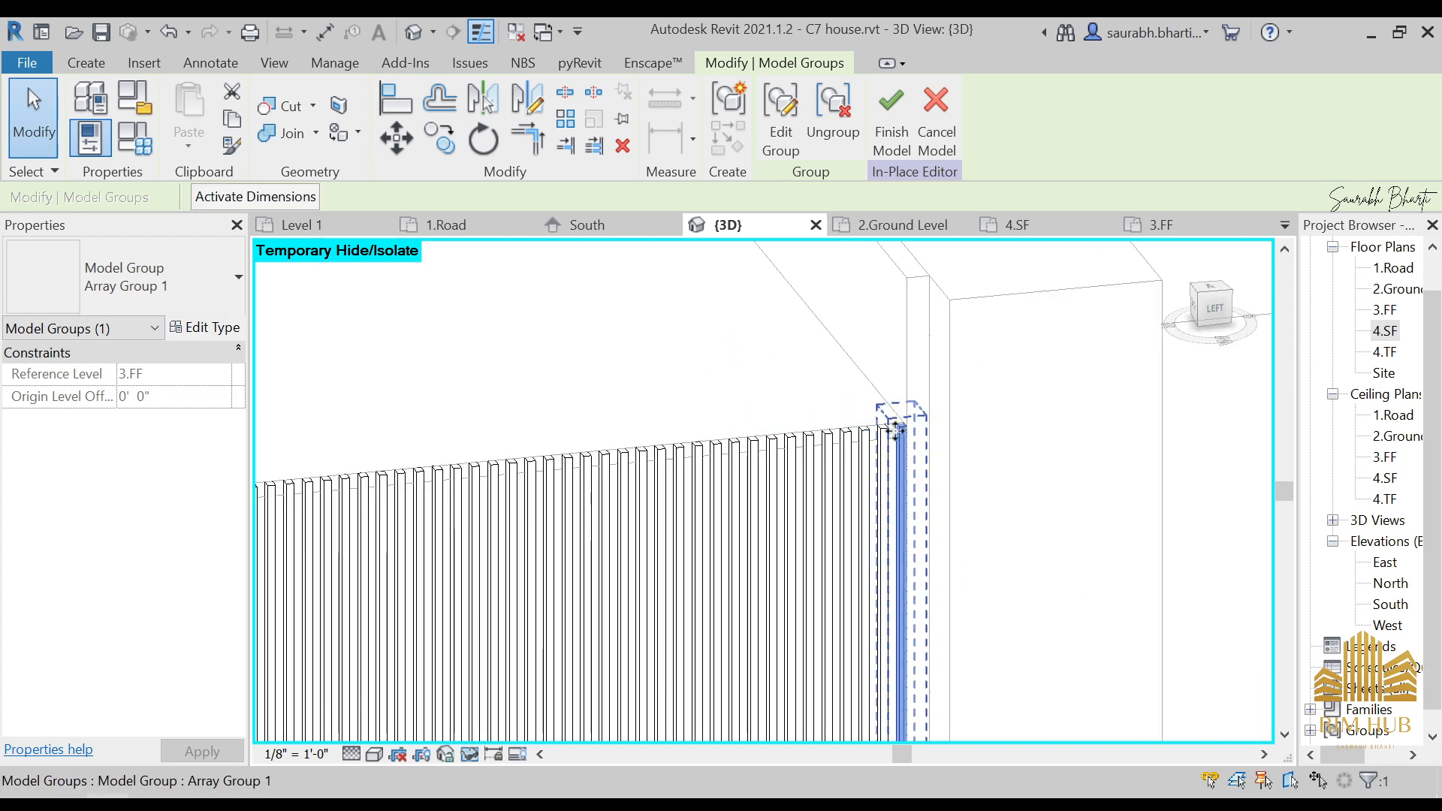
{"action": "left_click", "coordinate": [777, 120]}
{"action": "left_click", "coordinate": [898, 461]}
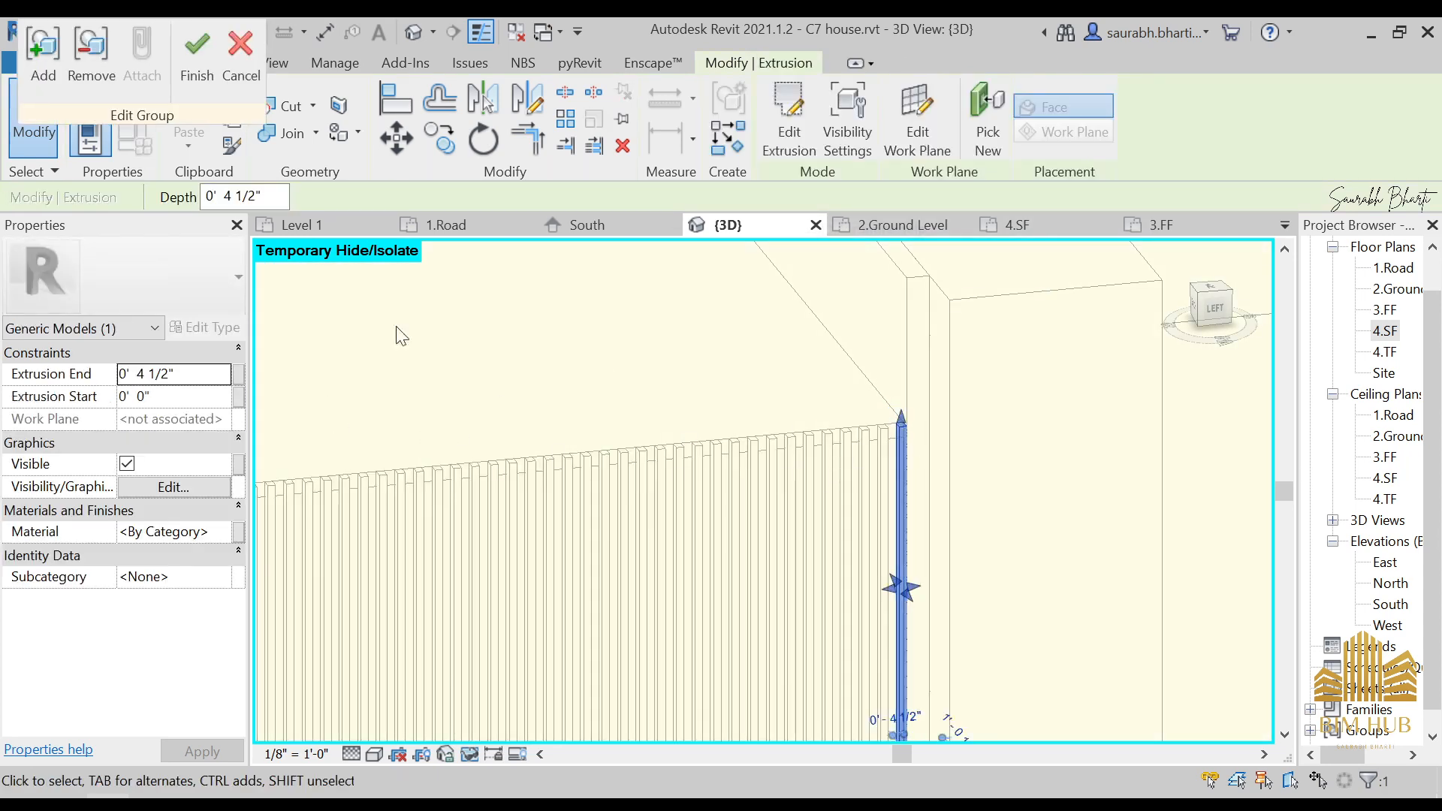
{"action": "left_click", "coordinate": [188, 531]}
{"action": "left_click", "coordinate": [218, 532]}
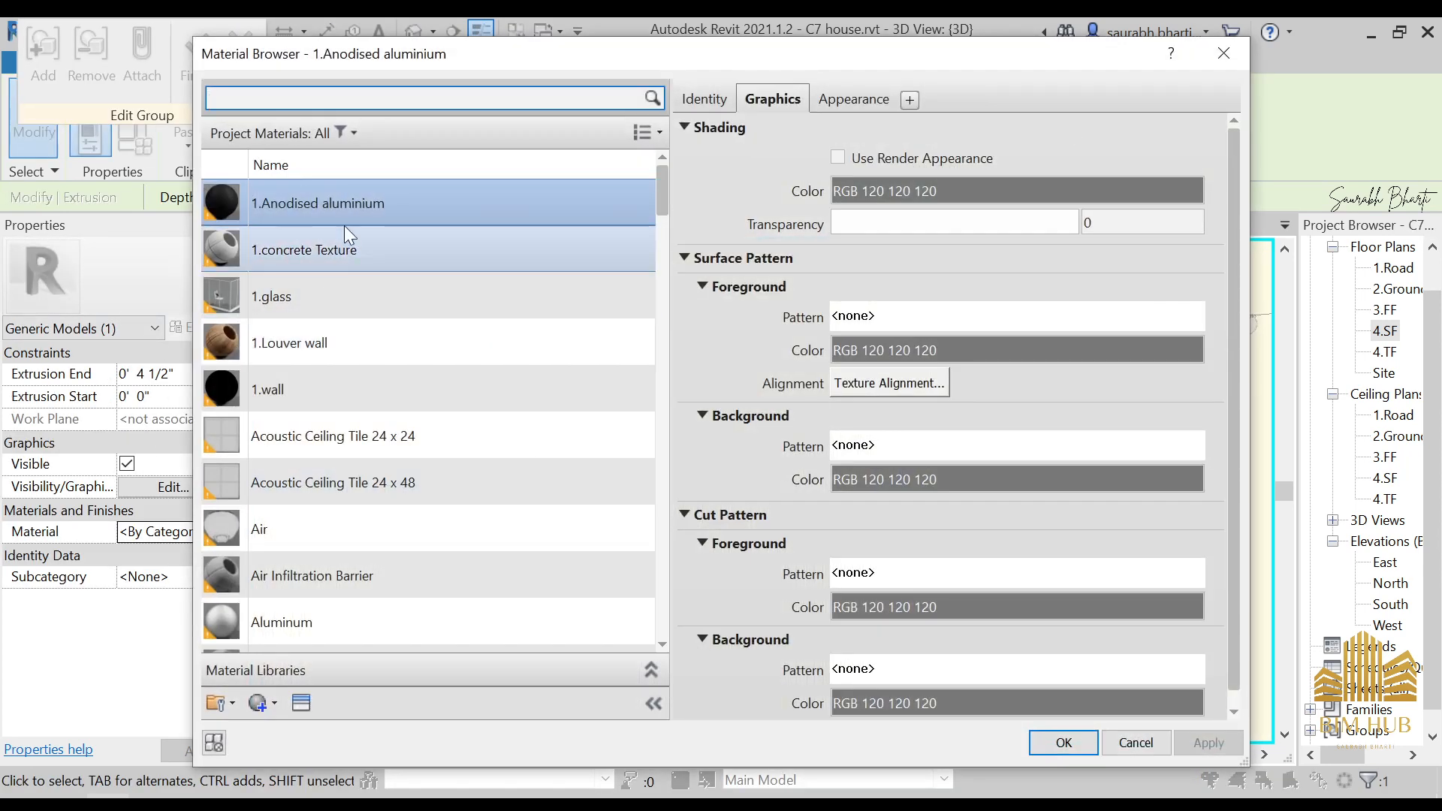
{"action": "left_click", "coordinate": [1065, 742]}
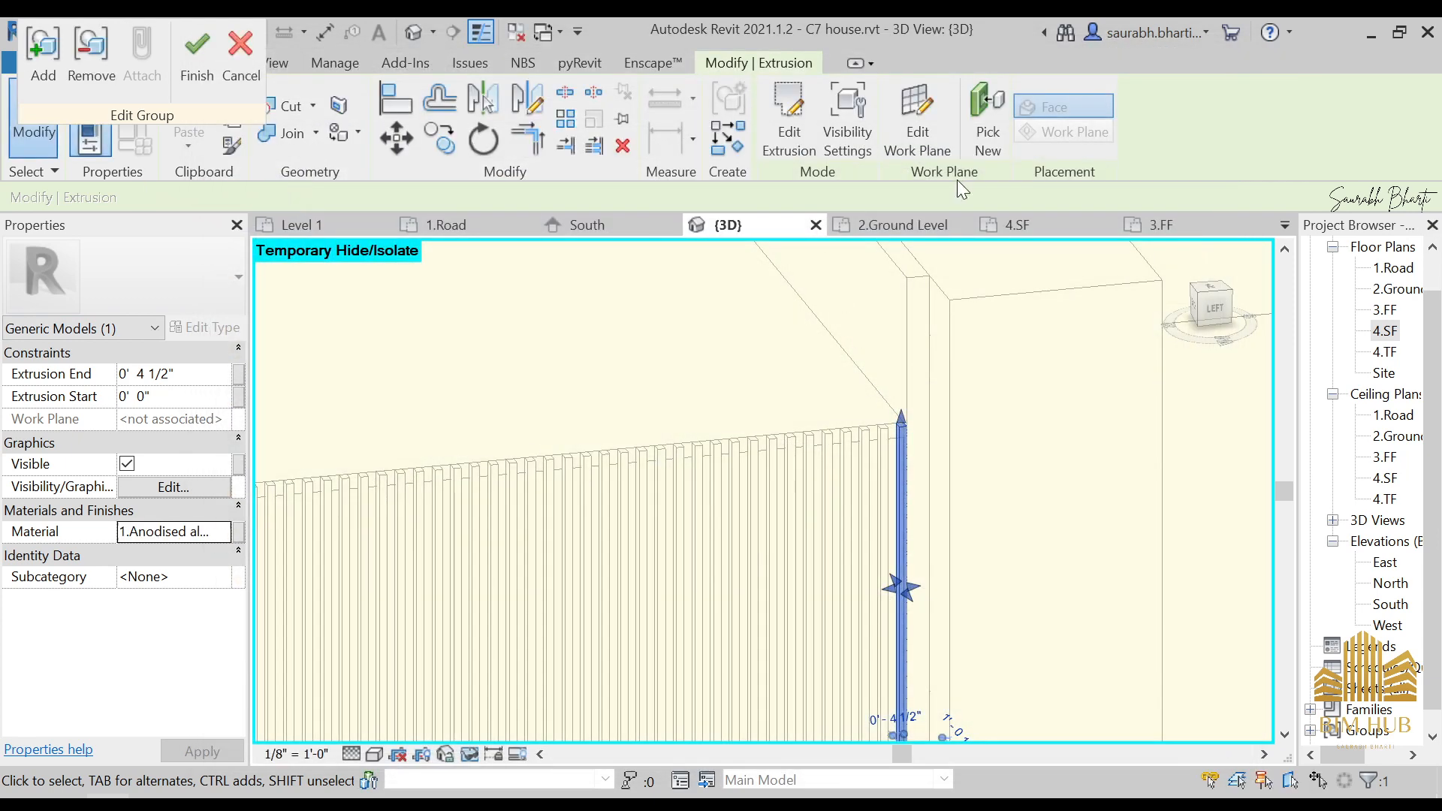
{"action": "left_click", "coordinate": [194, 60]}
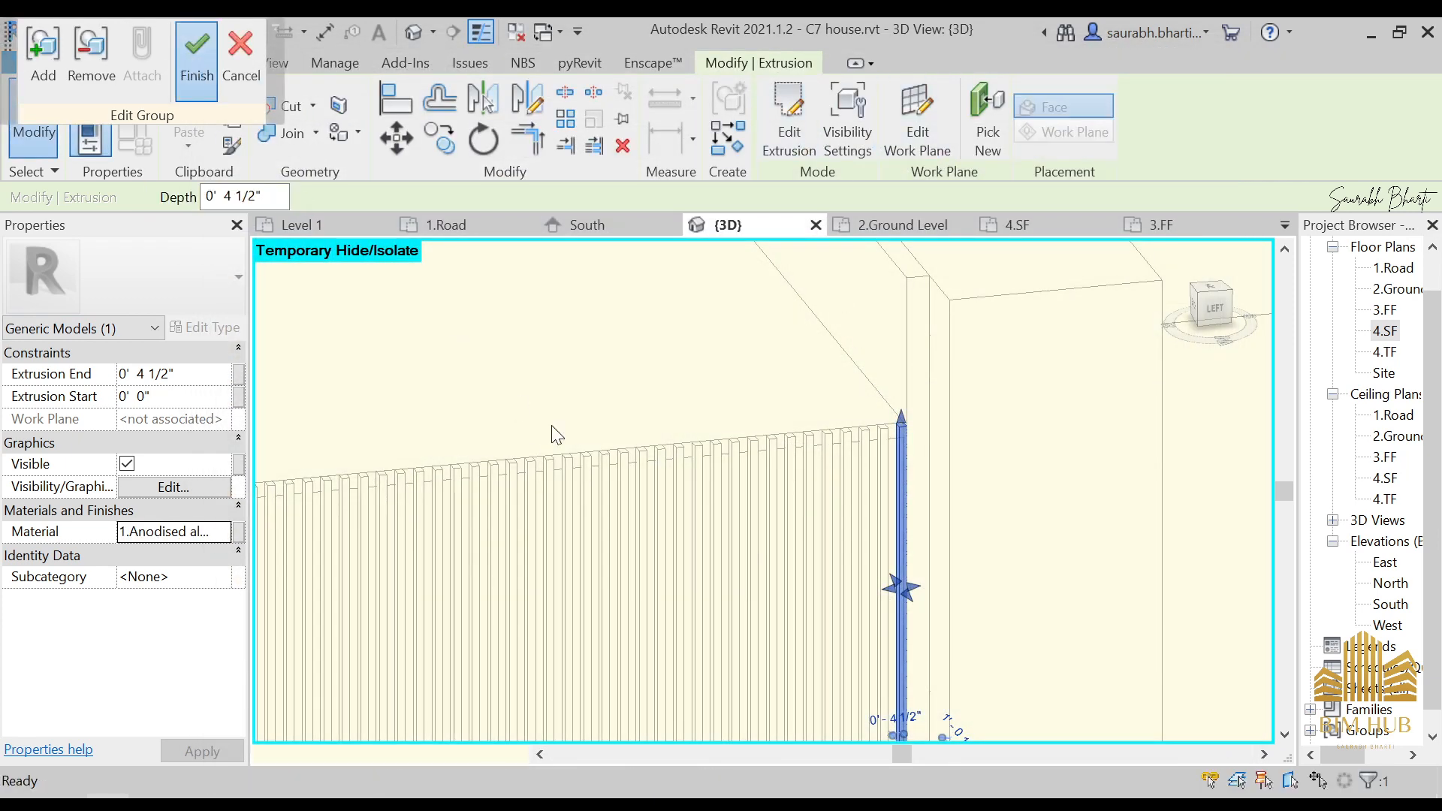
{"action": "left_click", "coordinate": [840, 370]}
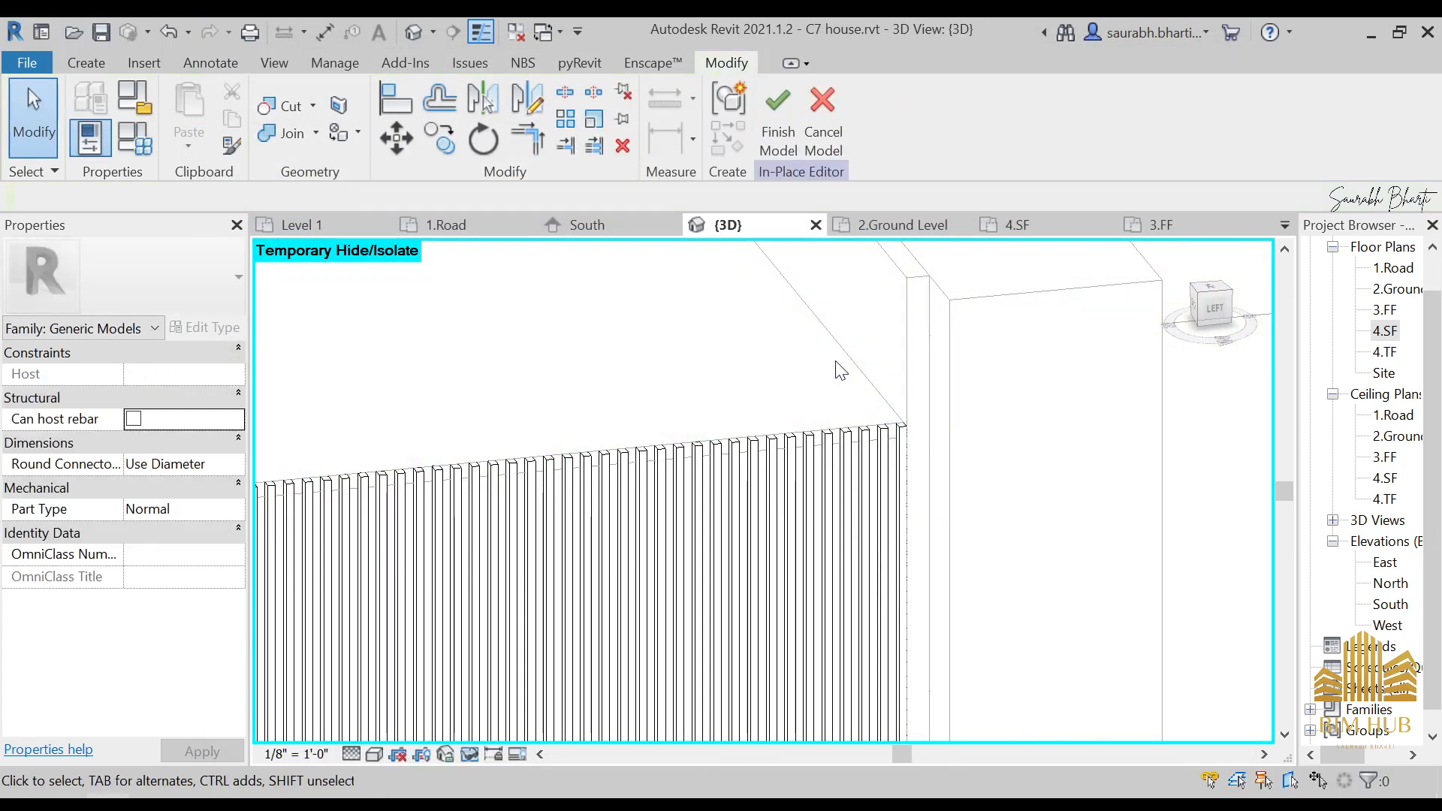
{"action": "left_click", "coordinate": [780, 132]}
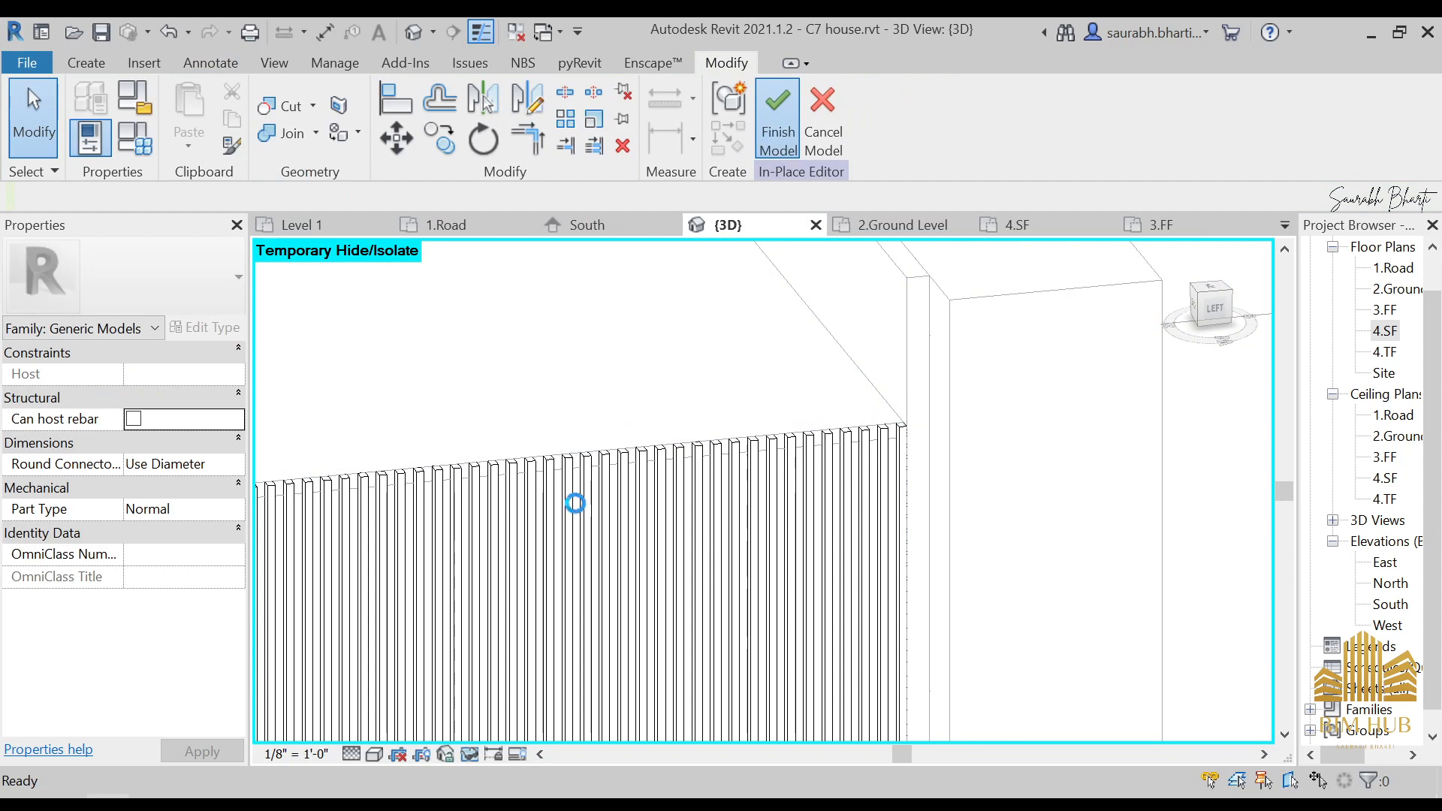
- Display the 3D view in the Realistic visual style and inspect the side louvers and the front facade
{"action": "scroll", "coordinate": [815, 434], "scroll_direction": "down", "scroll_amount": 6}
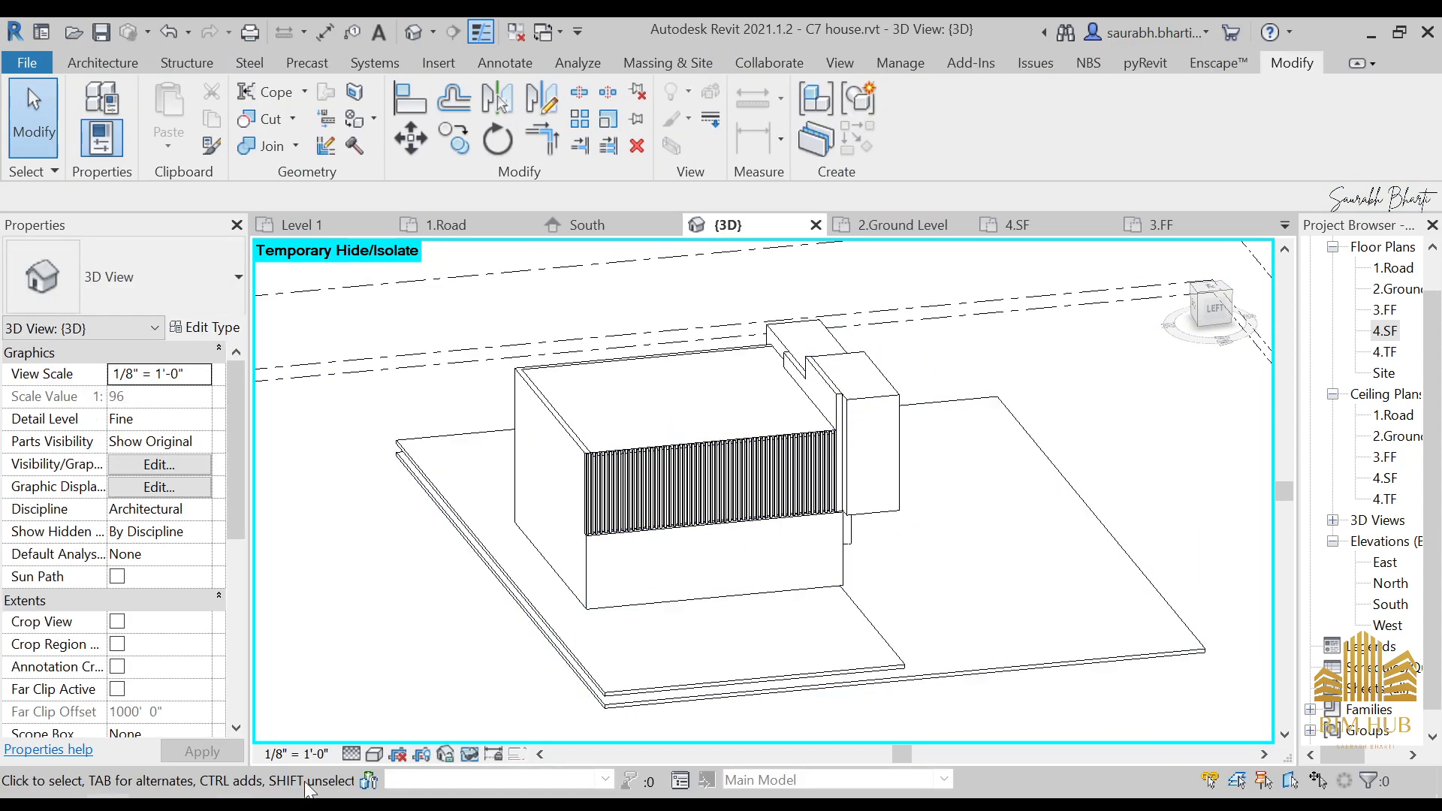
{"action": "left_click", "coordinate": [396, 753]}
{"action": "left_click", "coordinate": [409, 682]}
{"action": "scroll", "coordinate": [783, 529], "scroll_direction": "down", "scroll_amount": 2}
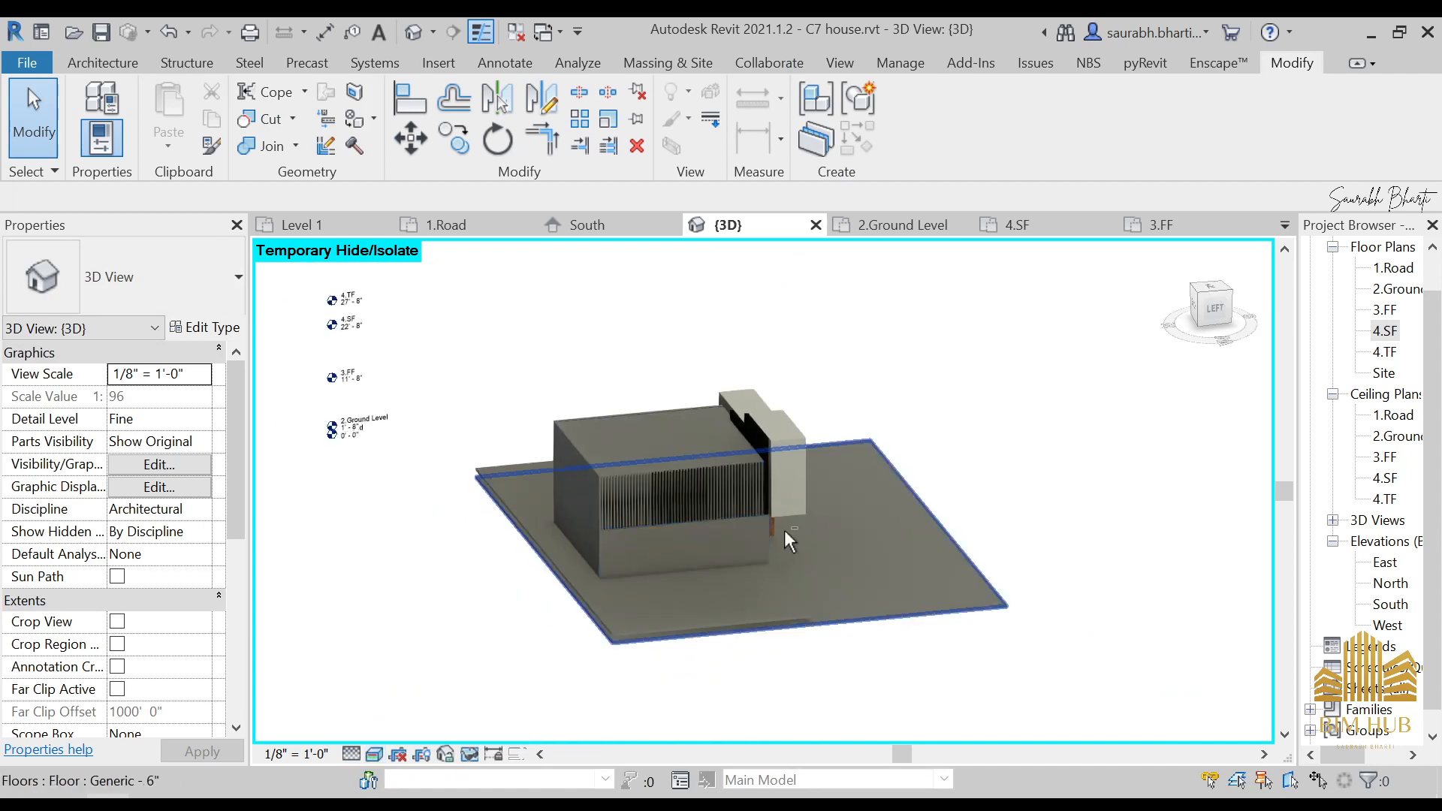
{"action": "scroll", "coordinate": [709, 476], "scroll_direction": "up", "scroll_amount": 10}
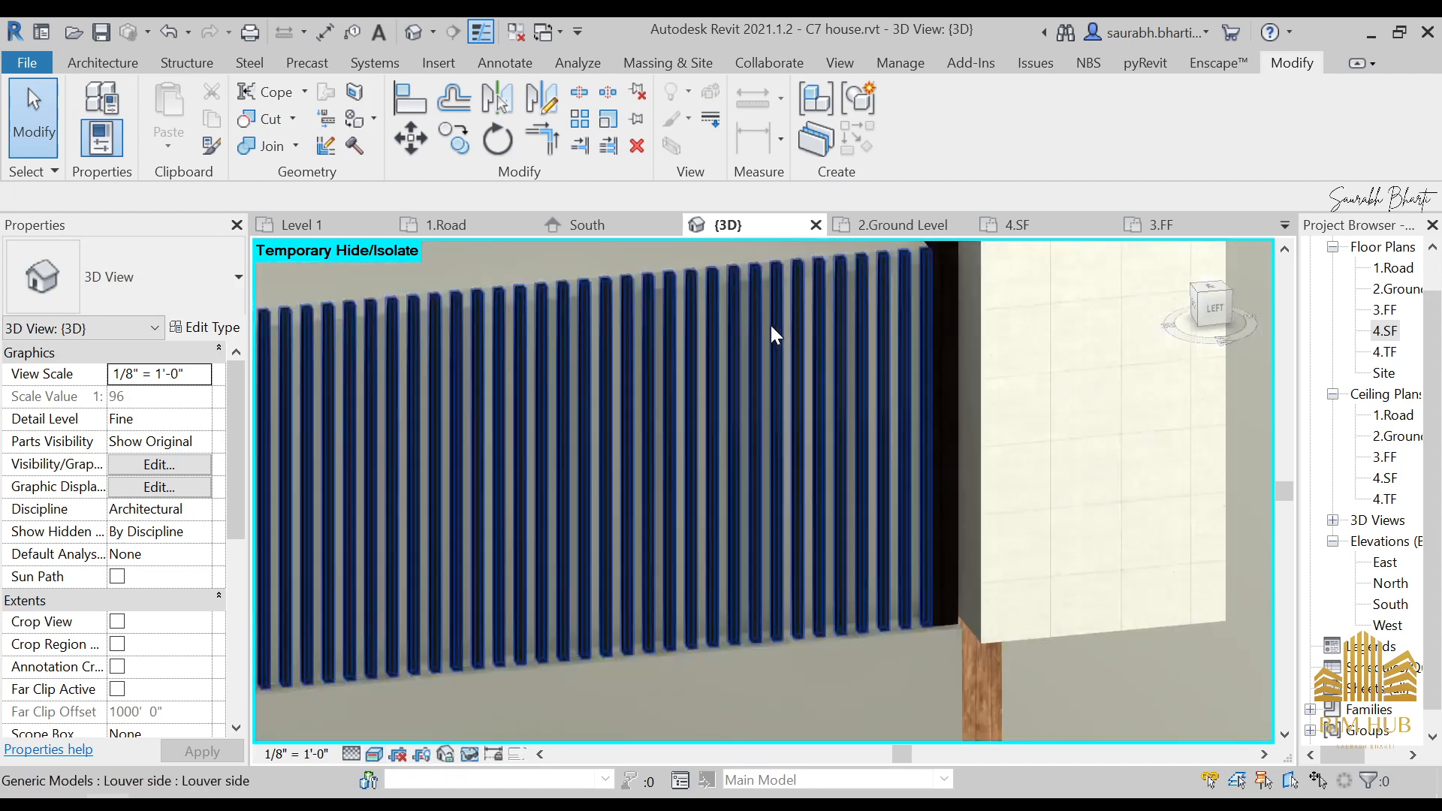
{"action": "scroll", "coordinate": [773, 334], "scroll_direction": "down", "scroll_amount": 5}
{"action": "middle_click_drag", "start_coordinate": [619, 466], "coordinate": [730, 564], "text": "shift"}
{"action": "middle_click_drag", "start_coordinate": [794, 632], "coordinate": [780, 580]}
{"action": "middle_click_drag", "start_coordinate": [660, 591], "coordinate": [676, 619], "text": "shift"}
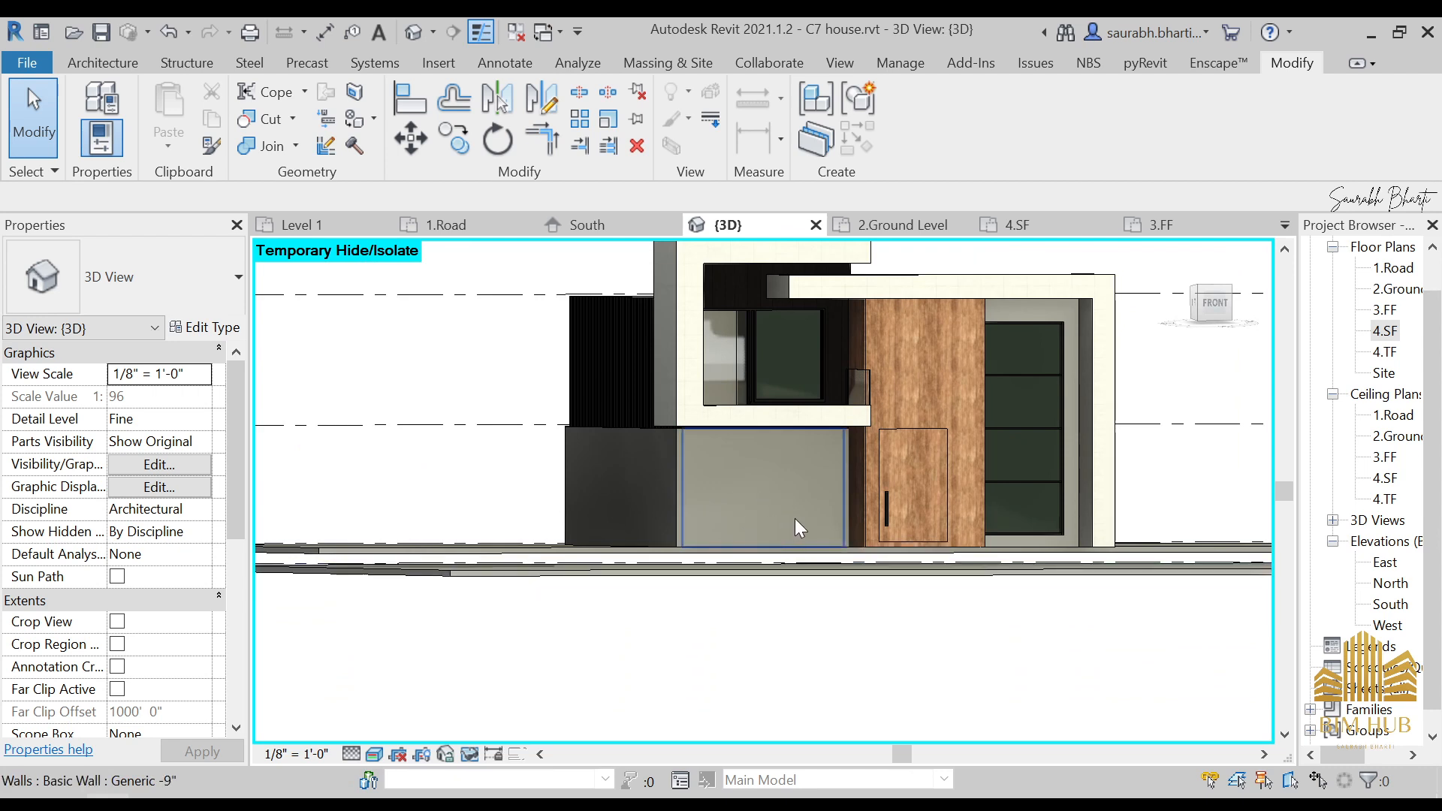
{"action": "middle_click_drag", "start_coordinate": [867, 578], "coordinate": [809, 581]}
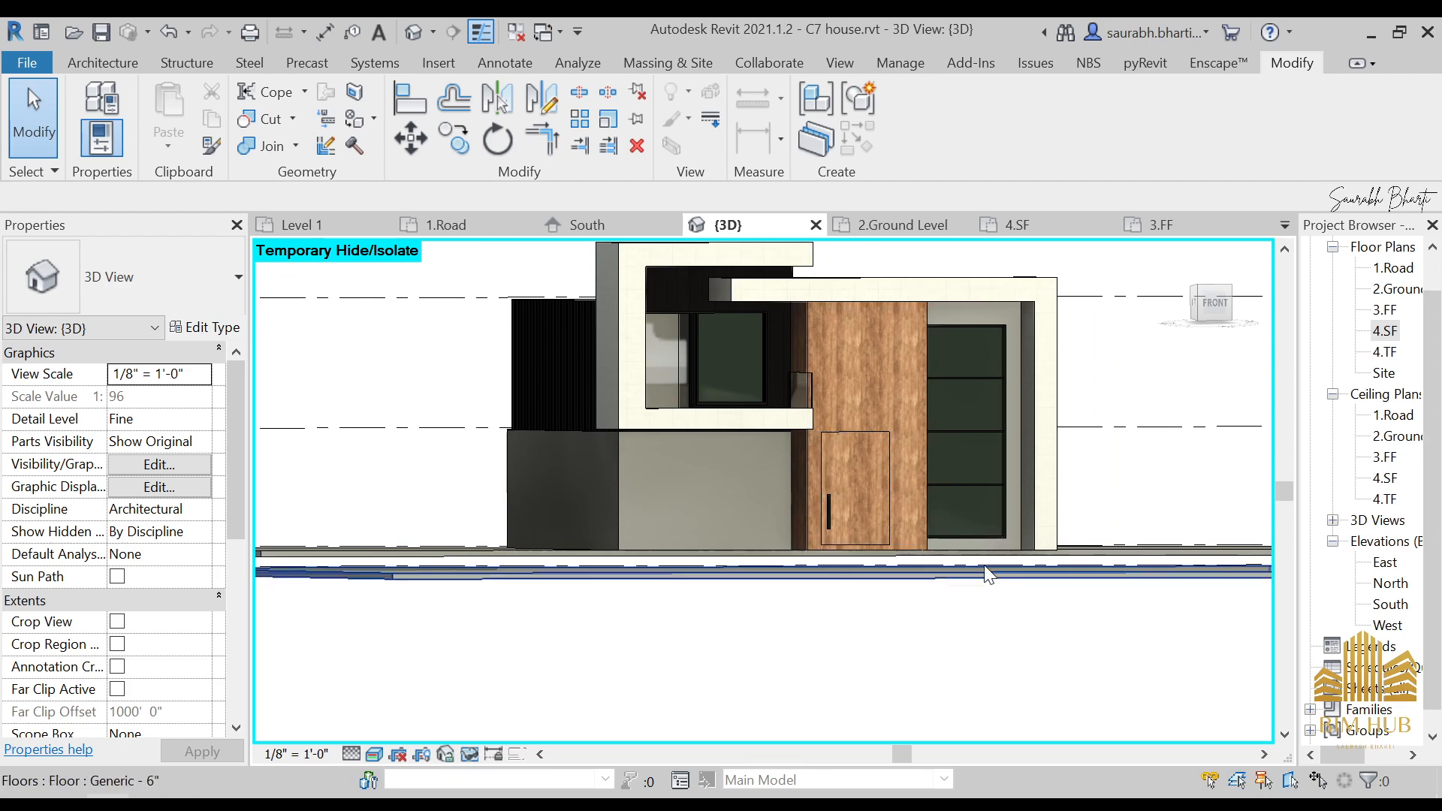
- Select the front ground-floor wall below the balcony and switch to Photos to examine that area in the reference image
{"action": "key", "text": "alt+Tab"}
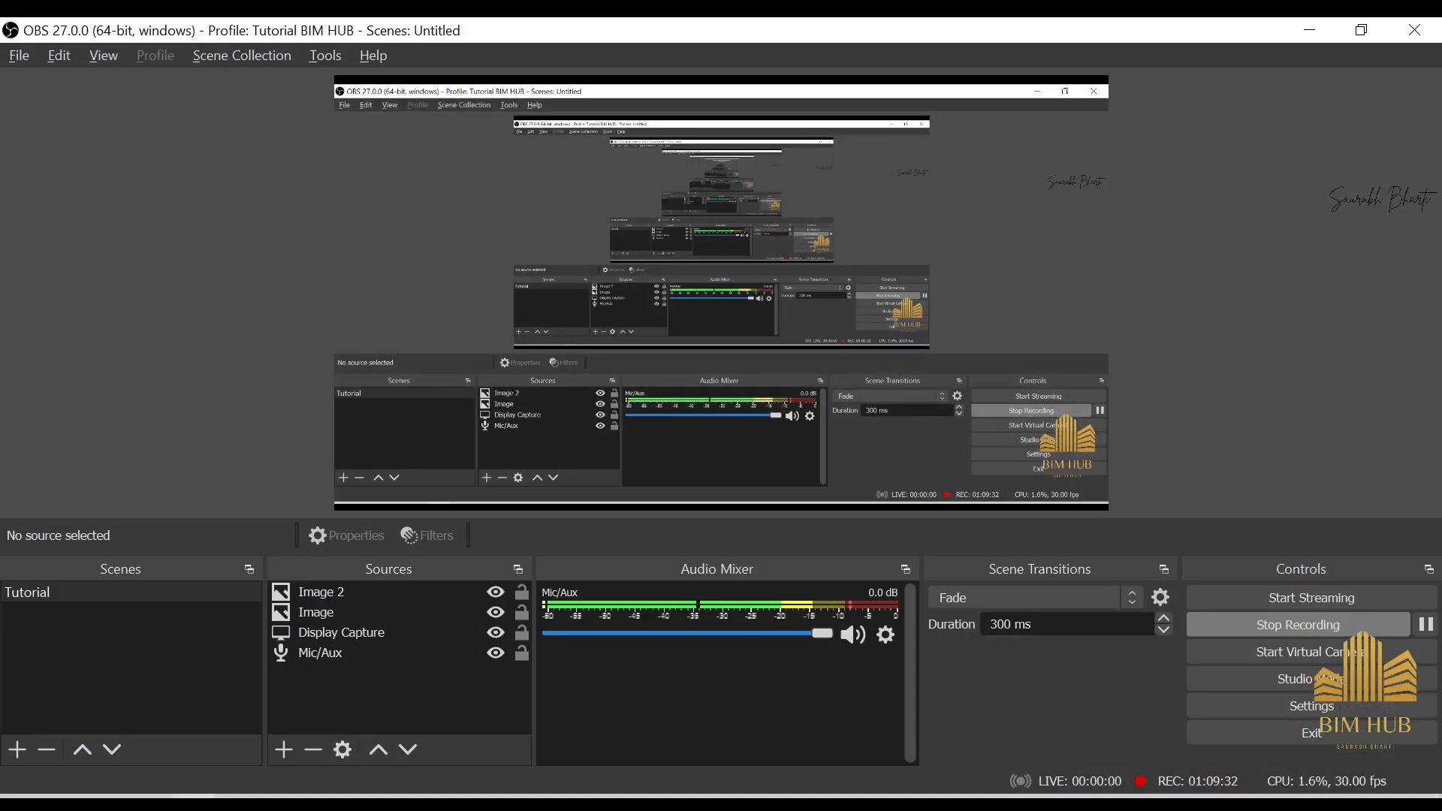
{"action": "left_click", "coordinate": [1309, 30]}
{"action": "scroll", "coordinate": [685, 530], "scroll_direction": "up", "scroll_amount": 1}
{"action": "middle_click_drag", "start_coordinate": [685, 529], "coordinate": [718, 582], "text": "shift"}
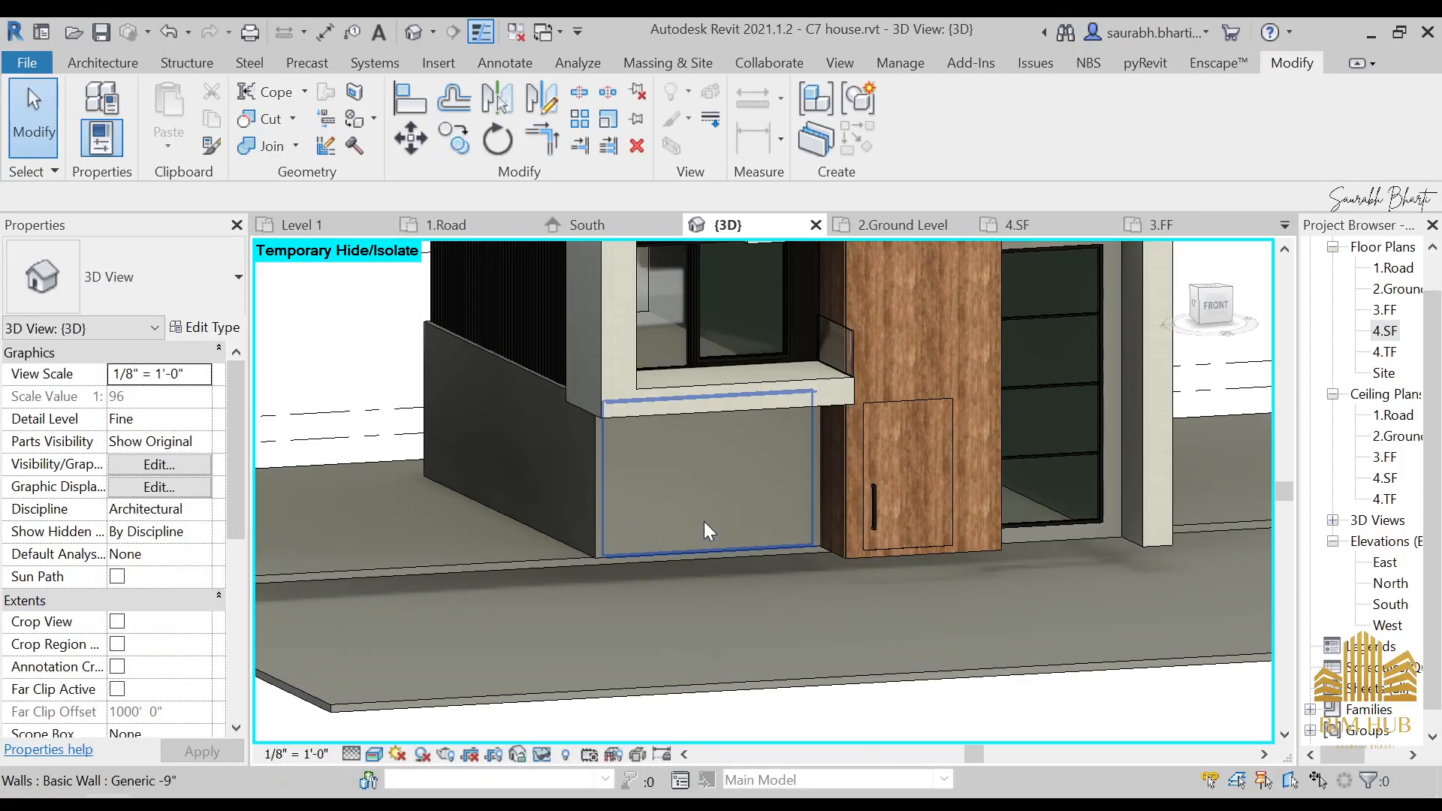
{"action": "left_click", "coordinate": [704, 522]}
{"action": "middle_click_drag", "start_coordinate": [704, 523], "coordinate": [643, 512], "text": "shift"}
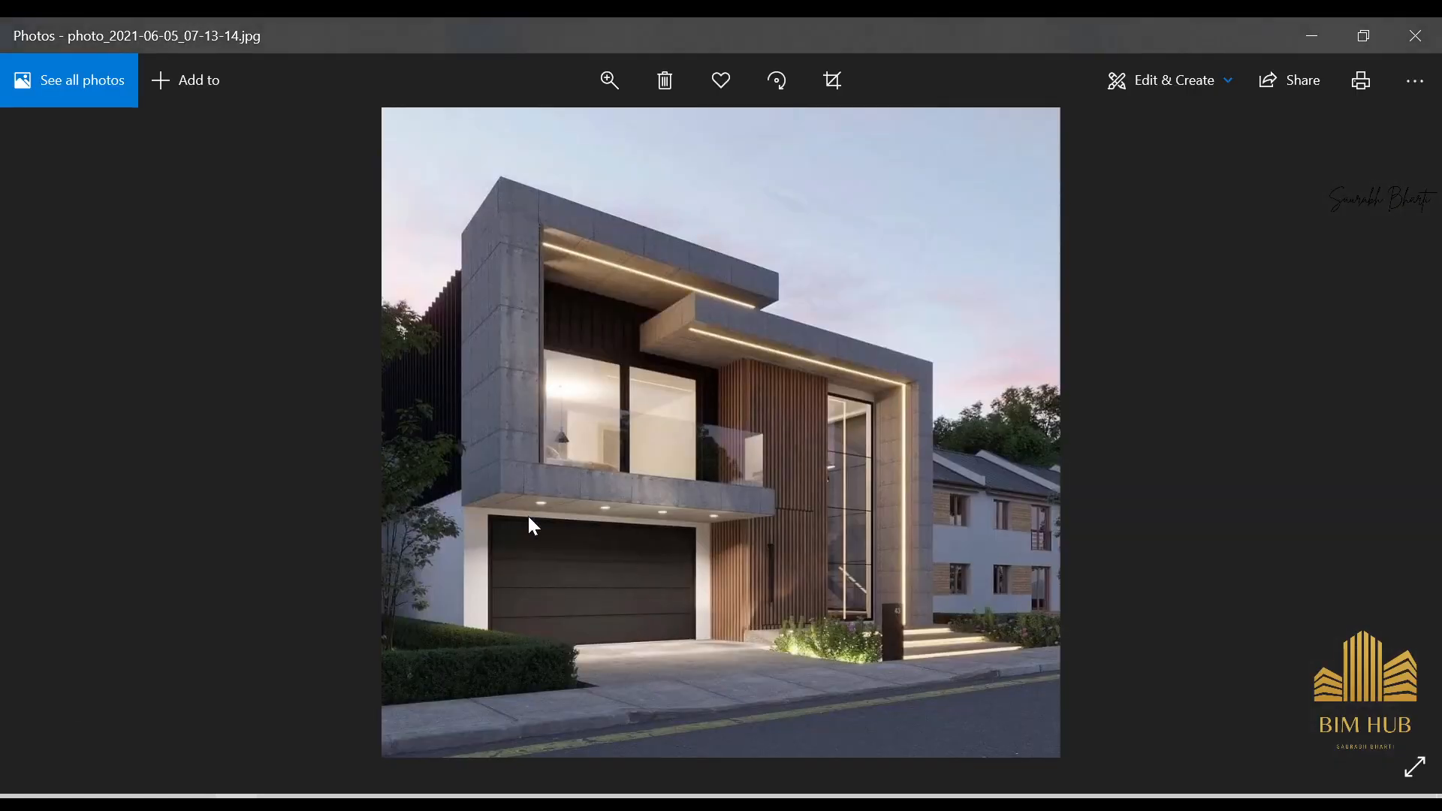
- Examine the garage door's panel lines, frame and surrounding wall in the reference photo, and return to Revit
{"action": "scroll", "coordinate": [654, 634], "scroll_direction": "up", "scroll_amount": 3}
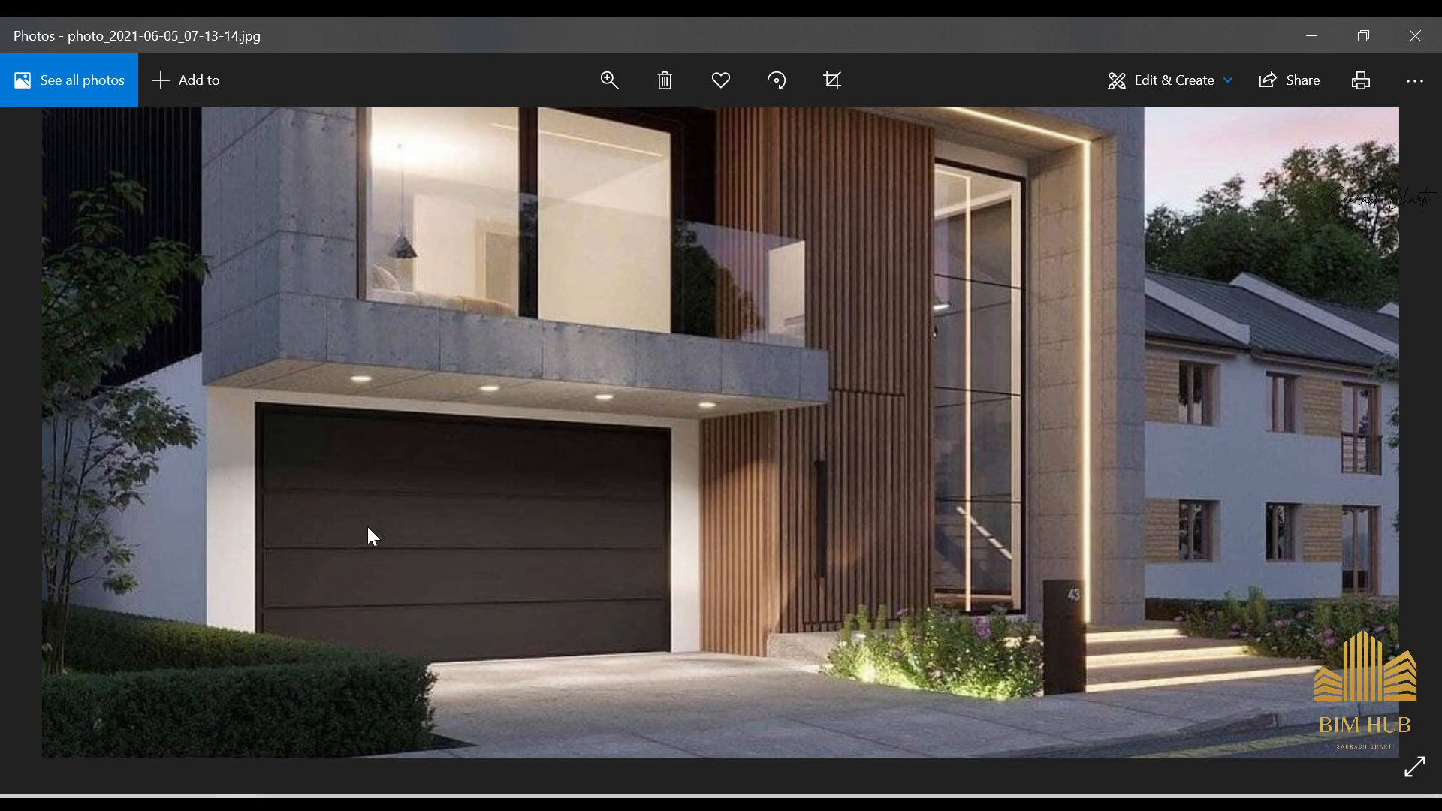
{"action": "scroll", "coordinate": [332, 549], "scroll_direction": "up", "scroll_amount": 5}
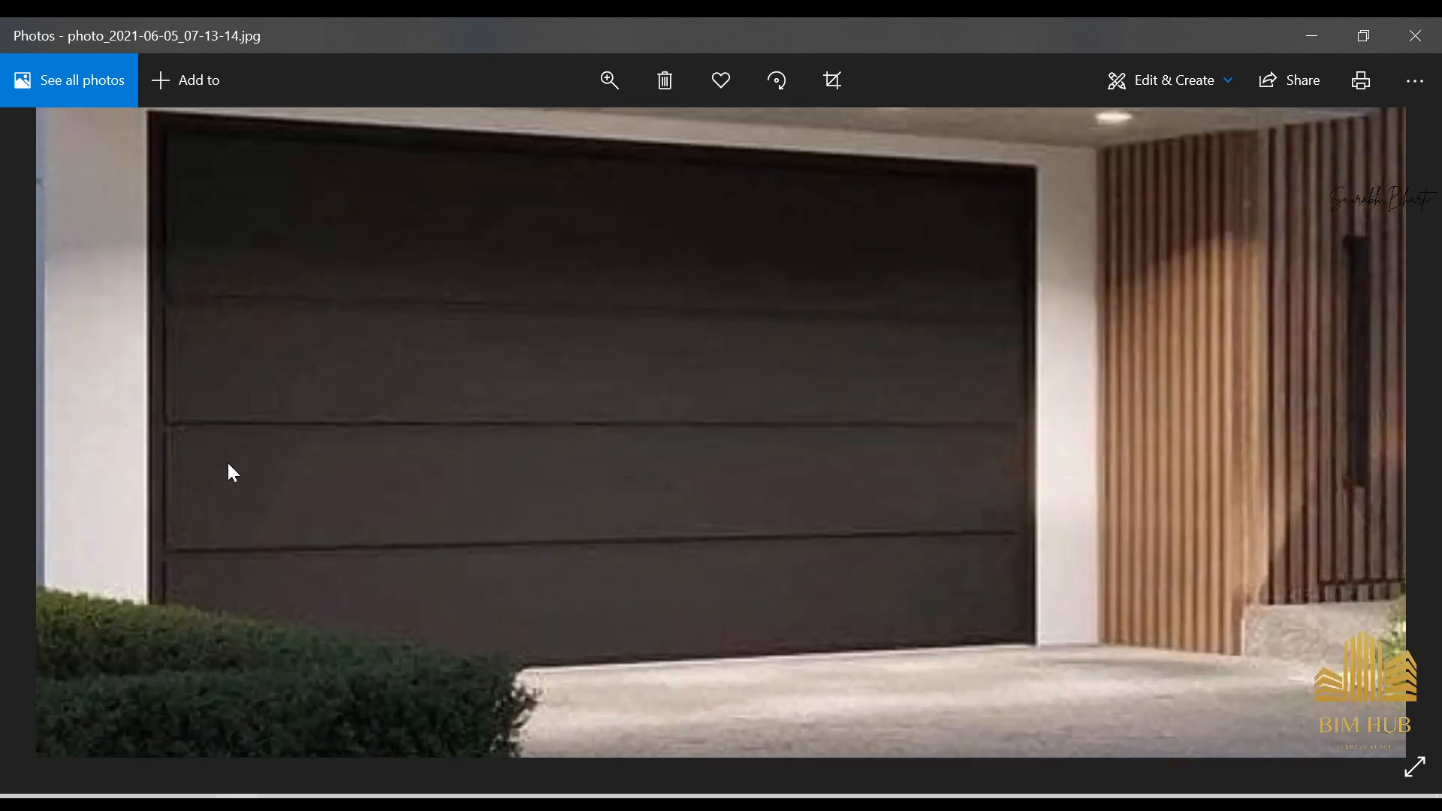
{"action": "scroll", "coordinate": [326, 530], "scroll_direction": "up", "scroll_amount": 1}
{"action": "scroll", "coordinate": [418, 368], "scroll_direction": "down", "scroll_amount": 1}
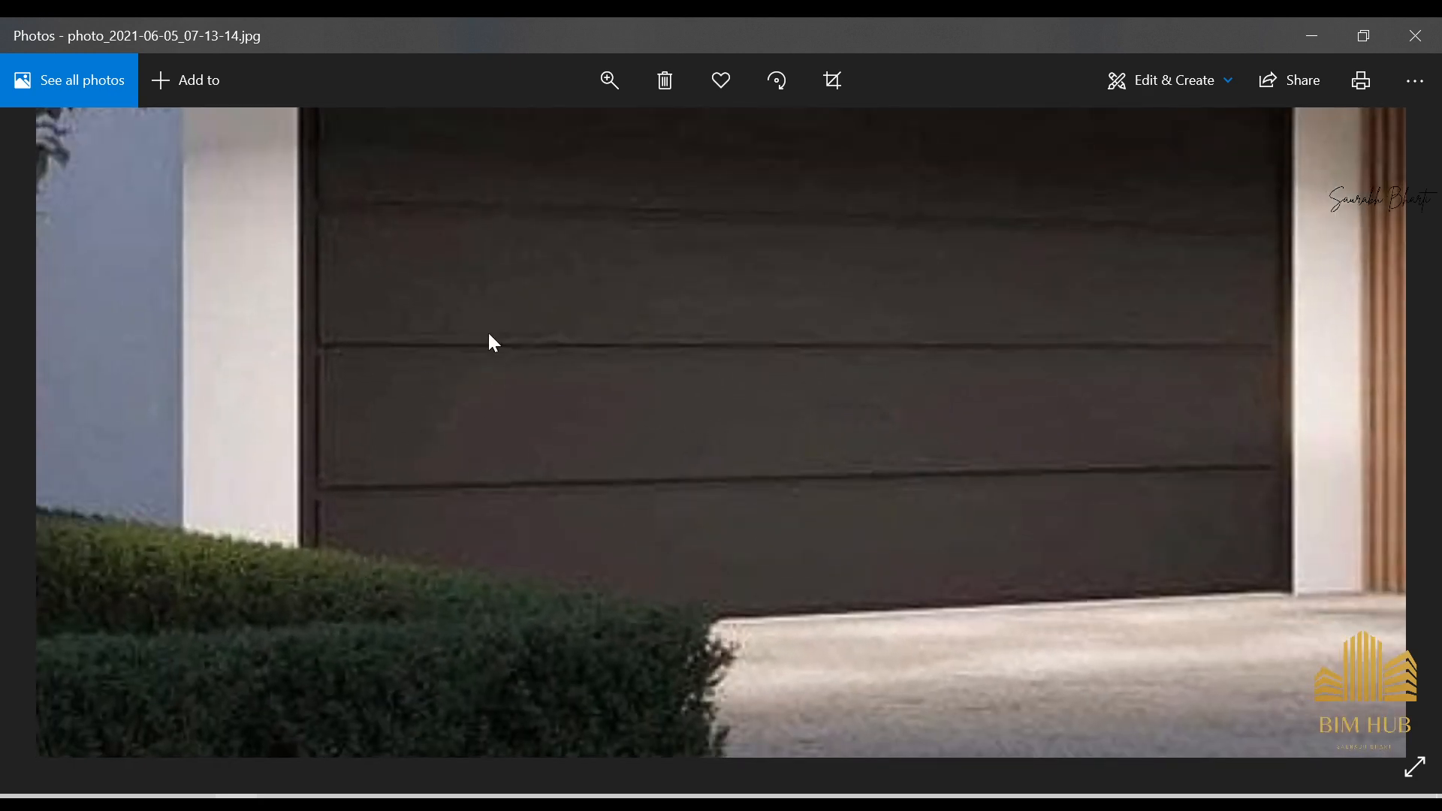
{"action": "left_click_drag", "start_coordinate": [493, 342], "coordinate": [390, 557]}
{"action": "scroll", "coordinate": [247, 679], "scroll_direction": "up", "scroll_amount": 1}
{"action": "scroll", "coordinate": [420, 465], "scroll_direction": "down", "scroll_amount": 1}
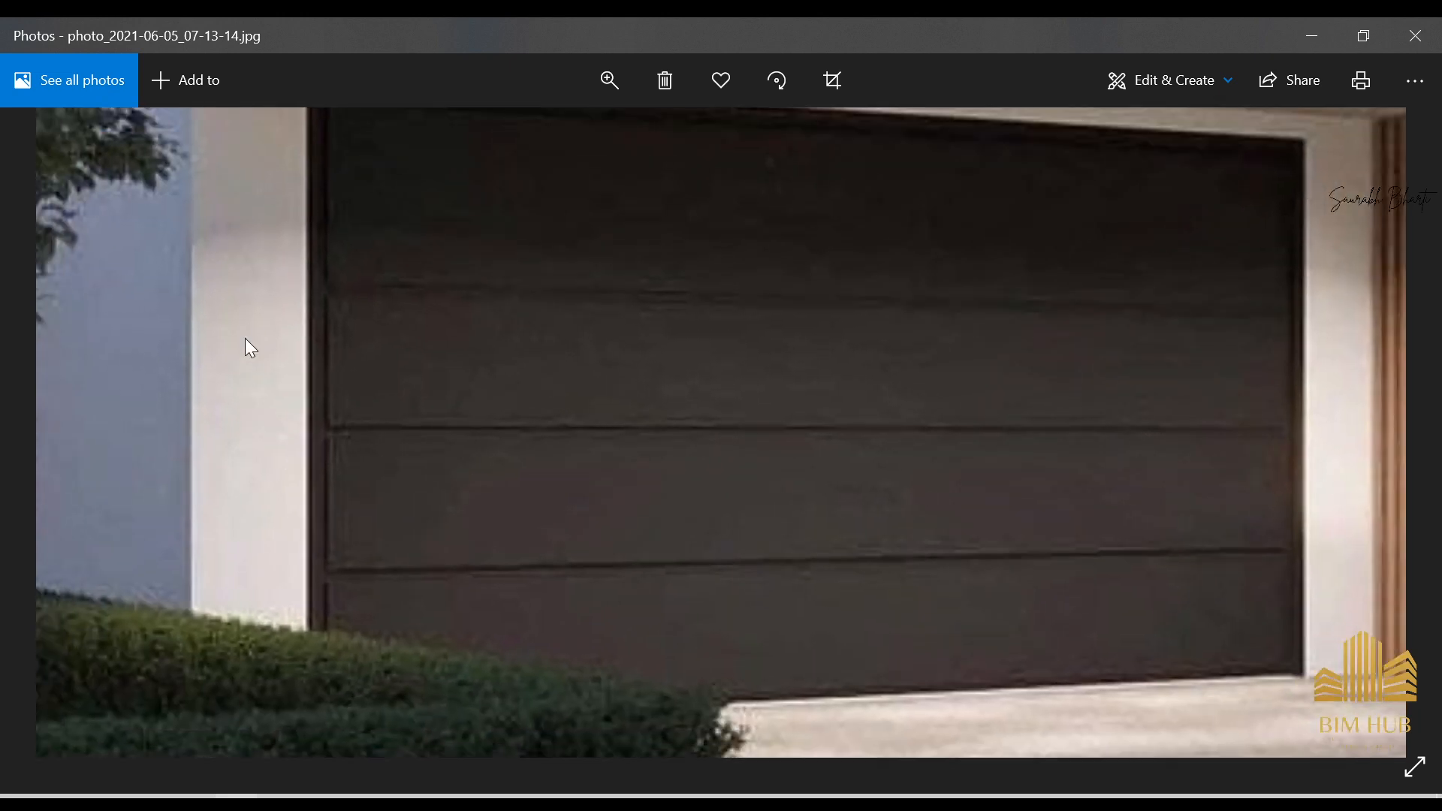
{"action": "left_click", "coordinate": [1327, 35]}
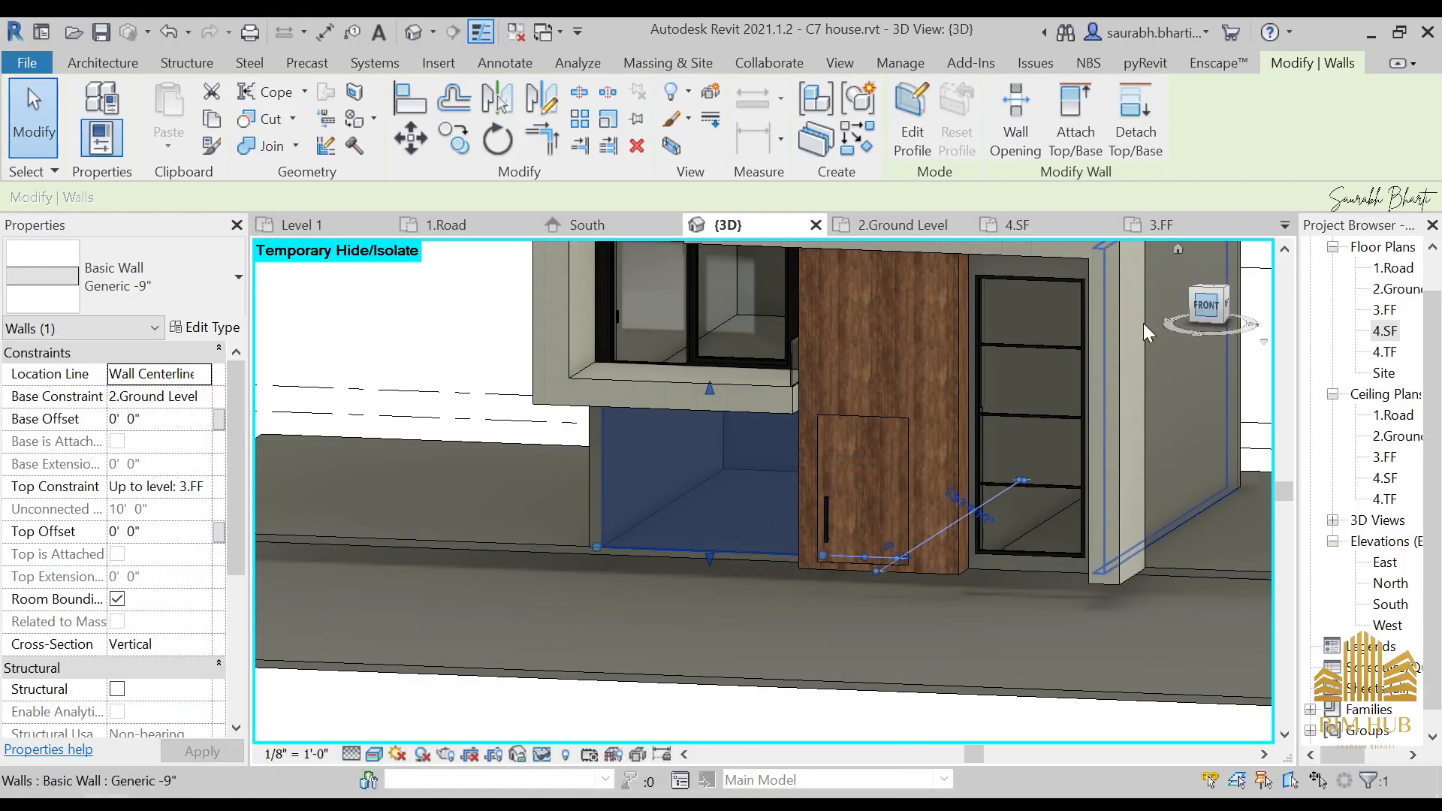
- Start a Generic Models in-place model named Garage with the 3D view facing the front
{"action": "left_click", "coordinate": [1206, 305]}
{"action": "left_click", "coordinate": [102, 63]}
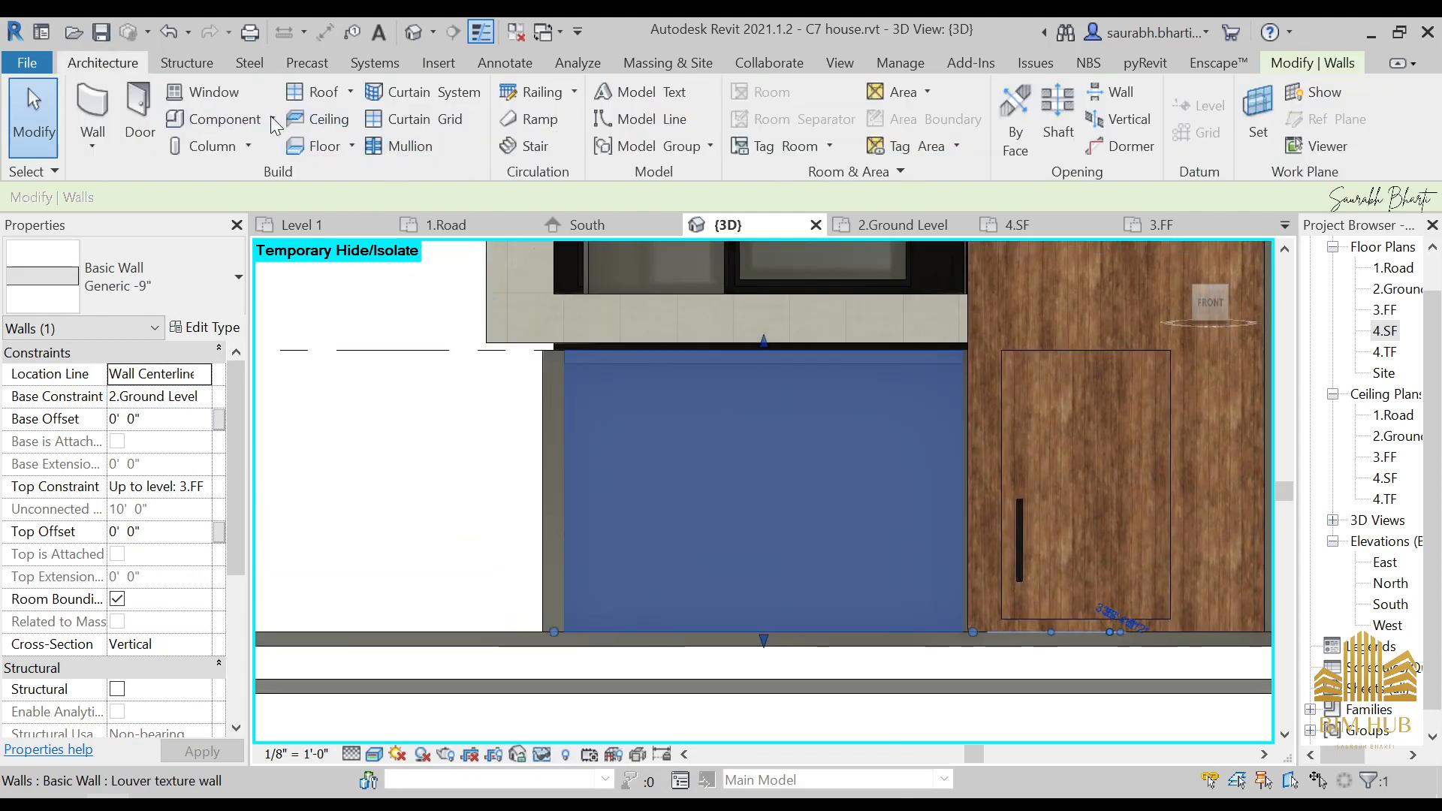
{"action": "left_click", "coordinate": [272, 119]}
{"action": "left_click", "coordinate": [218, 204]}
{"action": "double_click", "coordinate": [638, 400]}
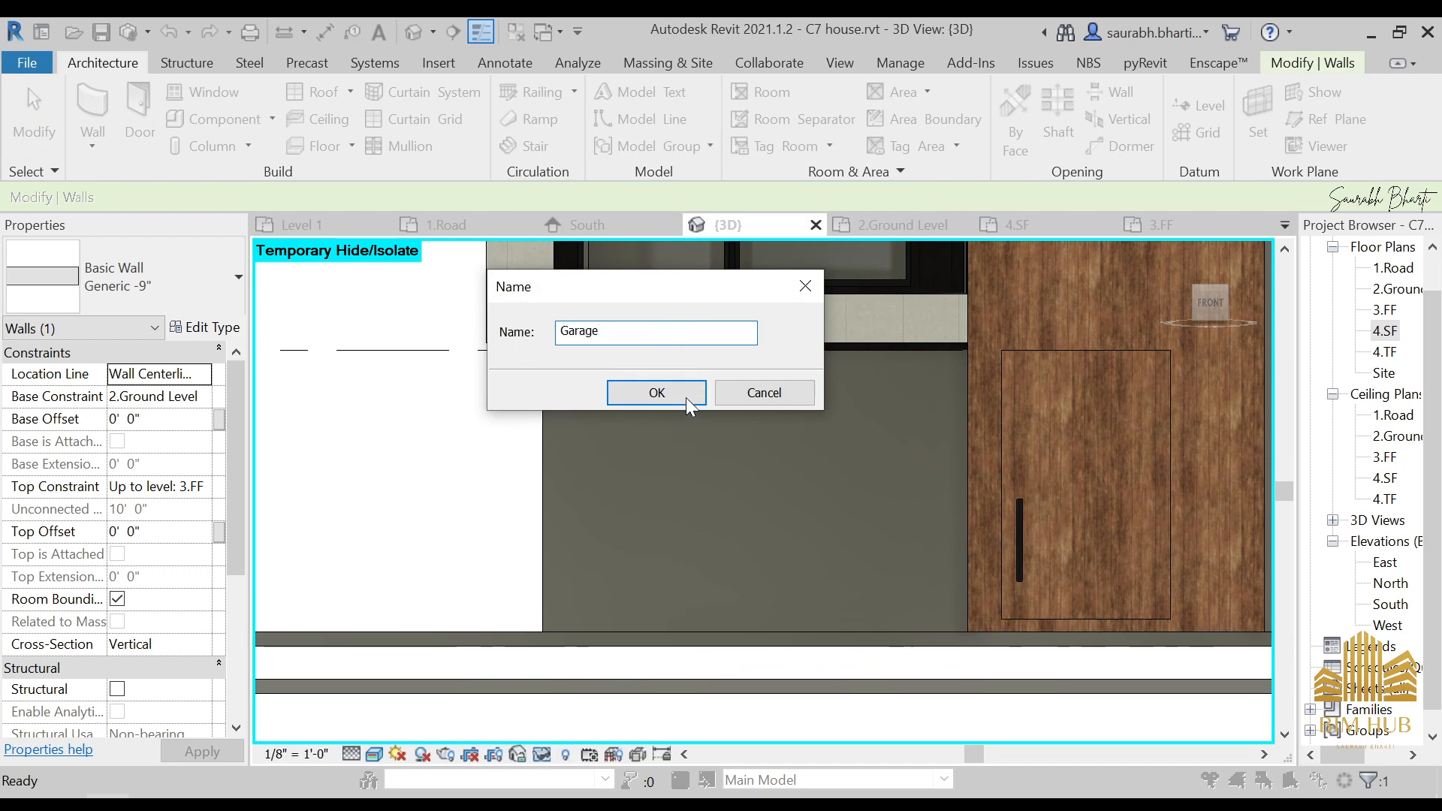
{"action": "left_click", "coordinate": [656, 393]}
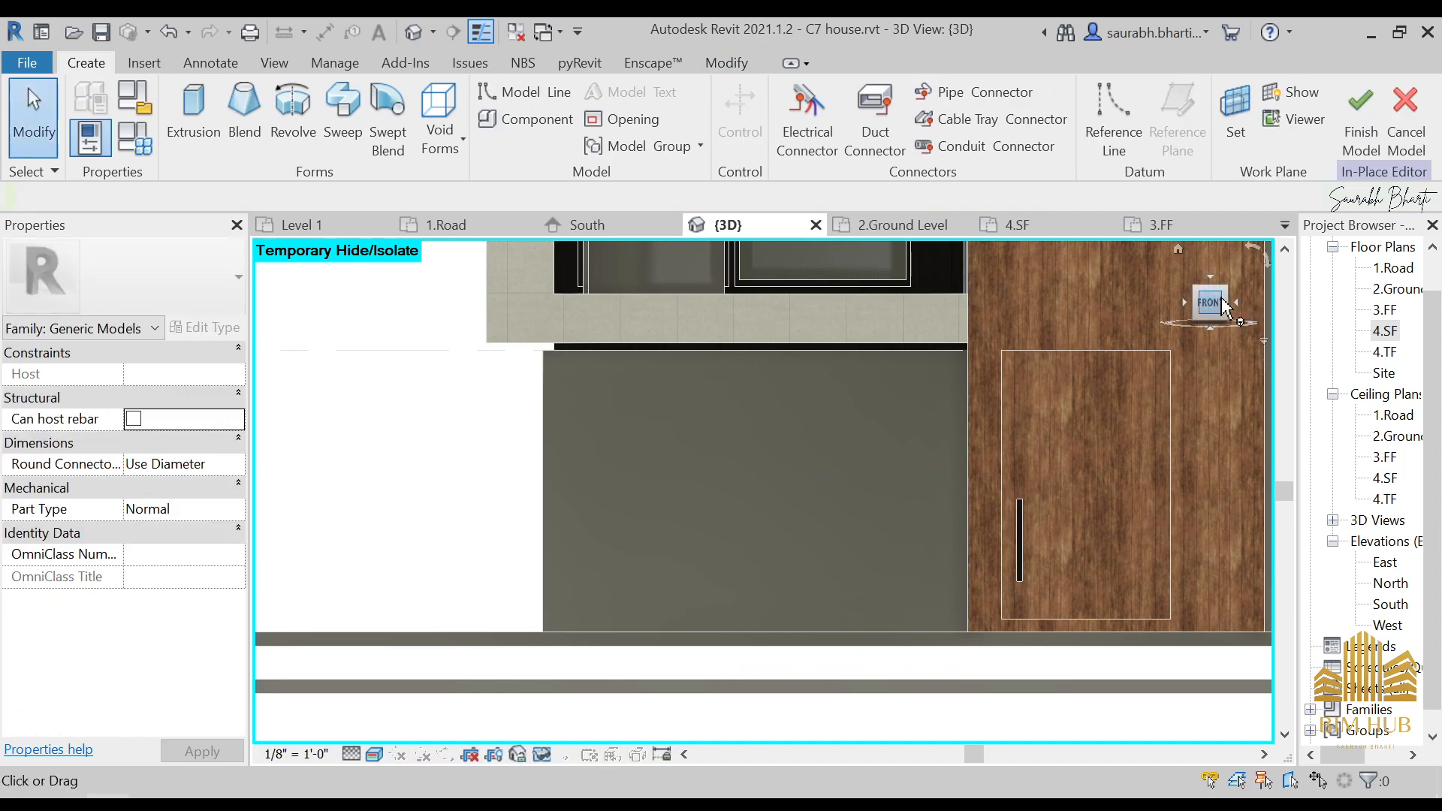
- Start an extrusion and set its work plane to the front face of the ground-floor wall below the balcony
{"action": "left_click", "coordinate": [1221, 300]}
{"action": "scroll", "coordinate": [605, 566], "scroll_direction": "up", "scroll_amount": 5}
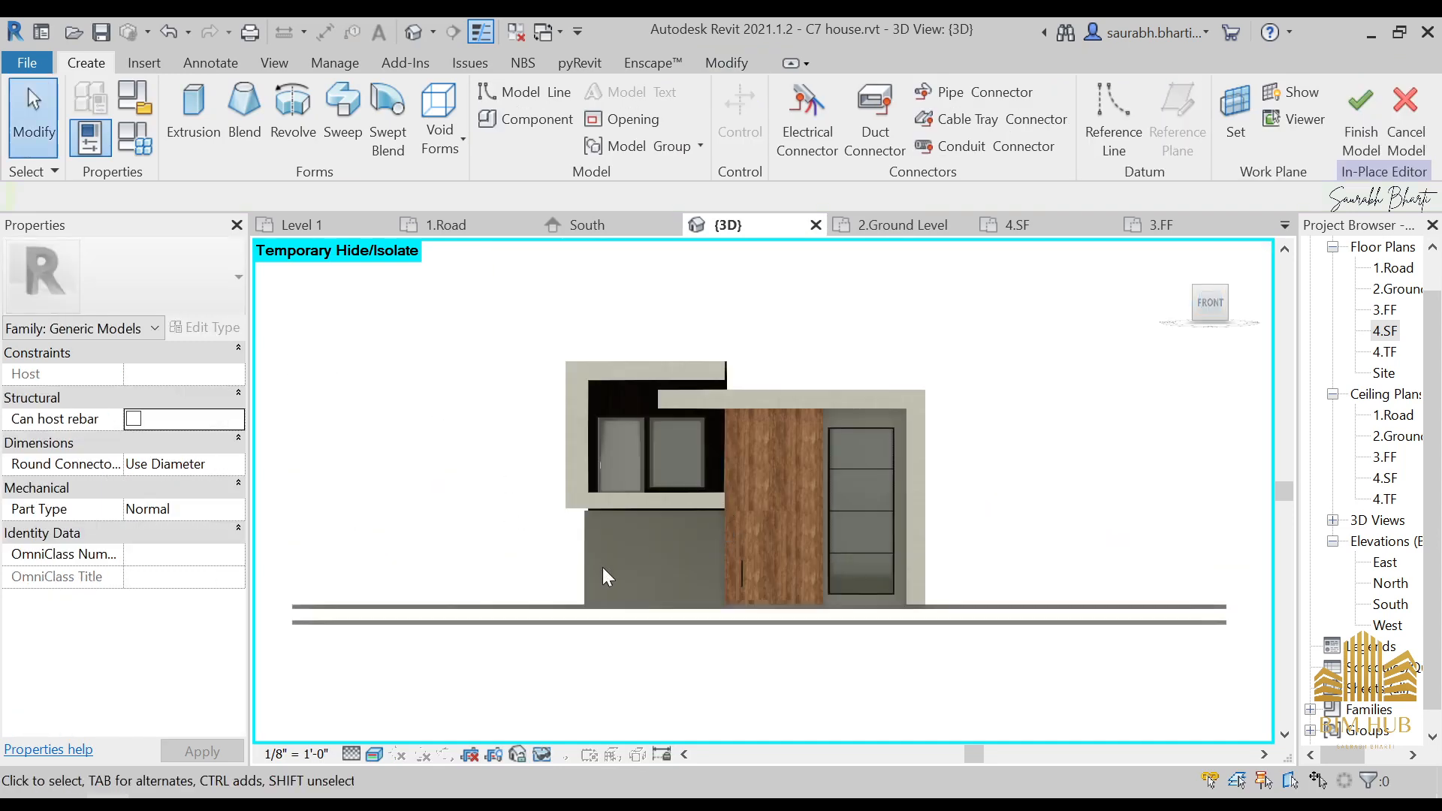
{"action": "middle_click_drag", "start_coordinate": [673, 585], "coordinate": [714, 528]}
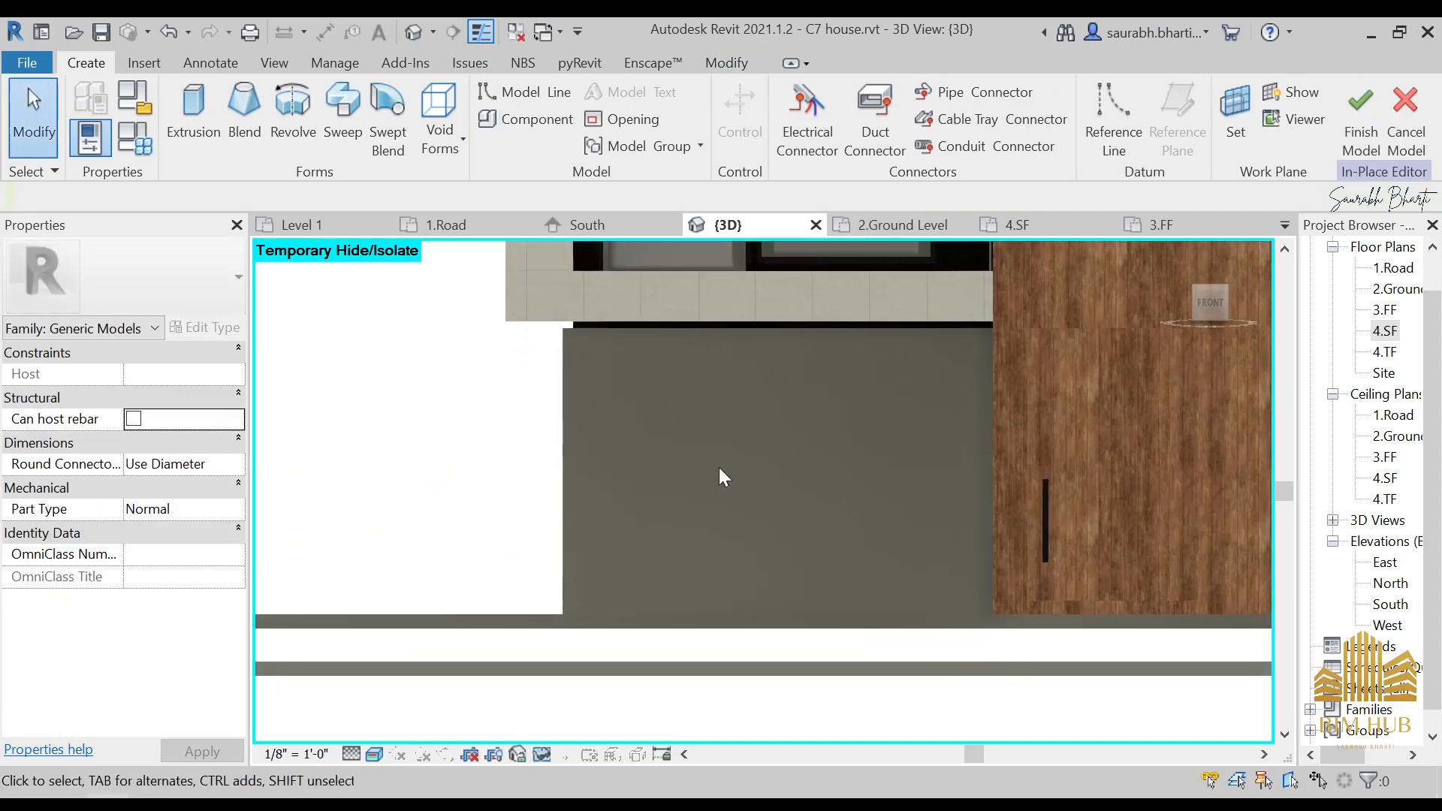
{"action": "left_click", "coordinate": [194, 112]}
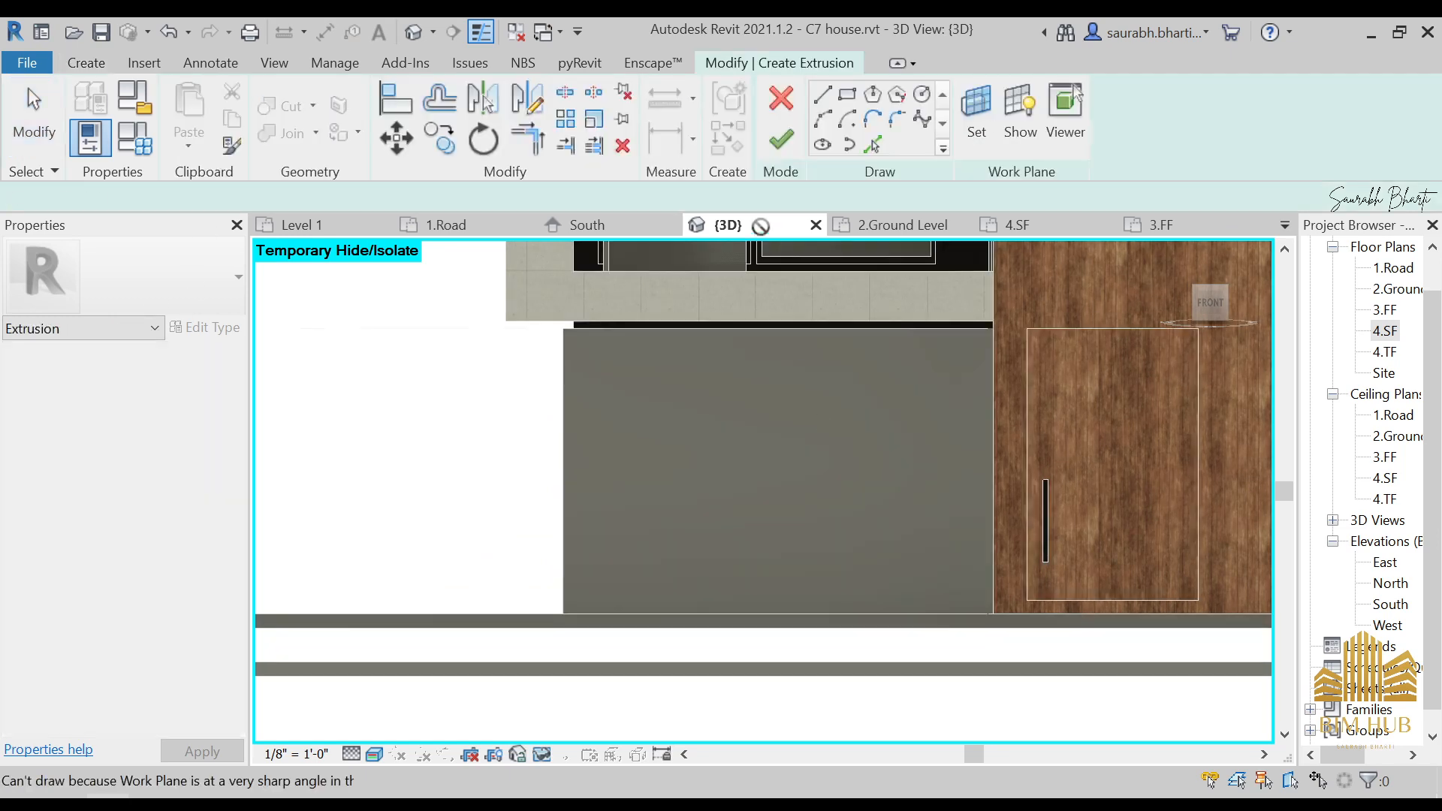
{"action": "left_click", "coordinate": [847, 96]}
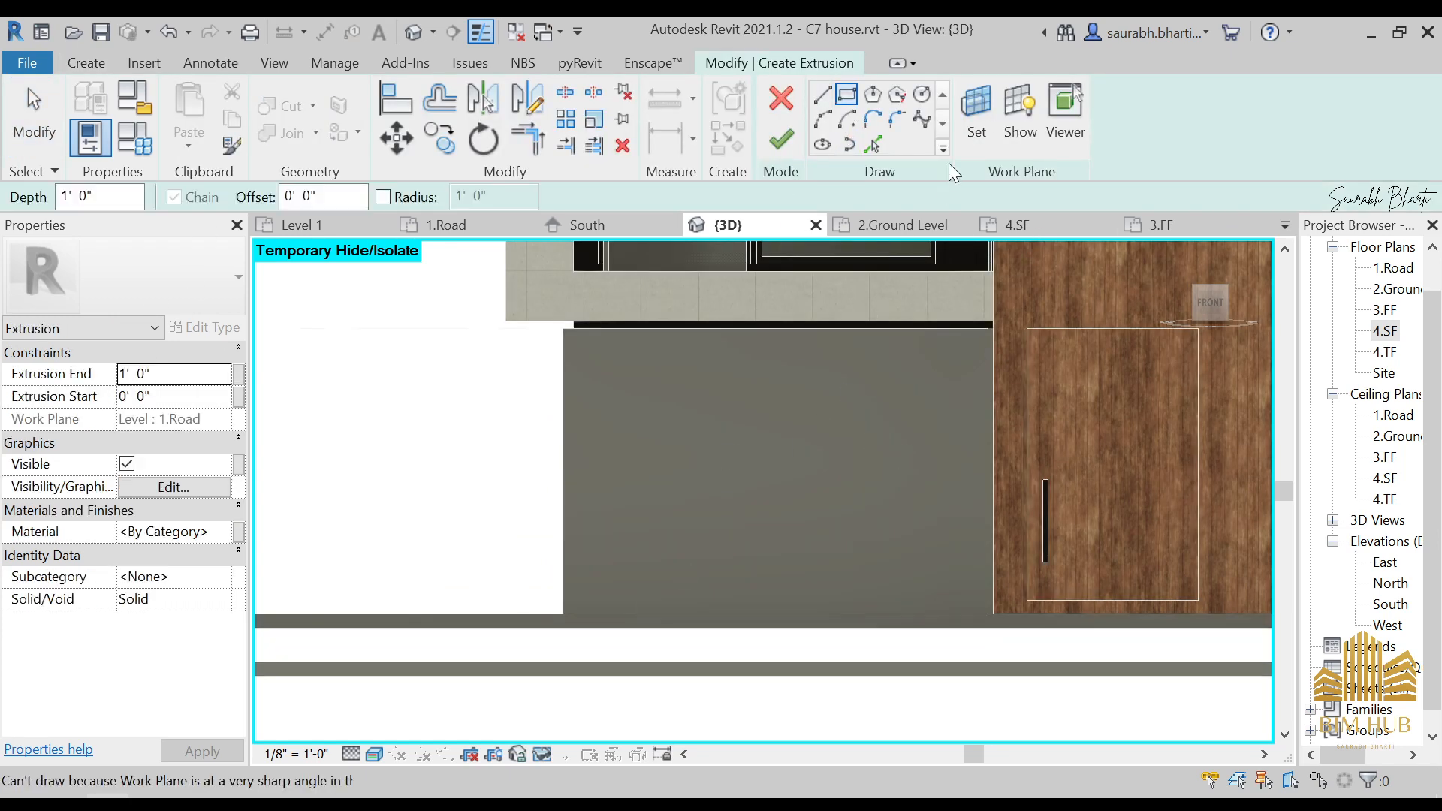
{"action": "left_click", "coordinate": [973, 124]}
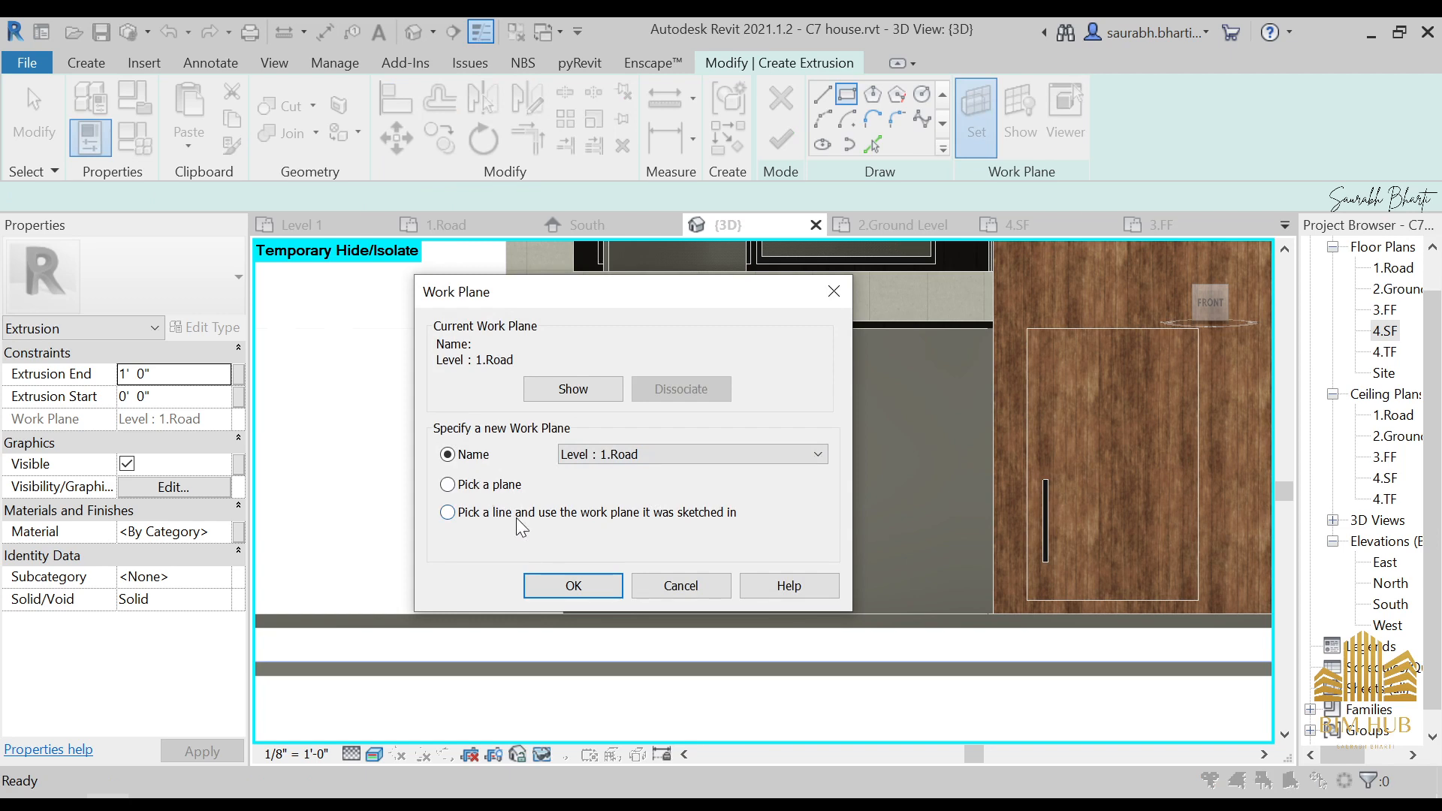
{"action": "left_click", "coordinate": [573, 585]}
{"action": "left_click", "coordinate": [979, 124]}
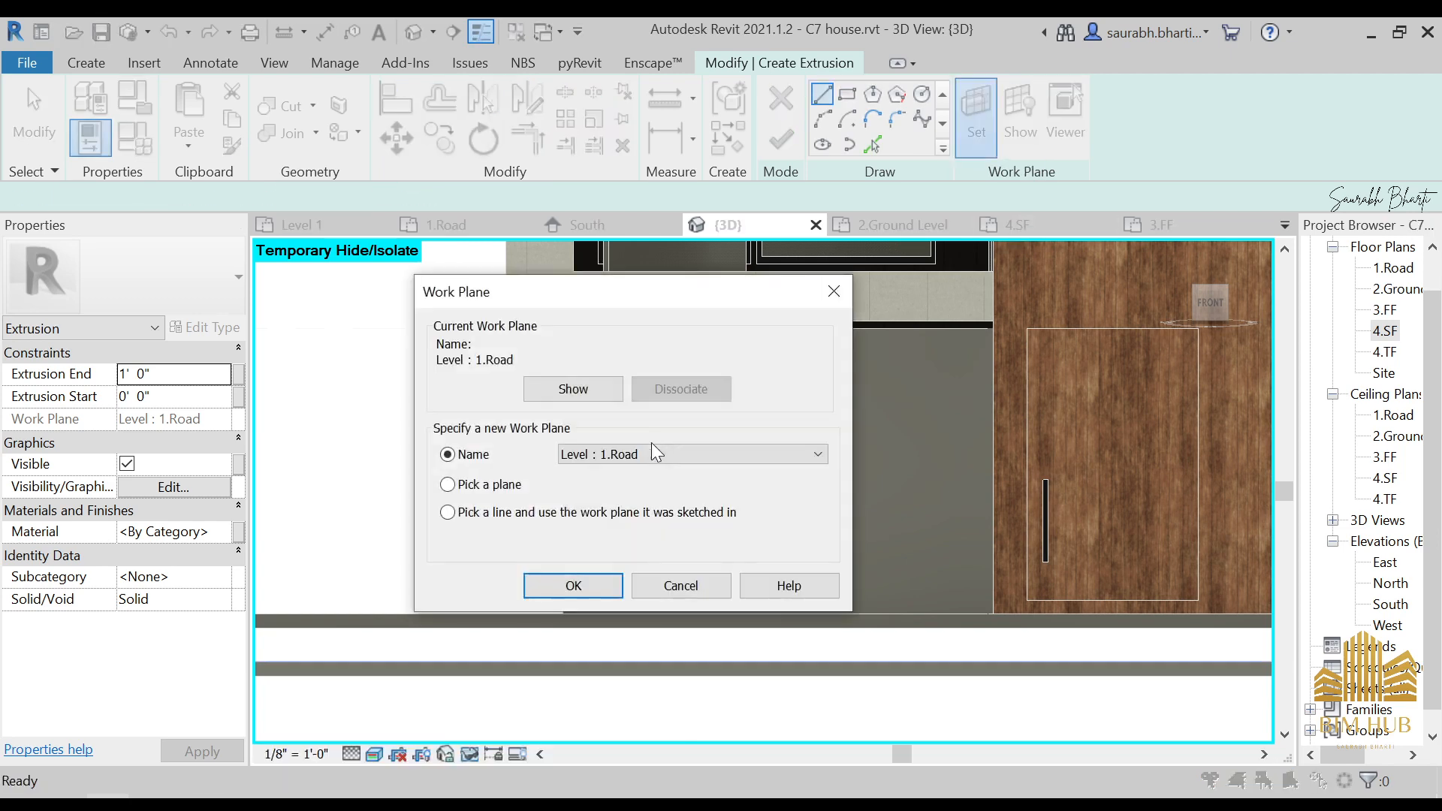
{"action": "left_click", "coordinate": [519, 487]}
{"action": "left_click", "coordinate": [573, 584]}
{"action": "left_click", "coordinate": [713, 490]}
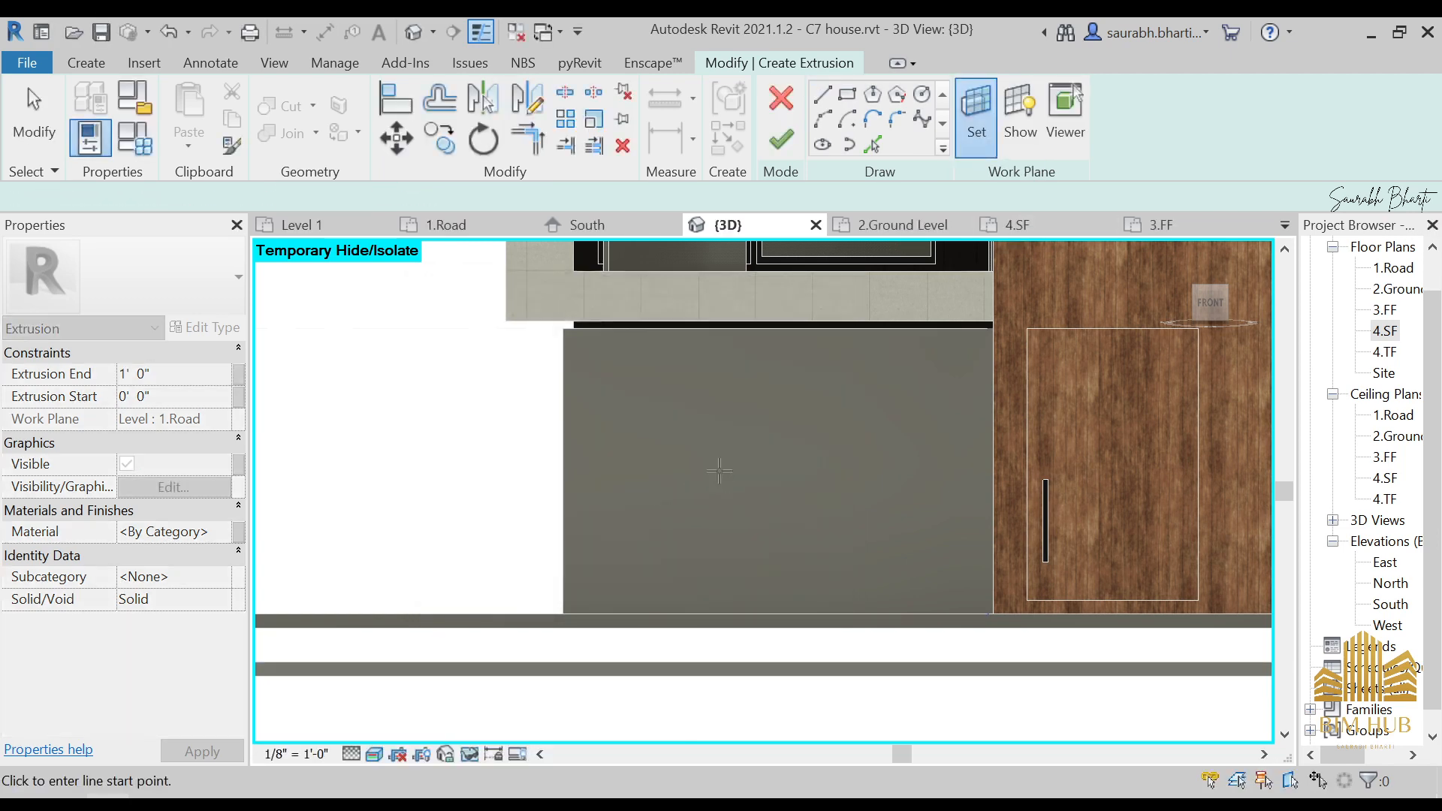
- Sketch a rectangle about 12' 2" wide and 7' 8" high on the wall face, rising from the floor line
{"action": "left_click", "coordinate": [857, 103]}
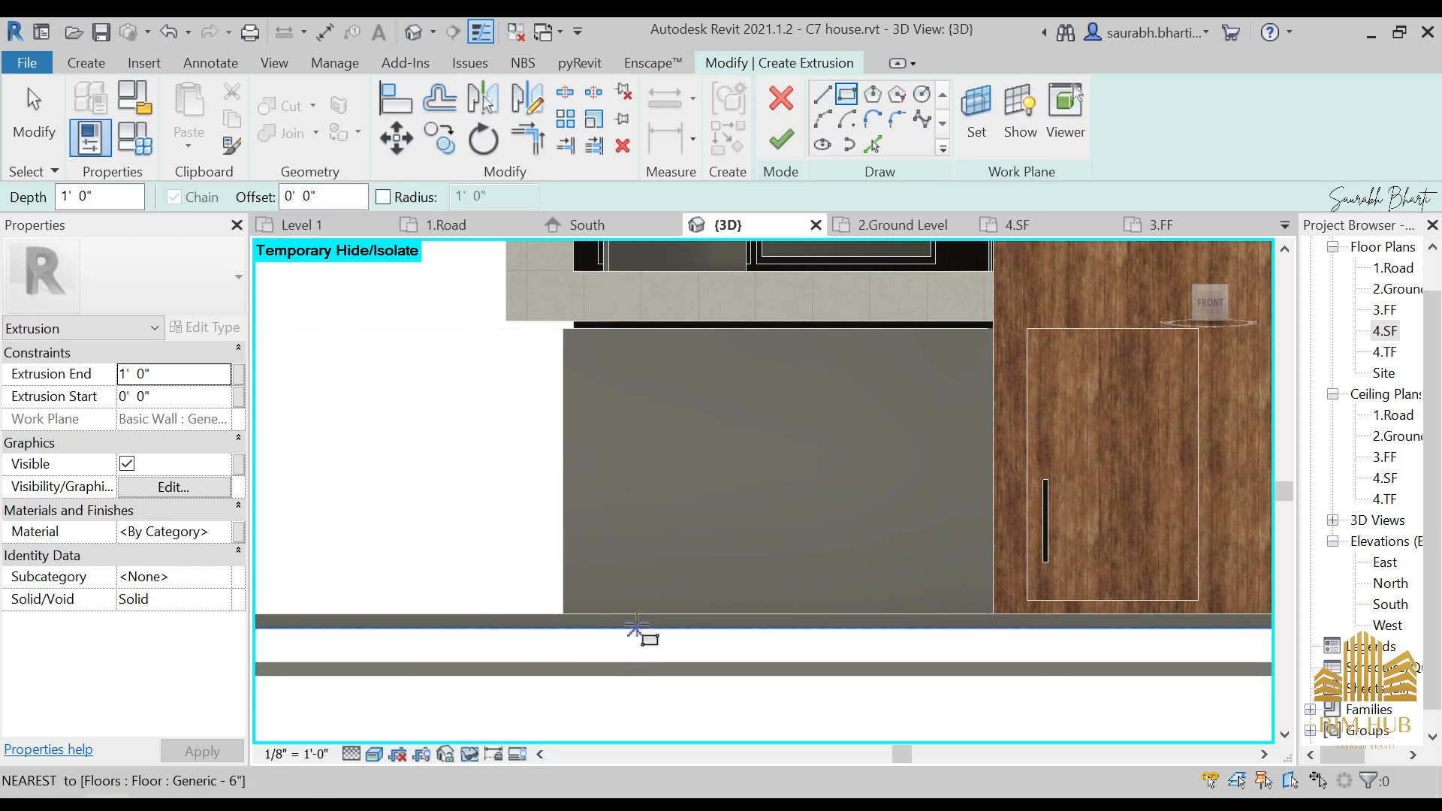
{"action": "scroll", "coordinate": [593, 609], "scroll_direction": "up", "scroll_amount": 2}
{"action": "left_click", "coordinate": [585, 627]}
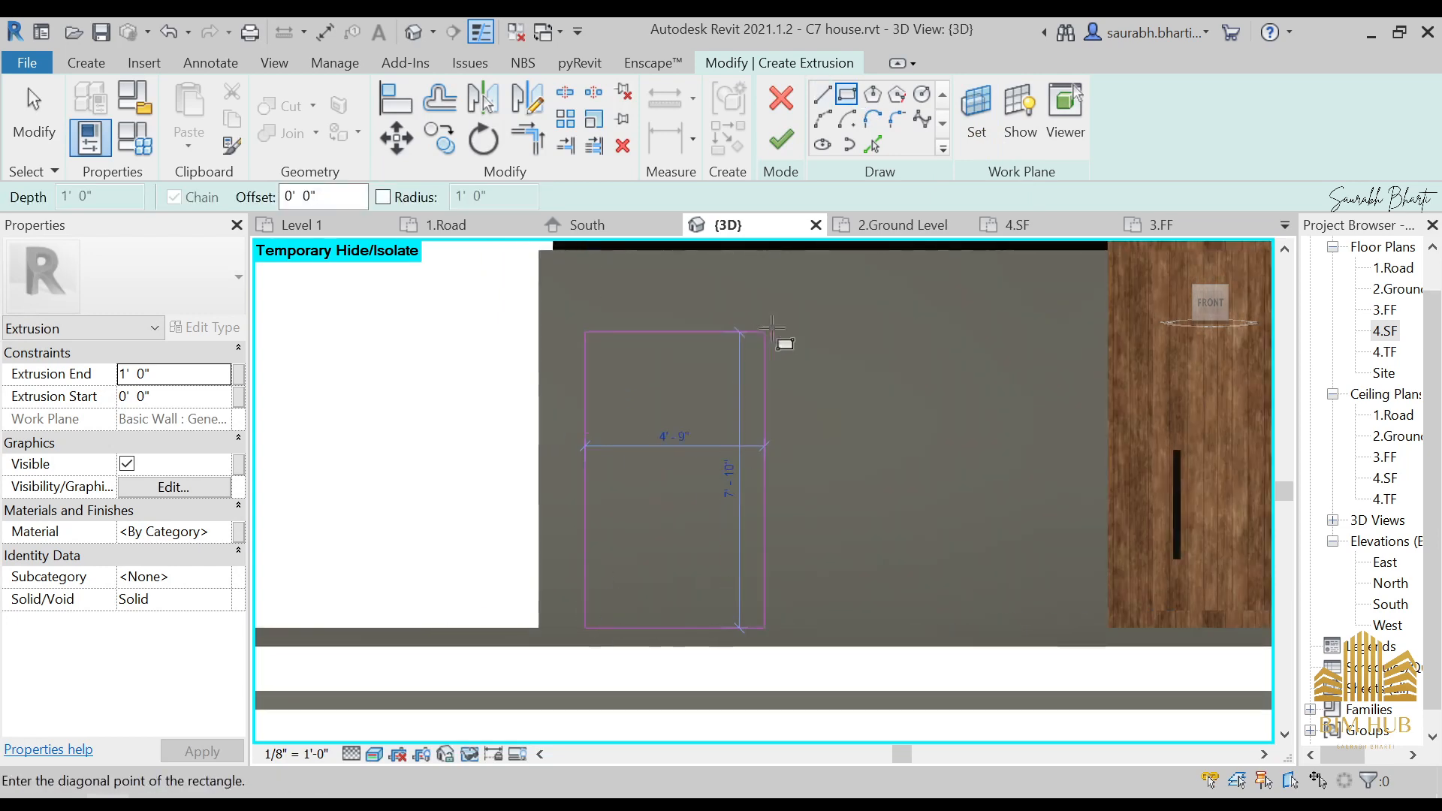
{"action": "left_click", "coordinate": [1045, 338]}
{"action": "key", "text": "Escape"}
- Set the garage rectangle's width to 12' by moving its edge nearest the wooden door
{"action": "left_click", "coordinate": [1050, 417]}
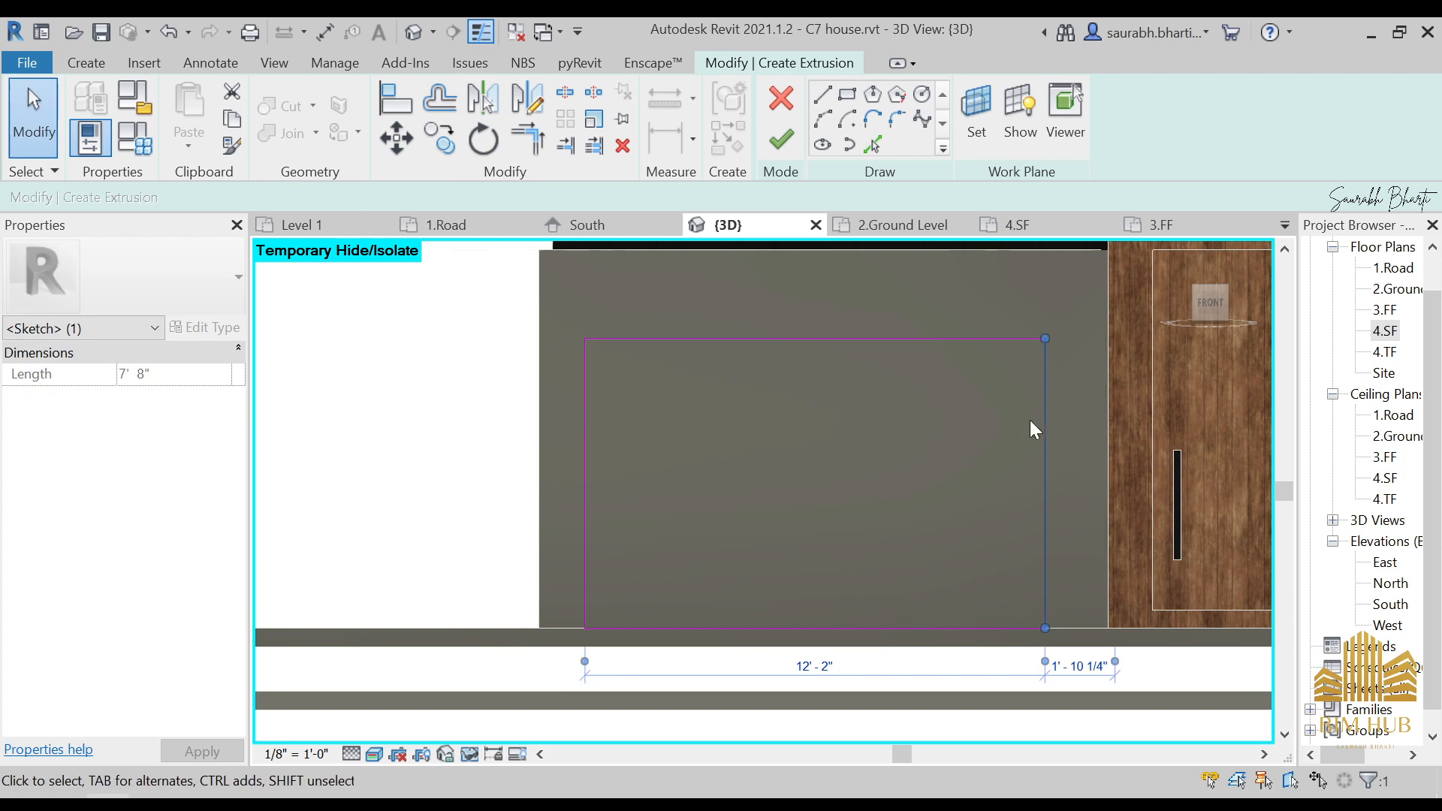
{"action": "left_click", "coordinate": [827, 667]}
{"action": "type", "text": "12"}
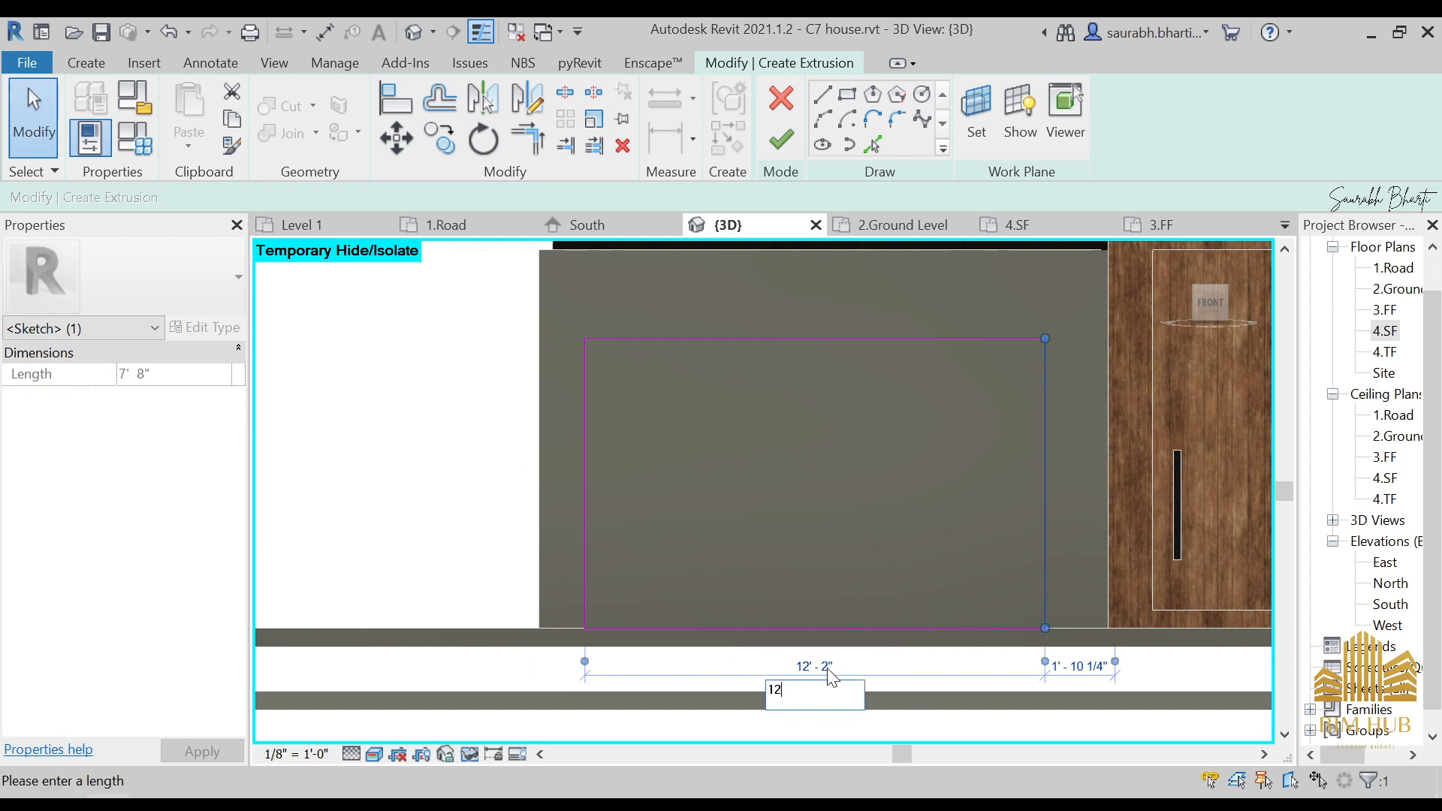
{"action": "key", "text": "Return"}
{"action": "key", "text": "Escape"}
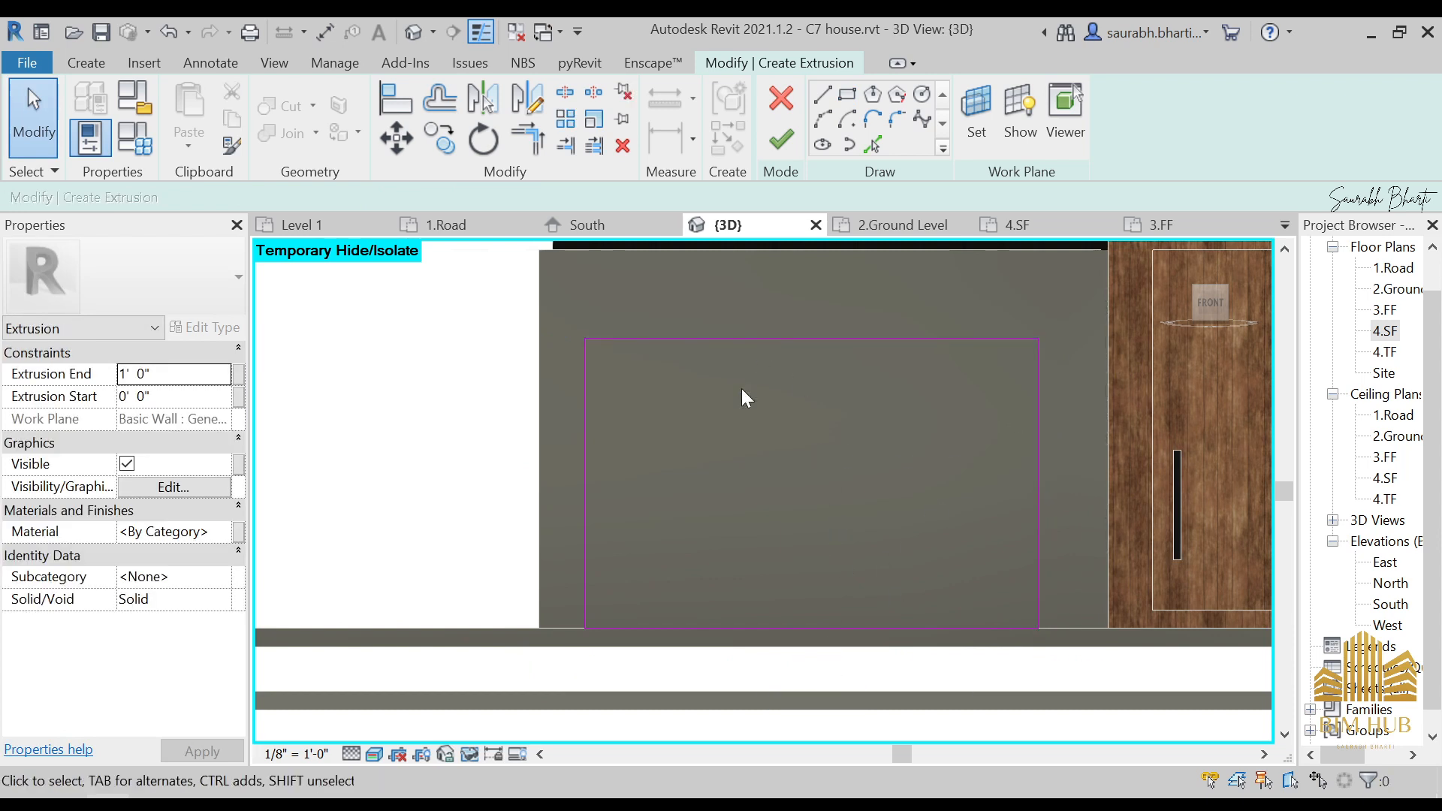
- Finish the garage sketch as an extrusion and set its Extrusion End to 1"
{"action": "middle_click_drag", "start_coordinate": [732, 444], "coordinate": [787, 390]}
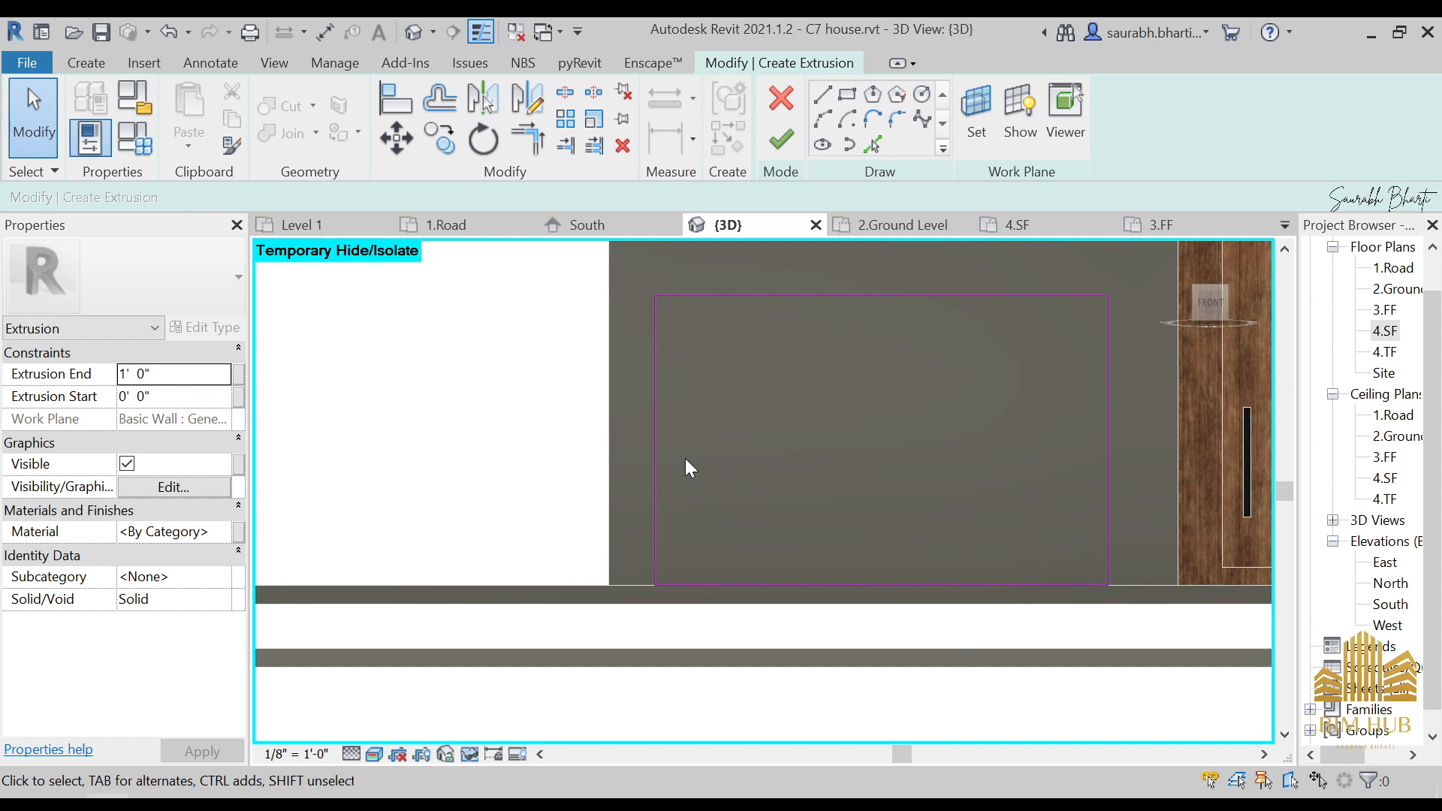
{"action": "left_click", "coordinate": [780, 139]}
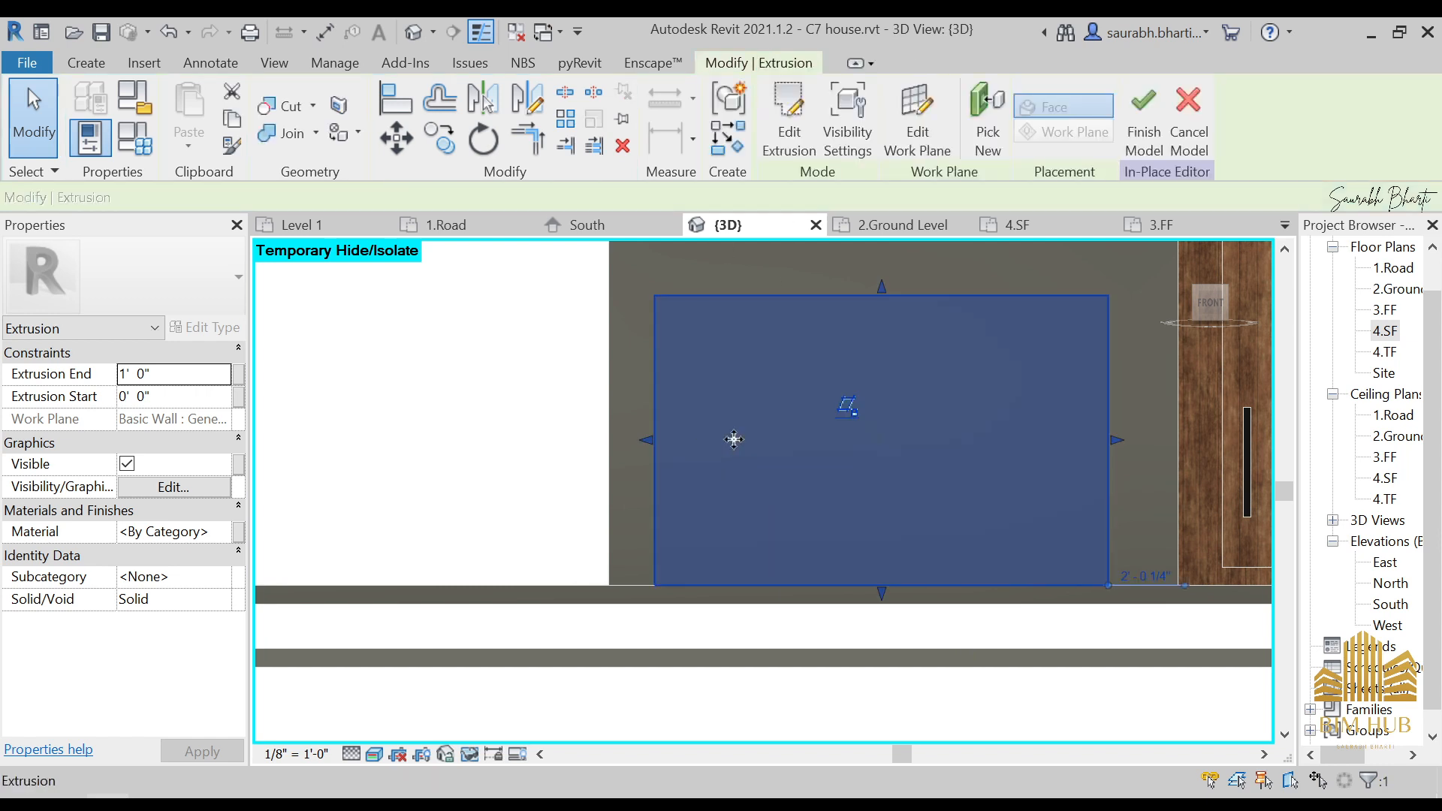
{"action": "middle_click_drag", "start_coordinate": [734, 435], "coordinate": [831, 449], "text": "shift"}
{"action": "left_click", "coordinate": [789, 430]}
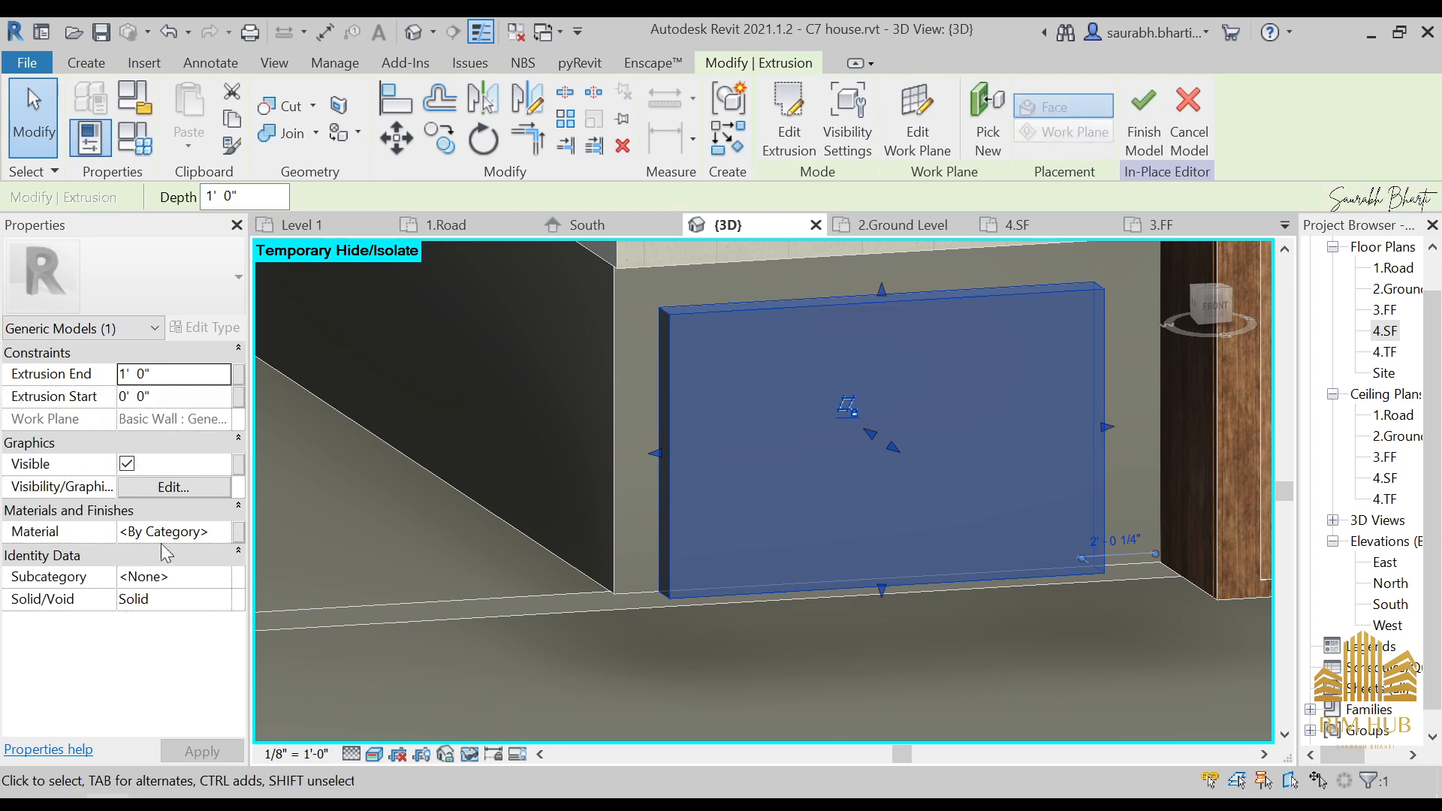
{"action": "left_click", "coordinate": [205, 376]}
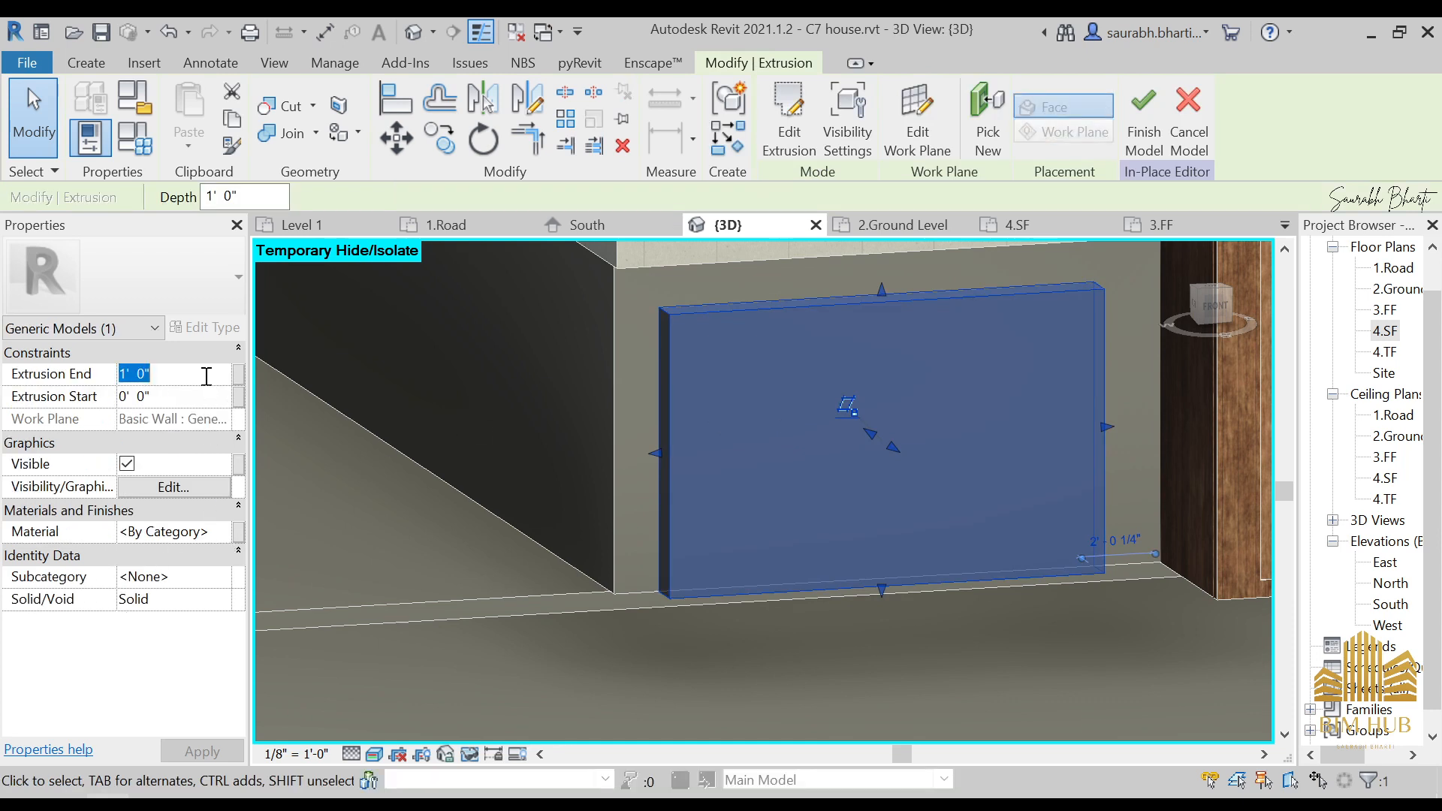
{"action": "type", "text": "1\""}
{"action": "key", "text": "Return"}
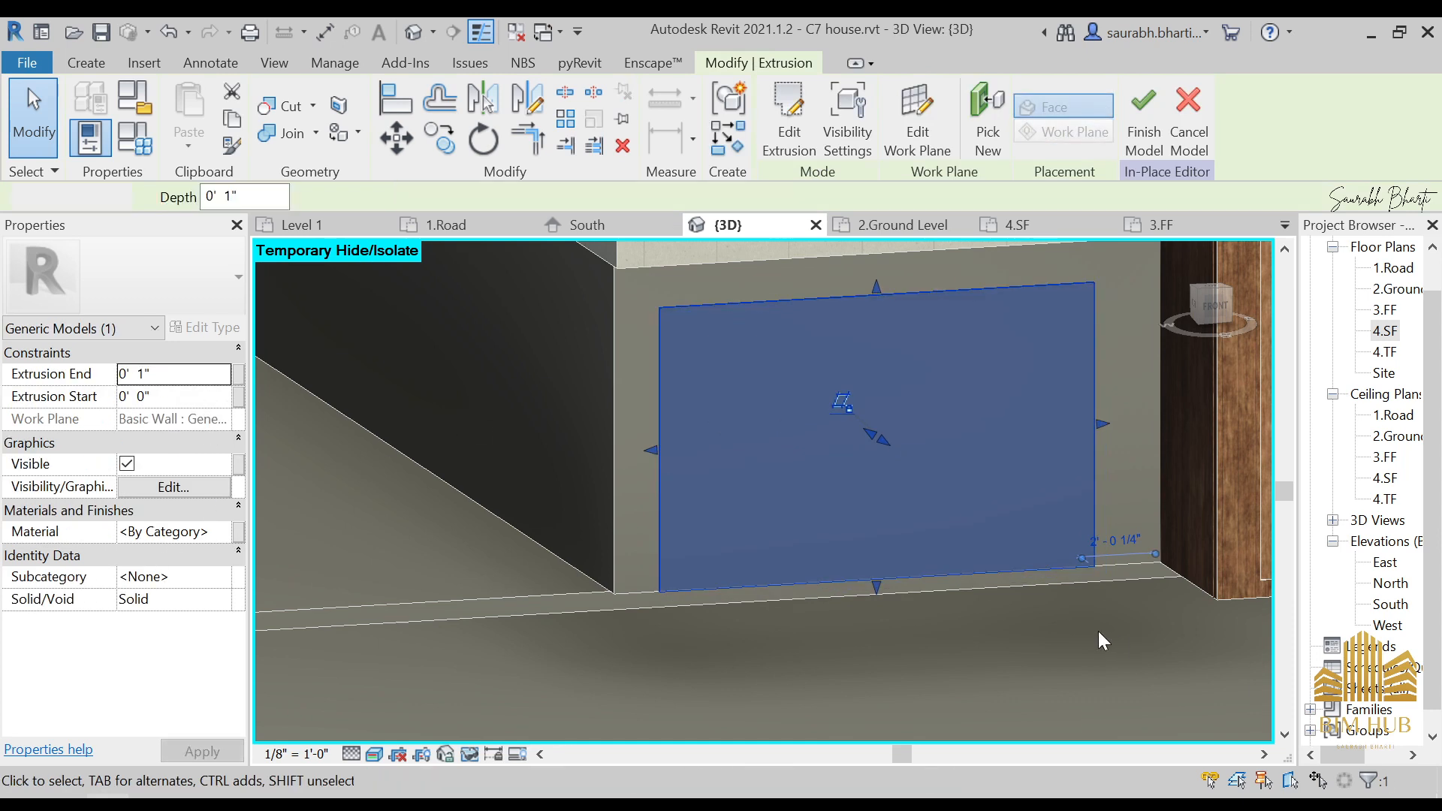
{"action": "left_click", "coordinate": [1087, 628]}
{"action": "mouse_move", "coordinate": [940, 536]}
{"action": "middle_mouse_down", "text": "shift"}
{"action": "mouse_move", "coordinate": [907, 488]}
{"action": "mouse_move", "coordinate": [929, 512]}
{"action": "middle_mouse_up", "text": "shift"}
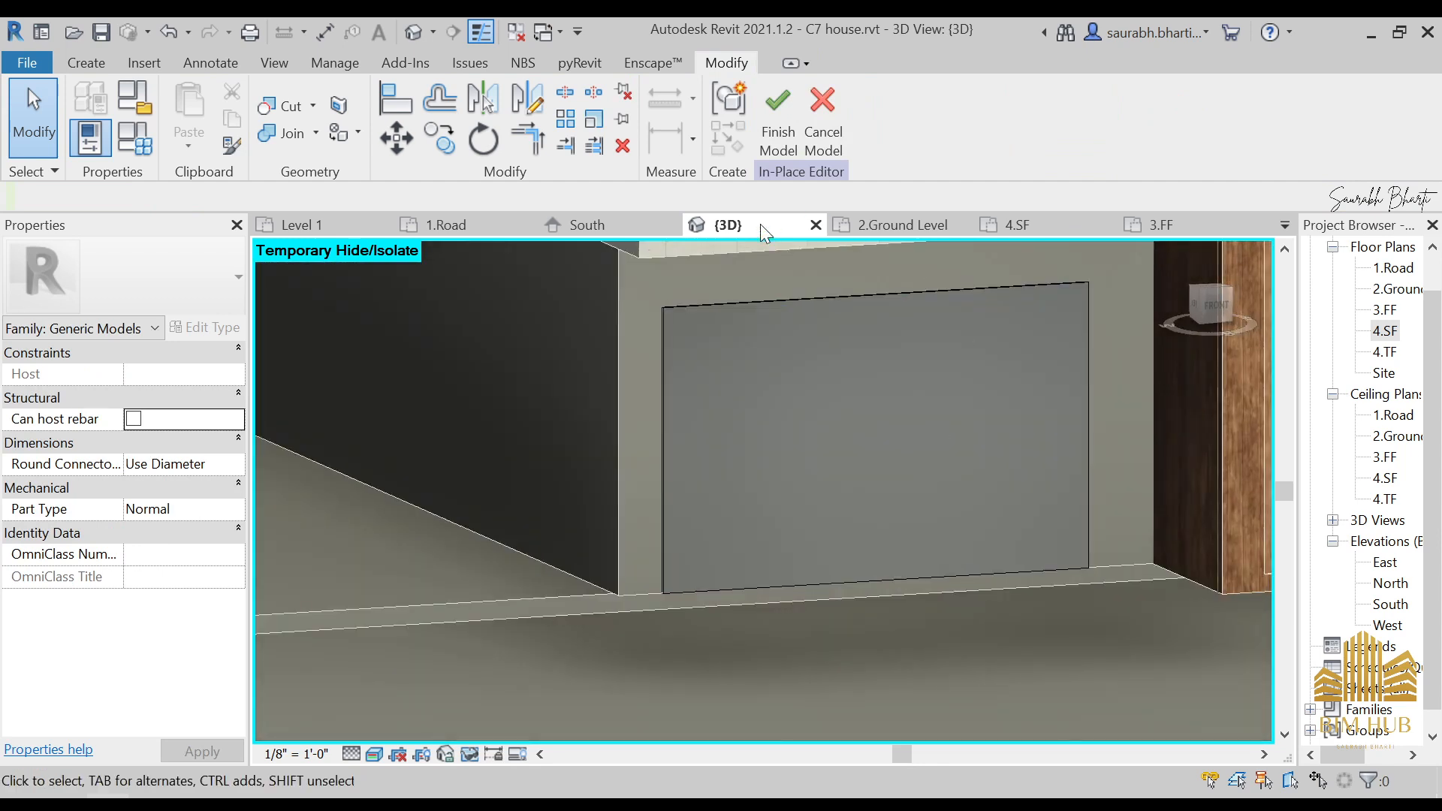
- Start a second rectangular extrusion in the front view with its work plane on the garage panel's front face
{"action": "left_click", "coordinate": [1210, 306]}
{"action": "left_click", "coordinate": [94, 65]}
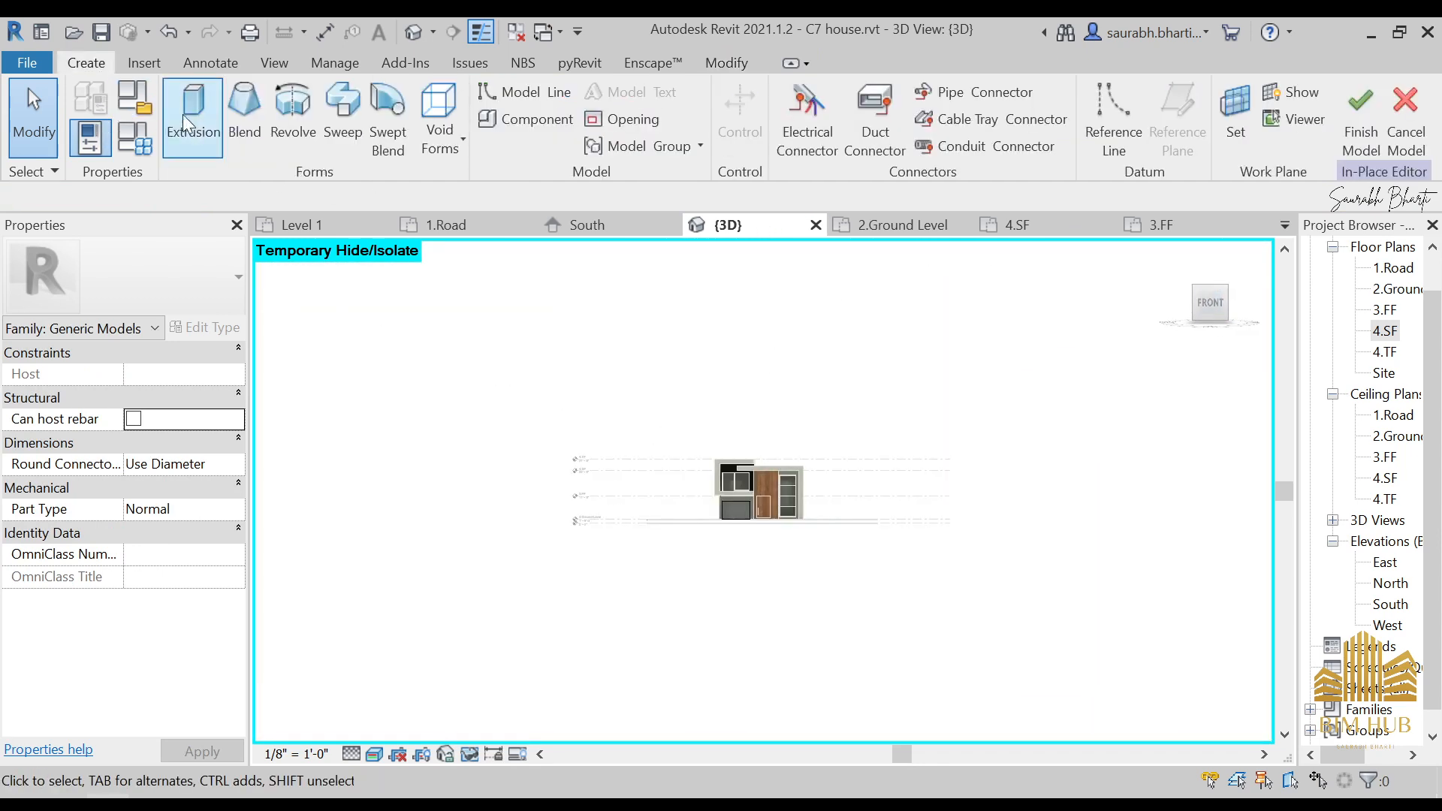
{"action": "left_click", "coordinate": [191, 114]}
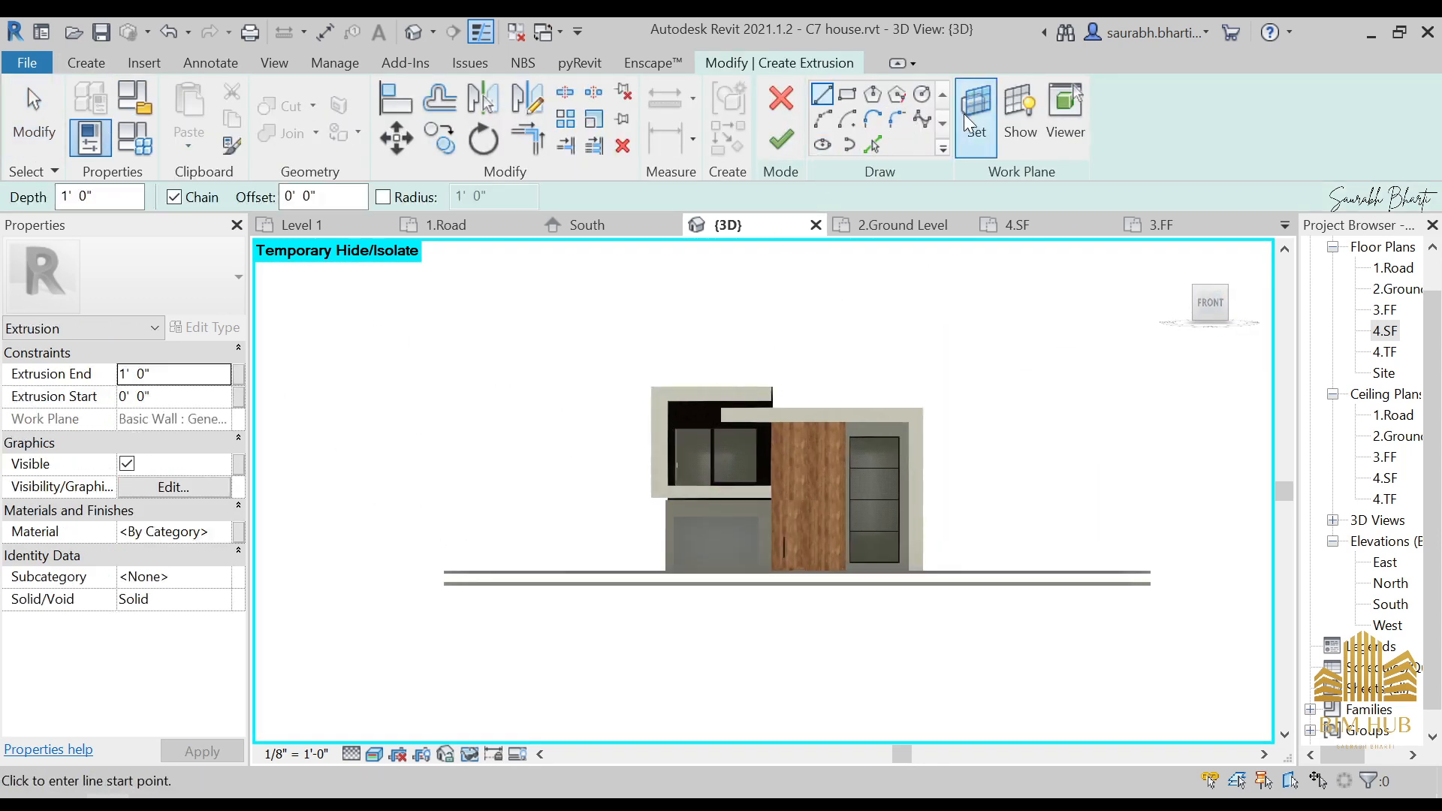
{"action": "left_click", "coordinate": [968, 113]}
{"action": "left_click", "coordinate": [556, 585]}
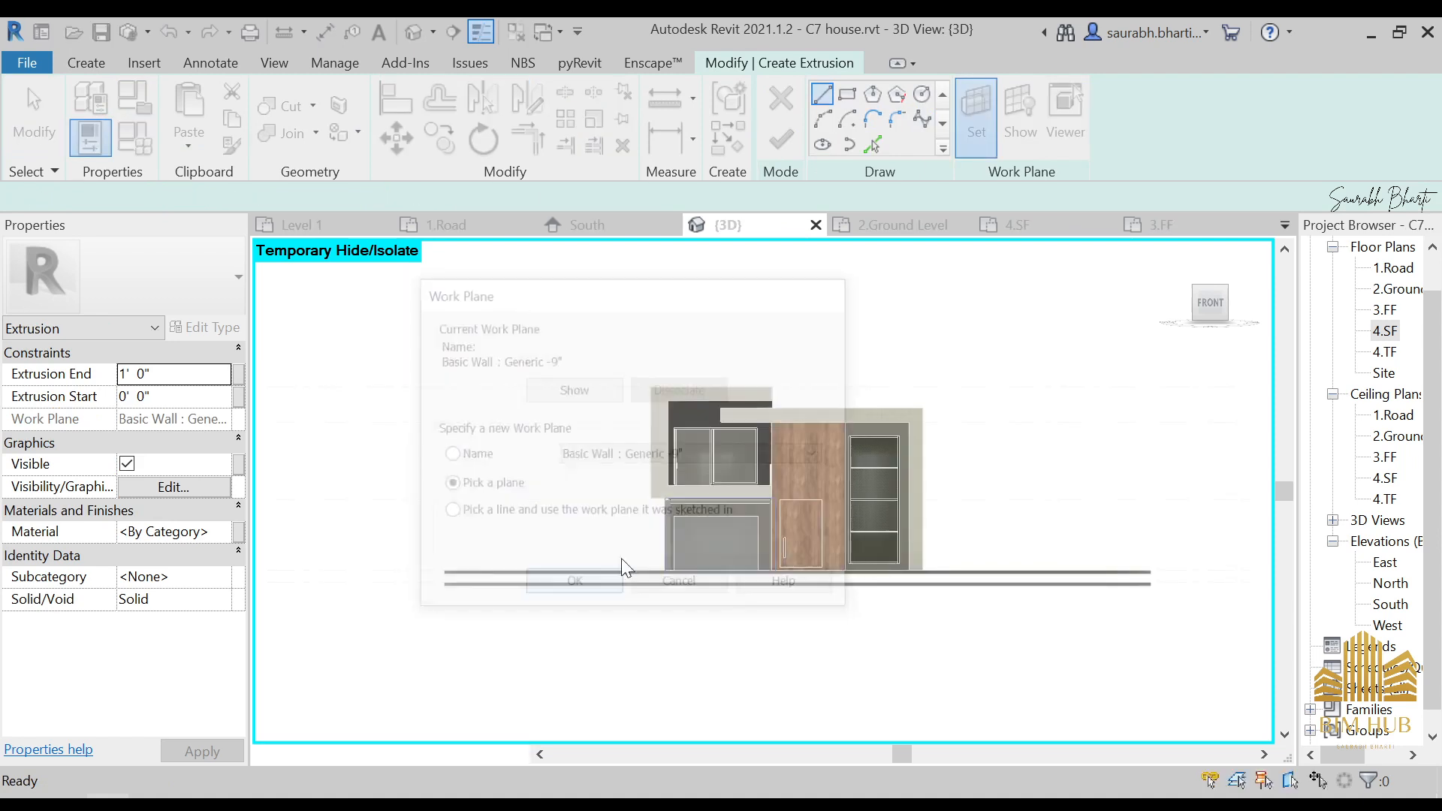
{"action": "left_click", "coordinate": [709, 532]}
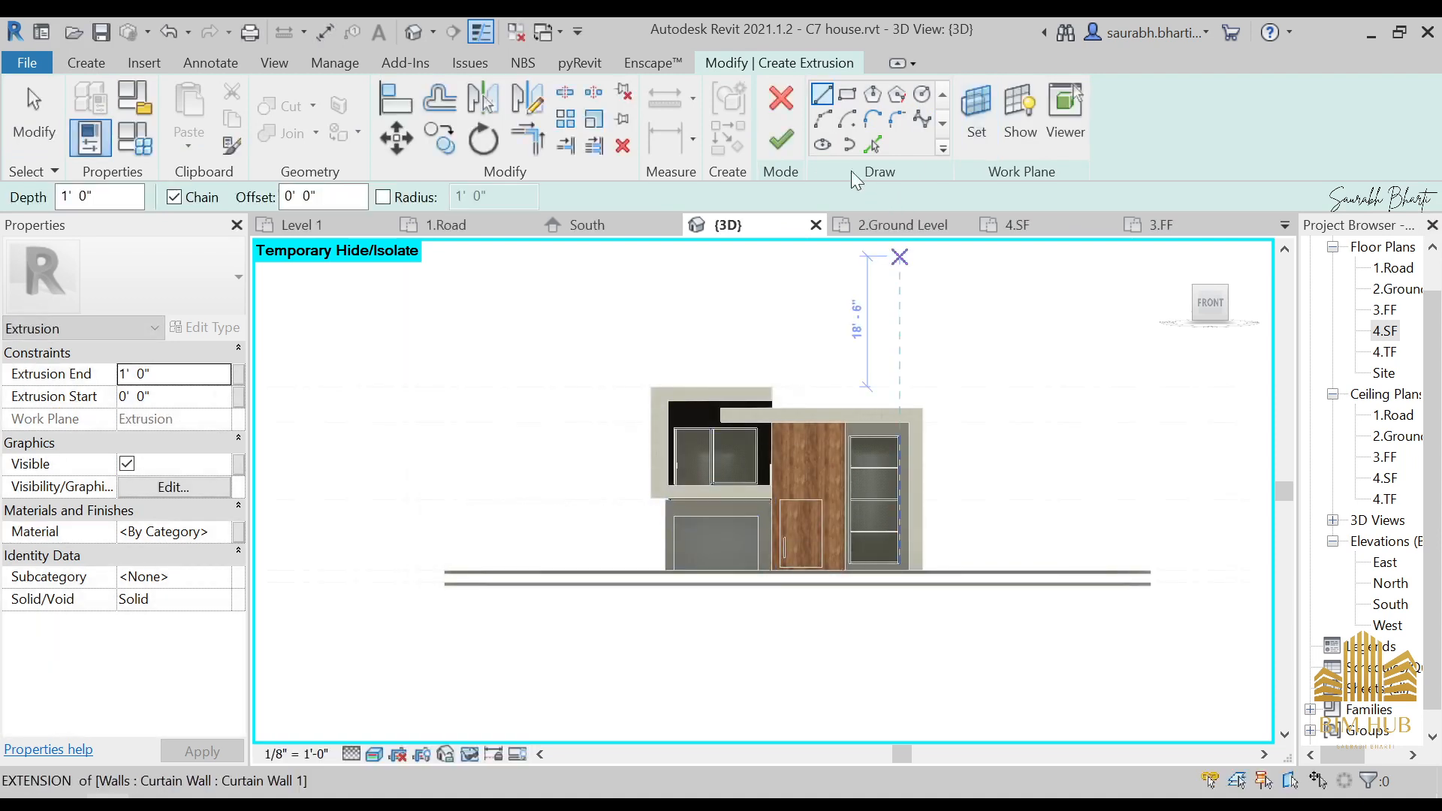
{"action": "left_click", "coordinate": [846, 94]}
{"action": "scroll", "coordinate": [601, 572], "scroll_direction": "up", "scroll_amount": 3}
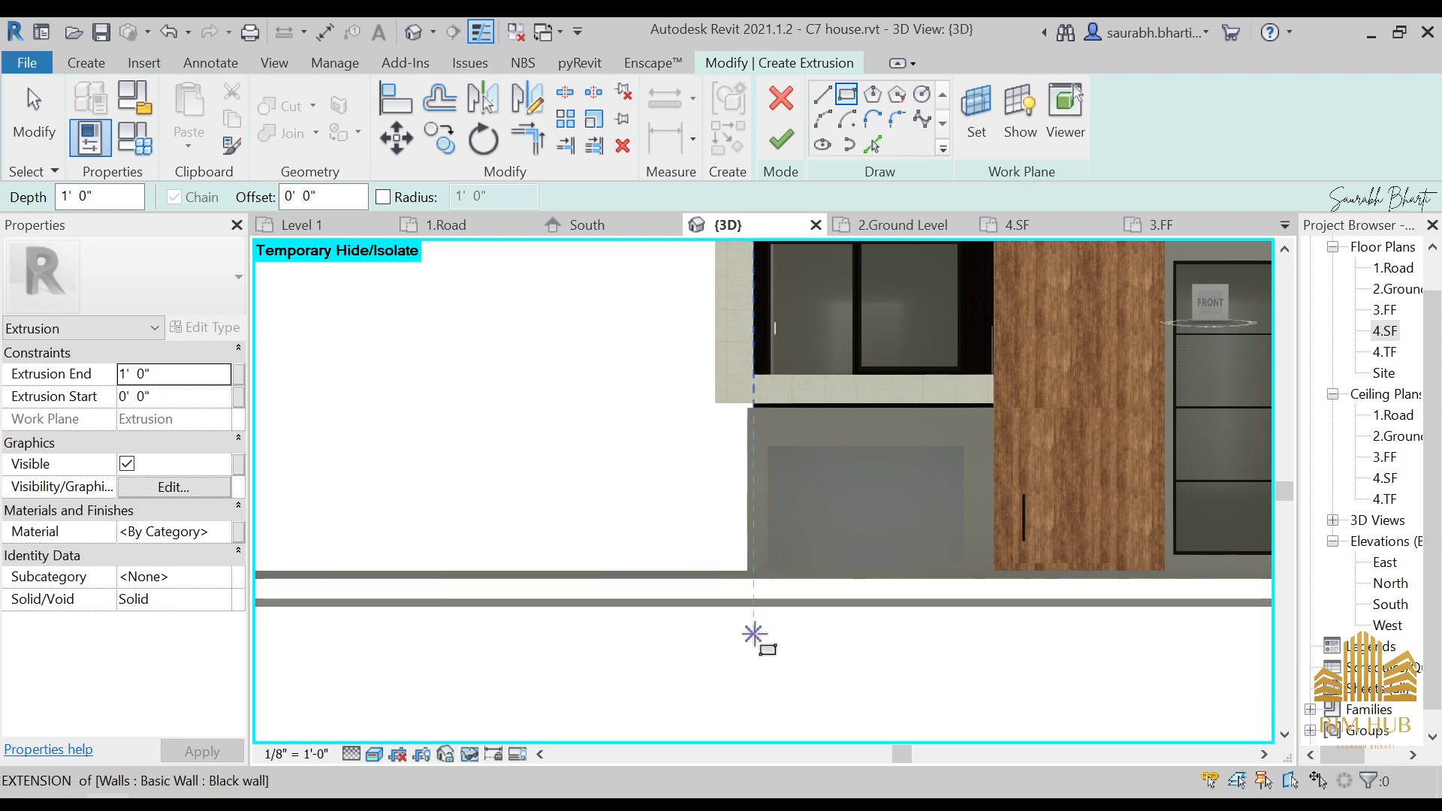
- Switch to Photos to check the garage door's frame and horizontal panel divisions, and return to the Revit sketch
{"action": "left_click", "coordinate": [235, 800]}
{"action": "scroll", "coordinate": [632, 614], "scroll_direction": "down", "scroll_amount": 5}
{"action": "scroll", "coordinate": [631, 614], "scroll_direction": "up", "scroll_amount": 2}
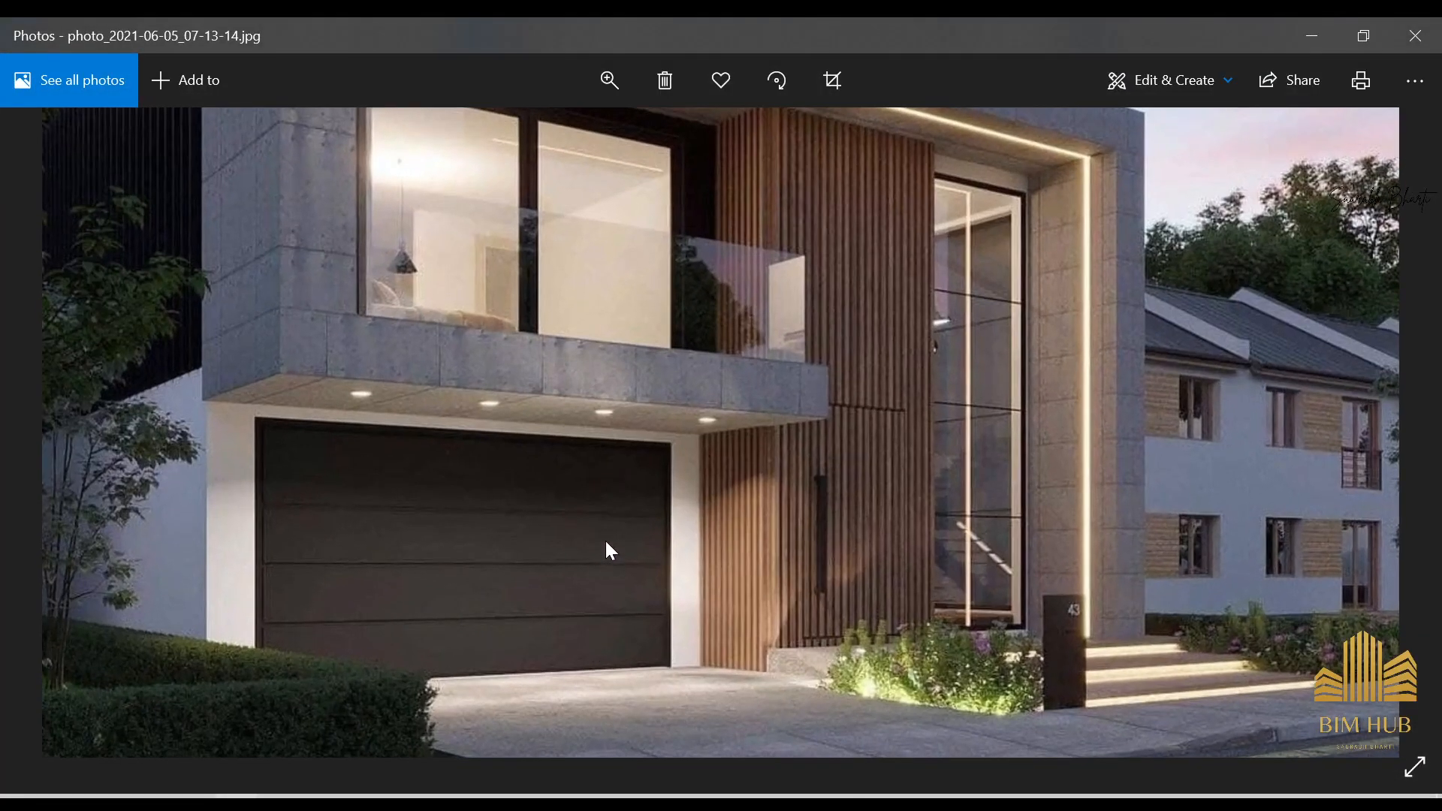
{"action": "scroll", "coordinate": [252, 511], "scroll_direction": "up", "scroll_amount": 5}
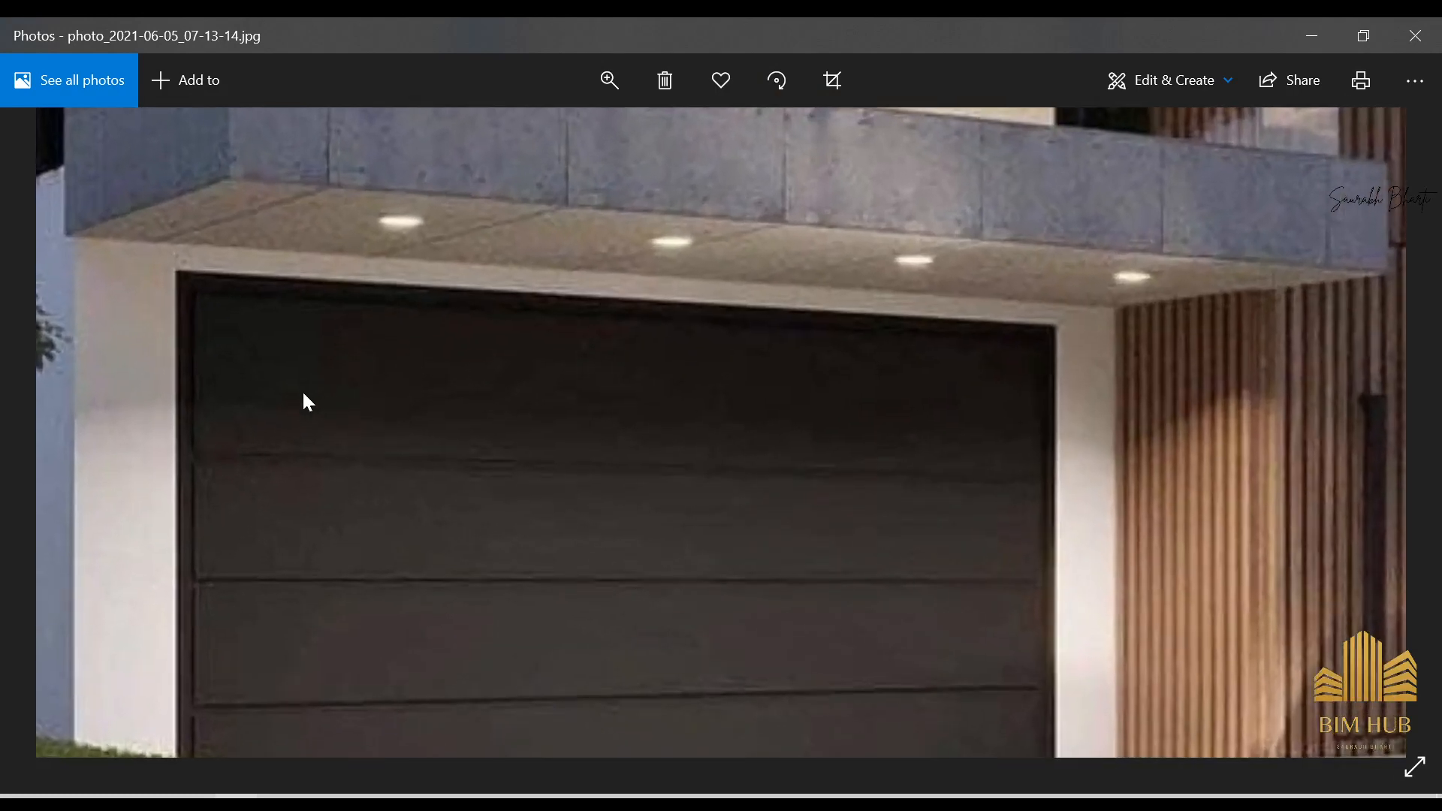
{"action": "scroll", "coordinate": [592, 460], "scroll_direction": "down", "scroll_amount": 3}
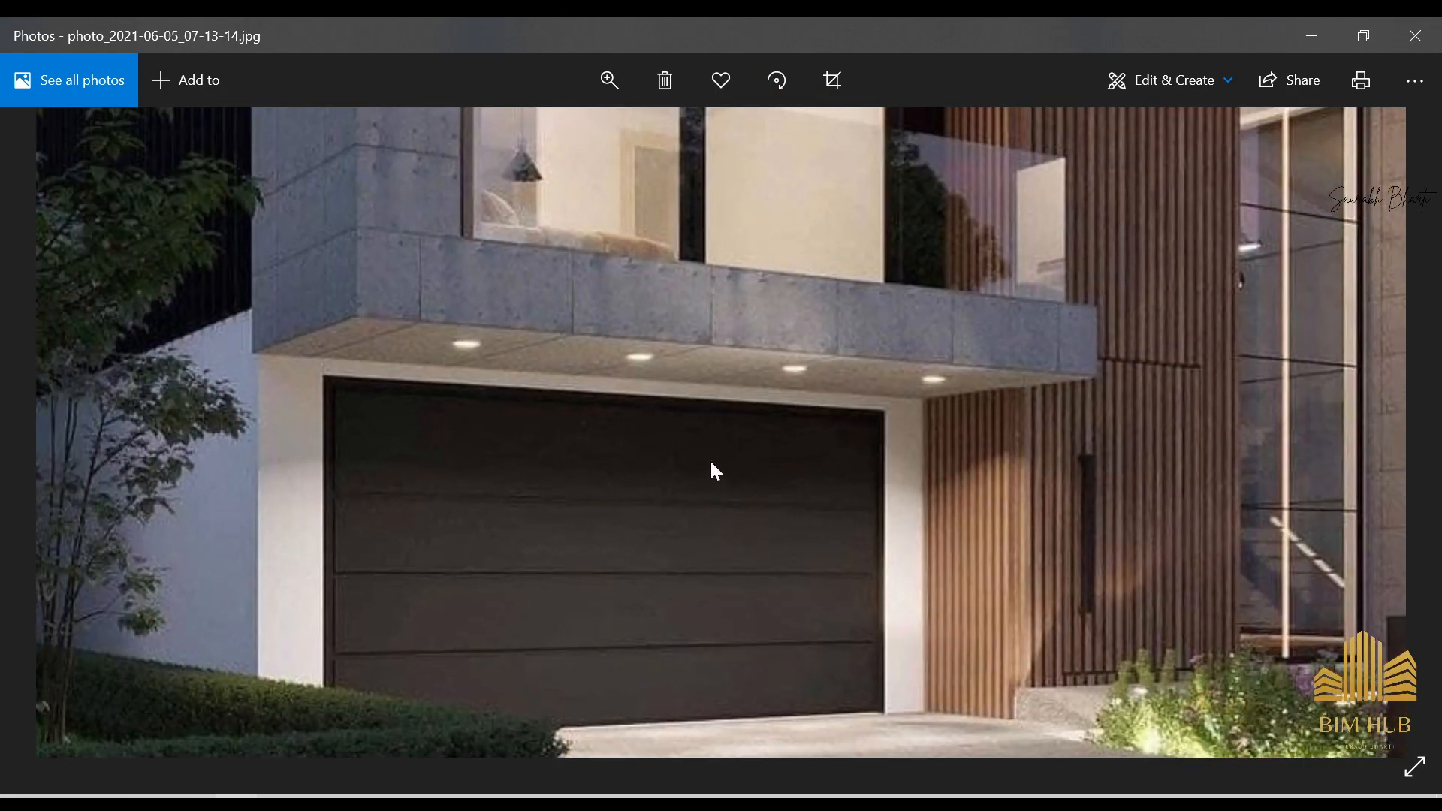
{"action": "left_click", "coordinate": [1317, 29]}
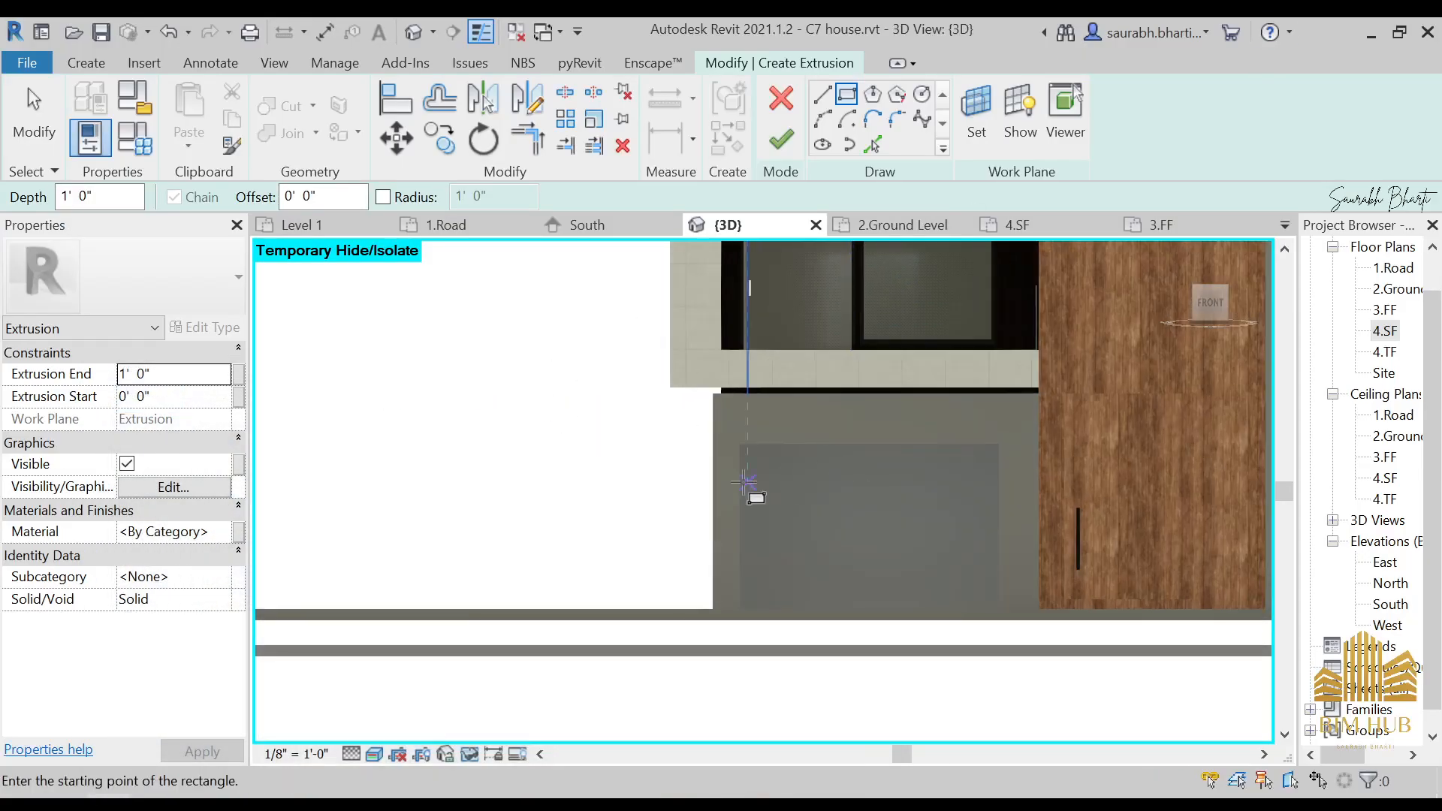
- Sketch a rectangle across the full 12' width of the garage panel near its upper edge, about 1' 7" high
{"action": "scroll", "coordinate": [826, 454], "scroll_direction": "up", "scroll_amount": 2}
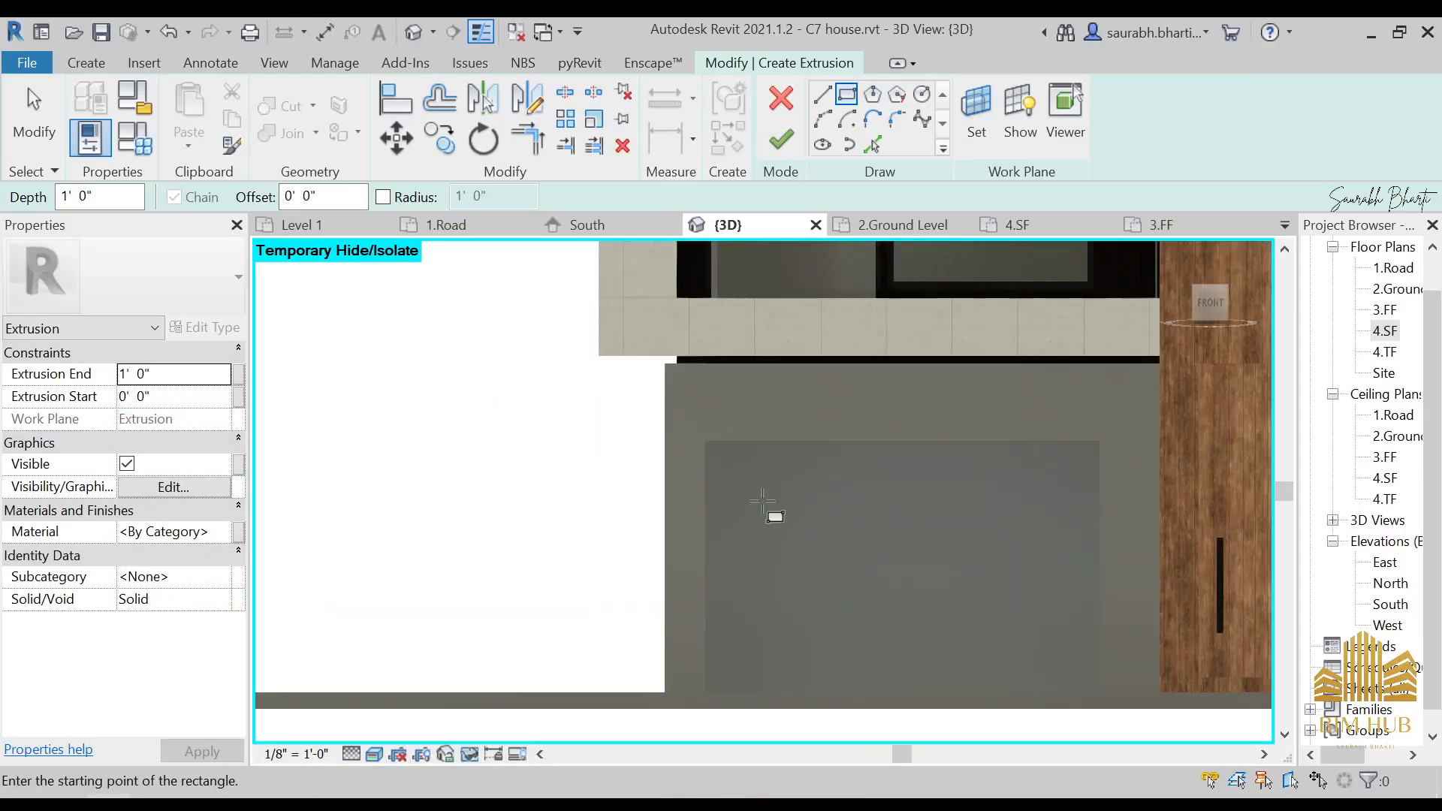
{"action": "left_click", "coordinate": [705, 456]}
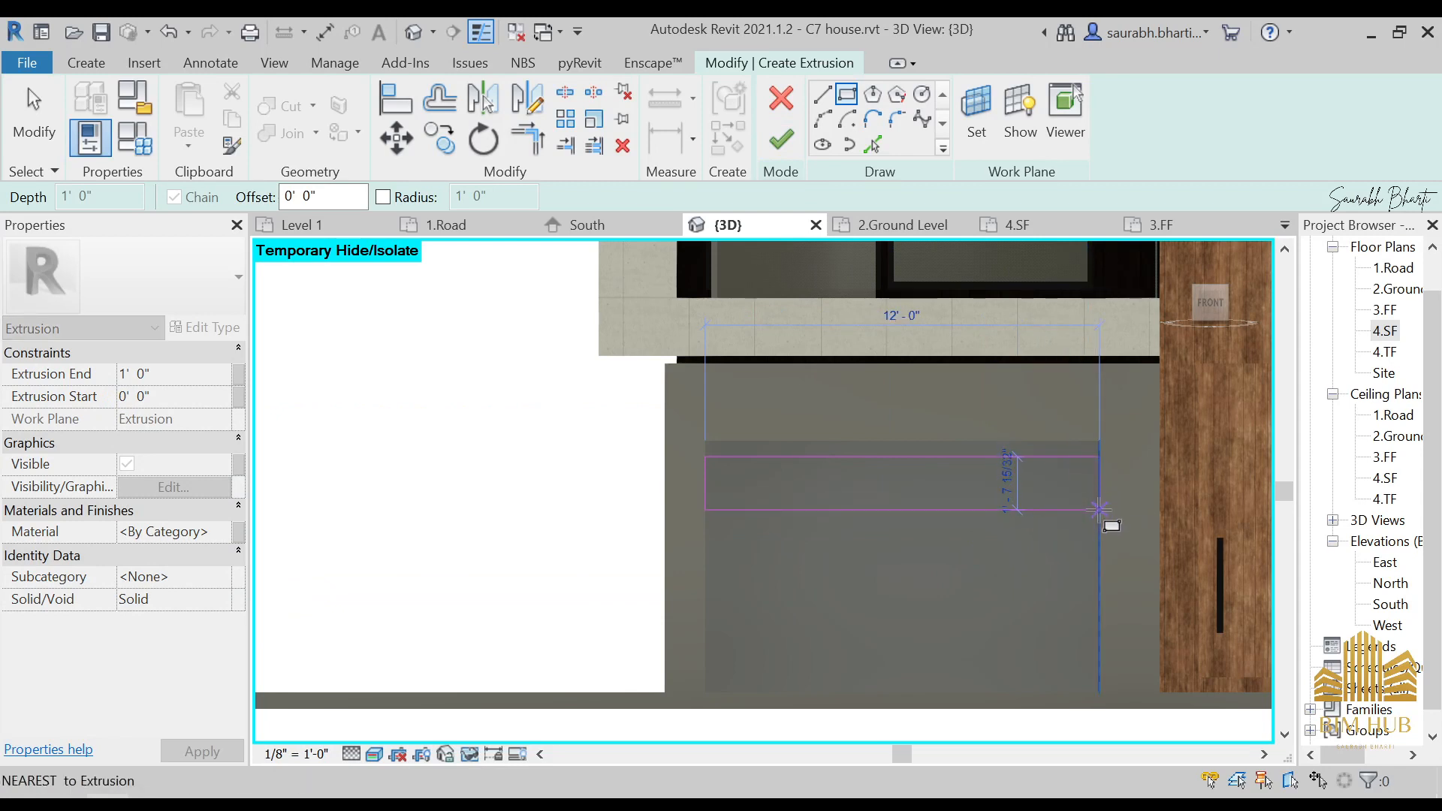
{"action": "left_click", "coordinate": [1099, 512]}
{"action": "key", "text": "Escape"}
{"action": "key", "text": "Escape"}
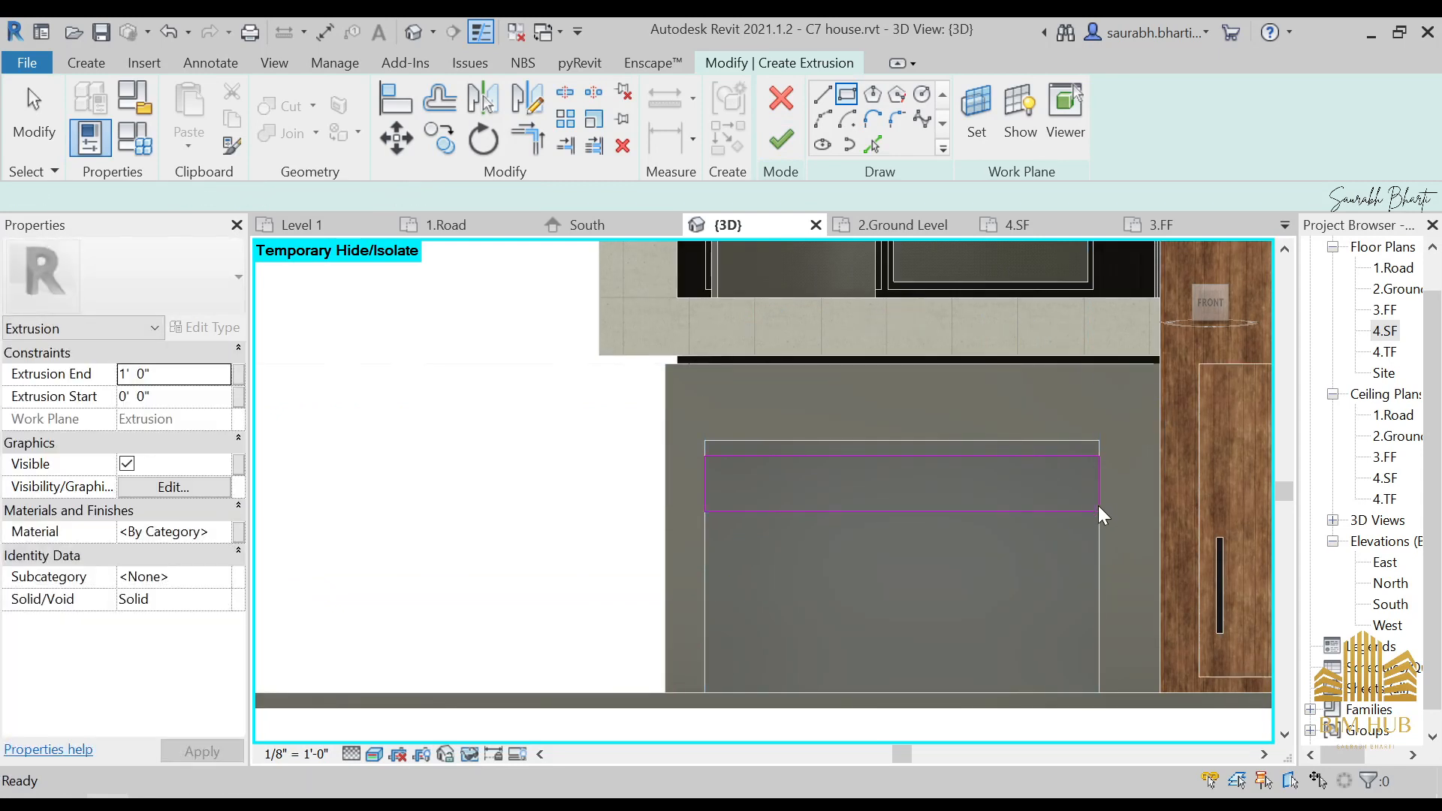
- Set the sketched rectangle's height to 2' by moving its lower edge
{"action": "left_click", "coordinate": [1078, 512]}
{"action": "left_click", "coordinate": [1143, 489]}
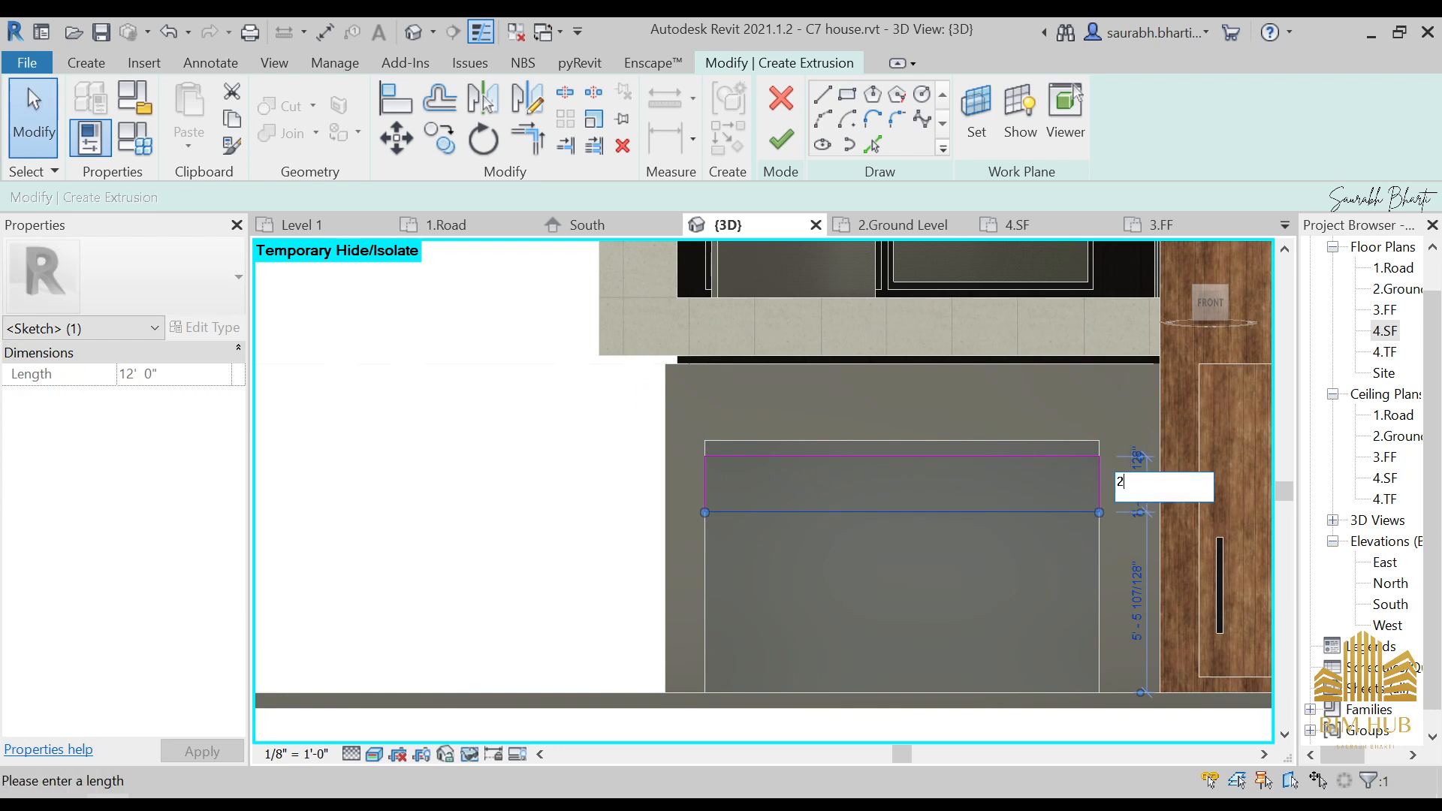
{"action": "type", "text": "2"}
{"action": "key", "text": "Return"}
{"action": "left_click", "coordinate": [745, 296]}
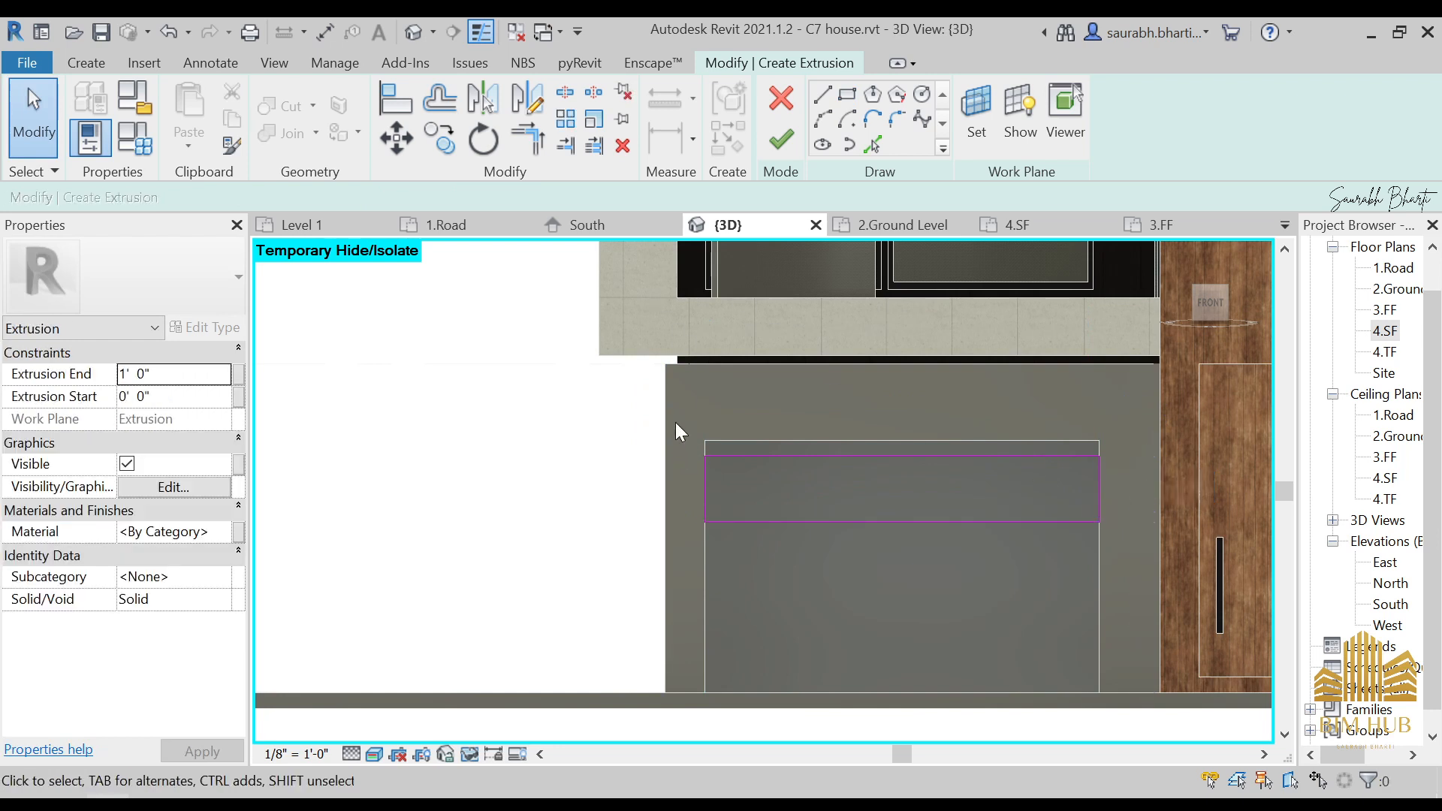
- Try insetting the rectangle's edge nearest the wooden door, including at 1' 8" from the door, and undo the last change
{"action": "left_click_drag", "start_coordinate": [676, 424], "coordinate": [870, 593]}
{"action": "left_click_drag", "start_coordinate": [1034, 583], "coordinate": [1120, 574]}
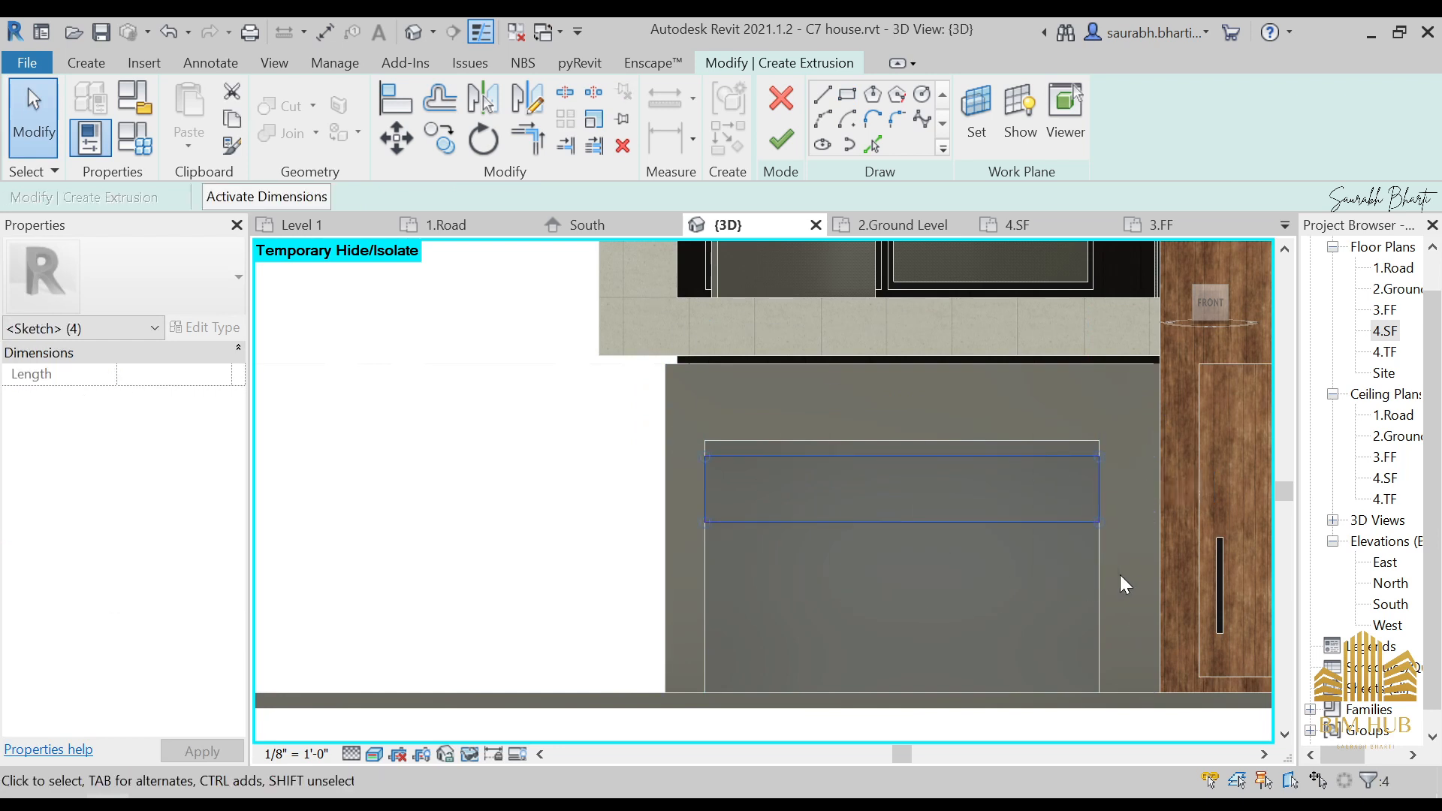
{"action": "left_click", "coordinate": [1119, 574]}
{"action": "scroll", "coordinate": [1091, 504], "scroll_direction": "up", "scroll_amount": 1}
{"action": "left_click", "coordinate": [1101, 467]}
{"action": "scroll", "coordinate": [1100, 480], "scroll_direction": "up", "scroll_amount": 2}
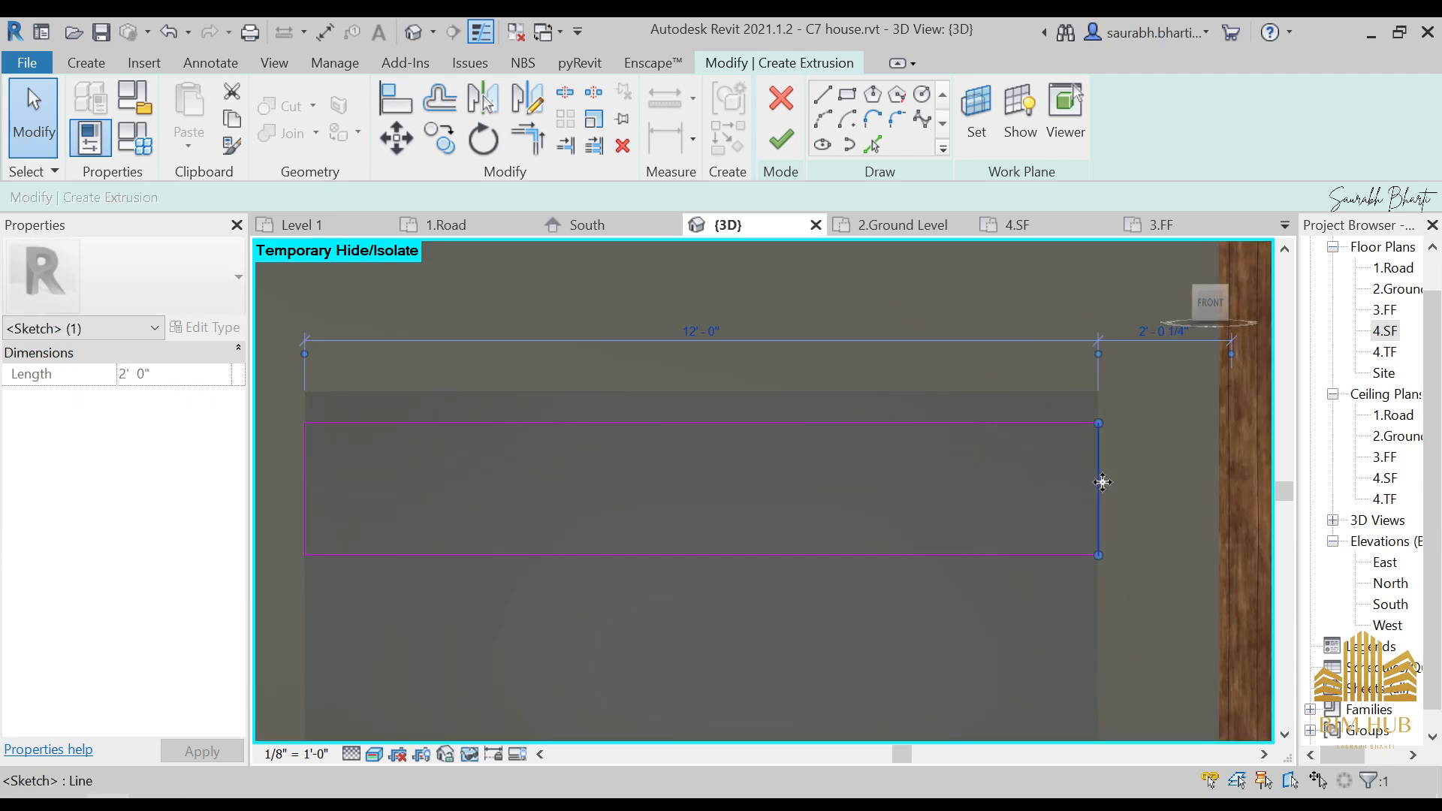
{"action": "mouse_move", "coordinate": [1098, 485]}
{"action": "left_mouse_down"}
{"action": "mouse_move", "coordinate": [1064, 485]}
{"action": "mouse_move", "coordinate": [1081, 490]}
{"action": "left_mouse_up"}
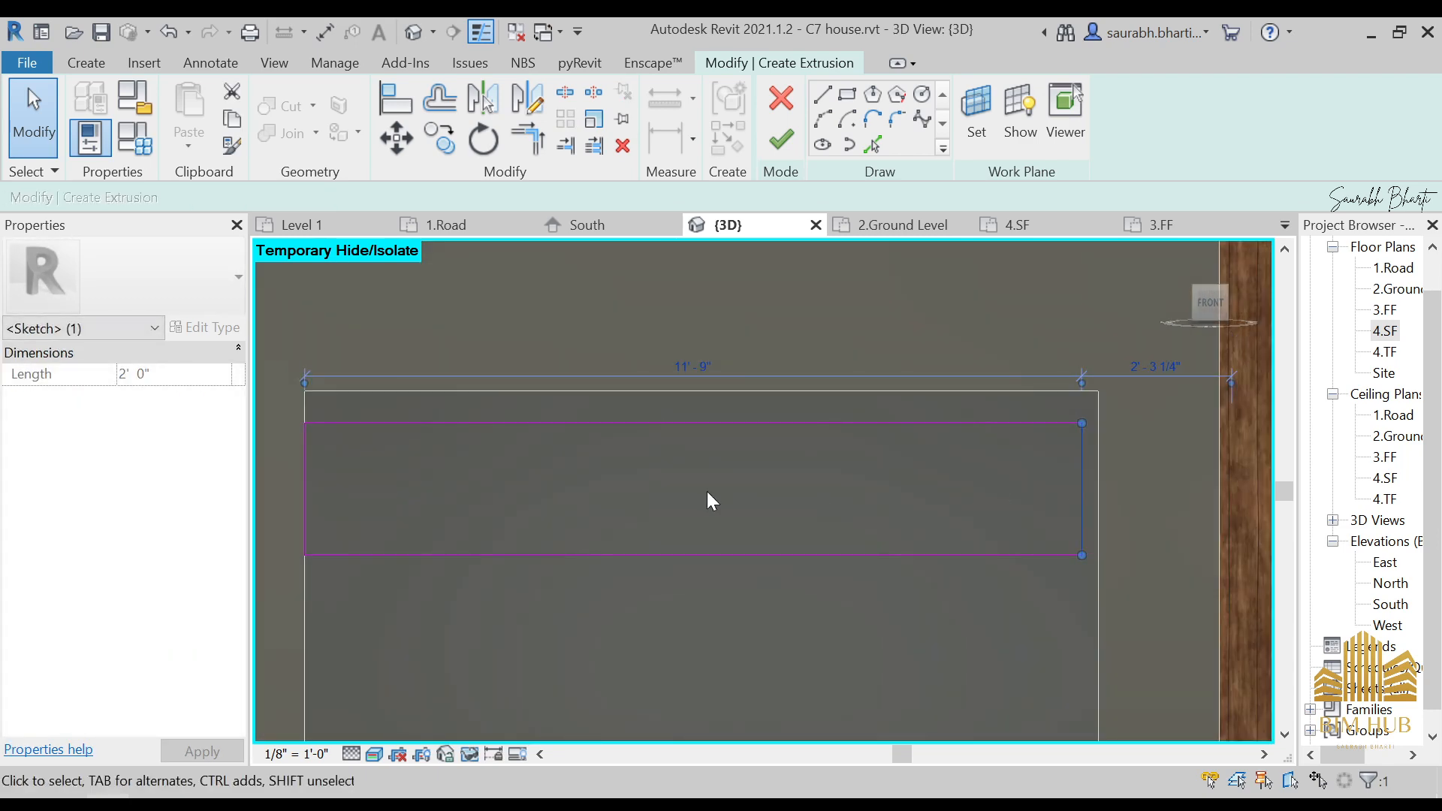
{"action": "scroll", "coordinate": [1085, 467], "scroll_direction": "up", "scroll_amount": 1}
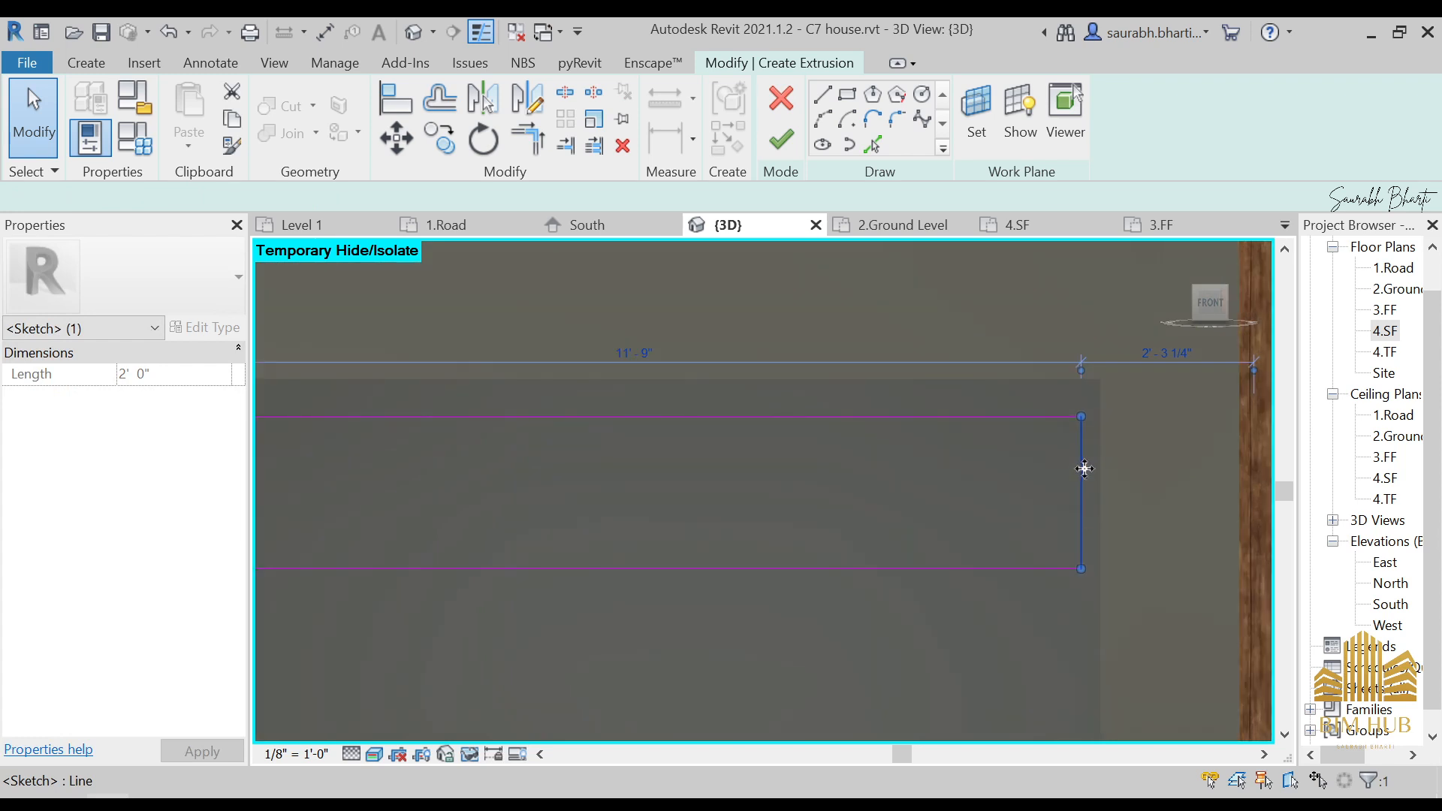
{"action": "left_click", "coordinate": [1086, 467]}
{"action": "left_click_drag", "start_coordinate": [1086, 468], "coordinate": [1100, 464]}
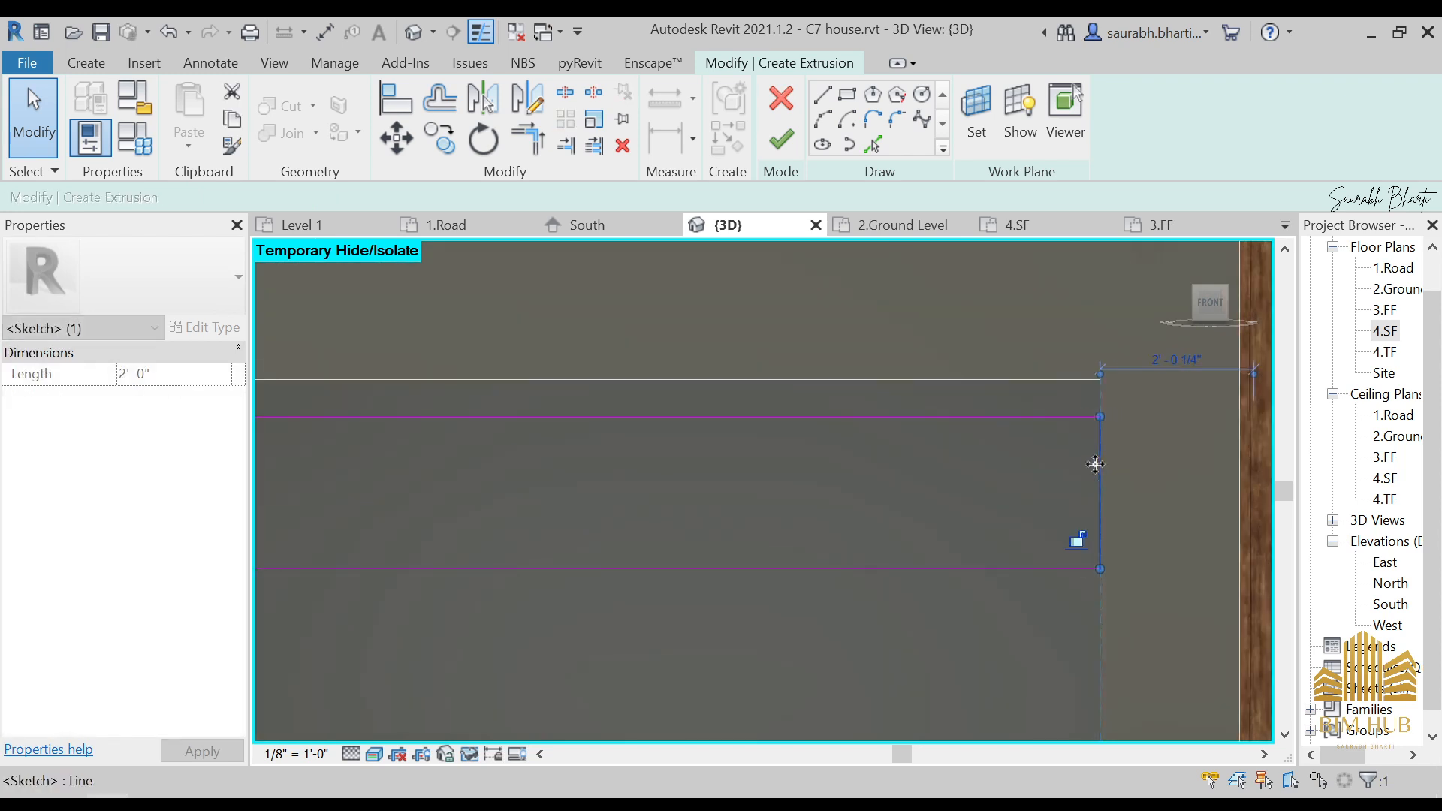
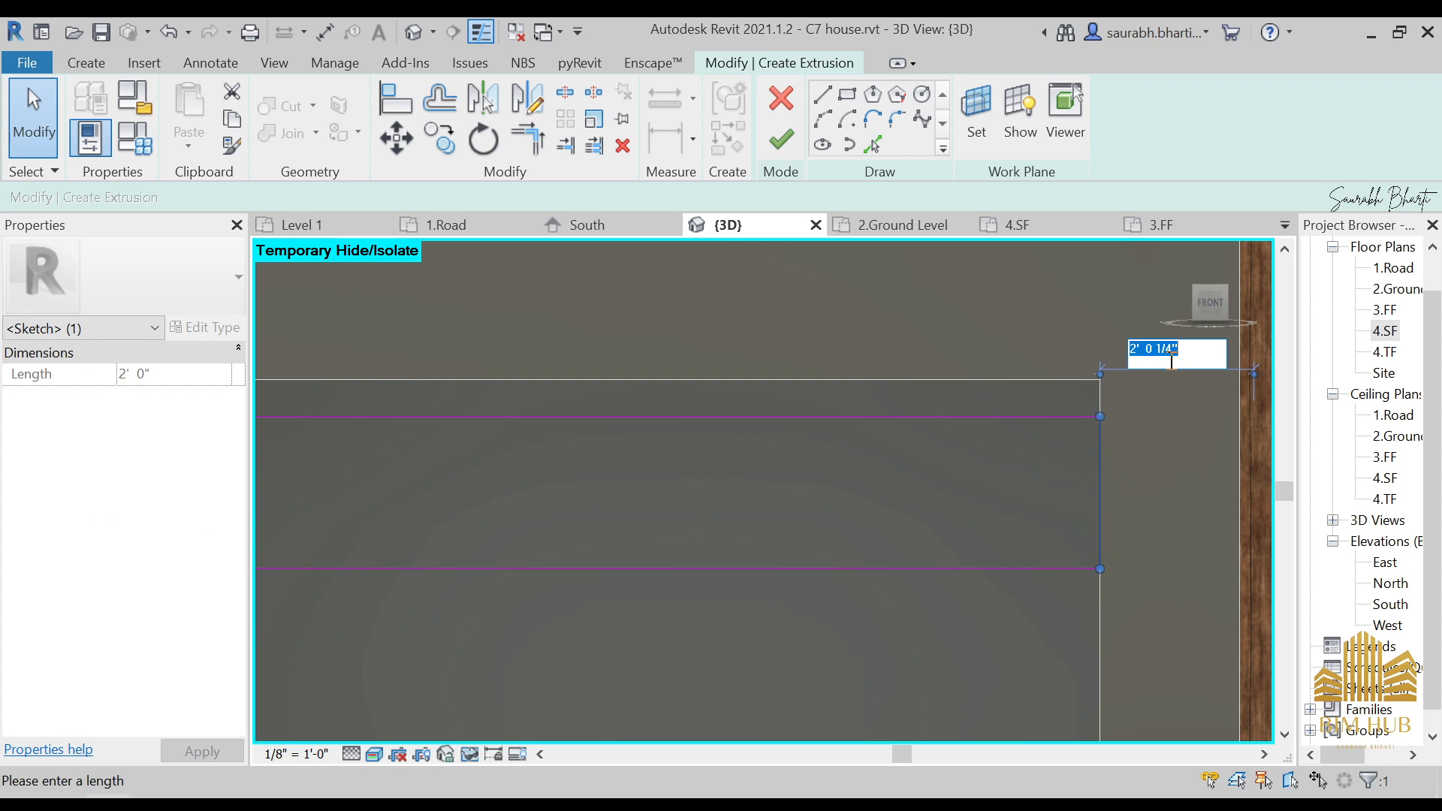
{"action": "key", "text": "Return"}
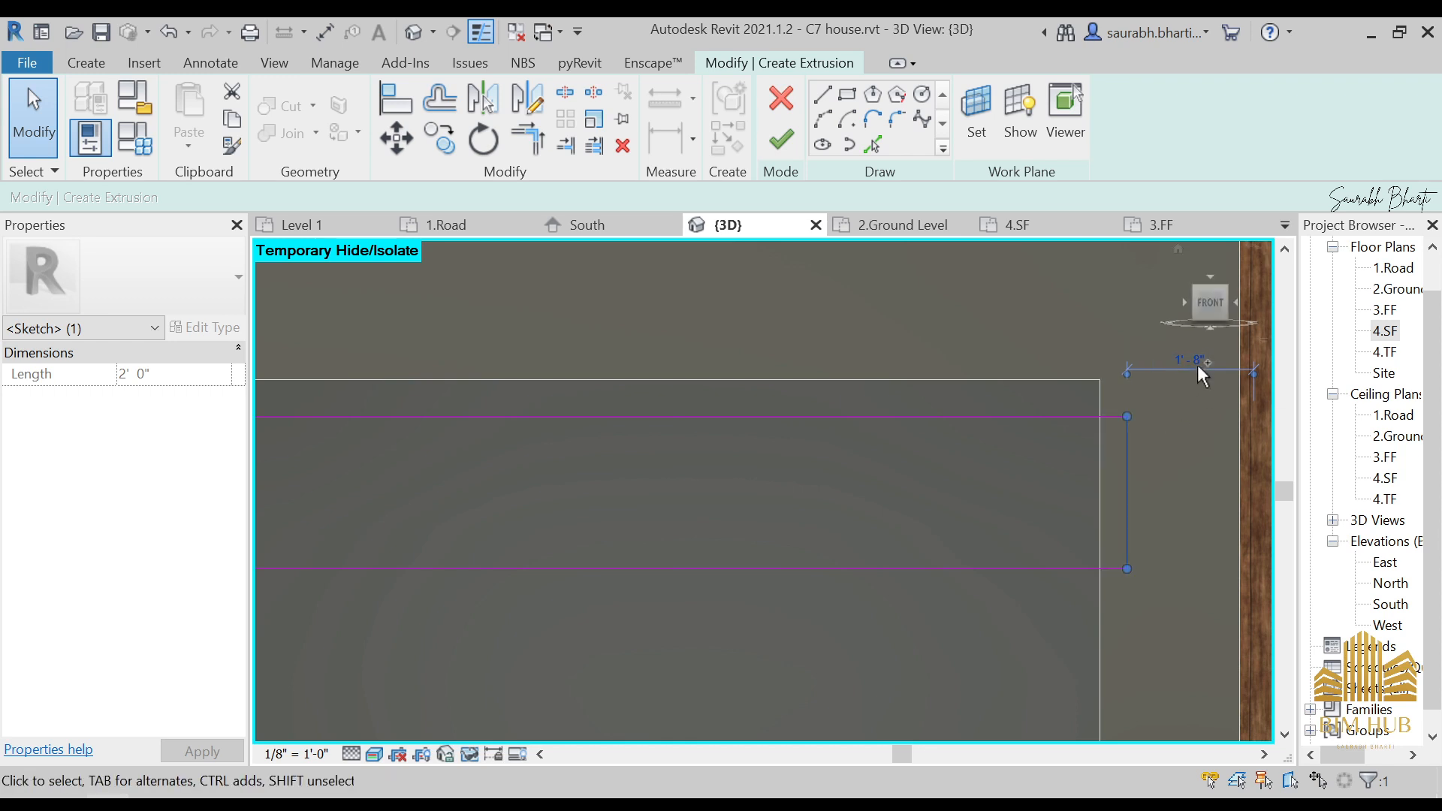
{"action": "key", "text": "ctrl+z"}
- Move the rectangle's edge nearest the wooden door inward to about 2' 6" from the door side
{"action": "left_click", "coordinate": [1099, 474]}
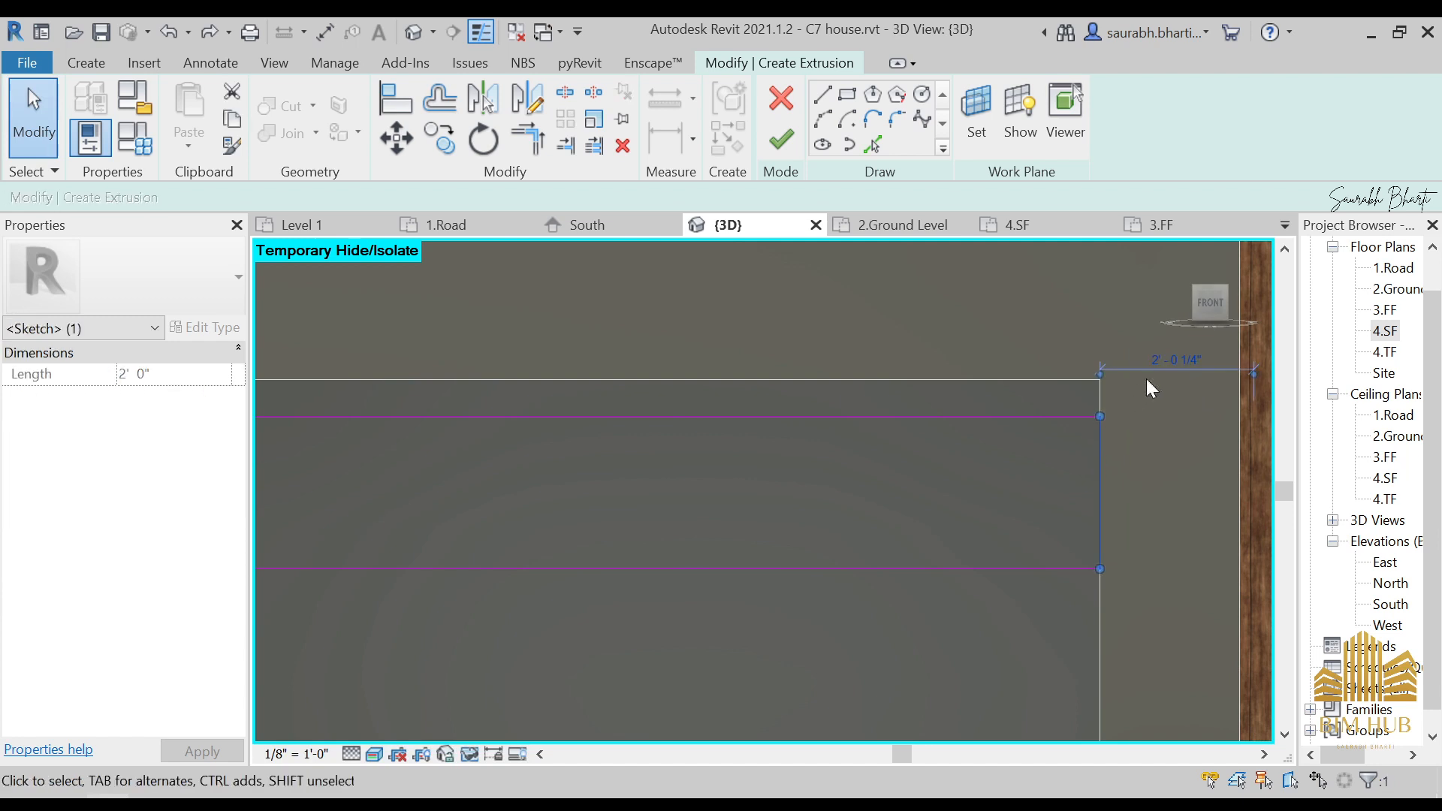
{"action": "left_click", "coordinate": [1173, 350]}
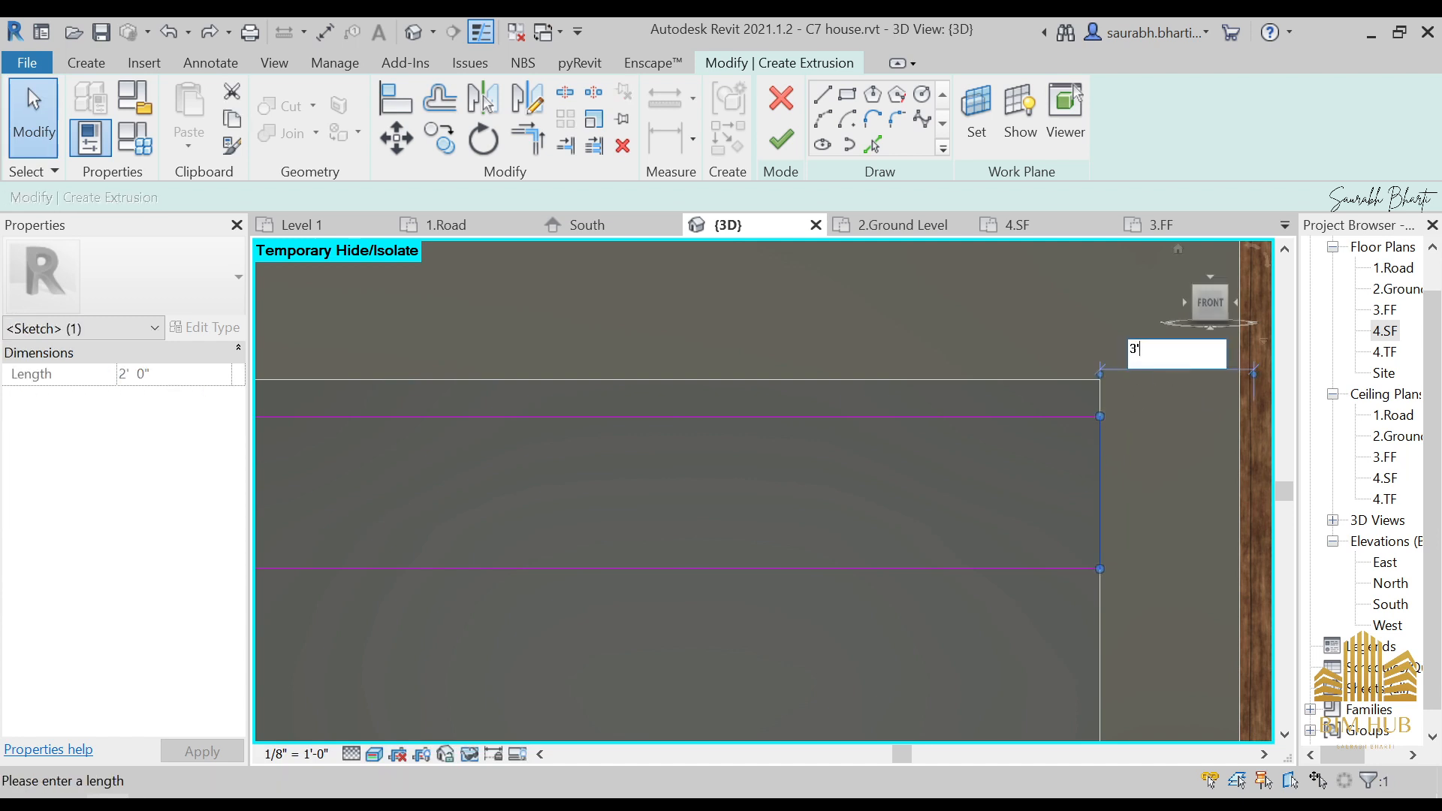
{"action": "type", "text": "3'8"}
{"action": "key", "text": "Return"}
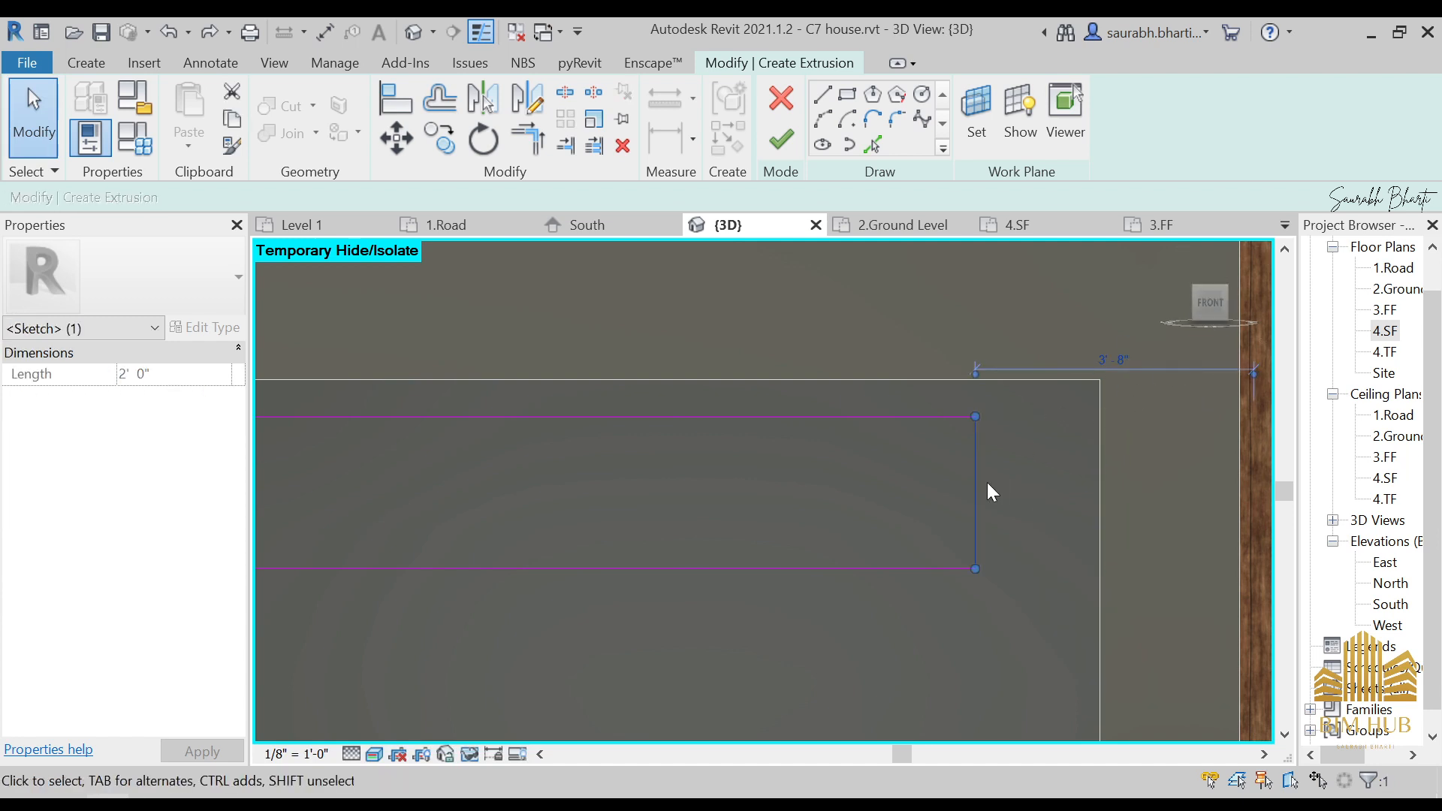
{"action": "left_click_drag", "start_coordinate": [972, 477], "coordinate": [1060, 473]}
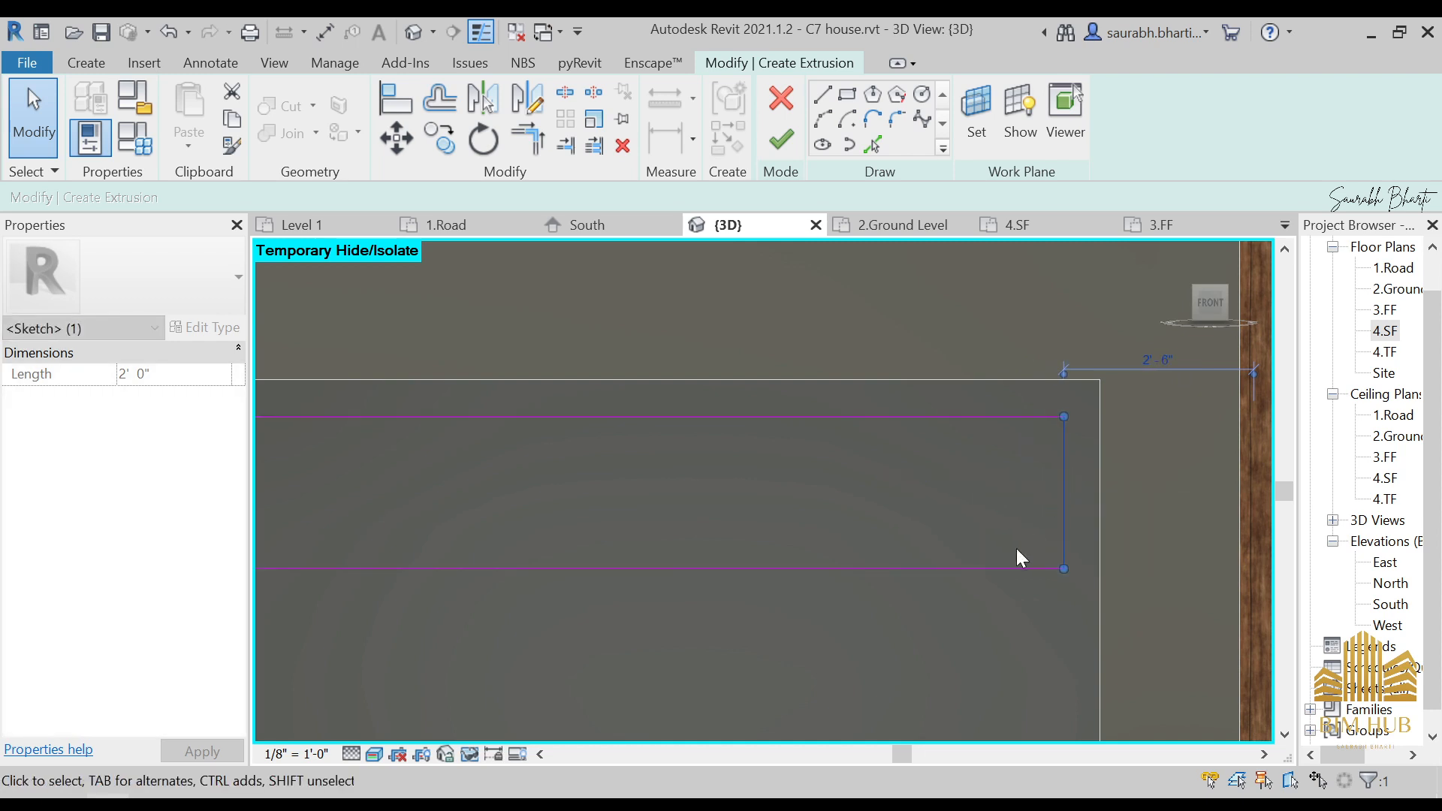
- Move the rectangle's opposite side edge inward from the garage panel's edge, making the rectangle about 11' 1 1/2" long
{"action": "scroll", "coordinate": [991, 480], "scroll_direction": "down", "scroll_amount": 2}
{"action": "scroll", "coordinate": [570, 473], "scroll_direction": "up", "scroll_amount": 2}
{"action": "left_click", "coordinate": [543, 479]}
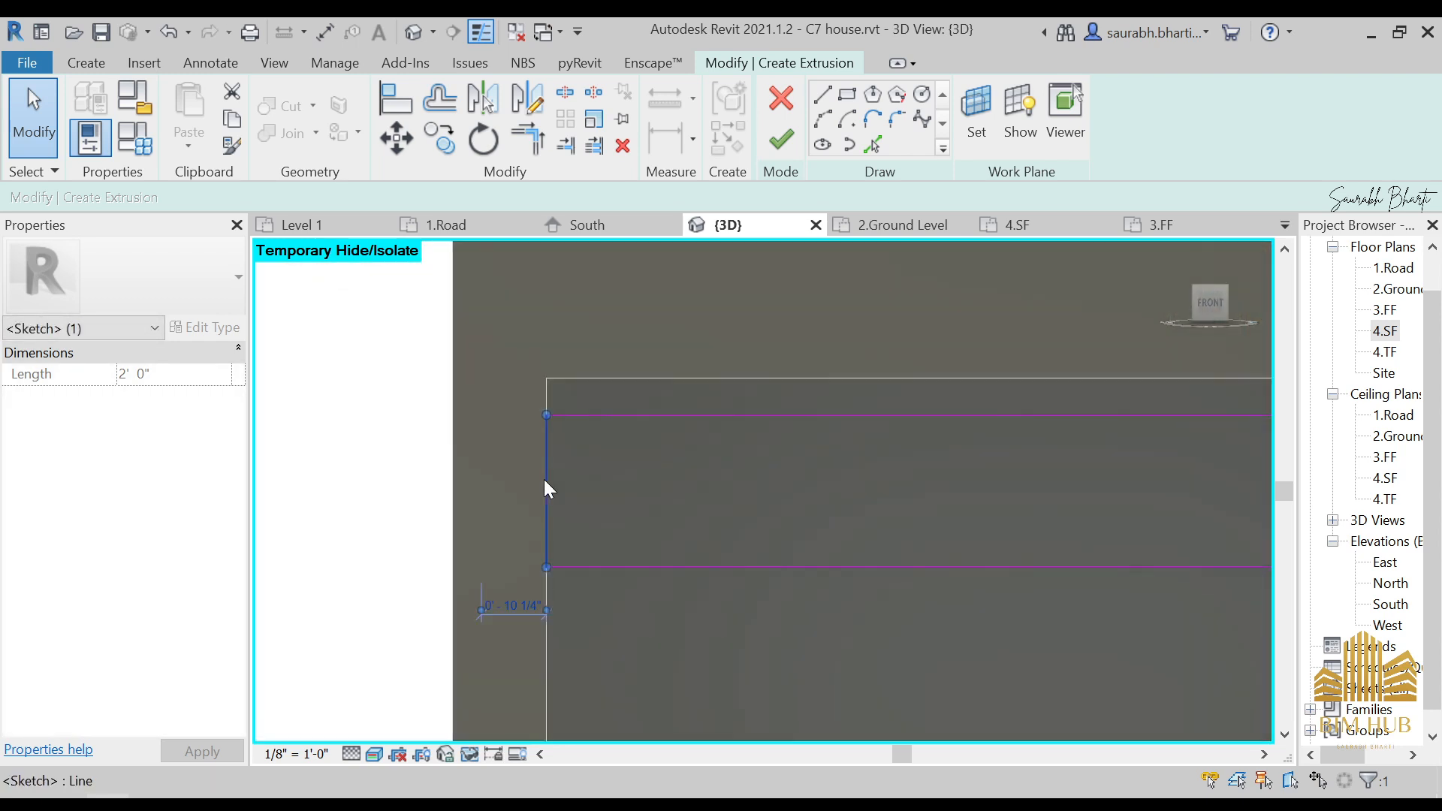
{"action": "mouse_move", "coordinate": [543, 479]}
{"action": "left_mouse_down"}
{"action": "mouse_move", "coordinate": [593, 481]}
{"action": "mouse_move", "coordinate": [566, 472]}
{"action": "mouse_move", "coordinate": [709, 580]}
{"action": "mouse_move", "coordinate": [1047, 571]}
{"action": "left_mouse_up"}
{"action": "scroll", "coordinate": [767, 556], "scroll_direction": "down", "scroll_amount": 3}
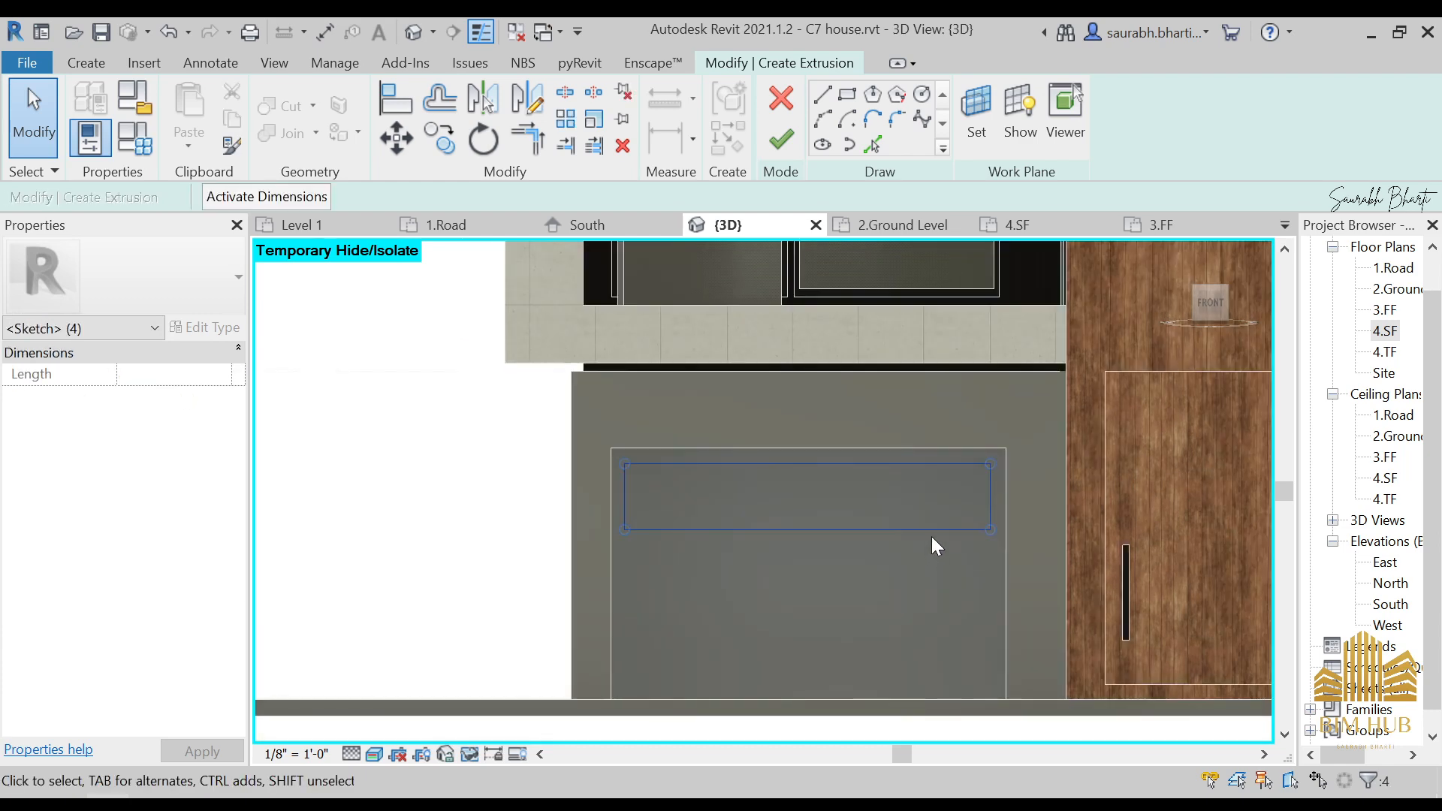
- Set the inset rectangle's height to 1' 8" from its lower edge
{"action": "left_click", "coordinate": [935, 534]}
{"action": "left_click", "coordinate": [949, 526]}
{"action": "left_click", "coordinate": [1029, 497]}
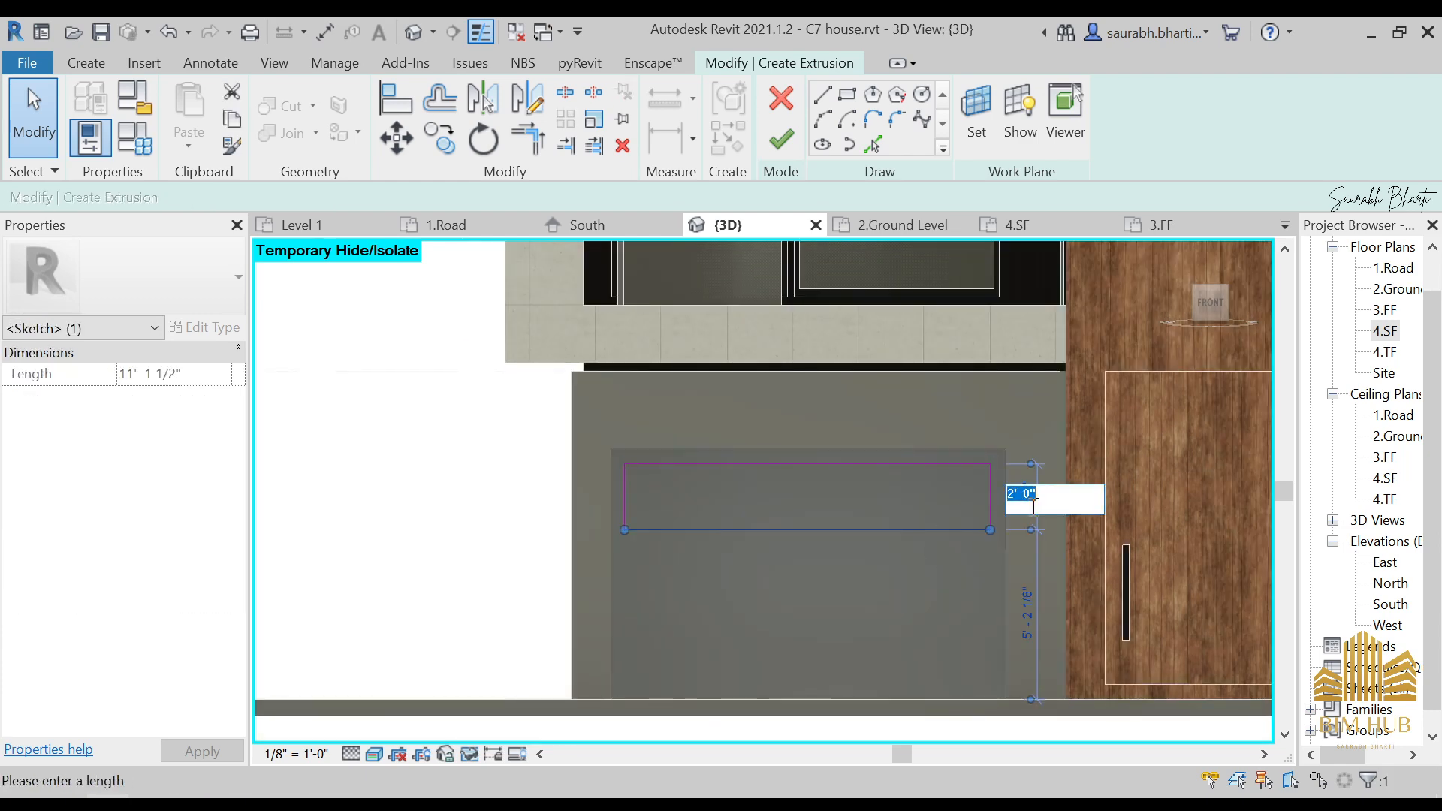
{"action": "key", "text": "Return"}
{"action": "left_click", "coordinate": [1030, 506]}
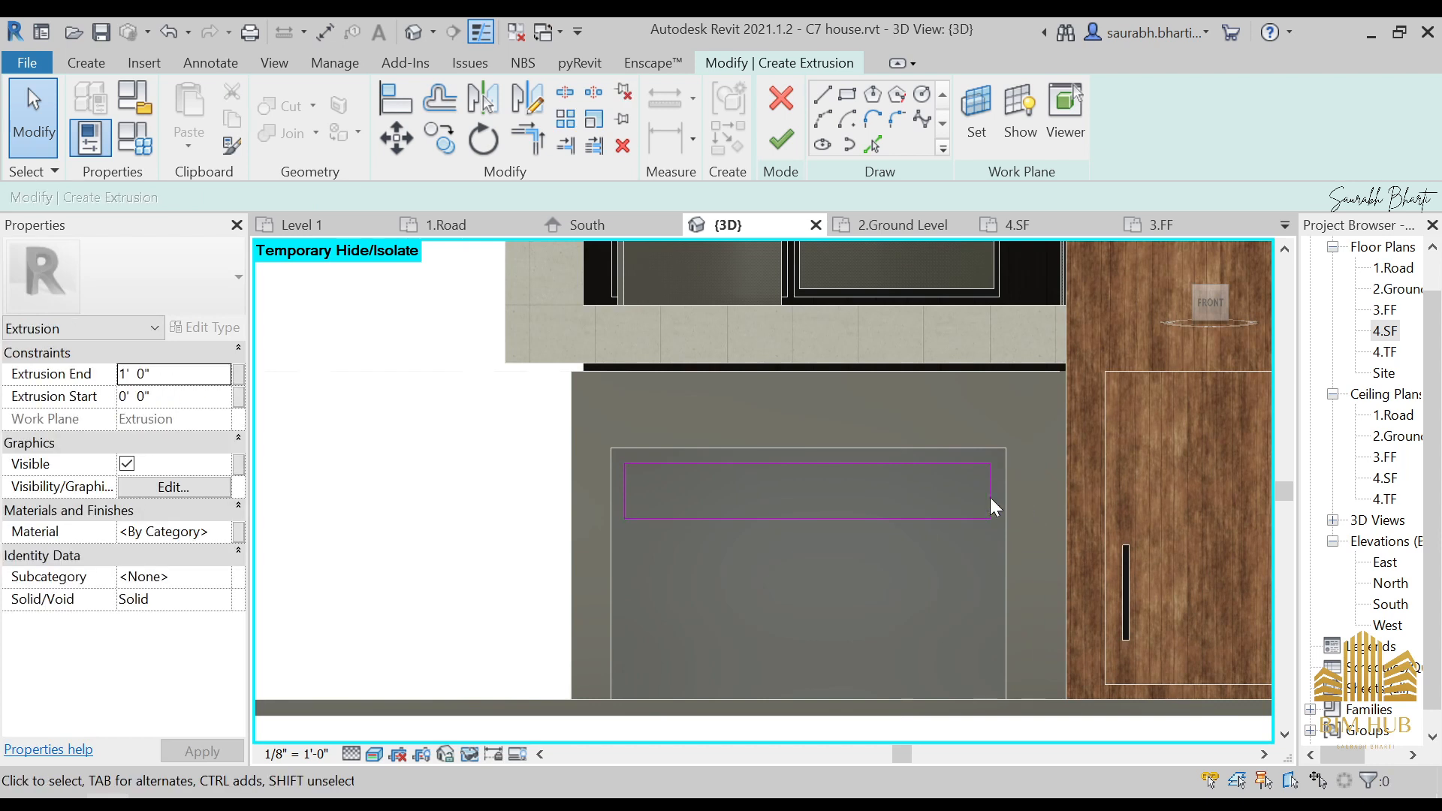
- Set the inset rectangle's height to 1' 6" by moving its lower edge
{"action": "left_click", "coordinate": [926, 517]}
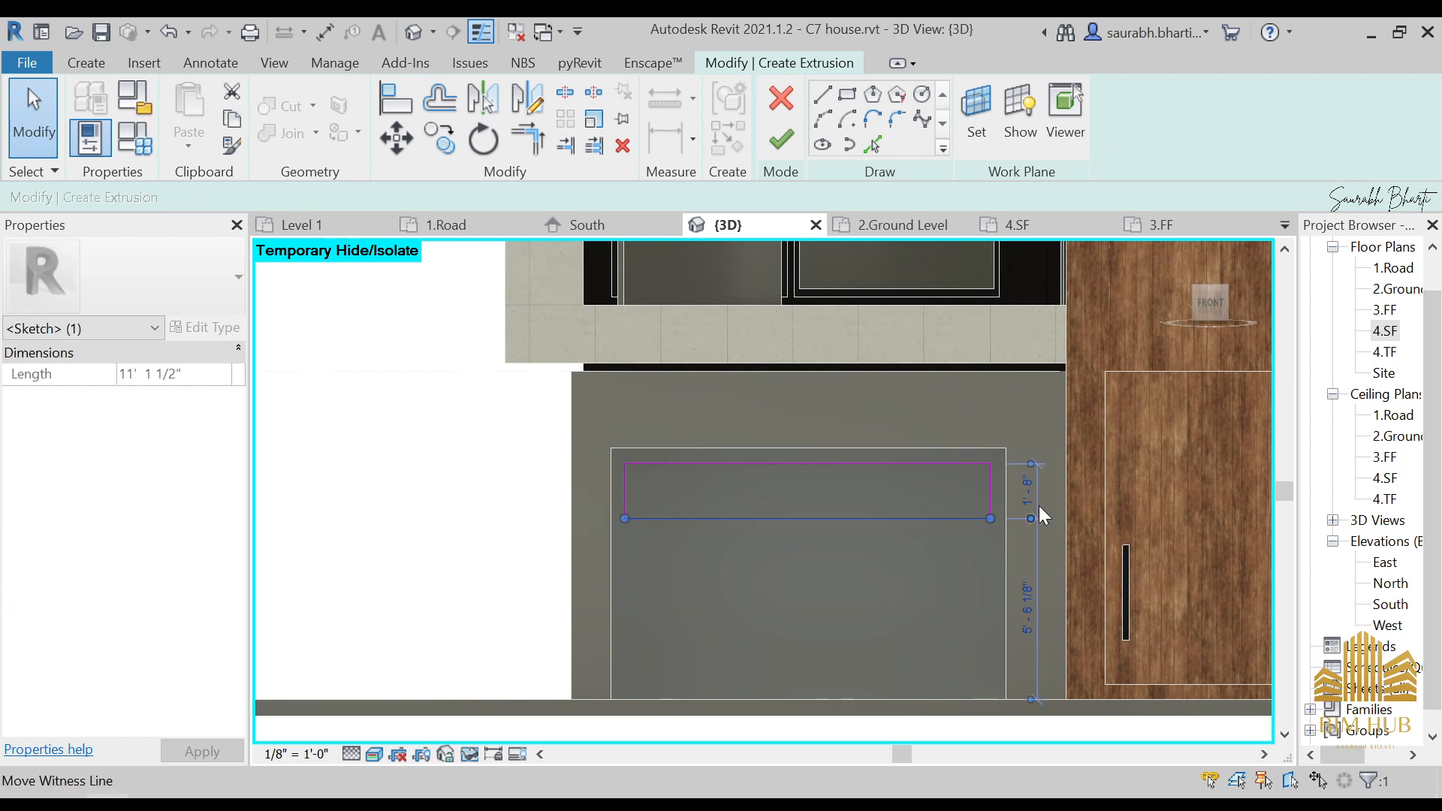
{"action": "left_click", "coordinate": [1034, 493]}
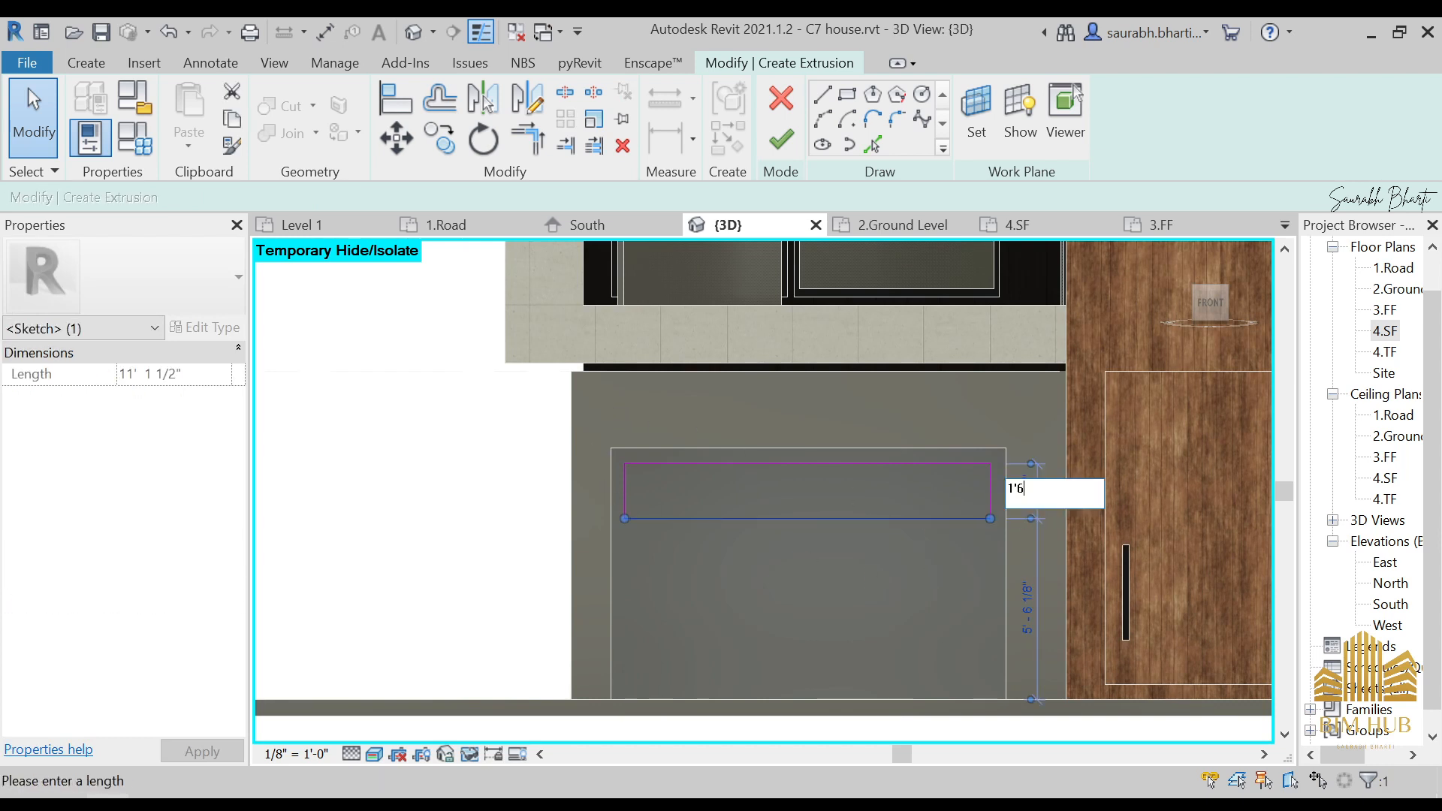
{"action": "type", "text": "1'6"}
{"action": "key", "text": "Return"}
{"action": "left_click", "coordinate": [1034, 491]}
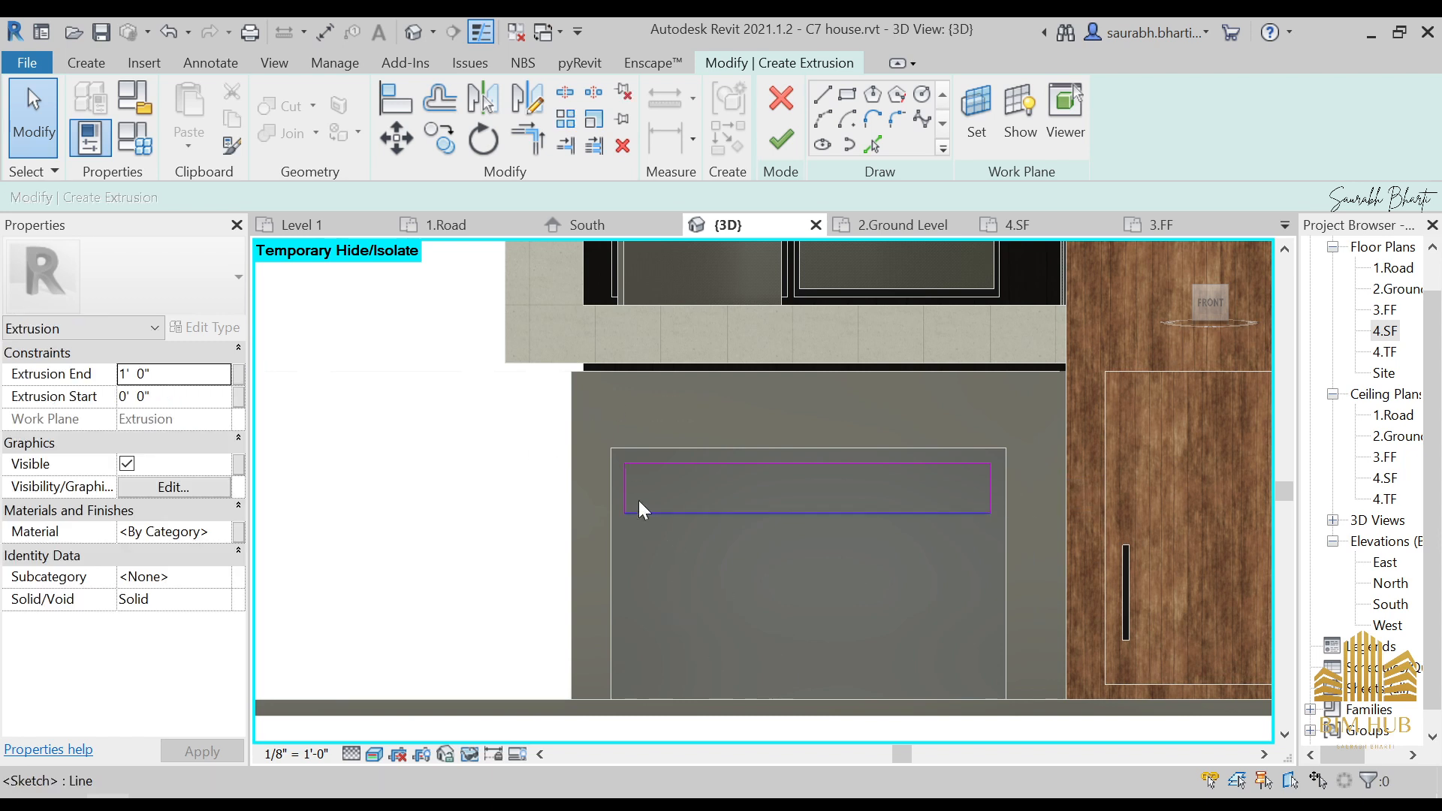
- Copy the whole rectangle downward three times with Multiple enabled, forming four horizontal bands on the garage panel
{"action": "key", "text": "Tab"}
{"action": "left_click", "coordinate": [908, 513]}
{"action": "left_click", "coordinate": [439, 138]}
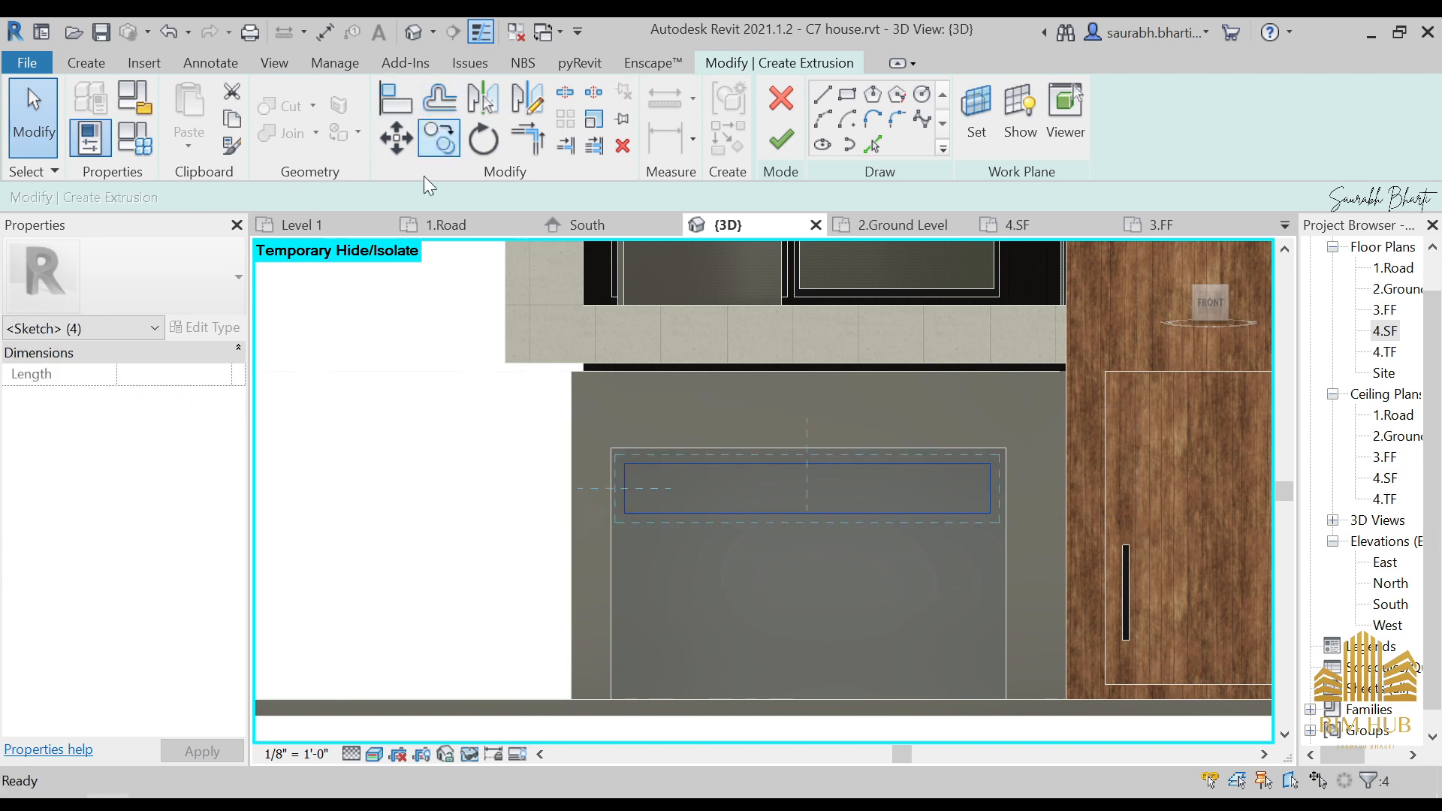
{"action": "scroll", "coordinate": [594, 409], "scroll_direction": "up", "scroll_amount": 2}
{"action": "middle_click_drag", "start_coordinate": [721, 443], "coordinate": [764, 279]}
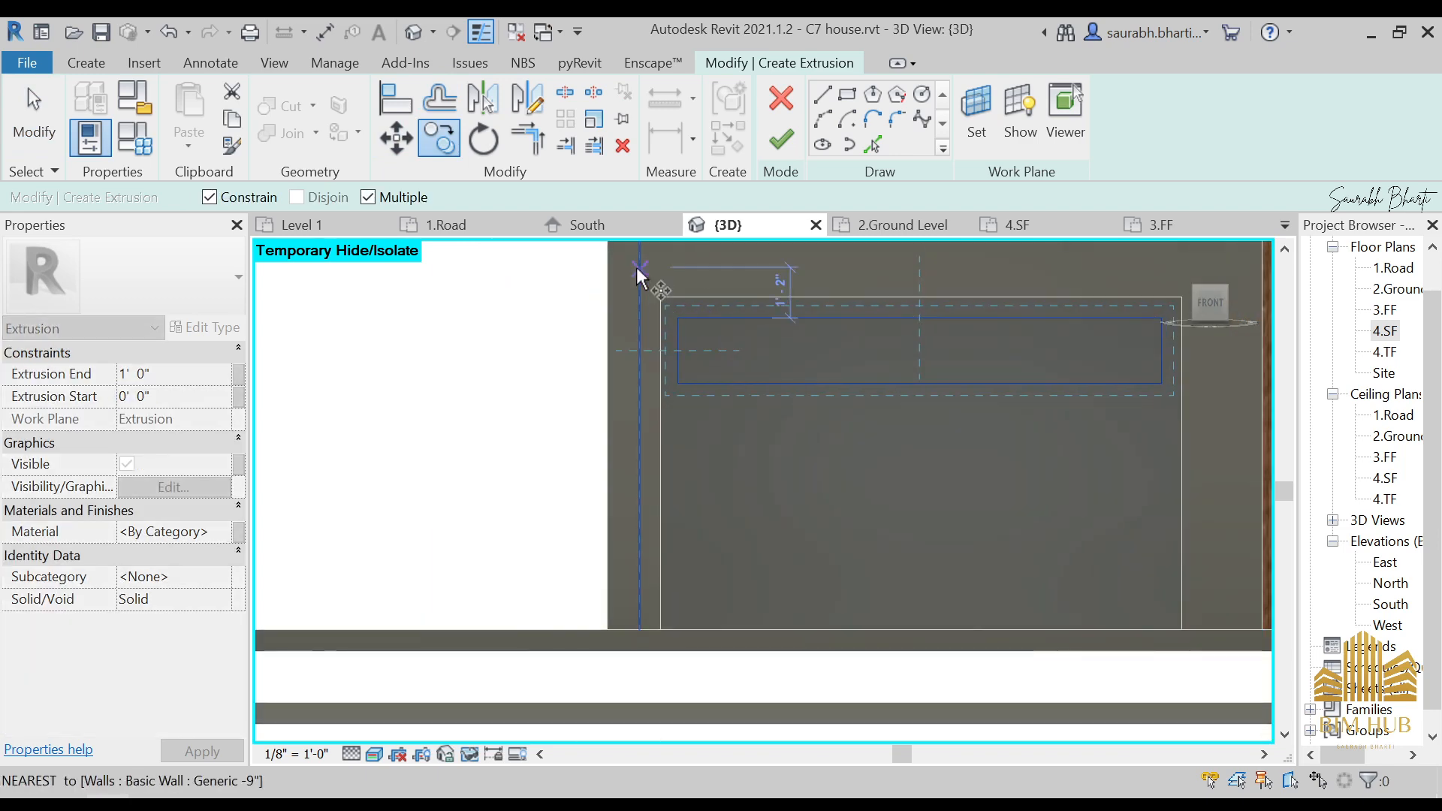
{"action": "left_click", "coordinate": [659, 312]}
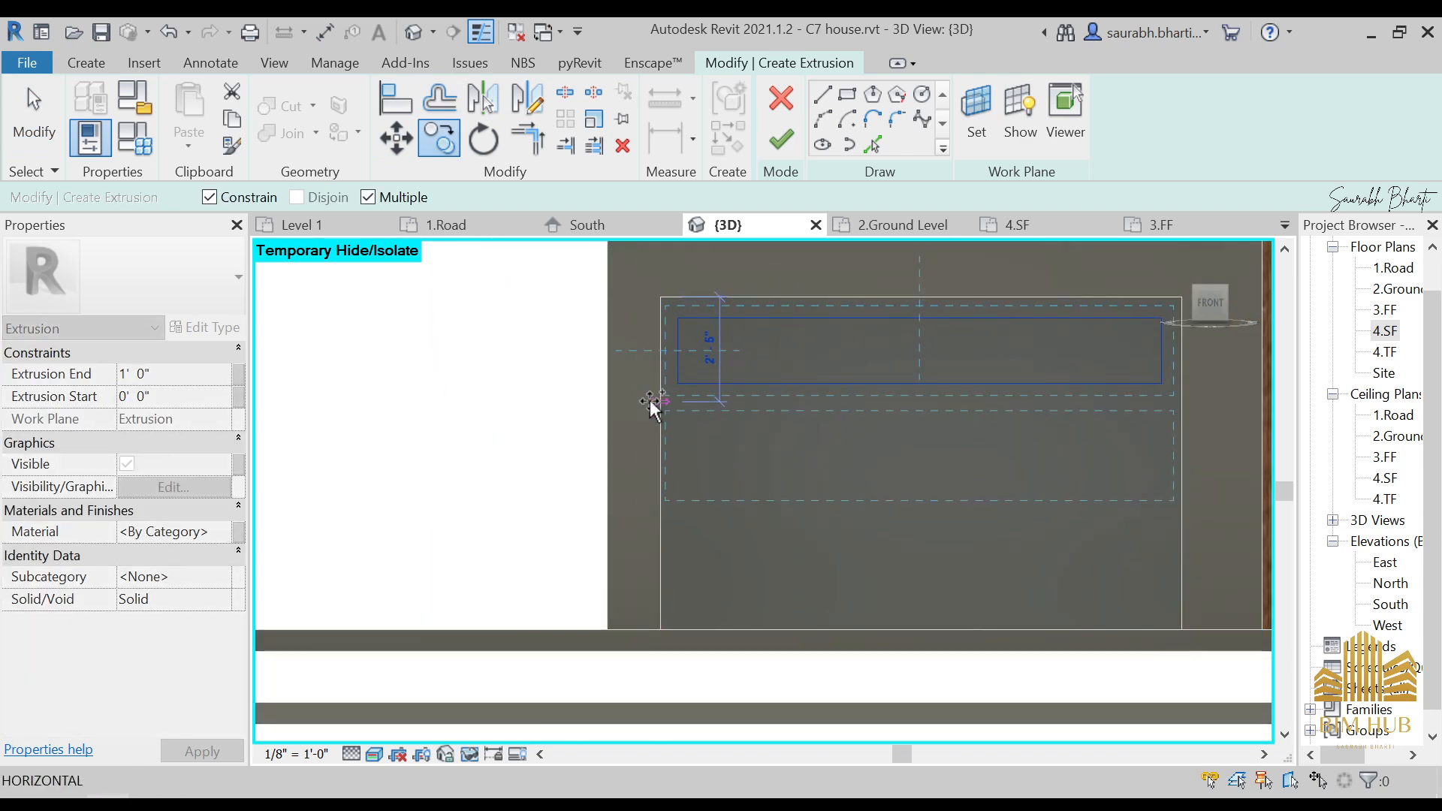
{"action": "left_click", "coordinate": [658, 467]}
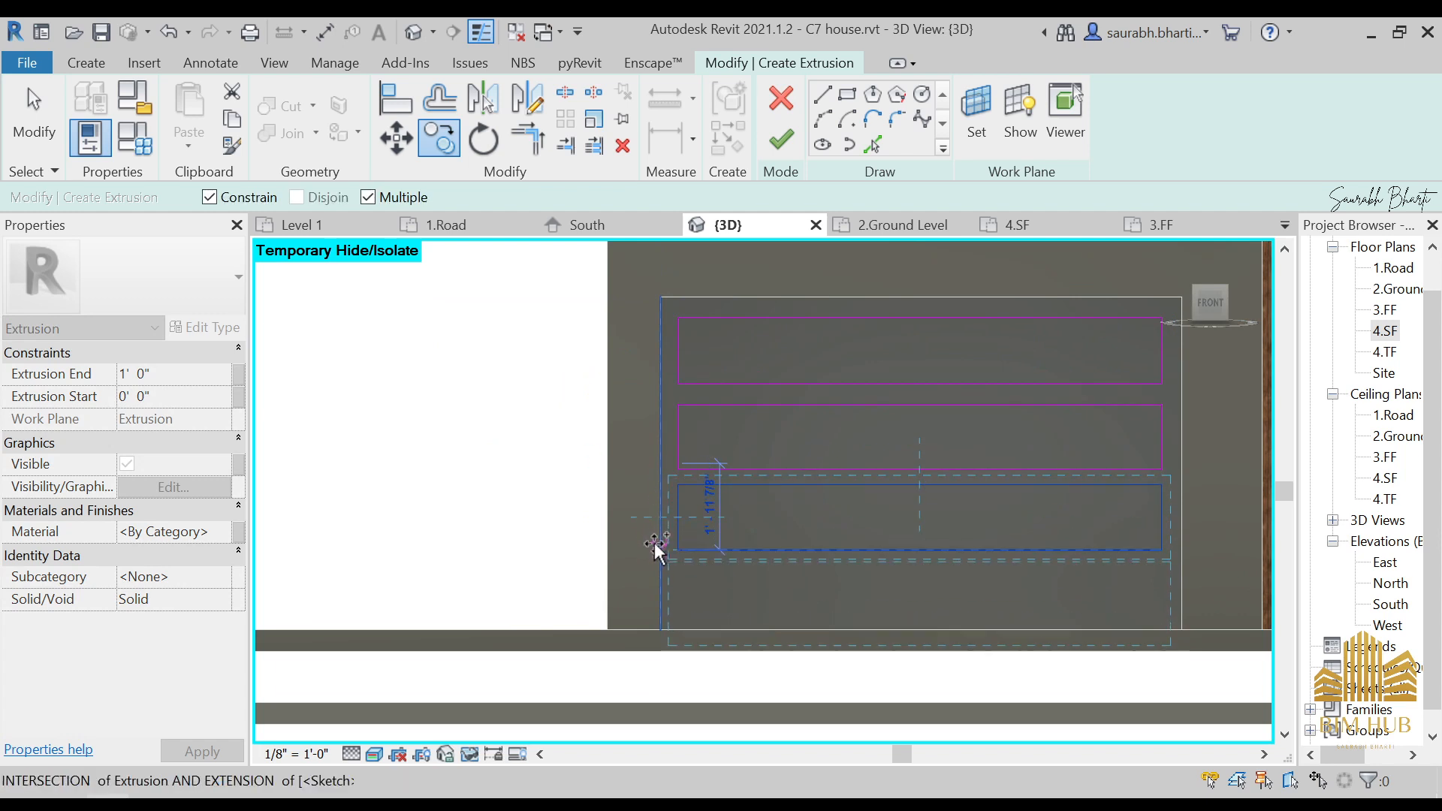
{"action": "left_click", "coordinate": [656, 540]}
{"action": "key", "text": "Escape"}
- Nudge the lowest copied rectangle into line with the rectangles above it
{"action": "middle_click_drag", "start_coordinate": [971, 644], "coordinate": [846, 578]}
{"action": "left_click_drag", "start_coordinate": [511, 479], "coordinate": [1201, 635]}
{"action": "mouse_move", "coordinate": [527, 489]}
{"action": "left_mouse_down"}
{"action": "mouse_move", "coordinate": [1050, 623]}
{"action": "mouse_move", "coordinate": [1138, 629]}
{"action": "left_mouse_up"}
{"action": "key", "text": "Up"}
{"action": "key", "text": "Up"}
{"action": "key", "text": "Up"}
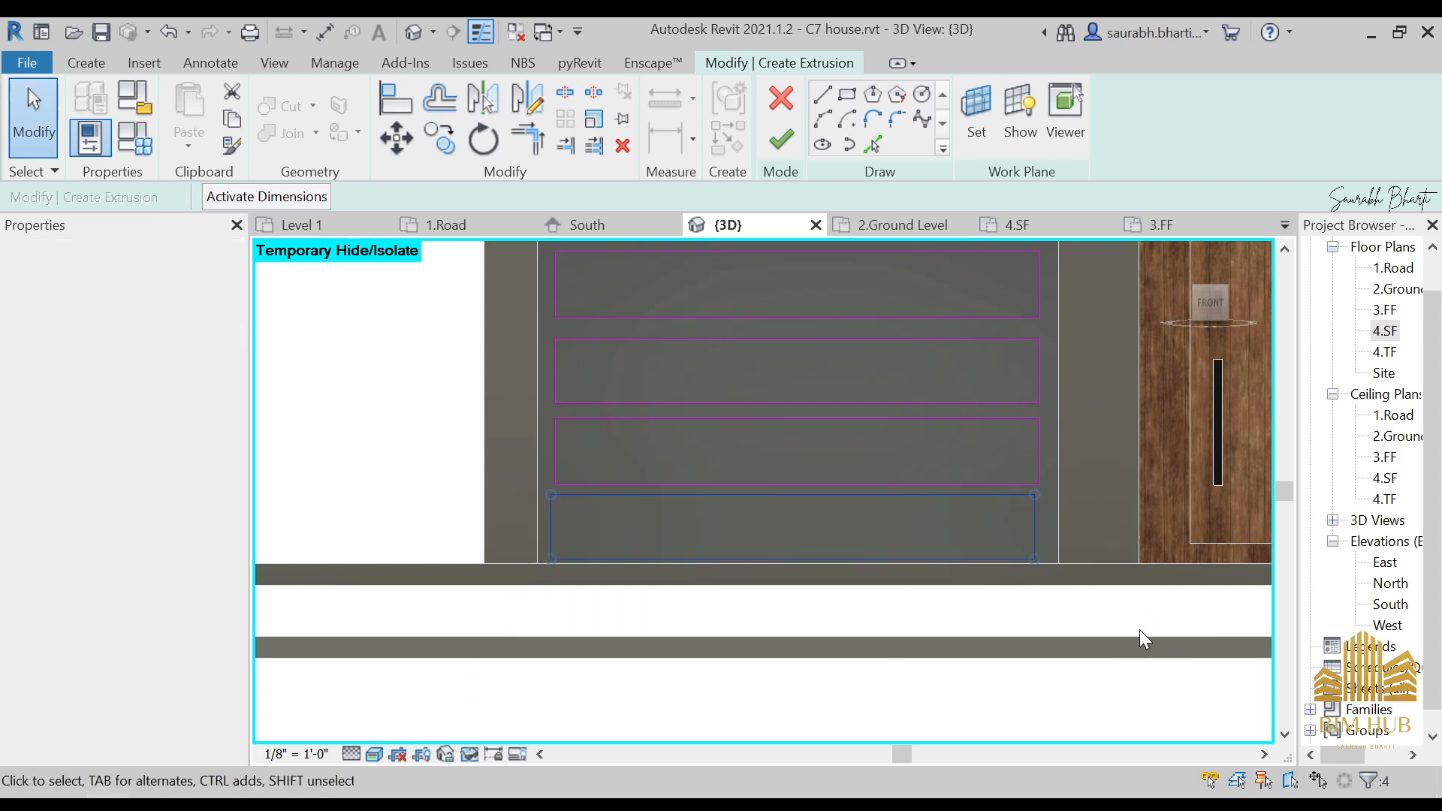
{"action": "key", "text": "Down"}
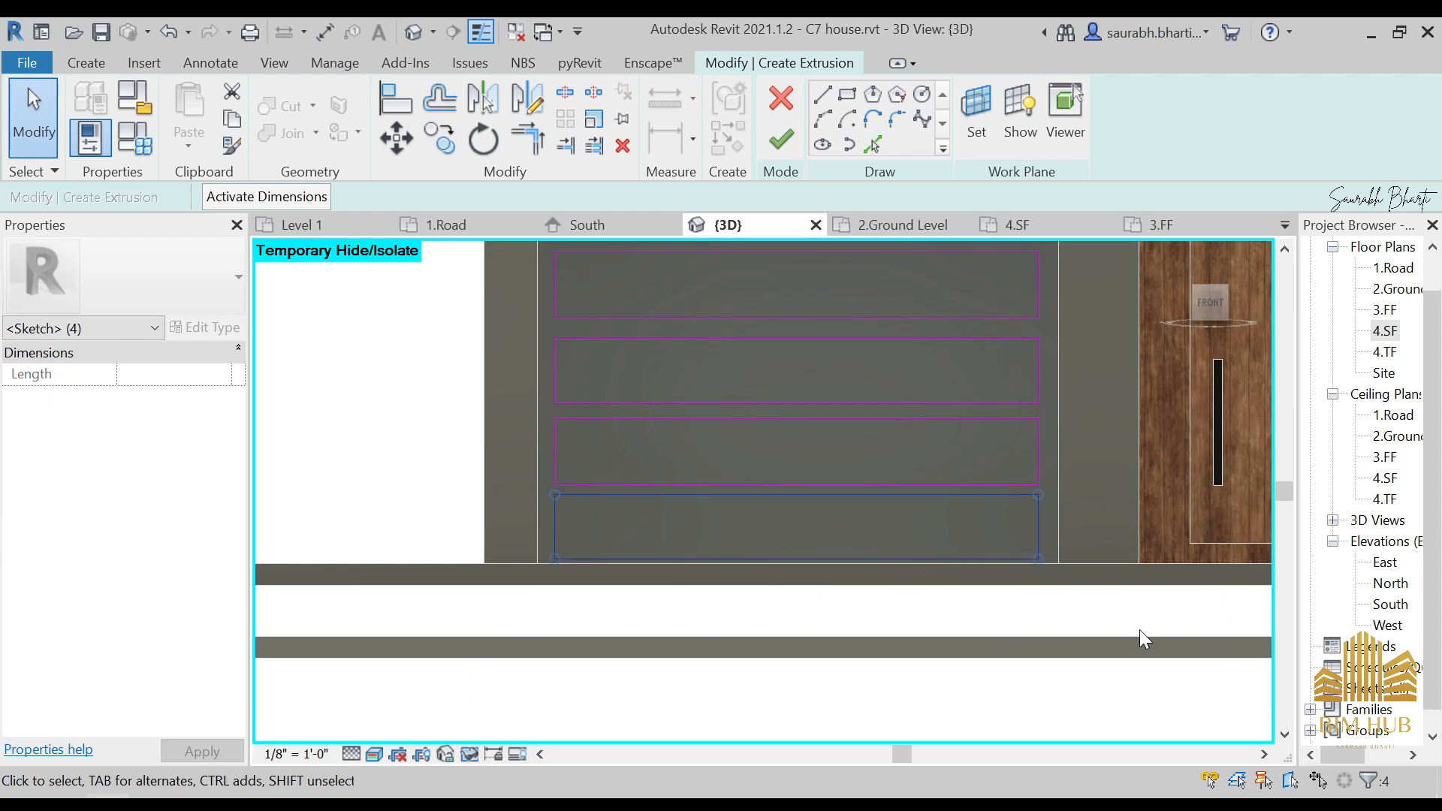
{"action": "key", "text": "Escape"}
- Check the gaps between the bands and delete the three upper rectangles, keeping only the lowest one
{"action": "middle_click_drag", "start_coordinate": [764, 603], "coordinate": [738, 679]}
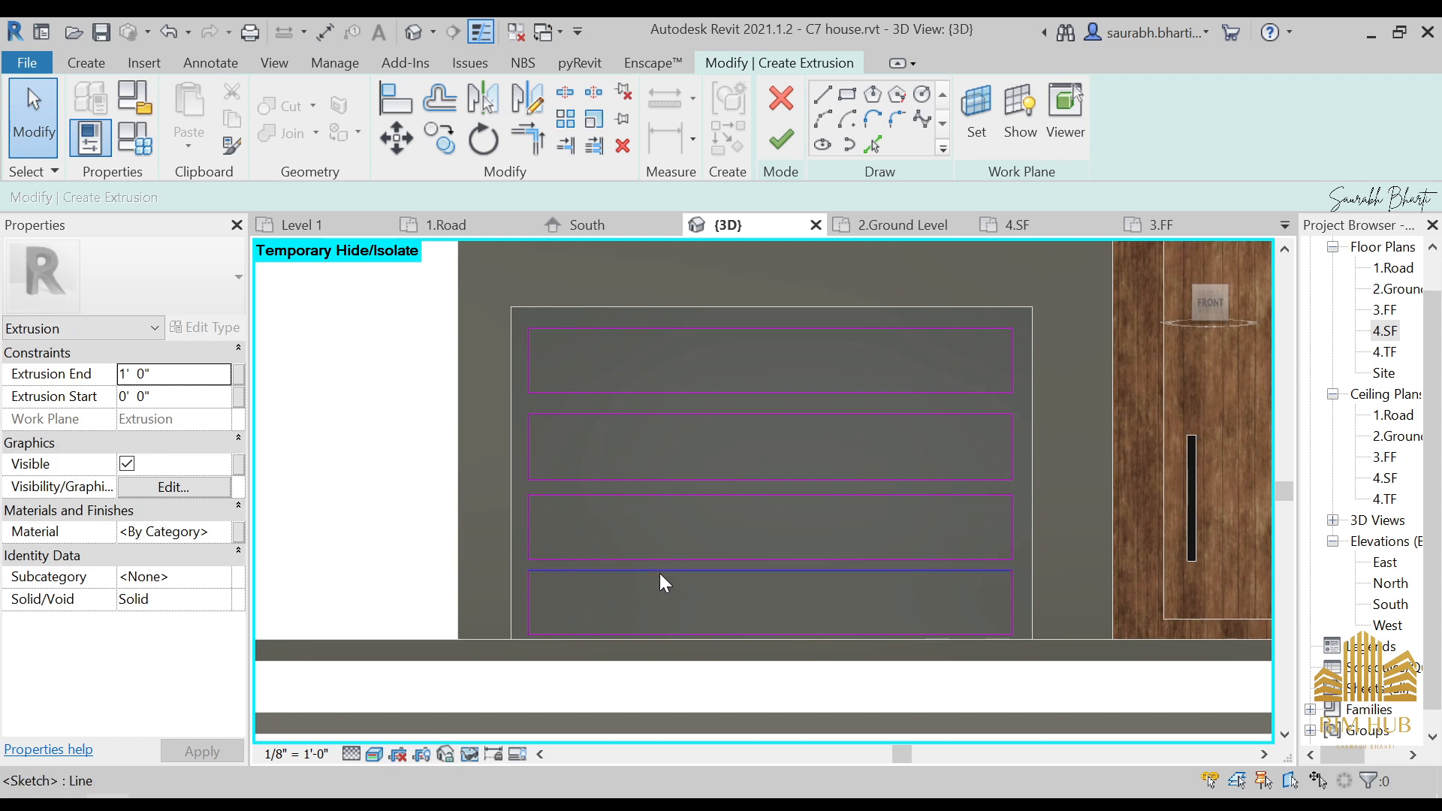
{"action": "scroll", "coordinate": [681, 520], "scroll_direction": "up", "scroll_amount": 3}
{"action": "left_click", "coordinate": [761, 452]}
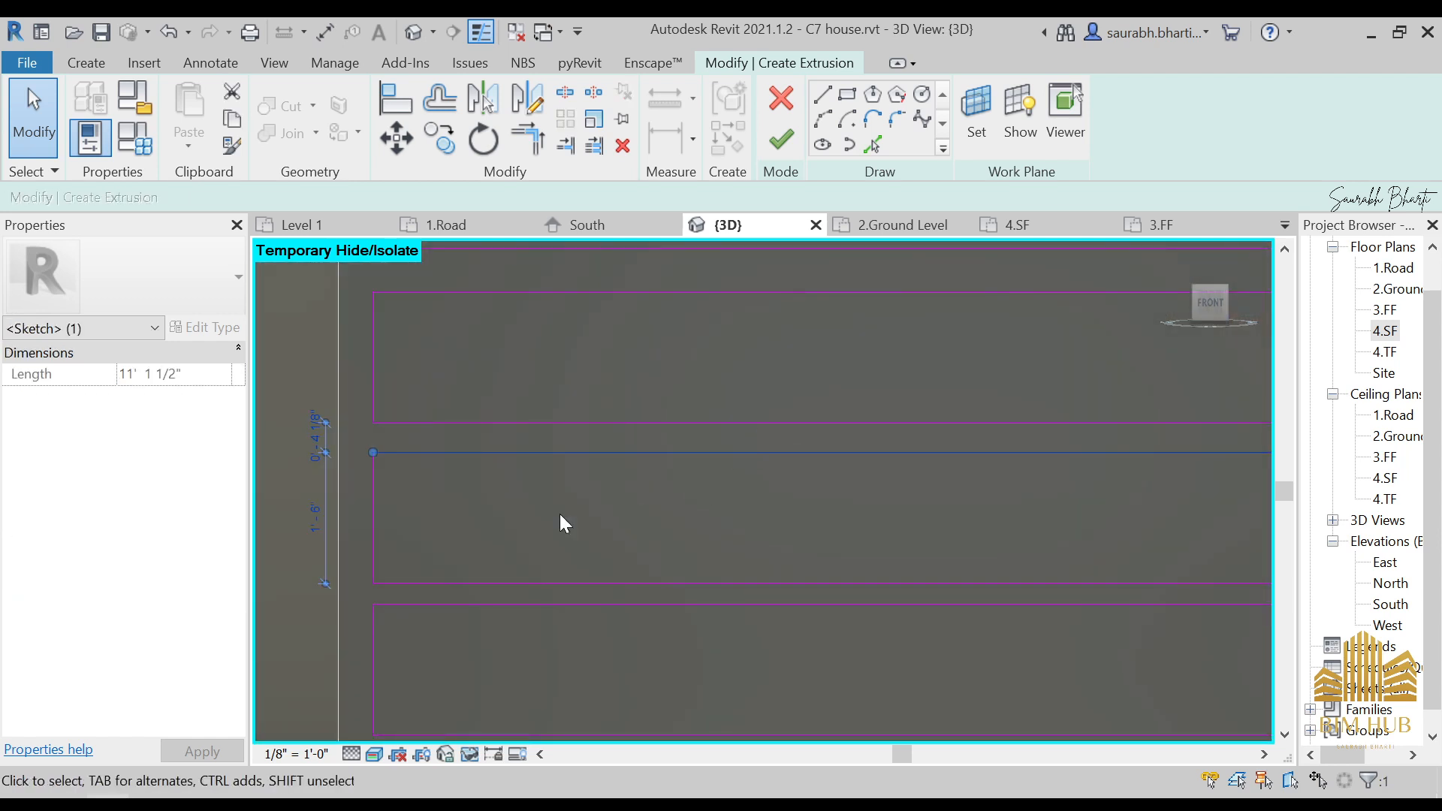
{"action": "left_click", "coordinate": [538, 502]}
{"action": "scroll", "coordinate": [564, 511], "scroll_direction": "down", "scroll_amount": 3}
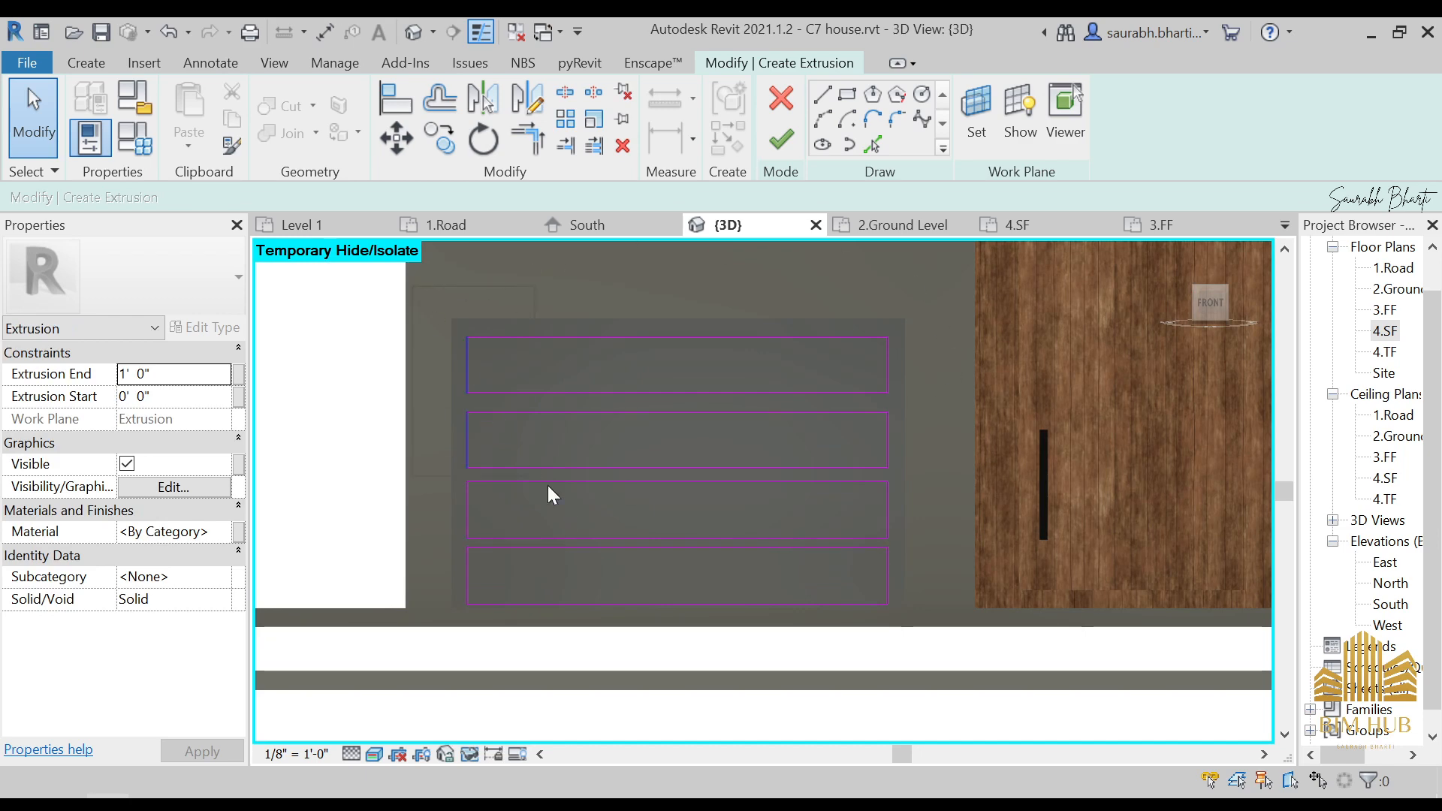
{"action": "left_click_drag", "start_coordinate": [886, 537], "coordinate": [980, 541]}
{"action": "key", "text": "Delete"}
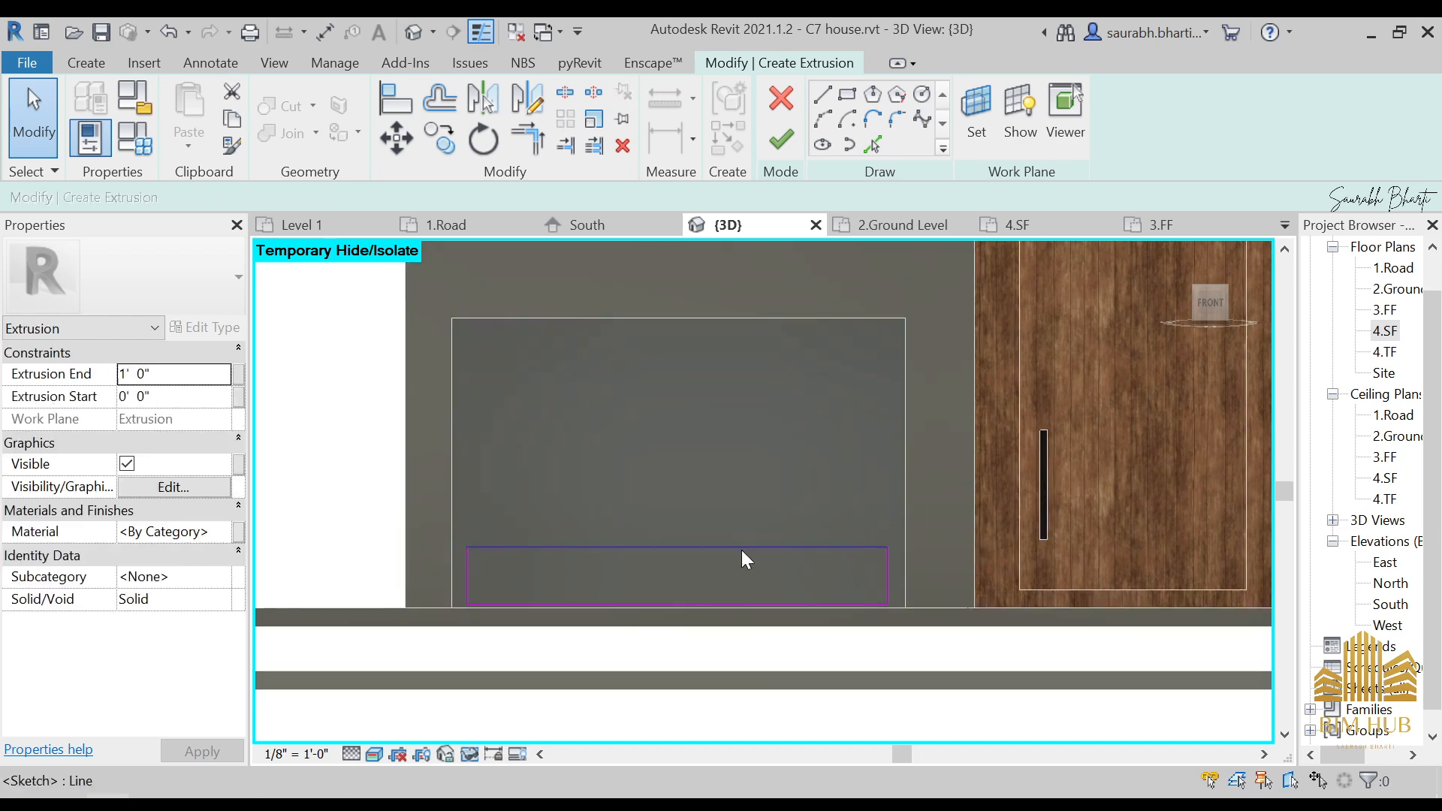
- Copy the remaining bottom band rectangle once upward and nudge the copy down to leave a narrow gap between them
{"action": "left_click", "coordinate": [454, 150]}
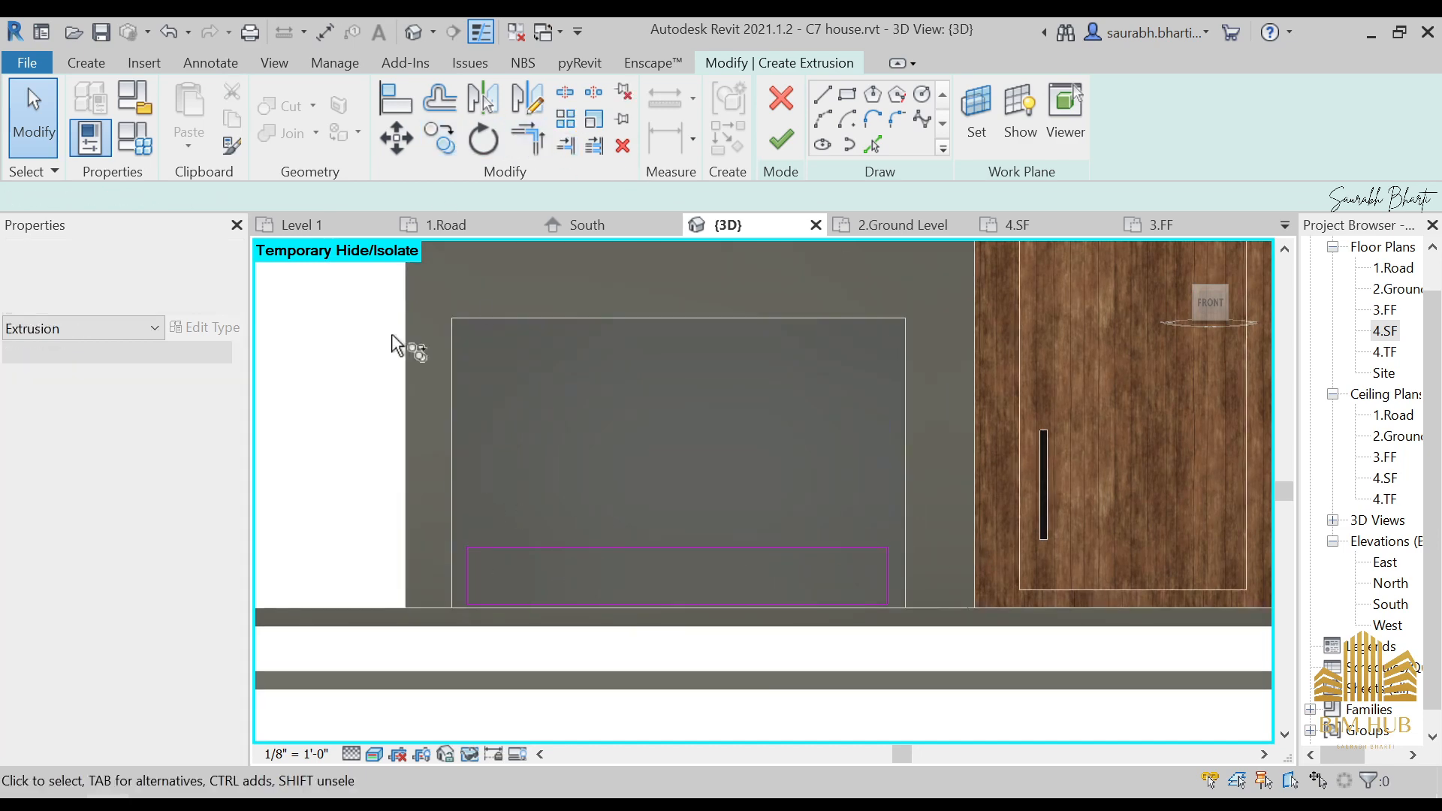
{"action": "key", "text": "Escape"}
{"action": "left_click_drag", "start_coordinate": [396, 482], "coordinate": [1073, 718]}
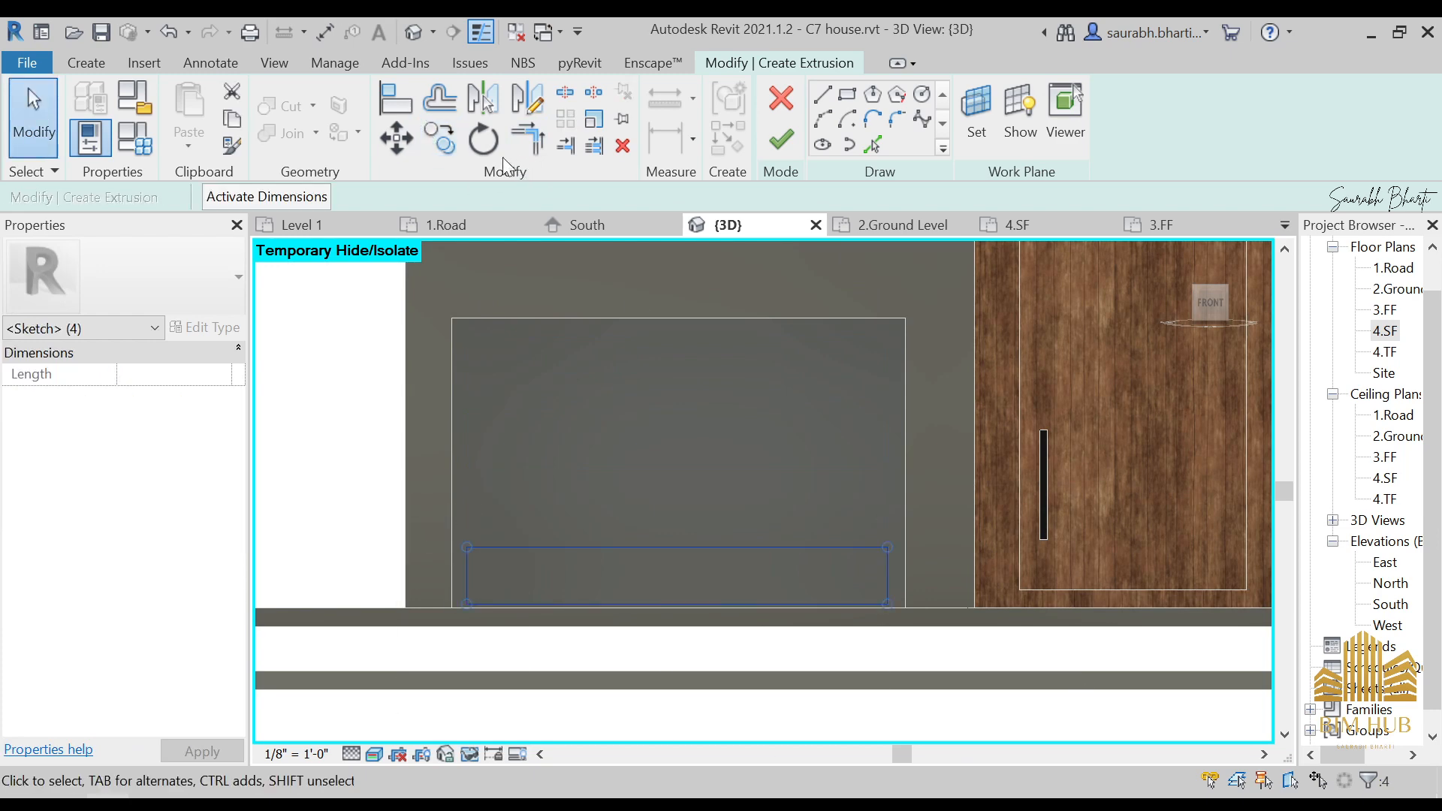
{"action": "left_click", "coordinate": [439, 139]}
{"action": "scroll", "coordinate": [476, 601], "scroll_direction": "up", "scroll_amount": 5}
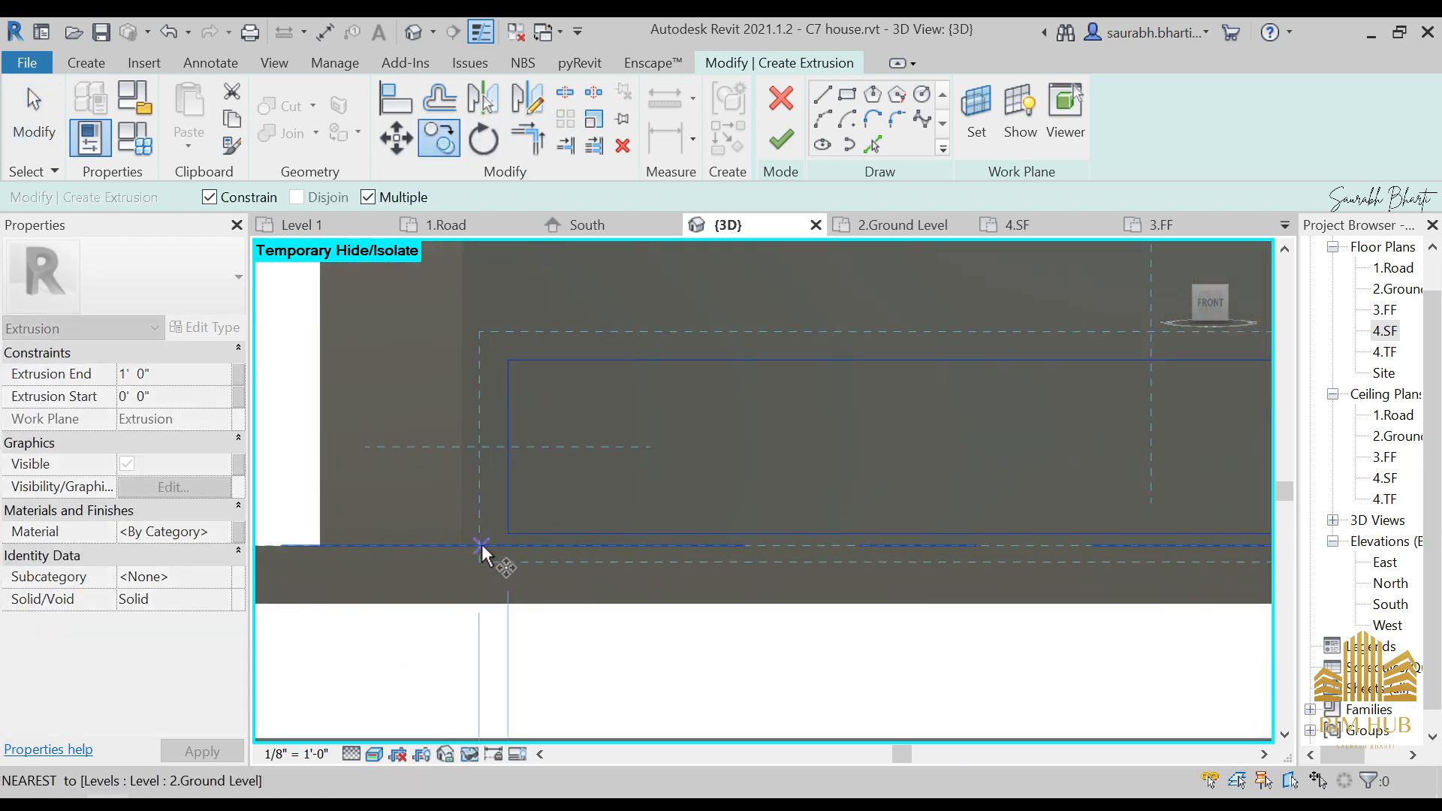
{"action": "left_click", "coordinate": [502, 546]}
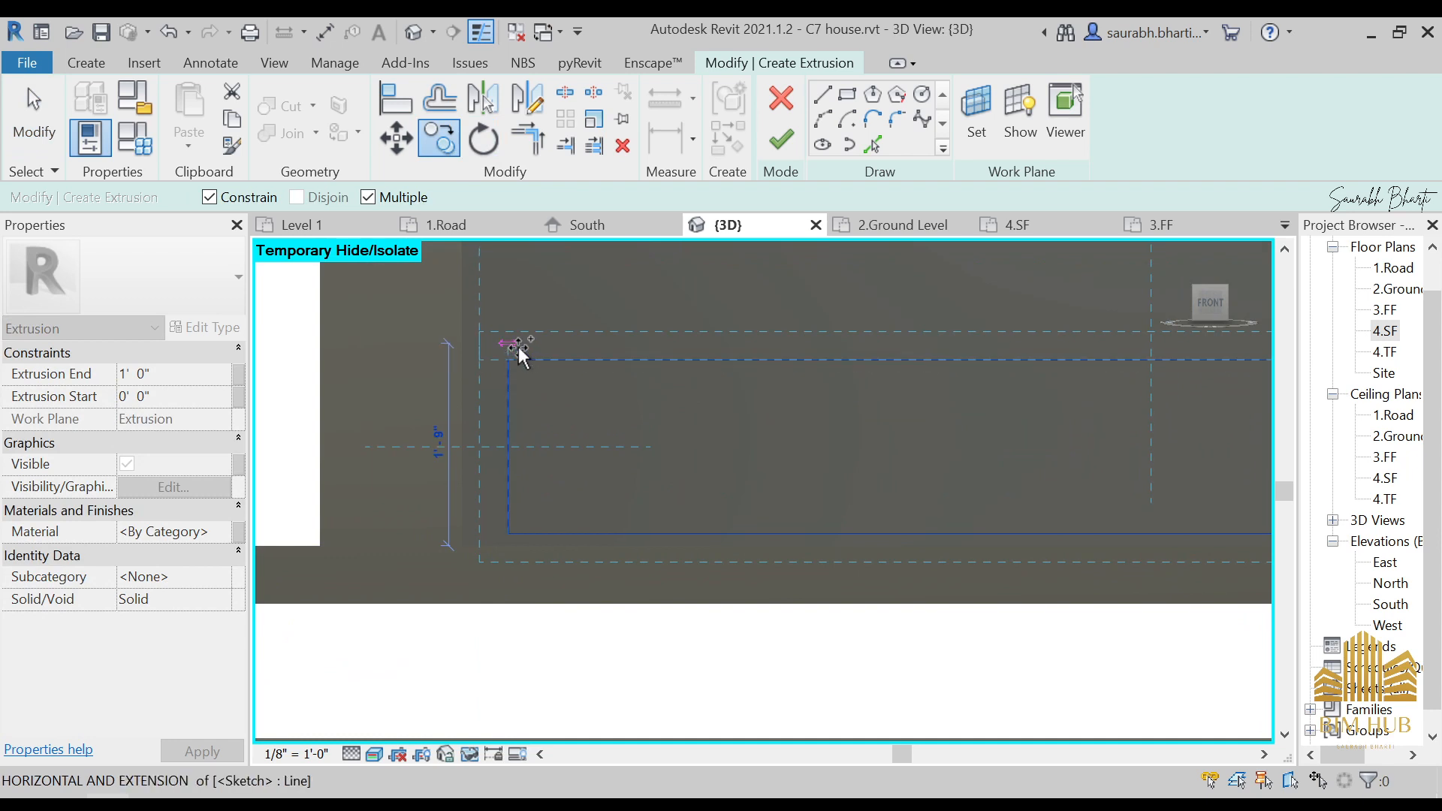
{"action": "left_click", "coordinate": [520, 341]}
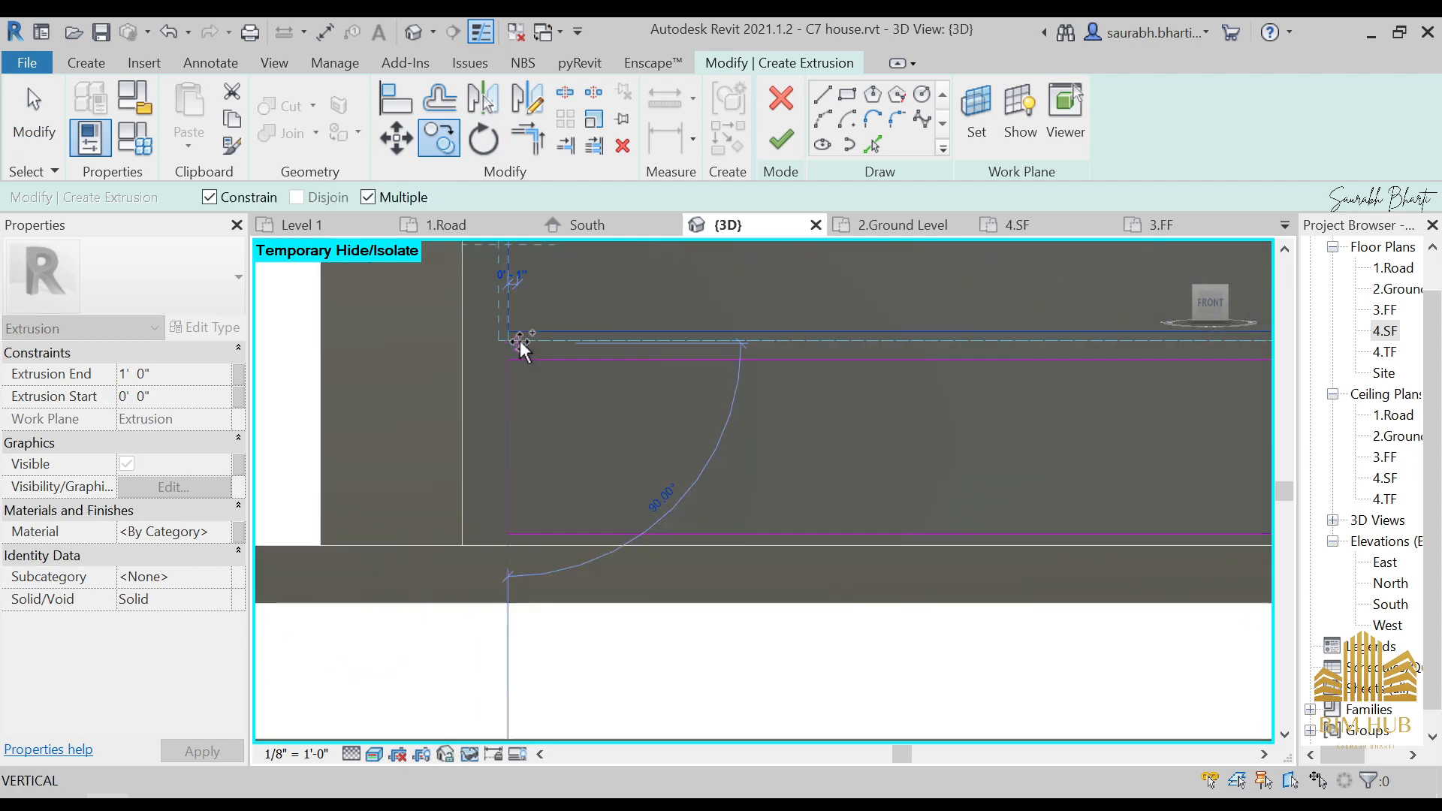
{"action": "middle_click_drag", "start_coordinate": [555, 442], "coordinate": [551, 515]}
{"action": "key", "text": "Escape"}
{"action": "scroll", "coordinate": [533, 484], "scroll_direction": "down", "scroll_amount": 5}
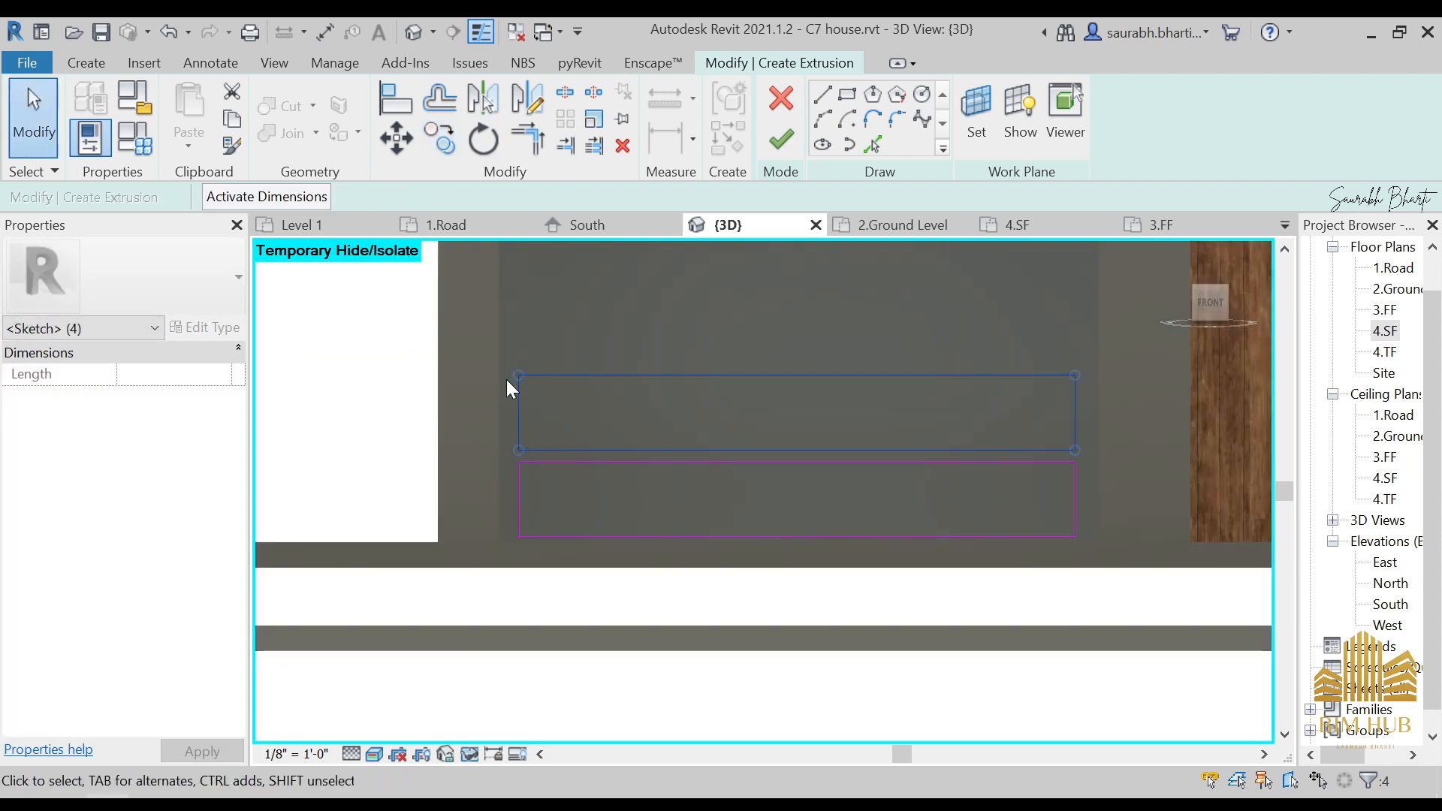
{"action": "key", "text": "Escape"}
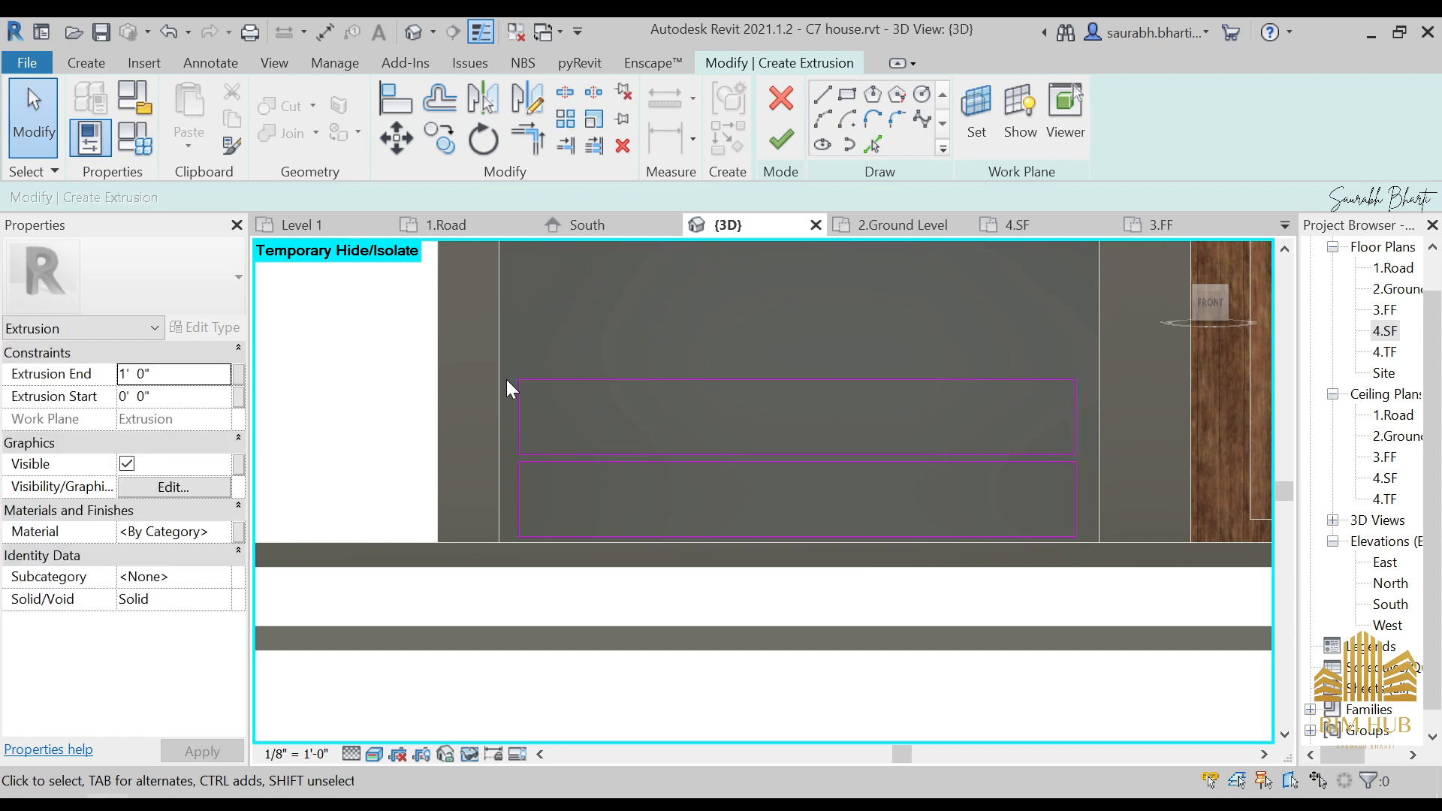
- Copy the second band rectangle upward twice with Multiple enabled, spacing the copies about 1' 8" apart to make four bands
{"action": "left_click", "coordinate": [1251, 458]}
{"action": "left_click", "coordinate": [443, 147]}
{"action": "scroll", "coordinate": [533, 464], "scroll_direction": "up", "scroll_amount": 3}
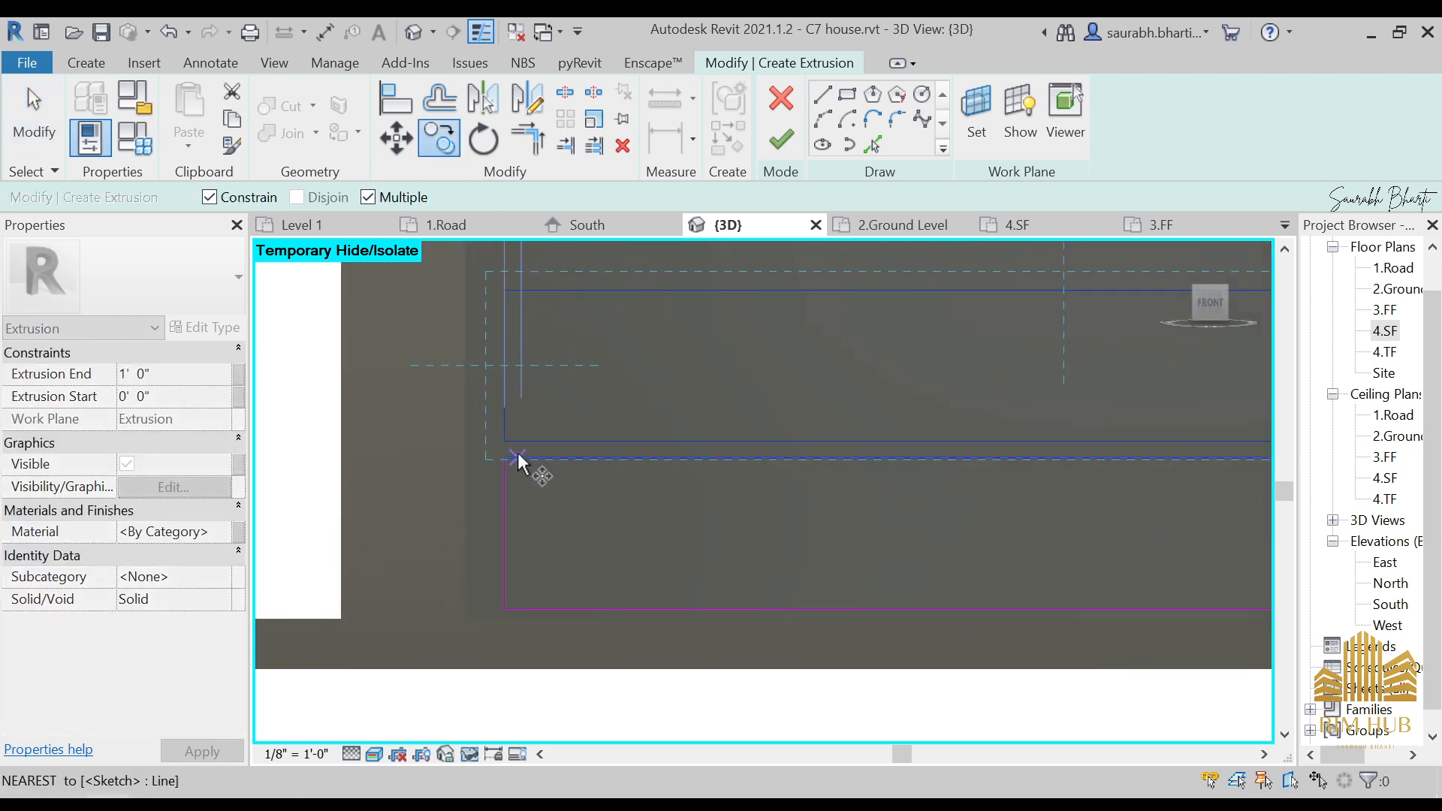
{"action": "left_click", "coordinate": [502, 458]}
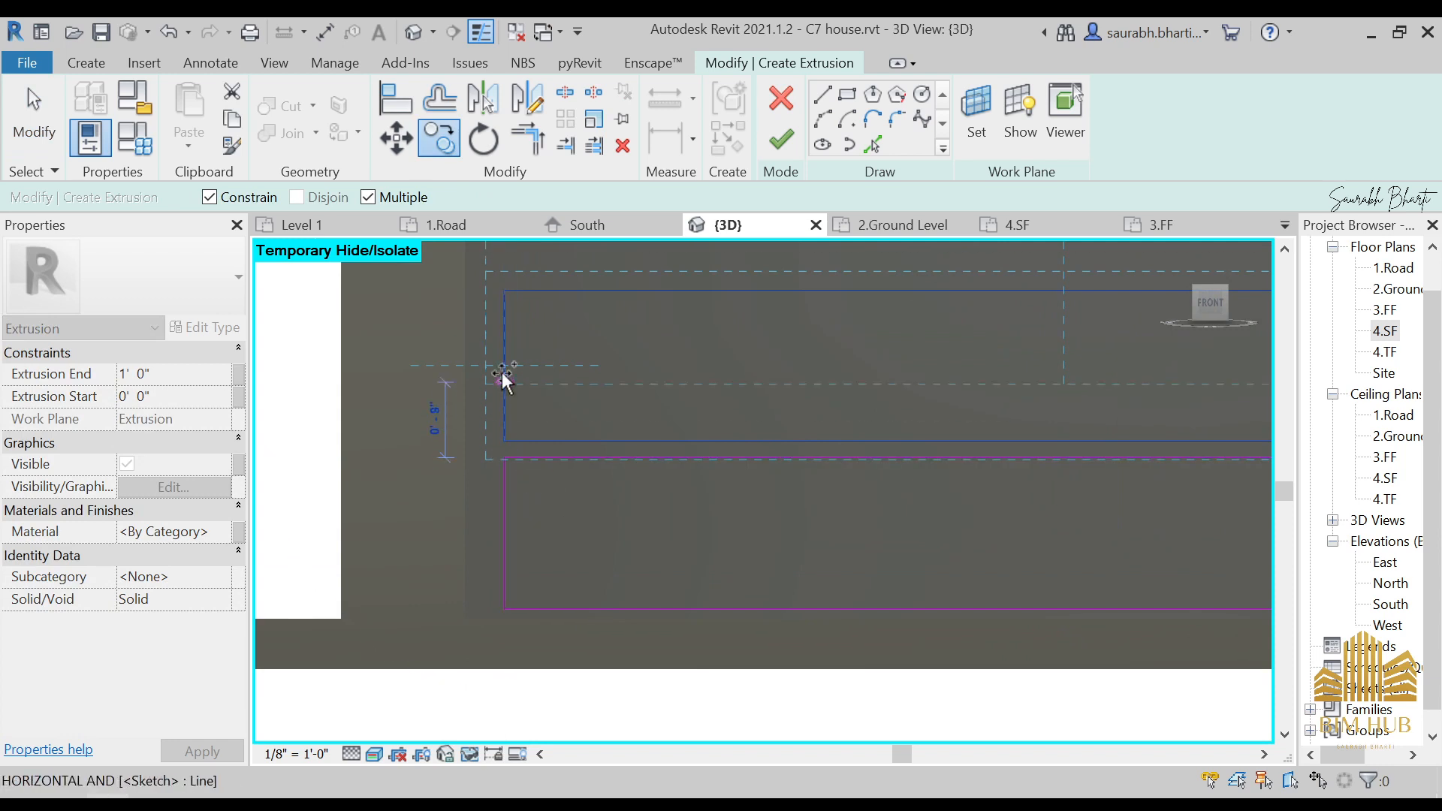
{"action": "left_click", "coordinate": [506, 290]}
{"action": "middle_click_drag", "start_coordinate": [507, 290], "coordinate": [528, 552]}
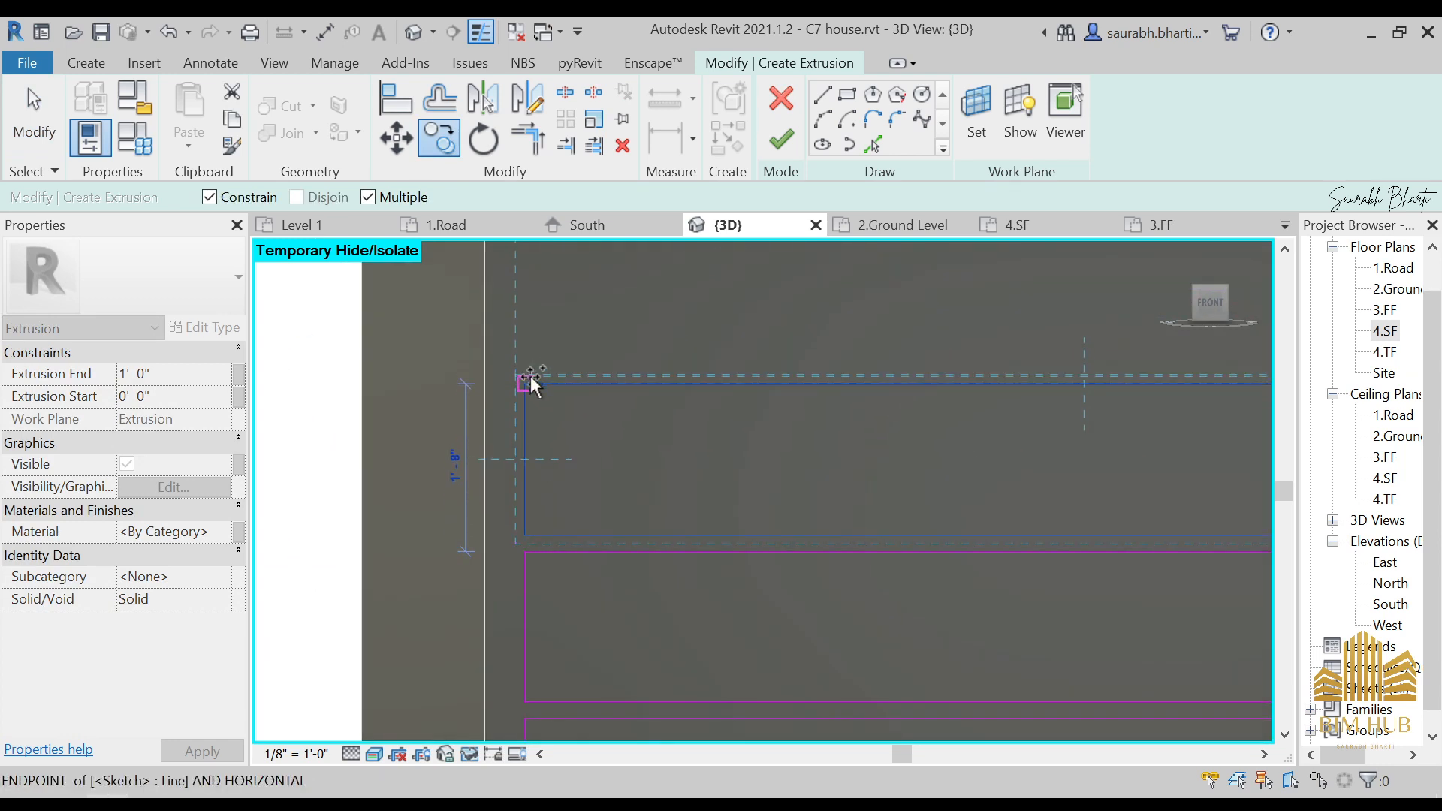
{"action": "left_click", "coordinate": [530, 375]}
{"action": "scroll", "coordinate": [586, 335], "scroll_direction": "down", "scroll_amount": 1}
{"action": "middle_click_drag", "start_coordinate": [586, 336], "coordinate": [548, 530]}
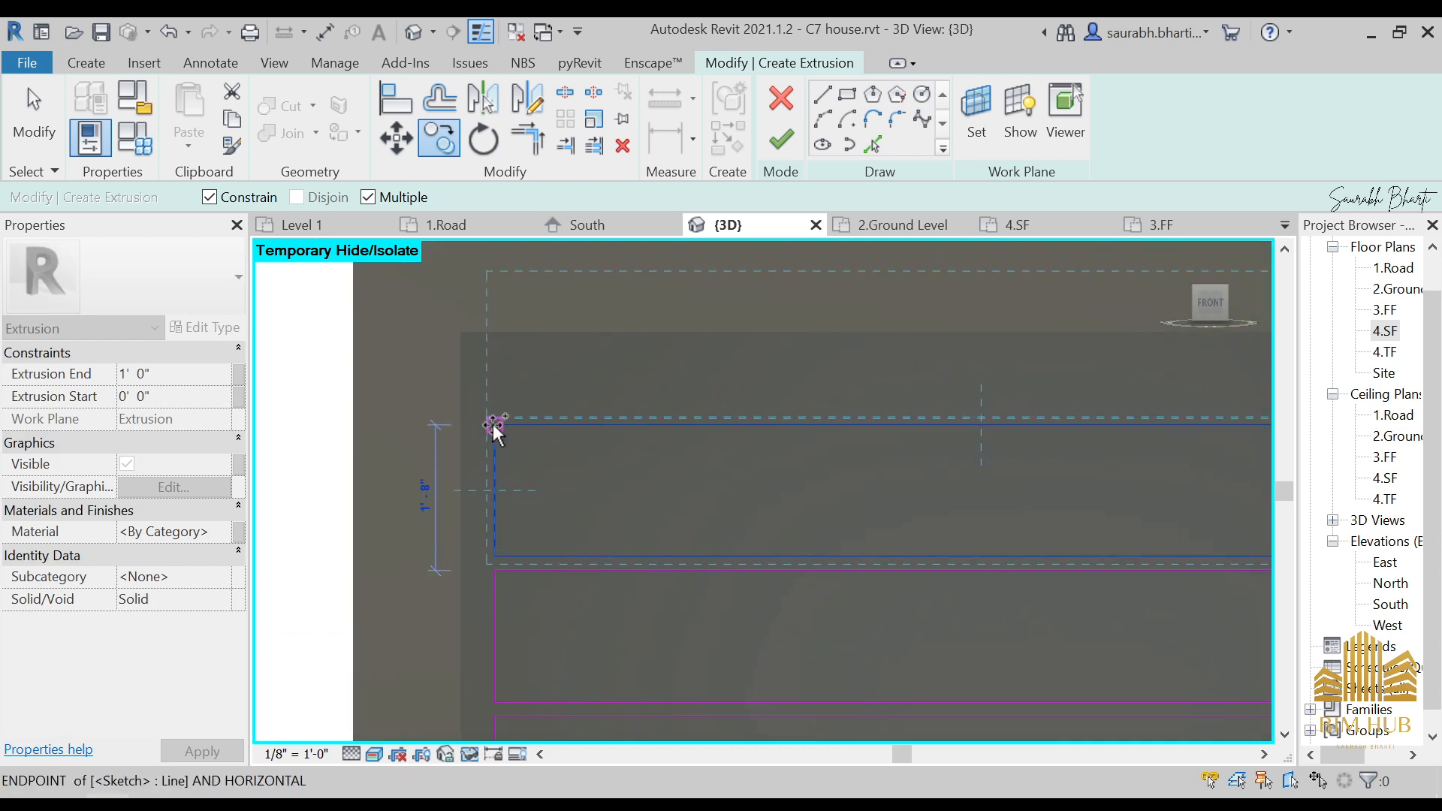
{"action": "key", "text": "Escape"}
- Finish the four-band extrusion sketch and inspect the garage door panels from an angle
{"action": "scroll", "coordinate": [586, 467], "scroll_direction": "down", "scroll_amount": 2}
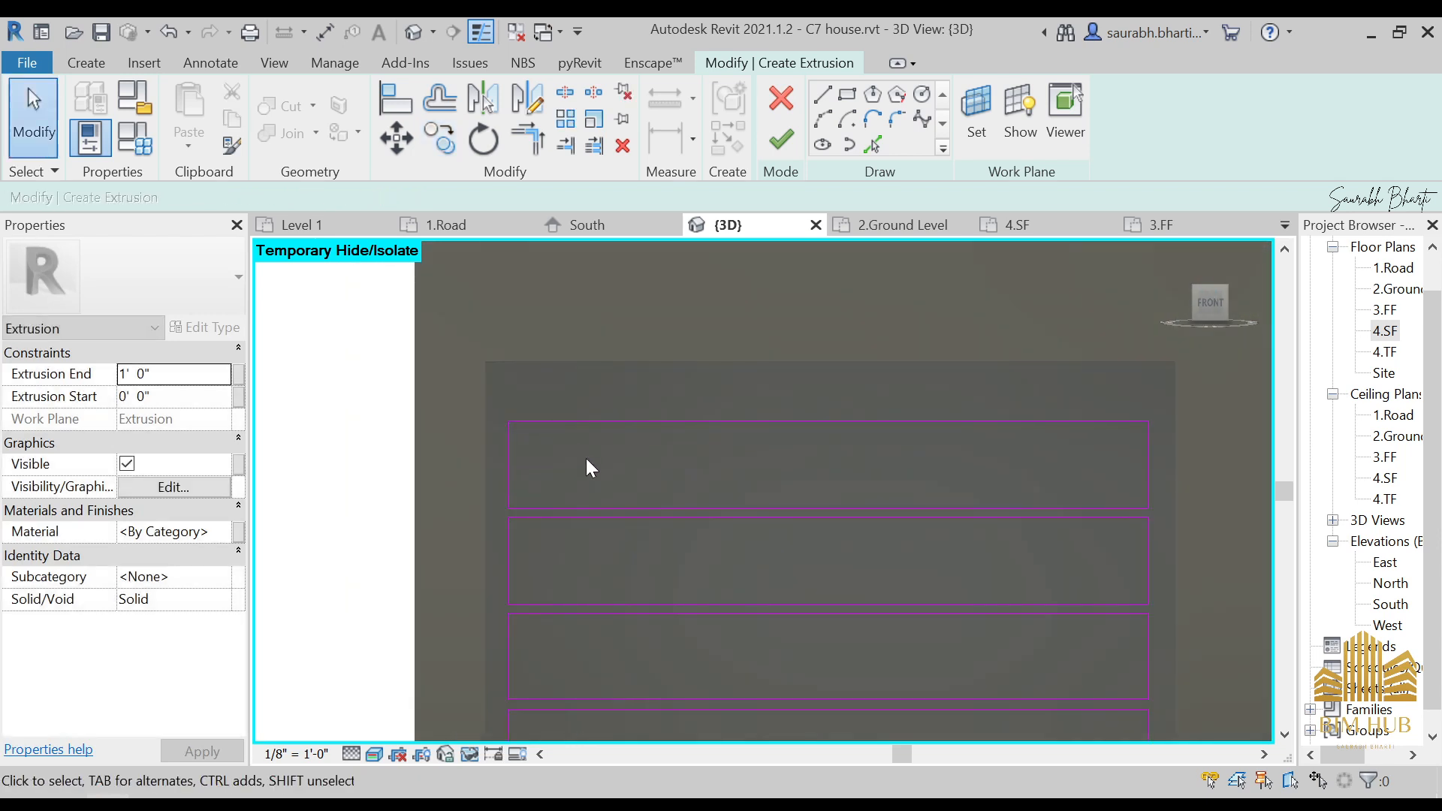
{"action": "scroll", "coordinate": [585, 460], "scroll_direction": "down", "scroll_amount": 3}
{"action": "left_click", "coordinate": [780, 139]}
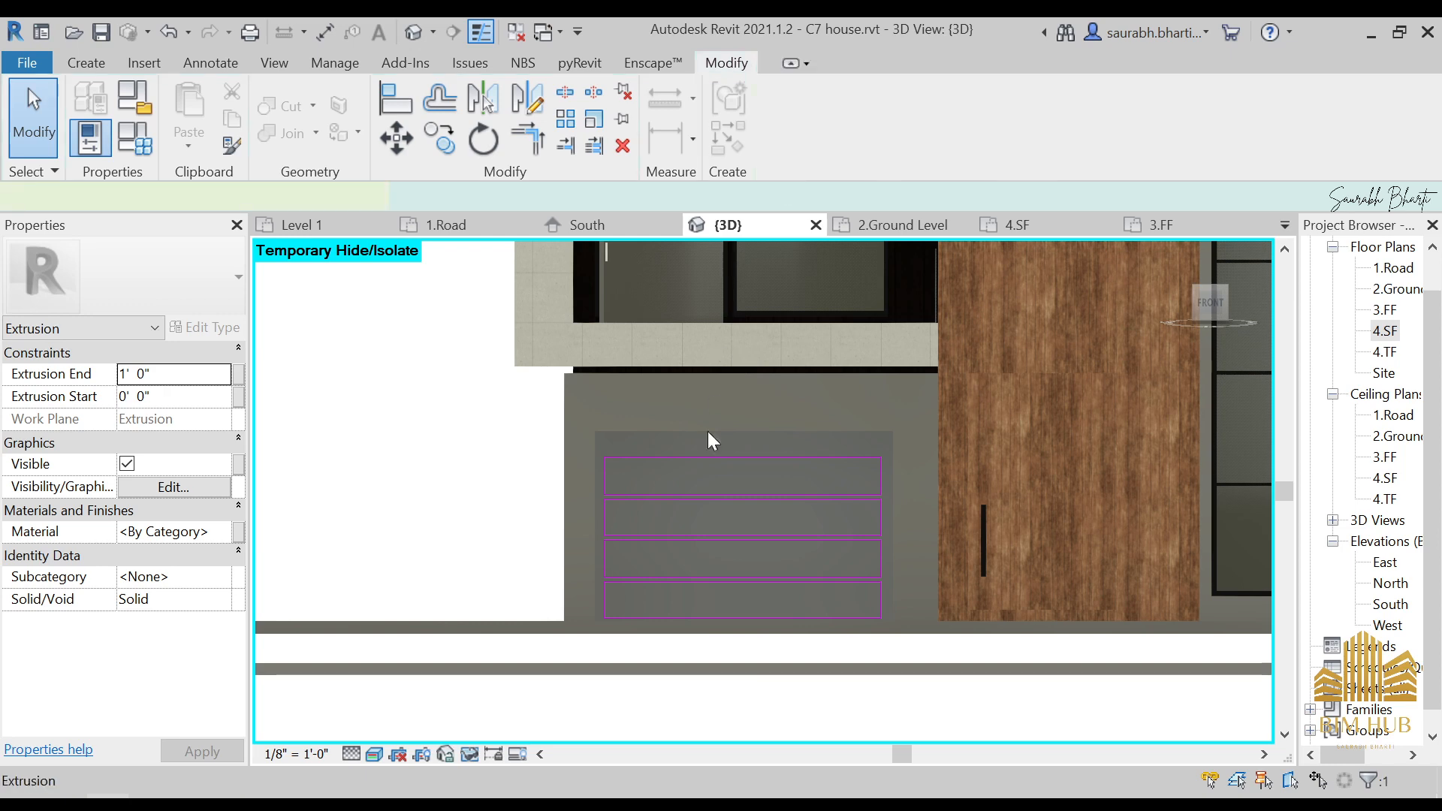
{"action": "scroll", "coordinate": [766, 473], "scroll_direction": "up", "scroll_amount": 2}
{"action": "key", "text": "Escape"}
{"action": "middle_click_drag", "start_coordinate": [674, 530], "coordinate": [718, 485], "text": "shift"}
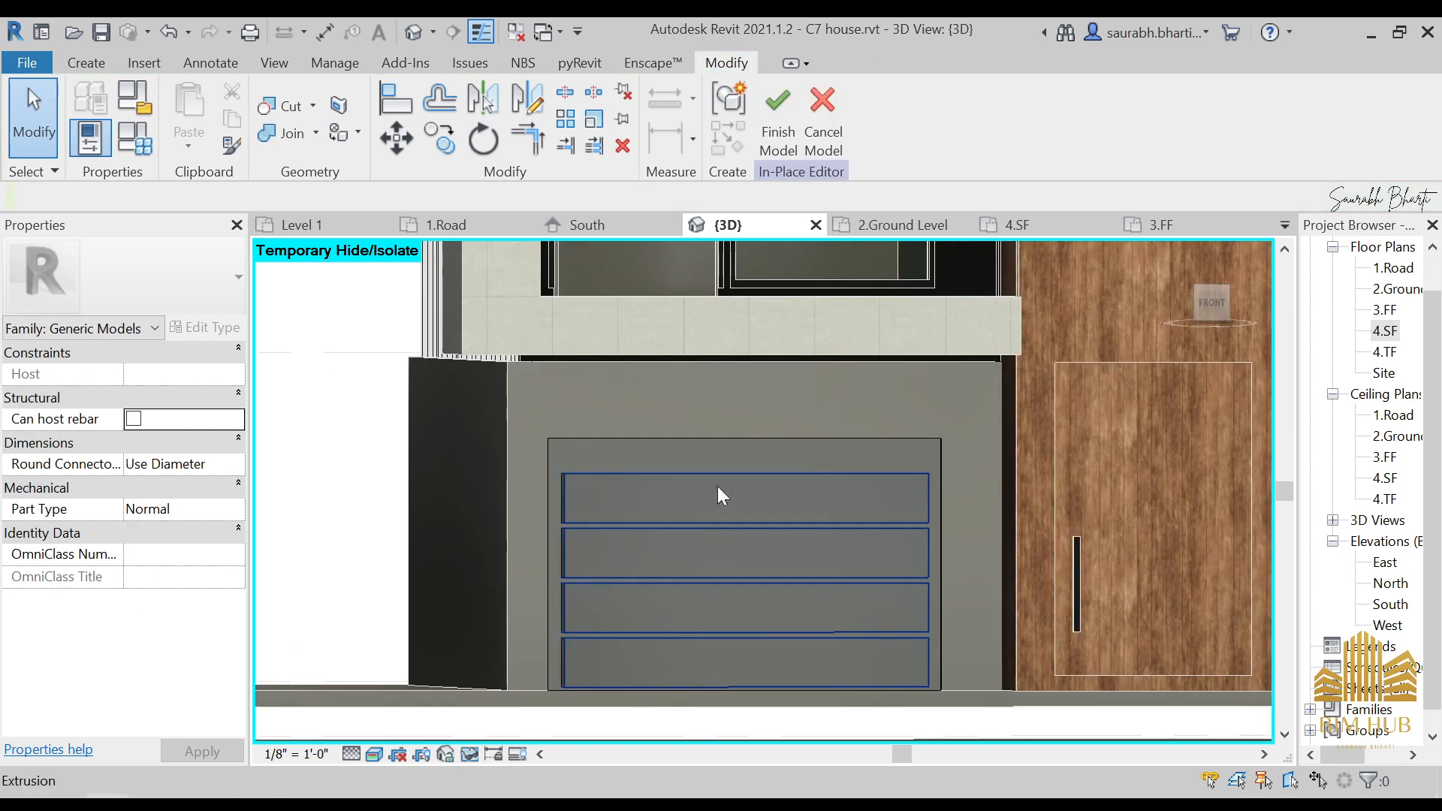
{"action": "scroll", "coordinate": [656, 509], "scroll_direction": "up", "scroll_amount": 1}
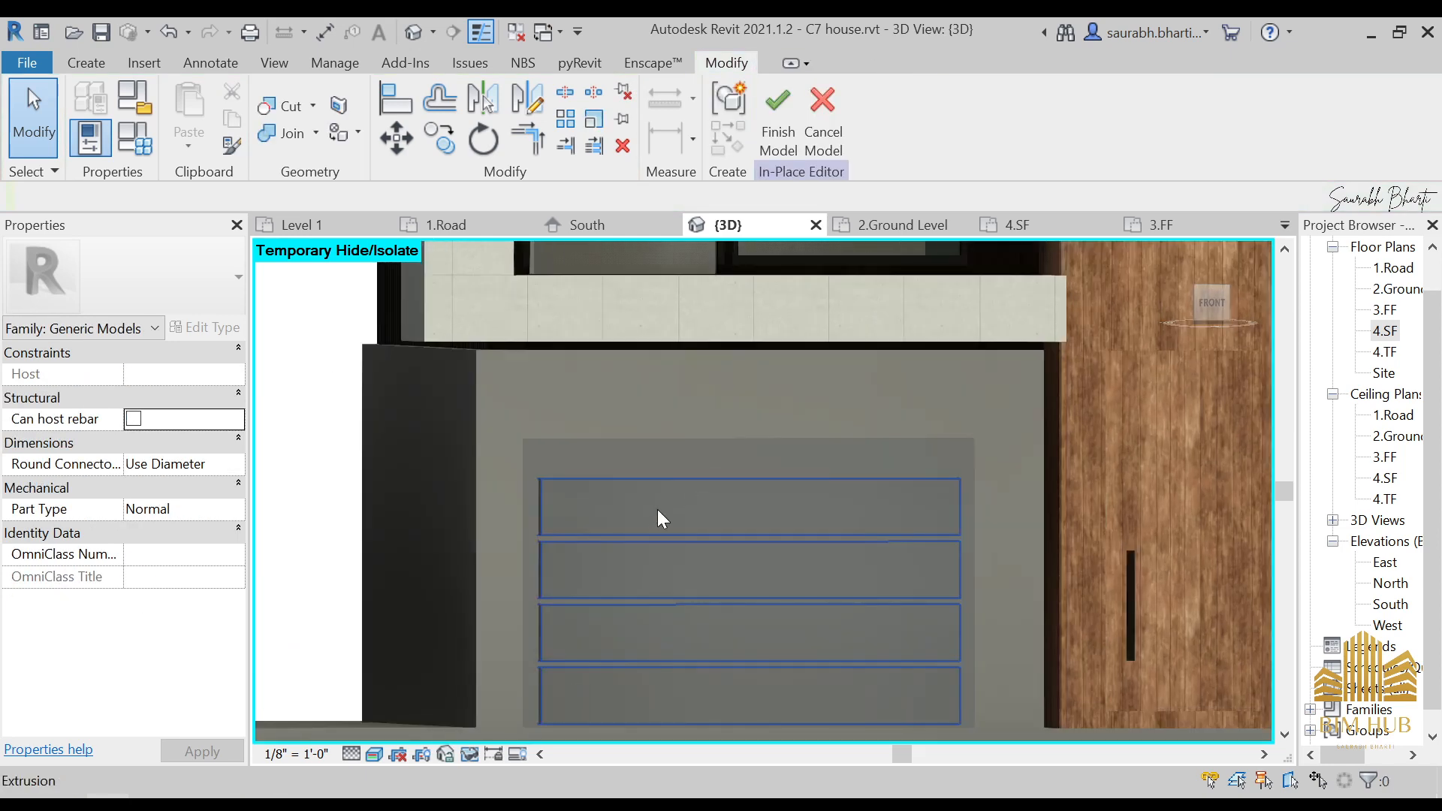
- Return to the front view, start a rectangular extrusion sketch and set the visual style to Hidden Line
{"action": "left_click", "coordinate": [1209, 304]}
{"action": "left_click", "coordinate": [86, 63]}
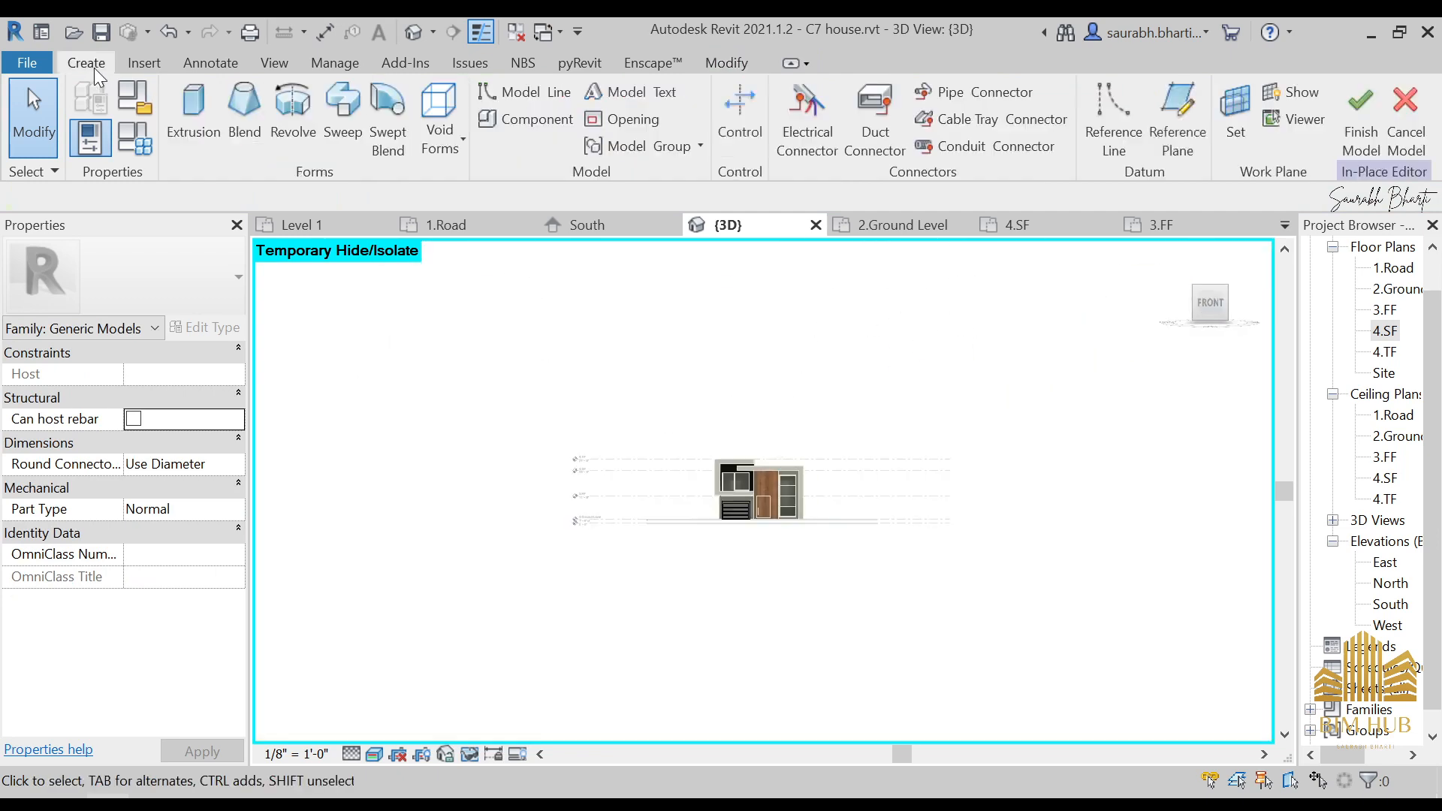
{"action": "left_click", "coordinate": [193, 112]}
{"action": "scroll", "coordinate": [754, 424], "scroll_direction": "up", "scroll_amount": 1}
{"action": "left_click", "coordinate": [846, 95]}
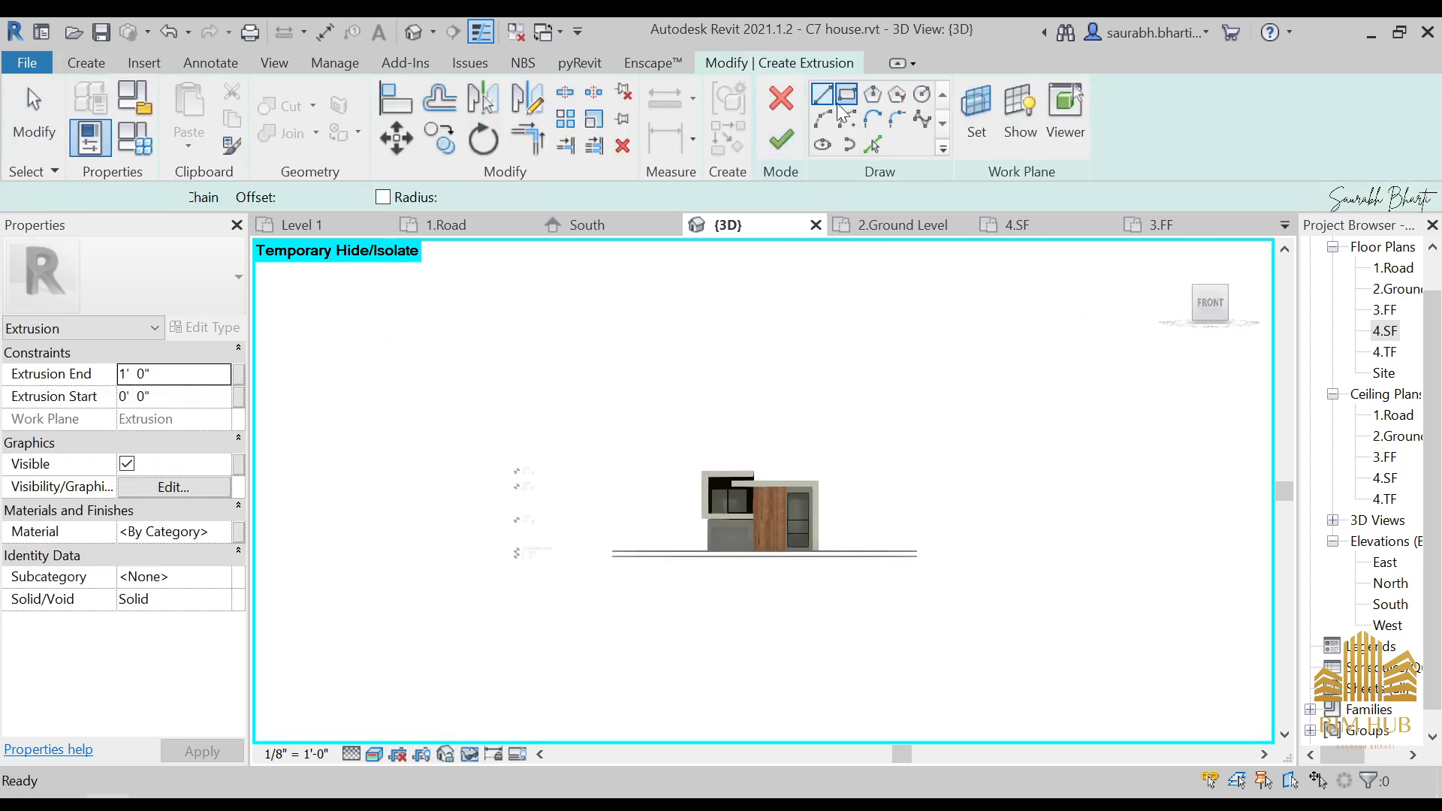
{"action": "scroll", "coordinate": [733, 496], "scroll_direction": "up", "scroll_amount": 2}
{"action": "scroll", "coordinate": [737, 565], "scroll_direction": "up", "scroll_amount": 2}
{"action": "scroll", "coordinate": [618, 645], "scroll_direction": "up", "scroll_amount": 5}
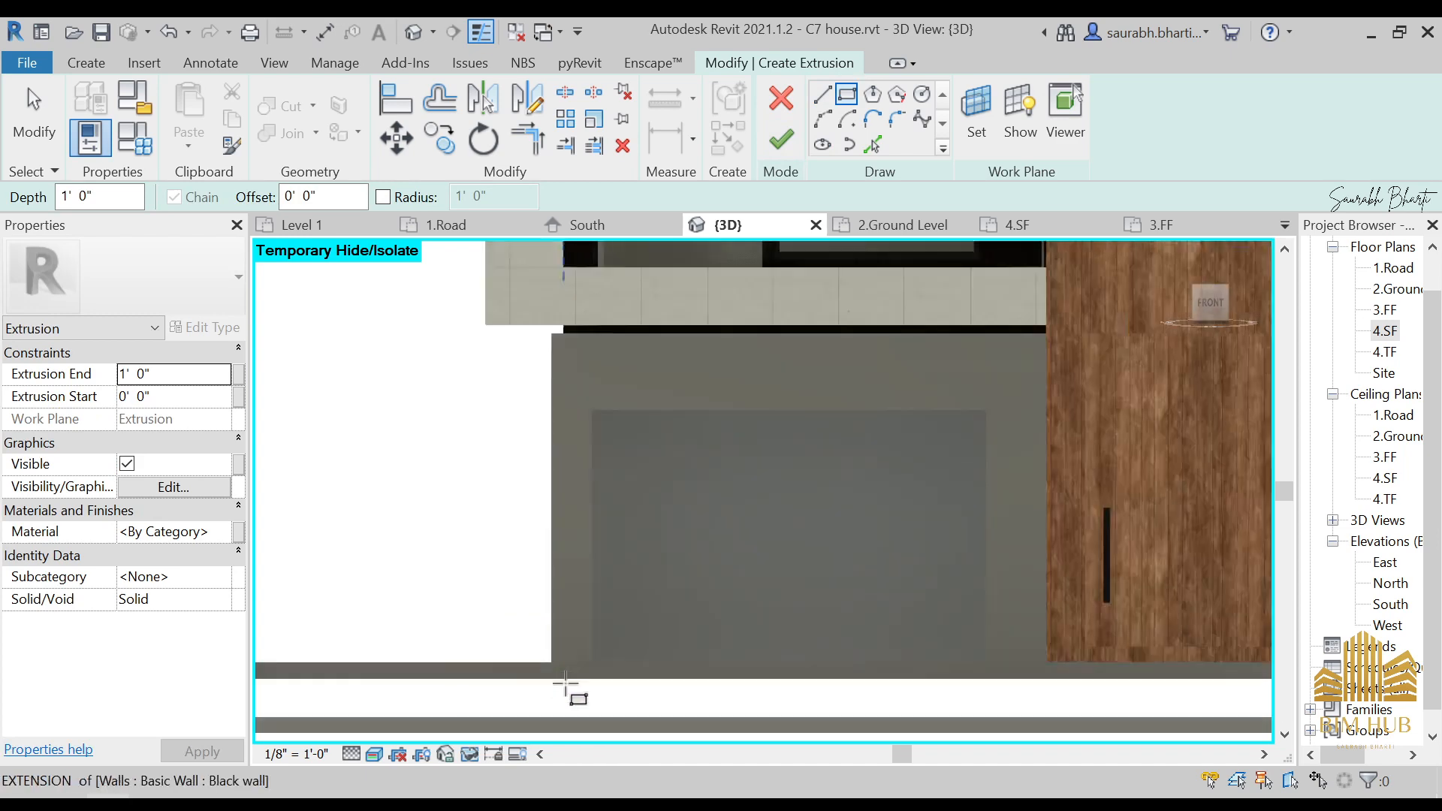
{"action": "left_click", "coordinate": [383, 755]}
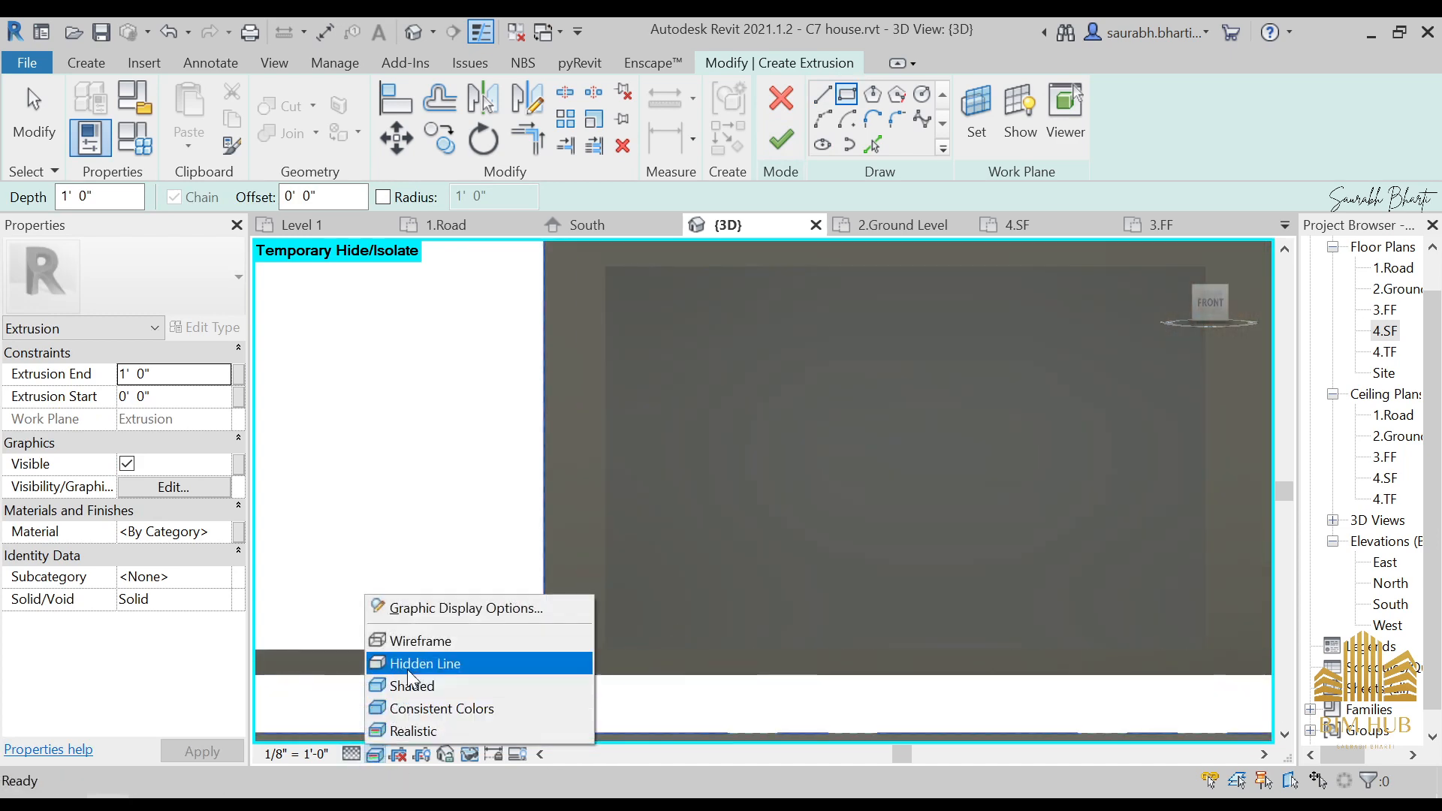
{"action": "left_click", "coordinate": [421, 660]}
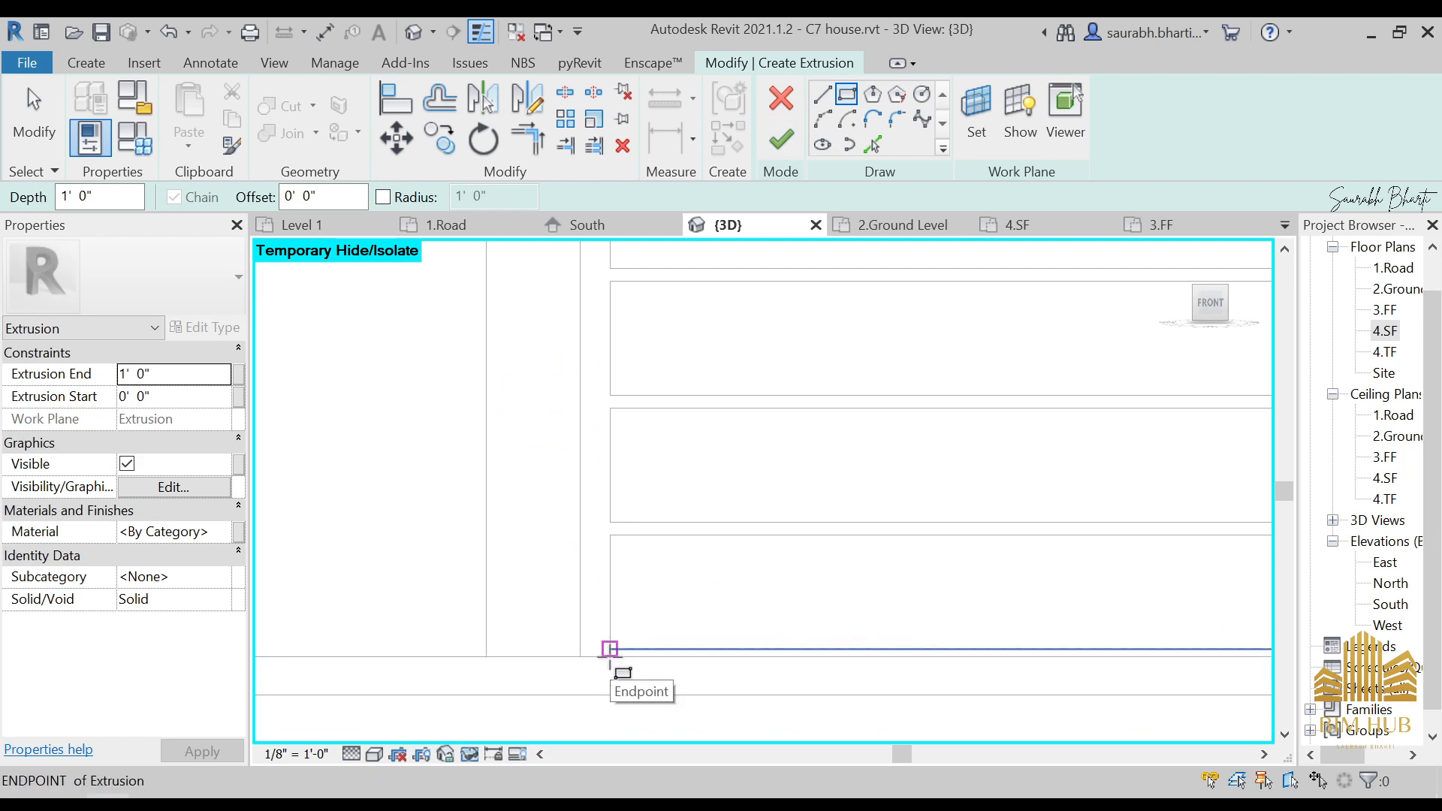
- Sketch narrow vertical jamb rectangles between the bands and the opening's edges on both sides, the left one about 7' 7" tall
{"action": "left_click", "coordinate": [610, 649]}
{"action": "scroll", "coordinate": [595, 530], "scroll_direction": "down", "scroll_amount": 3}
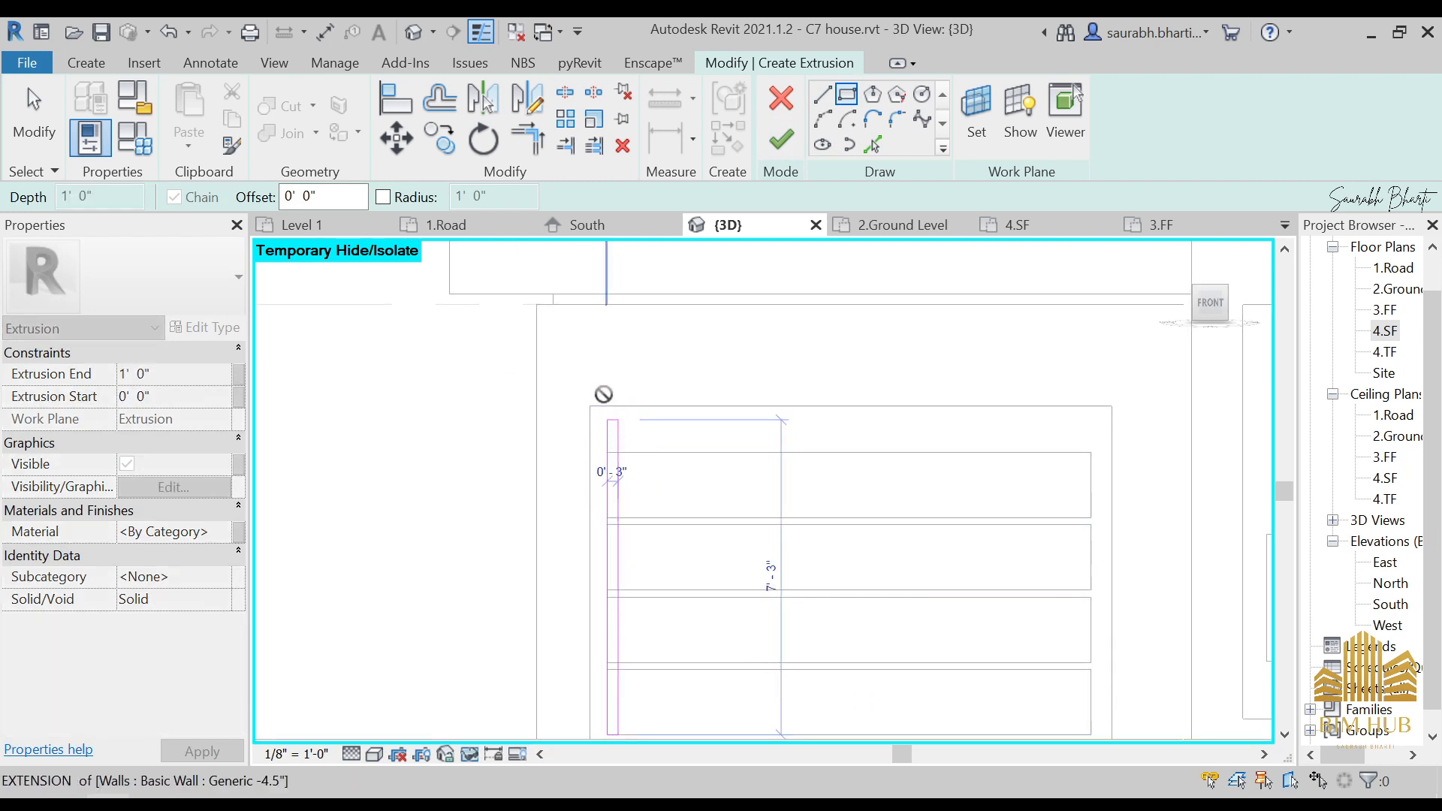
{"action": "left_click", "coordinate": [590, 406]}
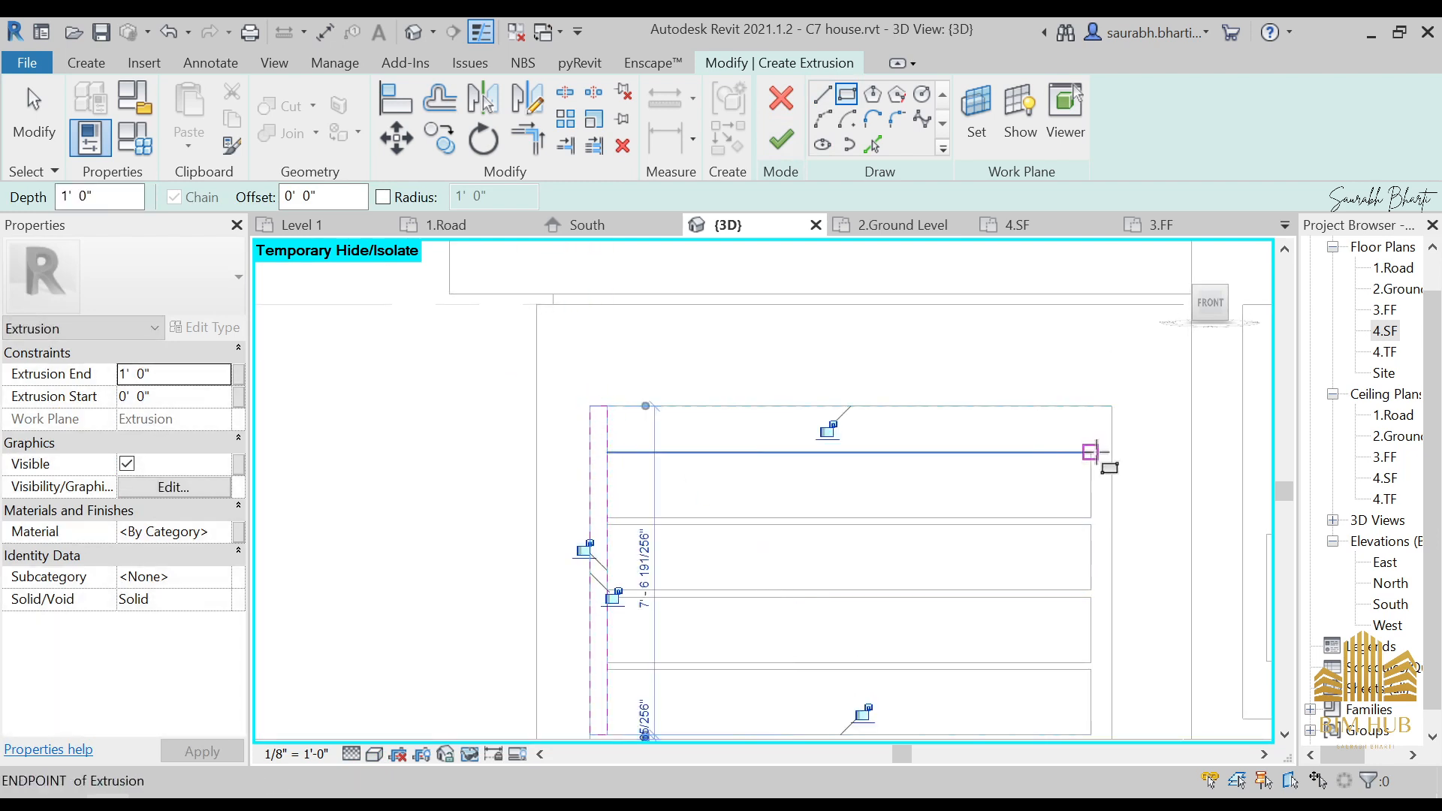
{"action": "scroll", "coordinate": [1095, 452], "scroll_direction": "down", "scroll_amount": 3}
{"action": "left_click", "coordinate": [1062, 608]}
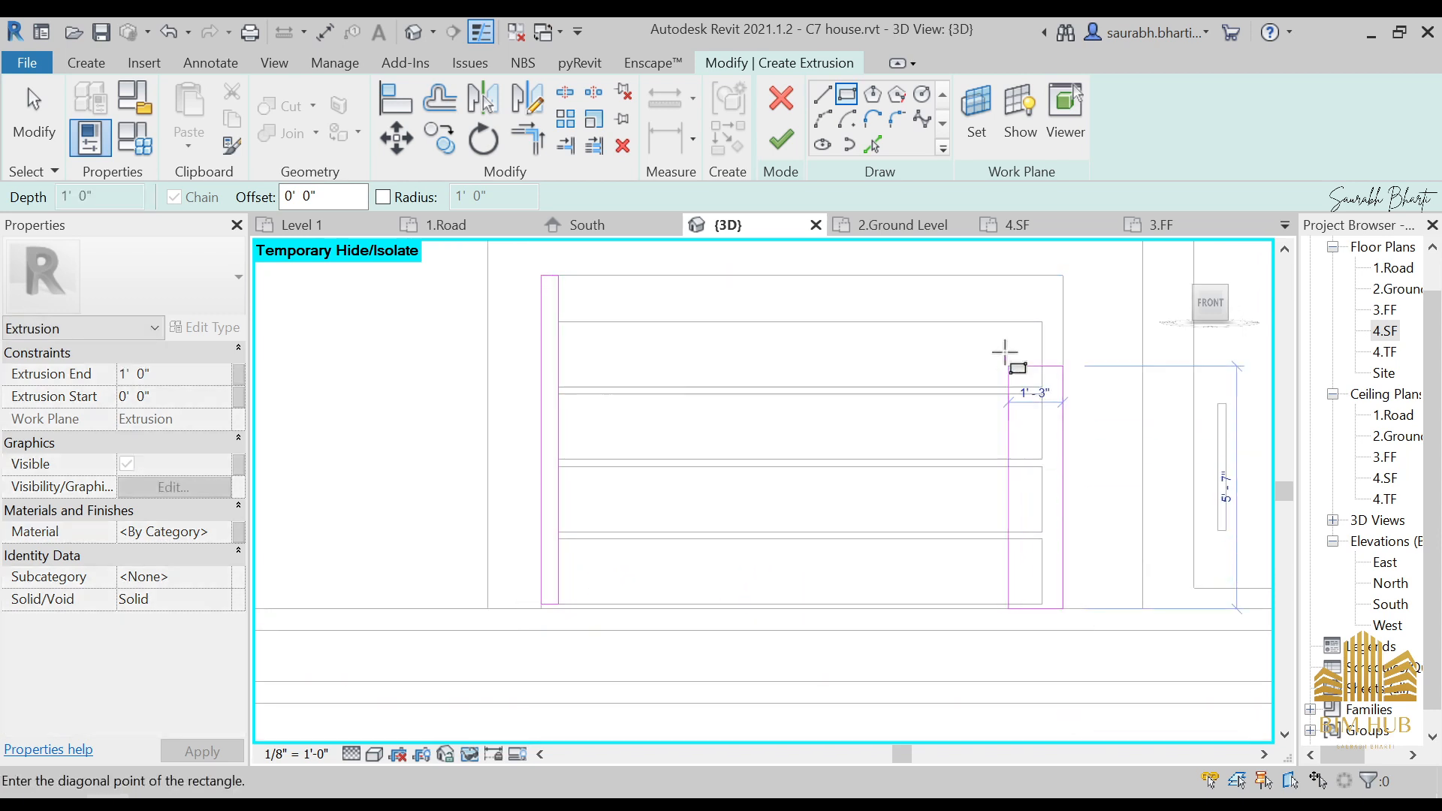
{"action": "left_click", "coordinate": [1044, 257]}
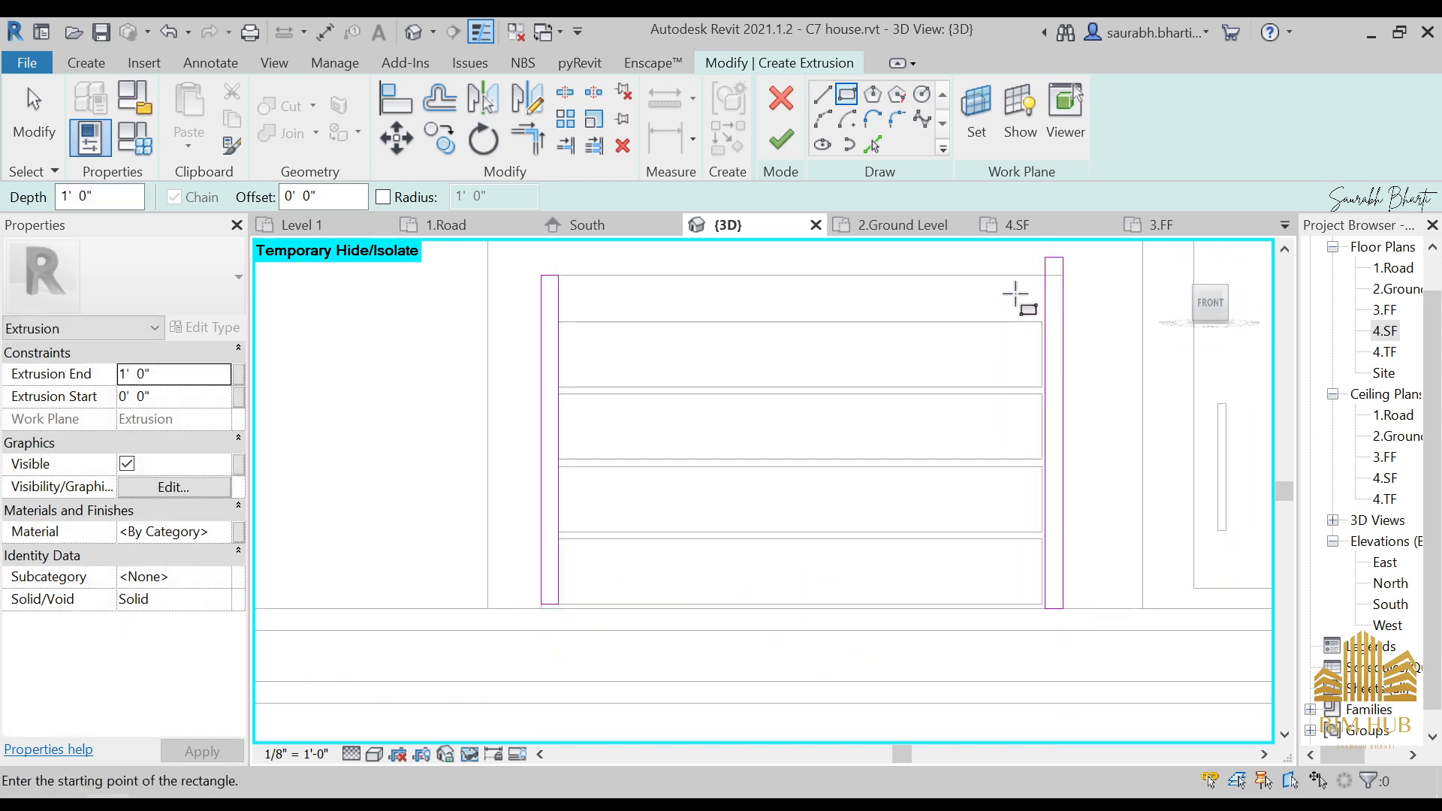
{"action": "key", "text": "Escape"}
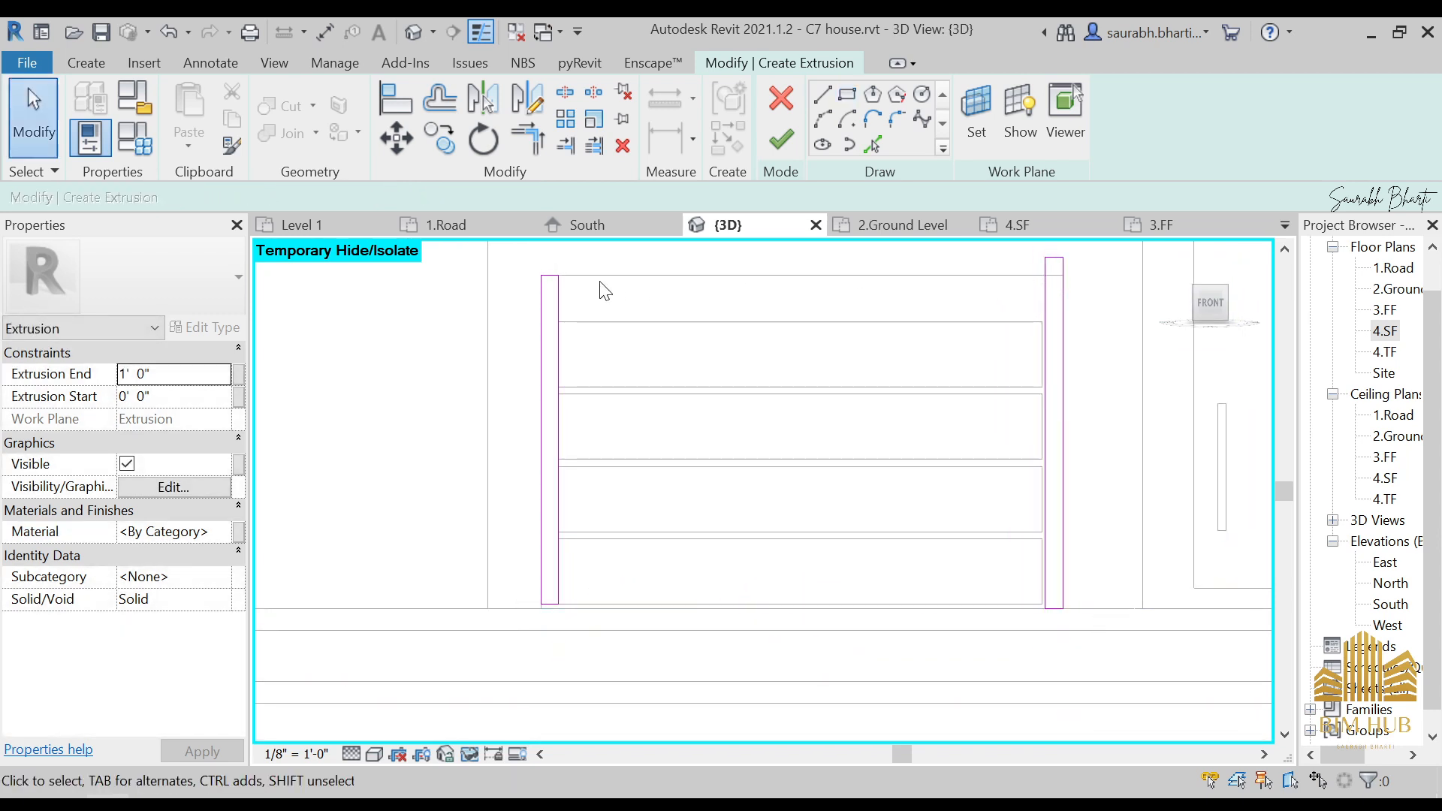
- Sketch a horizontal header rectangle about 6" high between the two jambs along the opening's upper edge
{"action": "left_click", "coordinate": [847, 96]}
{"action": "left_click", "coordinate": [559, 277]}
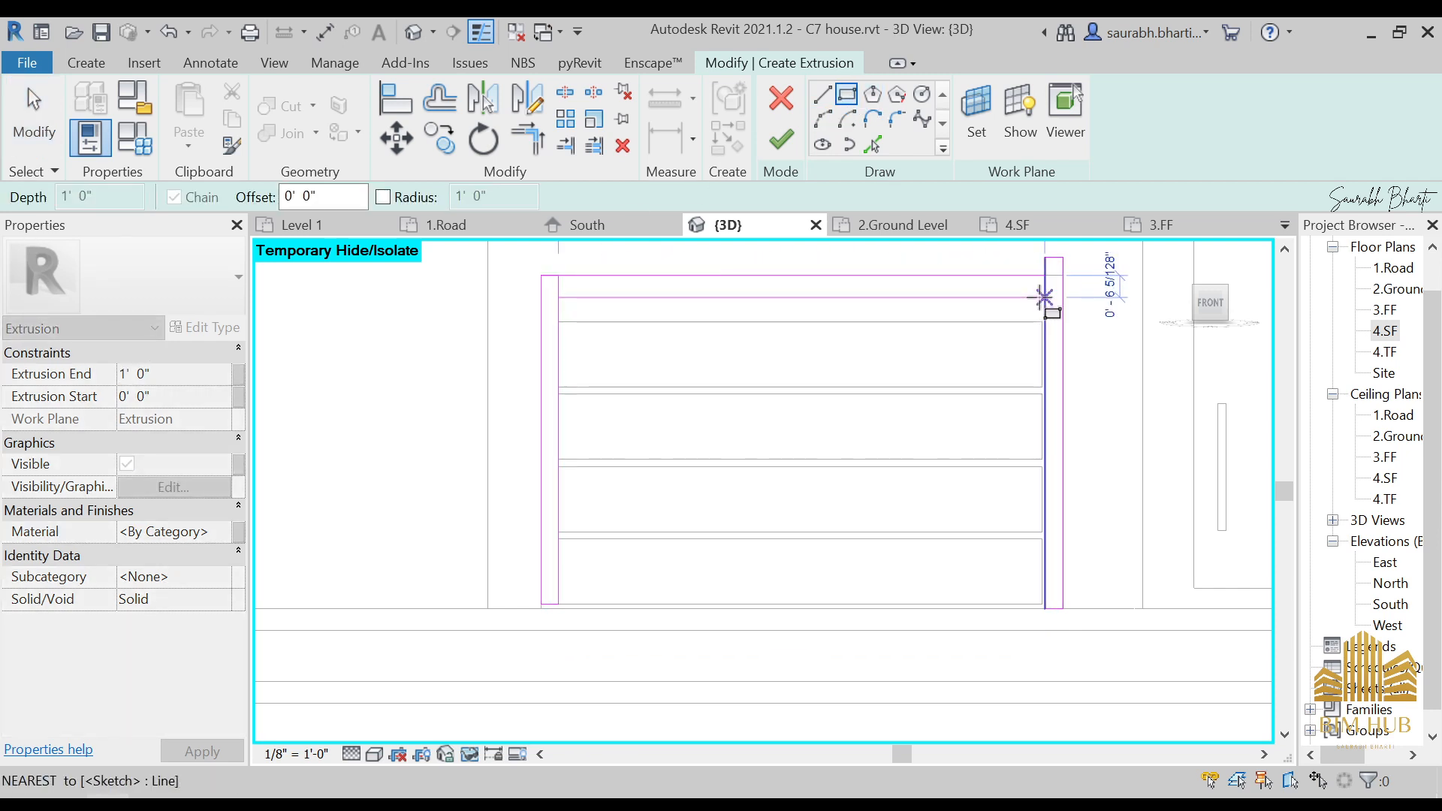
{"action": "left_click", "coordinate": [1044, 297]}
{"action": "key", "text": "Escape"}
- Trim the header and right jamb lines into one outline and delete the leftover segment between them
{"action": "key", "text": "t"}
{"action": "key", "text": "r"}
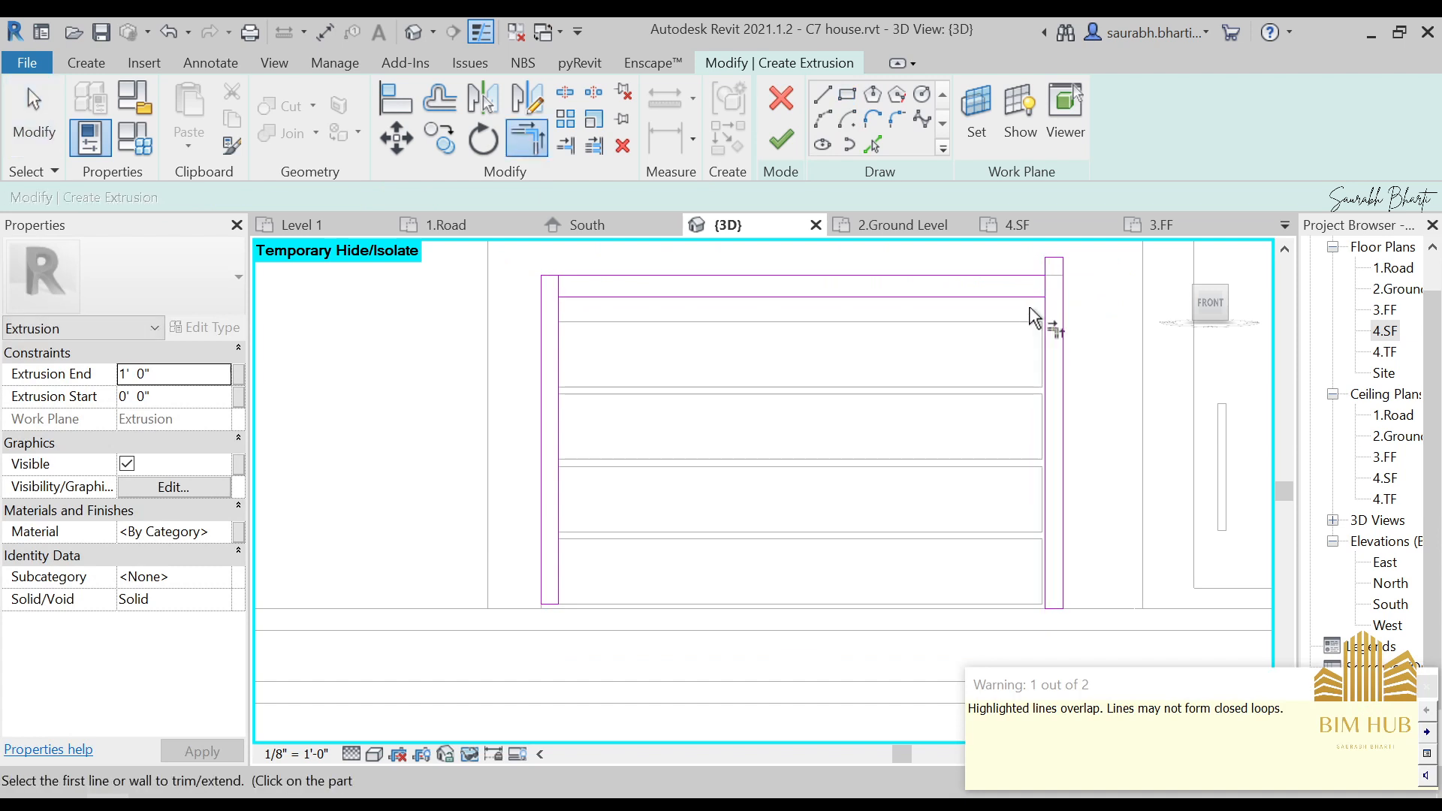
{"action": "left_click", "coordinate": [1033, 298]}
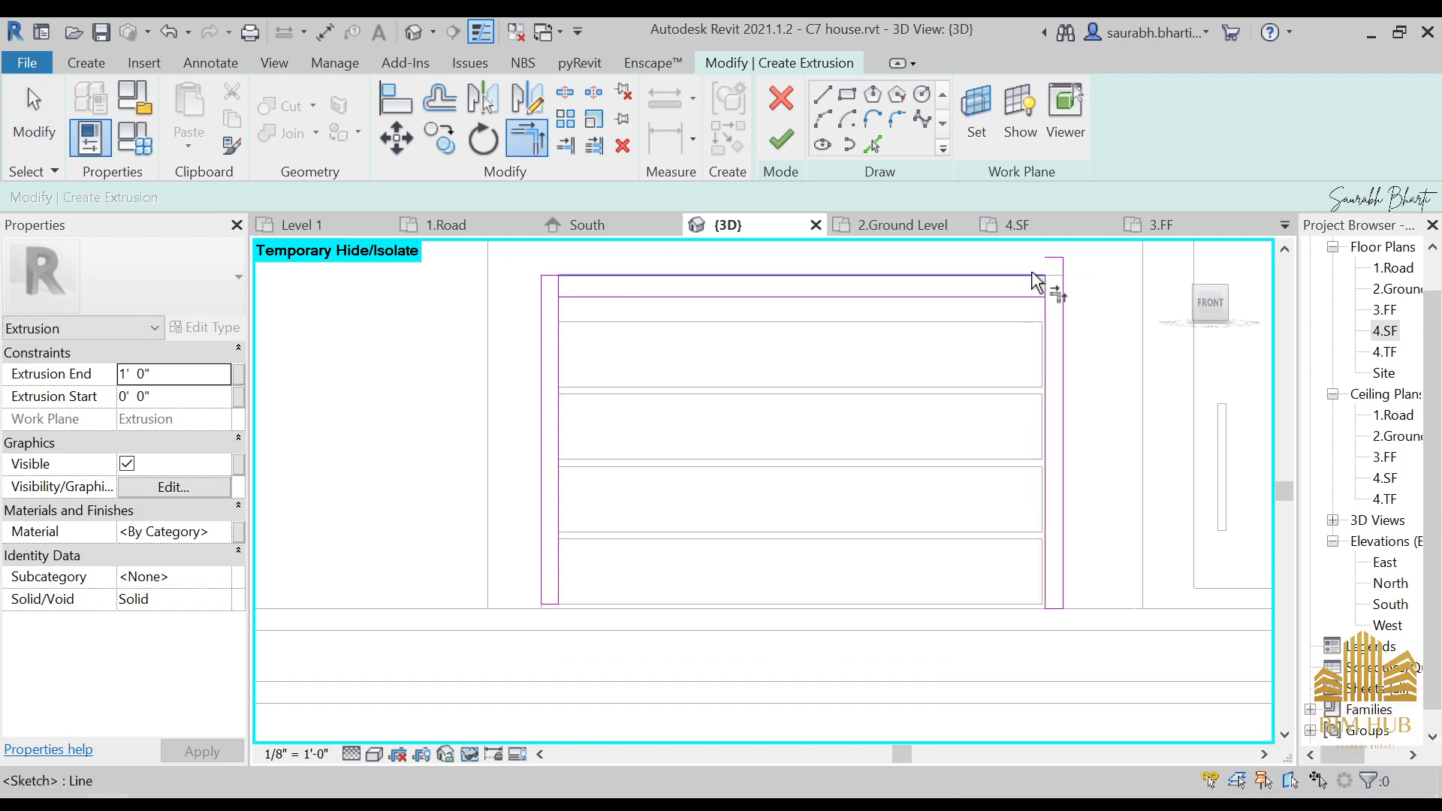
{"action": "key", "text": "Escape"}
{"action": "left_click", "coordinate": [1045, 290]}
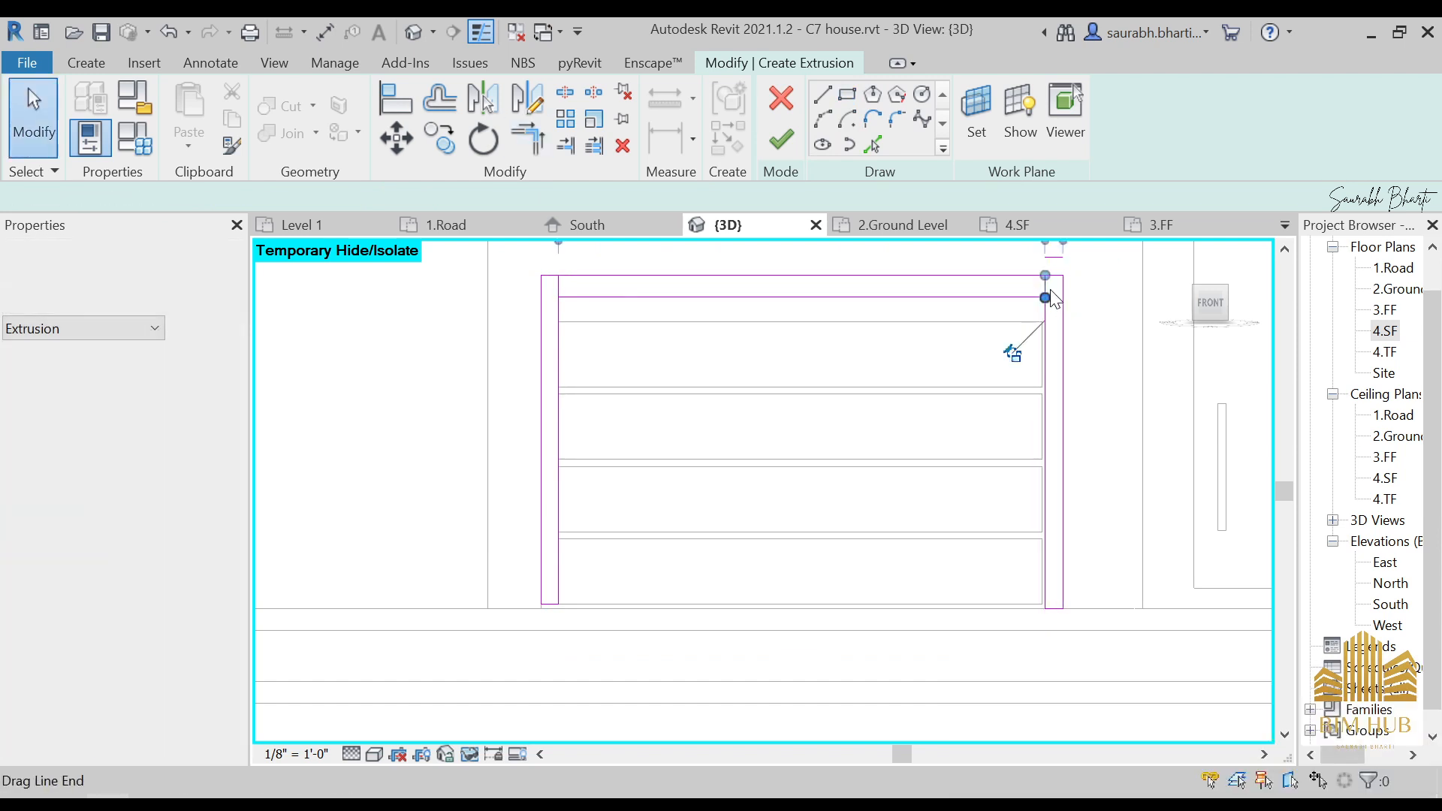
{"action": "key", "text": "Delete"}
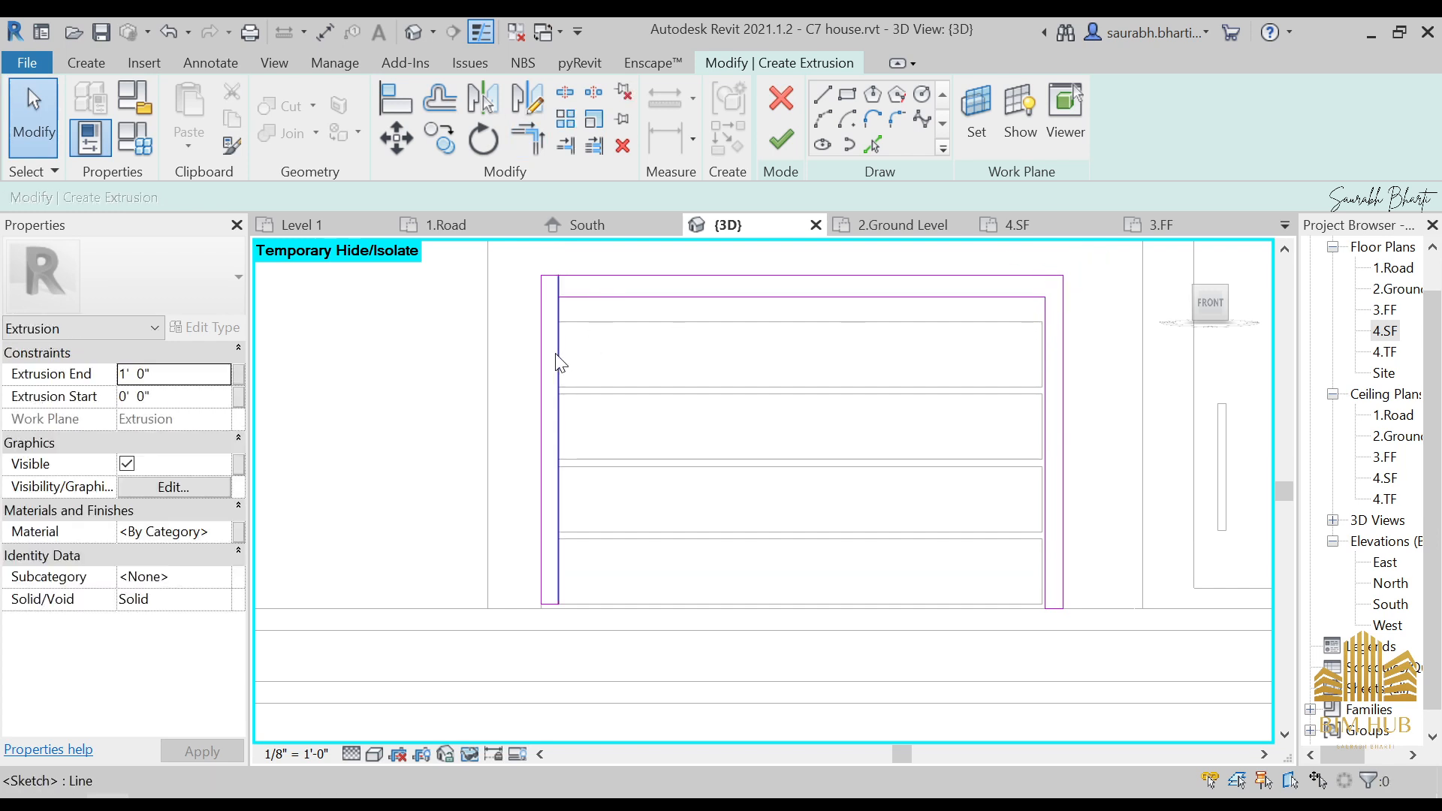
- Trim the header into the left jamb, delete the leftover segment between them, and finish the frame extrusion
{"action": "key", "text": "t"}
{"action": "key", "text": "r"}
{"action": "left_click", "coordinate": [570, 297]}
{"action": "key", "text": "Escape"}
{"action": "left_click", "coordinate": [557, 286]}
{"action": "key", "text": "Delete"}
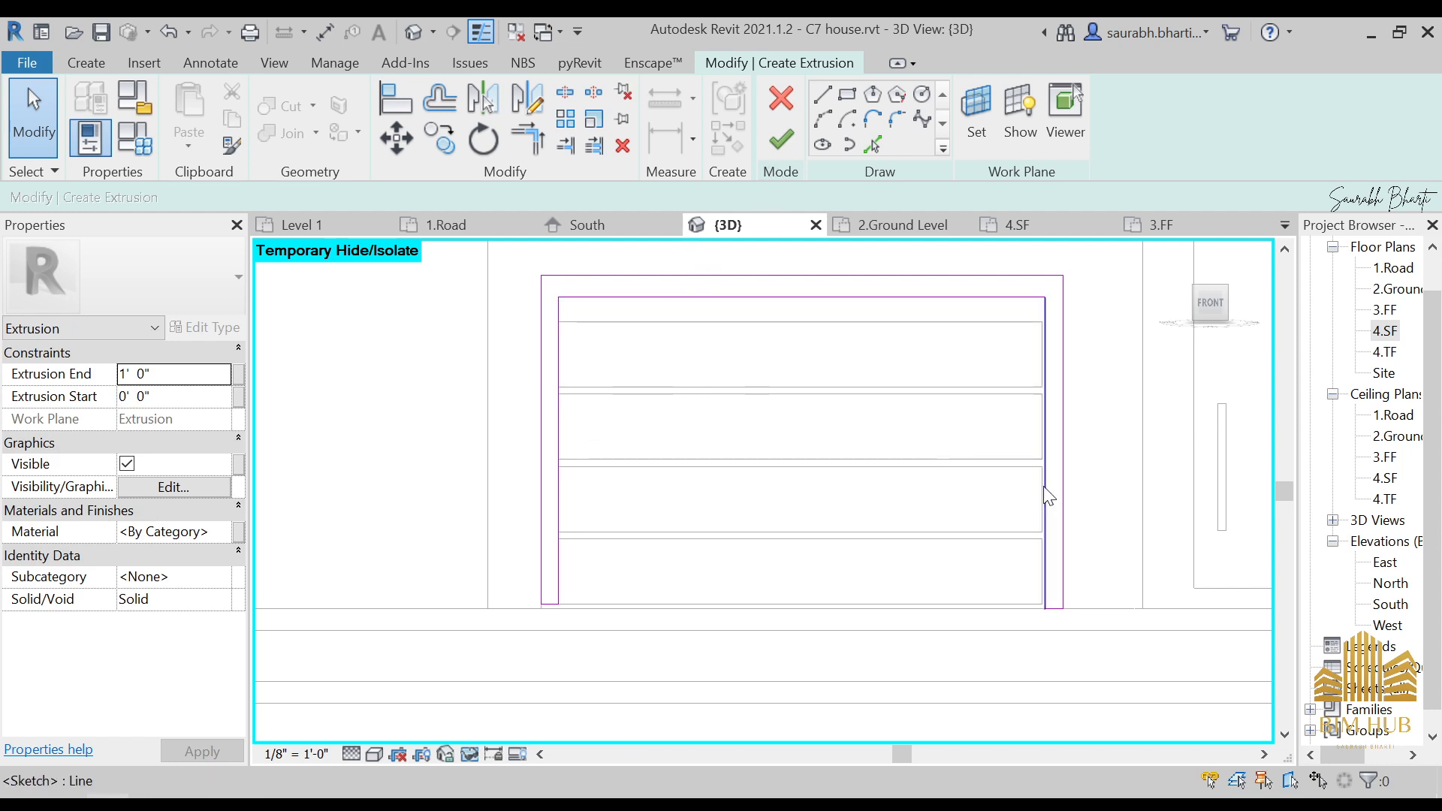
{"action": "left_click", "coordinate": [781, 143]}
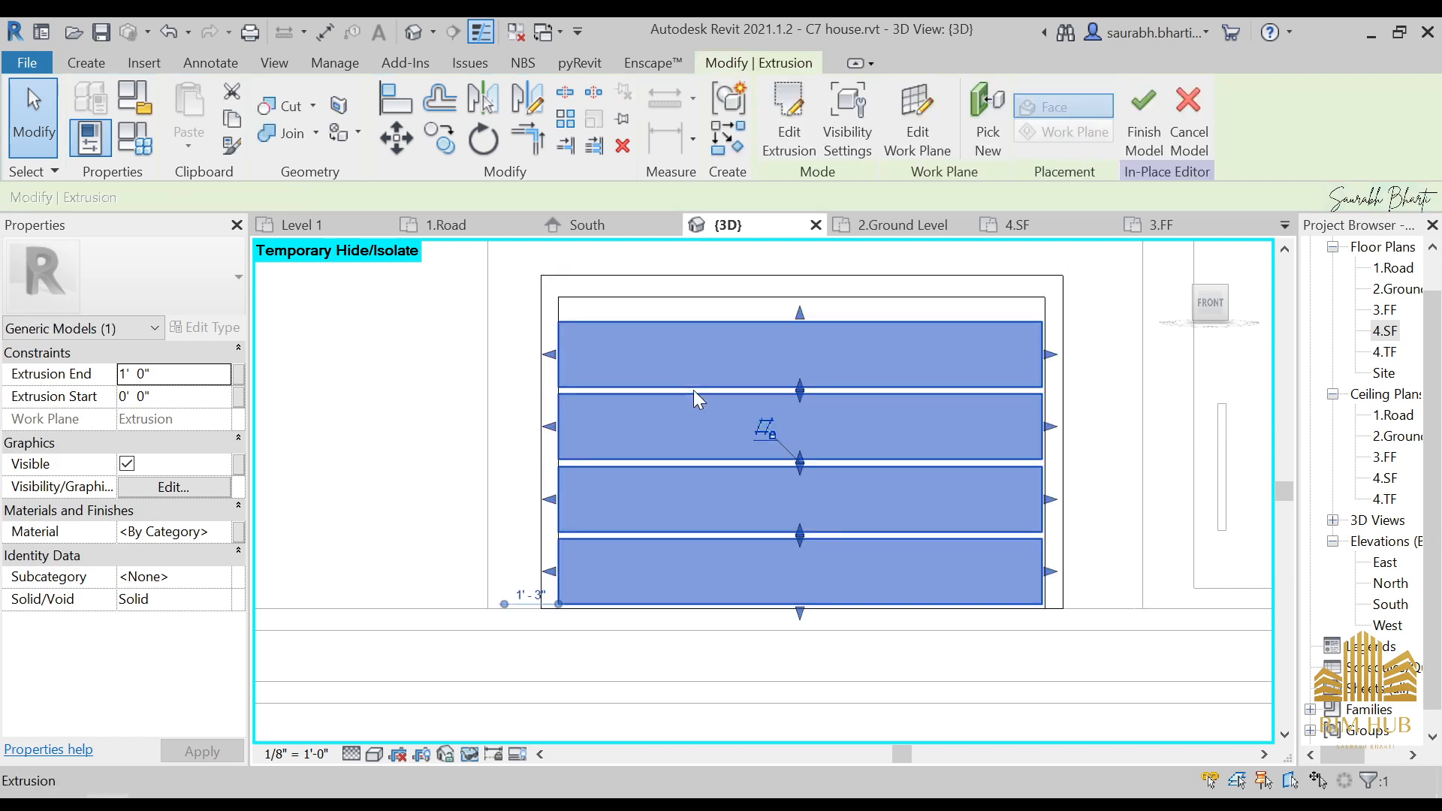
- Edit the four-band extrusion's sketch, shift the bands' left edges slightly away from the frame, and finish the sketch
{"action": "scroll", "coordinate": [556, 420], "scroll_direction": "up", "scroll_amount": 3}
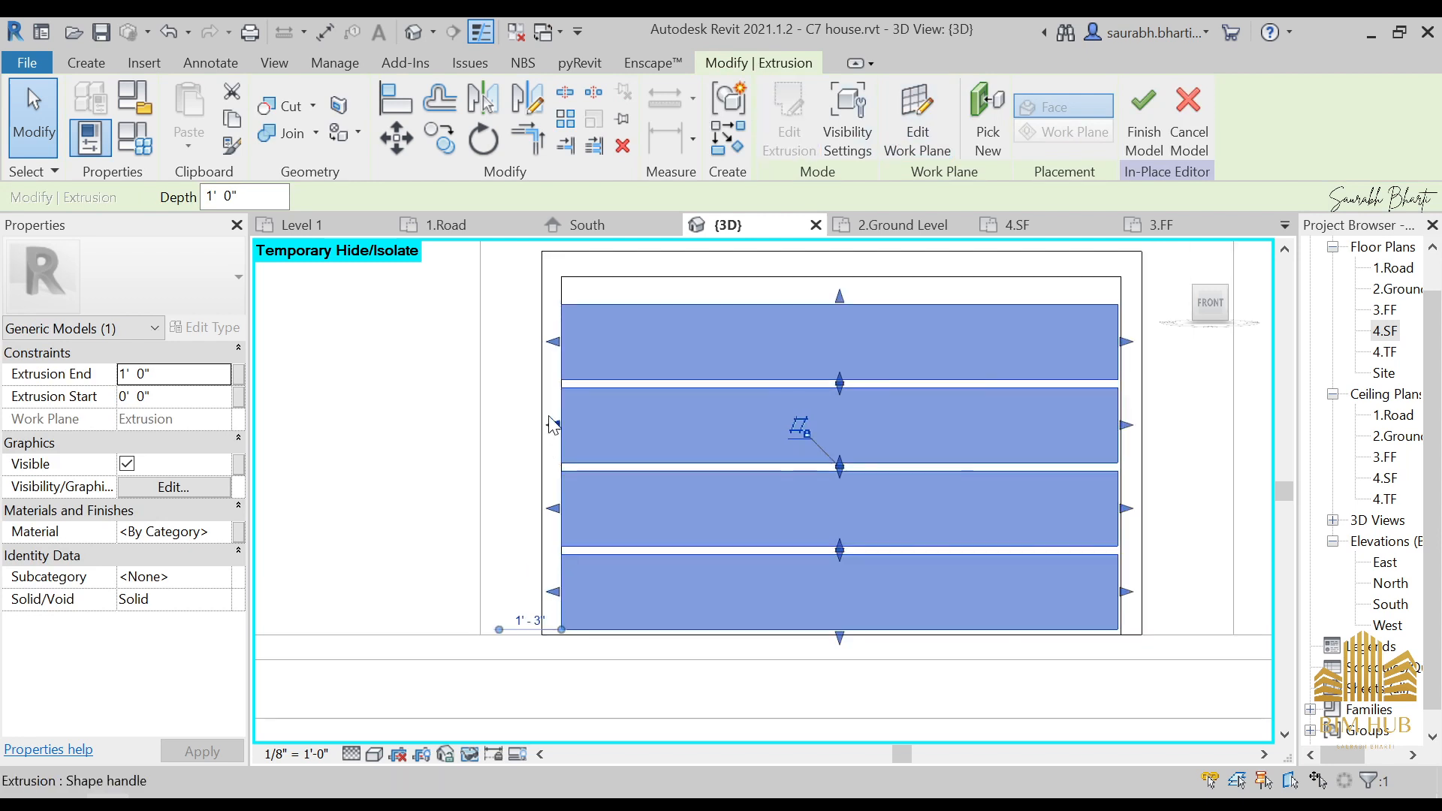
{"action": "left_click", "coordinate": [788, 121]}
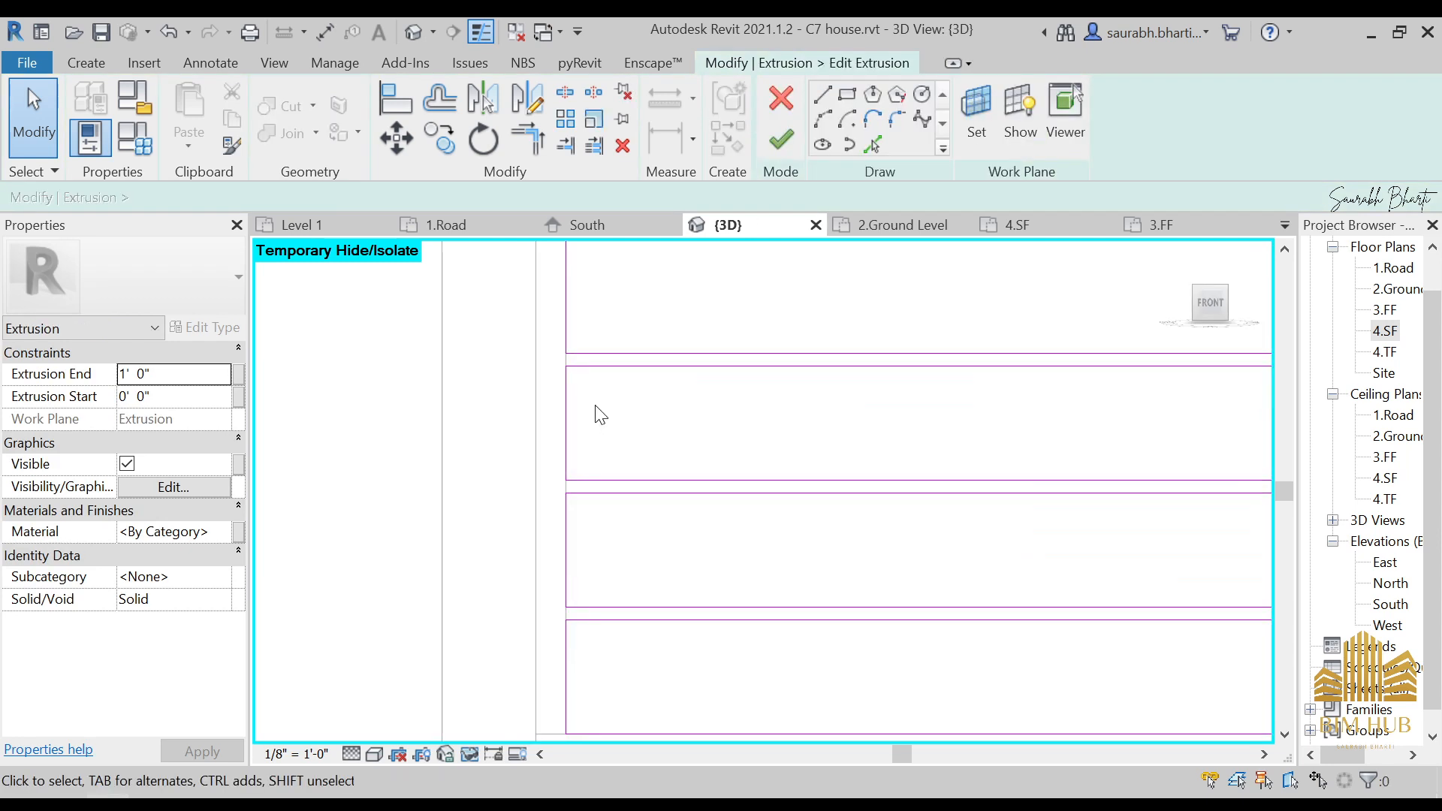
{"action": "scroll", "coordinate": [591, 414], "scroll_direction": "down", "scroll_amount": 4}
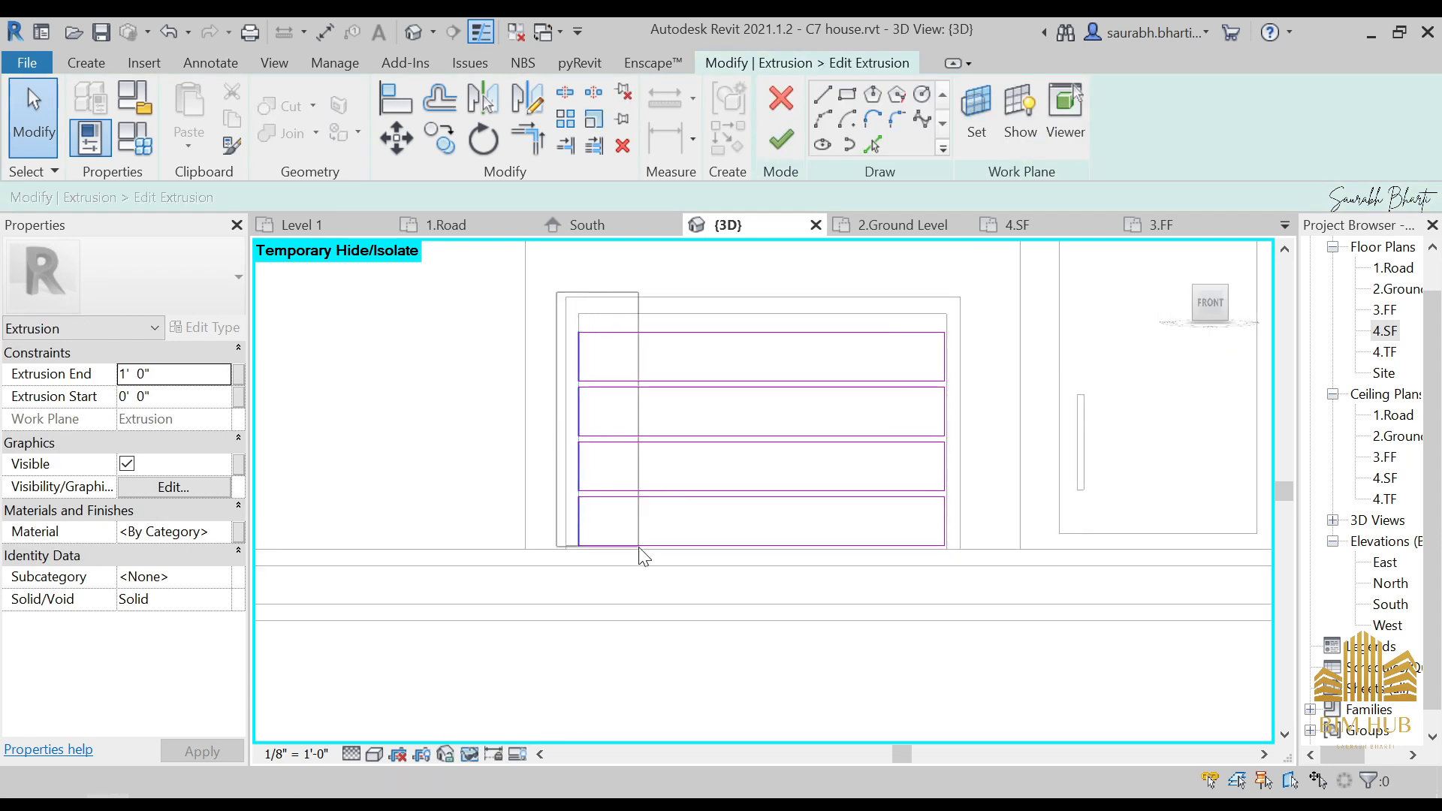
{"action": "left_click_drag", "start_coordinate": [638, 547], "coordinate": [604, 587]}
{"action": "scroll", "coordinate": [578, 413], "scroll_direction": "up", "scroll_amount": 5}
{"action": "mouse_move", "coordinate": [577, 391]}
{"action": "left_mouse_down"}
{"action": "mouse_move", "coordinate": [616, 401]}
{"action": "mouse_move", "coordinate": [588, 406]}
{"action": "left_mouse_up"}
{"action": "scroll", "coordinate": [650, 508], "scroll_direction": "down", "scroll_amount": 3}
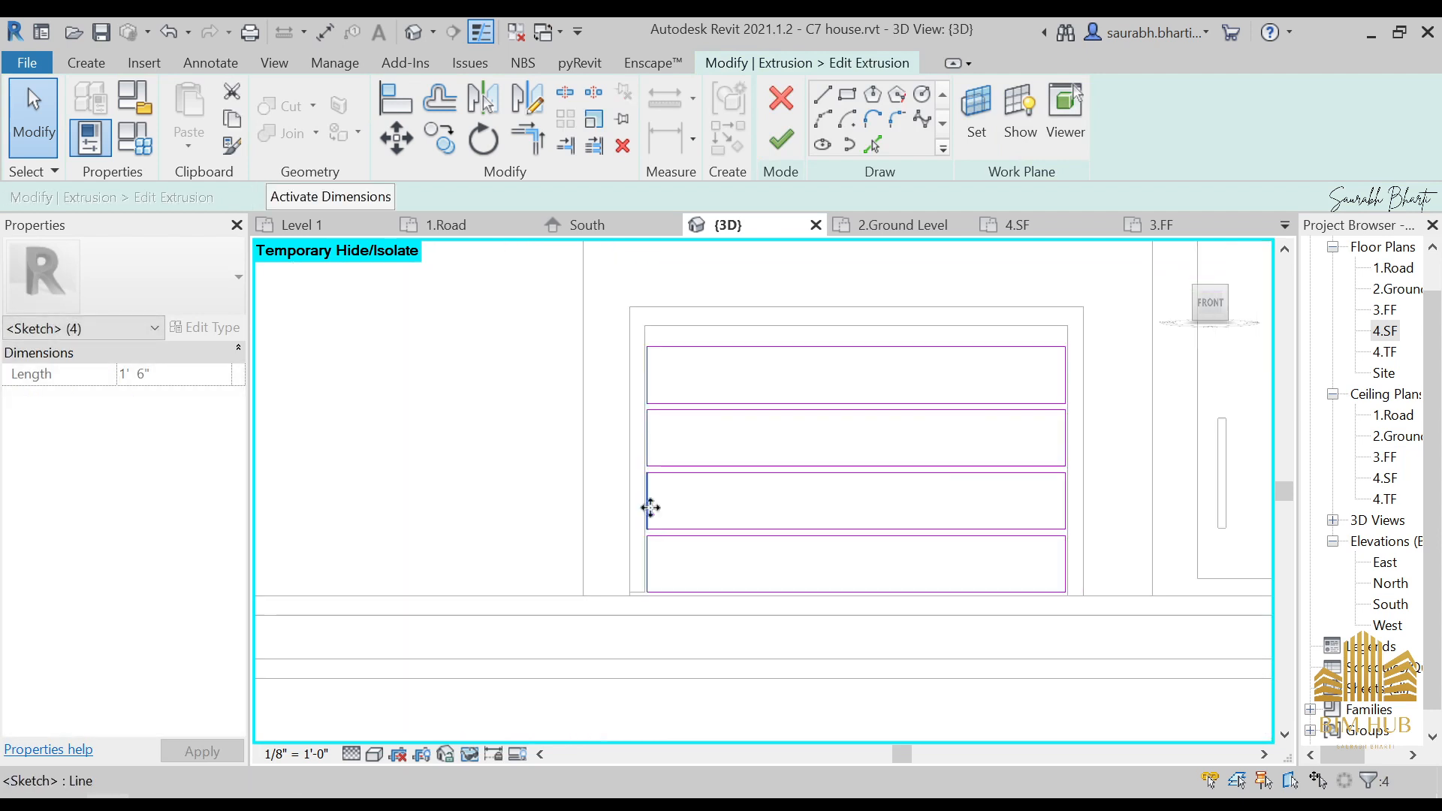
{"action": "left_click", "coordinate": [781, 139]}
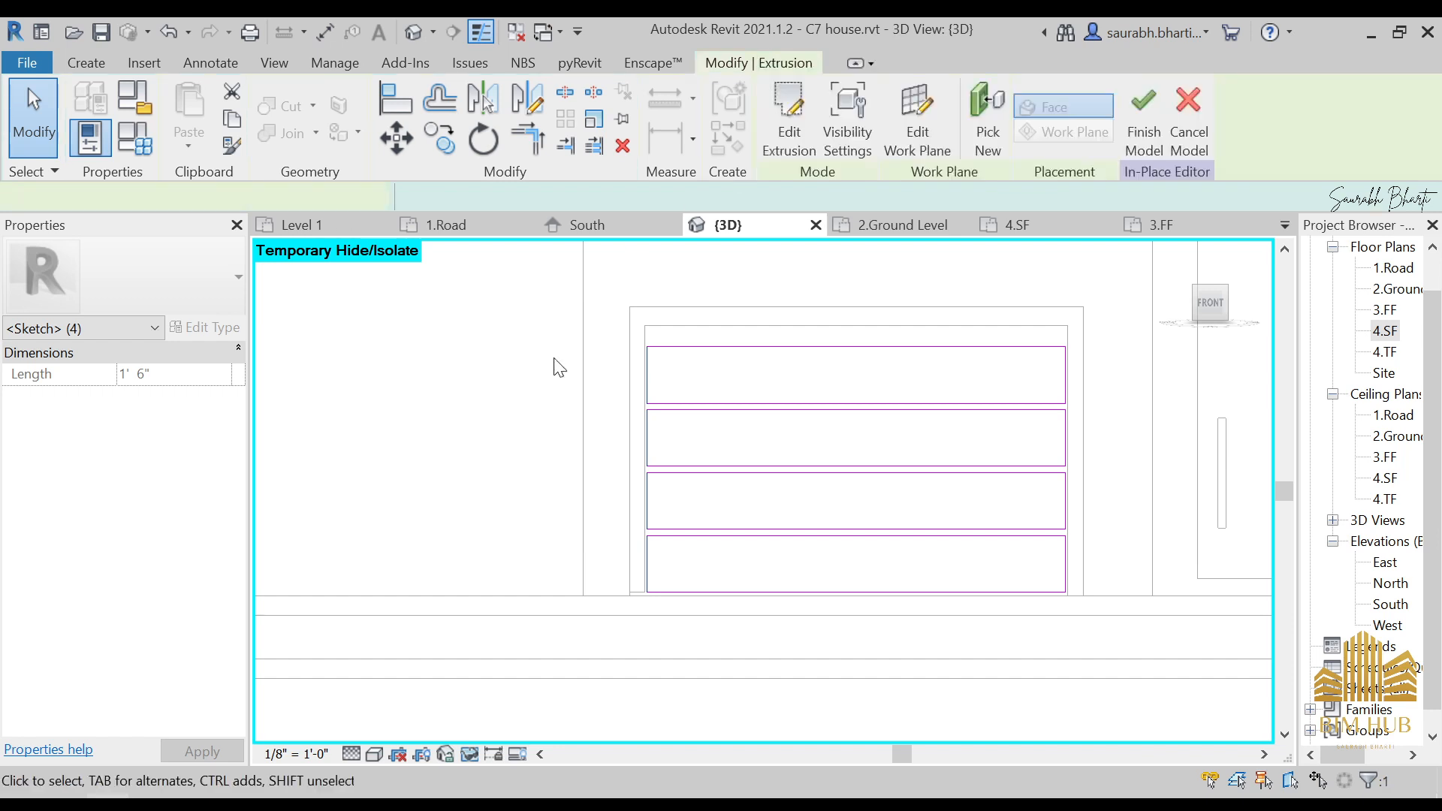
{"action": "key", "text": "Escape"}
{"action": "scroll", "coordinate": [718, 353], "scroll_direction": "up", "scroll_amount": 2}
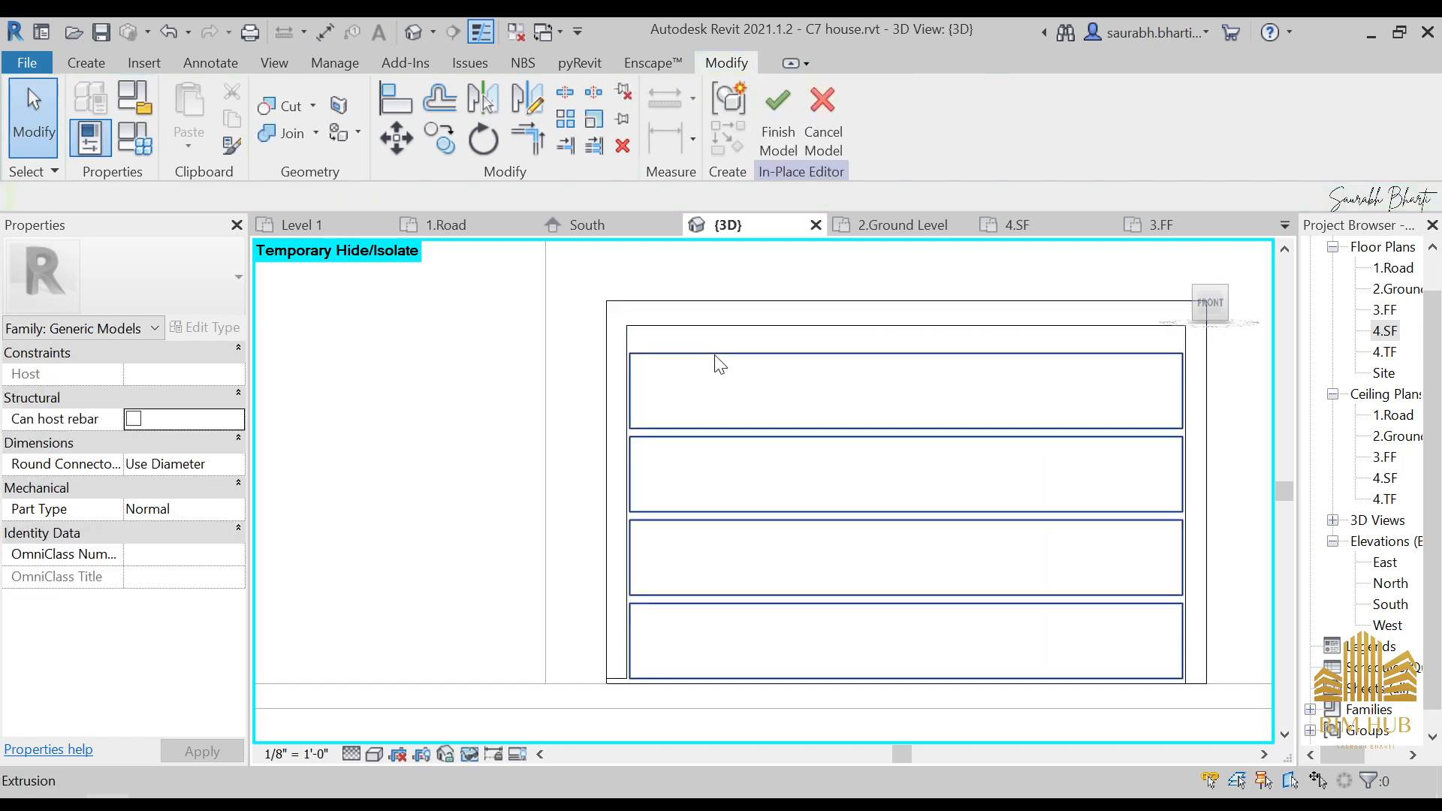
- Assign the 1.Anodised aluminium material to the four panel bands and to the surrounding frame
{"action": "left_click", "coordinate": [737, 353]}
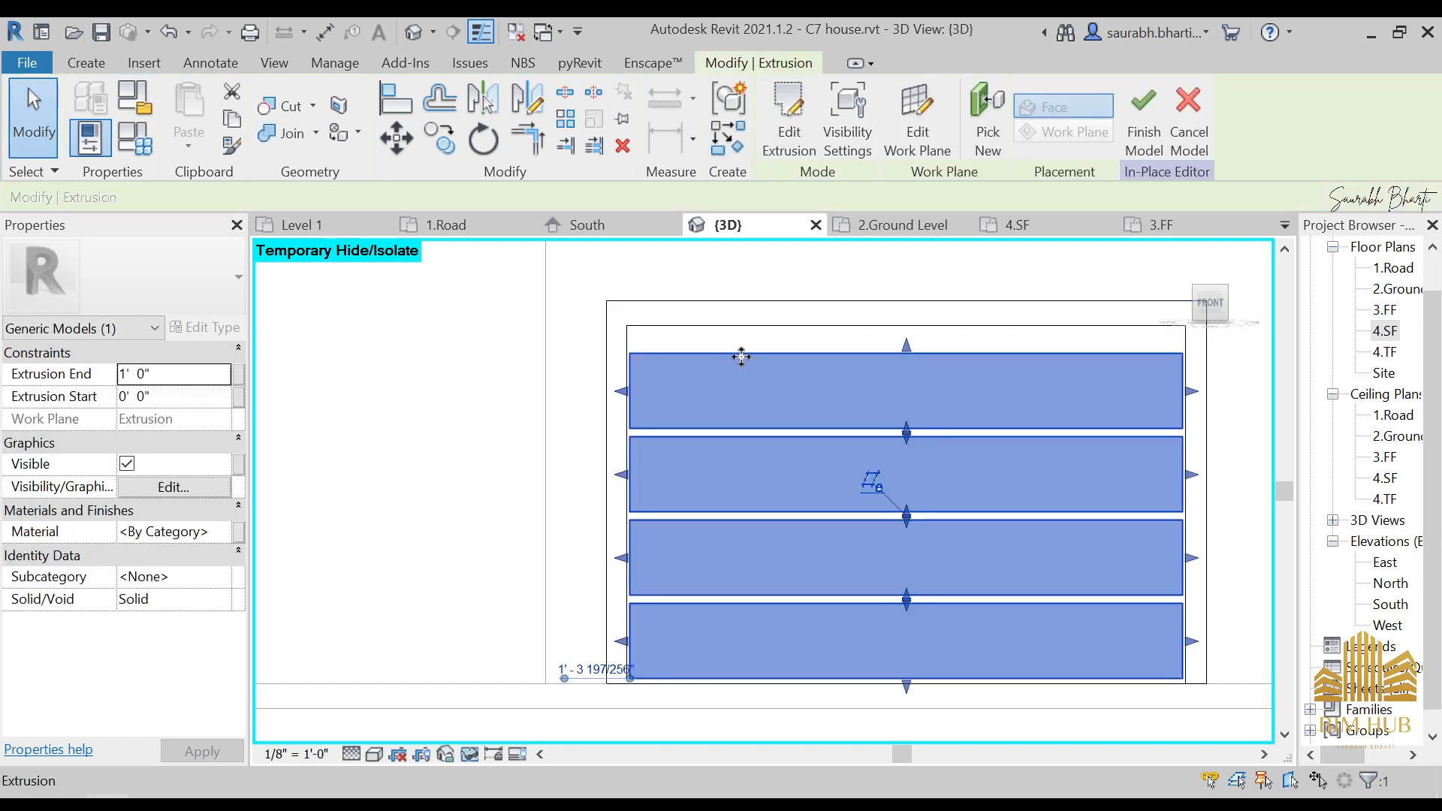
{"action": "left_click", "coordinate": [214, 533]}
{"action": "left_click", "coordinate": [223, 531]}
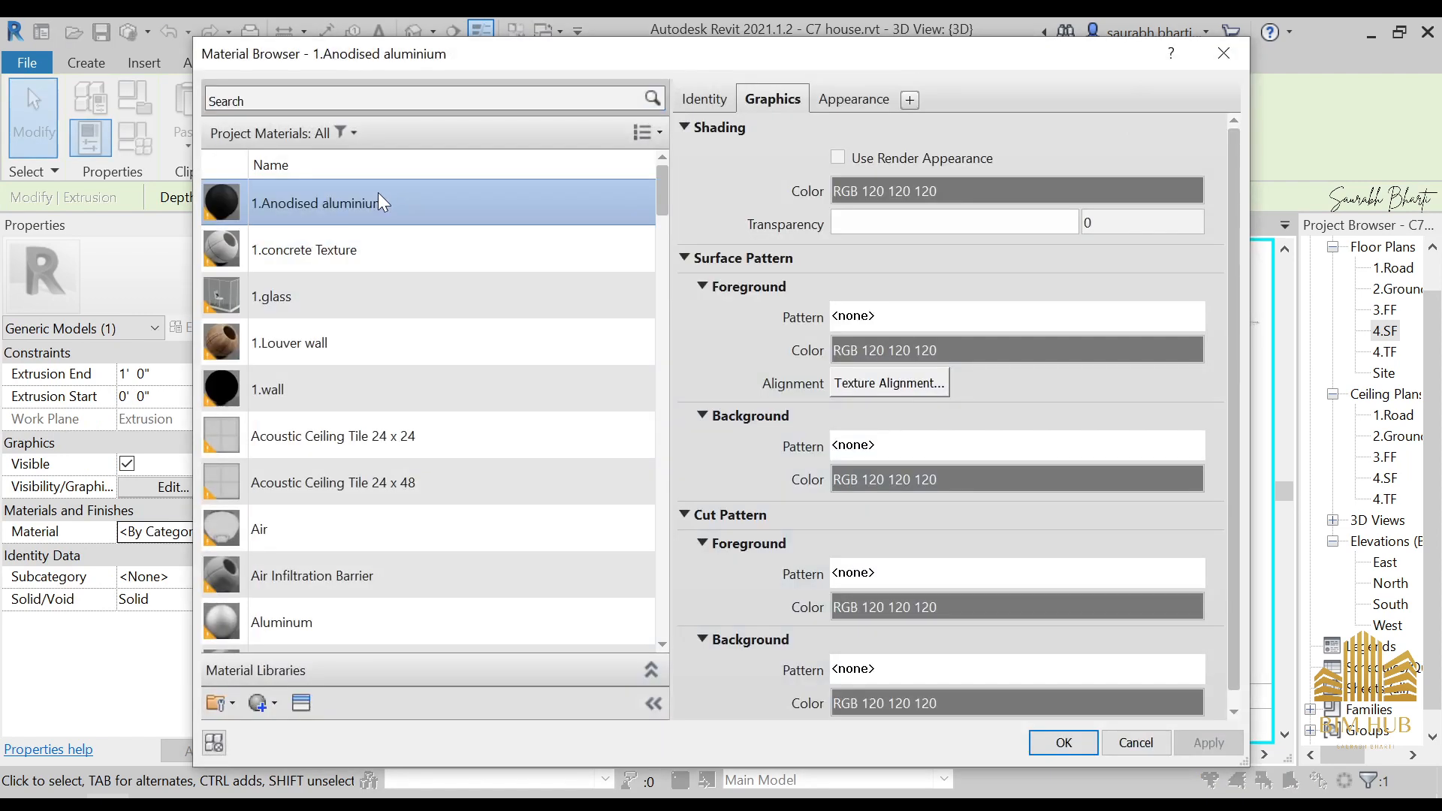
{"action": "left_click", "coordinate": [1063, 742]}
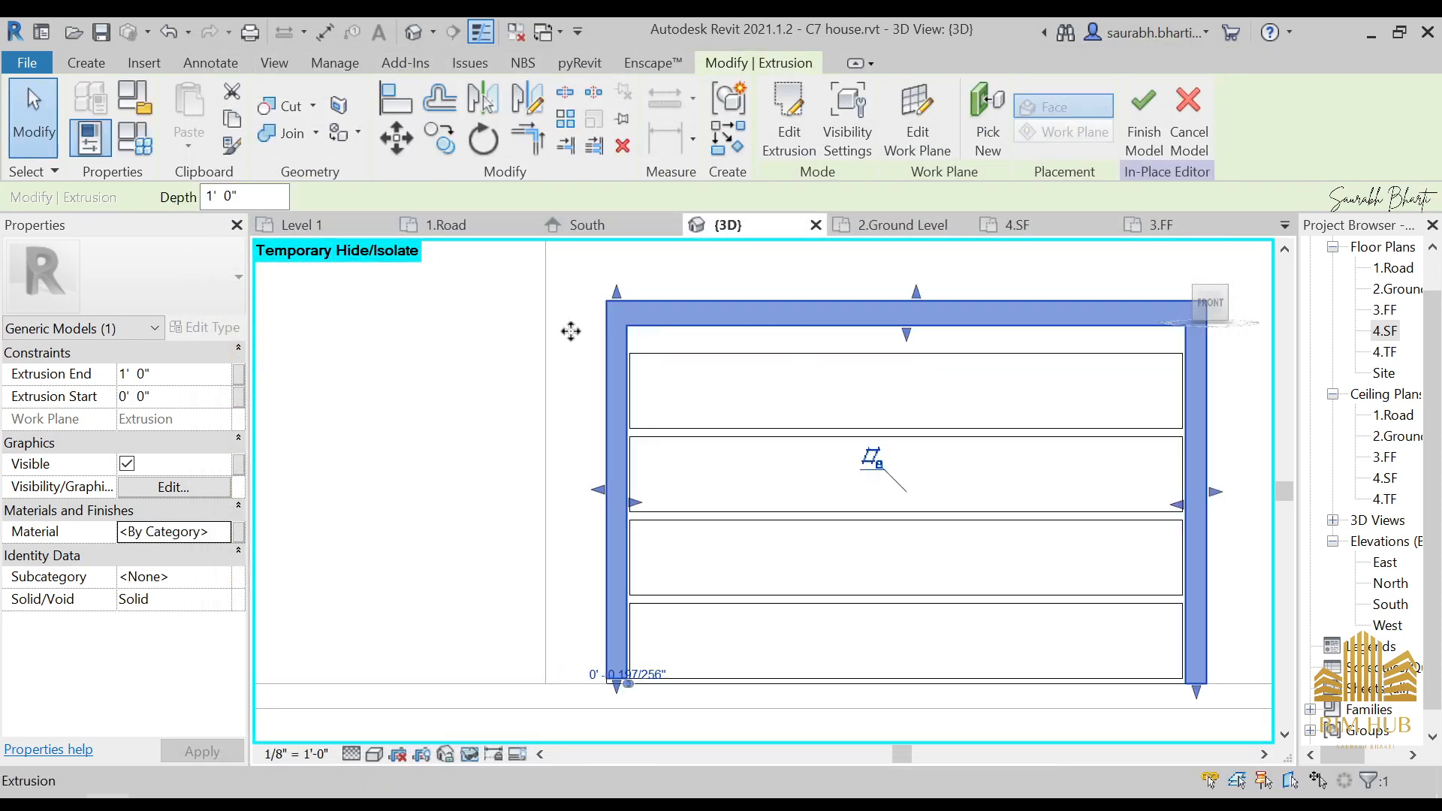
{"action": "left_click", "coordinate": [226, 531]}
{"action": "left_click", "coordinate": [227, 532]}
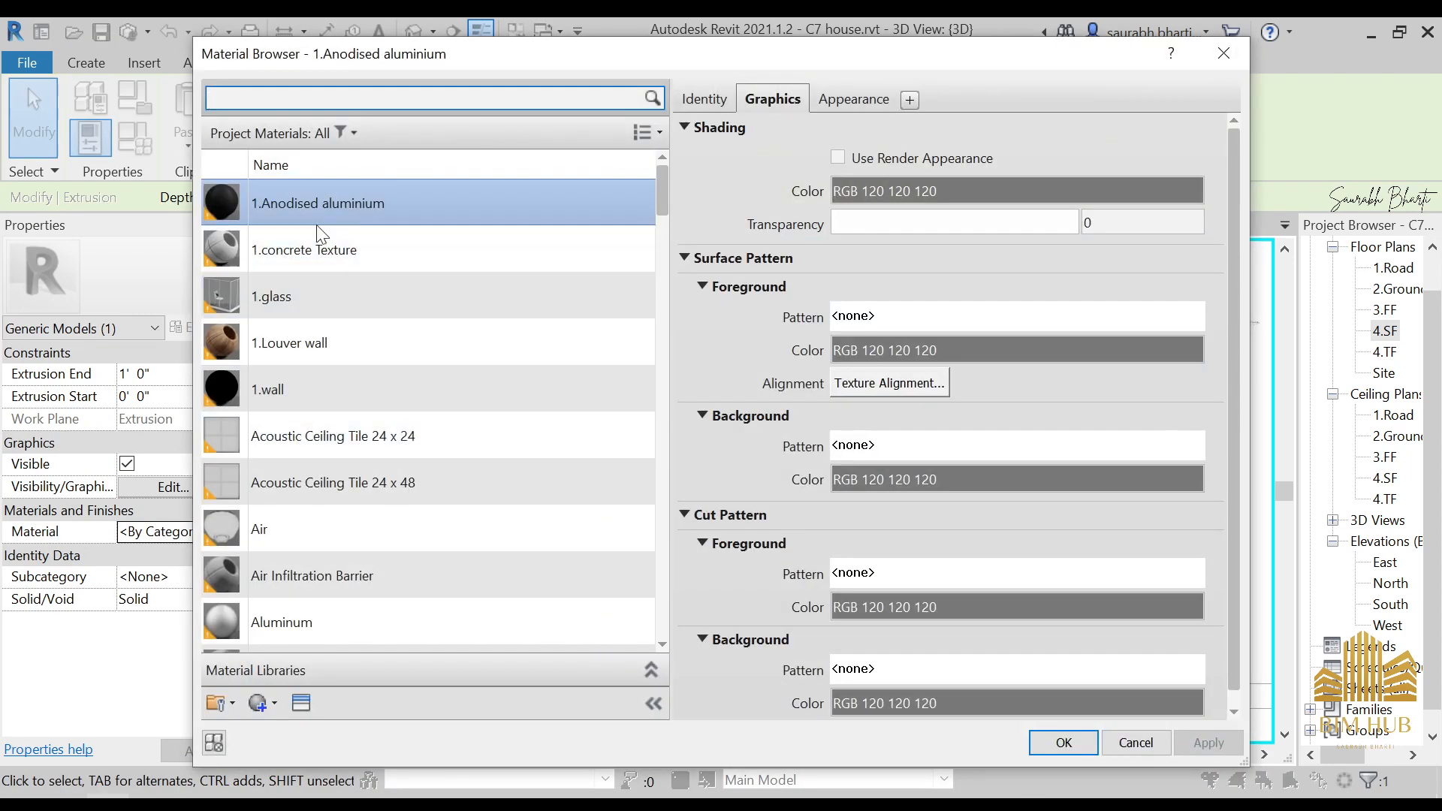
{"action": "left_click", "coordinate": [1044, 742]}
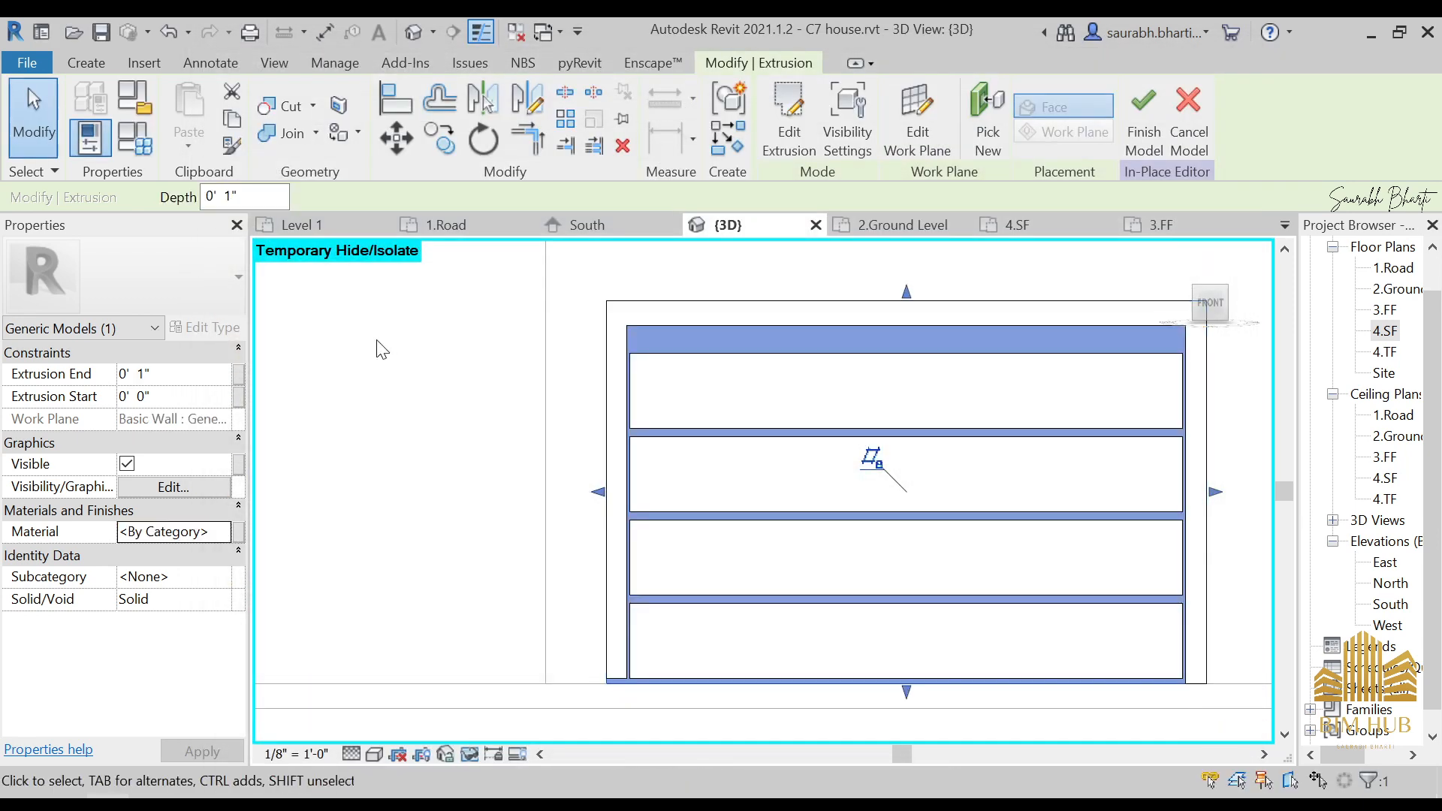
- Assign 1.Anodised aluminium to the thin backing panel behind the bands and finish the in-place garage model
{"action": "left_click", "coordinate": [235, 532]}
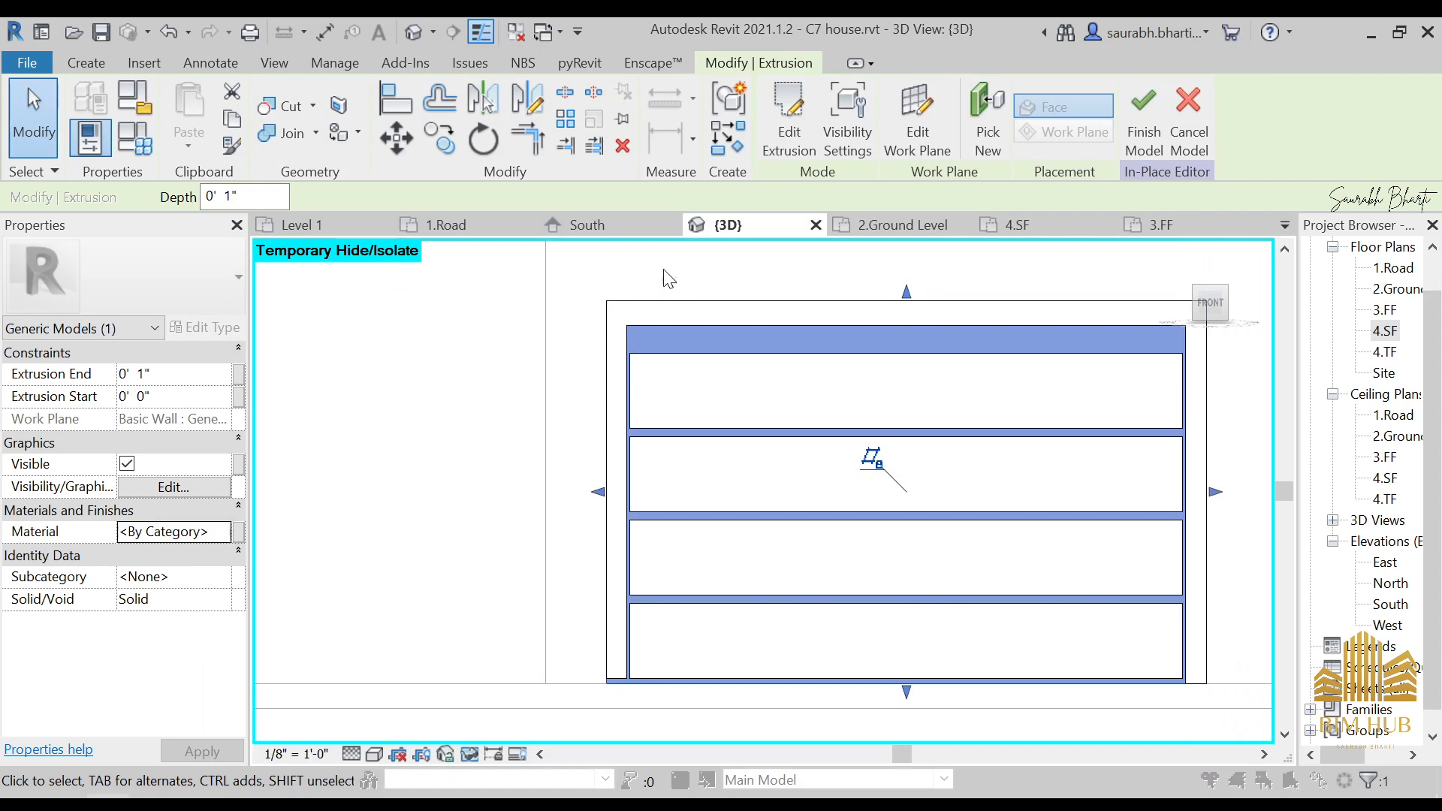
{"action": "left_click", "coordinate": [1075, 750]}
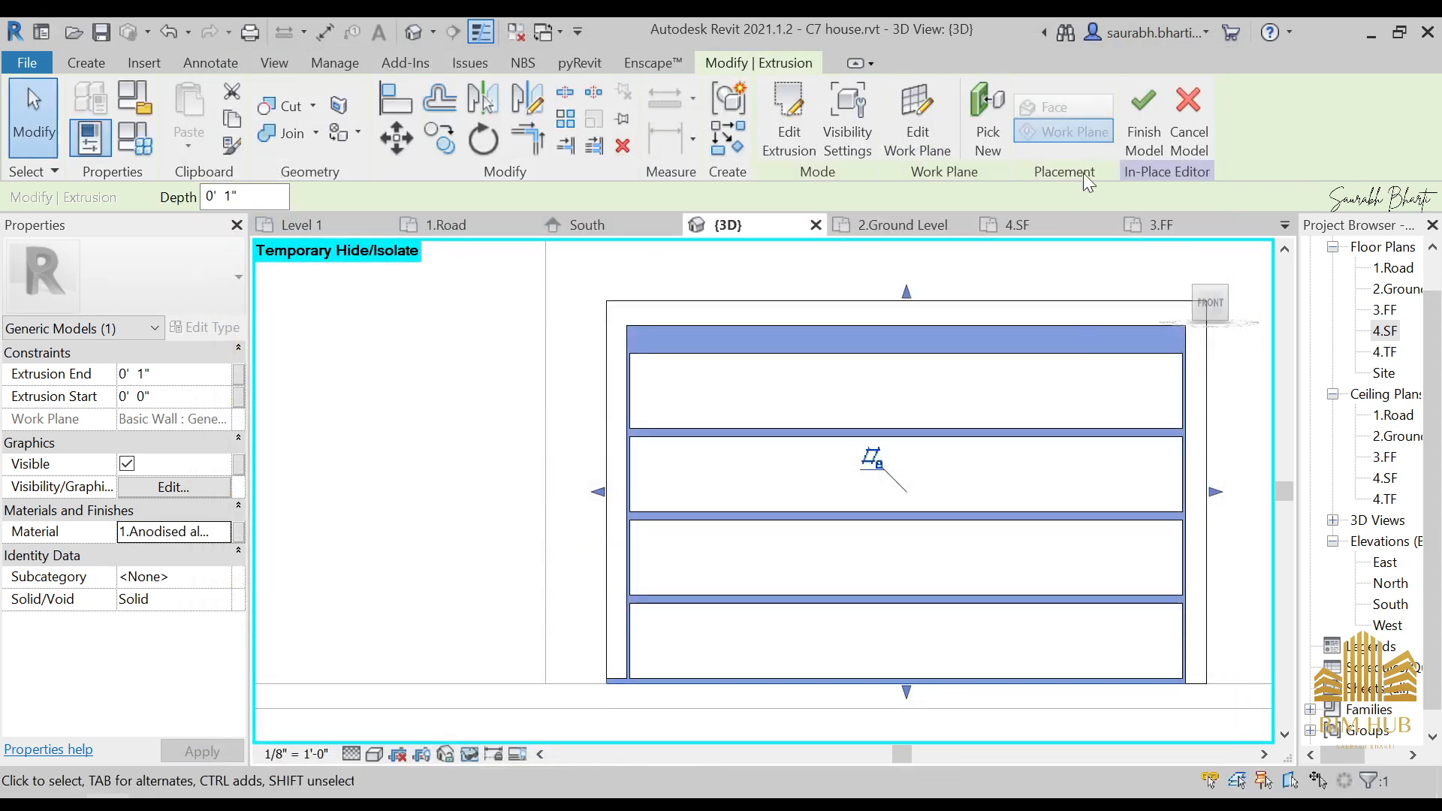
{"action": "left_click", "coordinate": [1142, 113]}
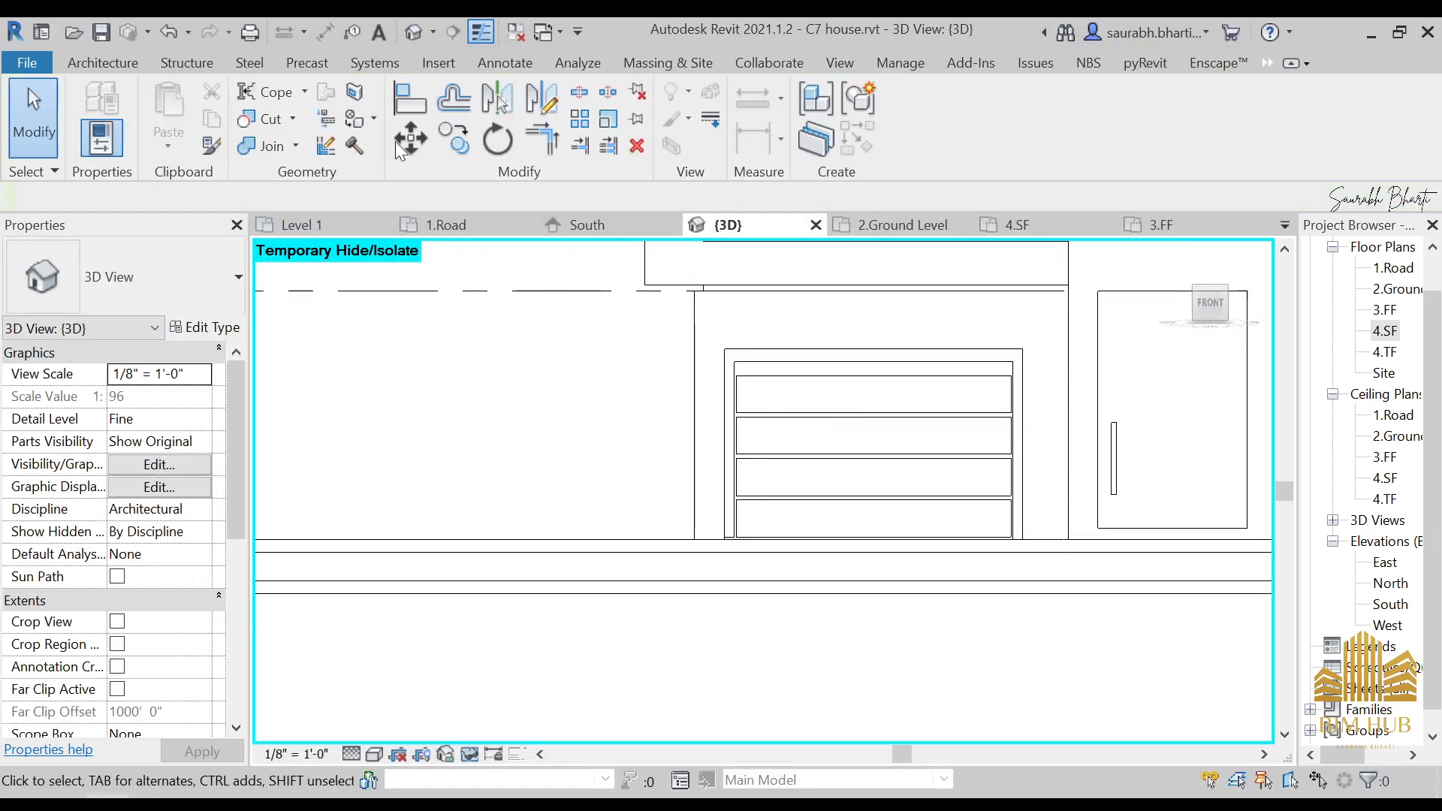
- Switch the 3D view to a realistic visual style with material textures and view the garage door at an angle
{"action": "left_click", "coordinate": [374, 754]}
{"action": "left_click", "coordinate": [420, 732]}
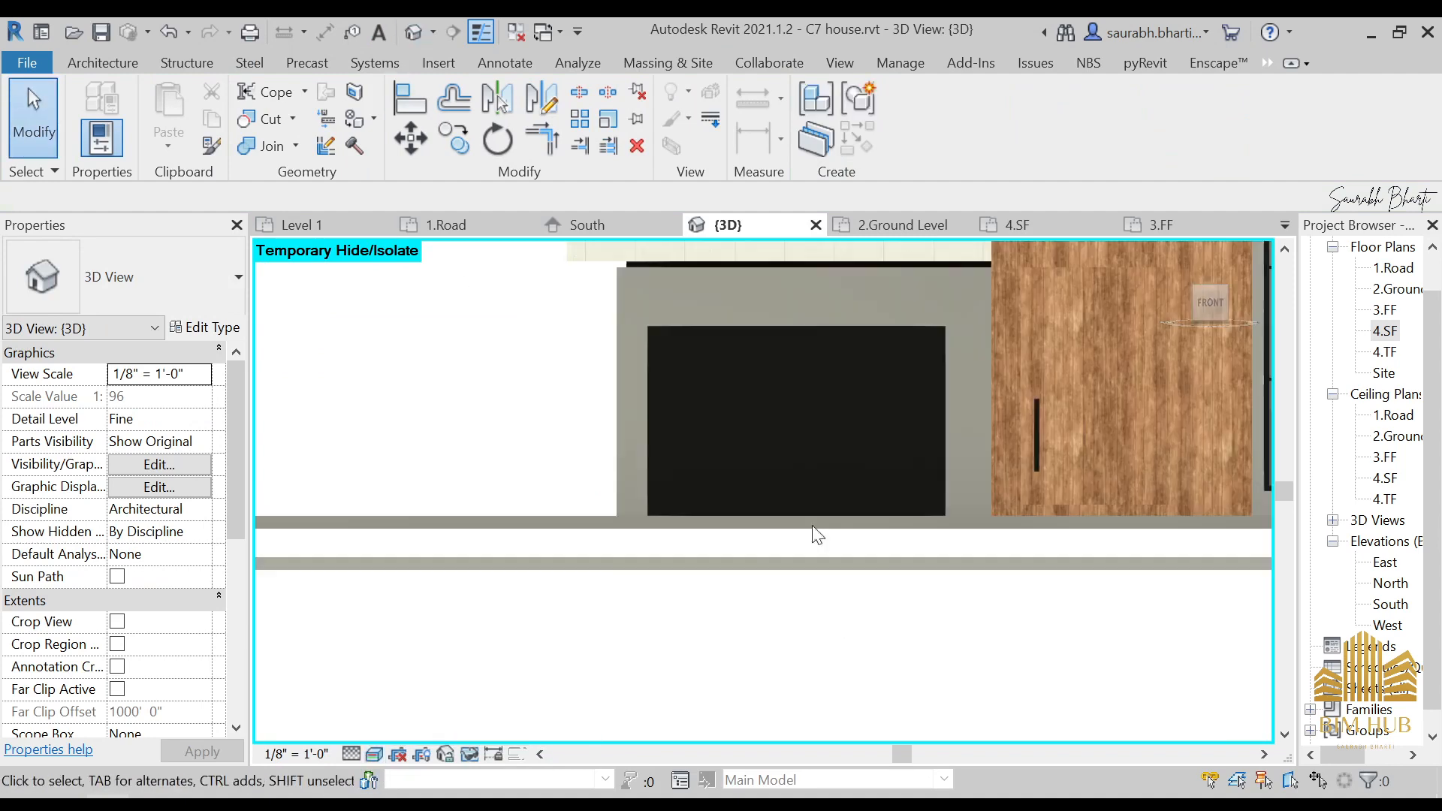
{"action": "middle_click_drag", "start_coordinate": [816, 534], "coordinate": [677, 455], "text": "shift"}
- Edit the garage door in place, set the extrusion end of the bands and frame to 0' 2", and finish the model
{"action": "left_click", "coordinate": [677, 457]}
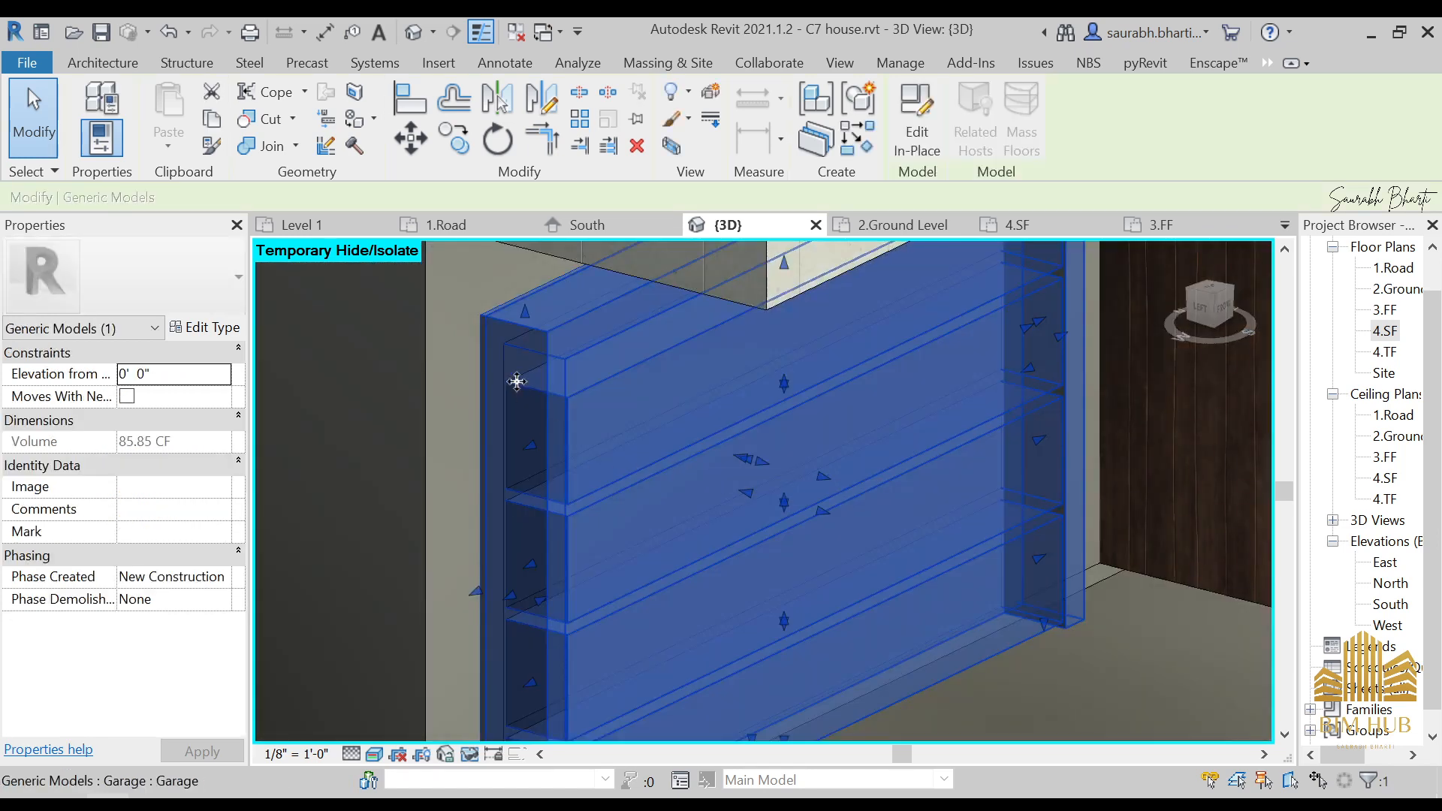
{"action": "left_click", "coordinate": [917, 120]}
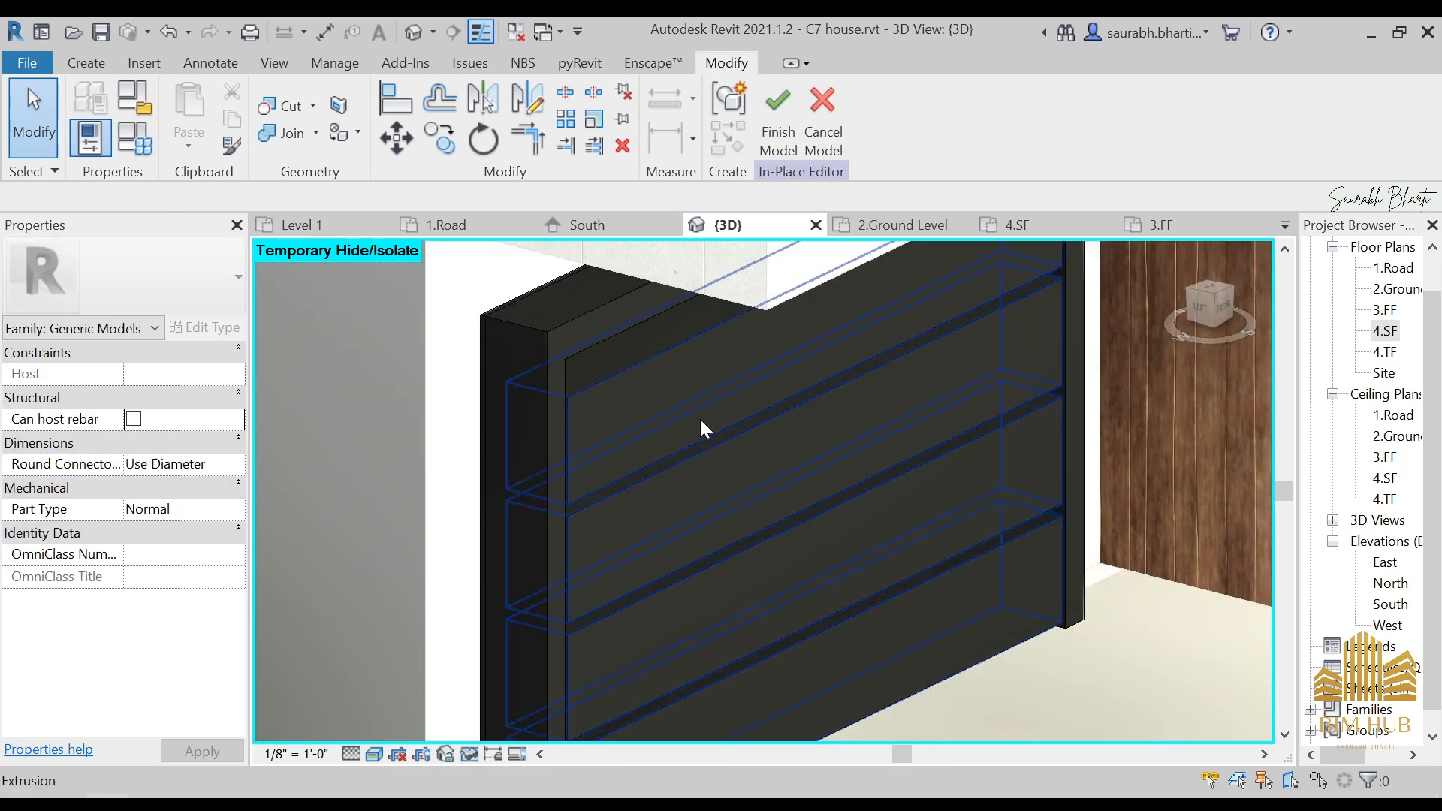
{"action": "left_click", "coordinate": [698, 418]}
{"action": "left_click", "coordinate": [508, 396], "text": "ctrl"}
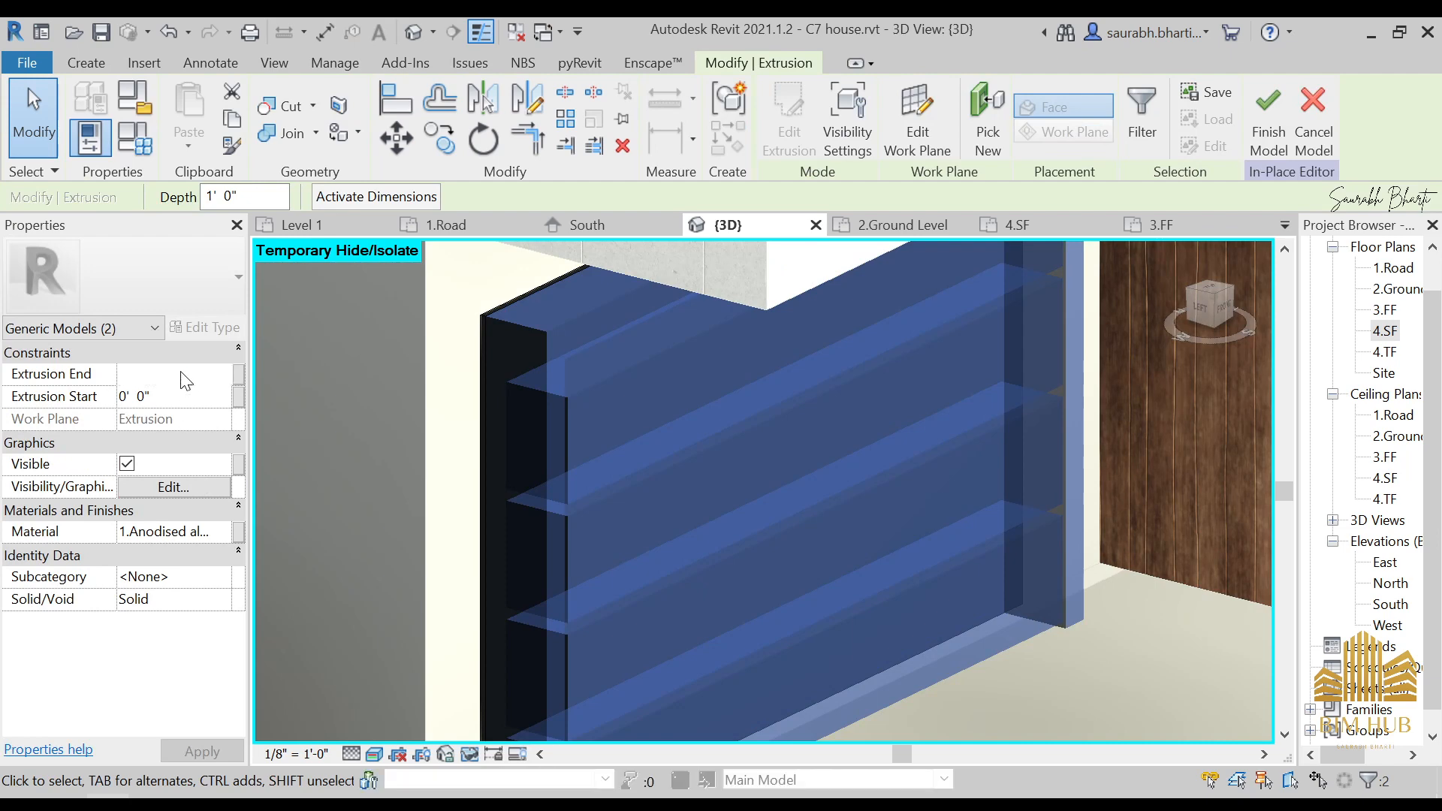
{"action": "scroll", "coordinate": [682, 521], "scroll_direction": "down", "scroll_amount": 3}
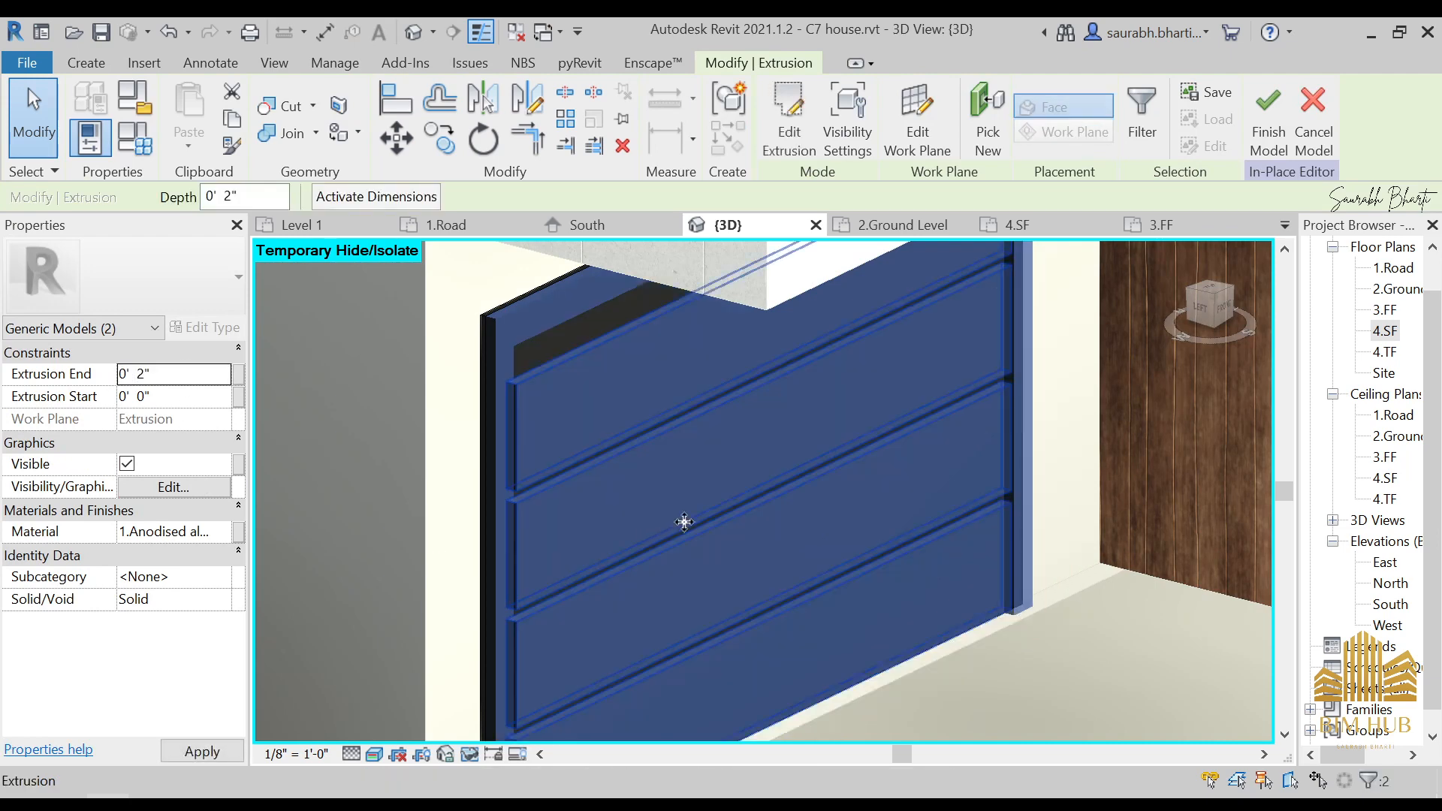
{"action": "key", "text": "Escape"}
{"action": "scroll", "coordinate": [1011, 529], "scroll_direction": "down", "scroll_amount": 2}
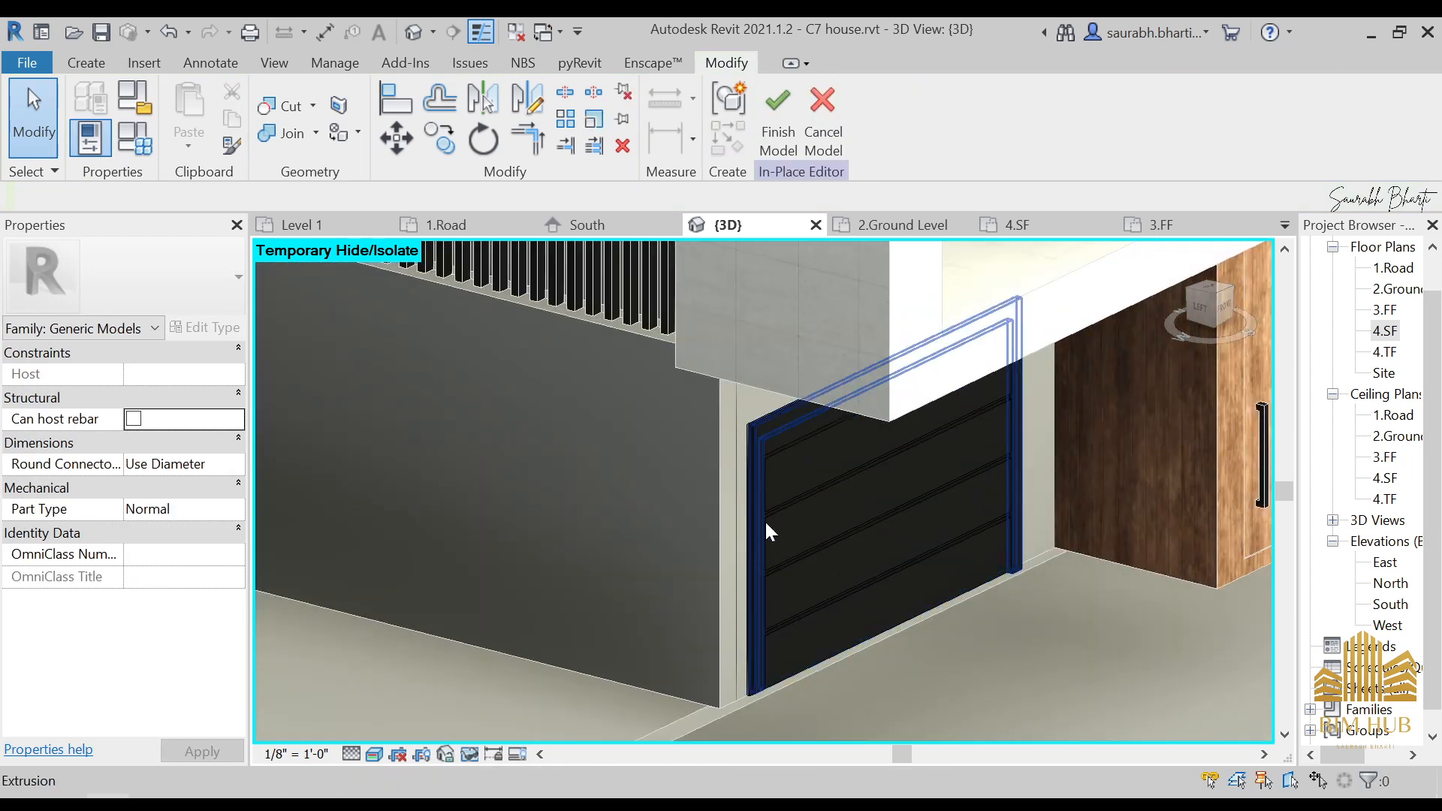
{"action": "scroll", "coordinate": [770, 522], "scroll_direction": "up", "scroll_amount": 2}
{"action": "middle_click_drag", "start_coordinate": [847, 559], "coordinate": [802, 451], "text": "shift"}
{"action": "left_click", "coordinate": [778, 121]}
- Examine the garage door and the rest of the front facade, including the curtain wall beside the wooden entrance
{"action": "scroll", "coordinate": [697, 535], "scroll_direction": "down", "scroll_amount": 4}
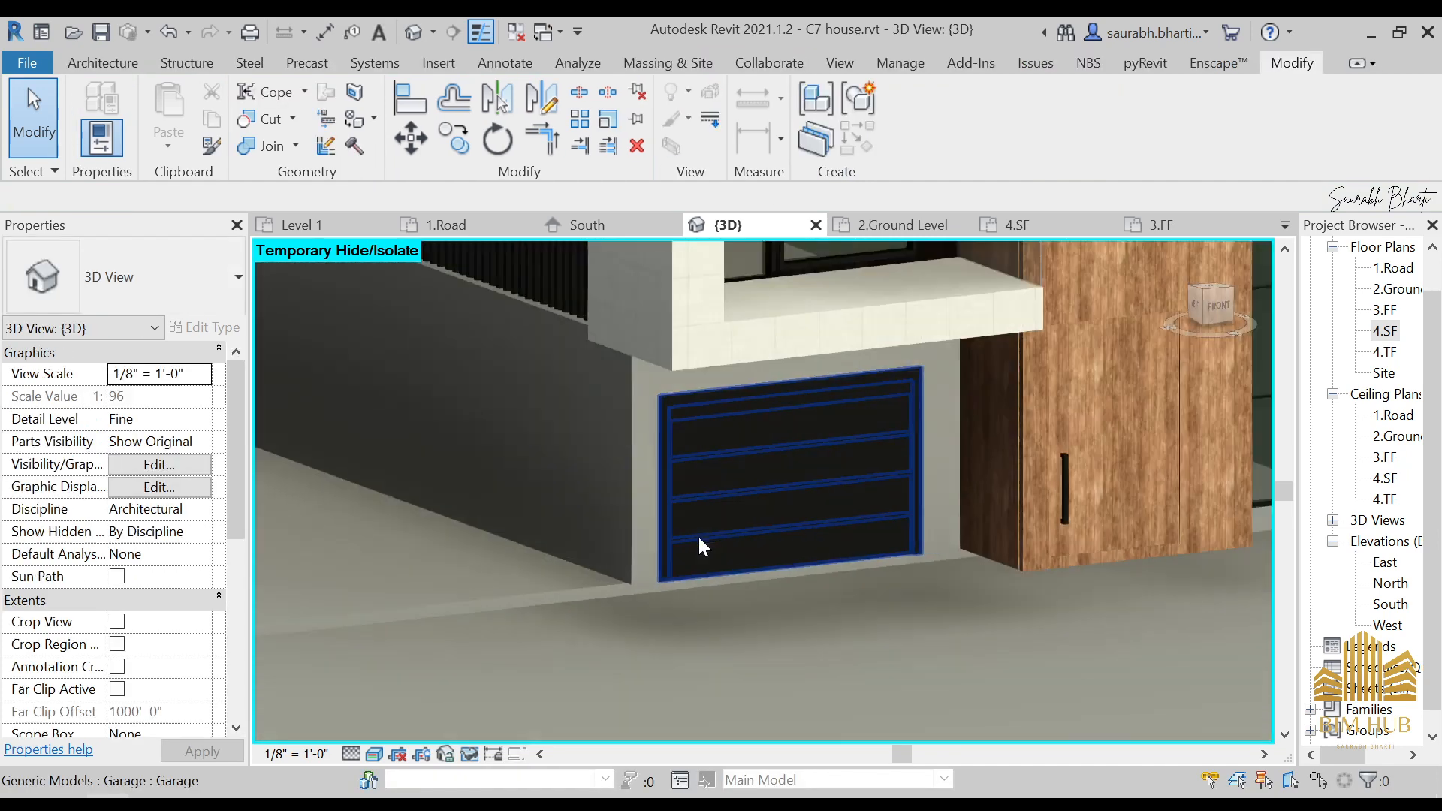
{"action": "scroll", "coordinate": [971, 627], "scroll_direction": "down", "scroll_amount": 3}
{"action": "middle_click_drag", "start_coordinate": [972, 628], "coordinate": [995, 591], "text": "shift"}
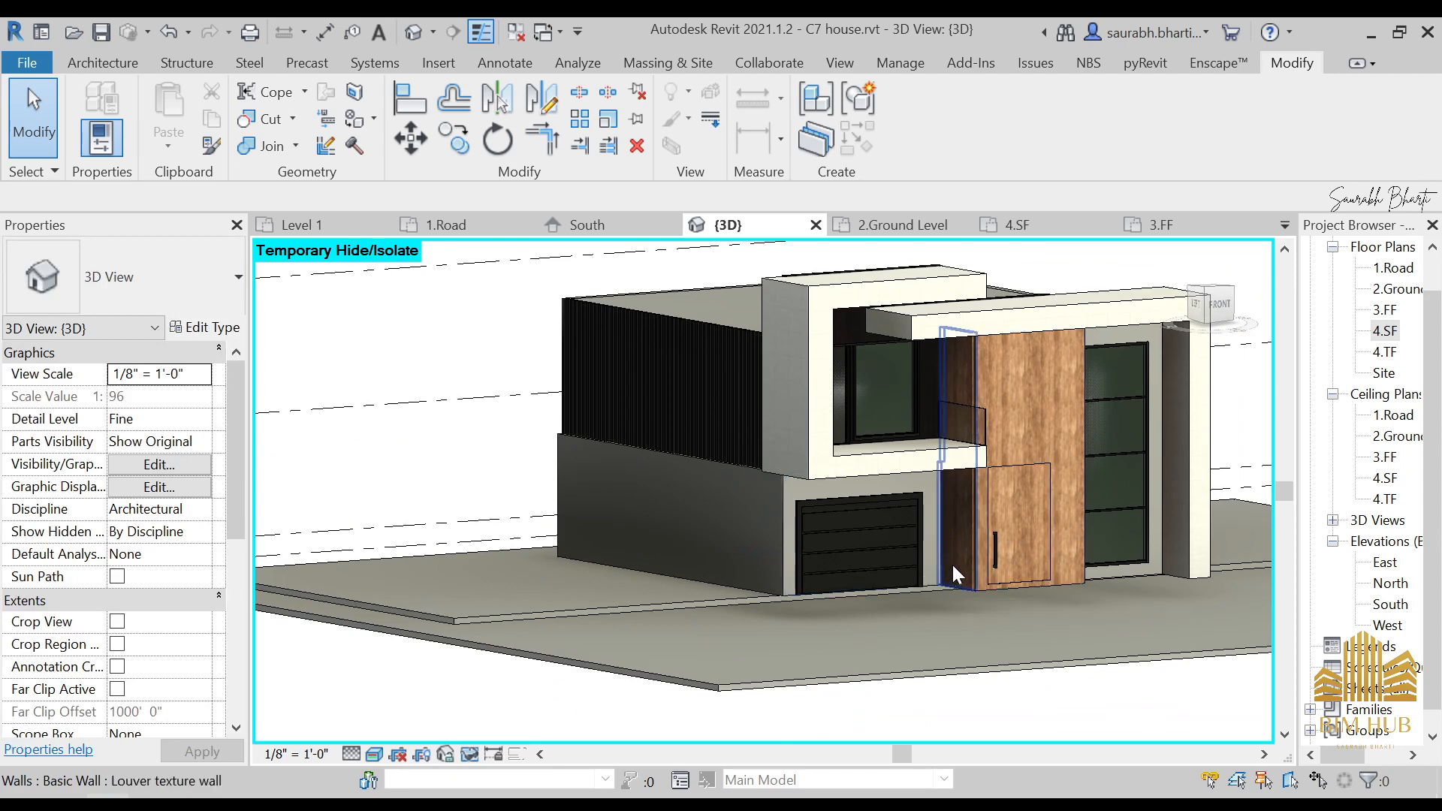
{"action": "scroll", "coordinate": [949, 541], "scroll_direction": "down", "scroll_amount": 2}
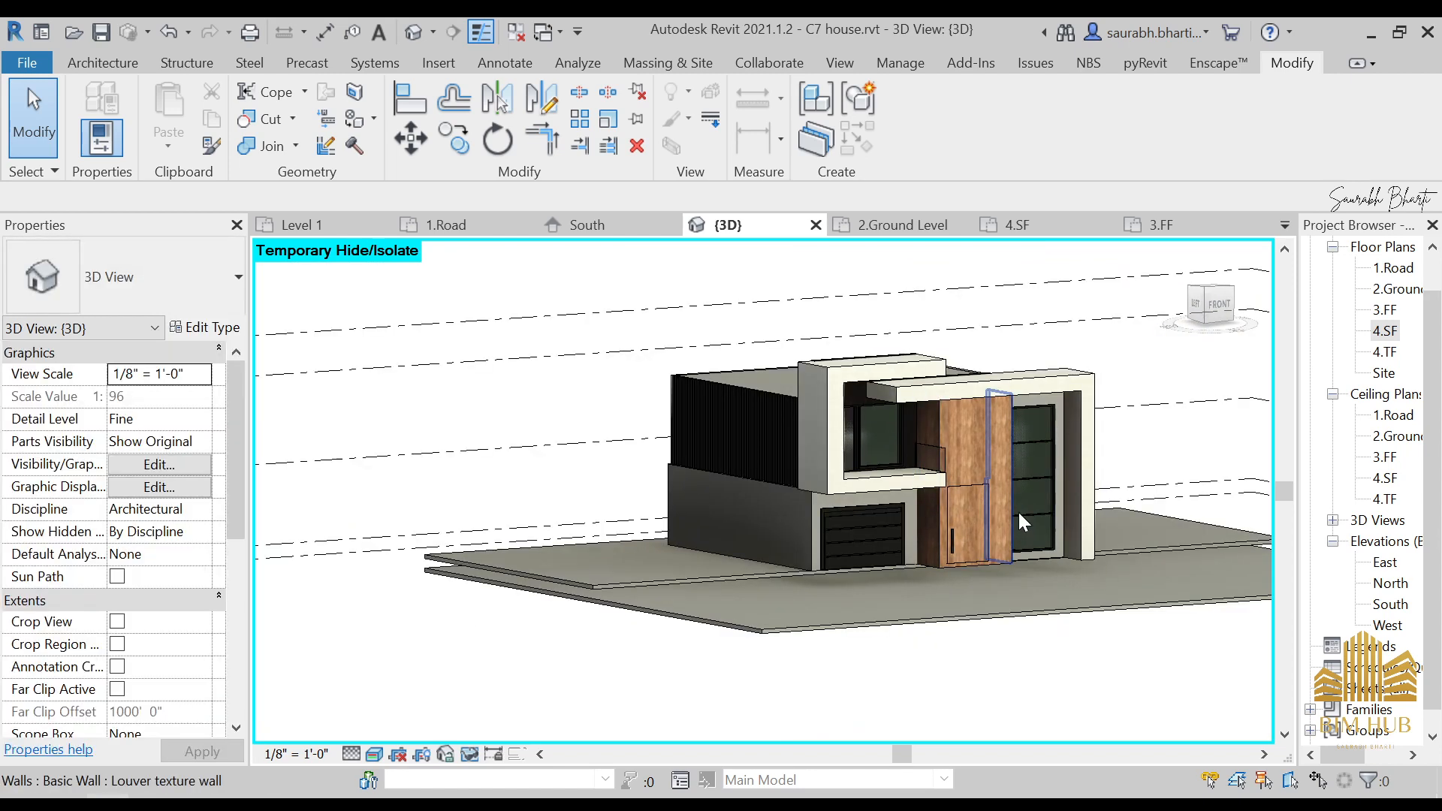
{"action": "scroll", "coordinate": [1017, 511], "scroll_direction": "up", "scroll_amount": 1}
{"action": "middle_click_drag", "start_coordinate": [1016, 510], "coordinate": [837, 546]}
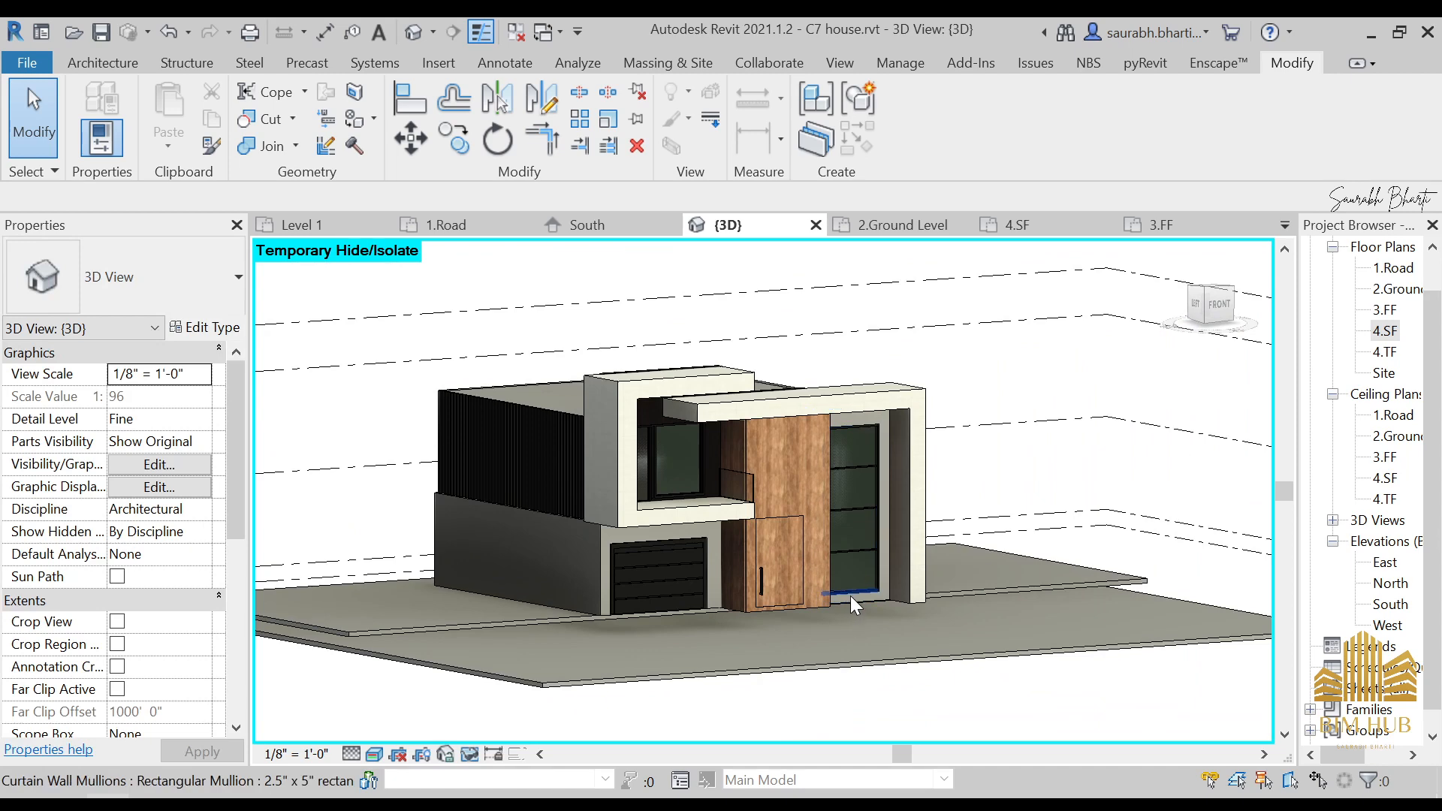
{"action": "scroll", "coordinate": [844, 510], "scroll_direction": "up", "scroll_amount": 2}
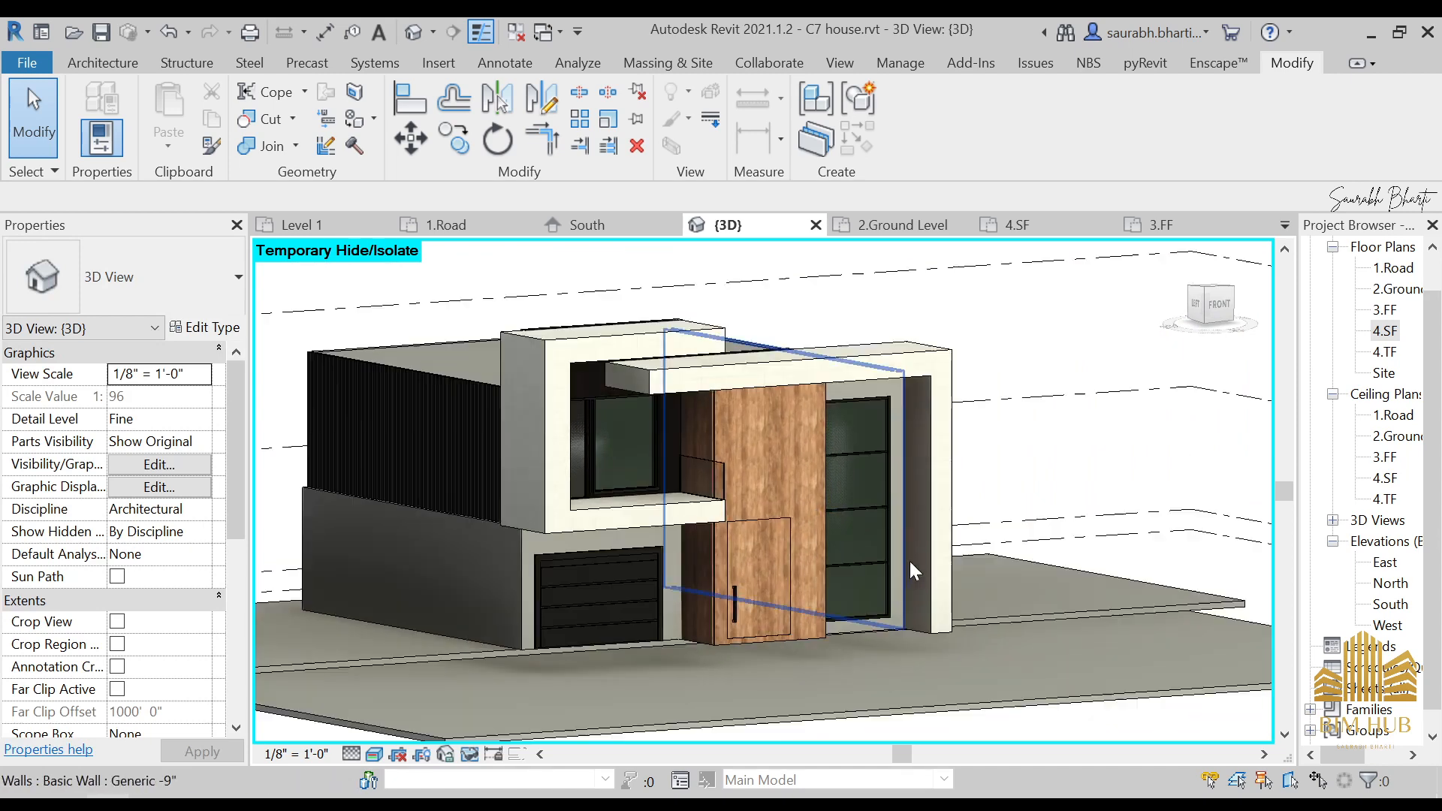
{"action": "mouse_move", "coordinate": [909, 561]}
{"action": "middle_mouse_down", "text": "shift"}
{"action": "mouse_move", "coordinate": [811, 550]}
{"action": "mouse_move", "coordinate": [898, 565]}
{"action": "middle_mouse_up", "text": "shift"}
{"action": "scroll", "coordinate": [873, 619], "scroll_direction": "up", "scroll_amount": 3}
{"action": "left_click", "coordinate": [877, 619]}
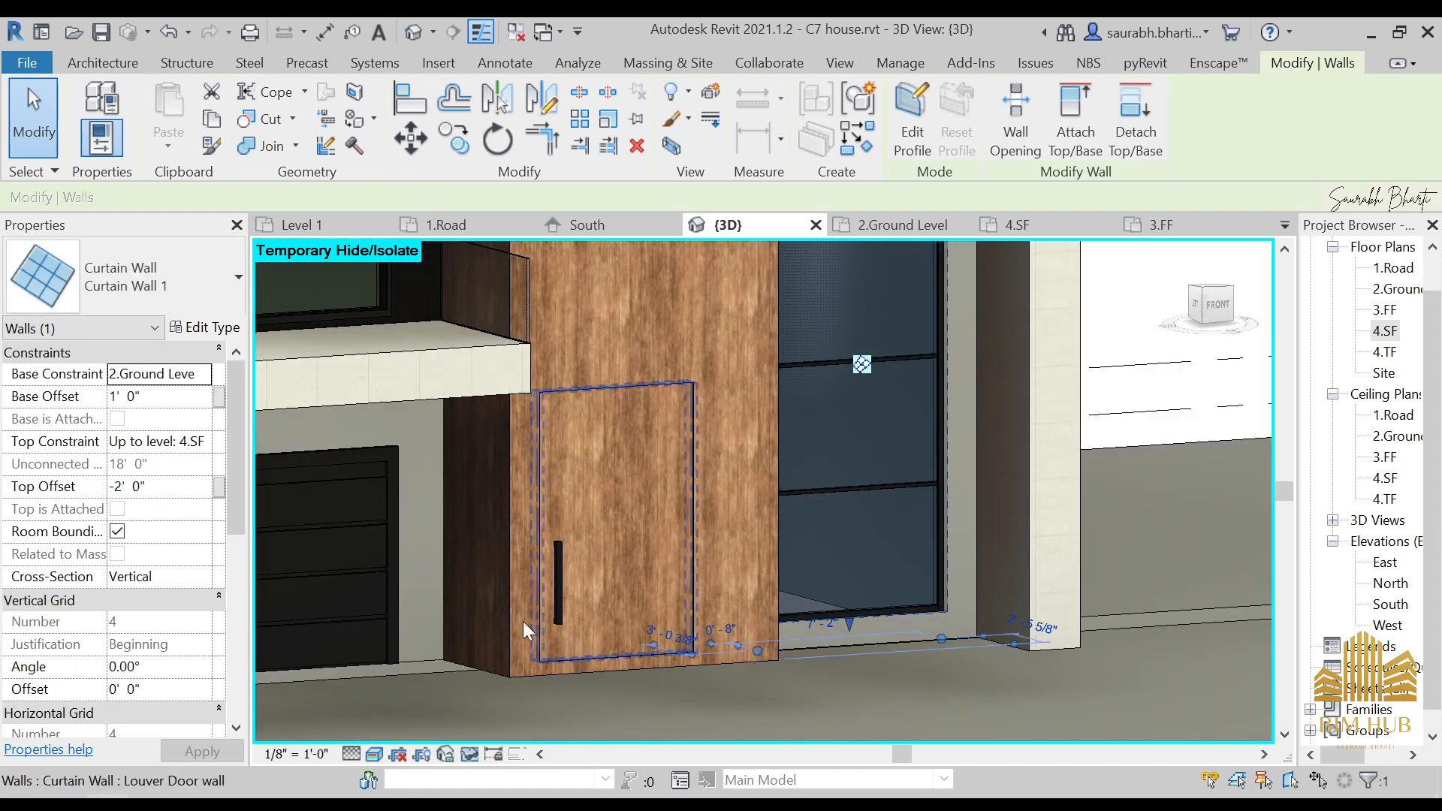
{"action": "scroll", "coordinate": [522, 621], "scroll_direction": "down", "scroll_amount": 3}
- Open the material selection for the structure layer of the lower side wall's Generic -9" type
{"action": "left_click", "coordinate": [346, 527]}
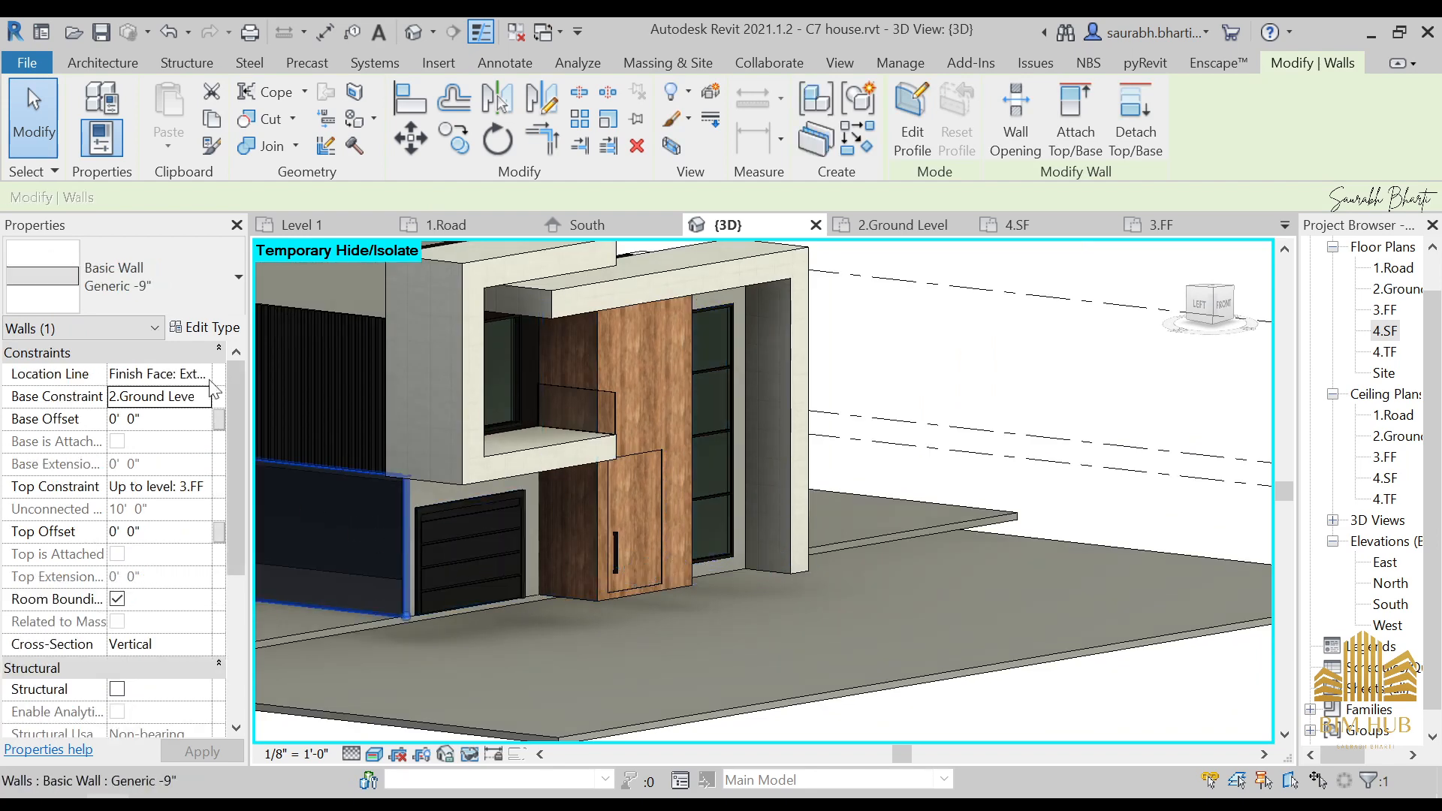
{"action": "left_click", "coordinate": [220, 346]}
{"action": "left_click", "coordinate": [204, 328]}
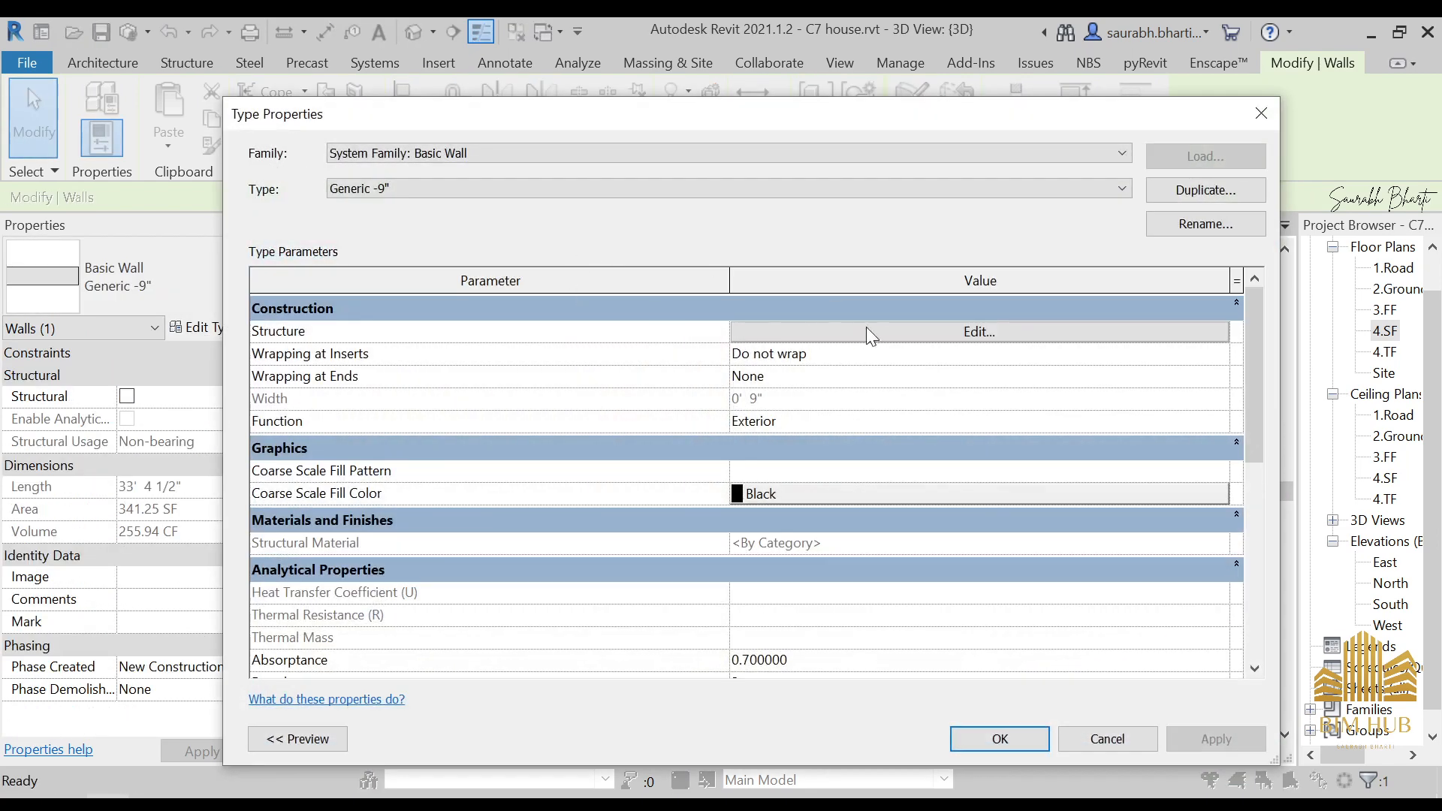
{"action": "left_click", "coordinate": [976, 328]}
{"action": "left_click", "coordinate": [684, 330]}
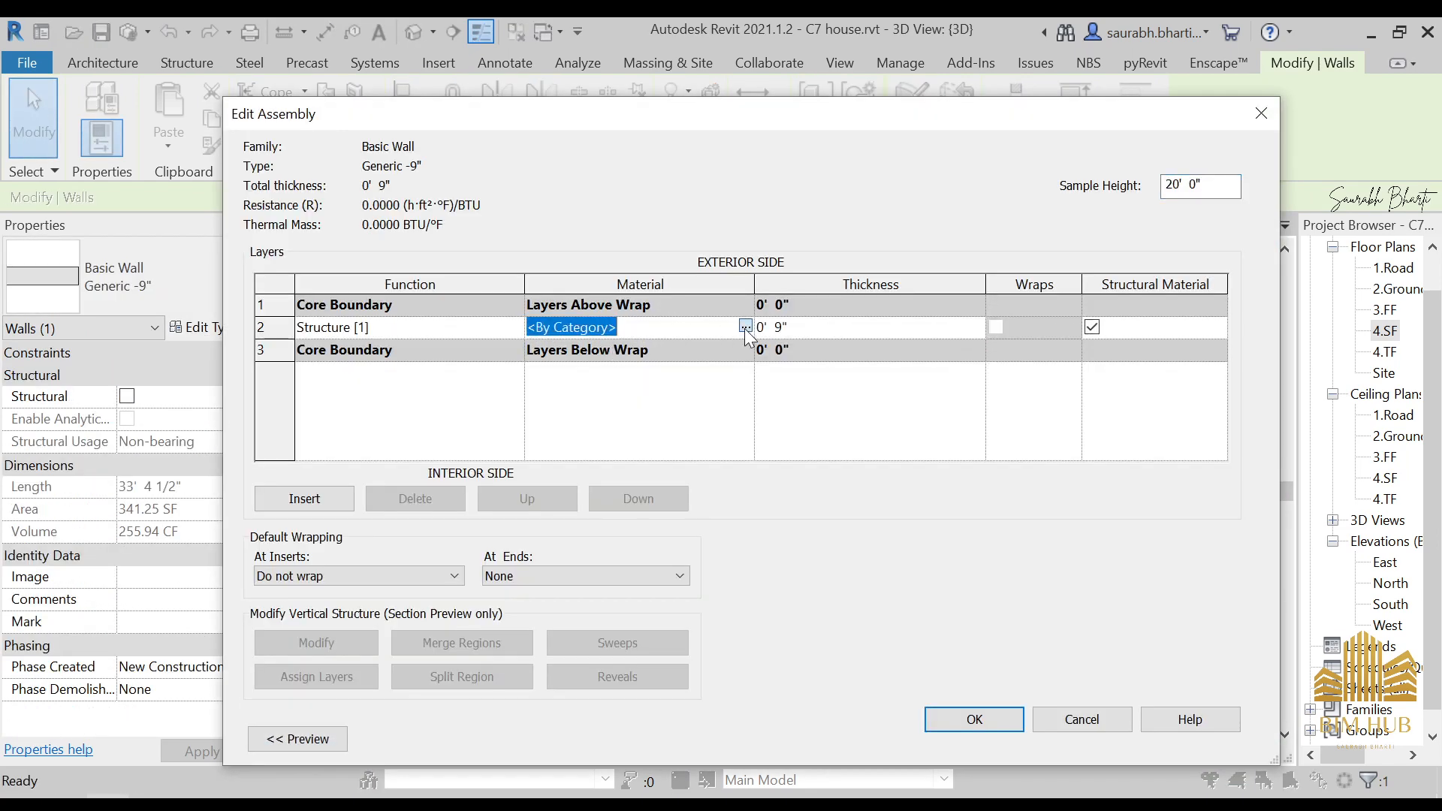
{"action": "left_click", "coordinate": [745, 329]}
- Create a new material named 1.WALL WHITE
{"action": "left_click", "coordinate": [90, 685]}
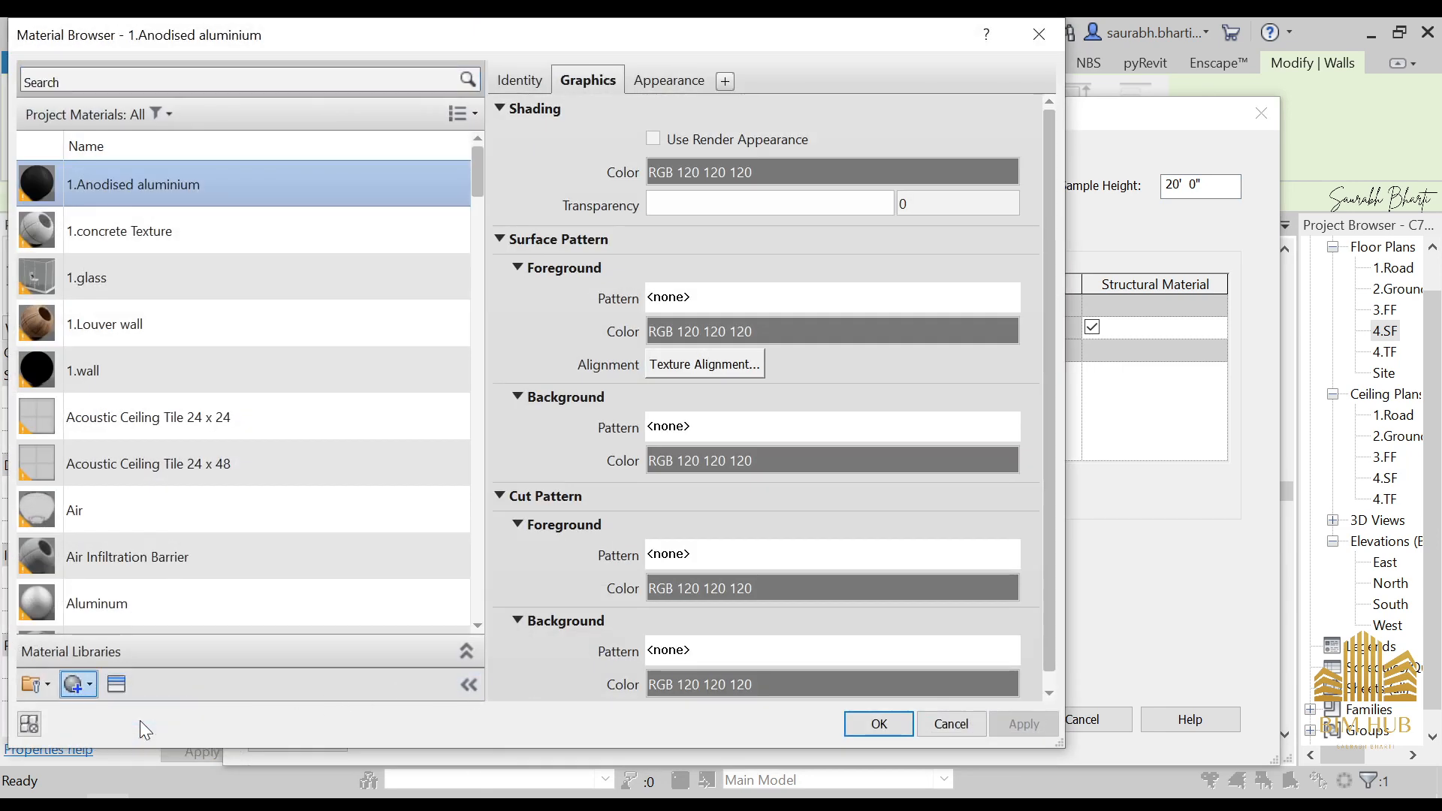
{"action": "right_click", "coordinate": [162, 385]}
{"action": "left_click", "coordinate": [202, 454]}
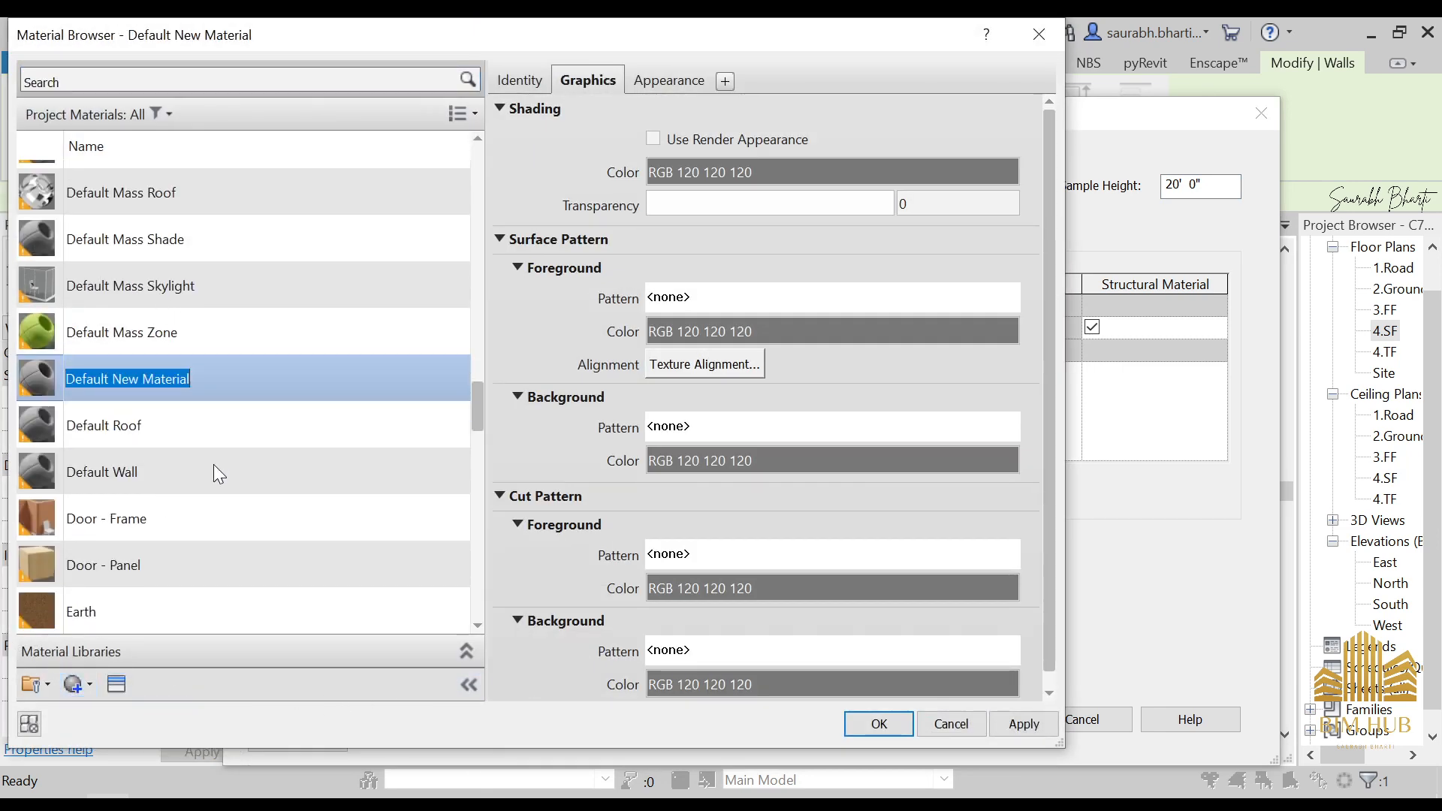
{"action": "type", "text": "1.WALL "}
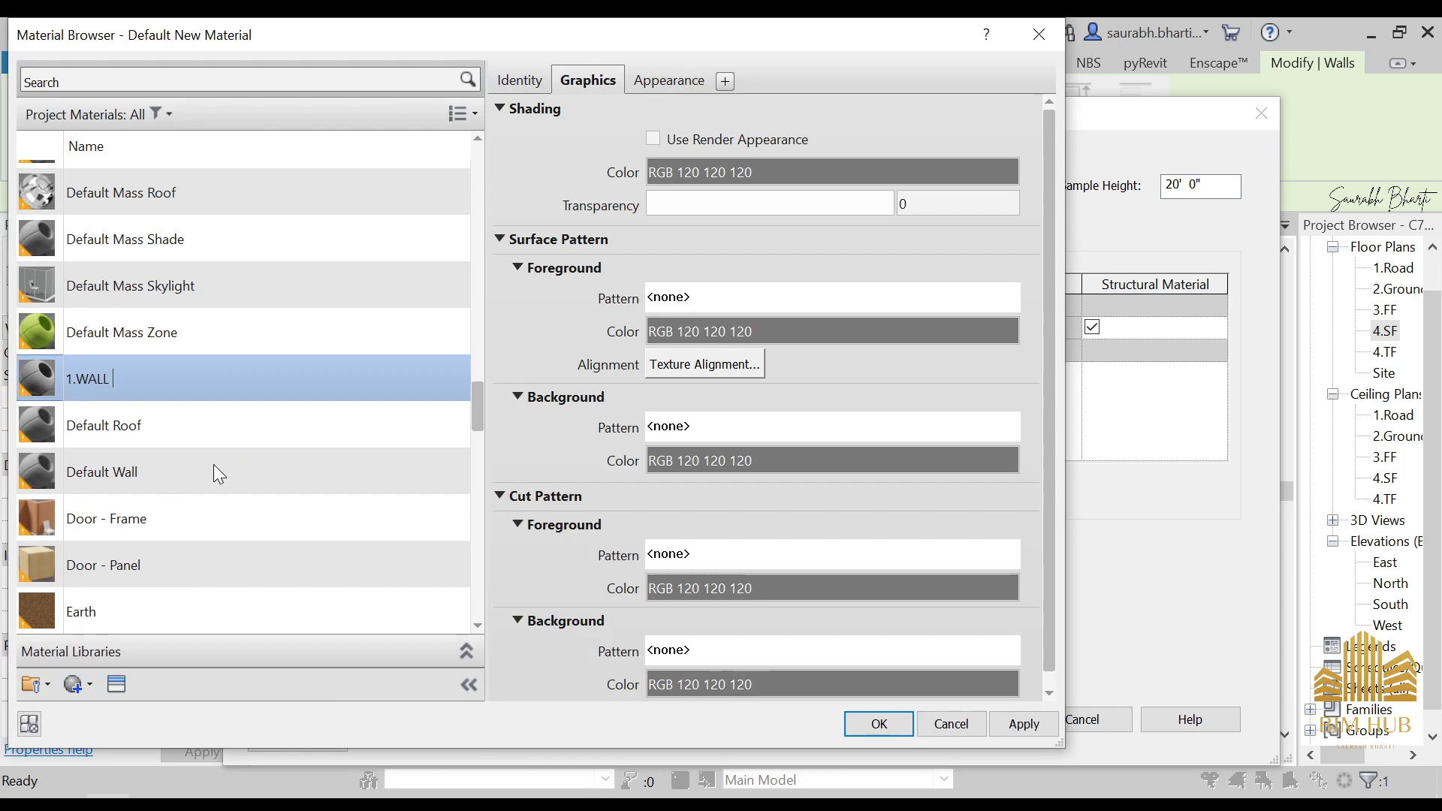
{"action": "type", "text": "WHITE"}
{"action": "key", "text": "Return"}
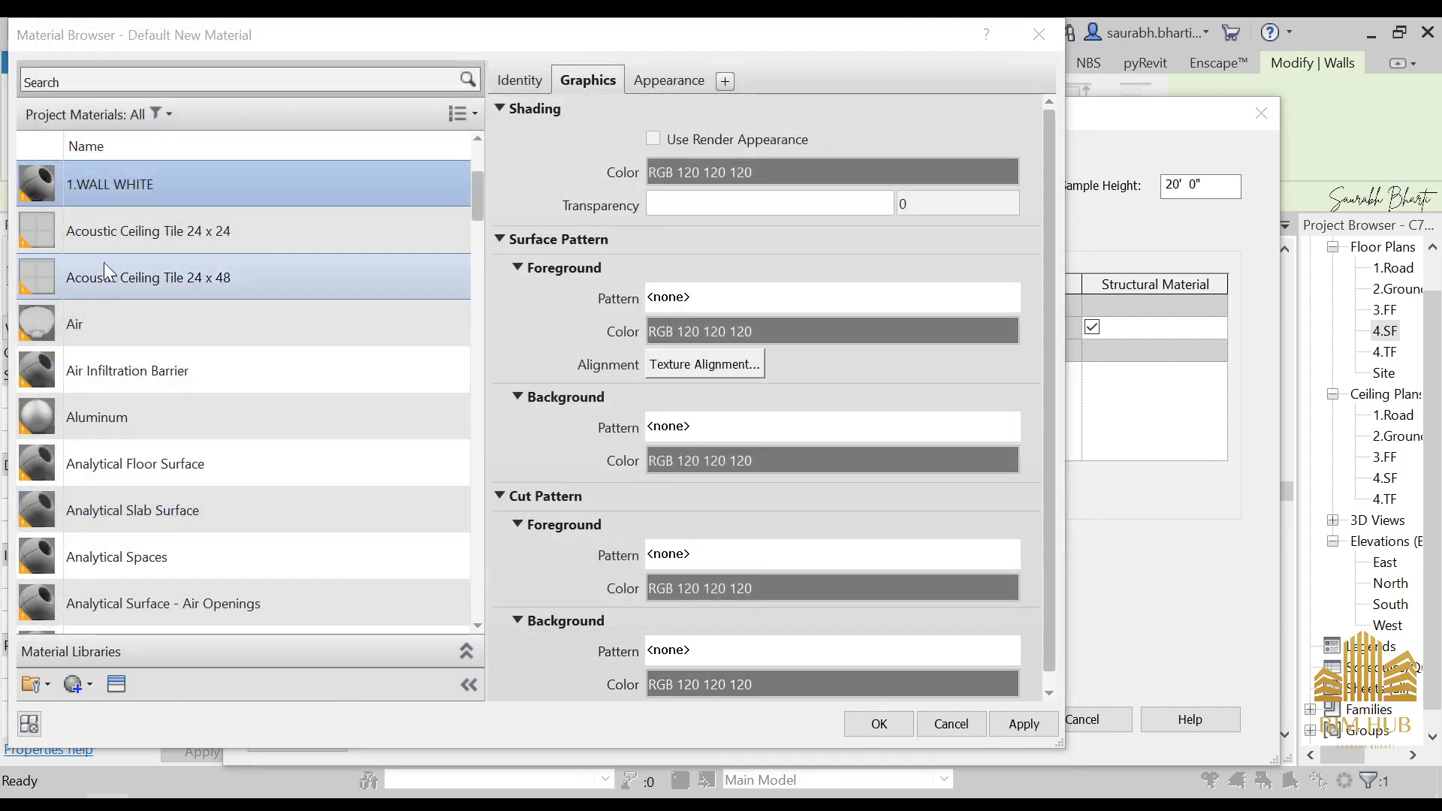
- Give the 1.WALL WHITE material the Wall Texture - Knockdown - Matte appearance from the Wall Paint assets in the Appearance Library
{"action": "scroll", "coordinate": [104, 263], "scroll_direction": "down", "scroll_amount": 1}
{"action": "scroll", "coordinate": [206, 356], "scroll_direction": "up", "scroll_amount": 2}
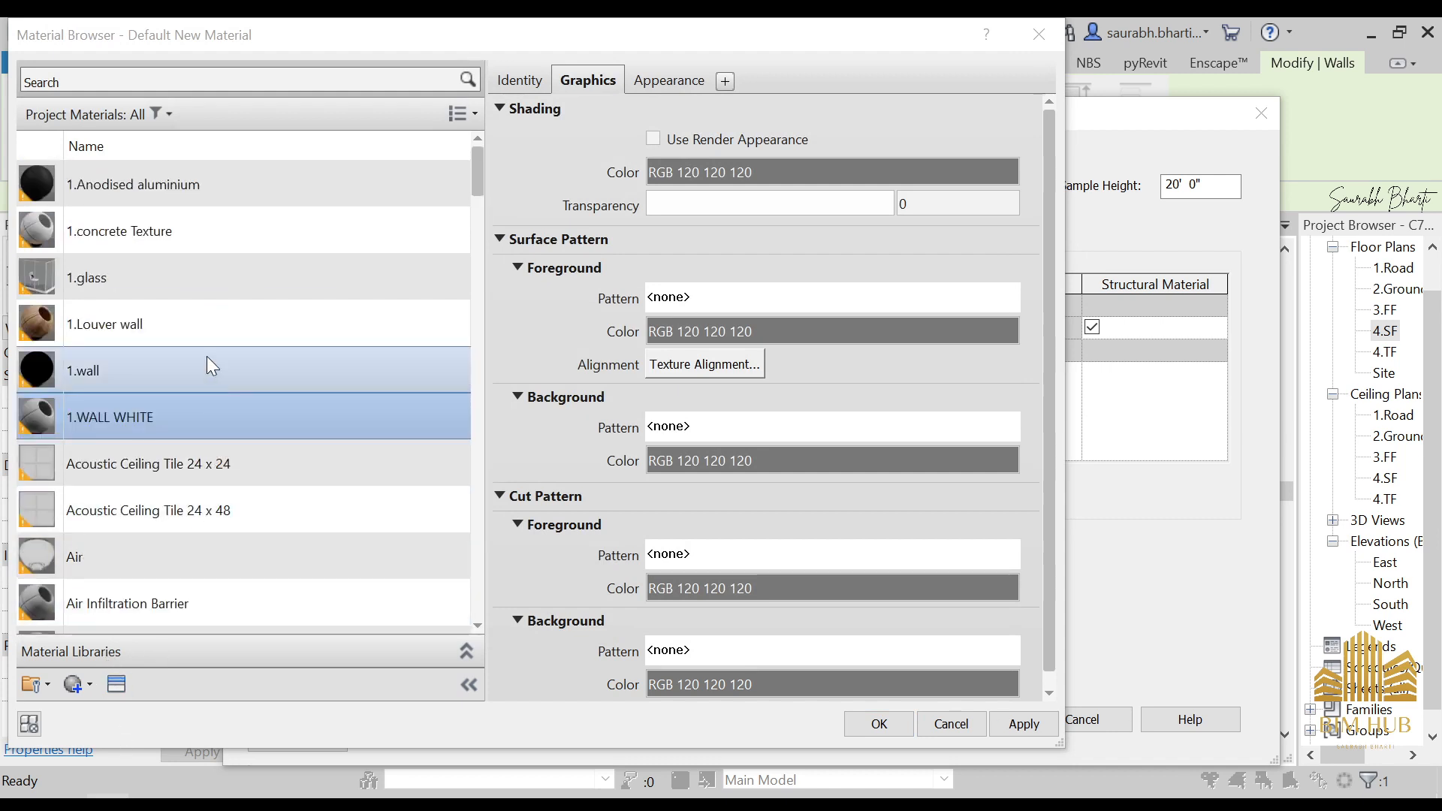
{"action": "left_click", "coordinate": [118, 682]}
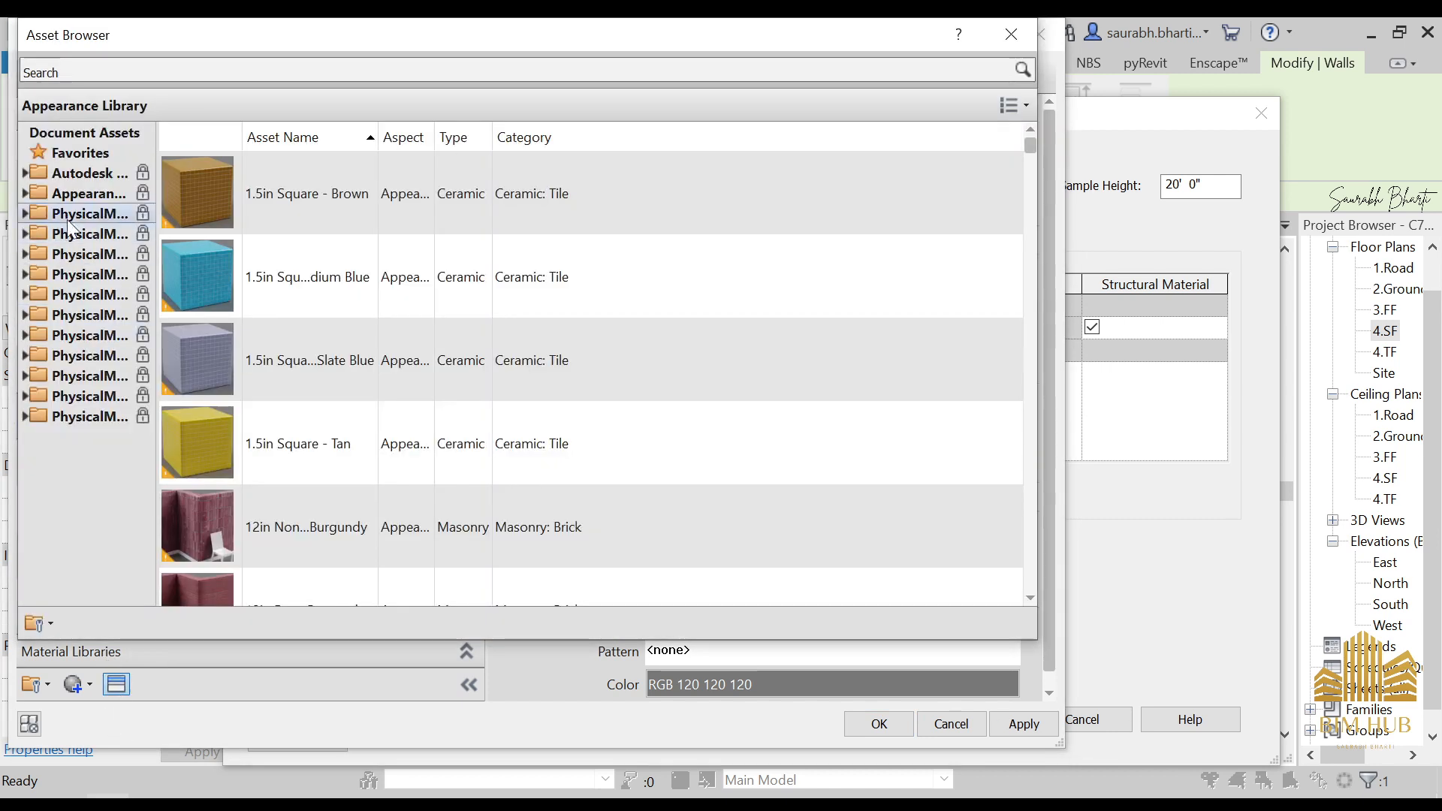
{"action": "left_click", "coordinate": [24, 193]}
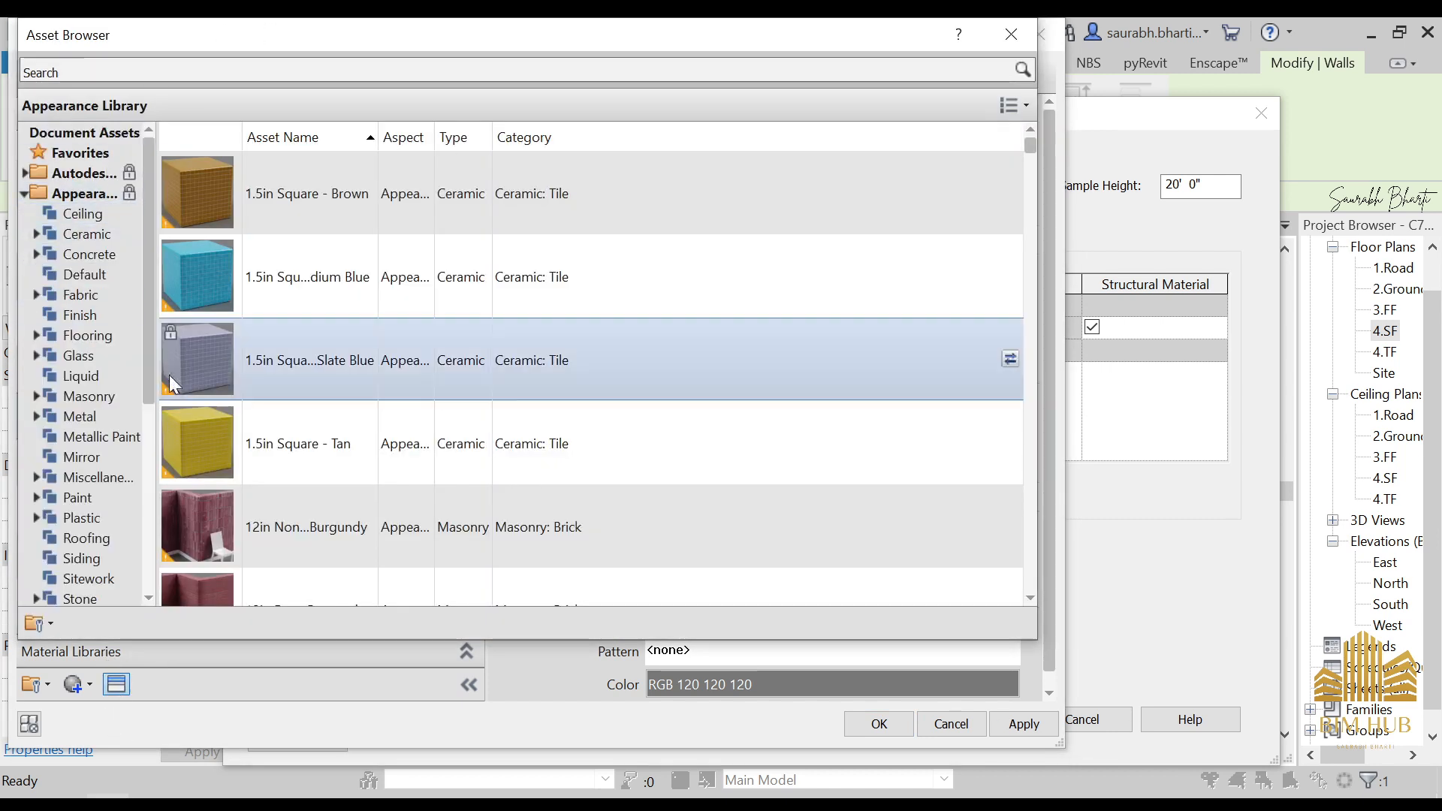
{"action": "scroll", "coordinate": [110, 502], "scroll_direction": "down", "scroll_amount": 3}
{"action": "left_click", "coordinate": [125, 461]}
{"action": "left_click", "coordinate": [93, 477]}
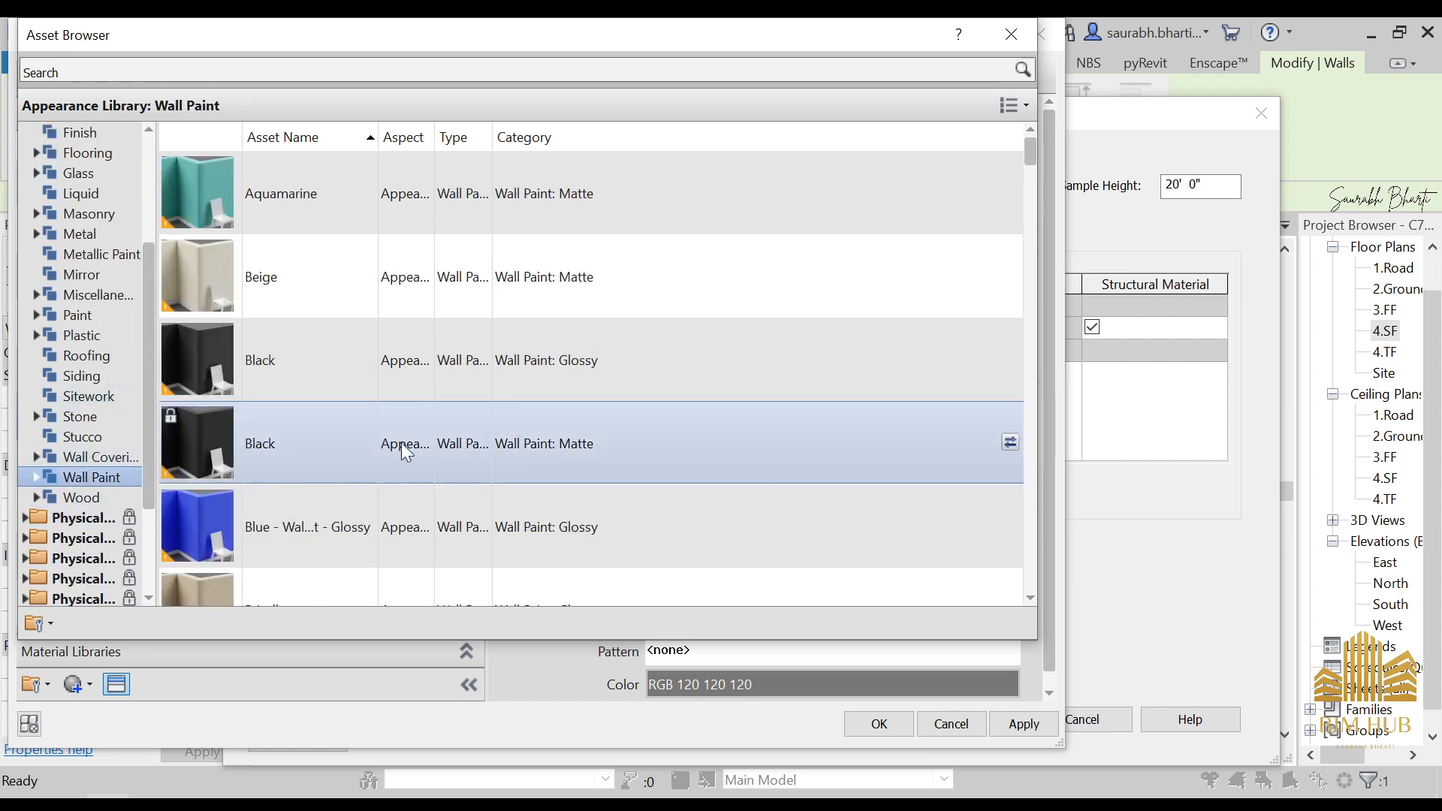
{"action": "scroll", "coordinate": [401, 503], "scroll_direction": "down", "scroll_amount": 6}
{"action": "scroll", "coordinate": [406, 488], "scroll_direction": "down", "scroll_amount": 15}
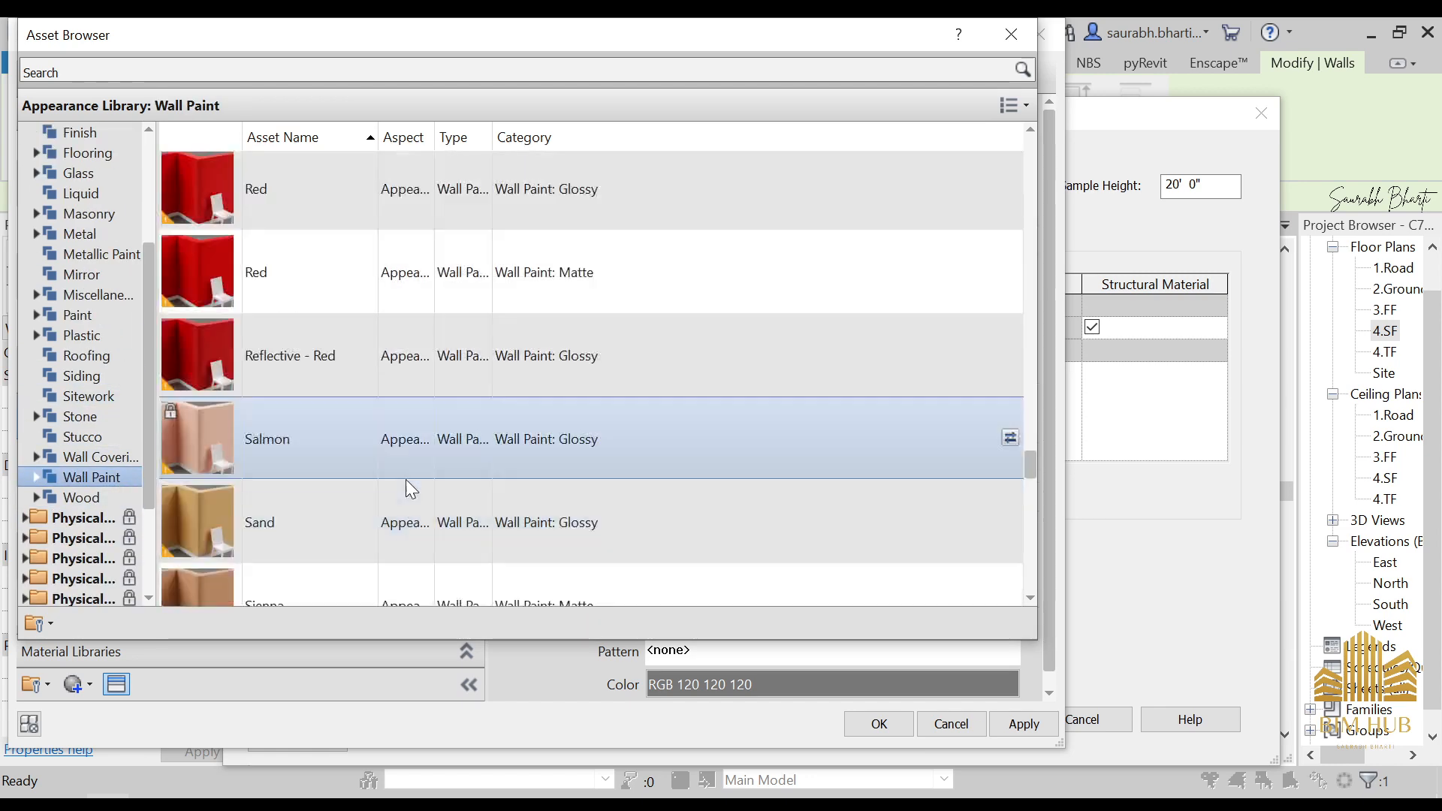
{"action": "scroll", "coordinate": [308, 338], "scroll_direction": "up", "scroll_amount": 3}
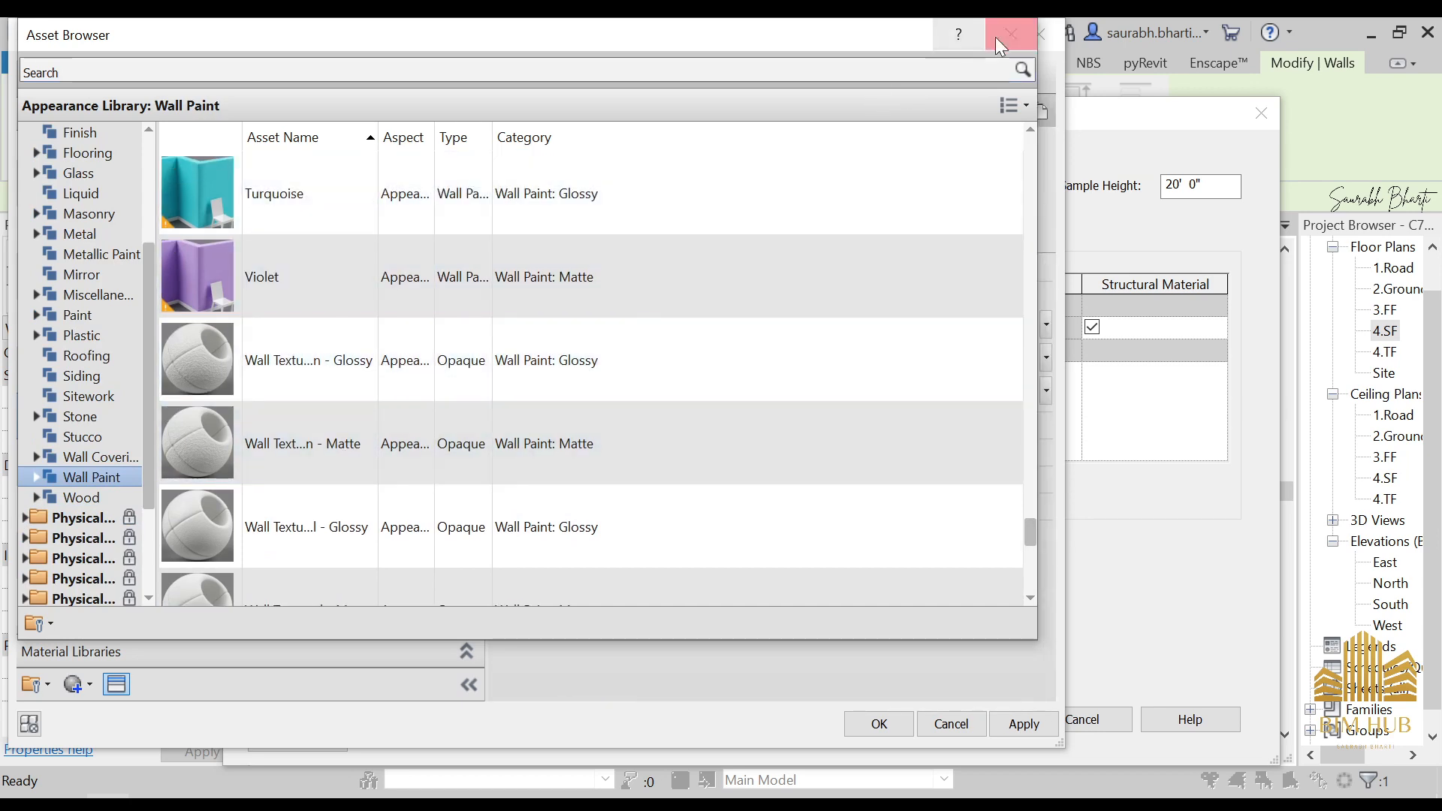
{"action": "left_click", "coordinate": [994, 38]}
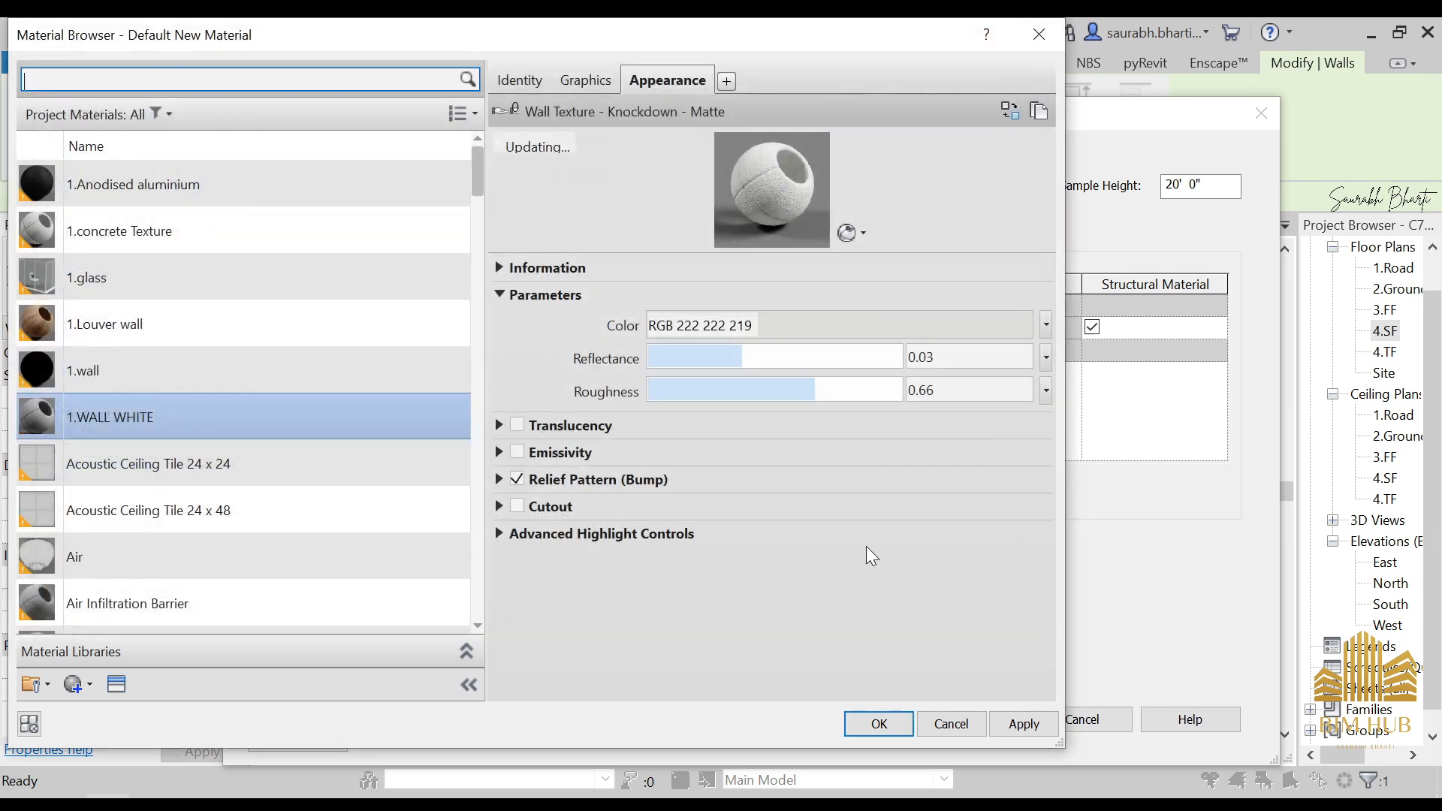
- Set the roughness of the 1.WALL WHITE appearance to 0.90 and apply the material to the Generic -9" wall type's structure
{"action": "left_click", "coordinate": [499, 479]}
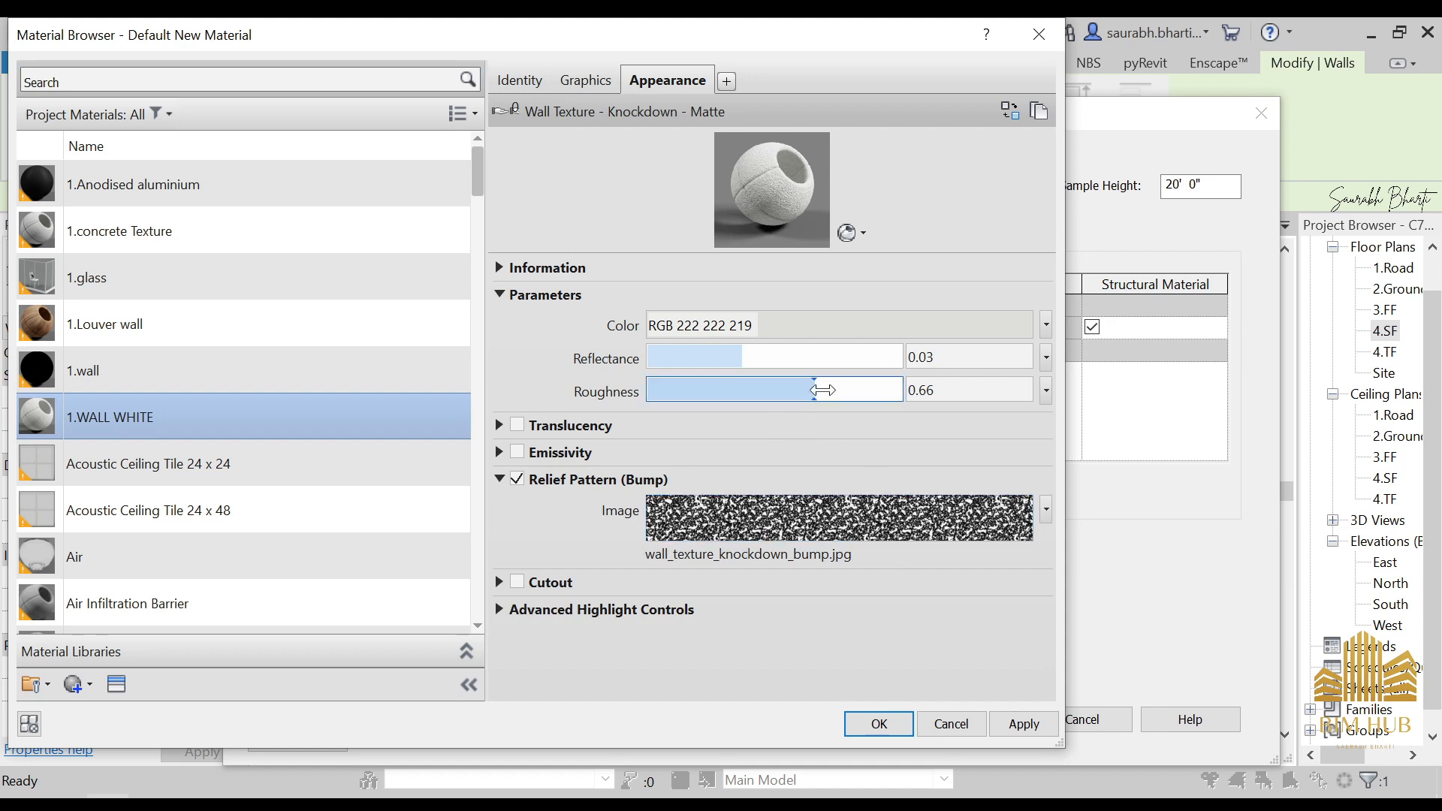
{"action": "left_click_drag", "start_coordinate": [822, 390], "coordinate": [880, 395]}
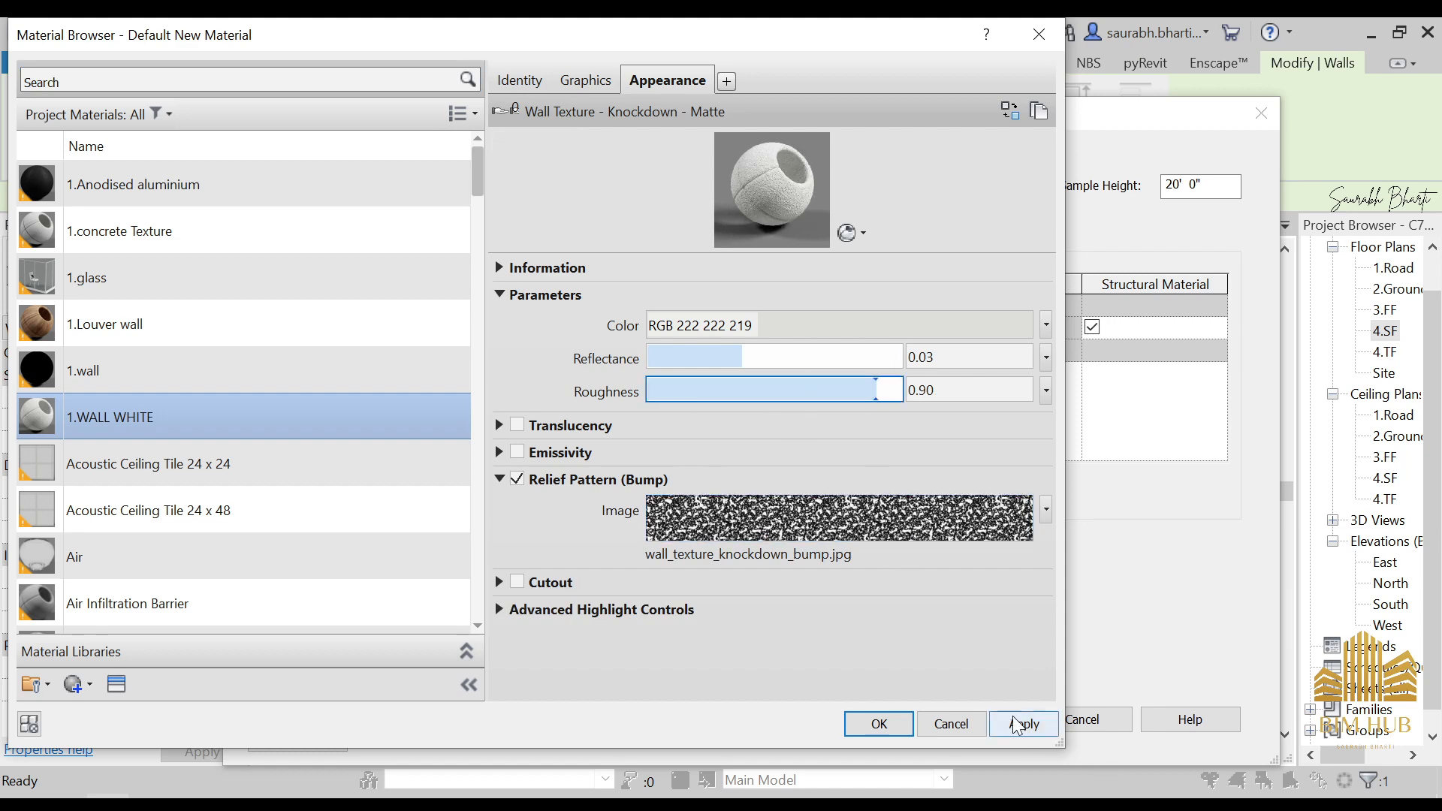
{"action": "left_click", "coordinate": [879, 725]}
{"action": "left_click", "coordinate": [949, 718]}
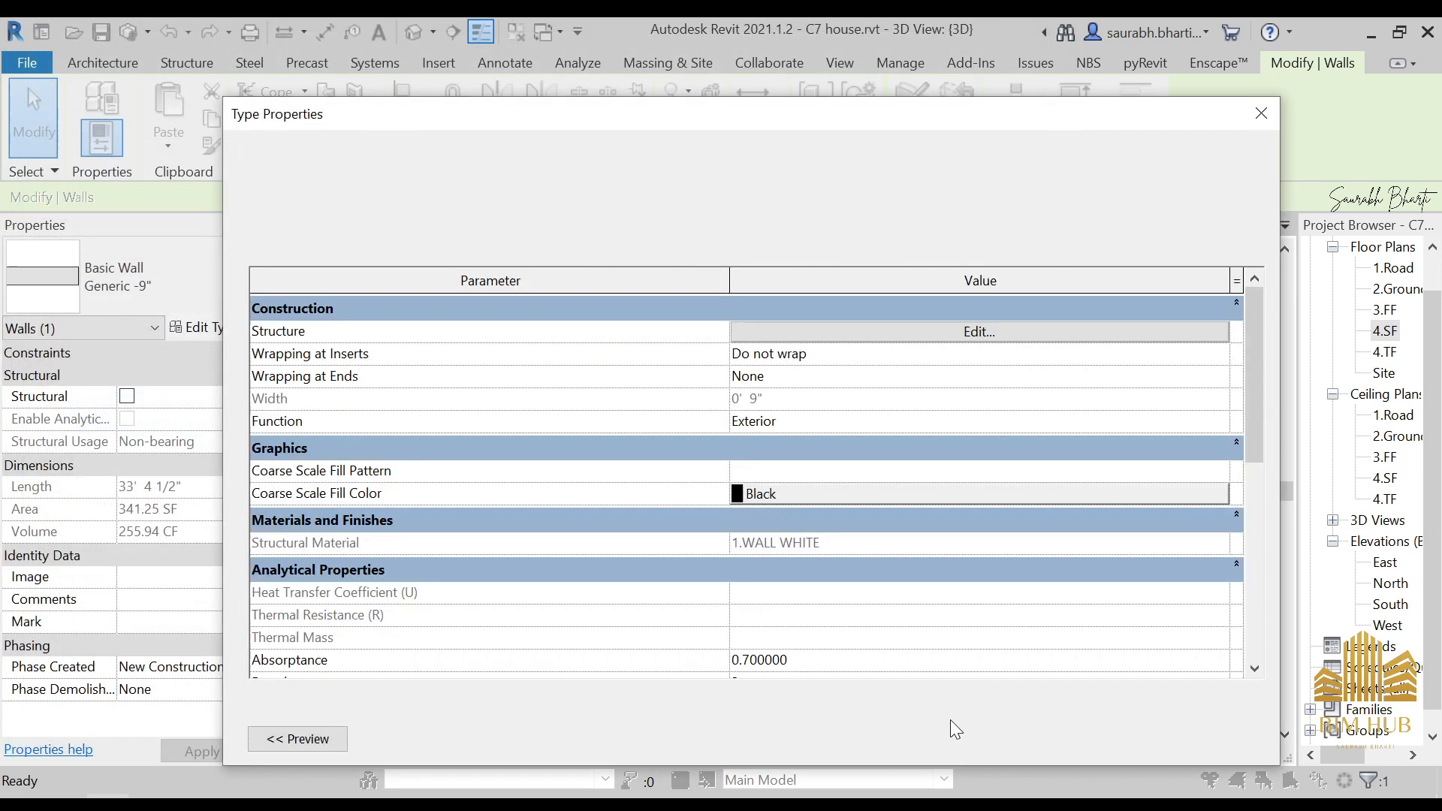
{"action": "left_click", "coordinate": [993, 736]}
- Examine the white side wall, garage door and wooden entrance, and how the front facade meets the raised floor
{"action": "scroll", "coordinate": [740, 547], "scroll_direction": "down", "scroll_amount": 5}
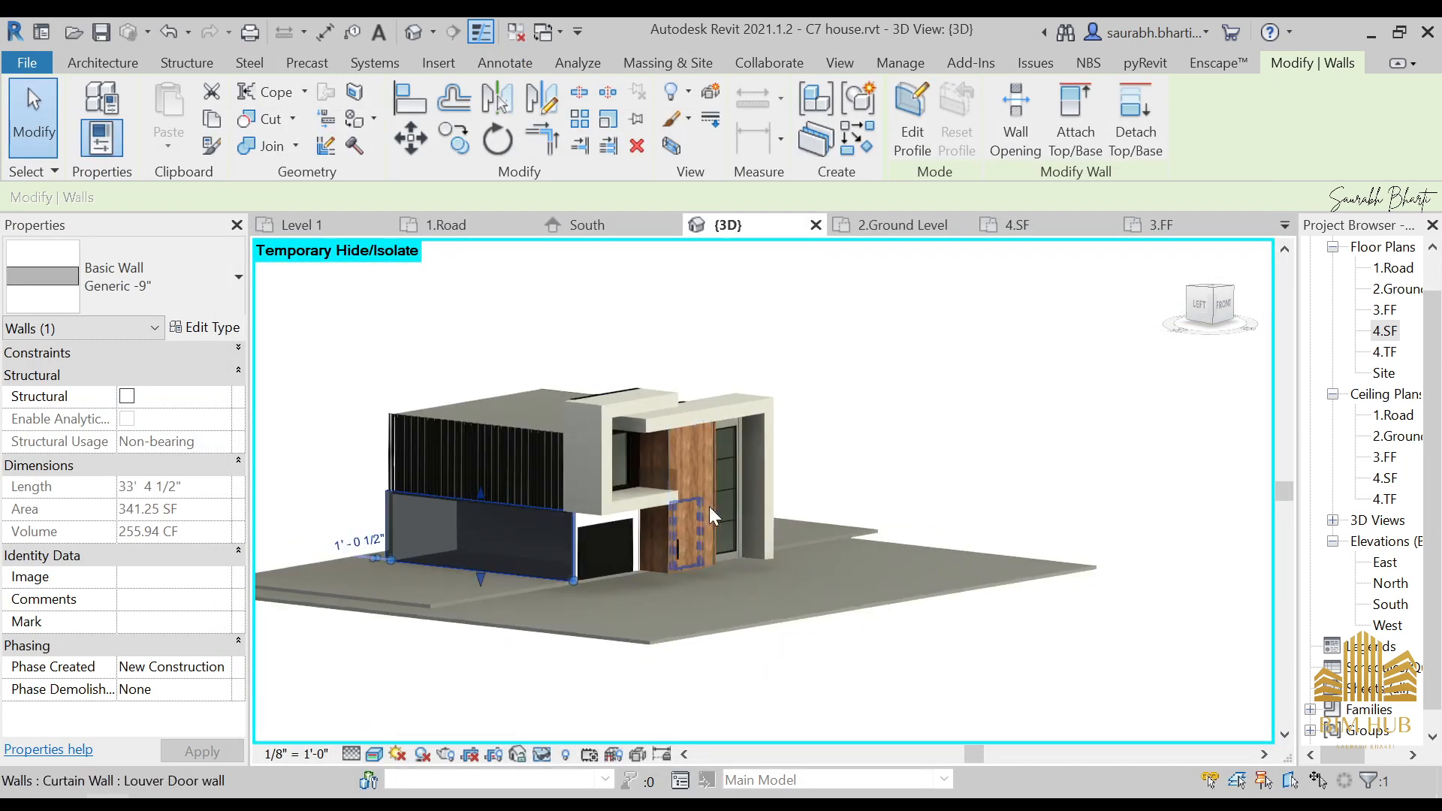
{"action": "key", "text": "Escape"}
{"action": "middle_click_drag", "start_coordinate": [668, 510], "coordinate": [612, 515], "text": "shift"}
{"action": "scroll", "coordinate": [618, 515], "scroll_direction": "up", "scroll_amount": 5}
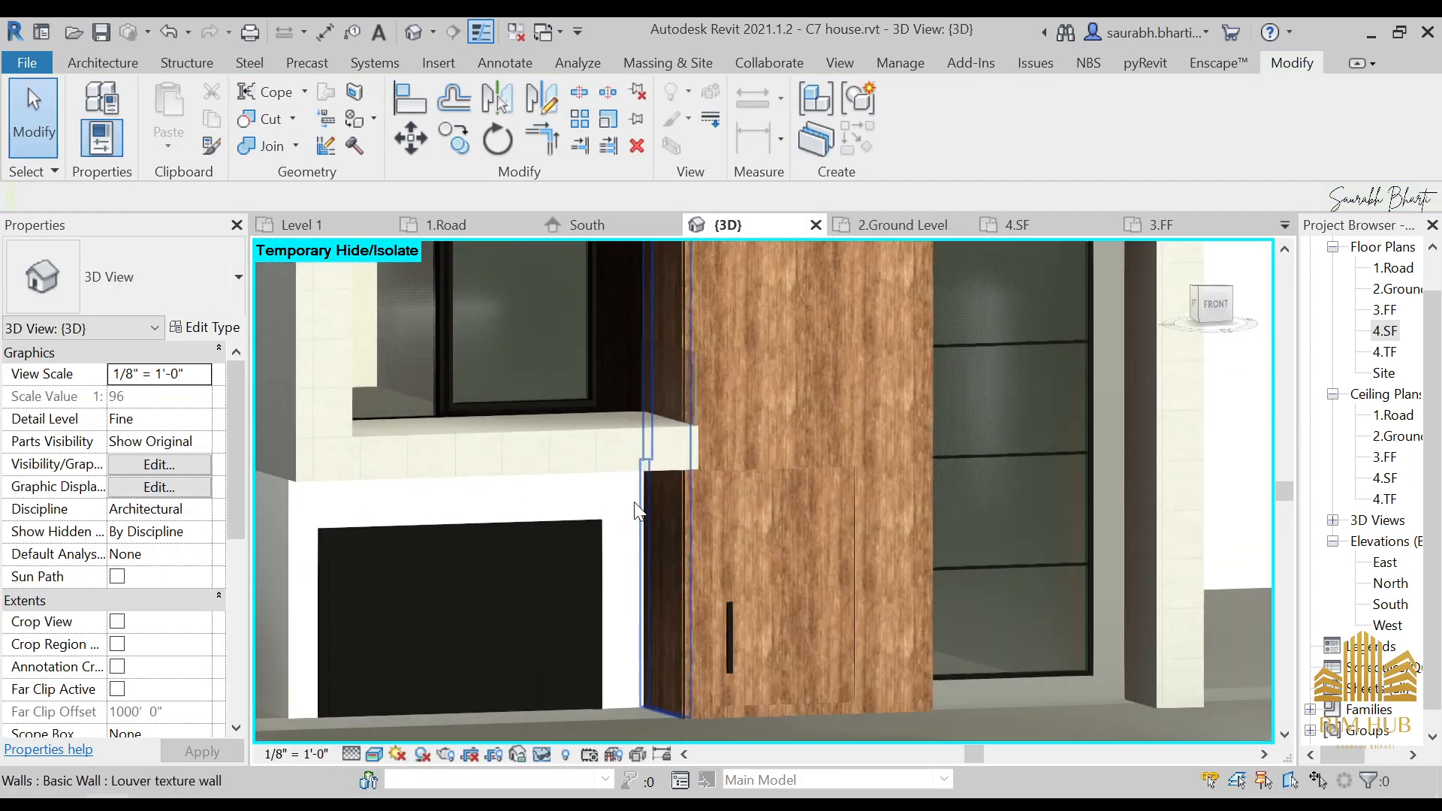
{"action": "scroll", "coordinate": [690, 489], "scroll_direction": "down", "scroll_amount": 5}
{"action": "scroll", "coordinate": [736, 486], "scroll_direction": "down", "scroll_amount": 3}
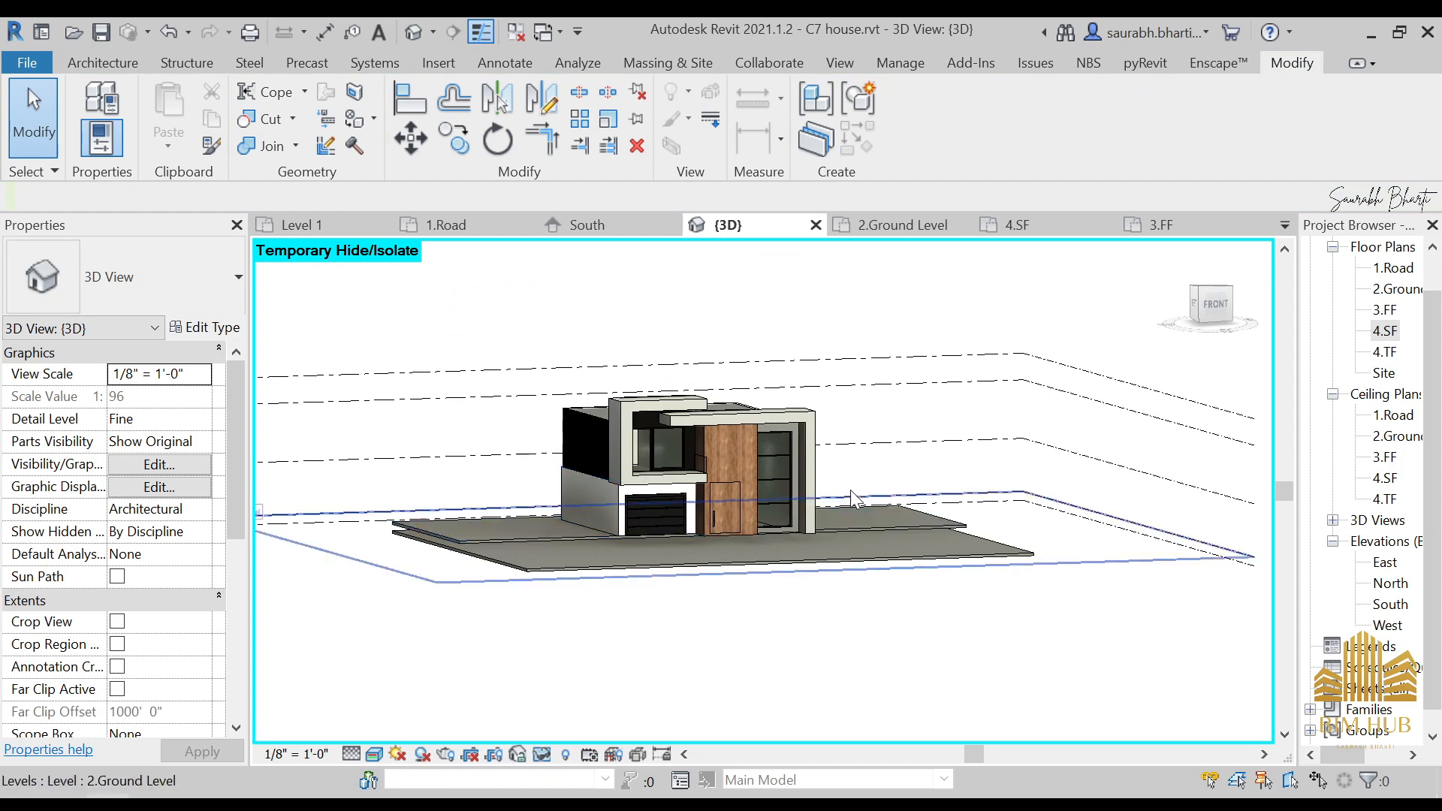
{"action": "scroll", "coordinate": [840, 533], "scroll_direction": "up", "scroll_amount": 4}
{"action": "middle_click_drag", "start_coordinate": [841, 537], "coordinate": [804, 707], "text": "shift"}
{"action": "scroll", "coordinate": [799, 542], "scroll_direction": "up", "scroll_amount": 4}
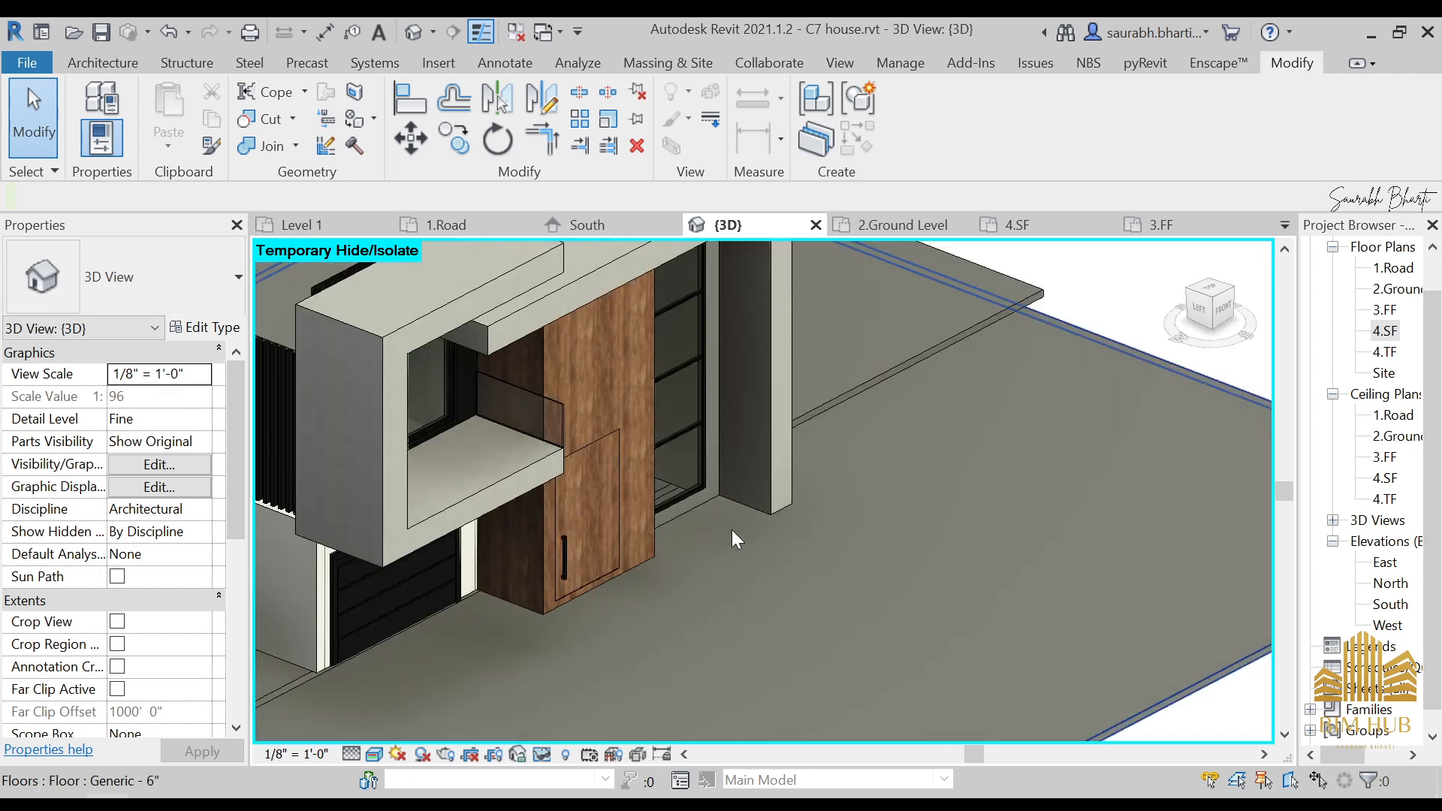
{"action": "middle_click_drag", "start_coordinate": [731, 529], "coordinate": [534, 664], "text": "shift"}
{"action": "scroll", "coordinate": [716, 558], "scroll_direction": "down", "scroll_amount": 3}
- Edit the house's Generic - 6" floor boundary in the 2.Ground Level plan, moving its front edge forward to the front column's outer end
{"action": "left_click", "coordinate": [443, 638]}
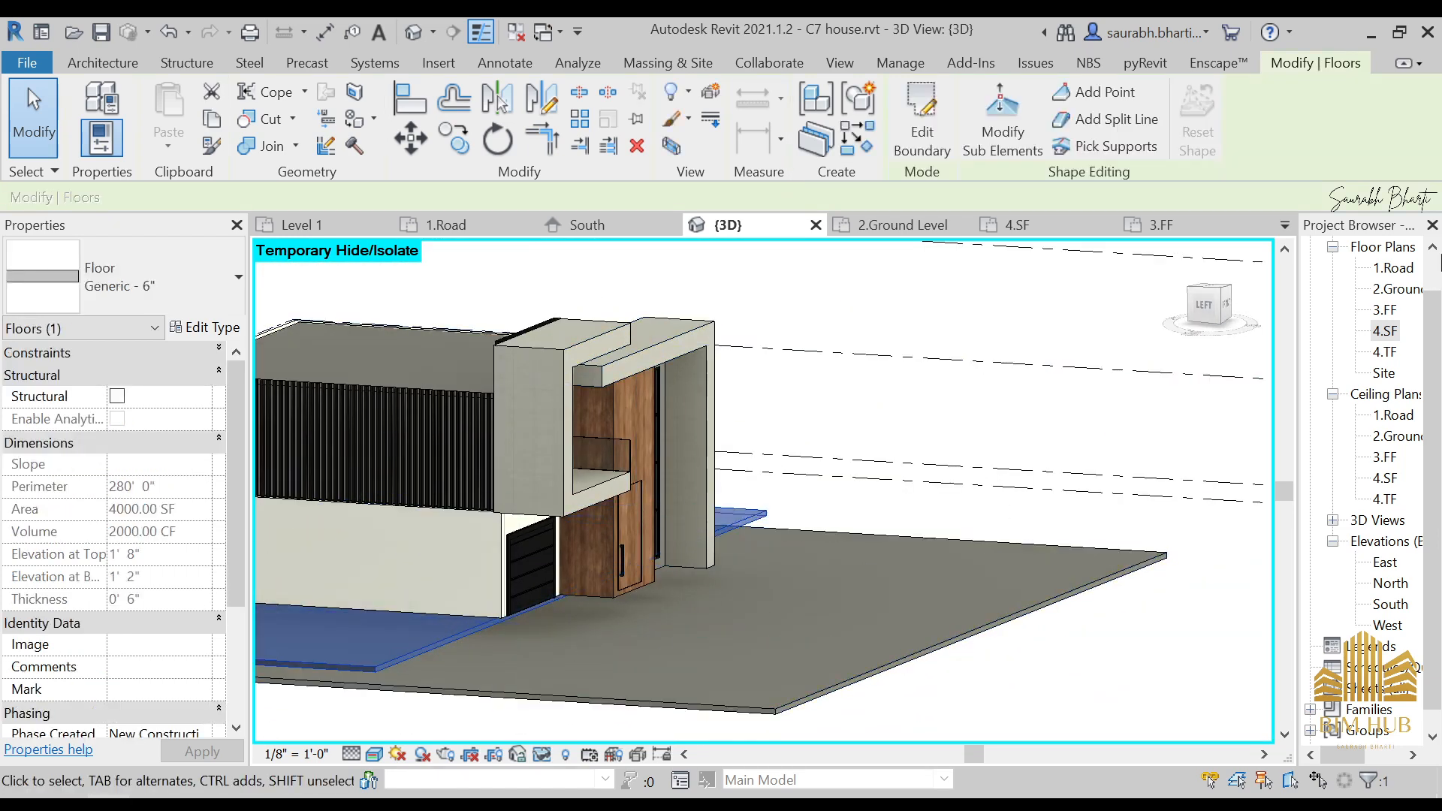
{"action": "double_click", "coordinate": [1396, 289]}
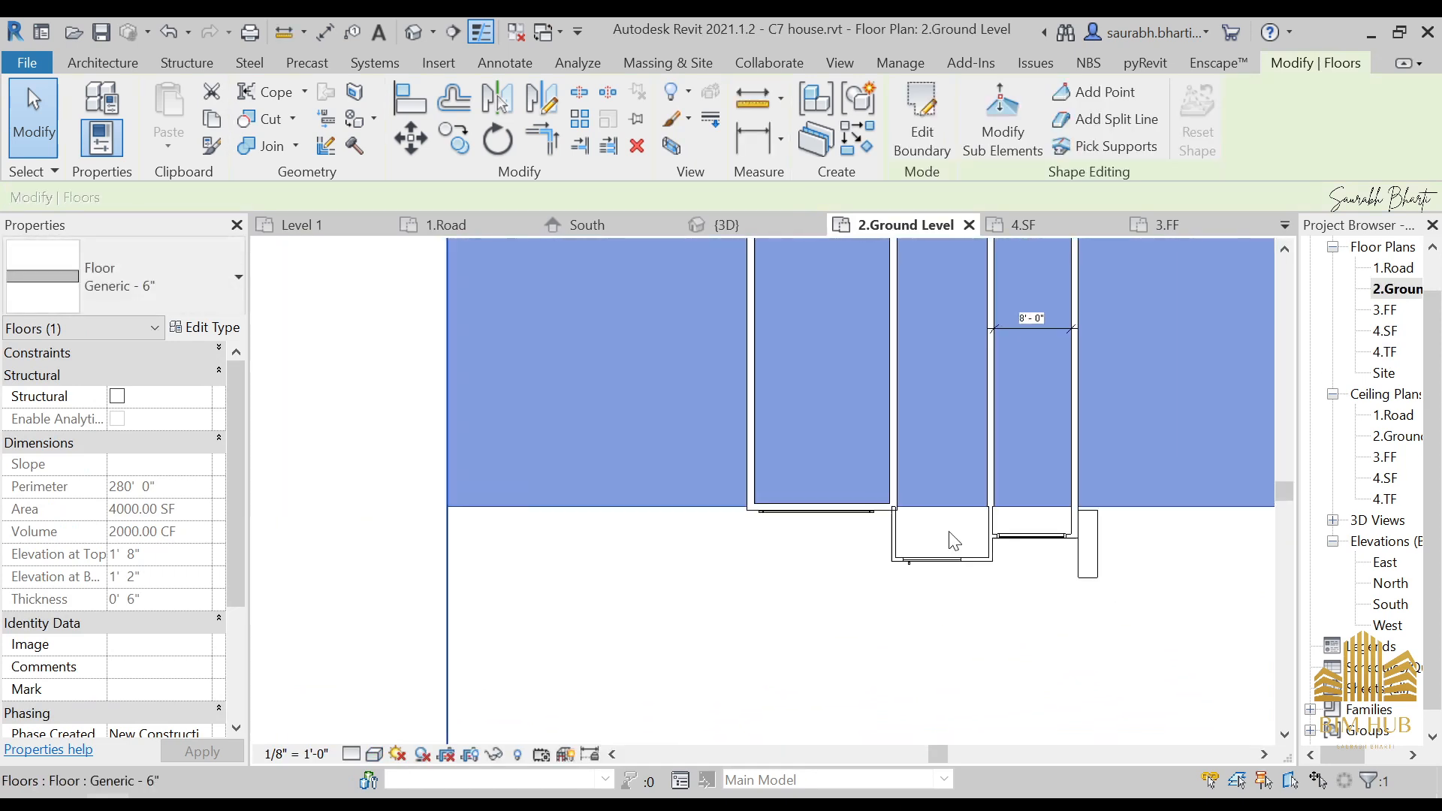
{"action": "scroll", "coordinate": [826, 534], "scroll_direction": "down", "scroll_amount": 4}
{"action": "left_click", "coordinate": [922, 124]}
{"action": "scroll", "coordinate": [863, 529], "scroll_direction": "up", "scroll_amount": 3}
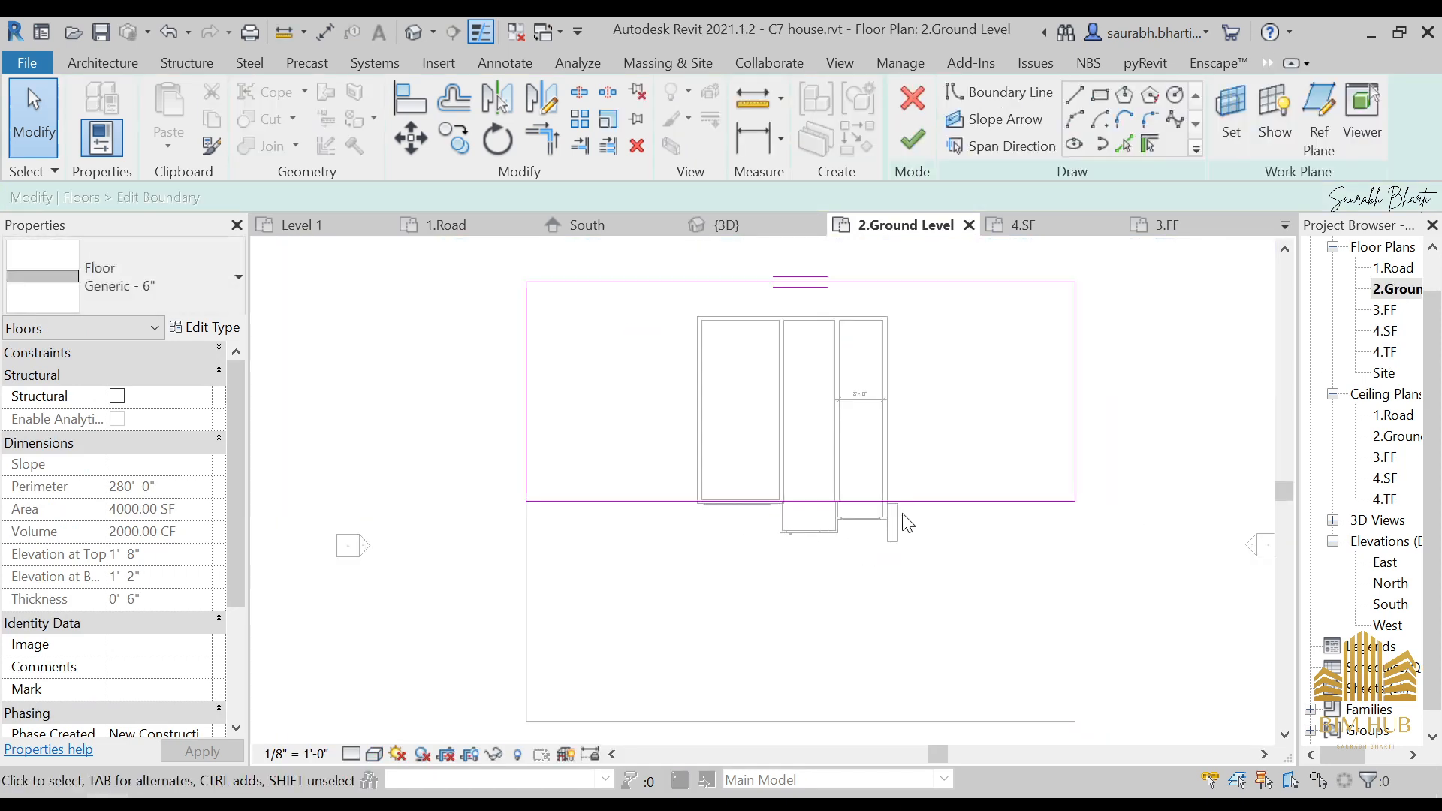
{"action": "left_click", "coordinate": [924, 501]}
{"action": "mouse_move", "coordinate": [898, 505]}
{"action": "left_mouse_down"}
{"action": "mouse_move", "coordinate": [901, 598]}
{"action": "mouse_move", "coordinate": [886, 554]}
{"action": "left_mouse_up"}
{"action": "left_click", "coordinate": [912, 140]}
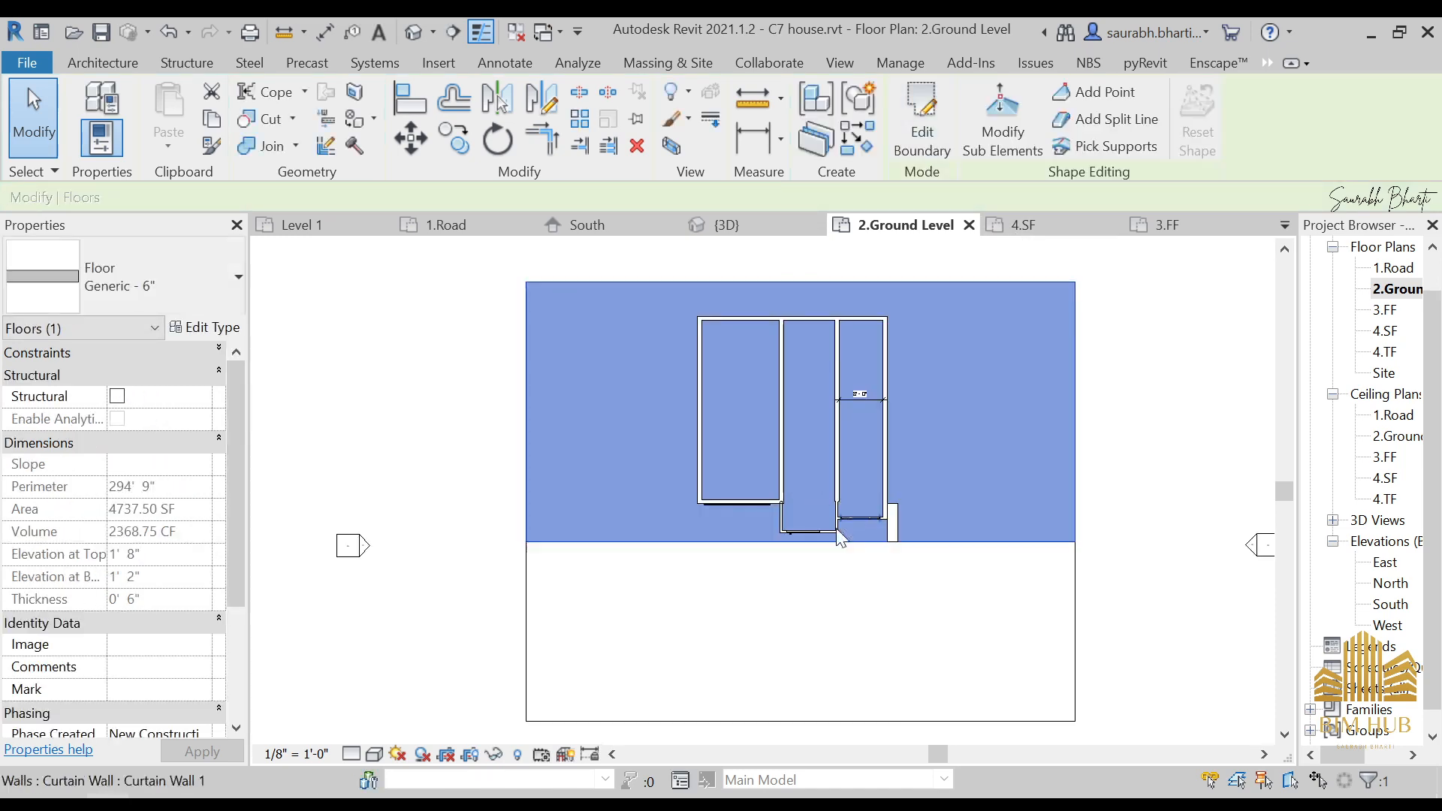
{"action": "scroll", "coordinate": [801, 511], "scroll_direction": "down", "scroll_amount": 3}
{"action": "left_click", "coordinate": [411, 33]}
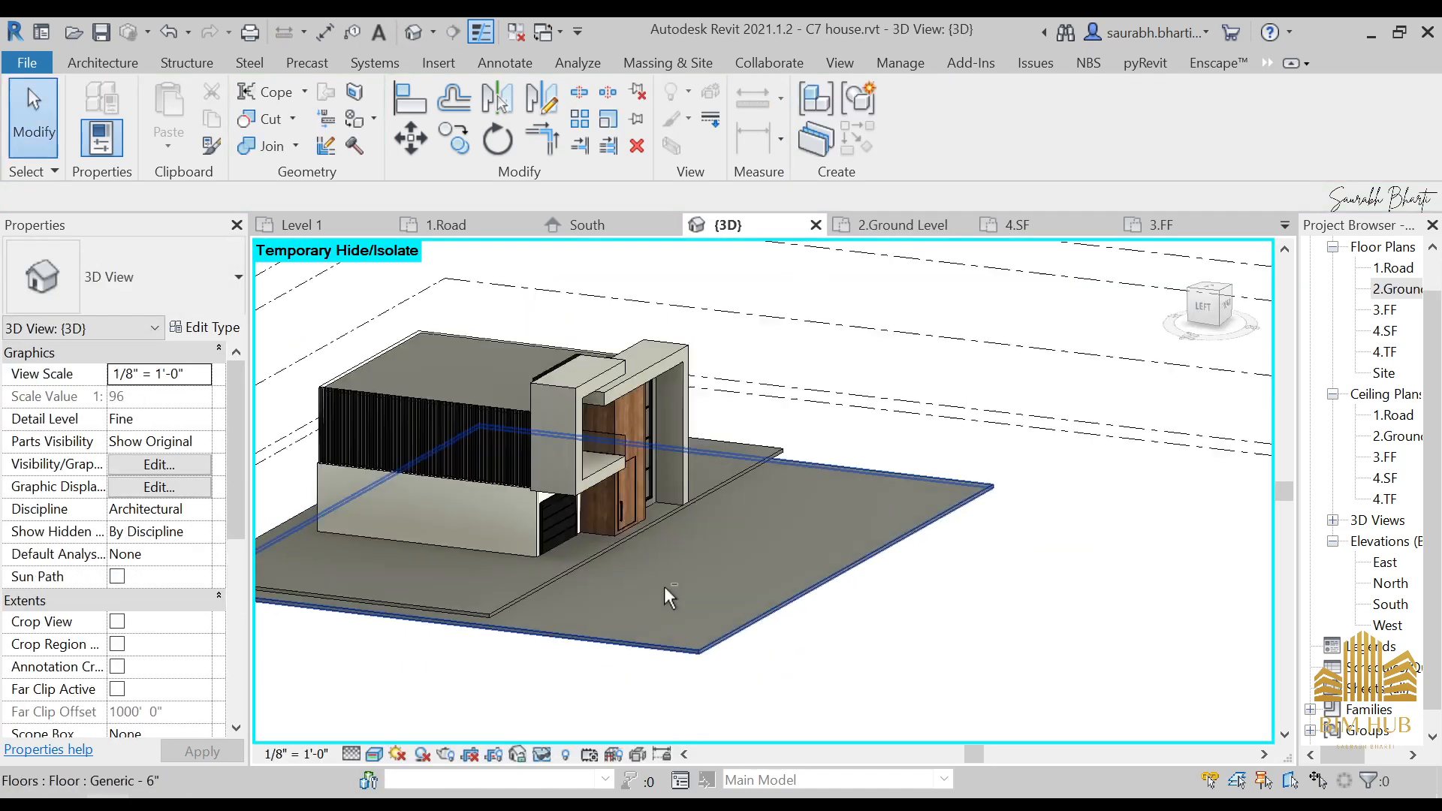
{"action": "middle_click_drag", "start_coordinate": [651, 587], "coordinate": [598, 556], "text": "shift"}
{"action": "scroll", "coordinate": [679, 556], "scroll_direction": "up", "scroll_amount": 6}
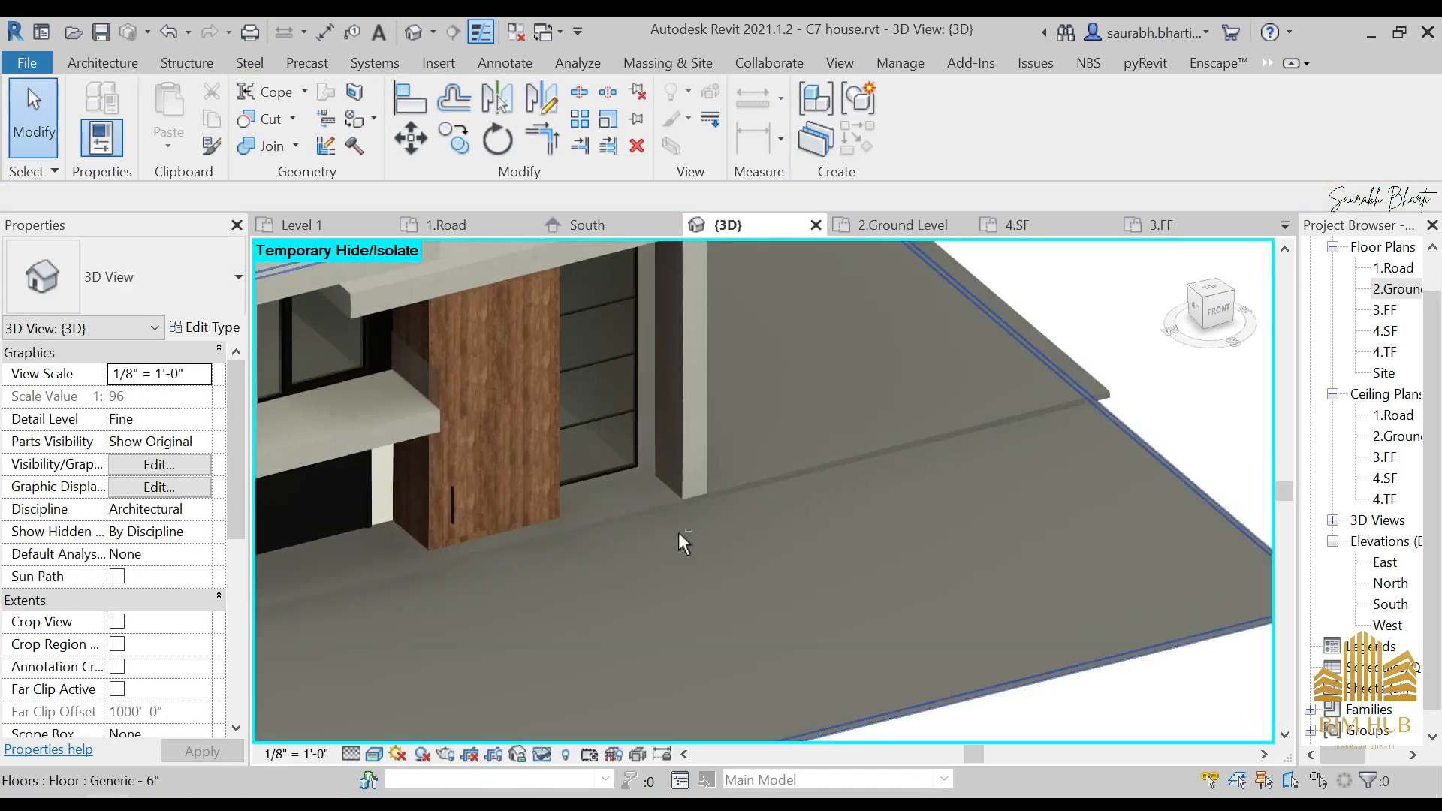
{"action": "middle_click_drag", "start_coordinate": [678, 531], "coordinate": [976, 420], "text": "shift"}
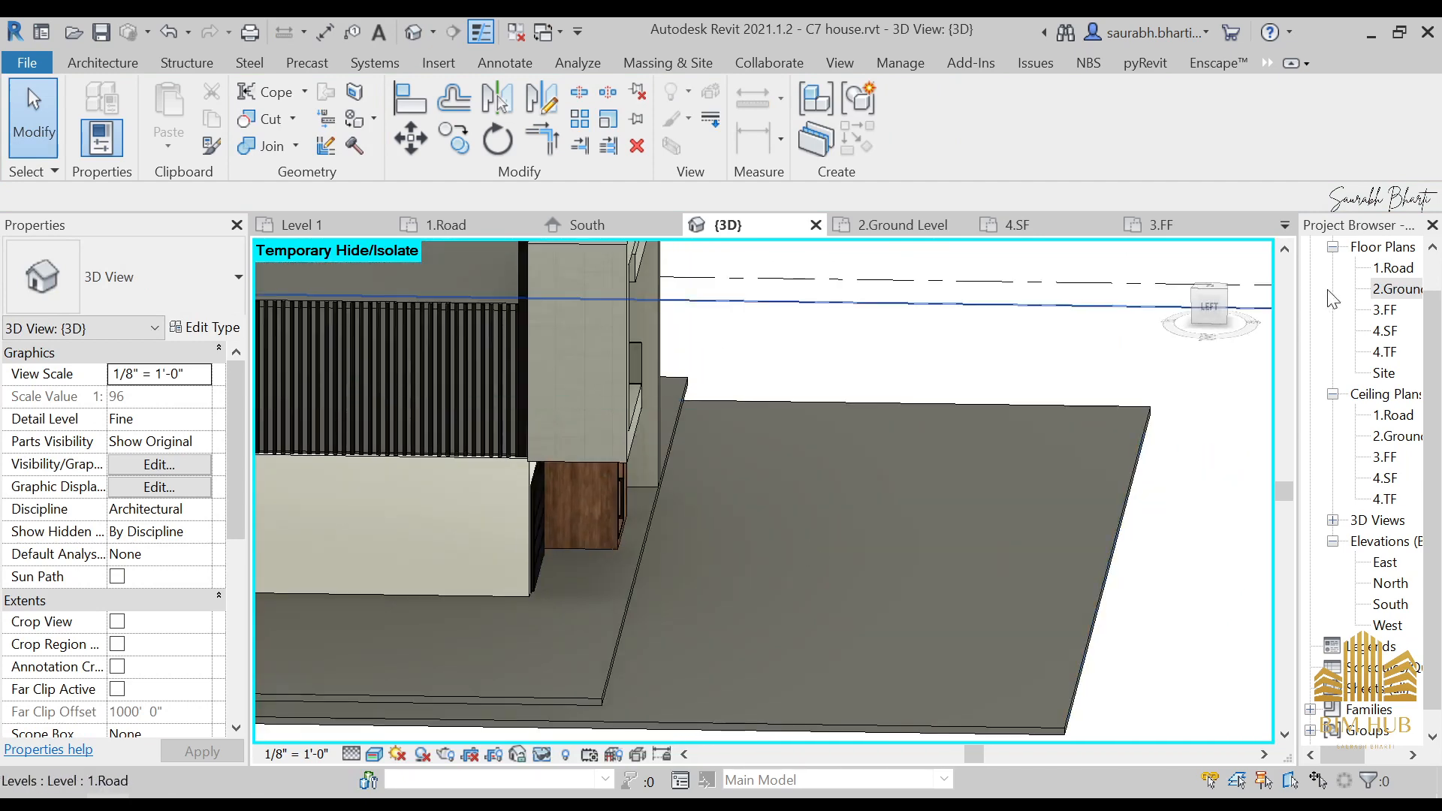
- Draw a Generic -4.5" wall about 16' long in the 1.Road plan, running forward from the raised floor's front edge
{"action": "double_click", "coordinate": [1394, 291]}
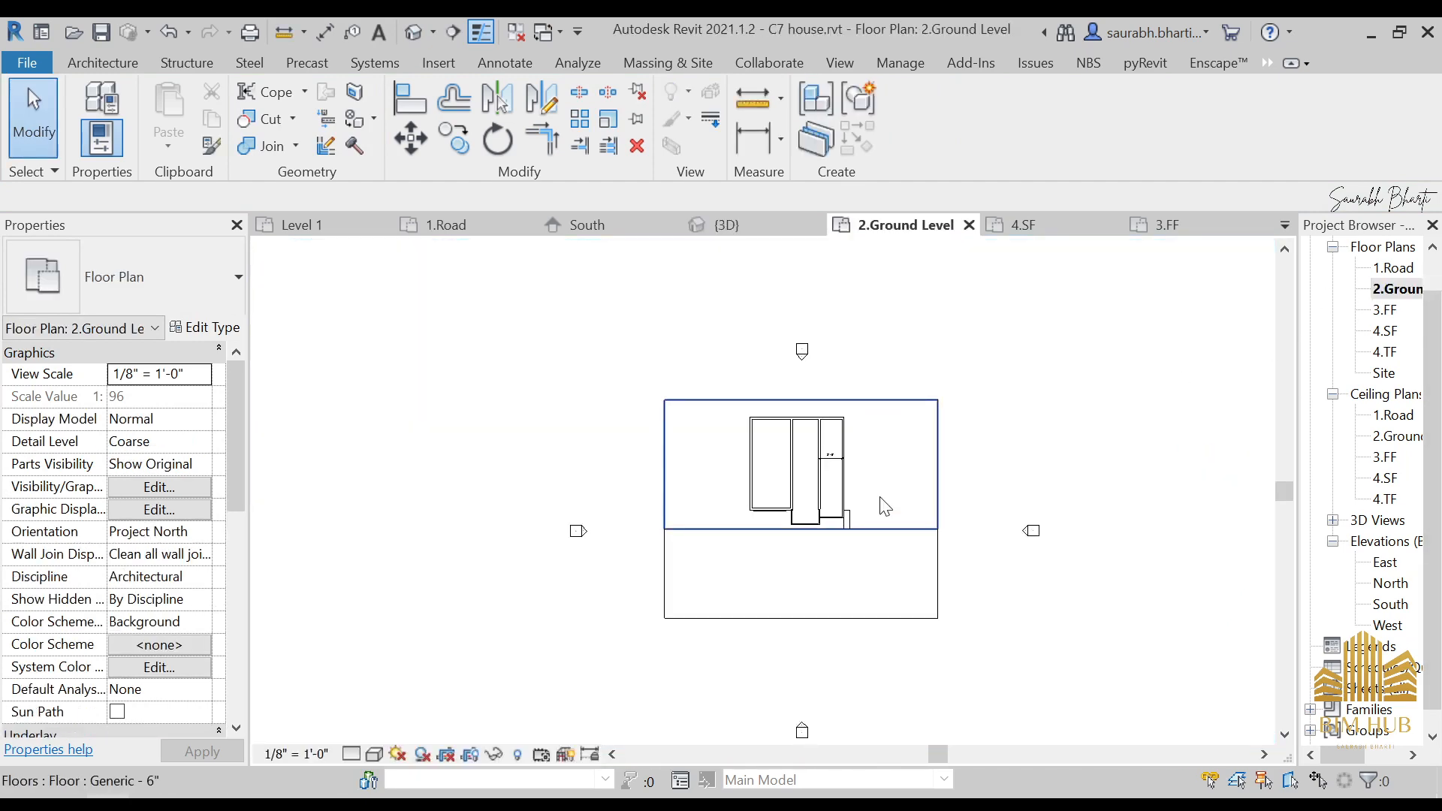
{"action": "scroll", "coordinate": [878, 500], "scroll_direction": "down", "scroll_amount": 1}
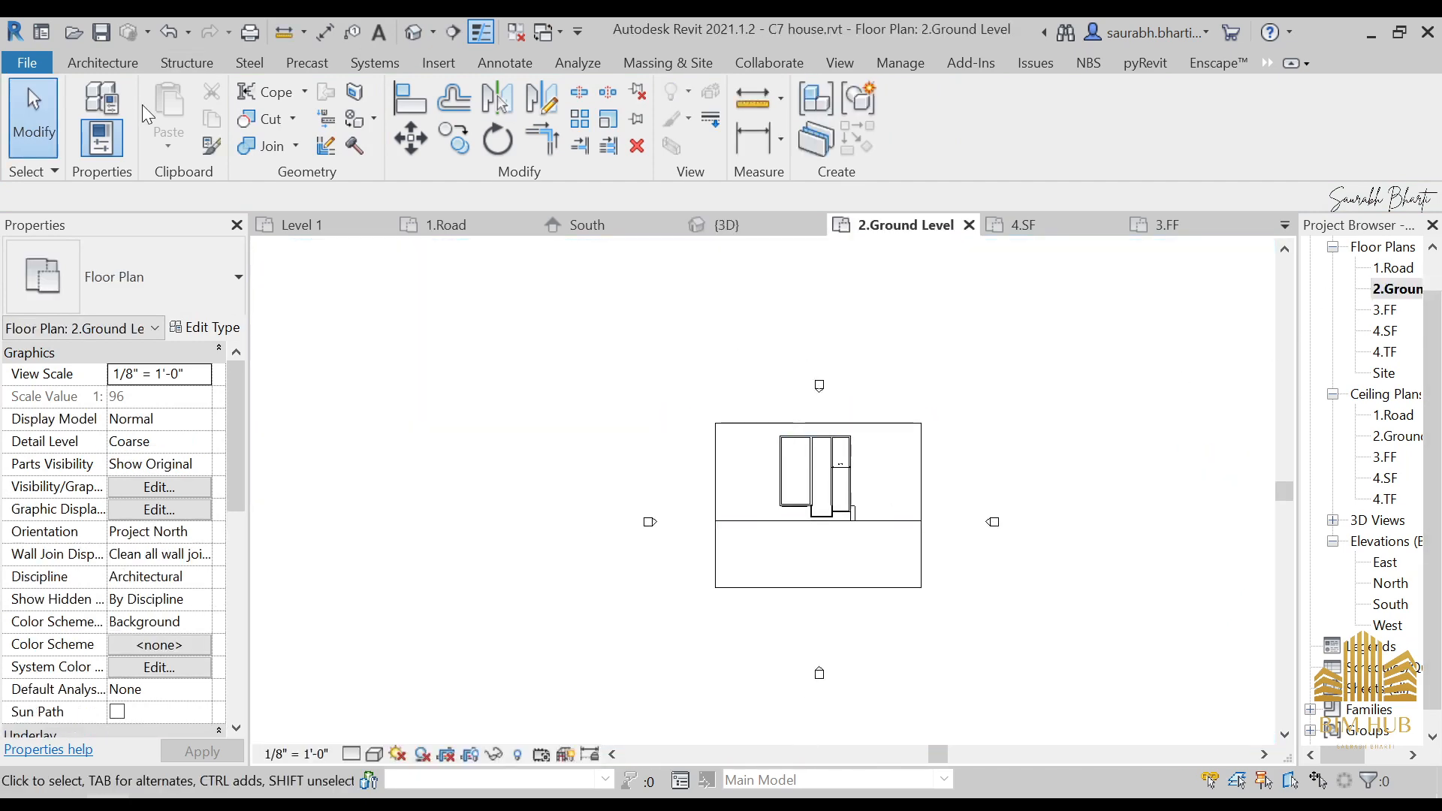
{"action": "double_click", "coordinate": [1398, 270]}
{"action": "key", "text": "w"}
{"action": "key", "text": "a"}
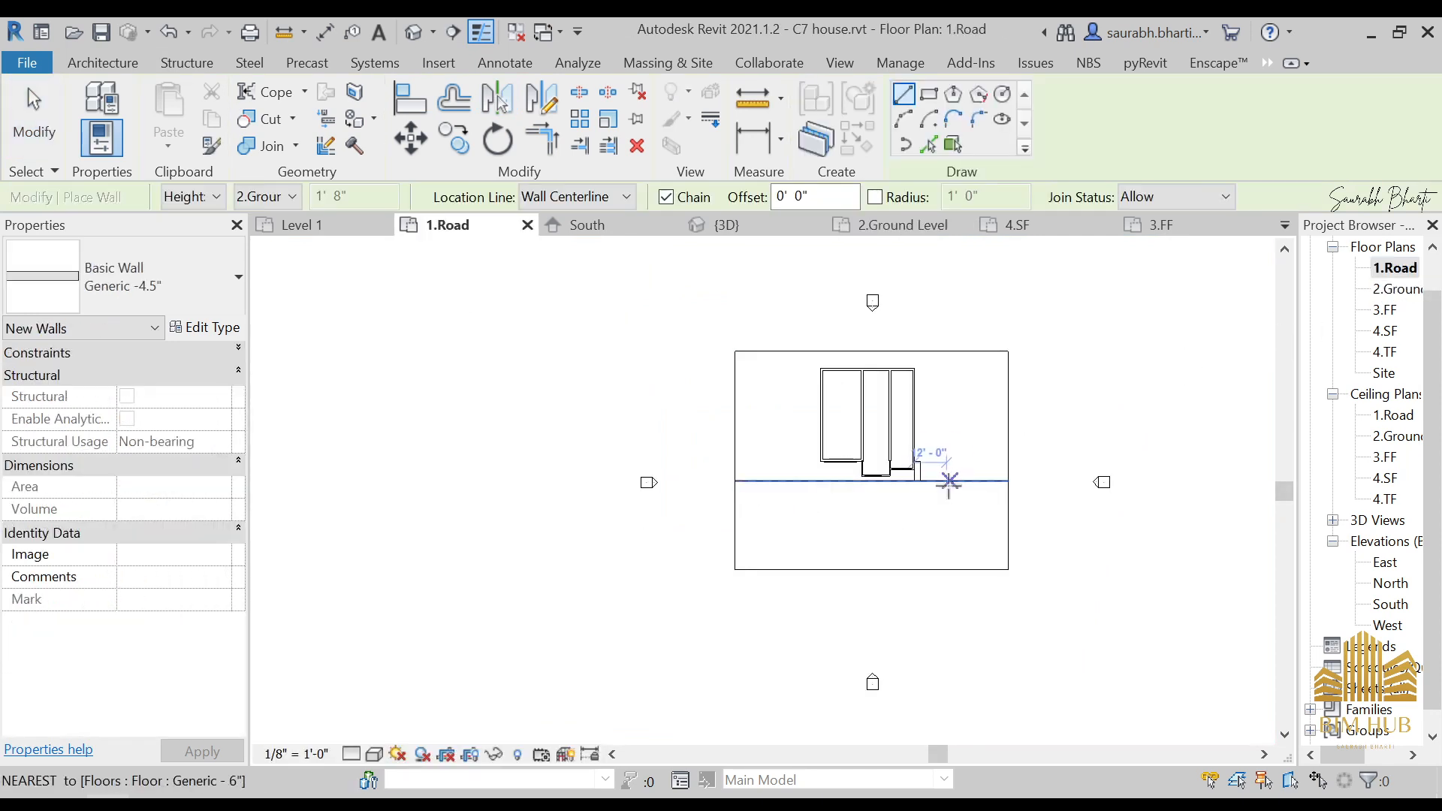
{"action": "left_click", "coordinate": [931, 481]}
{"action": "left_click", "coordinate": [935, 524]}
{"action": "key", "text": "Escape"}
{"action": "key", "text": "Escape"}
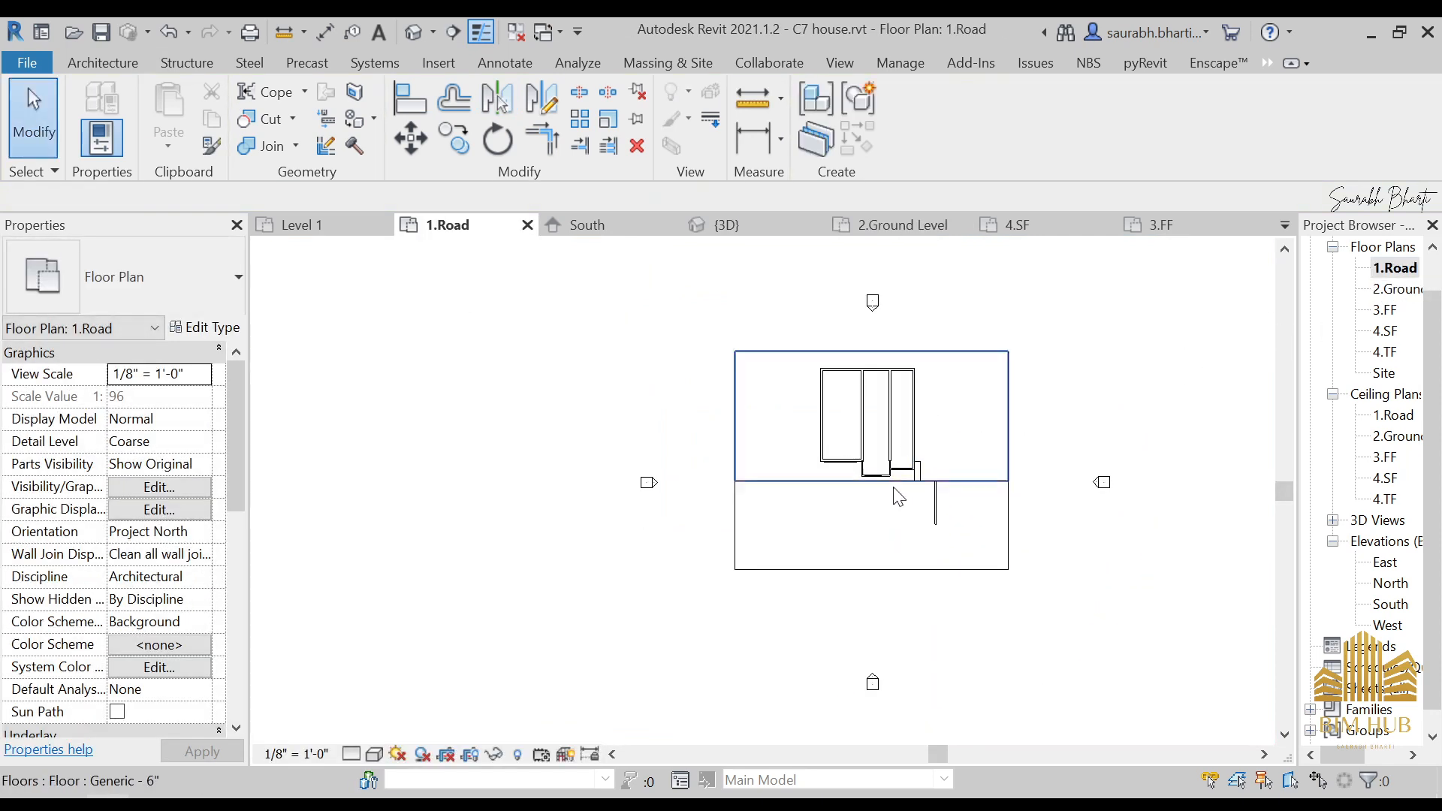
- Move the new 16' wall sideways beneath the front column so its back end overlaps the raised floor's edge
{"action": "scroll", "coordinate": [935, 518], "scroll_direction": "up", "scroll_amount": 3}
{"action": "left_click", "coordinate": [982, 515]}
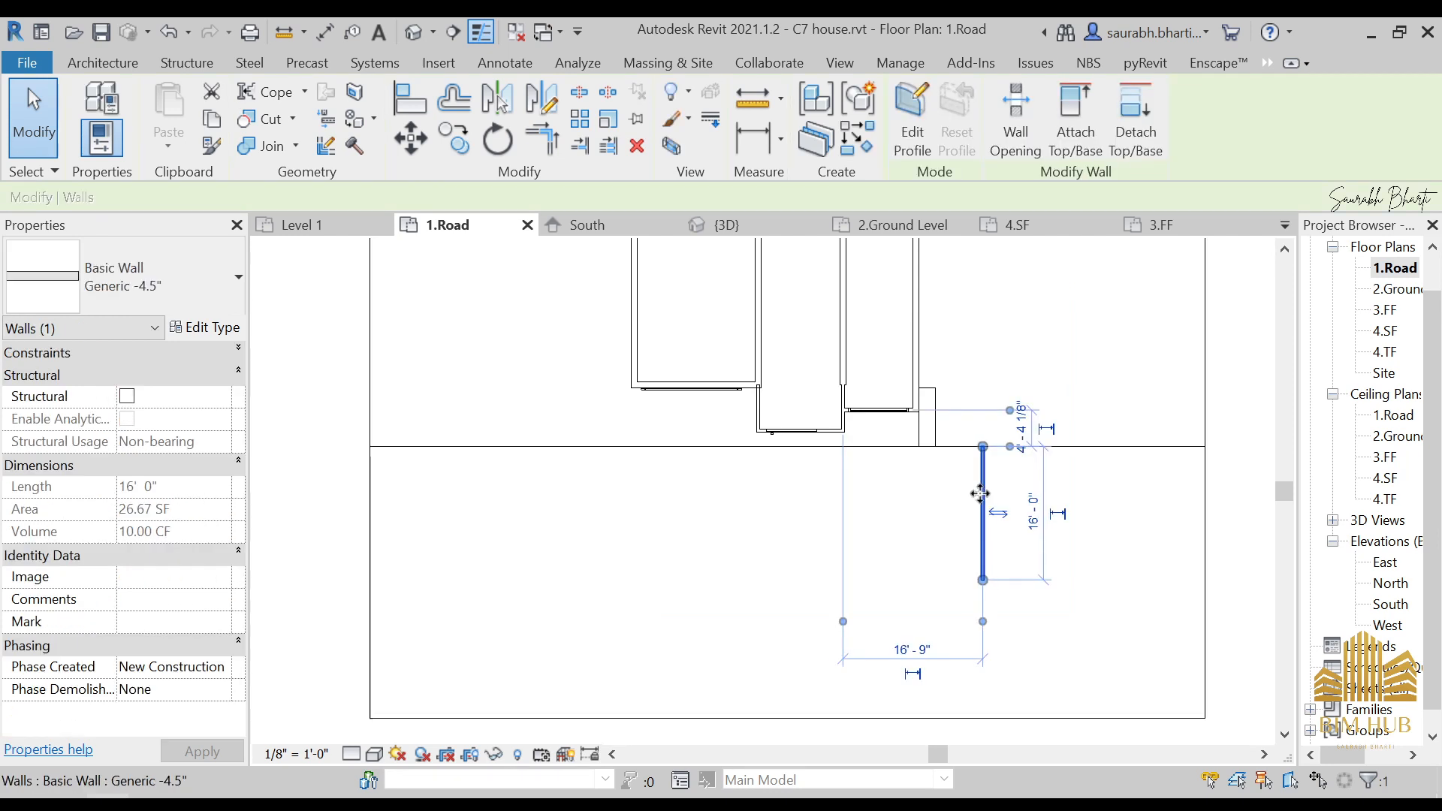
{"action": "left_click_drag", "start_coordinate": [980, 493], "coordinate": [920, 484]}
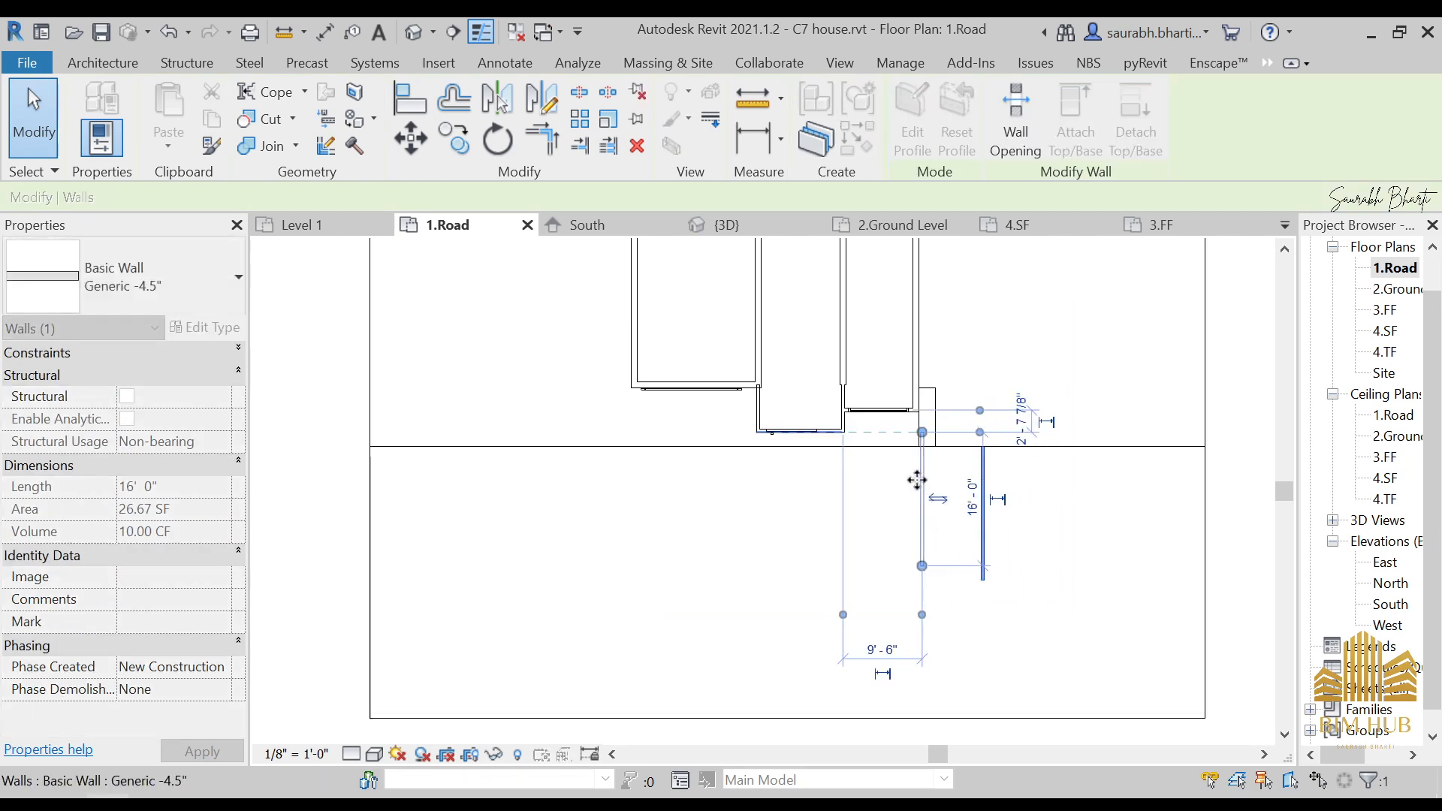
{"action": "key", "text": "Escape"}
- Examine the low wall in 3D against the raised floor edge, the front column and the wooden entrance
{"action": "left_click", "coordinate": [419, 31]}
{"action": "scroll", "coordinate": [588, 326], "scroll_direction": "down", "scroll_amount": 3}
{"action": "middle_click_drag", "start_coordinate": [682, 429], "coordinate": [717, 437], "text": "shift"}
{"action": "middle_click_drag", "start_coordinate": [851, 403], "coordinate": [787, 395], "text": "shift"}
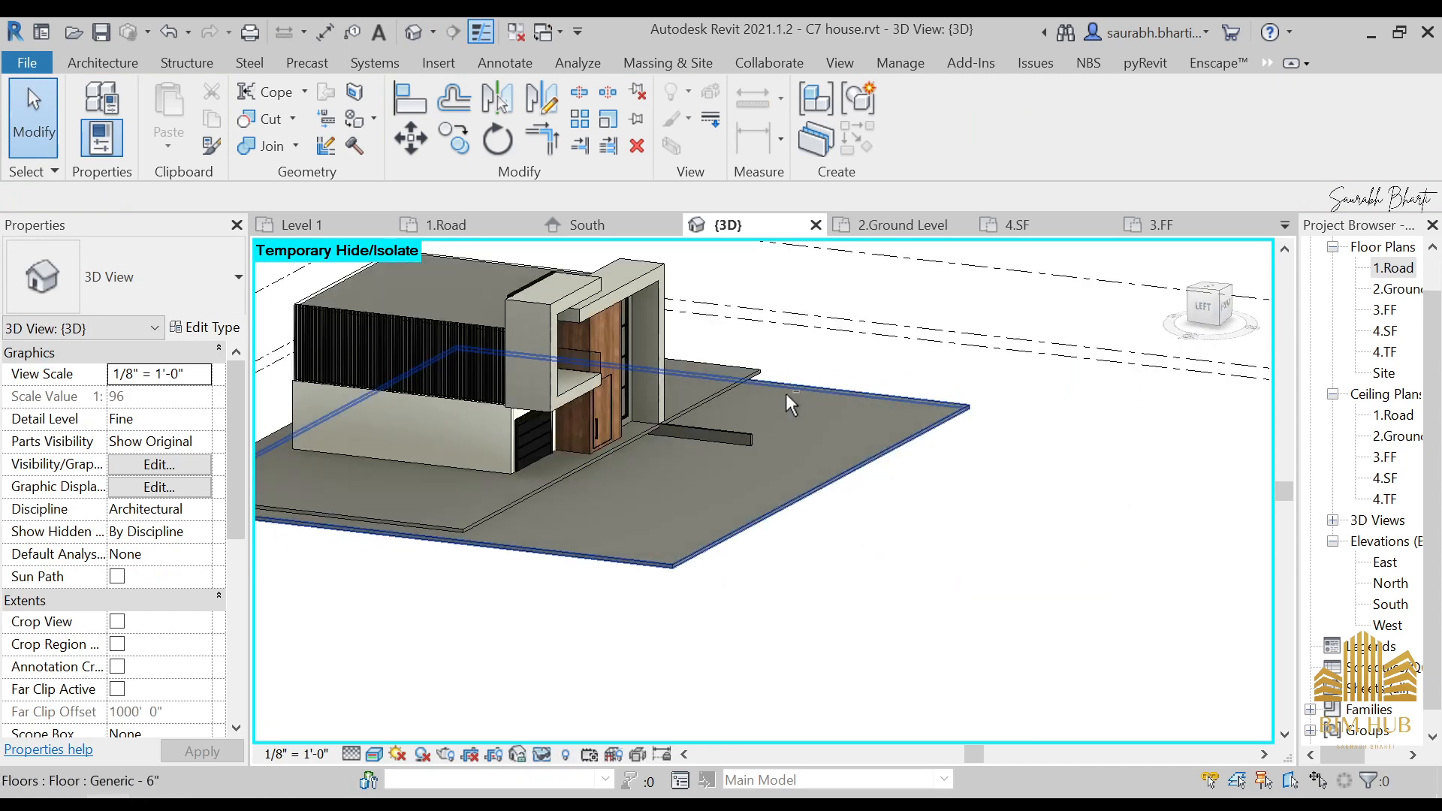
{"action": "scroll", "coordinate": [653, 420], "scroll_direction": "up", "scroll_amount": 3}
{"action": "middle_click_drag", "start_coordinate": [716, 455], "coordinate": [655, 406], "text": "shift"}
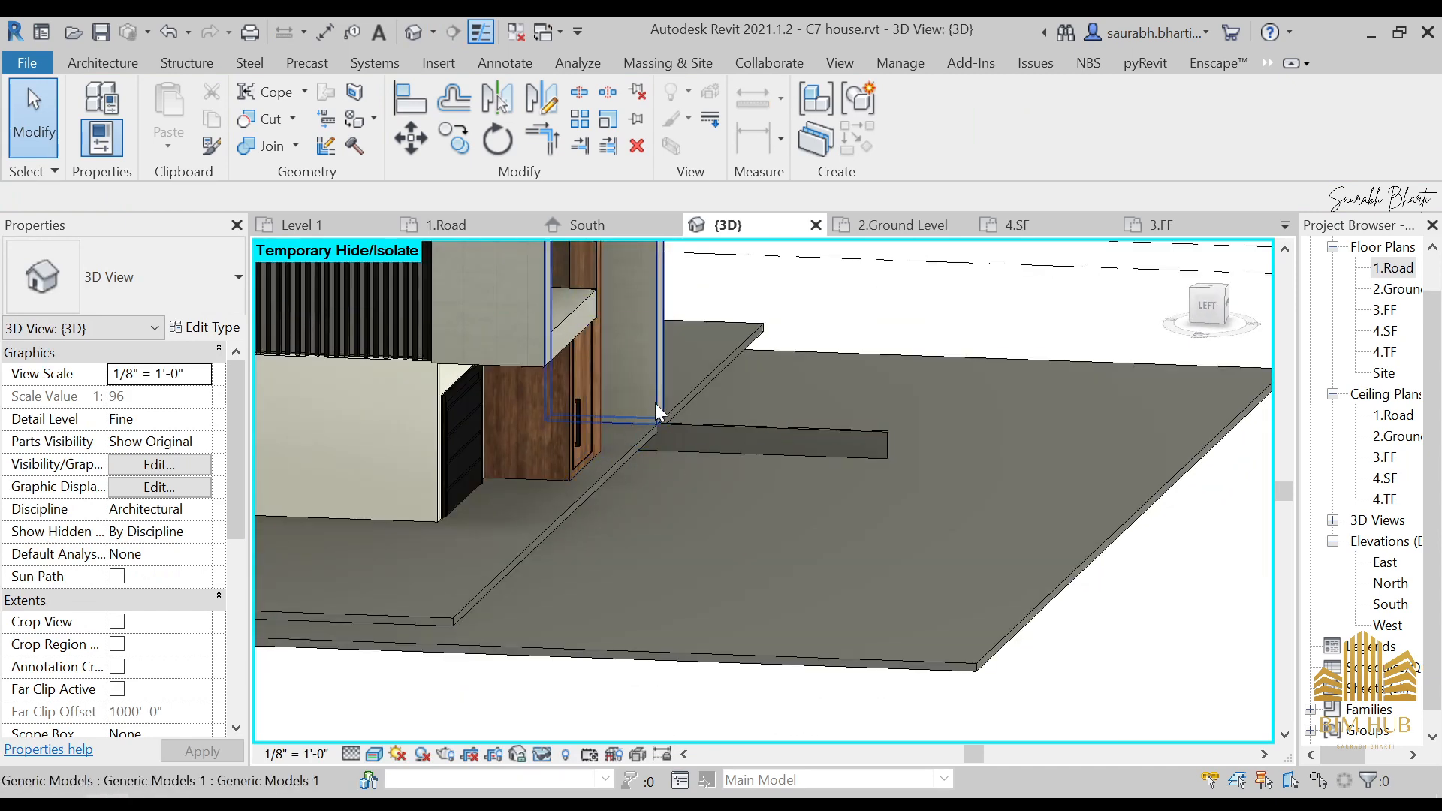
{"action": "middle_click_drag", "start_coordinate": [647, 477], "coordinate": [607, 461], "text": "shift"}
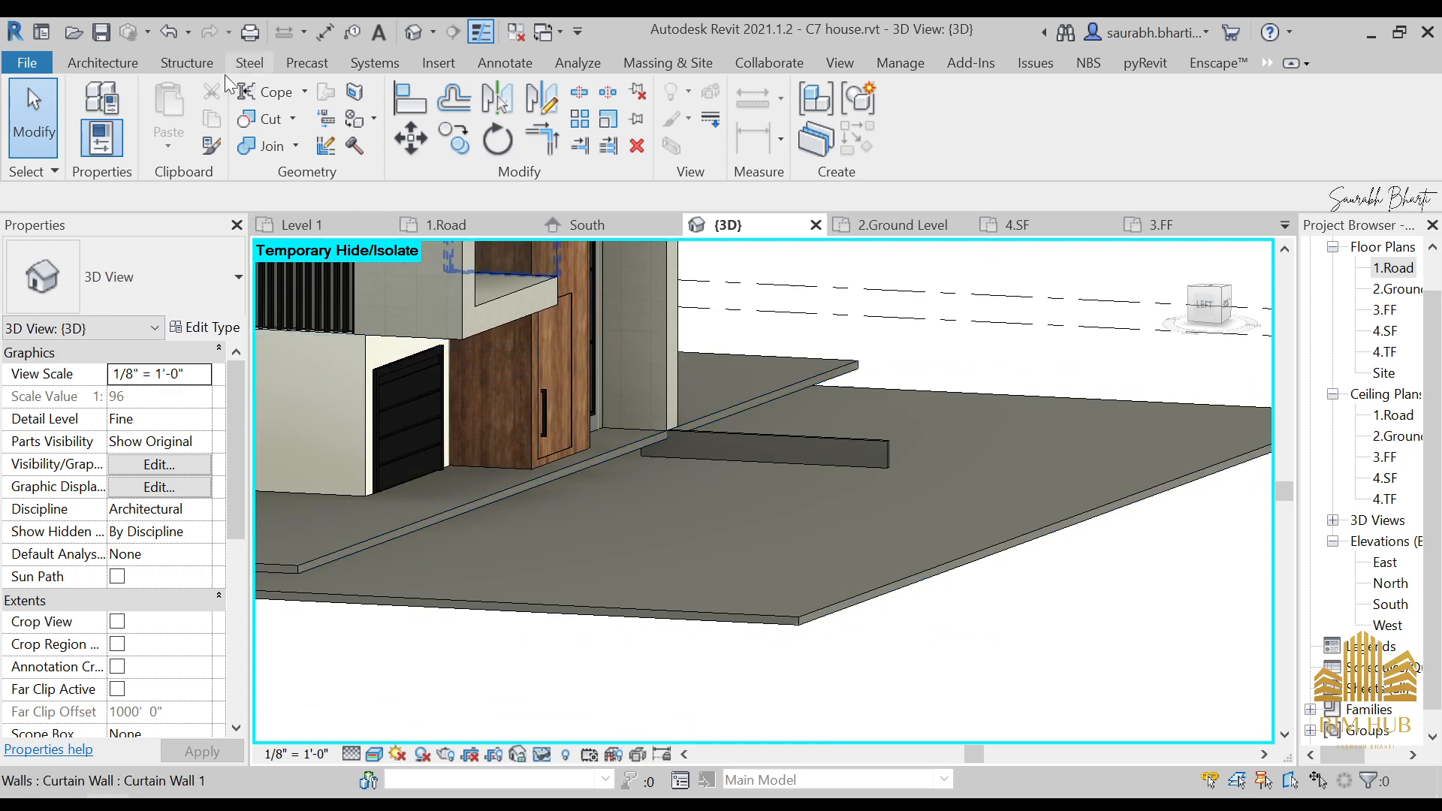
- Start an in-place model in the Stairs family category, keeping the name Stairs 1
{"action": "left_click", "coordinate": [119, 60]}
{"action": "left_click", "coordinate": [272, 119]}
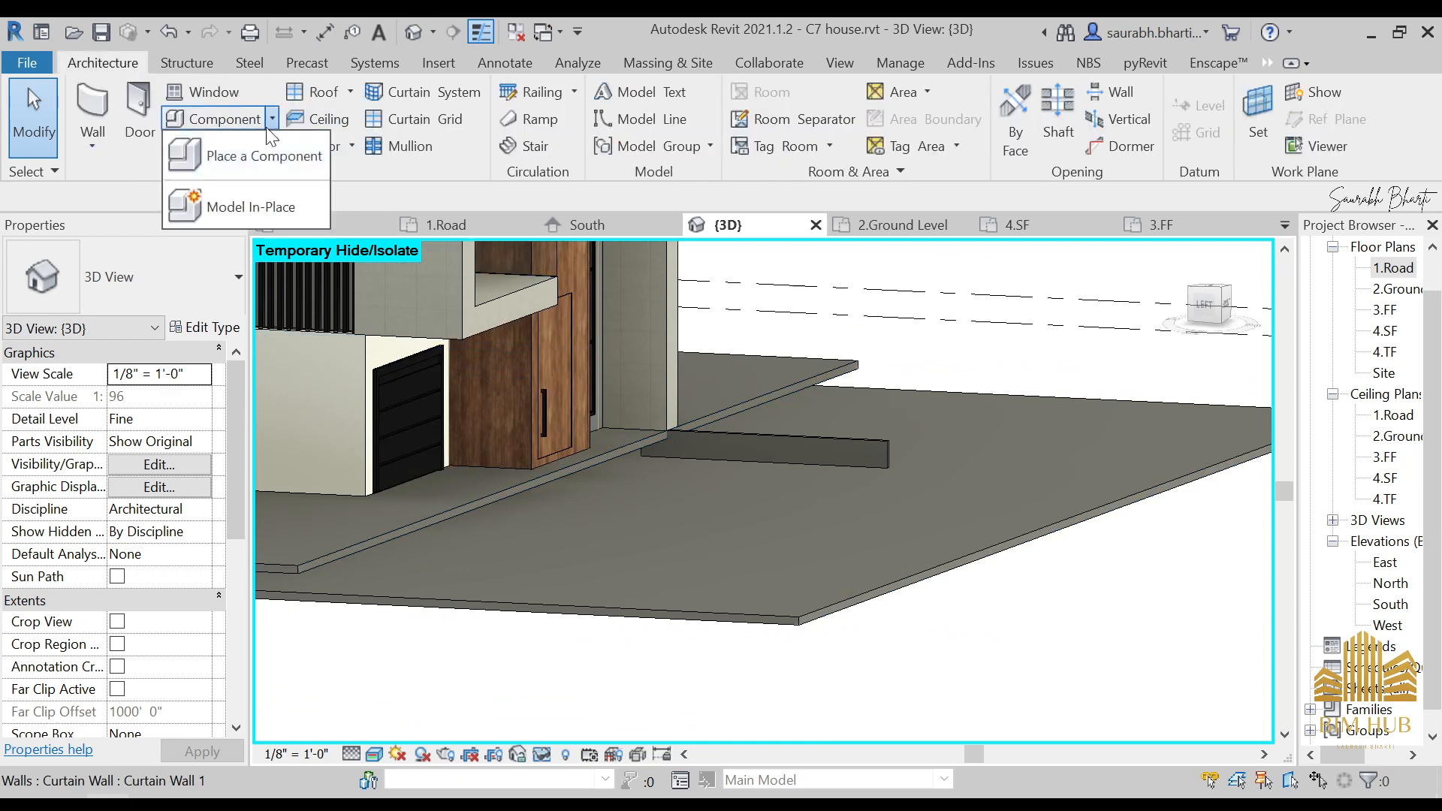
{"action": "left_click", "coordinate": [229, 203]}
{"action": "scroll", "coordinate": [617, 356], "scroll_direction": "down", "scroll_amount": 4}
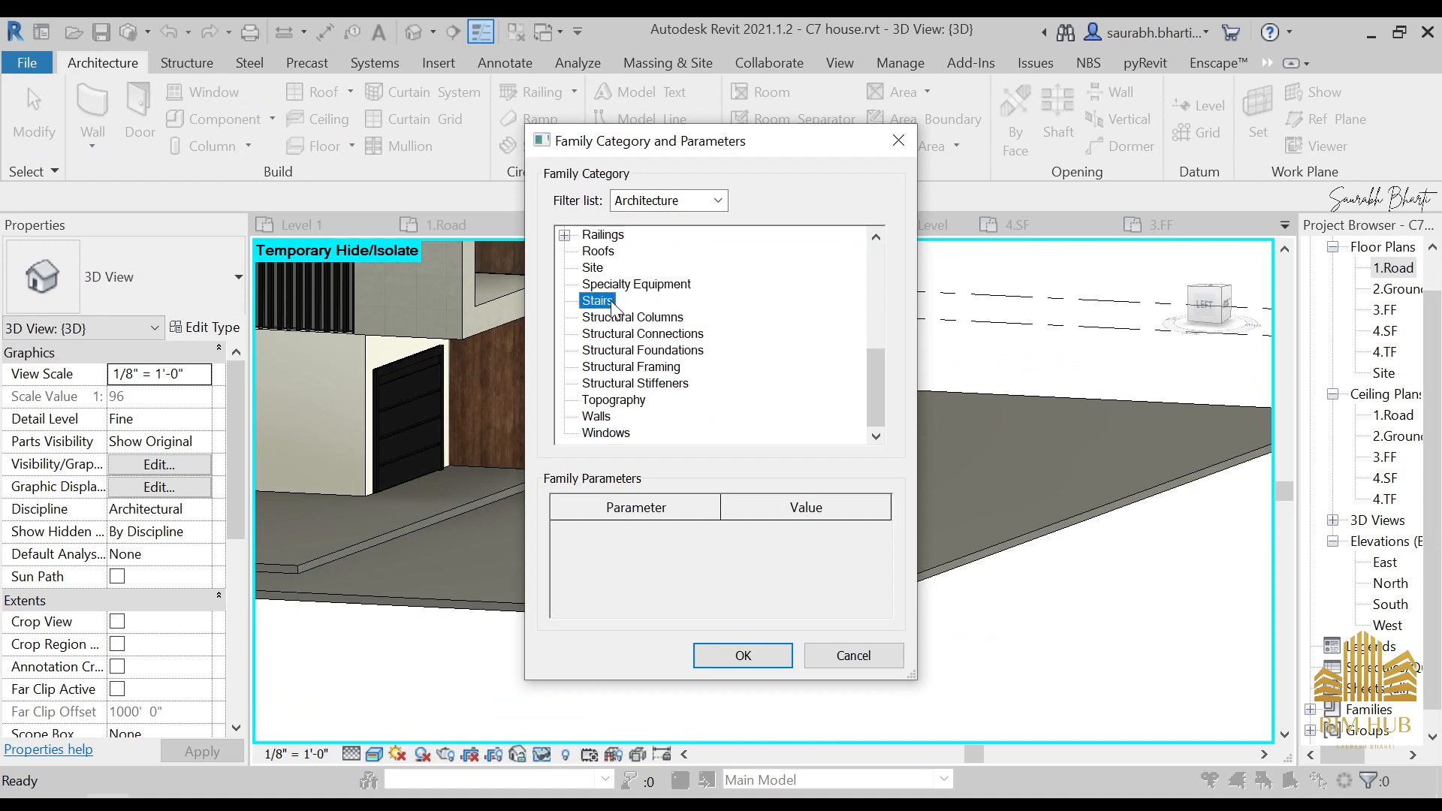
{"action": "left_click", "coordinate": [781, 650]}
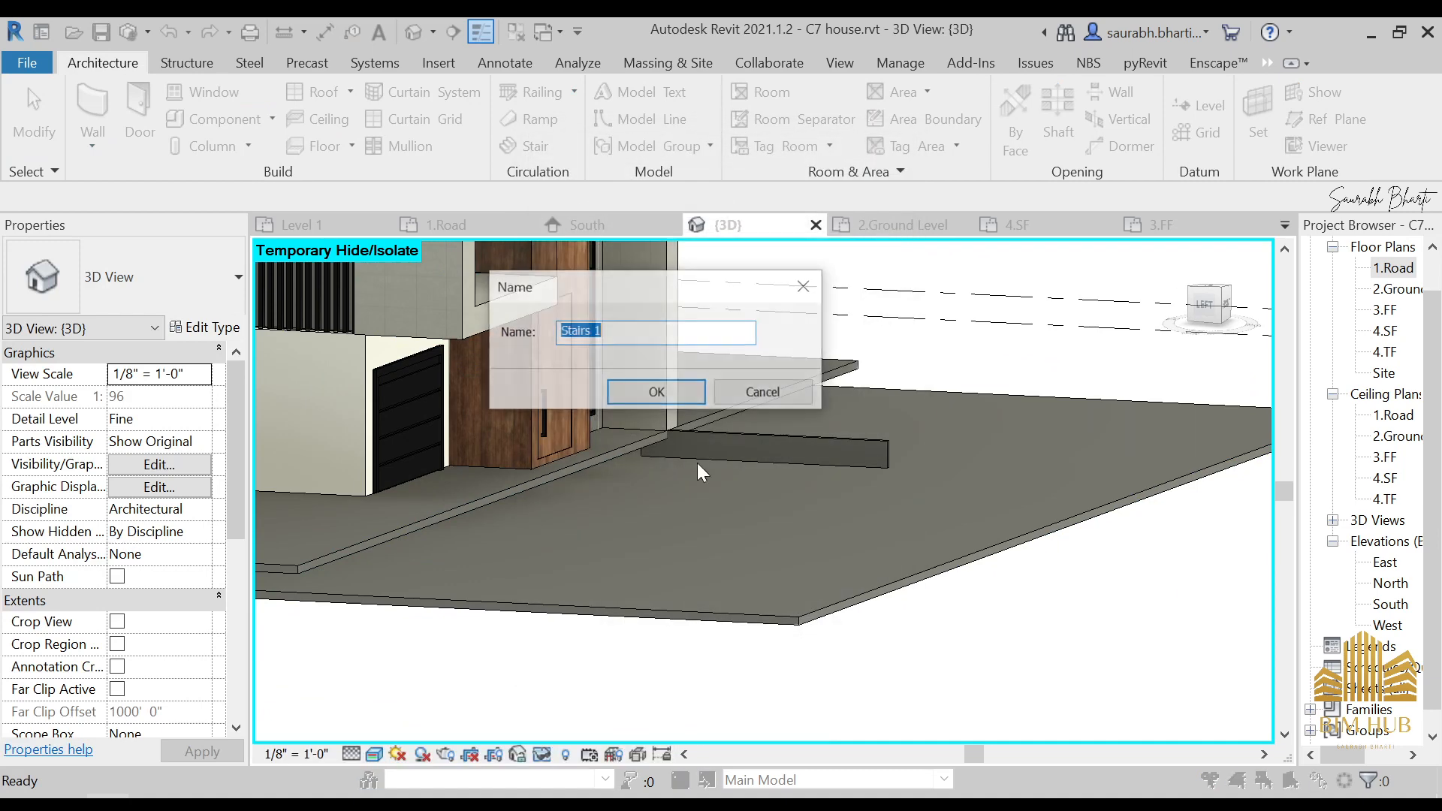
{"action": "left_click", "coordinate": [648, 392]}
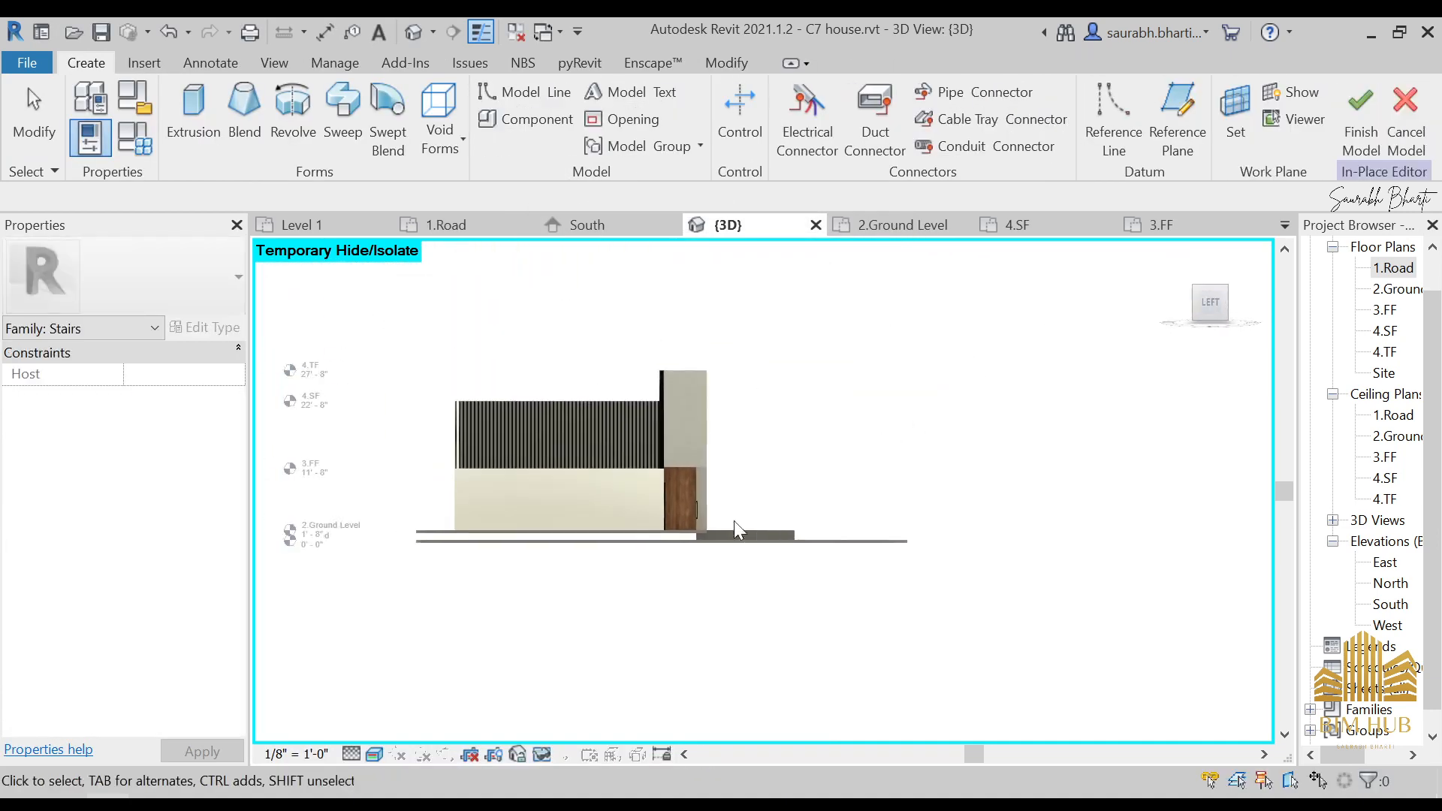
- Start a solid extrusion and set its work plane to the side face of the low Generic -4.5" wall
{"action": "left_click", "coordinate": [193, 113]}
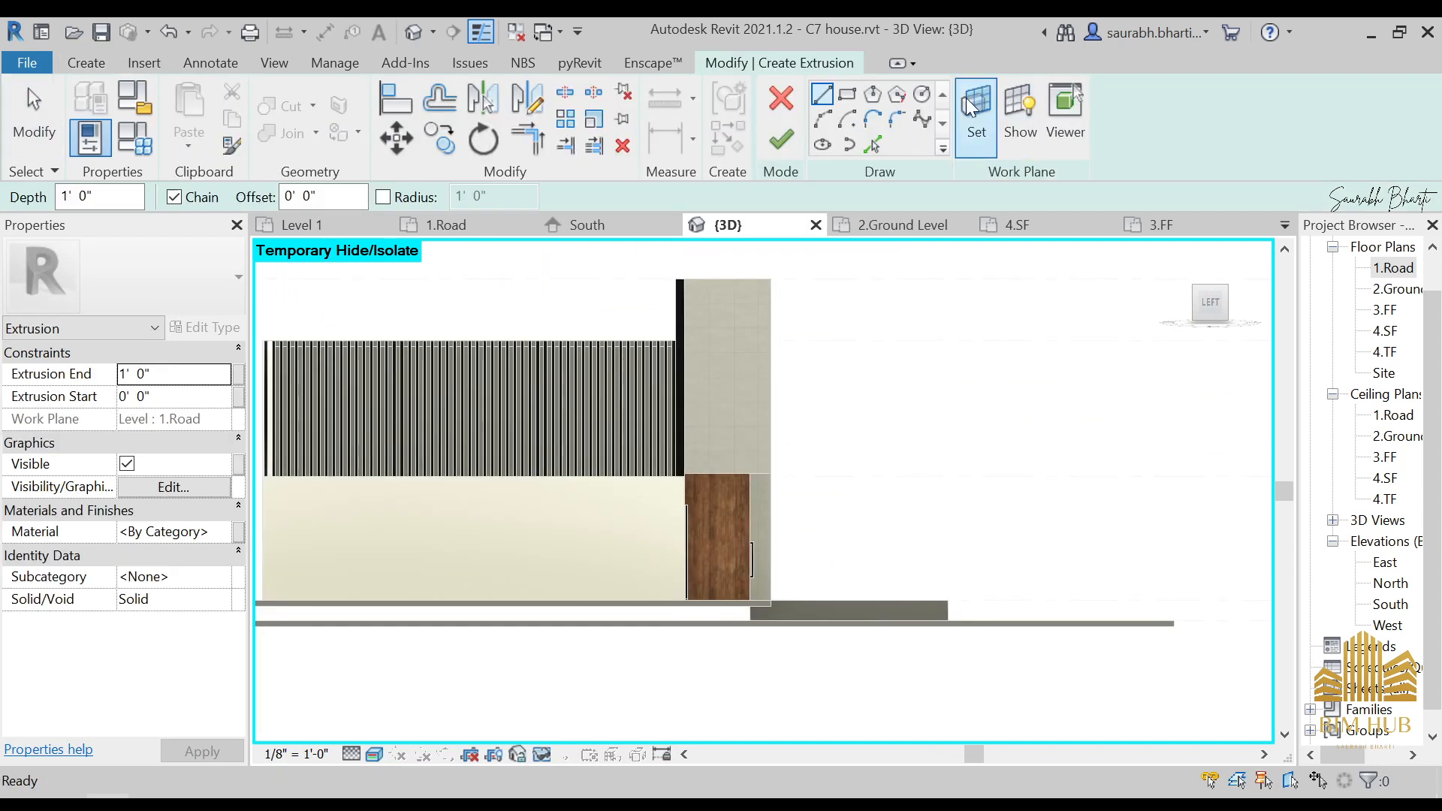
{"action": "left_click", "coordinate": [970, 107]}
{"action": "left_click", "coordinate": [591, 578]}
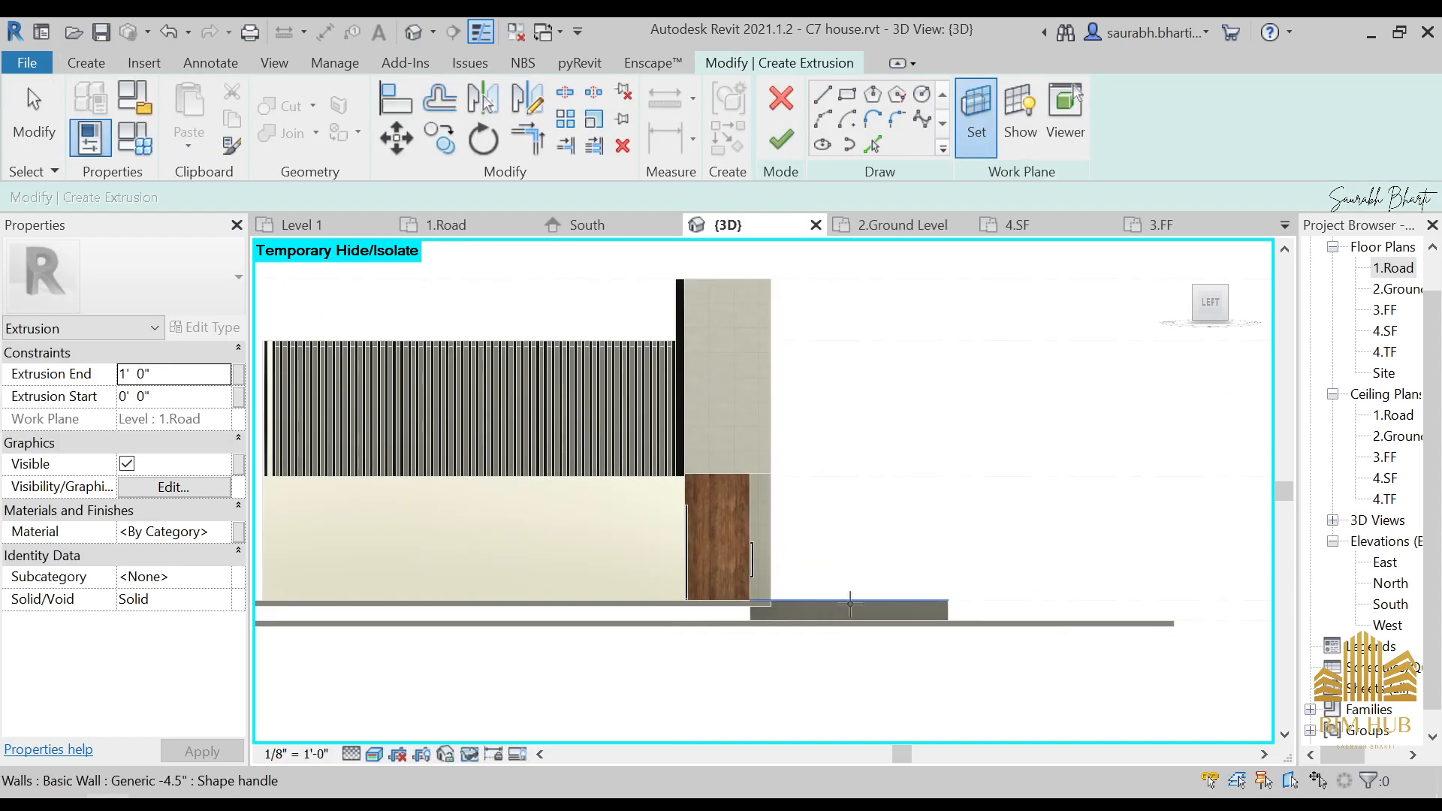
{"action": "left_click", "coordinate": [880, 612]}
{"action": "scroll", "coordinate": [929, 606], "scroll_direction": "up", "scroll_amount": 3}
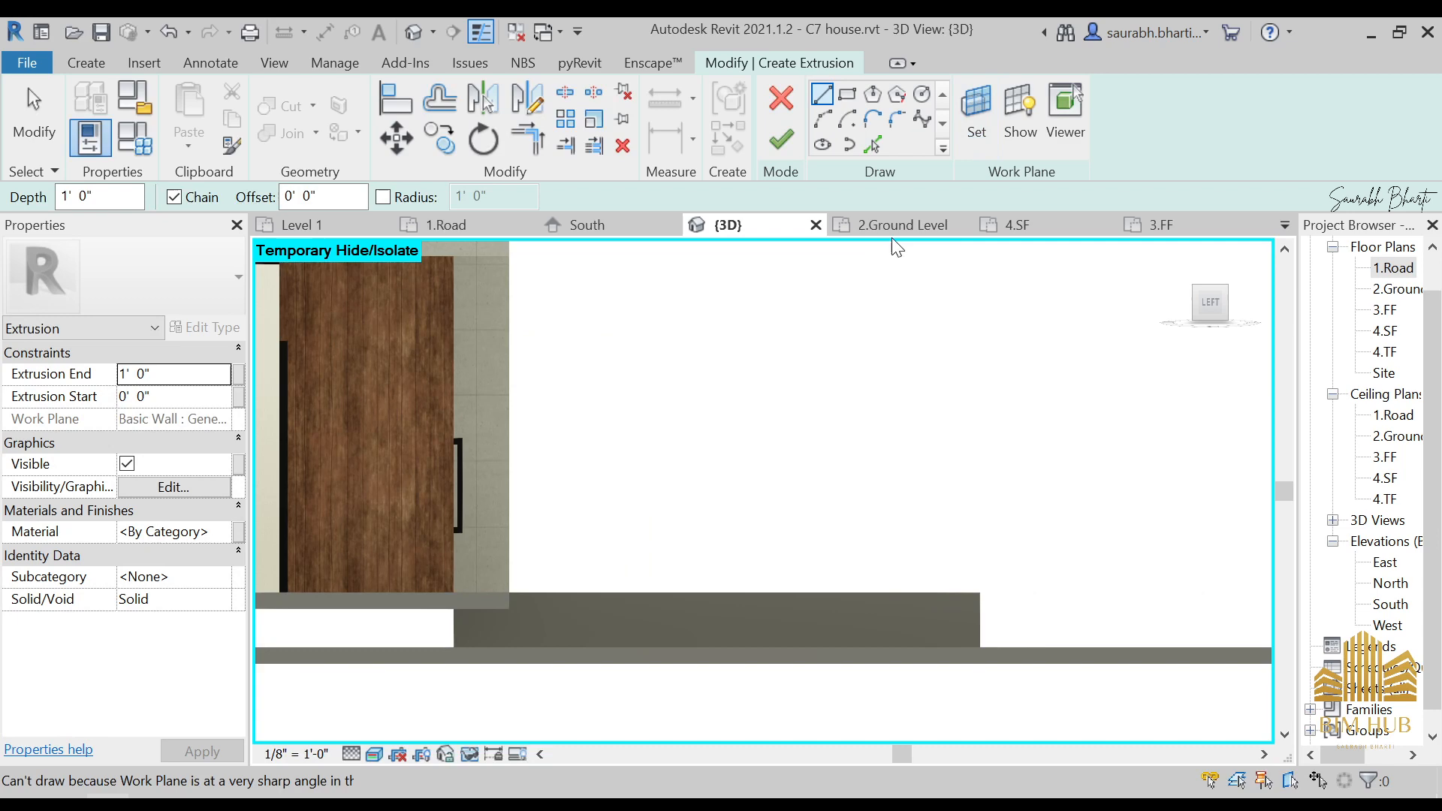
{"action": "left_click", "coordinate": [970, 135]}
{"action": "left_click", "coordinate": [451, 576]}
{"action": "left_click", "coordinate": [570, 583]}
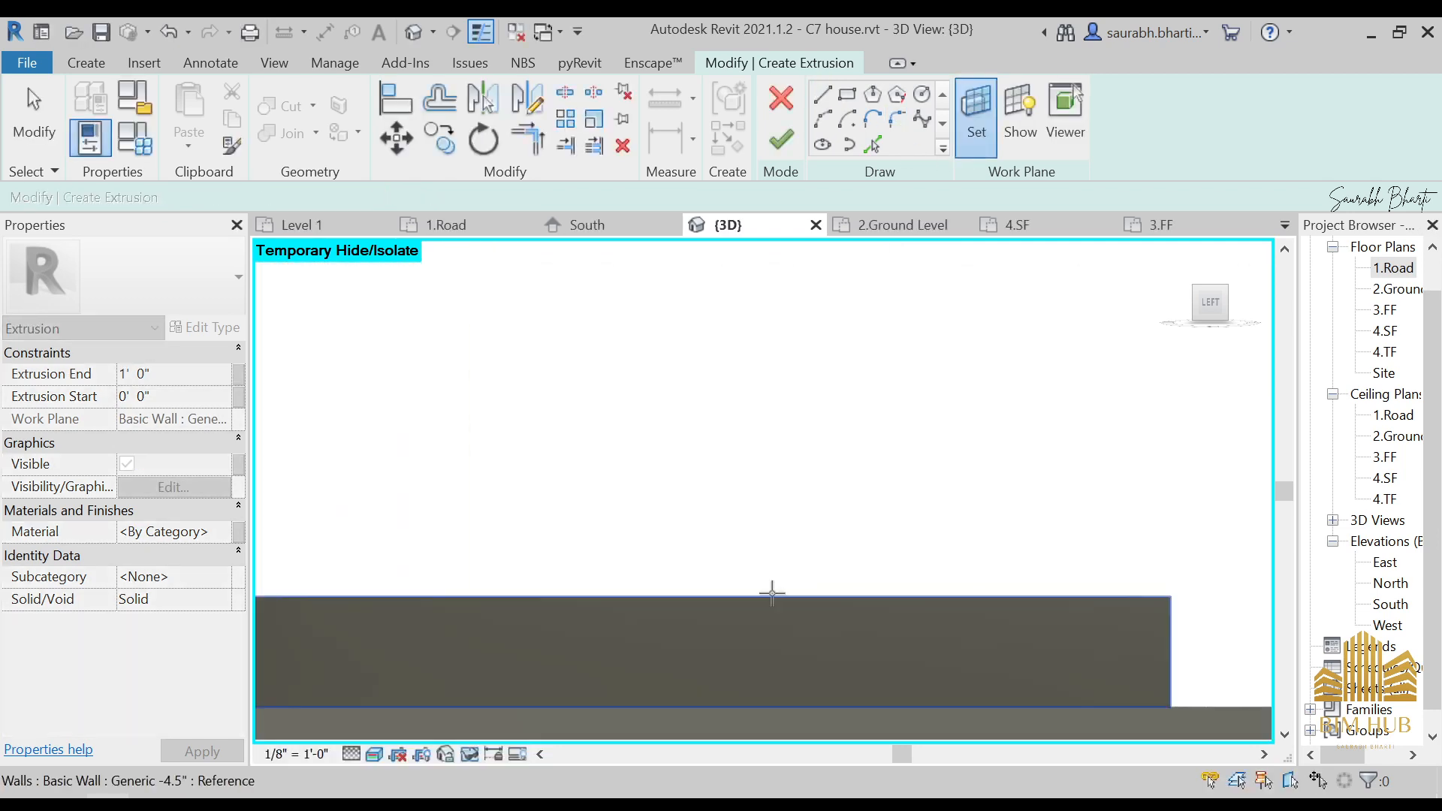
{"action": "left_click", "coordinate": [749, 632]}
{"action": "scroll", "coordinate": [763, 508], "scroll_direction": "up", "scroll_amount": 3}
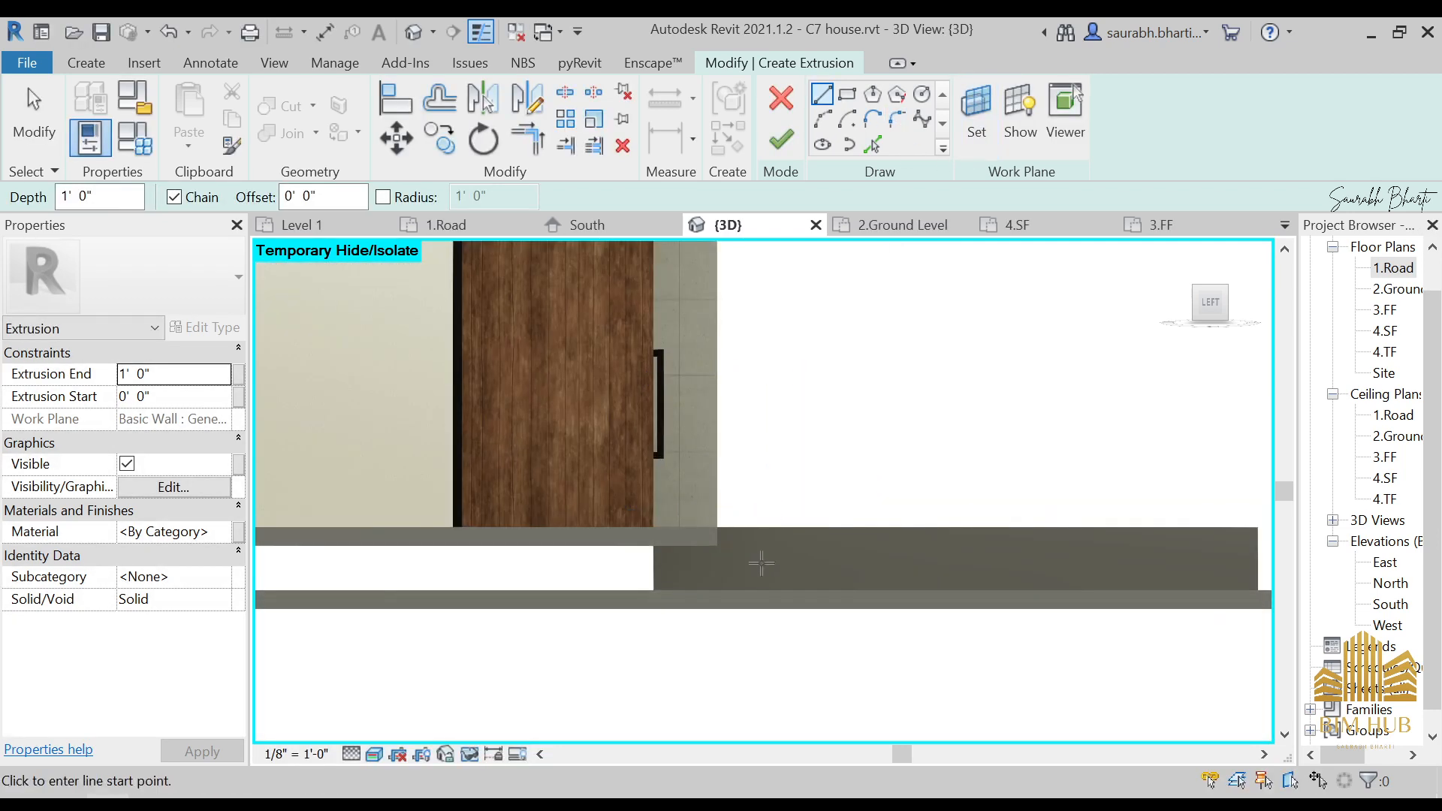
{"action": "scroll", "coordinate": [665, 375], "scroll_direction": "up", "scroll_amount": 1}
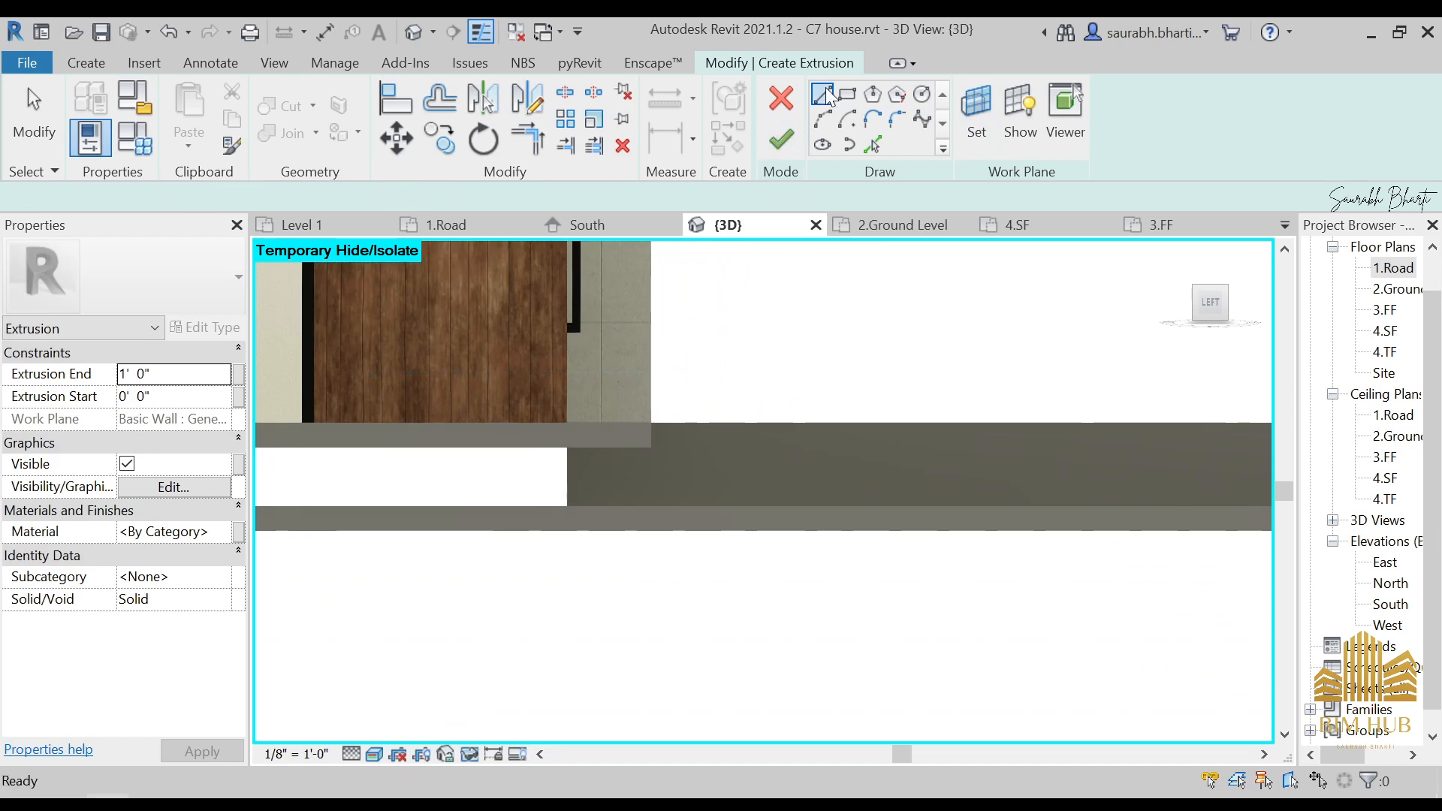
{"action": "scroll", "coordinate": [676, 434], "scroll_direction": "up", "scroll_amount": 2}
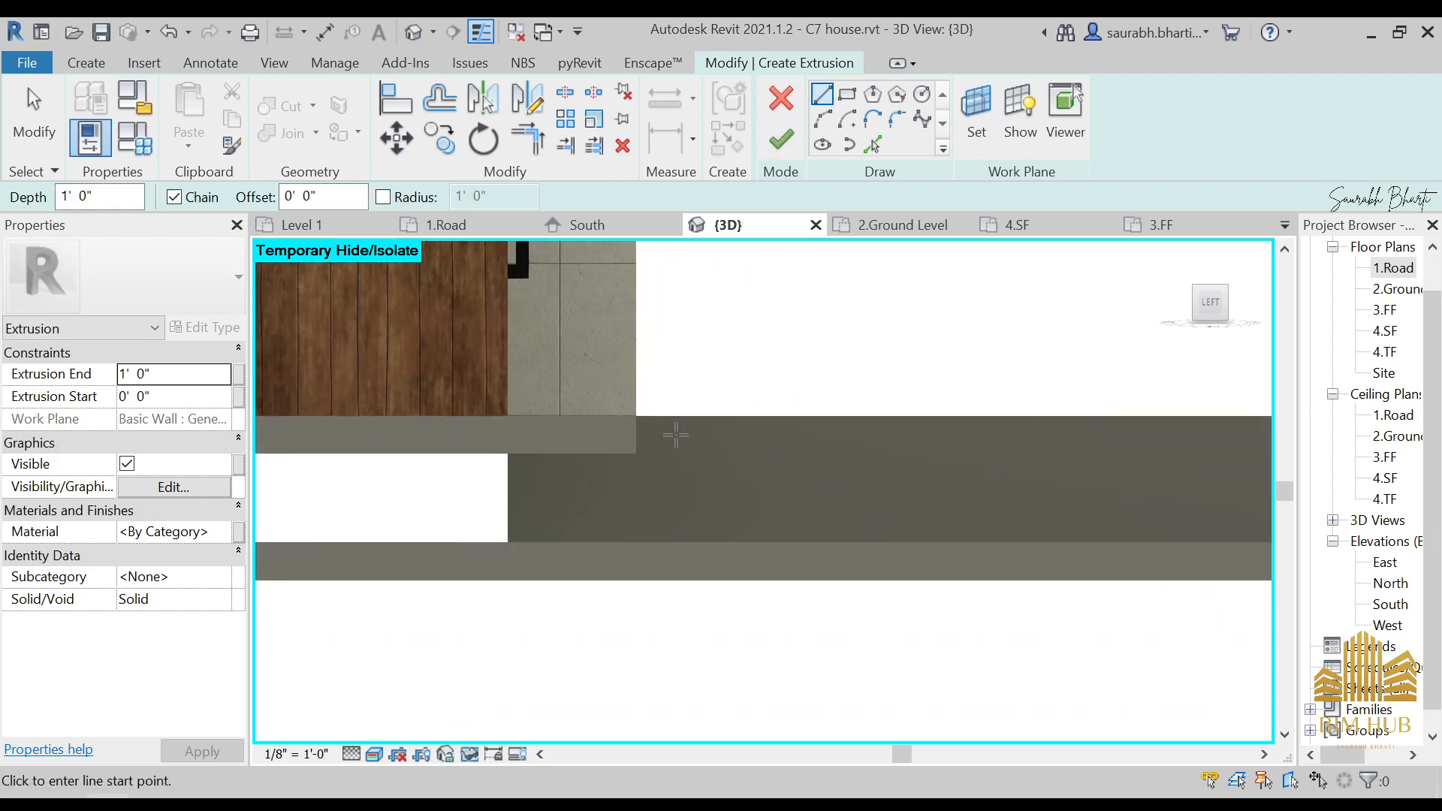
{"action": "left_click", "coordinate": [635, 415]}
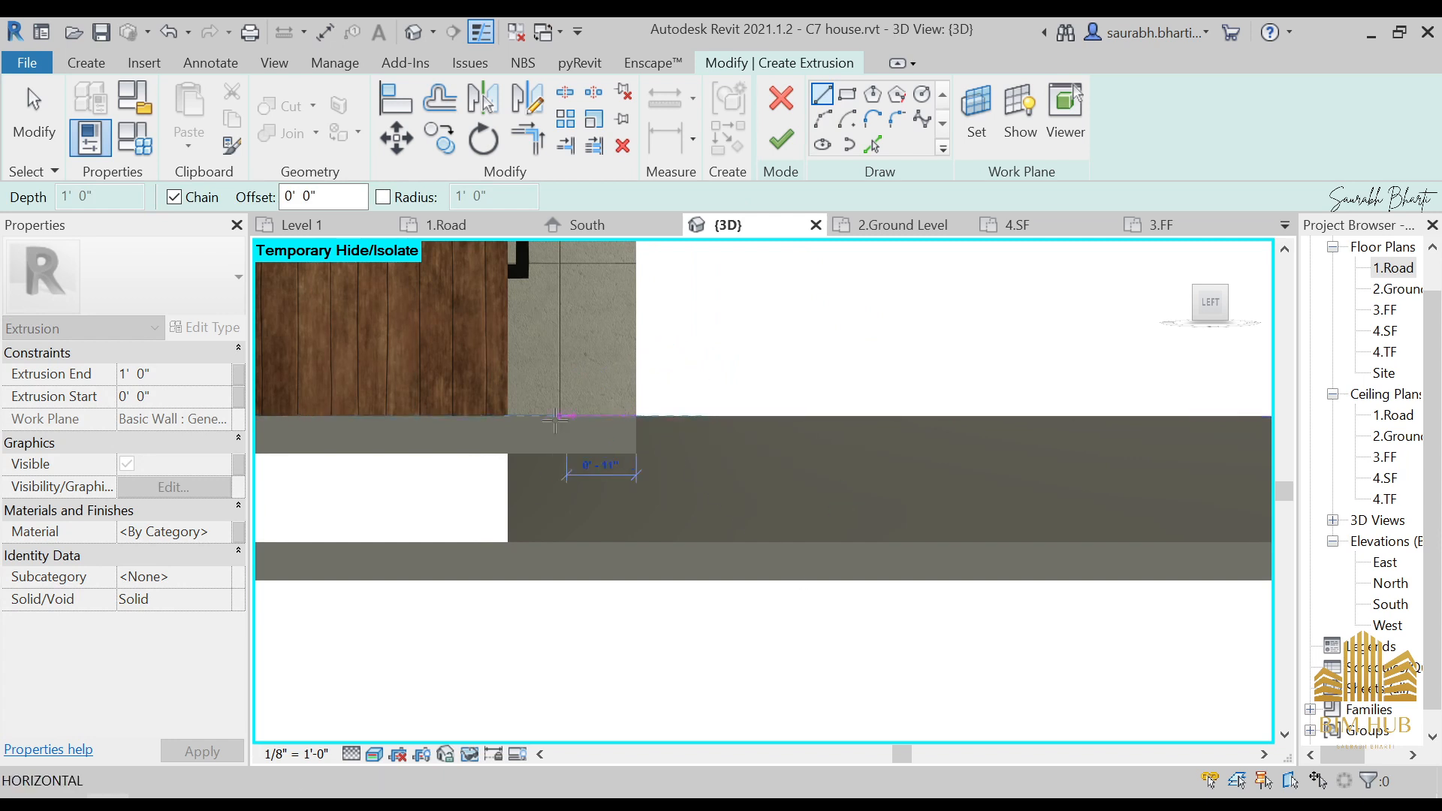
{"action": "key", "text": "Escape"}
{"action": "left_click", "coordinate": [508, 416]}
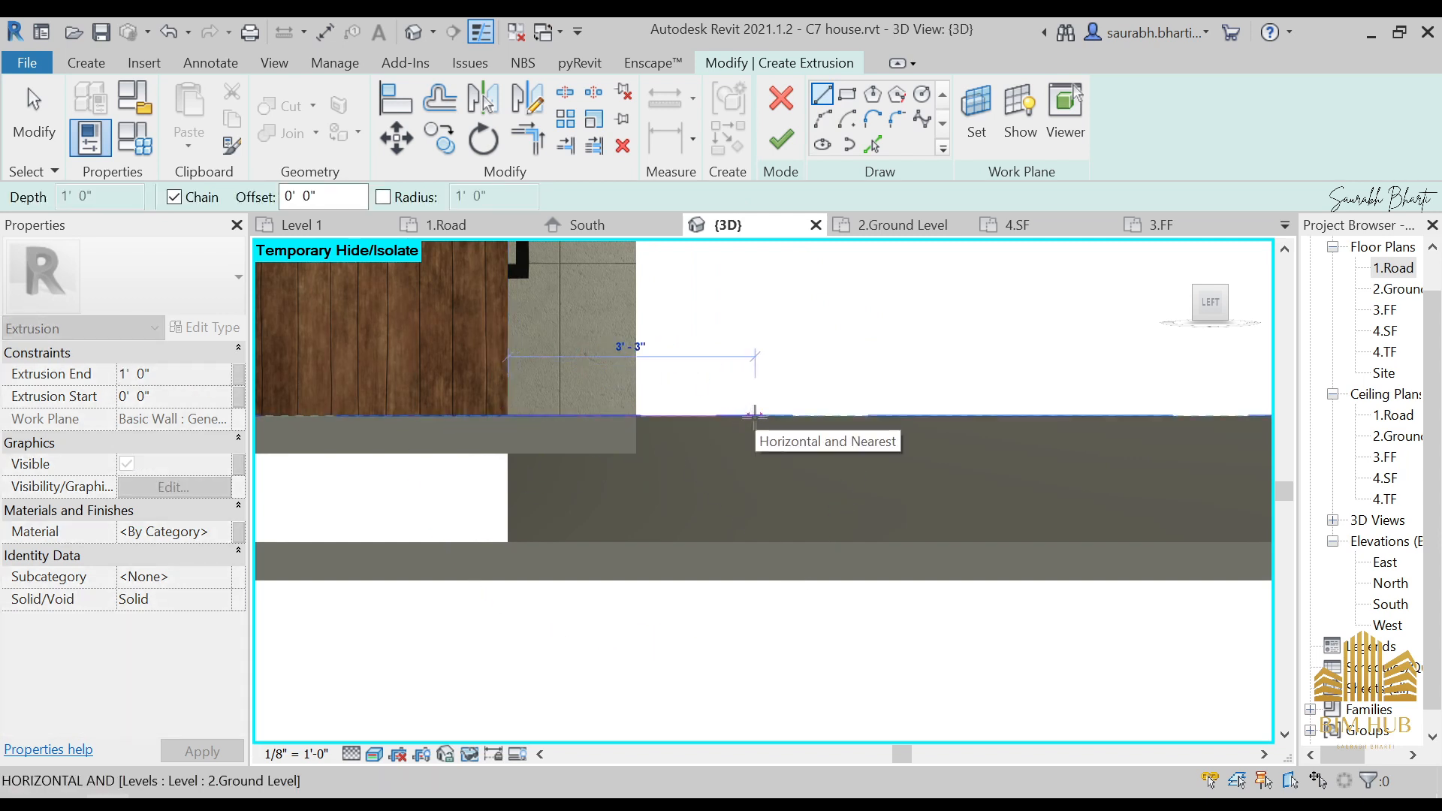
{"action": "key", "text": "Escape"}
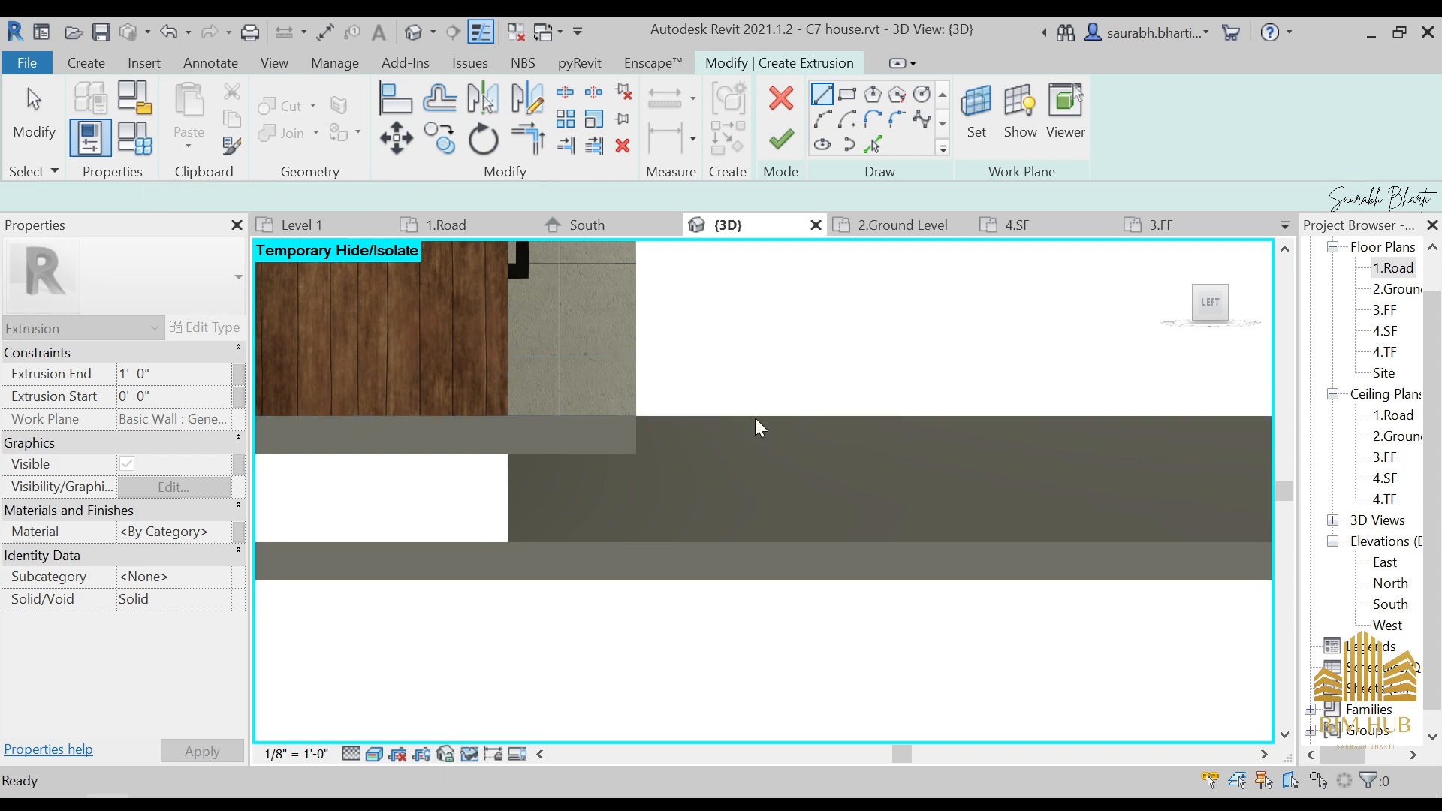
- Sketch the stair profile's top from the raised floor's upper front corner: a 1' tread, a 6" riser and another 1' tread
{"action": "left_click", "coordinate": [637, 415]}
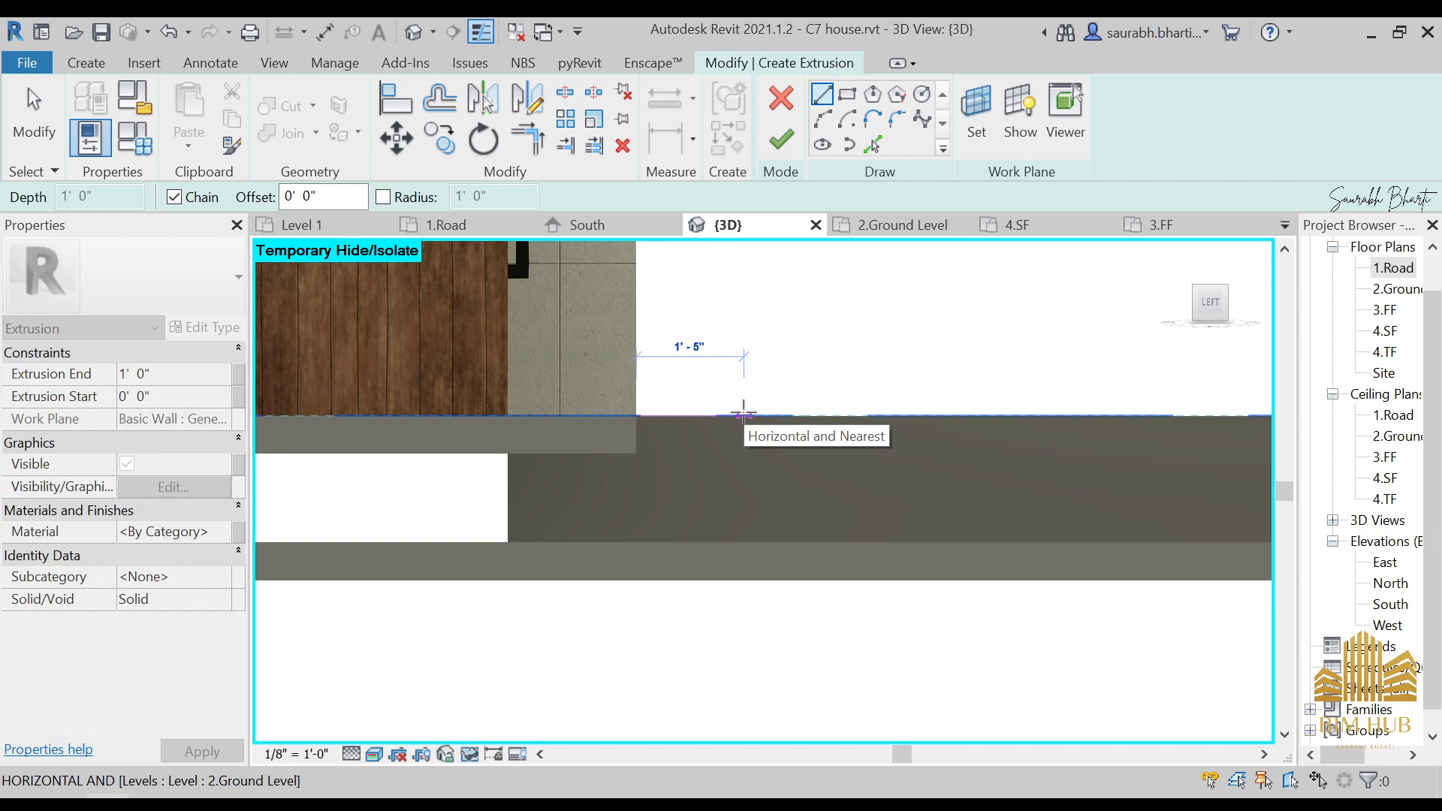
{"action": "left_click", "coordinate": [743, 416]}
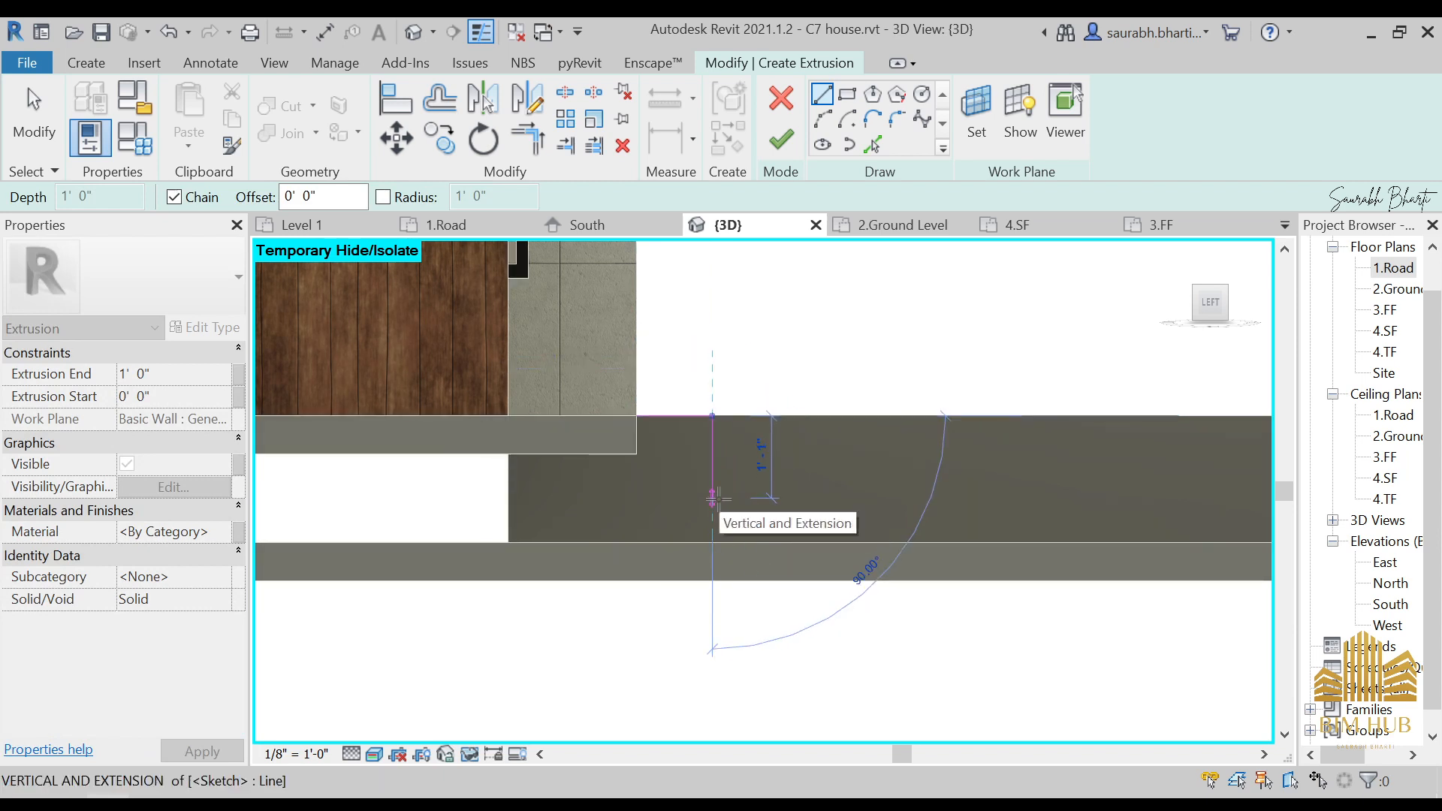
{"action": "type", "text": "6"}
{"action": "key", "text": "Return"}
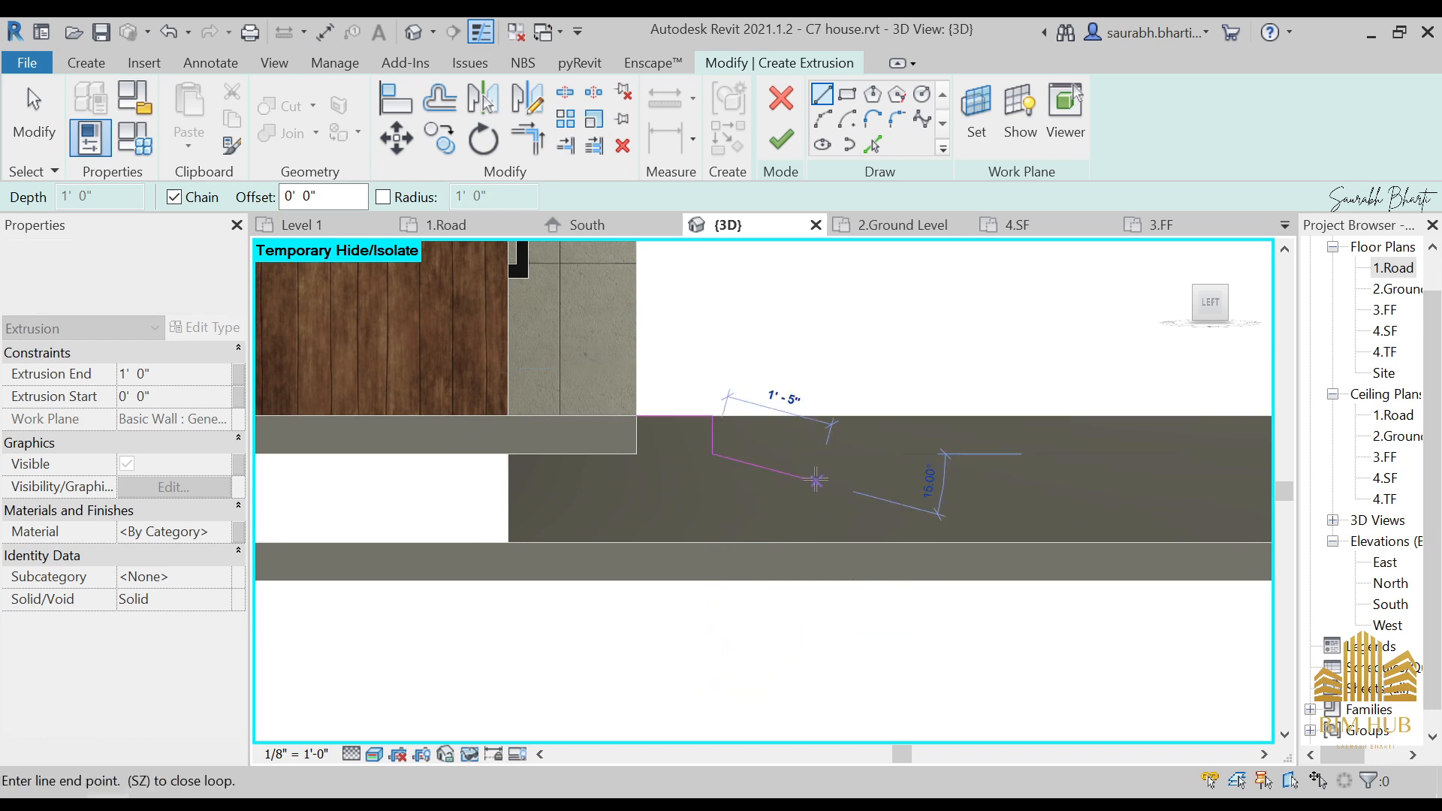
{"action": "type", "text": "1'"}
{"action": "key", "text": "Return"}
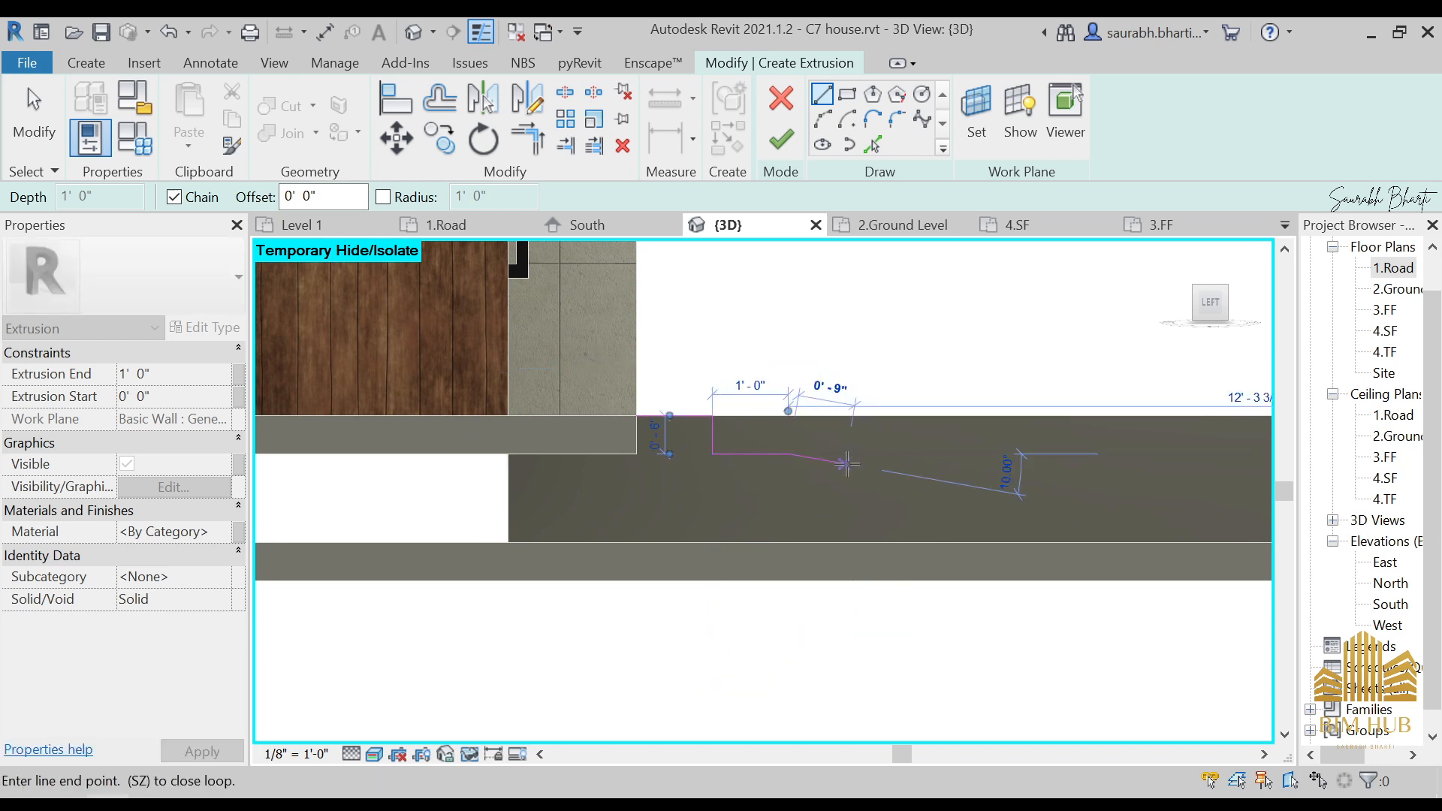
- Continue the stair profile downward with two more steps, each with a 6" riser and a 1' tread
{"action": "type", "text": "6"}
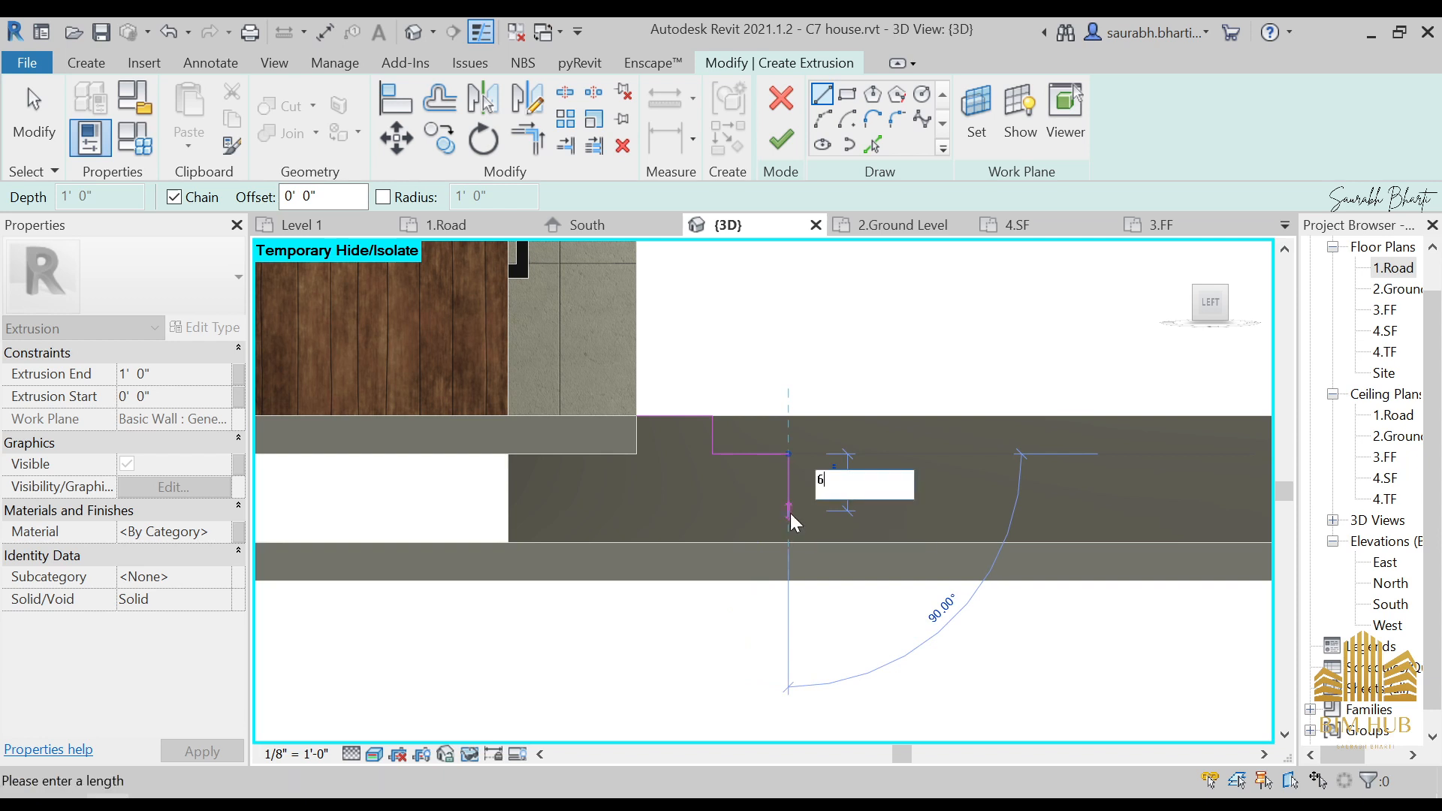
{"action": "type", "text": "\""}
{"action": "key", "text": "Return"}
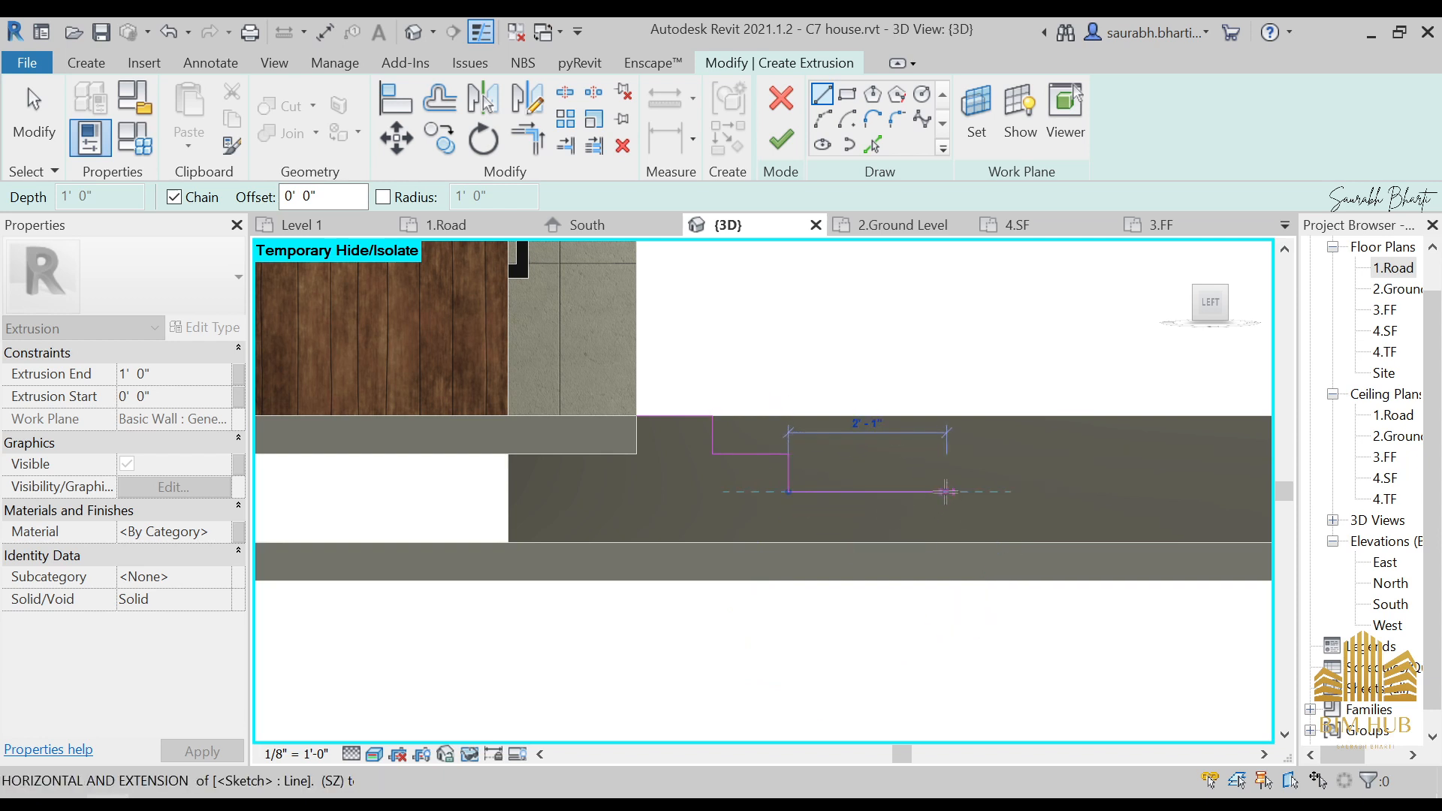
{"action": "type", "text": "1'"}
{"action": "key", "text": "Return"}
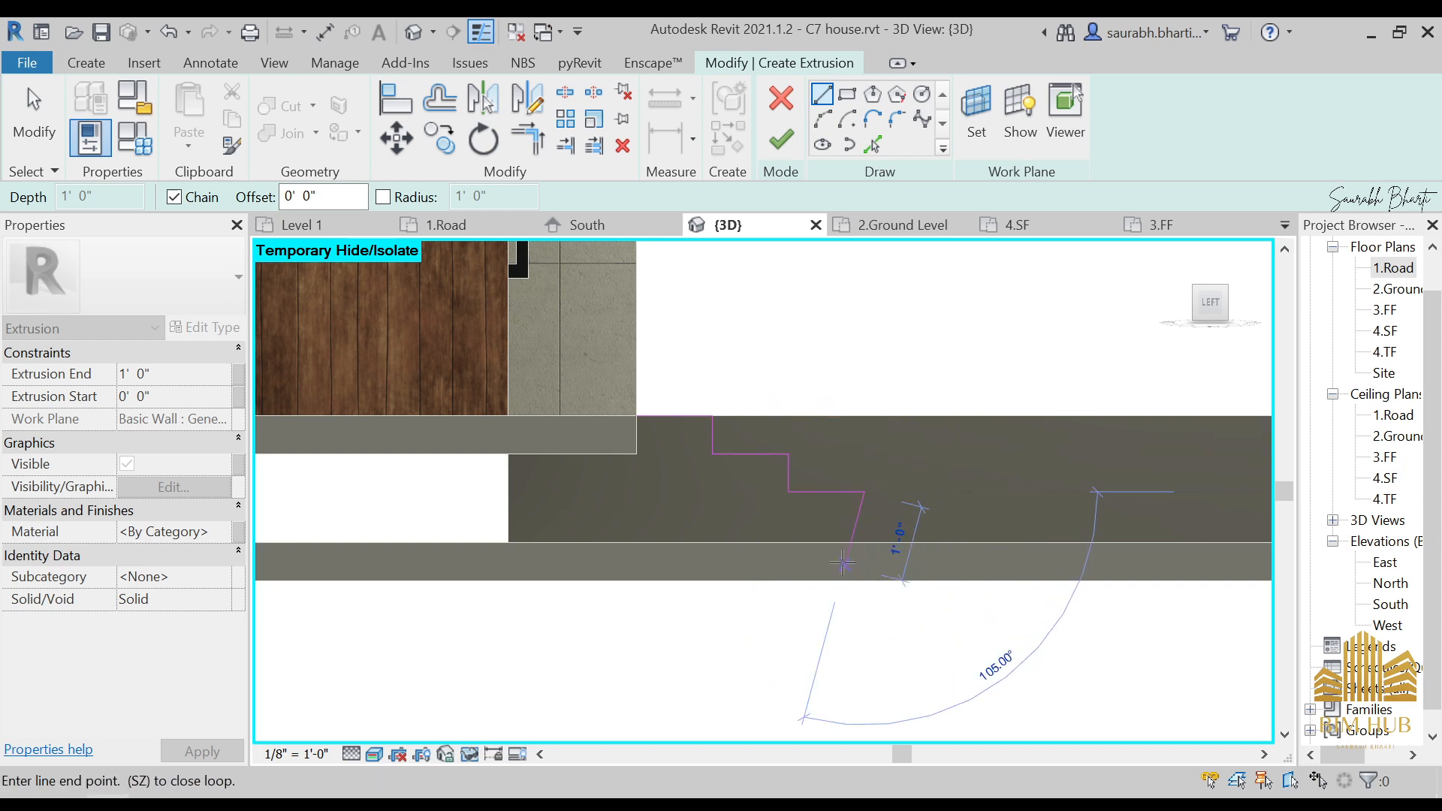
{"action": "type", "text": "6"}
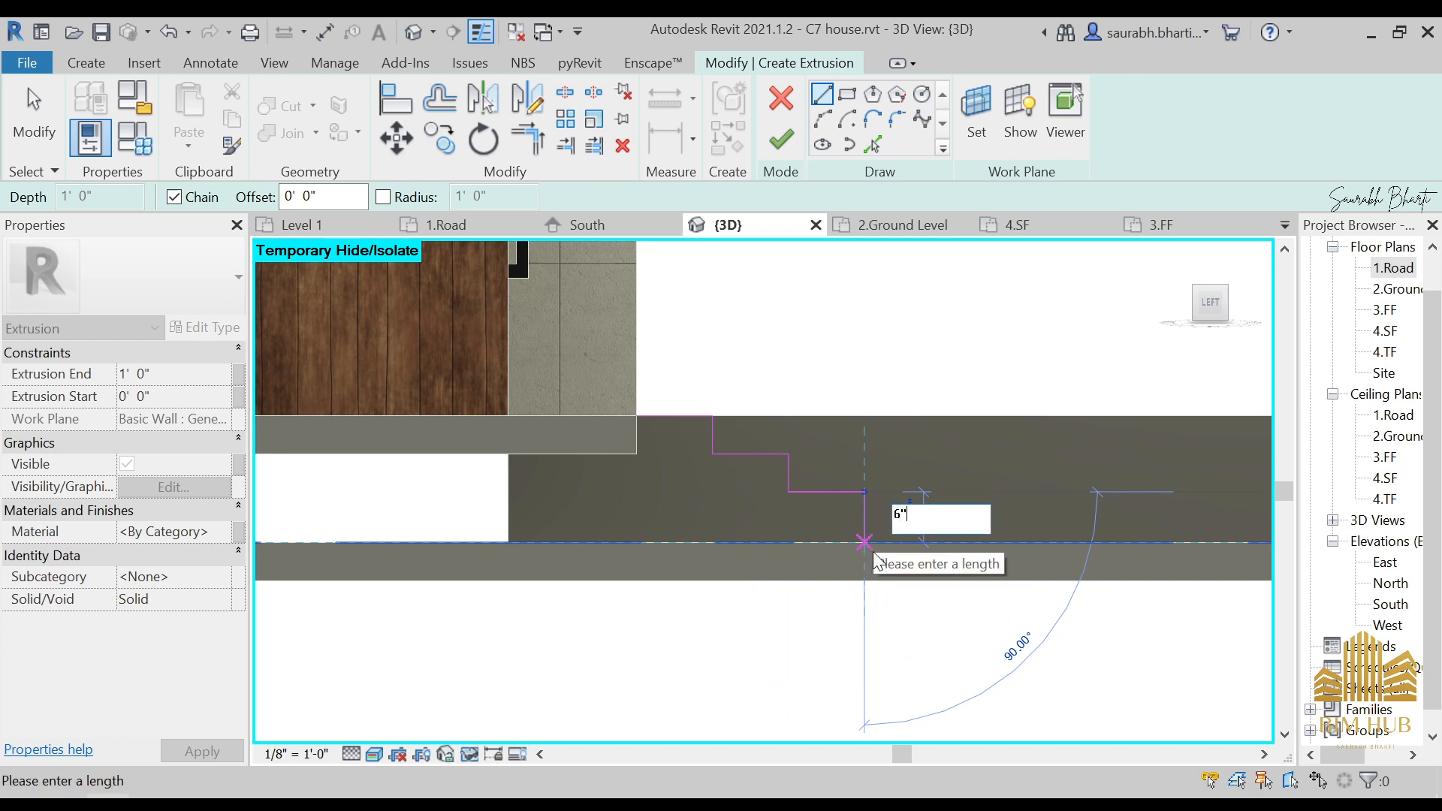
{"action": "type", "text": "\""}
{"action": "key", "text": "Return"}
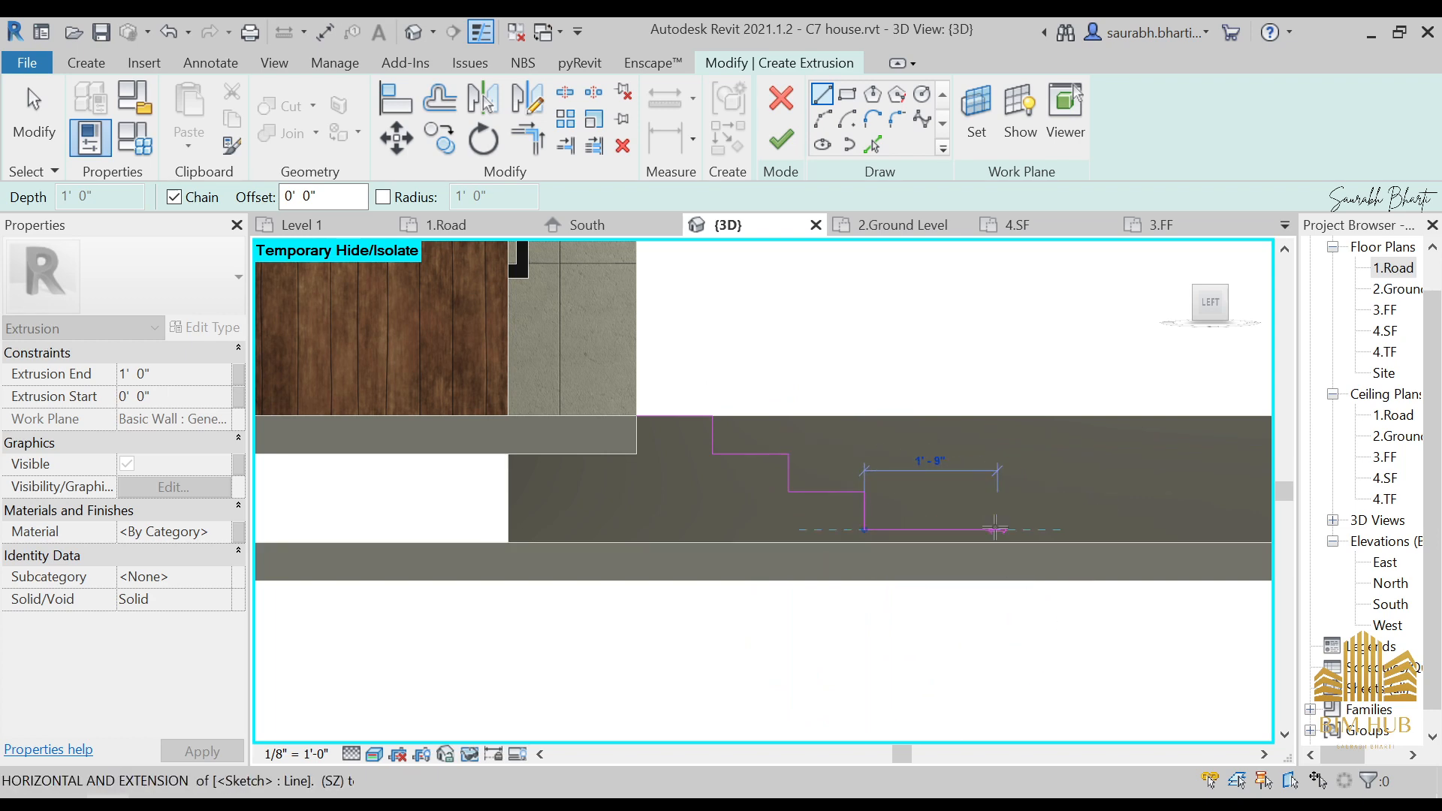
{"action": "type", "text": "1"}
{"action": "key", "text": "Return"}
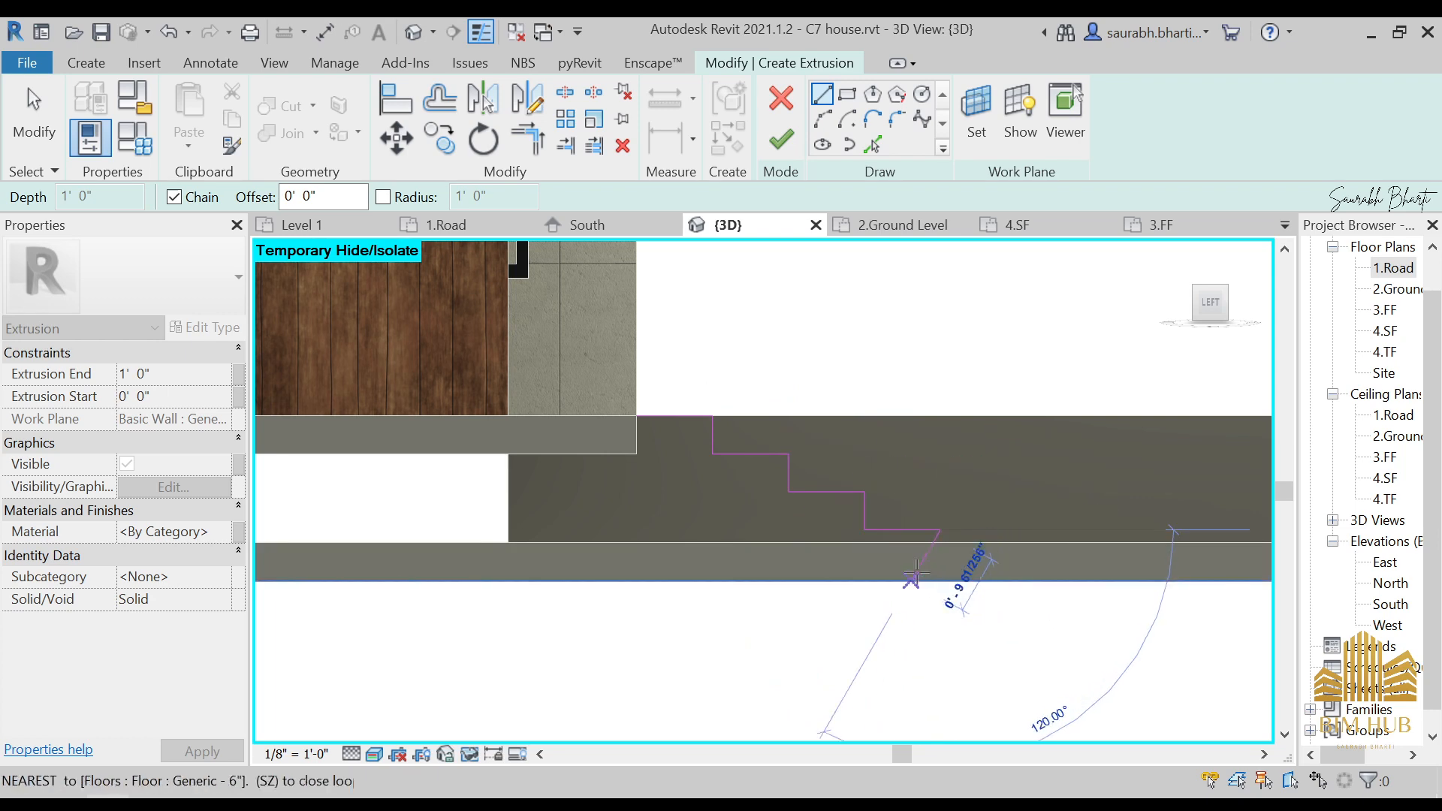
- Close the stair profile along the road level and up the raised floor's front edge, and finish it as a 1' extrusion
{"action": "left_click", "coordinate": [940, 541]}
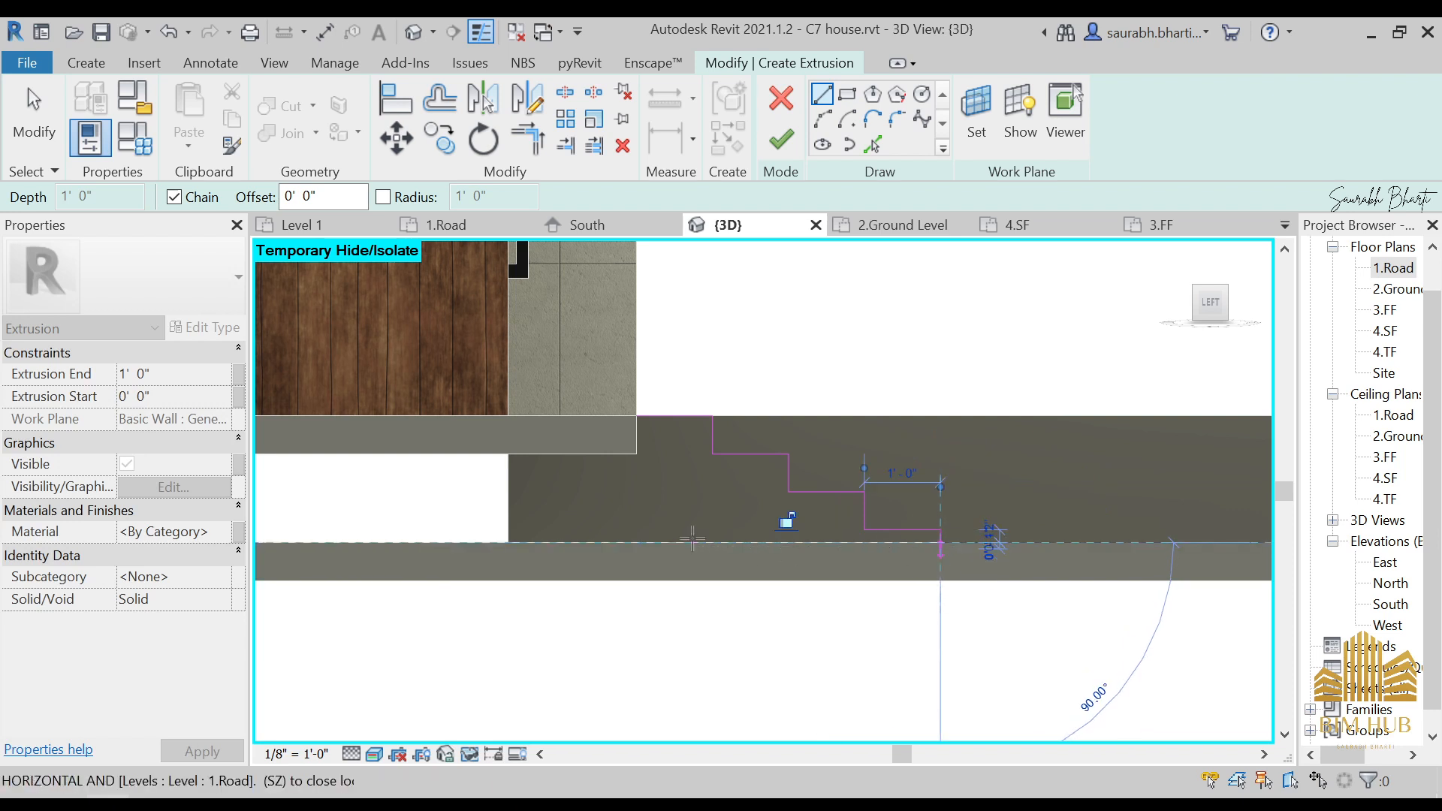
{"action": "left_click", "coordinate": [636, 542]}
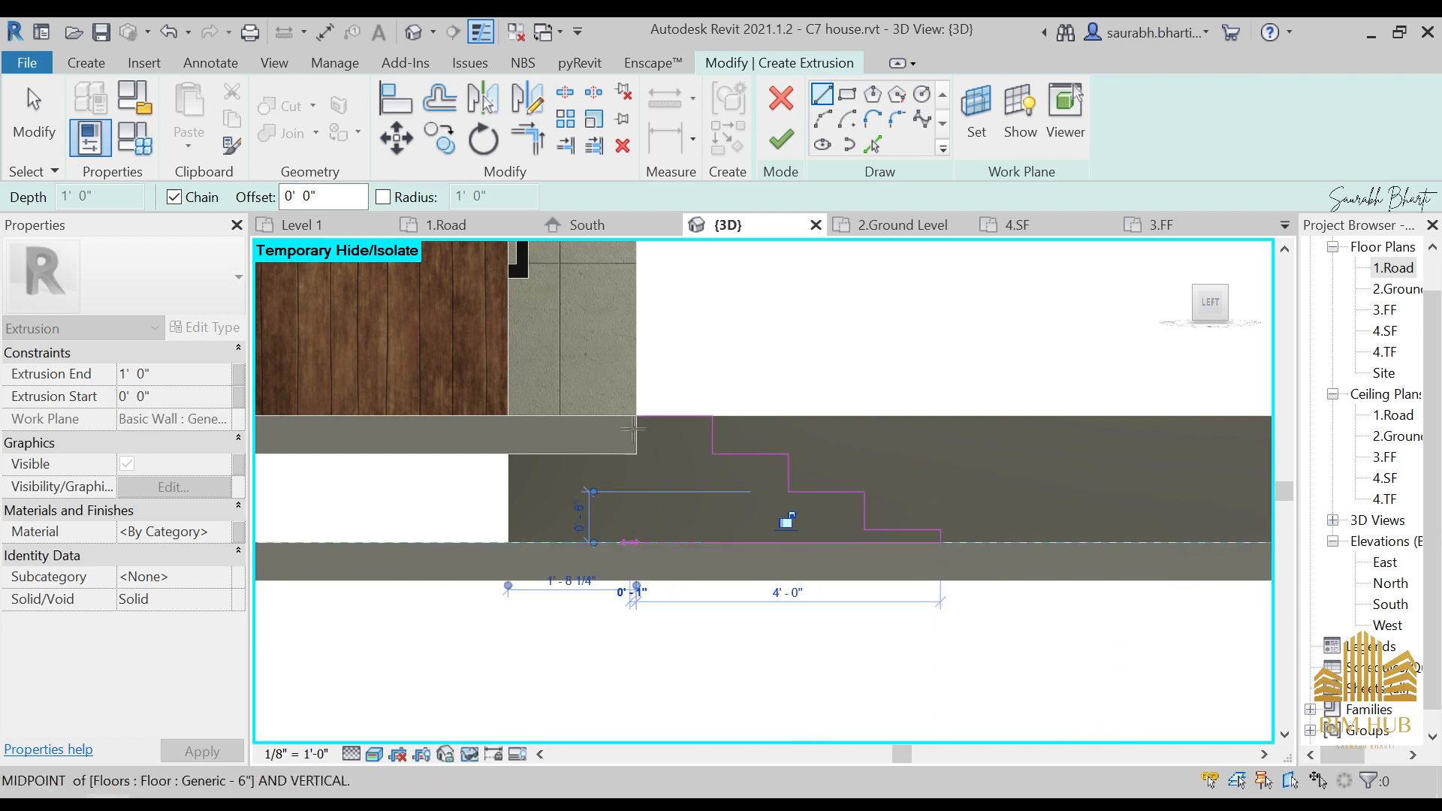
{"action": "left_click", "coordinate": [636, 415]}
{"action": "left_click", "coordinate": [712, 415]}
{"action": "key", "text": "Escape"}
{"action": "key", "text": "Escape"}
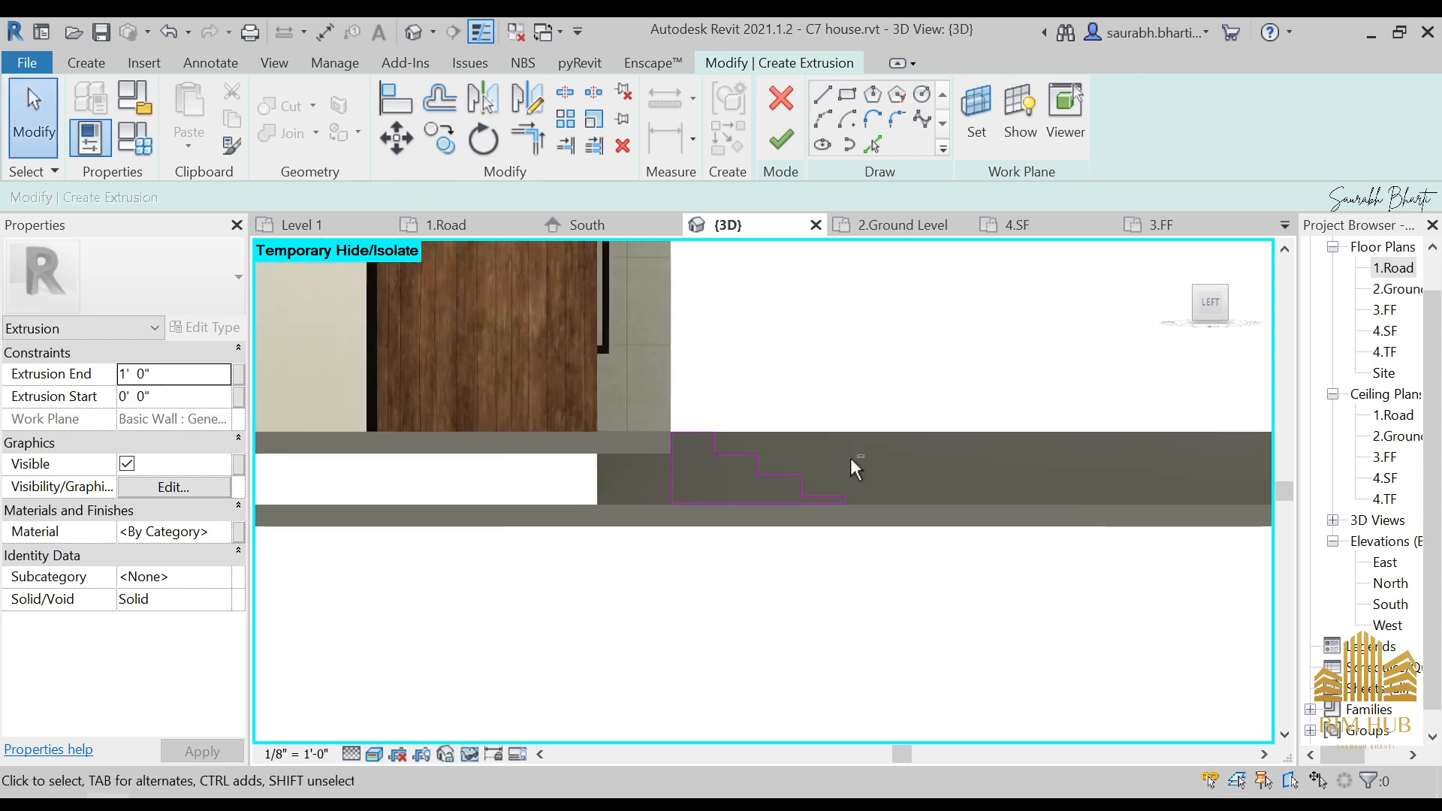
{"action": "middle_click_drag", "start_coordinate": [849, 457], "coordinate": [955, 319], "text": "shift"}
{"action": "left_click", "coordinate": [774, 143]}
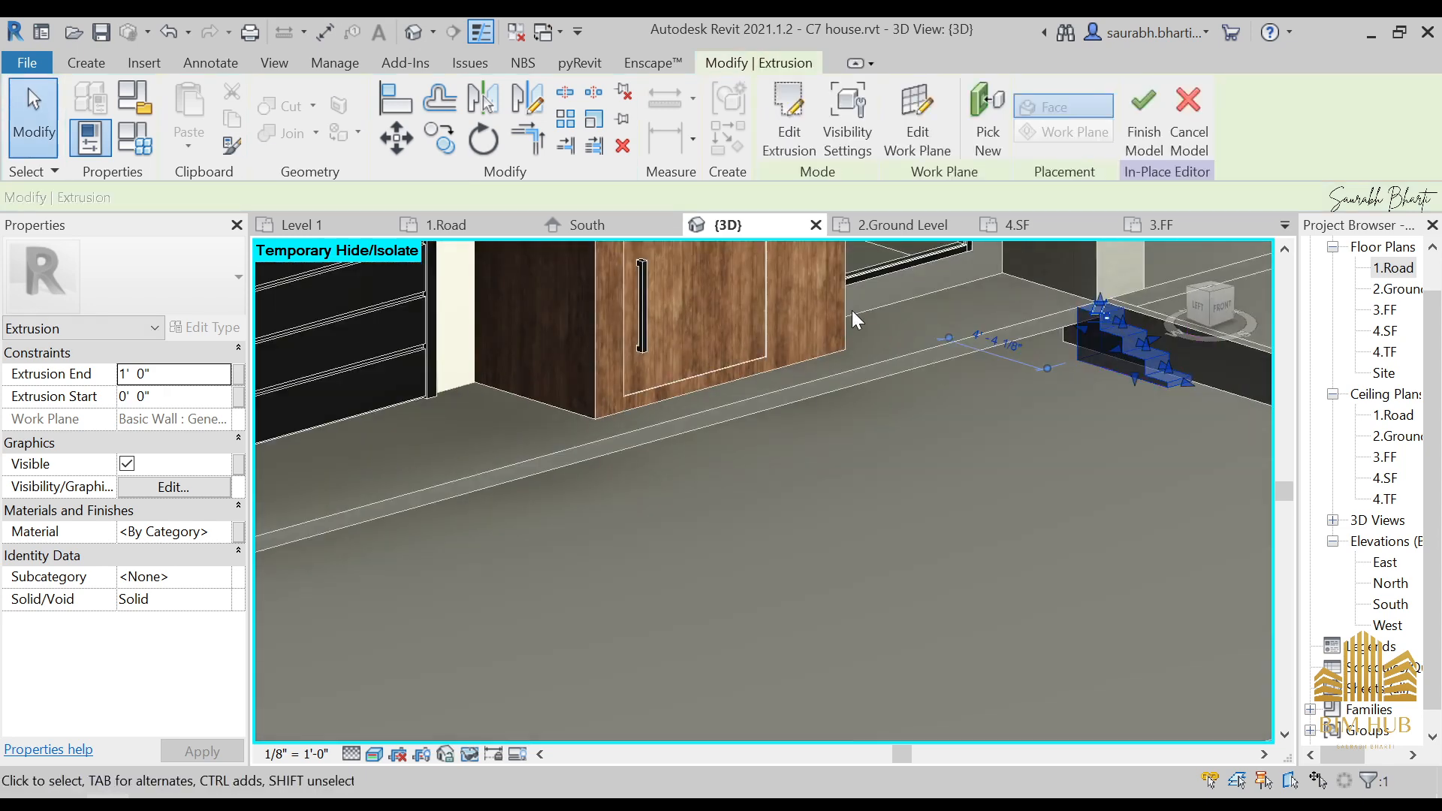
- Stretch the stair extrusion's free side away from the low wall toward the wooden entrance
{"action": "middle_click_drag", "start_coordinate": [852, 309], "coordinate": [976, 360], "text": "shift"}
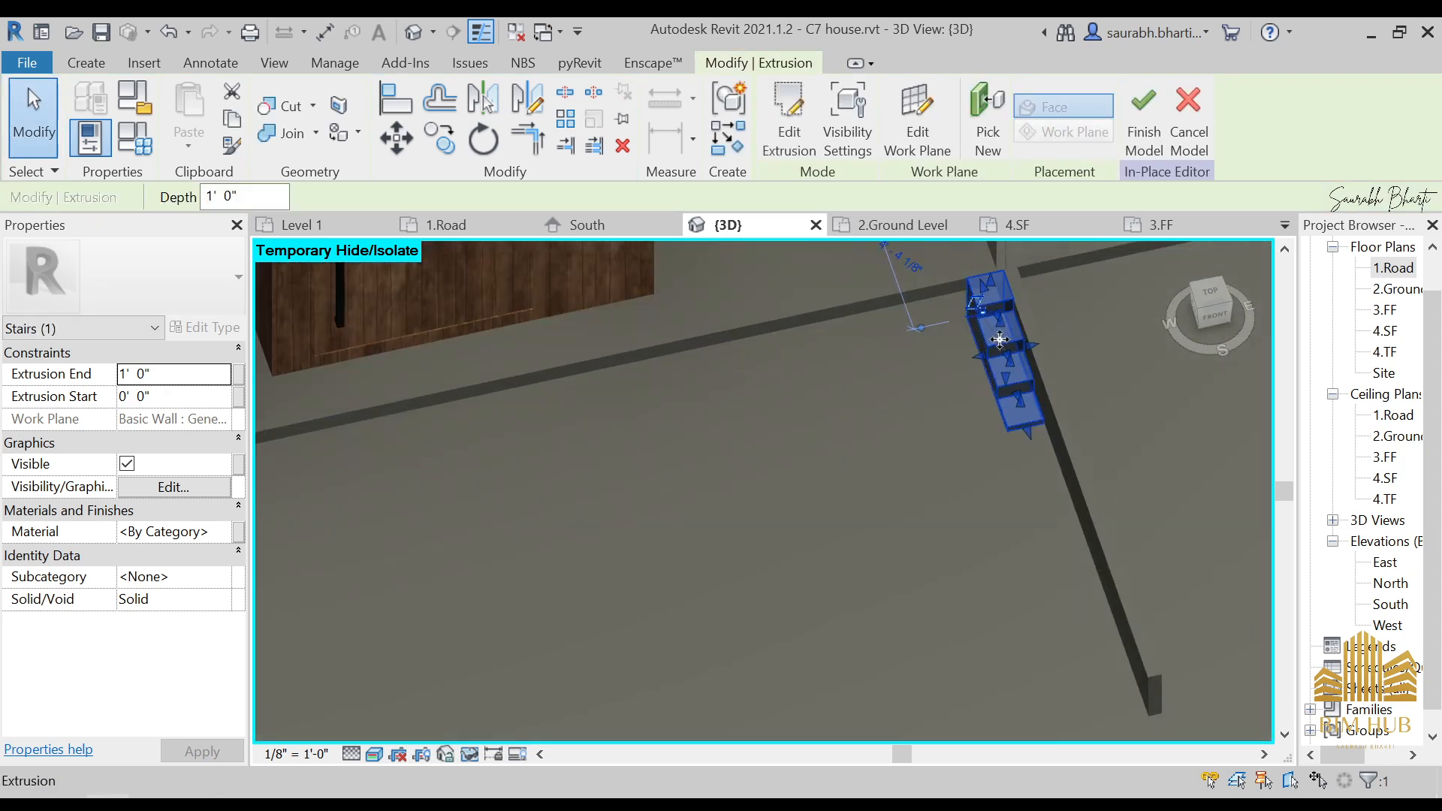
{"action": "left_click_drag", "start_coordinate": [975, 353], "coordinate": [689, 412]}
{"action": "scroll", "coordinate": [702, 415], "scroll_direction": "down", "scroll_amount": 3}
{"action": "middle_click_drag", "start_coordinate": [807, 570], "coordinate": [914, 368], "text": "shift"}
{"action": "left_click", "coordinate": [905, 390]}
{"action": "middle_click_drag", "start_coordinate": [859, 460], "coordinate": [778, 449], "text": "shift"}
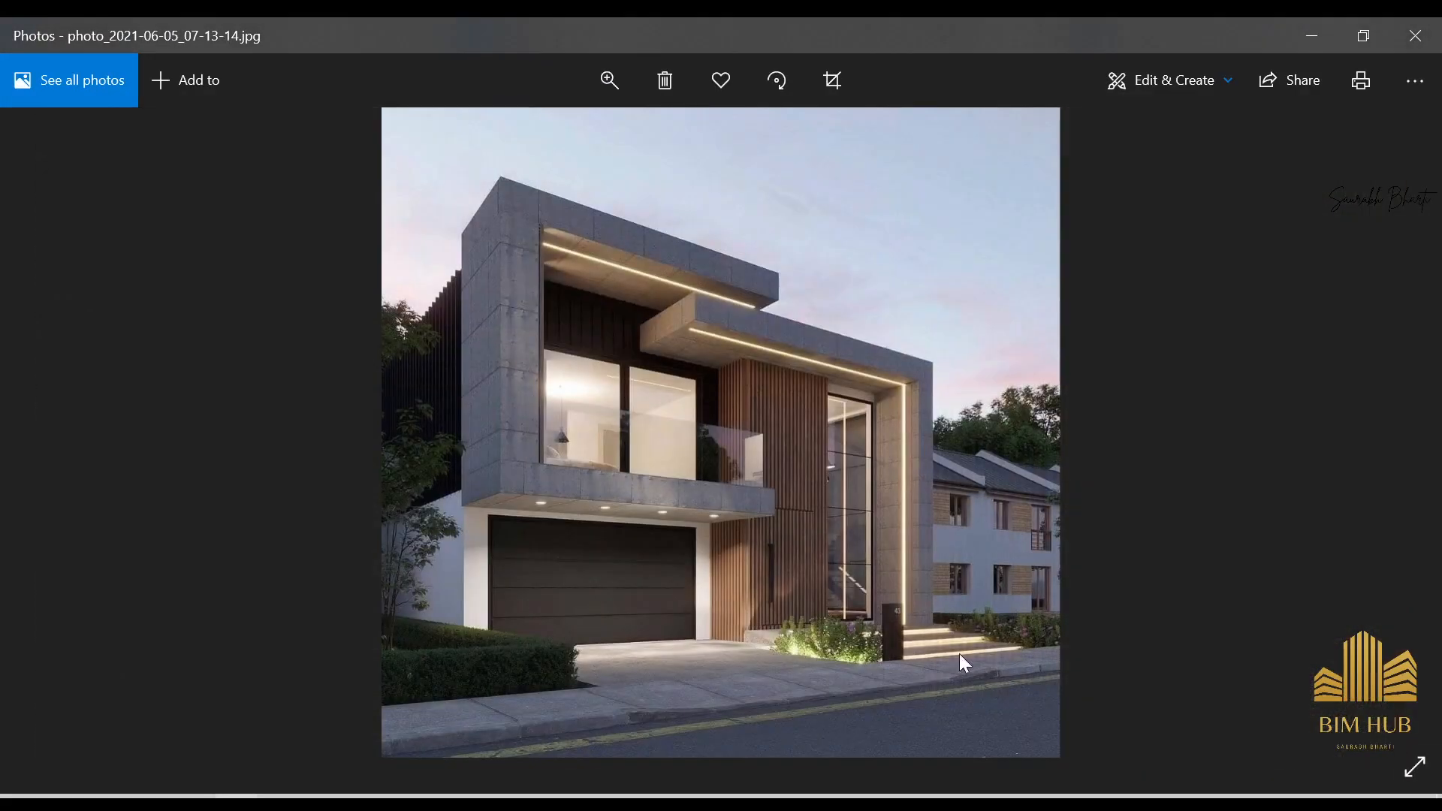
- Compare the entrance steps with the reference photo and finish the in-place stairs model in Revit
{"action": "scroll", "coordinate": [913, 658], "scroll_direction": "up", "scroll_amount": 3}
{"action": "left_click", "coordinate": [1313, 36]}
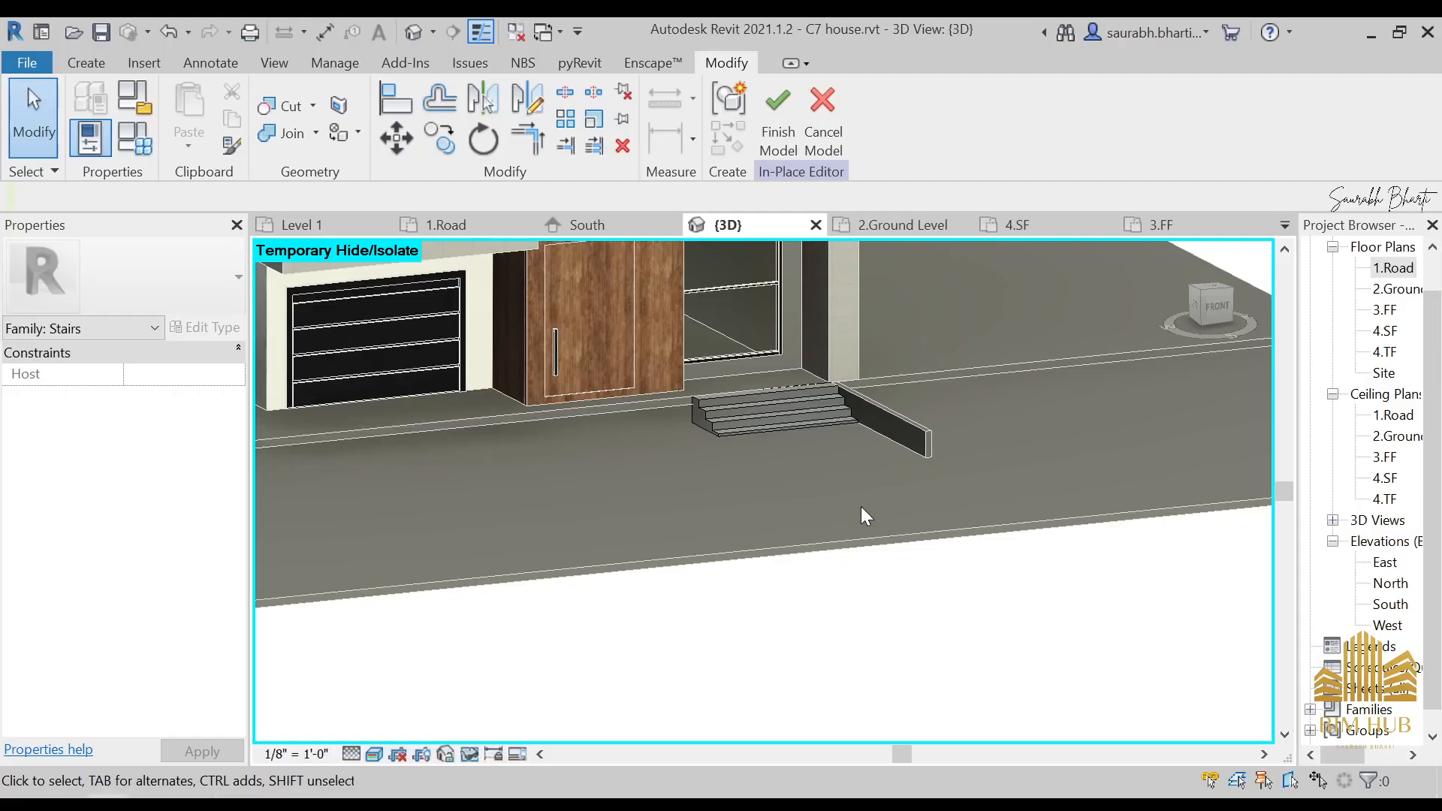
{"action": "mouse_move", "coordinate": [695, 442]}
{"action": "middle_mouse_down", "text": "shift"}
{"action": "mouse_move", "coordinate": [766, 450]}
{"action": "mouse_move", "coordinate": [808, 399]}
{"action": "mouse_move", "coordinate": [788, 460]}
{"action": "mouse_move", "coordinate": [769, 452]}
{"action": "mouse_move", "coordinate": [779, 502]}
{"action": "mouse_move", "coordinate": [713, 495]}
{"action": "mouse_move", "coordinate": [759, 525]}
{"action": "mouse_move", "coordinate": [640, 508]}
{"action": "mouse_move", "coordinate": [714, 502]}
{"action": "mouse_move", "coordinate": [677, 428]}
{"action": "middle_mouse_up", "text": "shift"}
{"action": "scroll", "coordinate": [677, 433], "scroll_direction": "down", "scroll_amount": 3}
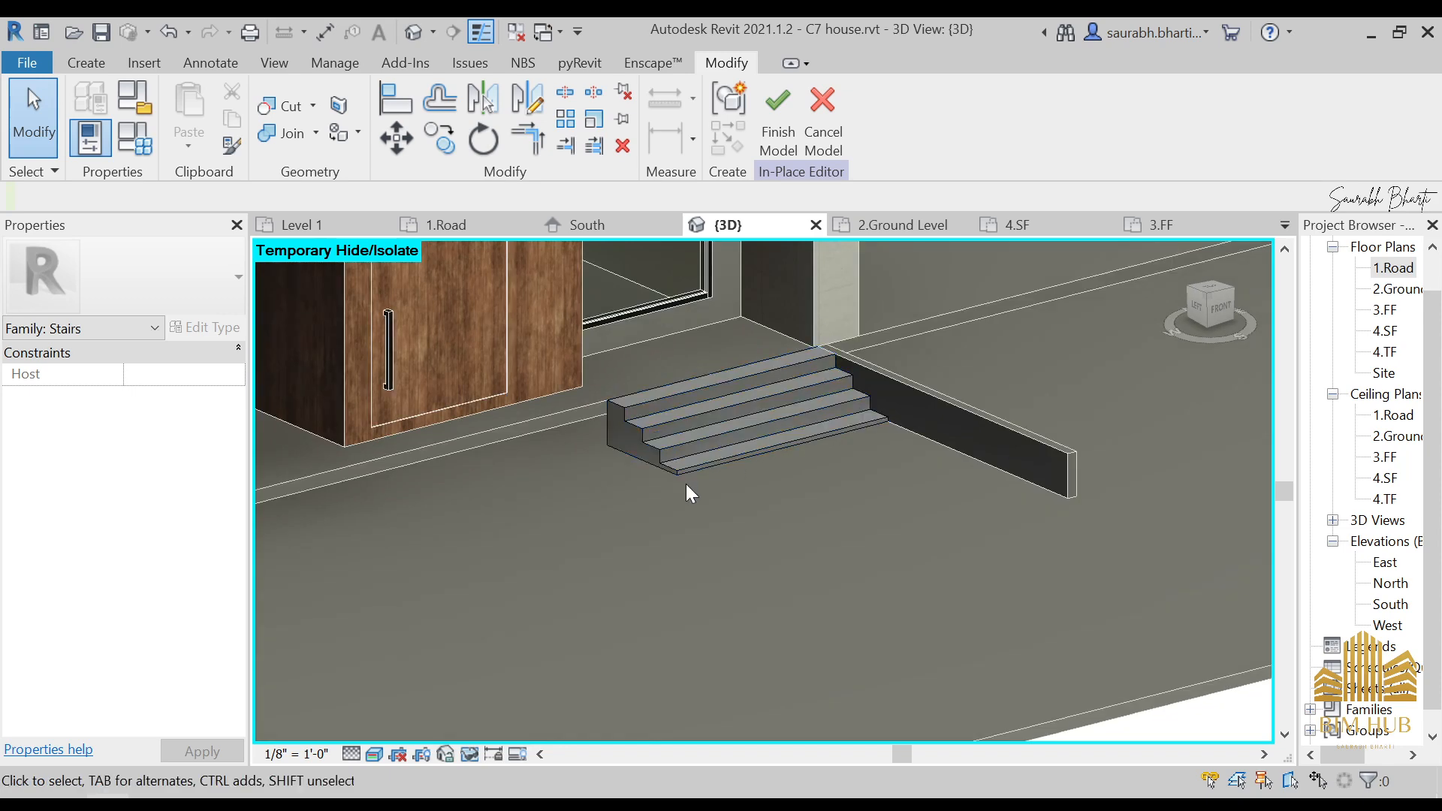
{"action": "middle_click_drag", "start_coordinate": [687, 483], "coordinate": [680, 518], "text": "shift"}
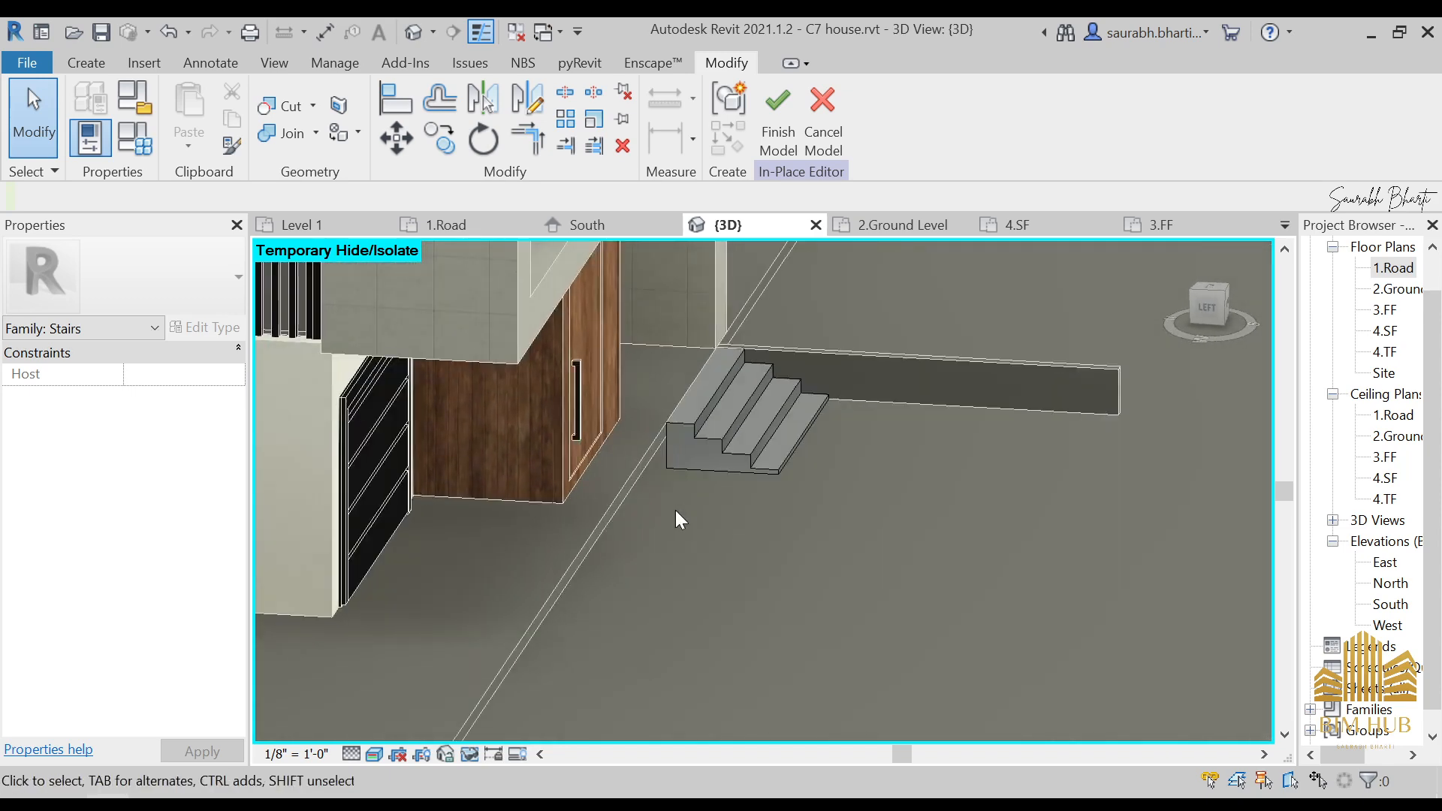
{"action": "left_click", "coordinate": [780, 111]}
- Orient the view to the left side of the entrance steps and start an in-place model in the Stairs category
{"action": "left_click", "coordinate": [901, 376]}
{"action": "middle_click_drag", "start_coordinate": [901, 376], "coordinate": [1180, 315], "text": "shift"}
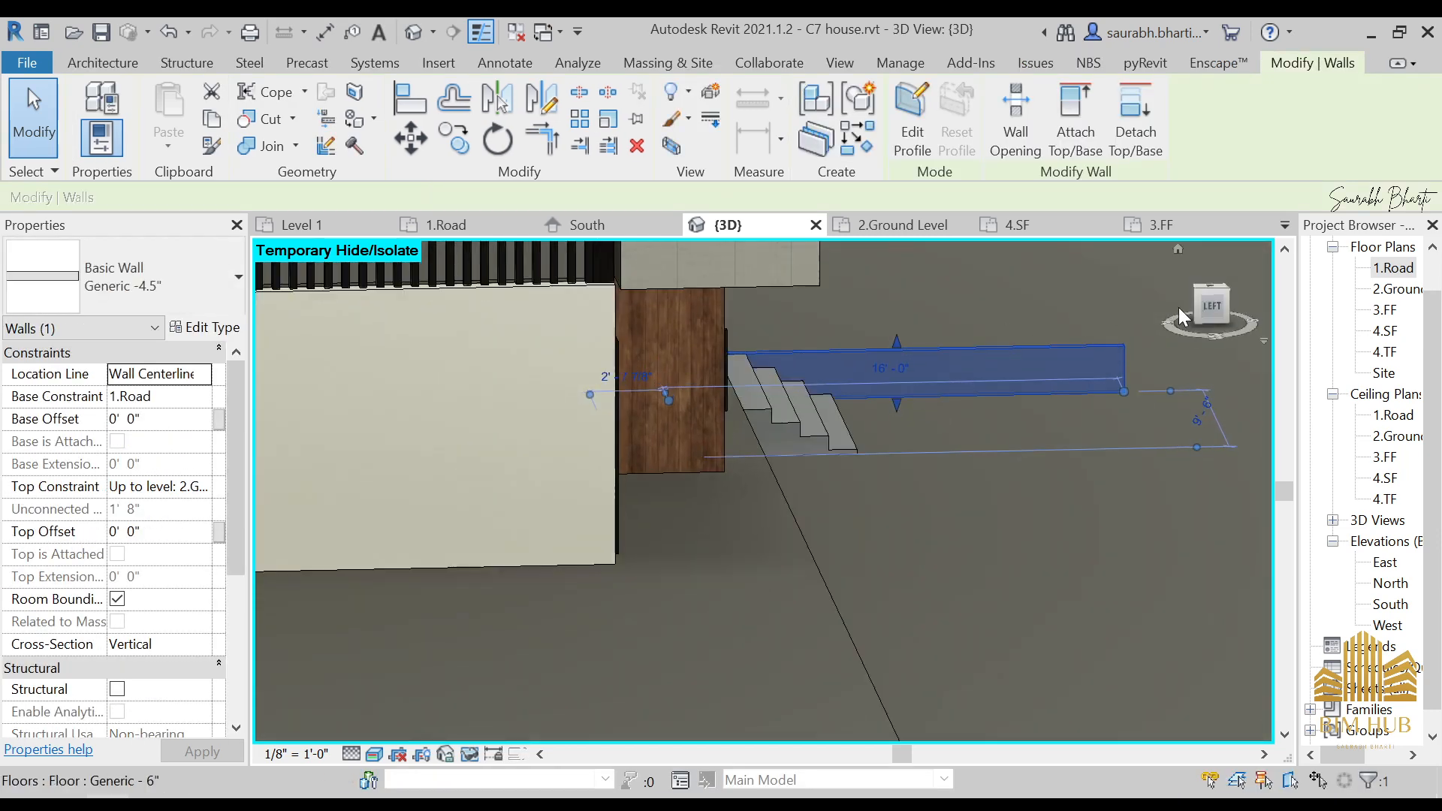
{"action": "left_click", "coordinate": [1216, 310]}
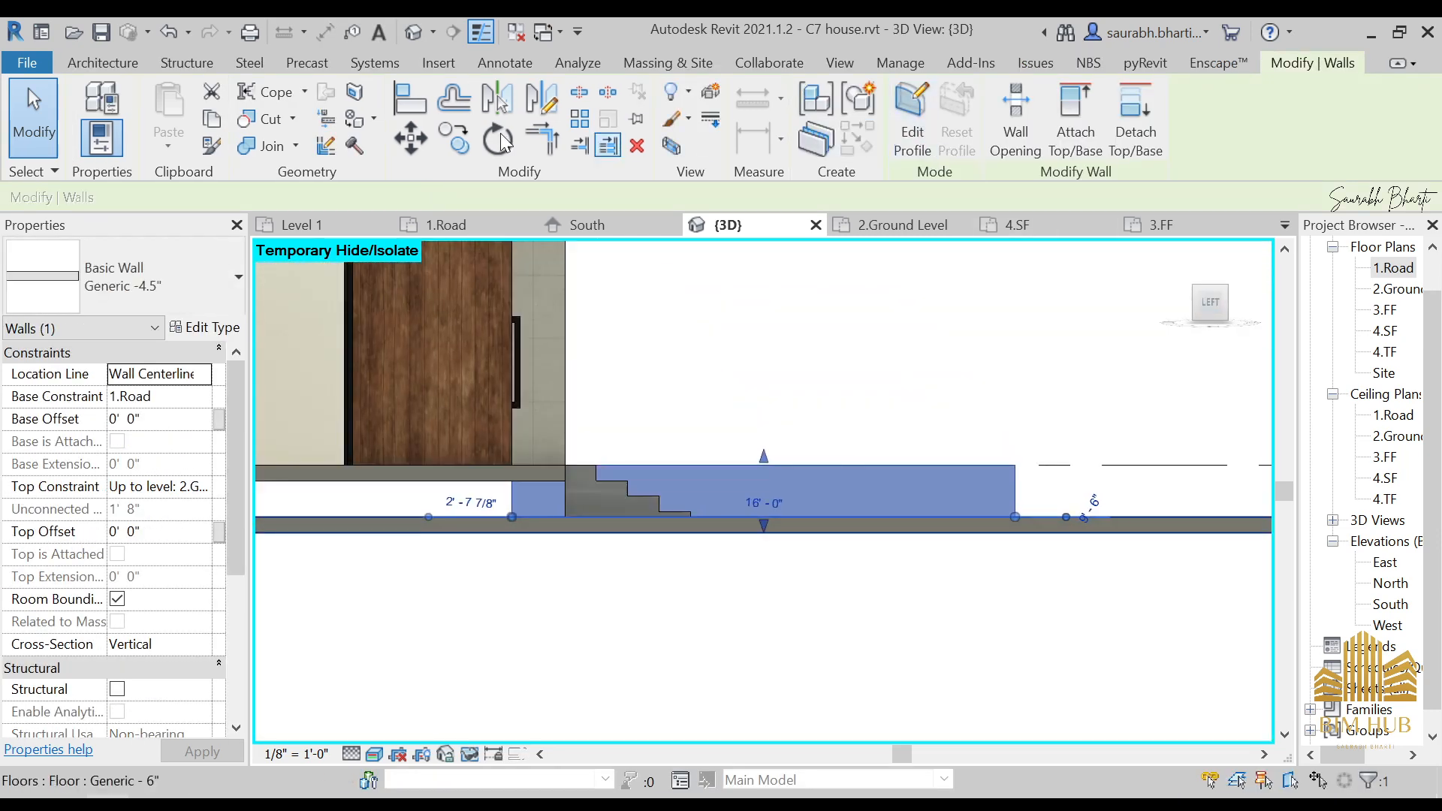
{"action": "left_click", "coordinate": [103, 62]}
{"action": "left_click", "coordinate": [272, 120]}
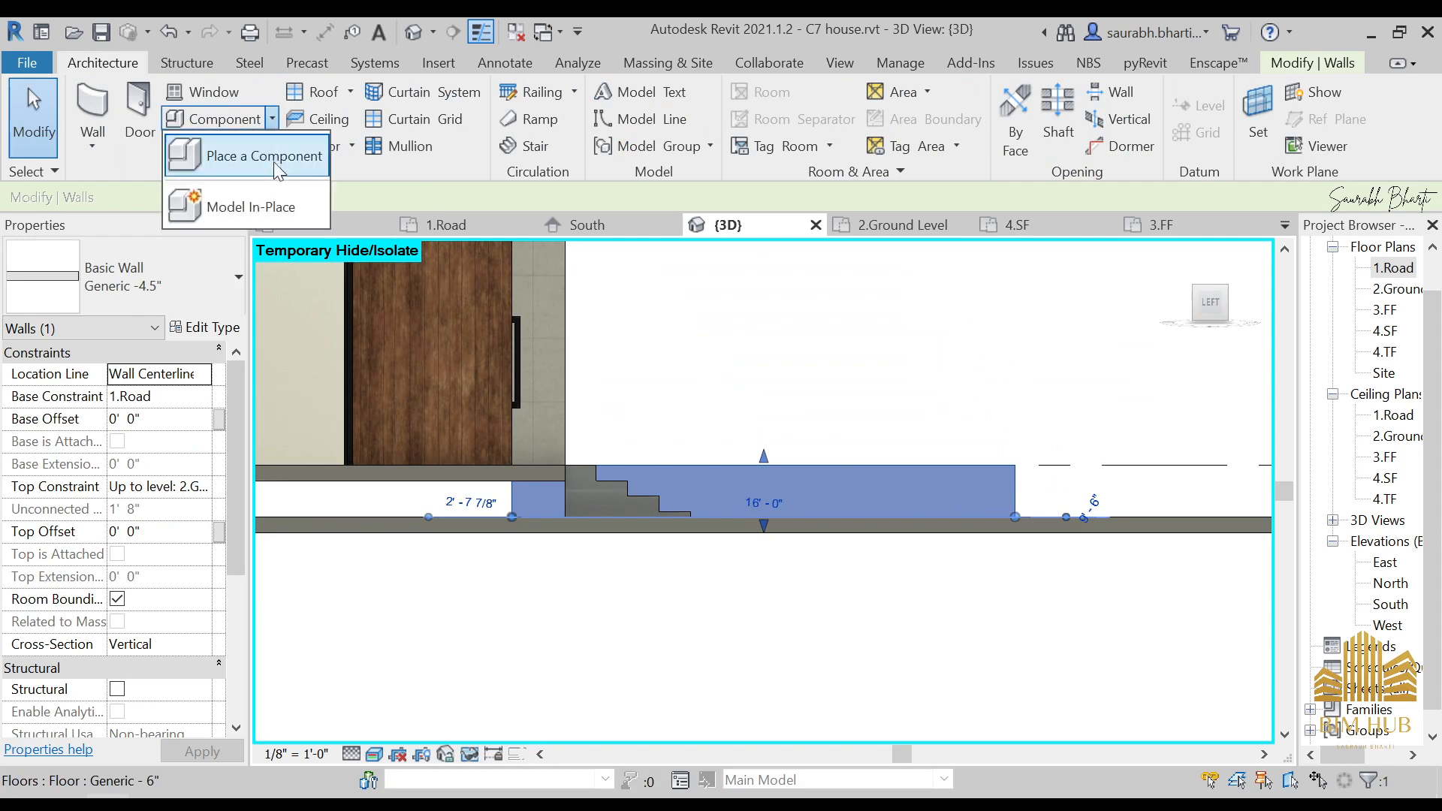
{"action": "left_click", "coordinate": [249, 196]}
{"action": "scroll", "coordinate": [620, 414], "scroll_direction": "down", "scroll_amount": 6}
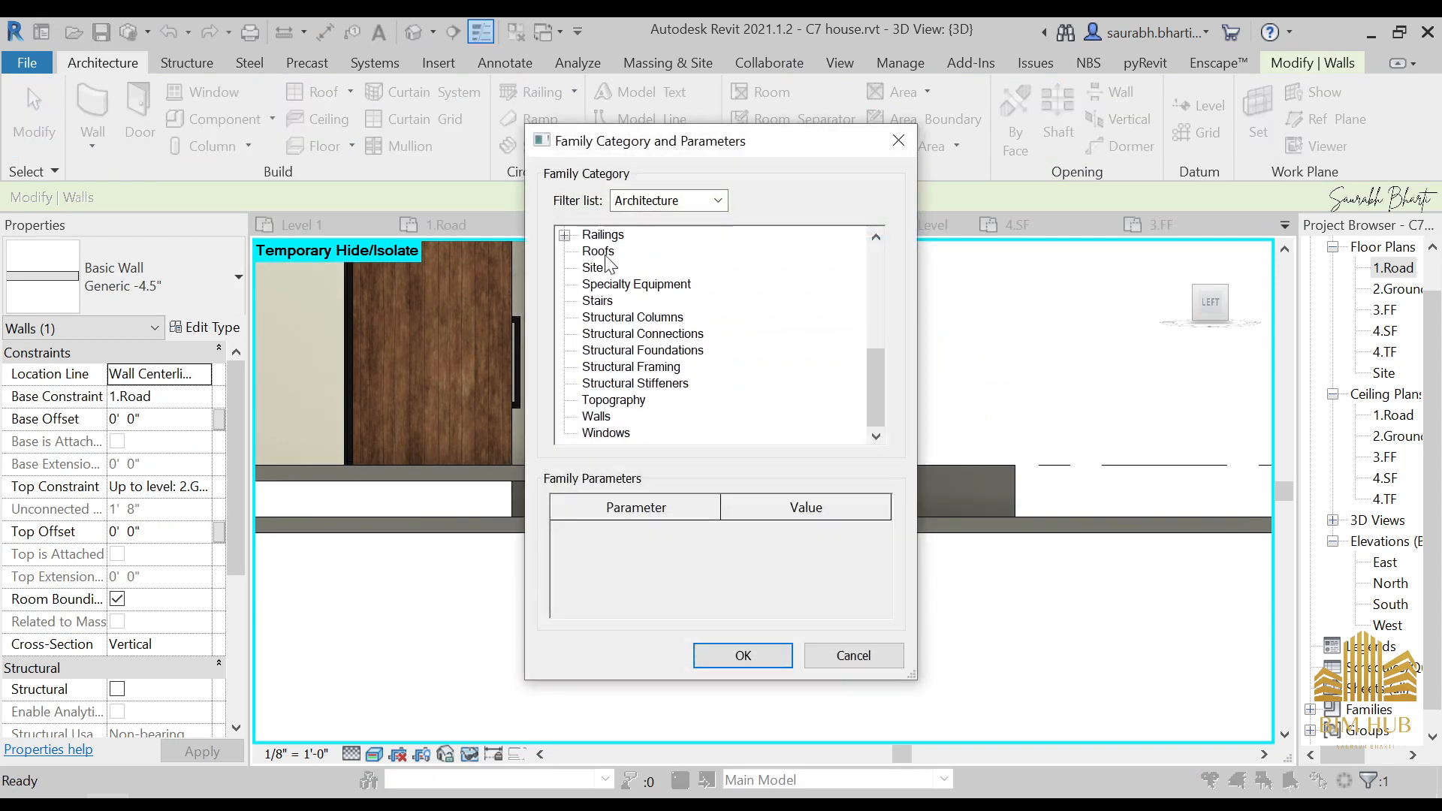
{"action": "left_click", "coordinate": [732, 654]}
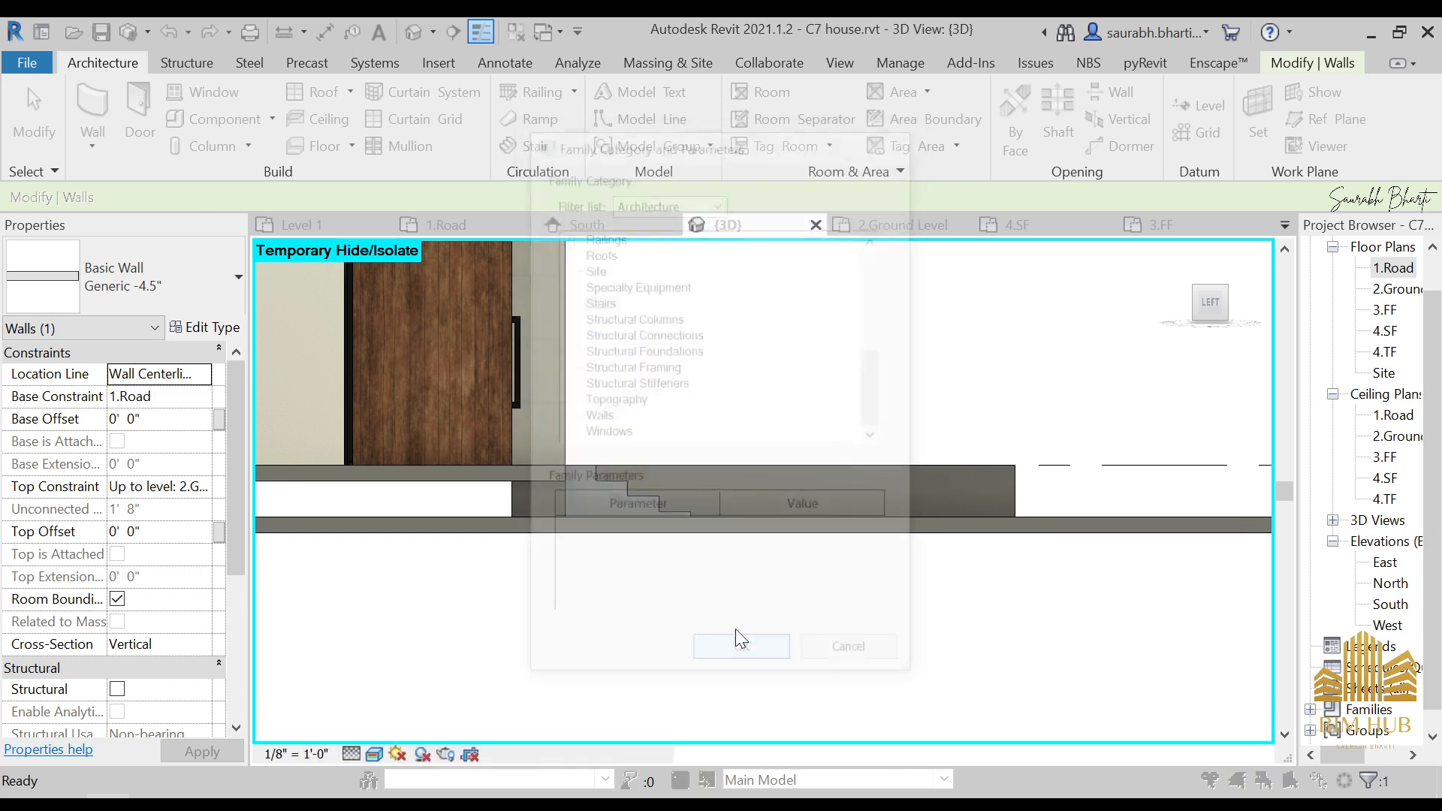
{"action": "left_click", "coordinate": [648, 391]}
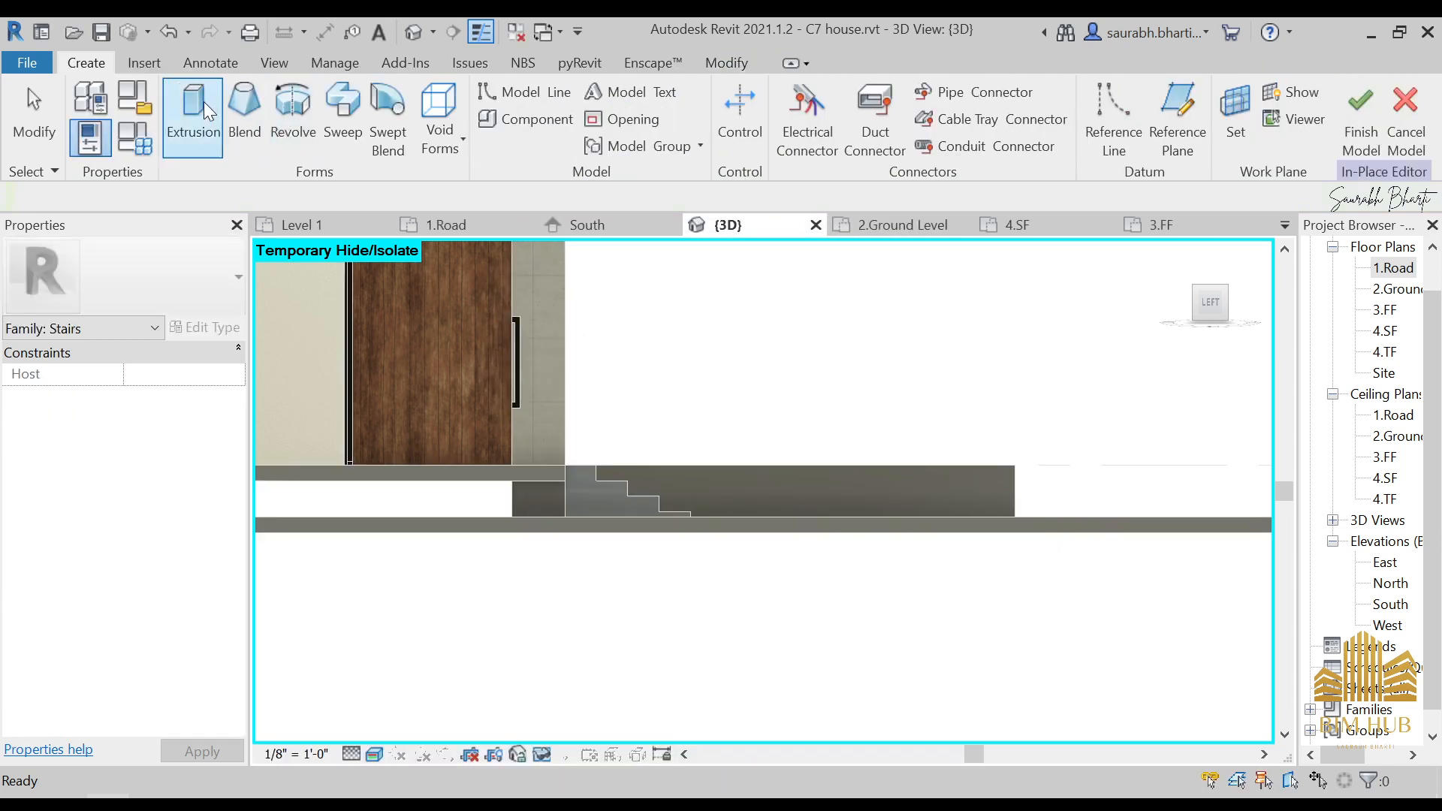
- Start an extrusion and set its work plane by picking the side face of the entrance steps
{"action": "left_click", "coordinate": [193, 112]}
{"action": "left_click", "coordinate": [973, 117]}
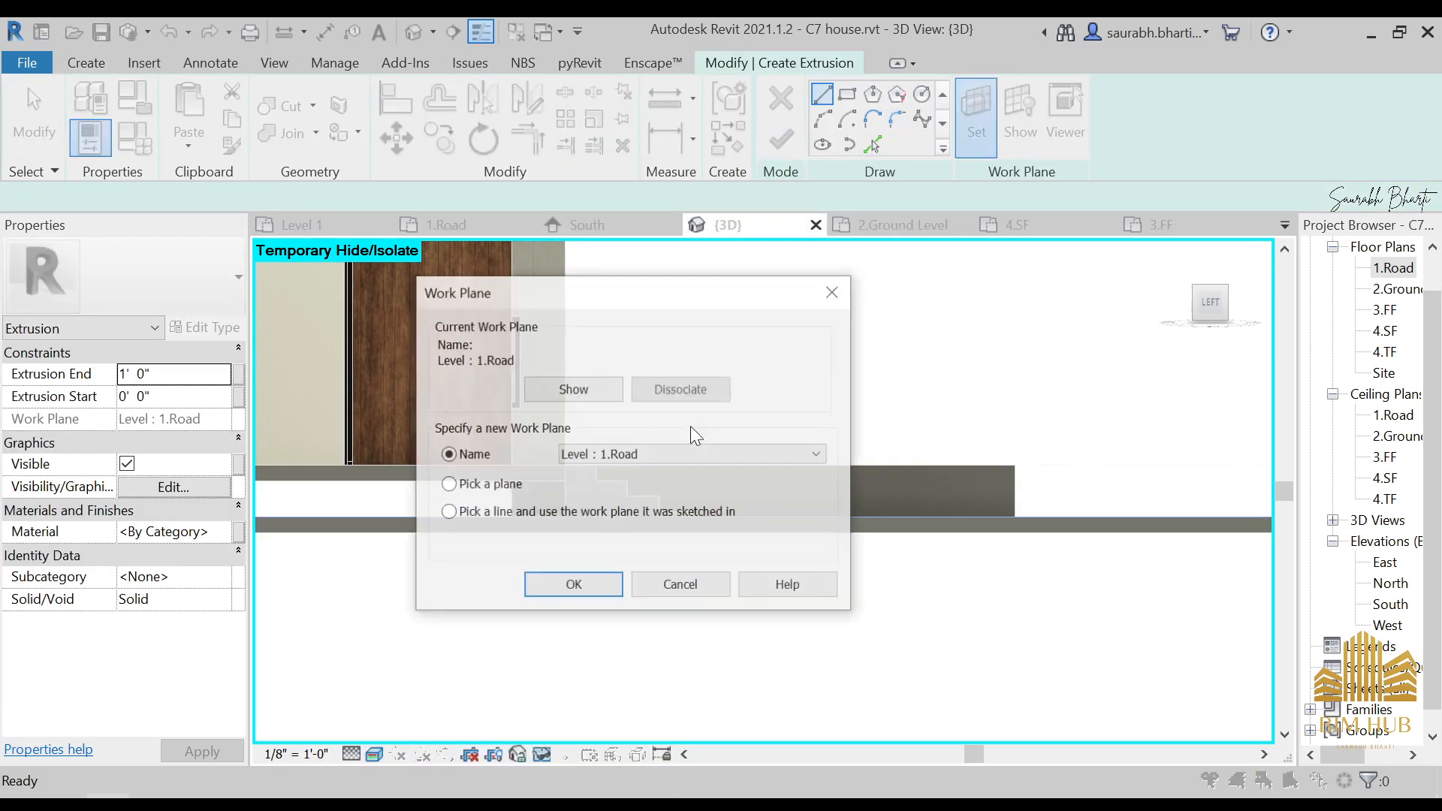
{"action": "left_click", "coordinate": [574, 584]}
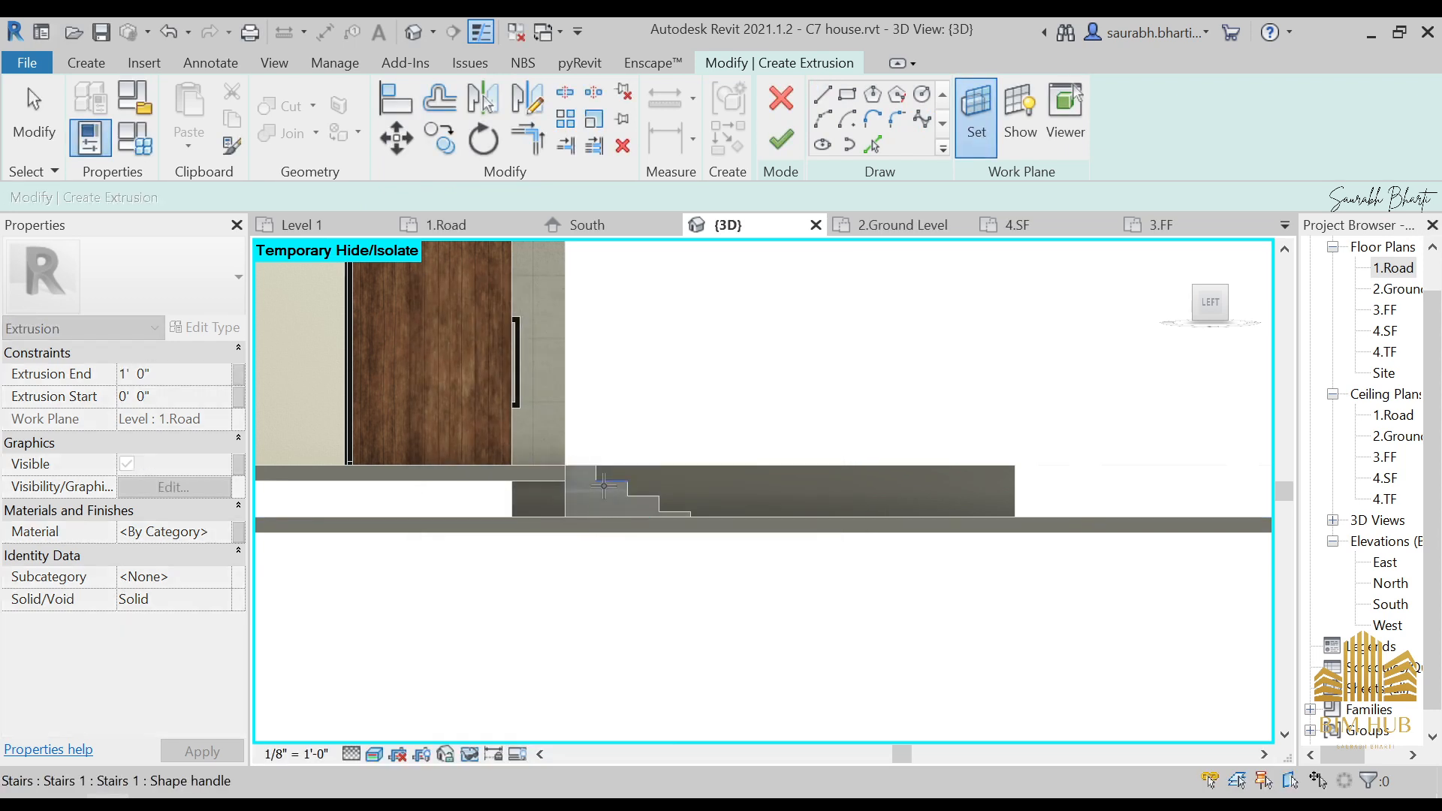
{"action": "left_click", "coordinate": [600, 504]}
{"action": "key", "text": "Escape"}
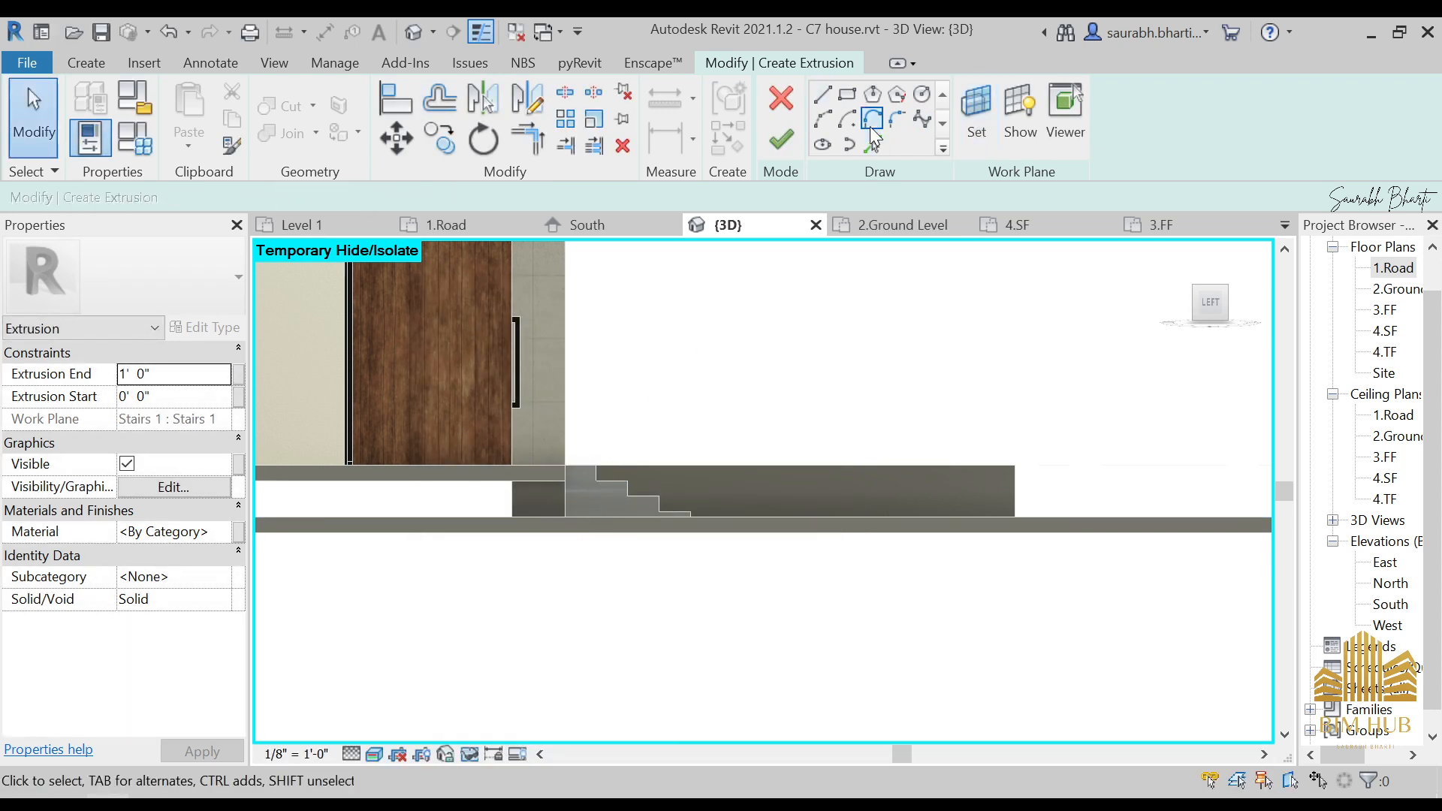
{"action": "left_click", "coordinate": [975, 131]}
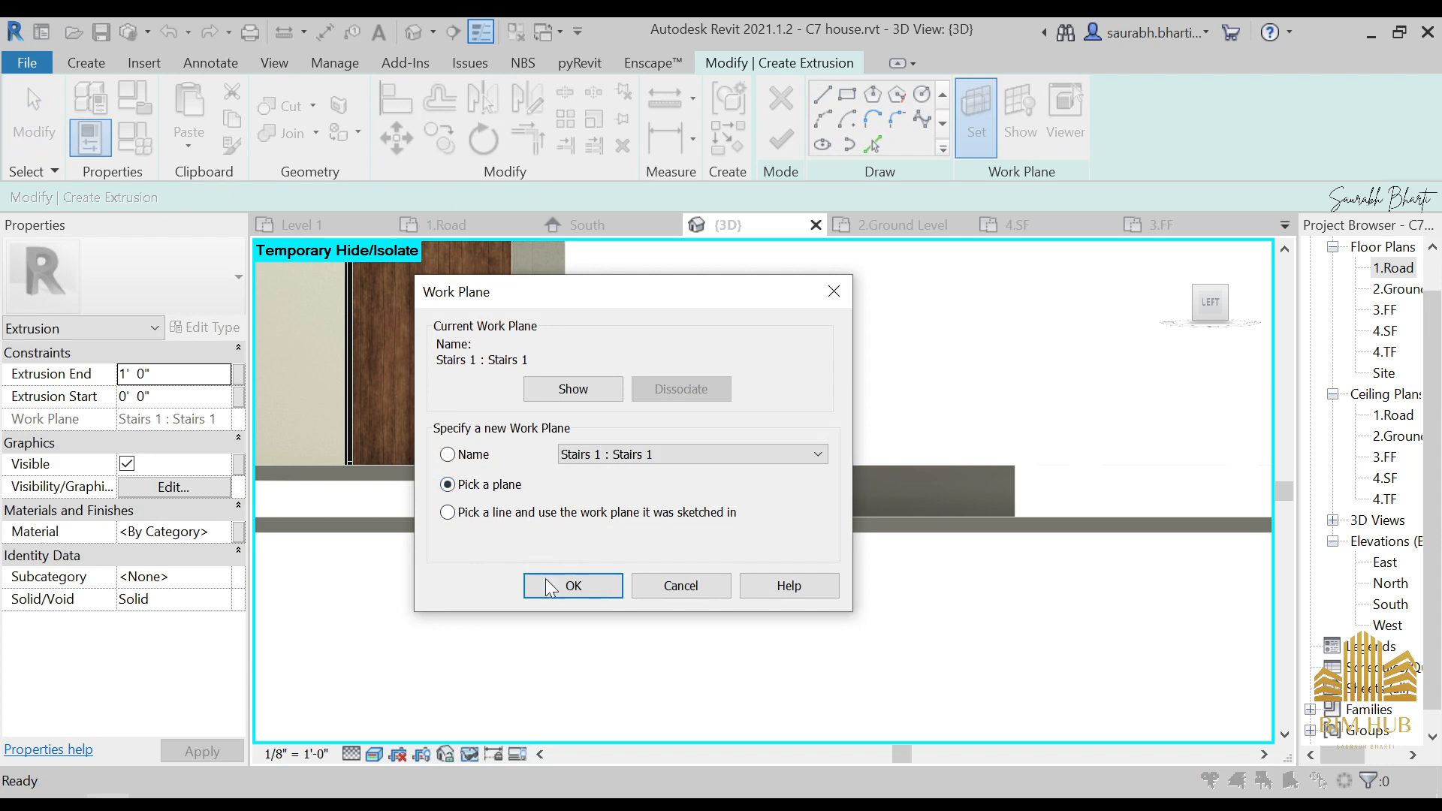
{"action": "left_click", "coordinate": [572, 585]}
{"action": "left_click", "coordinate": [589, 505]}
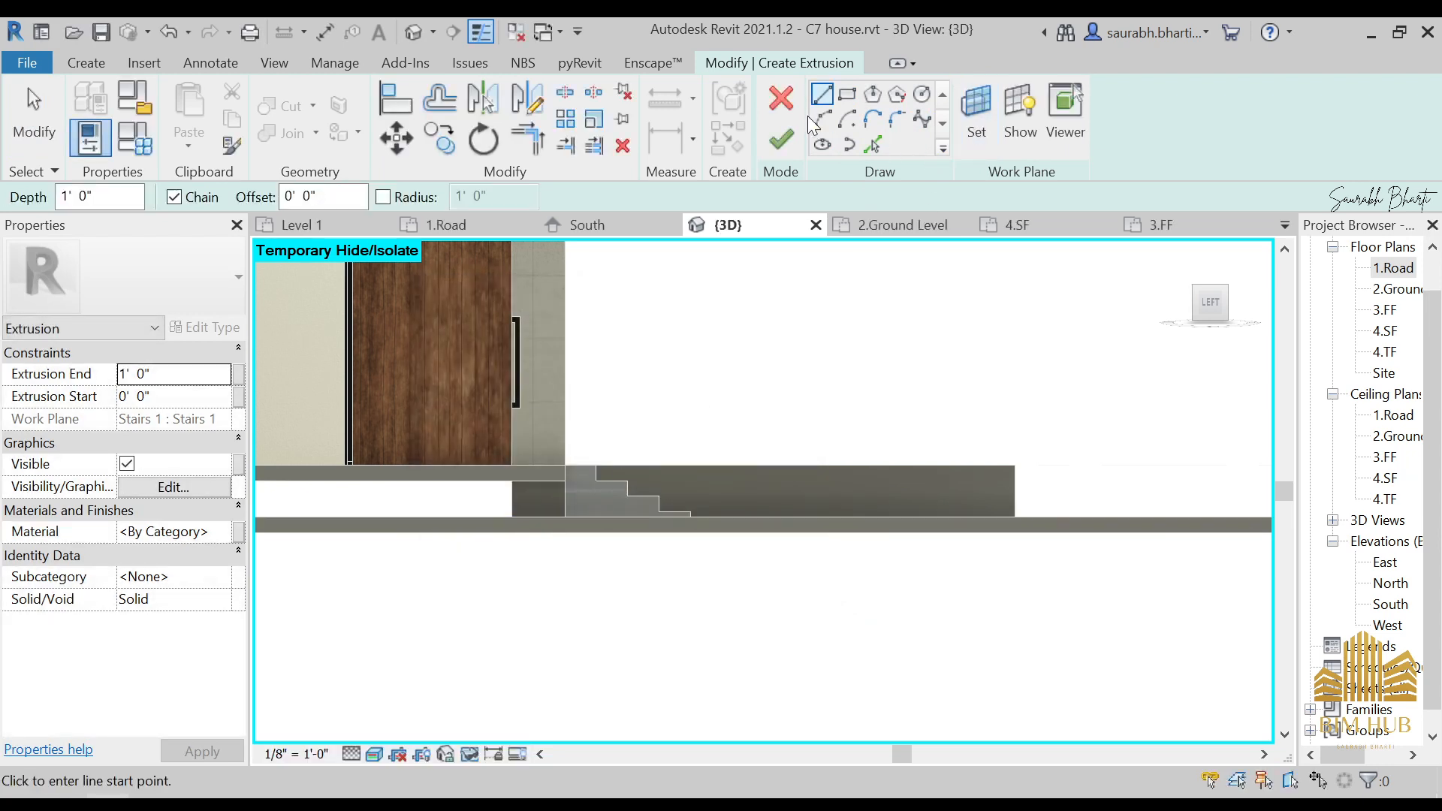
- Sketch a triangular ramp profile from the steps' top corner to their foot and back along road level, and finish it as a 1' extrusion
{"action": "scroll", "coordinate": [582, 481], "scroll_direction": "up", "scroll_amount": 2}
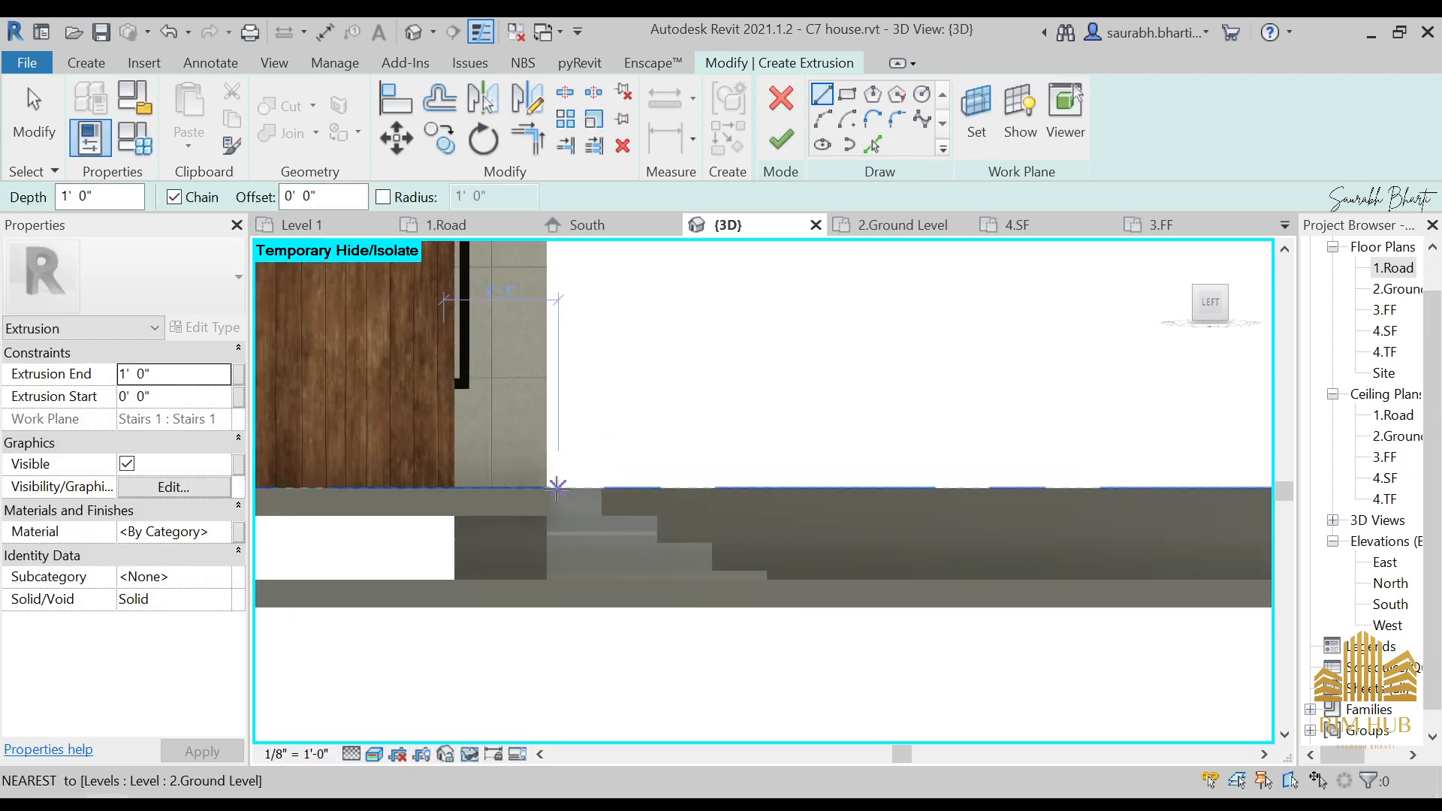
{"action": "left_click", "coordinate": [549, 488]}
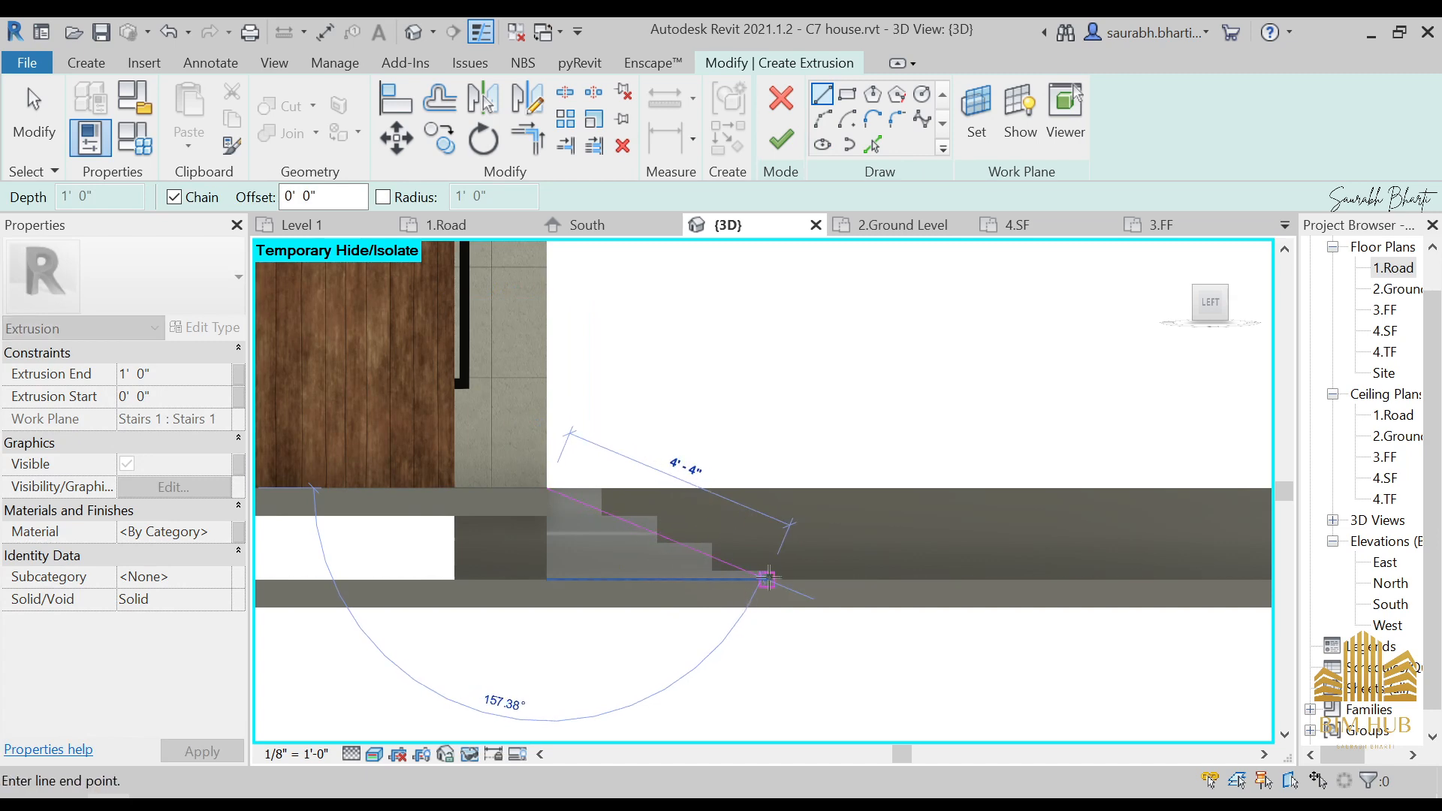
{"action": "left_click", "coordinate": [767, 578]}
{"action": "left_click", "coordinate": [546, 578]}
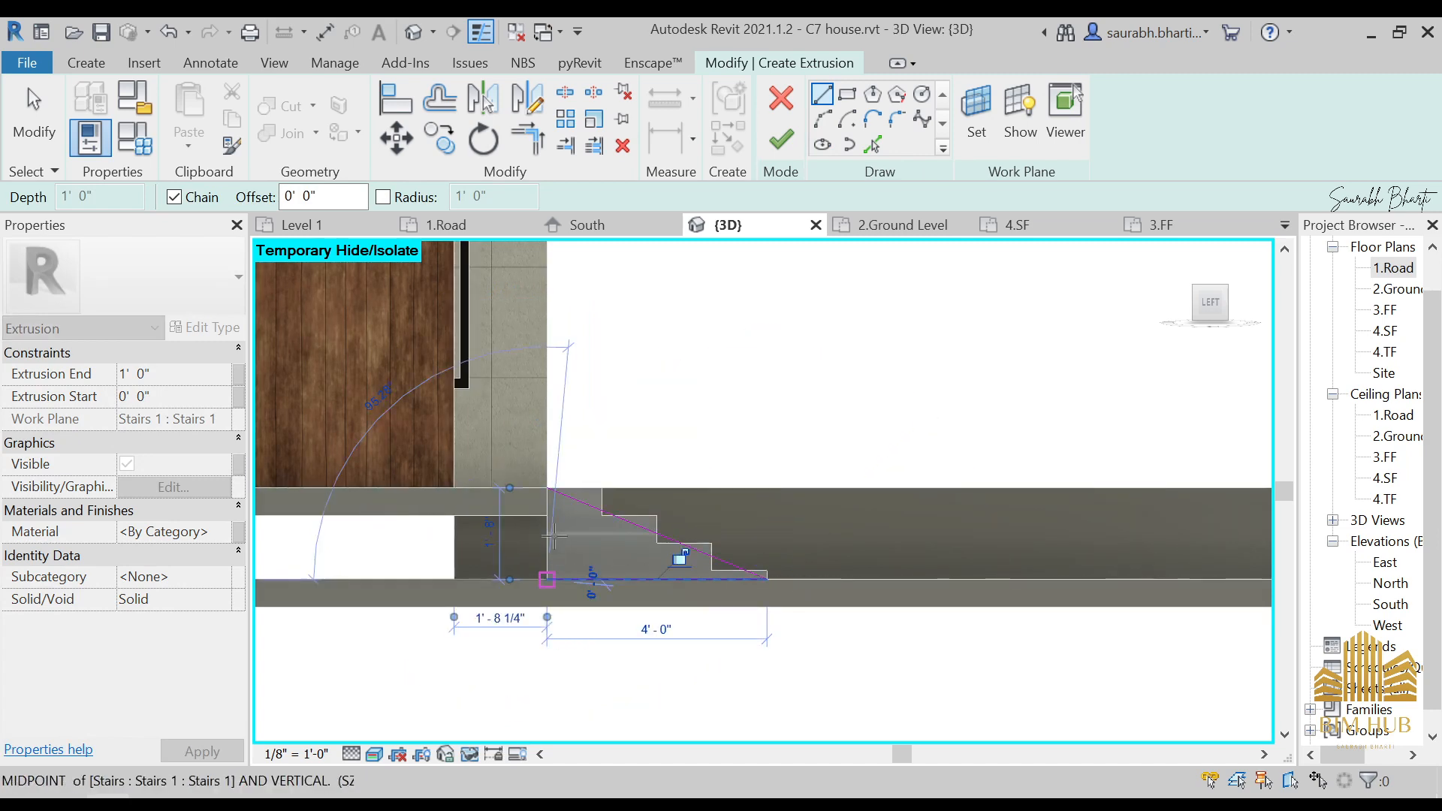
{"action": "left_click", "coordinate": [550, 488]}
{"action": "middle_click_drag", "start_coordinate": [578, 571], "coordinate": [603, 622], "text": "shift"}
{"action": "left_click", "coordinate": [781, 139]}
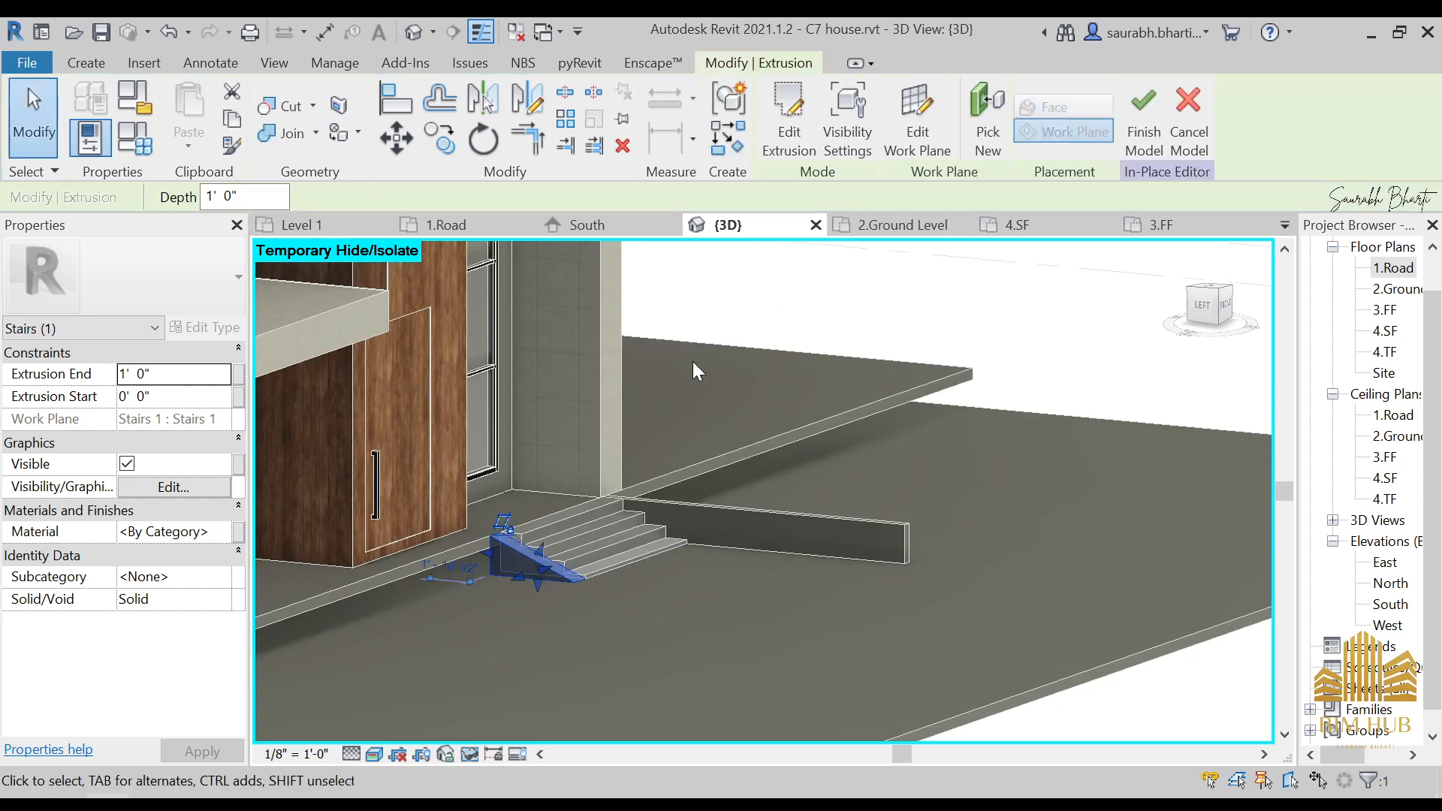
- Stretch the ramp extrusion's free end away from the steps to a depth of 9' 1 1/2"
{"action": "middle_click_drag", "start_coordinate": [692, 362], "coordinate": [1247, 360], "text": "shift"}
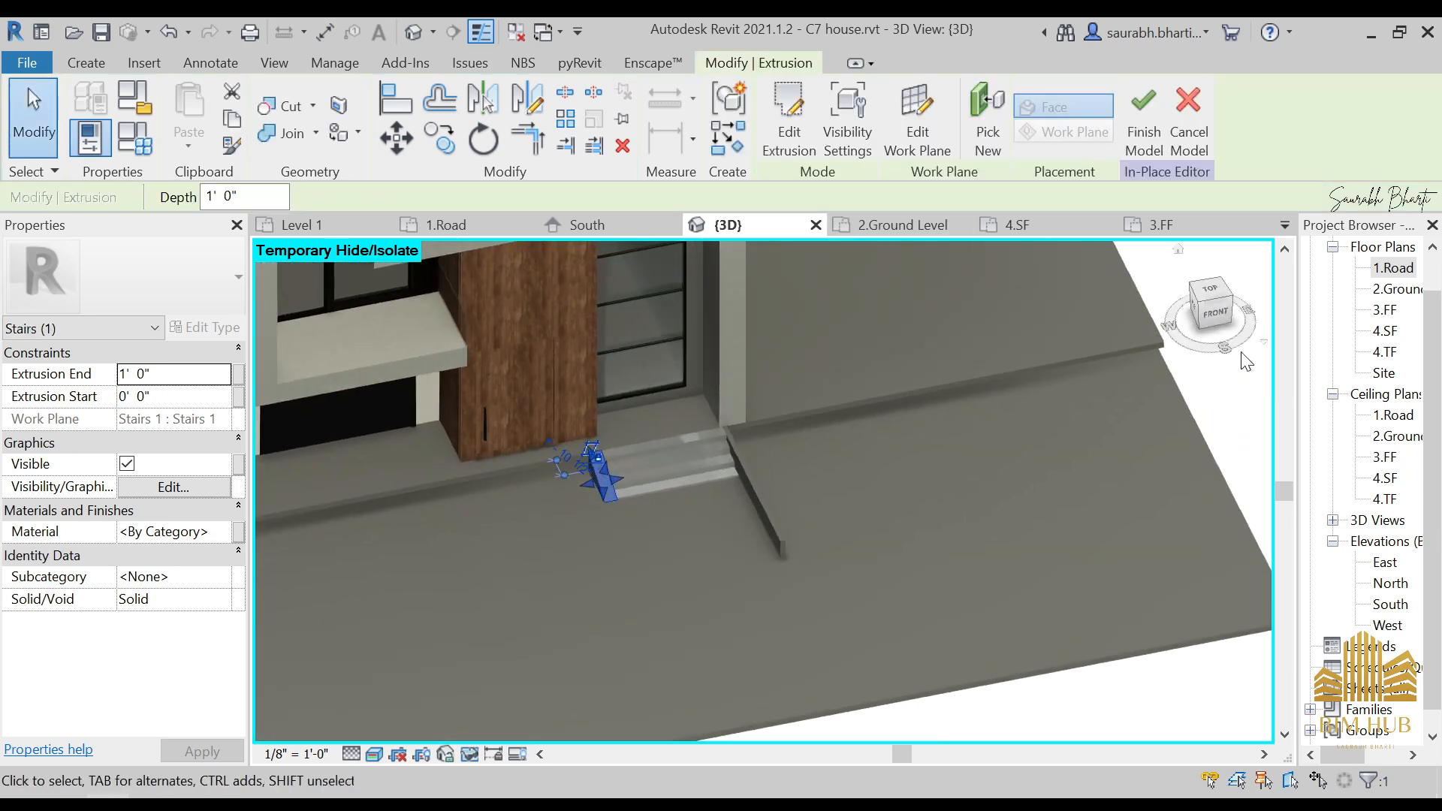
{"action": "left_click", "coordinate": [1216, 293]}
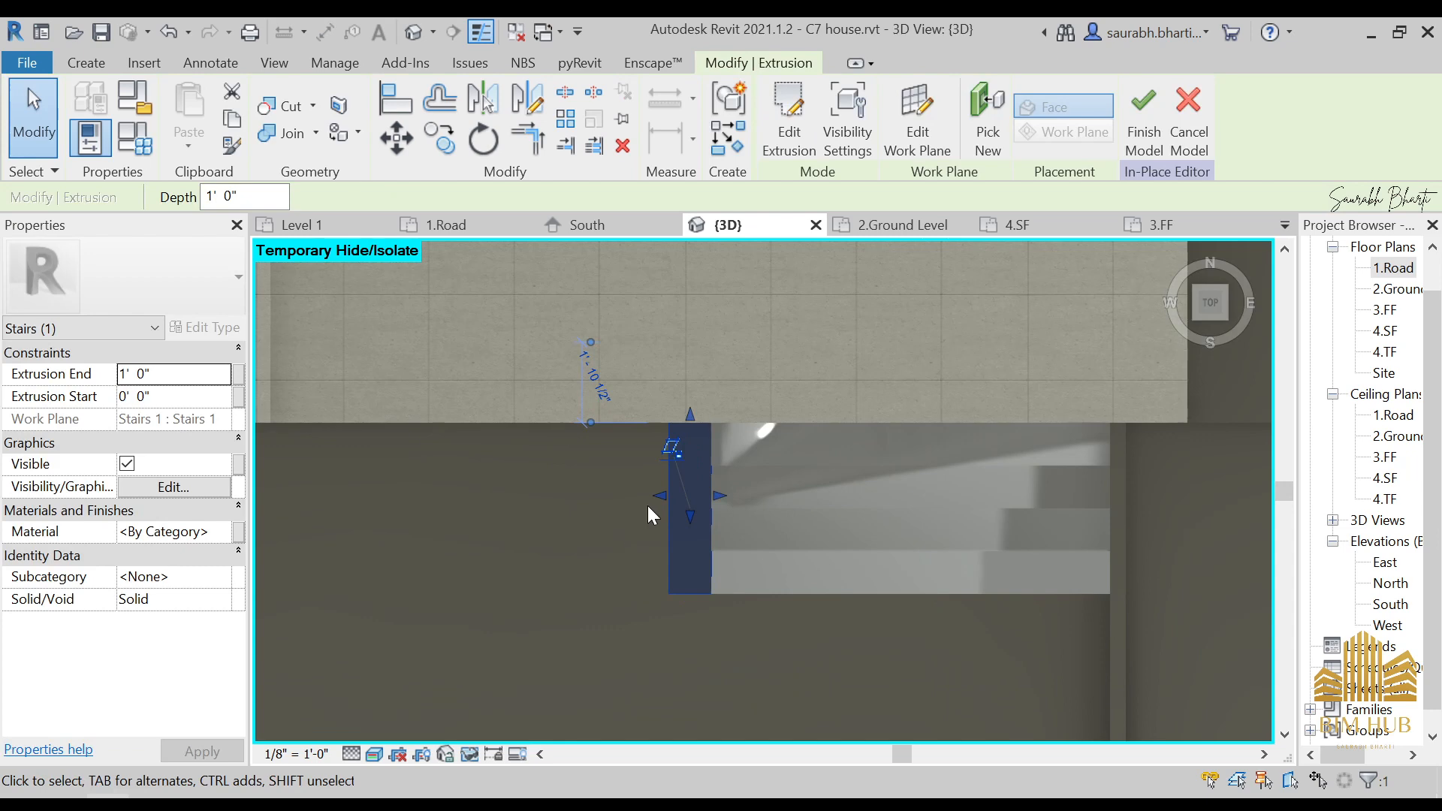
{"action": "left_click_drag", "start_coordinate": [506, 528], "coordinate": [318, 525]}
{"action": "scroll", "coordinate": [757, 528], "scroll_direction": "down", "scroll_amount": 4}
{"action": "middle_click_drag", "start_coordinate": [756, 528], "coordinate": [960, 513]}
{"action": "scroll", "coordinate": [959, 514], "scroll_direction": "down", "scroll_amount": 3}
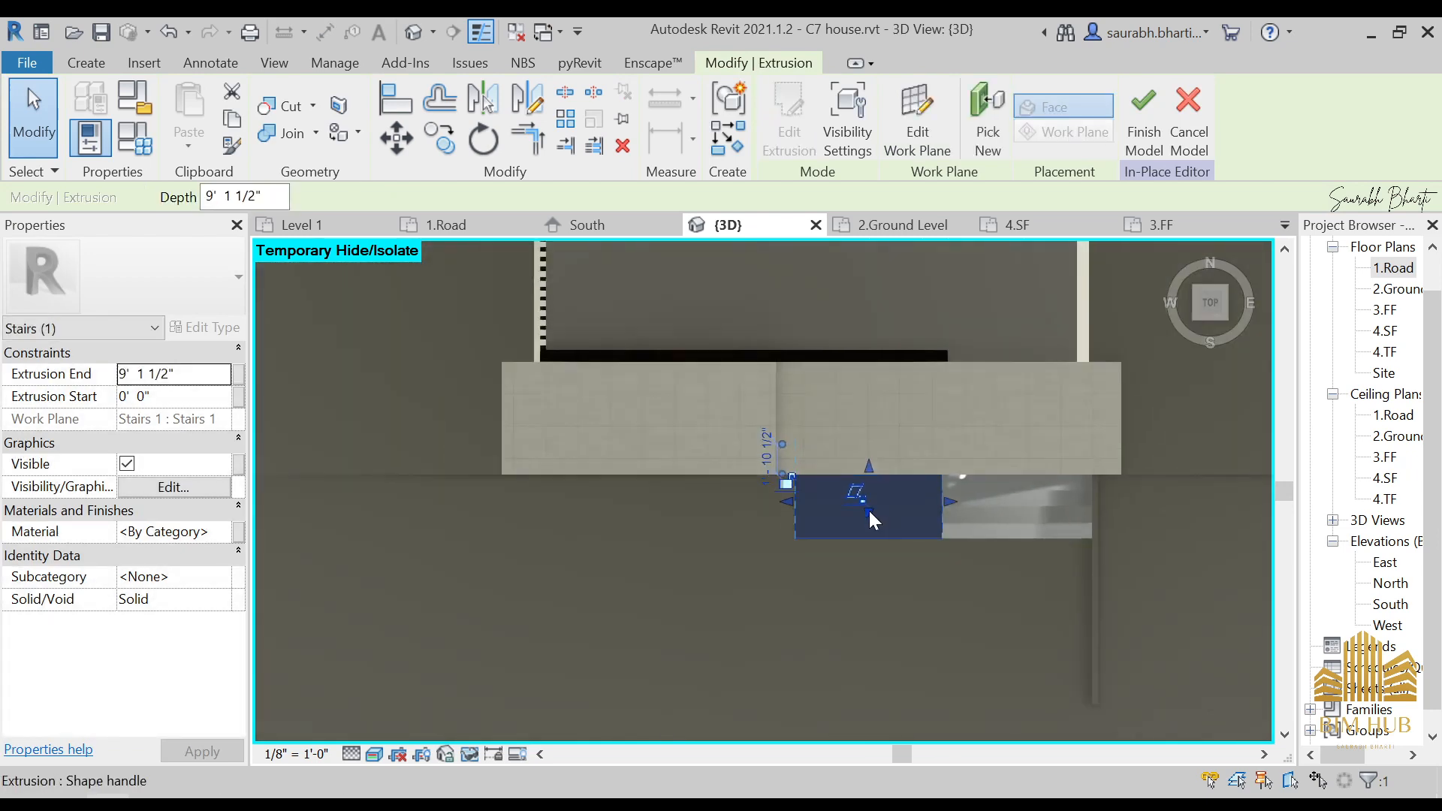
- Extend the ramp's free end further to line up with the outer edge of the wooden entrance volume
{"action": "middle_click_drag", "start_coordinate": [822, 535], "coordinate": [923, 224], "text": "shift"}
{"action": "scroll", "coordinate": [795, 526], "scroll_direction": "up", "scroll_amount": 3}
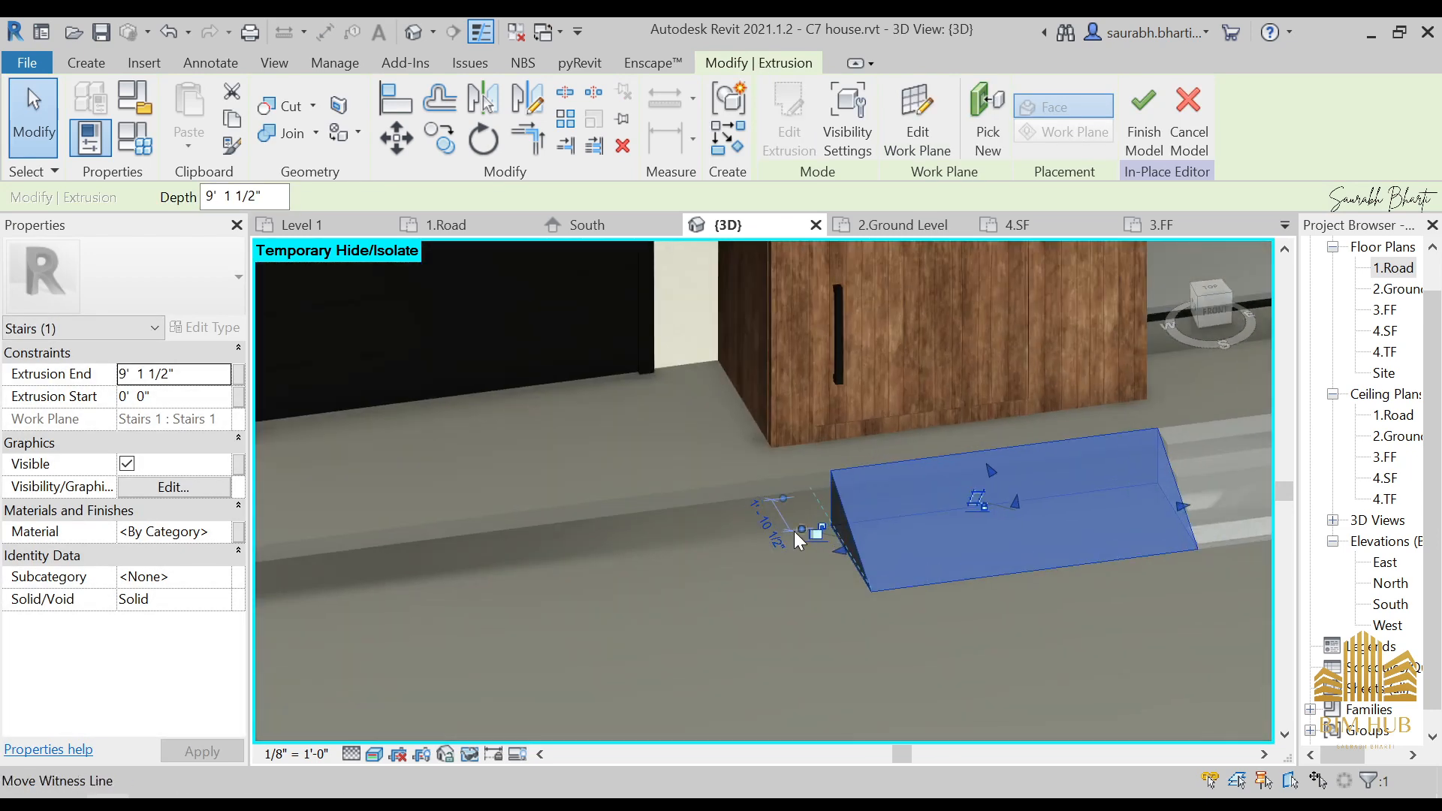
{"action": "left_click_drag", "start_coordinate": [831, 552], "coordinate": [788, 539]}
{"action": "scroll", "coordinate": [788, 539], "scroll_direction": "down", "scroll_amount": 4}
{"action": "middle_click_drag", "start_coordinate": [835, 552], "coordinate": [943, 448], "text": "shift"}
{"action": "left_click", "coordinate": [917, 538], "text": "shift"}
{"action": "middle_click_drag", "start_coordinate": [918, 537], "coordinate": [853, 632], "text": "shift"}
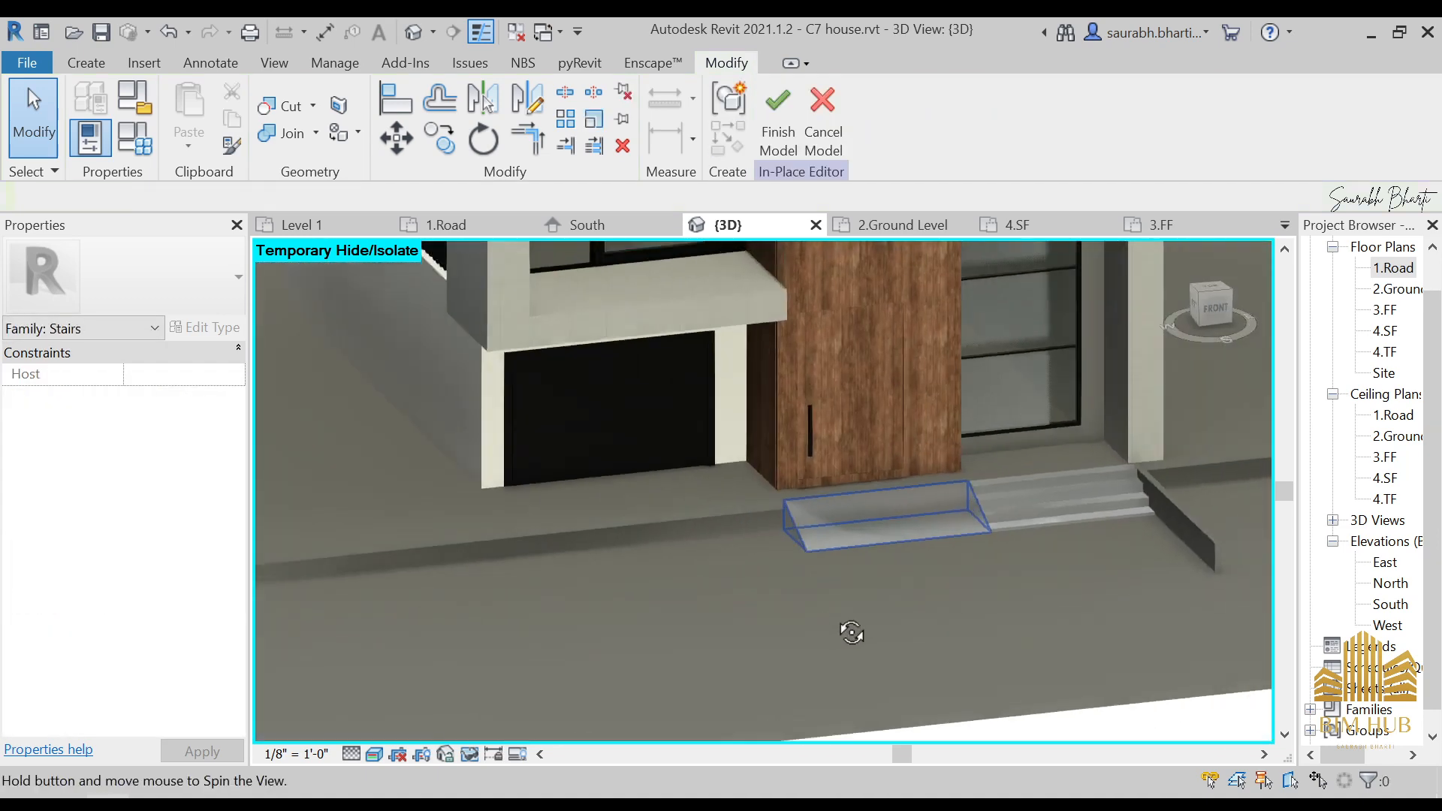
- Check the ramp against the steps and entrance from several sides, and finish the in-place model
{"action": "scroll", "coordinate": [863, 536], "scroll_direction": "up", "scroll_amount": 4}
{"action": "middle_click_drag", "start_coordinate": [1107, 501], "coordinate": [1159, 447], "text": "shift"}
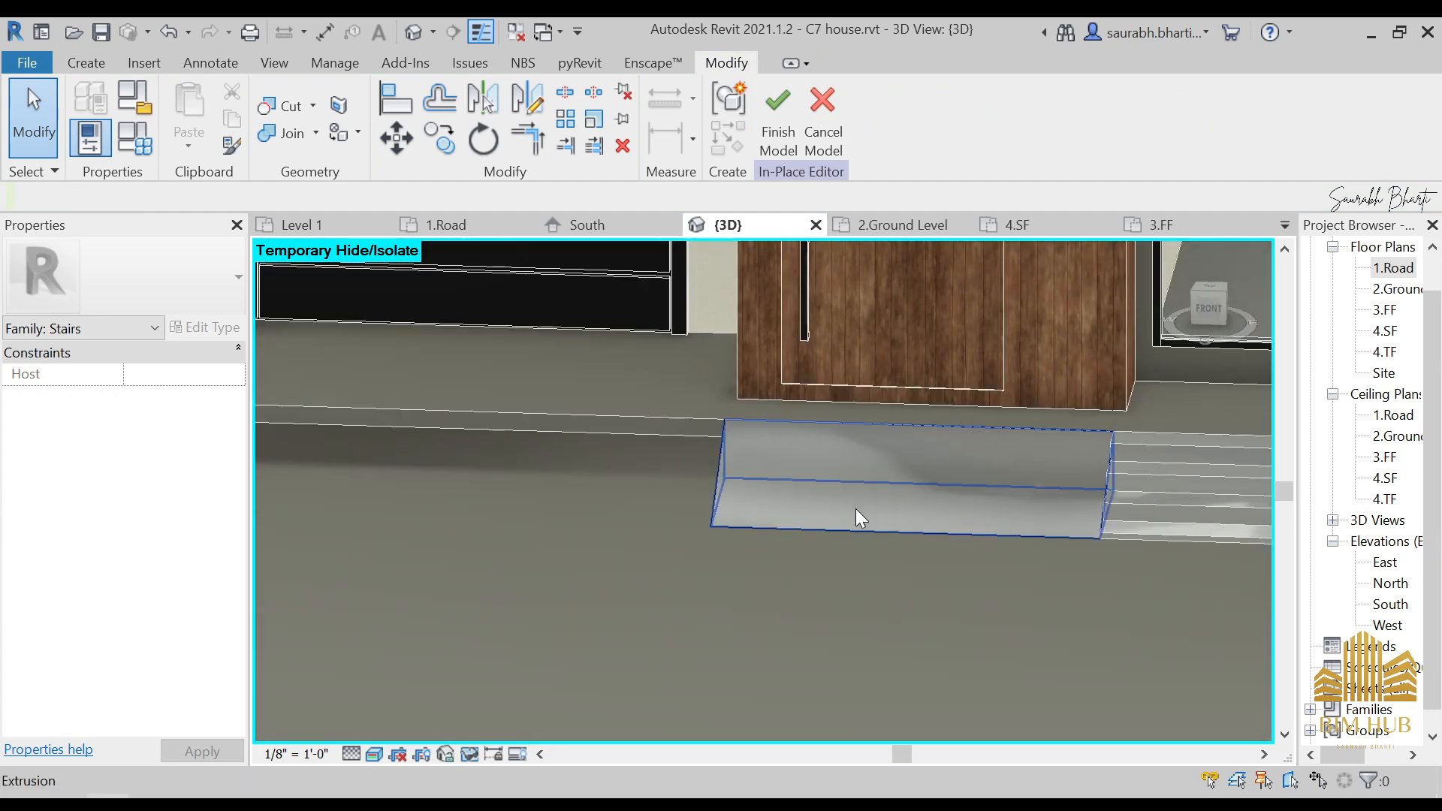
{"action": "middle_click_drag", "start_coordinate": [856, 511], "coordinate": [758, 534], "text": "shift"}
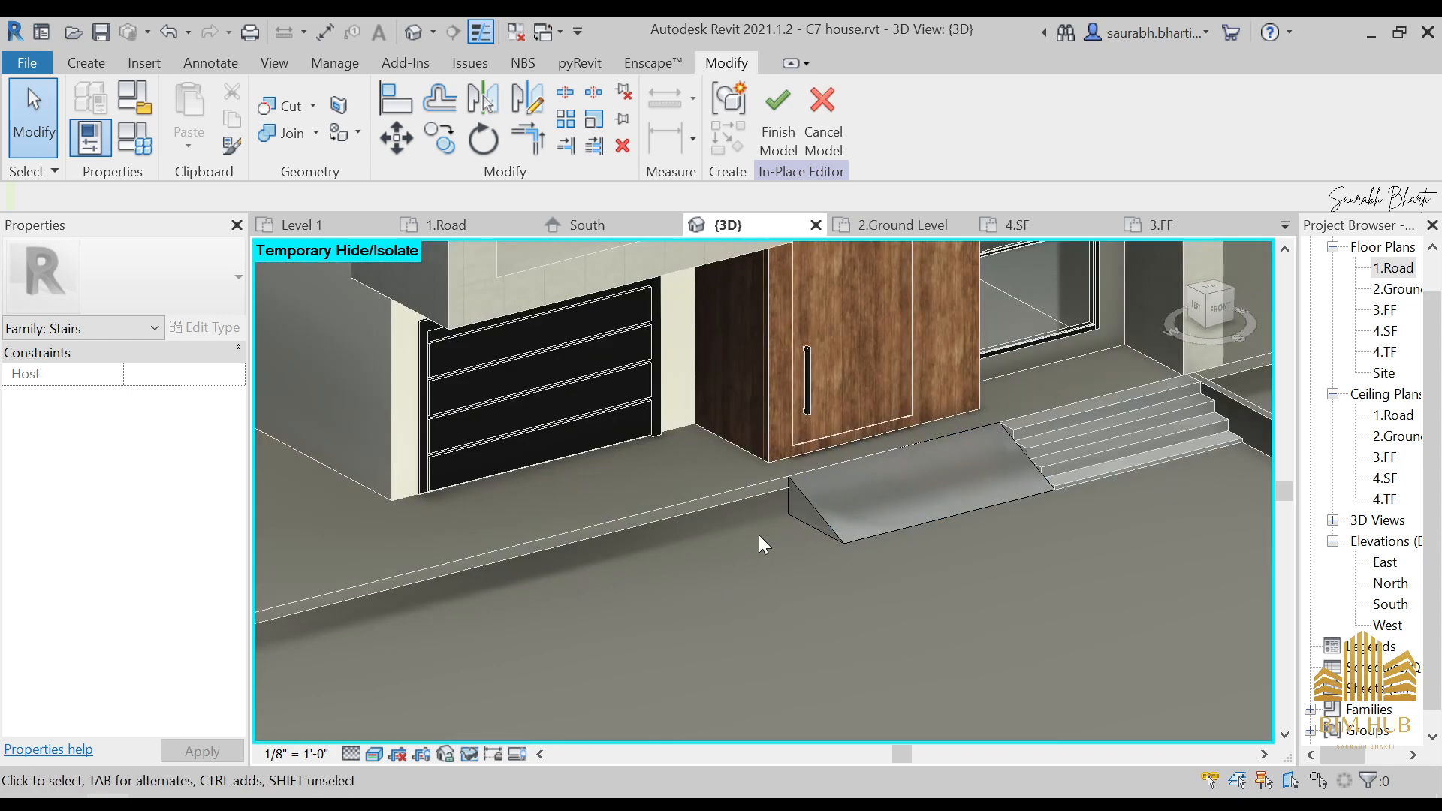
{"action": "middle_click_drag", "start_coordinate": [668, 564], "coordinate": [834, 480], "text": "shift"}
{"action": "left_click", "coordinate": [782, 146]}
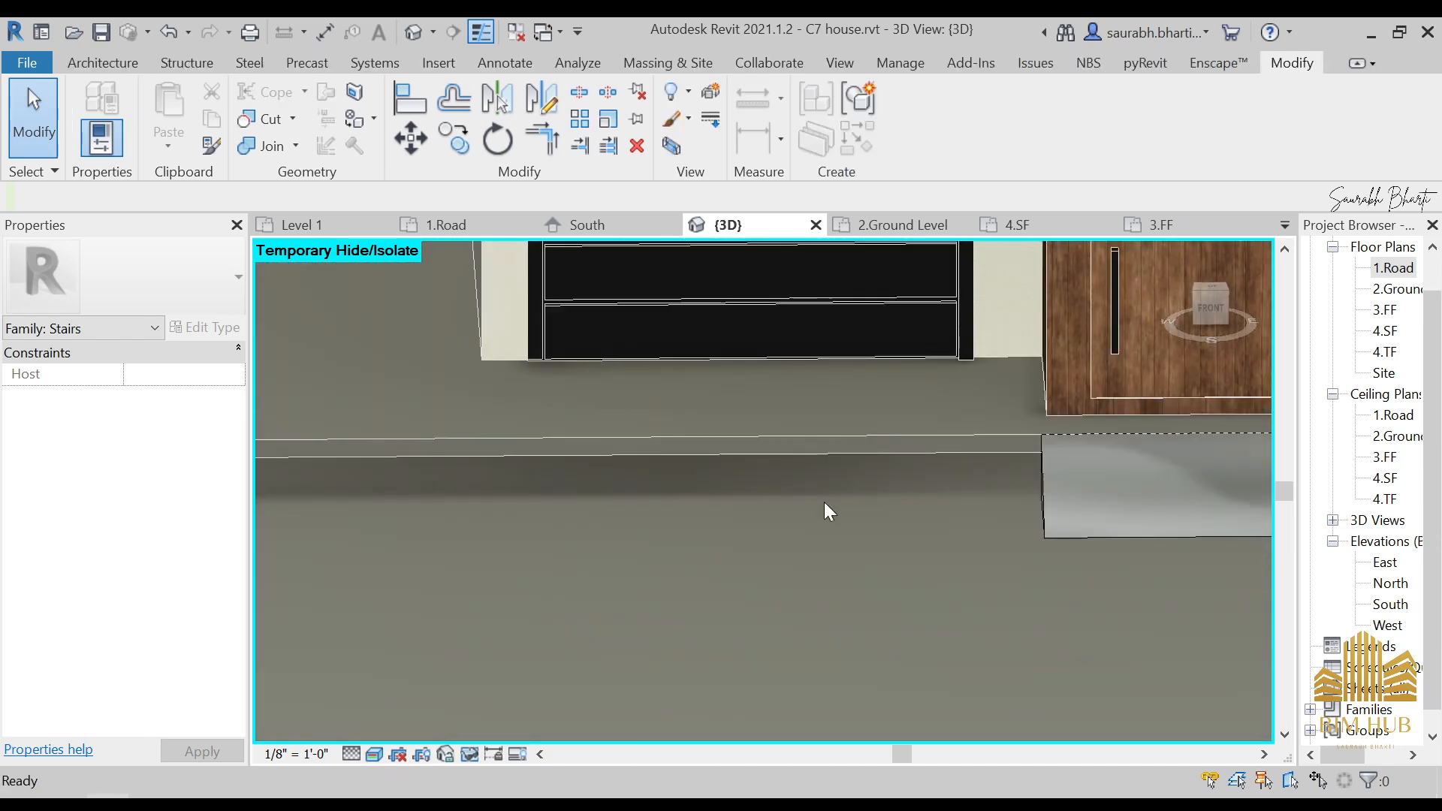
- Examine the whole house from several angles with the ramp, steps and low side wall in place
{"action": "scroll", "coordinate": [826, 526], "scroll_direction": "down", "scroll_amount": 2}
{"action": "middle_click_drag", "start_coordinate": [829, 551], "coordinate": [913, 552], "text": "shift"}
{"action": "scroll", "coordinate": [913, 552], "scroll_direction": "down", "scroll_amount": 3}
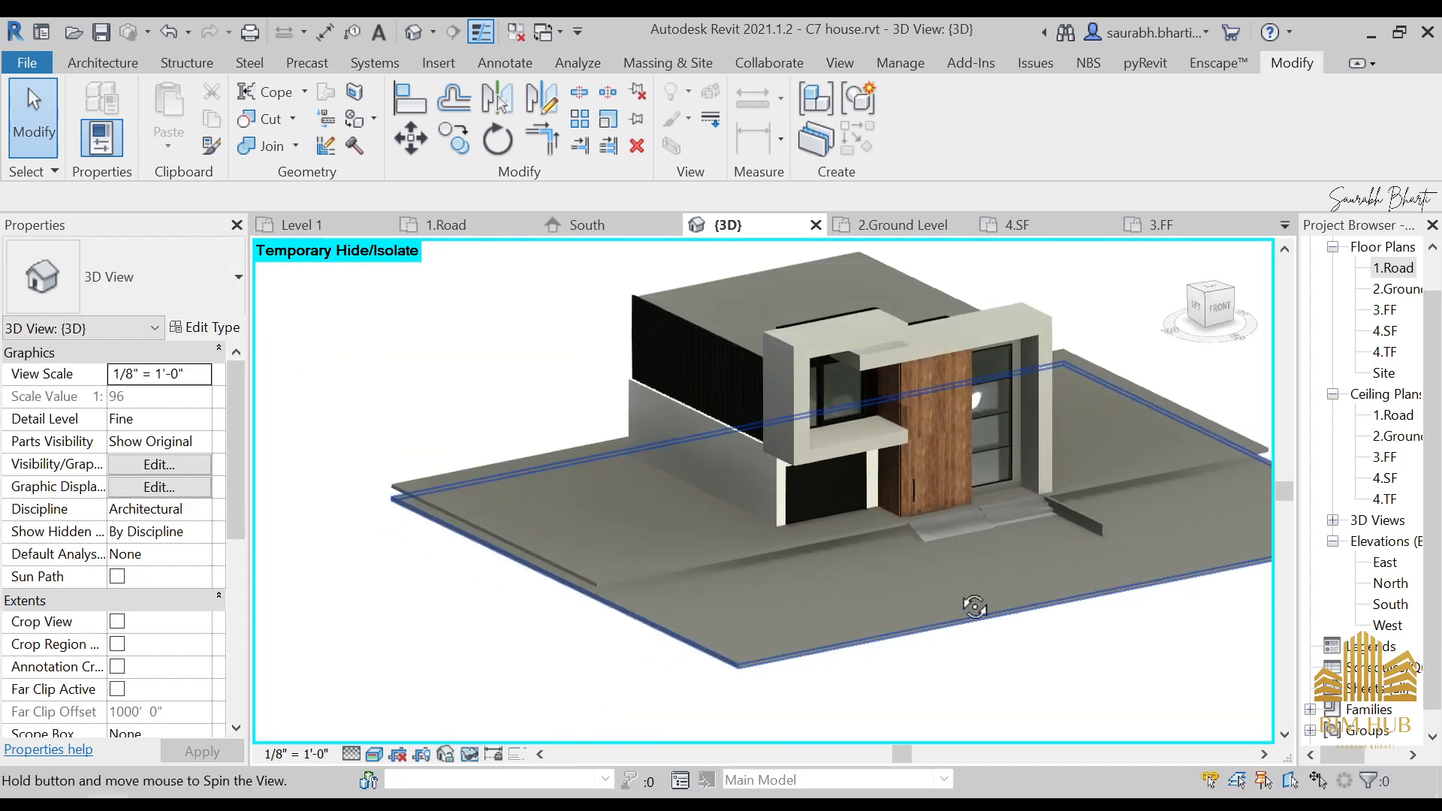
{"action": "middle_click_drag", "start_coordinate": [1062, 605], "coordinate": [987, 492], "text": "shift"}
{"action": "scroll", "coordinate": [992, 440], "scroll_direction": "up", "scroll_amount": 2}
{"action": "middle_click_drag", "start_coordinate": [772, 507], "coordinate": [849, 596], "text": "shift"}
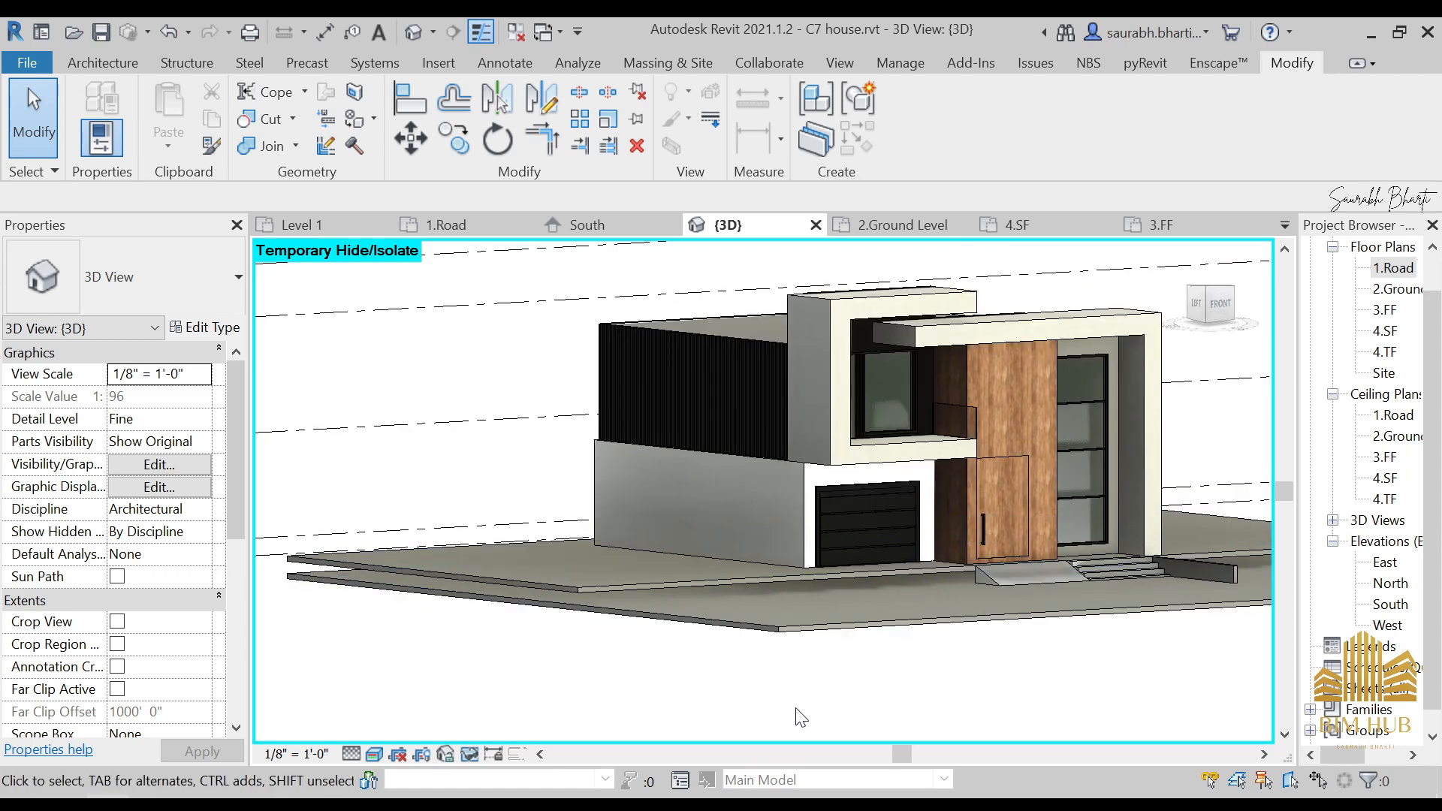
{"action": "middle_click_drag", "start_coordinate": [800, 717], "coordinate": [1150, 485], "text": "shift"}
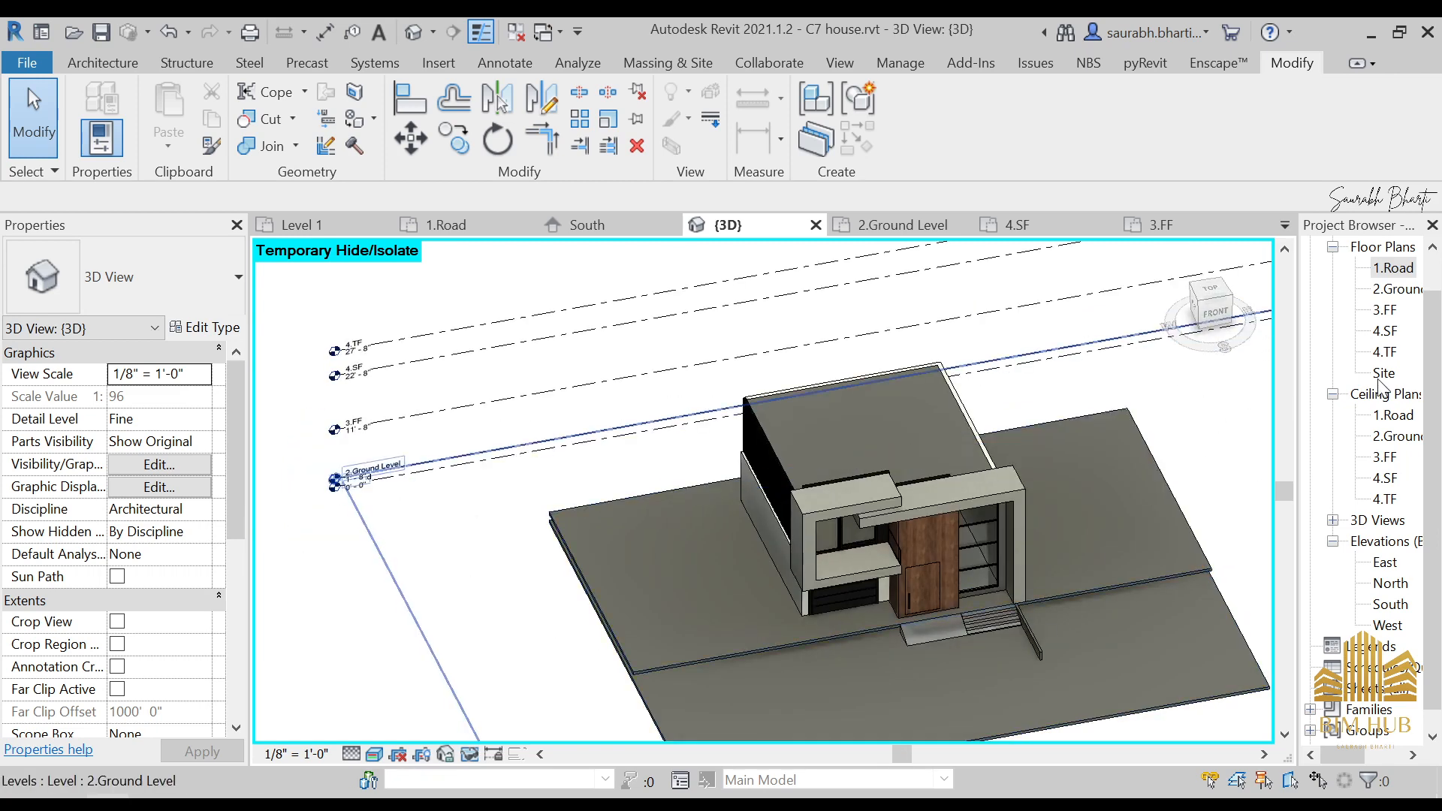
- Open the 1.Road floor plan and delete the low side wall beside the entrance steps
{"action": "double_click", "coordinate": [1393, 267]}
{"action": "scroll", "coordinate": [756, 525], "scroll_direction": "down", "scroll_amount": 2}
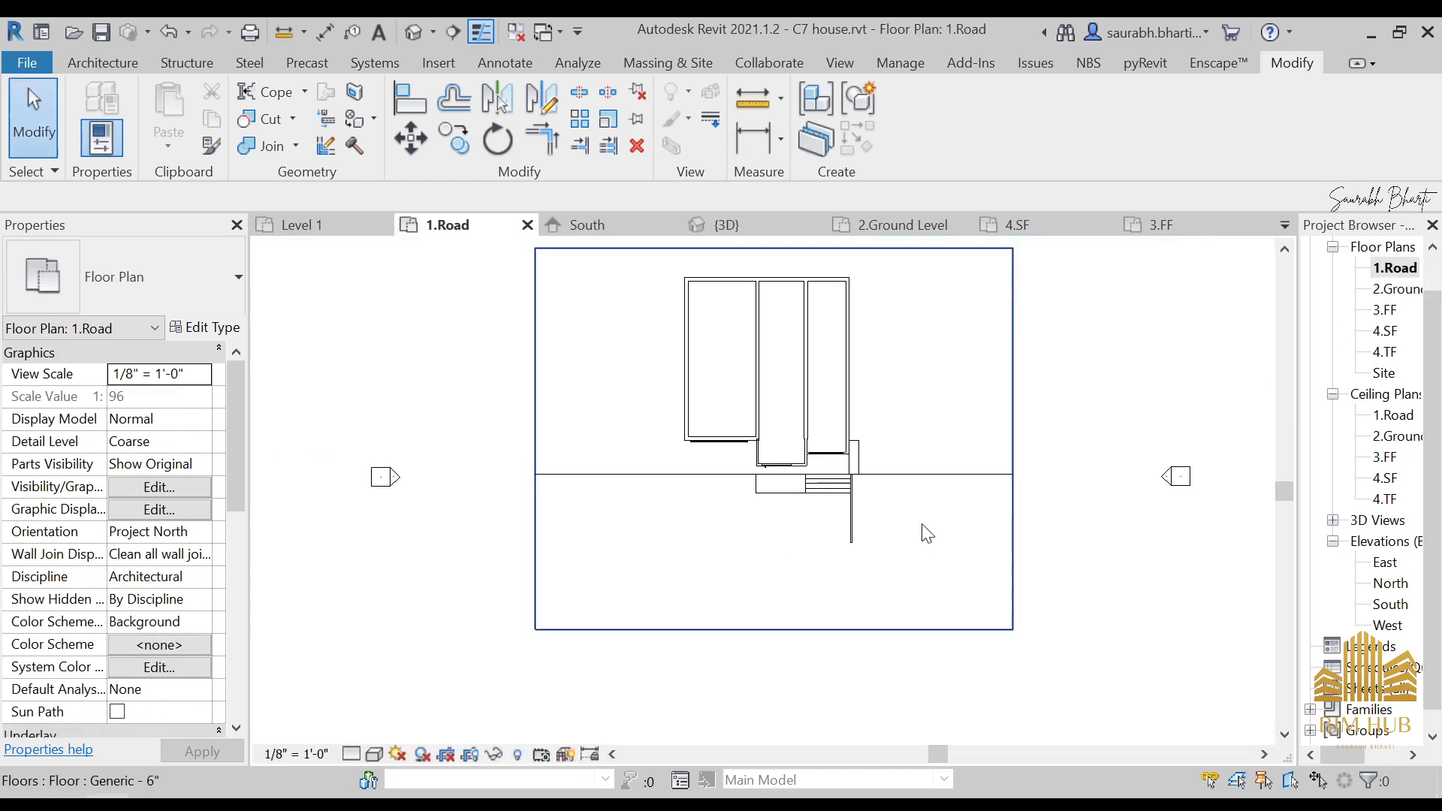
{"action": "left_click", "coordinate": [862, 530]}
{"action": "key", "text": "Delete"}
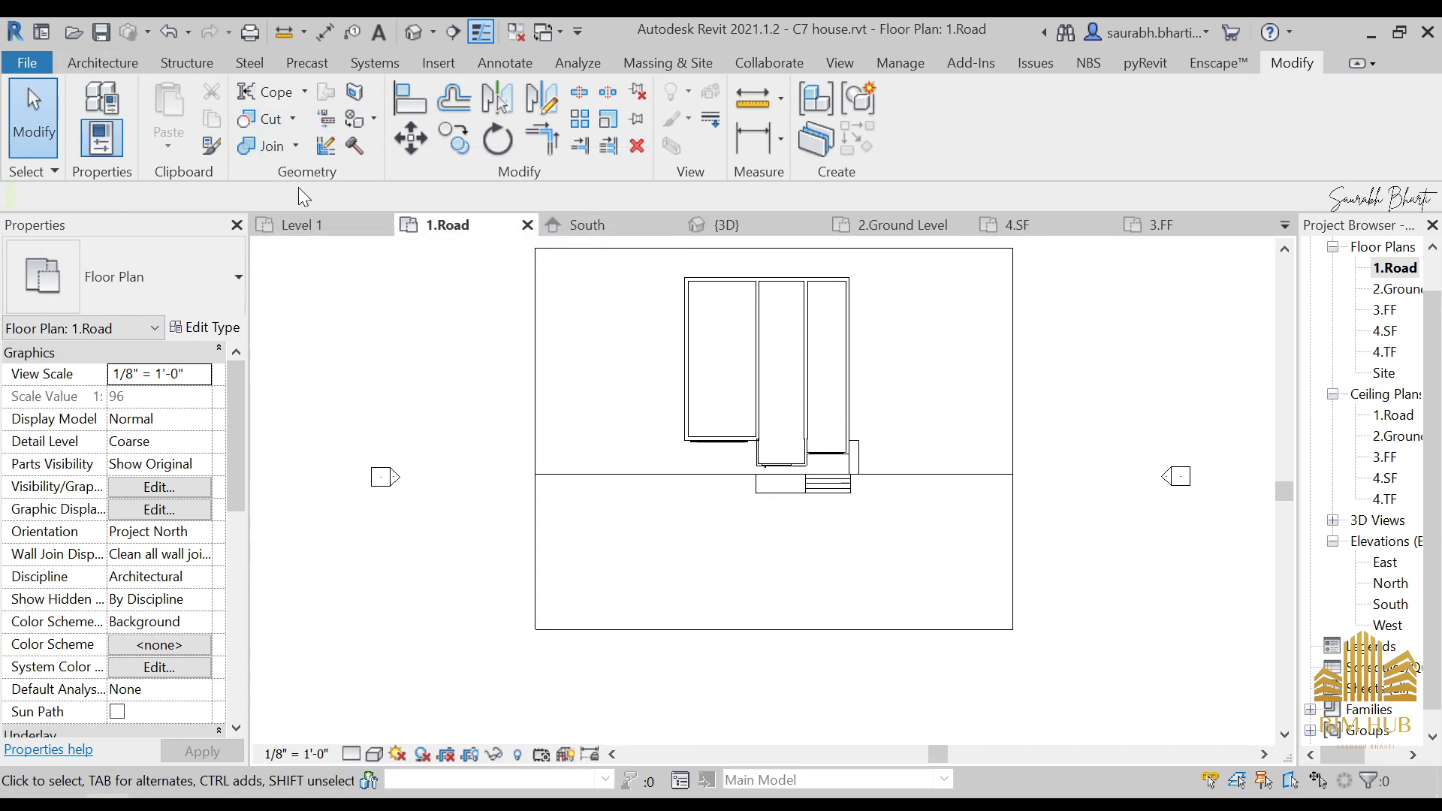
- Start a Generic - 6" floor on 1.Road and sketch a rectangular strip about 100' by 9' across the plot in front of the steps
{"action": "left_click", "coordinate": [96, 65]}
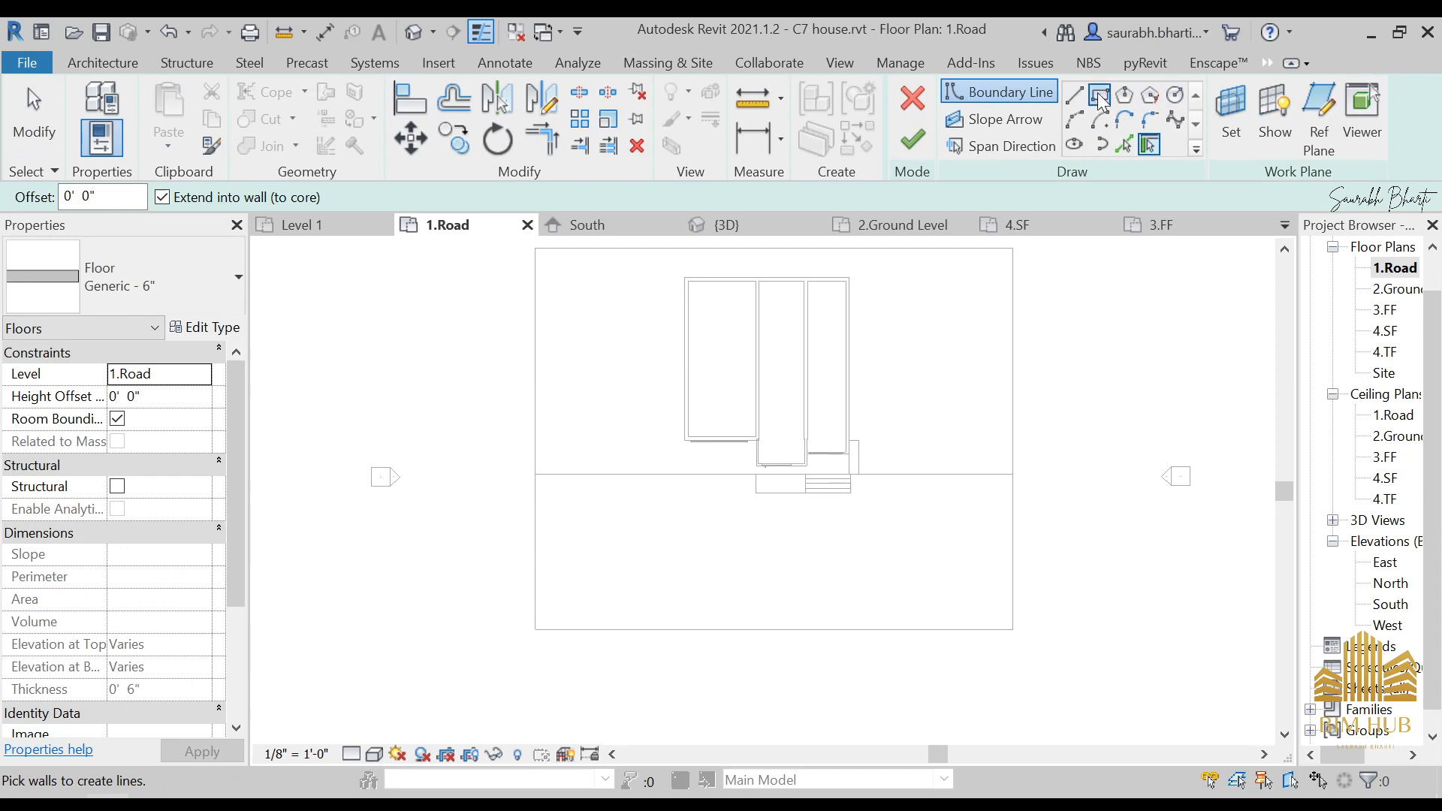
{"action": "left_click", "coordinate": [1099, 96]}
{"action": "left_click", "coordinate": [535, 518]}
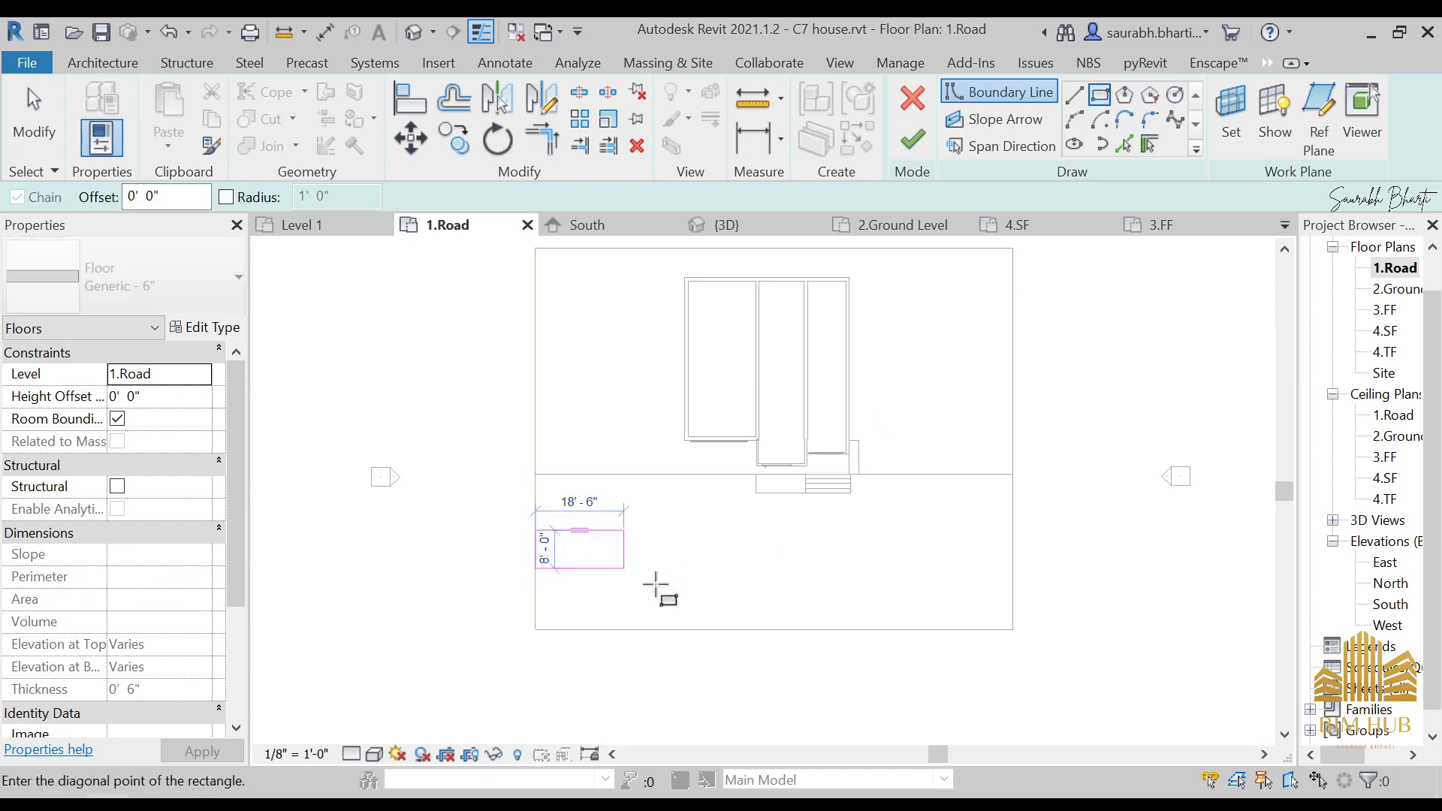
{"action": "left_click", "coordinate": [1012, 573]}
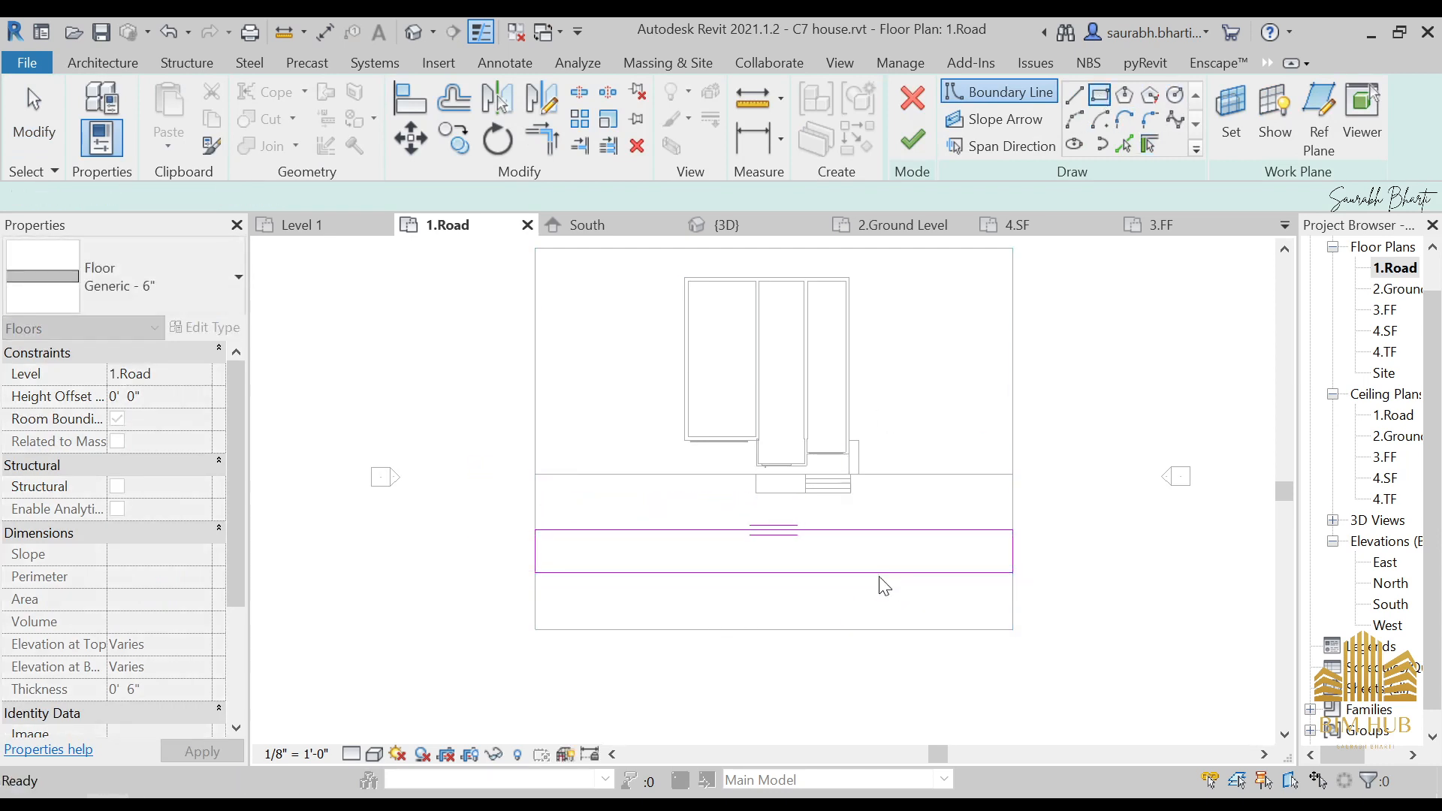
{"action": "key", "text": "Escape"}
{"action": "key", "text": "Escape"}
- Set the floor strip's depth to 20', and move its road-side edge back to make the strip 16' deep
{"action": "left_click", "coordinate": [801, 573]}
{"action": "left_click", "coordinate": [481, 549]}
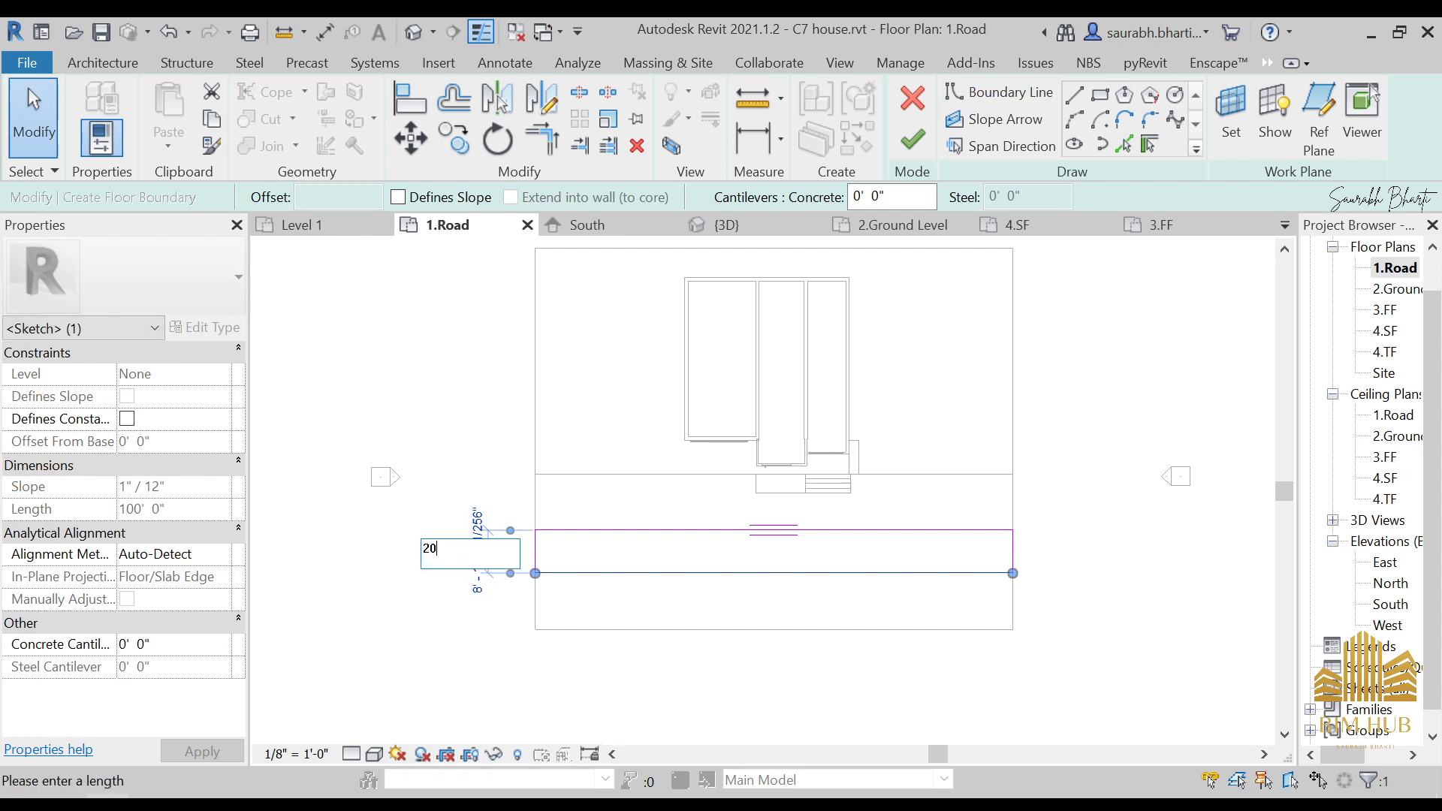
{"action": "key", "text": "Return"}
{"action": "left_click", "coordinate": [799, 654]}
{"action": "left_click", "coordinate": [808, 629]}
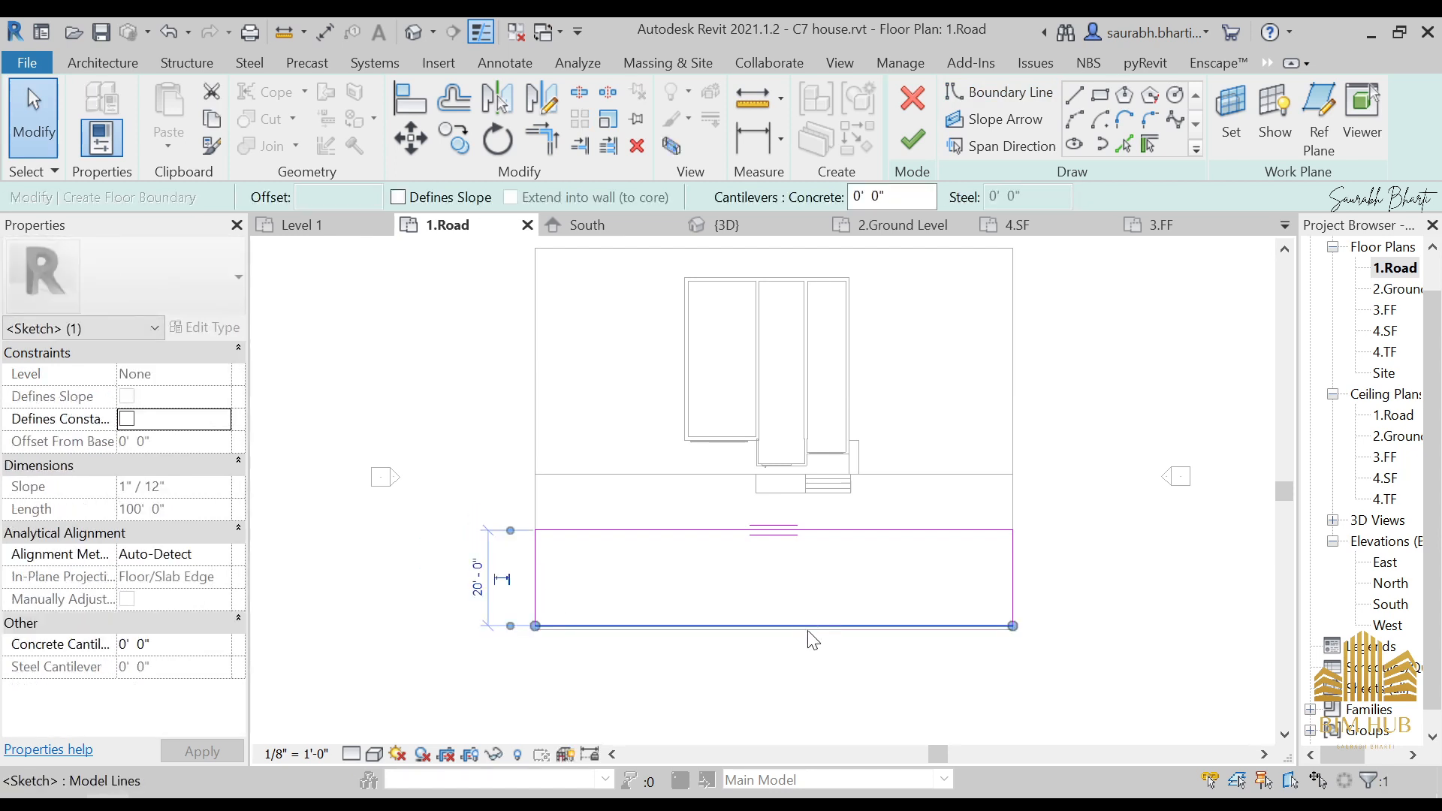
{"action": "left_click_drag", "start_coordinate": [795, 601], "coordinate": [791, 604]}
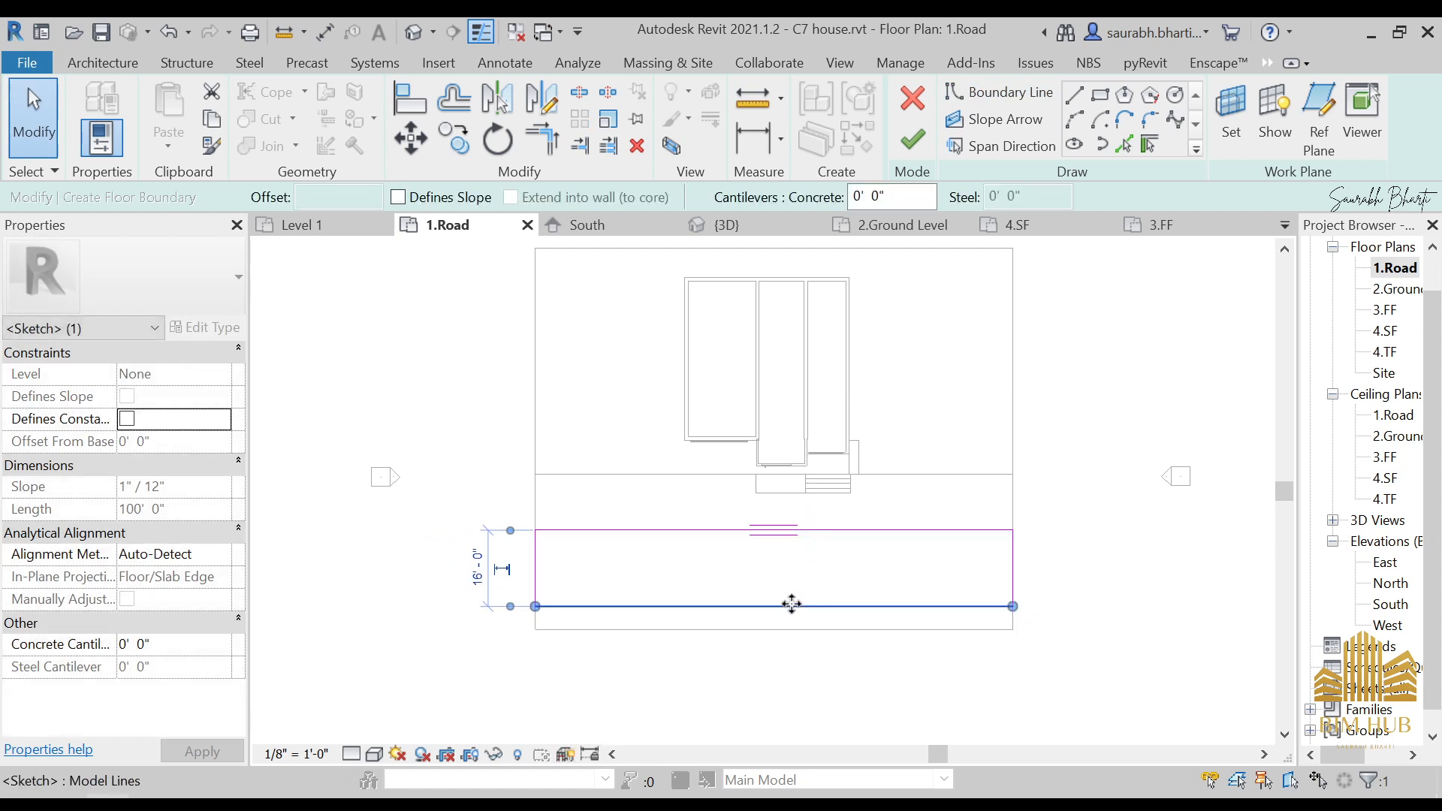
{"action": "left_click", "coordinate": [800, 566]}
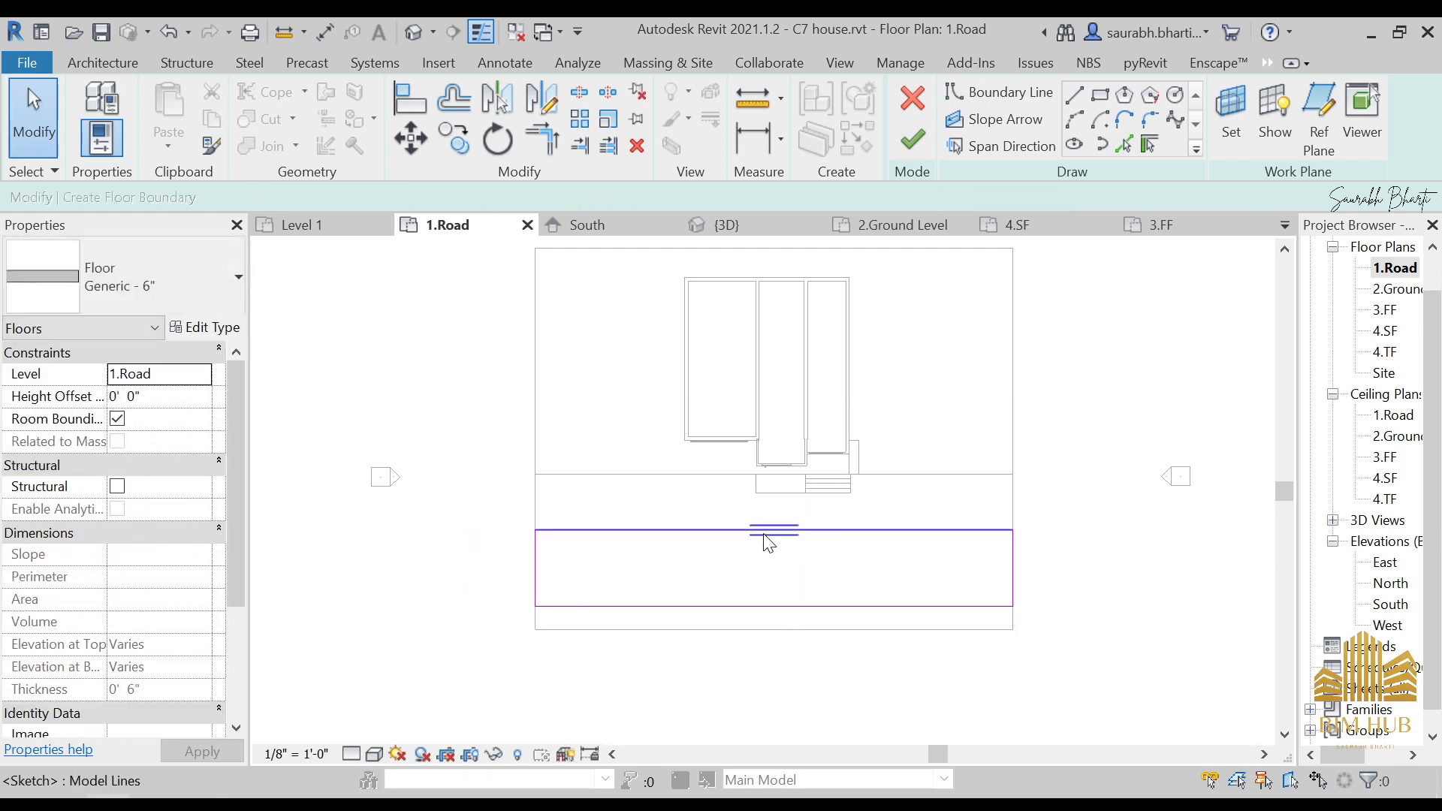
- Finish the boundary sketch of the 16' deep floor strip and open the default 3D view
{"action": "left_click", "coordinate": [922, 147]}
{"action": "left_click", "coordinate": [426, 33]}
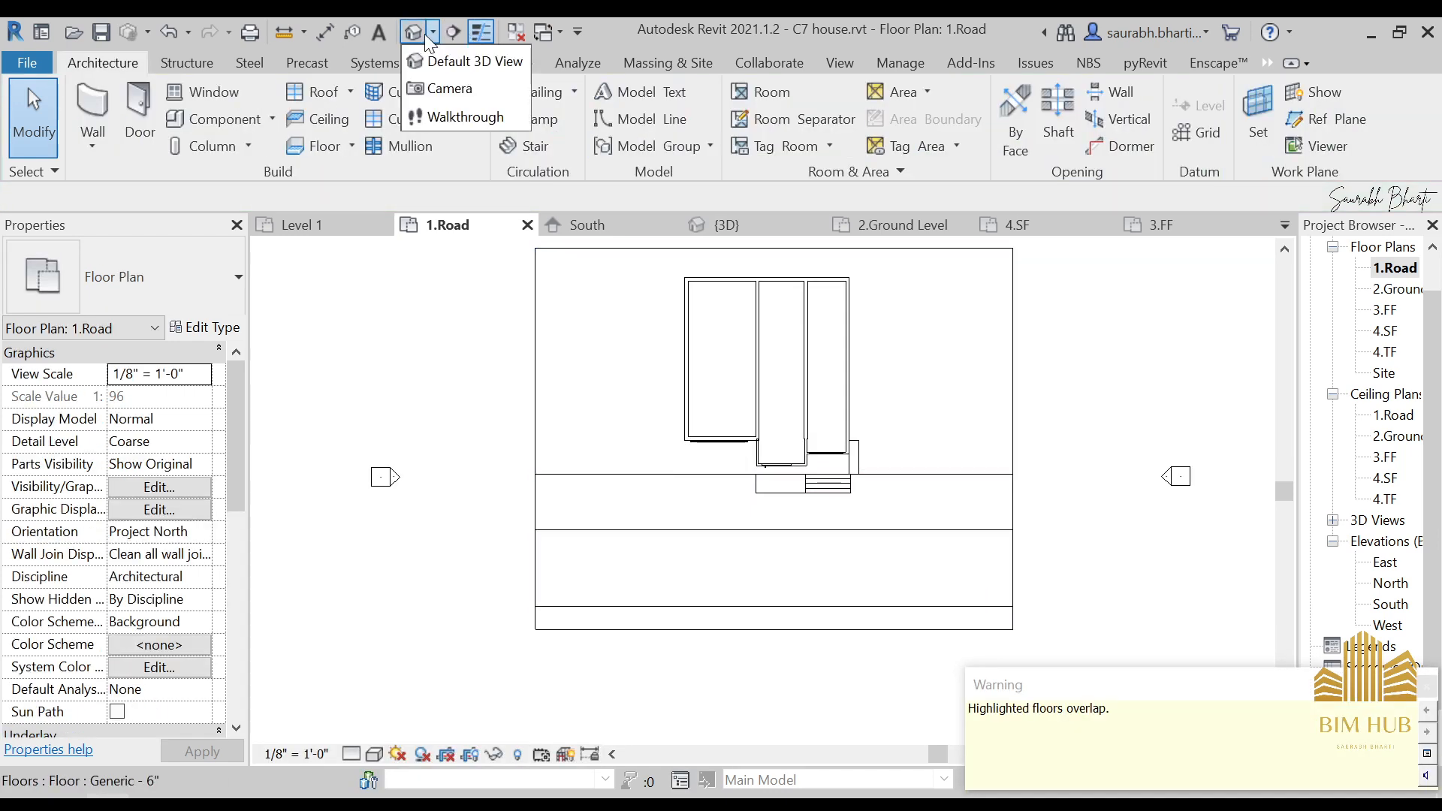
{"action": "left_click", "coordinate": [426, 30]}
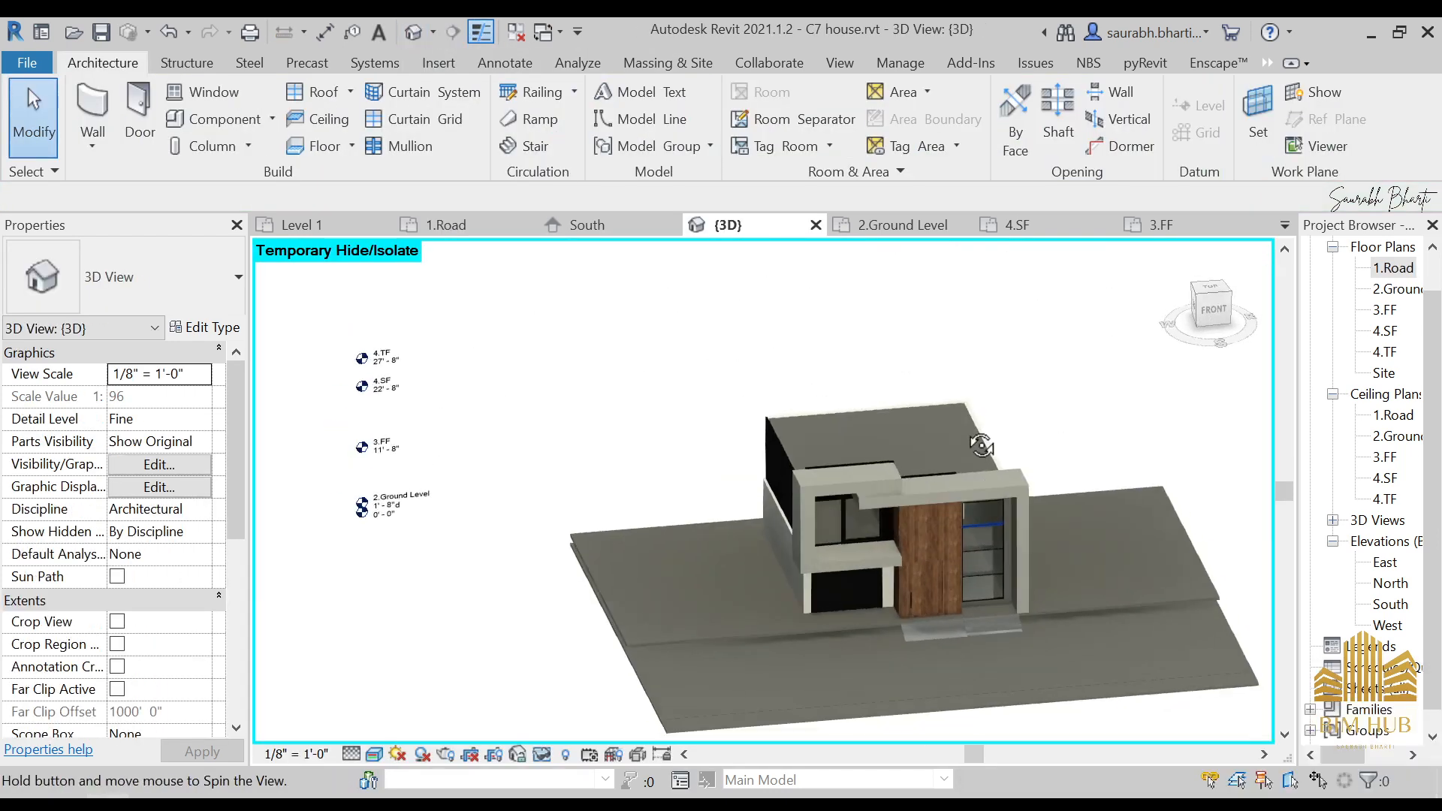
- Set the height offset of the floor strip in front of the house to 6"
{"action": "middle_click_drag", "start_coordinate": [980, 446], "coordinate": [979, 647], "text": "shift"}
{"action": "left_click", "coordinate": [979, 649]}
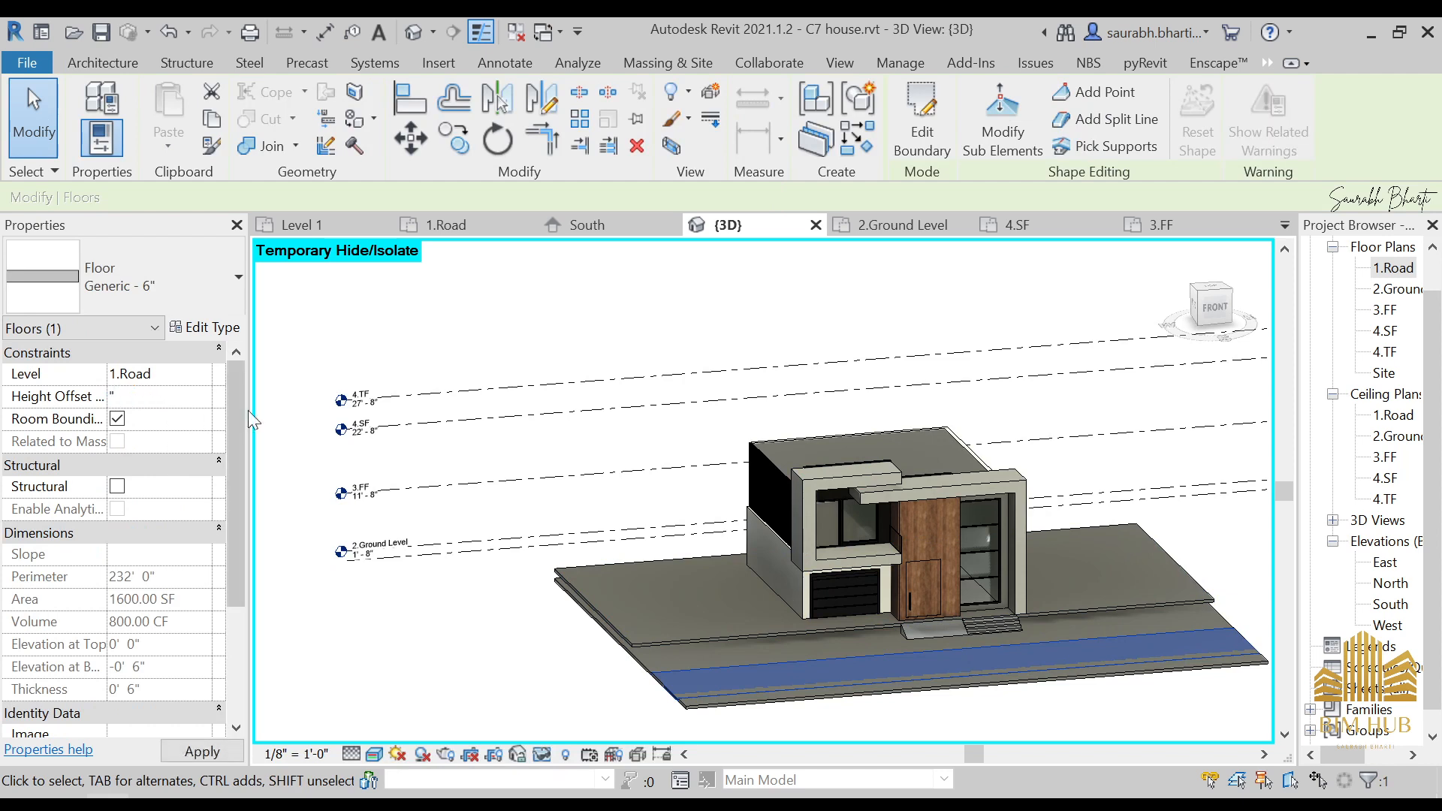
{"action": "mouse_move", "coordinate": [260, 401]}
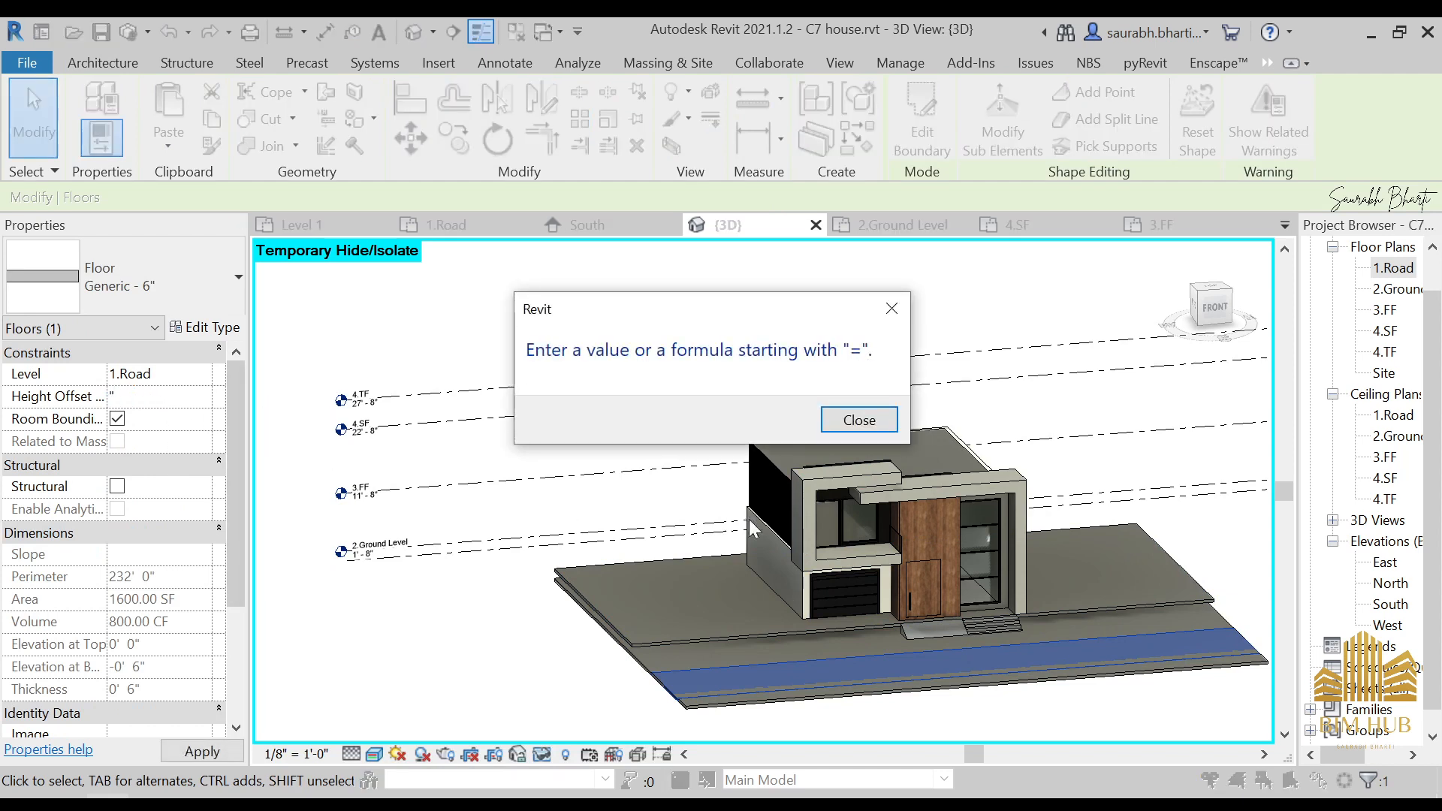
{"action": "left_click", "coordinate": [893, 419]}
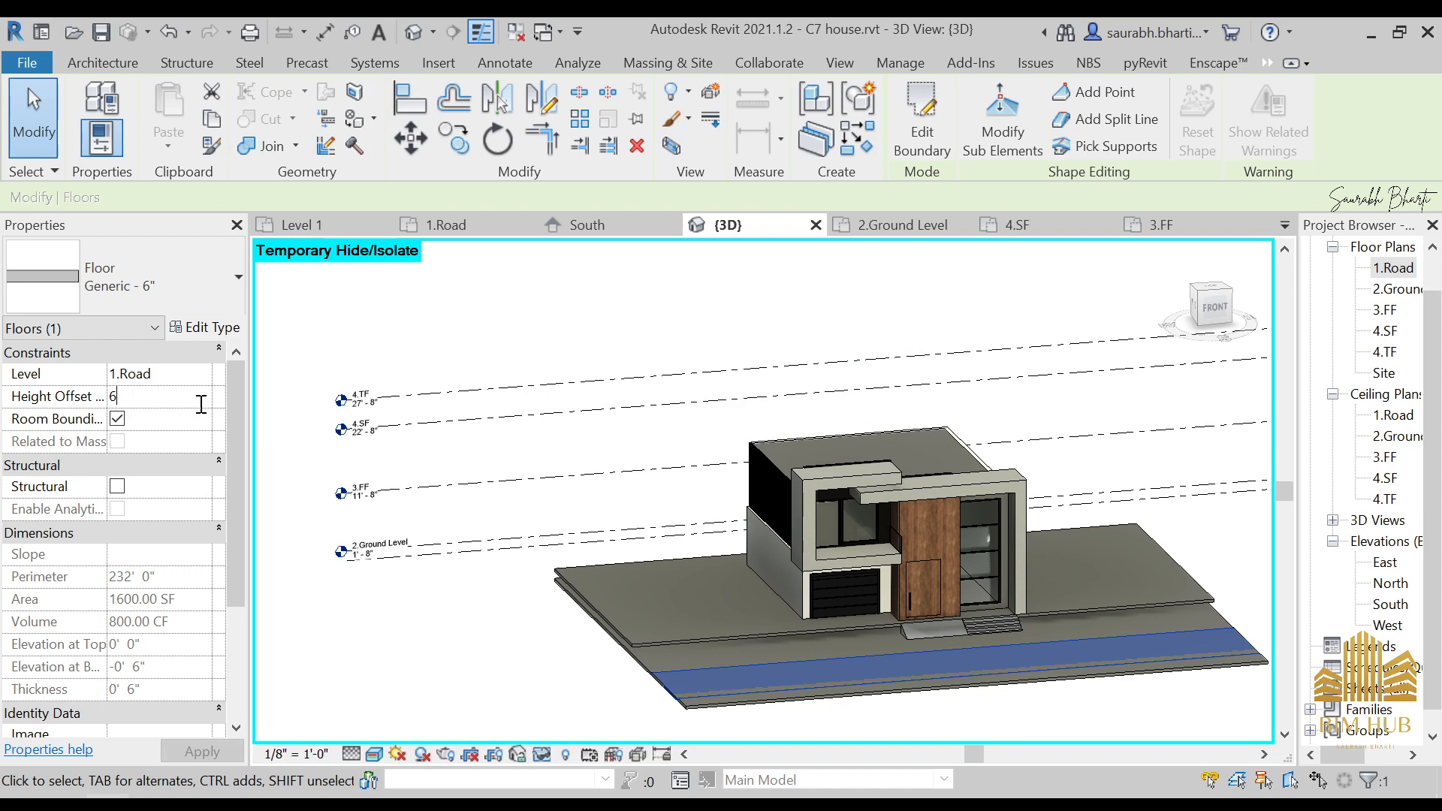
{"action": "key", "text": "Escape"}
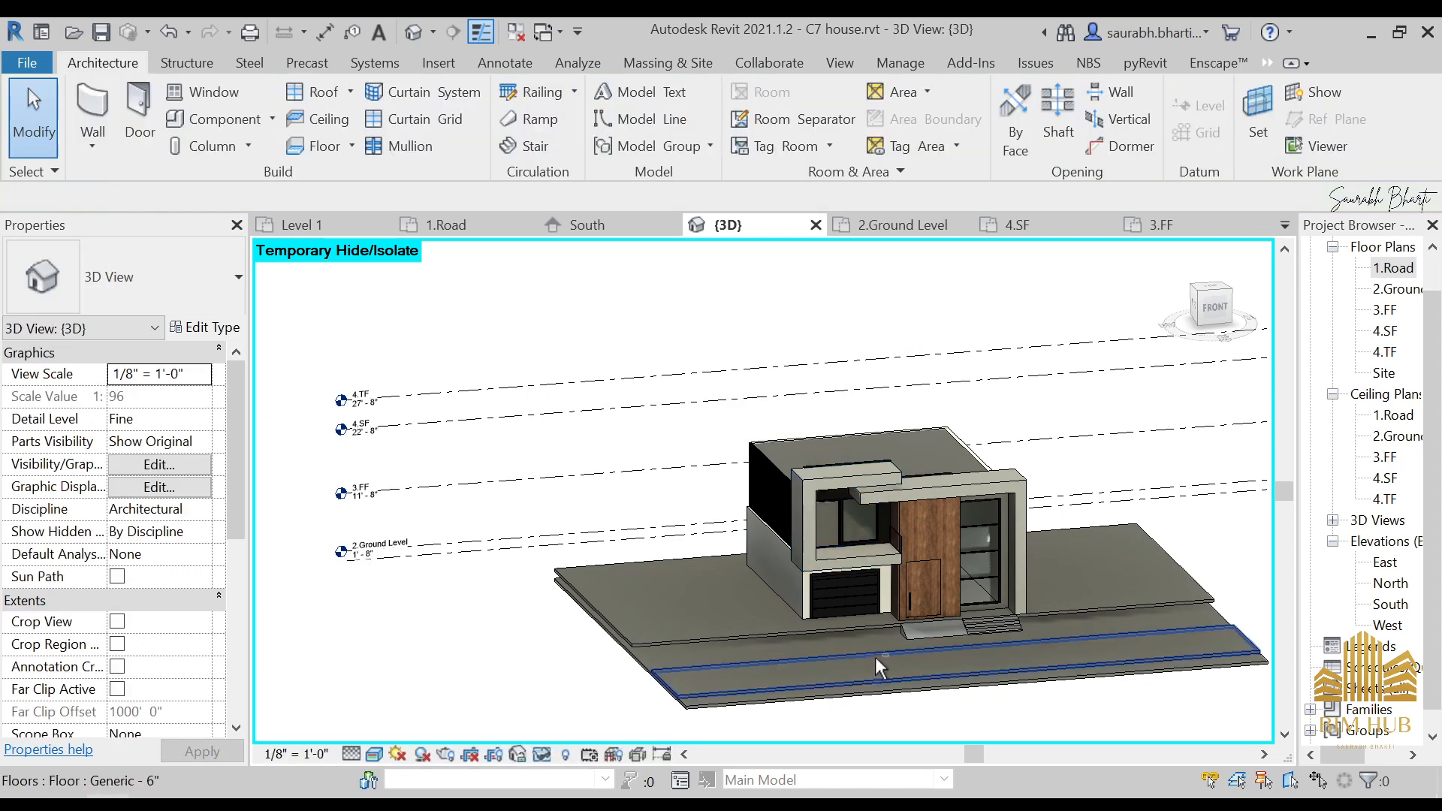
- Duplicate the floor strip's Generic - 6" type under the name Road
{"action": "middle_click_drag", "start_coordinate": [876, 656], "coordinate": [931, 680], "text": "shift"}
{"action": "scroll", "coordinate": [931, 678], "scroll_direction": "up", "scroll_amount": 5}
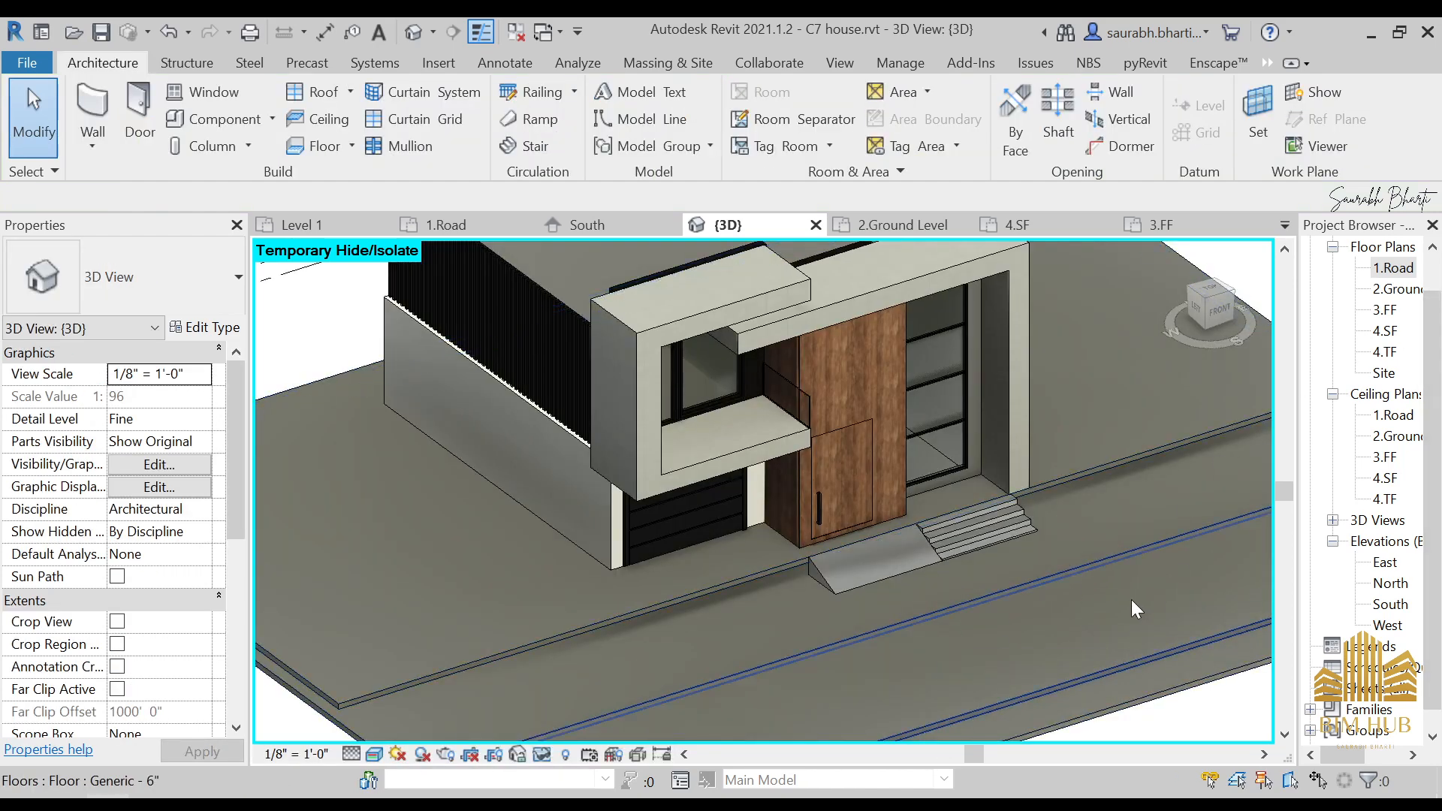
{"action": "left_click", "coordinate": [1131, 599]}
{"action": "left_click", "coordinate": [201, 328]}
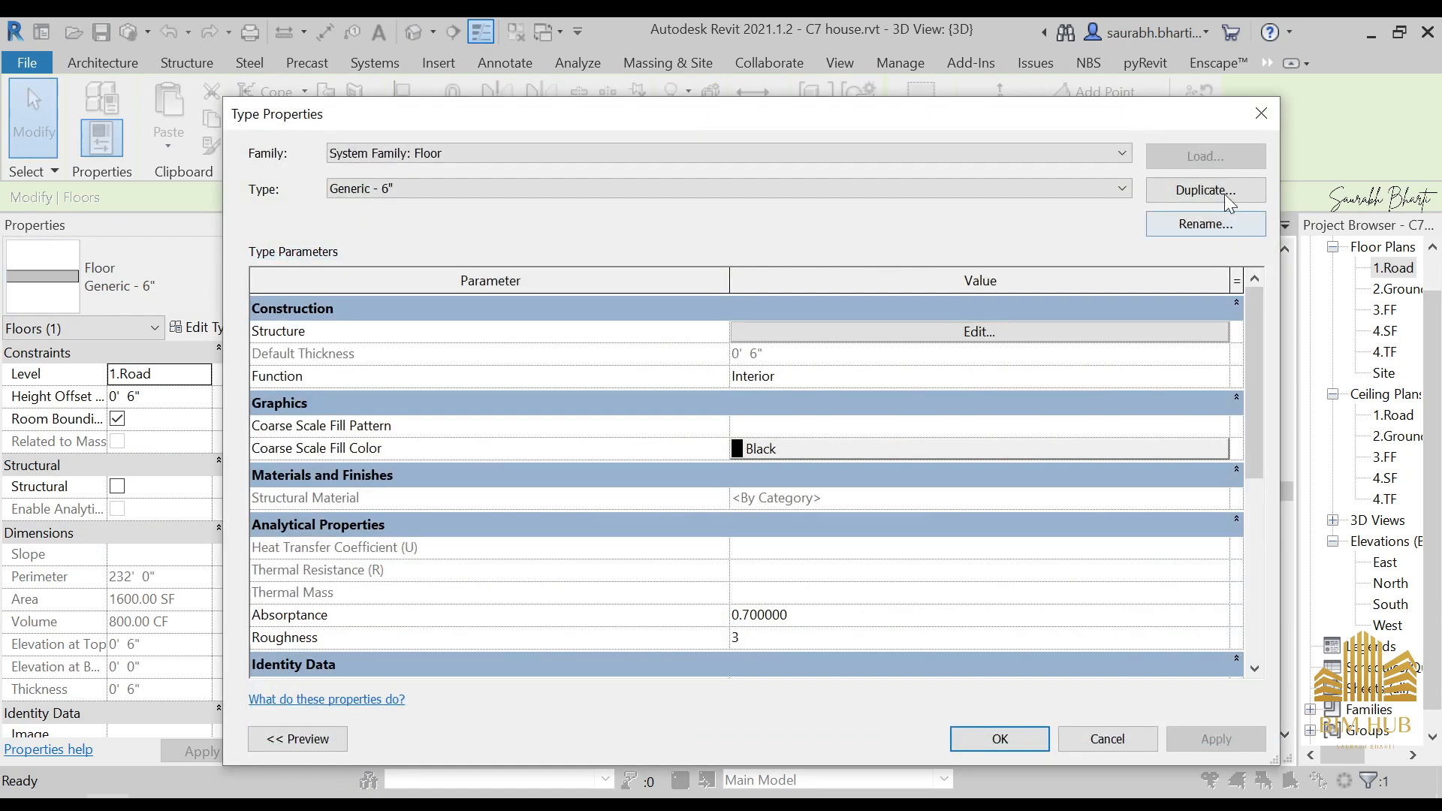
{"action": "left_click", "coordinate": [1224, 194]}
{"action": "type", "text": "Roa"}
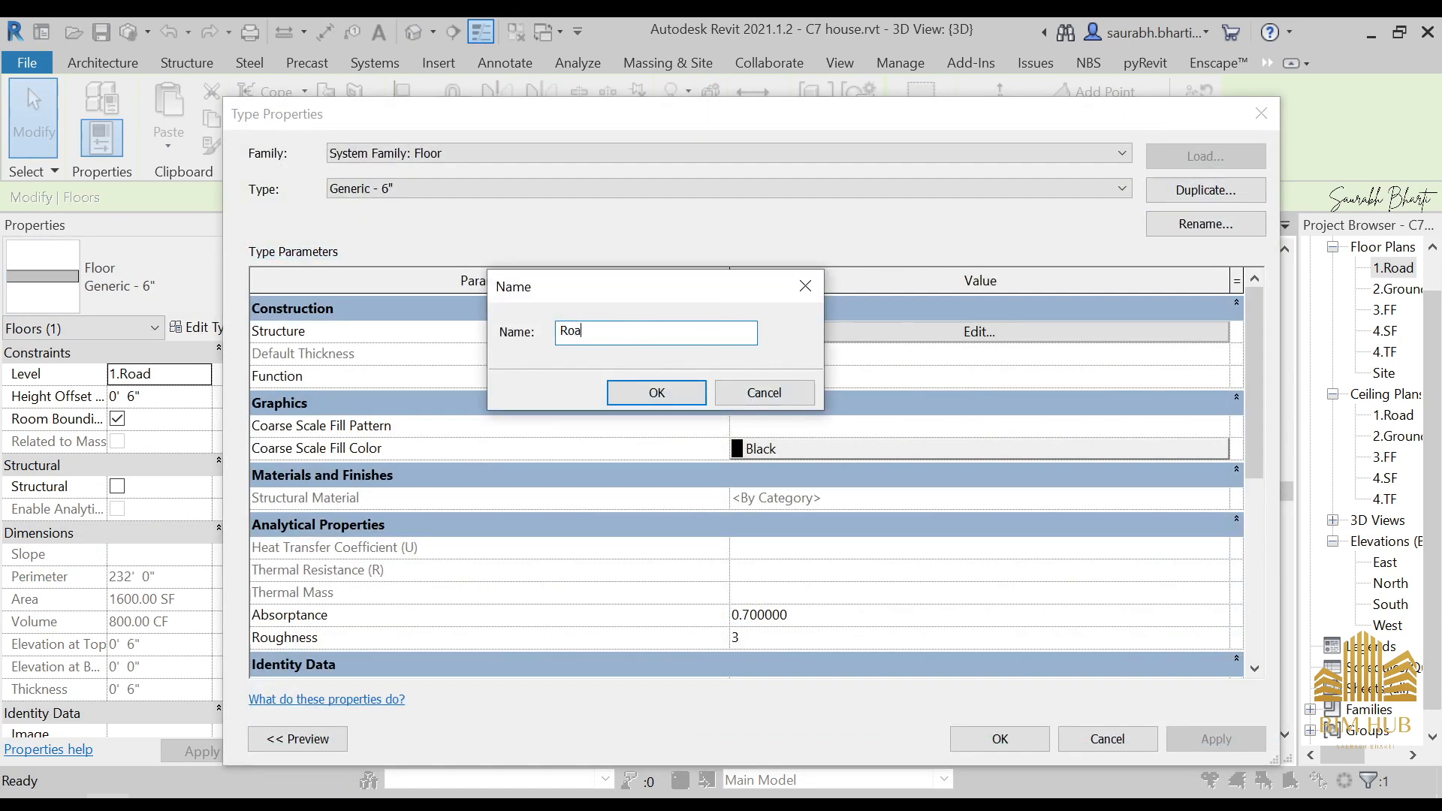
{"action": "type", "text": "d"}
{"action": "key", "text": "Return"}
- Assign the Damp-proofing material to the Road type's structure layer and apply the type changes
{"action": "left_click", "coordinate": [847, 331]}
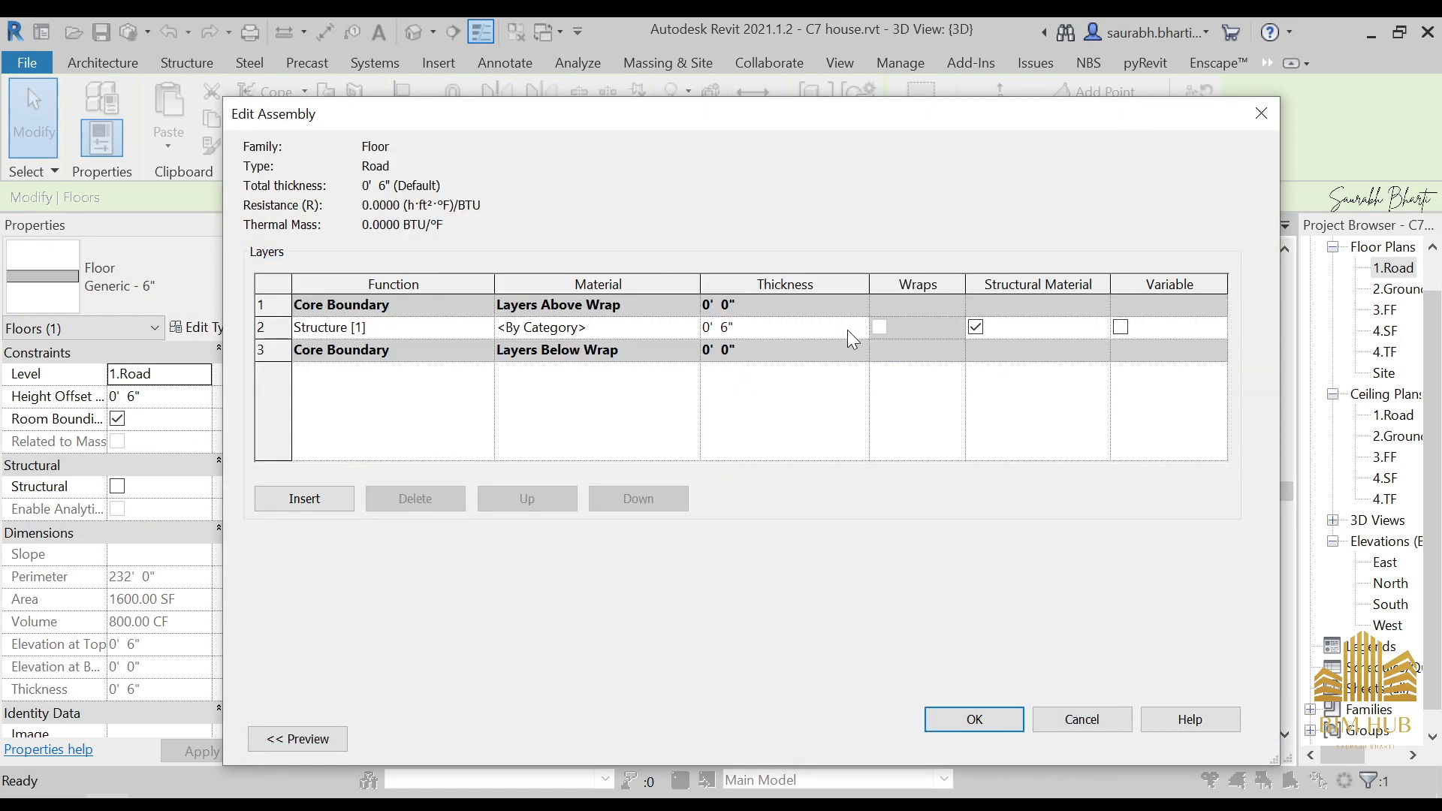
{"action": "left_click", "coordinate": [691, 327]}
{"action": "scroll", "coordinate": [229, 376], "scroll_direction": "down", "scroll_amount": 4}
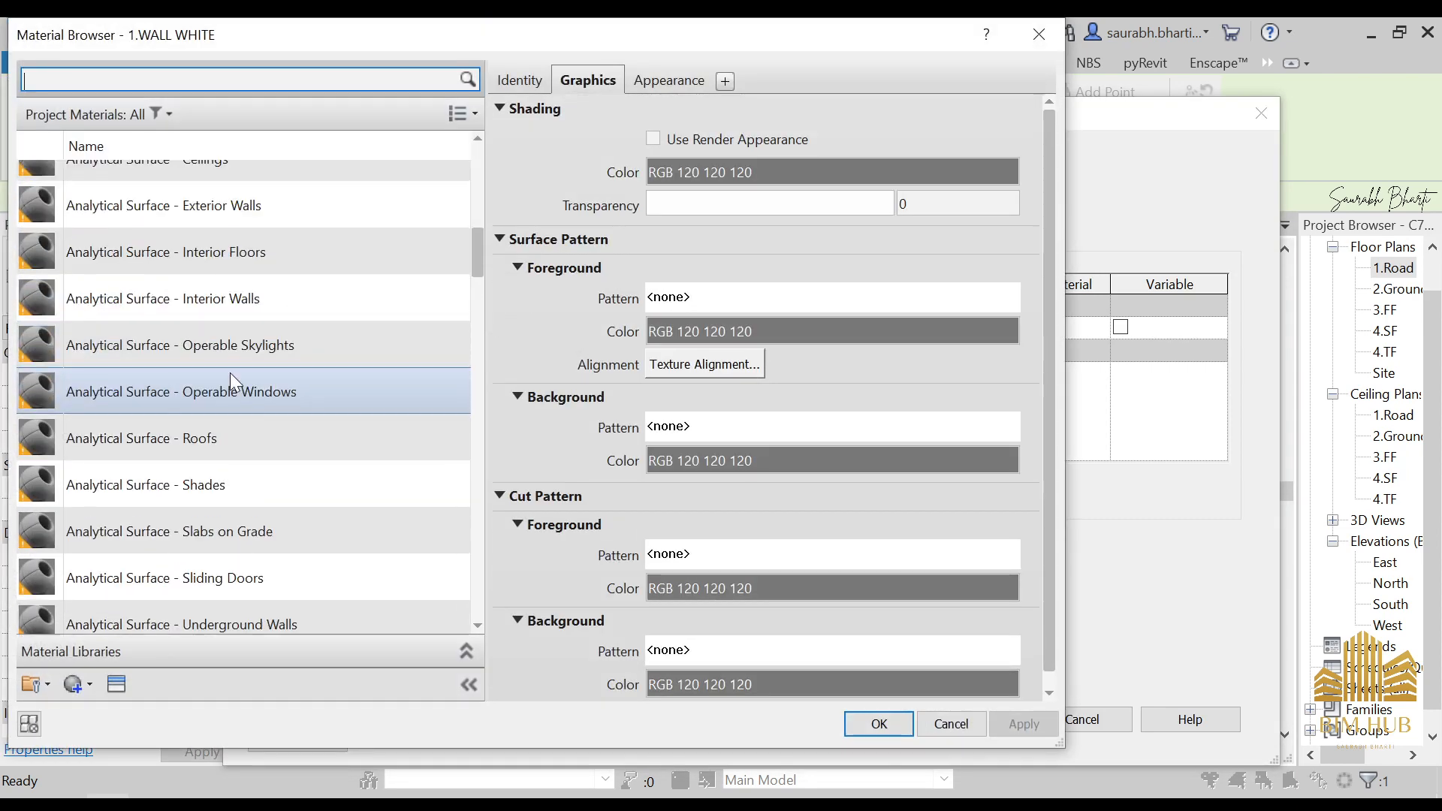
{"action": "scroll", "coordinate": [239, 456], "scroll_direction": "down", "scroll_amount": 10}
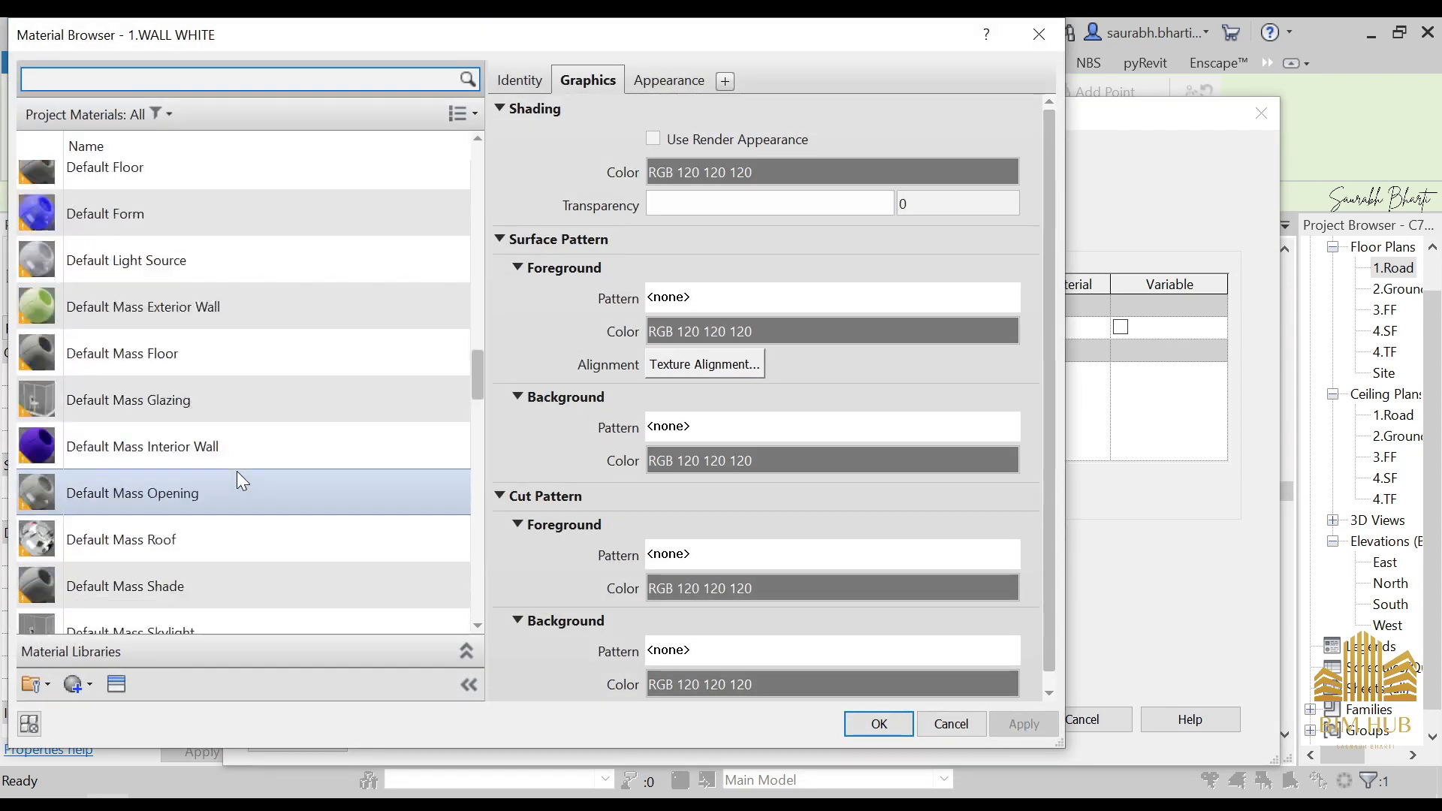
{"action": "scroll", "coordinate": [213, 399], "scroll_direction": "up", "scroll_amount": 6}
{"action": "double_click", "coordinate": [148, 579]}
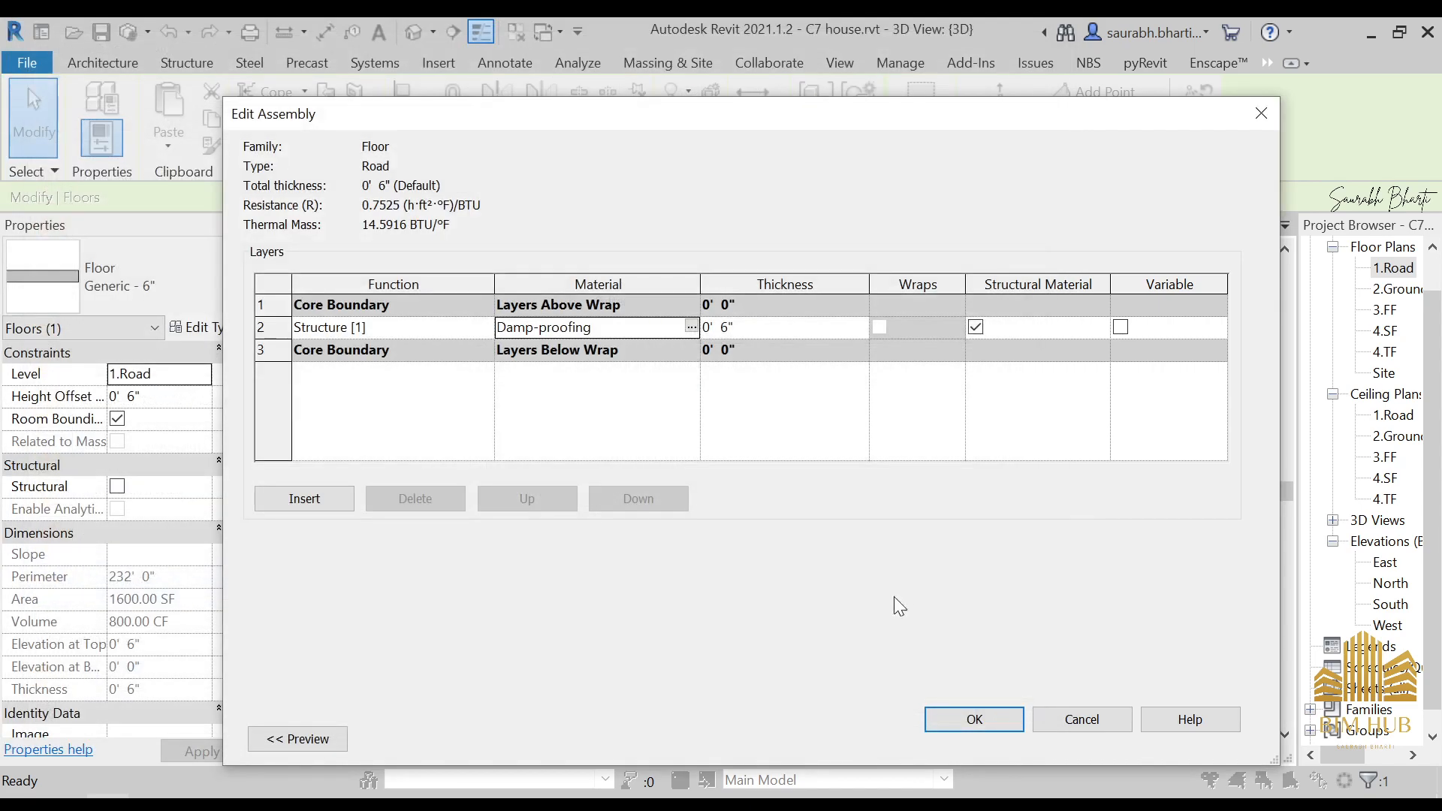
{"action": "left_click", "coordinate": [939, 717]}
{"action": "left_click", "coordinate": [981, 739]}
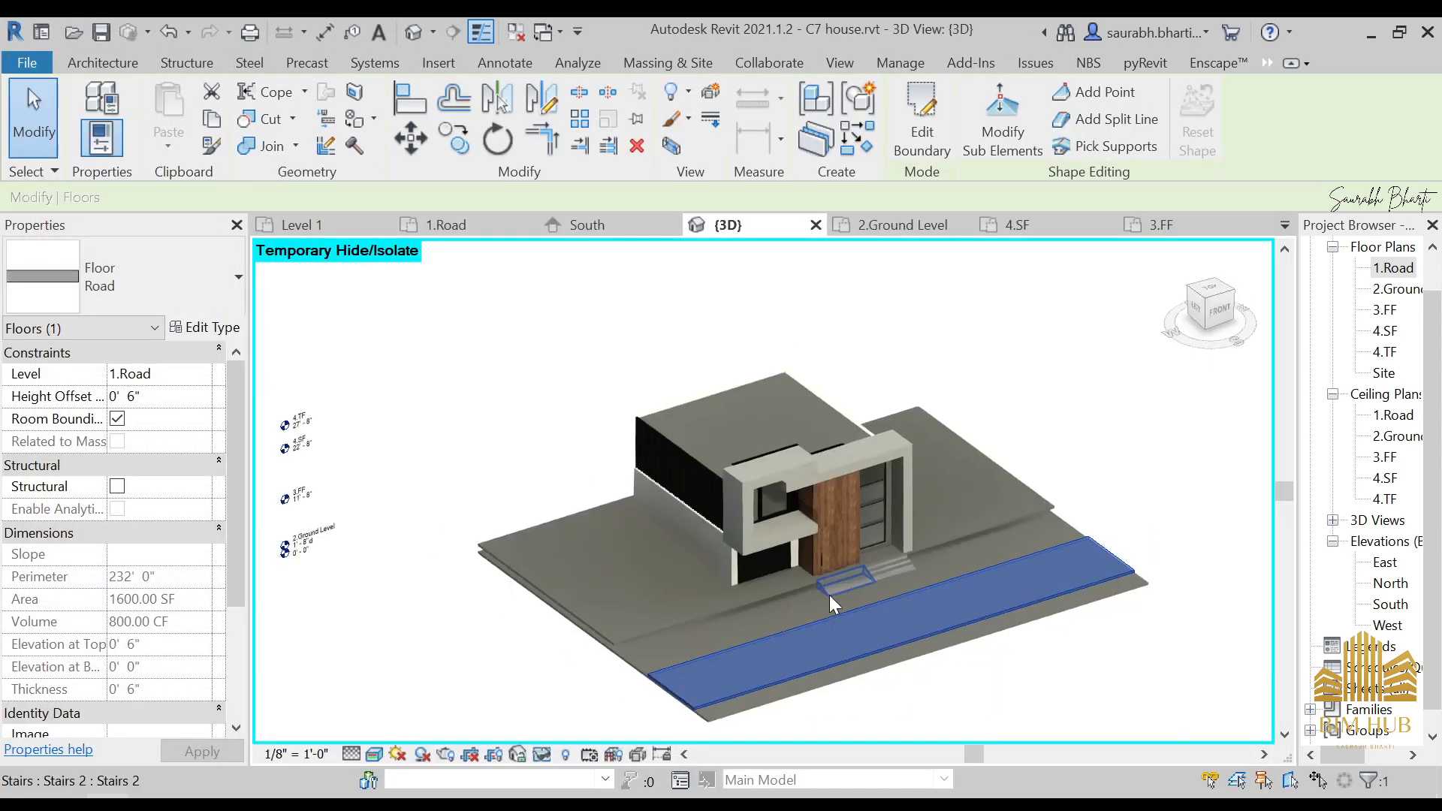
{"action": "key", "text": "Escape"}
- Check the footpath in the reference photo and start a Generic - 6" floor on the 1.Road plan
{"action": "middle_click_drag", "start_coordinate": [871, 650], "coordinate": [890, 643], "text": "shift"}
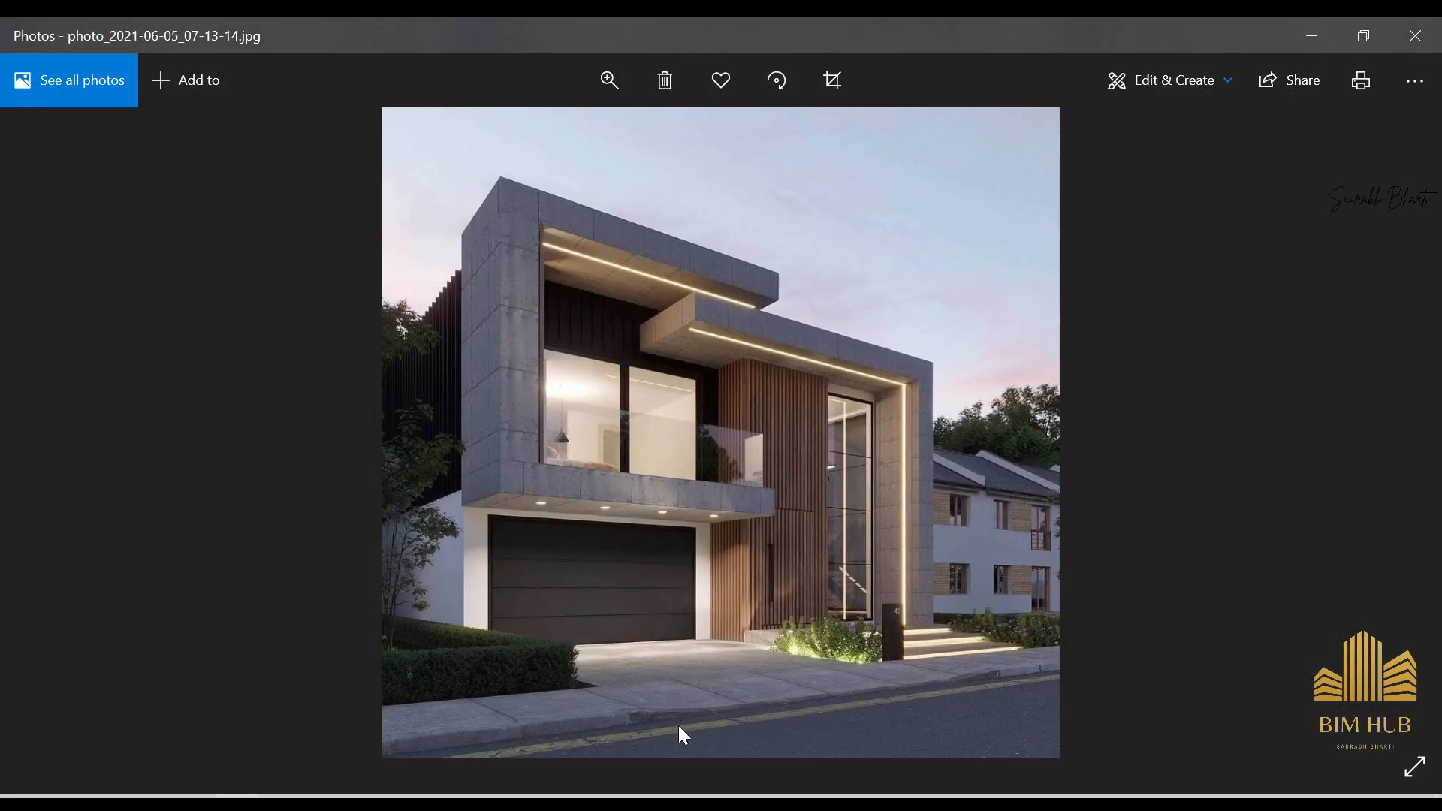
{"action": "scroll", "coordinate": [657, 716], "scroll_direction": "up", "scroll_amount": 3}
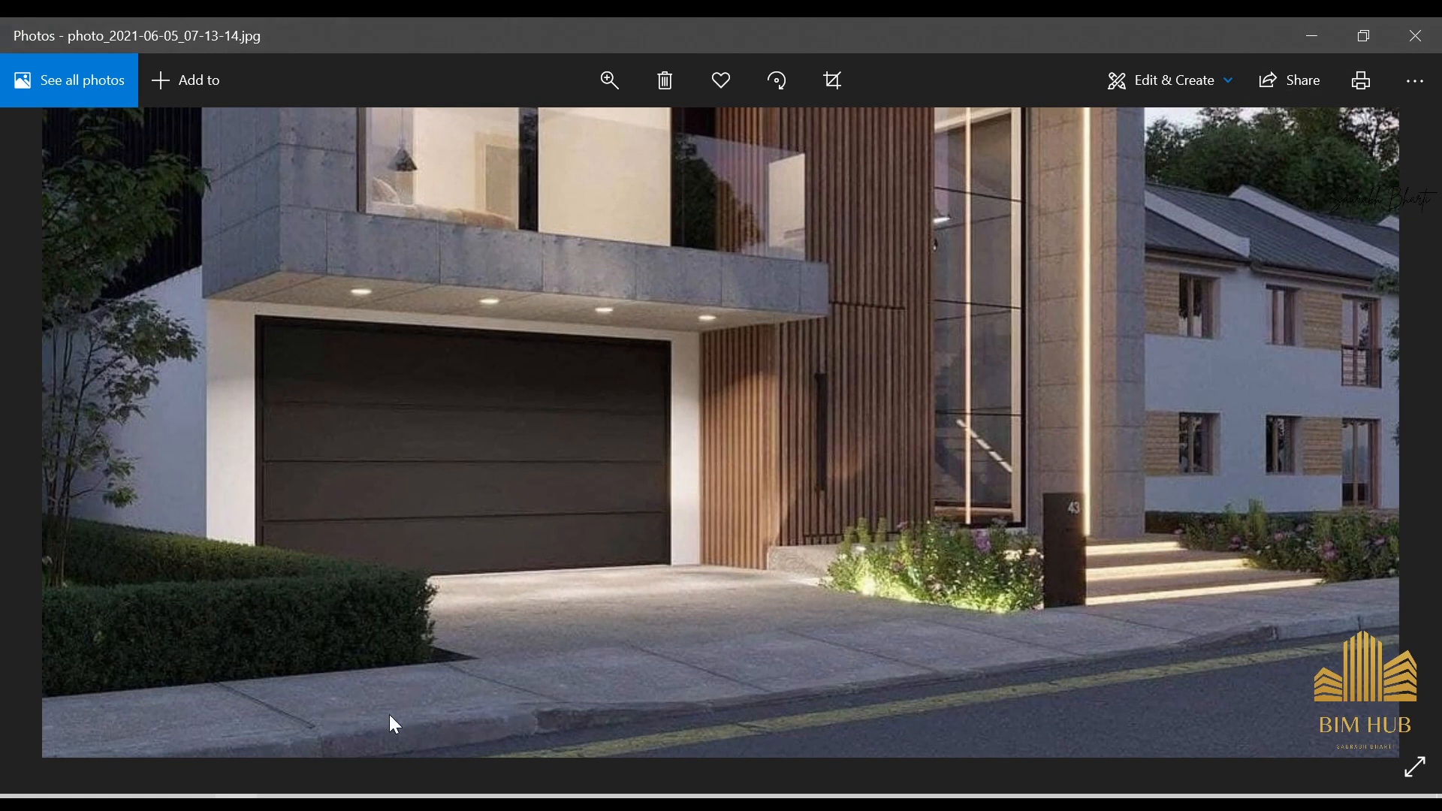
{"action": "left_click", "coordinate": [1322, 42]}
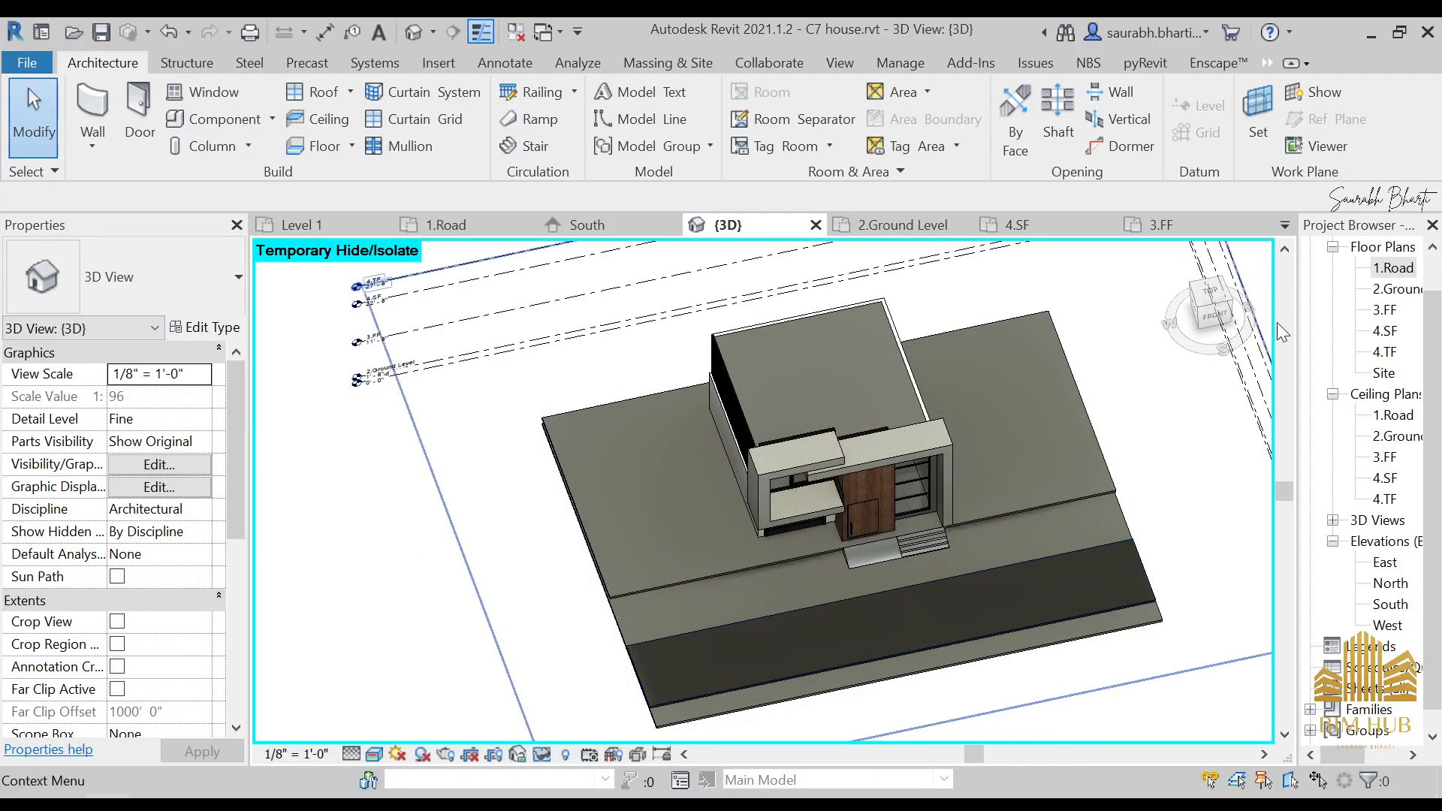
{"action": "left_click", "coordinate": [1381, 267]}
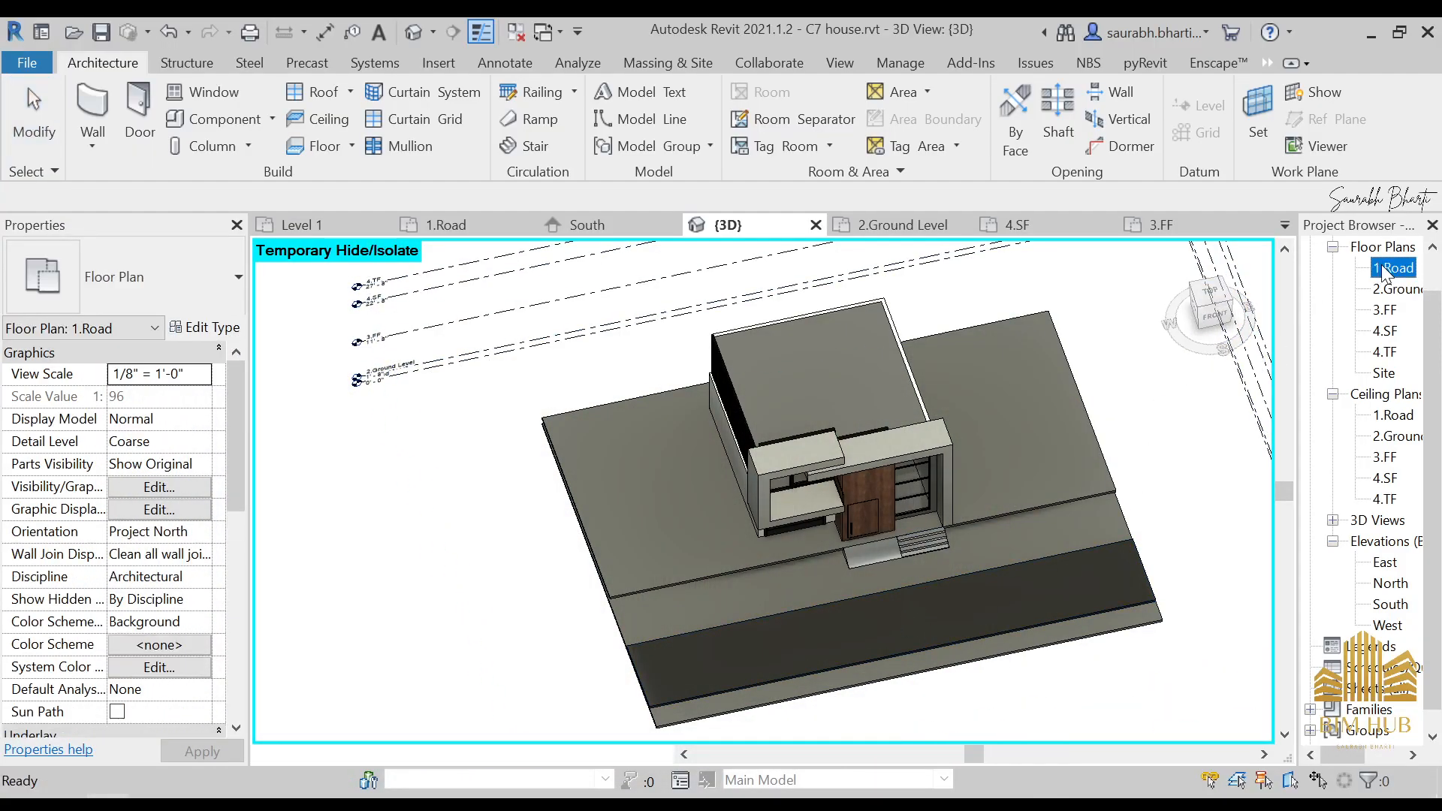
{"action": "double_click", "coordinate": [1380, 266]}
{"action": "left_click", "coordinate": [310, 143]}
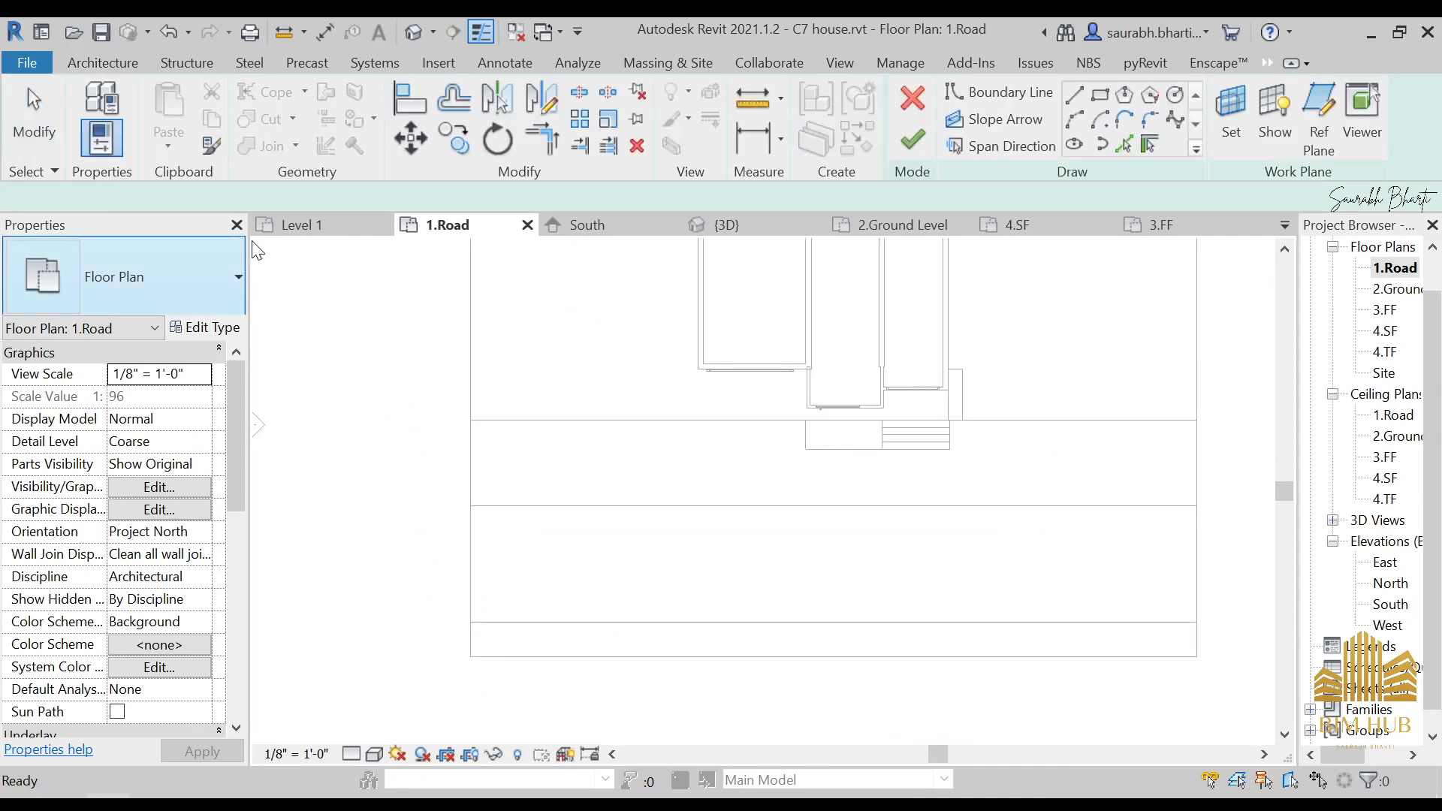
{"action": "left_click", "coordinate": [172, 275]}
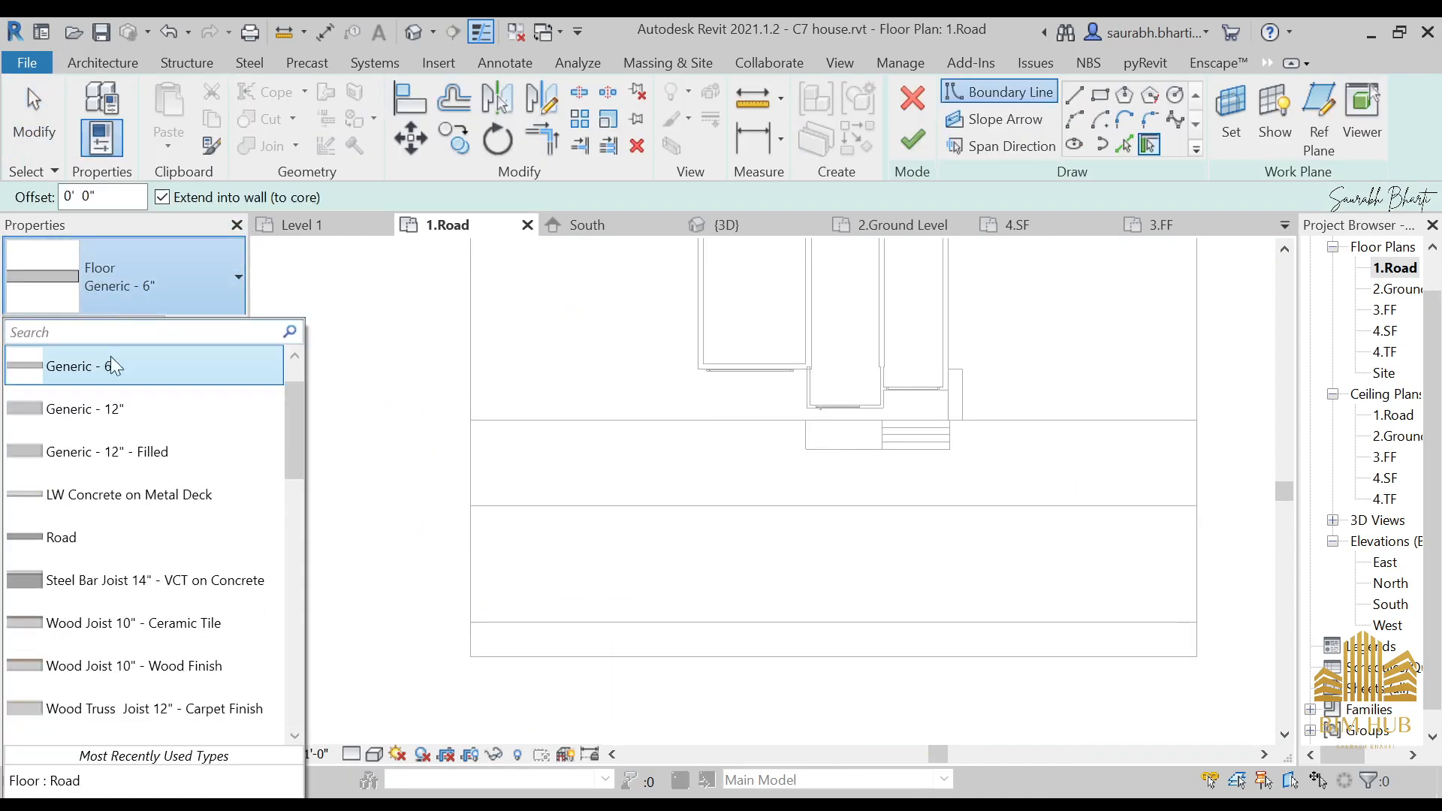
{"action": "left_click", "coordinate": [160, 376]}
- Sketch a rectangular floor about 100' by 7'-7" between the entrance steps and the road strip, and finish it
{"action": "left_click", "coordinate": [1105, 95]}
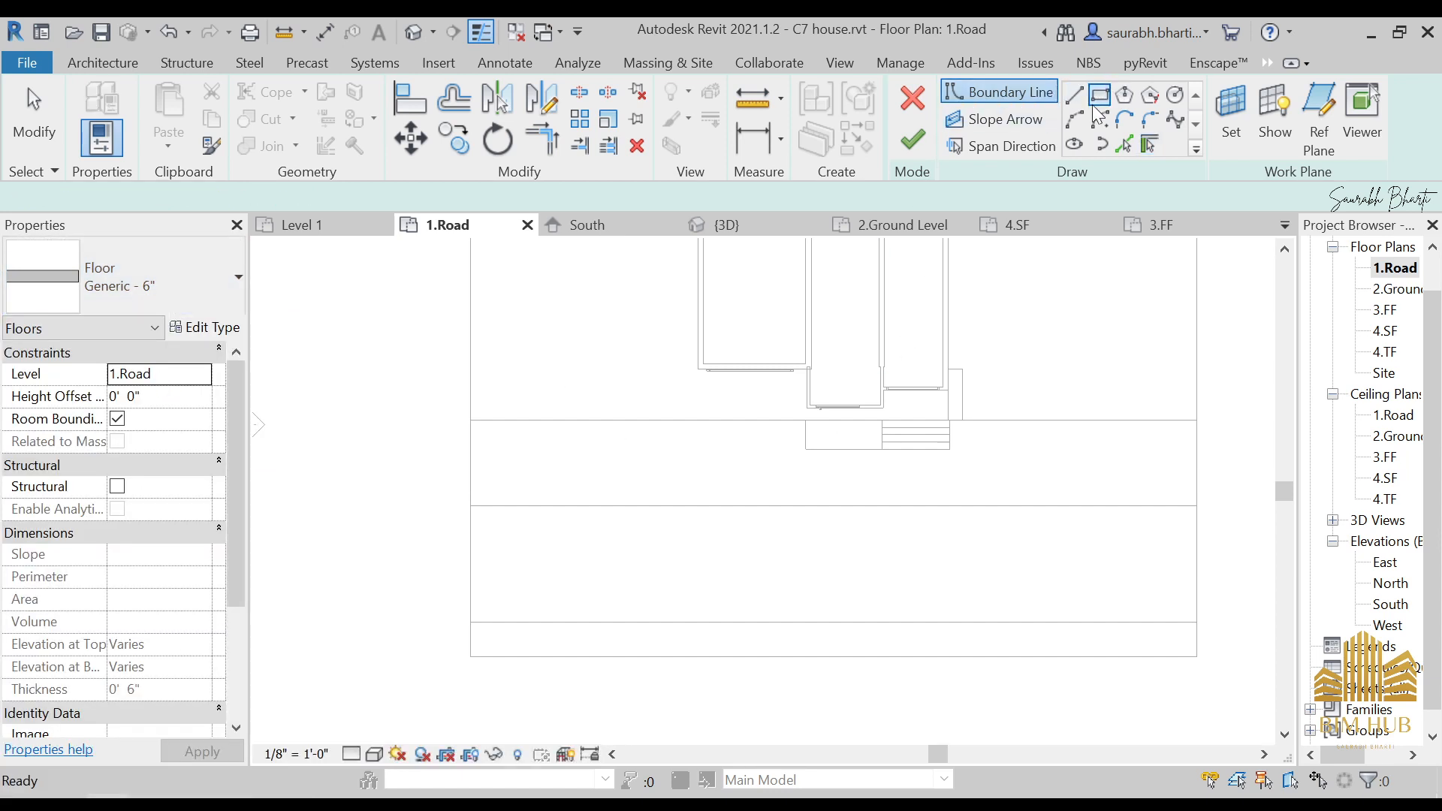
{"action": "left_click", "coordinate": [470, 505]}
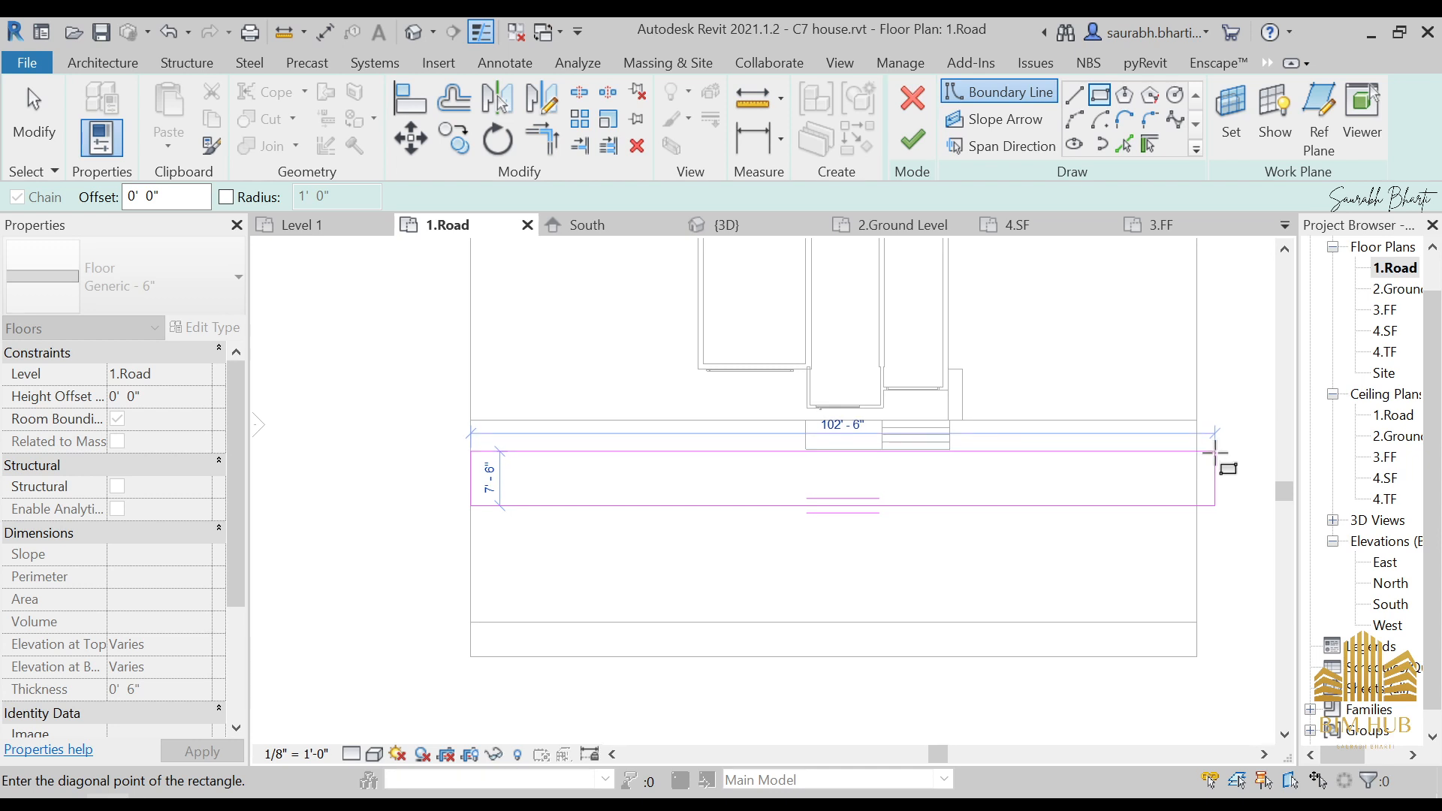
{"action": "left_click", "coordinate": [1196, 450]}
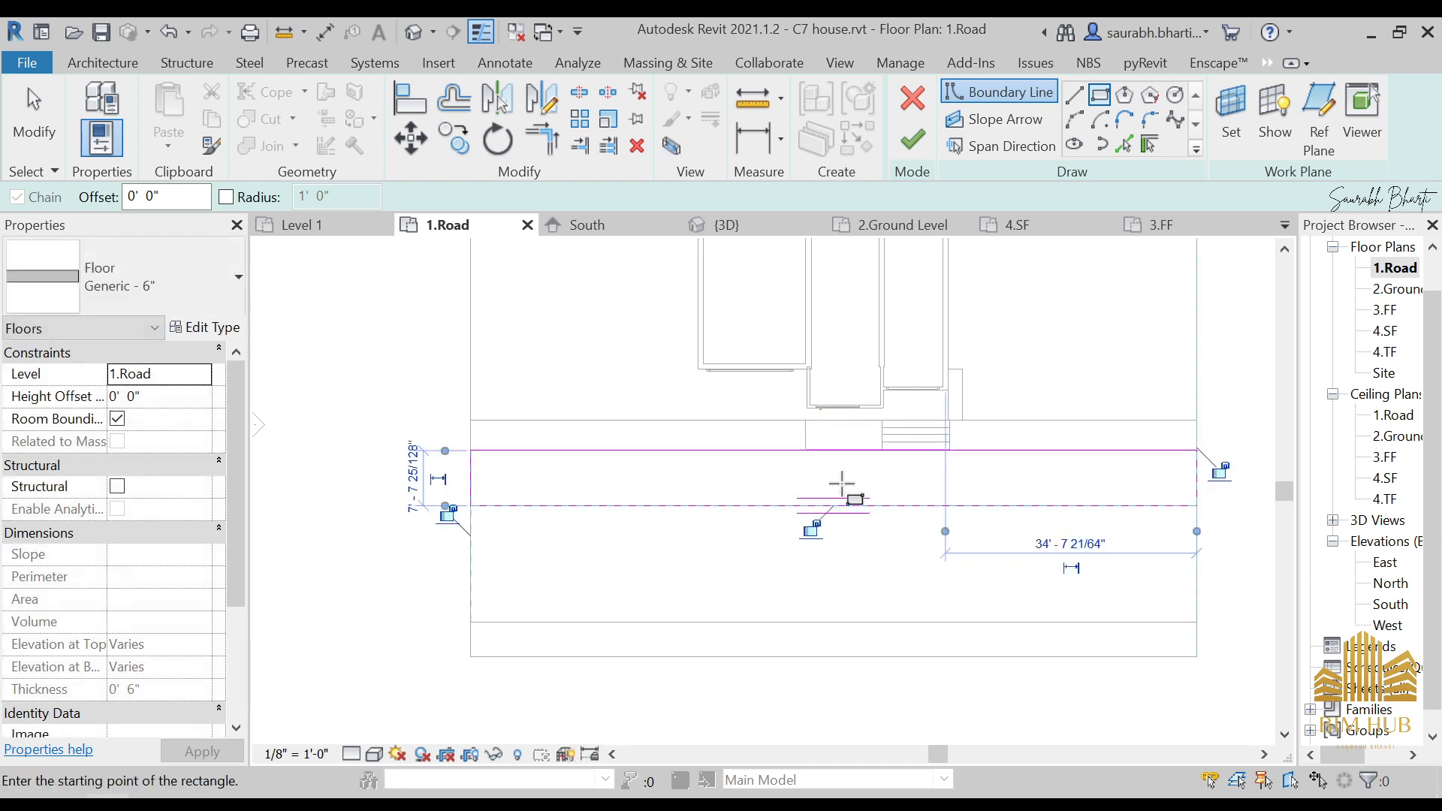
{"action": "key", "text": "Escape"}
{"action": "key", "text": "Escape"}
{"action": "mouse_move", "coordinate": [339, 414]}
{"action": "left_mouse_down"}
{"action": "mouse_move", "coordinate": [1415, 685]}
{"action": "mouse_move", "coordinate": [1337, 607]}
{"action": "mouse_move", "coordinate": [1248, 560]}
{"action": "left_mouse_up"}
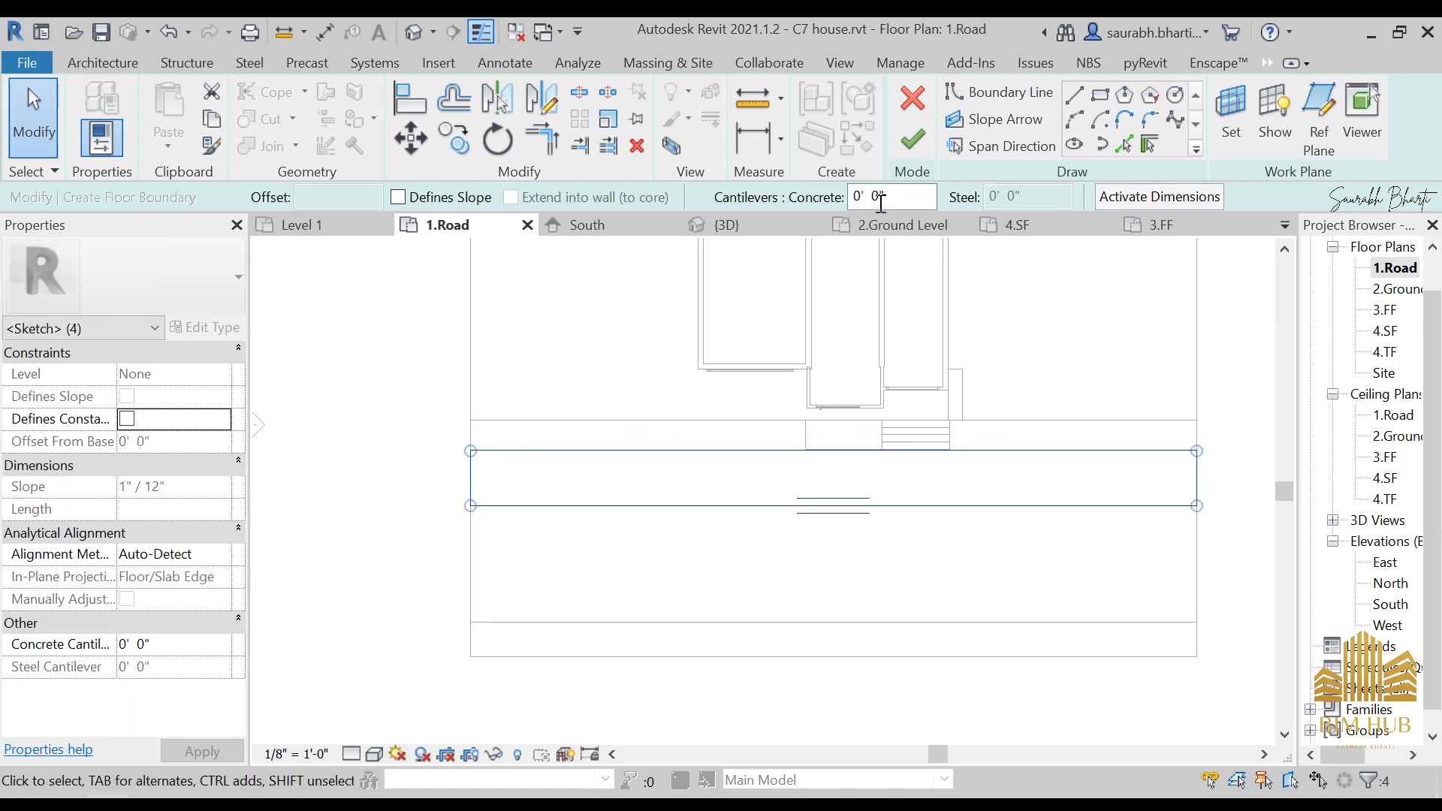
{"action": "left_click", "coordinate": [912, 139]}
{"action": "key", "text": "Escape"}
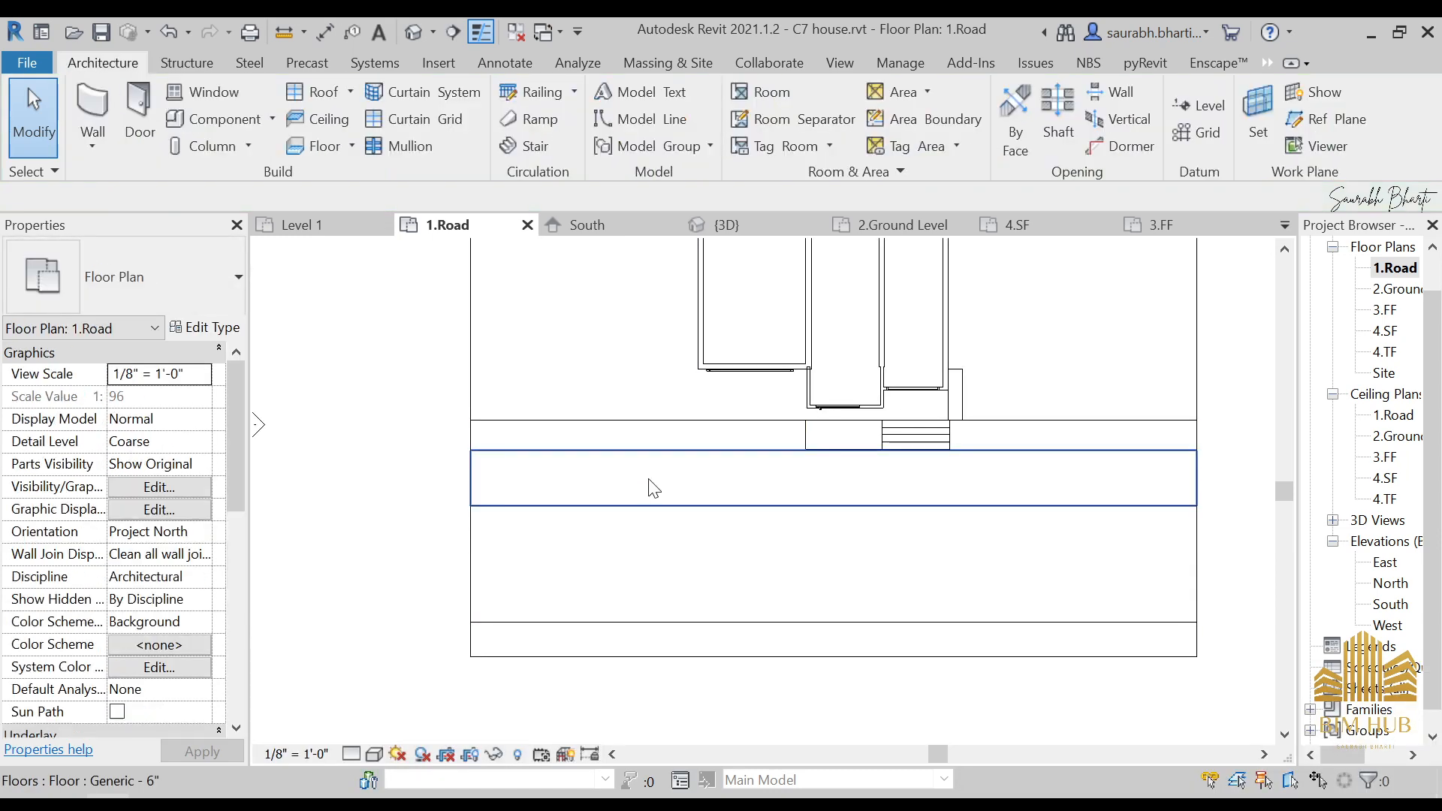
- Set the height offset of the floor strip between the steps and the road to 9"
{"action": "left_click", "coordinate": [653, 488]}
{"action": "left_click", "coordinate": [192, 397]}
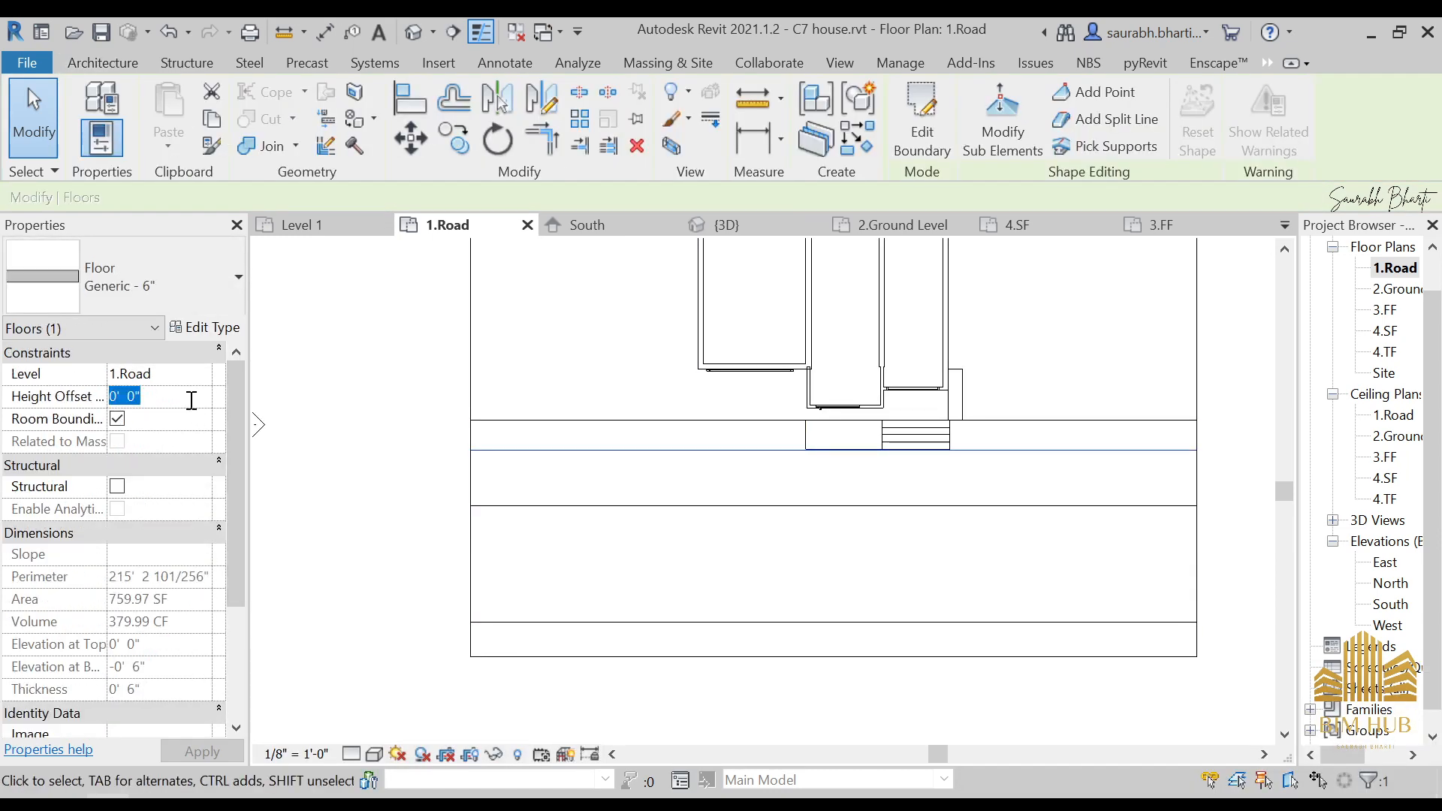
{"action": "key", "text": "Return"}
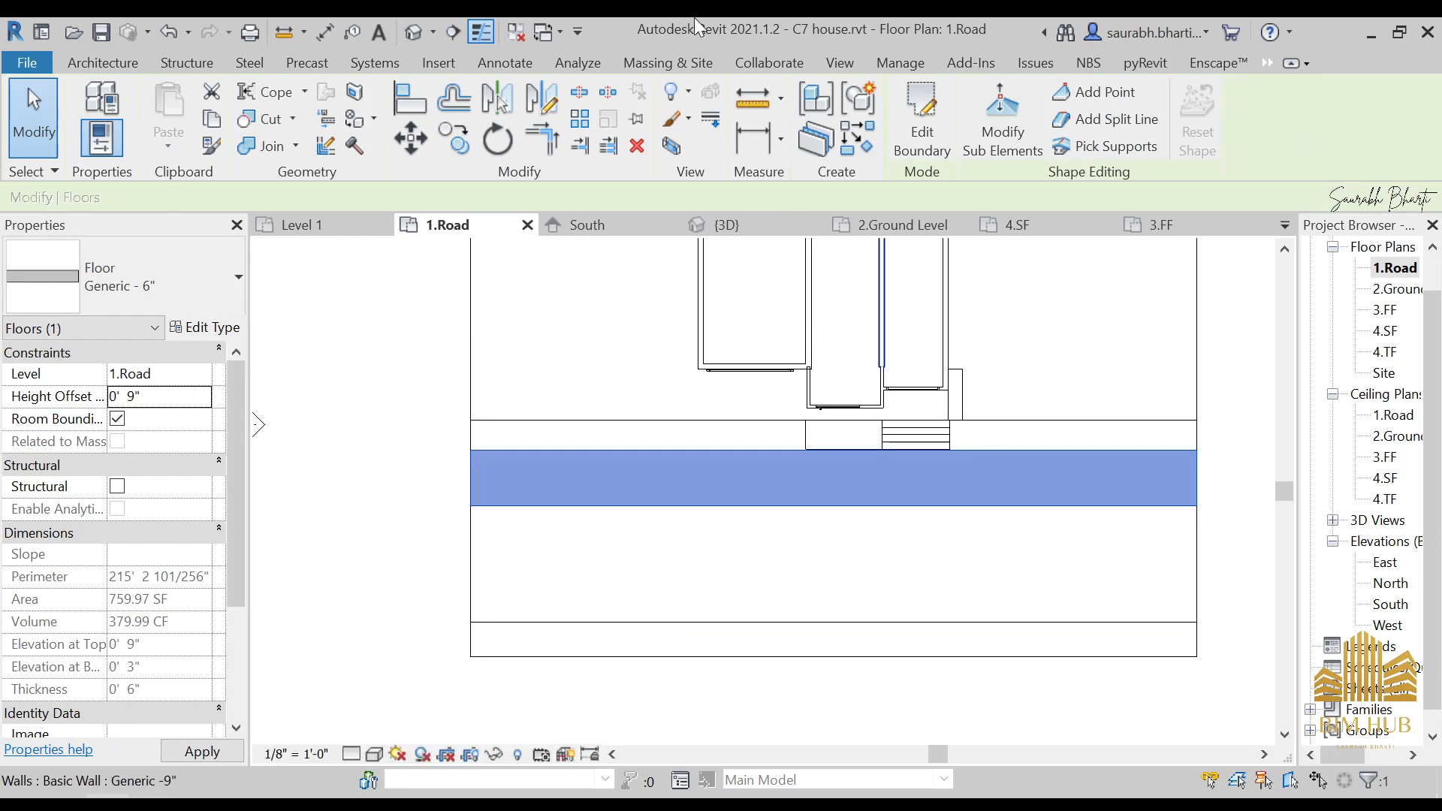
- Duplicate the type of the strip beside the road as Footpath, working from the 3D view
{"action": "left_click", "coordinate": [412, 28]}
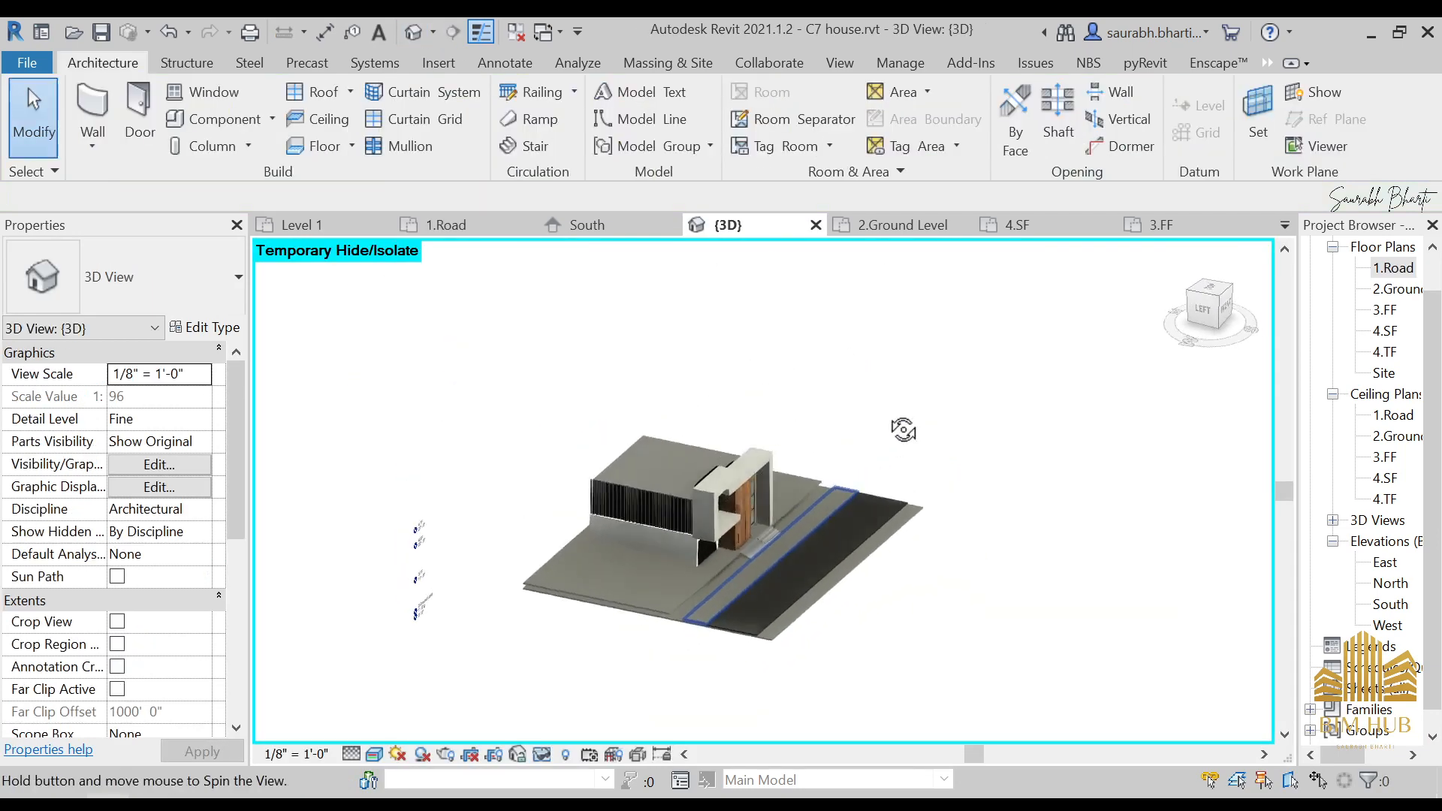
{"action": "left_click", "coordinate": [791, 545]}
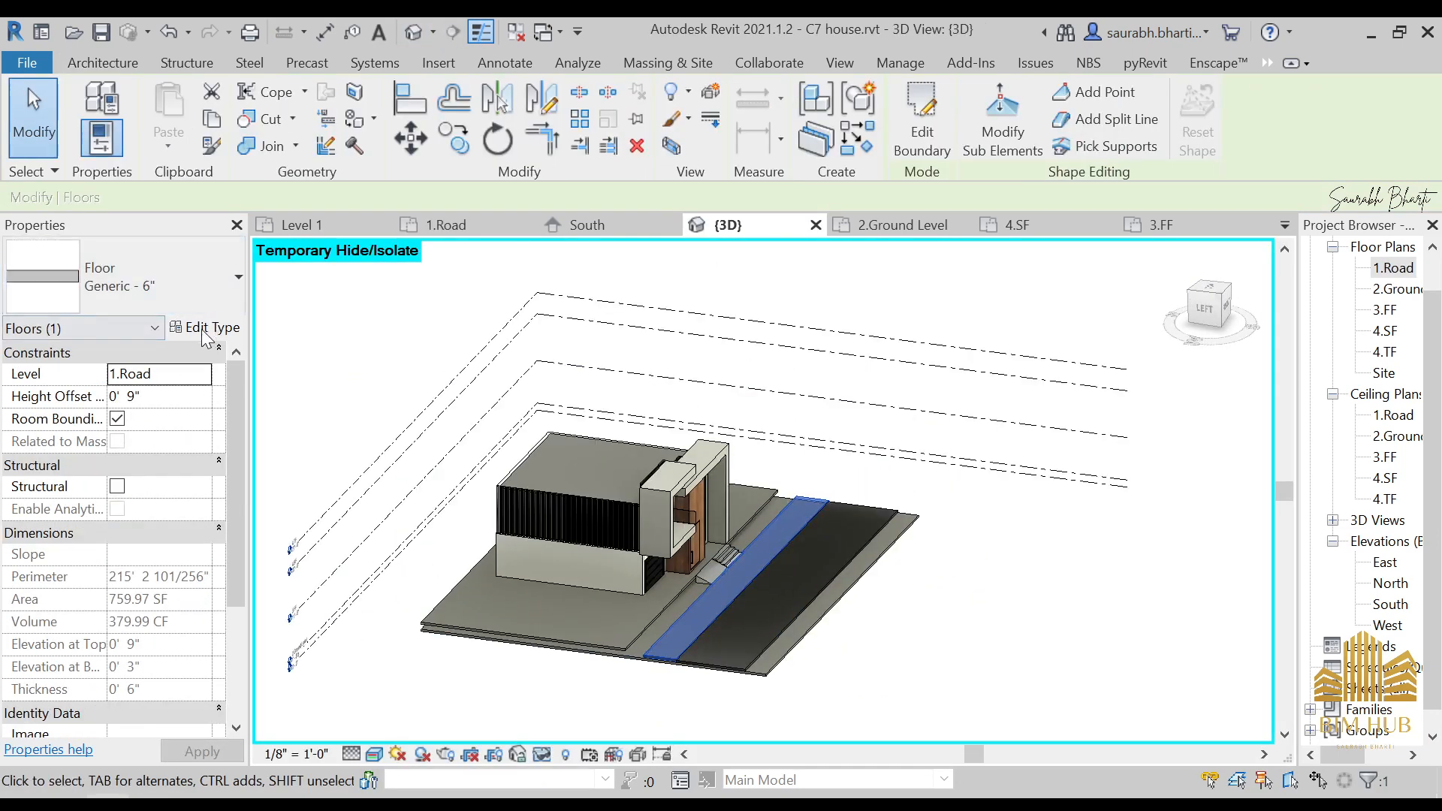
{"action": "left_click", "coordinate": [204, 328]}
{"action": "left_click", "coordinate": [957, 320]}
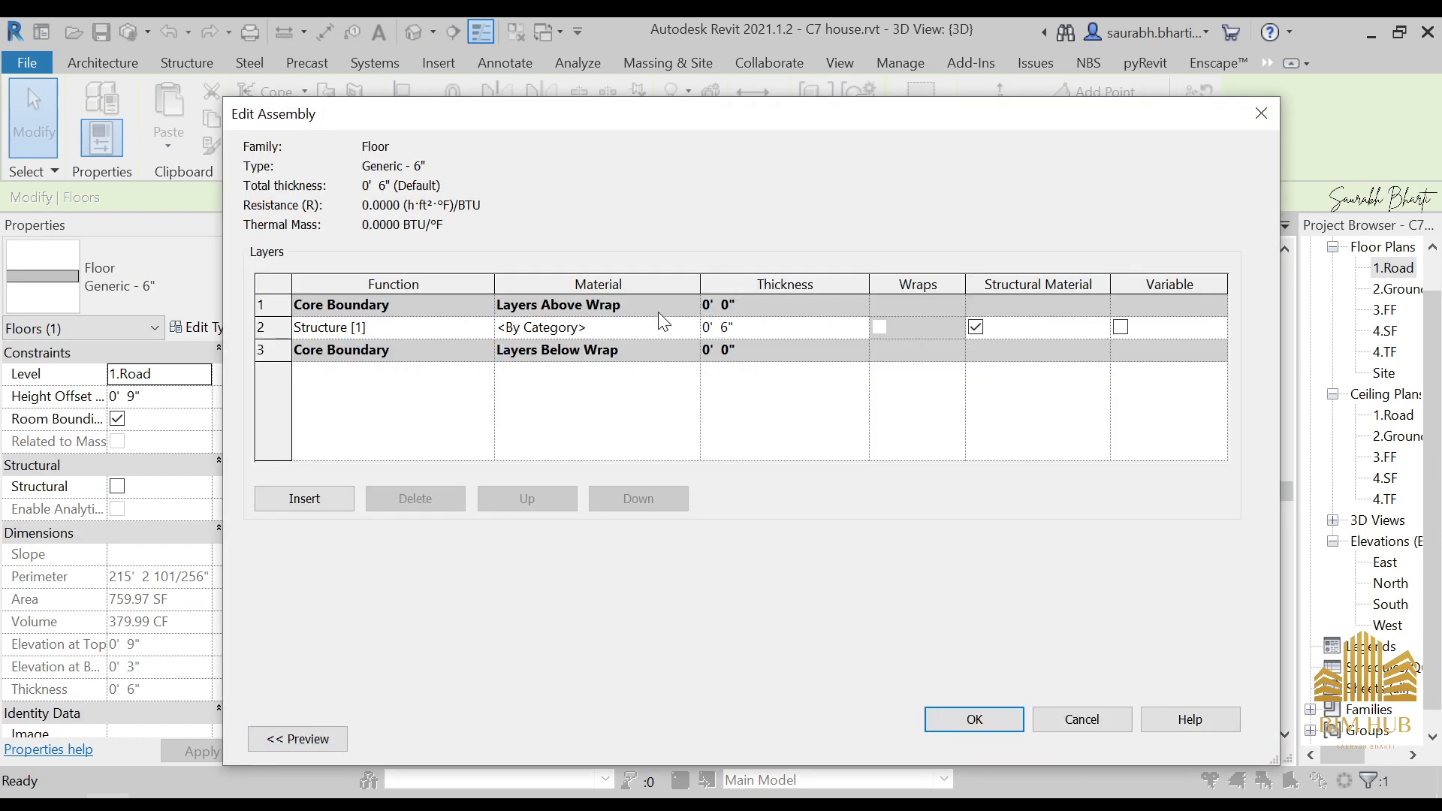
{"action": "key", "text": "Escape"}
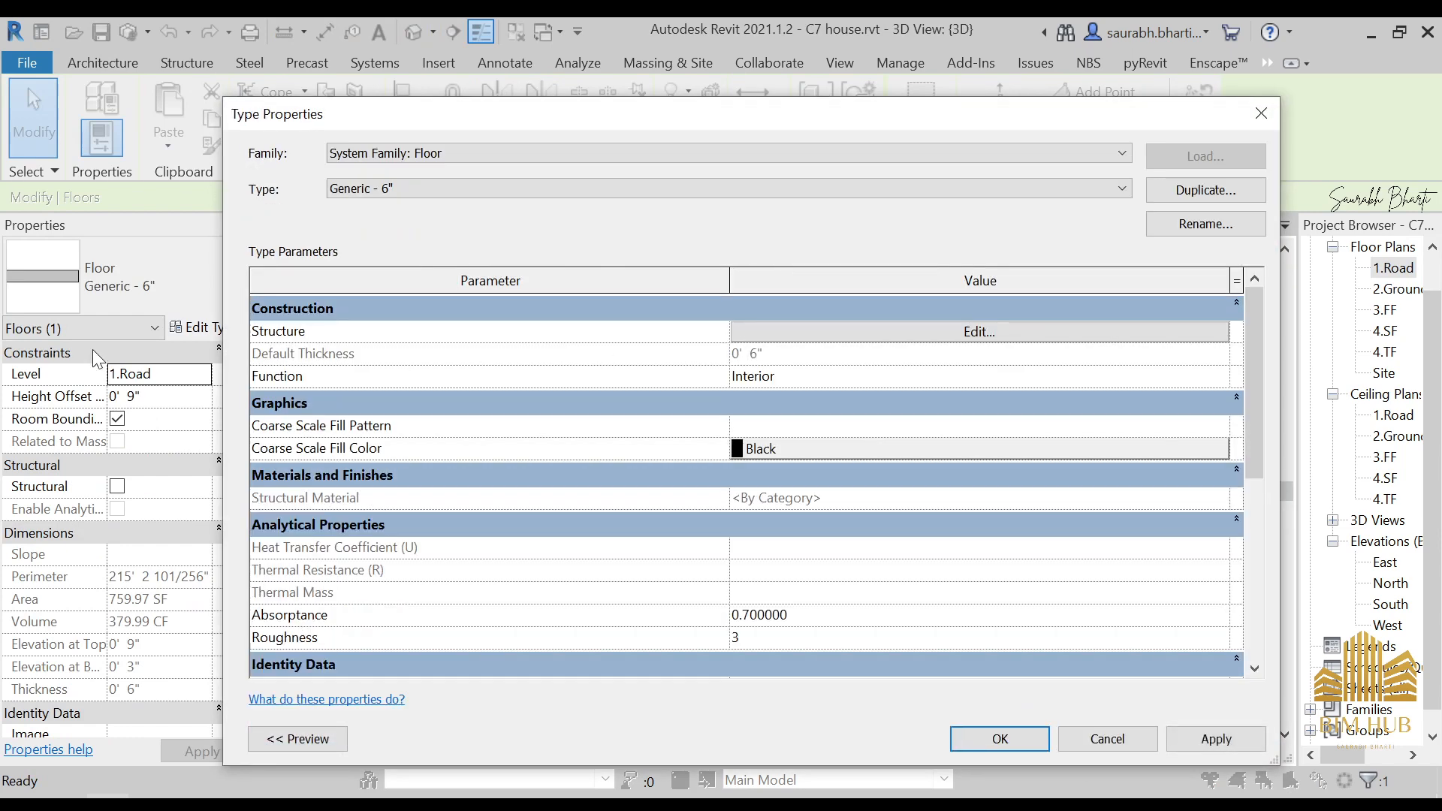
{"action": "left_click", "coordinate": [1229, 200]}
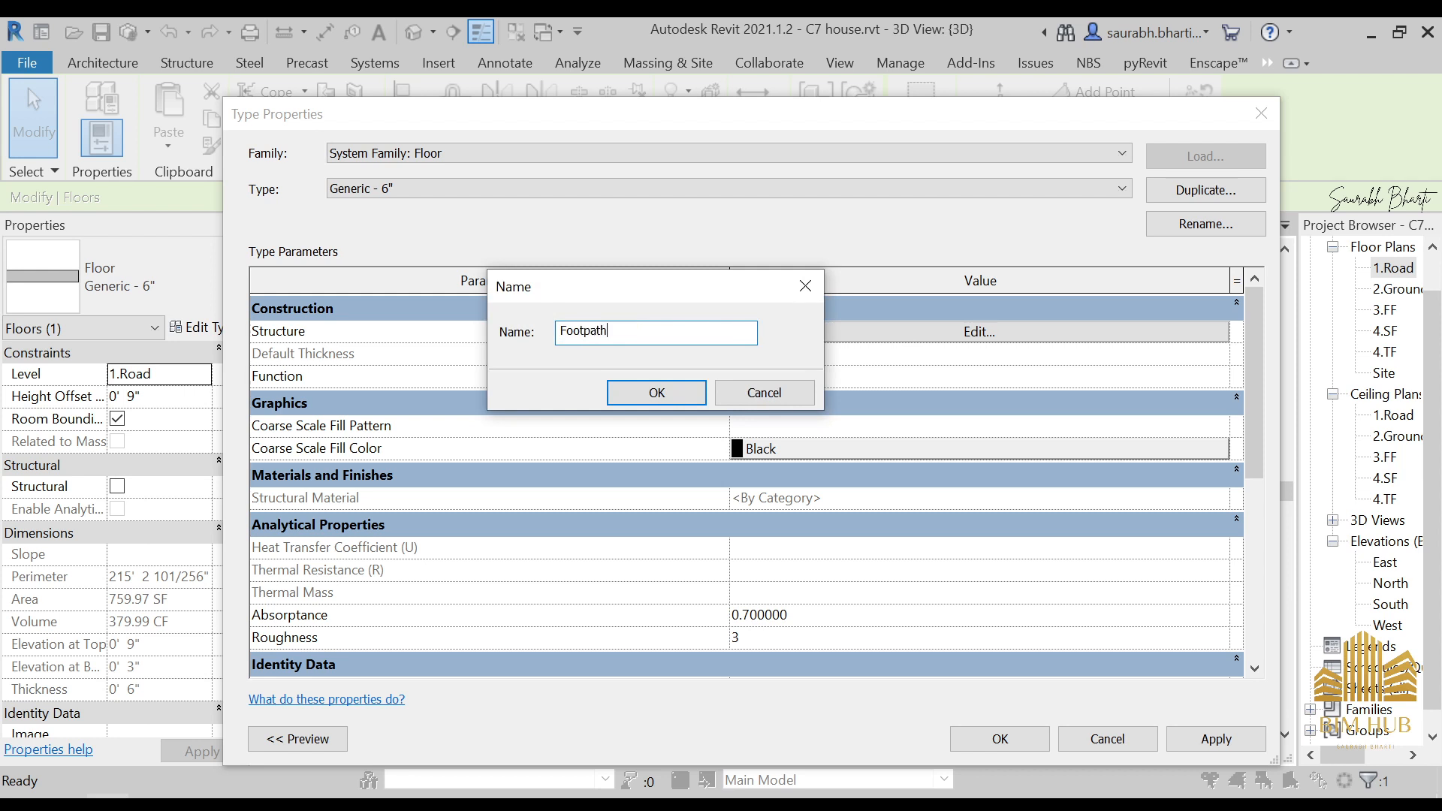
{"action": "key", "text": "Return"}
- Assign the 1.concrete Texture material to the structure layer of the Footpath floor type and apply the type changes
{"action": "left_click", "coordinate": [979, 332]}
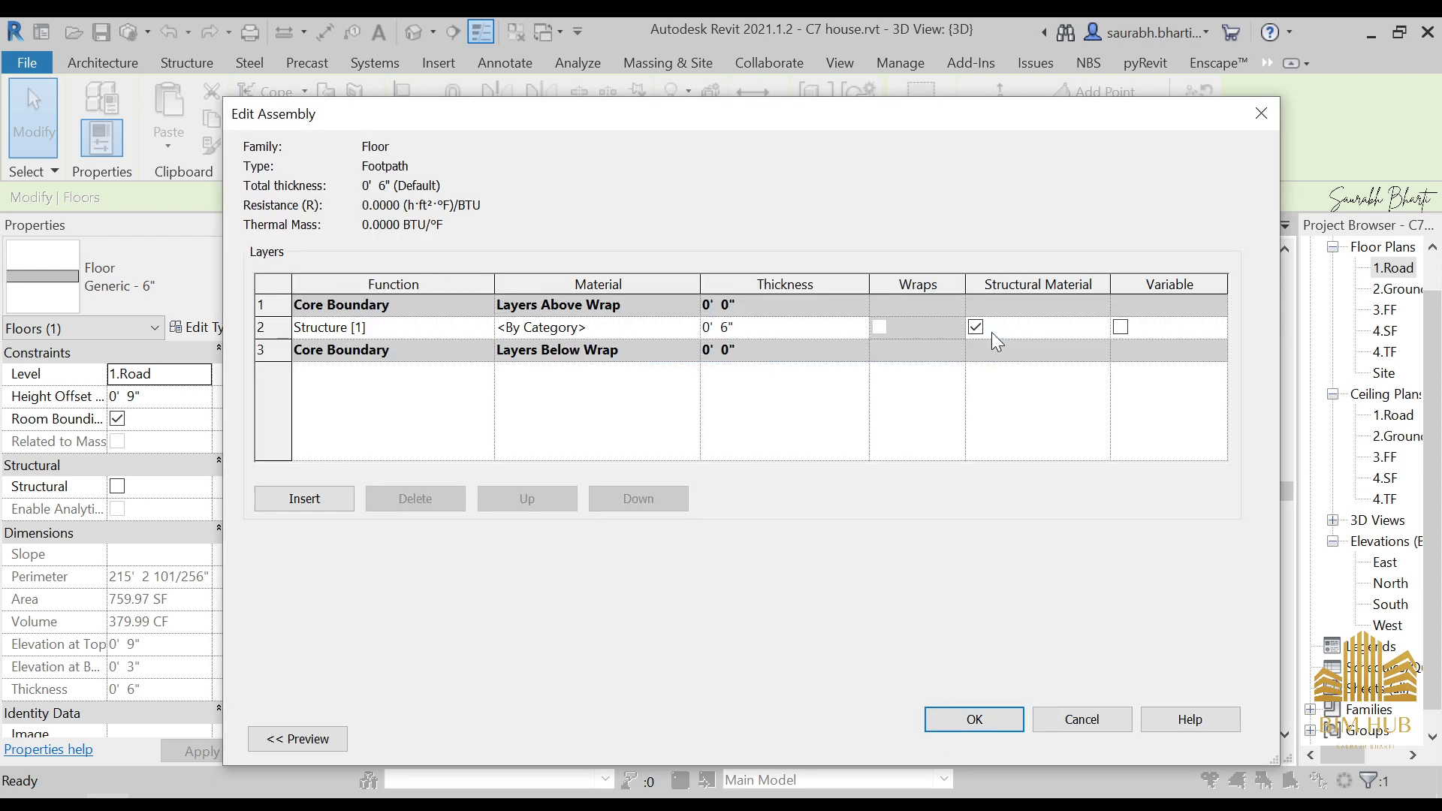
{"action": "left_click", "coordinate": [690, 327]}
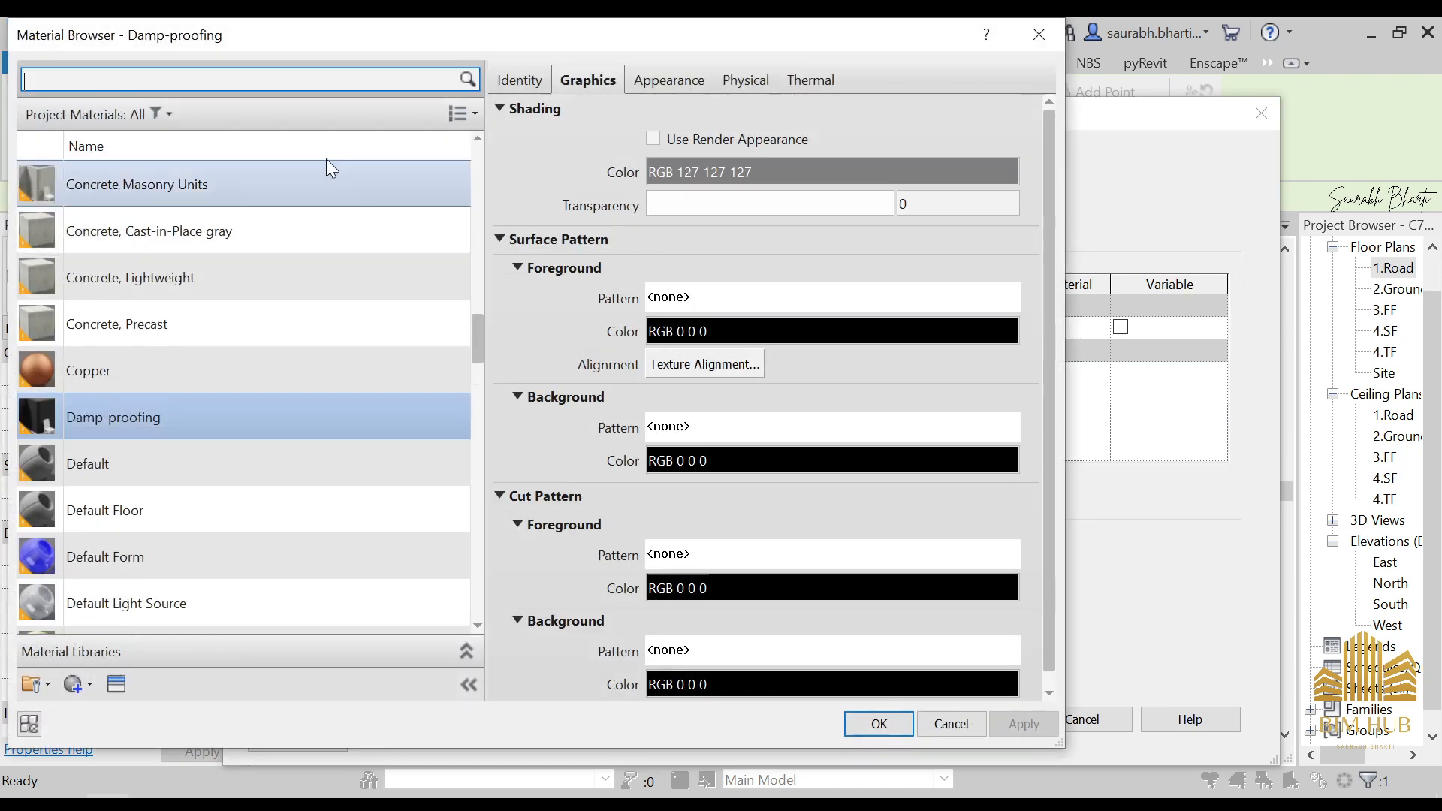
{"action": "scroll", "coordinate": [92, 226], "scroll_direction": "up", "scroll_amount": 1}
{"action": "scroll", "coordinate": [120, 283], "scroll_direction": "up", "scroll_amount": 10}
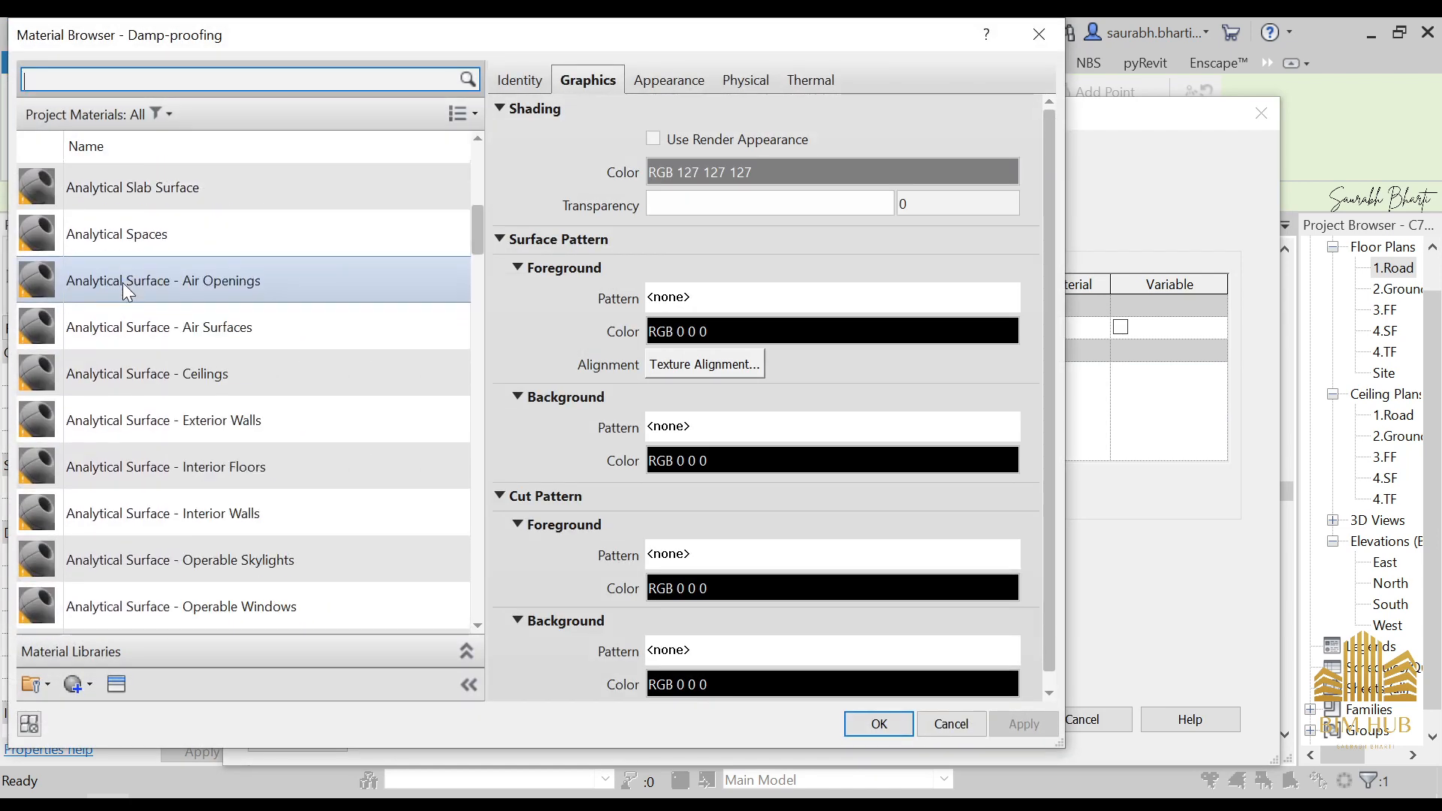
{"action": "left_click", "coordinate": [151, 241]}
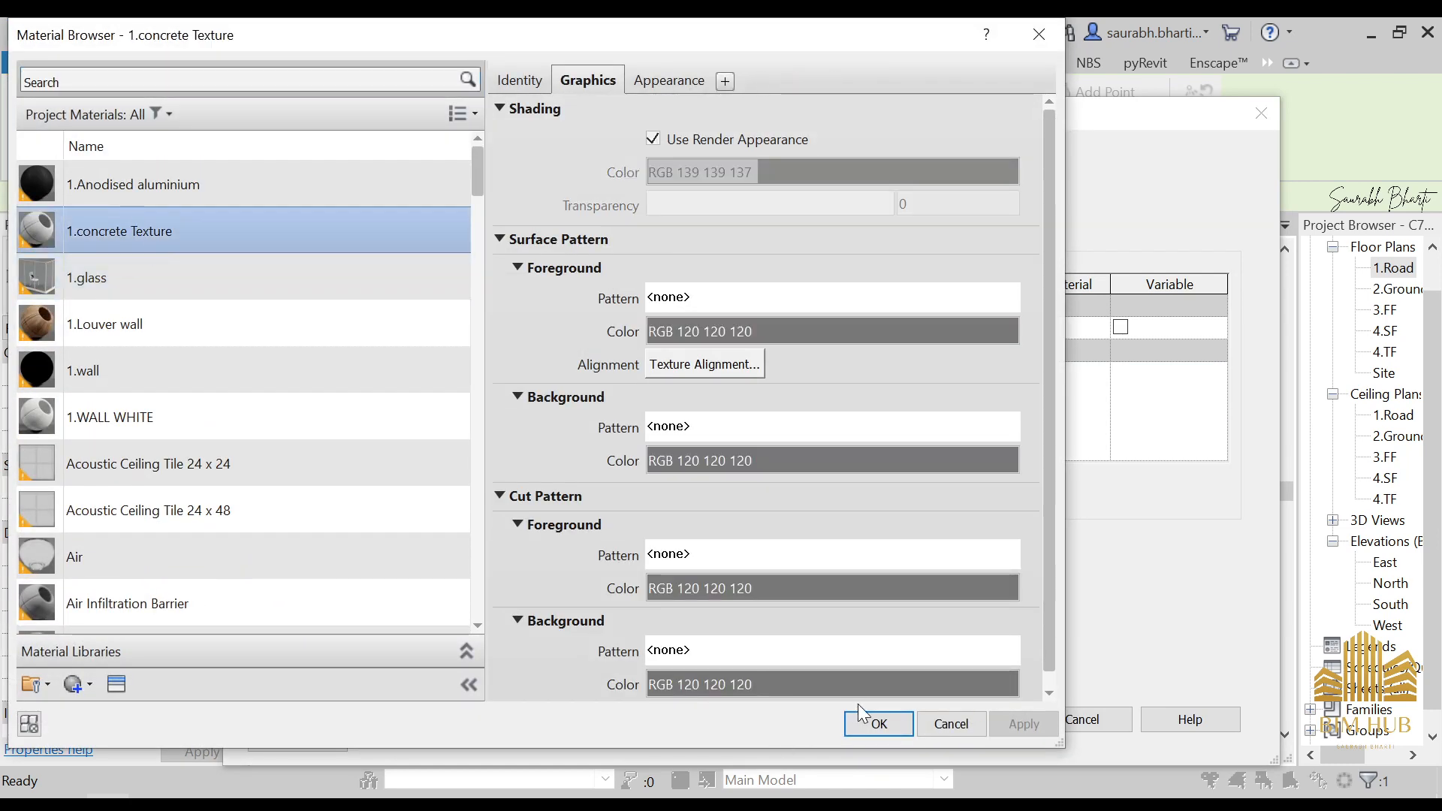
{"action": "left_click", "coordinate": [877, 723]}
{"action": "left_click", "coordinate": [955, 719]}
{"action": "left_click", "coordinate": [985, 734]}
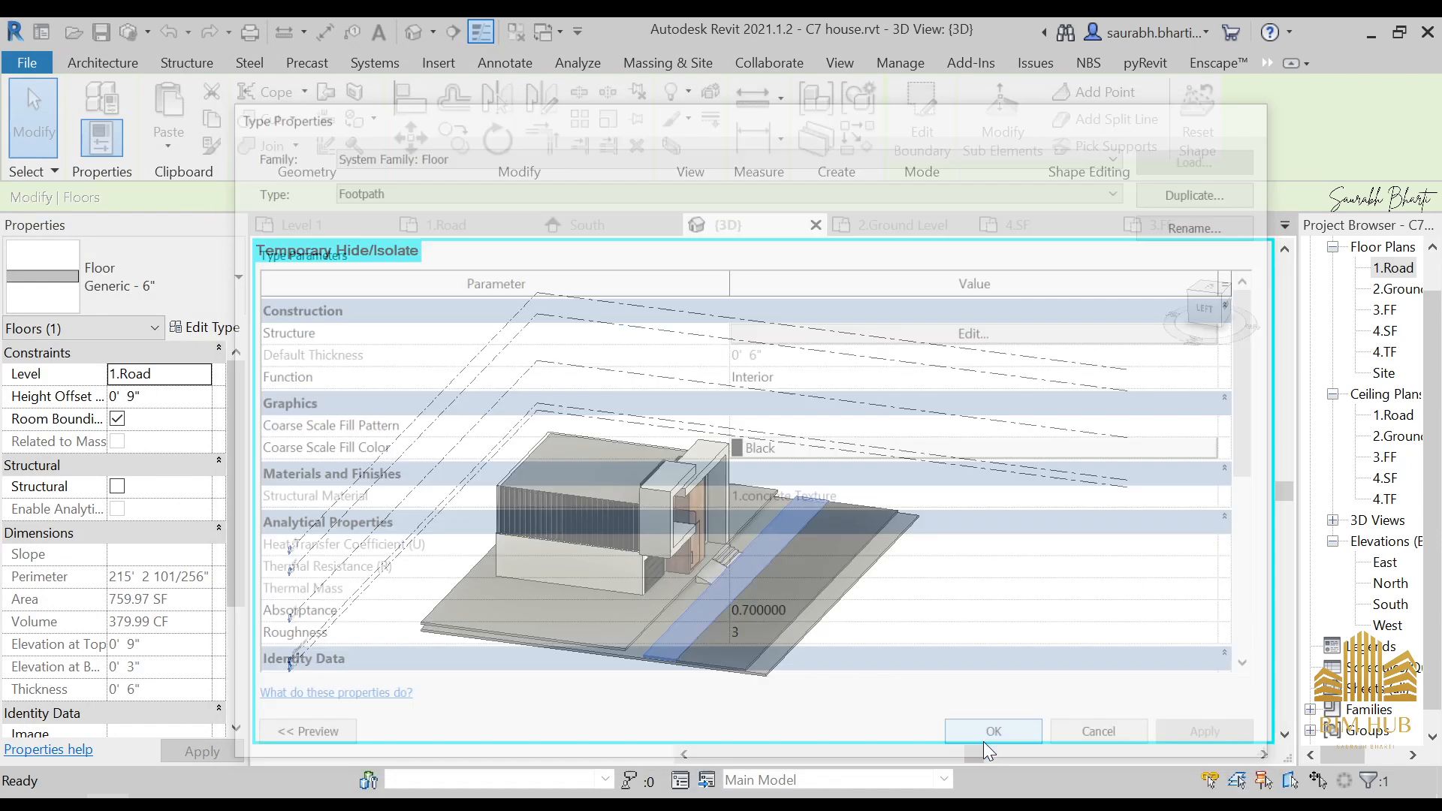
- Open the footpath floor's boundary for editing in a top view with Wireframe style and start the Line tool
{"action": "middle_click_drag", "start_coordinate": [784, 601], "coordinate": [717, 657], "text": "shift"}
{"action": "left_click", "coordinate": [719, 660]}
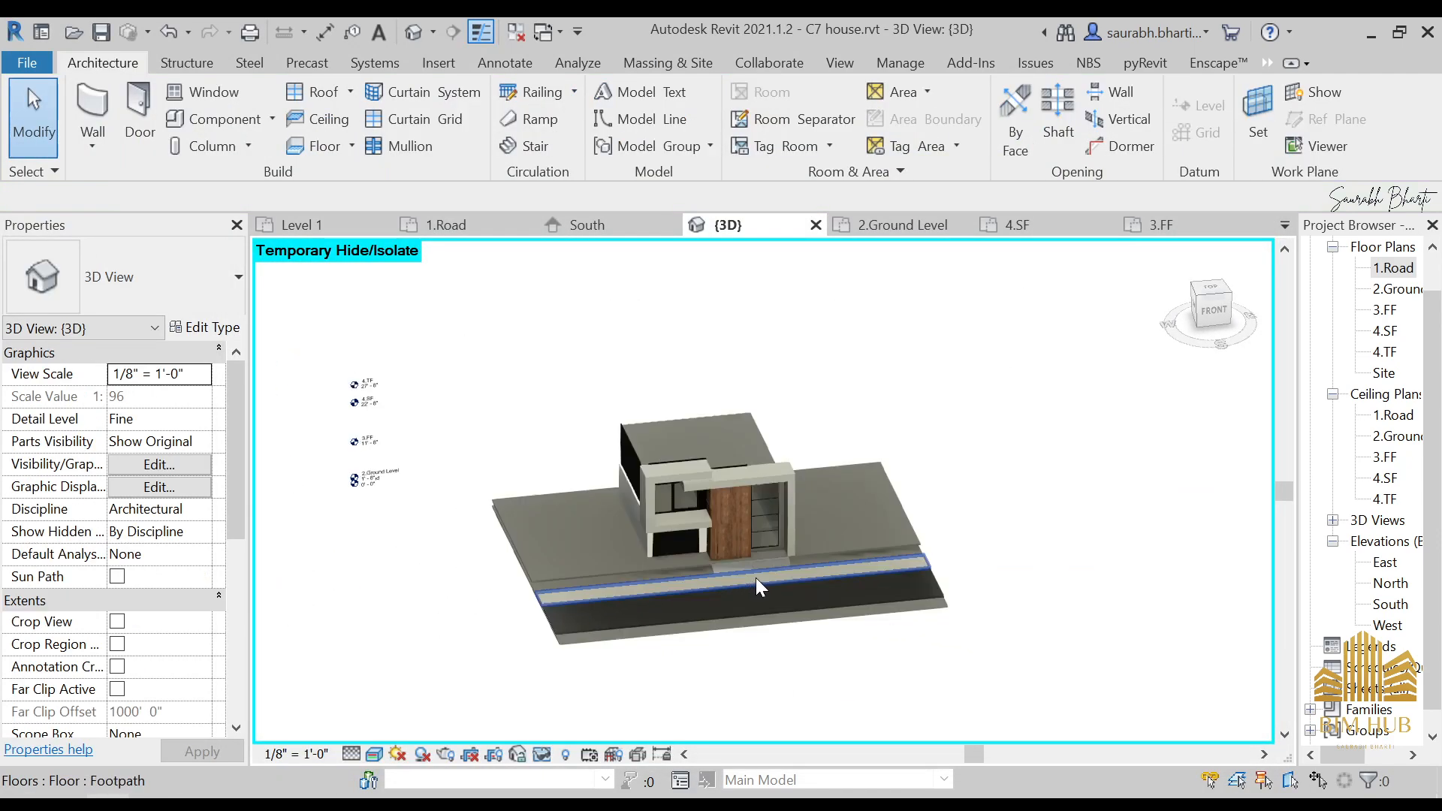
{"action": "scroll", "coordinate": [756, 578], "scroll_direction": "up", "scroll_amount": 6}
{"action": "scroll", "coordinate": [740, 599], "scroll_direction": "down", "scroll_amount": 1}
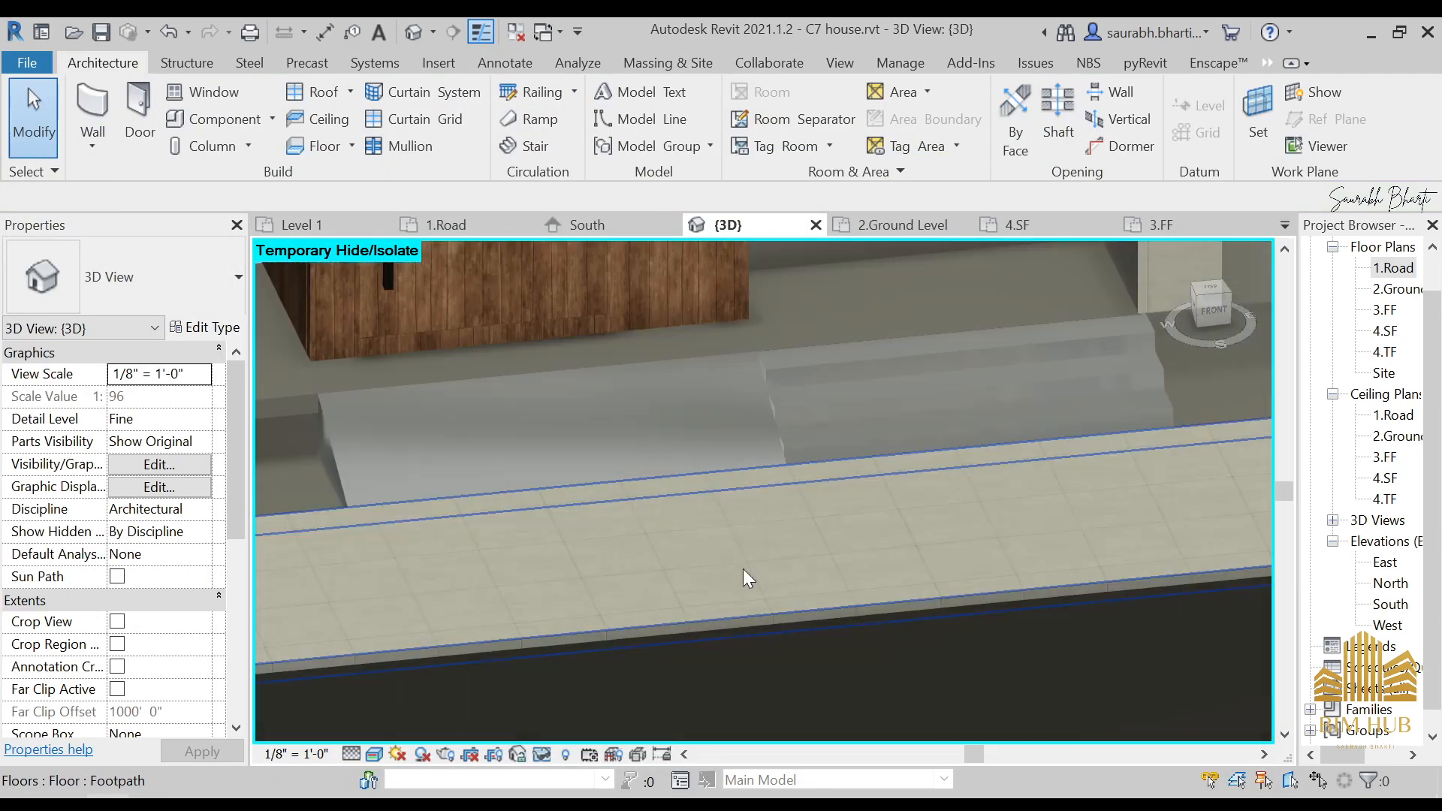
{"action": "middle_click_drag", "start_coordinate": [743, 572], "coordinate": [562, 597], "text": "shift"}
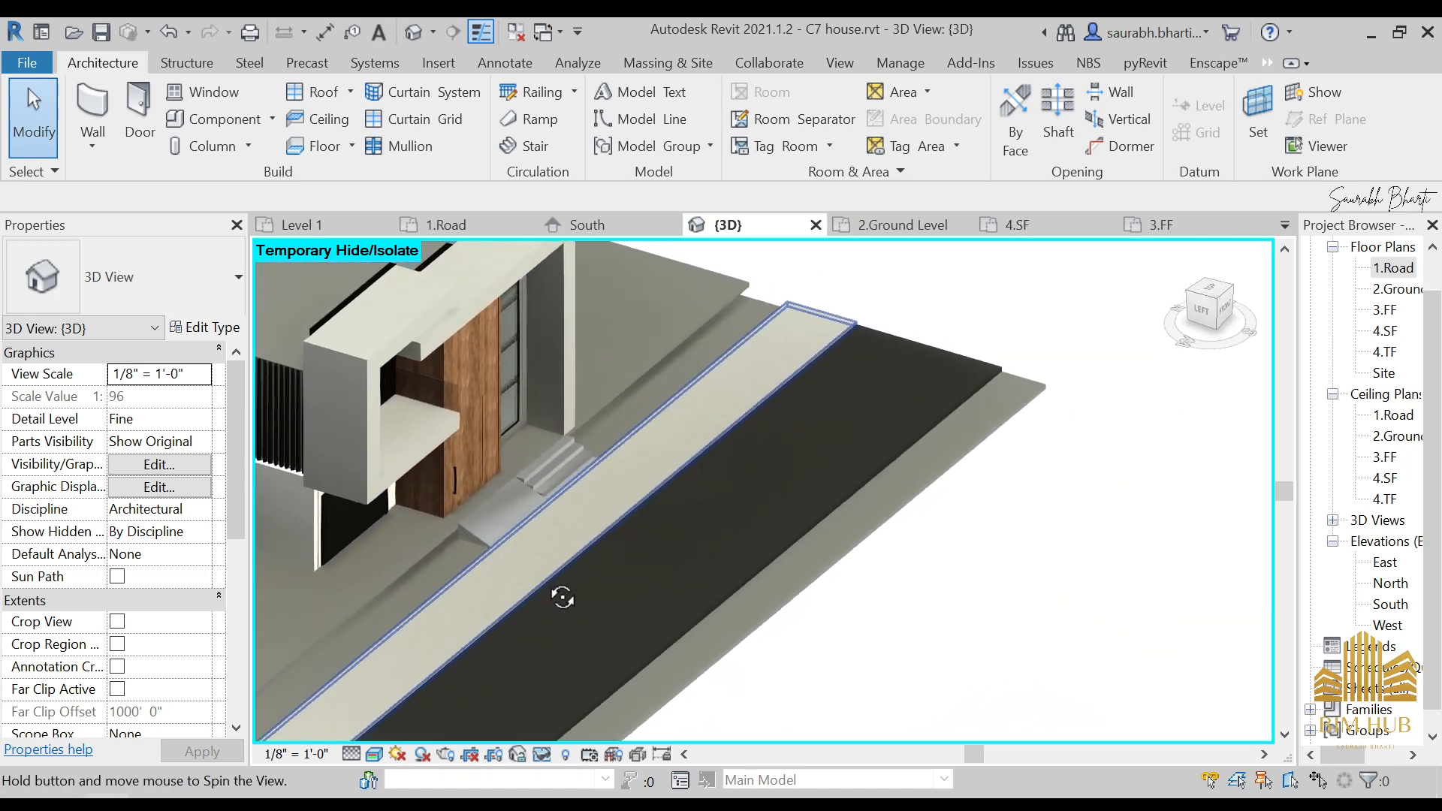
{"action": "left_click", "coordinate": [456, 587]}
{"action": "middle_click_drag", "start_coordinate": [457, 587], "coordinate": [630, 635], "text": "shift"}
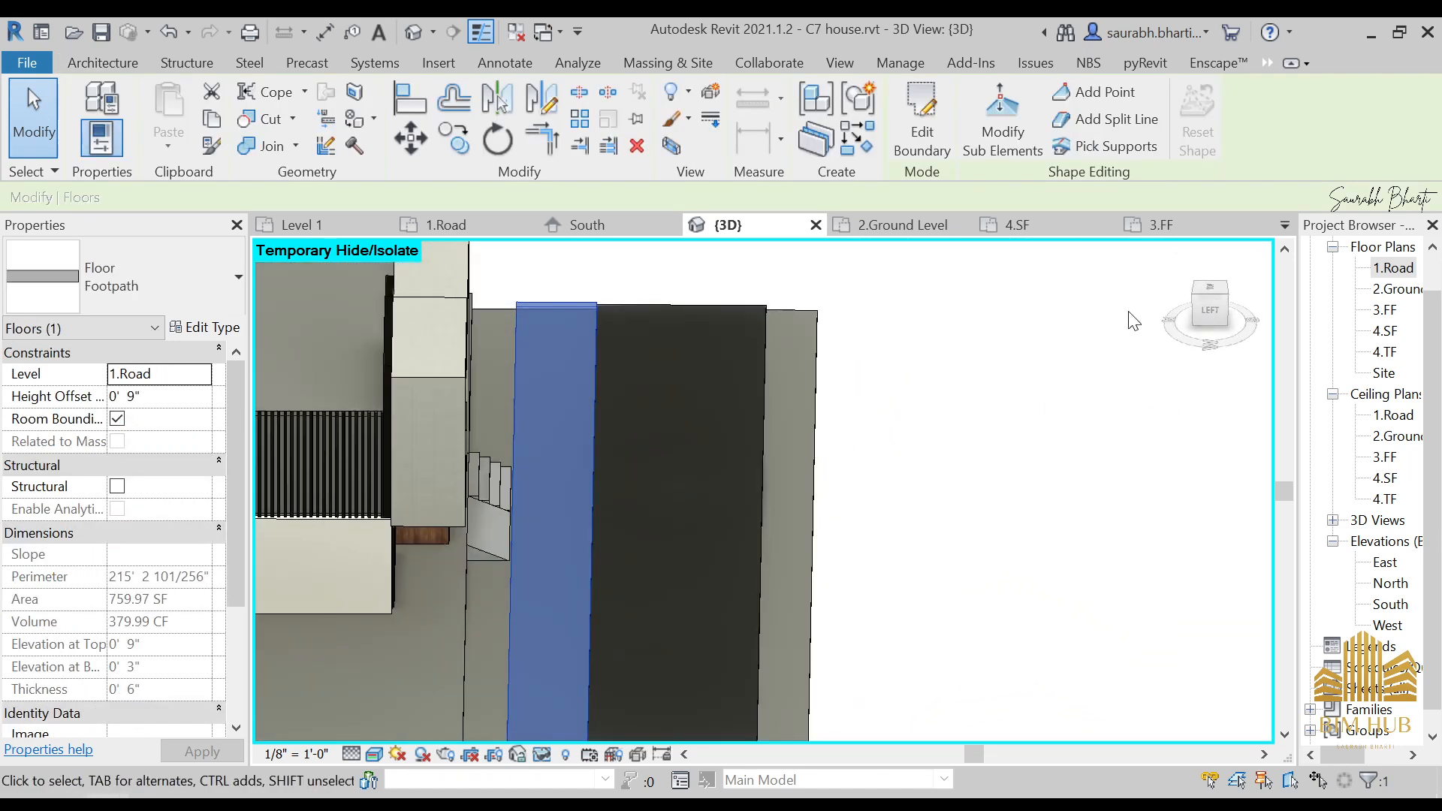
{"action": "left_click", "coordinate": [931, 116]}
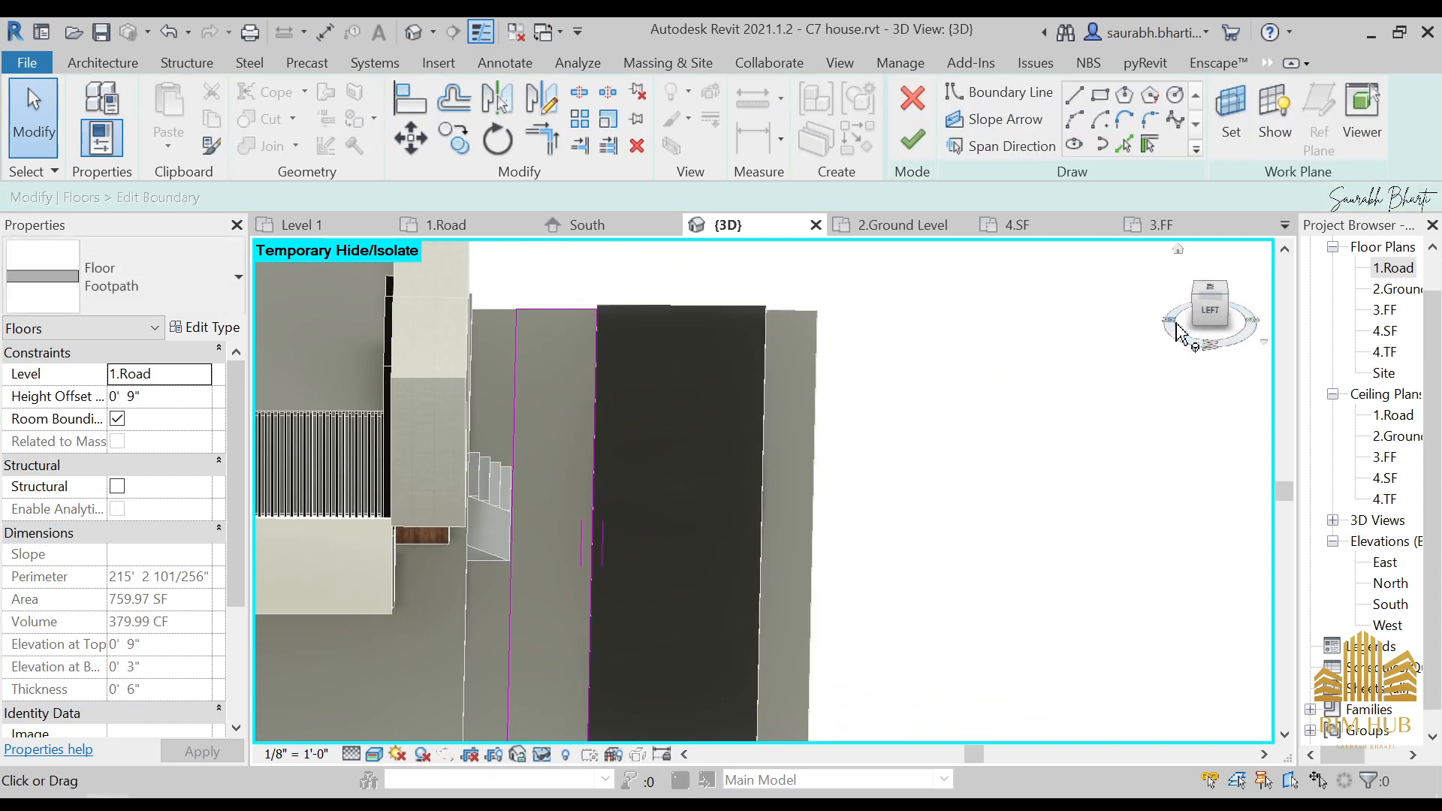
{"action": "left_click", "coordinate": [1177, 333]}
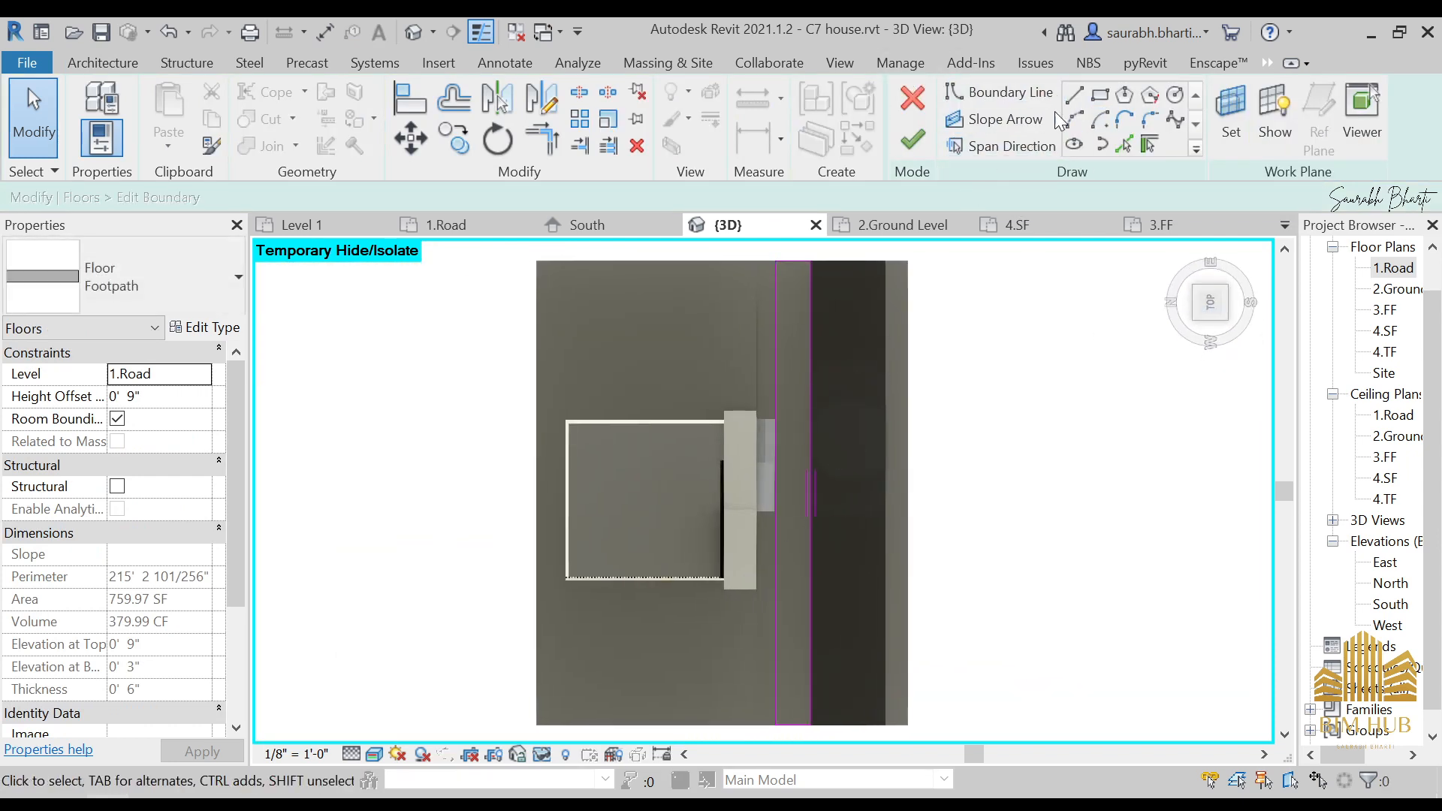
{"action": "left_click", "coordinate": [1075, 95]}
{"action": "scroll", "coordinate": [727, 683], "scroll_direction": "up", "scroll_amount": 4}
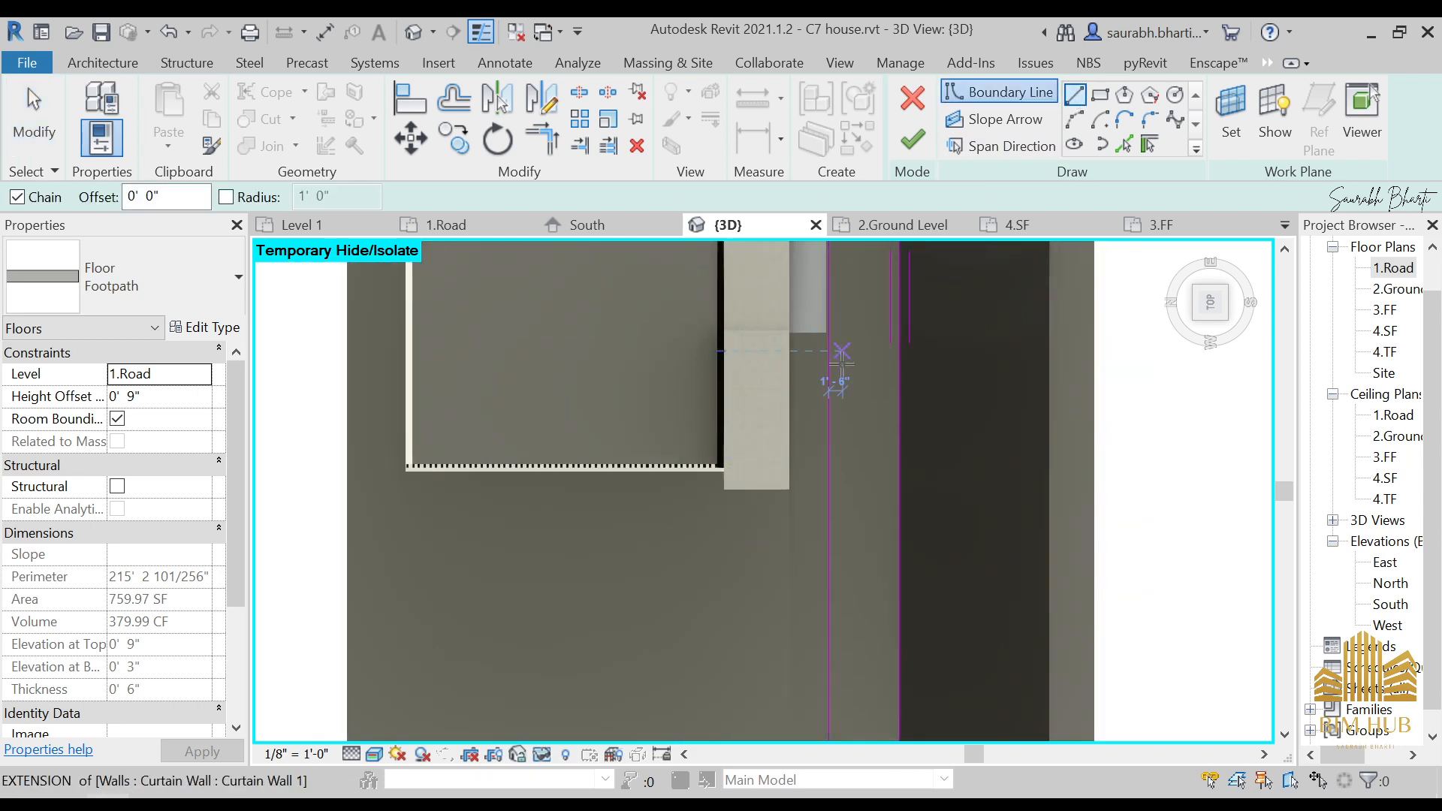
{"action": "left_click", "coordinate": [352, 754]}
{"action": "left_click", "coordinate": [421, 638]}
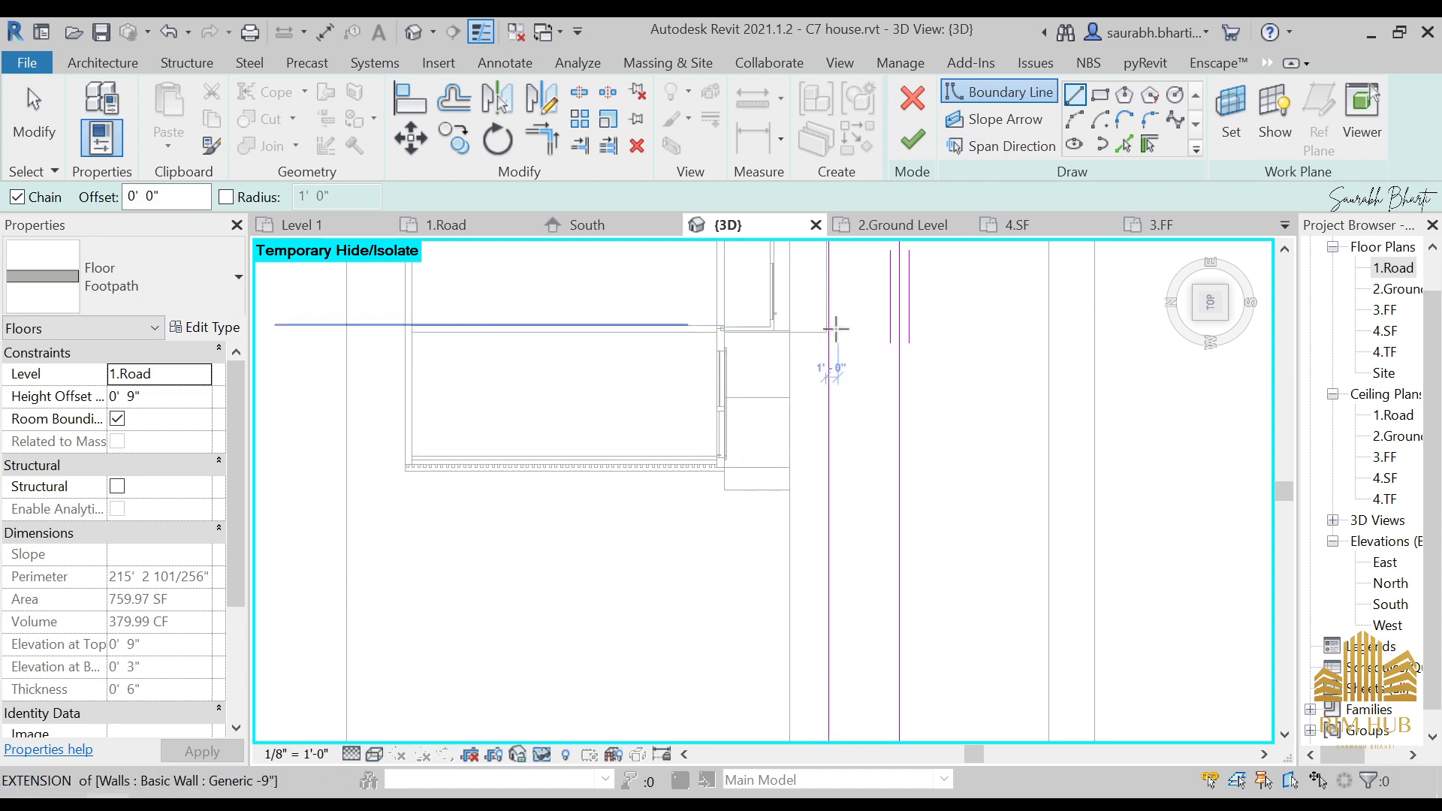
- Draw boundary lines 4'-6" from the footpath's inner edge towards the house and about 46'-2" along the ground floor slab's edge to its corner
{"action": "scroll", "coordinate": [831, 322], "scroll_direction": "up", "scroll_amount": 4}
{"action": "left_click", "coordinate": [828, 331]}
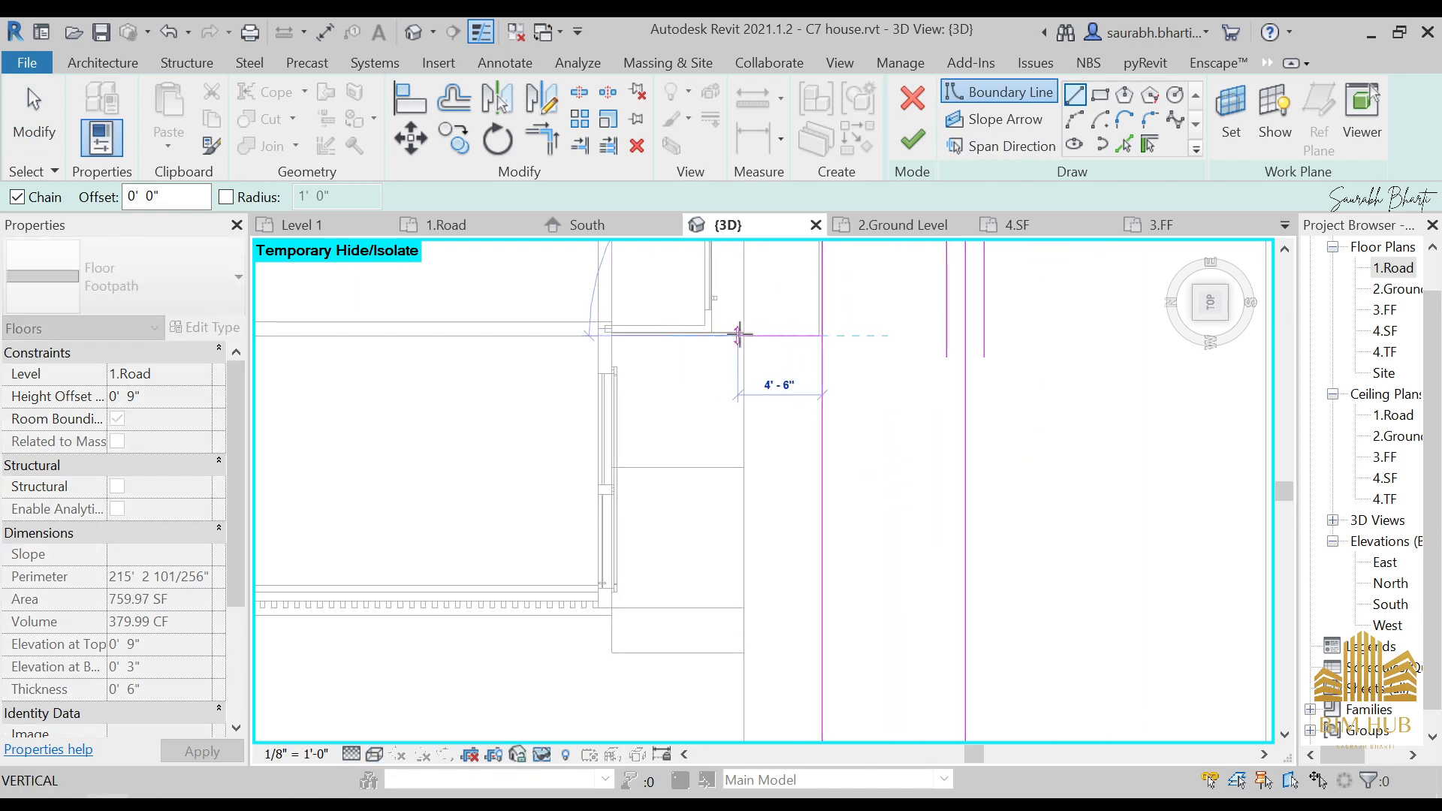
{"action": "left_click", "coordinate": [744, 336]}
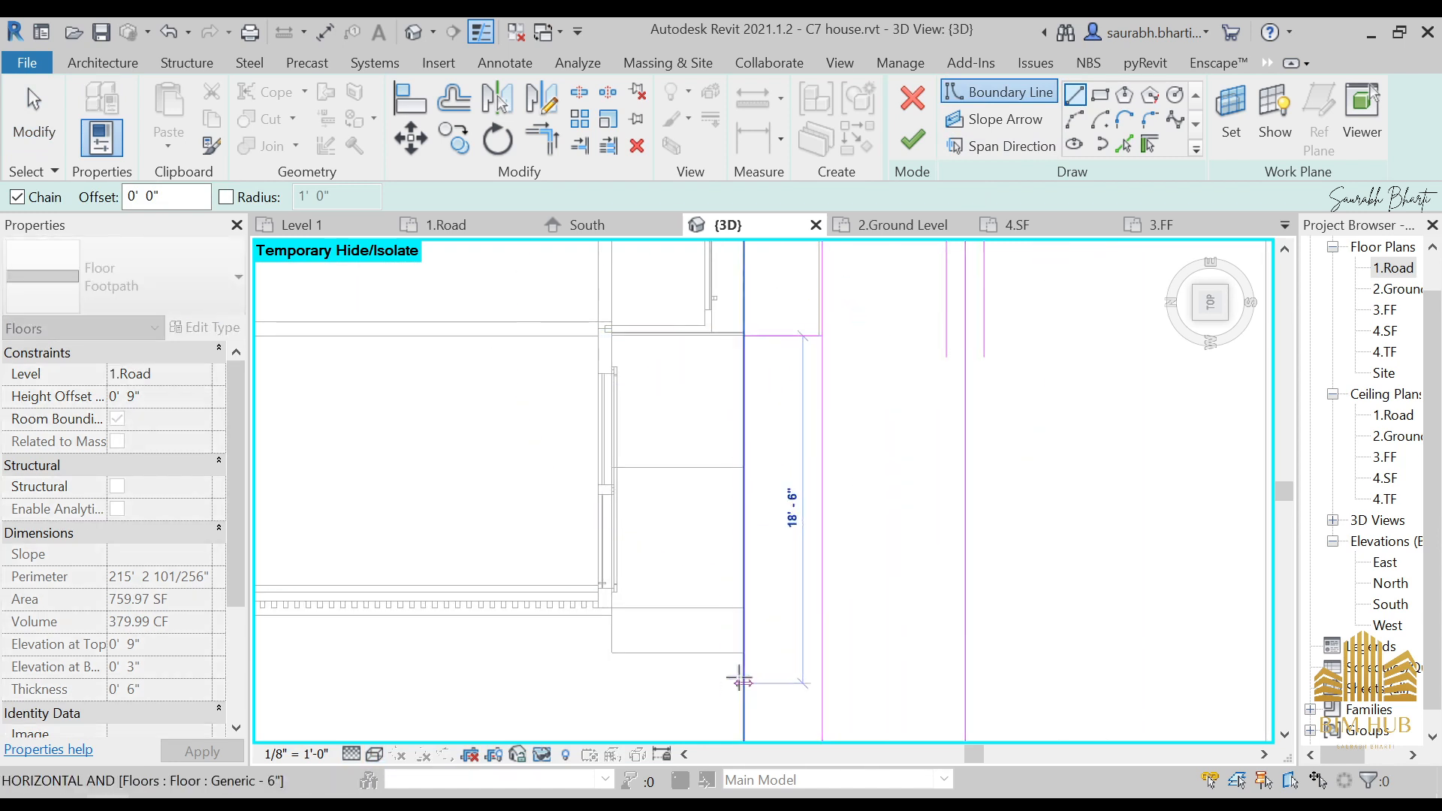
{"action": "scroll", "coordinate": [745, 665], "scroll_direction": "down", "scroll_amount": 4}
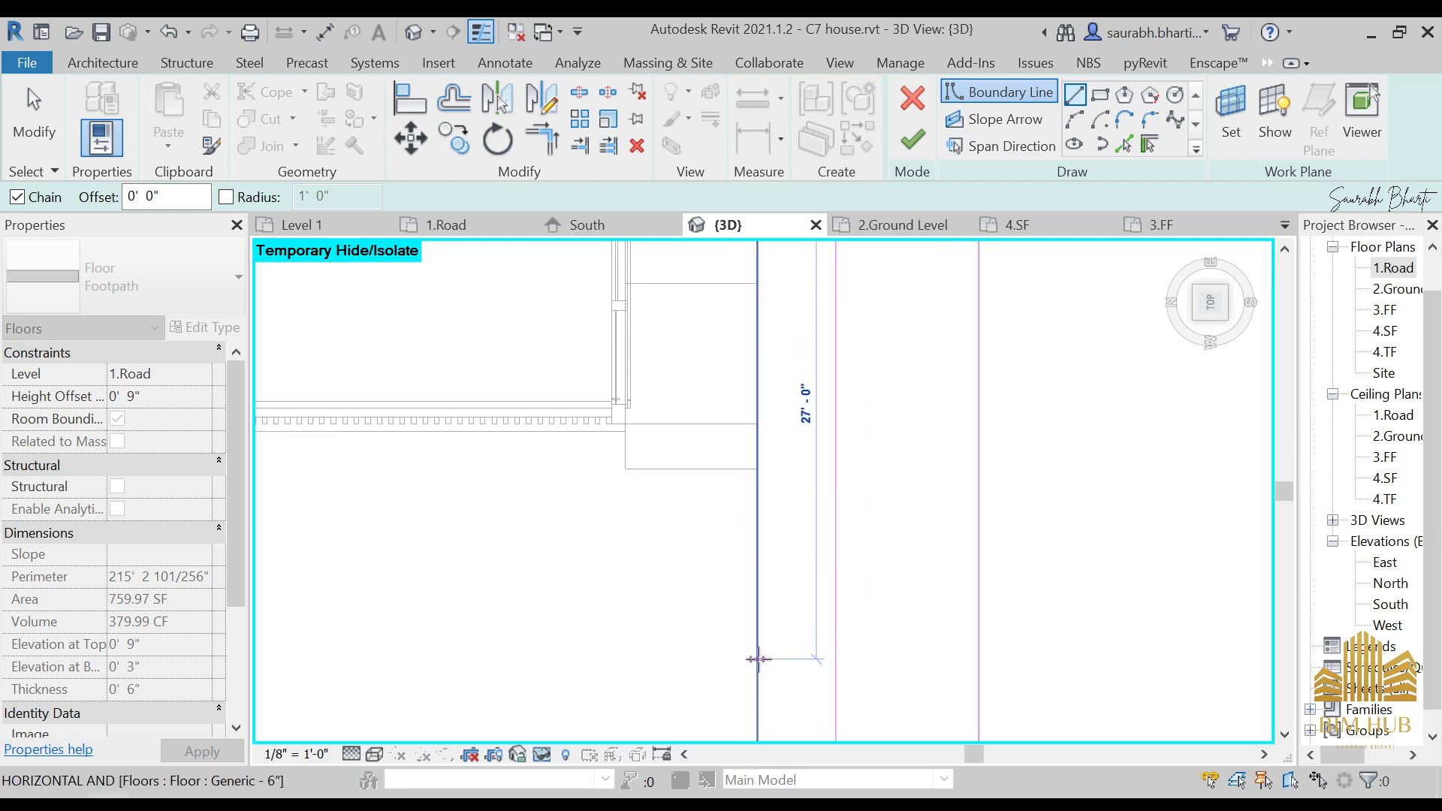
{"action": "scroll", "coordinate": [767, 620], "scroll_direction": "down", "scroll_amount": 3}
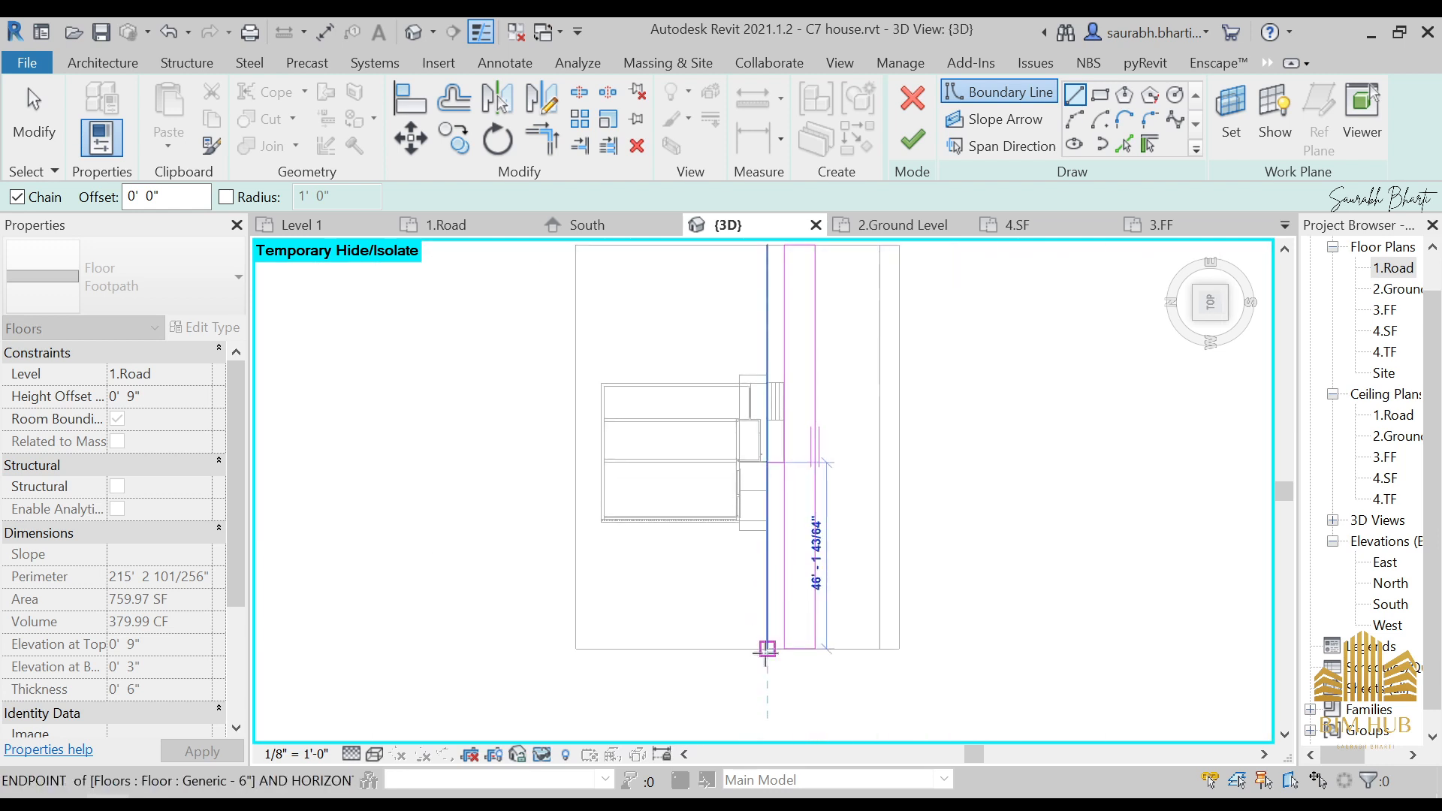
{"action": "left_click", "coordinate": [766, 650]}
{"action": "key", "text": "Escape"}
{"action": "key", "text": "Escape"}
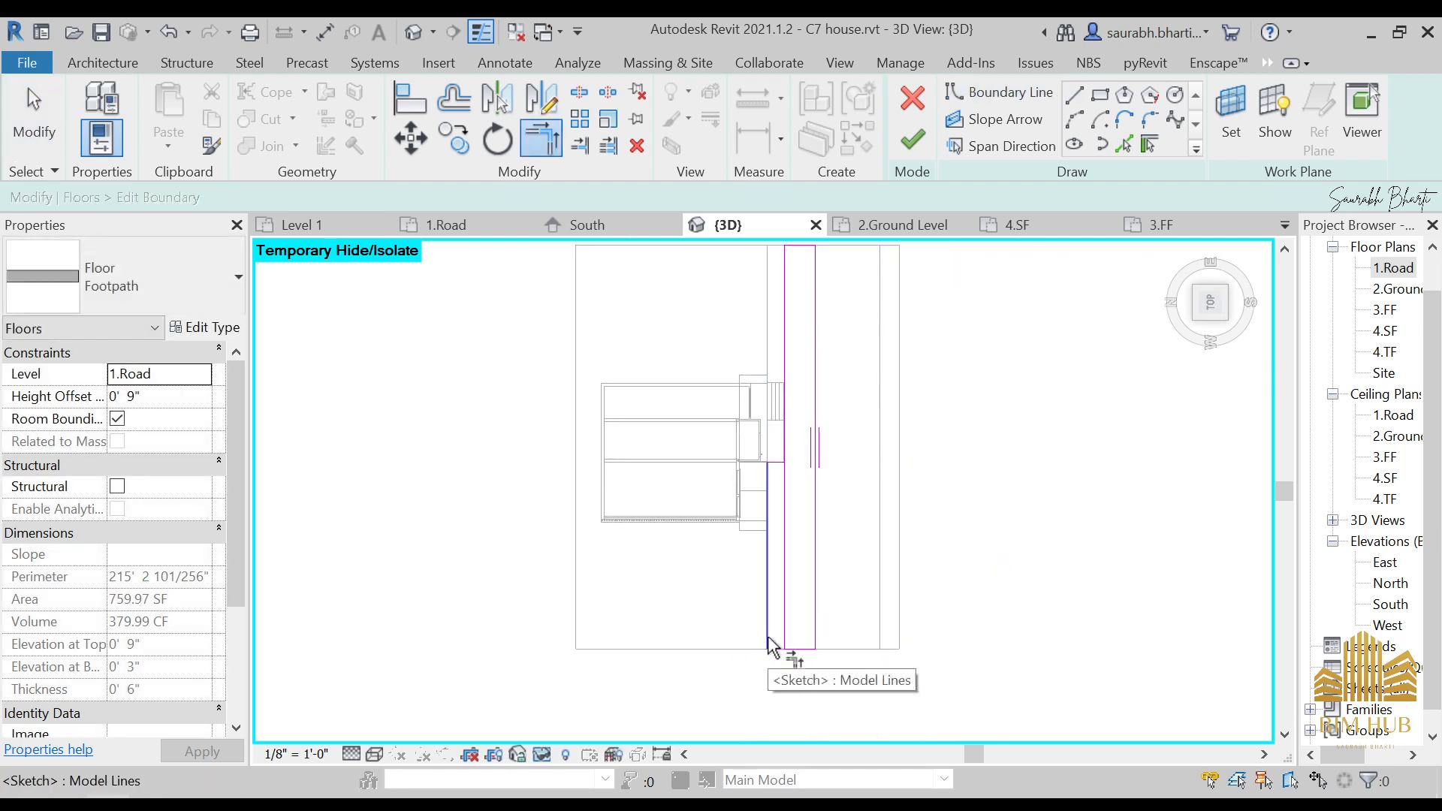
- Trim the new boundary lines to the footpath's end and inner edges into one closed outline and finish the boundary
{"action": "key", "text": "t"}
{"action": "key", "text": "r"}
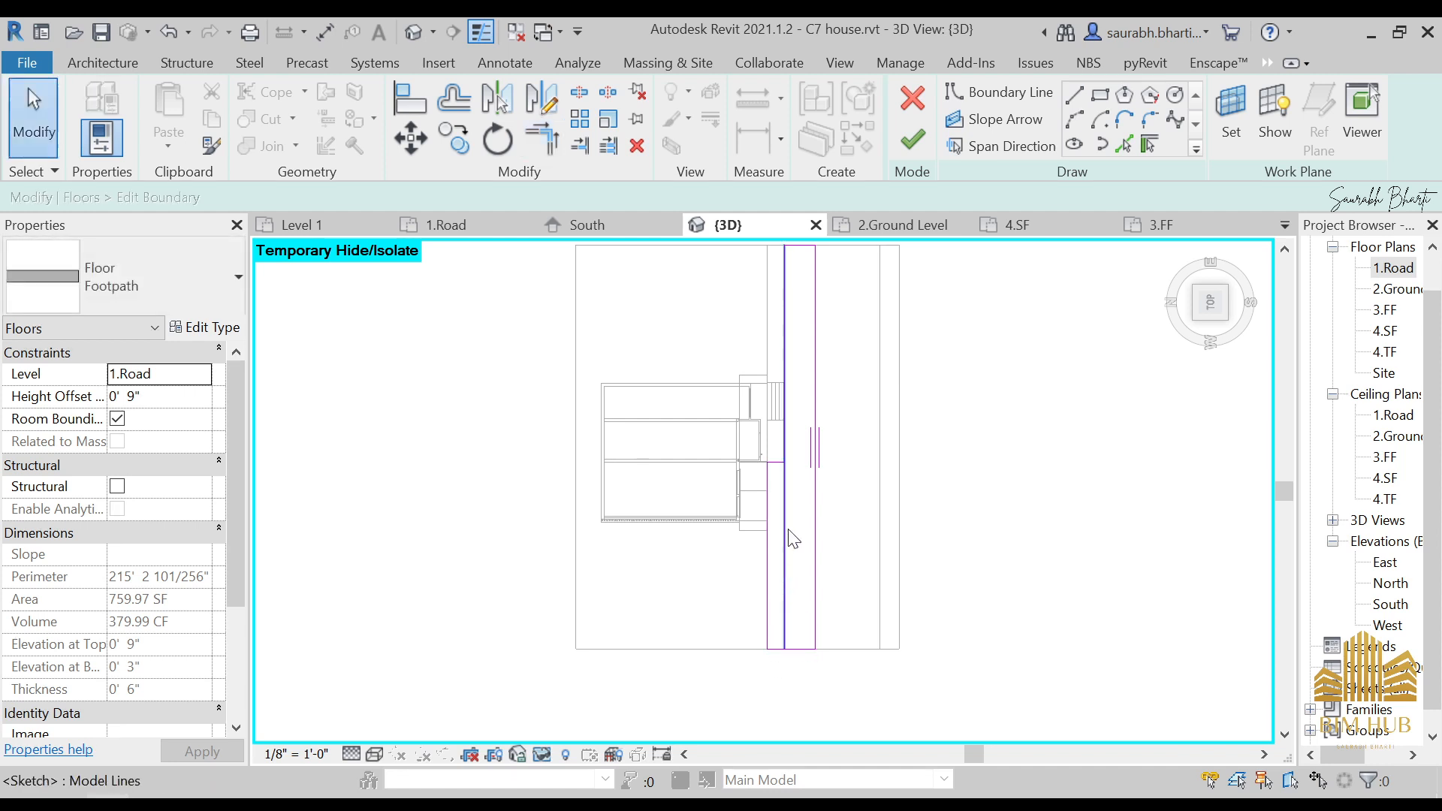
{"action": "left_click", "coordinate": [773, 462]}
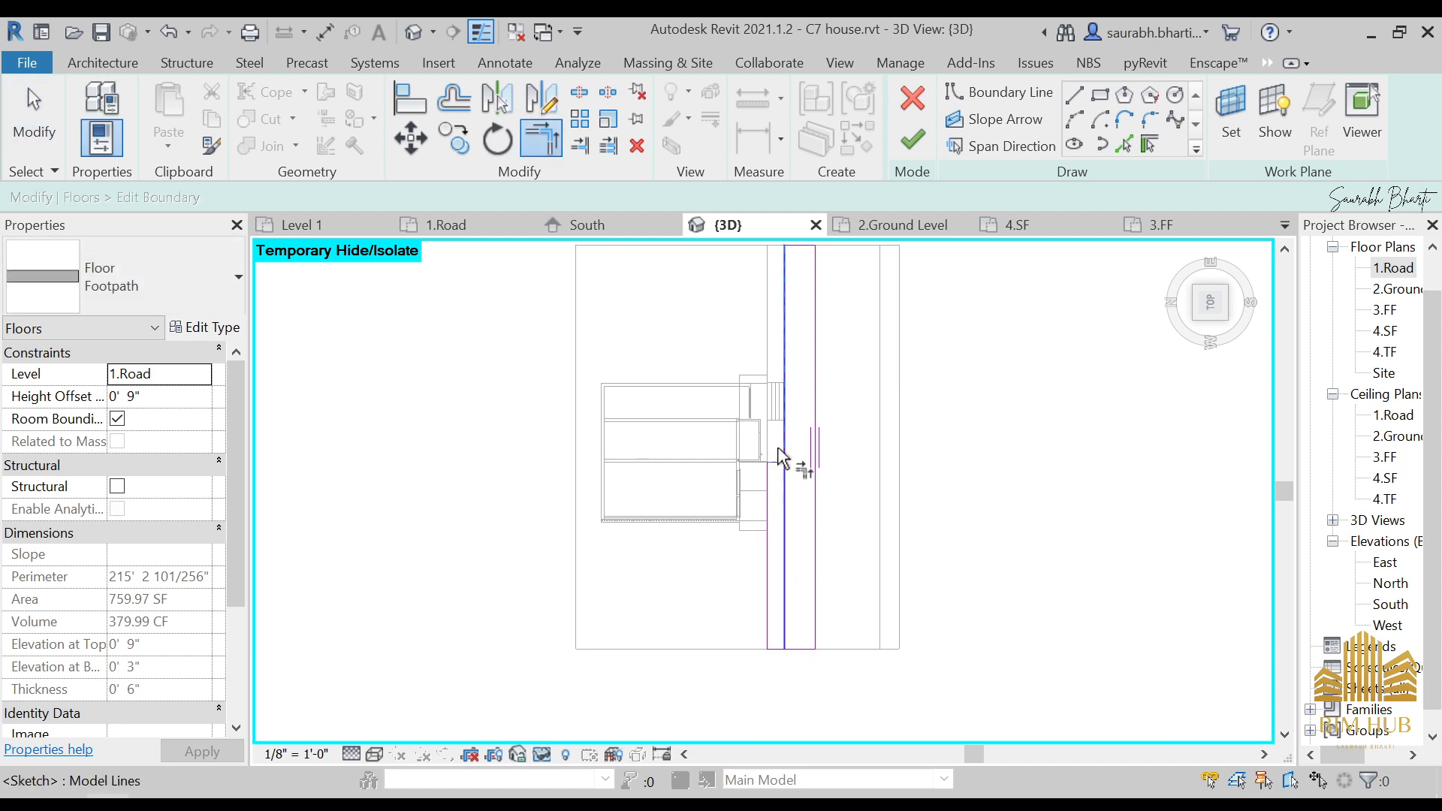
{"action": "left_click", "coordinate": [783, 449]}
{"action": "key", "text": "Escape"}
{"action": "left_click", "coordinate": [912, 139]}
- Set the 3D view back to Realistic style and inspect the widened footpath around the entrance ramp
{"action": "scroll", "coordinate": [801, 405], "scroll_direction": "down", "scroll_amount": 3}
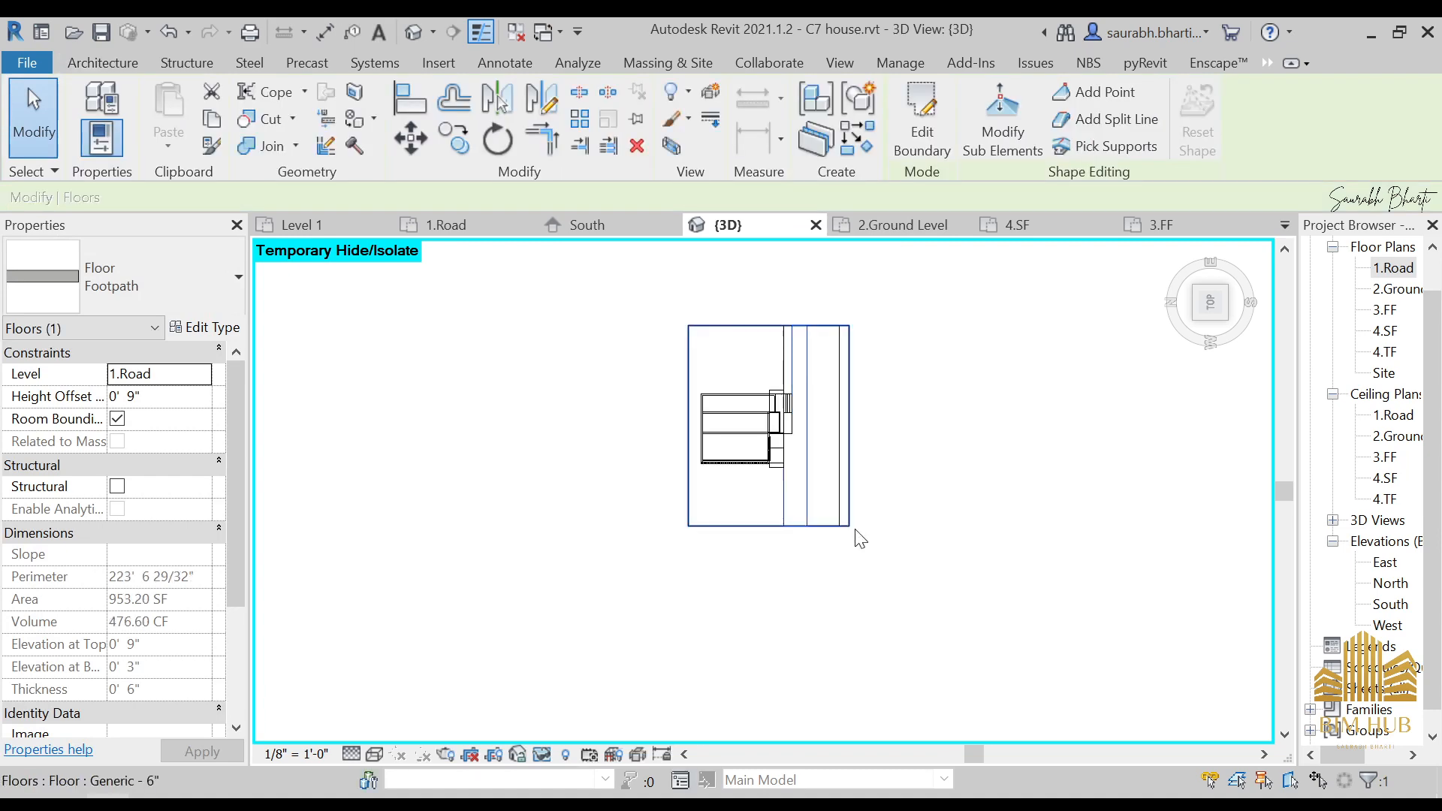
{"action": "left_click", "coordinate": [640, 470]}
{"action": "middle_click_drag", "start_coordinate": [640, 470], "coordinate": [807, 432], "text": "shift"}
{"action": "left_click", "coordinate": [371, 751]}
{"action": "left_click", "coordinate": [381, 736]}
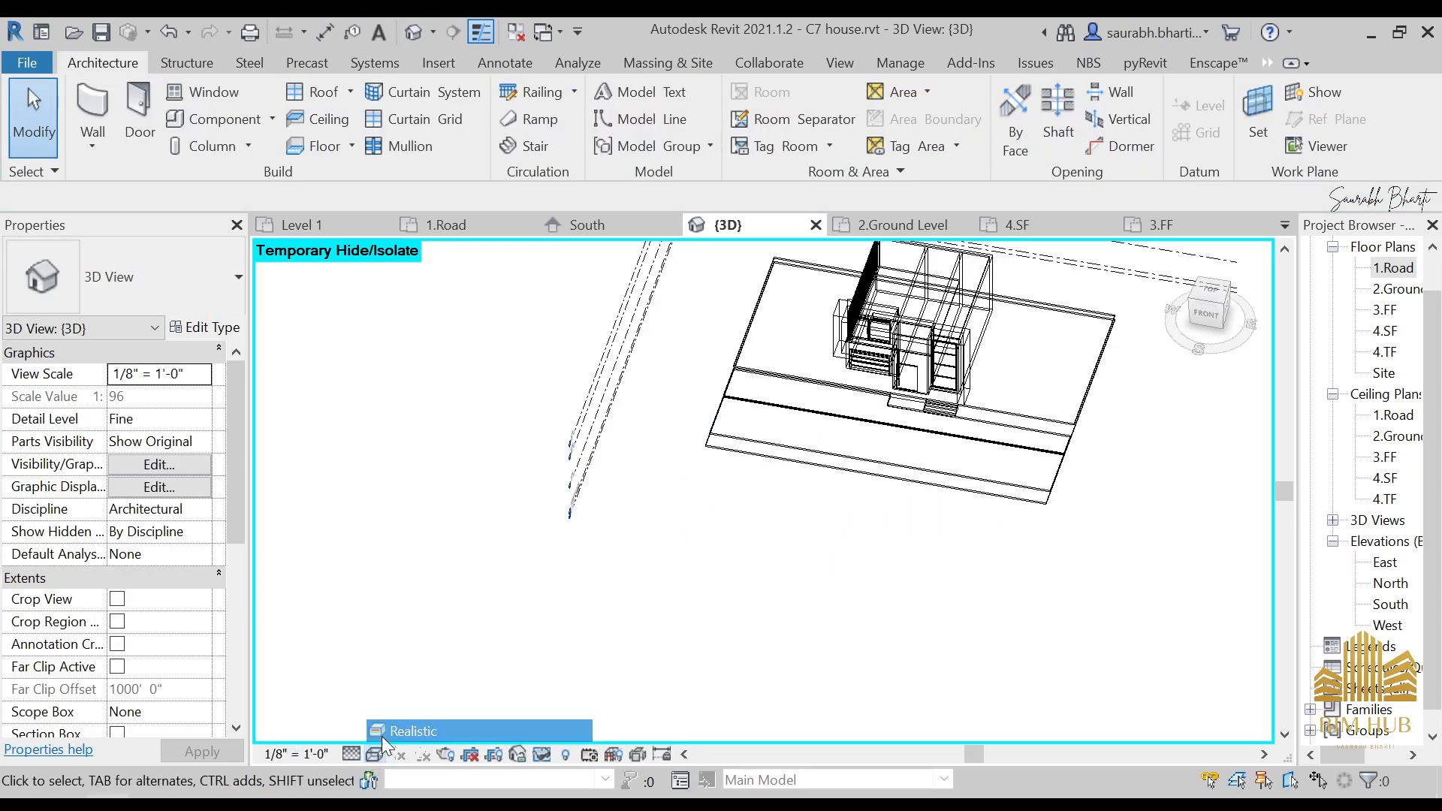
{"action": "scroll", "coordinate": [664, 451], "scroll_direction": "up", "scroll_amount": 5}
{"action": "scroll", "coordinate": [664, 451], "scroll_direction": "up", "scroll_amount": 3}
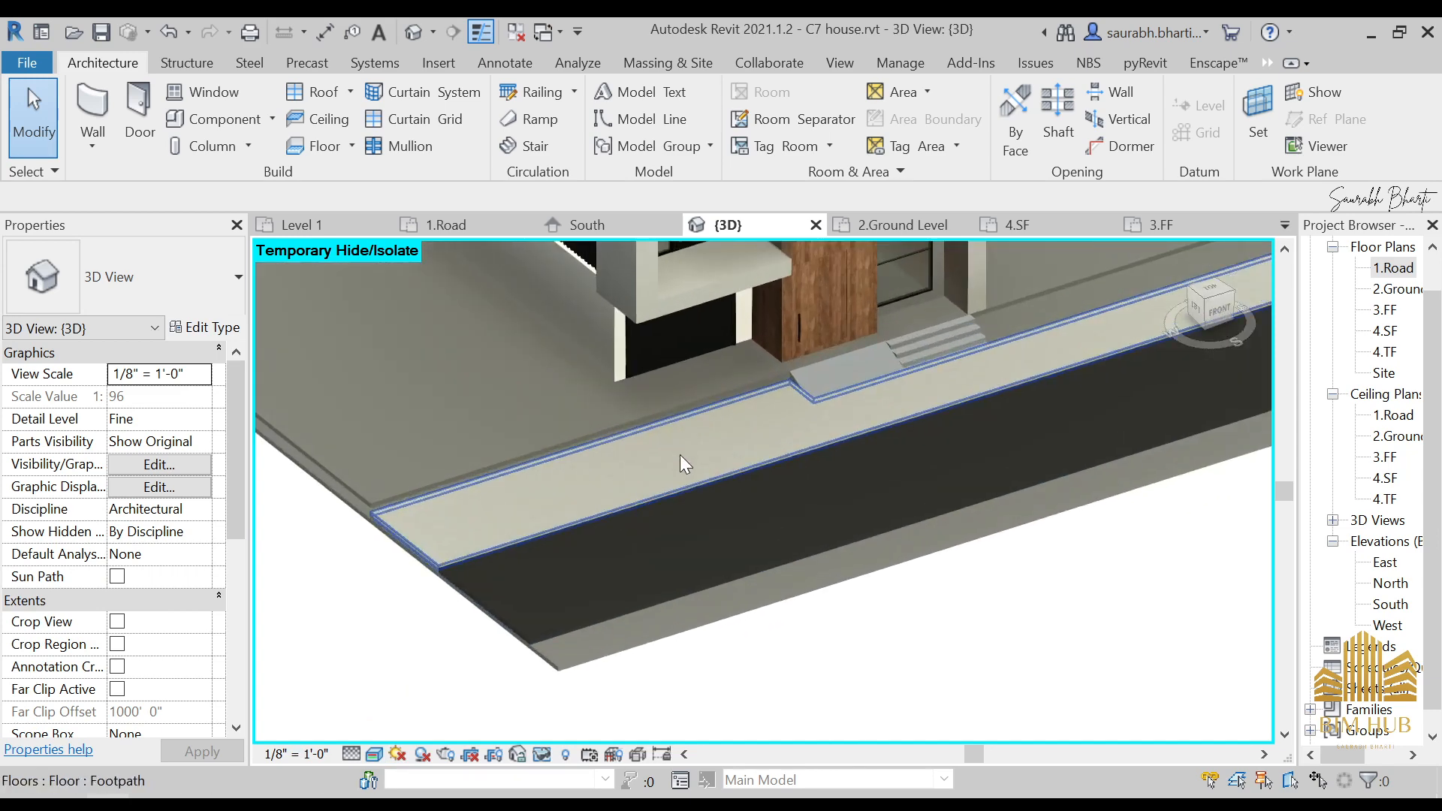
{"action": "middle_click_drag", "start_coordinate": [679, 454], "coordinate": [602, 345], "text": "shift"}
{"action": "scroll", "coordinate": [781, 447], "scroll_direction": "up", "scroll_amount": 5}
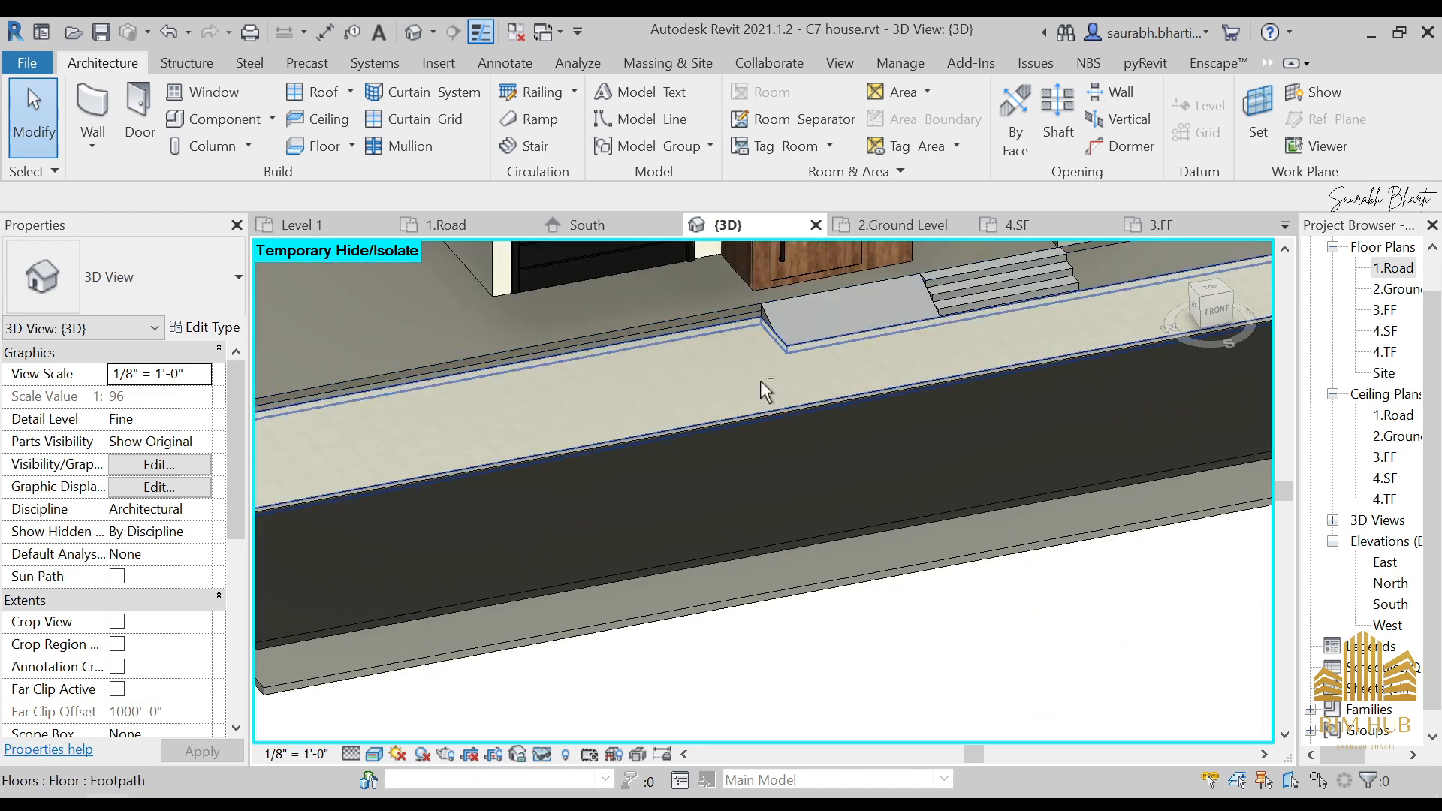
{"action": "middle_click_drag", "start_coordinate": [766, 392], "coordinate": [697, 376], "text": "shift"}
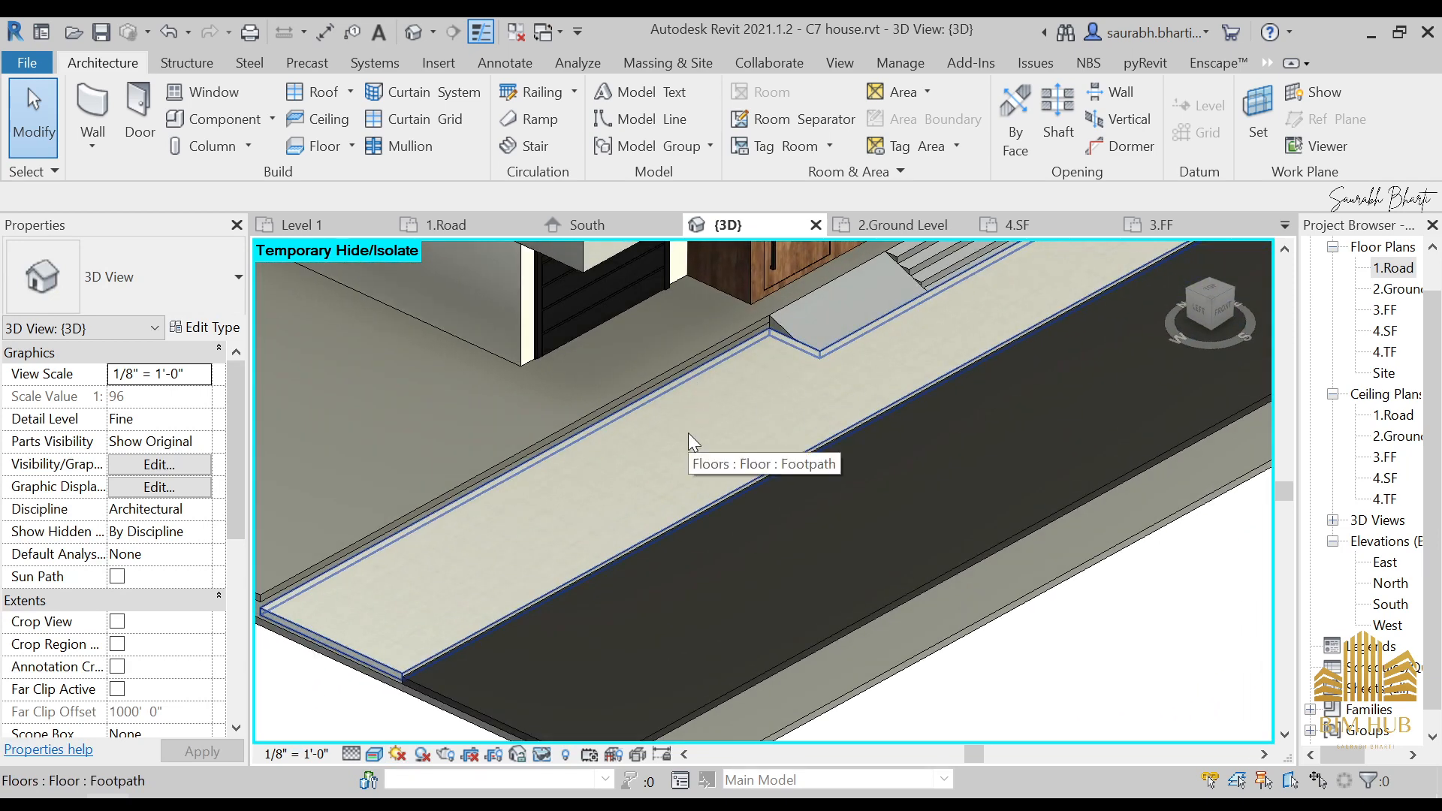
- Start sub-element editing on the ground level floor slab and select its front edge along the footpath
{"action": "left_click", "coordinate": [568, 472]}
{"action": "middle_click_drag", "start_coordinate": [573, 431], "coordinate": [788, 480], "text": "shift"}
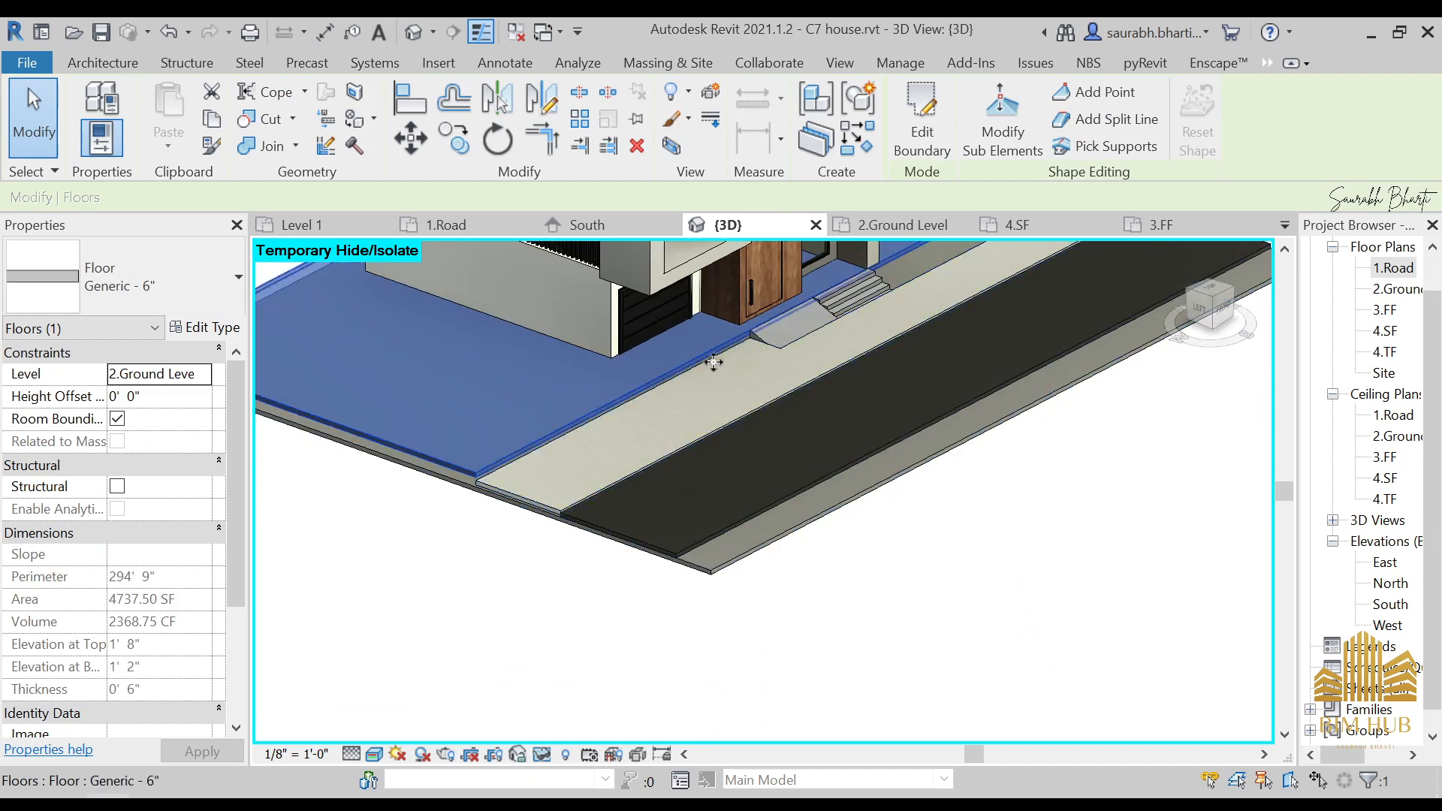
{"action": "left_click", "coordinate": [988, 141]}
{"action": "scroll", "coordinate": [751, 360], "scroll_direction": "up", "scroll_amount": 4}
{"action": "middle_click_drag", "start_coordinate": [756, 390], "coordinate": [515, 396], "text": "shift"}
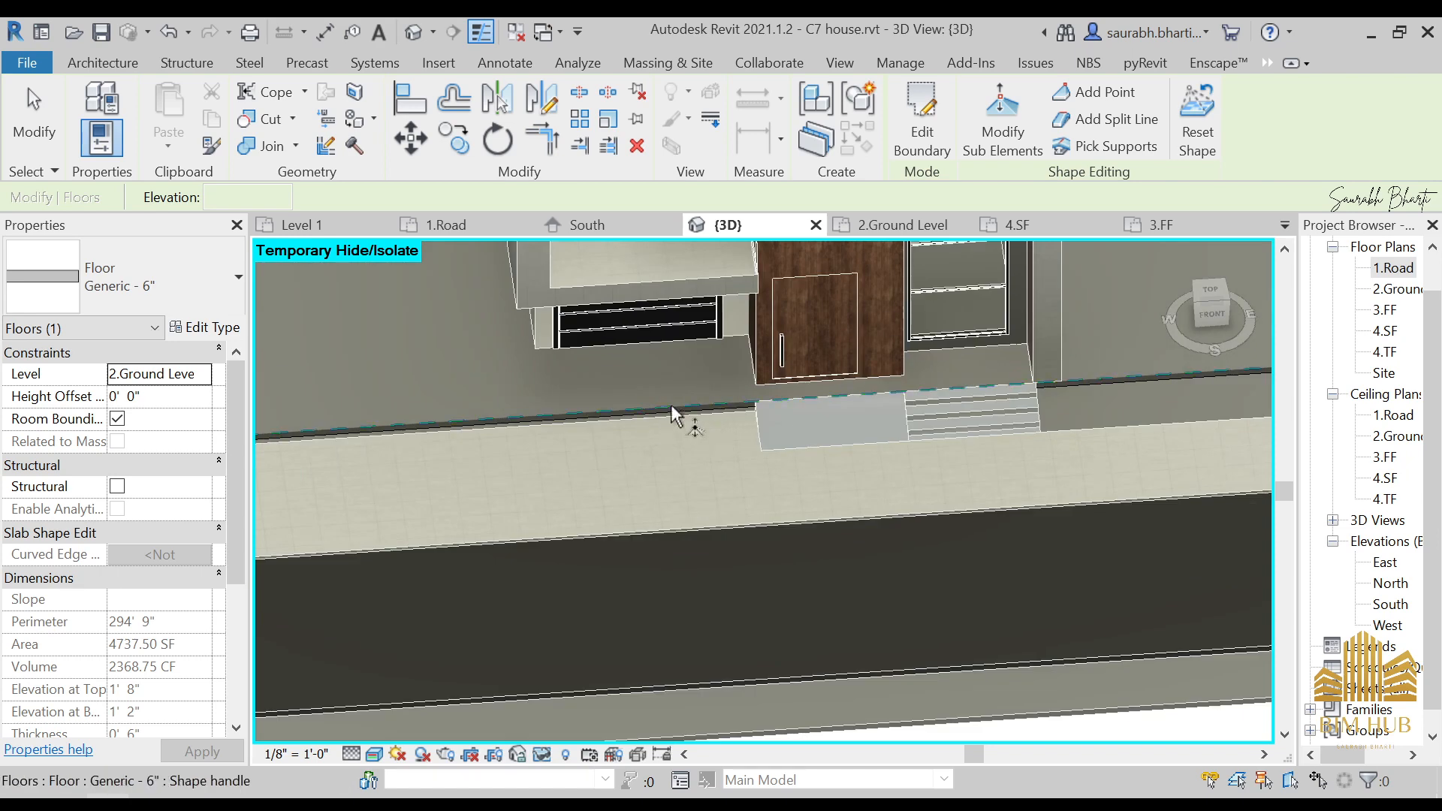
{"action": "scroll", "coordinate": [647, 413], "scroll_direction": "up", "scroll_amount": 1}
{"action": "left_click", "coordinate": [644, 420]}
{"action": "scroll", "coordinate": [653, 420], "scroll_direction": "down", "scroll_amount": 3}
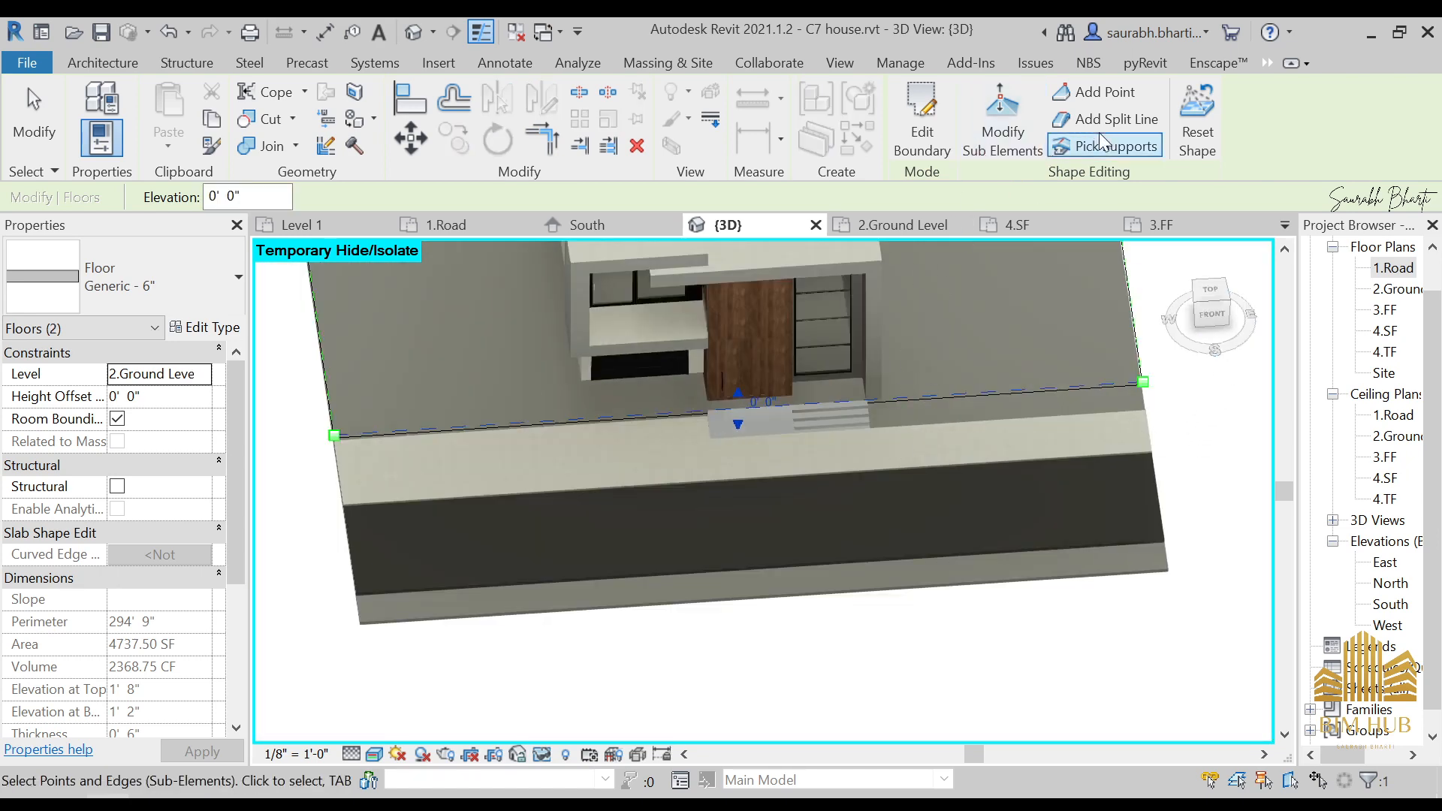
- Add a shape point on the slab's front edge at the entrance ramp's corner on the garage side
{"action": "left_click", "coordinate": [1104, 93]}
{"action": "scroll", "coordinate": [562, 413], "scroll_direction": "up", "scroll_amount": 2}
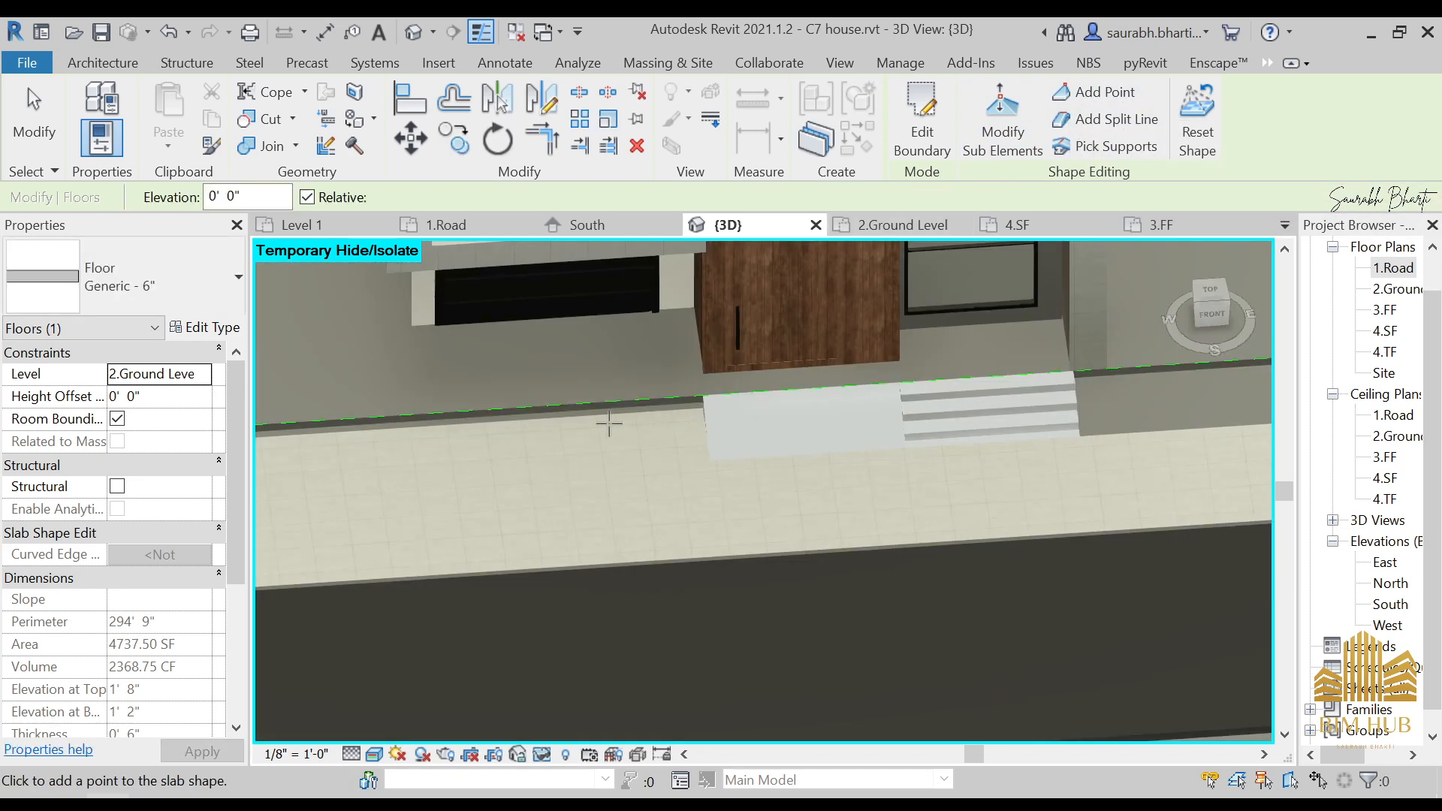
{"action": "scroll", "coordinate": [641, 429], "scroll_direction": "down", "scroll_amount": 1}
{"action": "scroll", "coordinate": [568, 410], "scroll_direction": "up", "scroll_amount": 1}
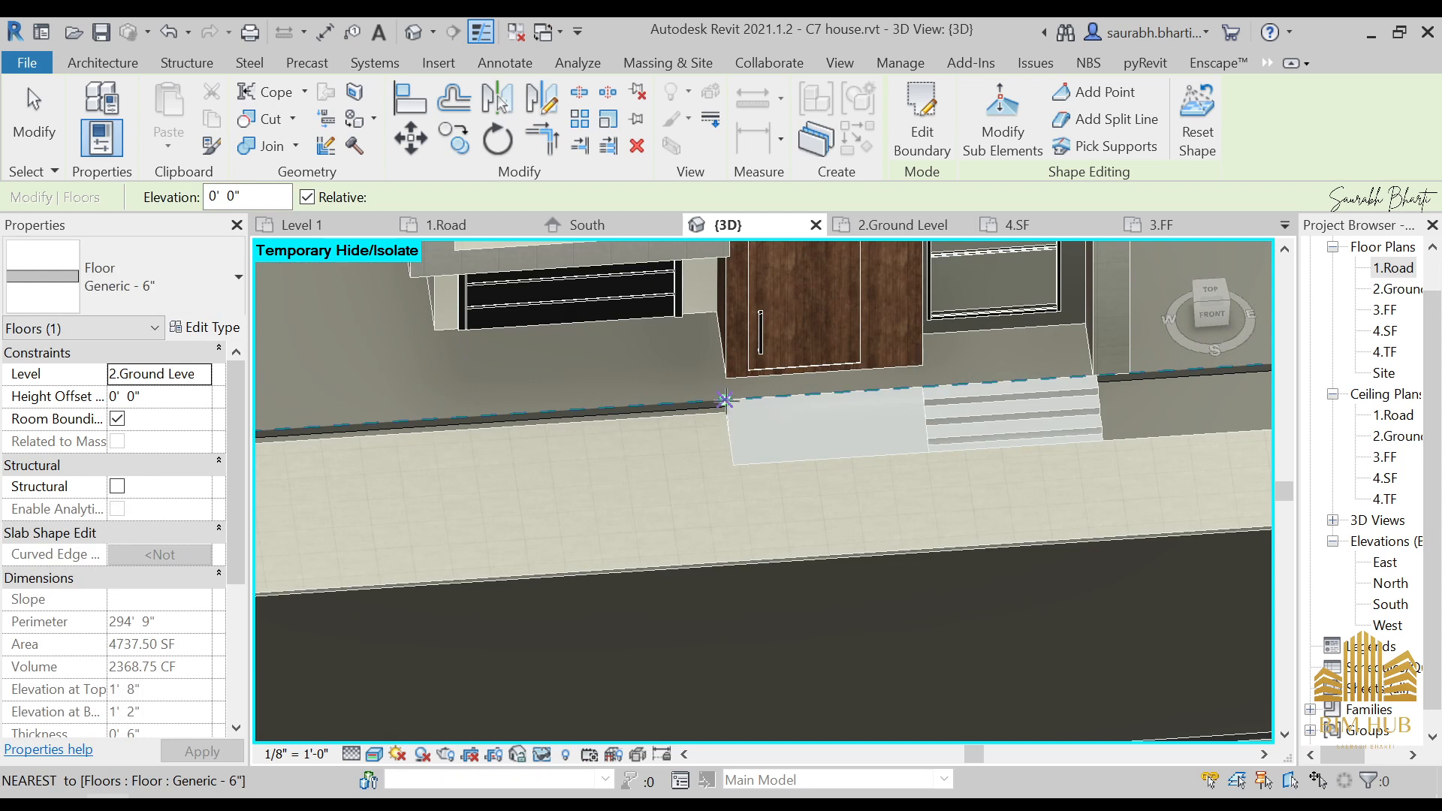
{"action": "scroll", "coordinate": [725, 394], "scroll_direction": "up", "scroll_amount": 3}
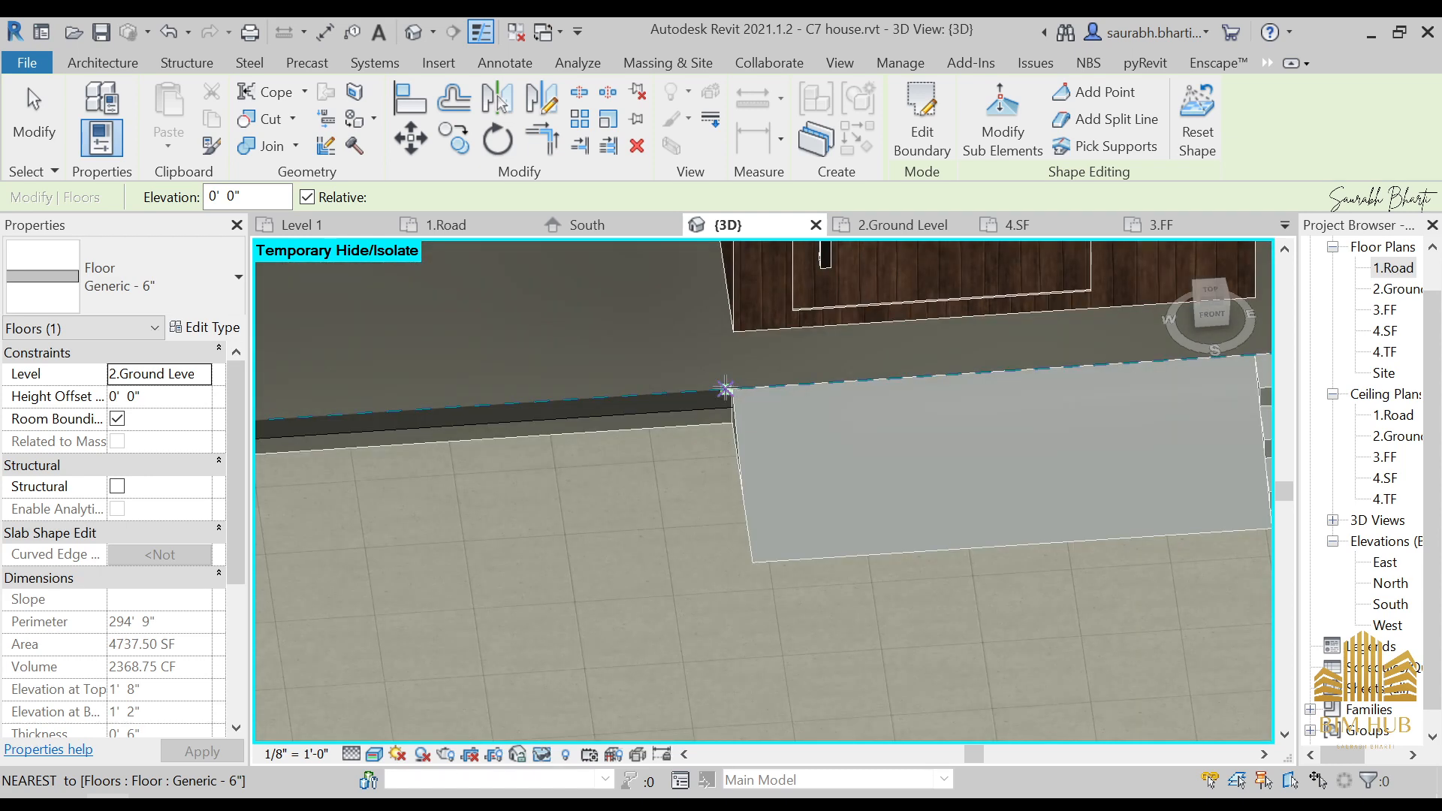
{"action": "left_click", "coordinate": [726, 389]}
- Add two more shape points on the slab's front edge, one beyond the garage's far side and one midway to the ramp corner point
{"action": "scroll", "coordinate": [724, 404], "scroll_direction": "down", "scroll_amount": 2}
{"action": "middle_click_drag", "start_coordinate": [614, 451], "coordinate": [892, 477]}
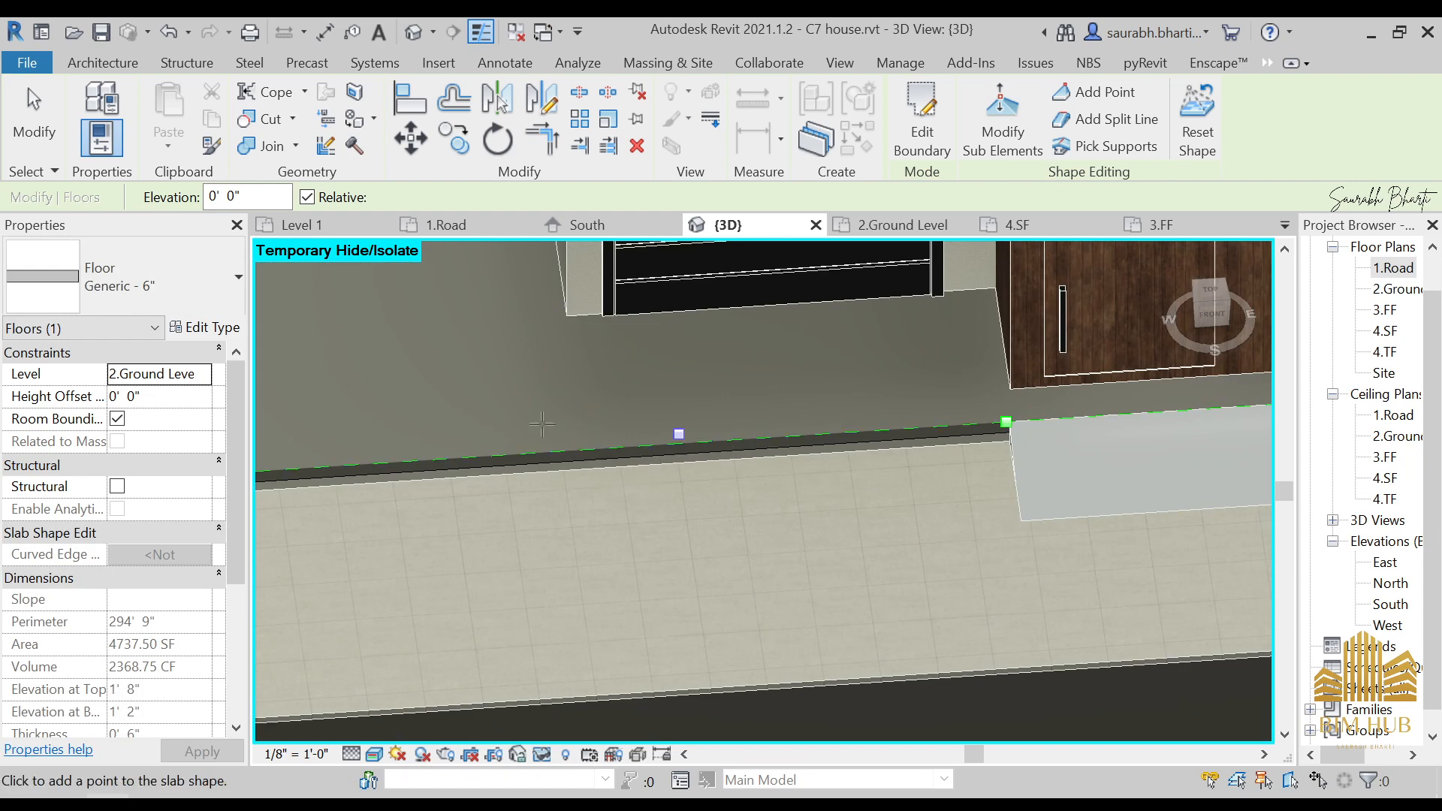
{"action": "middle_click_drag", "start_coordinate": [679, 431], "coordinate": [689, 540], "text": "shift"}
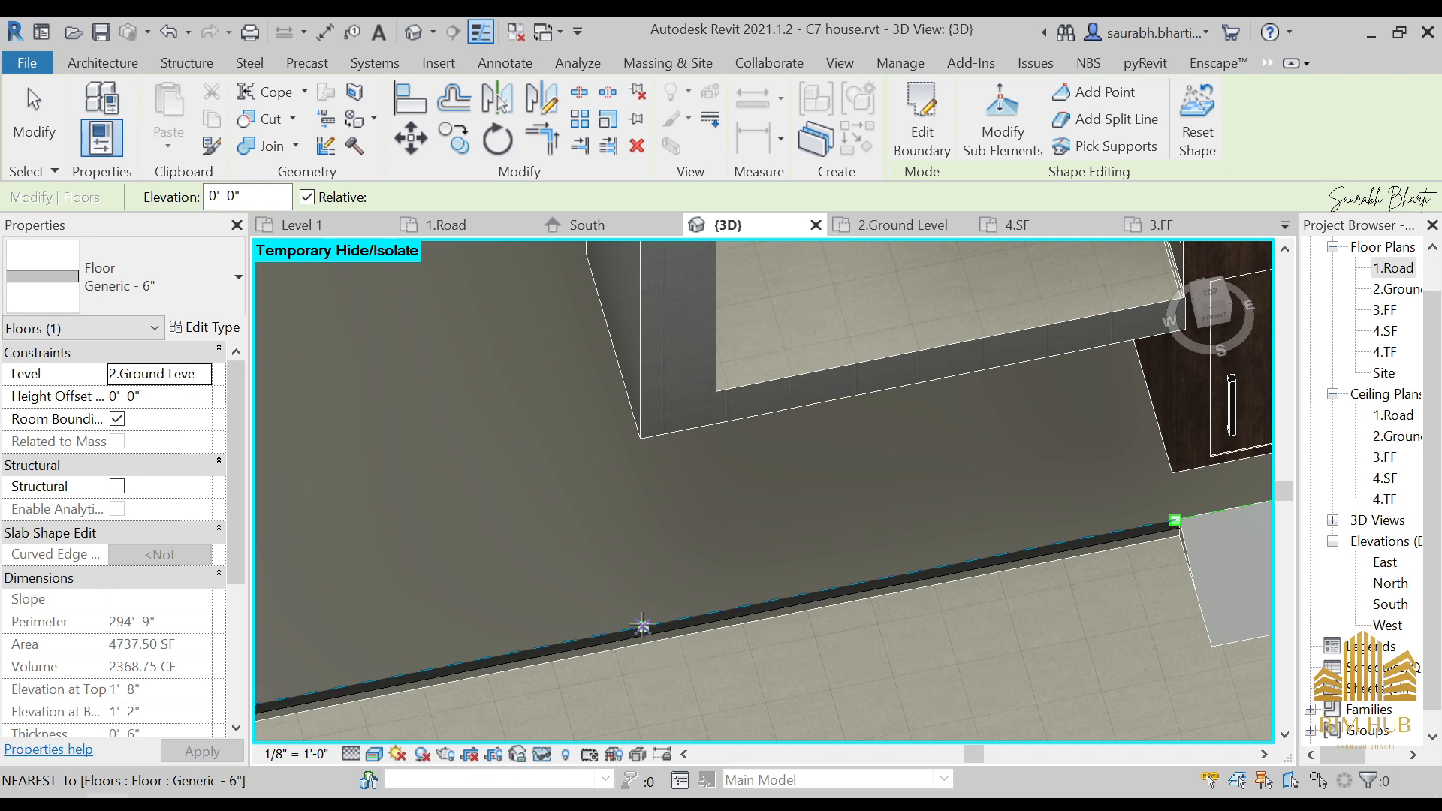
{"action": "left_click", "coordinate": [642, 625]}
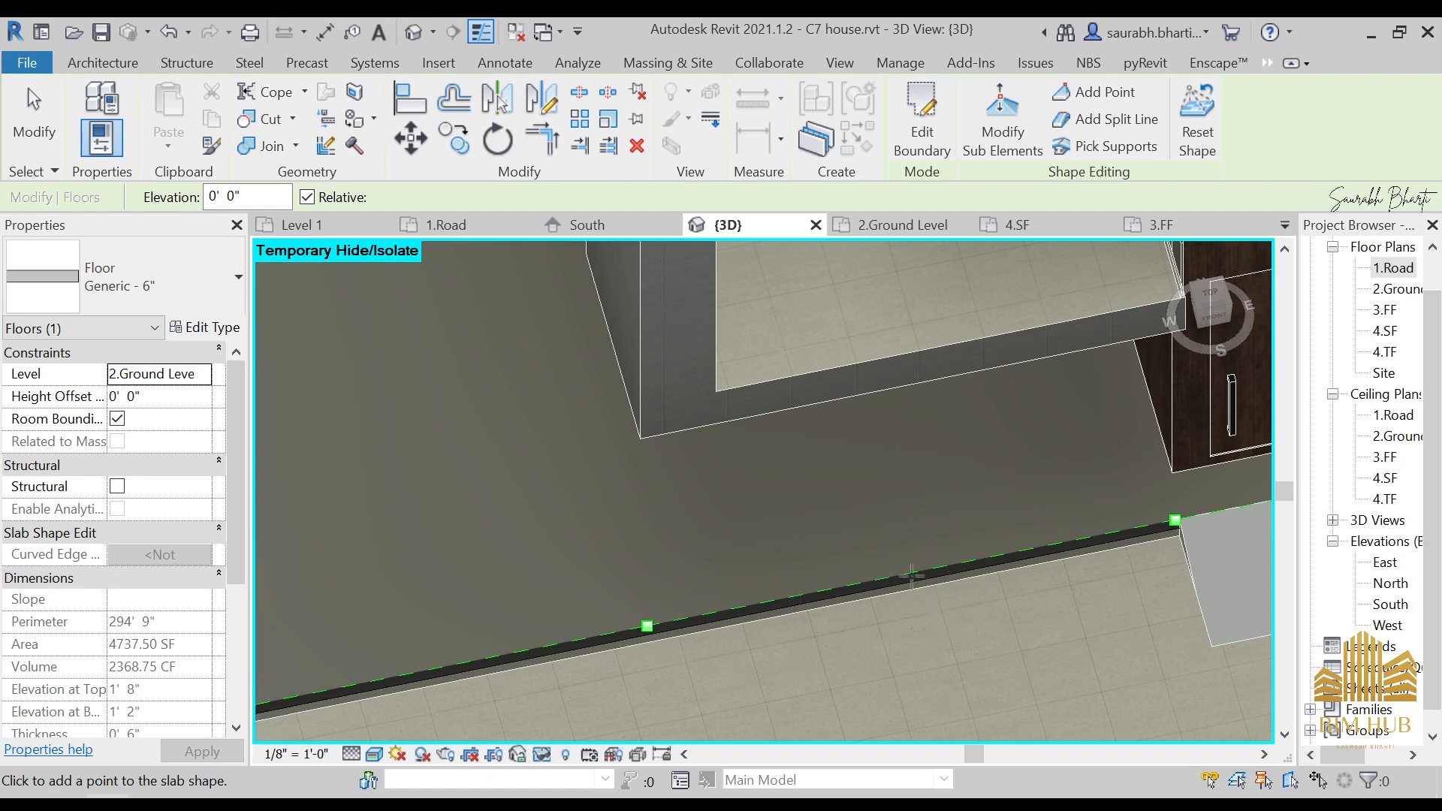
{"action": "left_click", "coordinate": [909, 573]}
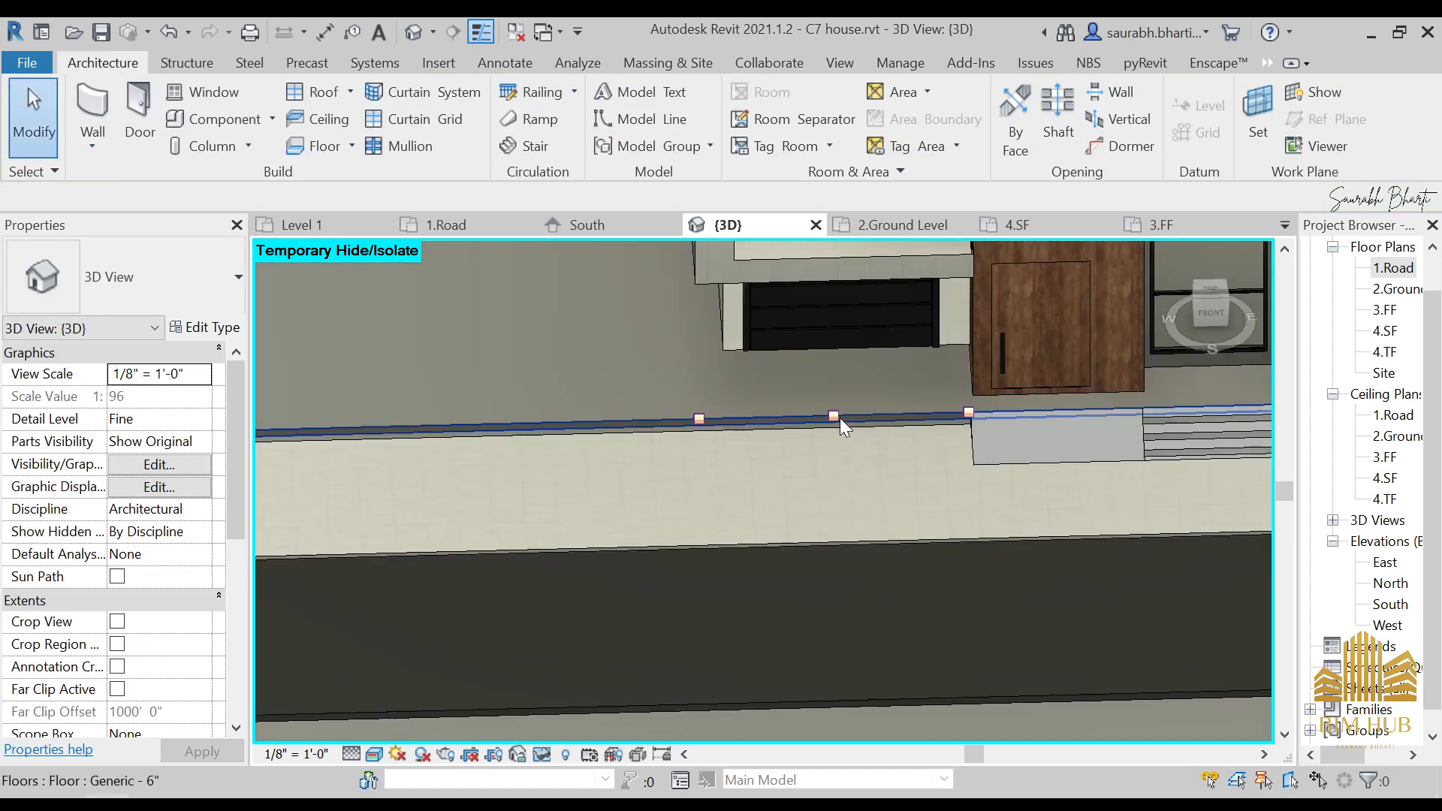
- Lower the middle shape point on the ground level slab's front edge to an elevation of -1'
{"action": "left_click", "coordinate": [829, 418]}
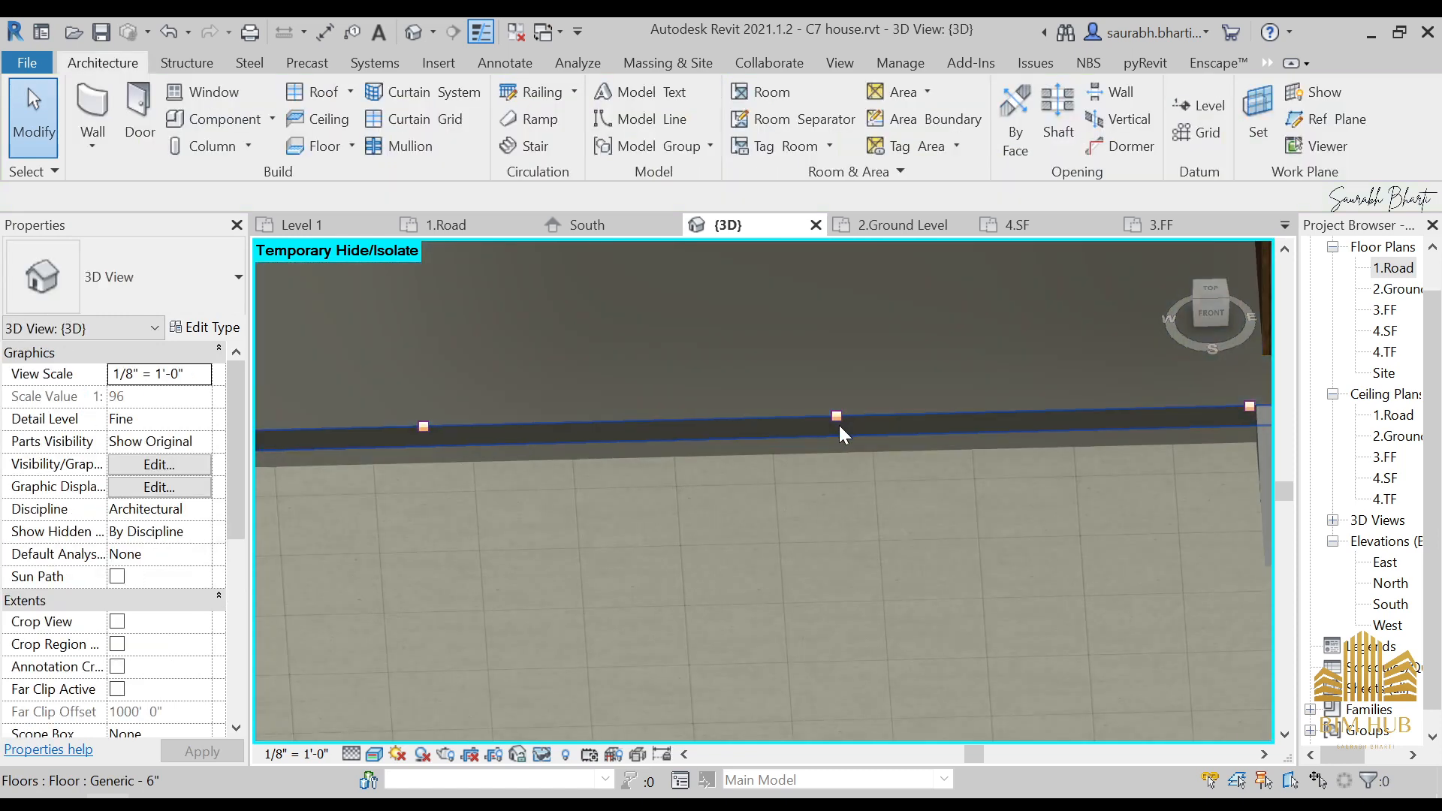
{"action": "left_click", "coordinate": [836, 418]}
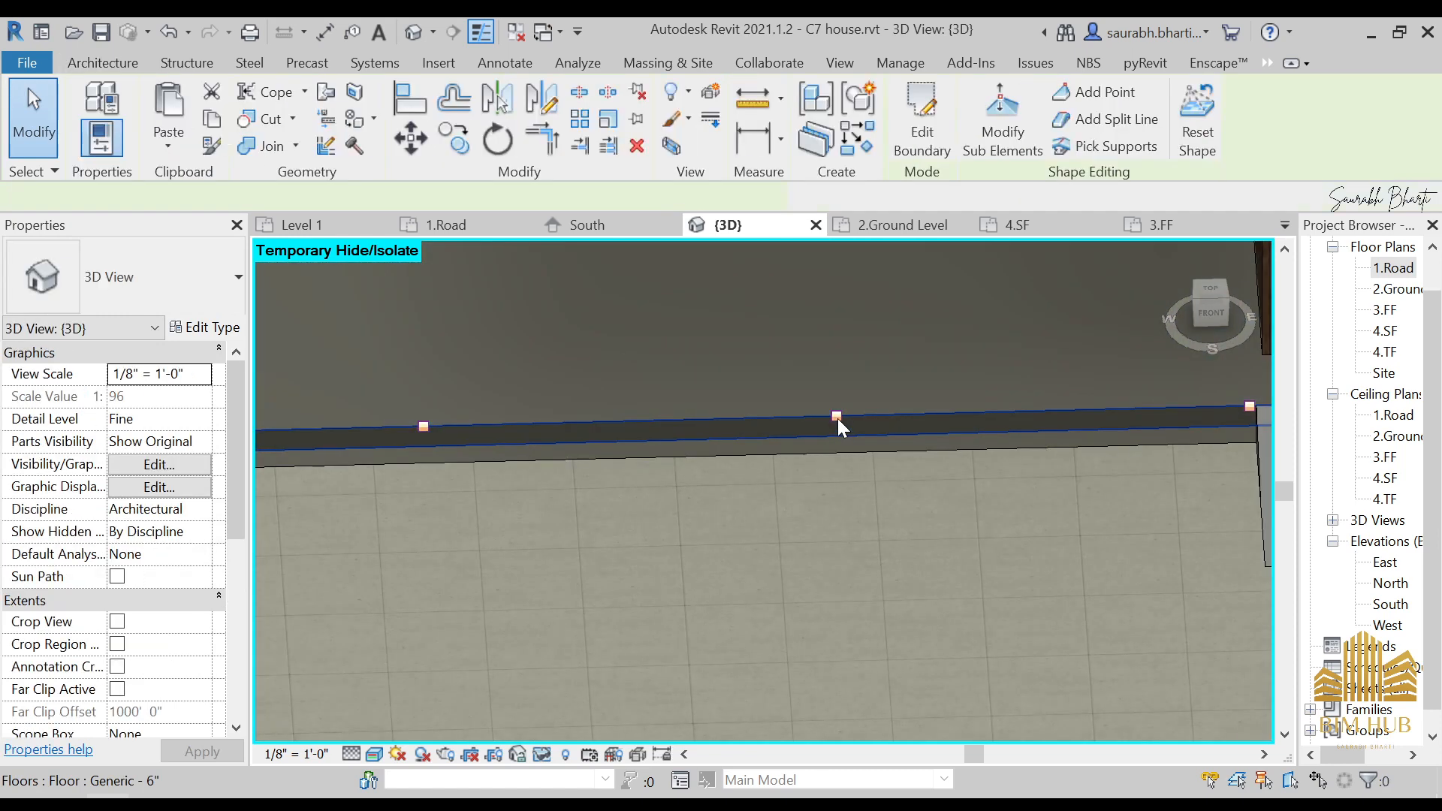
{"action": "left_click", "coordinate": [1024, 137]}
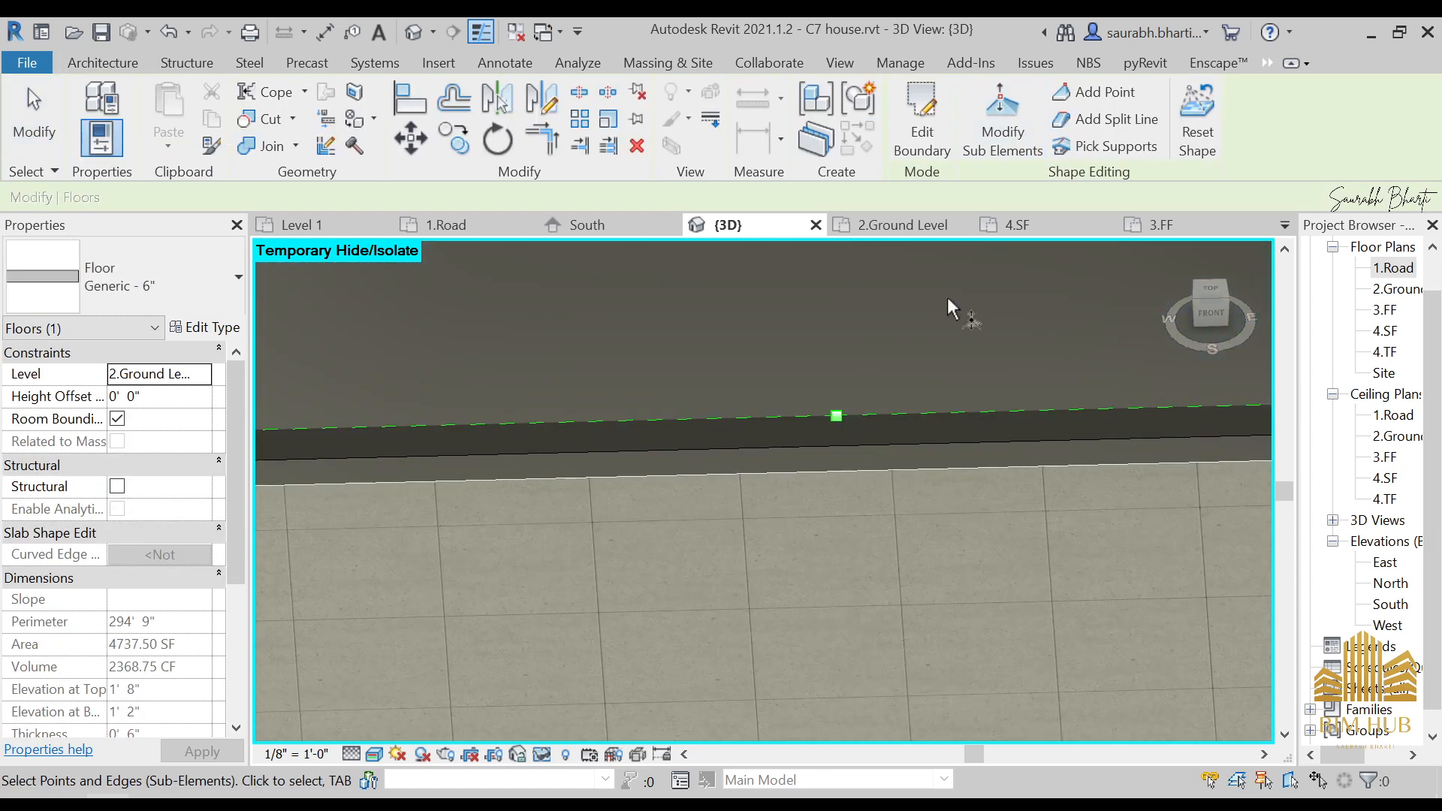
{"action": "left_click", "coordinate": [836, 416]}
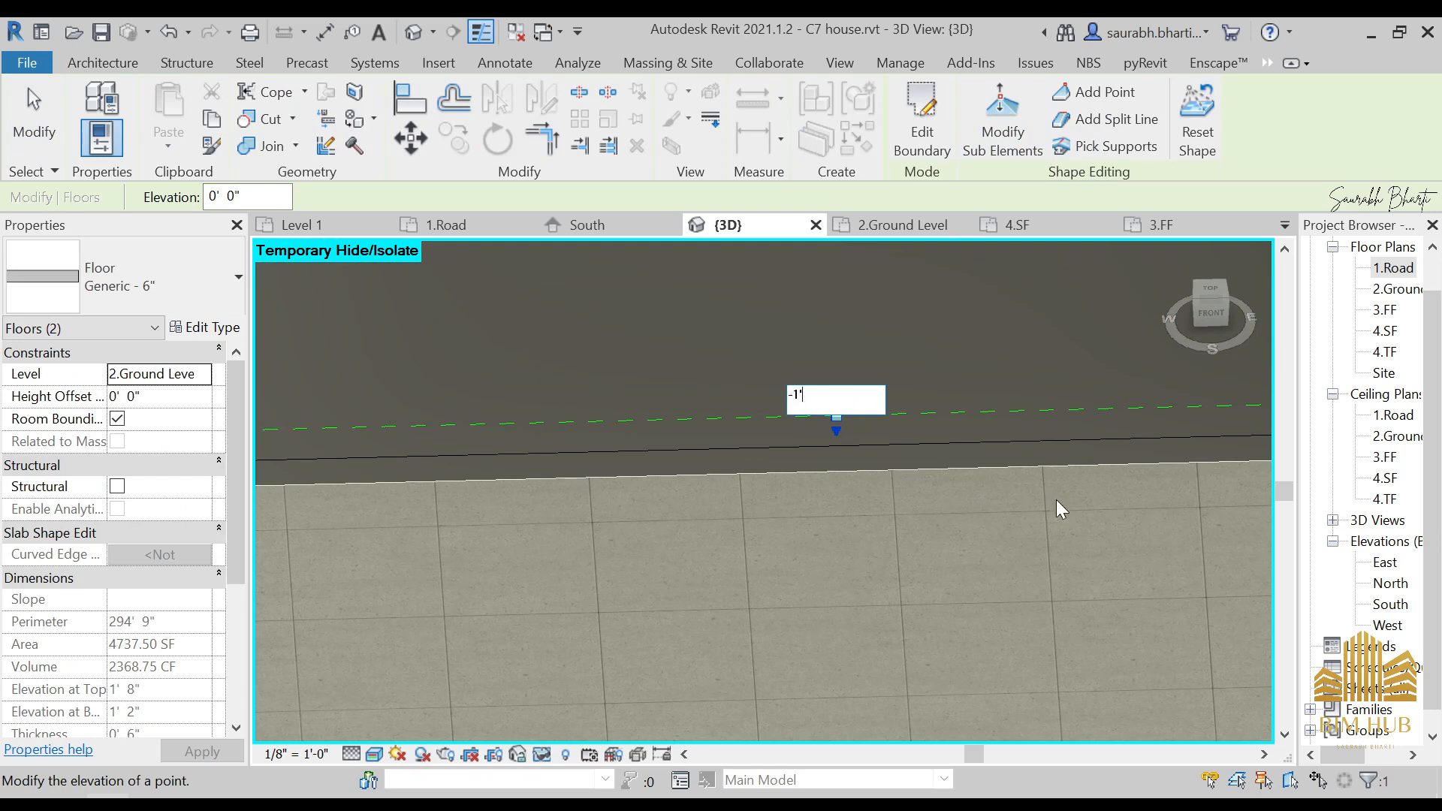
{"action": "key", "text": "Return"}
{"action": "middle_click_drag", "start_coordinate": [926, 502], "coordinate": [841, 381], "text": "shift"}
{"action": "key", "text": "Escape"}
- Add two shape points on the slab's front edge, one just beside the ramp corner point and one just inside the far end point
{"action": "left_click", "coordinate": [972, 354]}
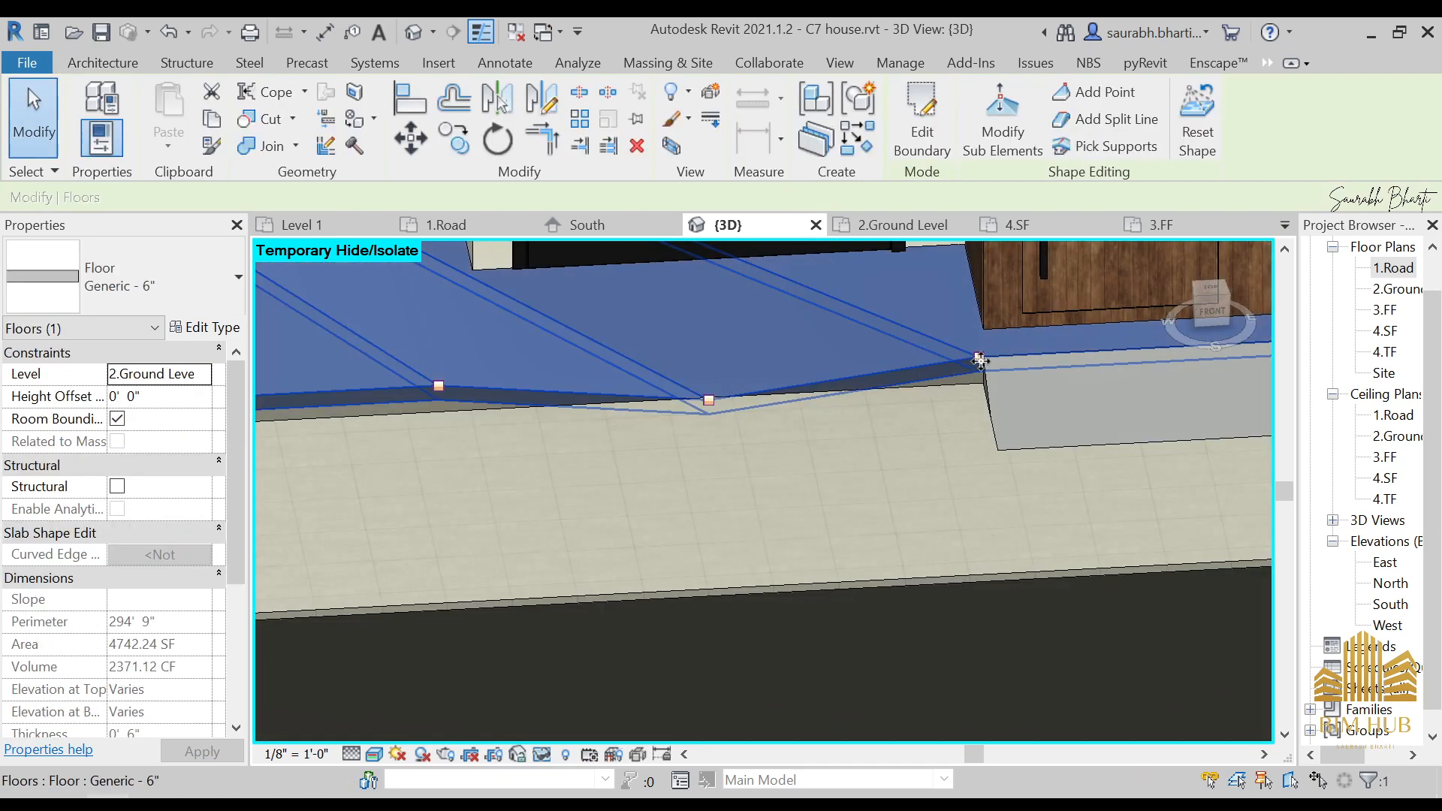
{"action": "key", "text": "Escape"}
{"action": "scroll", "coordinate": [979, 367], "scroll_direction": "up", "scroll_amount": 4}
{"action": "left_click", "coordinate": [979, 354]}
{"action": "scroll", "coordinate": [978, 379], "scroll_direction": "down", "scroll_amount": 5}
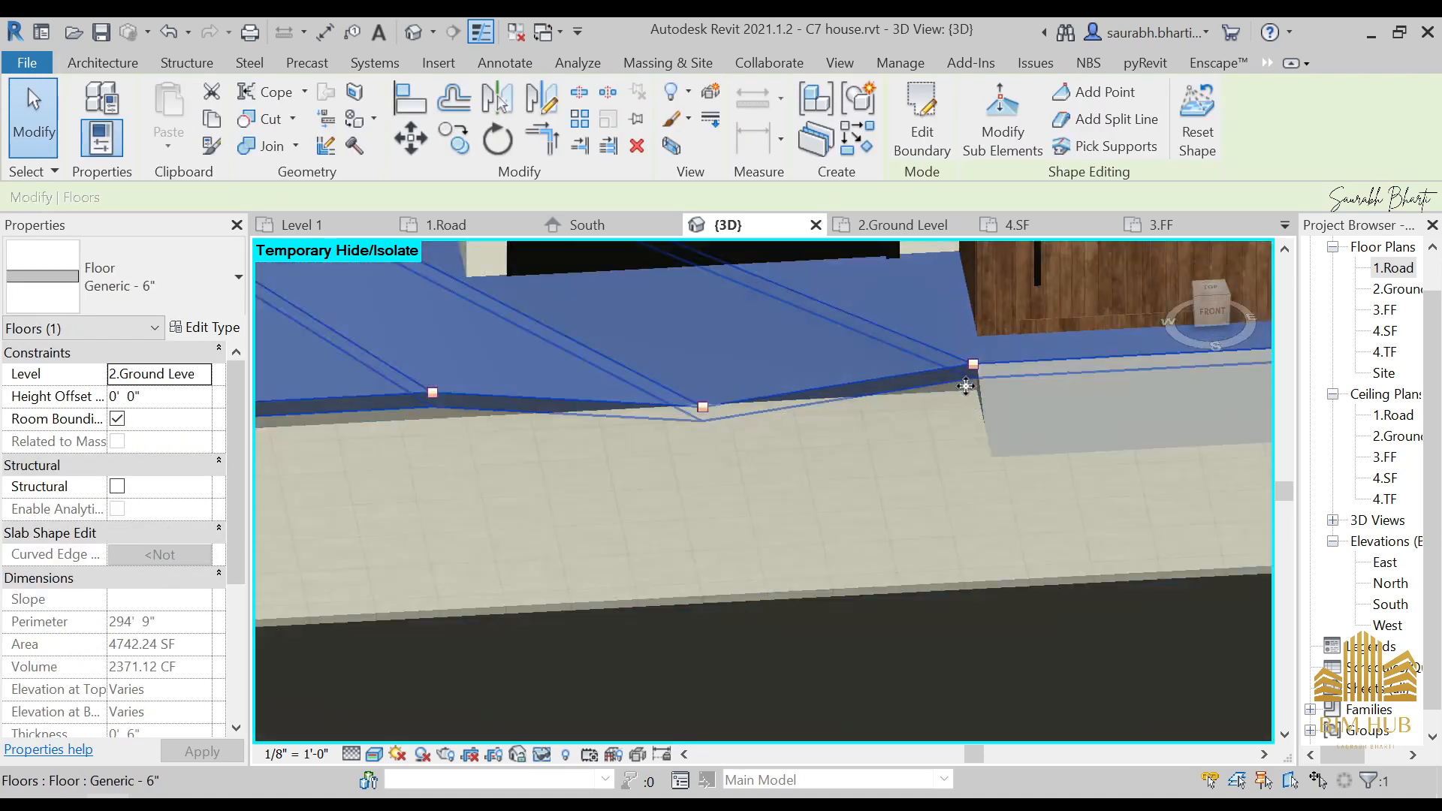
{"action": "middle_click_drag", "start_coordinate": [904, 465], "coordinate": [925, 467], "text": "shift"}
{"action": "key", "text": "Escape"}
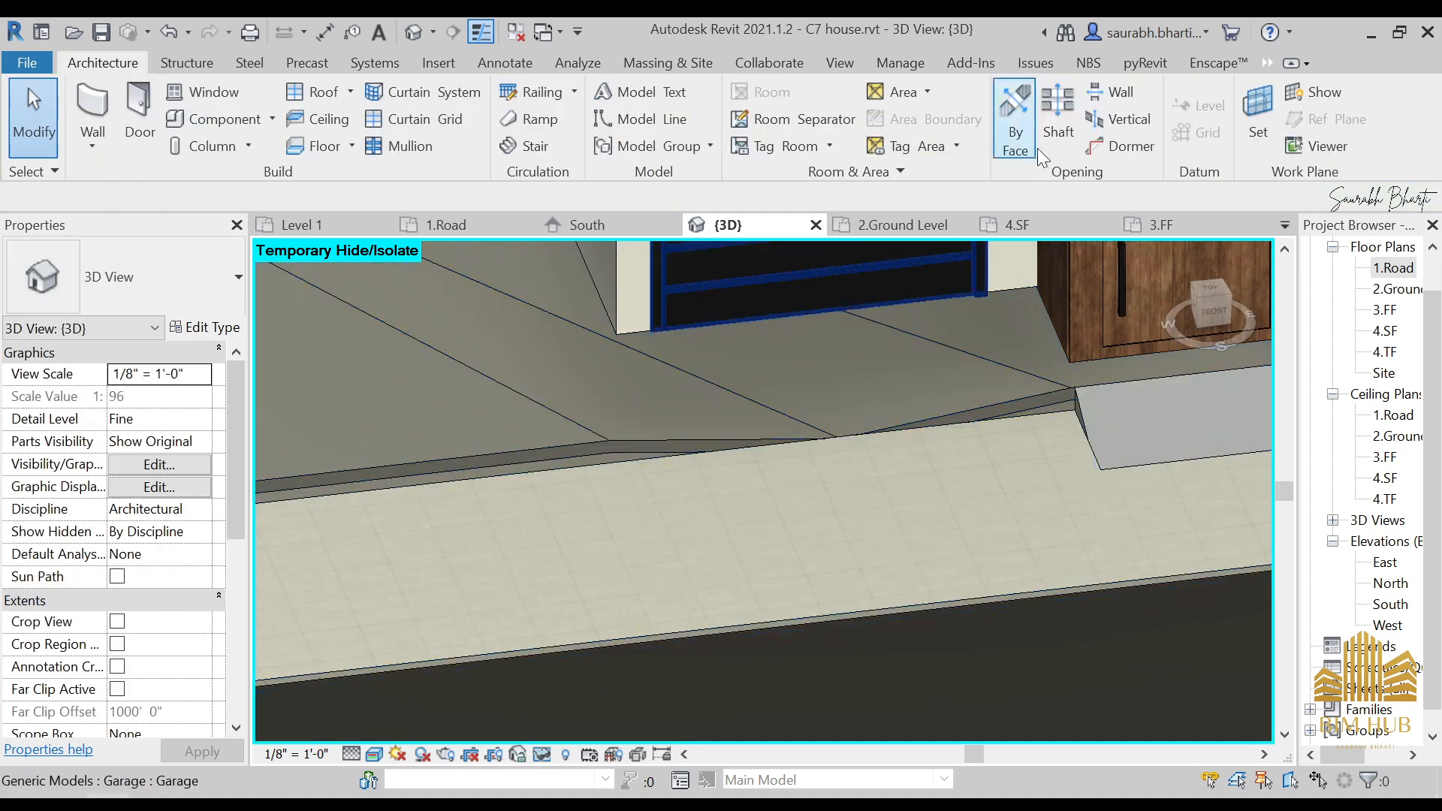
{"action": "left_click", "coordinate": [962, 380]}
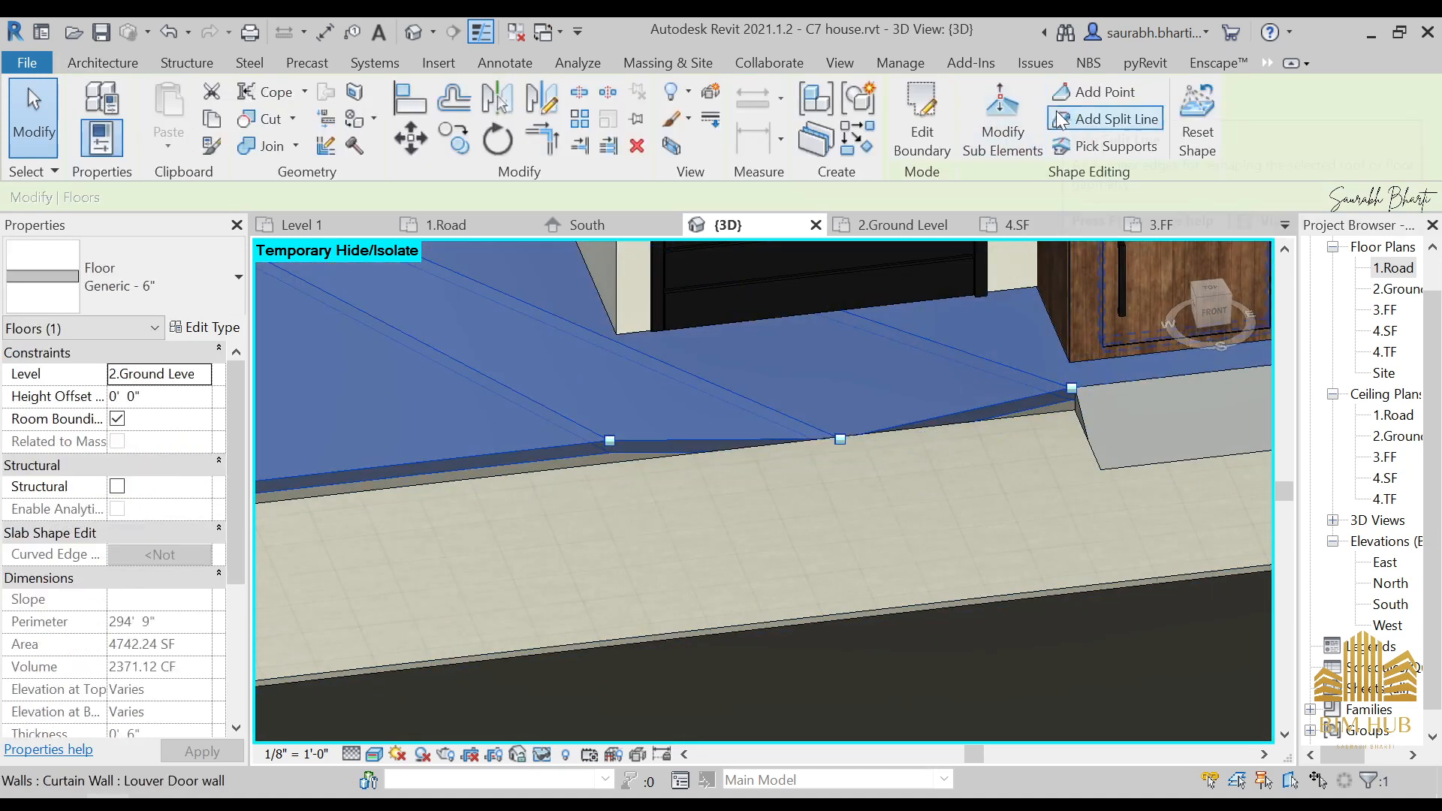
{"action": "left_click", "coordinate": [1022, 124]}
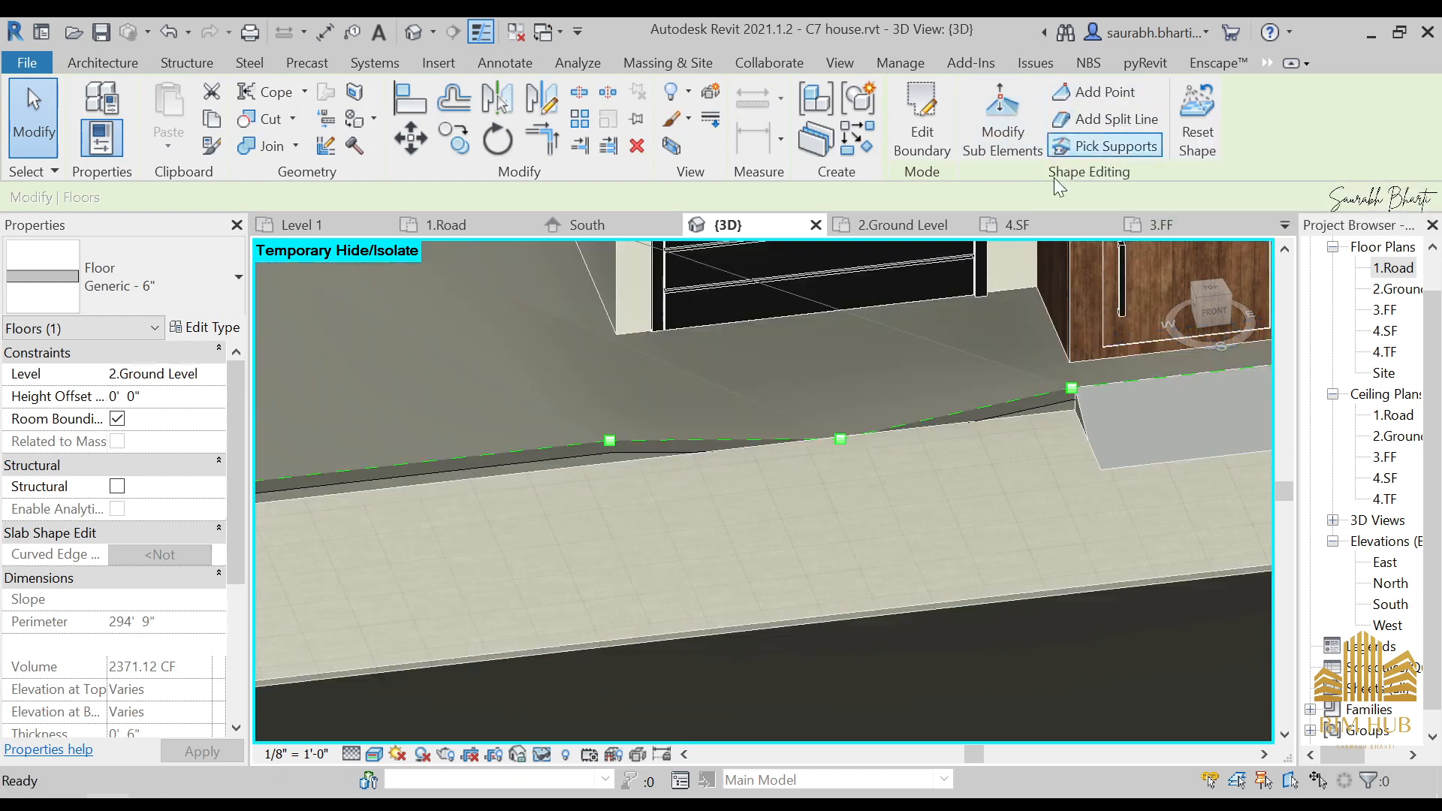
{"action": "scroll", "coordinate": [1040, 393], "scroll_direction": "up", "scroll_amount": 2}
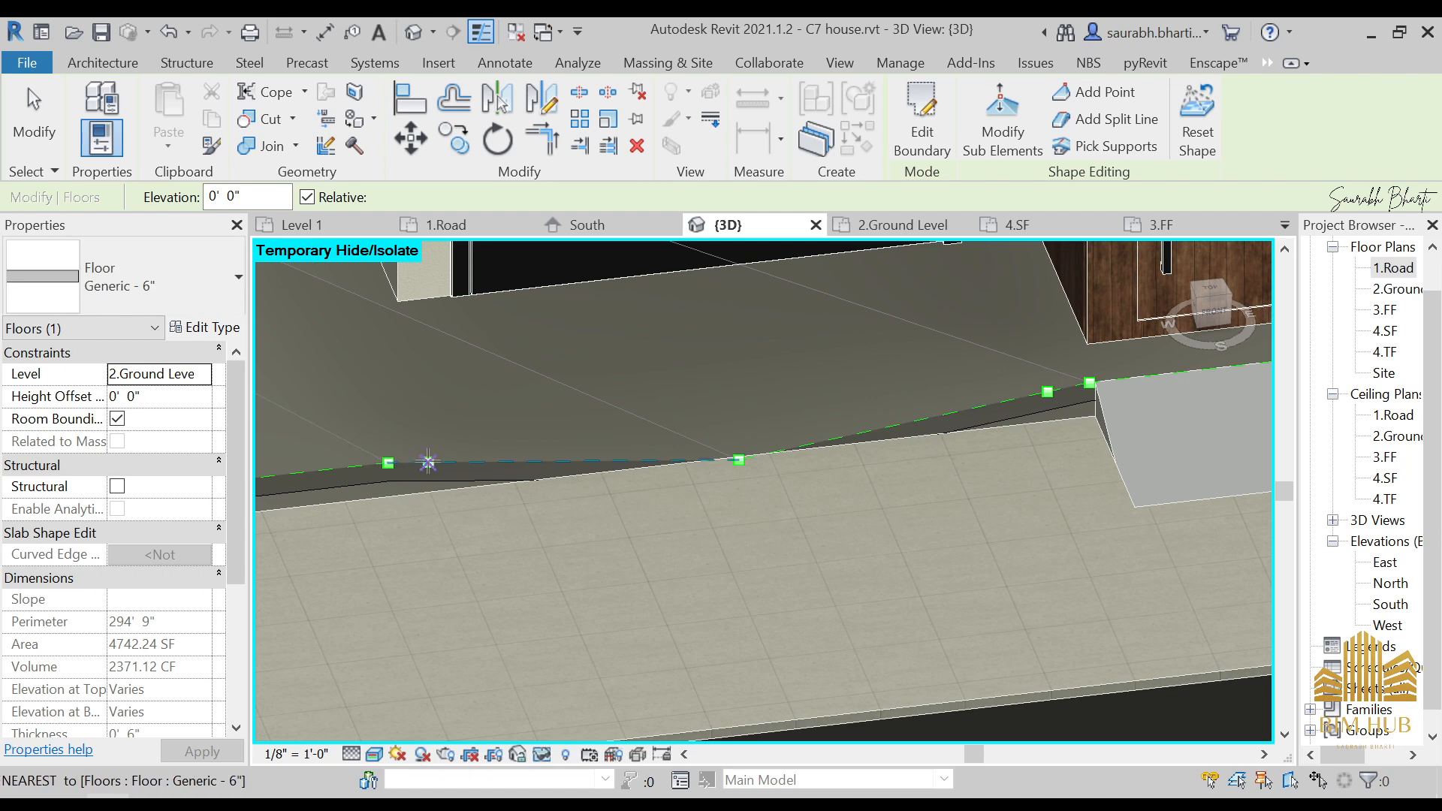
{"action": "key", "text": "Escape"}
{"action": "key", "text": "Escape"}
- Set the elevation of the shape point just beside the ramp corner point to -6"
{"action": "left_click", "coordinate": [1044, 390]}
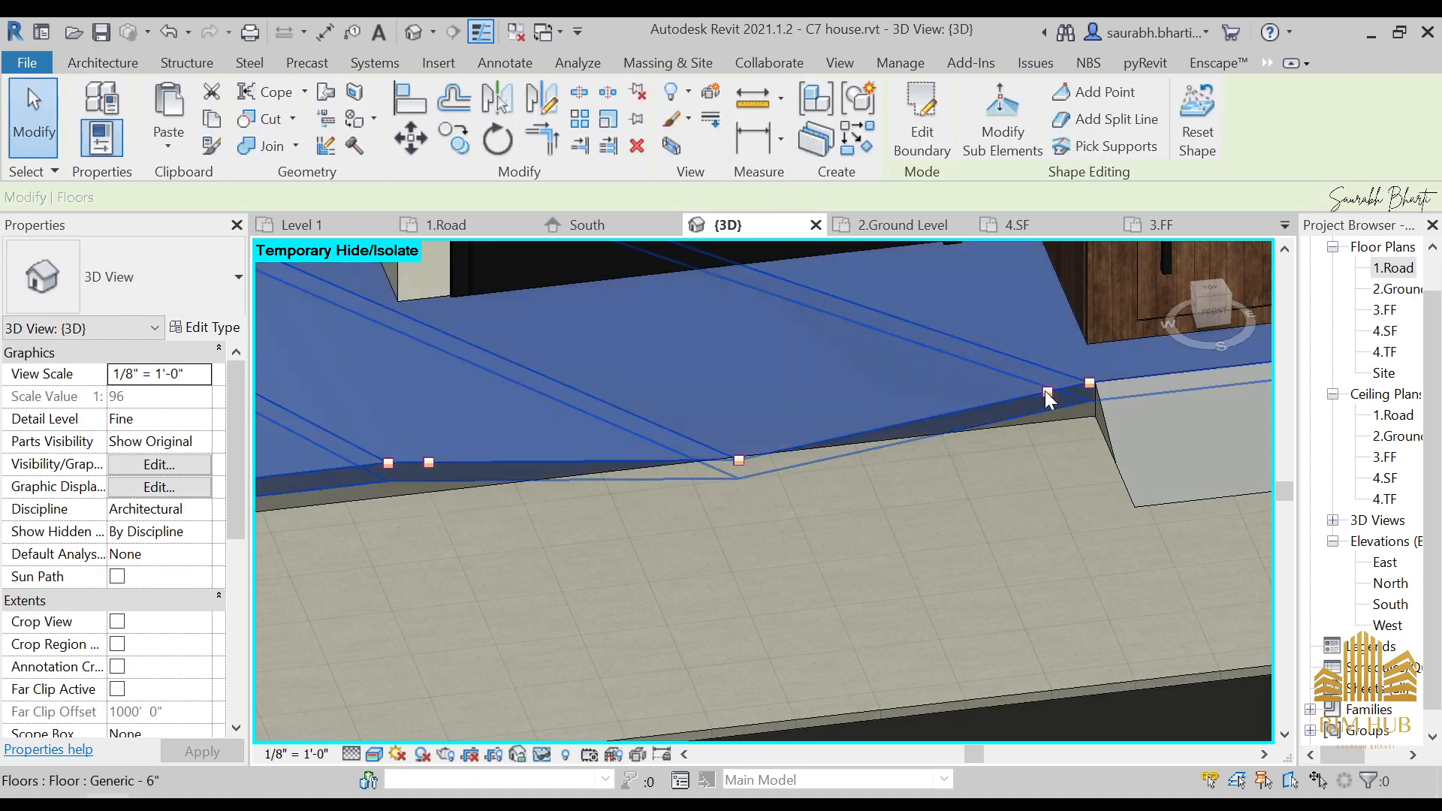
{"action": "left_click", "coordinate": [1031, 132]}
{"action": "left_click", "coordinate": [1045, 391]}
{"action": "key", "text": "Escape"}
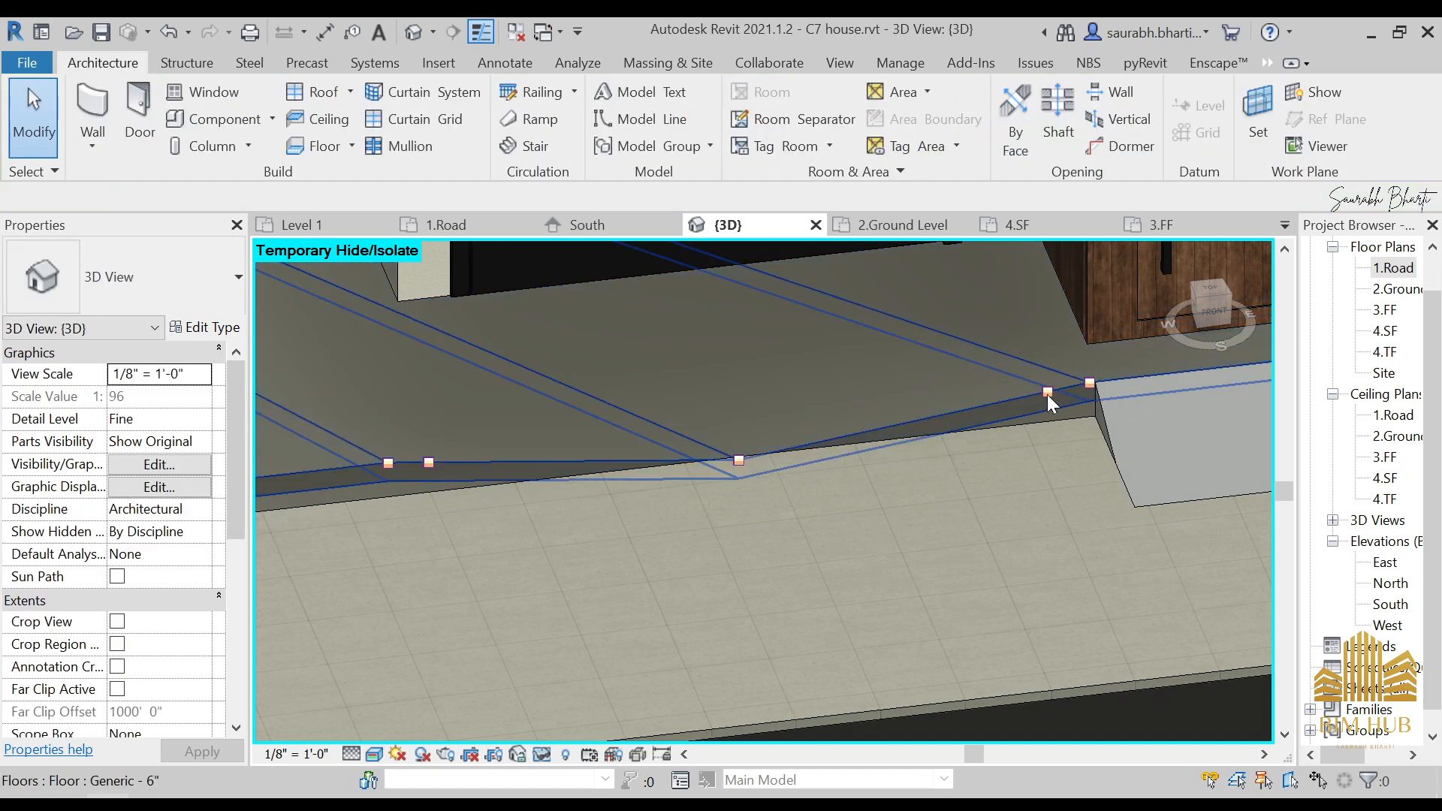
{"action": "left_click", "coordinate": [1046, 394]}
{"action": "key", "text": "Tab"}
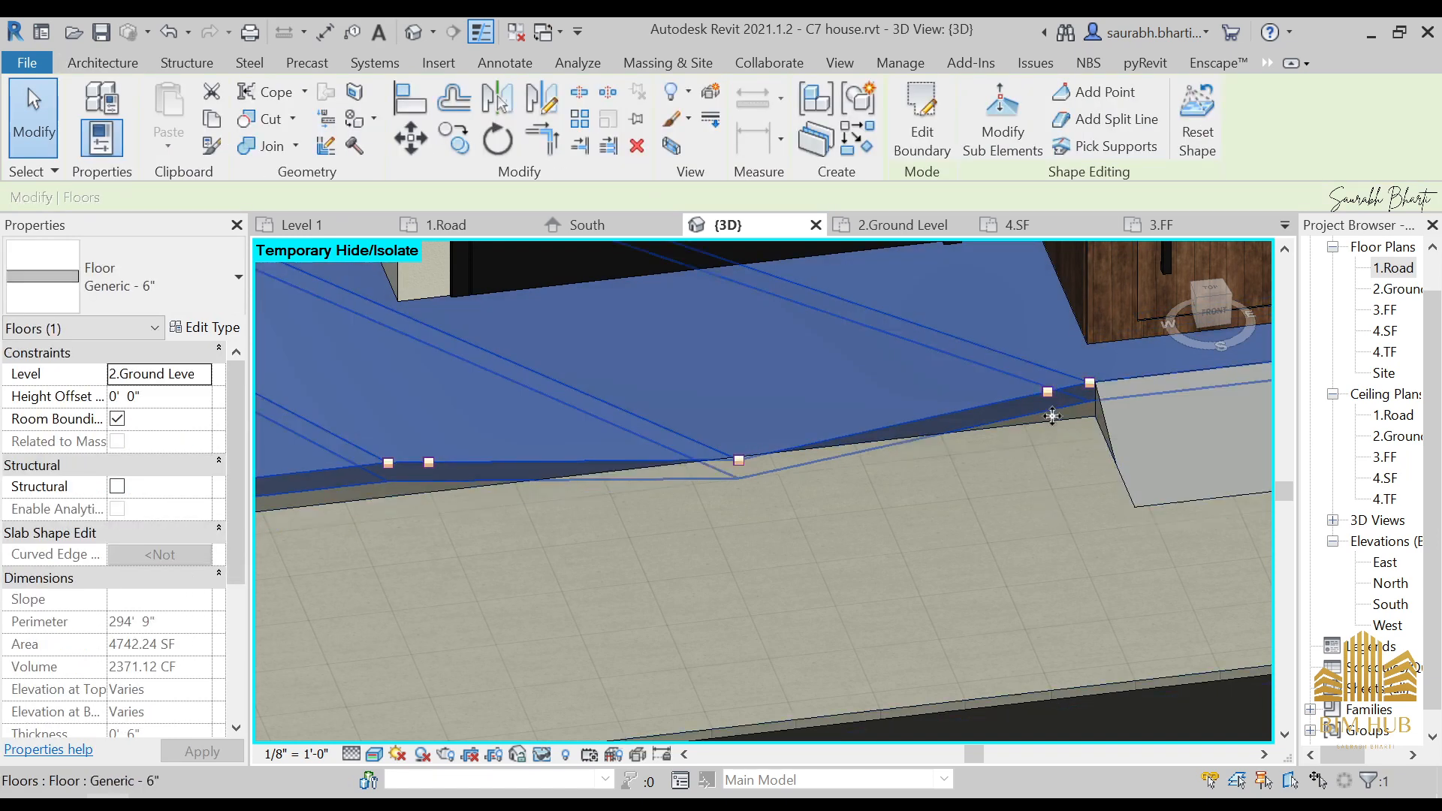
{"action": "left_click", "coordinate": [1047, 394]}
{"action": "left_click", "coordinate": [1046, 390]}
{"action": "left_click", "coordinate": [1002, 120]}
{"action": "left_click", "coordinate": [1045, 392]}
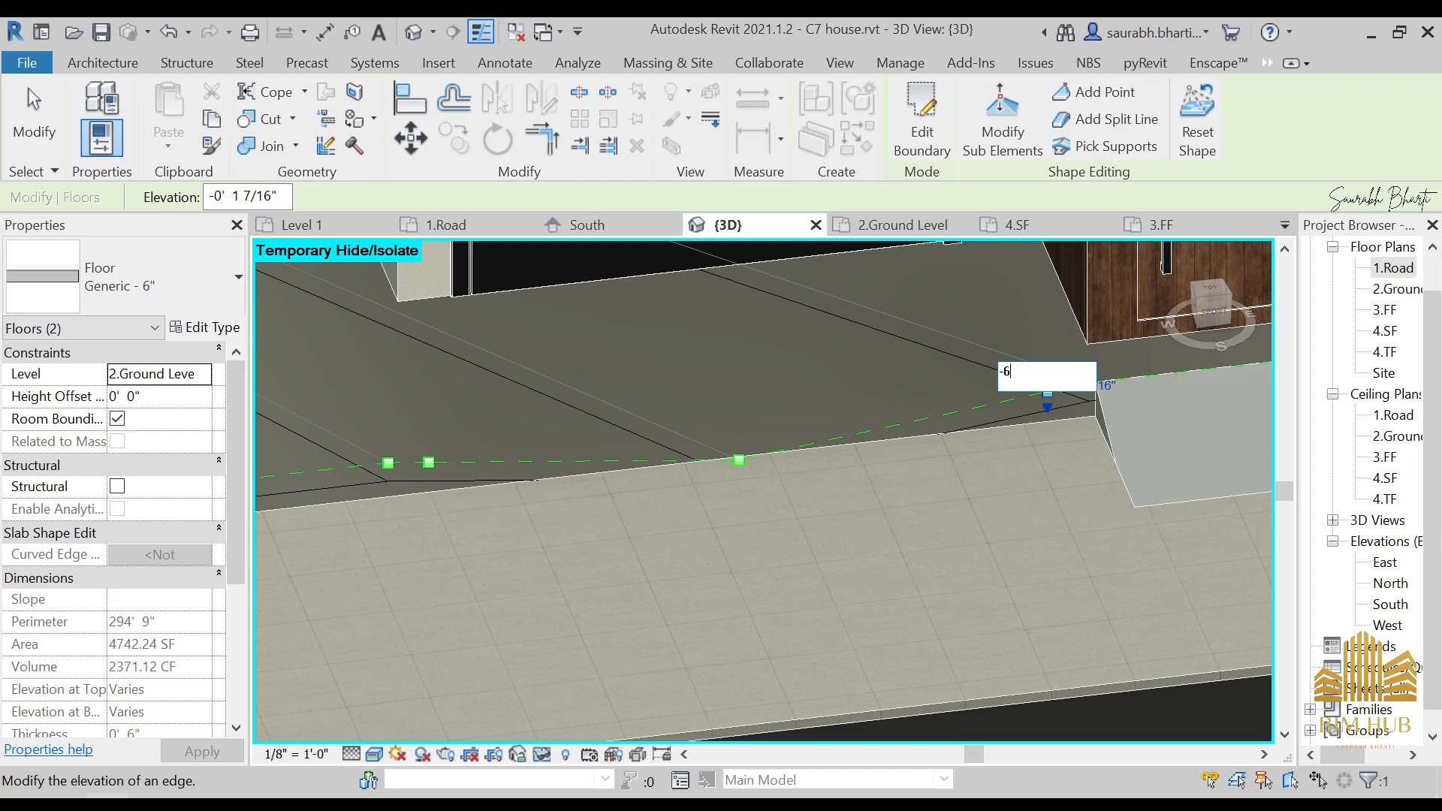
{"action": "key", "text": "Return"}
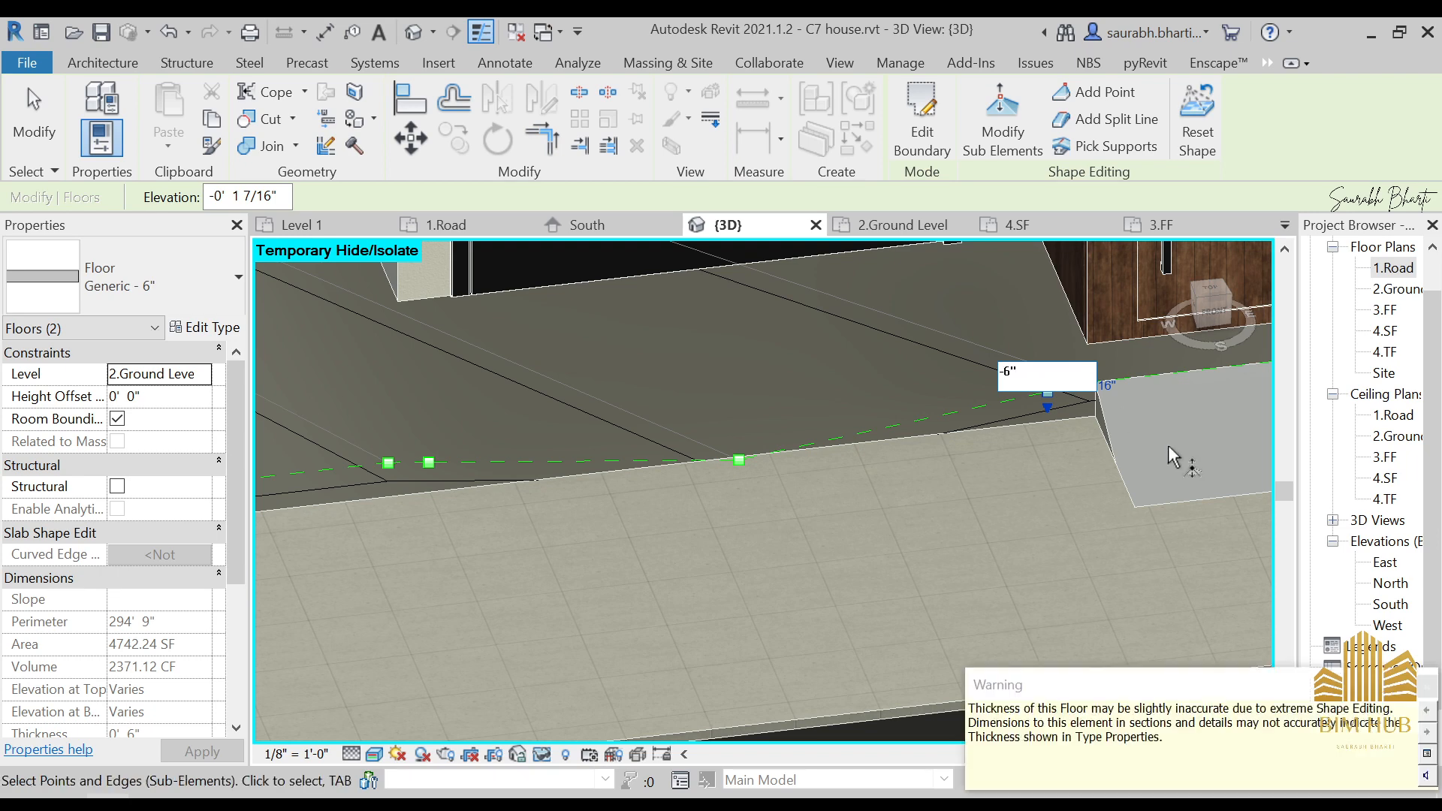
{"action": "key", "text": "Escape"}
{"action": "key", "text": "Escape"}
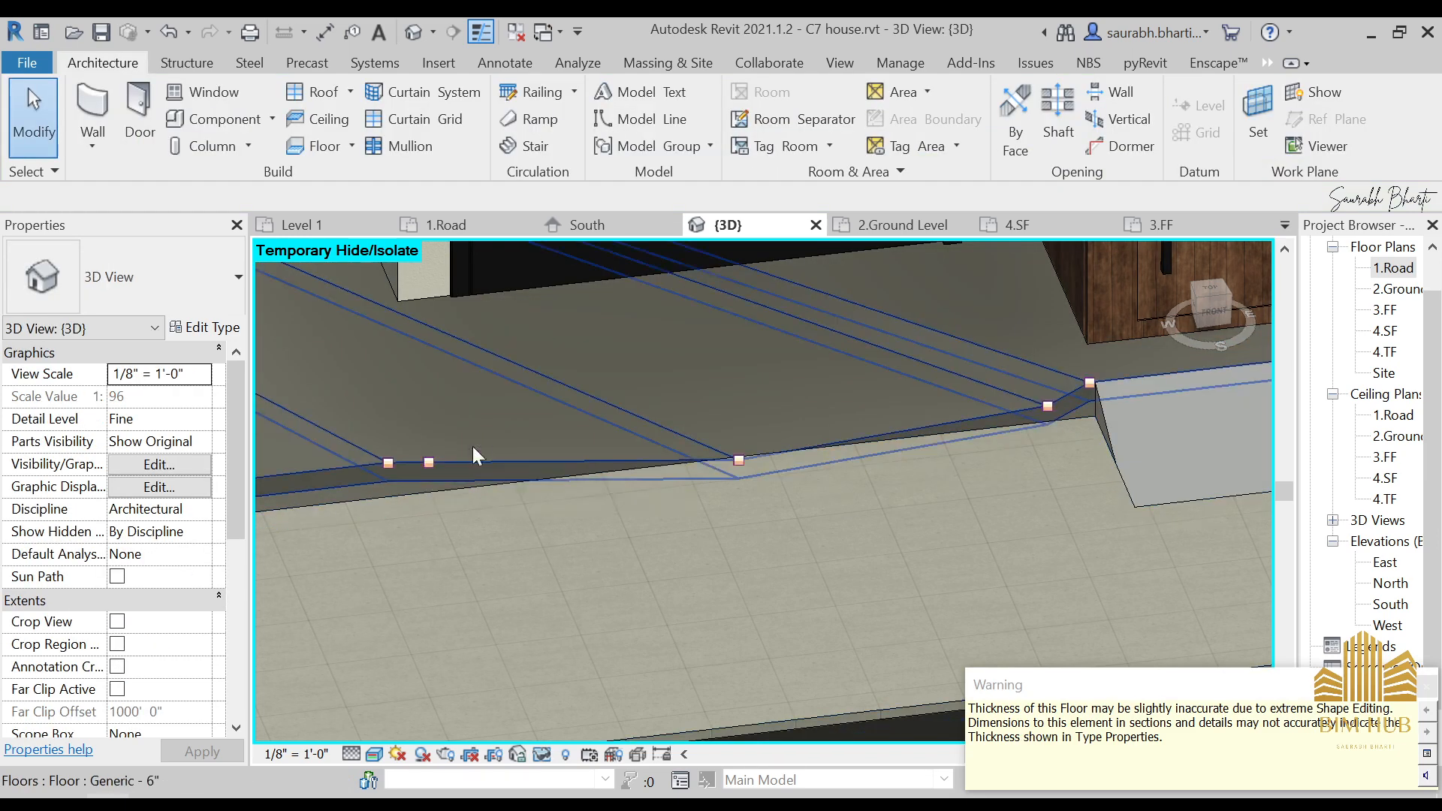
- Set the elevation of the shape point just inside the far end point of the sloped edge to -6"
{"action": "left_click", "coordinate": [432, 462]}
{"action": "key", "text": "Escape"}
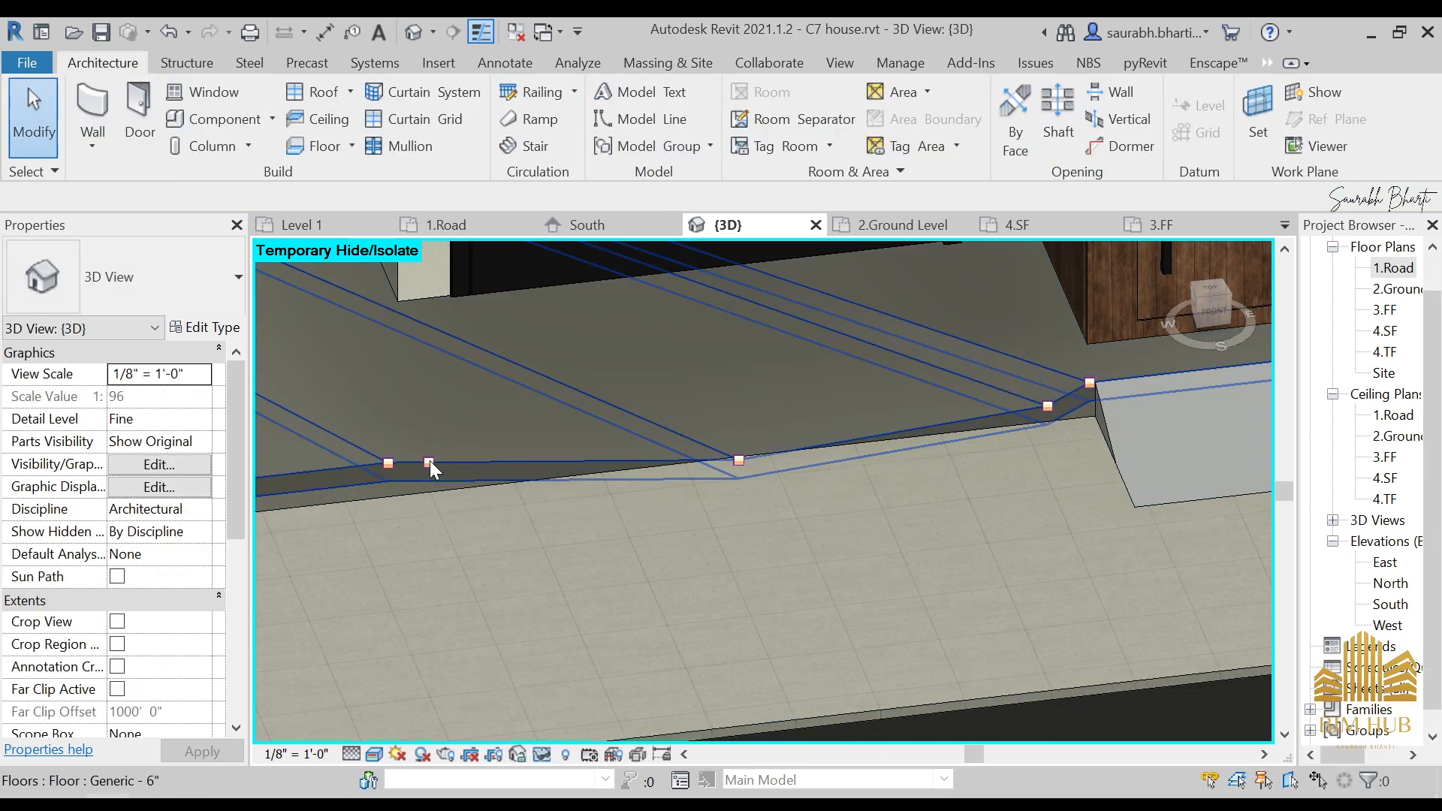
{"action": "left_click", "coordinate": [429, 461]}
{"action": "left_click", "coordinate": [1025, 132]}
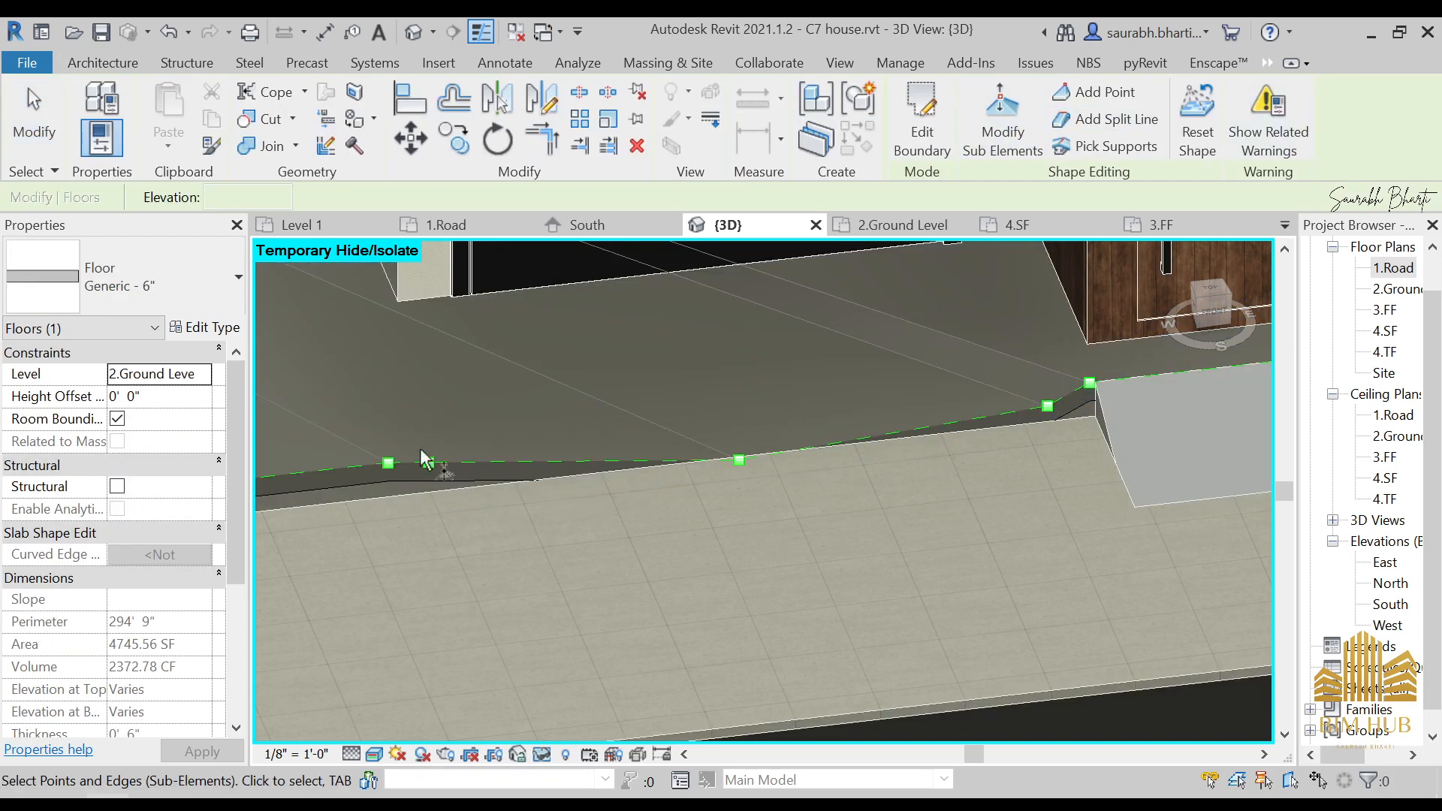
{"action": "left_click", "coordinate": [428, 462]}
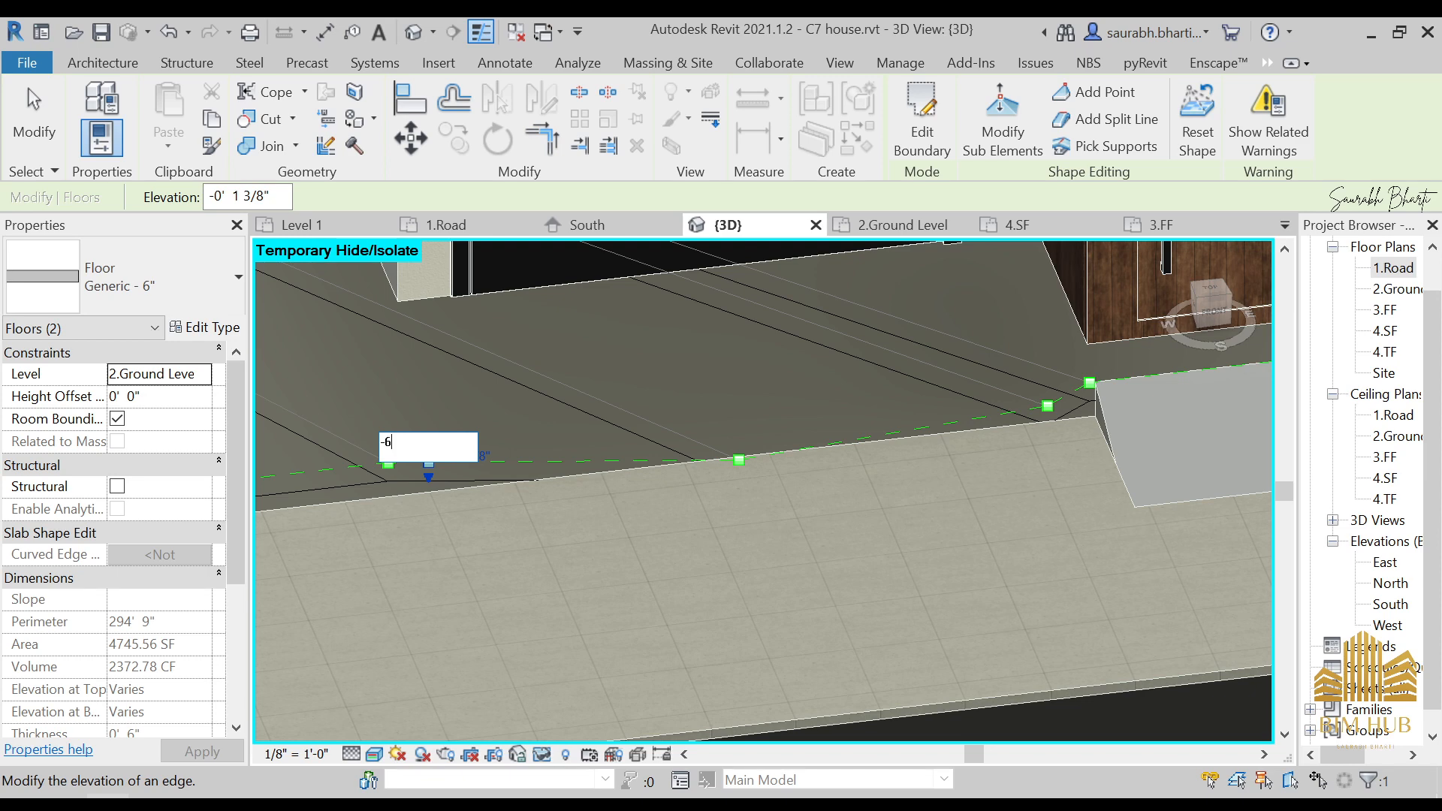
{"action": "key", "text": "Return"}
{"action": "key", "text": "Escape"}
{"action": "key", "text": "Escape"}
- Examine the sloped slab edge before the garage and its meeting with the footpath from several angles
{"action": "middle_click_drag", "start_coordinate": [584, 534], "coordinate": [864, 408], "text": "shift"}
{"action": "scroll", "coordinate": [834, 308], "scroll_direction": "up", "scroll_amount": 3}
{"action": "scroll", "coordinate": [745, 393], "scroll_direction": "down", "scroll_amount": 2}
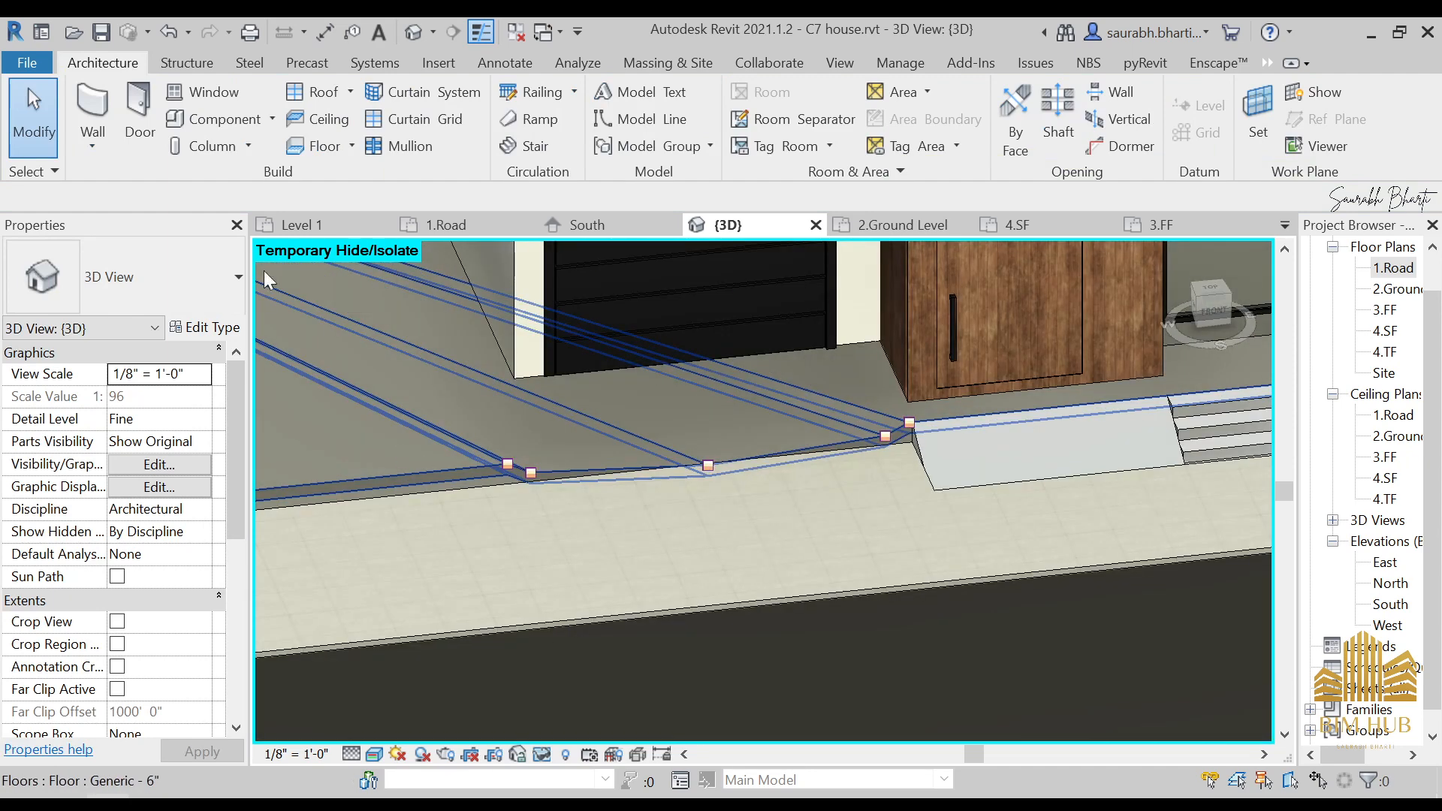
{"action": "middle_click_drag", "start_coordinate": [820, 451], "coordinate": [685, 459], "text": "shift"}
{"action": "left_click", "coordinate": [741, 538]}
{"action": "scroll", "coordinate": [515, 349], "scroll_direction": "up", "scroll_amount": 2}
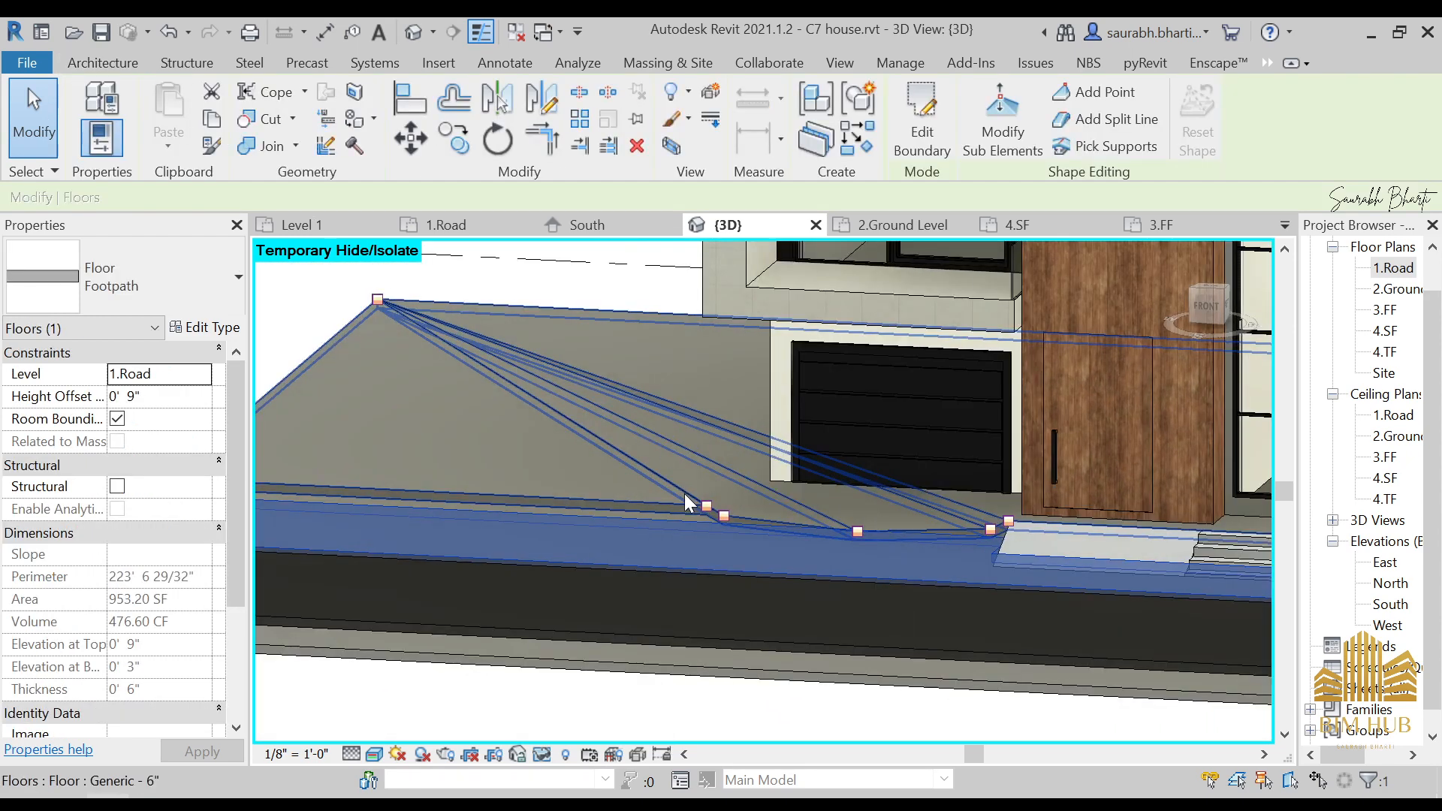
{"action": "middle_click_drag", "start_coordinate": [706, 519], "coordinate": [813, 561], "text": "shift"}
{"action": "scroll", "coordinate": [803, 552], "scroll_direction": "down", "scroll_amount": 3}
{"action": "left_click", "coordinate": [588, 534]}
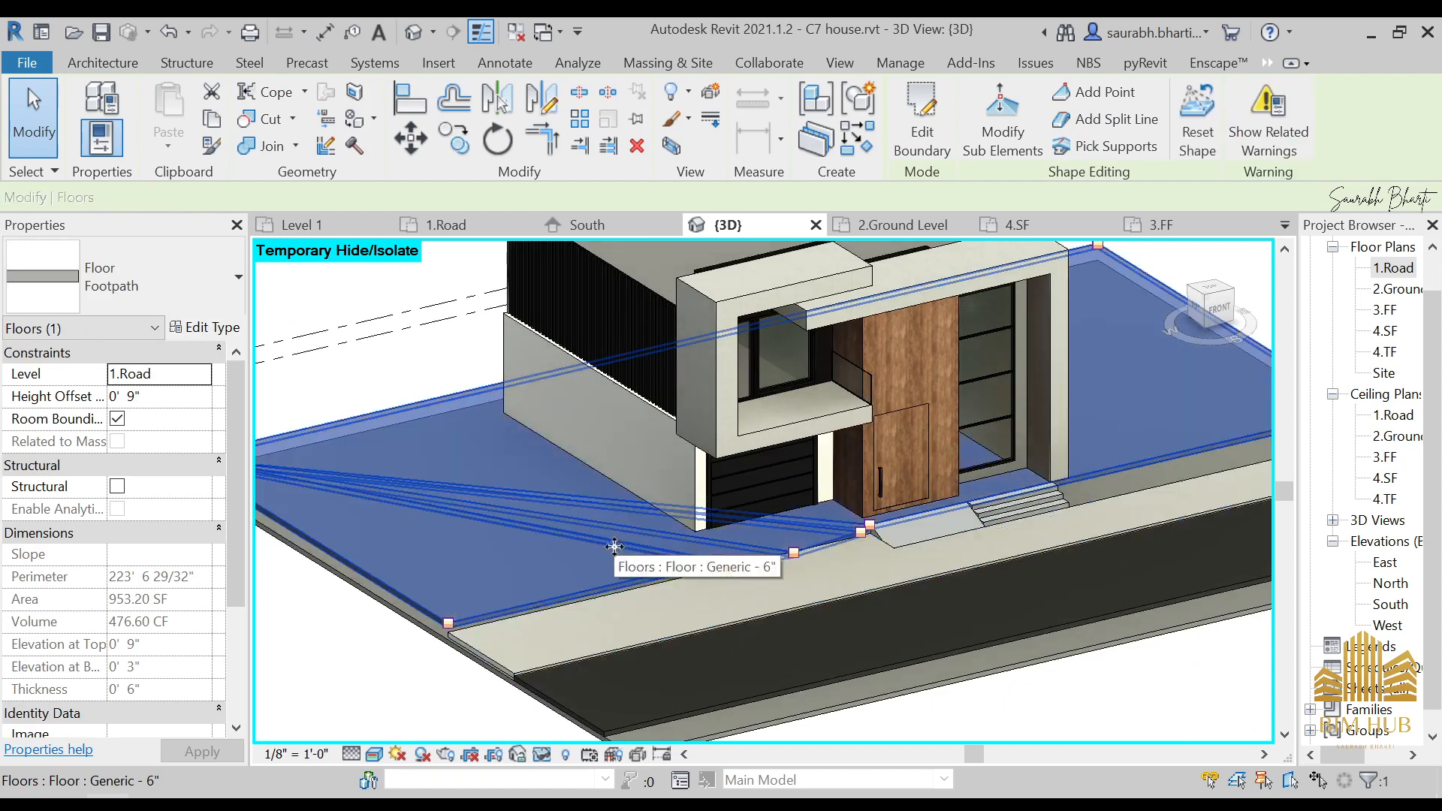
{"action": "mouse_move", "coordinate": [588, 533]}
{"action": "middle_mouse_down", "text": "shift"}
{"action": "mouse_move", "coordinate": [716, 617]}
{"action": "mouse_move", "coordinate": [751, 593]}
{"action": "middle_mouse_up", "text": "shift"}
{"action": "left_click", "coordinate": [922, 132]}
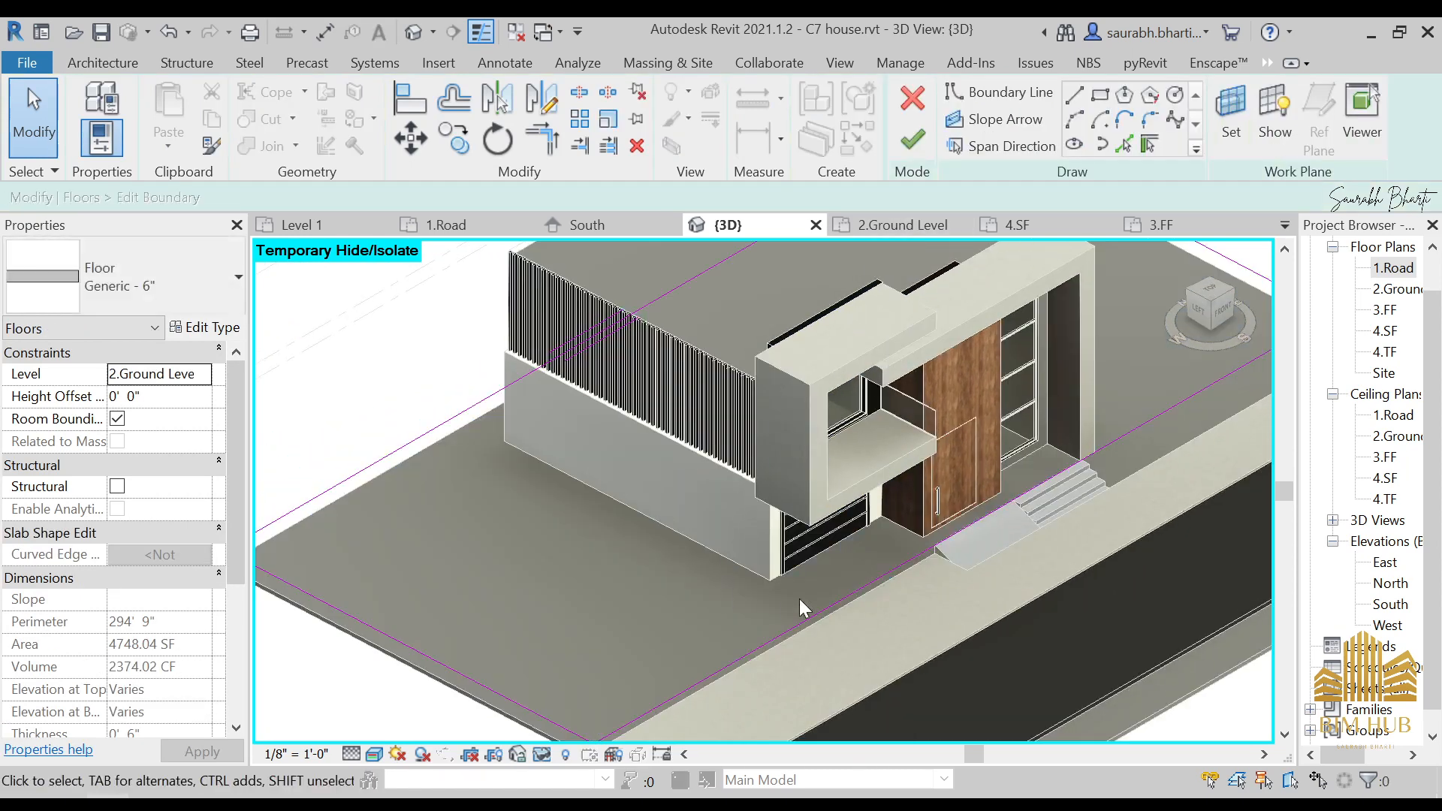
{"action": "left_click", "coordinate": [912, 100]}
{"action": "scroll", "coordinate": [756, 539], "scroll_direction": "down", "scroll_amount": 2}
{"action": "mouse_move", "coordinate": [816, 610]}
{"action": "middle_mouse_down", "text": "shift"}
{"action": "mouse_move", "coordinate": [818, 623]}
{"action": "mouse_move", "coordinate": [695, 606]}
{"action": "mouse_move", "coordinate": [722, 565]}
{"action": "mouse_move", "coordinate": [598, 551]}
{"action": "mouse_move", "coordinate": [610, 606]}
{"action": "middle_mouse_up", "text": "shift"}
{"action": "left_click", "coordinate": [695, 606]}
{"action": "key", "text": "Escape"}
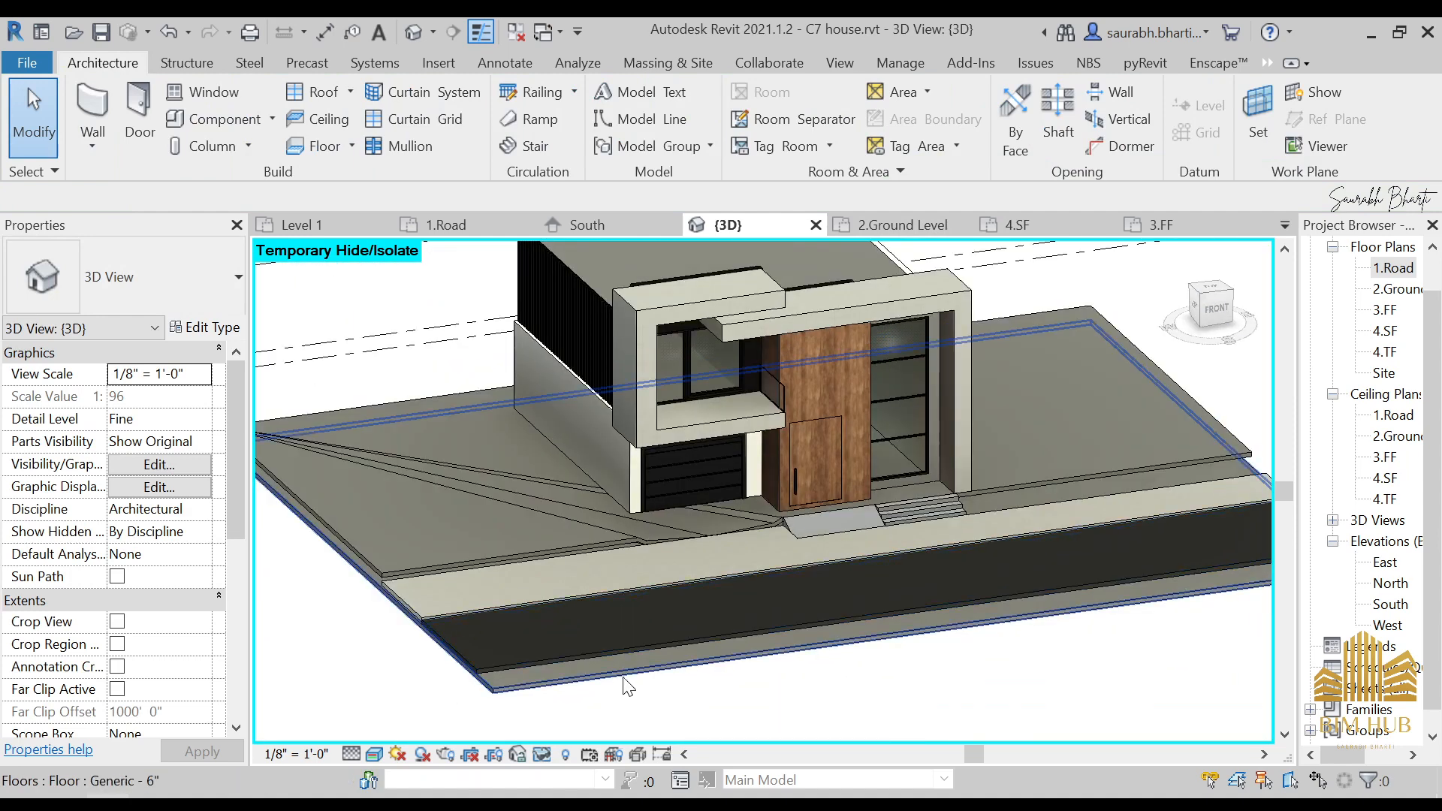
- Inspect the front footpath floor in 3D and open the 1.Road floor plan at the area beside the driveway
{"action": "scroll", "coordinate": [539, 578], "scroll_direction": "up", "scroll_amount": 4}
{"action": "left_click", "coordinate": [528, 596]}
{"action": "middle_click_drag", "start_coordinate": [529, 597], "coordinate": [595, 593]}
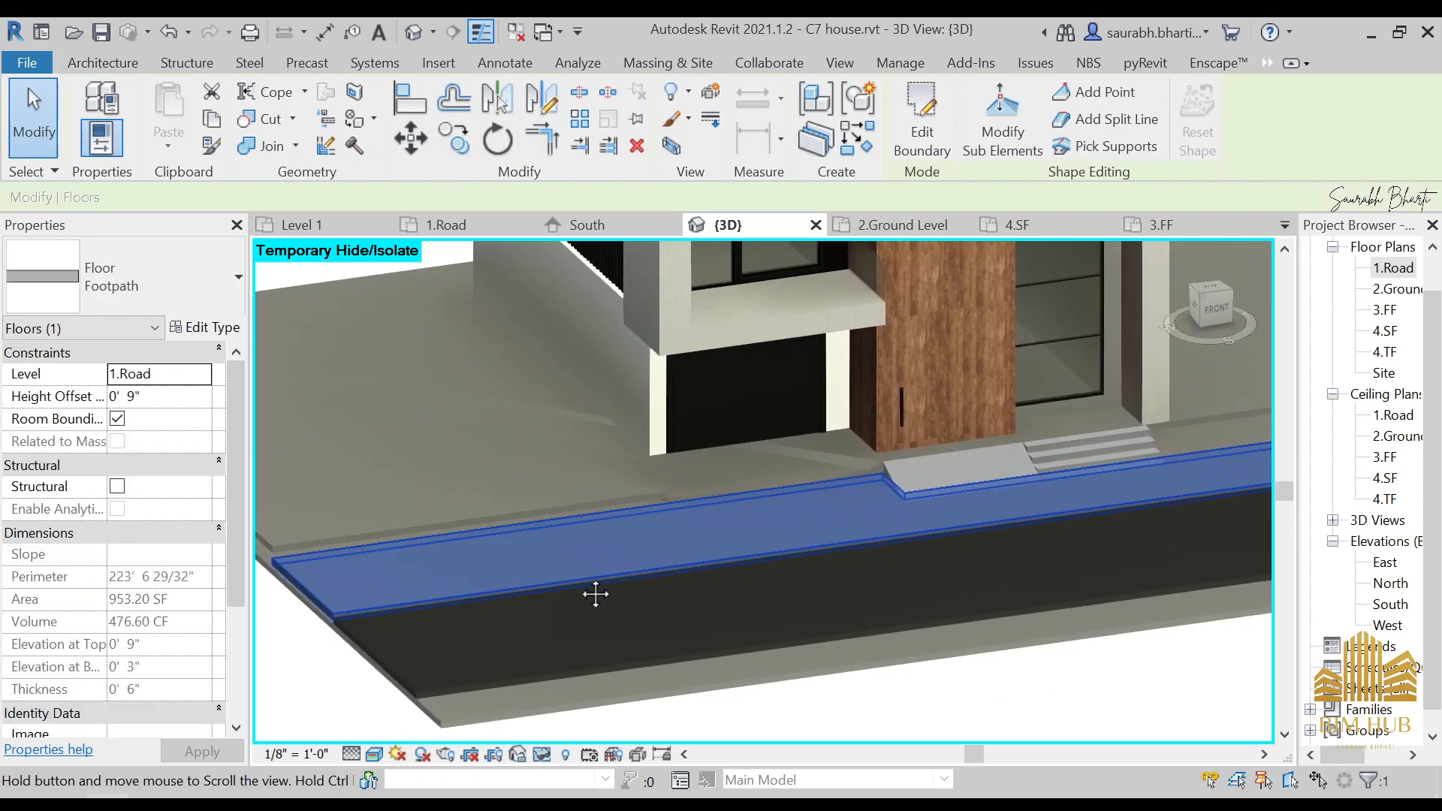
{"action": "middle_click_drag", "start_coordinate": [583, 531], "coordinate": [714, 446], "text": "shift"}
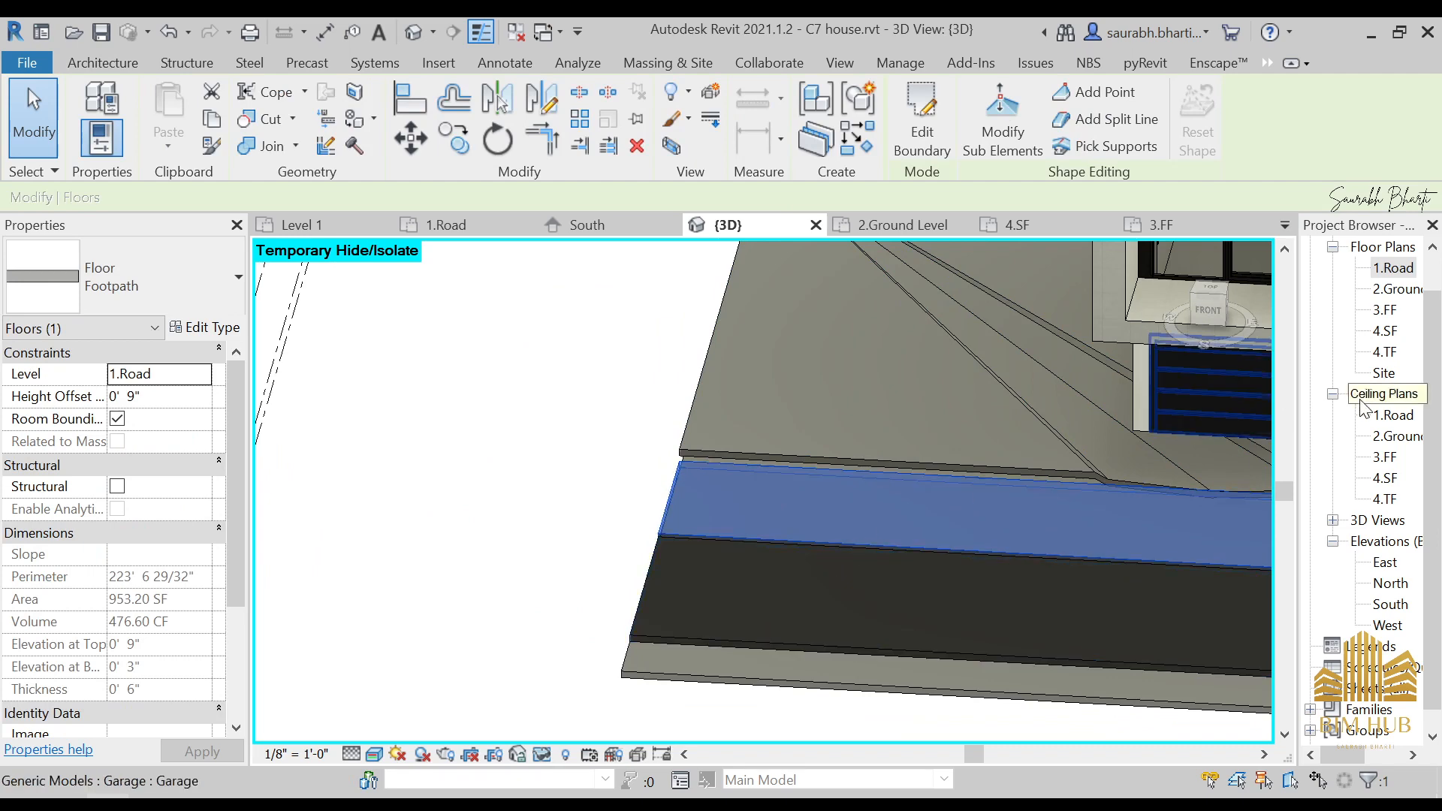
{"action": "double_click", "coordinate": [1394, 273]}
{"action": "scroll", "coordinate": [856, 483], "scroll_direction": "down", "scroll_amount": 3}
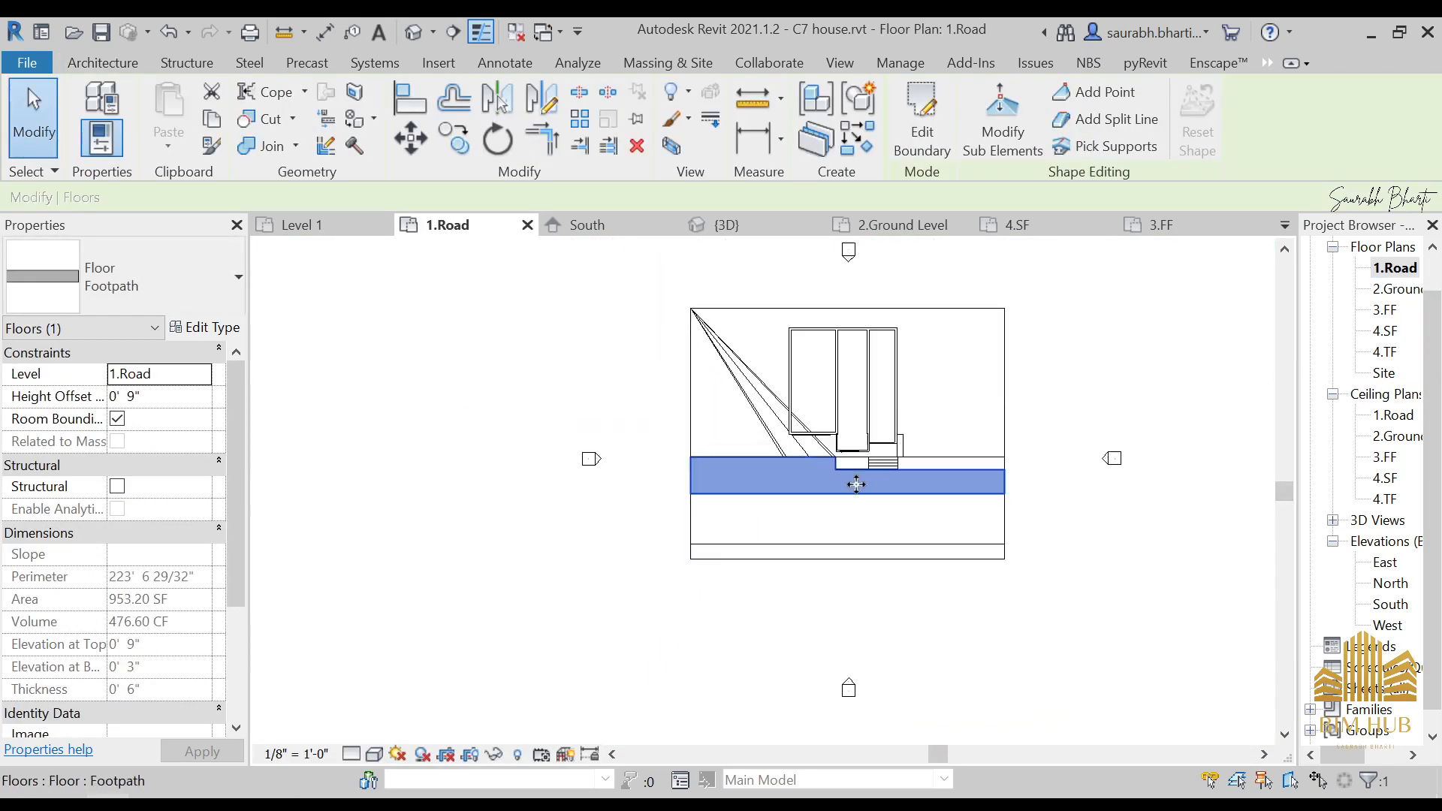
{"action": "key", "text": "Escape"}
{"action": "scroll", "coordinate": [741, 463], "scroll_direction": "up", "scroll_amount": 4}
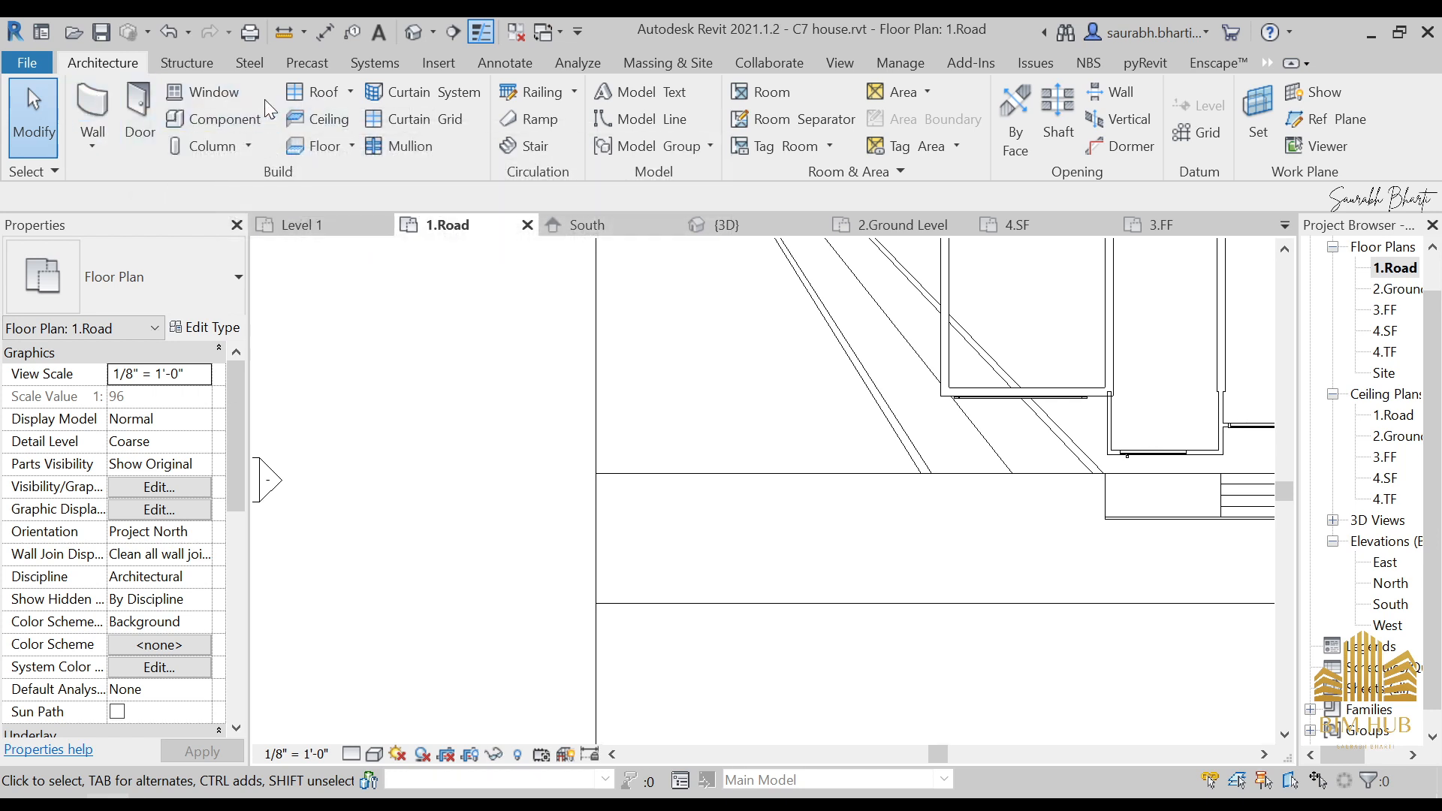
- Start an in-place Generic Models family named "fLOWER aREA"
{"action": "left_click", "coordinate": [271, 119]}
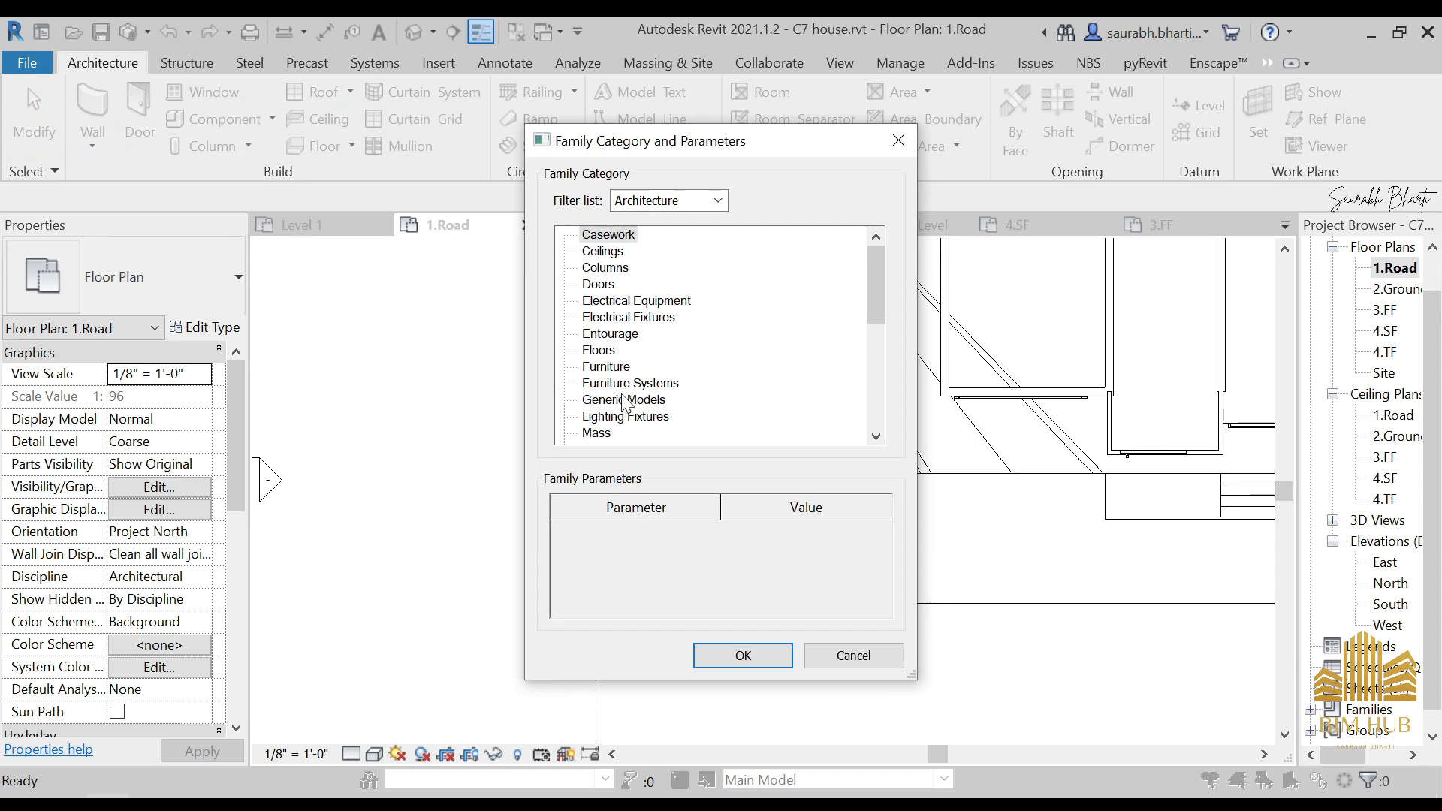
{"action": "double_click", "coordinate": [622, 402]}
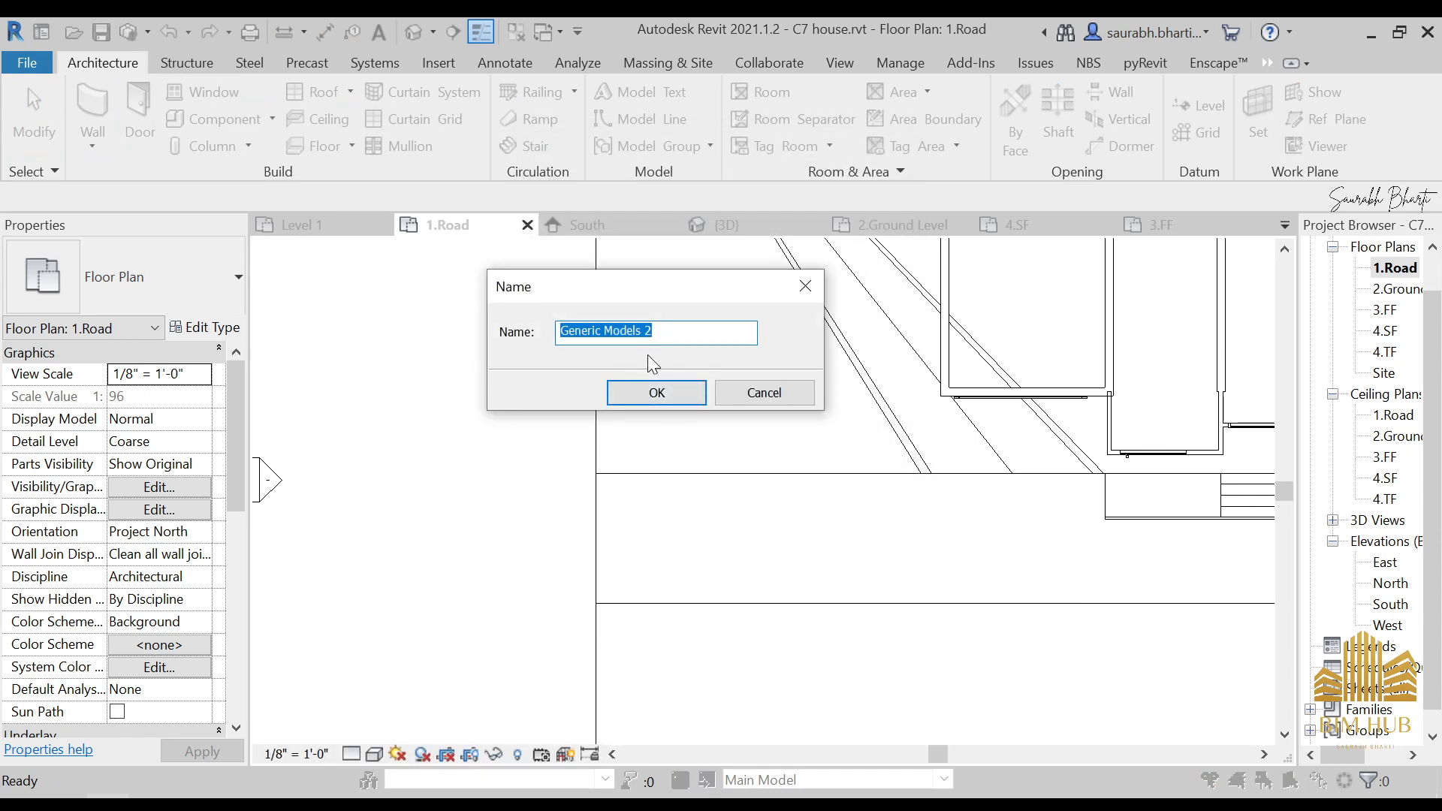
{"action": "type", "text": "fLOWER a"}
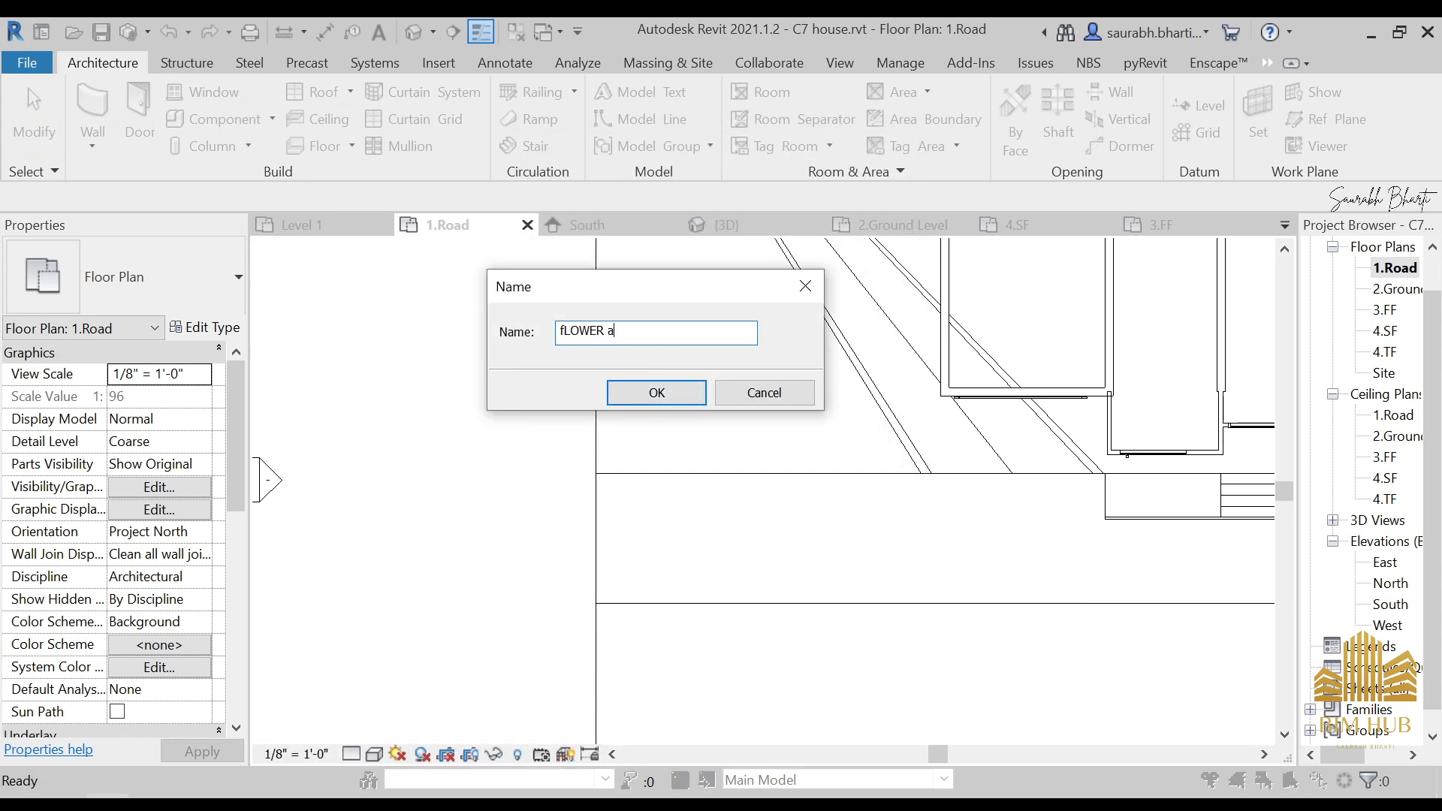
{"action": "type", "text": "REA"}
{"action": "key", "text": "Return"}
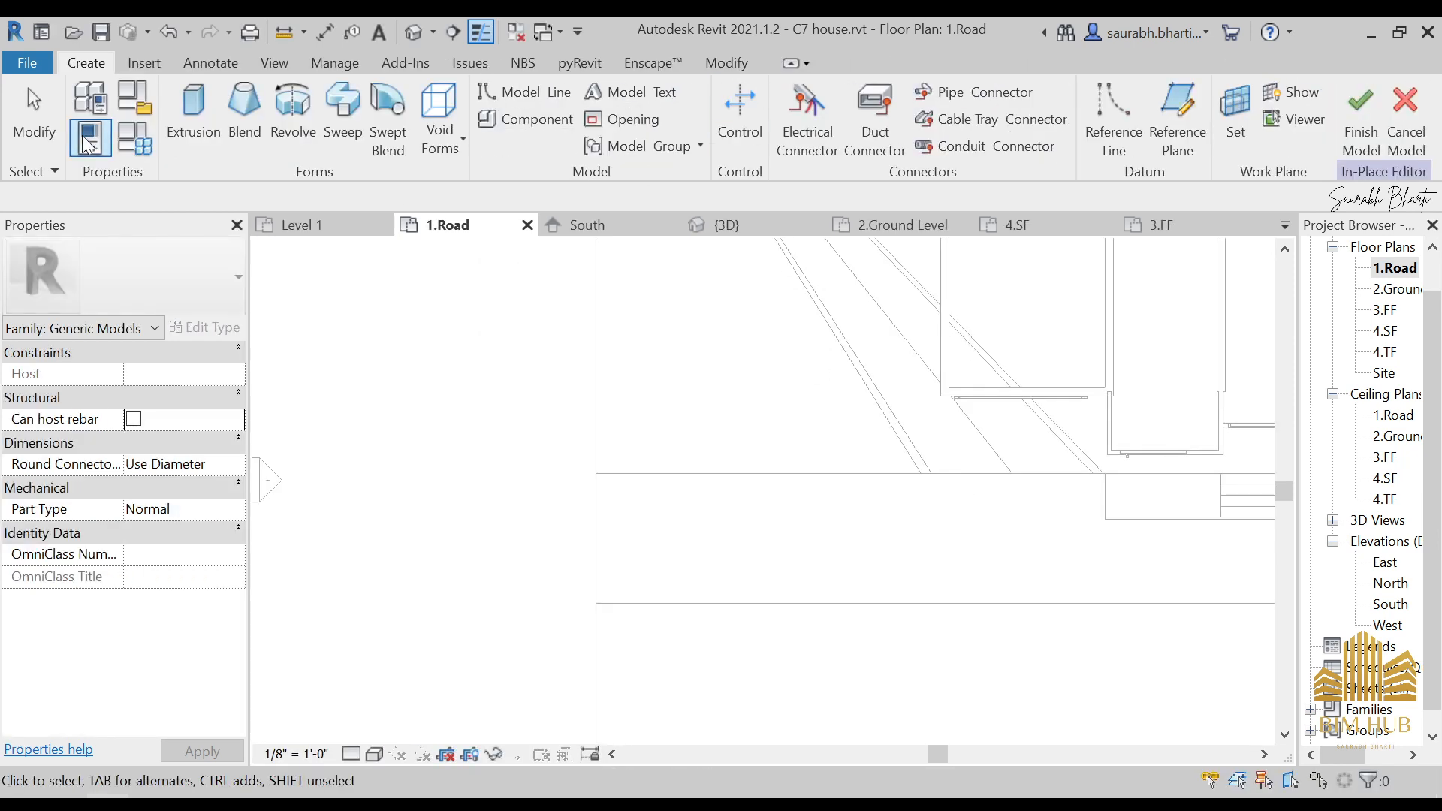
- Create an extrusion from a rectangle about 31'-3" wide beside the driveway and a second rectangle offset 6" inside it
{"action": "left_click", "coordinate": [188, 109]}
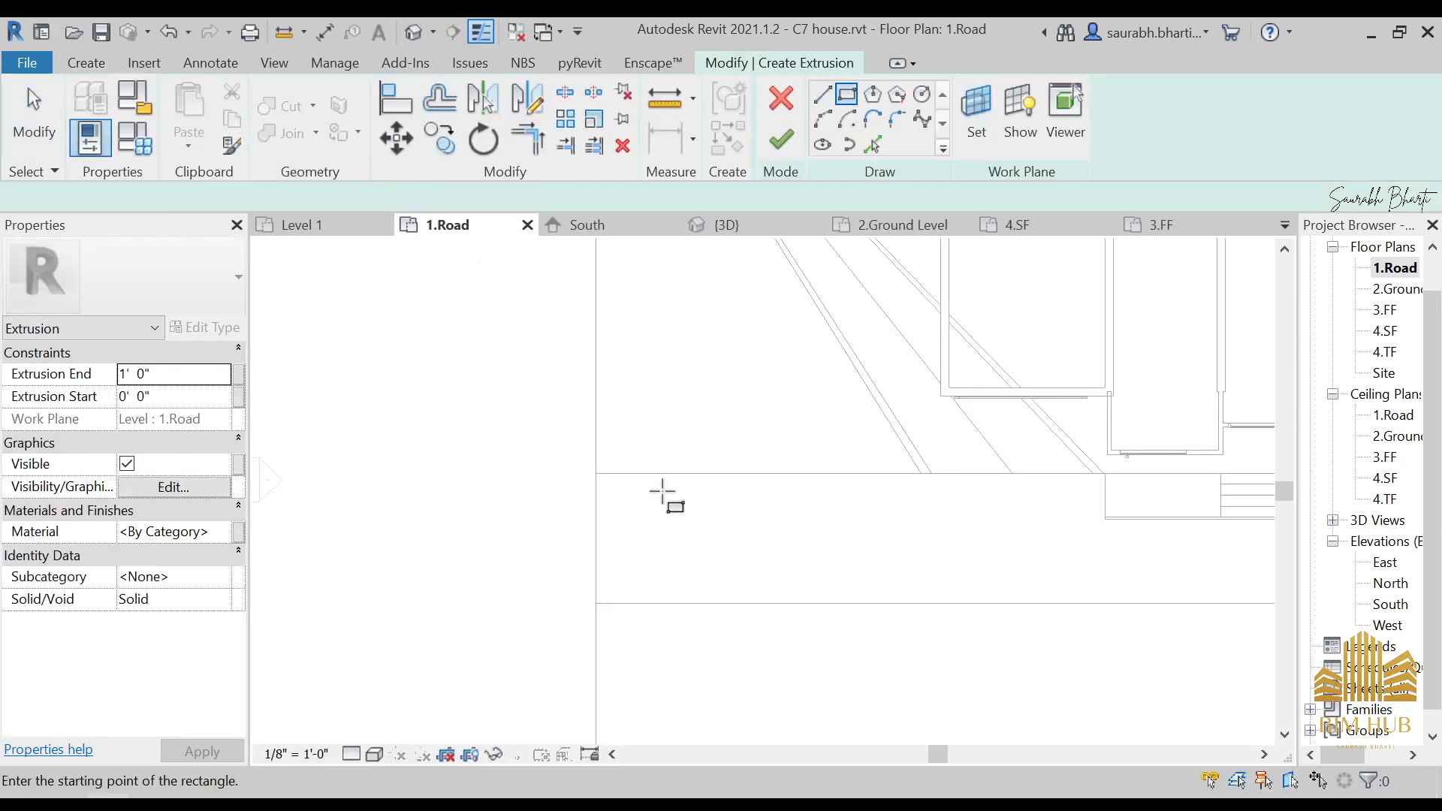
{"action": "scroll", "coordinate": [602, 484], "scroll_direction": "down", "scroll_amount": 1}
{"action": "left_click", "coordinate": [602, 503]}
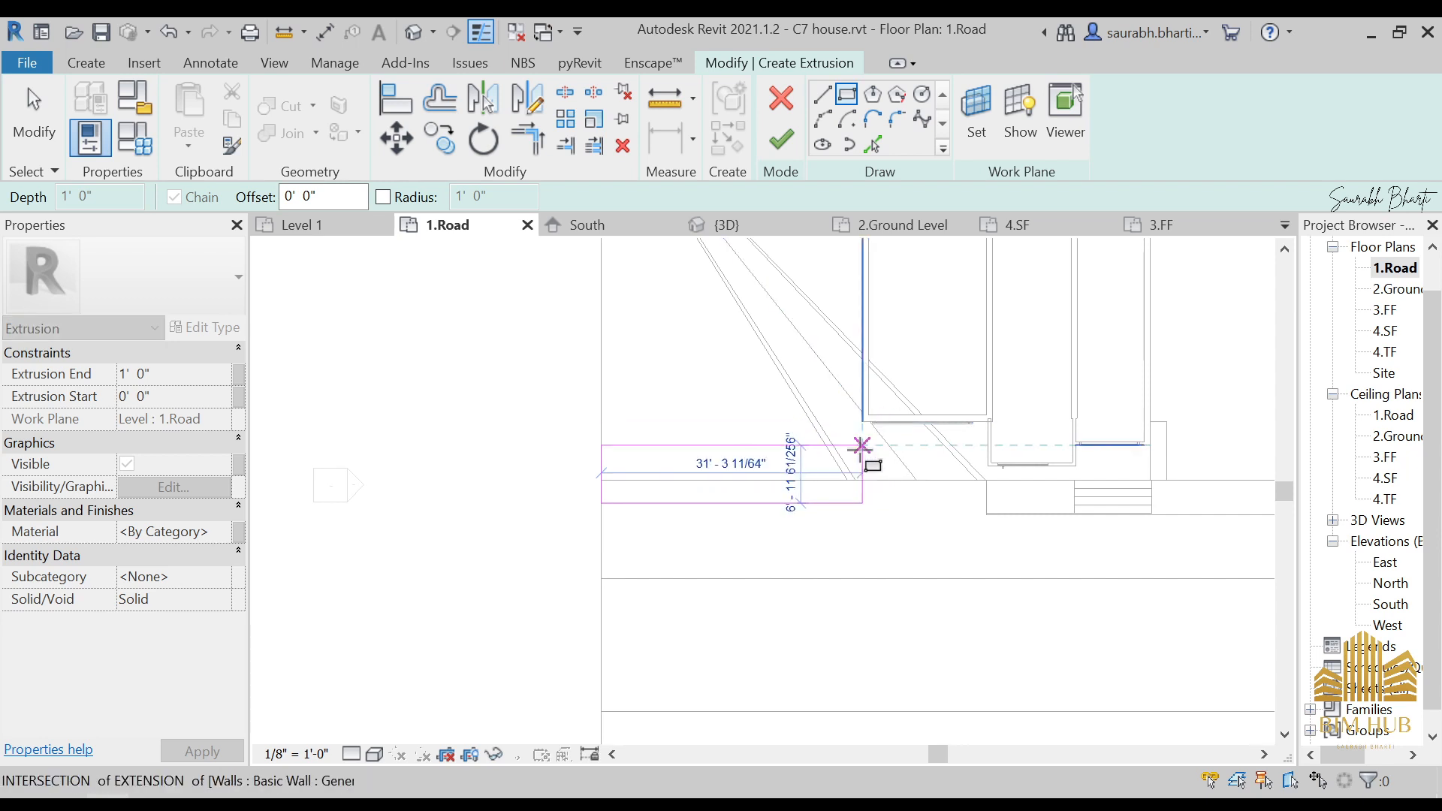
{"action": "left_click", "coordinate": [861, 361]}
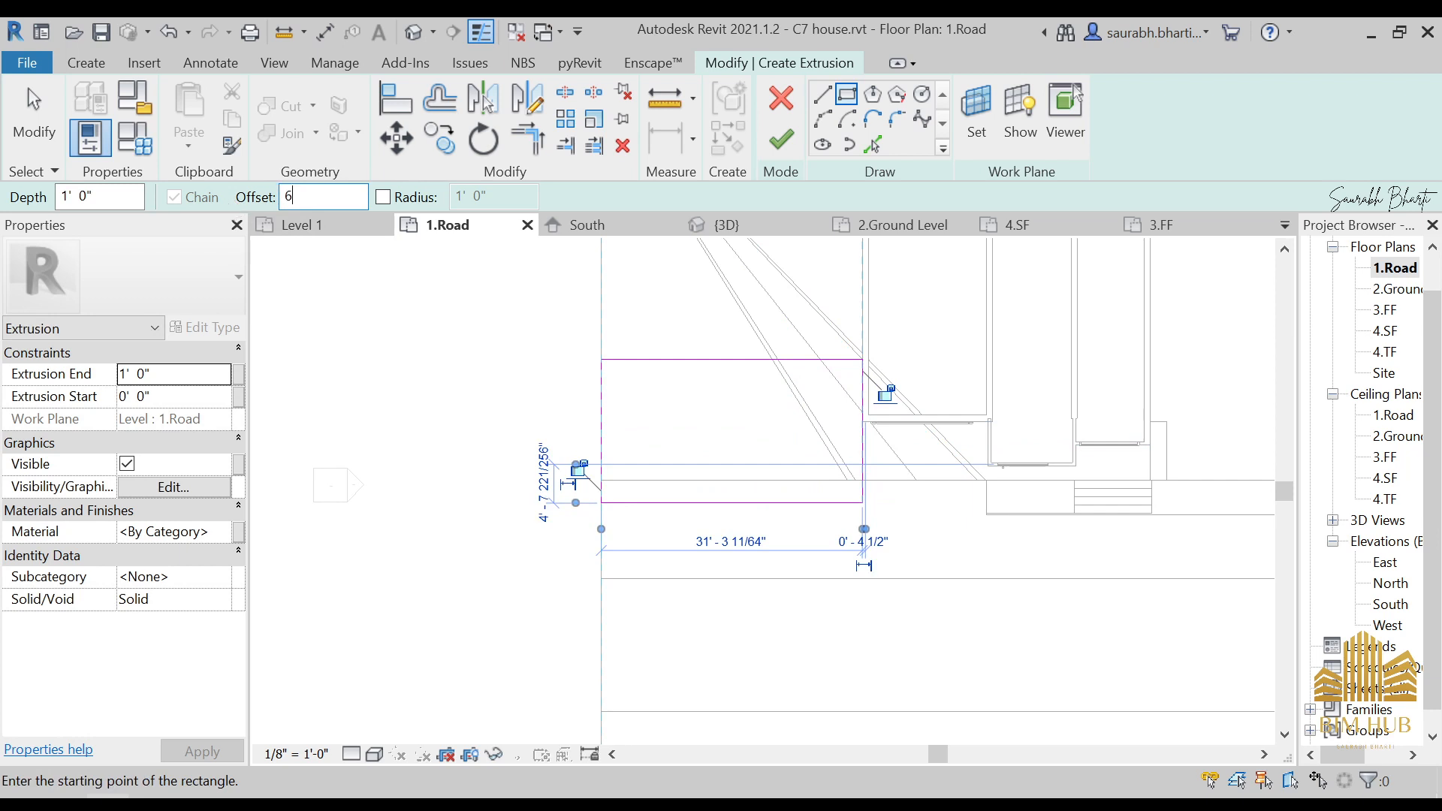
{"action": "left_click", "coordinate": [863, 360]}
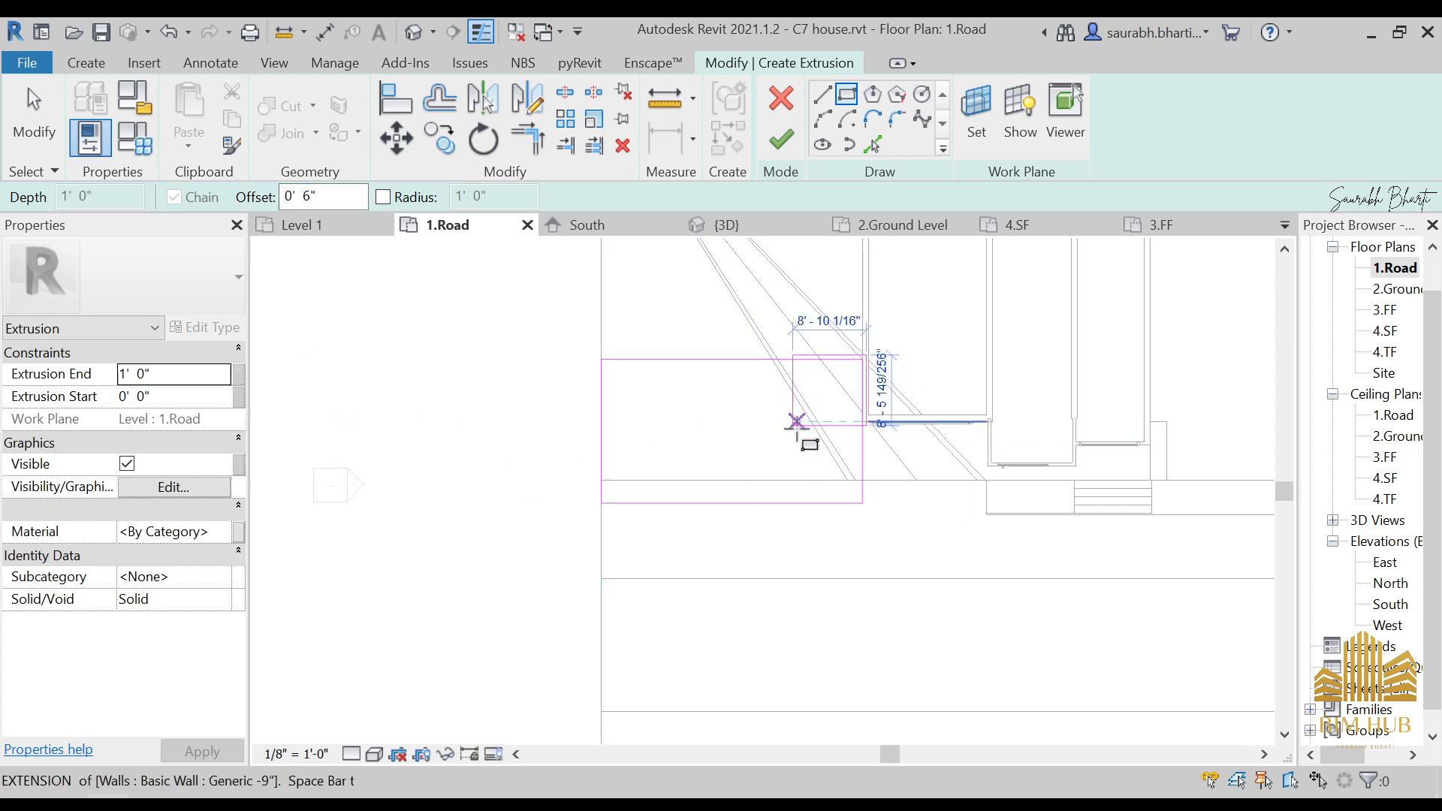
{"action": "left_click", "coordinate": [602, 502]}
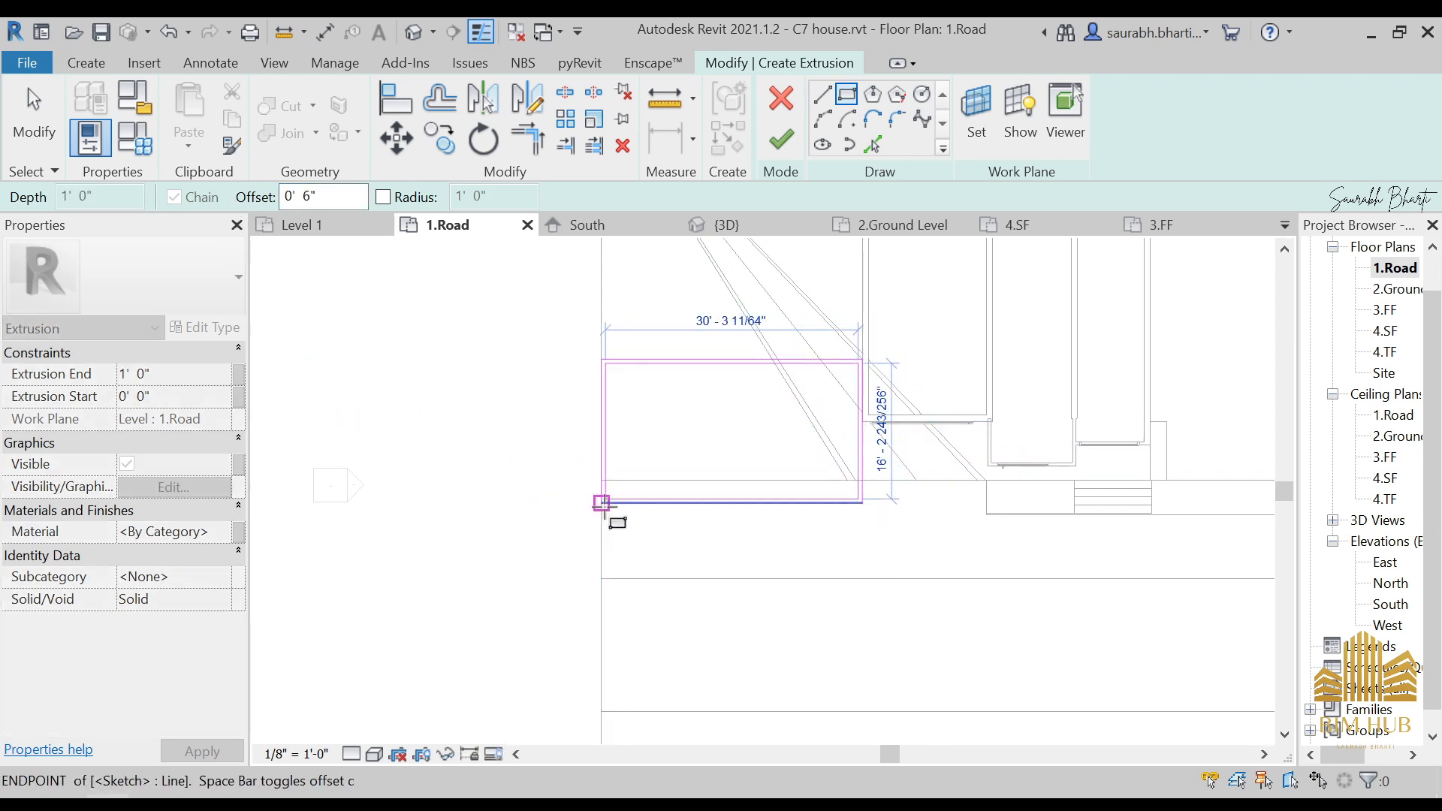
{"action": "key", "text": "Escape"}
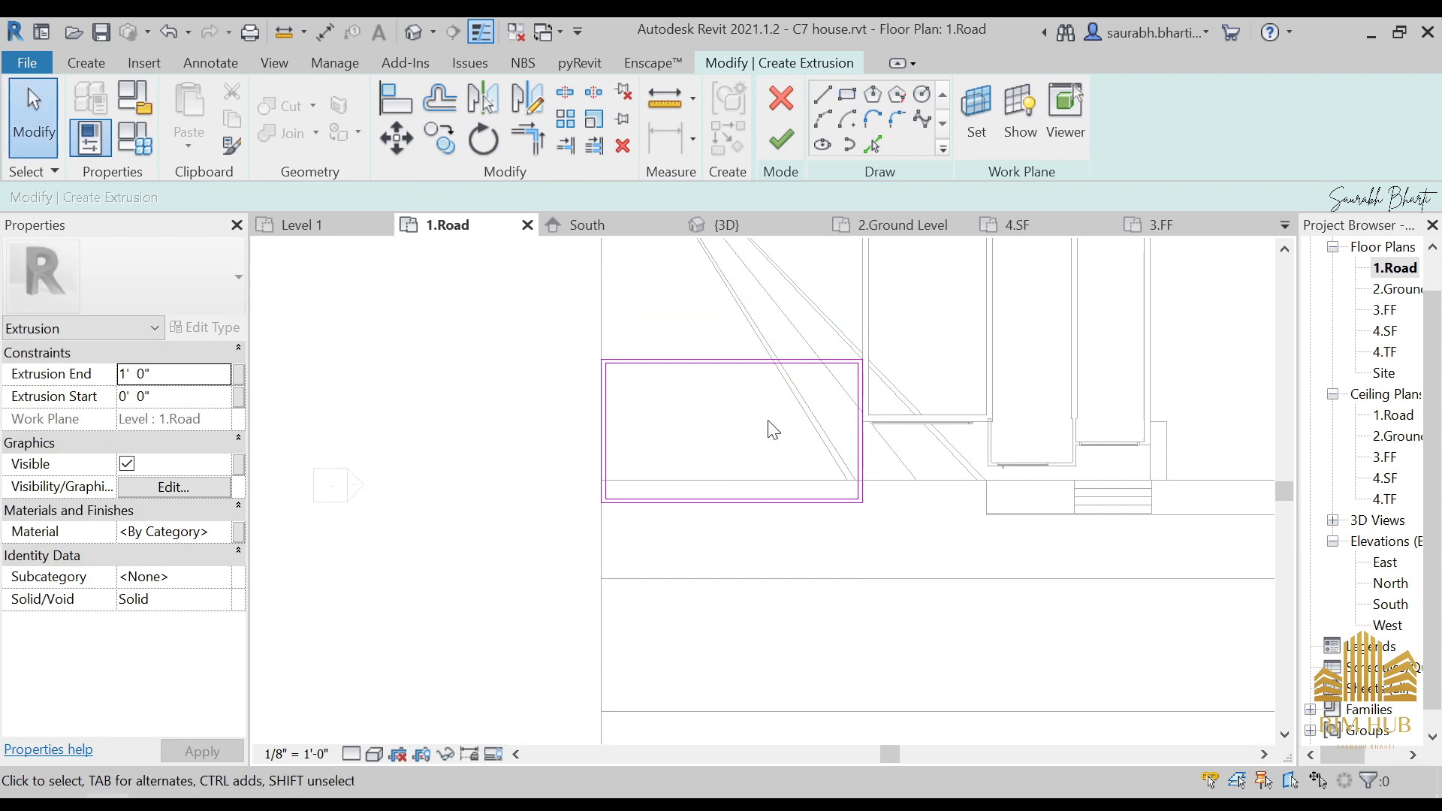
{"action": "left_click", "coordinate": [787, 147]}
- Set the flower bed border's extrusion end to 3' in the 3D view and finish the in-place model
{"action": "scroll", "coordinate": [682, 488], "scroll_direction": "down", "scroll_amount": 5}
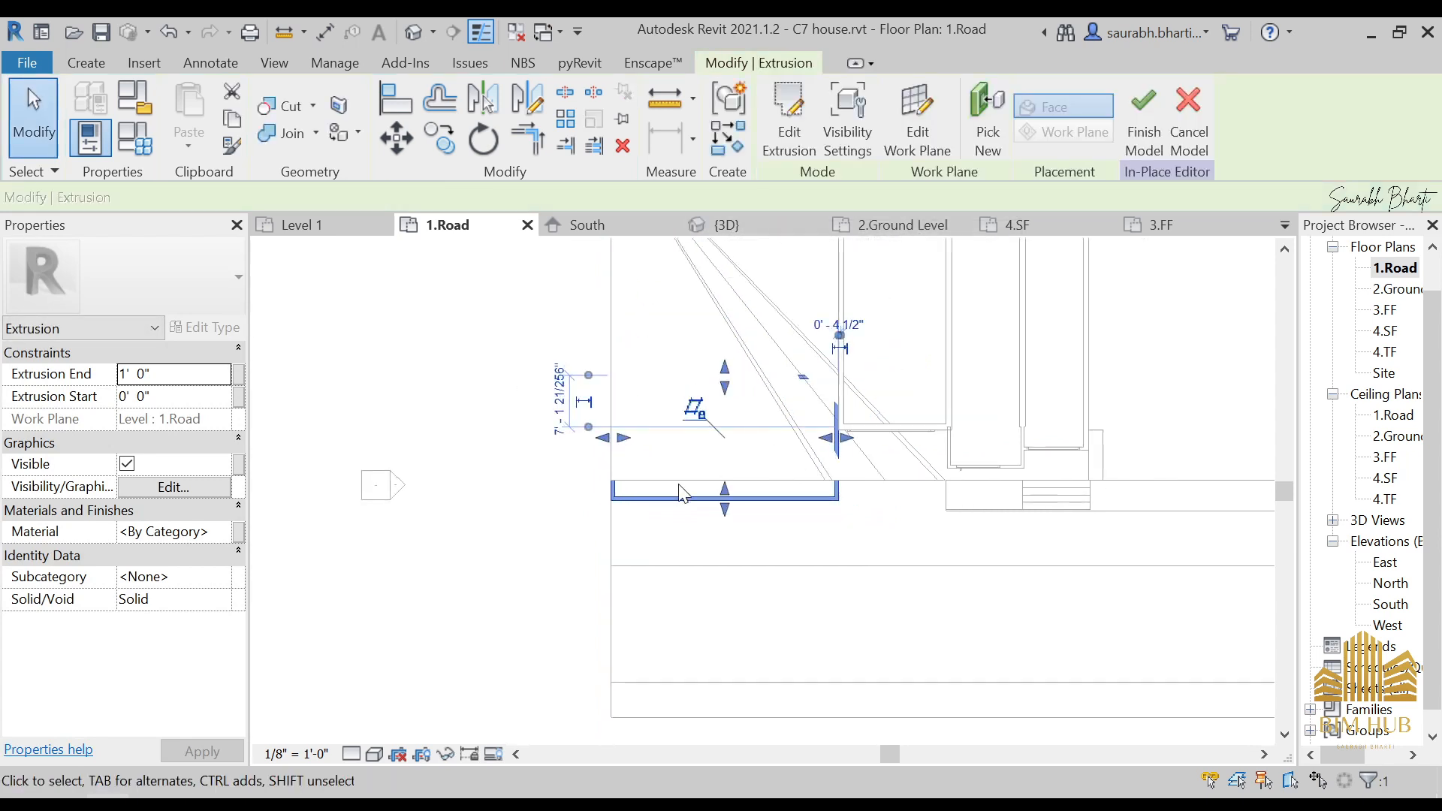
{"action": "mouse_move", "coordinate": [708, 560]}
{"action": "middle_mouse_down"}
{"action": "mouse_move", "coordinate": [810, 389]}
{"action": "mouse_move", "coordinate": [805, 351]}
{"action": "middle_mouse_up"}
{"action": "left_click", "coordinate": [420, 32]}
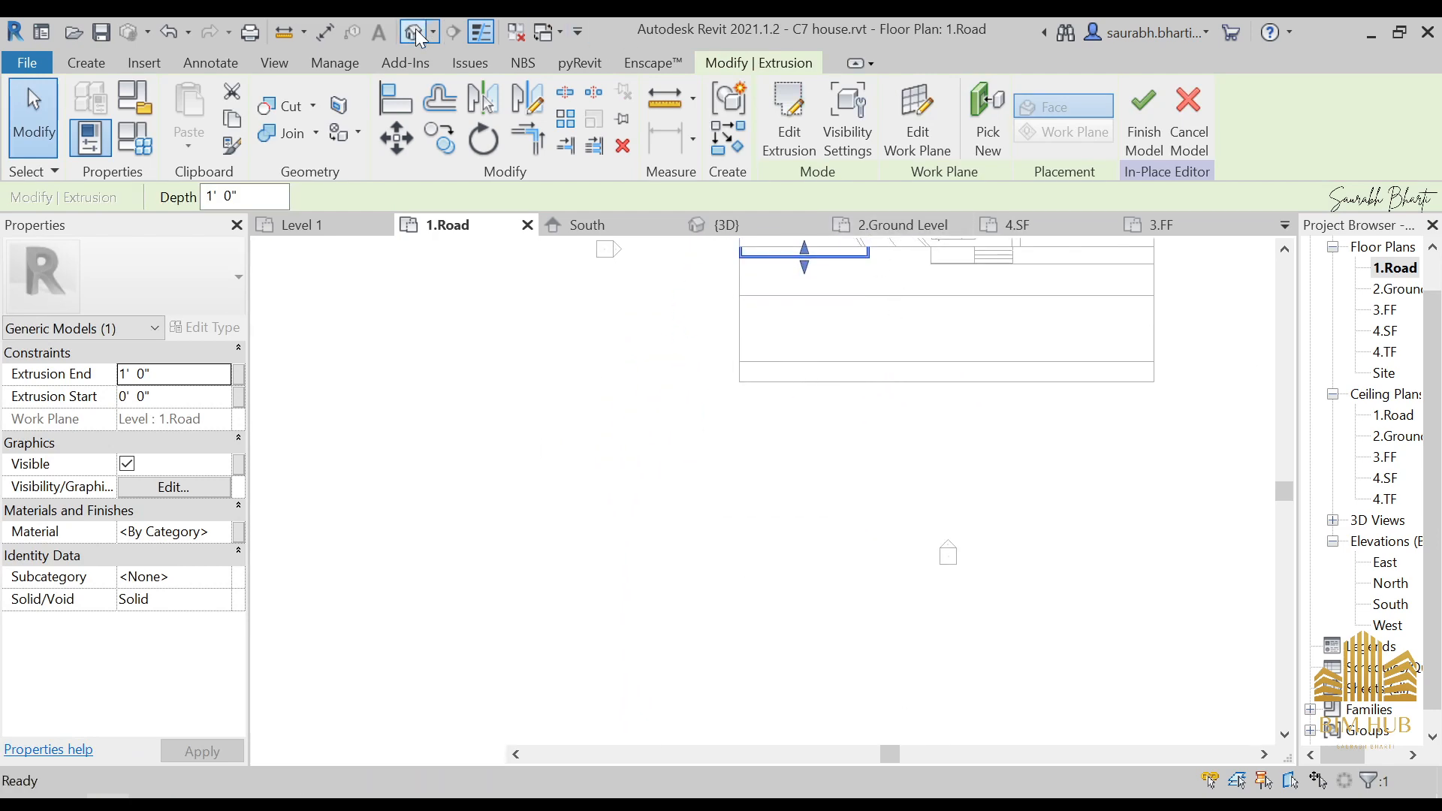
{"action": "middle_click_drag", "start_coordinate": [711, 504], "coordinate": [913, 533], "text": "shift"}
{"action": "scroll", "coordinate": [939, 571], "scroll_direction": "up", "scroll_amount": 3}
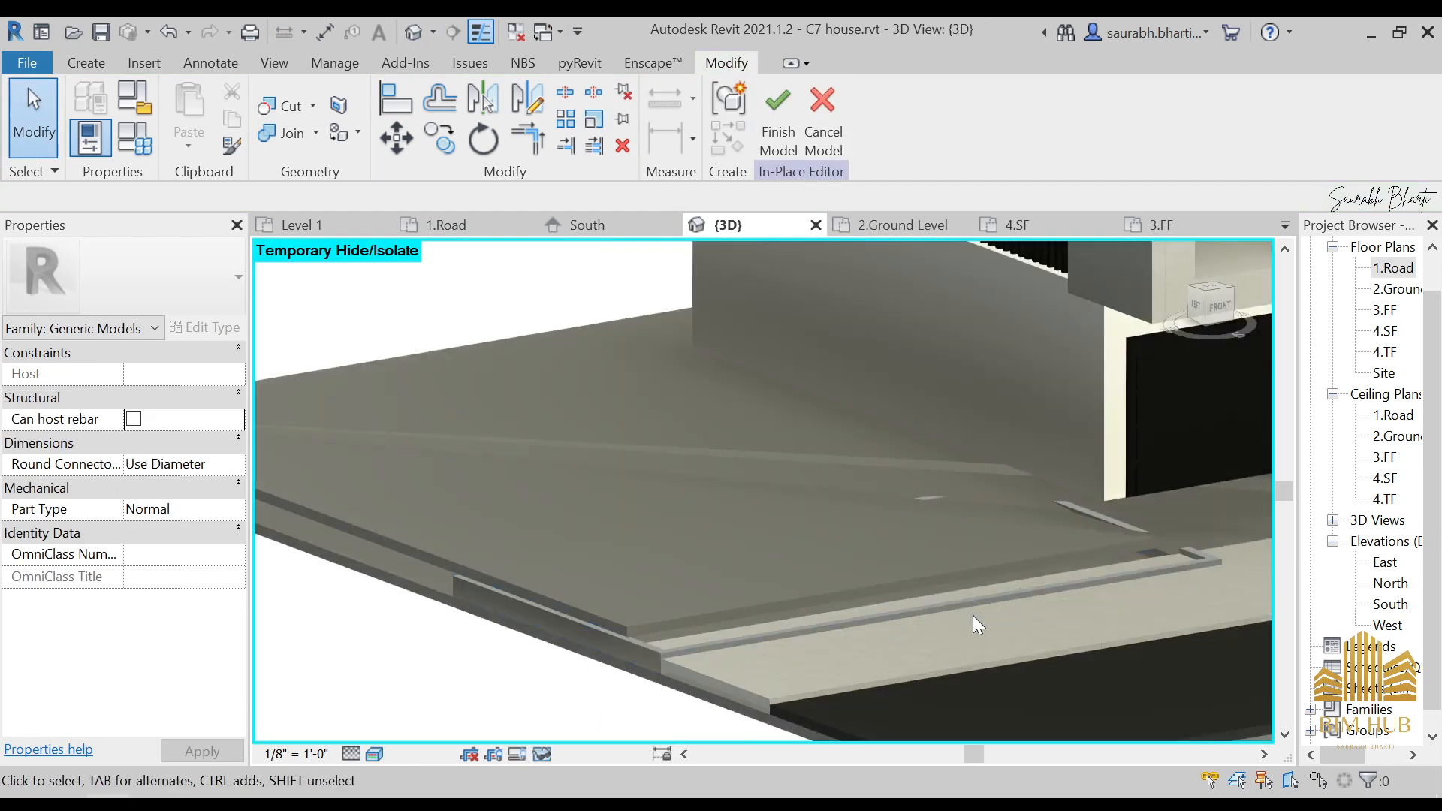
{"action": "left_click", "coordinate": [967, 607]}
{"action": "left_click", "coordinate": [199, 375]}
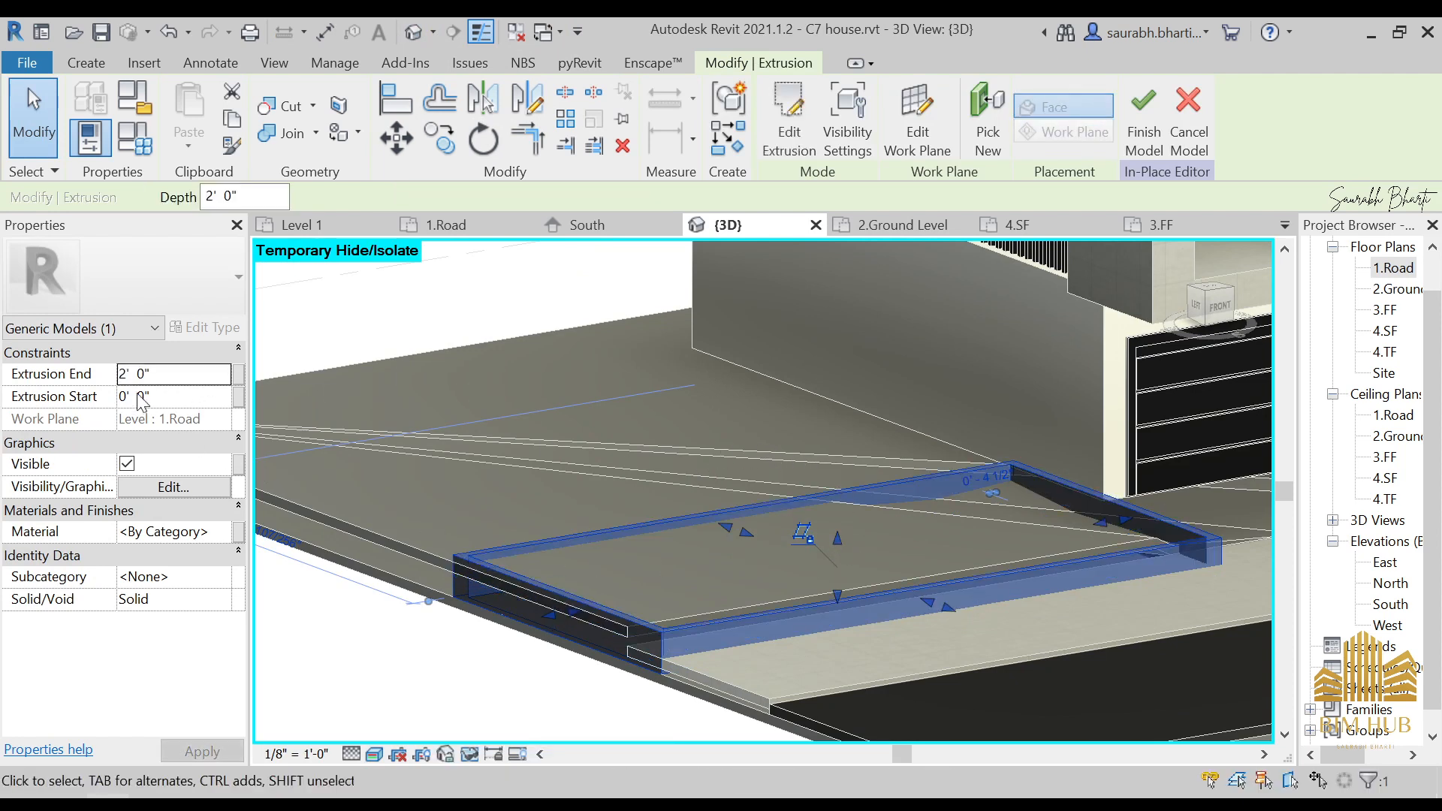
{"action": "left_click", "coordinate": [187, 373]}
{"action": "type", "text": "3'"}
{"action": "key", "text": "Return"}
{"action": "left_click", "coordinate": [688, 414]}
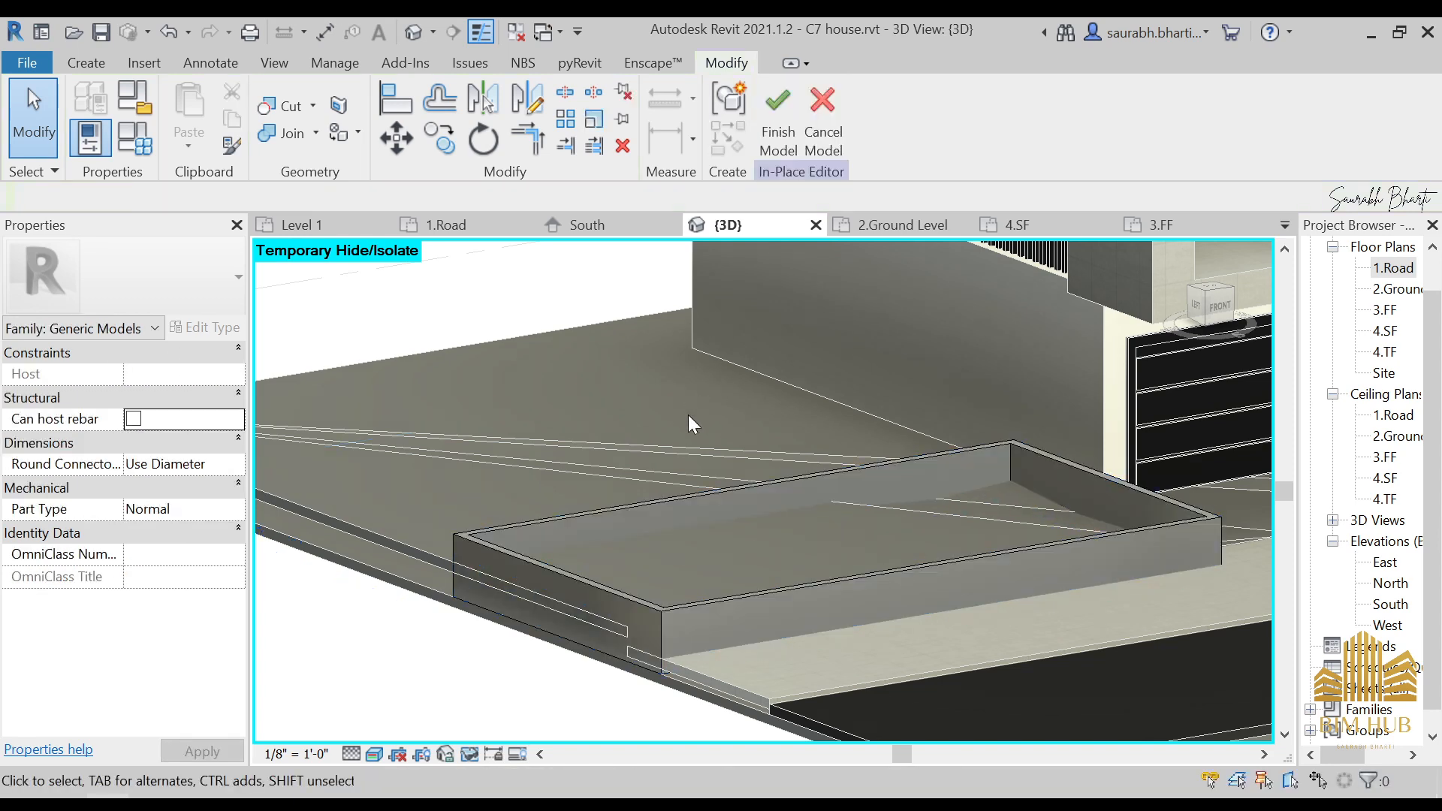
{"action": "middle_click_drag", "start_coordinate": [688, 414], "coordinate": [712, 579], "text": "shift"}
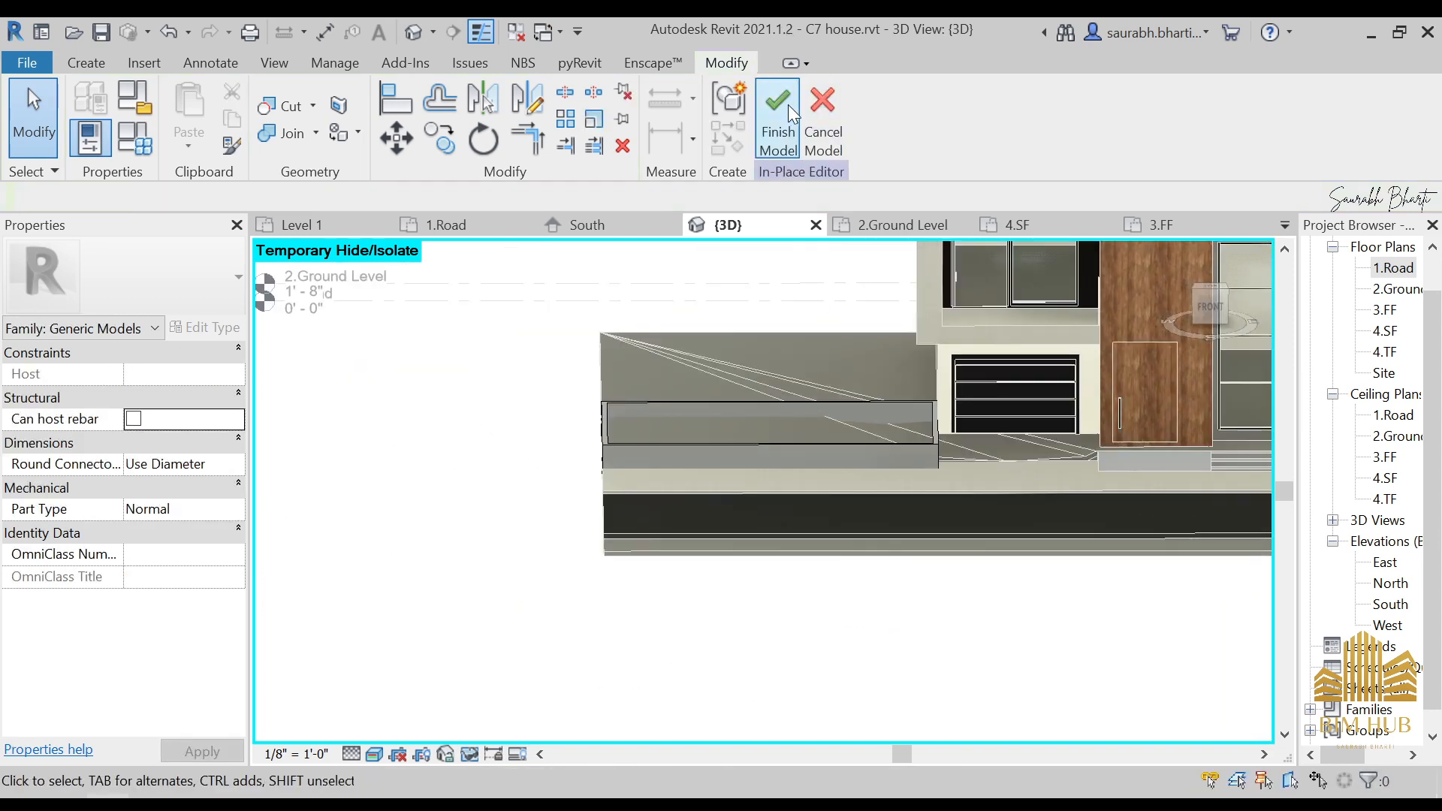
{"action": "left_click", "coordinate": [774, 143]}
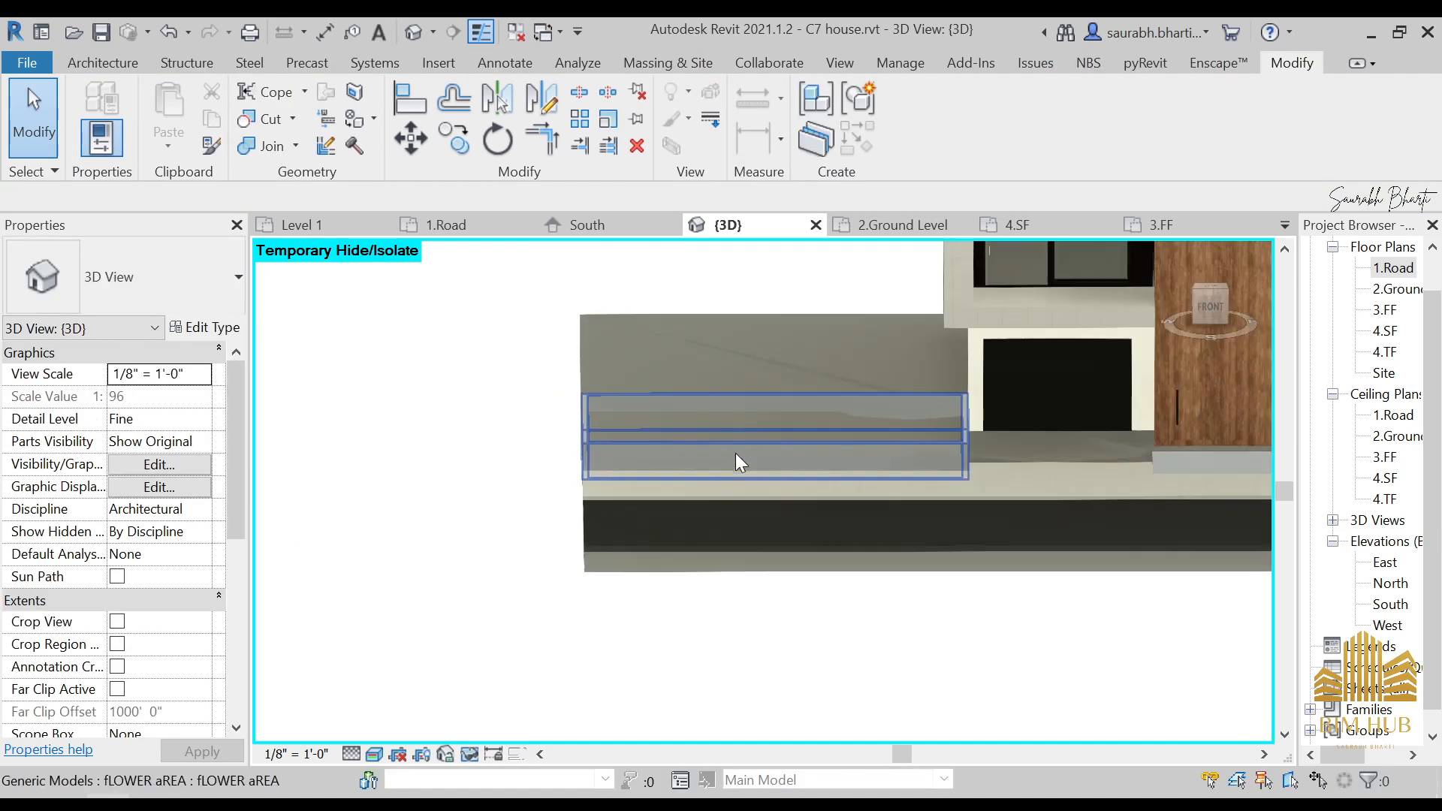
- Orient the 3D view to the top and start an in-place Topography family named "Topography 1"
{"action": "scroll", "coordinate": [736, 453], "scroll_direction": "down", "scroll_amount": 2}
{"action": "middle_click_drag", "start_coordinate": [745, 444], "coordinate": [876, 390], "text": "shift"}
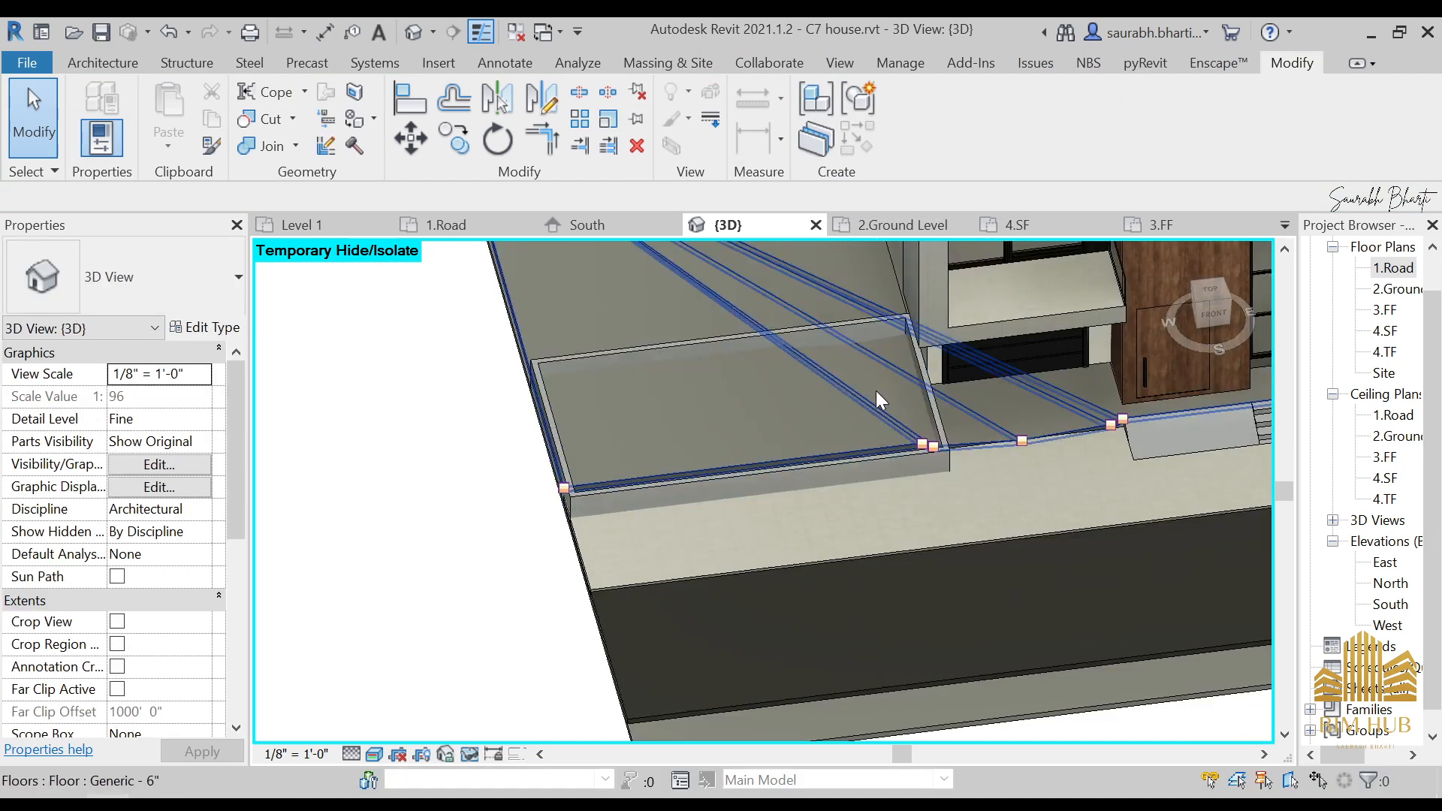
{"action": "left_click", "coordinate": [1210, 292]}
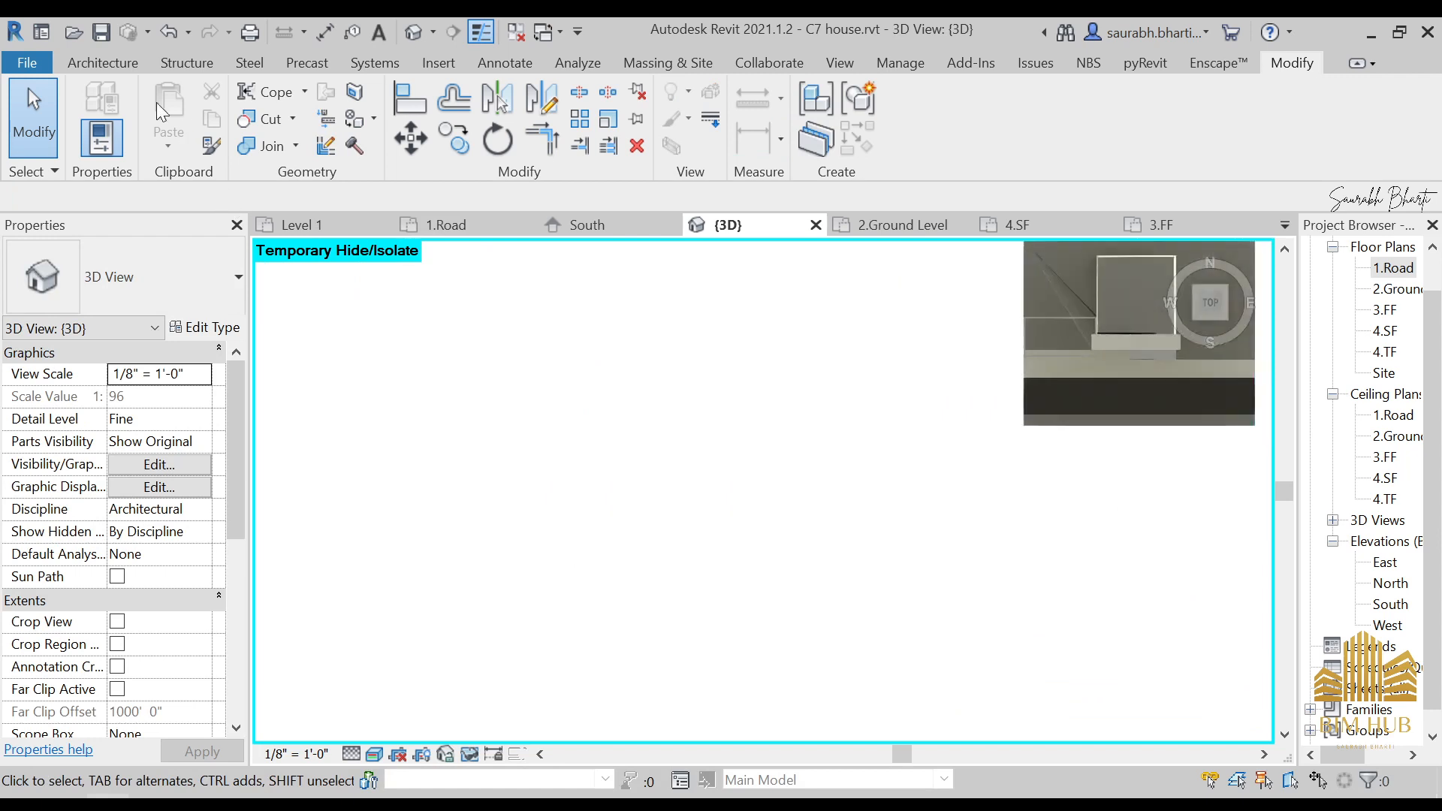
{"action": "left_click", "coordinate": [121, 69]}
{"action": "left_click", "coordinate": [271, 120]}
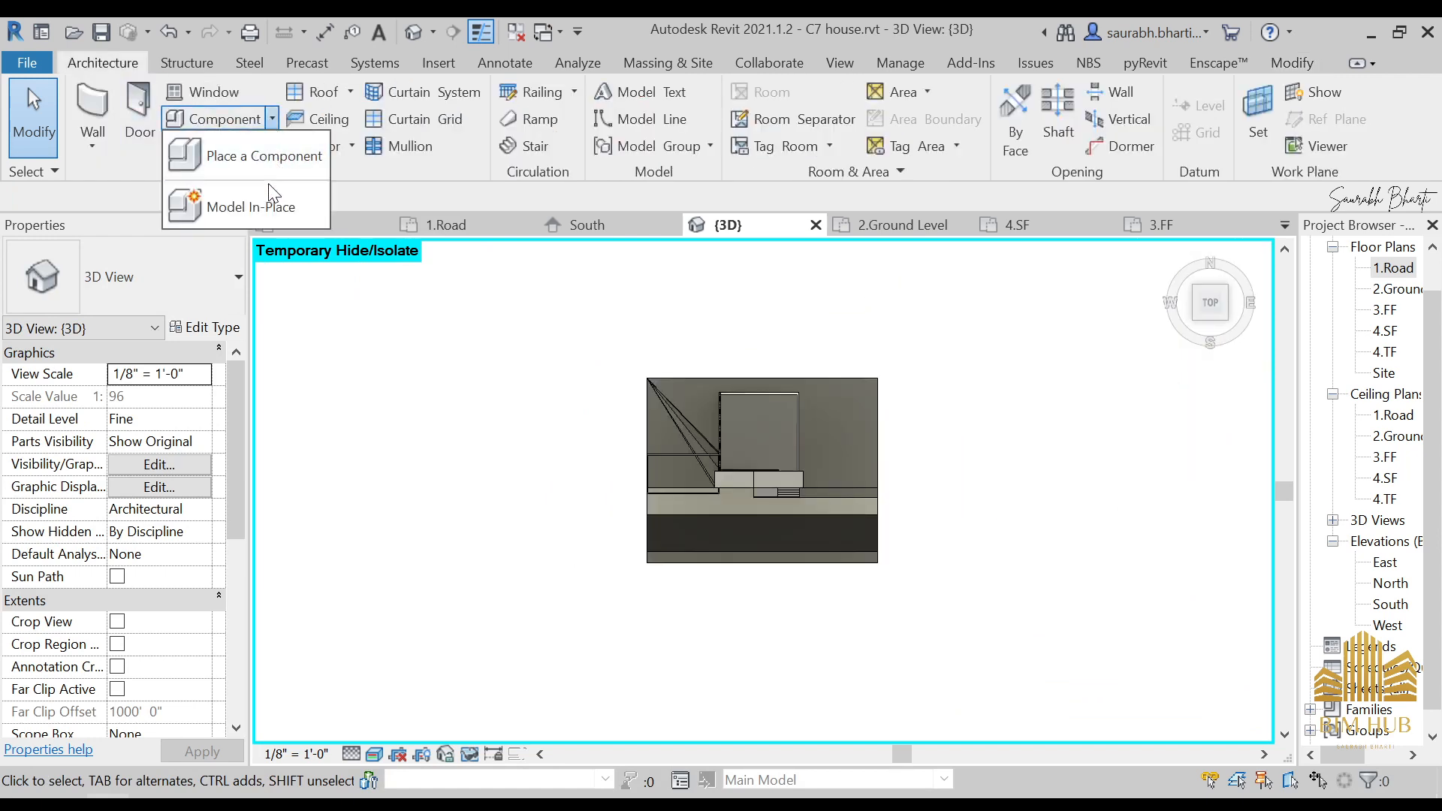
{"action": "left_click", "coordinate": [220, 206]}
{"action": "scroll", "coordinate": [600, 413], "scroll_direction": "up", "scroll_amount": 1}
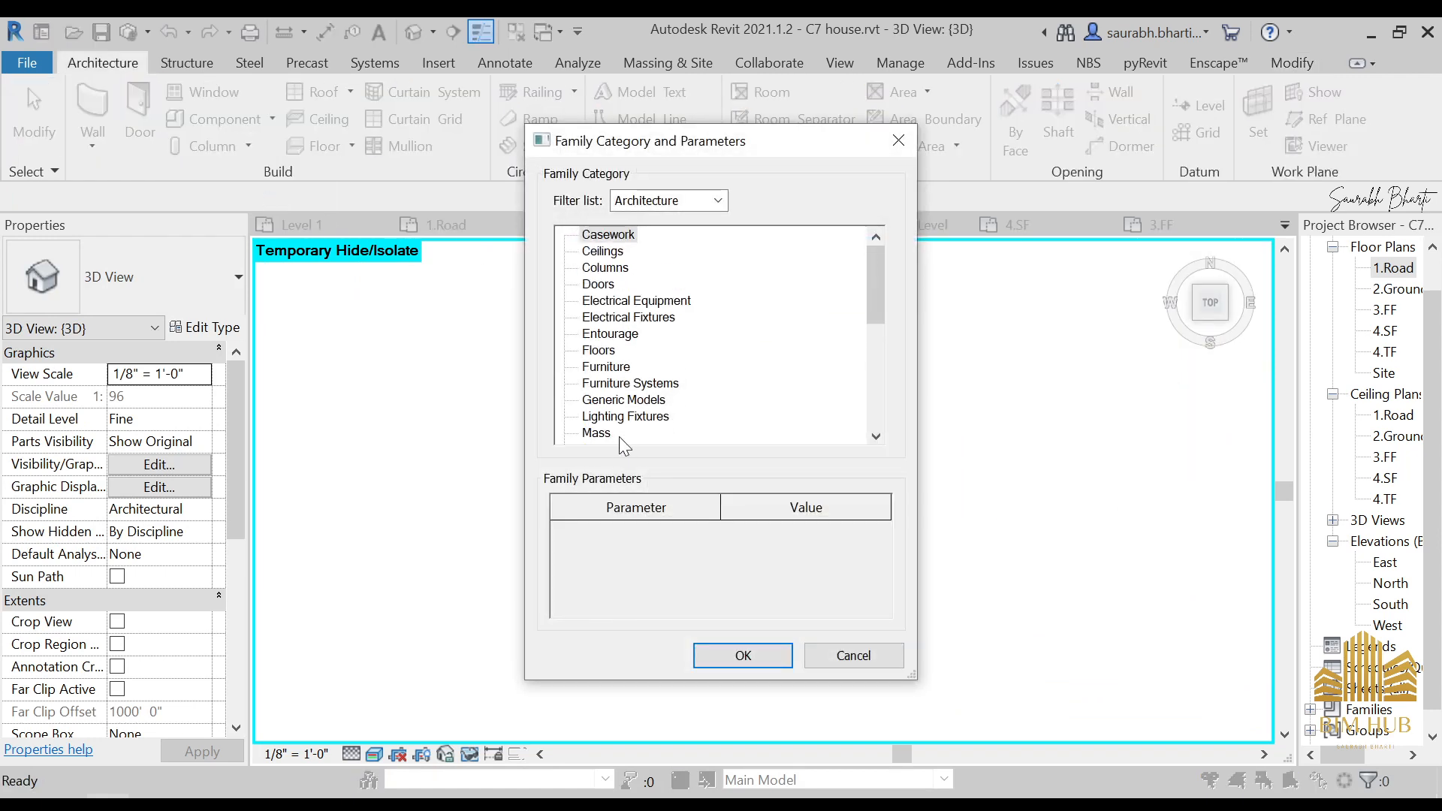
{"action": "scroll", "coordinate": [618, 425], "scroll_direction": "down", "scroll_amount": 2}
{"action": "scroll", "coordinate": [617, 422], "scroll_direction": "down", "scroll_amount": 4}
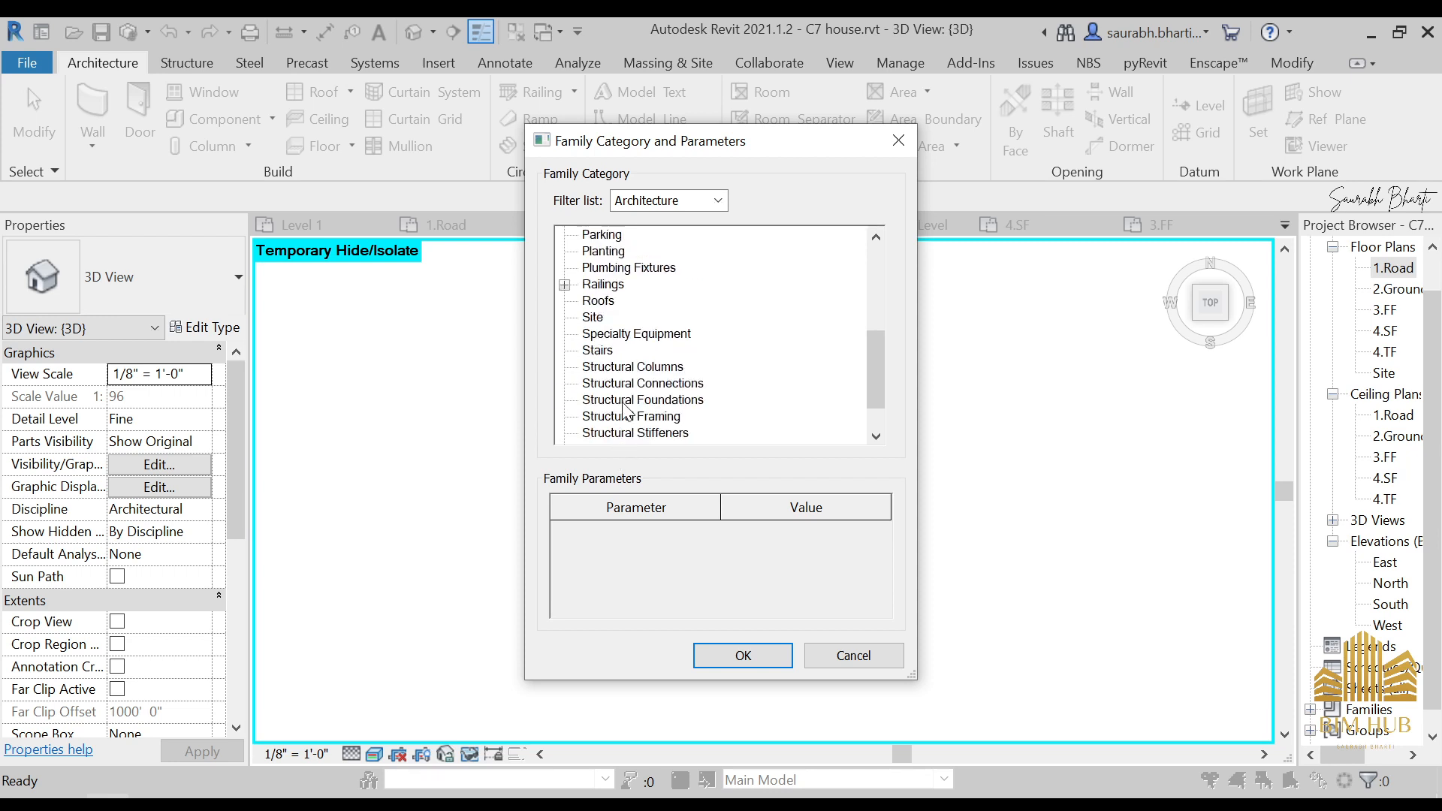
{"action": "double_click", "coordinate": [622, 411]}
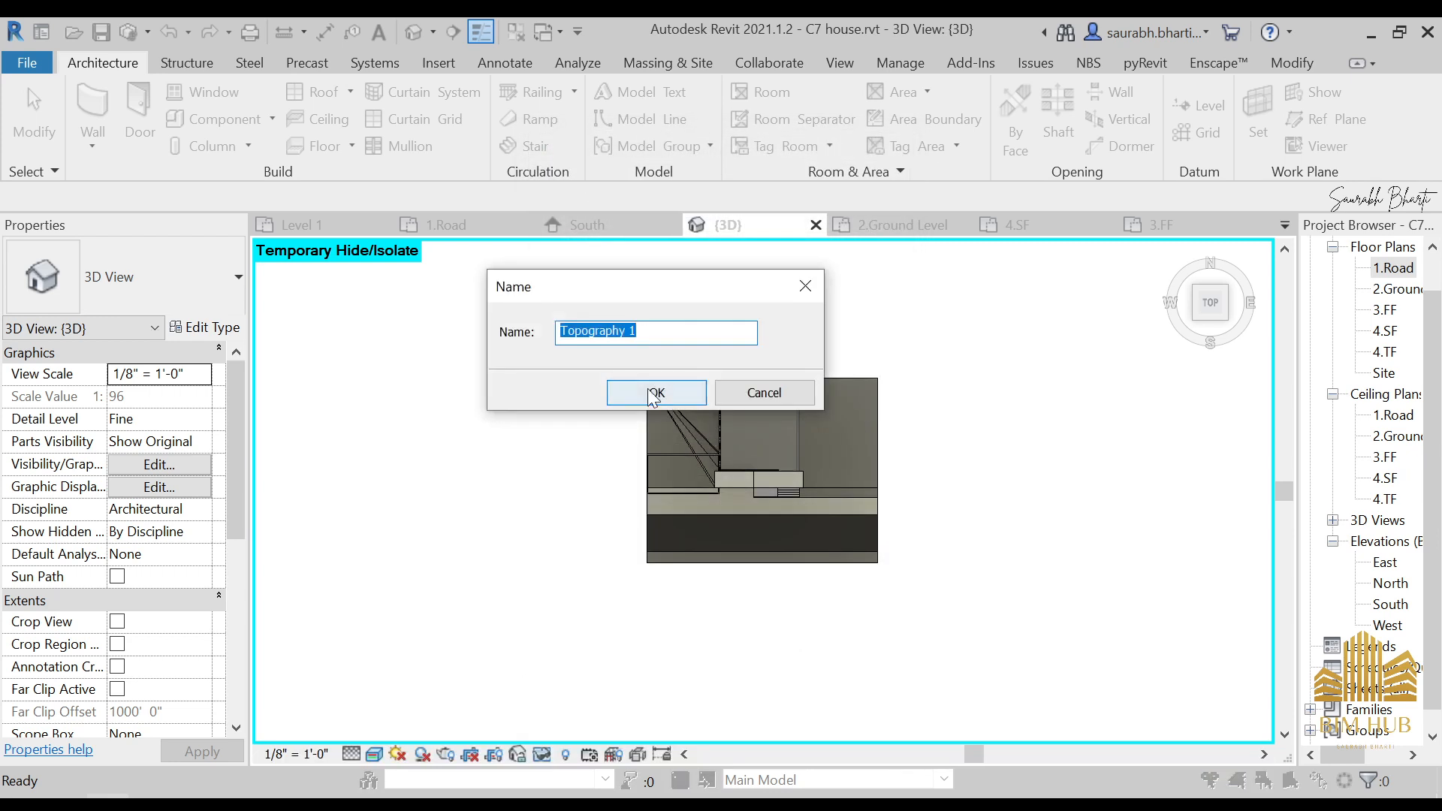
{"action": "left_click", "coordinate": [650, 388]}
- Sketch a rectangular extrusion profile along the inner edges of the flower bed border
{"action": "scroll", "coordinate": [578, 533], "scroll_direction": "up", "scroll_amount": 3}
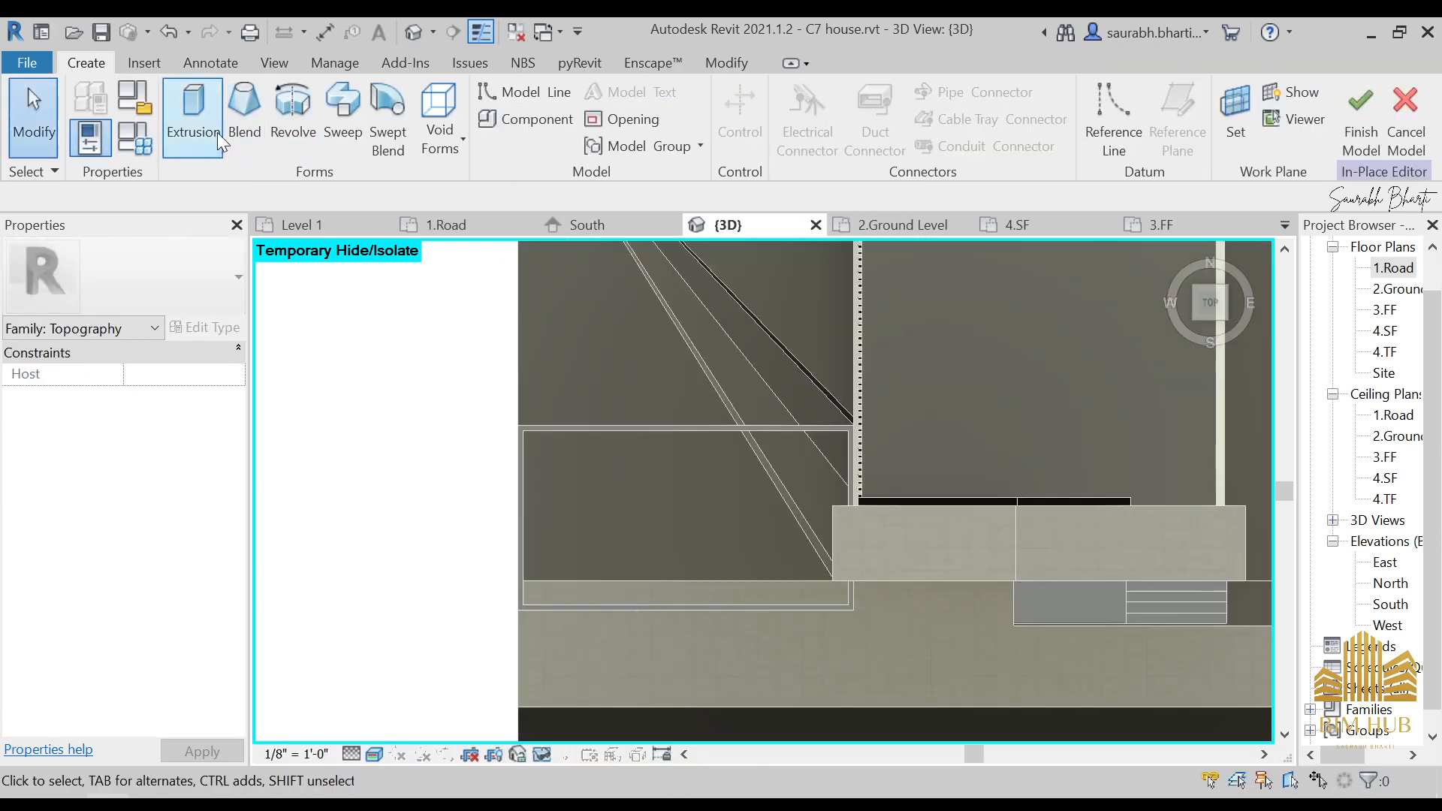
{"action": "left_click", "coordinate": [199, 120]}
{"action": "left_click", "coordinate": [847, 94]}
{"action": "scroll", "coordinate": [601, 488], "scroll_direction": "up", "scroll_amount": 2}
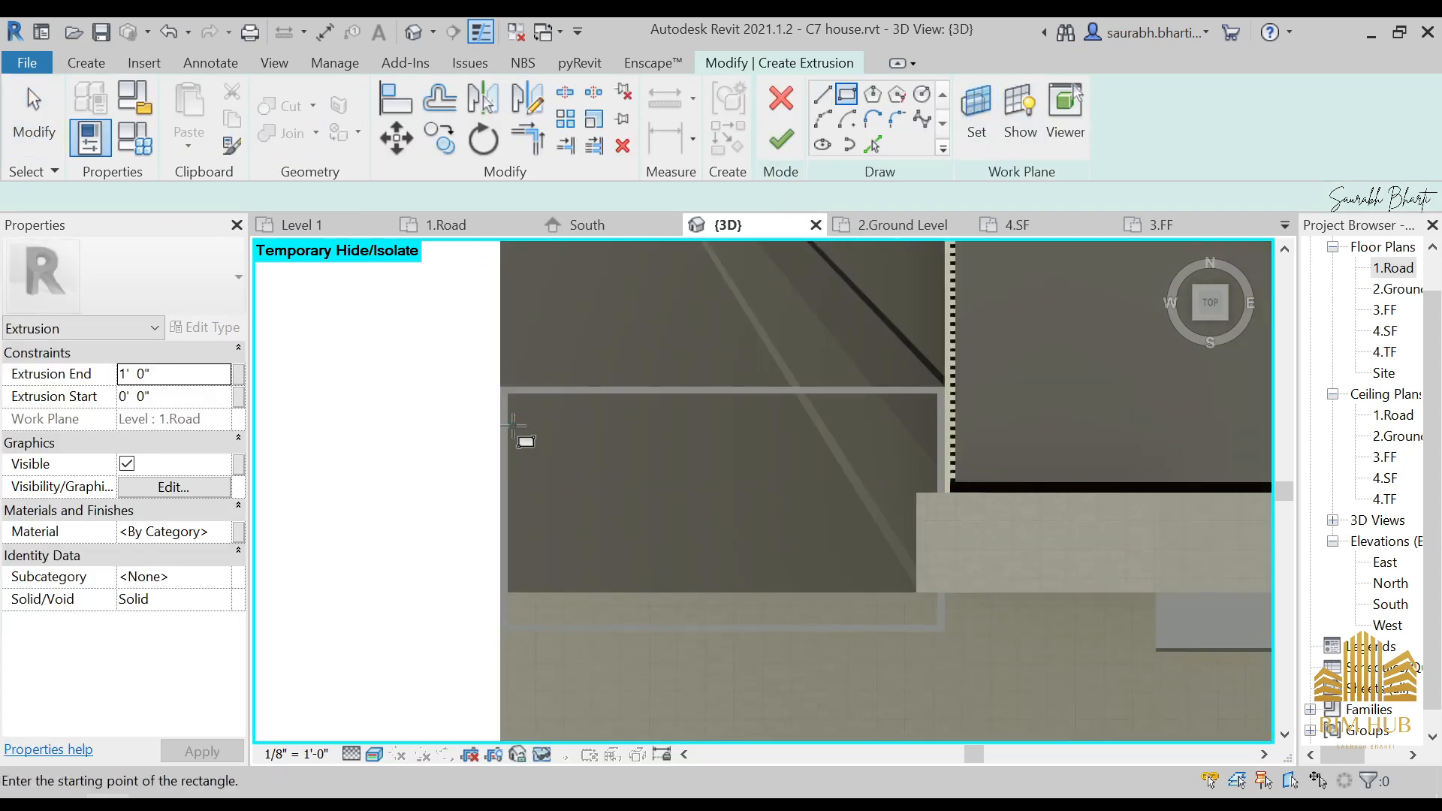
{"action": "left_click", "coordinate": [508, 393]}
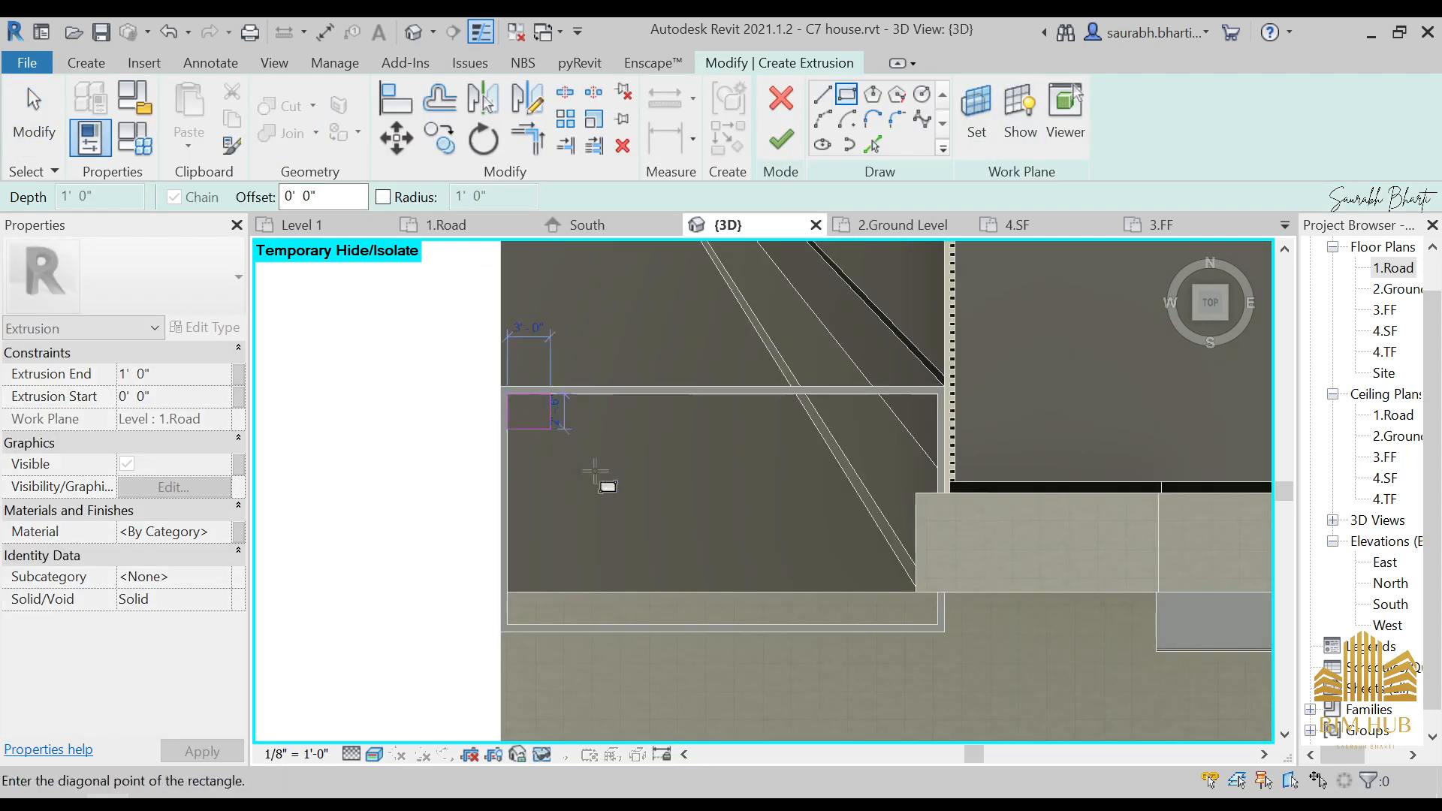
{"action": "left_click", "coordinate": [937, 623]}
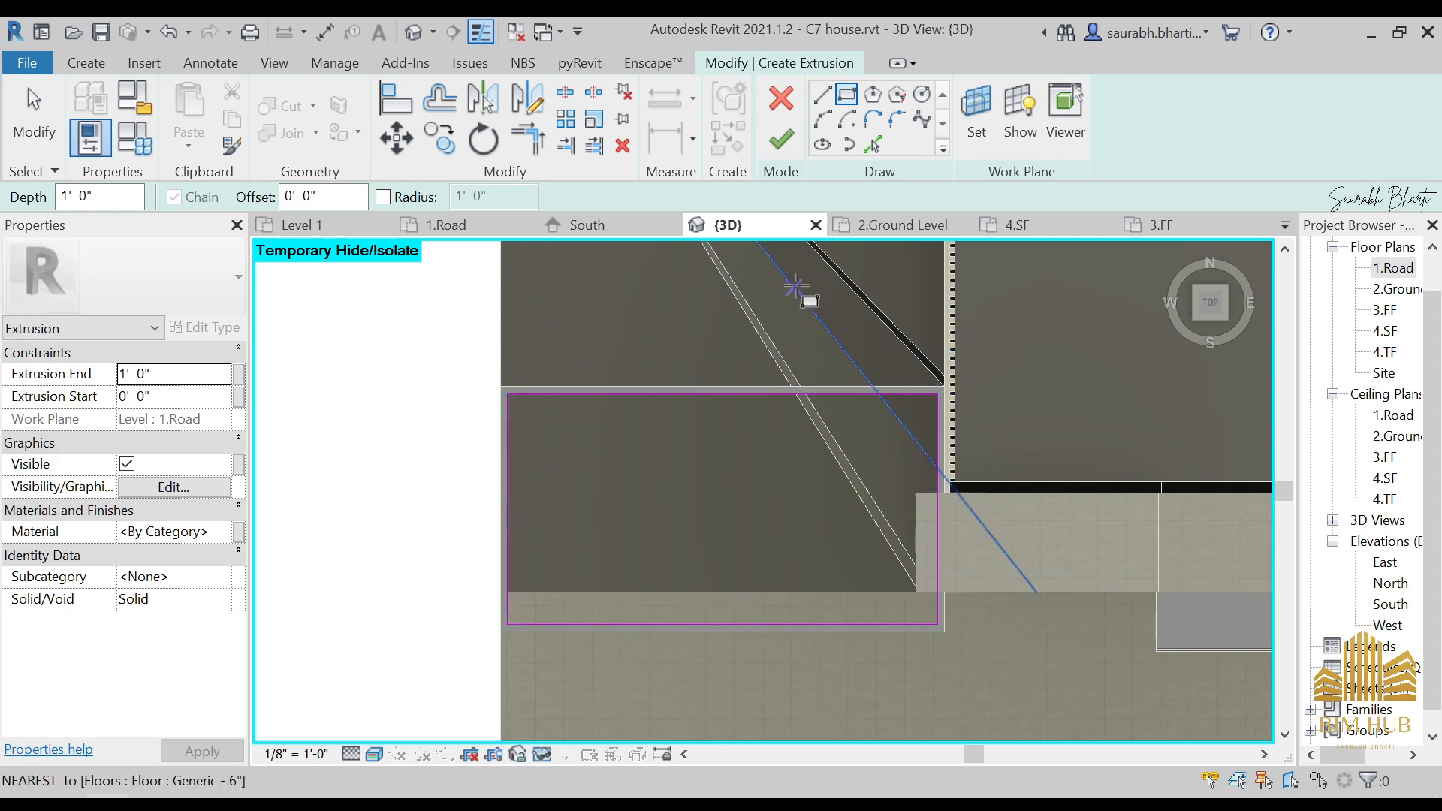
- Set the topography fill's extrusion end to 2' and finish both the extrusion and the in-place model
{"action": "left_click", "coordinate": [176, 374]}
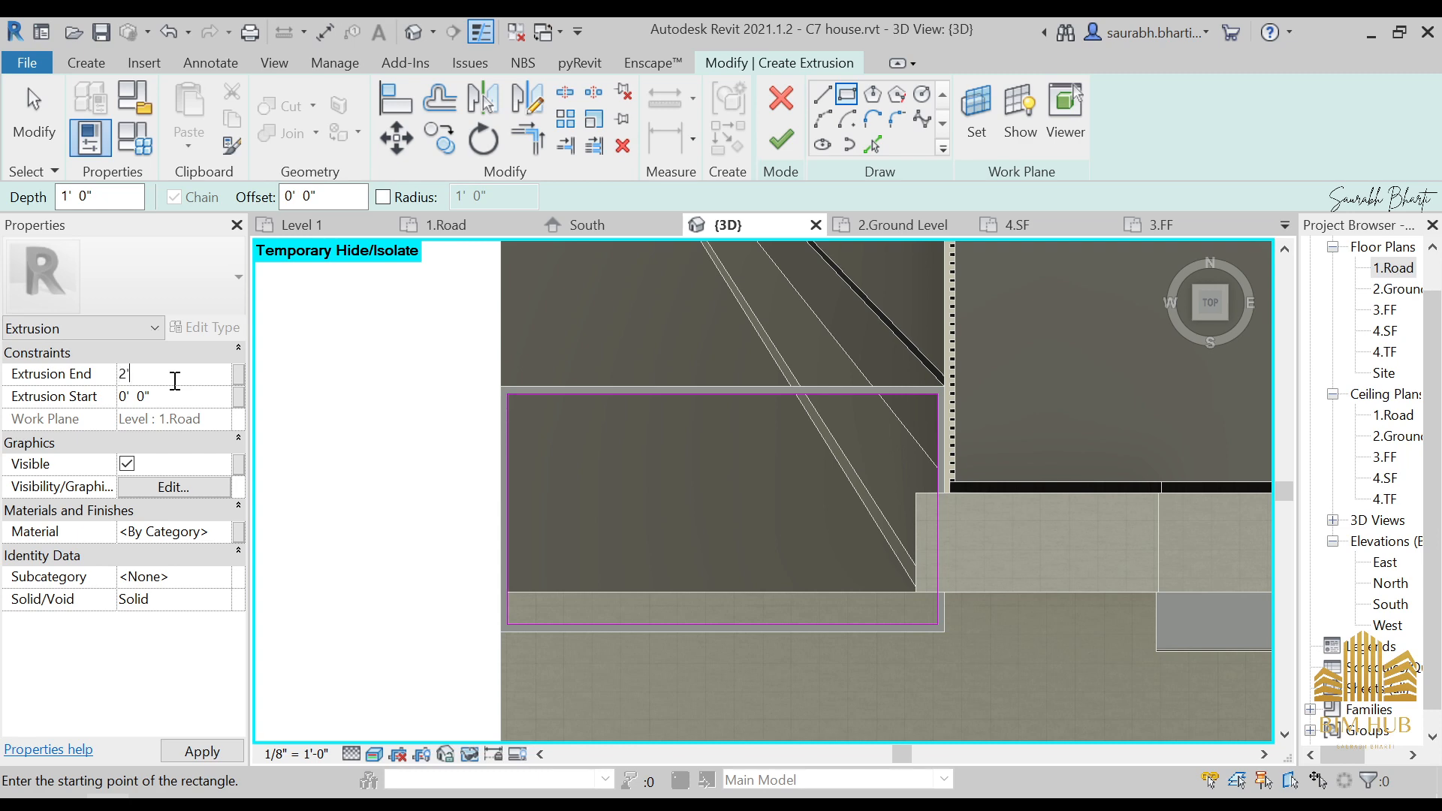
{"action": "type", "text": "2'"}
{"action": "left_click", "coordinate": [781, 139]}
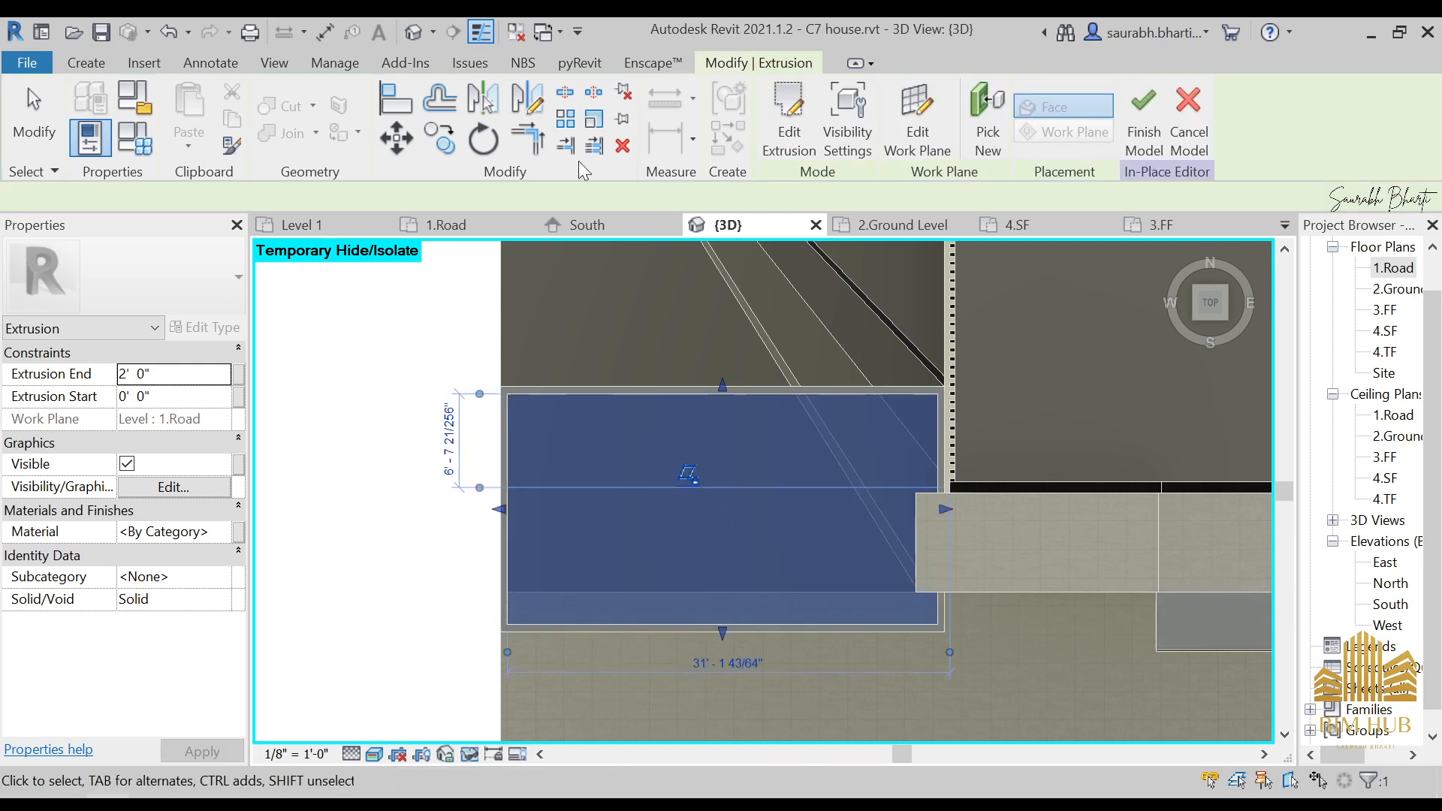
{"action": "left_click", "coordinate": [1144, 121]}
- View the filled flower bed in 3D, then switch to Photos and examine the planting around the house in the reference image
{"action": "middle_click_drag", "start_coordinate": [701, 547], "coordinate": [662, 539], "text": "shift"}
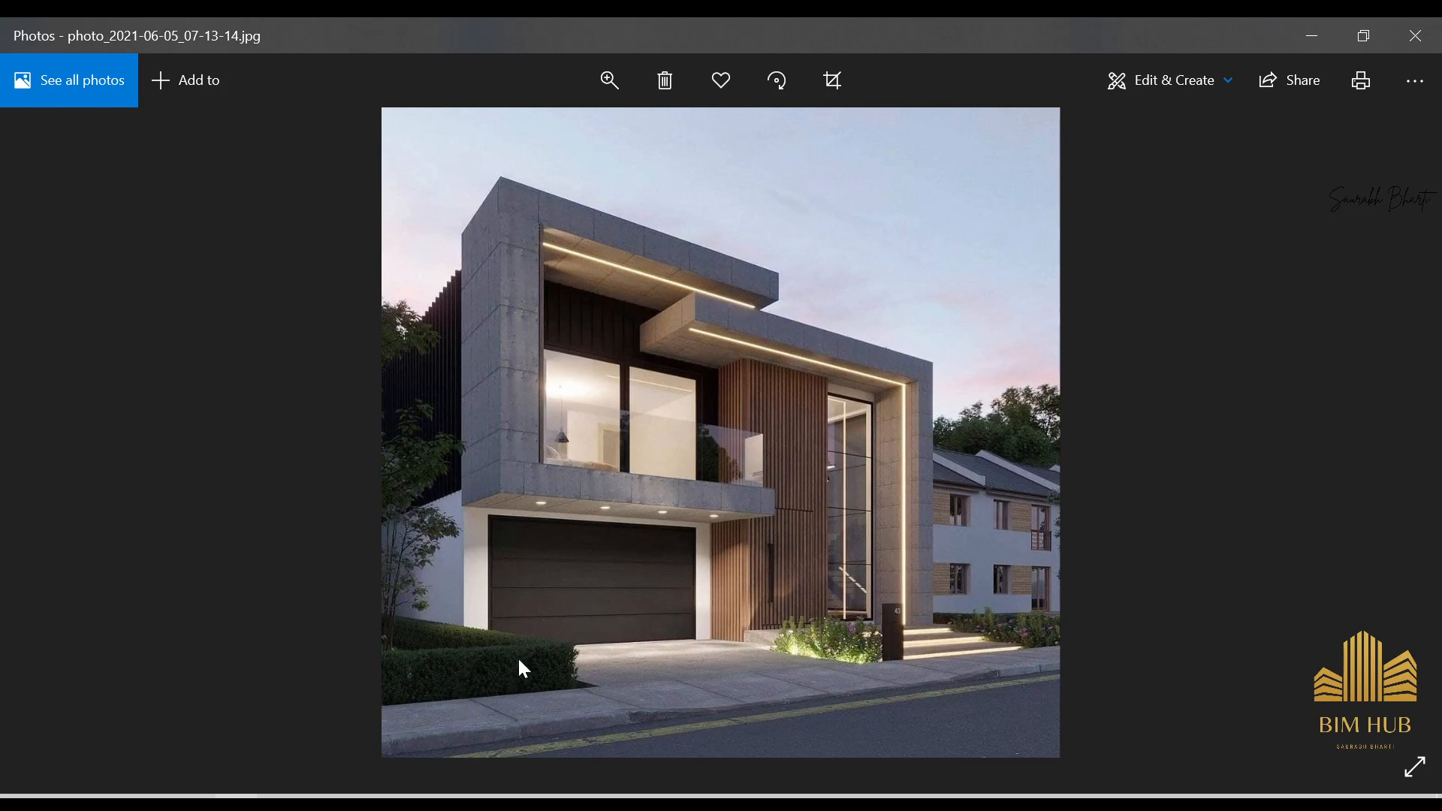
{"action": "scroll", "coordinate": [863, 661], "scroll_direction": "up", "scroll_amount": 5}
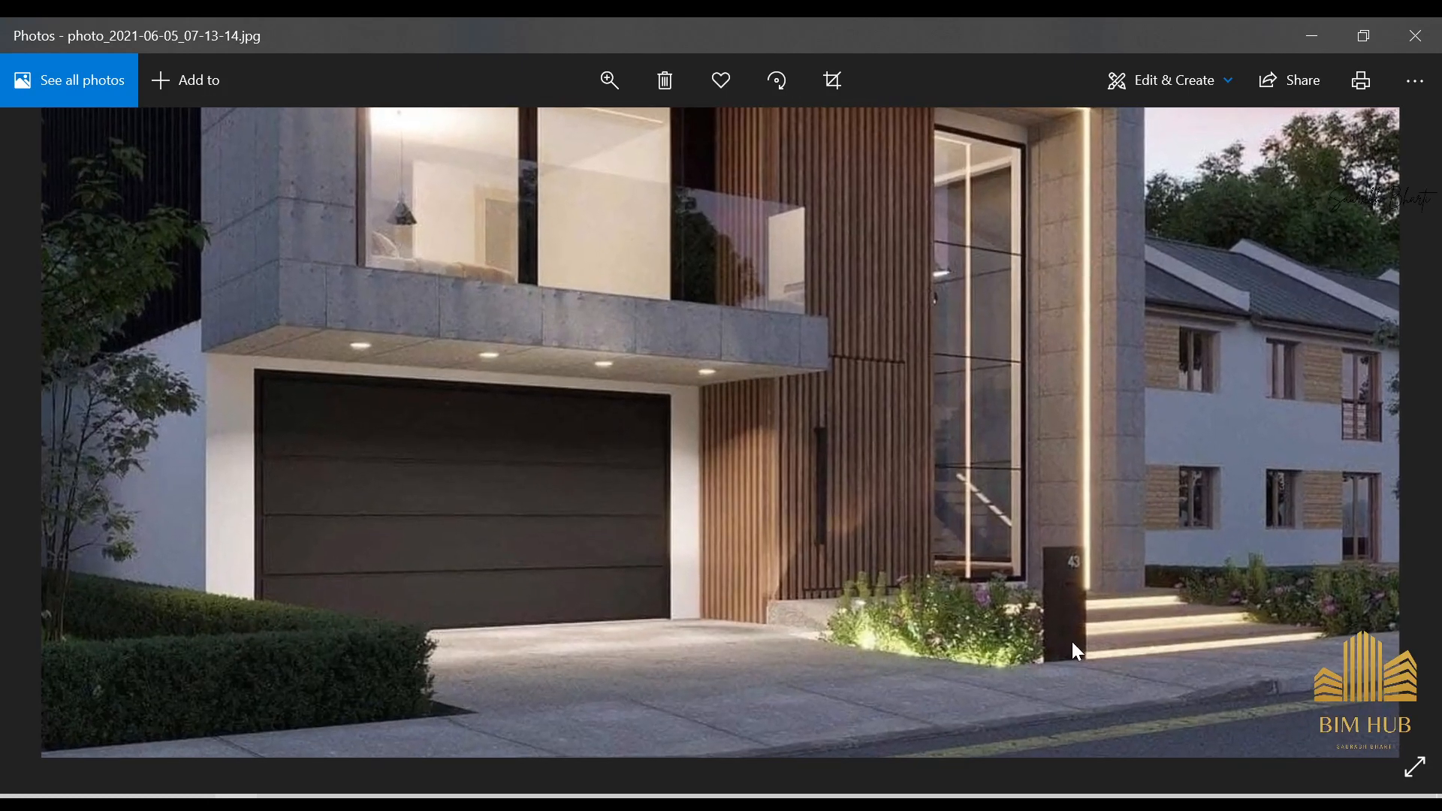
- Examine the planting beside the entrance steps and driveway in the reference photo, then return to Revit
{"action": "left_click_drag", "start_coordinate": [1099, 518], "coordinate": [726, 492]}
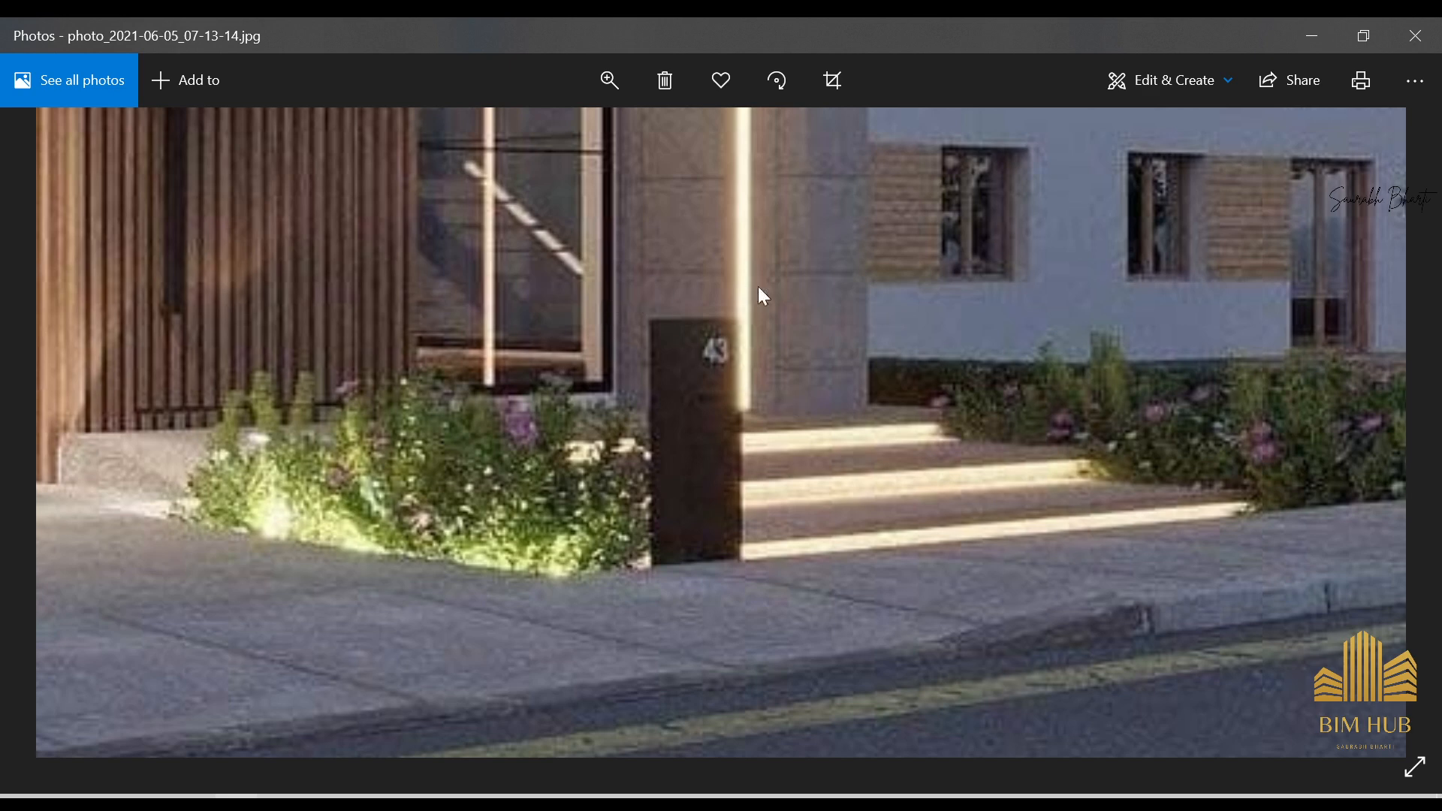
{"action": "scroll", "coordinate": [653, 473], "scroll_direction": "up", "scroll_amount": 2}
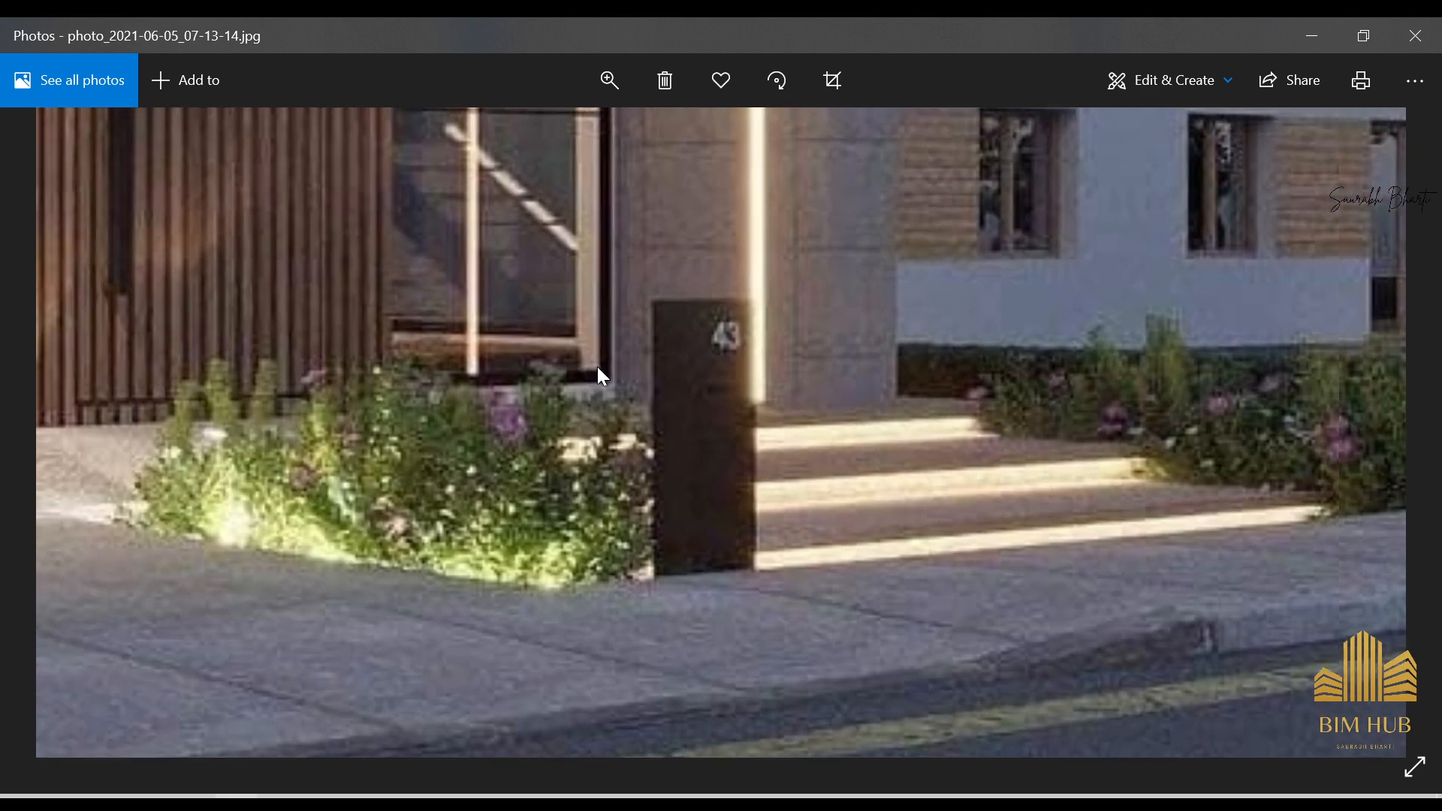
{"action": "scroll", "coordinate": [848, 300], "scroll_direction": "down", "scroll_amount": 1}
{"action": "scroll", "coordinate": [716, 508], "scroll_direction": "down", "scroll_amount": 6}
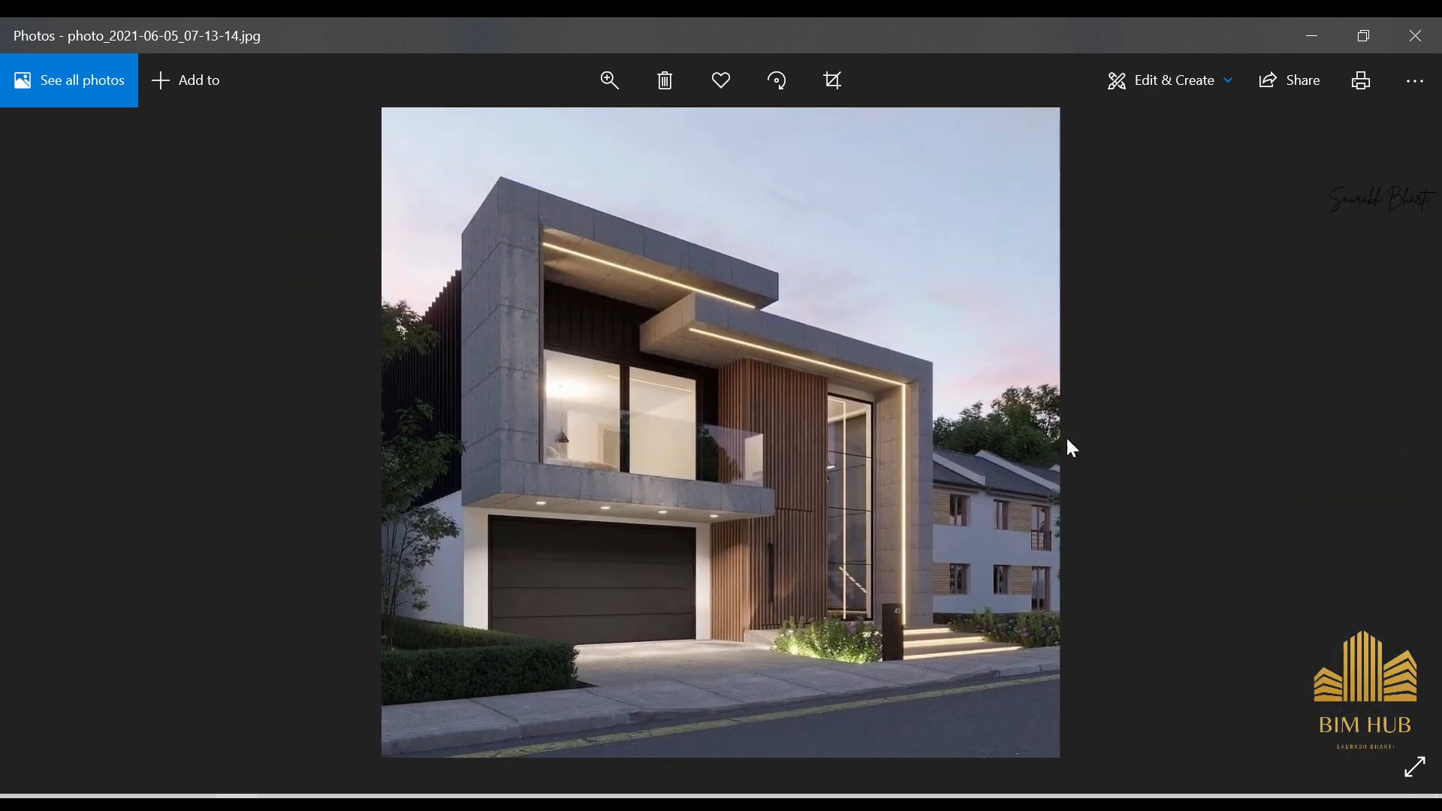
{"action": "scroll", "coordinate": [804, 638], "scroll_direction": "up", "scroll_amount": 3}
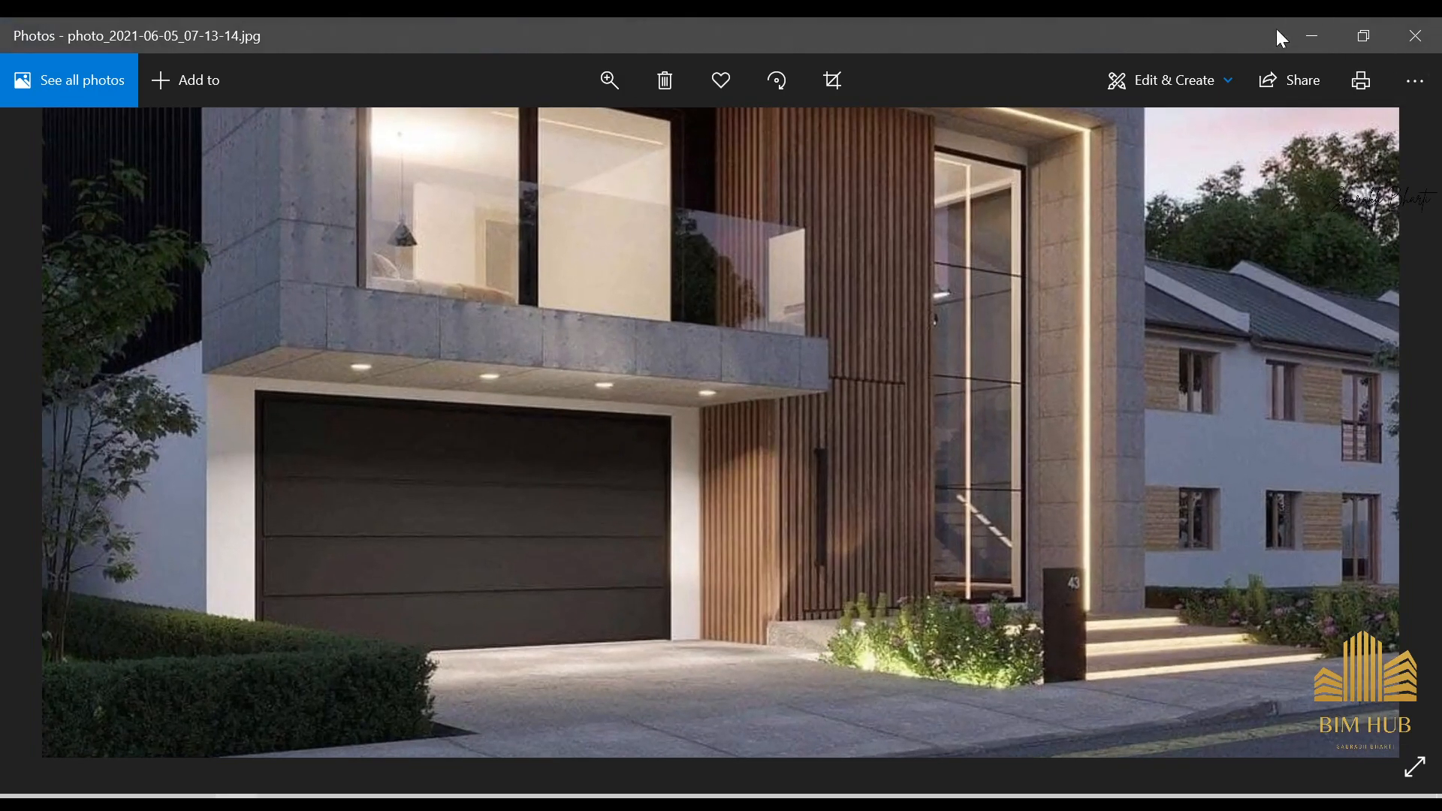
{"action": "left_click", "coordinate": [1310, 36]}
- Orient the 3D view to the top over the house and its front areas, leaving nothing selected
{"action": "scroll", "coordinate": [767, 535], "scroll_direction": "down", "scroll_amount": 3}
{"action": "middle_click_drag", "start_coordinate": [777, 575], "coordinate": [1045, 644], "text": "shift"}
{"action": "scroll", "coordinate": [952, 600], "scroll_direction": "up", "scroll_amount": 3}
{"action": "scroll", "coordinate": [984, 516], "scroll_direction": "up", "scroll_amount": 2}
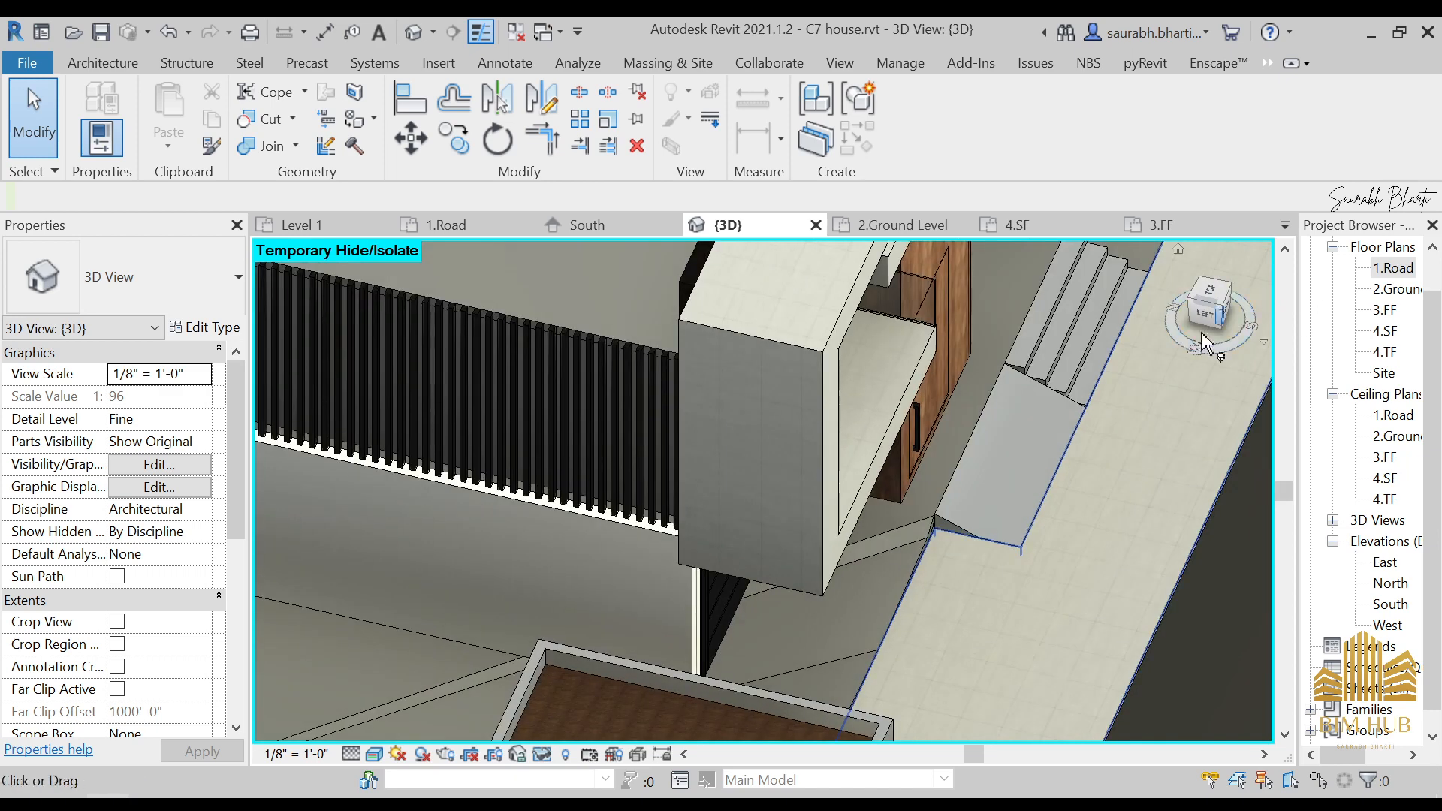
{"action": "left_click", "coordinate": [1206, 293]}
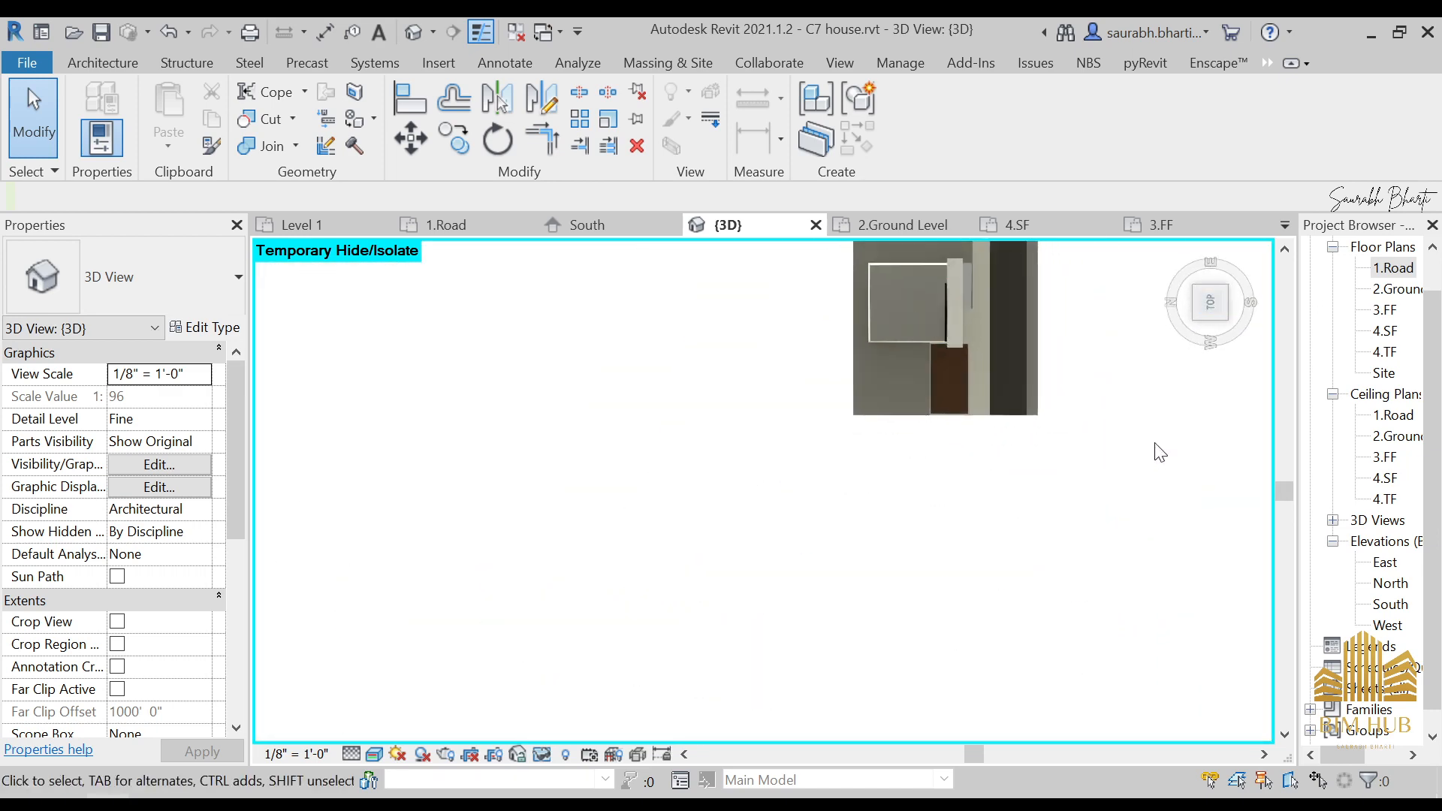
{"action": "left_click", "coordinate": [732, 420]}
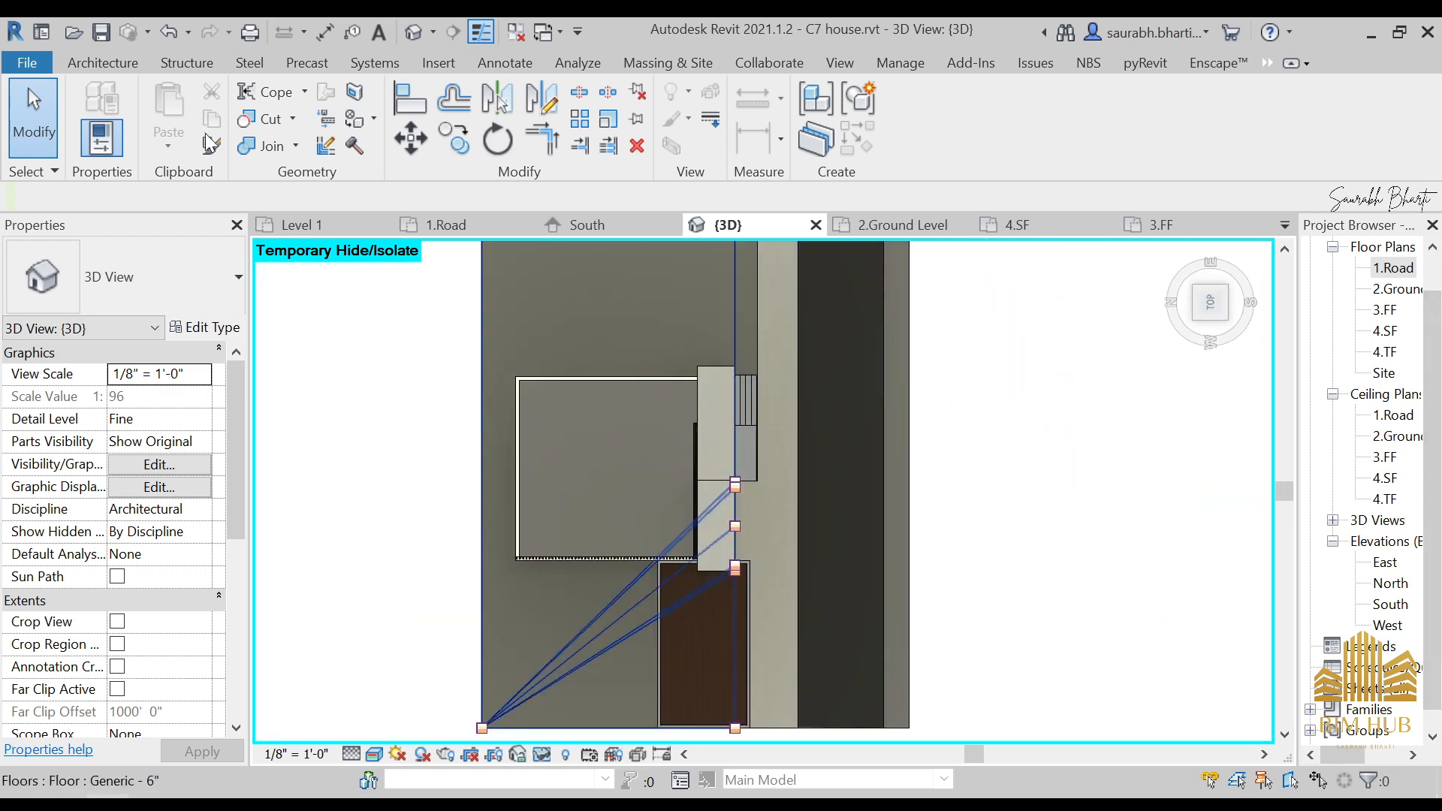
{"action": "key", "text": "Escape"}
- Dismiss the Armoury Crate window, open the Enscape Asset Library and browse the Vegetation category for a suitable bush
{"action": "left_click", "coordinate": [1218, 62]}
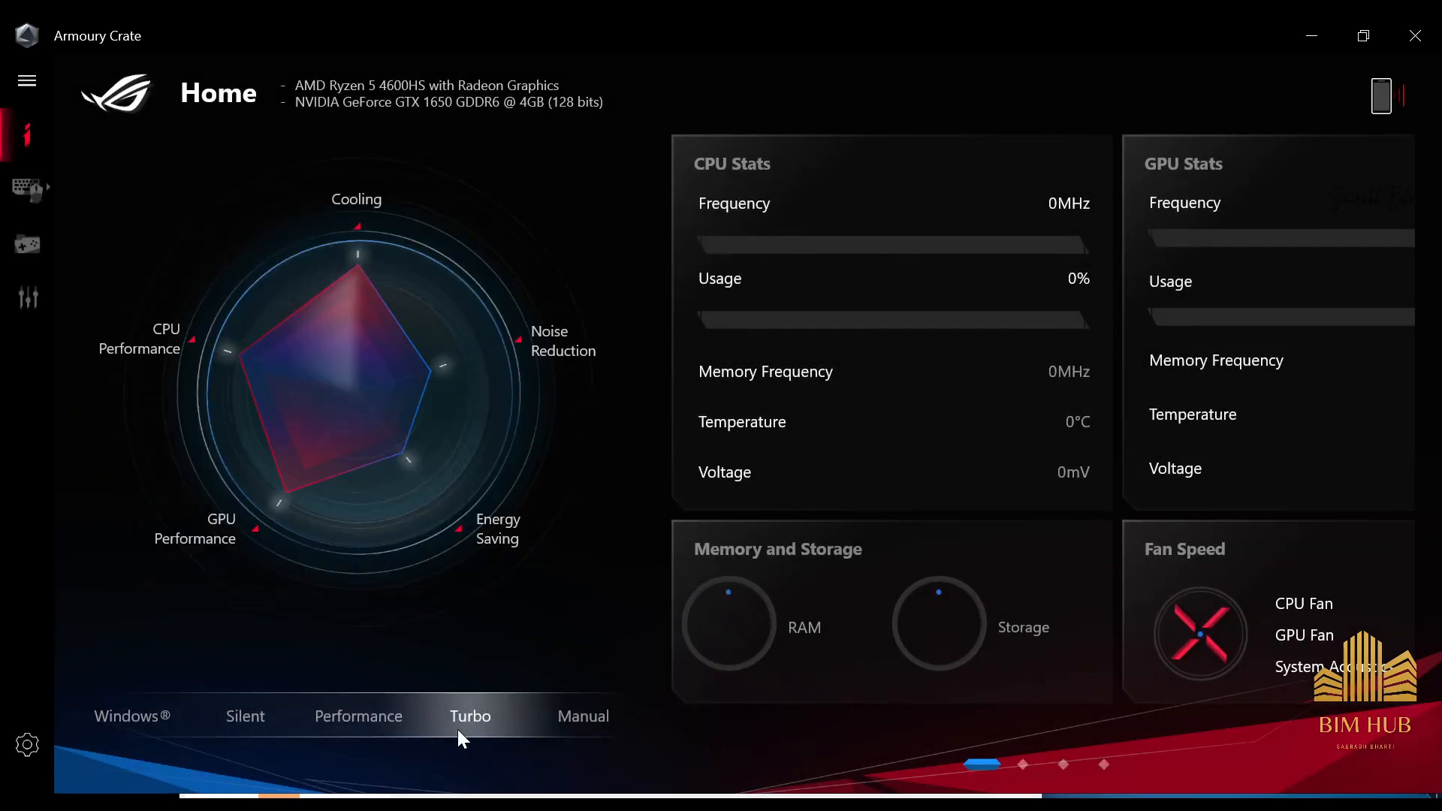
{"action": "left_click", "coordinate": [1435, 35]}
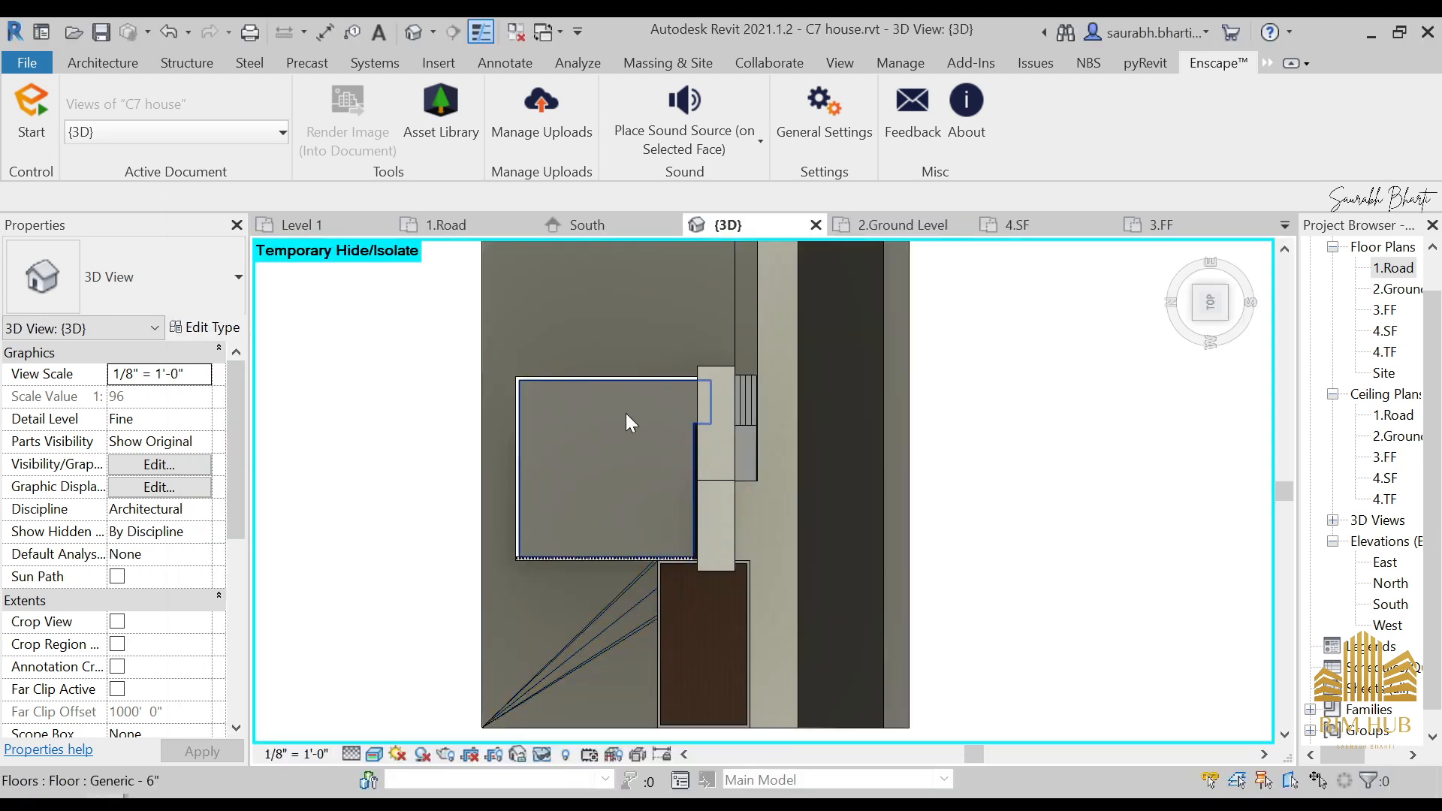
{"action": "scroll", "coordinate": [759, 598], "scroll_direction": "up", "scroll_amount": 3}
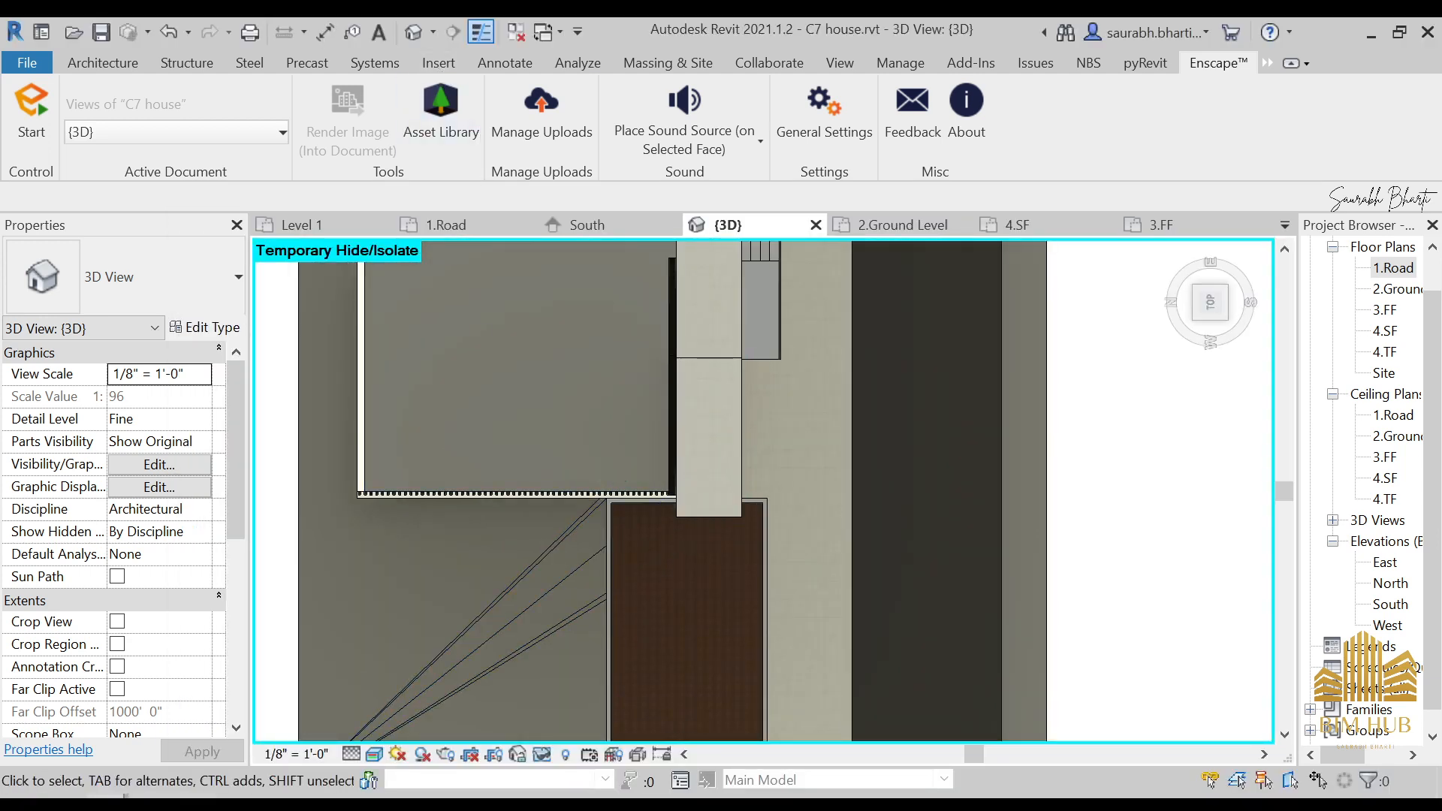
{"action": "left_click", "coordinate": [174, 713]}
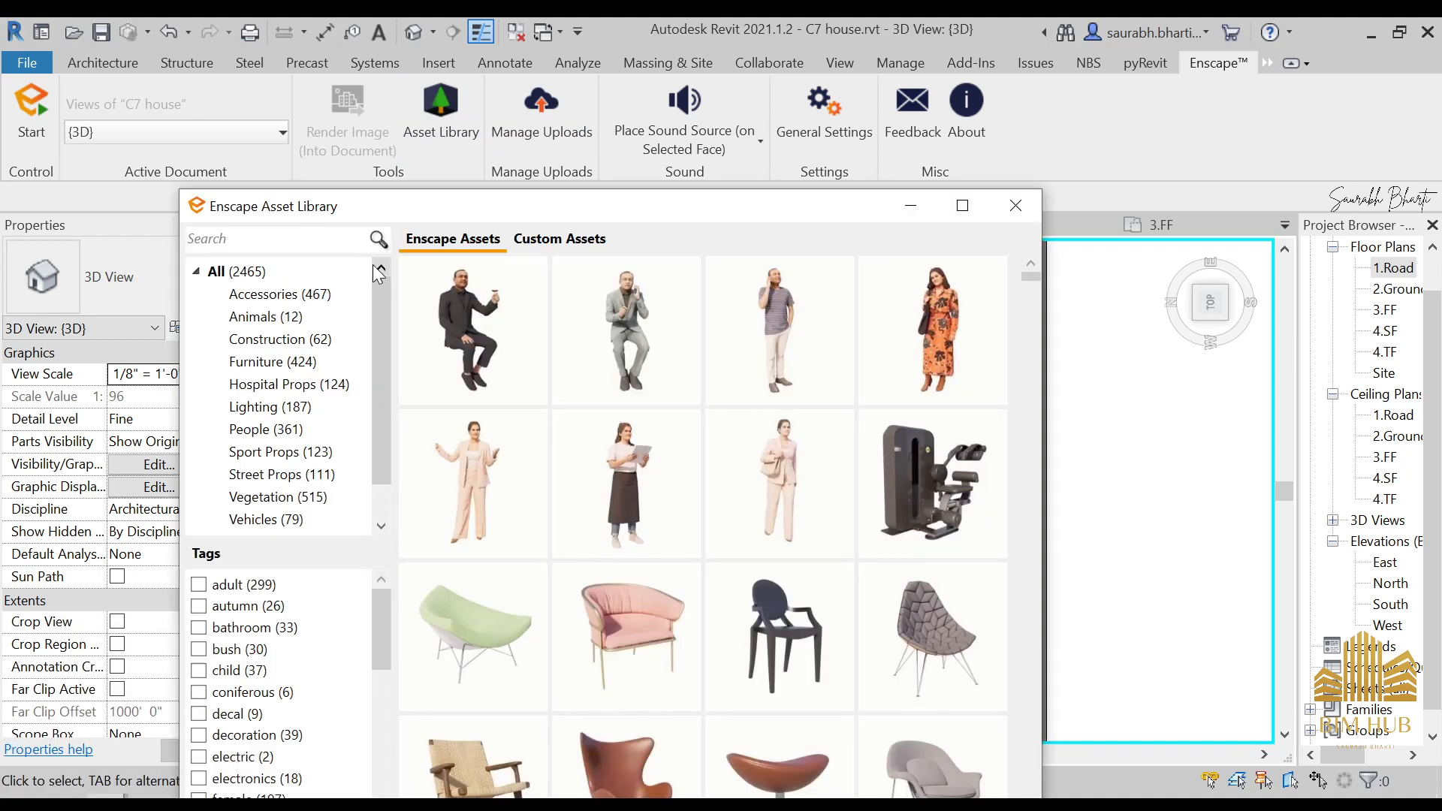
{"action": "left_click", "coordinate": [312, 498]}
{"action": "scroll", "coordinate": [630, 444], "scroll_direction": "down", "scroll_amount": 5}
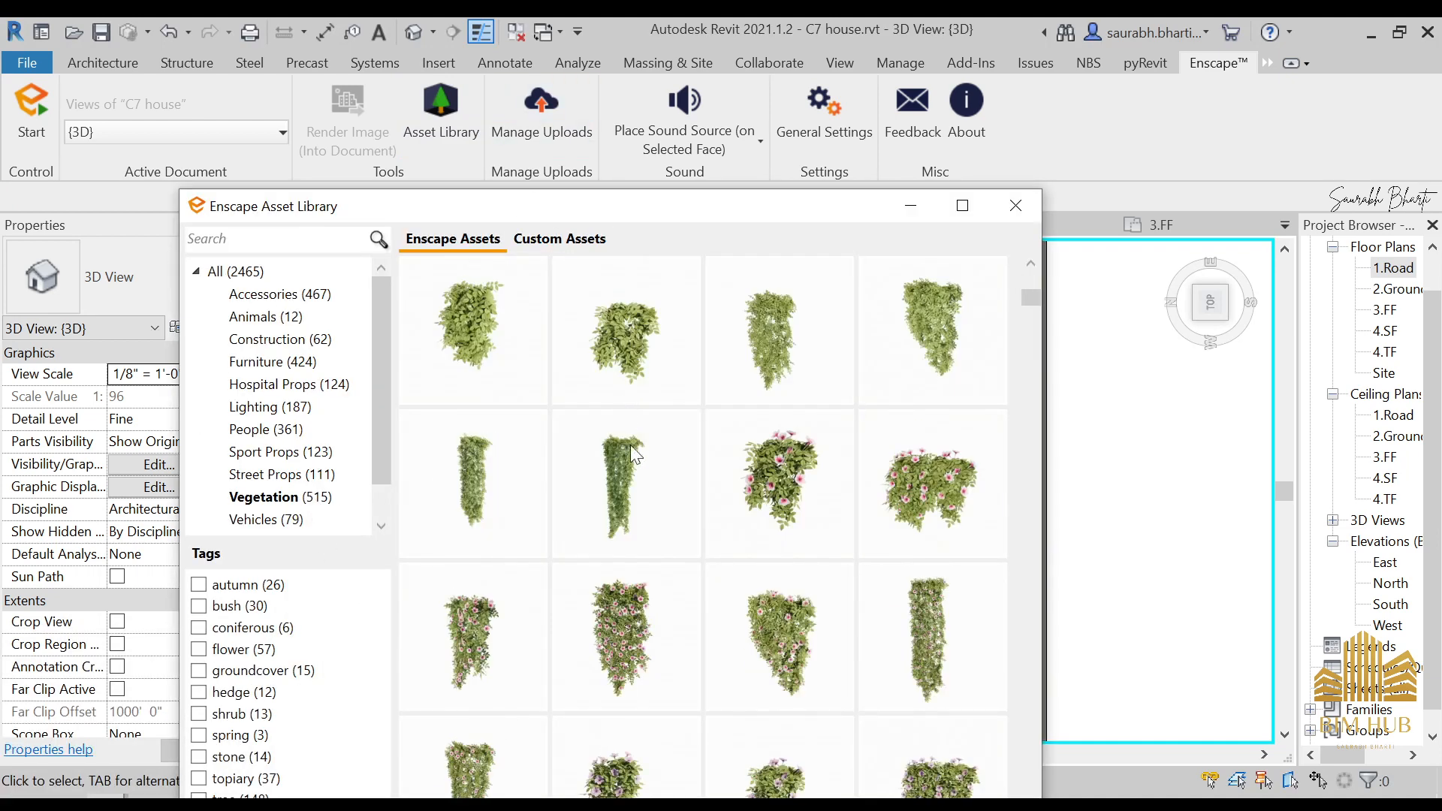
{"action": "scroll", "coordinate": [635, 424], "scroll_direction": "down", "scroll_amount": 2}
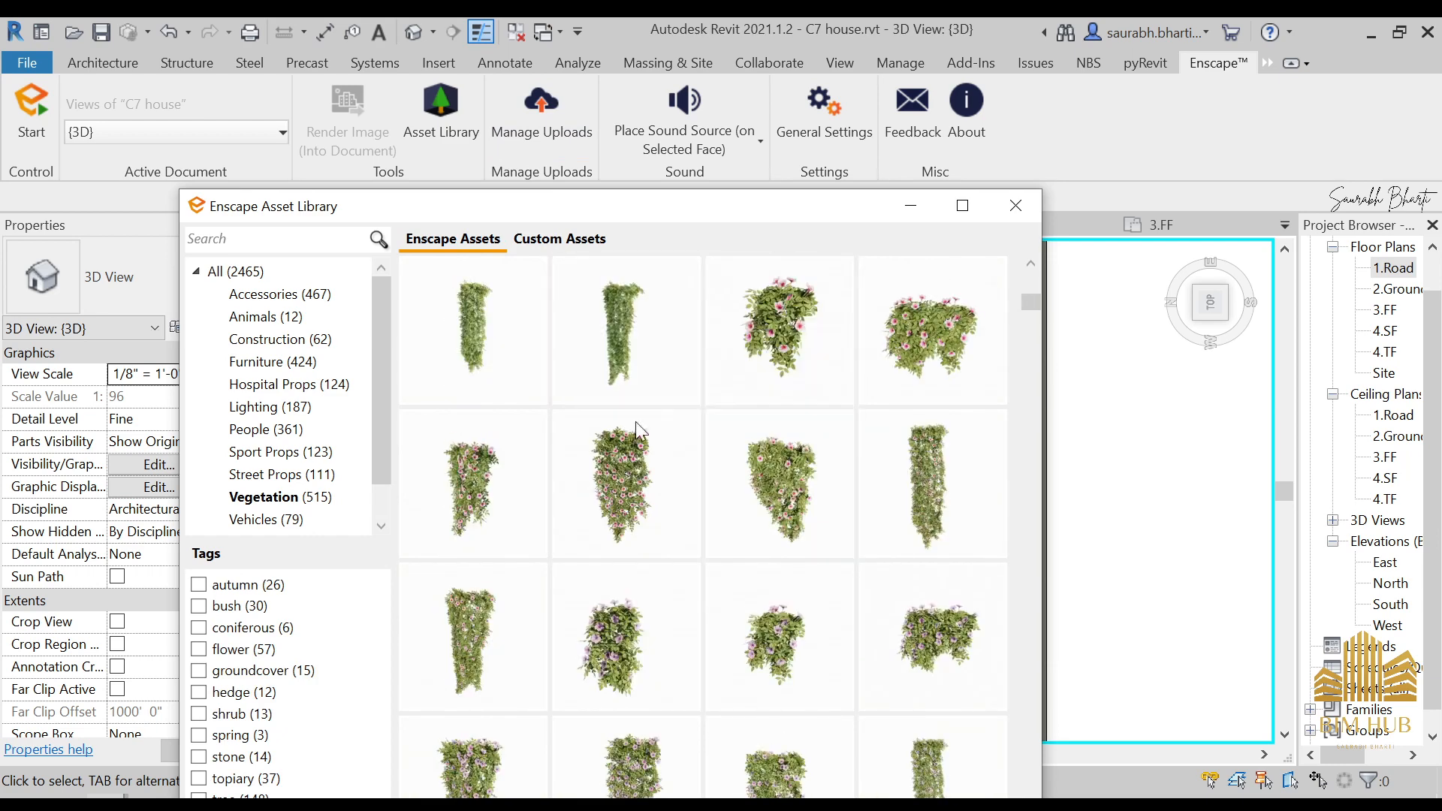
{"action": "mouse_move", "coordinate": [928, 355]}
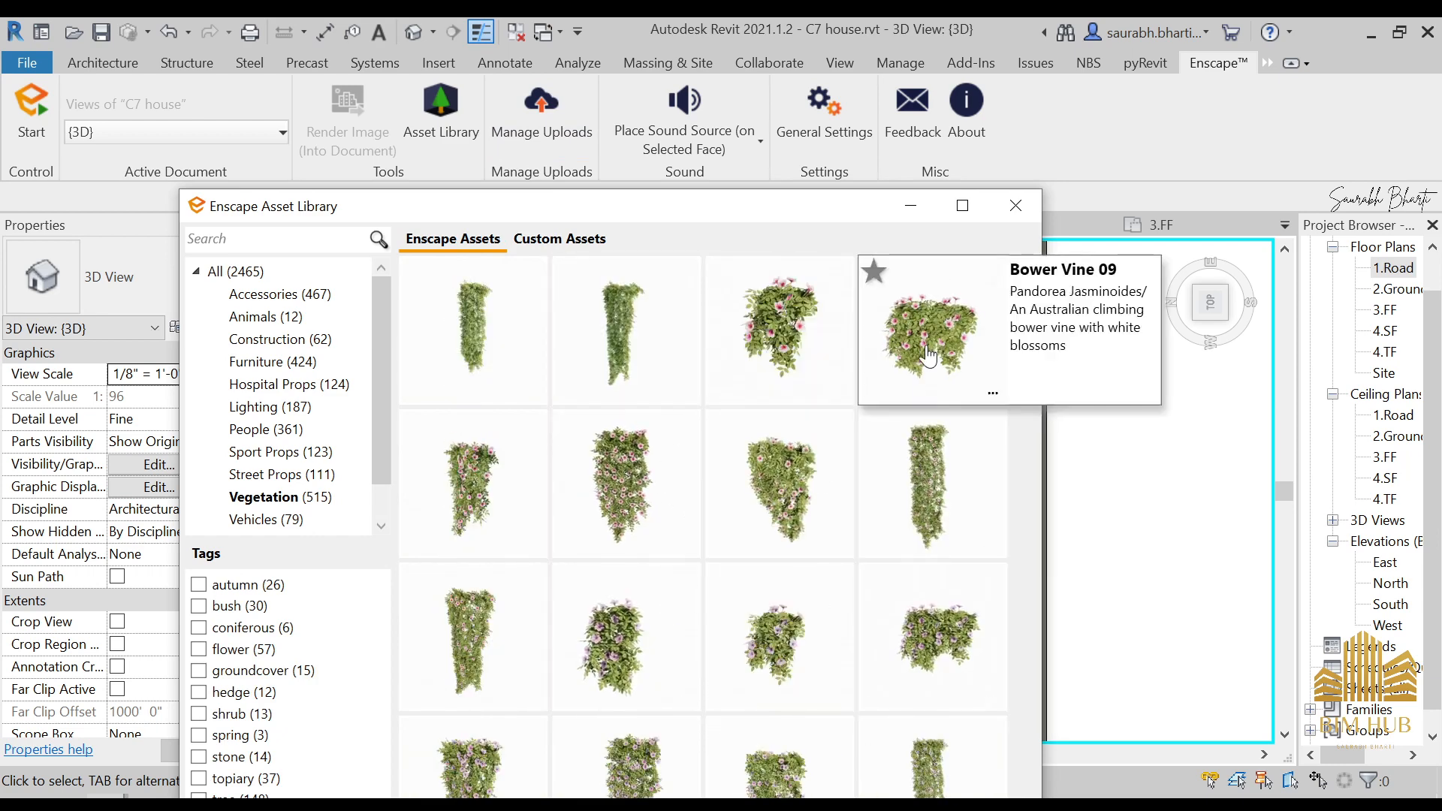
{"action": "scroll", "coordinate": [929, 355], "scroll_direction": "down", "scroll_amount": 10}
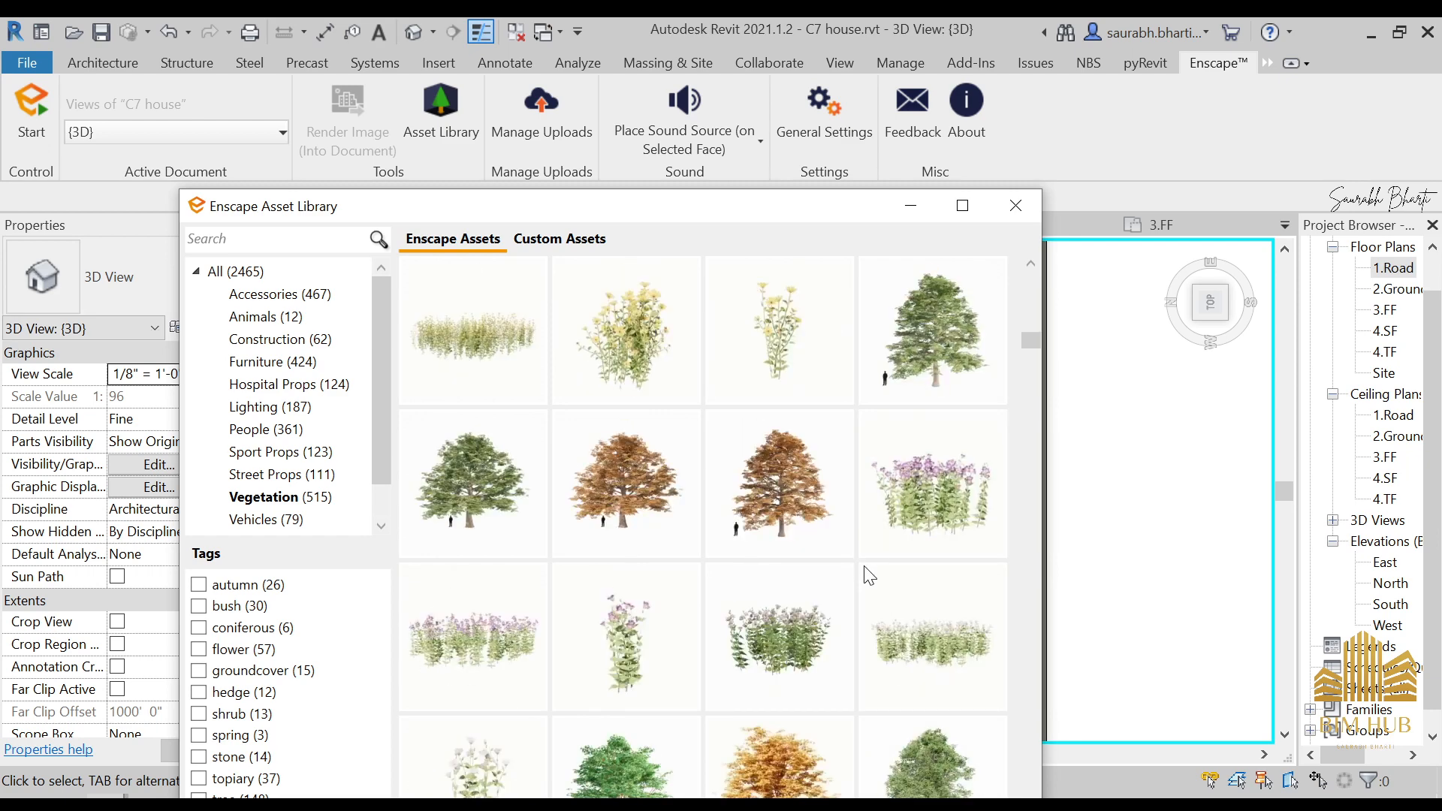
- Place overlapping Bush 1 assets across the driveway-side end of the sloped planting strip beside the entrance steps and inspect them in 3D
{"action": "mouse_move", "coordinate": [451, 492]}
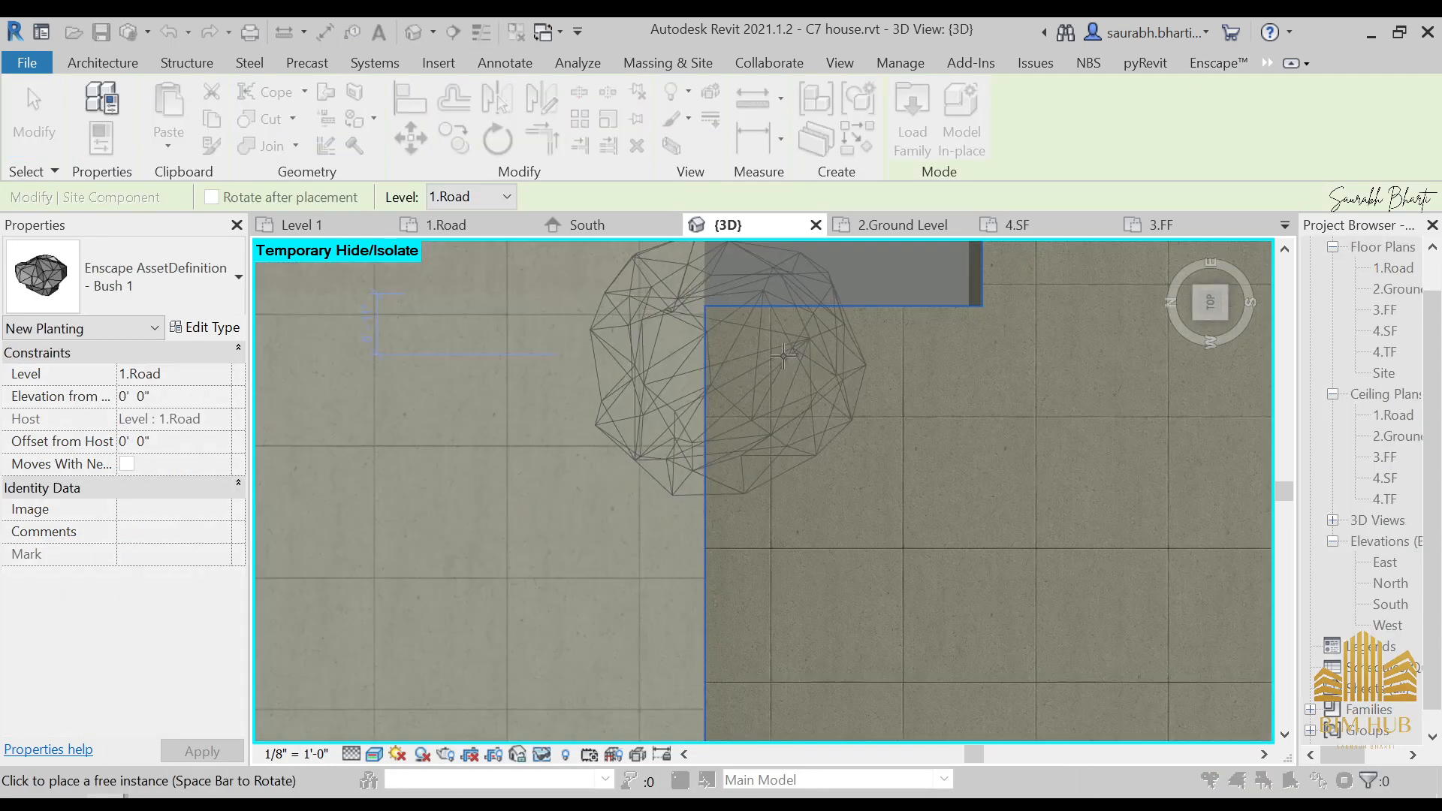
{"action": "left_click", "coordinate": [951, 339]}
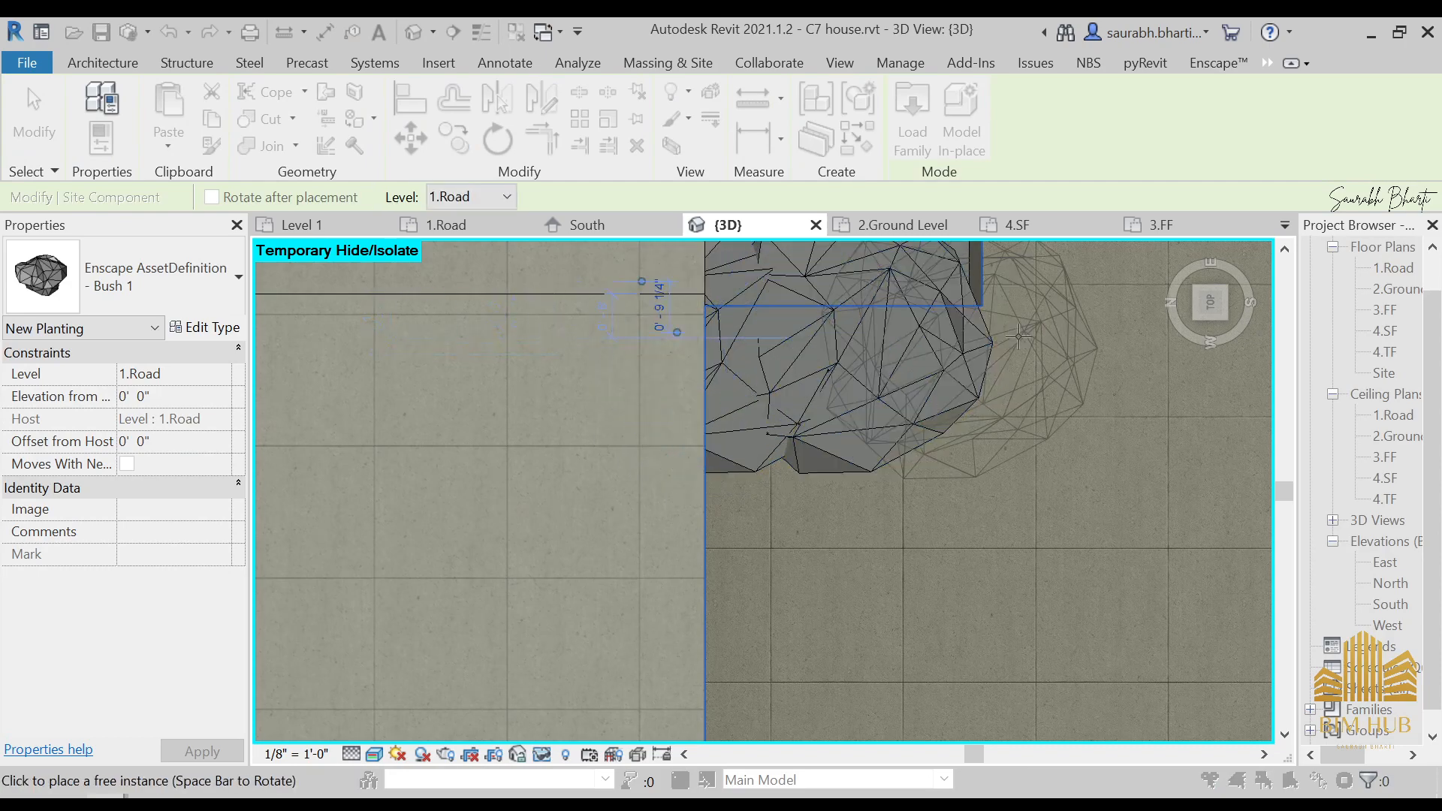
{"action": "left_click", "coordinate": [1055, 343]}
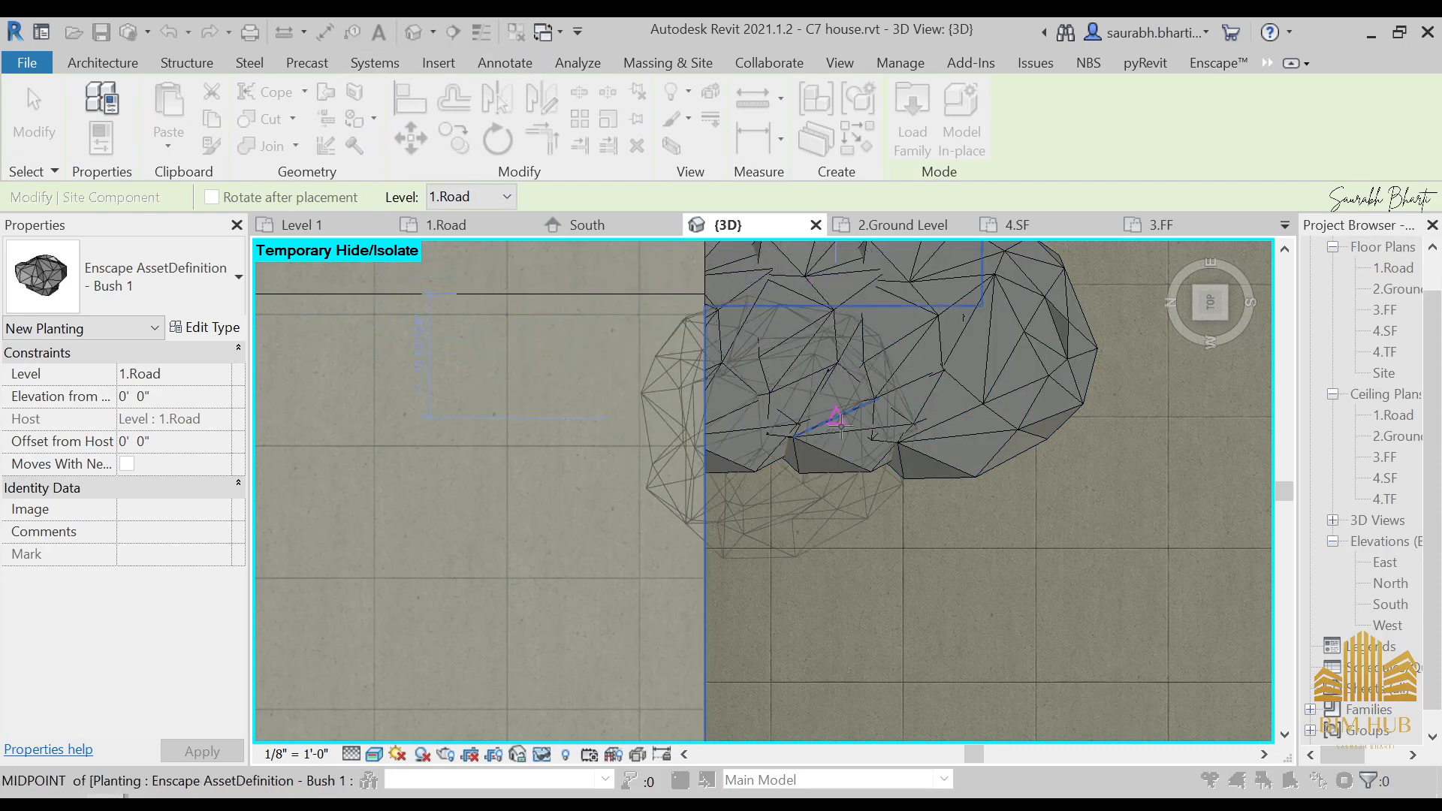
{"action": "middle_click_drag", "start_coordinate": [751, 375], "coordinate": [733, 277], "text": "shift"}
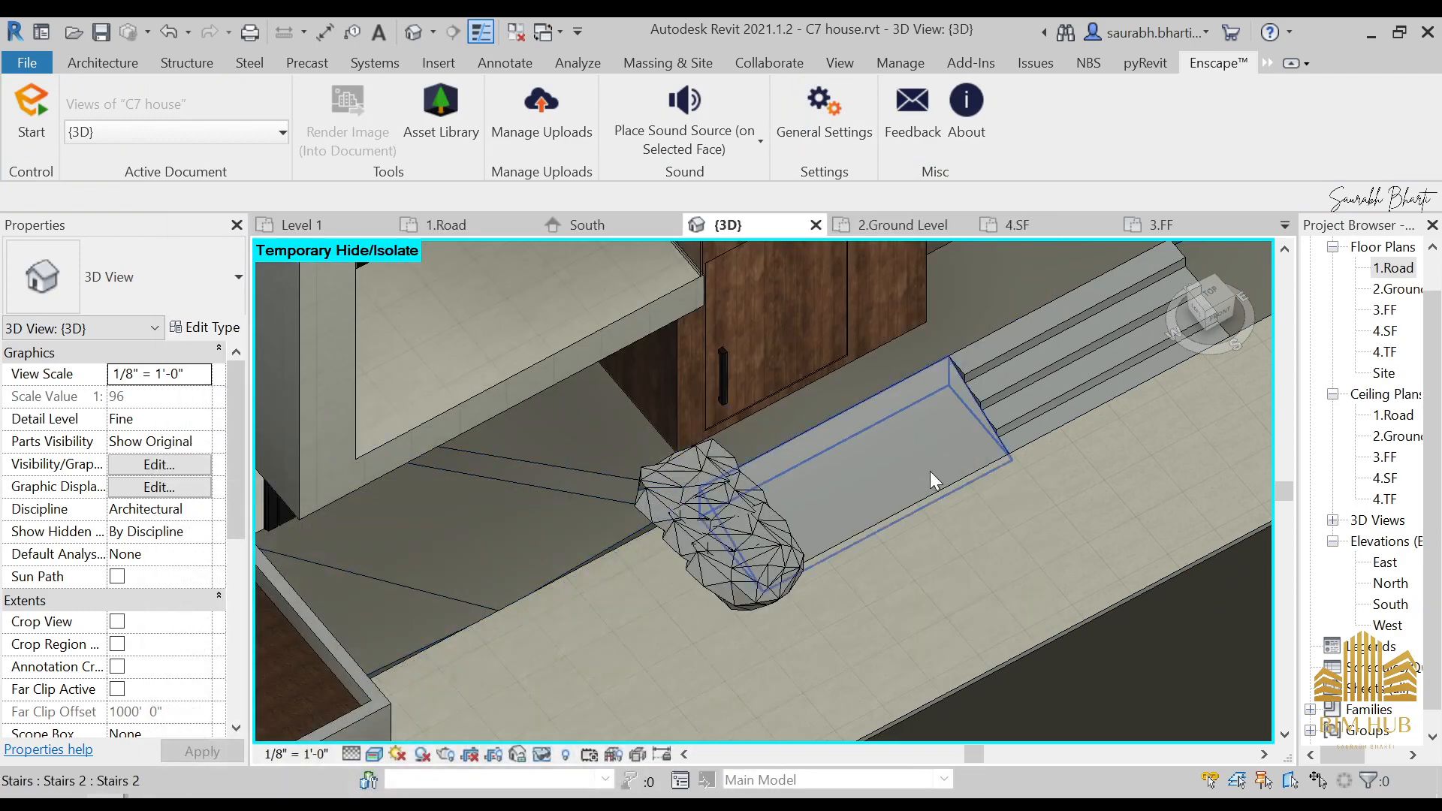
{"action": "middle_click_drag", "start_coordinate": [930, 471], "coordinate": [876, 569], "text": "shift"}
{"action": "scroll", "coordinate": [877, 569], "scroll_direction": "up", "scroll_amount": 2}
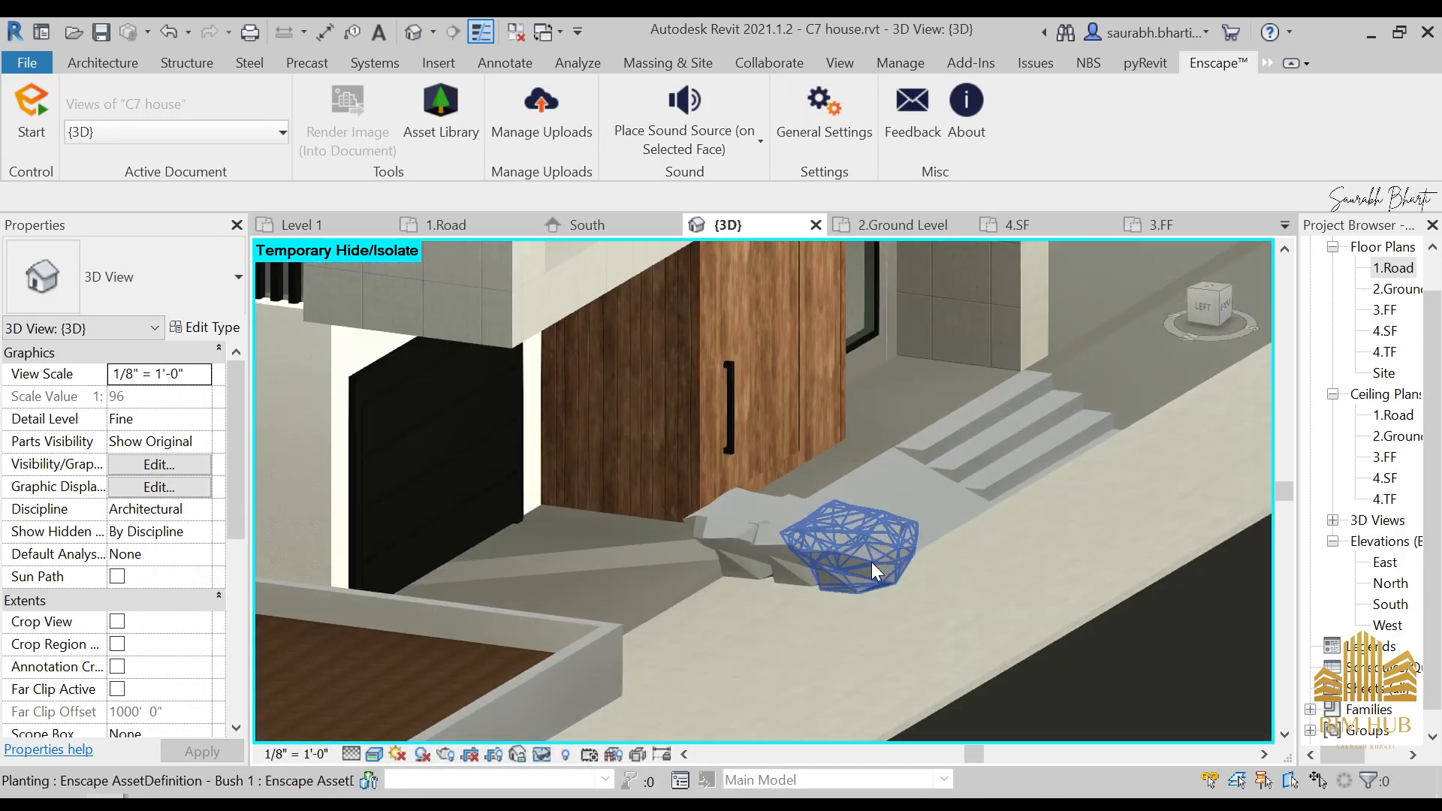
{"action": "left_click", "coordinate": [871, 562]}
{"action": "scroll", "coordinate": [826, 601], "scroll_direction": "up", "scroll_amount": 3}
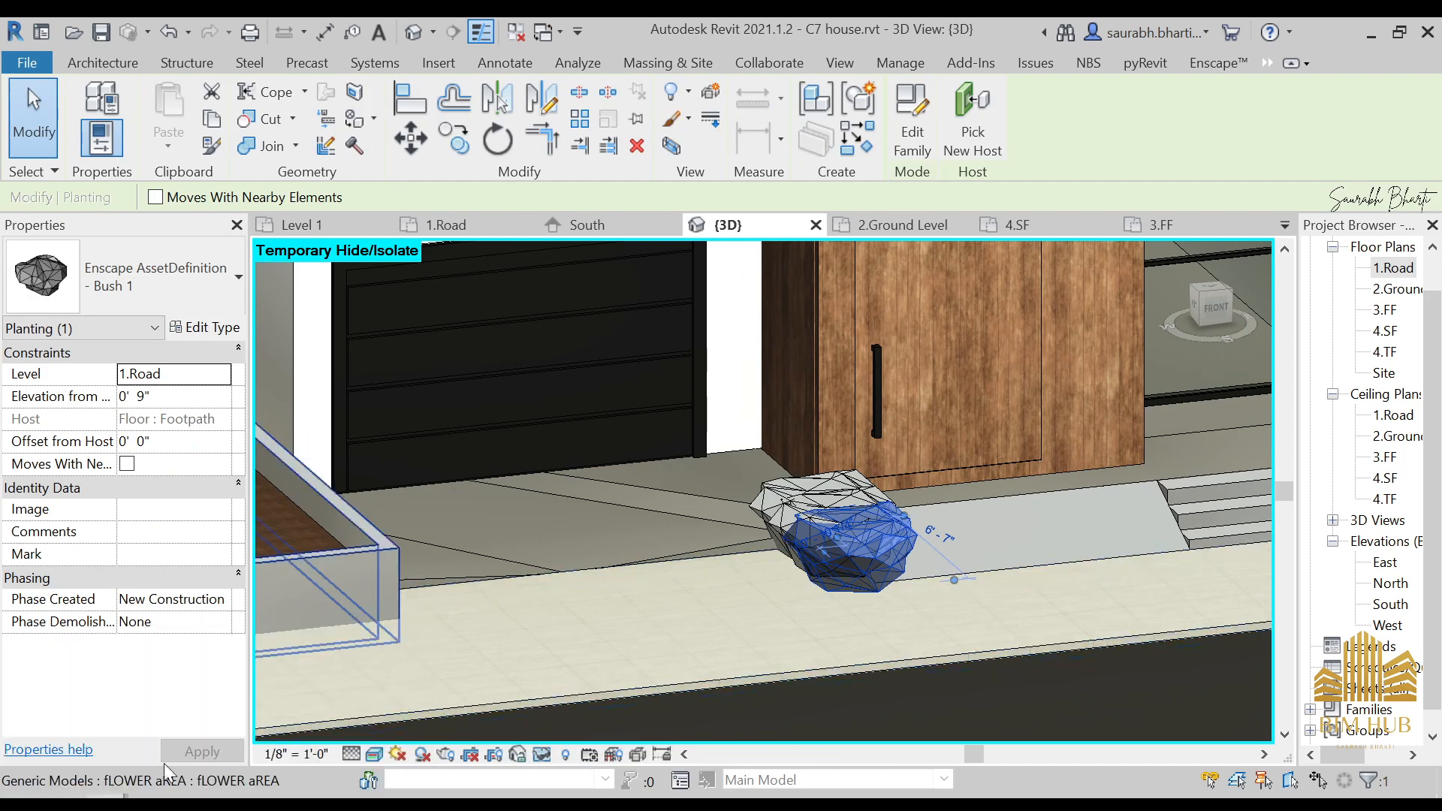
- Find the English Laurel 06 hedge among the Enscape vegetation assets, pick it for the project and minimize the library
{"action": "left_click", "coordinate": [161, 717]}
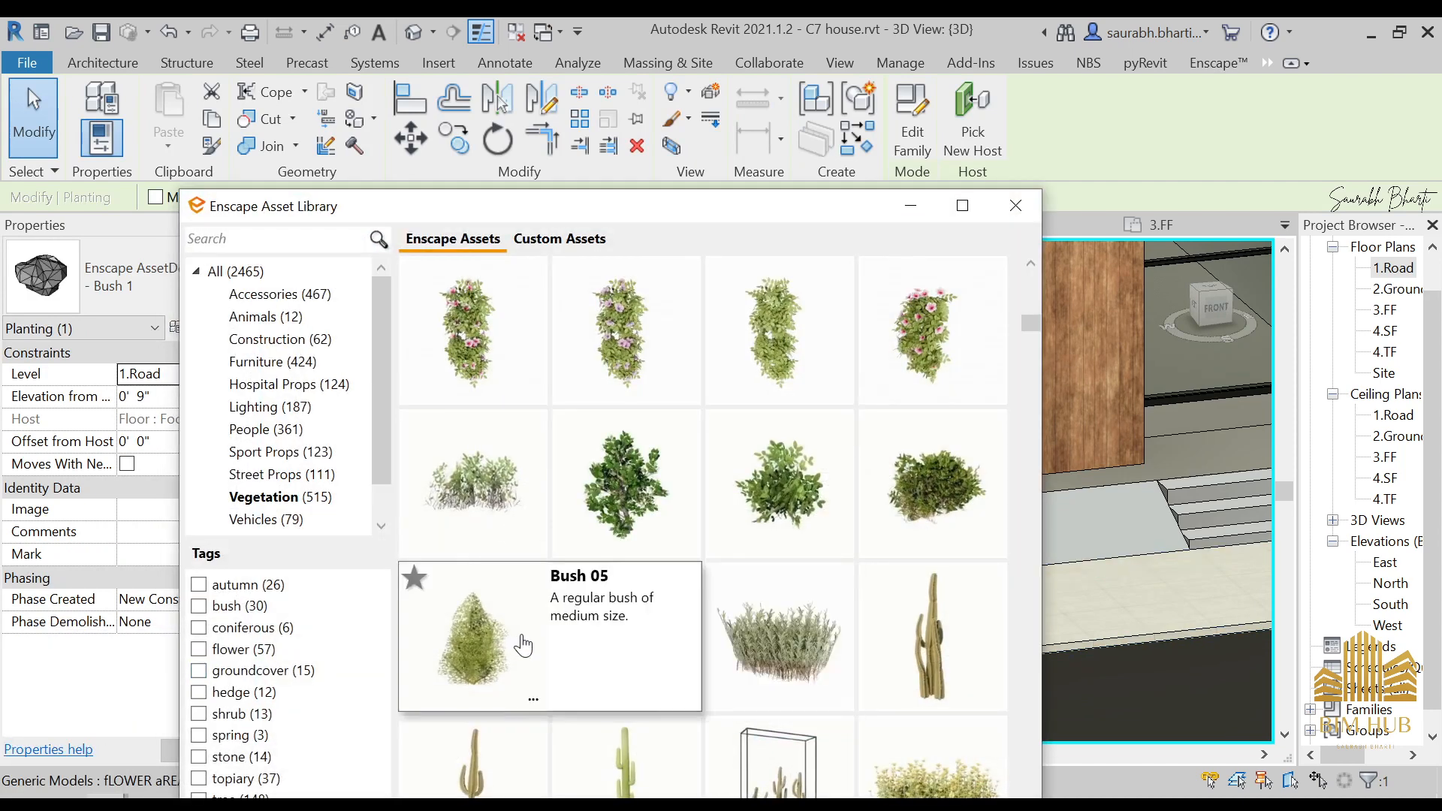
{"action": "scroll", "coordinate": [766, 601], "scroll_direction": "down", "scroll_amount": 5}
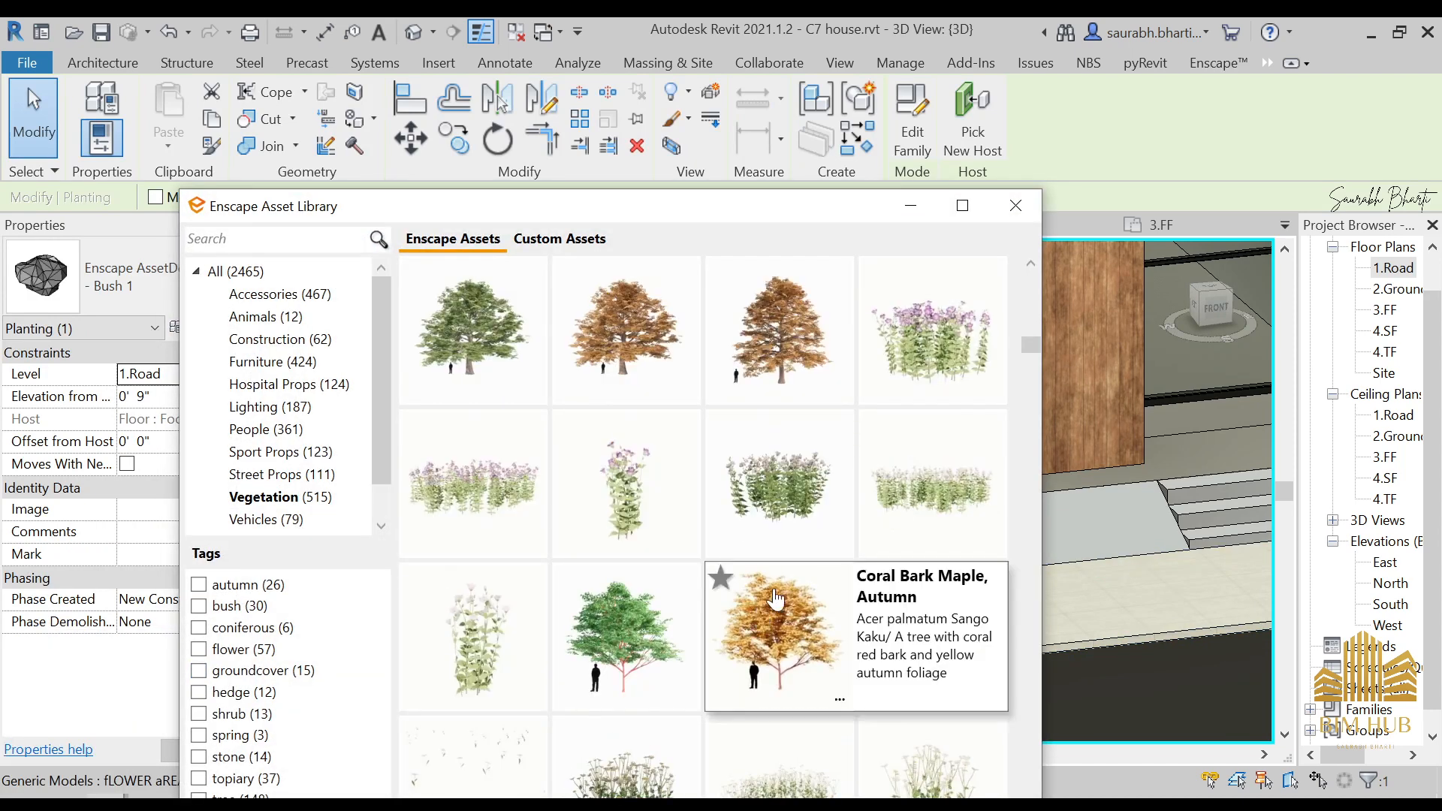
{"action": "scroll", "coordinate": [930, 618], "scroll_direction": "down", "scroll_amount": 5}
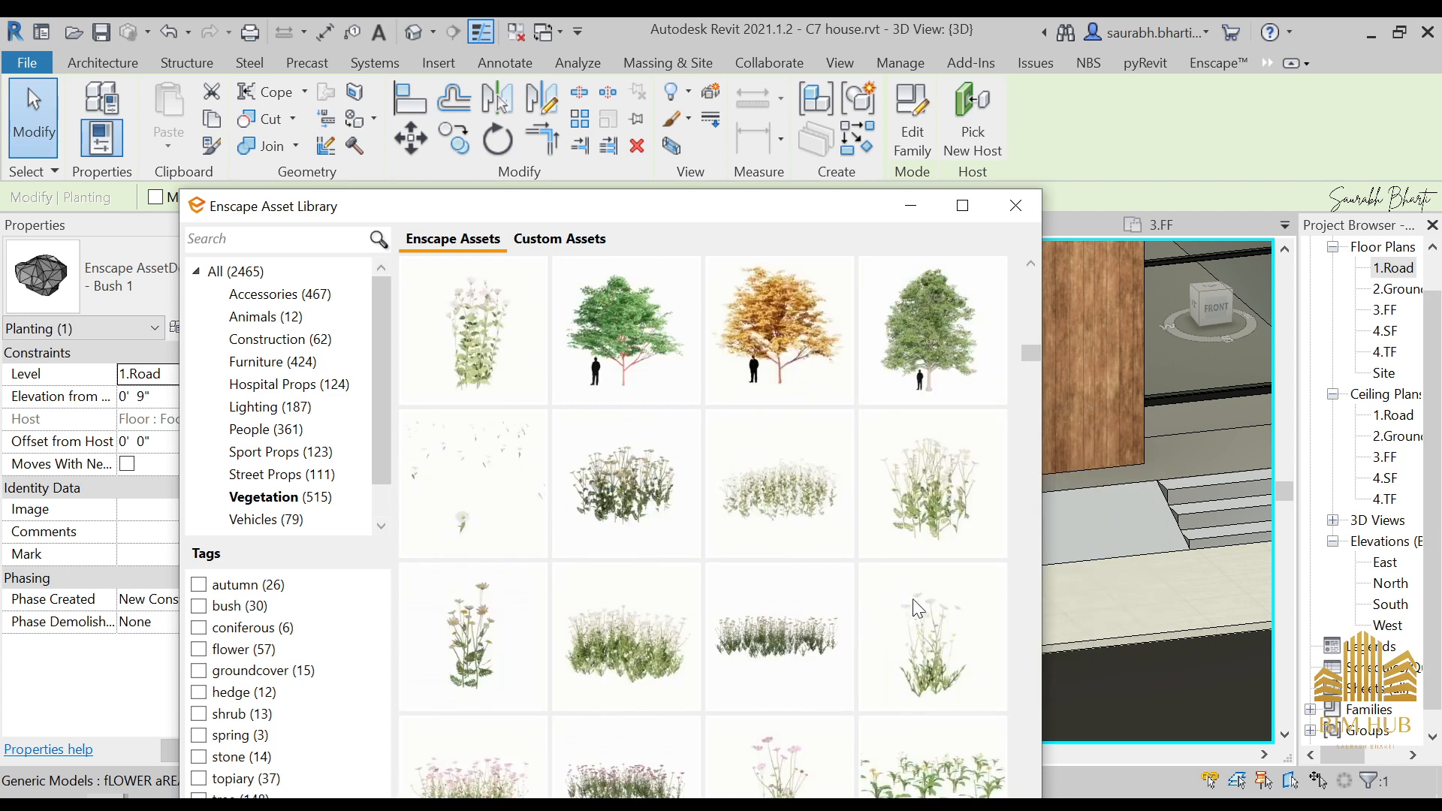
{"action": "scroll", "coordinate": [894, 610], "scroll_direction": "down", "scroll_amount": 5}
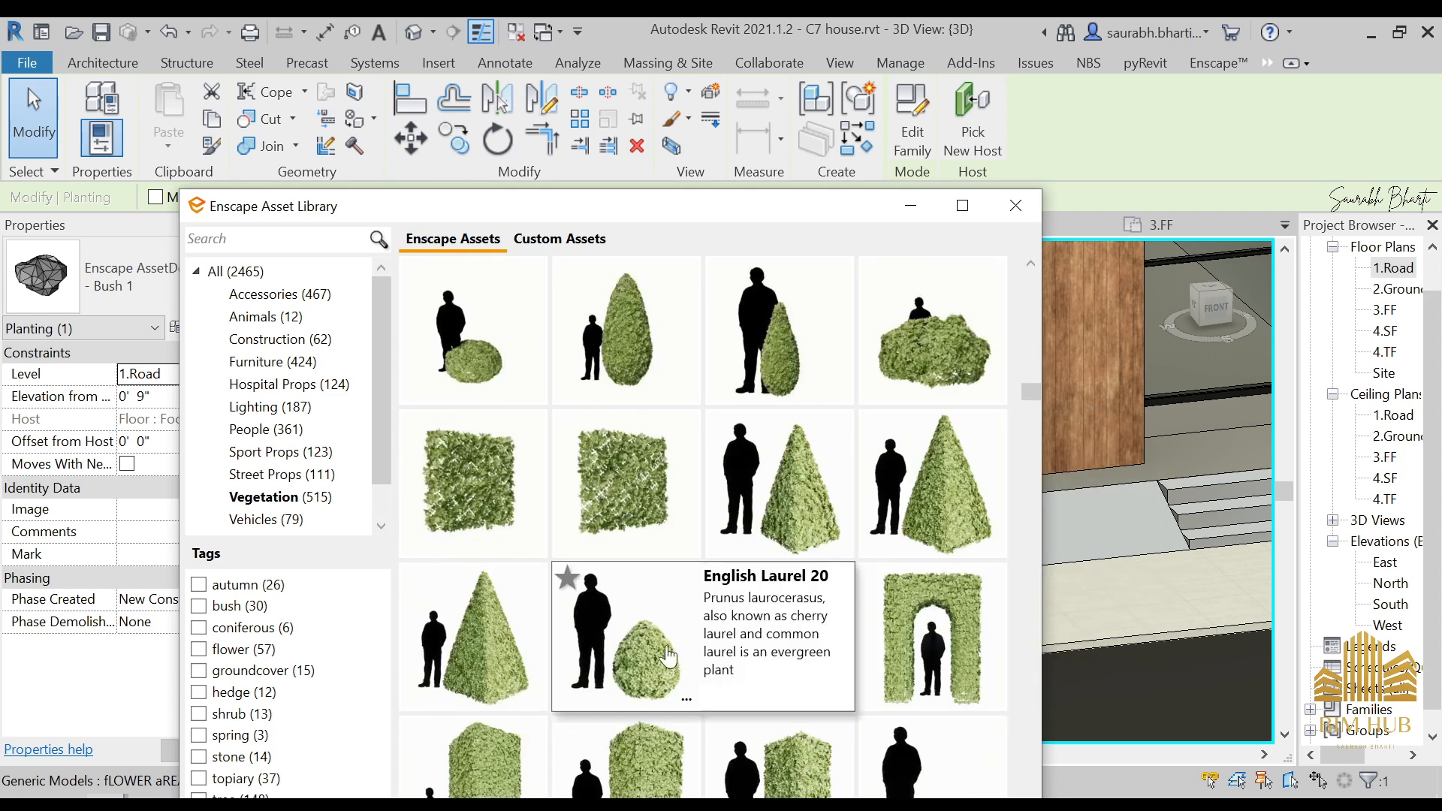
{"action": "mouse_move", "coordinate": [678, 689]}
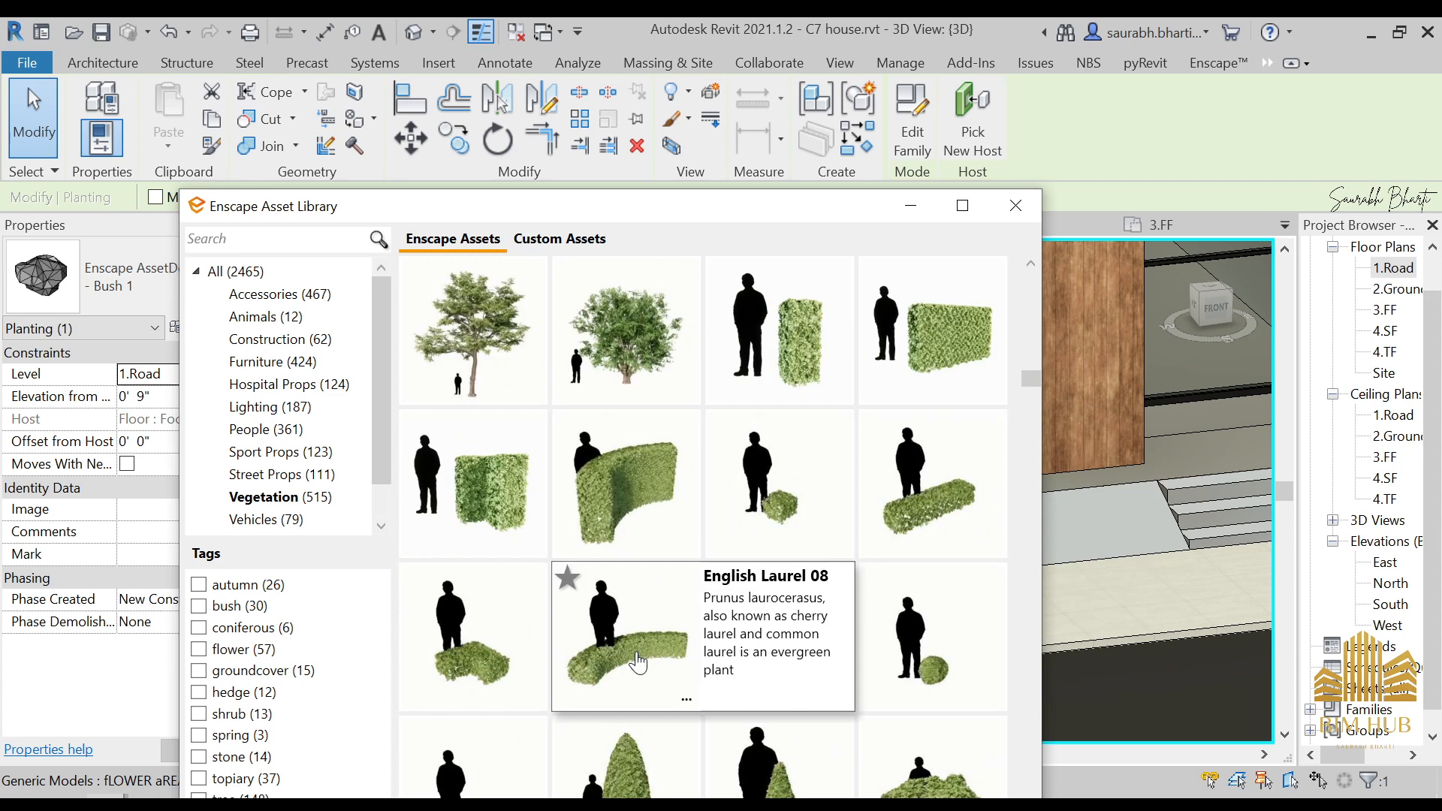
{"action": "left_click", "coordinate": [885, 540]}
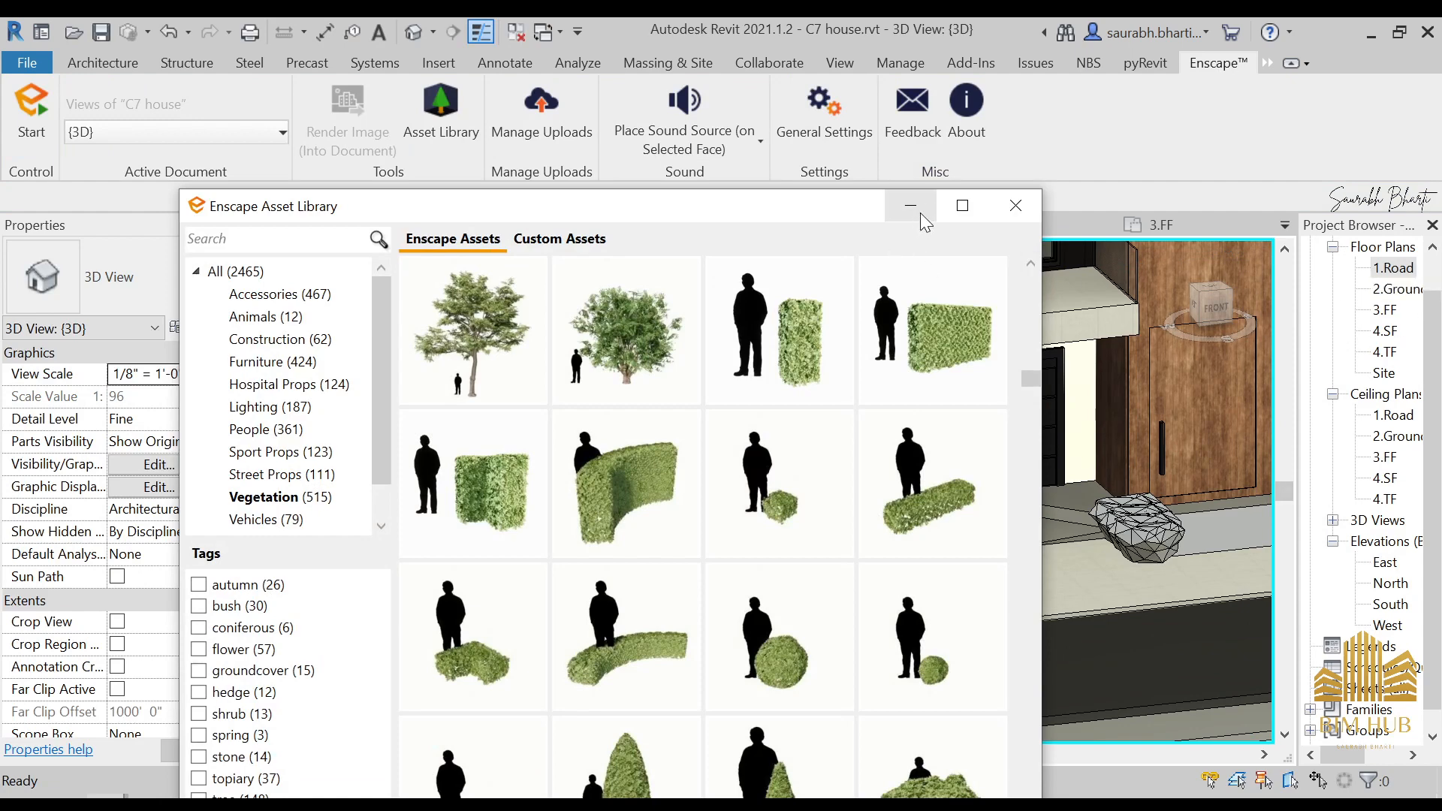
{"action": "left_click", "coordinate": [910, 208]}
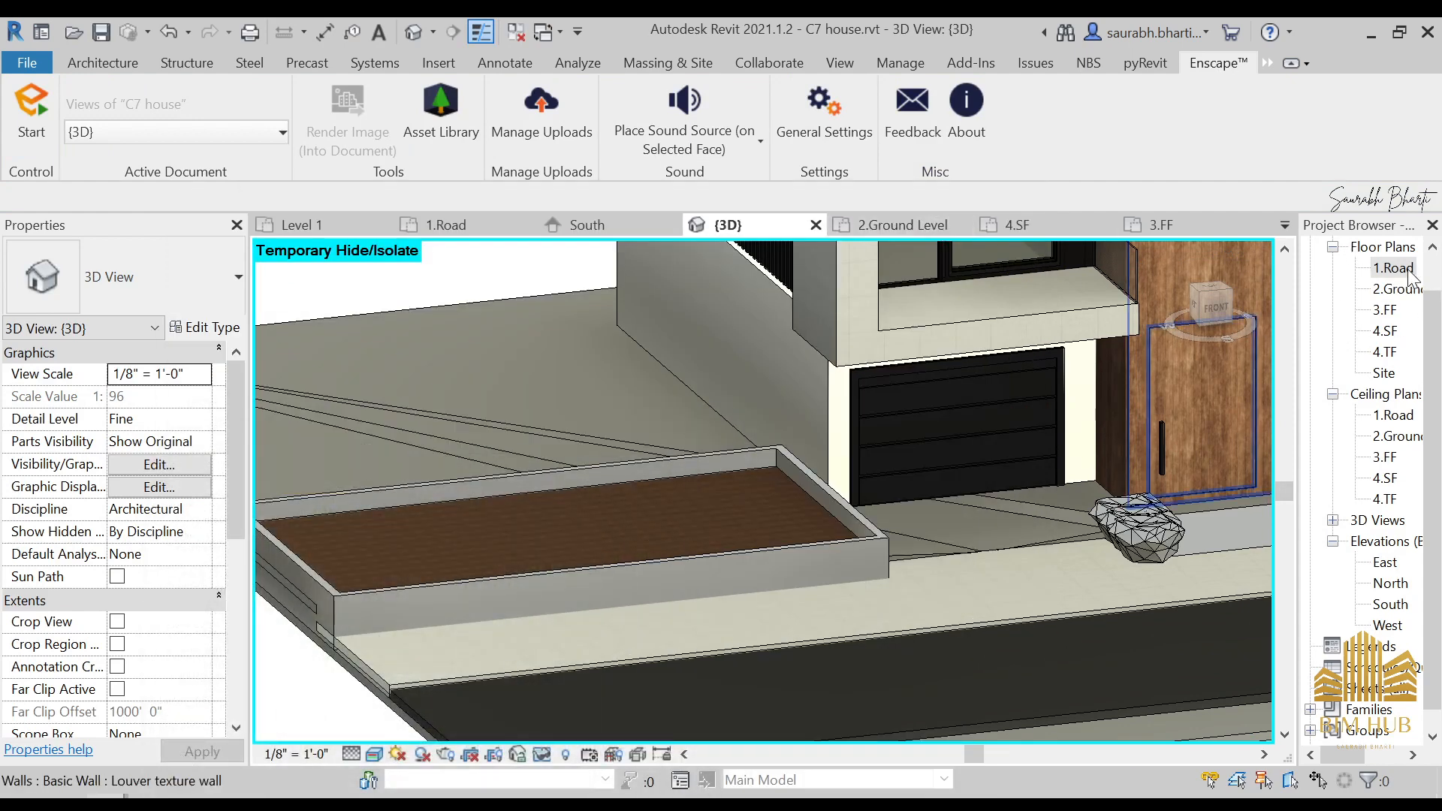
- In the 2.Ground Level floor plan, place four English Laurel 06 hedges in a row along the flower bed's road-side inner edge
{"action": "double_click", "coordinate": [1390, 289]}
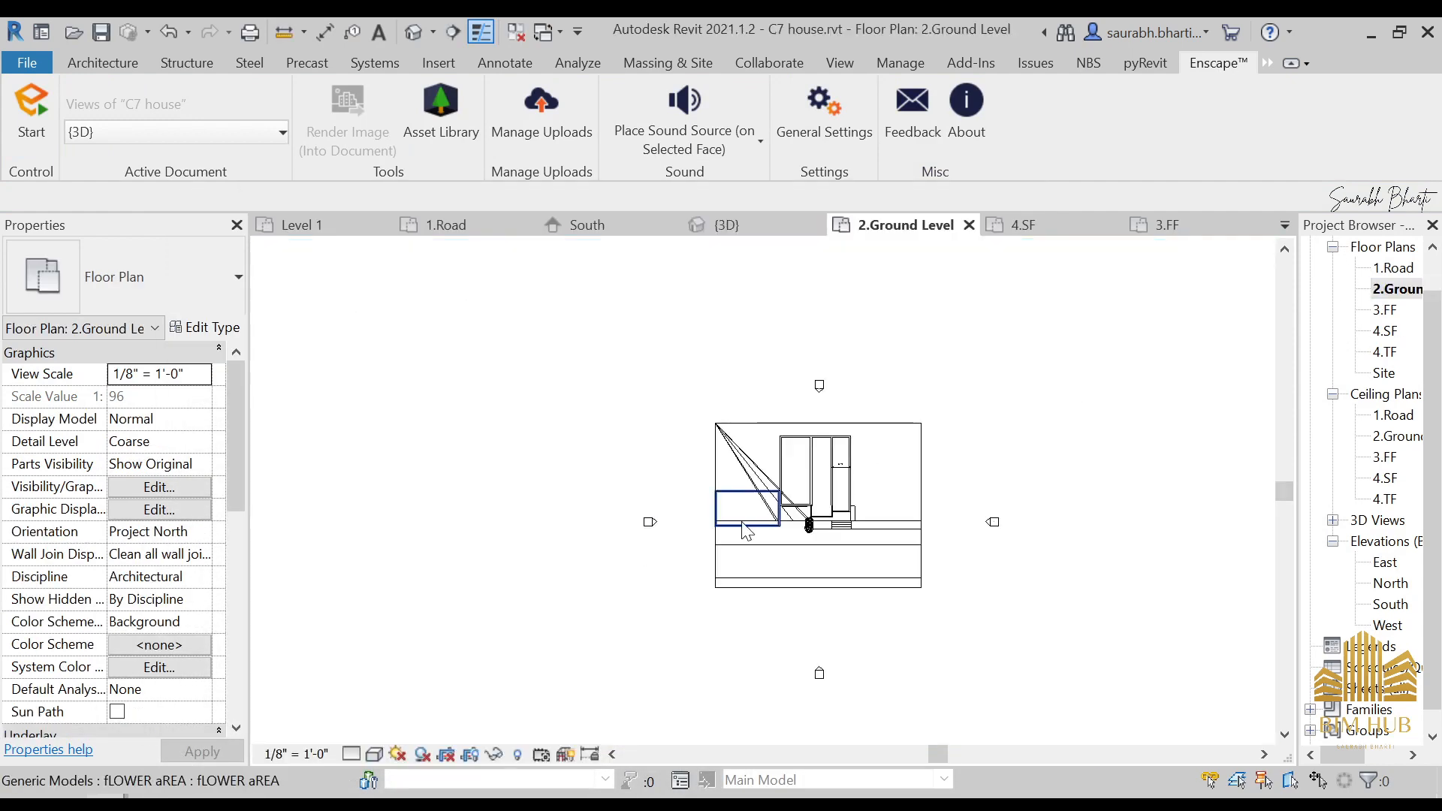
{"action": "scroll", "coordinate": [746, 531], "scroll_direction": "up", "scroll_amount": 3}
{"action": "left_click", "coordinate": [138, 67]}
{"action": "left_click", "coordinate": [236, 127]}
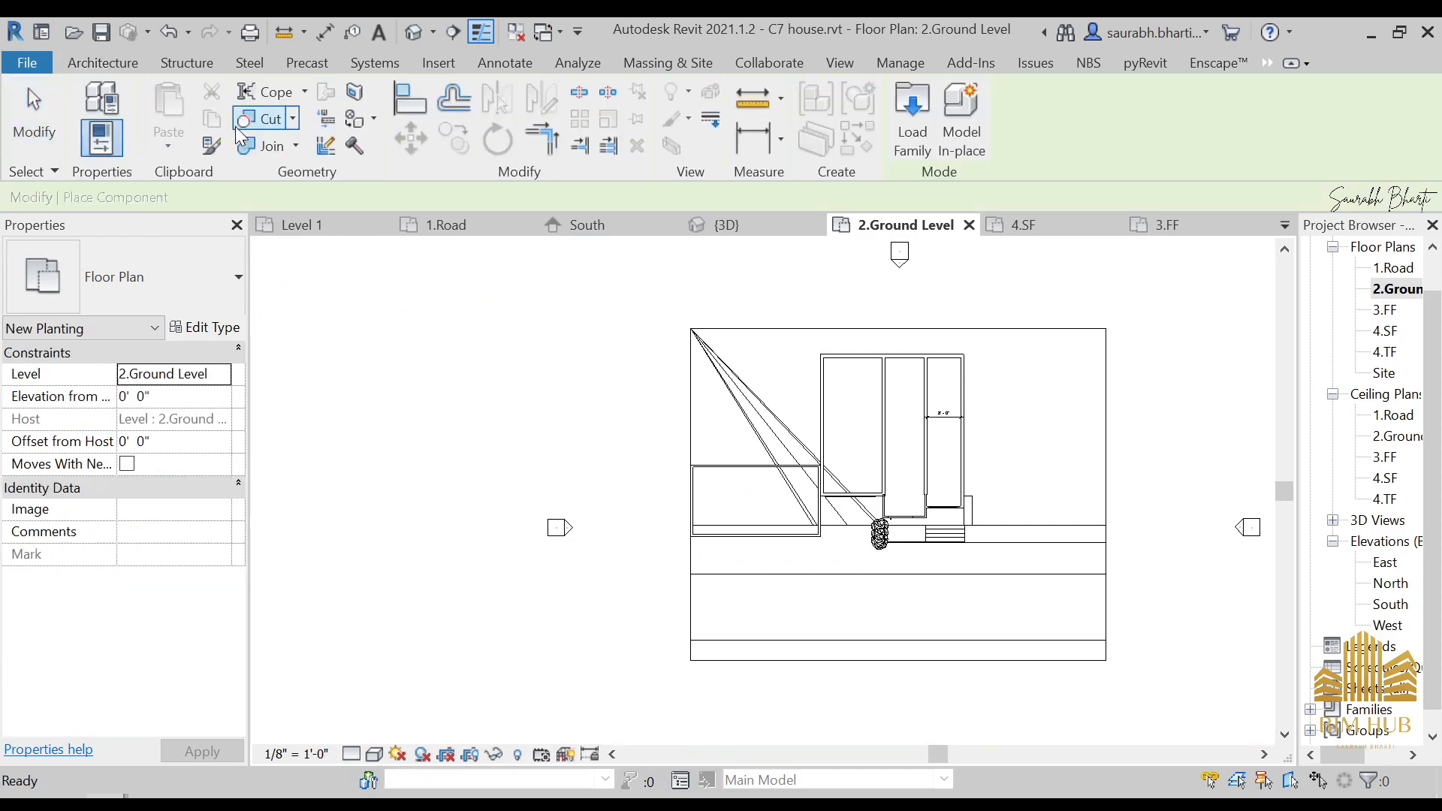
{"action": "scroll", "coordinate": [724, 492], "scroll_direction": "up", "scroll_amount": 6}
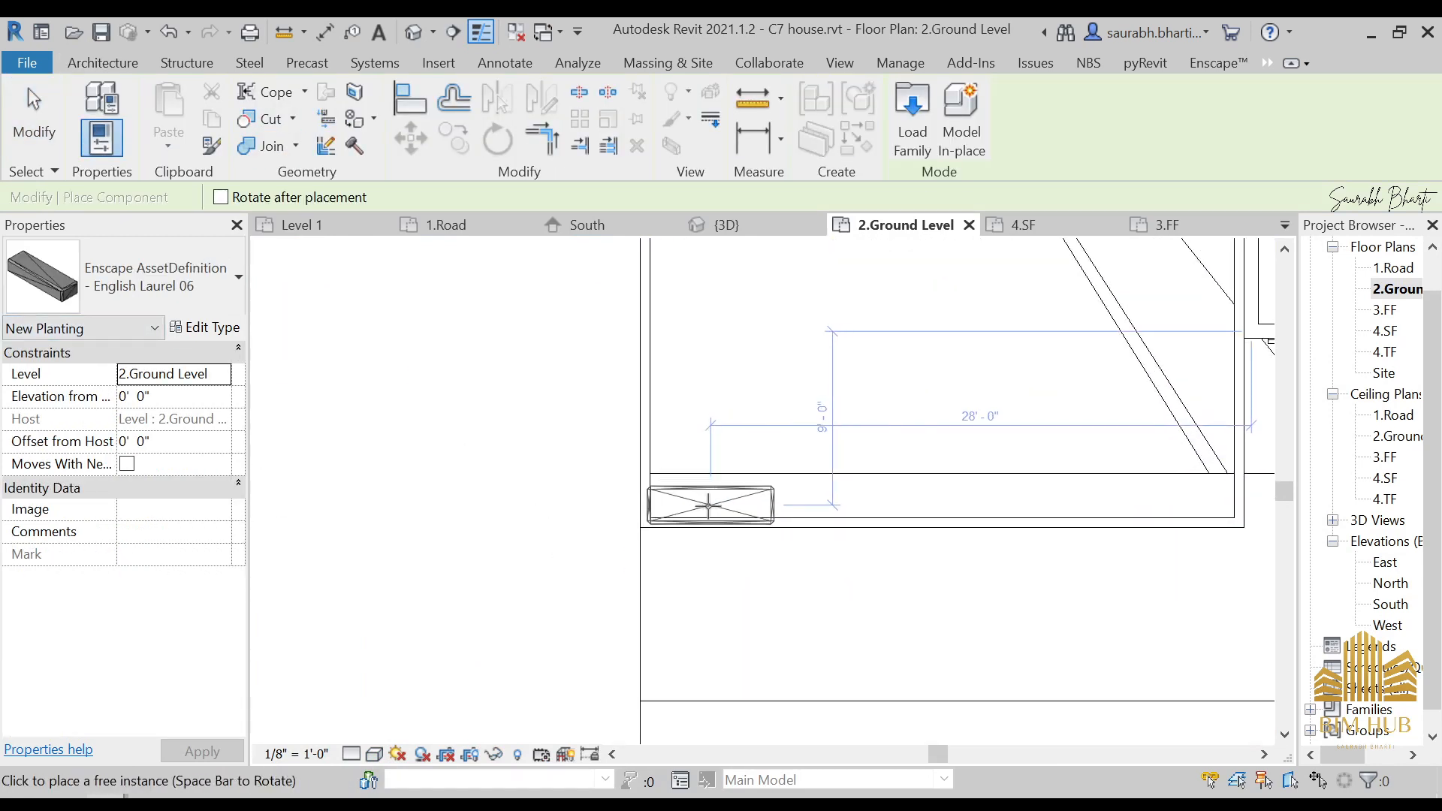
{"action": "left_click", "coordinate": [711, 503]}
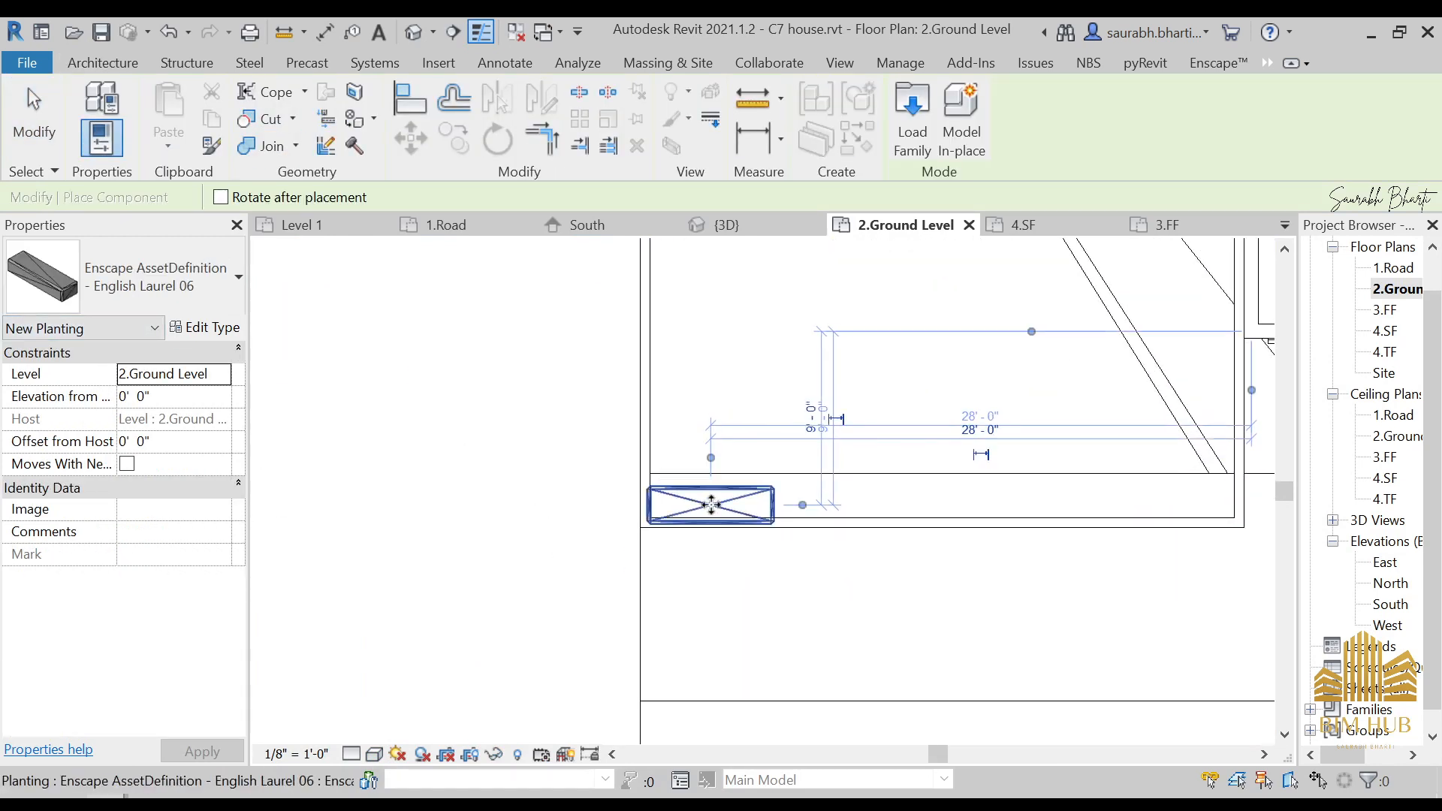
{"action": "left_click", "coordinate": [837, 501]}
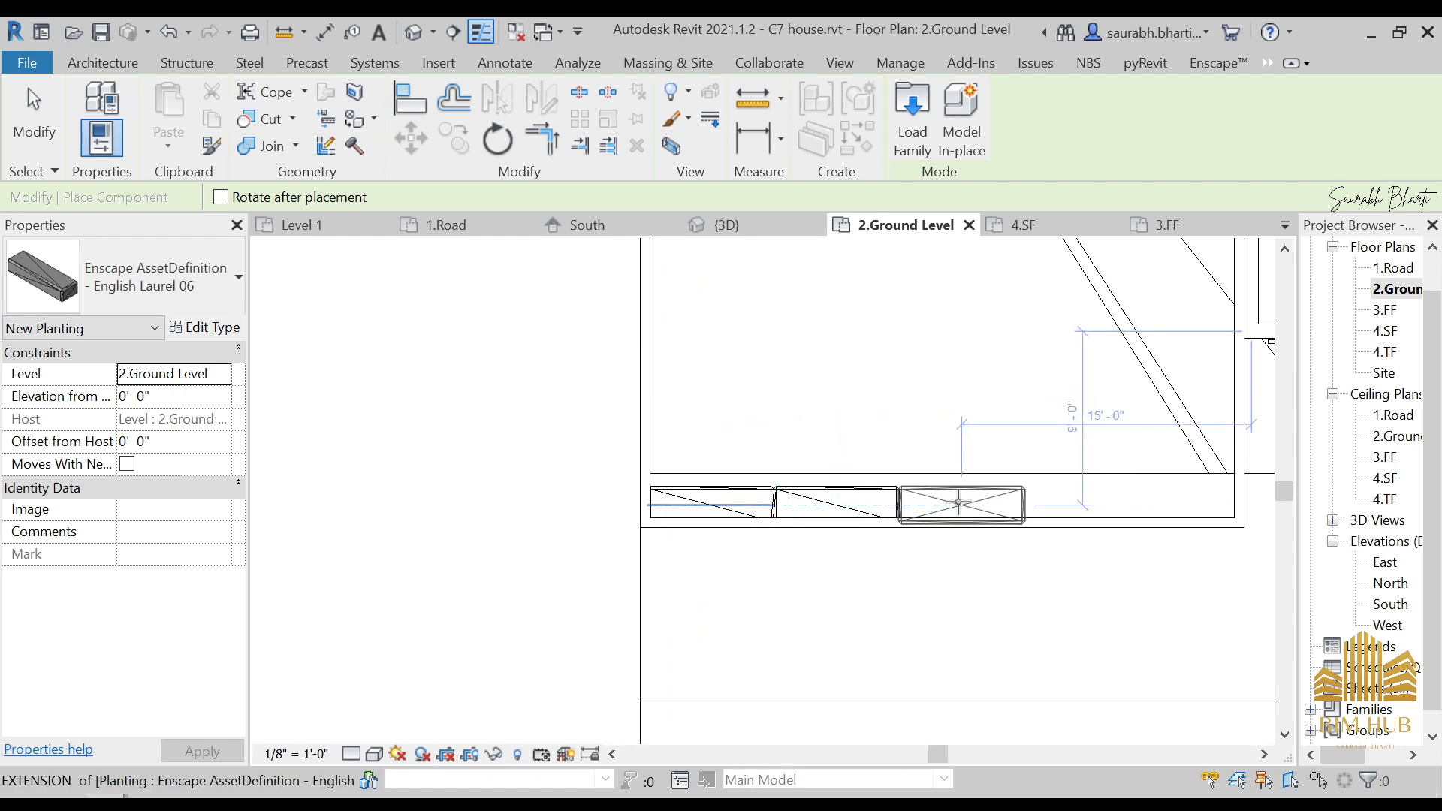
{"action": "left_click", "coordinate": [963, 501]}
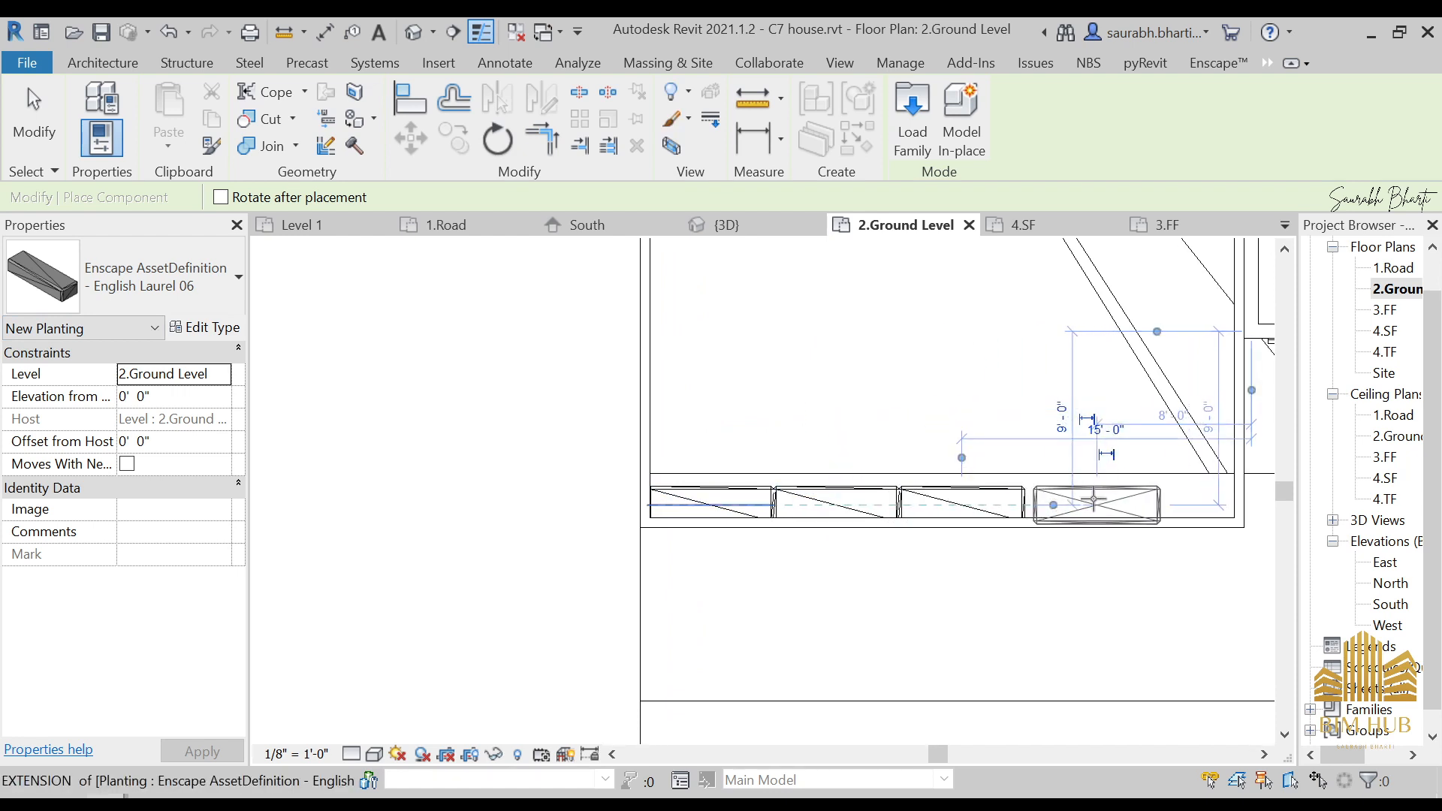
{"action": "left_click", "coordinate": [1096, 505]}
{"action": "key", "text": "Escape"}
{"action": "key", "text": "Escape"}
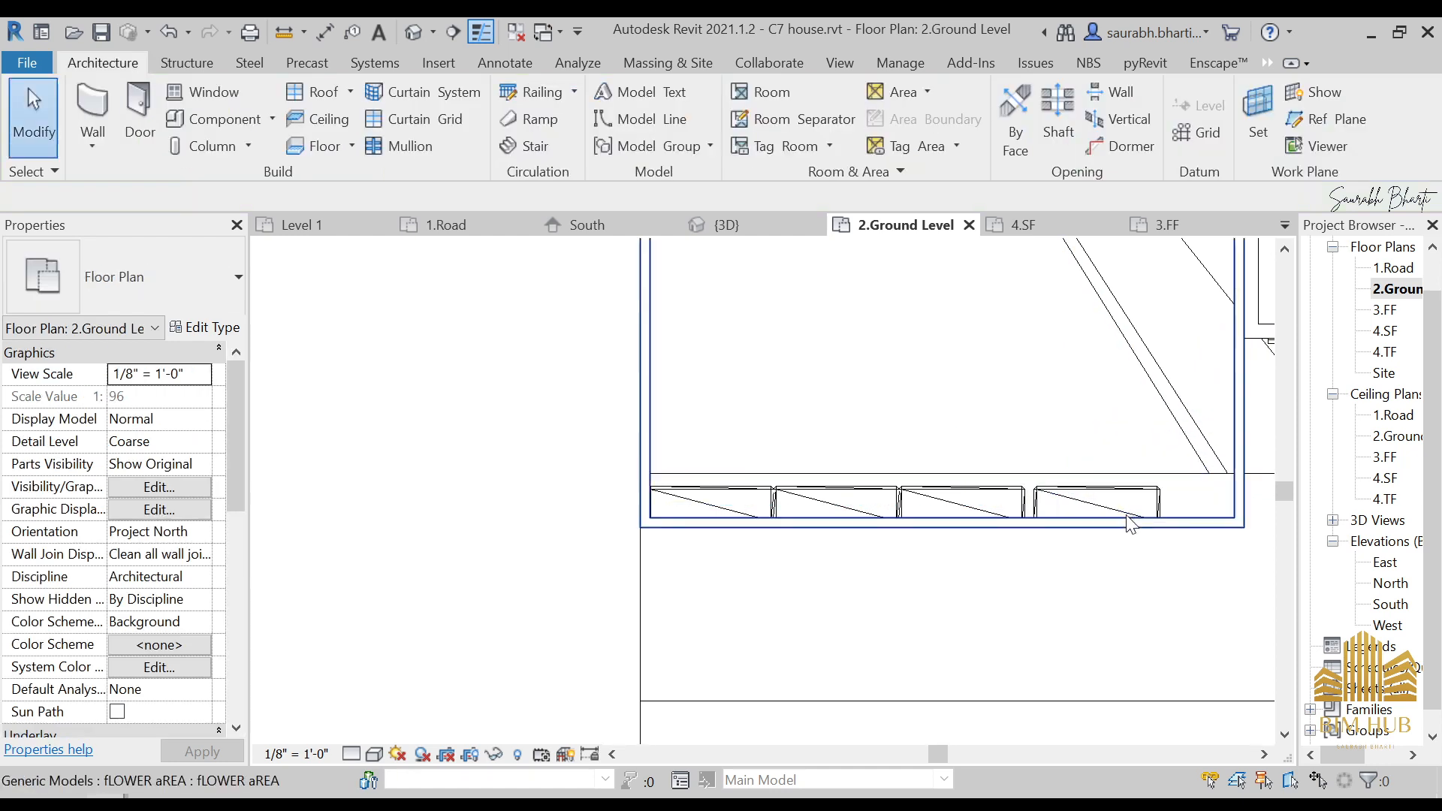
- Nudge the four English Laurel 06 hedges so they close up end to end and line up along the flower bed's road-side wall
{"action": "left_click", "coordinate": [1101, 501]}
{"action": "key", "text": "Left"}
{"action": "key", "text": "Down"}
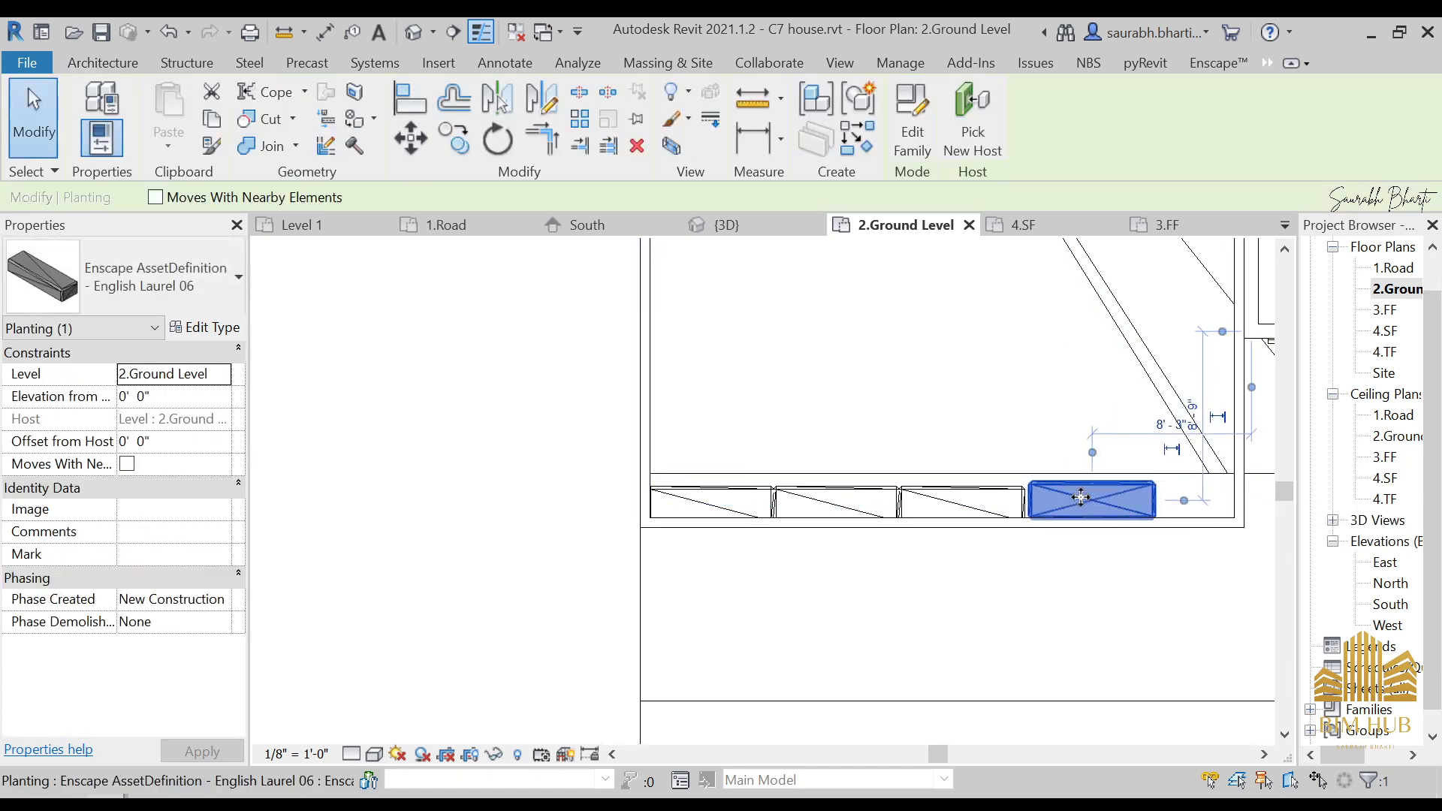
{"action": "key", "text": "Escape"}
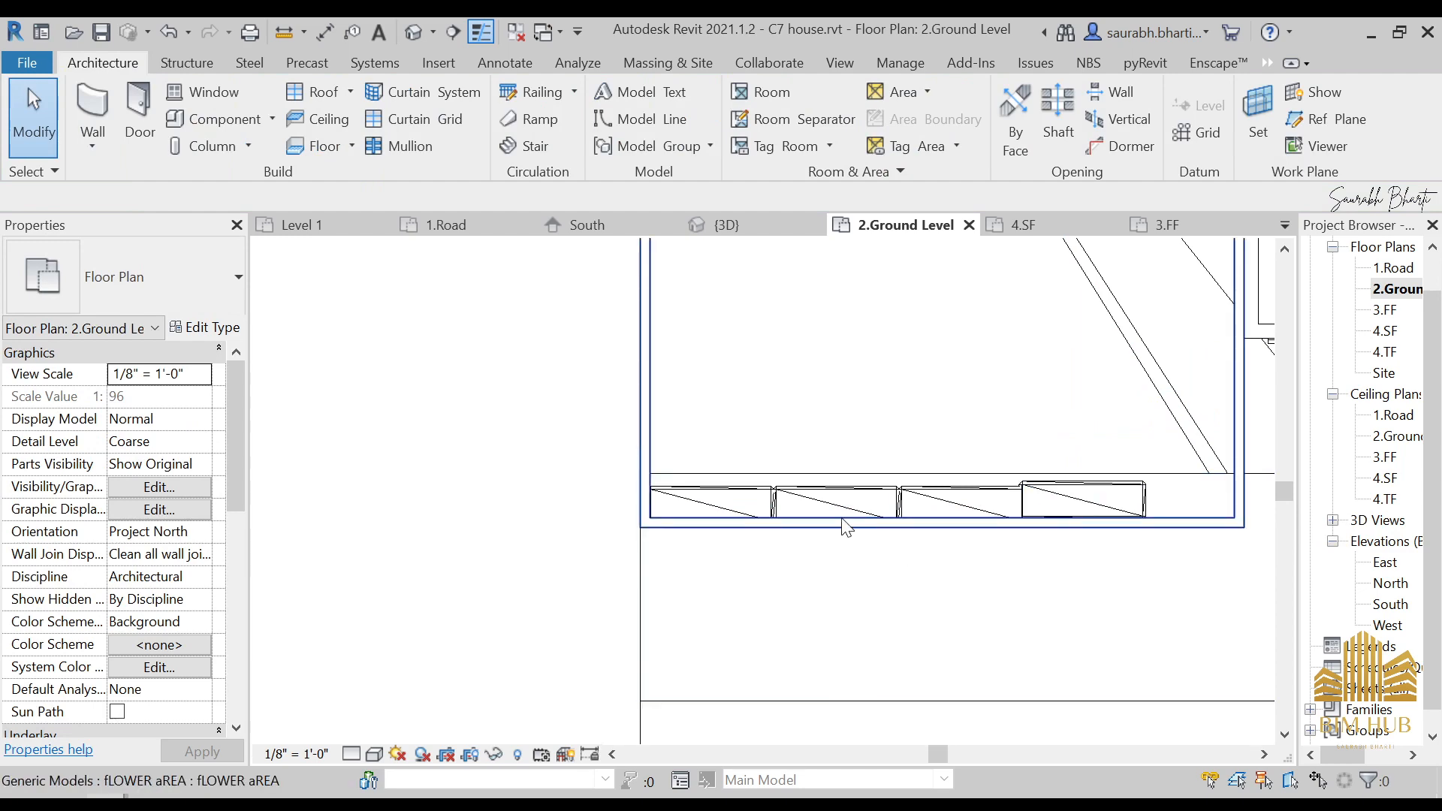
{"action": "left_click", "coordinate": [841, 509]}
{"action": "left_click", "coordinate": [844, 506]}
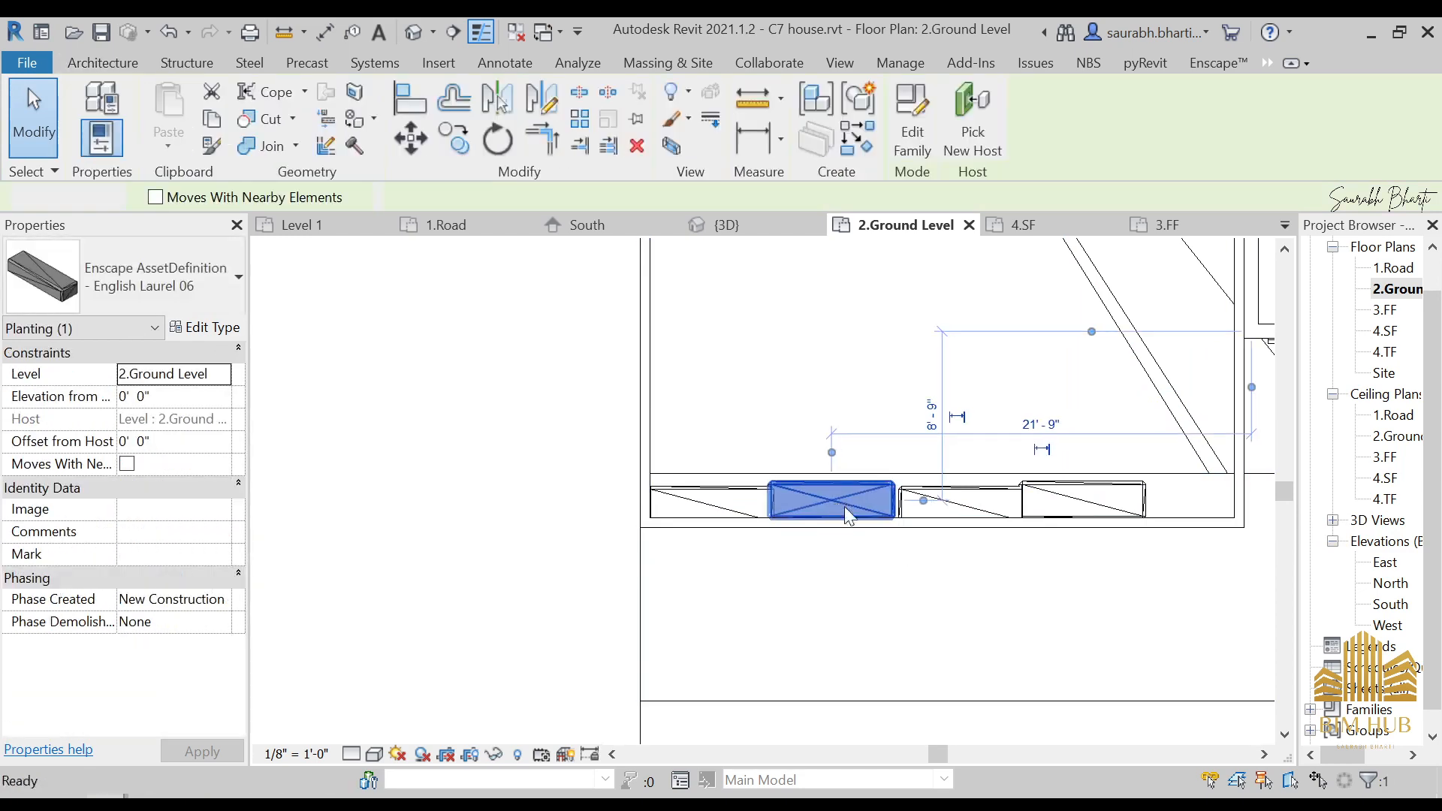
{"action": "key", "text": "Escape"}
{"action": "left_click", "coordinate": [710, 497]}
{"action": "key", "text": "Escape"}
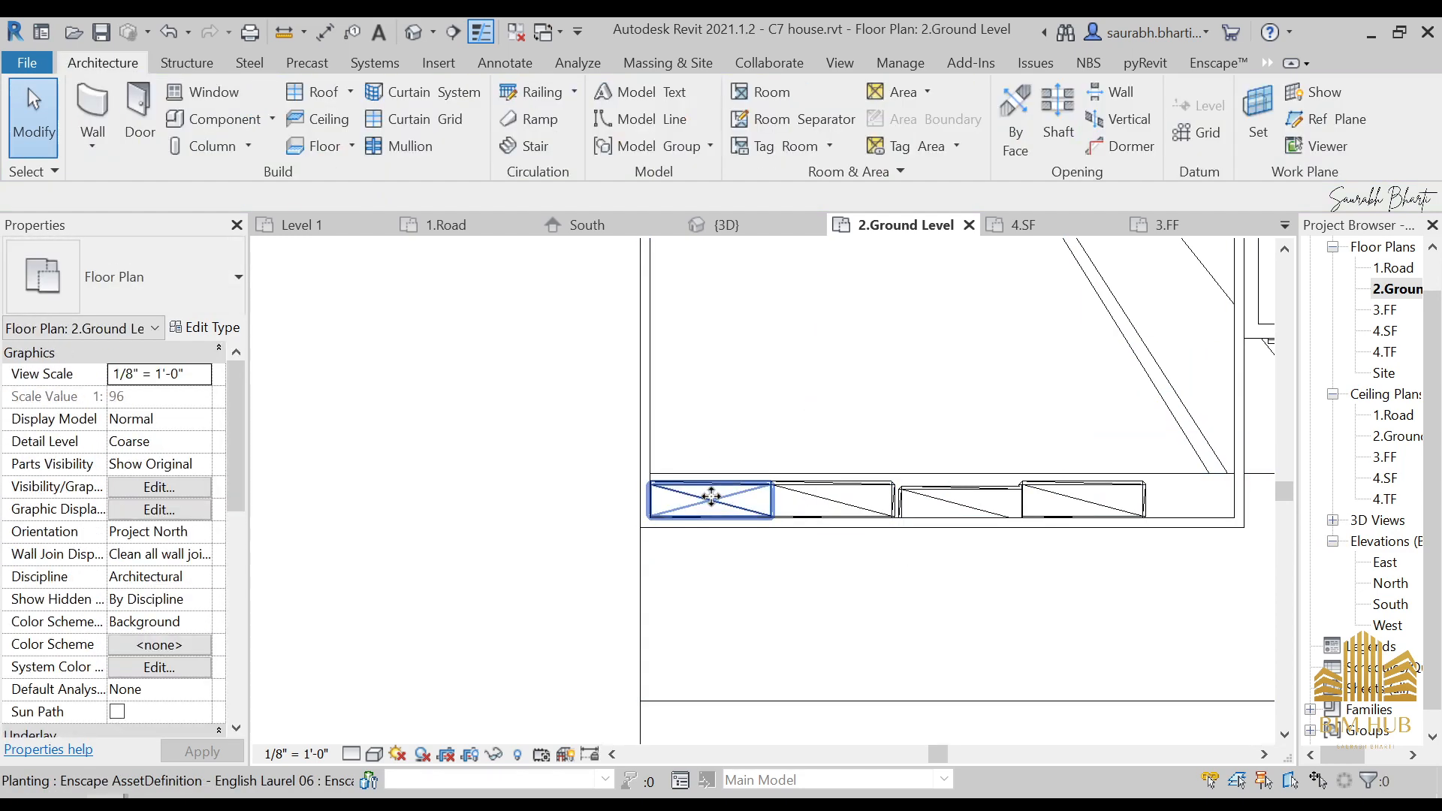
{"action": "left_click", "coordinate": [954, 516]}
{"action": "key", "text": "Escape"}
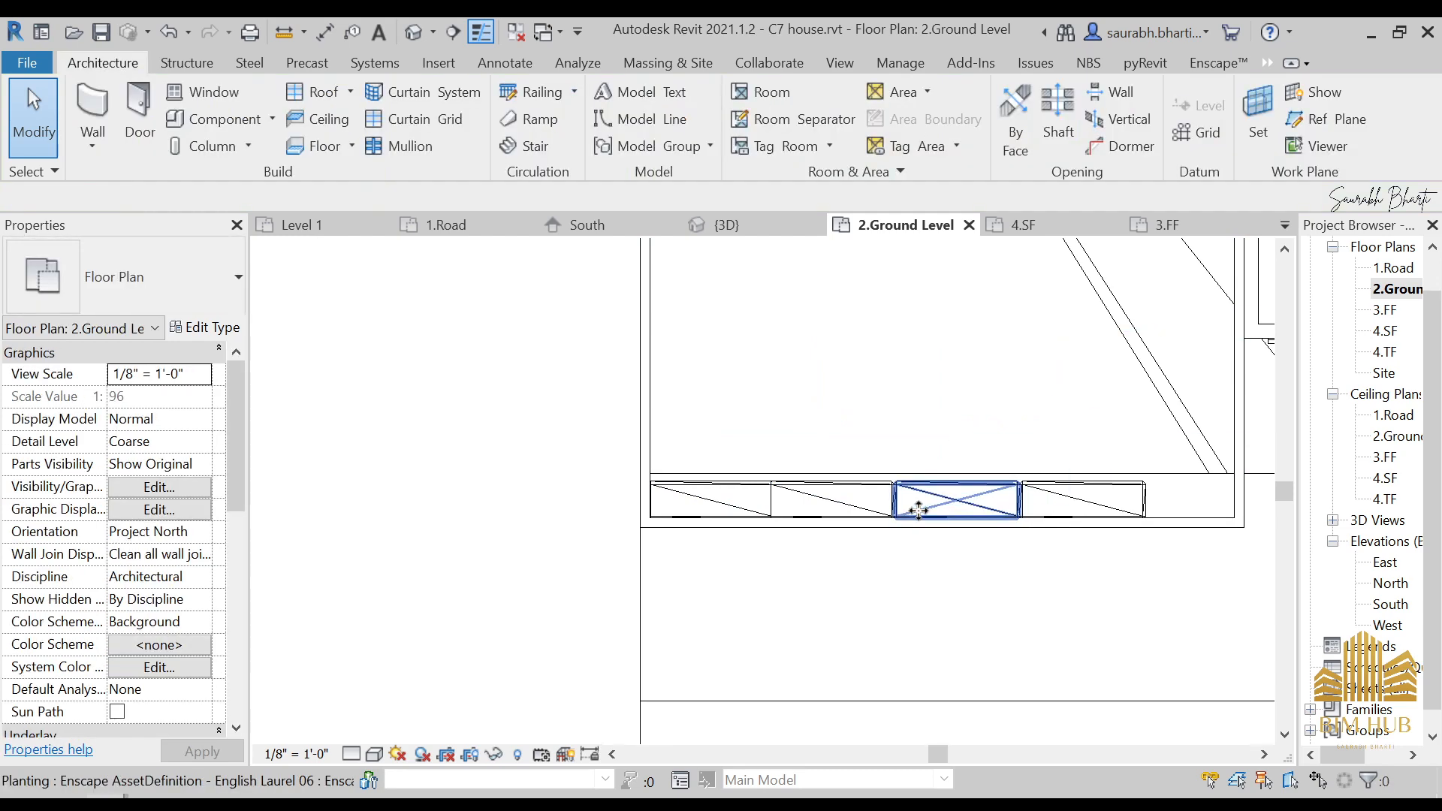
{"action": "left_click_drag", "start_coordinate": [1012, 517], "coordinate": [1045, 499]}
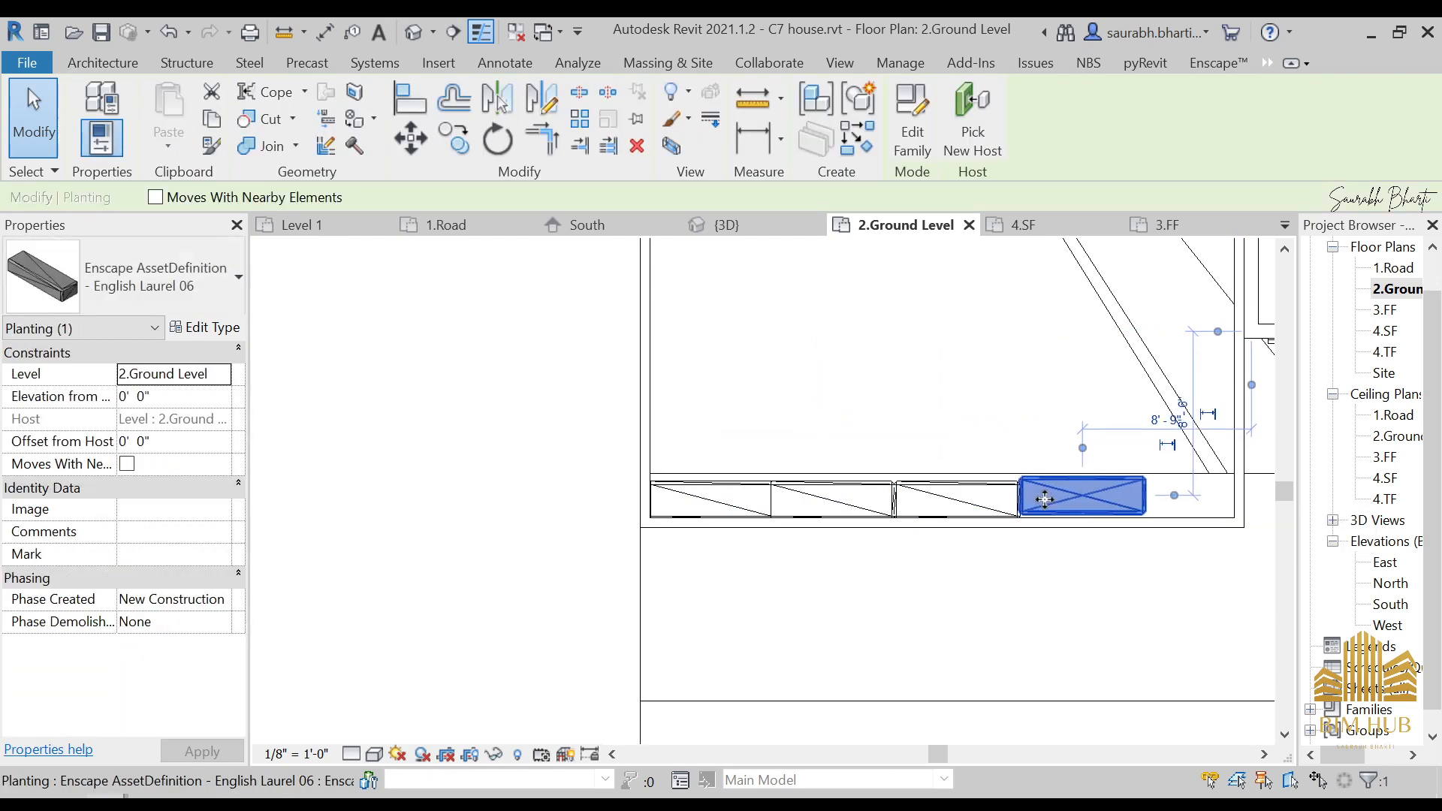
{"action": "key", "text": "Escape"}
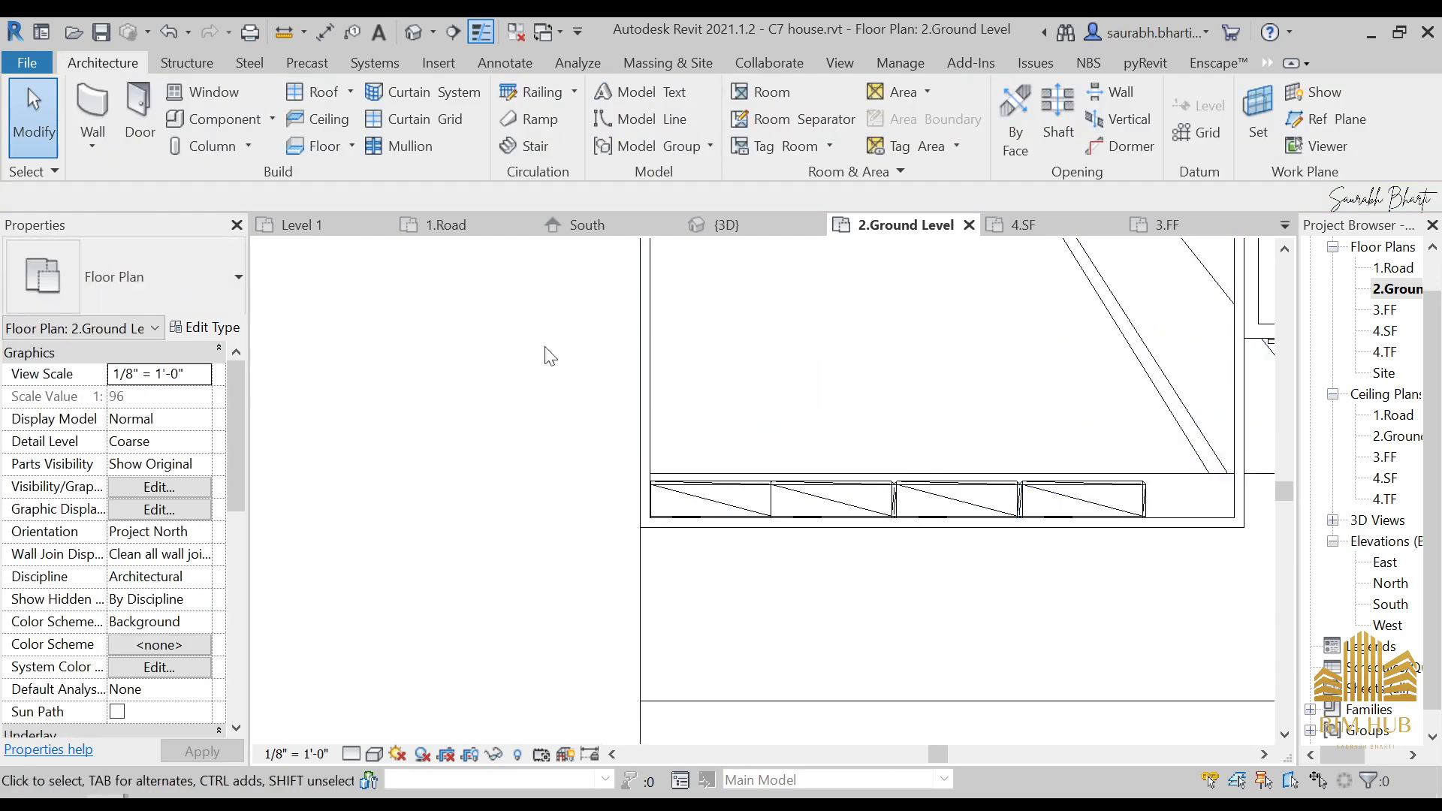
- Try placing a fifth English Laurel 06 hedge at the garage-side end of the row, across the bed's end wall, and delete it
{"action": "left_click", "coordinate": [199, 128]}
{"action": "scroll", "coordinate": [781, 548], "scroll_direction": "up", "scroll_amount": 4}
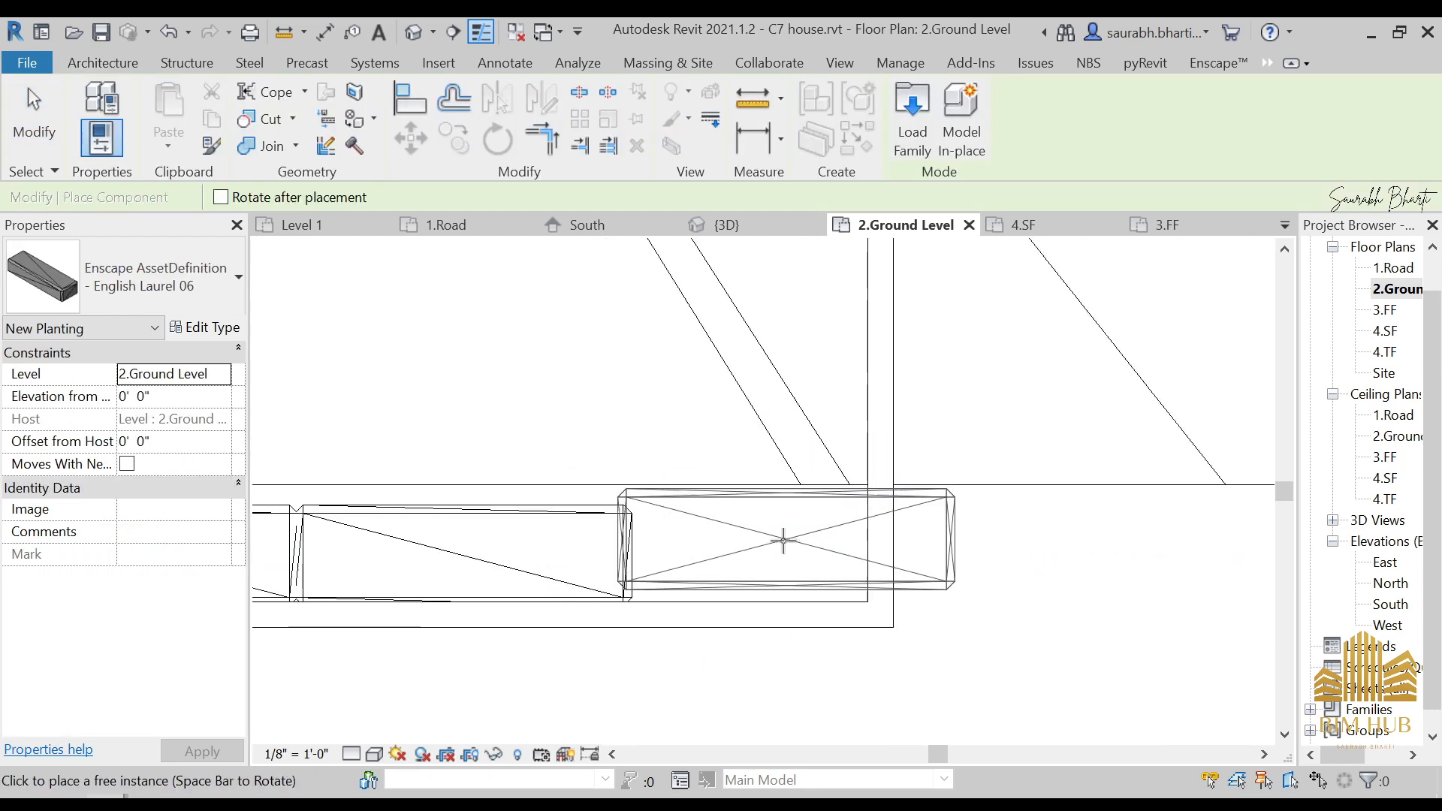
{"action": "left_click", "coordinate": [801, 551]}
{"action": "key", "text": "Escape"}
{"action": "key", "text": "Escape"}
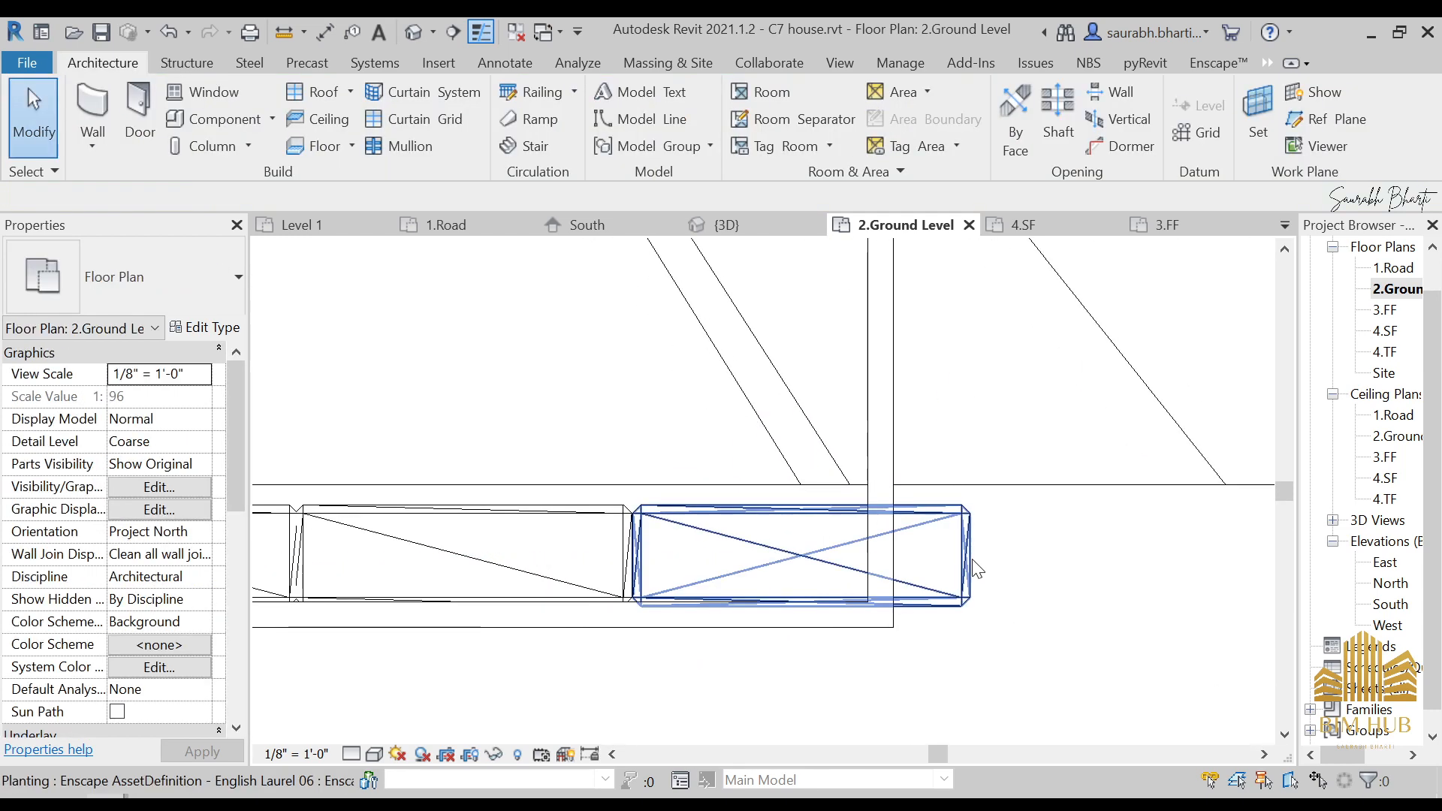
{"action": "left_click", "coordinate": [951, 563]}
{"action": "key", "text": "Delete"}
{"action": "scroll", "coordinate": [822, 542], "scroll_direction": "down", "scroll_amount": 5}
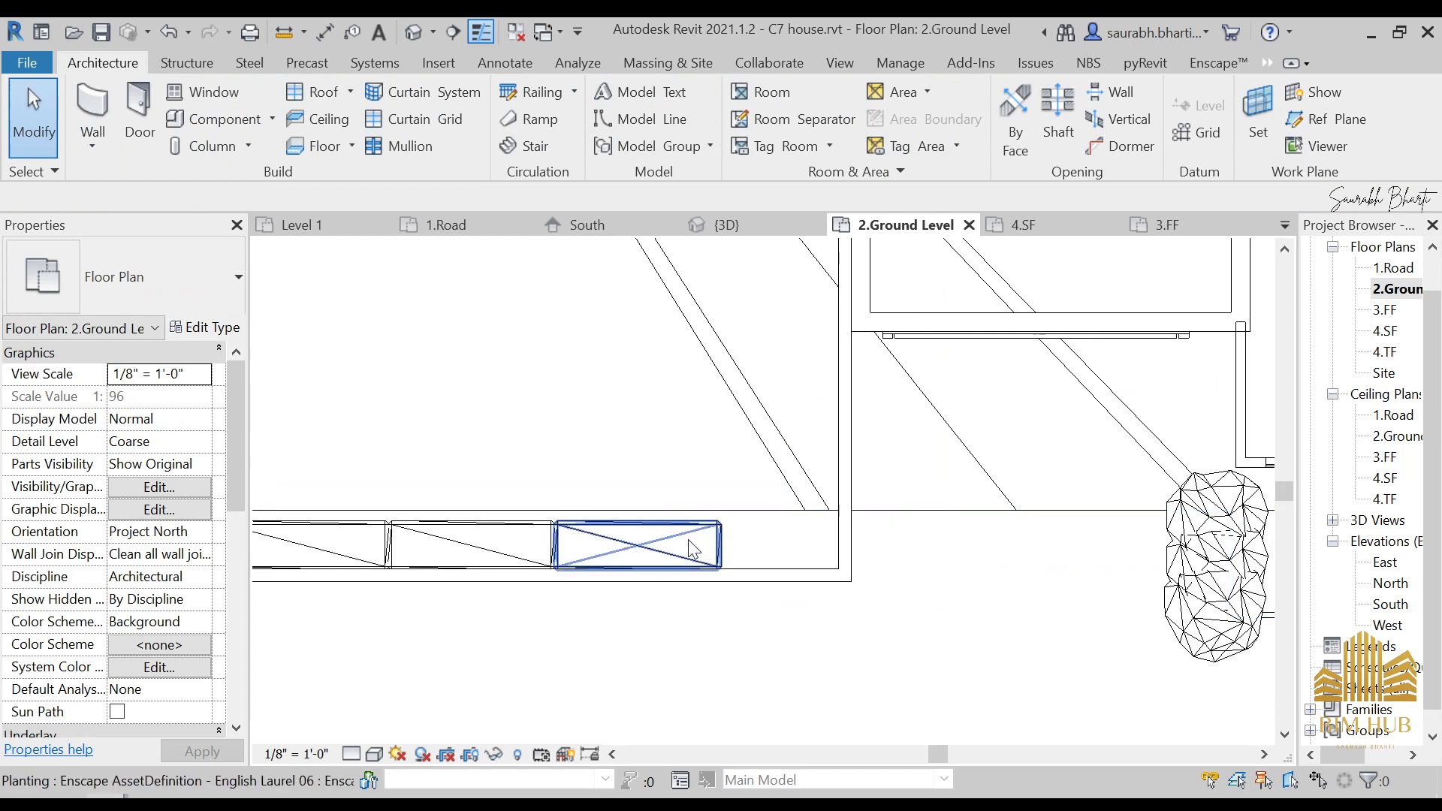
- Shift the last two hedges towards the bed's garage-side wall and fill the gap behind them with another English Laurel 06
{"action": "scroll", "coordinate": [688, 548], "scroll_direction": "up", "scroll_amount": 1}
{"action": "left_click_drag", "start_coordinate": [686, 547], "coordinate": [822, 541]}
{"action": "left_click", "coordinate": [529, 534]}
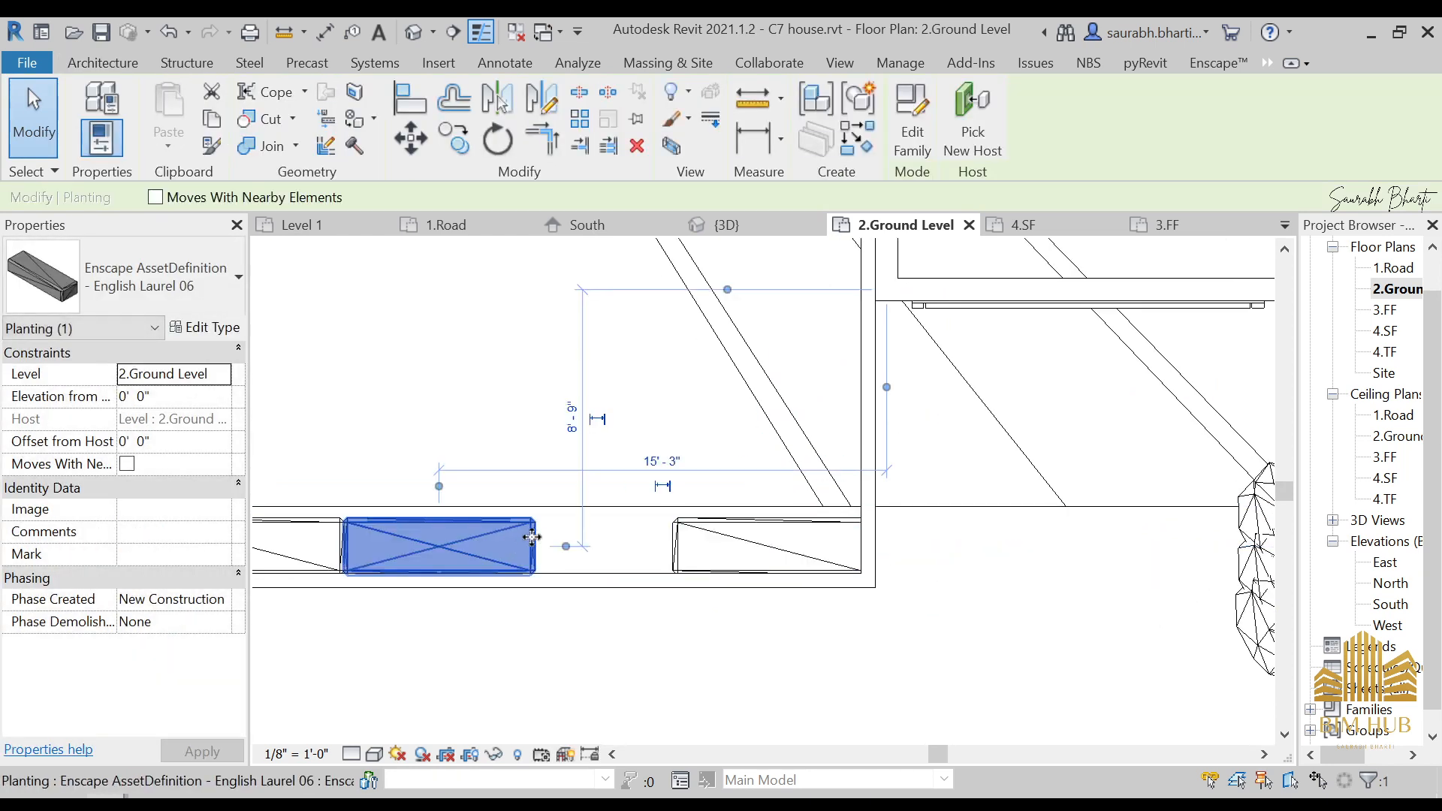
{"action": "left_click_drag", "start_coordinate": [506, 535], "coordinate": [650, 546]}
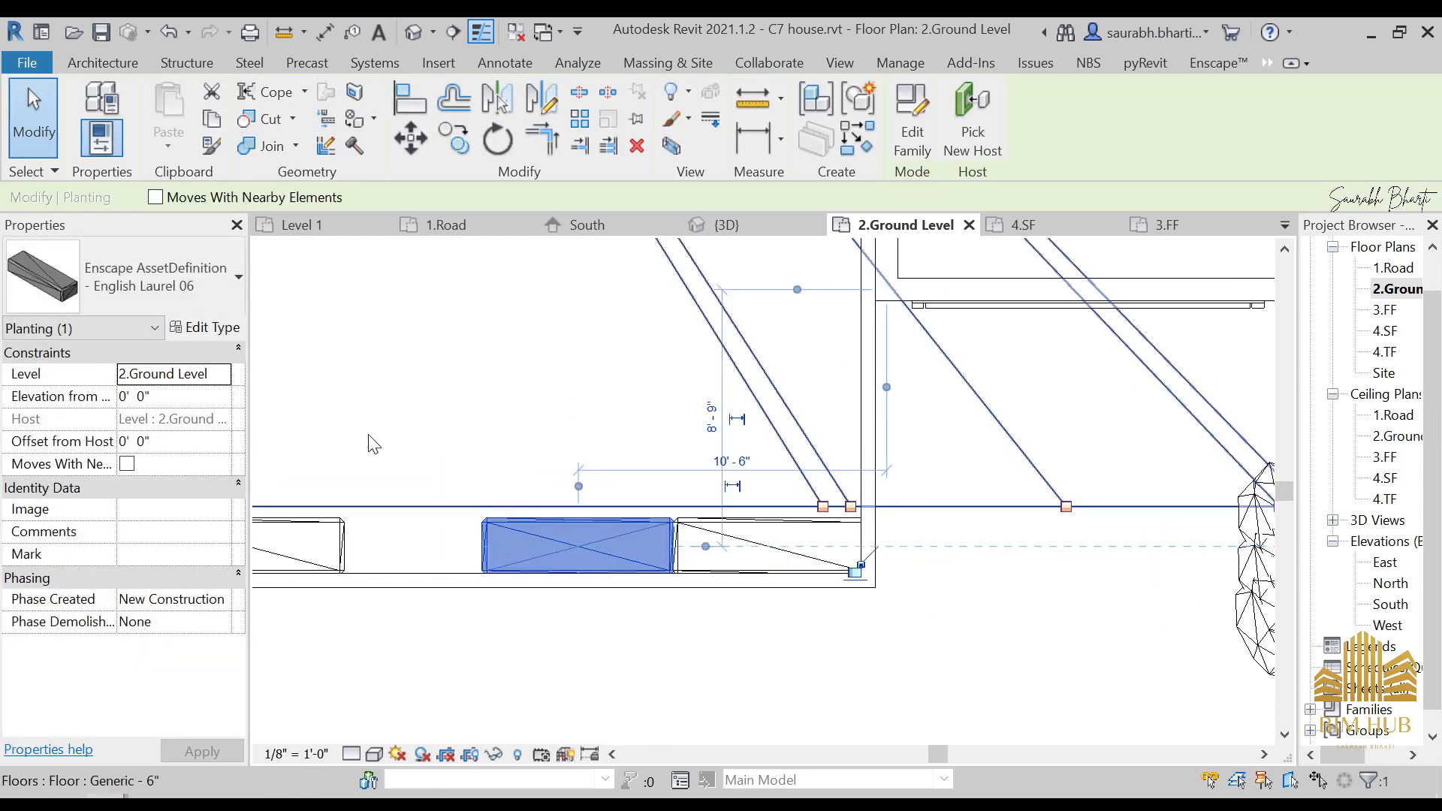
{"action": "left_click", "coordinate": [103, 62]}
{"action": "left_click", "coordinate": [214, 120]}
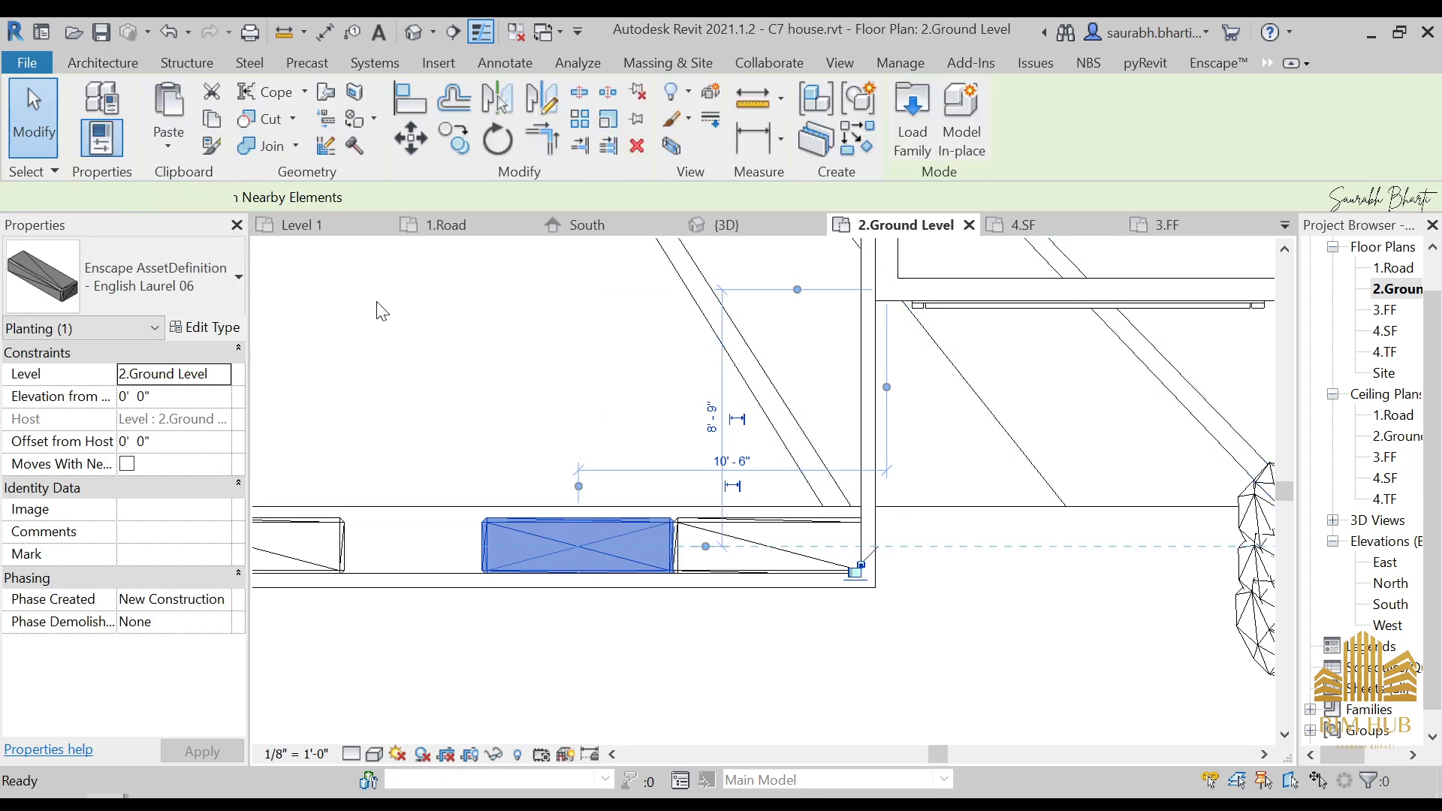
{"action": "left_click", "coordinate": [417, 542]}
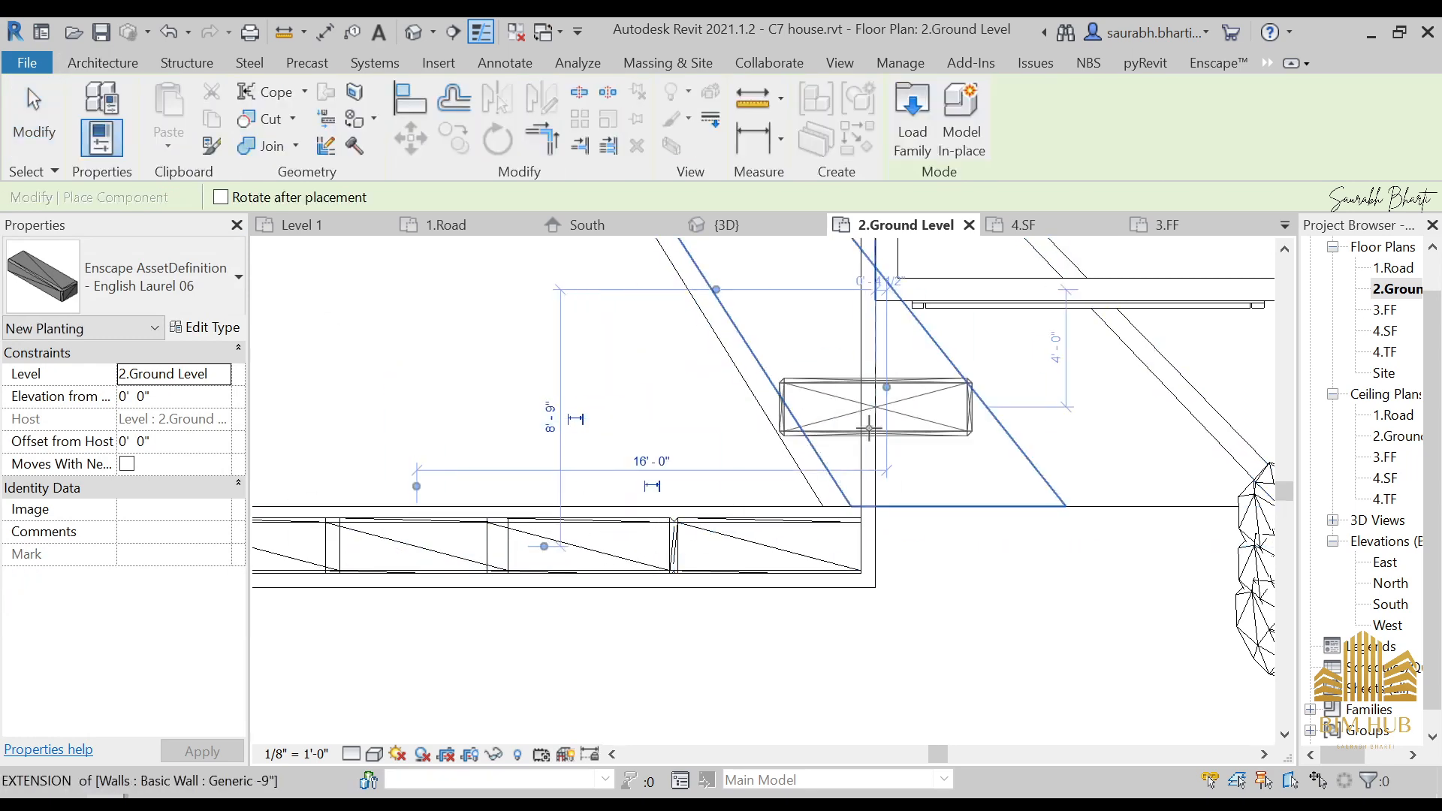
{"action": "scroll", "coordinate": [891, 556], "scroll_direction": "down", "scroll_amount": 3}
{"action": "middle_click_drag", "start_coordinate": [891, 556], "coordinate": [994, 671]}
{"action": "scroll", "coordinate": [994, 668], "scroll_direction": "down", "scroll_amount": 2}
{"action": "key", "text": "Escape"}
{"action": "key", "text": "Escape"}
- Copy the row of five English Laurel 06 hedges to the flower bed's opposite long edge
{"action": "left_click_drag", "start_coordinate": [457, 589], "coordinate": [1011, 727]}
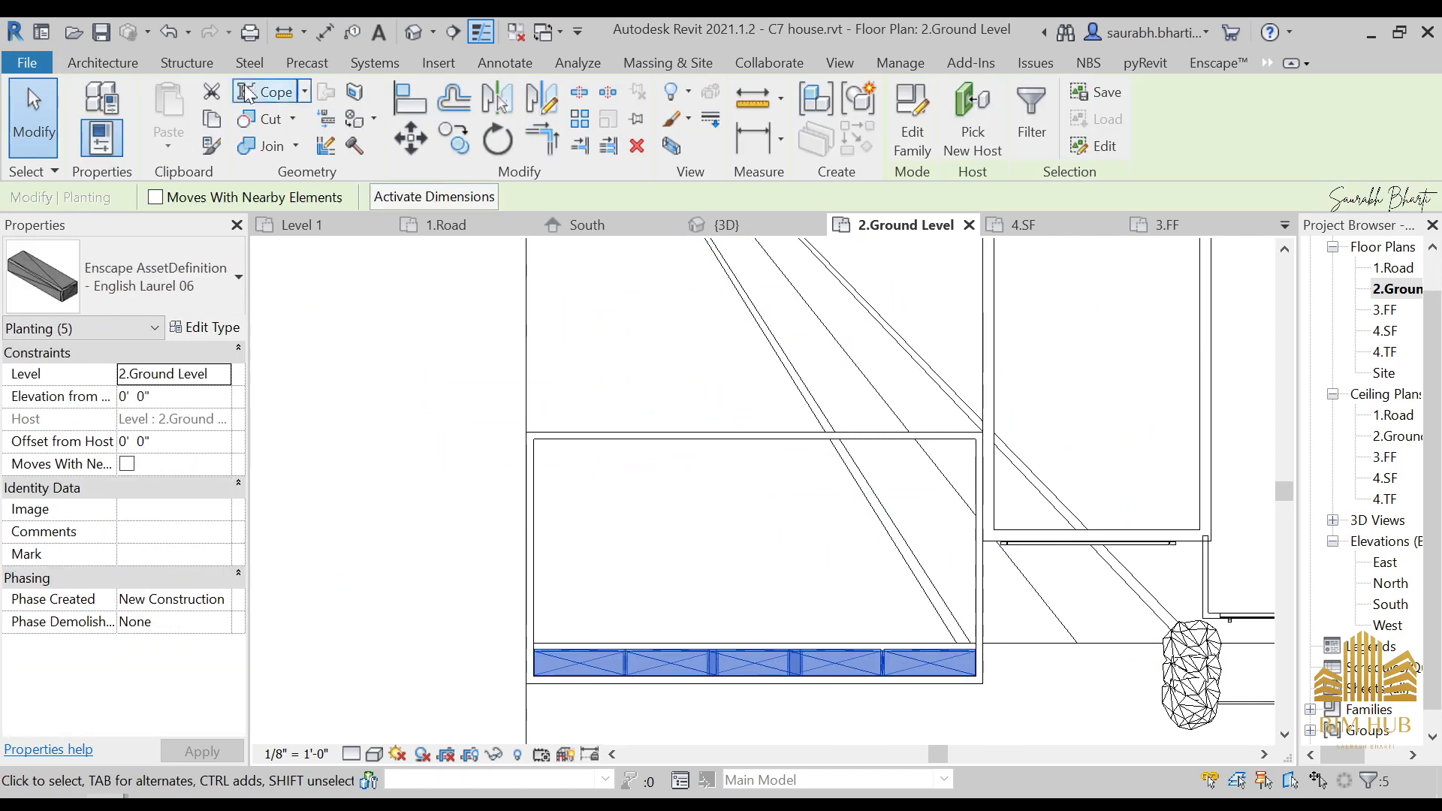
{"action": "left_click", "coordinate": [209, 119]}
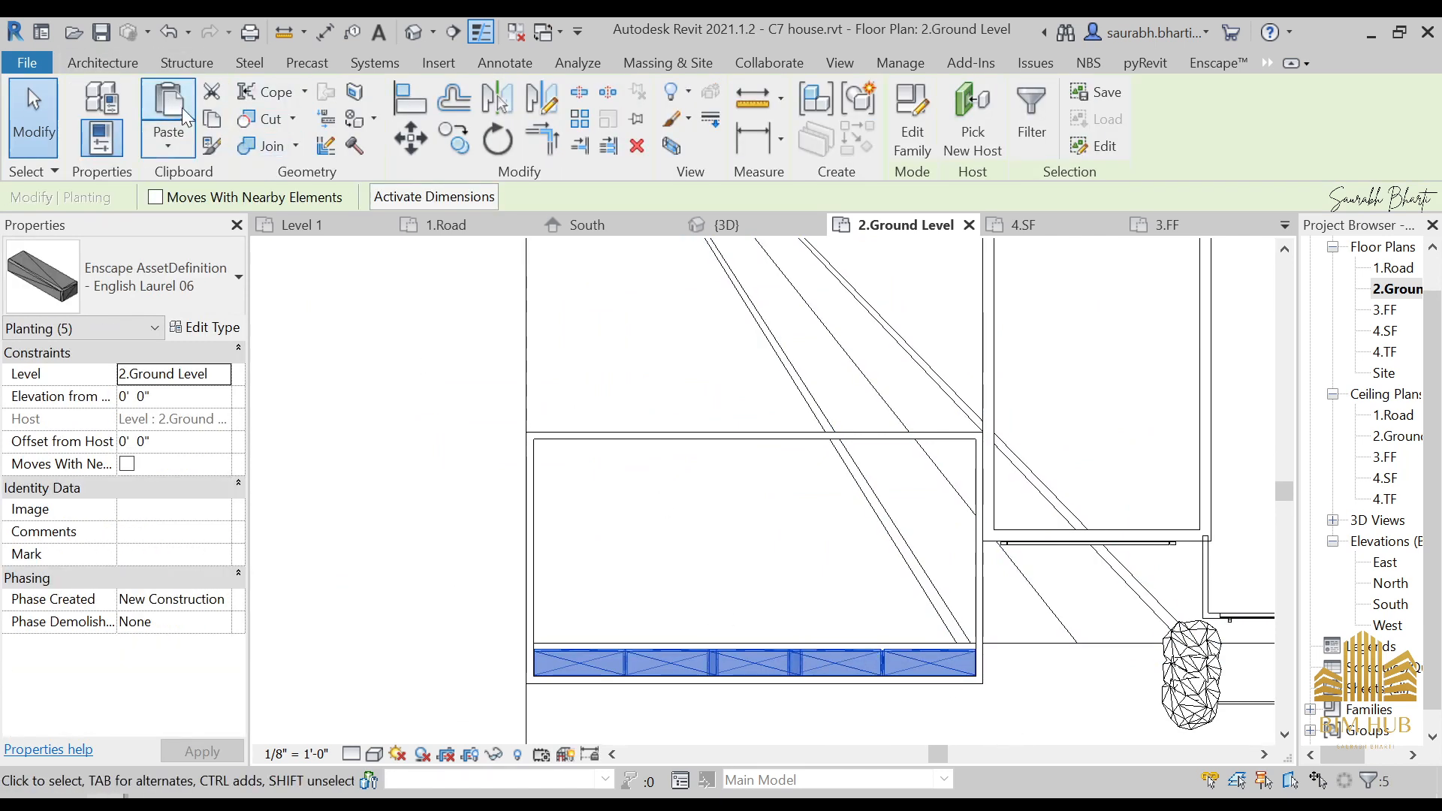
{"action": "left_click", "coordinate": [452, 138]}
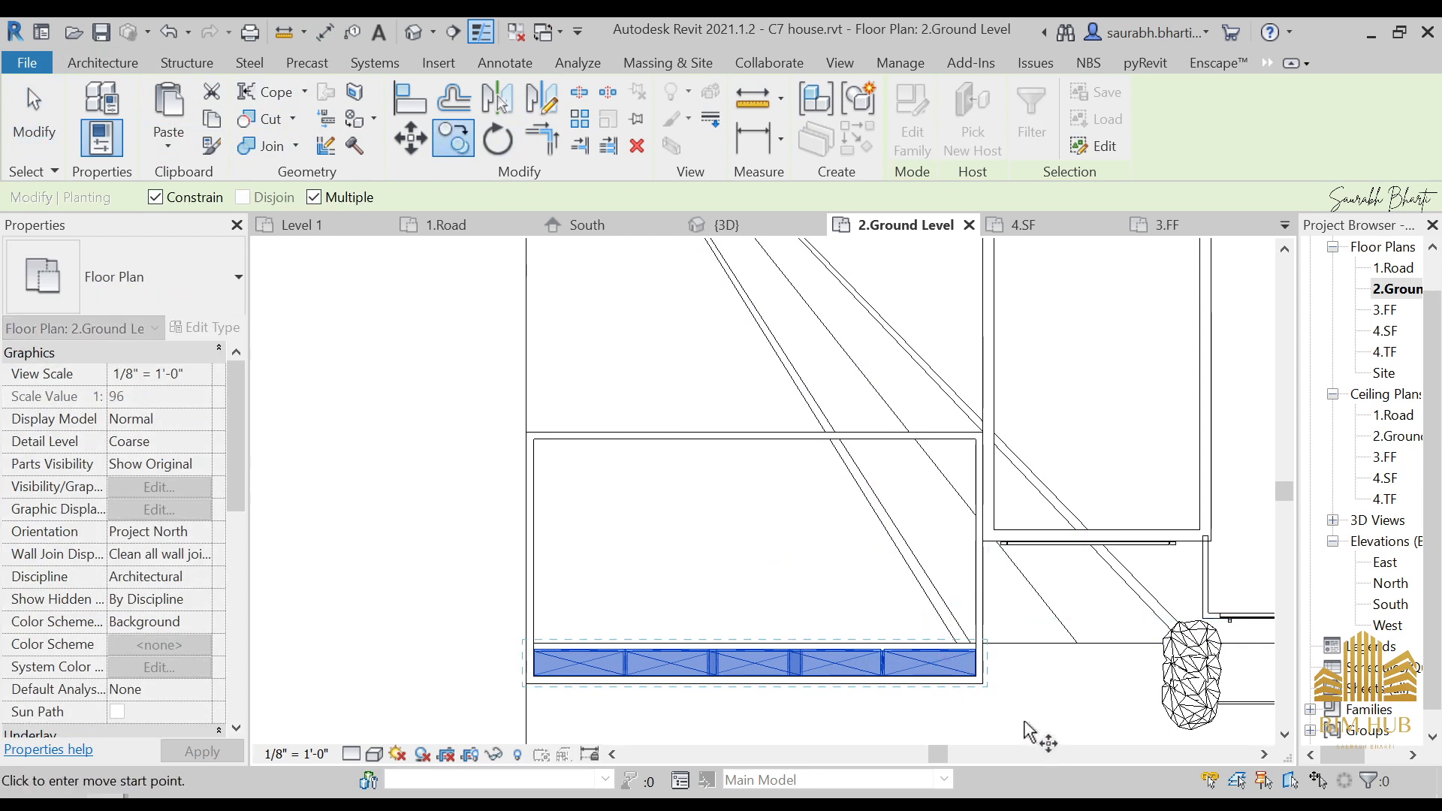
{"action": "left_click", "coordinate": [984, 647]}
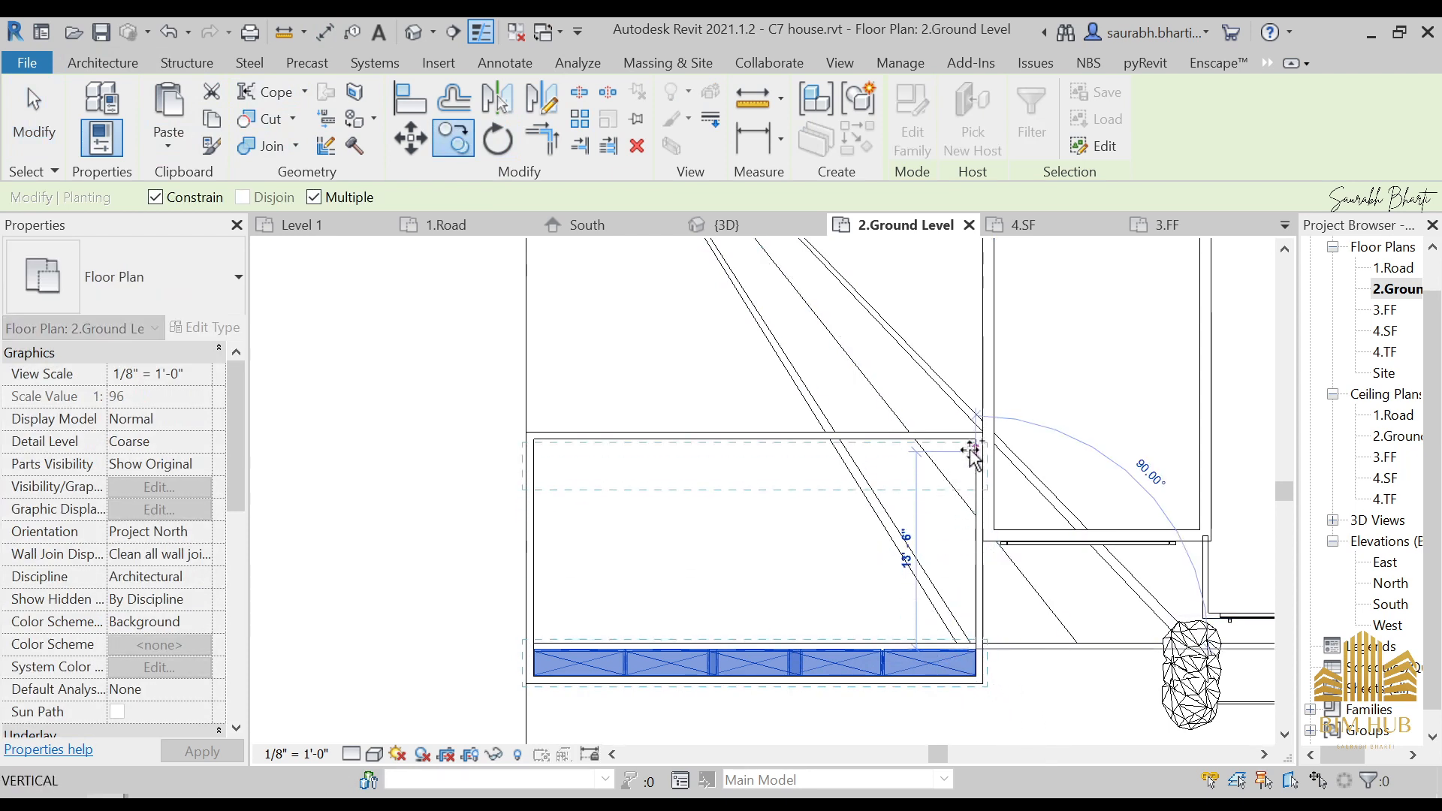
{"action": "left_click", "coordinate": [971, 448]}
{"action": "key", "text": "Escape"}
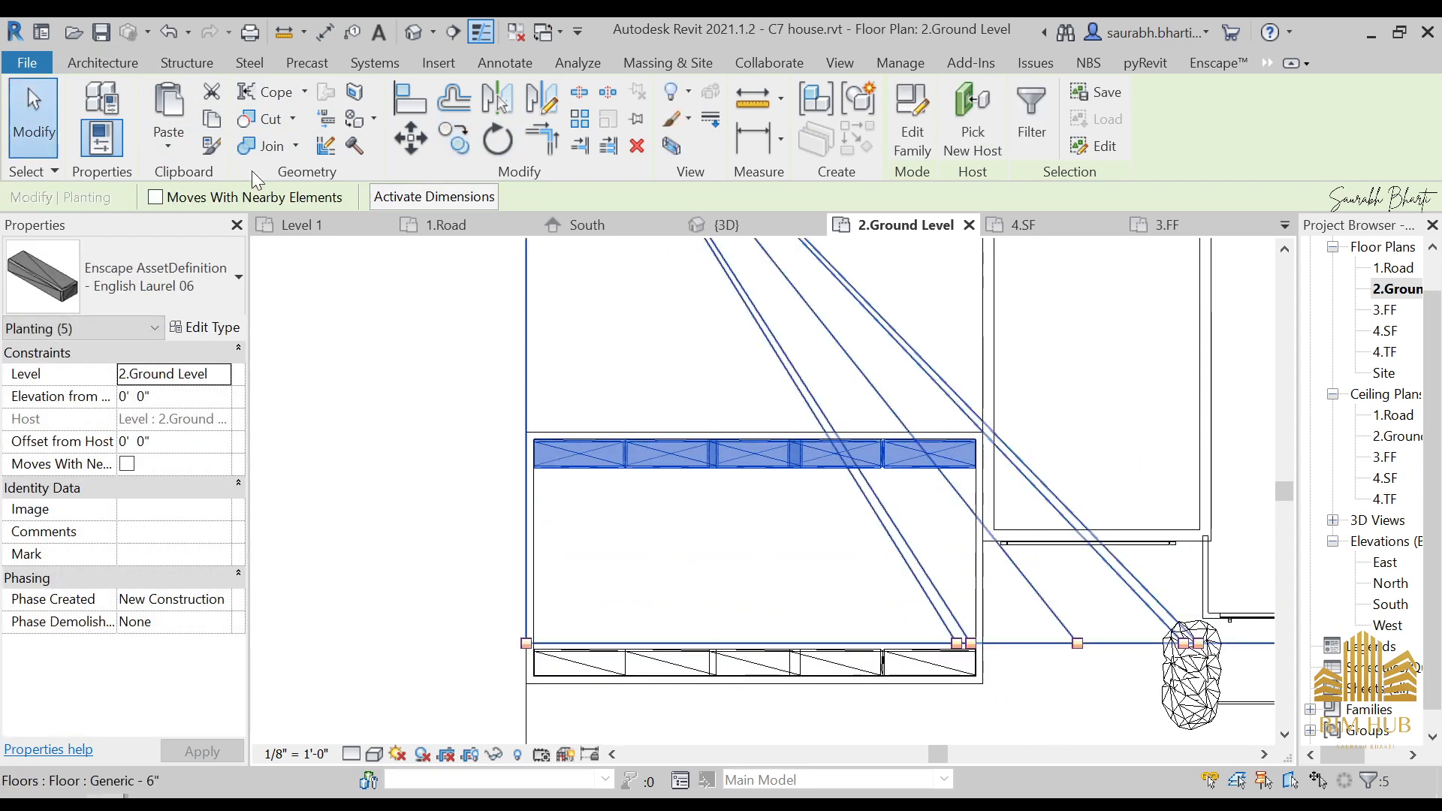
- Place two English Laurel 06 hedges, rotated 90°, end to end along each short side of the flower bed
{"action": "left_click", "coordinate": [103, 62]}
{"action": "left_click", "coordinate": [257, 134]}
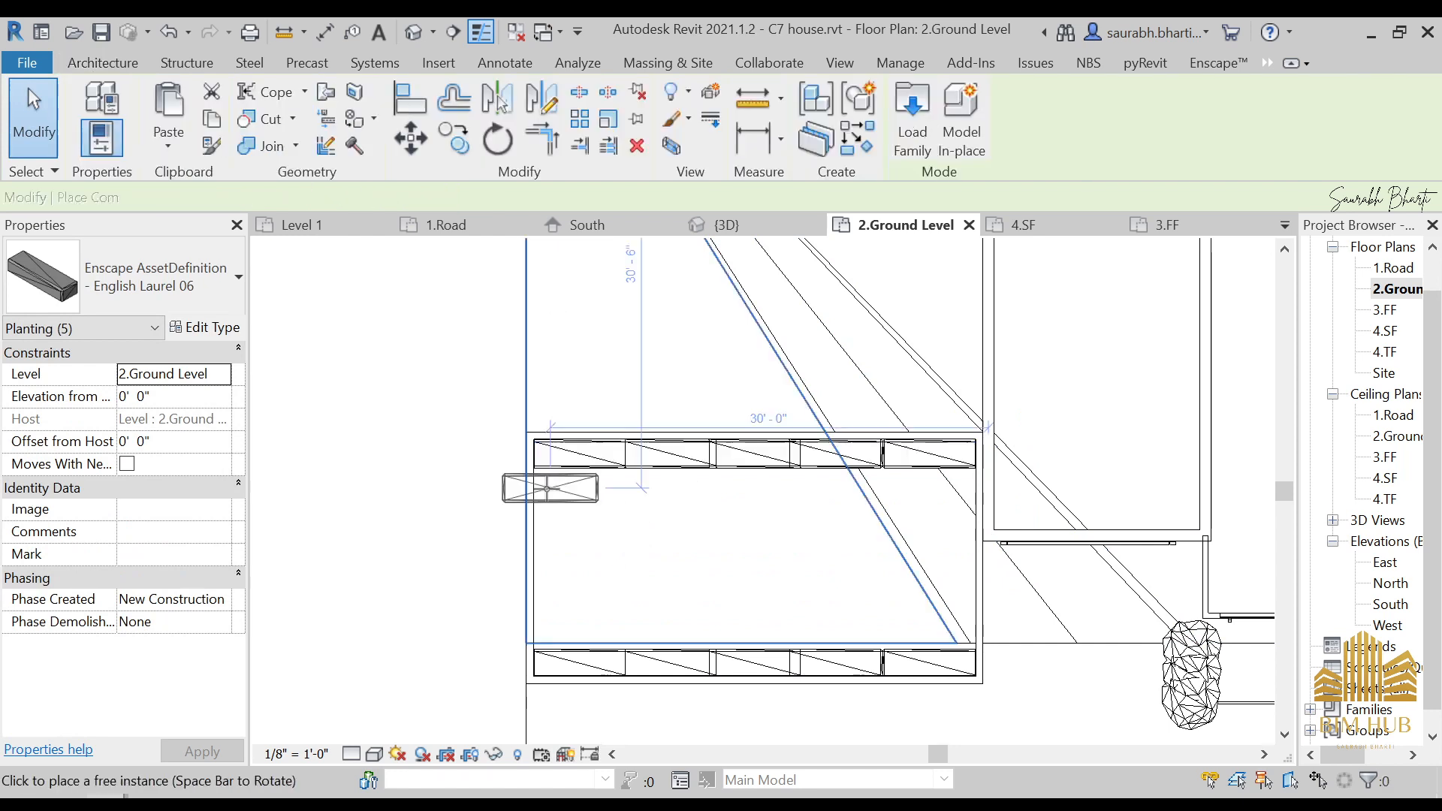
{"action": "key", "text": "space"}
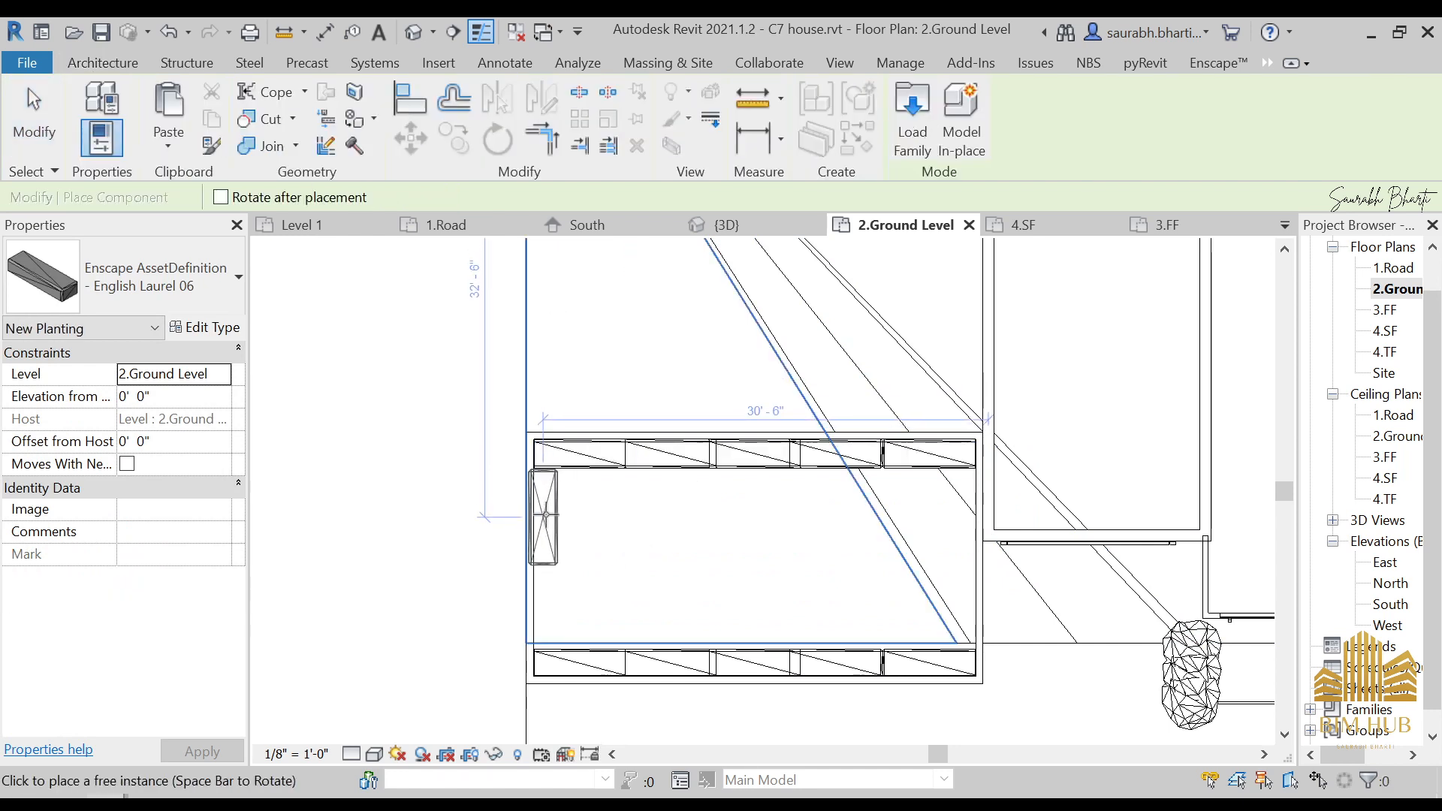
{"action": "left_click", "coordinate": [544, 519]}
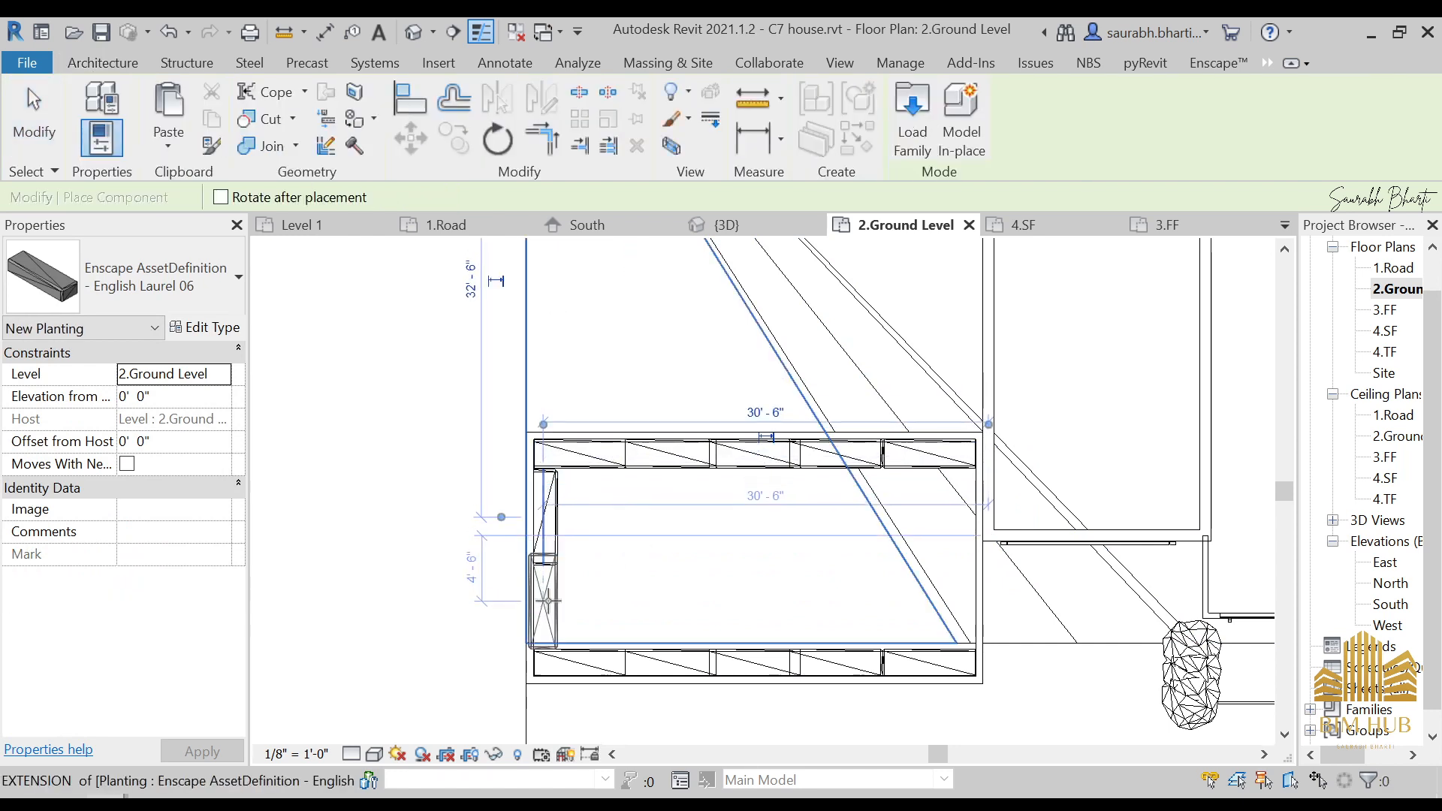
{"action": "left_click", "coordinate": [543, 601]}
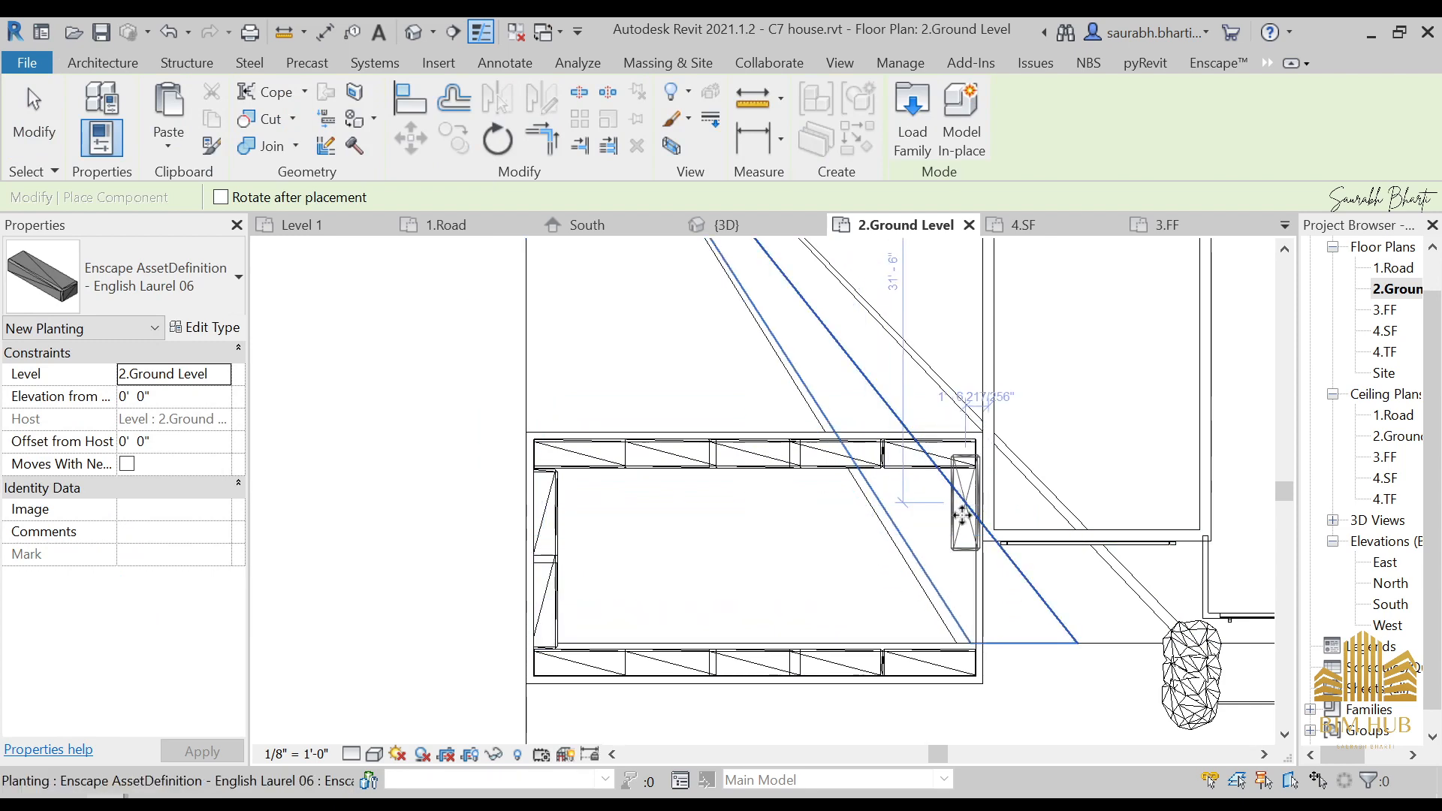
{"action": "key", "text": "Escape"}
{"action": "key", "text": "Escape"}
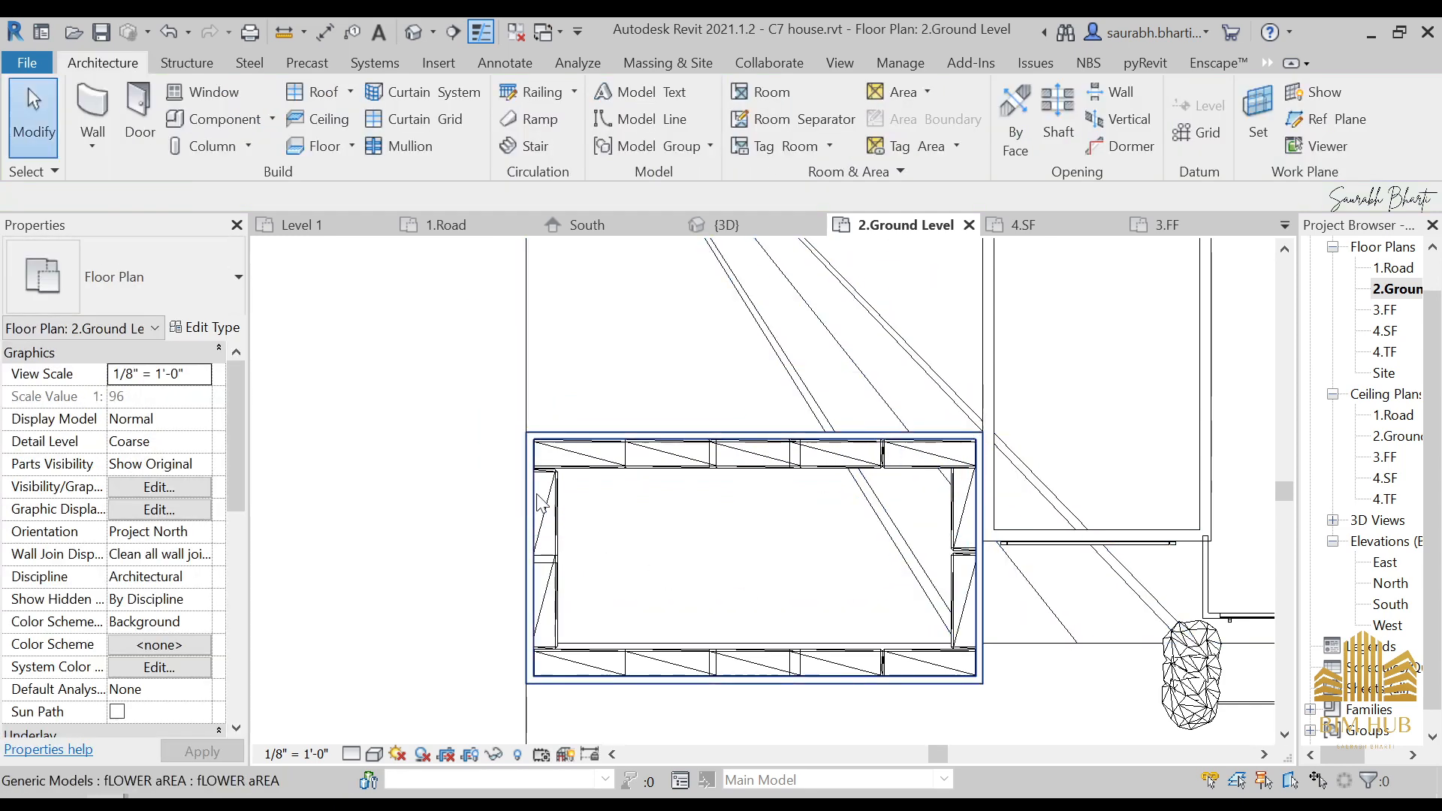
- Nudge the hedge pairs on both short sides inwards so they sit clear of the flower bed's walls
{"action": "left_click", "coordinate": [545, 518]}
{"action": "left_click", "coordinate": [548, 612], "text": "ctrl"}
{"action": "key", "text": "Escape"}
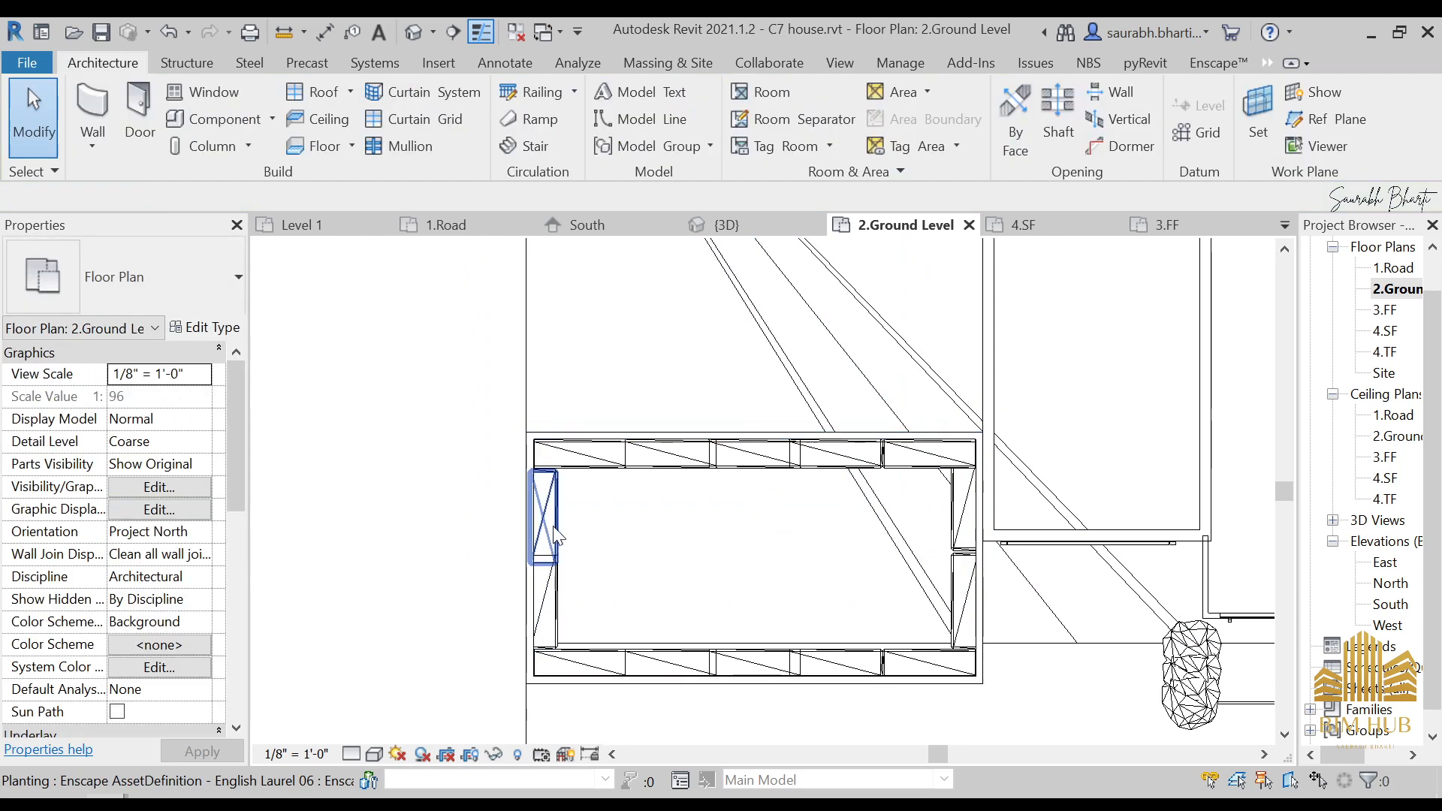
{"action": "left_click", "coordinate": [548, 534]}
{"action": "left_click", "coordinate": [550, 595], "text": "ctrl"}
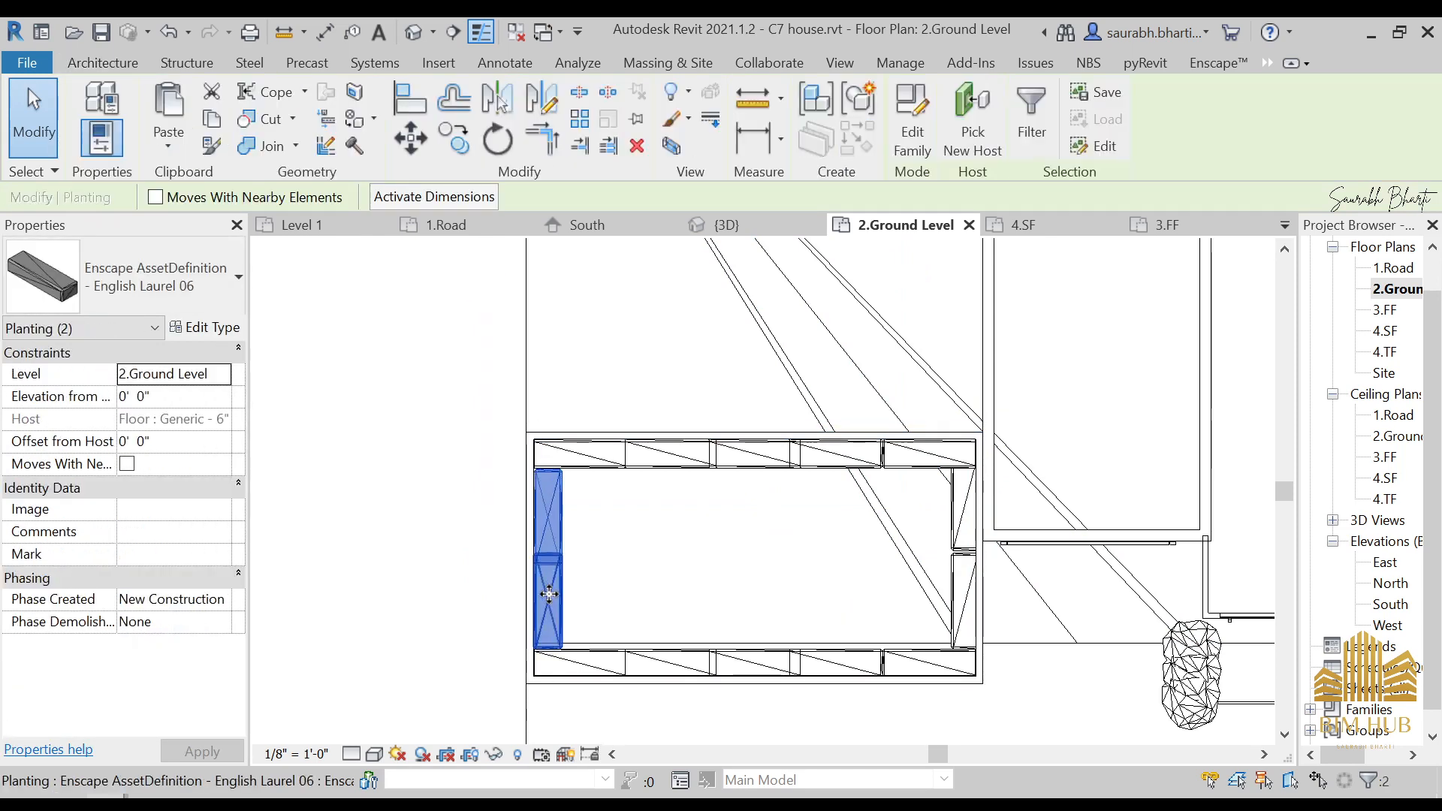
{"action": "key", "text": "Escape"}
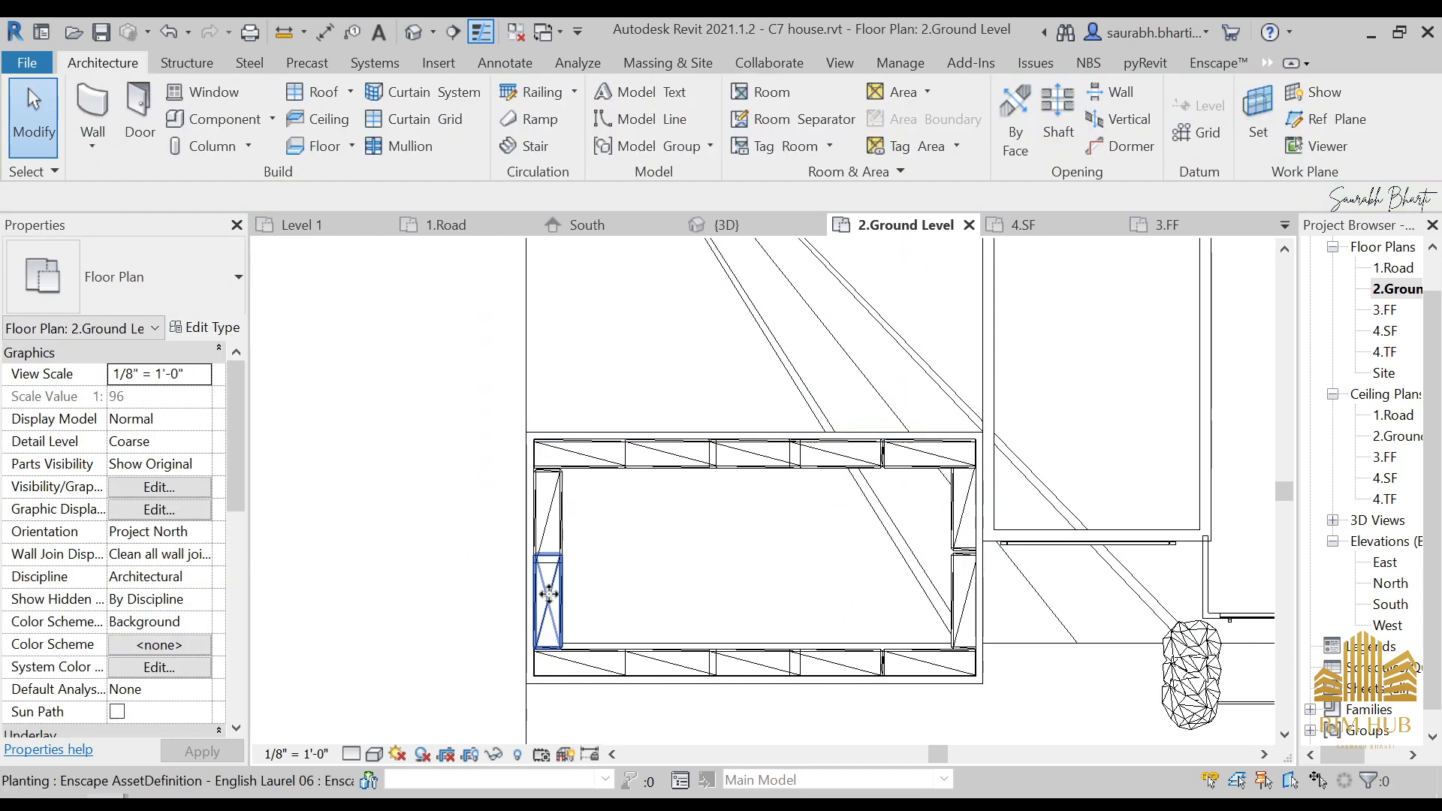
{"action": "left_click", "coordinate": [950, 530]}
{"action": "key", "text": "Escape"}
{"action": "left_click", "coordinate": [963, 523]}
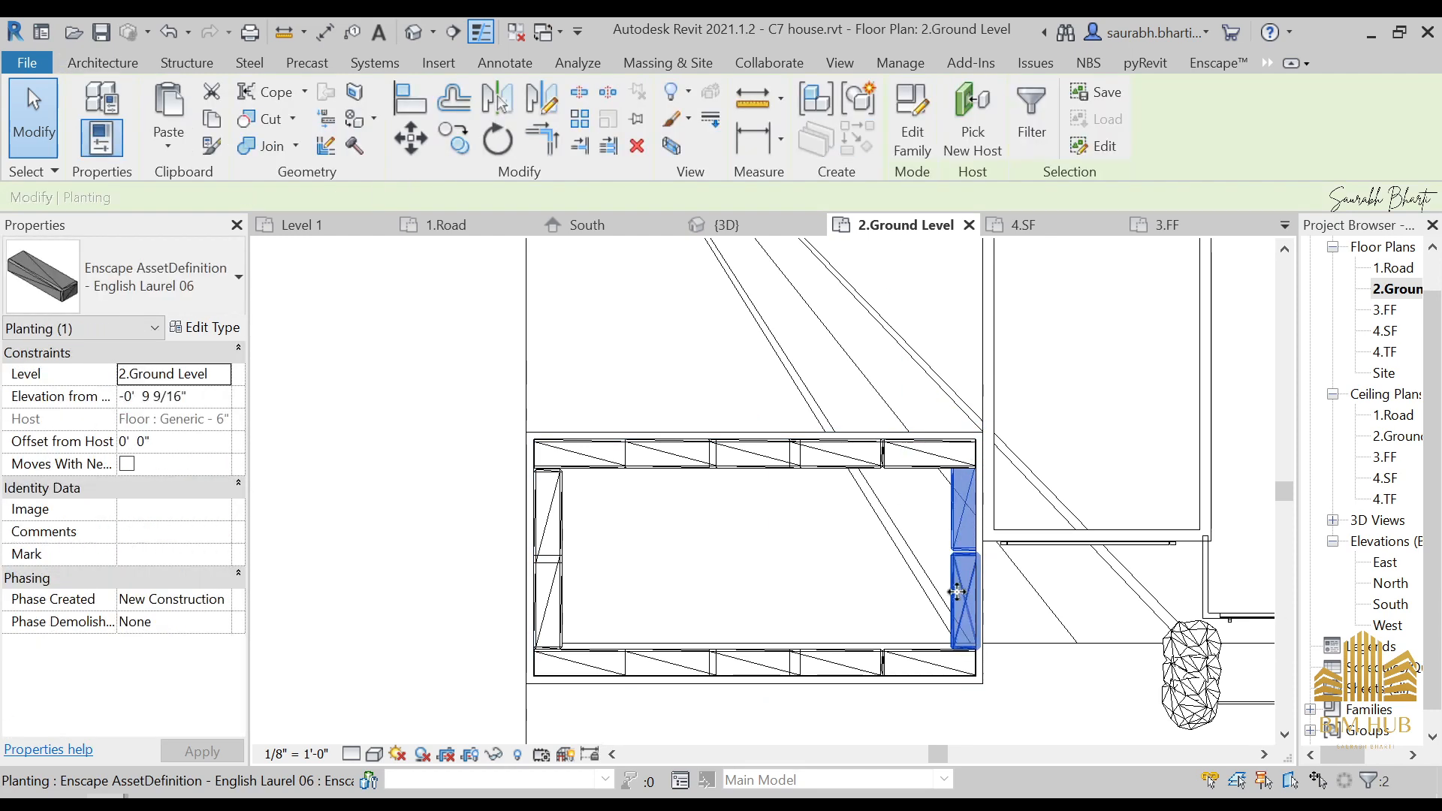
{"action": "left_click", "coordinate": [956, 593], "text": "ctrl"}
{"action": "key", "text": "Escape"}
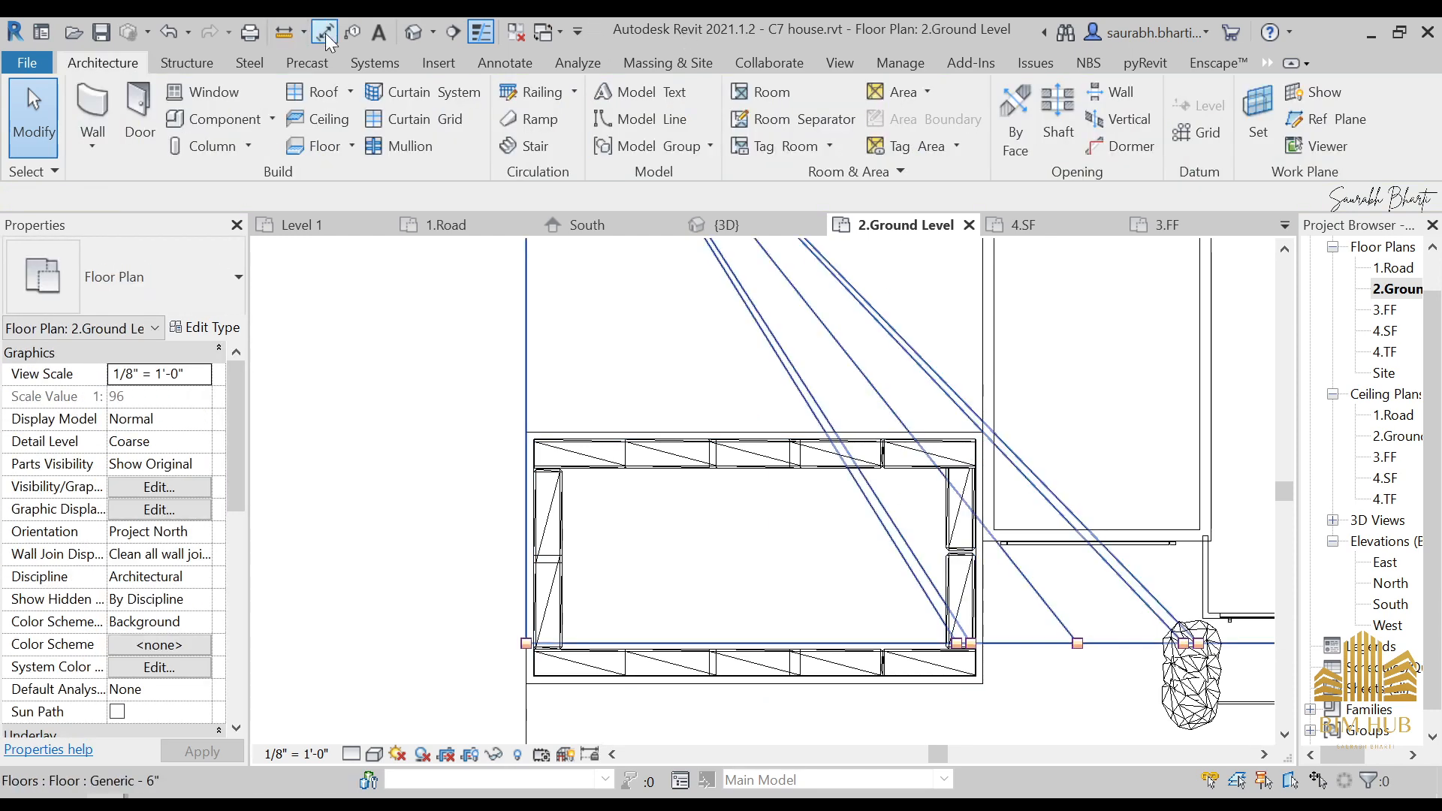
- In the 3D view, adjust the elevation of the two garage-side hedges to sit level with the bed's other hedges, and inspect the bed
{"action": "left_click", "coordinate": [410, 35]}
{"action": "middle_click_drag", "start_coordinate": [698, 524], "coordinate": [797, 559], "text": "shift"}
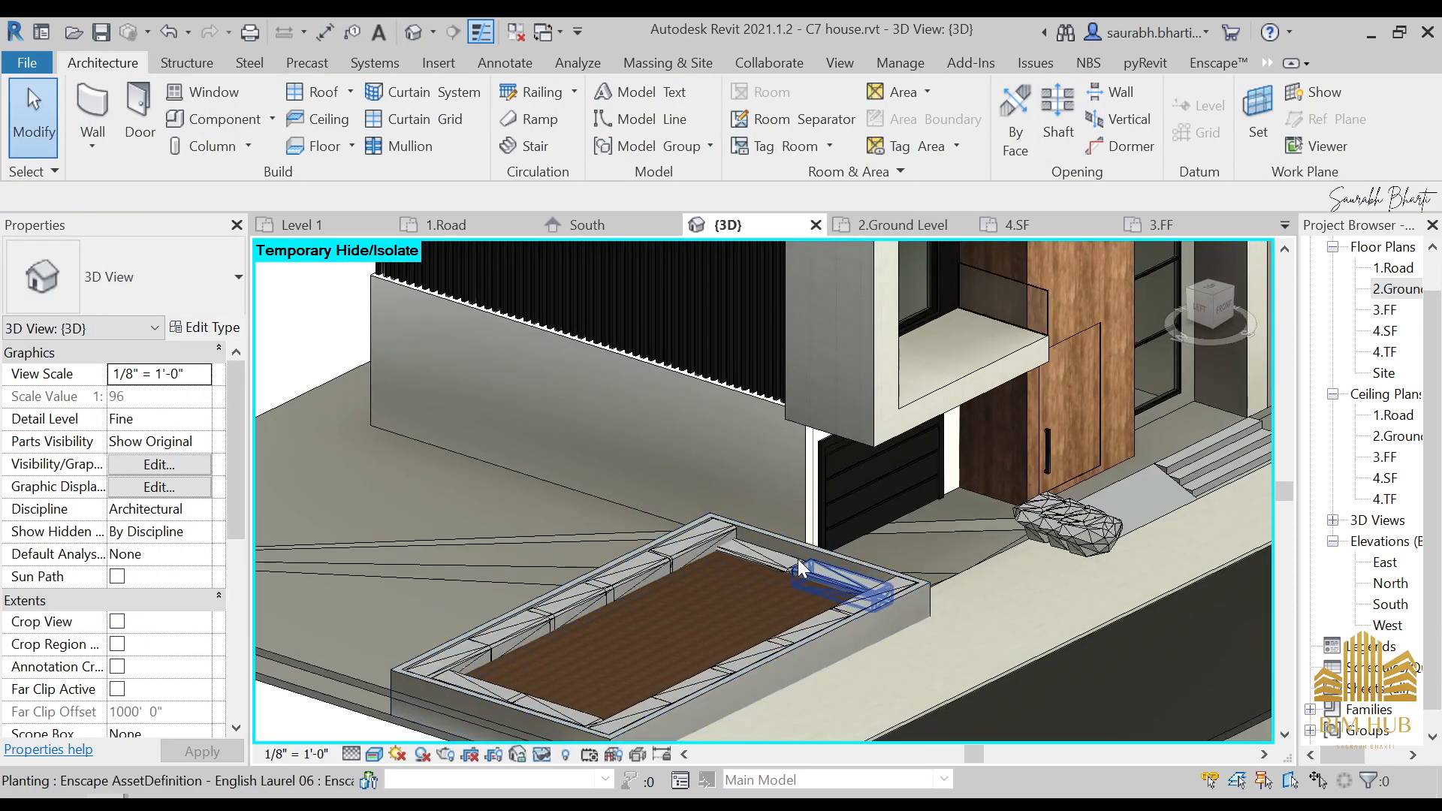
{"action": "scroll", "coordinate": [801, 560], "scroll_direction": "down", "scroll_amount": 1}
{"action": "scroll", "coordinate": [835, 574], "scroll_direction": "up", "scroll_amount": 5}
{"action": "left_click", "coordinate": [826, 568]}
{"action": "left_click", "coordinate": [724, 539], "text": "ctrl"}
{"action": "scroll", "coordinate": [683, 401], "scroll_direction": "down", "scroll_amount": 6}
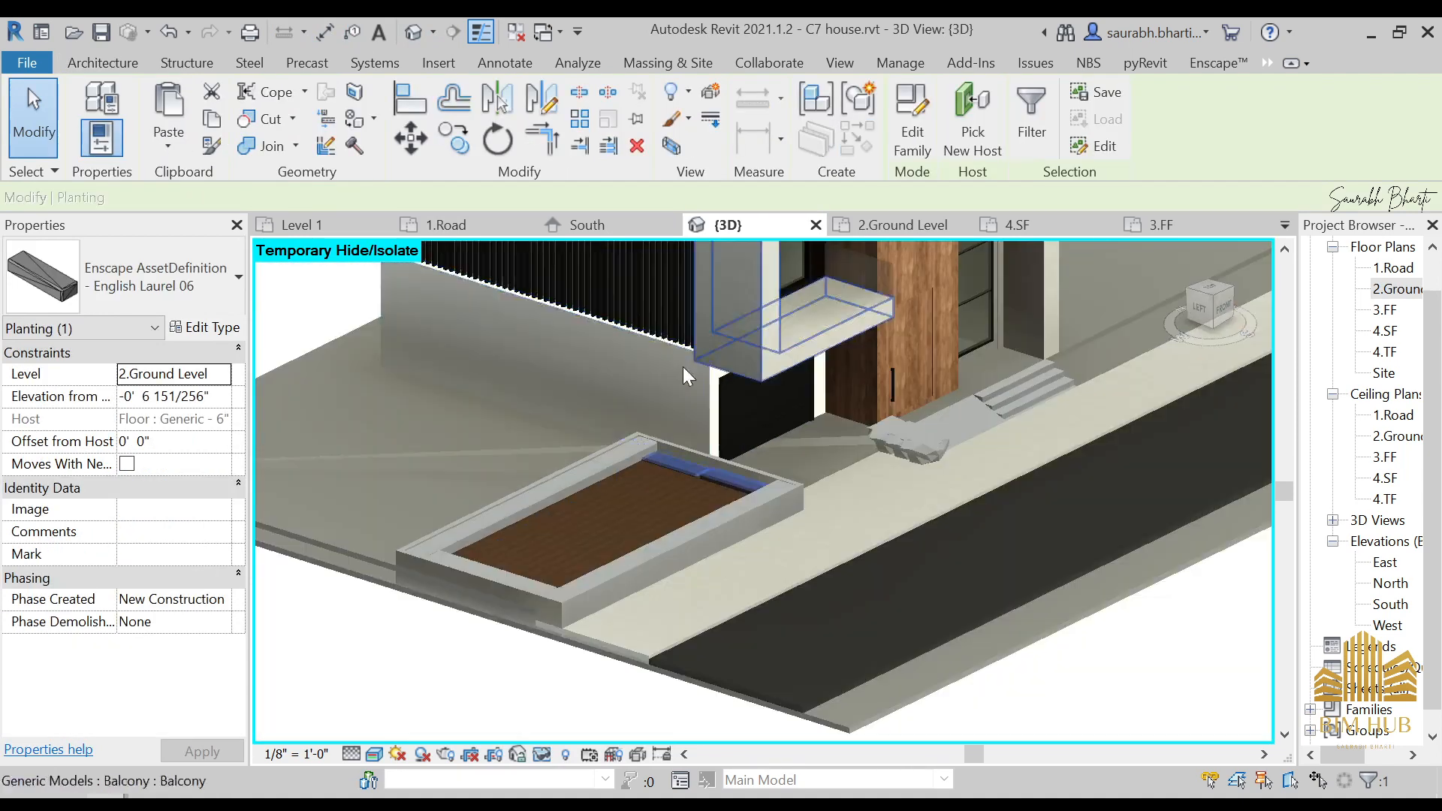
{"action": "scroll", "coordinate": [599, 514], "scroll_direction": "down", "scroll_amount": 2}
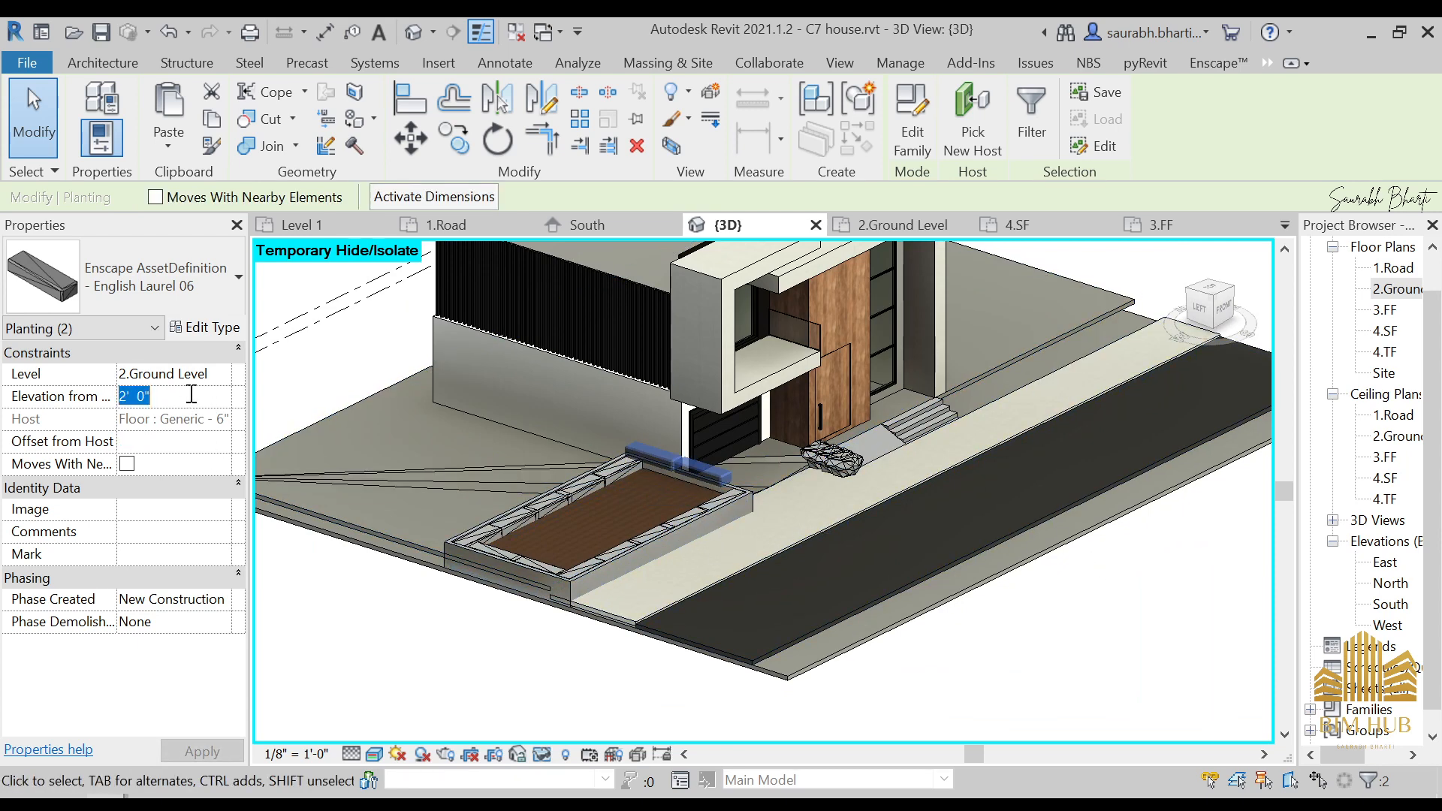
{"action": "left_click", "coordinate": [907, 715]}
{"action": "middle_click_drag", "start_coordinate": [847, 602], "coordinate": [746, 561], "text": "shift"}
{"action": "scroll", "coordinate": [647, 443], "scroll_direction": "up", "scroll_amount": 4}
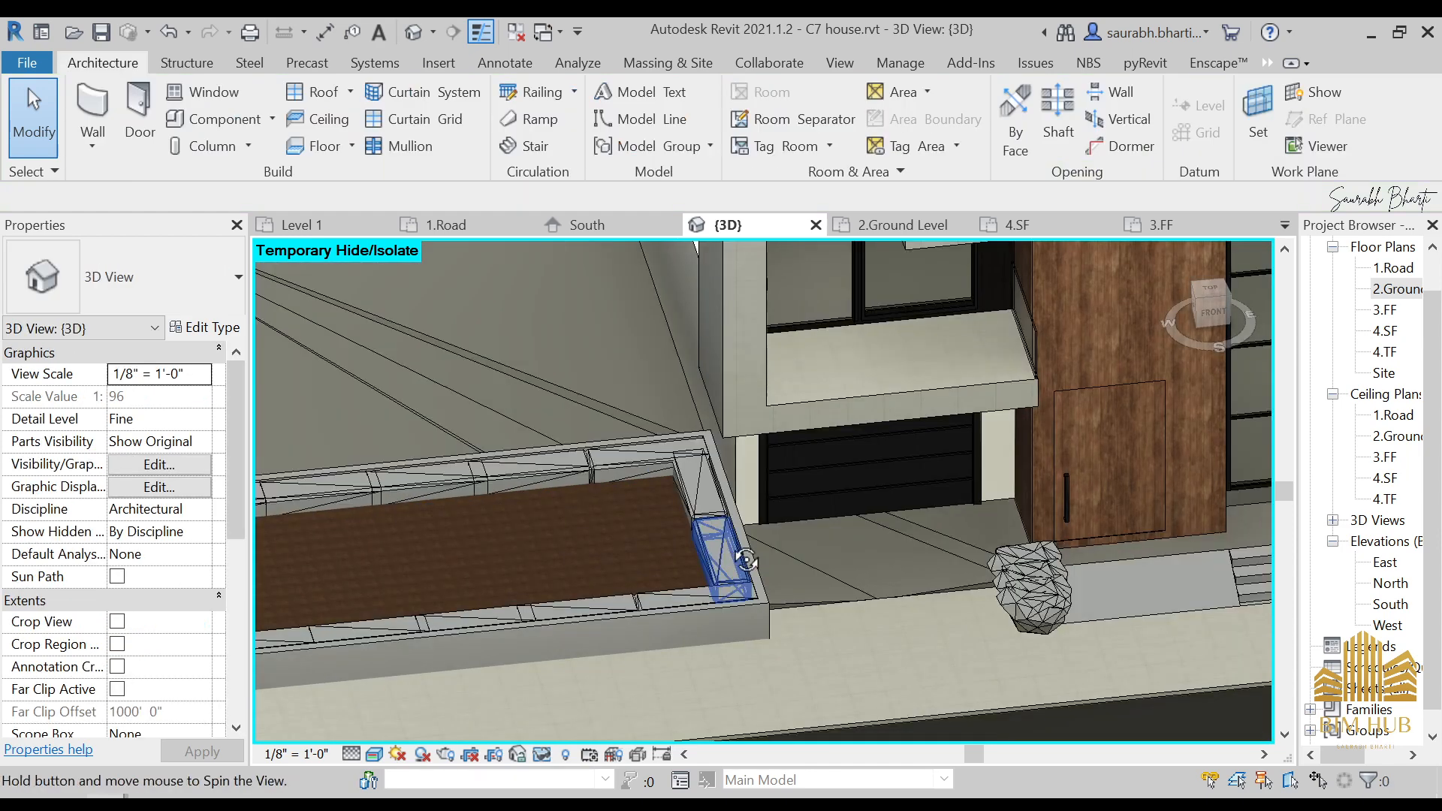
{"action": "scroll", "coordinate": [714, 539], "scroll_direction": "down", "scroll_amount": 4}
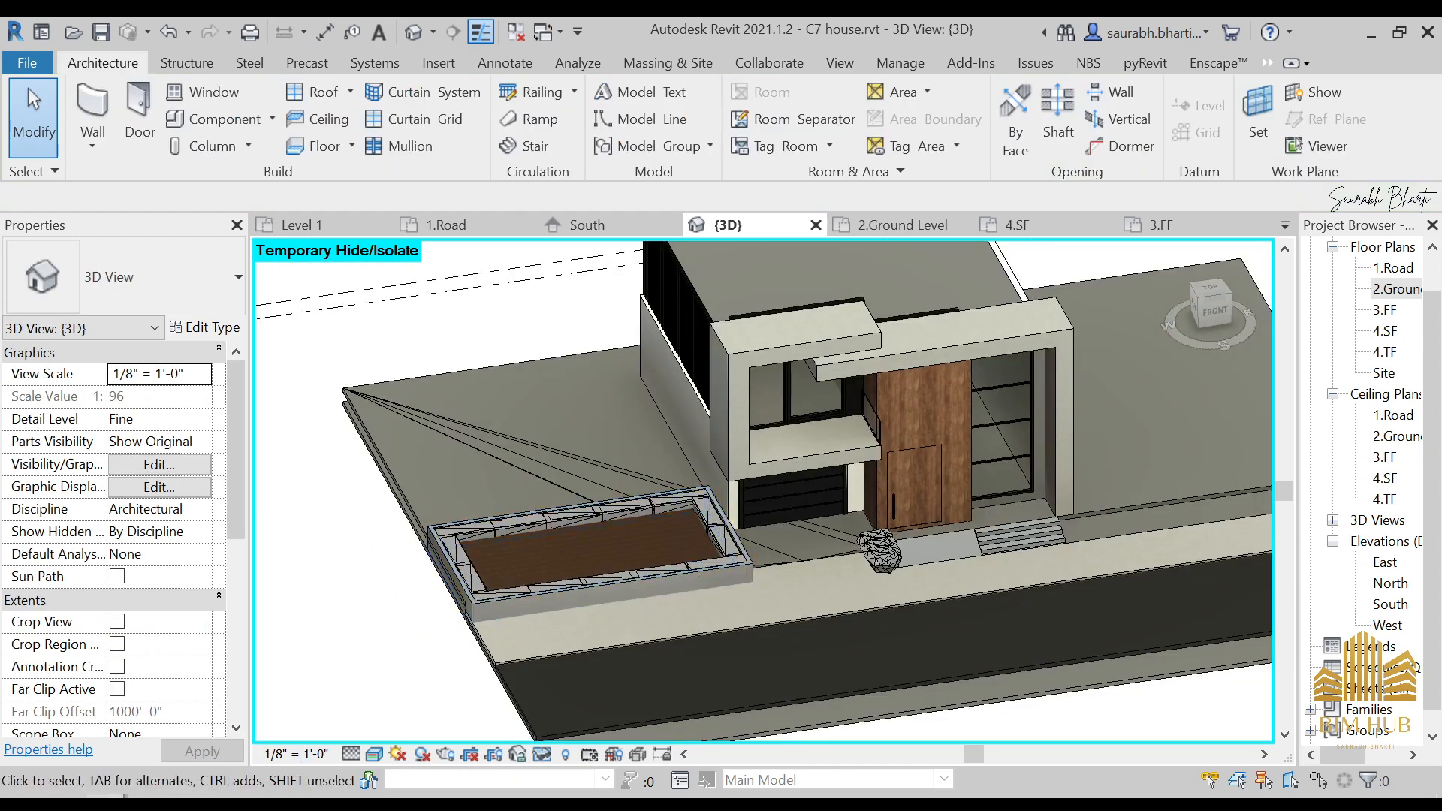
- In the 2.Ground Level plan, place an English Laurel 17 topiary at each inner corner of the hedged flower bed
{"action": "left_click", "coordinate": [97, 692]}
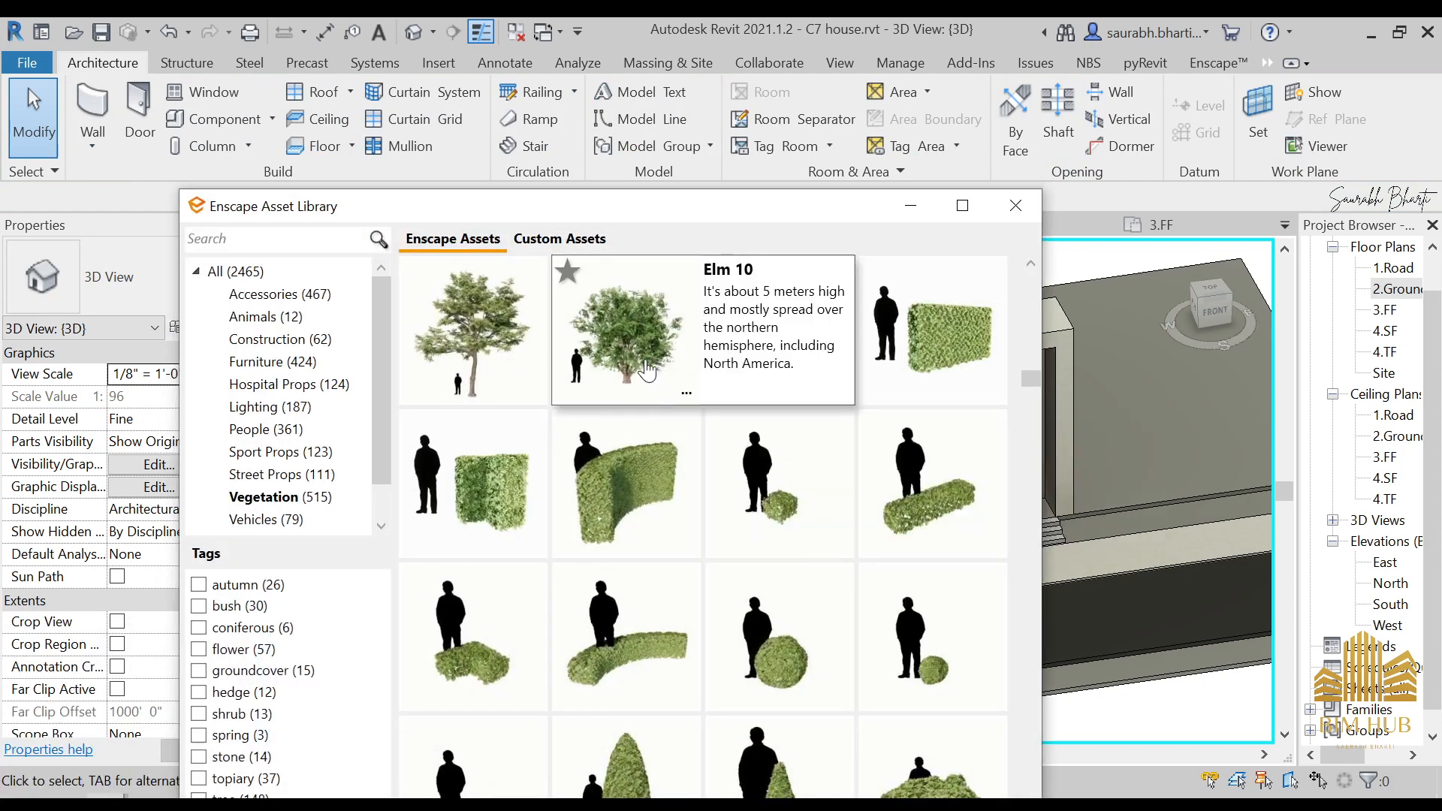
{"action": "scroll", "coordinate": [646, 370], "scroll_direction": "down", "scroll_amount": 10}
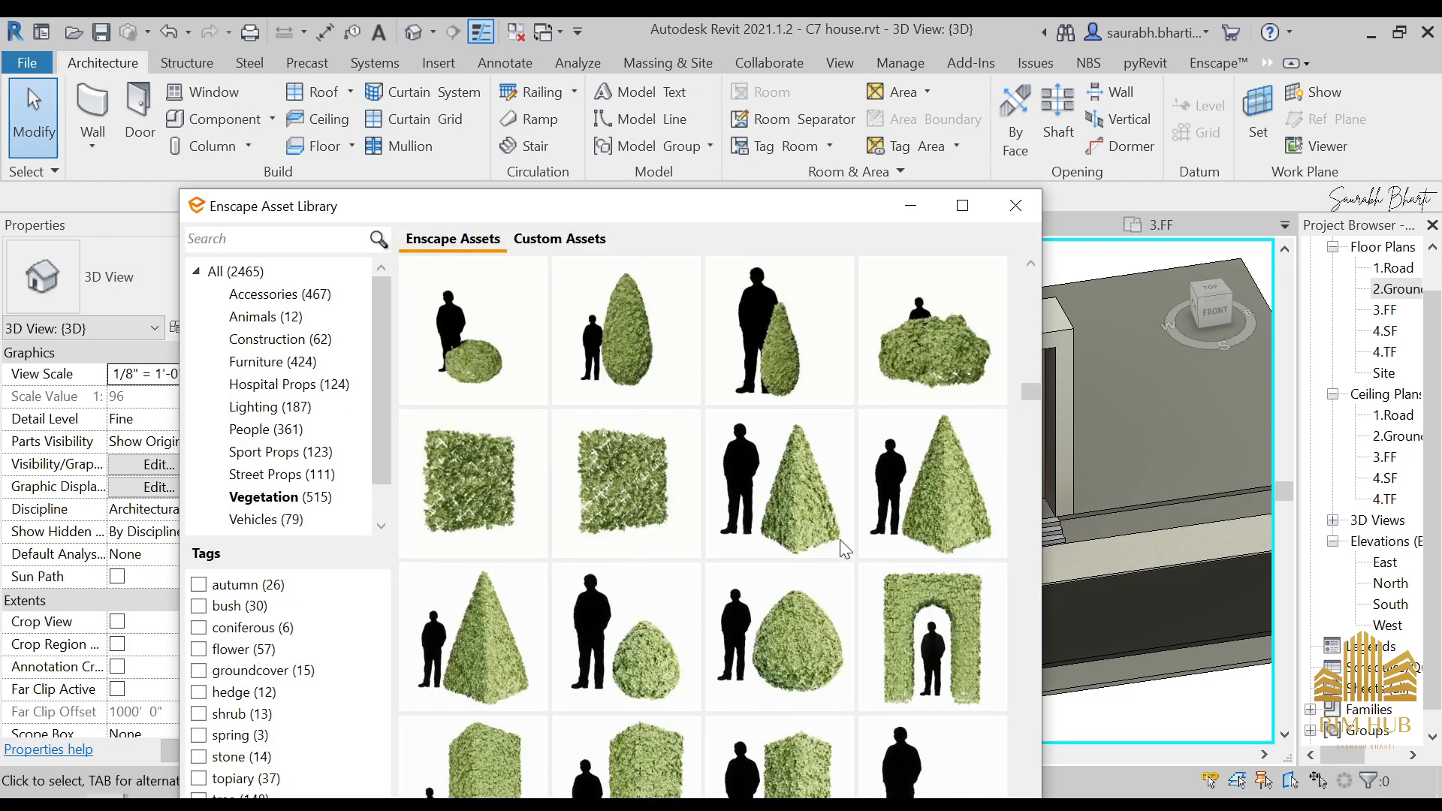
{"action": "left_click", "coordinate": [817, 511]}
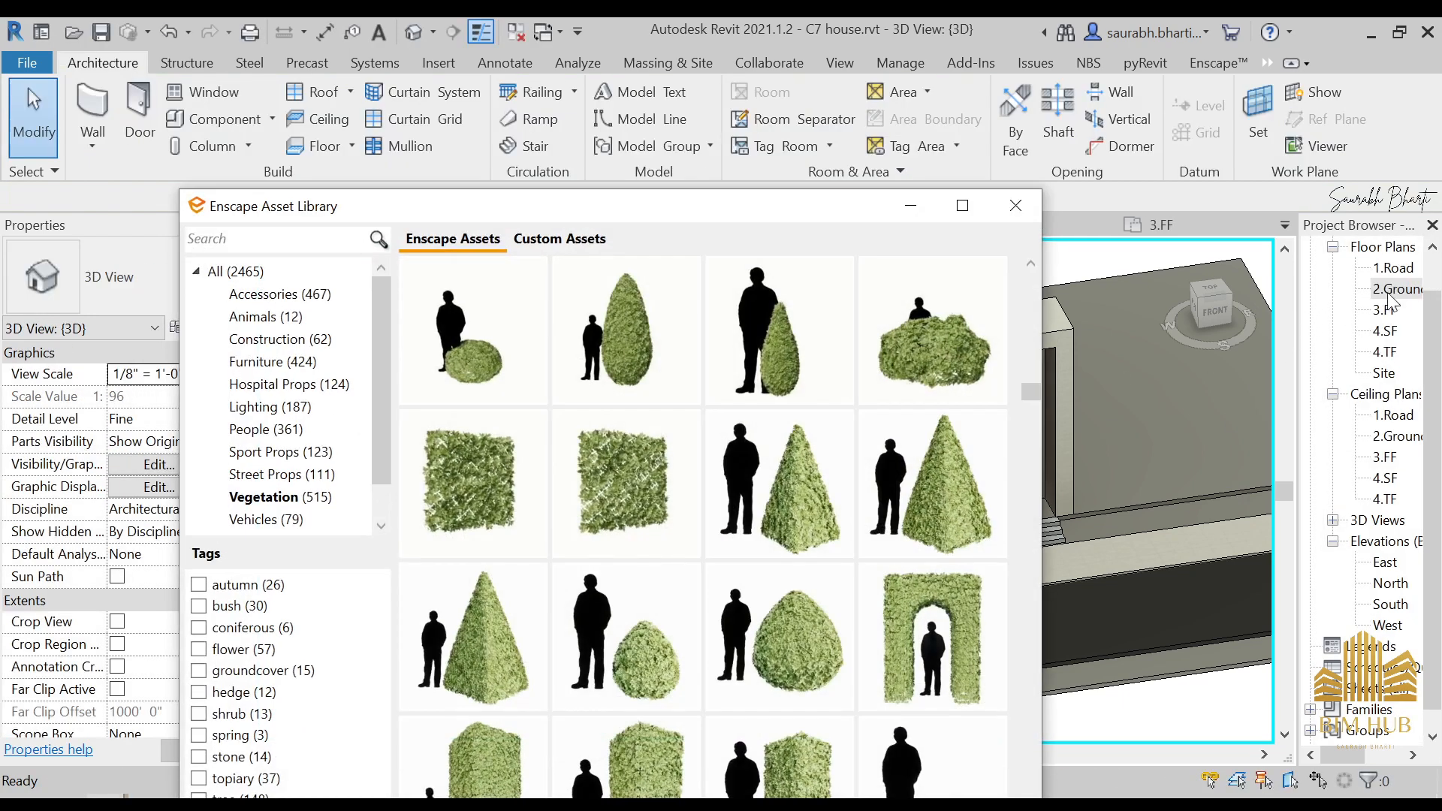
{"action": "double_click", "coordinate": [1396, 293]}
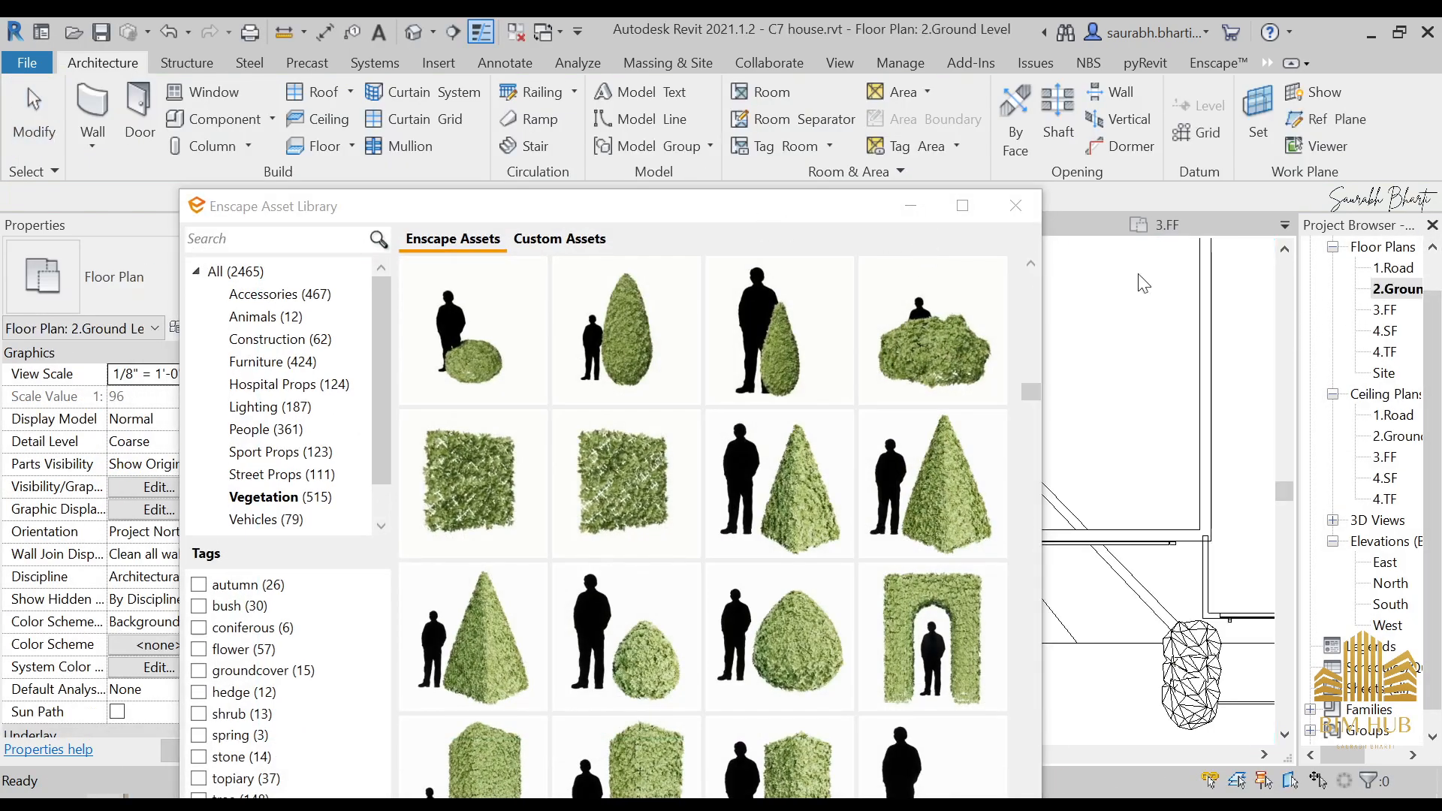
{"action": "mouse_move", "coordinate": [758, 440]}
{"action": "left_click", "coordinate": [795, 498]}
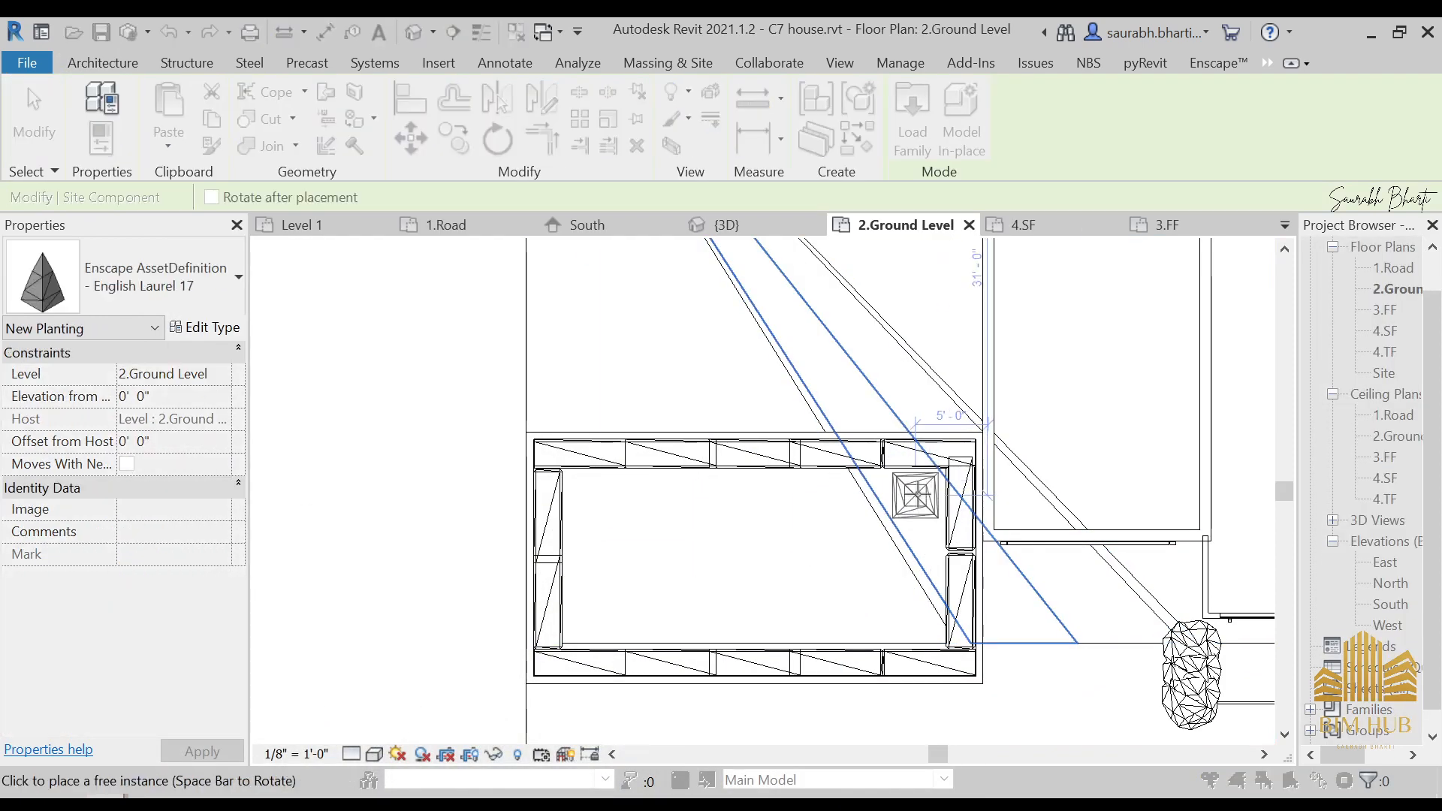
{"action": "left_click", "coordinate": [922, 496]}
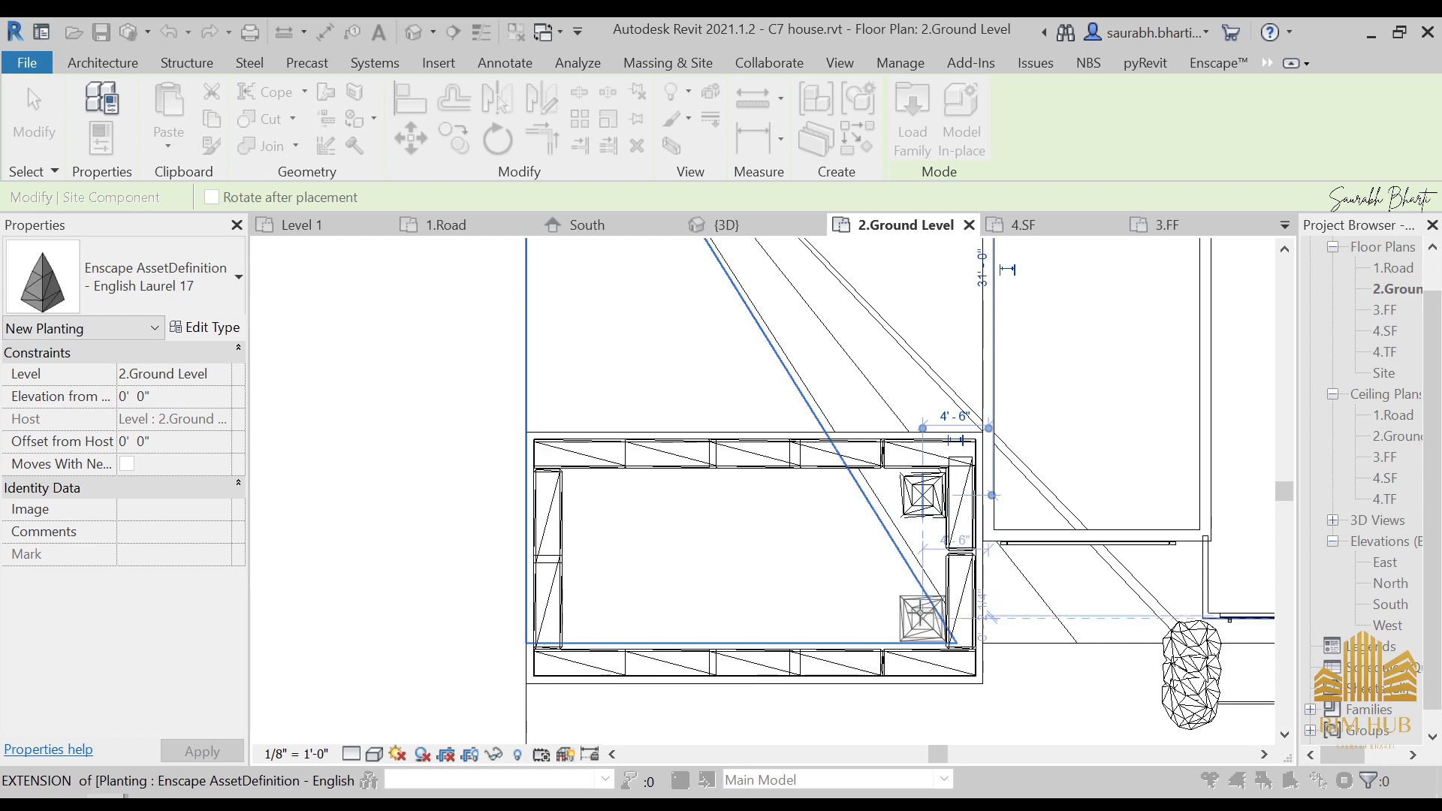
{"action": "left_click", "coordinate": [922, 617]}
{"action": "left_click", "coordinate": [594, 618]}
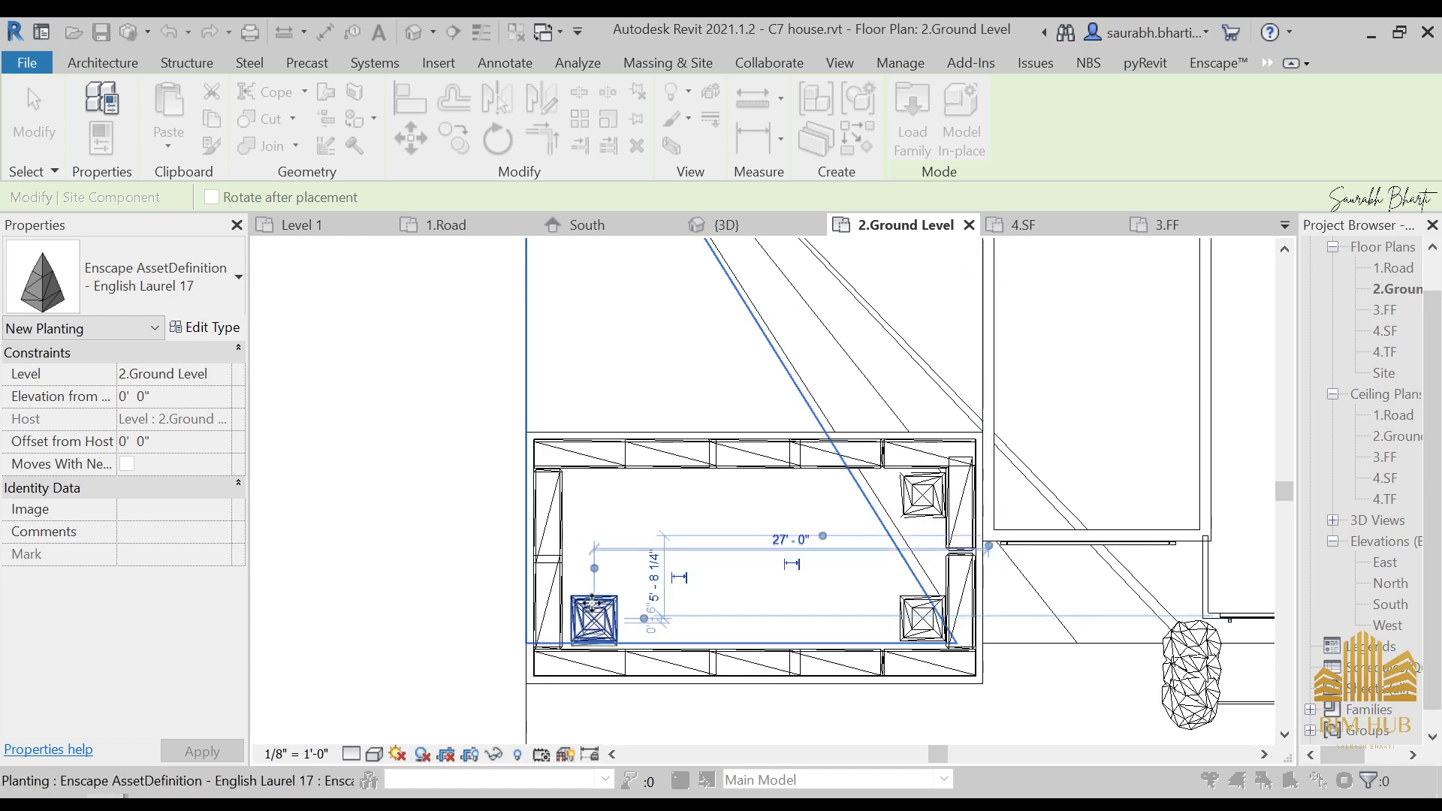
{"action": "left_click", "coordinate": [600, 496]}
{"action": "key", "text": "Escape"}
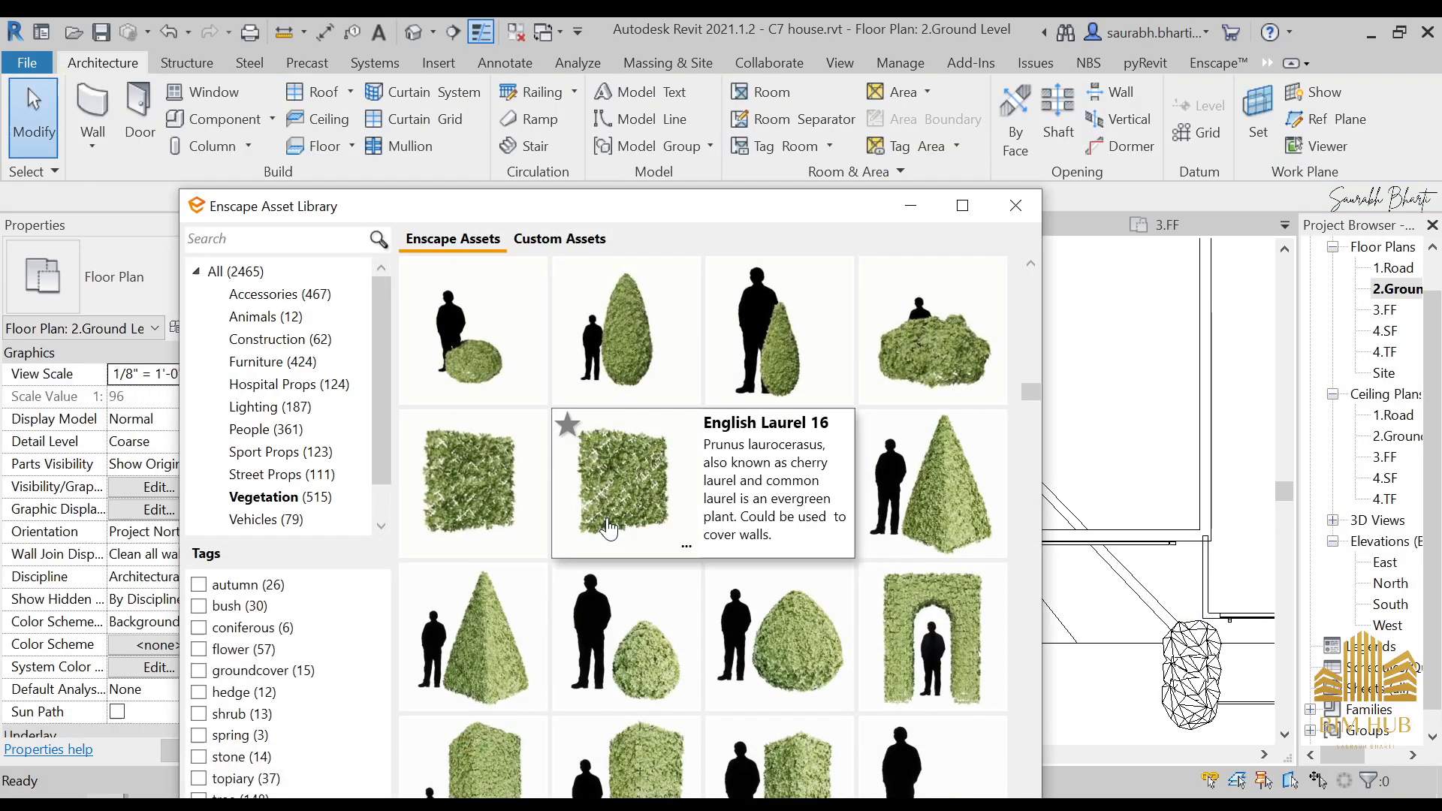
- Place five English Laurel 20 bushes inside the flower bed, along the road side and towards the garage end
{"action": "left_click", "coordinate": [620, 671]}
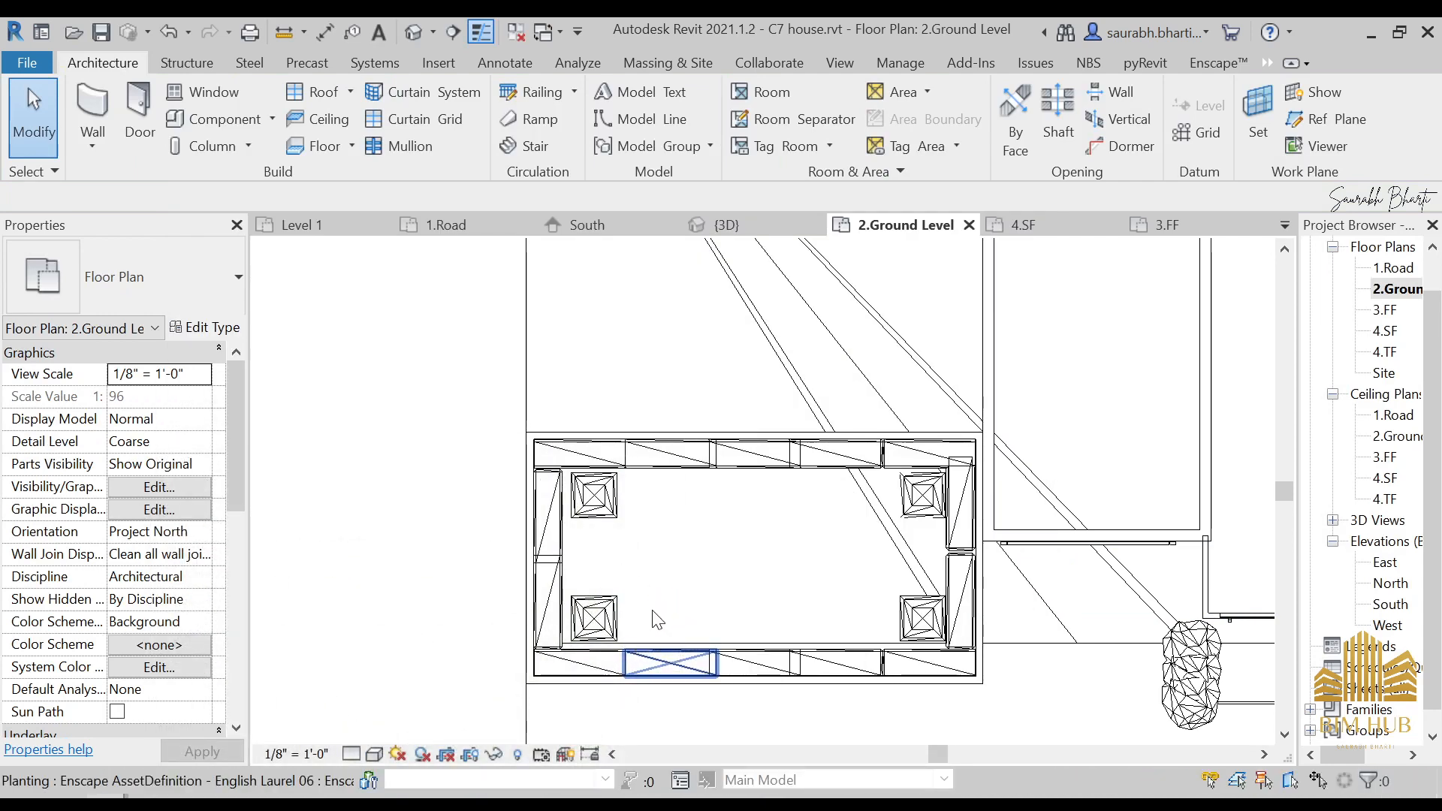
{"action": "left_click", "coordinate": [645, 601]}
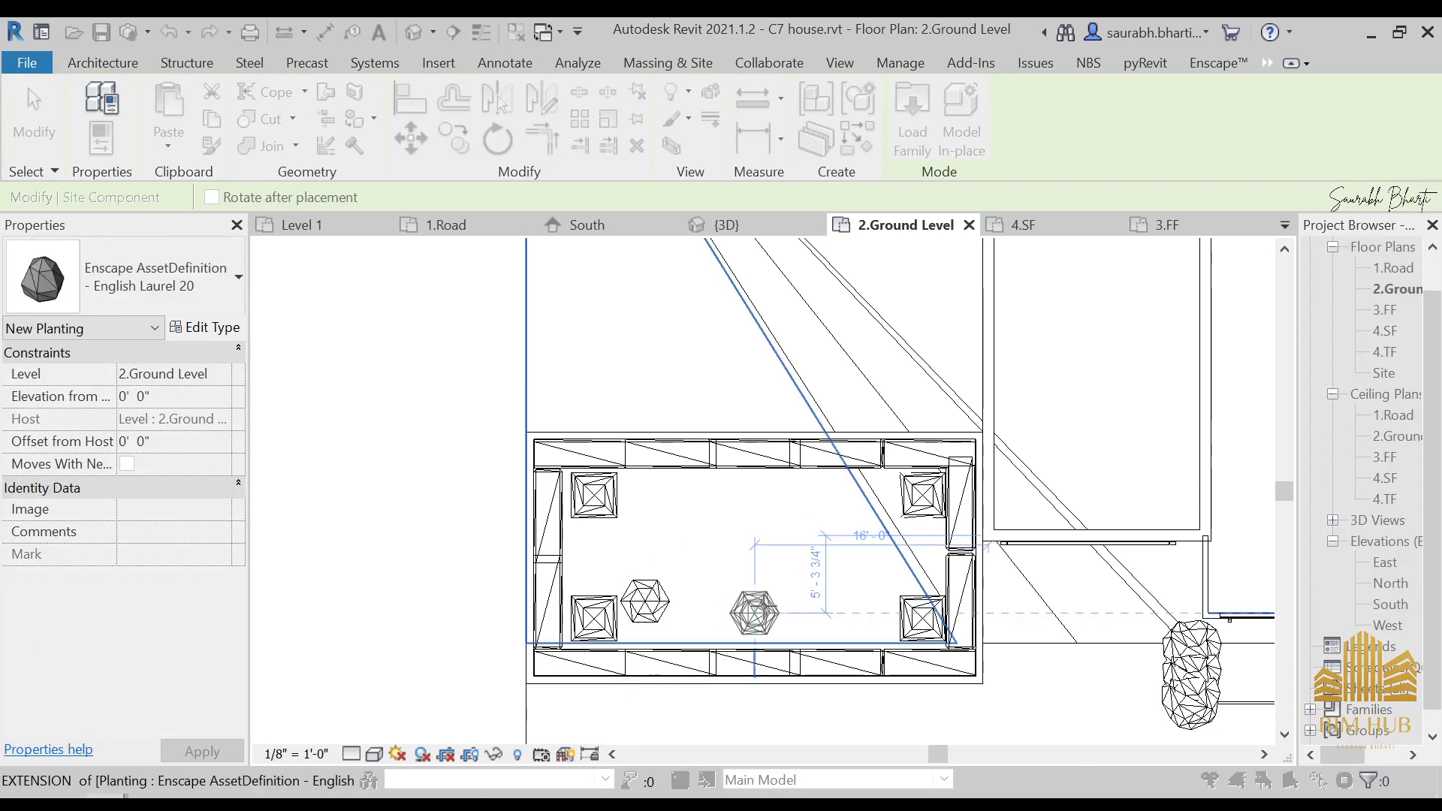
{"action": "left_click", "coordinate": [754, 613]}
{"action": "left_click", "coordinate": [878, 594]}
{"action": "left_click", "coordinate": [893, 541]}
{"action": "left_click", "coordinate": [848, 530]}
{"action": "key", "text": "Escape"}
{"action": "key", "text": "Escape"}
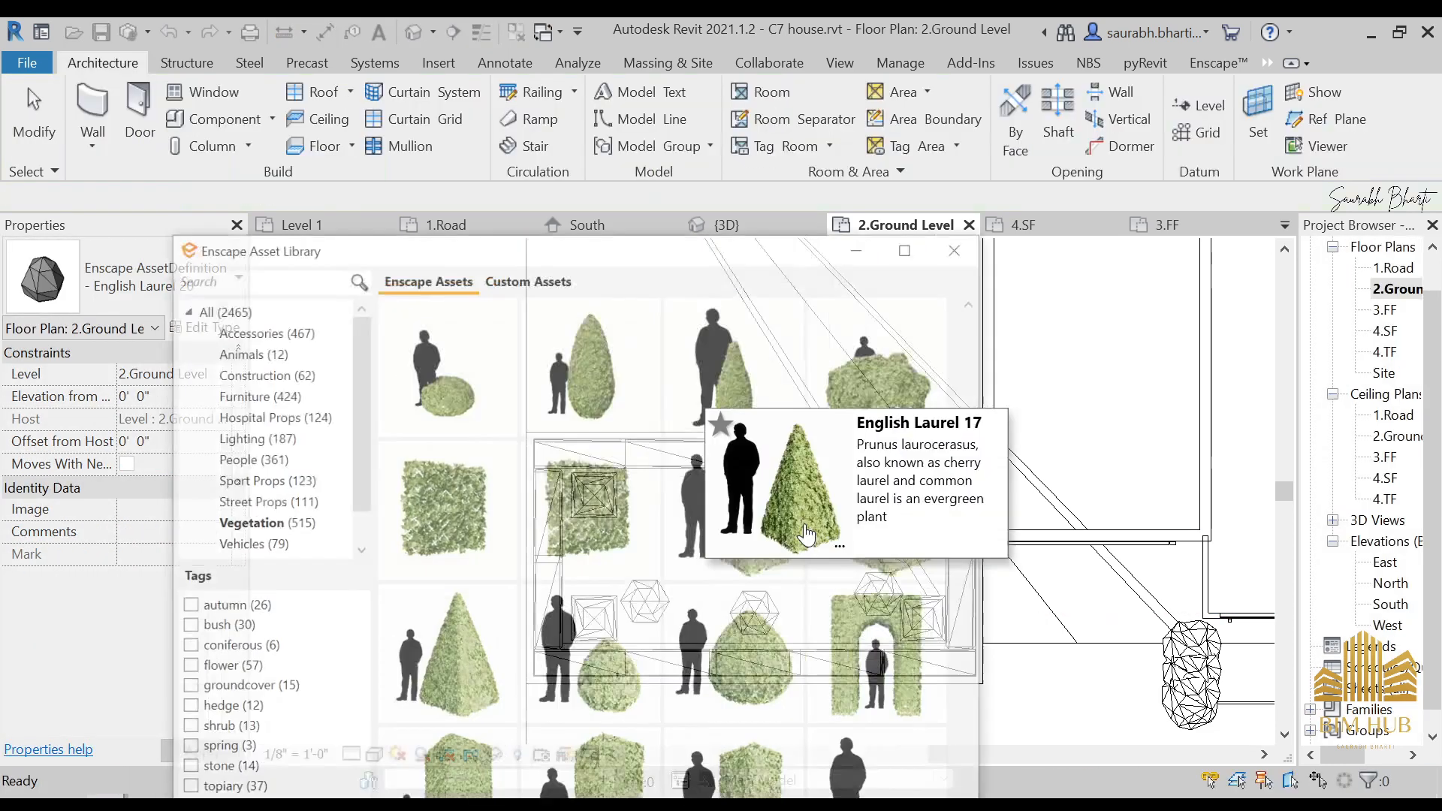
- Place five English Laurel 37 topiaries in the gaps between the flower bed's existing bushes
{"action": "scroll", "coordinate": [751, 631], "scroll_direction": "down", "scroll_amount": 2}
{"action": "scroll", "coordinate": [818, 727], "scroll_direction": "down", "scroll_amount": 3}
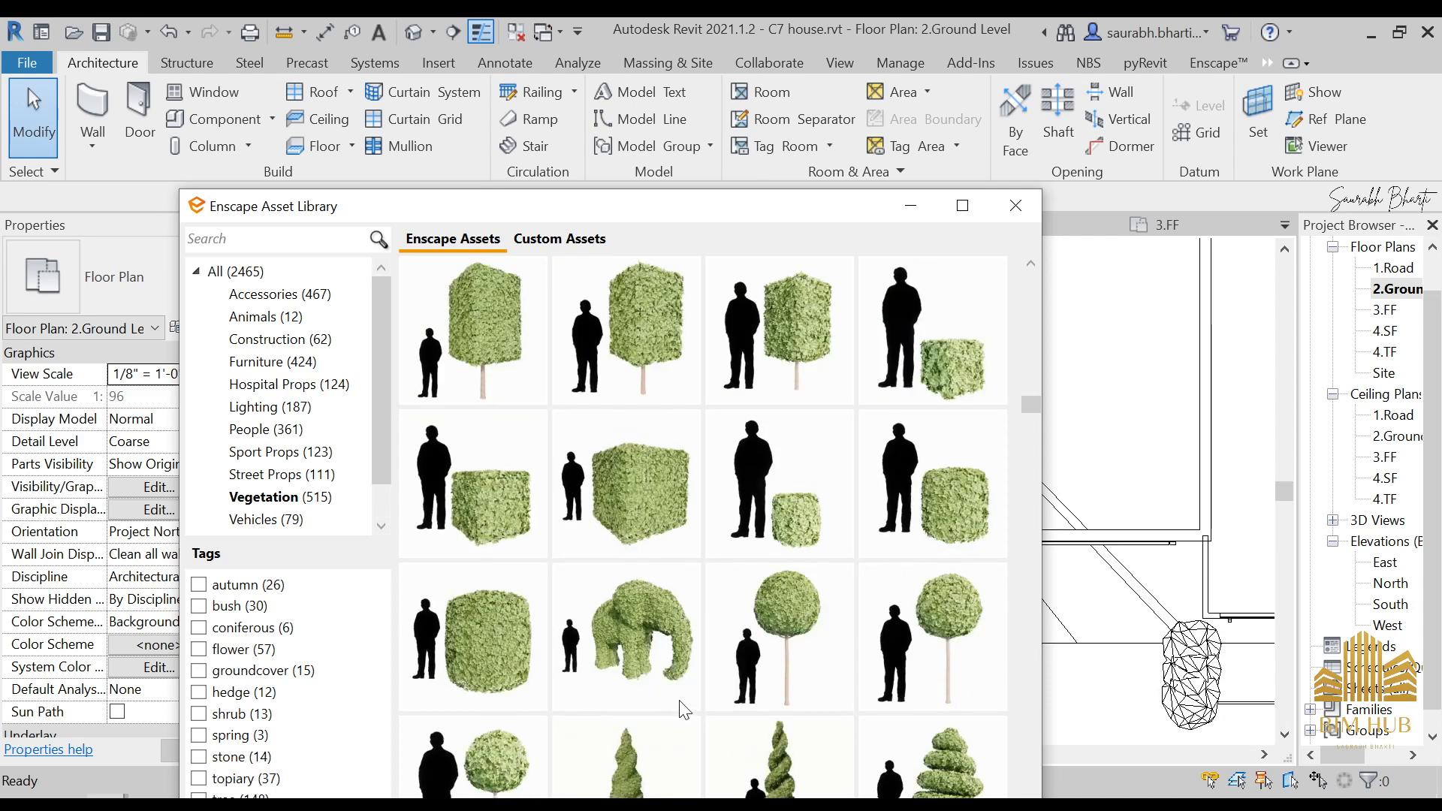
{"action": "left_click", "coordinate": [770, 490]}
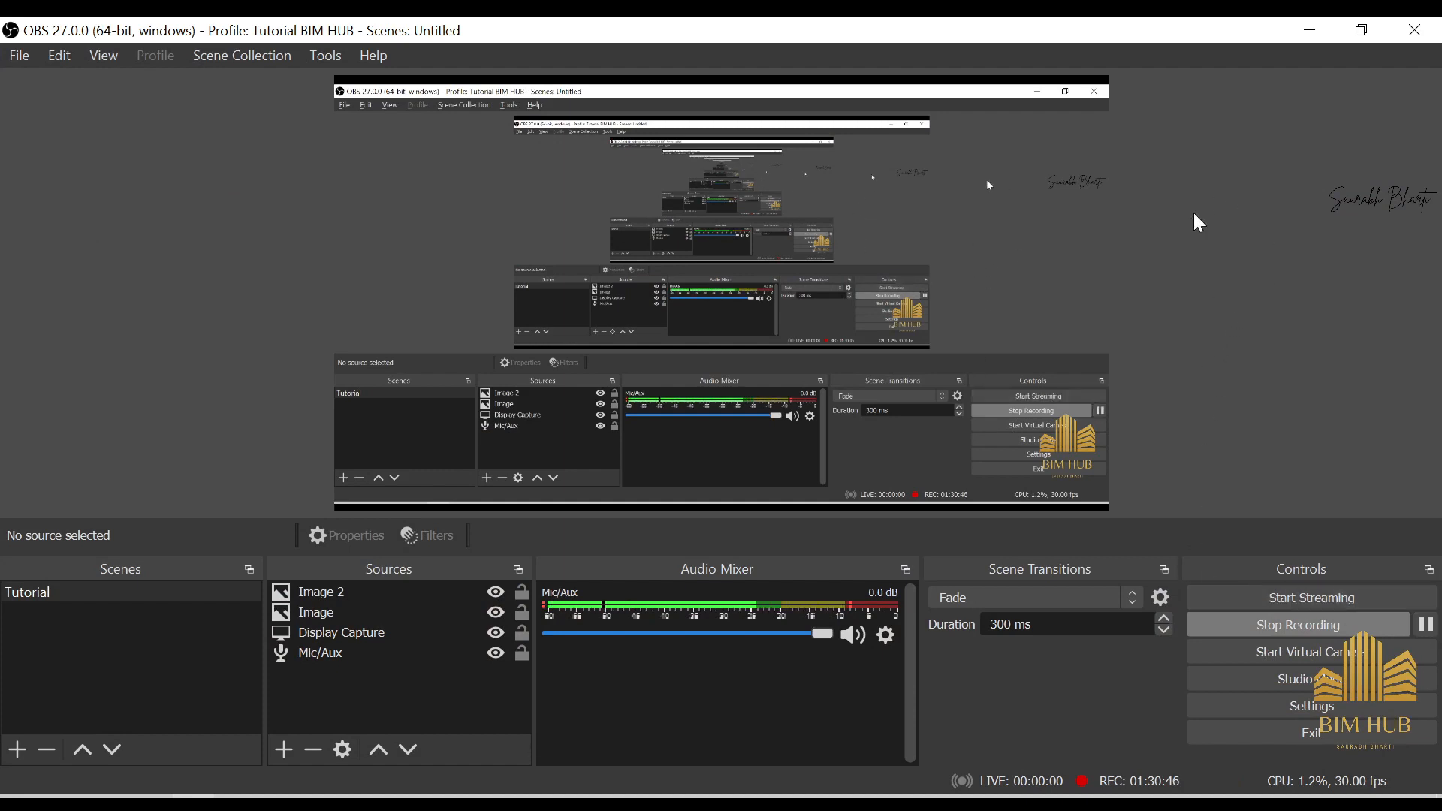
{"action": "left_click", "coordinate": [1334, 33]}
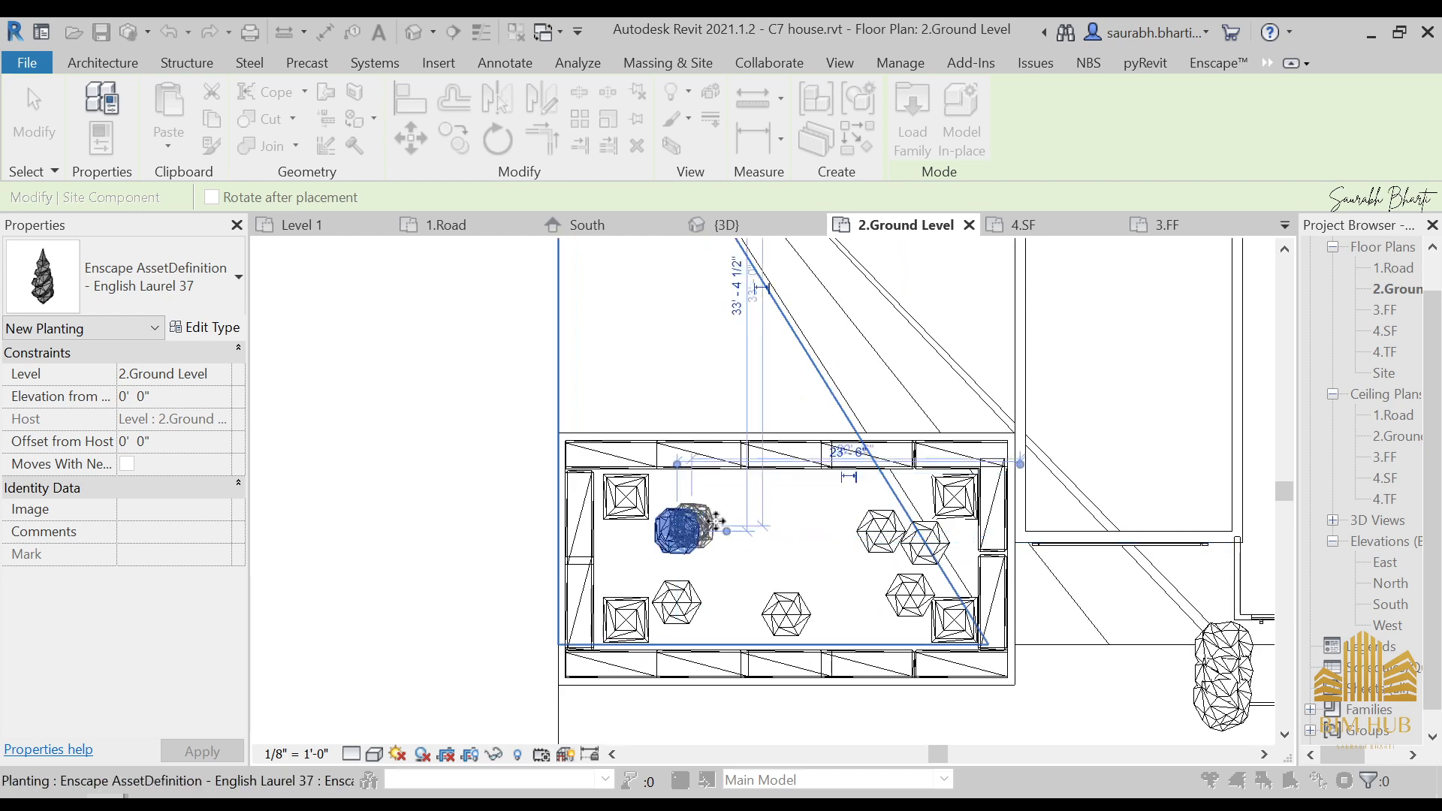
{"action": "left_click", "coordinate": [742, 518]}
{"action": "left_click", "coordinate": [829, 503]}
{"action": "left_click", "coordinate": [866, 601]}
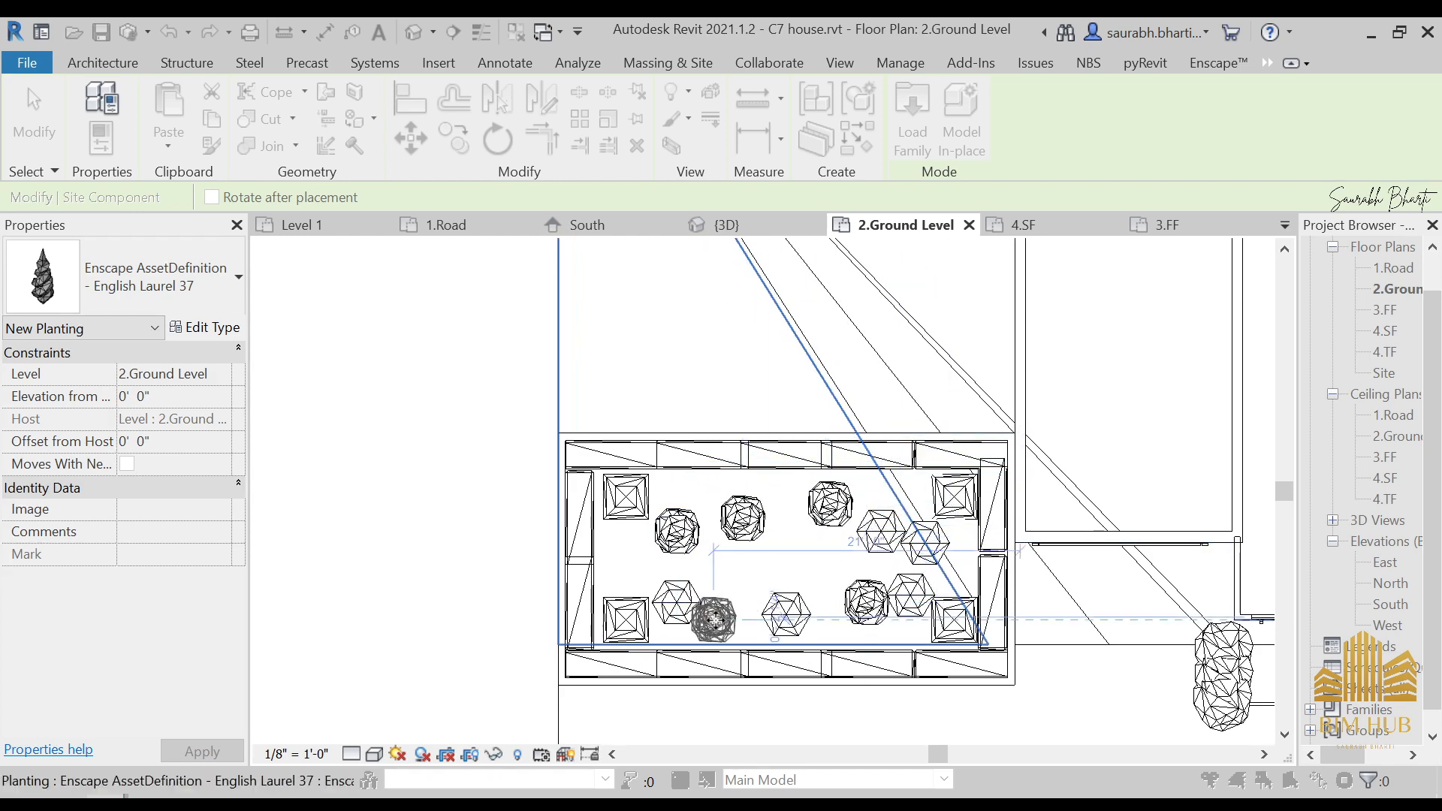
{"action": "key", "text": "Escape"}
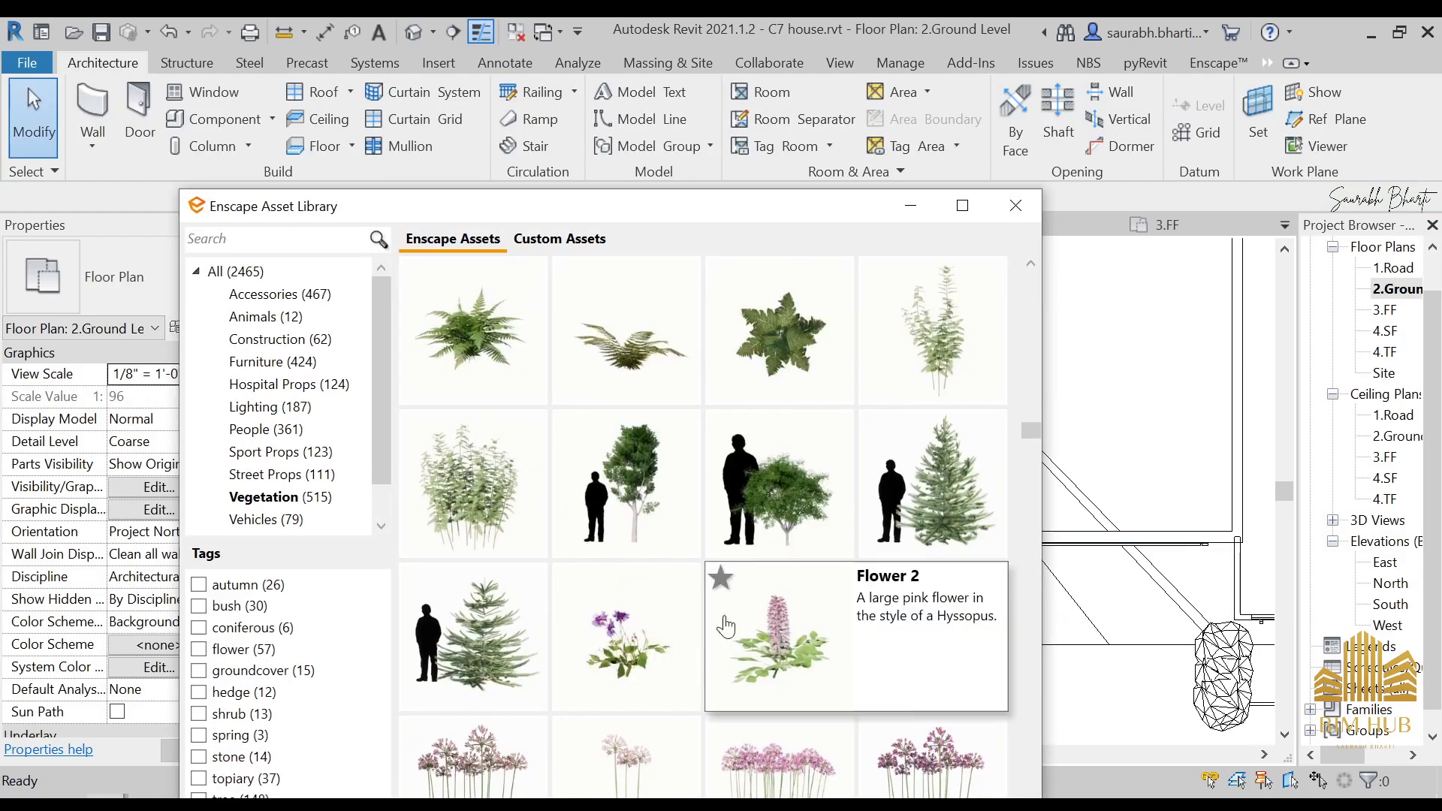
- Place Ficus plants spaced along the middle of the flower bed
{"action": "left_click", "coordinate": [785, 514]}
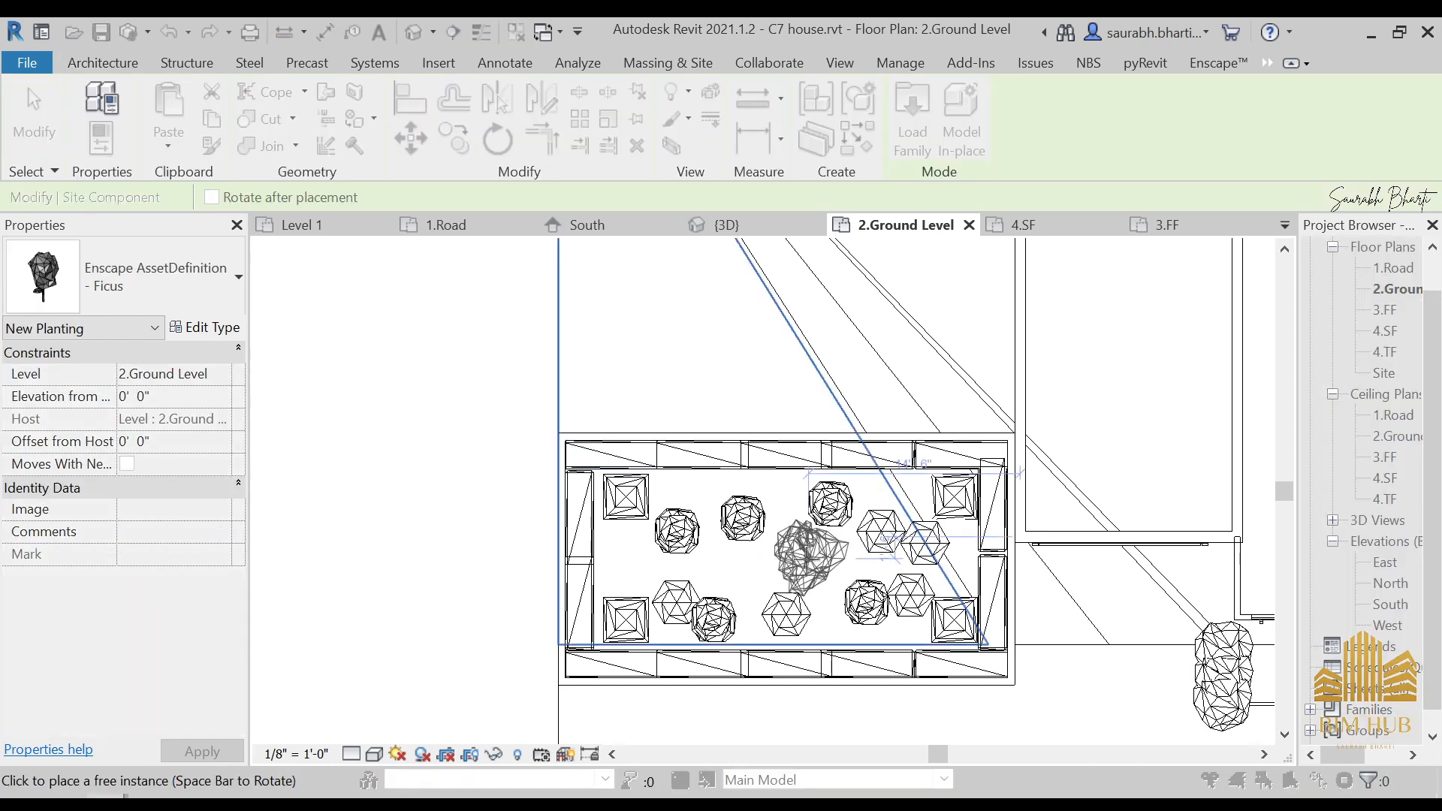
{"action": "left_click", "coordinate": [801, 558]}
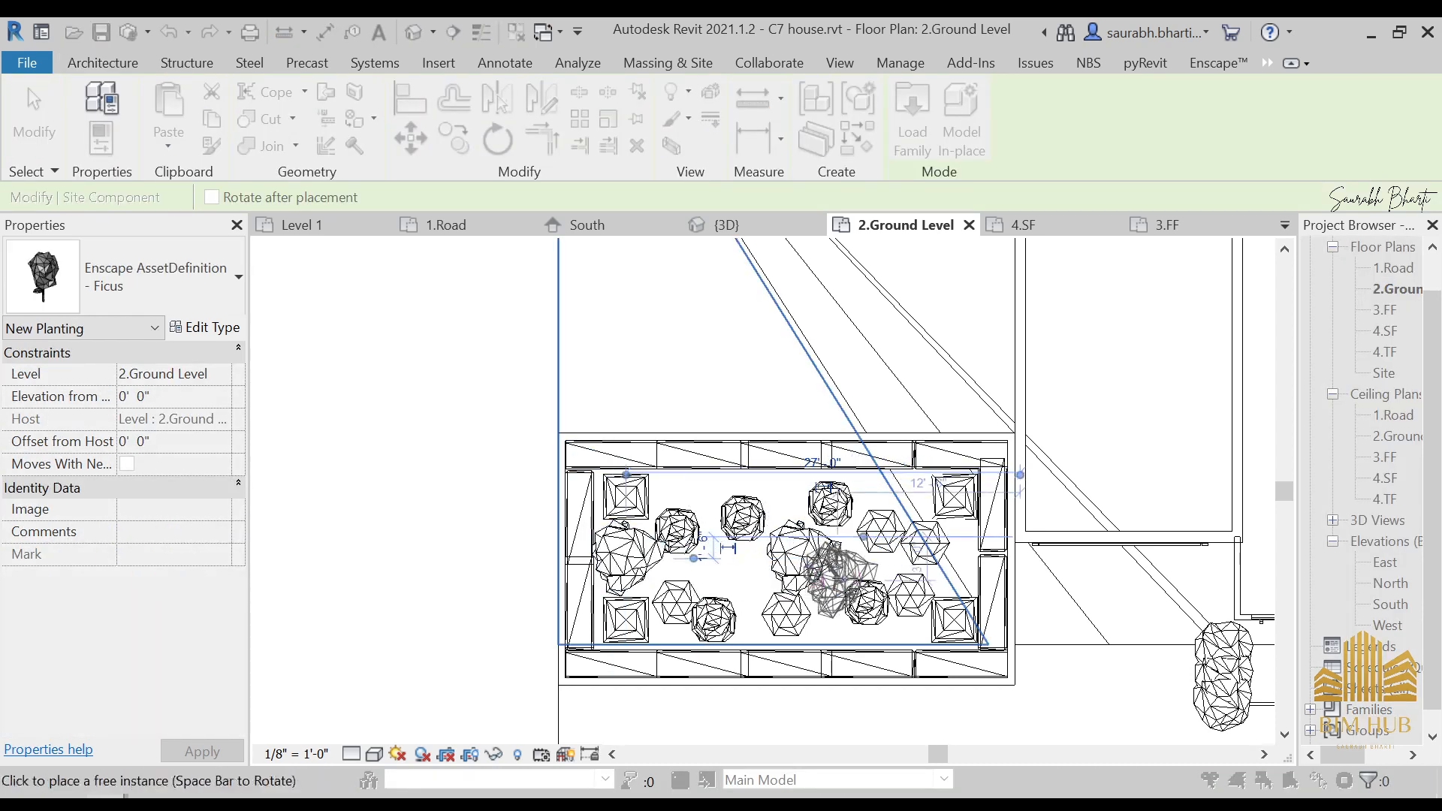
{"action": "left_click", "coordinate": [911, 544]}
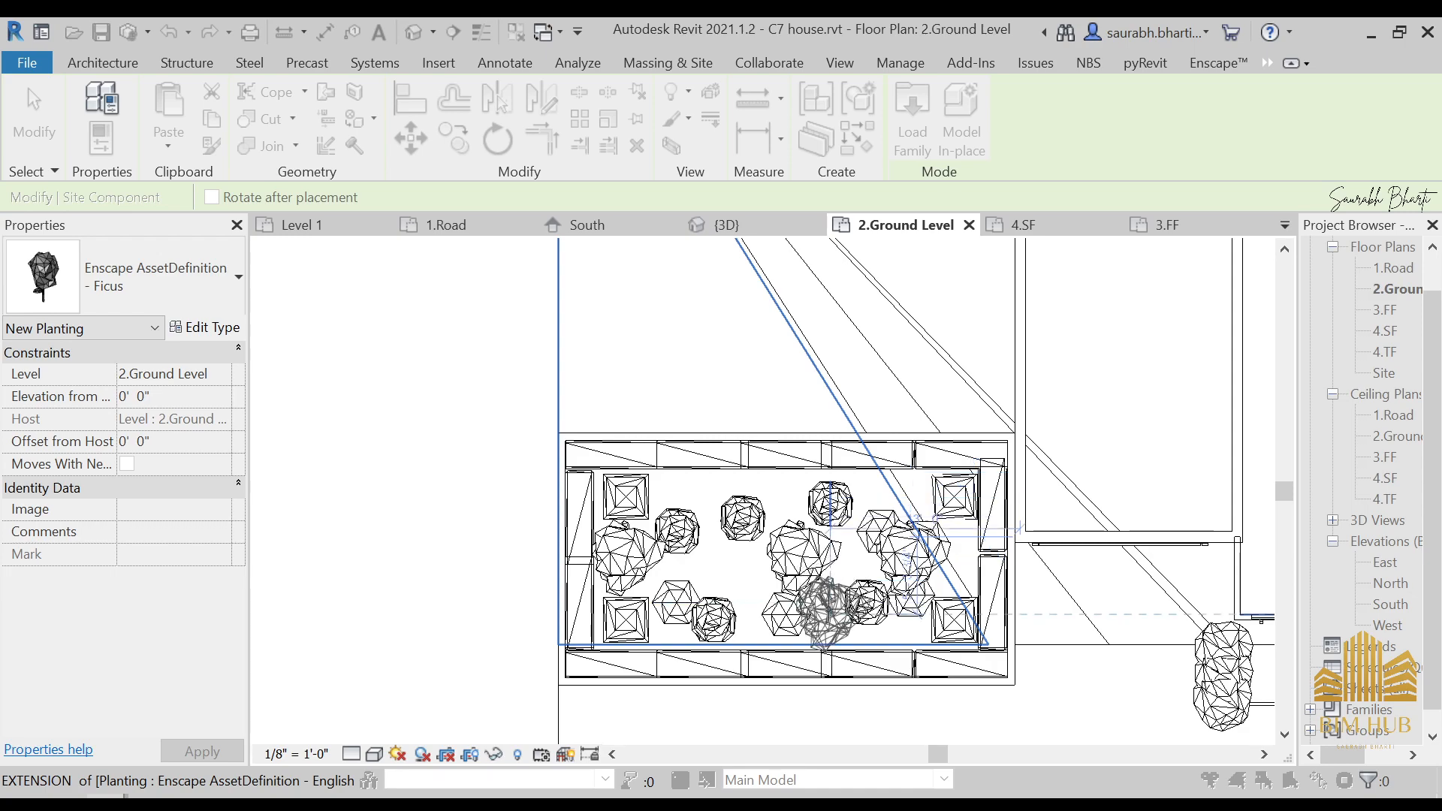
{"action": "key", "text": "Escape"}
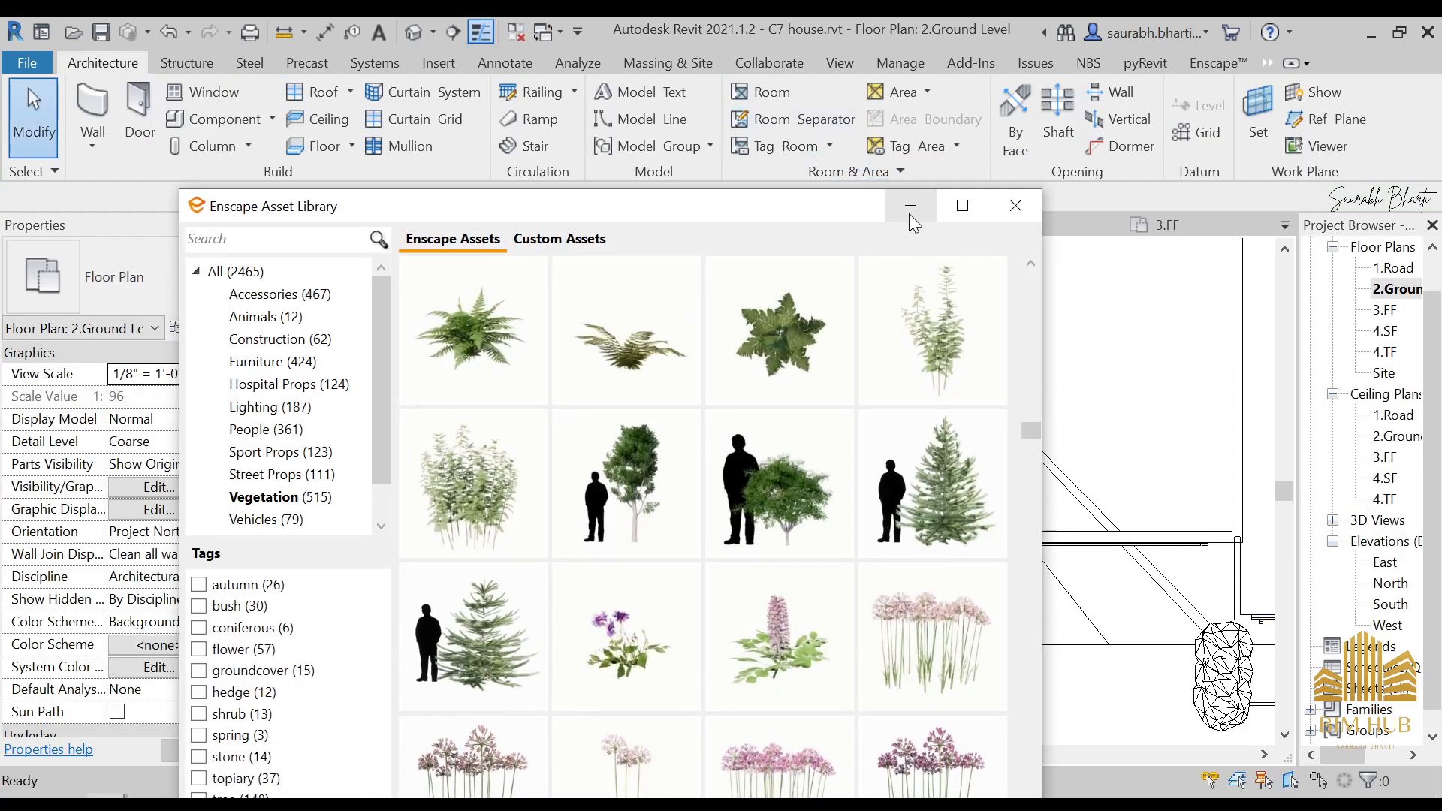
- Inspect the planted flower bed in the 3D view from the front and from above
{"action": "left_click", "coordinate": [908, 213]}
{"action": "left_click", "coordinate": [404, 35]}
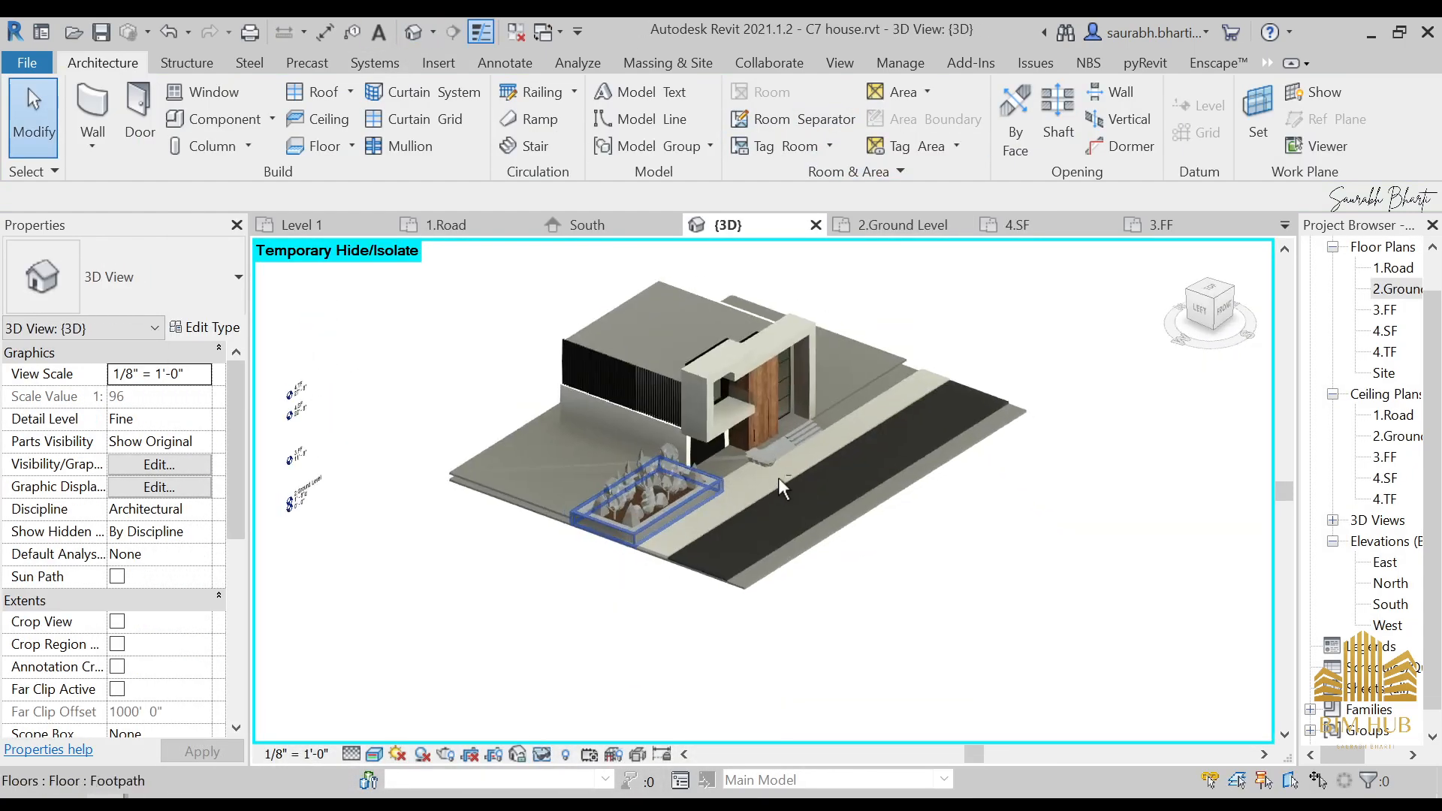
{"action": "scroll", "coordinate": [657, 517], "scroll_direction": "up", "scroll_amount": 6}
{"action": "middle_click_drag", "start_coordinate": [654, 517], "coordinate": [817, 357], "text": "shift"}
{"action": "scroll", "coordinate": [601, 452], "scroll_direction": "down", "scroll_amount": 2}
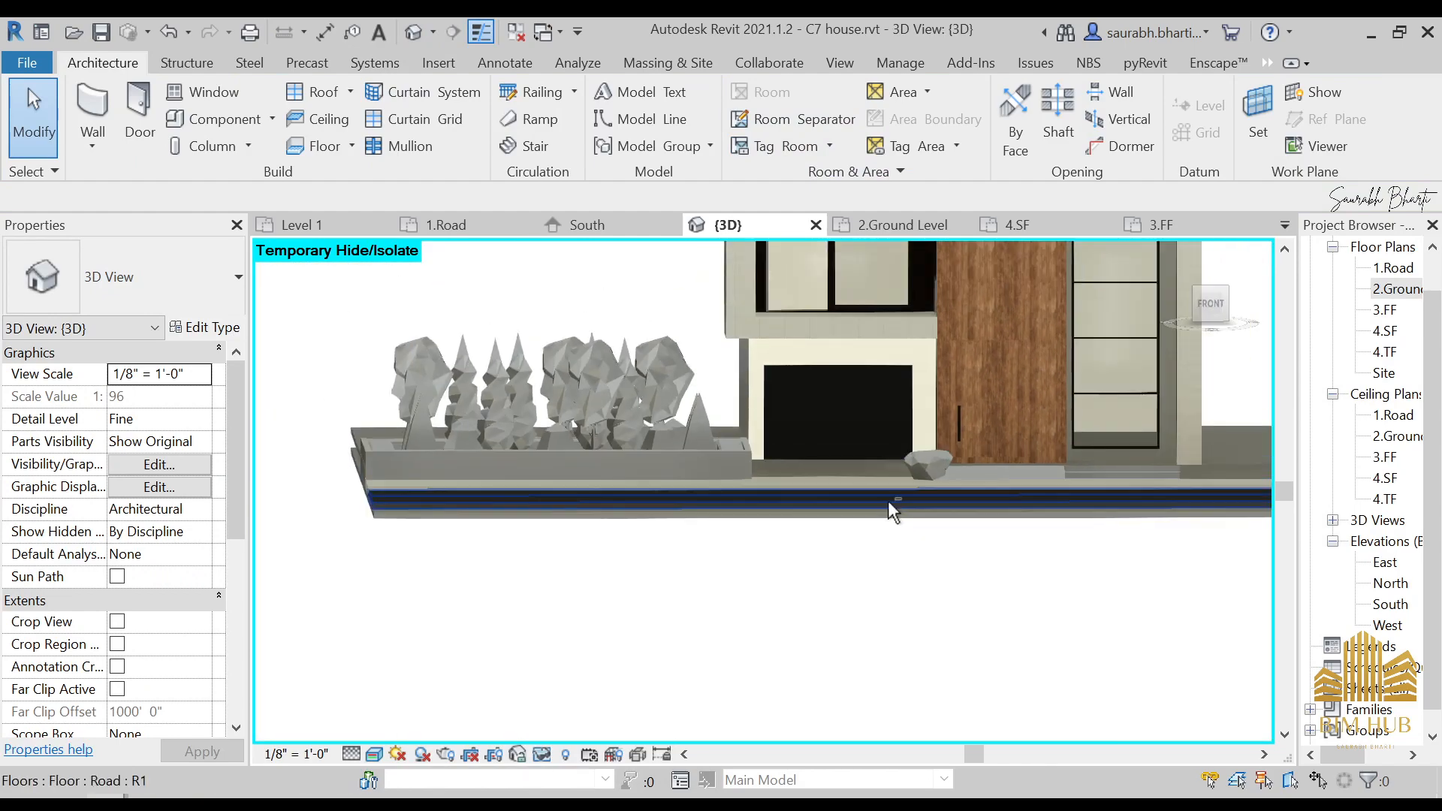
{"action": "middle_click_drag", "start_coordinate": [888, 500], "coordinate": [861, 530], "text": "shift"}
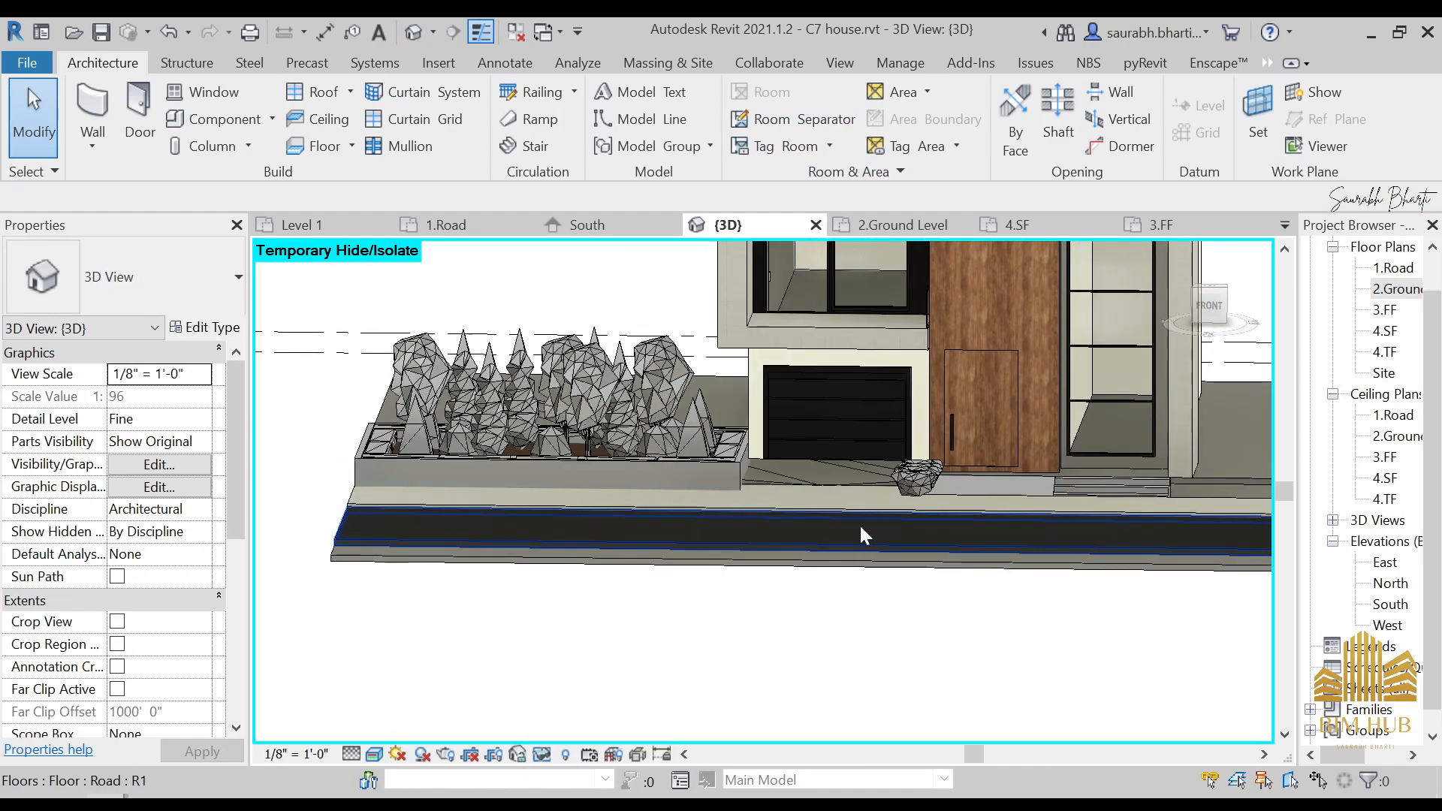
{"action": "scroll", "coordinate": [856, 514], "scroll_direction": "down", "scroll_amount": 3}
- Open the in-place entrance stairs for editing and select their extrusion
{"action": "scroll", "coordinate": [976, 513], "scroll_direction": "up", "scroll_amount": 4}
{"action": "scroll", "coordinate": [1021, 470], "scroll_direction": "up", "scroll_amount": 2}
{"action": "left_click", "coordinate": [997, 473]}
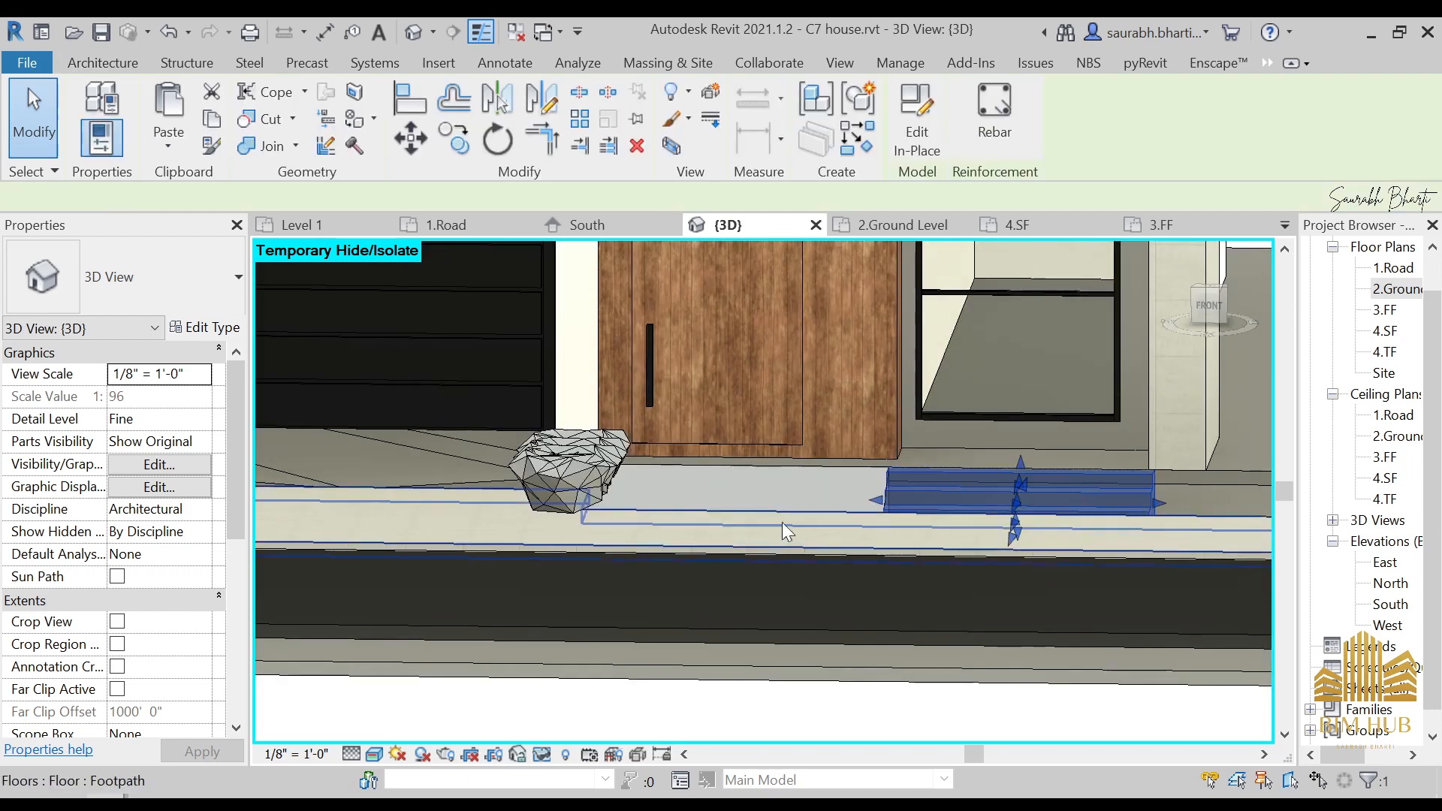
{"action": "middle_click_drag", "start_coordinate": [833, 534], "coordinate": [796, 548], "text": "shift"}
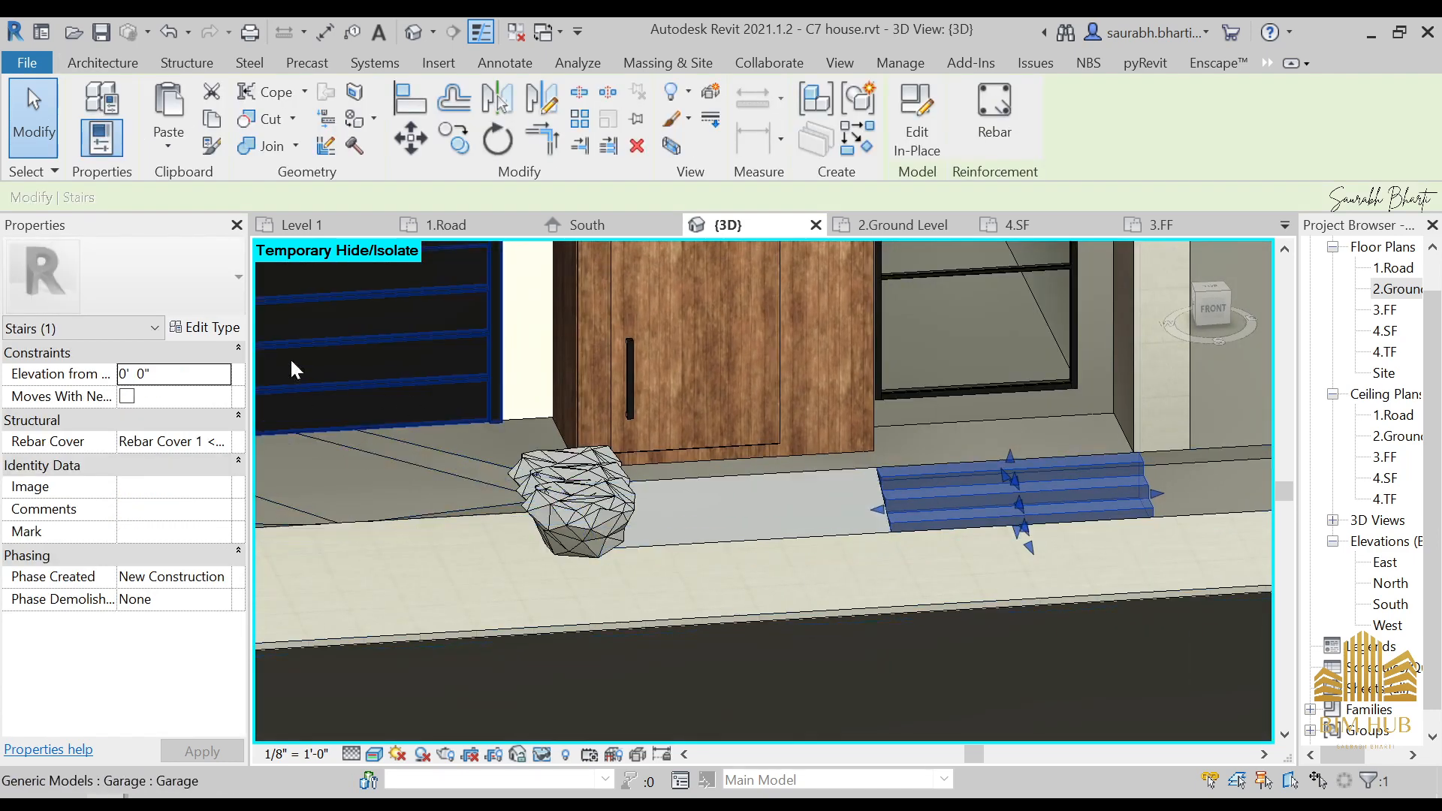
{"action": "left_click", "coordinate": [227, 329]}
{"action": "key", "text": "Escape"}
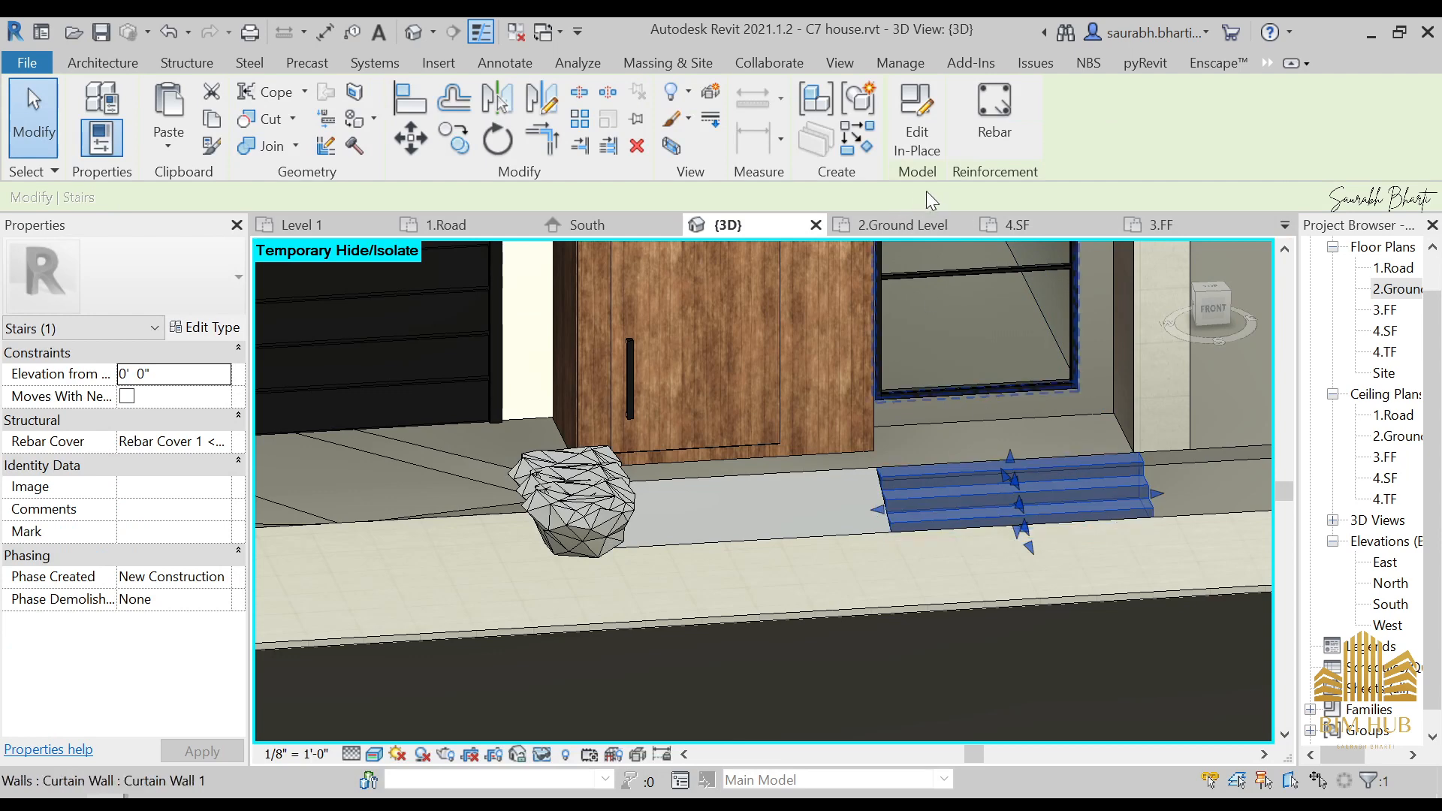
{"action": "double_click", "coordinate": [1025, 502]}
{"action": "left_click", "coordinate": [1025, 502]}
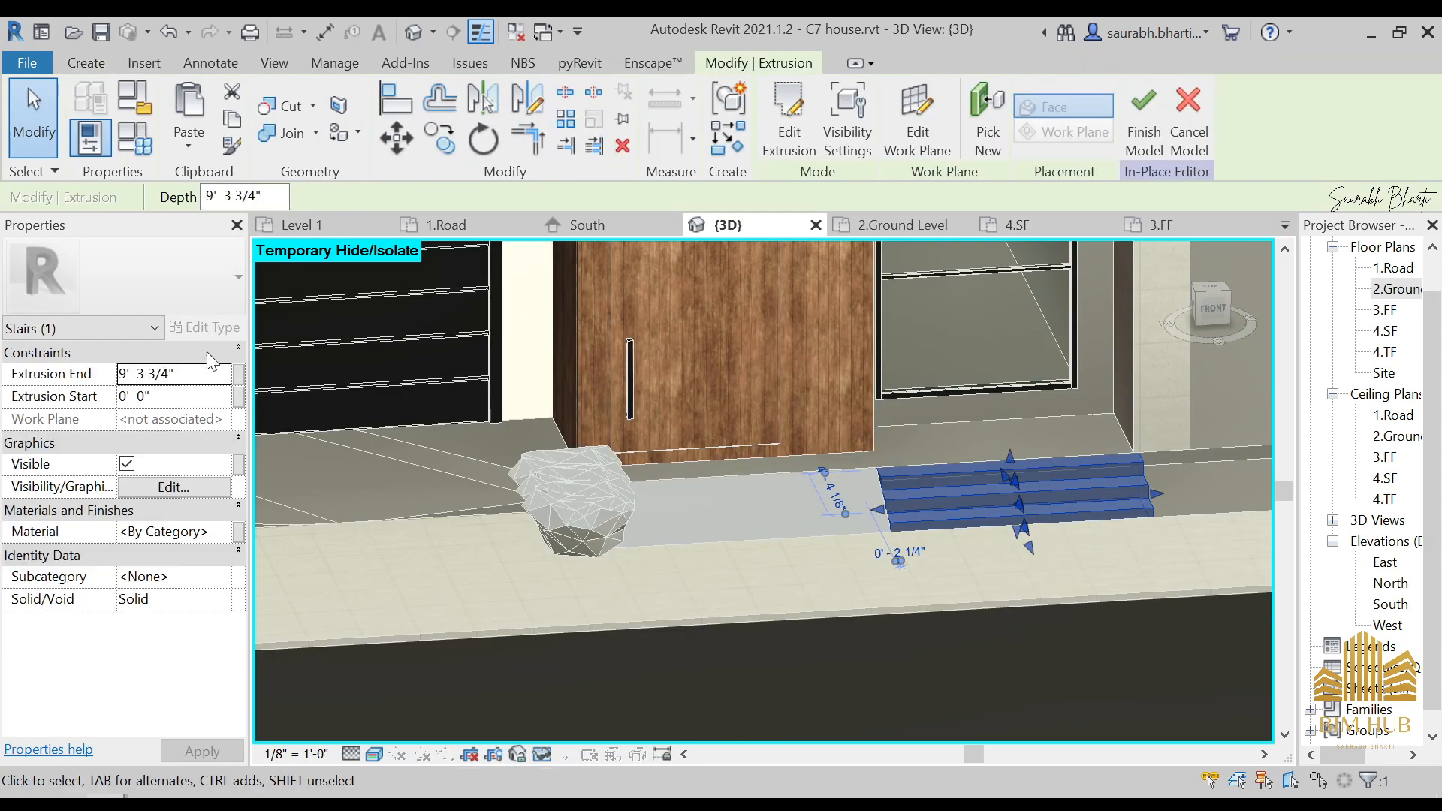
- Open the stair extrusion's material setting and create a new material named 1.STAIR
{"action": "left_click", "coordinate": [217, 533]}
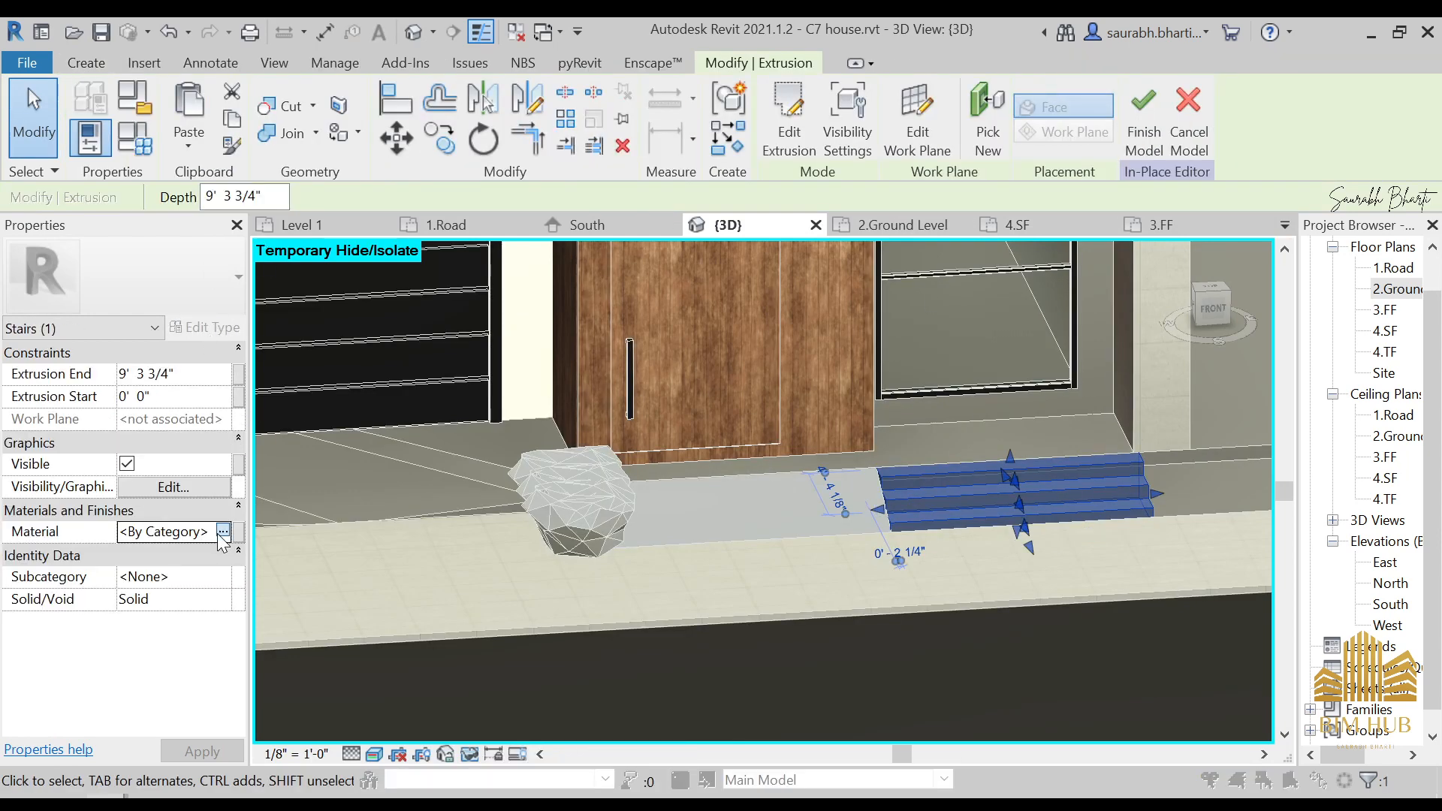
{"action": "left_click", "coordinate": [225, 532]}
{"action": "left_click", "coordinate": [263, 702]}
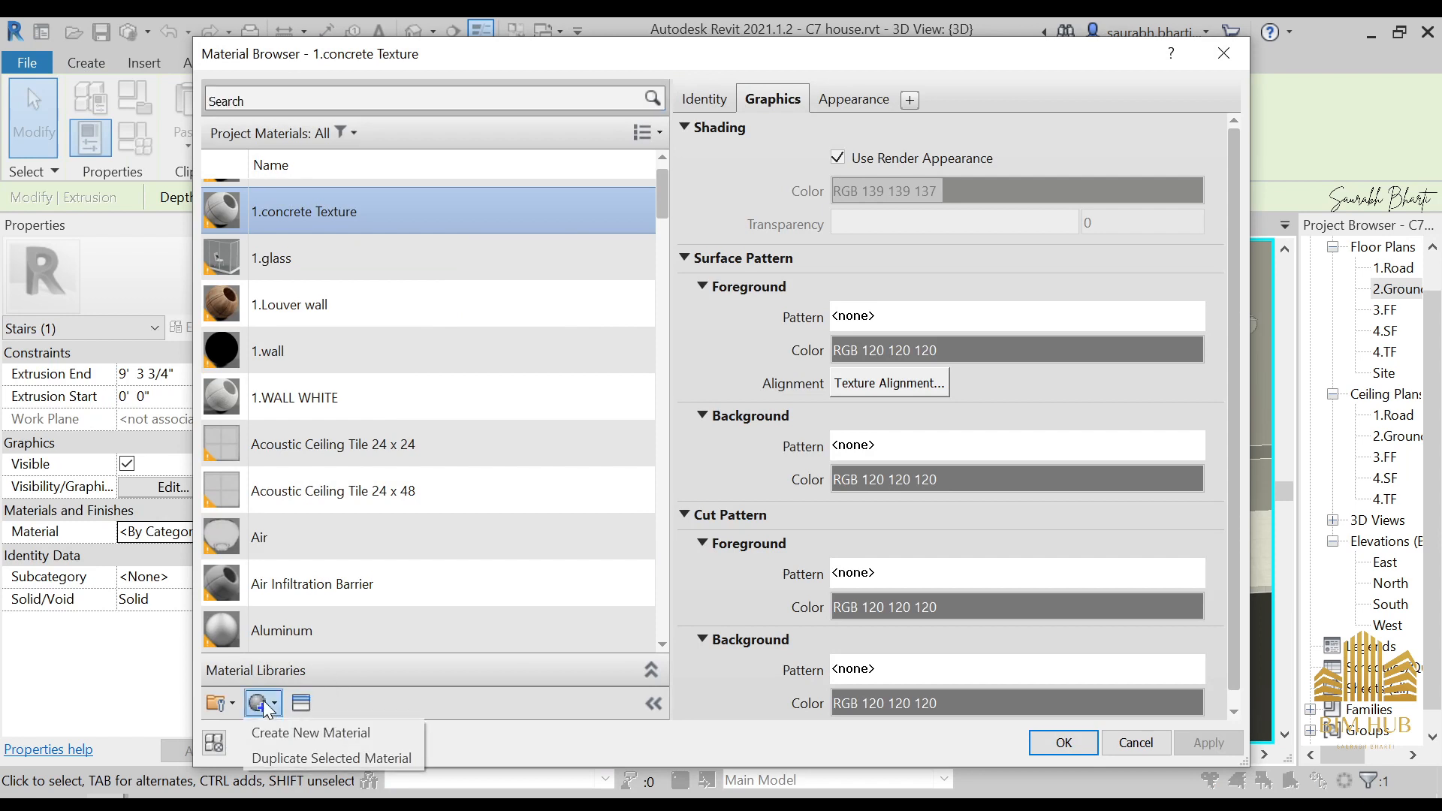
{"action": "left_click", "coordinate": [300, 732]}
{"action": "right_click", "coordinate": [344, 400]}
{"action": "left_click", "coordinate": [384, 461]}
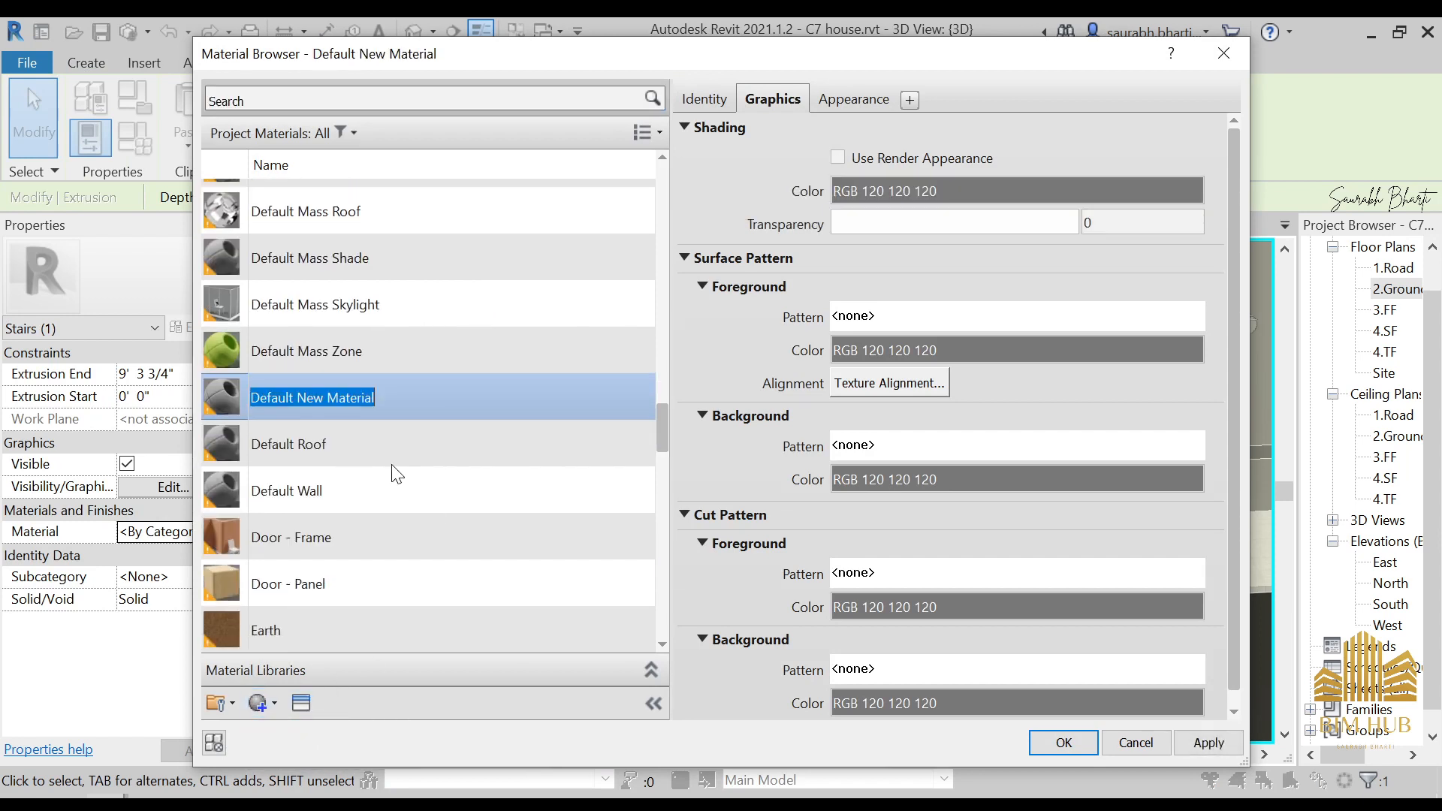
{"action": "type", "text": "1.STAIR"}
{"action": "key", "text": "Return"}
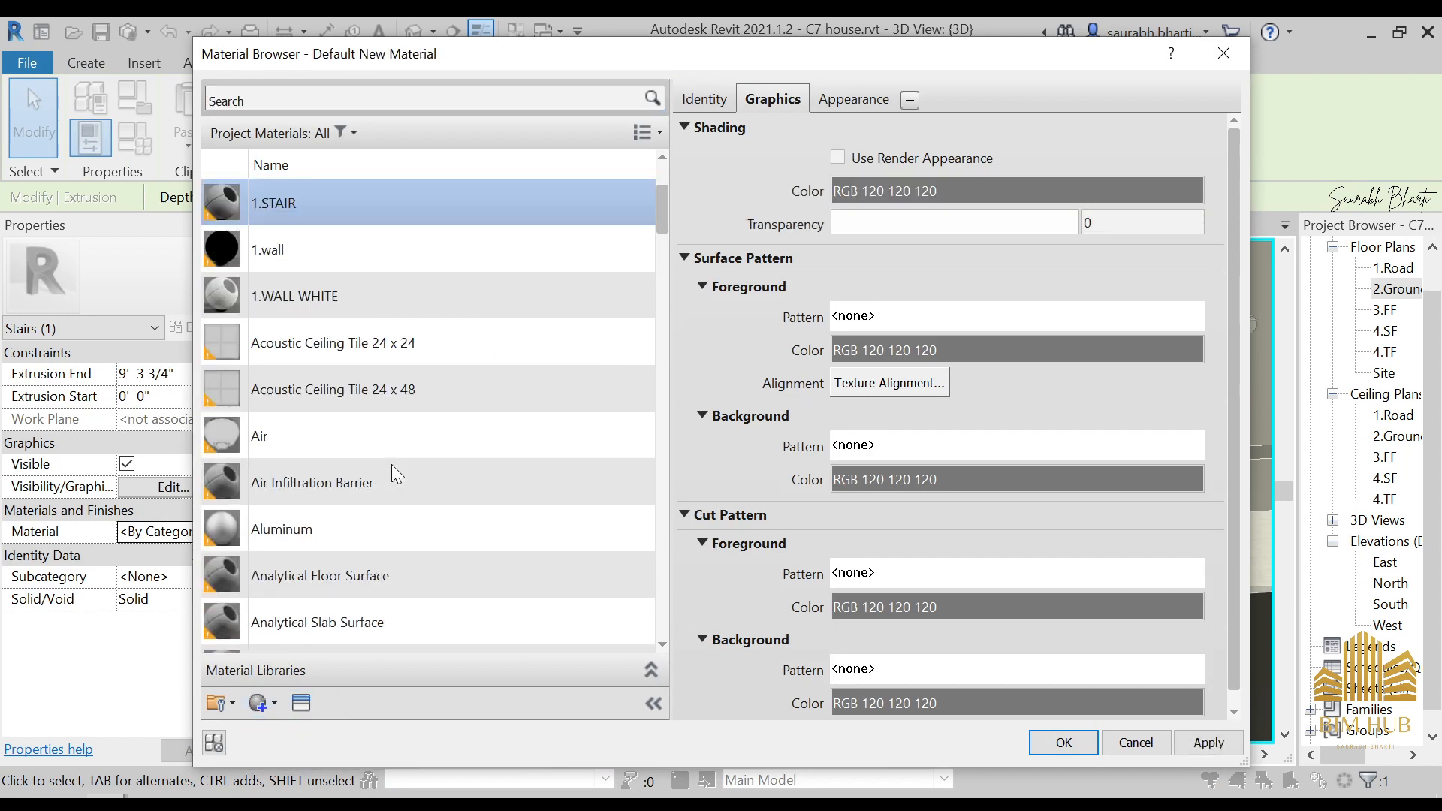
- Give the 1.STAIR material the Rectangular Stones - Light Gray appearance from the Stone category of the Appearance Library
{"action": "left_click", "coordinate": [301, 706]}
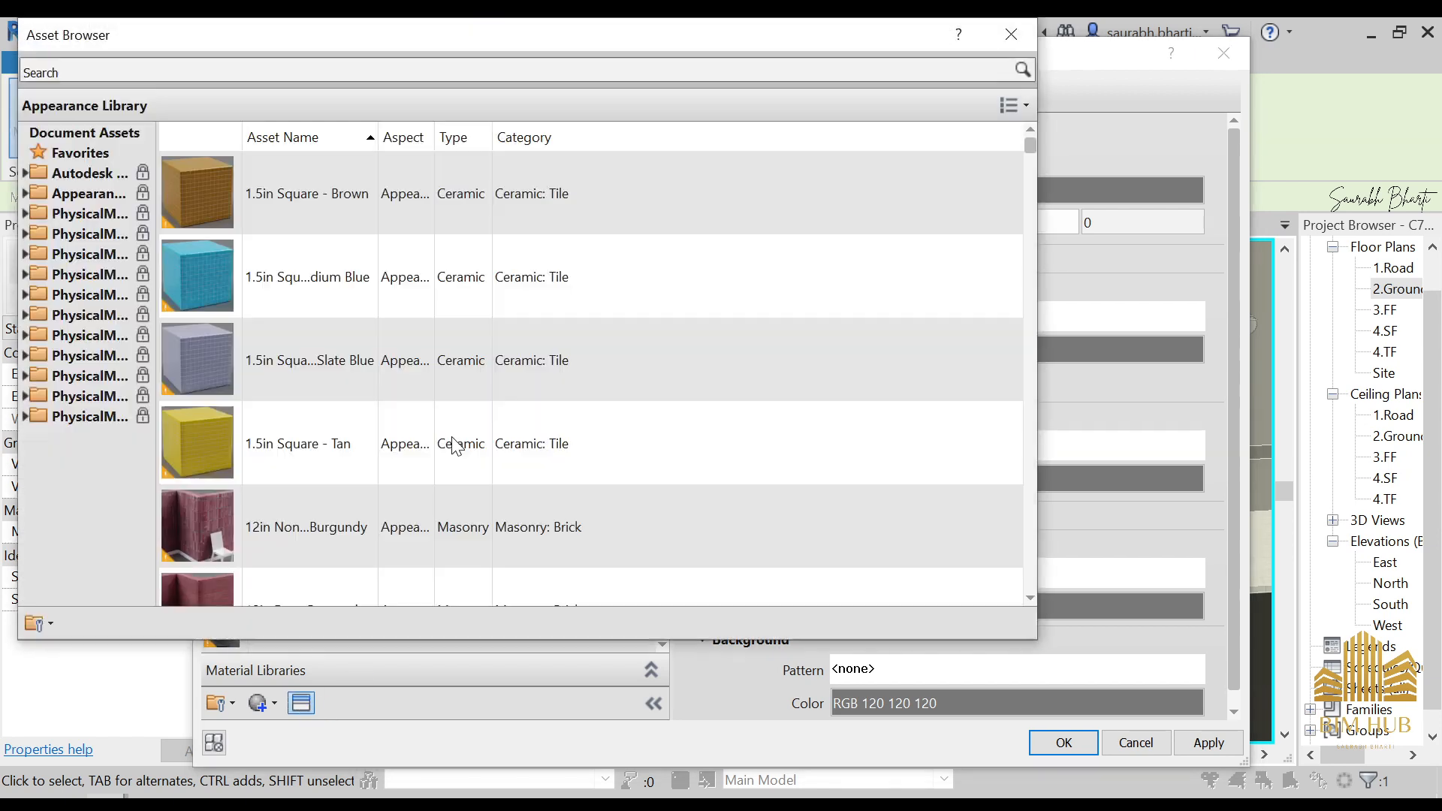
{"action": "left_click", "coordinate": [26, 194]}
{"action": "left_click", "coordinate": [133, 258]}
{"action": "left_click", "coordinate": [105, 274]}
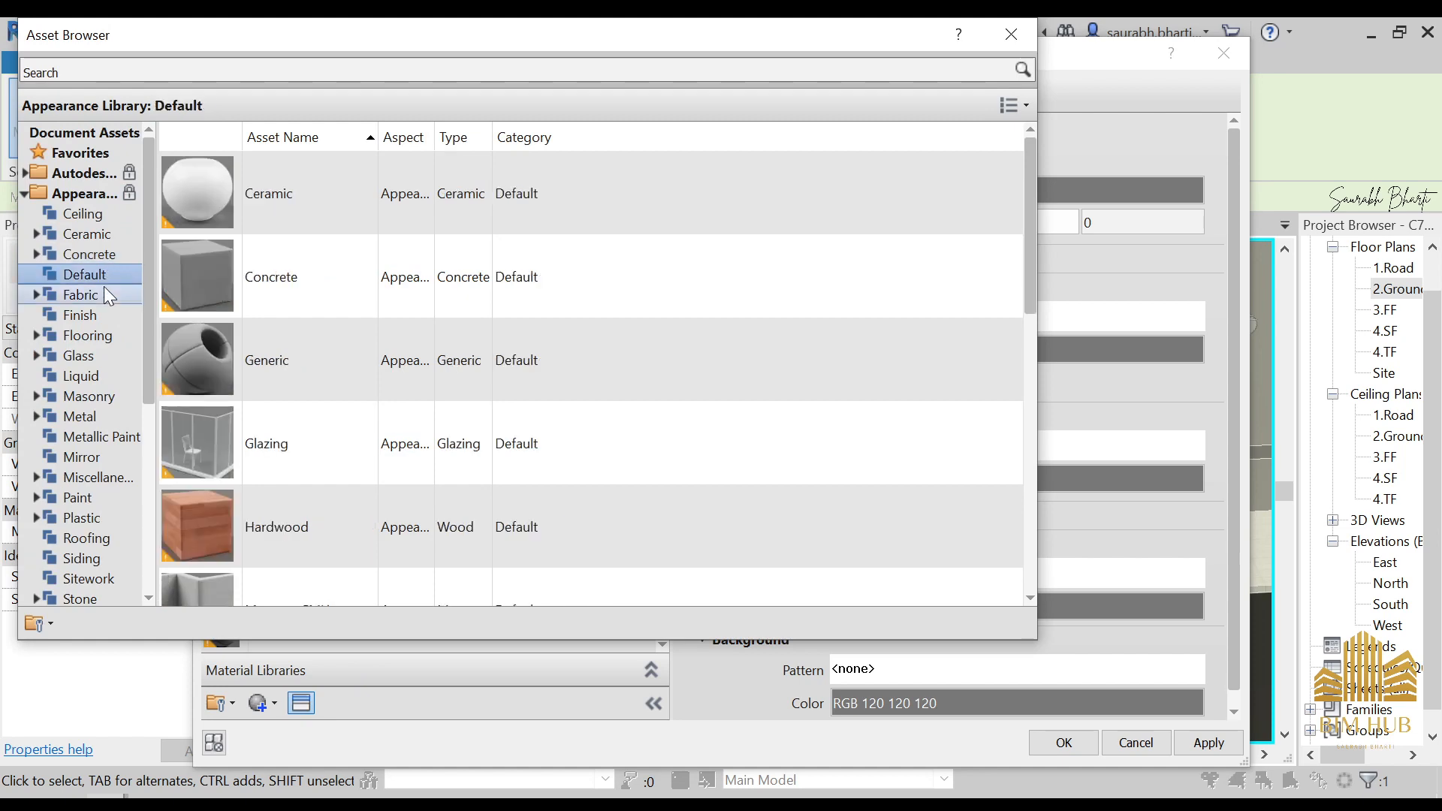
{"action": "scroll", "coordinate": [132, 409], "scroll_direction": "down", "scroll_amount": 5}
{"action": "left_click", "coordinate": [102, 235]}
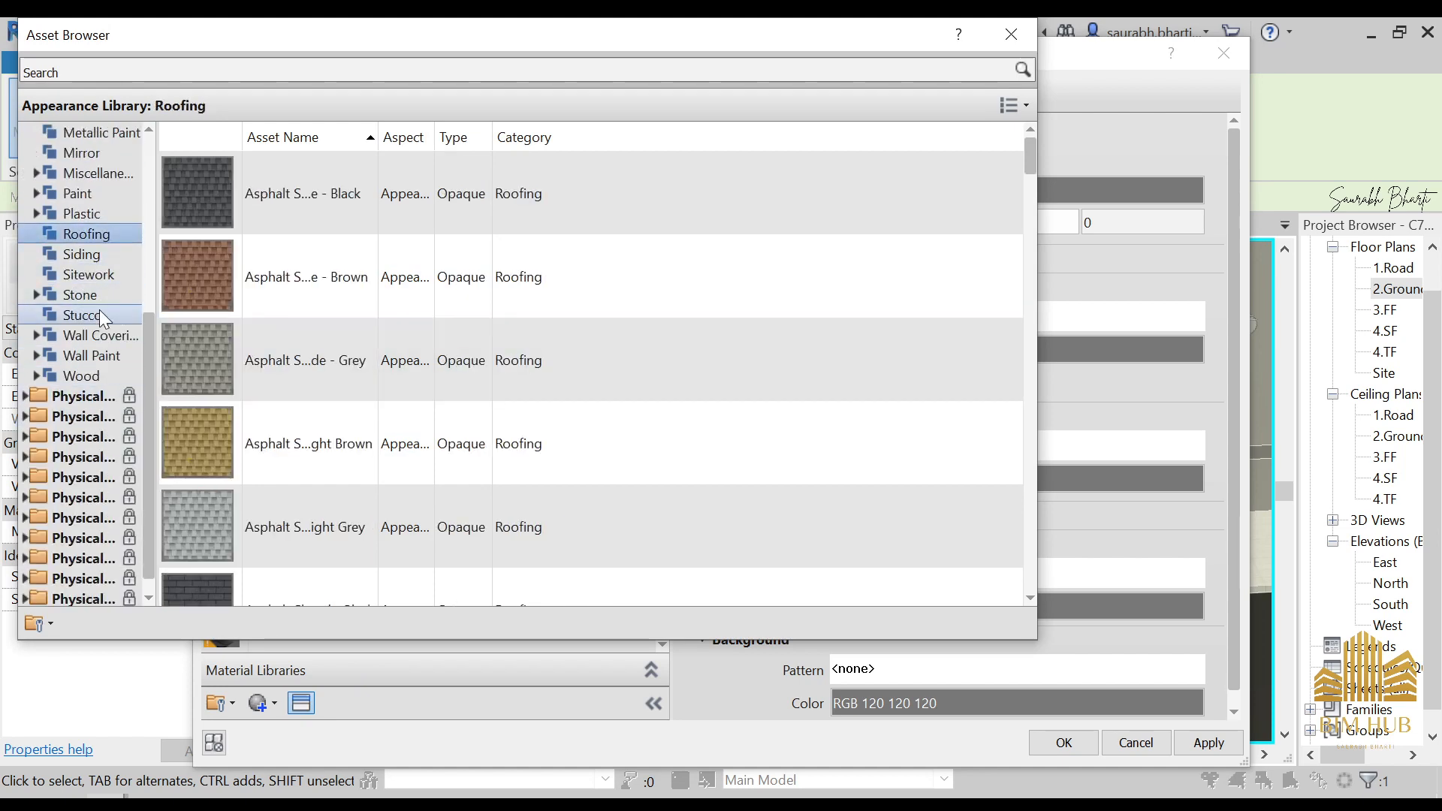
{"action": "left_click", "coordinate": [86, 294]}
{"action": "scroll", "coordinate": [376, 383], "scroll_direction": "down", "scroll_amount": 5}
{"action": "scroll", "coordinate": [358, 439], "scroll_direction": "down", "scroll_amount": 4}
{"action": "scroll", "coordinate": [330, 398], "scroll_direction": "up", "scroll_amount": 3}
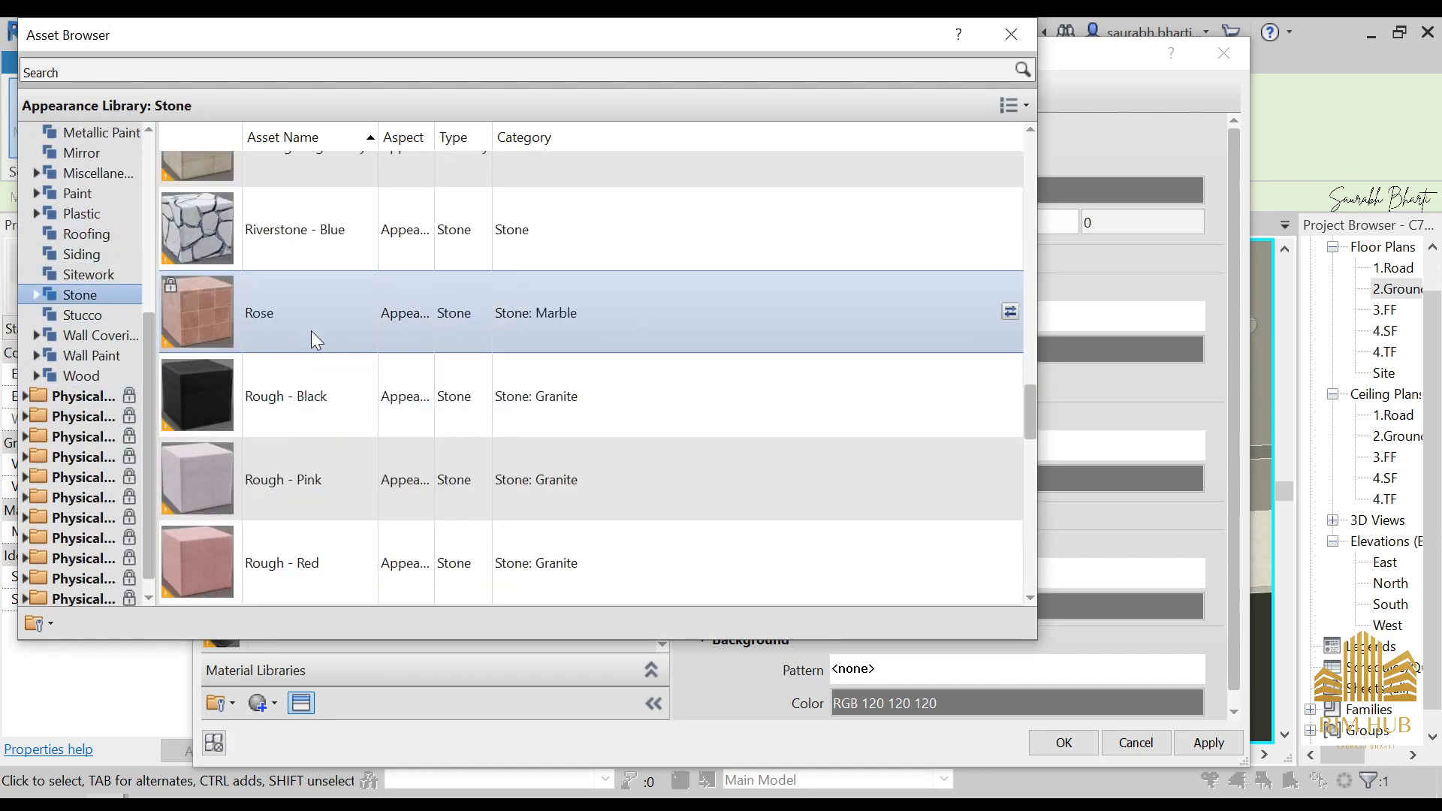
{"action": "scroll", "coordinate": [301, 421], "scroll_direction": "up", "scroll_amount": 2}
{"action": "scroll", "coordinate": [260, 422], "scroll_direction": "up", "scroll_amount": 3}
{"action": "scroll", "coordinate": [313, 461], "scroll_direction": "down", "scroll_amount": 1}
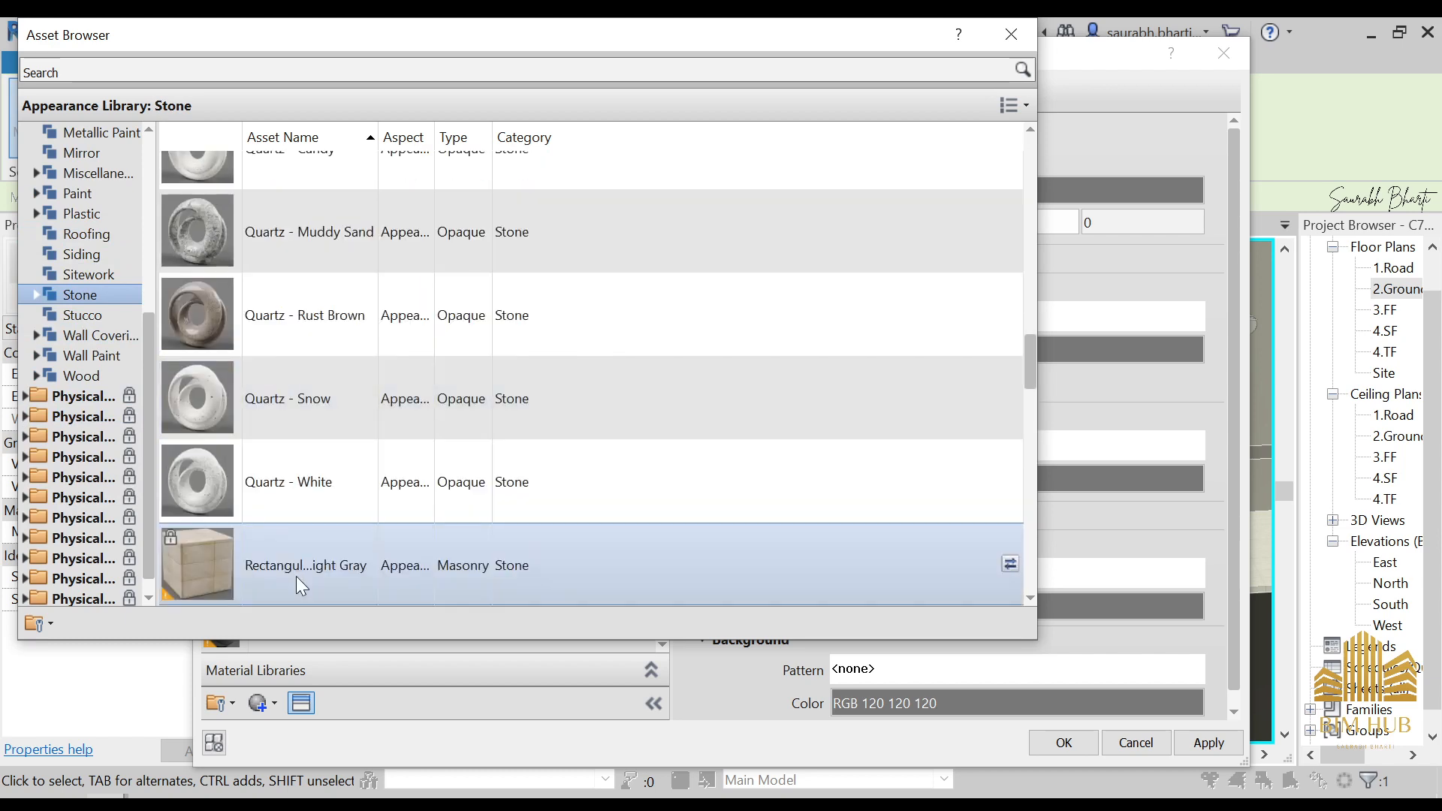
{"action": "double_click", "coordinate": [300, 569]}
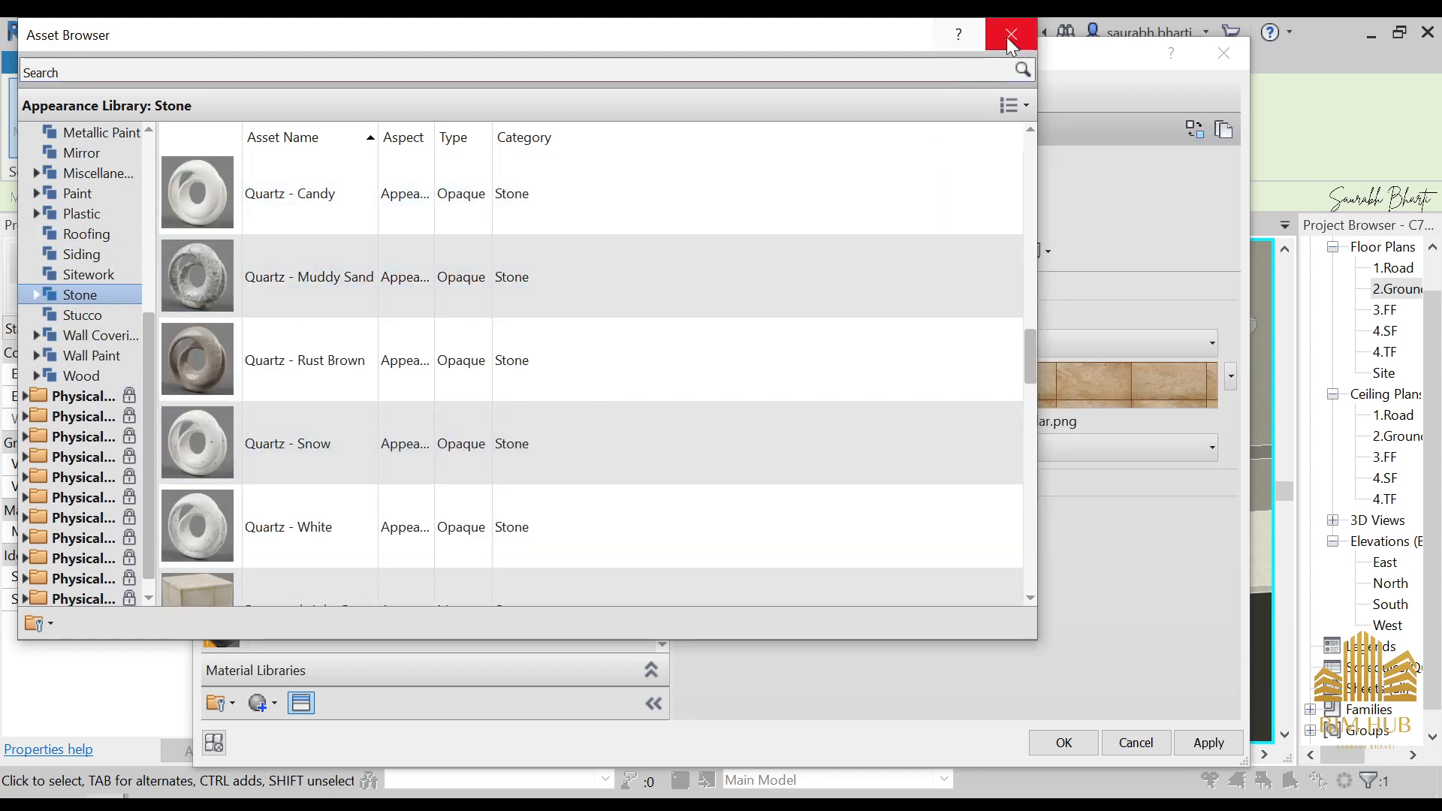
{"action": "left_click", "coordinate": [1010, 36]}
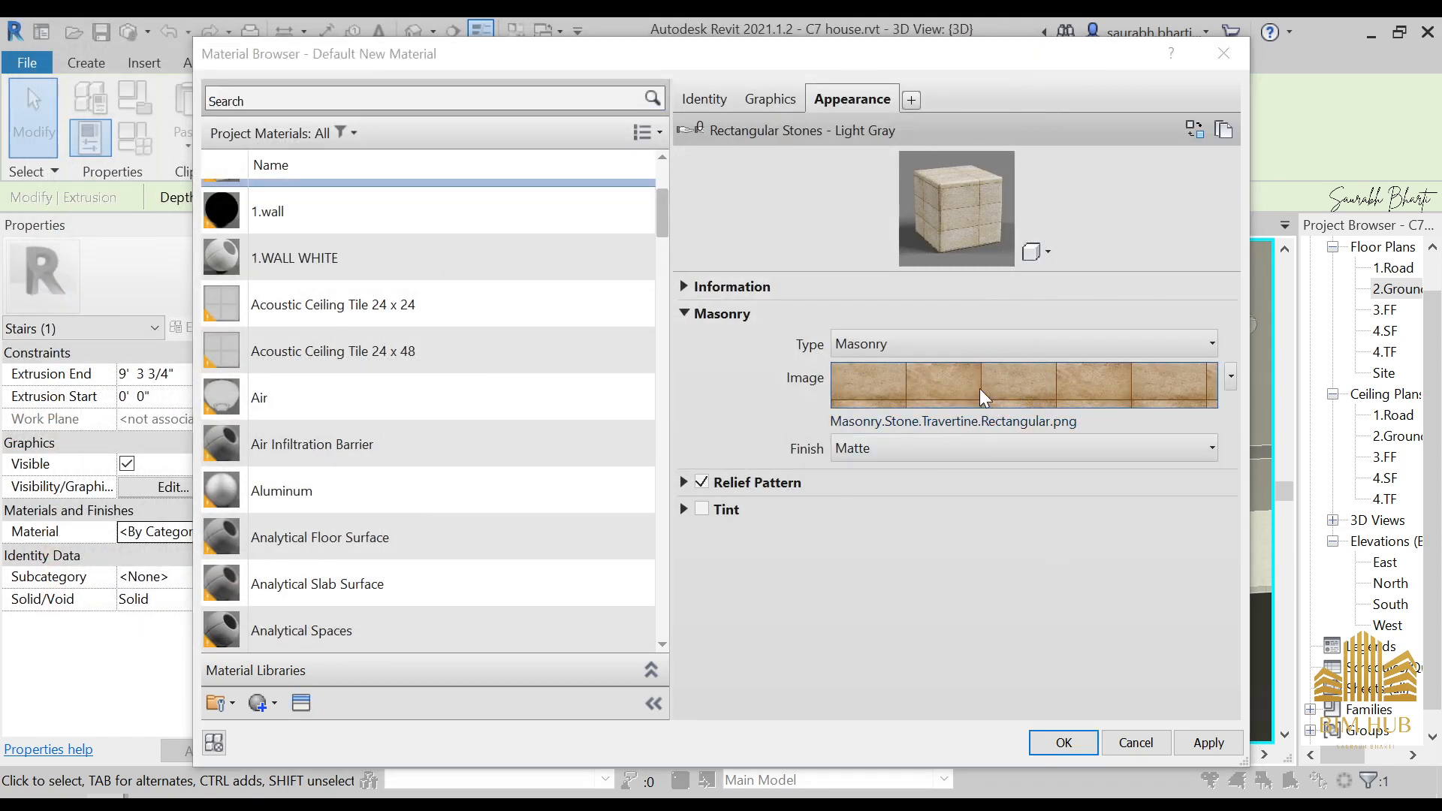
- Set the stone texture's sample size to 5'-0" by 5'-0" and confirm the material for the stair extrusion
{"action": "left_click", "coordinate": [979, 387]}
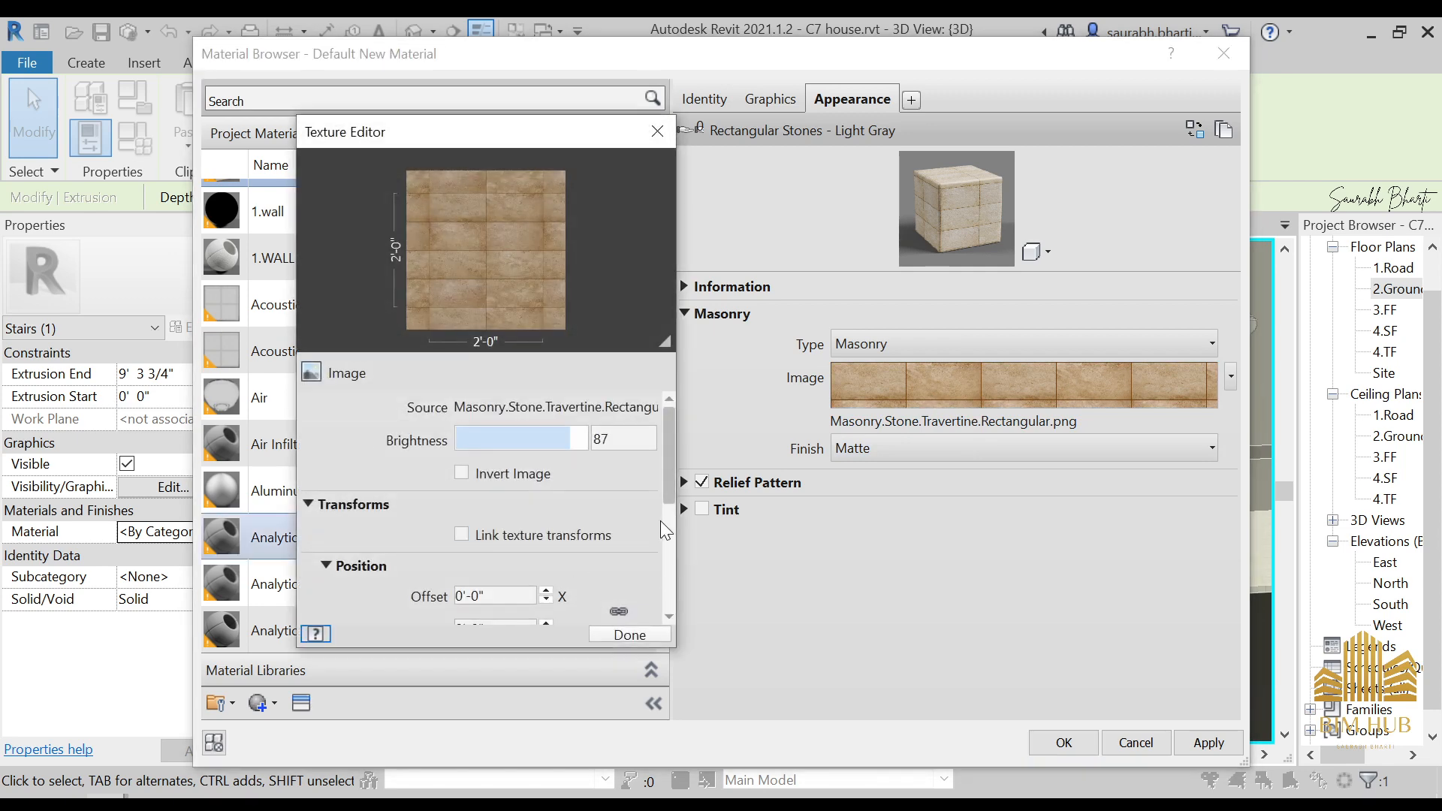
{"action": "scroll", "coordinate": [645, 557], "scroll_direction": "down", "scroll_amount": 3}
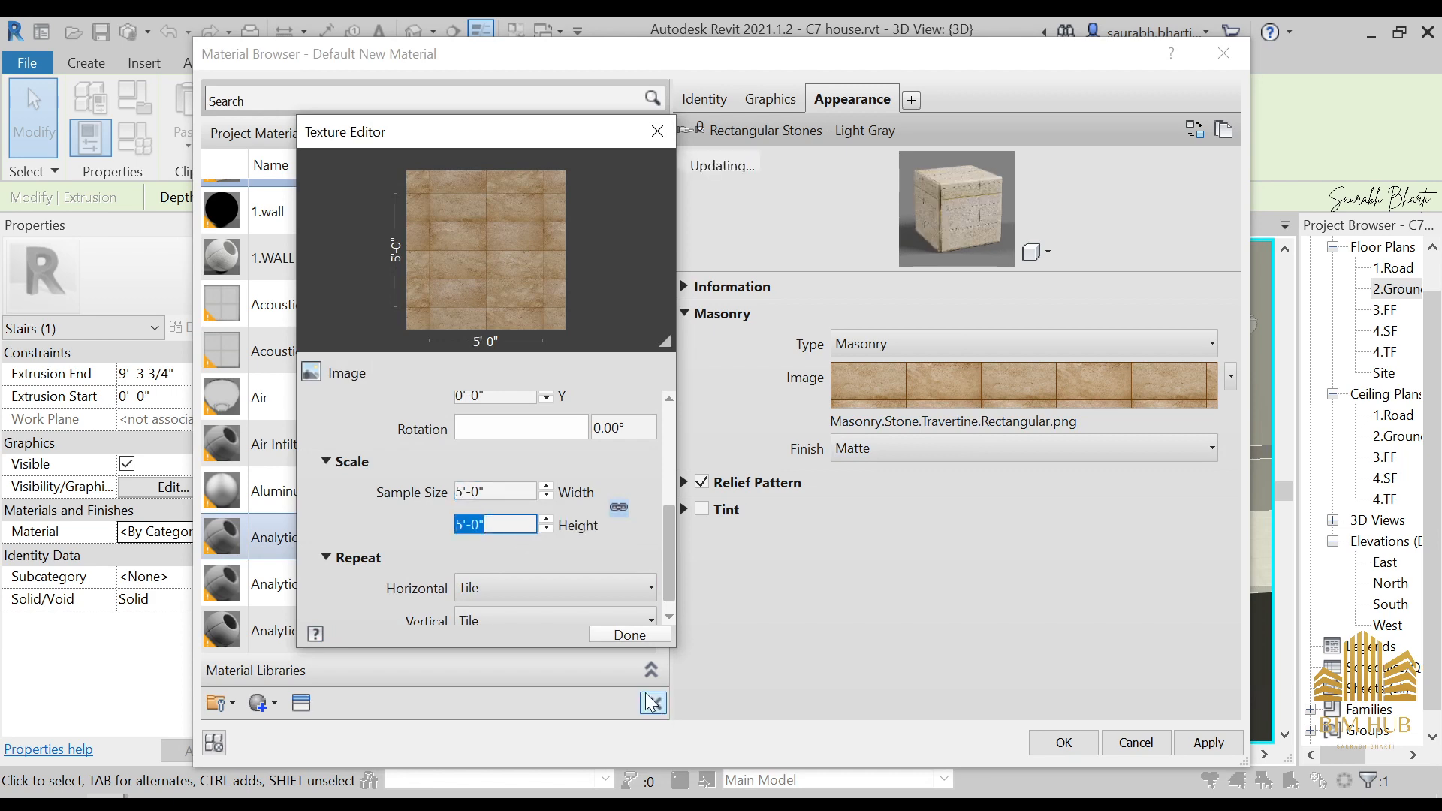
{"action": "left_click", "coordinate": [629, 634]}
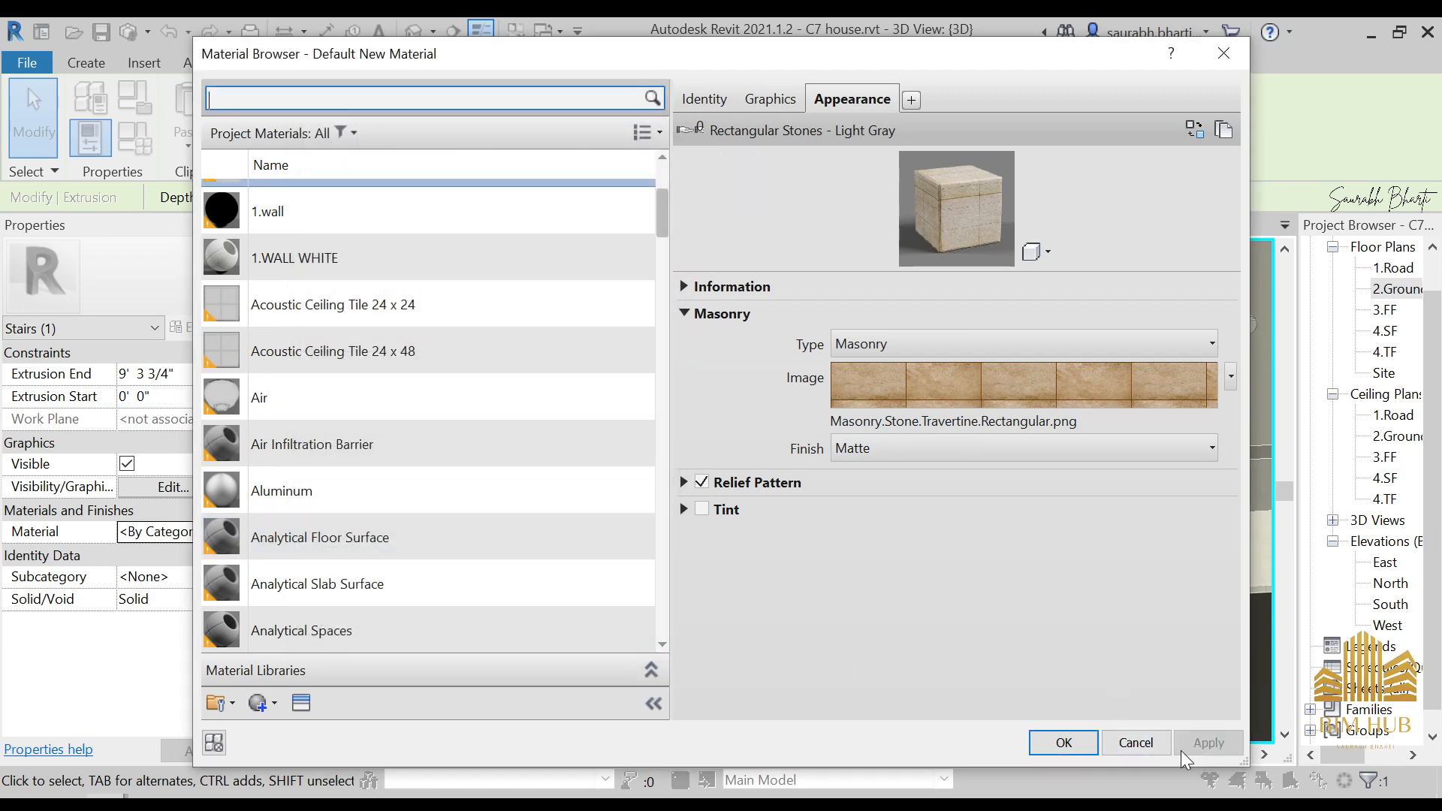
{"action": "left_click", "coordinate": [1063, 742]}
- Finish editing the in-place stairs and save the project
{"action": "left_click", "coordinate": [938, 553]}
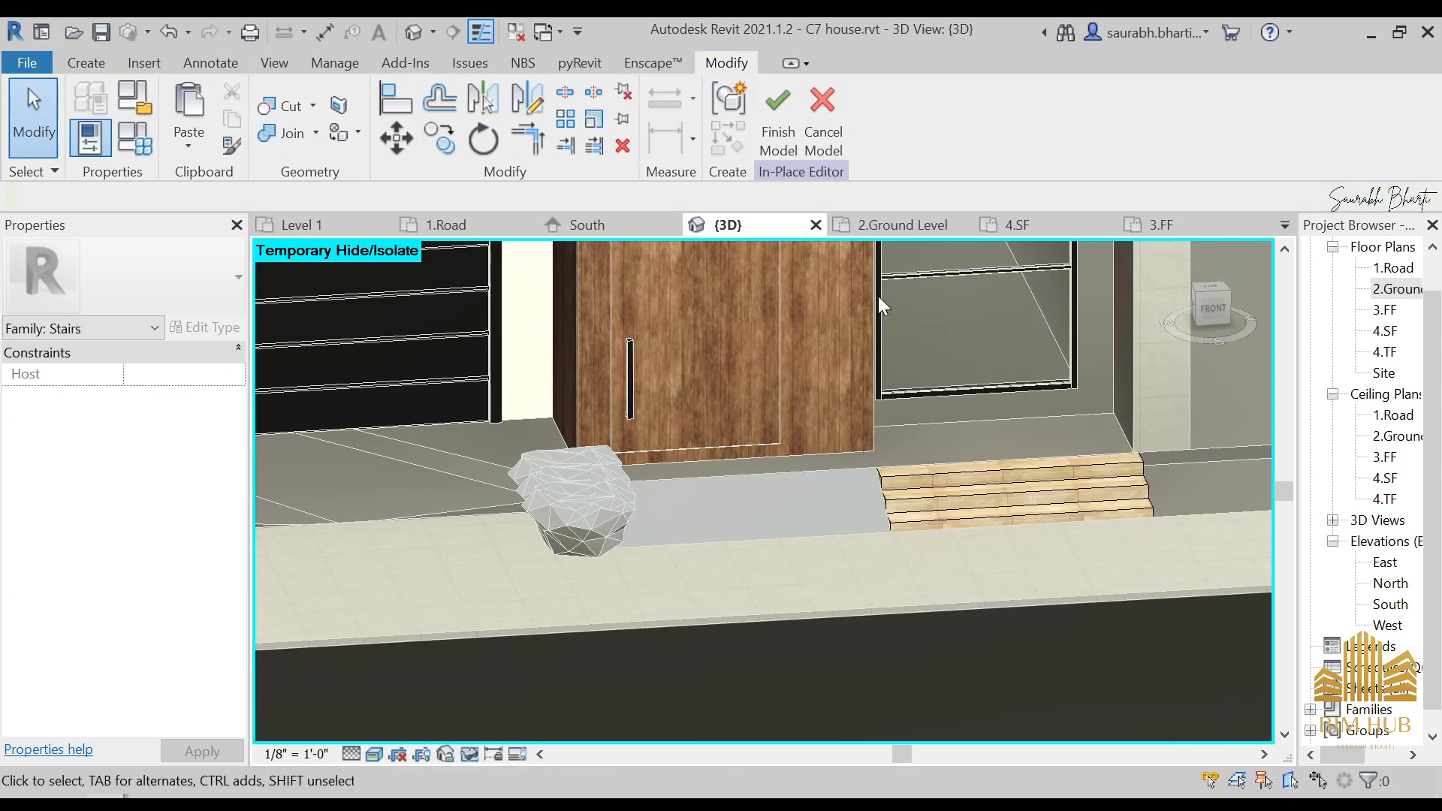
{"action": "left_click", "coordinate": [812, 148]}
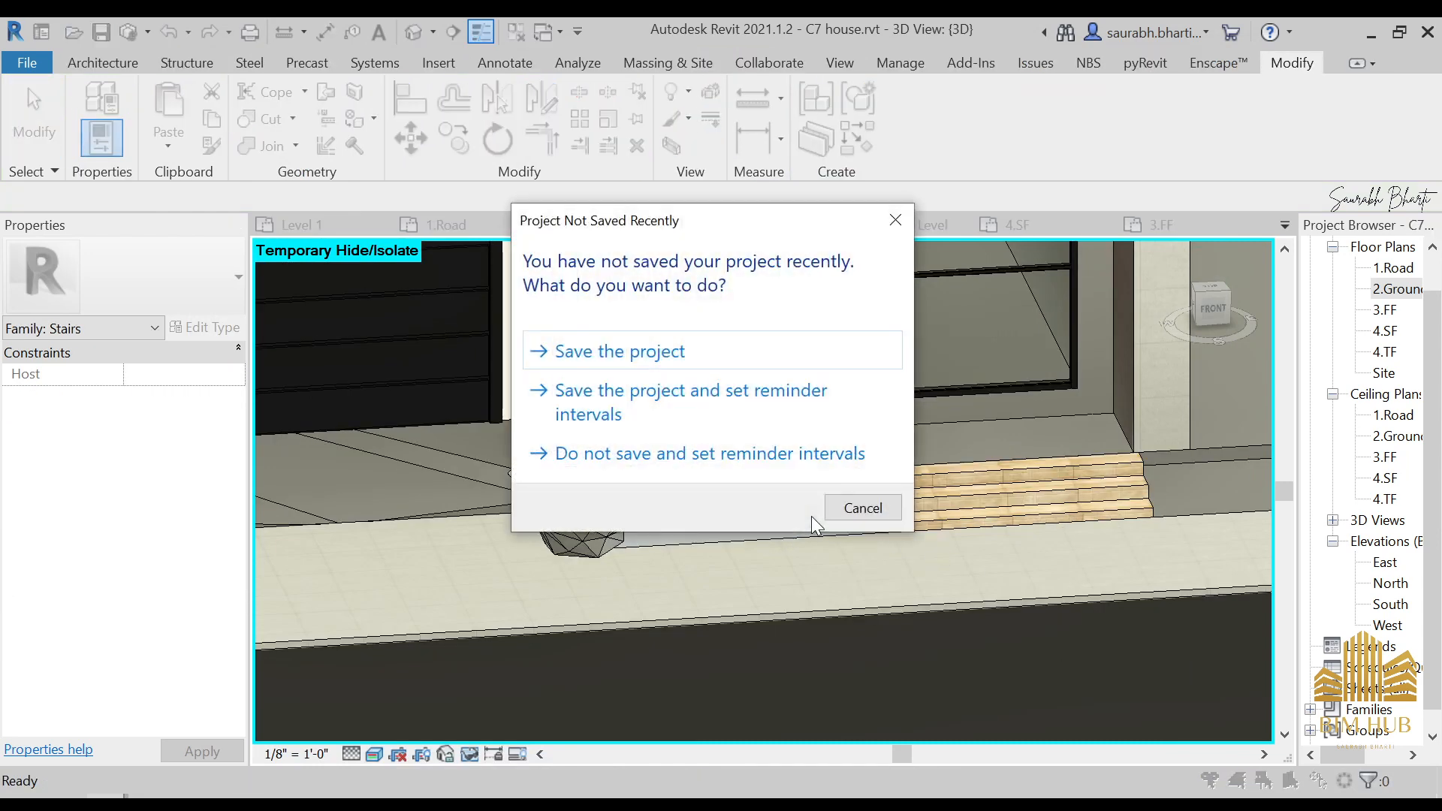
{"action": "left_click", "coordinate": [633, 353]}
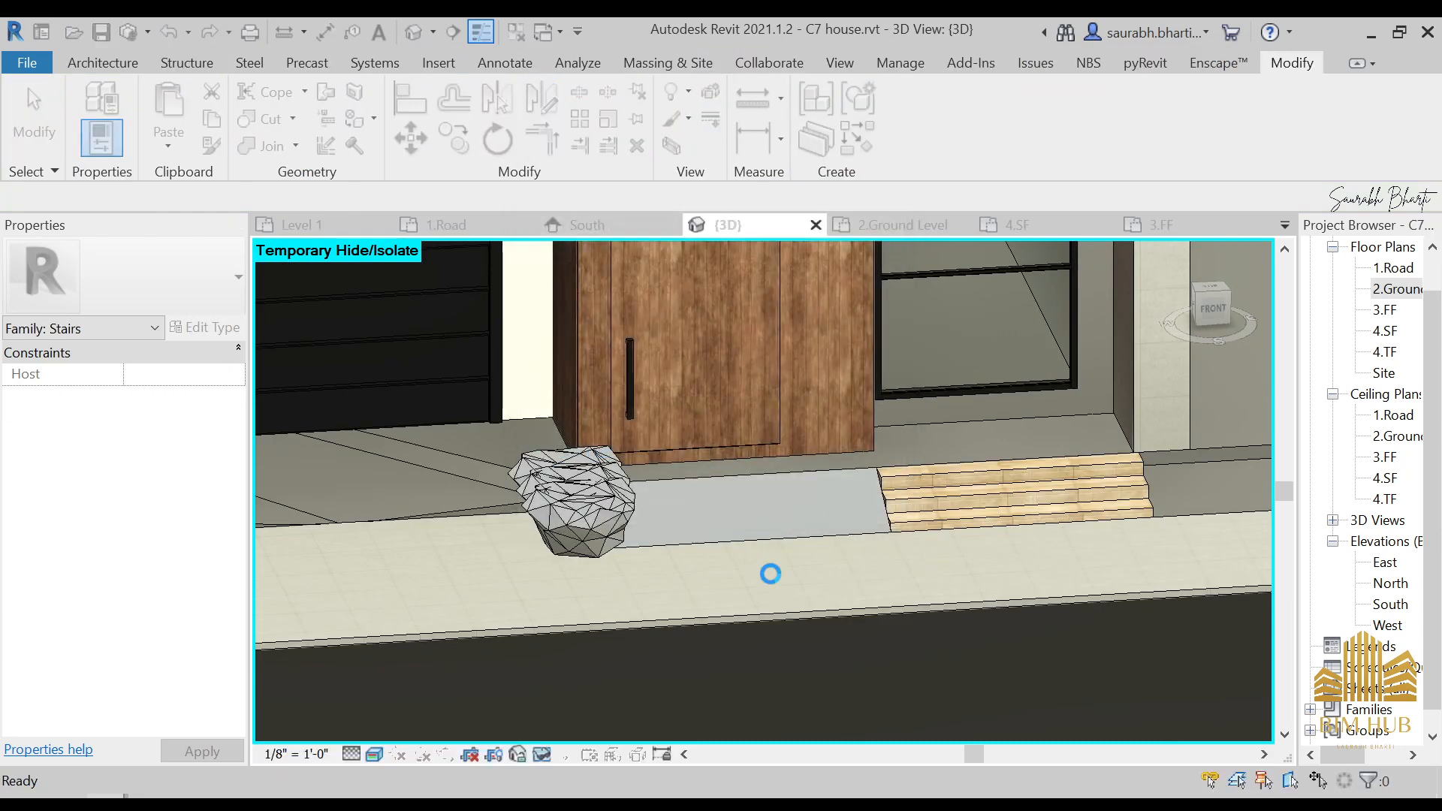
- Edit the in-place stairs model in front of the wooden door, assign 1.STAIR to its extrusion, and finish the model
{"action": "scroll", "coordinate": [803, 555], "scroll_direction": "up", "scroll_amount": 2}
{"action": "left_click", "coordinate": [834, 525]}
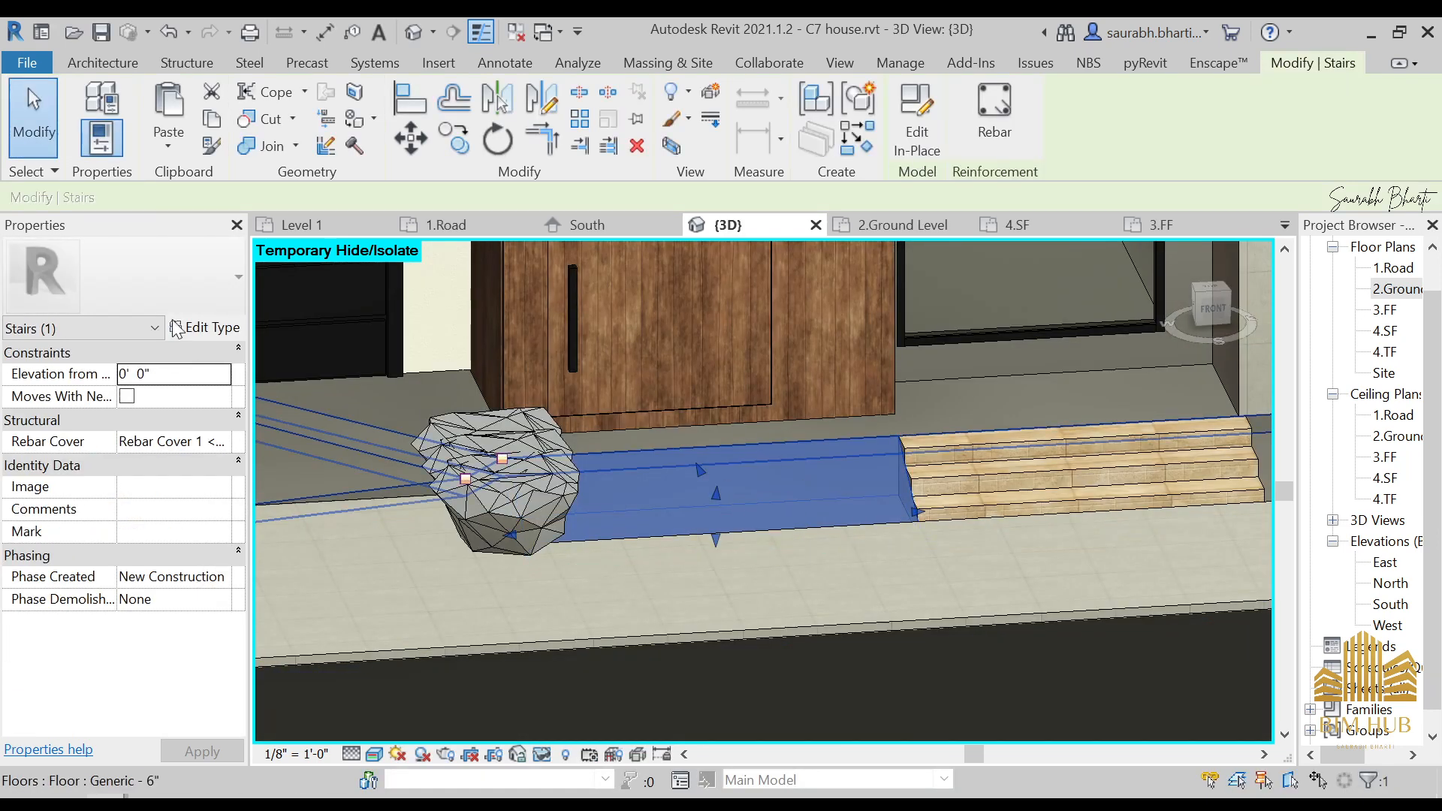
{"action": "left_click", "coordinate": [917, 120]}
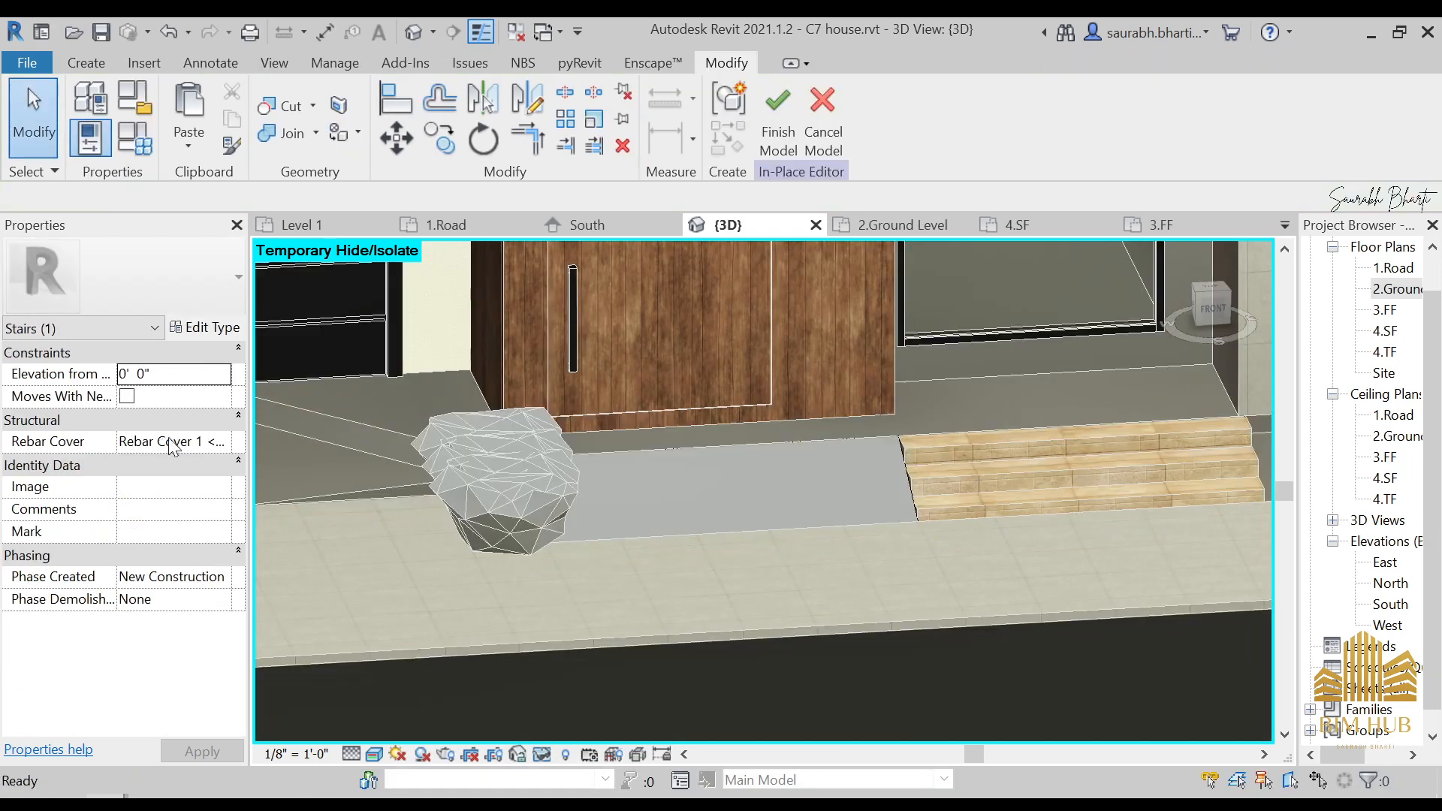
{"action": "left_click", "coordinate": [652, 529]}
{"action": "left_click", "coordinate": [223, 537]}
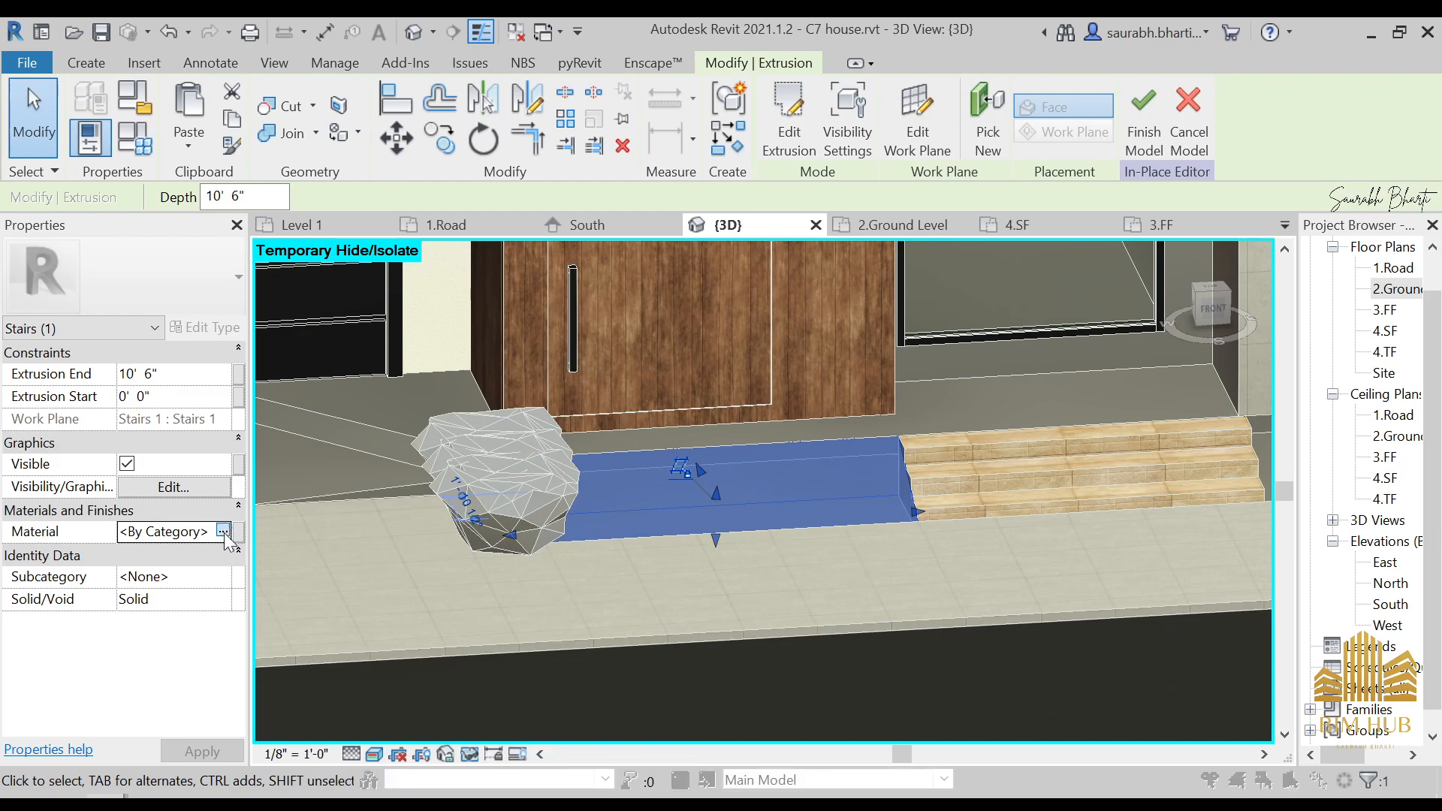
{"action": "left_click", "coordinate": [238, 531]}
{"action": "double_click", "coordinate": [291, 389]}
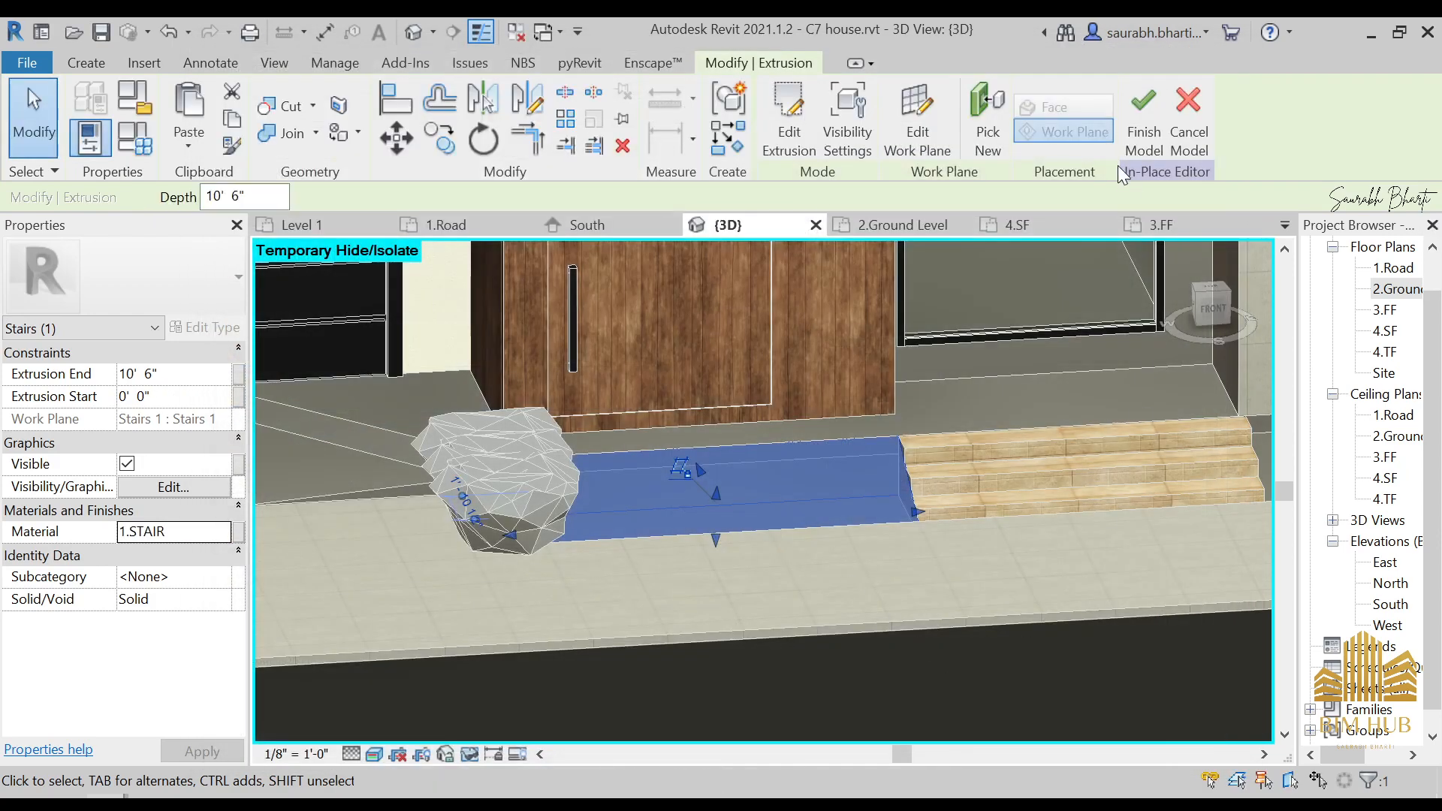
{"action": "left_click", "coordinate": [1143, 124]}
- Select the ground-level Generic - 6" floor and open its type's layer structure for editing
{"action": "middle_click_drag", "start_coordinate": [965, 564], "coordinate": [961, 503], "text": "shift"}
{"action": "scroll", "coordinate": [959, 502], "scroll_direction": "up", "scroll_amount": 3}
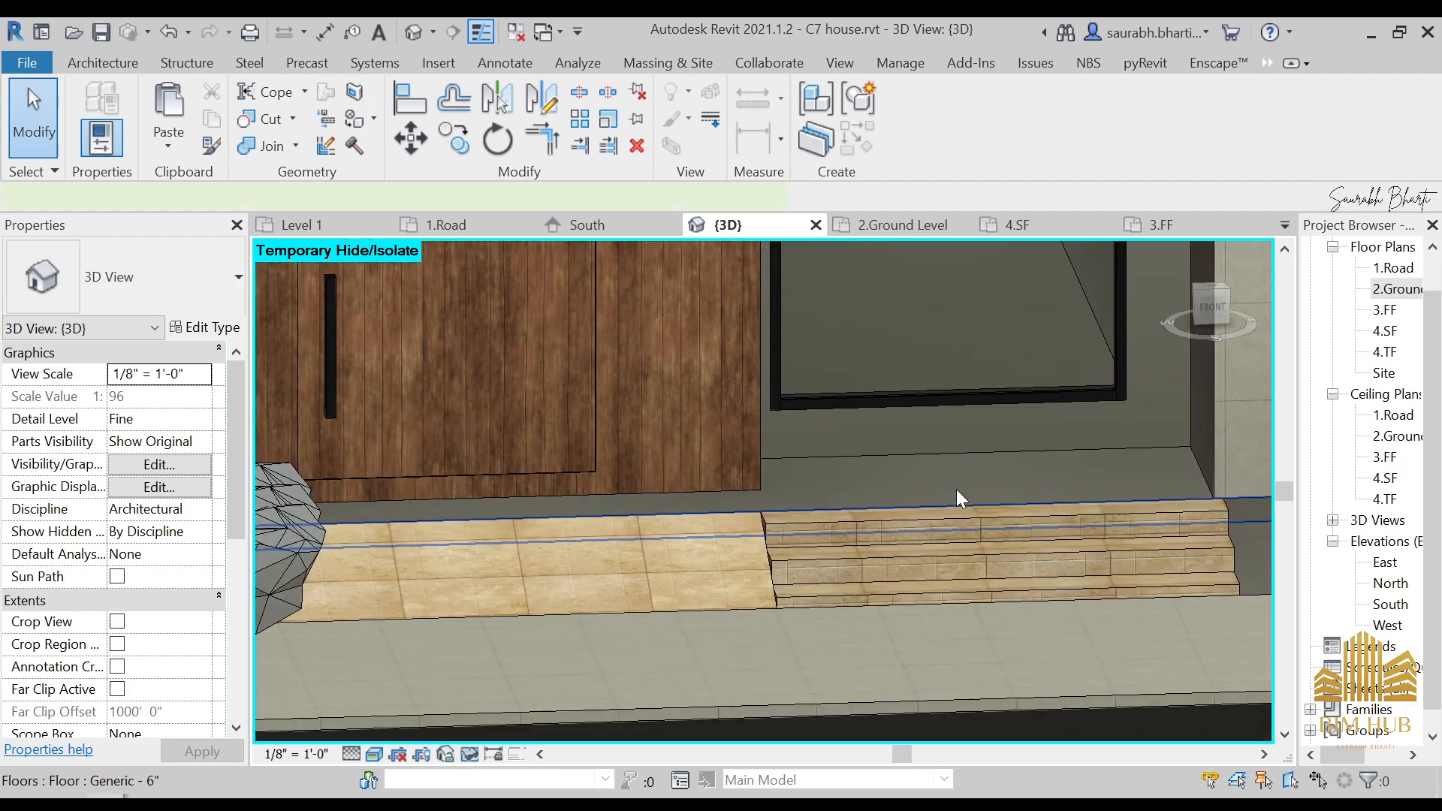
{"action": "left_click", "coordinate": [957, 489]}
{"action": "scroll", "coordinate": [947, 499], "scroll_direction": "down", "scroll_amount": 3}
{"action": "middle_click_drag", "start_coordinate": [794, 530], "coordinate": [767, 526], "text": "shift"}
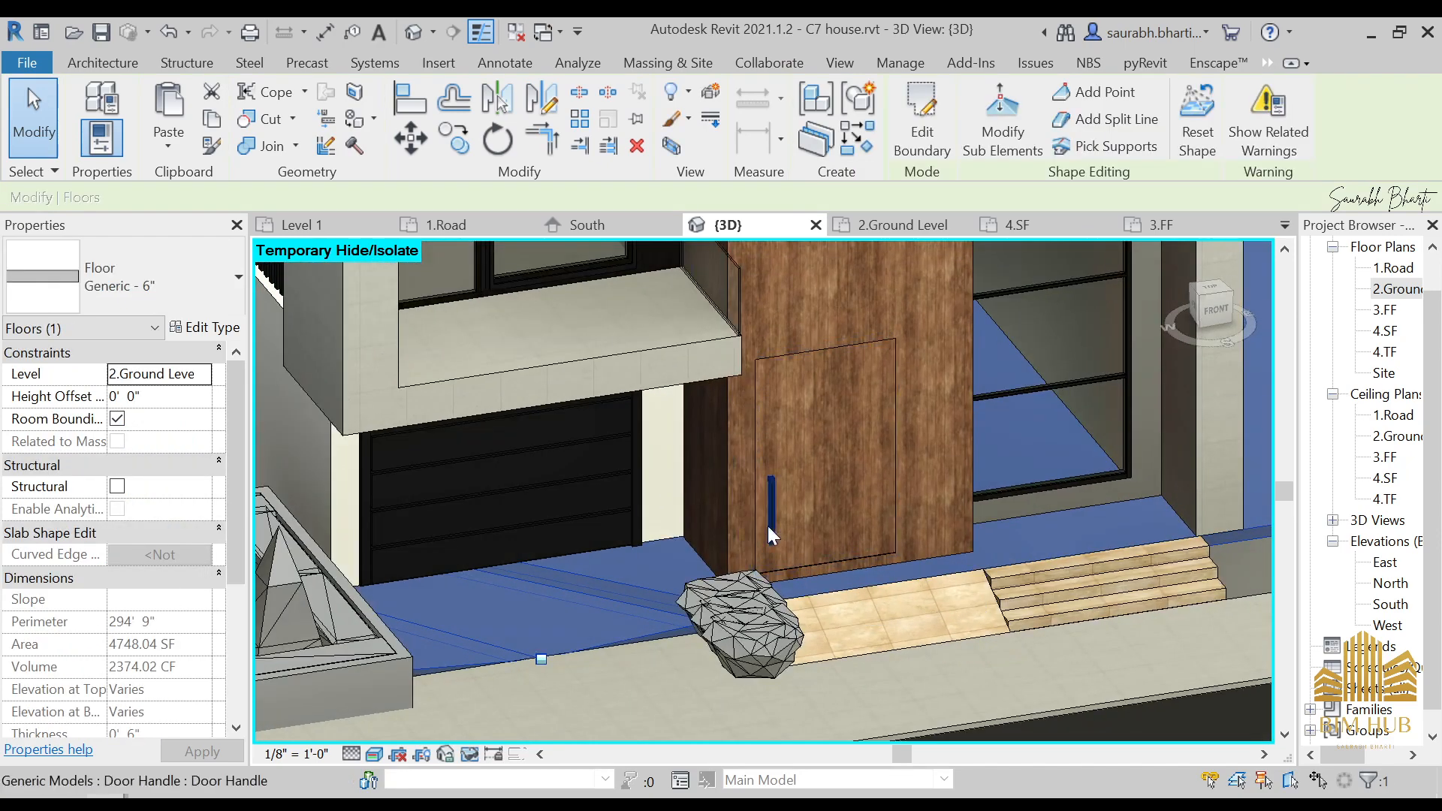
{"action": "left_click", "coordinate": [201, 327]}
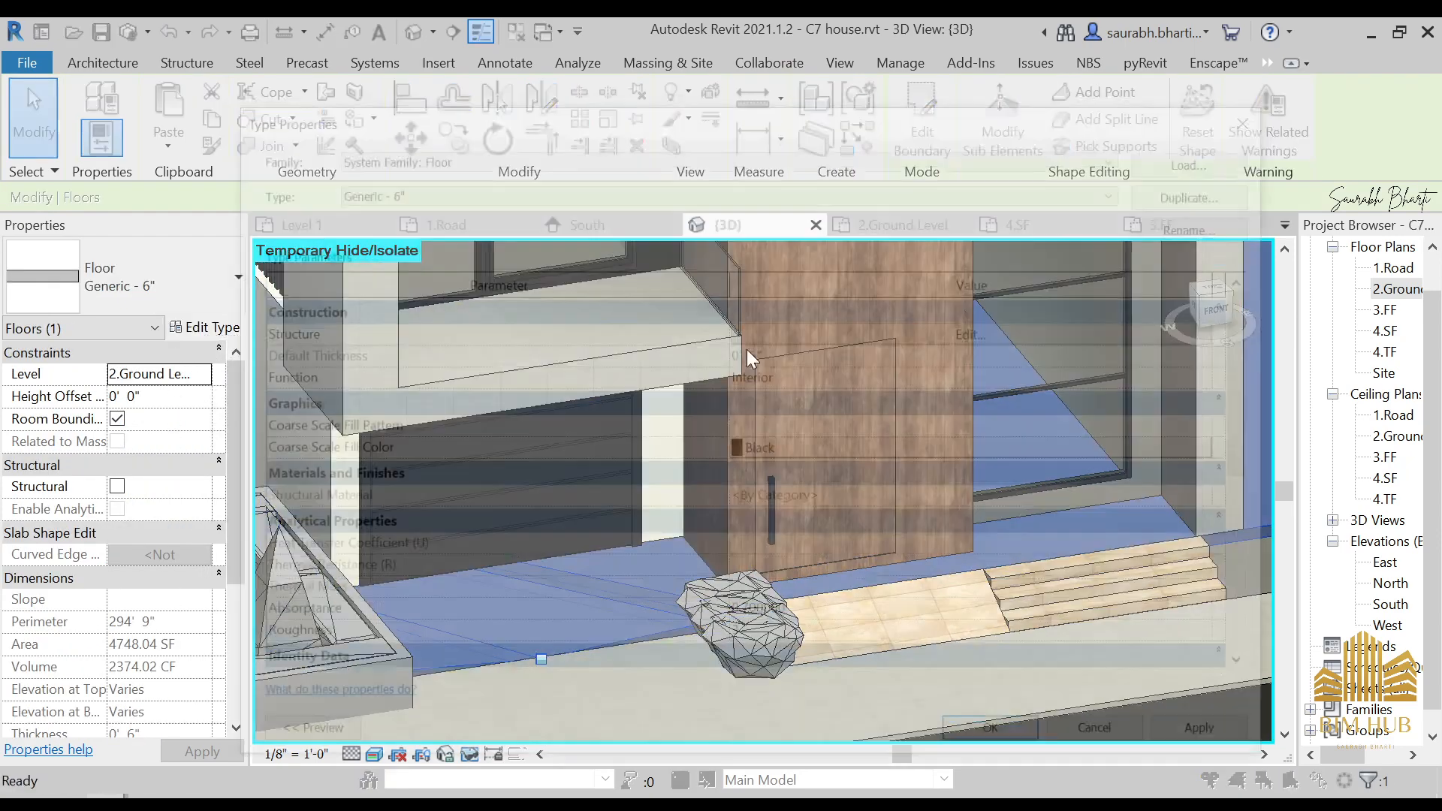
{"action": "left_click", "coordinate": [946, 335]}
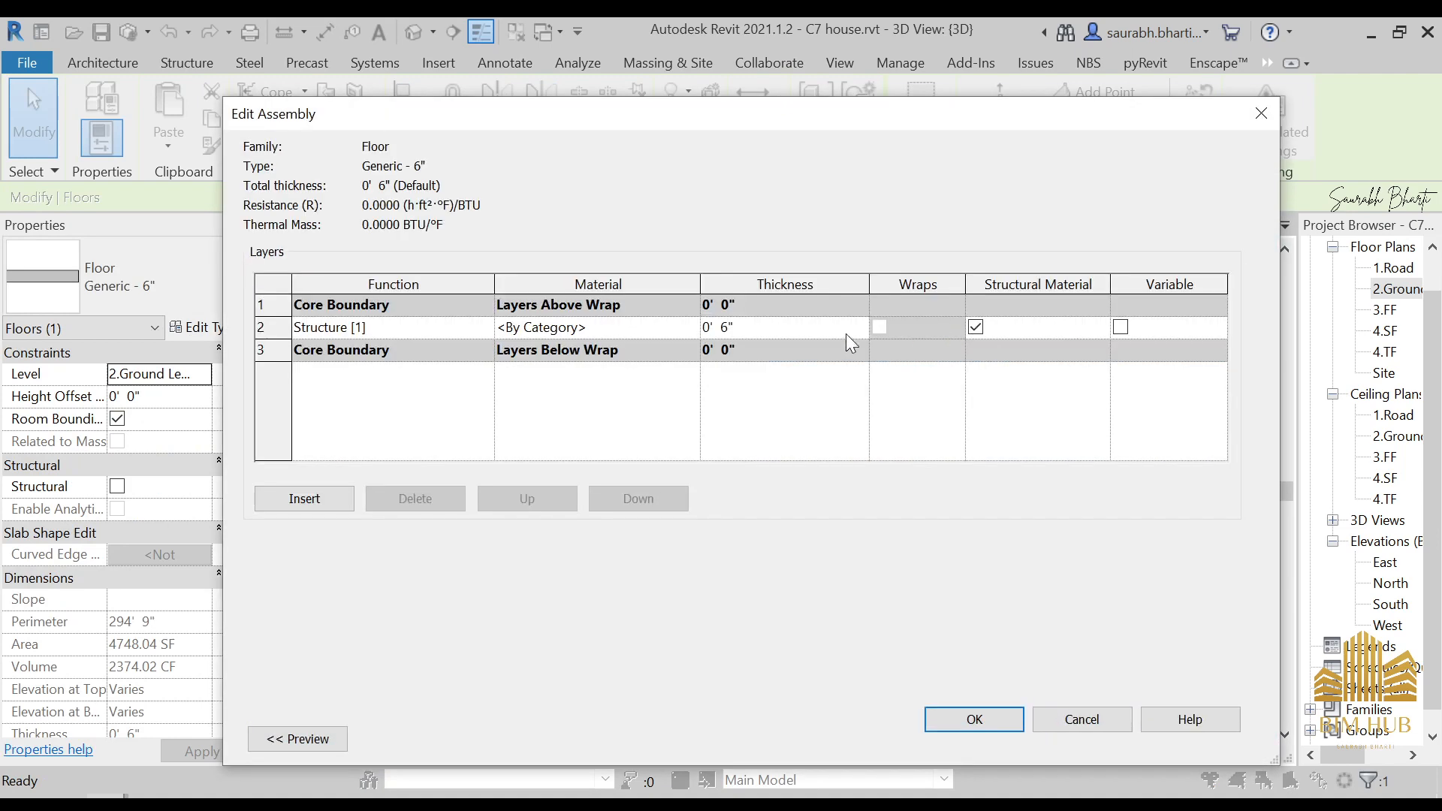
- Set the floor's structure layer material to Polyvinyl Chloride, Rigid and confirm the type changes
{"action": "left_click", "coordinate": [689, 328]}
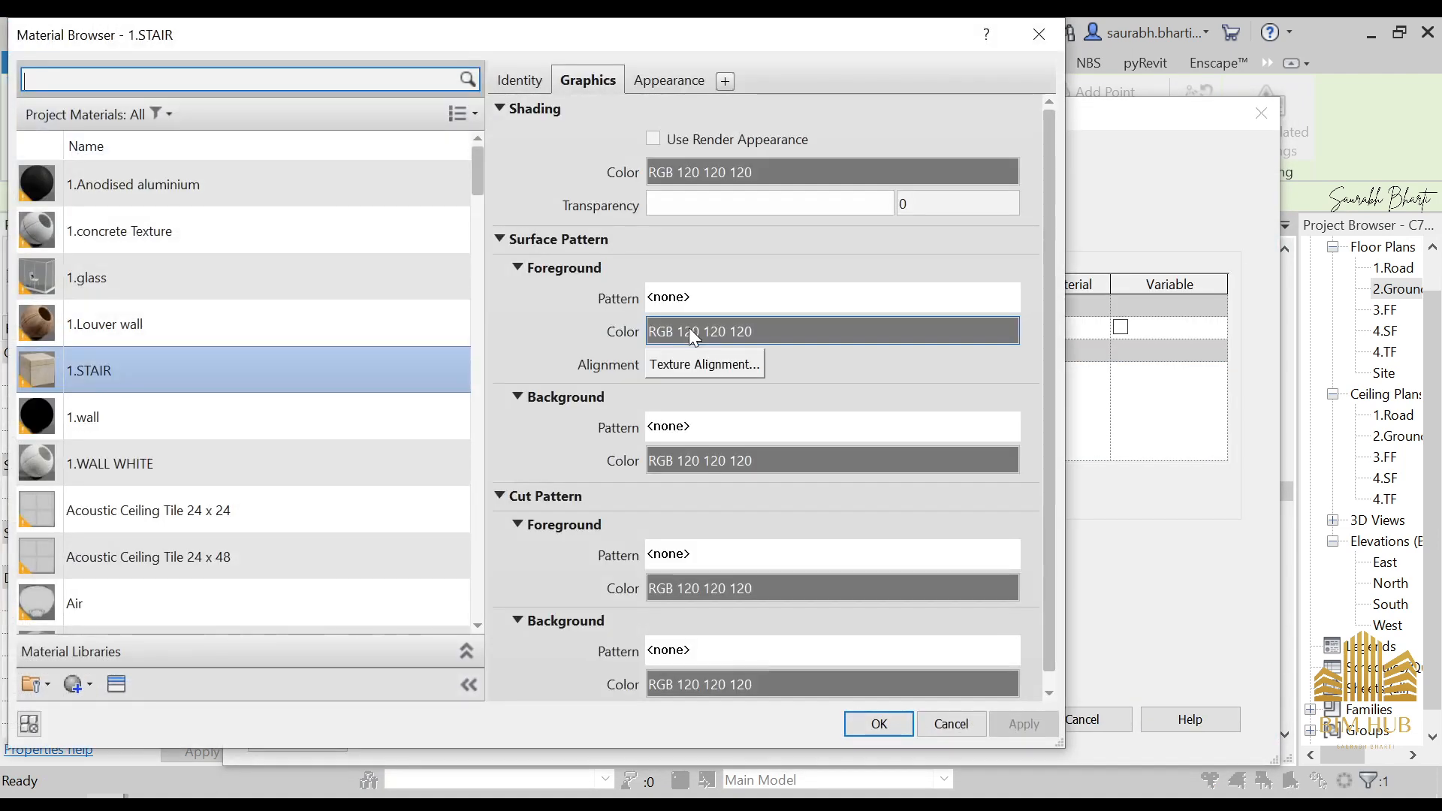
{"action": "key", "text": "Escape"}
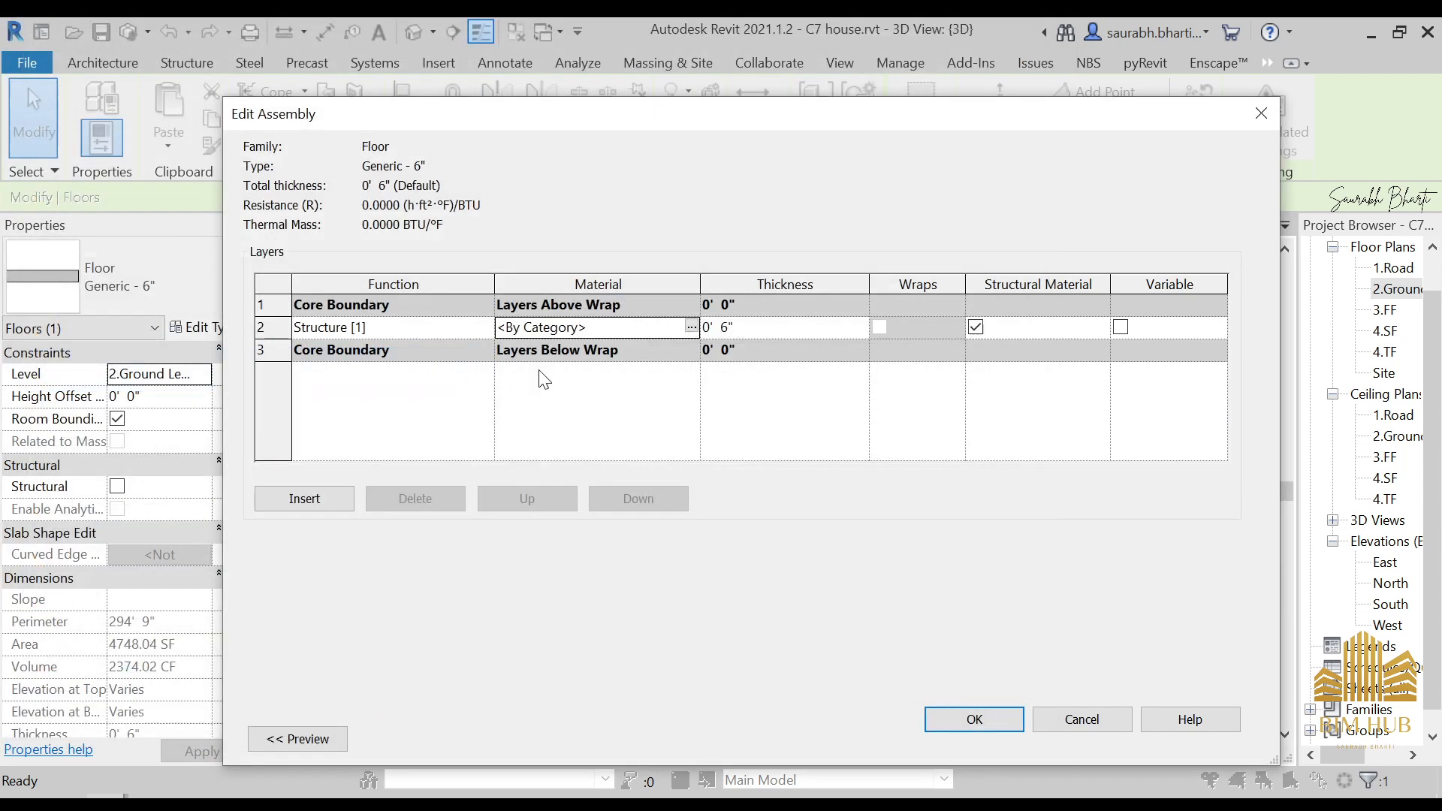
{"action": "left_click", "coordinate": [689, 328]}
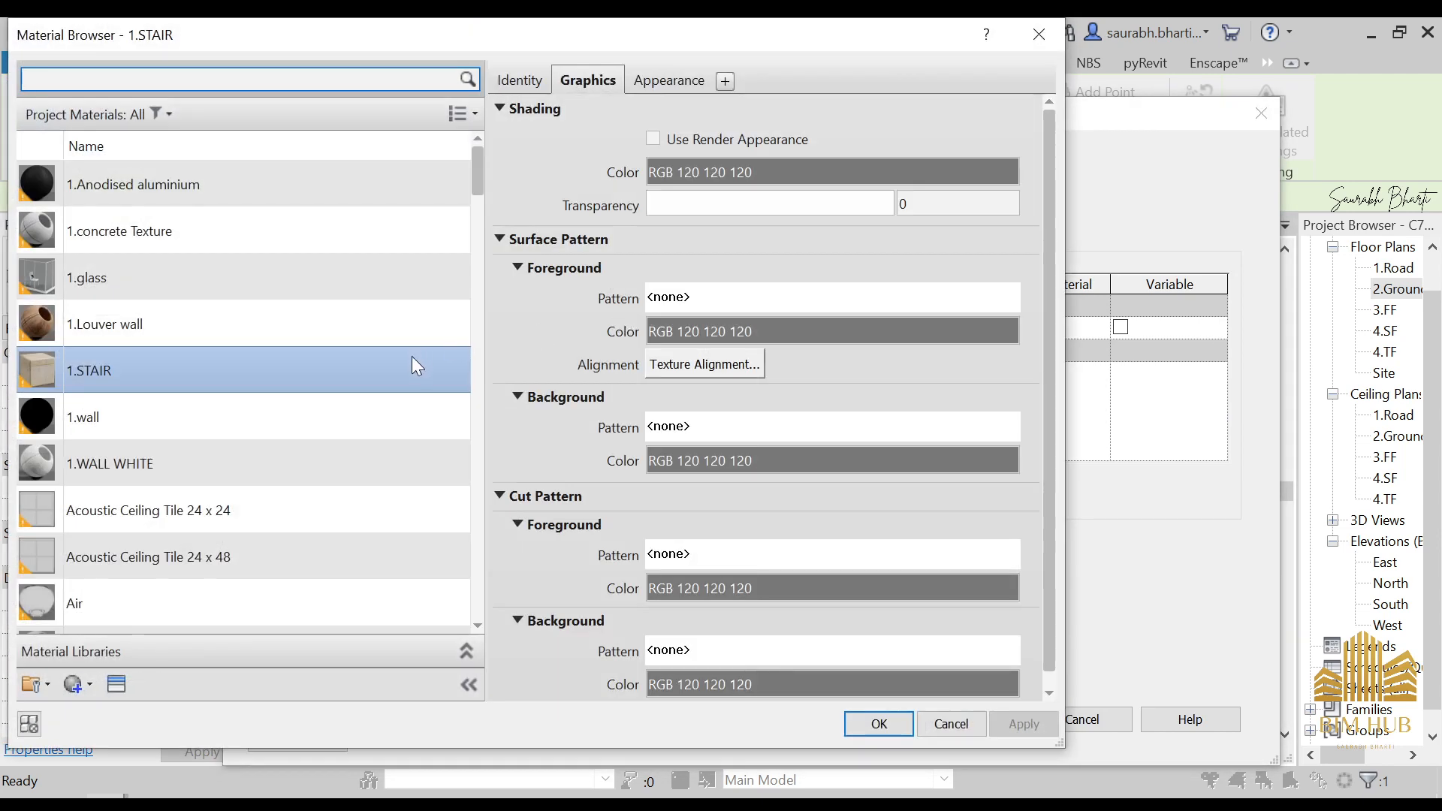
{"action": "scroll", "coordinate": [351, 496], "scroll_direction": "down", "scroll_amount": 5}
{"action": "scroll", "coordinate": [242, 498], "scroll_direction": "down", "scroll_amount": 20}
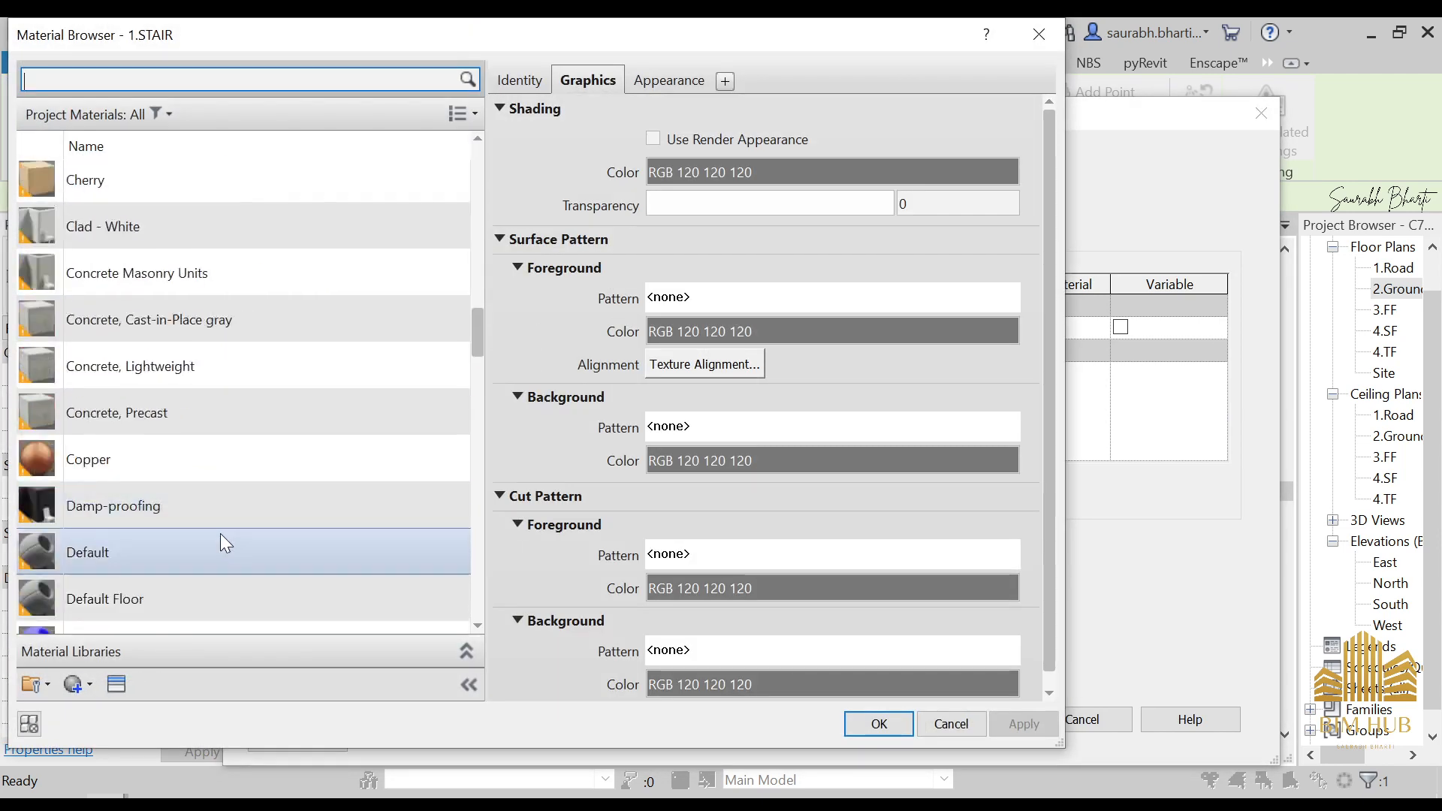
{"action": "scroll", "coordinate": [194, 533], "scroll_direction": "down", "scroll_amount": 8}
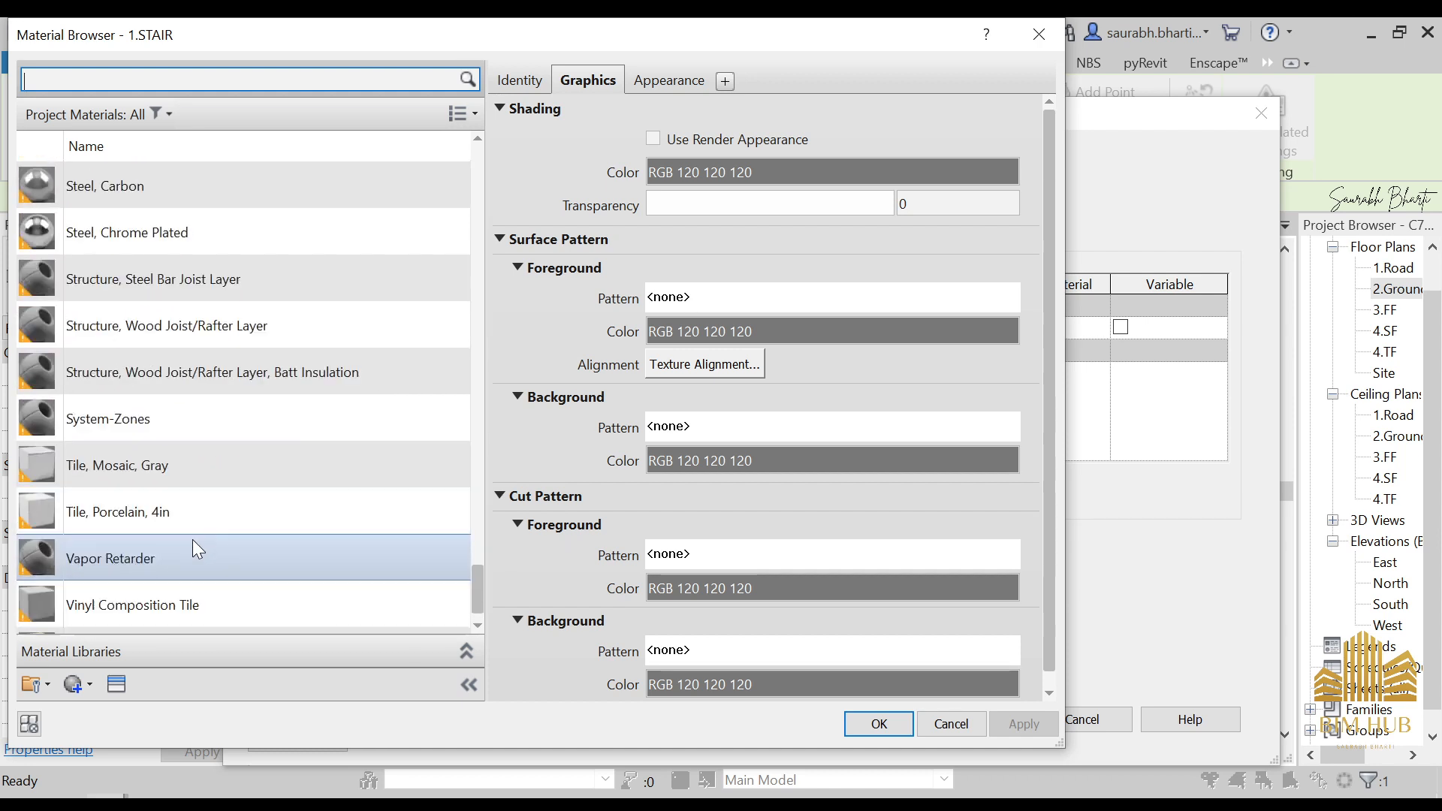
{"action": "left_click", "coordinate": [188, 465]}
{"action": "left_click", "coordinate": [161, 495]}
{"action": "scroll", "coordinate": [165, 494], "scroll_direction": "down", "scroll_amount": 1}
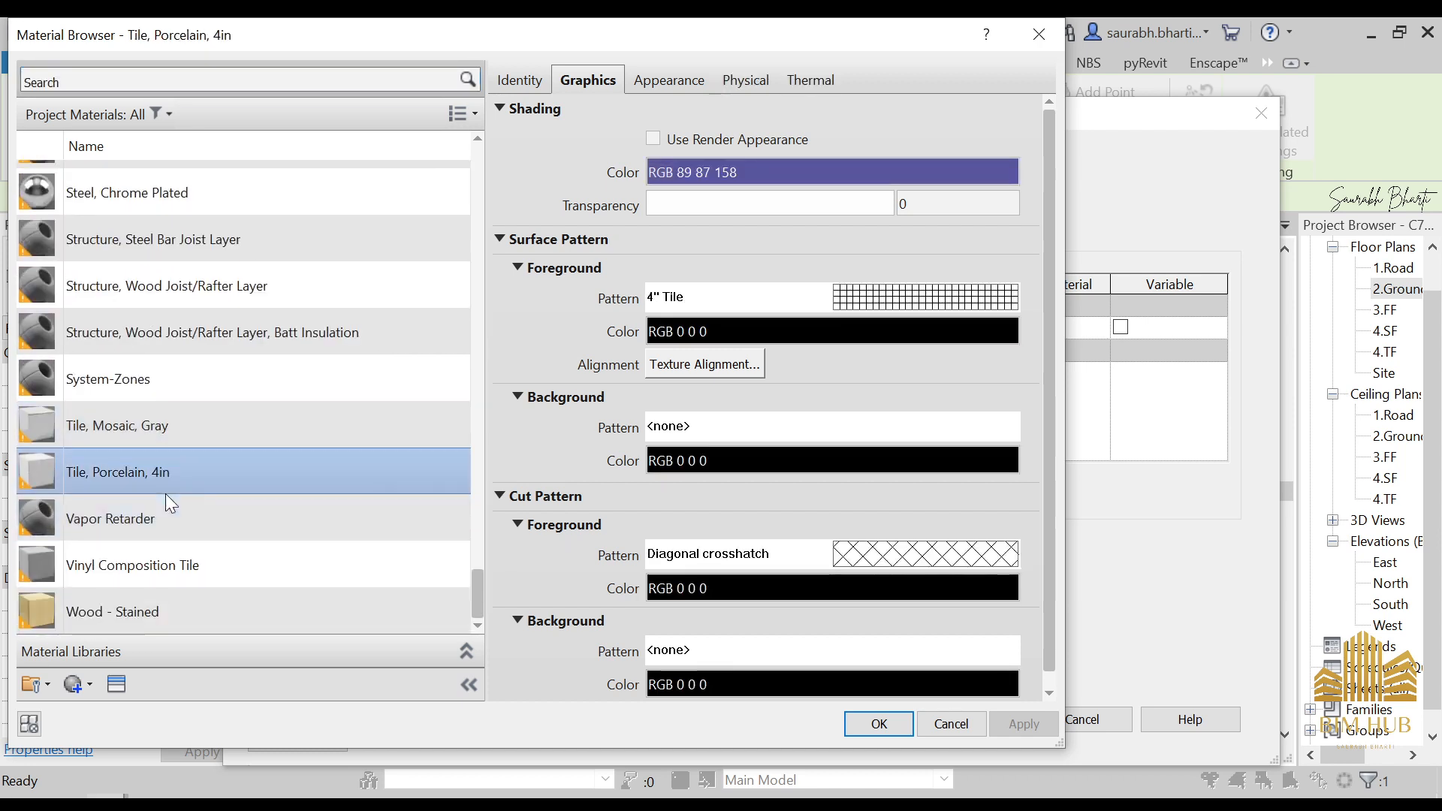
{"action": "scroll", "coordinate": [172, 525], "scroll_direction": "up", "scroll_amount": 5}
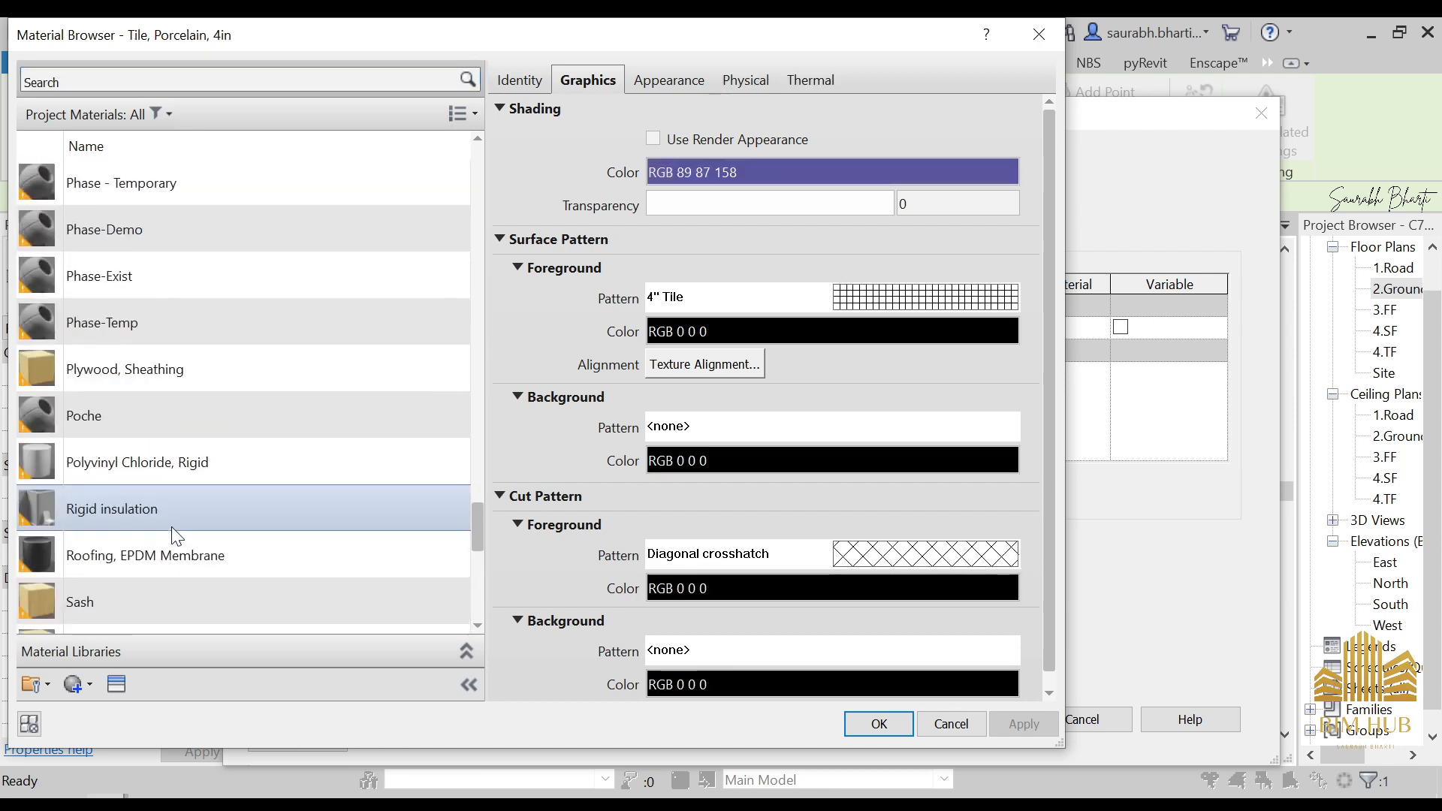
{"action": "left_click", "coordinate": [173, 450]}
{"action": "key", "text": "Return"}
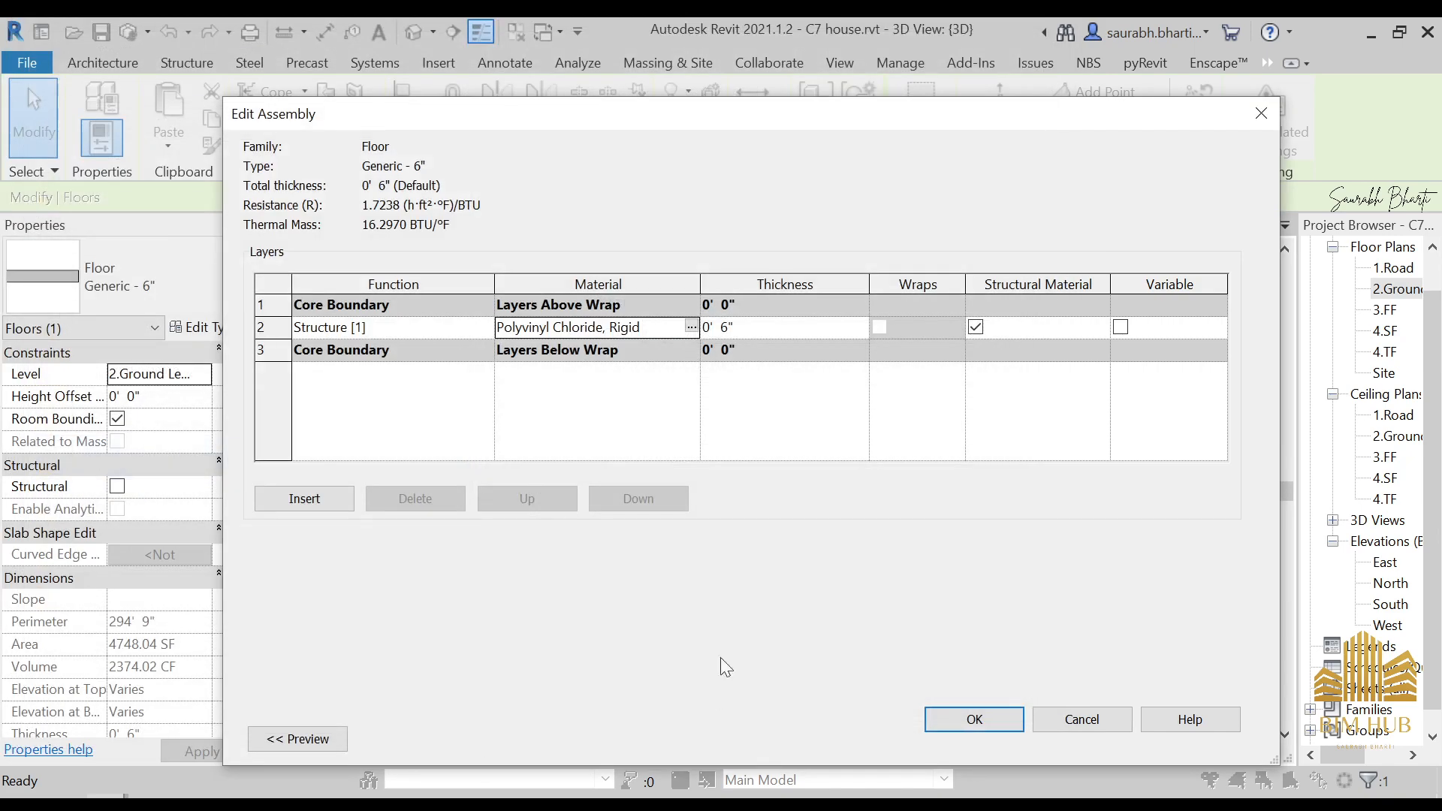
{"action": "left_click", "coordinate": [973, 719]}
{"action": "left_click", "coordinate": [1009, 748]}
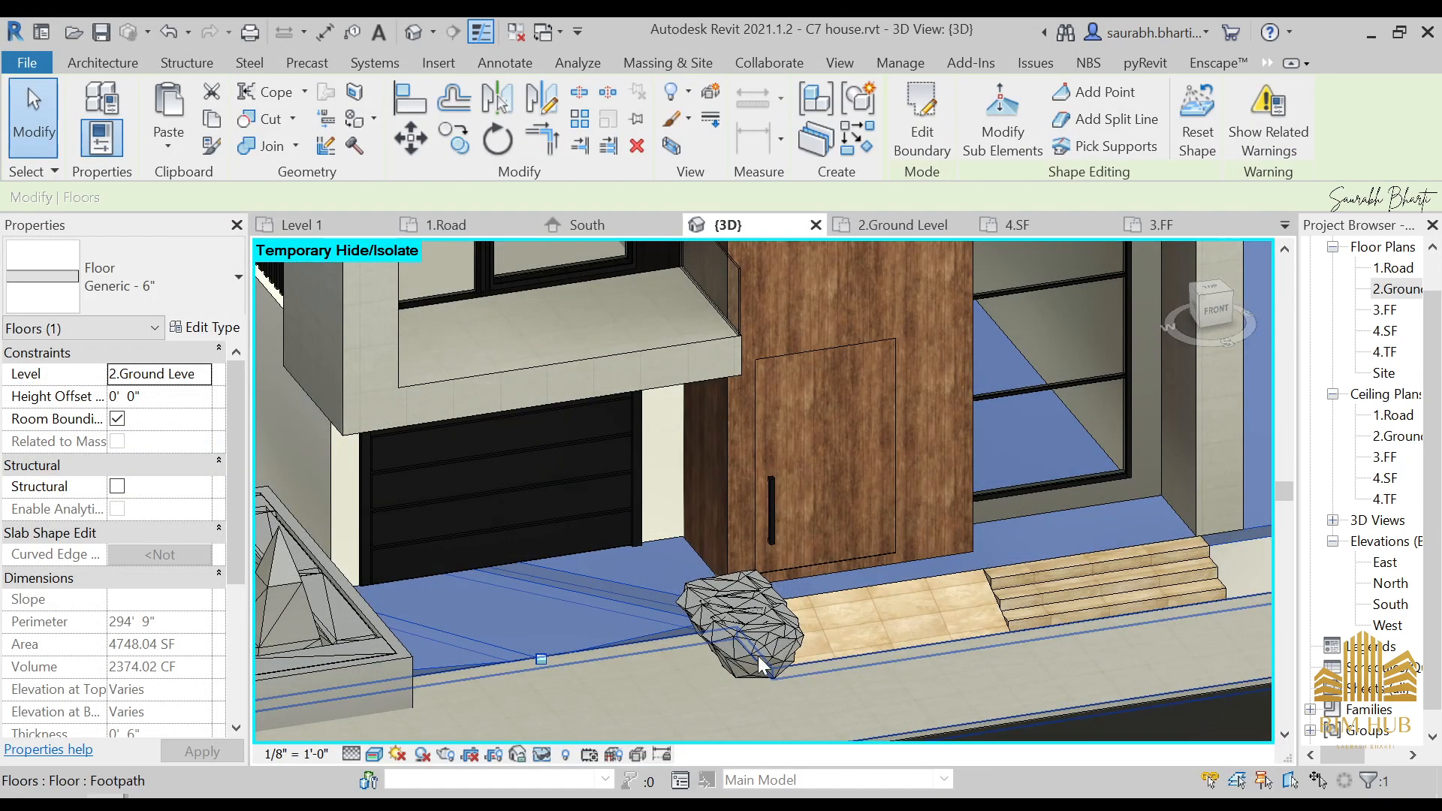
- Examine the house front, entrance stairs, floor and planted flower bed in the 3D view from several angles
{"action": "key", "text": "Escape"}
{"action": "scroll", "coordinate": [640, 676], "scroll_direction": "down", "scroll_amount": 4}
{"action": "middle_click_drag", "start_coordinate": [646, 648], "coordinate": [732, 647], "text": "shift"}
{"action": "scroll", "coordinate": [681, 600], "scroll_direction": "down", "scroll_amount": 2}
{"action": "middle_click_drag", "start_coordinate": [975, 463], "coordinate": [862, 399], "text": "shift"}
{"action": "middle_click_drag", "start_coordinate": [755, 383], "coordinate": [663, 379], "text": "shift"}
{"action": "scroll", "coordinate": [698, 395], "scroll_direction": "up", "scroll_amount": 3}
{"action": "middle_click_drag", "start_coordinate": [732, 427], "coordinate": [959, 350]}
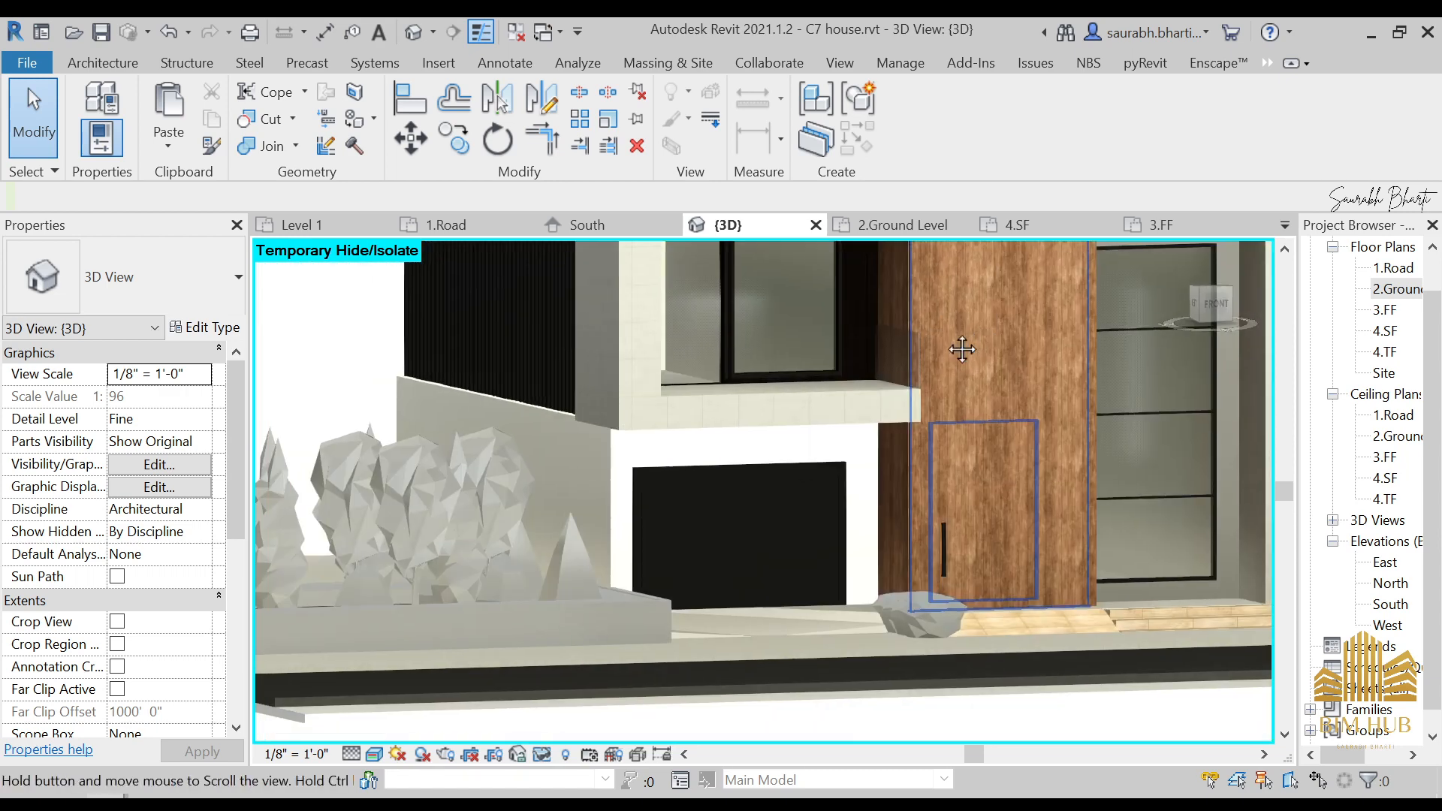
{"action": "scroll", "coordinate": [954, 352], "scroll_direction": "down", "scroll_amount": 3}
{"action": "scroll", "coordinate": [925, 383], "scroll_direction": "down", "scroll_amount": 2}
{"action": "middle_click_drag", "start_coordinate": [961, 476], "coordinate": [962, 443], "text": "shift"}
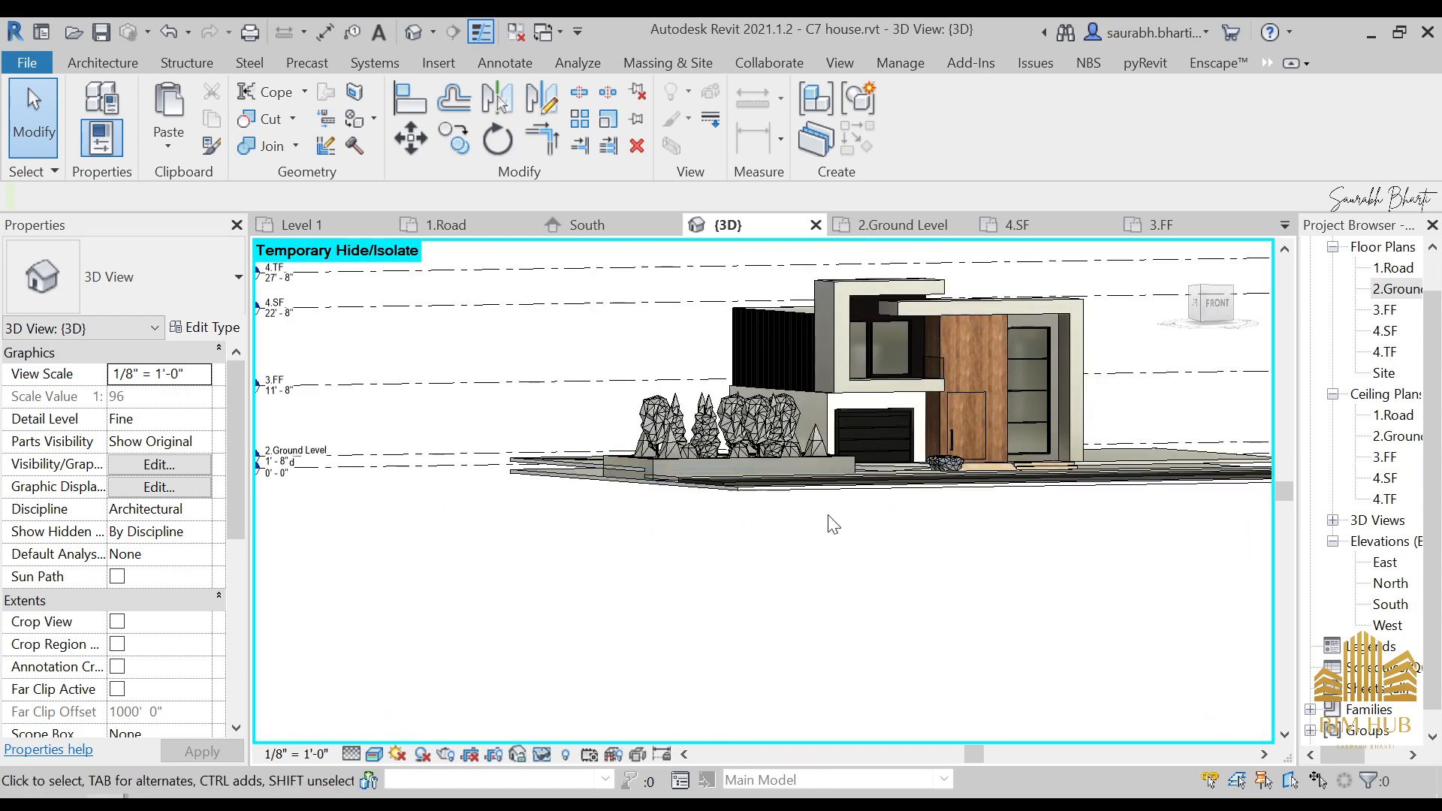
{"action": "middle_click_drag", "start_coordinate": [908, 498], "coordinate": [891, 593], "text": "shift"}
{"action": "scroll", "coordinate": [882, 451], "scroll_direction": "up", "scroll_amount": 3}
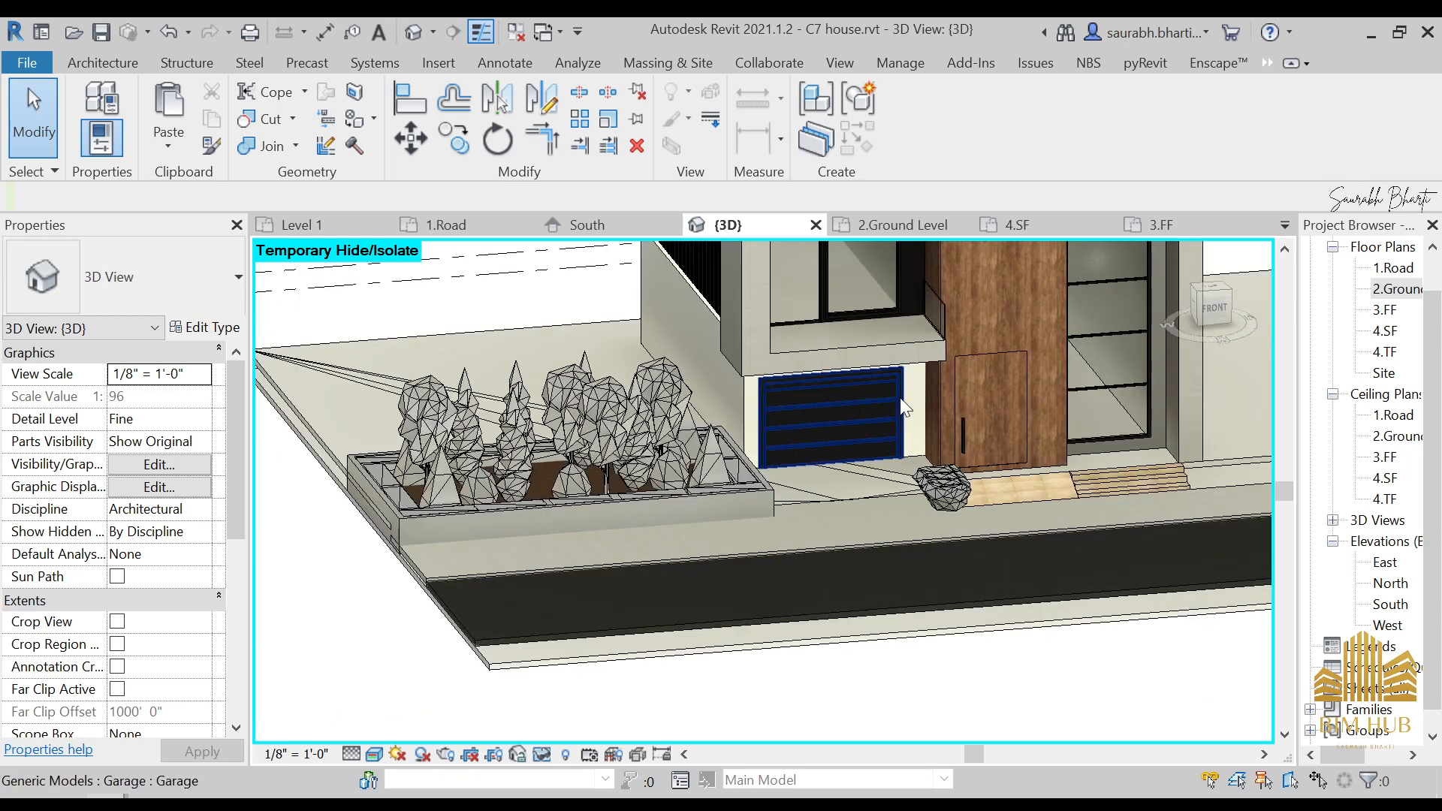
{"action": "middle_click_drag", "start_coordinate": [900, 402], "coordinate": [891, 593]}
{"action": "scroll", "coordinate": [901, 534], "scroll_direction": "up", "scroll_amount": 1}
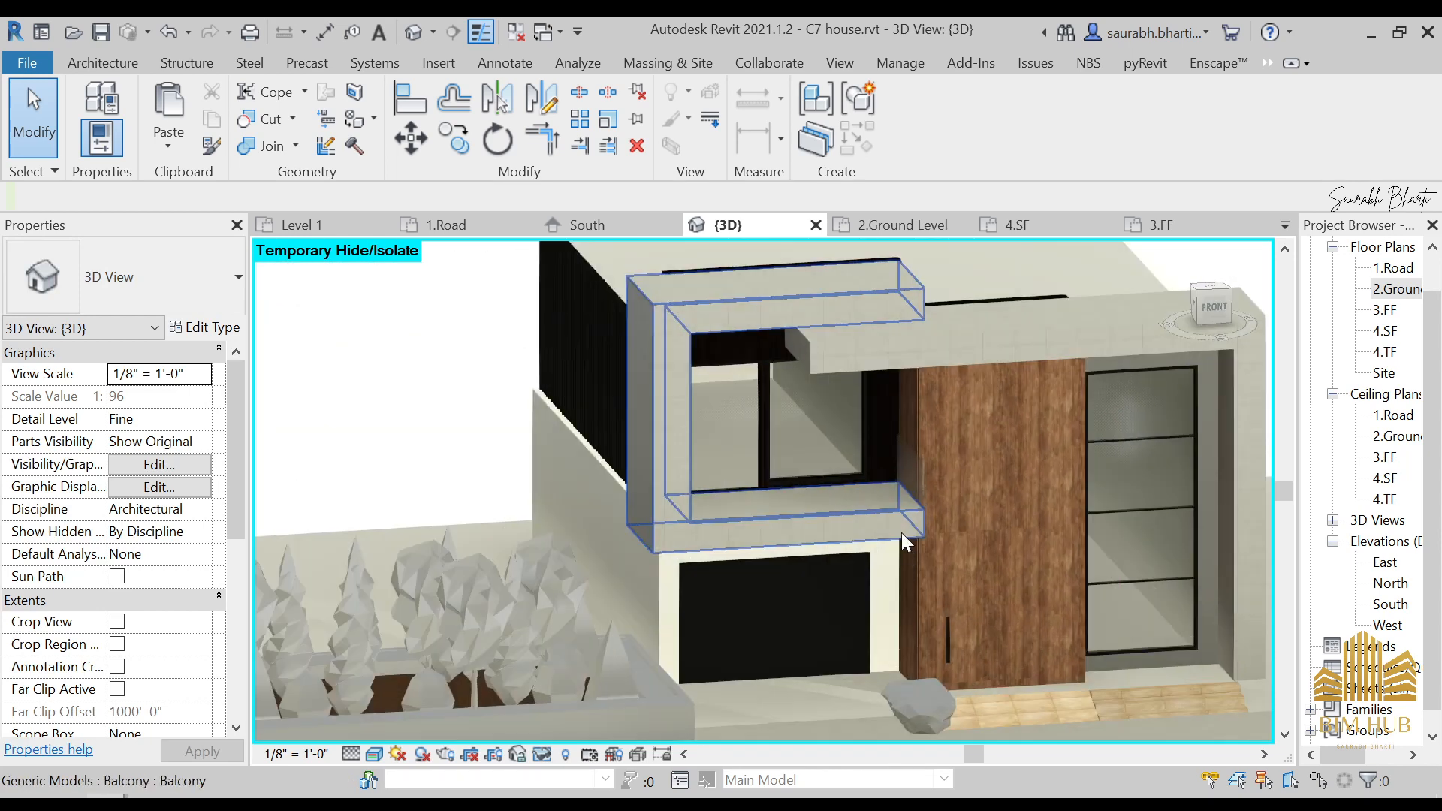
{"action": "scroll", "coordinate": [910, 484], "scroll_direction": "down", "scroll_amount": 5}
- Open the Site floor plan
{"action": "double_click", "coordinate": [1377, 375]}
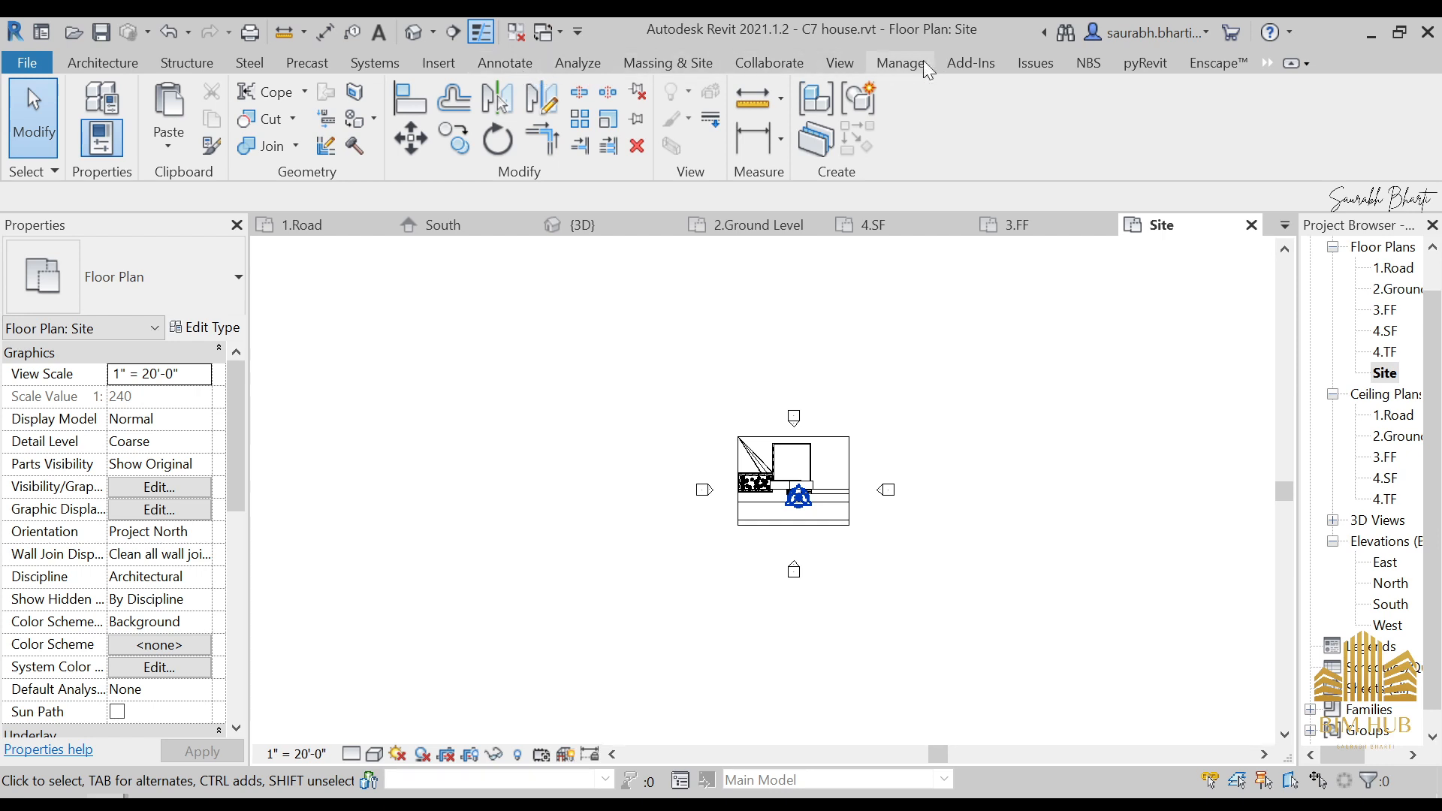
- Create a four-sided toposurface enclosing the whole house plot, with its corner points at 0' 0" absolute elevation
{"action": "left_click", "coordinate": [651, 65]}
{"action": "left_click", "coordinate": [609, 117]}
{"action": "key", "text": "Escape"}
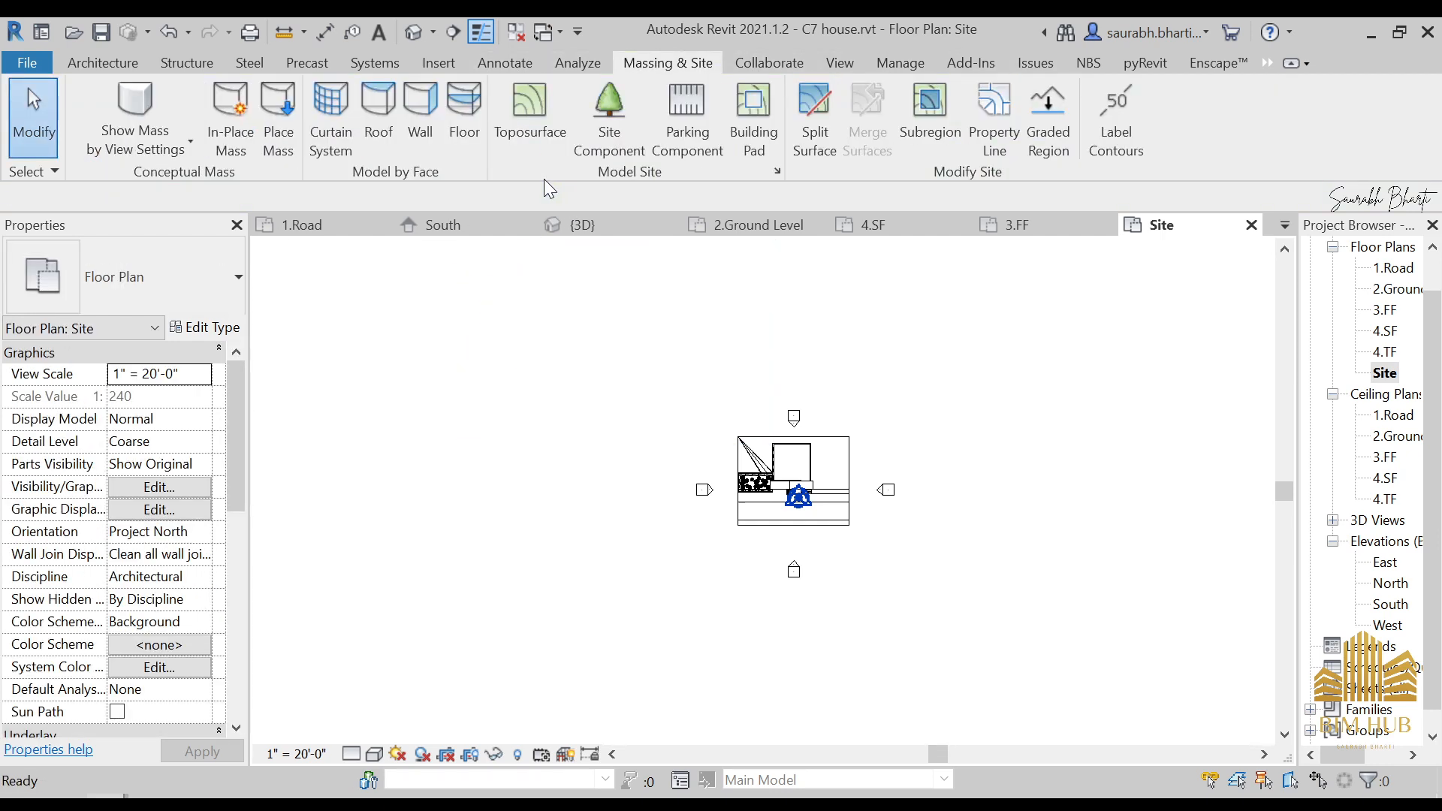
{"action": "left_click", "coordinate": [533, 105]}
{"action": "scroll", "coordinate": [650, 305], "scroll_direction": "down", "scroll_amount": 3}
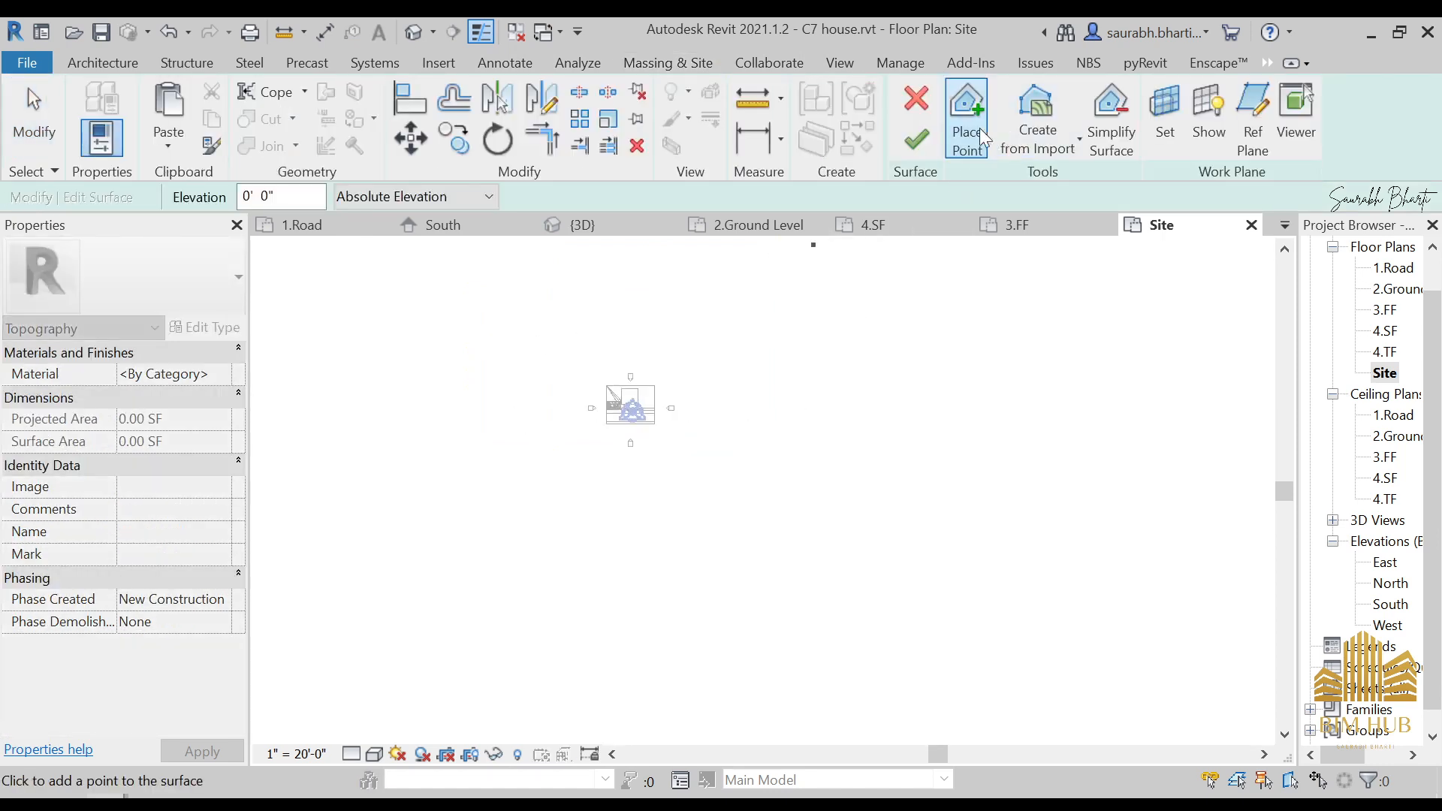
{"action": "middle_click_drag", "start_coordinate": [660, 443], "coordinate": [712, 475]}
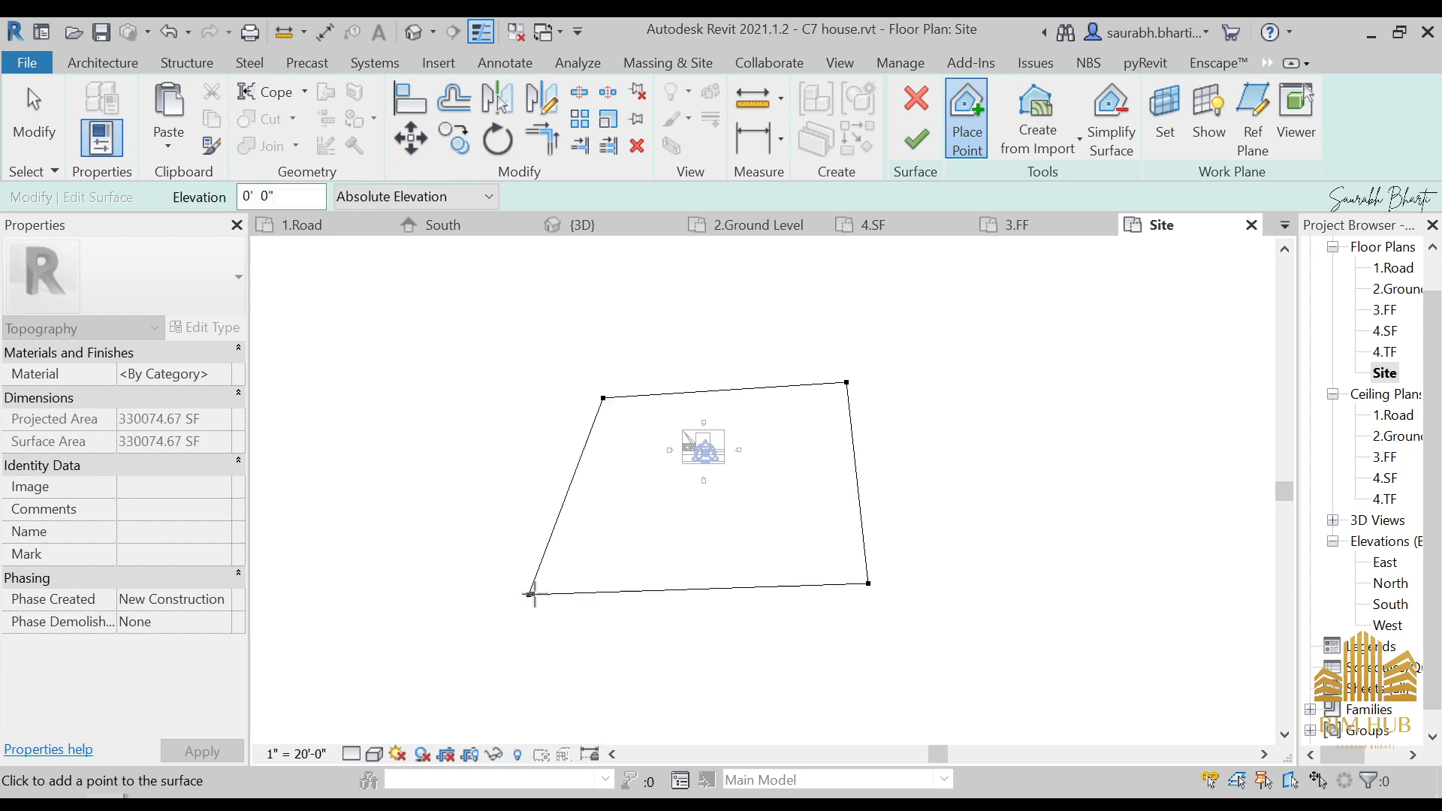
{"action": "left_click", "coordinate": [914, 143]}
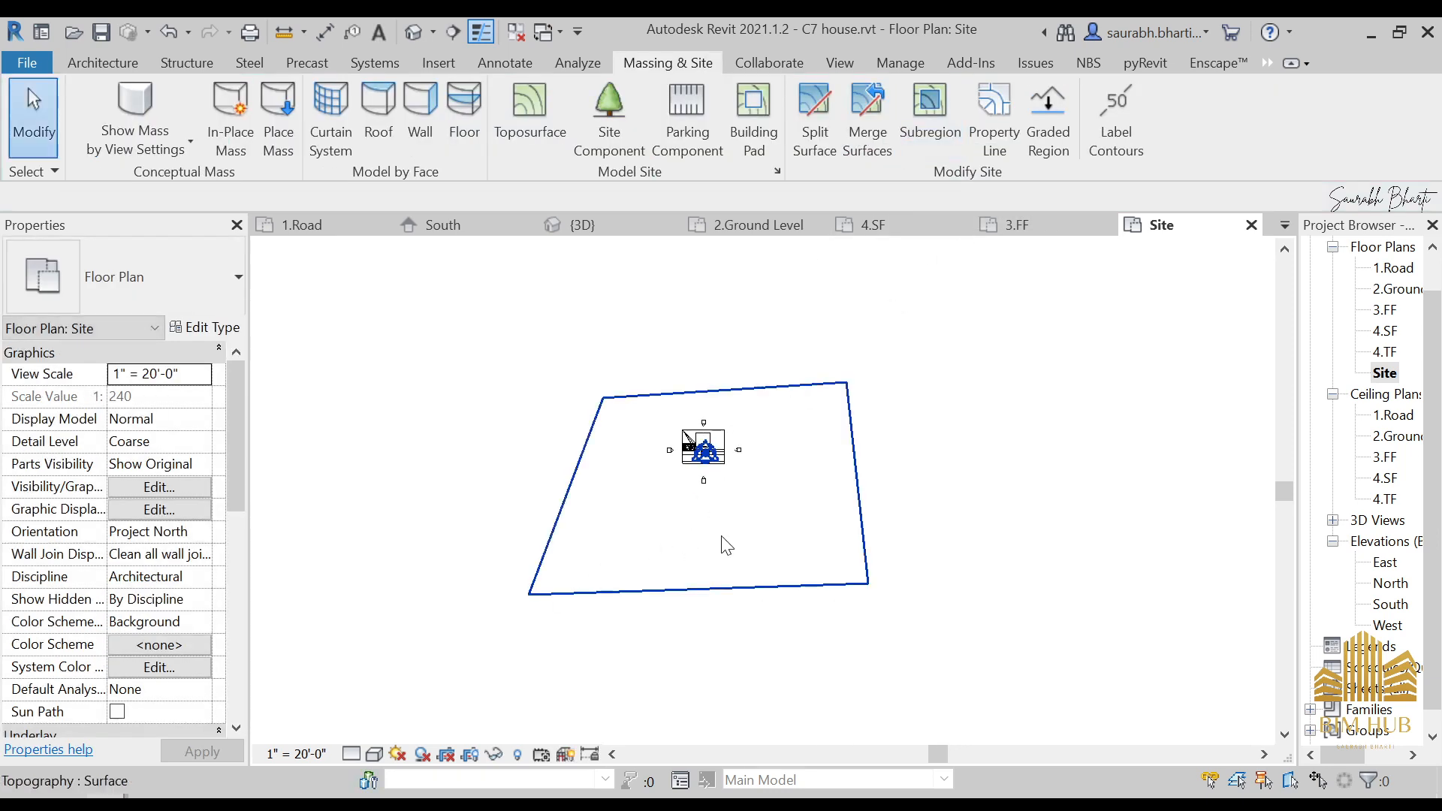
- Select the toposurface and create a new material named 1.gRASS for it
{"action": "left_click", "coordinate": [826, 386]}
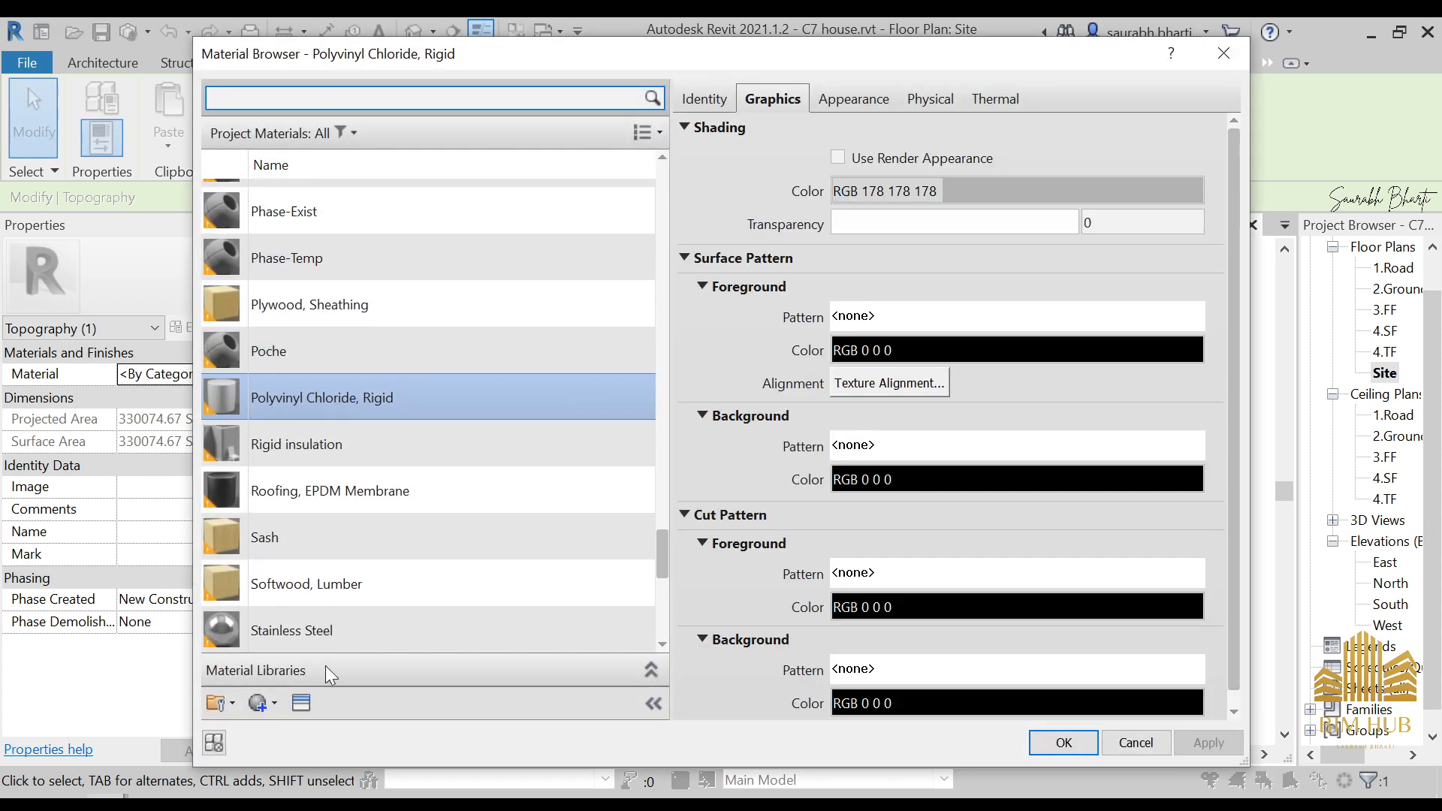
{"action": "left_click", "coordinate": [302, 733]}
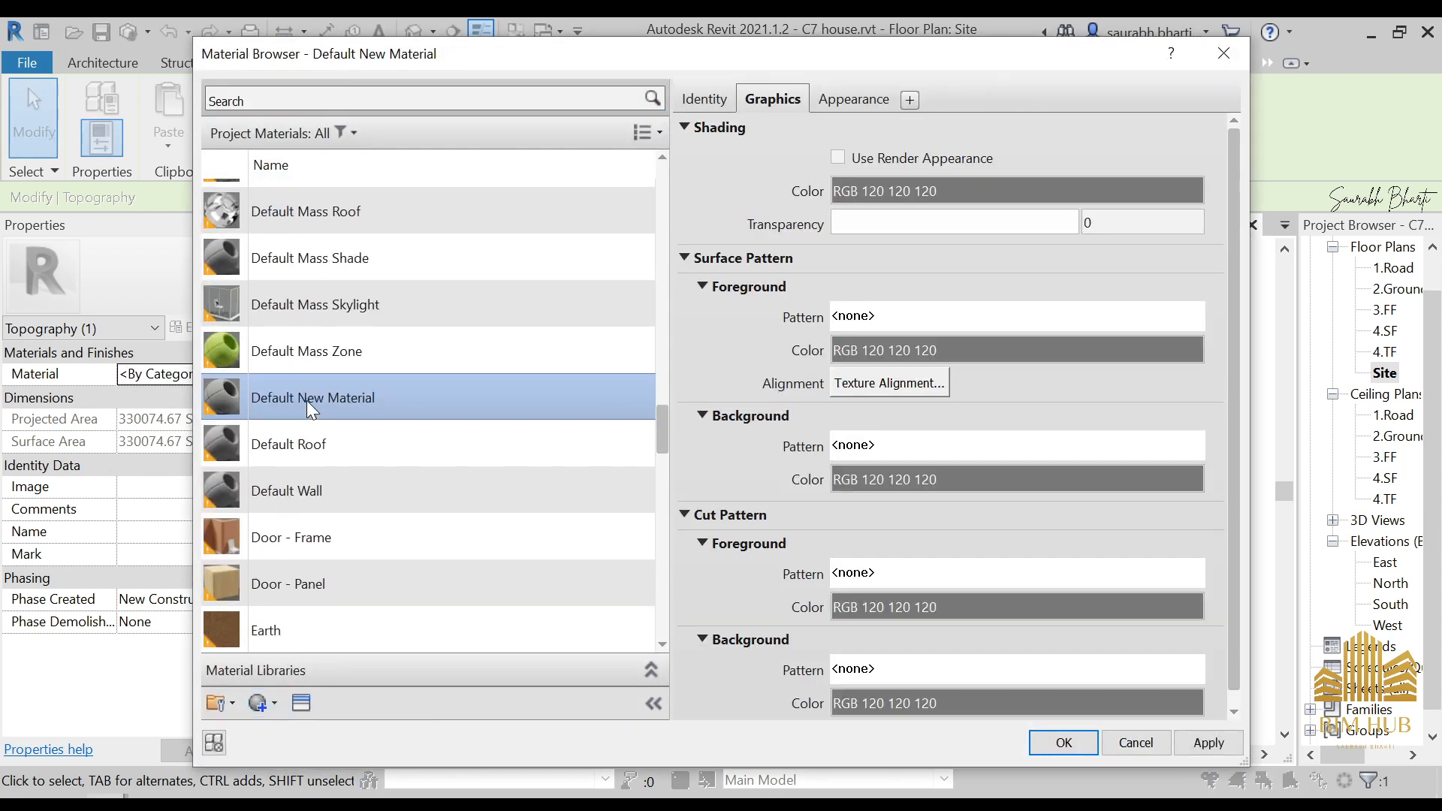
{"action": "left_click", "coordinate": [352, 463]}
{"action": "type", "text": "1.gRASS"}
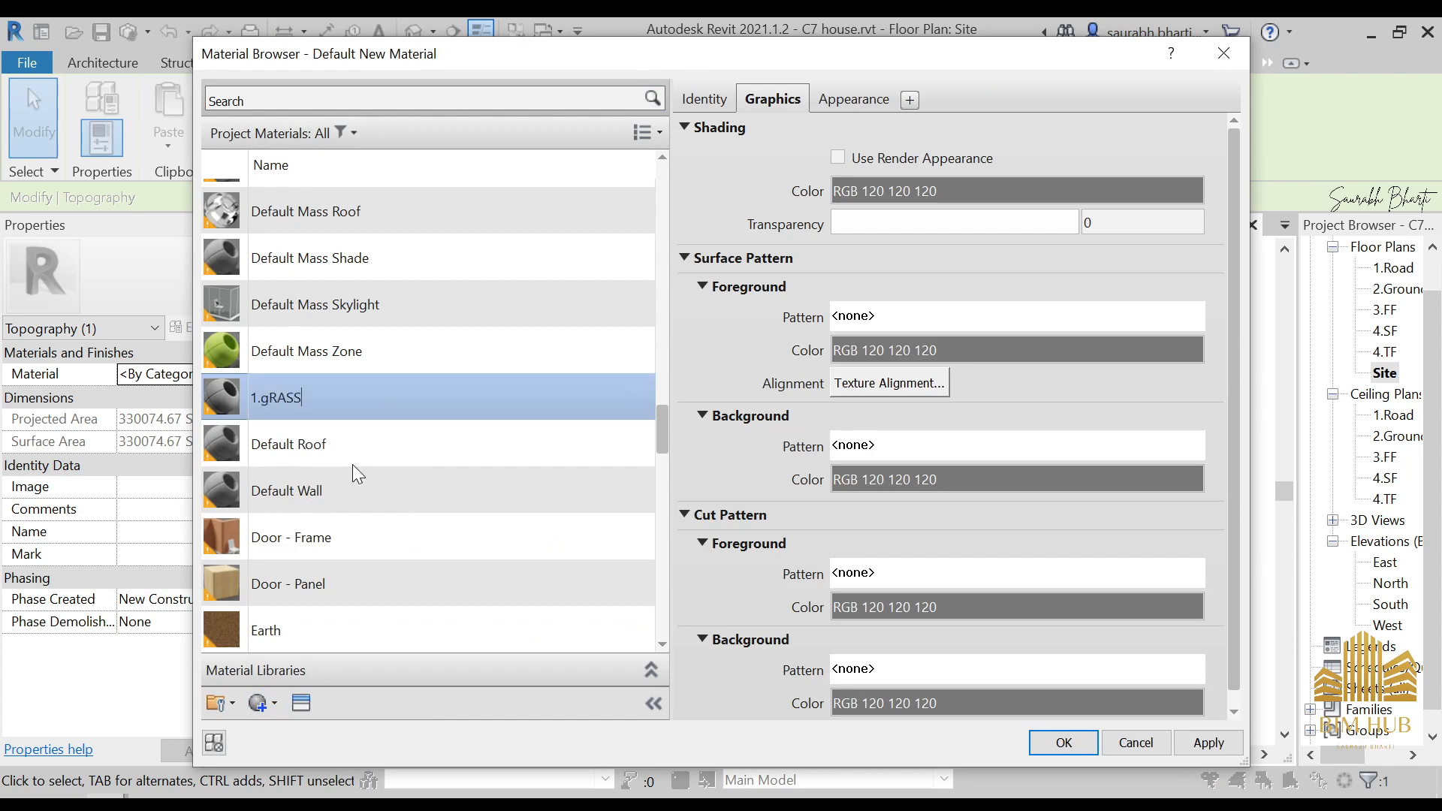
{"action": "key", "text": "Return"}
{"action": "scroll", "coordinate": [349, 594], "scroll_direction": "down", "scroll_amount": 1}
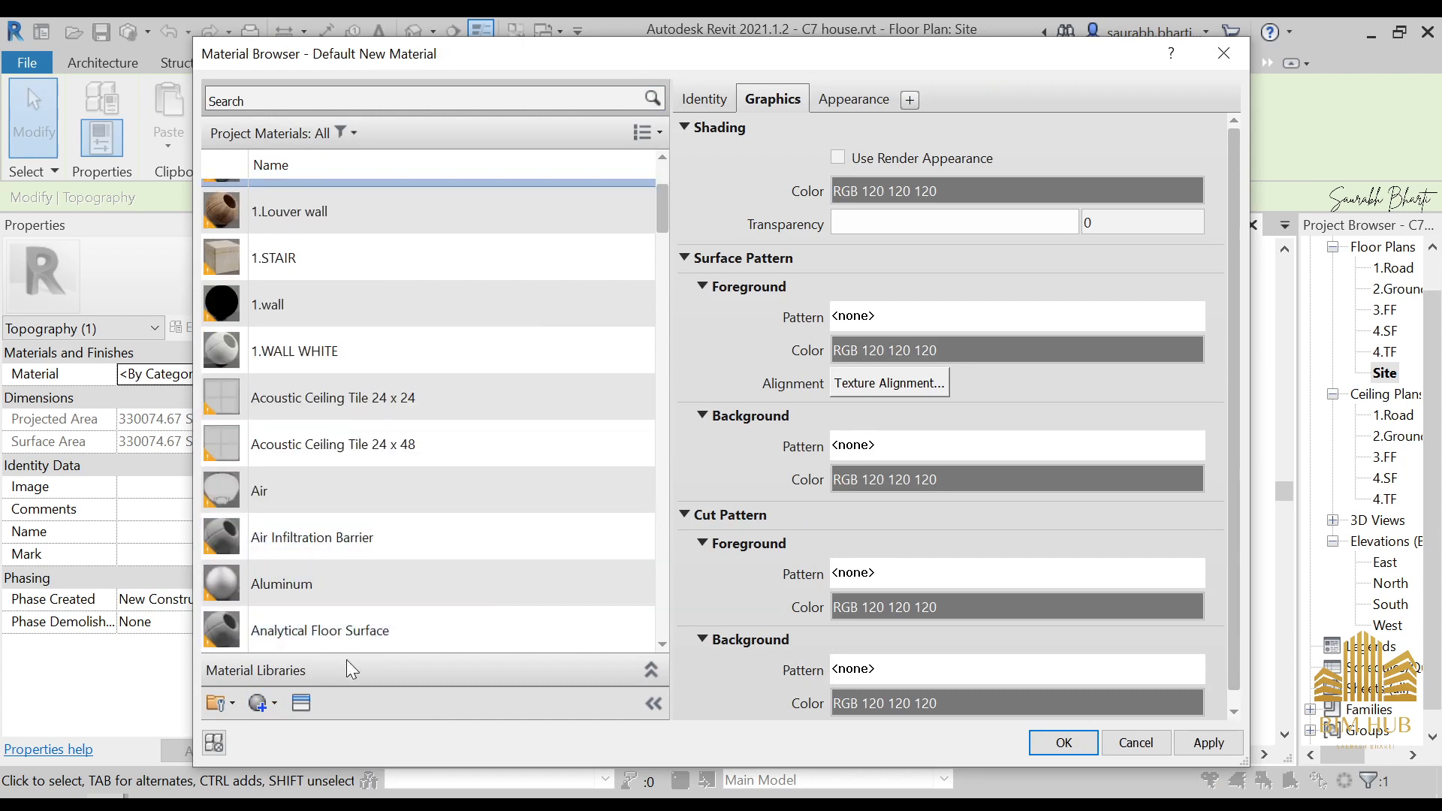
- Give the new grass material the Grass - High Quality appearance asset and assign it to the toposurface
{"action": "left_click", "coordinate": [308, 706]}
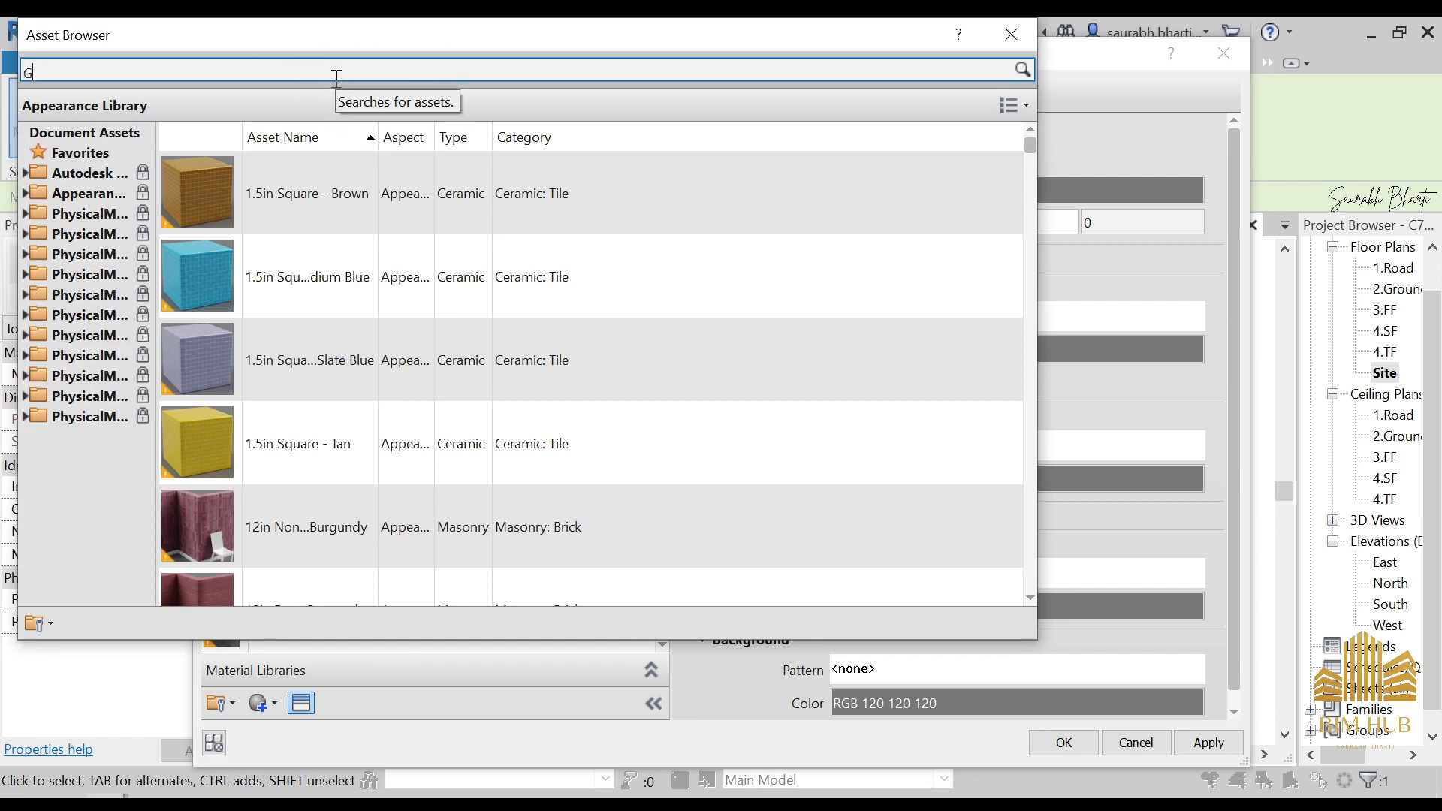
{"action": "key", "text": "Return"}
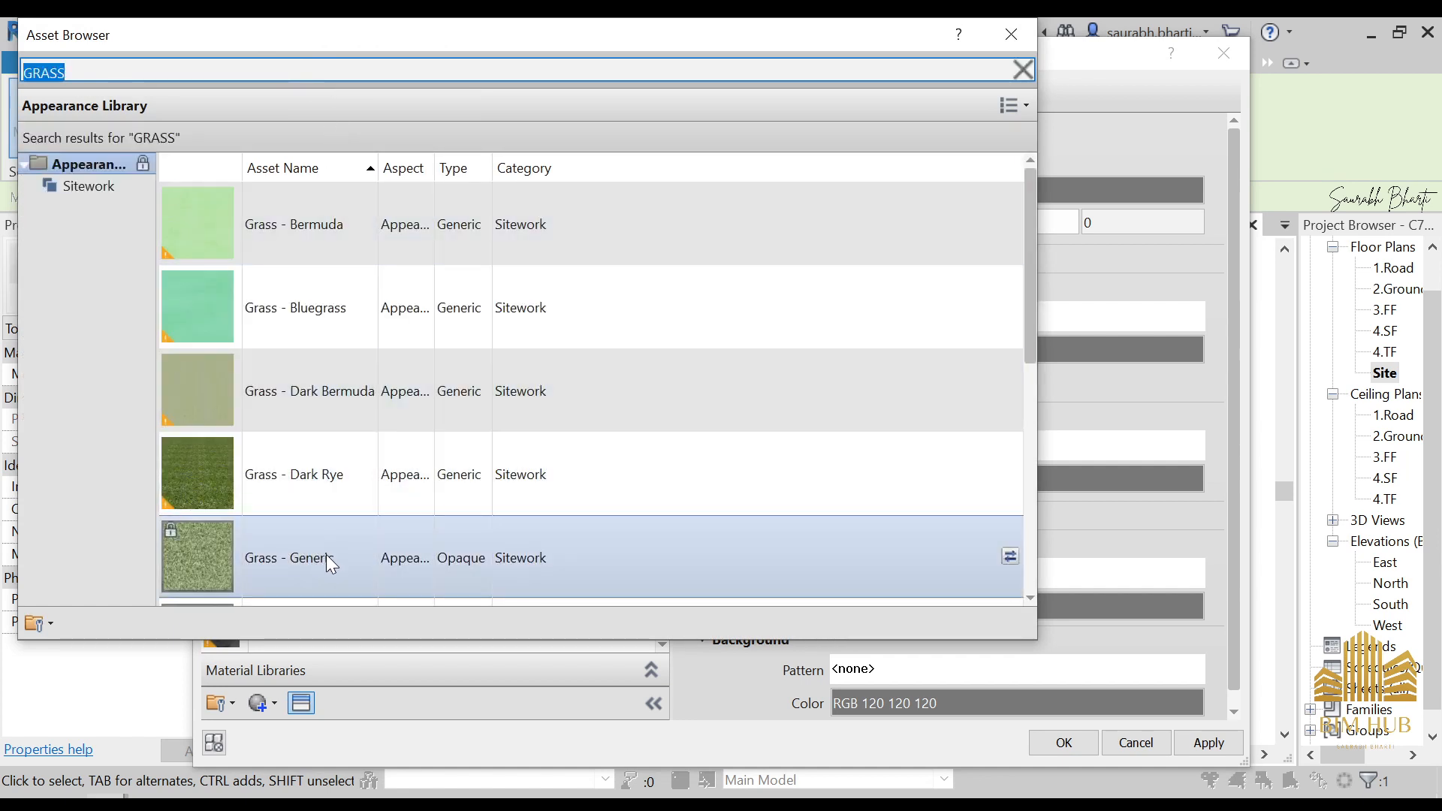
{"action": "scroll", "coordinate": [326, 554], "scroll_direction": "down", "scroll_amount": 3}
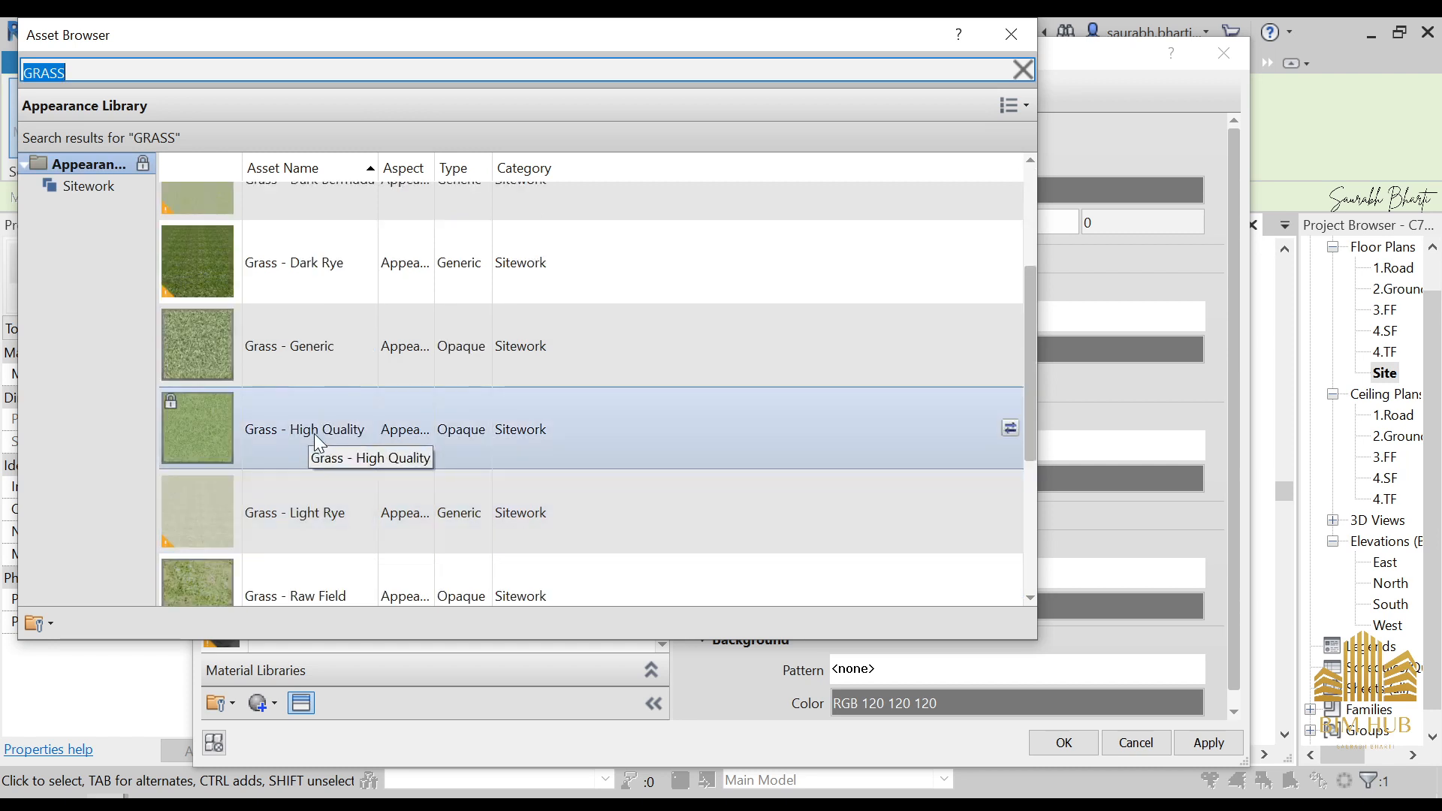
{"action": "scroll", "coordinate": [306, 458], "scroll_direction": "down", "scroll_amount": 3}
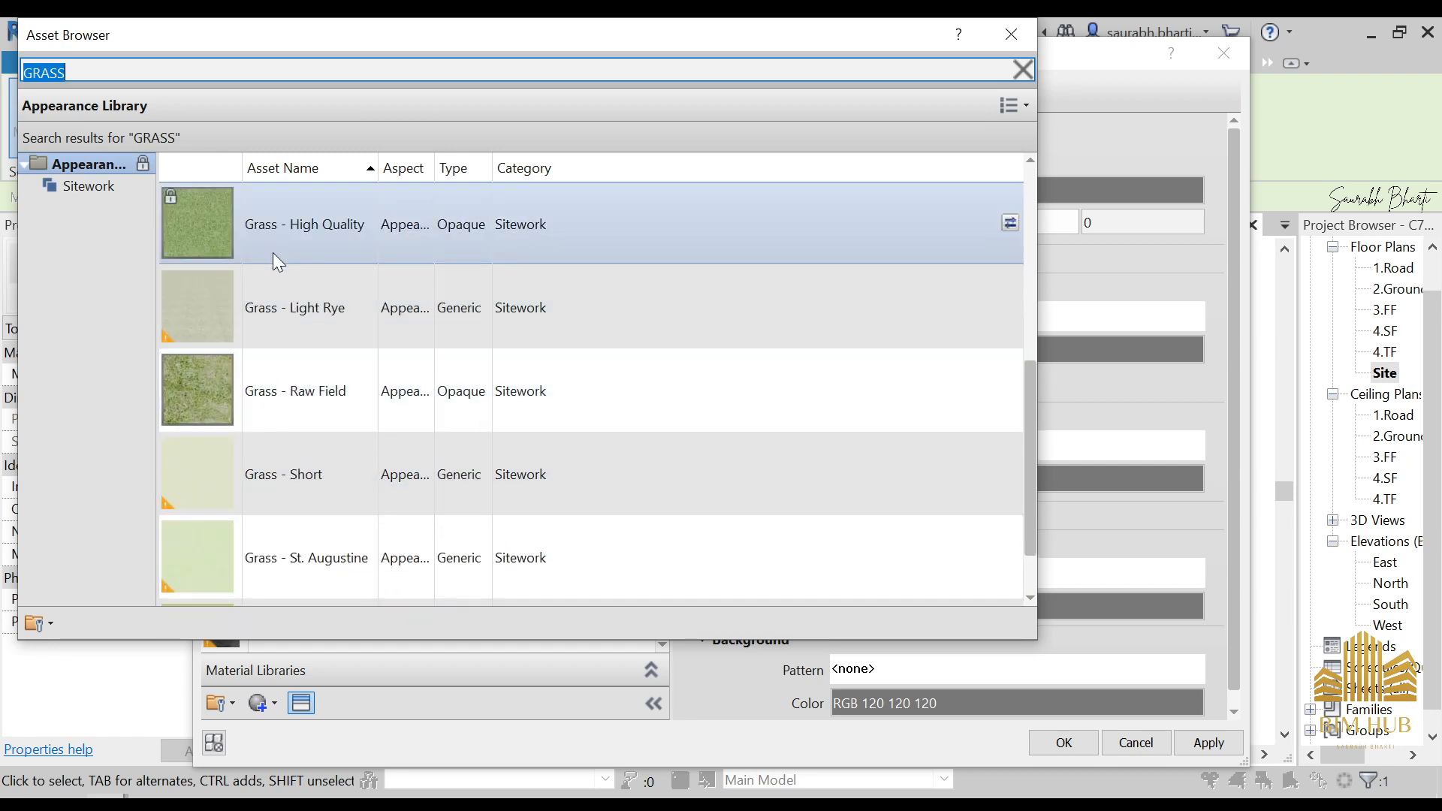
{"action": "double_click", "coordinate": [275, 250]}
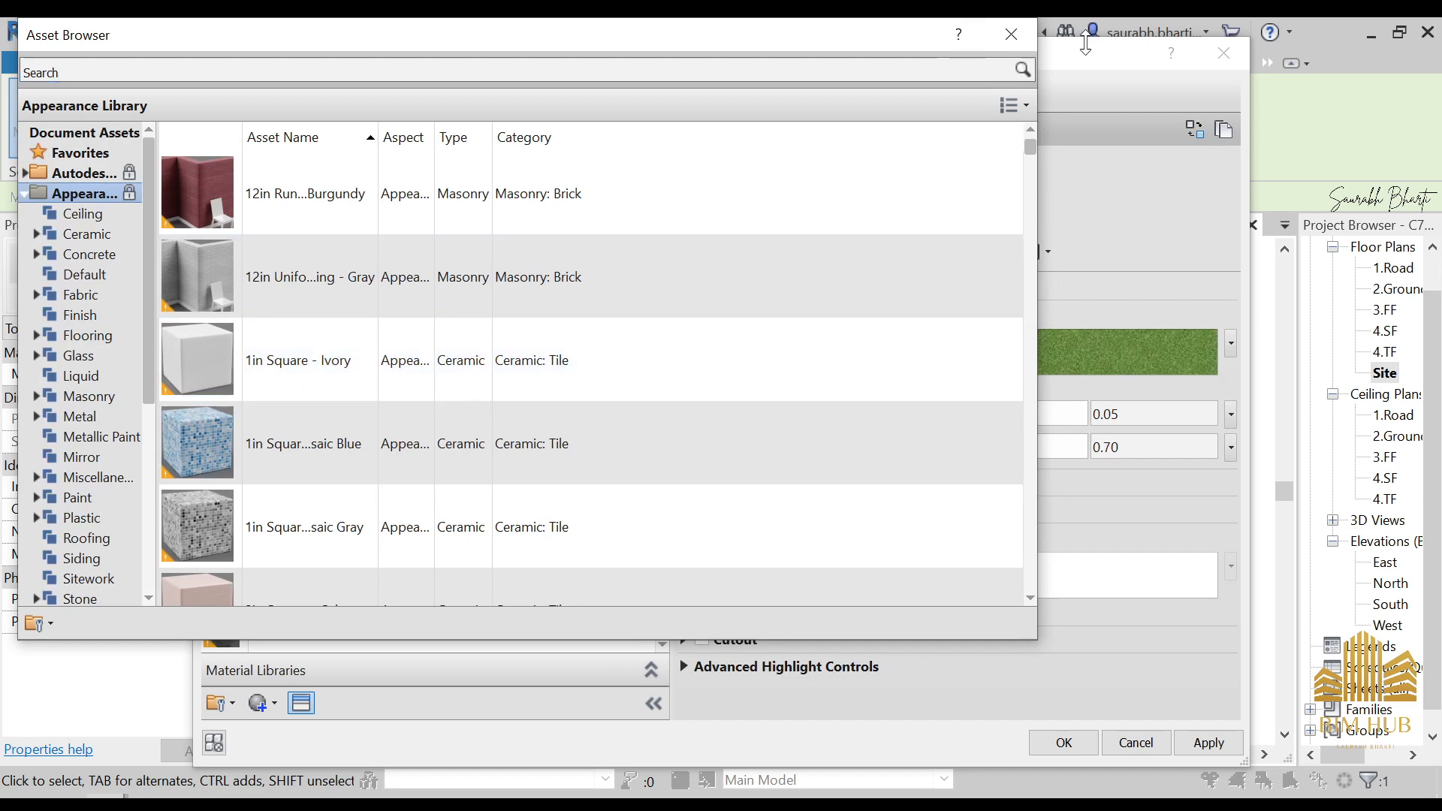
{"action": "left_click", "coordinate": [1012, 39]}
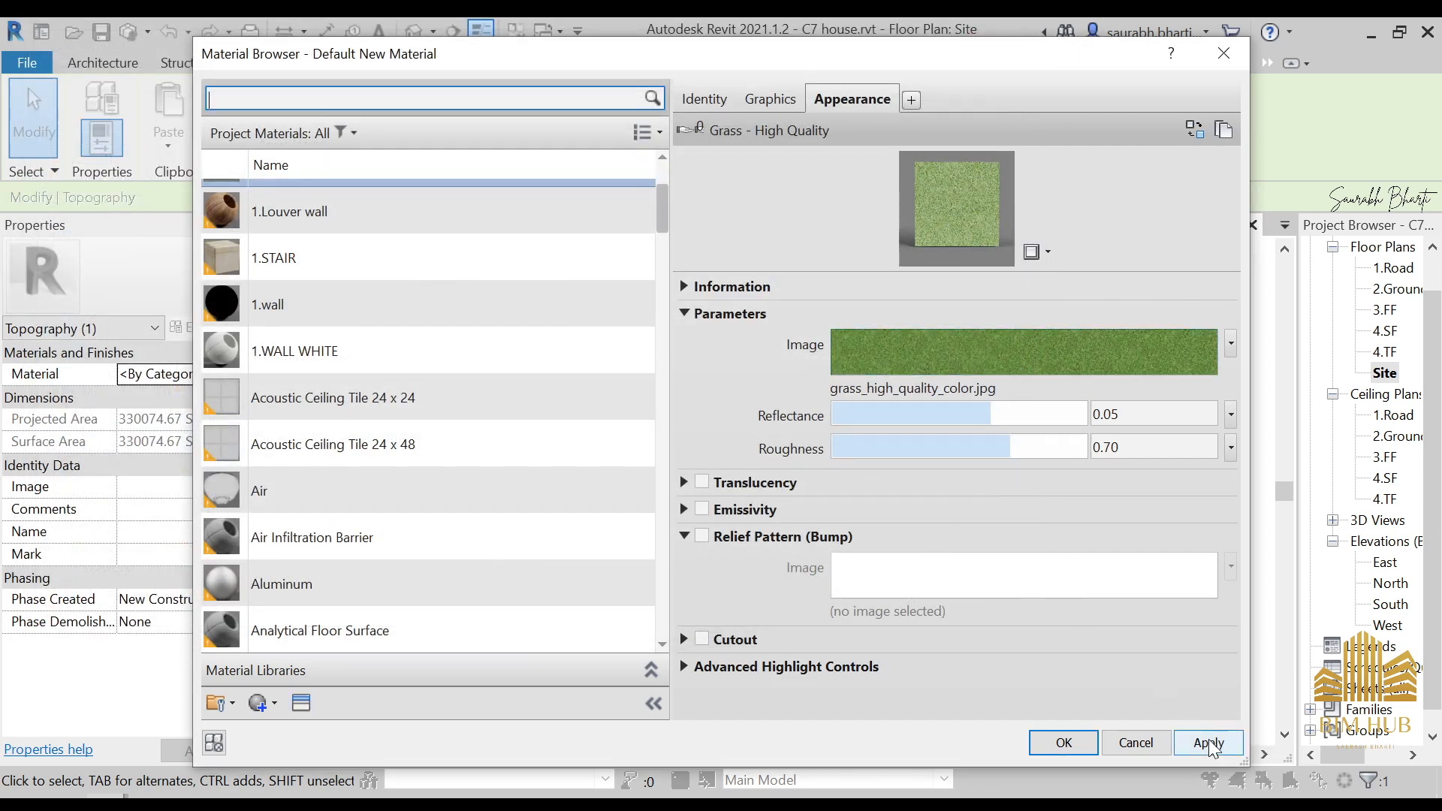
{"action": "left_click", "coordinate": [1063, 743]}
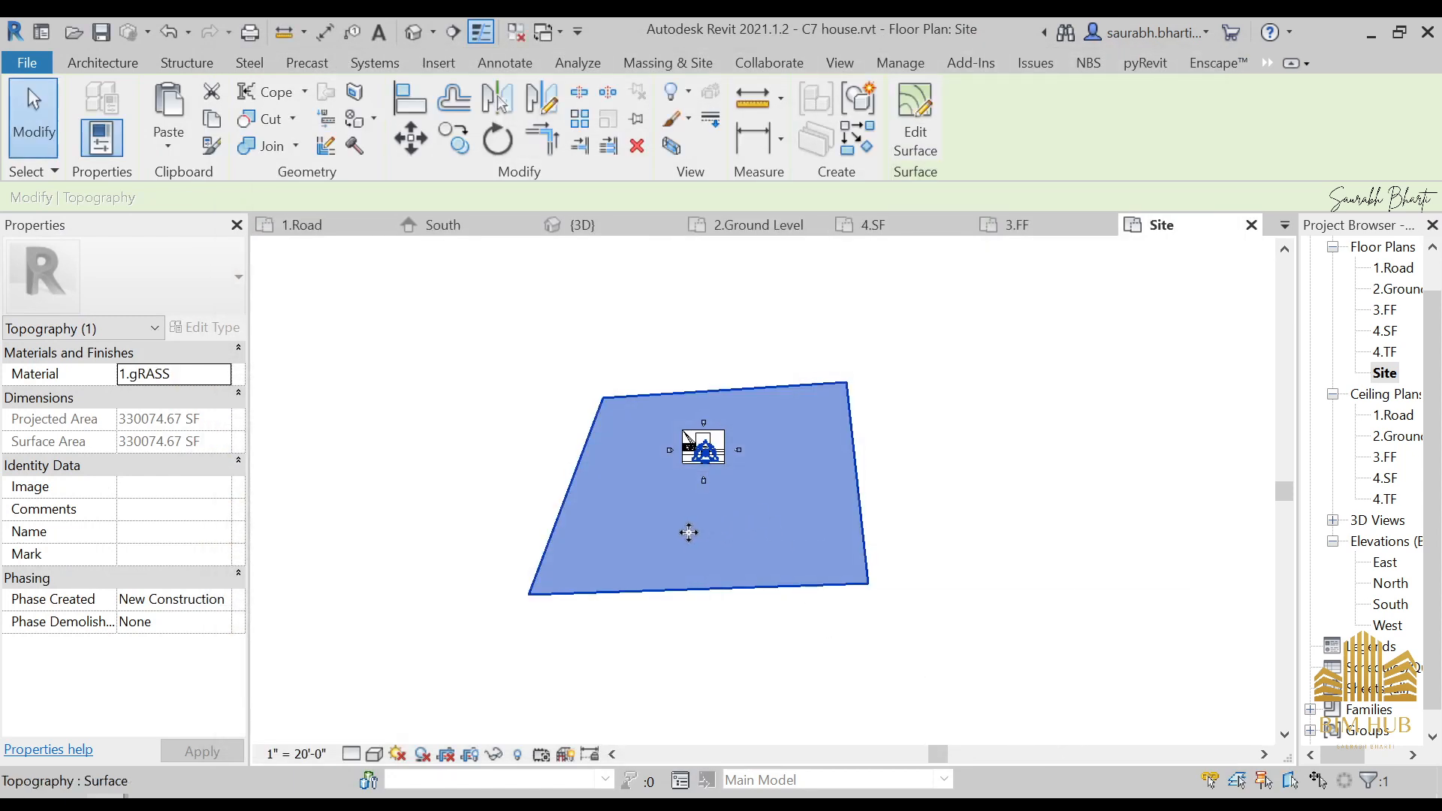
- Deselect the toposurface and set the Site plan's visual style to Realistic
{"action": "scroll", "coordinate": [713, 511], "scroll_direction": "up", "scroll_amount": 2}
{"action": "key", "text": "Escape"}
{"action": "scroll", "coordinate": [732, 511], "scroll_direction": "up", "scroll_amount": 3}
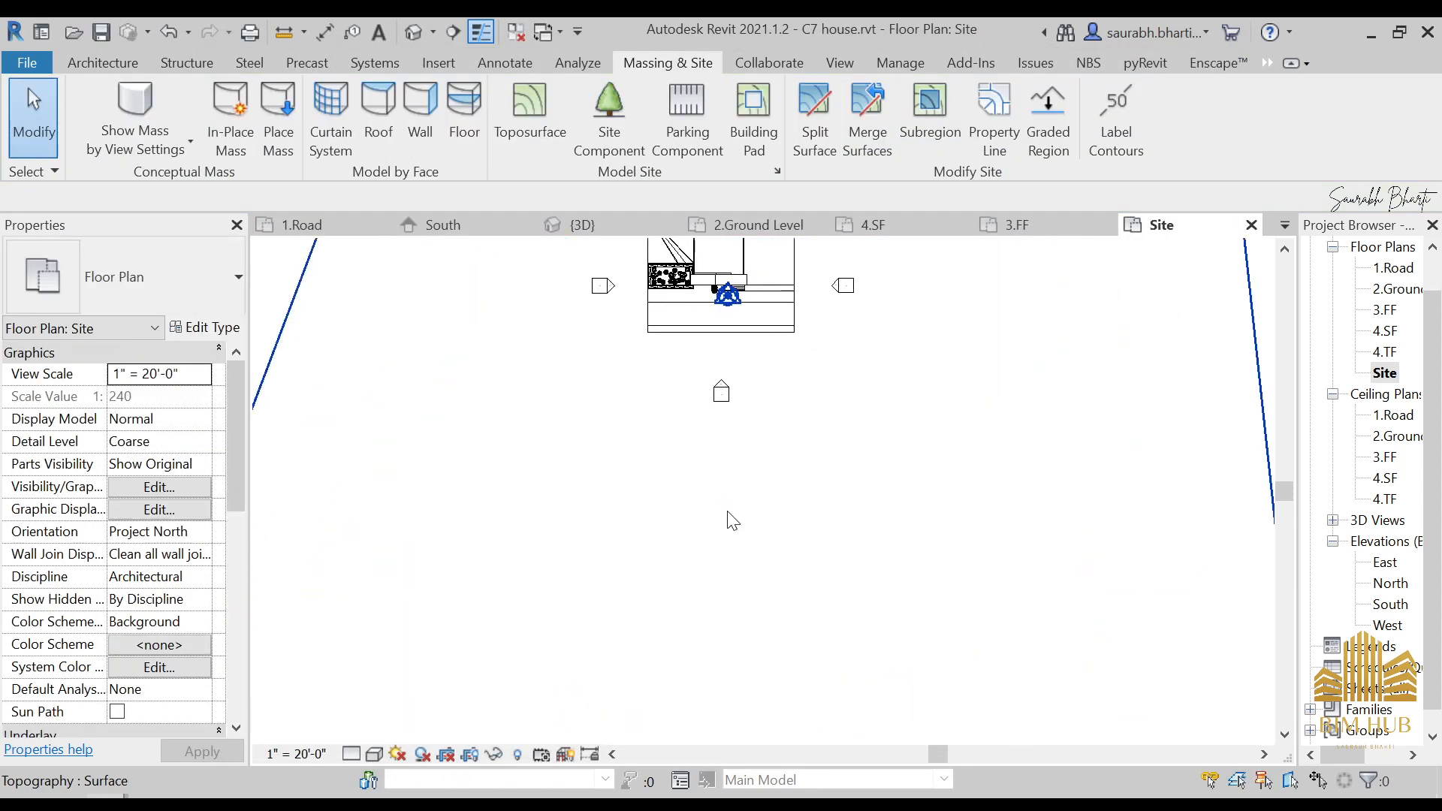
{"action": "left_click", "coordinate": [373, 755]}
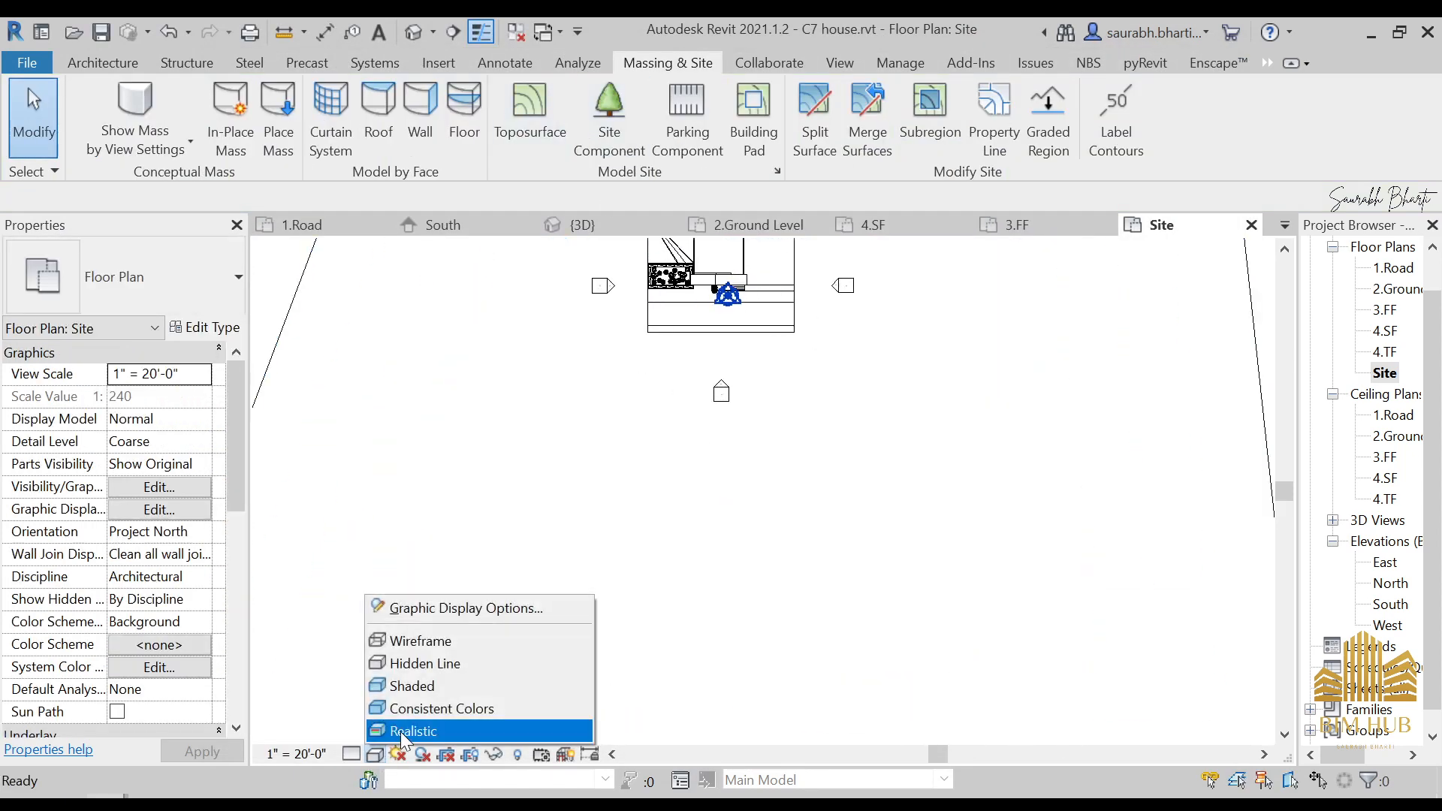
{"action": "left_click", "coordinate": [409, 732]}
{"action": "scroll", "coordinate": [582, 537], "scroll_direction": "down", "scroll_amount": 3}
- Examine the house on its grass terrain in the 3D view from different angles
{"action": "left_click", "coordinate": [410, 34]}
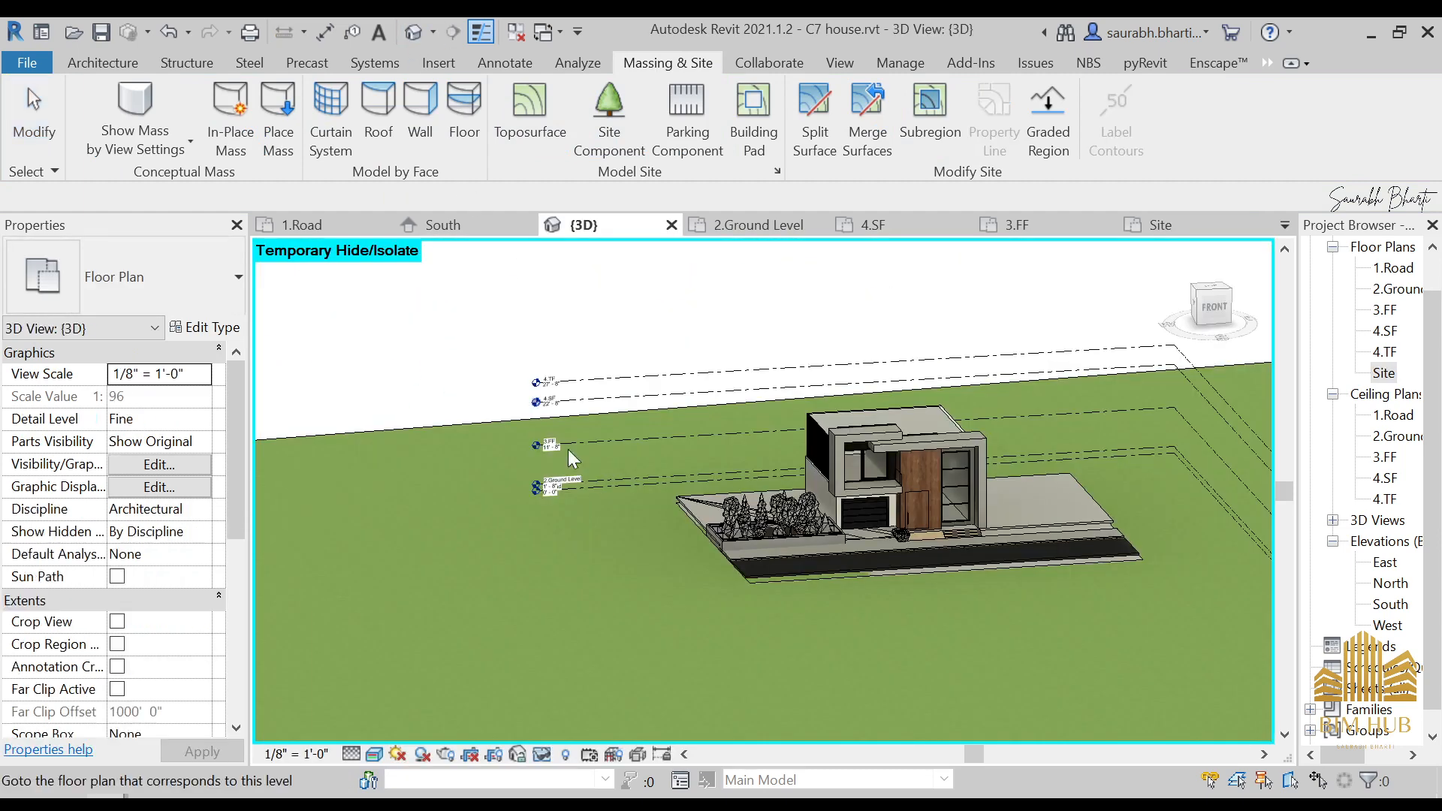
{"action": "scroll", "coordinate": [892, 540], "scroll_direction": "up", "scroll_amount": 3}
{"action": "scroll", "coordinate": [892, 539], "scroll_direction": "down", "scroll_amount": 3}
{"action": "middle_click_drag", "start_coordinate": [893, 536], "coordinate": [980, 583], "text": "shift"}
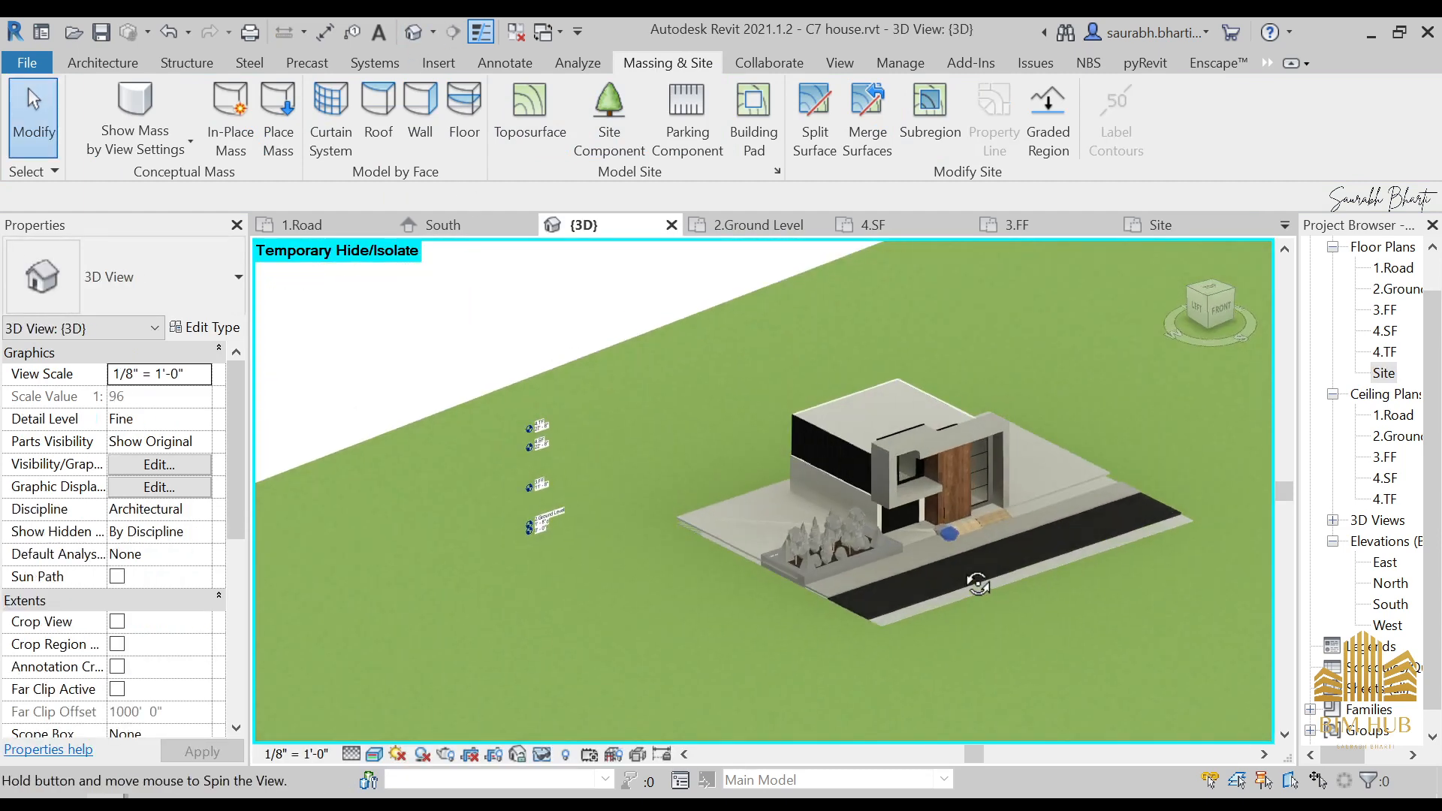
{"action": "scroll", "coordinate": [984, 564], "scroll_direction": "up", "scroll_amount": 3}
- Reopen the Site plan and choose the Elm 06 tree from the Vegetation category of the Enscape Asset Library
{"action": "double_click", "coordinate": [1383, 373]}
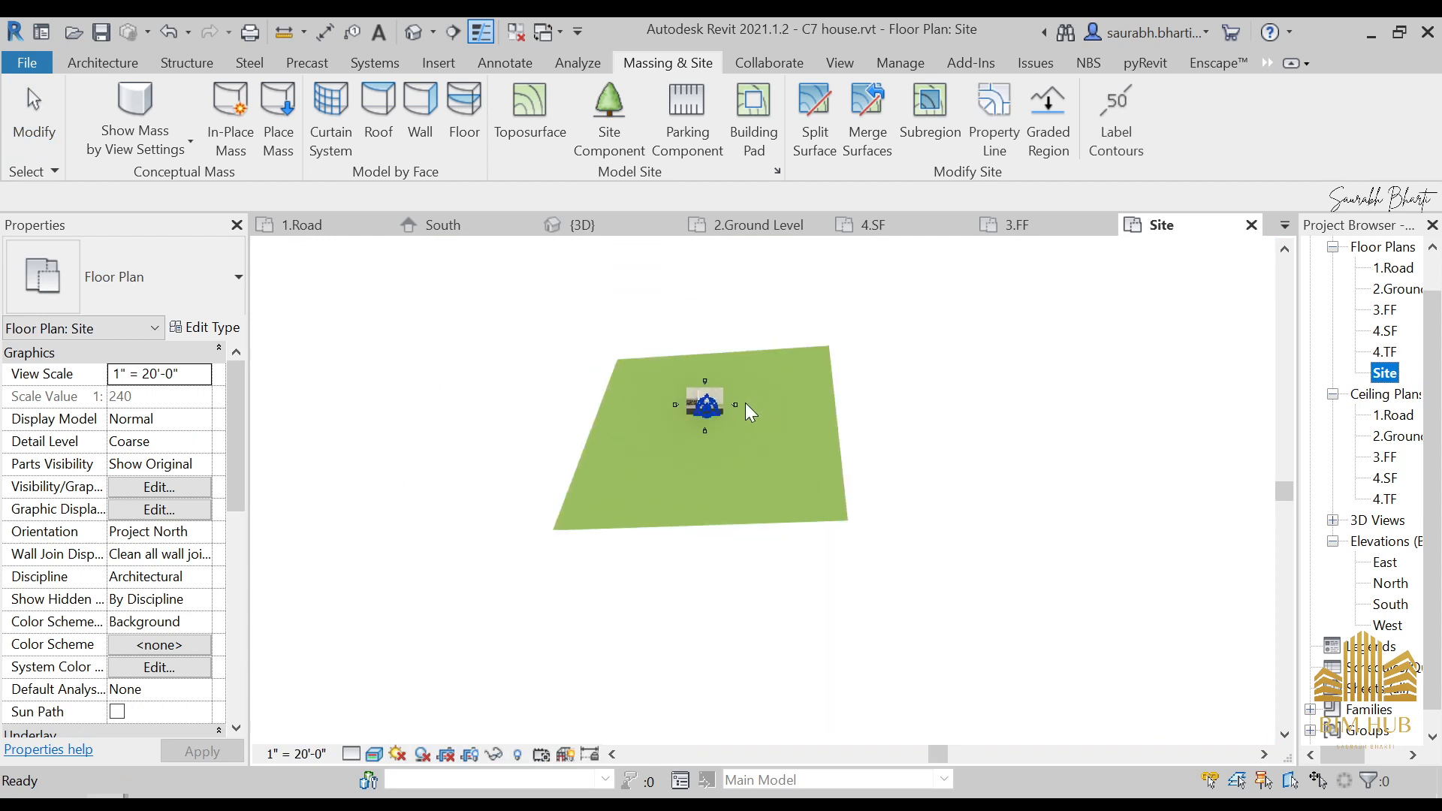
{"action": "scroll", "coordinate": [901, 402], "scroll_direction": "down", "scroll_amount": 8}
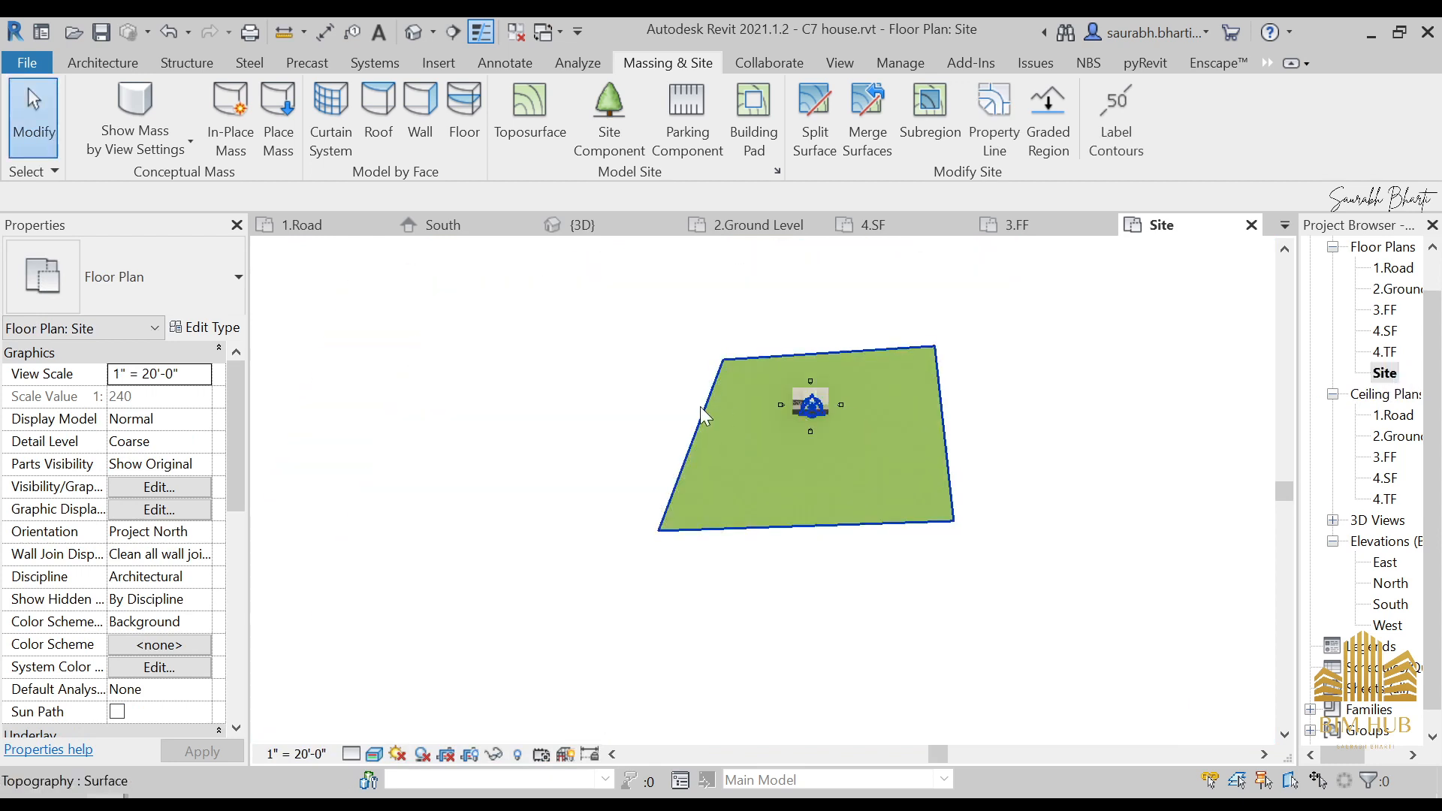
{"action": "scroll", "coordinate": [705, 409], "scroll_direction": "up", "scroll_amount": 5}
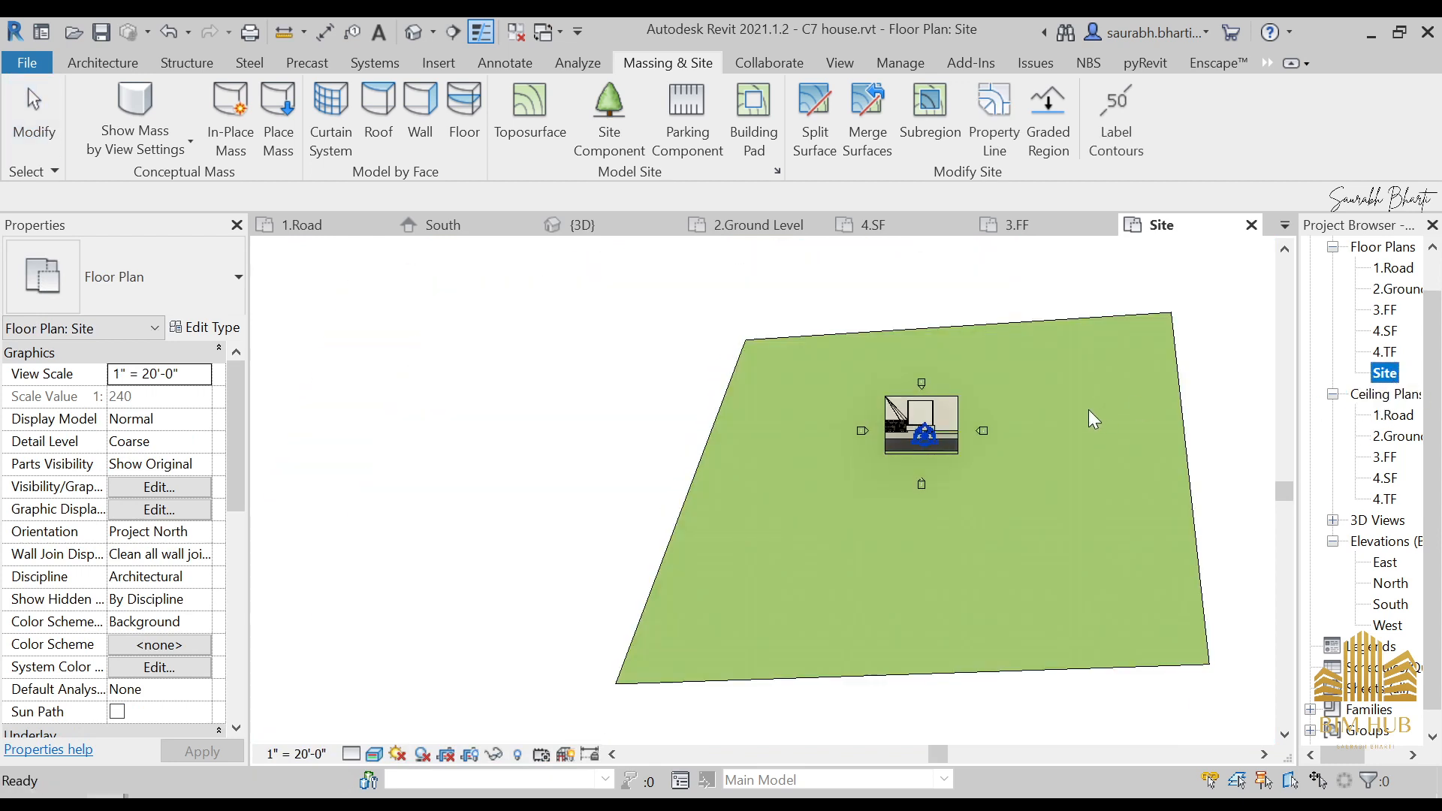
{"action": "scroll", "coordinate": [1088, 408], "scroll_direction": "down", "scroll_amount": 3}
{"action": "scroll", "coordinate": [942, 445], "scroll_direction": "up", "scroll_amount": 4}
{"action": "middle_click_drag", "start_coordinate": [848, 342], "coordinate": [512, 348]}
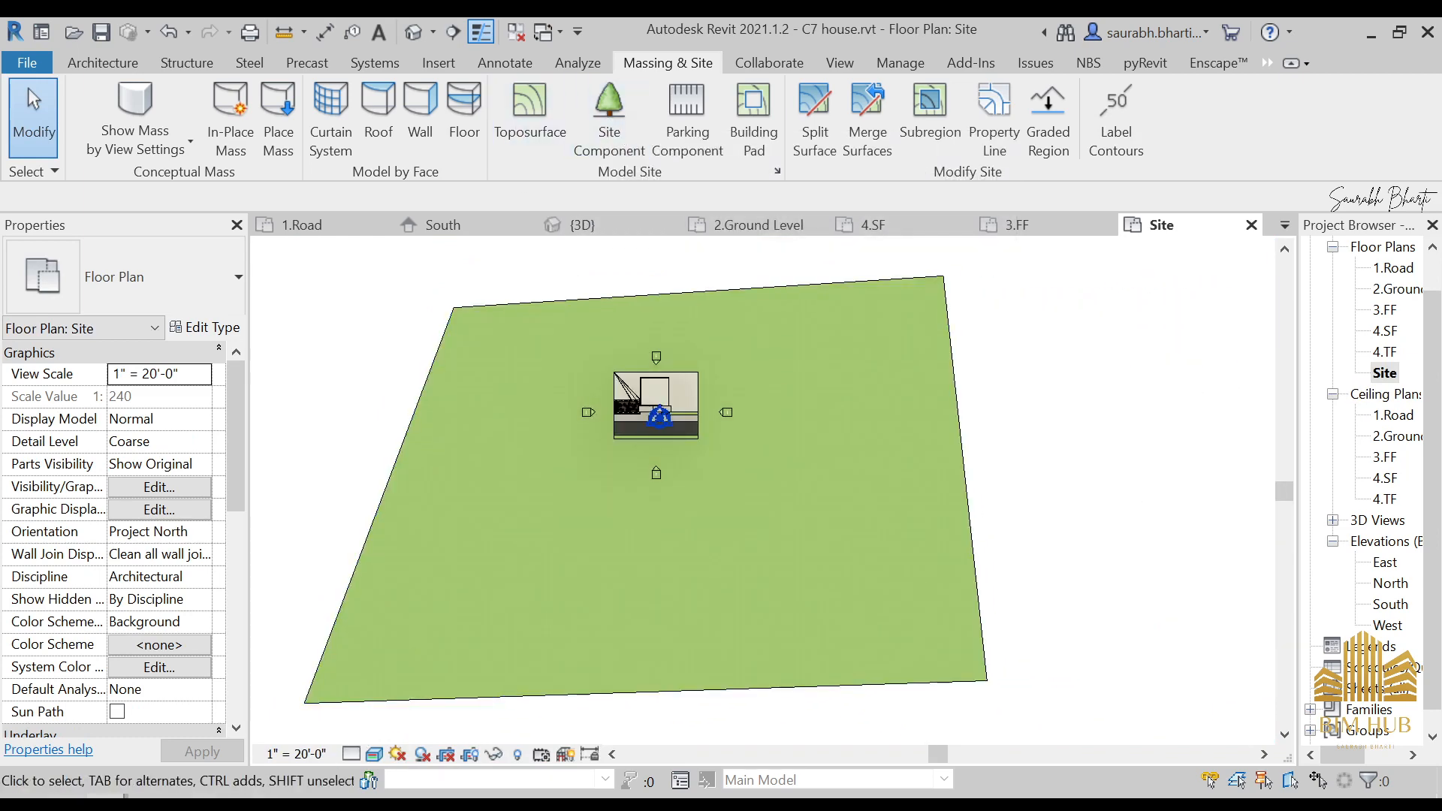
{"action": "left_click", "coordinate": [103, 717]}
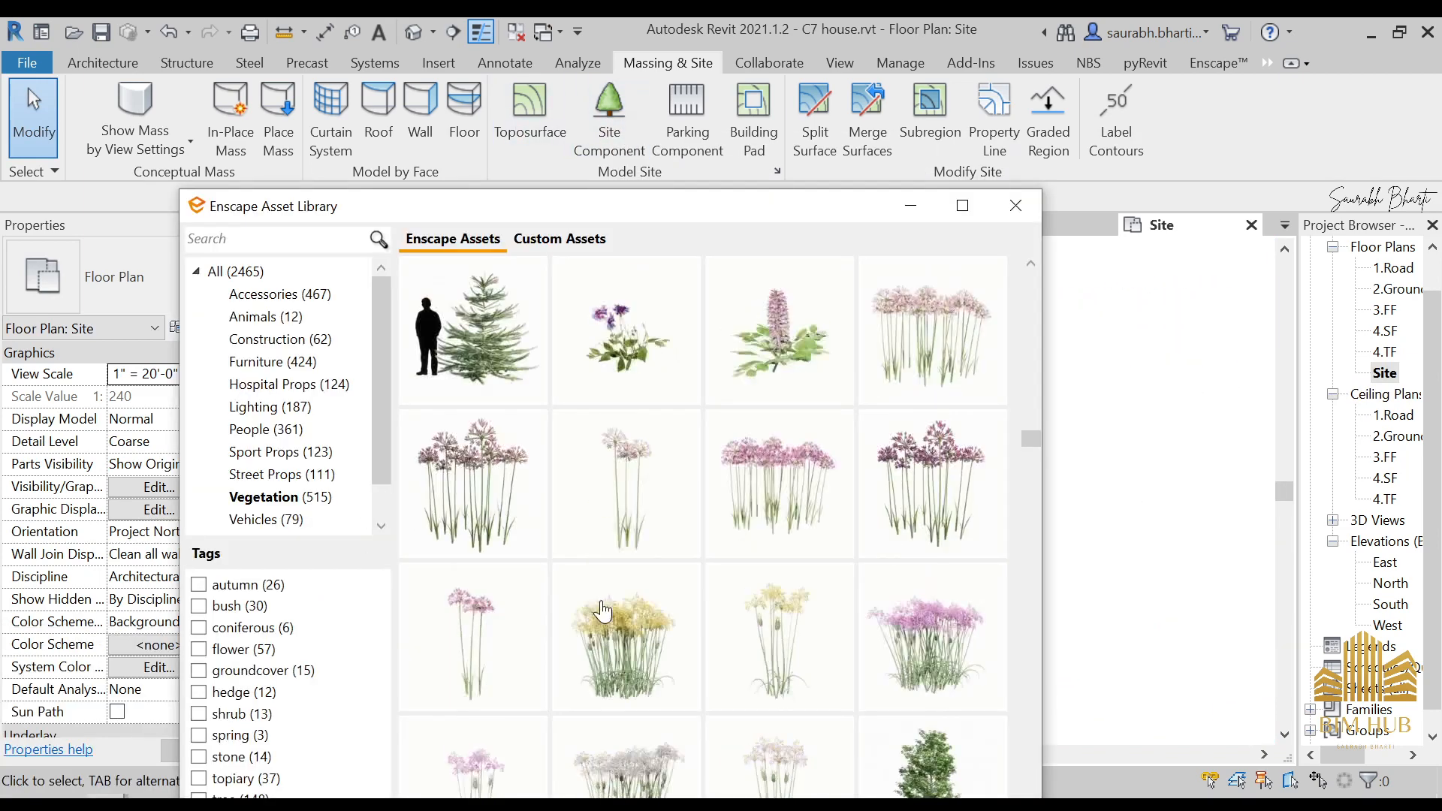
{"action": "scroll", "coordinate": [676, 589], "scroll_direction": "down", "scroll_amount": 8}
{"action": "scroll", "coordinate": [599, 417], "scroll_direction": "up", "scroll_amount": 15}
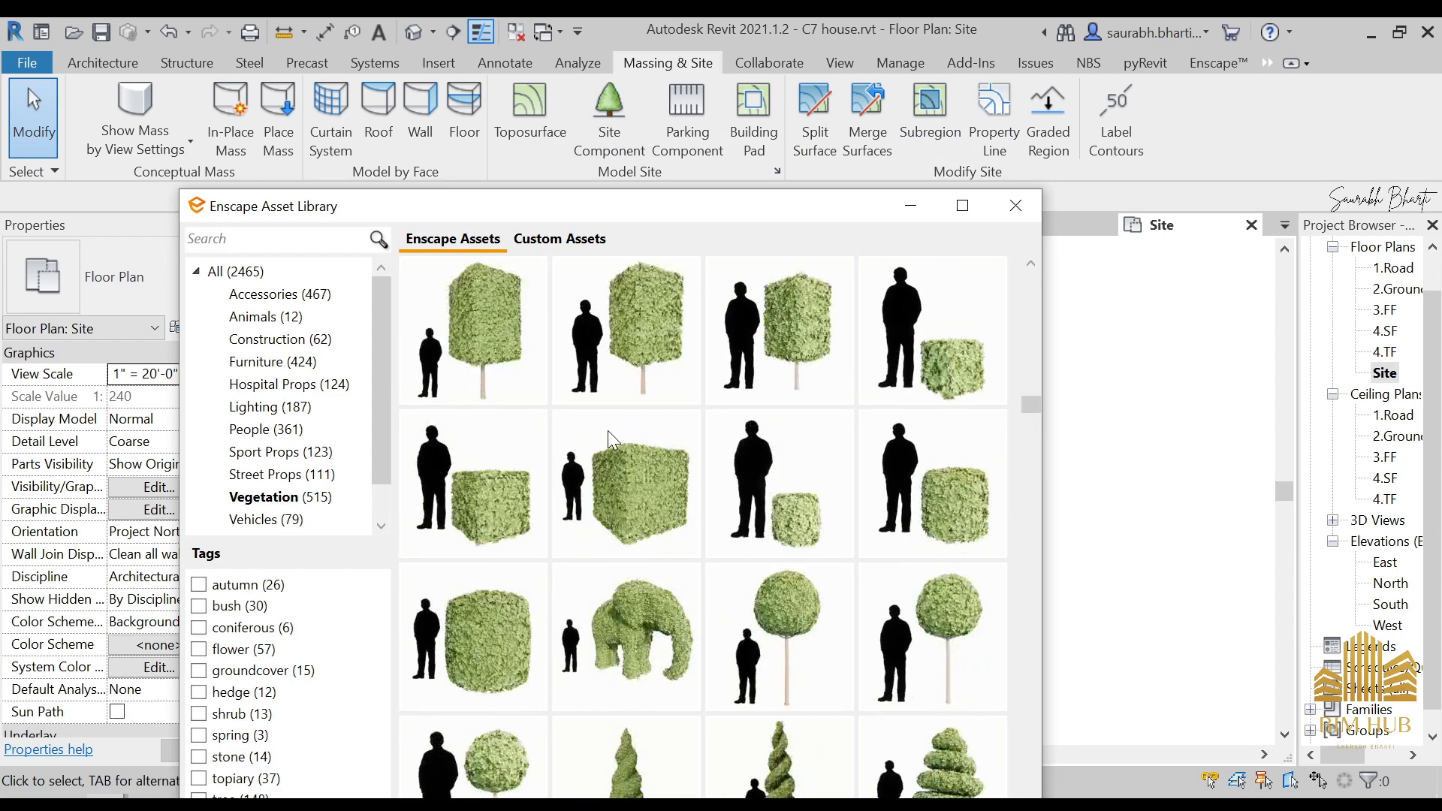
{"action": "scroll", "coordinate": [607, 430], "scroll_direction": "up", "scroll_amount": 5}
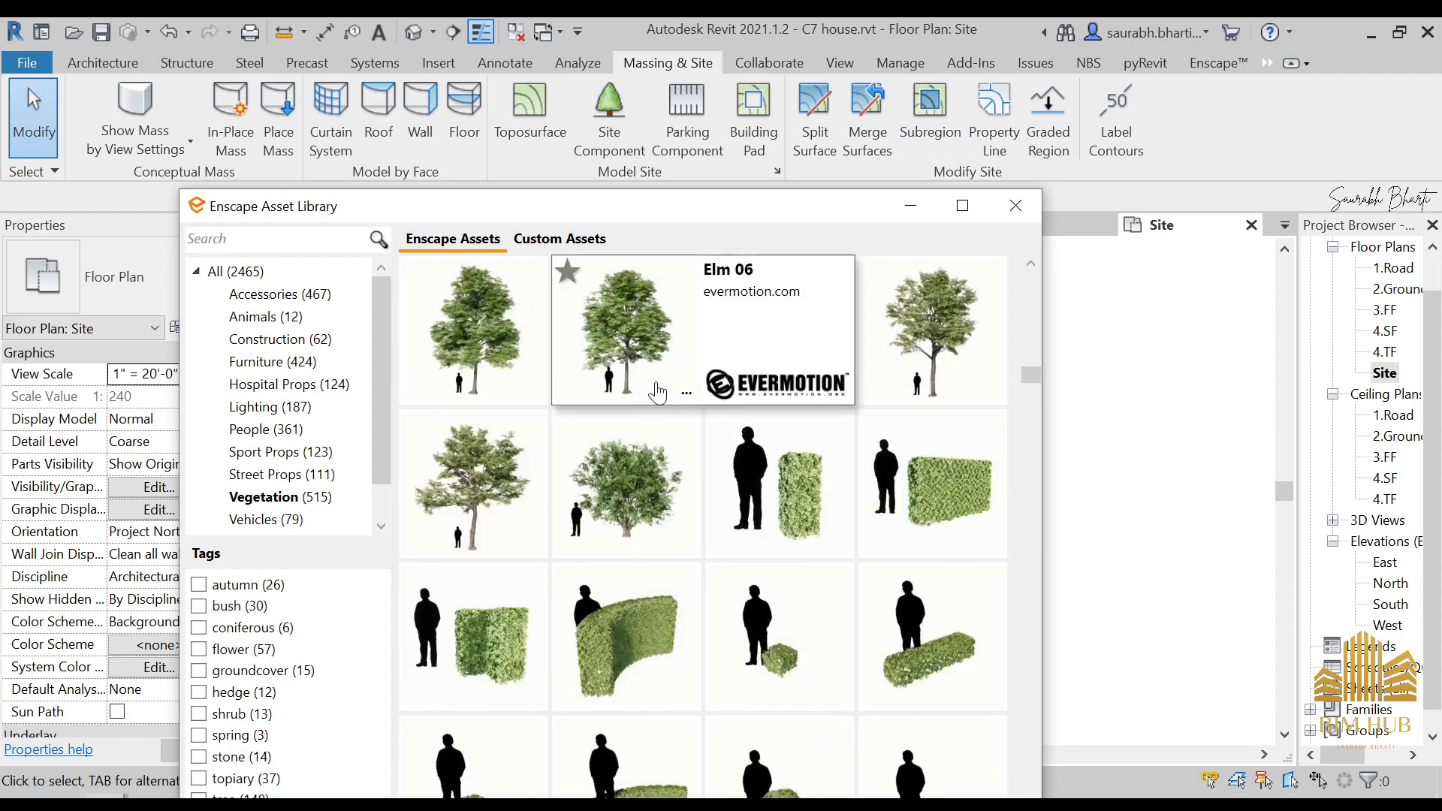
{"action": "left_click", "coordinate": [646, 356]}
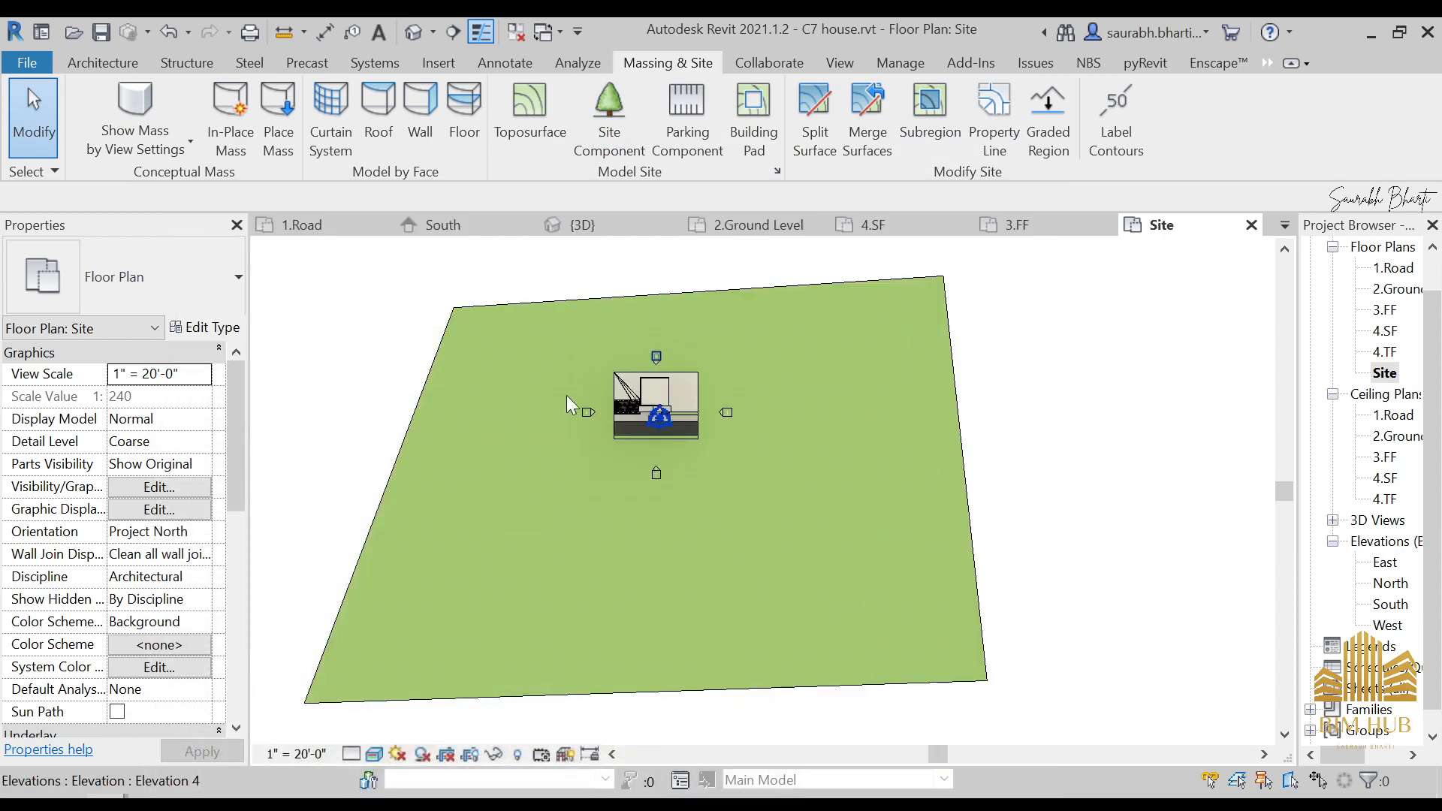
- Scatter Elm 06 trees over the grass behind the house and on both sides of the plot
{"action": "left_click", "coordinate": [510, 366]}
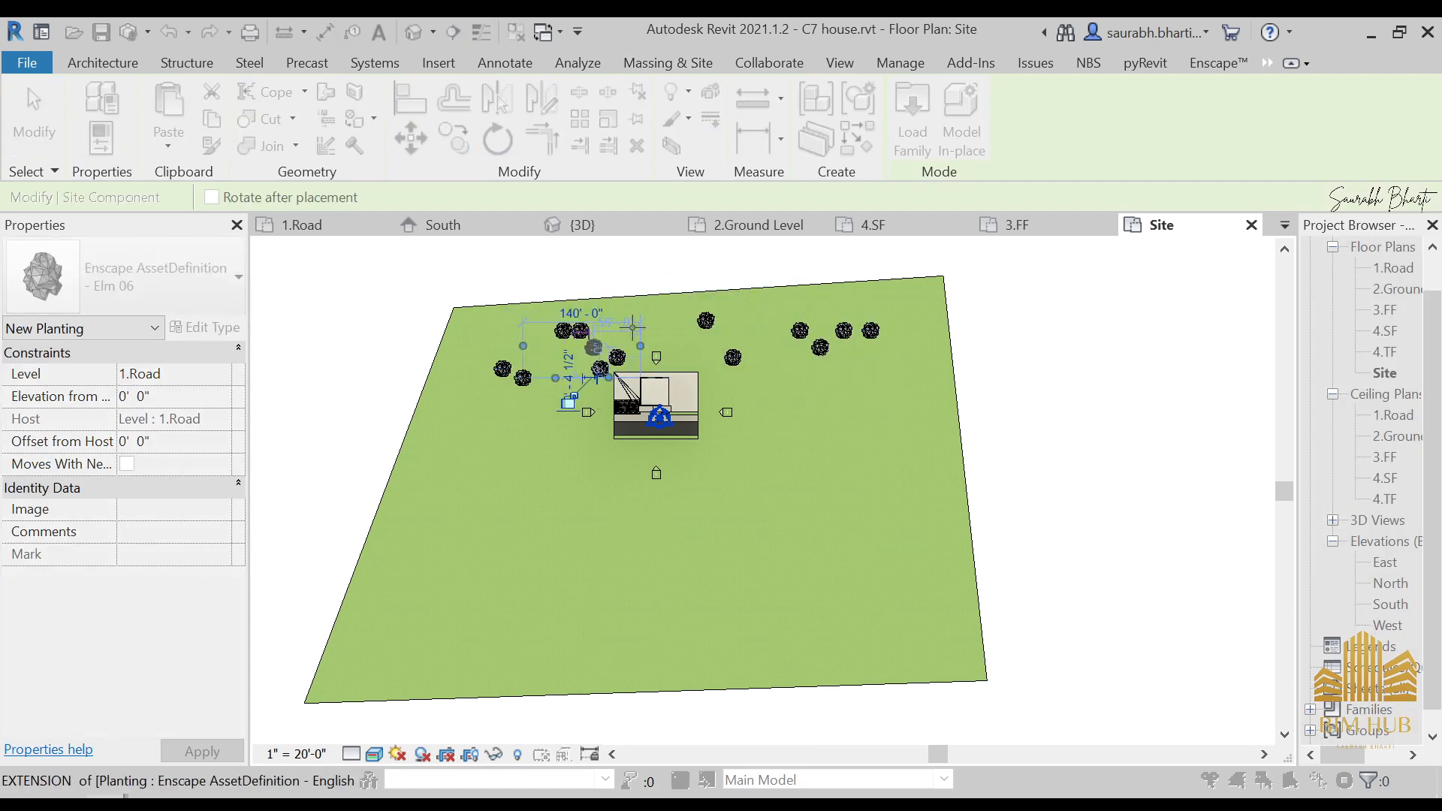
{"action": "left_click", "coordinate": [796, 367]}
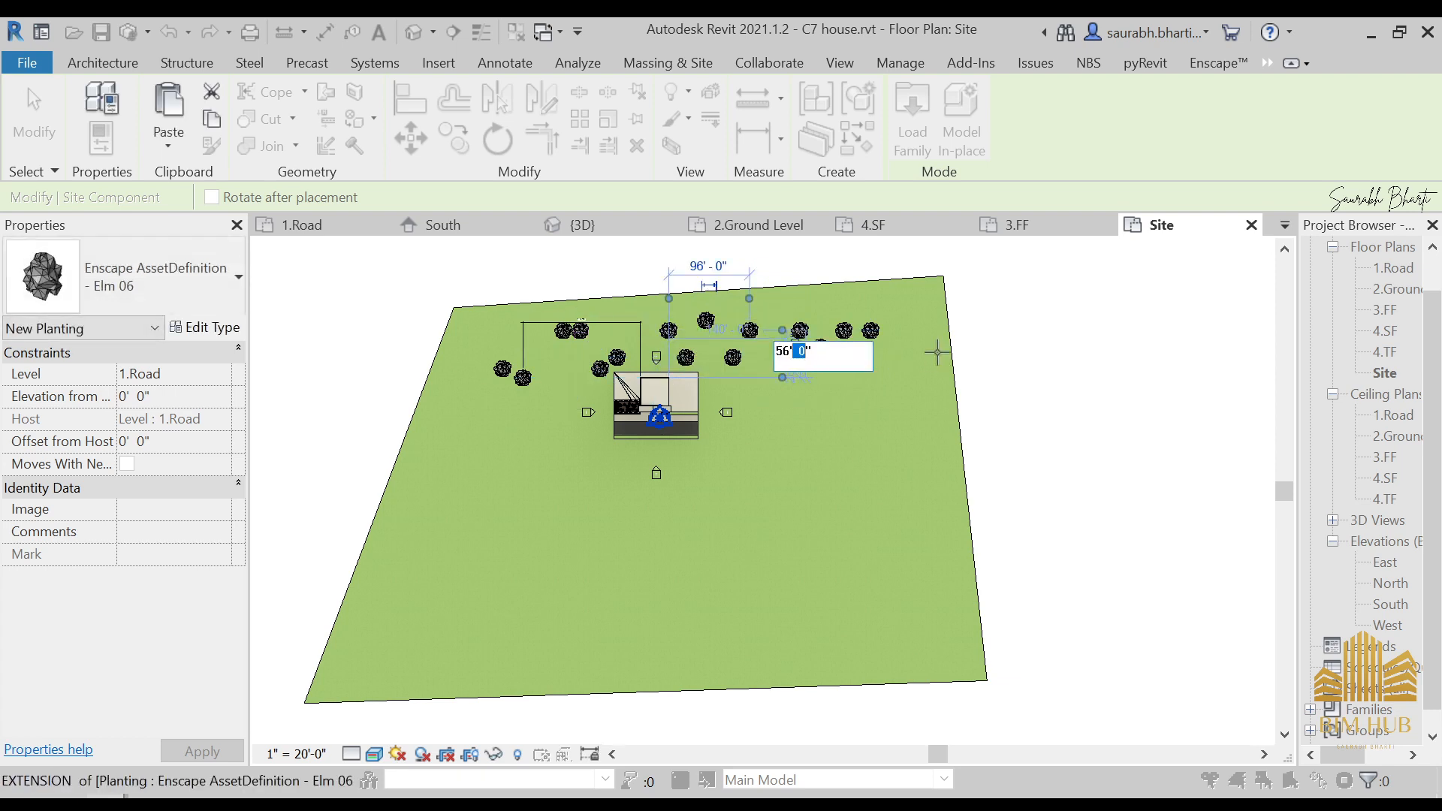
{"action": "left_click_drag", "start_coordinate": [770, 375], "coordinate": [579, 380]}
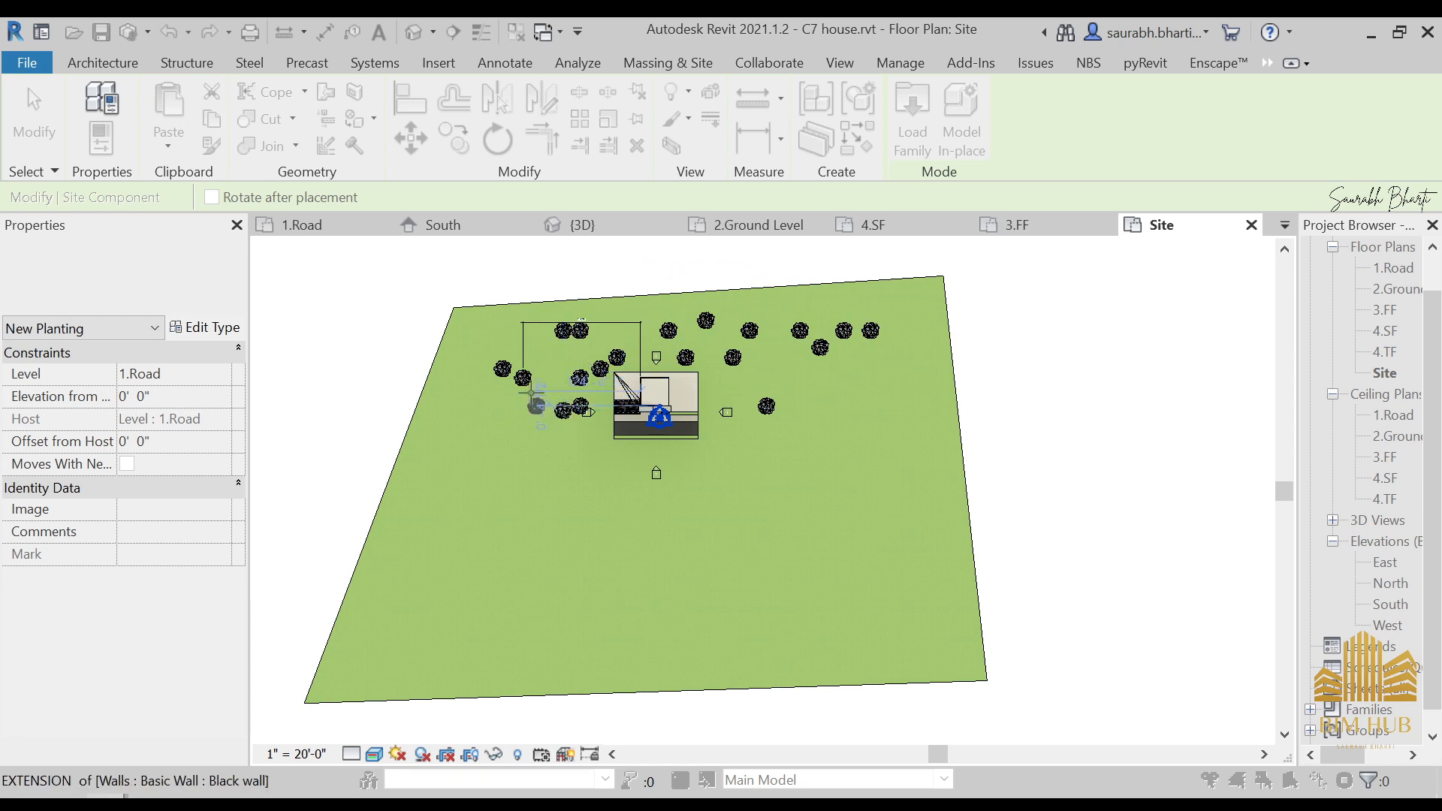
{"action": "left_click", "coordinate": [601, 407]}
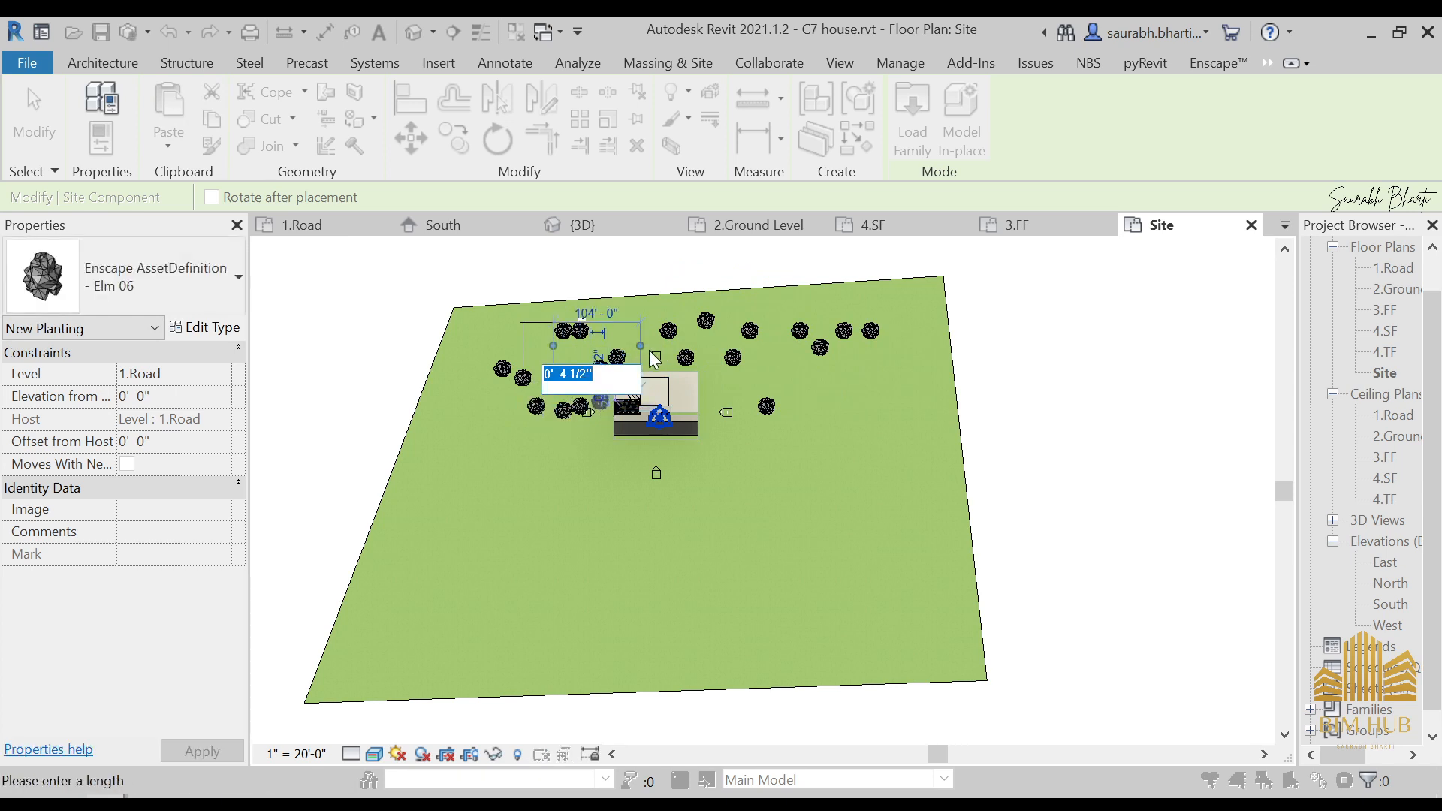
- Place more Elm 06 trees close to the plot's rear edge and along its east side, and finish the placement
{"action": "scroll", "coordinate": [649, 350], "scroll_direction": "up", "scroll_amount": 6}
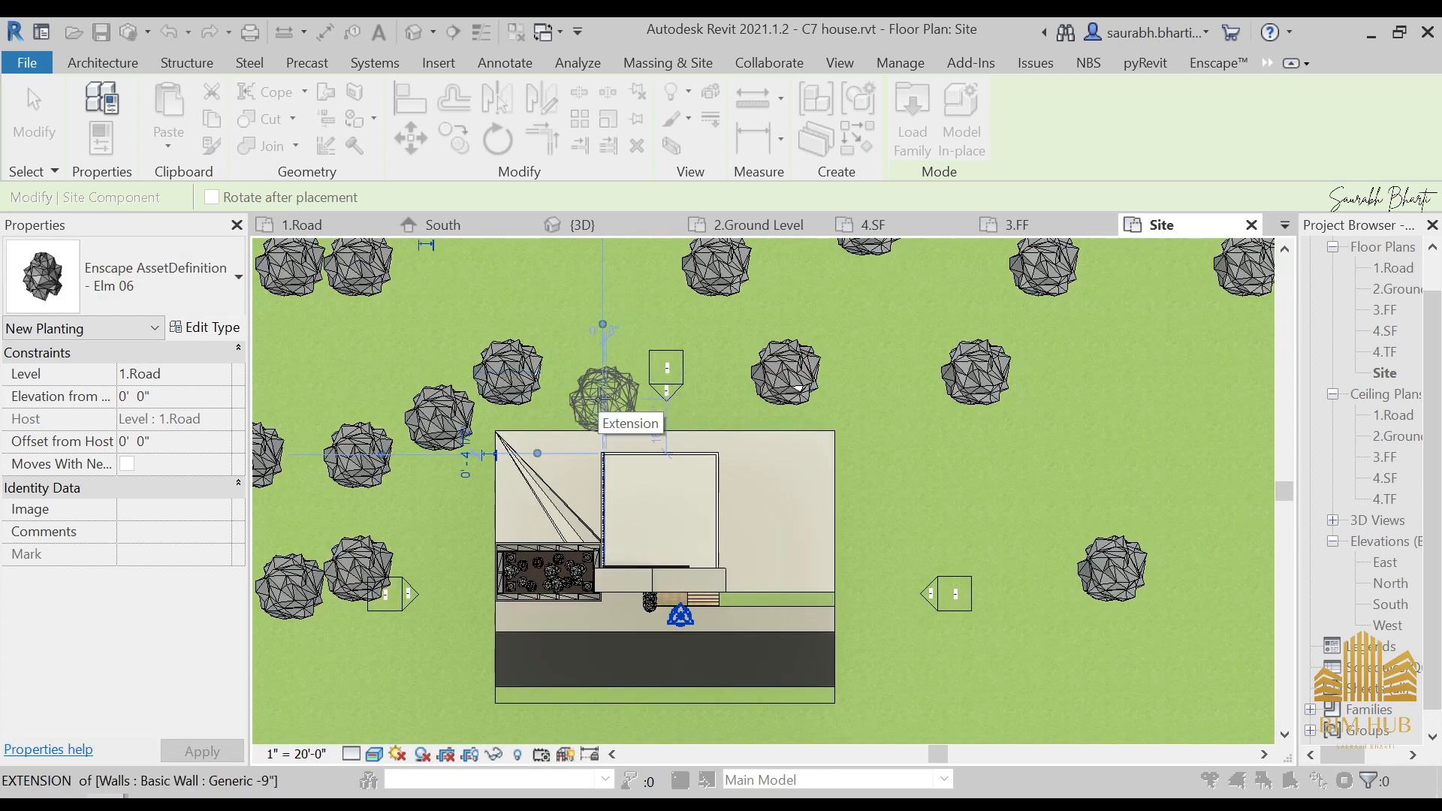
{"action": "left_click", "coordinate": [604, 398]}
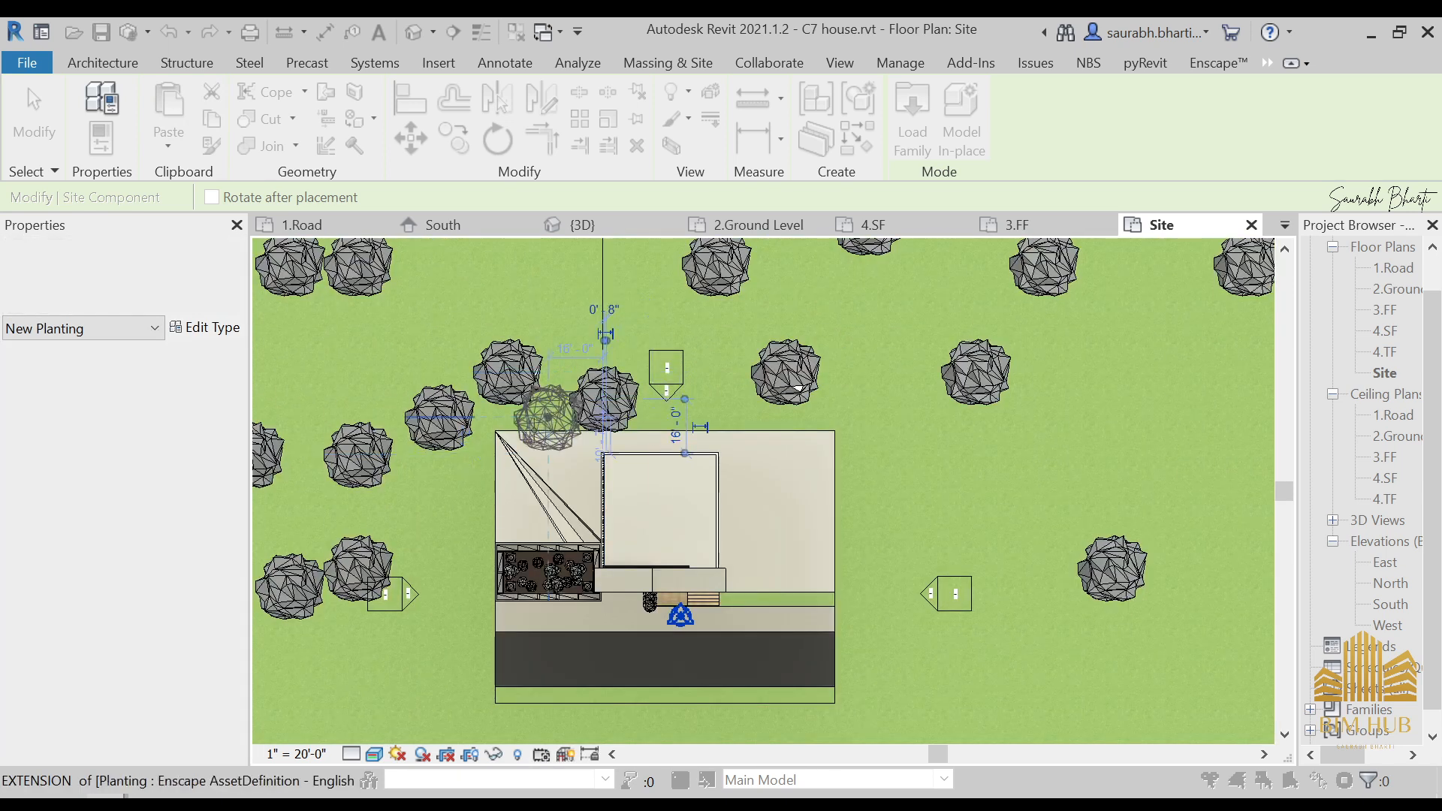
{"action": "left_click", "coordinate": [728, 398]}
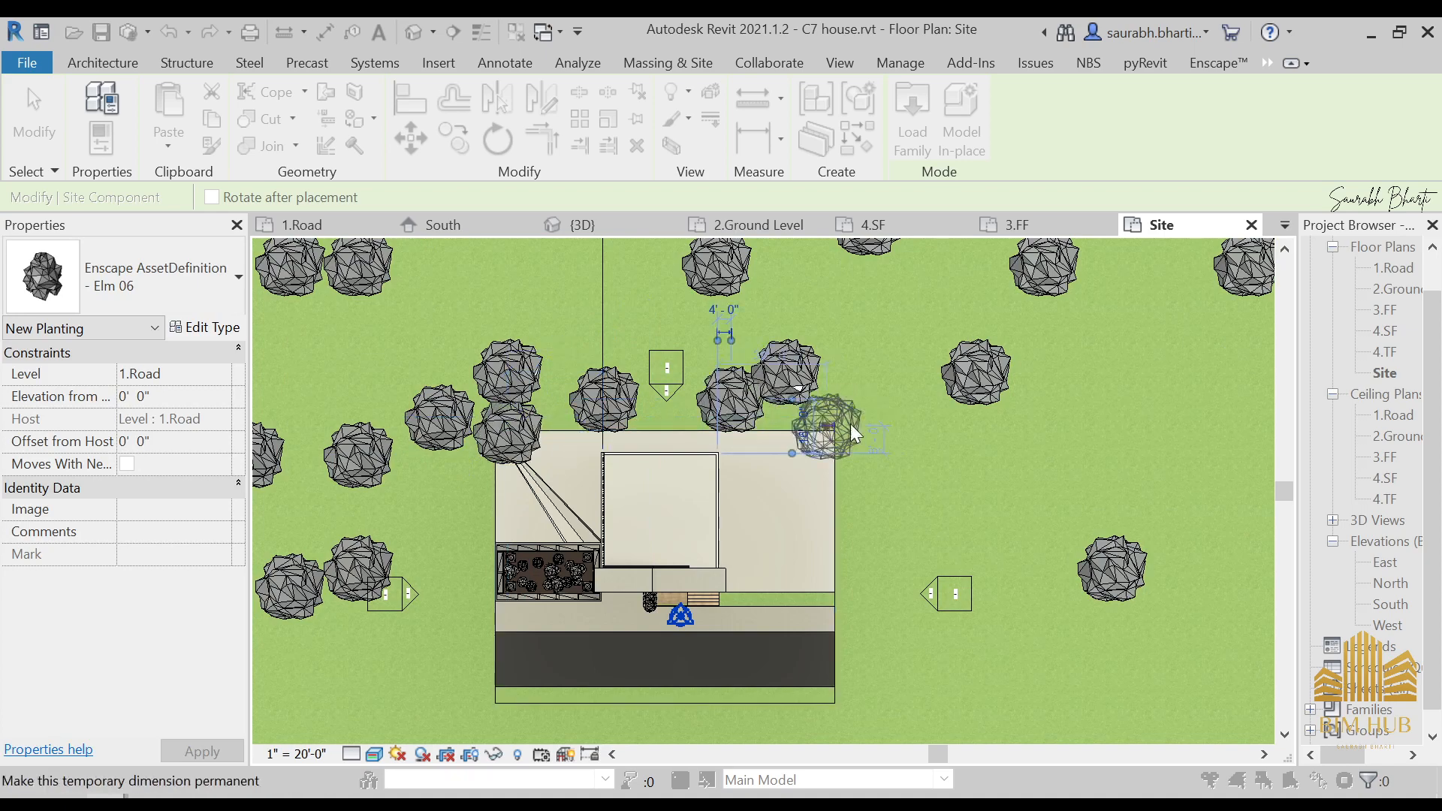
{"action": "left_click", "coordinate": [854, 417]}
{"action": "left_click", "coordinate": [854, 481]}
{"action": "left_click", "coordinate": [867, 548]}
{"action": "key", "text": "Escape"}
{"action": "key", "text": "Escape"}
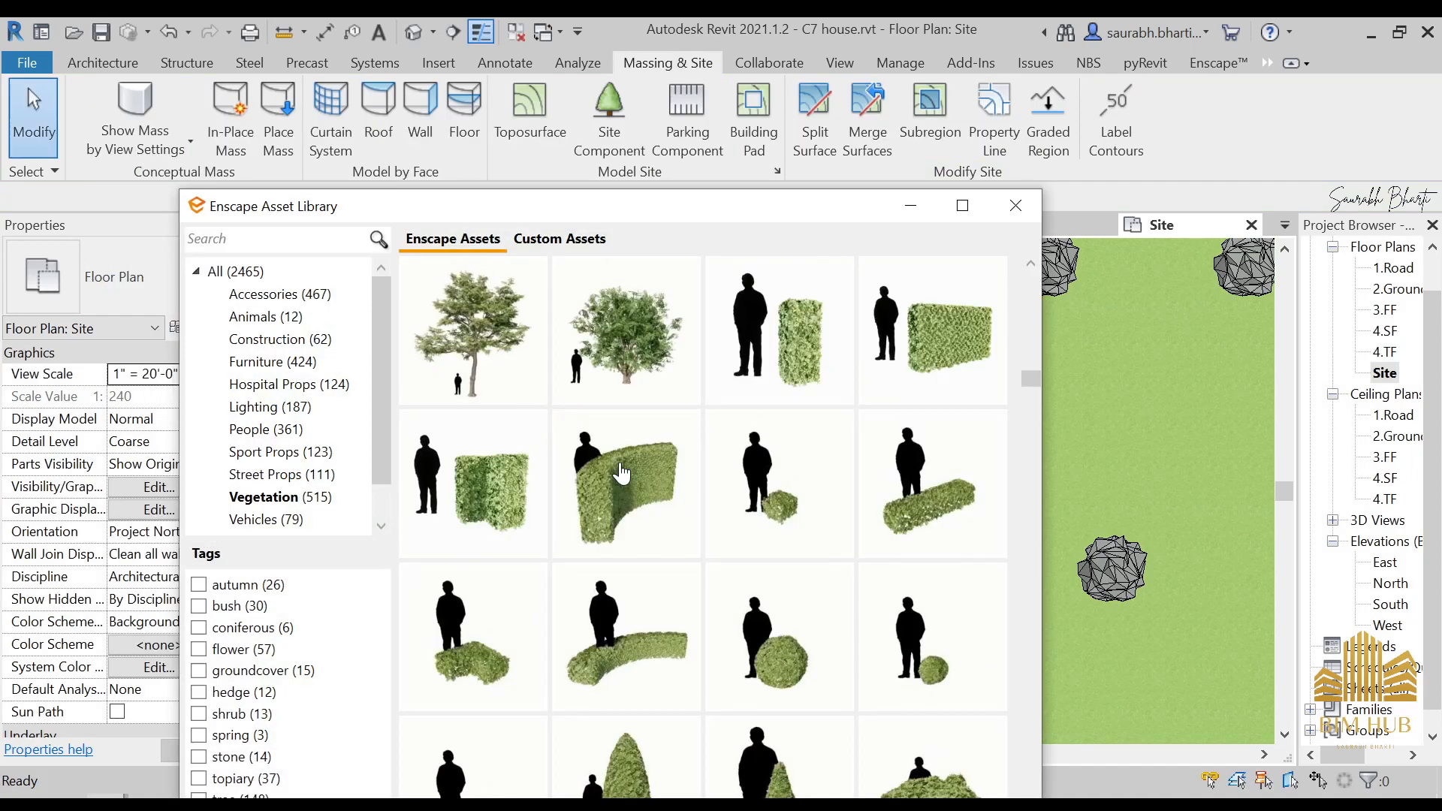
- Choose the Ash 05 tree from the Vegetation category of the Enscape Asset Library
{"action": "scroll", "coordinate": [625, 495], "scroll_direction": "down", "scroll_amount": 3}
{"action": "scroll", "coordinate": [676, 548], "scroll_direction": "down", "scroll_amount": 4}
{"action": "scroll", "coordinate": [635, 609], "scroll_direction": "down", "scroll_amount": 5}
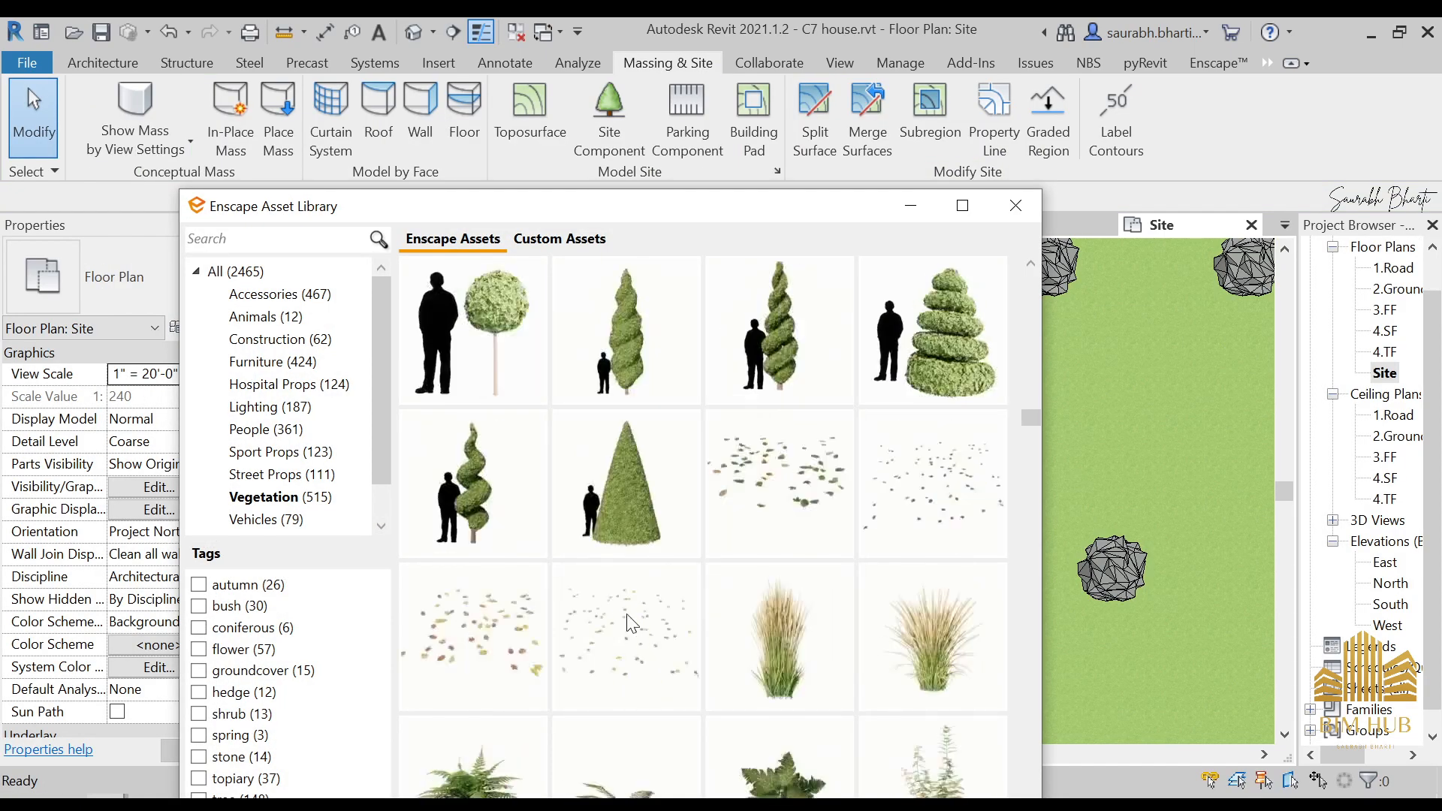
{"action": "scroll", "coordinate": [649, 585], "scroll_direction": "down", "scroll_amount": 5}
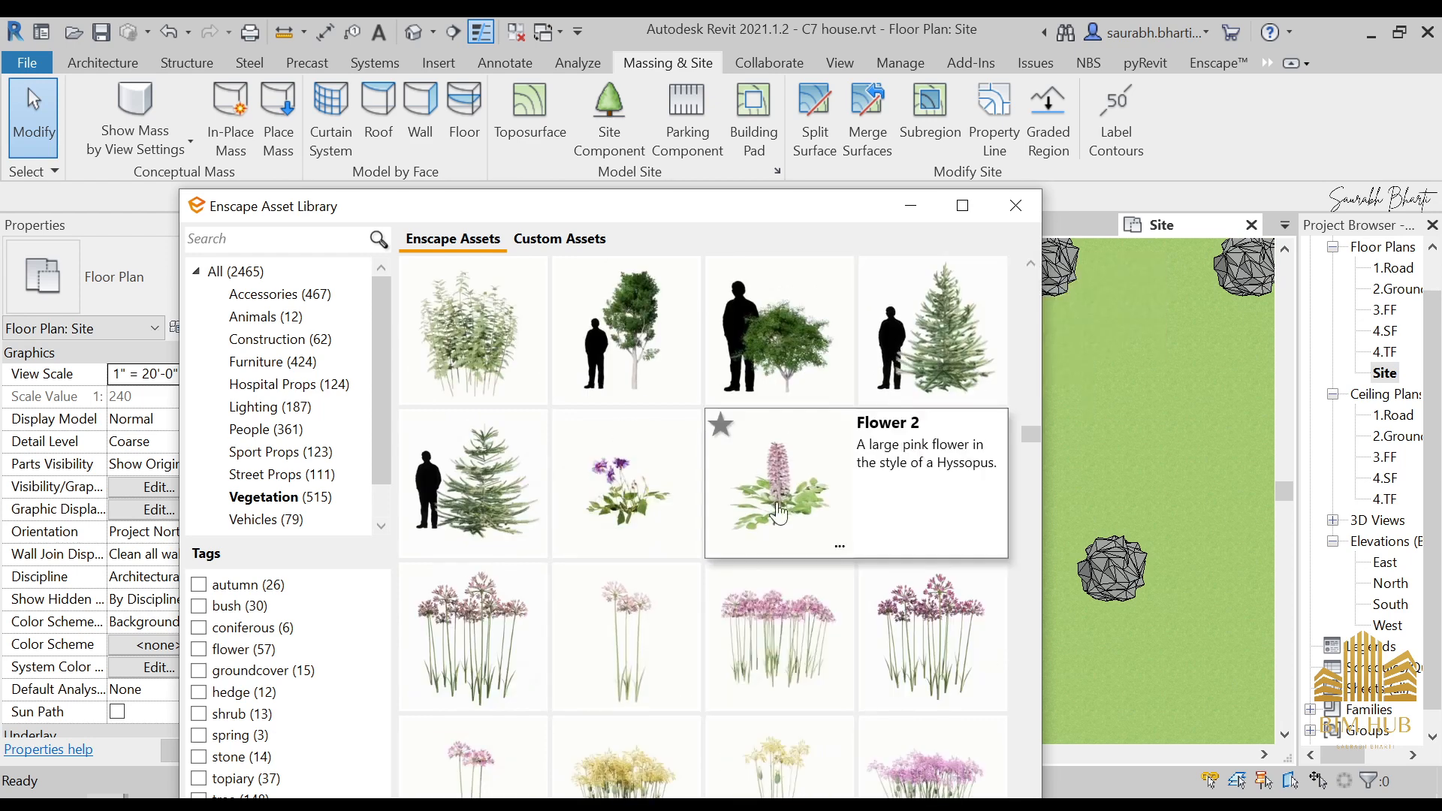
{"action": "scroll", "coordinate": [825, 510], "scroll_direction": "down", "scroll_amount": 5}
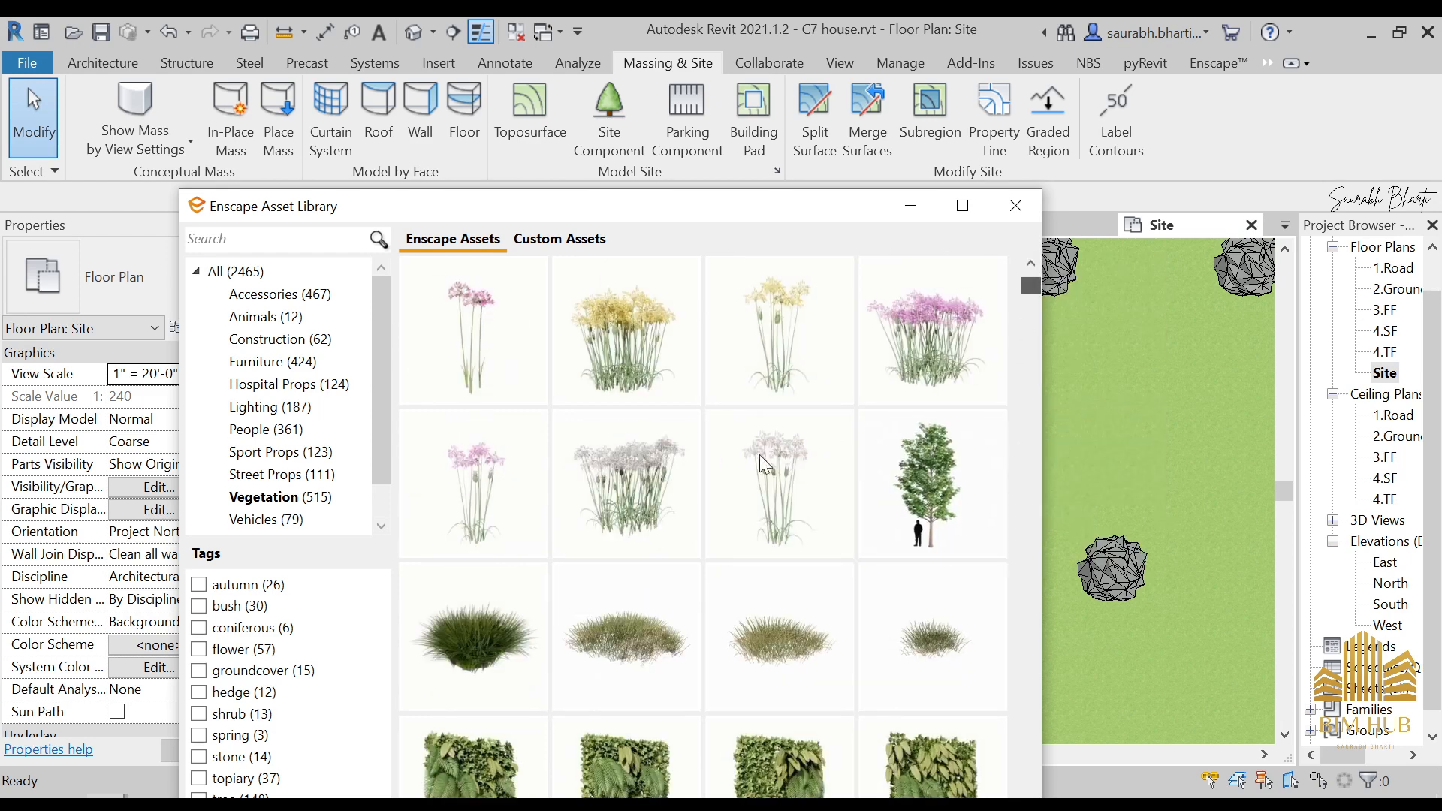
{"action": "scroll", "coordinate": [762, 463], "scroll_direction": "down", "scroll_amount": 5}
{"action": "left_click", "coordinate": [830, 395]}
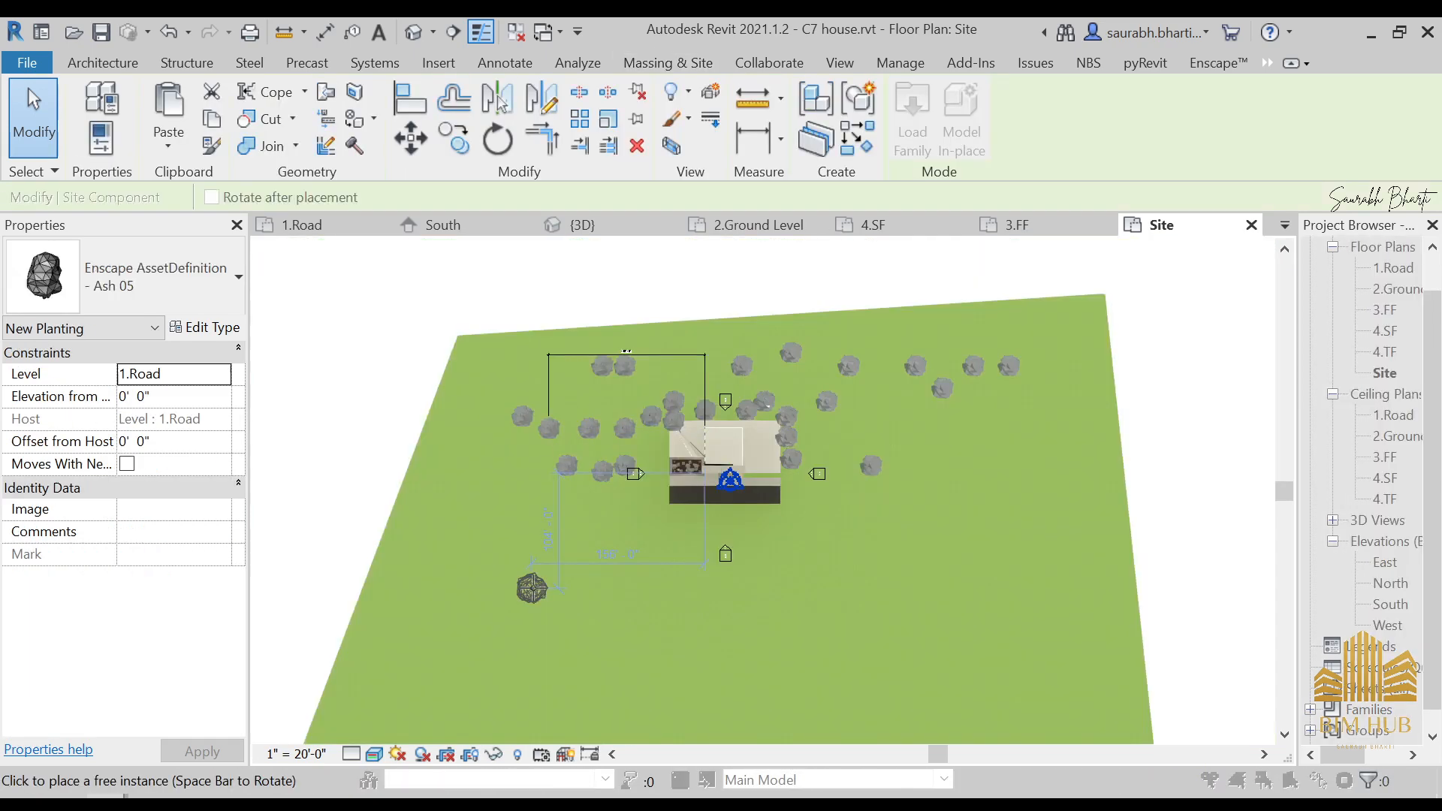
- Place Ash 05 trees on the grass near the plot's west edge, behind the house and across the east side
{"action": "scroll", "coordinate": [559, 550], "scroll_direction": "up", "scroll_amount": 10}
{"action": "scroll", "coordinate": [646, 368], "scroll_direction": "down", "scroll_amount": 8}
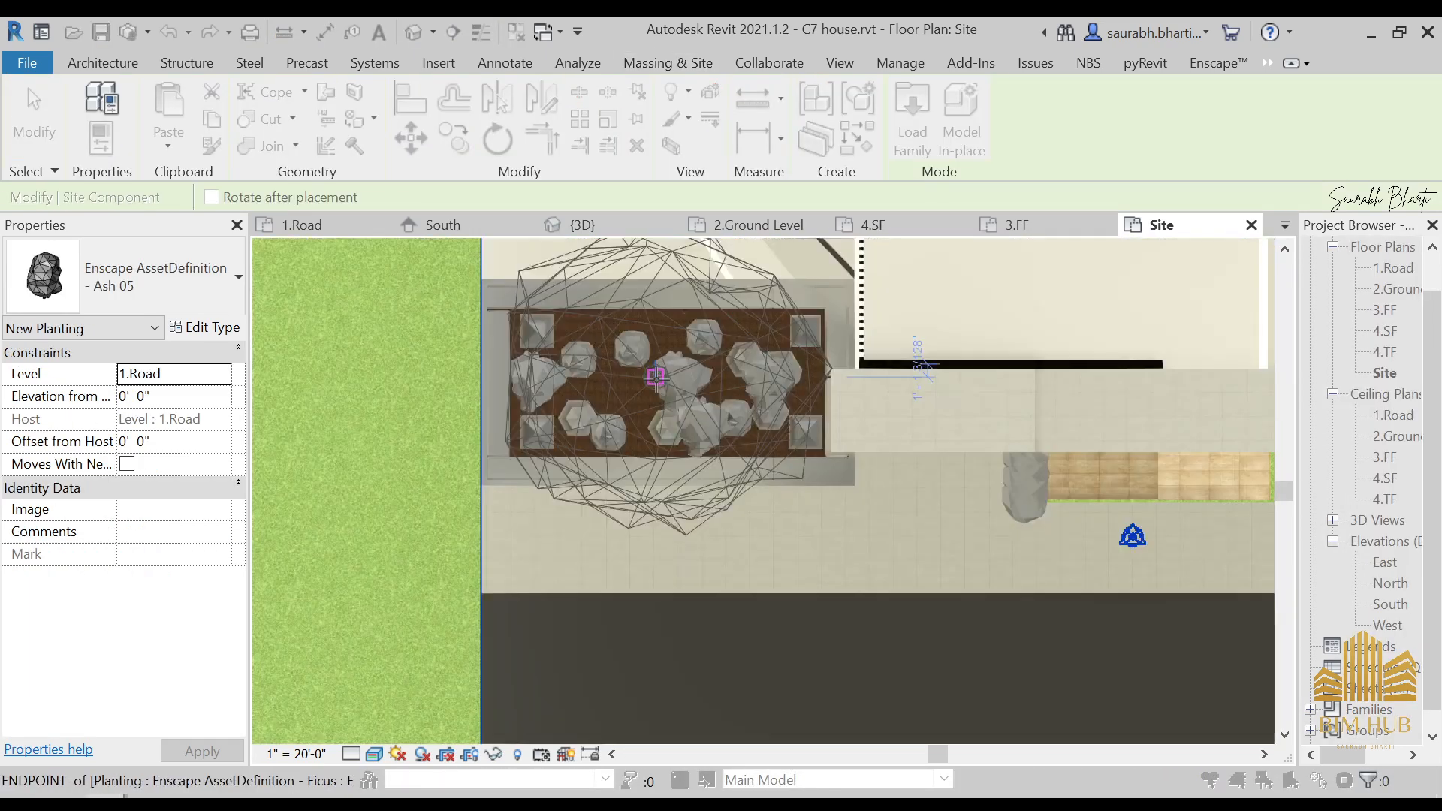
{"action": "scroll", "coordinate": [753, 514], "scroll_direction": "down", "scroll_amount": 3}
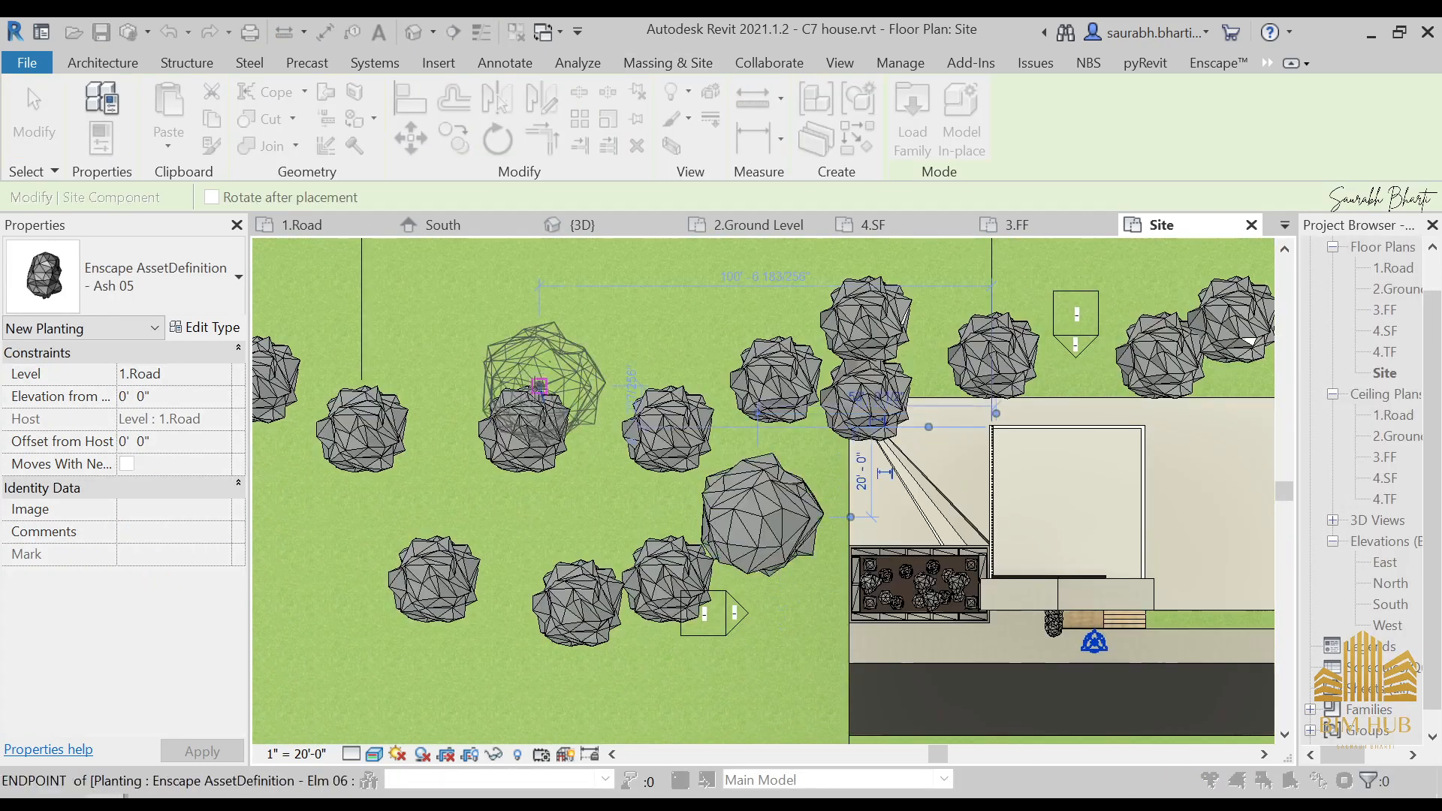
{"action": "left_click", "coordinate": [537, 379]}
{"action": "scroll", "coordinate": [525, 308], "scroll_direction": "down", "scroll_amount": 5}
{"action": "left_click", "coordinate": [482, 292]}
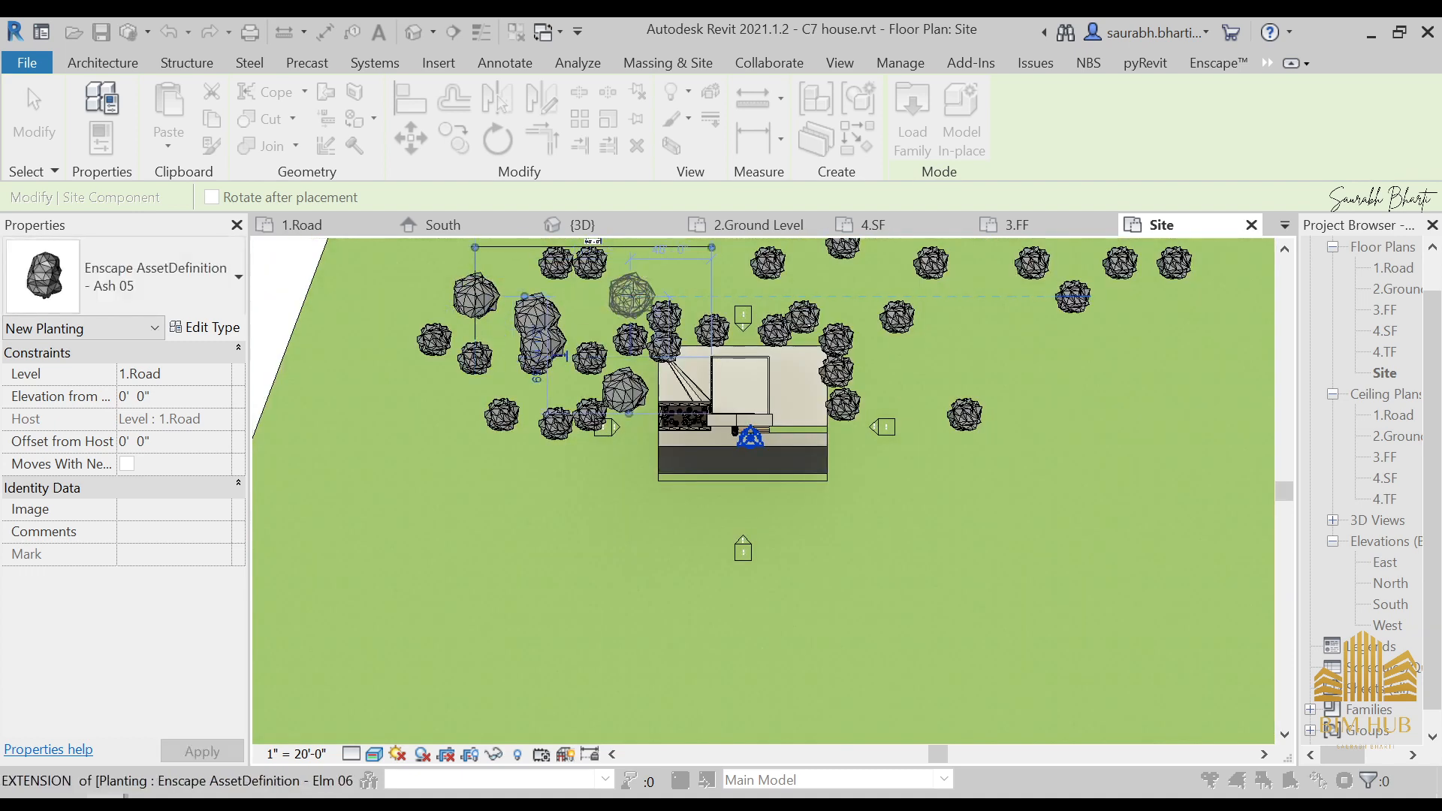
{"action": "left_click", "coordinate": [844, 277]}
{"action": "left_click", "coordinate": [898, 369]}
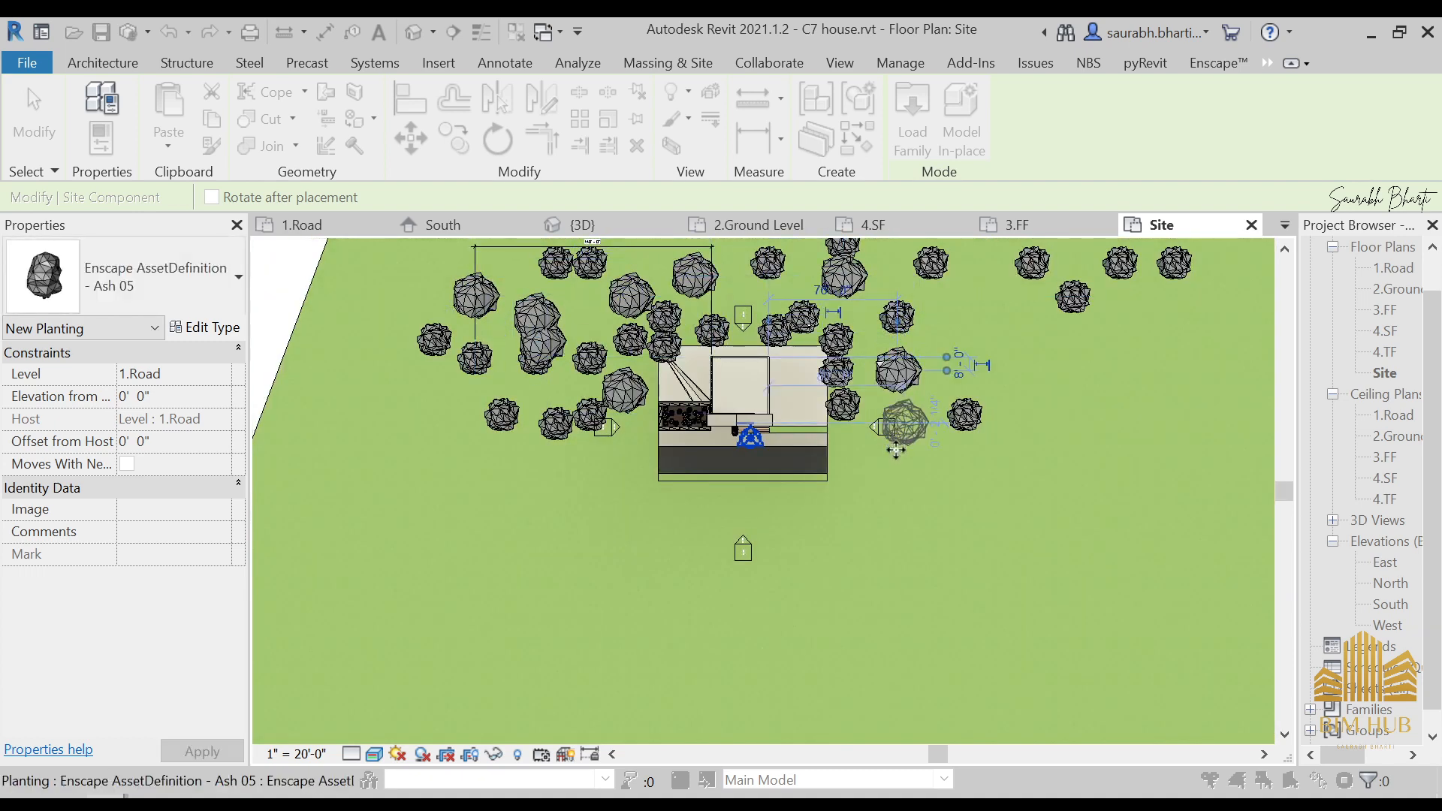
{"action": "left_click", "coordinate": [898, 420]}
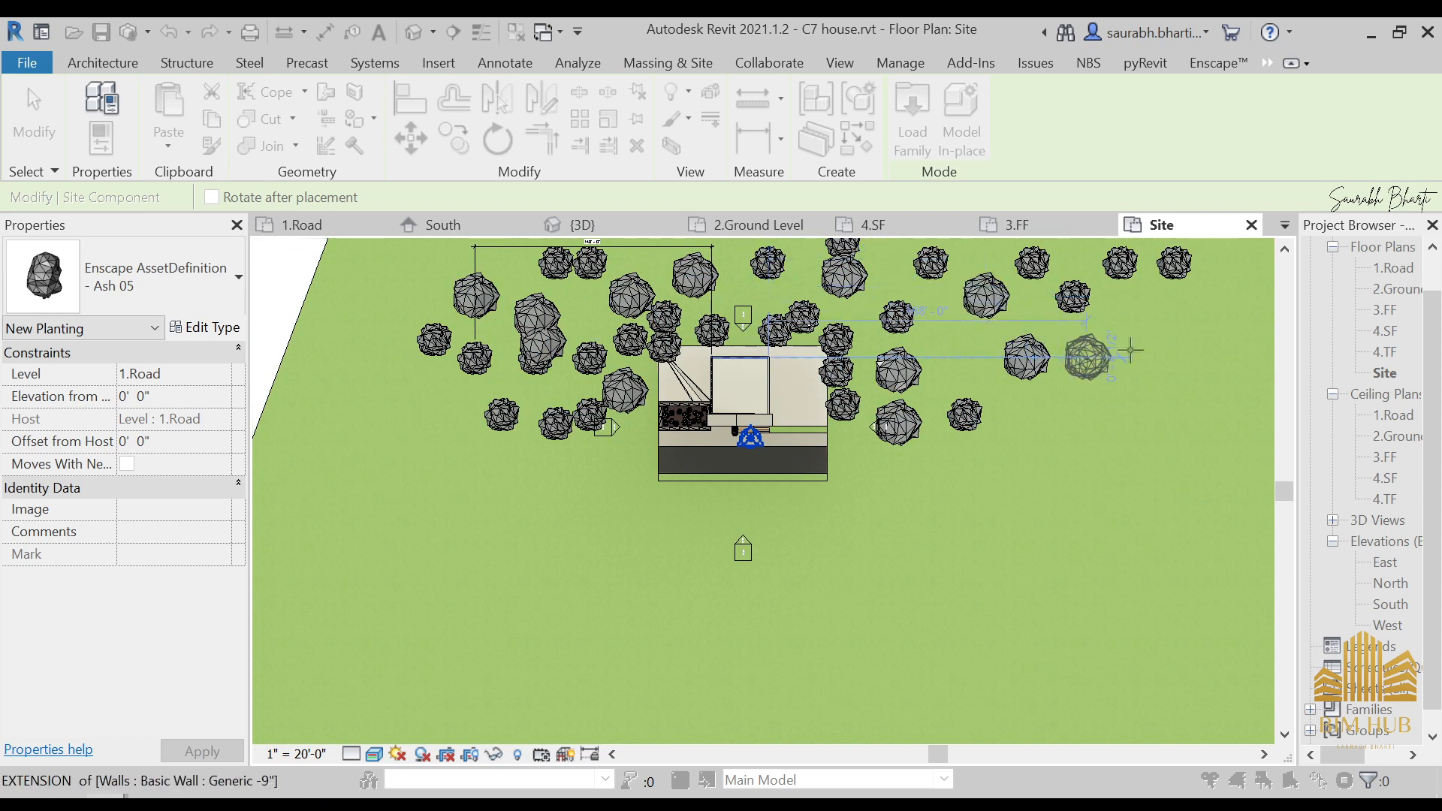
{"action": "left_click", "coordinate": [1130, 350]}
- Add more Ash 05 trees on the far west side and behind the house, and finish the placement
{"action": "left_click", "coordinate": [476, 369]}
{"action": "left_click", "coordinate": [449, 422]}
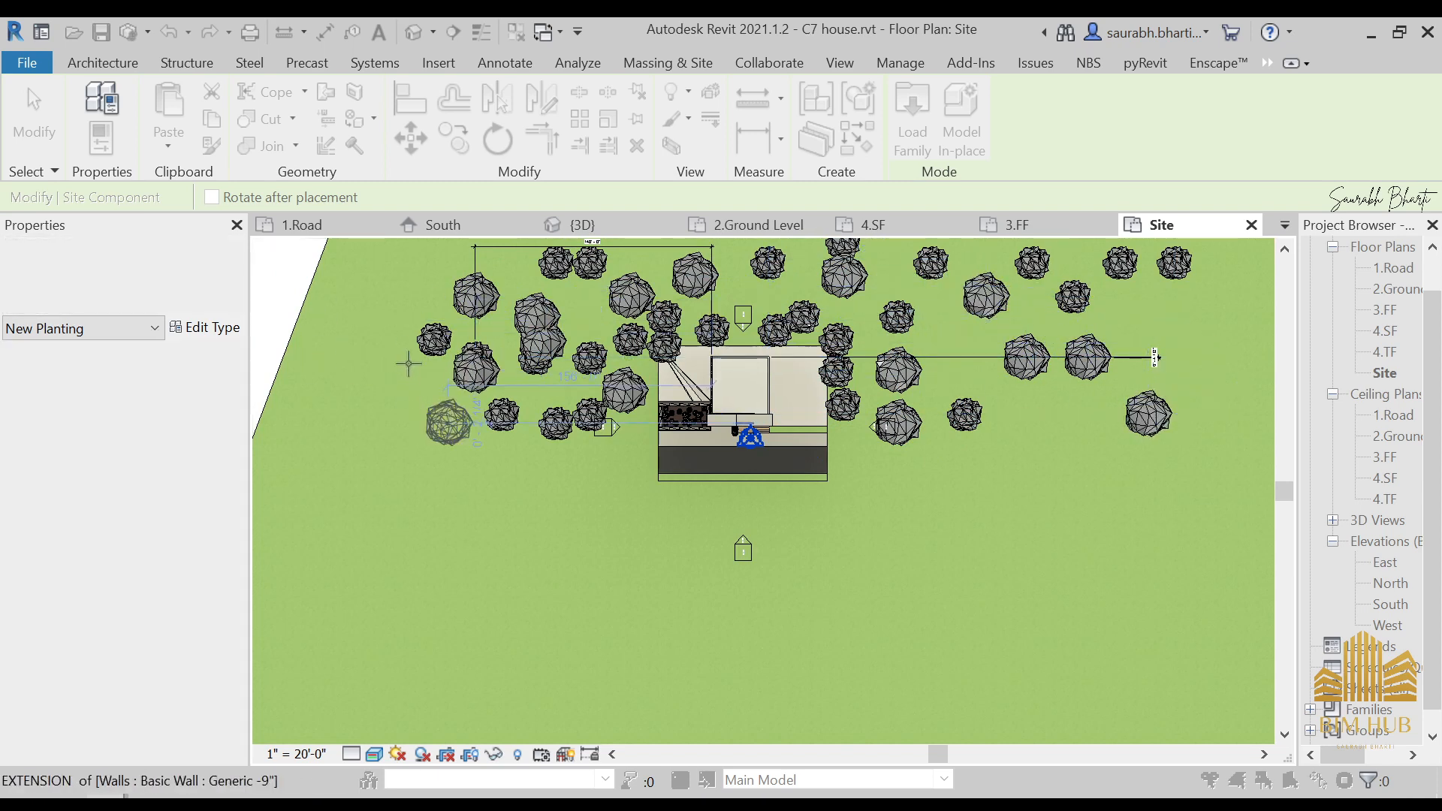
{"action": "left_click", "coordinate": [408, 360]}
{"action": "left_click", "coordinate": [589, 368]}
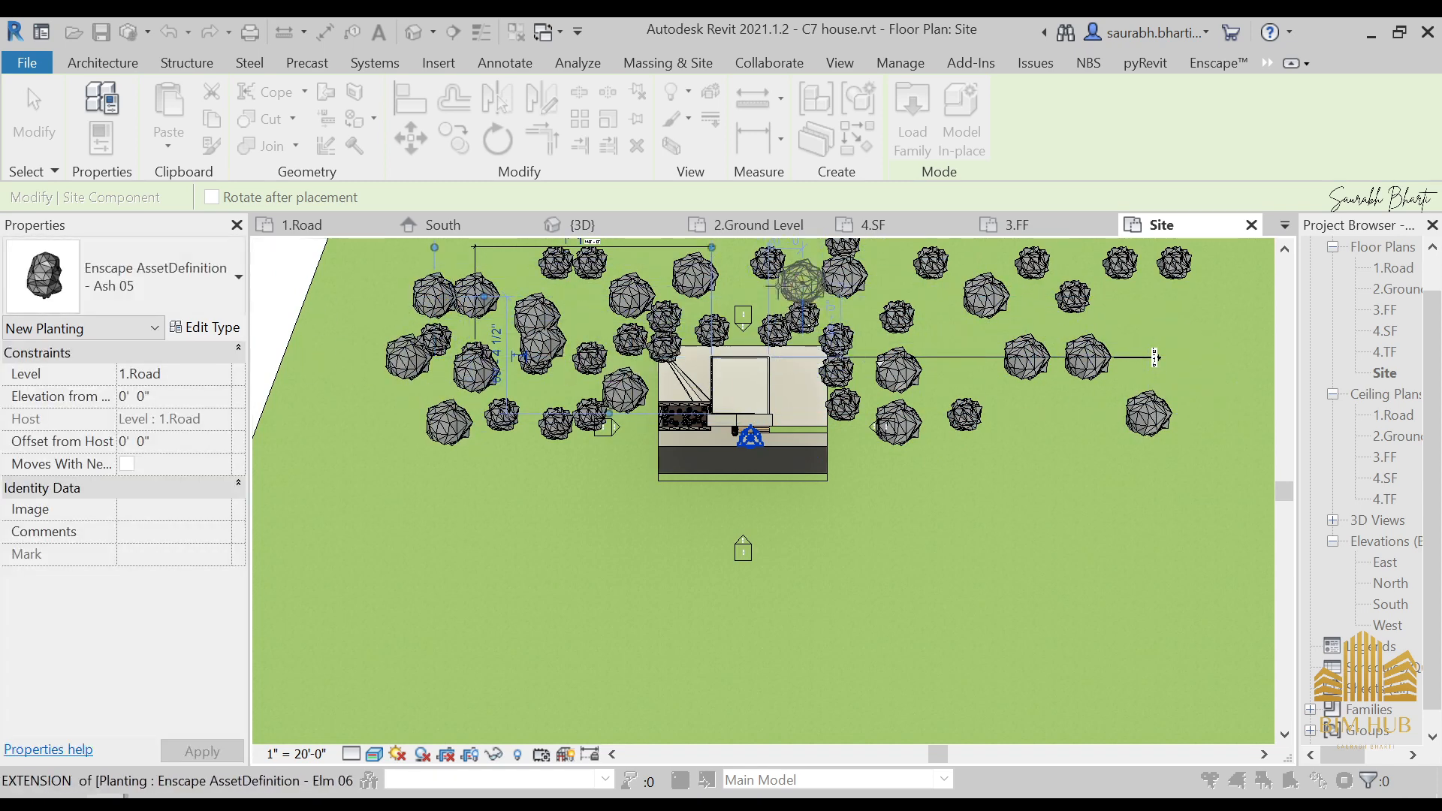
{"action": "middle_click_drag", "start_coordinate": [741, 316], "coordinate": [720, 404]}
{"action": "scroll", "coordinate": [720, 404], "scroll_direction": "up", "scroll_amount": 1}
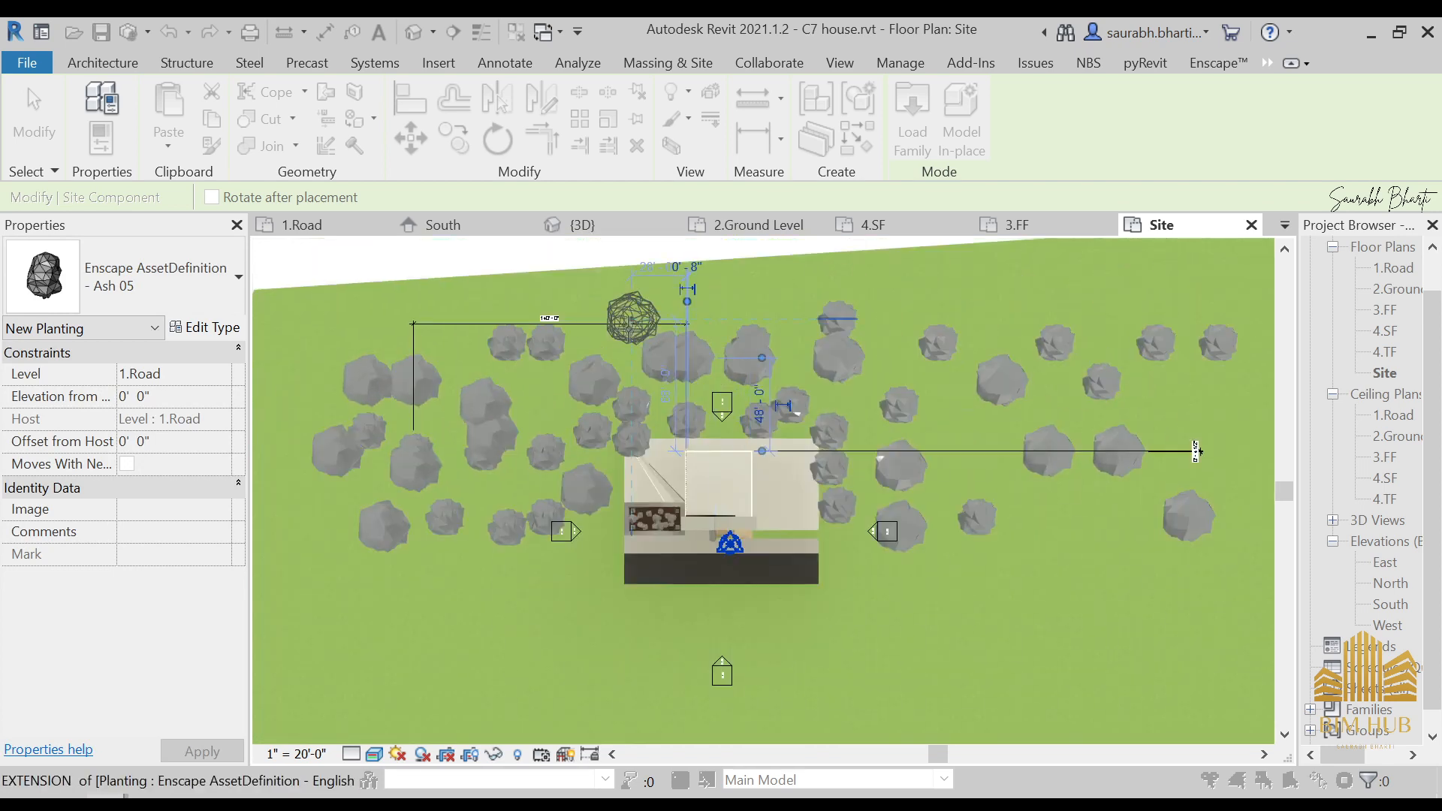
{"action": "left_click", "coordinate": [632, 325]}
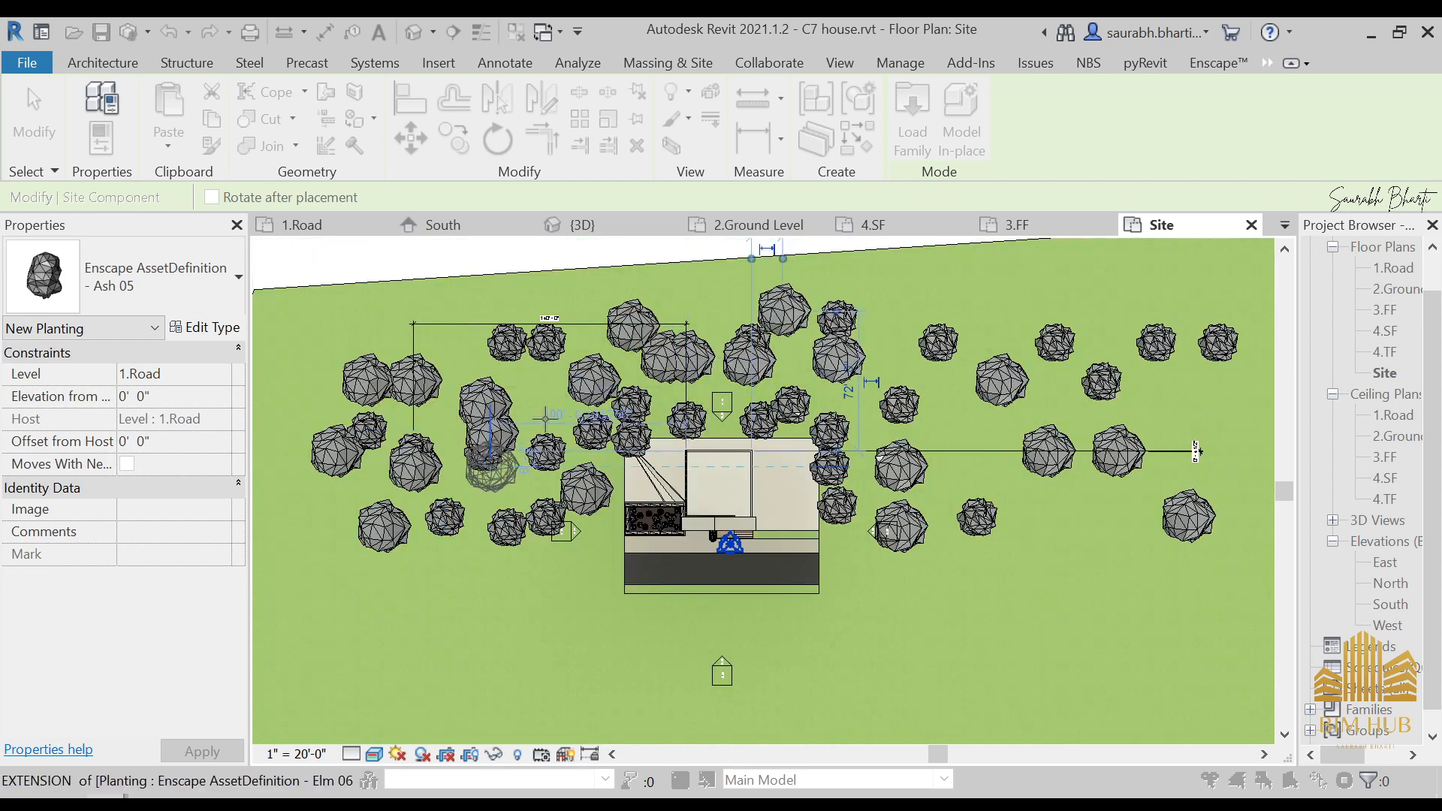
{"action": "key", "text": "Escape"}
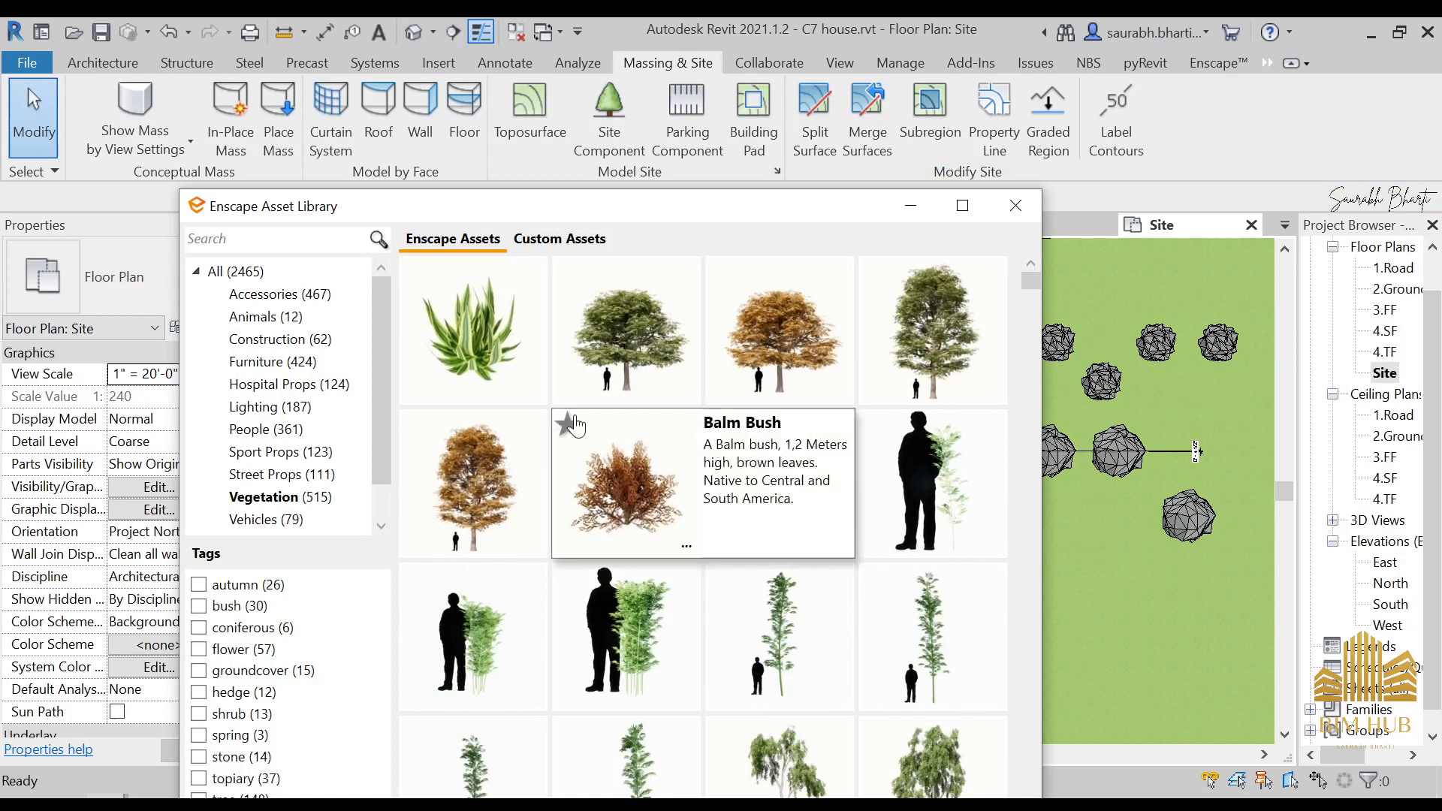
- Choose Apartment Complex 09 from the Street Props assets and place one building on each side of the house plot
{"action": "left_click", "coordinate": [308, 477]}
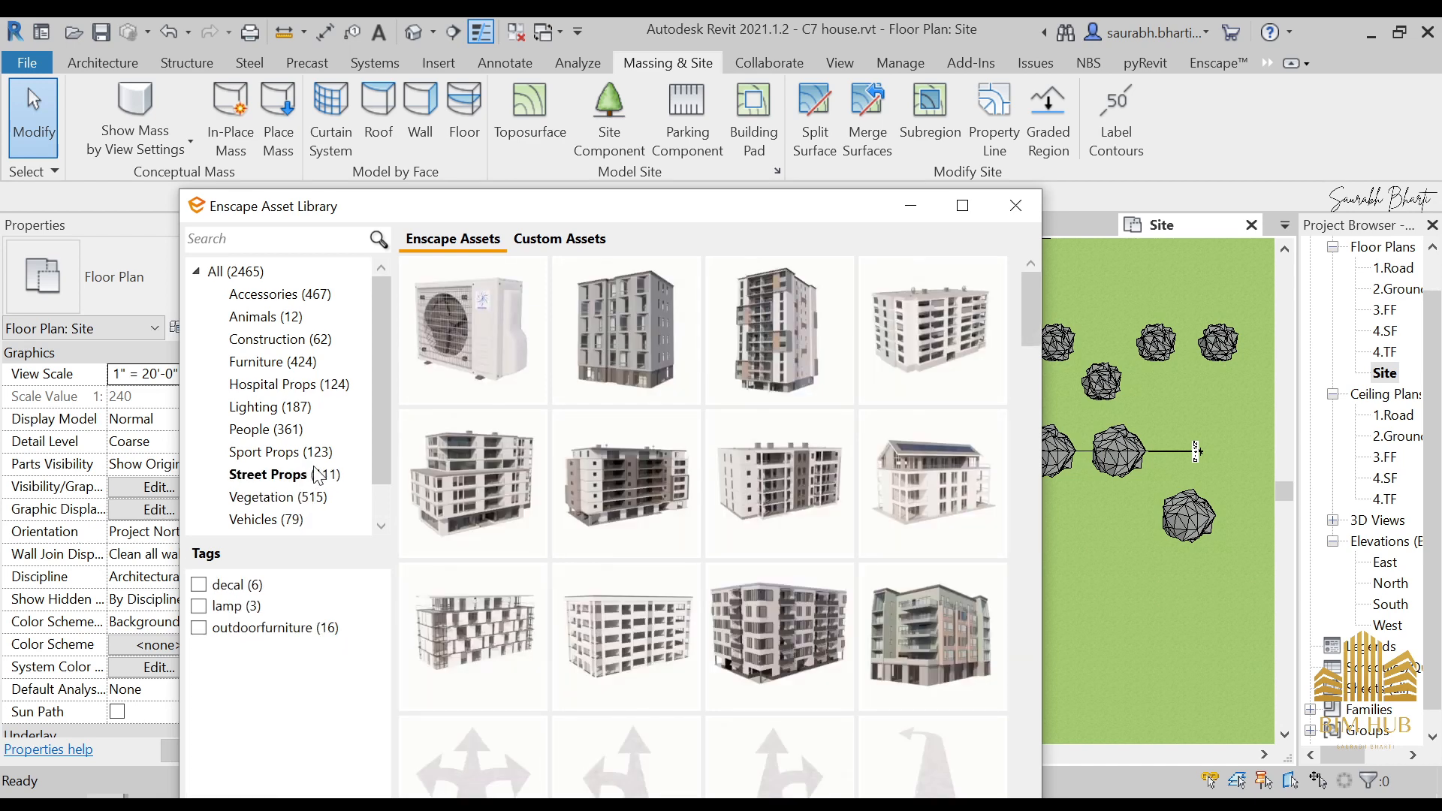
{"action": "left_click", "coordinate": [587, 655]}
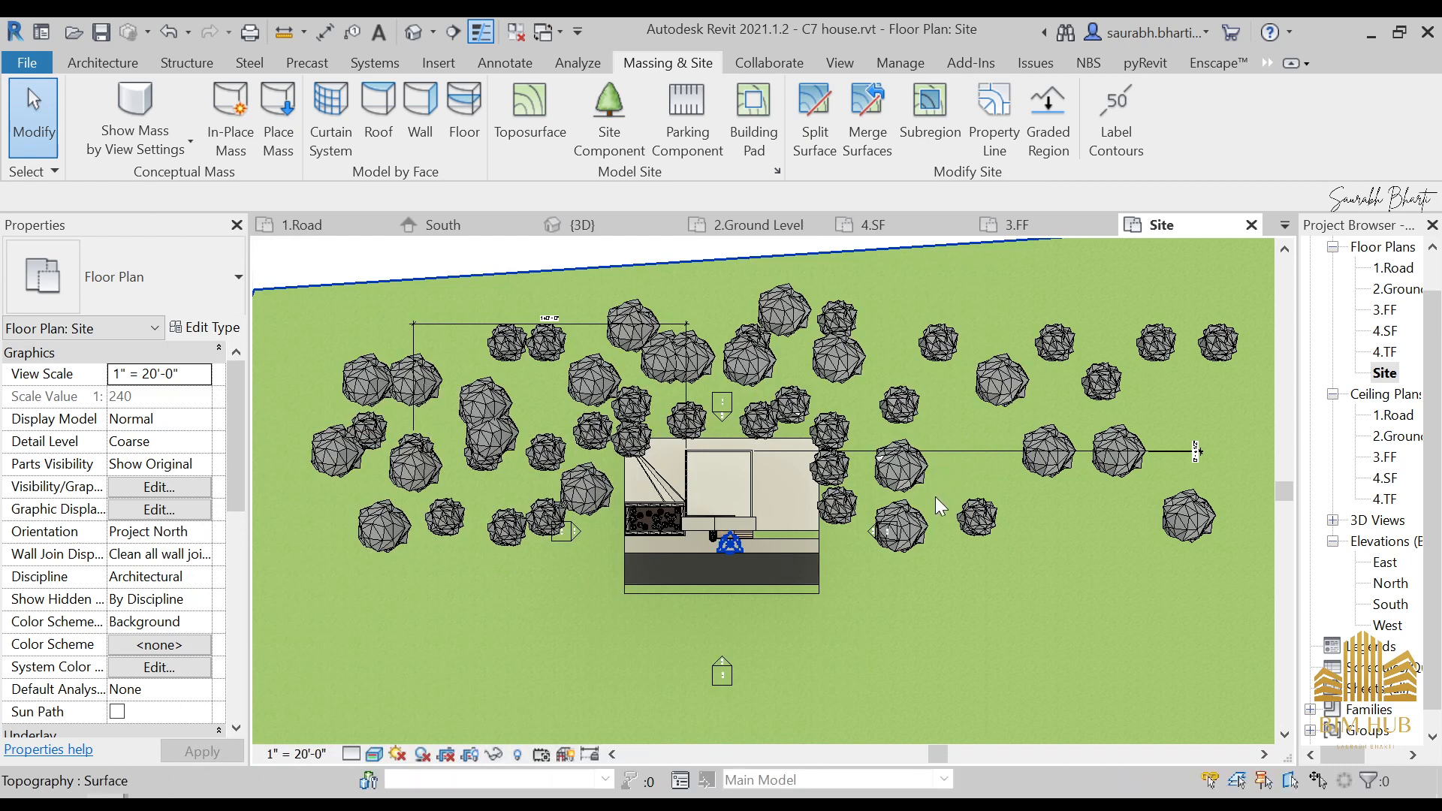
{"action": "scroll", "coordinate": [983, 460], "scroll_direction": "down", "scroll_amount": 6}
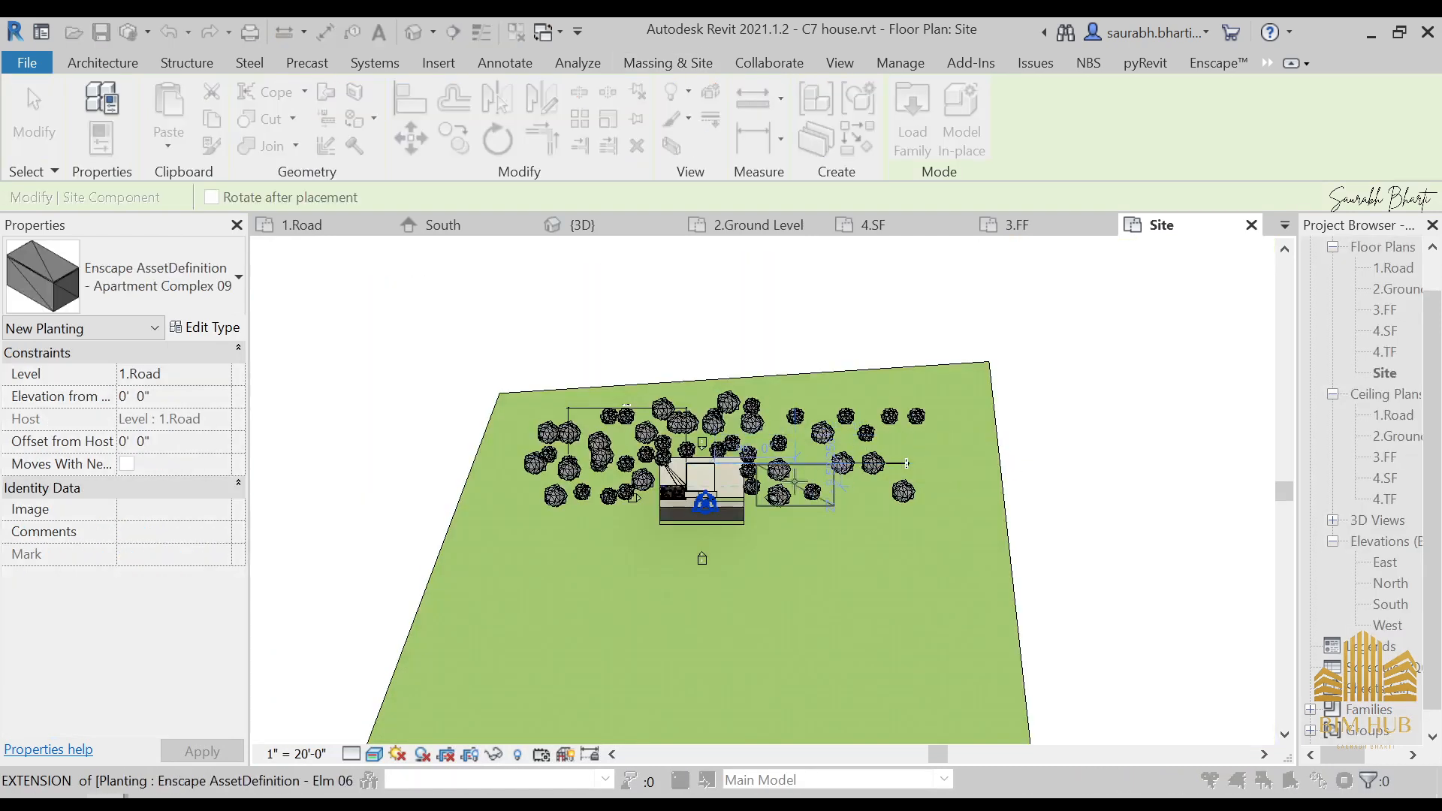
{"action": "scroll", "coordinate": [797, 474], "scroll_direction": "up", "scroll_amount": 7}
{"action": "scroll", "coordinate": [816, 465], "scroll_direction": "up", "scroll_amount": 3}
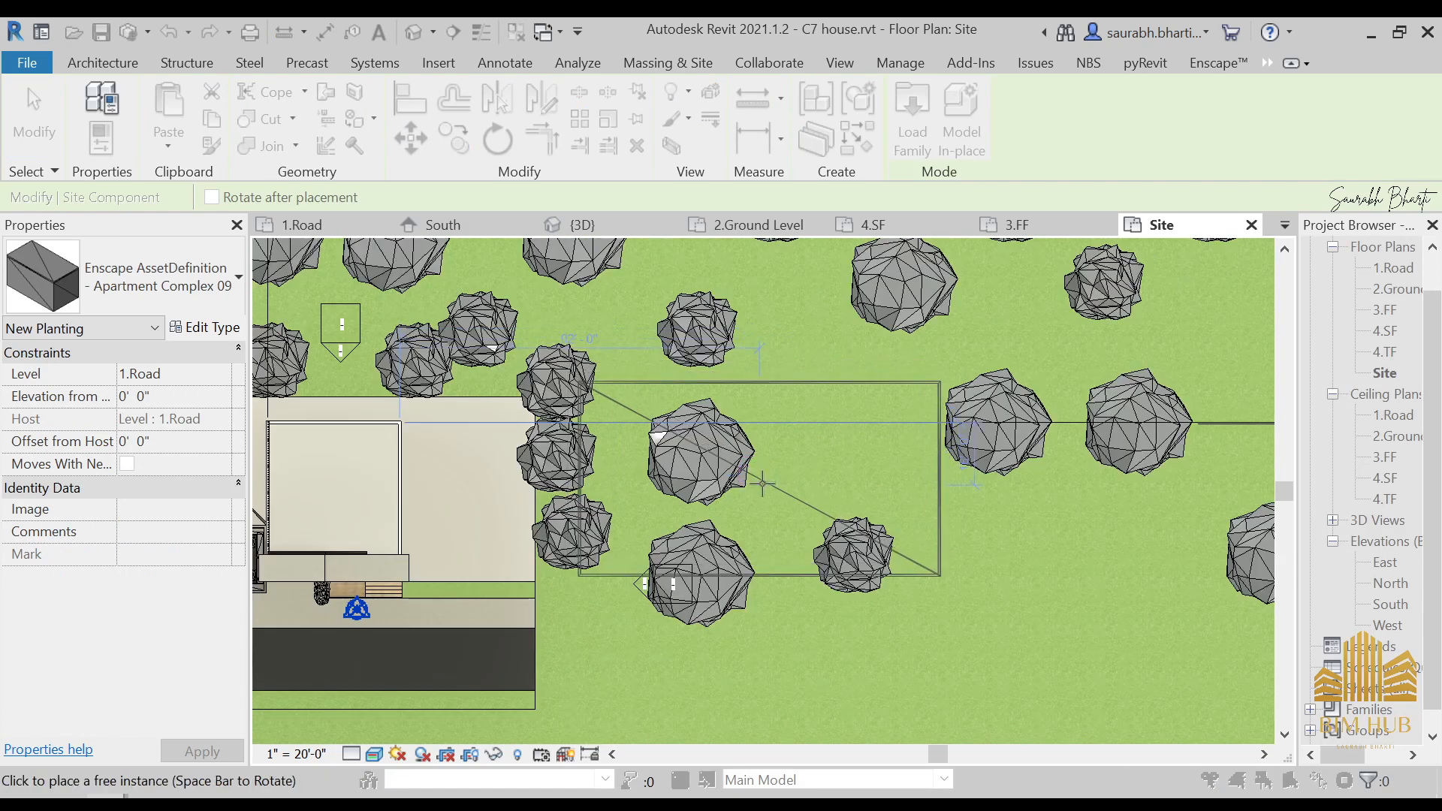
{"action": "left_click", "coordinate": [759, 482]}
{"action": "scroll", "coordinate": [823, 538], "scroll_direction": "down", "scroll_amount": 5}
{"action": "scroll", "coordinate": [814, 478], "scroll_direction": "up", "scroll_amount": 3}
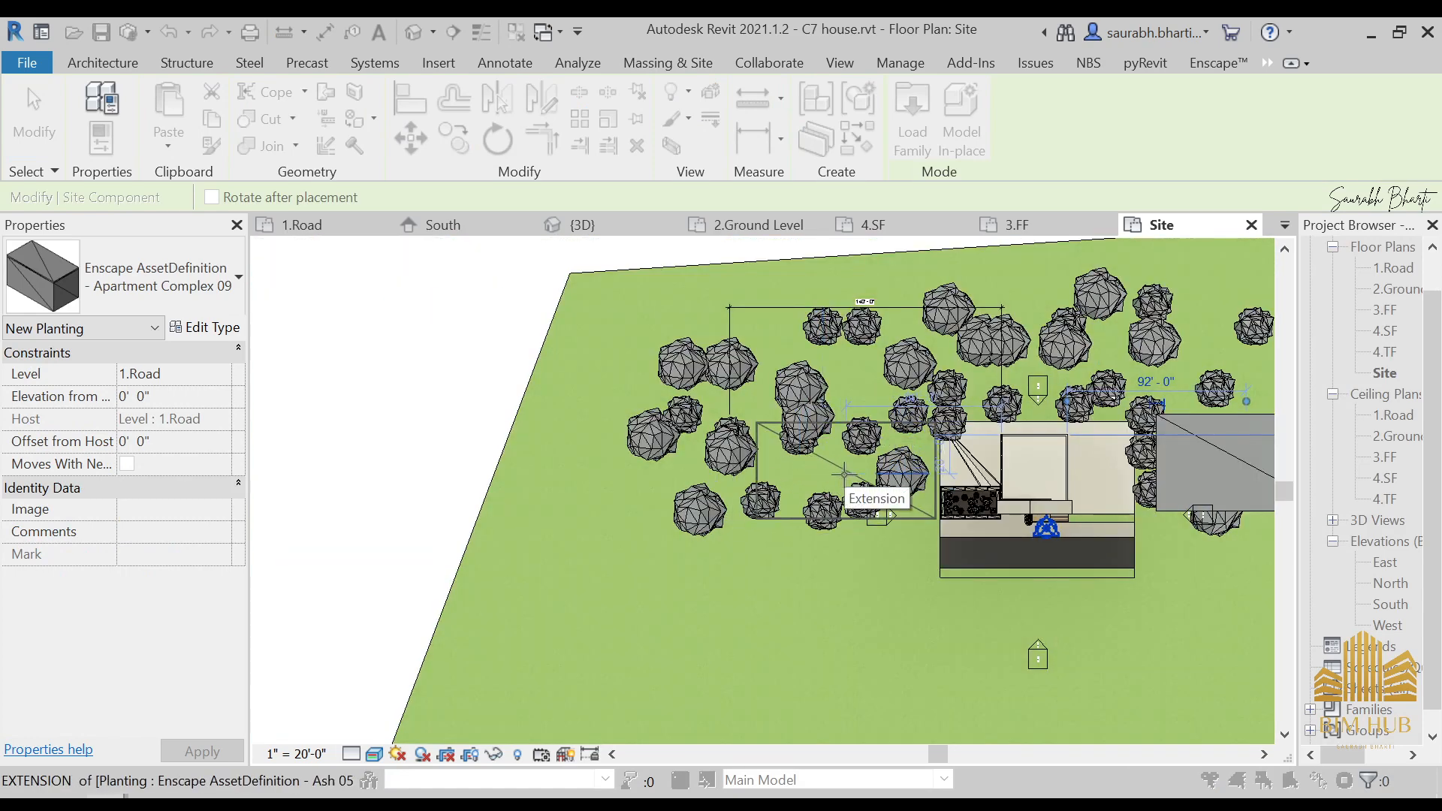
{"action": "left_click", "coordinate": [842, 475]}
{"action": "key", "text": "Escape"}
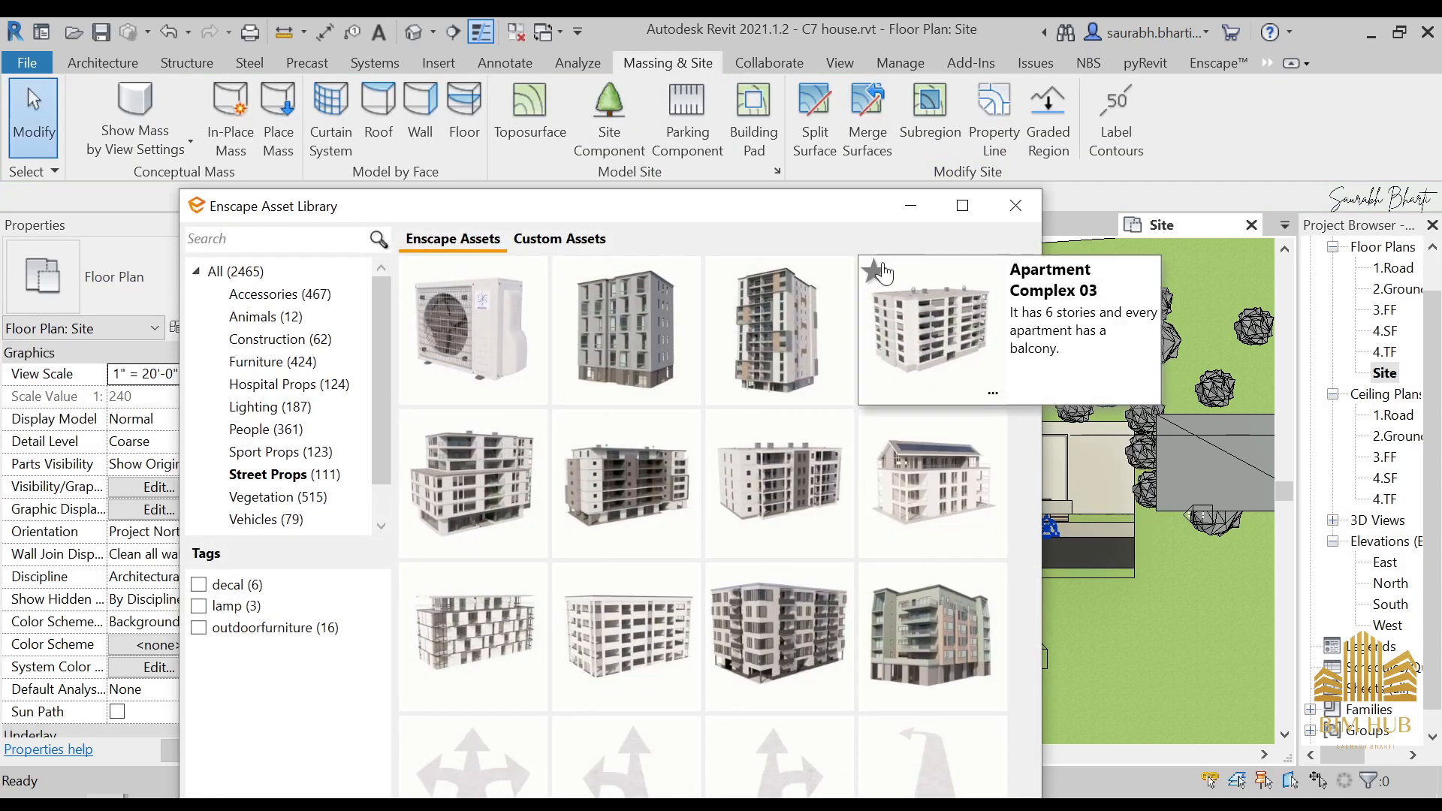
- Move the west apartment building forward onto open grass and delete the trees standing close to the plot's west side
{"action": "left_click", "coordinate": [910, 210]}
{"action": "left_click", "coordinate": [850, 467]}
{"action": "left_click_drag", "start_coordinate": [850, 467], "coordinate": [790, 653]}
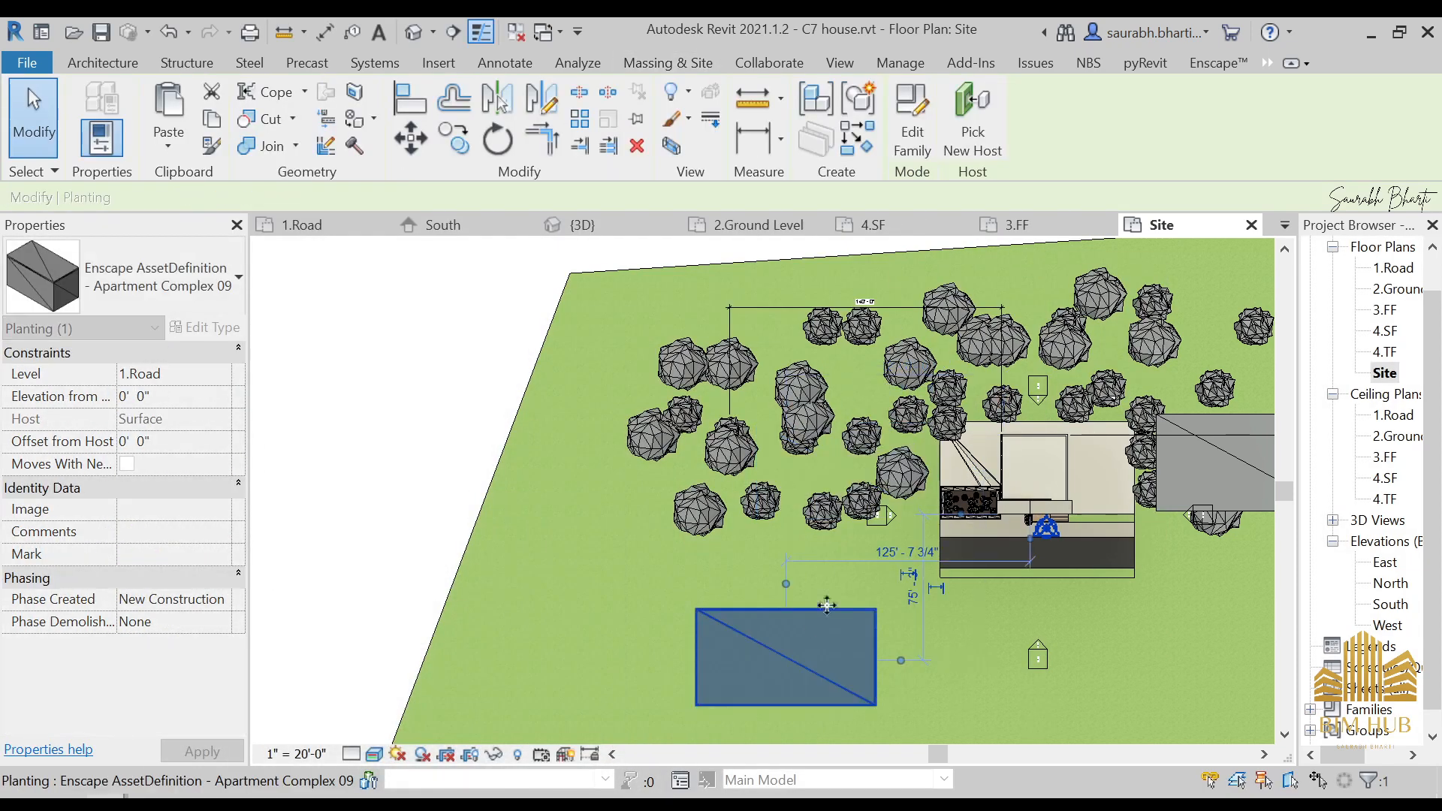
{"action": "left_click", "coordinate": [823, 509]}
{"action": "left_click", "coordinate": [853, 494], "text": "ctrl"}
{"action": "left_click", "coordinate": [903, 476], "text": "ctrl"}
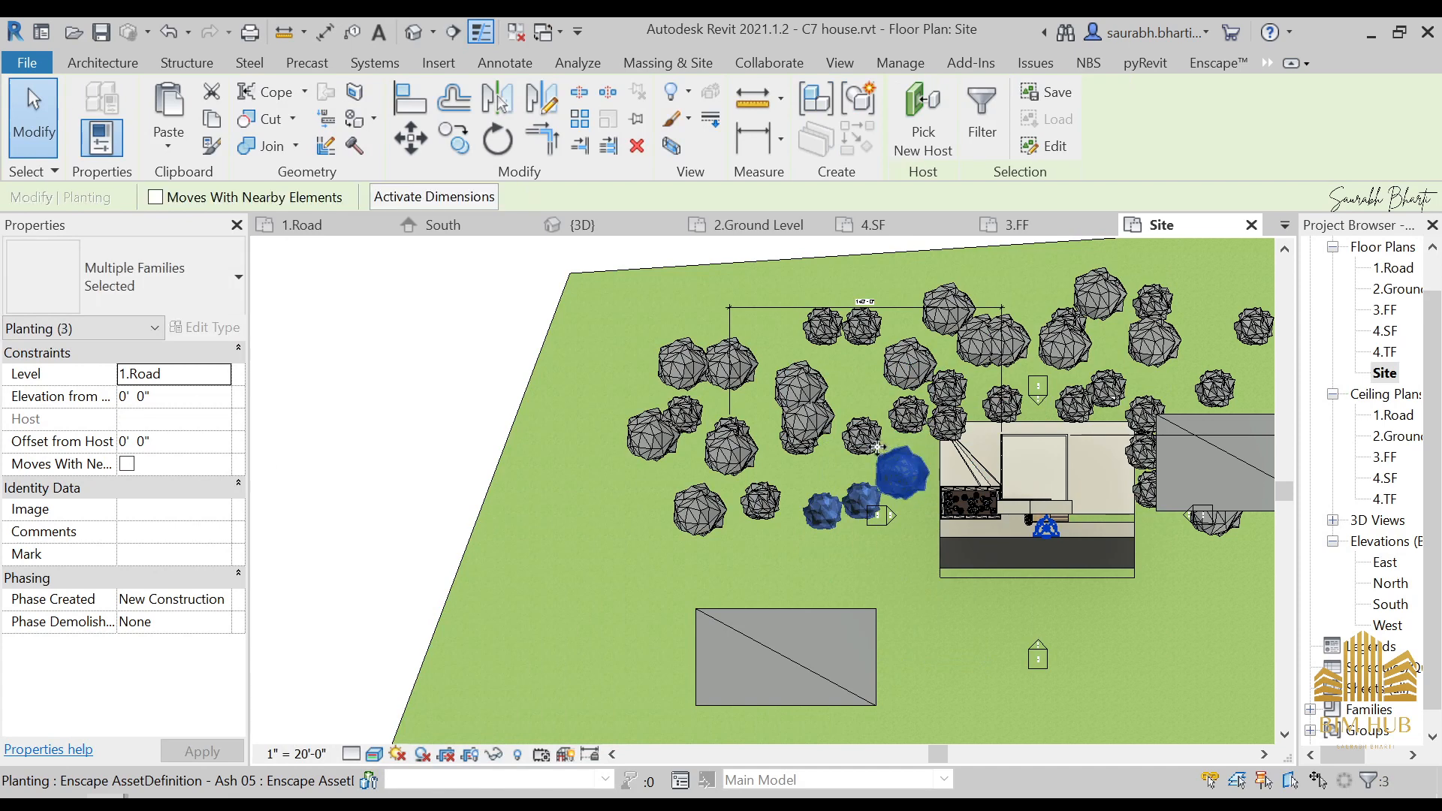
{"action": "key", "text": "Escape"}
- Move the east apartment building forward onto open grass and delete the trees standing close to the plot's east side
{"action": "scroll", "coordinate": [926, 507], "scroll_direction": "down", "scroll_amount": 4}
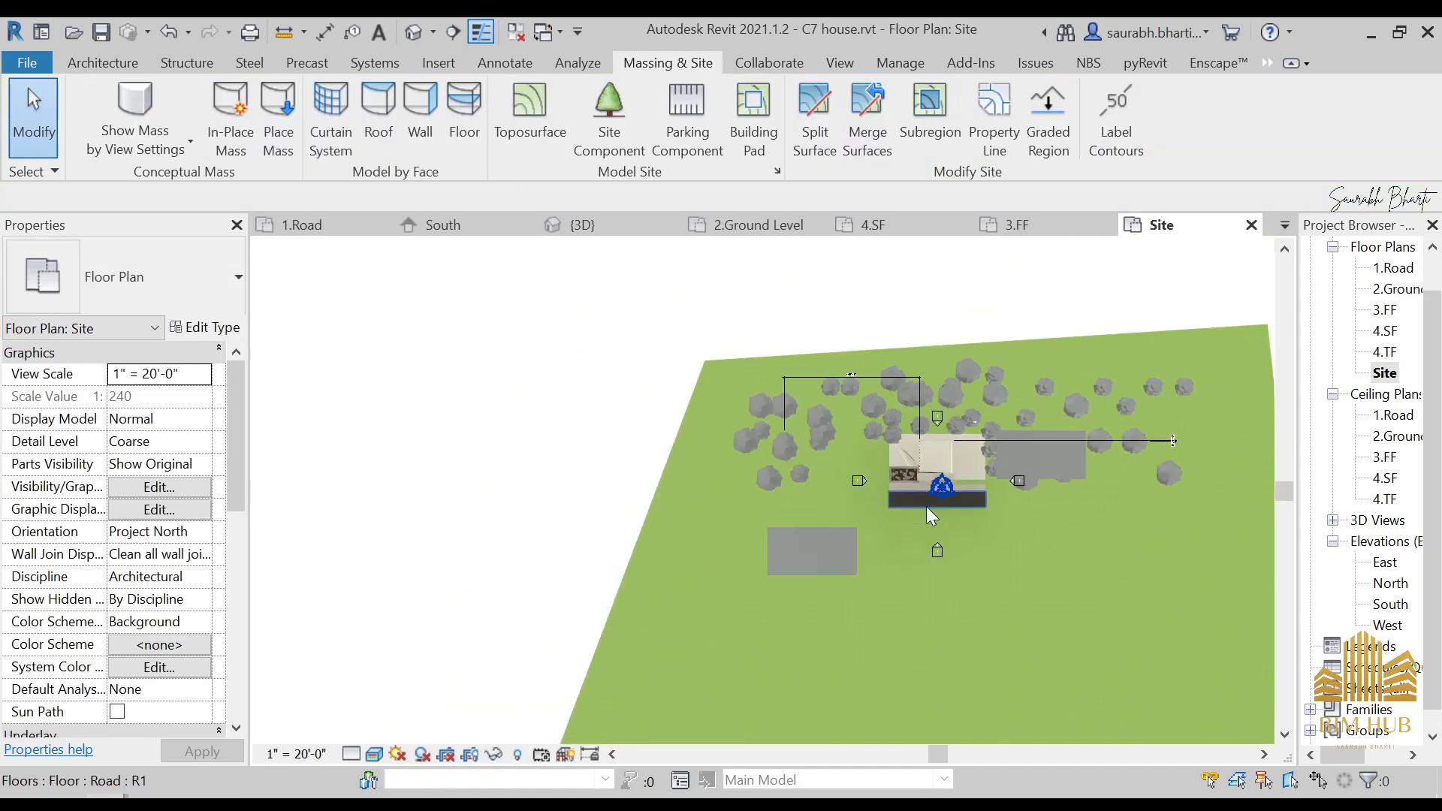
{"action": "scroll", "coordinate": [863, 526], "scroll_direction": "up", "scroll_amount": 6}
{"action": "left_click_drag", "start_coordinate": [868, 472], "coordinate": [885, 632]}
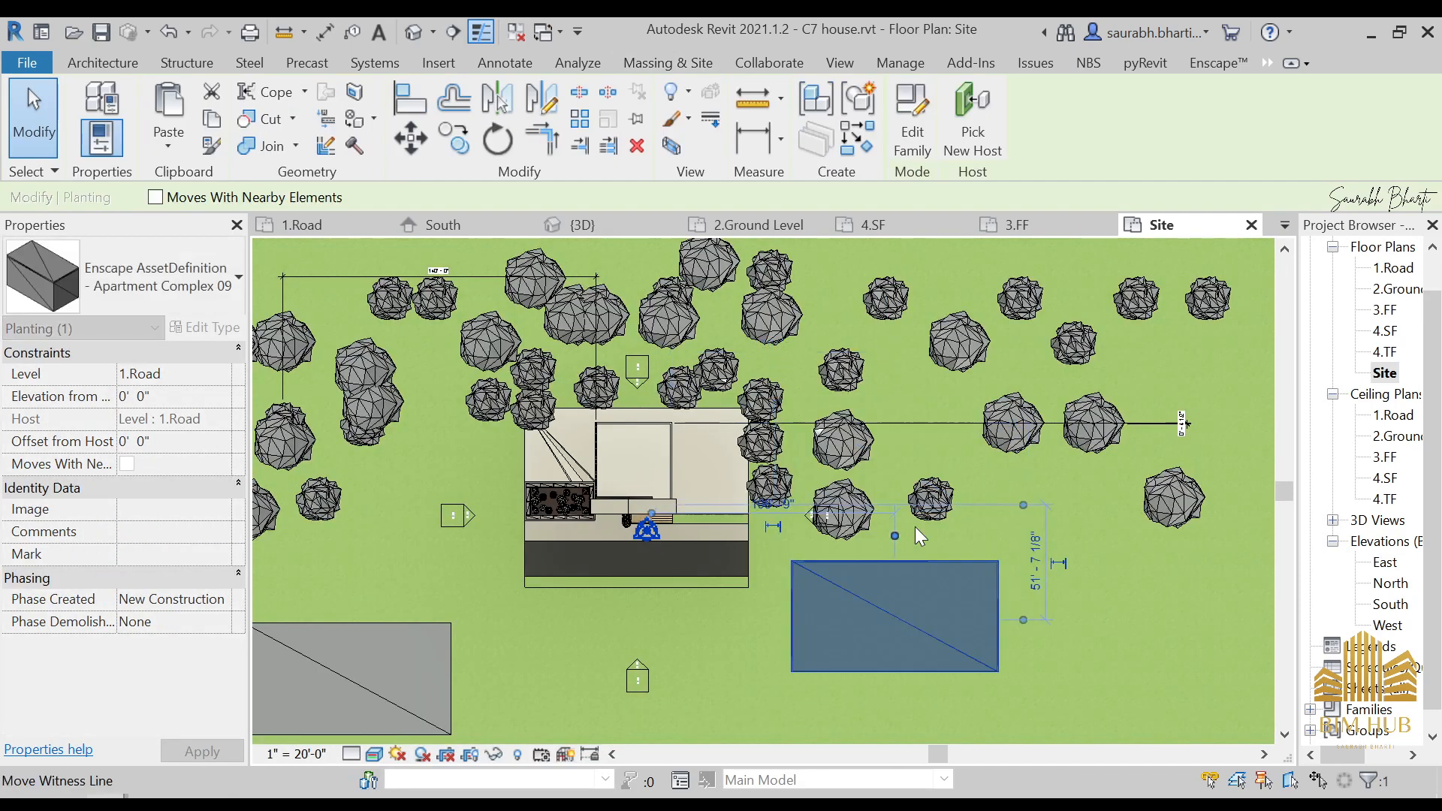
{"action": "left_click", "coordinate": [930, 499]}
{"action": "left_click", "coordinate": [851, 510], "text": "ctrl"}
{"action": "left_click", "coordinate": [842, 439], "text": "ctrl"}
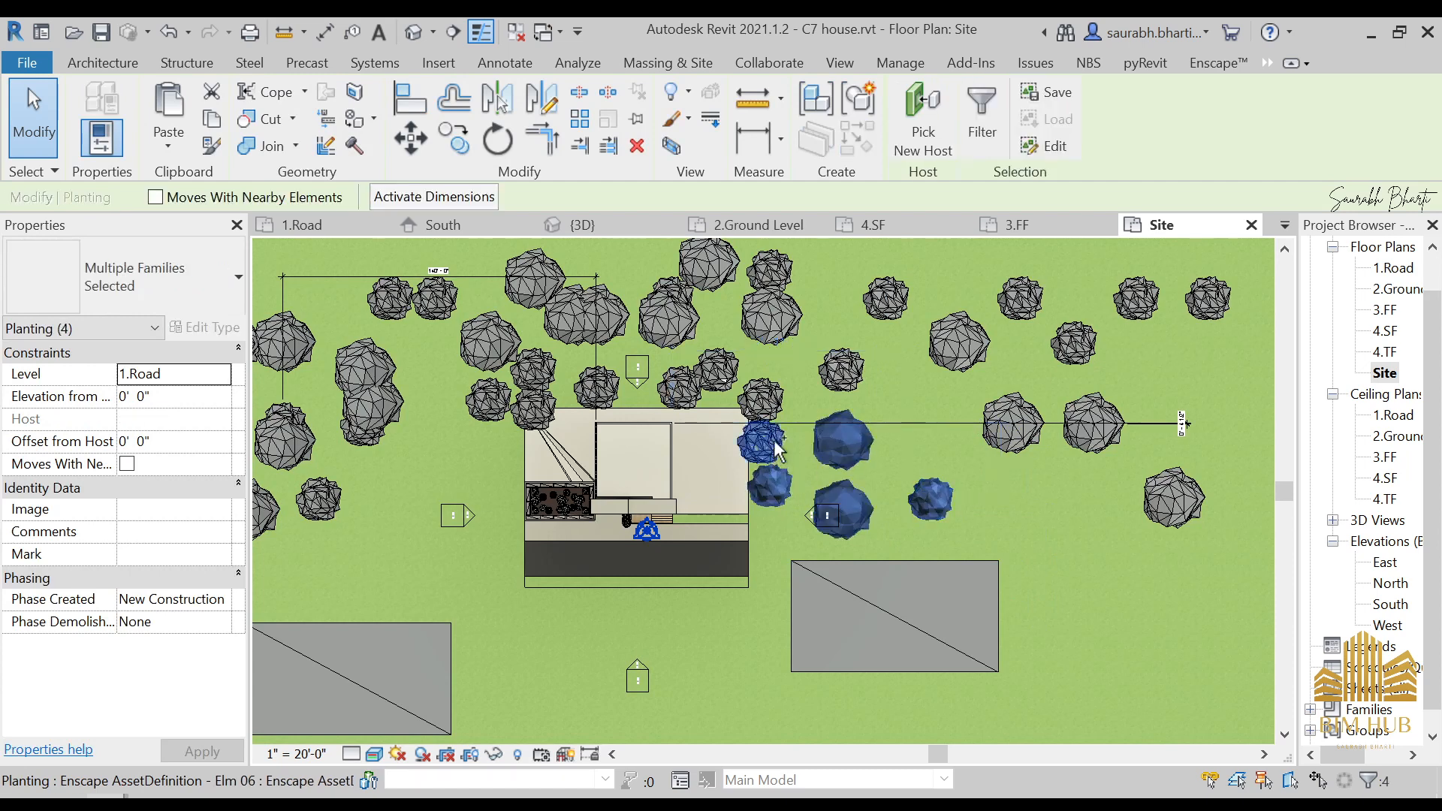
{"action": "key", "text": "Escape"}
- Move both apartment buildings back beside the house so they adjoin the plot's east and west edges, in line with its rear edge
{"action": "scroll", "coordinate": [875, 526], "scroll_direction": "down", "scroll_amount": 2}
{"action": "left_click", "coordinate": [882, 582]}
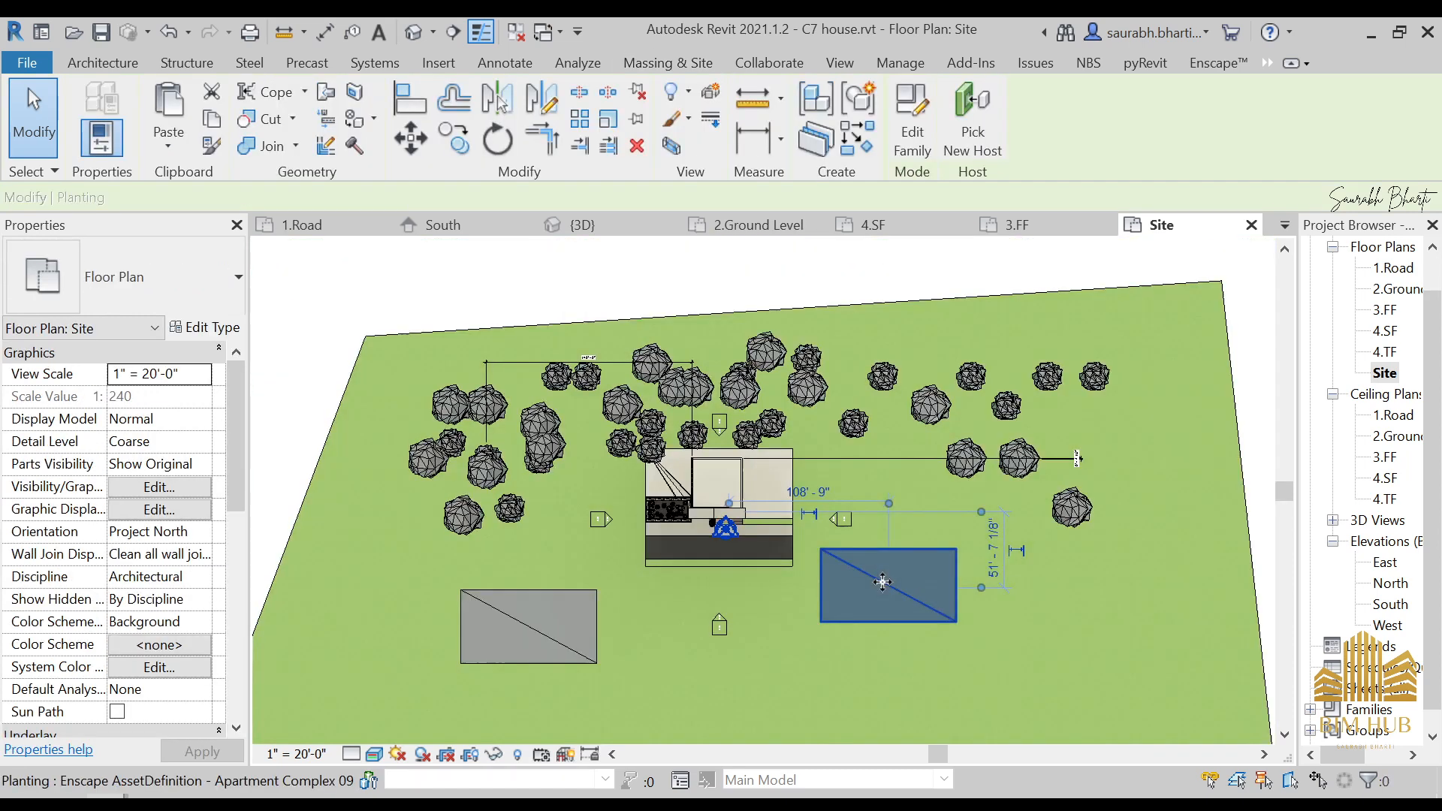
{"action": "scroll", "coordinate": [882, 582], "scroll_direction": "up", "scroll_amount": 3}
{"action": "left_click_drag", "start_coordinate": [882, 582], "coordinate": [814, 377]}
{"action": "middle_click_drag", "start_coordinate": [584, 502], "coordinate": [928, 569]}
{"action": "left_click", "coordinate": [569, 702]}
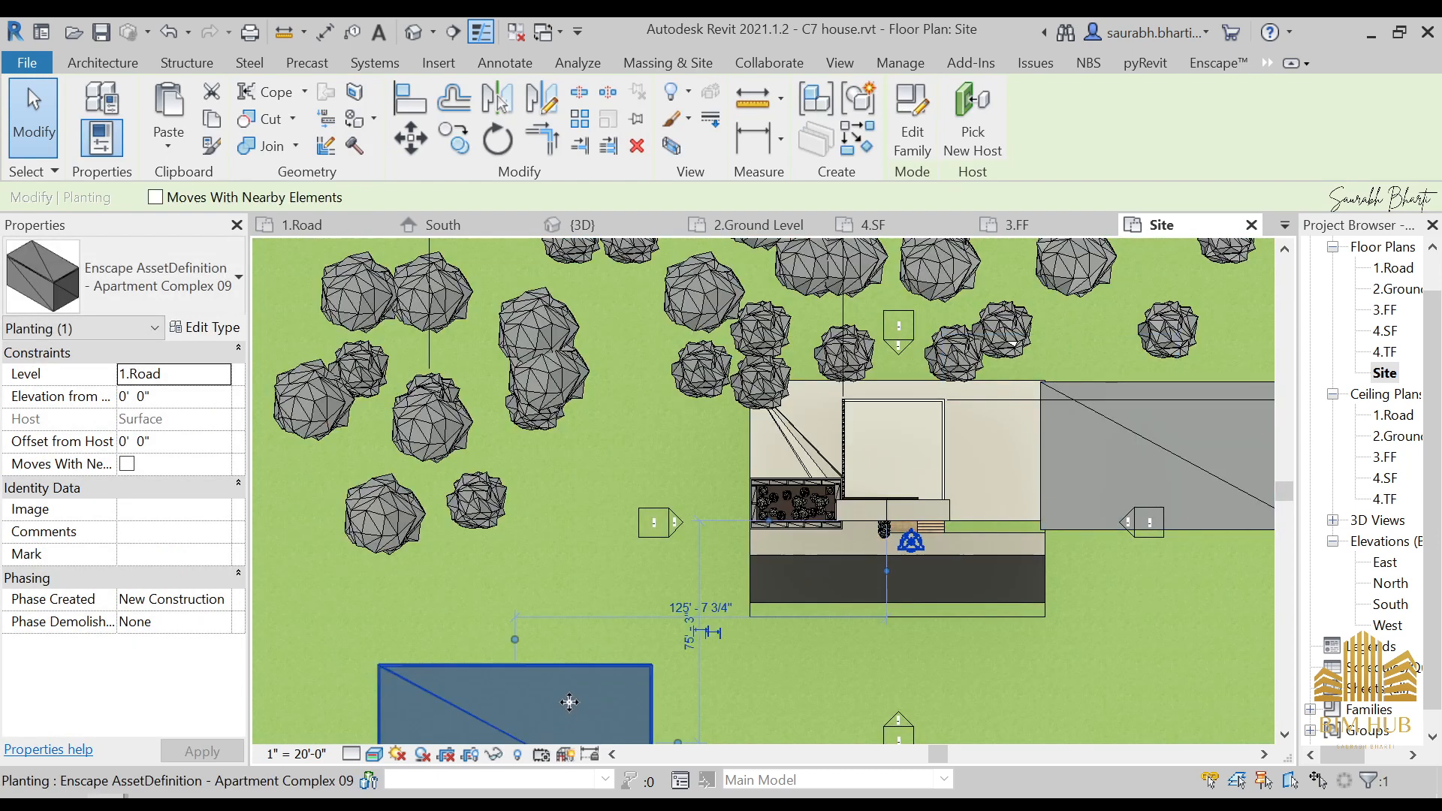
{"action": "left_click_drag", "start_coordinate": [569, 702], "coordinate": [669, 417]}
- Delete the Elm 06 tree on the plot's rear west corner and shift the tree overlapping the west building clear of it
{"action": "left_click", "coordinate": [764, 384]}
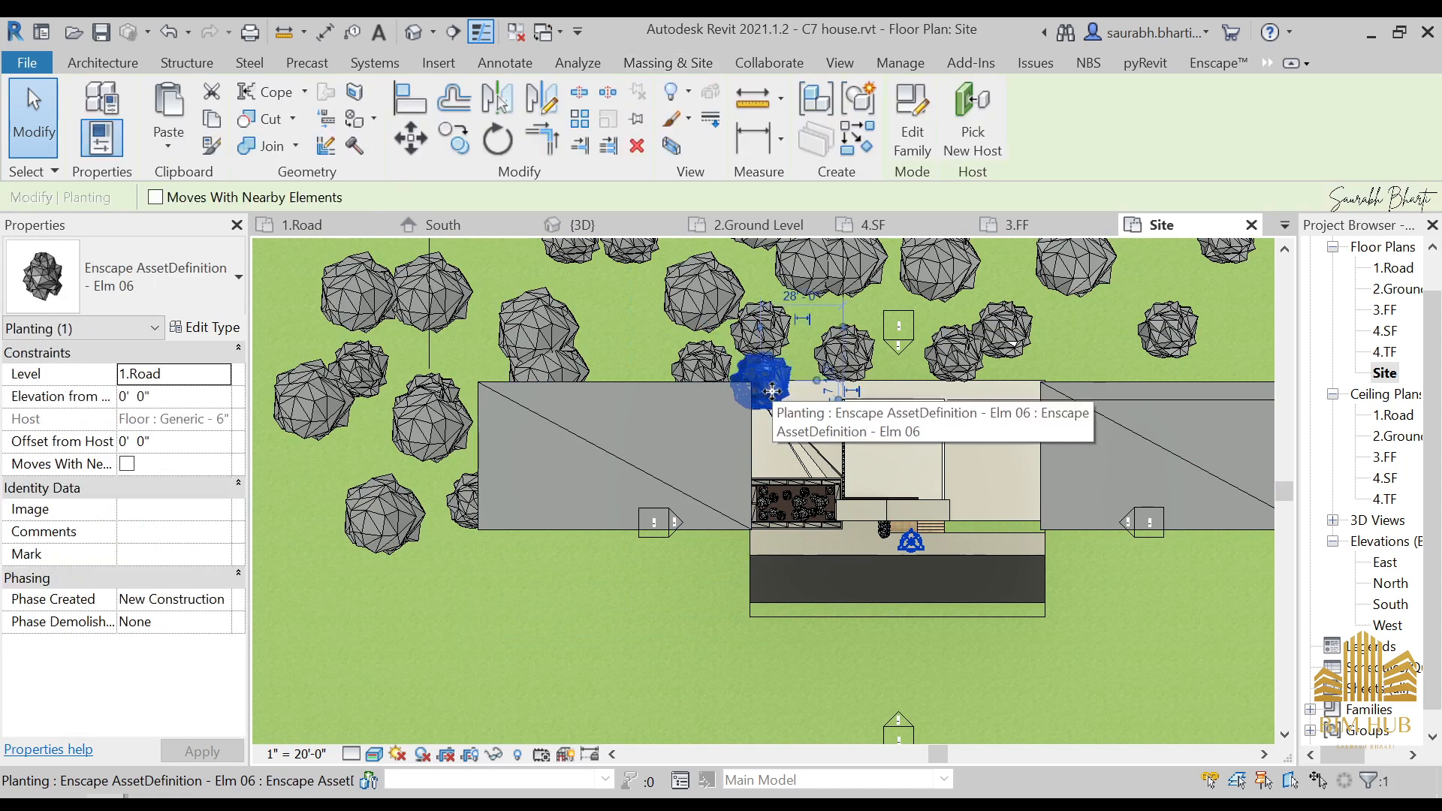
{"action": "key", "text": "Delete"}
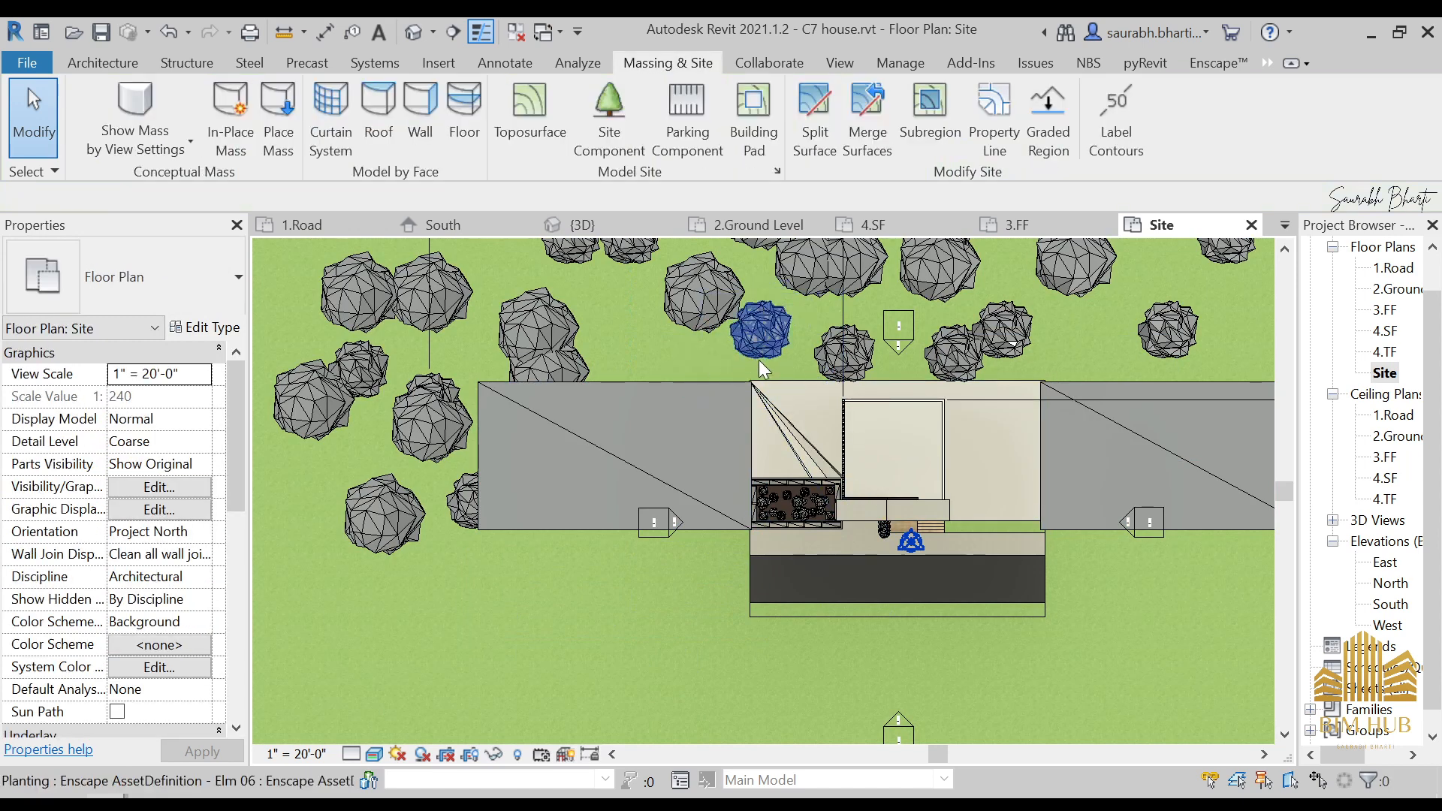
{"action": "scroll", "coordinate": [759, 364], "scroll_direction": "down", "scroll_amount": 3}
{"action": "mouse_move", "coordinate": [589, 442]}
{"action": "left_mouse_down"}
{"action": "mouse_move", "coordinate": [568, 473]}
{"action": "mouse_move", "coordinate": [564, 442]}
{"action": "left_mouse_up"}
{"action": "scroll", "coordinate": [815, 518], "scroll_direction": "up", "scroll_amount": 3}
- Edit the Road floor's boundary and extend its west edge to the outer end of the west apartment building
{"action": "left_click", "coordinate": [818, 480]}
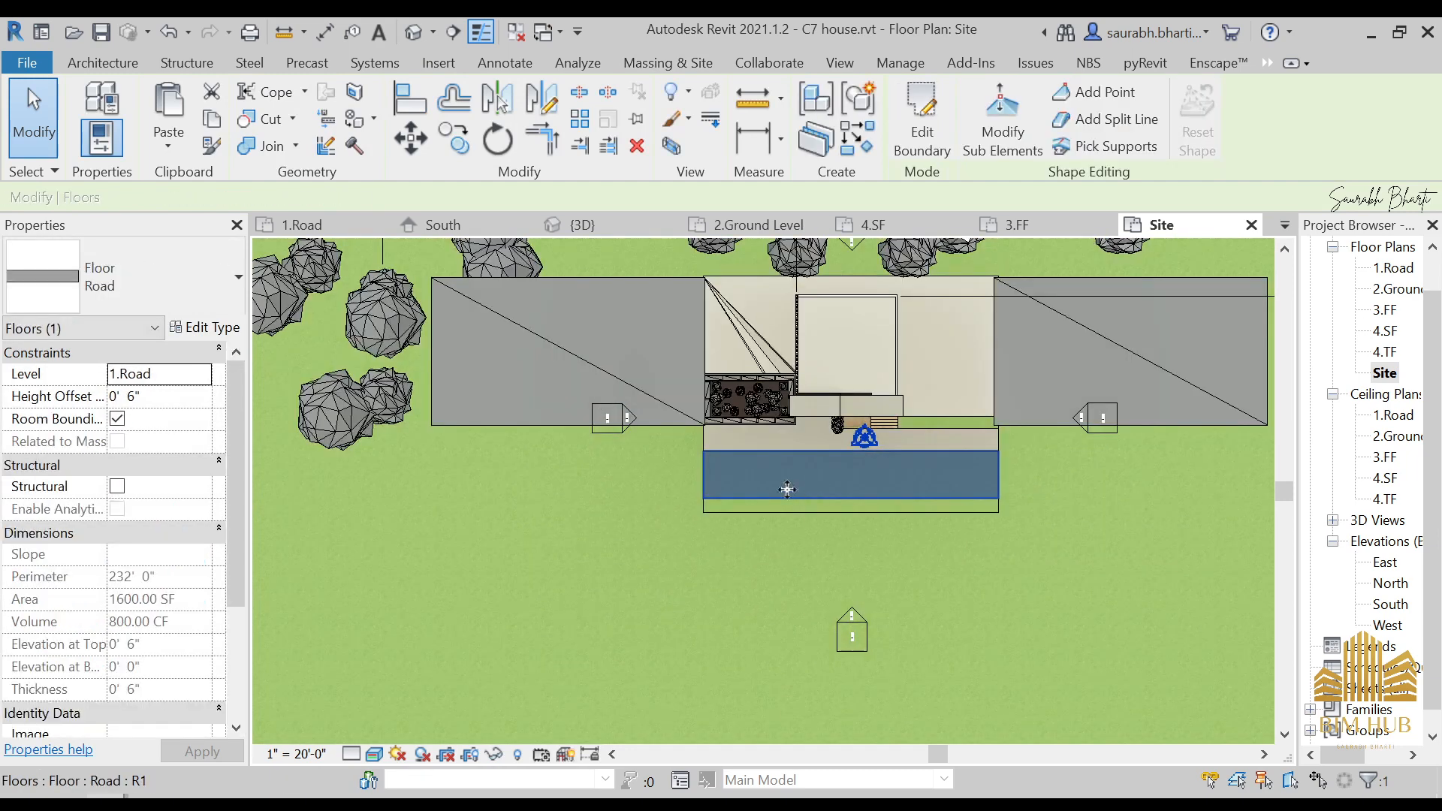
{"action": "scroll", "coordinate": [818, 481], "scroll_direction": "up", "scroll_amount": 4}
{"action": "left_click", "coordinate": [927, 119]}
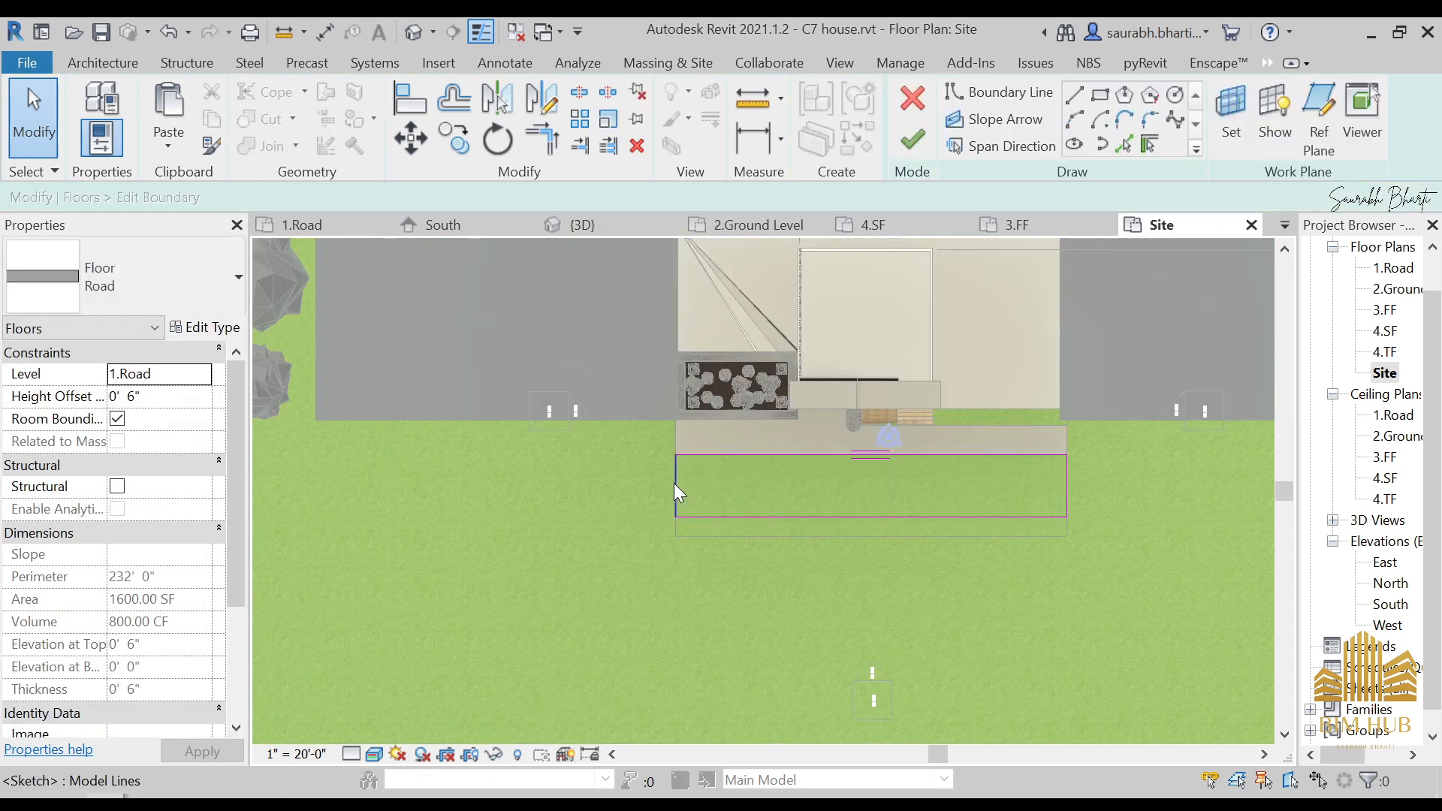
{"action": "left_click_drag", "start_coordinate": [676, 488], "coordinate": [310, 484]}
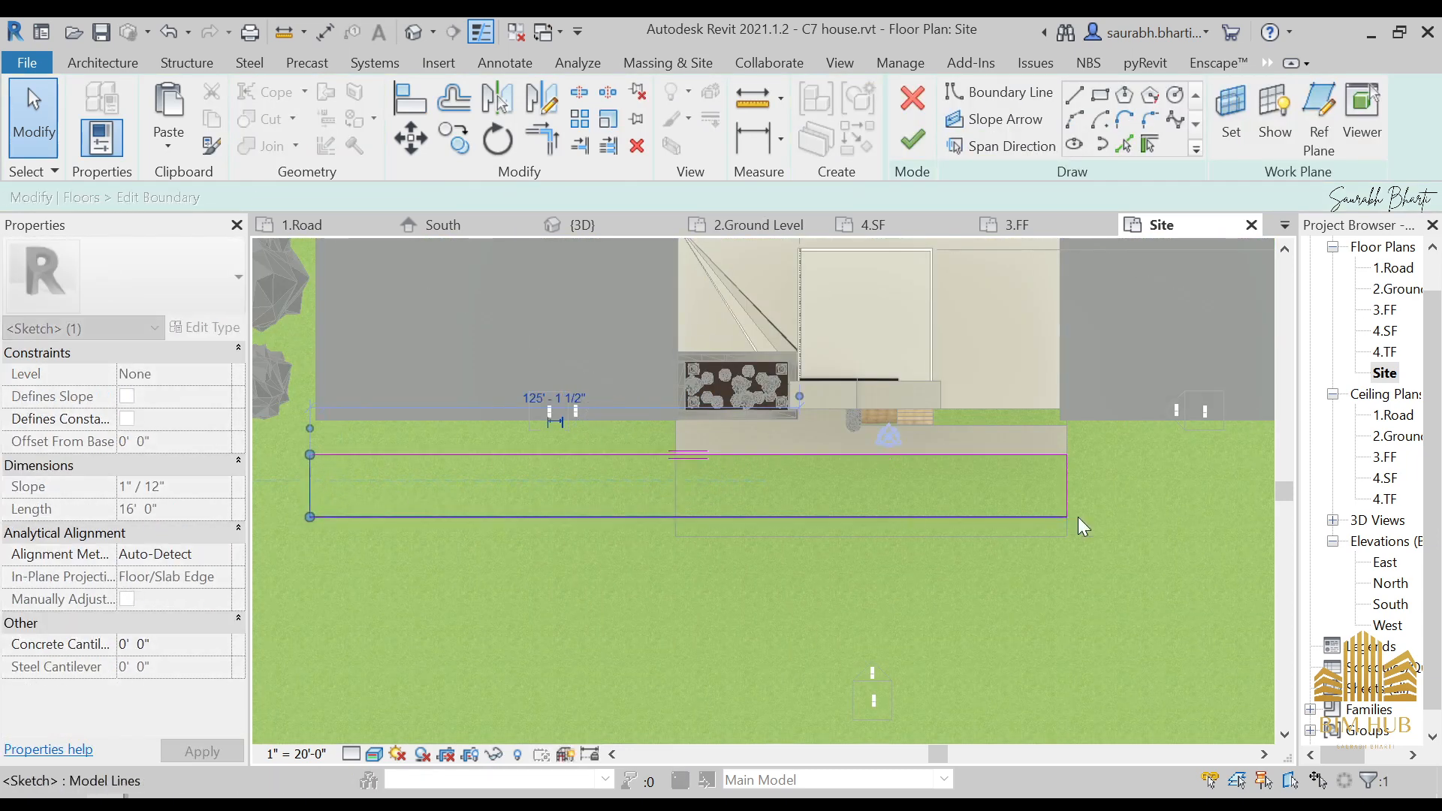
- Extend the Road floor's east boundary edge to the outer end of the east apartment building and try to finish the sketch
{"action": "scroll", "coordinate": [848, 520], "scroll_direction": "down", "scroll_amount": 3}
{"action": "left_click", "coordinate": [858, 511]}
{"action": "left_click_drag", "start_coordinate": [857, 511], "coordinate": [1172, 518]}
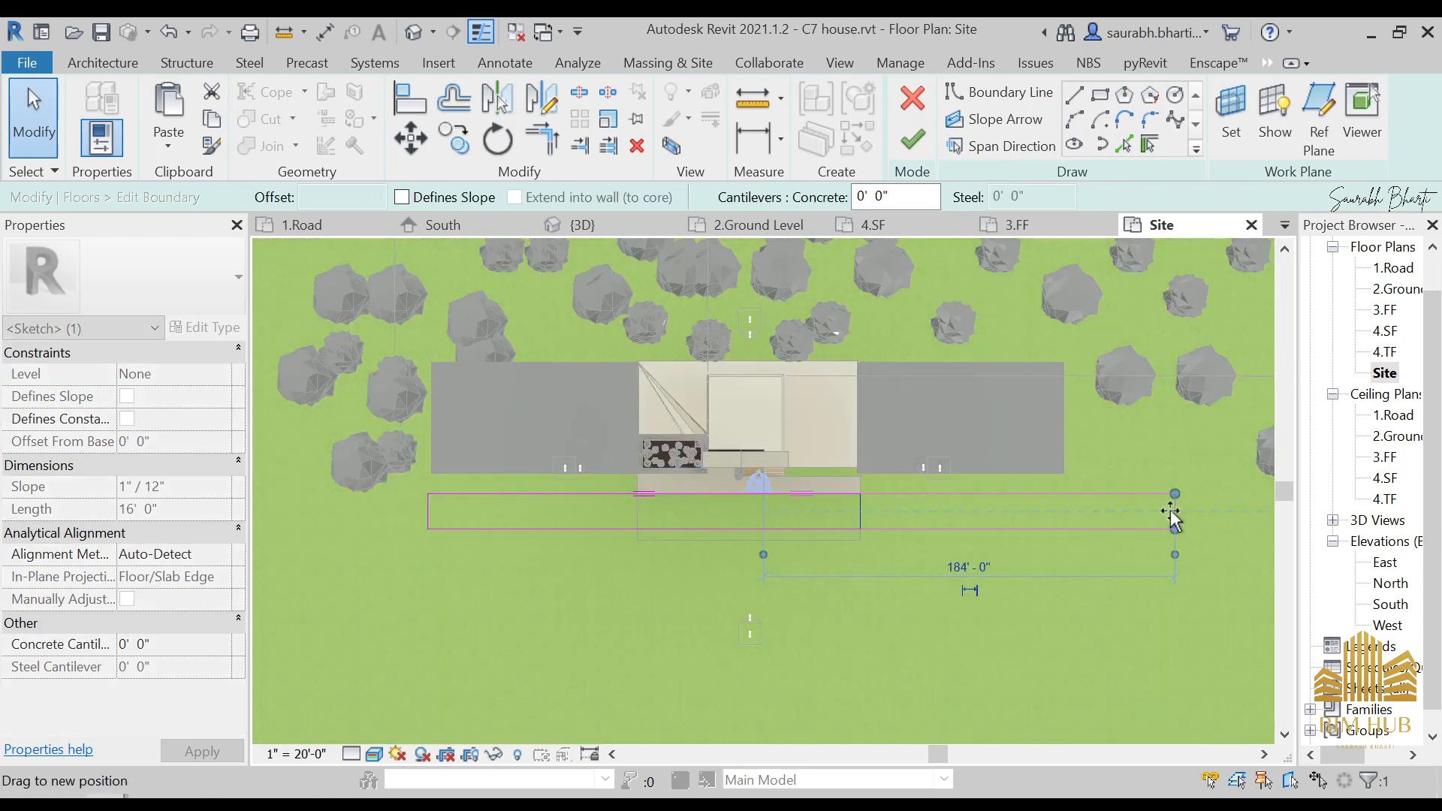
{"action": "left_click_drag", "start_coordinate": [1067, 494], "coordinate": [1067, 510]}
{"action": "left_click", "coordinate": [874, 467]}
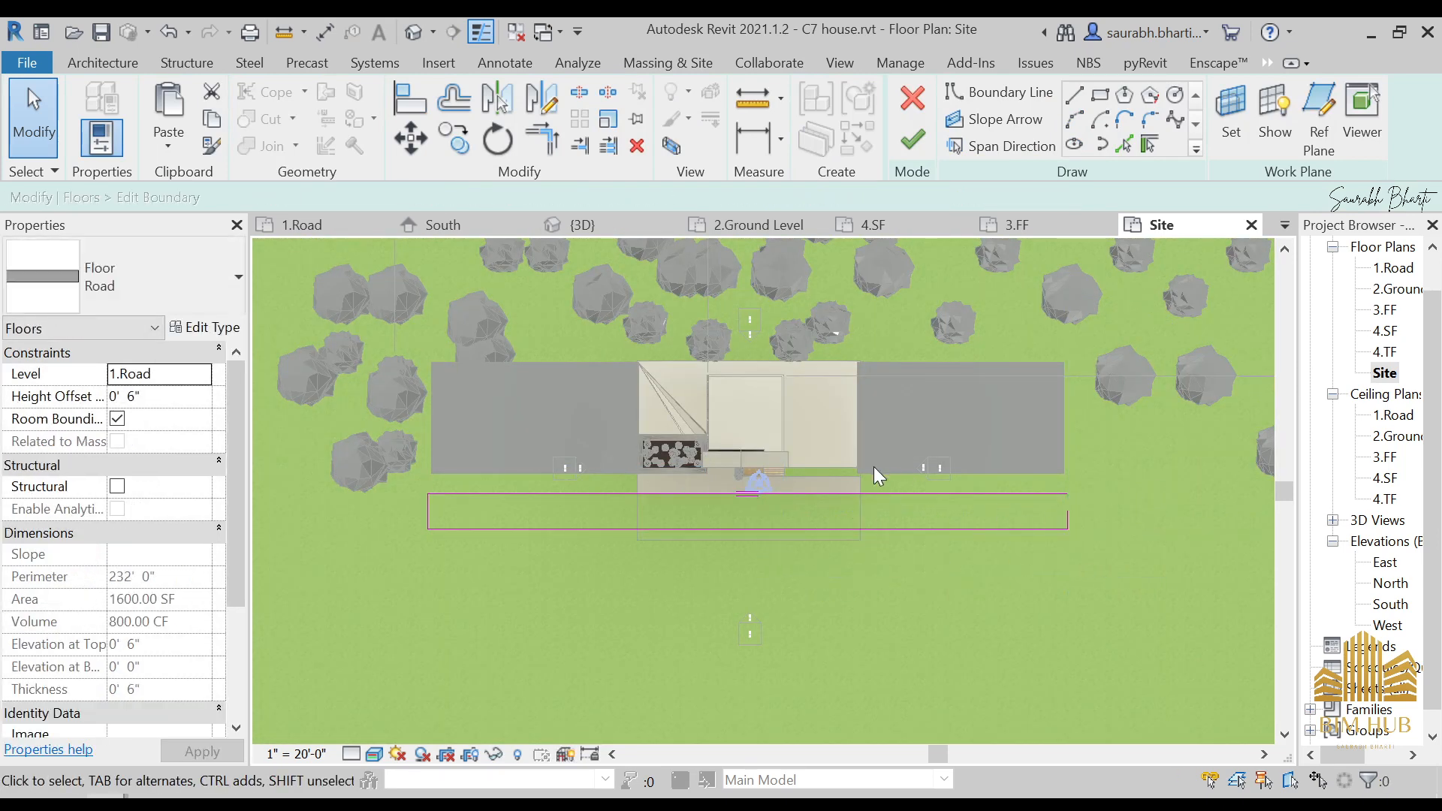
{"action": "scroll", "coordinate": [913, 328], "scroll_direction": "up", "scroll_amount": 1}
{"action": "left_click", "coordinate": [912, 139]}
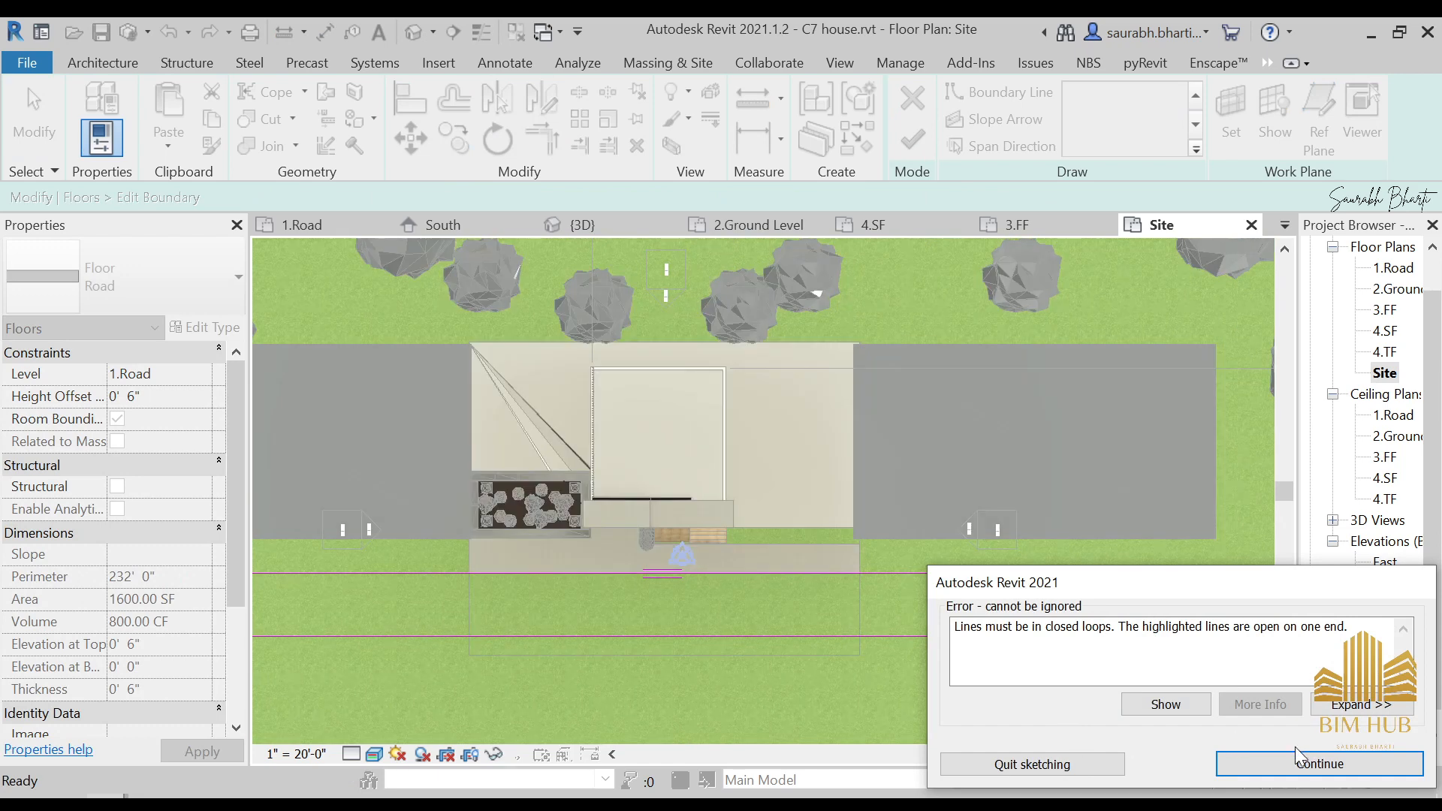
- Trim the open corner at the east end of the Road floor's sketch to close the loop and finish the boundary edit
{"action": "left_click", "coordinate": [1320, 760]}
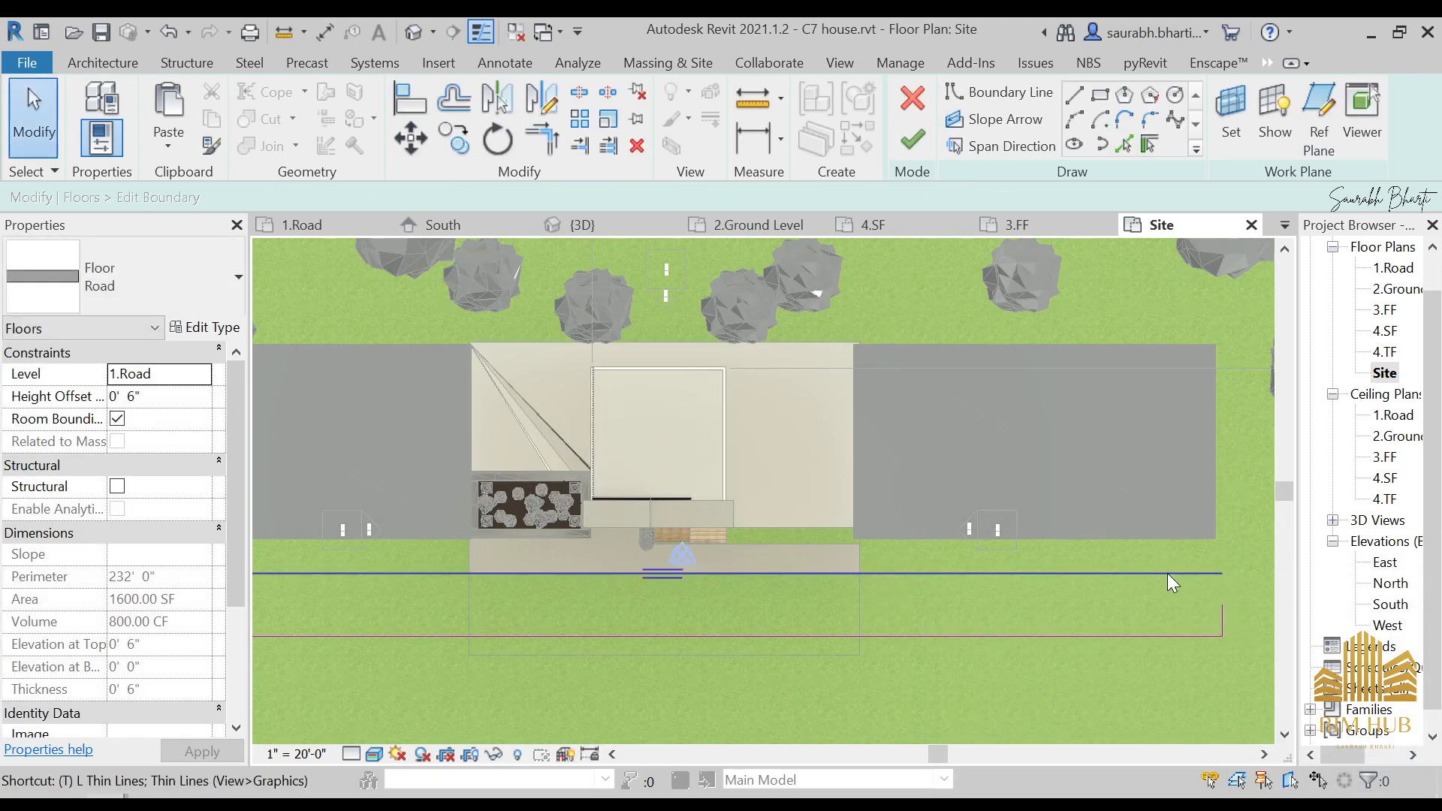
{"action": "key", "text": "r"}
{"action": "left_click", "coordinate": [1222, 607]}
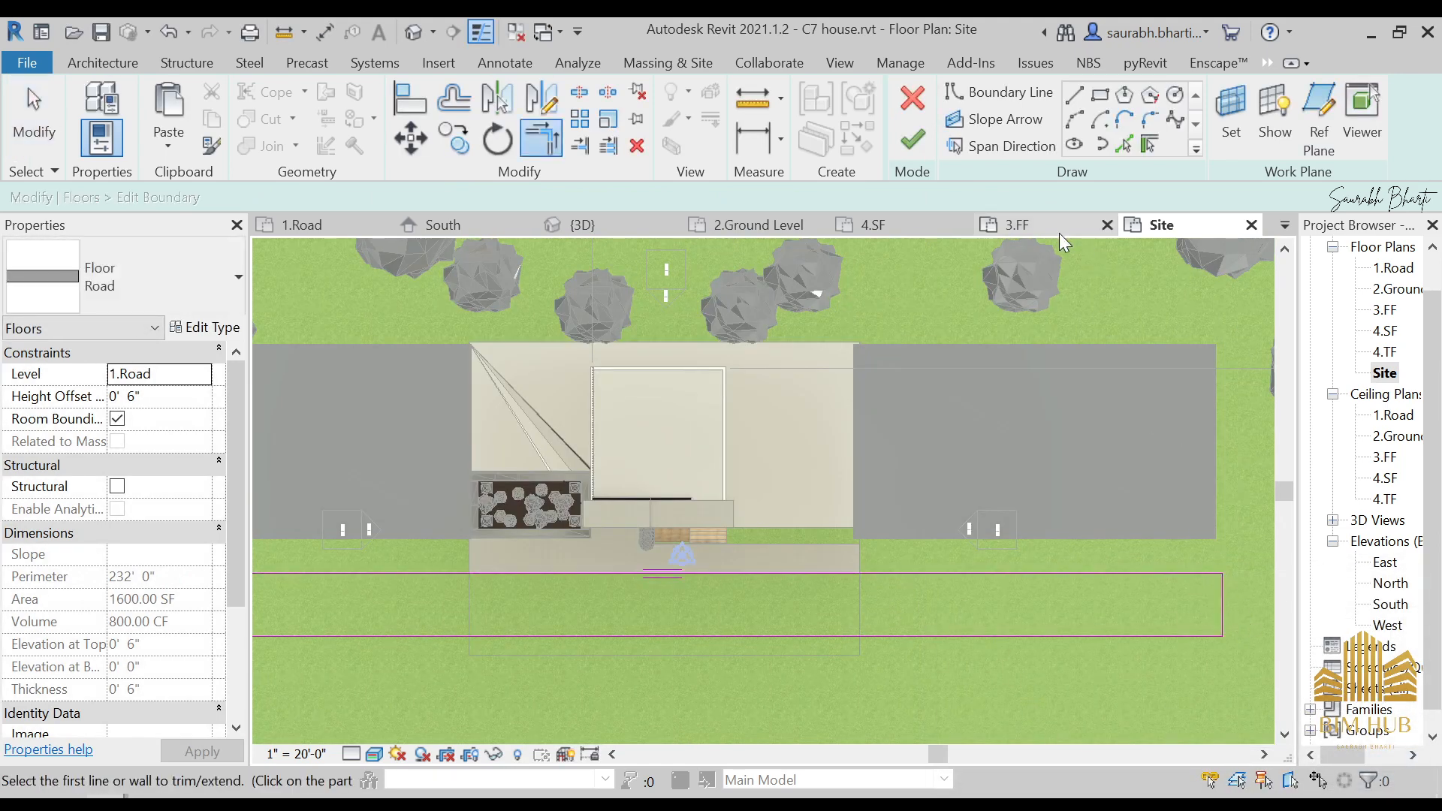
{"action": "left_click", "coordinate": [908, 139]}
{"action": "key", "text": "Escape"}
{"action": "left_click", "coordinate": [816, 564]}
{"action": "key", "text": "Escape"}
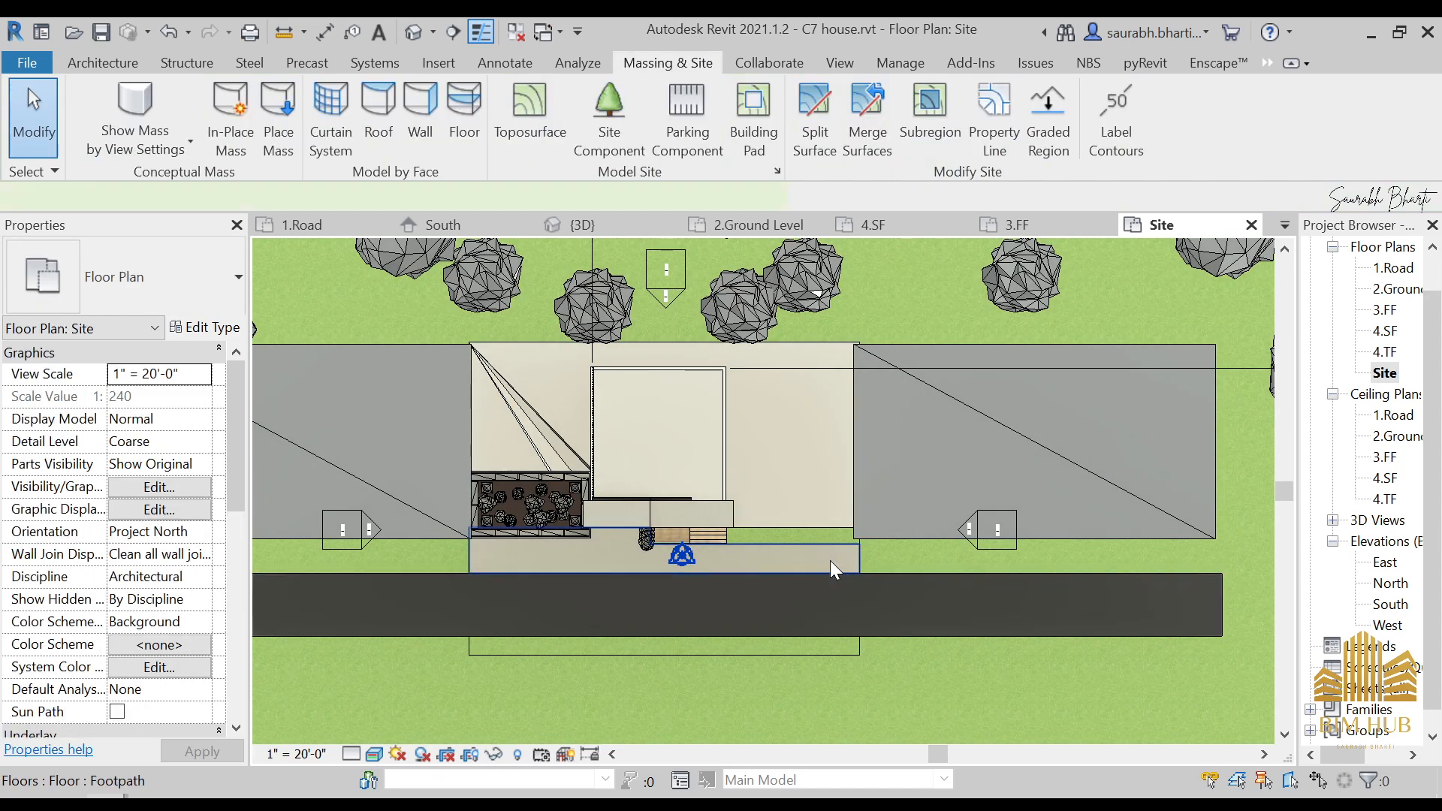
- Edit the Footpath floor's boundary and extend its east edge to the outer end of the east apartment building
{"action": "left_click", "coordinate": [830, 560]}
{"action": "left_click", "coordinate": [920, 127]}
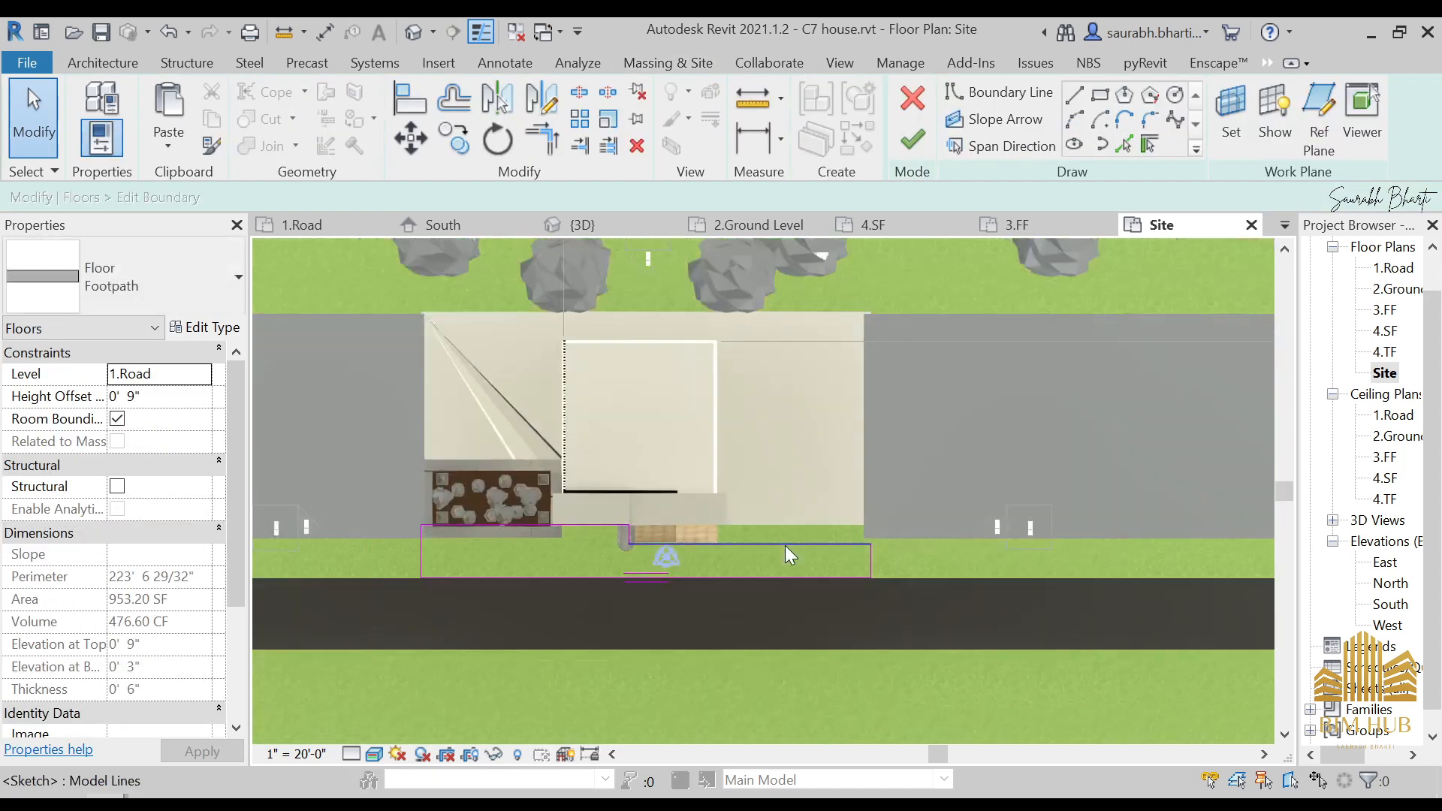
{"action": "scroll", "coordinate": [785, 555], "scroll_direction": "up", "scroll_amount": 2}
{"action": "left_click", "coordinate": [916, 586]}
{"action": "mouse_move", "coordinate": [918, 586]}
{"action": "middle_mouse_down"}
{"action": "mouse_move", "coordinate": [971, 573]}
{"action": "mouse_move", "coordinate": [670, 554]}
{"action": "middle_mouse_up"}
{"action": "scroll", "coordinate": [661, 555], "scroll_direction": "down", "scroll_amount": 1}
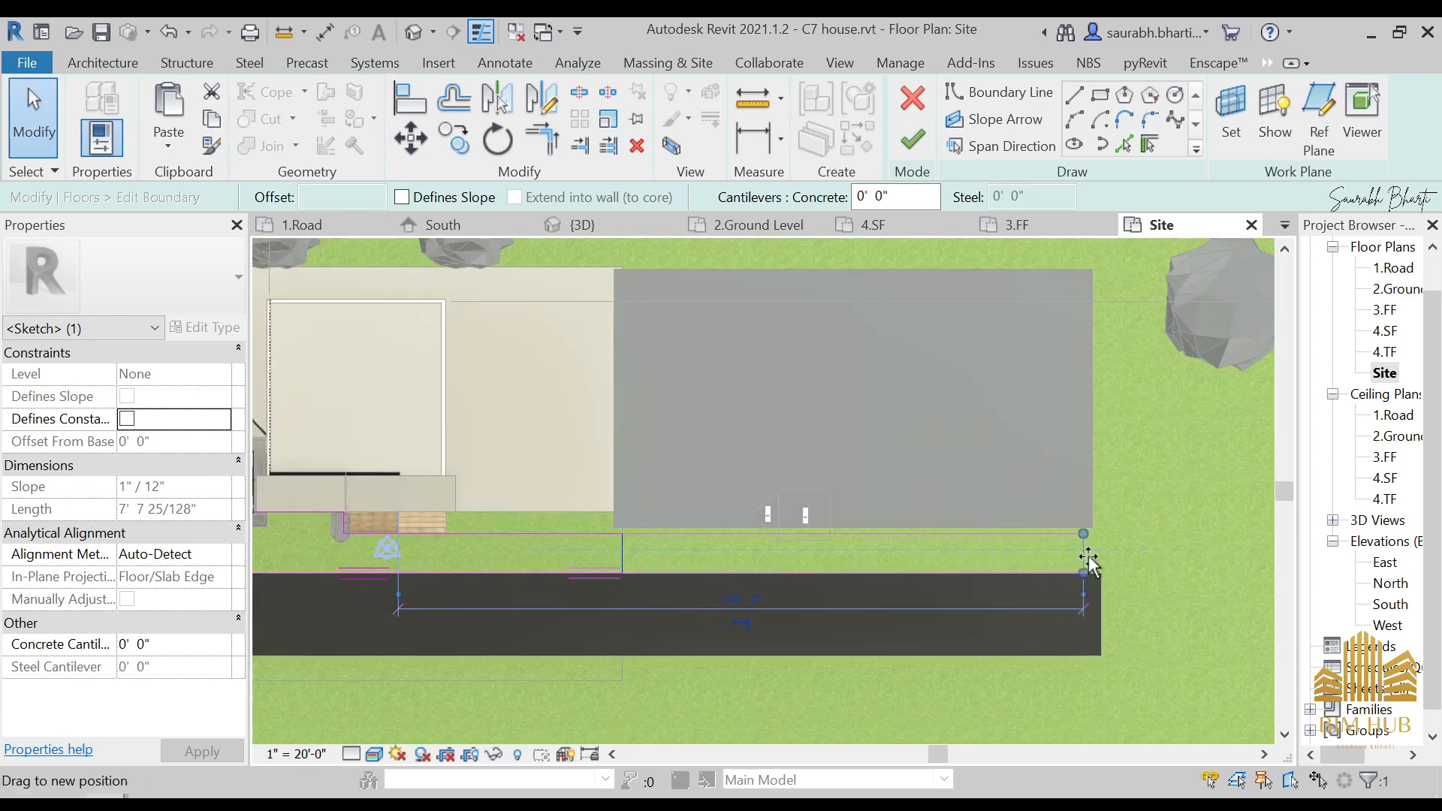
{"action": "left_click_drag", "start_coordinate": [1088, 557], "coordinate": [1093, 558]}
- Extend the Footpath floor's west boundary edge to the outer end of the west apartment building
{"action": "middle_click_drag", "start_coordinate": [863, 600], "coordinate": [1241, 615]}
{"action": "scroll", "coordinate": [486, 570], "scroll_direction": "down", "scroll_amount": 1}
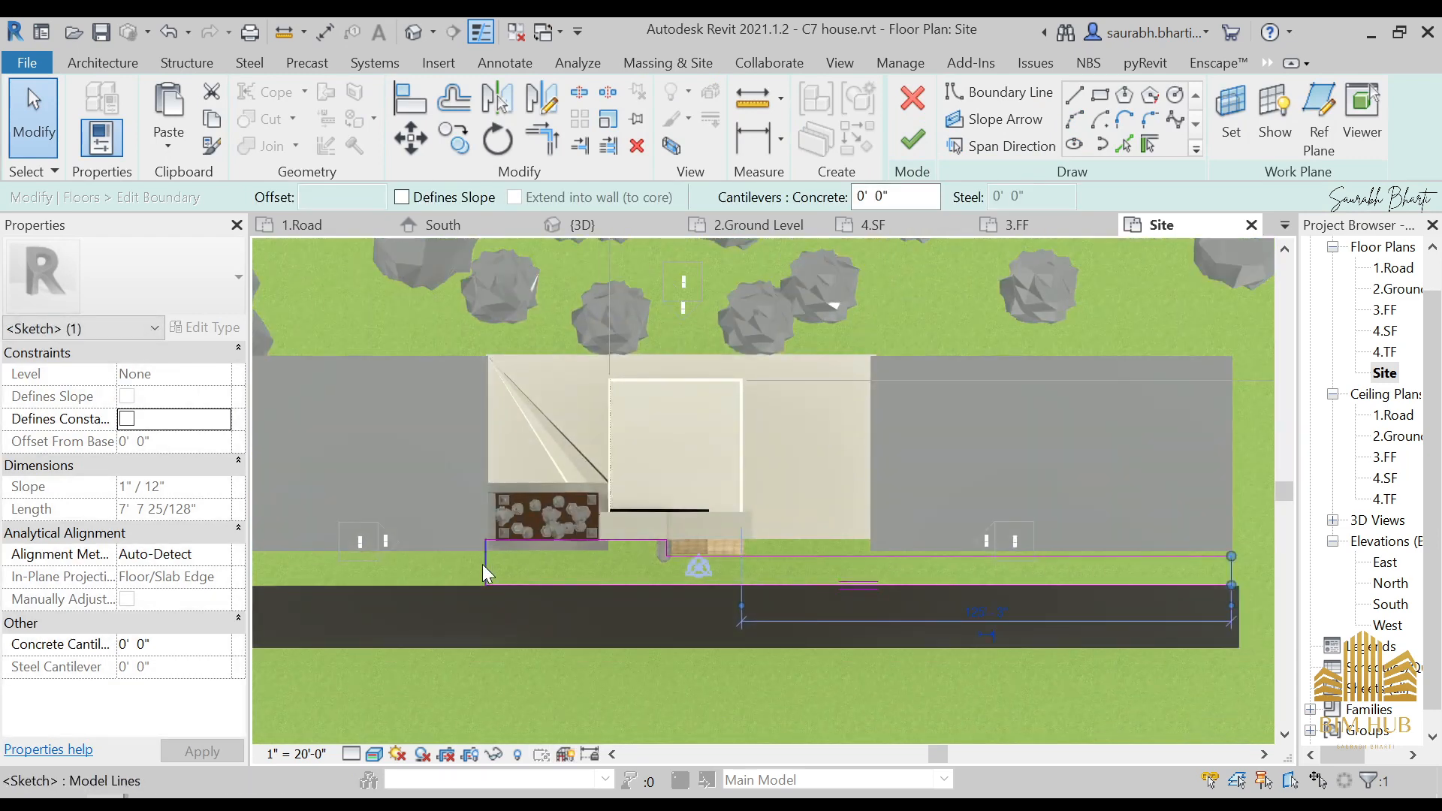
{"action": "middle_click_drag", "start_coordinate": [482, 572], "coordinate": [732, 584]}
{"action": "mouse_move", "coordinate": [723, 579]}
{"action": "left_mouse_down"}
{"action": "mouse_move", "coordinate": [363, 577]}
{"action": "mouse_move", "coordinate": [391, 574]}
{"action": "mouse_move", "coordinate": [375, 571]}
{"action": "left_mouse_up"}
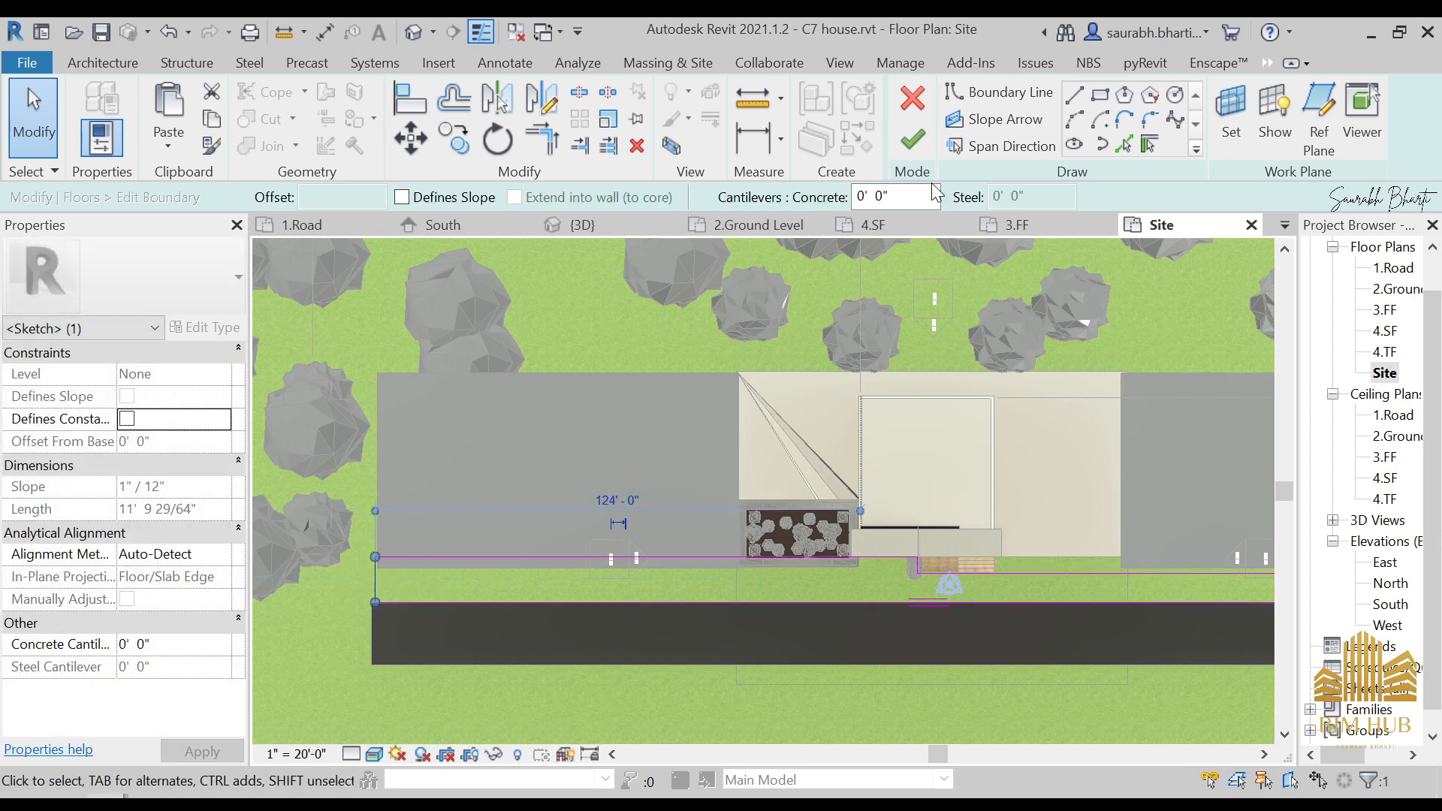
- Add a Footpath boundary line by picking the front edge of the west apartment building
{"action": "left_click", "coordinate": [1124, 143]}
{"action": "scroll", "coordinate": [422, 524], "scroll_direction": "up", "scroll_amount": 1}
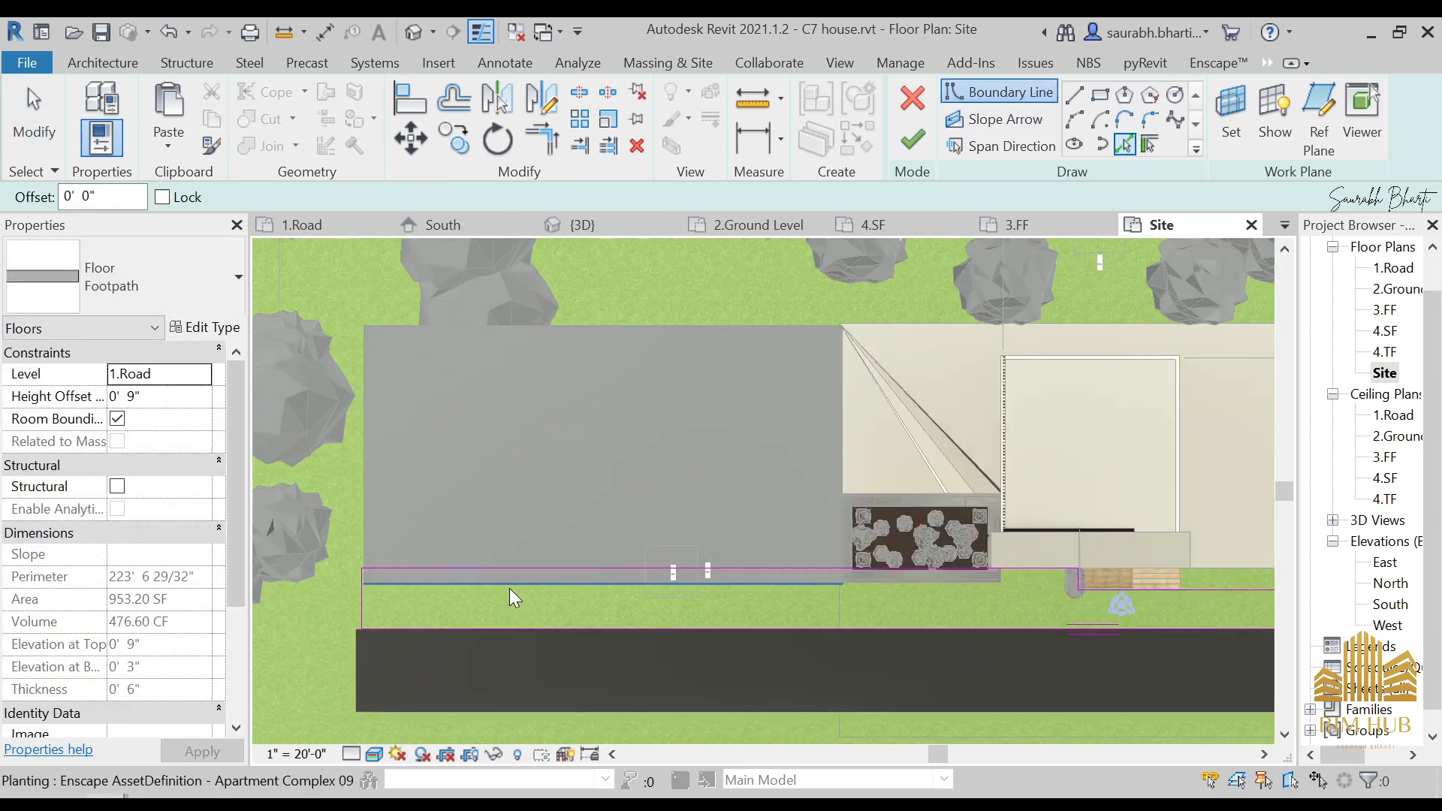
{"action": "left_click", "coordinate": [509, 587]}
{"action": "key", "text": "Escape"}
{"action": "key", "text": "t"}
{"action": "key", "text": "r"}
{"action": "scroll", "coordinate": [836, 590], "scroll_direction": "up", "scroll_amount": 1}
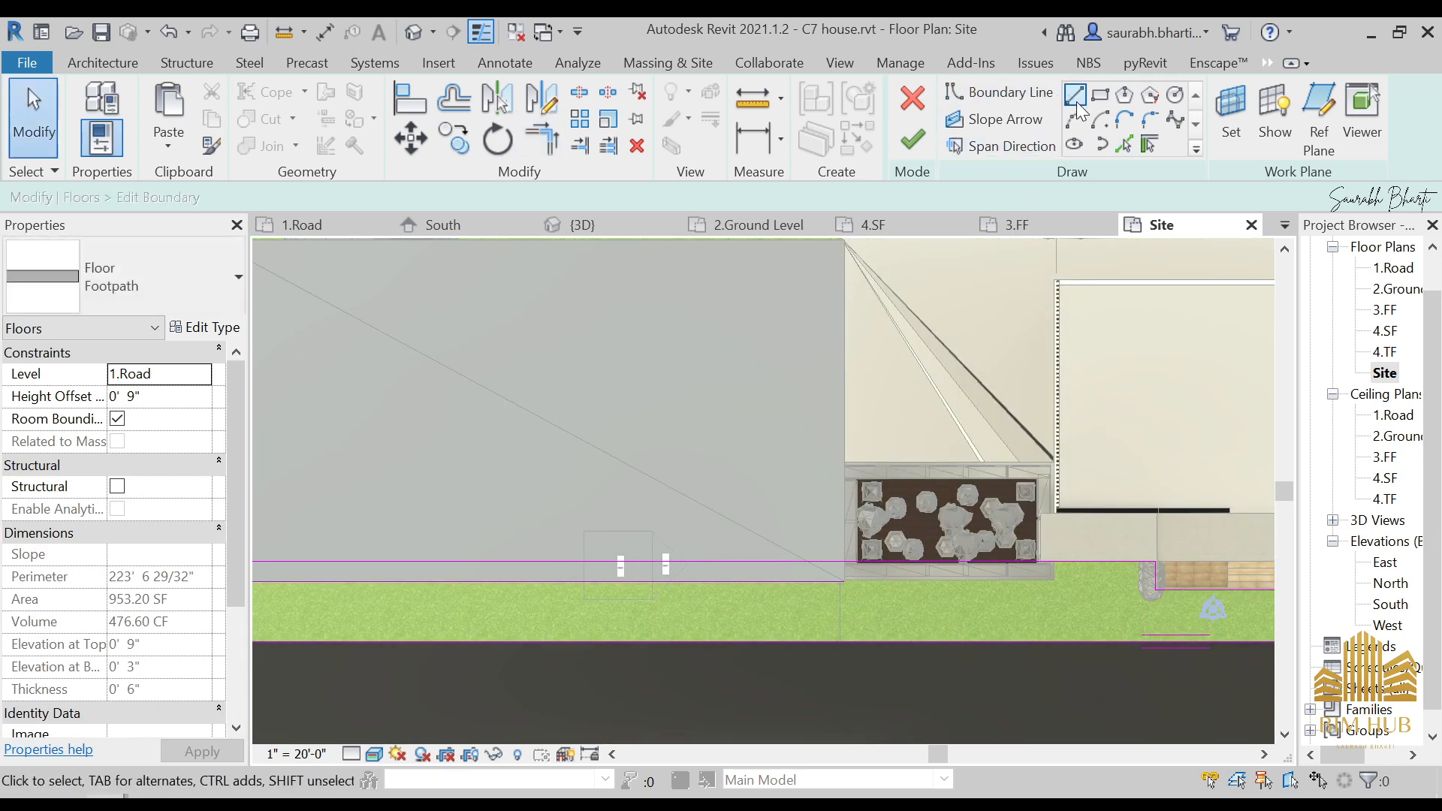
- Draw a short boundary line from the west building's front corner beside the planter up to the footpath's rear edge
{"action": "key", "text": "l"}
{"action": "key", "text": "i"}
{"action": "scroll", "coordinate": [839, 590], "scroll_direction": "up", "scroll_amount": 1}
{"action": "scroll", "coordinate": [838, 598], "scroll_direction": "up", "scroll_amount": 2}
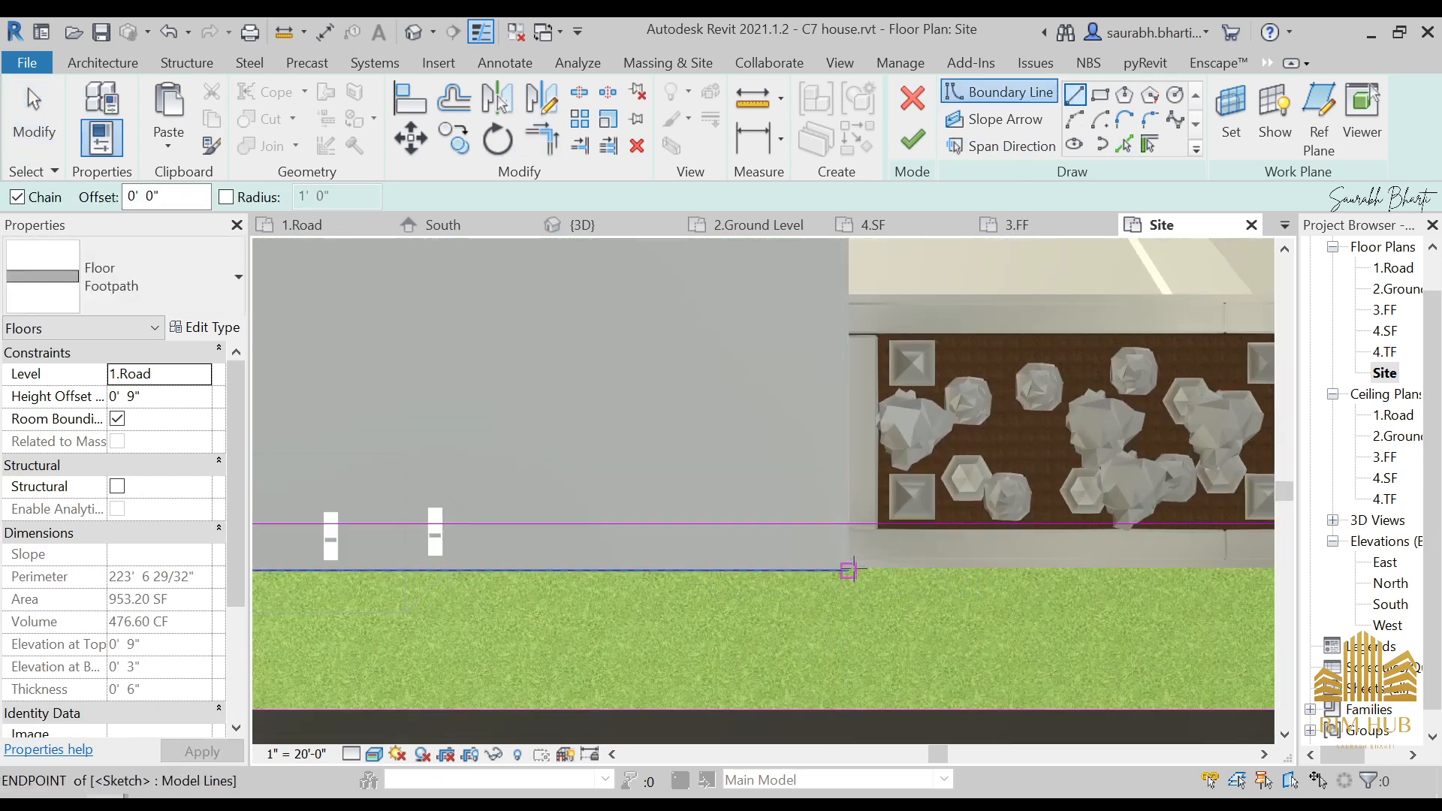
{"action": "left_click", "coordinate": [849, 570]}
{"action": "left_click", "coordinate": [850, 524]}
{"action": "key", "text": "Escape"}
{"action": "key", "text": "Escape"}
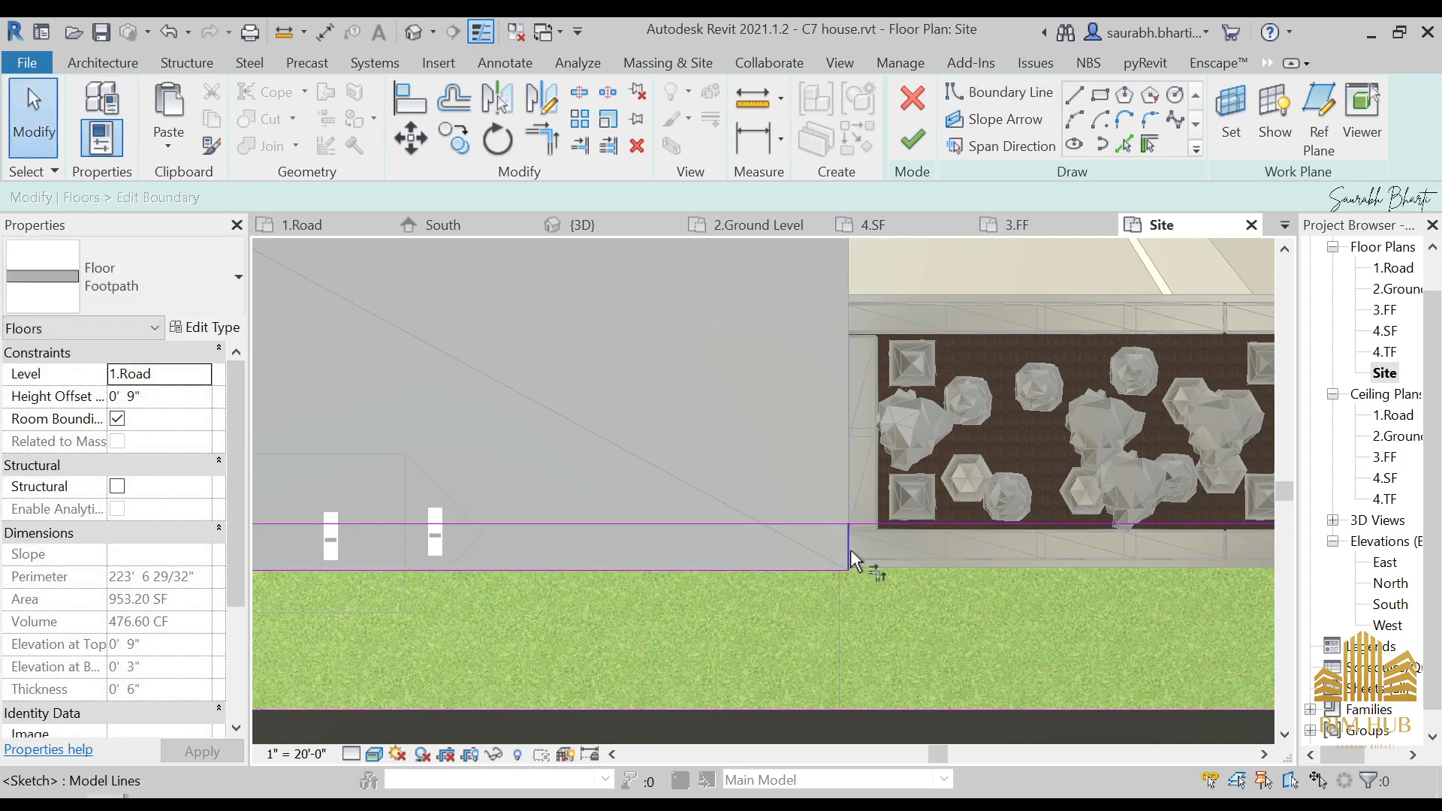
- Trim the Footpath boundary so it steps from the plot's front edge to the front of the west apartment building
{"action": "scroll", "coordinate": [862, 524], "scroll_direction": "down", "scroll_amount": 5}
{"action": "key", "text": "t"}
{"action": "key", "text": "r"}
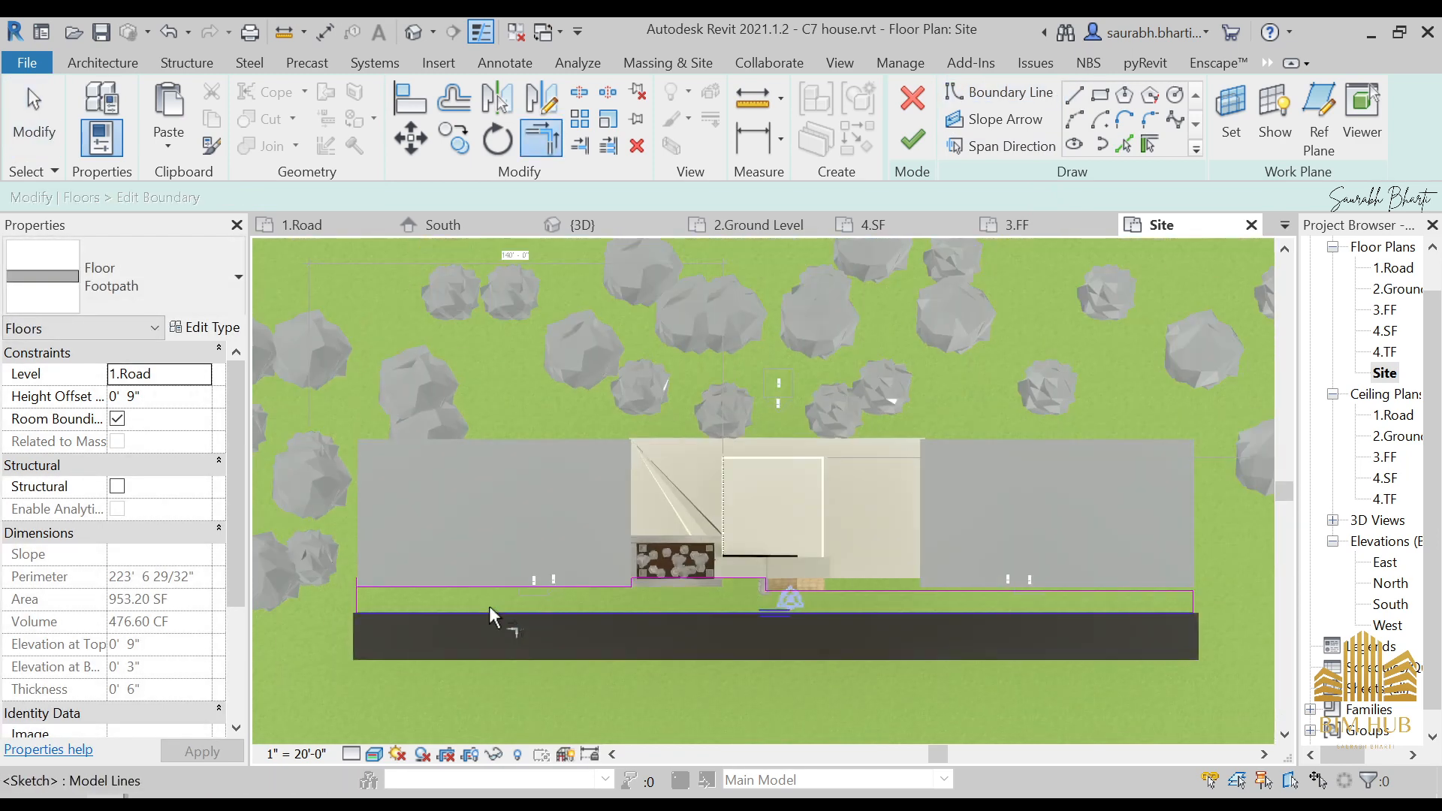
{"action": "scroll", "coordinate": [492, 593], "scroll_direction": "up", "scroll_amount": 2}
{"action": "scroll", "coordinate": [548, 575], "scroll_direction": "up", "scroll_amount": 3}
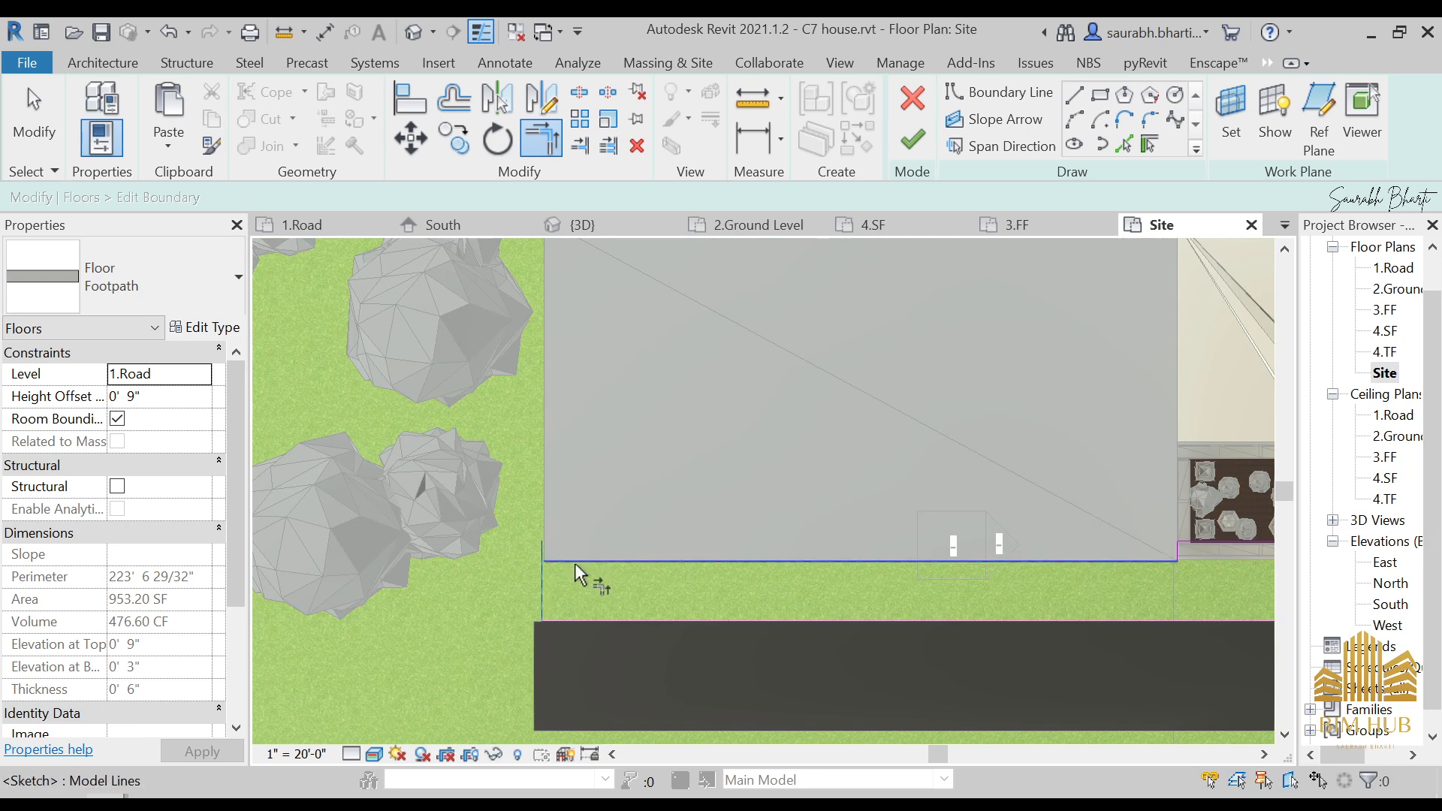
- Draw boundary lines about 3' 6" up the east side of the wooden entrance steps and along the plot's front to the east building
{"action": "scroll", "coordinate": [559, 571], "scroll_direction": "down", "scroll_amount": 2}
{"action": "scroll", "coordinate": [558, 577], "scroll_direction": "down", "scroll_amount": 3}
{"action": "middle_click_drag", "start_coordinate": [876, 614], "coordinate": [730, 626]}
{"action": "scroll", "coordinate": [786, 592], "scroll_direction": "up", "scroll_amount": 3}
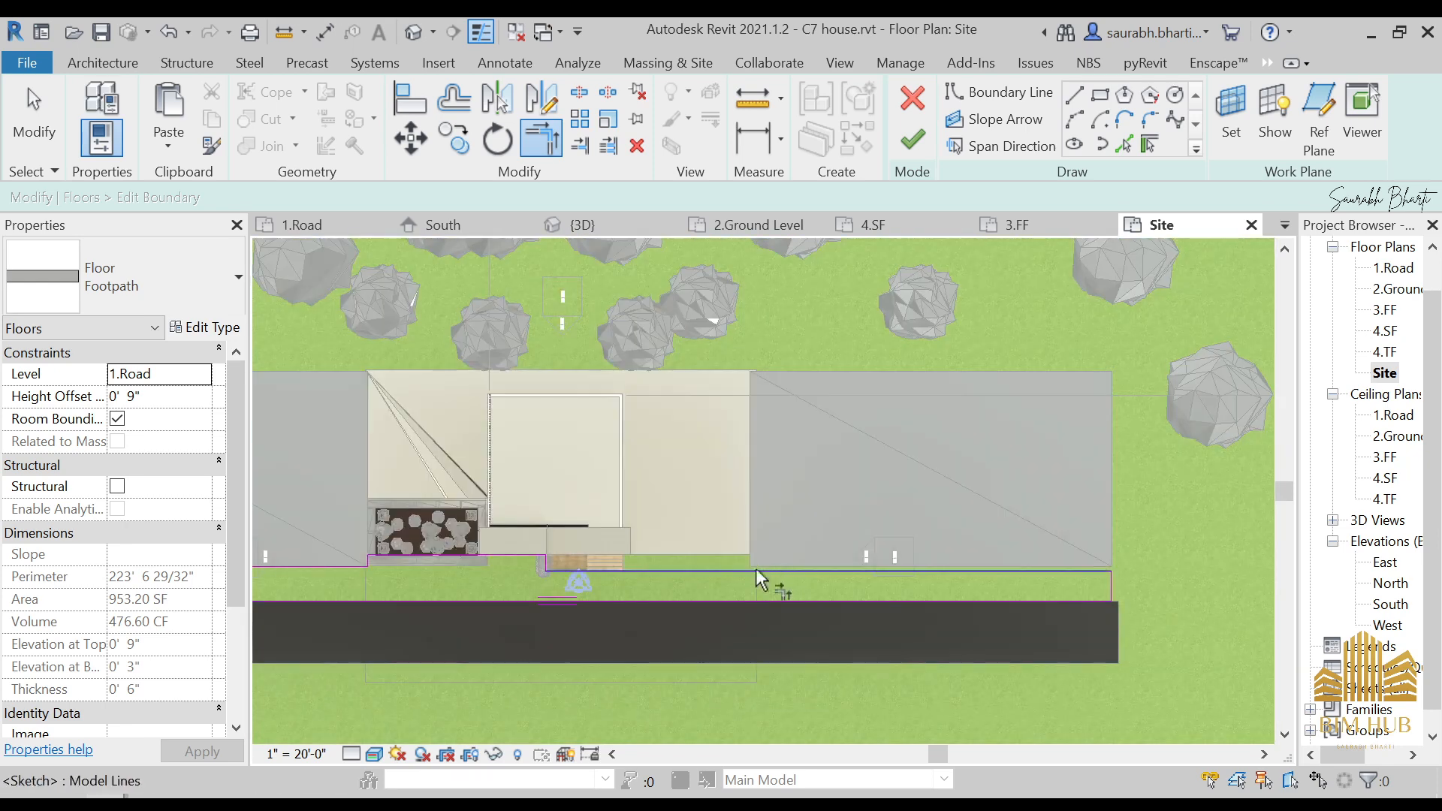
{"action": "scroll", "coordinate": [755, 568], "scroll_direction": "up", "scroll_amount": 3}
{"action": "middle_click_drag", "start_coordinate": [756, 568], "coordinate": [903, 437]}
{"action": "left_click", "coordinate": [1074, 96]}
{"action": "scroll", "coordinate": [695, 403], "scroll_direction": "up", "scroll_amount": 2}
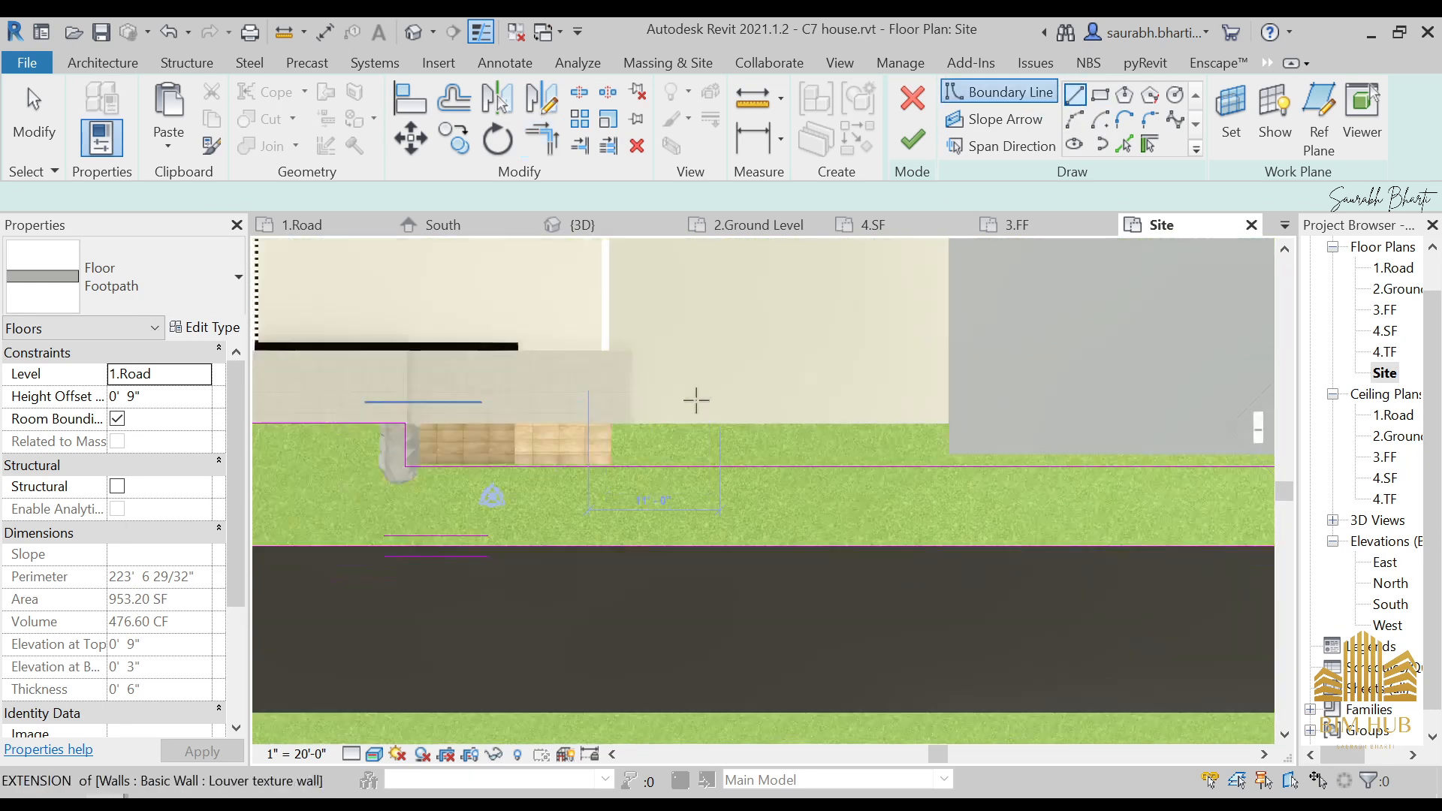
{"action": "left_click", "coordinate": [593, 478]}
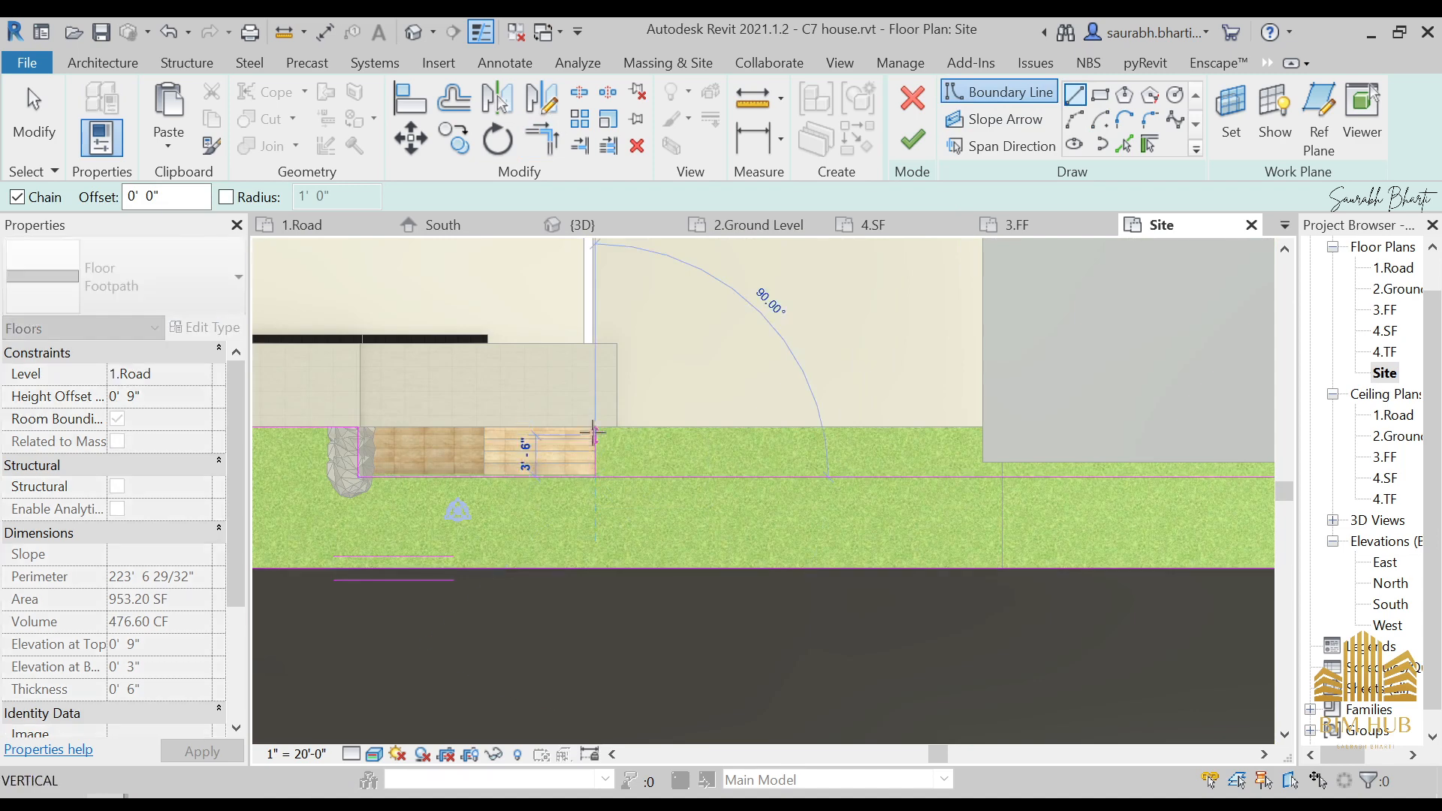
{"action": "left_click", "coordinate": [594, 427]}
{"action": "left_click", "coordinate": [982, 426]}
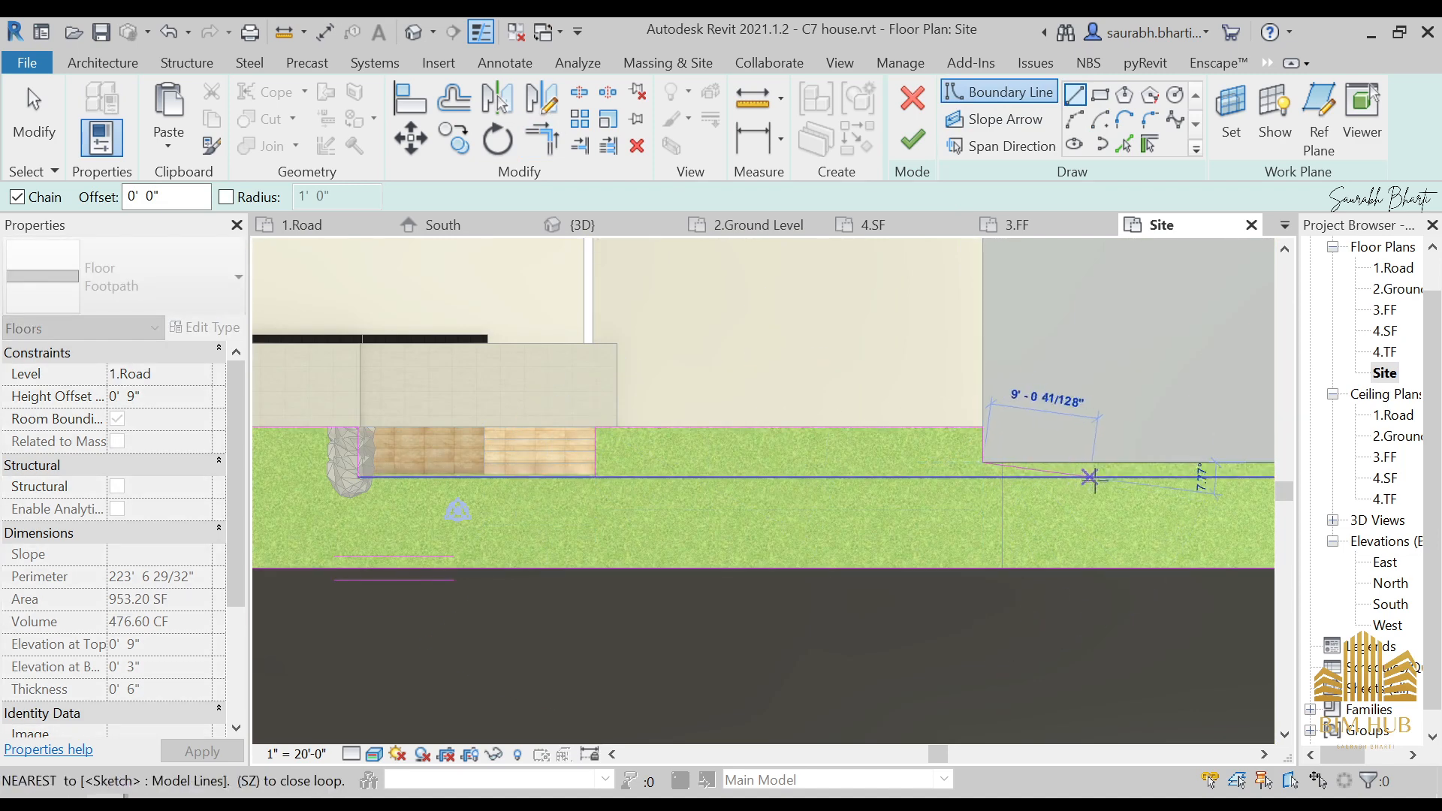
- Continue the Footpath boundary line along the east apartment building's front to its outer corner
{"action": "middle_click_drag", "start_coordinate": [1092, 497], "coordinate": [605, 489]}
{"action": "scroll", "coordinate": [601, 490], "scroll_direction": "down", "scroll_amount": 1}
{"action": "middle_click_drag", "start_coordinate": [1183, 447], "coordinate": [541, 449]}
{"action": "scroll", "coordinate": [558, 450], "scroll_direction": "down", "scroll_amount": 1}
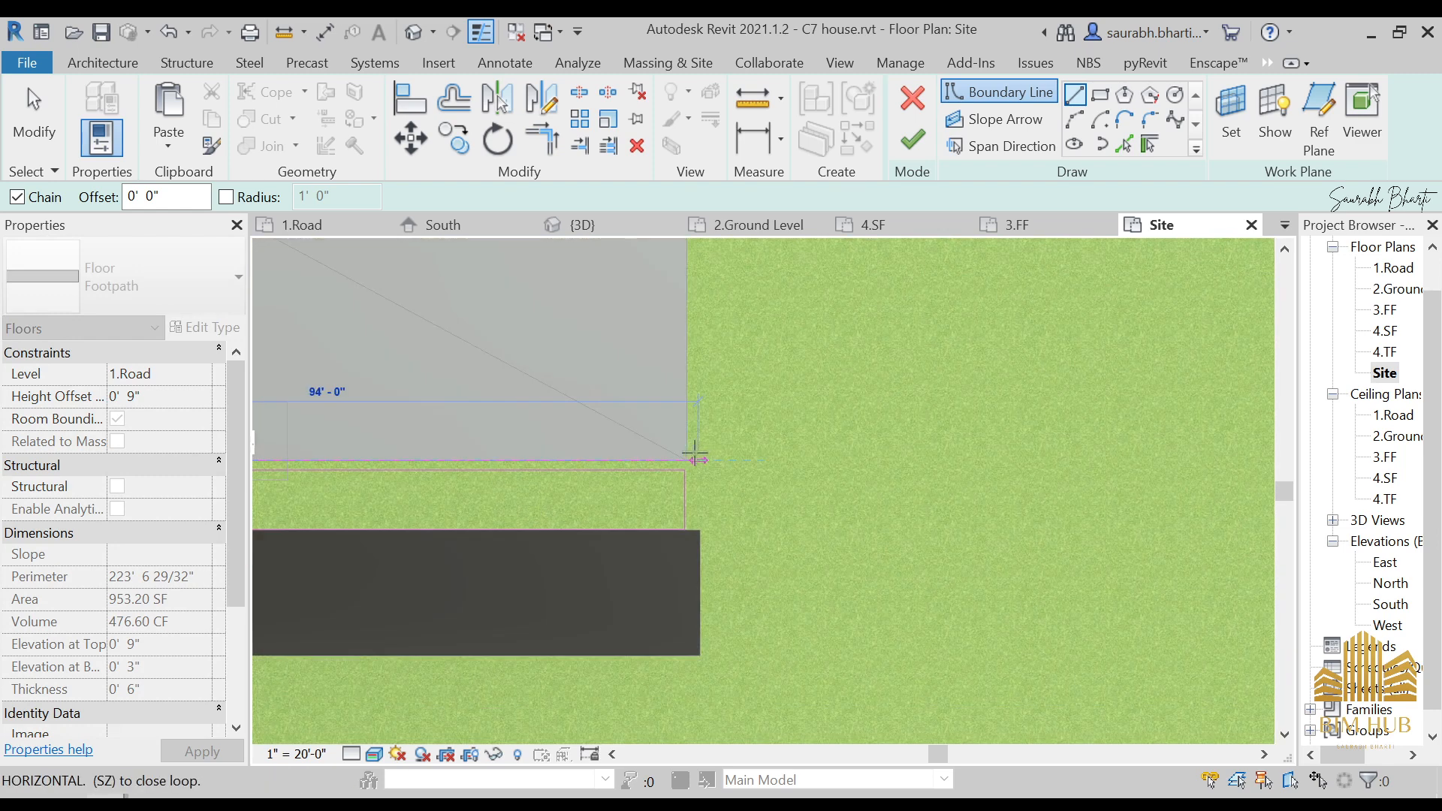
{"action": "key", "text": "Escape"}
- Trim the Footpath's east edge to the east building's front line and delete the old rear boundary line
{"action": "key", "text": "t"}
{"action": "key", "text": "r"}
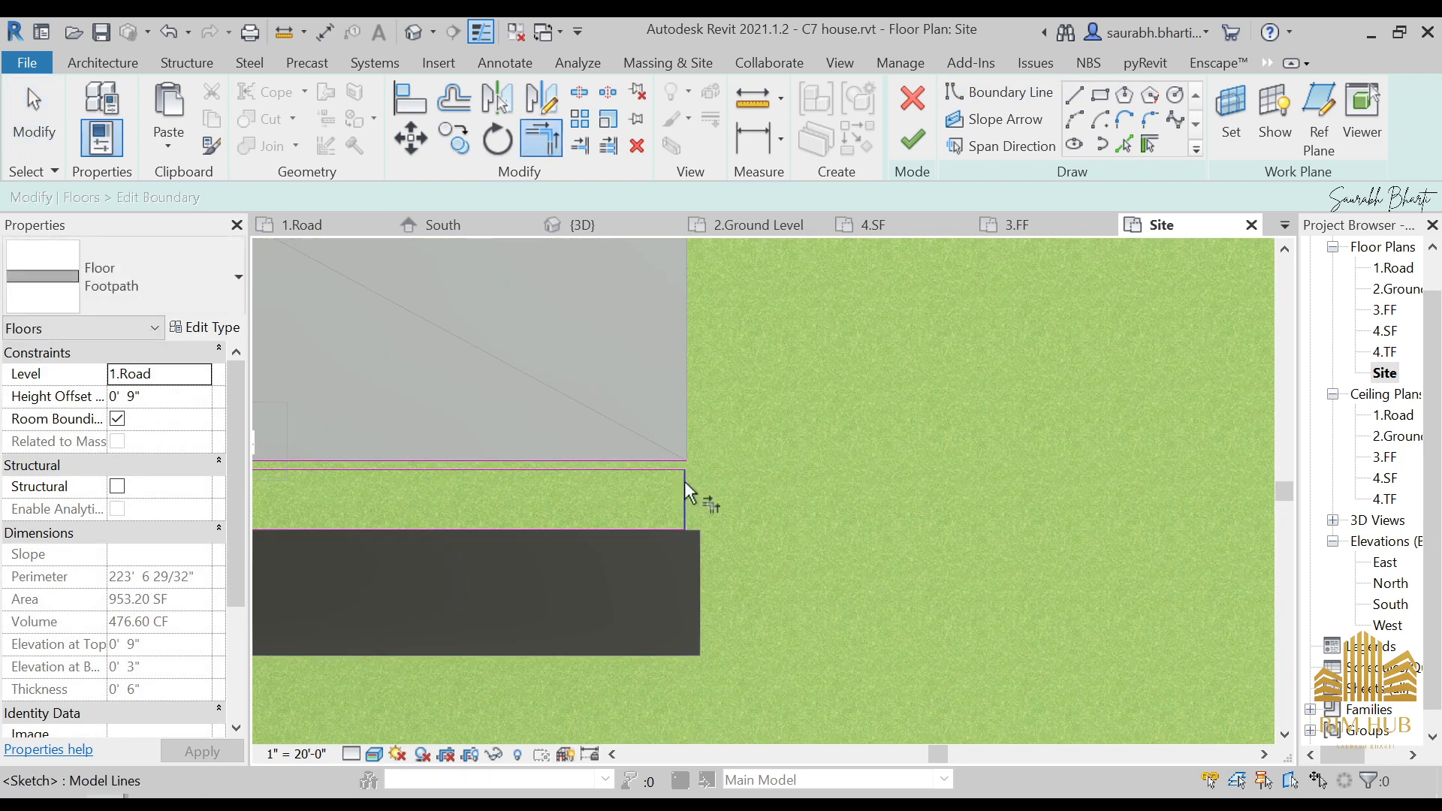
{"action": "key", "text": "Escape"}
{"action": "left_click", "coordinate": [648, 473]}
{"action": "key", "text": "Delete"}
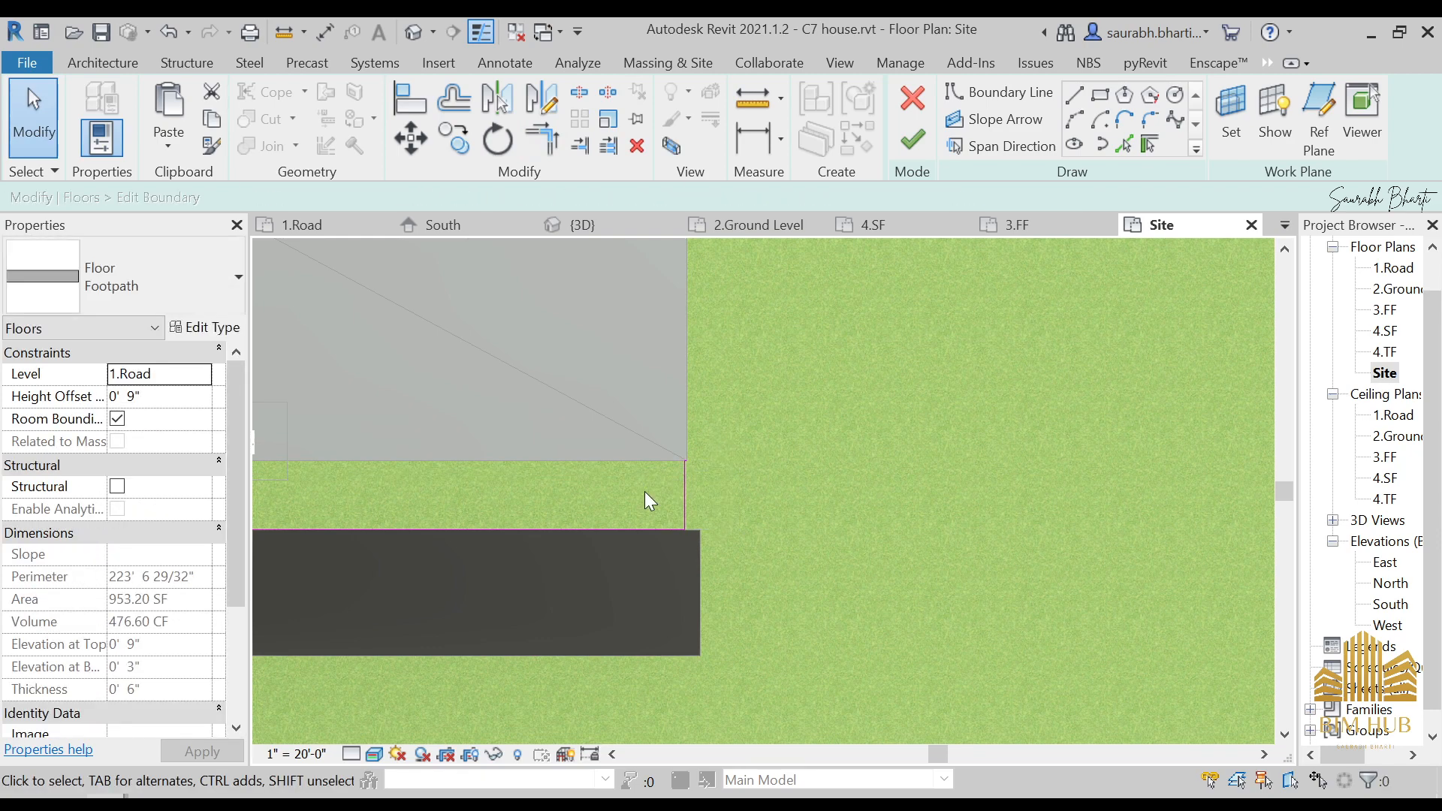
{"action": "scroll", "coordinate": [645, 491], "scroll_direction": "down", "scroll_amount": 3}
{"action": "middle_click_drag", "start_coordinate": [645, 492], "coordinate": [1269, 495]}
{"action": "scroll", "coordinate": [1041, 447], "scroll_direction": "up", "scroll_amount": 3}
{"action": "scroll", "coordinate": [970, 530], "scroll_direction": "up", "scroll_amount": 1}
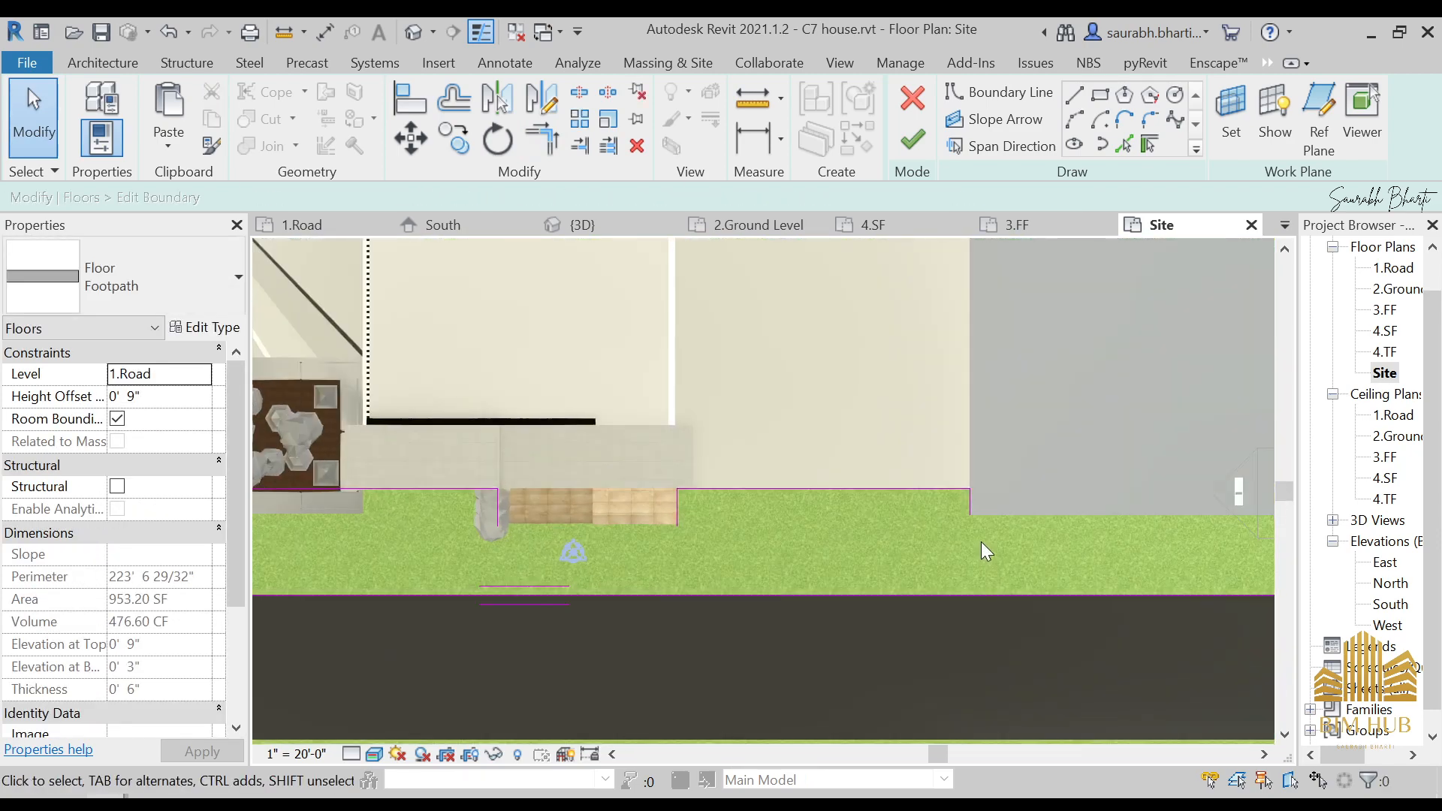
- Try to add the east apartment building's front edge to the Footpath boundary by picking it
{"action": "middle_click_drag", "start_coordinate": [981, 542], "coordinate": [755, 511]}
{"action": "left_click", "coordinate": [775, 488]}
{"action": "scroll", "coordinate": [966, 511], "scroll_direction": "down", "scroll_amount": 4}
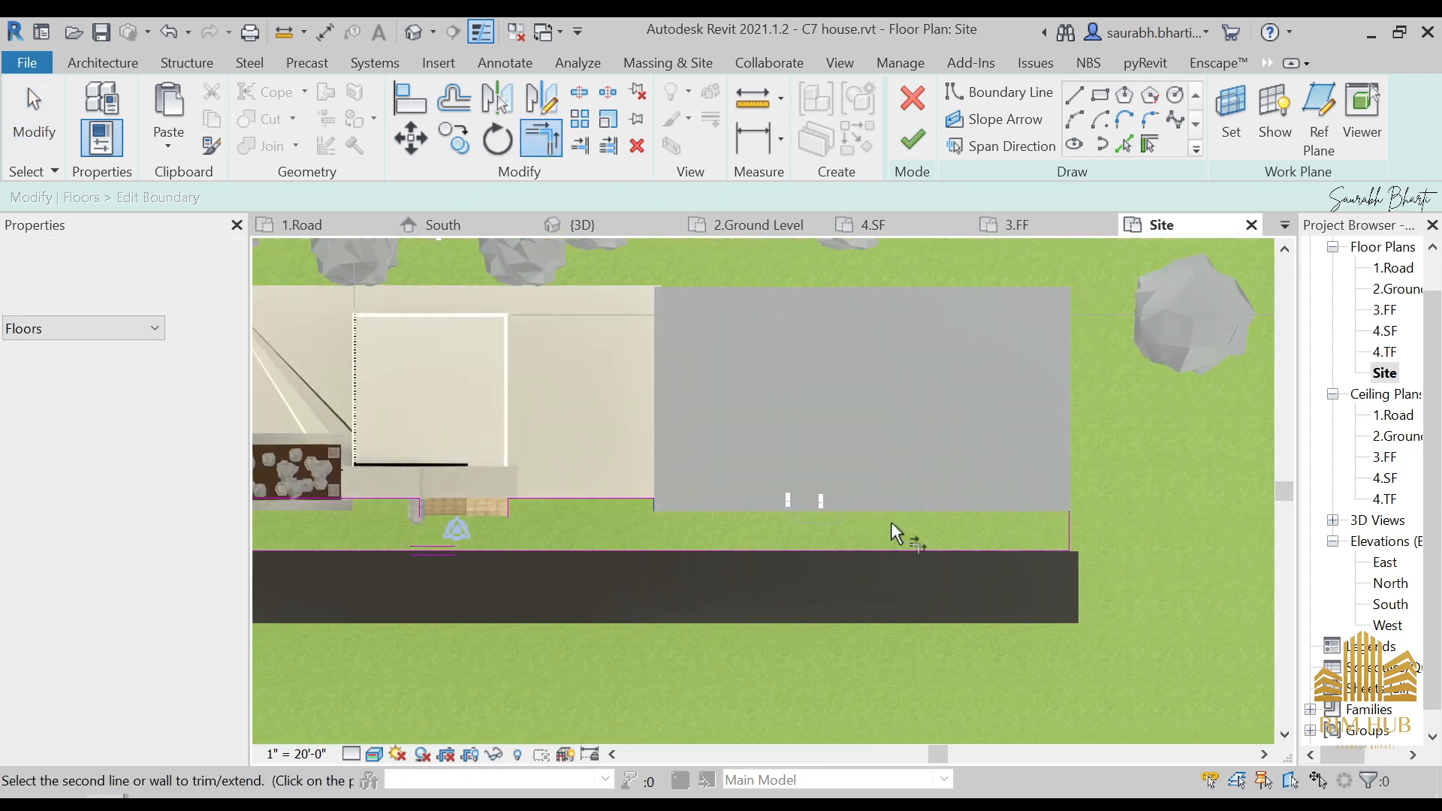
{"action": "key", "text": "Escape"}
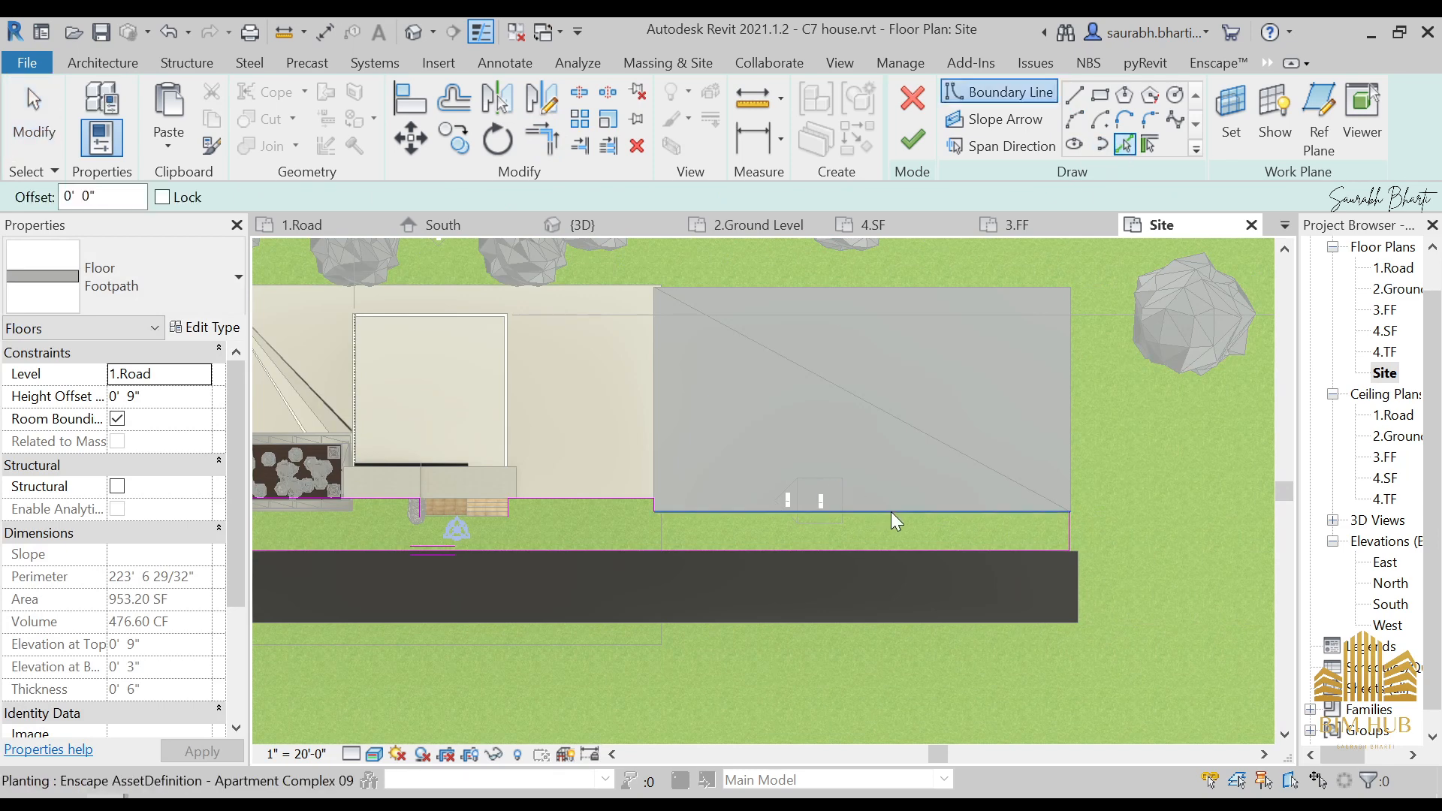
{"action": "left_click", "coordinate": [891, 511]}
{"action": "key", "text": "Escape"}
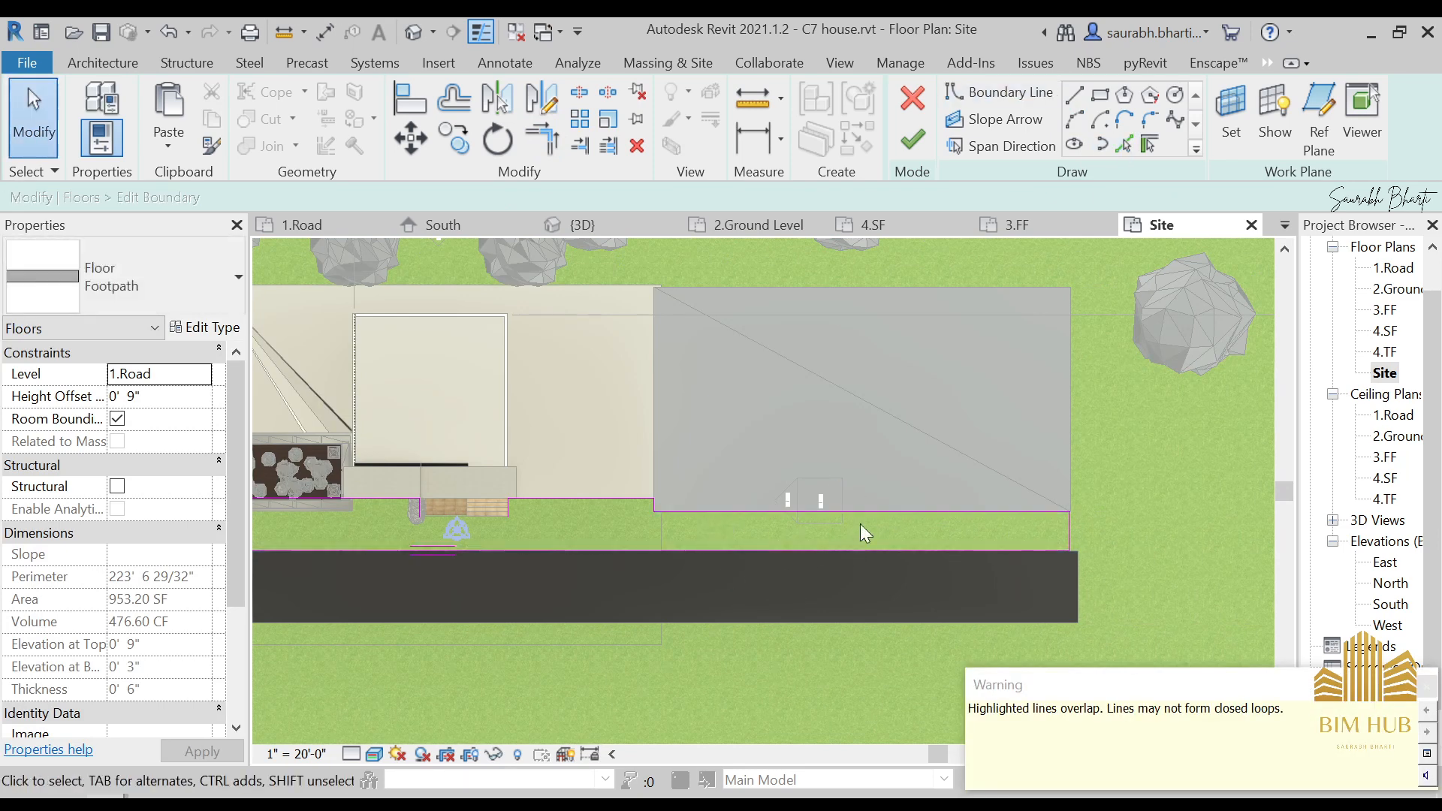
- Delete the overlapping boundary lines along the east building's front and at its outer corner
{"action": "left_click", "coordinate": [894, 510]}
{"action": "left_click", "coordinate": [1035, 524]}
{"action": "scroll", "coordinate": [1074, 502], "scroll_direction": "up", "scroll_amount": 2}
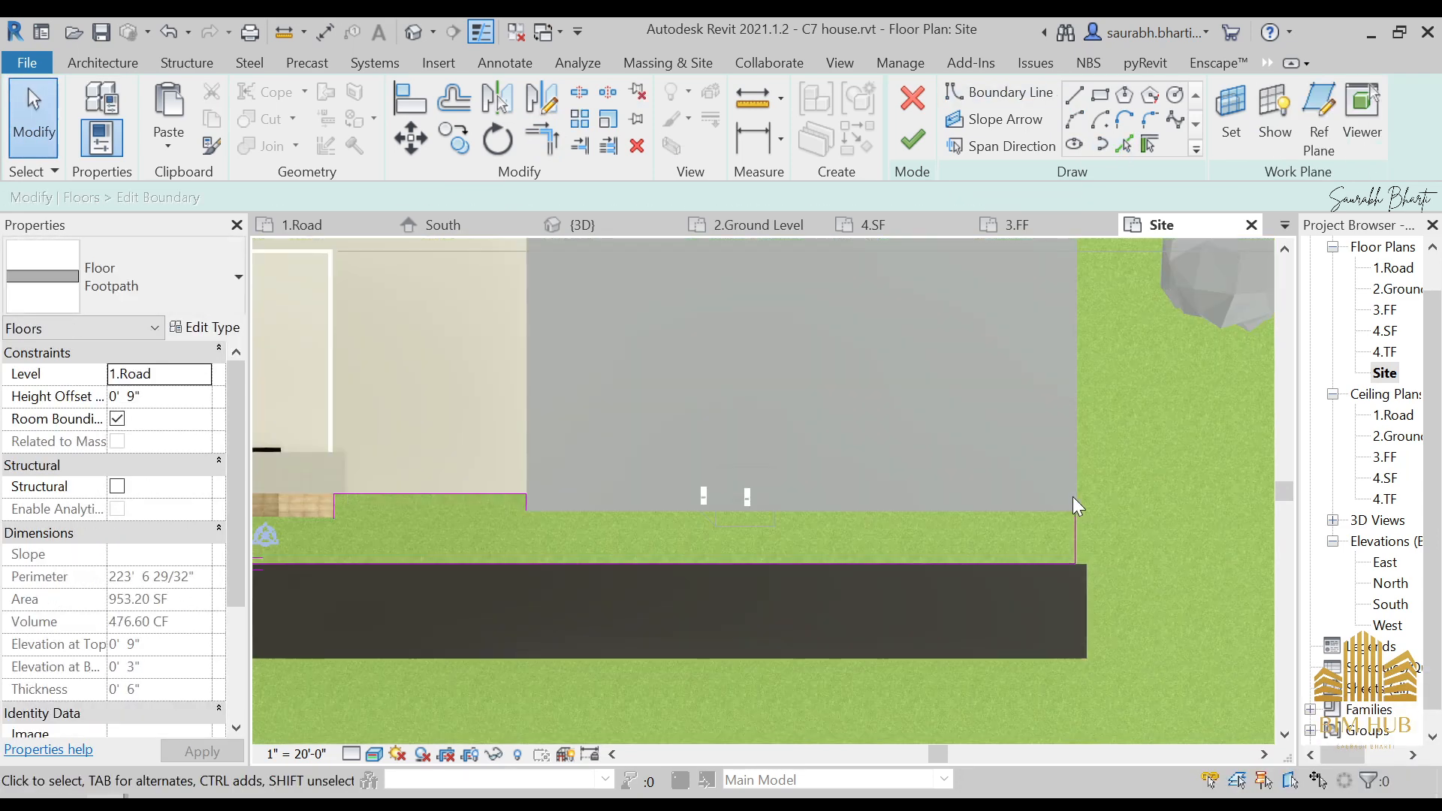
{"action": "left_click_drag", "start_coordinate": [995, 443], "coordinate": [1105, 521]}
{"action": "key", "text": "Delete"}
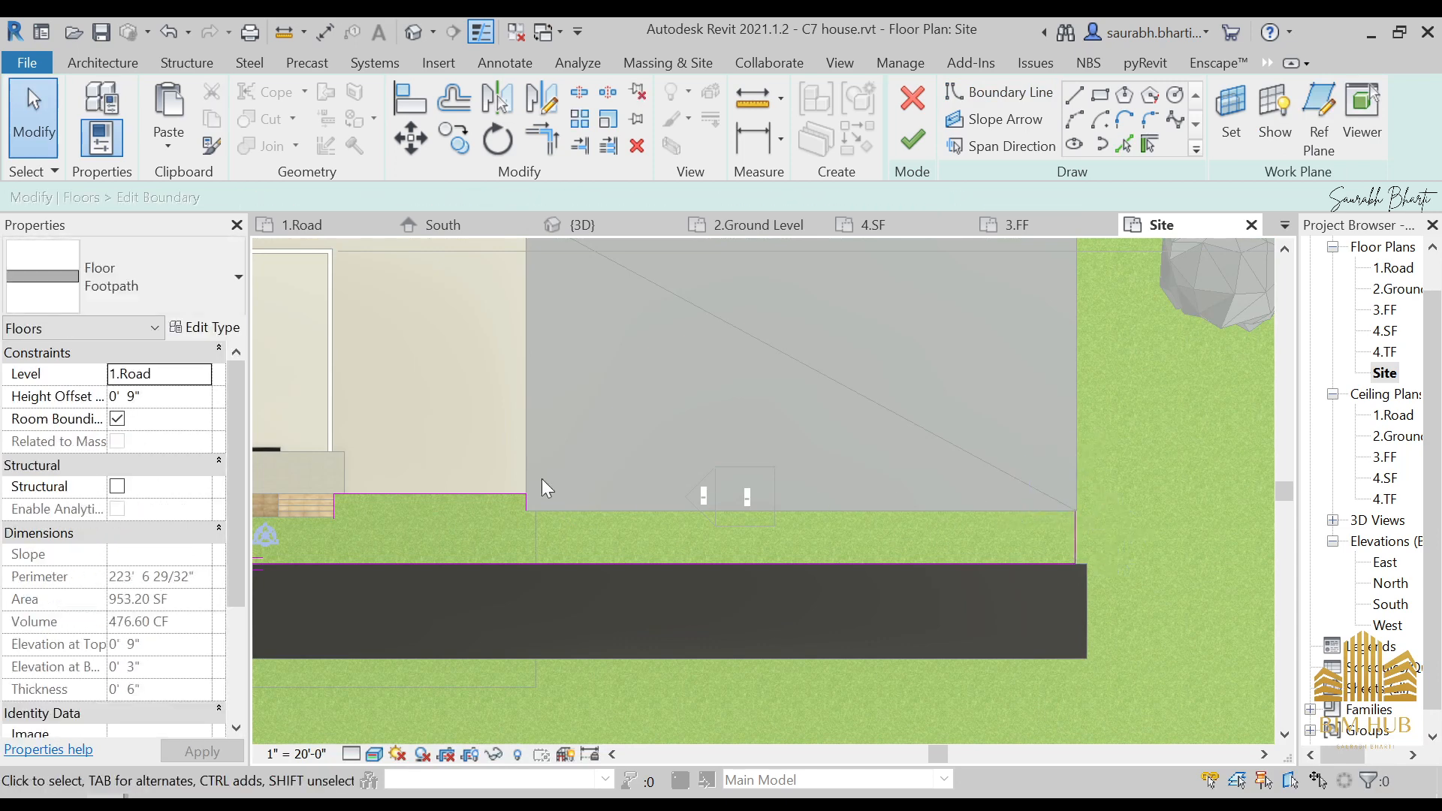
- Pick the east apartment building's front edge as a Footpath boundary line and try to finish the sketch
{"action": "scroll", "coordinate": [541, 479], "scroll_direction": "up", "scroll_amount": 3}
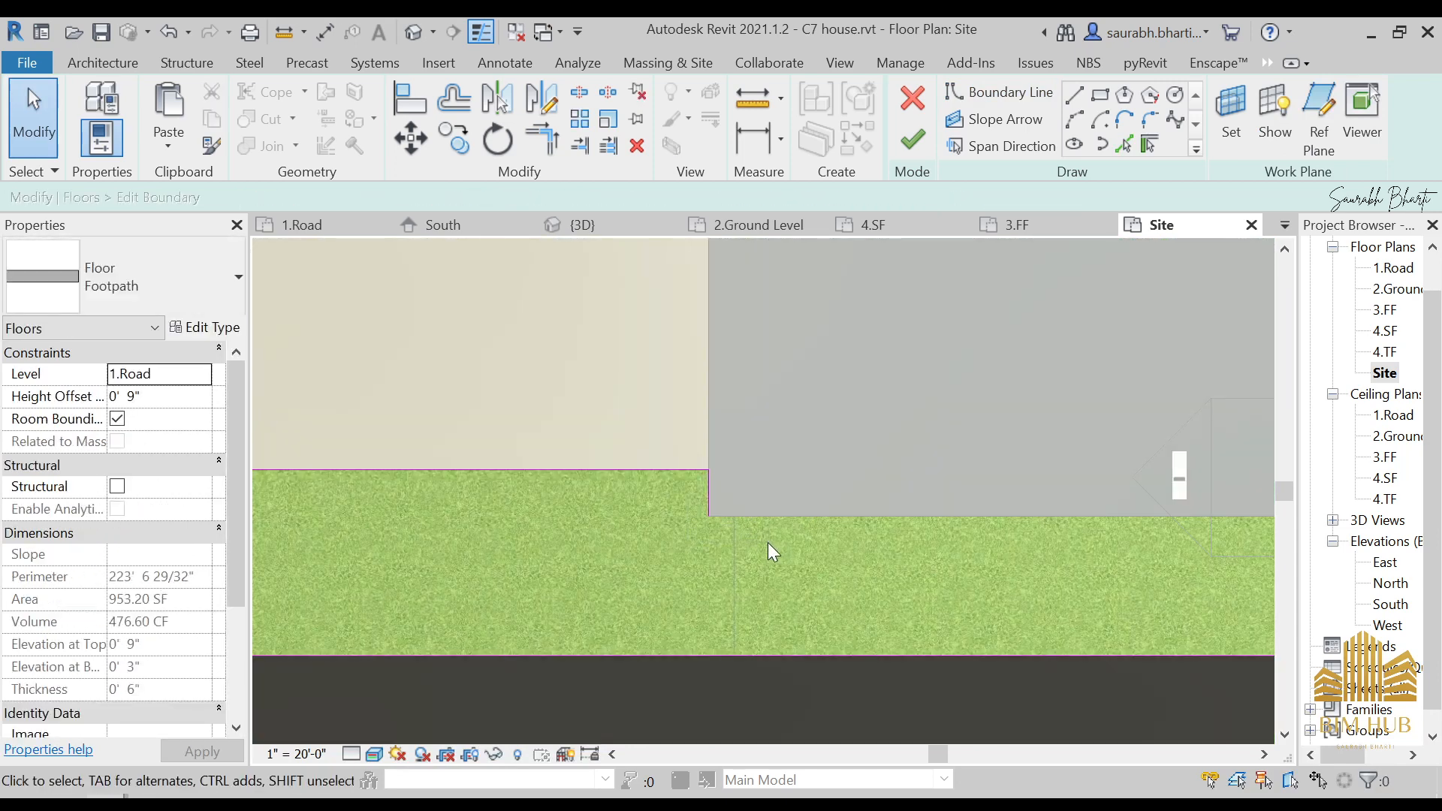
{"action": "left_click", "coordinate": [1125, 144]}
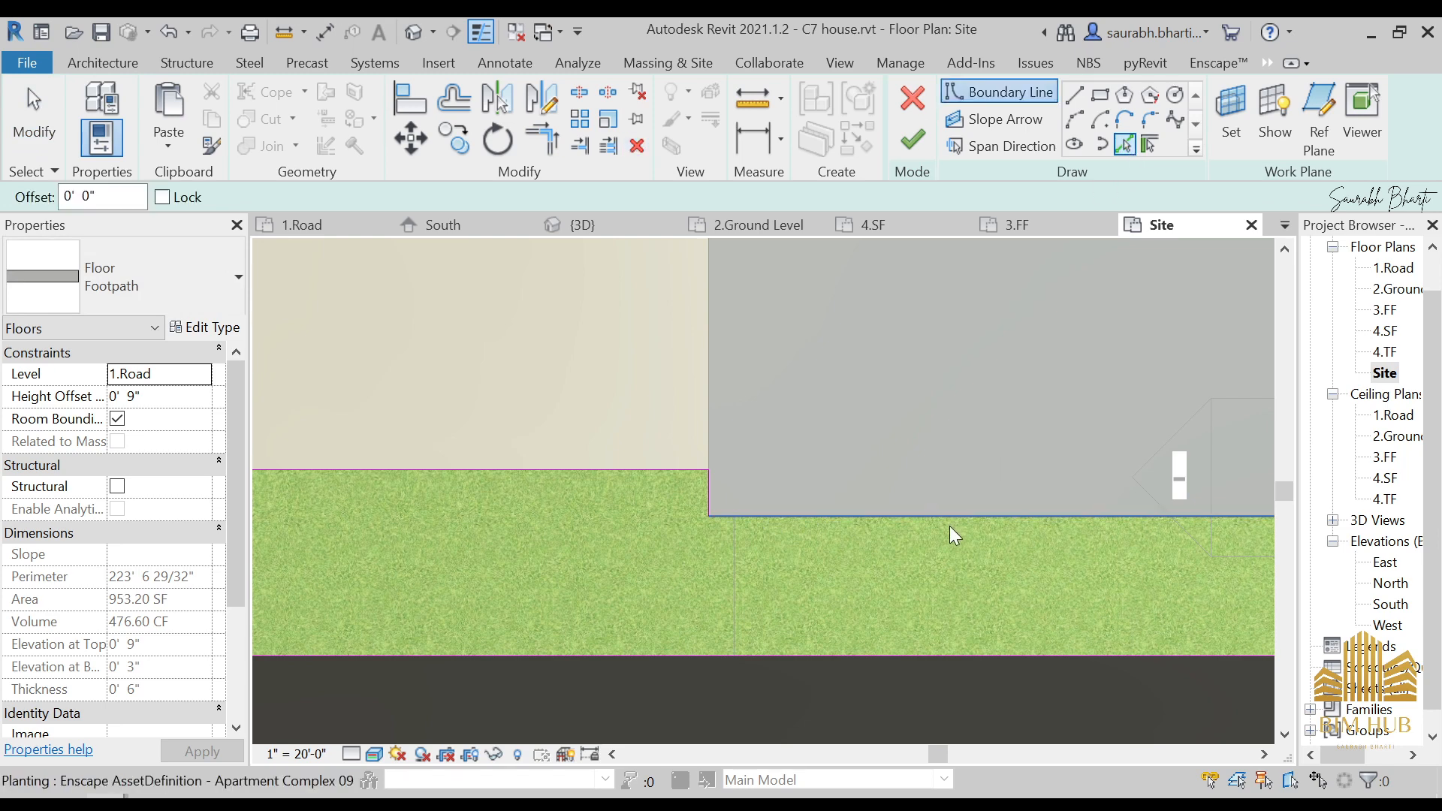
{"action": "scroll", "coordinate": [871, 482], "scroll_direction": "down", "scroll_amount": 5}
{"action": "scroll", "coordinate": [1072, 454], "scroll_direction": "down", "scroll_amount": 4}
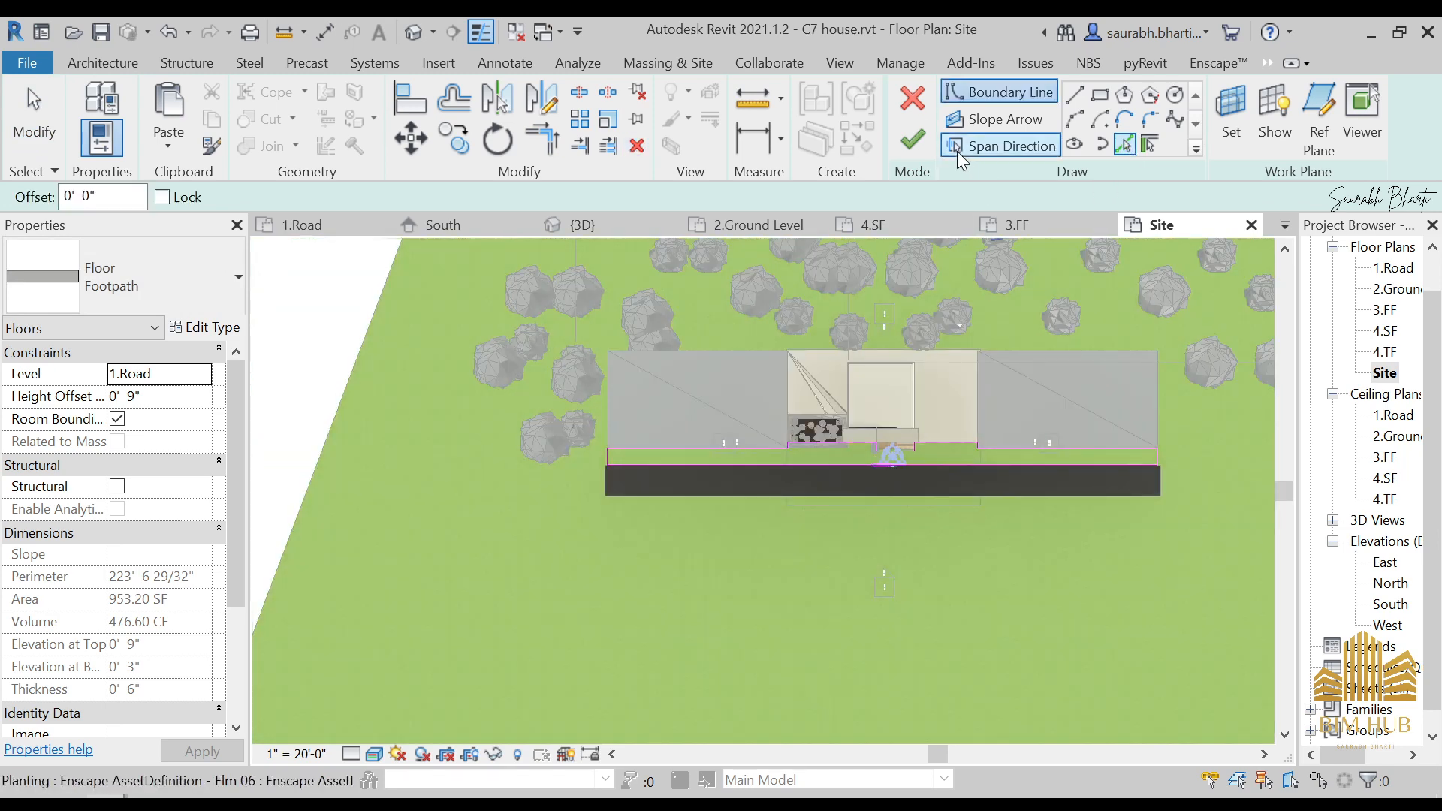
{"action": "left_click", "coordinate": [912, 139]}
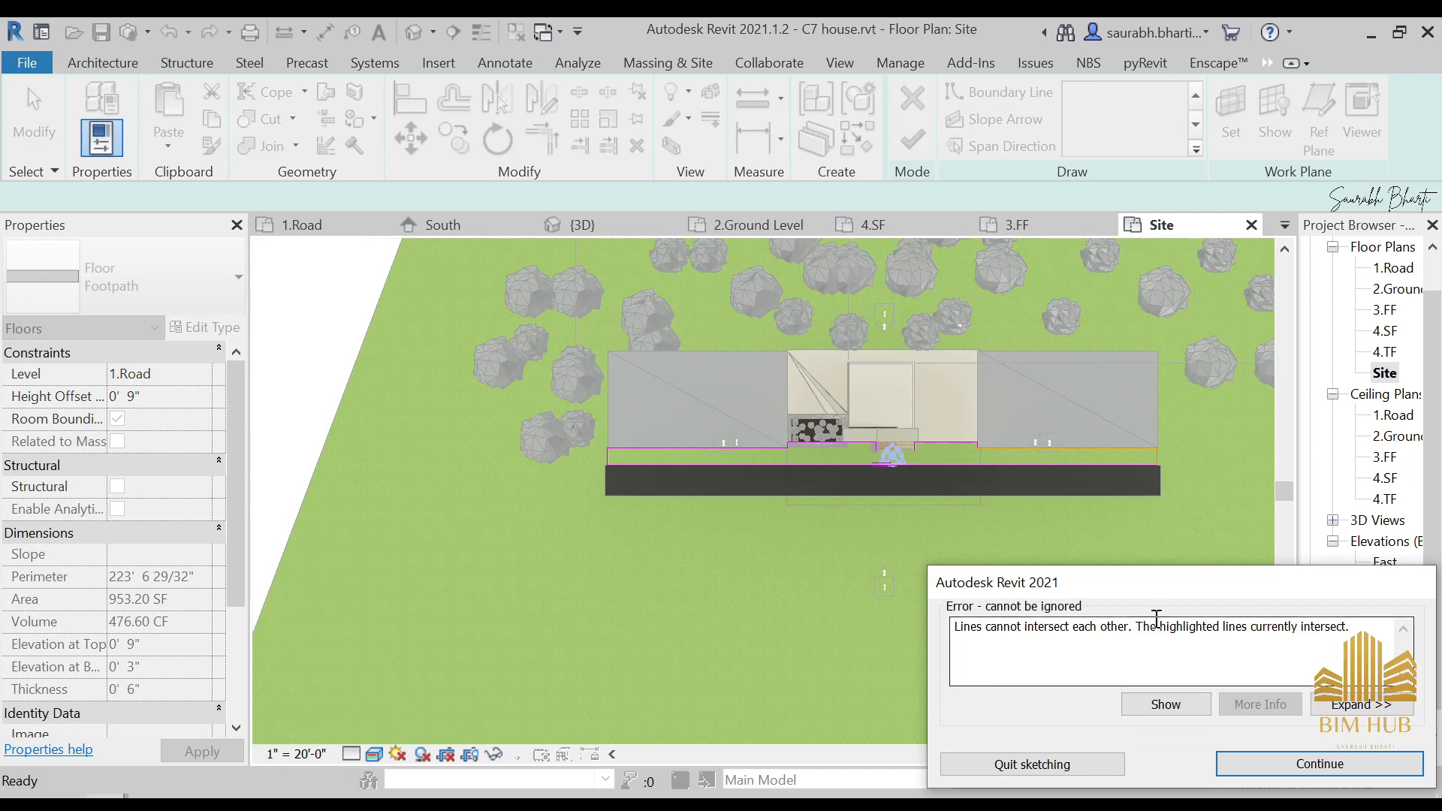
{"action": "scroll", "coordinate": [1160, 465], "scroll_direction": "up", "scroll_amount": 6}
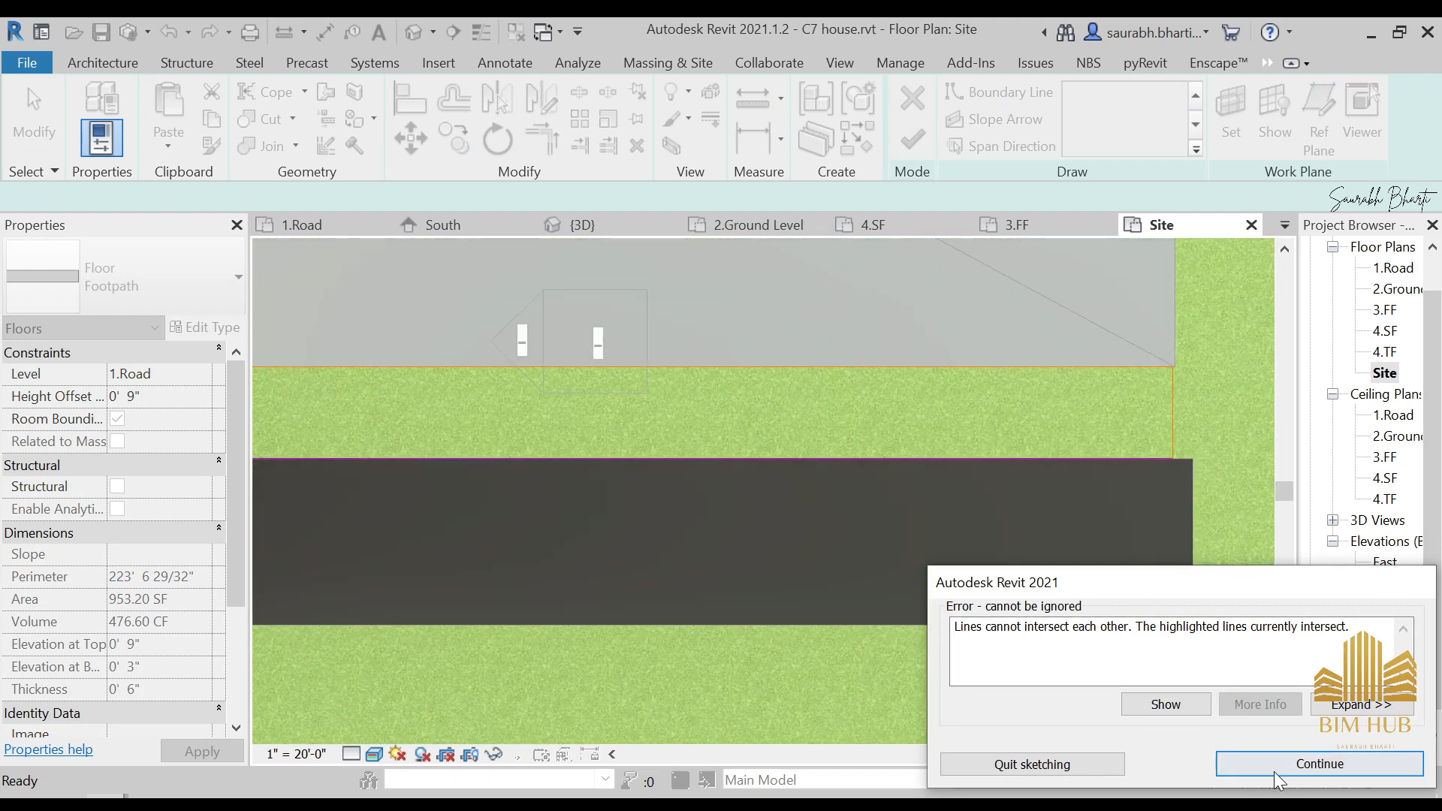
{"action": "left_click", "coordinate": [1273, 766]}
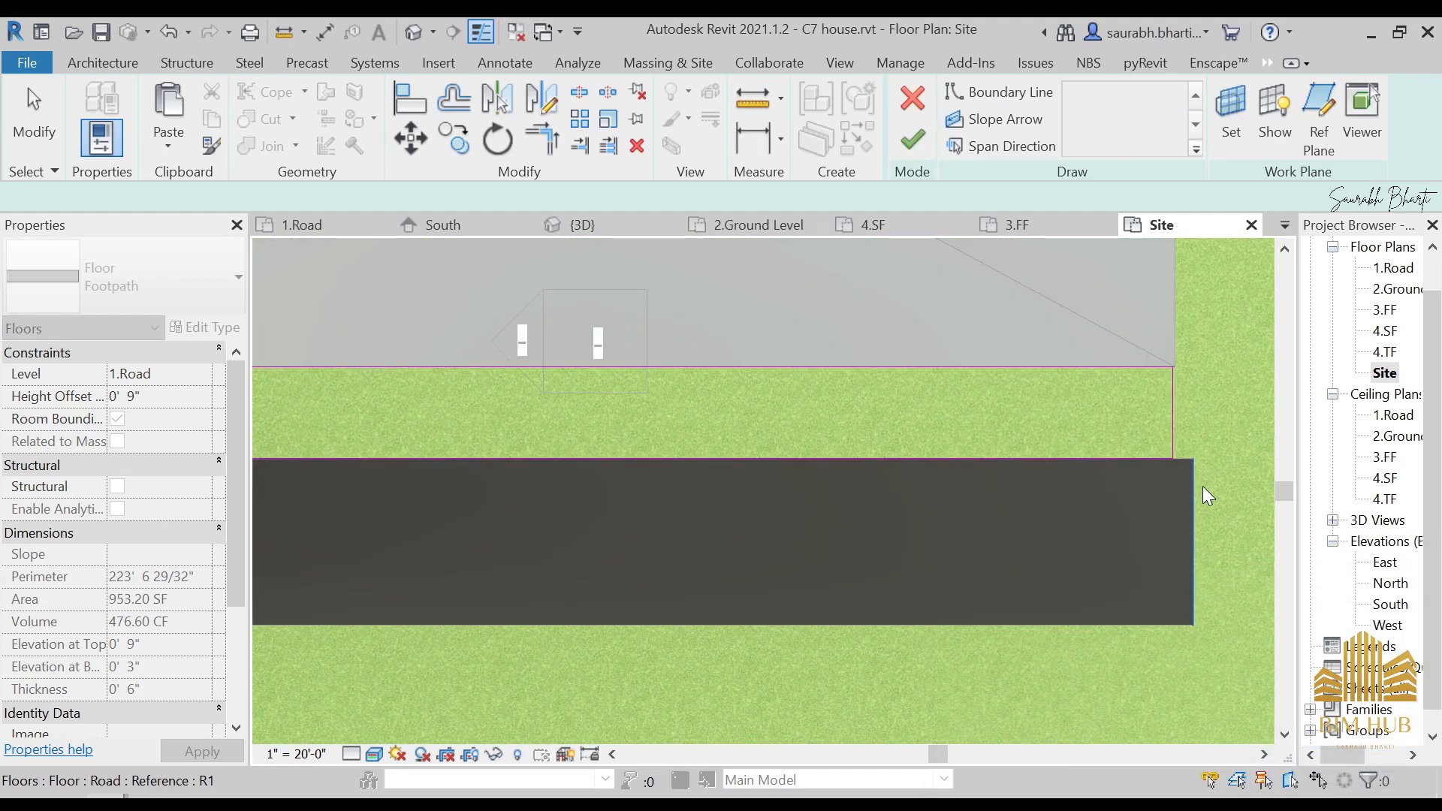
- Delete the Footpath sketch's short east edge line between the east building's outer corner and the road
{"action": "key", "text": "Escape"}
{"action": "key", "text": "Escape"}
{"action": "left_click", "coordinate": [1178, 399]}
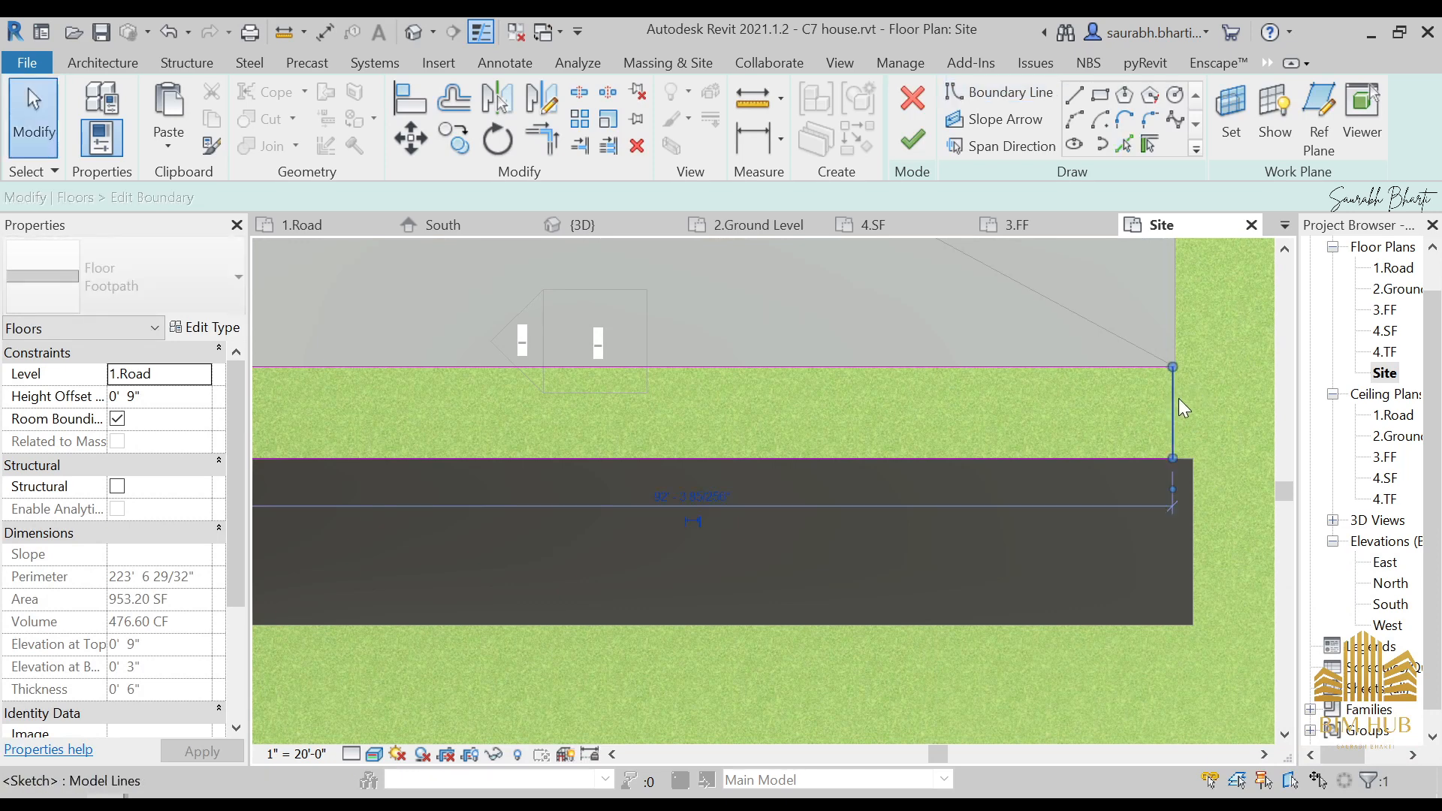
{"action": "key", "text": "Delete"}
{"action": "left_click", "coordinate": [1169, 368]}
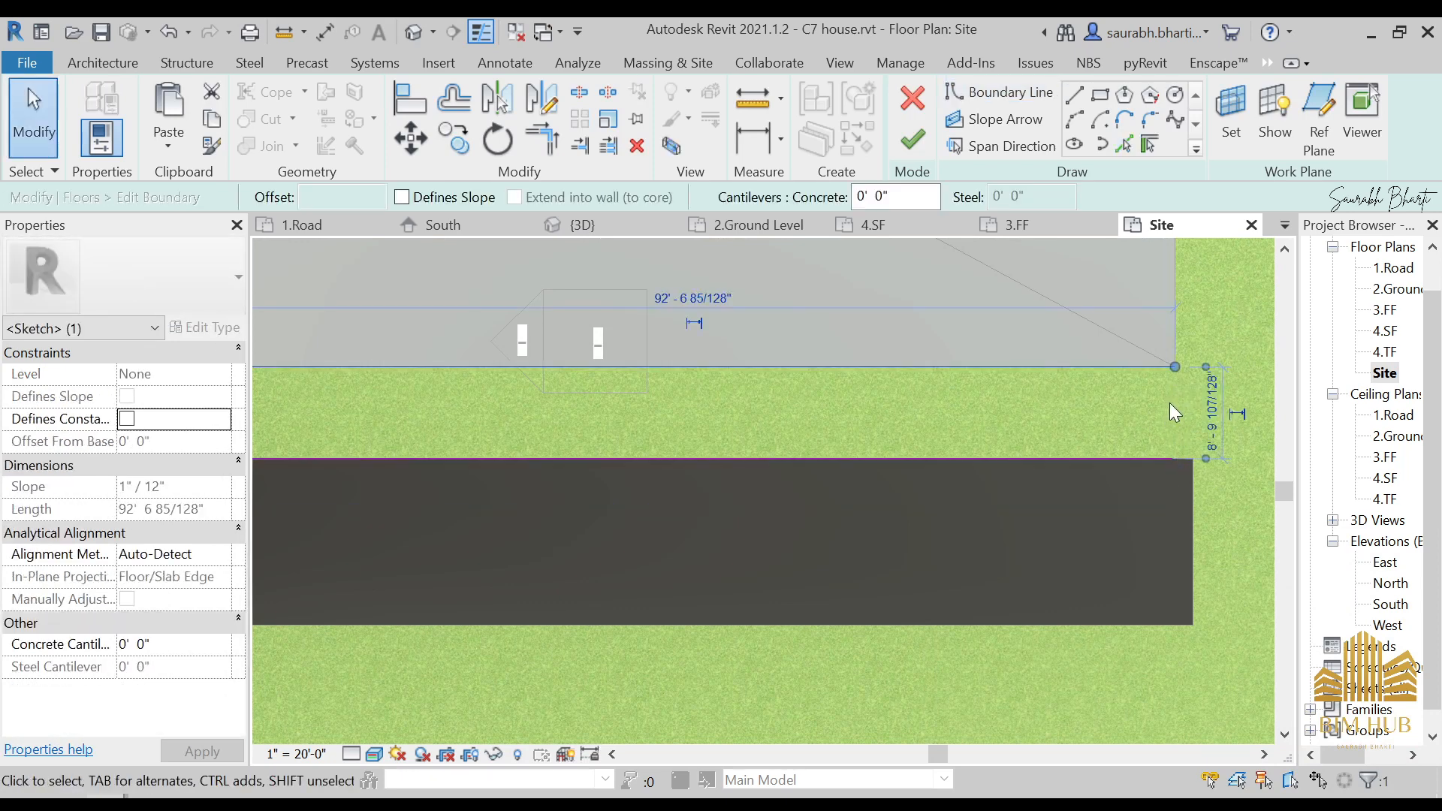
{"action": "key", "text": "Escape"}
{"action": "scroll", "coordinate": [1117, 479], "scroll_direction": "down", "scroll_amount": 5}
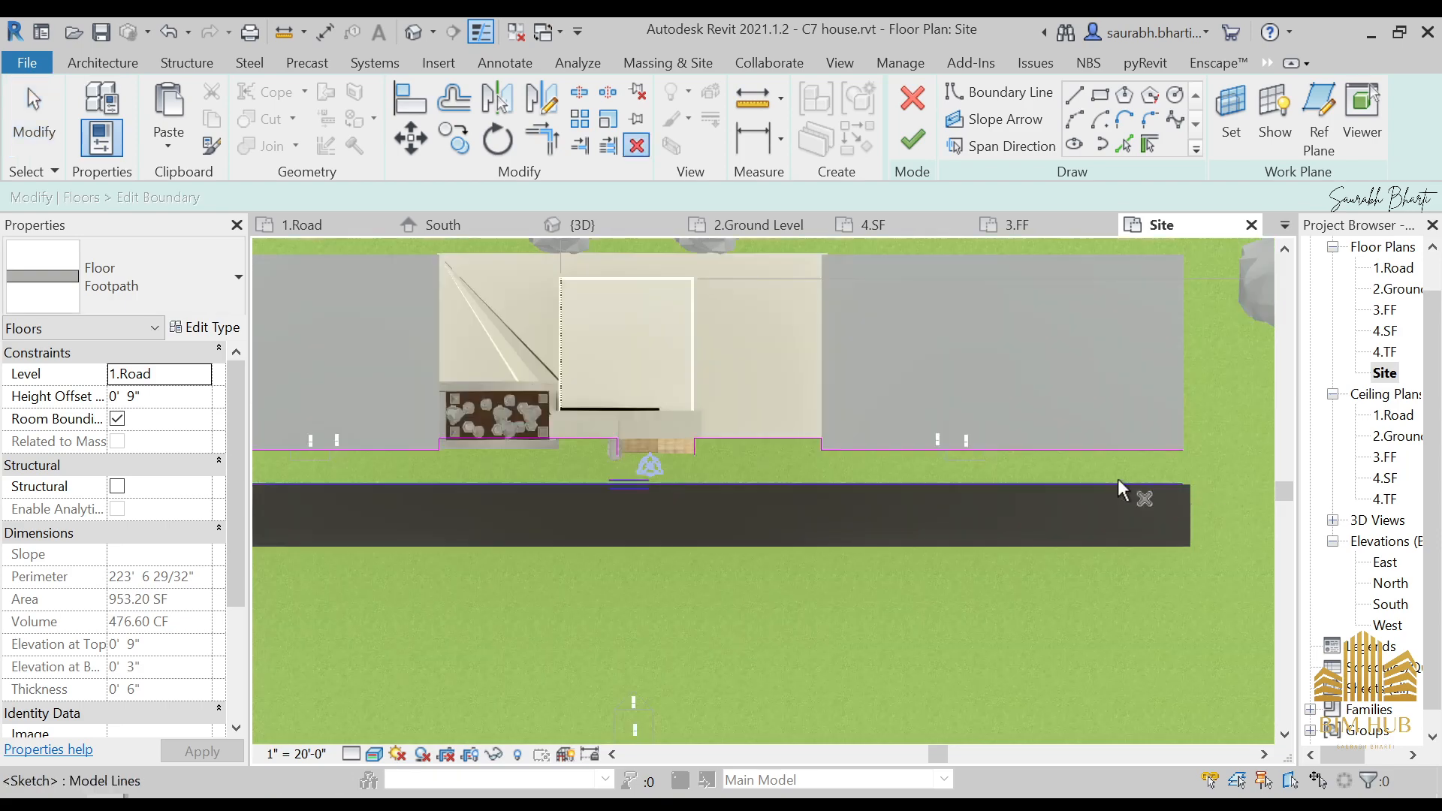
- Draw the missing Footpath boundary line along the front of the wooden entrance steps, 20'-6" long
{"action": "scroll", "coordinate": [877, 470], "scroll_direction": "up", "scroll_amount": 5}
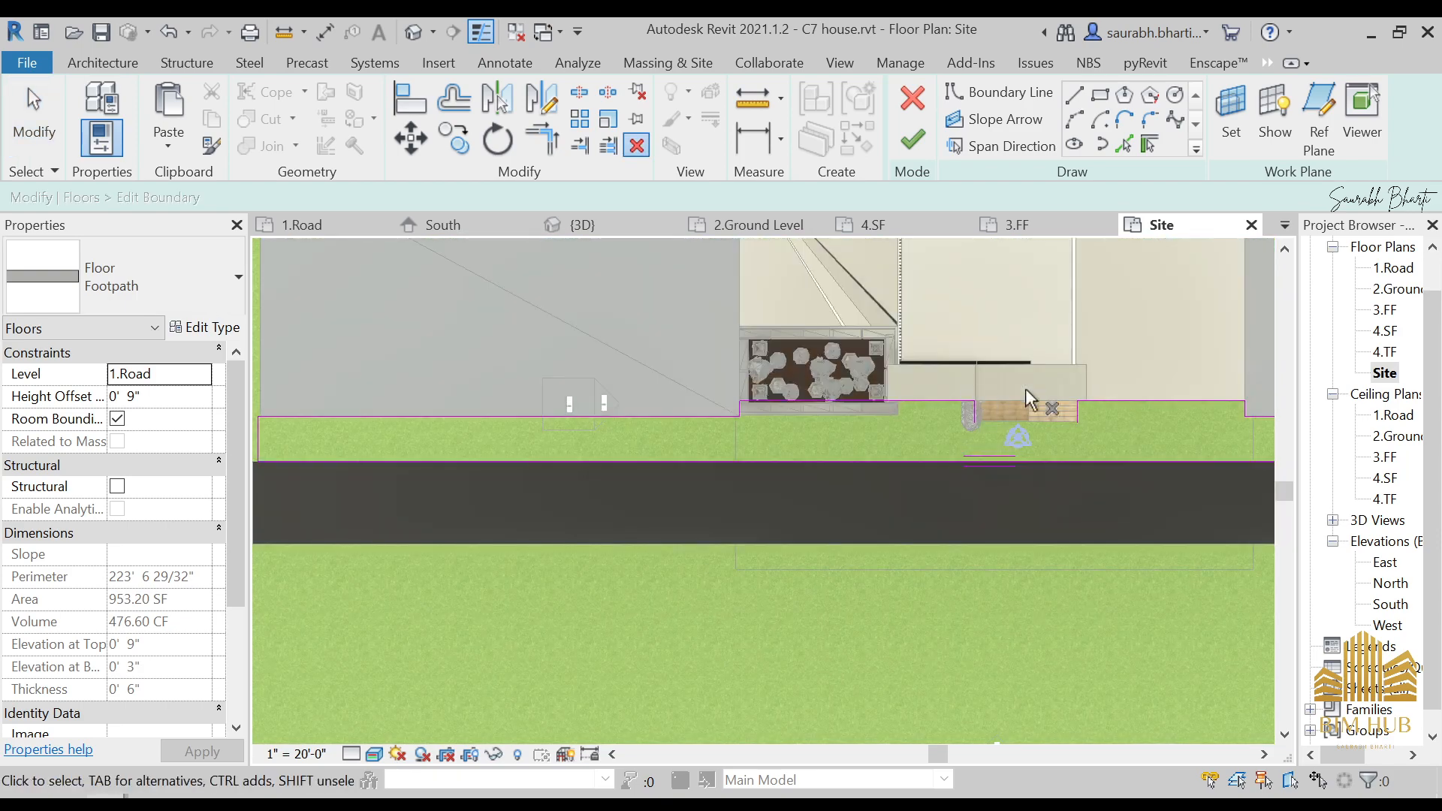
{"action": "scroll", "coordinate": [1059, 418], "scroll_direction": "up", "scroll_amount": 3}
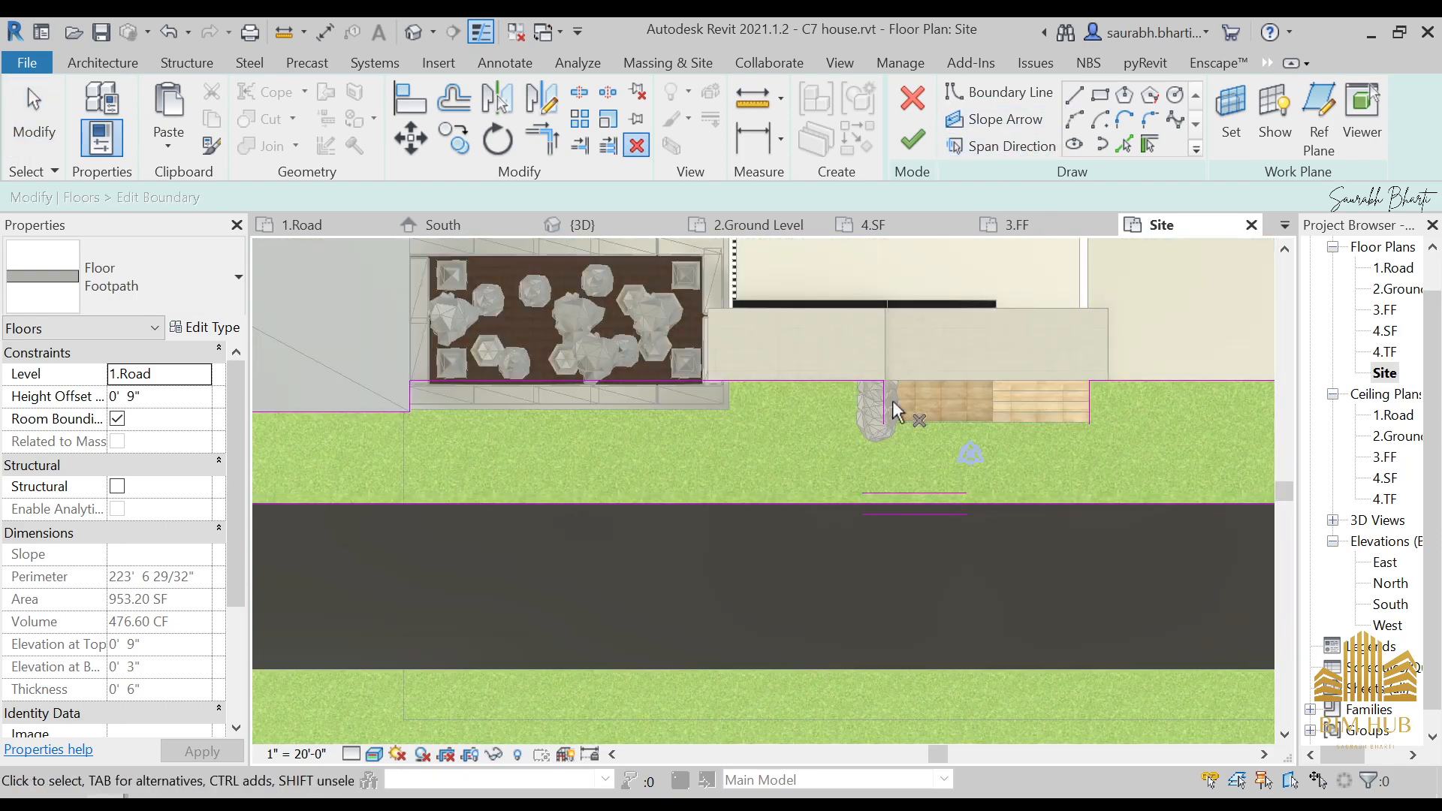
{"action": "scroll", "coordinate": [879, 401], "scroll_direction": "up", "scroll_amount": 1}
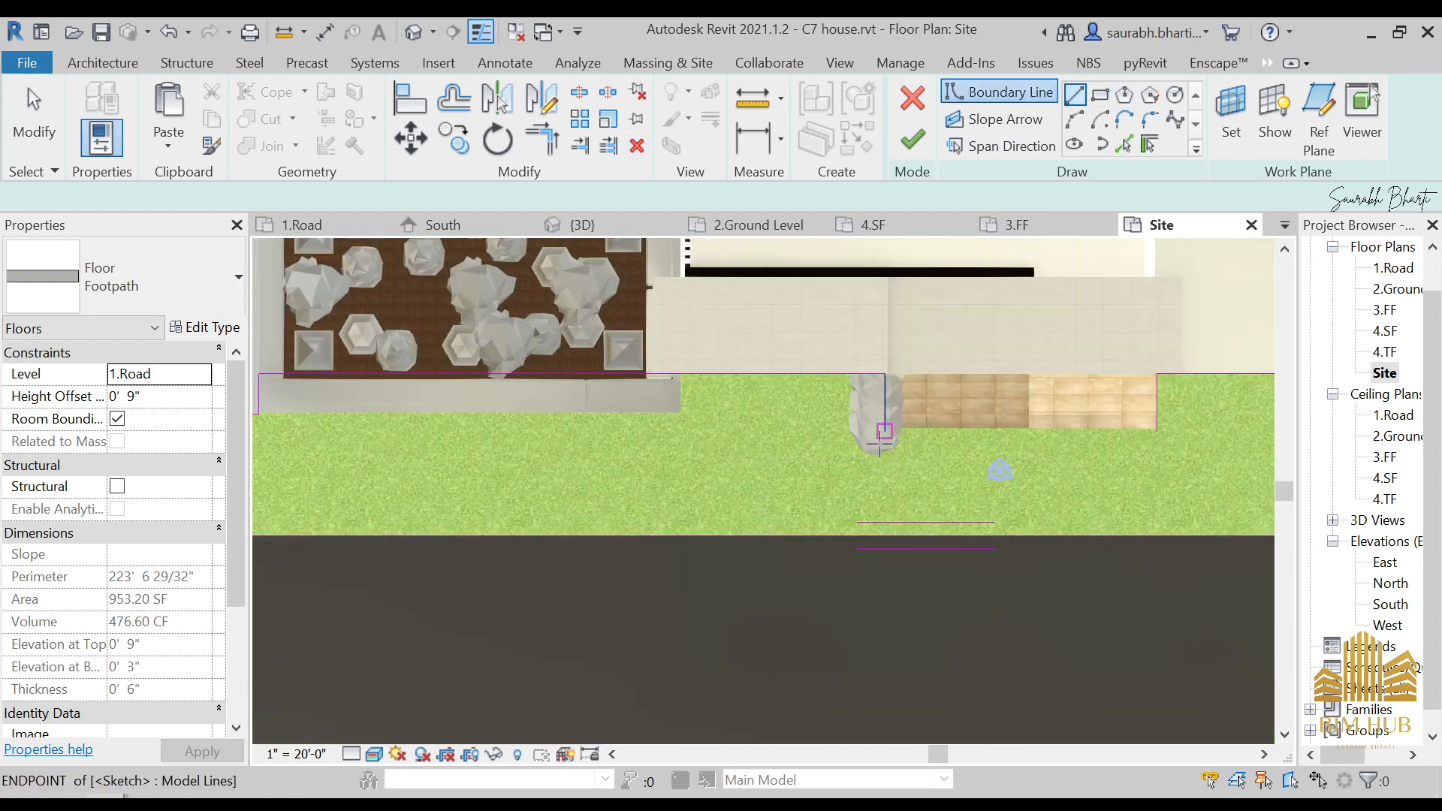
{"action": "key", "text": "Escape"}
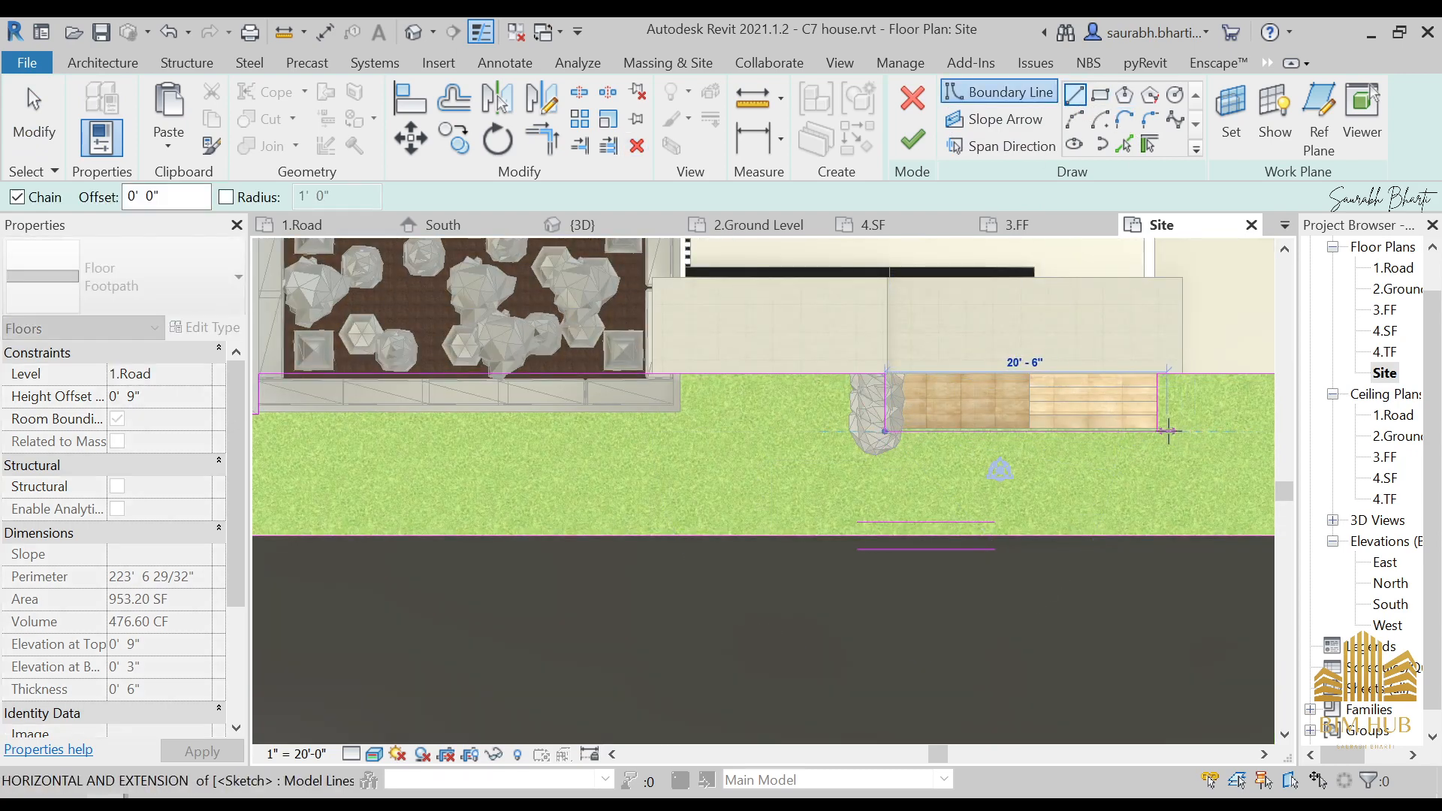
- Close the Footpath boundary with a vertical line from the east building's outer corner to the road edge and finish the sketch
{"action": "middle_click_drag", "start_coordinate": [1093, 453], "coordinate": [550, 470]}
{"action": "scroll", "coordinate": [550, 470], "scroll_direction": "down", "scroll_amount": 1}
{"action": "middle_click_drag", "start_coordinate": [859, 467], "coordinate": [217, 410]}
{"action": "scroll", "coordinate": [316, 415], "scroll_direction": "down", "scroll_amount": 3}
{"action": "left_click", "coordinate": [1046, 391]}
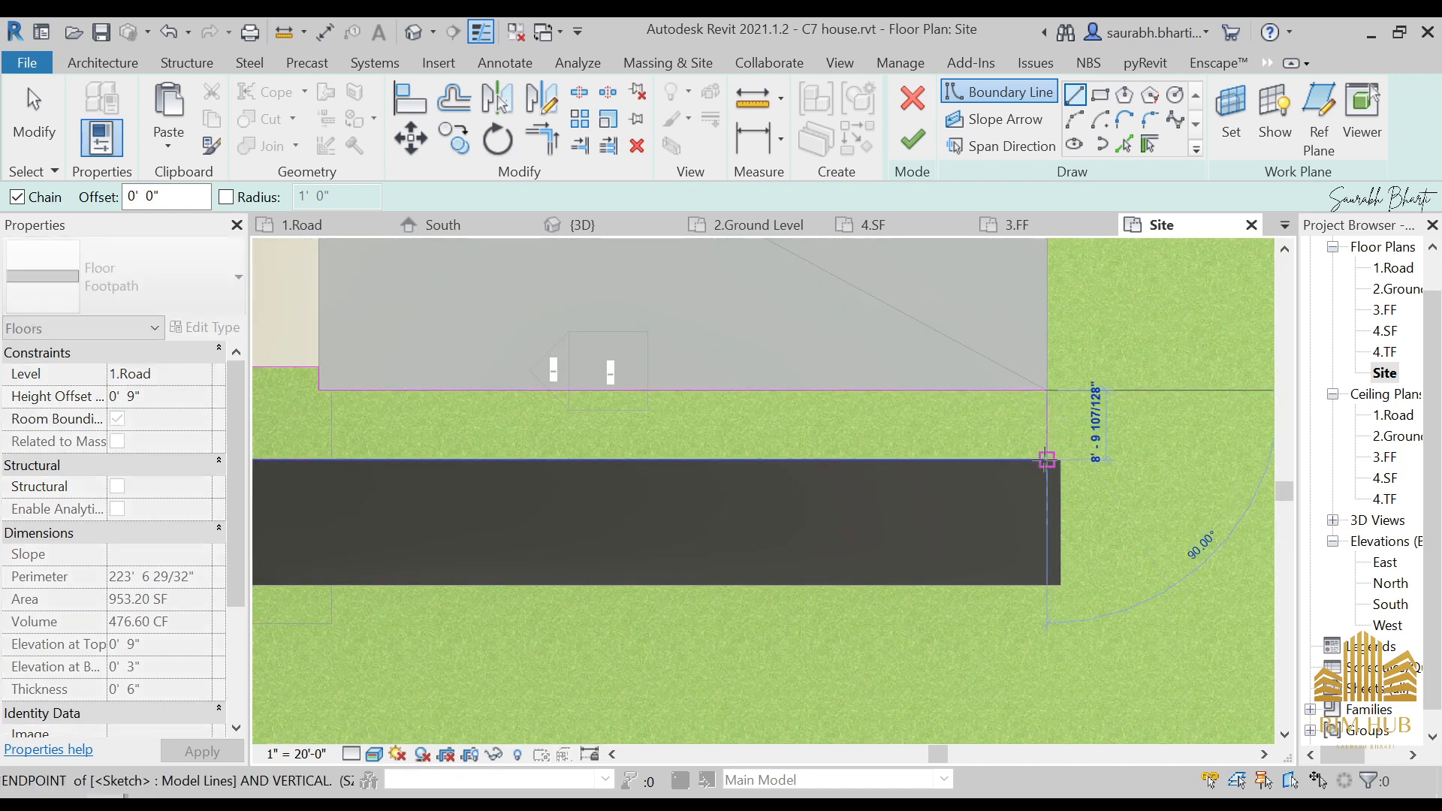
{"action": "left_click", "coordinate": [912, 139]}
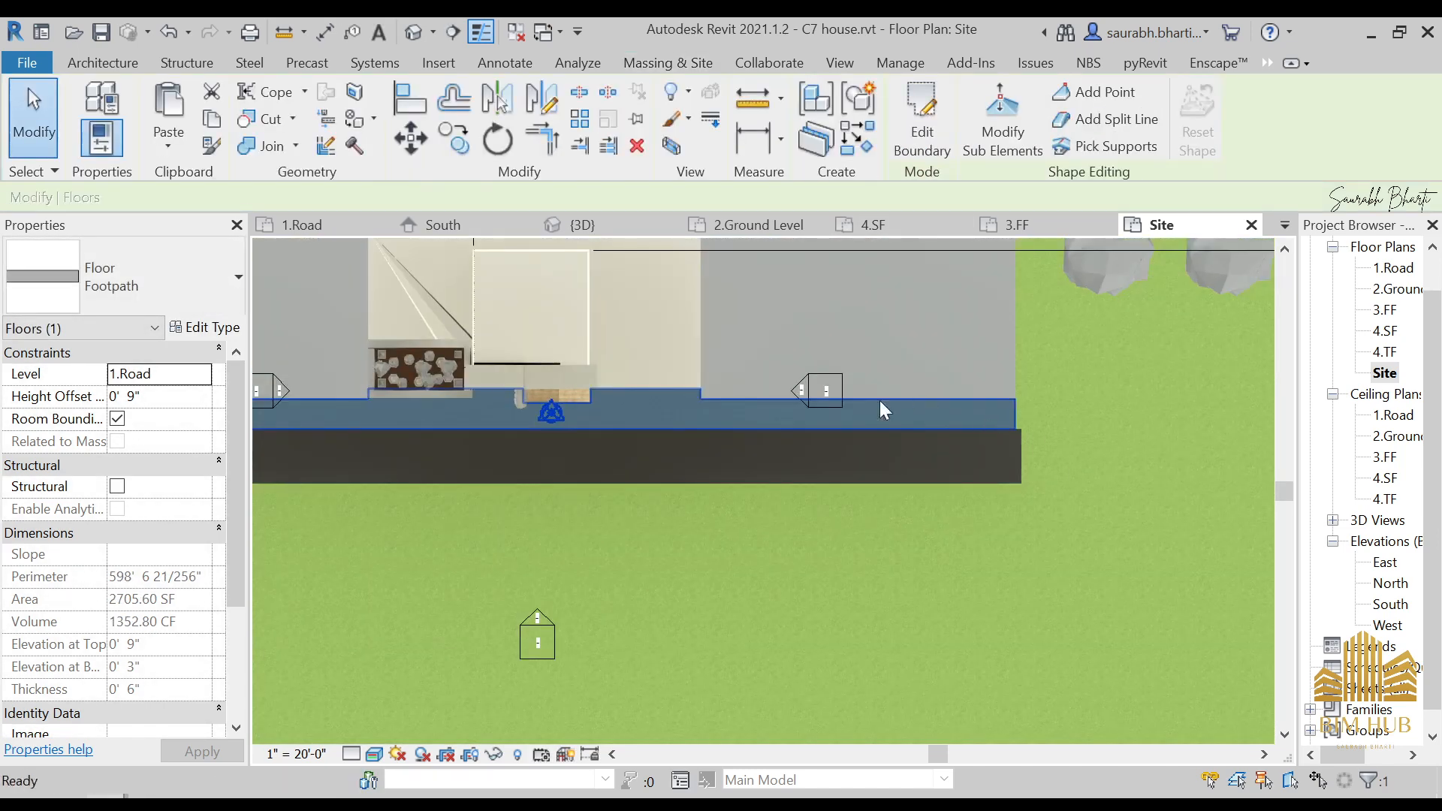
- Examine the extended footpath in front of the house in the 3D view, then return to the Site plan
{"action": "left_click", "coordinate": [667, 63]}
{"action": "left_click", "coordinate": [413, 32]}
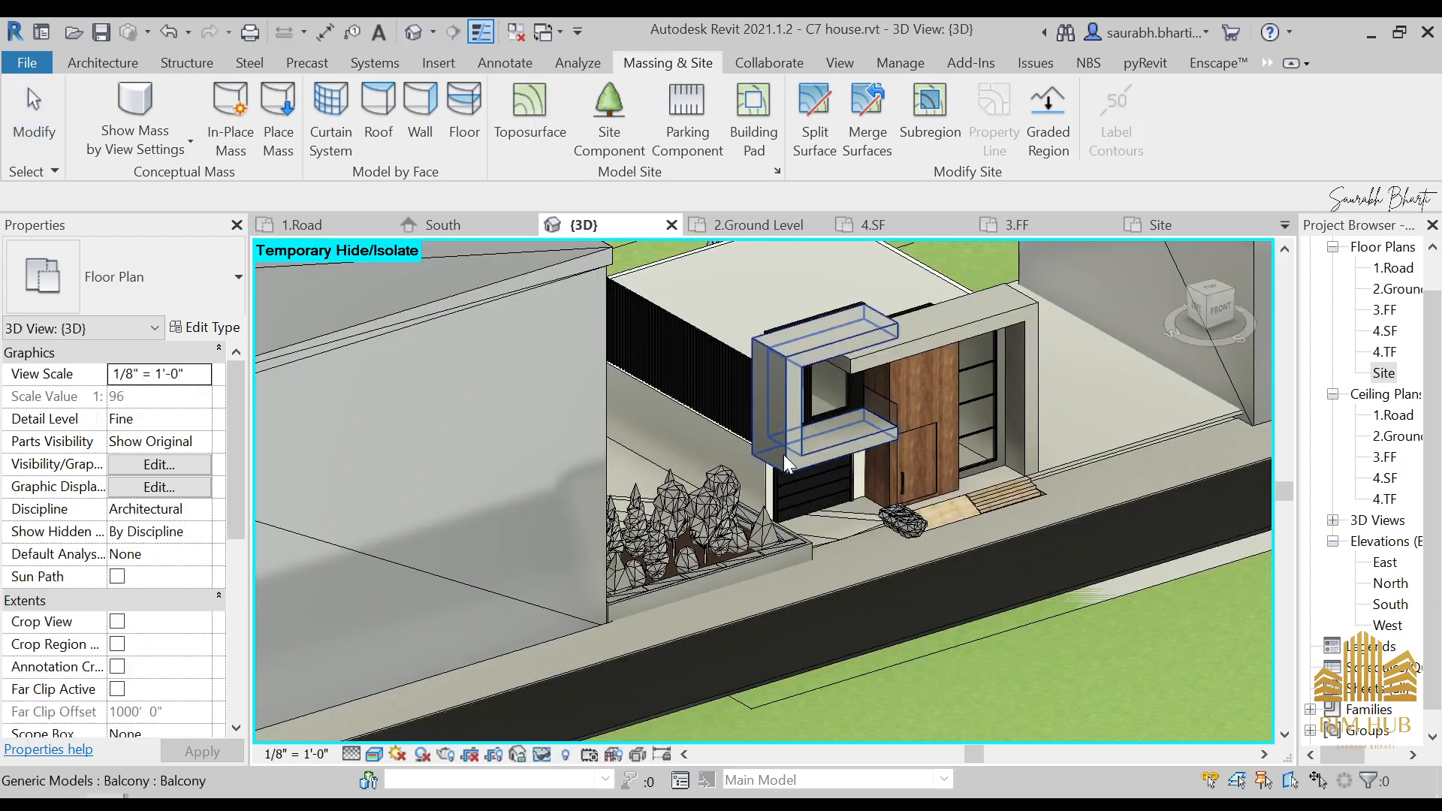
{"action": "middle_click_drag", "start_coordinate": [782, 453], "coordinate": [804, 634], "text": "shift"}
{"action": "scroll", "coordinate": [984, 541], "scroll_direction": "up", "scroll_amount": 3}
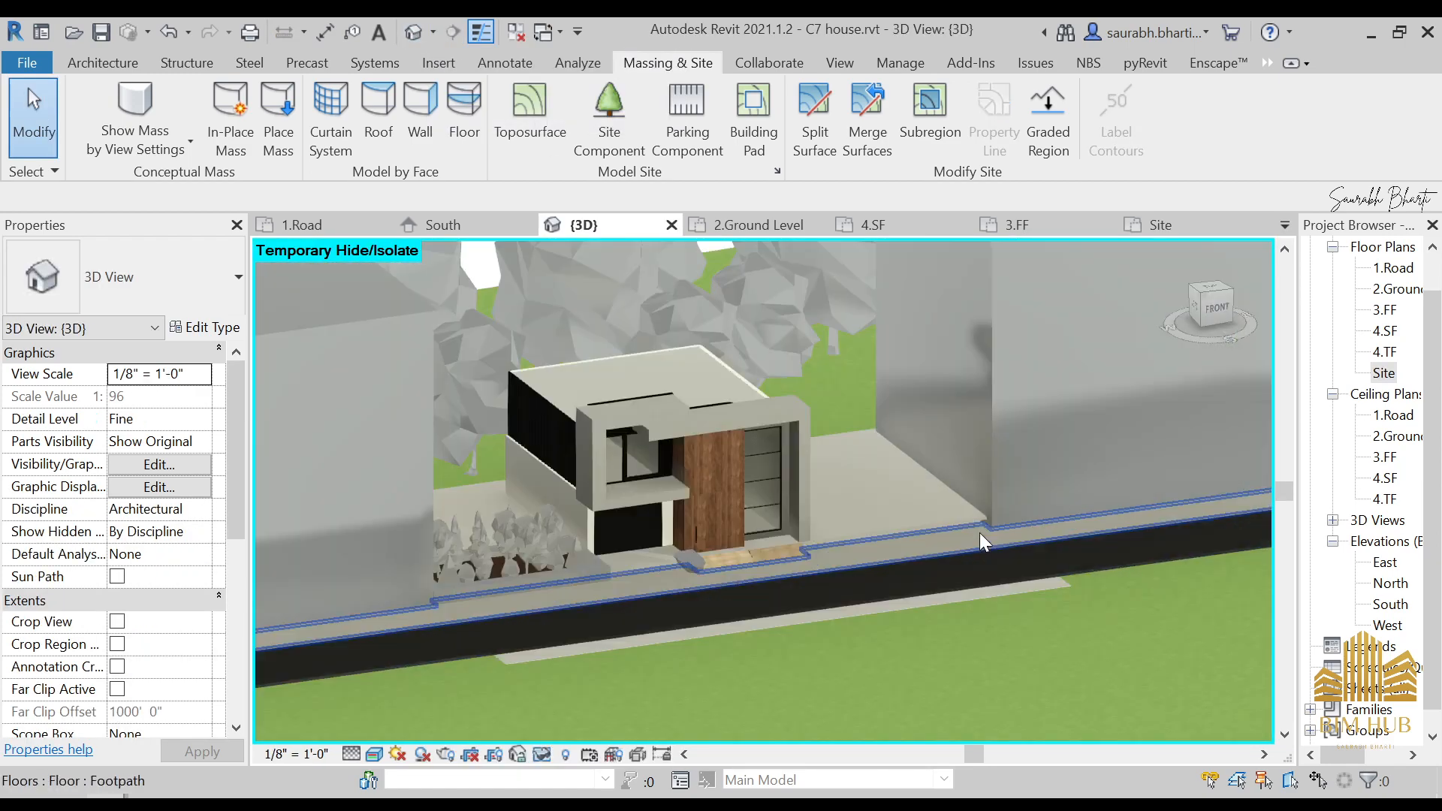
{"action": "middle_click_drag", "start_coordinate": [789, 551], "coordinate": [732, 556], "text": "shift"}
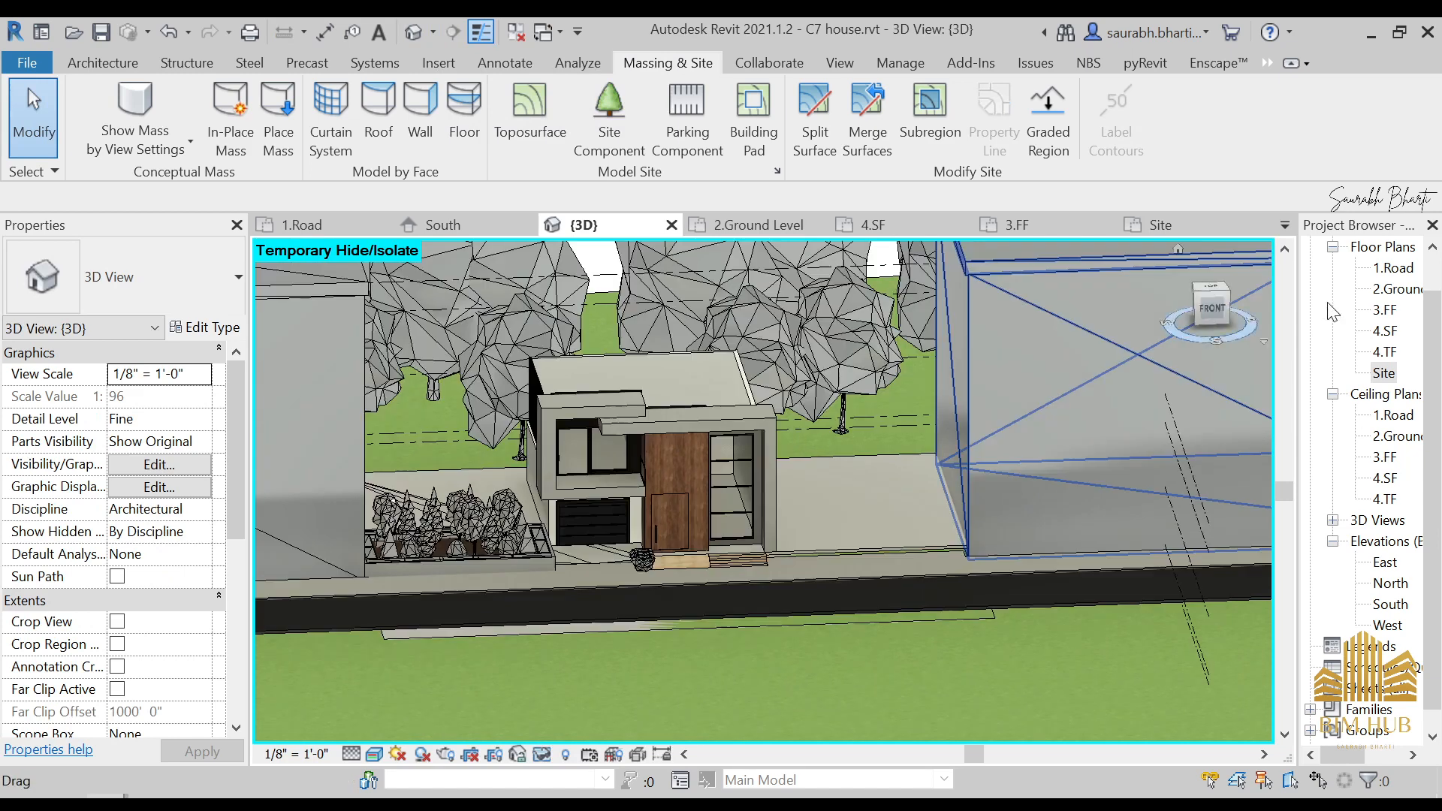
{"action": "double_click", "coordinate": [1385, 373]}
{"action": "scroll", "coordinate": [785, 464], "scroll_direction": "down", "scroll_amount": 3}
{"action": "scroll", "coordinate": [849, 492], "scroll_direction": "up", "scroll_amount": 4}
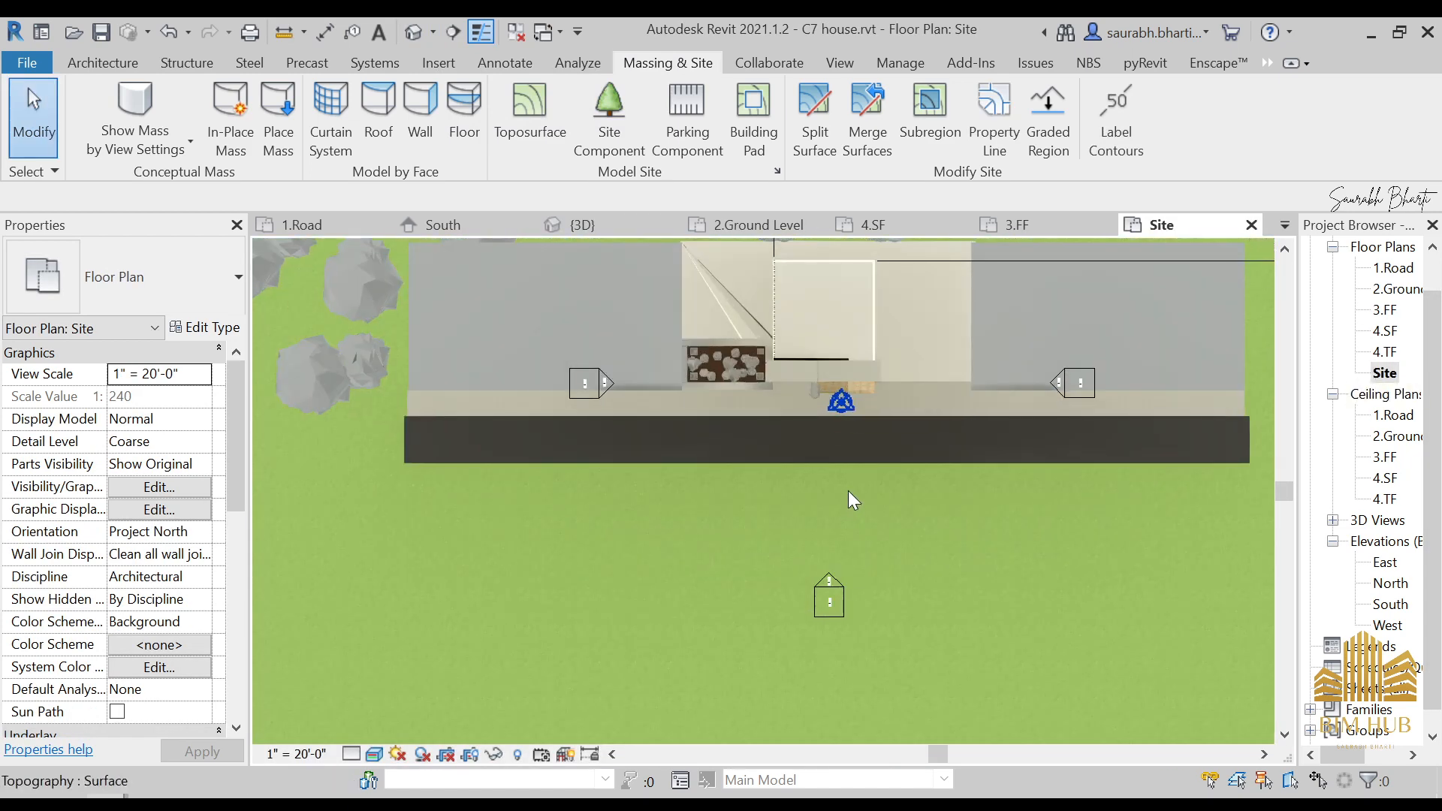
- Mirror the Footpath floor to the opposite side of the road about a horizontal axis drawn along the road's centre
{"action": "left_click", "coordinate": [848, 484]}
{"action": "key", "text": "Escape"}
{"action": "left_click", "coordinate": [567, 417]}
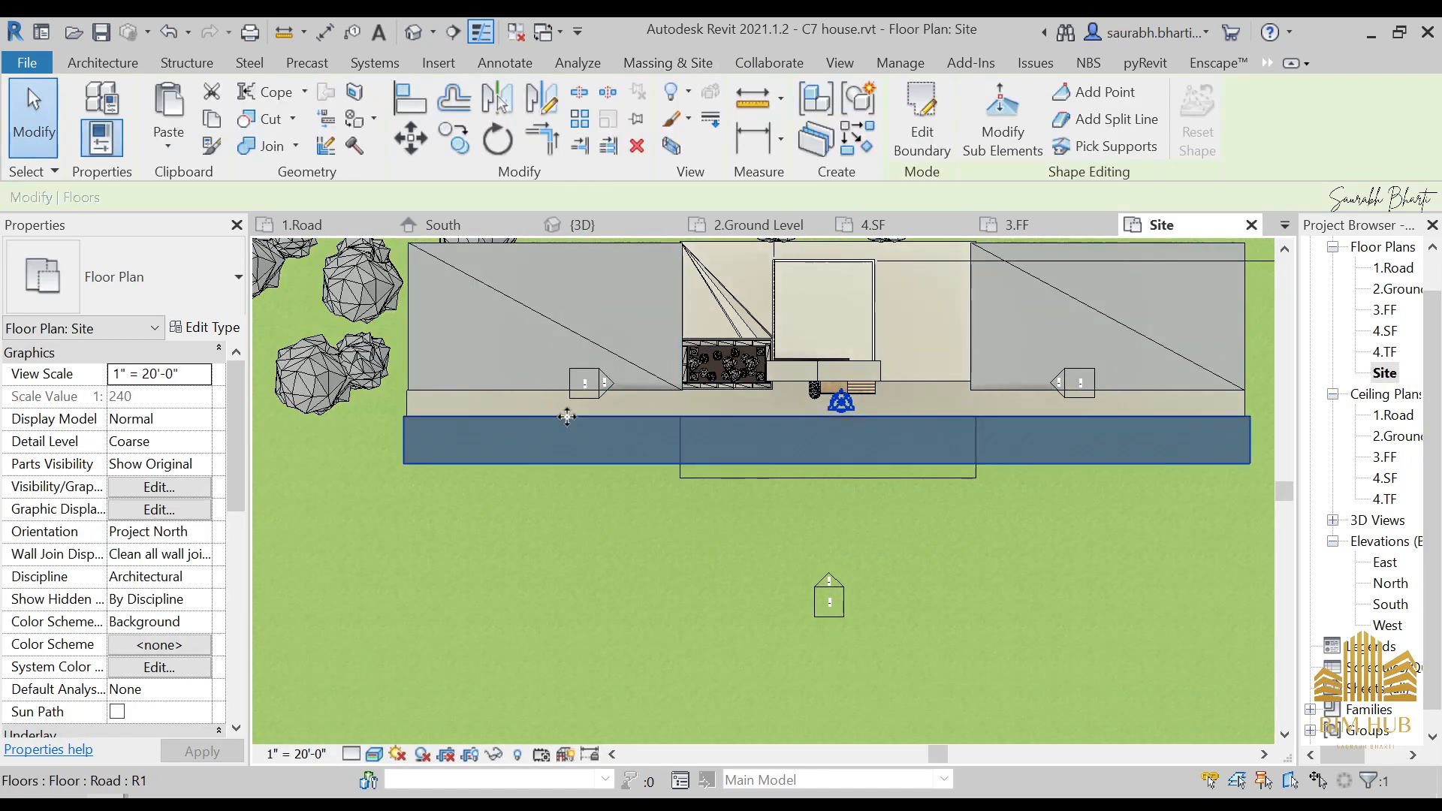
{"action": "key", "text": "Escape"}
{"action": "left_click", "coordinate": [524, 404]}
{"action": "key", "text": "Escape"}
{"action": "left_click", "coordinate": [519, 413]}
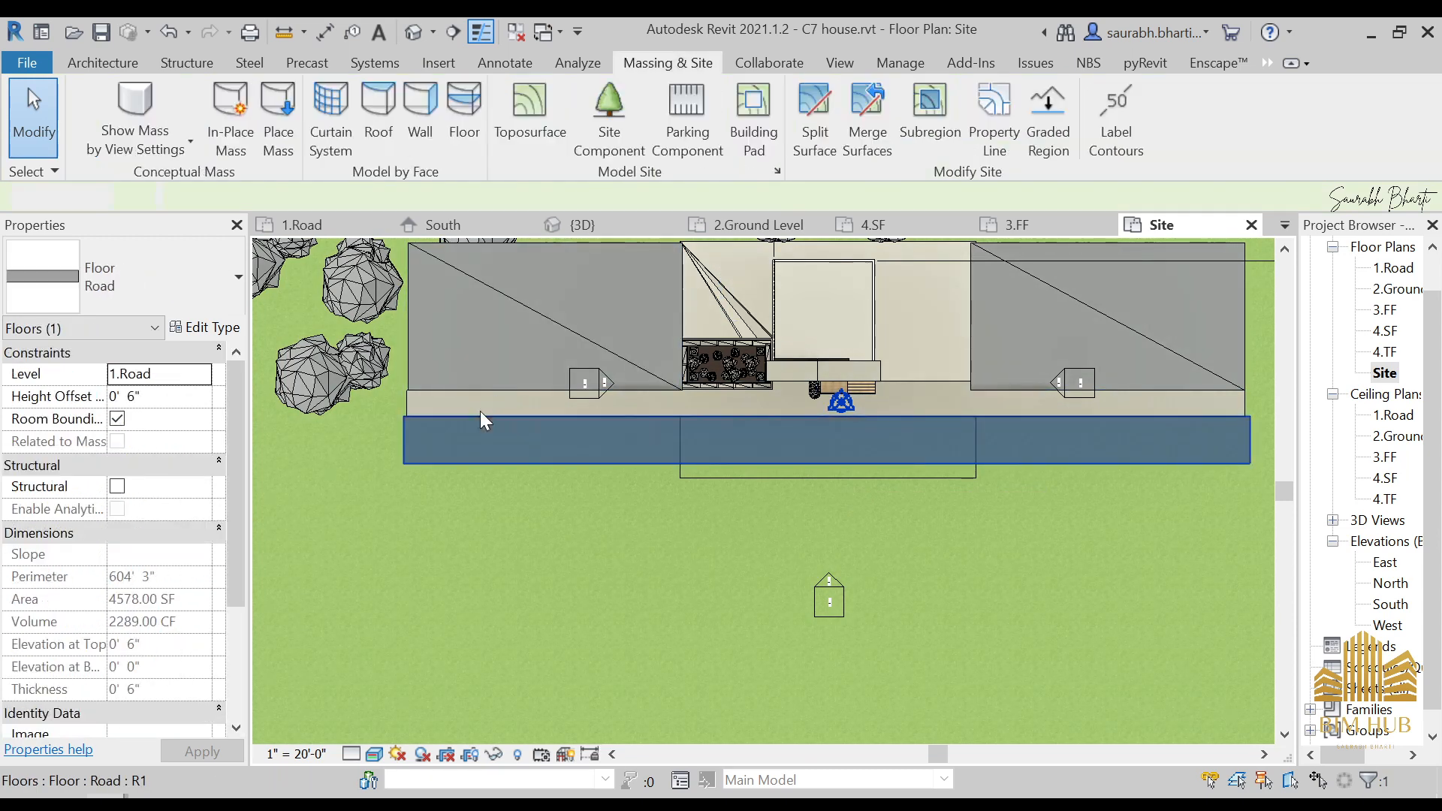
{"action": "key", "text": "Escape"}
{"action": "left_click", "coordinate": [413, 404]}
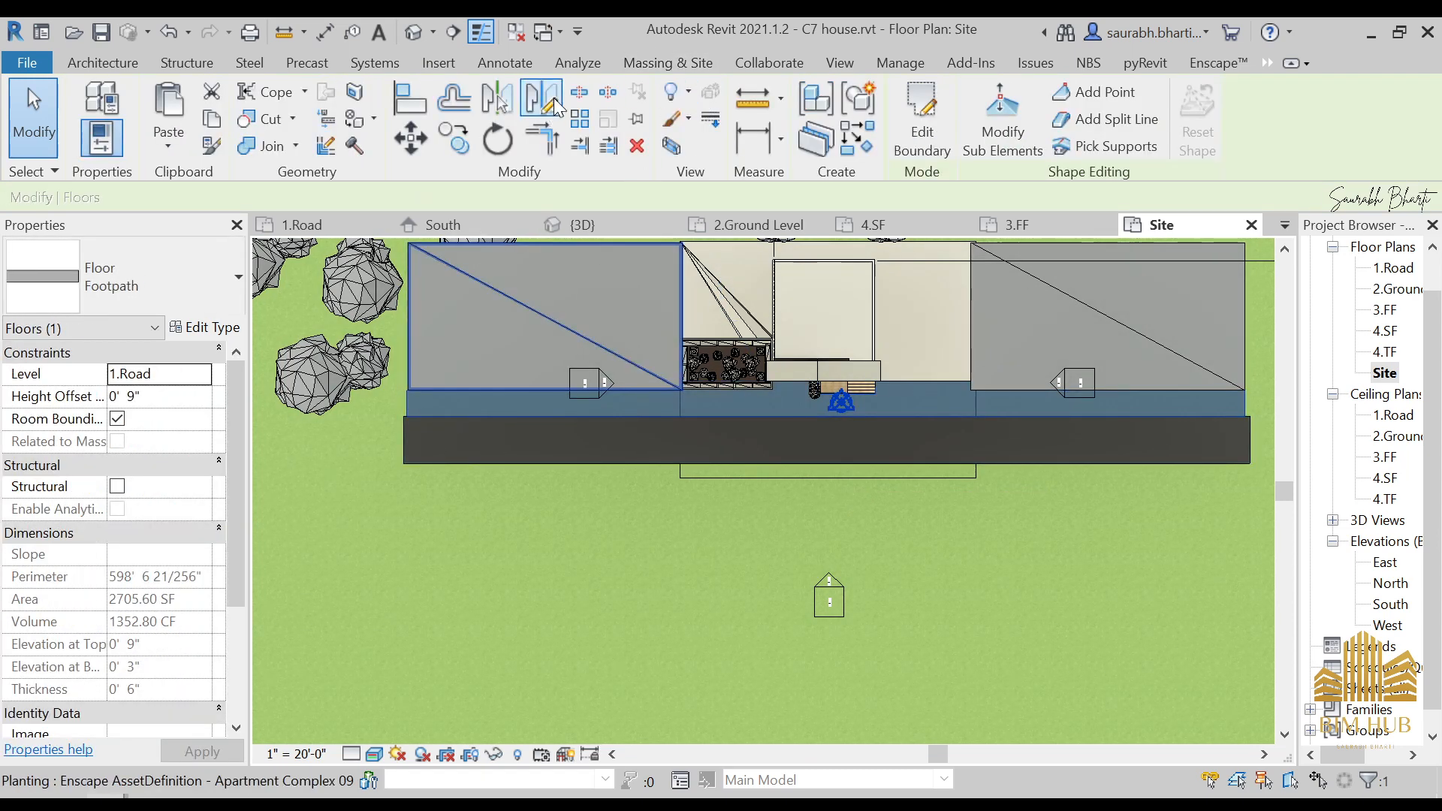
{"action": "left_click", "coordinate": [511, 439]}
{"action": "left_click", "coordinate": [524, 440]}
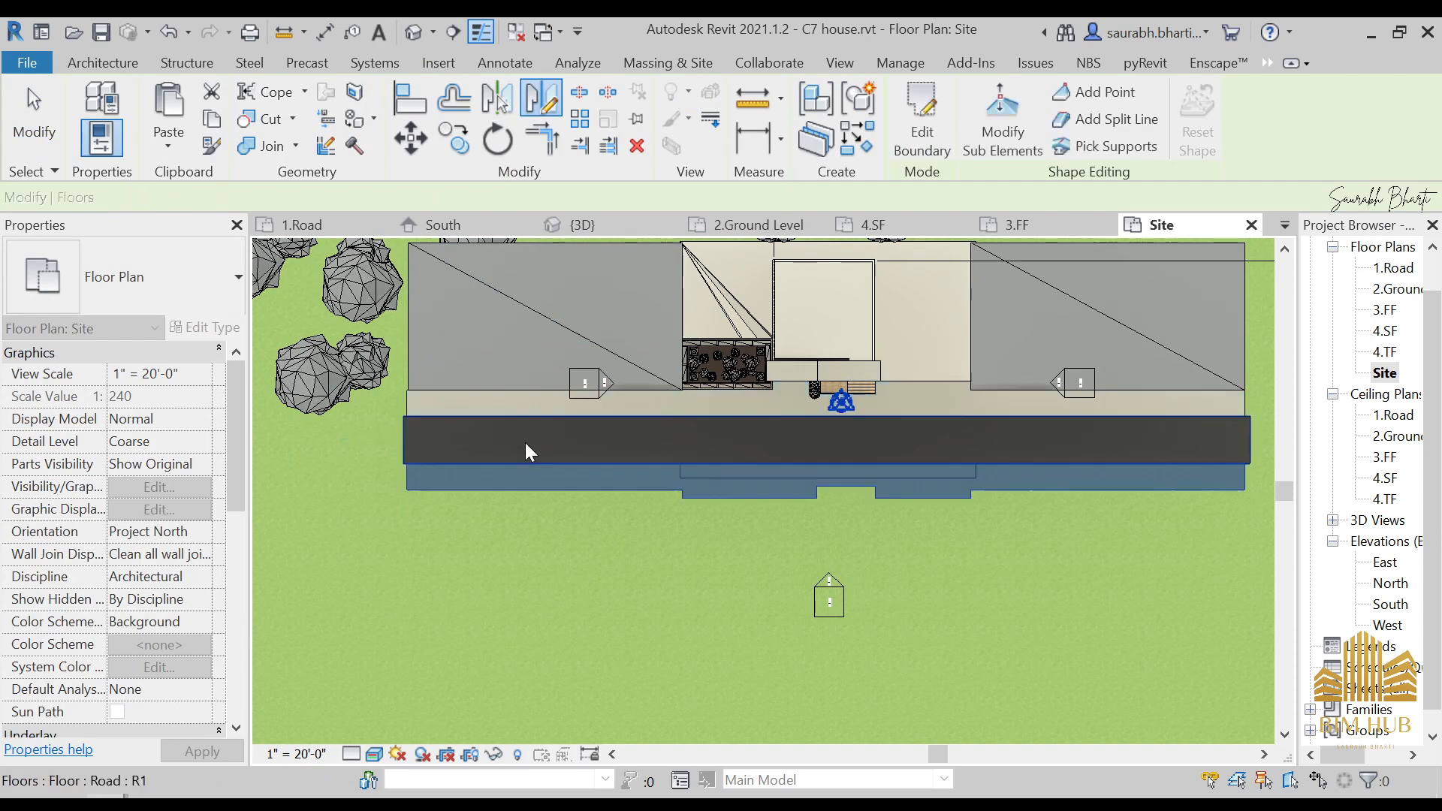
- Shift the mirrored footpath up against the road's south edge and align it lengthwise with the road
{"action": "left_click", "coordinate": [801, 494]}
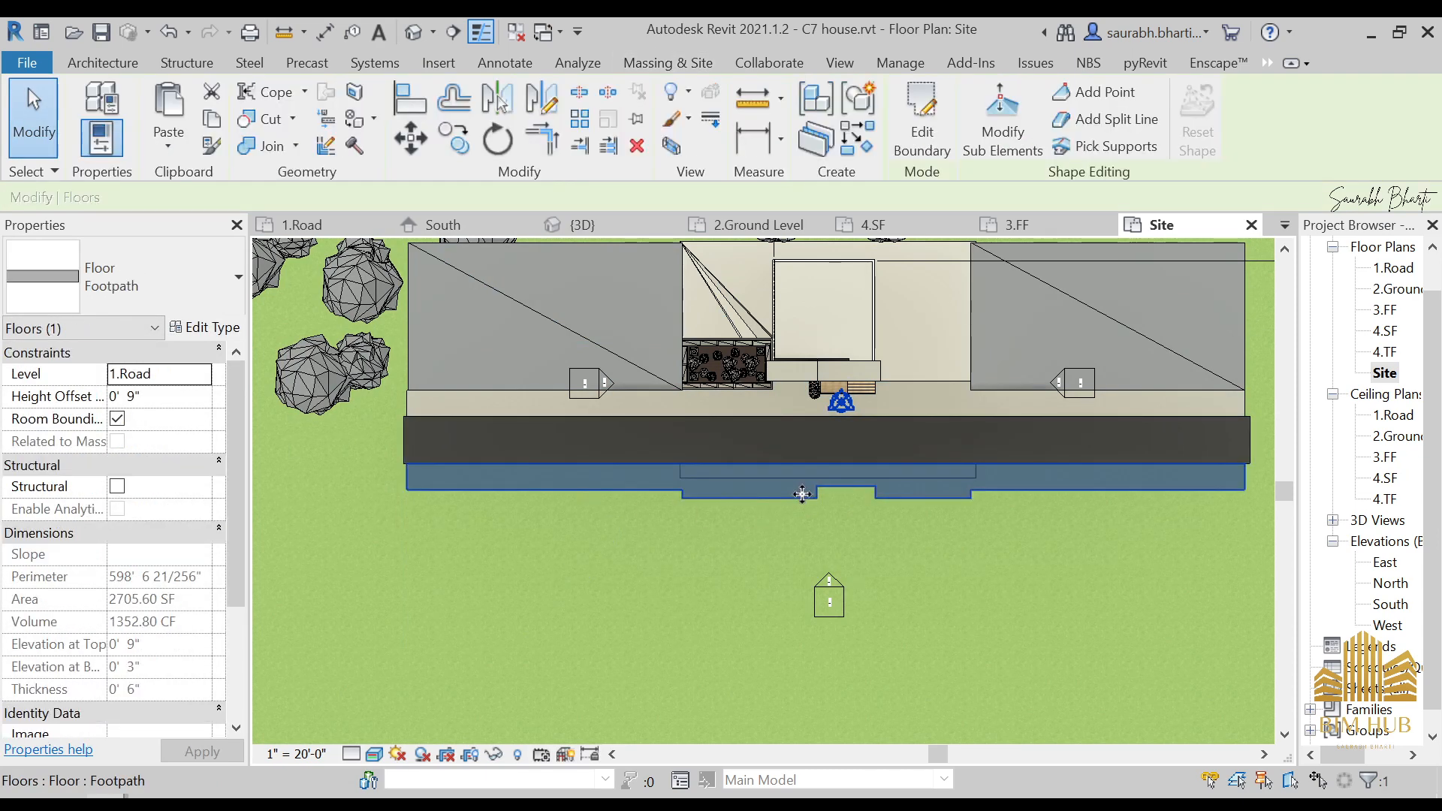
{"action": "left_click_drag", "start_coordinate": [809, 563], "coordinate": [769, 493]}
{"action": "key", "text": "Escape"}
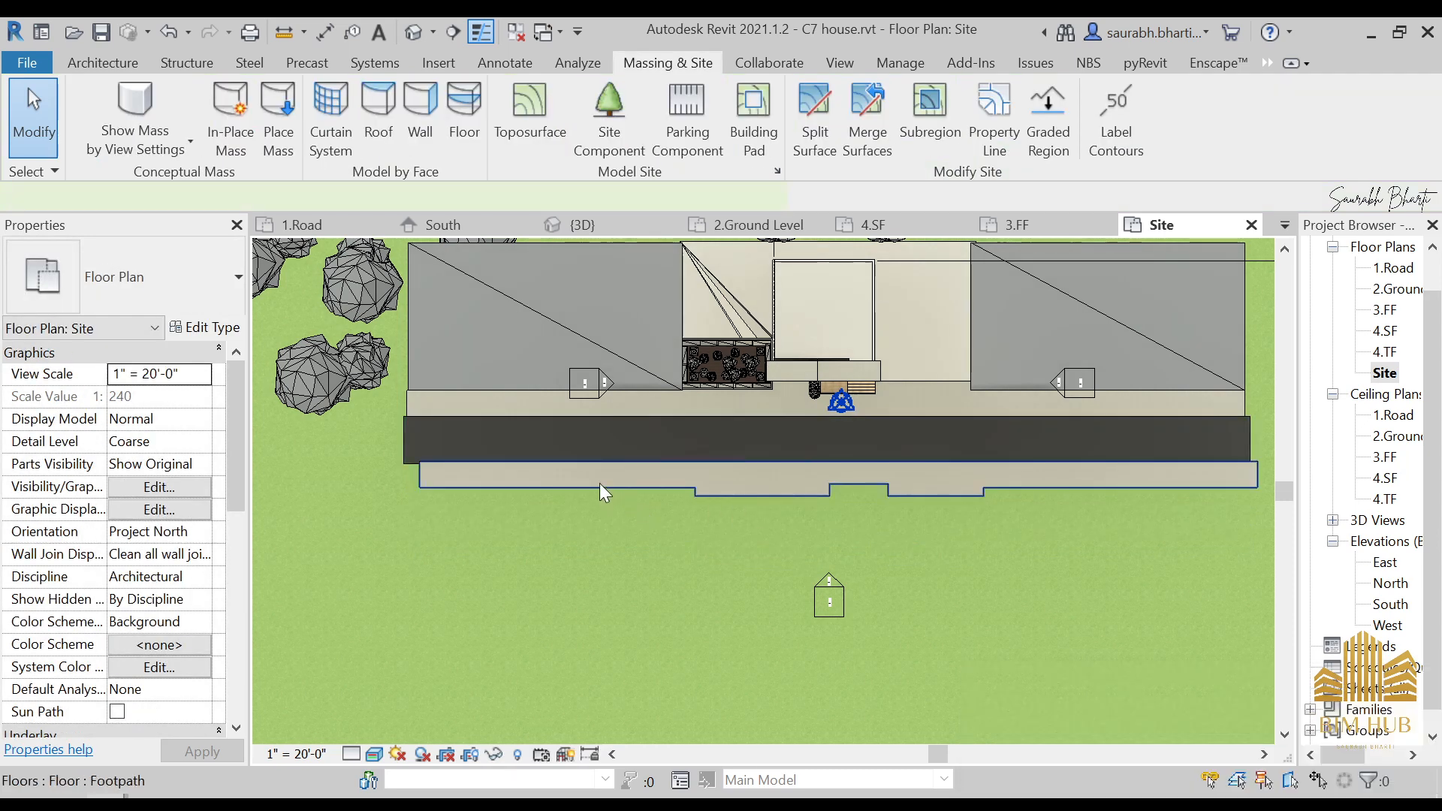
{"action": "left_click", "coordinate": [599, 483]}
{"action": "key", "text": "Left"}
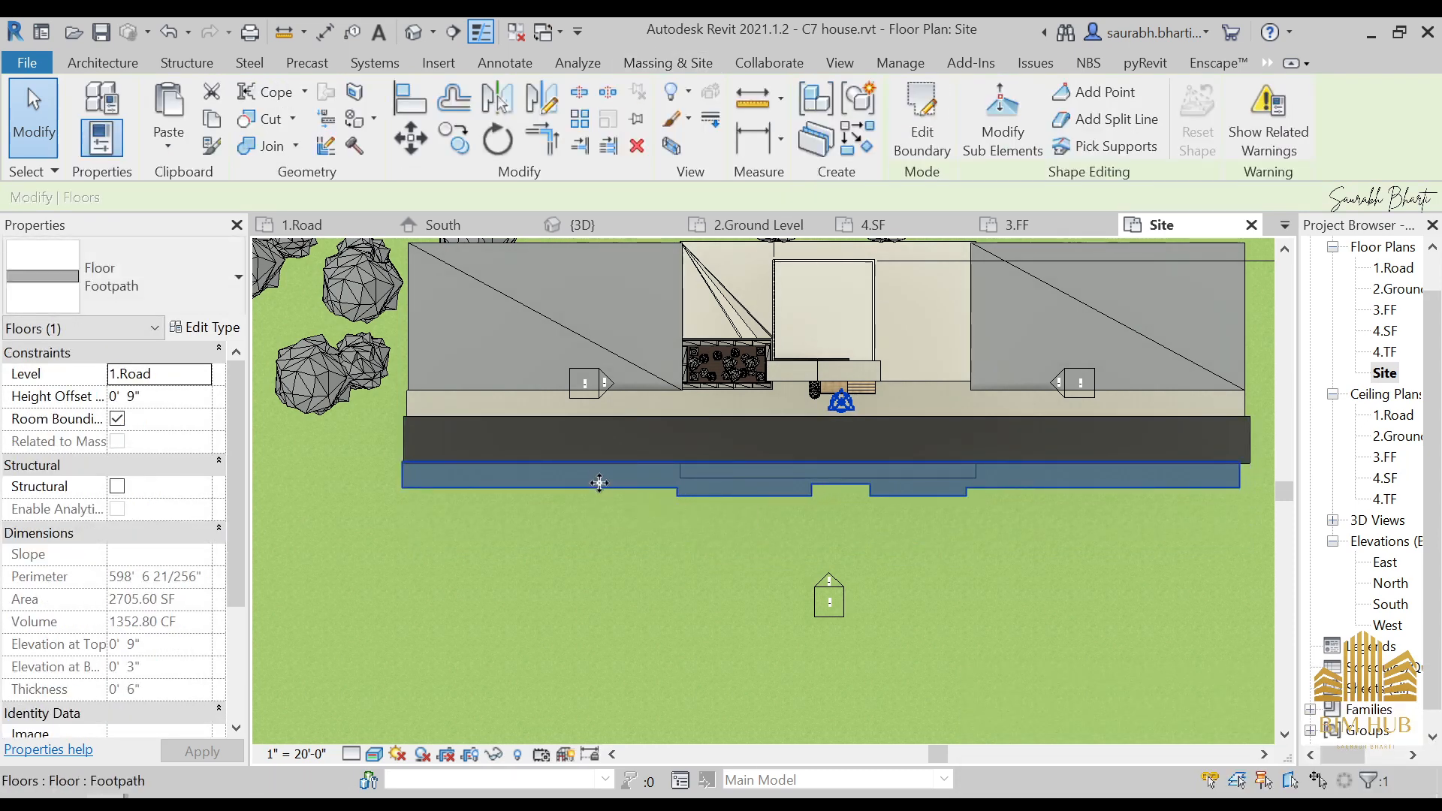
{"action": "key", "text": "Right"}
{"action": "key", "text": "Escape"}
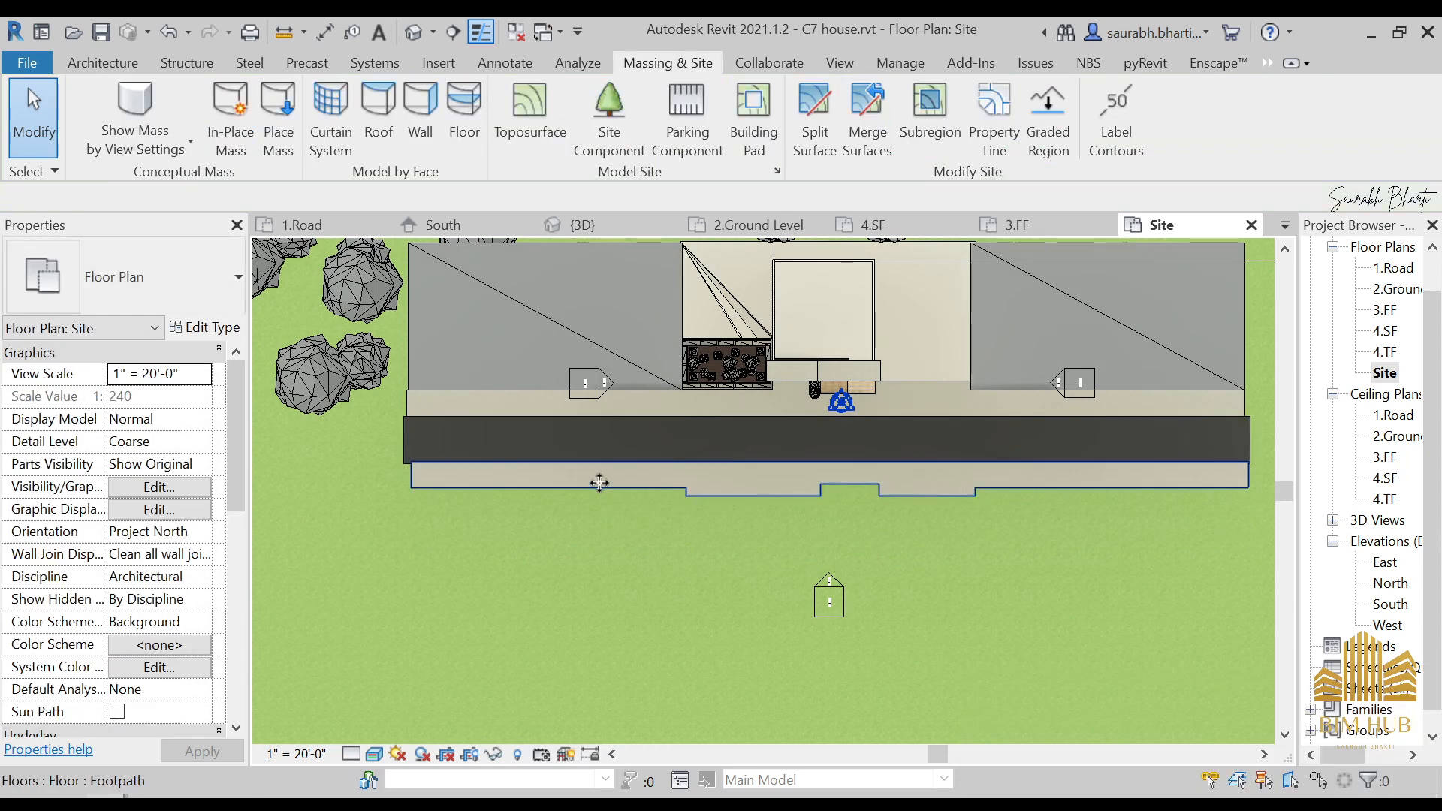
{"action": "left_click", "coordinate": [592, 355]}
{"action": "left_click", "coordinate": [998, 307]}
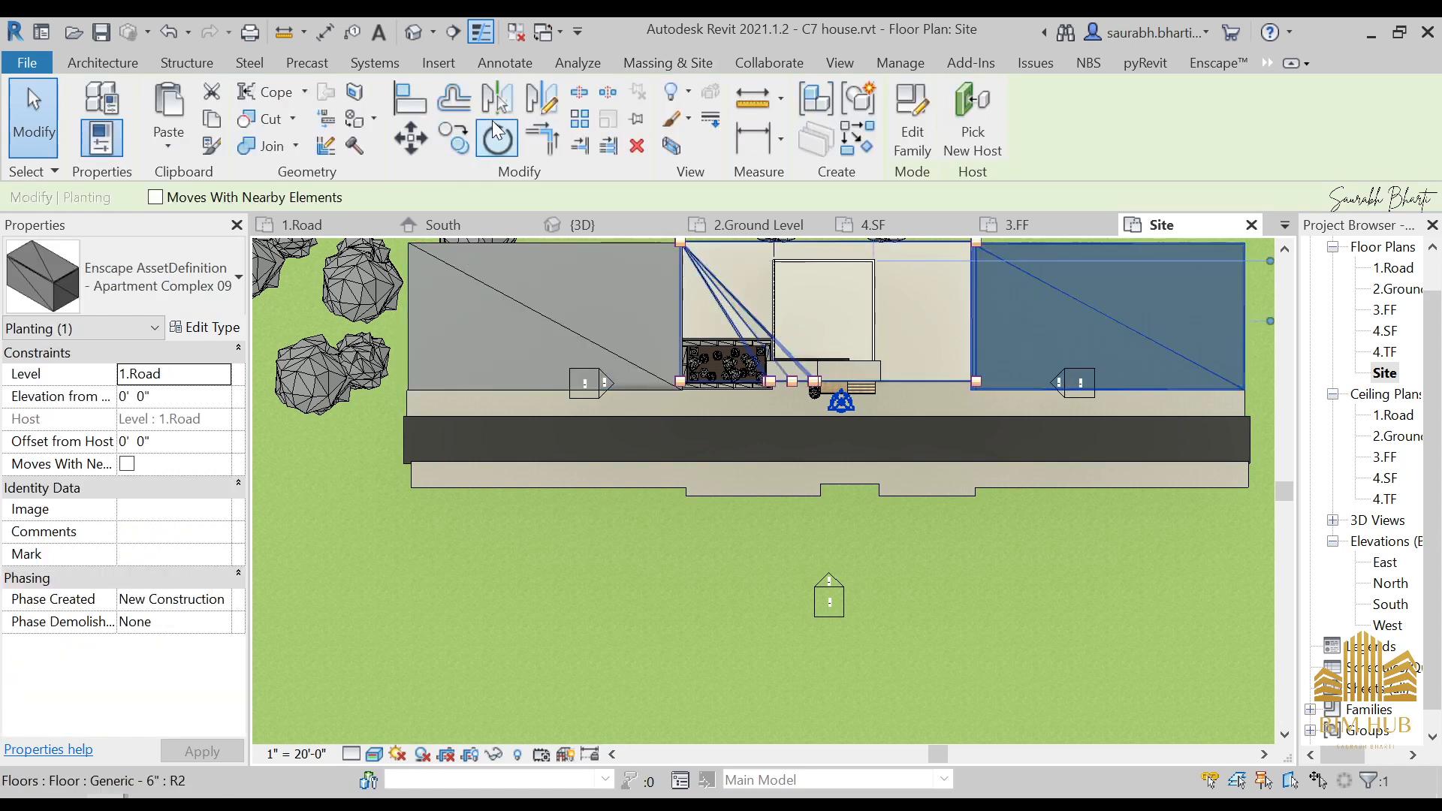
{"action": "key", "text": "Escape"}
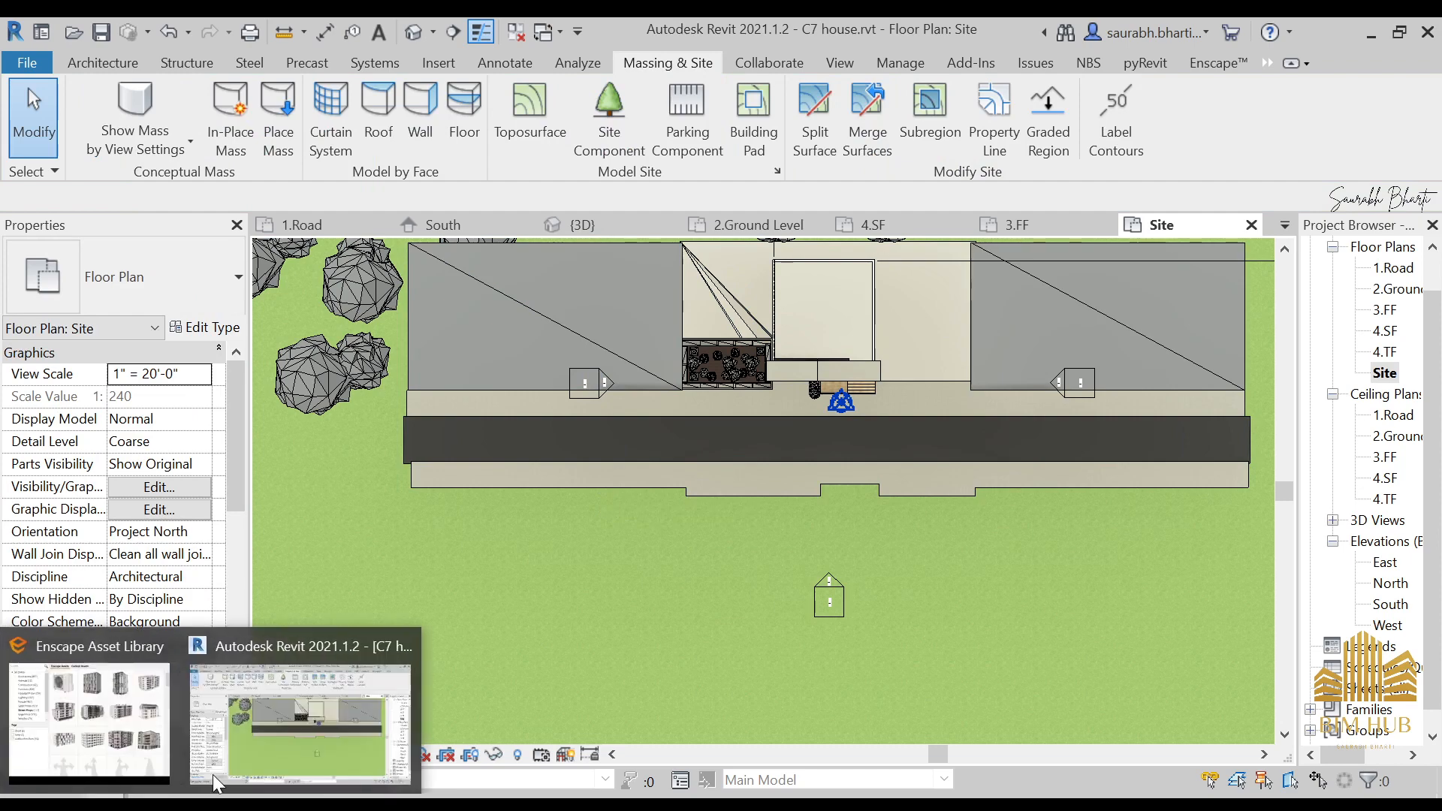
- Place two Enscape Apartment Complex 07 buildings south of the mirrored footpath, one near each end of the road
{"action": "left_click", "coordinate": [213, 774]}
{"action": "left_click", "coordinate": [105, 711]}
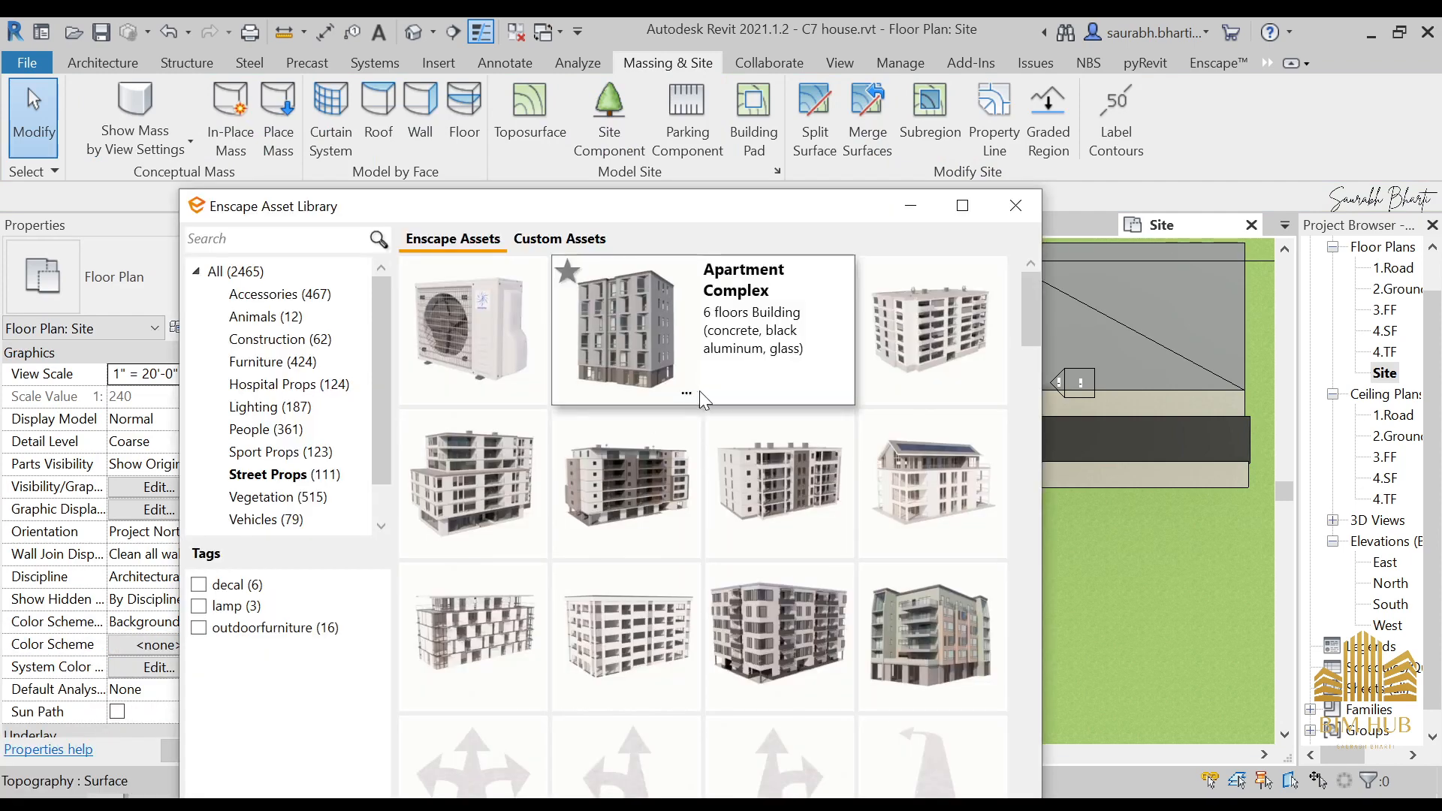
{"action": "left_click", "coordinate": [931, 502]}
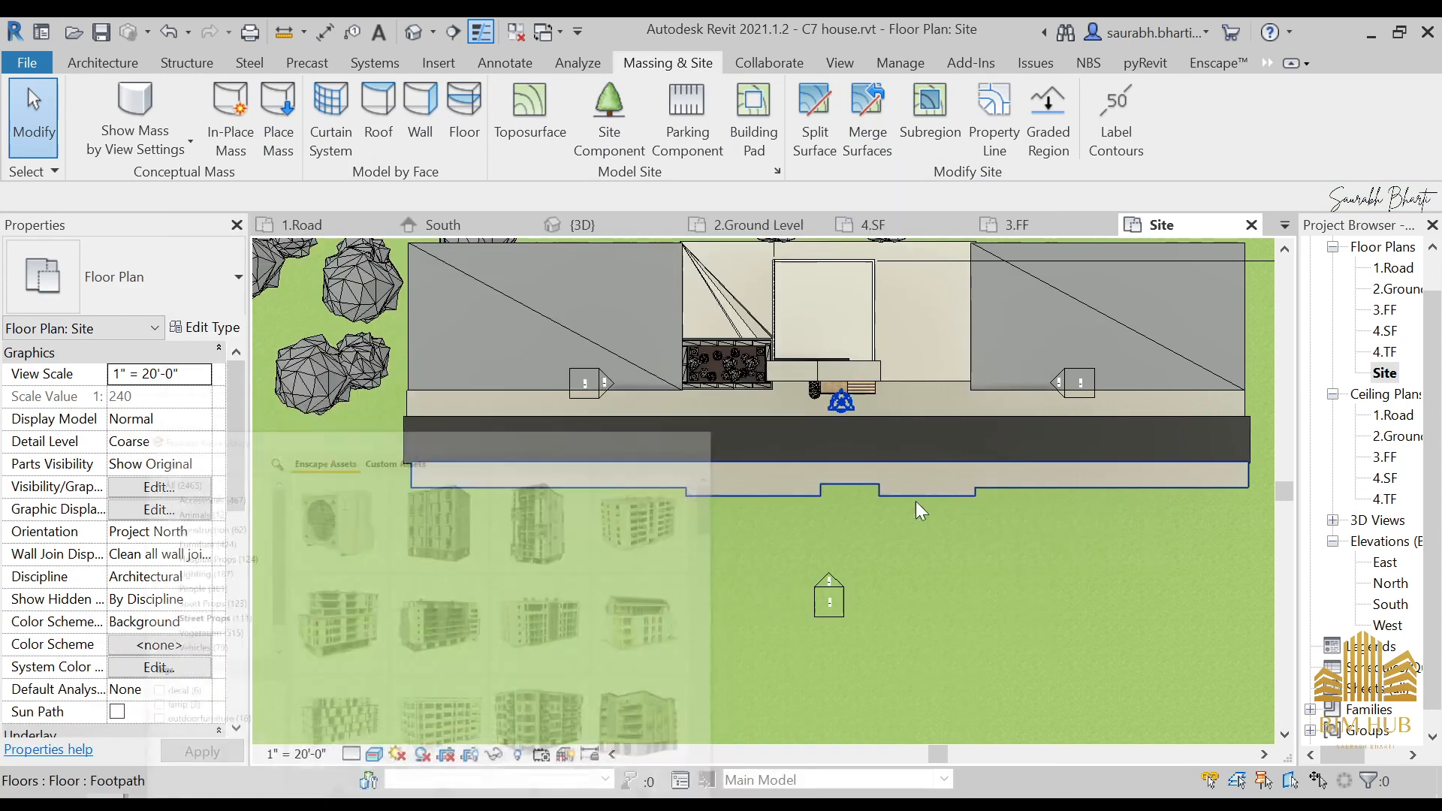
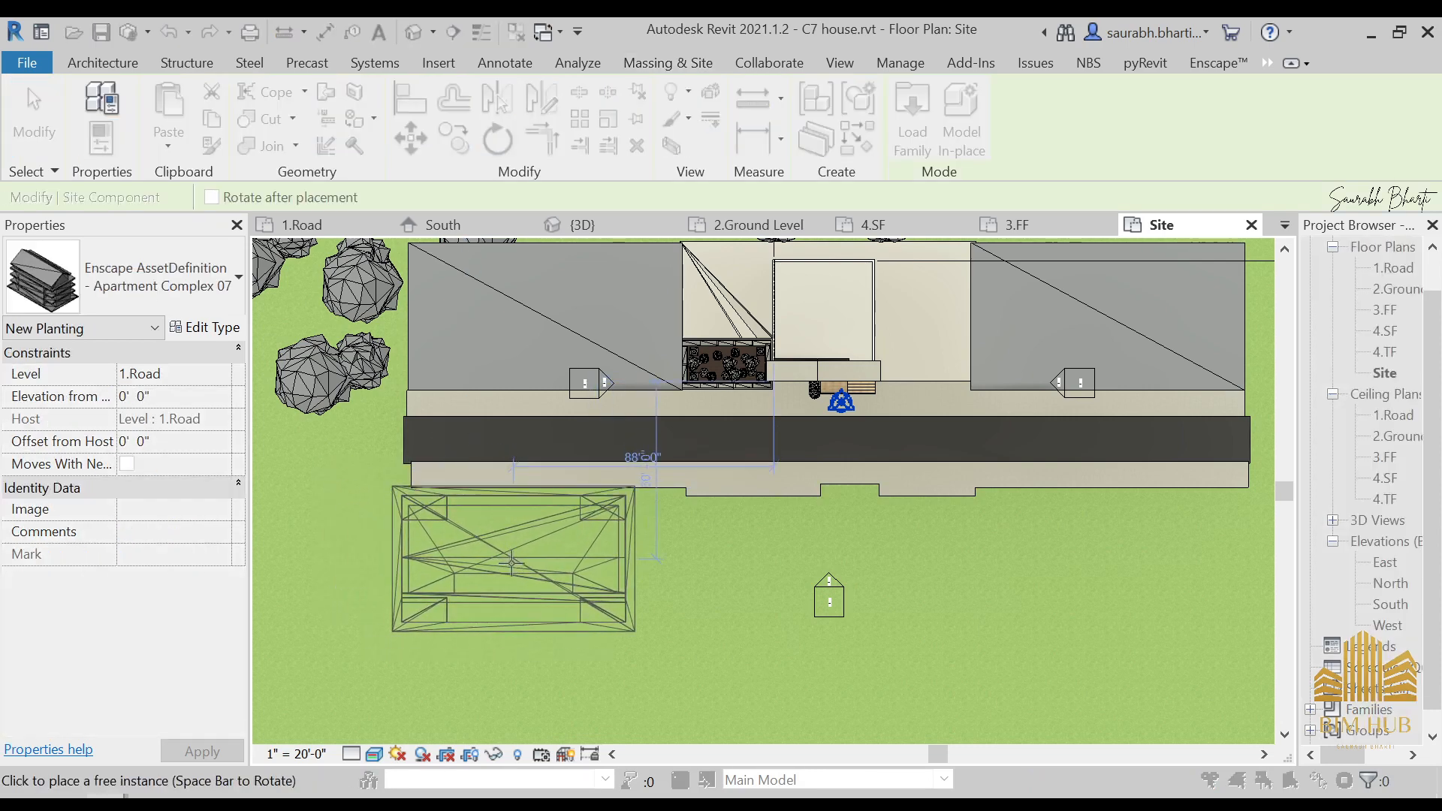
{"action": "left_click", "coordinate": [511, 562]}
{"action": "left_click", "coordinate": [1109, 554]}
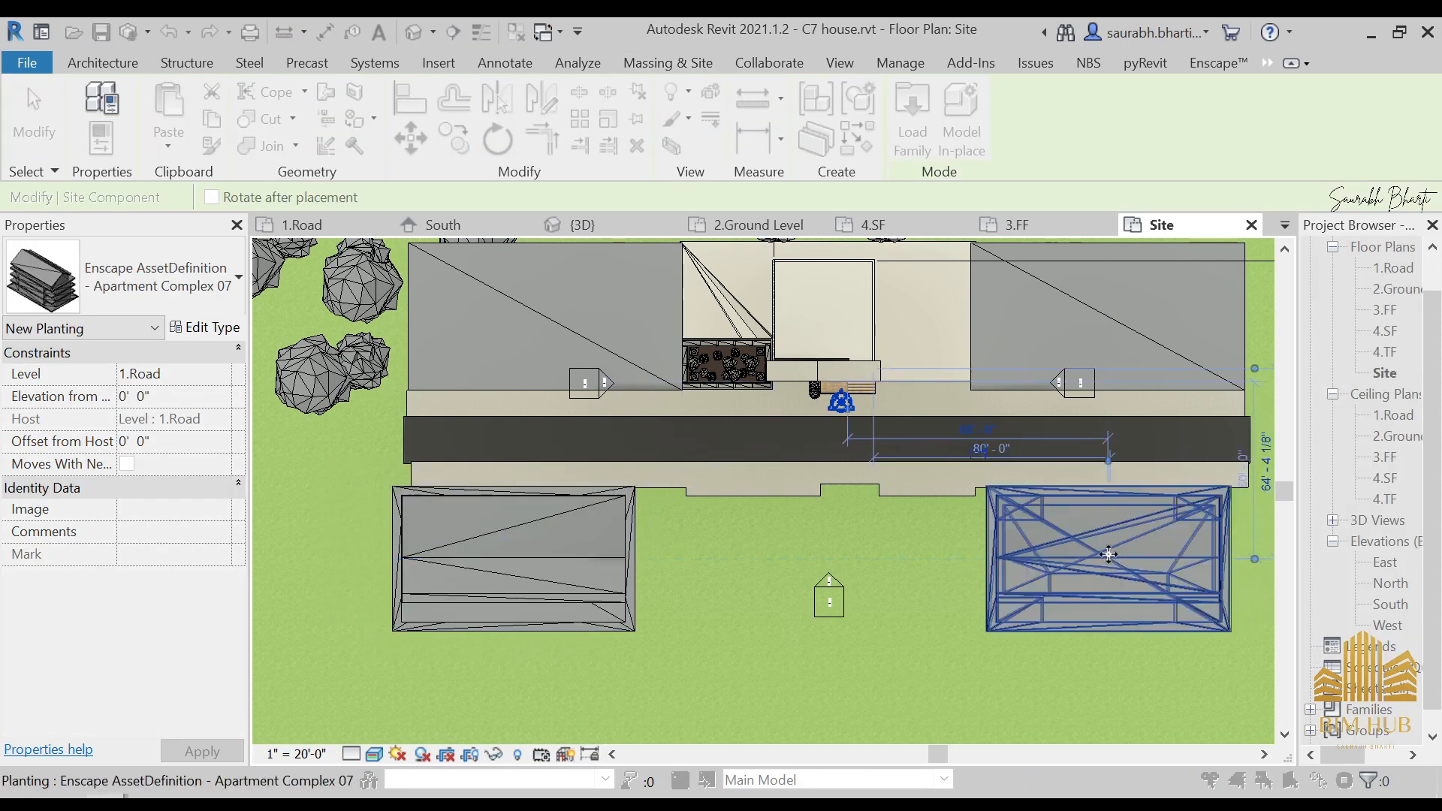
{"action": "key", "text": "Escape"}
{"action": "left_click", "coordinate": [980, 205]}
- Move the east Apartment Complex 09 aside to the southwest and put the southeast Apartment Complex 07 in its place, rotated to face the road
{"action": "left_click", "coordinate": [1104, 364]}
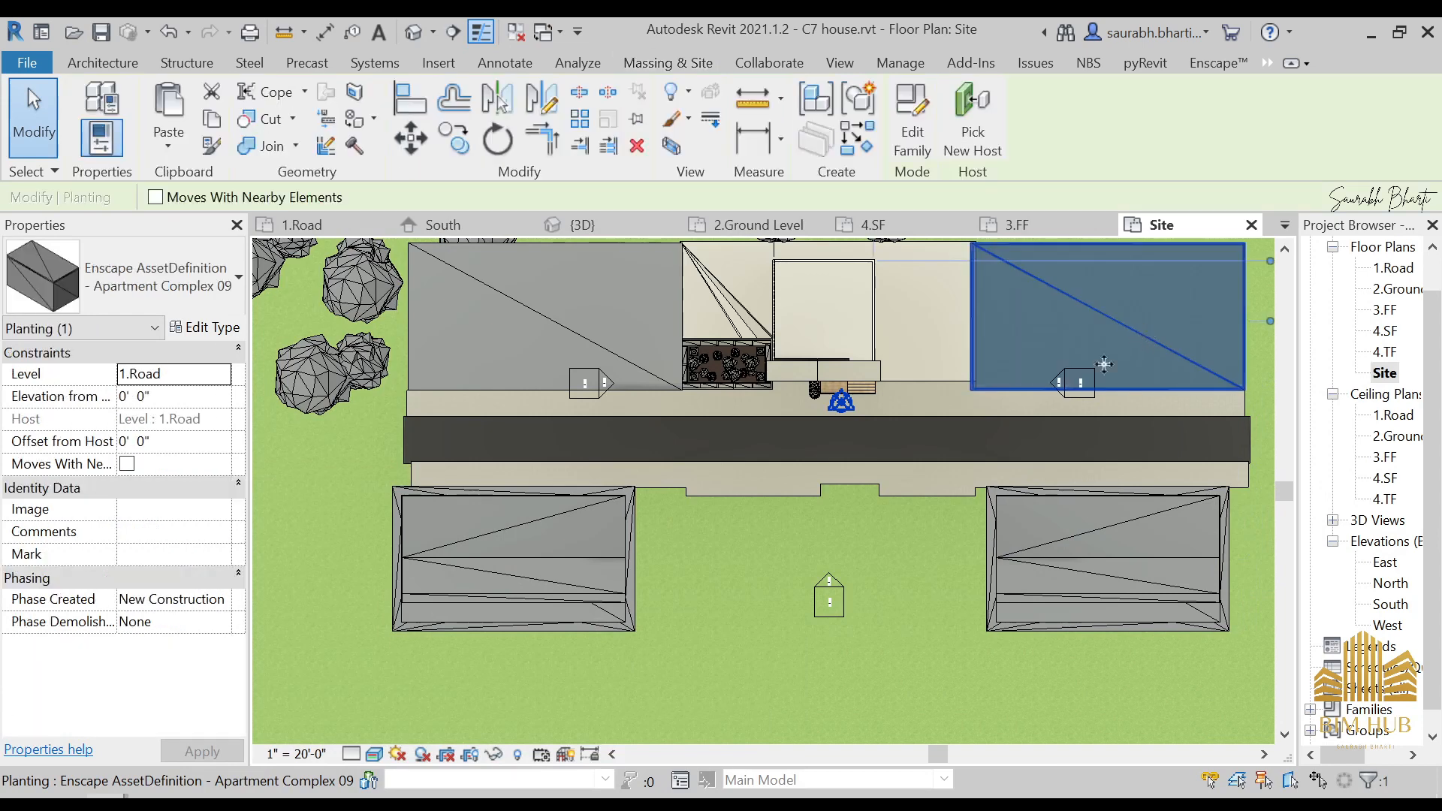
{"action": "left_click_drag", "start_coordinate": [1103, 364], "coordinate": [509, 705]}
{"action": "left_click", "coordinate": [1146, 333]}
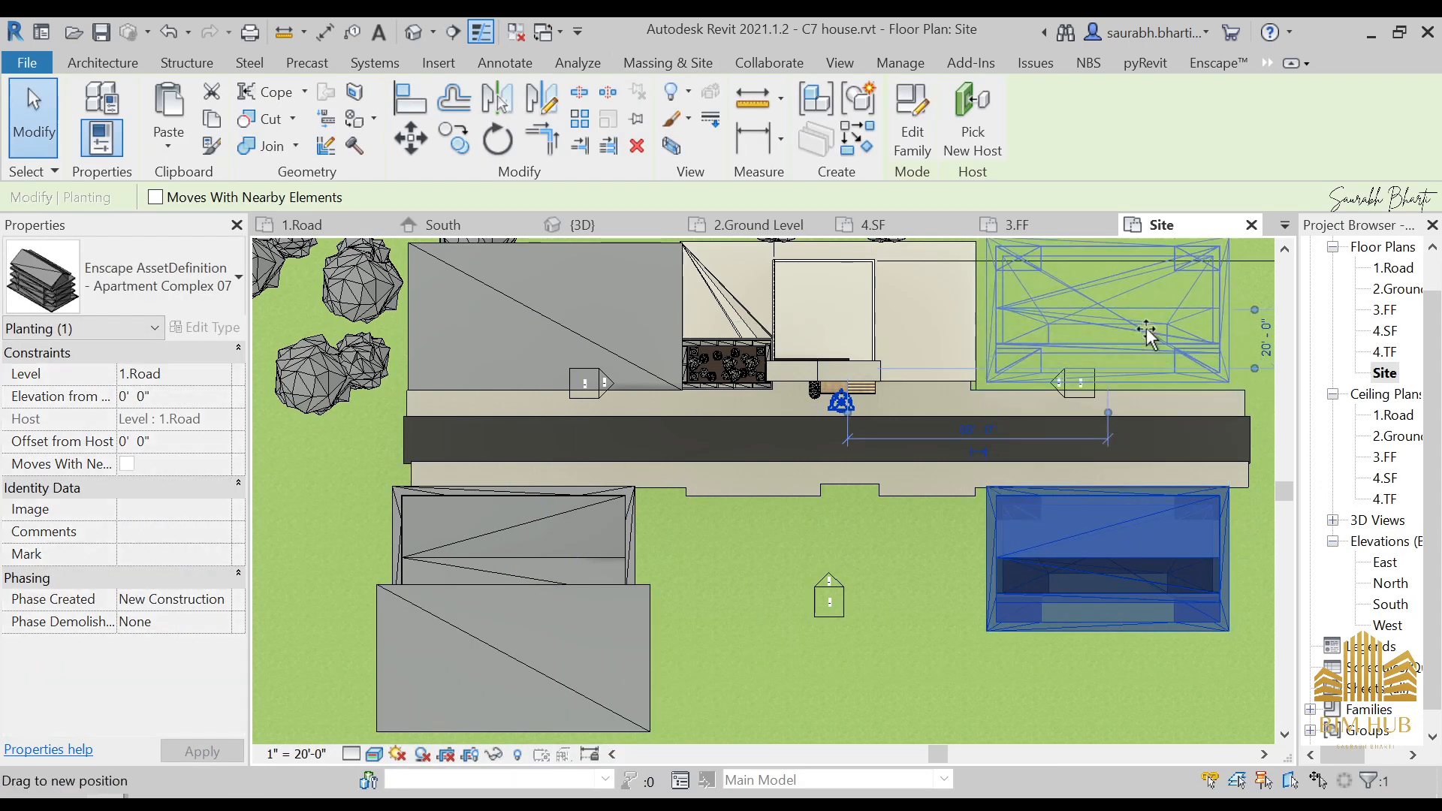
{"action": "left_click_drag", "start_coordinate": [1147, 332], "coordinate": [1142, 336]}
{"action": "scroll", "coordinate": [1141, 360], "scroll_direction": "up", "scroll_amount": 3}
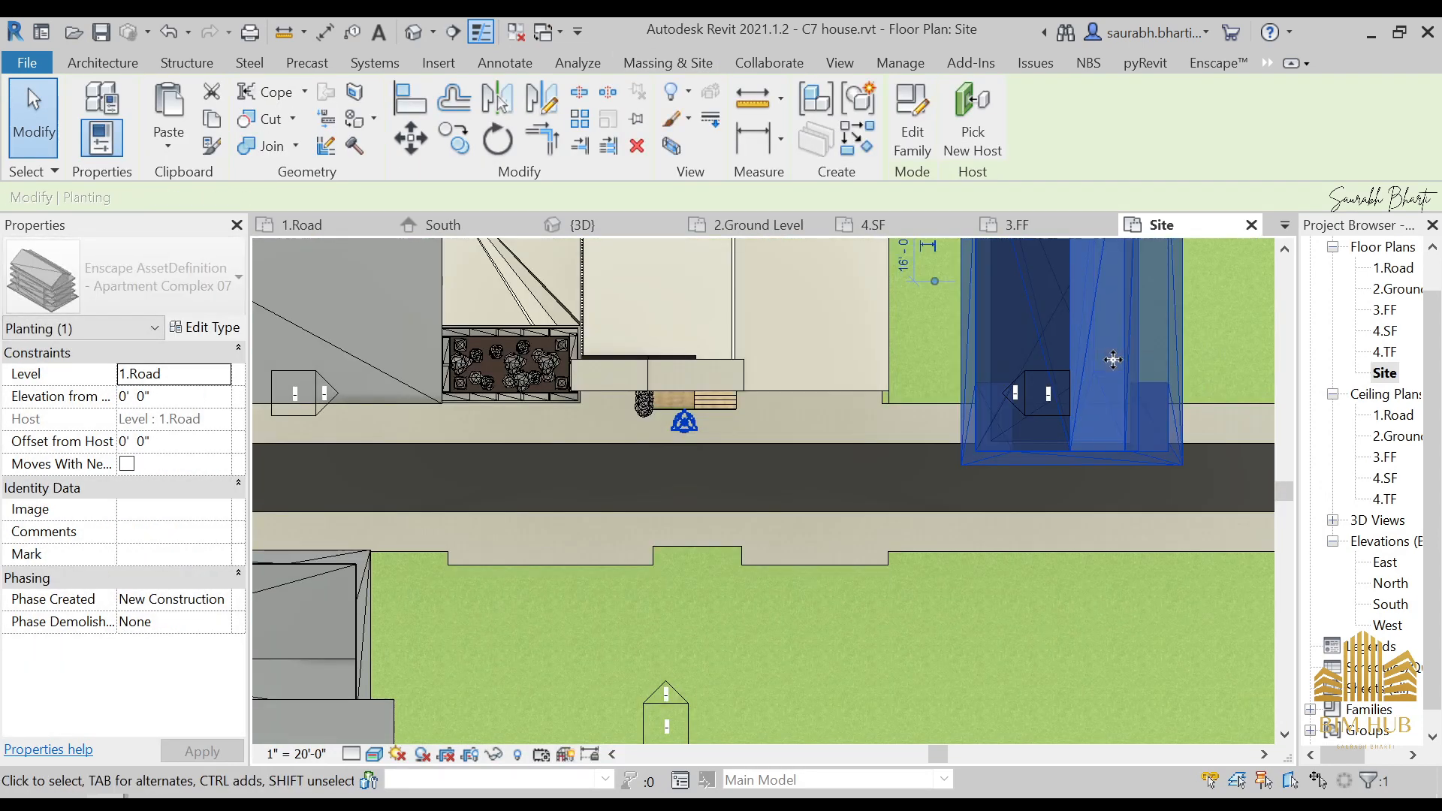
{"action": "scroll", "coordinate": [1112, 360], "scroll_direction": "up", "scroll_amount": 2}
{"action": "left_click_drag", "start_coordinate": [1081, 357], "coordinate": [1080, 361]}
{"action": "scroll", "coordinate": [1051, 365], "scroll_direction": "down", "scroll_amount": 5}
{"action": "middle_click_drag", "start_coordinate": [668, 582], "coordinate": [727, 519]}
- Move the Apartment Complex 09 building from the southwest to the open grass southeast of the road's end
{"action": "left_click", "coordinate": [682, 544]}
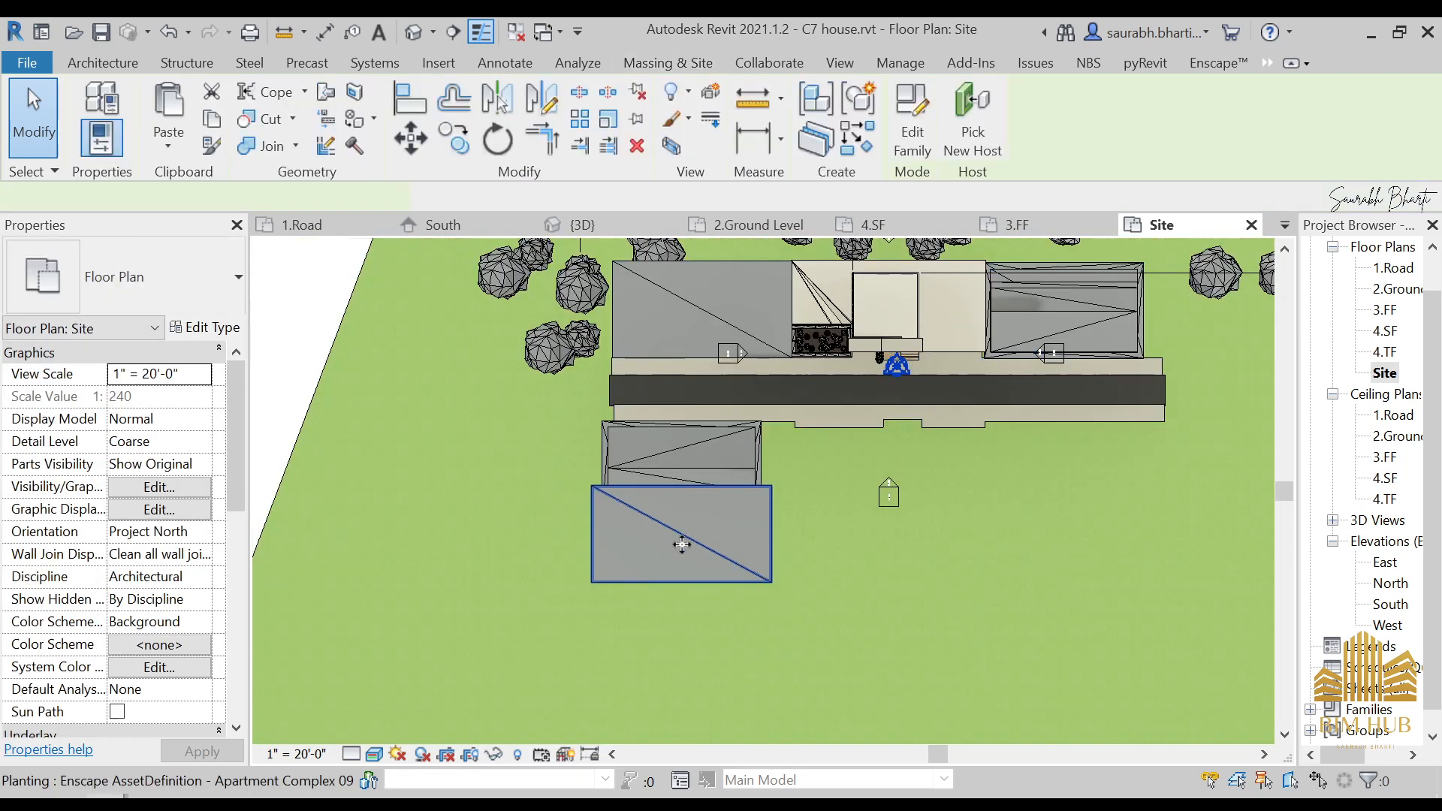
{"action": "scroll", "coordinate": [875, 543], "scroll_direction": "down", "scroll_amount": 2}
{"action": "middle_click_drag", "start_coordinate": [875, 560], "coordinate": [743, 601]}
{"action": "left_click_drag", "start_coordinate": [505, 454], "coordinate": [477, 503]}
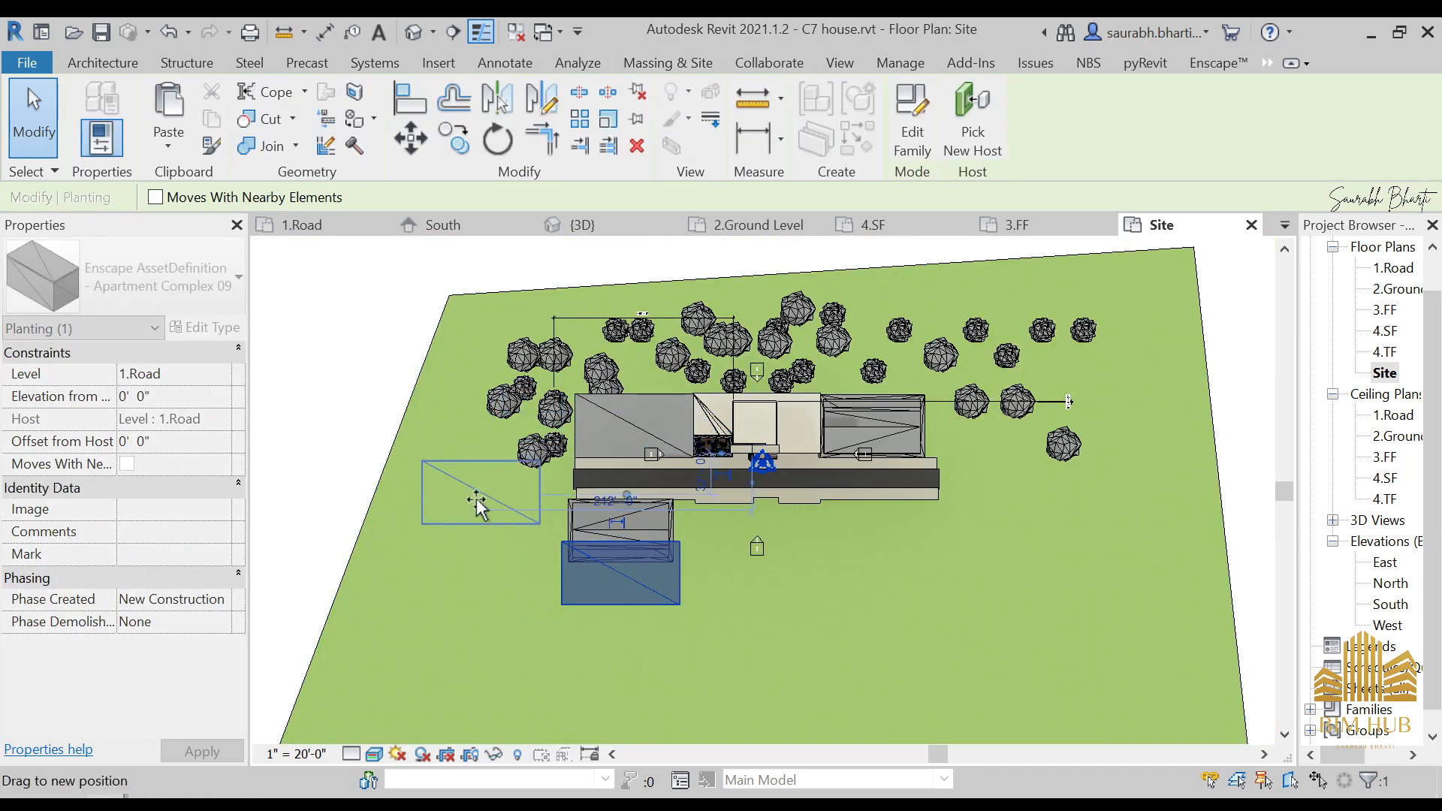
{"action": "left_click_drag", "start_coordinate": [1108, 467], "coordinate": [957, 358]}
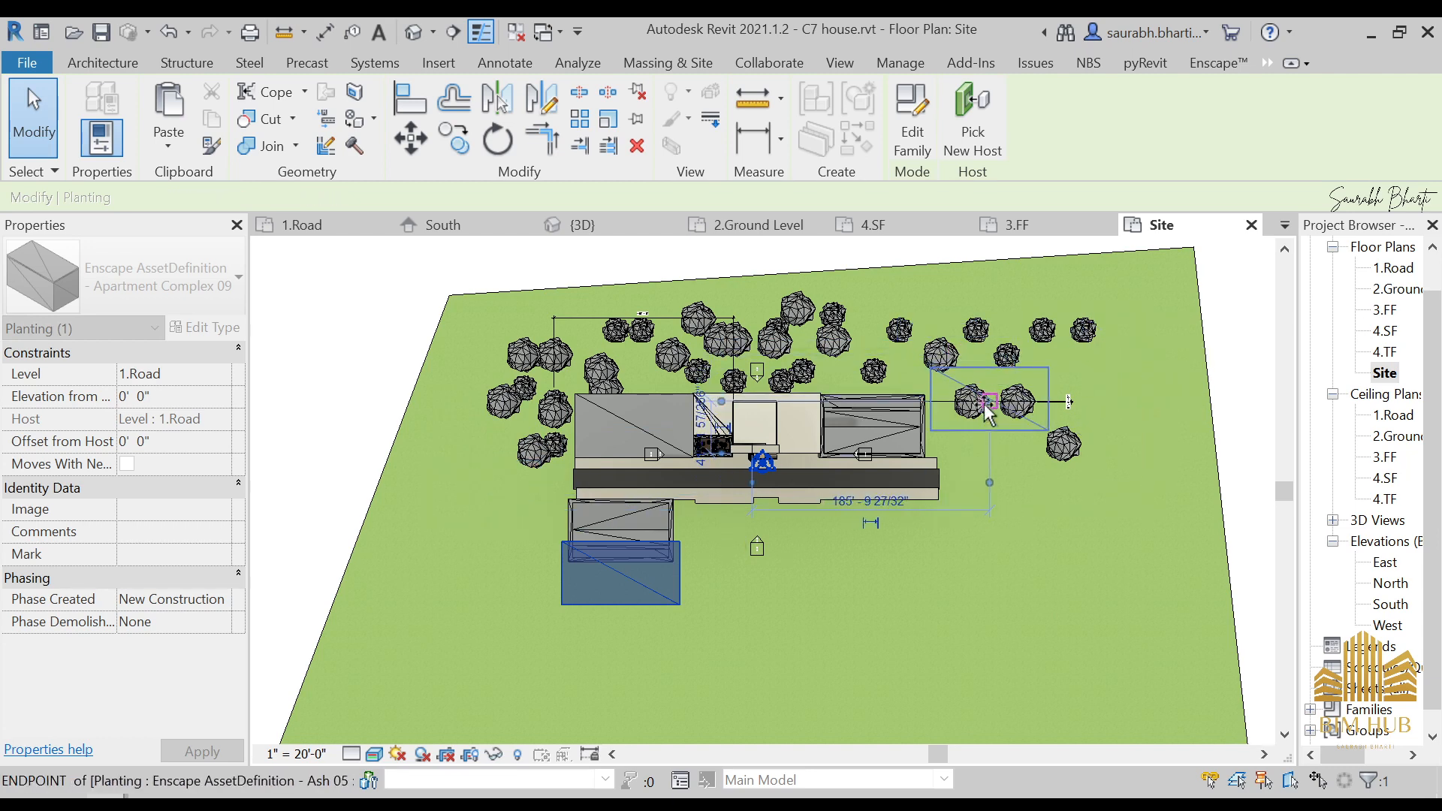
{"action": "scroll", "coordinate": [986, 400], "scroll_direction": "up", "scroll_amount": 1}
{"action": "left_click_drag", "start_coordinate": [984, 405], "coordinate": [1026, 517]}
- Copy an Ash 05 tree to the northeast and move the two ash trees beside the east building further east to clear the plot
{"action": "left_click", "coordinate": [980, 393]}
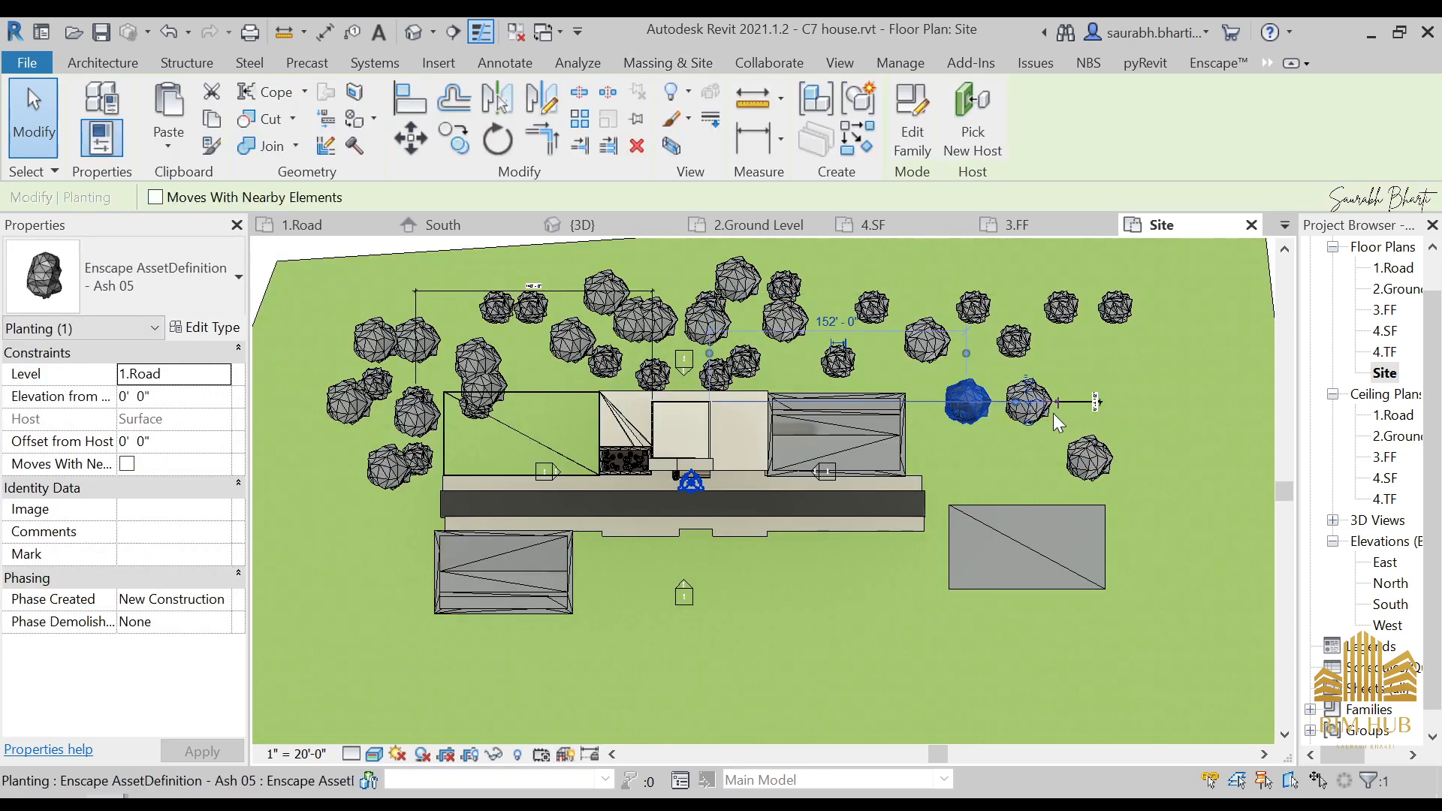
{"action": "left_click_drag", "start_coordinate": [1055, 370], "coordinate": [1163, 334], "text": "ctrl"}
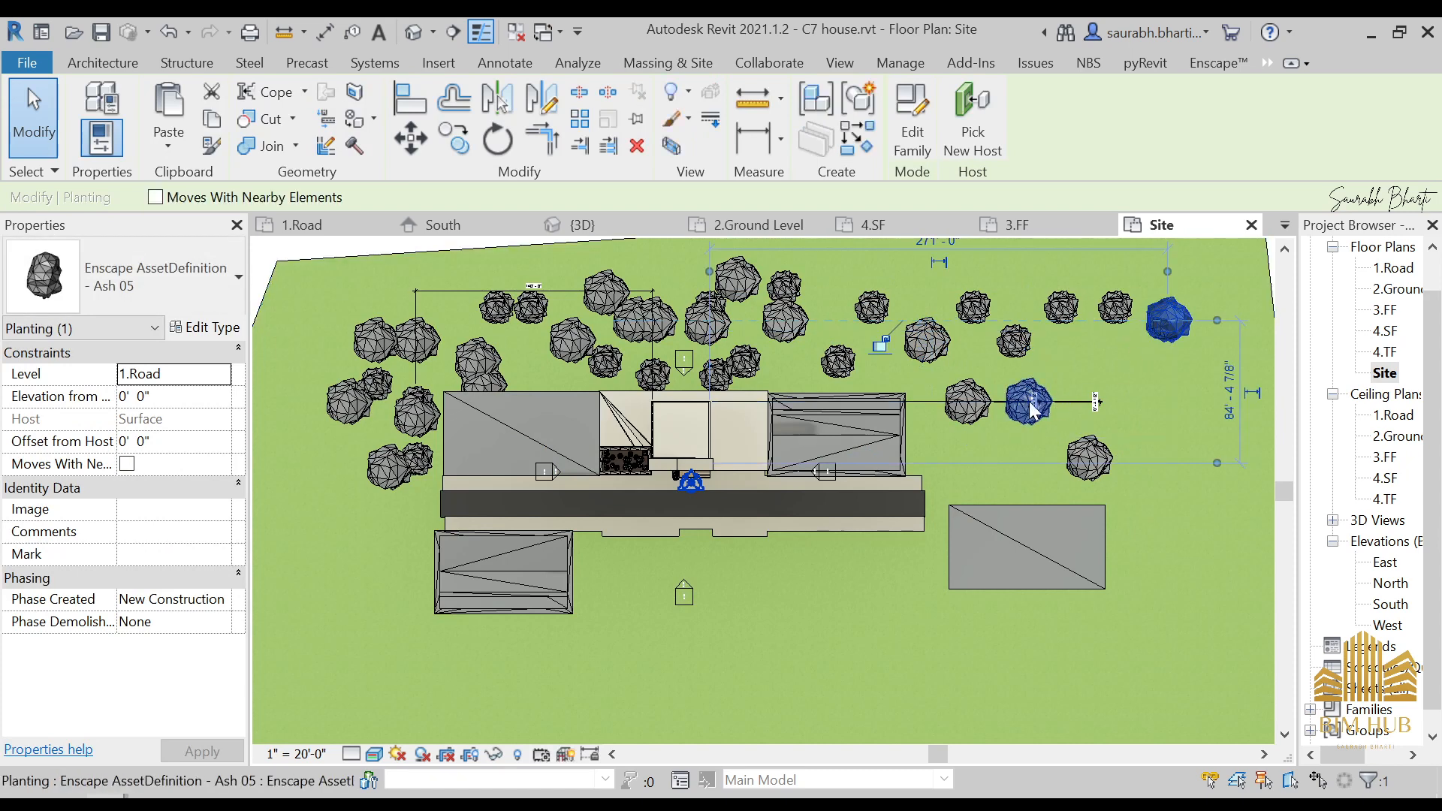
{"action": "left_click_drag", "start_coordinate": [1023, 395], "coordinate": [1144, 376]}
{"action": "left_click", "coordinate": [965, 399]}
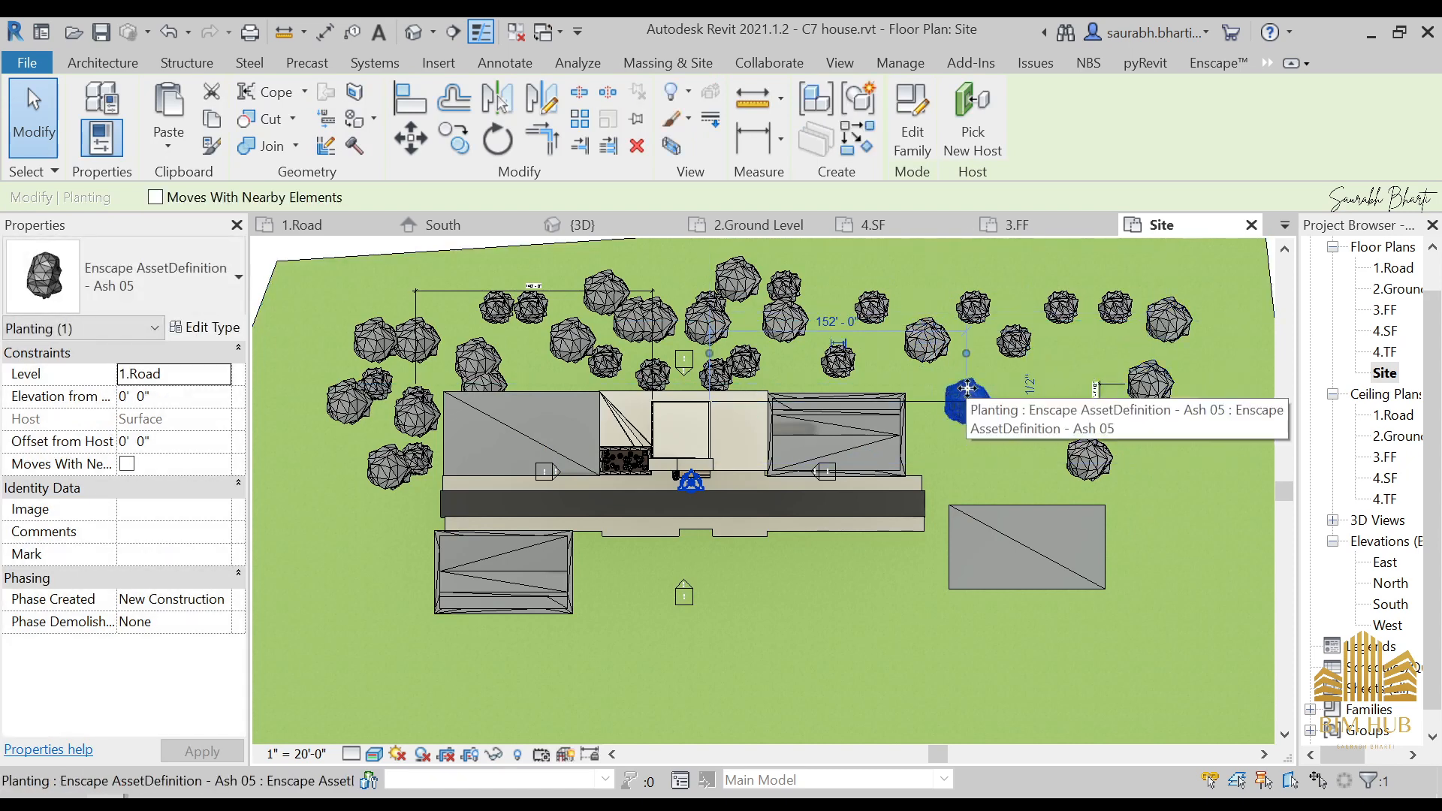
{"action": "left_click_drag", "start_coordinate": [963, 391], "coordinate": [1145, 366]}
- Move the Apartment Complex 09 building into the cleared plot directly east of the Apartment Complex 07 building
{"action": "left_click", "coordinate": [1051, 548]}
{"action": "left_click_drag", "start_coordinate": [1051, 548], "coordinate": [1010, 428]}
{"action": "left_click", "coordinate": [1033, 604]}
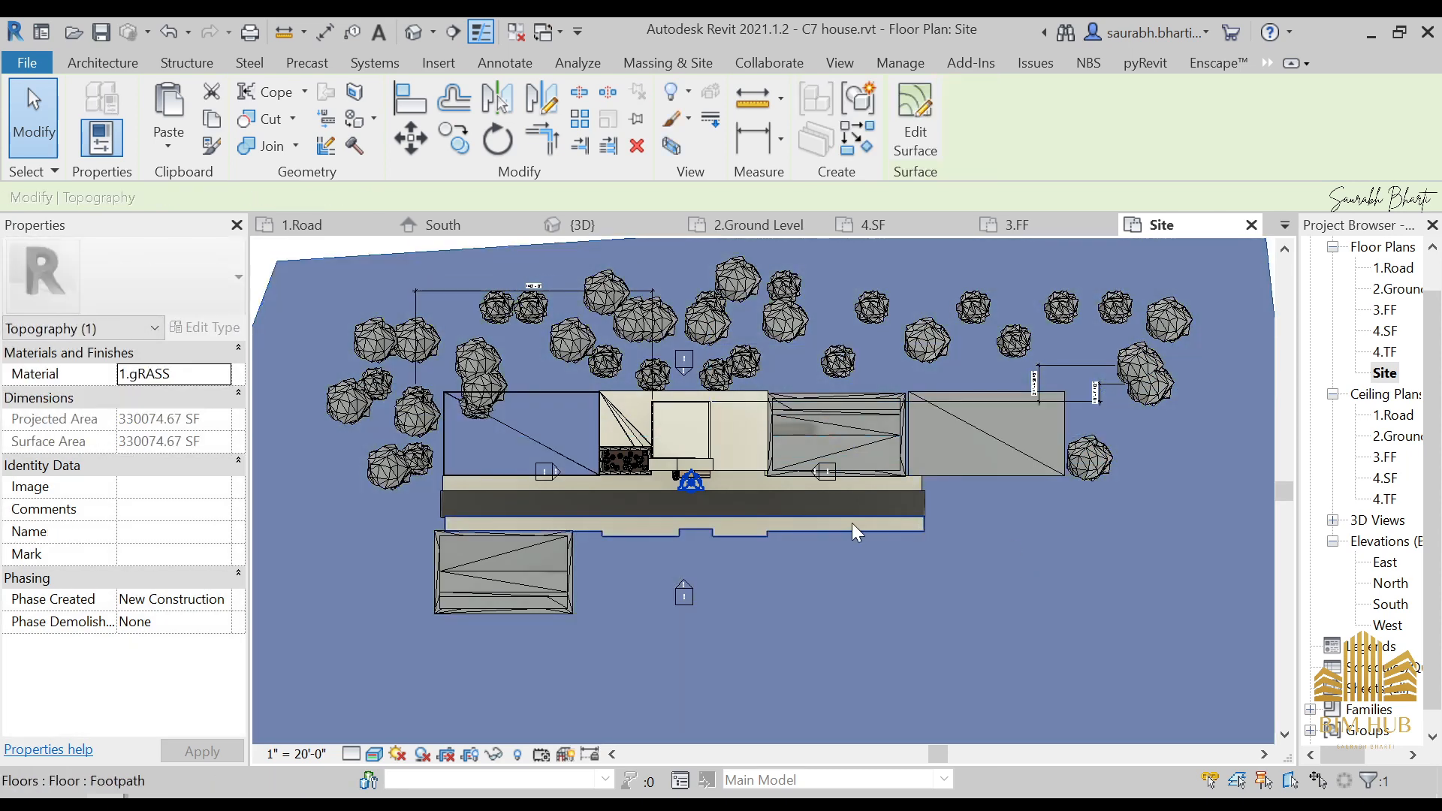
{"action": "scroll", "coordinate": [851, 523], "scroll_direction": "up", "scroll_amount": 2}
{"action": "key", "text": "Escape"}
{"action": "scroll", "coordinate": [1082, 495], "scroll_direction": "down", "scroll_amount": 3}
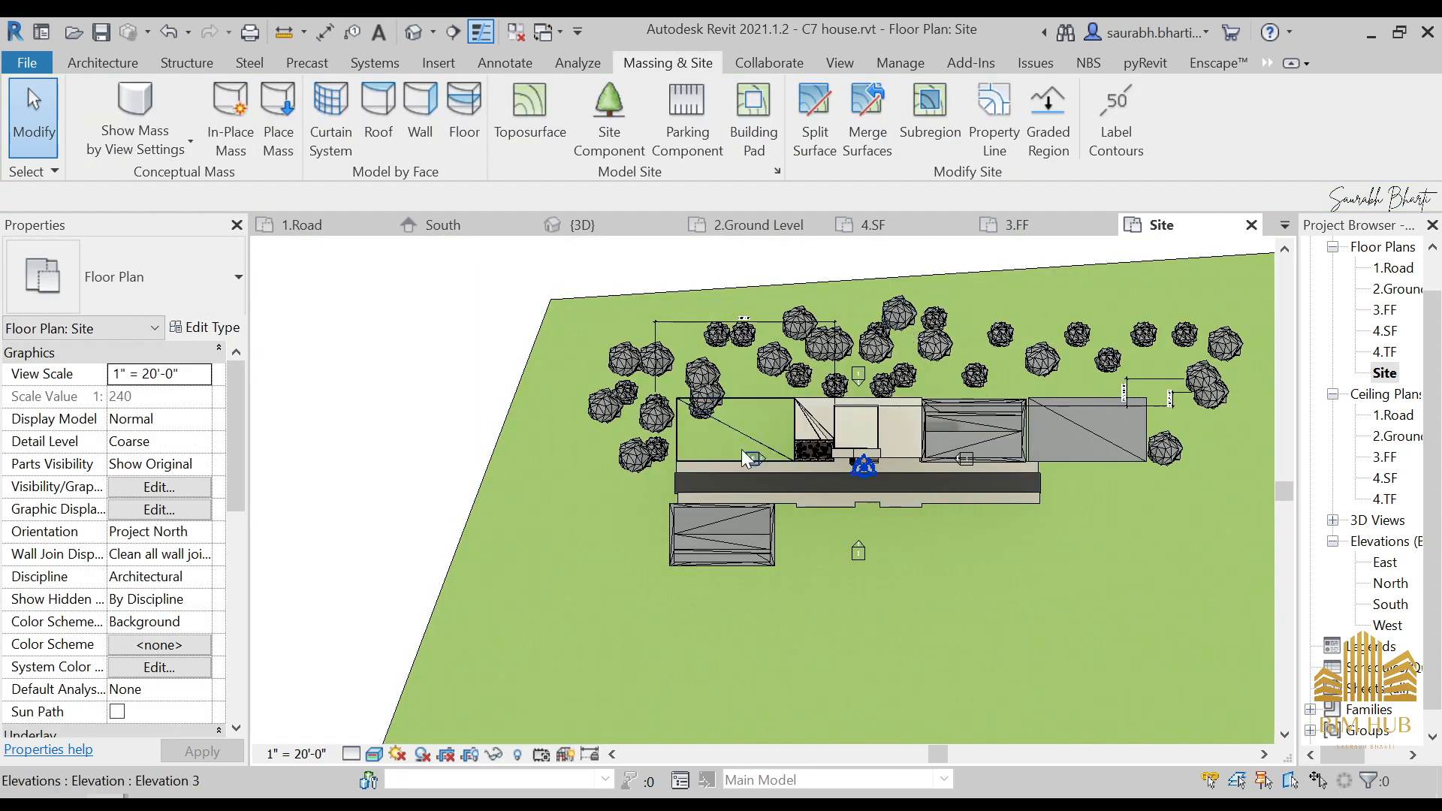
- Move the Ash 05 and Elm 06 trees overlapping the west Apartment Complex 09 building onto the grass along its north side and check in 3D
{"action": "scroll", "coordinate": [741, 449], "scroll_direction": "up", "scroll_amount": 2}
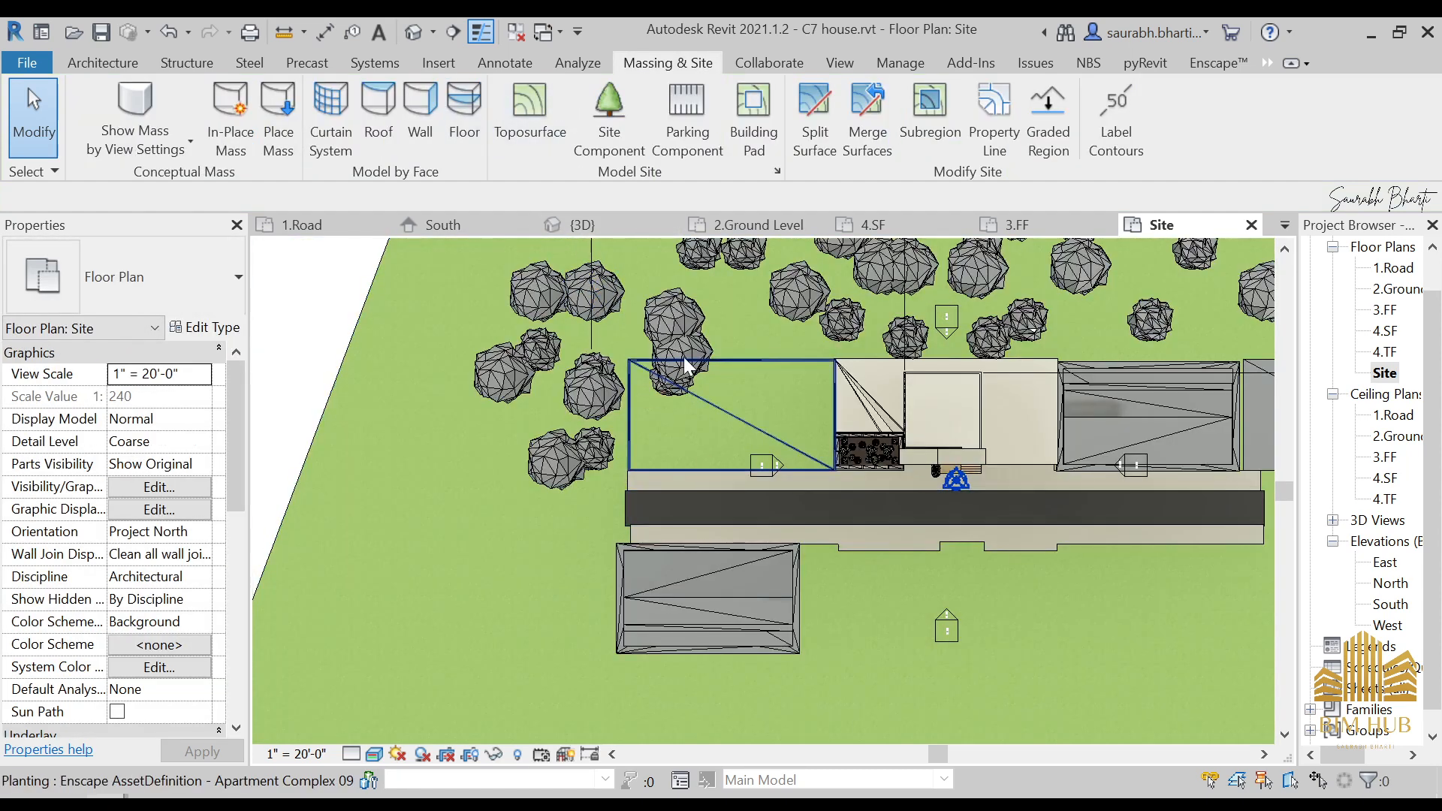
{"action": "left_click", "coordinate": [683, 357]}
{"action": "scroll", "coordinate": [684, 357], "scroll_direction": "up", "scroll_amount": 5}
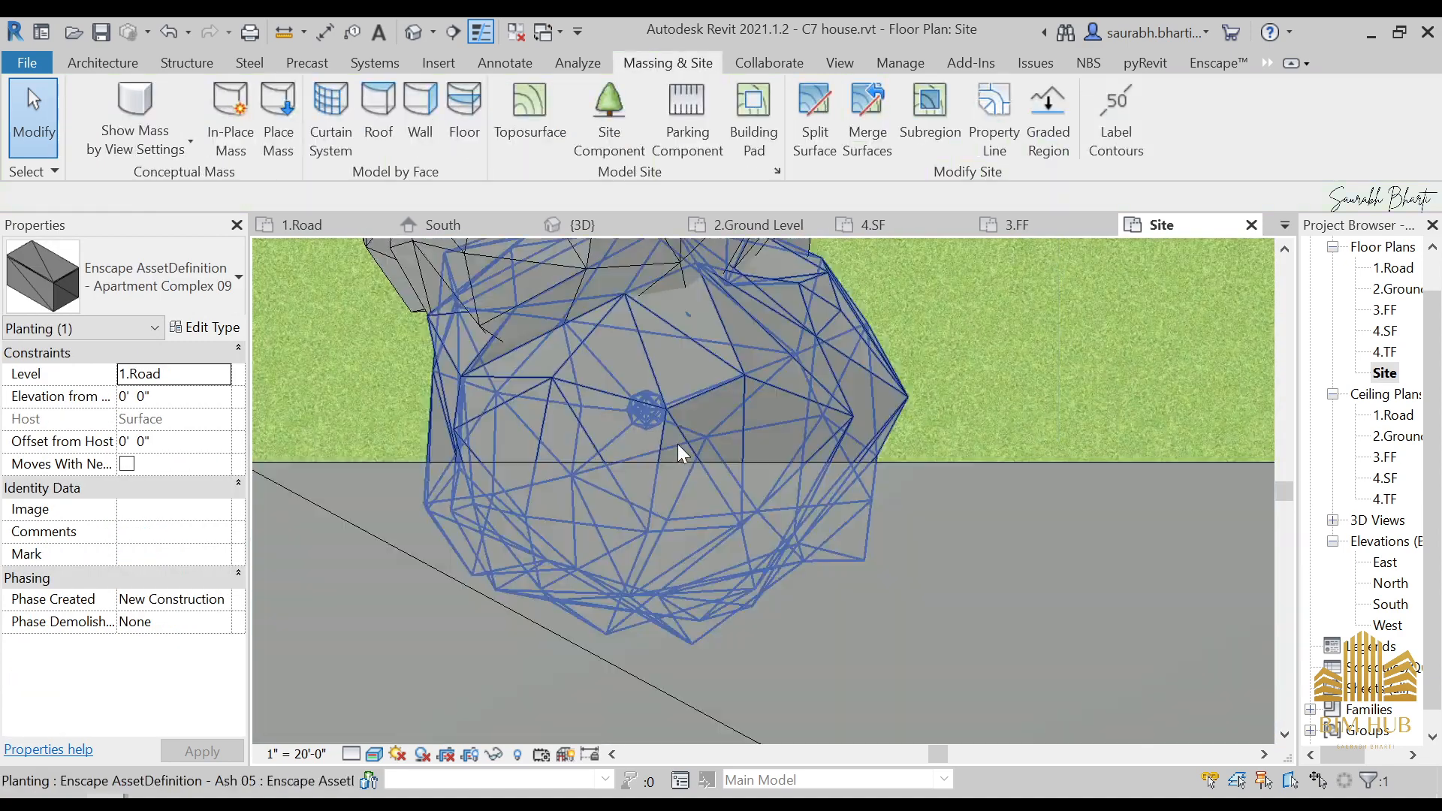
{"action": "left_click", "coordinate": [677, 445]}
{"action": "scroll", "coordinate": [677, 444], "scroll_direction": "down", "scroll_amount": 4}
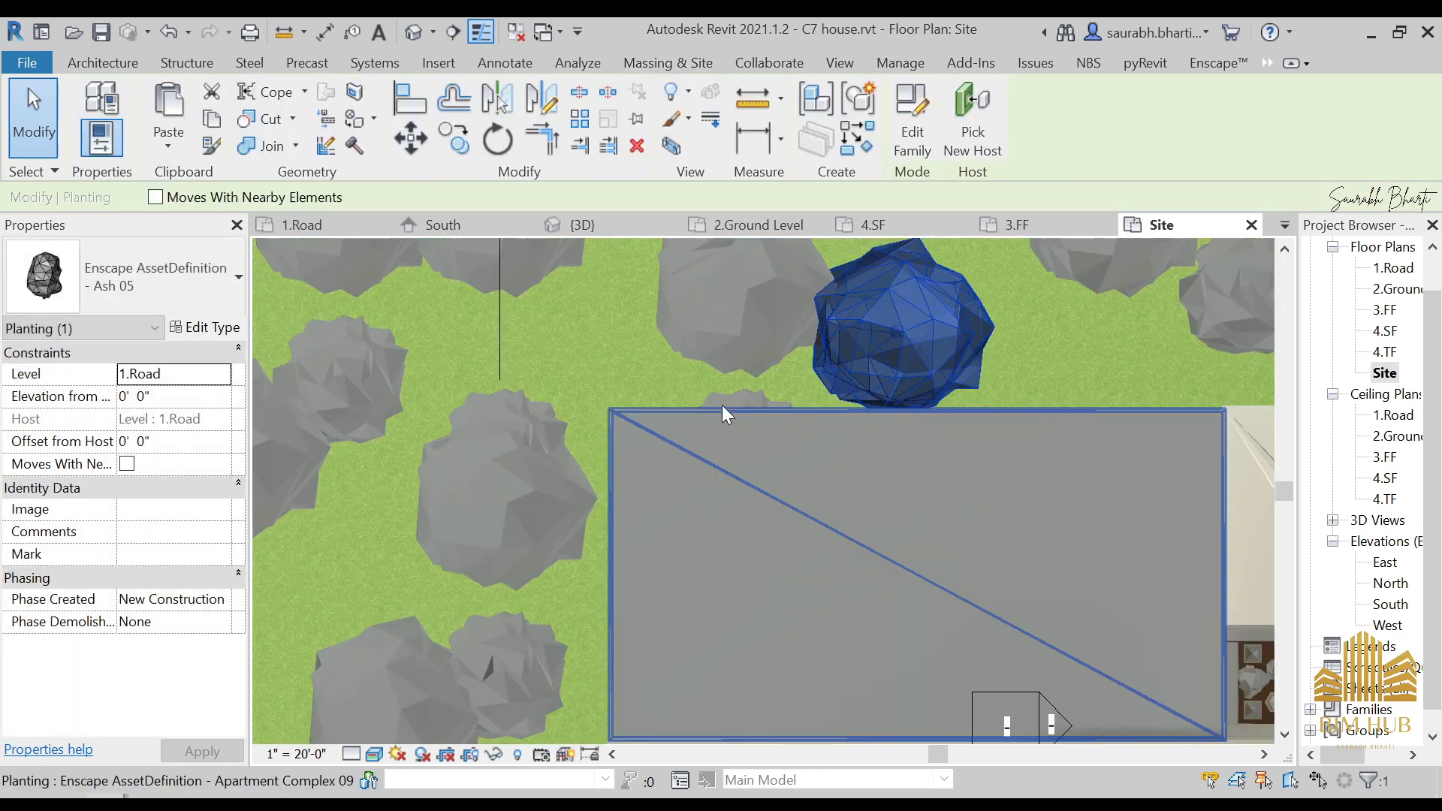
{"action": "left_click", "coordinate": [742, 399]}
{"action": "scroll", "coordinate": [661, 386], "scroll_direction": "down", "scroll_amount": 2}
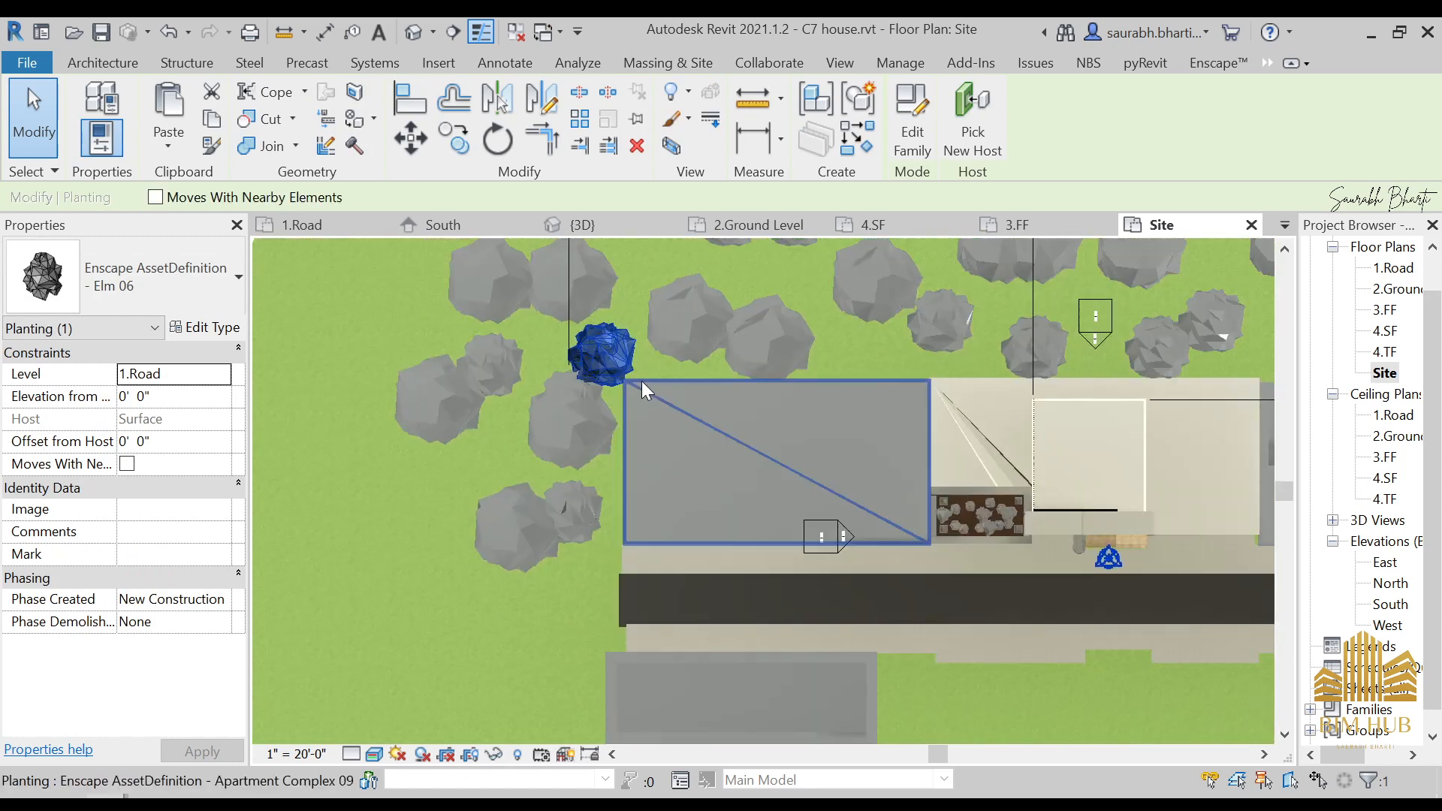
{"action": "scroll", "coordinate": [676, 353], "scroll_direction": "down", "scroll_amount": 2}
{"action": "left_click", "coordinate": [415, 33]}
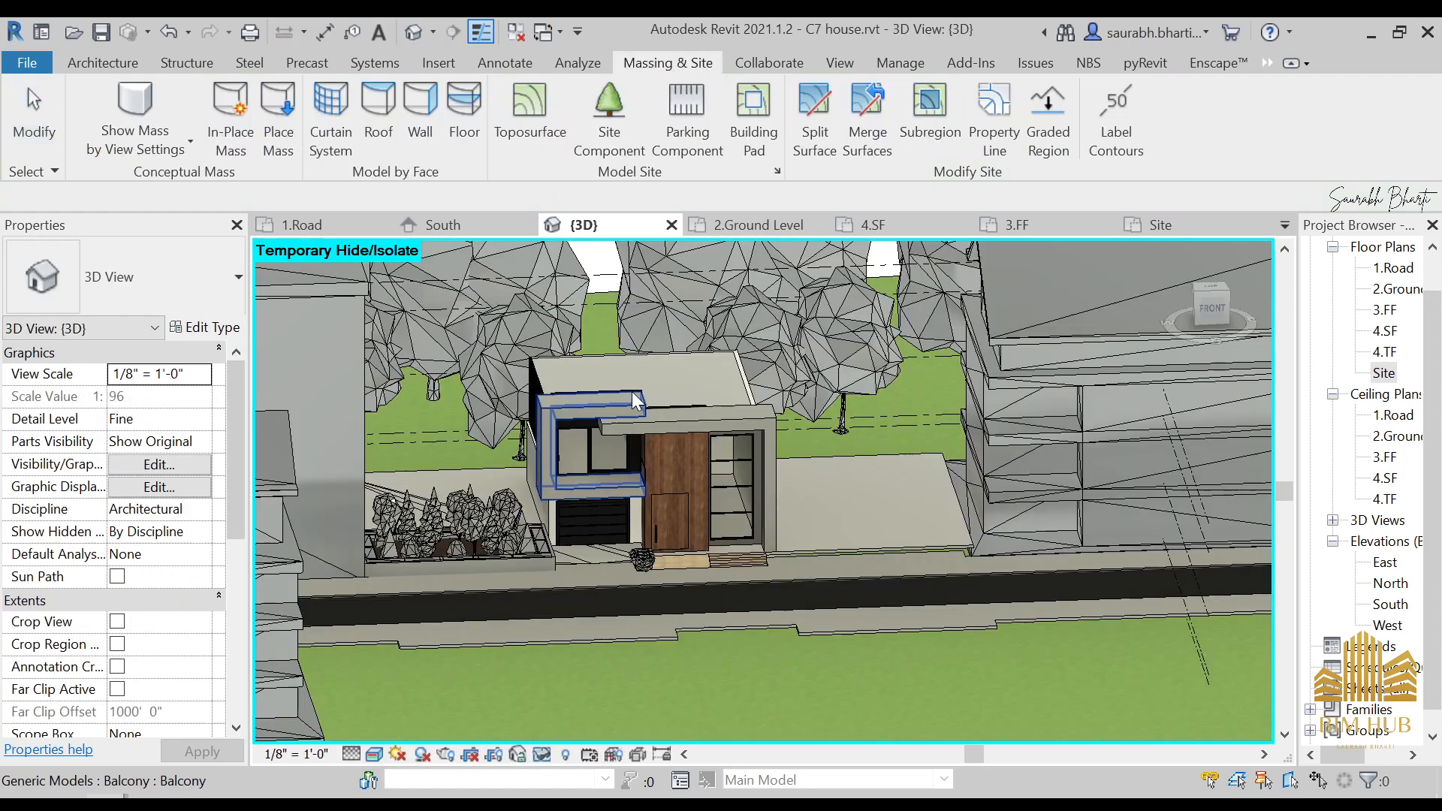
{"action": "scroll", "coordinate": [895, 529], "scroll_direction": "down", "scroll_amount": 3}
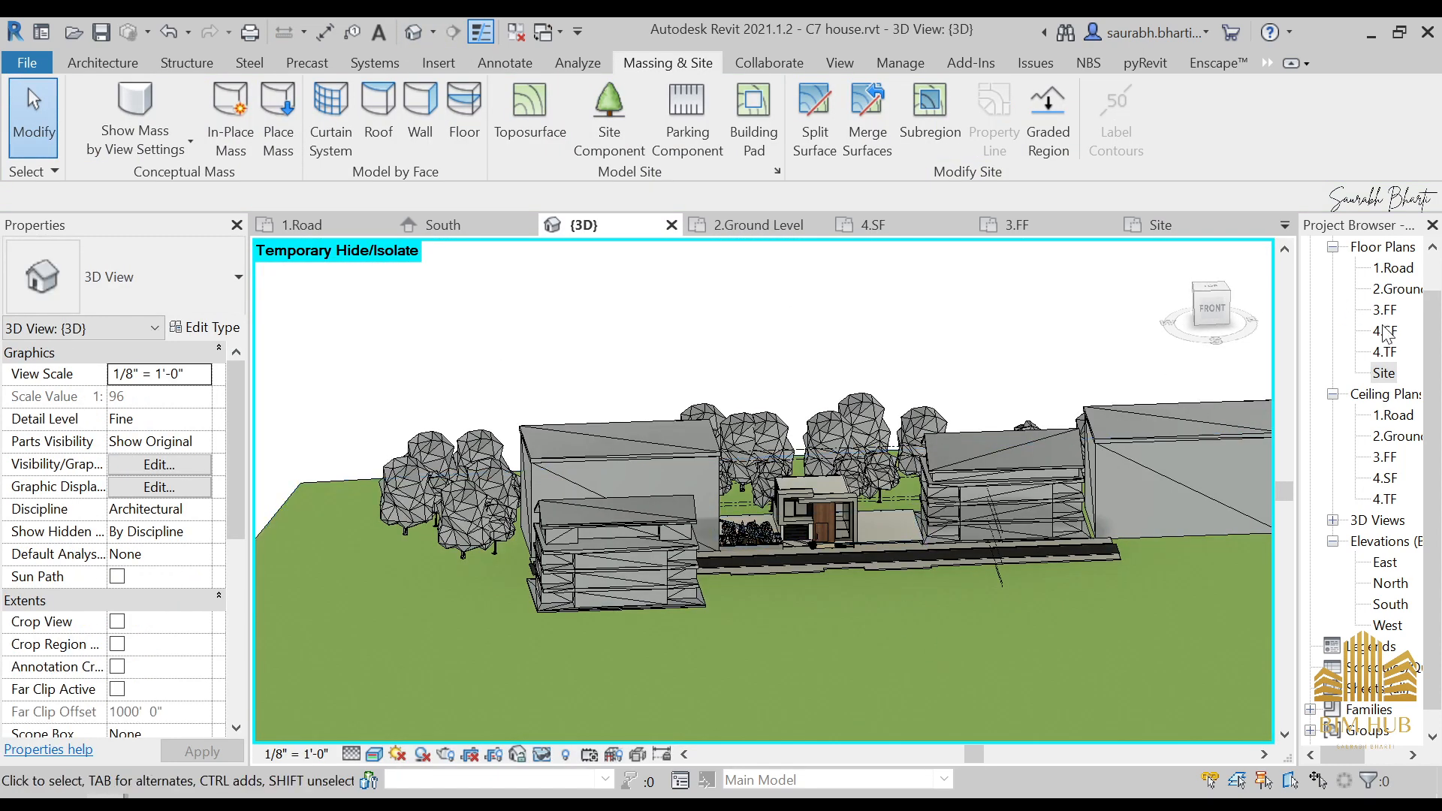
- In the Site plan, copy the group of trees north of the house three times onto the grass south of the road
{"action": "double_click", "coordinate": [1384, 373]}
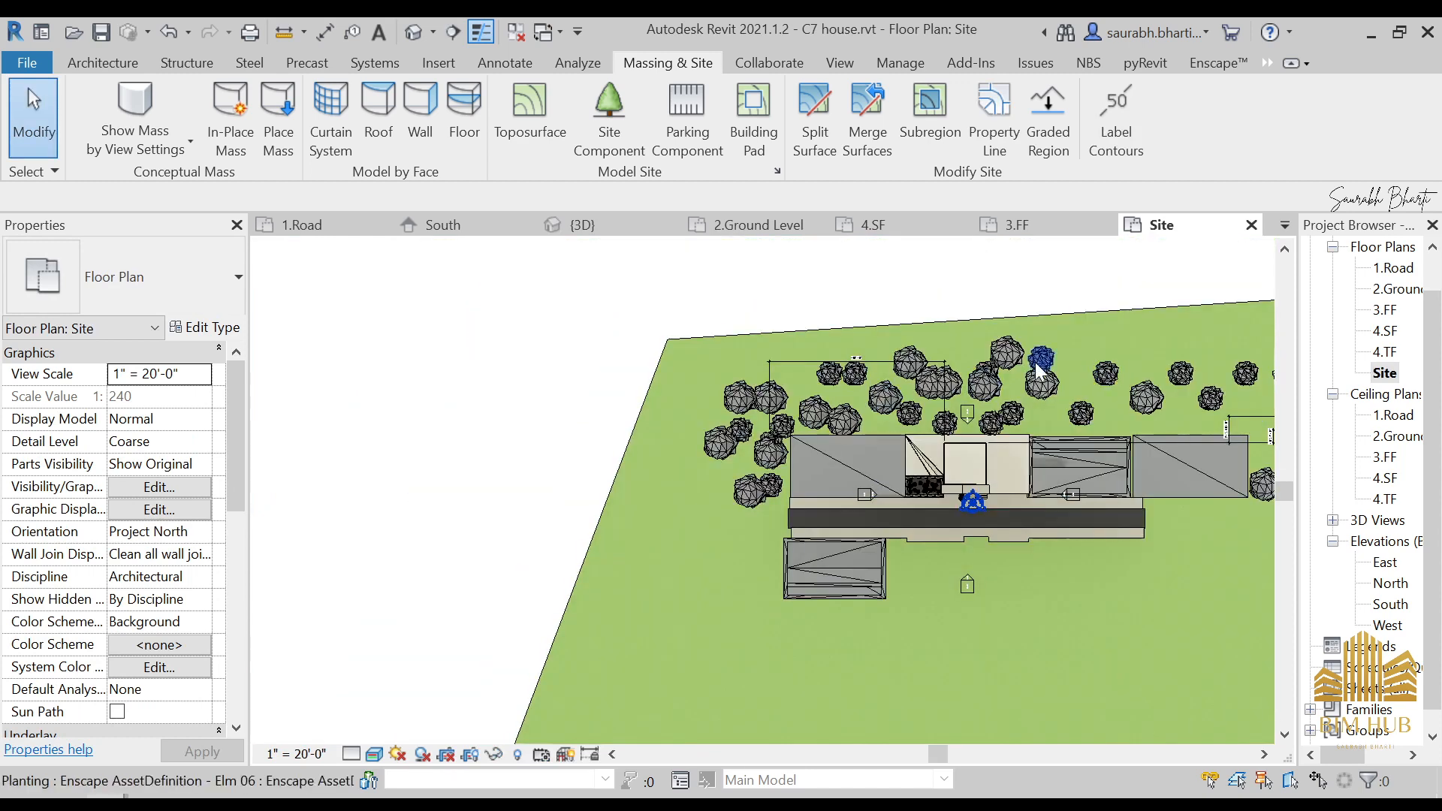
{"action": "left_click_drag", "start_coordinate": [1126, 430], "coordinate": [1126, 429]}
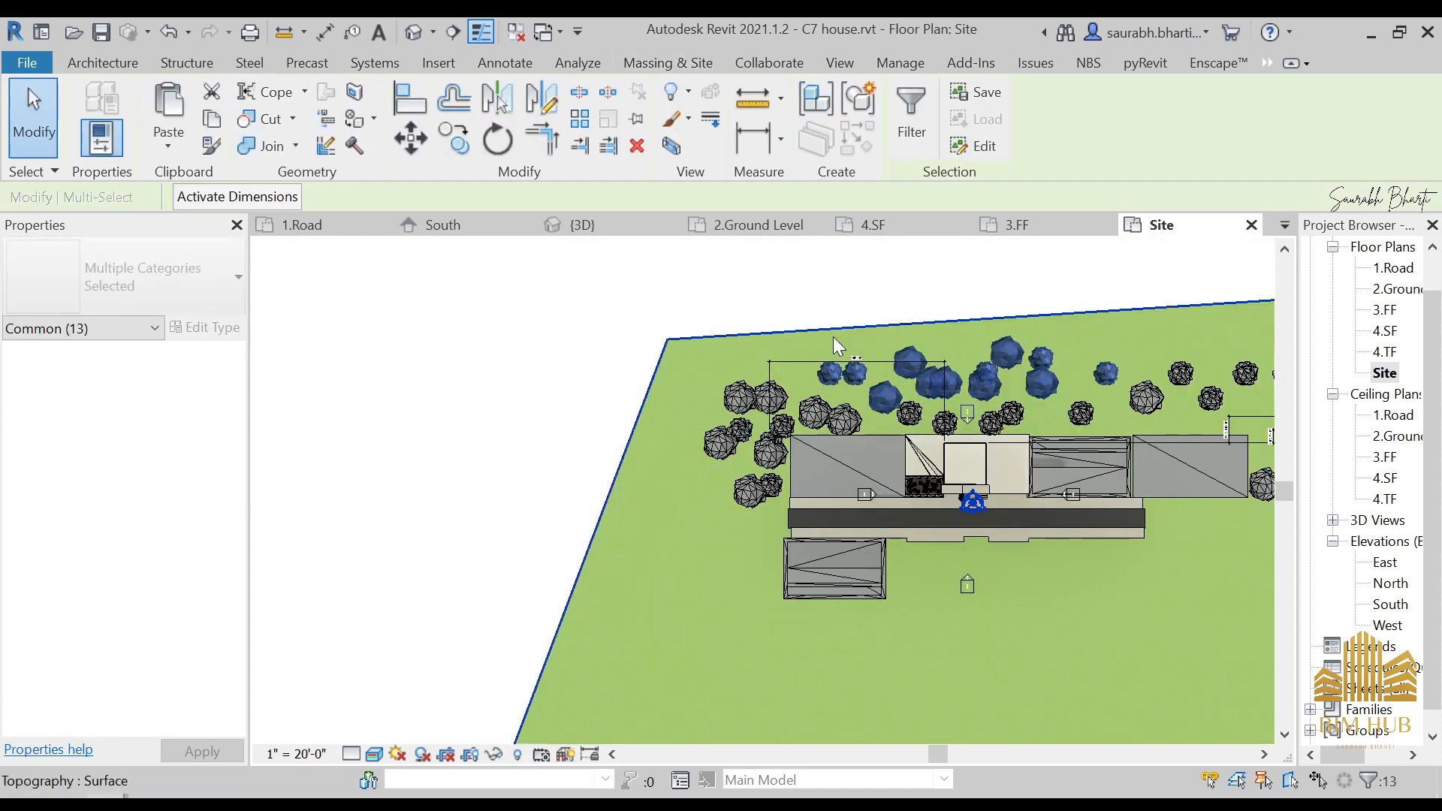
{"action": "left_click", "coordinate": [453, 139]}
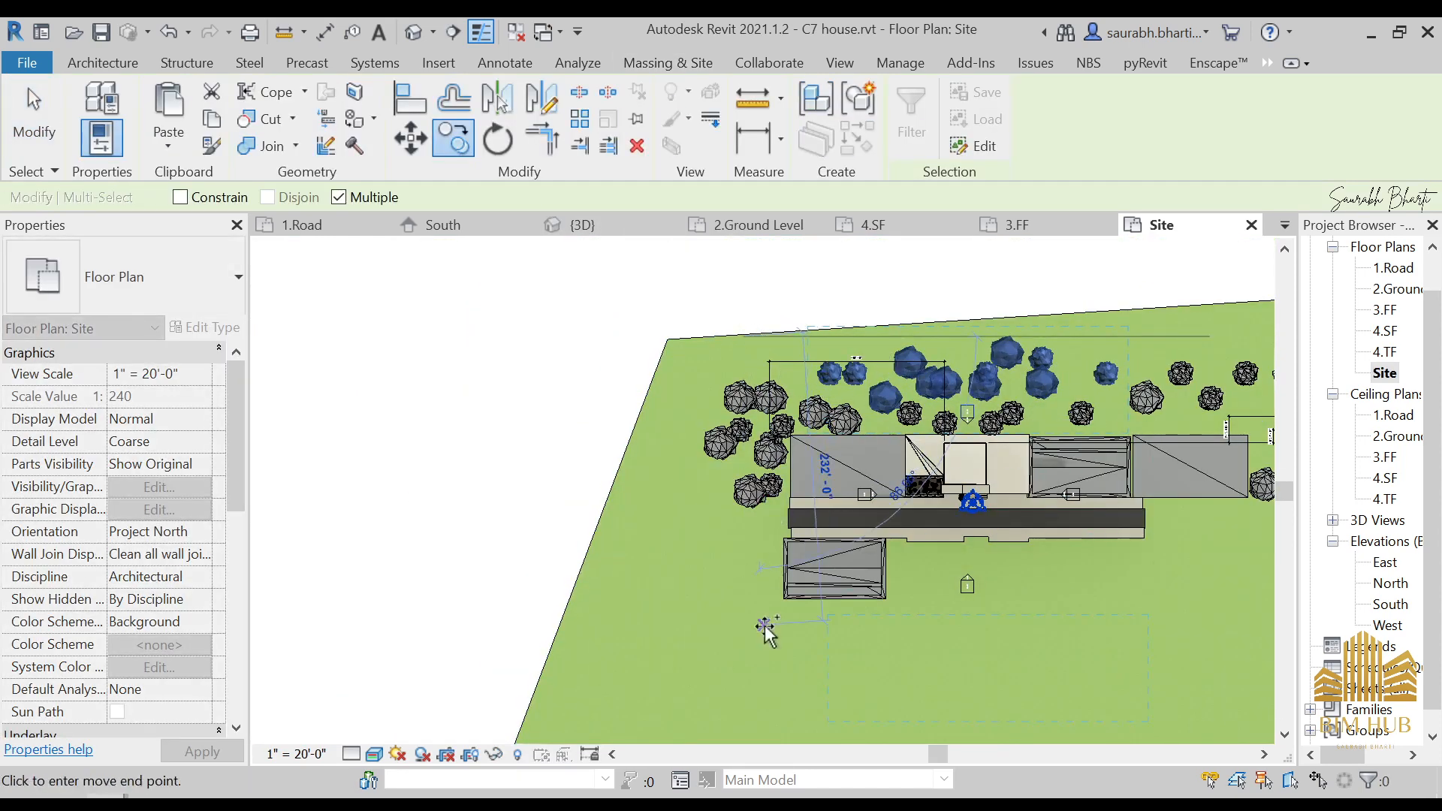
{"action": "left_click", "coordinate": [765, 626]}
{"action": "scroll", "coordinate": [950, 613], "scroll_direction": "down", "scroll_amount": 1}
{"action": "middle_click_drag", "start_coordinate": [952, 613], "coordinate": [759, 577]}
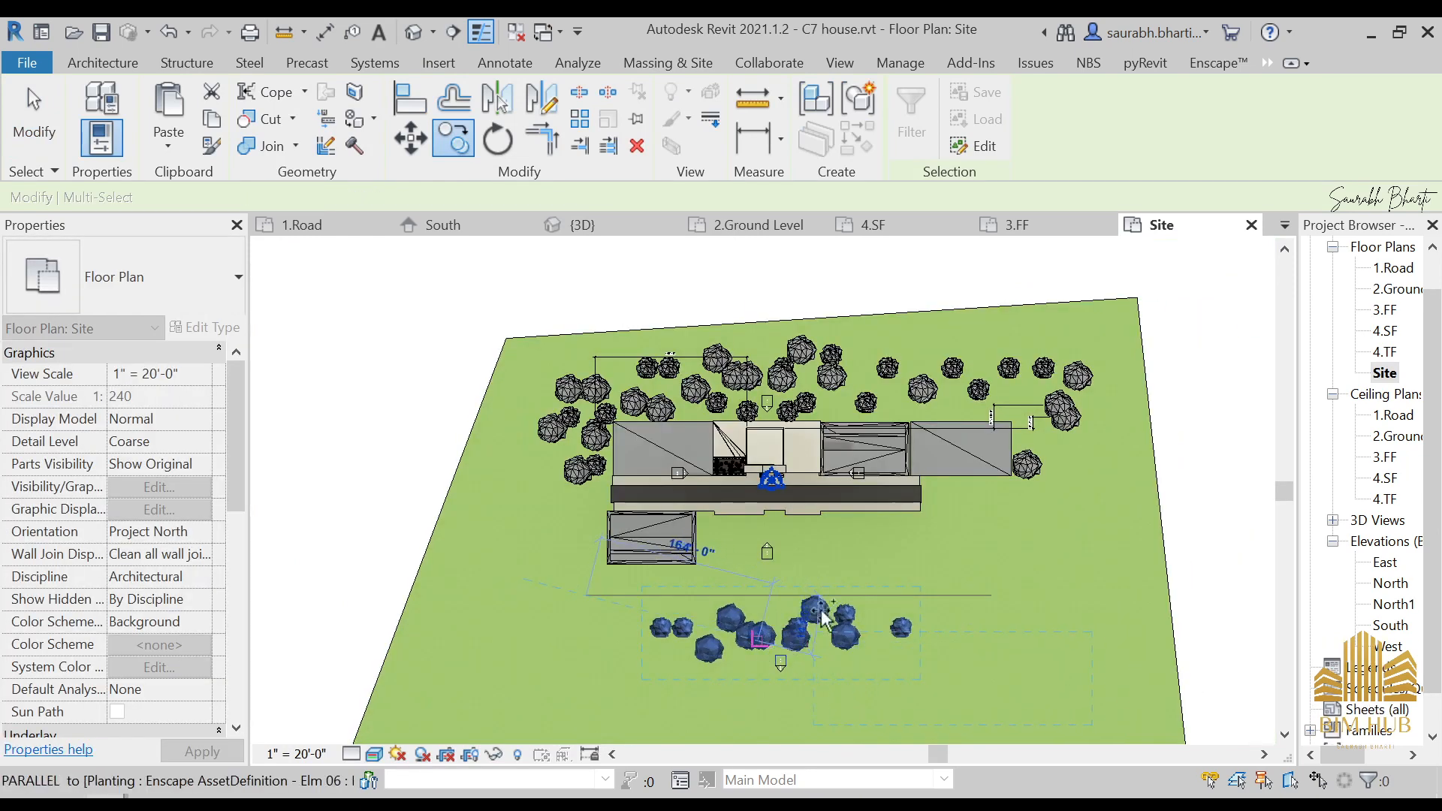
{"action": "left_click", "coordinate": [823, 618]}
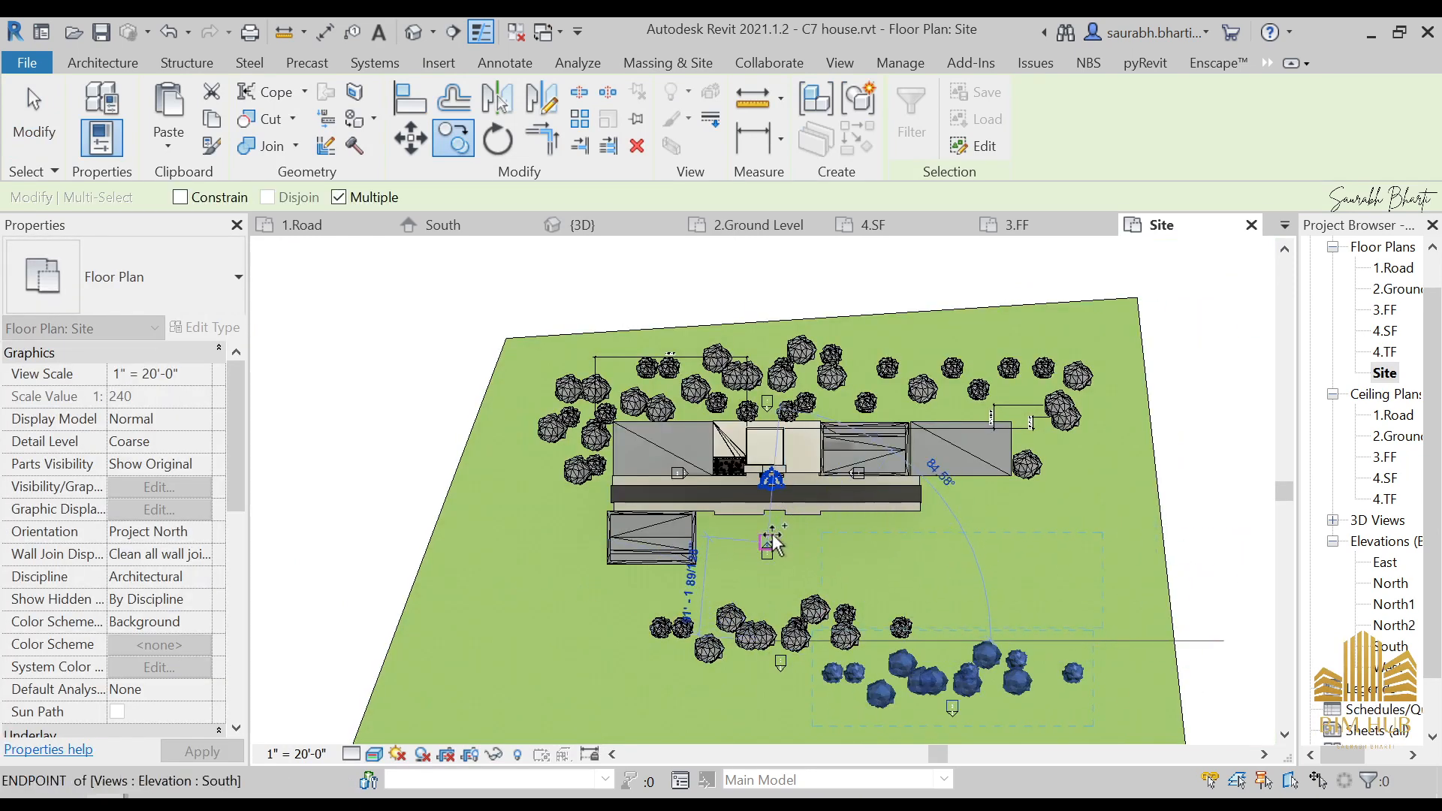
{"action": "scroll", "coordinate": [837, 556], "scroll_direction": "up", "scroll_amount": 4}
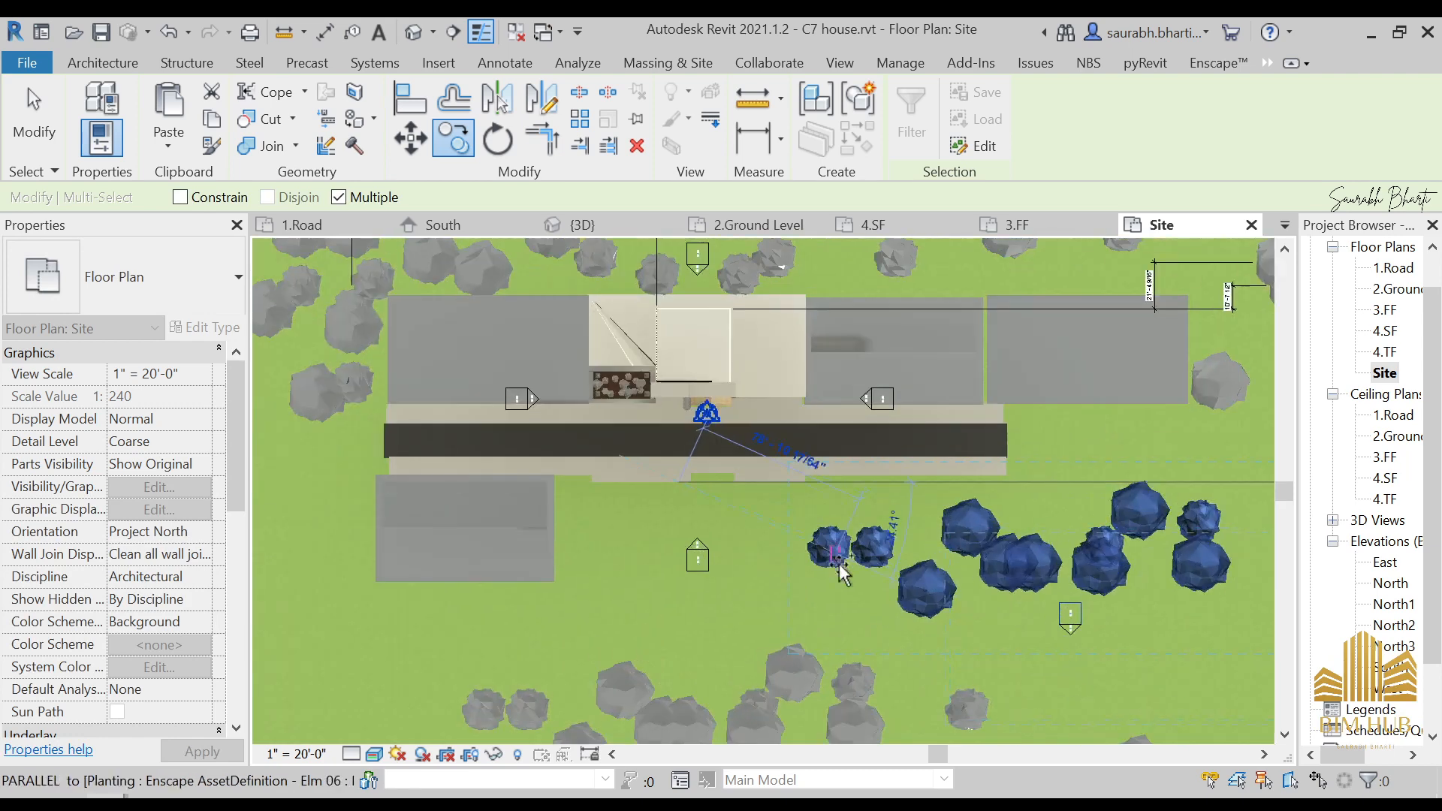
{"action": "scroll", "coordinate": [838, 568], "scroll_direction": "down", "scroll_amount": 4}
{"action": "key", "text": "Escape"}
{"action": "key", "text": "Escape"}
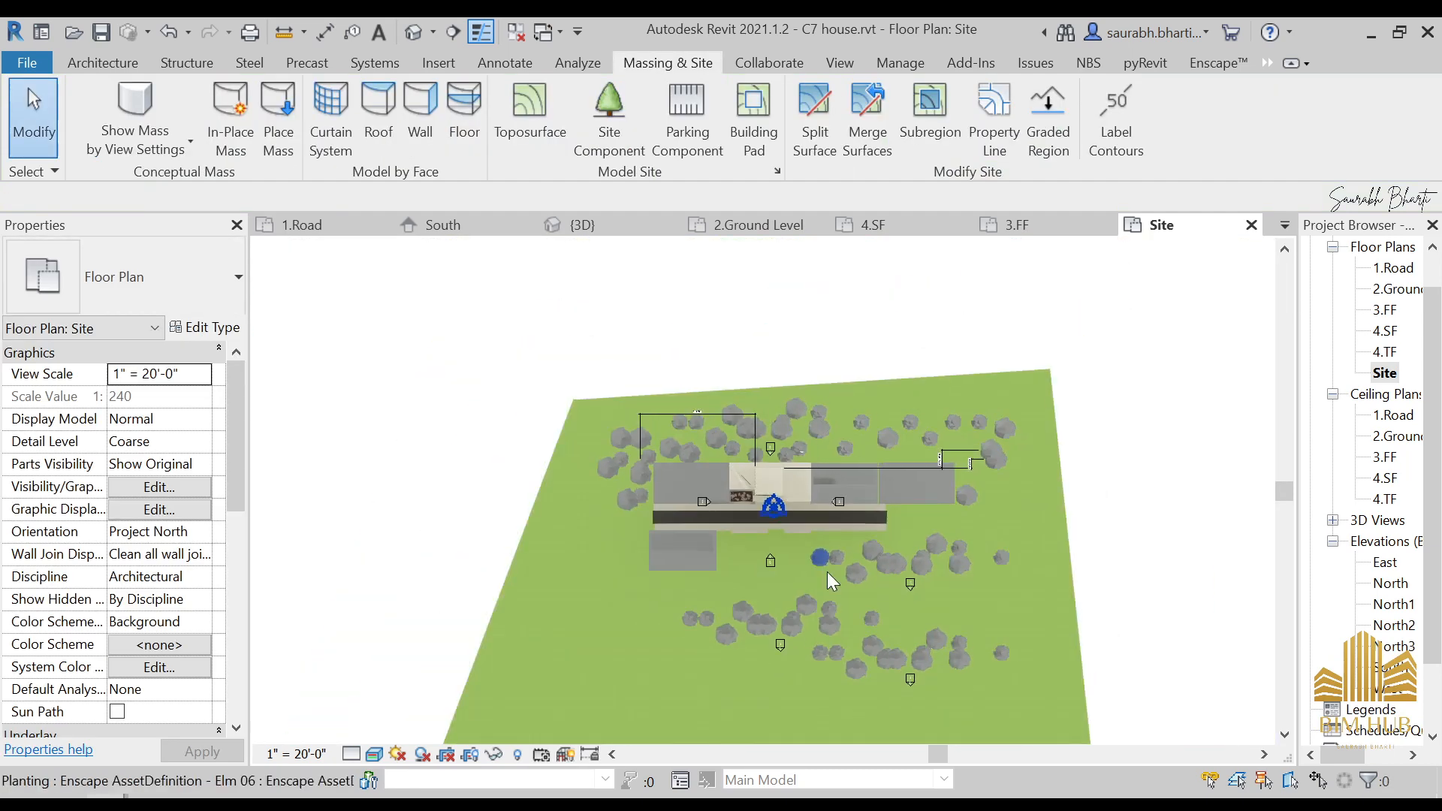
- Place the Enscape vehicle Car 41 on the road southeast of the house, in front of the Apartment Complex 07 building
{"action": "scroll", "coordinate": [752, 490], "scroll_direction": "up", "scroll_amount": 6}
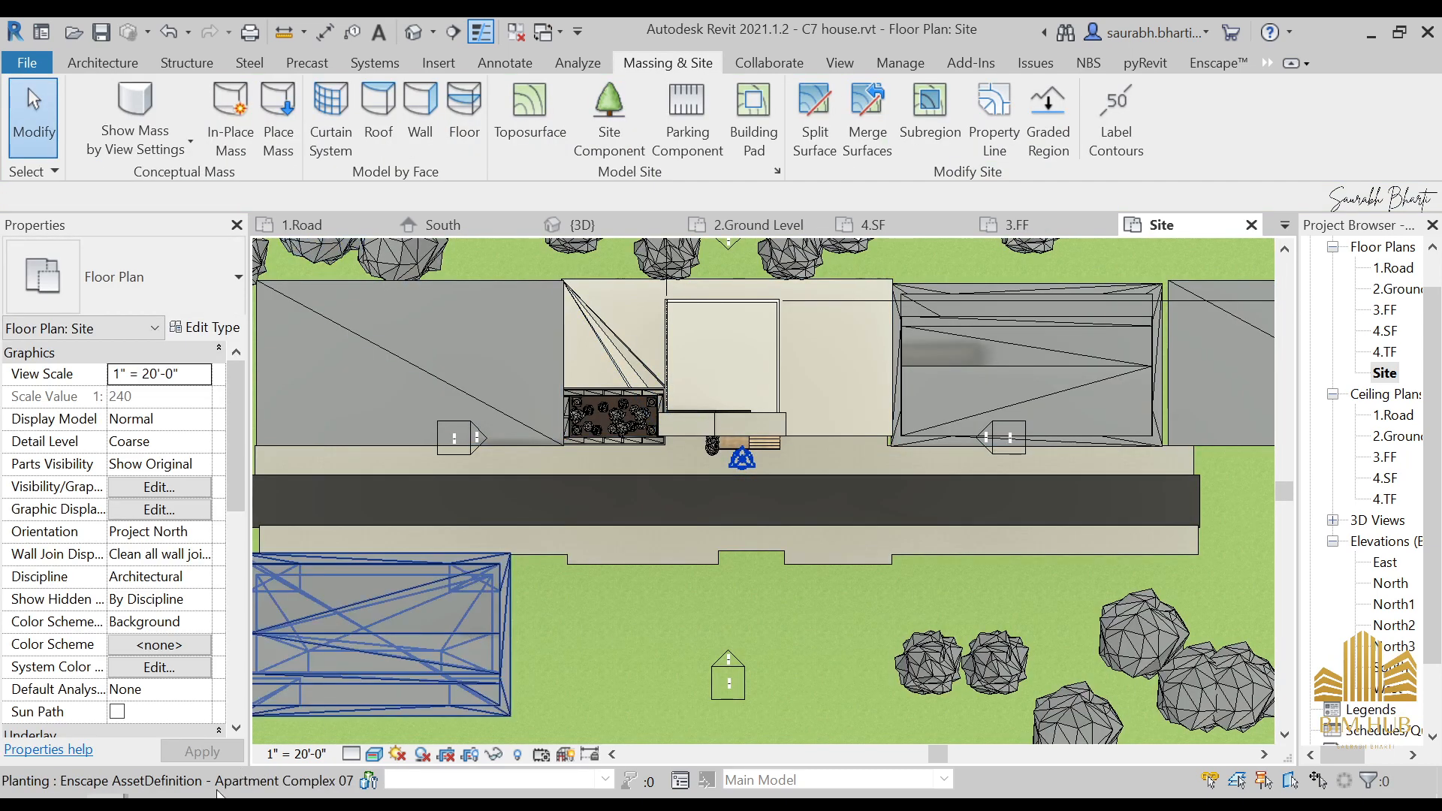
{"action": "mouse_move", "coordinate": [107, 802]}
{"action": "left_click", "coordinate": [94, 713]}
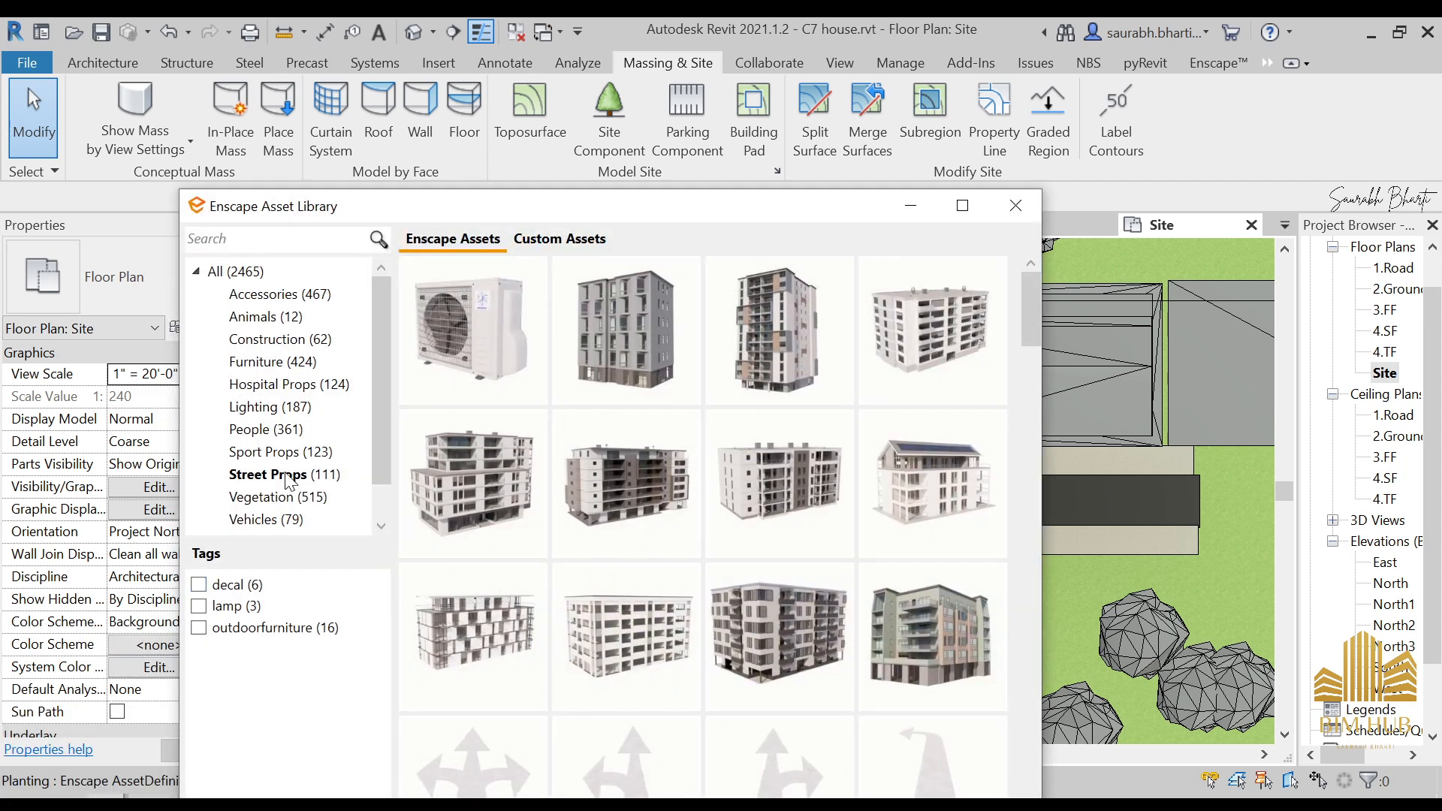
{"action": "key", "text": "Down"}
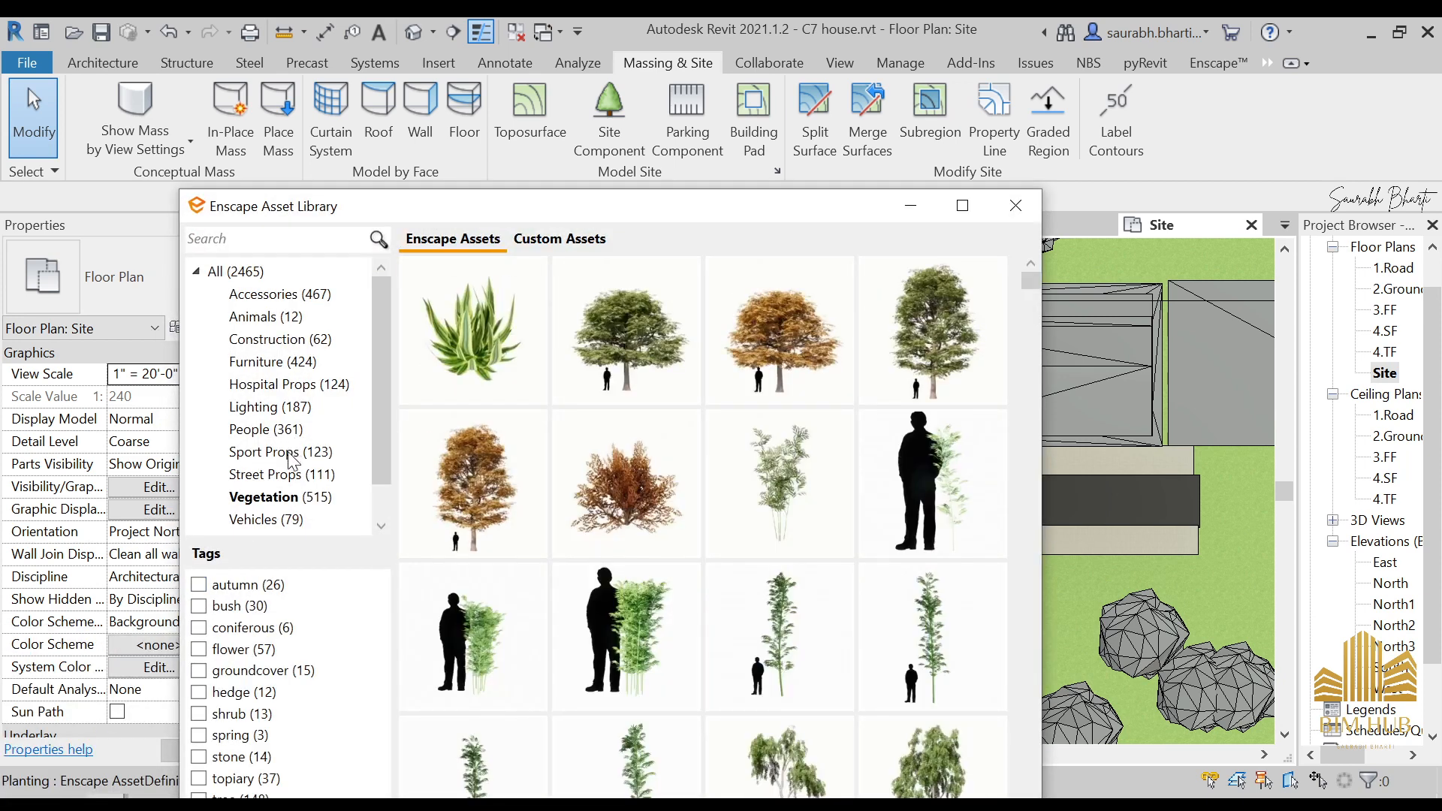
{"action": "left_click", "coordinate": [291, 453]}
{"action": "key", "text": "Down"}
{"action": "key", "text": "Down"}
{"action": "key", "text": "Down"}
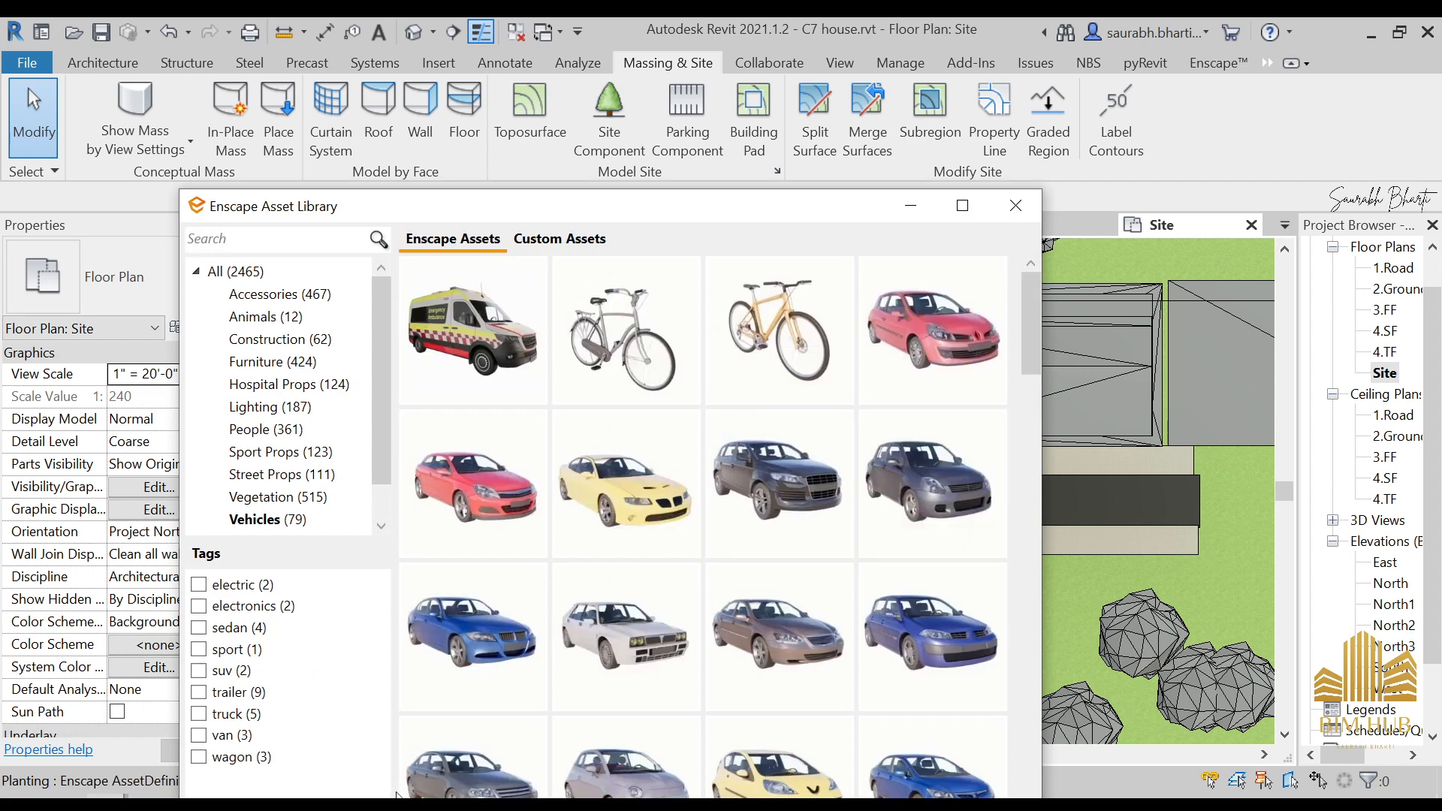
{"action": "scroll", "coordinate": [676, 705], "scroll_direction": "down", "scroll_amount": 5}
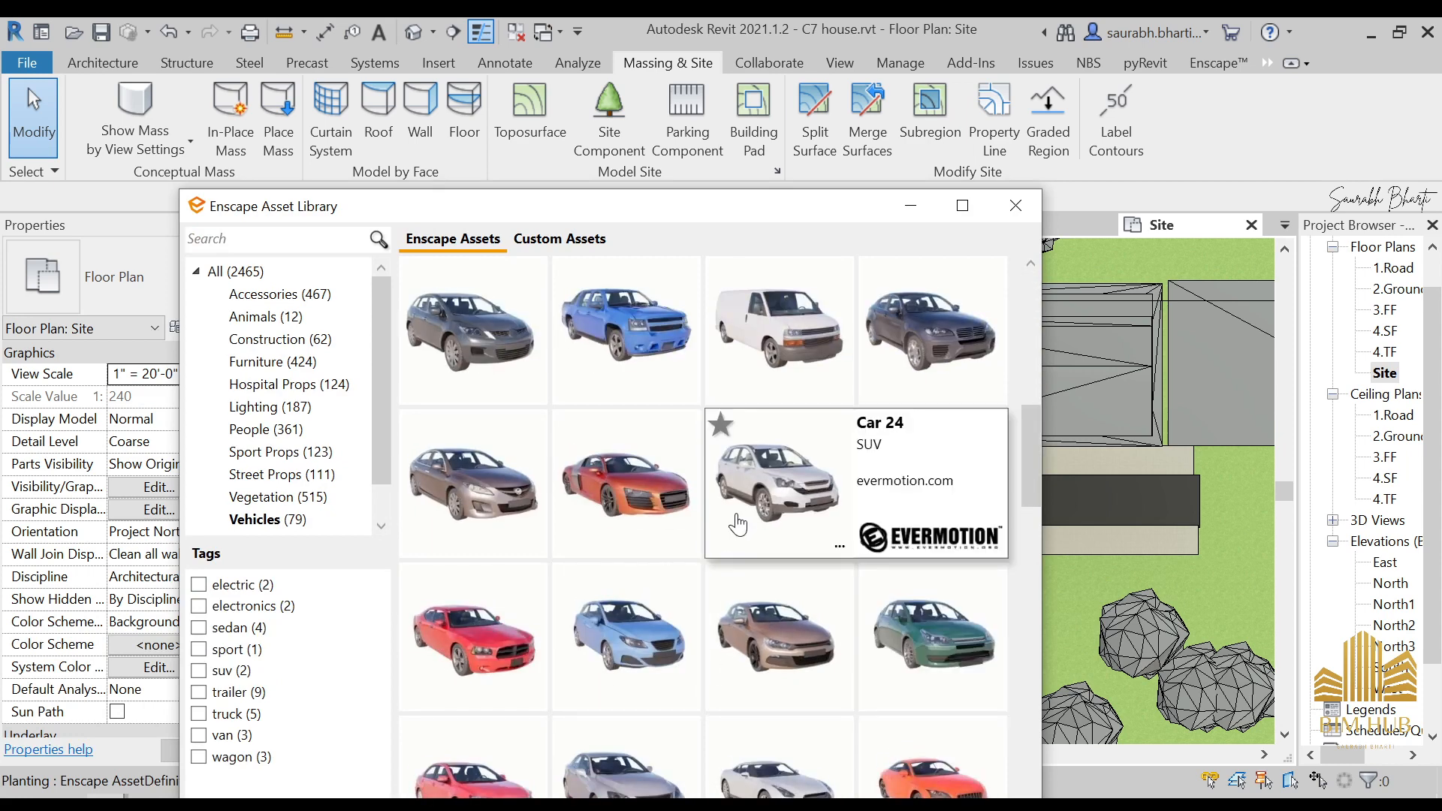
{"action": "left_click", "coordinate": [773, 661]}
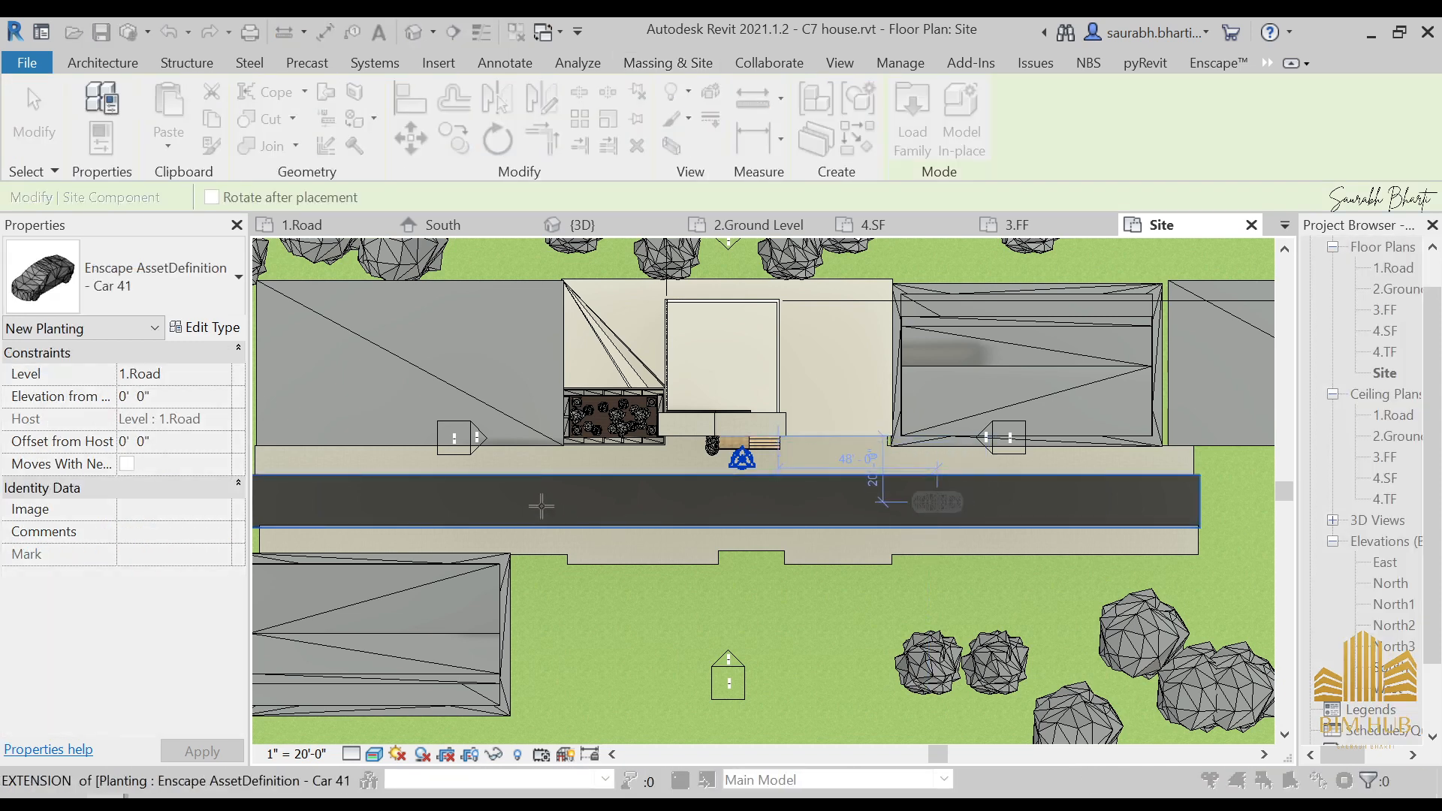
{"action": "middle_click_drag", "start_coordinate": [541, 507], "coordinate": [590, 491]}
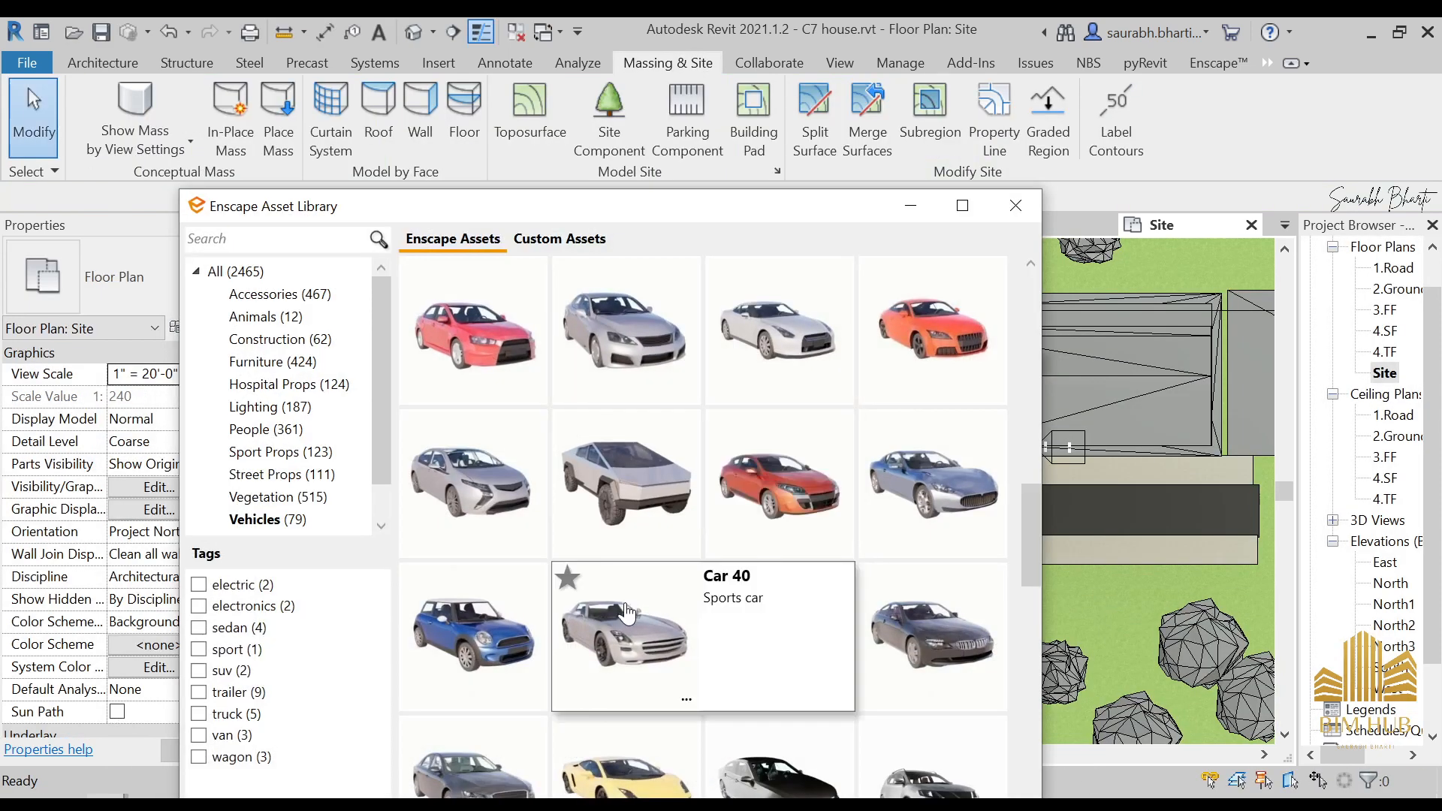
- Place the Enscape vehicle Car 50 on the road southwest of the house and close the asset library
{"action": "scroll", "coordinate": [714, 638], "scroll_direction": "down", "scroll_amount": 8}
{"action": "left_click", "coordinate": [889, 377]}
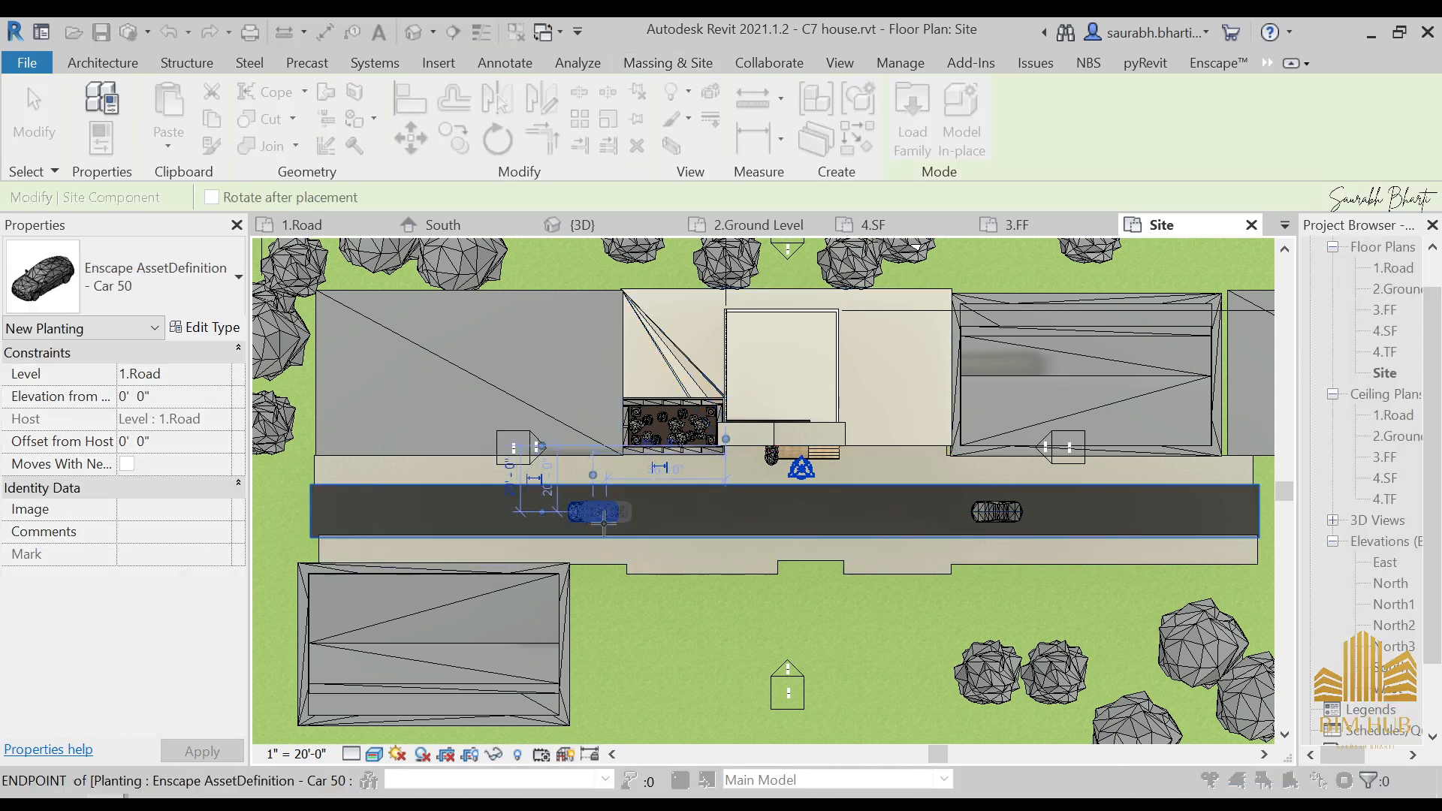
{"action": "left_click", "coordinate": [584, 515]}
{"action": "left_click", "coordinate": [898, 216]}
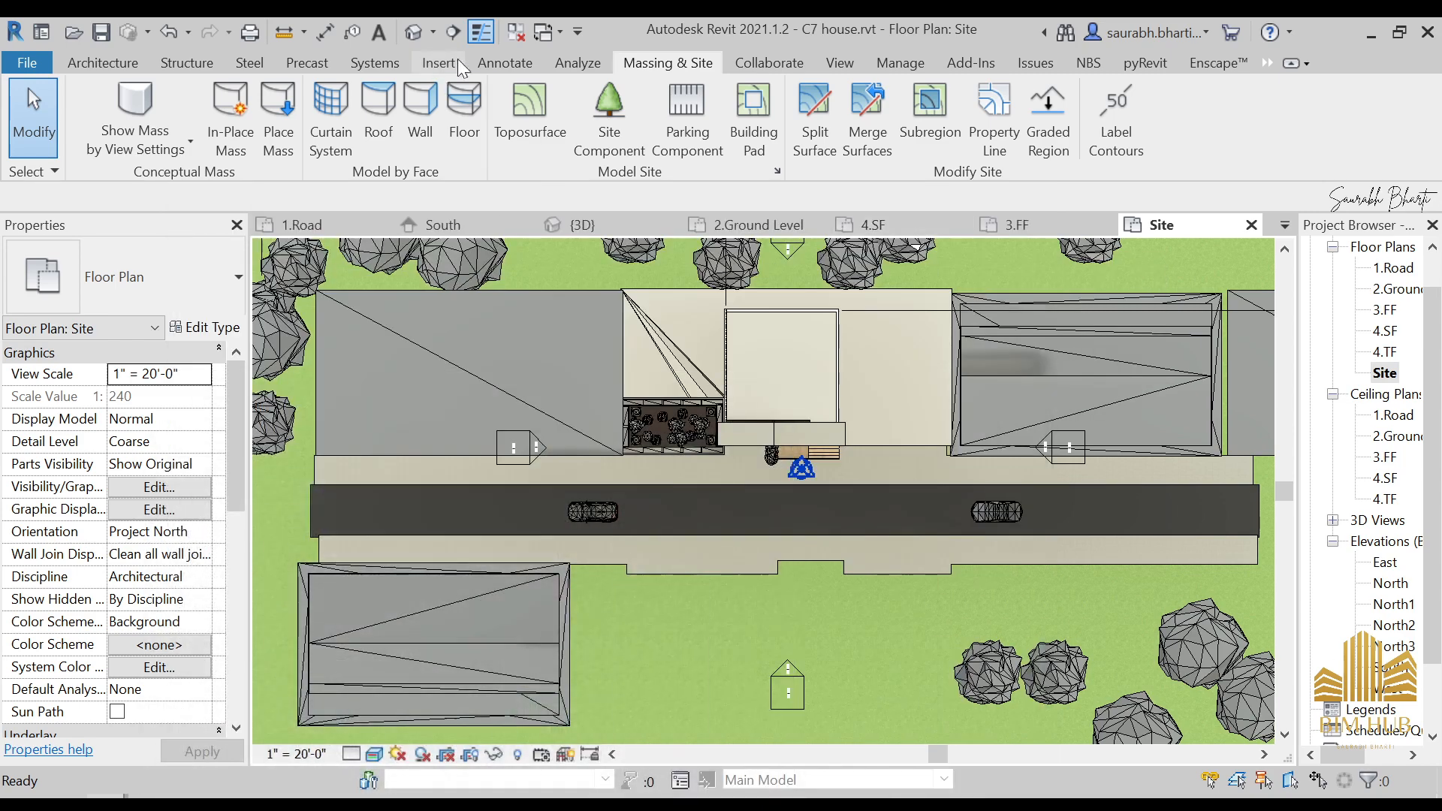
- In the 3D view, temporarily hide the four trees on the grass that block the front of the house
{"action": "left_click", "coordinate": [413, 32]}
{"action": "scroll", "coordinate": [814, 529], "scroll_direction": "up", "scroll_amount": 5}
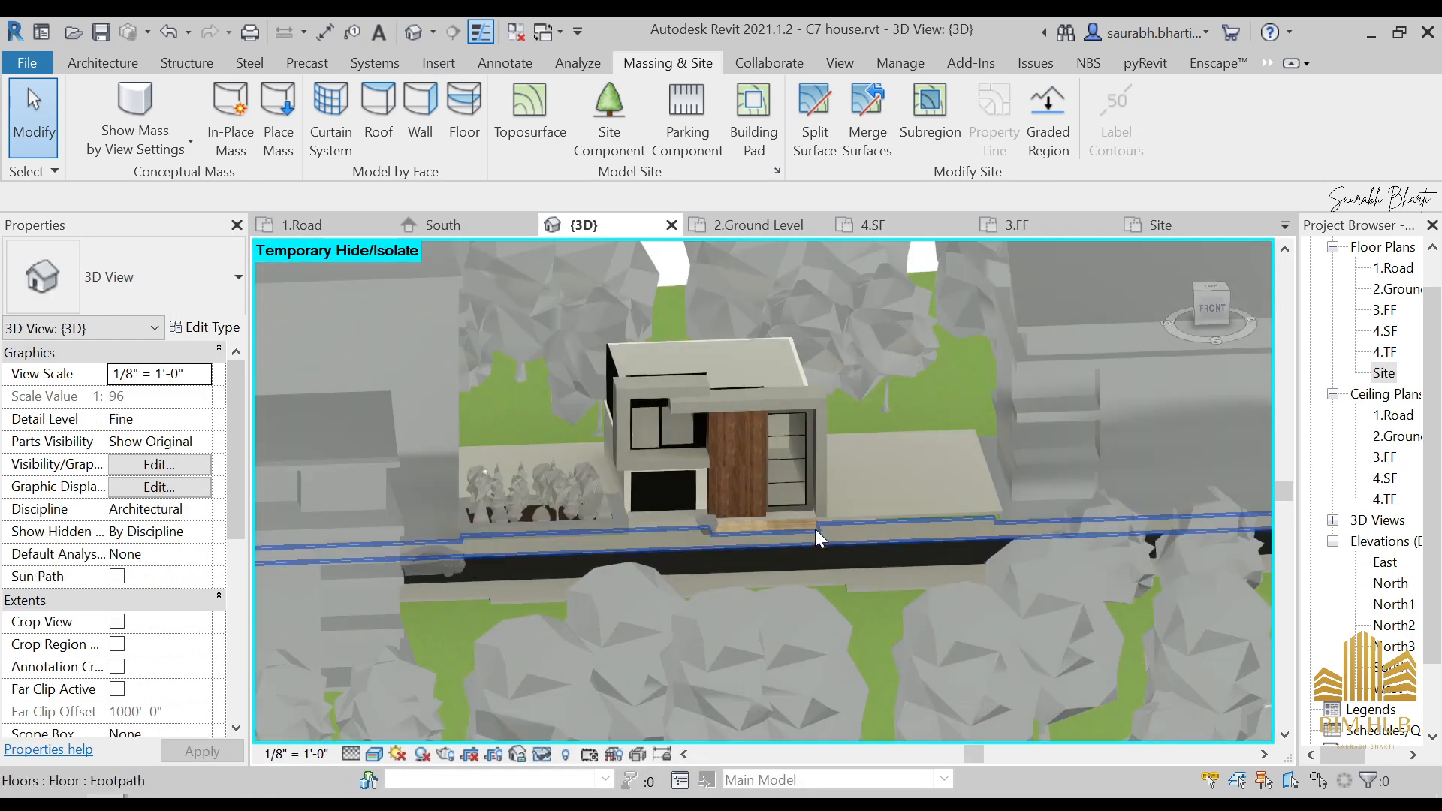
{"action": "middle_click_drag", "start_coordinate": [814, 528], "coordinate": [843, 548], "text": "shift"}
{"action": "scroll", "coordinate": [745, 502], "scroll_direction": "up", "scroll_amount": 4}
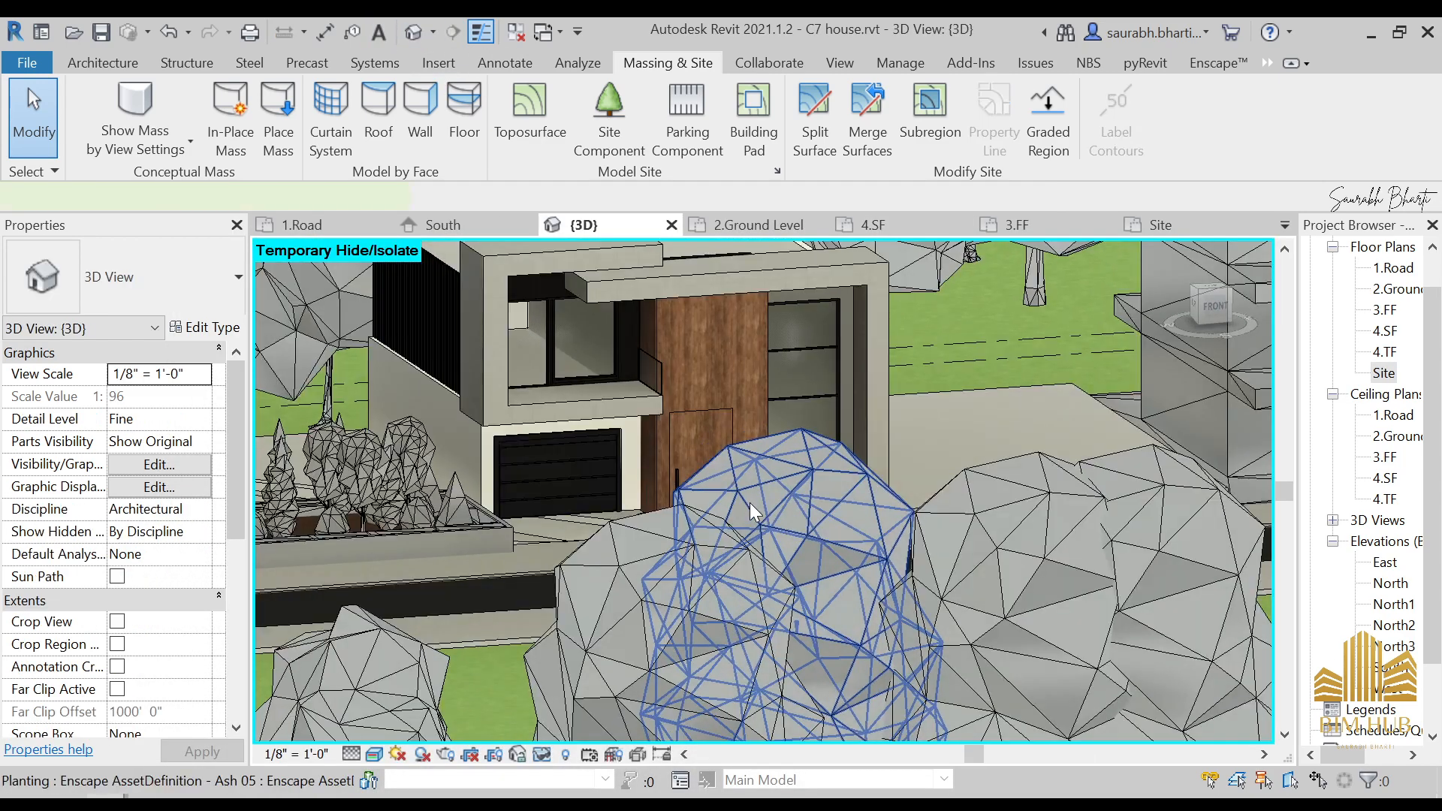
{"action": "left_click", "coordinate": [749, 503]}
{"action": "scroll", "coordinate": [756, 509], "scroll_direction": "down", "scroll_amount": 4}
{"action": "left_click", "coordinate": [747, 587]}
{"action": "left_click", "coordinate": [946, 533], "text": "ctrl"}
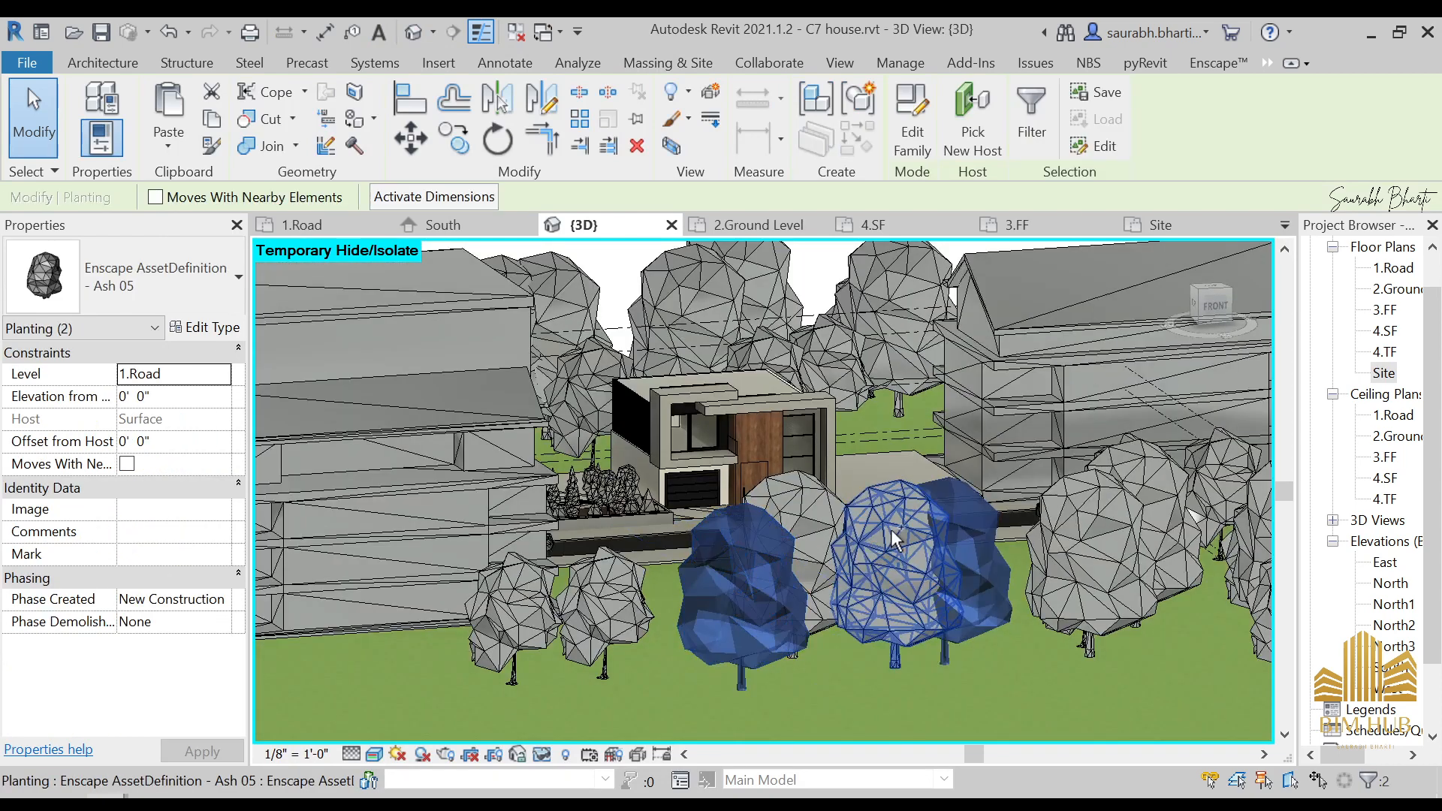
{"action": "left_click", "coordinate": [889, 539], "text": "ctrl"}
{"action": "left_click", "coordinate": [796, 514], "text": "ctrl"}
{"action": "key", "text": "h"}
{"action": "key", "text": "h"}
- Delete the Elm 06 tree standing on the grass across the road from the house's planter, nearest the garage
{"action": "scroll", "coordinate": [763, 543], "scroll_direction": "up", "scroll_amount": 3}
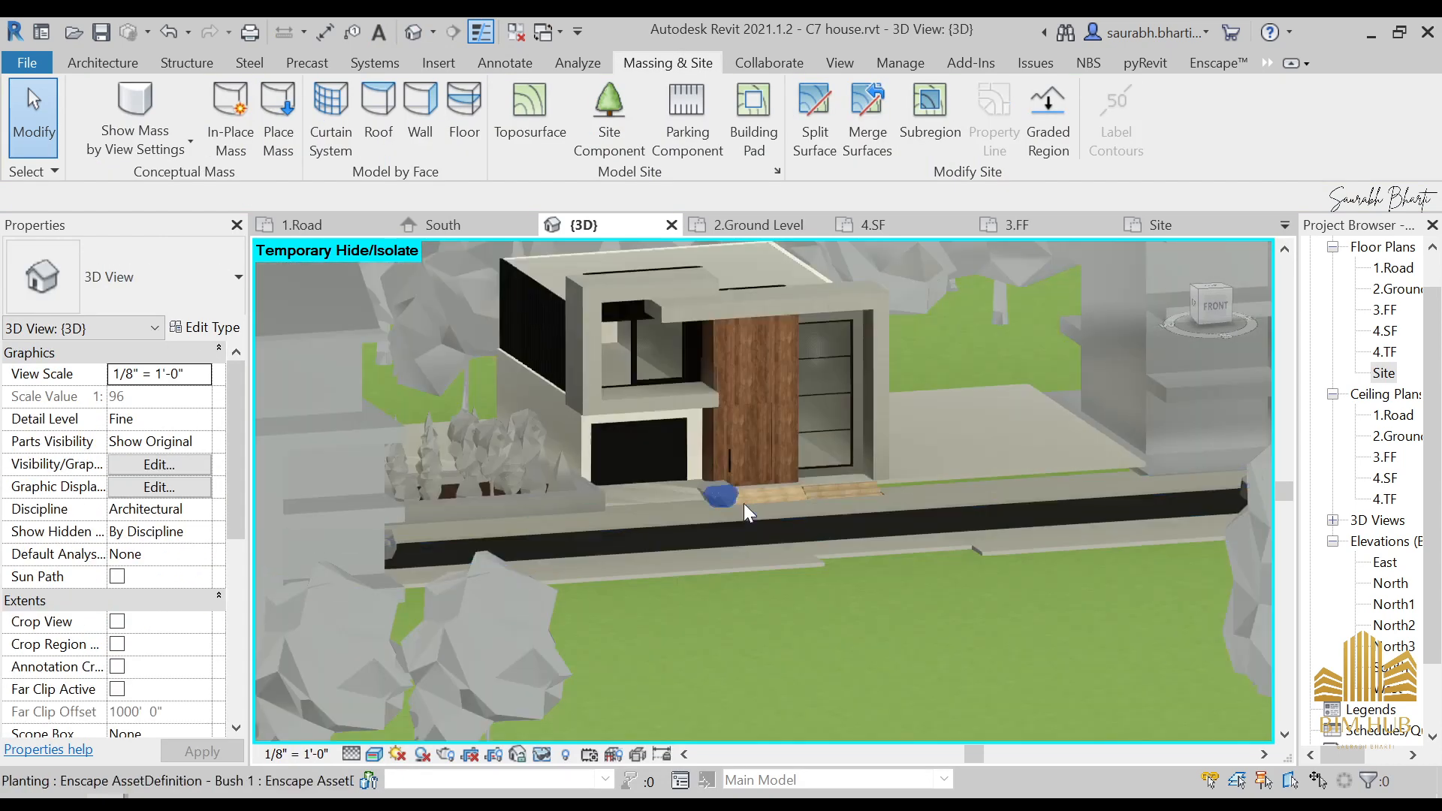
{"action": "middle_click_drag", "start_coordinate": [883, 528], "coordinate": [771, 548], "text": "shift"}
{"action": "scroll", "coordinate": [564, 447], "scroll_direction": "up", "scroll_amount": 5}
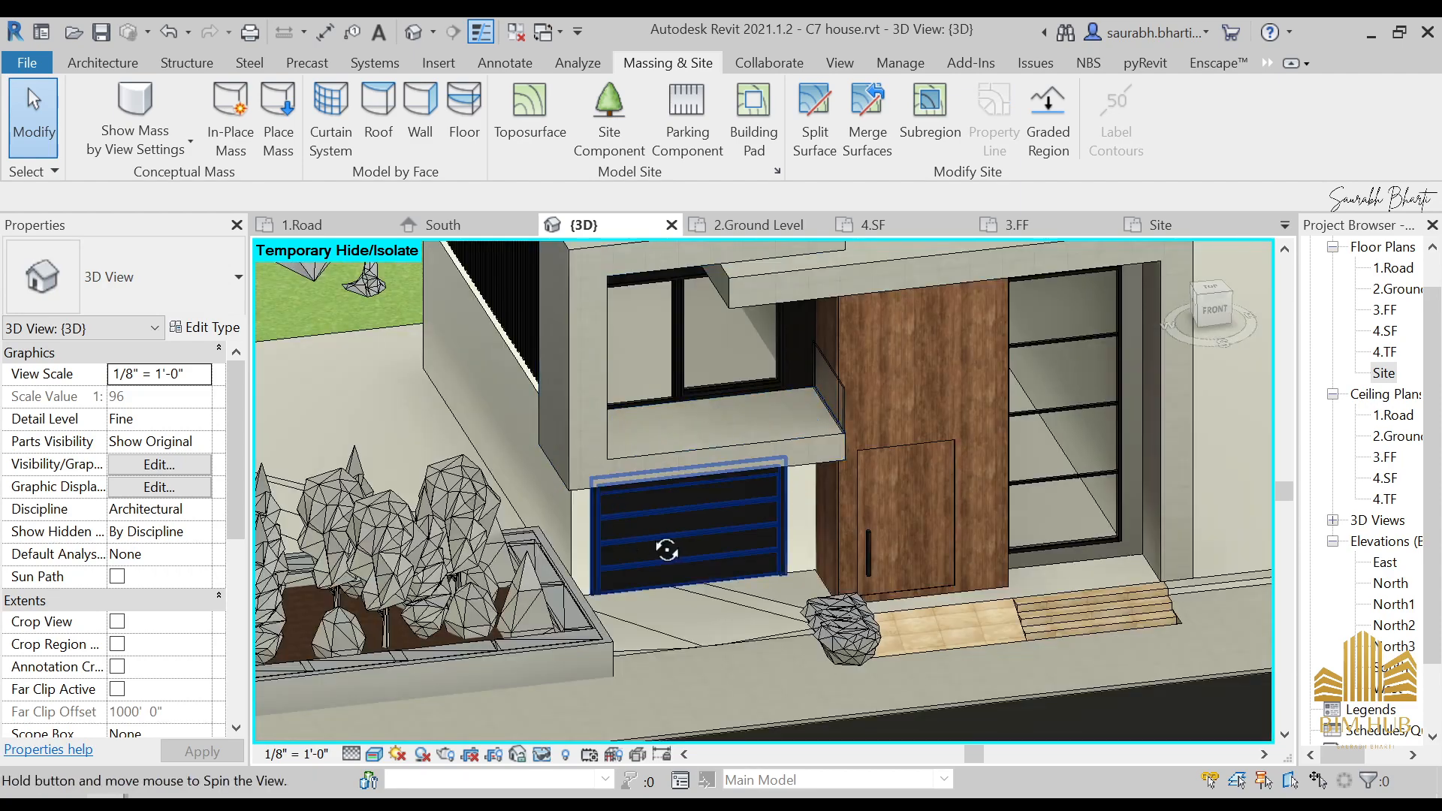
{"action": "middle_click_drag", "start_coordinate": [666, 550], "coordinate": [687, 428], "text": "shift"}
{"action": "scroll", "coordinate": [690, 449], "scroll_direction": "down", "scroll_amount": 4}
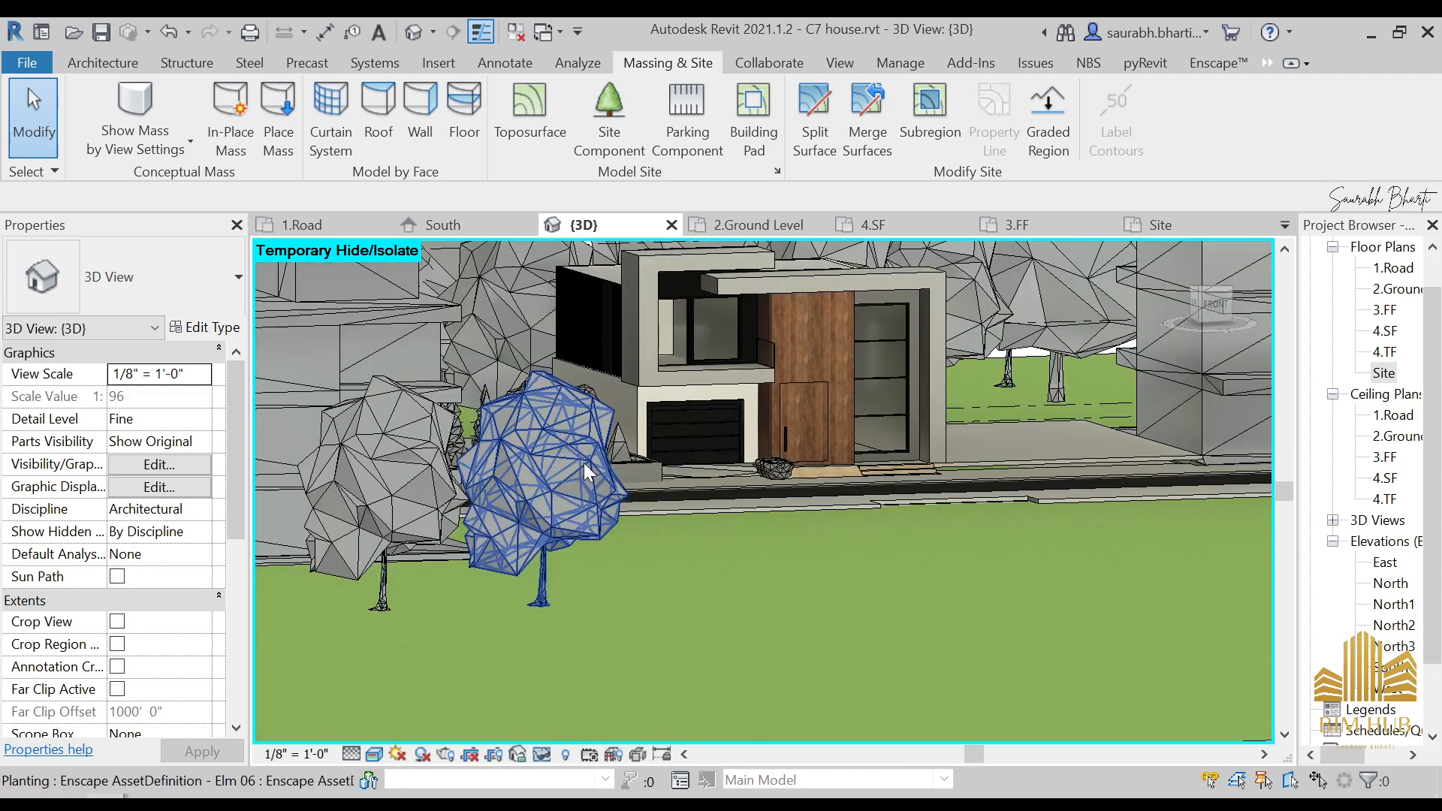
{"action": "left_click", "coordinate": [583, 462]}
{"action": "key", "text": "Delete"}
{"action": "scroll", "coordinate": [615, 459], "scroll_direction": "down", "scroll_amount": 2}
{"action": "middle_click_drag", "start_coordinate": [646, 484], "coordinate": [739, 537]}
{"action": "scroll", "coordinate": [757, 473], "scroll_direction": "up", "scroll_amount": 4}
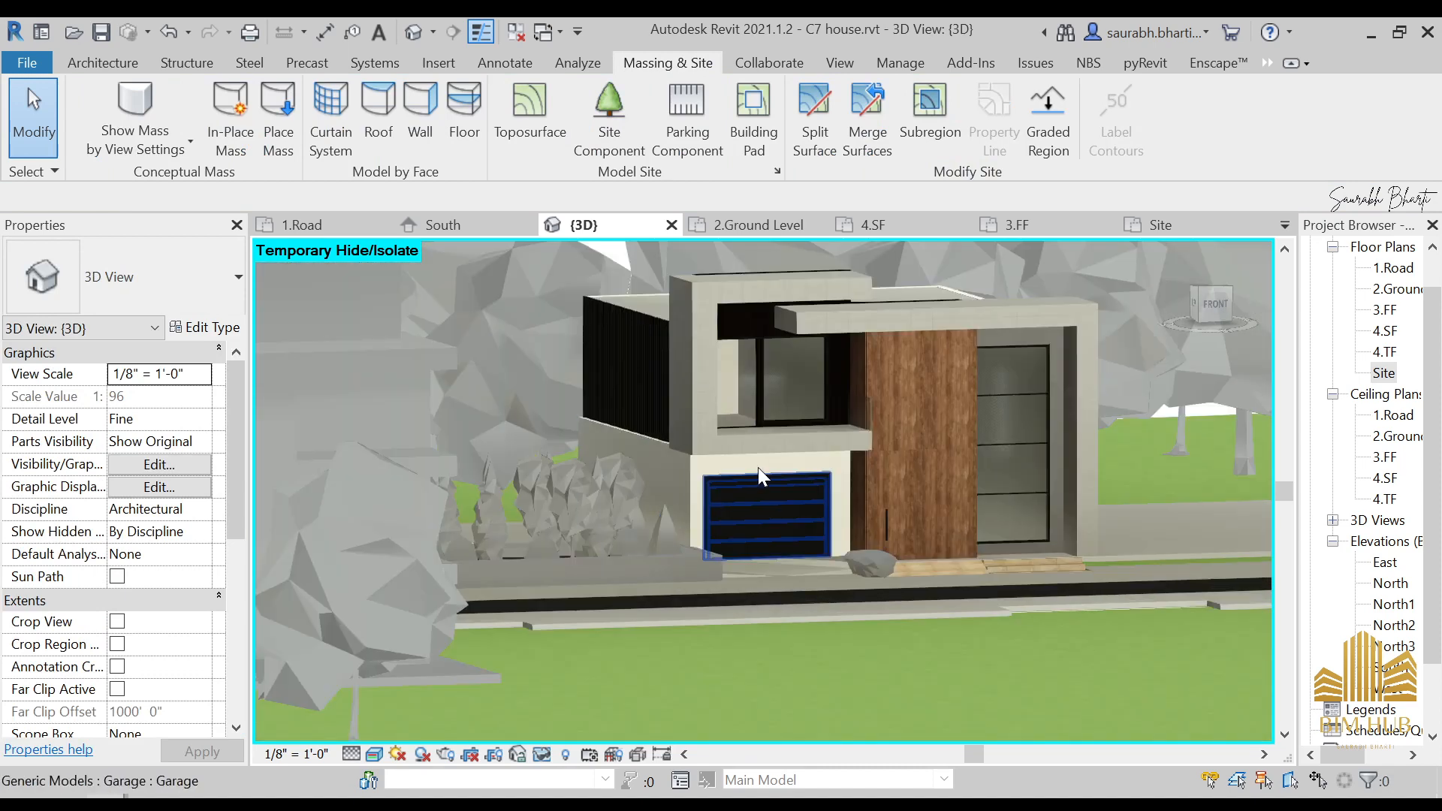
{"action": "scroll", "coordinate": [759, 470], "scroll_direction": "up", "scroll_amount": 4}
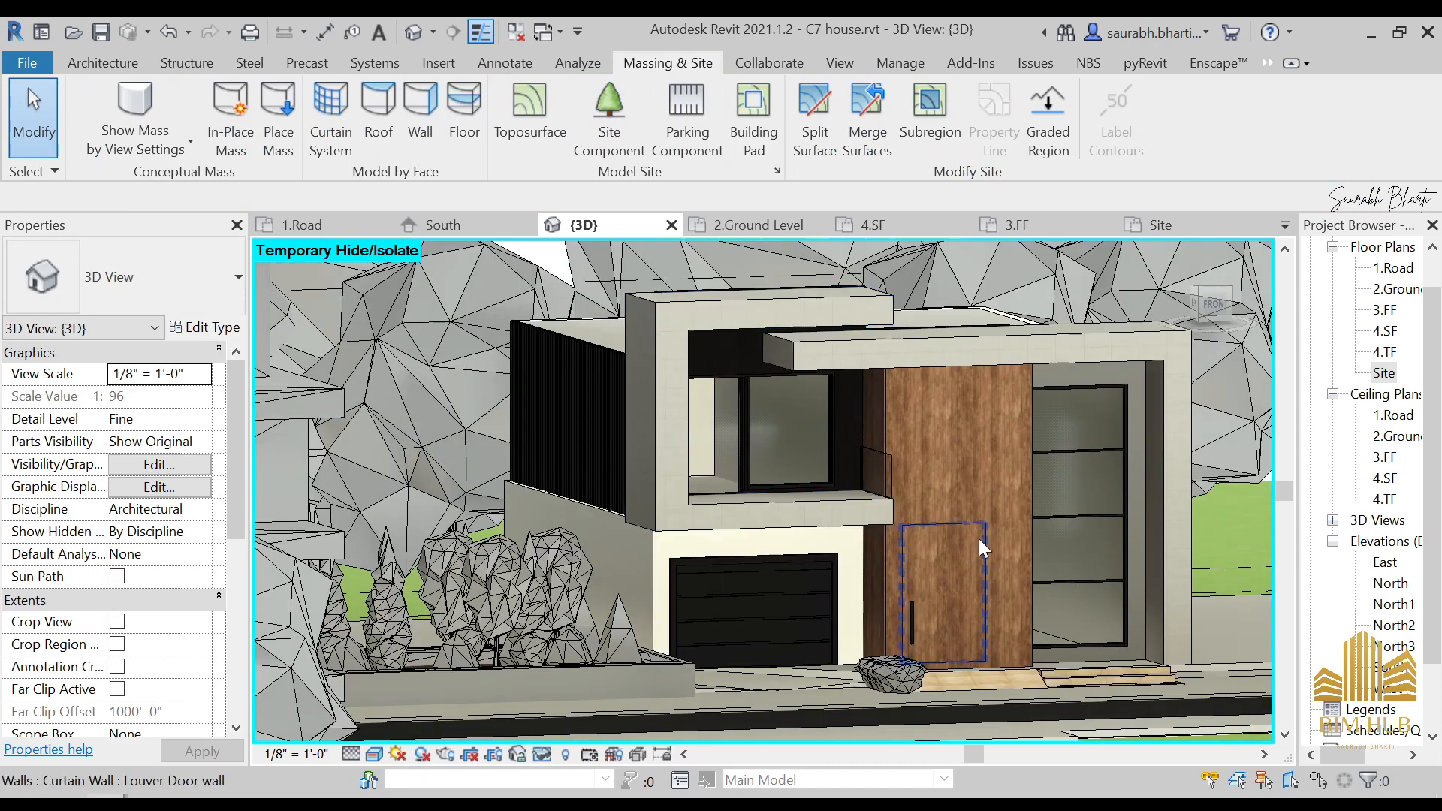
{"action": "middle_click_drag", "start_coordinate": [1054, 507], "coordinate": [918, 504], "text": "shift"}
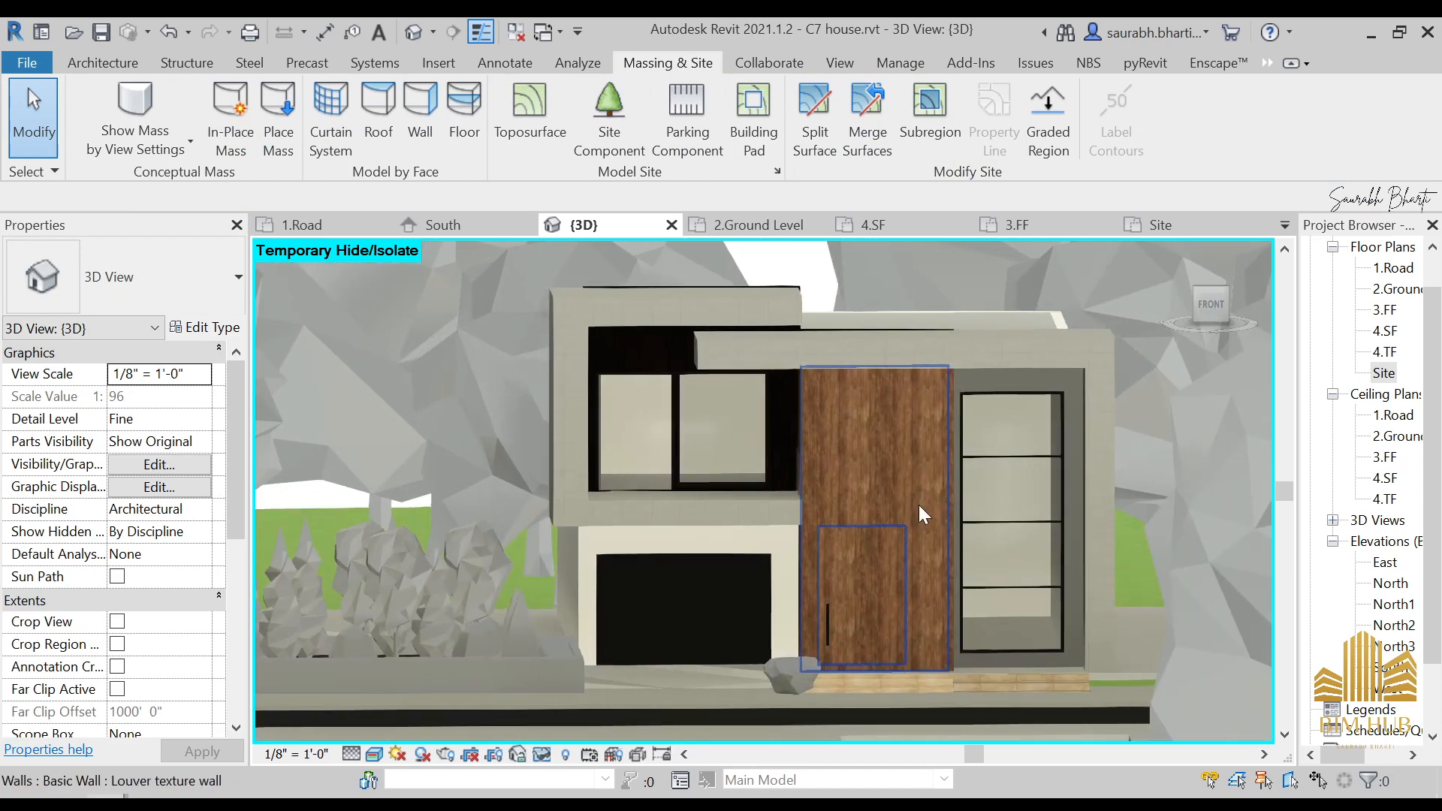
- Open the 2.Ground Level floor plan and start a stair with its location line set to Run: Left
{"action": "double_click", "coordinate": [1383, 373]}
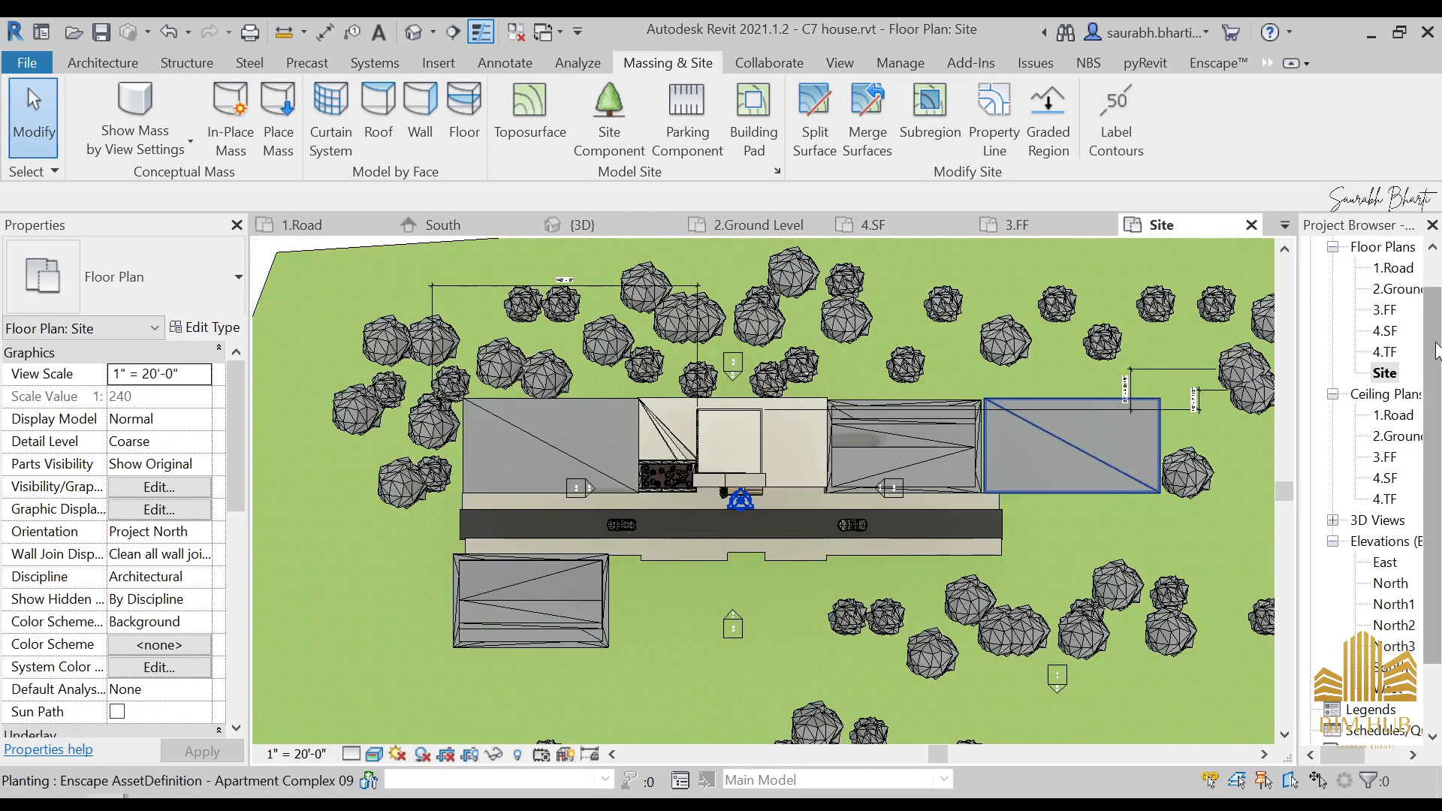
{"action": "double_click", "coordinate": [1398, 289]}
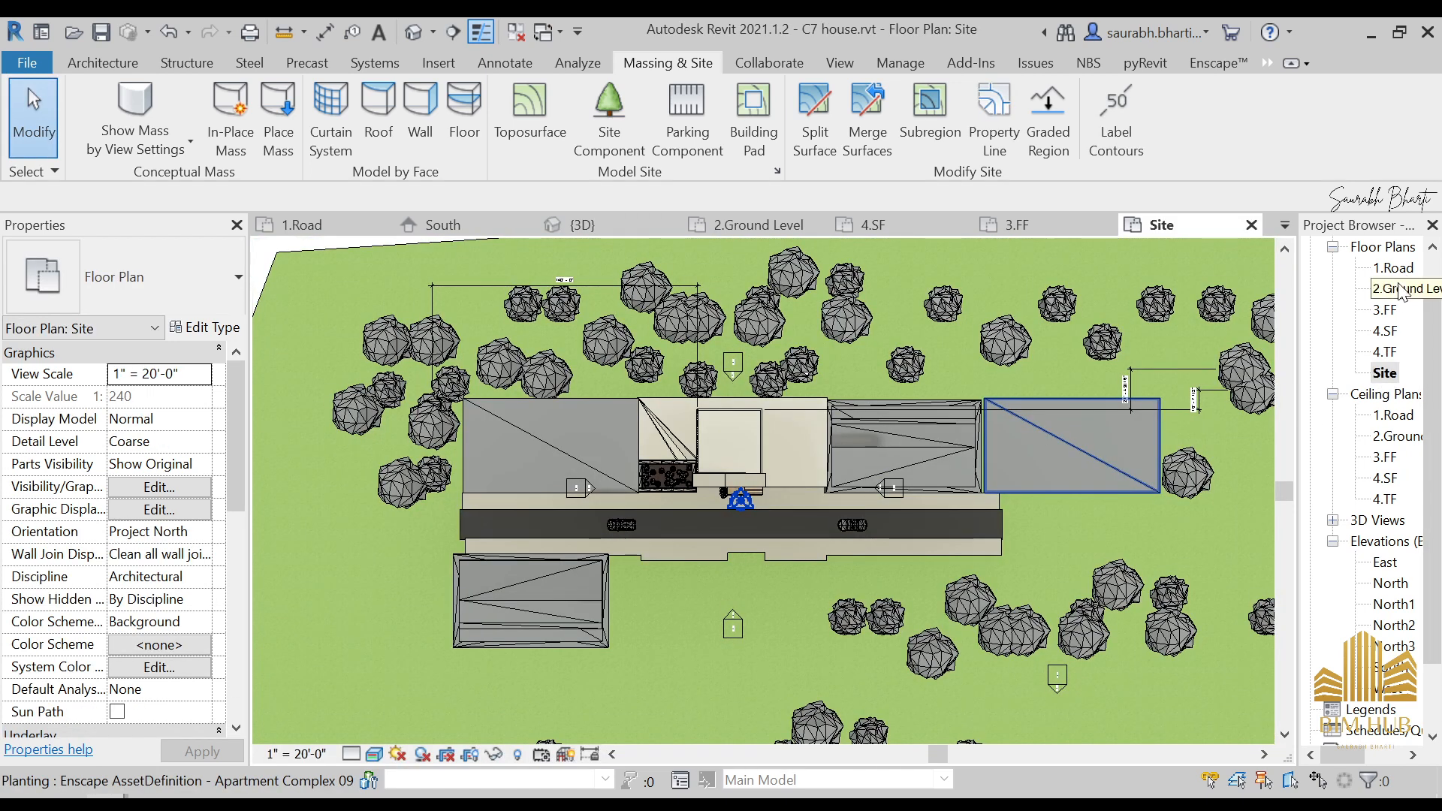
{"action": "scroll", "coordinate": [948, 472], "scroll_direction": "down", "scroll_amount": 2}
{"action": "middle_click_drag", "start_coordinate": [948, 472], "coordinate": [753, 498]}
{"action": "middle_click_drag", "start_coordinate": [1008, 447], "coordinate": [823, 465]}
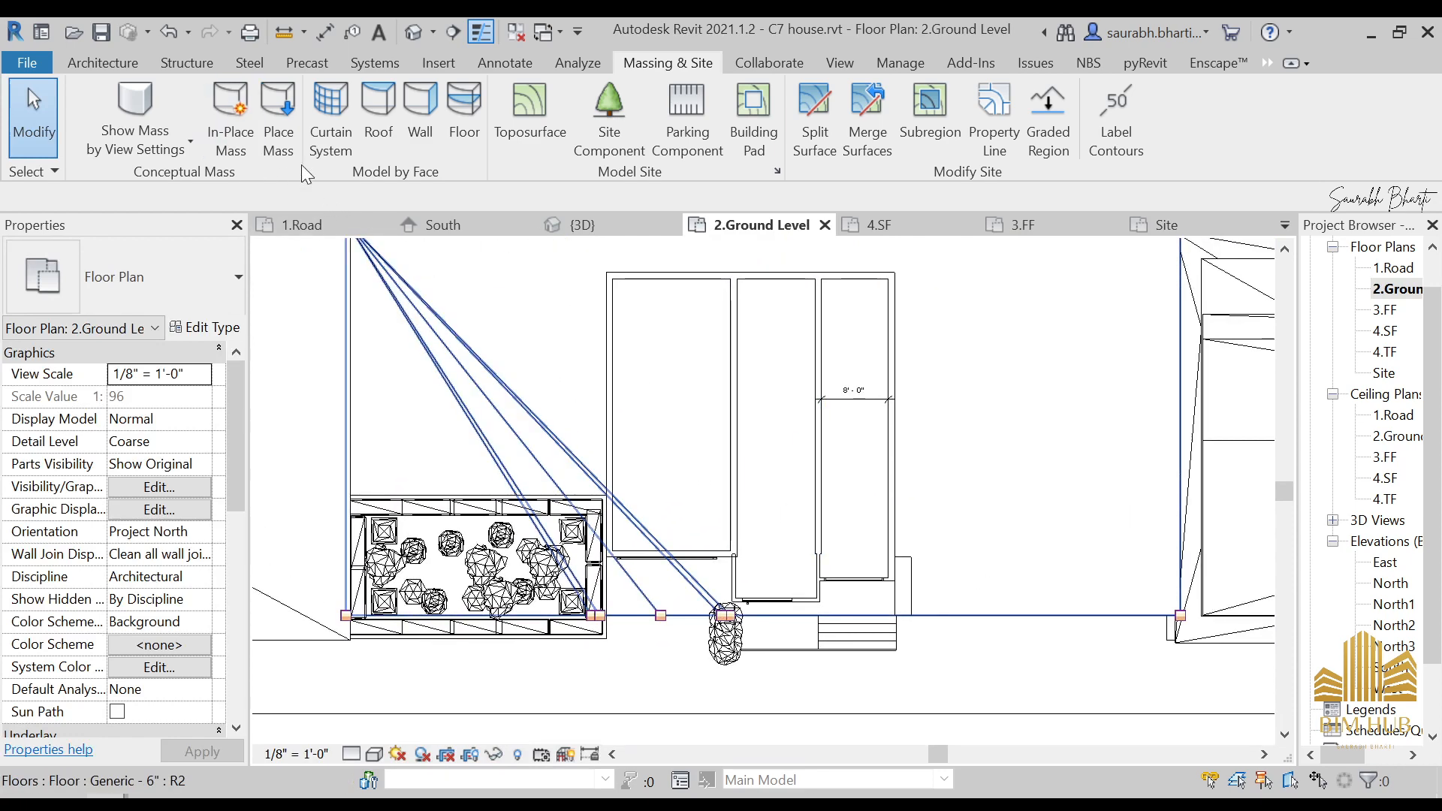
{"action": "left_click", "coordinate": [135, 64]}
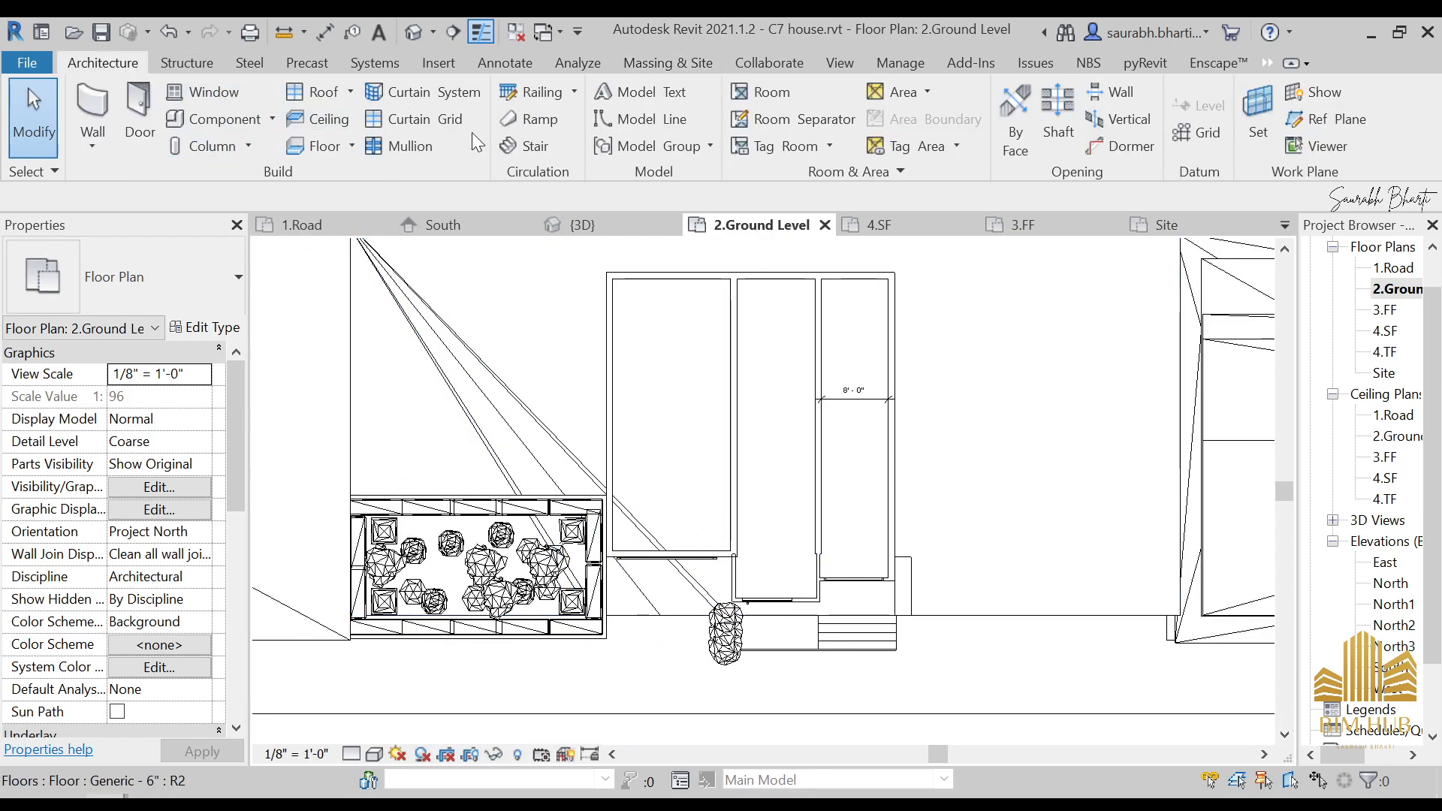
{"action": "left_click", "coordinate": [524, 146]}
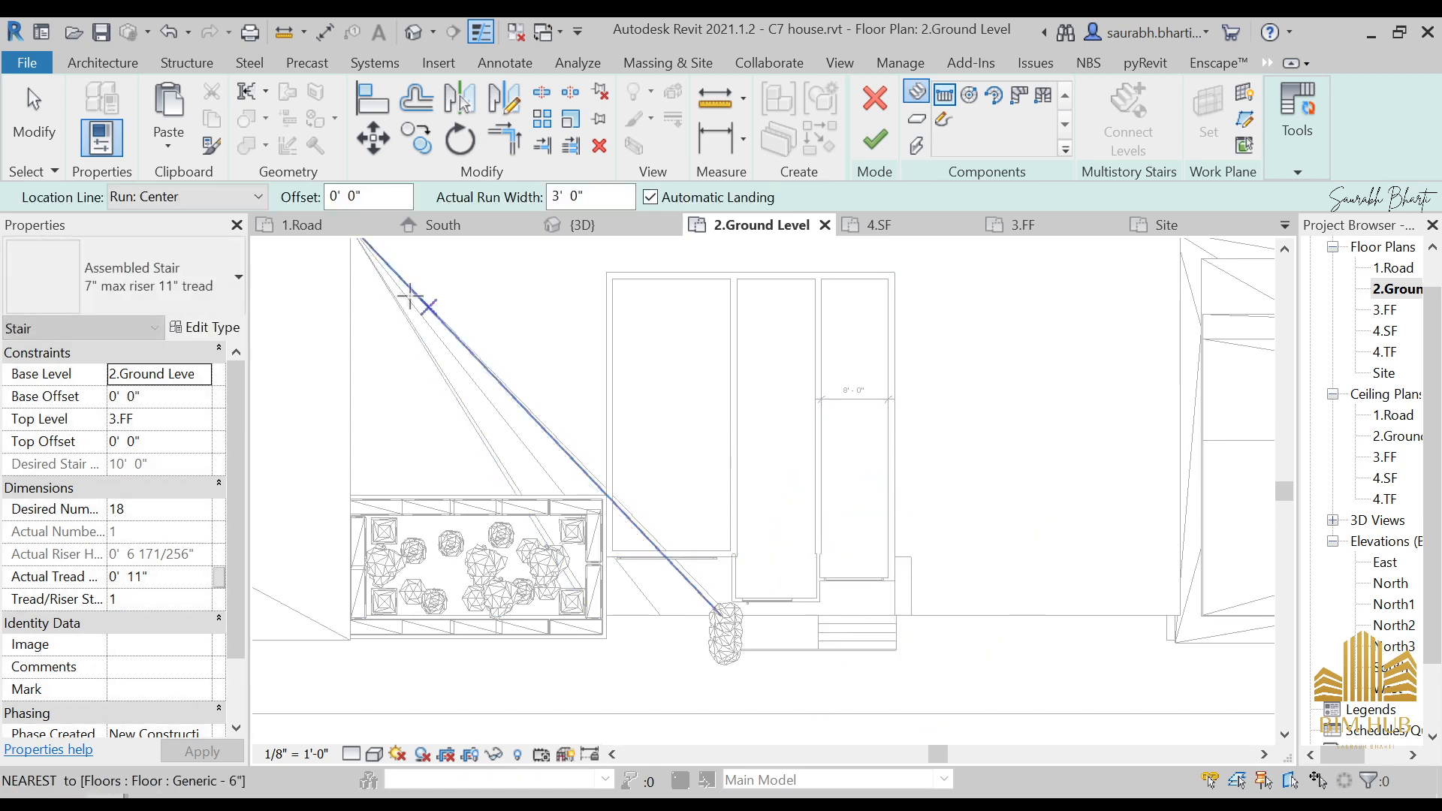
{"action": "left_click", "coordinate": [250, 198]}
{"action": "left_click", "coordinate": [240, 238]}
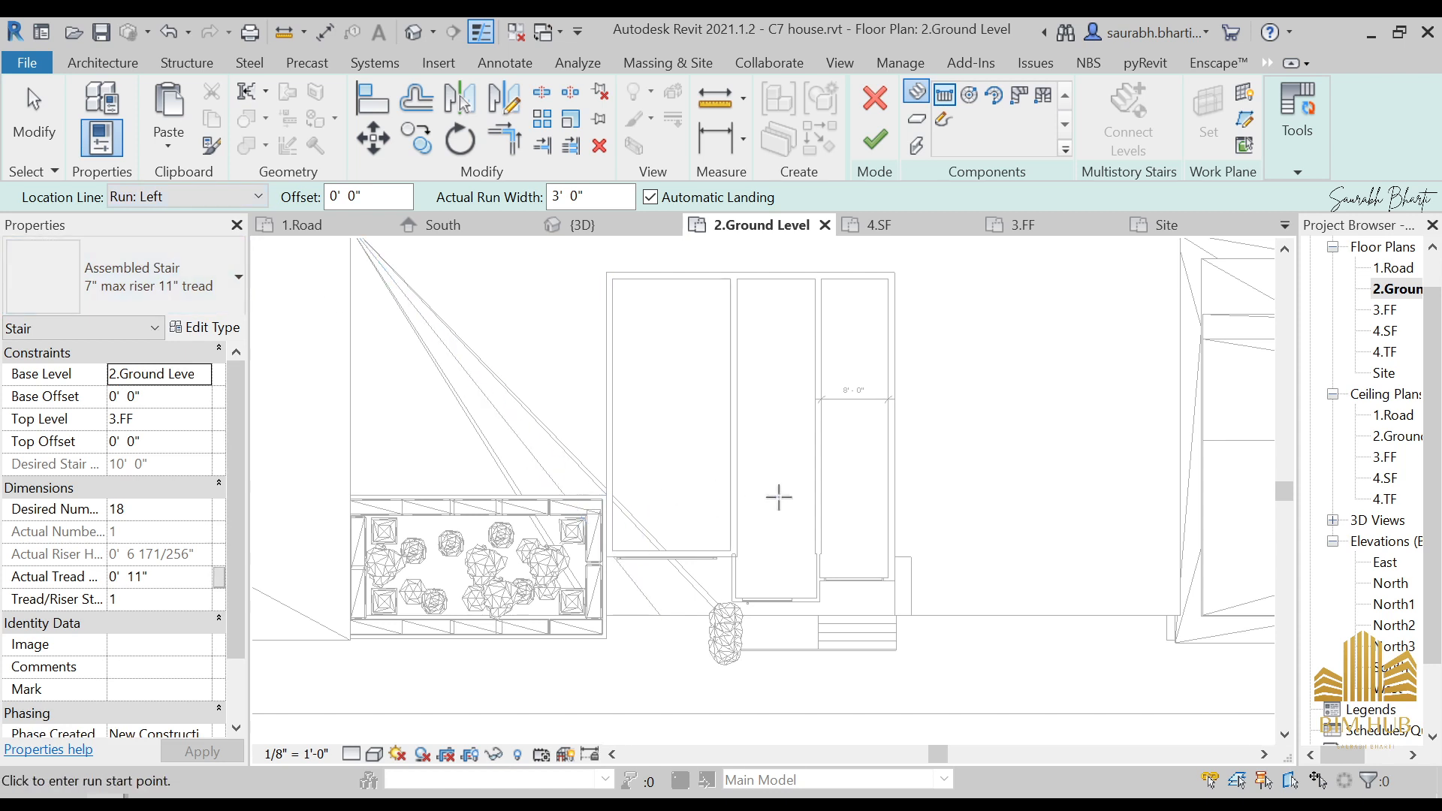
{"action": "left_click", "coordinate": [830, 523]}
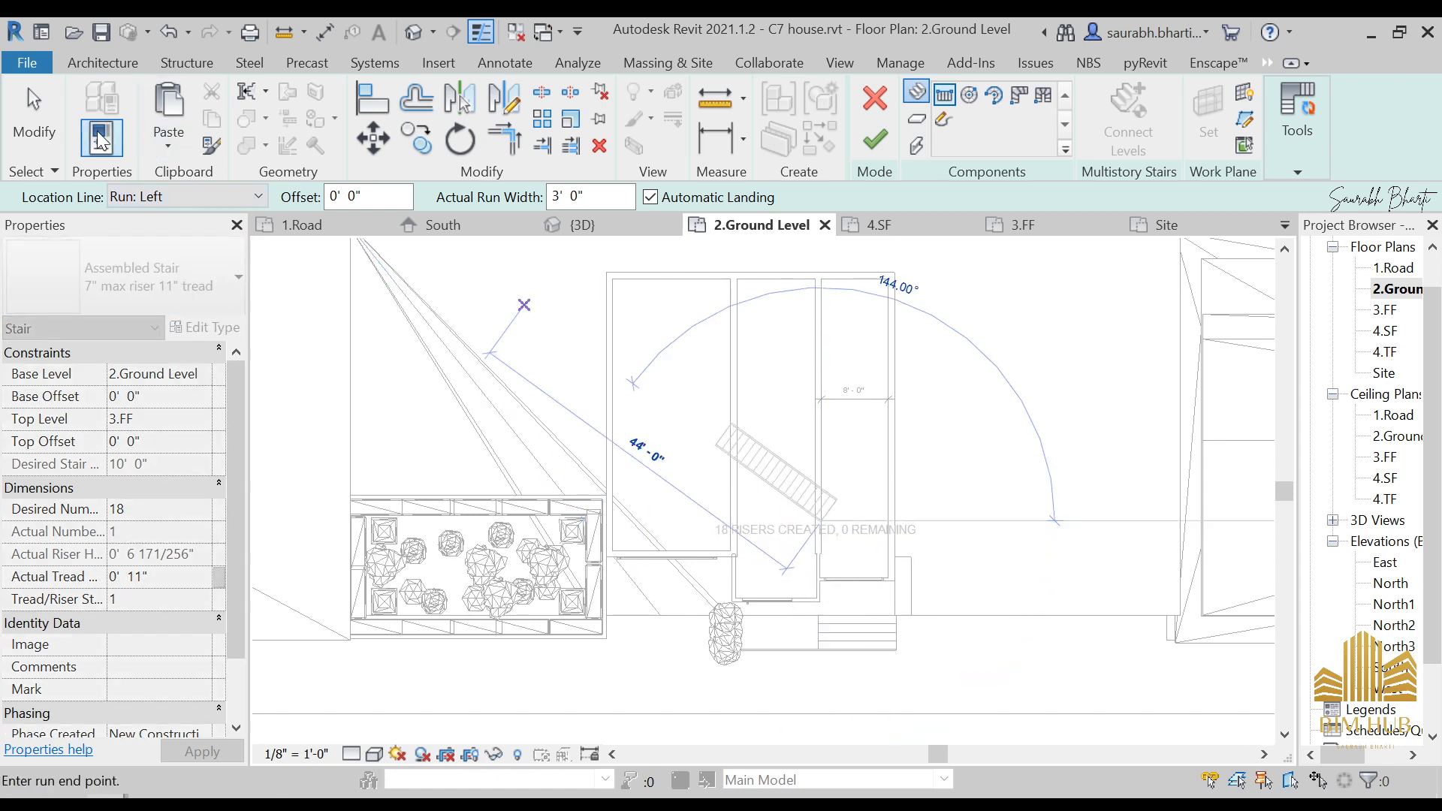
{"action": "left_click", "coordinate": [252, 196]}
{"action": "left_click", "coordinate": [214, 277]}
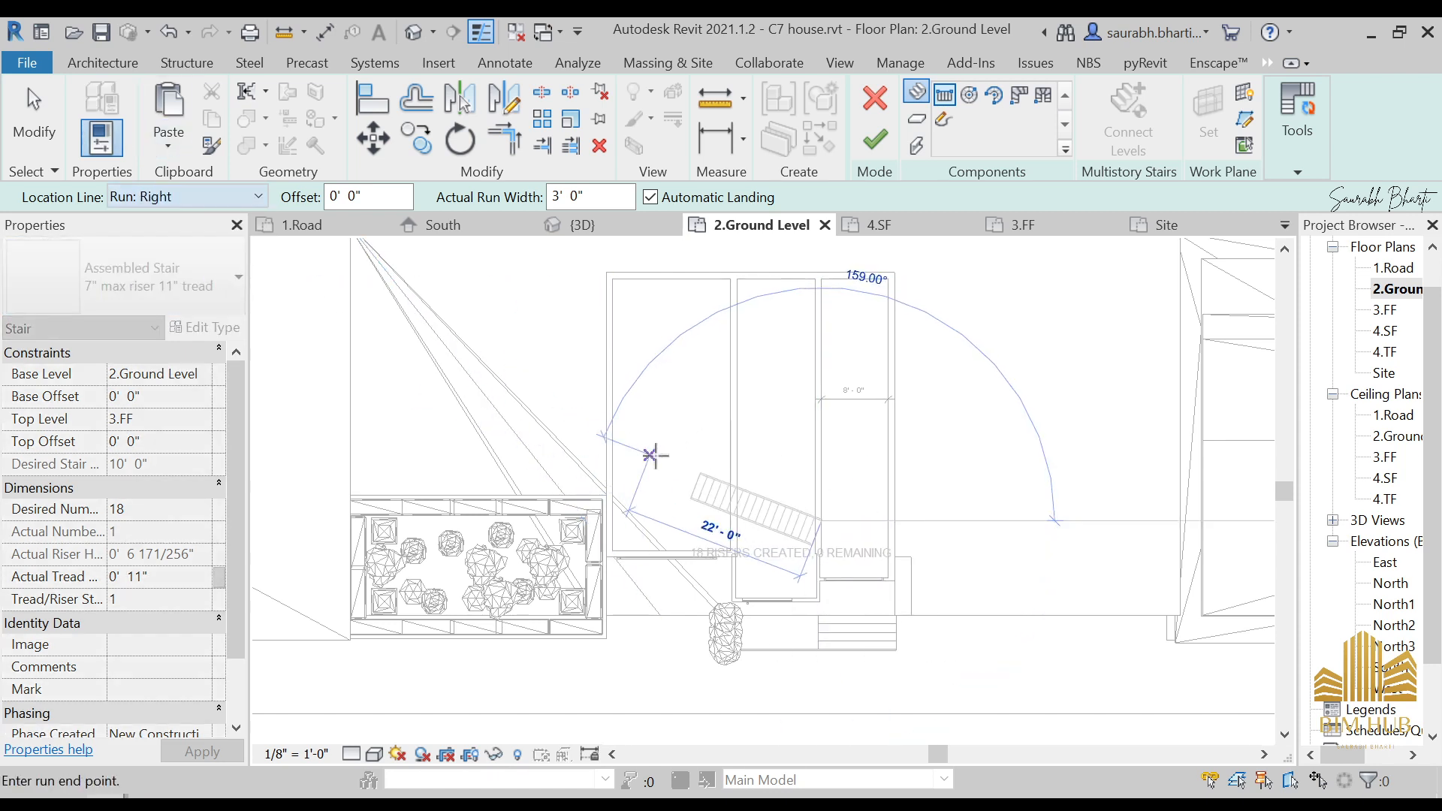
{"action": "key", "text": "Escape"}
- With the location line at Run: Right, draw a 3' wide, 4-riser run along the narrow room's west wall toward its front wall
{"action": "scroll", "coordinate": [833, 547], "scroll_direction": "up", "scroll_amount": 3}
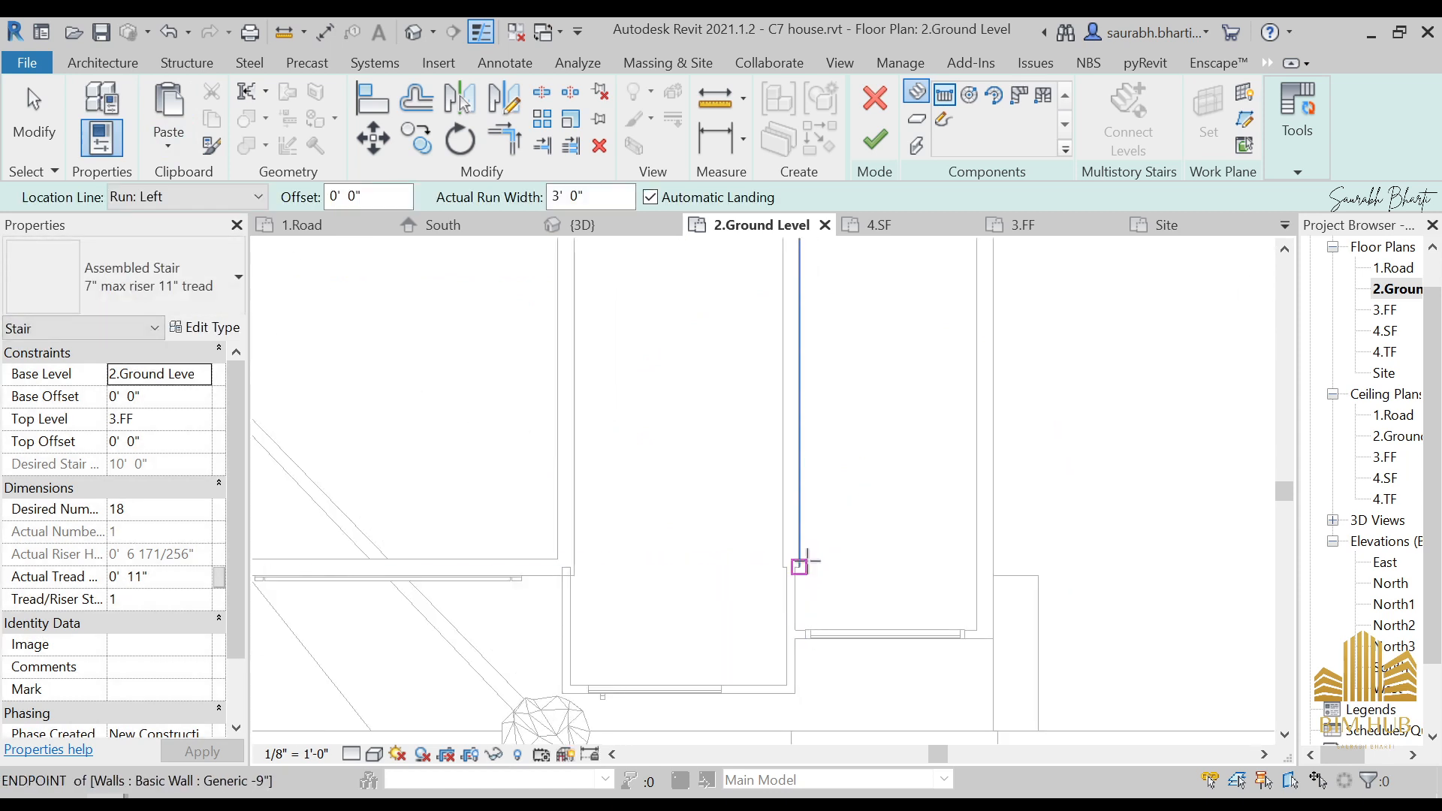
{"action": "left_click", "coordinate": [800, 629]}
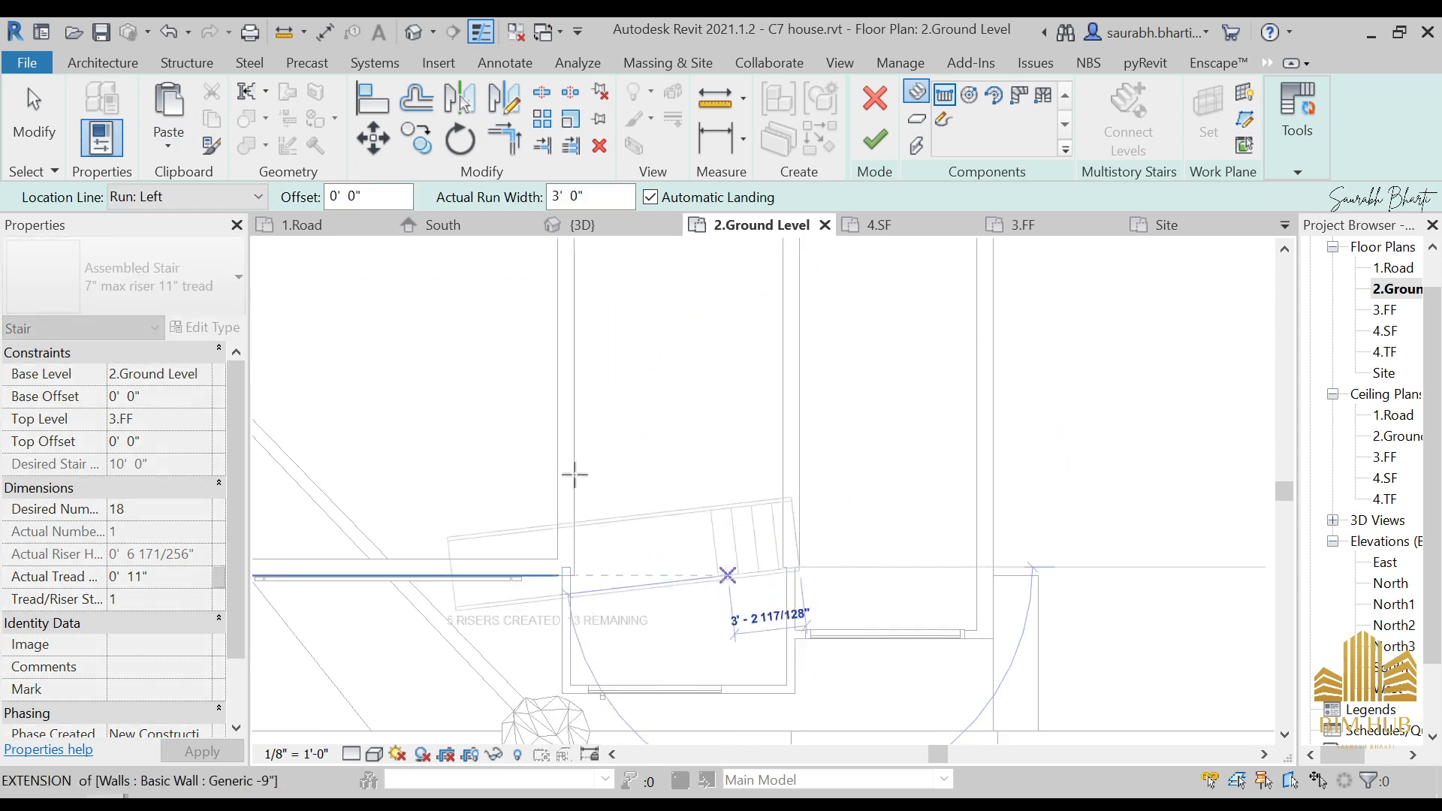
{"action": "left_click", "coordinate": [239, 197]}
{"action": "left_click", "coordinate": [179, 275]}
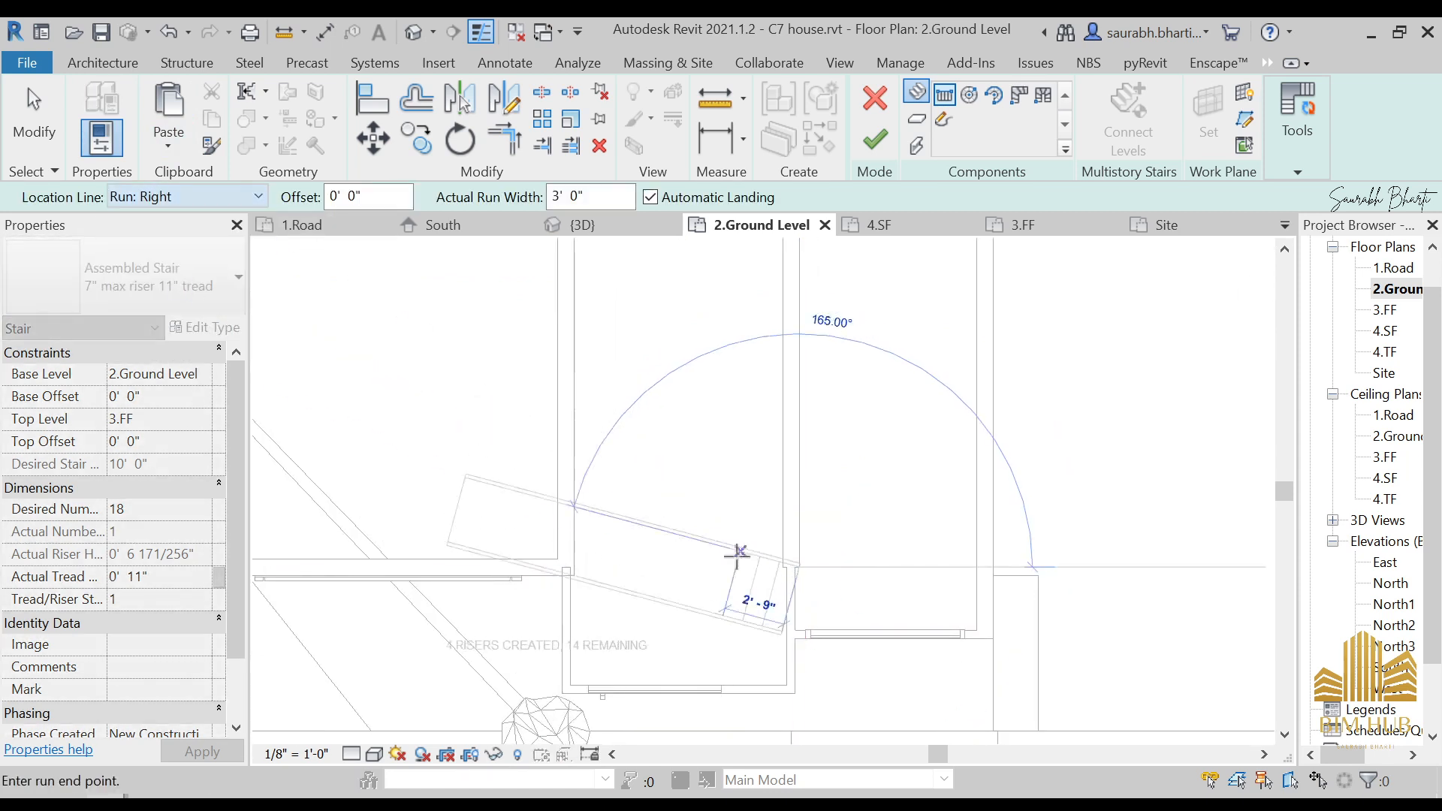
{"action": "left_click", "coordinate": [800, 629]}
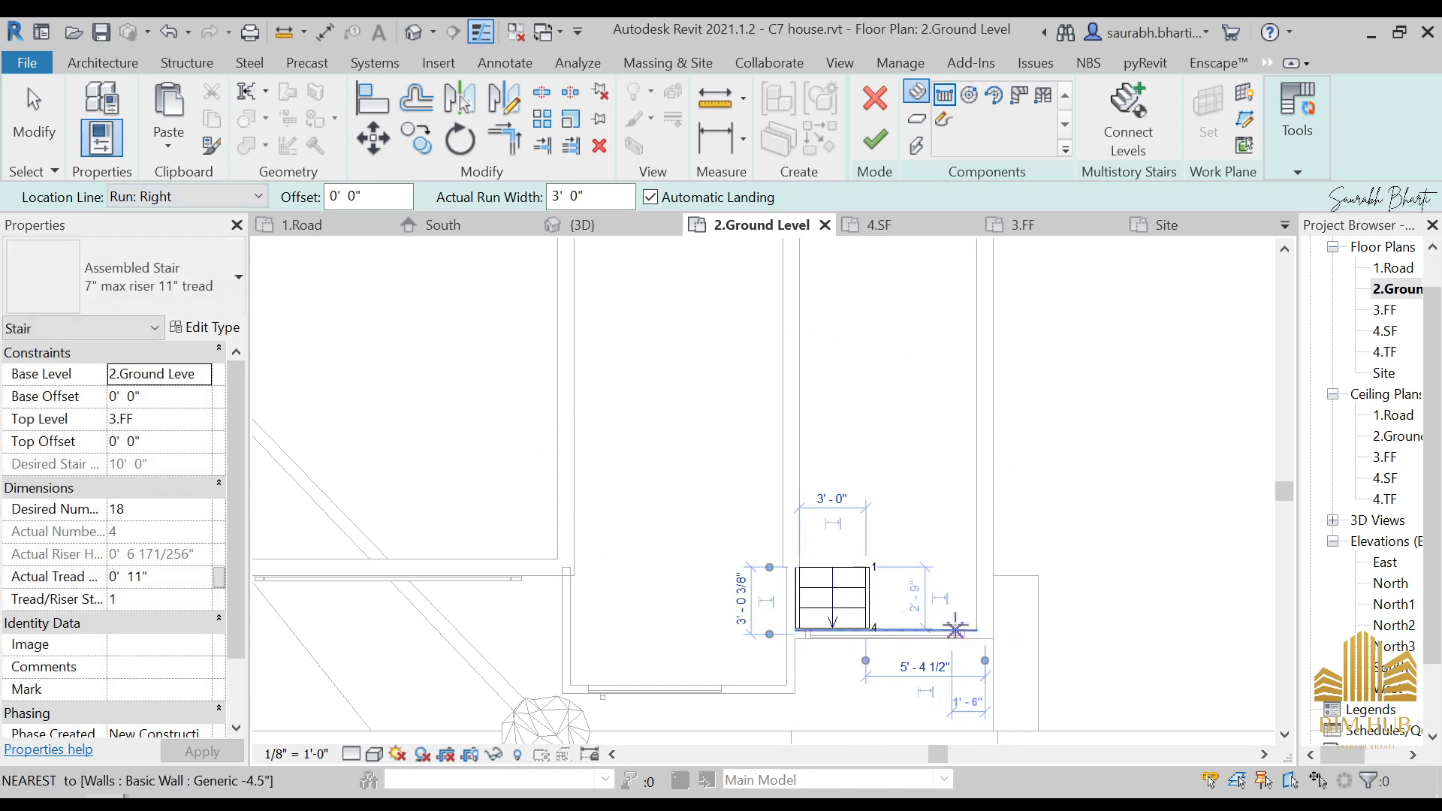
- Draw the second run of 14 risers northward along the narrow room's east wall, joined to the first run by an automatic landing
{"action": "left_click", "coordinate": [976, 629]}
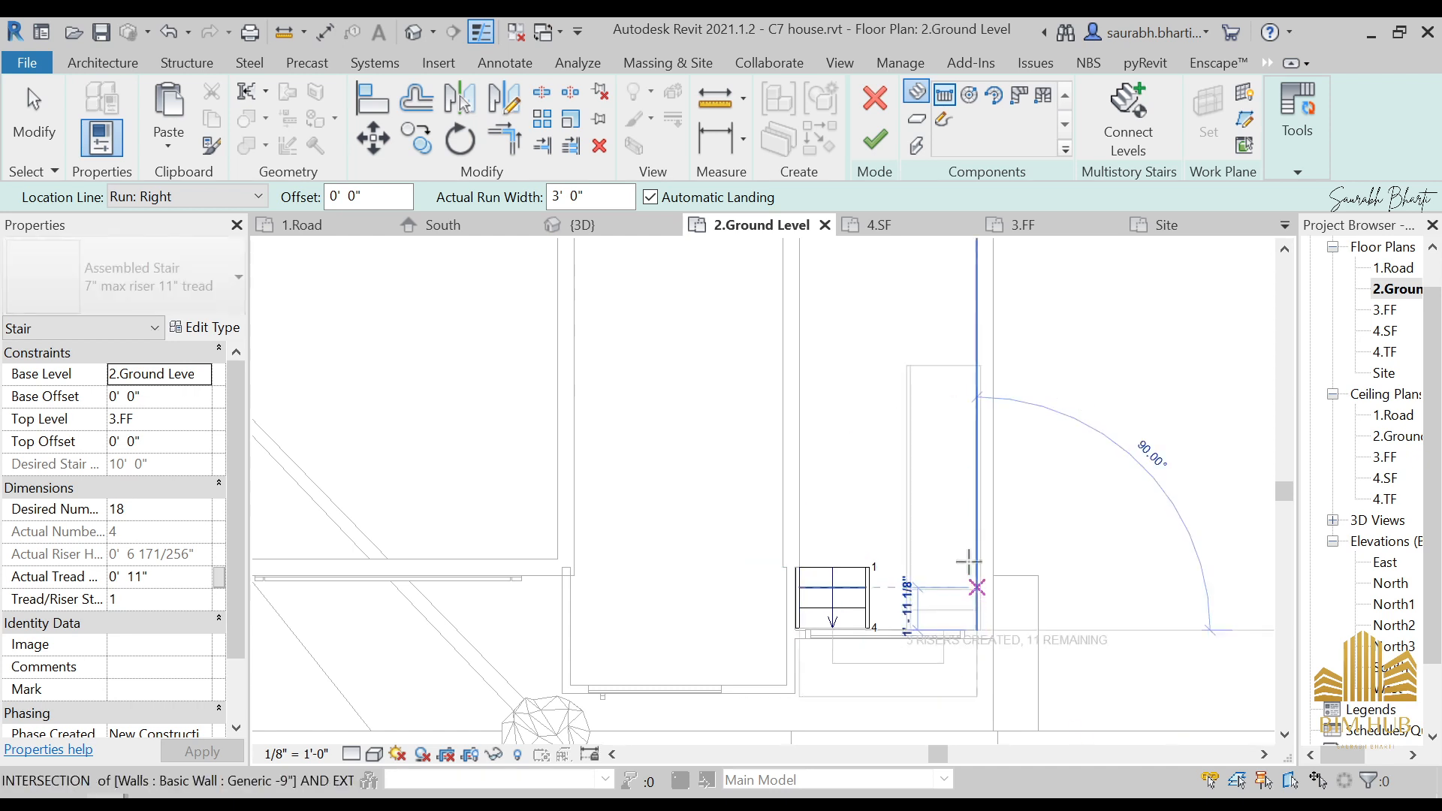
{"action": "left_click", "coordinate": [970, 364]}
{"action": "key", "text": "Escape"}
{"action": "scroll", "coordinate": [964, 366], "scroll_direction": "down", "scroll_amount": 4}
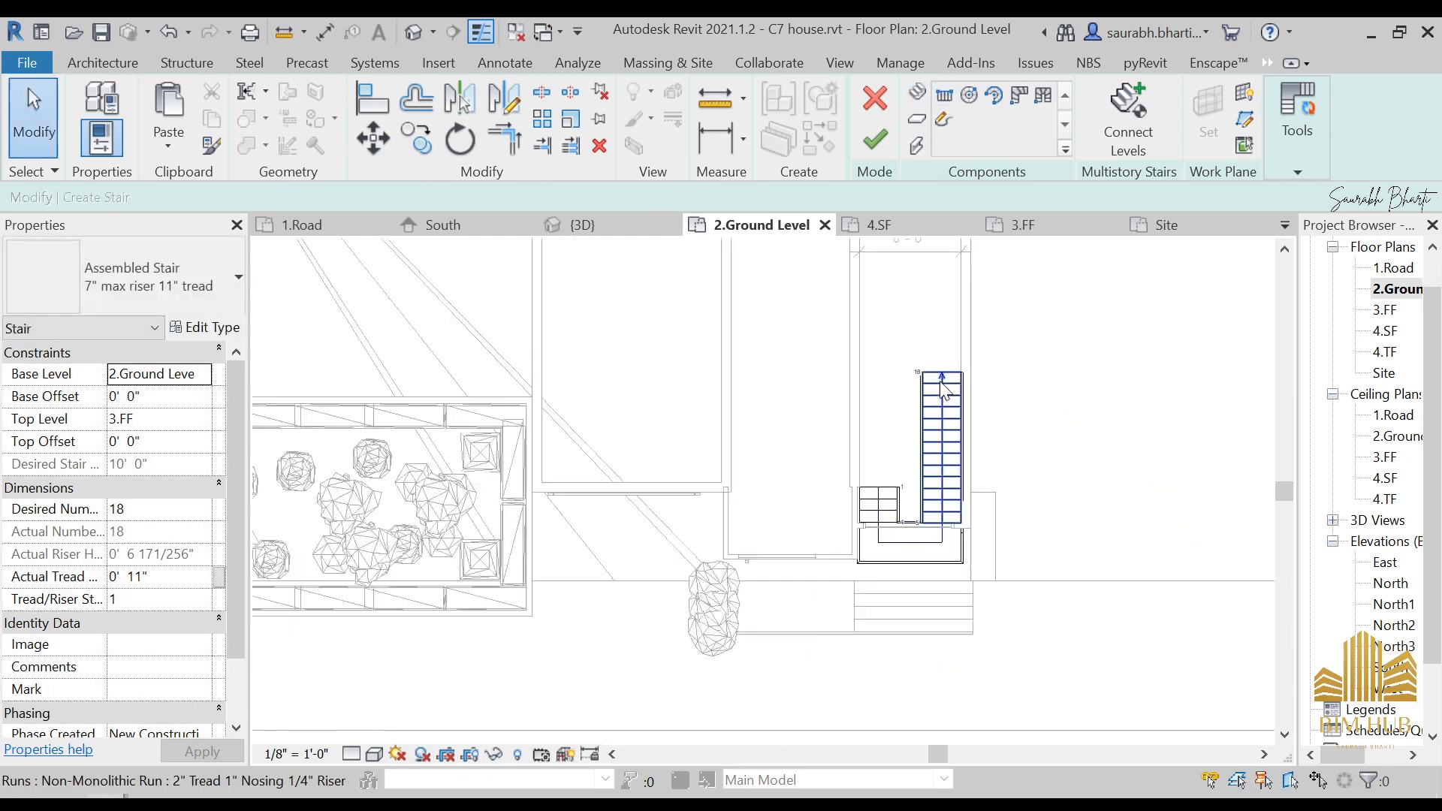
- Select both stair runs with the landing and nudge them northward, away from the front wall of the narrow room
{"action": "left_click", "coordinate": [933, 444]}
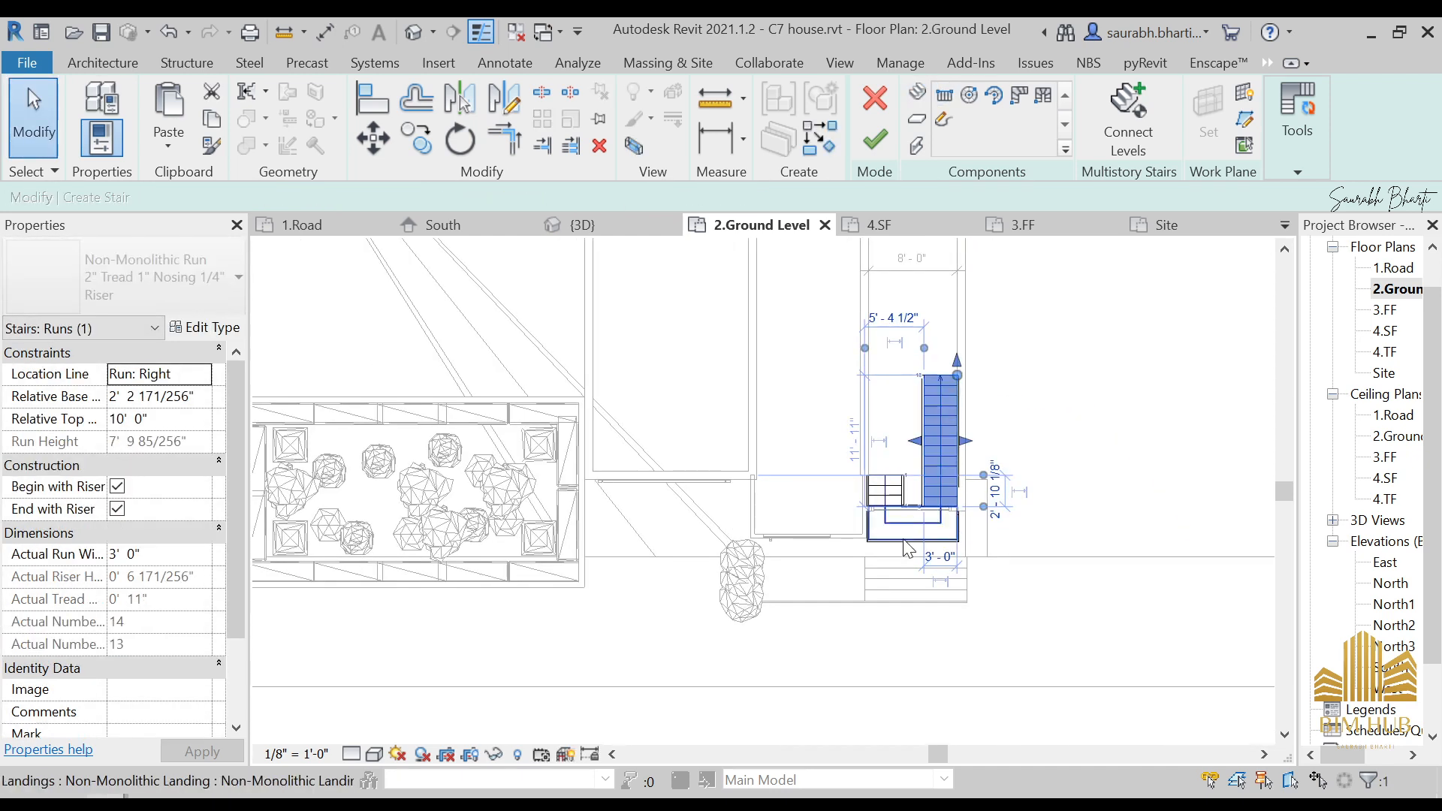
{"action": "left_click", "coordinate": [900, 500], "text": "ctrl"}
{"action": "key", "text": "Up"}
{"action": "key", "text": "Up"}
{"action": "key", "text": "Up"}
{"action": "key", "text": "Up"}
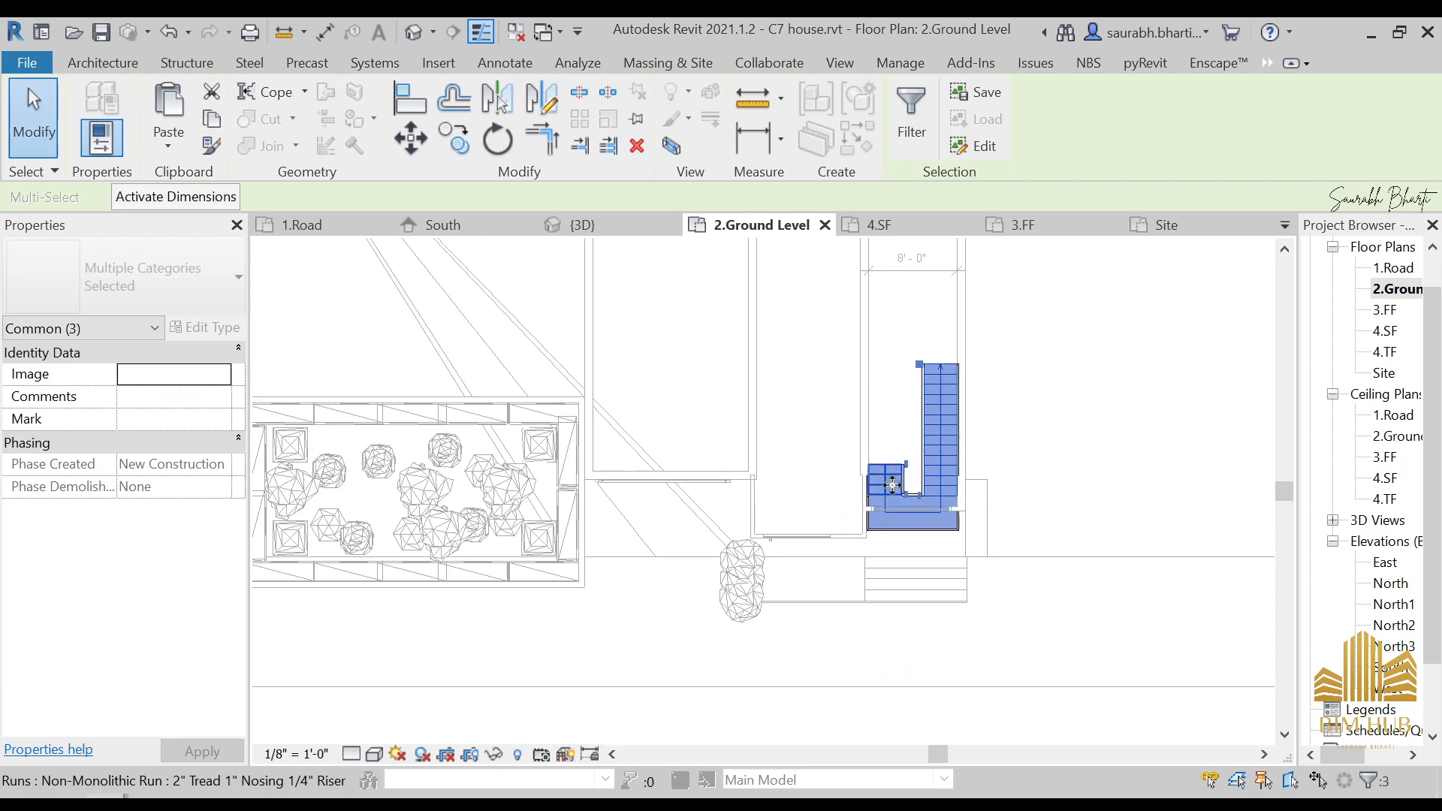
- Shift the stair's two runs and landing slightly away from the front wall and finish editing the stair
{"action": "key", "text": "Escape"}
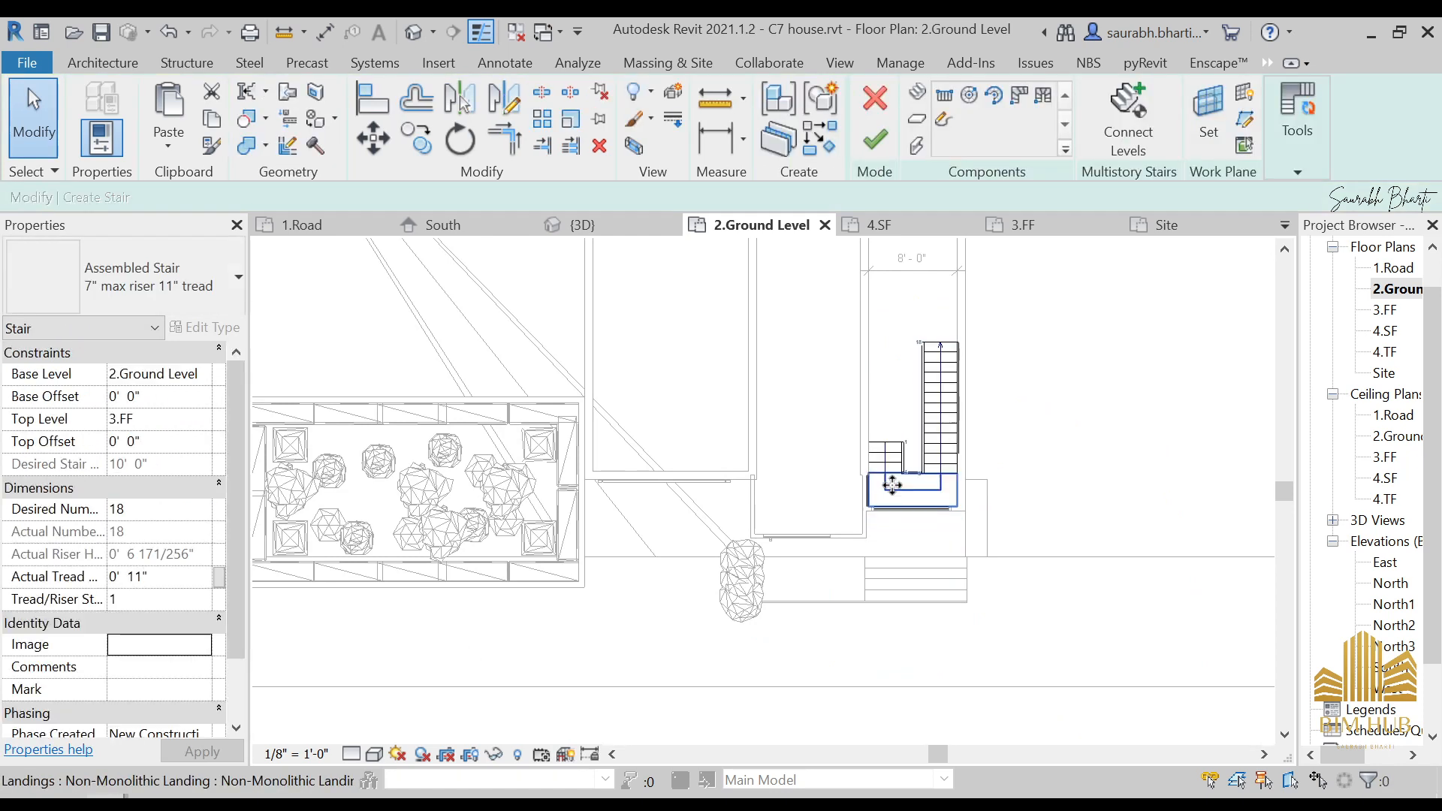
{"action": "scroll", "coordinate": [950, 452], "scroll_direction": "up", "scroll_amount": 3}
{"action": "left_click", "coordinate": [949, 454]}
{"action": "left_click", "coordinate": [852, 526], "text": "ctrl"}
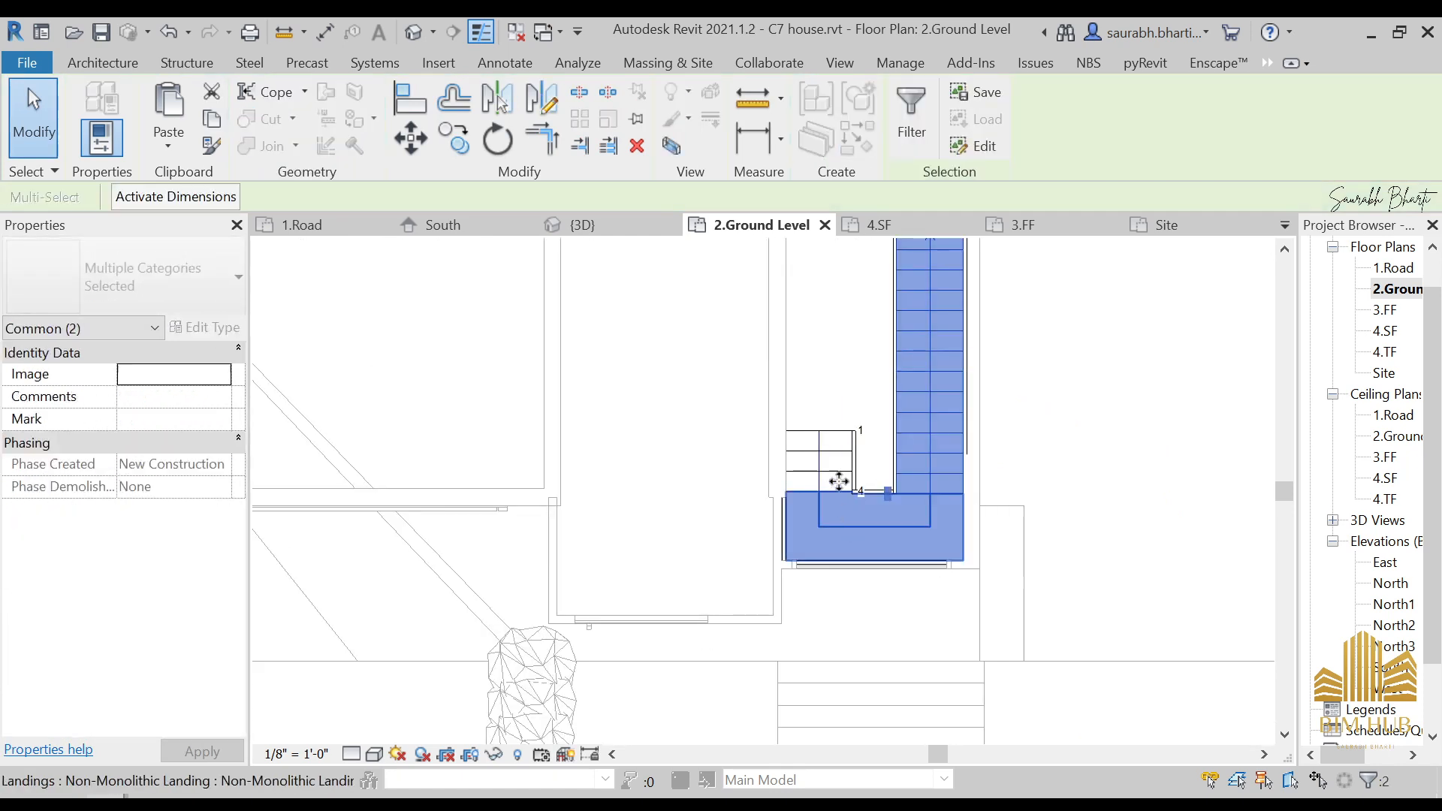
{"action": "left_click", "coordinate": [838, 478], "text": "ctrl"}
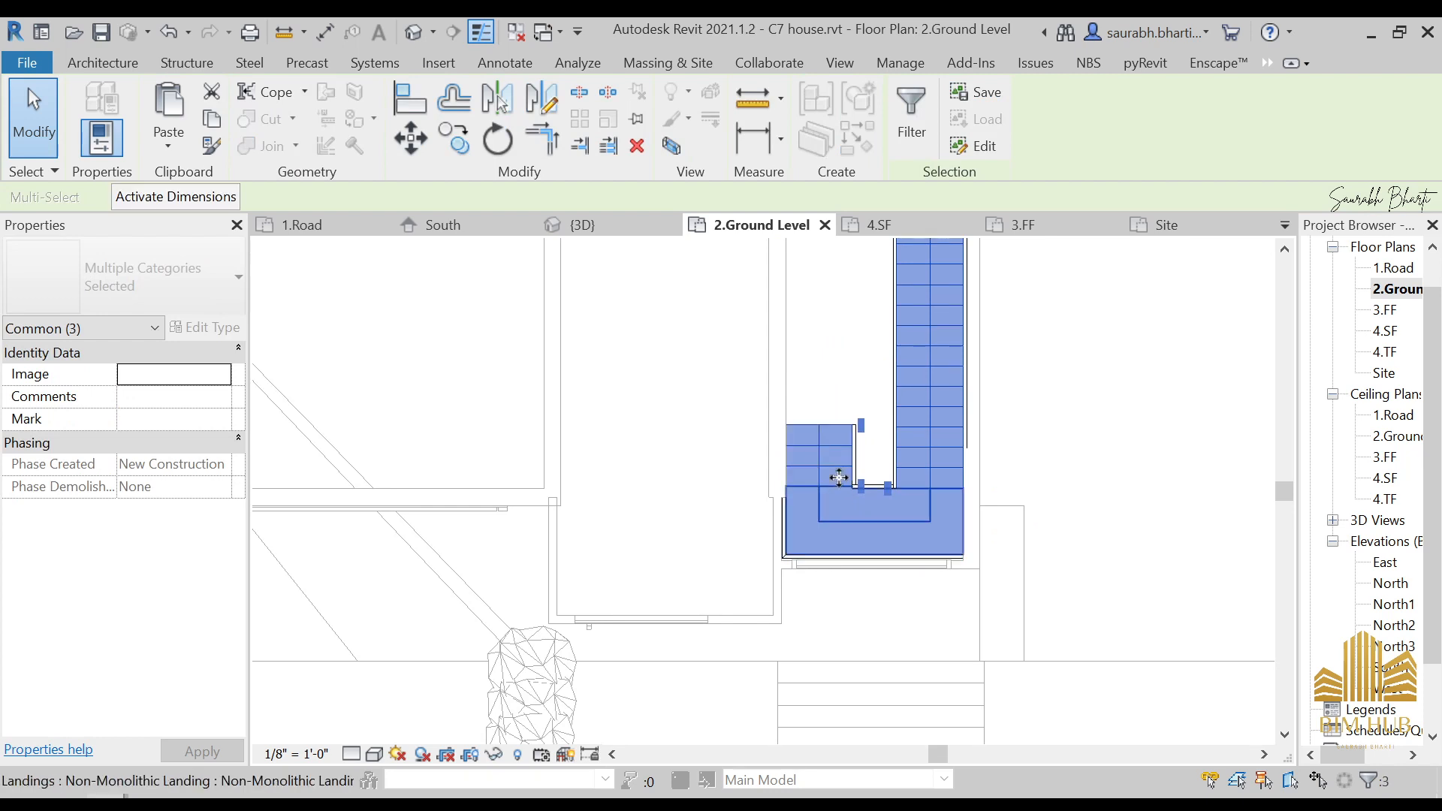
{"action": "double_click", "coordinate": [838, 477]}
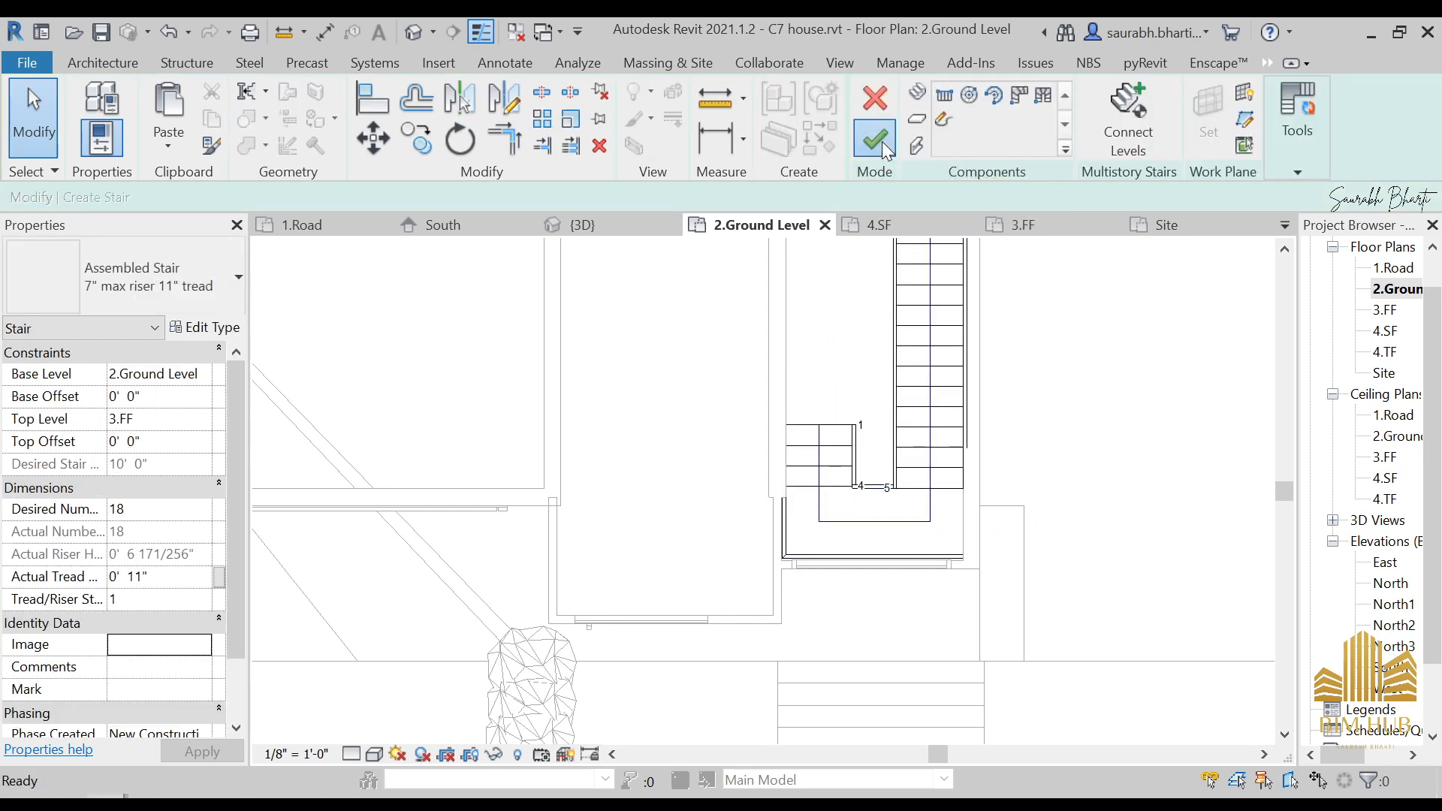
{"action": "scroll", "coordinate": [862, 388], "scroll_direction": "down", "scroll_amount": 2}
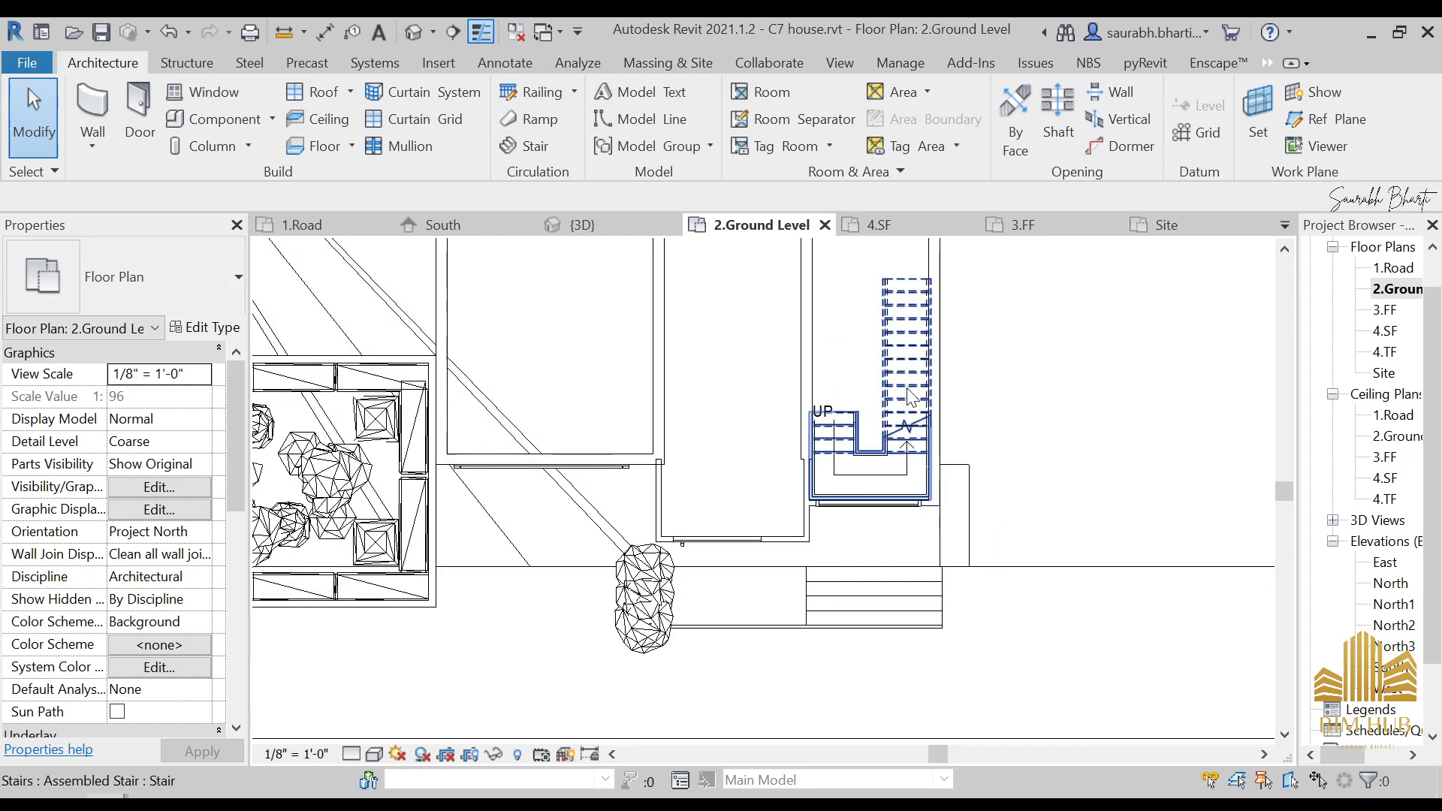
- Copy the ground-level staircase and paste it aligned to the level 3.FF
{"action": "left_click", "coordinate": [905, 390]}
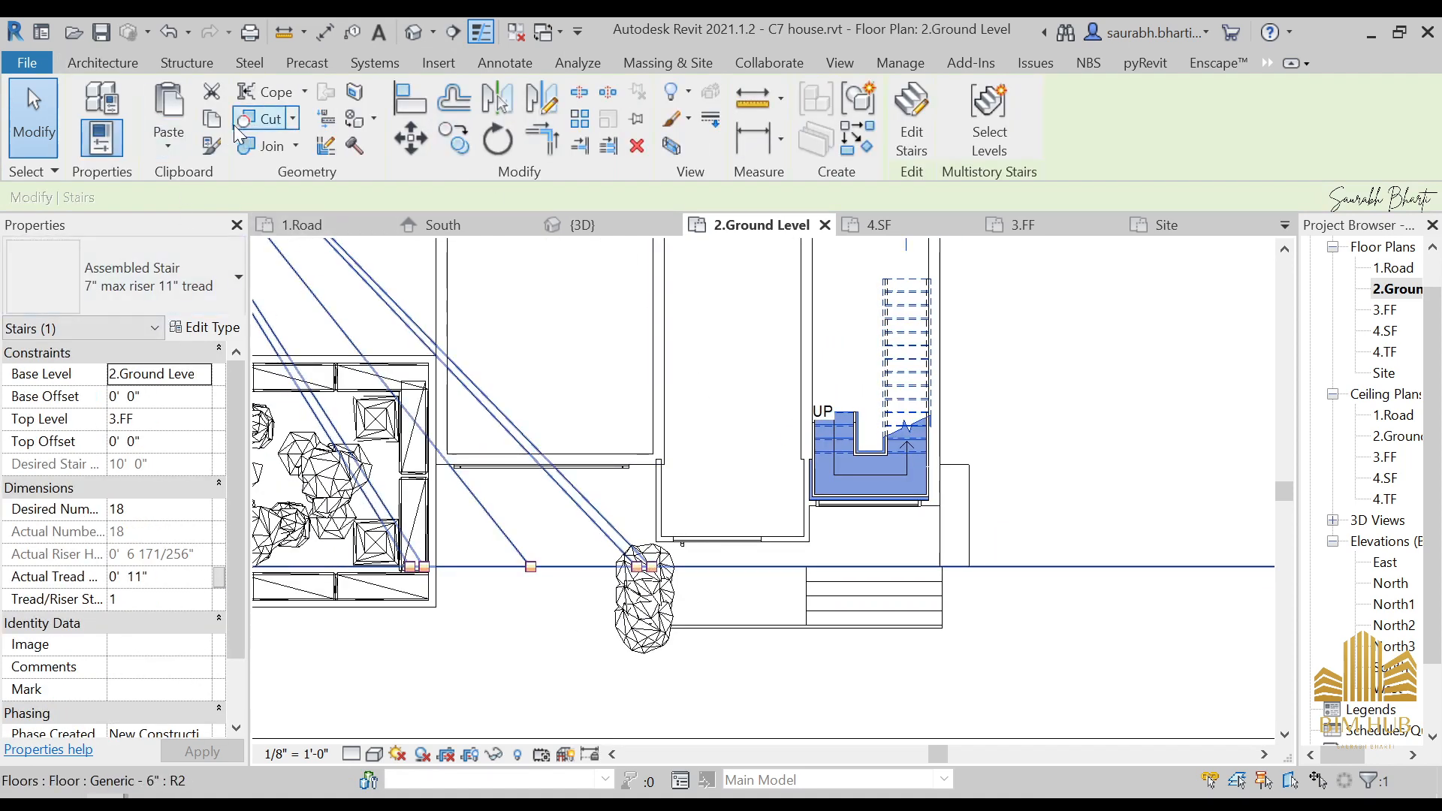
{"action": "left_click", "coordinate": [178, 148]}
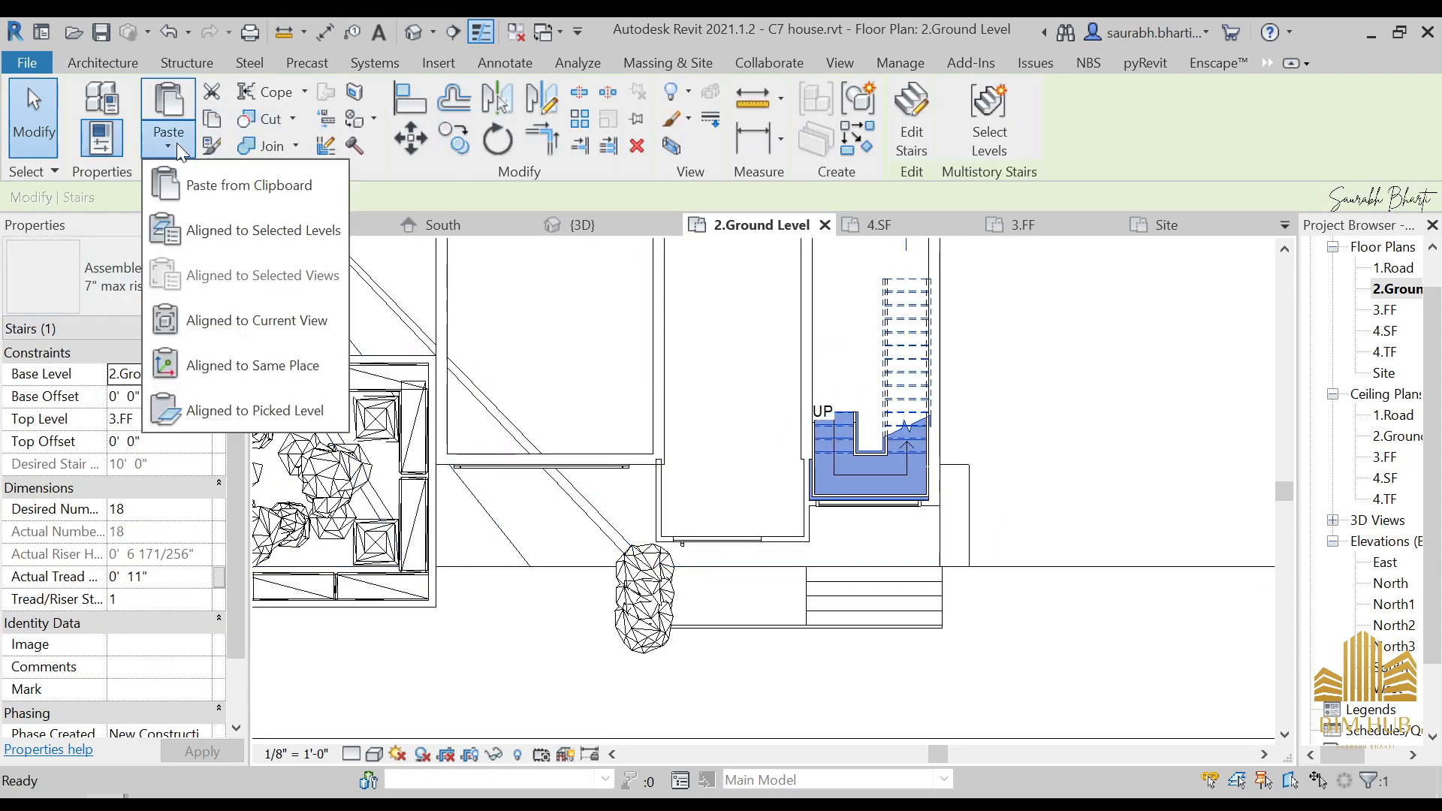
{"action": "left_click", "coordinate": [250, 229]}
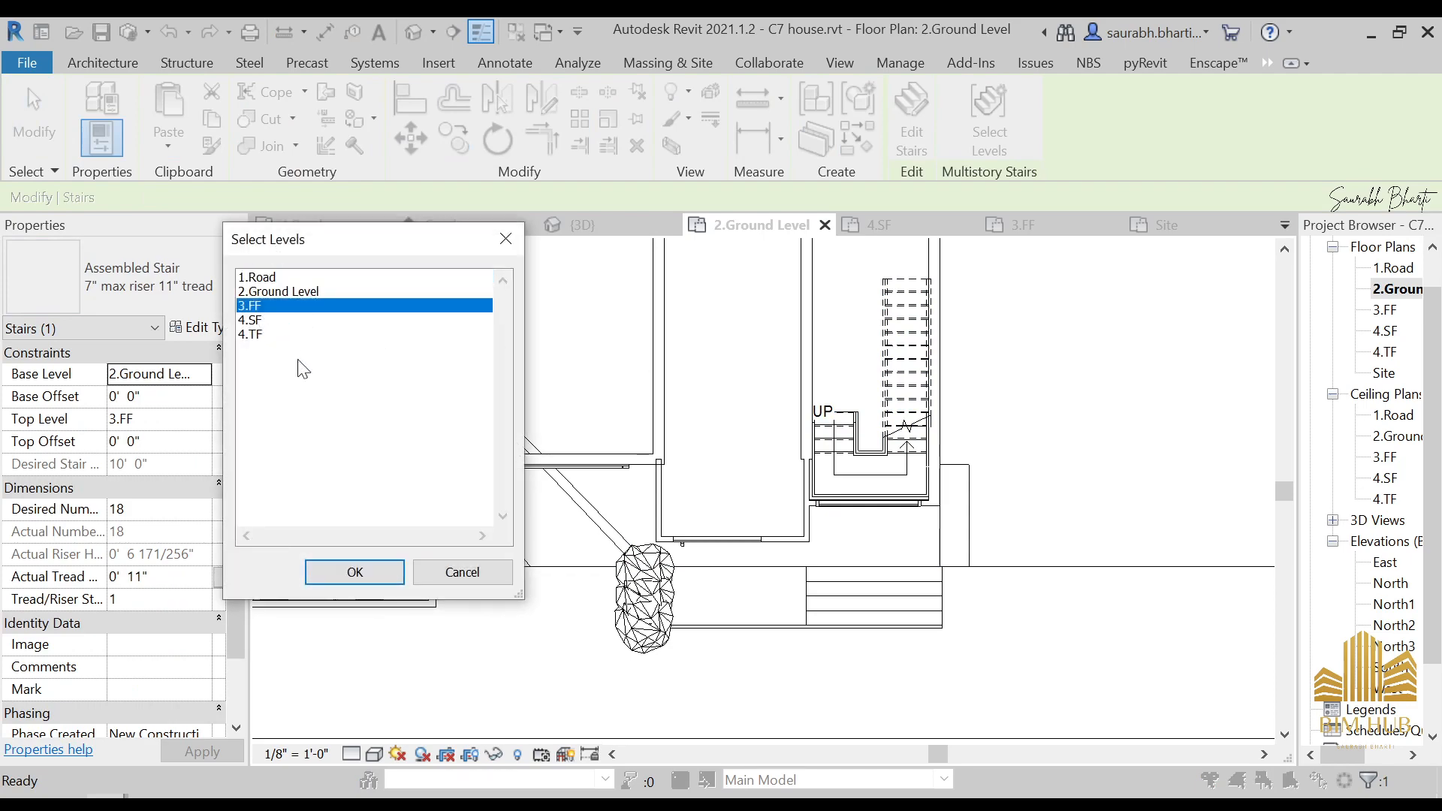
{"action": "left_click", "coordinate": [354, 572]}
- Open the 3D view and examine the copied staircase's railings and its position within the house
{"action": "left_click", "coordinate": [414, 32]}
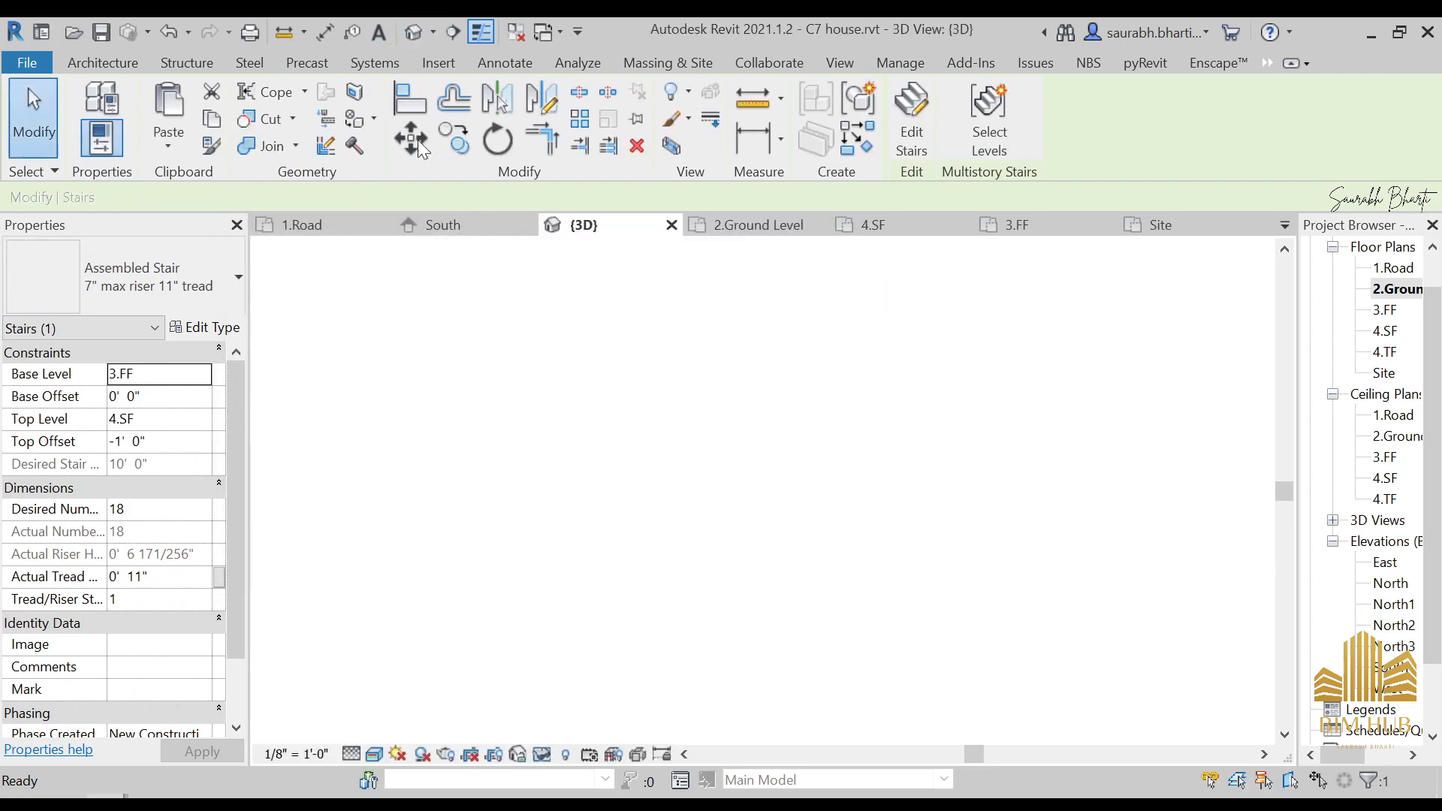
{"action": "middle_click_drag", "start_coordinate": [691, 445], "coordinate": [723, 444], "text": "shift"}
{"action": "scroll", "coordinate": [724, 445], "scroll_direction": "up", "scroll_amount": 3}
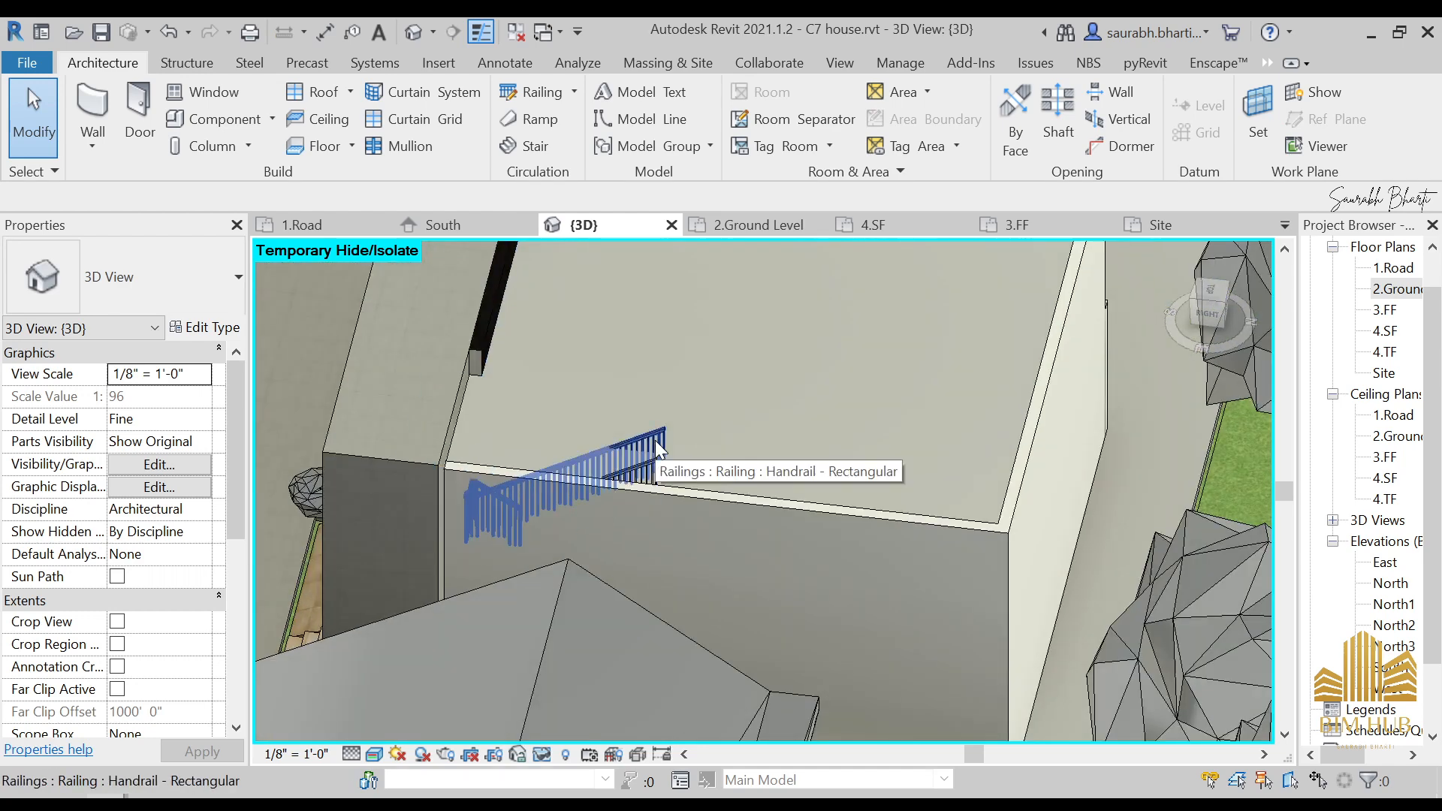
{"action": "left_click", "coordinate": [655, 440]}
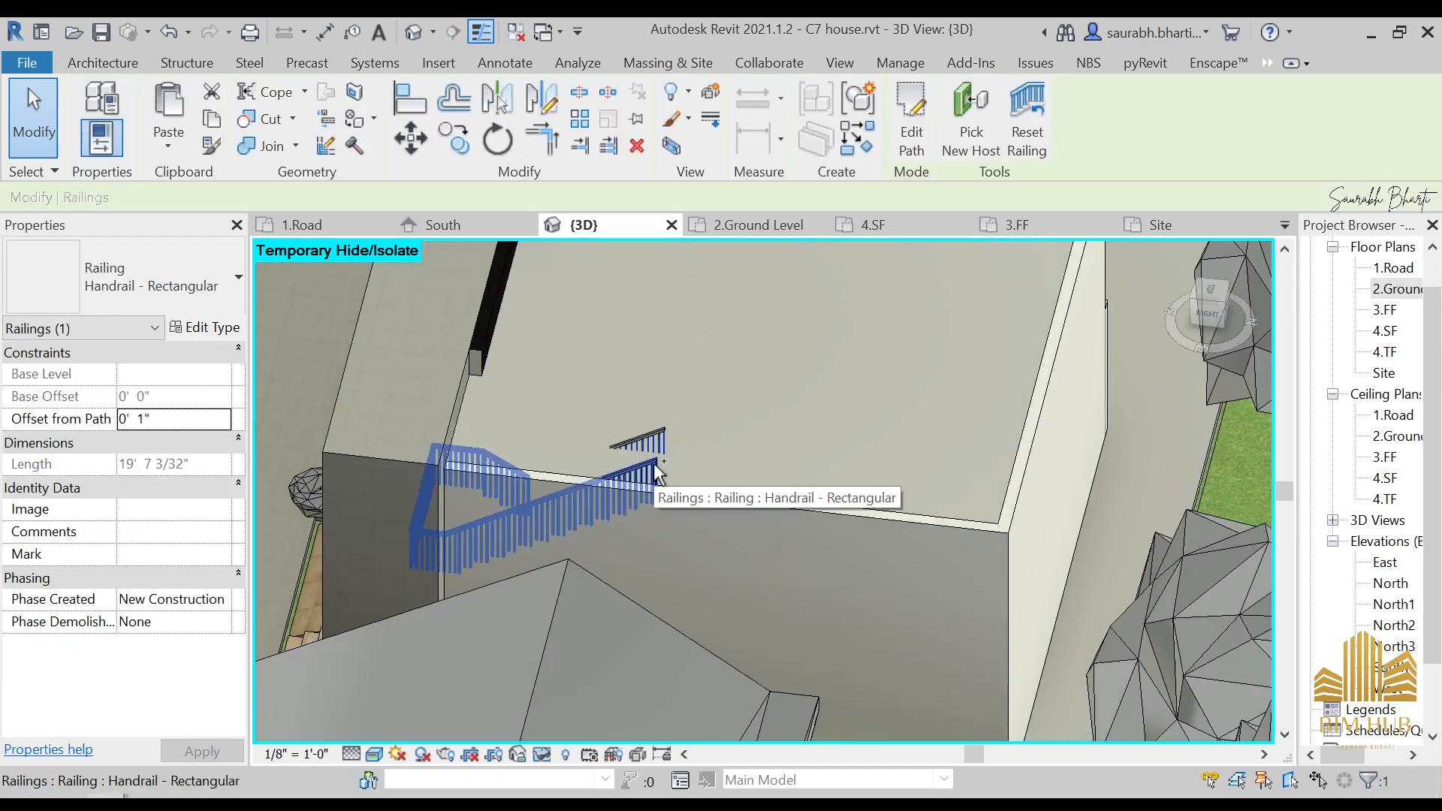
{"action": "left_click", "coordinate": [659, 459], "text": "ctrl"}
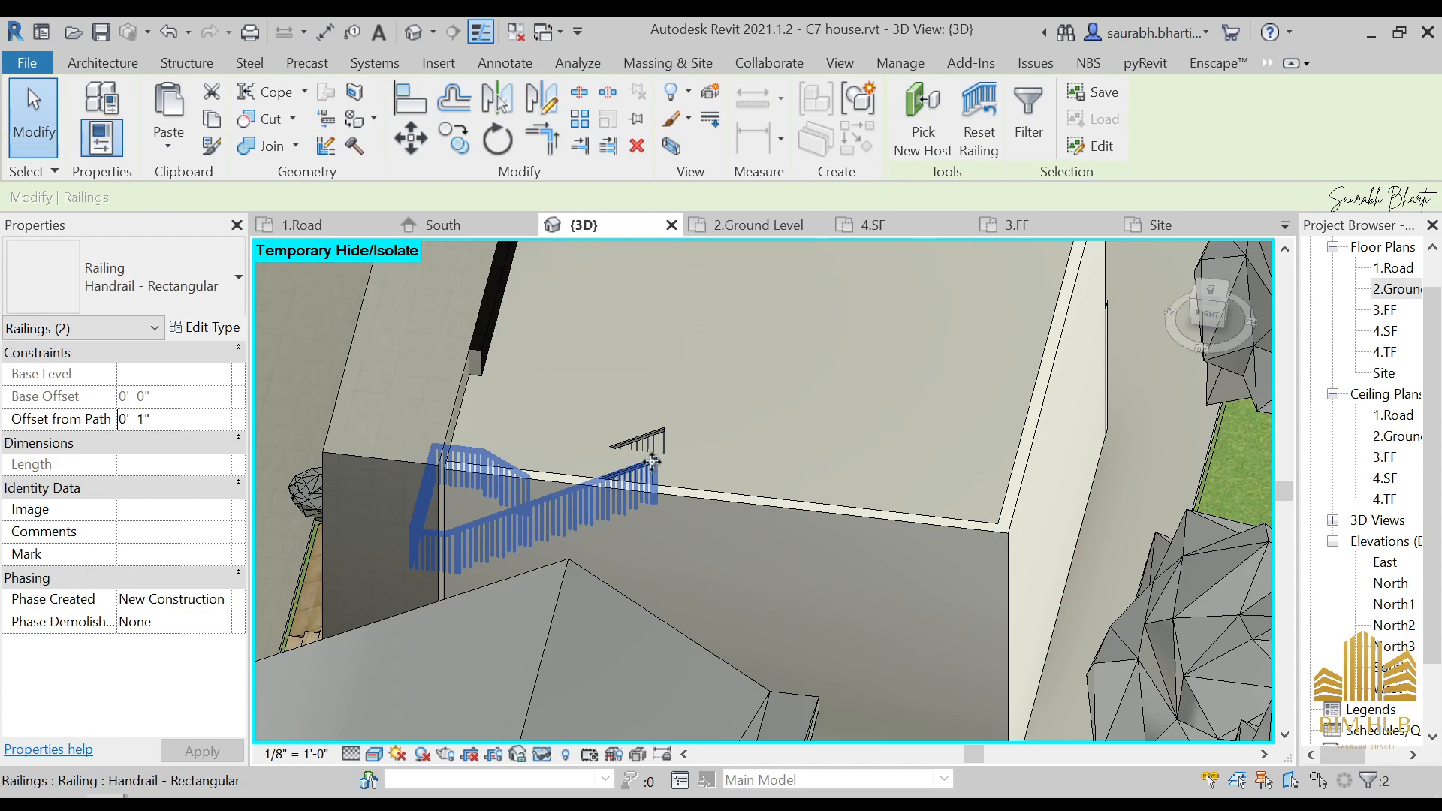
{"action": "middle_click_drag", "start_coordinate": [556, 473], "coordinate": [911, 348], "text": "shift"}
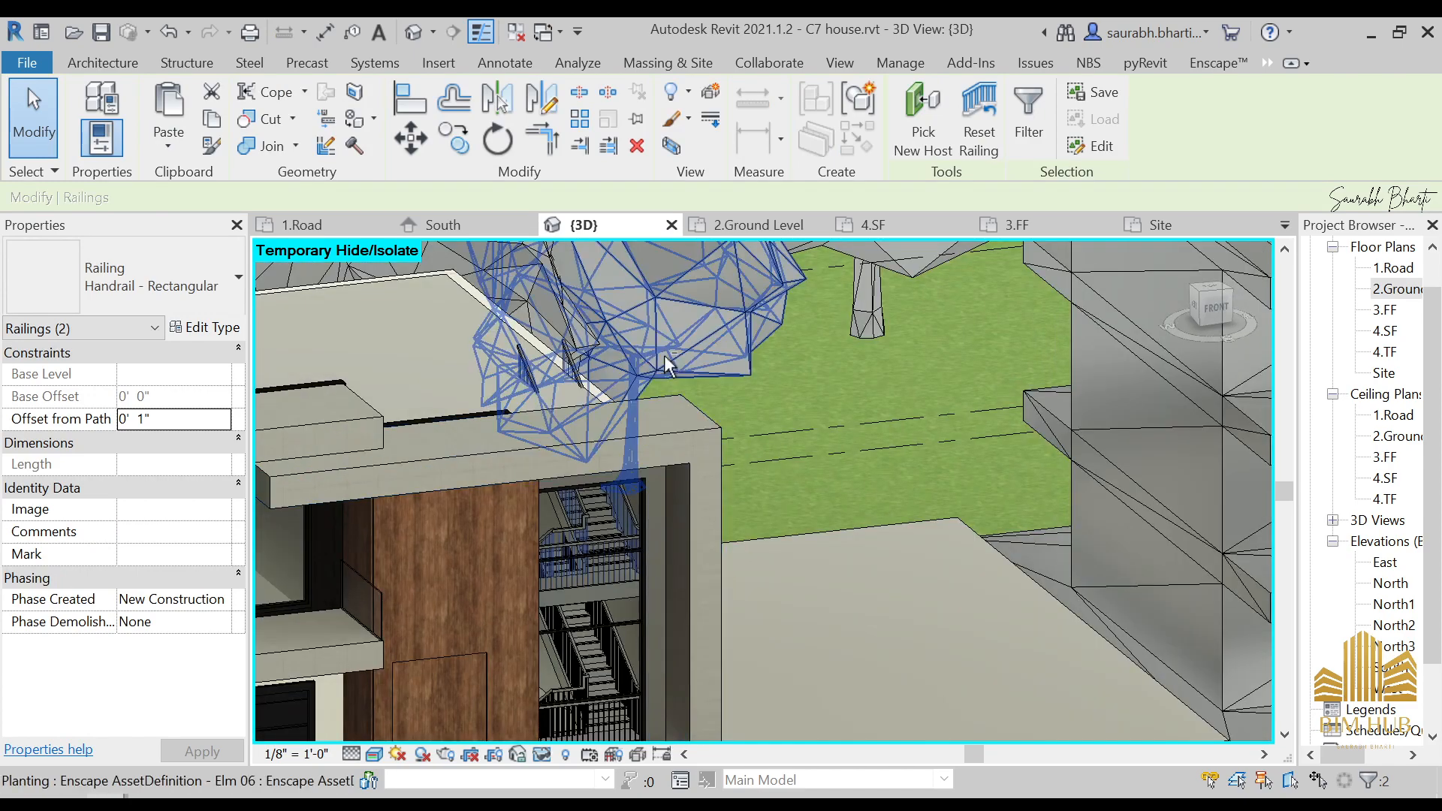
{"action": "scroll", "coordinate": [713, 432], "scroll_direction": "down", "scroll_amount": 6}
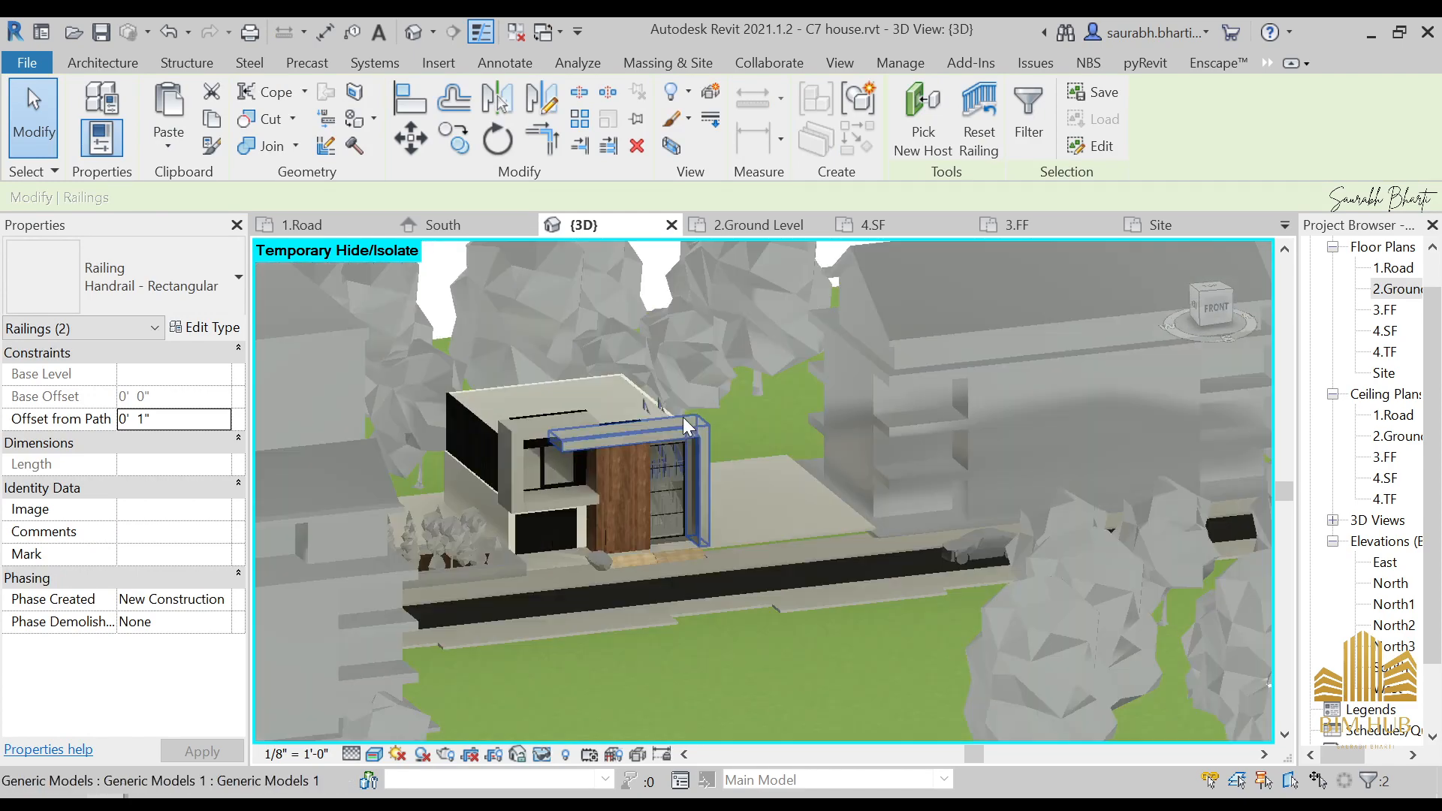
{"action": "key", "text": "Escape"}
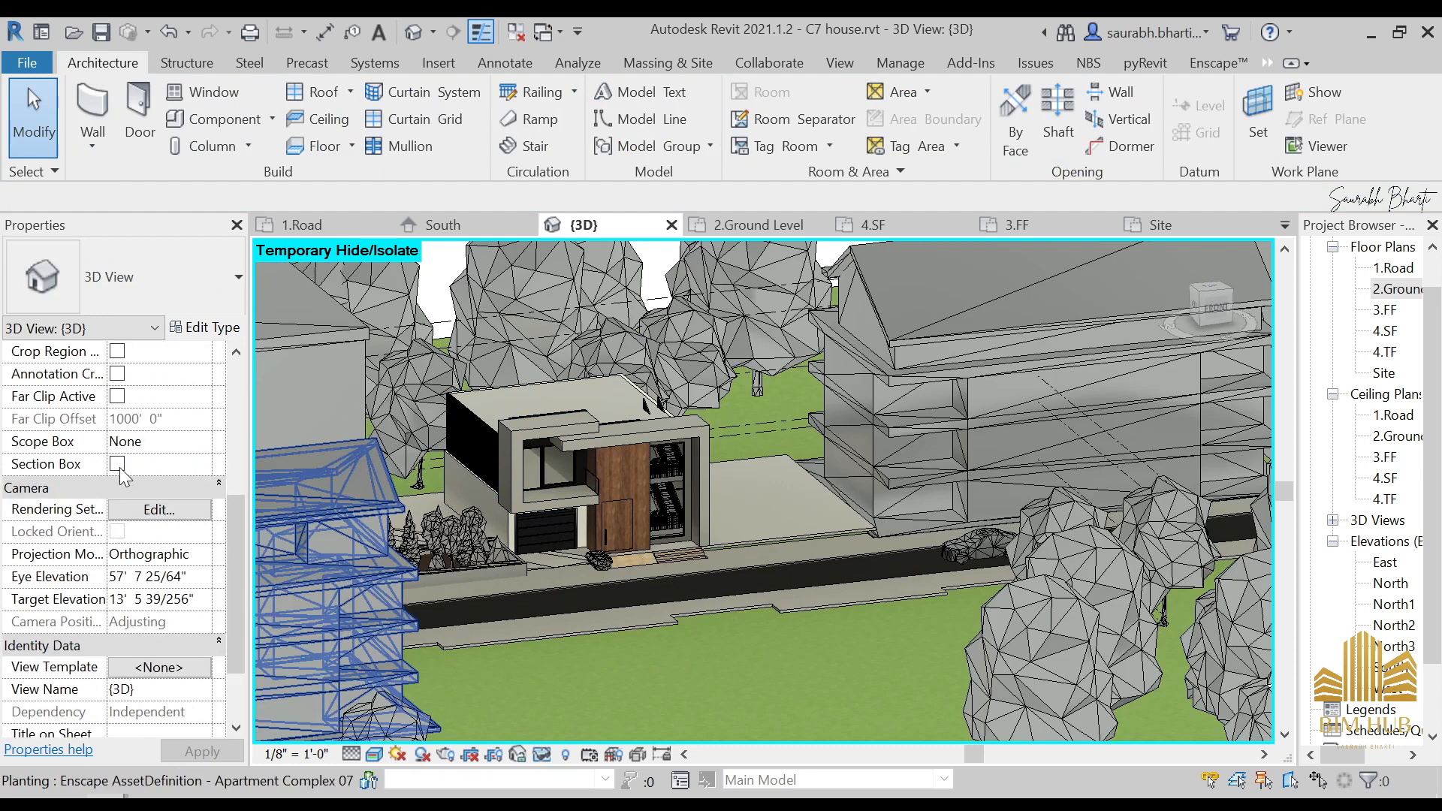
- Enable the section box in the 3D view and pull its west face inward to the house
{"action": "left_click", "coordinate": [117, 464]}
{"action": "left_click", "coordinate": [1210, 299]}
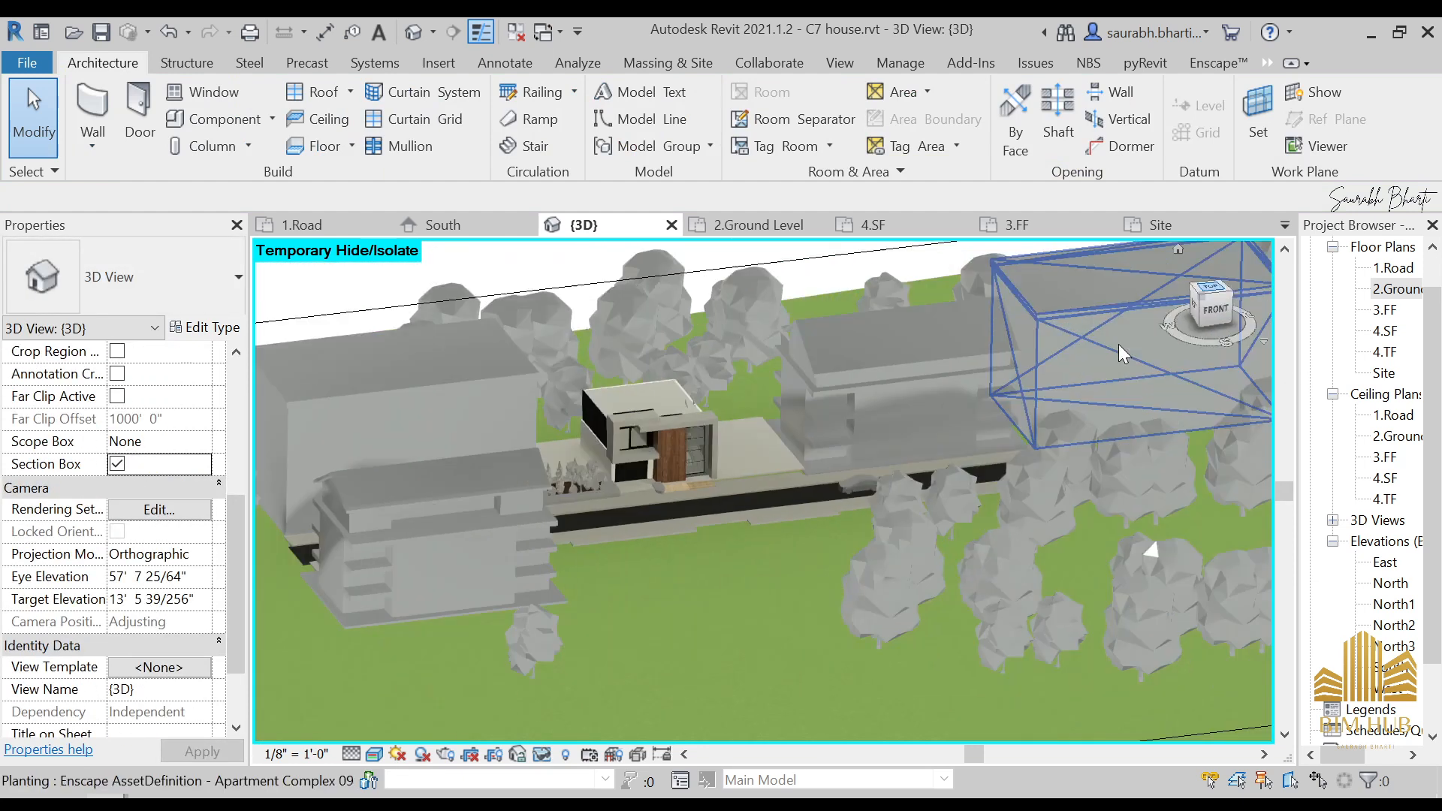
{"action": "left_click", "coordinate": [556, 455]}
{"action": "scroll", "coordinate": [569, 488], "scroll_direction": "up", "scroll_amount": 4}
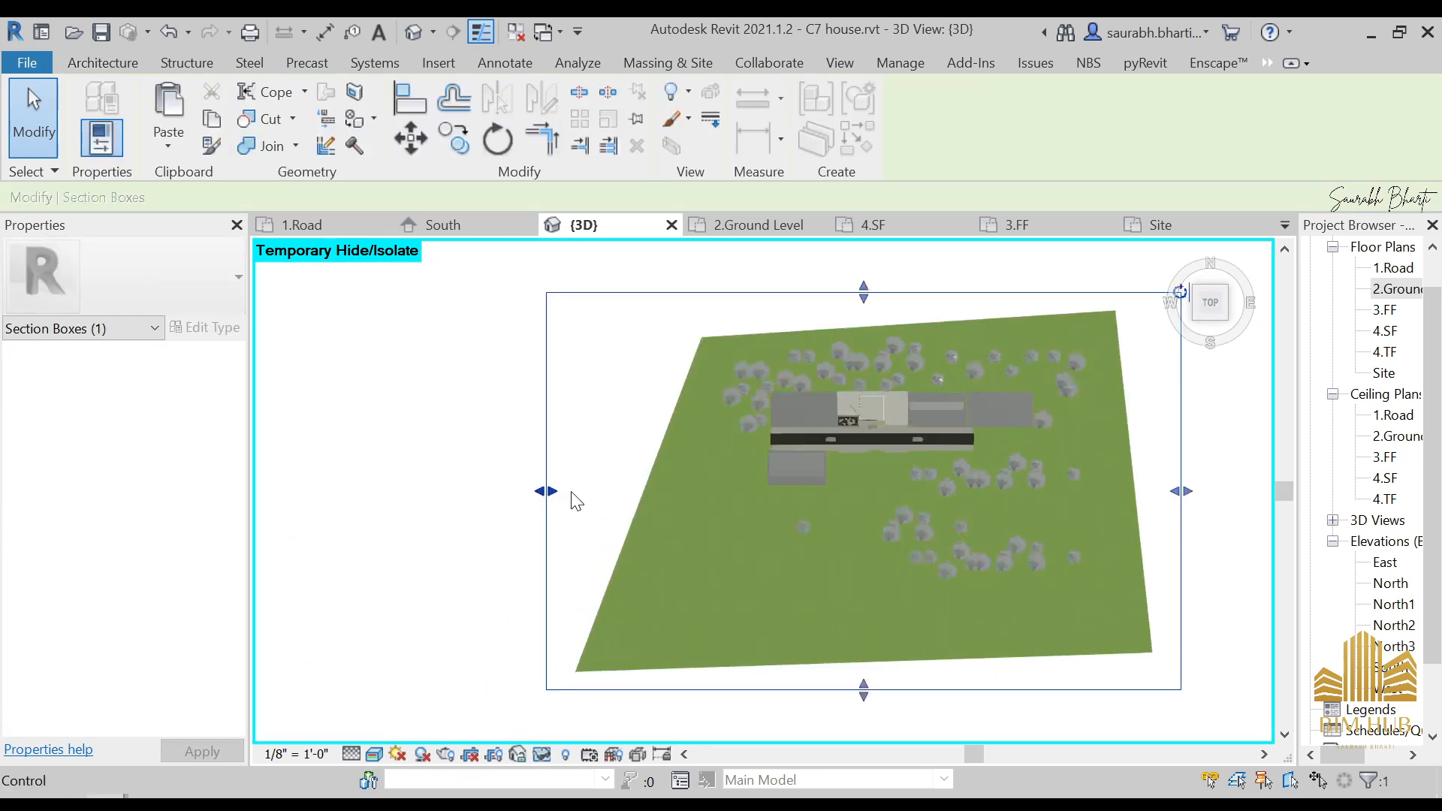
{"action": "left_click_drag", "start_coordinate": [934, 432], "coordinate": [945, 419]}
{"action": "scroll", "coordinate": [945, 419], "scroll_direction": "up", "scroll_amount": 6}
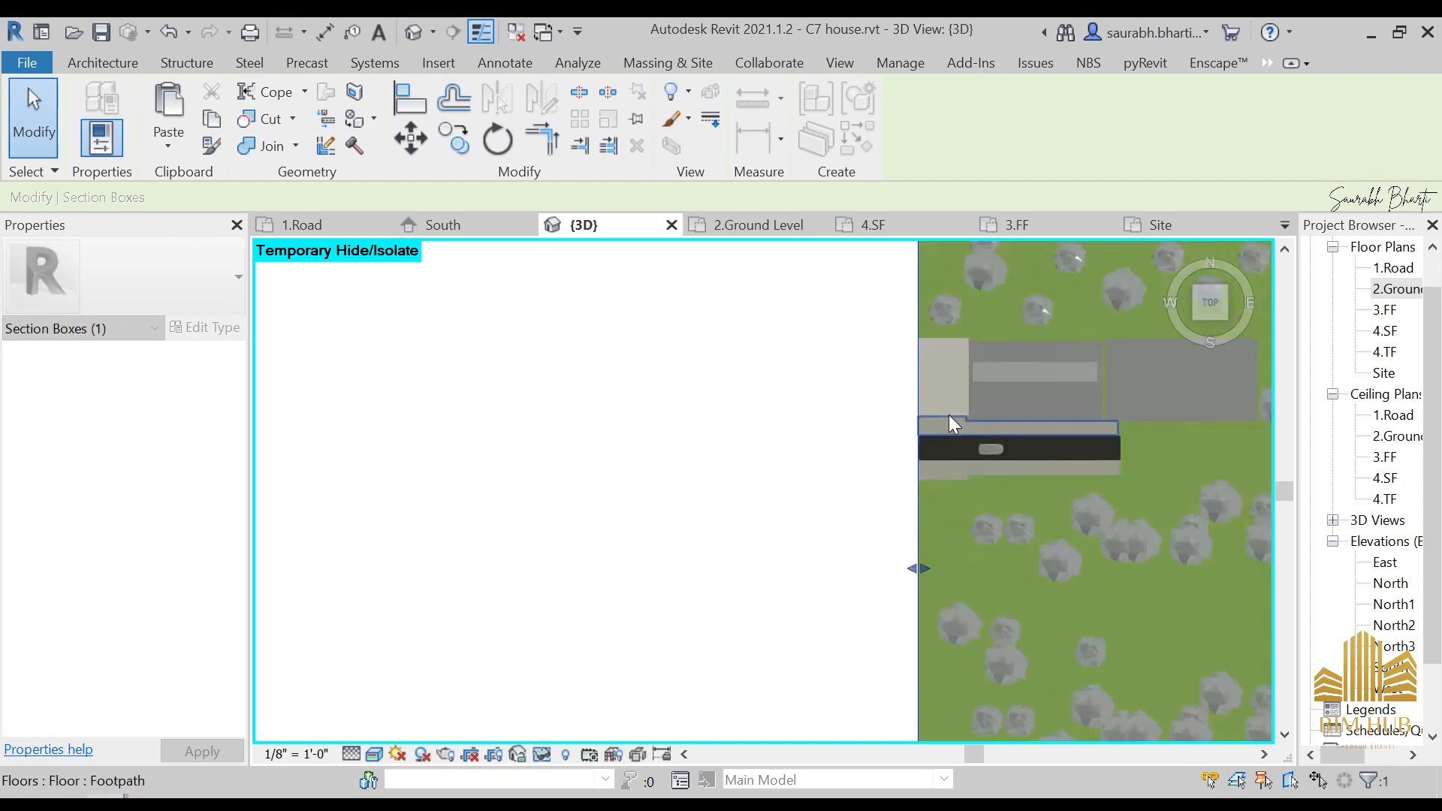
{"action": "scroll", "coordinate": [884, 365], "scroll_direction": "down", "scroll_amount": 1}
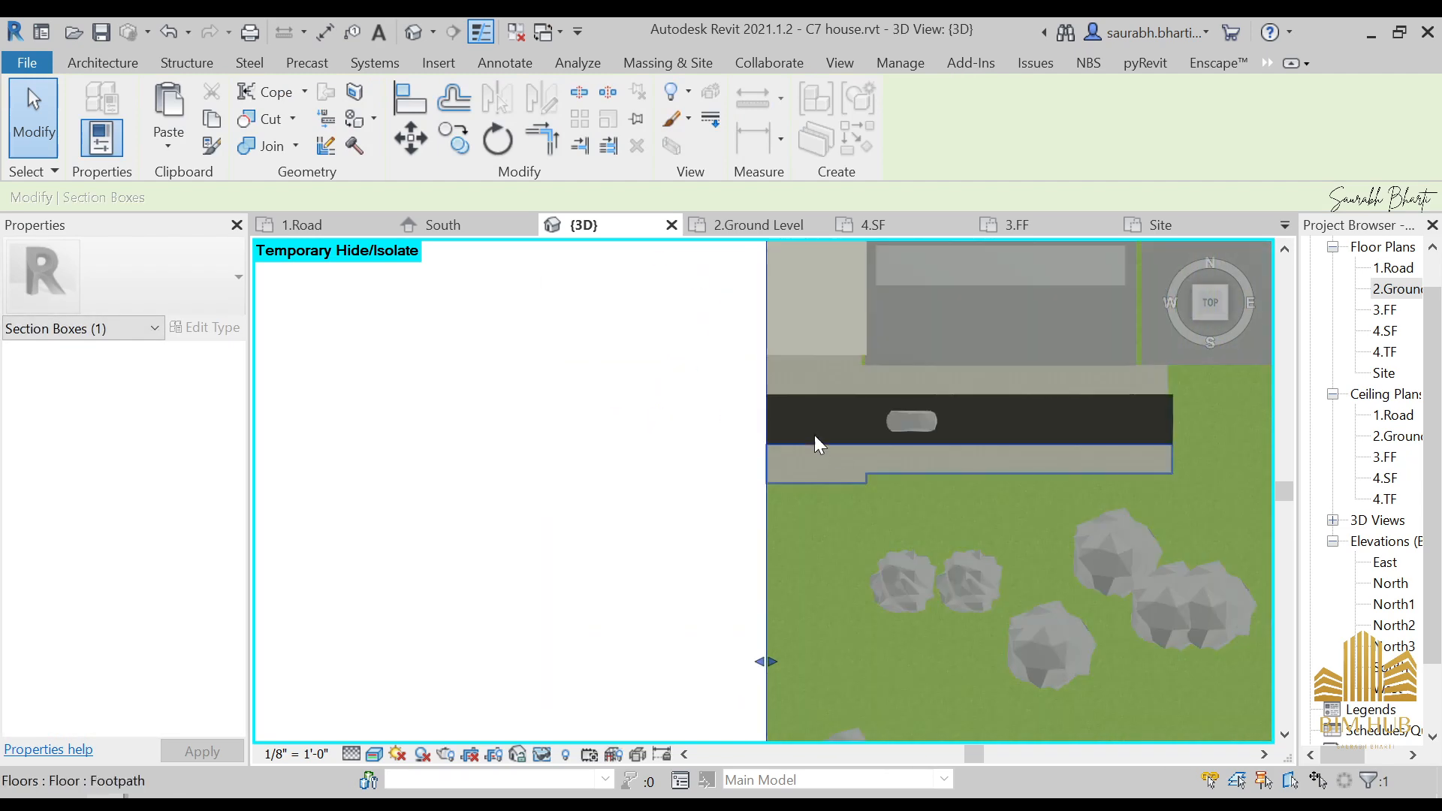
- Move the section box's west face back so that the cut passes through the stair side of the house
{"action": "middle_click_drag", "start_coordinate": [786, 498], "coordinate": [904, 280], "text": "shift"}
{"action": "scroll", "coordinate": [900, 465], "scroll_direction": "down", "scroll_amount": 4}
{"action": "middle_click_drag", "start_coordinate": [900, 498], "coordinate": [858, 329]}
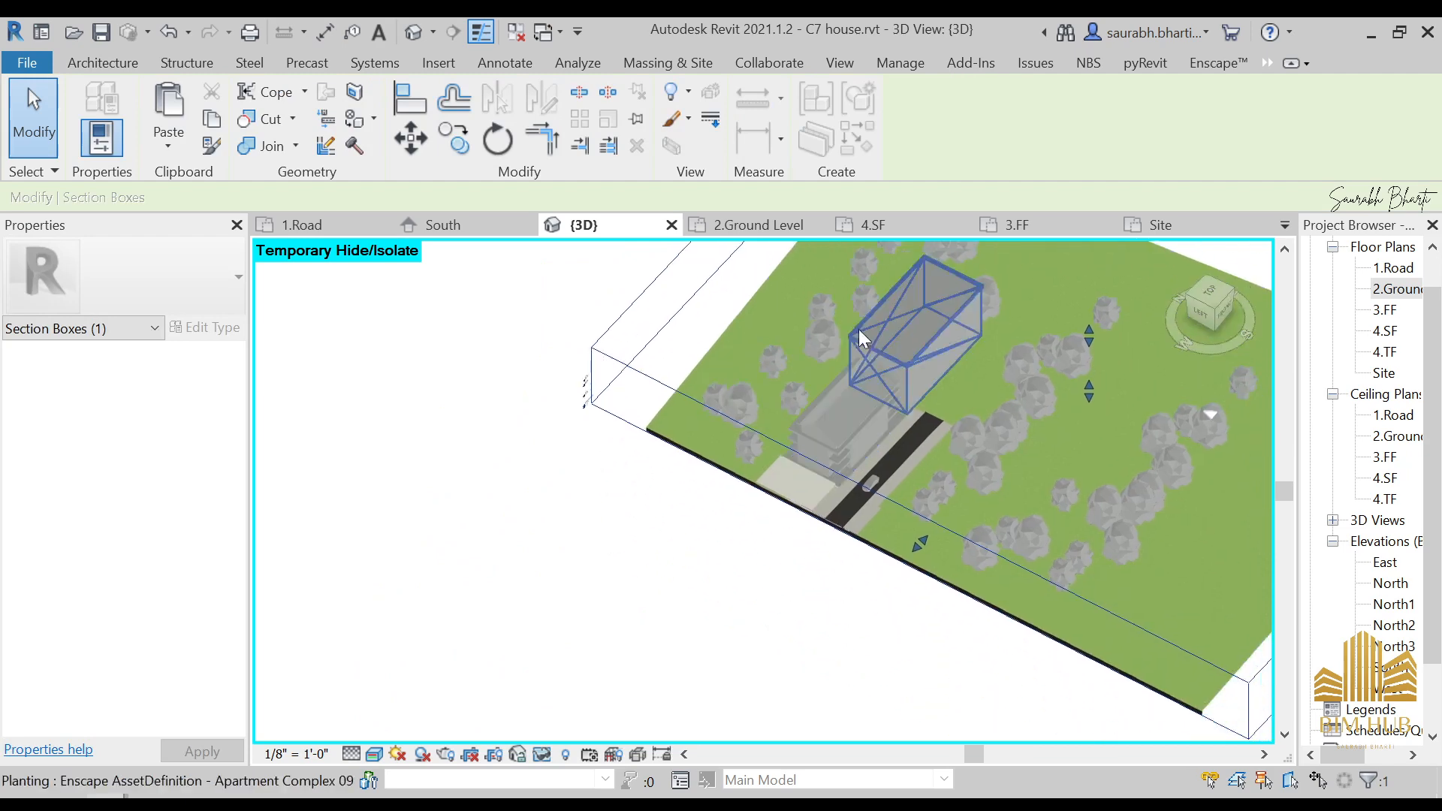
{"action": "scroll", "coordinate": [857, 346], "scroll_direction": "up", "scroll_amount": 4}
{"action": "middle_click_drag", "start_coordinate": [799, 556], "coordinate": [817, 339], "text": "shift"}
{"action": "middle_click_drag", "start_coordinate": [817, 339], "coordinate": [841, 384]}
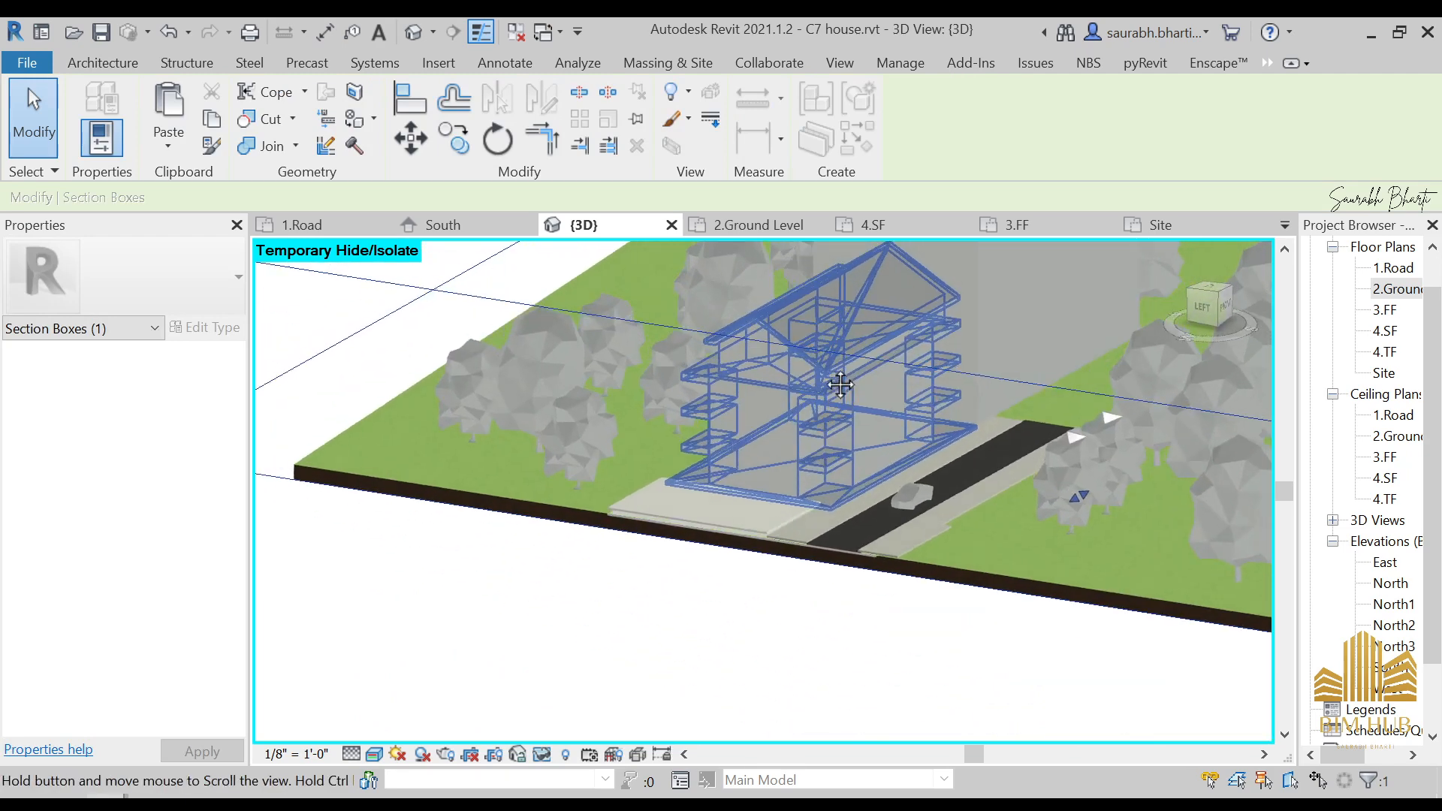
{"action": "left_click", "coordinate": [598, 685]}
{"action": "scroll", "coordinate": [943, 502], "scroll_direction": "down", "scroll_amount": 3}
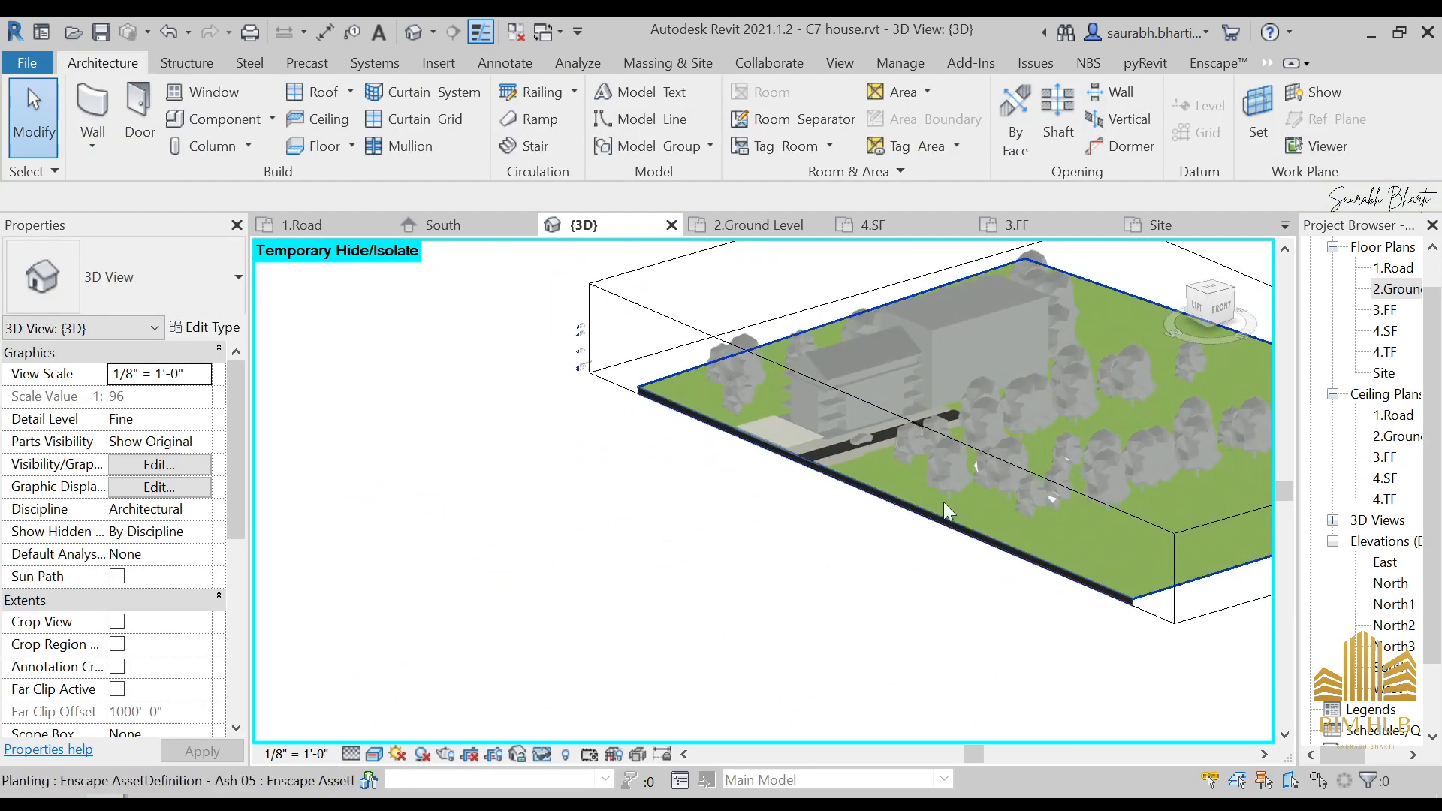
{"action": "left_click", "coordinate": [916, 424]}
{"action": "scroll", "coordinate": [865, 456], "scroll_direction": "up", "scroll_amount": 8}
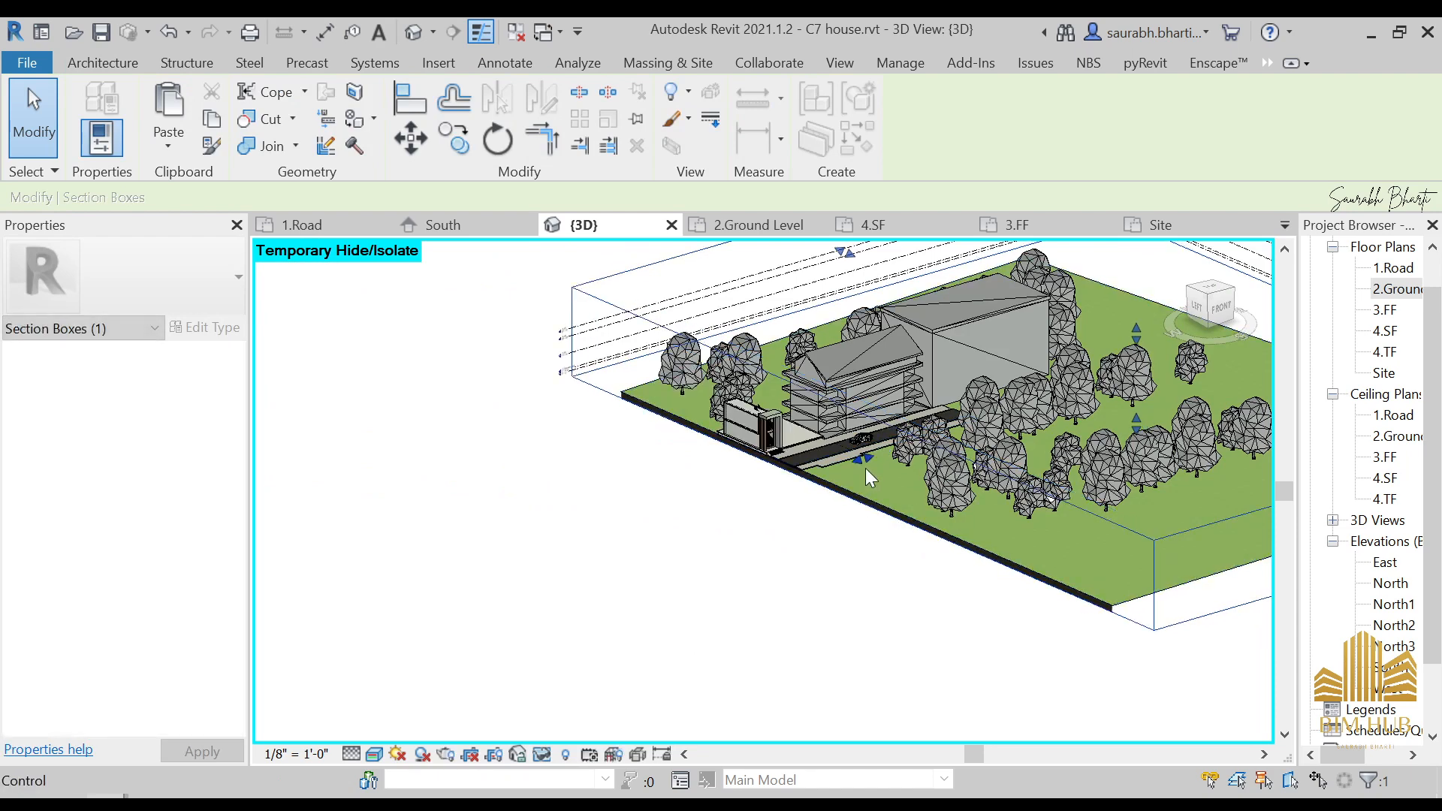
{"action": "left_click_drag", "start_coordinate": [875, 444], "coordinate": [887, 441]}
{"action": "scroll", "coordinate": [808, 459], "scroll_direction": "down", "scroll_amount": 10}
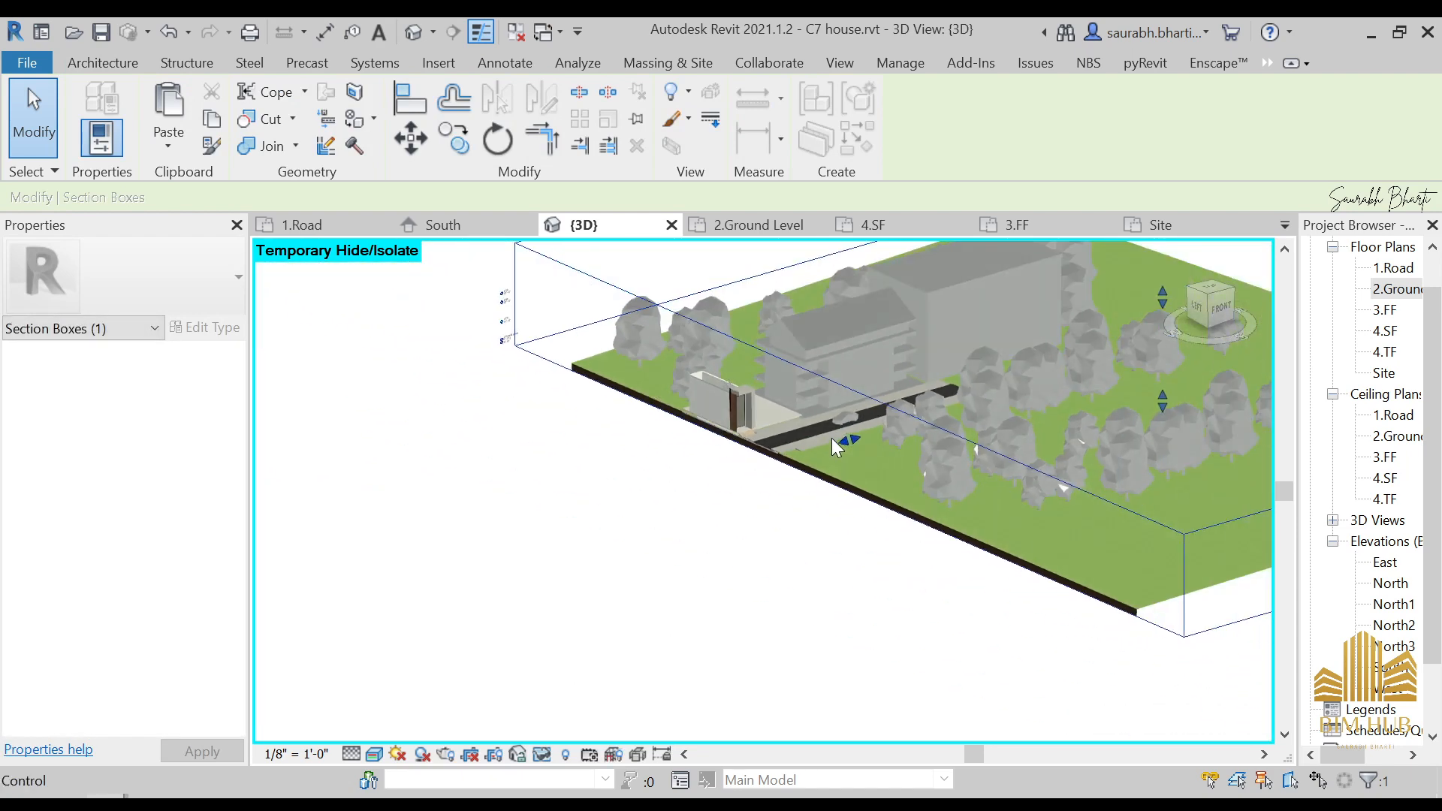
- Tighten the remaining sides of the section box around the house plot and the road in front, working from above
{"action": "left_click", "coordinate": [1212, 300]}
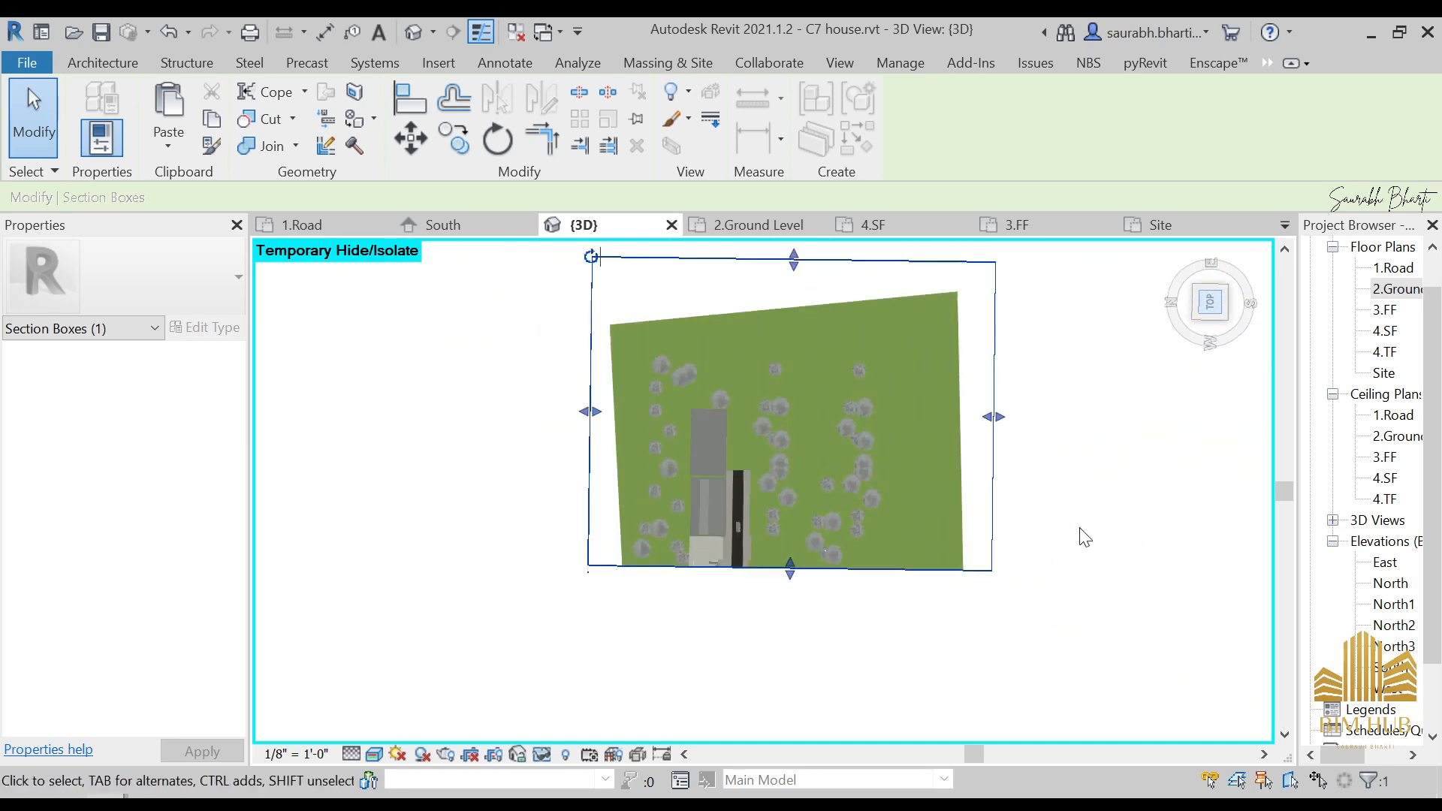
{"action": "left_click_drag", "start_coordinate": [967, 491], "coordinate": [755, 488]}
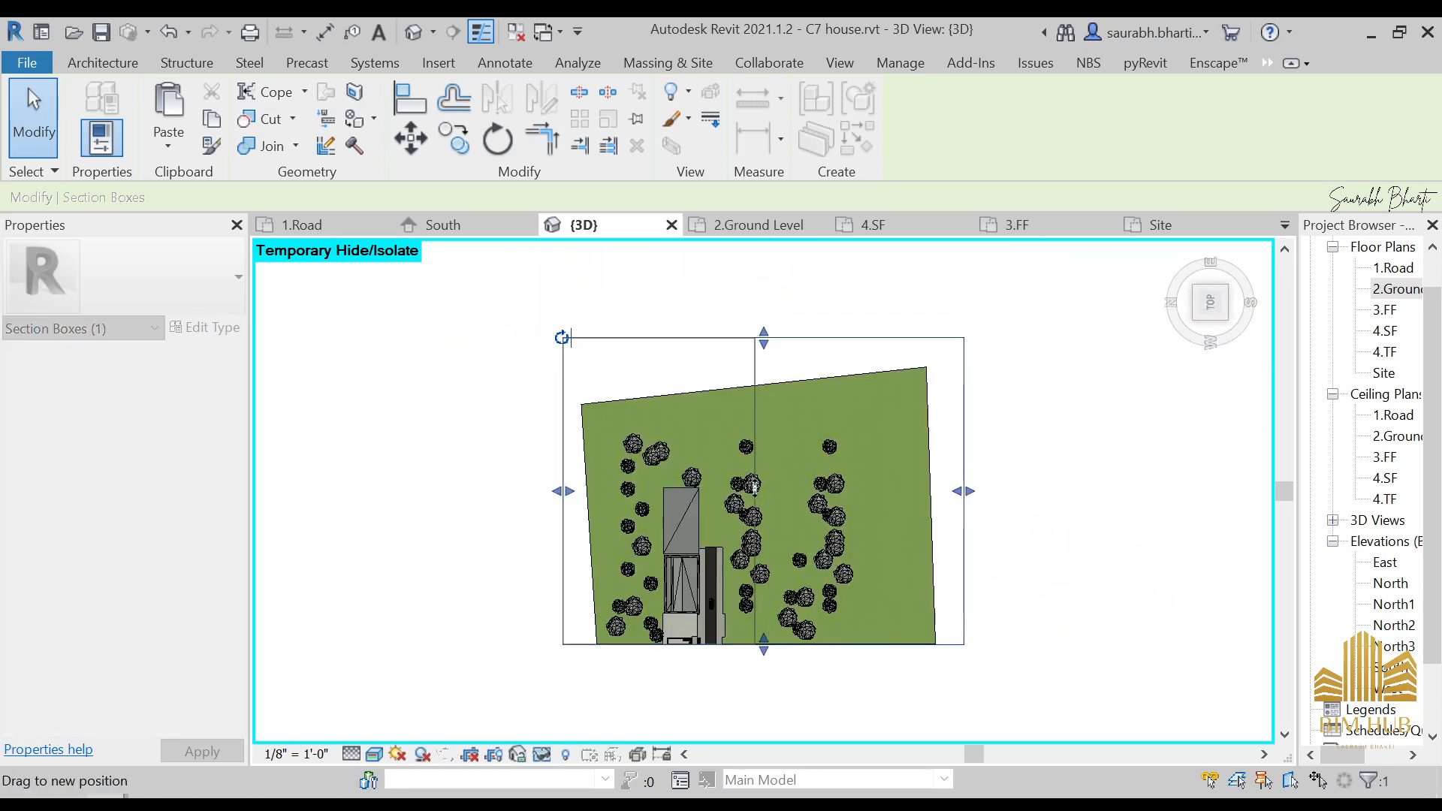
{"action": "left_click_drag", "start_coordinate": [704, 432], "coordinate": [704, 432]}
{"action": "left_click_drag", "start_coordinate": [652, 339], "coordinate": [647, 575]}
{"action": "left_click_drag", "start_coordinate": [579, 613], "coordinate": [656, 614]}
- Shift the section box's cut face slightly further into the house to expose the full staircase
{"action": "middle_click_drag", "start_coordinate": [734, 640], "coordinate": [647, 324], "text": "shift"}
{"action": "scroll", "coordinate": [672, 686], "scroll_direction": "up", "scroll_amount": 5}
{"action": "scroll", "coordinate": [650, 624], "scroll_direction": "up", "scroll_amount": 5}
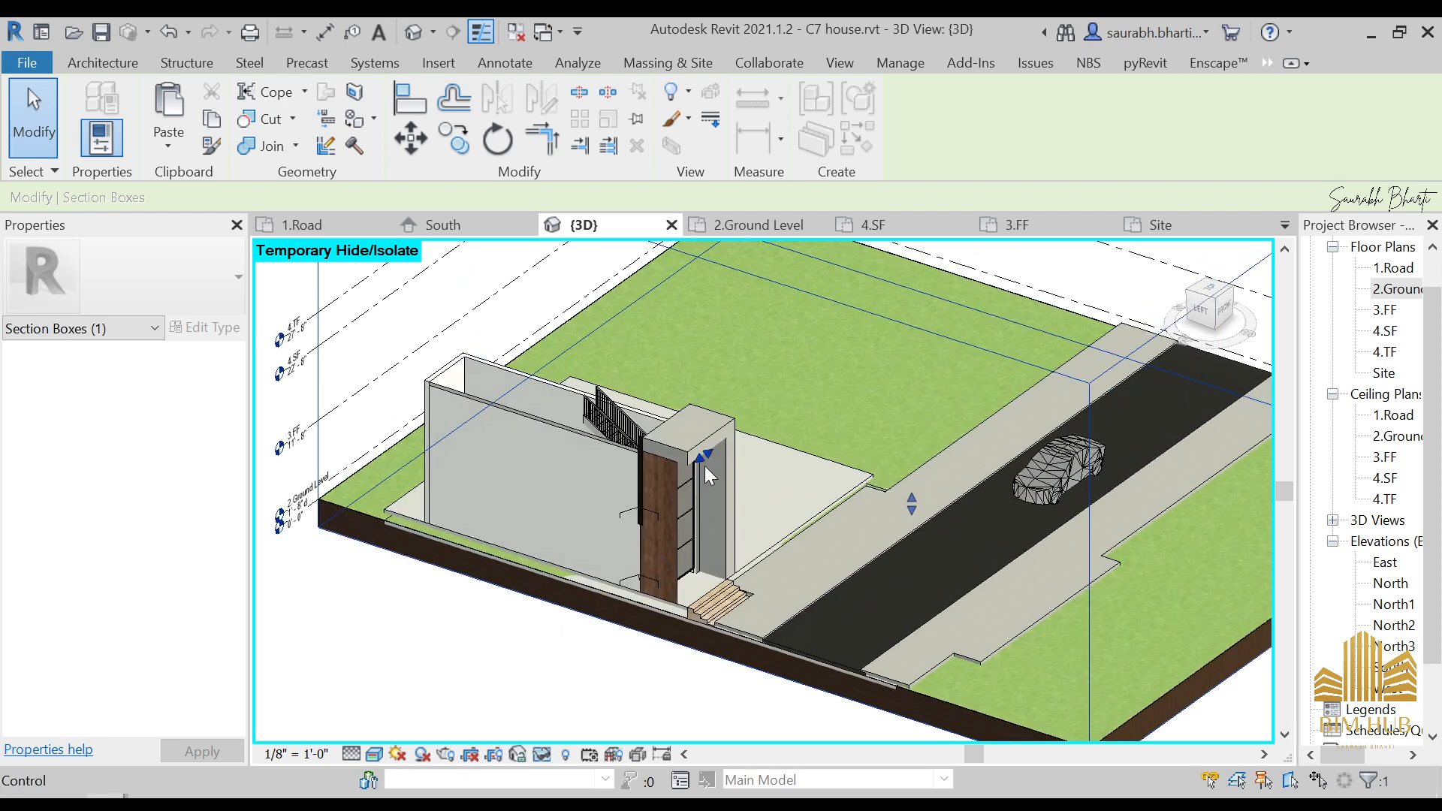
{"action": "left_click_drag", "start_coordinate": [705, 466], "coordinate": [720, 459]}
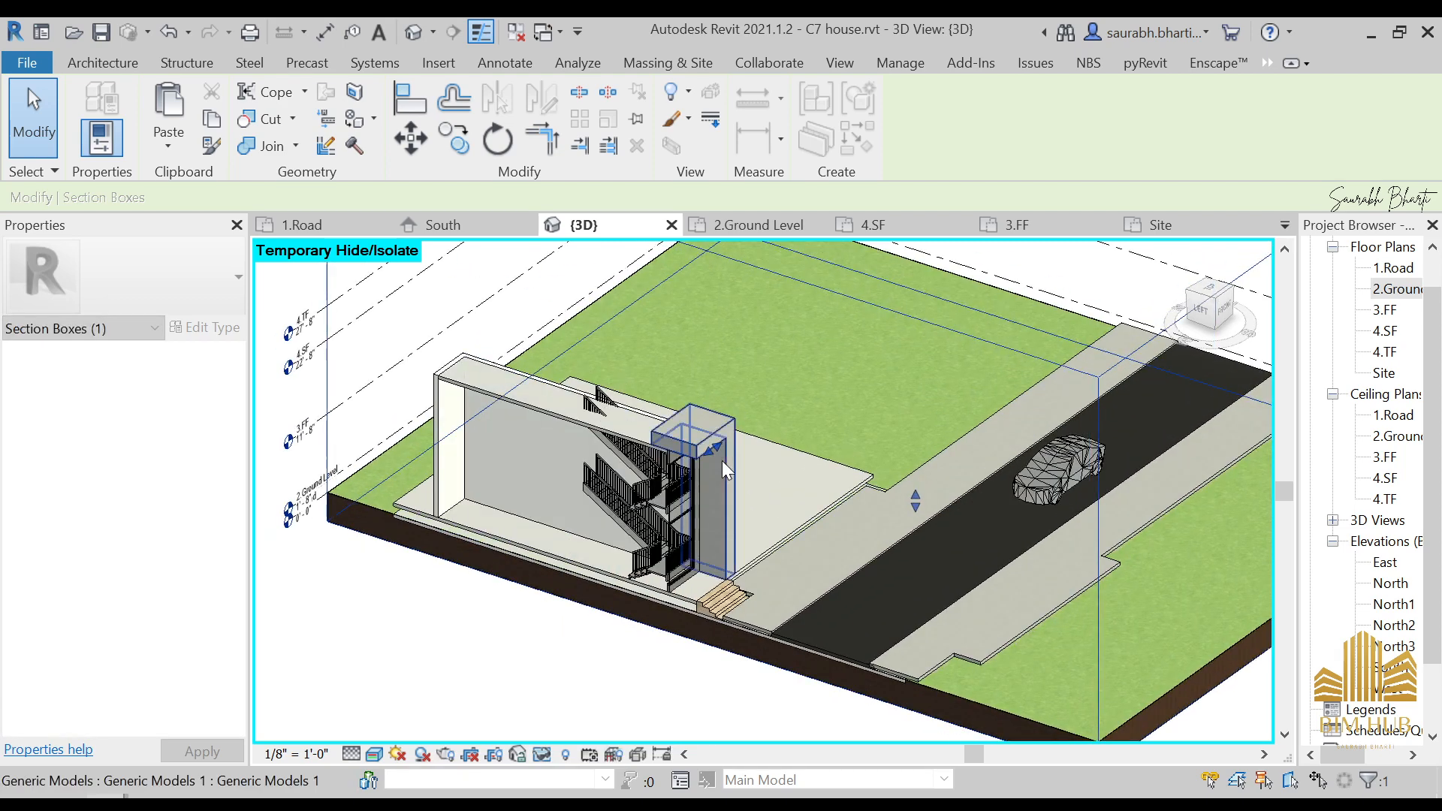
- Delete the outer wall-side railings from both the lower and the upper staircase
{"action": "middle_click_drag", "start_coordinate": [722, 487], "coordinate": [654, 481], "text": "shift"}
{"action": "scroll", "coordinate": [656, 485], "scroll_direction": "up", "scroll_amount": 3}
{"action": "middle_click_drag", "start_coordinate": [666, 530], "coordinate": [833, 526], "text": "shift"}
{"action": "left_click", "coordinate": [585, 480]}
{"action": "key", "text": "Escape"}
{"action": "scroll", "coordinate": [581, 488], "scroll_direction": "up", "scroll_amount": 3}
{"action": "scroll", "coordinate": [844, 535], "scroll_direction": "down", "scroll_amount": 2}
{"action": "middle_click_drag", "start_coordinate": [928, 554], "coordinate": [979, 619], "text": "shift"}
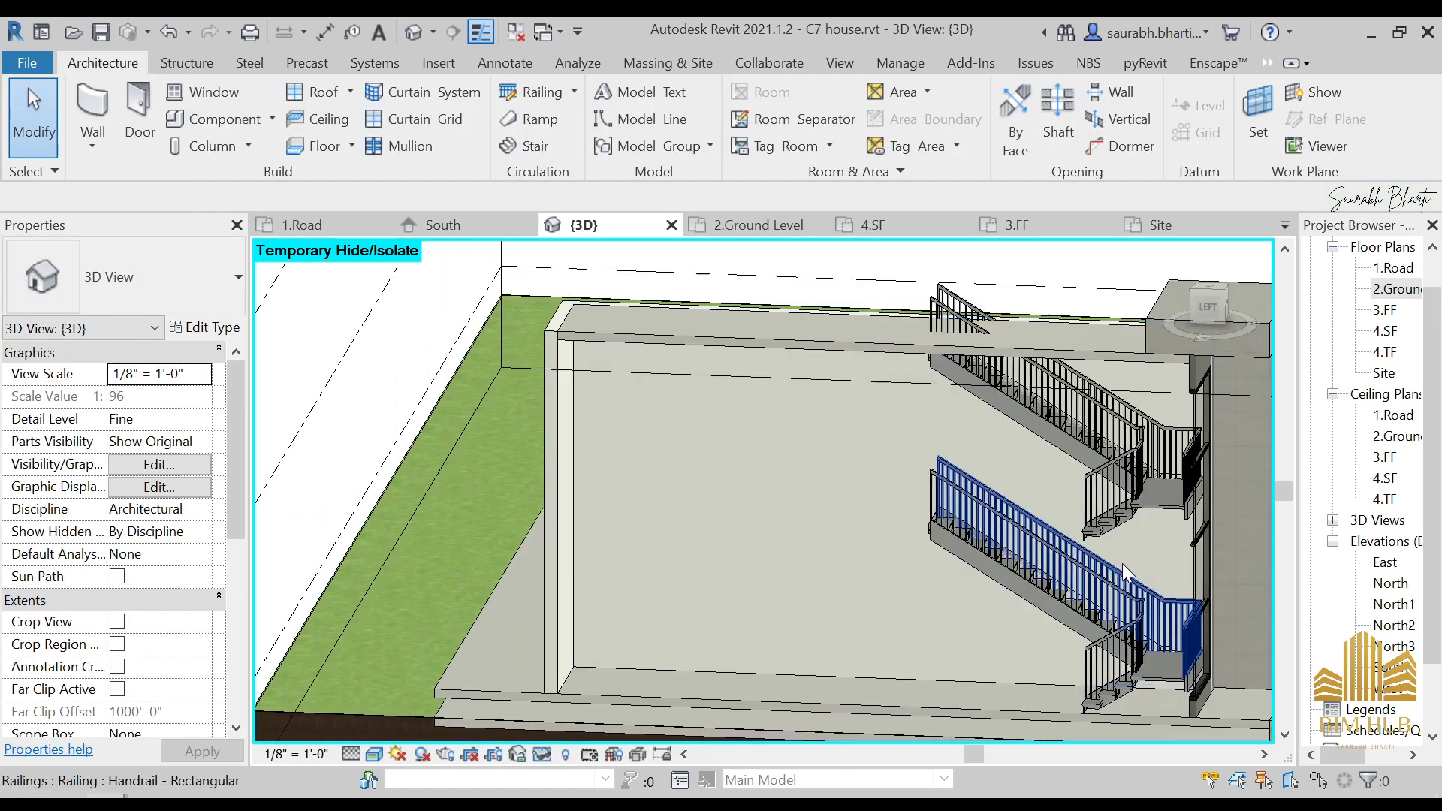
{"action": "left_click", "coordinate": [1125, 563]}
{"action": "key", "text": "Delete"}
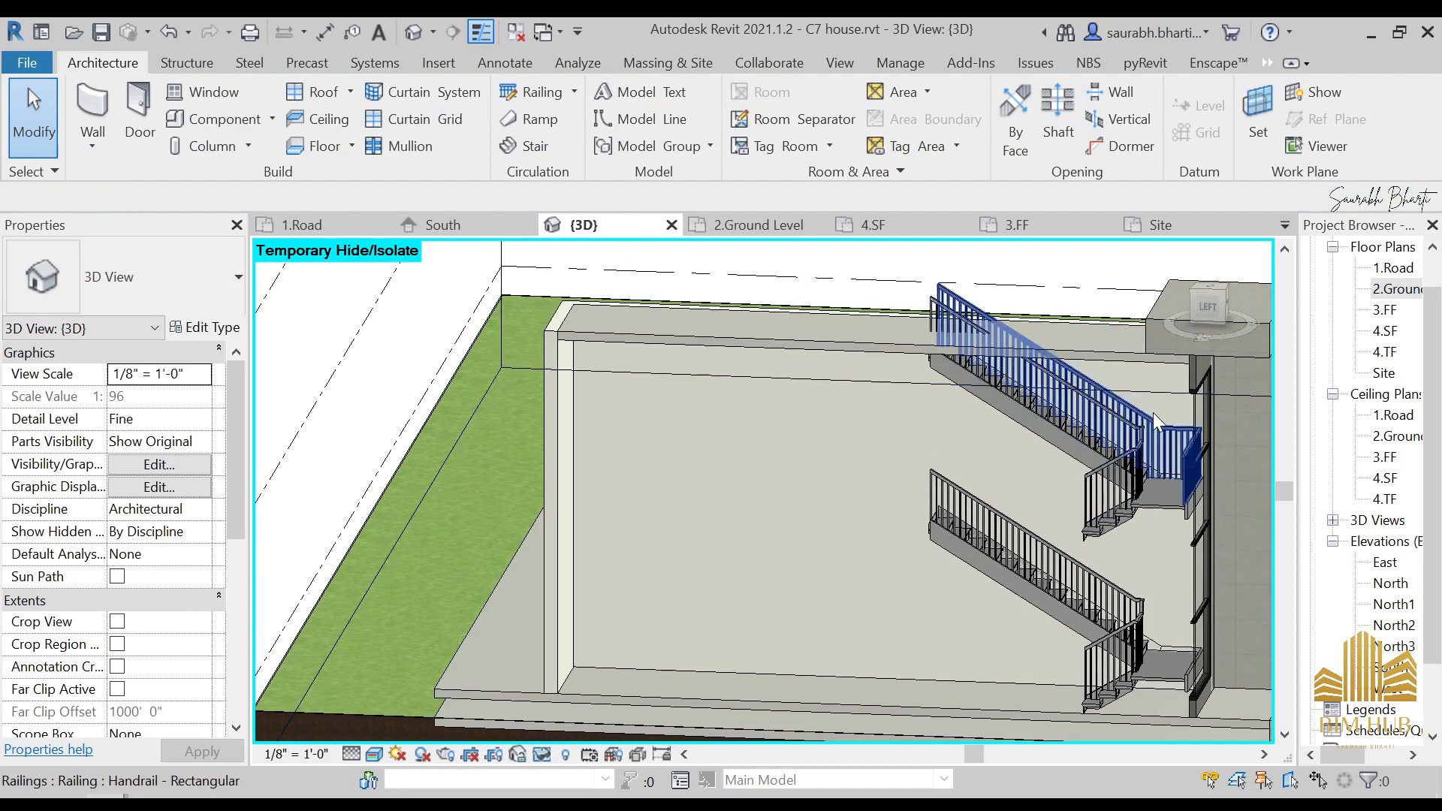
{"action": "left_click", "coordinate": [1152, 415]}
{"action": "key", "text": "Delete"}
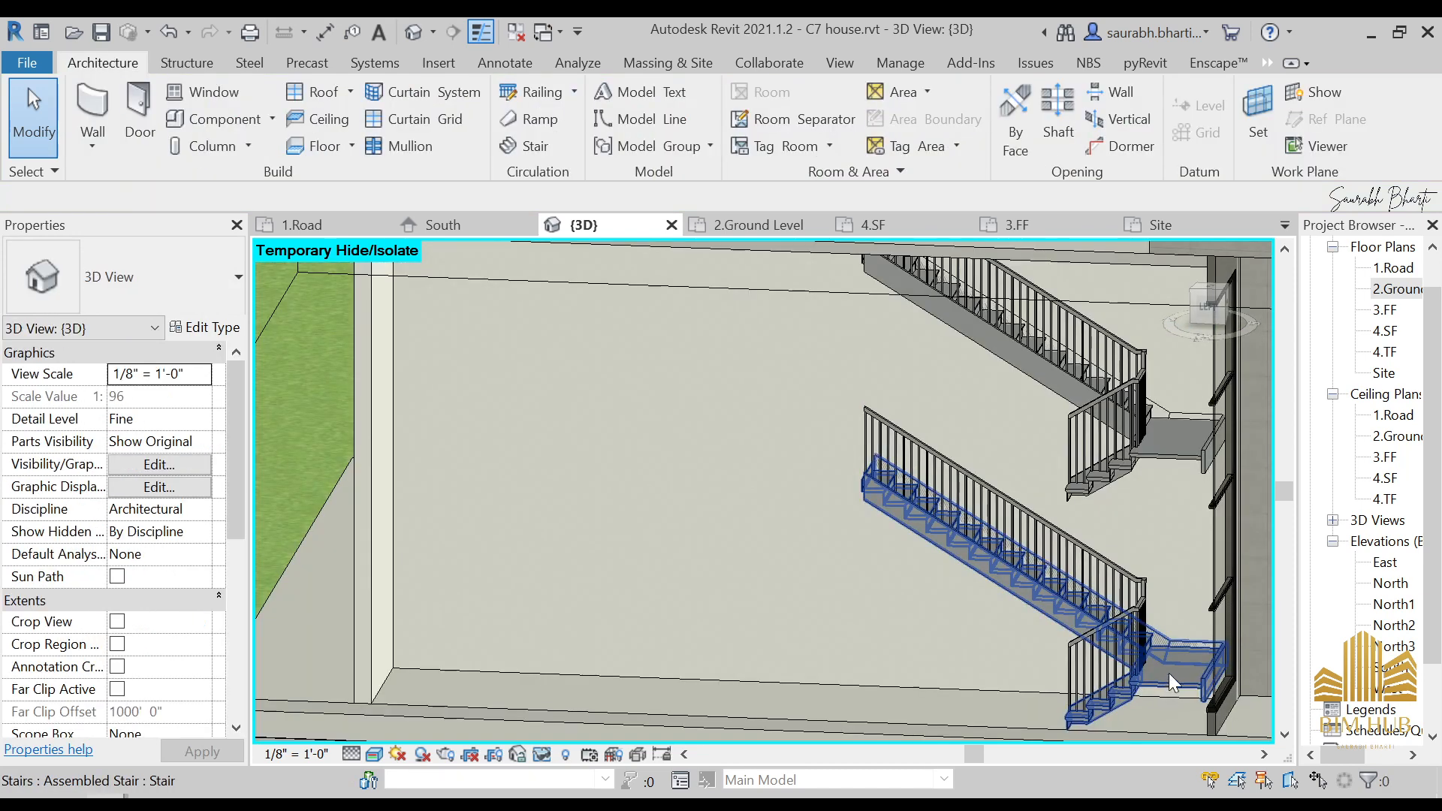
- Set both the right and left supports of the stair type 7" max riser 11" tread to Carriage (Open)
{"action": "middle_click_drag", "start_coordinate": [1168, 673], "coordinate": [862, 680], "text": "shift"}
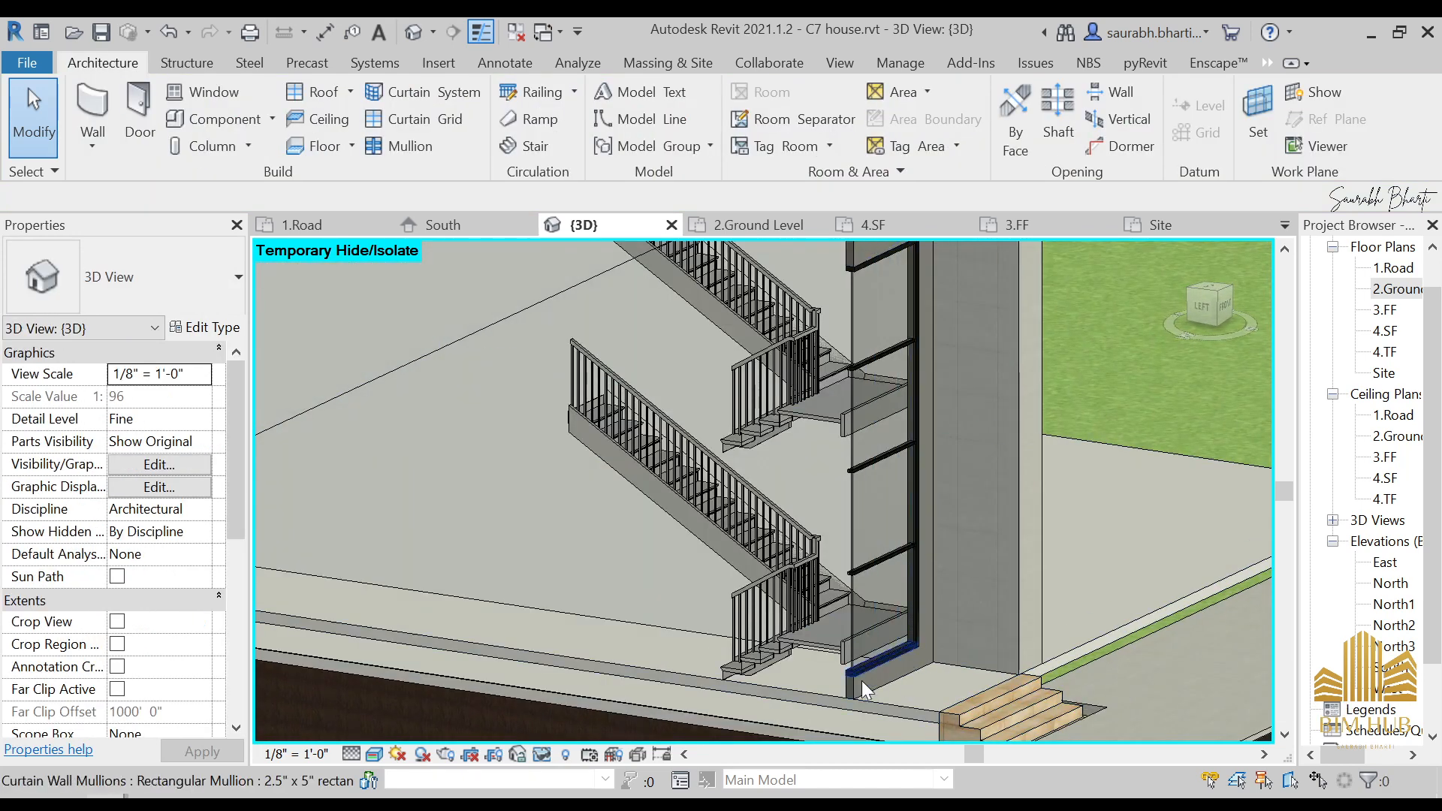
{"action": "left_click", "coordinate": [809, 644]}
{"action": "left_click", "coordinate": [205, 327]}
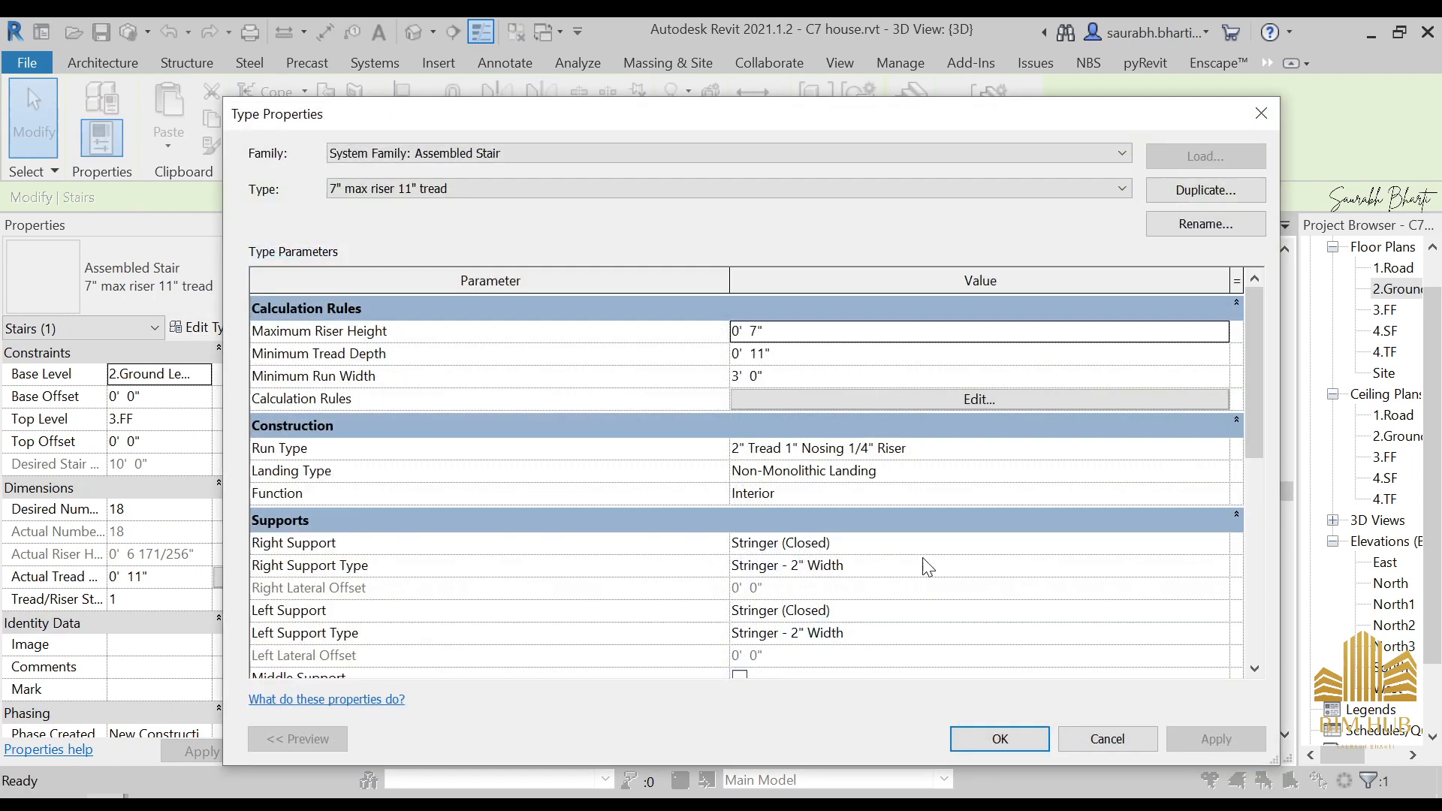
{"action": "scroll", "coordinate": [999, 610], "scroll_direction": "down", "scroll_amount": 2}
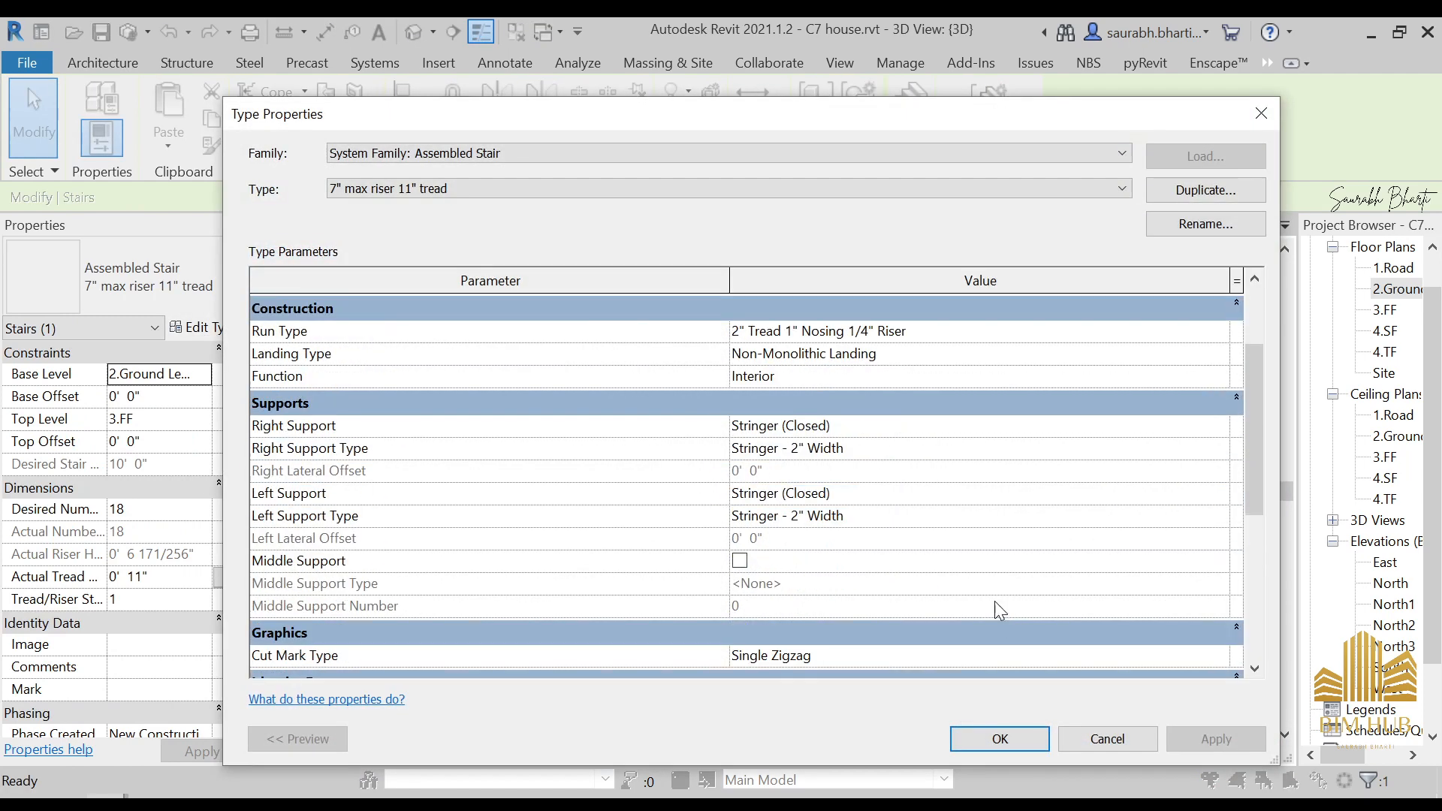
{"action": "left_click", "coordinate": [1218, 426]}
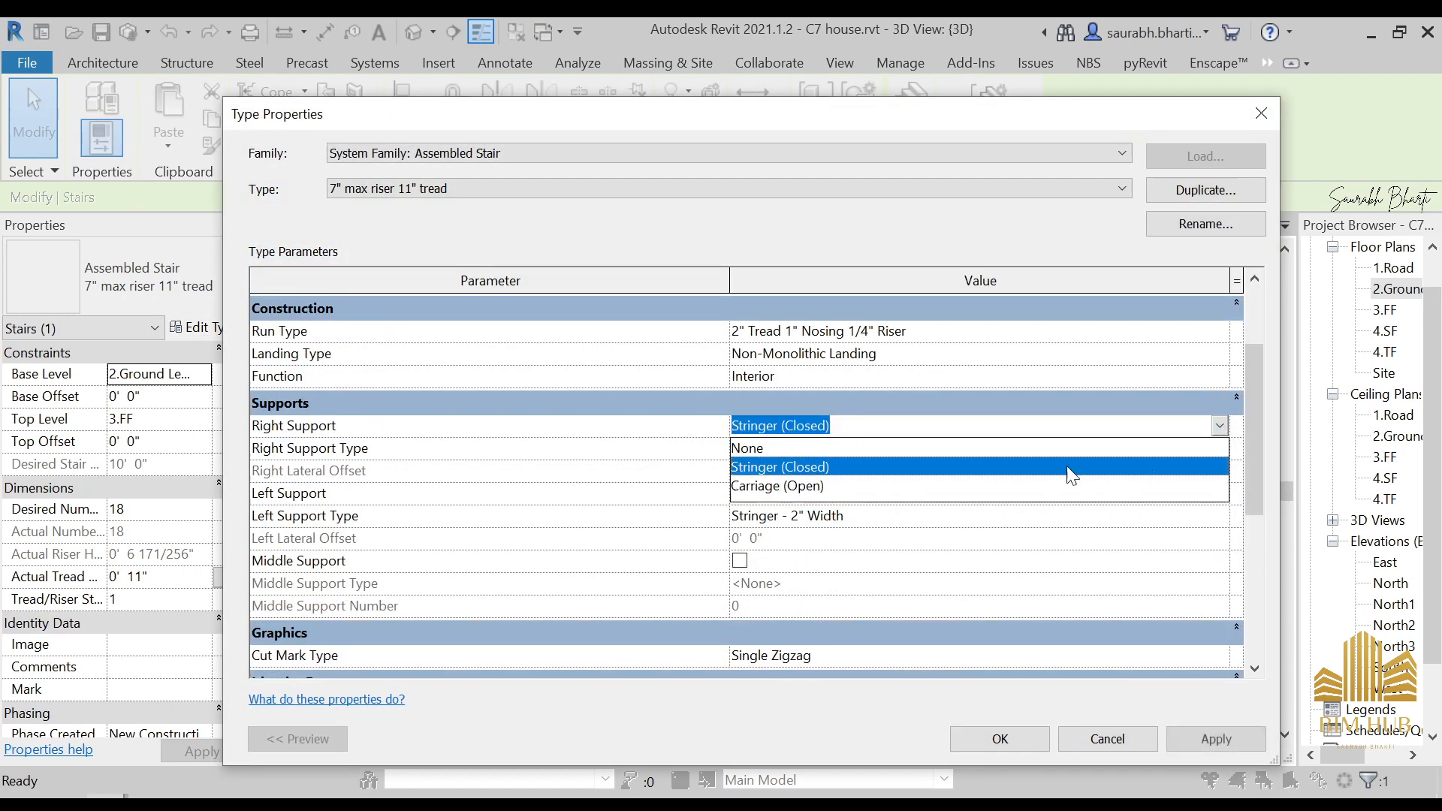
{"action": "left_click", "coordinate": [825, 483]}
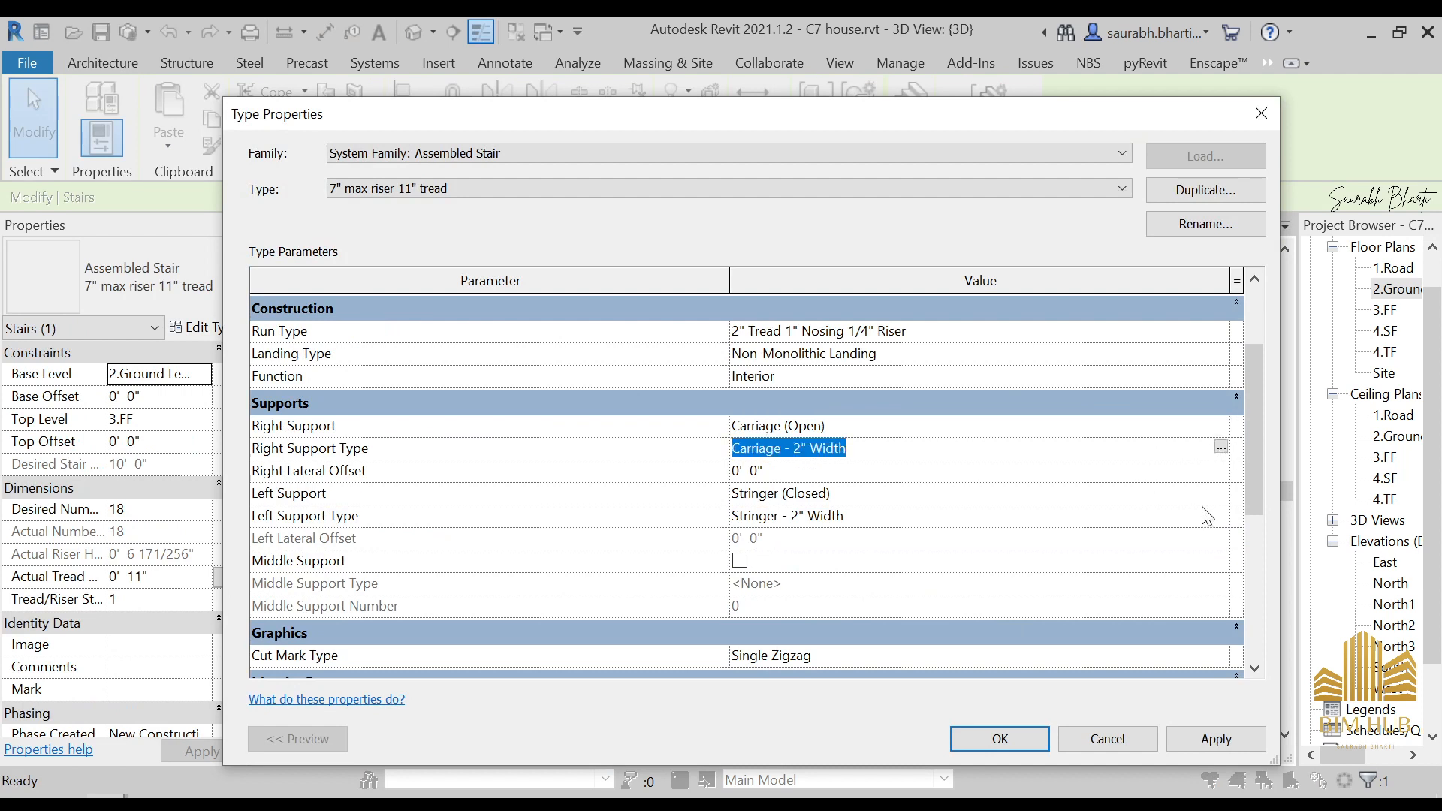
{"action": "left_click", "coordinate": [1219, 494]}
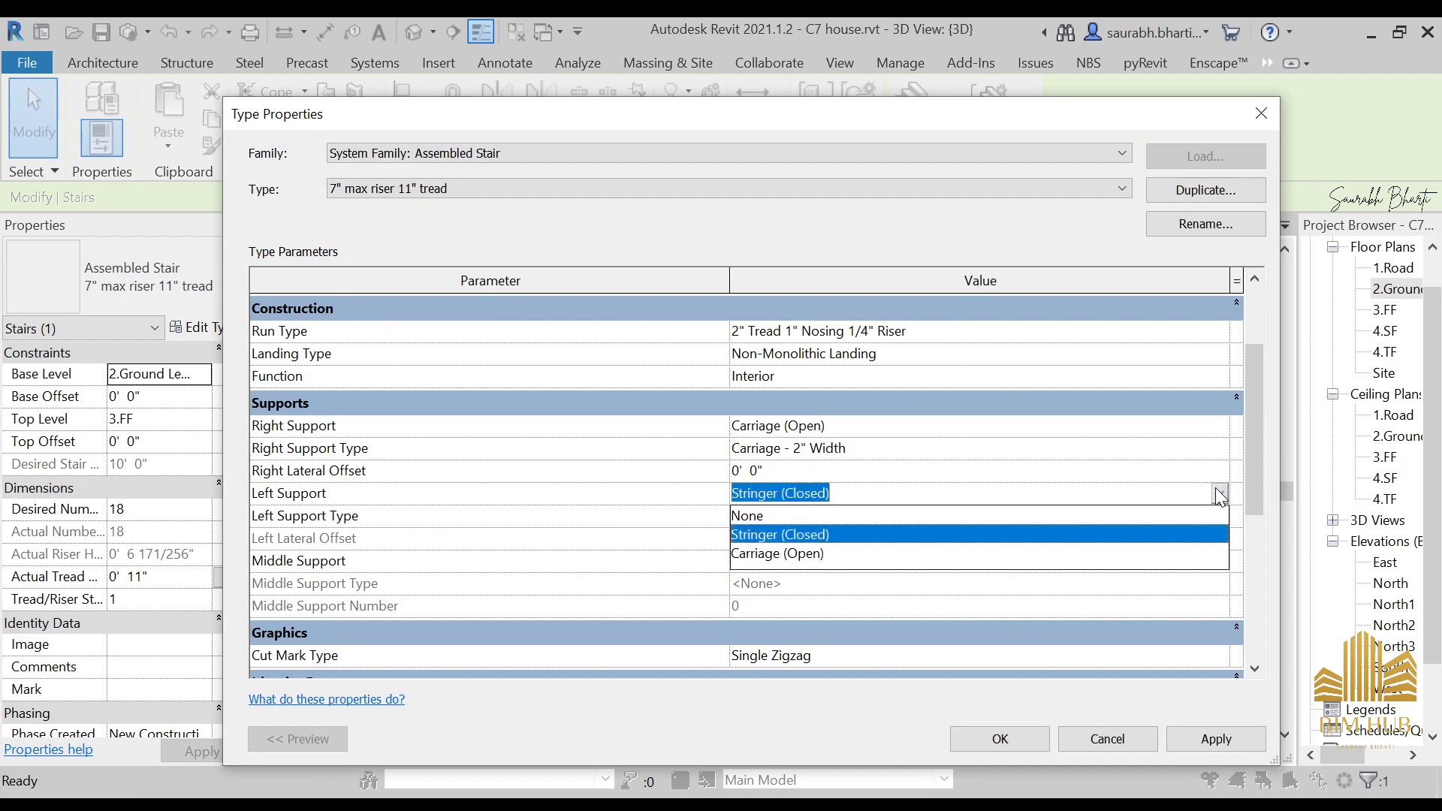
{"action": "left_click", "coordinate": [800, 554]}
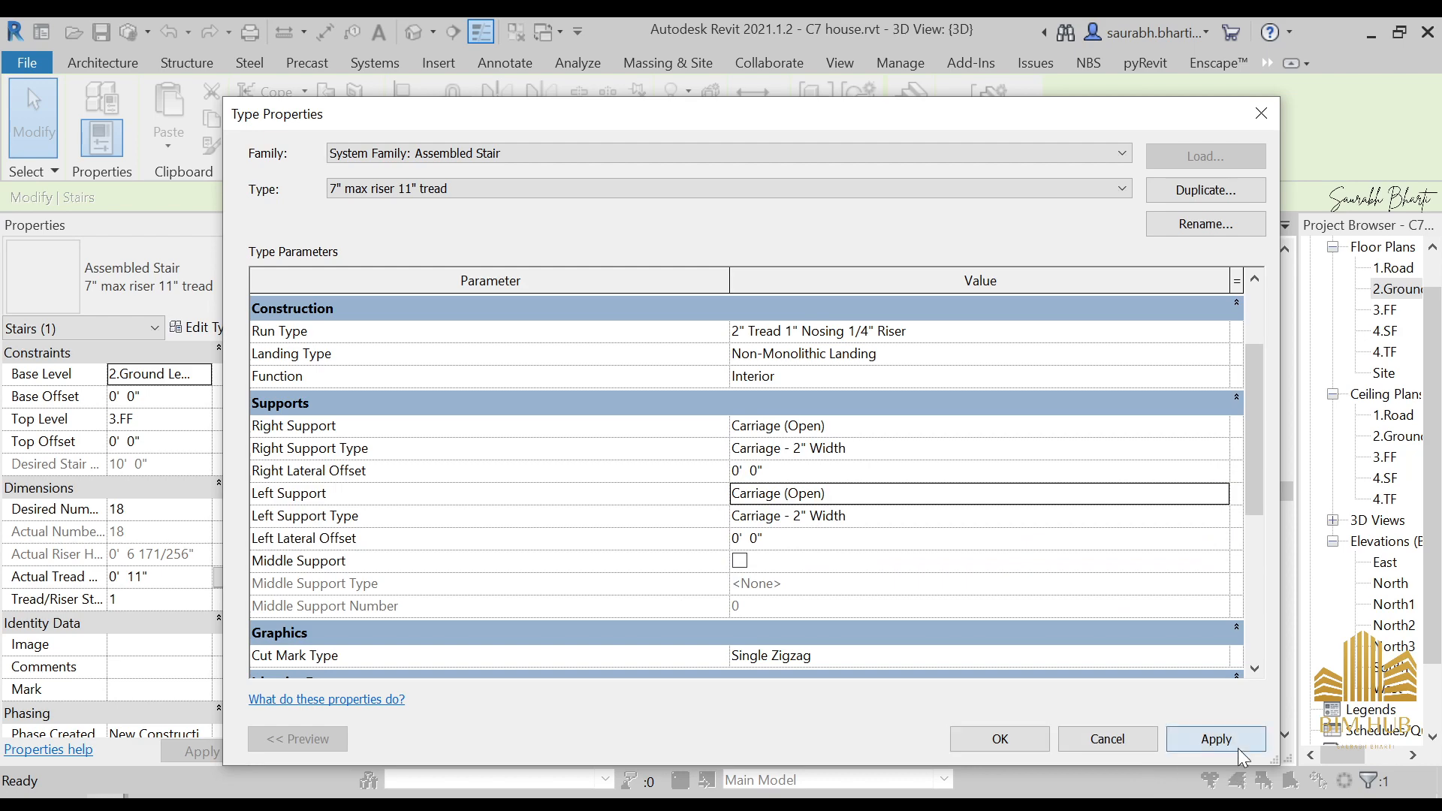
{"action": "left_click", "coordinate": [1020, 742]}
{"action": "key", "text": "Escape"}
- Turn off the risers in the lower staircase's run type, 2" Tread 1" Nosing 1/4" Riser
{"action": "middle_click_drag", "start_coordinate": [751, 645], "coordinate": [826, 665], "text": "shift"}
{"action": "left_click", "coordinate": [1075, 529]}
{"action": "key", "text": "Escape"}
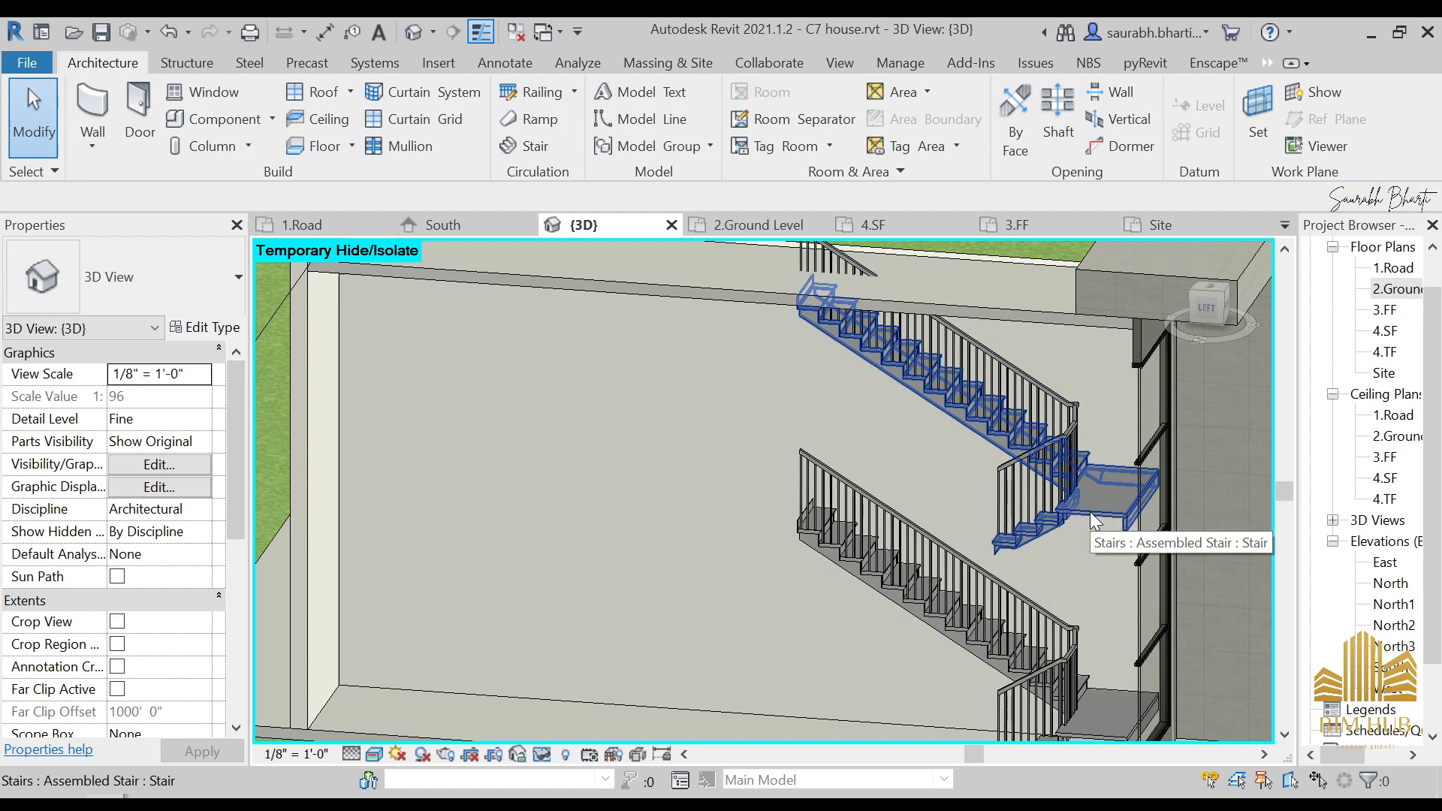
{"action": "left_click", "coordinate": [1089, 511]}
{"action": "middle_click_drag", "start_coordinate": [1093, 678], "coordinate": [1118, 652]}
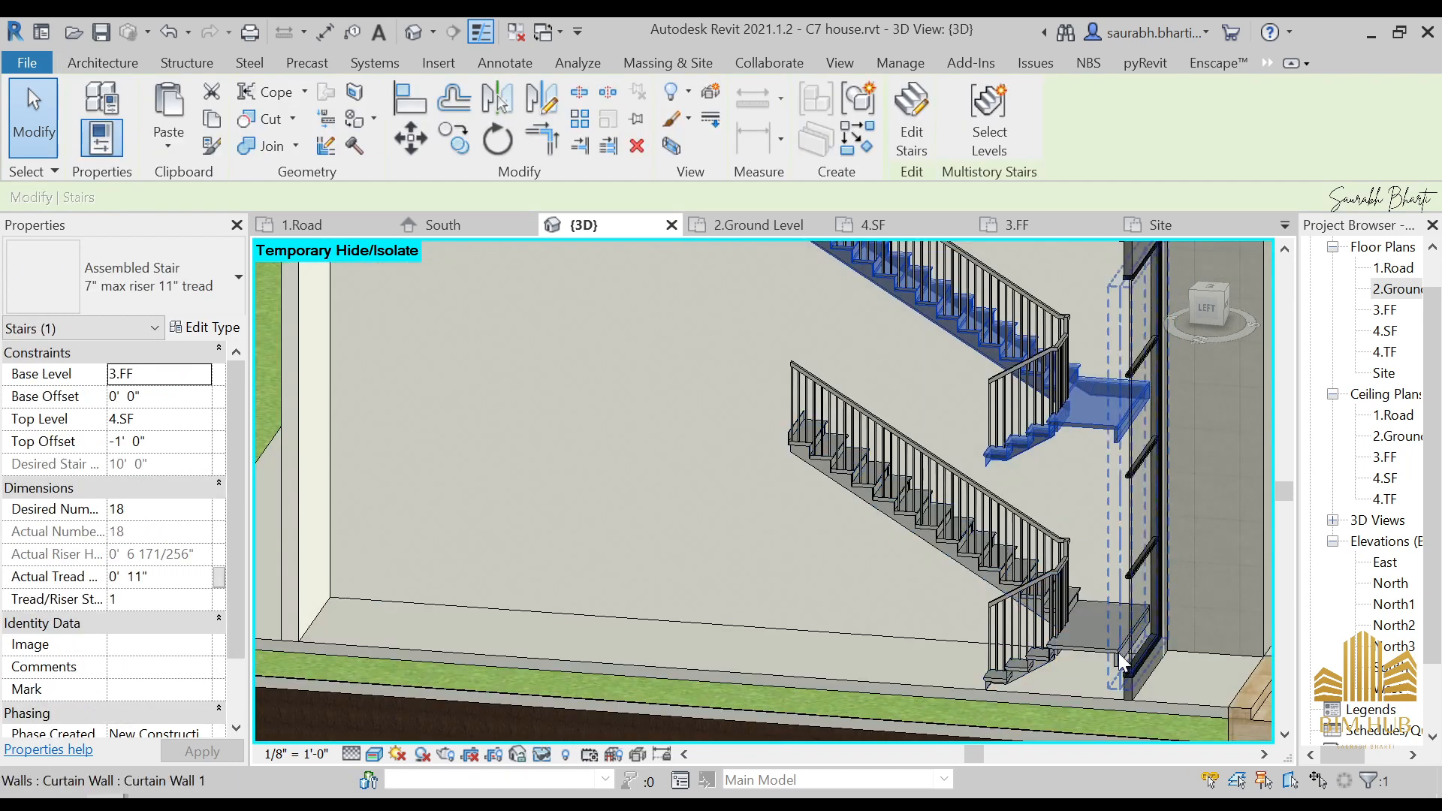
{"action": "left_click", "coordinate": [1073, 639]}
{"action": "left_click", "coordinate": [185, 332]}
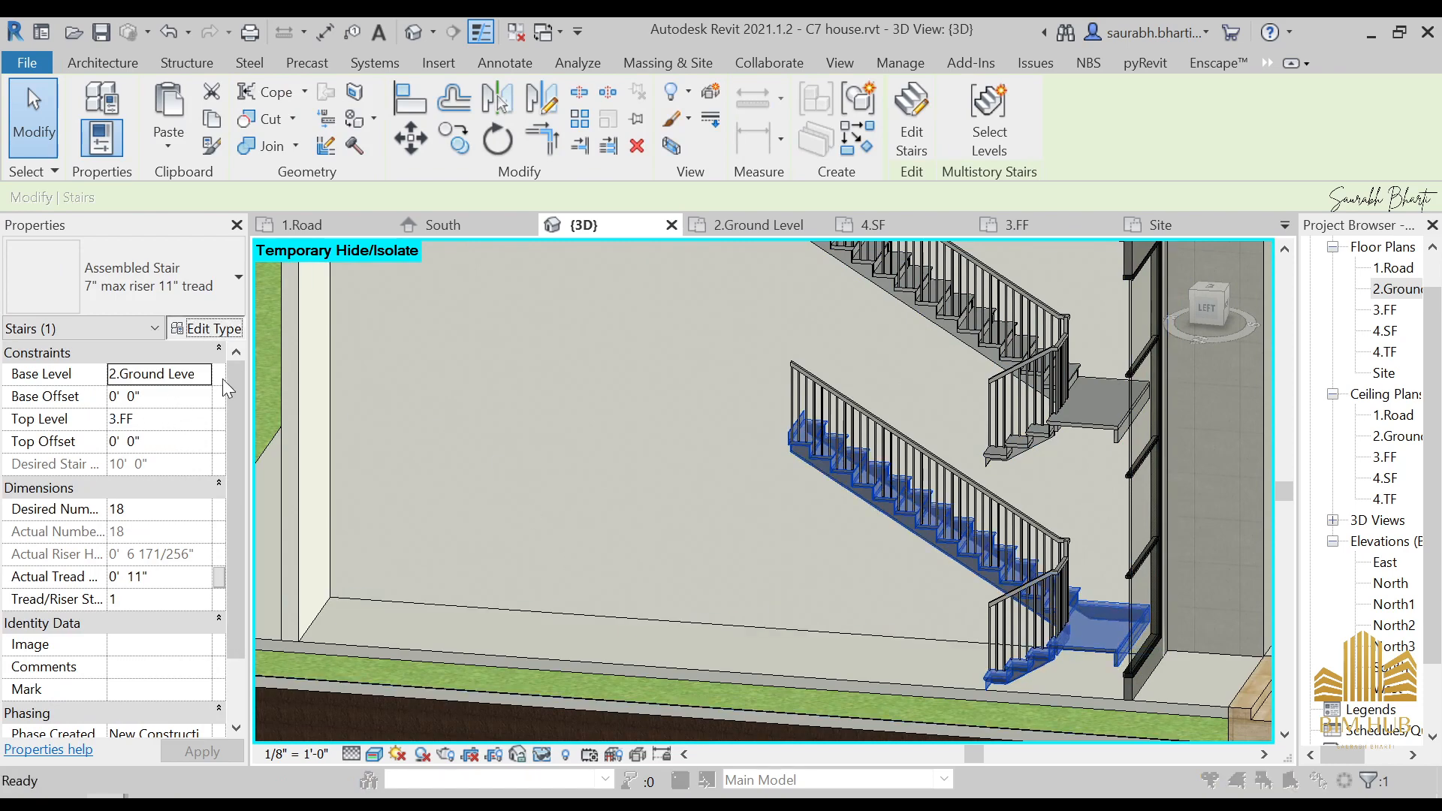
{"action": "left_click", "coordinate": [1225, 453]}
{"action": "left_click", "coordinate": [1225, 453]}
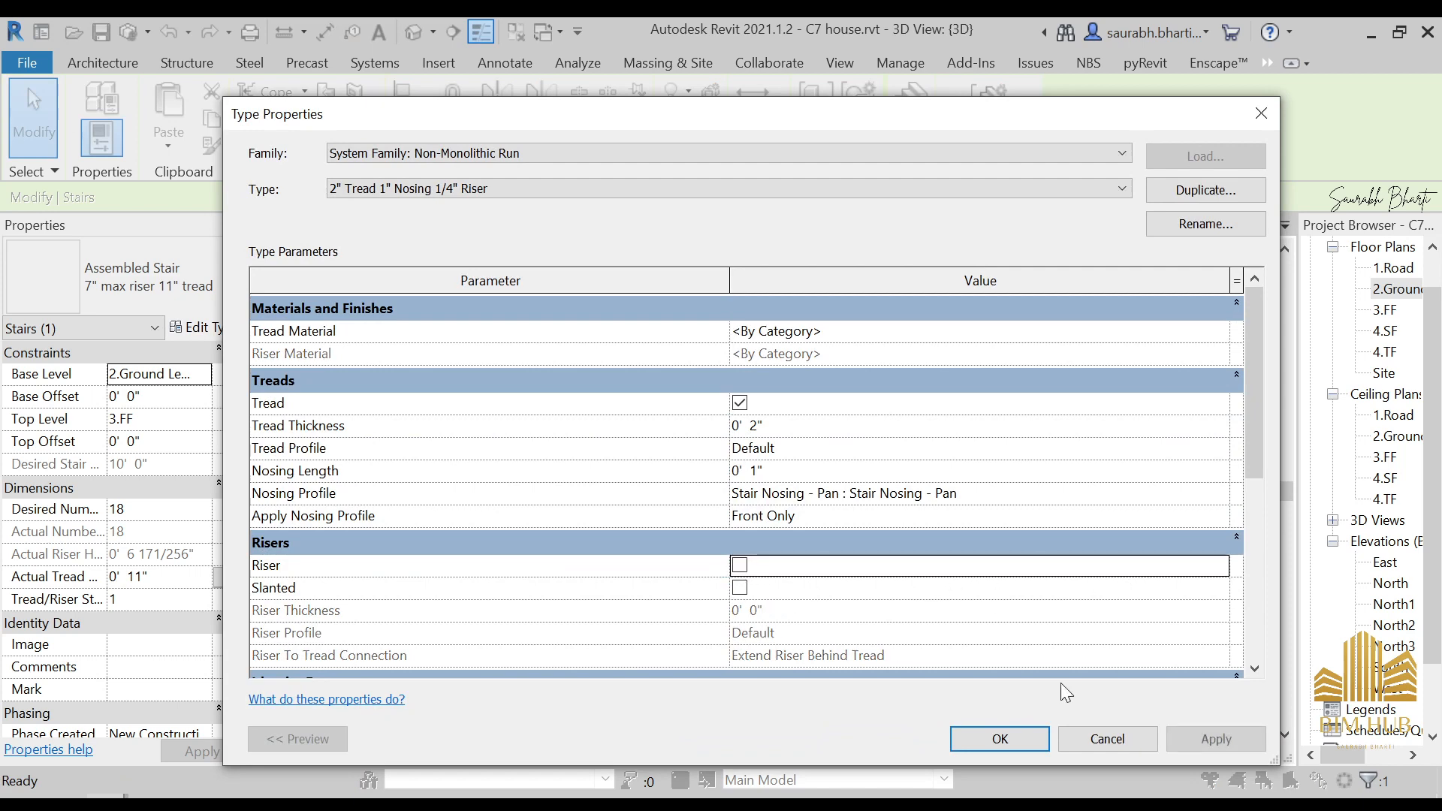
{"action": "left_click", "coordinate": [1000, 739]}
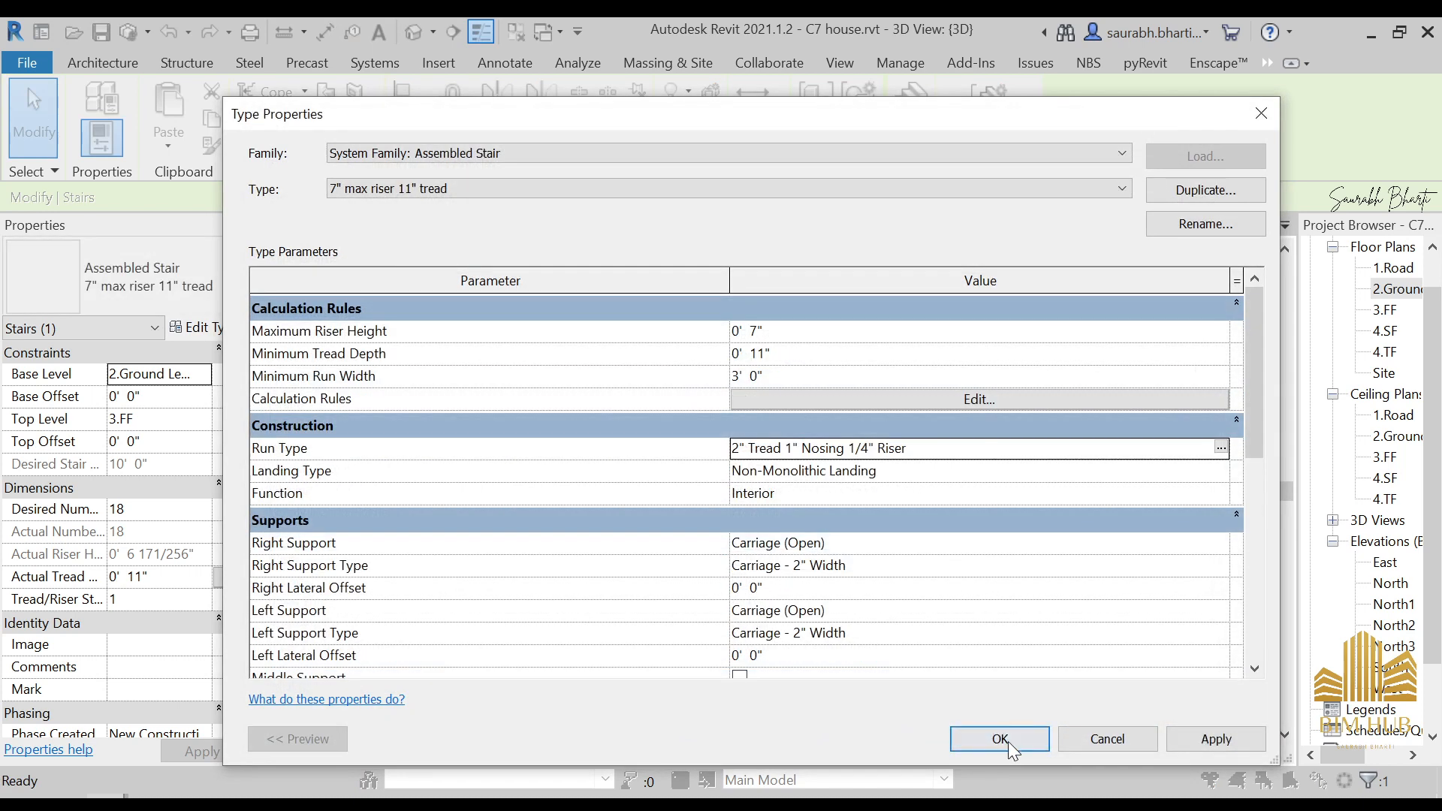
{"action": "left_click", "coordinate": [1006, 740]}
{"action": "key", "text": "Escape"}
- Examine the lower staircase's open treads and carriage supports up close near the landing and bottom steps
{"action": "middle_click_drag", "start_coordinate": [890, 587], "coordinate": [709, 543], "text": "shift"}
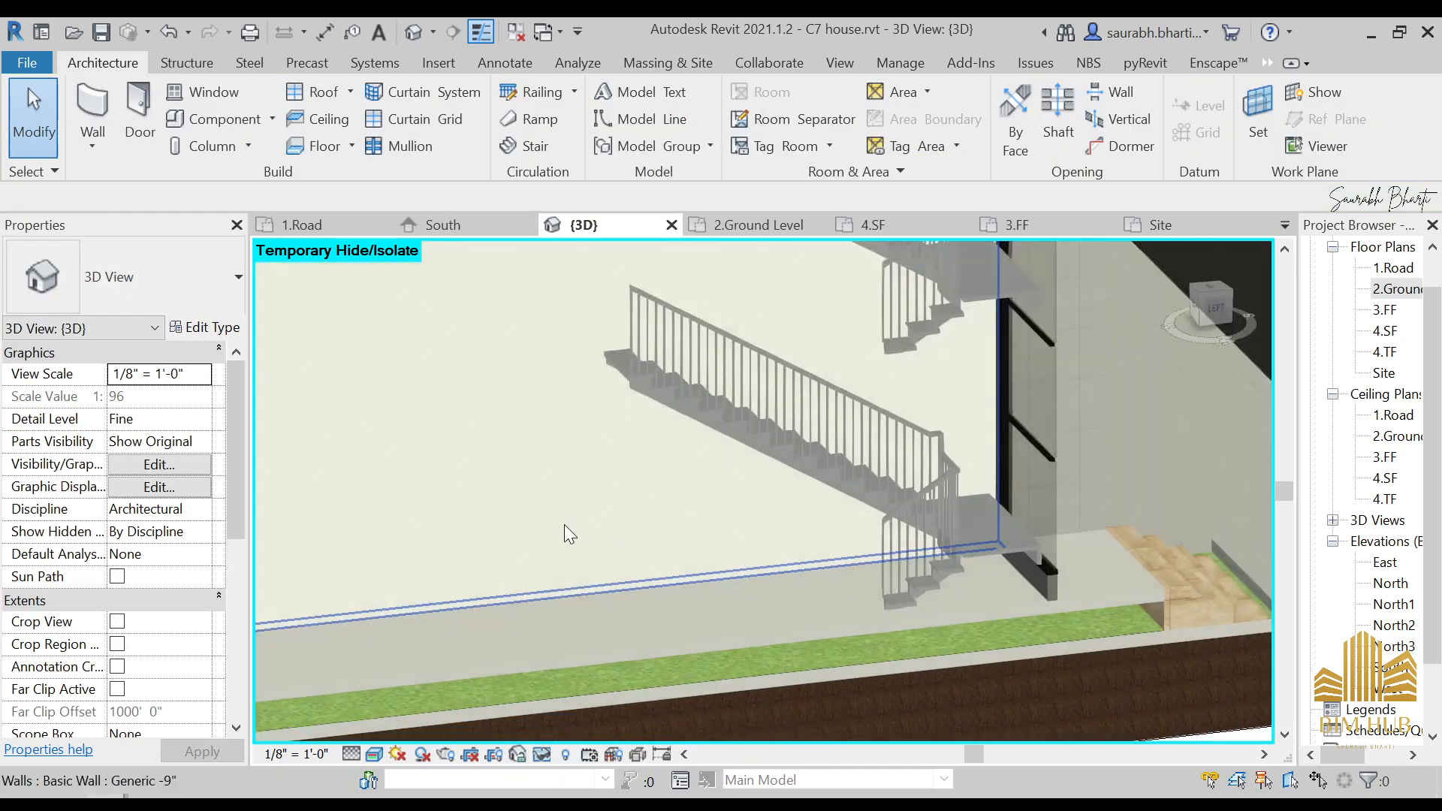
{"action": "scroll", "coordinate": [946, 594], "scroll_direction": "up", "scroll_amount": 5}
{"action": "middle_click_drag", "start_coordinate": [901, 578], "coordinate": [968, 592], "text": "shift"}
{"action": "scroll", "coordinate": [968, 597], "scroll_direction": "down", "scroll_amount": 3}
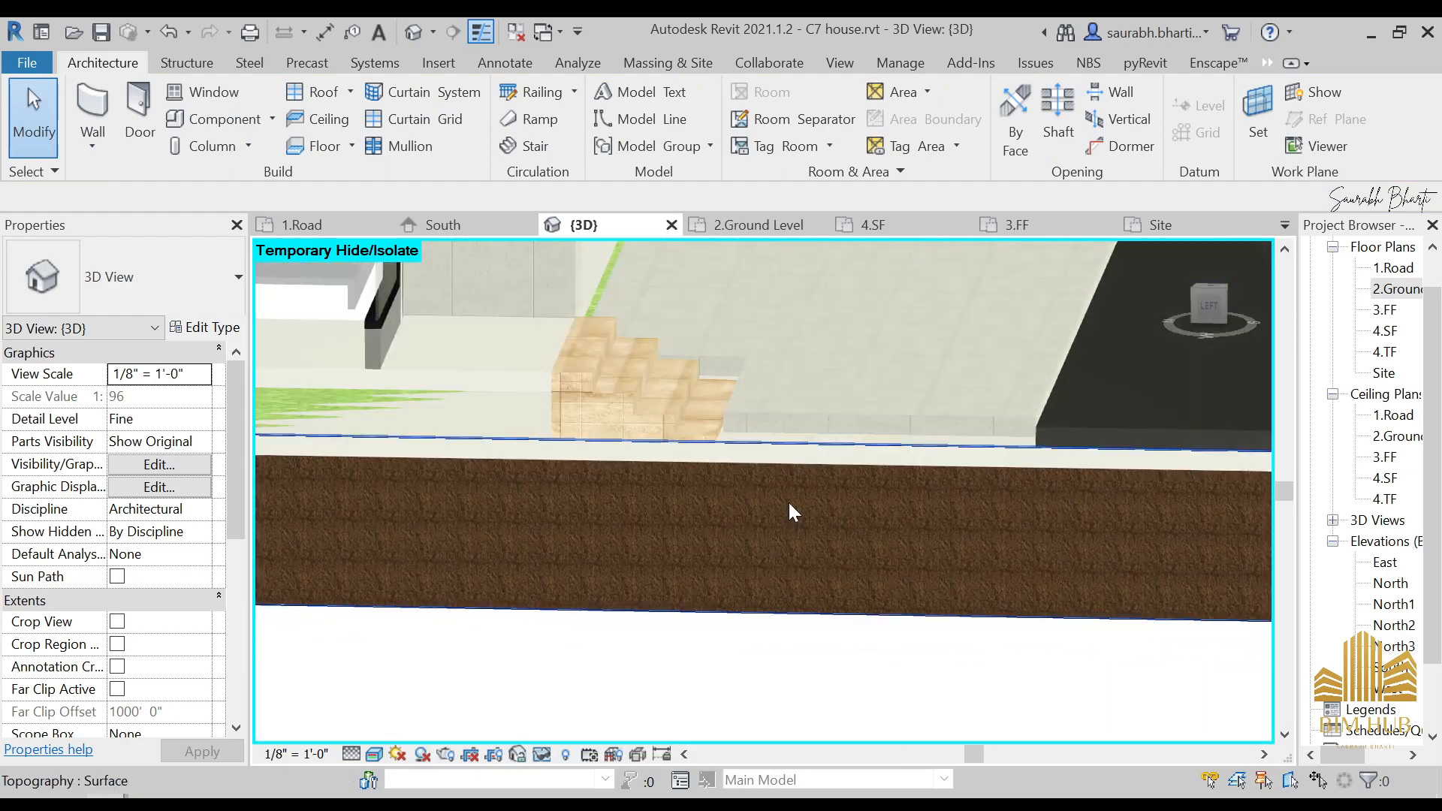
{"action": "scroll", "coordinate": [1119, 652], "scroll_direction": "down", "scroll_amount": 2}
{"action": "scroll", "coordinate": [514, 418], "scroll_direction": "up", "scroll_amount": 1}
{"action": "scroll", "coordinate": [512, 416], "scroll_direction": "up", "scroll_amount": 5}
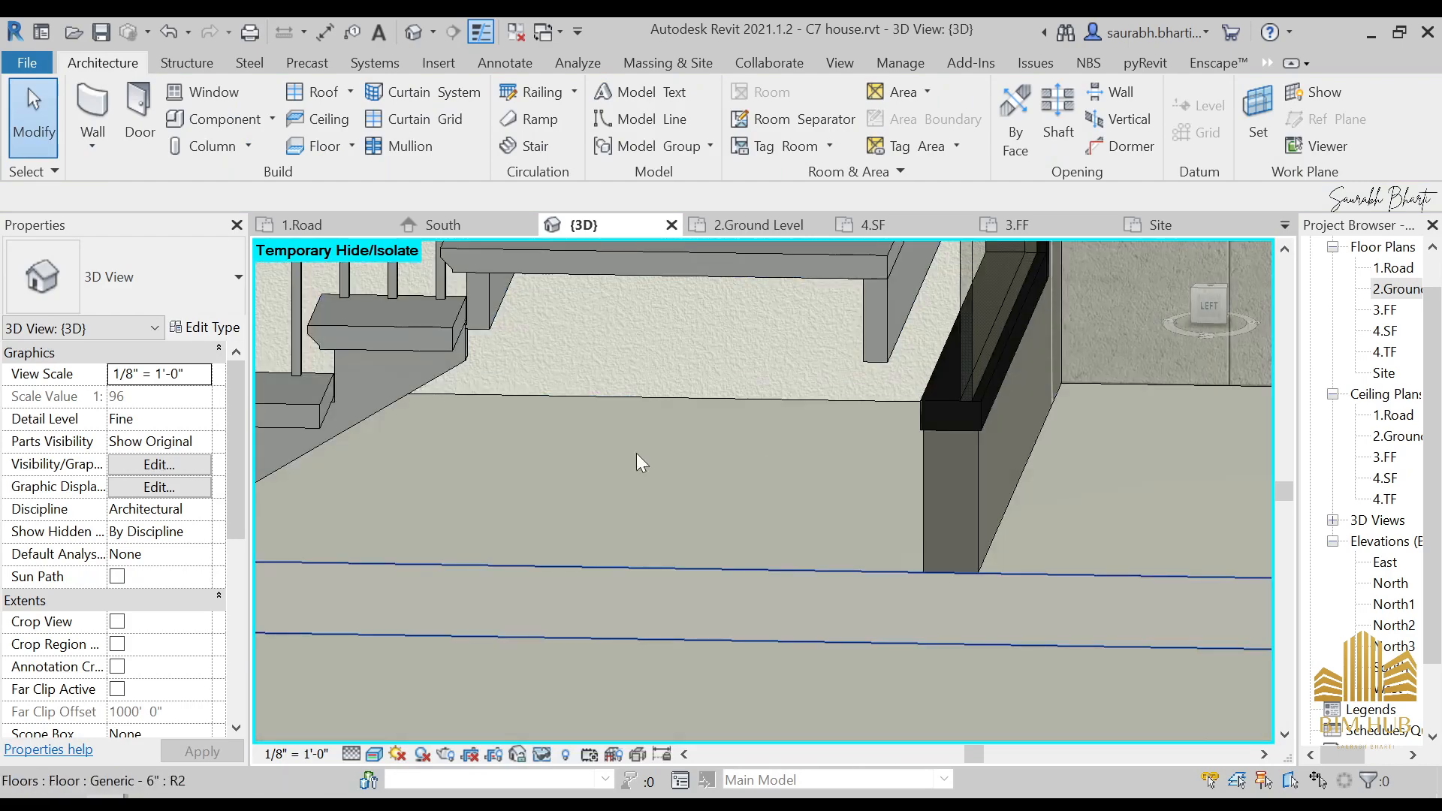
{"action": "middle_click_drag", "start_coordinate": [810, 443], "coordinate": [1006, 440]}
{"action": "middle_click_drag", "start_coordinate": [645, 387], "coordinate": [904, 439]}
- Enable the middle support in the lower staircase's type properties
{"action": "left_click", "coordinate": [834, 443]}
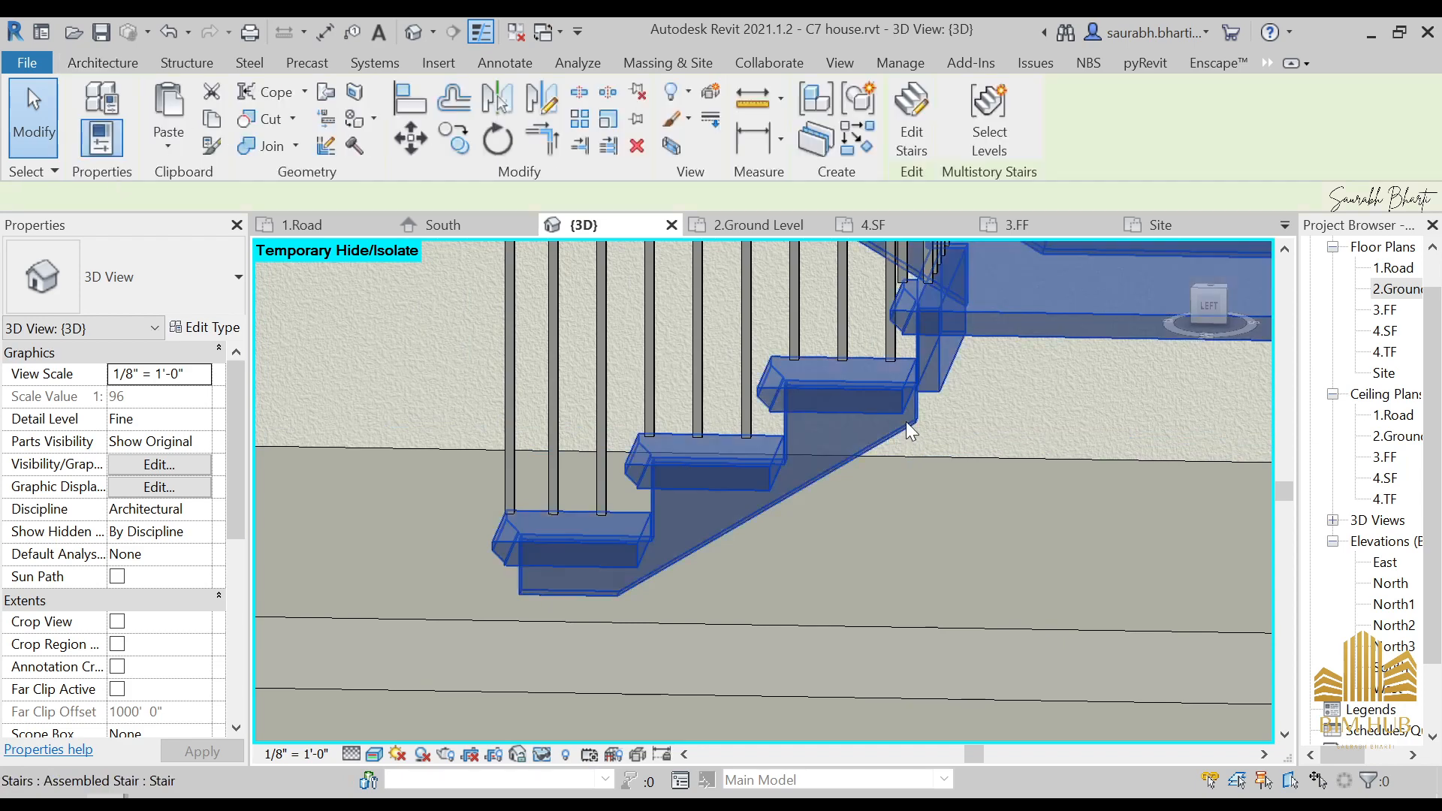
{"action": "middle_click_drag", "start_coordinate": [734, 514], "coordinate": [559, 359], "text": "shift"}
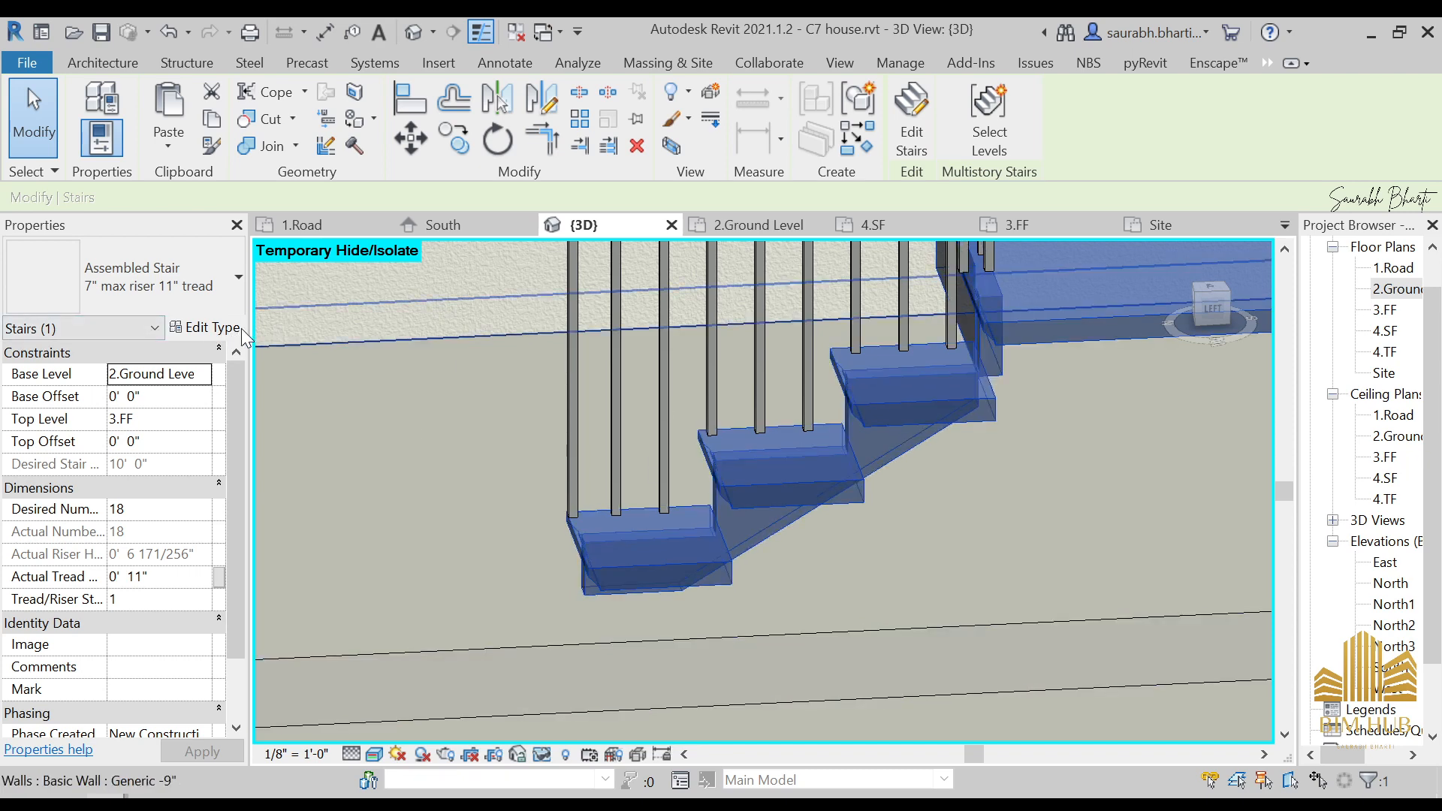
{"action": "left_click", "coordinate": [213, 327]}
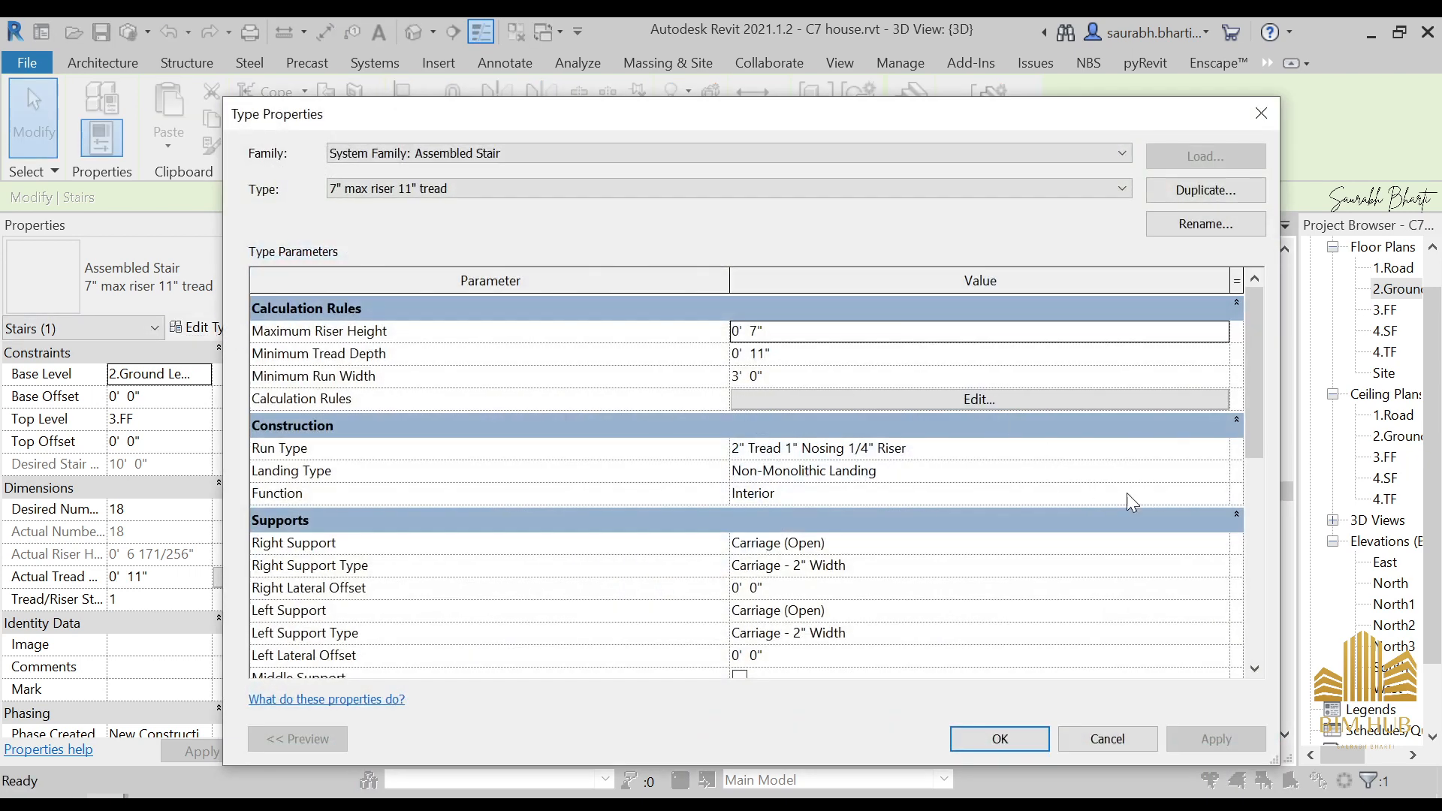
{"action": "scroll", "coordinate": [1081, 616], "scroll_direction": "down", "scroll_amount": 1}
{"action": "scroll", "coordinate": [600, 604], "scroll_direction": "down", "scroll_amount": 2}
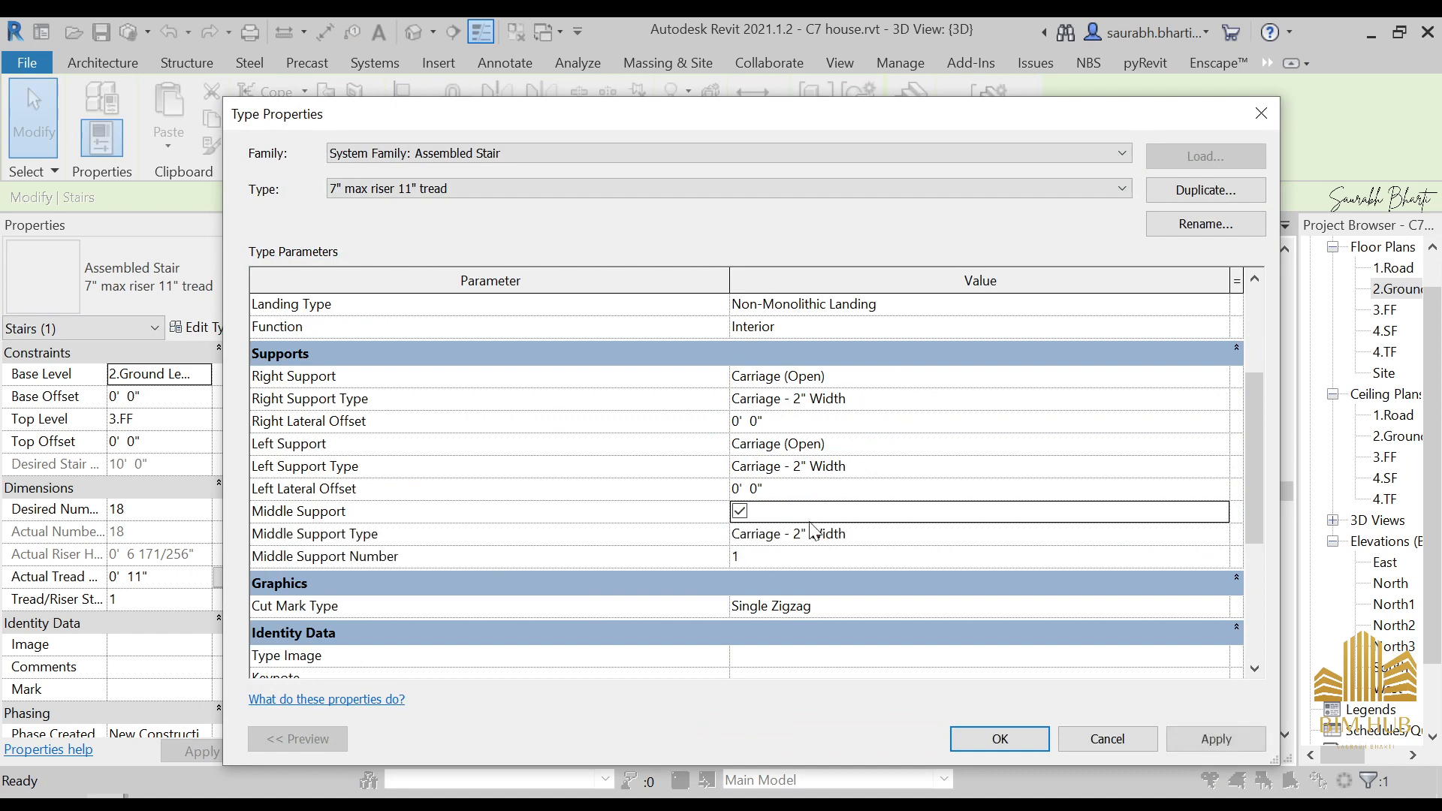
- Assign the Oak Flooring material to the middle support type Carriage - 2" Width and accept the type changes
{"action": "left_click", "coordinate": [996, 538]}
{"action": "left_click", "coordinate": [1220, 534]}
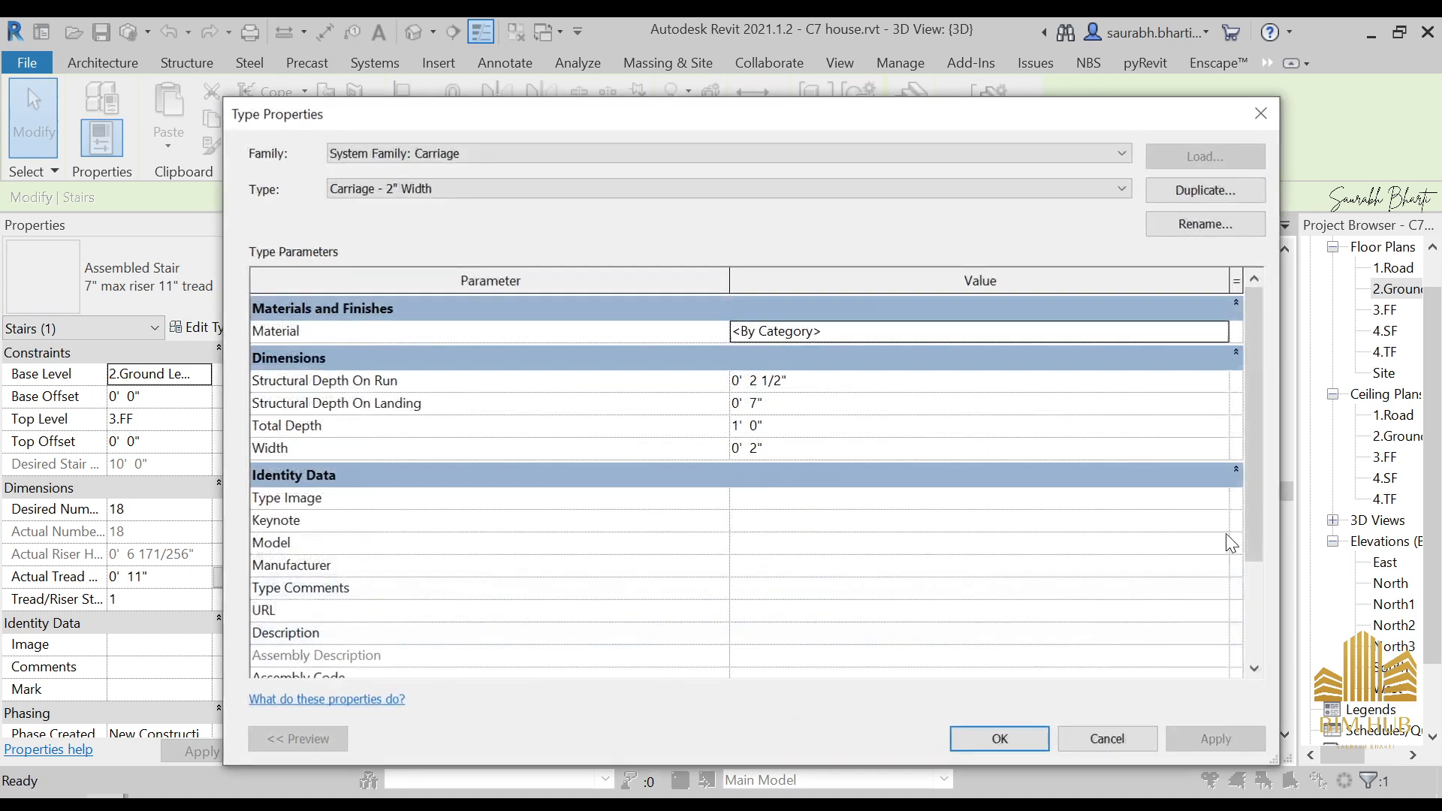
{"action": "left_click", "coordinate": [1218, 332]}
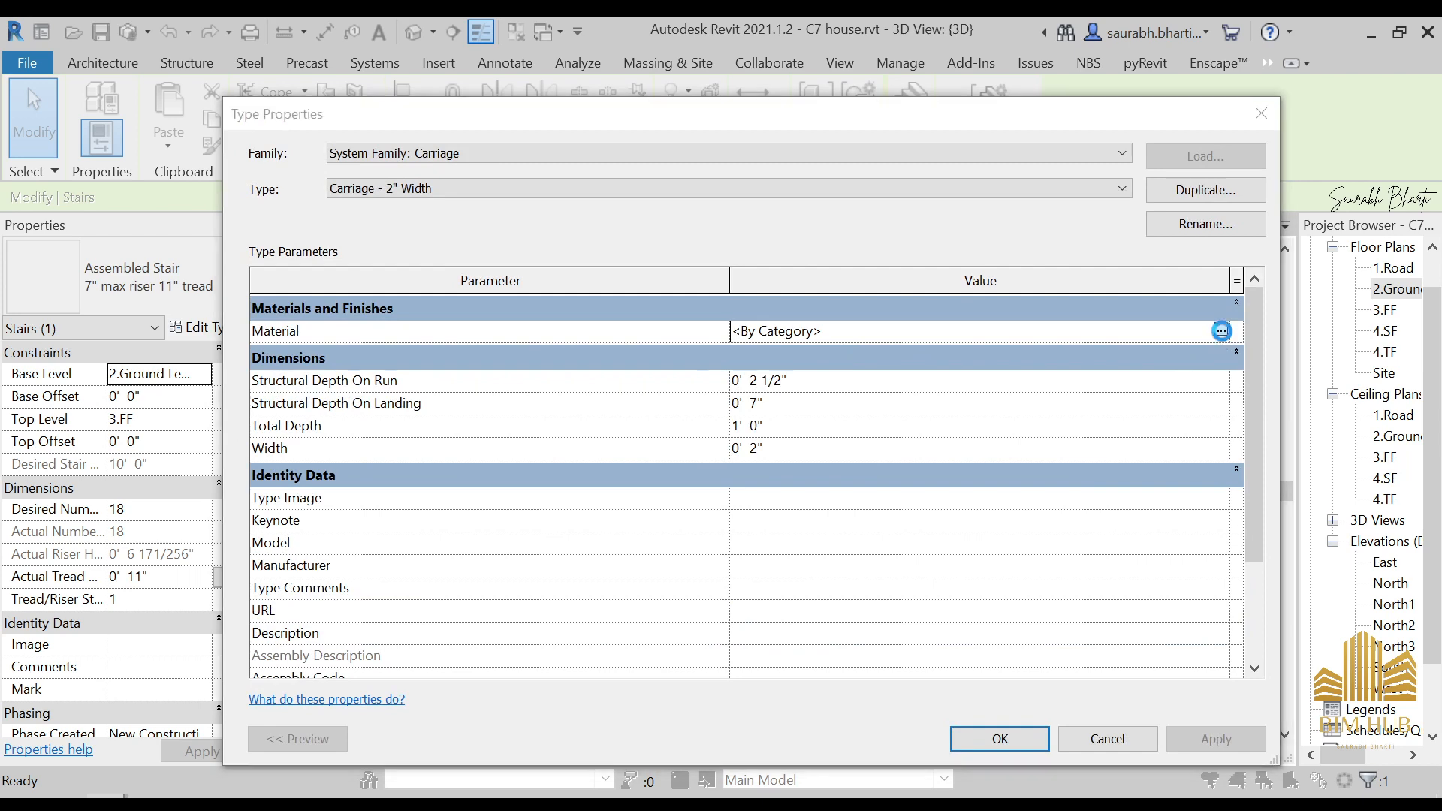
{"action": "left_click", "coordinate": [1221, 331]}
{"action": "scroll", "coordinate": [186, 404], "scroll_direction": "down", "scroll_amount": 7}
{"action": "scroll", "coordinate": [195, 428], "scroll_direction": "down", "scroll_amount": 10}
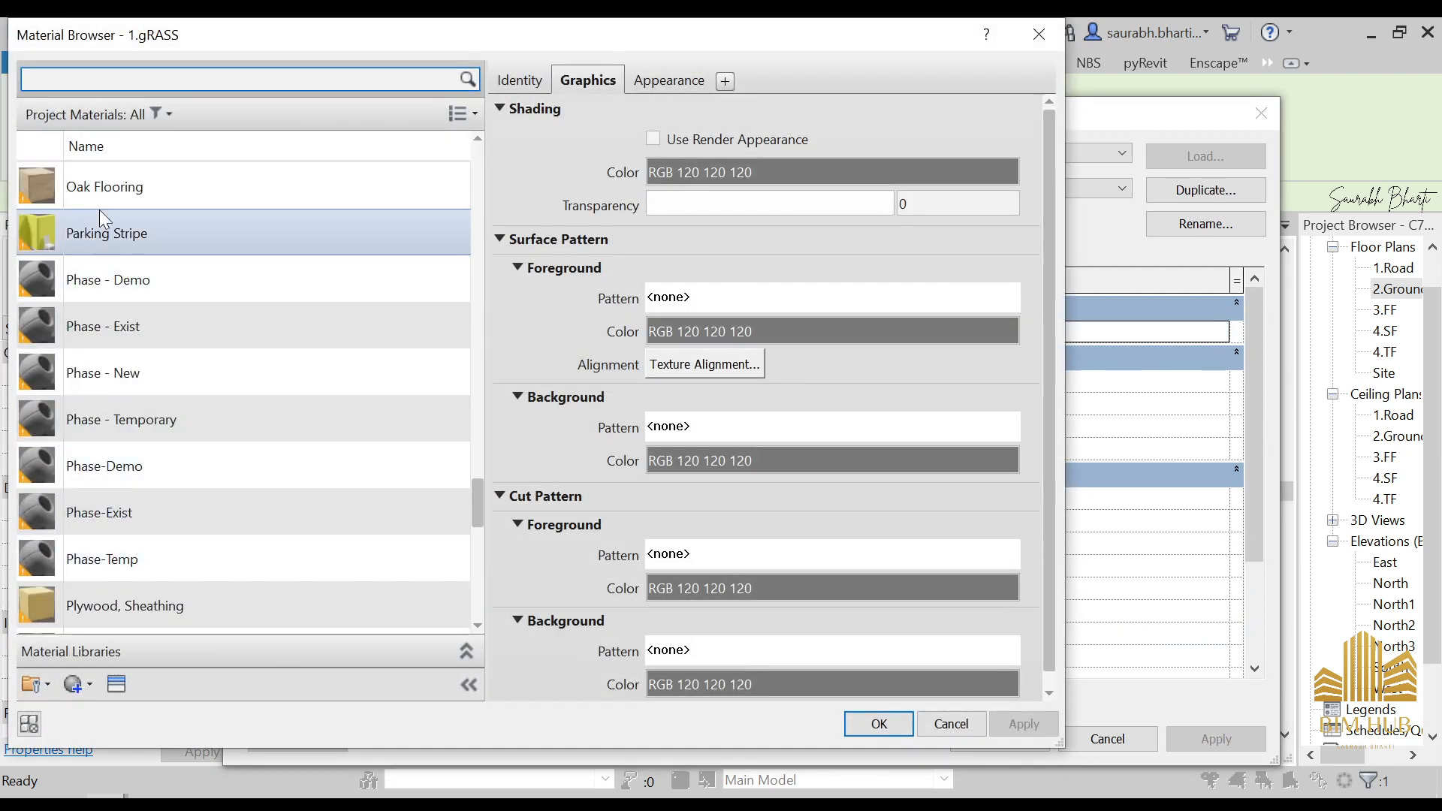
{"action": "left_click", "coordinate": [102, 188]}
{"action": "left_click", "coordinate": [874, 723]}
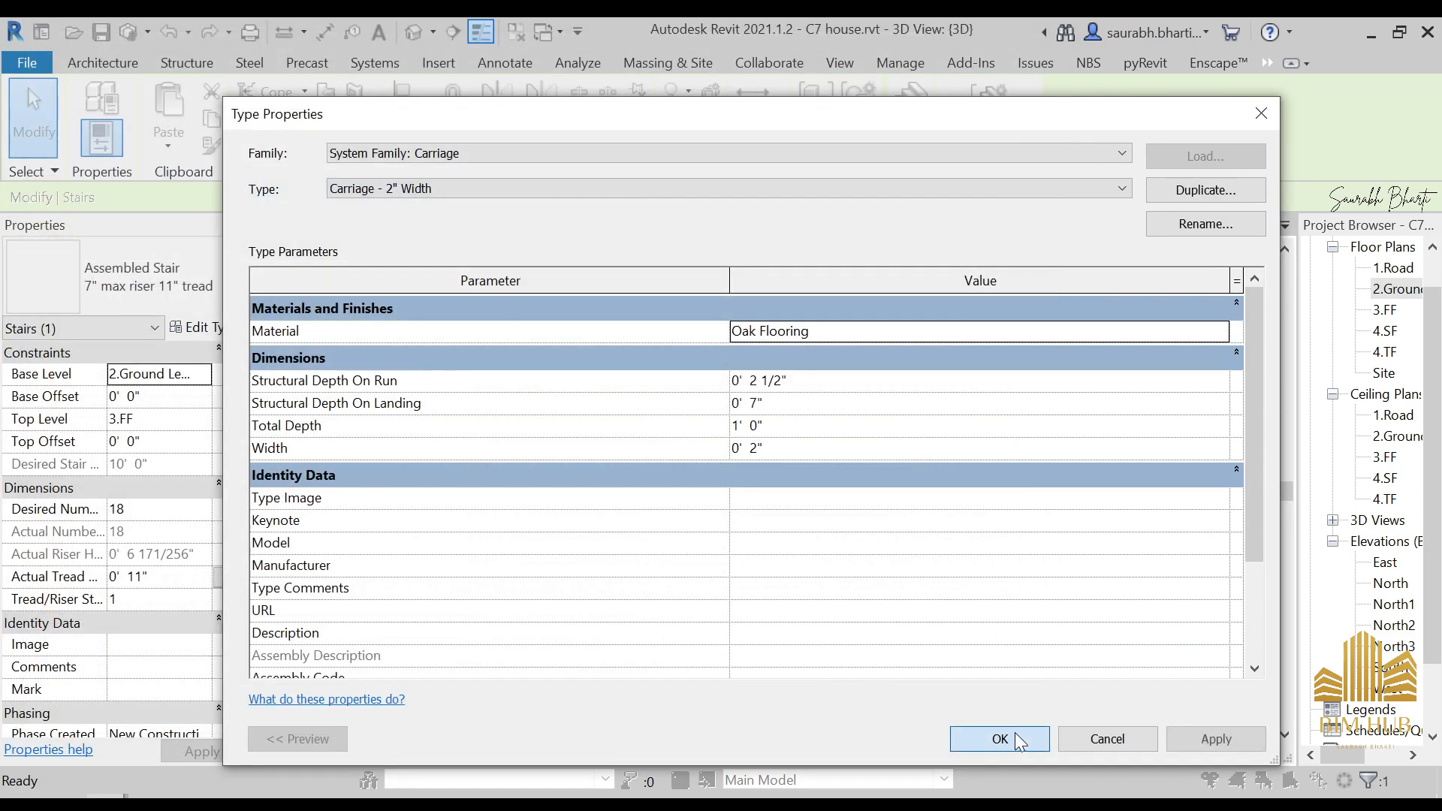
{"action": "left_click", "coordinate": [1015, 734]}
{"action": "left_click", "coordinate": [1030, 743]}
{"action": "key", "text": "Escape"}
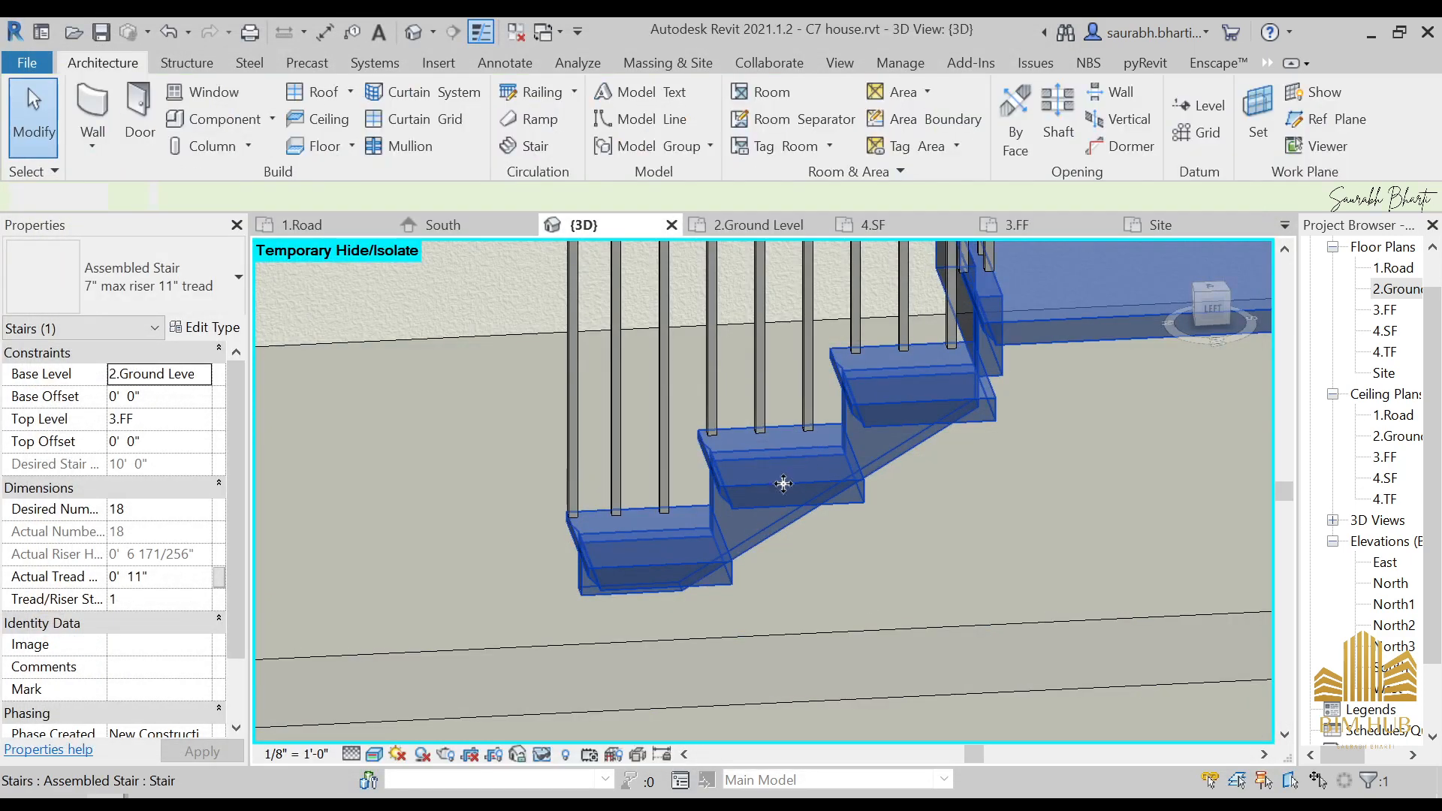
- Open the tread material selection for the stair's run type and look through the project materials
{"action": "left_click", "coordinate": [790, 482]}
{"action": "left_click", "coordinate": [204, 328]}
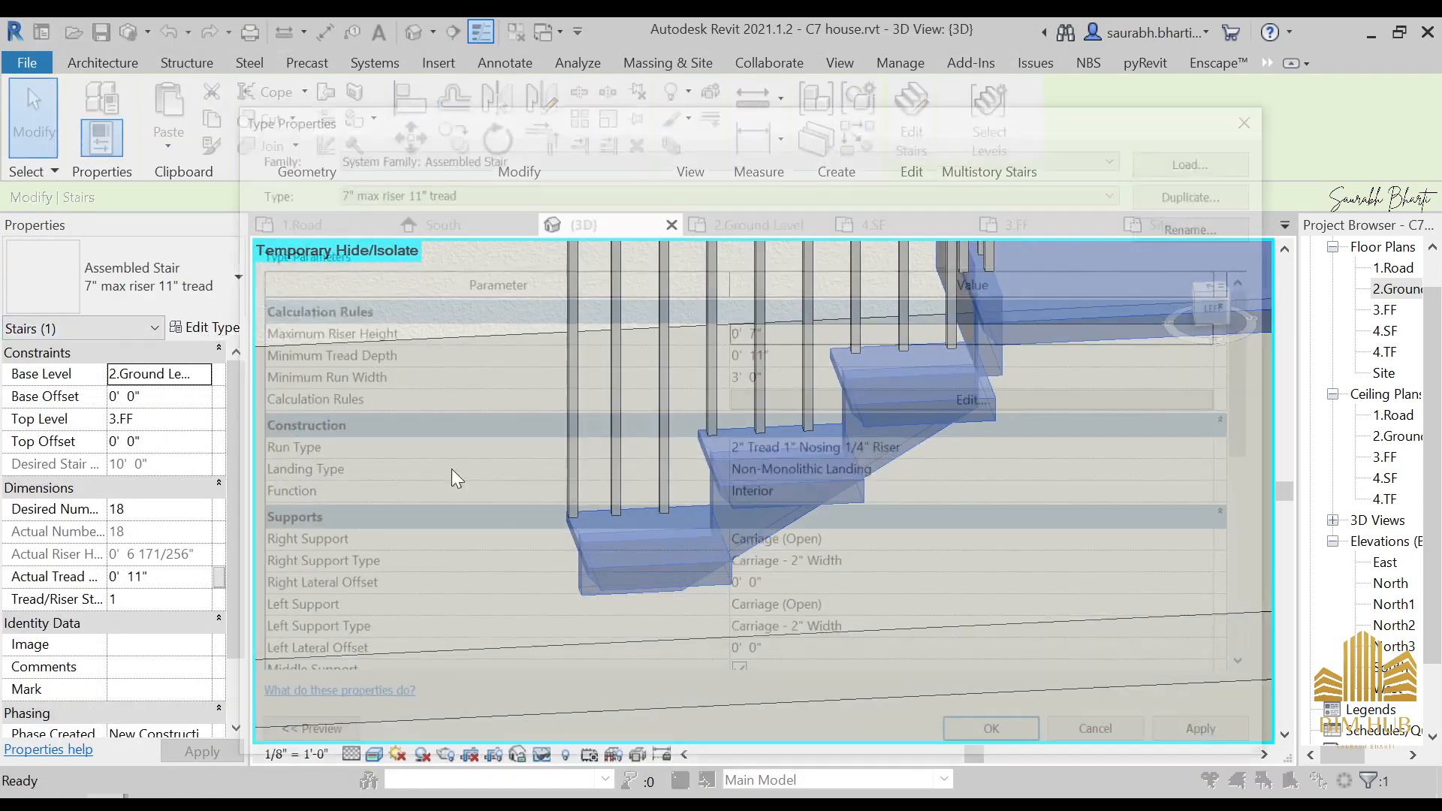
{"action": "left_click", "coordinate": [1219, 448]}
{"action": "left_click", "coordinate": [1220, 449]}
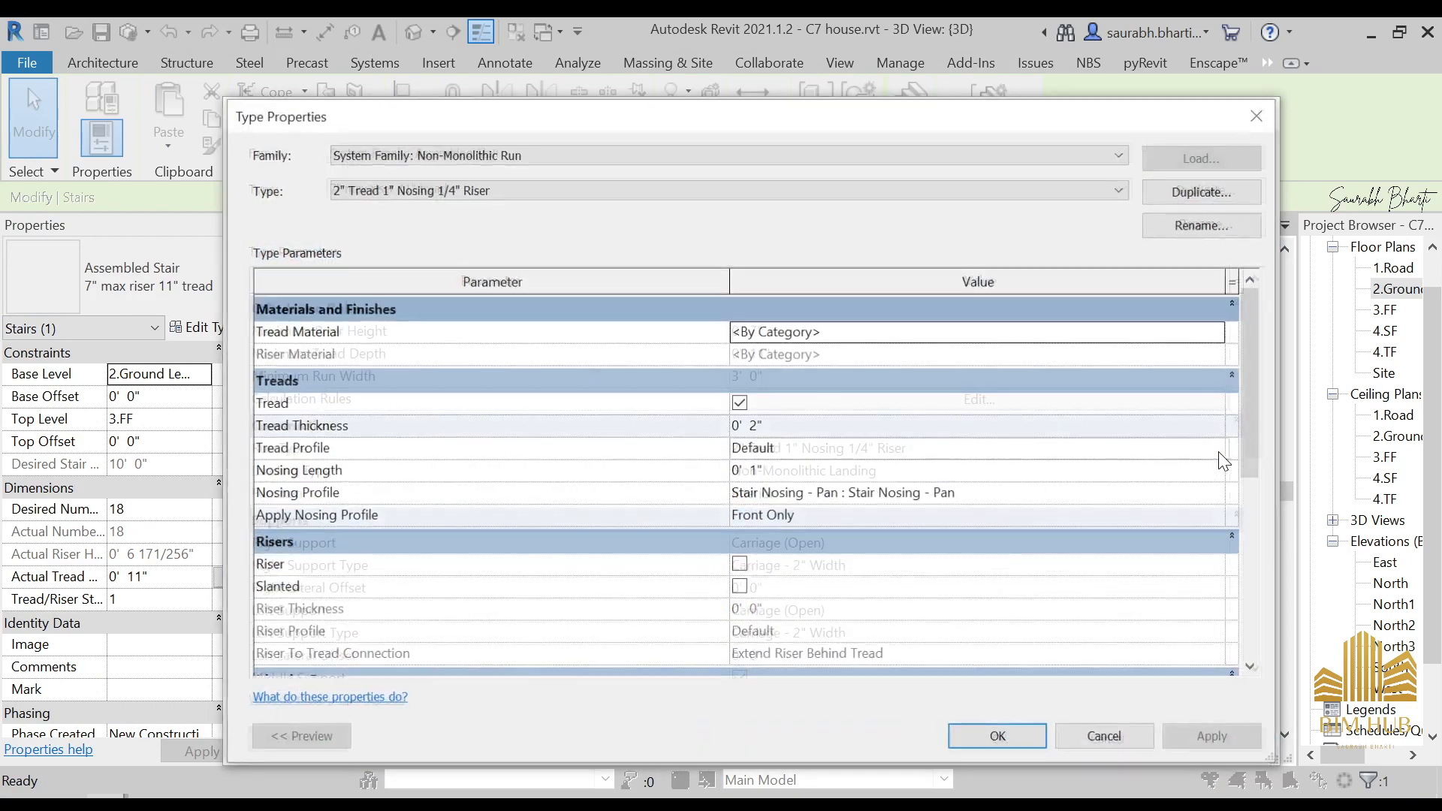
{"action": "left_click", "coordinate": [1222, 334]}
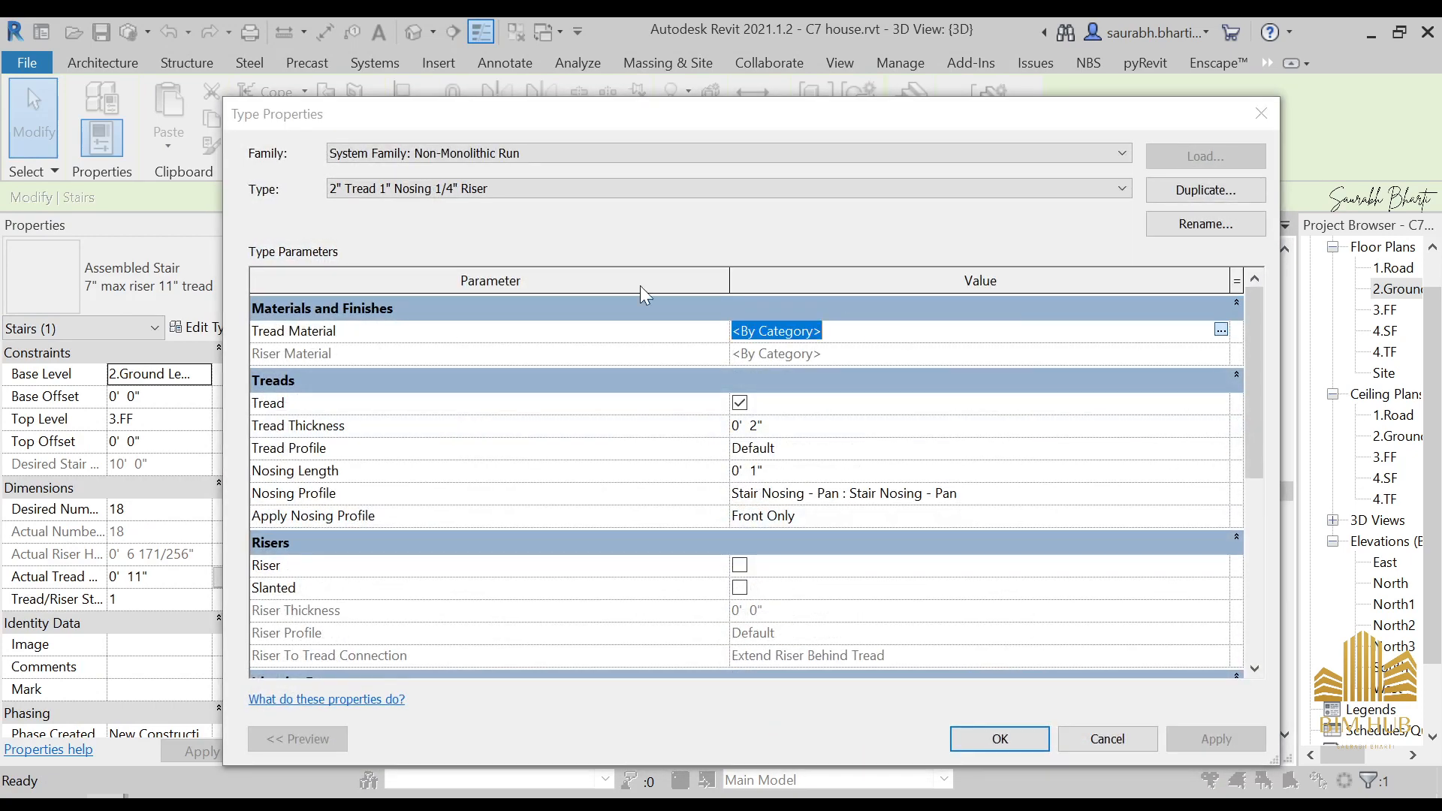
{"action": "scroll", "coordinate": [226, 525], "scroll_direction": "down", "scroll_amount": 10}
{"action": "scroll", "coordinate": [292, 480], "scroll_direction": "down", "scroll_amount": 4}
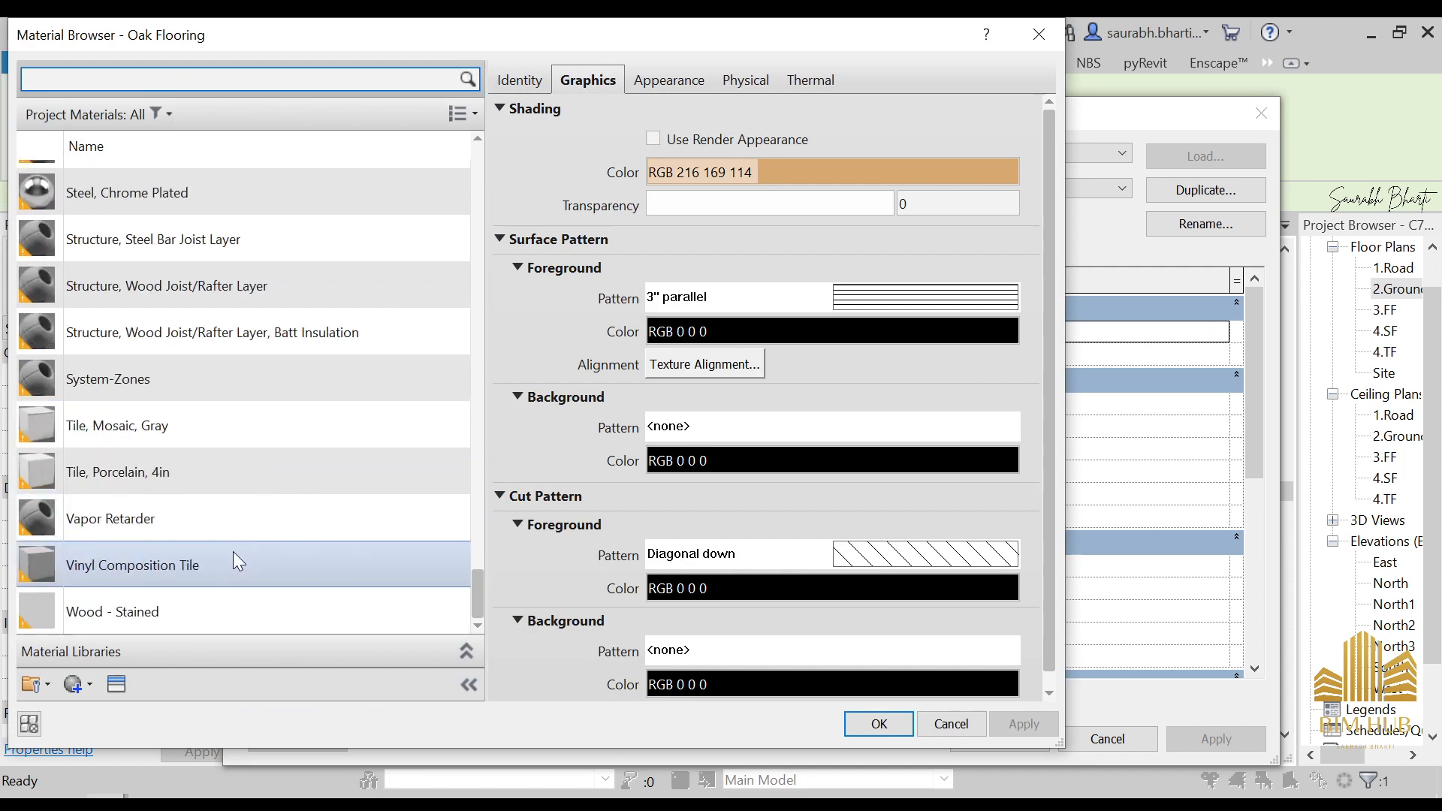
- Create a new material named "1,STAIR ,ATERIAL" for the stair treads
{"action": "left_click", "coordinate": [83, 683]}
{"action": "left_click", "coordinate": [120, 709]}
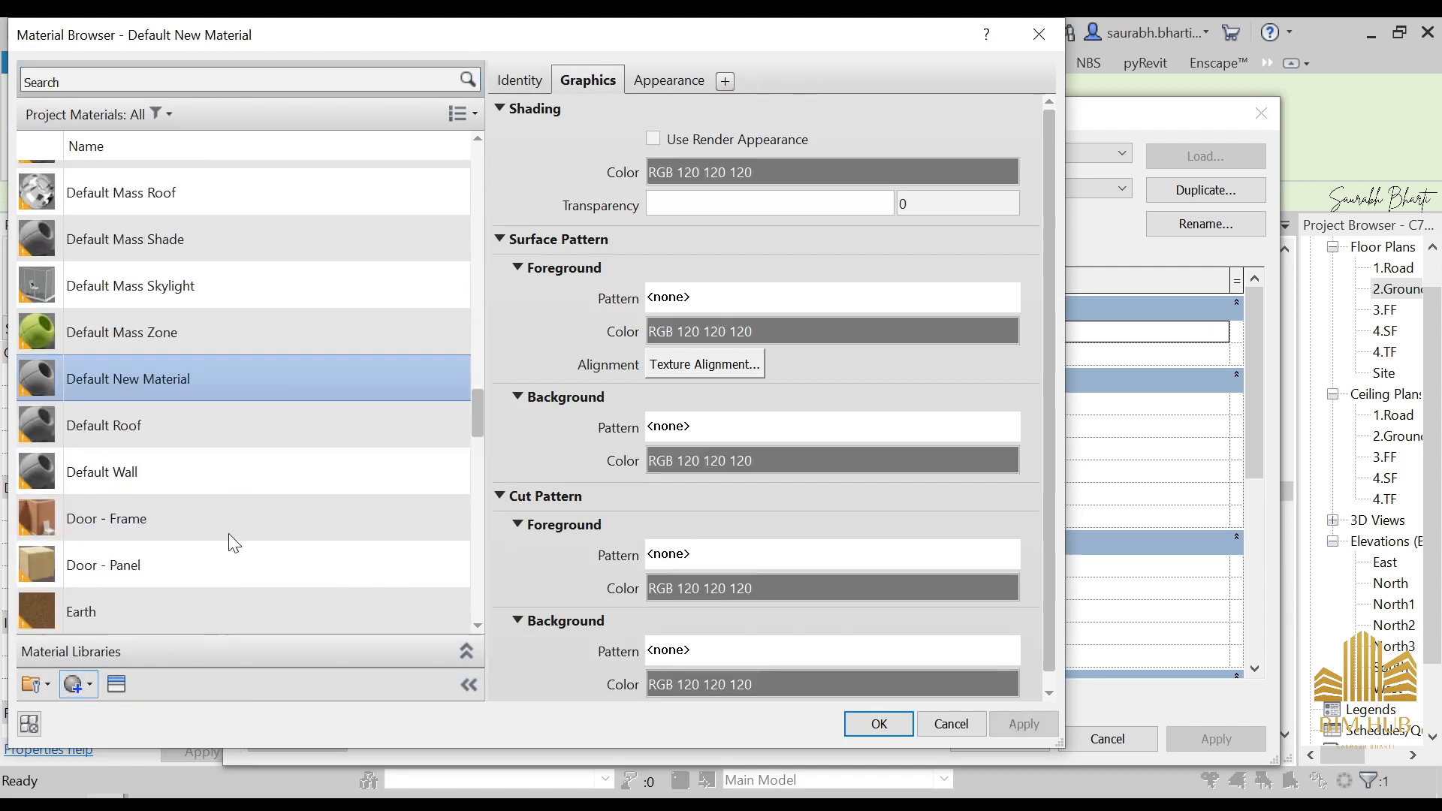
{"action": "left_click", "coordinate": [259, 435]}
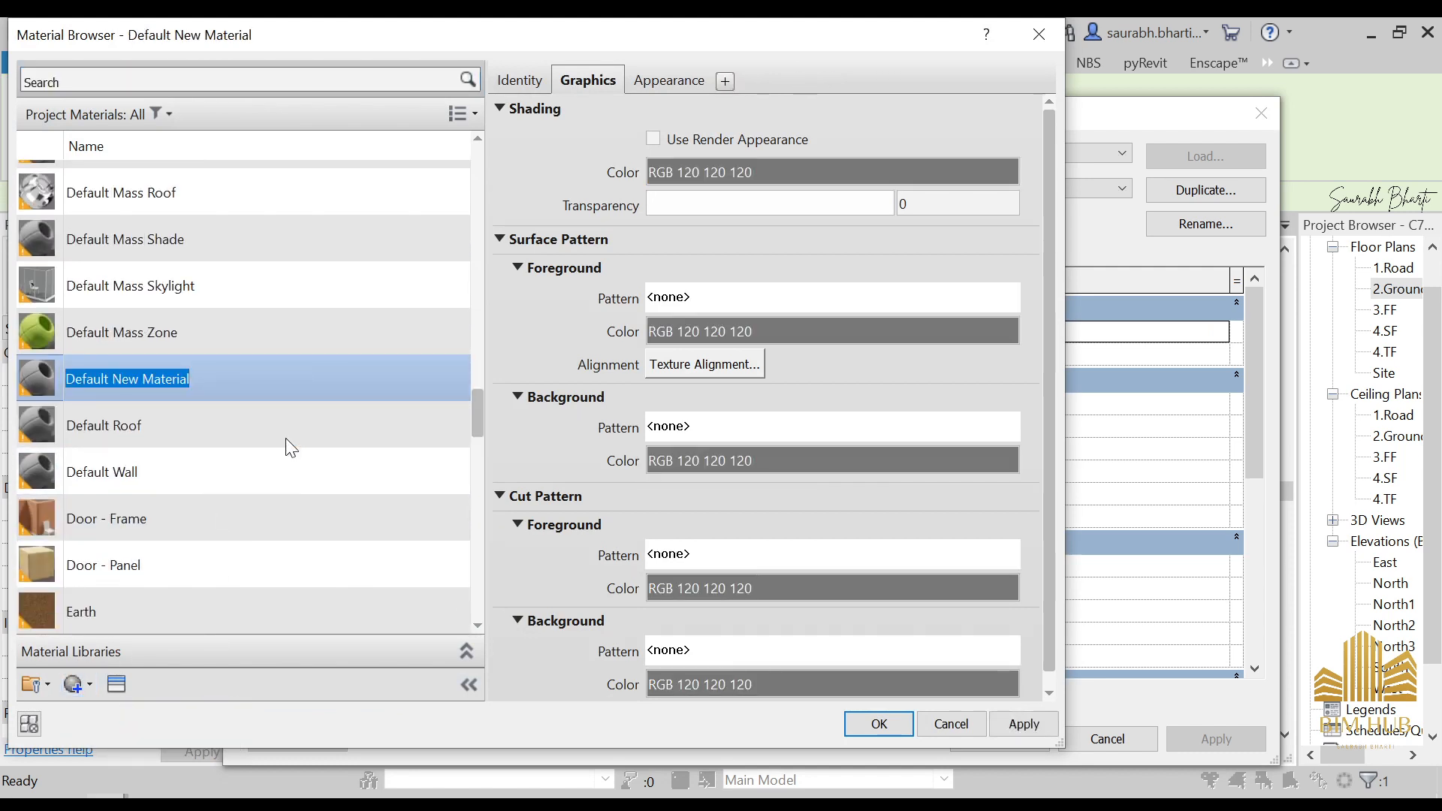
{"action": "type", "text": "1,STAIR "}
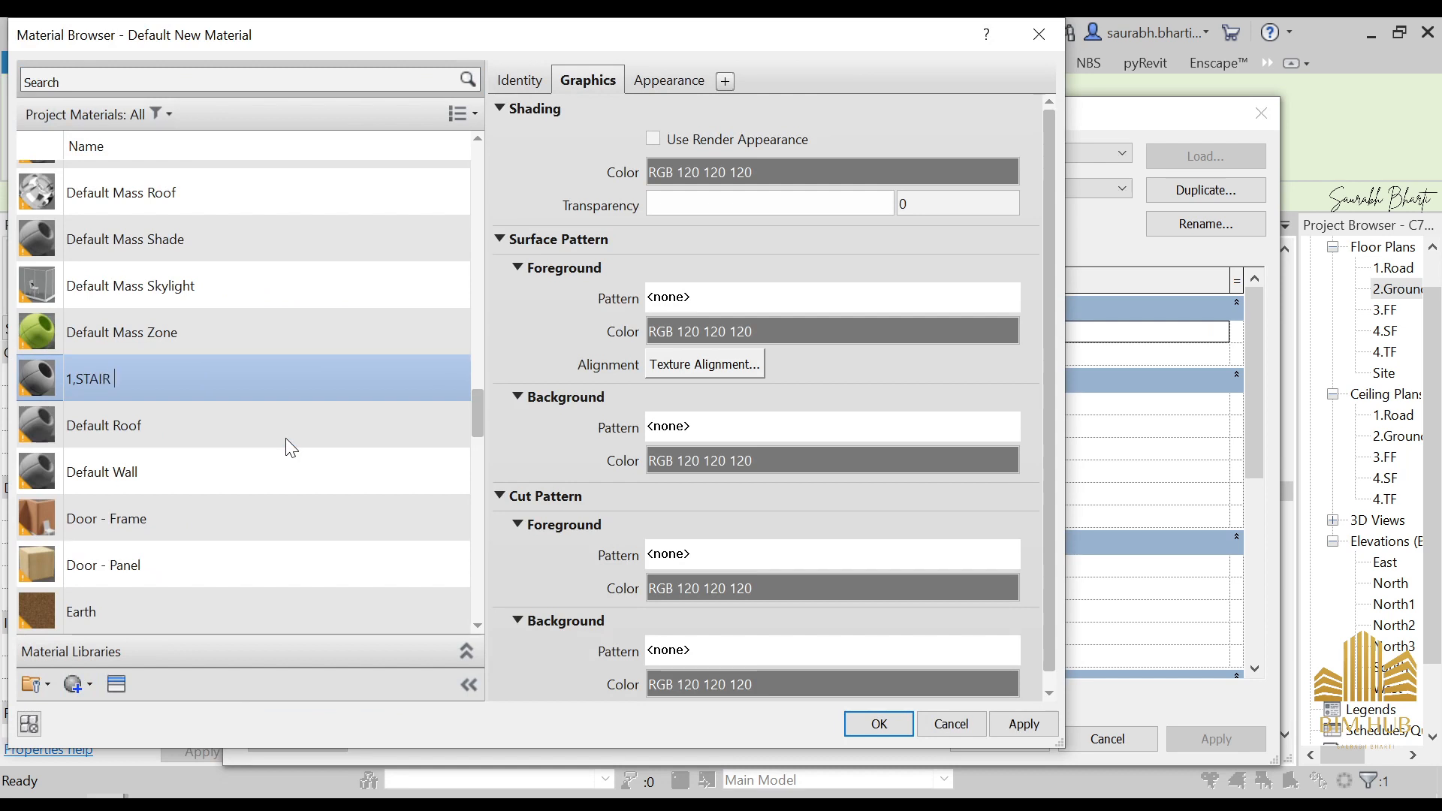
{"action": "type", "text": ",ATERIAL"}
{"action": "key", "text": "Return"}
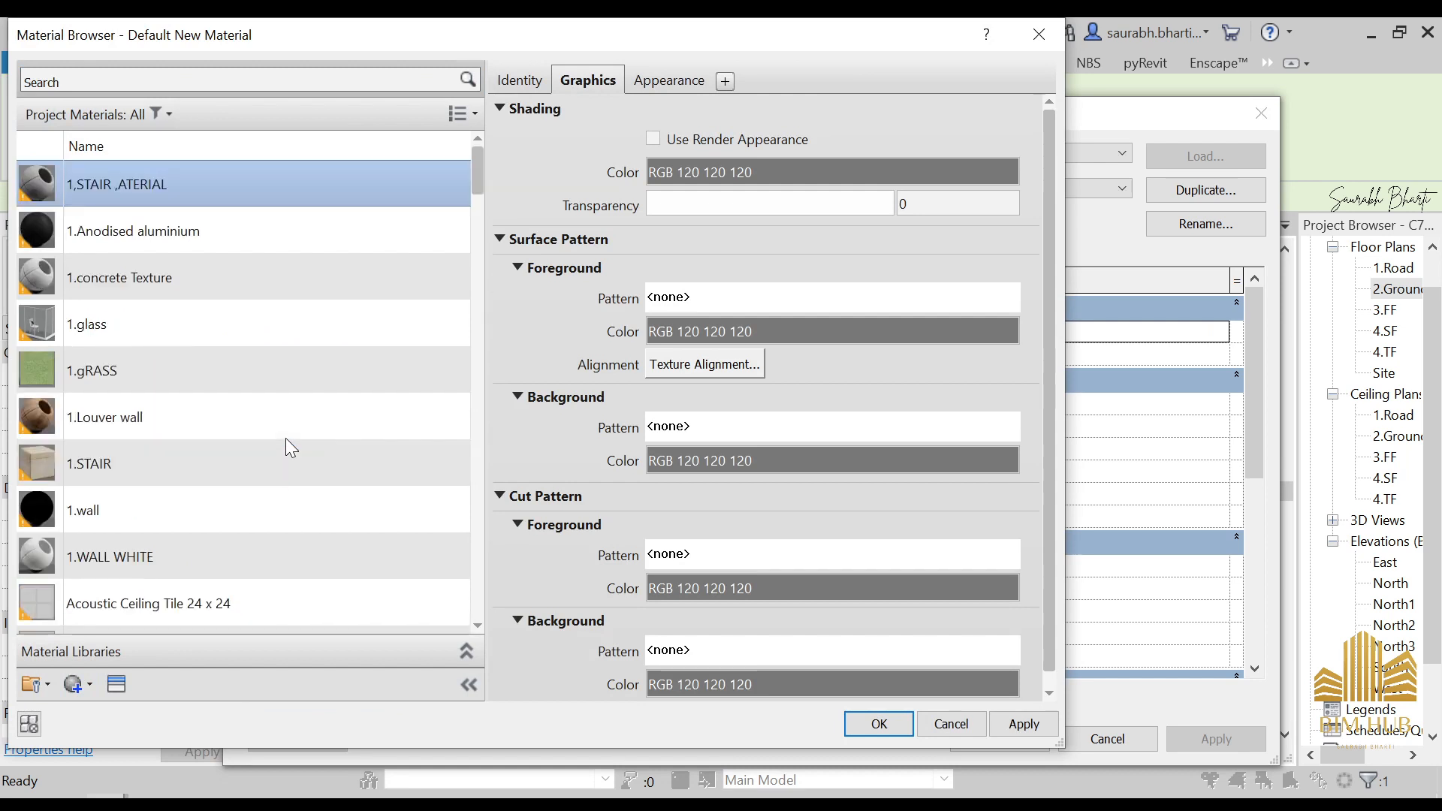
- Assign the Beechwood - Toast Brown wood flooring appearance from the Appearance Library to the new stair material
{"action": "left_click", "coordinate": [127, 680]}
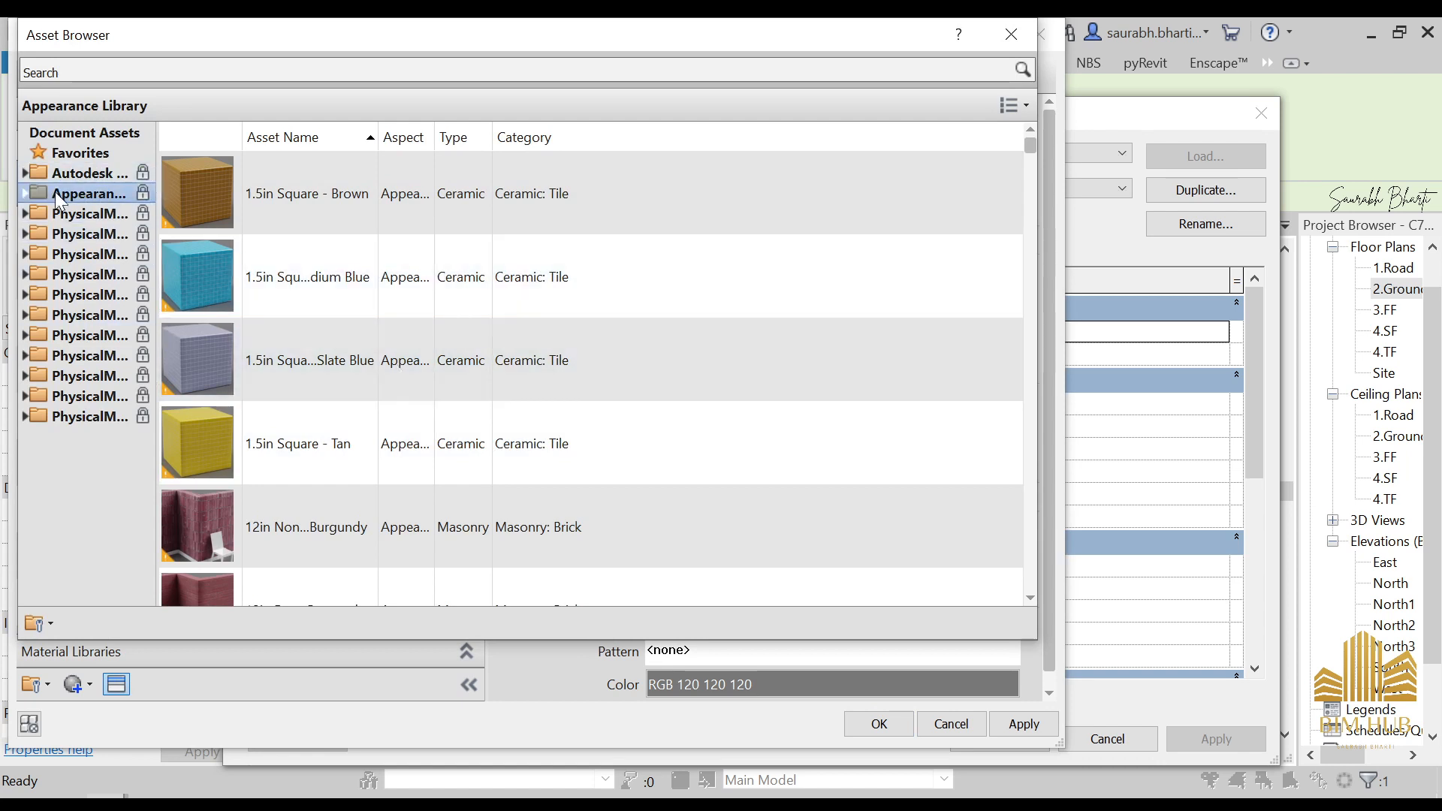
{"action": "left_click", "coordinate": [27, 193]}
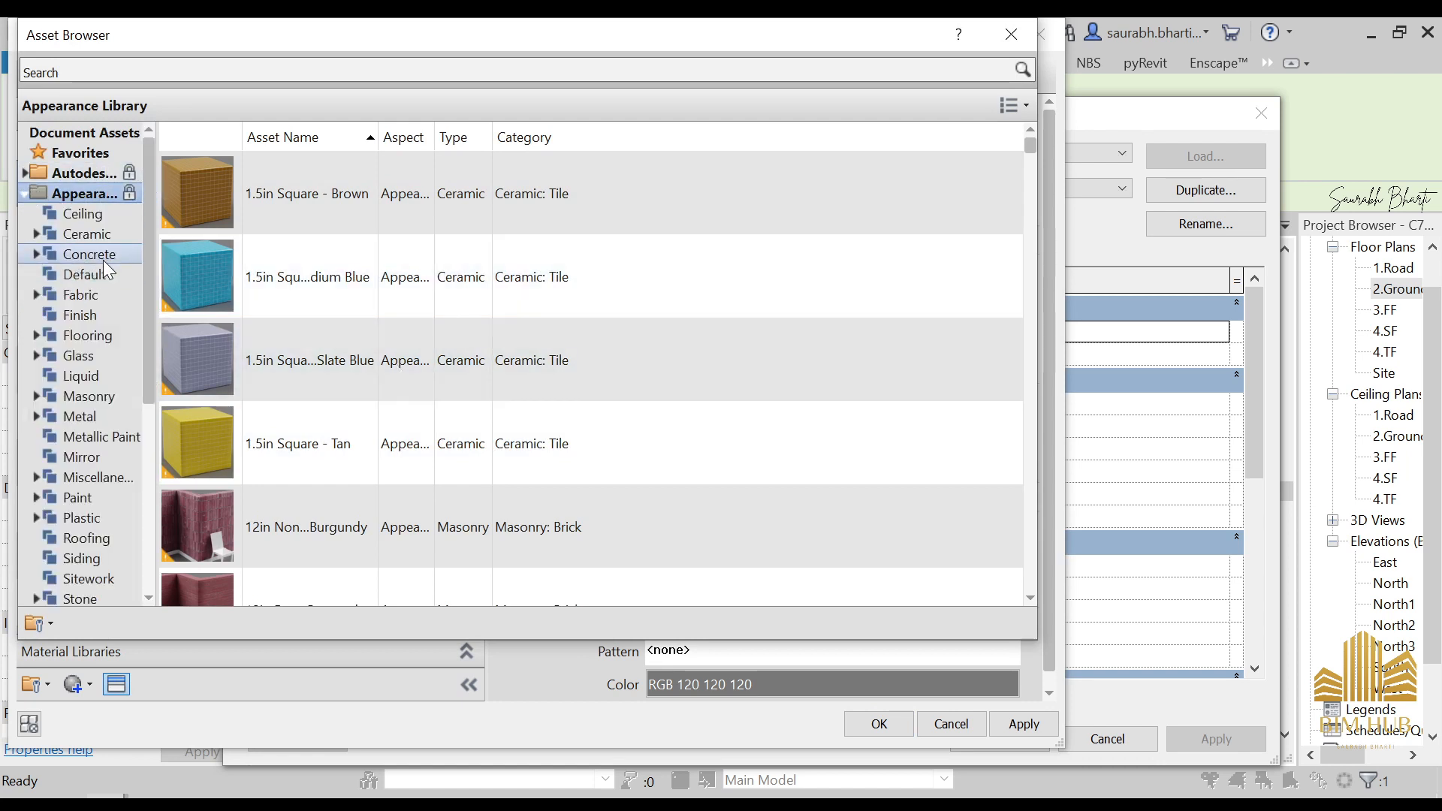
{"action": "left_click", "coordinate": [96, 340]}
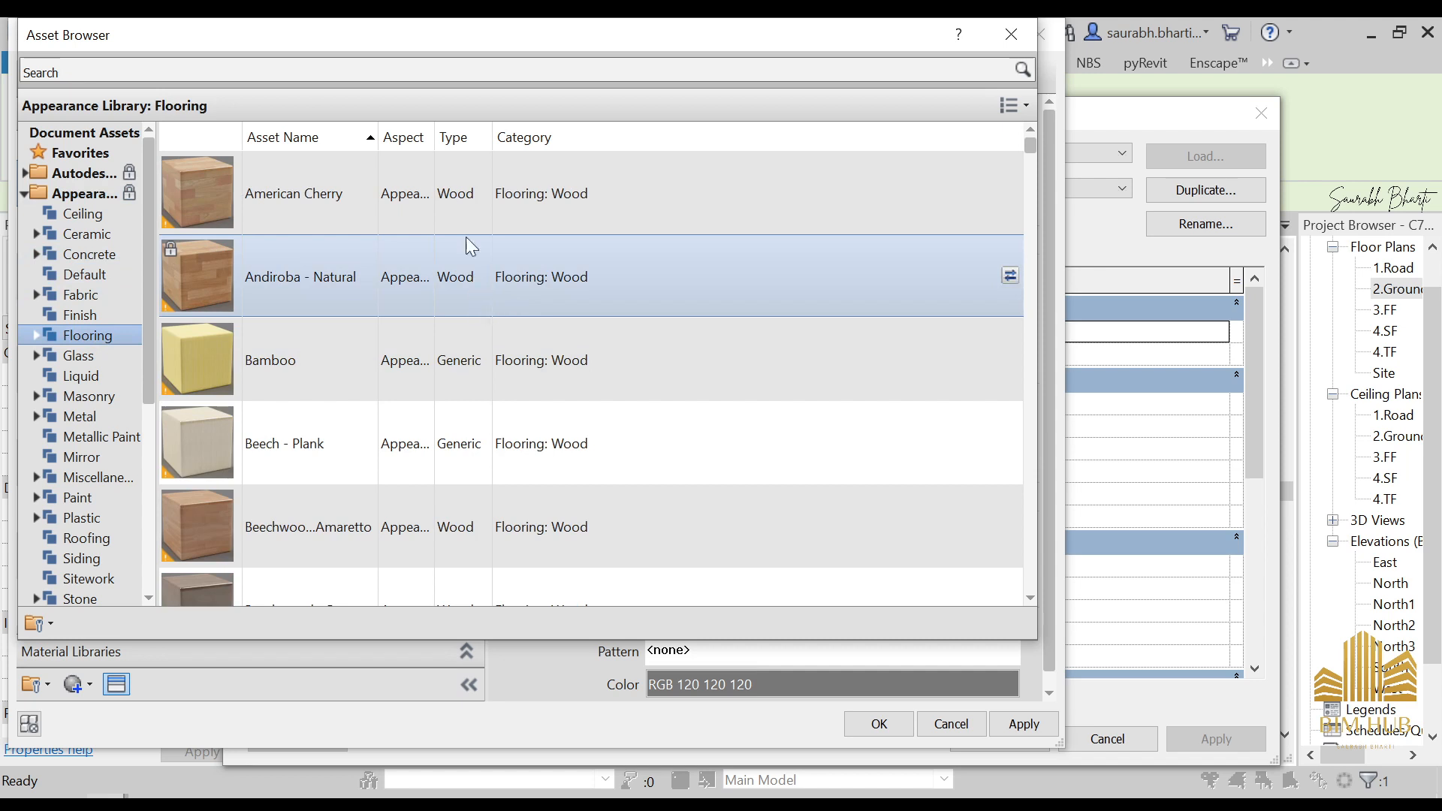
{"action": "scroll", "coordinate": [465, 237], "scroll_direction": "down", "scroll_amount": 6}
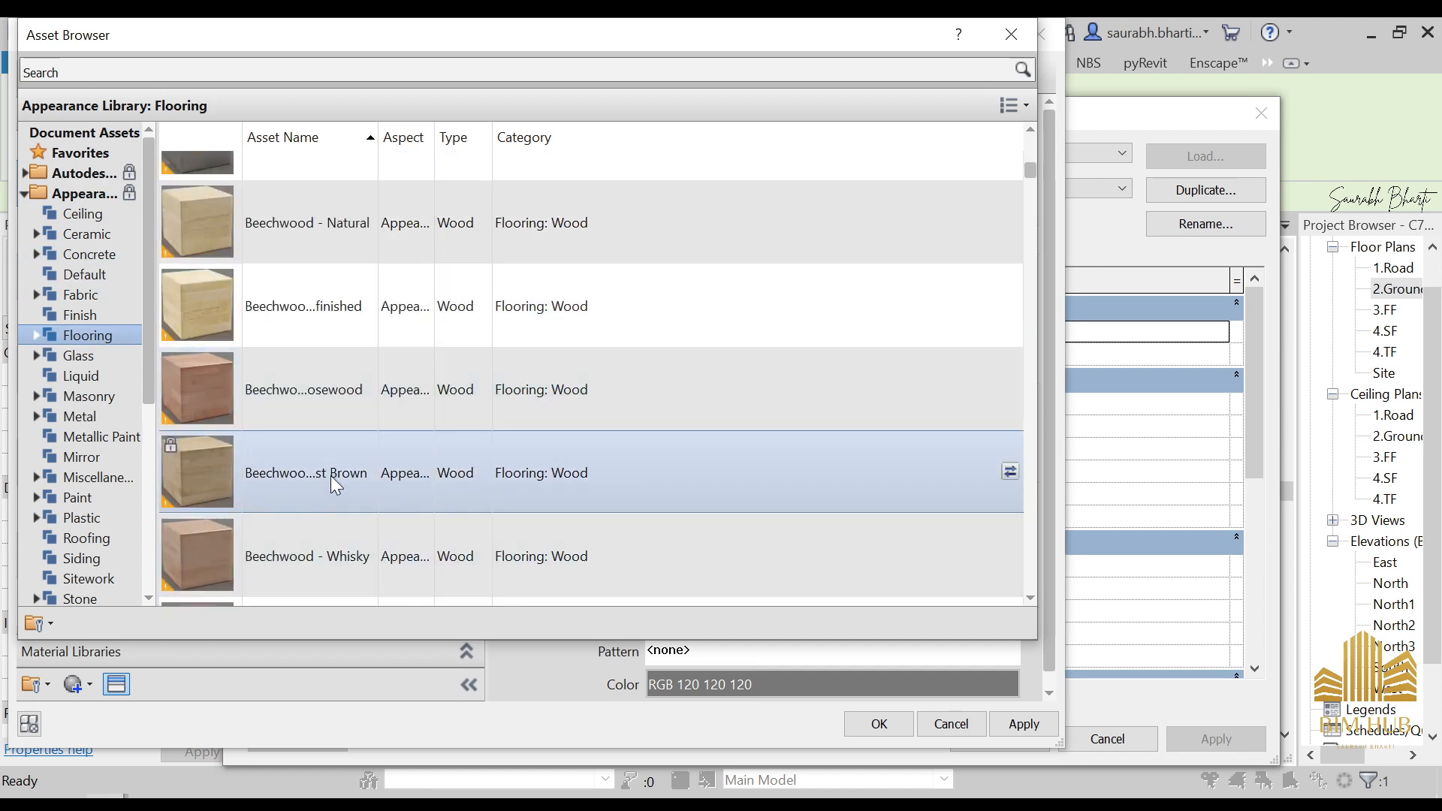
{"action": "double_click", "coordinate": [318, 482]}
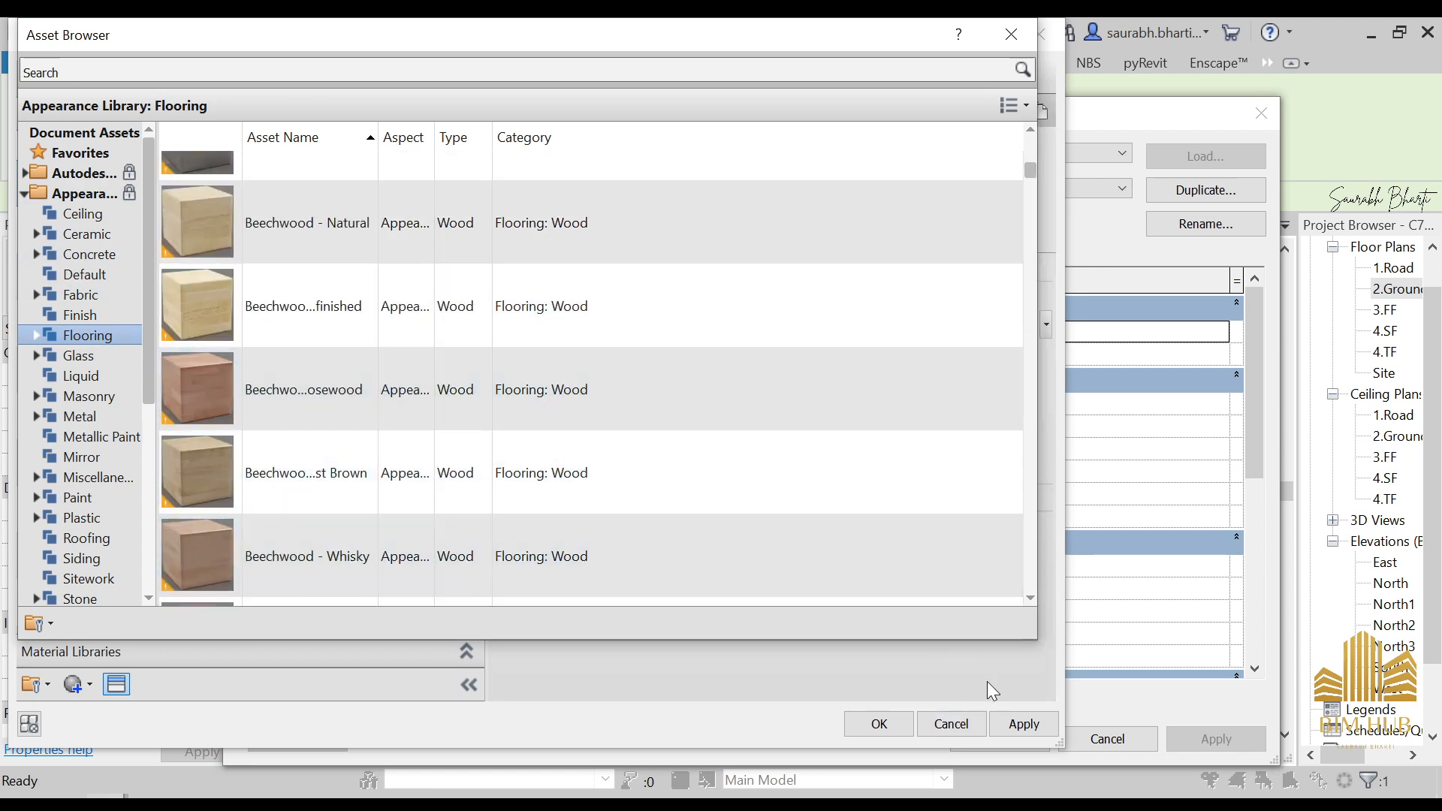
{"action": "left_click", "coordinate": [1010, 34]}
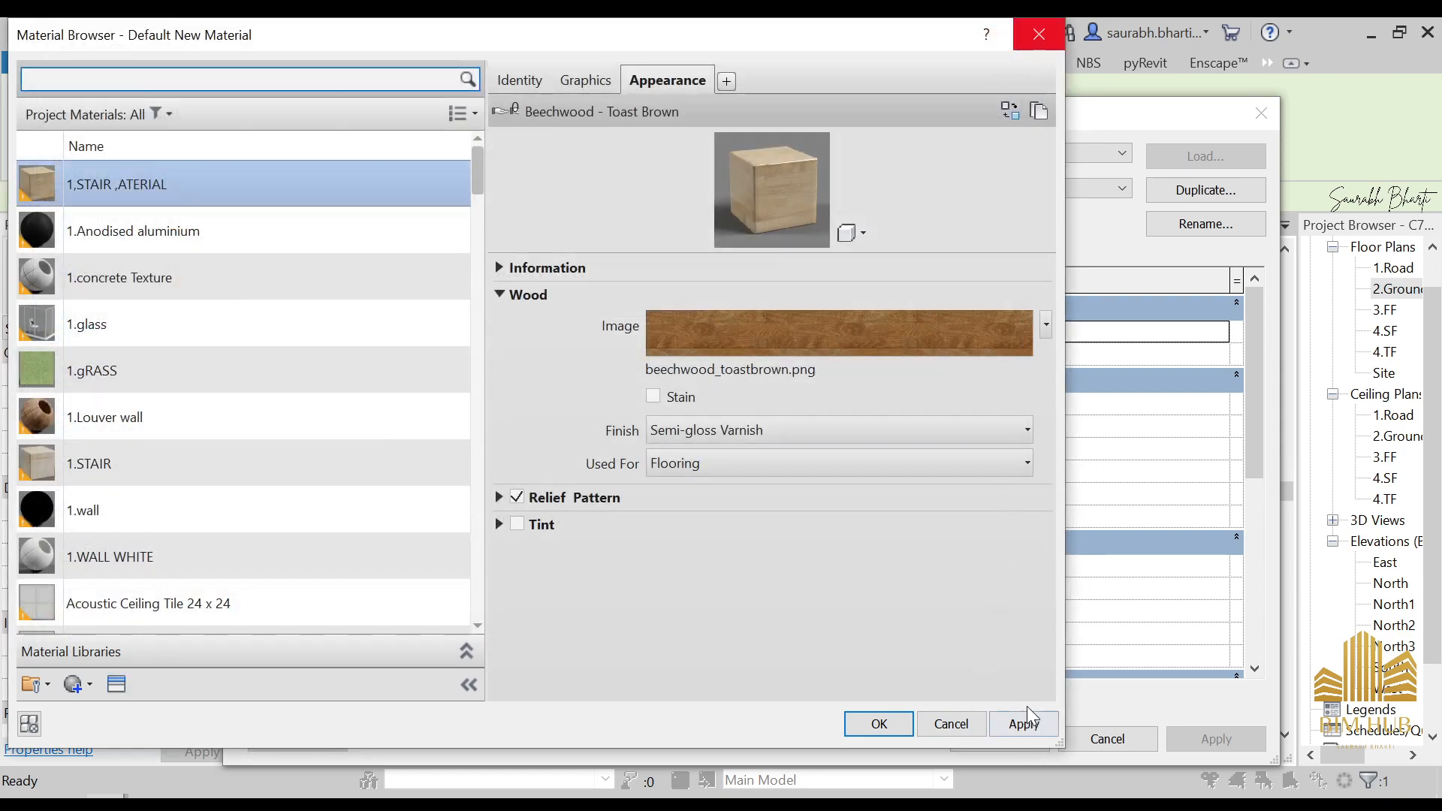
- Apply the 1,STAIR ,ATERIAL material to the treads and accept the run and stair type changes
{"action": "left_click", "coordinate": [878, 723]}
{"action": "left_click", "coordinate": [1000, 738]}
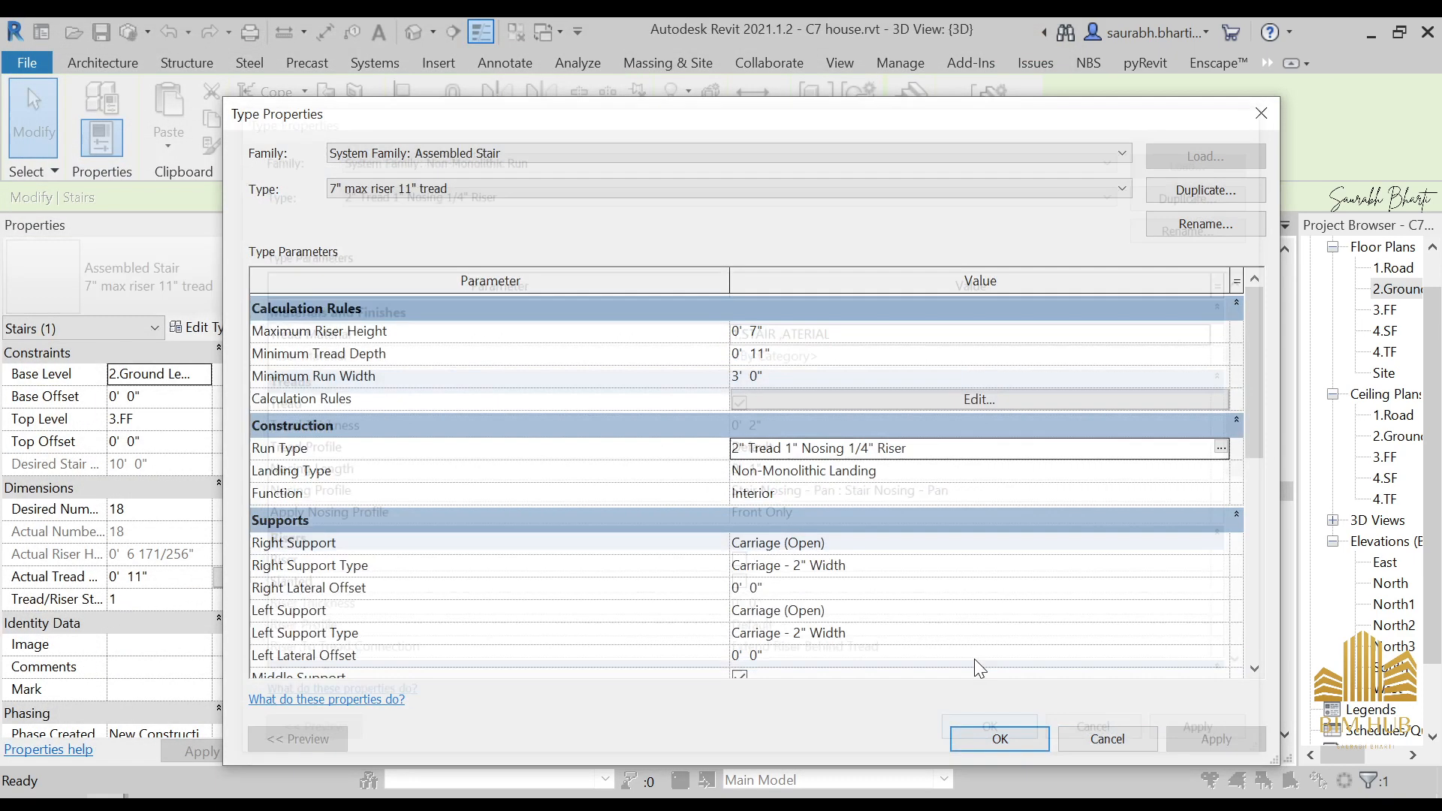
{"action": "left_click", "coordinate": [1012, 736]}
- Change the lower staircase's railing type to Glass Panel - Bottom Fill
{"action": "left_click", "coordinate": [903, 674]}
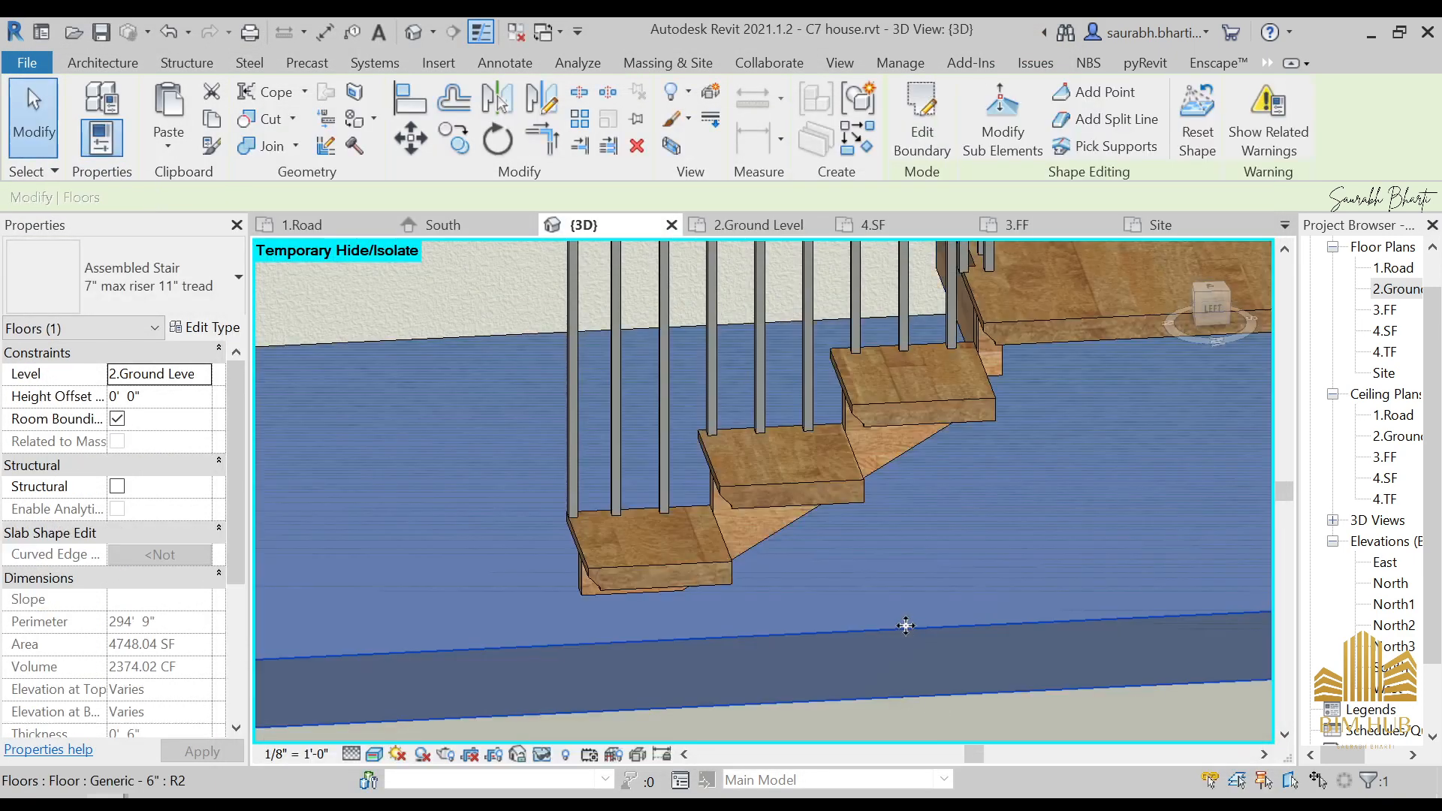
{"action": "scroll", "coordinate": [909, 444], "scroll_direction": "up", "scroll_amount": 4}
{"action": "scroll", "coordinate": [909, 444], "scroll_direction": "down", "scroll_amount": 5}
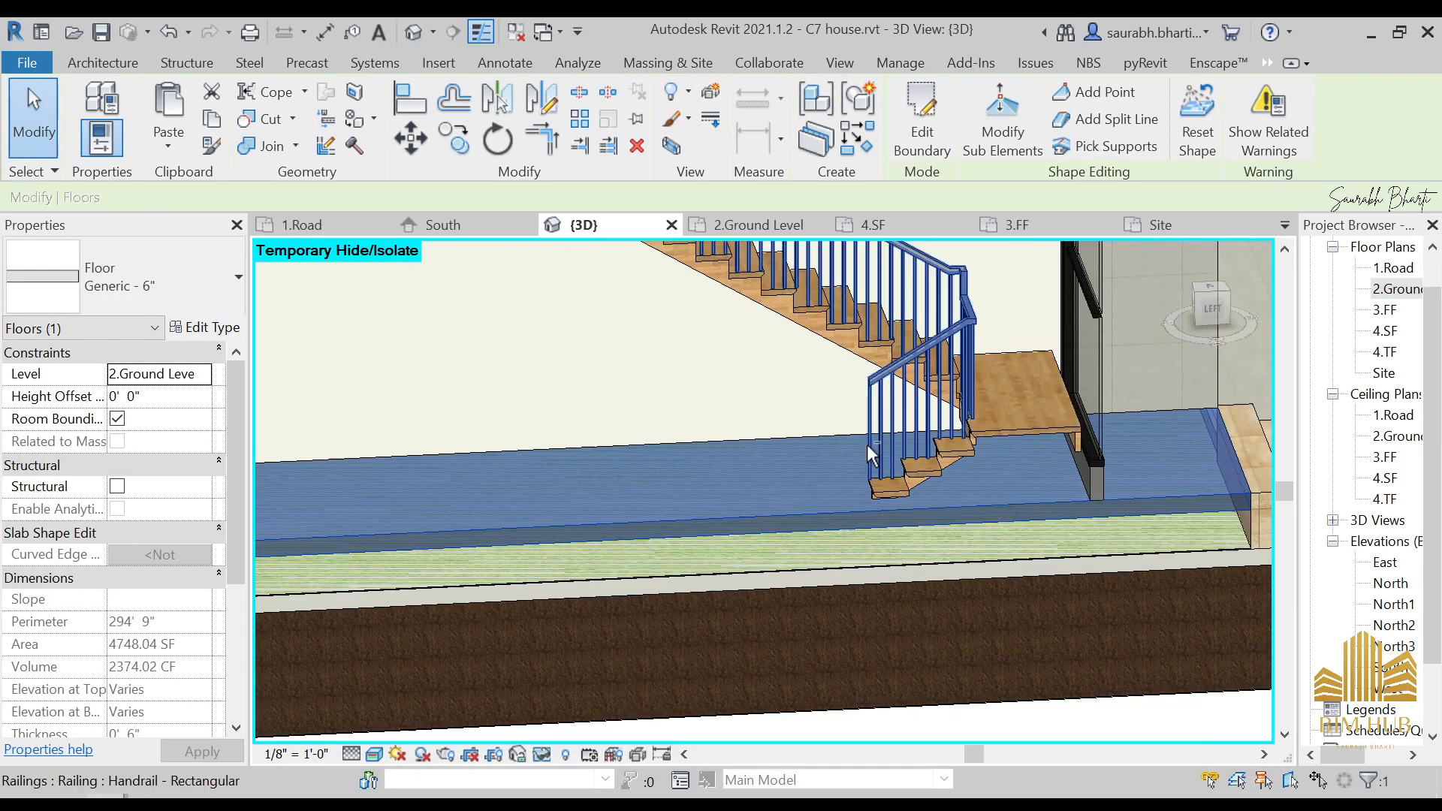
{"action": "left_click", "coordinate": [882, 309]}
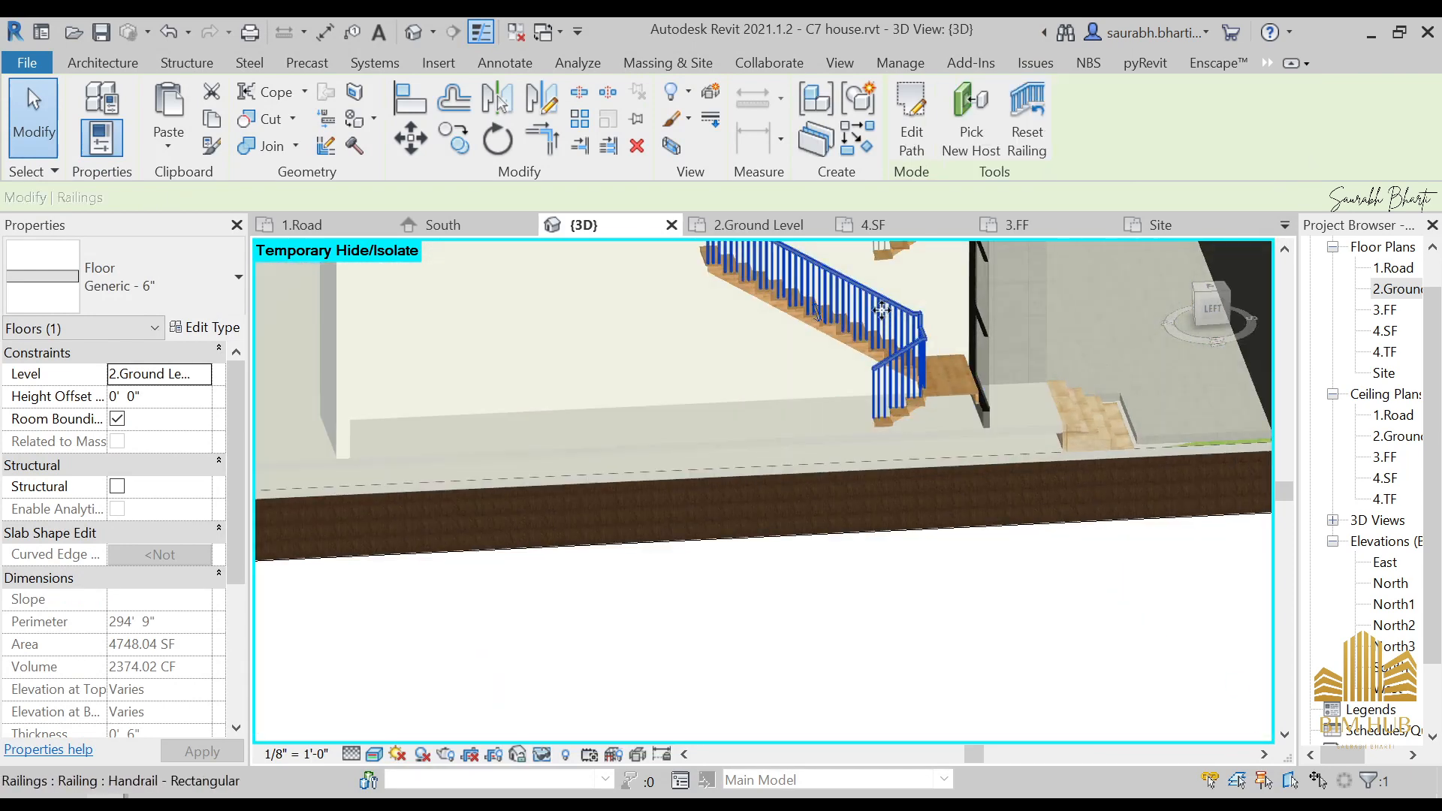
{"action": "left_click", "coordinate": [184, 278]}
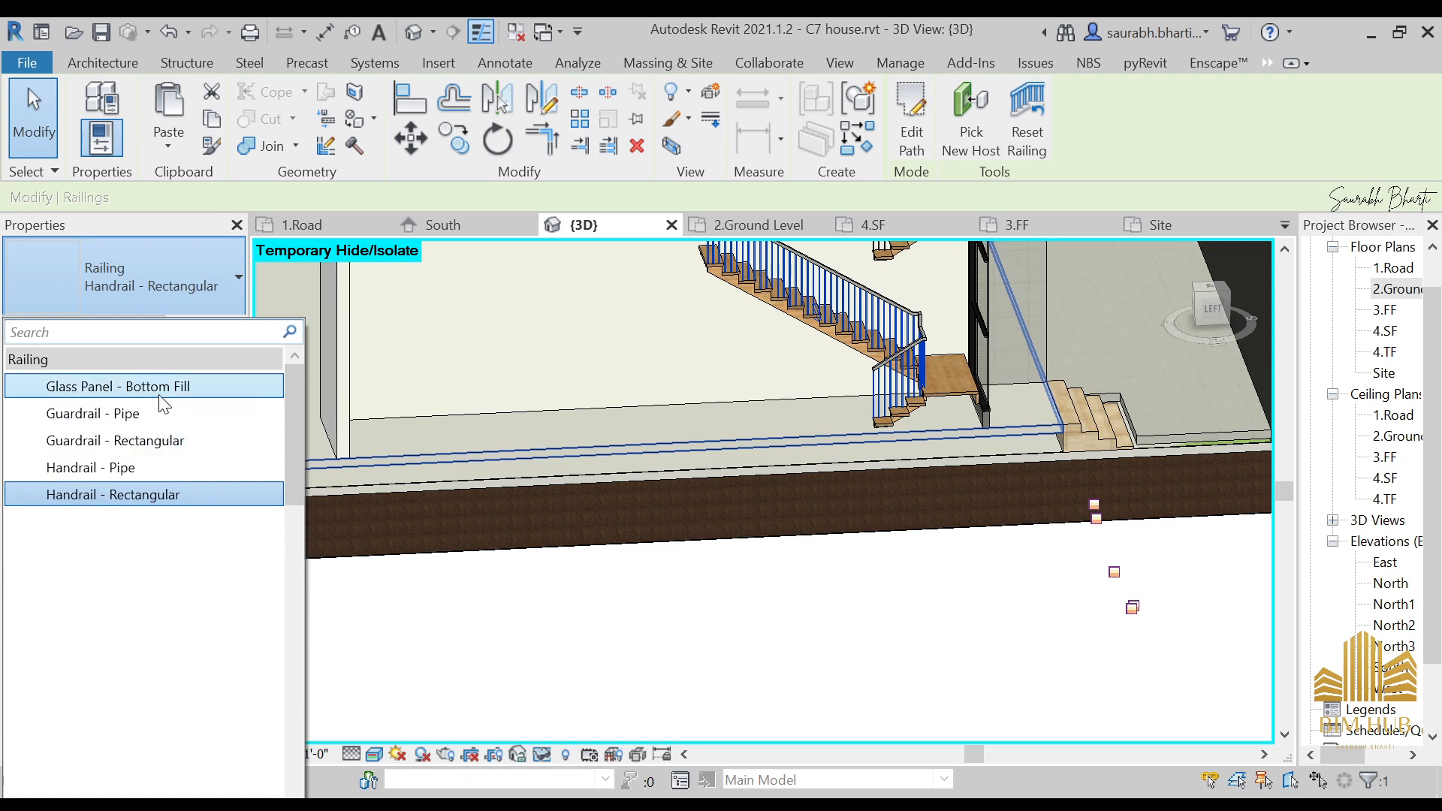
{"action": "left_click", "coordinate": [159, 394]}
{"action": "middle_click_drag", "start_coordinate": [738, 449], "coordinate": [673, 556]}
{"action": "scroll", "coordinate": [824, 312], "scroll_direction": "up", "scroll_amount": 2}
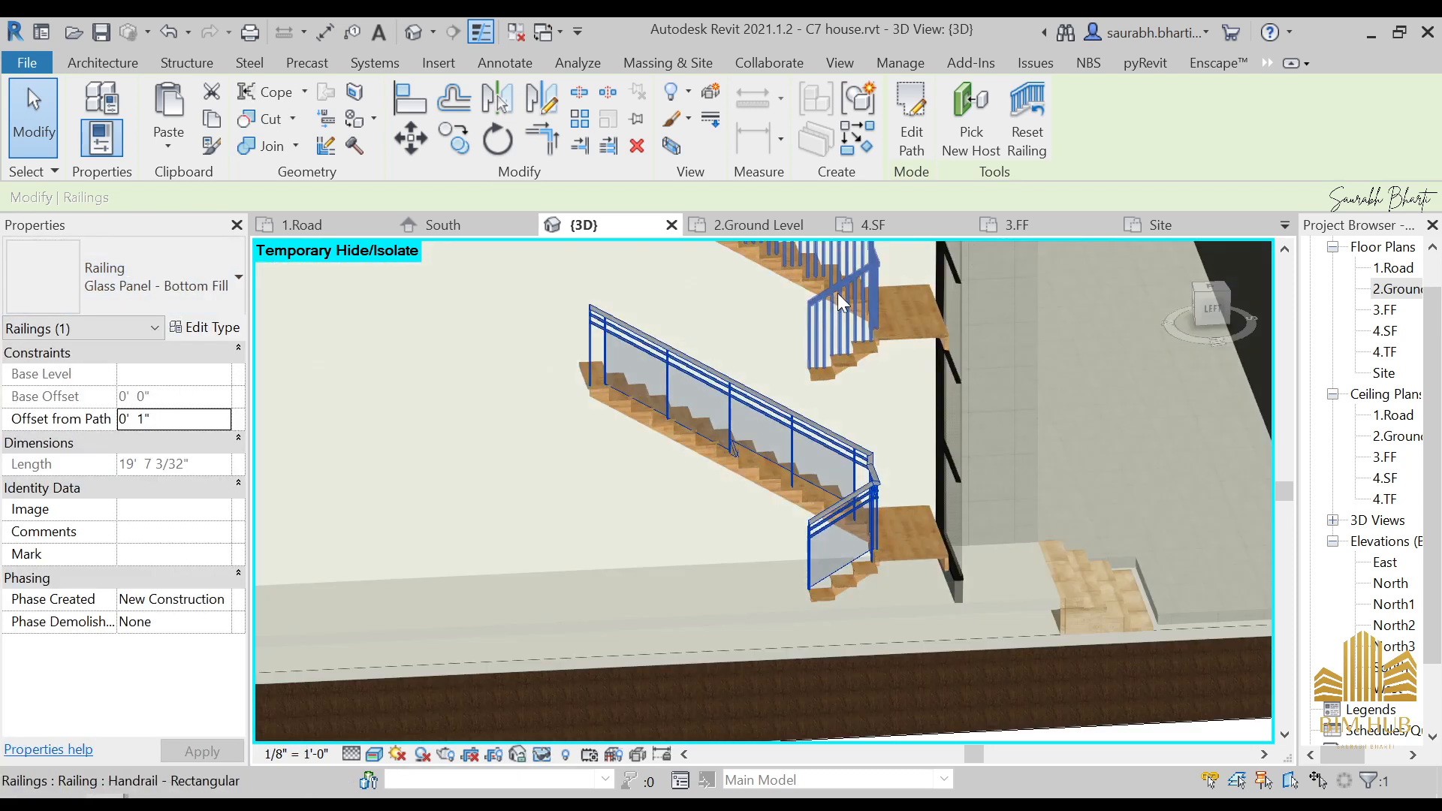
- Change the upper staircase's railing type to Glass Panel - Bottom Fill as well
{"action": "left_click", "coordinate": [837, 293]}
{"action": "left_click", "coordinate": [174, 285]}
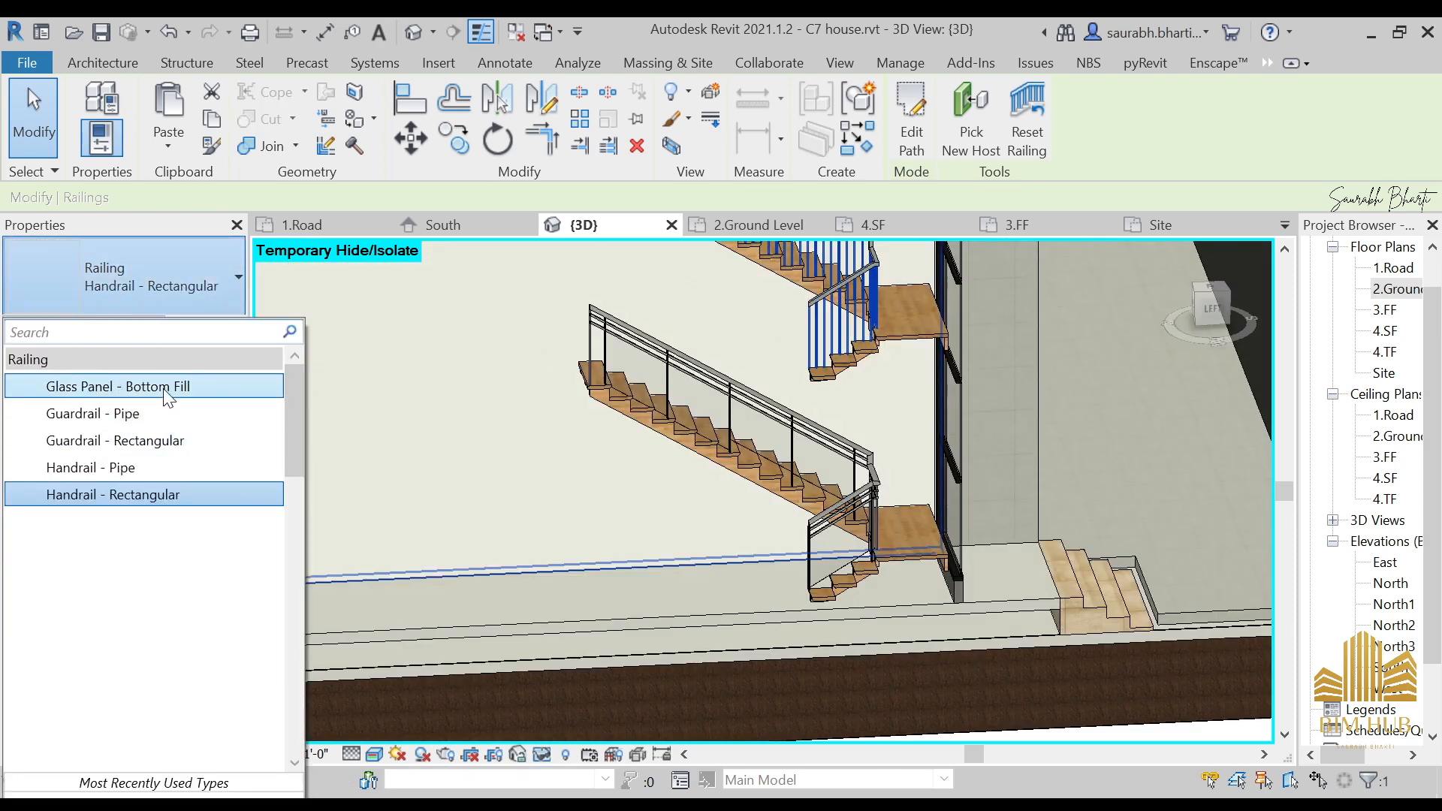
{"action": "left_click", "coordinate": [160, 390]}
{"action": "scroll", "coordinate": [568, 433], "scroll_direction": "down", "scroll_amount": 5}
{"action": "middle_click_drag", "start_coordinate": [663, 406], "coordinate": [676, 436], "text": "shift"}
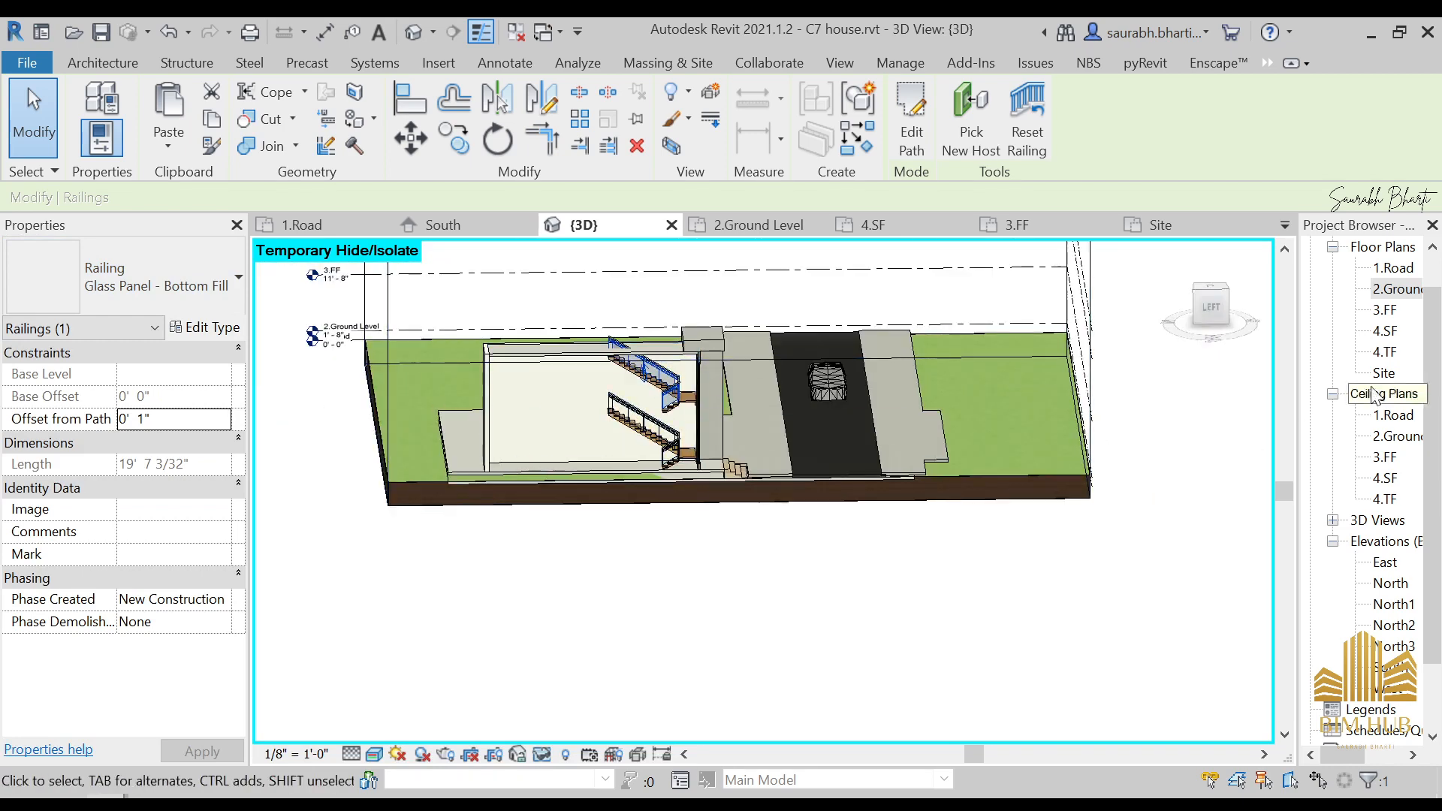
- Examine the staircases and their glass railings in the 3D view and the 2.Ground Level floor plan
{"action": "double_click", "coordinate": [1403, 296]}
{"action": "scroll", "coordinate": [856, 432], "scroll_direction": "down", "scroll_amount": 5}
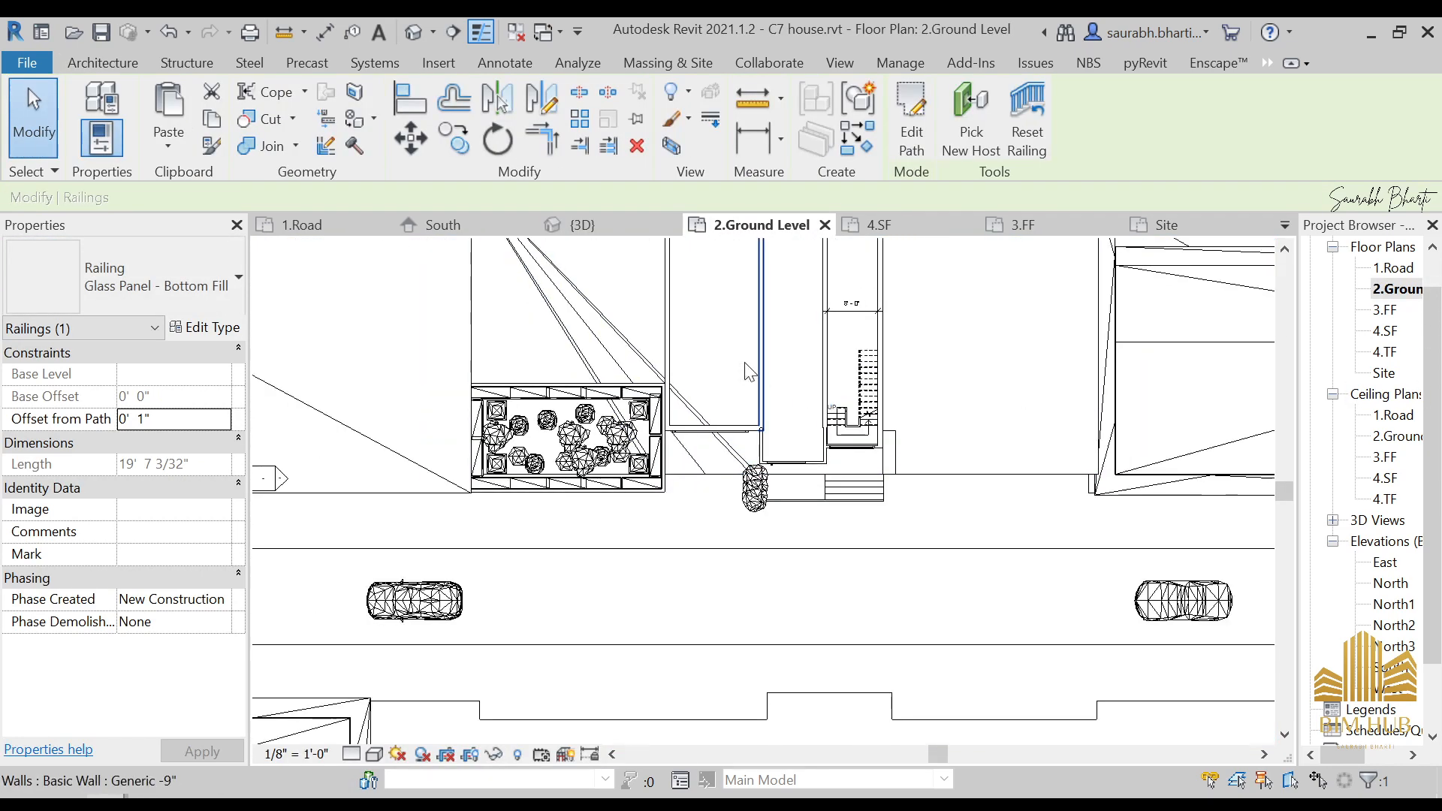
{"action": "left_click", "coordinate": [414, 33]}
{"action": "scroll", "coordinate": [709, 377], "scroll_direction": "up", "scroll_amount": 5}
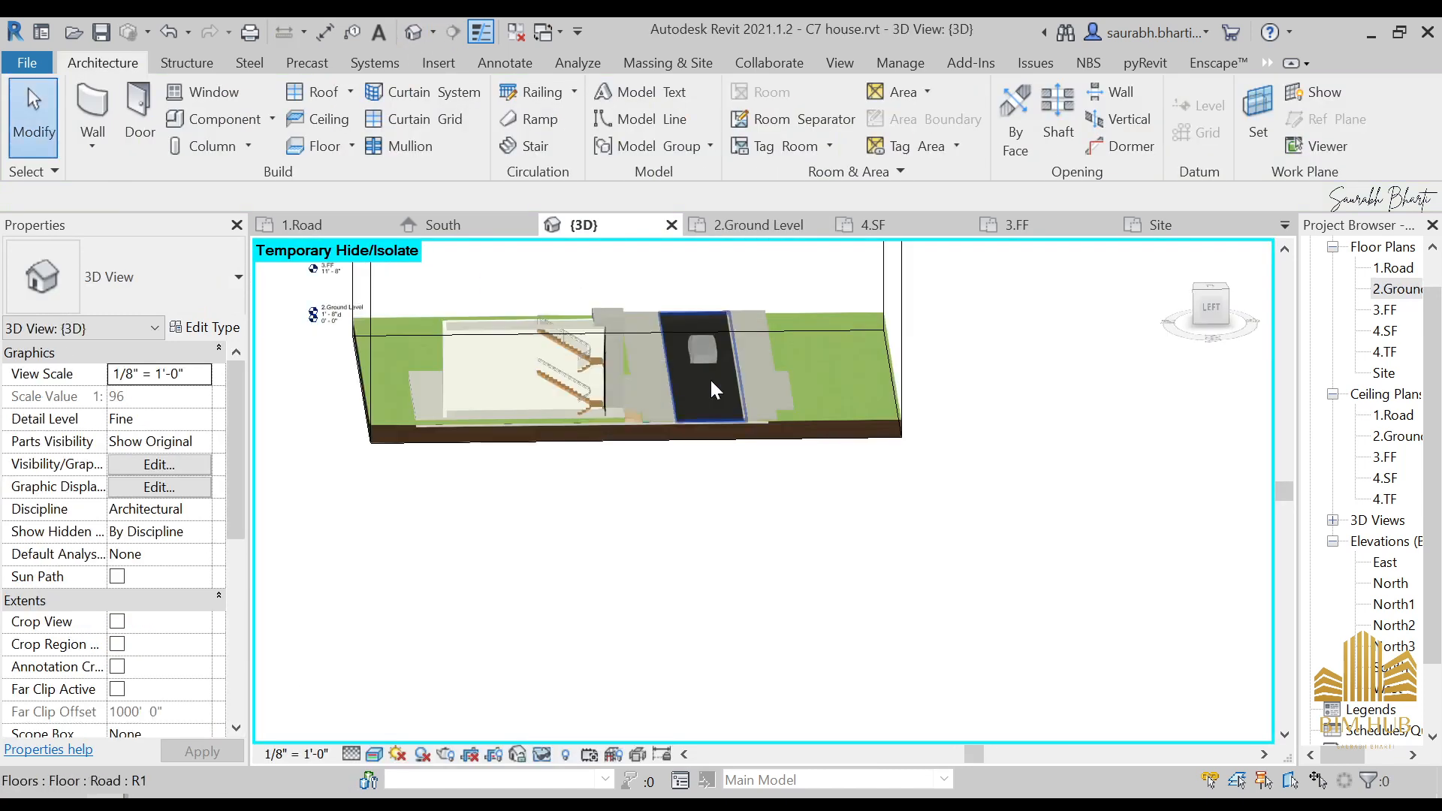
{"action": "middle_click_drag", "start_coordinate": [592, 389], "coordinate": [575, 444], "text": "shift"}
{"action": "scroll", "coordinate": [520, 358], "scroll_direction": "up", "scroll_amount": 5}
{"action": "double_click", "coordinate": [1387, 290]}
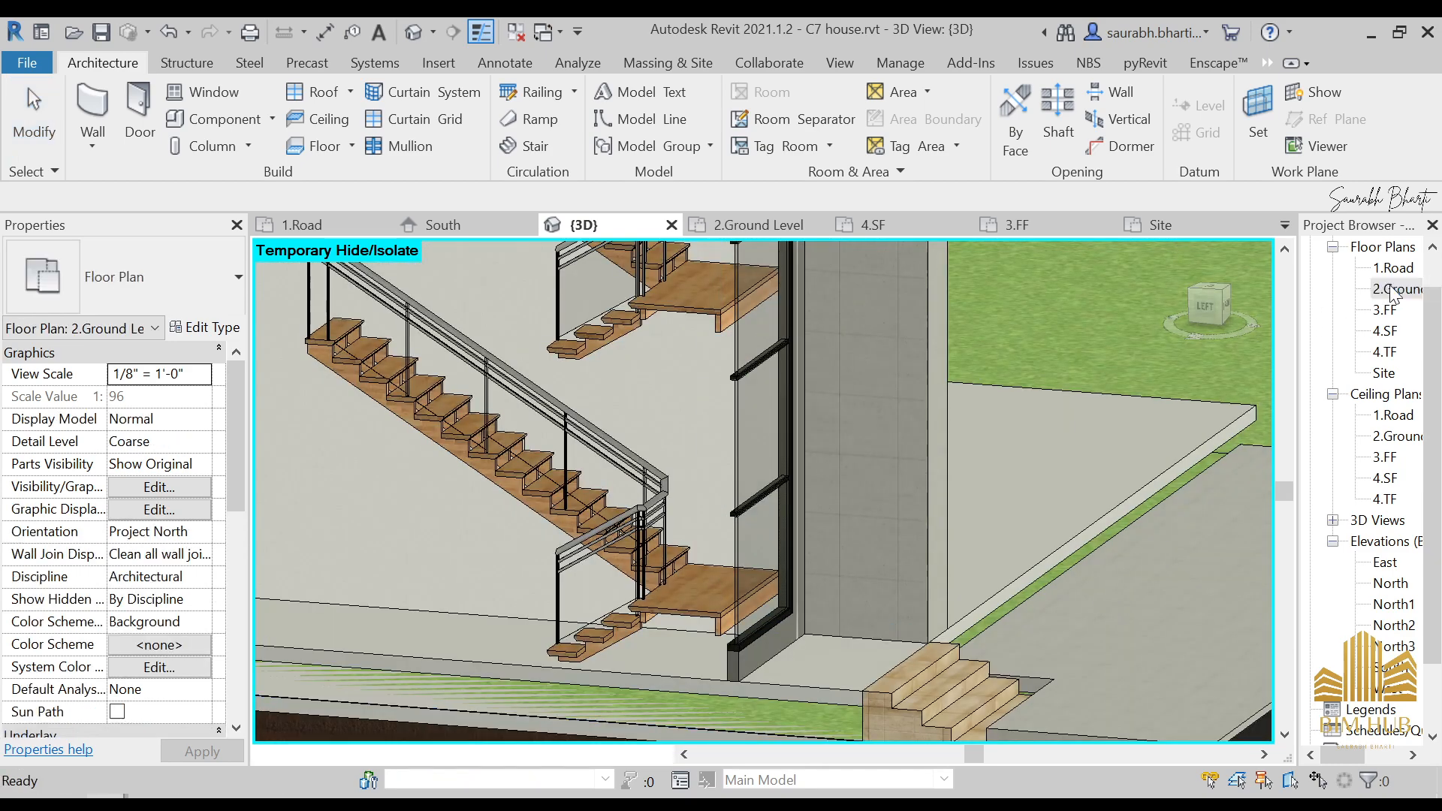
{"action": "scroll", "coordinate": [794, 362], "scroll_direction": "up", "scroll_amount": 5}
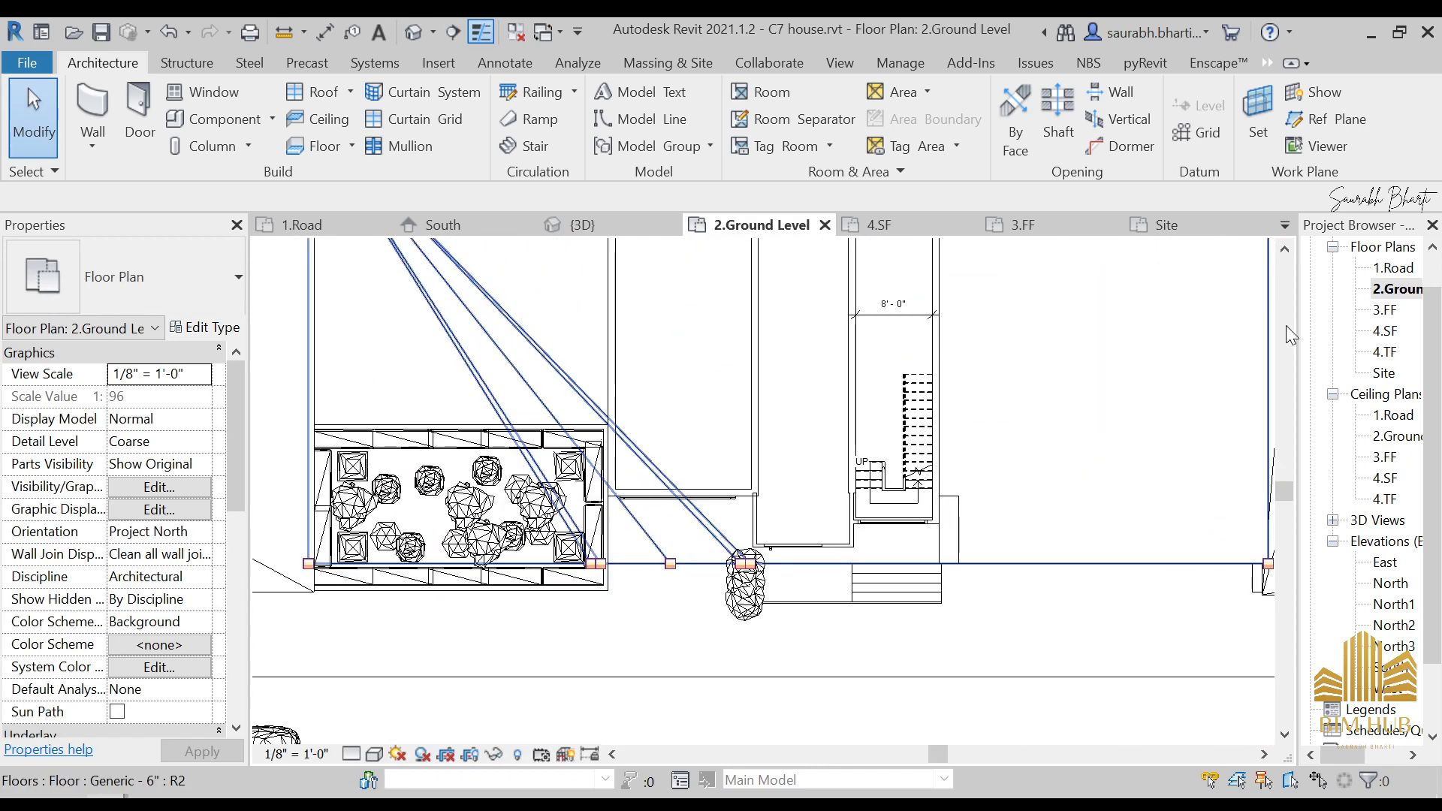
- Open the 4.SF floor plan and start editing the boundary of its Generic - 6" floor slab
{"action": "double_click", "coordinate": [1386, 334]}
{"action": "scroll", "coordinate": [901, 465], "scroll_direction": "up", "scroll_amount": 2}
{"action": "left_click", "coordinate": [909, 453]}
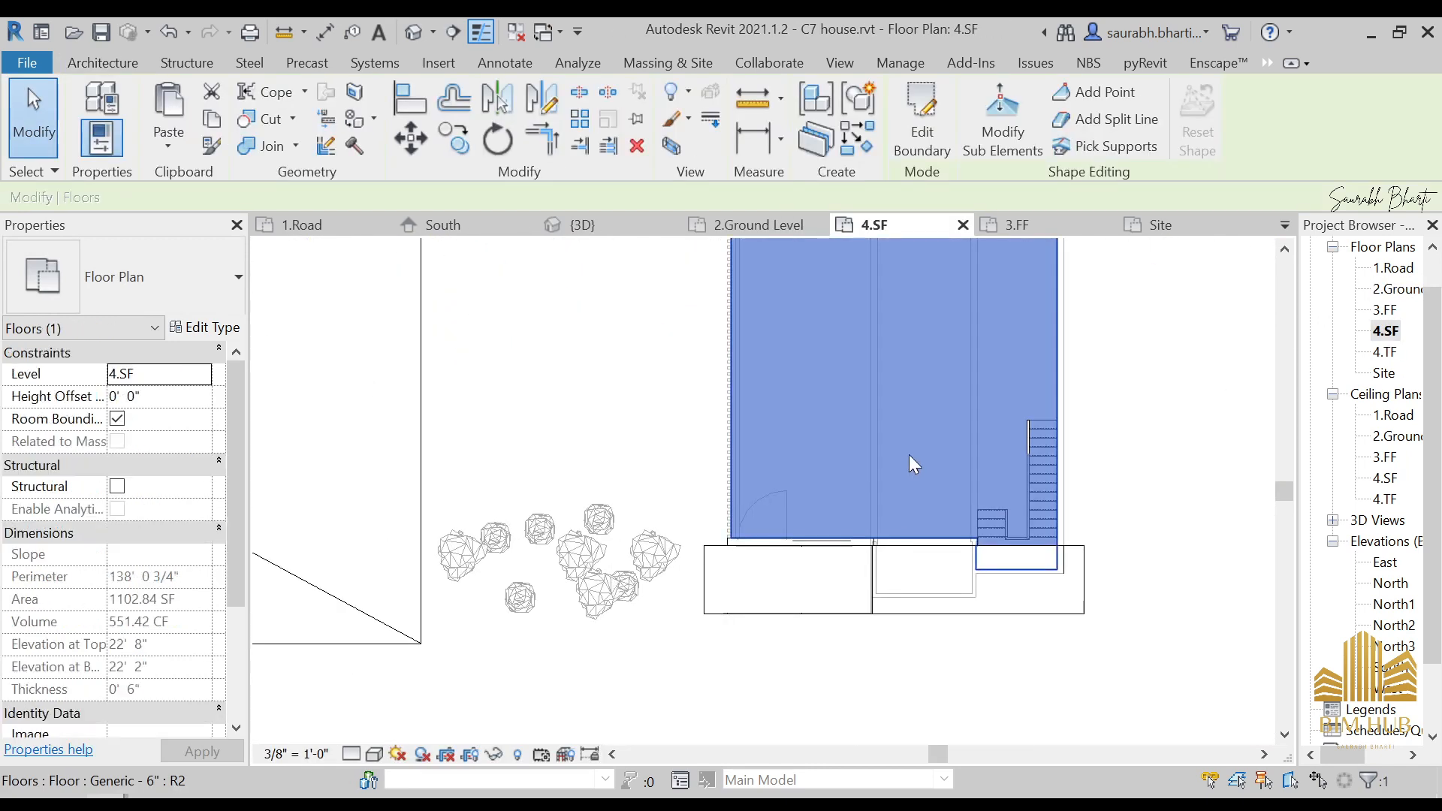
{"action": "scroll", "coordinate": [890, 466], "scroll_direction": "up", "scroll_amount": 2}
{"action": "left_click", "coordinate": [922, 120]}
{"action": "scroll", "coordinate": [939, 593], "scroll_direction": "up", "scroll_amount": 4}
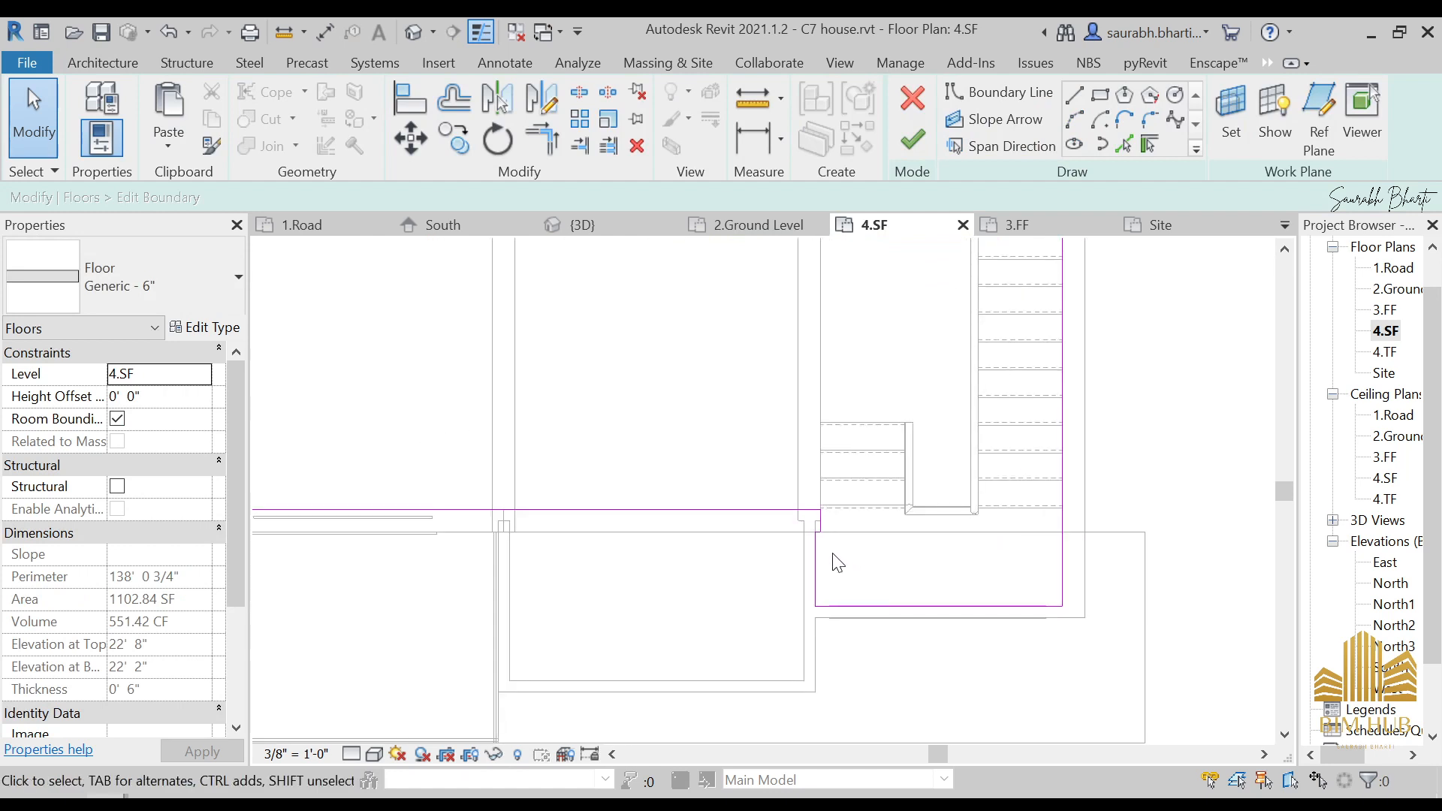
- Add floor boundary lines by picking the end edge and the inner railing edge of the short stair flight
{"action": "left_click", "coordinate": [893, 606]}
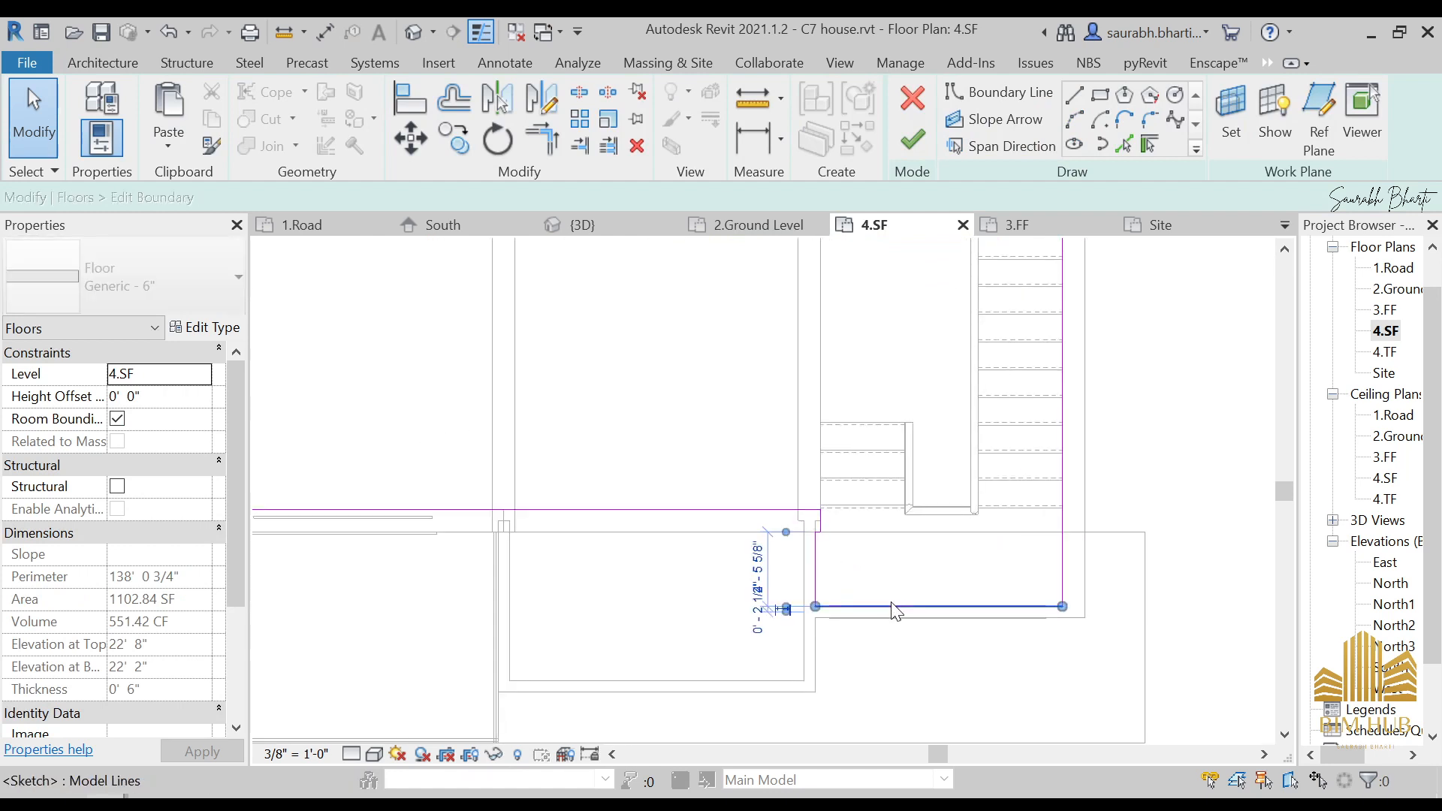
{"action": "left_click", "coordinate": [1124, 144]}
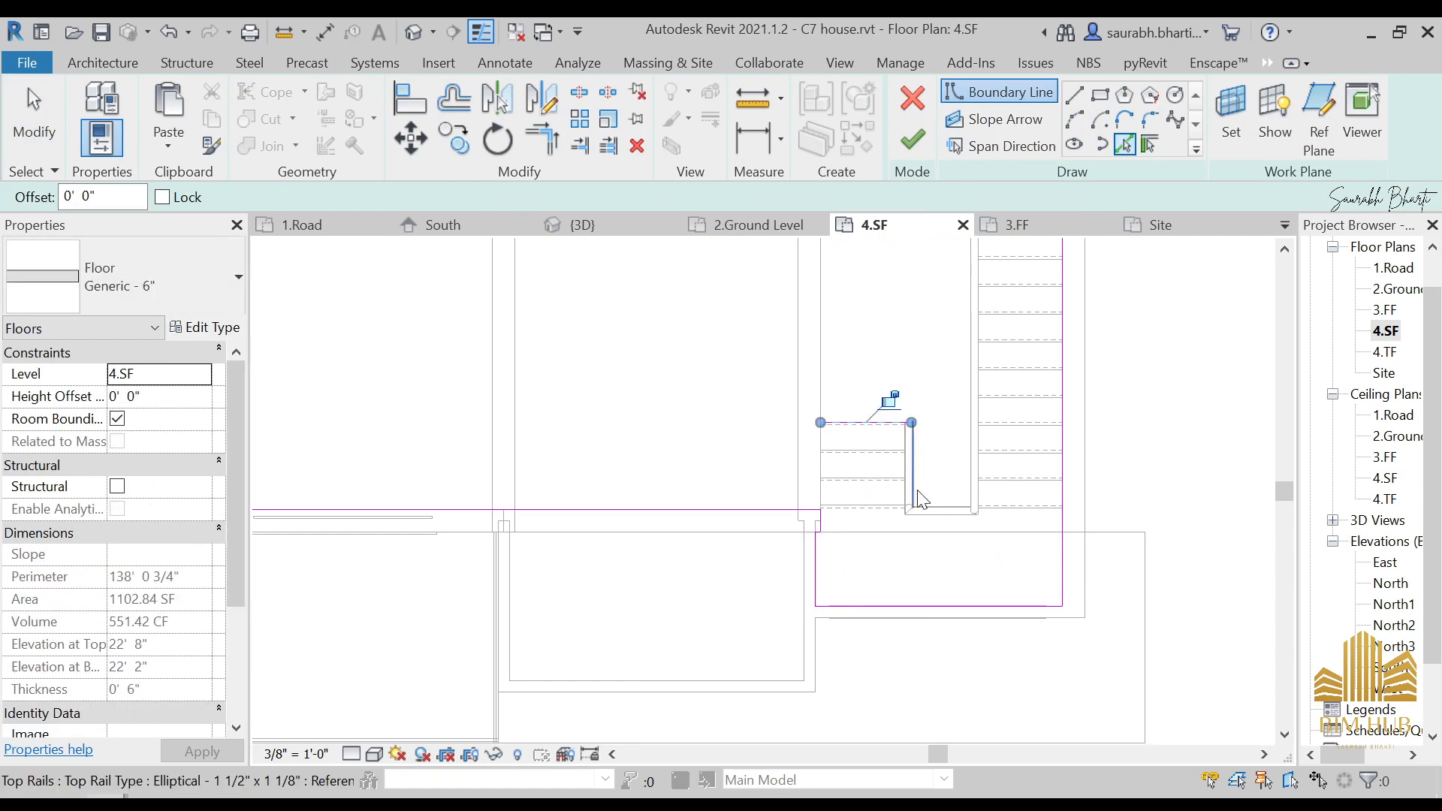
{"action": "key", "text": "Escape"}
{"action": "key", "text": "Escape"}
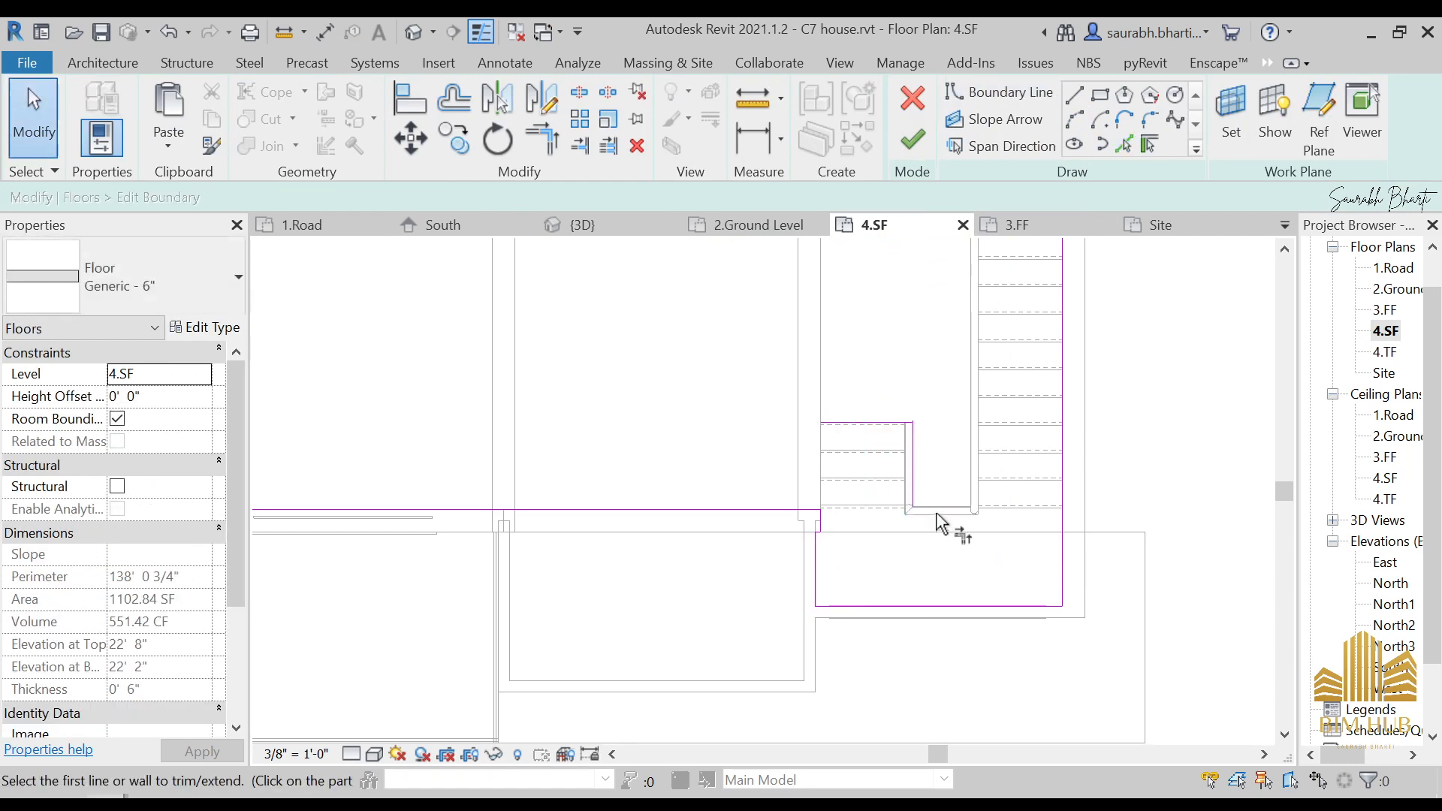
- Trim the boundary line along the short flight's railing to the slab's front edge, keeping the portion toward the long flight
{"action": "key", "text": "t"}
{"action": "key", "text": "r"}
{"action": "left_click", "coordinate": [913, 492]}
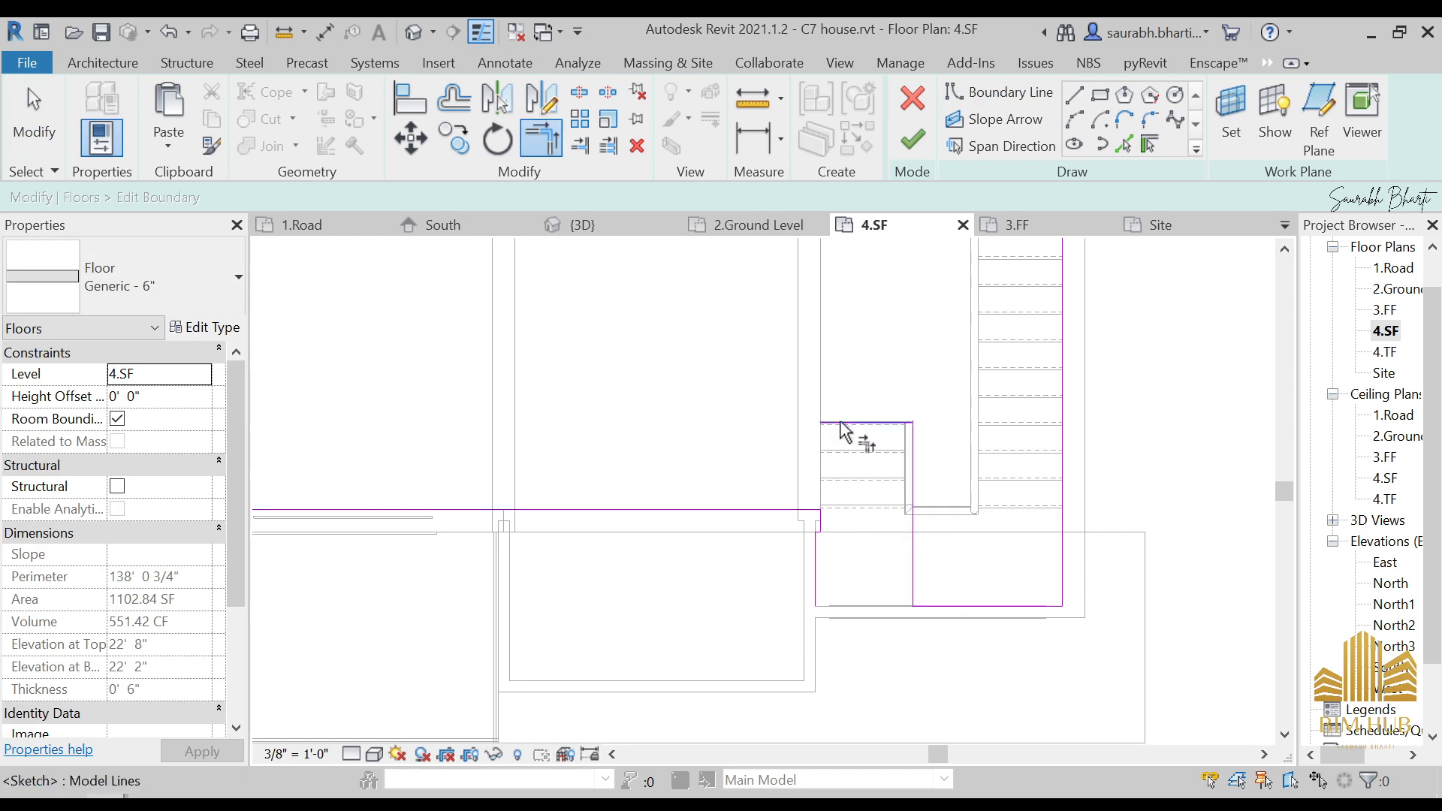
{"action": "key", "text": "Escape"}
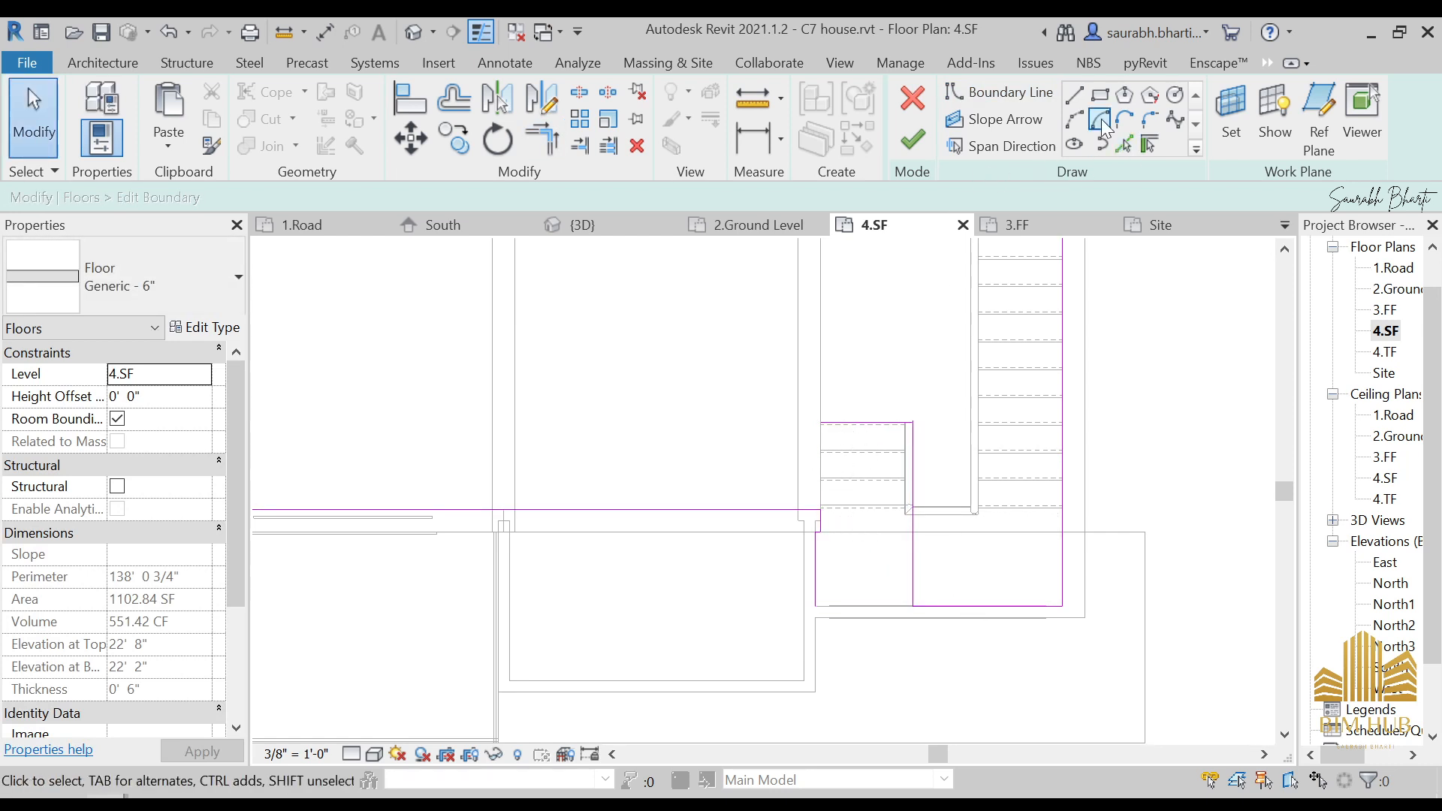
- Draw a 2' - 10 1/2" boundary line along the short flight's wall side, down to the existing slab corner
{"action": "left_click", "coordinate": [1074, 95]}
{"action": "left_click", "coordinate": [821, 423]}
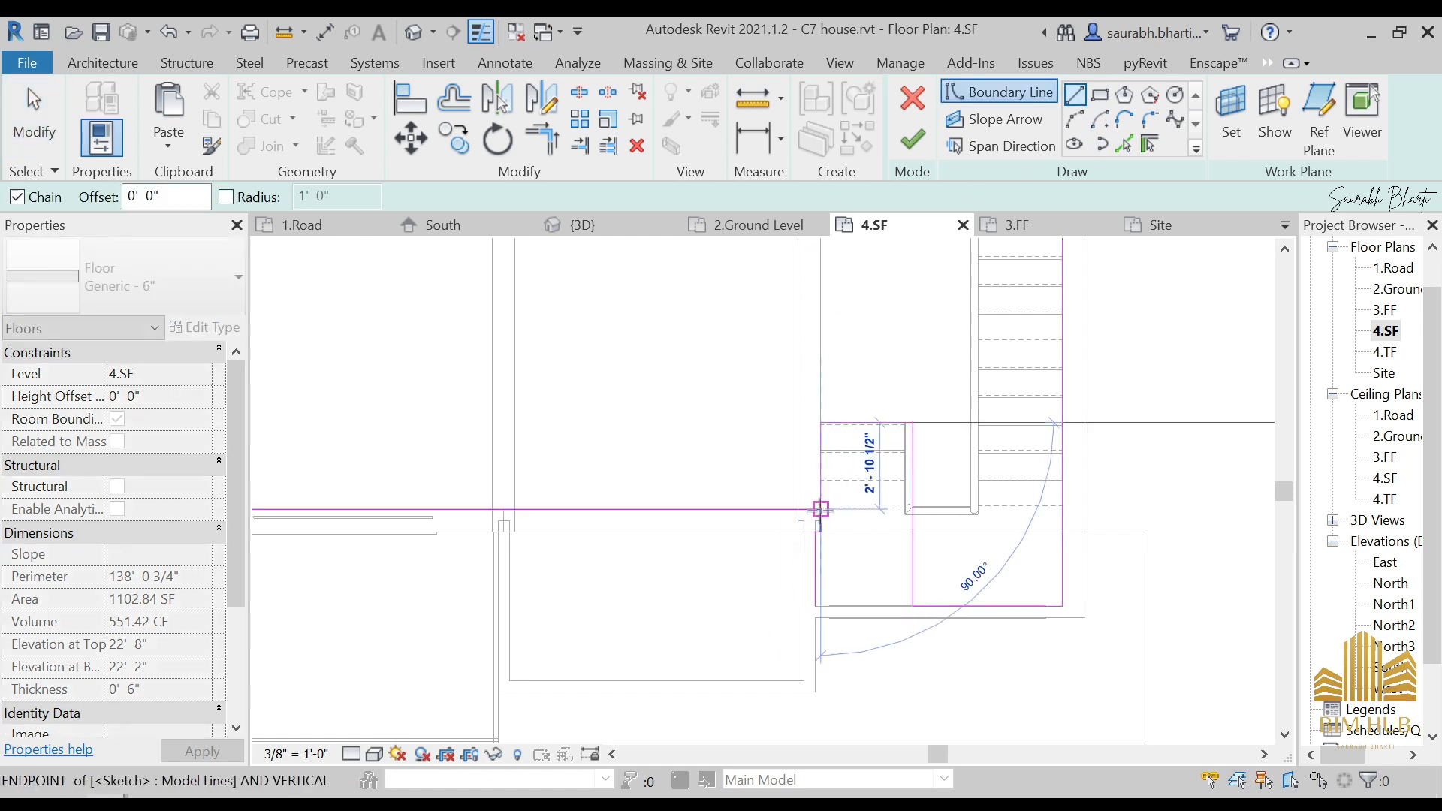
{"action": "key", "text": "Escape"}
{"action": "key", "text": "Escape"}
- Delete the leftover boundary segments at the wall corner beside the stair landing
{"action": "scroll", "coordinate": [830, 560], "scroll_direction": "down", "scroll_amount": 1}
{"action": "left_click", "coordinate": [823, 530]}
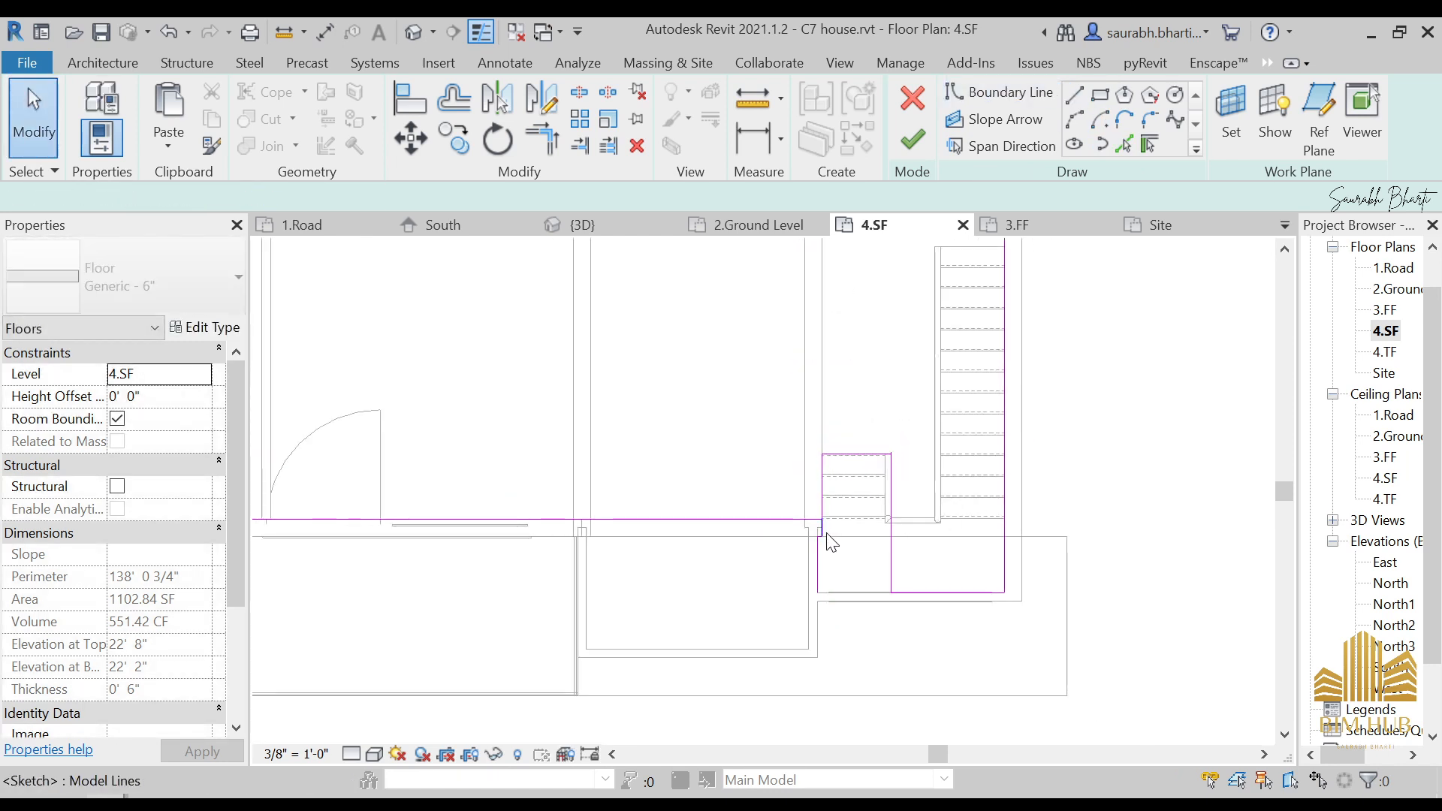
{"action": "key", "text": "Delete"}
{"action": "key", "text": "Delete"}
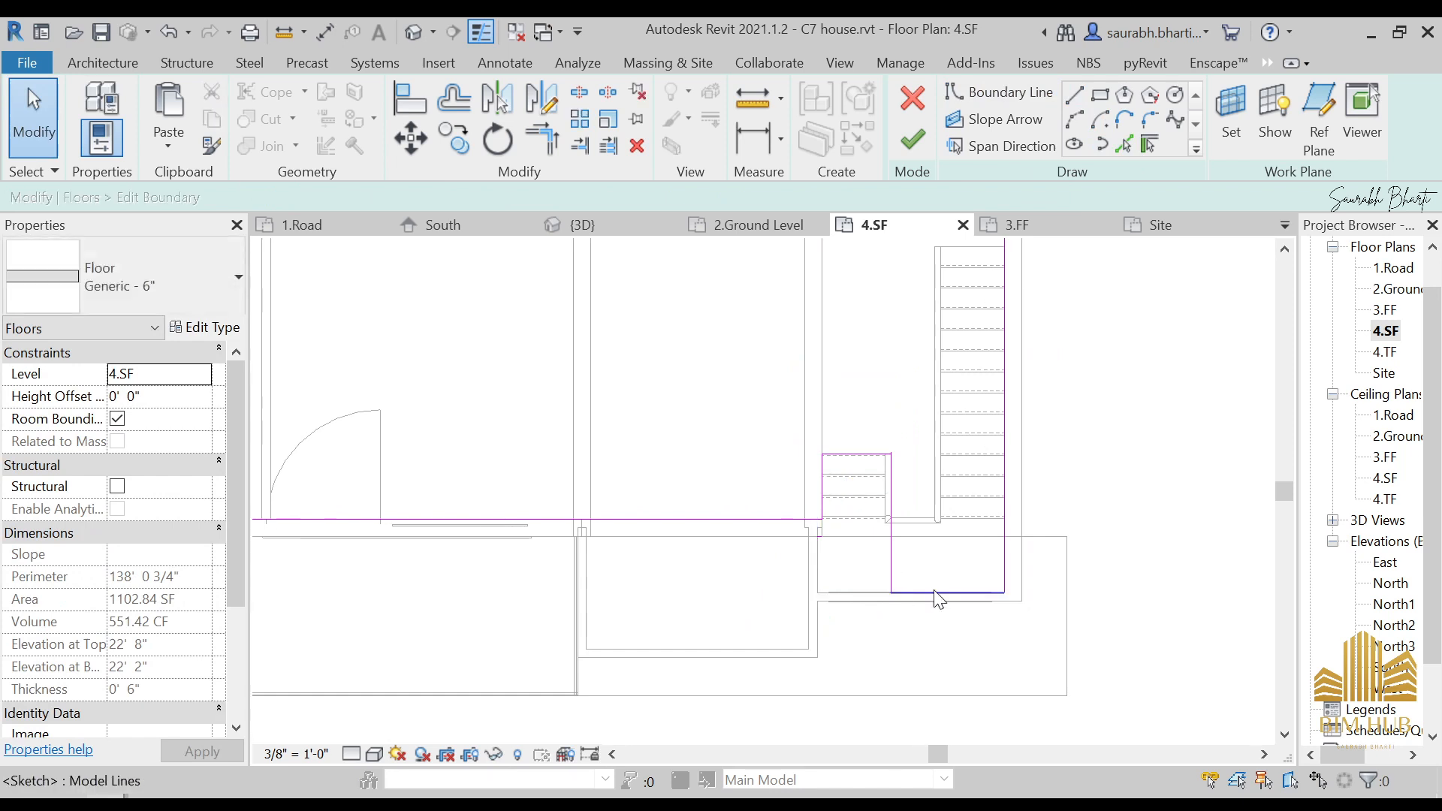
{"action": "left_click", "coordinate": [912, 140]}
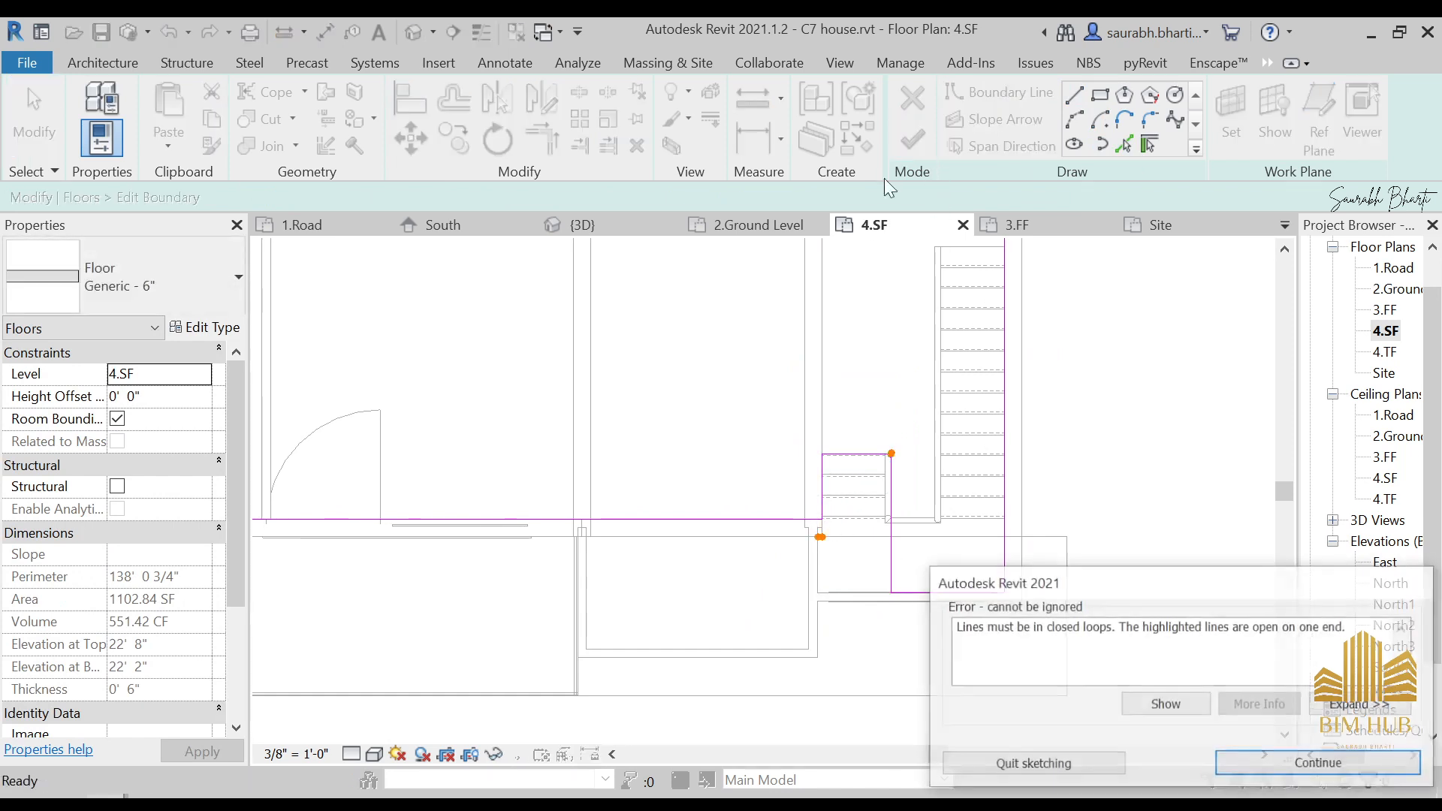
{"action": "key", "text": "Escape"}
{"action": "scroll", "coordinate": [836, 527], "scroll_direction": "up", "scroll_amount": 4}
{"action": "left_click_drag", "start_coordinate": [741, 525], "coordinate": [802, 582]}
{"action": "key", "text": "Delete"}
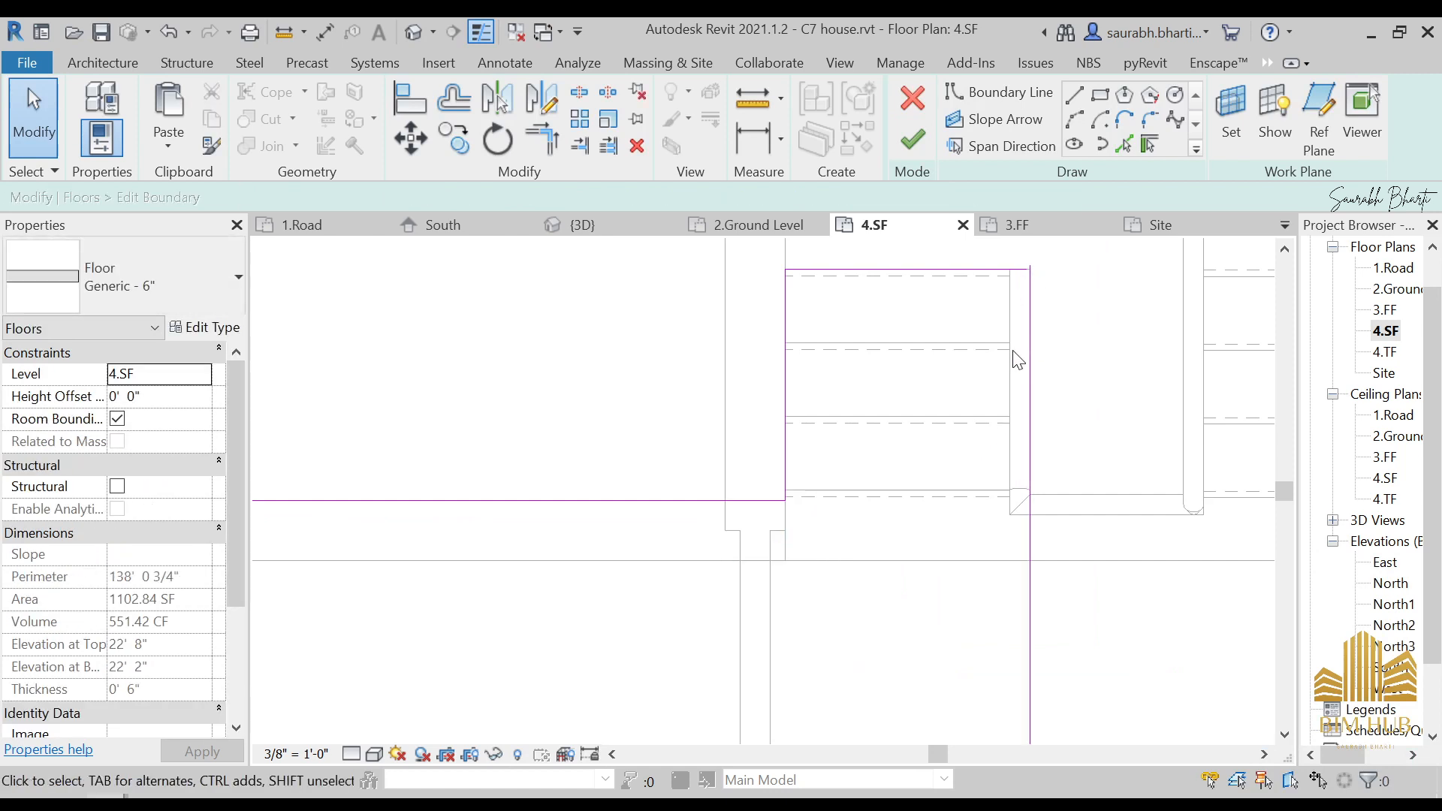
- Trim the two boundary lines to a clean corner at the short flight's end beside the railing
{"action": "key", "text": "t"}
{"action": "key", "text": "r"}
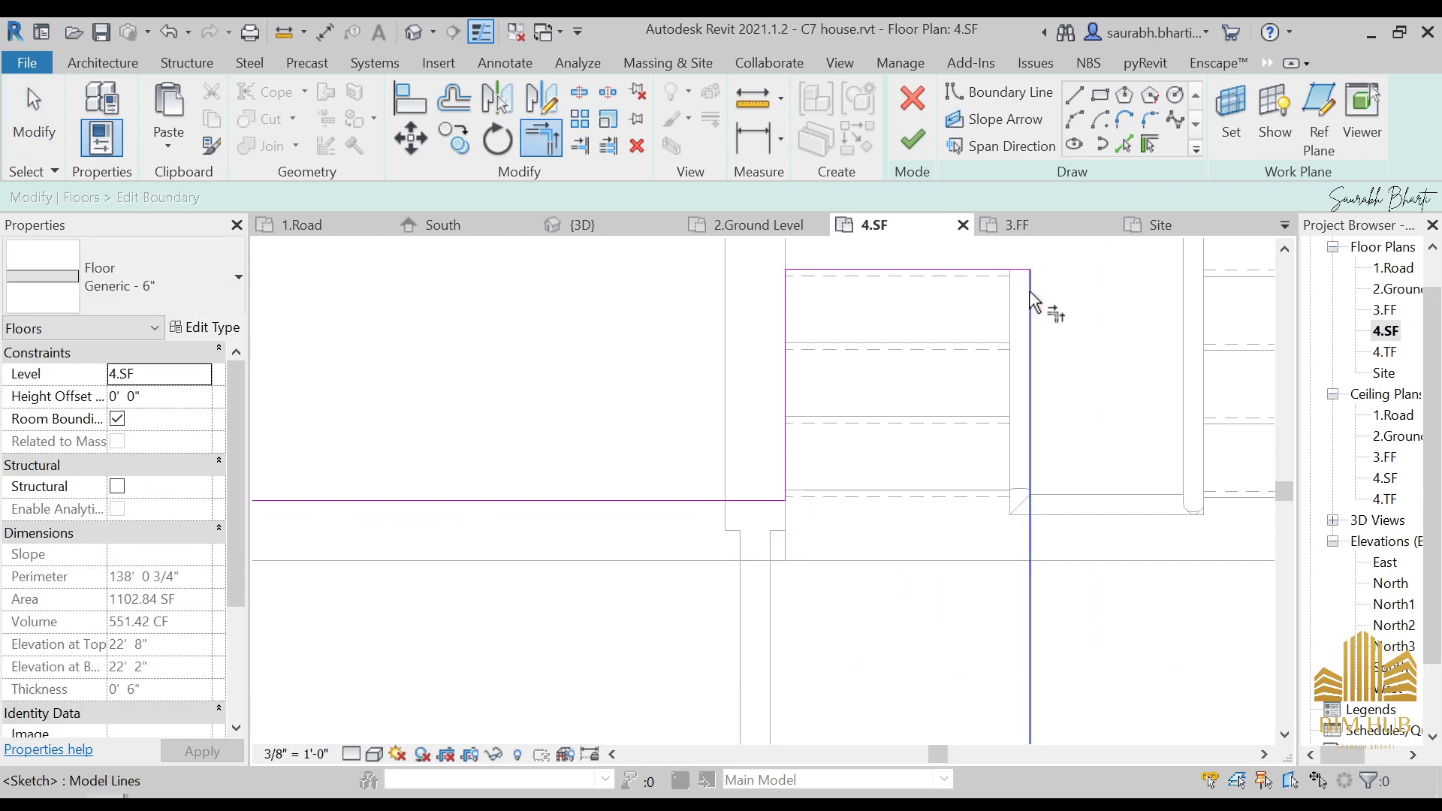
{"action": "scroll", "coordinate": [1027, 264], "scroll_direction": "up", "scroll_amount": 3}
{"action": "middle_click_drag", "start_coordinate": [1066, 289], "coordinate": [1052, 360]}
{"action": "key", "text": "Escape"}
{"action": "left_click_drag", "start_coordinate": [889, 279], "coordinate": [1066, 391]}
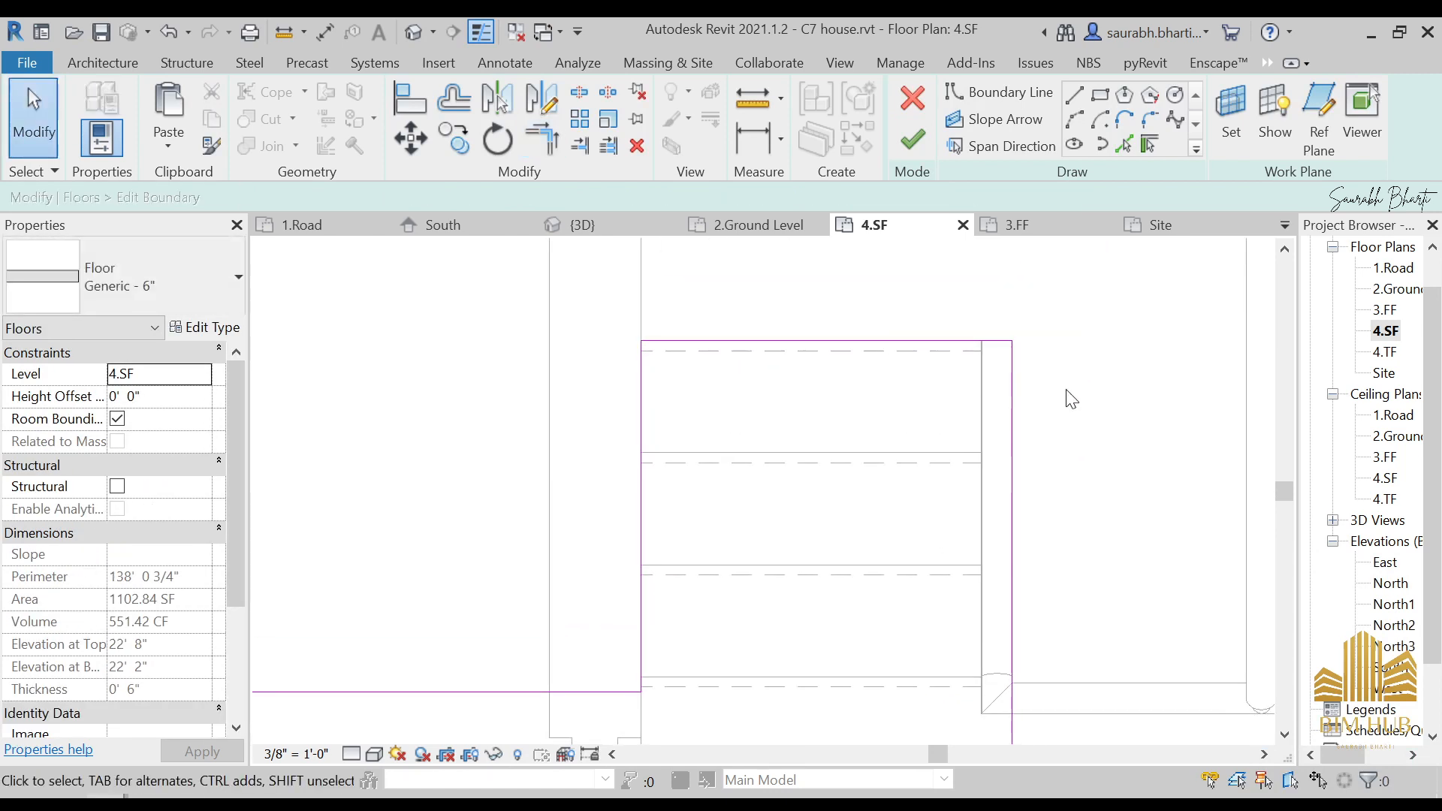
- Finish the 4.SF floor boundary, attach the walls below to the floor's bottom, and return to the 3D view
{"action": "left_click", "coordinate": [912, 139]}
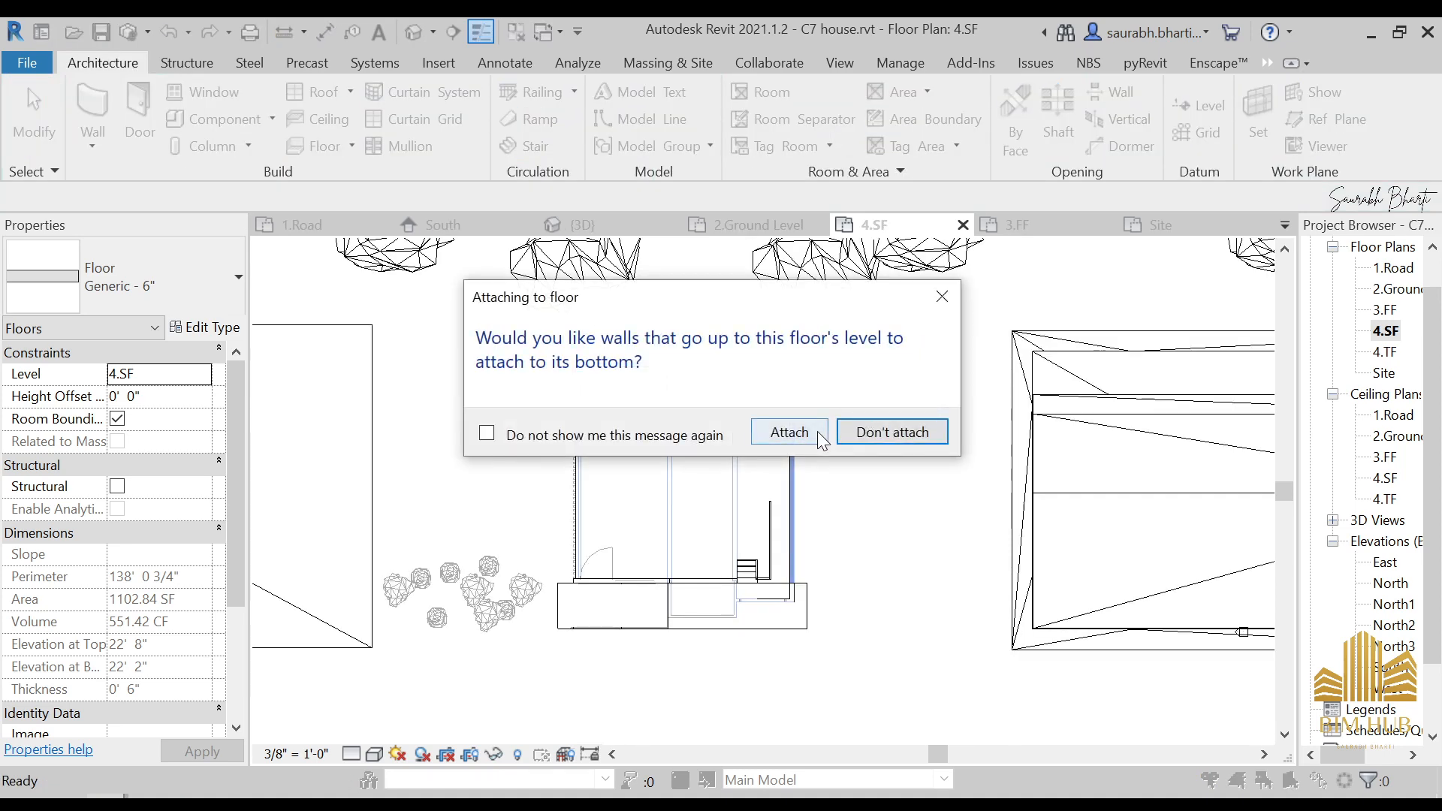
{"action": "left_click", "coordinate": [788, 432]}
{"action": "left_click", "coordinate": [802, 488]}
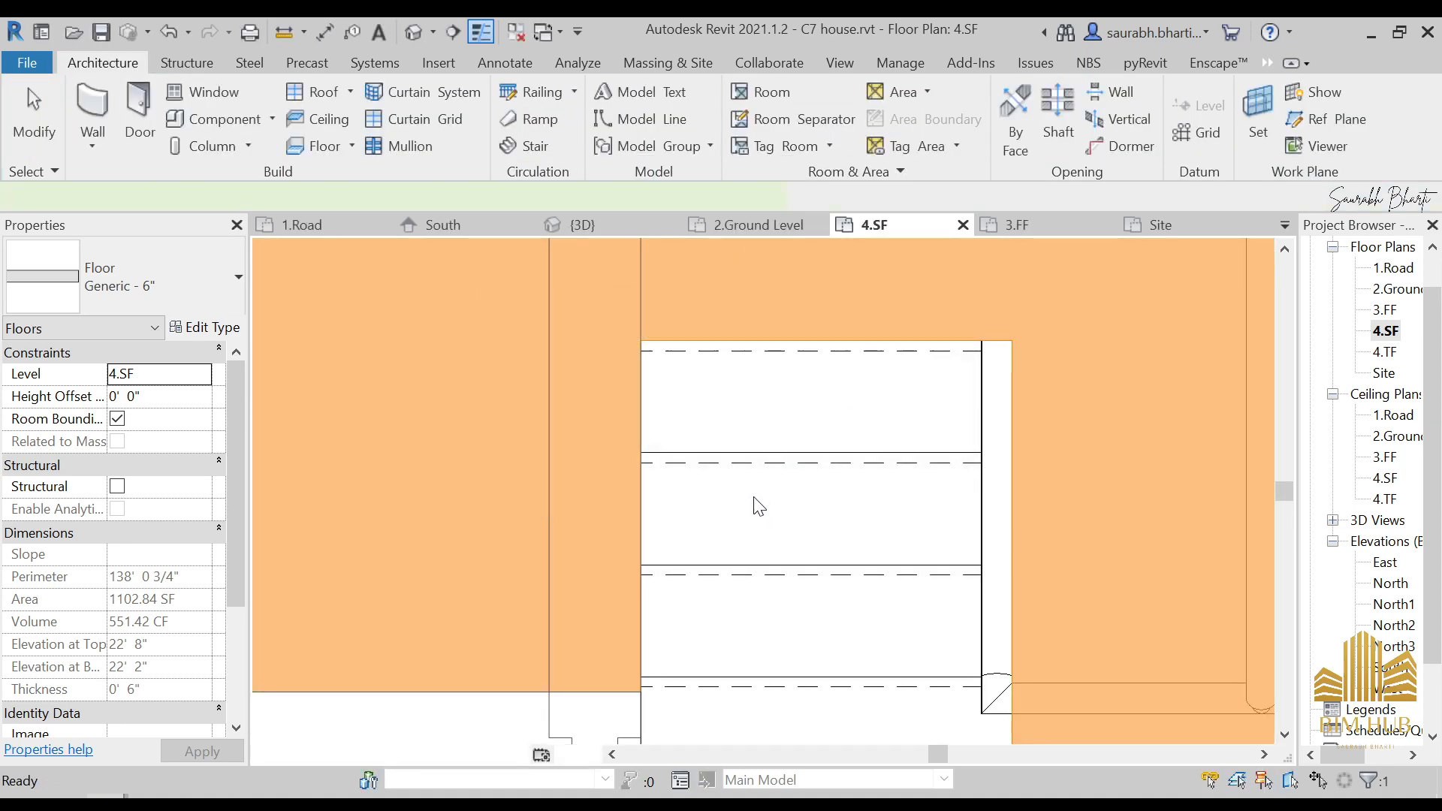
{"action": "left_click", "coordinate": [418, 29]}
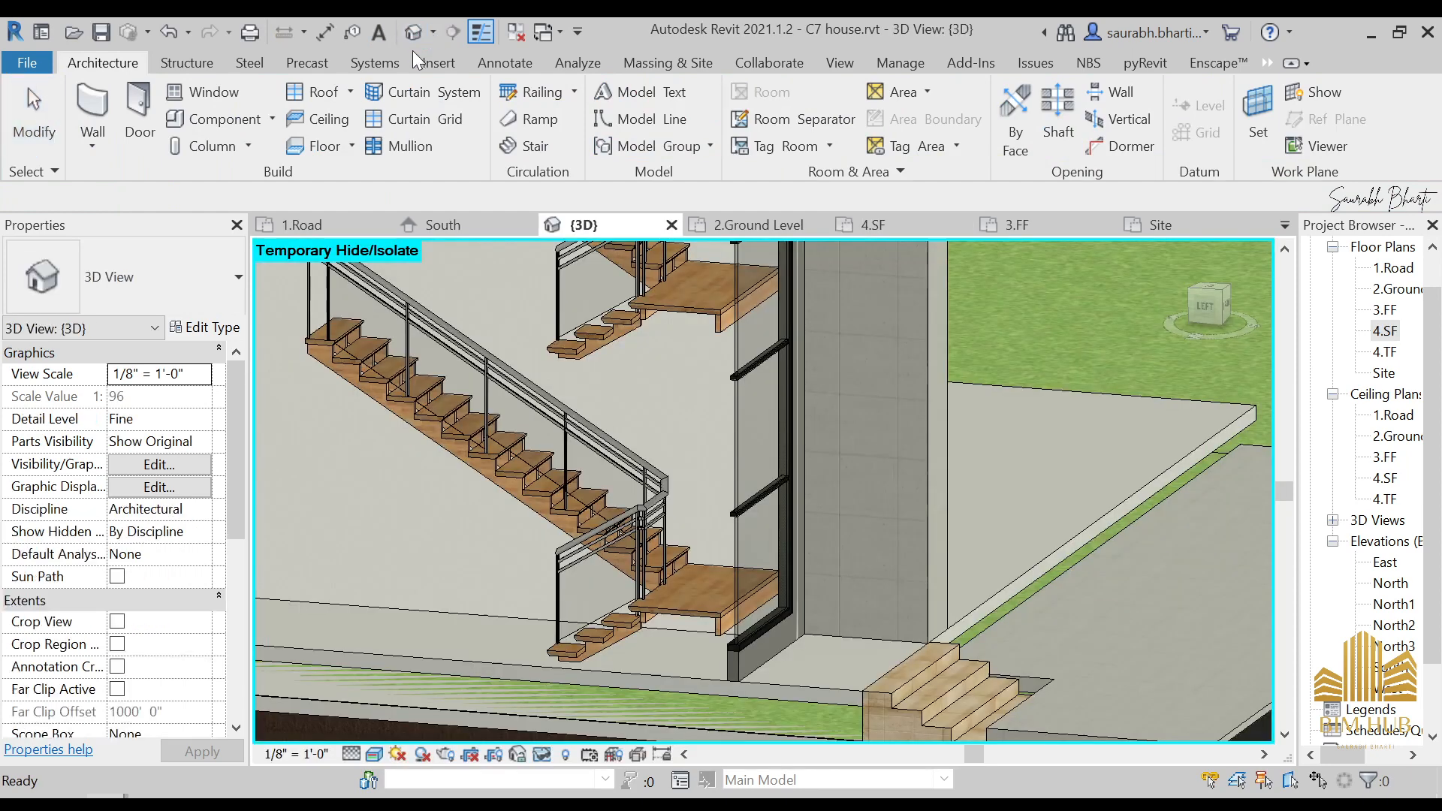
- Turn off the section box of the 3D view to show the whole house
{"action": "scroll", "coordinate": [777, 512], "scroll_direction": "down", "scroll_amount": 5}
{"action": "scroll", "coordinate": [838, 514], "scroll_direction": "up", "scroll_amount": 3}
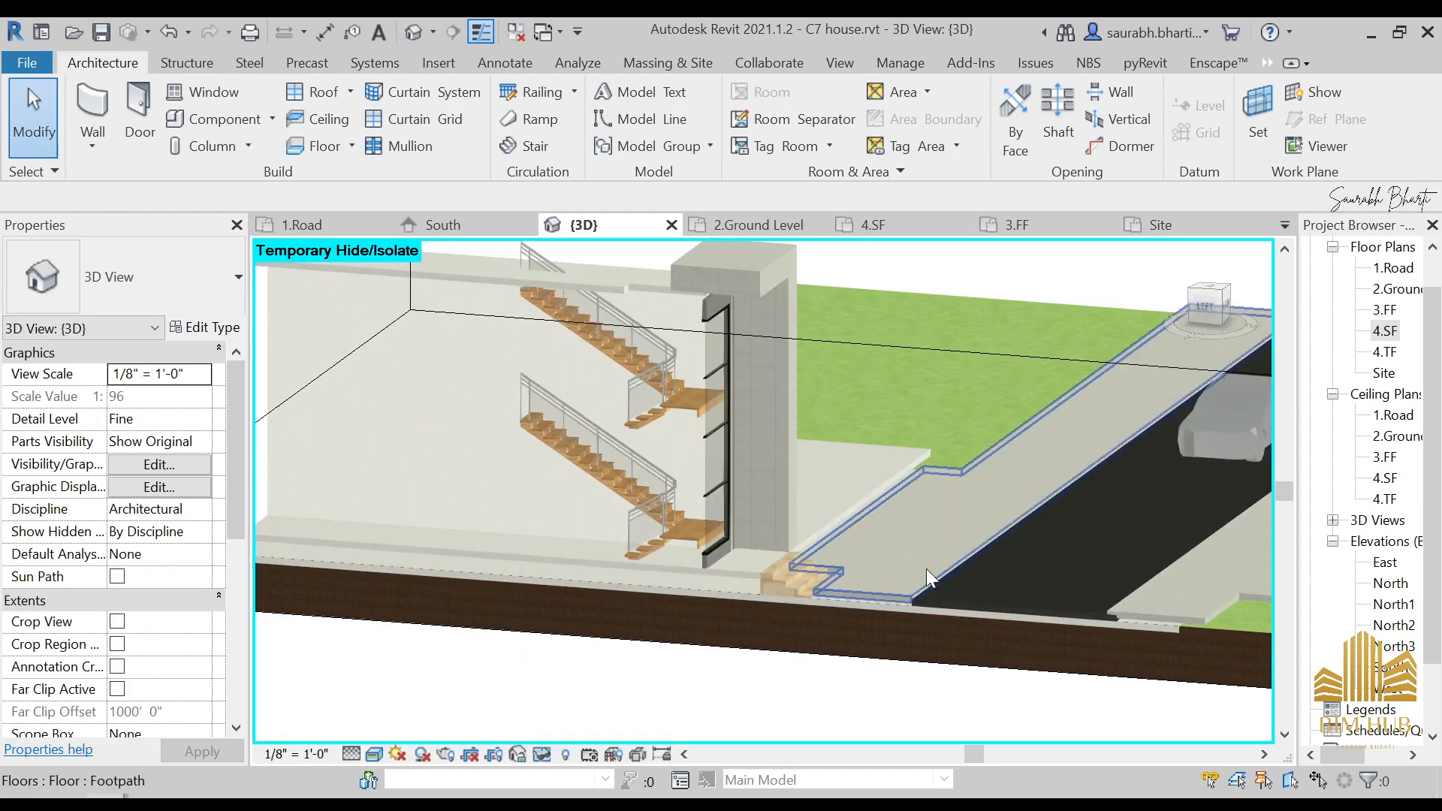
{"action": "scroll", "coordinate": [925, 569], "scroll_direction": "down", "scroll_amount": 4}
{"action": "scroll", "coordinate": [210, 584], "scroll_direction": "down", "scroll_amount": 5}
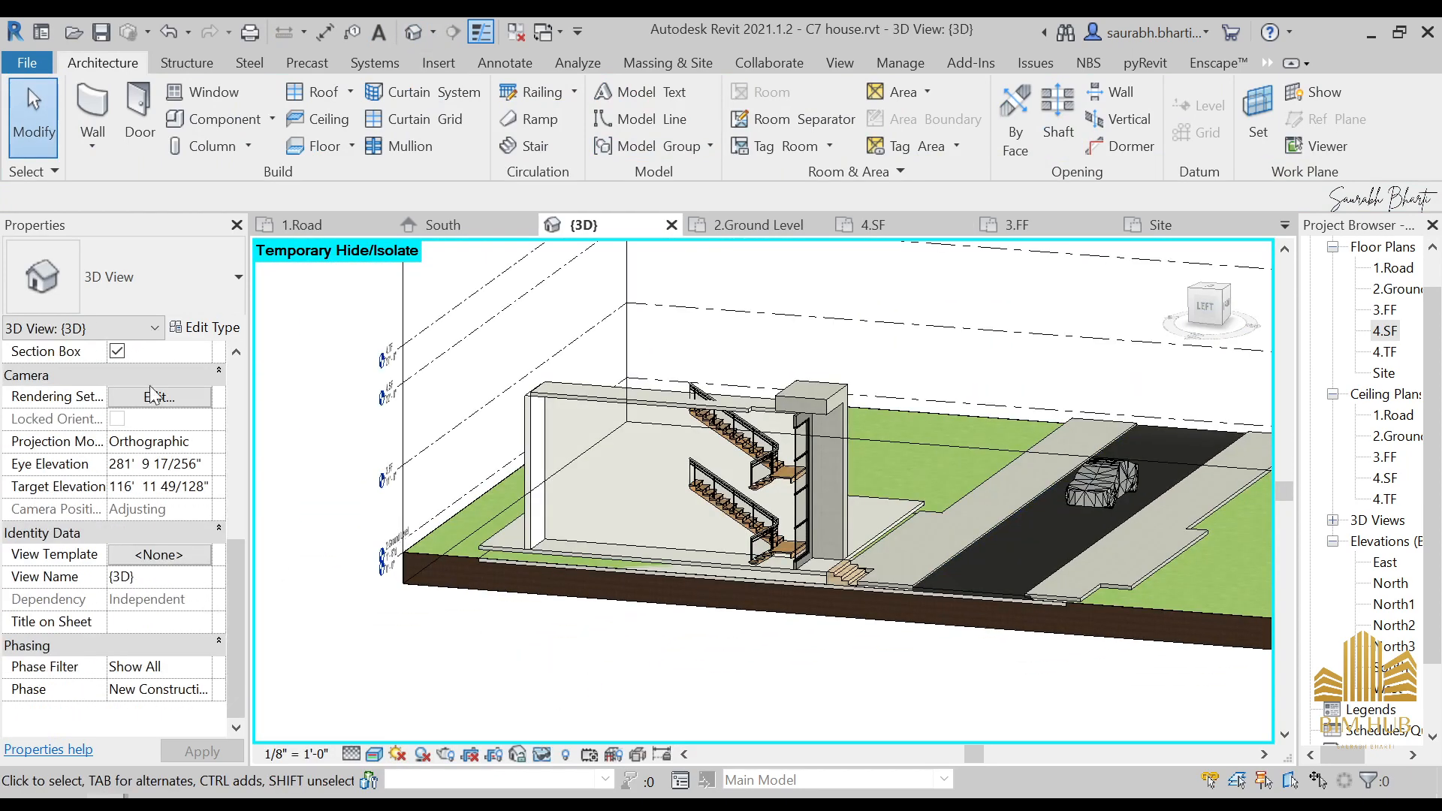
{"action": "left_click", "coordinate": [116, 350]}
- Examine the stairs, landings and railings behind the front curtain wall from several angles
{"action": "middle_click_drag", "start_coordinate": [835, 620], "coordinate": [757, 584], "text": "shift"}
{"action": "scroll", "coordinate": [636, 590], "scroll_direction": "up", "scroll_amount": 5}
{"action": "middle_click_drag", "start_coordinate": [712, 542], "coordinate": [677, 547], "text": "shift"}
{"action": "middle_click_drag", "start_coordinate": [822, 567], "coordinate": [967, 597], "text": "shift"}
{"action": "scroll", "coordinate": [1014, 664], "scroll_direction": "up", "scroll_amount": 5}
{"action": "middle_click_drag", "start_coordinate": [1014, 663], "coordinate": [1011, 521]}
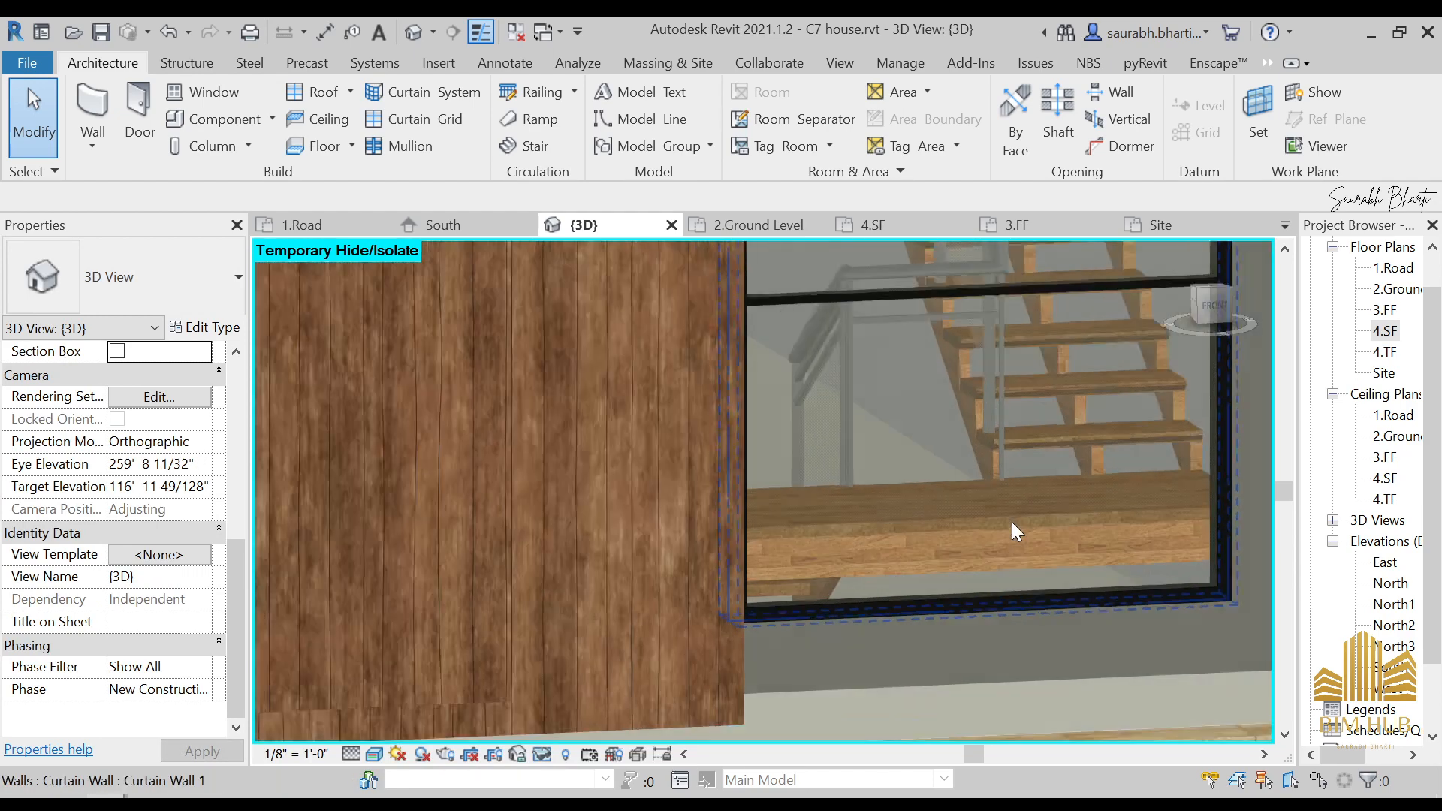
{"action": "scroll", "coordinate": [1011, 521], "scroll_direction": "down", "scroll_amount": 5}
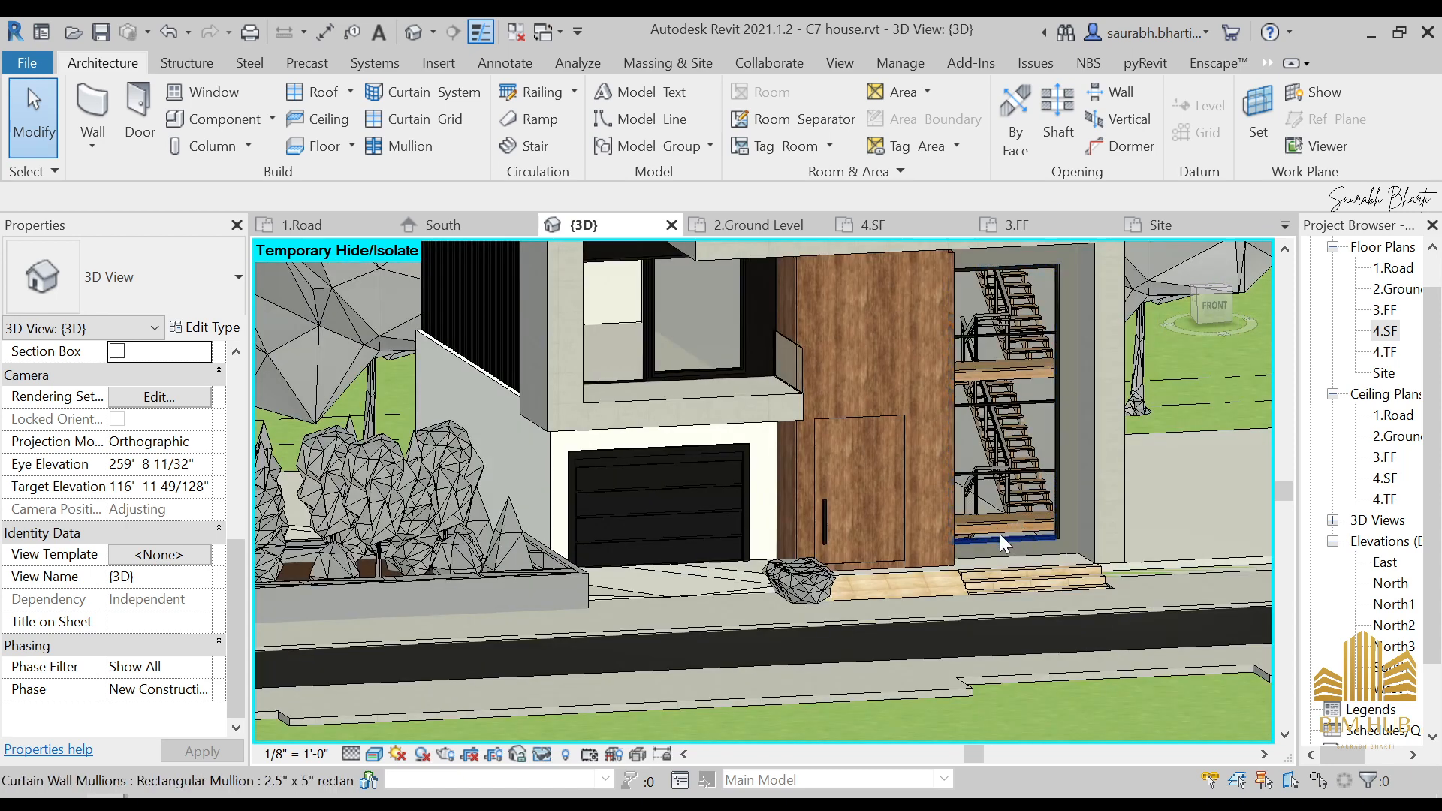
{"action": "middle_click_drag", "start_coordinate": [999, 534], "coordinate": [991, 473], "text": "shift"}
{"action": "scroll", "coordinate": [1006, 440], "scroll_direction": "up", "scroll_amount": 5}
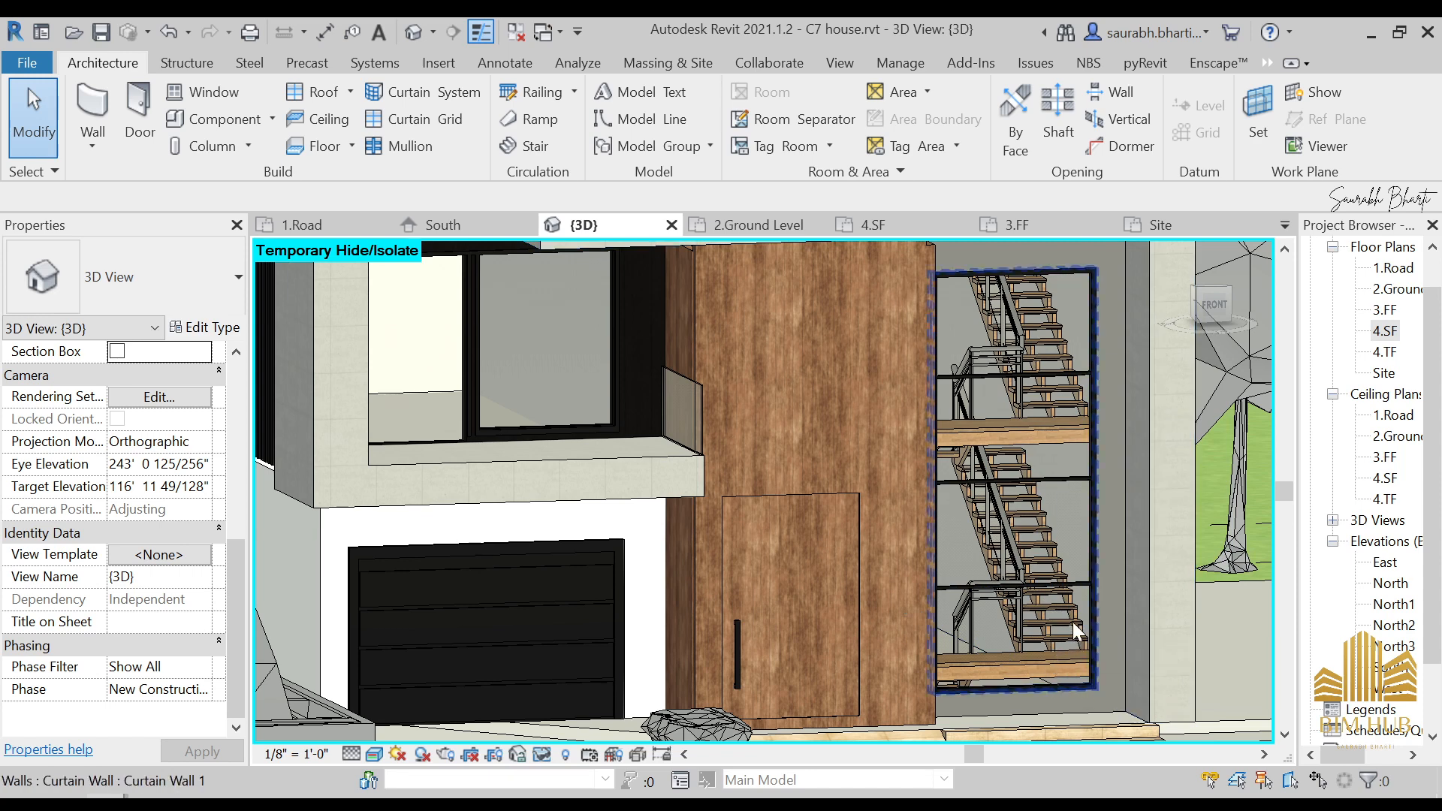
{"action": "middle_click_drag", "start_coordinate": [964, 422], "coordinate": [852, 380], "text": "shift"}
{"action": "scroll", "coordinate": [971, 506], "scroll_direction": "up", "scroll_amount": 3}
{"action": "left_click", "coordinate": [974, 510]}
{"action": "middle_click_drag", "start_coordinate": [974, 510], "coordinate": [1060, 559], "text": "shift"}
{"action": "key", "text": "Escape"}
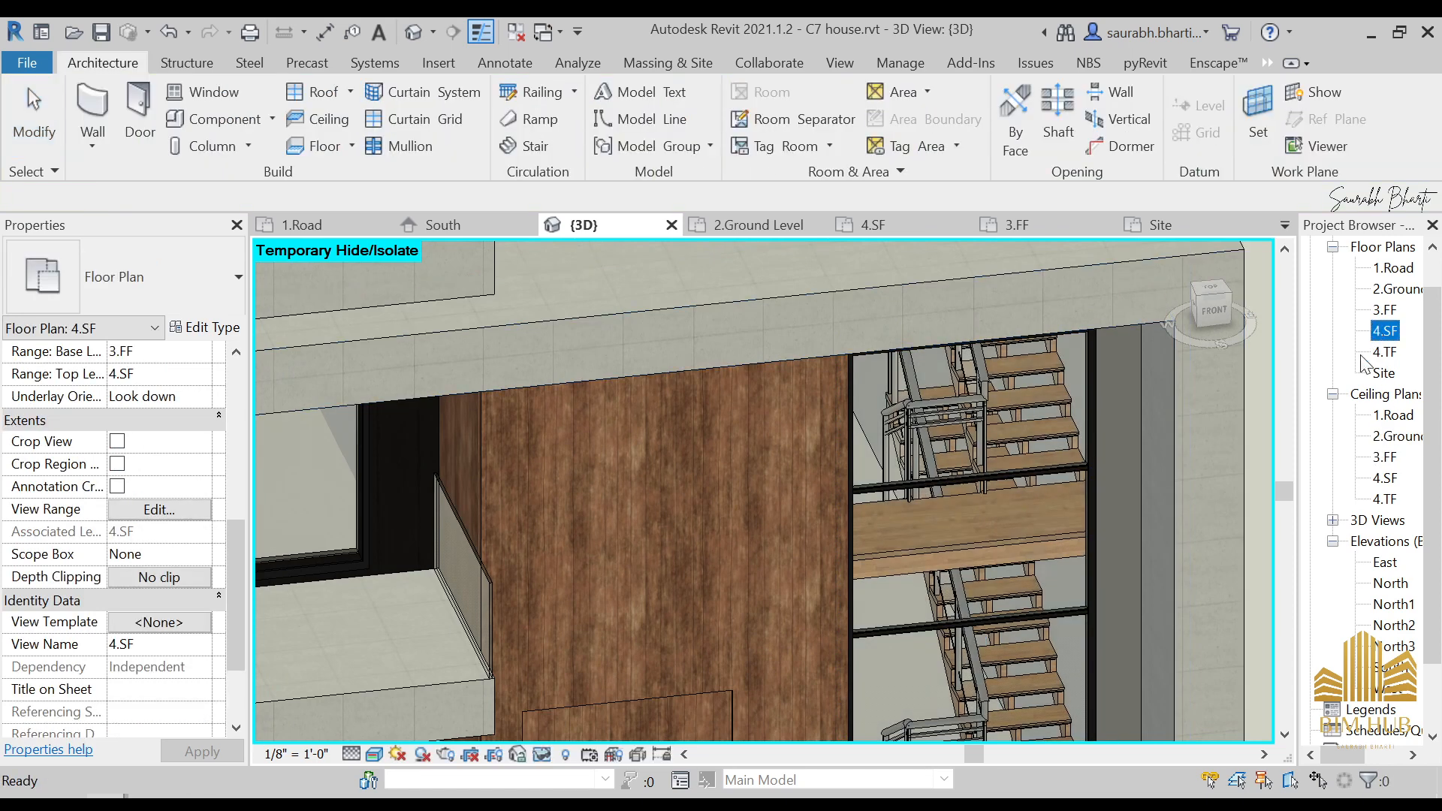
- Open the 3.FF floor plan and start editing the boundary of its Generic - 6" floor
{"action": "double_click", "coordinate": [1386, 309]}
{"action": "left_click", "coordinate": [933, 443]}
{"action": "scroll", "coordinate": [933, 460], "scroll_direction": "up", "scroll_amount": 2}
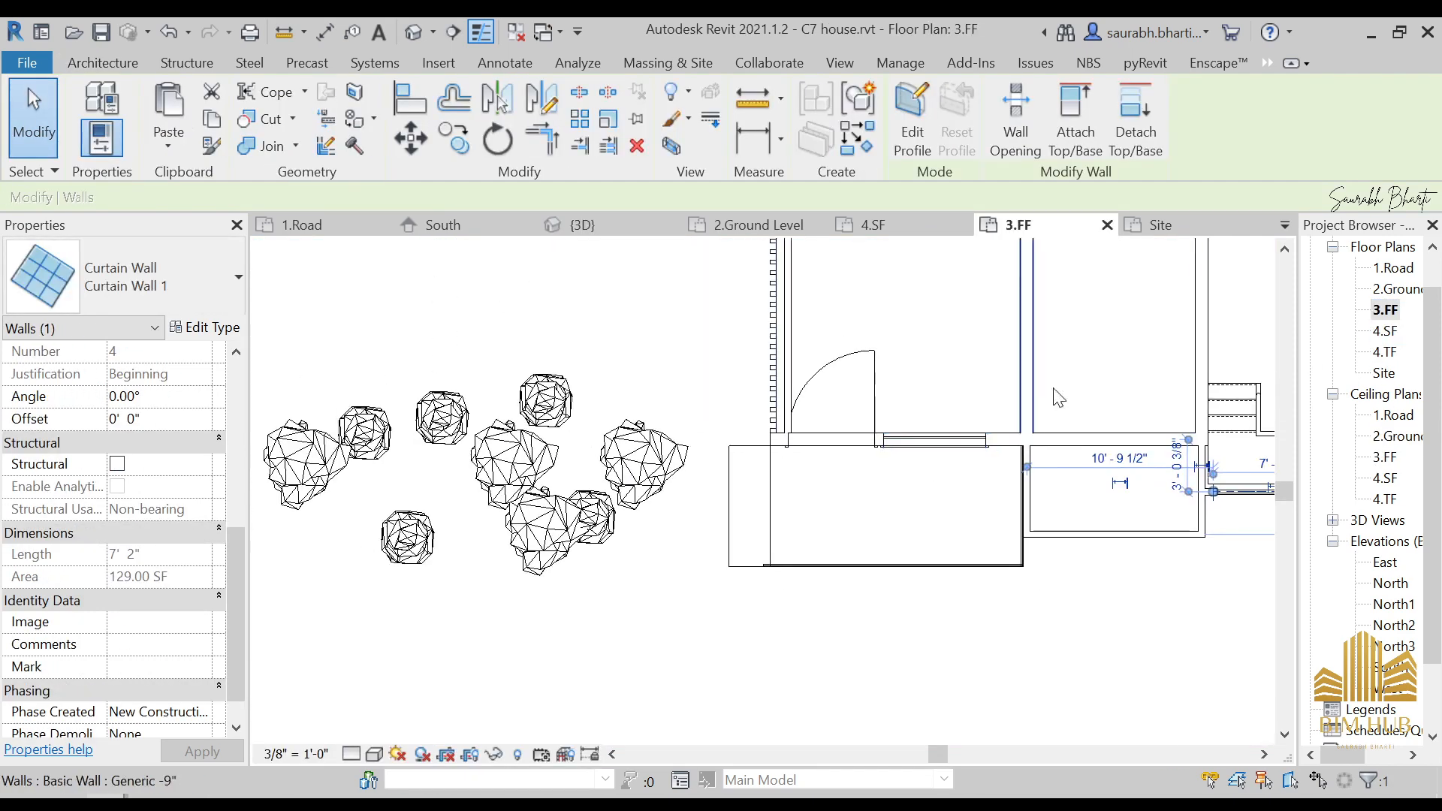
{"action": "left_click", "coordinate": [1094, 401]}
{"action": "scroll", "coordinate": [887, 521], "scroll_direction": "down", "scroll_amount": 2}
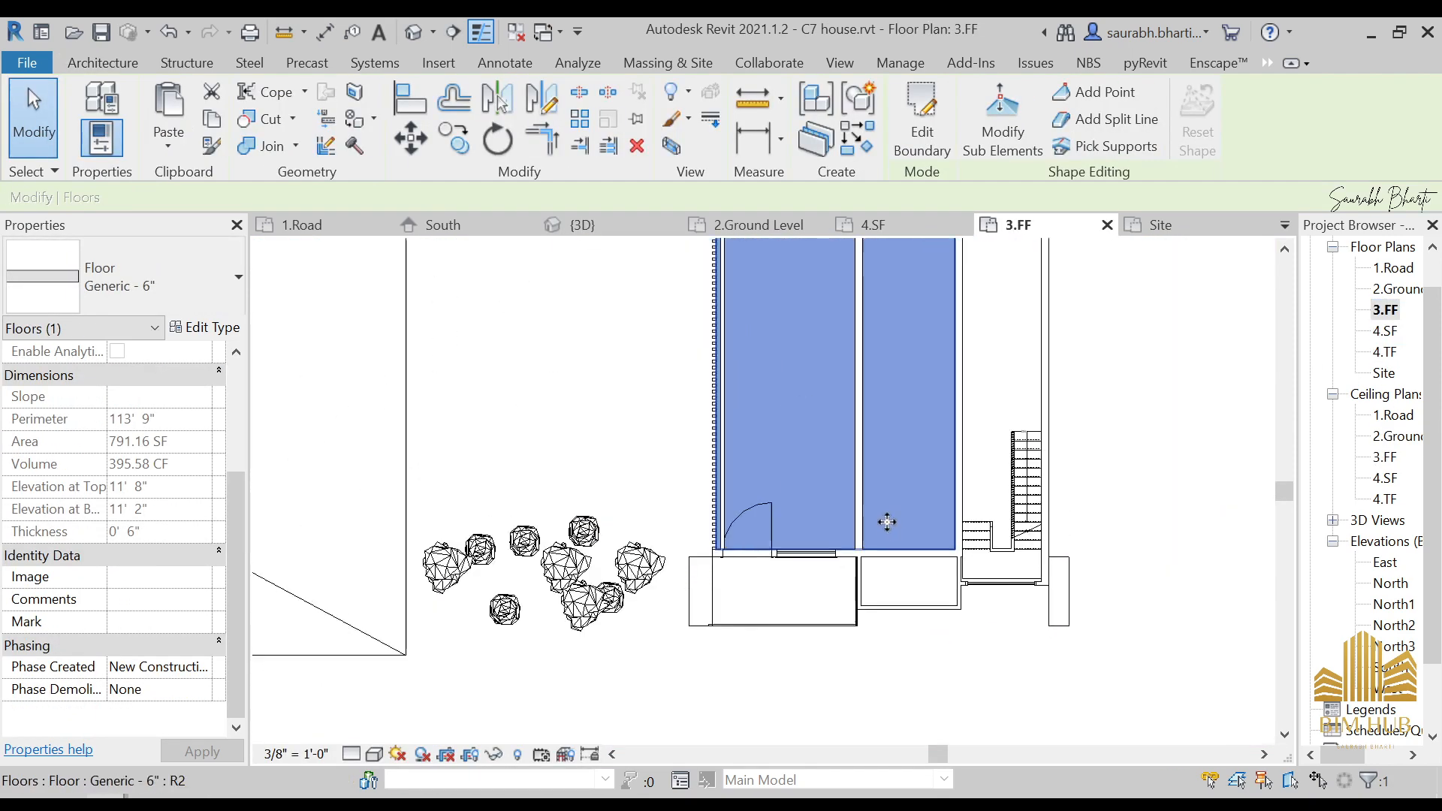
{"action": "left_click", "coordinate": [928, 132]}
{"action": "scroll", "coordinate": [1005, 441], "scroll_direction": "up", "scroll_amount": 3}
{"action": "left_click", "coordinate": [1072, 497]}
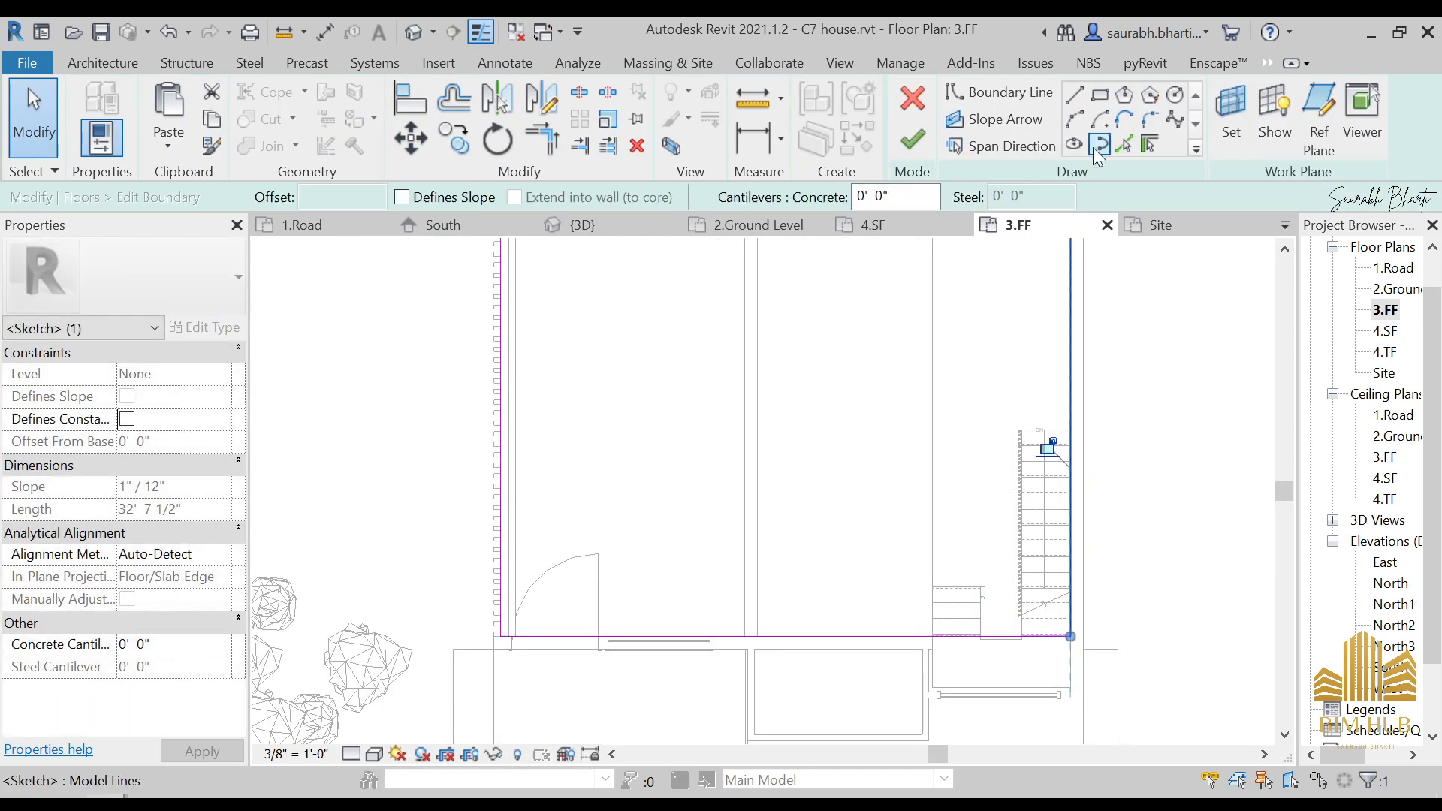
- Add boundary lines across the short flight's inner end and 2' - 9" along its railing side, shifting the latter to the railing's outer edge
{"action": "left_click", "coordinate": [1074, 95]}
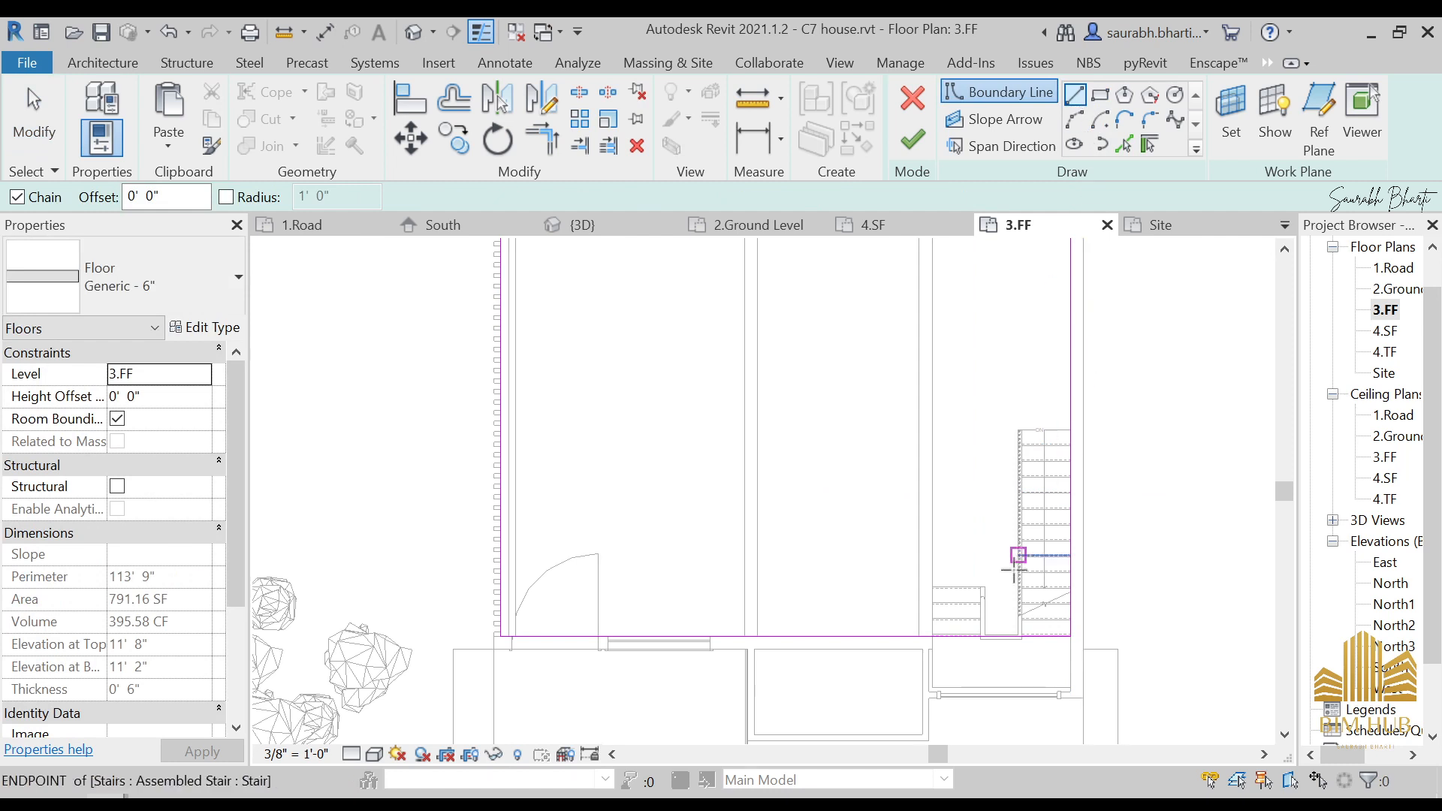
{"action": "scroll", "coordinate": [917, 633], "scroll_direction": "up", "scroll_amount": 4}
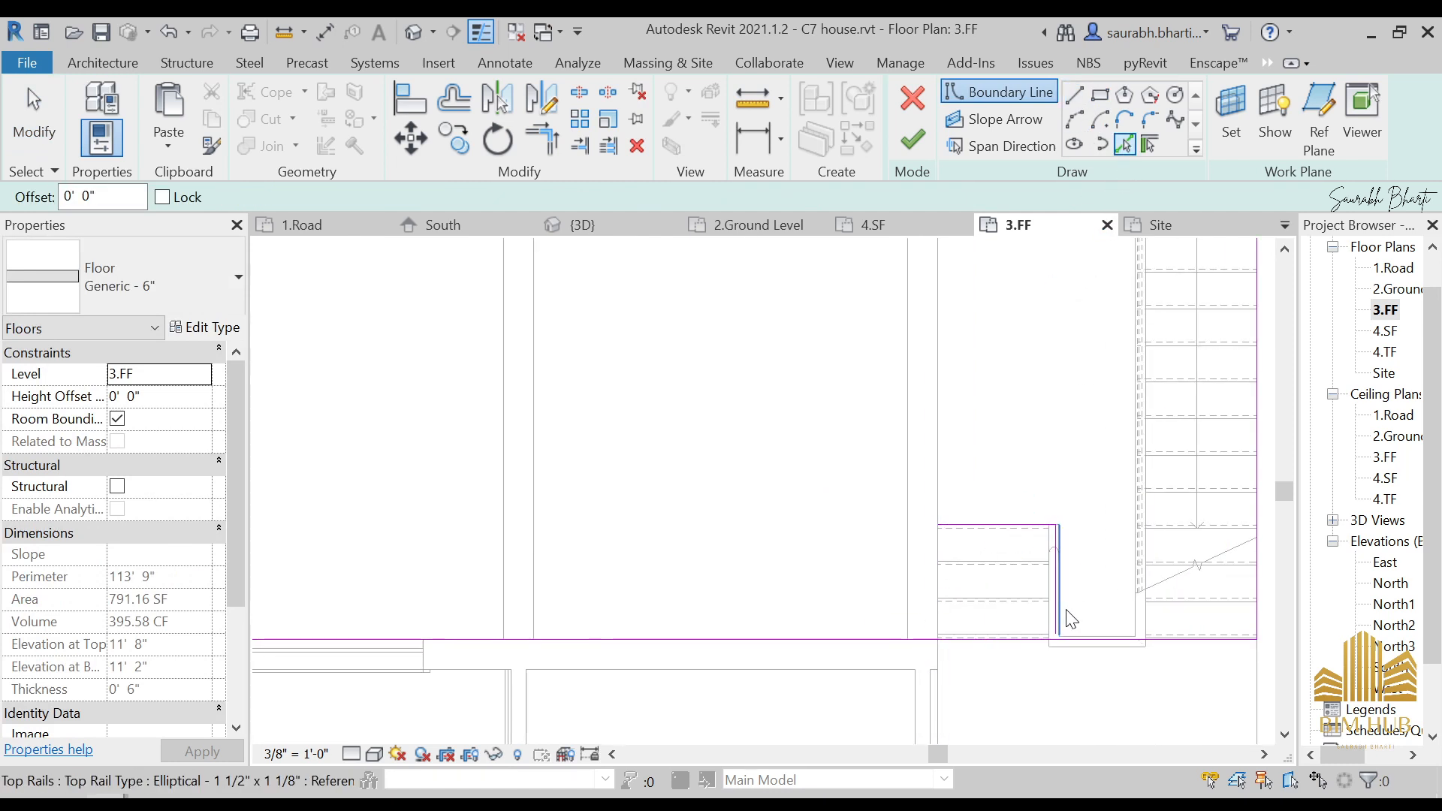
{"action": "scroll", "coordinate": [1065, 609], "scroll_direction": "up", "scroll_amount": 2}
{"action": "key", "text": "Escape"}
{"action": "mouse_move", "coordinate": [1049, 595]}
{"action": "left_mouse_down"}
{"action": "mouse_move", "coordinate": [1088, 592]}
{"action": "mouse_move", "coordinate": [1057, 592]}
{"action": "left_mouse_up"}
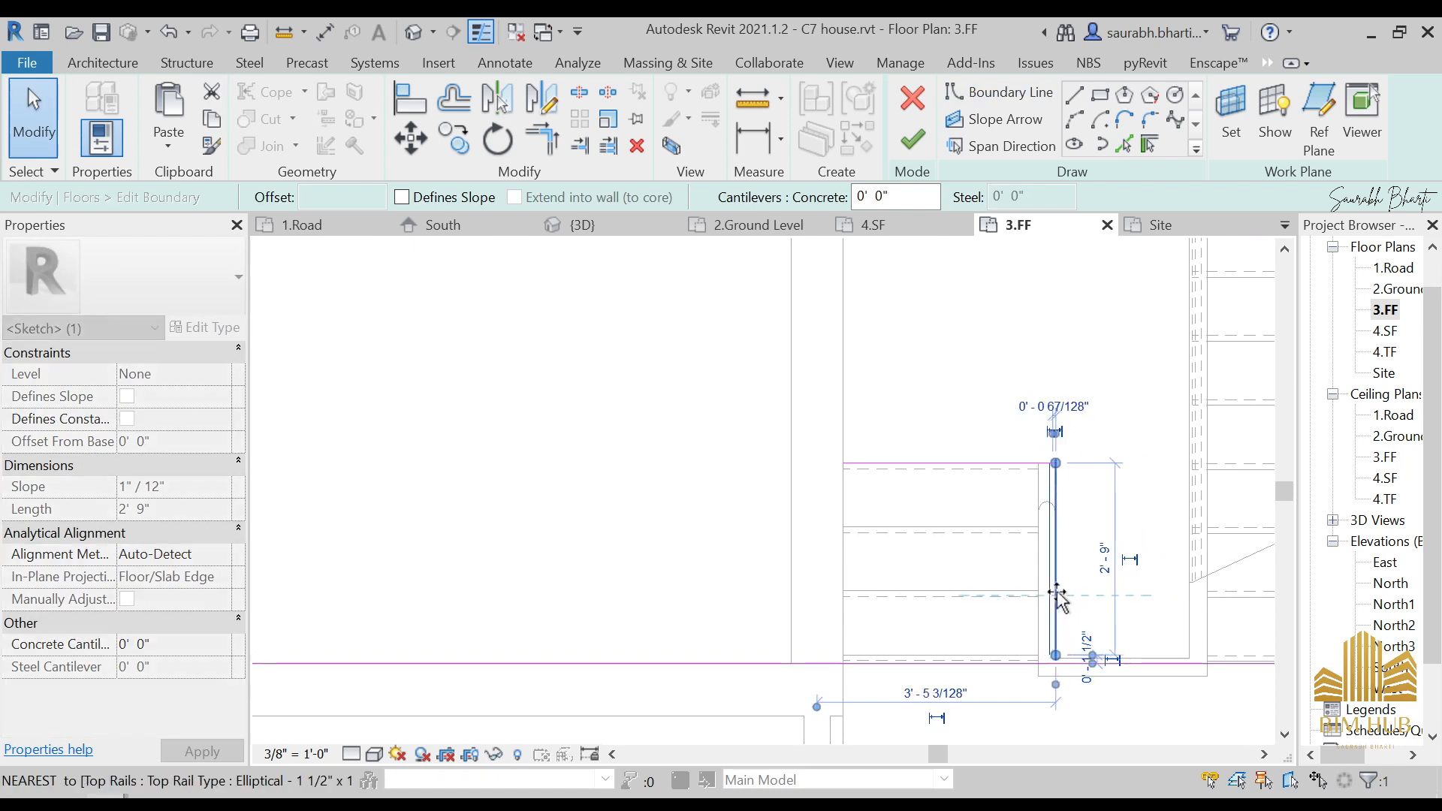
{"action": "key", "text": "Escape"}
- Try to trim the railing-side line and the unsplit front boundary line to a corner, and undo the trim
{"action": "key", "text": "t"}
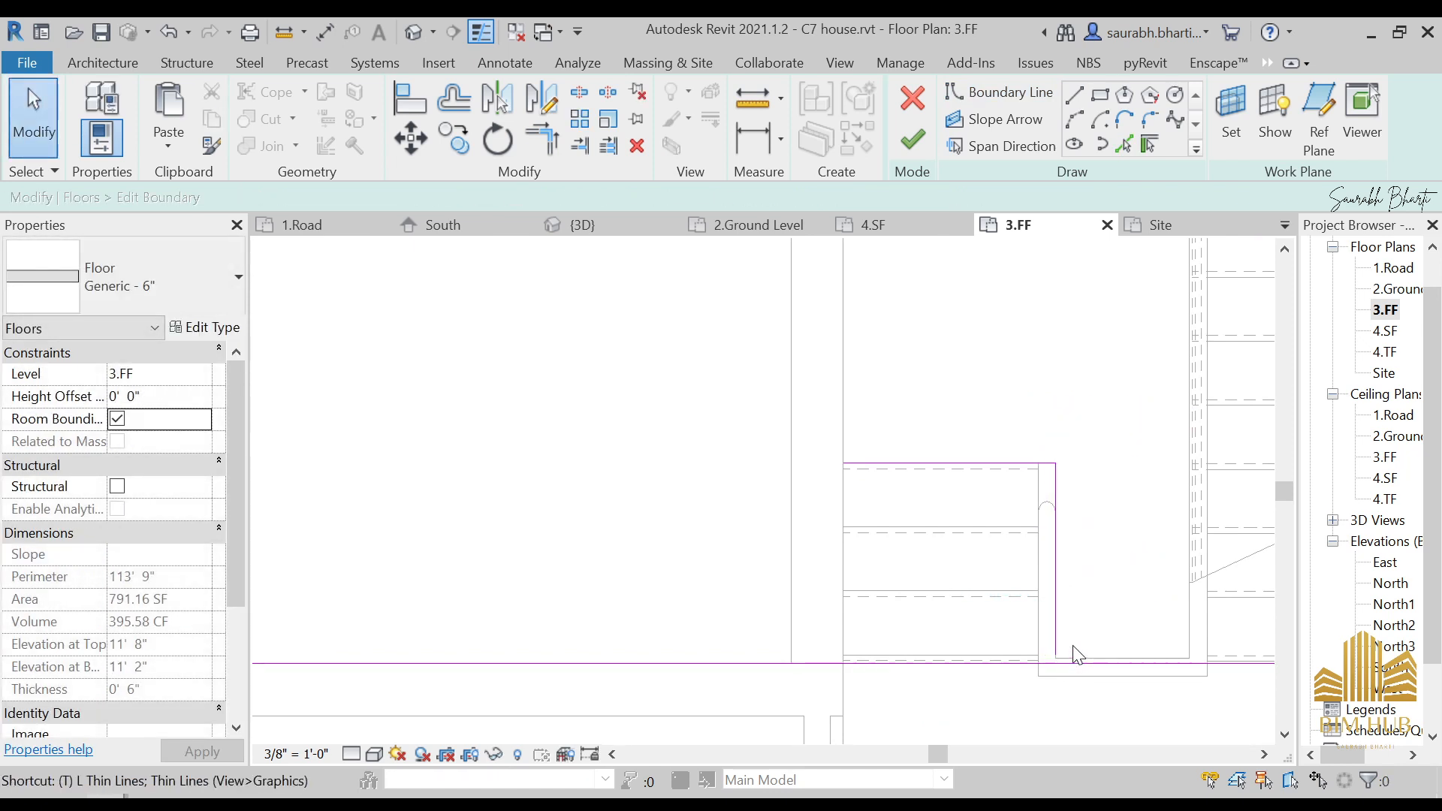
{"action": "key", "text": "r"}
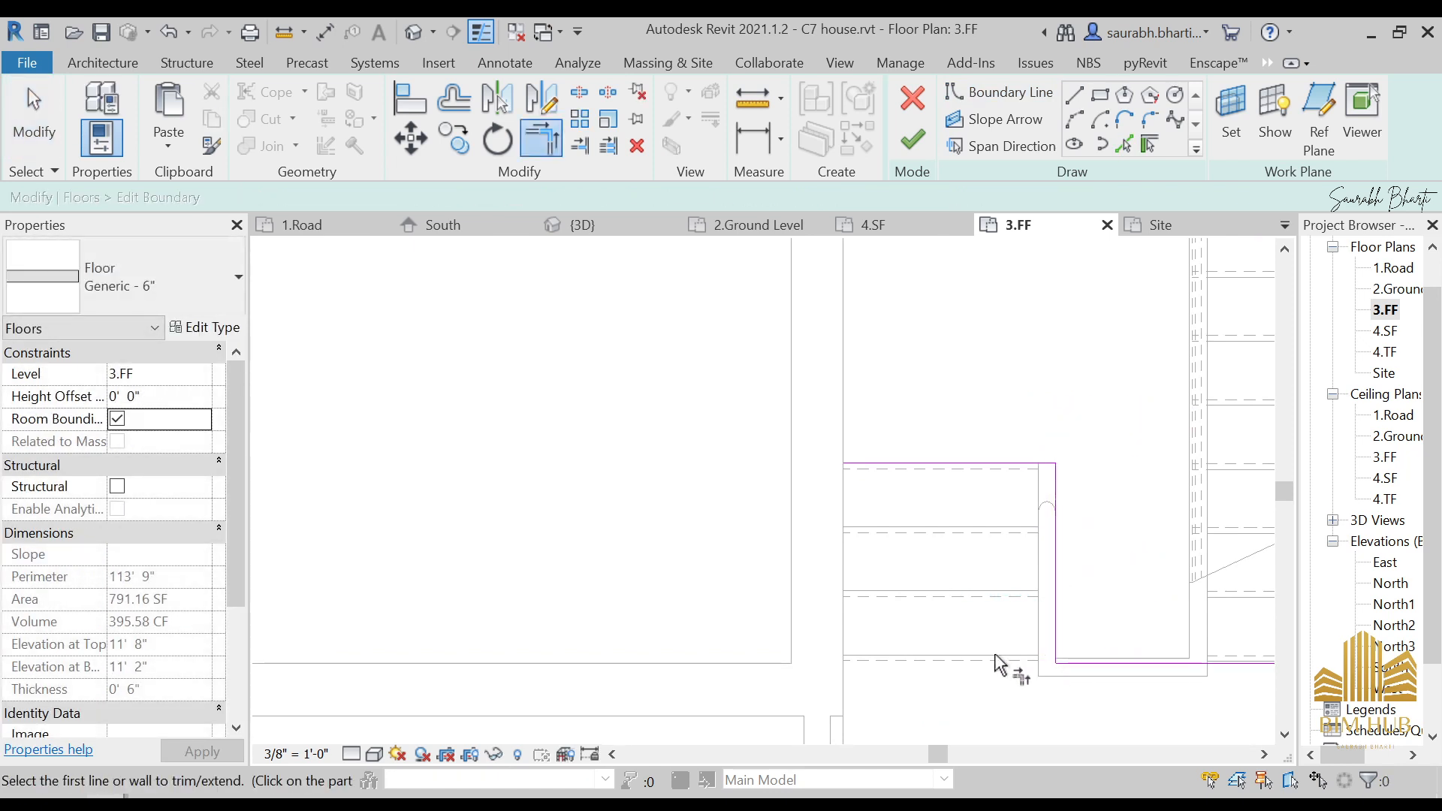
{"action": "scroll", "coordinate": [913, 602], "scroll_direction": "down", "scroll_amount": 2}
{"action": "key", "text": "ctrl+z"}
{"action": "key", "text": "Escape"}
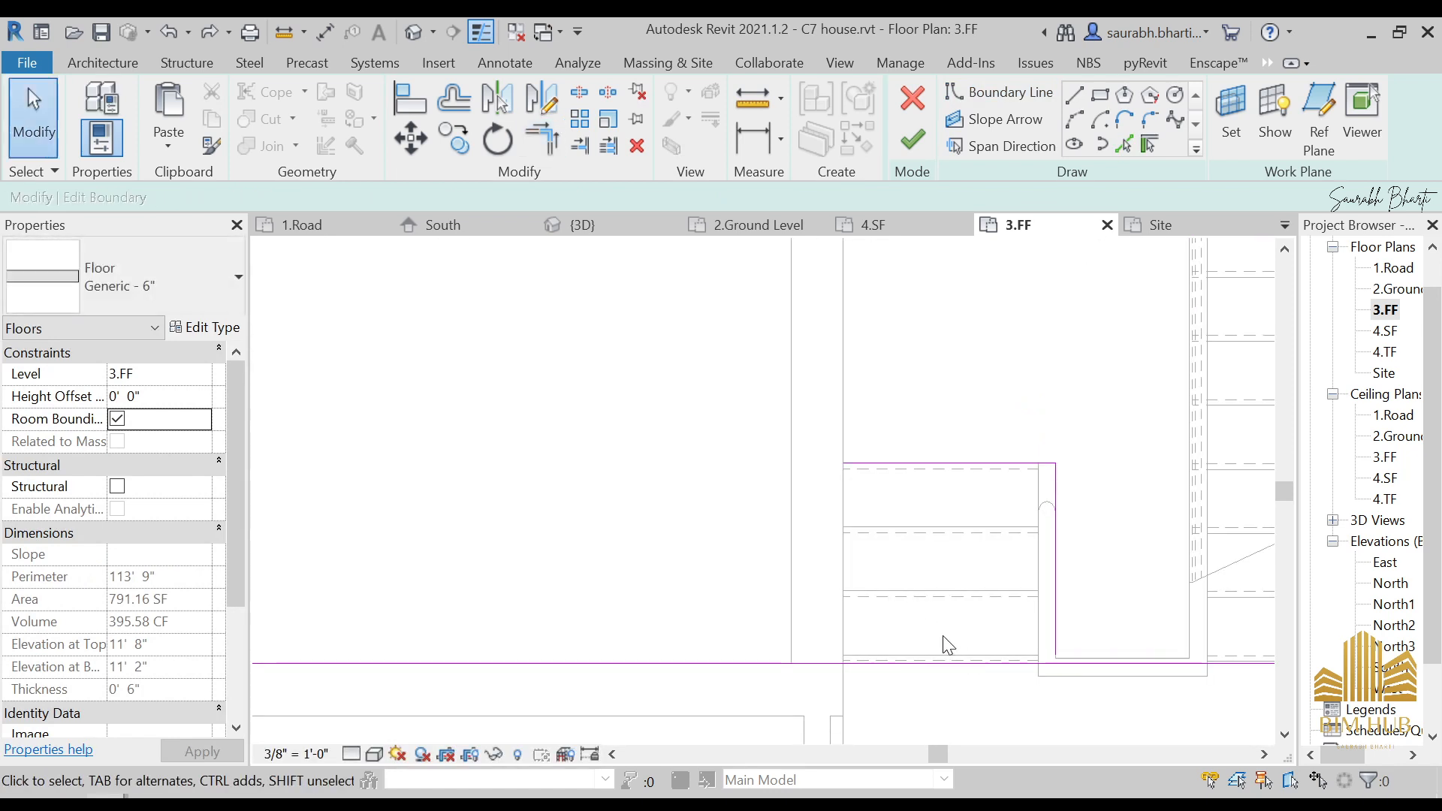
- Split the front boundary line at the short flight and trim its stair-side part to the railing-side line
{"action": "key", "text": "Escape"}
{"action": "key", "text": "t"}
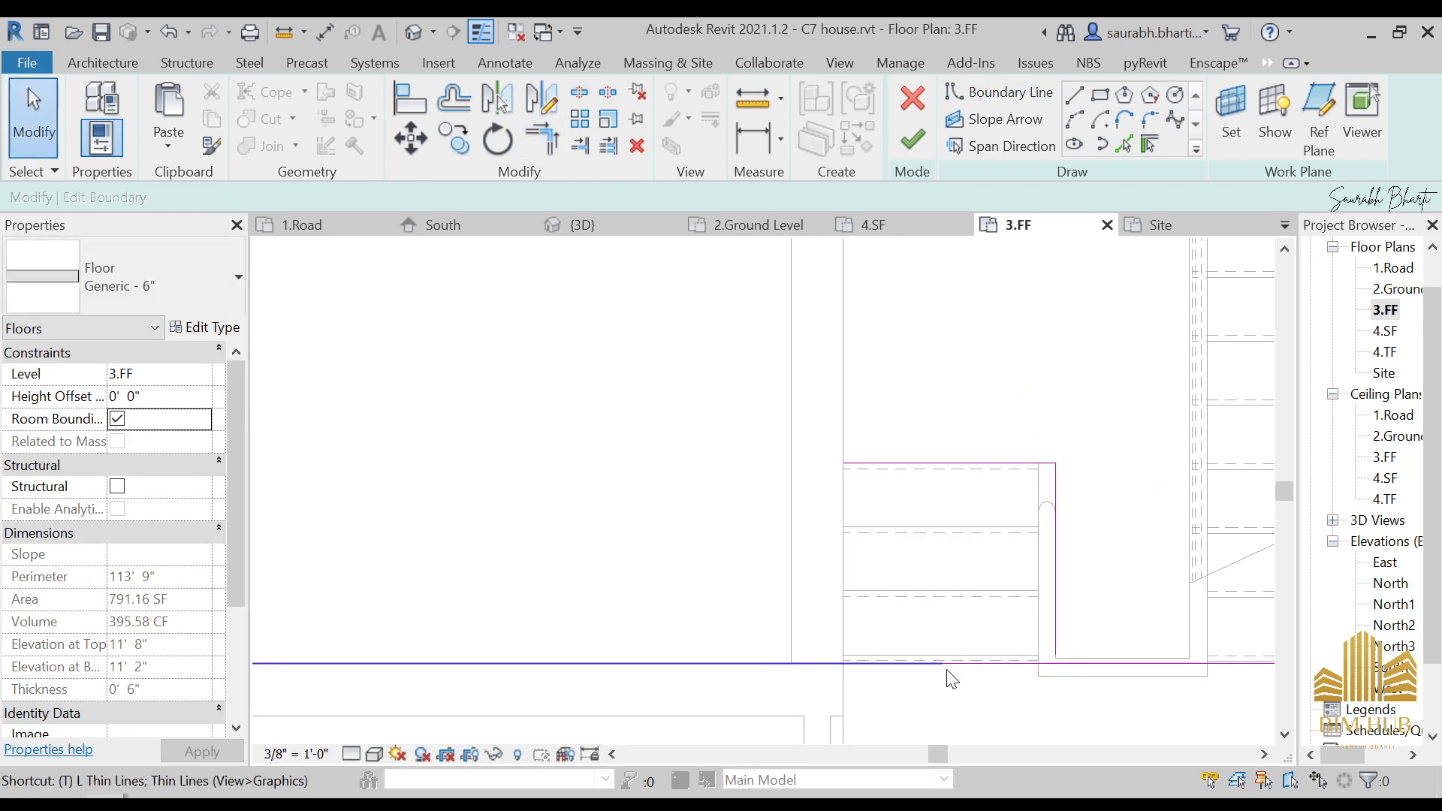
{"action": "key", "text": "r"}
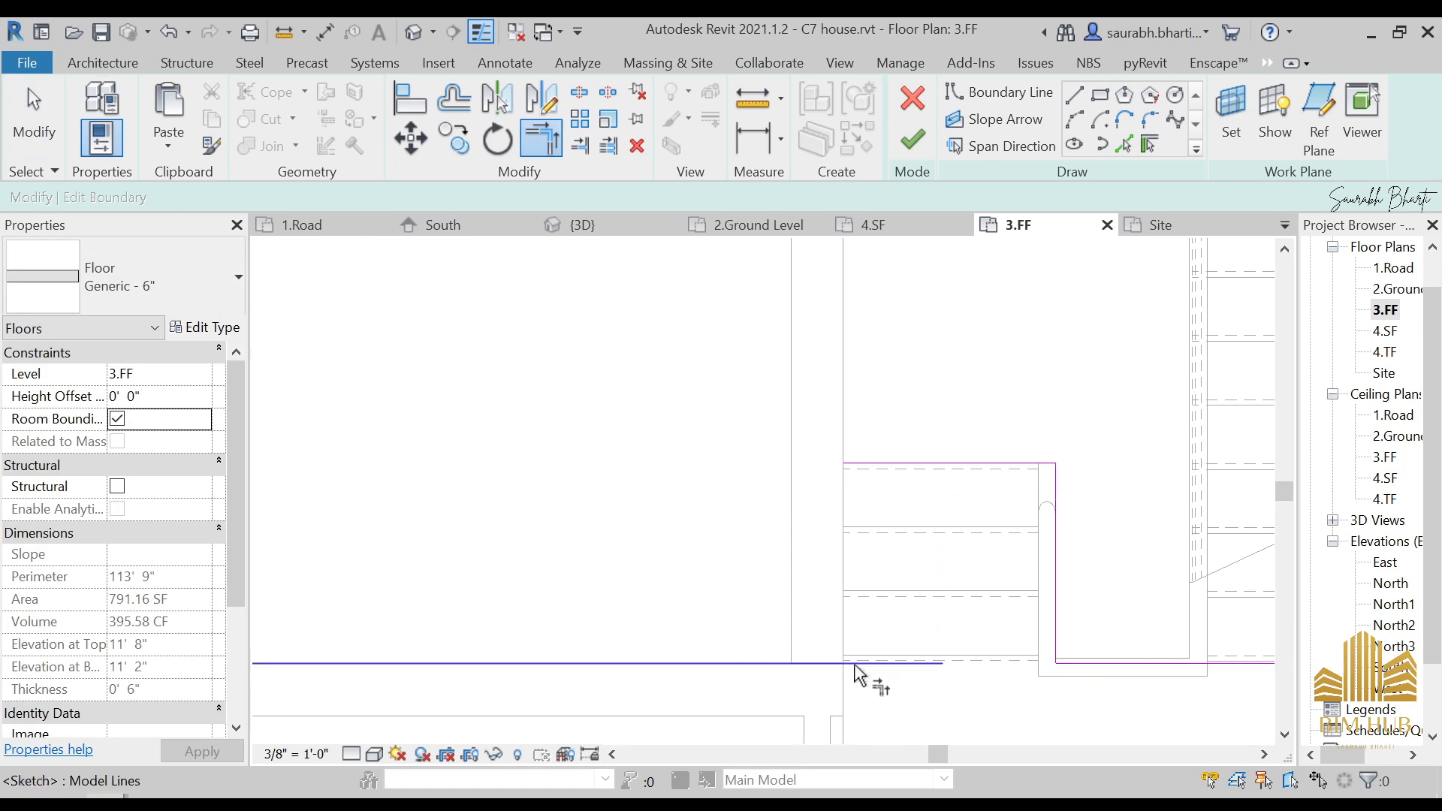
- Add a boundary line along the short flight's wall side and trim it to a clean corner with the front boundary line
{"action": "left_click", "coordinate": [1135, 149]}
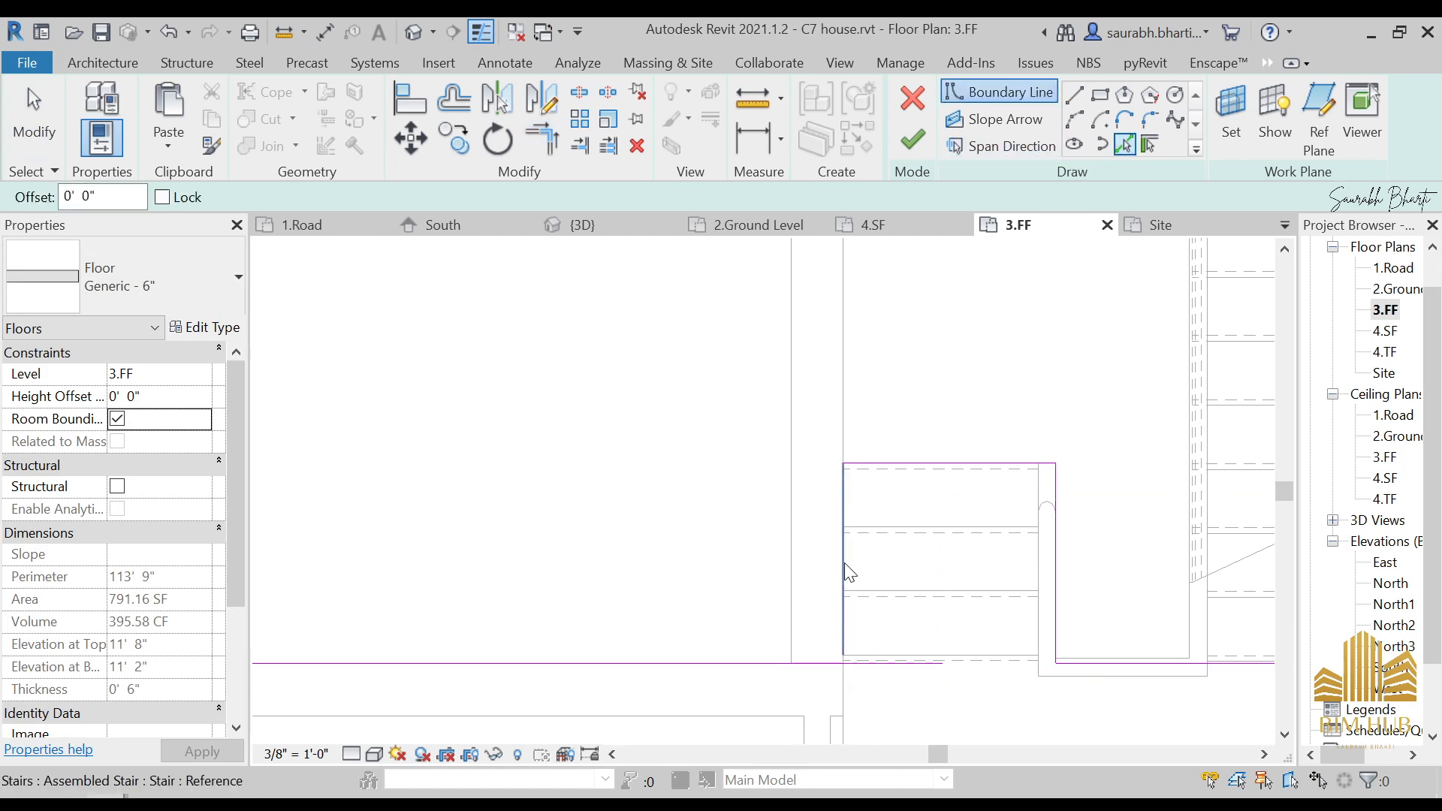
{"action": "key", "text": "t"}
{"action": "key", "text": "r"}
{"action": "left_click", "coordinate": [837, 662]}
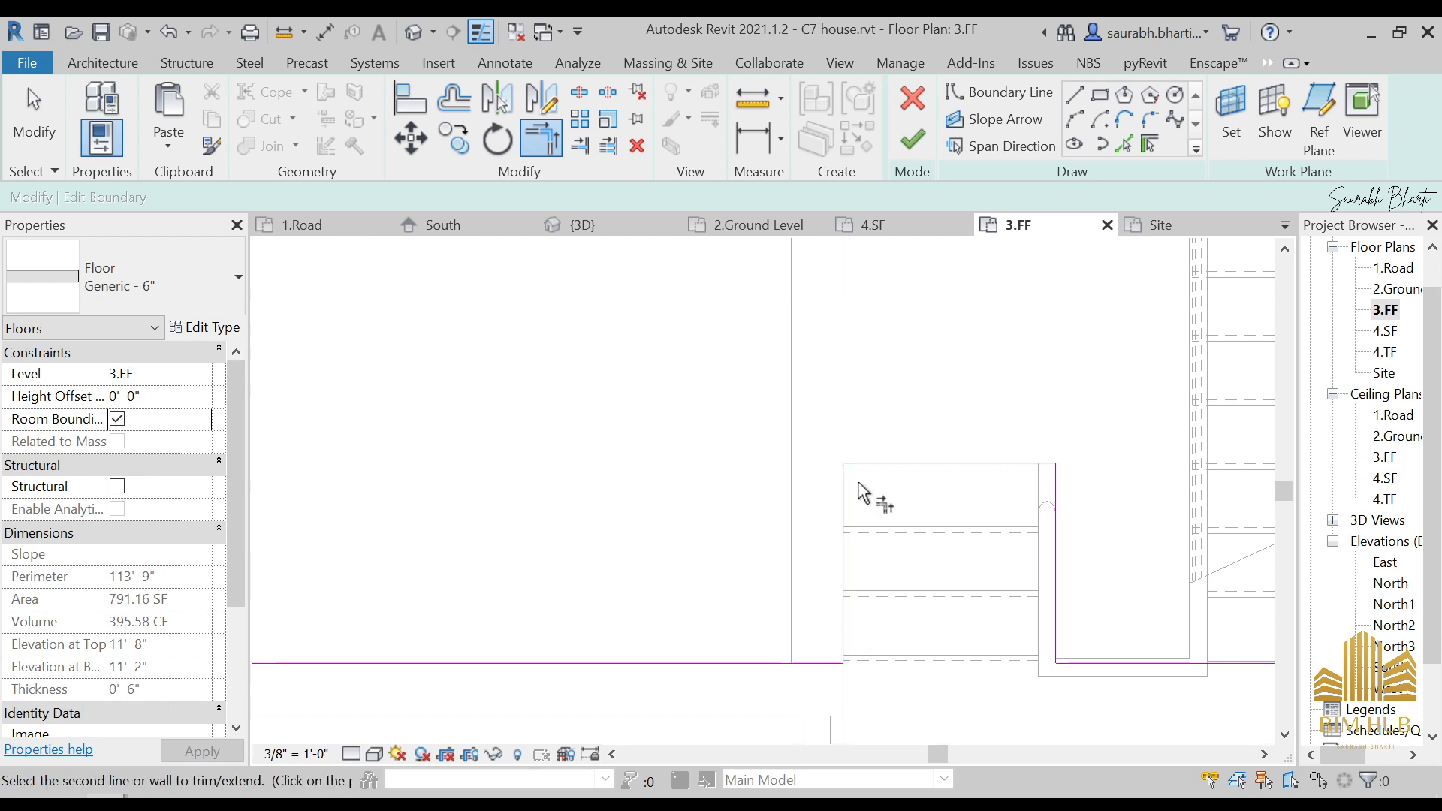
{"action": "scroll", "coordinate": [871, 486], "scroll_direction": "down", "scroll_amount": 3}
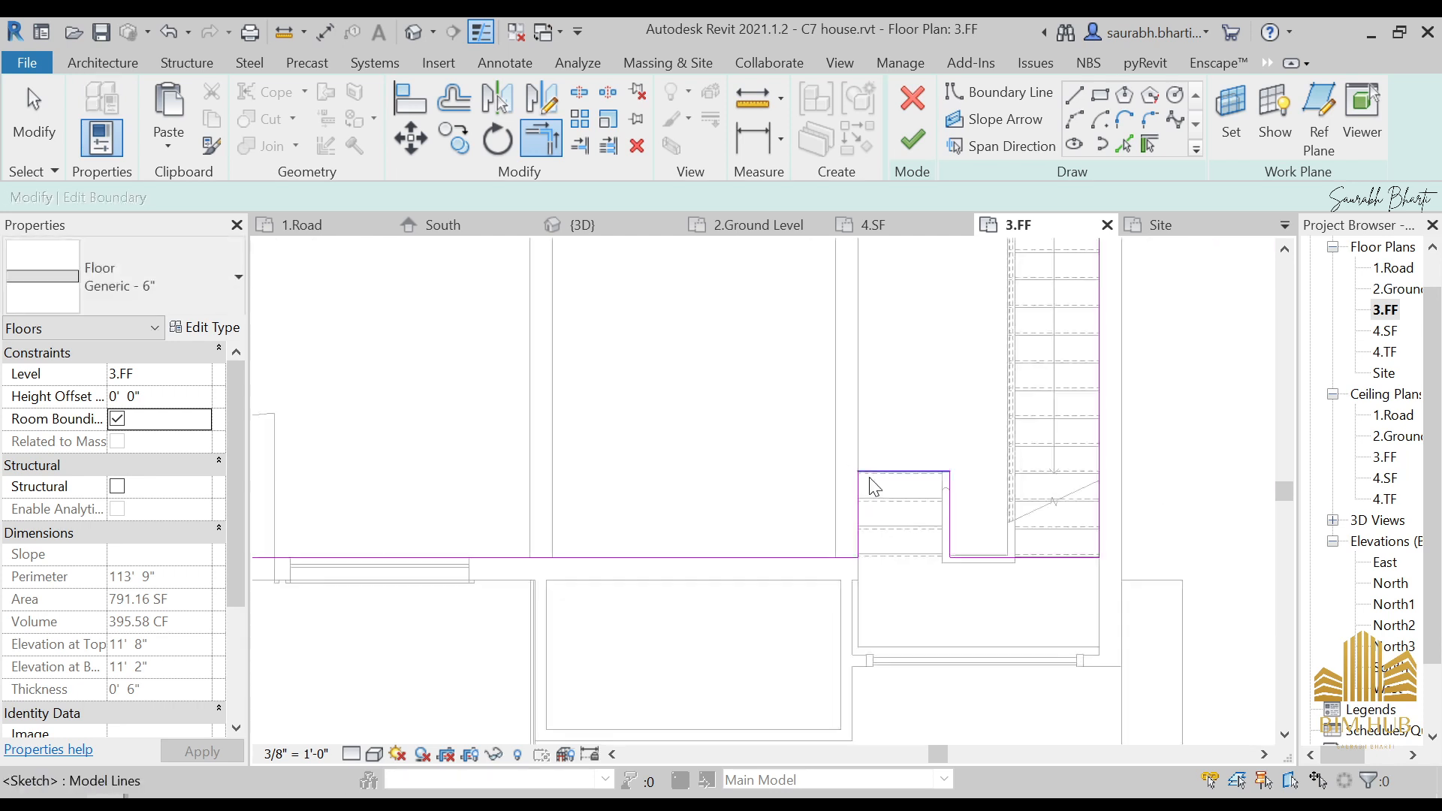
- Finish the 3.FF floor boundary, attach the walls below to the floor's bottom, and return to the 3D view
{"action": "key", "text": "Escape"}
{"action": "left_click", "coordinate": [912, 139]}
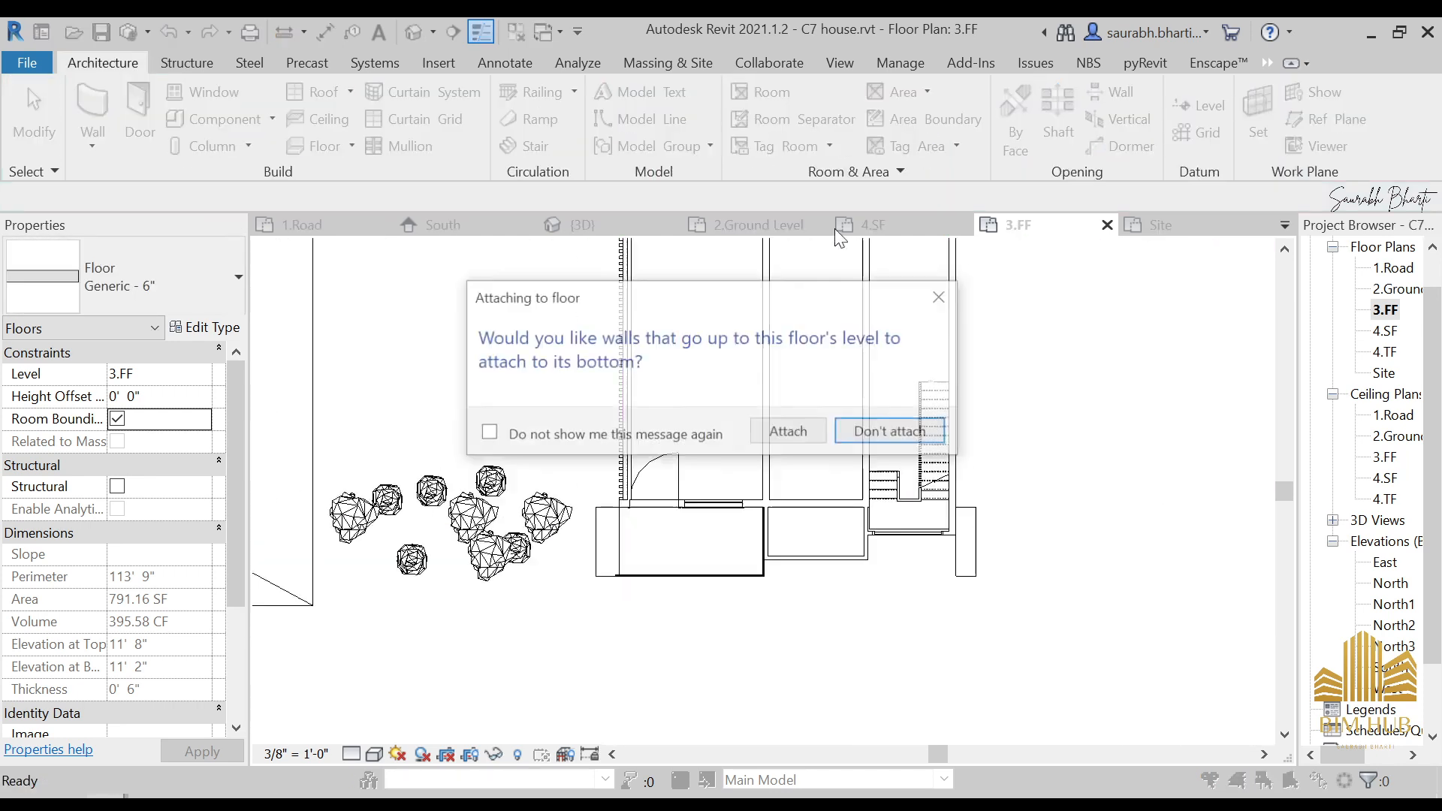
{"action": "left_click", "coordinate": [796, 436]}
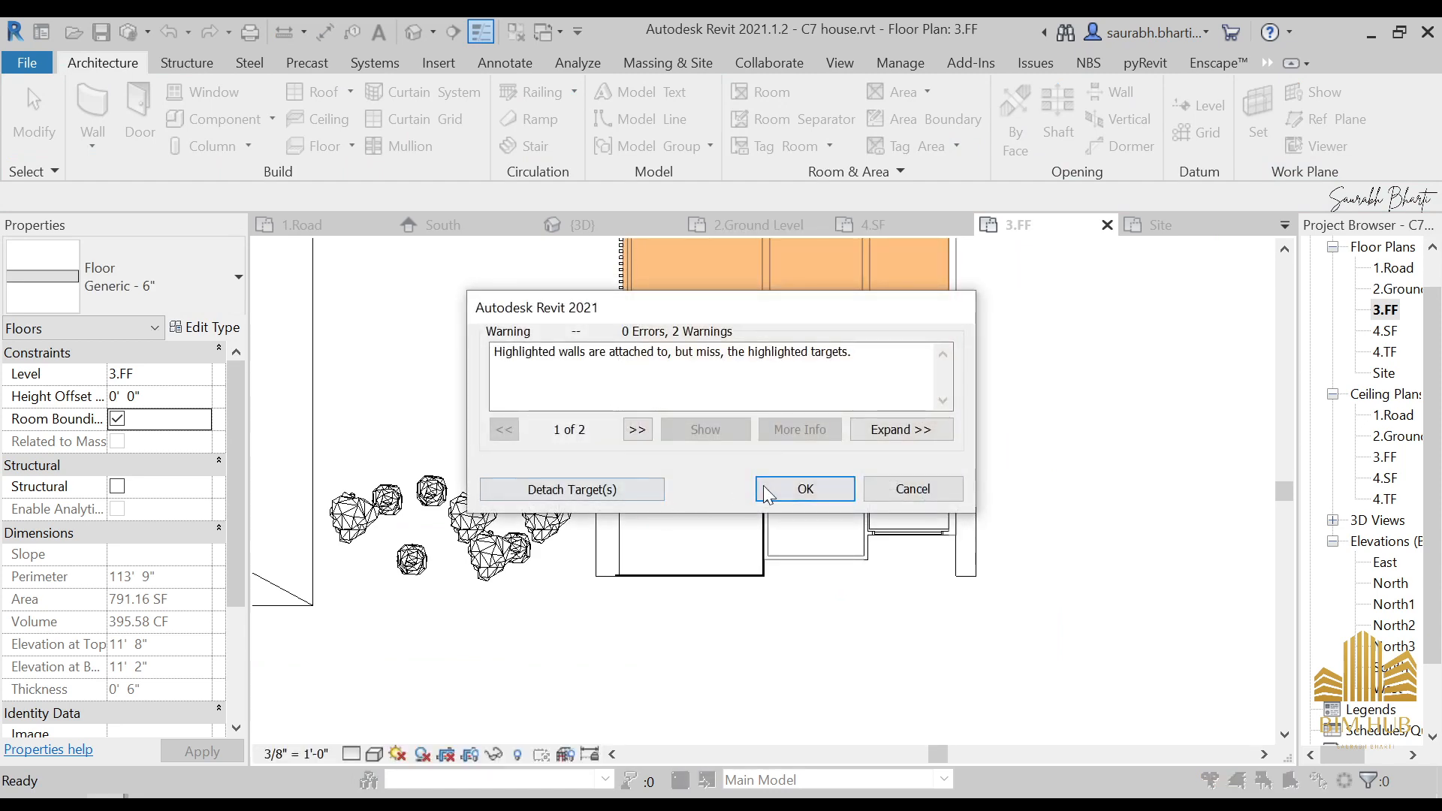
{"action": "left_click", "coordinate": [766, 489]}
{"action": "left_click", "coordinate": [416, 36]}
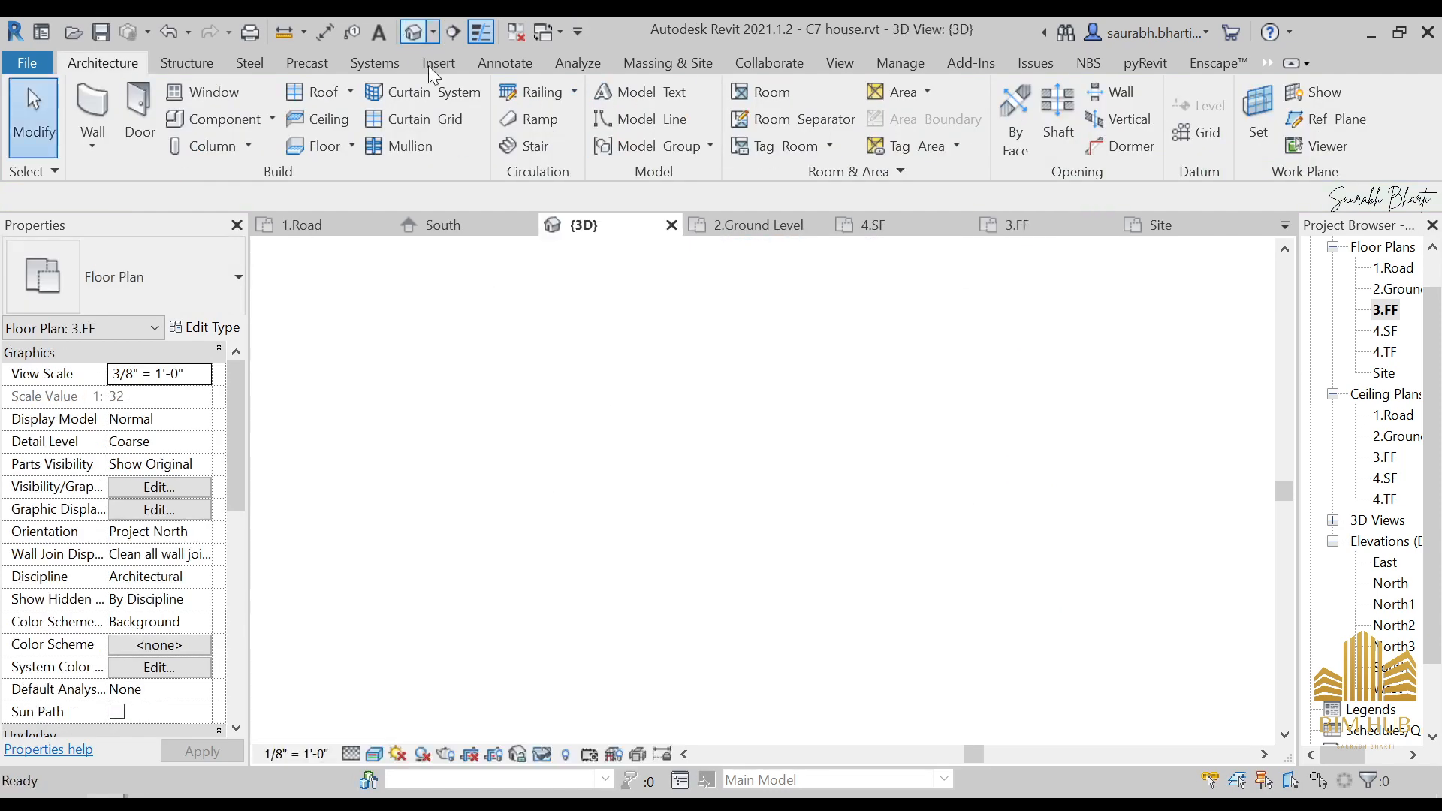
- In the 3.FF plan, draw a 13' - 10" Generic -4.5" wall across the balcony-side room, from the louvered side wall to the interior wall
{"action": "middle_click_drag", "start_coordinate": [795, 536], "coordinate": [937, 457], "text": "shift"}
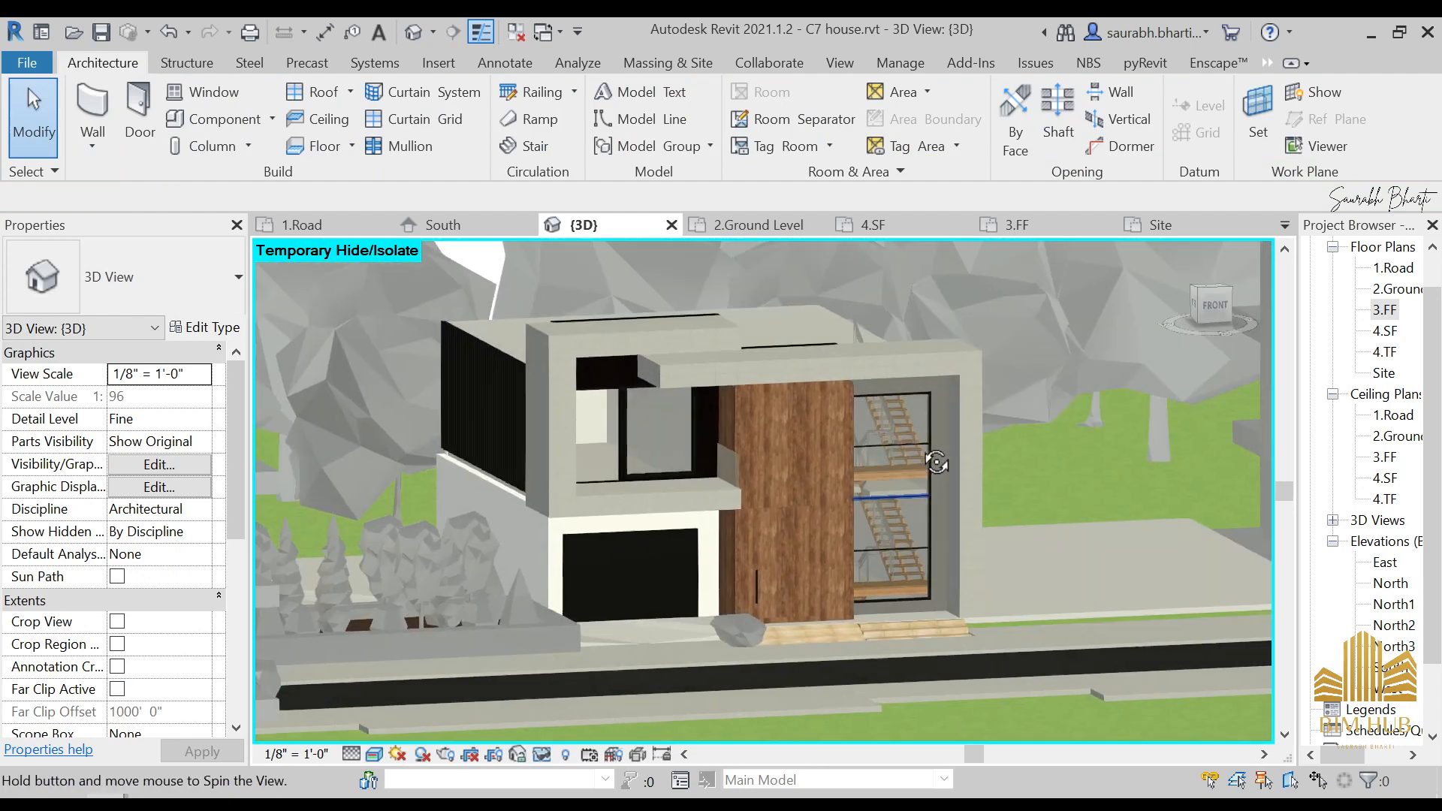
{"action": "middle_click_drag", "start_coordinate": [757, 475], "coordinate": [746, 451], "text": "shift"}
{"action": "scroll", "coordinate": [601, 459], "scroll_direction": "up", "scroll_amount": 3}
{"action": "middle_click_drag", "start_coordinate": [585, 459], "coordinate": [579, 488], "text": "shift"}
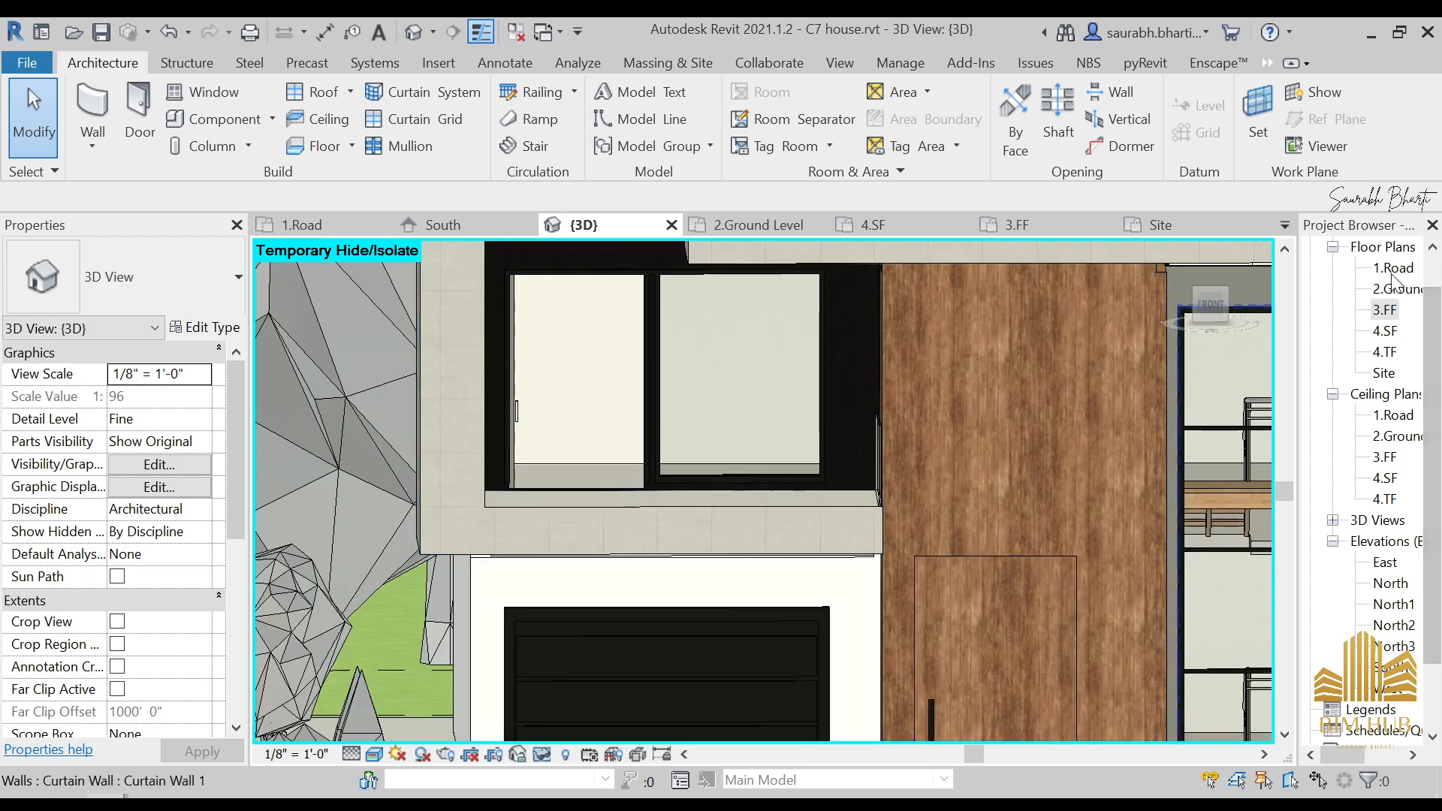
{"action": "double_click", "coordinate": [1383, 312]}
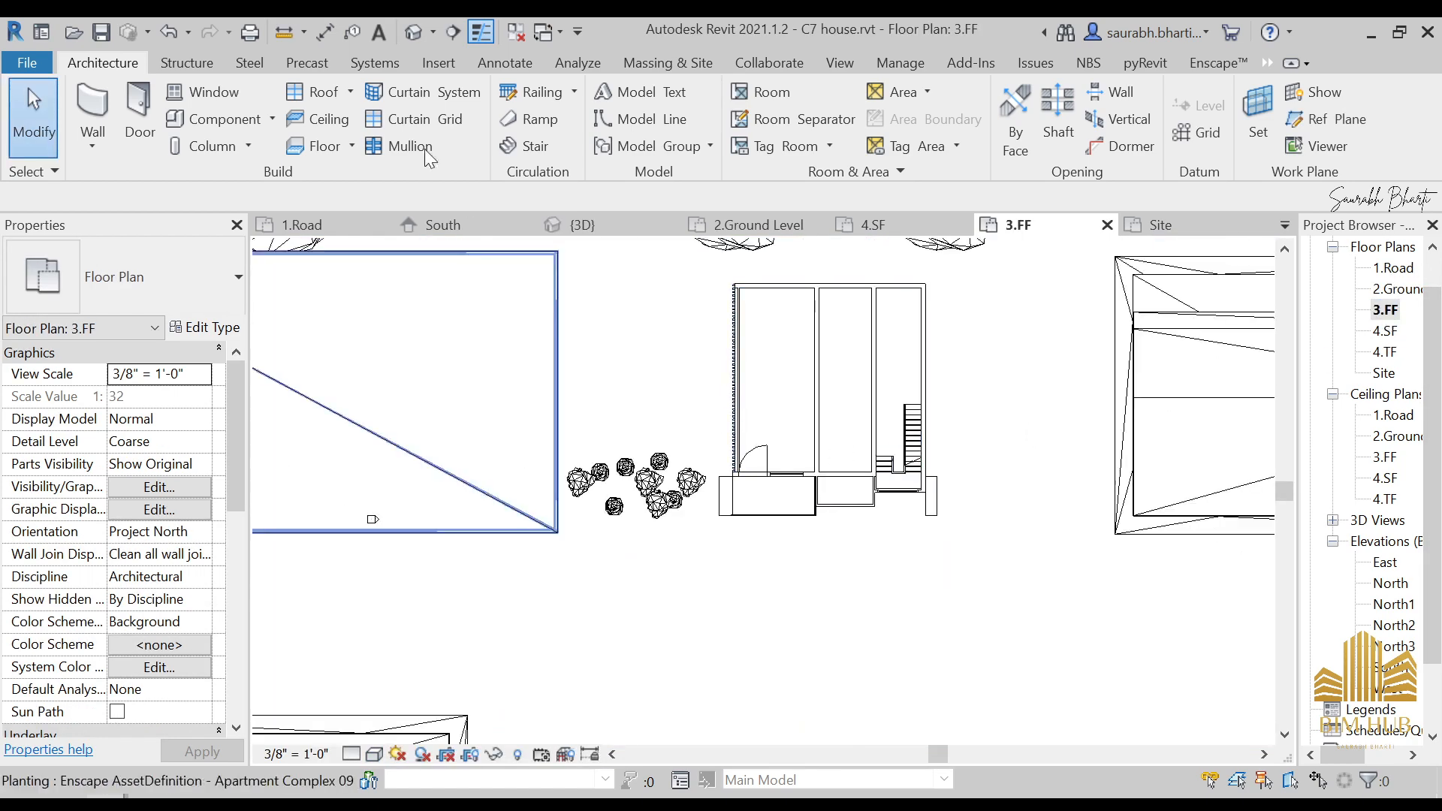
{"action": "scroll", "coordinate": [723, 355], "scroll_direction": "up", "scroll_amount": 3}
{"action": "key", "text": "w"}
{"action": "key", "text": "a"}
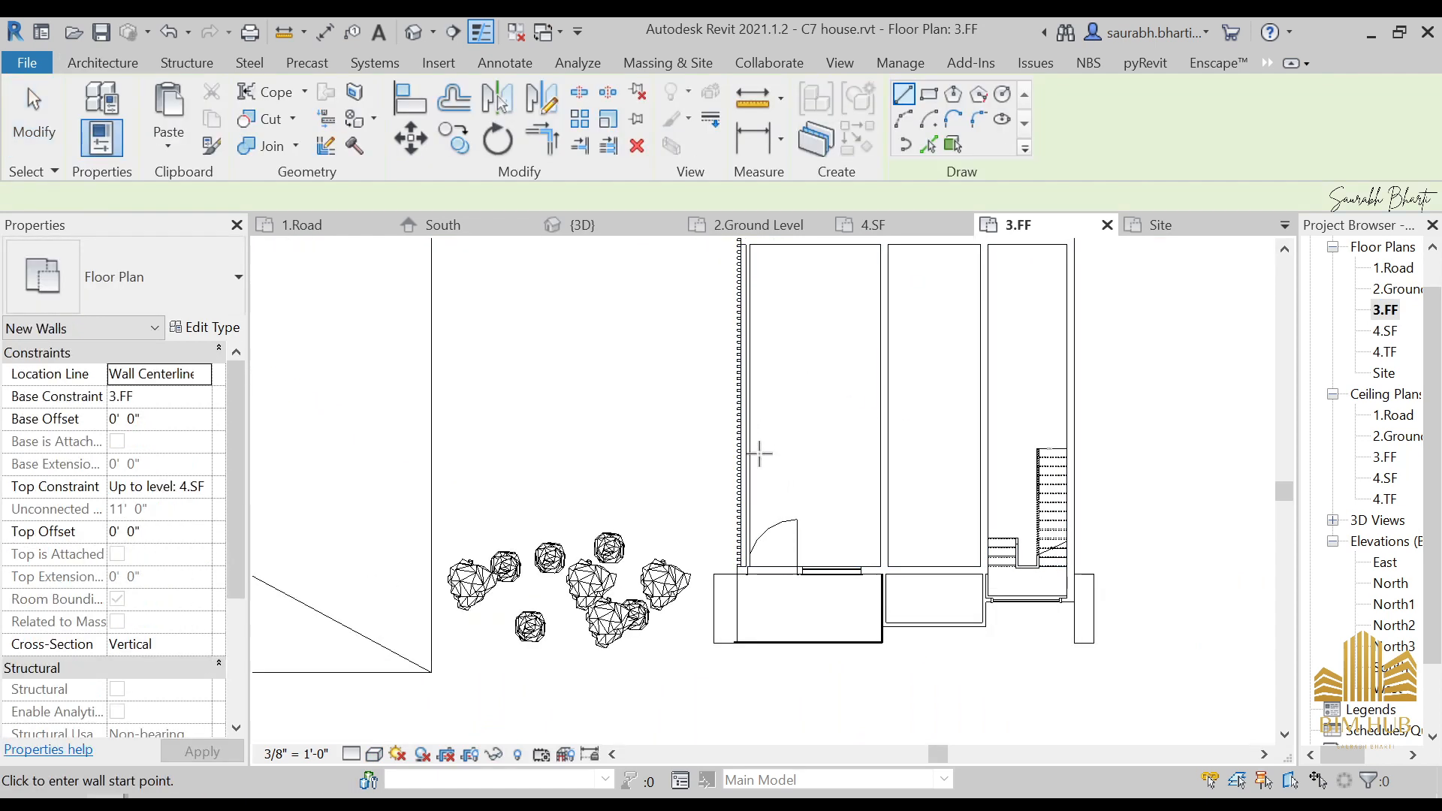
{"action": "scroll", "coordinate": [901, 465], "scroll_direction": "up", "scroll_amount": 2}
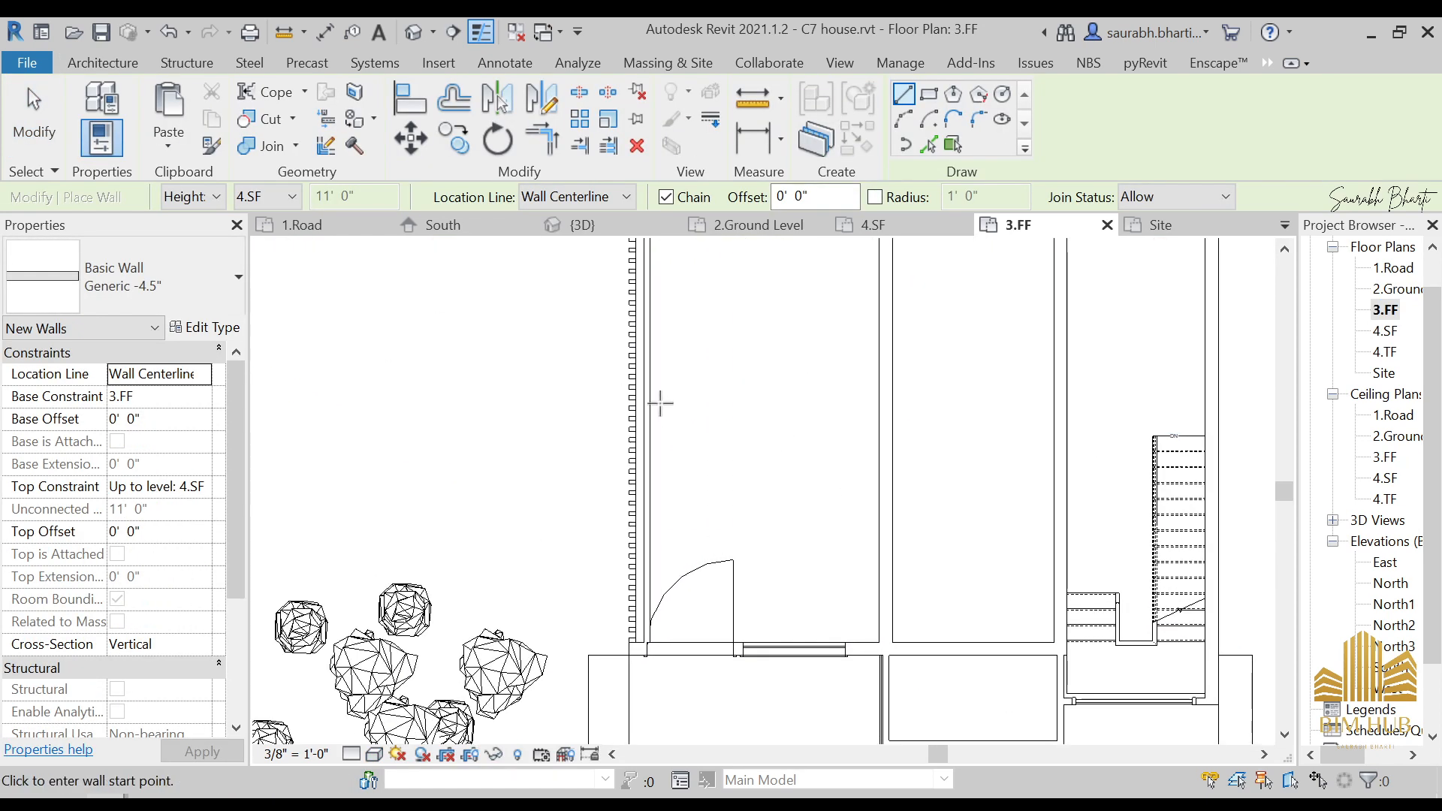
{"action": "left_click", "coordinate": [647, 384]}
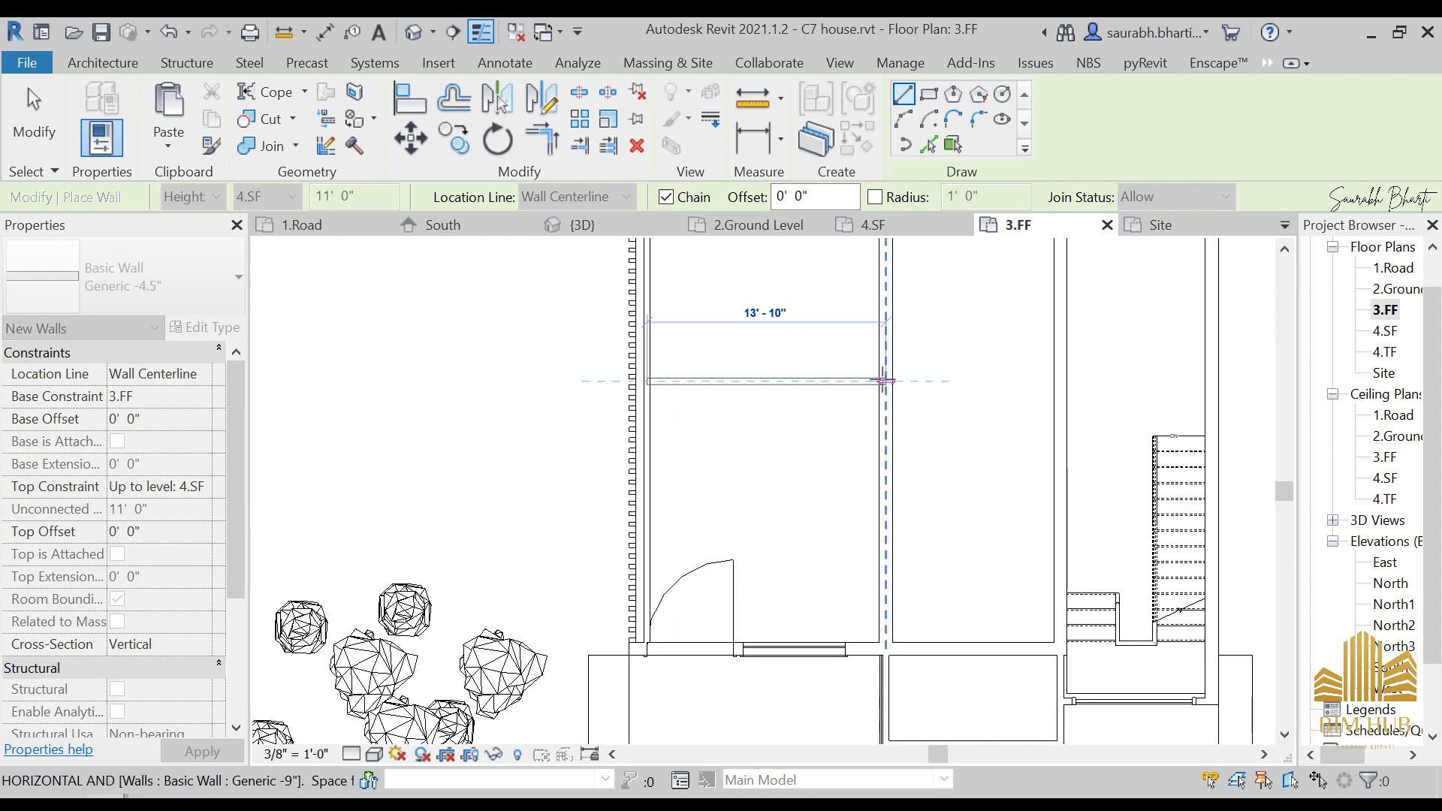
{"action": "left_click", "coordinate": [884, 382]}
{"action": "key", "text": "Escape"}
{"action": "key", "text": "Escape"}
{"action": "key", "text": "d"}
{"action": "key", "text": "r"}
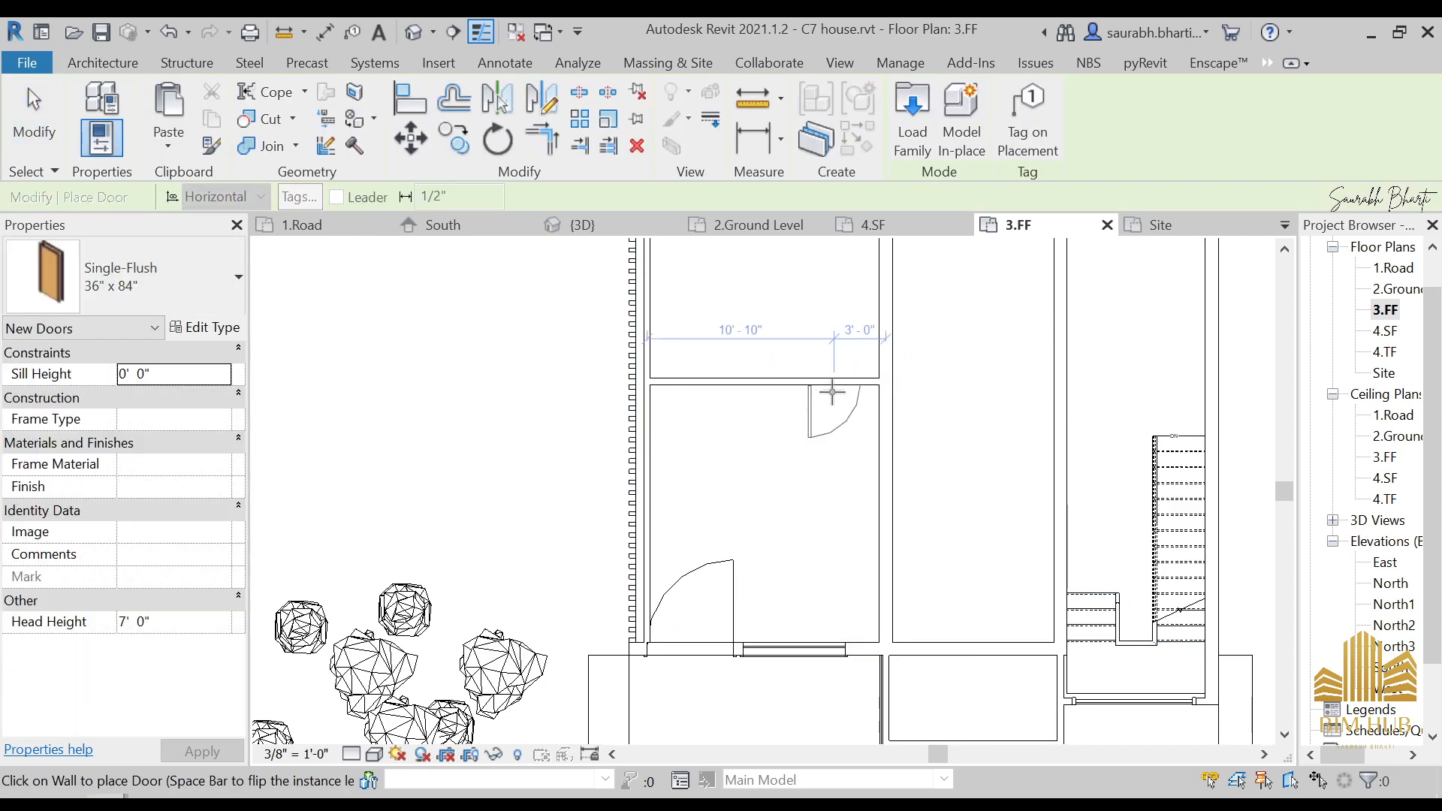
{"action": "left_click", "coordinate": [912, 120]}
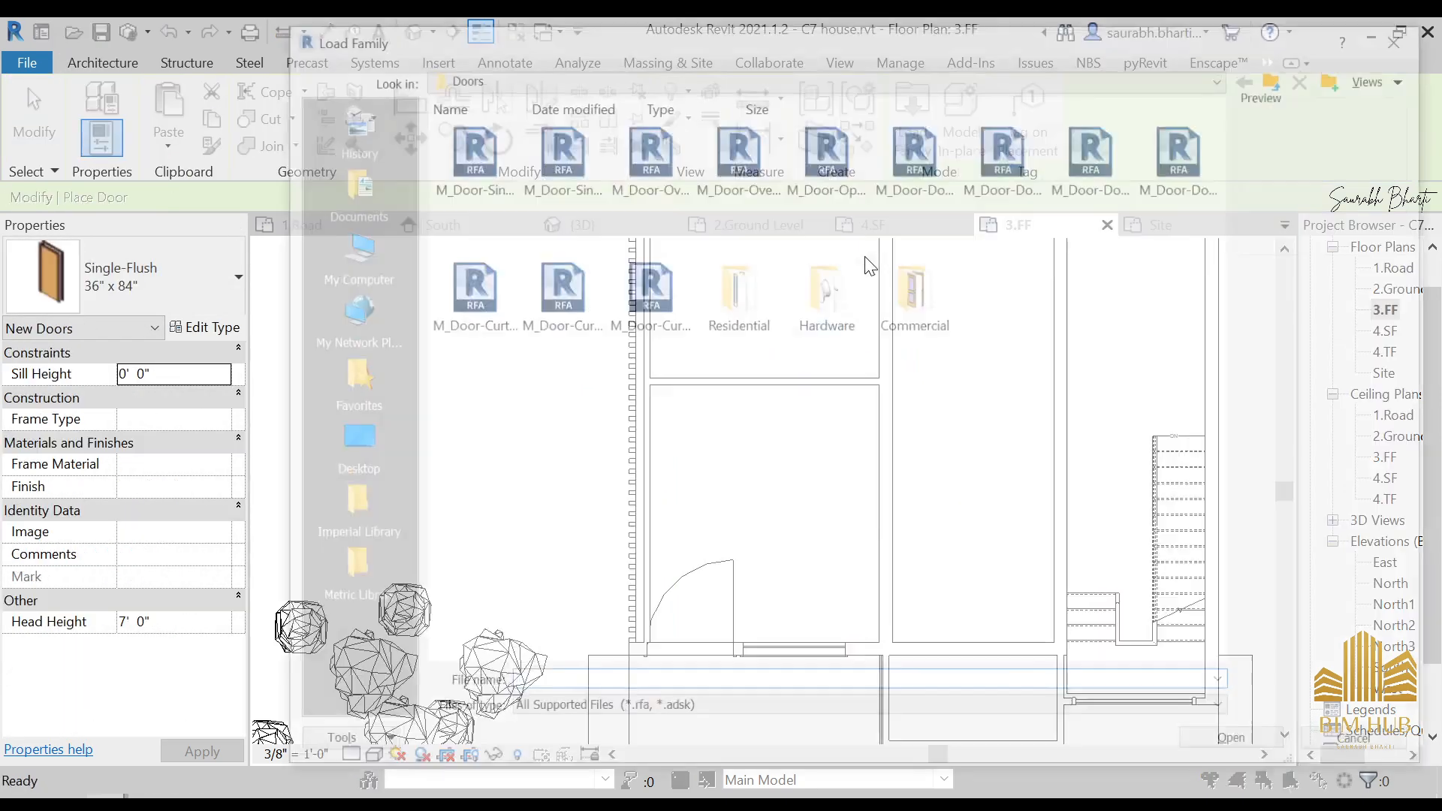
{"action": "key", "text": "Escape"}
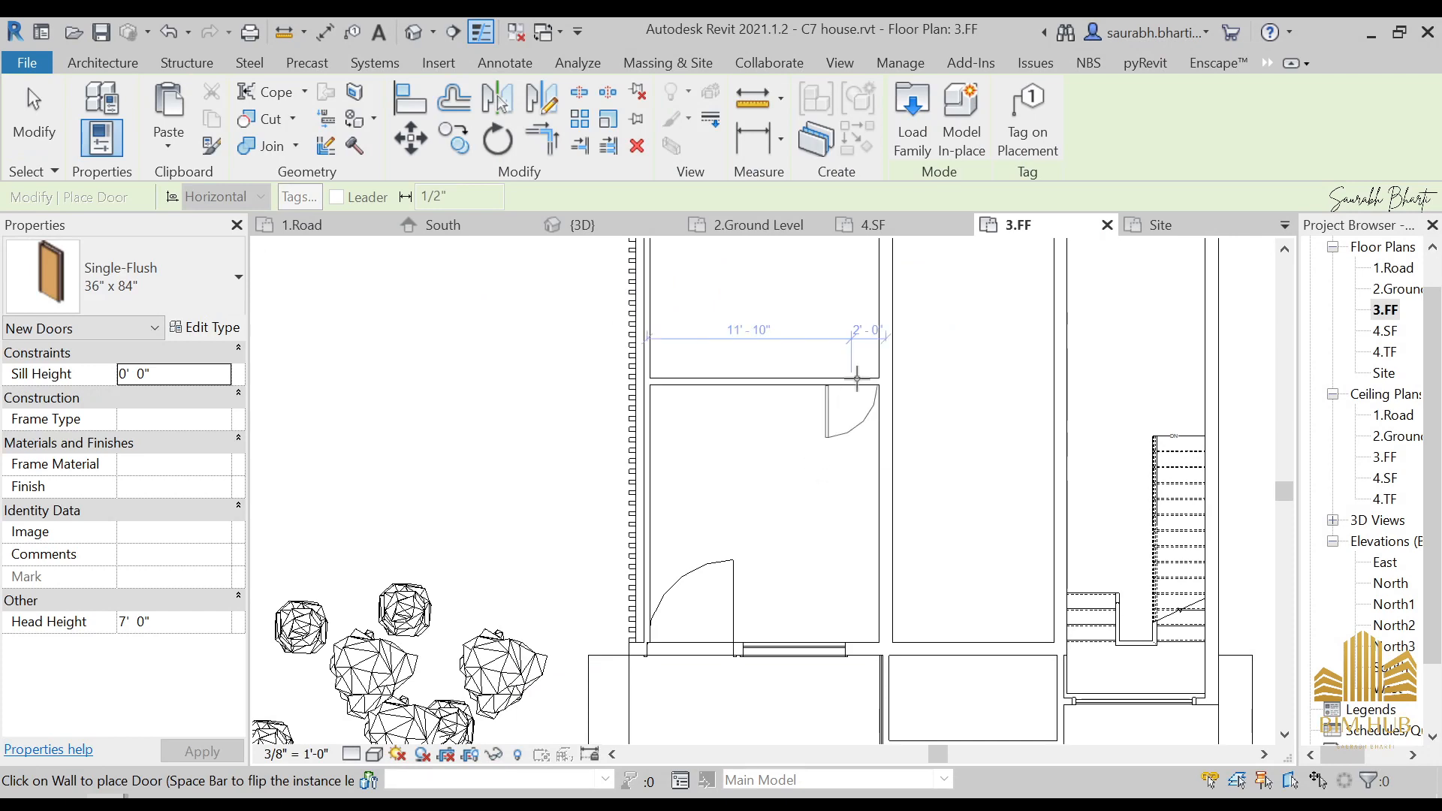
{"action": "left_click", "coordinate": [912, 120]}
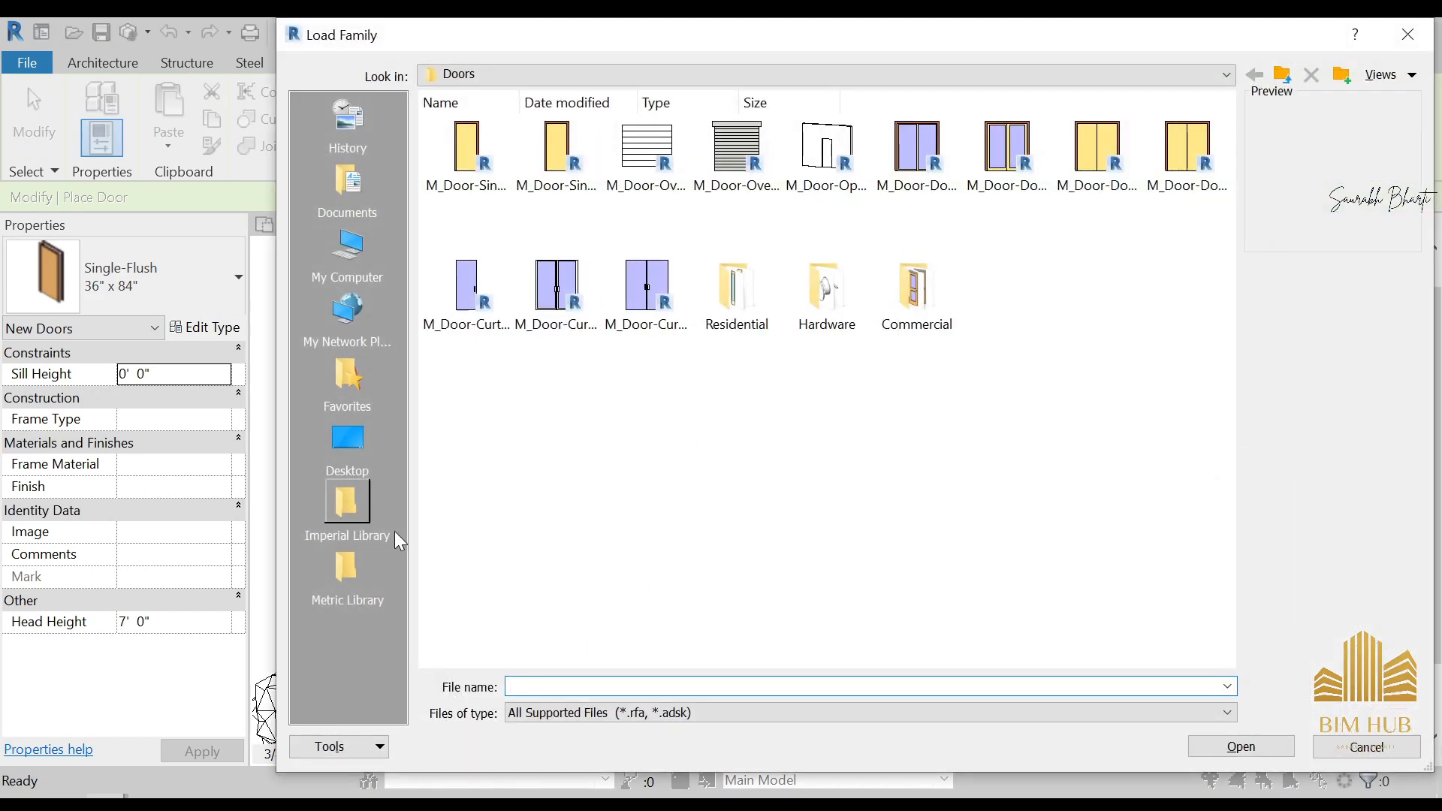
{"action": "left_click", "coordinate": [357, 449]}
{"action": "key", "text": "Escape"}
- Switch to File Explorer and open the door folder inside Revit Families on Local Disk (D:)
{"action": "key", "text": "super+d"}
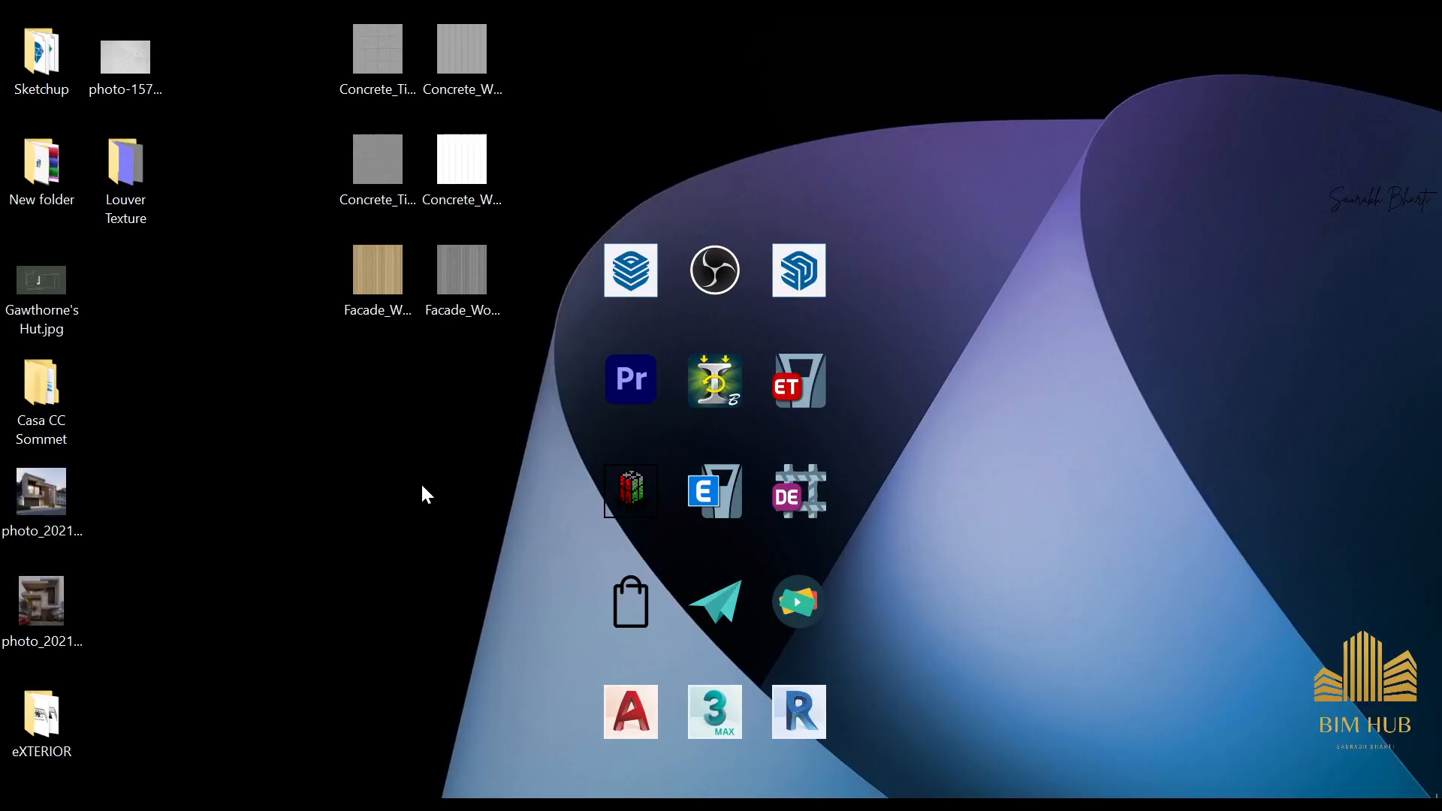
{"action": "key", "text": "super+e"}
{"action": "double_click", "coordinate": [661, 349]}
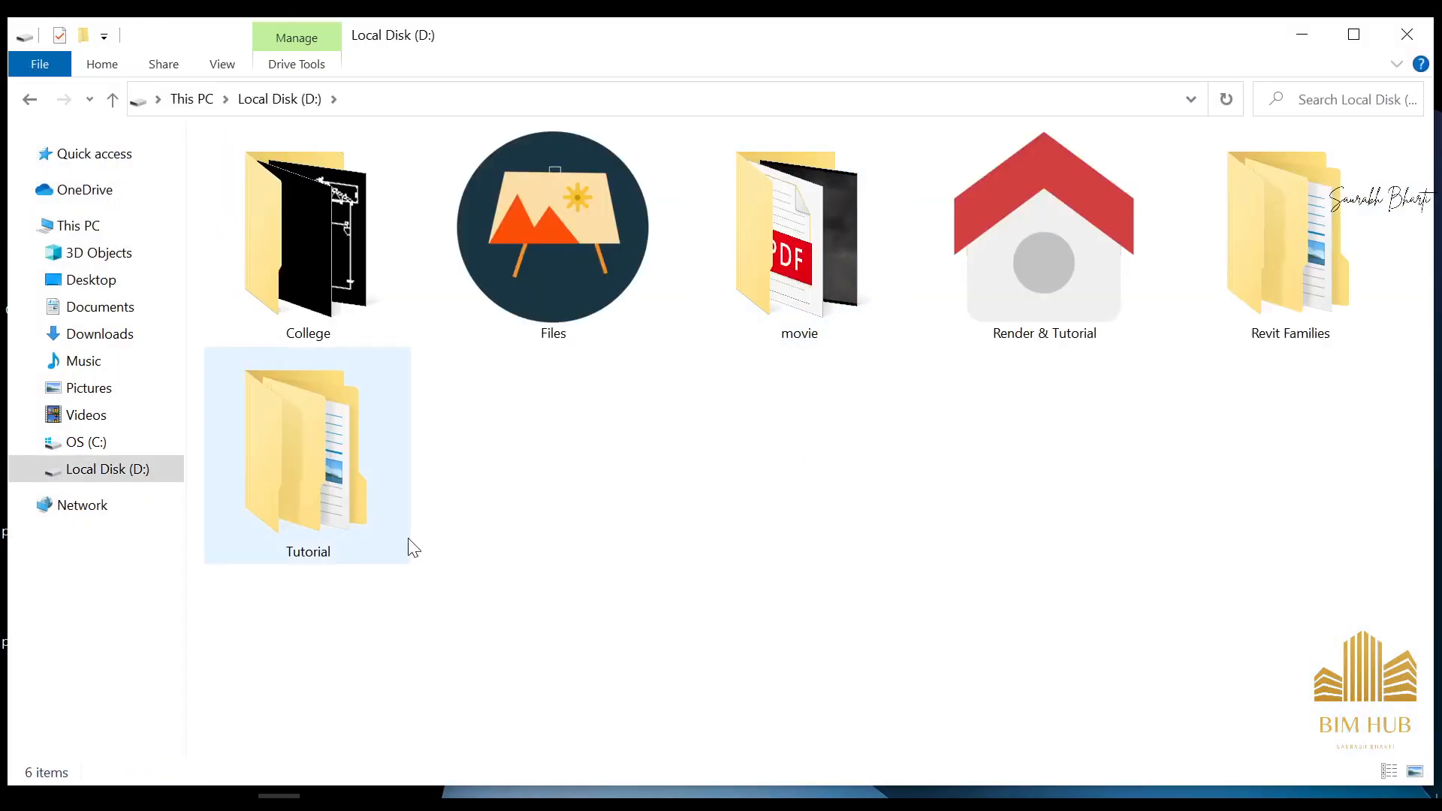
{"action": "double_click", "coordinate": [1331, 313]}
{"action": "double_click", "coordinate": [525, 248]}
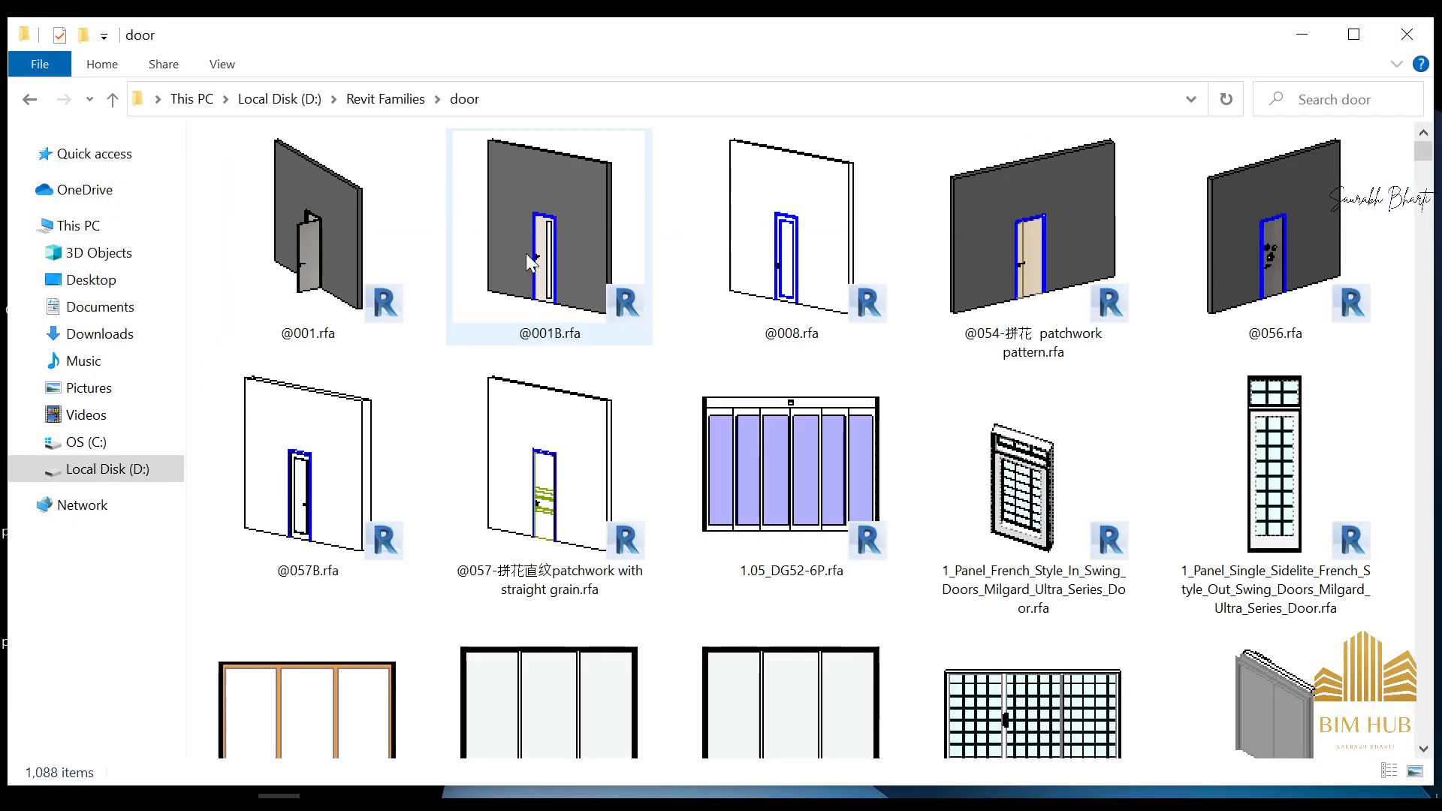
- Look through the door family thumbnails for a plain single swing door suited to the interior walls
{"action": "left_click", "coordinate": [579, 244]}
{"action": "scroll", "coordinate": [655, 488], "scroll_direction": "down", "scroll_amount": 20}
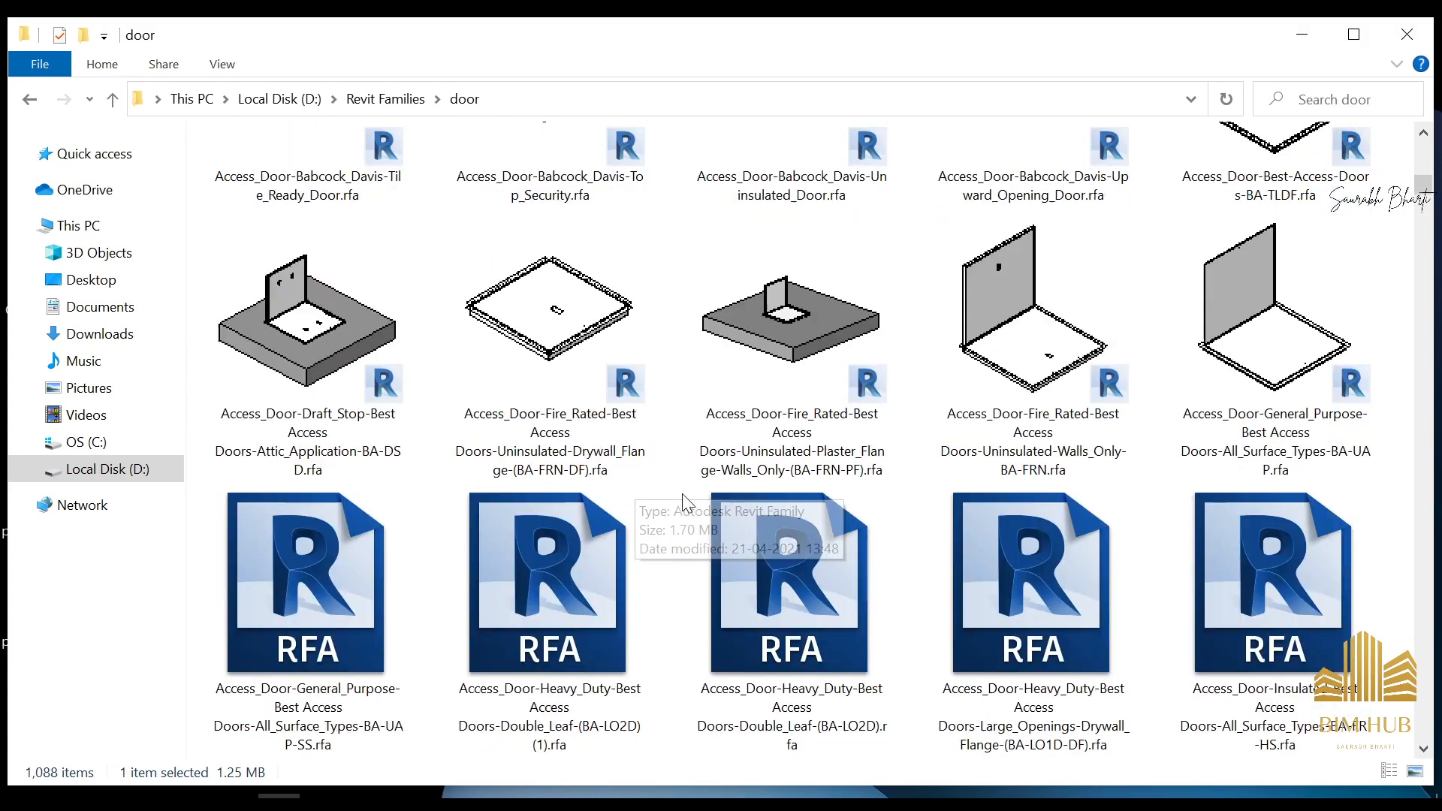
{"action": "scroll", "coordinate": [687, 503], "scroll_direction": "down", "scroll_amount": 20}
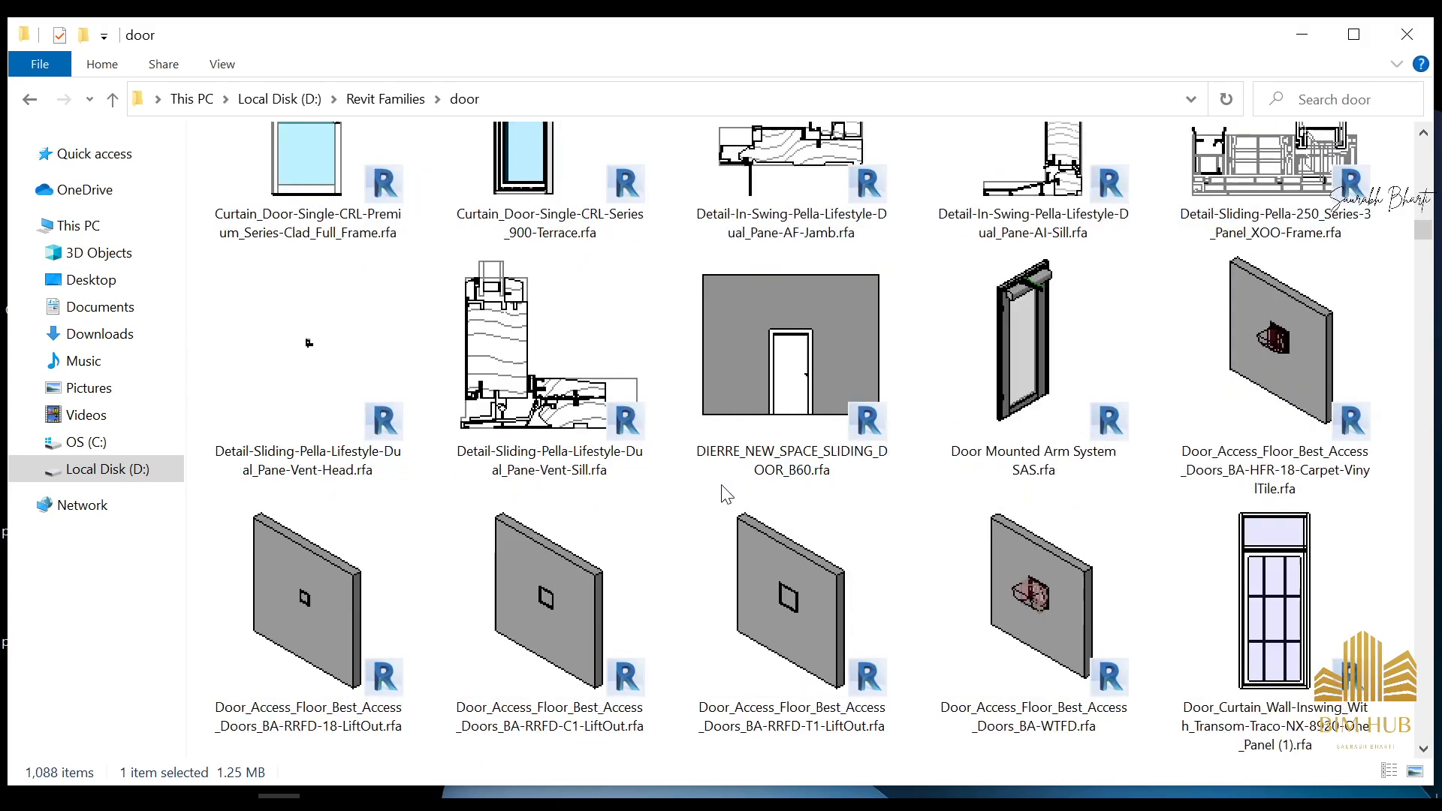
{"action": "scroll", "coordinate": [751, 480], "scroll_direction": "down", "scroll_amount": 20}
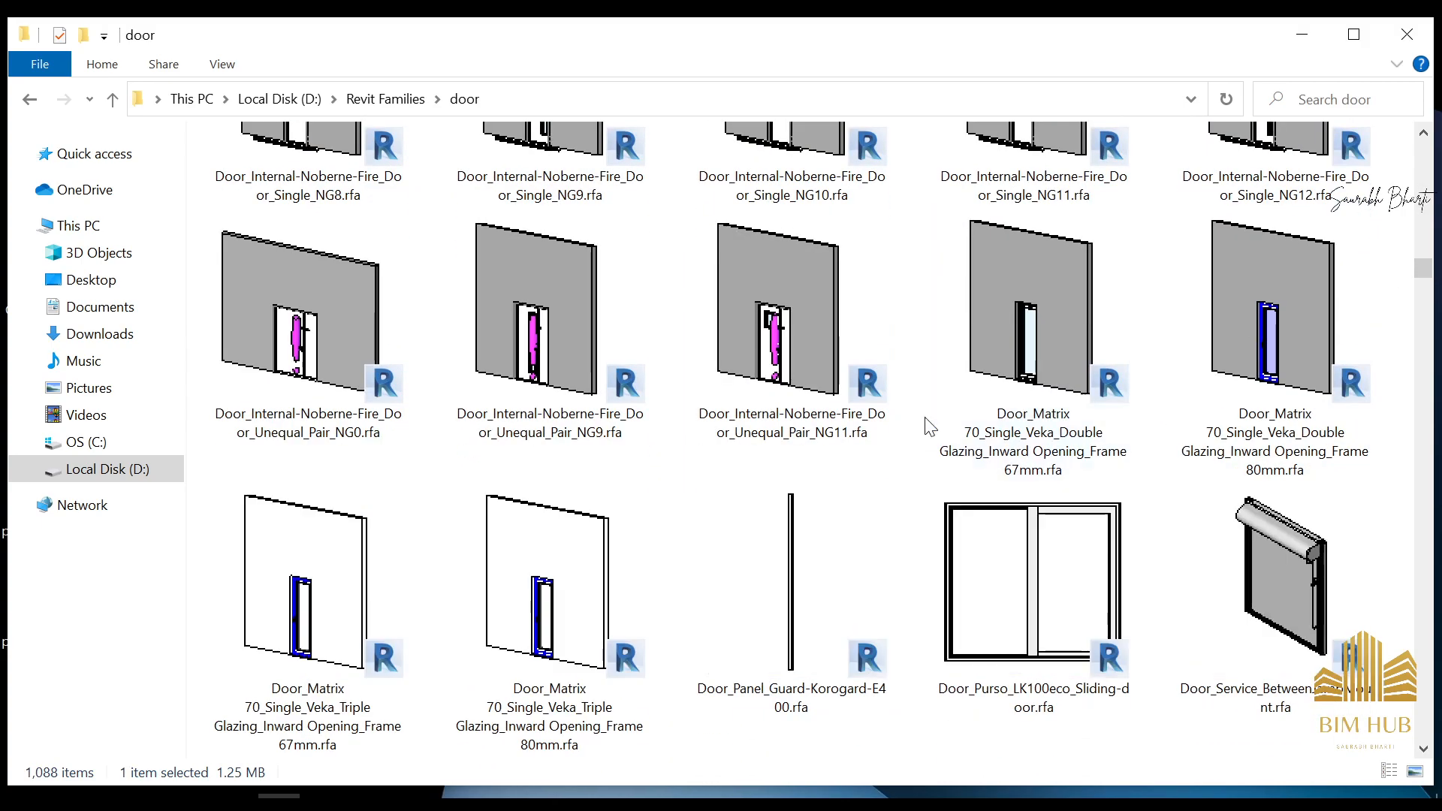
{"action": "scroll", "coordinate": [888, 380], "scroll_direction": "up", "scroll_amount": 5}
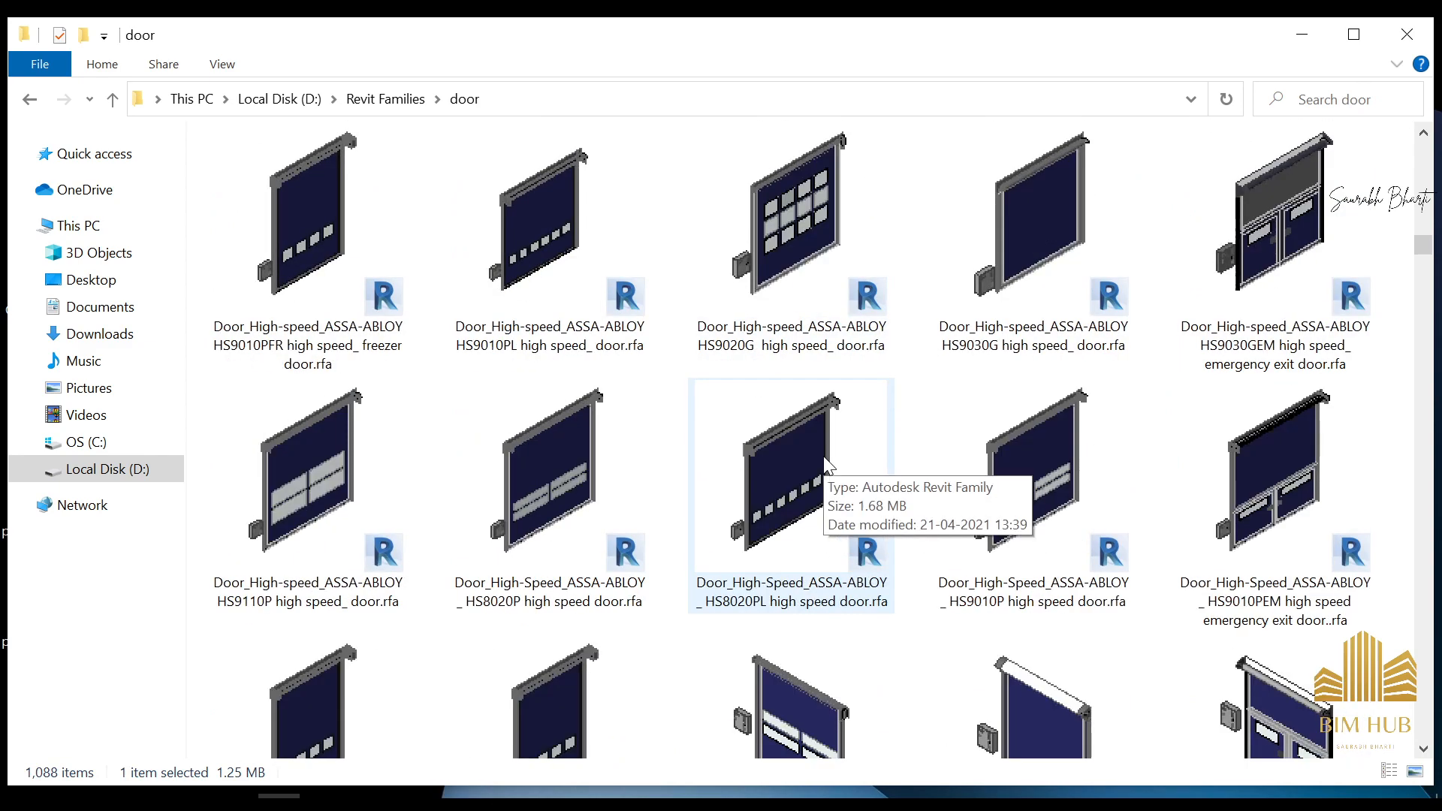
{"action": "scroll", "coordinate": [805, 350], "scroll_direction": "down", "scroll_amount": 4}
{"action": "left_click", "coordinate": [779, 380]}
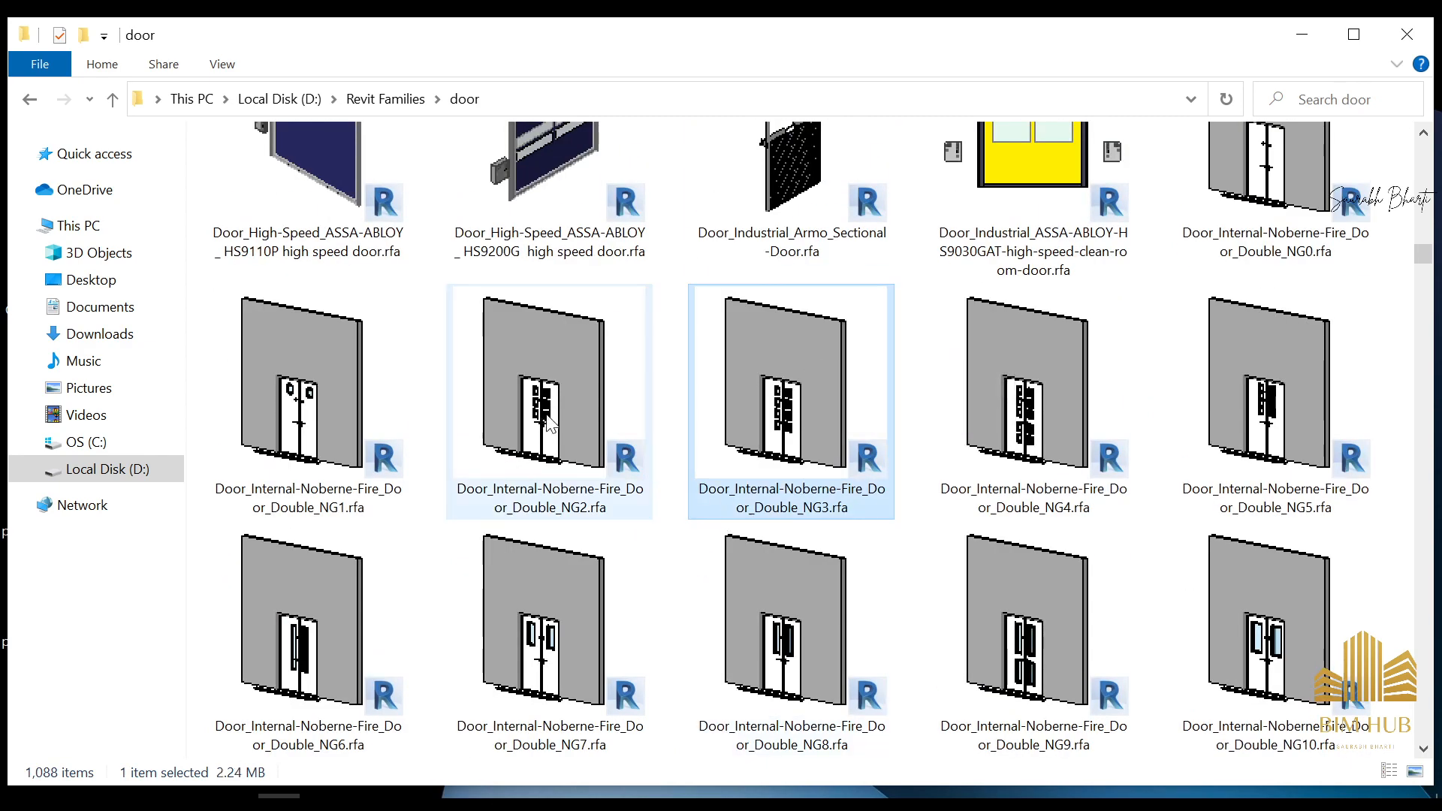
{"action": "scroll", "coordinate": [545, 417], "scroll_direction": "down", "scroll_amount": 10}
{"action": "scroll", "coordinate": [876, 470], "scroll_direction": "down", "scroll_amount": 3}
{"action": "scroll", "coordinate": [834, 473], "scroll_direction": "up", "scroll_amount": 3}
{"action": "scroll", "coordinate": [853, 486], "scroll_direction": "down", "scroll_amount": 8}
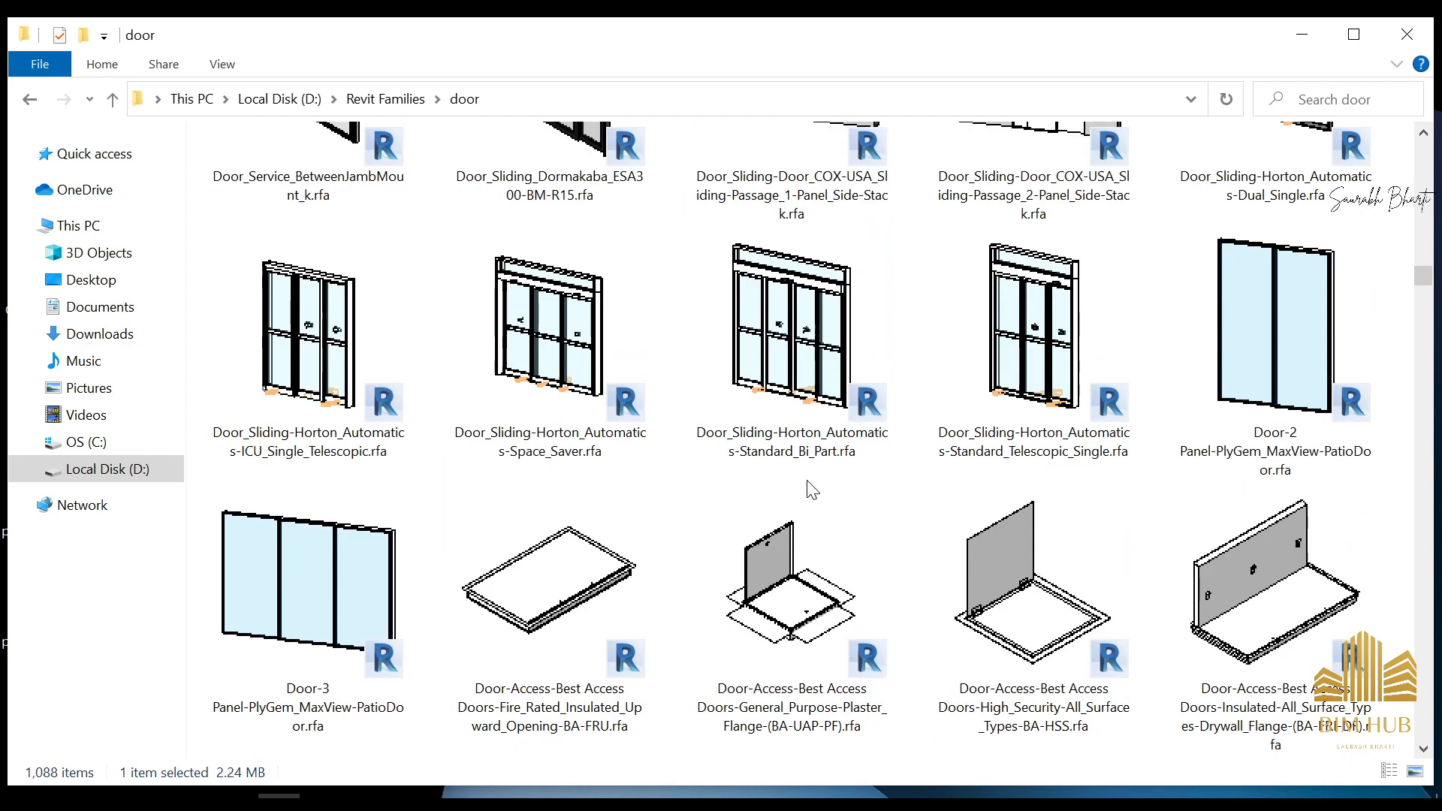
{"action": "scroll", "coordinate": [853, 486], "scroll_direction": "down", "scroll_amount": 8}
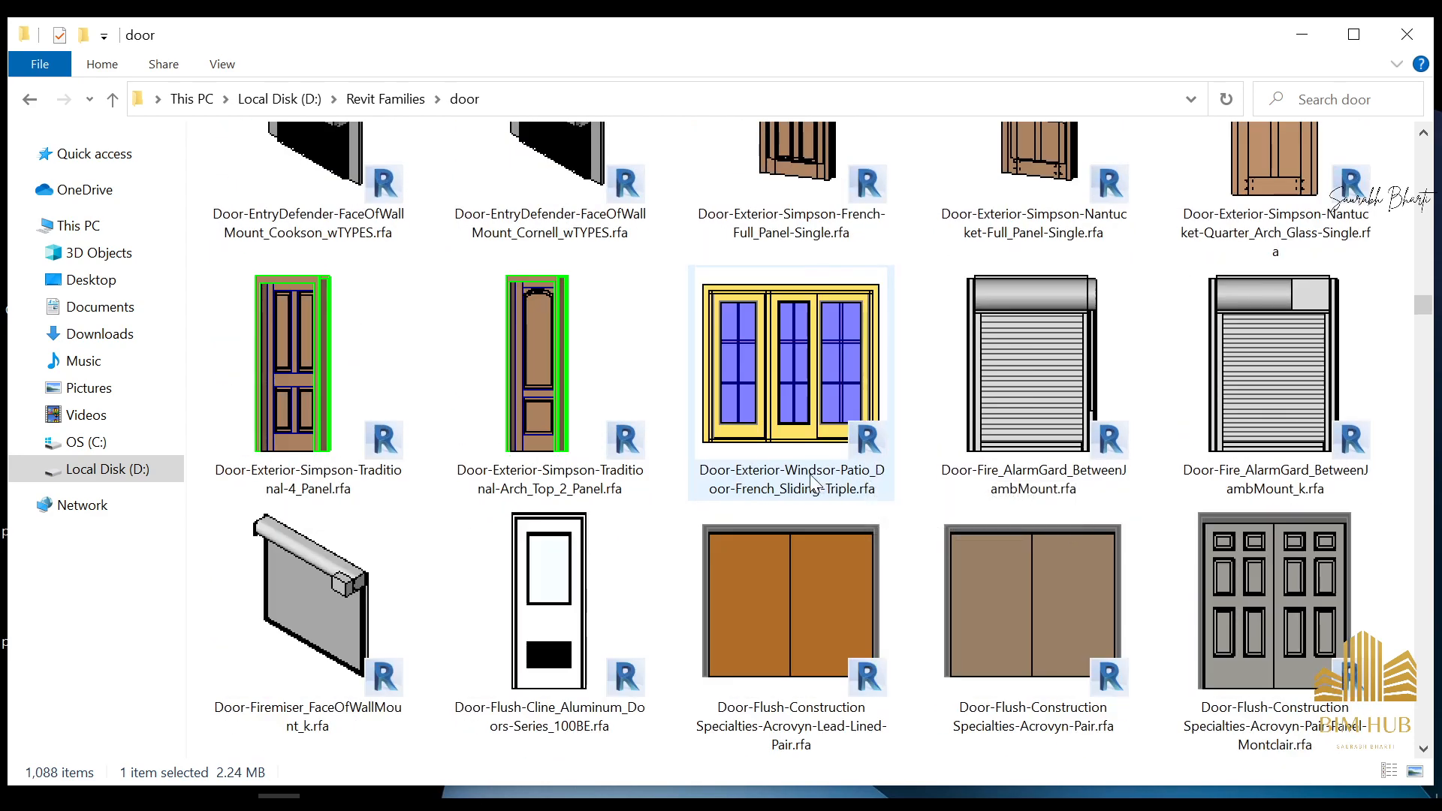
{"action": "scroll", "coordinate": [813, 486], "scroll_direction": "down", "scroll_amount": 5}
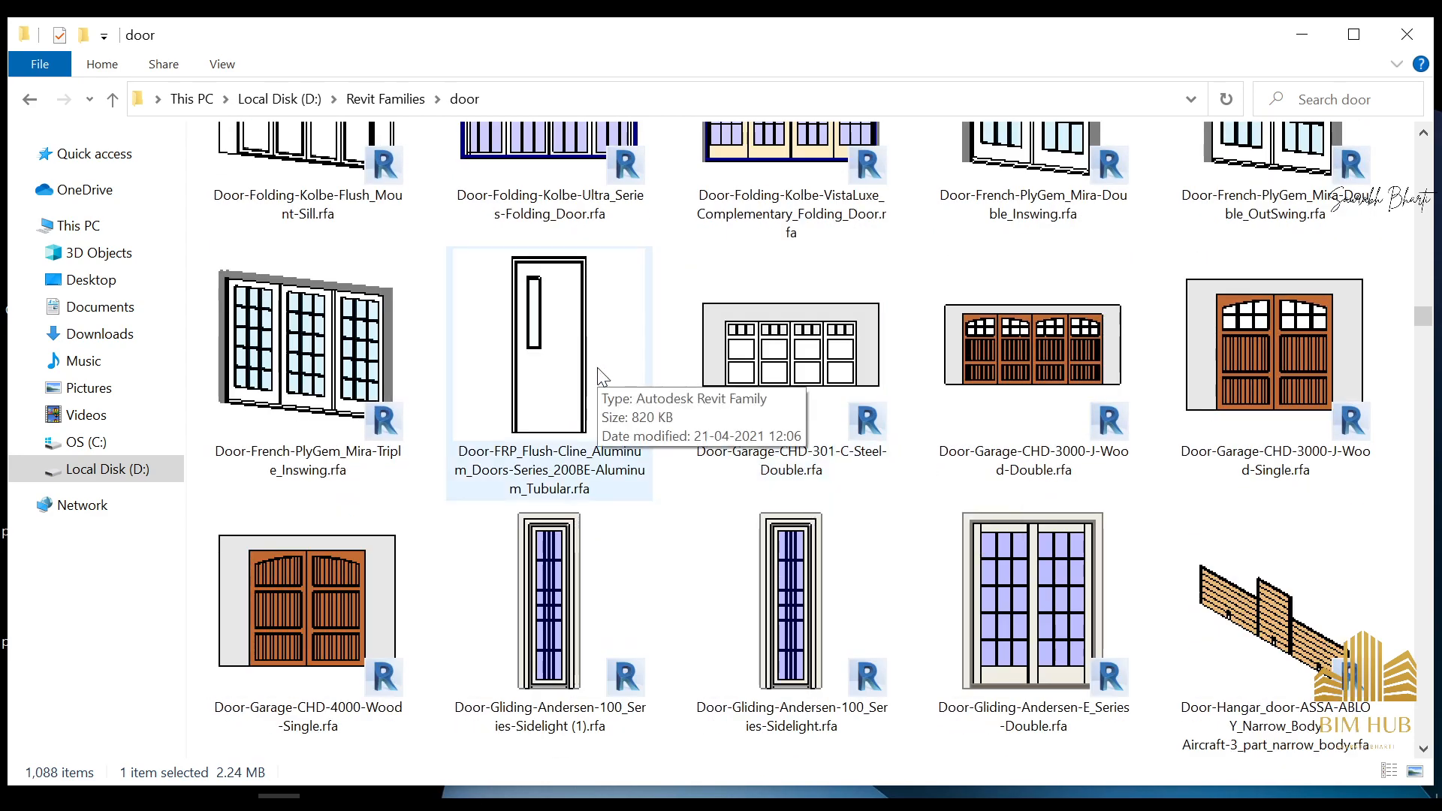
{"action": "scroll", "coordinate": [601, 375], "scroll_direction": "down", "scroll_amount": 15}
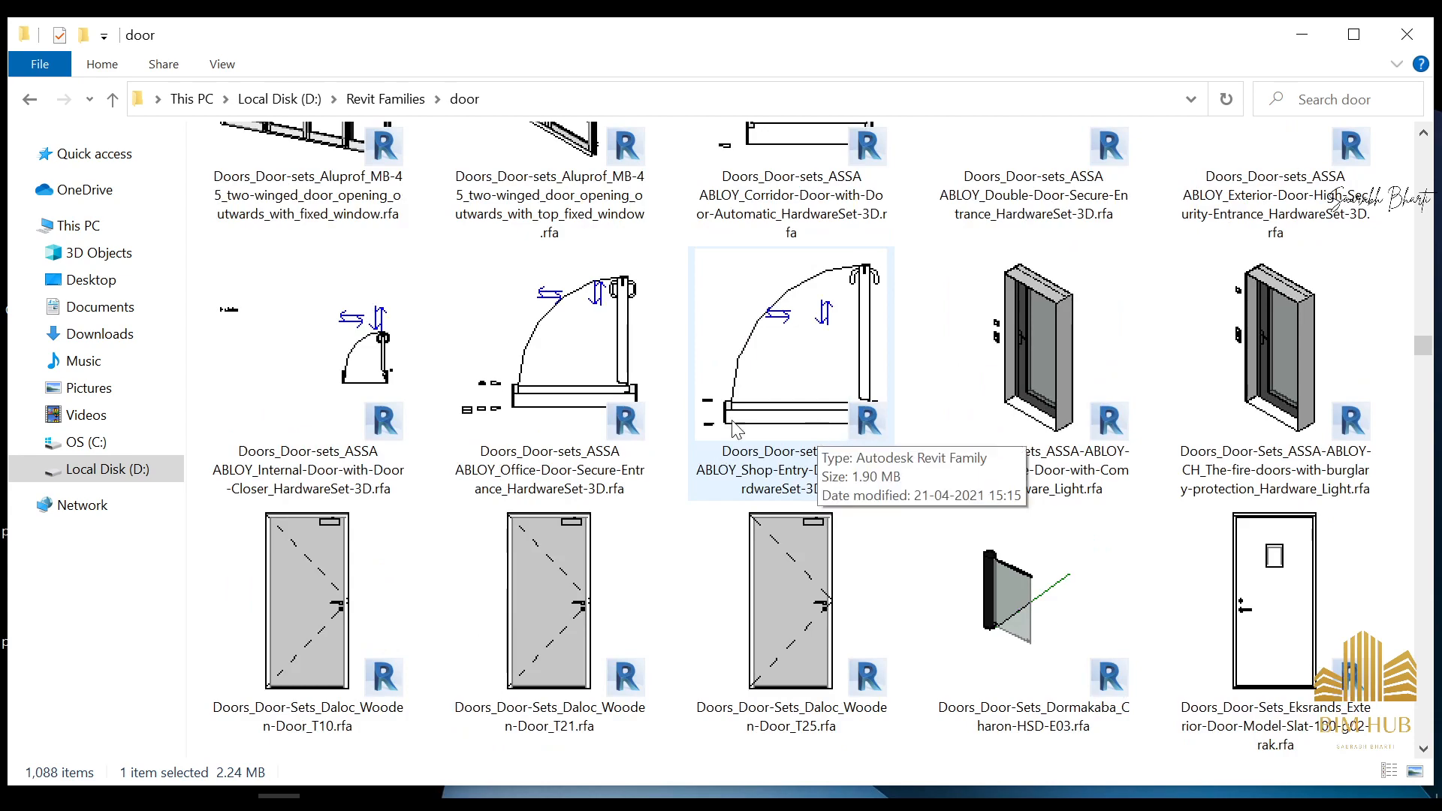
{"action": "scroll", "coordinate": [734, 428], "scroll_direction": "down", "scroll_amount": 15}
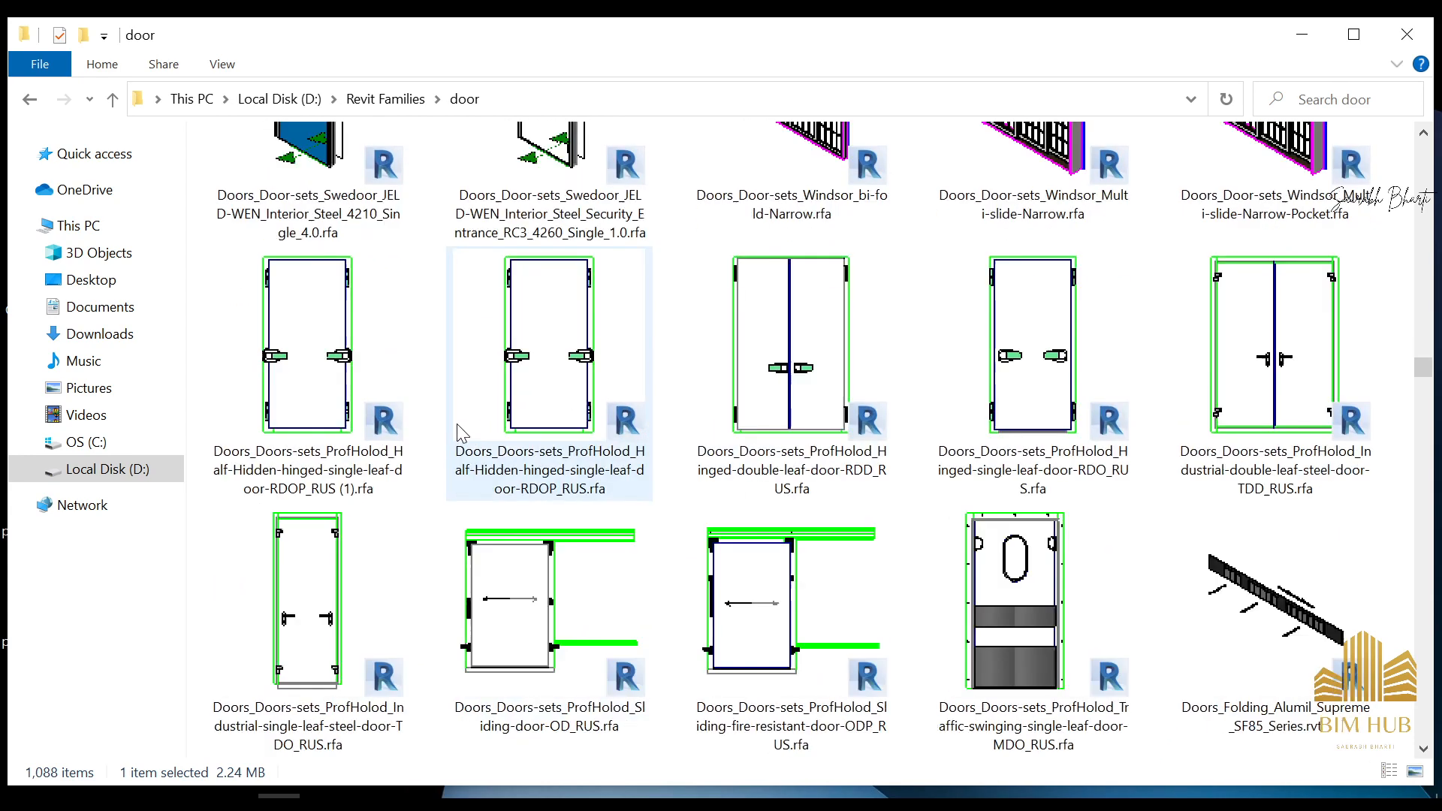
{"action": "scroll", "coordinate": [638, 444], "scroll_direction": "down", "scroll_amount": 20}
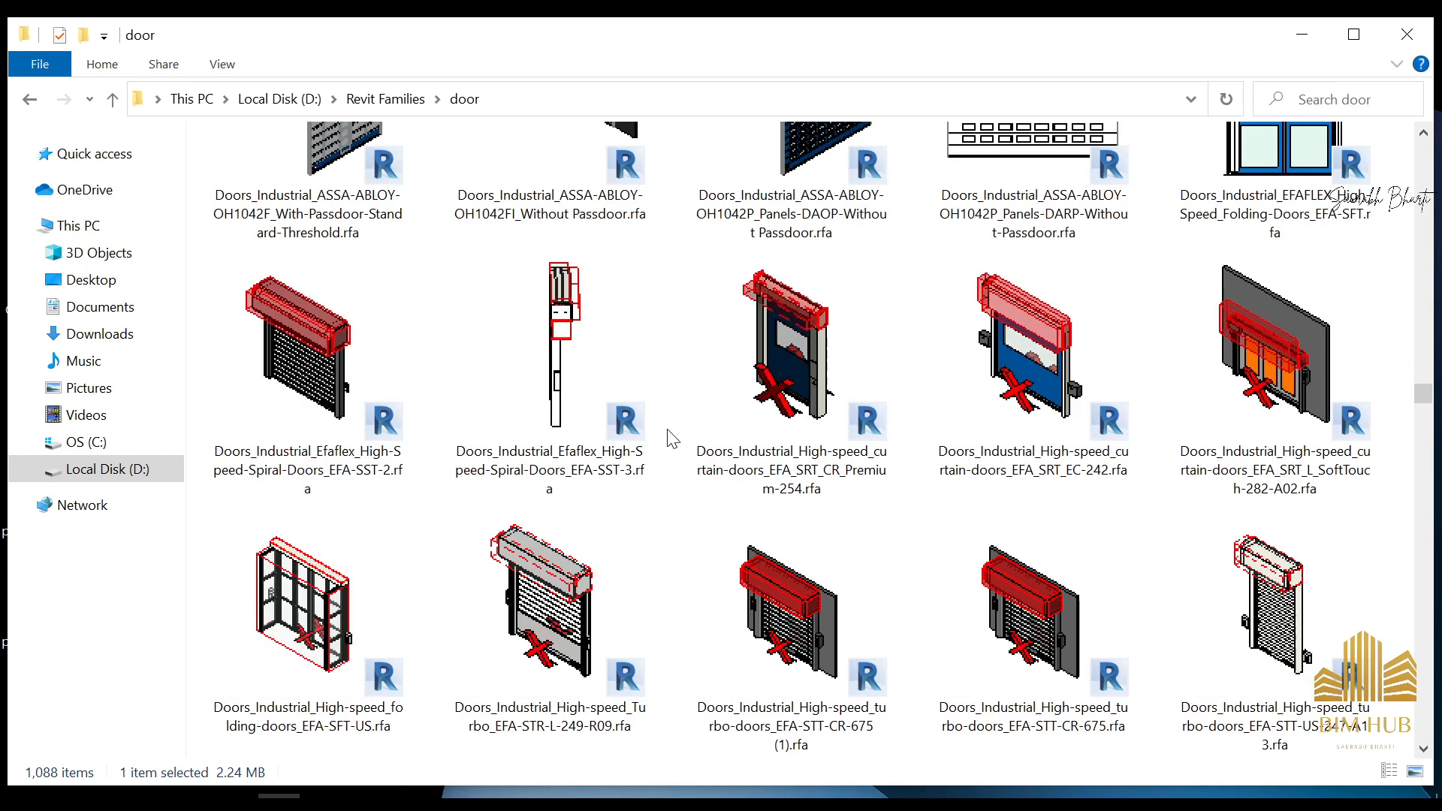
{"action": "scroll", "coordinate": [769, 434], "scroll_direction": "down", "scroll_amount": 20}
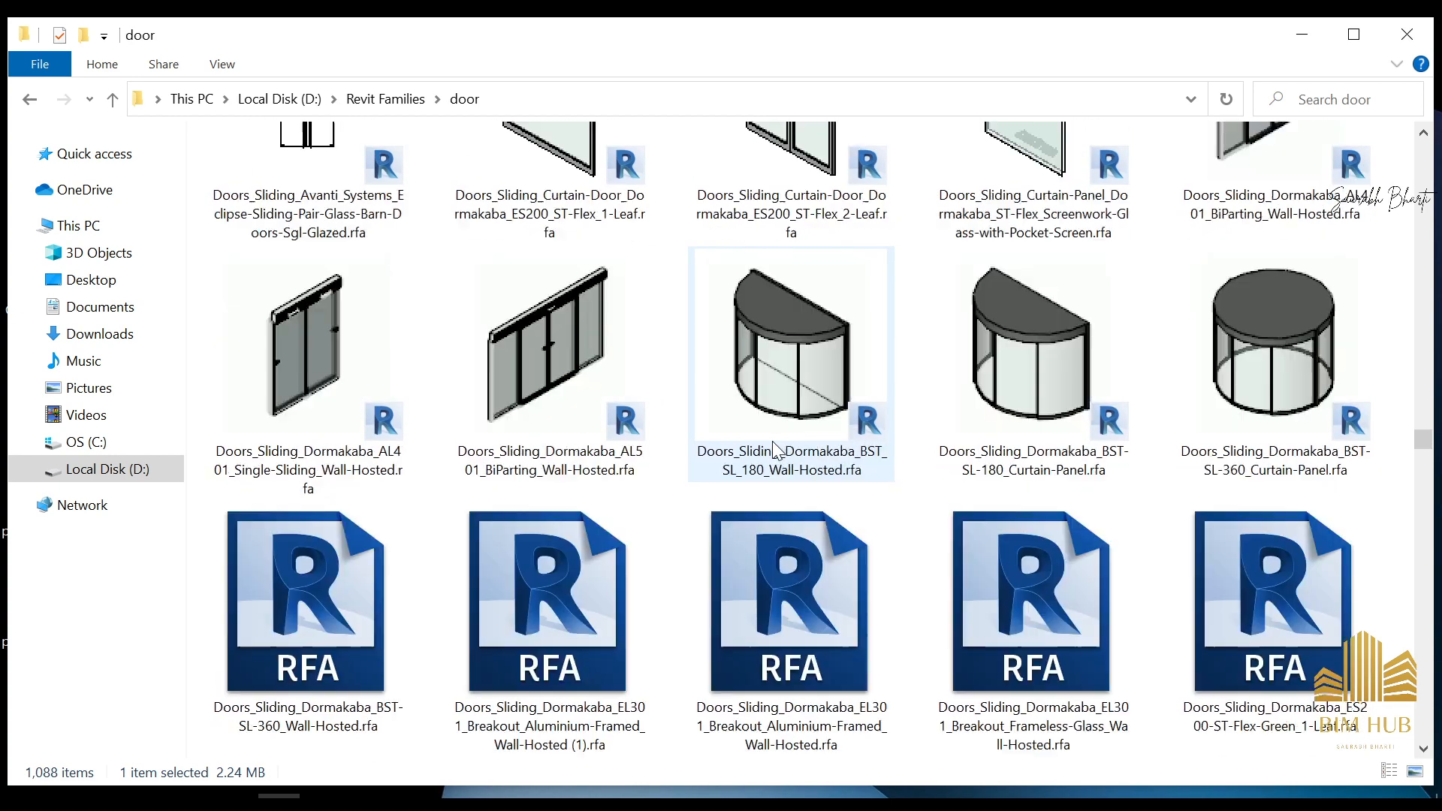
{"action": "scroll", "coordinate": [774, 447], "scroll_direction": "down", "scroll_amount": 20}
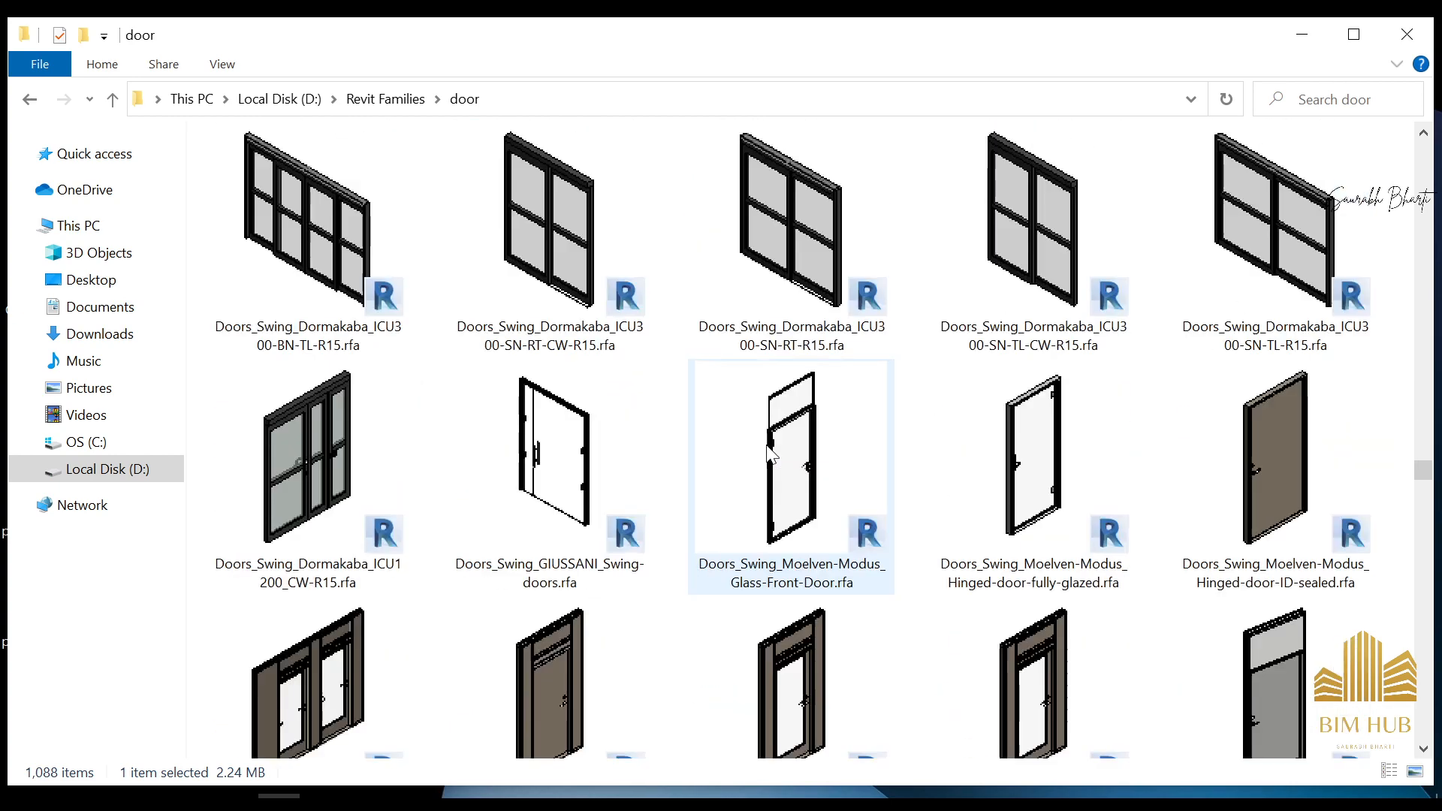
- Copy the Doors_Swing_Avanti_Systems_Timber-Swing-Doors-Sgl-Glazed.rfa family to the desktop and set it in an empty area
{"action": "left_click", "coordinate": [743, 241]}
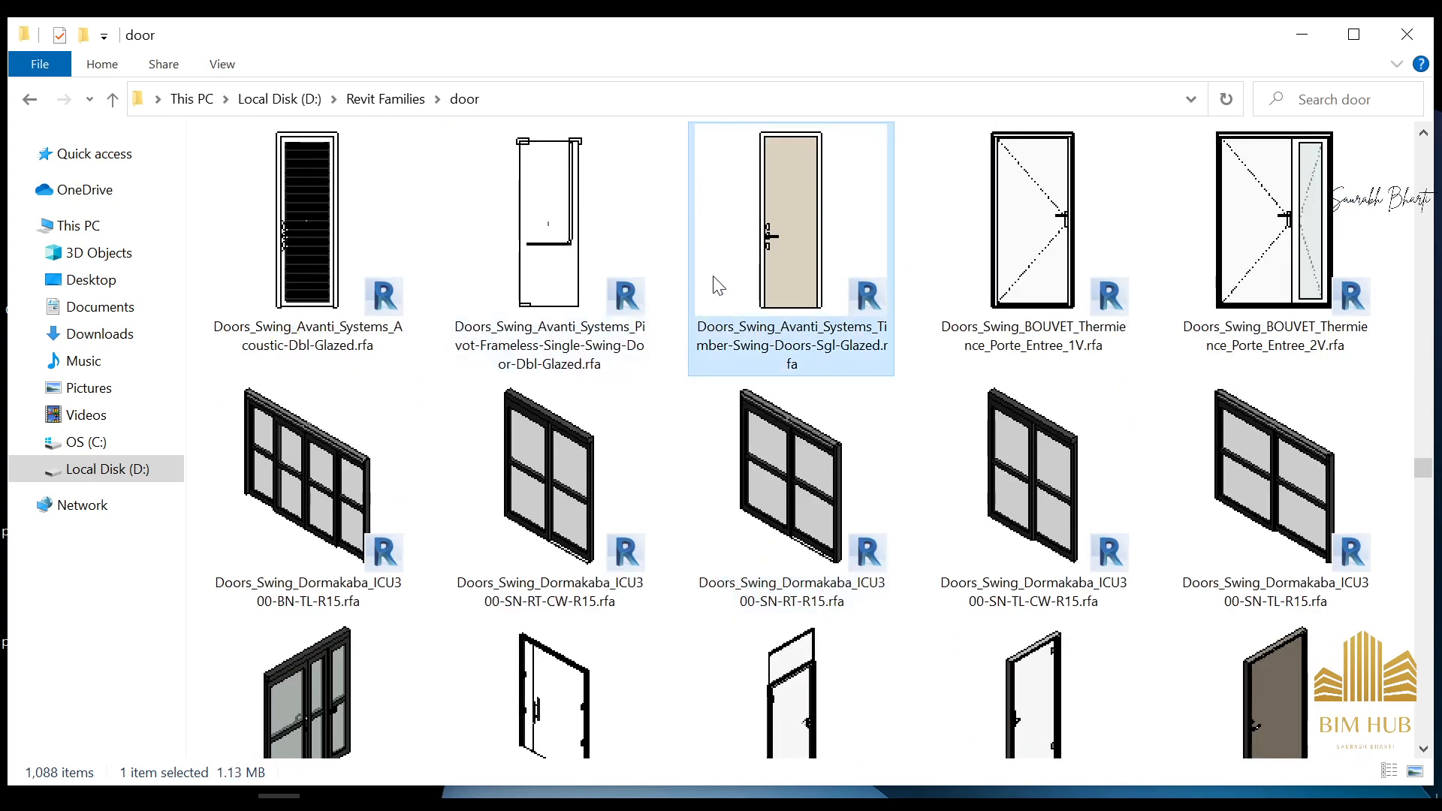
{"action": "key", "text": "ctrl+a"}
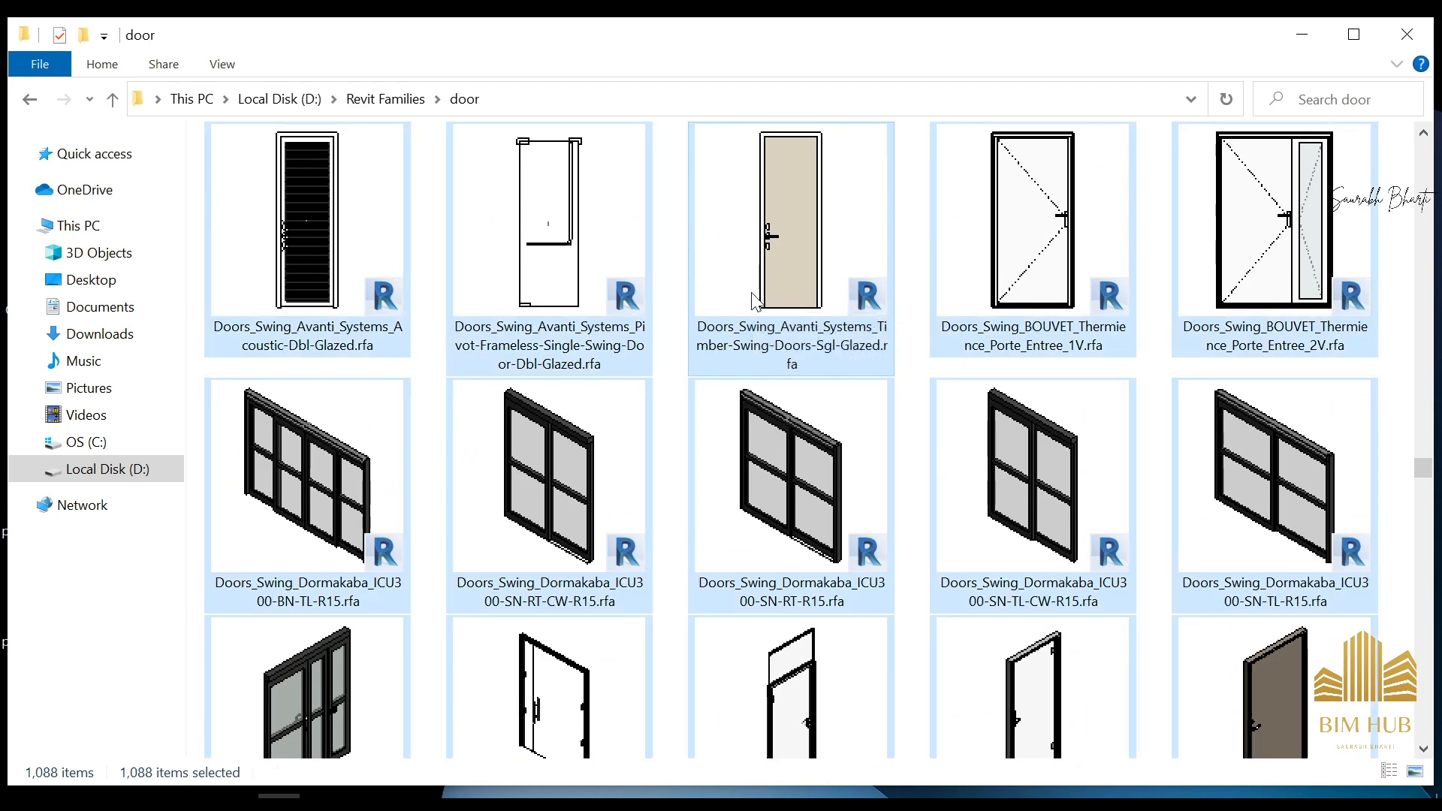
{"action": "key", "text": "super+d"}
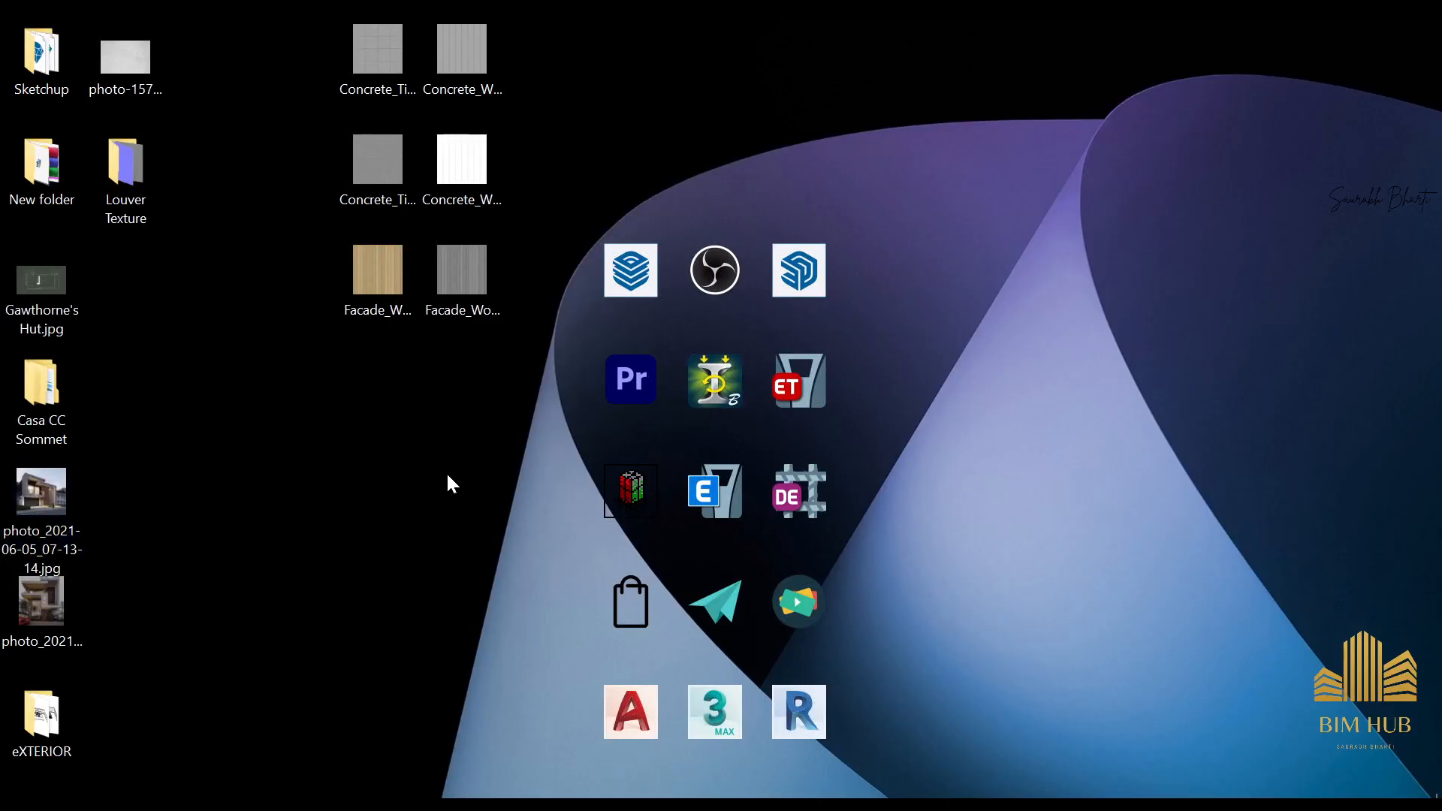
{"action": "key", "text": "ctrl+v"}
{"action": "left_click_drag", "start_coordinate": [133, 325], "coordinate": [301, 547]}
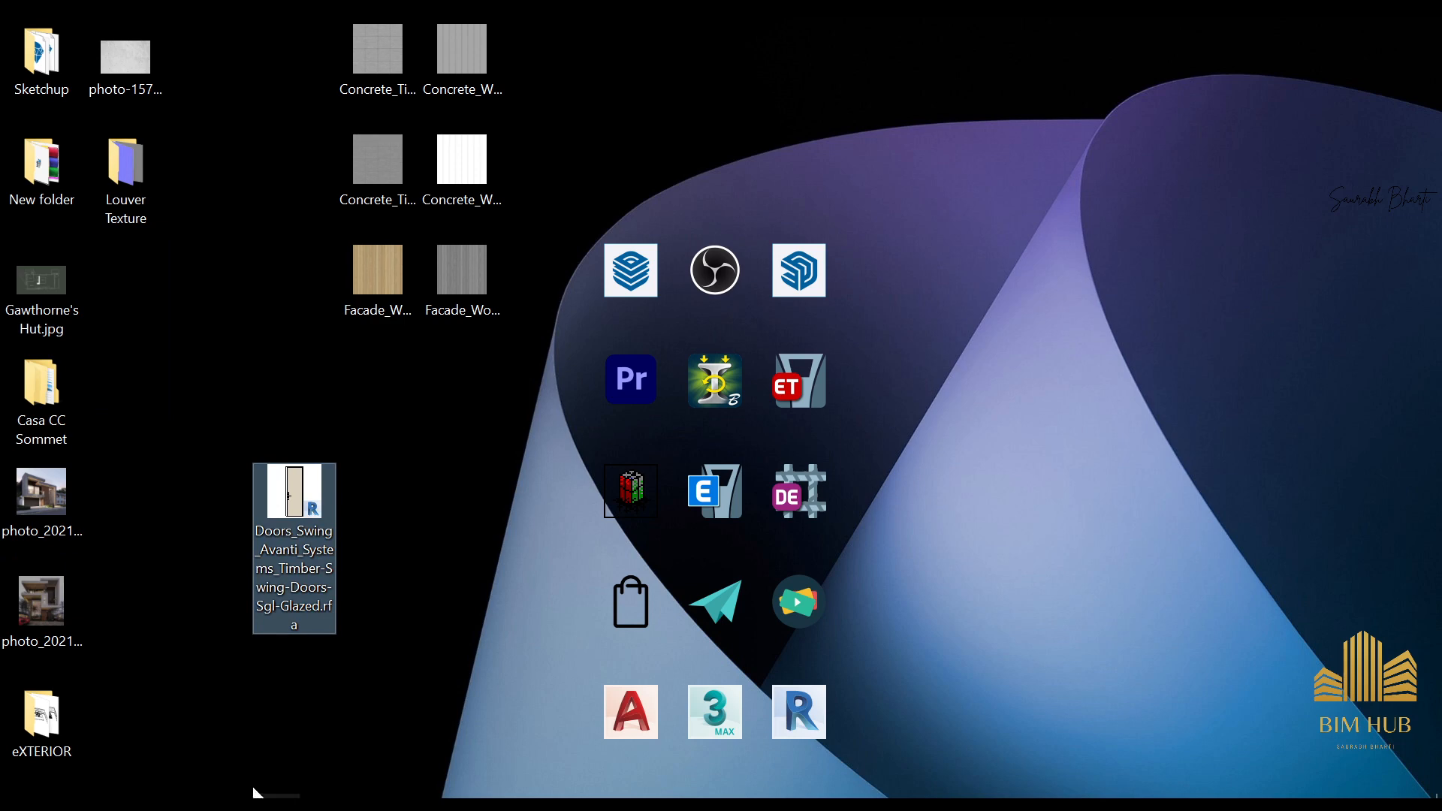
- Try to bring the copied door family file from the desktop straight into the Revit plan, and minimize the Enscape Asset Library
{"action": "key", "text": "super+e"}
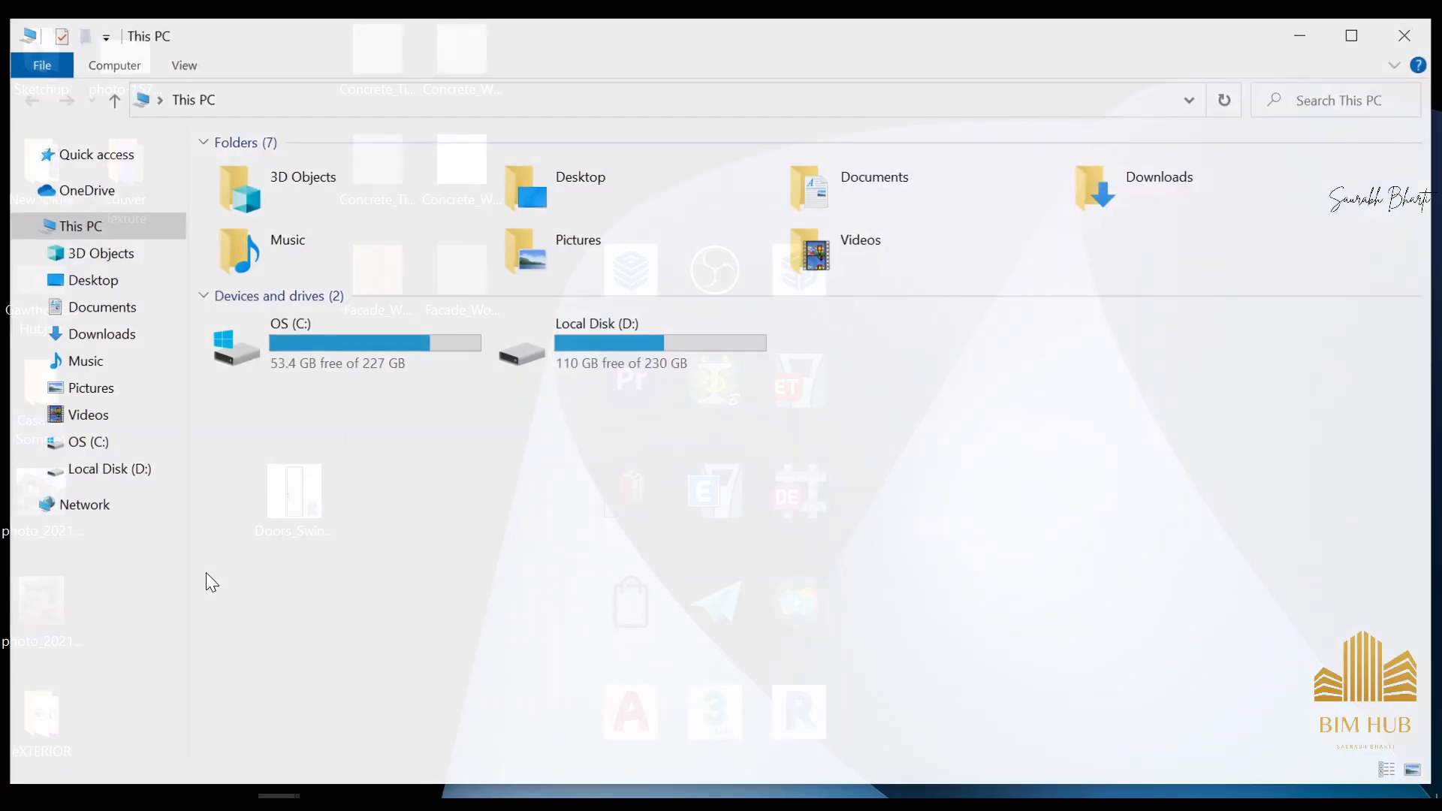
{"action": "left_click", "coordinate": [1404, 34]}
{"action": "left_click_drag", "start_coordinate": [292, 499], "coordinate": [230, 789]}
{"action": "left_click_drag", "start_coordinate": [117, 796], "coordinate": [698, 588]}
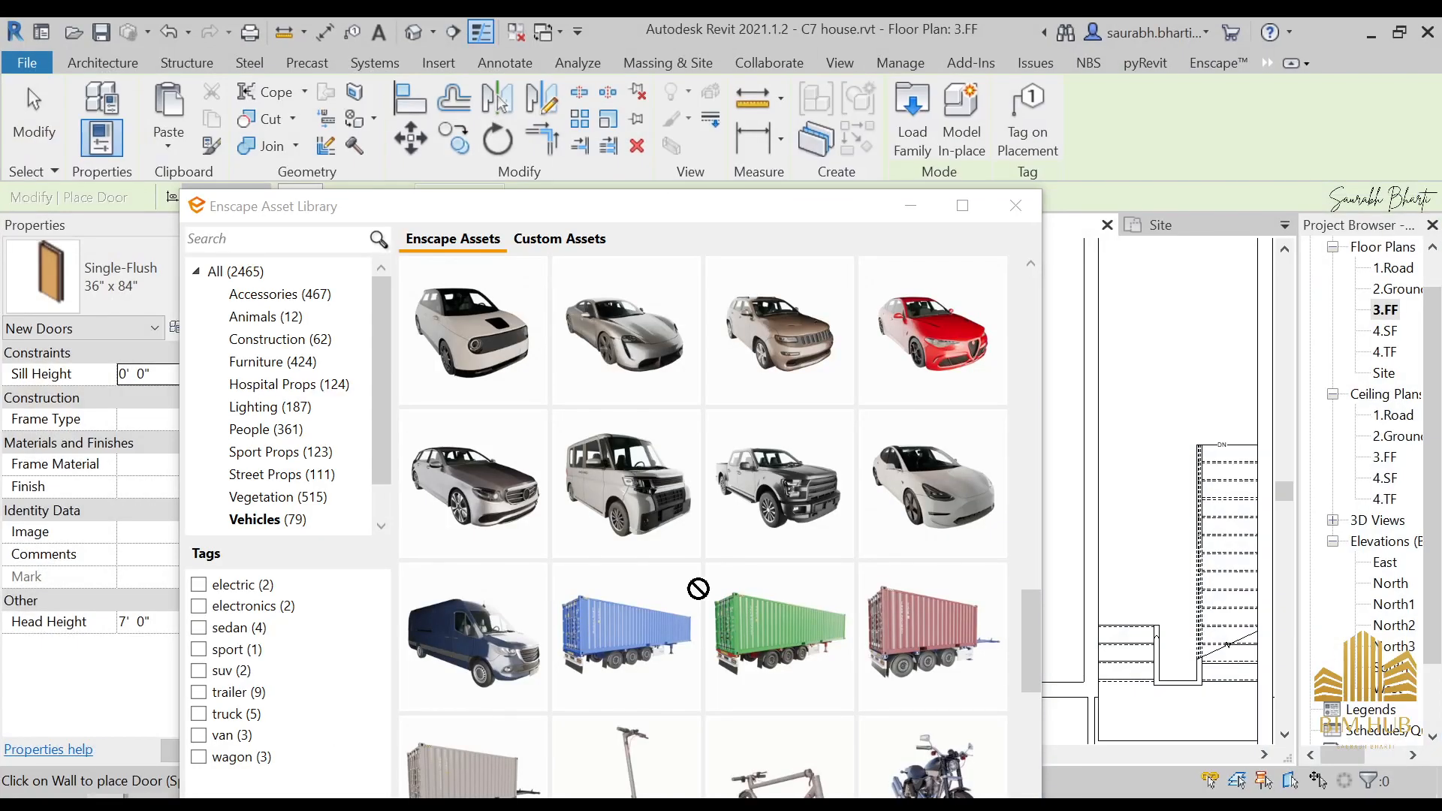
{"action": "left_click_drag", "start_coordinate": [1065, 472], "coordinate": [1065, 473]}
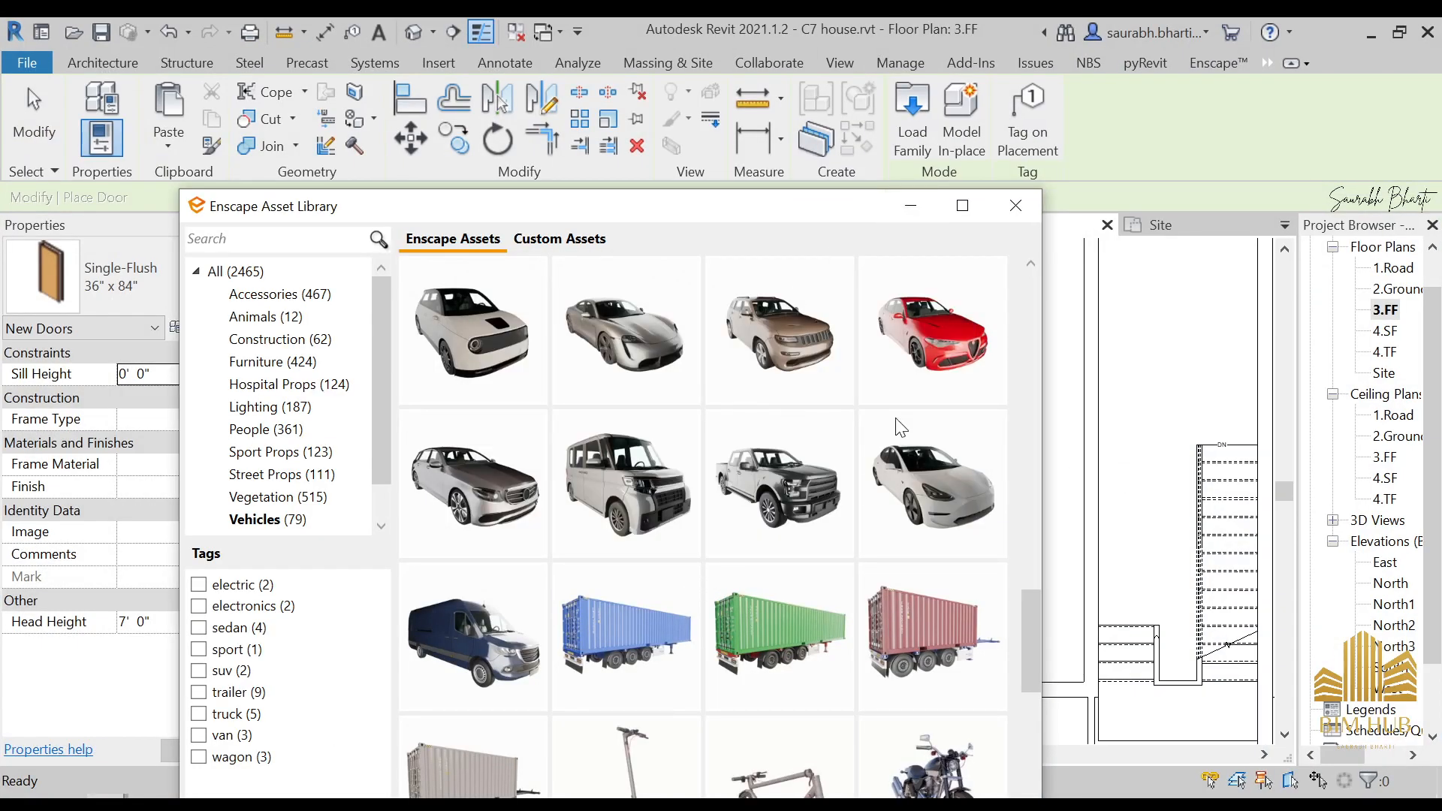
{"action": "left_click", "coordinate": [910, 206]}
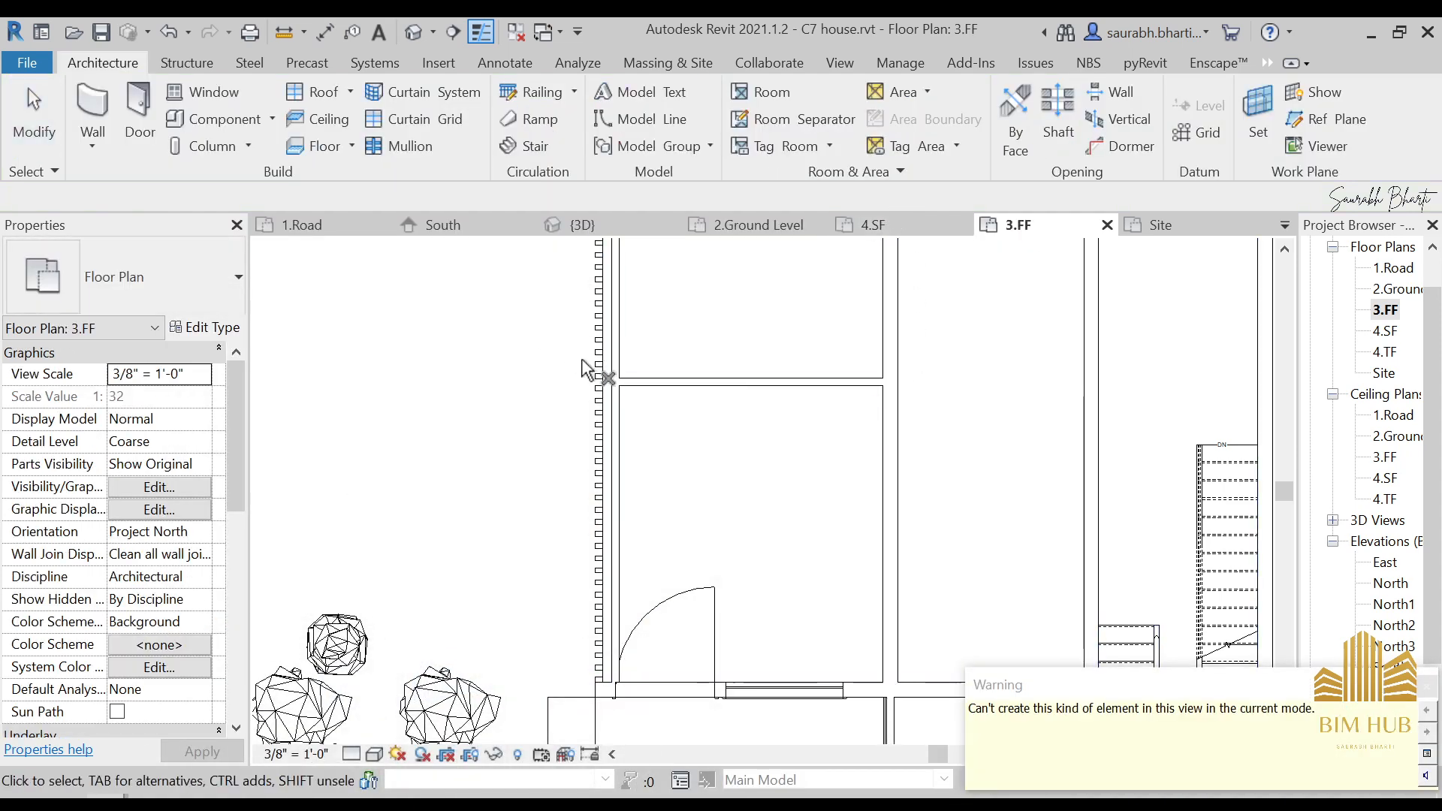
- Load the copied Doors_Swing door family from the desktop into the project through the Door command
{"action": "key", "text": "r"}
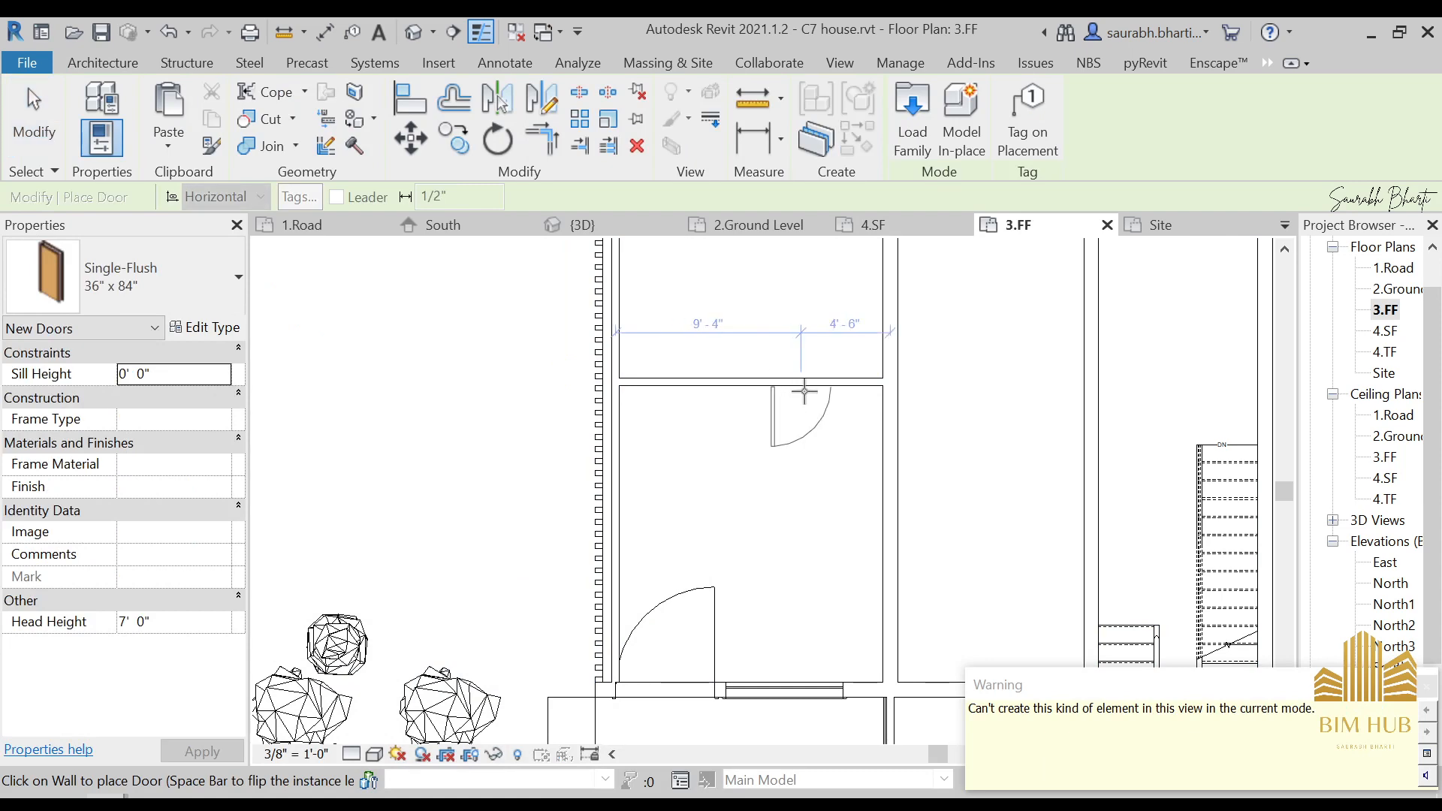
{"action": "left_click", "coordinate": [229, 278]}
{"action": "left_click", "coordinate": [178, 295]}
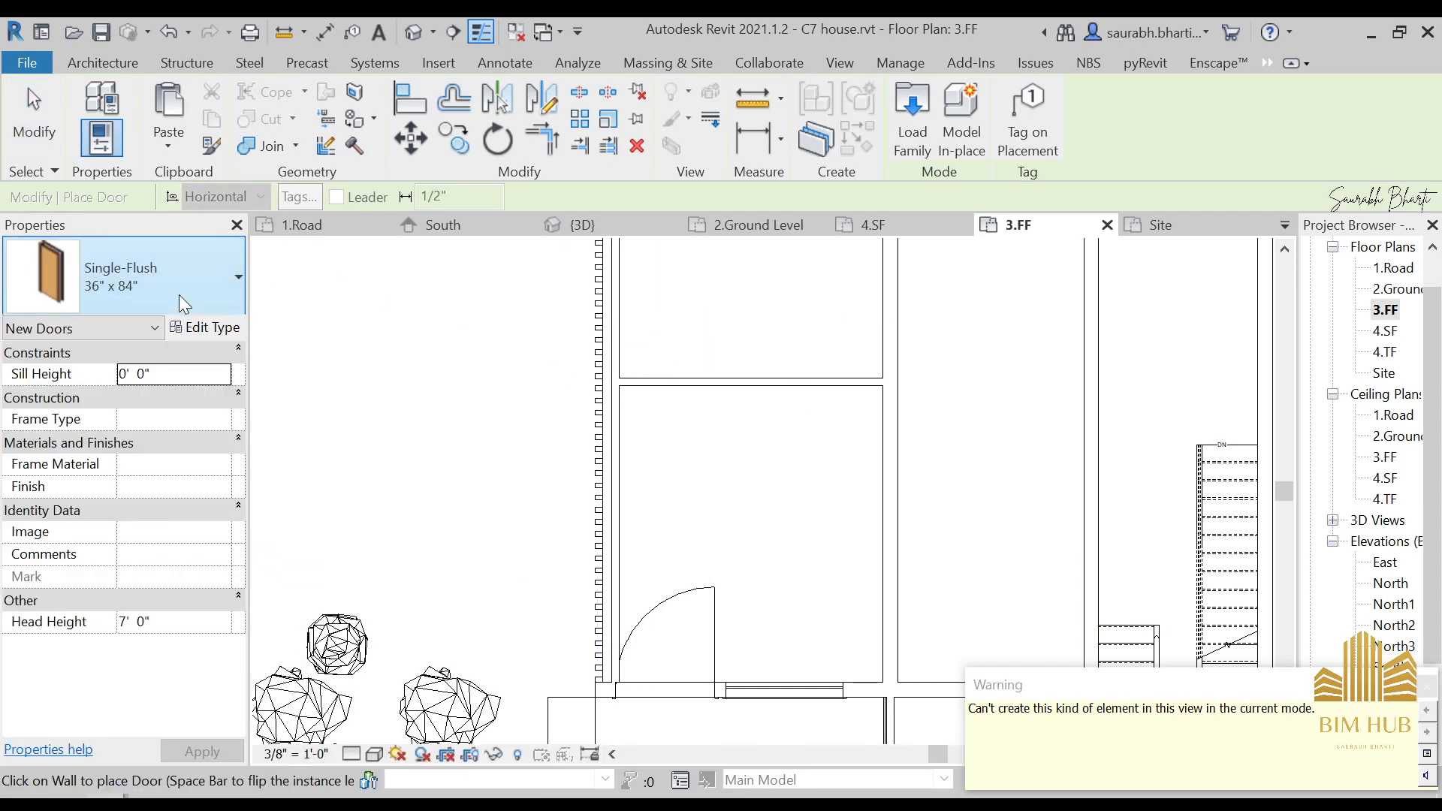
{"action": "left_click", "coordinate": [894, 150]}
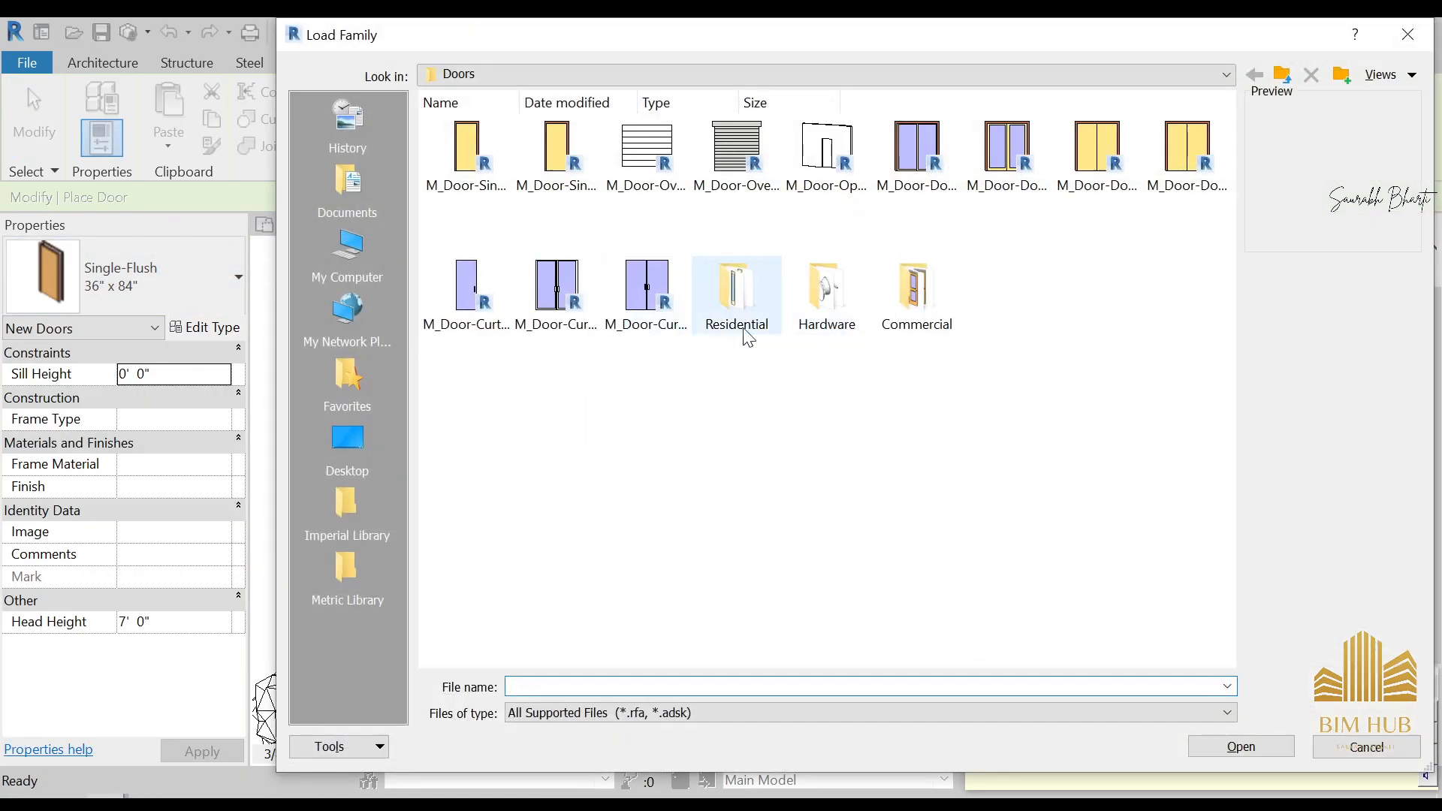
{"action": "left_click", "coordinate": [347, 443]}
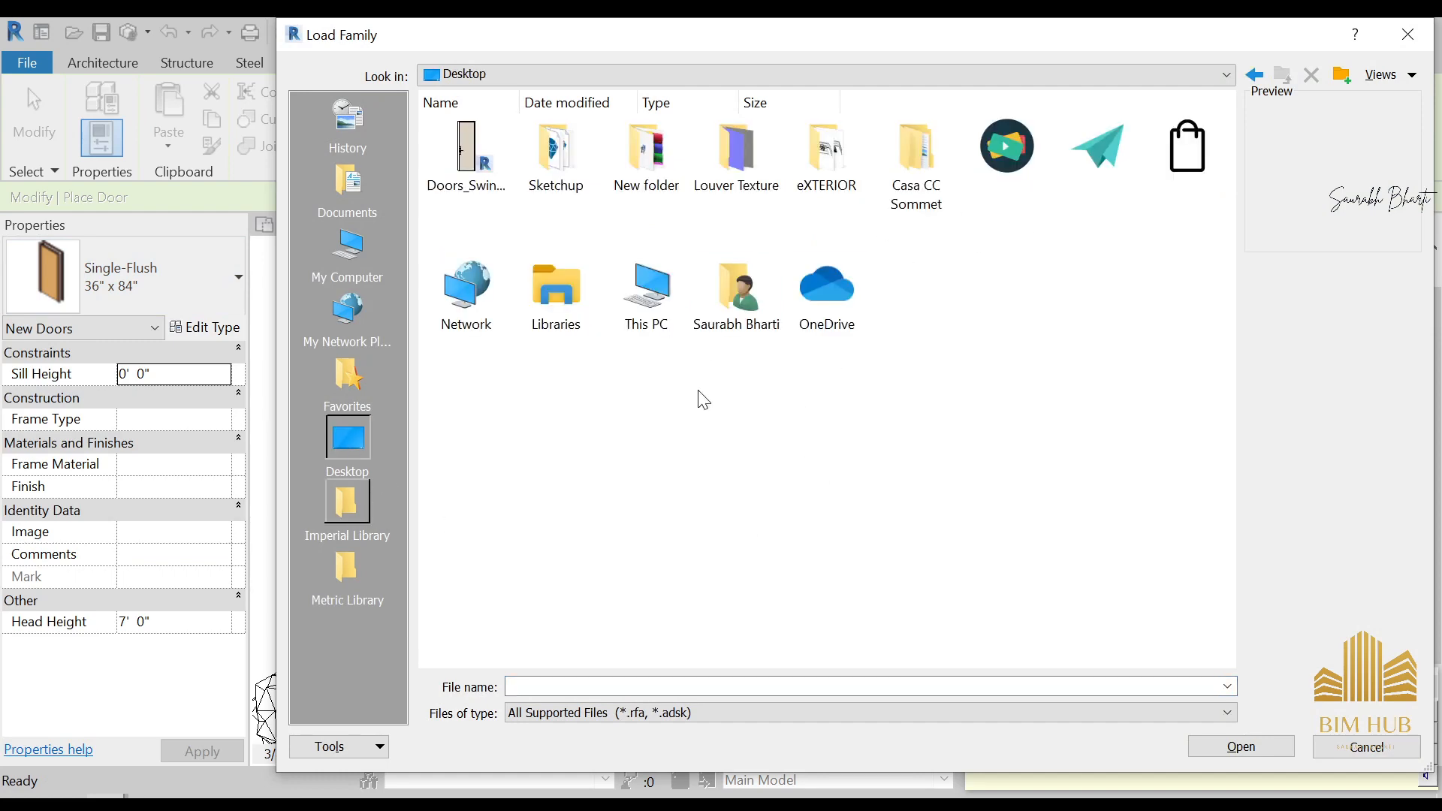
{"action": "left_click", "coordinate": [492, 188]}
{"action": "left_click", "coordinate": [1241, 746]}
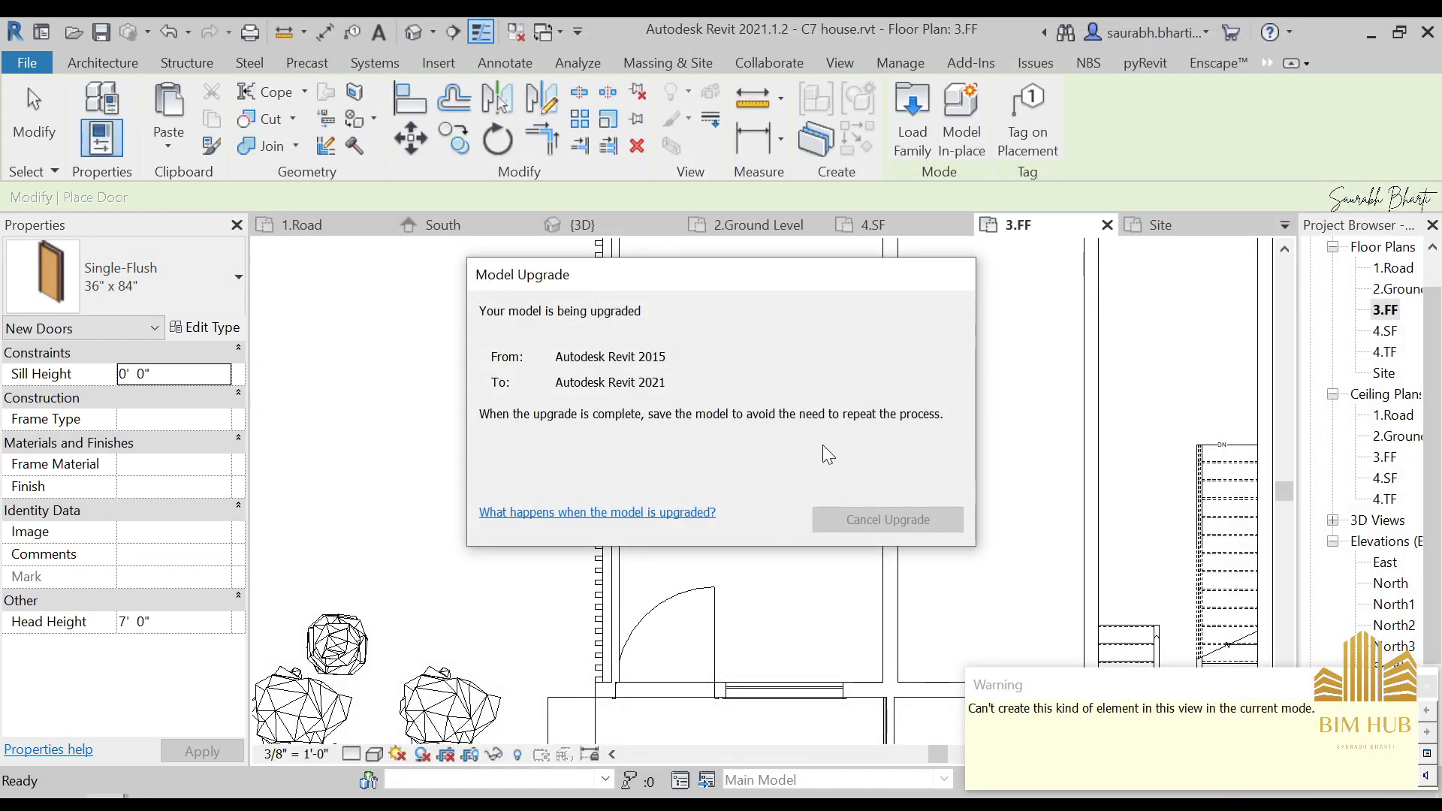
- Place Single-Flush 36" x 84" doors in the new partition, 2' - 1" from the interior wall, and in that interior wall near the partition
{"action": "scroll", "coordinate": [889, 396], "scroll_direction": "up", "scroll_amount": 4}
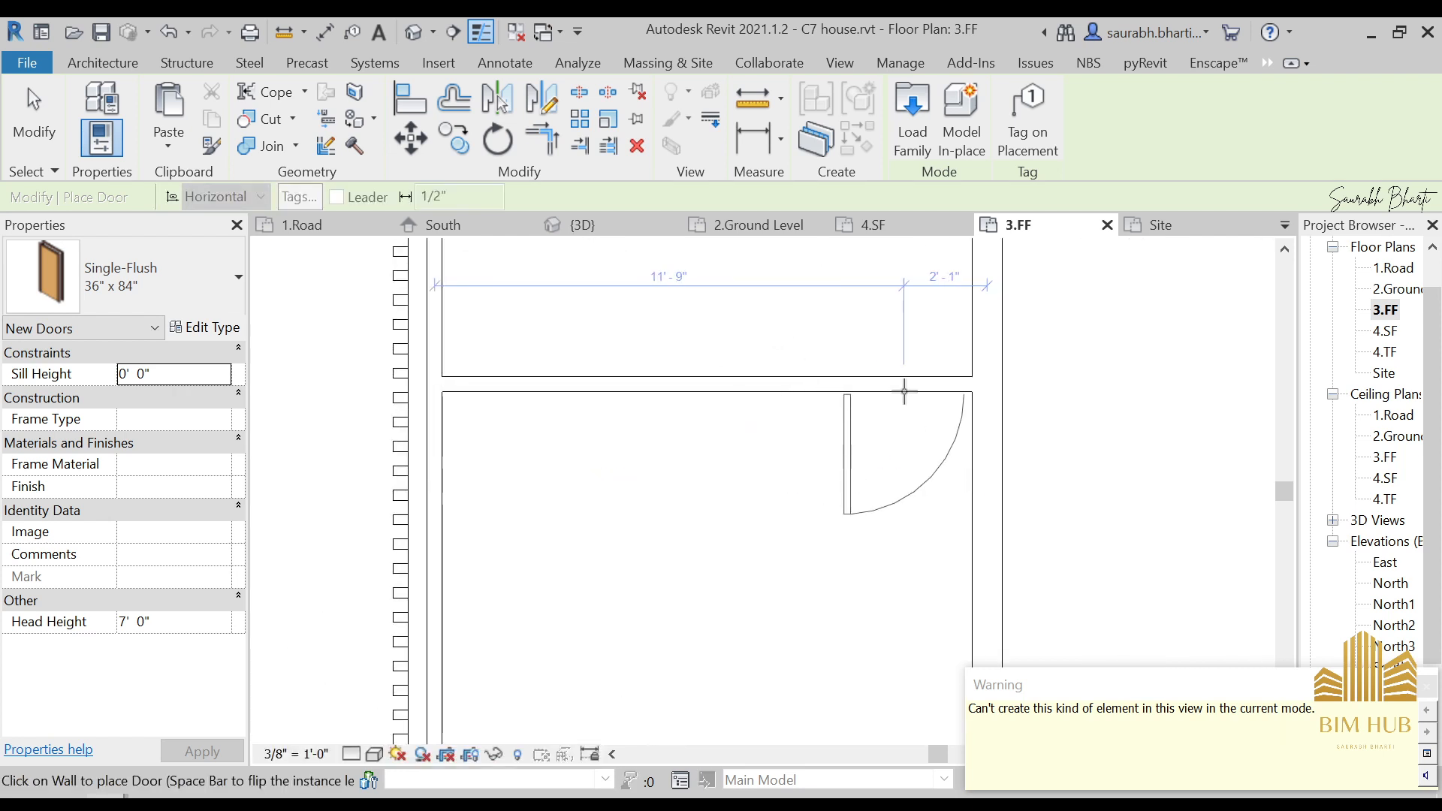
{"action": "left_click", "coordinate": [904, 391]}
{"action": "middle_click_drag", "start_coordinate": [970, 517], "coordinate": [731, 446]}
{"action": "scroll", "coordinate": [736, 449], "scroll_direction": "down", "scroll_amount": 3}
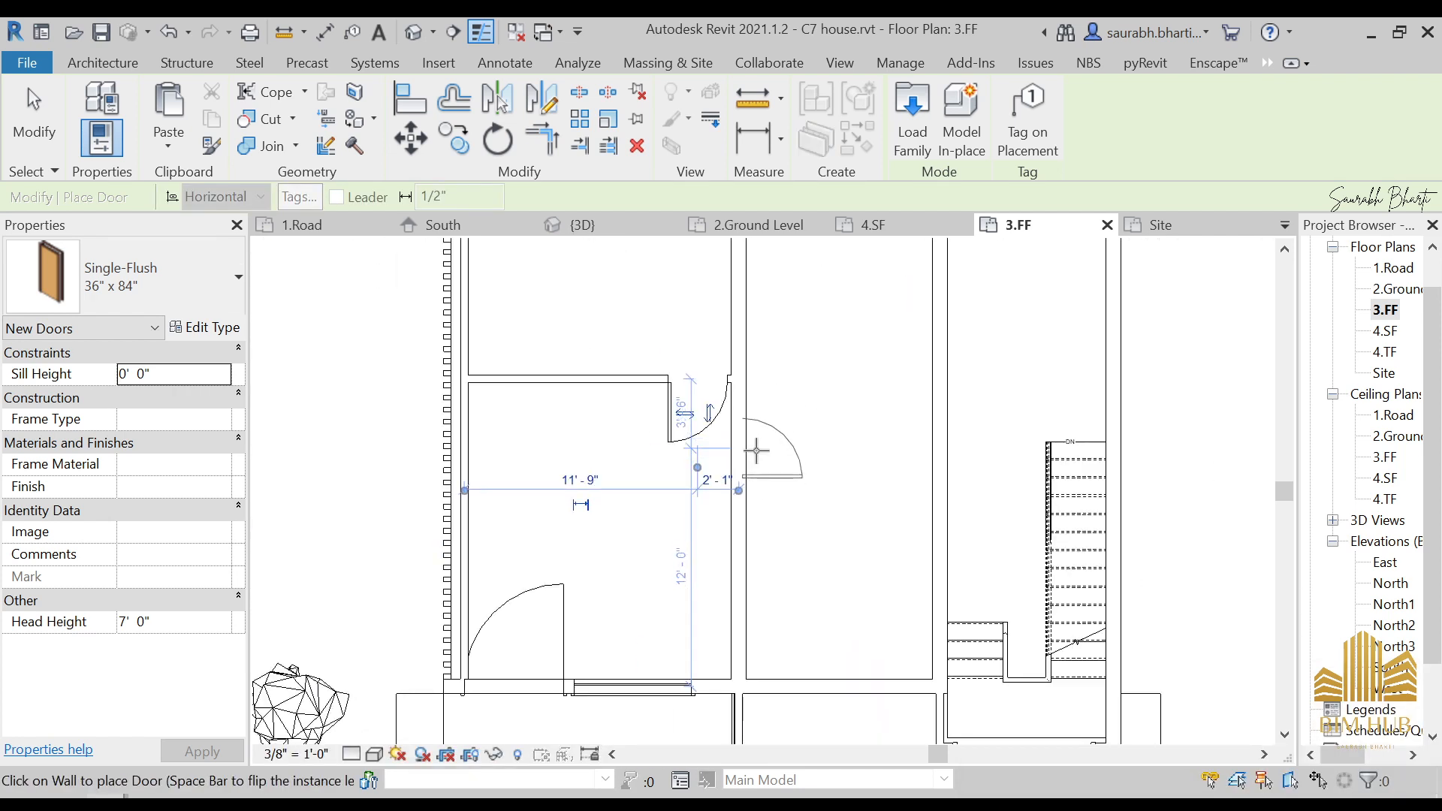
{"action": "left_click", "coordinate": [750, 442]}
{"action": "middle_click_drag", "start_coordinate": [574, 572], "coordinate": [711, 451]}
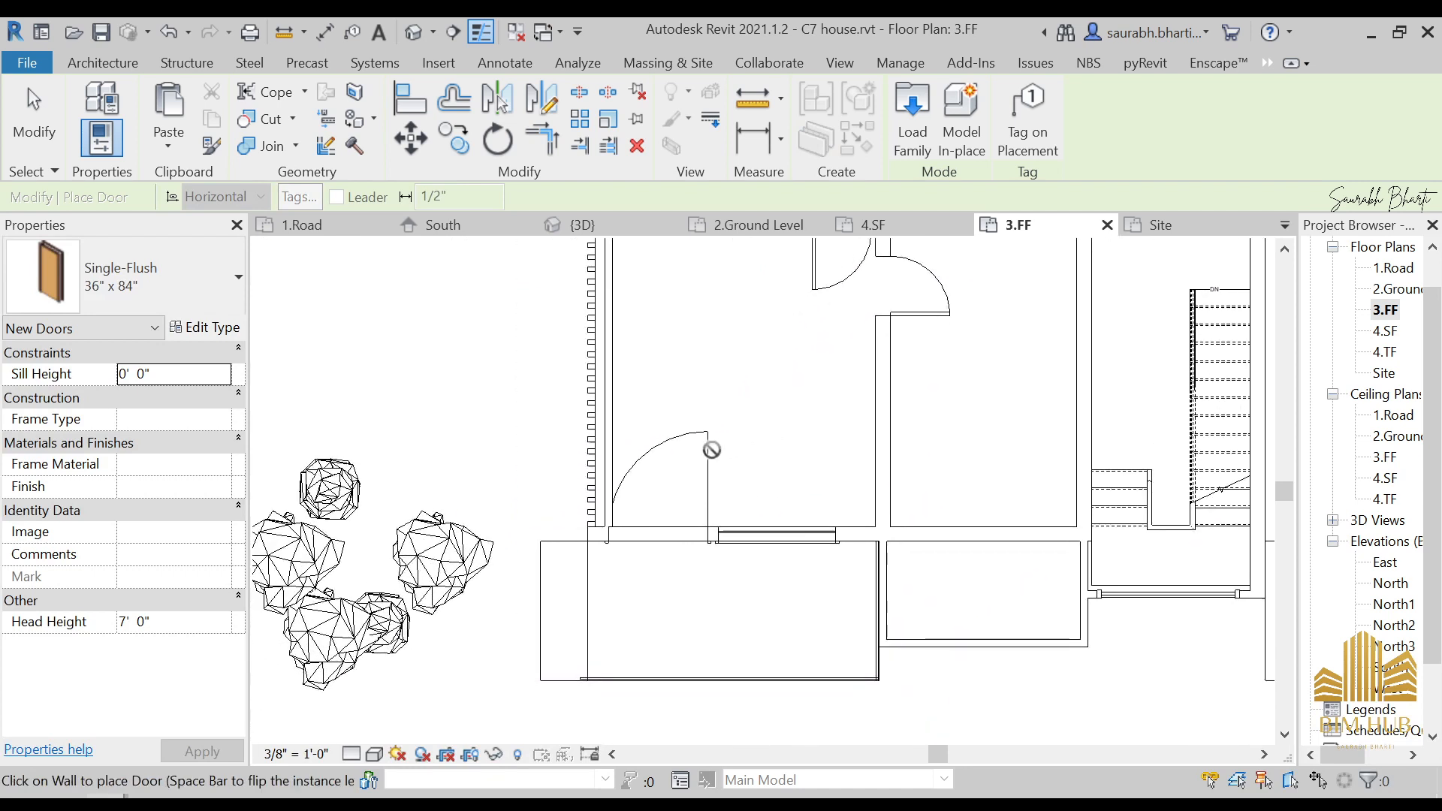
{"action": "key", "text": "Escape"}
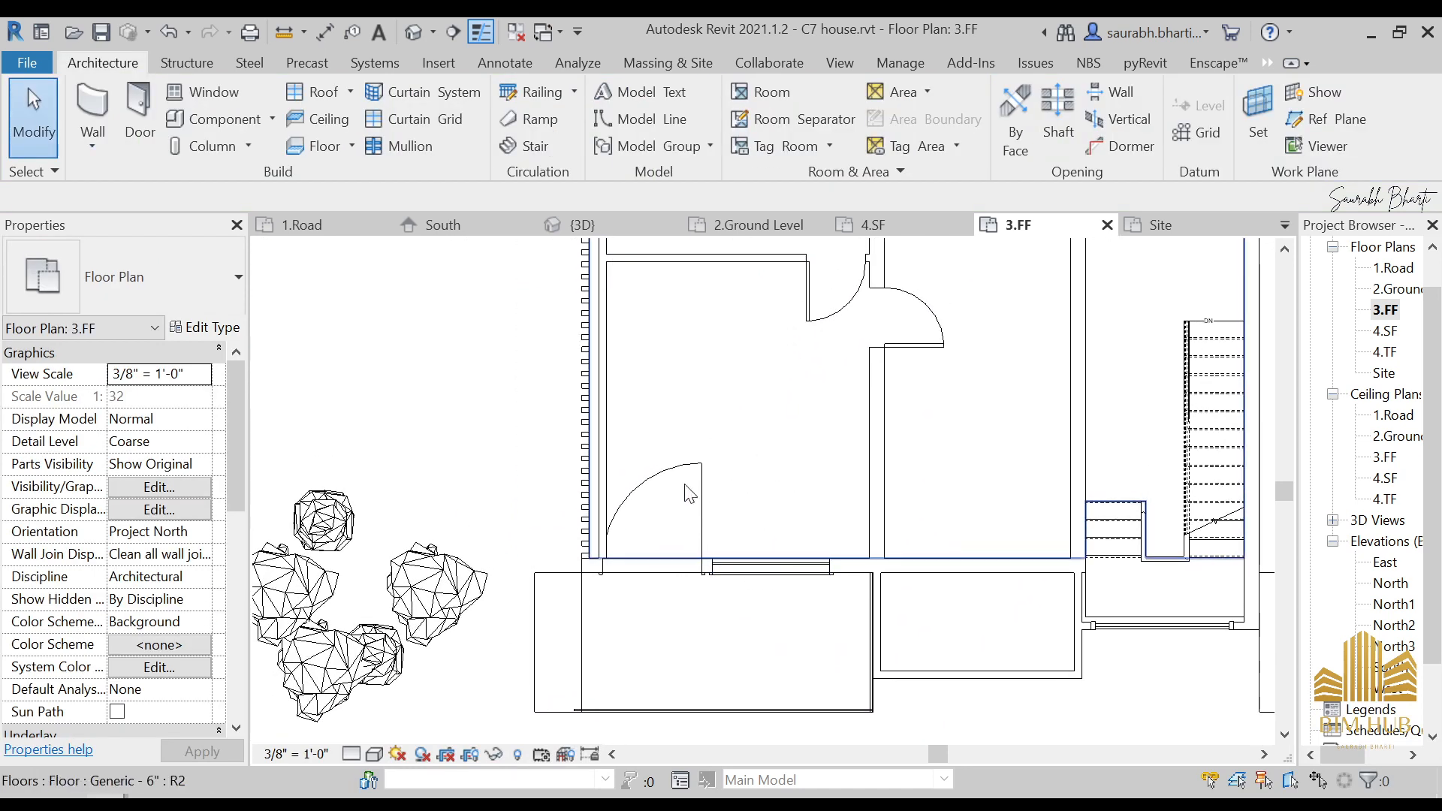
- Switch to the Enscape Asset Library and search all asset categories for BED
{"action": "left_click", "coordinate": [319, 664]}
{"action": "mouse_move", "coordinate": [218, 805]}
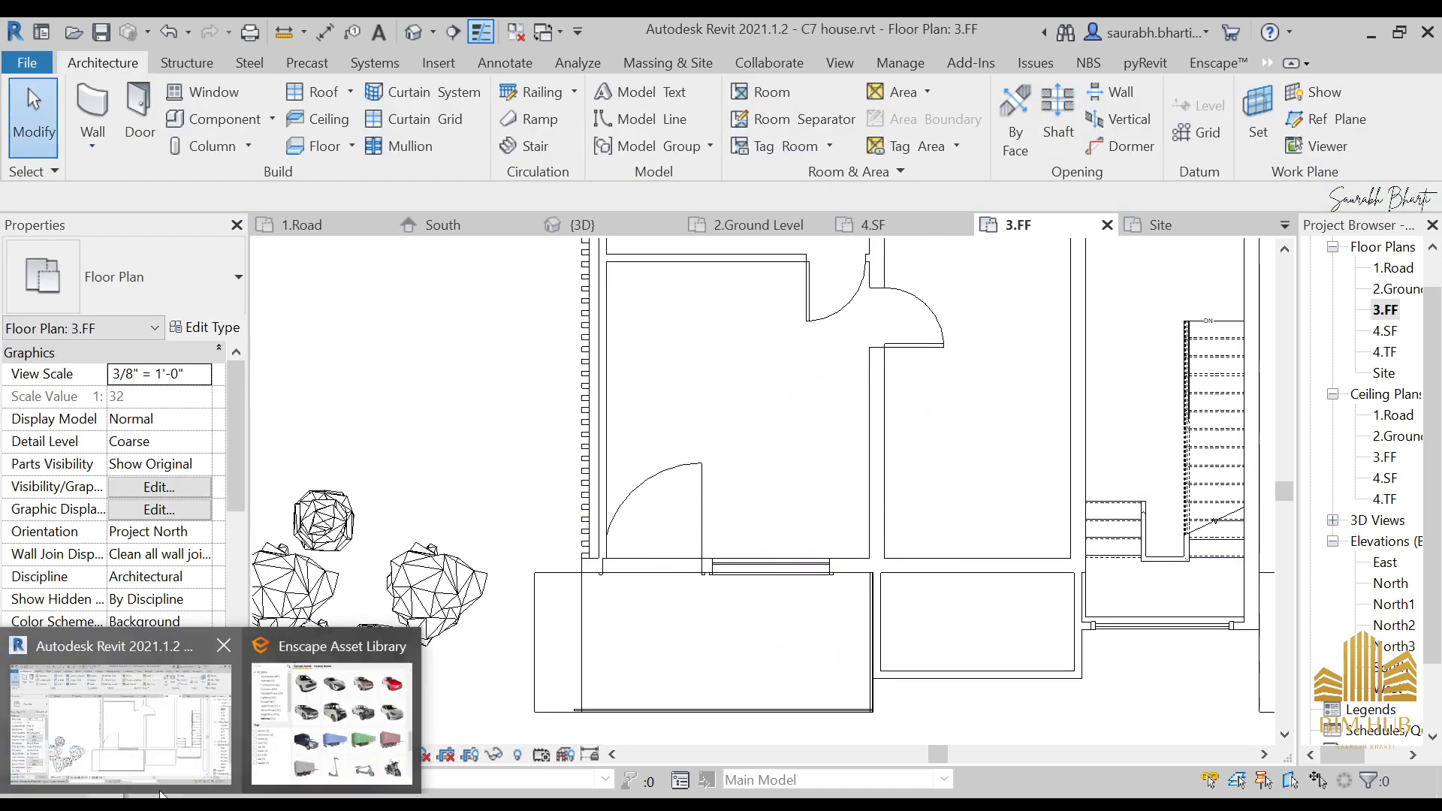
{"action": "left_click", "coordinate": [330, 713]}
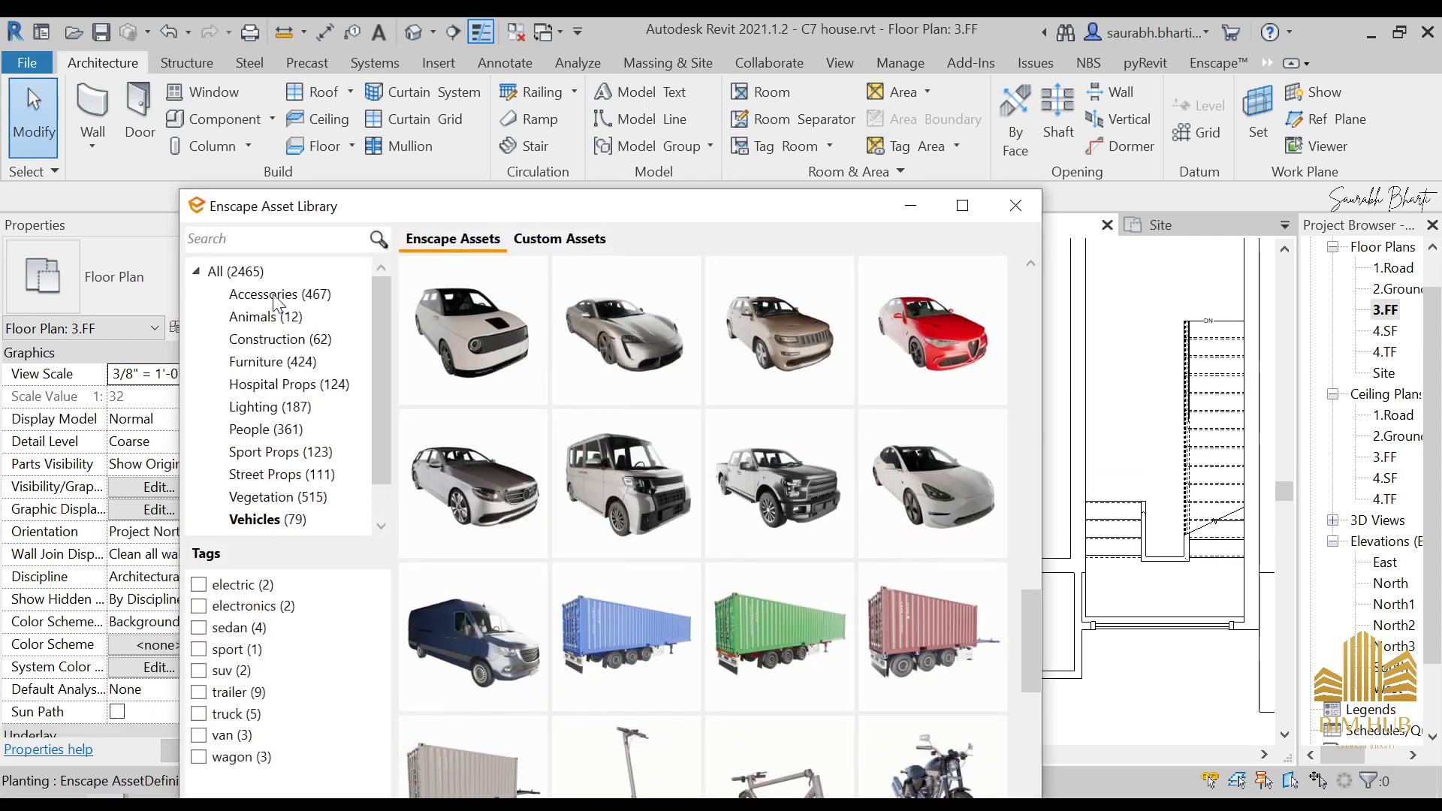
{"action": "left_click", "coordinate": [236, 271]}
{"action": "left_click", "coordinate": [277, 240]}
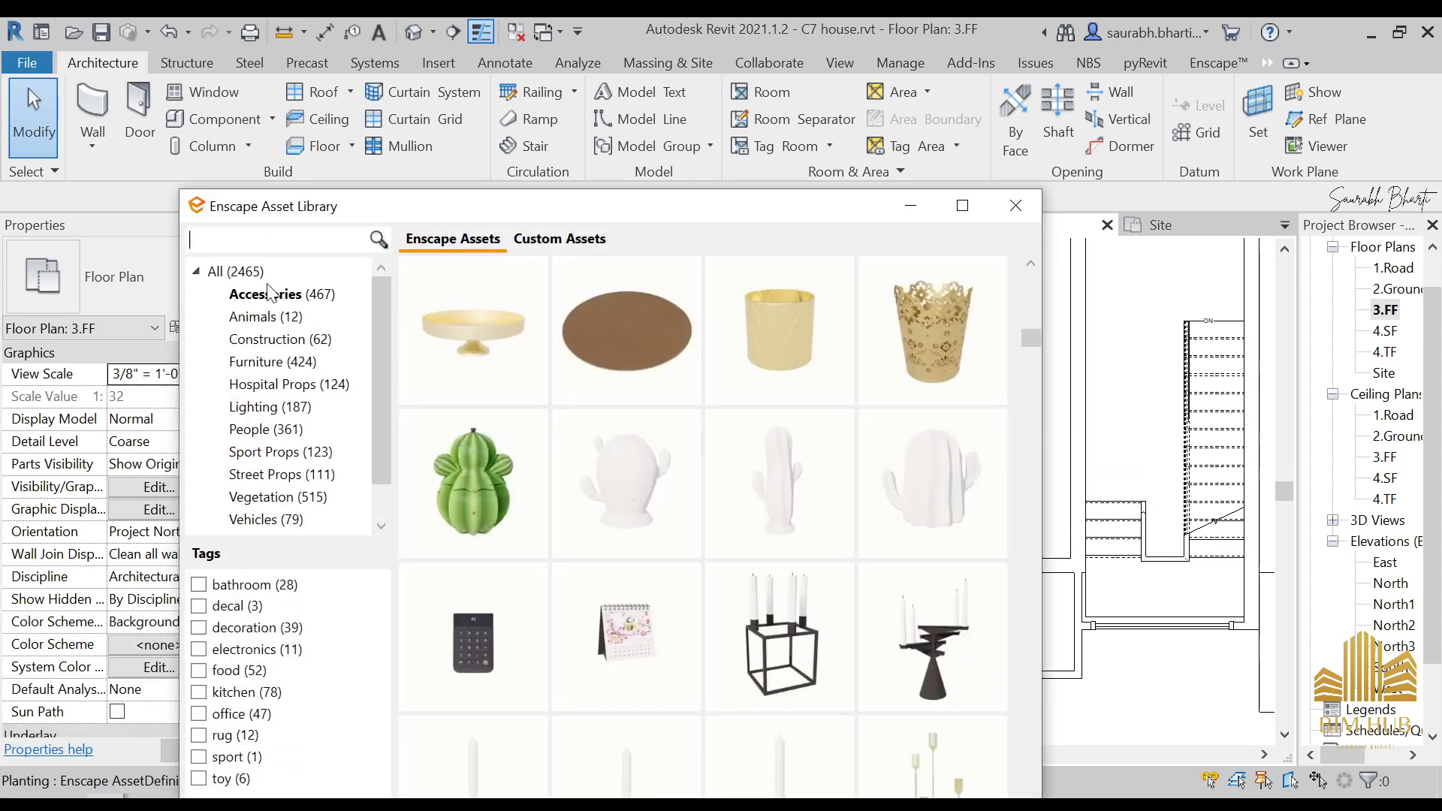
{"action": "type", "text": "BED"}
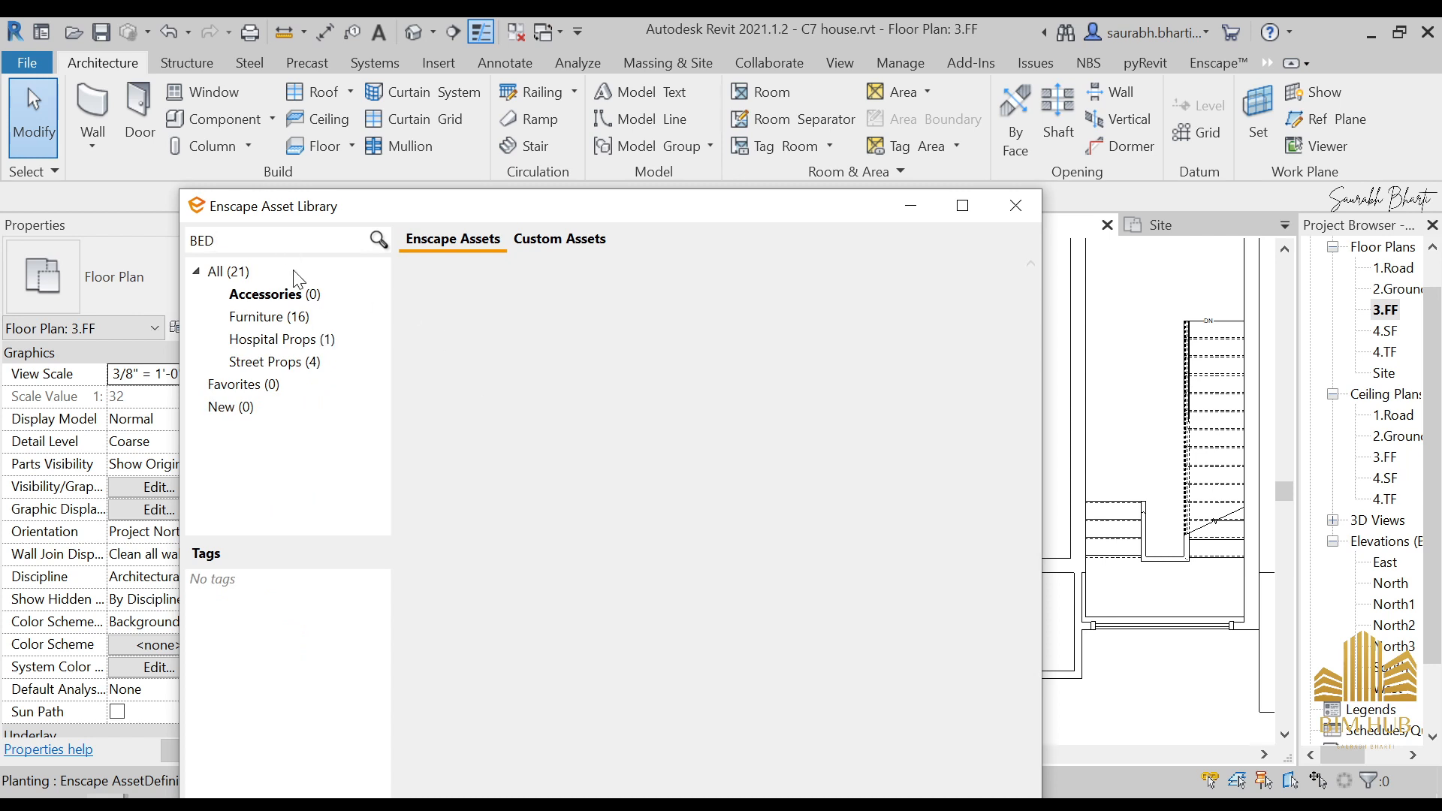
{"action": "left_click", "coordinate": [229, 274]}
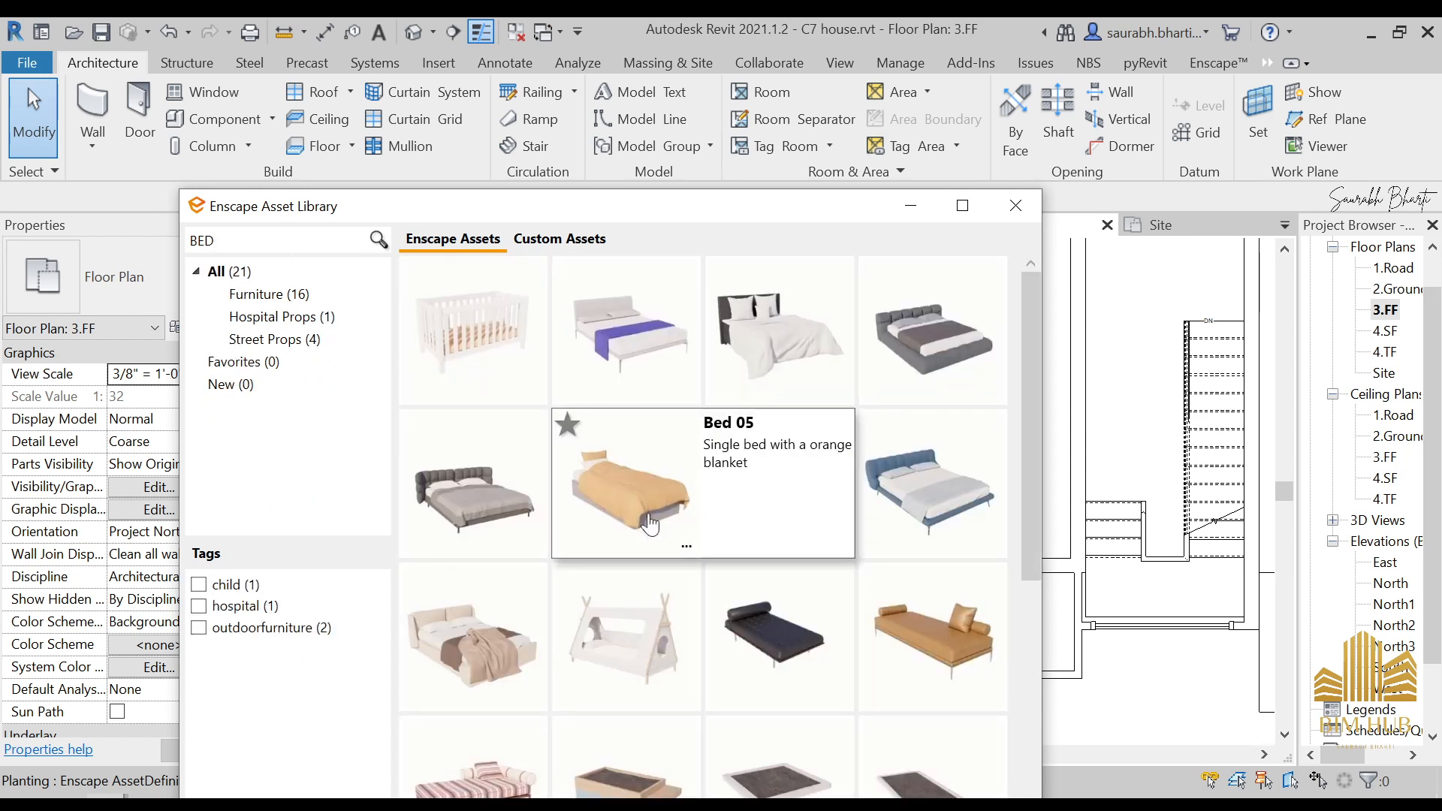
- Place the Bed 02 asset in the bedroom on 3.FF with its headboard against the exterior wall, beyond the balcony door swing
{"action": "mouse_move", "coordinate": [807, 516]}
{"action": "scroll", "coordinate": [803, 525], "scroll_direction": "down", "scroll_amount": 3}
{"action": "scroll", "coordinate": [721, 670], "scroll_direction": "up", "scroll_amount": 3}
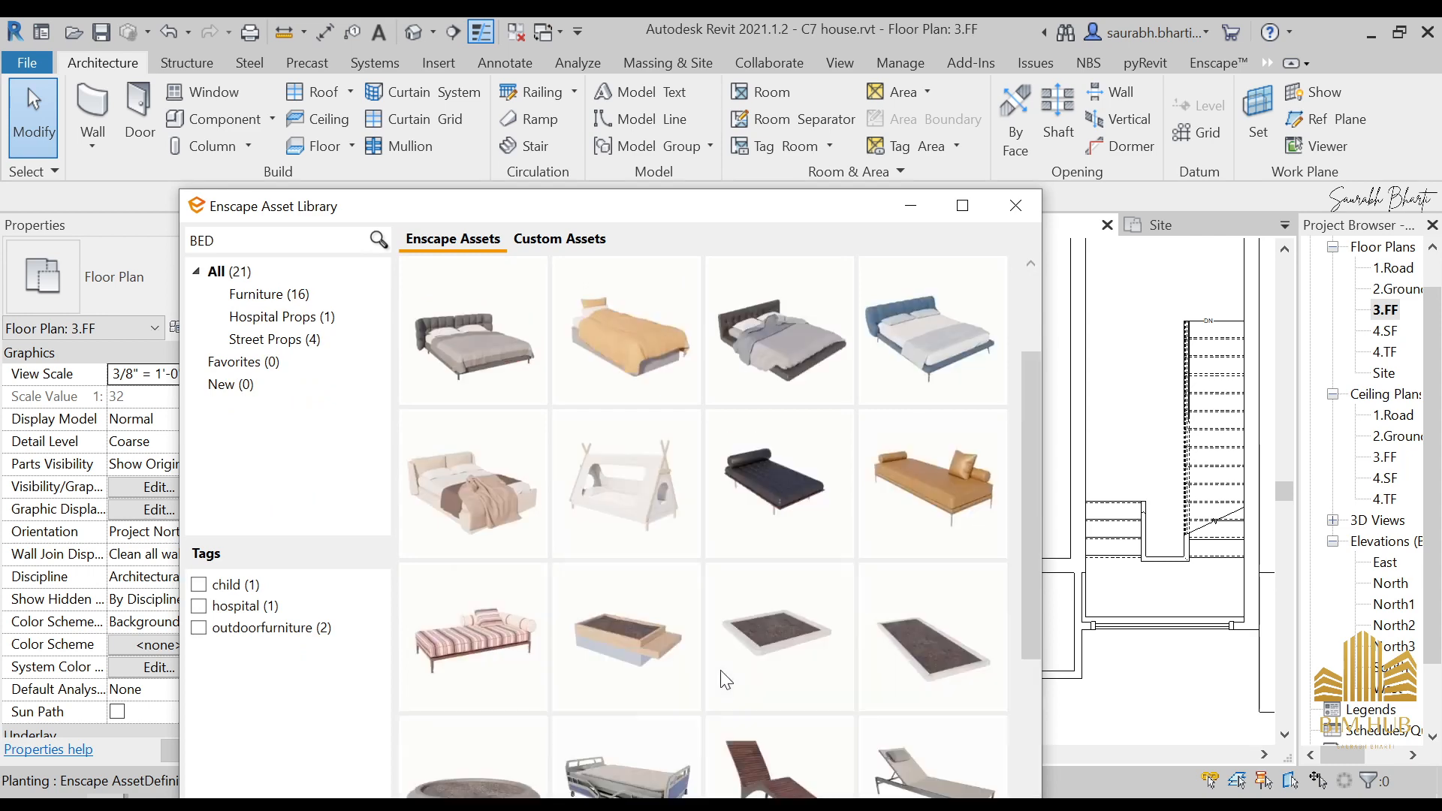
{"action": "mouse_move", "coordinate": [923, 518]}
{"action": "left_click", "coordinate": [829, 415]}
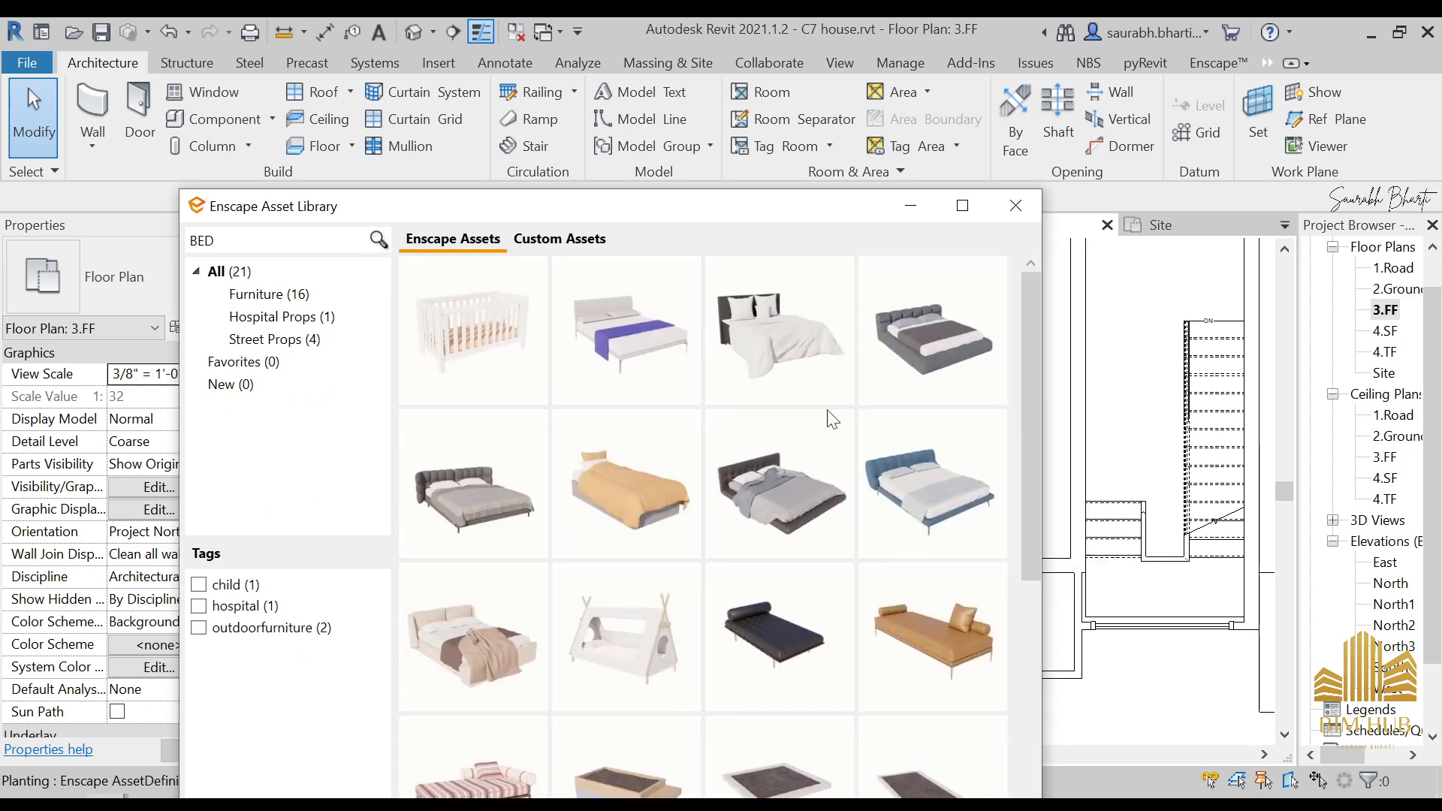
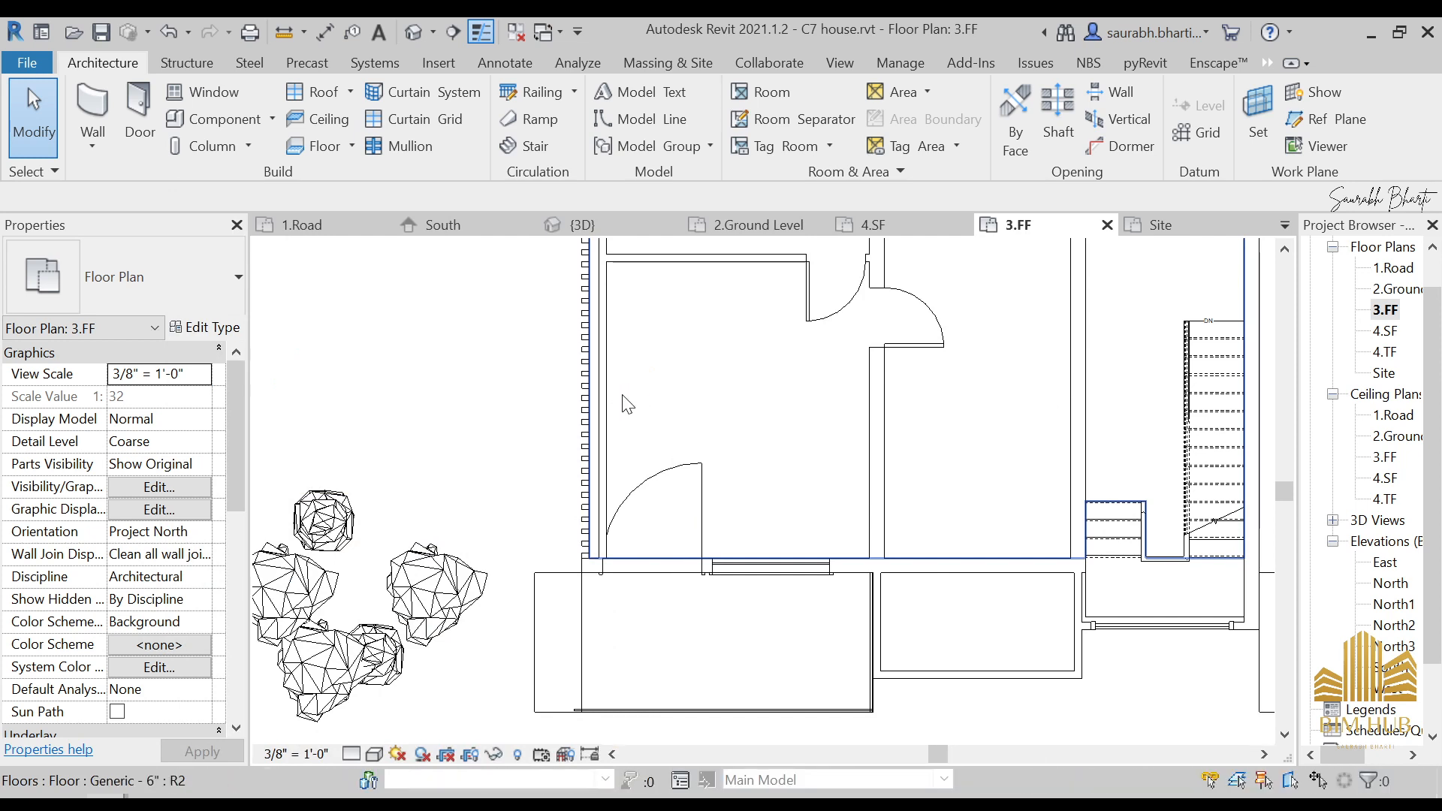
{"action": "scroll", "coordinate": [691, 462], "scroll_direction": "up", "scroll_amount": 2}
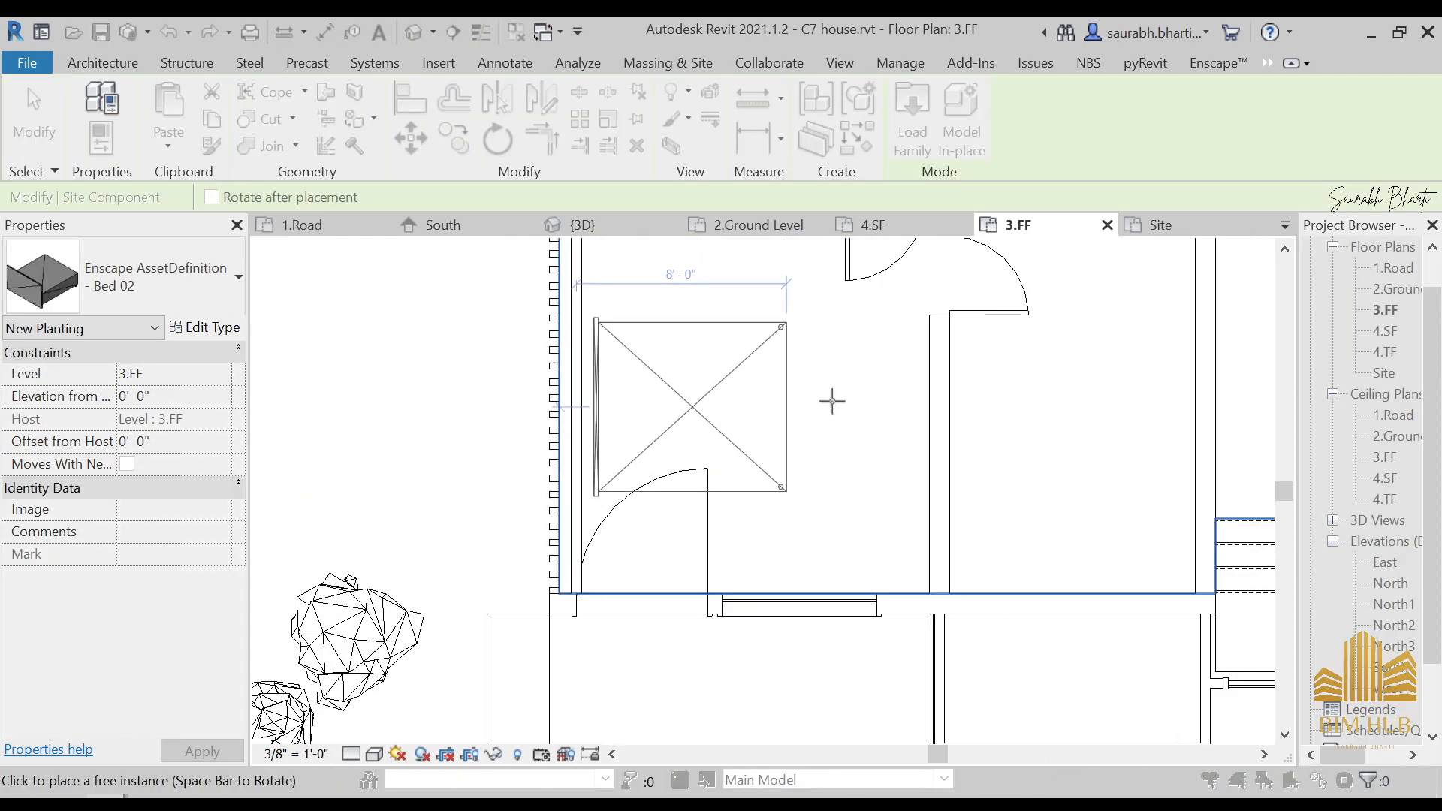
{"action": "left_click", "coordinate": [770, 374]}
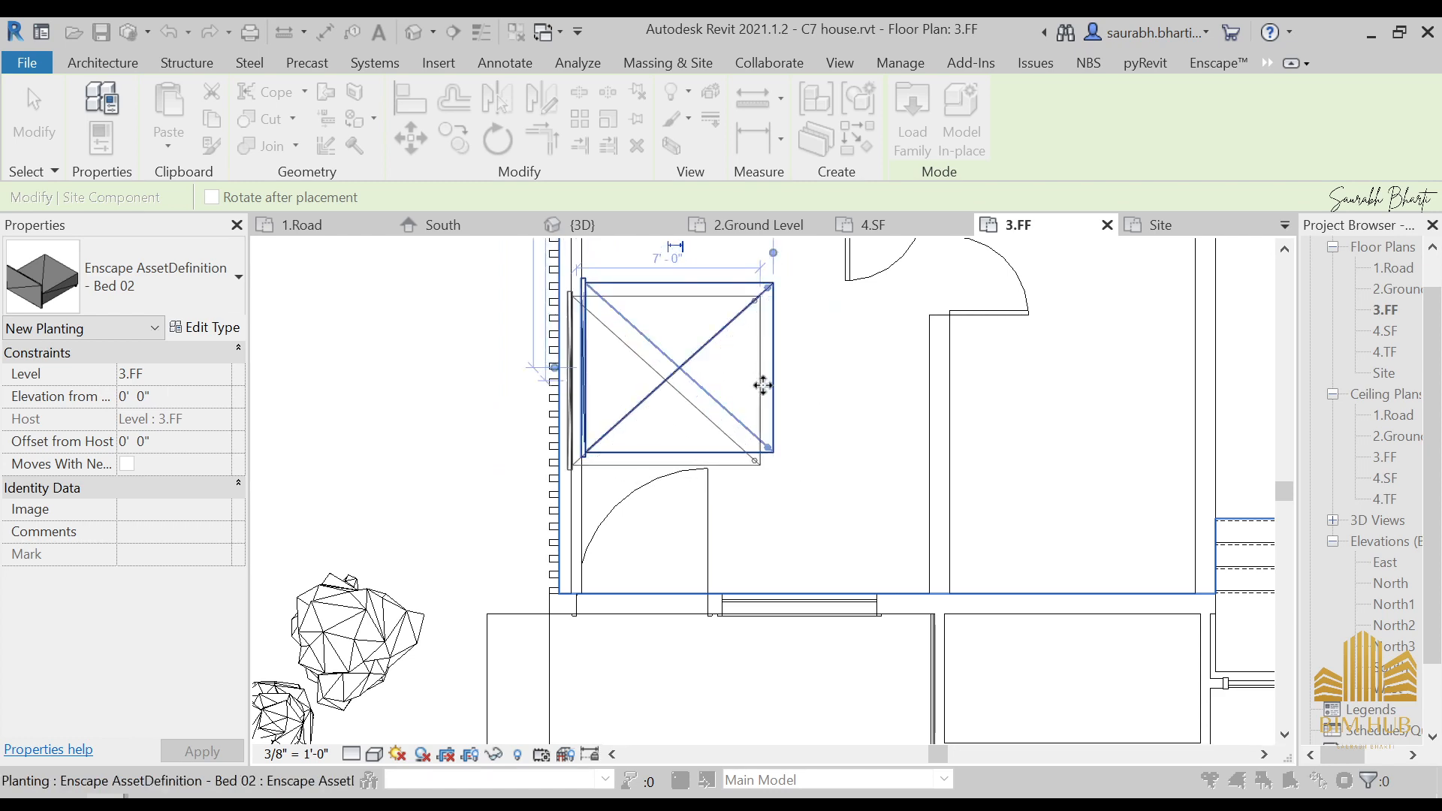
{"action": "middle_click_drag", "start_coordinate": [769, 415], "coordinate": [773, 469]}
{"action": "key", "text": "Escape"}
- Clear the bed search, examine the Accessories assets and search them for table
{"action": "scroll", "coordinate": [661, 511], "scroll_direction": "down", "scroll_amount": 5}
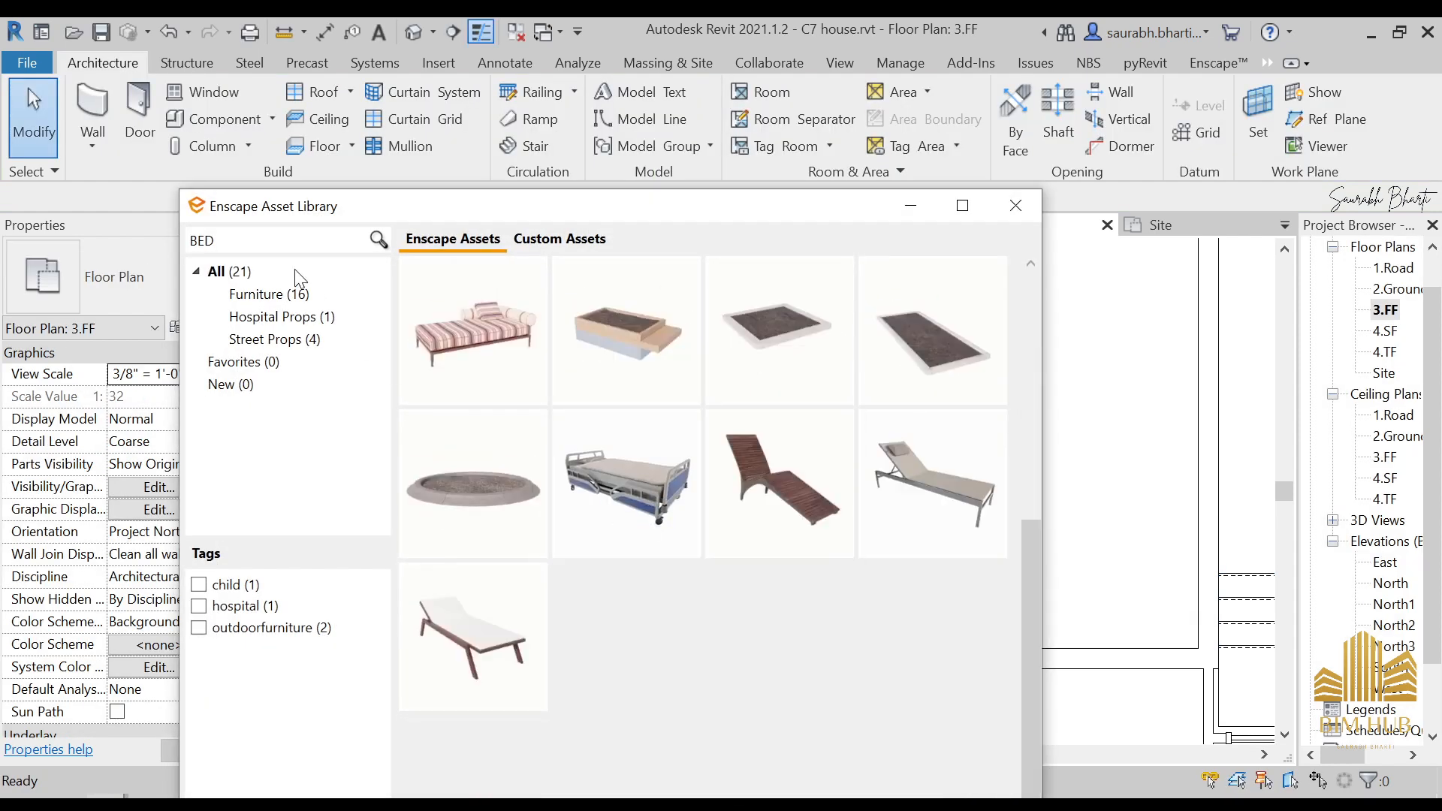
{"action": "key", "text": "BackSpace"}
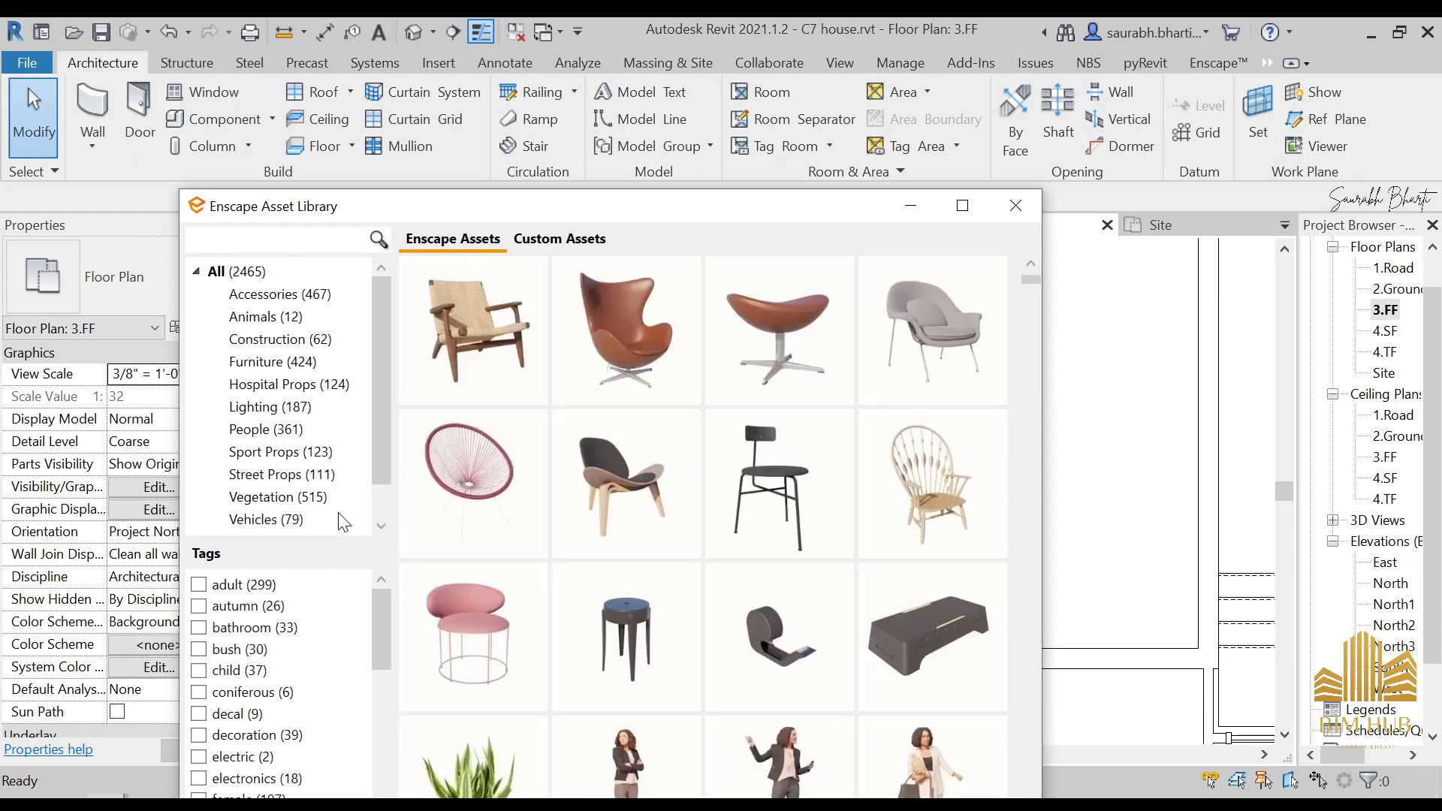
{"action": "scroll", "coordinate": [697, 513], "scroll_direction": "down", "scroll_amount": 2}
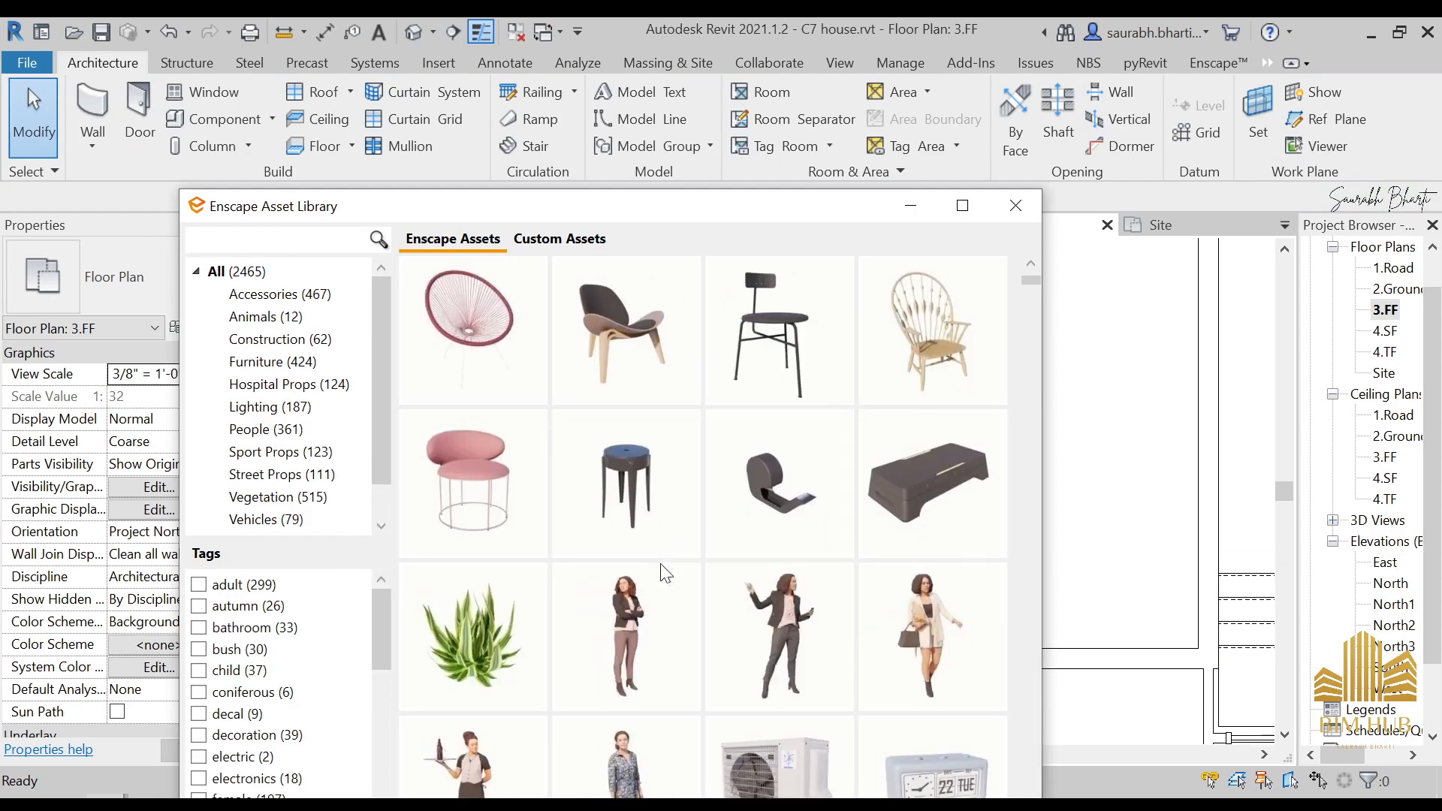
{"action": "scroll", "coordinate": [572, 524], "scroll_direction": "down", "scroll_amount": 5}
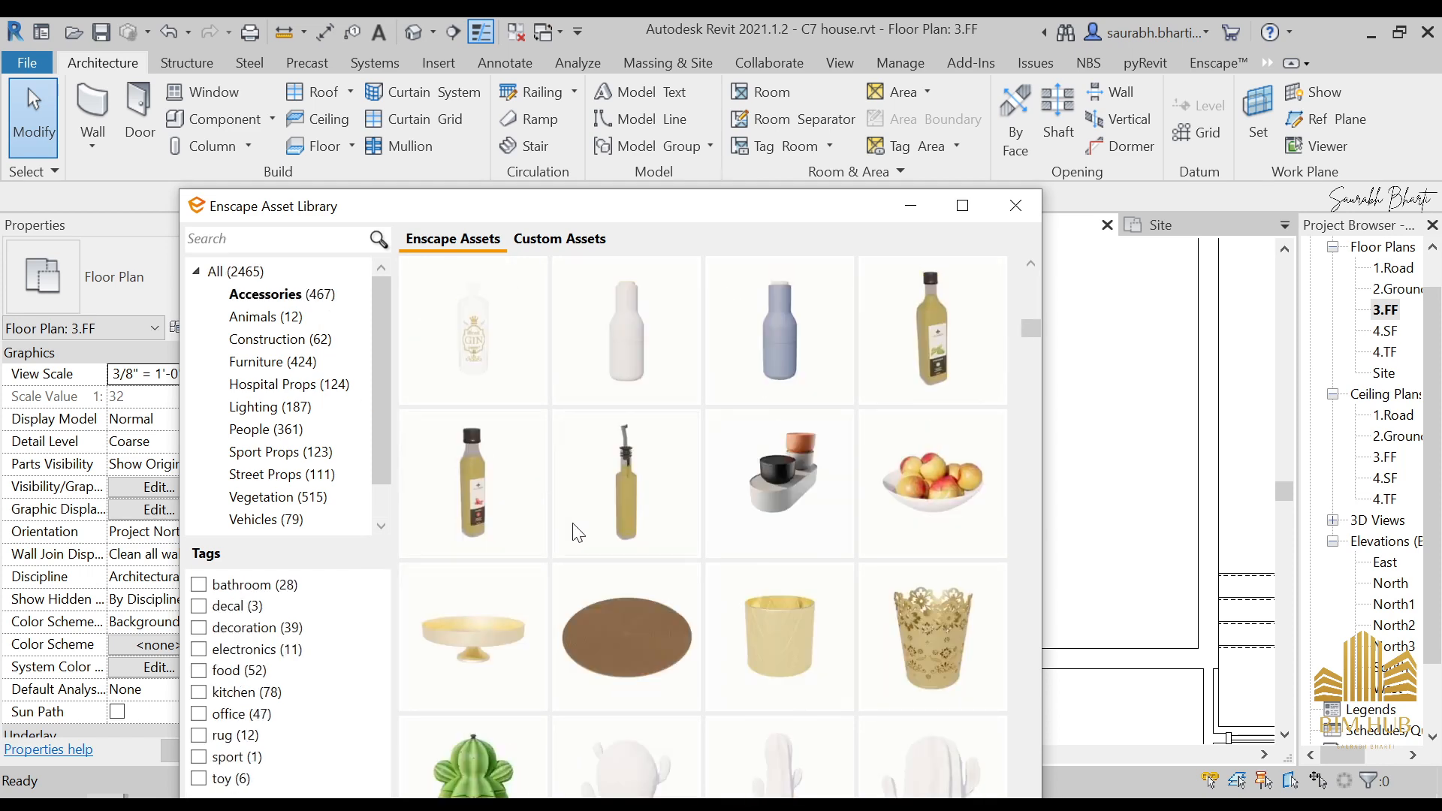
{"action": "scroll", "coordinate": [614, 494], "scroll_direction": "up", "scroll_amount": 4}
{"action": "scroll", "coordinate": [685, 513], "scroll_direction": "down", "scroll_amount": 3}
{"action": "scroll", "coordinate": [687, 518], "scroll_direction": "down", "scroll_amount": 8}
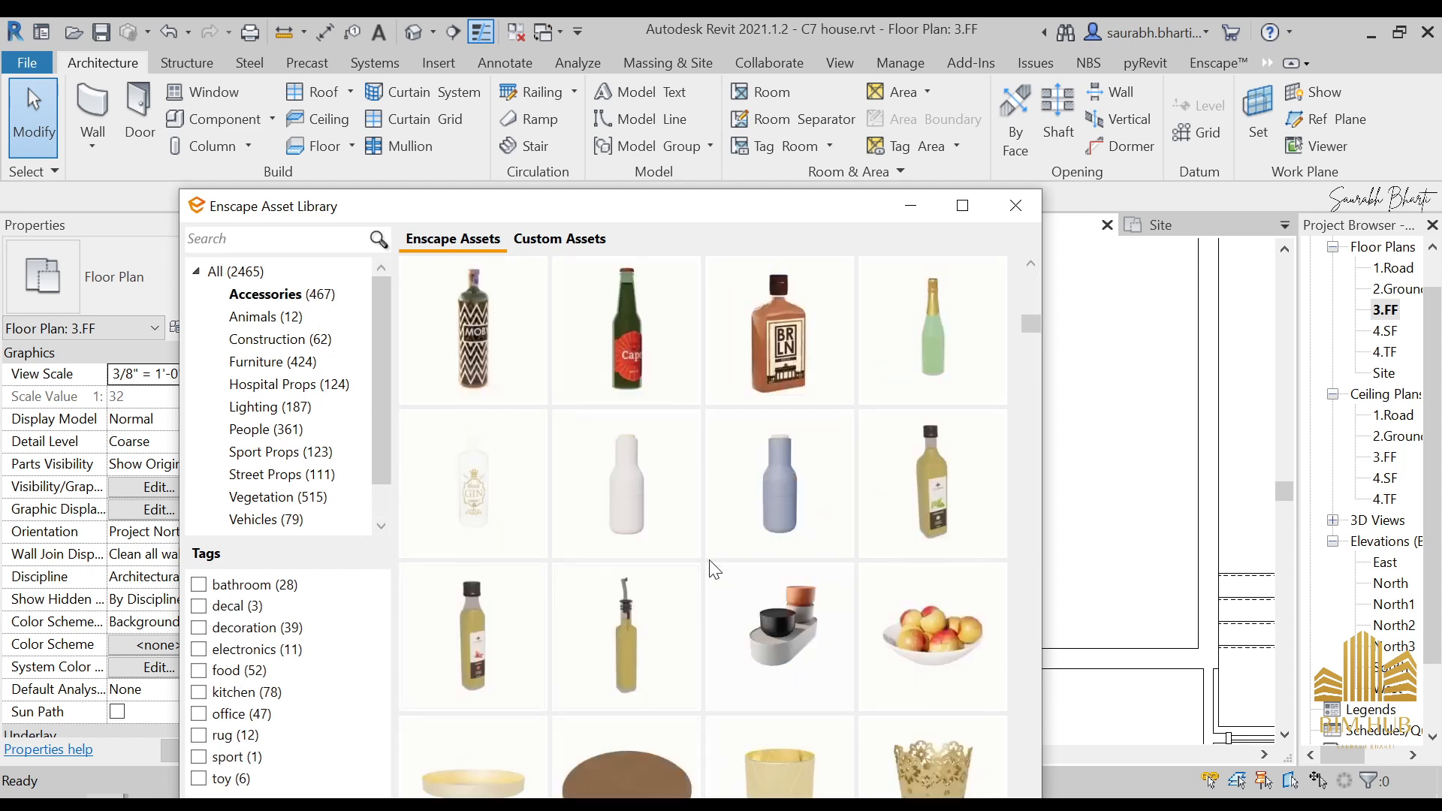
{"action": "scroll", "coordinate": [715, 575], "scroll_direction": "up", "scroll_amount": 3}
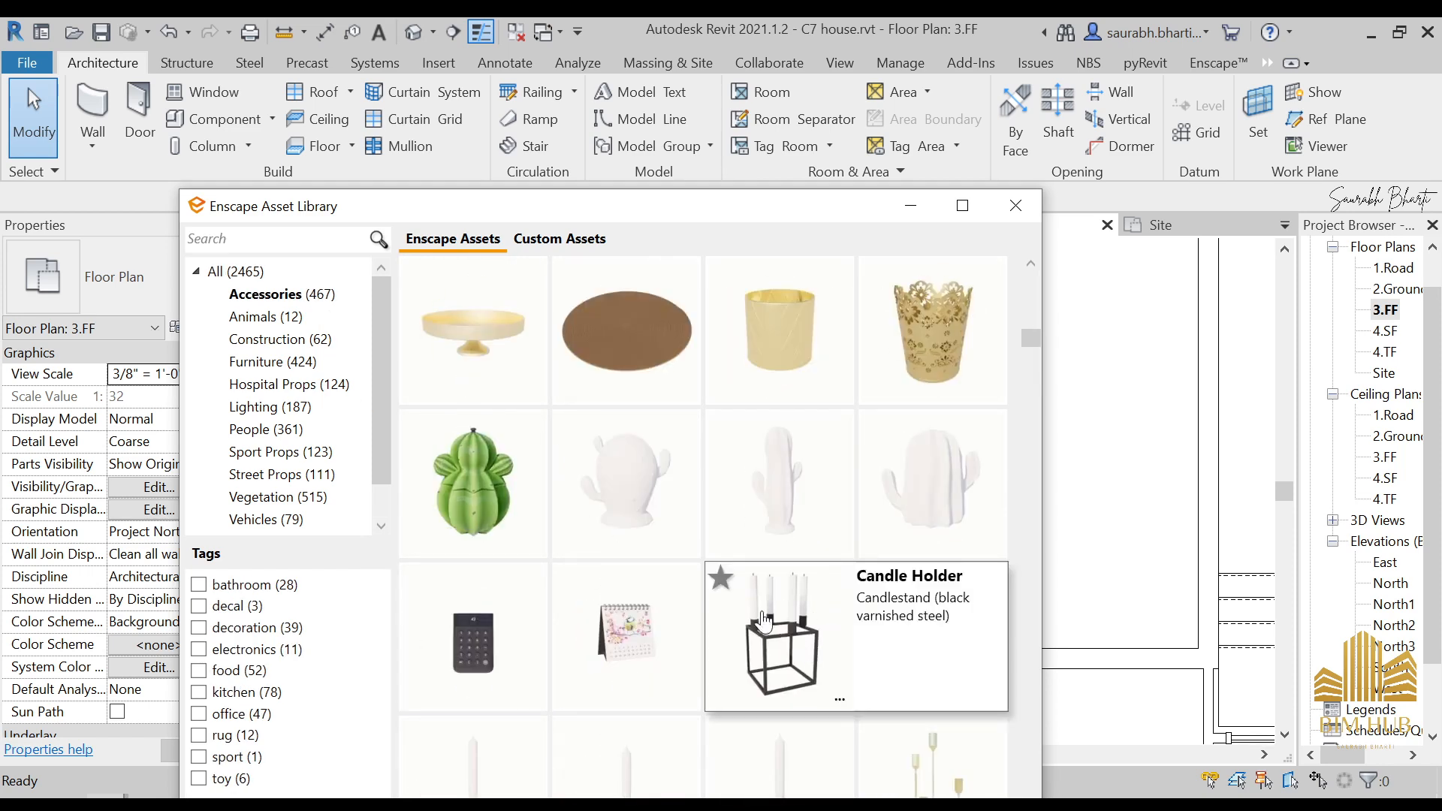
{"action": "scroll", "coordinate": [764, 621], "scroll_direction": "down", "scroll_amount": 10}
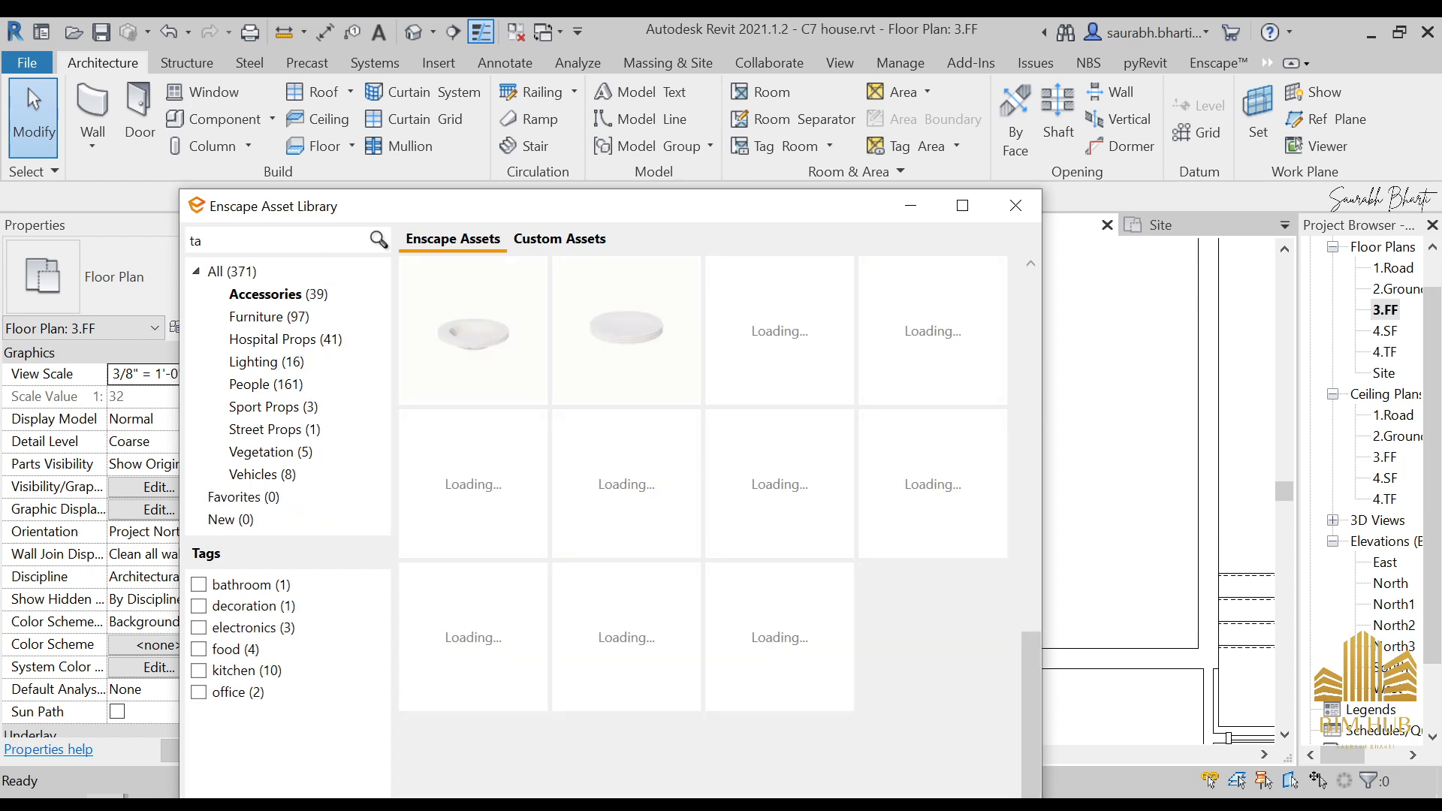
{"action": "type", "text": "ble"}
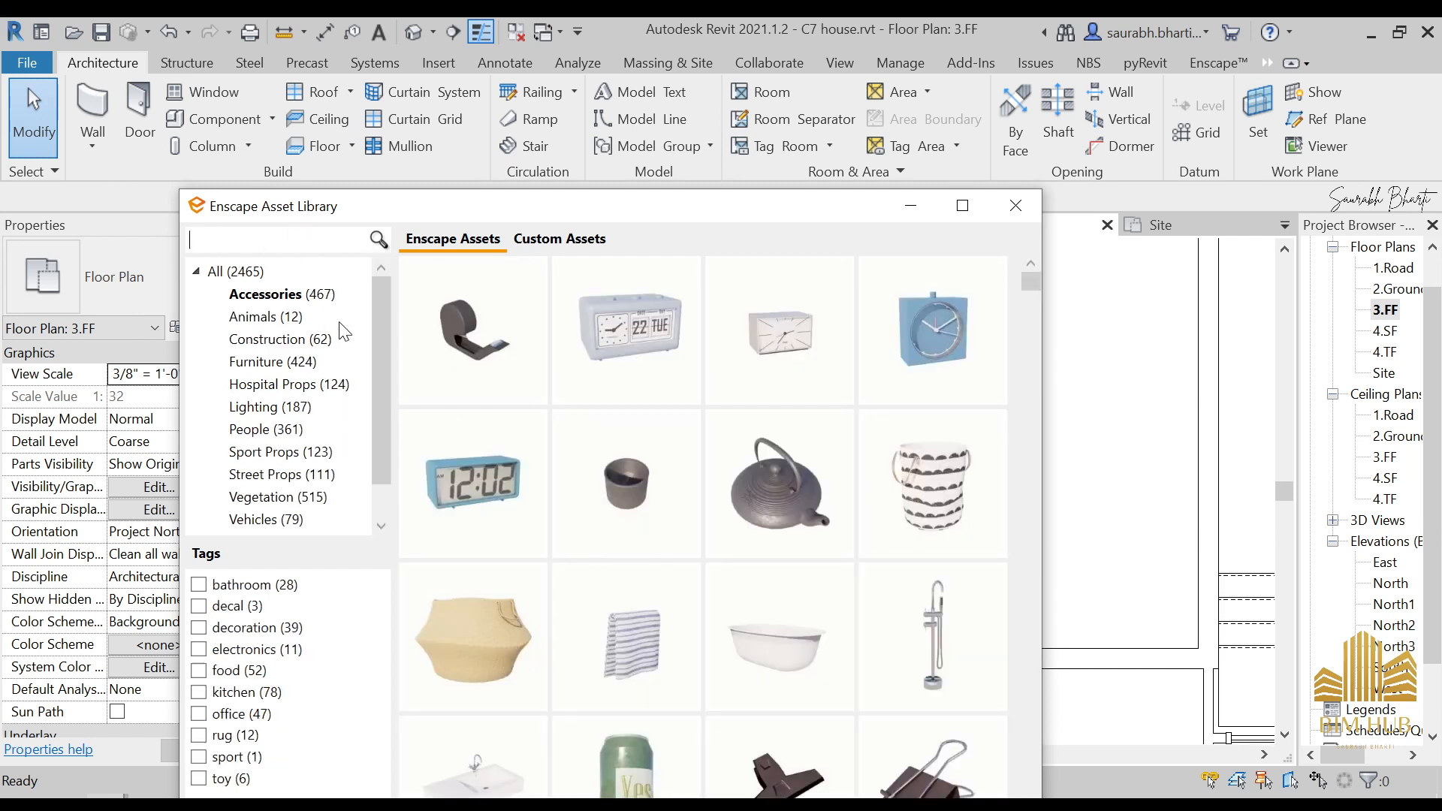
- Place the Cupboard 3x2 asset from the Furniture category in the bedroom corner beside the bed, along the partition wall
{"action": "left_click", "coordinate": [272, 361]}
{"action": "scroll", "coordinate": [586, 450], "scroll_direction": "down", "scroll_amount": 3}
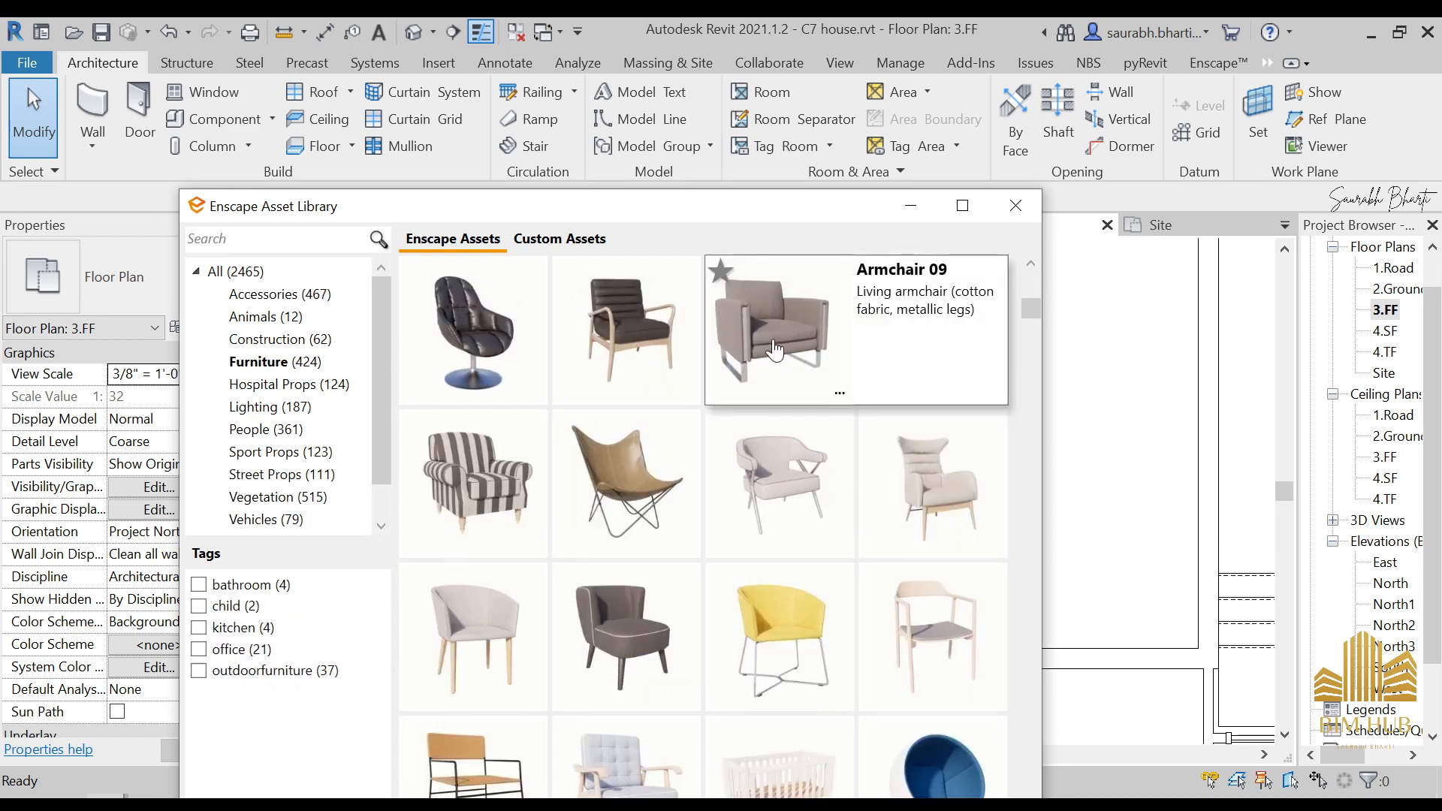
{"action": "scroll", "coordinate": [775, 350], "scroll_direction": "down", "scroll_amount": 5}
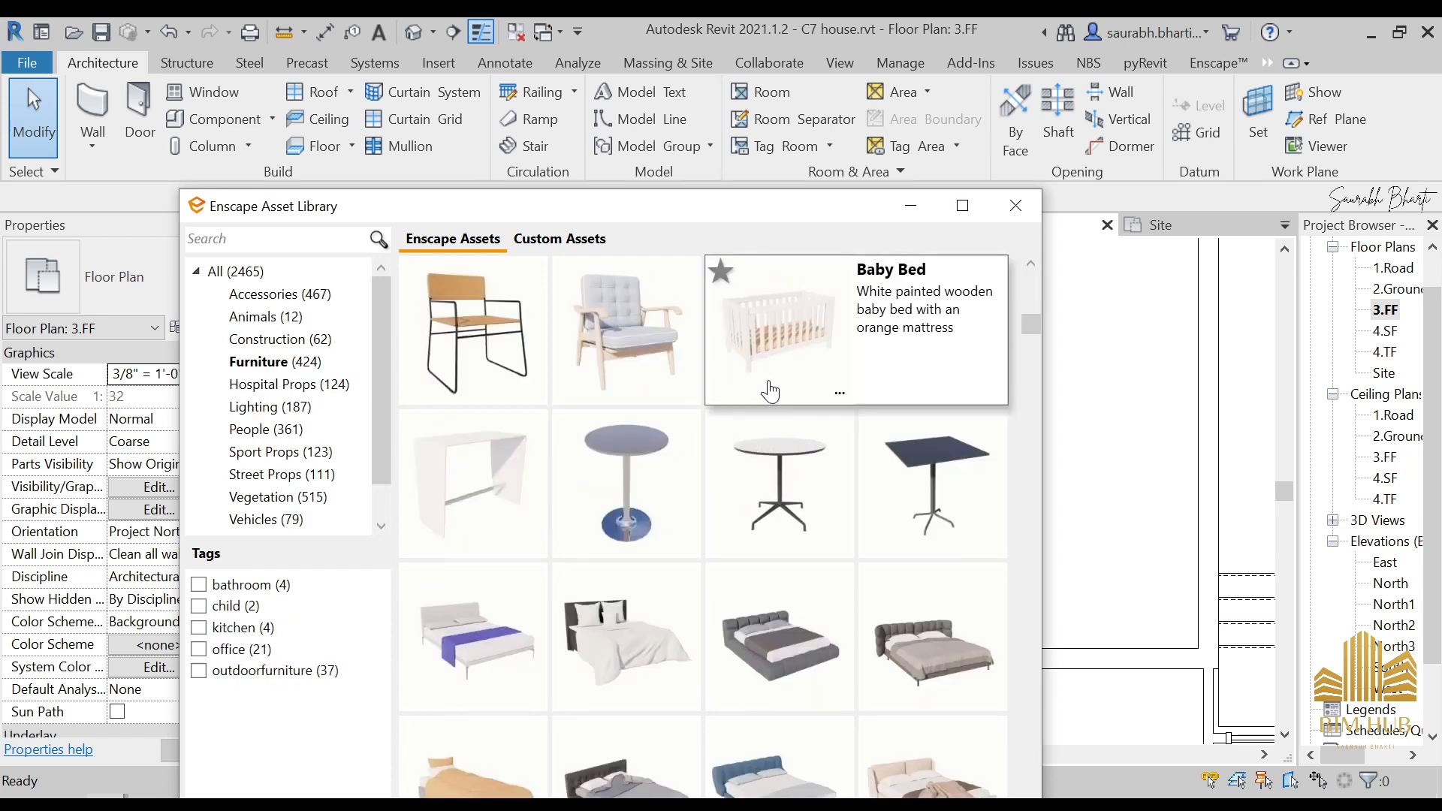
{"action": "scroll", "coordinate": [773, 390], "scroll_direction": "down", "scroll_amount": 4}
{"action": "scroll", "coordinate": [773, 585], "scroll_direction": "down", "scroll_amount": 5}
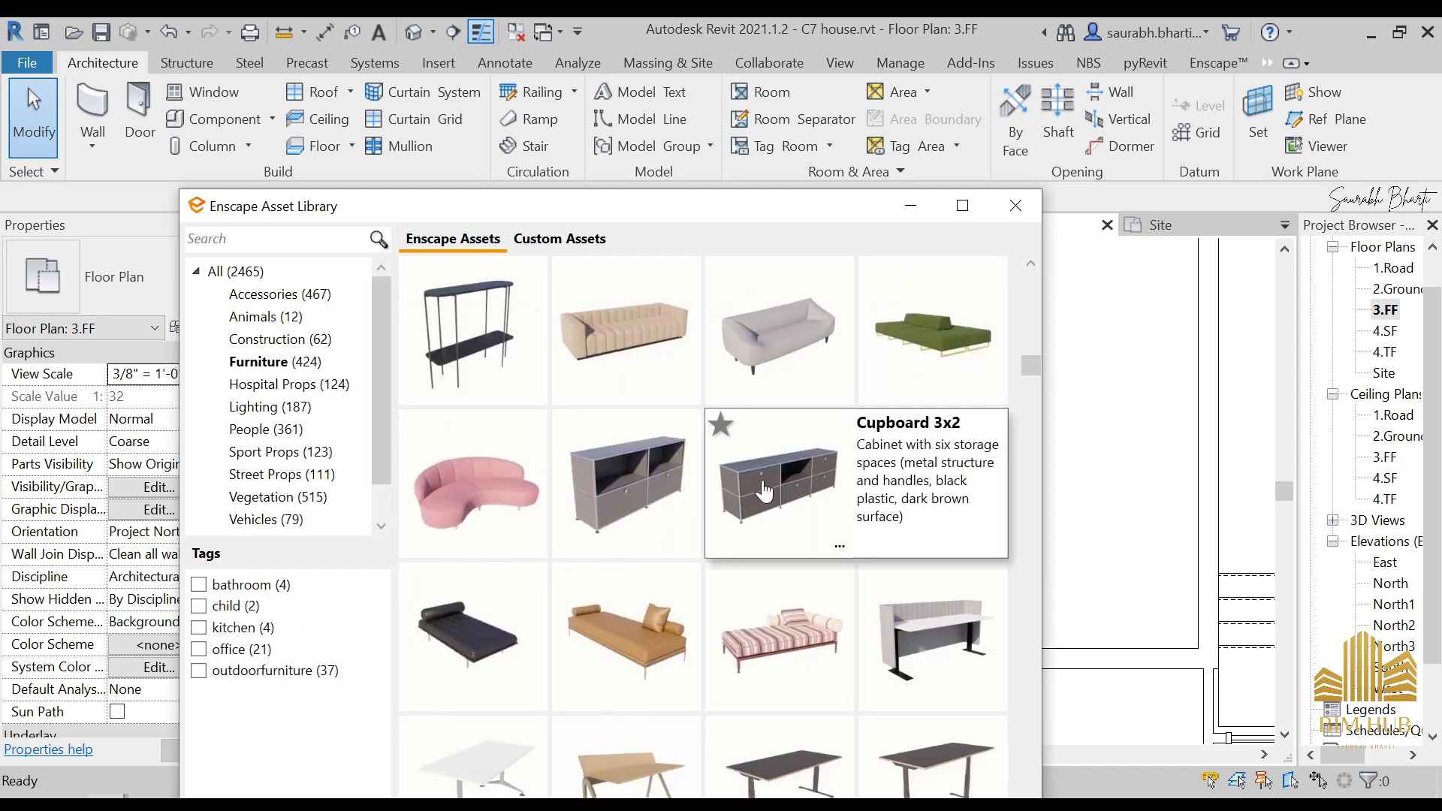
{"action": "left_click", "coordinate": [764, 489]}
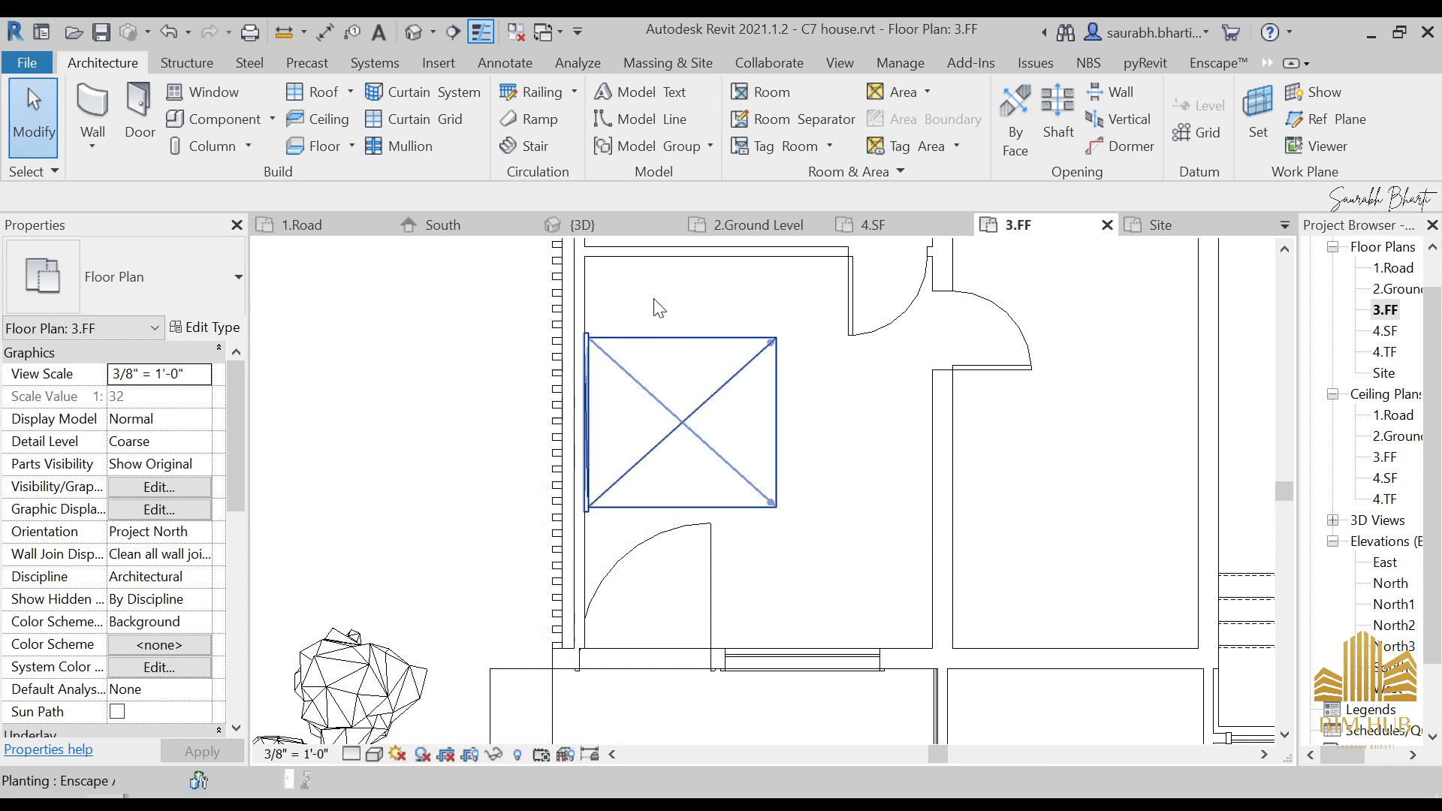
{"action": "scroll", "coordinate": [667, 300], "scroll_direction": "up", "scroll_amount": 1}
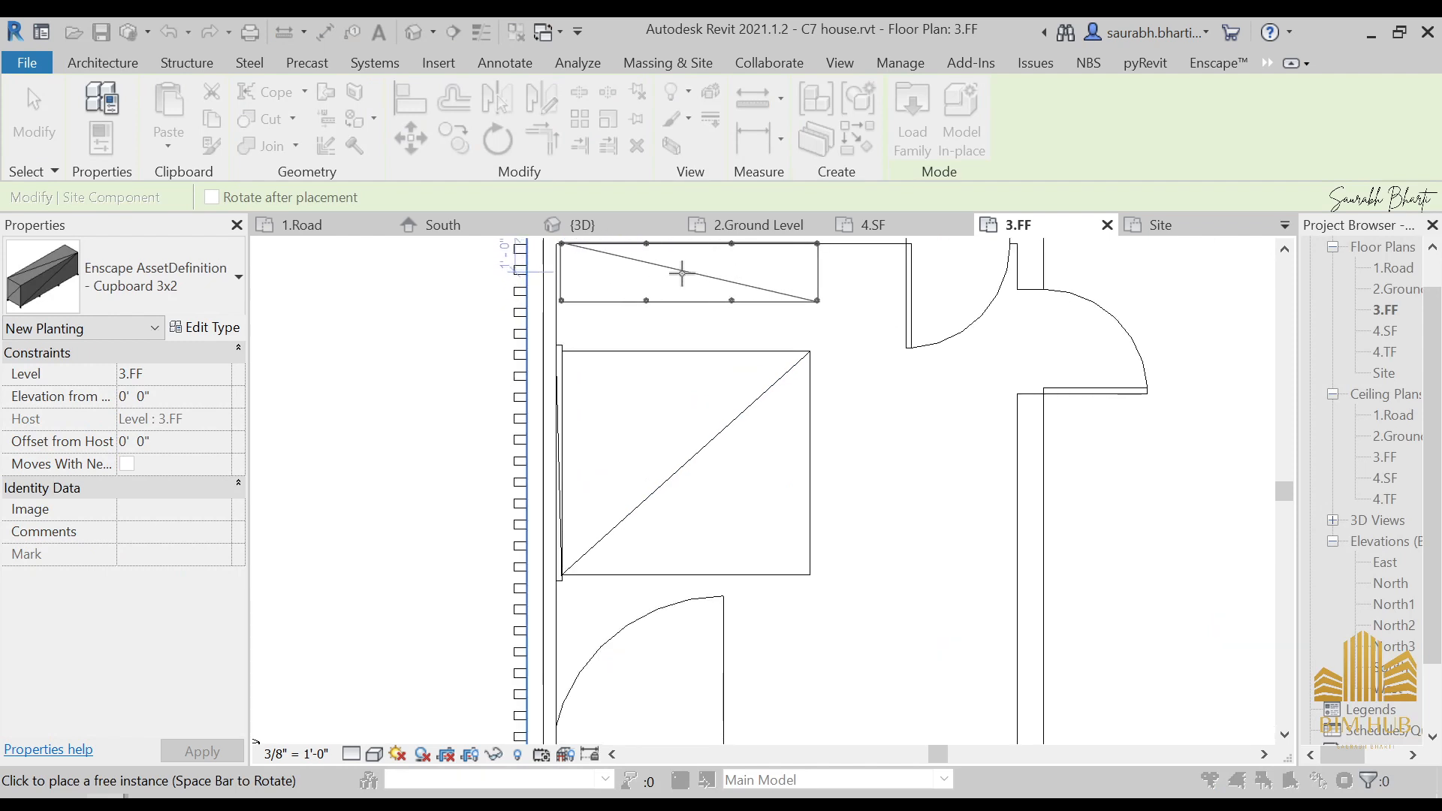
{"action": "left_click", "coordinate": [682, 273]}
{"action": "key", "text": "Escape"}
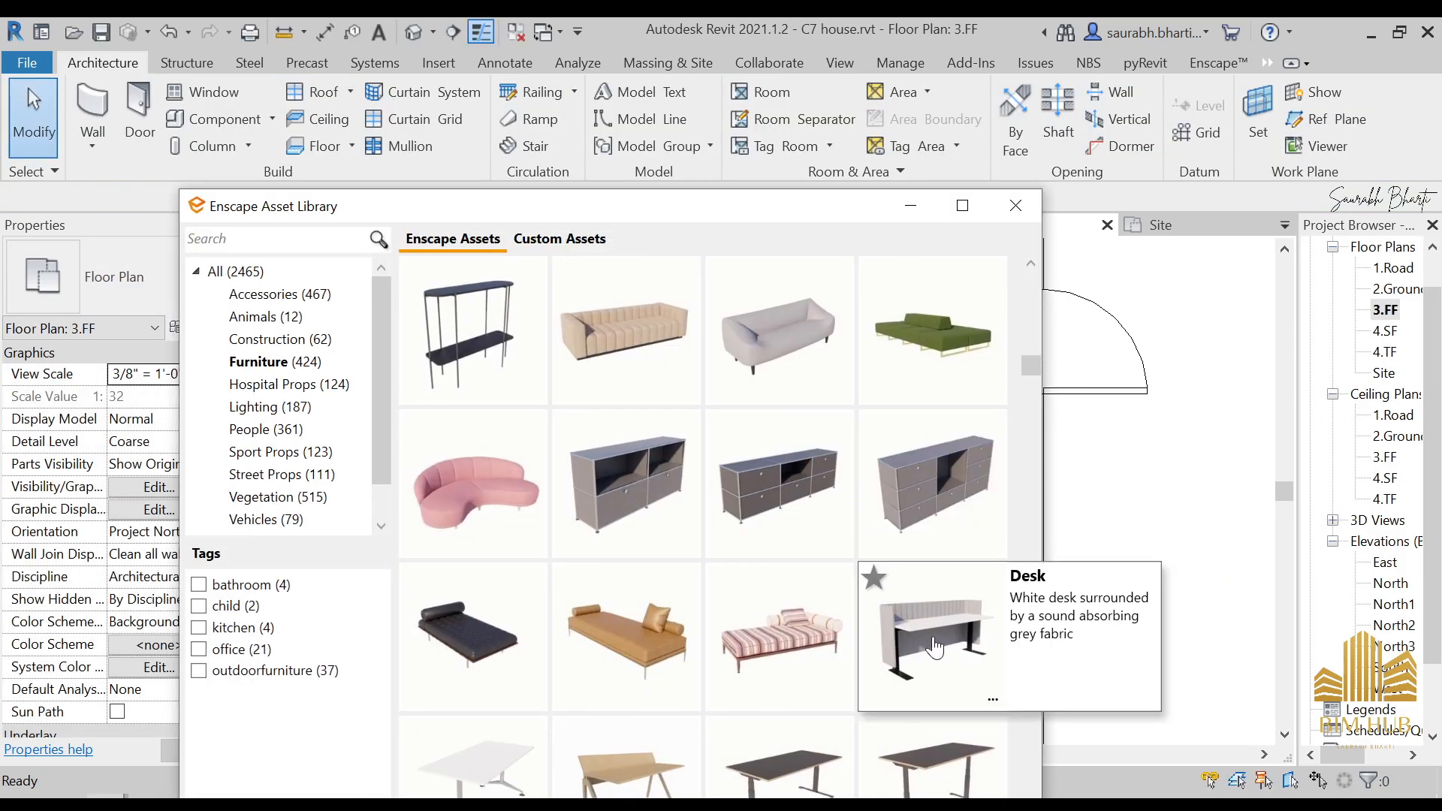
- Place the Desk asset with its back to the interior wall opposite the bed and shift it flush with that wall
{"action": "left_click", "coordinate": [935, 647]}
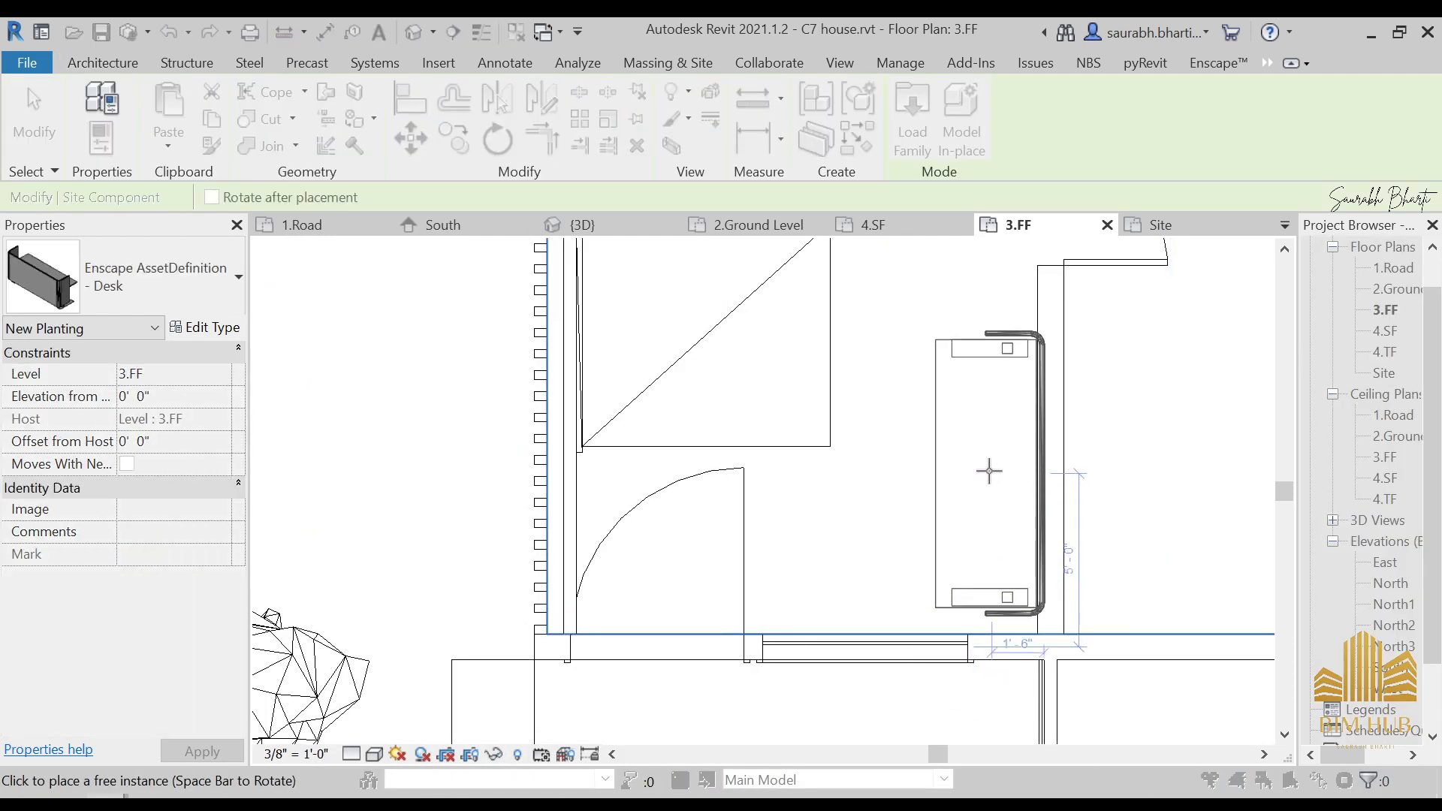
{"action": "left_click", "coordinate": [982, 434]}
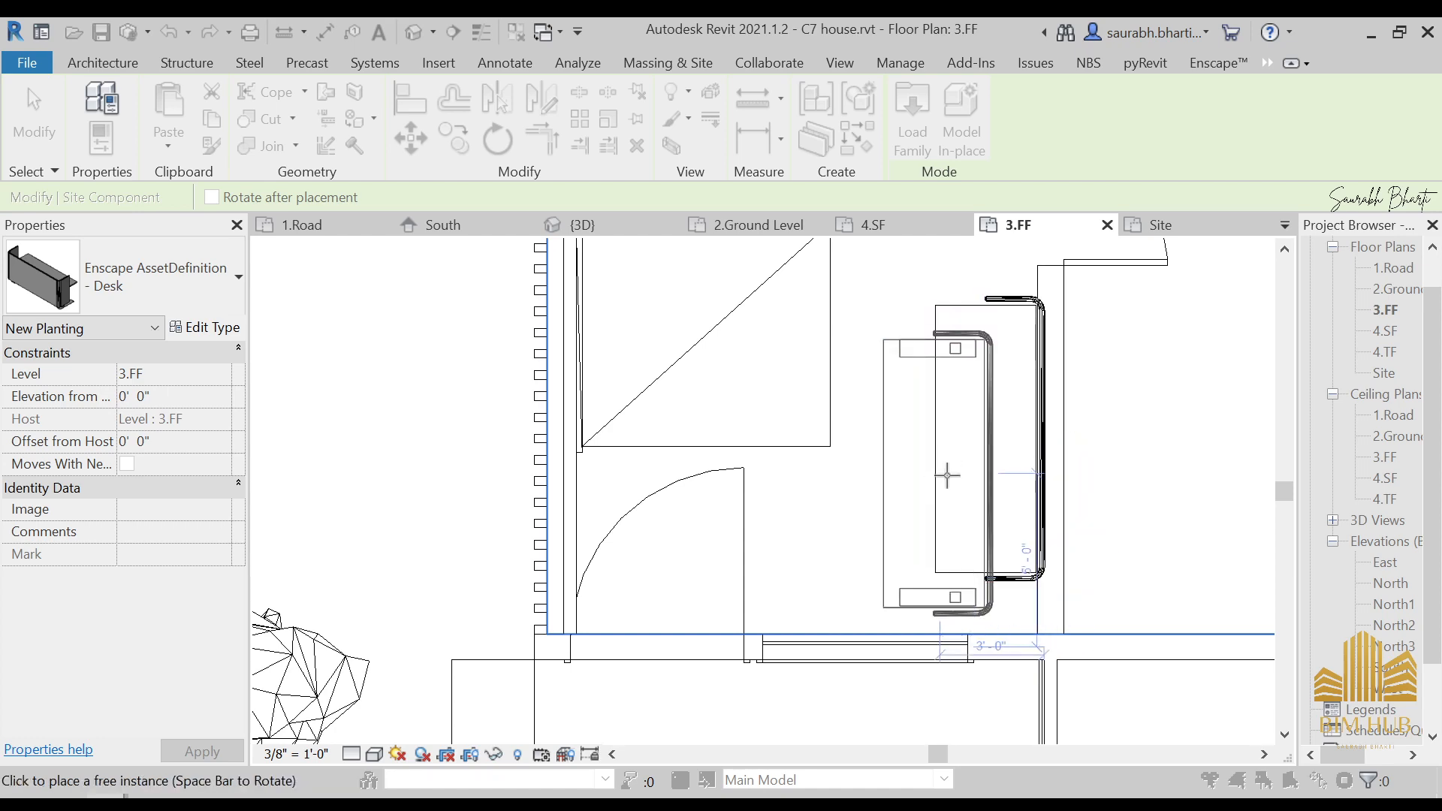
{"action": "key", "text": "Escape"}
{"action": "left_click", "coordinate": [998, 217]}
{"action": "left_click", "coordinate": [953, 385]}
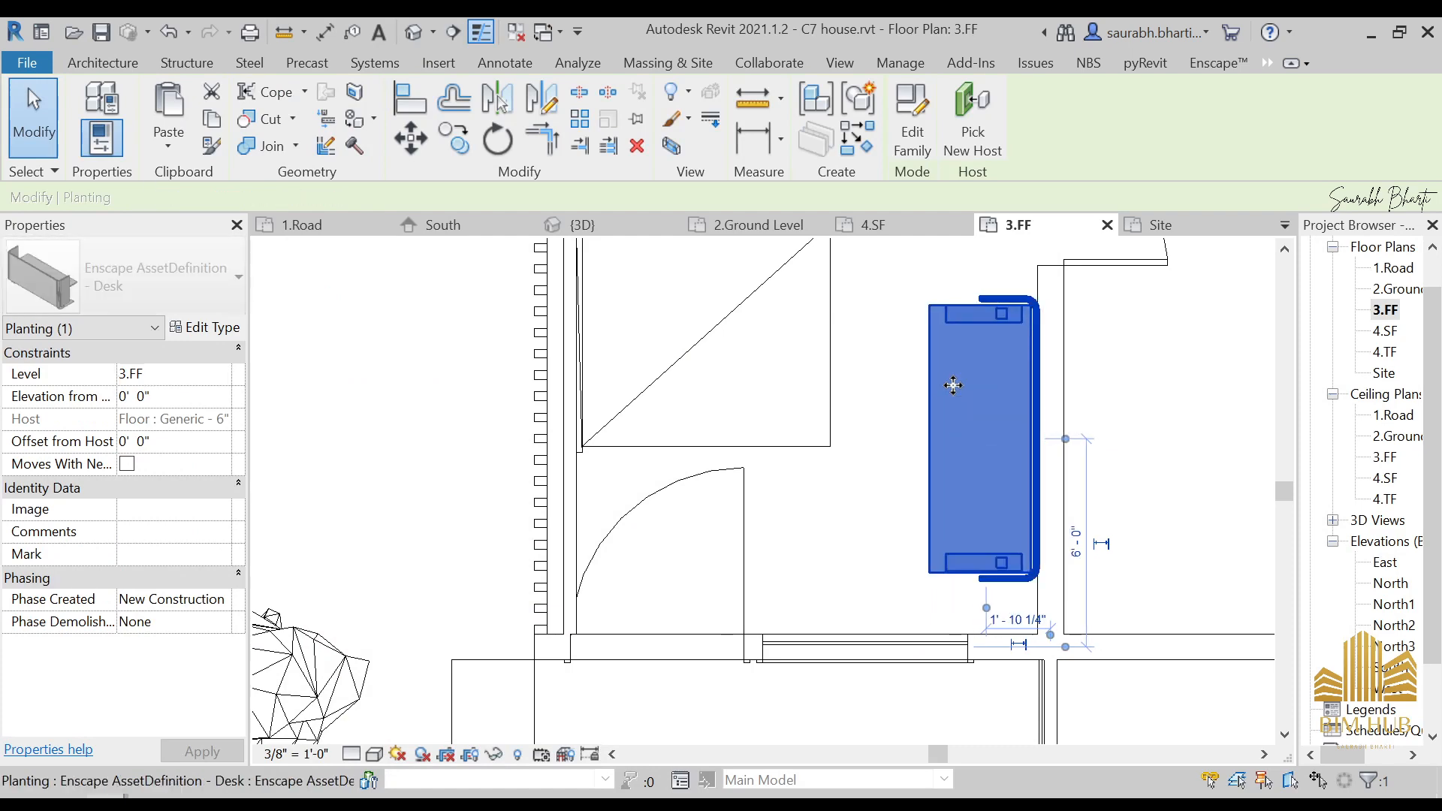
{"action": "key", "text": "Escape"}
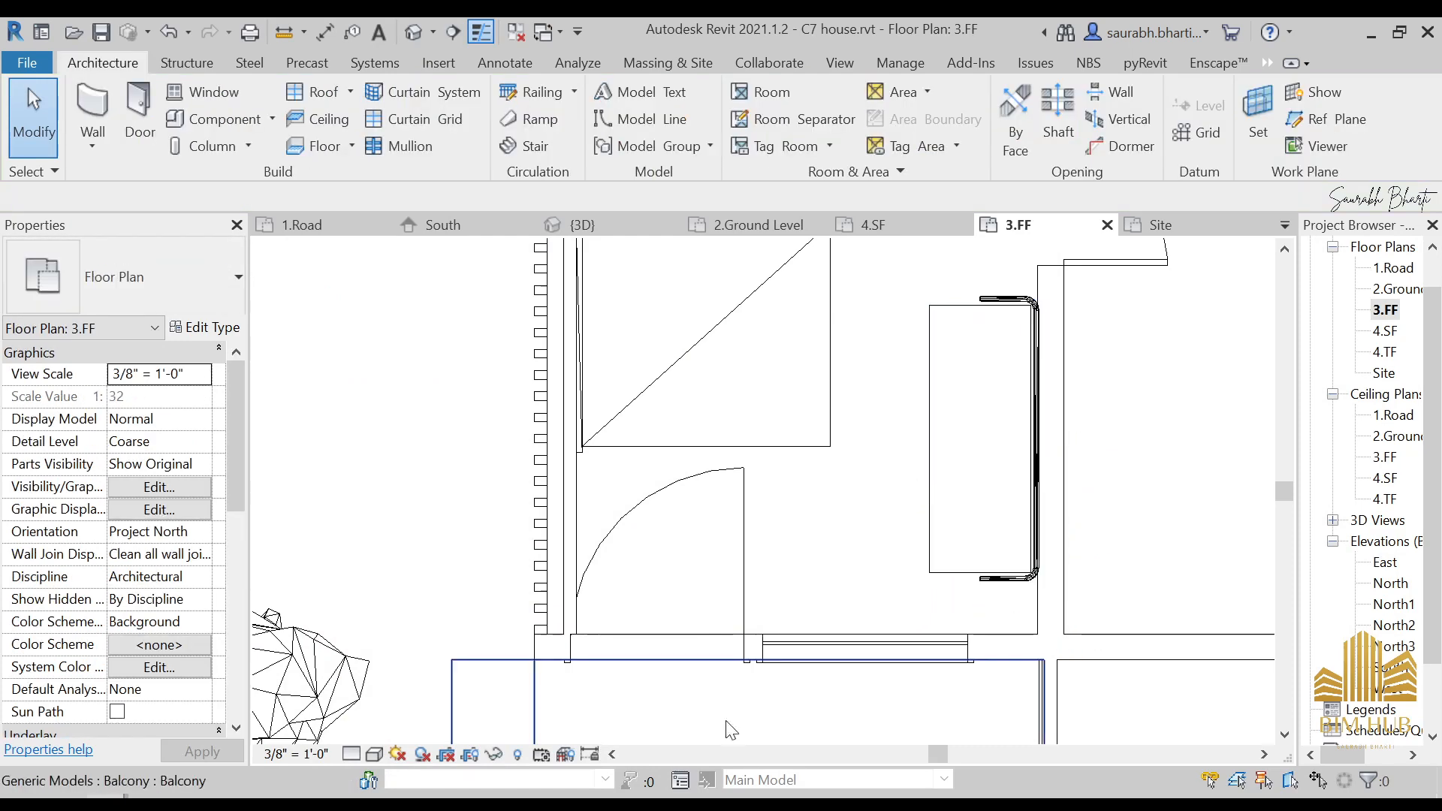
- Place the Rug 05 asset from the Accessories category on the bedroom floor of 3.FF, between the bed and the desk
{"action": "key", "text": "alt+Tab"}
{"action": "scroll", "coordinate": [651, 606], "scroll_direction": "down", "scroll_amount": 5}
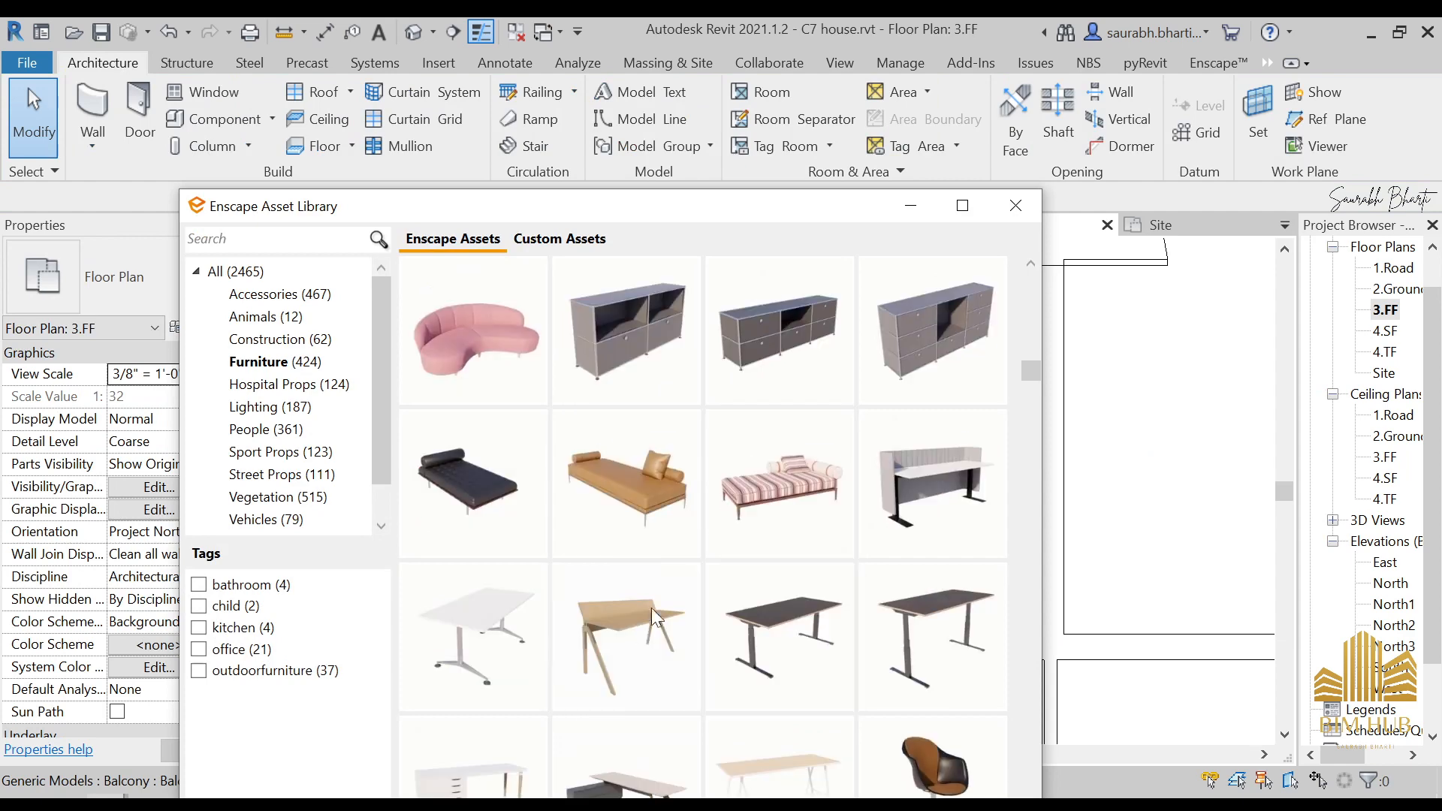
{"action": "scroll", "coordinate": [692, 499], "scroll_direction": "down", "scroll_amount": 10}
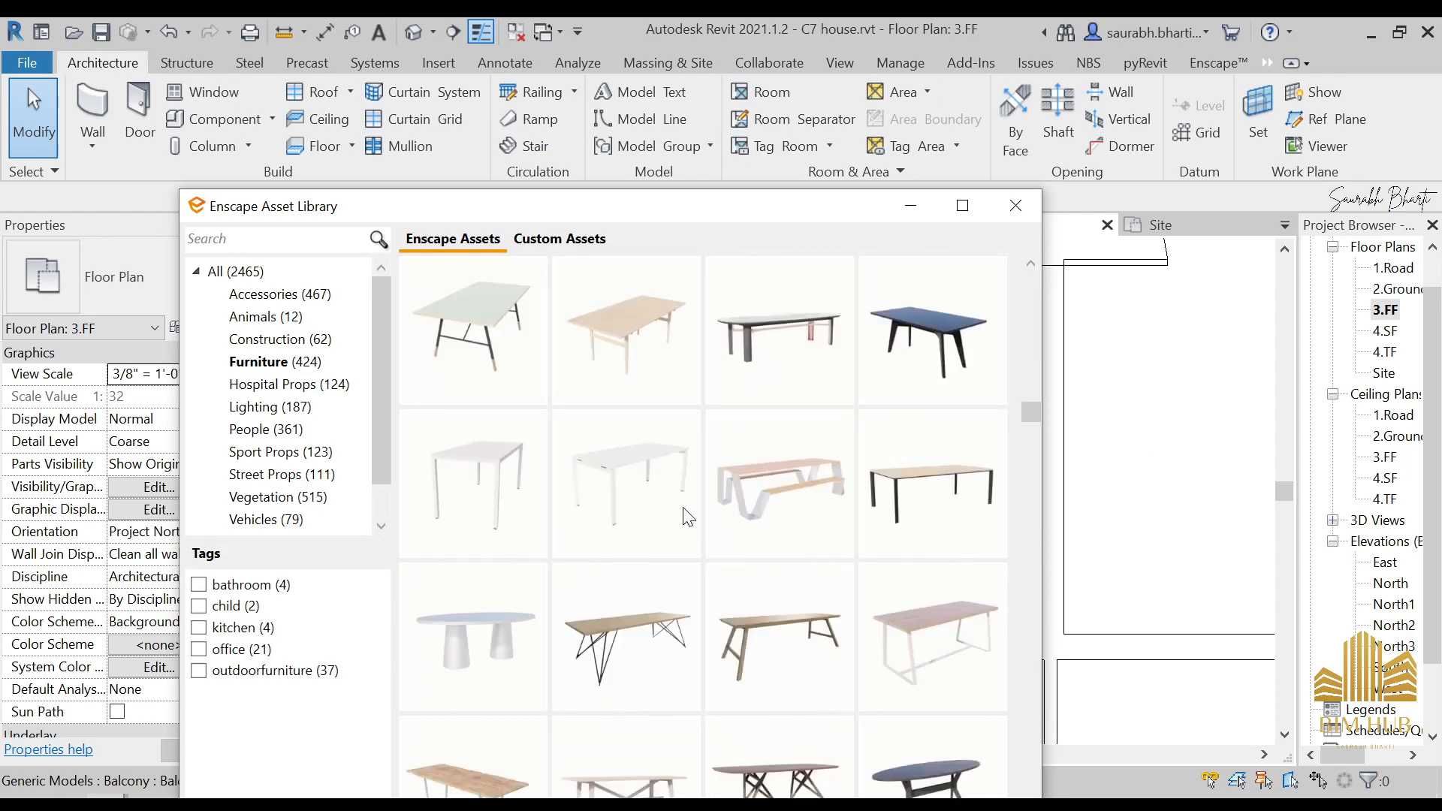
{"action": "left_click", "coordinate": [298, 299]}
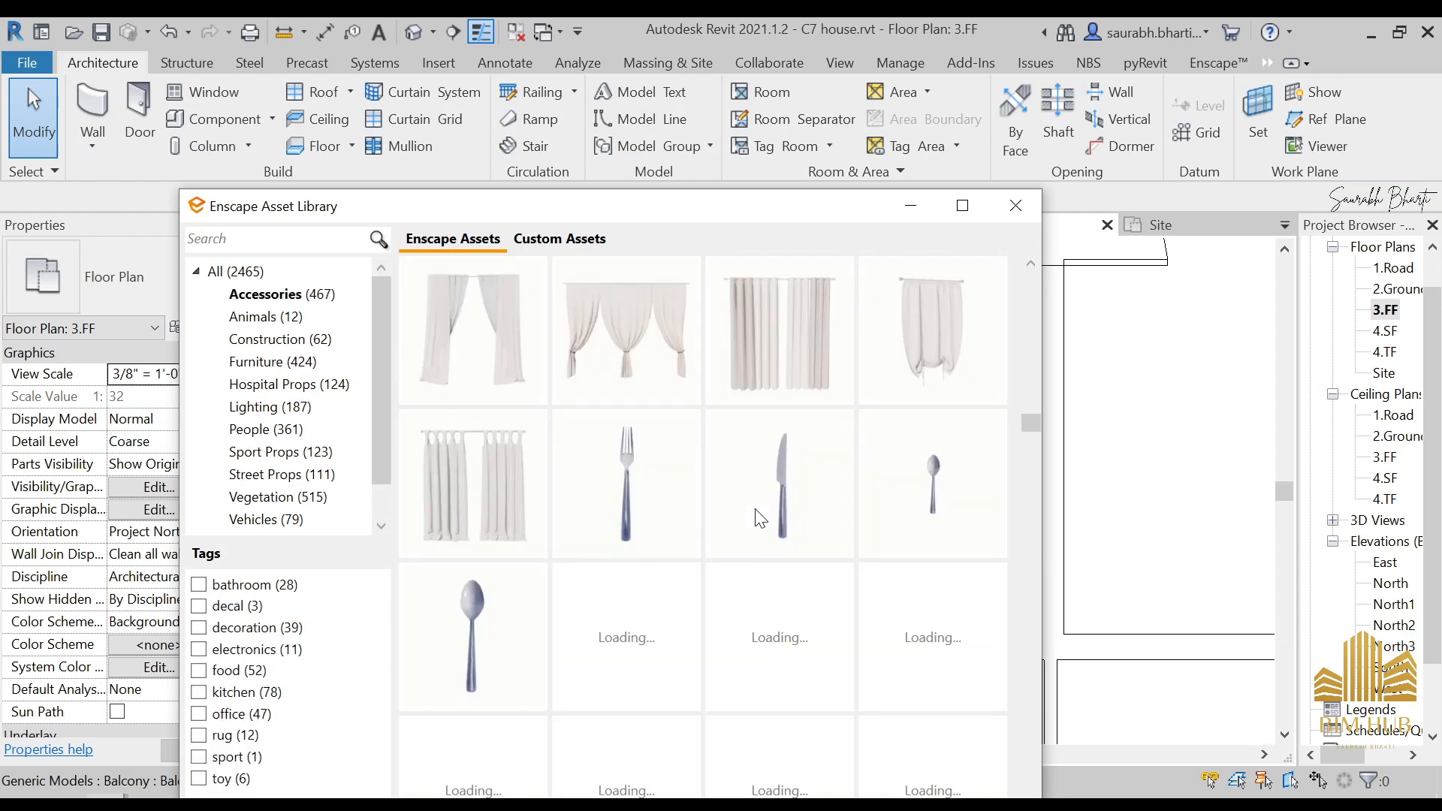
{"action": "scroll", "coordinate": [758, 601], "scroll_direction": "down", "scroll_amount": 15}
{"action": "scroll", "coordinate": [757, 601], "scroll_direction": "down", "scroll_amount": 20}
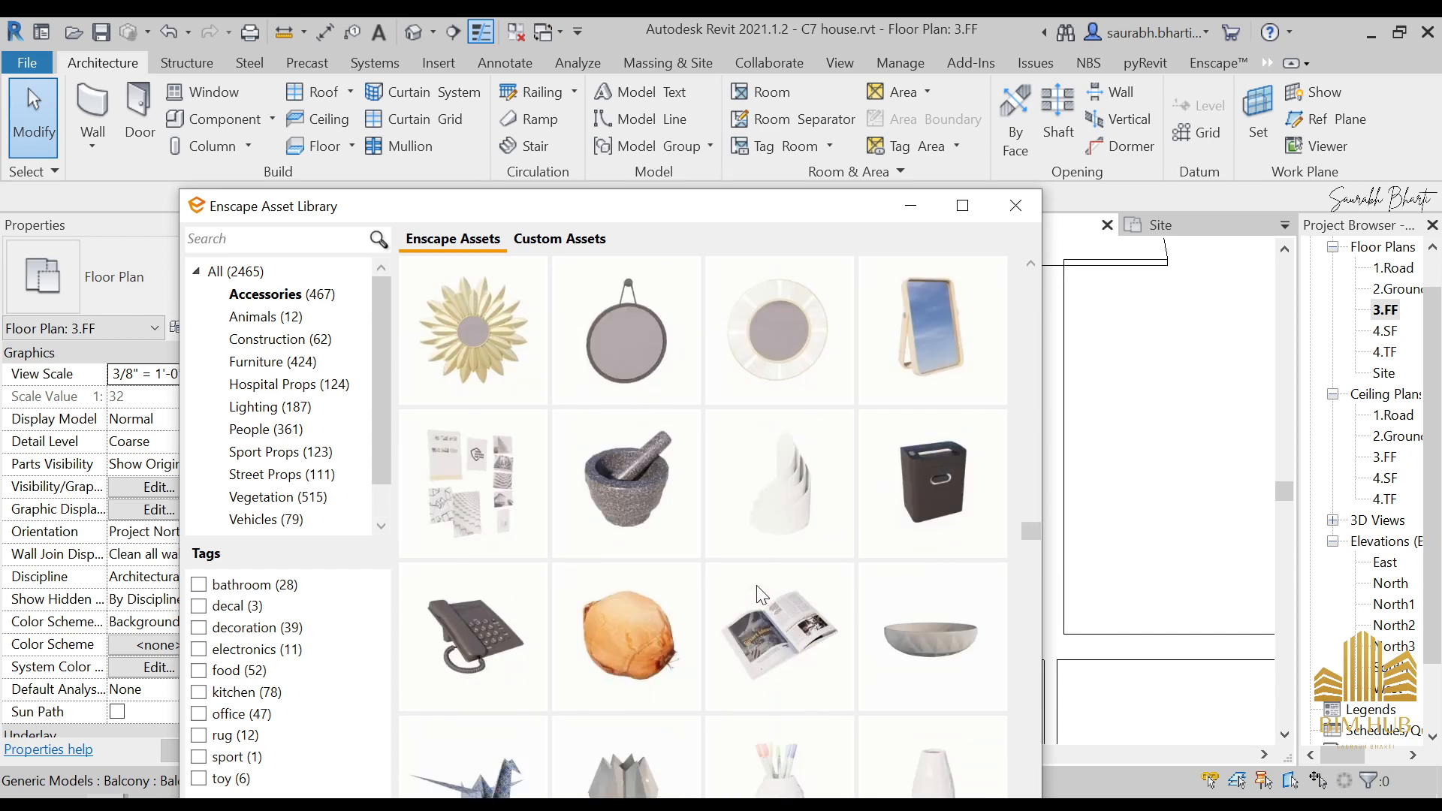
{"action": "scroll", "coordinate": [751, 590], "scroll_direction": "down", "scroll_amount": 10}
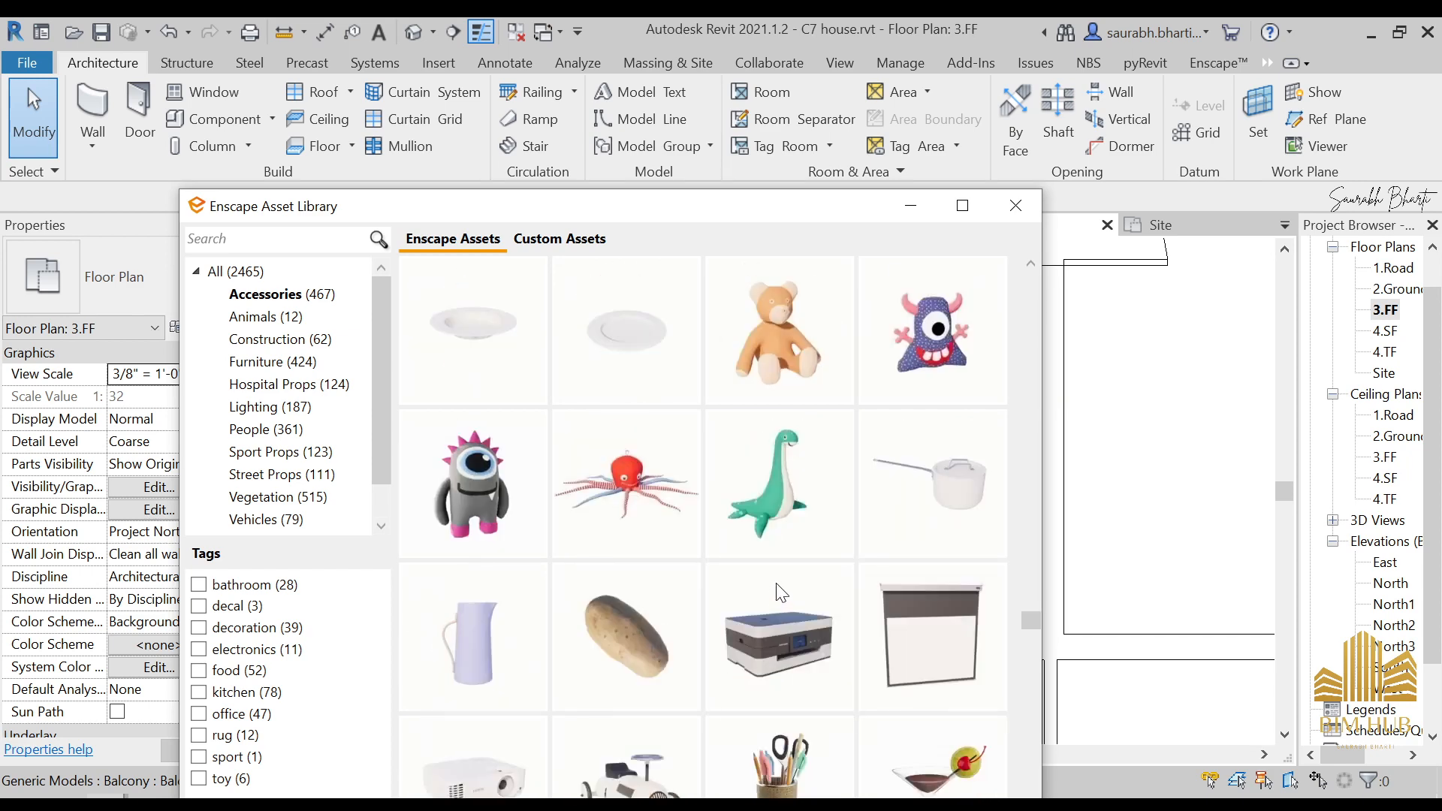
{"action": "scroll", "coordinate": [775, 625], "scroll_direction": "down", "scroll_amount": 3}
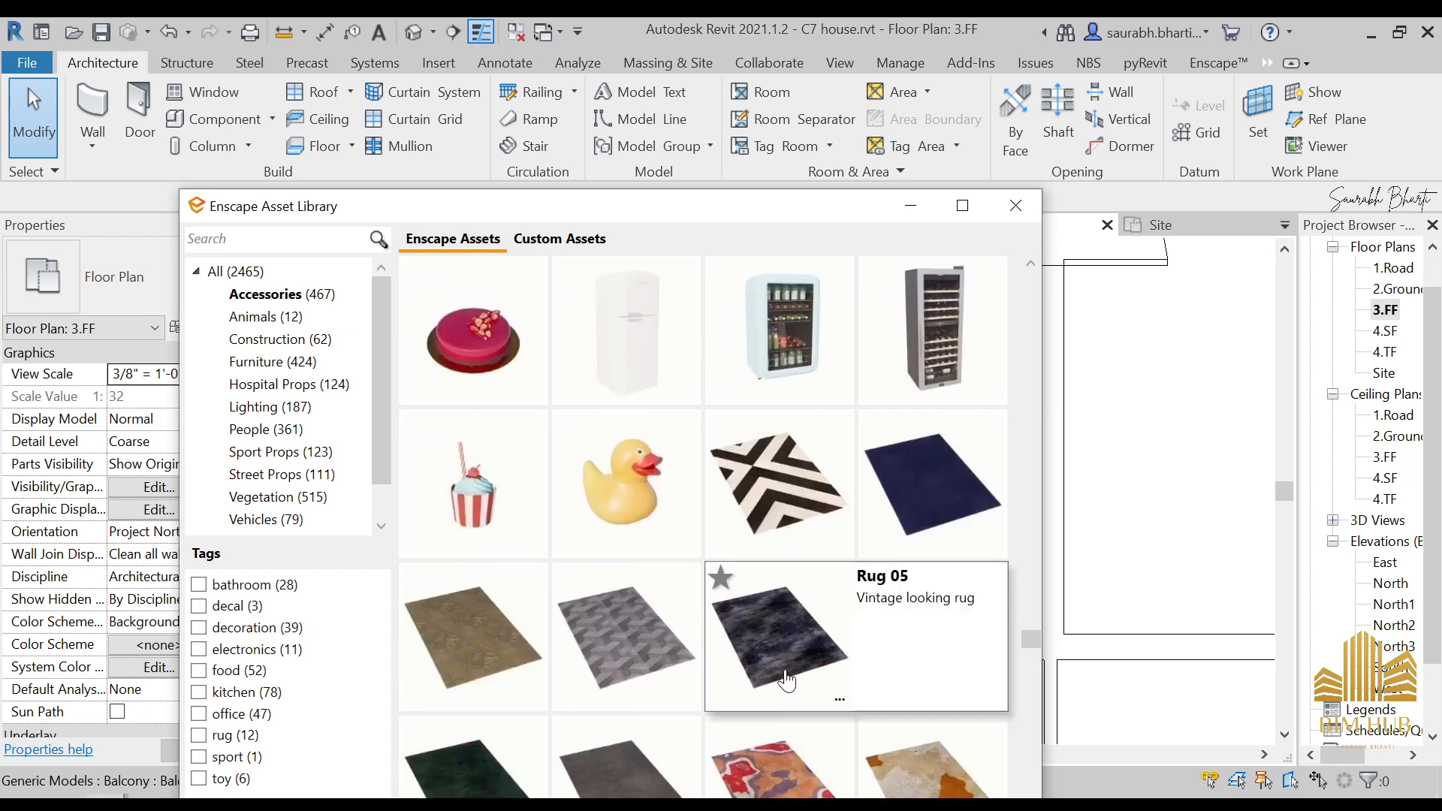
{"action": "scroll", "coordinate": [773, 661], "scroll_direction": "down", "scroll_amount": 6}
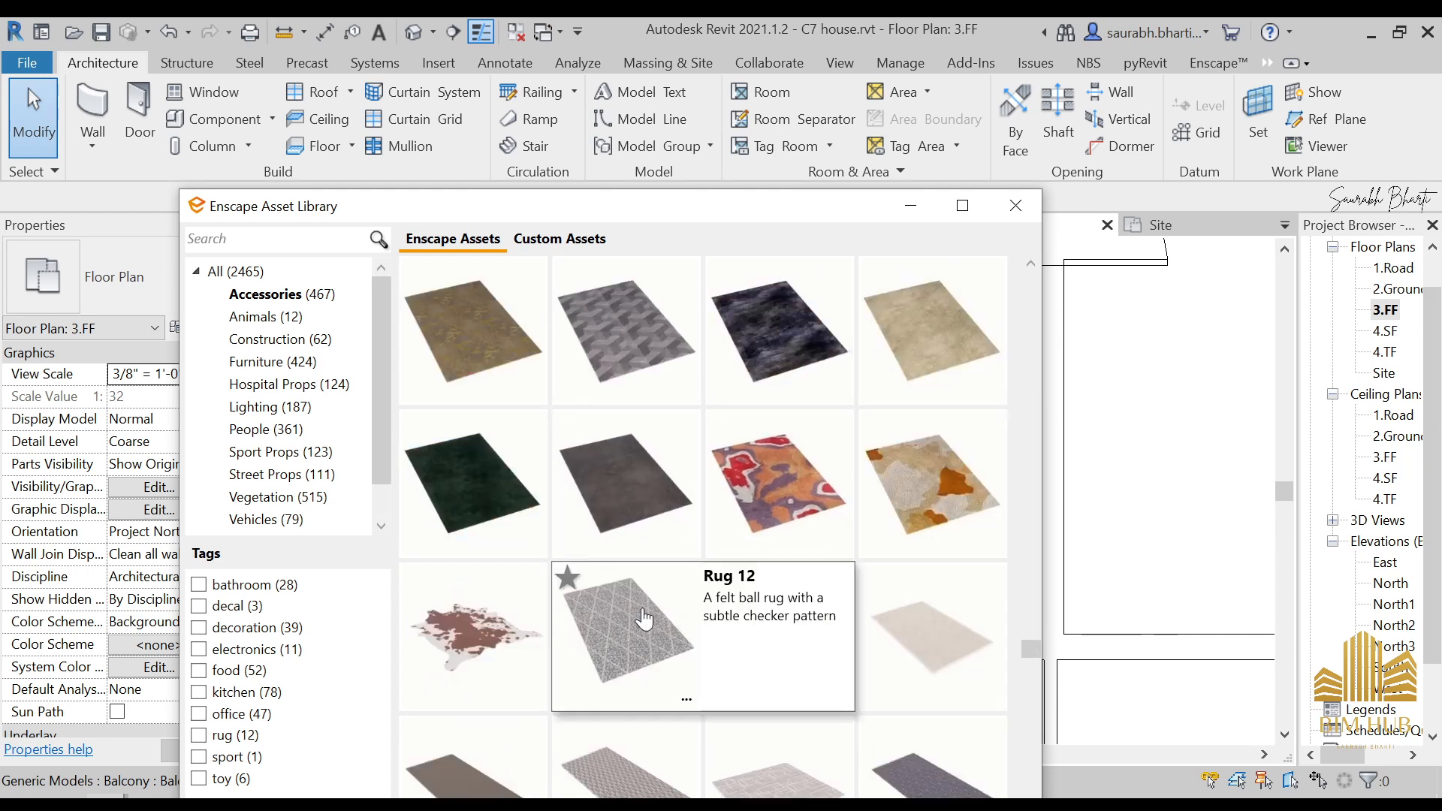
{"action": "left_click", "coordinate": [759, 339]}
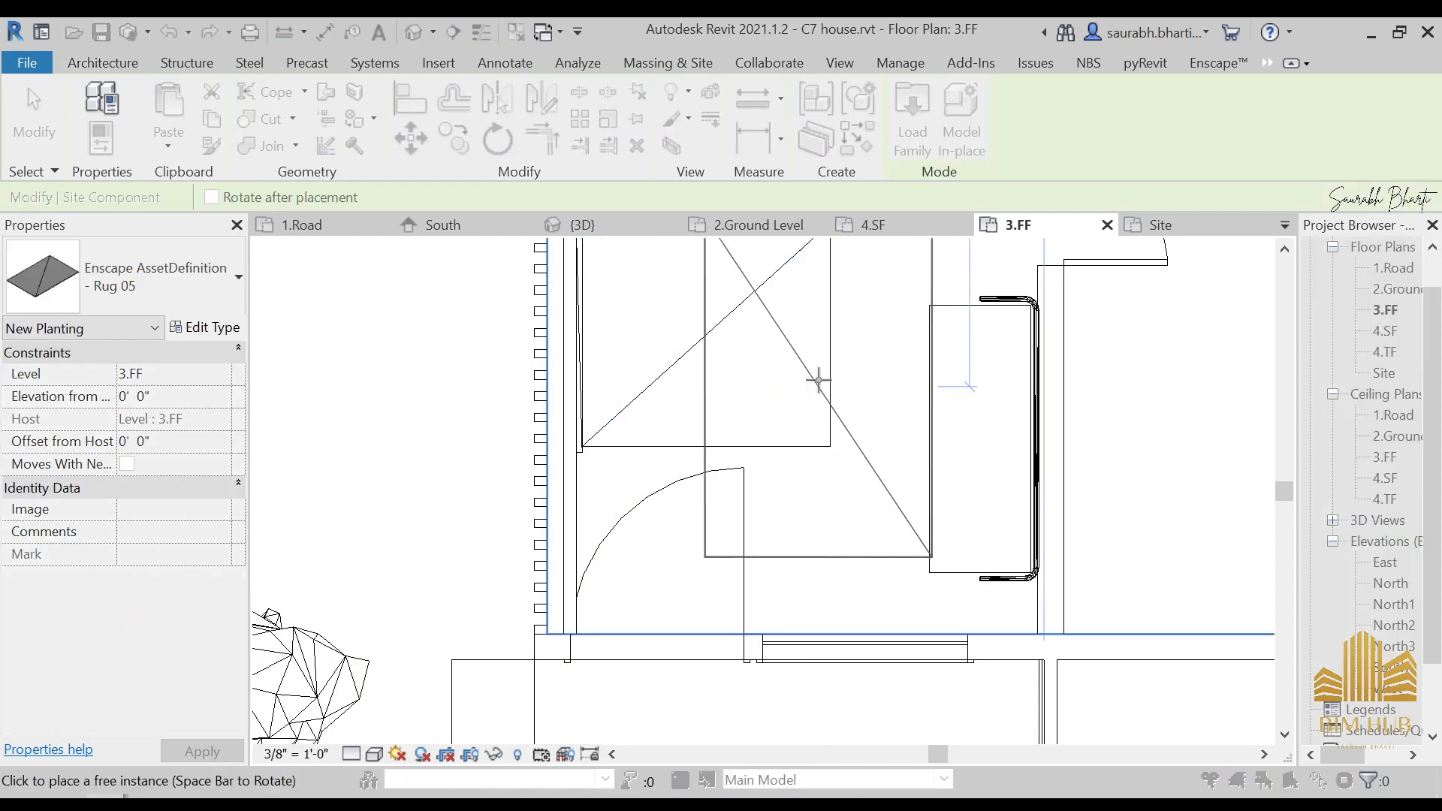
{"action": "scroll", "coordinate": [843, 500], "scroll_direction": "down", "scroll_amount": 3}
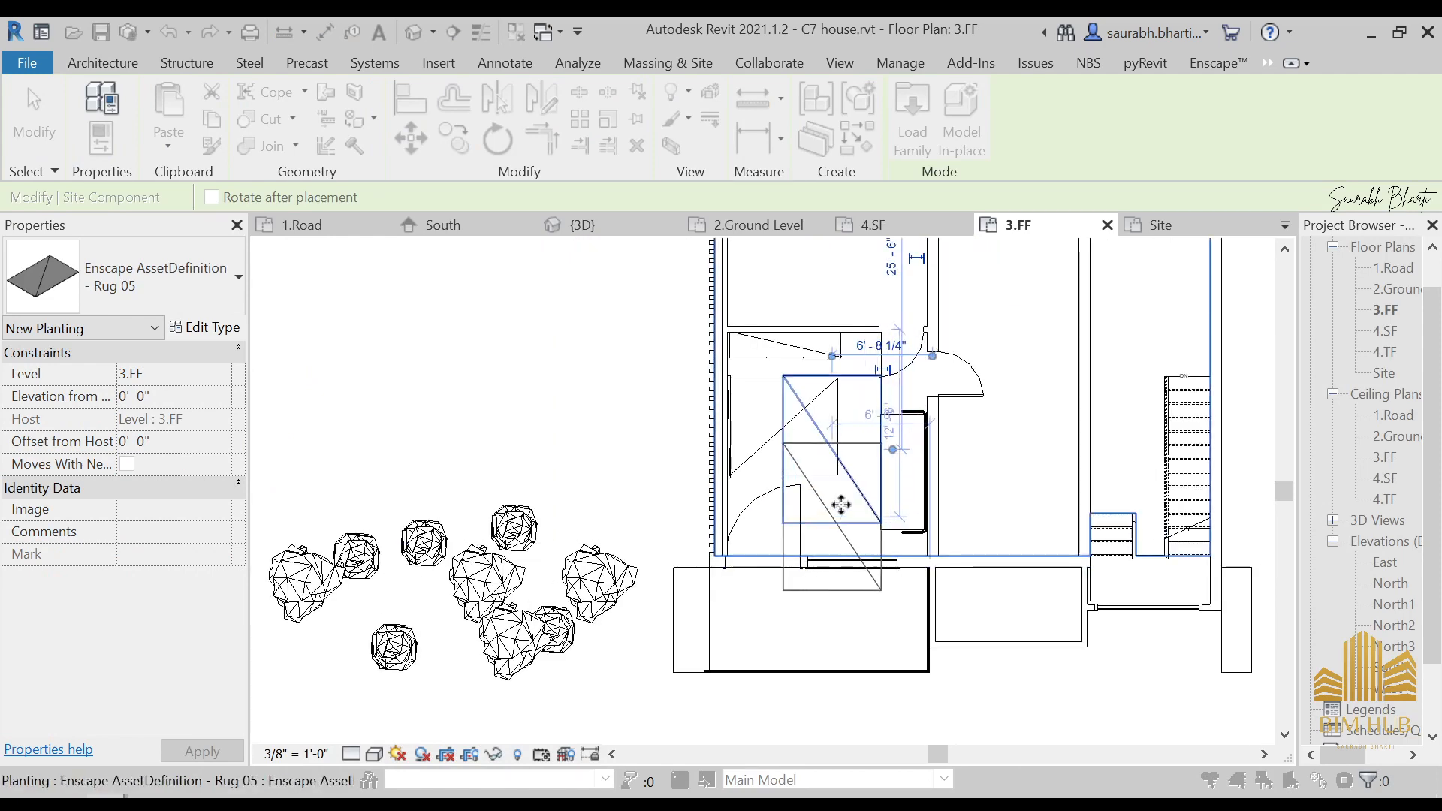
{"action": "key", "text": "Escape"}
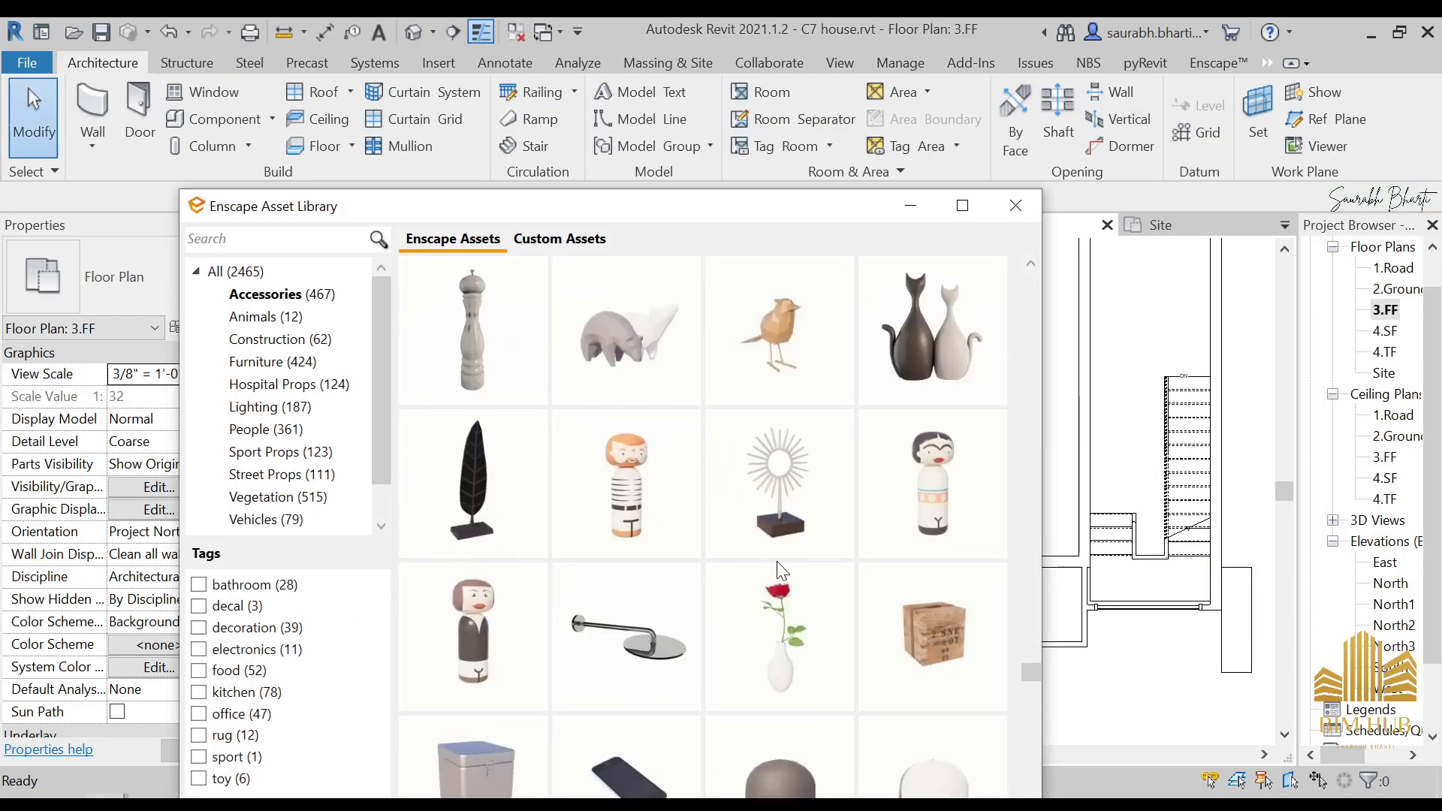
- Place the Curtain 03 asset along the inner wall face, centred on the bedroom window beside the balcony door
{"action": "scroll", "coordinate": [714, 601], "scroll_direction": "down", "scroll_amount": 5}
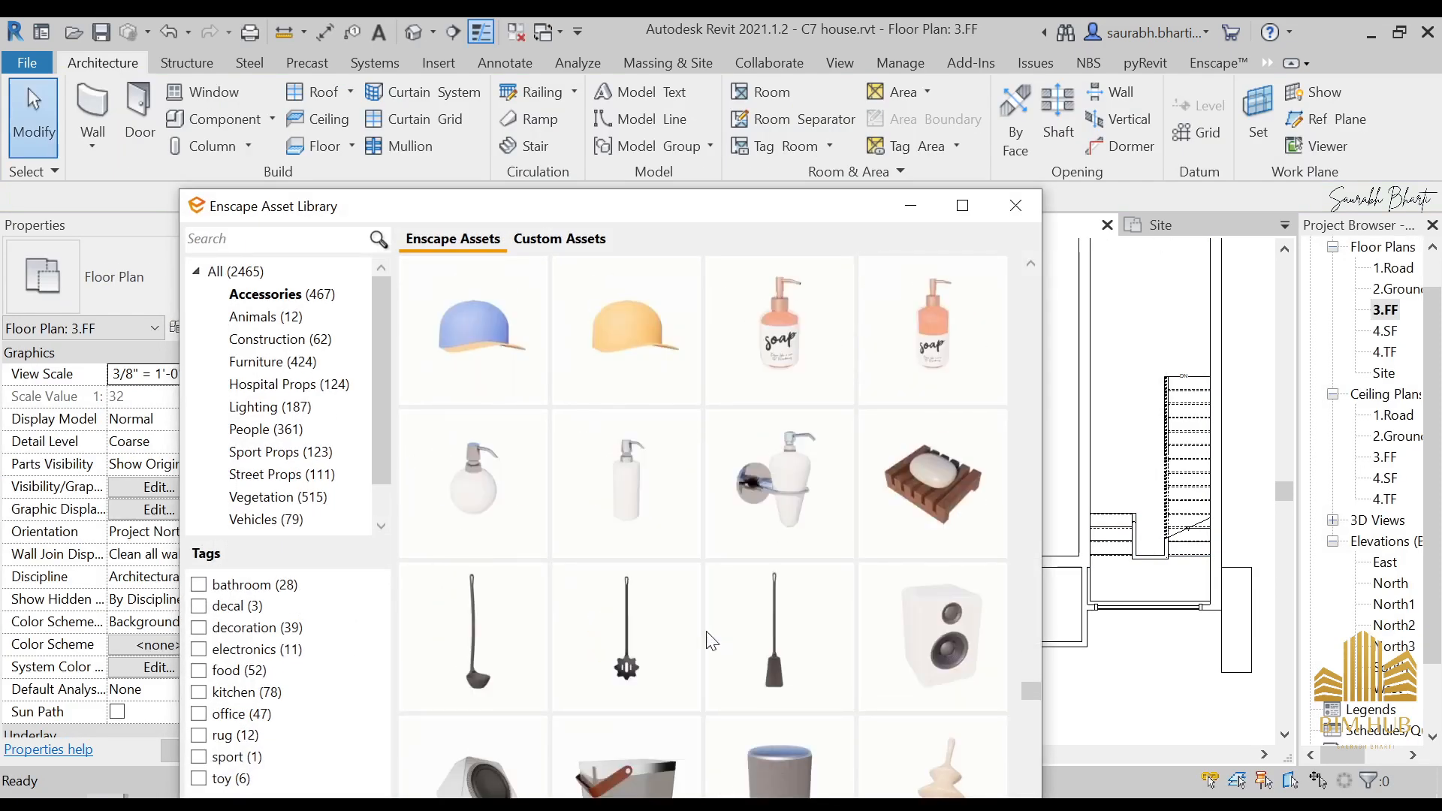
{"action": "scroll", "coordinate": [714, 600], "scroll_direction": "up", "scroll_amount": 15}
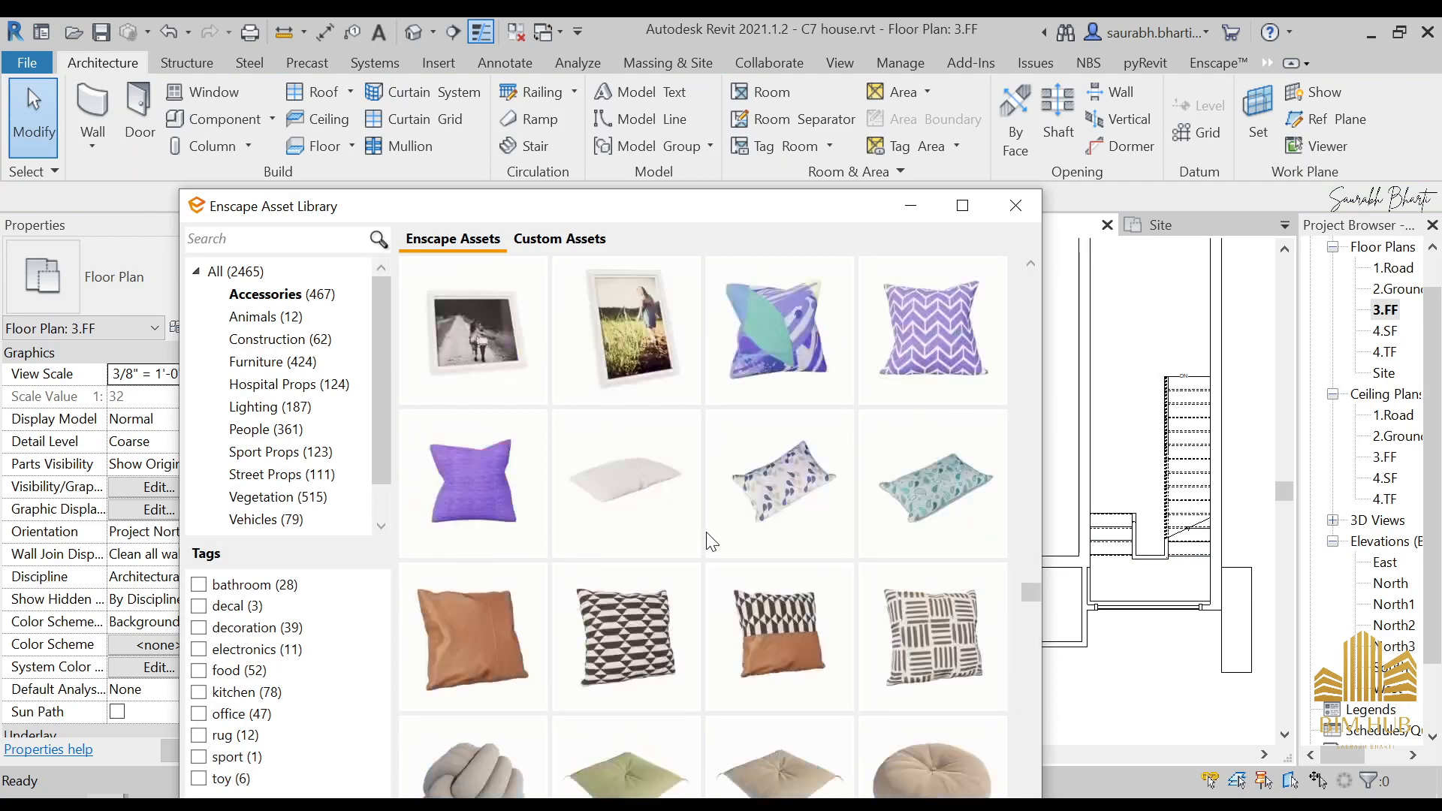
{"action": "scroll", "coordinate": [711, 539], "scroll_direction": "up", "scroll_amount": 15}
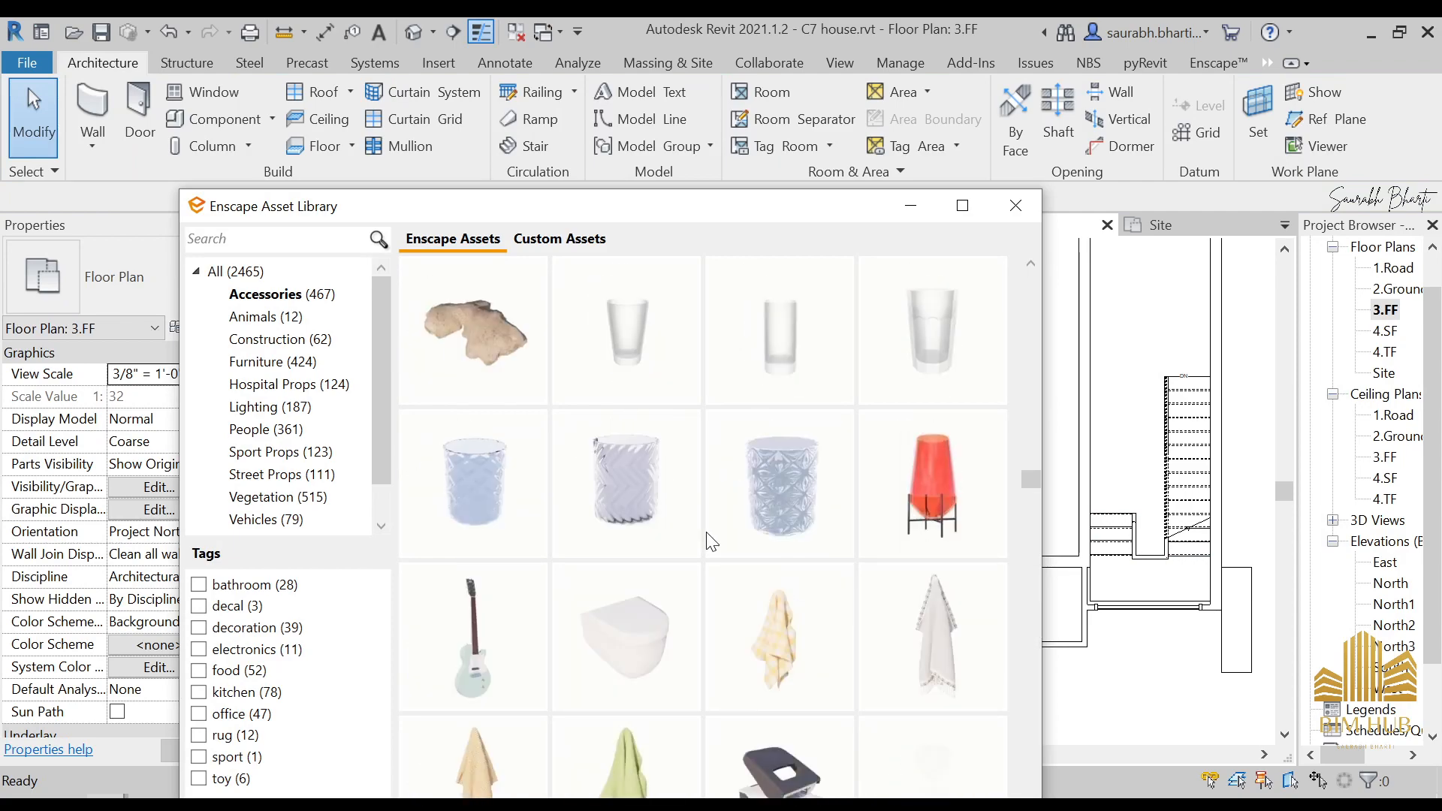
{"action": "scroll", "coordinate": [711, 539], "scroll_direction": "up", "scroll_amount": 10}
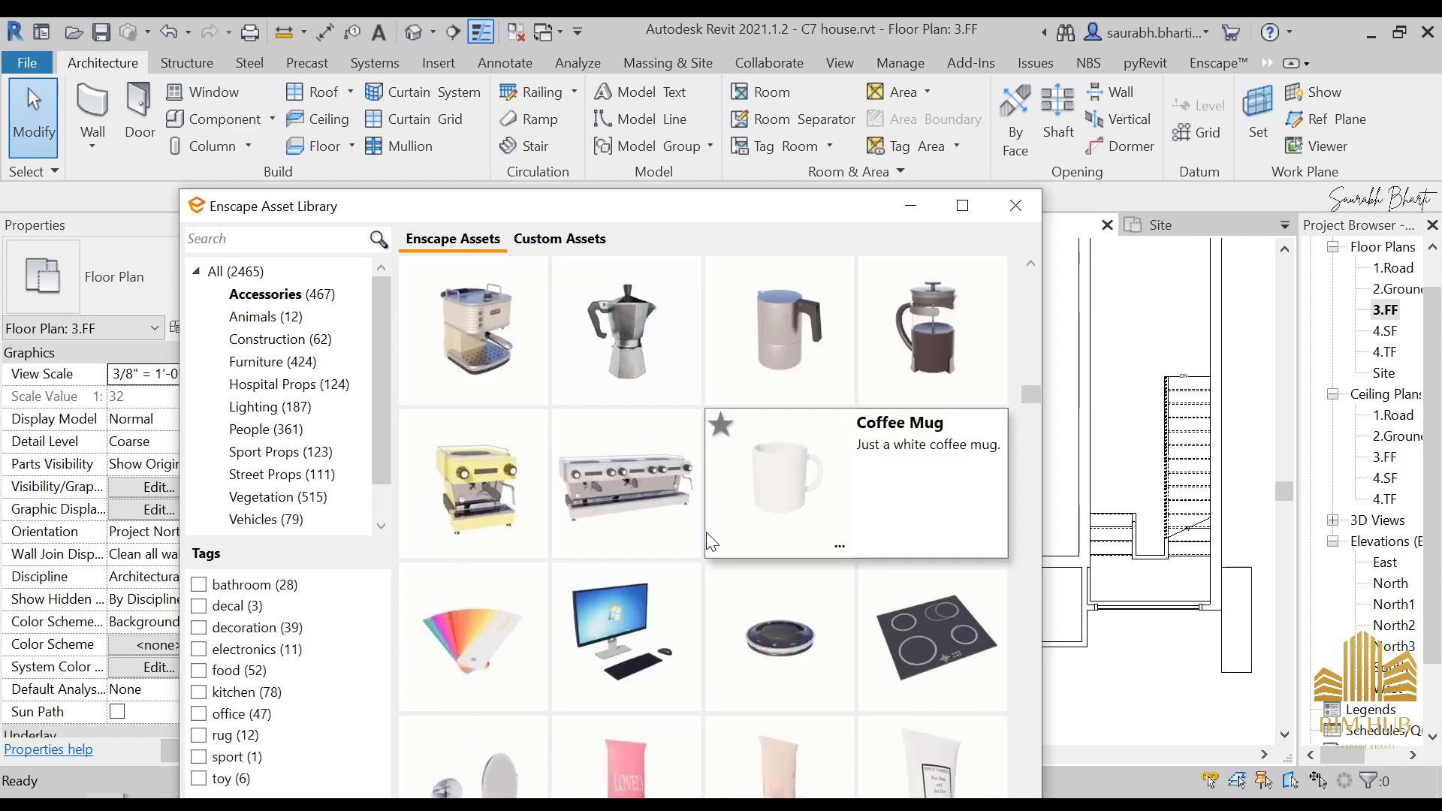
{"action": "mouse_move", "coordinate": [604, 650]}
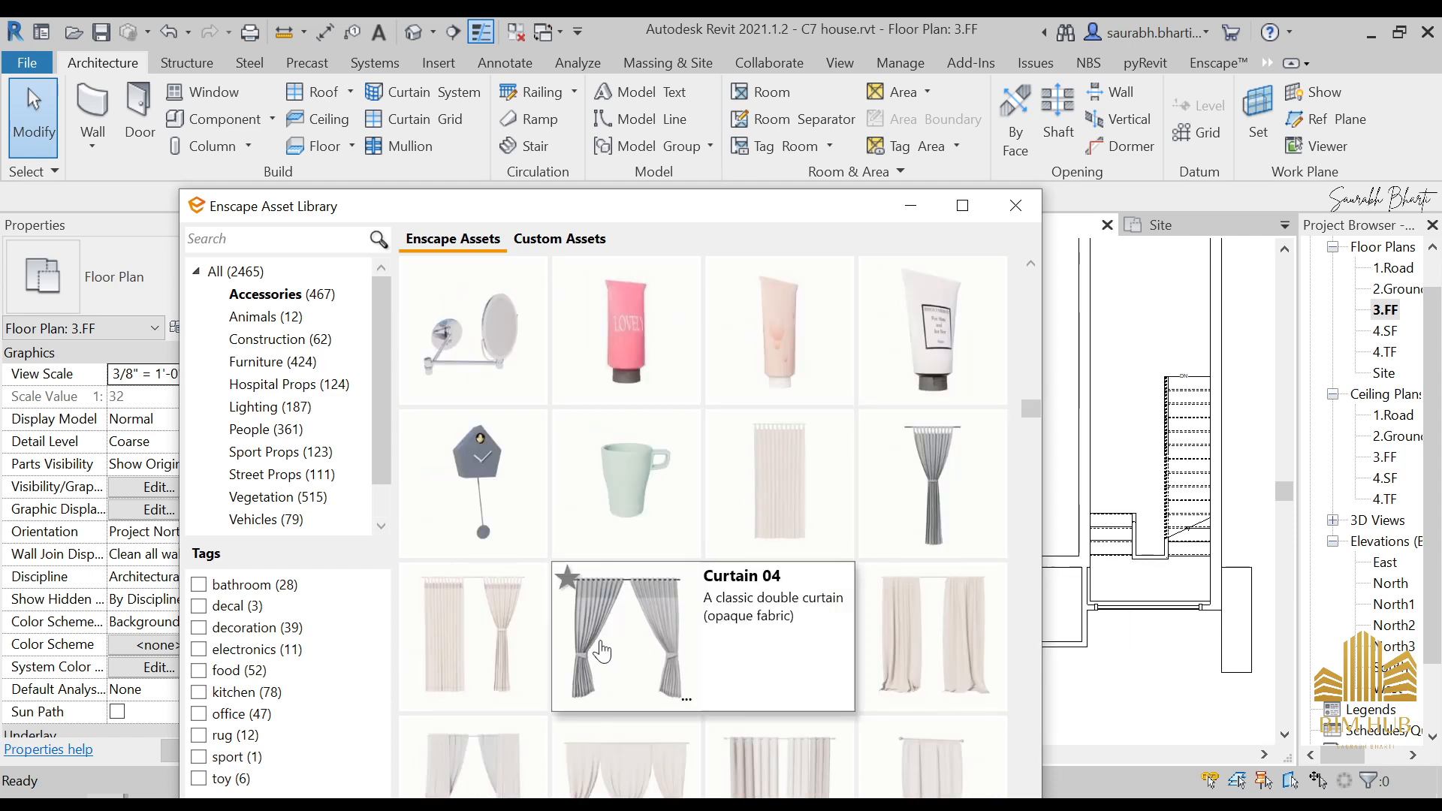
{"action": "left_click", "coordinate": [476, 621]}
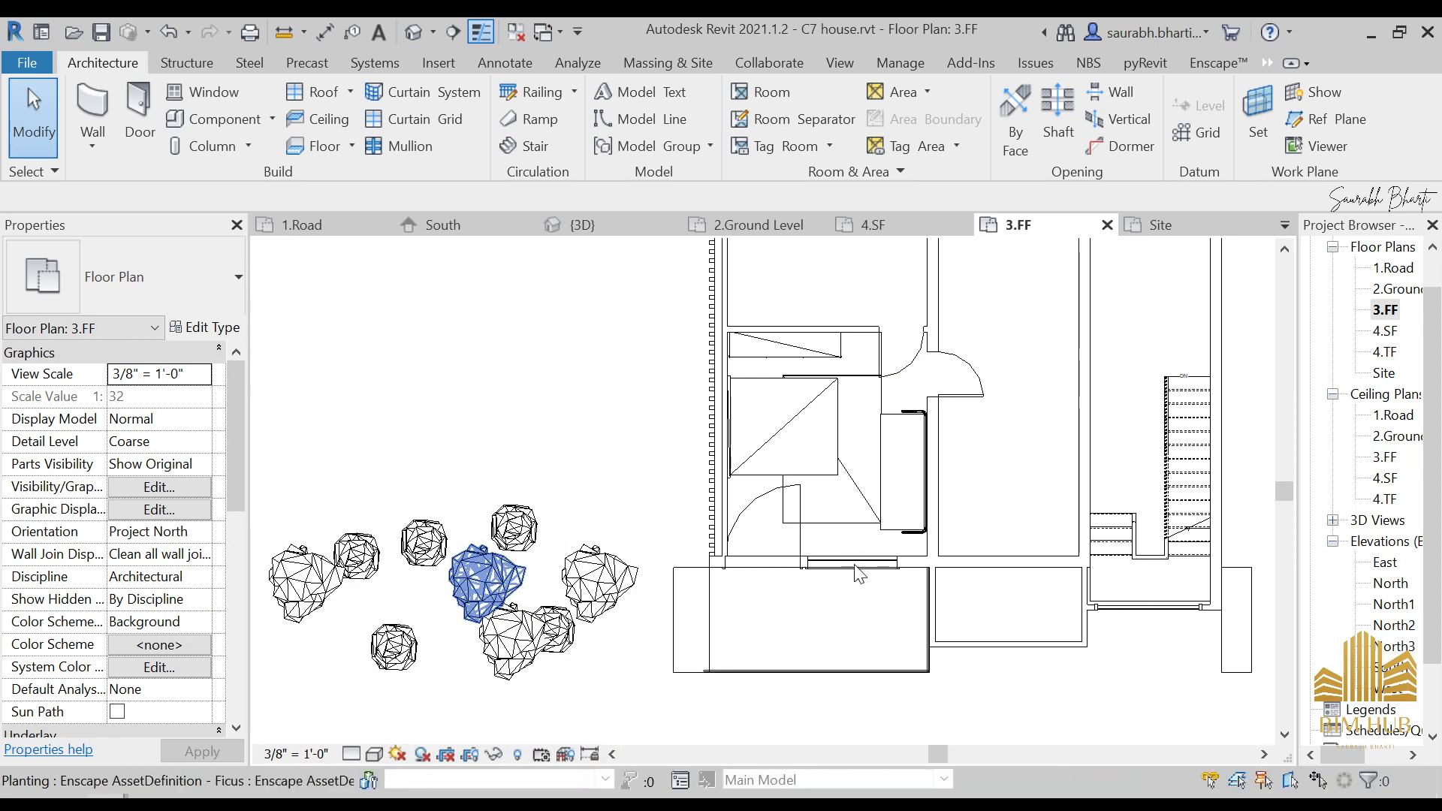
{"action": "scroll", "coordinate": [855, 560], "scroll_direction": "up", "scroll_amount": 3}
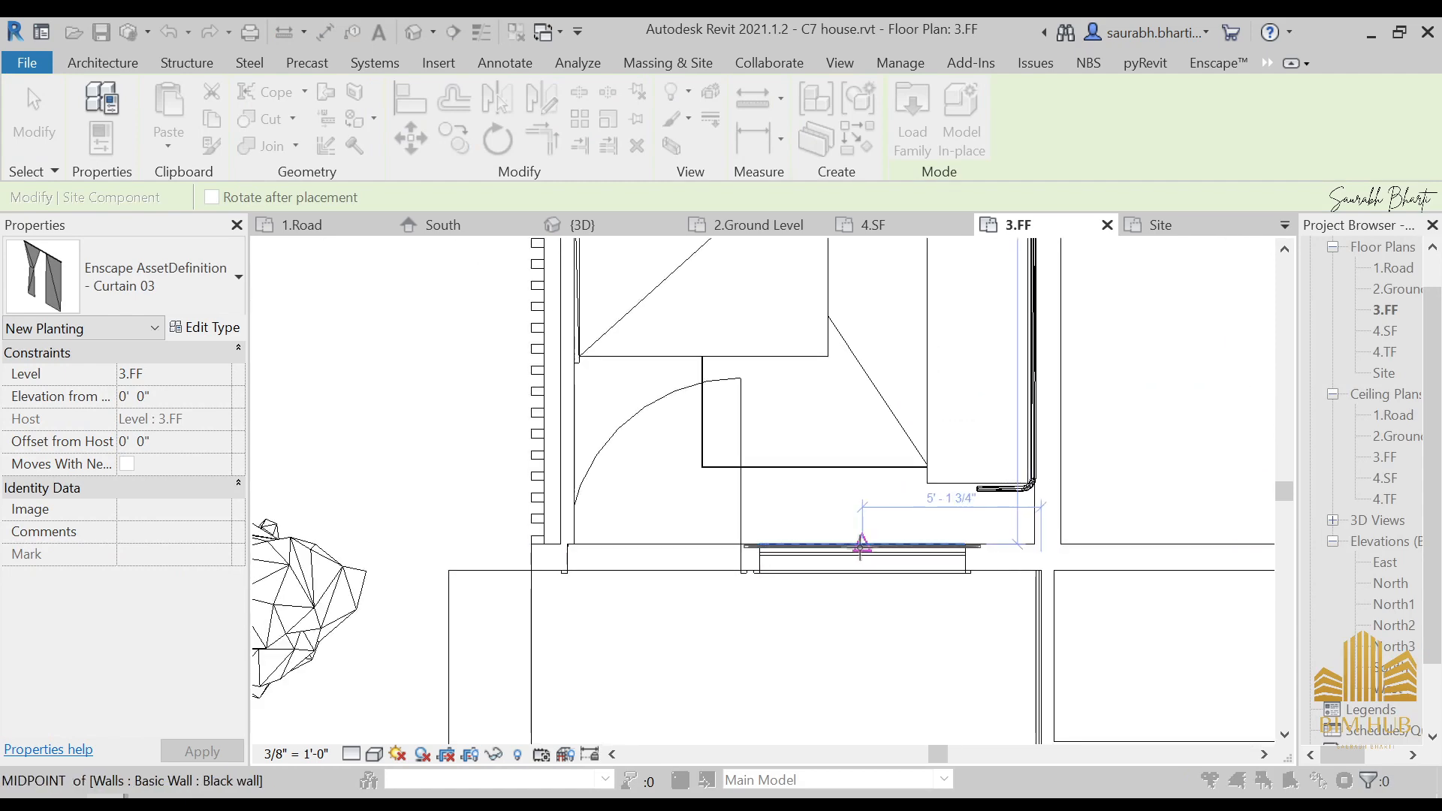
{"action": "left_click", "coordinate": [861, 544]}
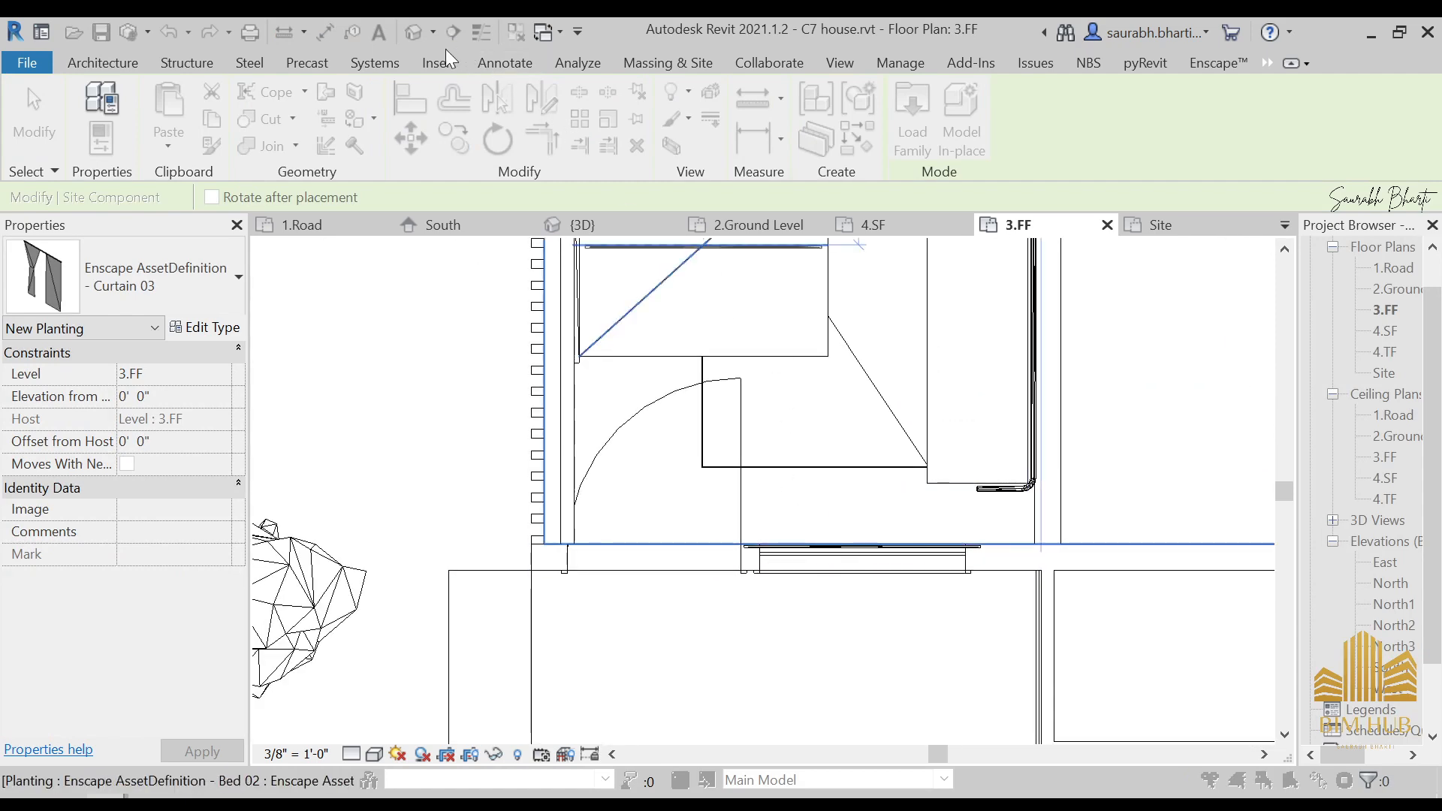
{"action": "key", "text": "Escape"}
{"action": "left_click", "coordinate": [911, 205]}
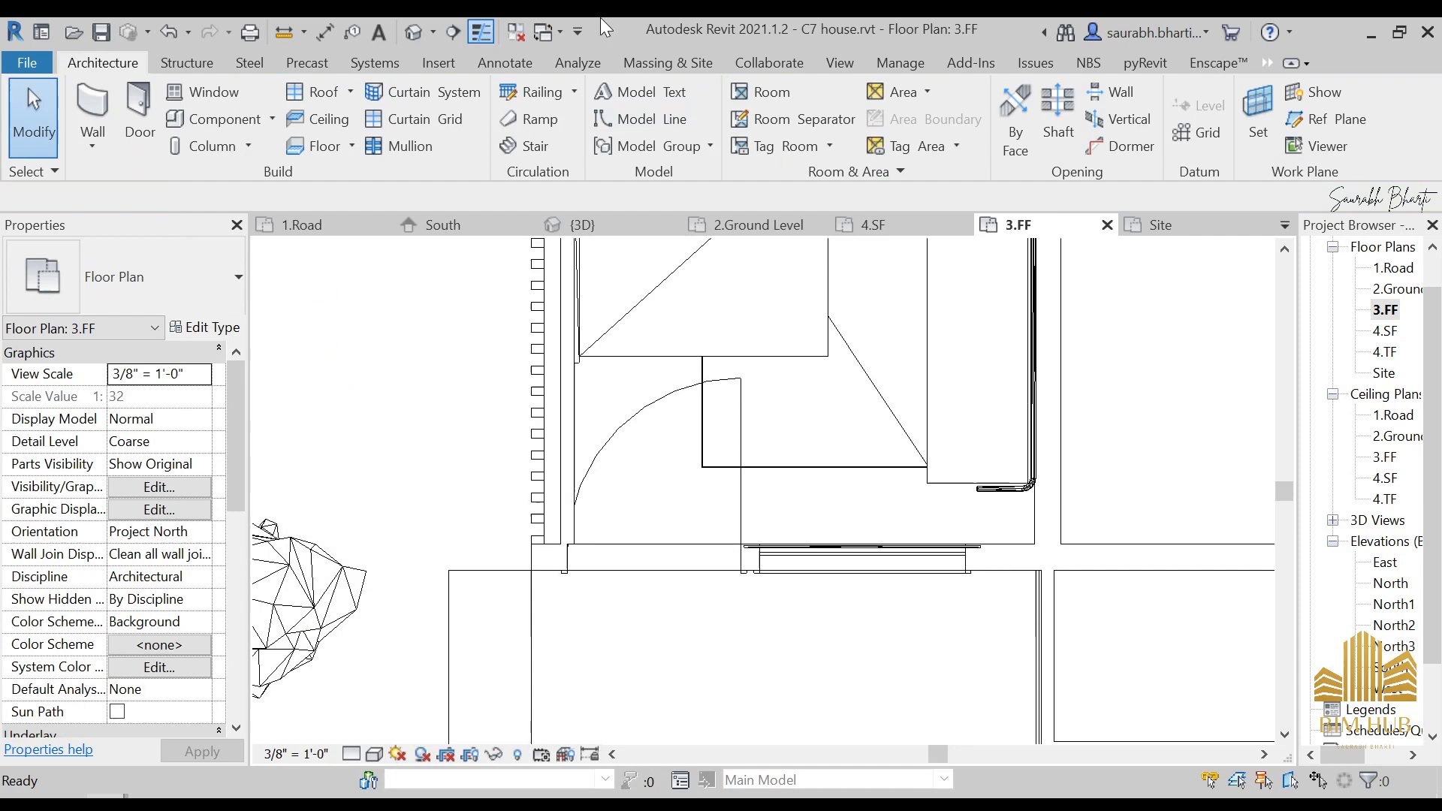
- In the 3D view, temporarily hide the glazed curtain panel in front of the bedroom curtain
{"action": "left_click", "coordinate": [425, 30]}
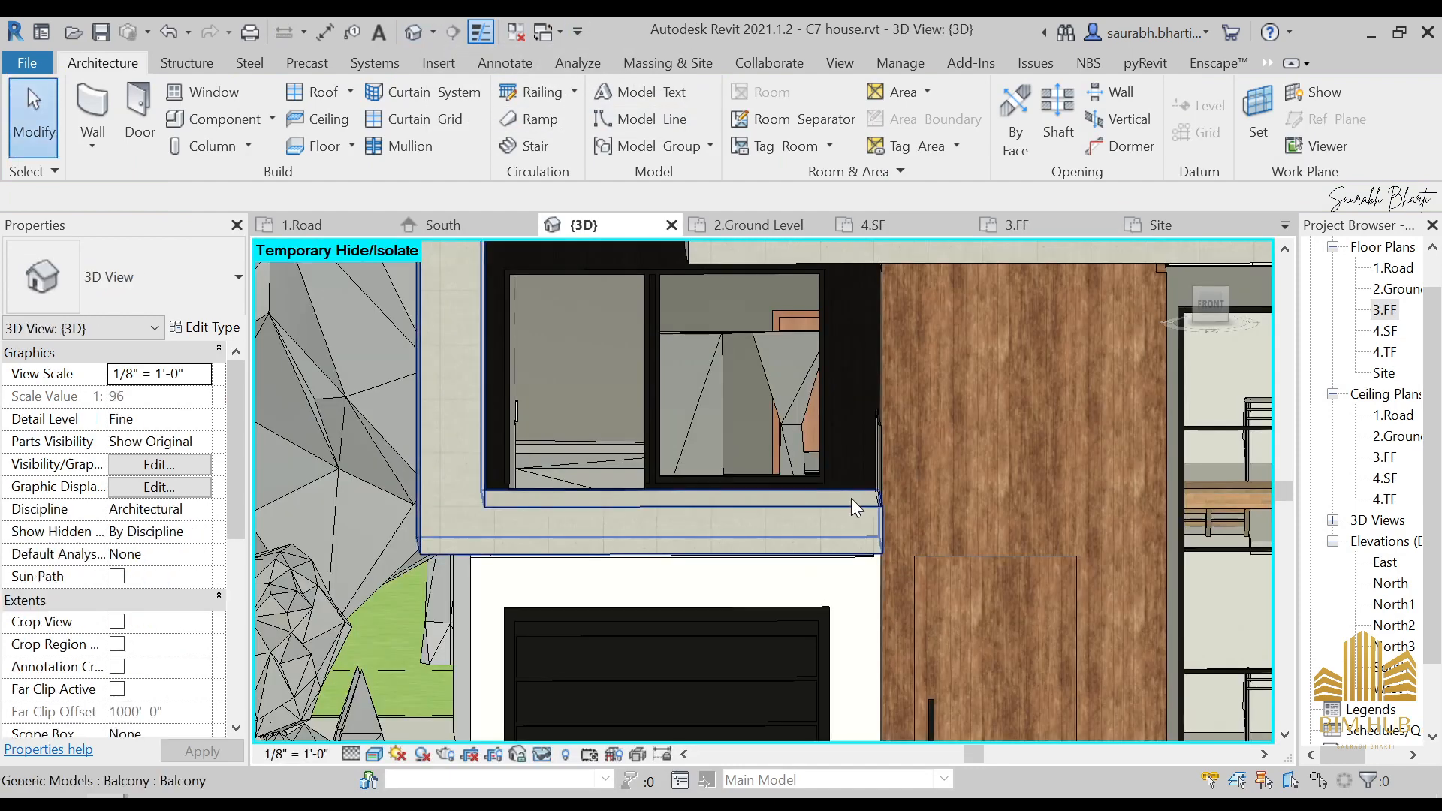
{"action": "middle_click_drag", "start_coordinate": [849, 498], "coordinate": [893, 546], "text": "shift"}
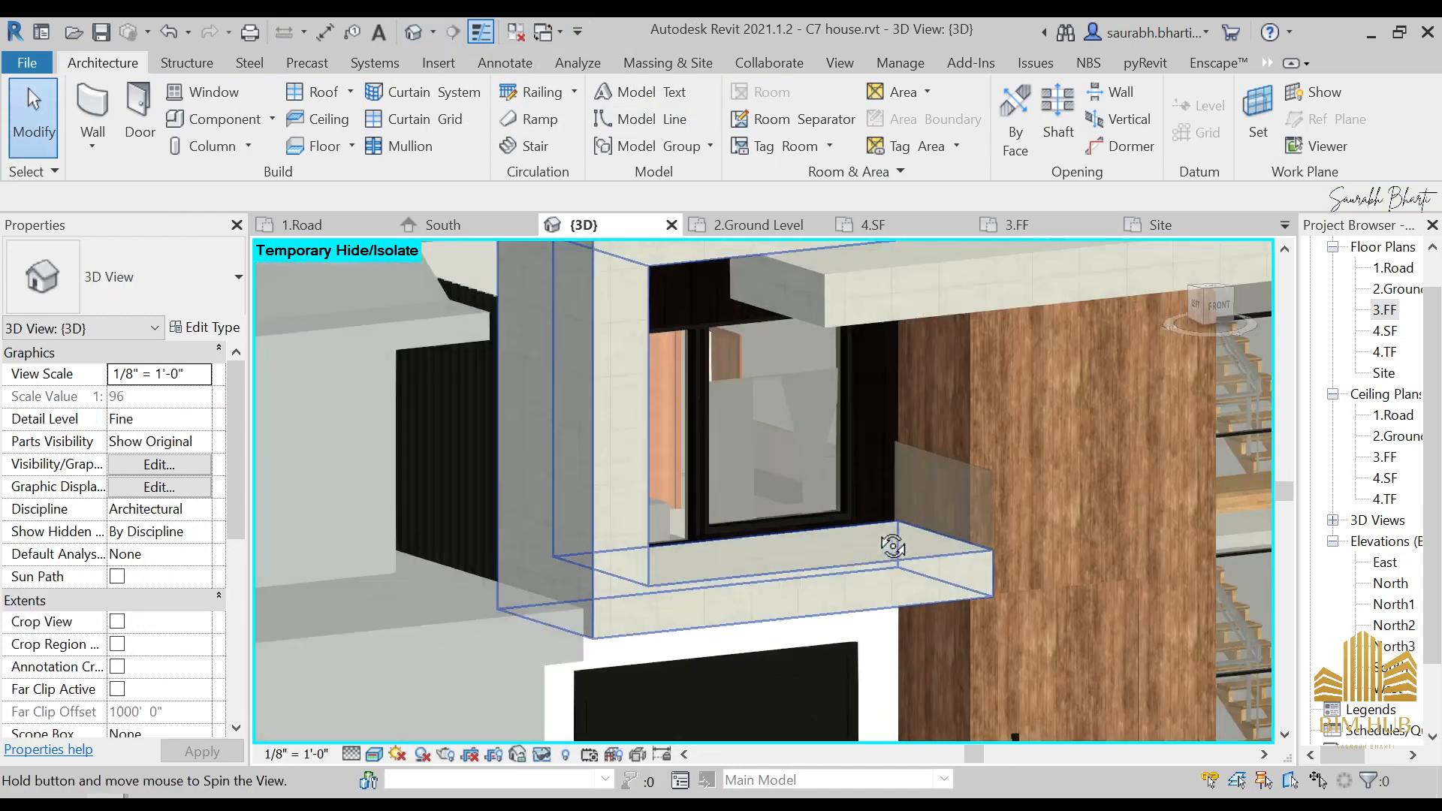
{"action": "left_click", "coordinate": [807, 414]}
{"action": "middle_click_drag", "start_coordinate": [804, 422], "coordinate": [740, 454], "text": "shift"}
{"action": "key", "text": "Escape"}
{"action": "key", "text": "Tab"}
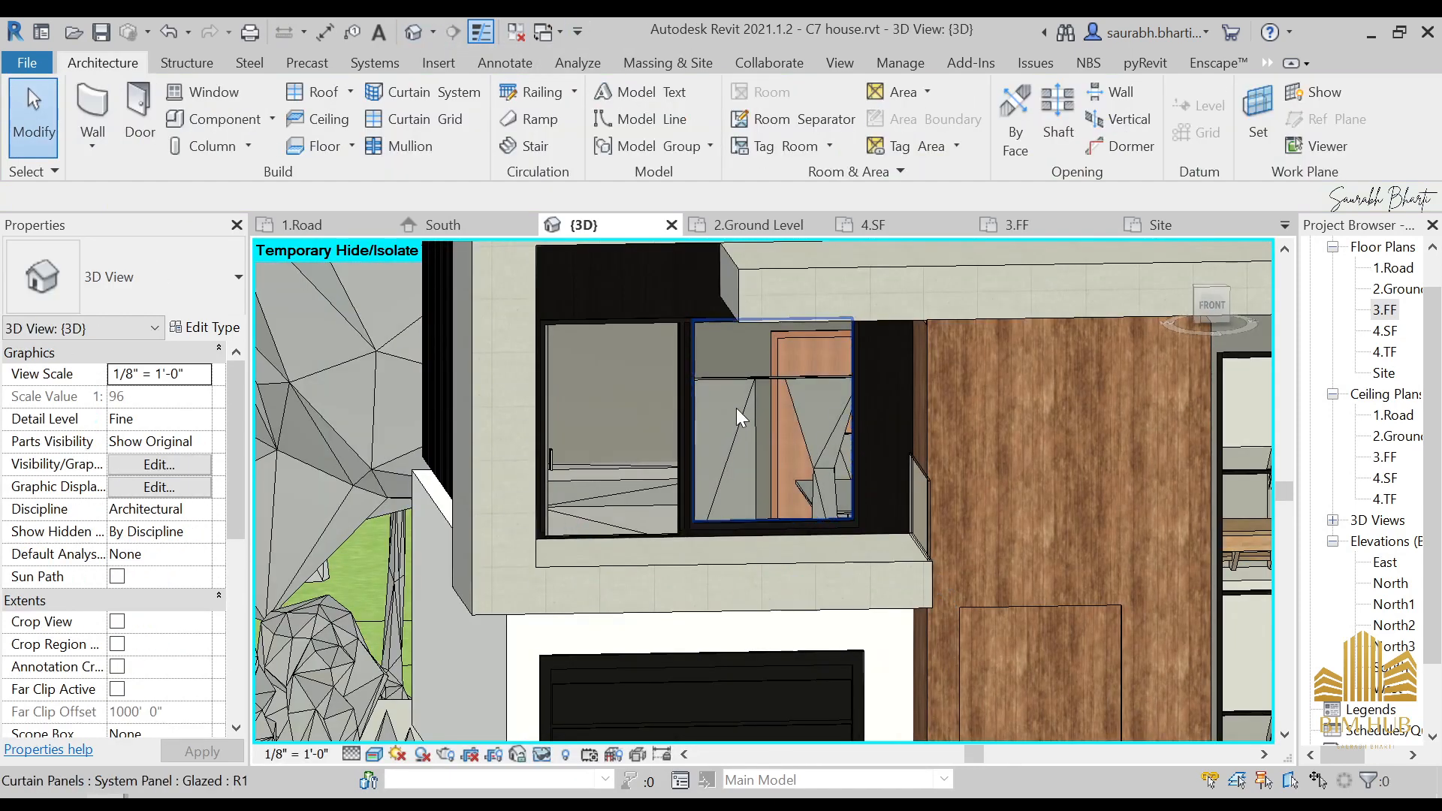
{"action": "key", "text": "Tab"}
{"action": "left_click", "coordinate": [736, 412]}
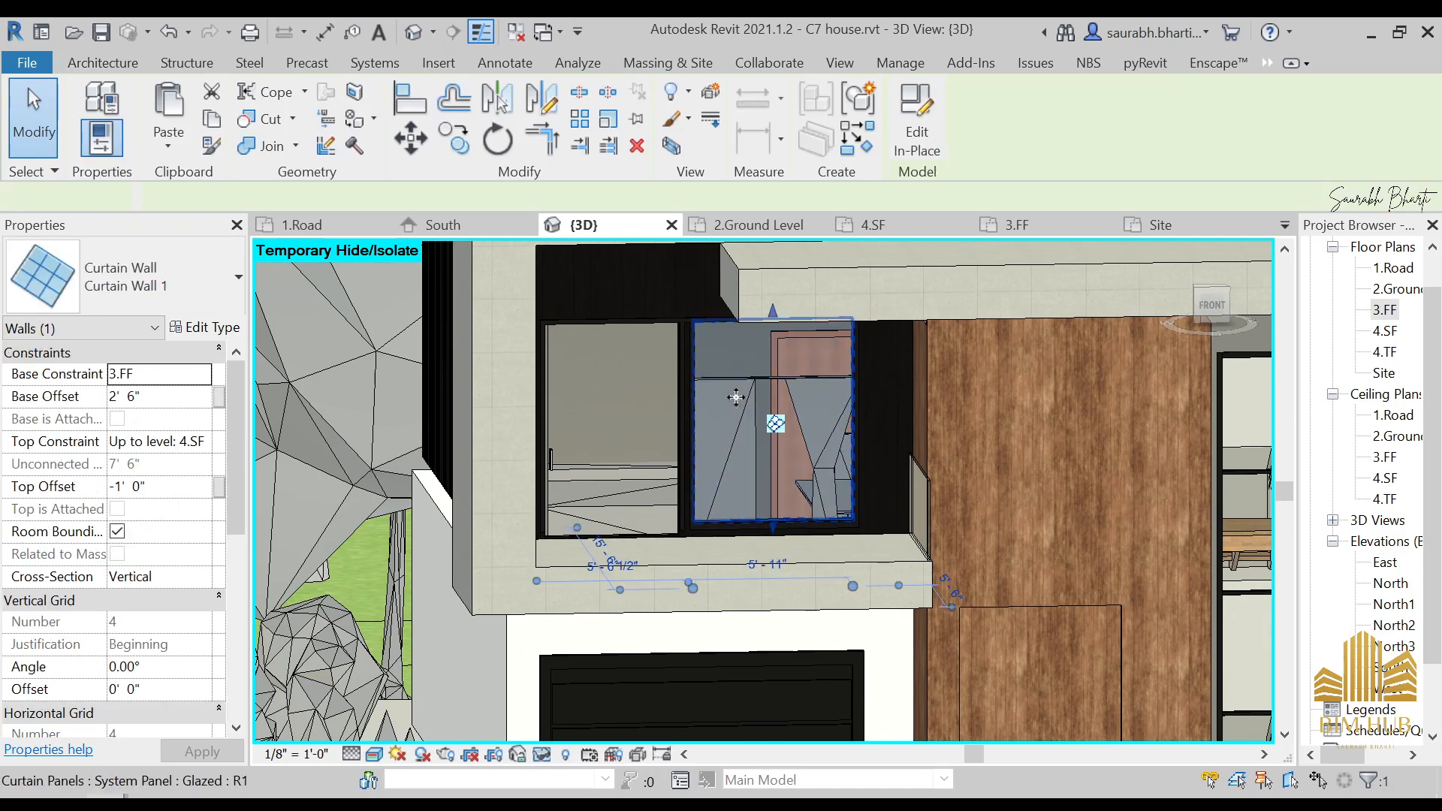
{"action": "left_click", "coordinate": [735, 397]}
{"action": "middle_click_drag", "start_coordinate": [736, 397], "coordinate": [811, 432], "text": "shift"}
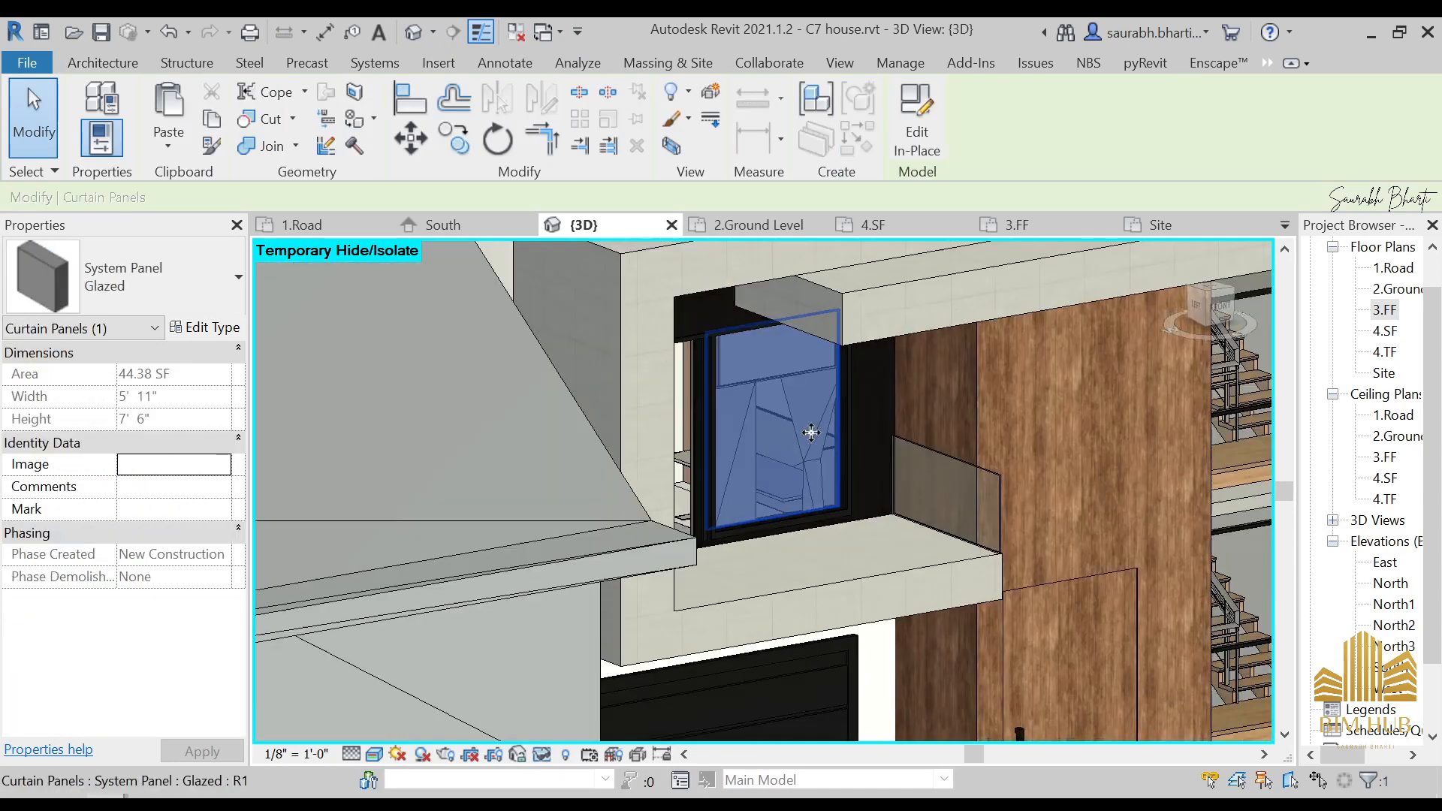
{"action": "key", "text": "h"}
{"action": "key", "text": "h"}
- Set the bedroom curtain's elevation from level to 3' 0"
{"action": "left_click", "coordinate": [753, 417]}
{"action": "middle_click_drag", "start_coordinate": [753, 421], "coordinate": [720, 449], "text": "shift"}
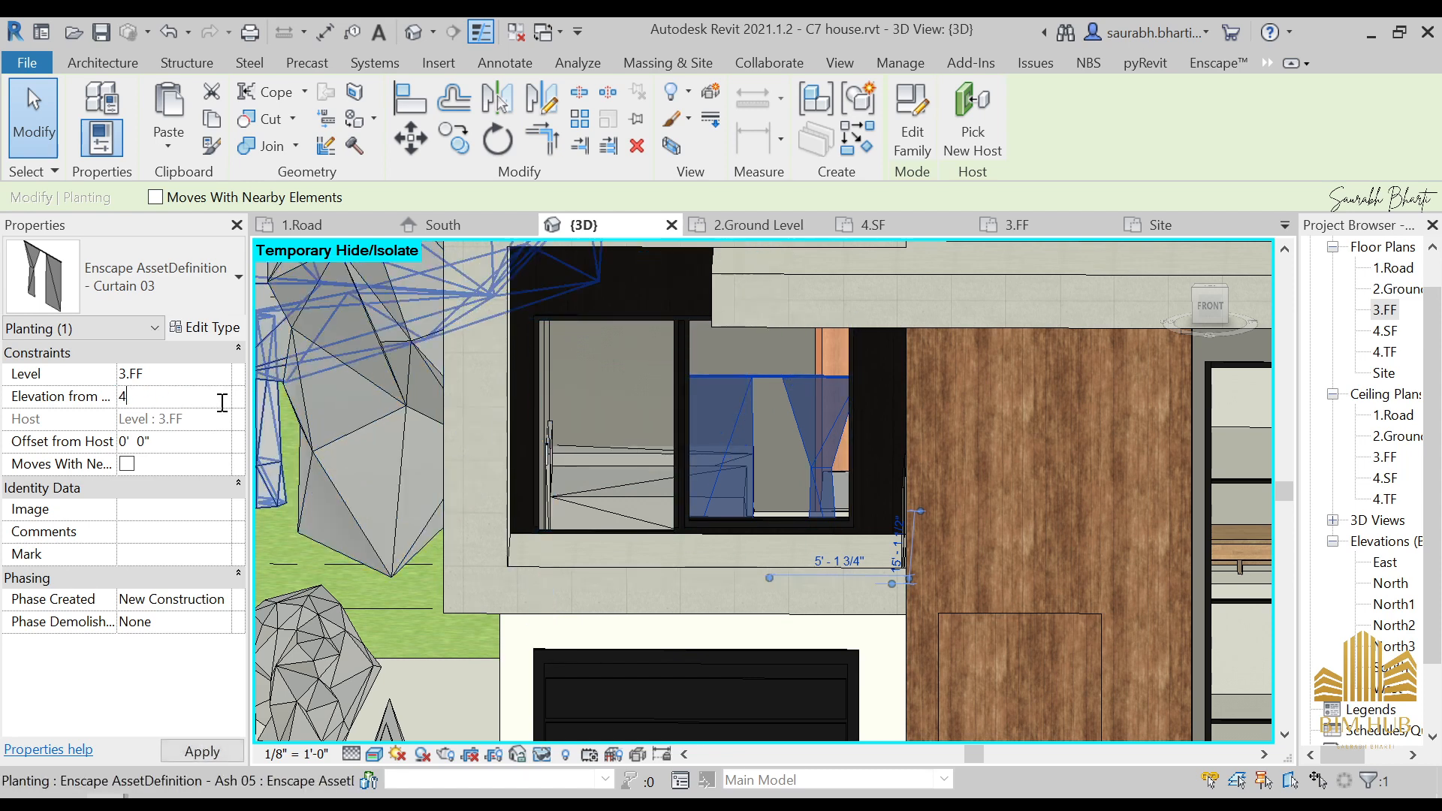
{"action": "key", "text": "Return"}
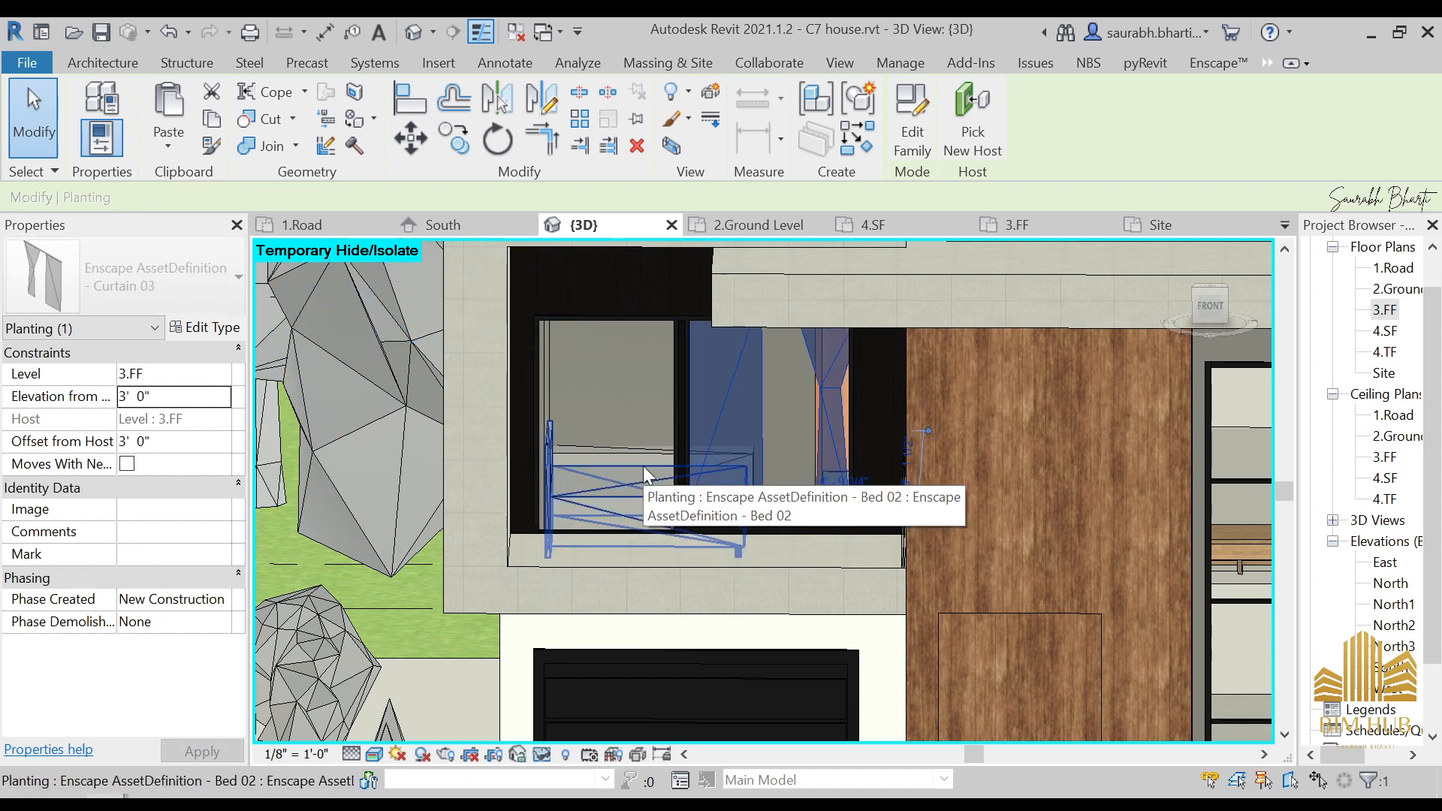
{"action": "key", "text": "Escape"}
{"action": "scroll", "coordinate": [766, 443], "scroll_direction": "down", "scroll_amount": 2}
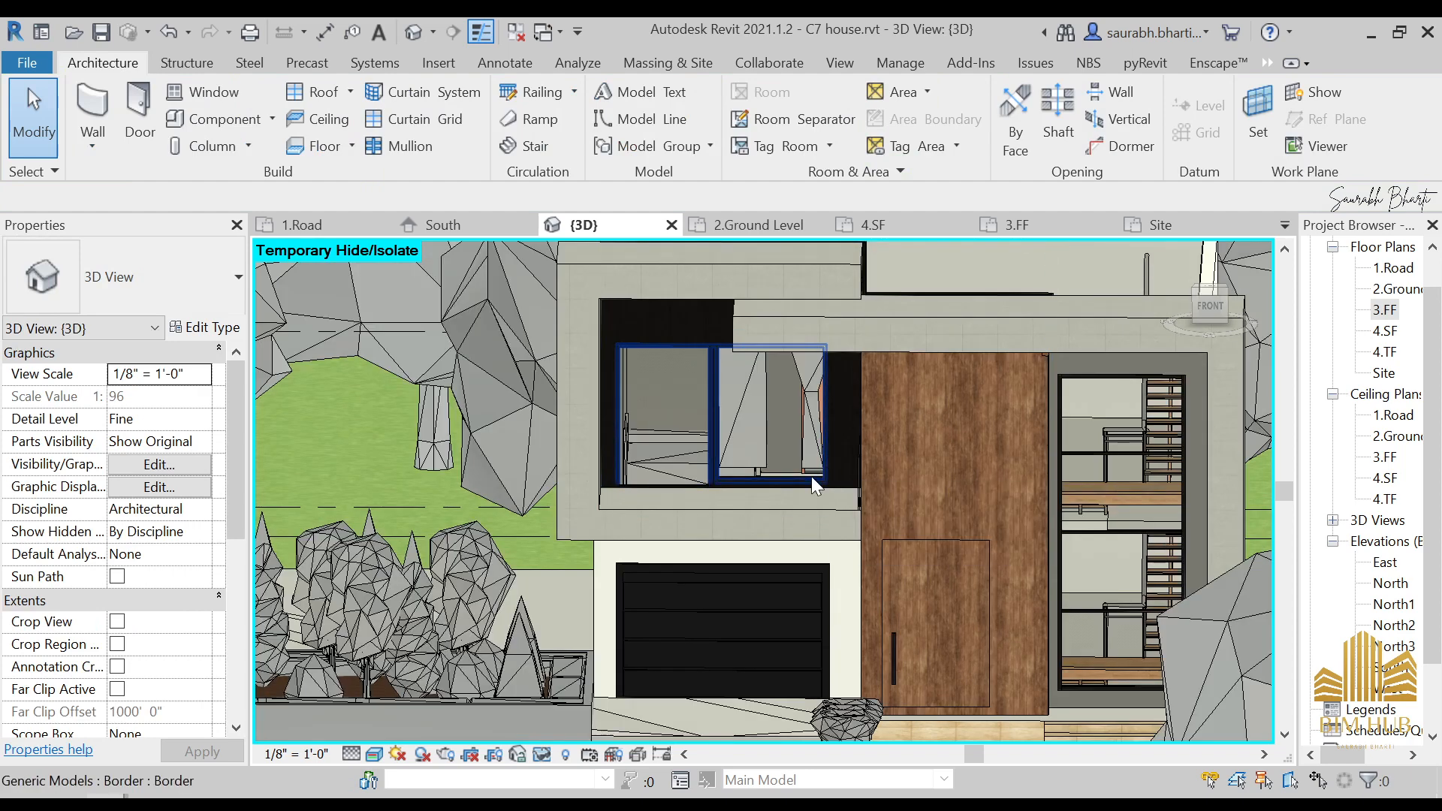
- Reset the temporary hiding in the 3D view and nudge the bedroom curtain slightly along the window toward the desk wall
{"action": "key", "text": "h"}
{"action": "key", "text": "r"}
{"action": "scroll", "coordinate": [801, 468], "scroll_direction": "down", "scroll_amount": 3}
{"action": "middle_click_drag", "start_coordinate": [802, 469], "coordinate": [796, 510], "text": "shift"}
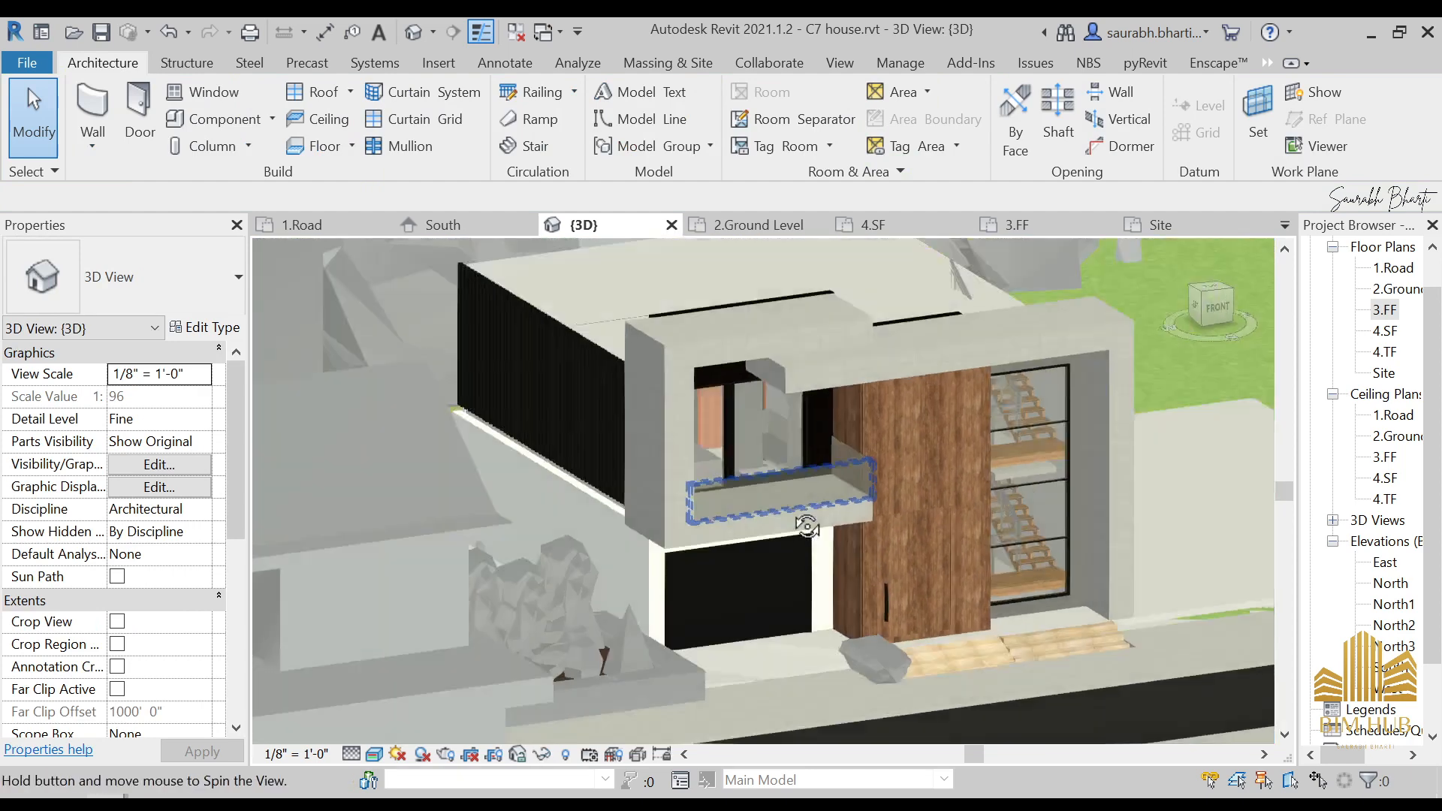
{"action": "scroll", "coordinate": [748, 467], "scroll_direction": "up", "scroll_amount": 6}
{"action": "middle_click_drag", "start_coordinate": [778, 461], "coordinate": [721, 518], "text": "shift"}
{"action": "left_click", "coordinate": [766, 417]}
{"action": "key", "text": "Escape"}
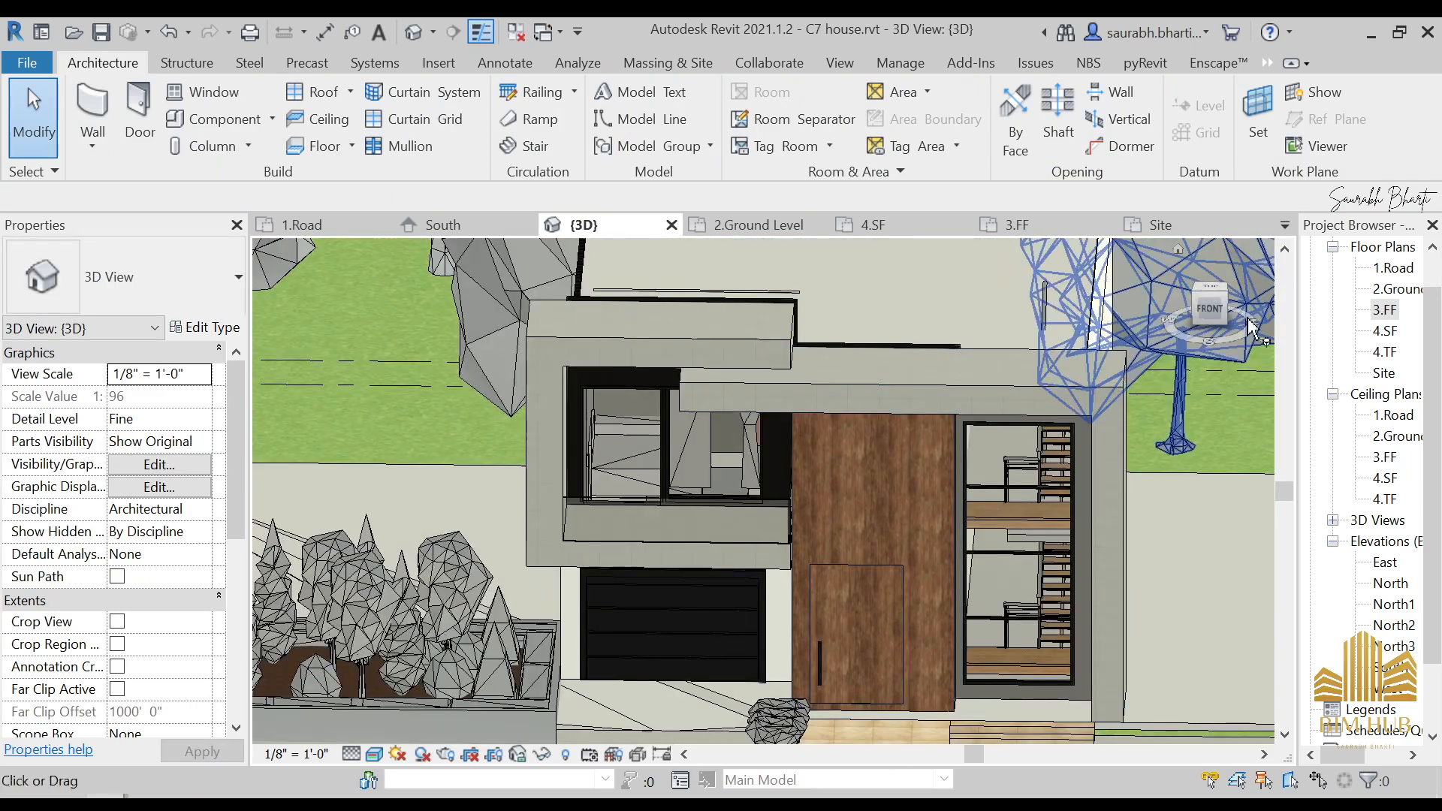
- Open the 3.FF floor plan and search the Enscape asset library for "lamp"
{"action": "double_click", "coordinate": [1382, 312]}
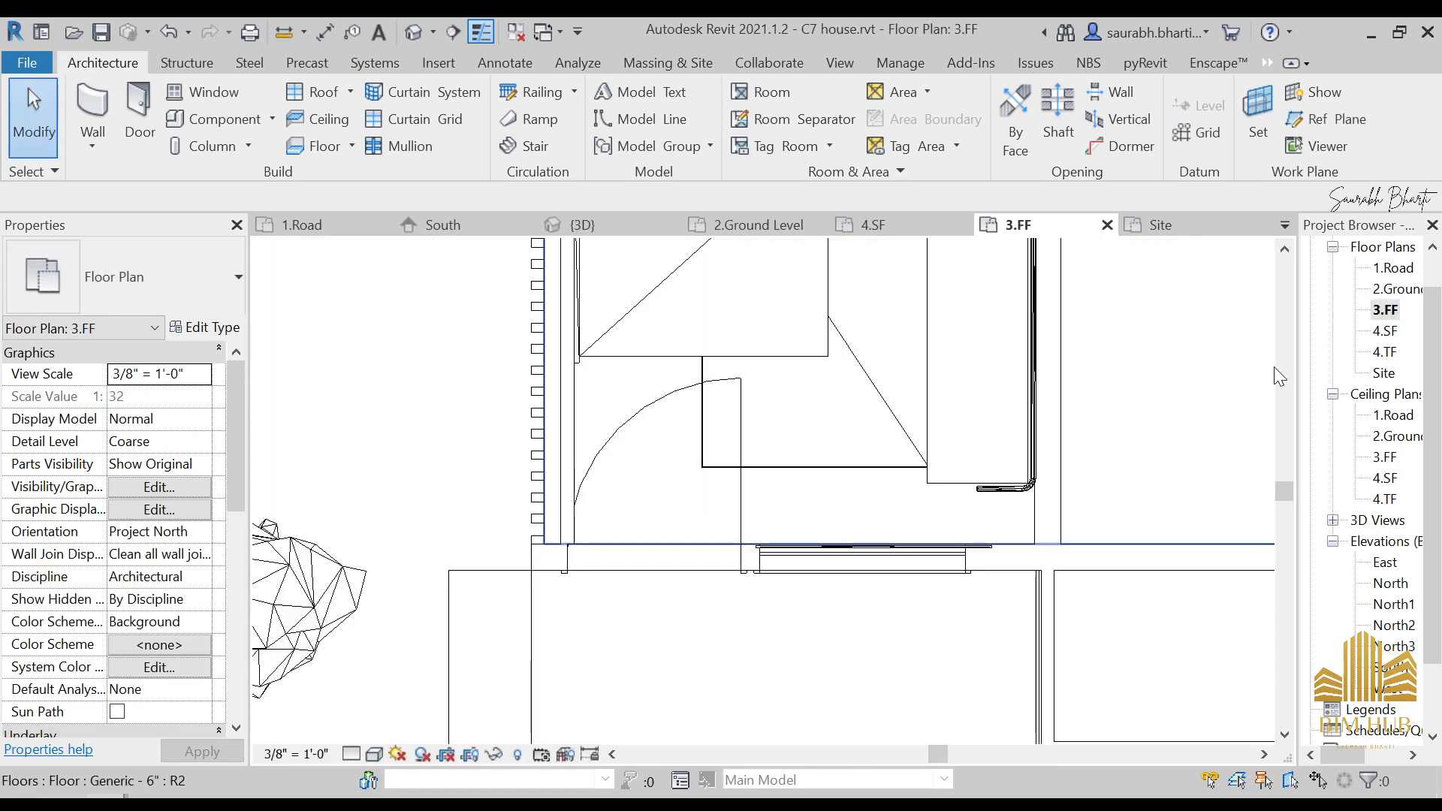
{"action": "scroll", "coordinate": [711, 414], "scroll_direction": "down", "scroll_amount": 4}
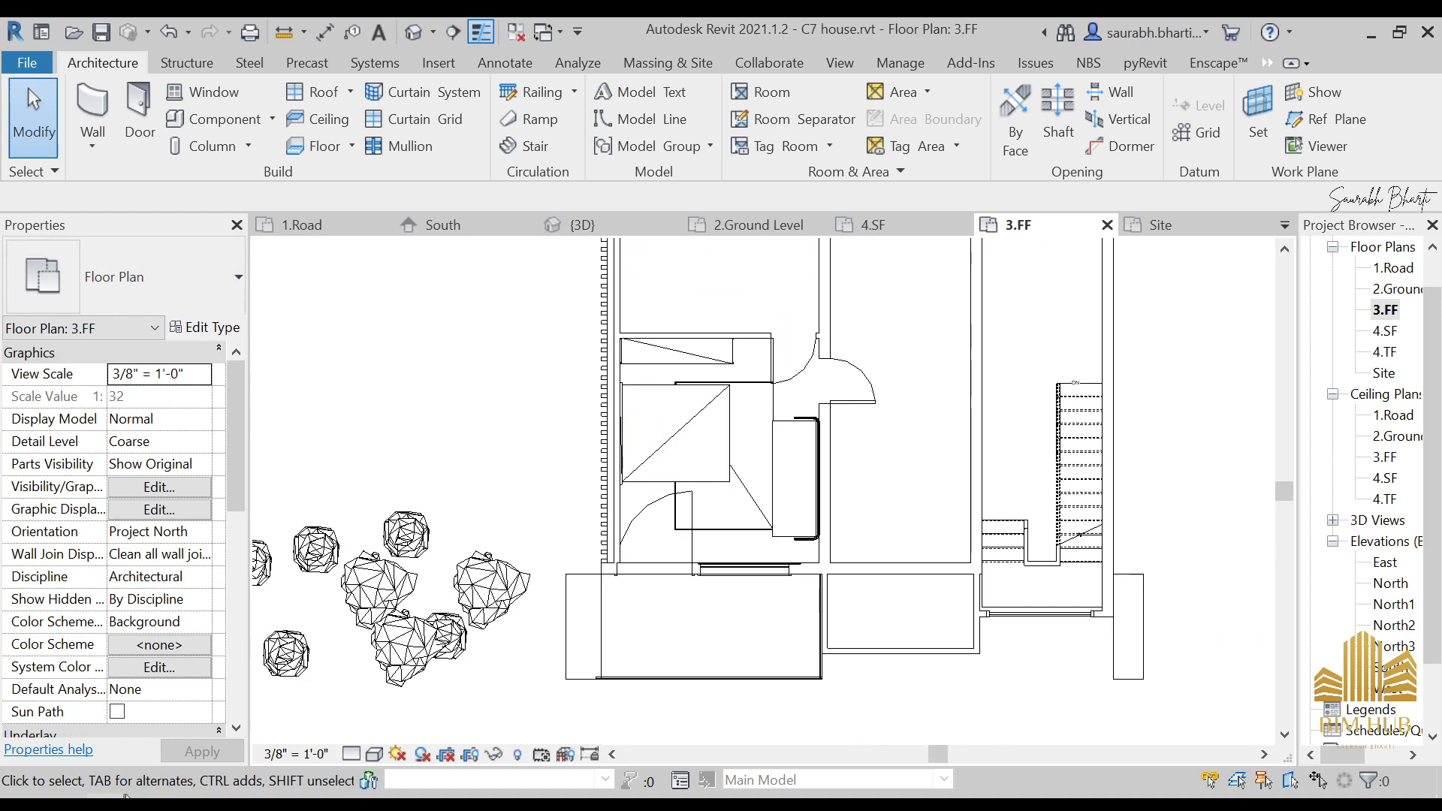
{"action": "left_click", "coordinate": [280, 722]}
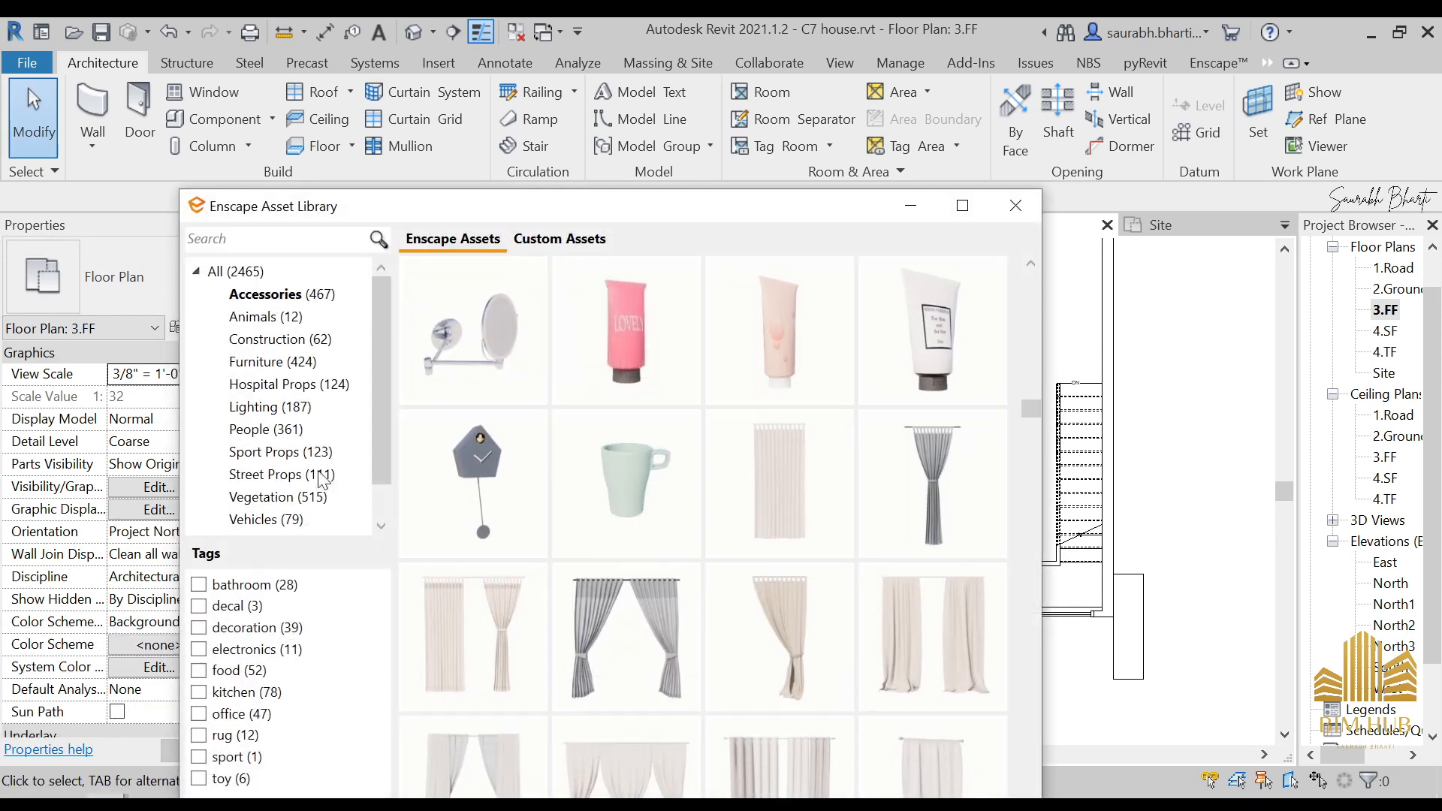
{"action": "left_click", "coordinate": [288, 237]}
{"action": "type", "text": "la"}
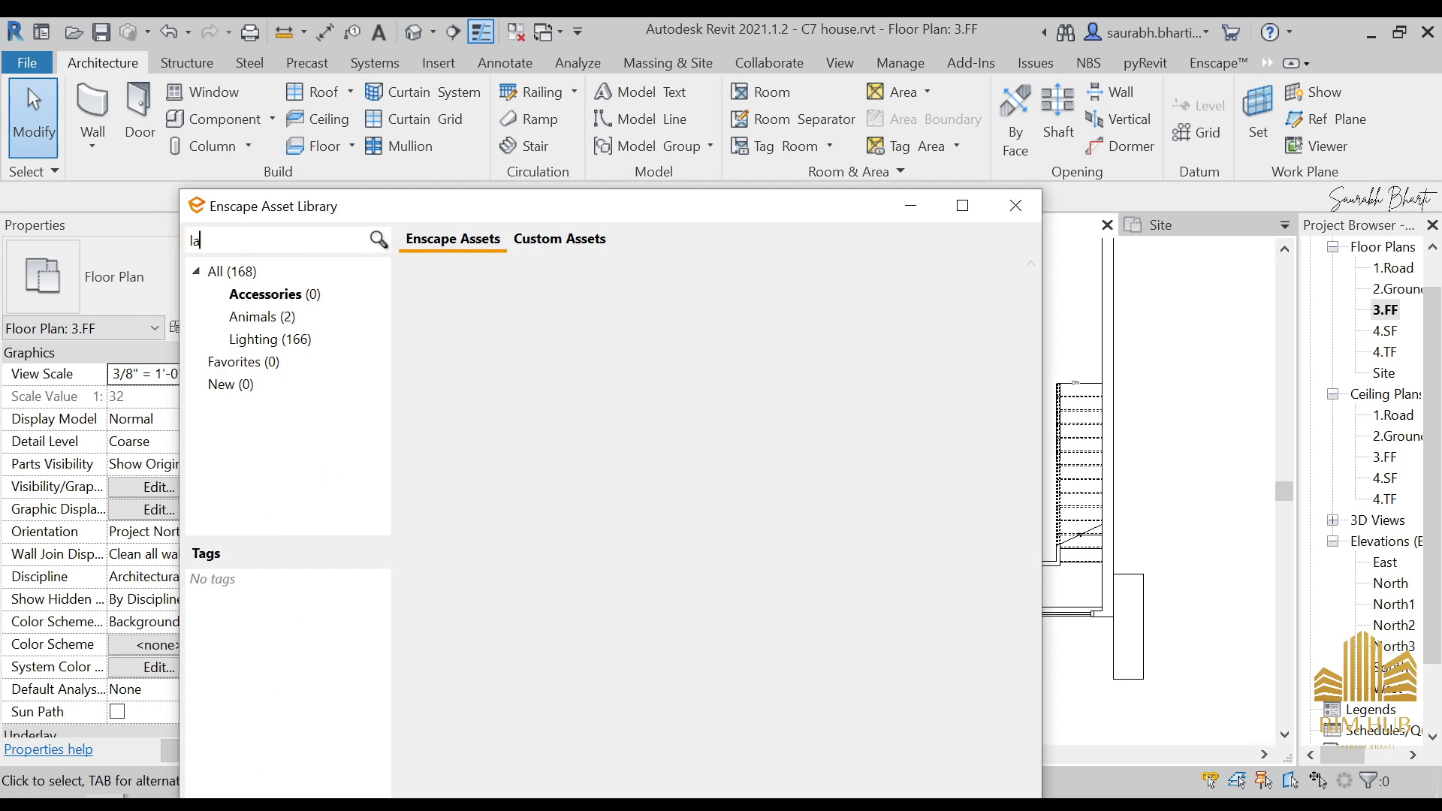
{"action": "type", "text": "mp"}
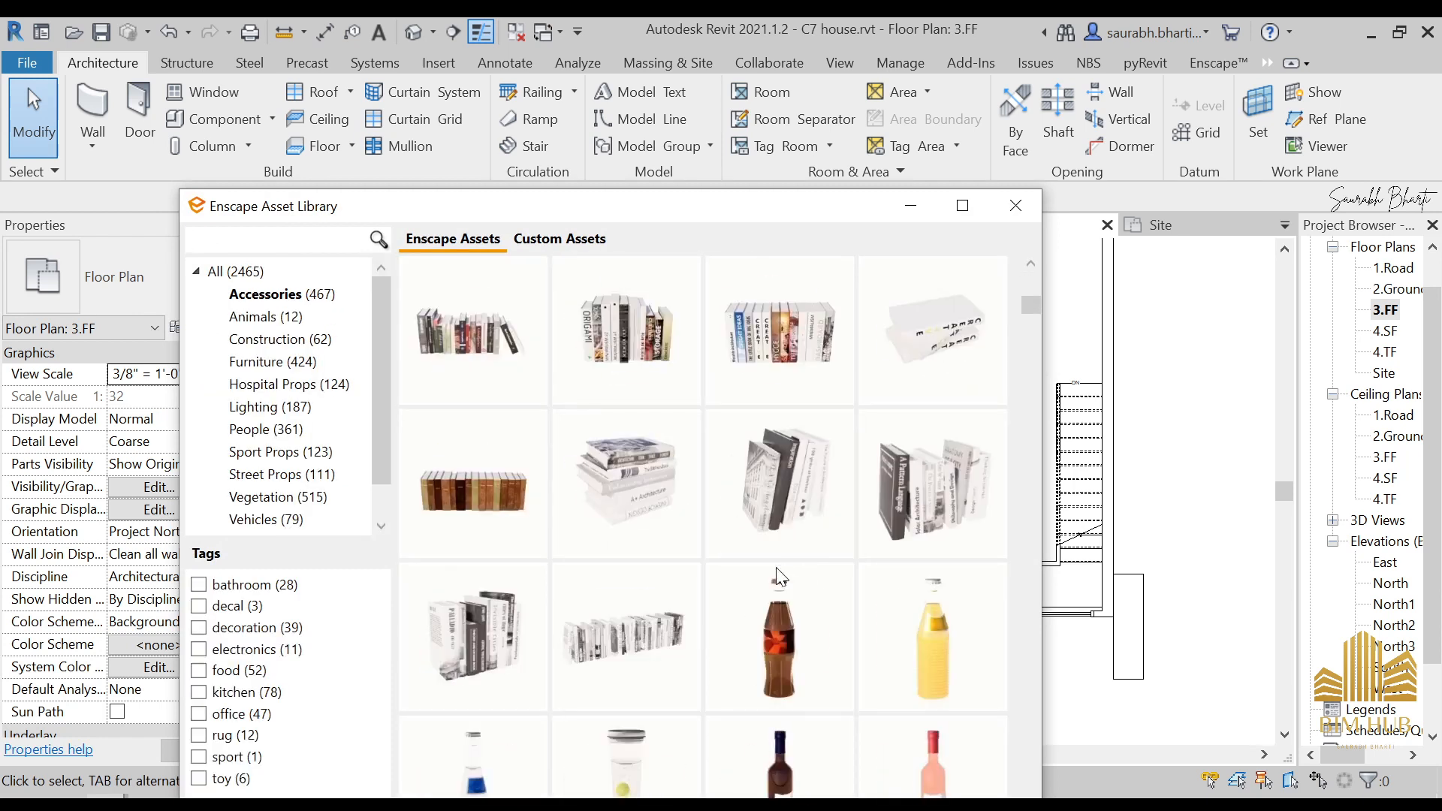
- Browse the Lighting category of the asset library, examining the pendant, wall and table lamps for the bedroom
{"action": "scroll", "coordinate": [758, 542], "scroll_direction": "down", "scroll_amount": 15}
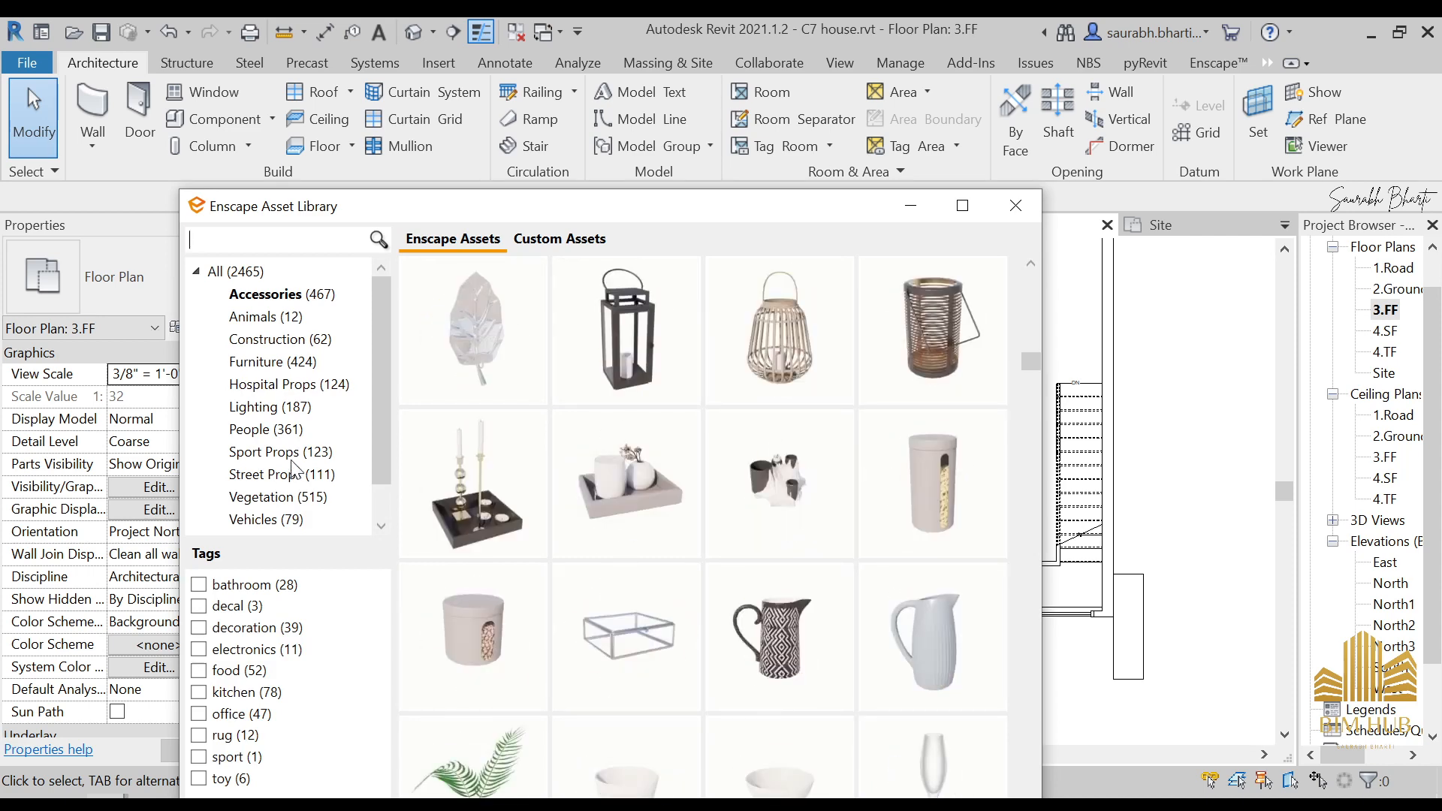
{"action": "scroll", "coordinate": [695, 467], "scroll_direction": "down", "scroll_amount": 20}
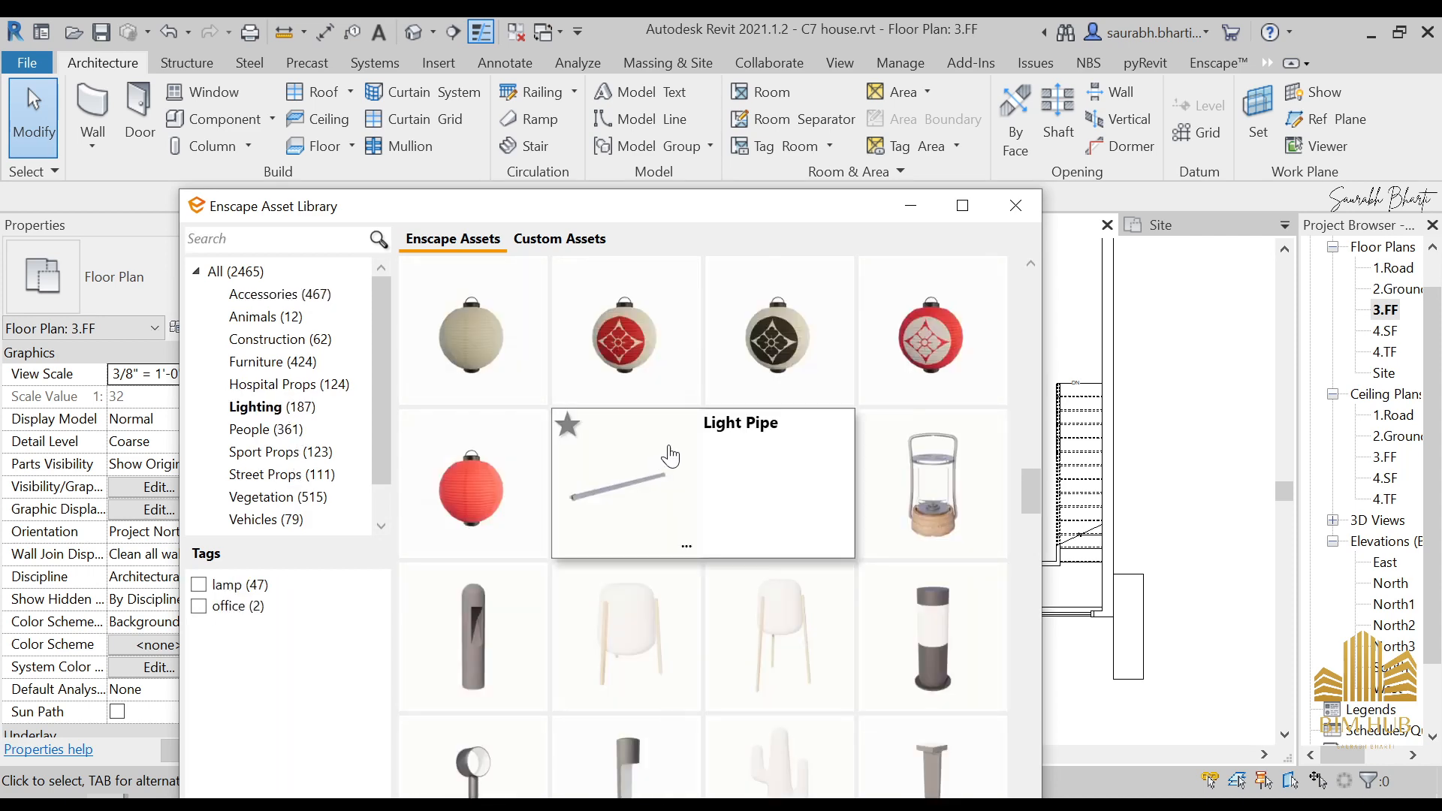
{"action": "scroll", "coordinate": [805, 630], "scroll_direction": "down", "scroll_amount": 10}
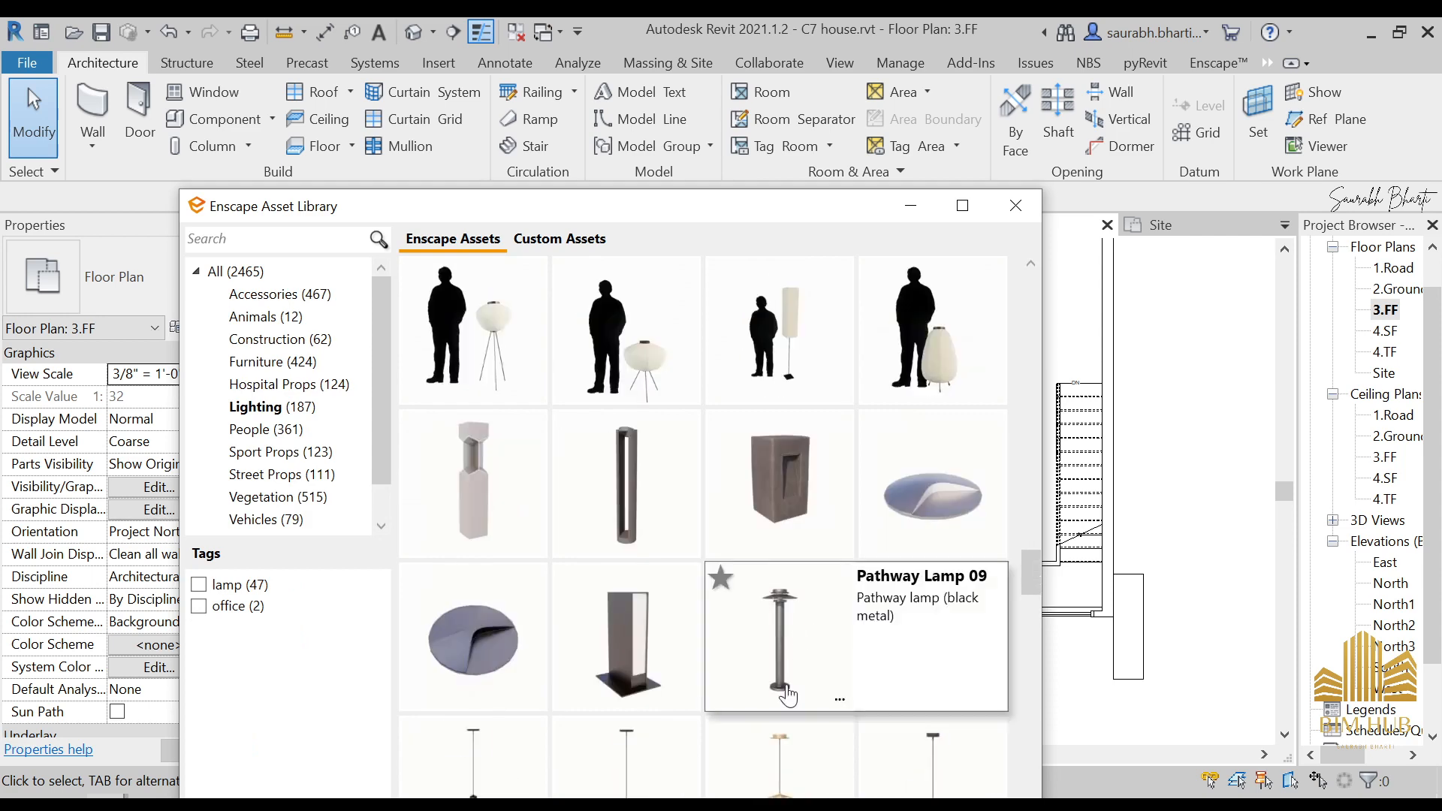
{"action": "scroll", "coordinate": [760, 524], "scroll_direction": "down", "scroll_amount": 5}
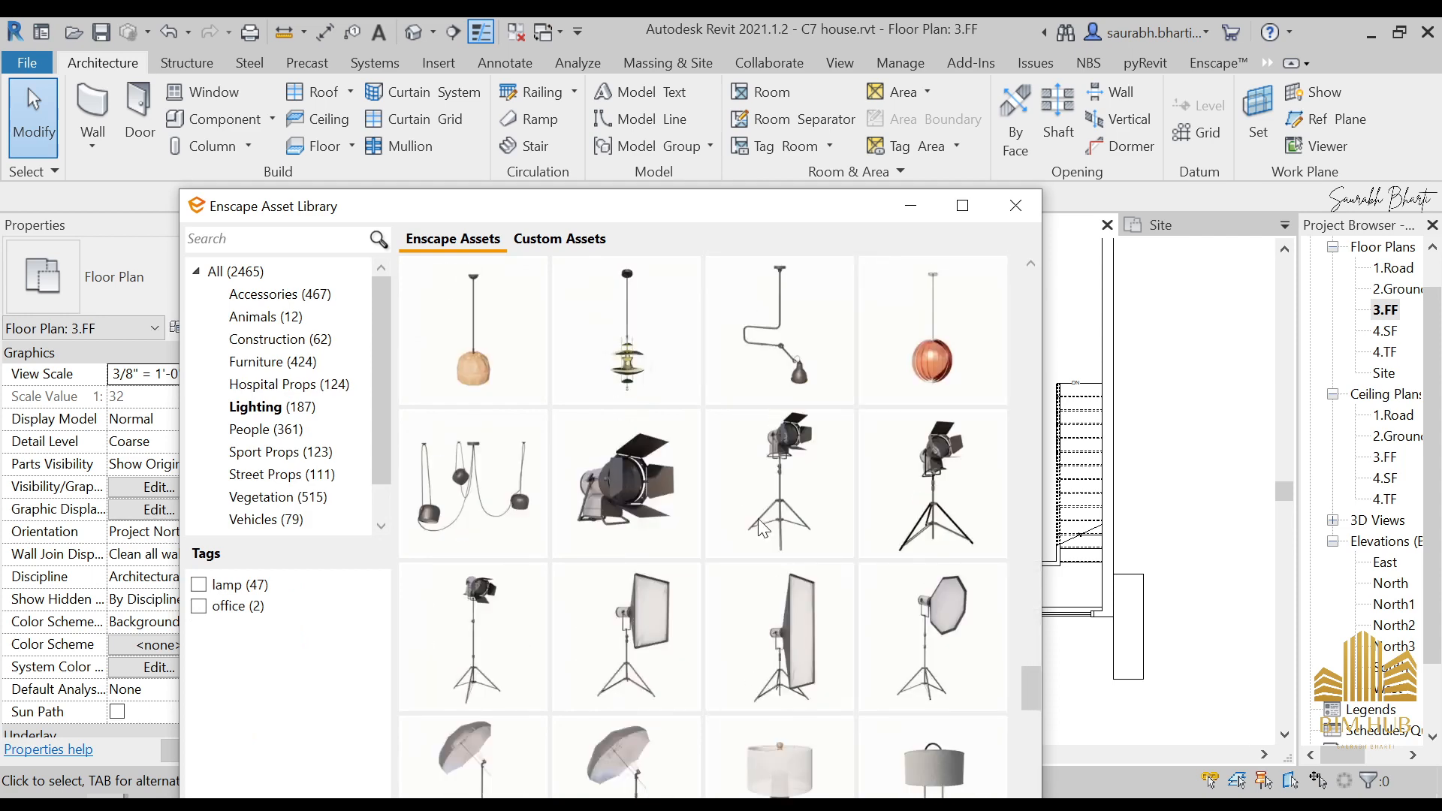
{"action": "scroll", "coordinate": [750, 526], "scroll_direction": "down", "scroll_amount": 4}
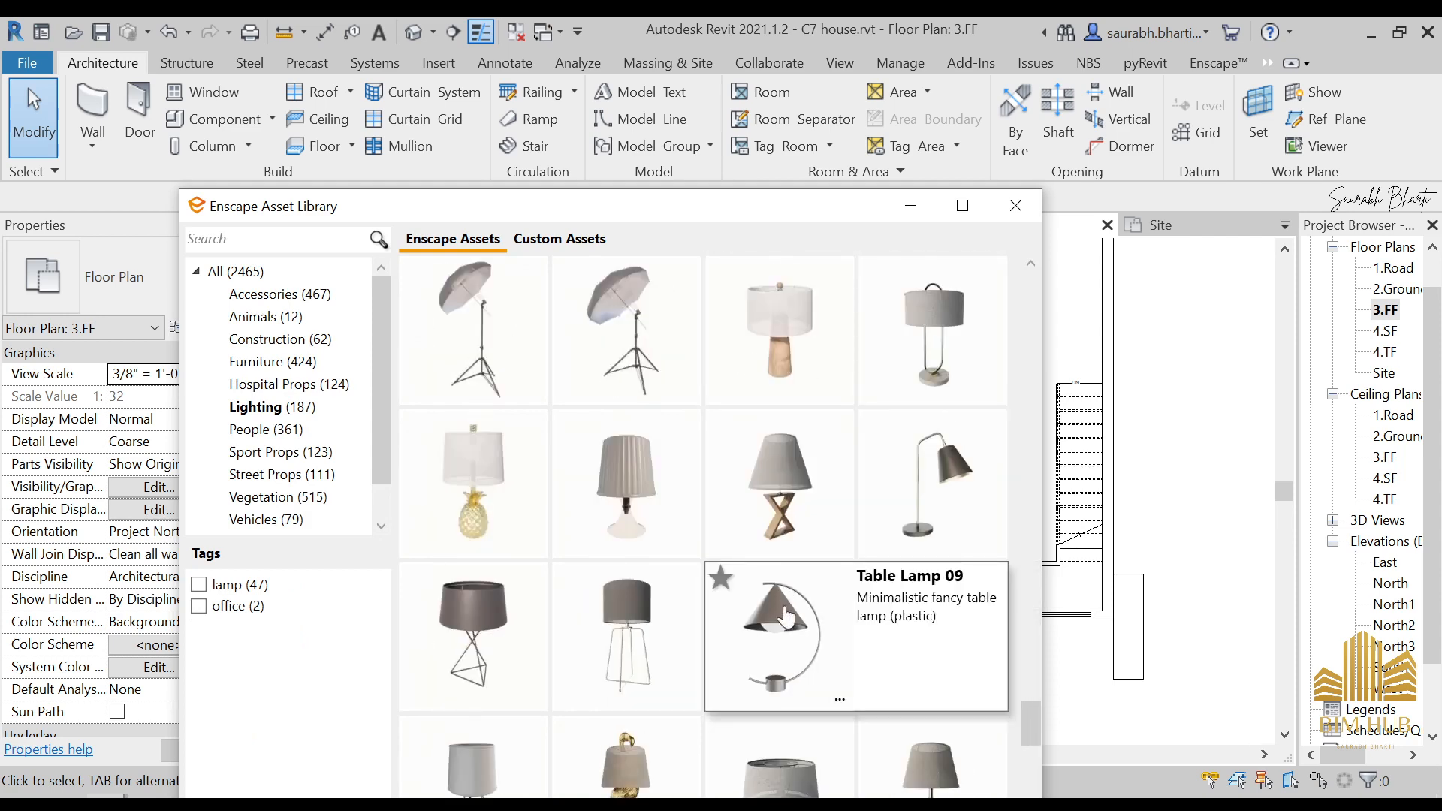
{"action": "scroll", "coordinate": [751, 525], "scroll_direction": "down", "scroll_amount": 2}
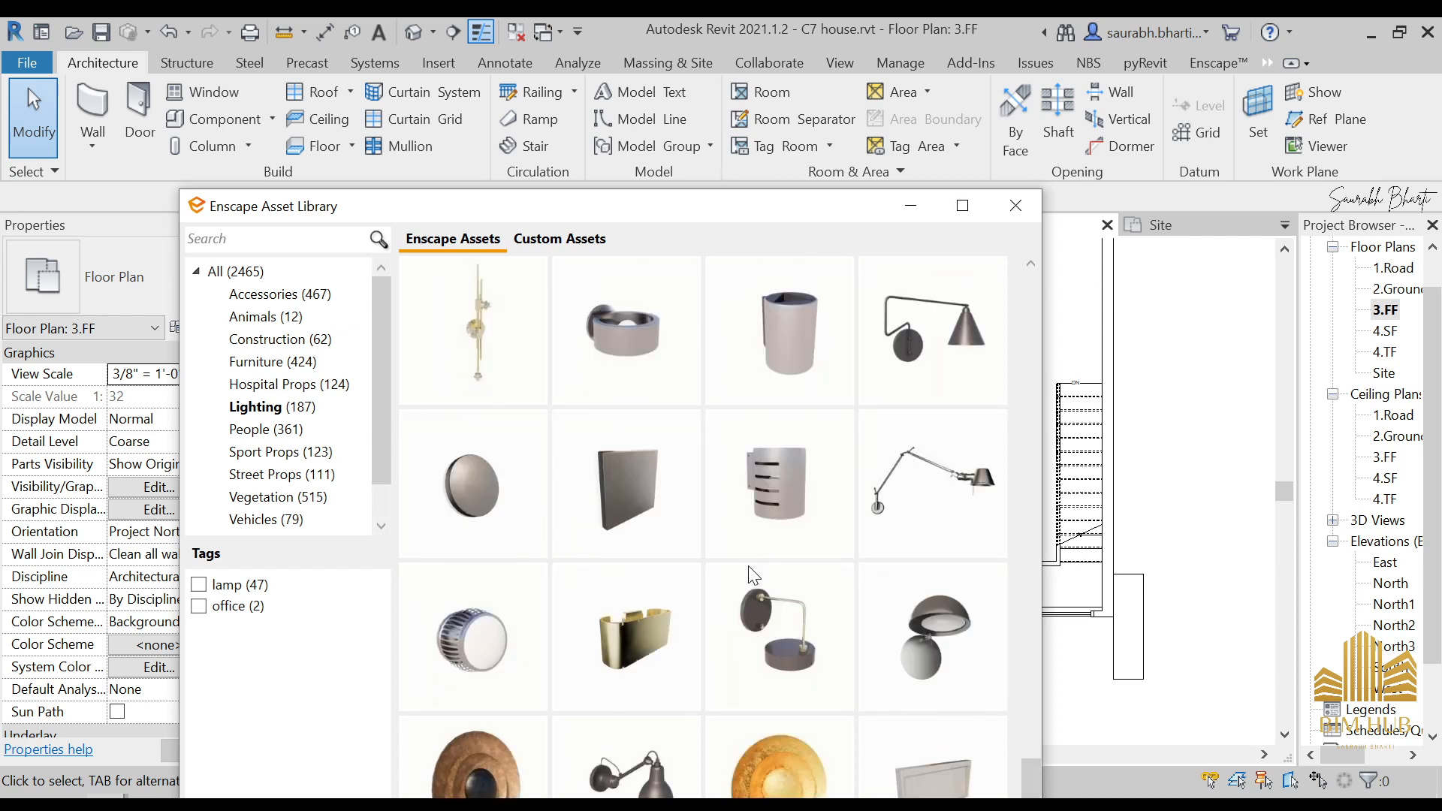
{"action": "scroll", "coordinate": [758, 540], "scroll_direction": "down", "scroll_amount": 5}
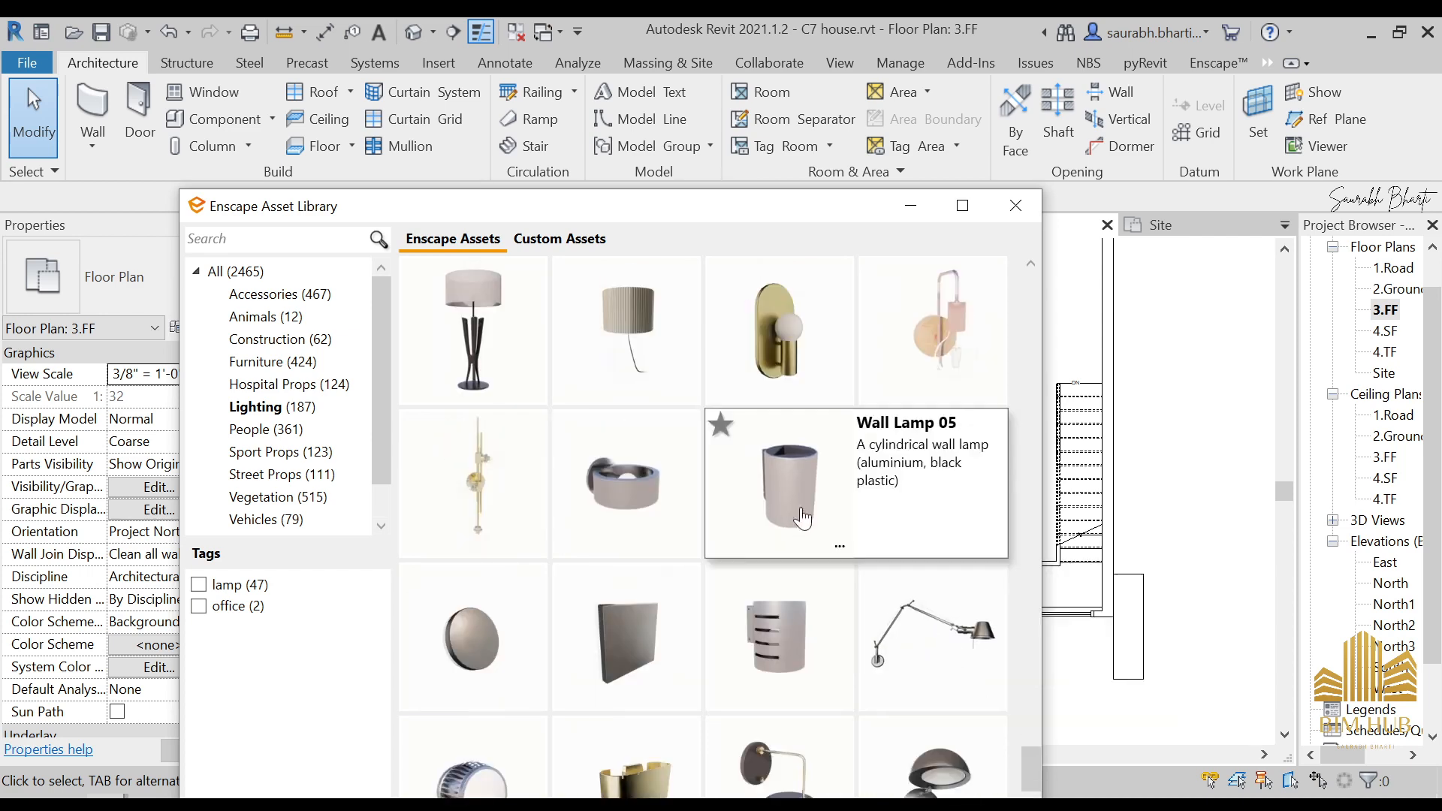
{"action": "scroll", "coordinate": [703, 529], "scroll_direction": "up", "scroll_amount": 3}
{"action": "scroll", "coordinate": [721, 466], "scroll_direction": "down", "scroll_amount": 4}
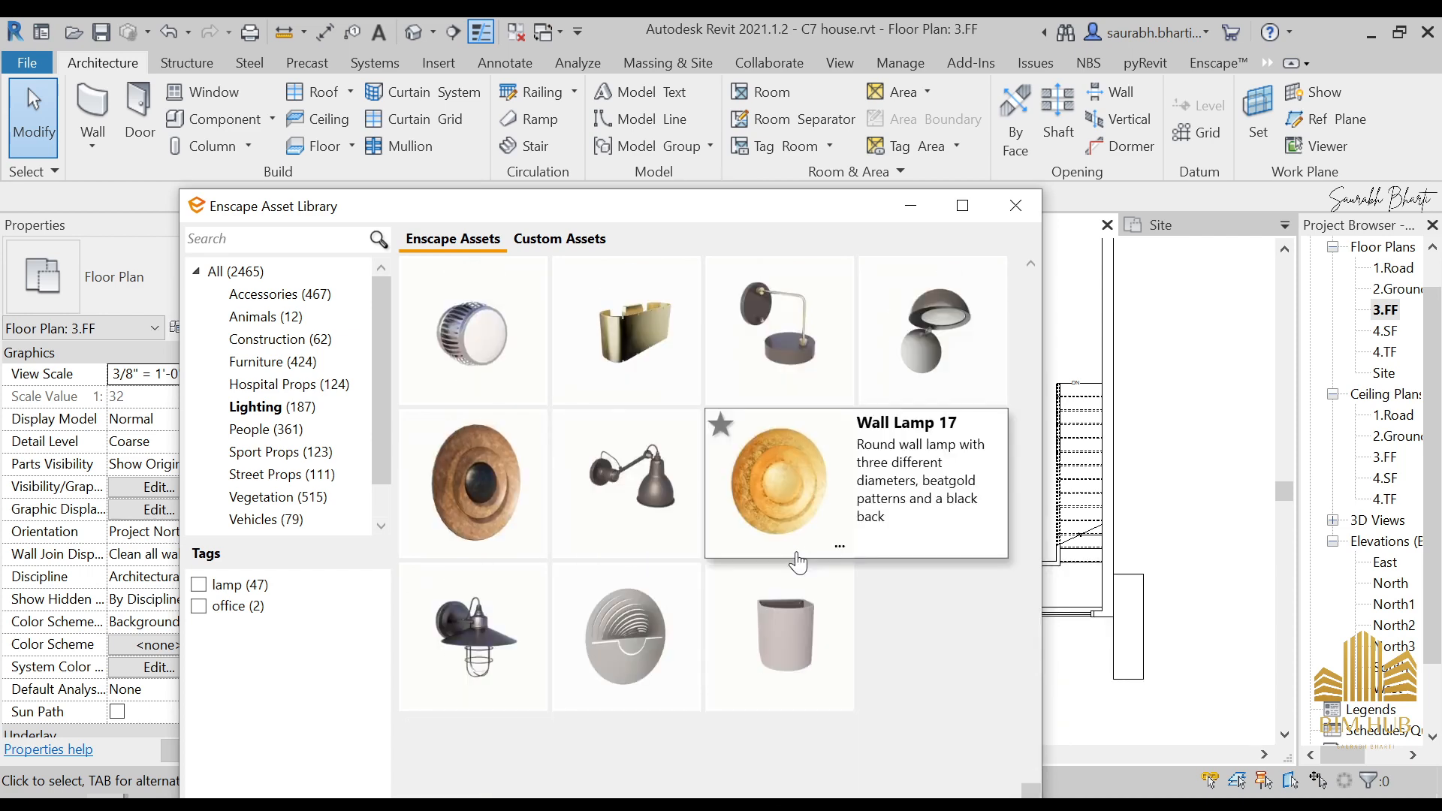
{"action": "scroll", "coordinate": [721, 623], "scroll_direction": "up", "scroll_amount": 3}
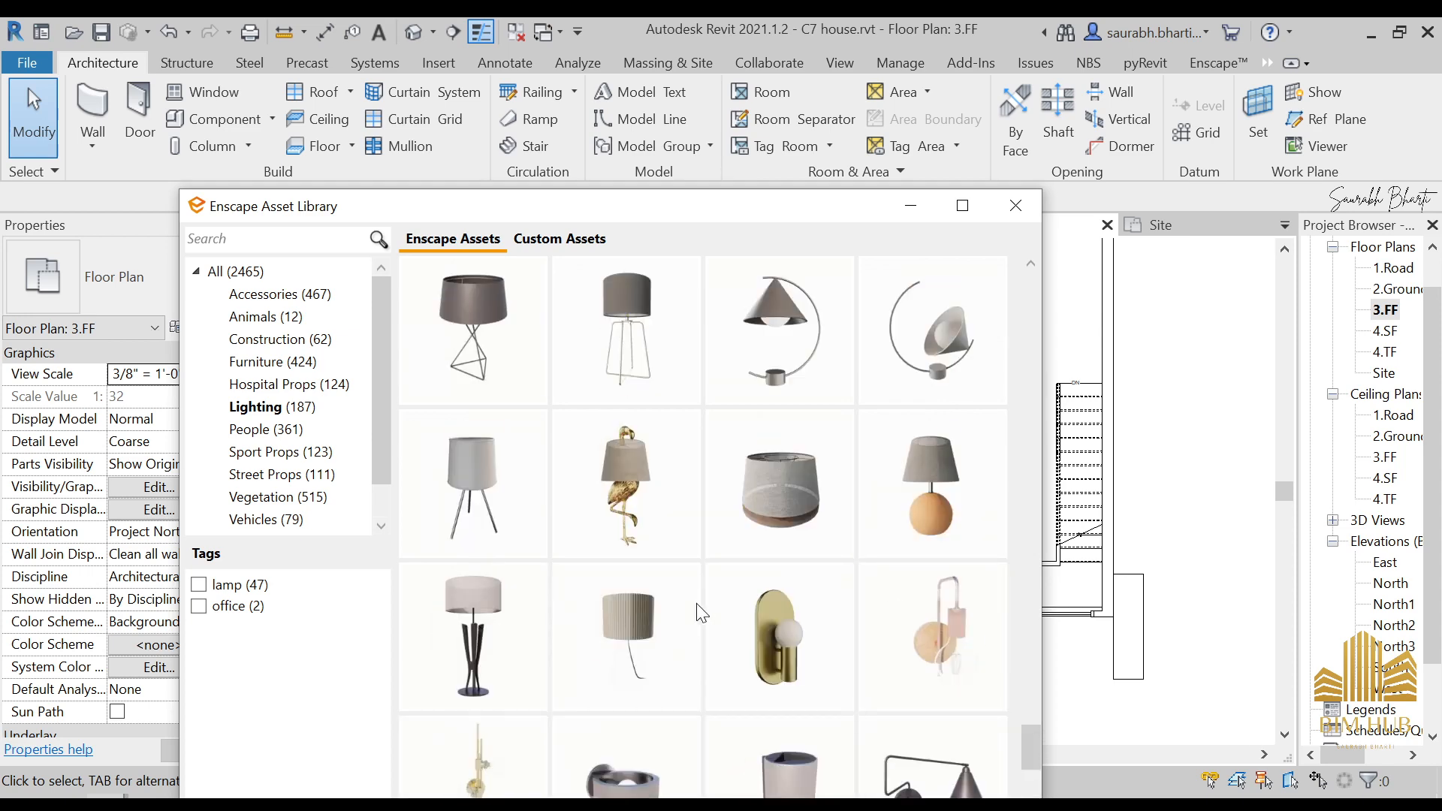
{"action": "scroll", "coordinate": [639, 495], "scroll_direction": "up", "scroll_amount": 4}
{"action": "scroll", "coordinate": [687, 516], "scroll_direction": "up", "scroll_amount": 8}
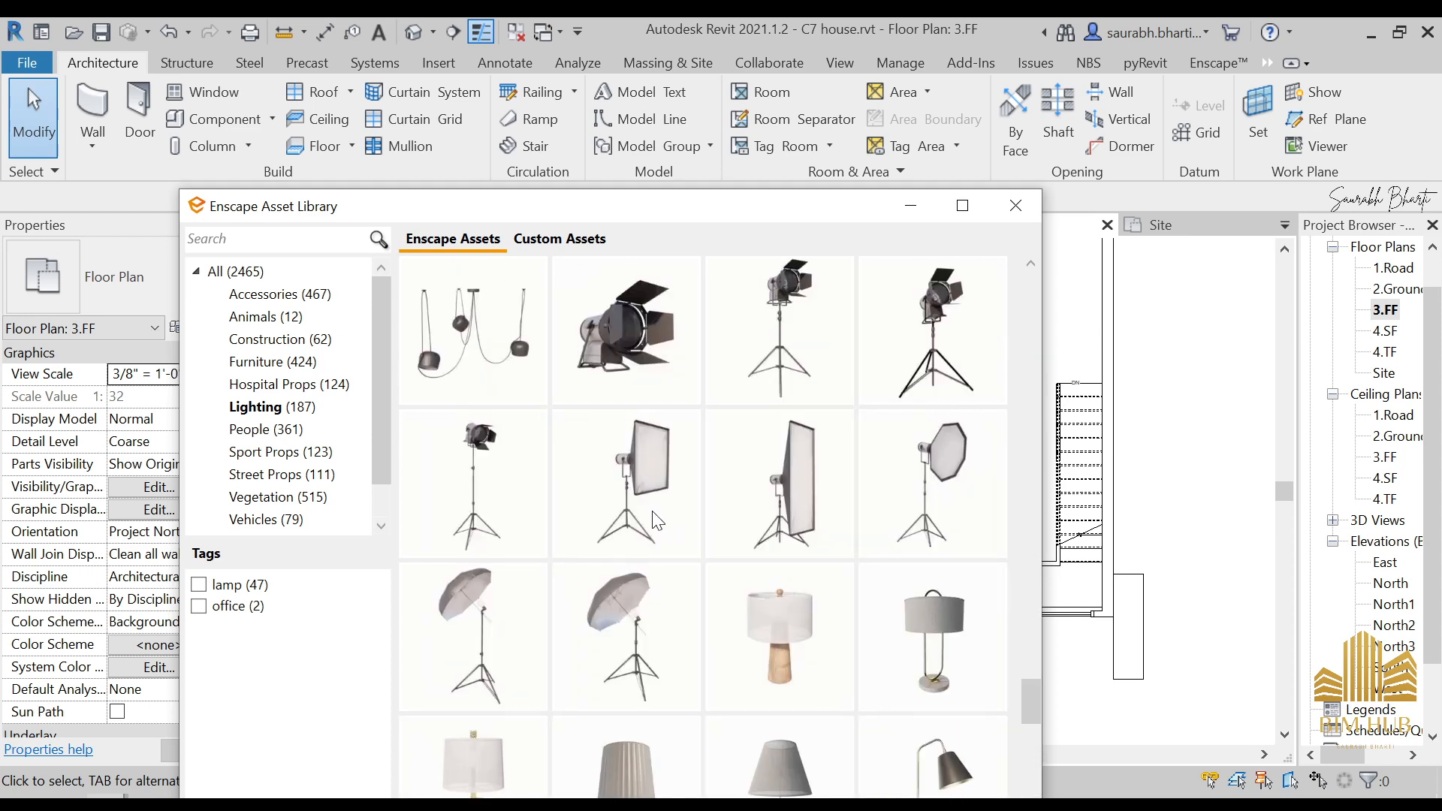
{"action": "scroll", "coordinate": [661, 534], "scroll_direction": "up", "scroll_amount": 10}
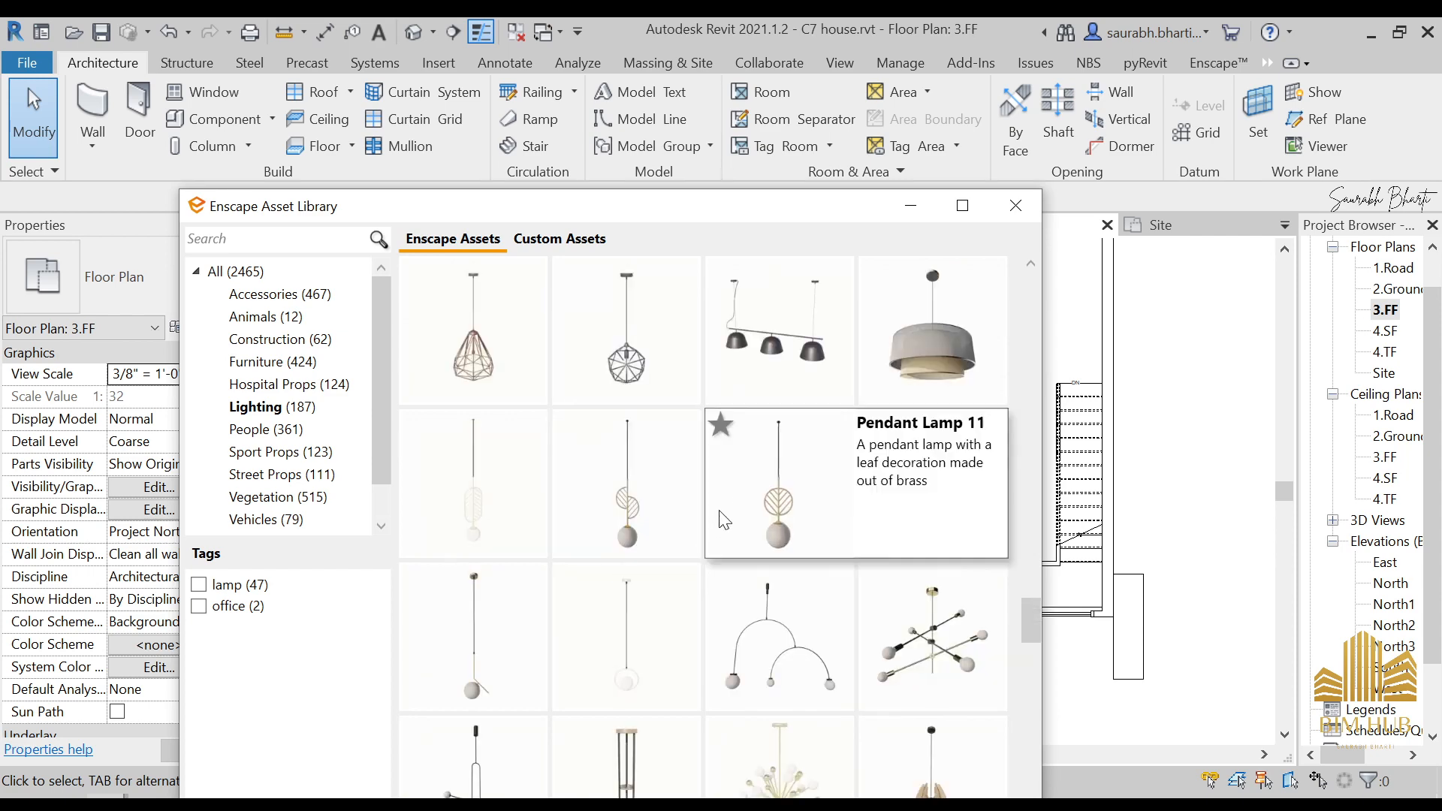
{"action": "scroll", "coordinate": [695, 540], "scroll_direction": "down", "scroll_amount": 10}
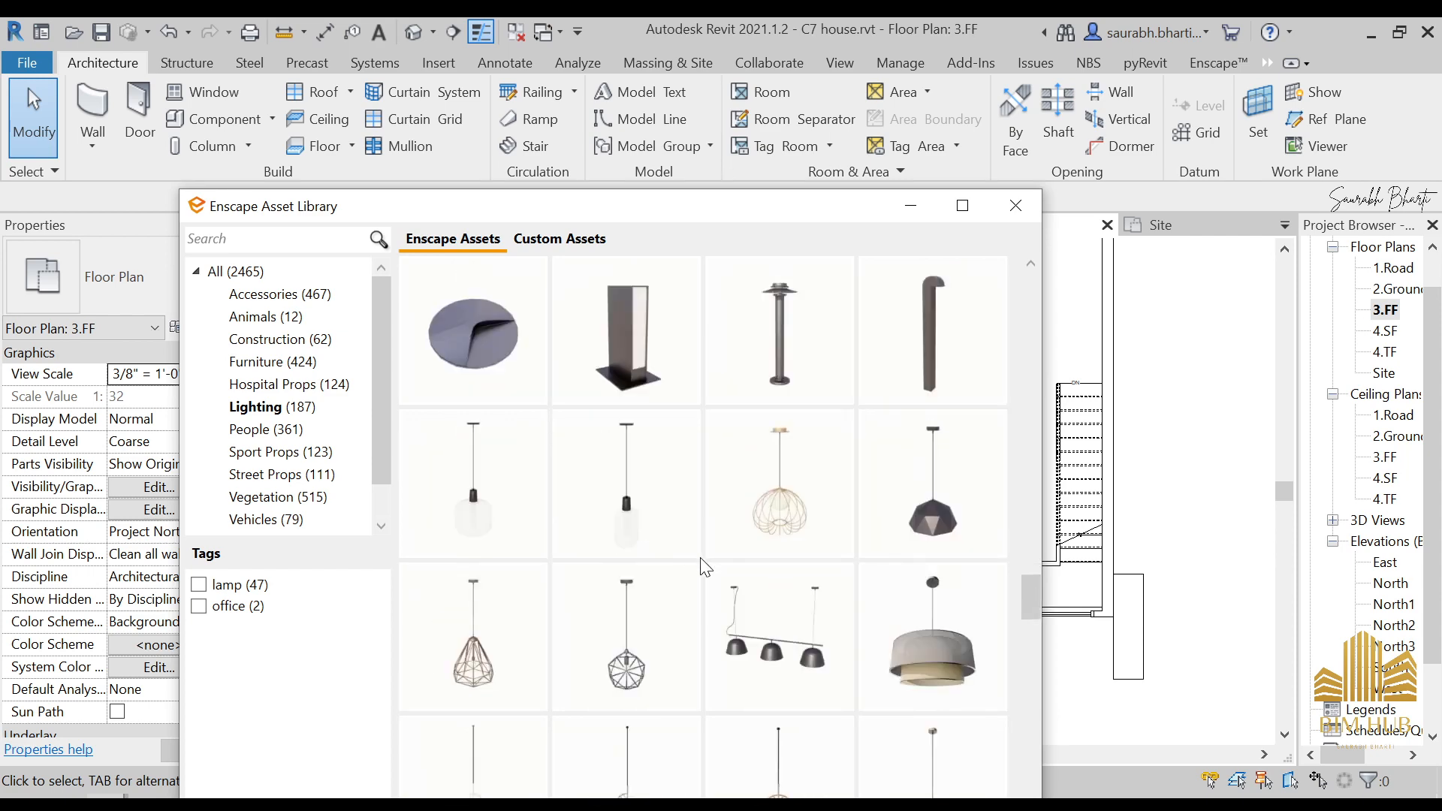
{"action": "scroll", "coordinate": [660, 556], "scroll_direction": "down", "scroll_amount": 3}
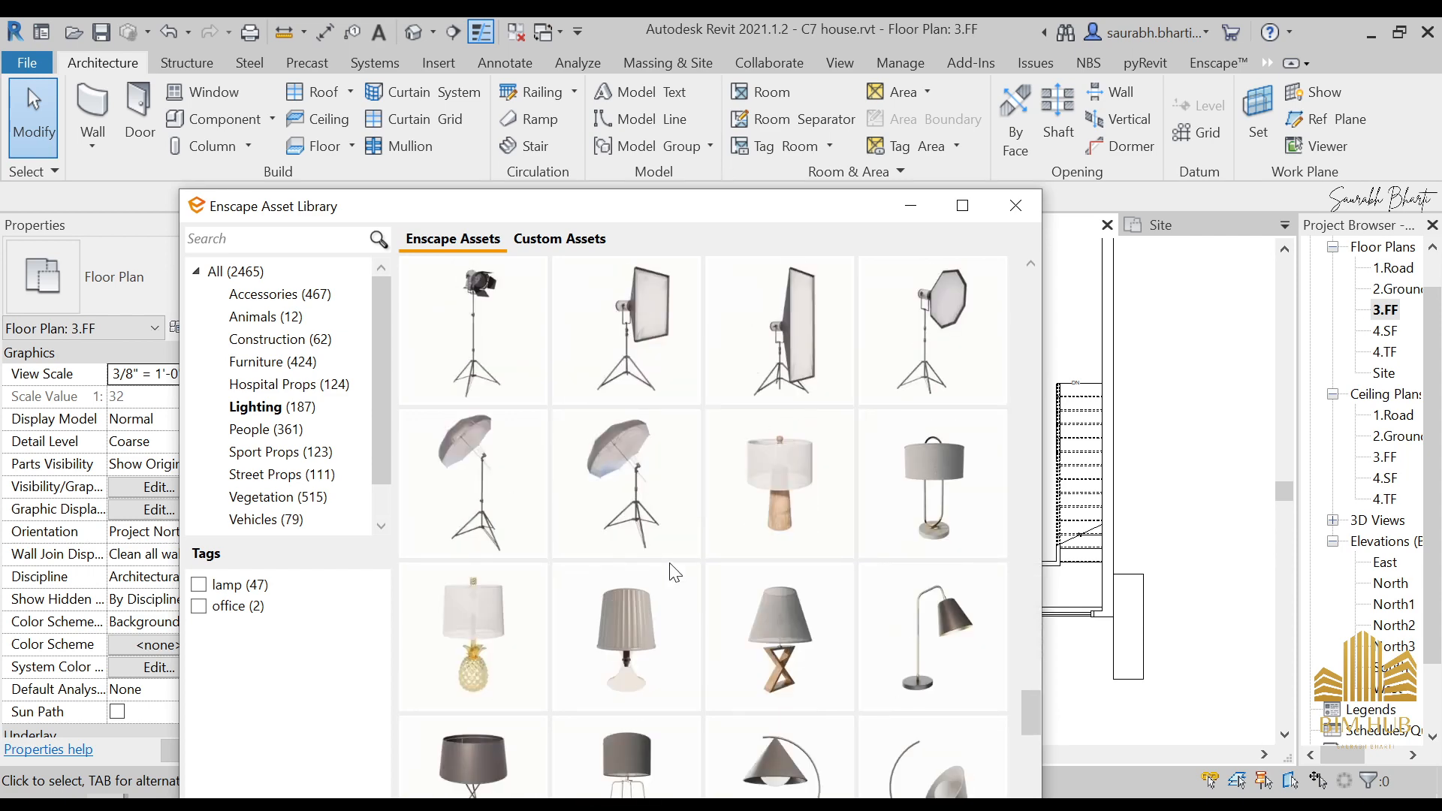
- Place the Table Lamp 05 asset beside the bedroom cabinet, at the end nearest the door
{"action": "left_click", "coordinate": [886, 631]}
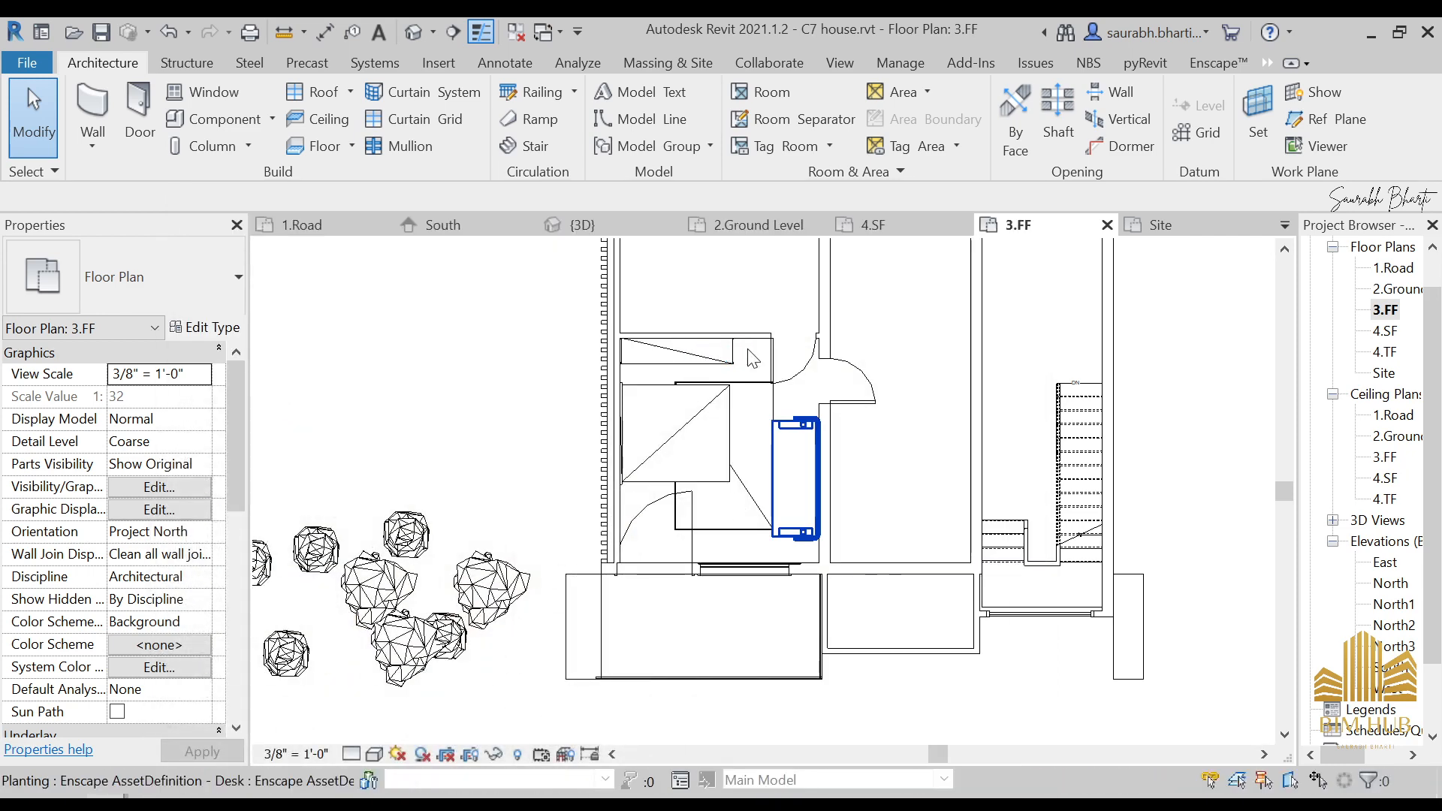
{"action": "scroll", "coordinate": [753, 359], "scroll_direction": "up", "scroll_amount": 12}
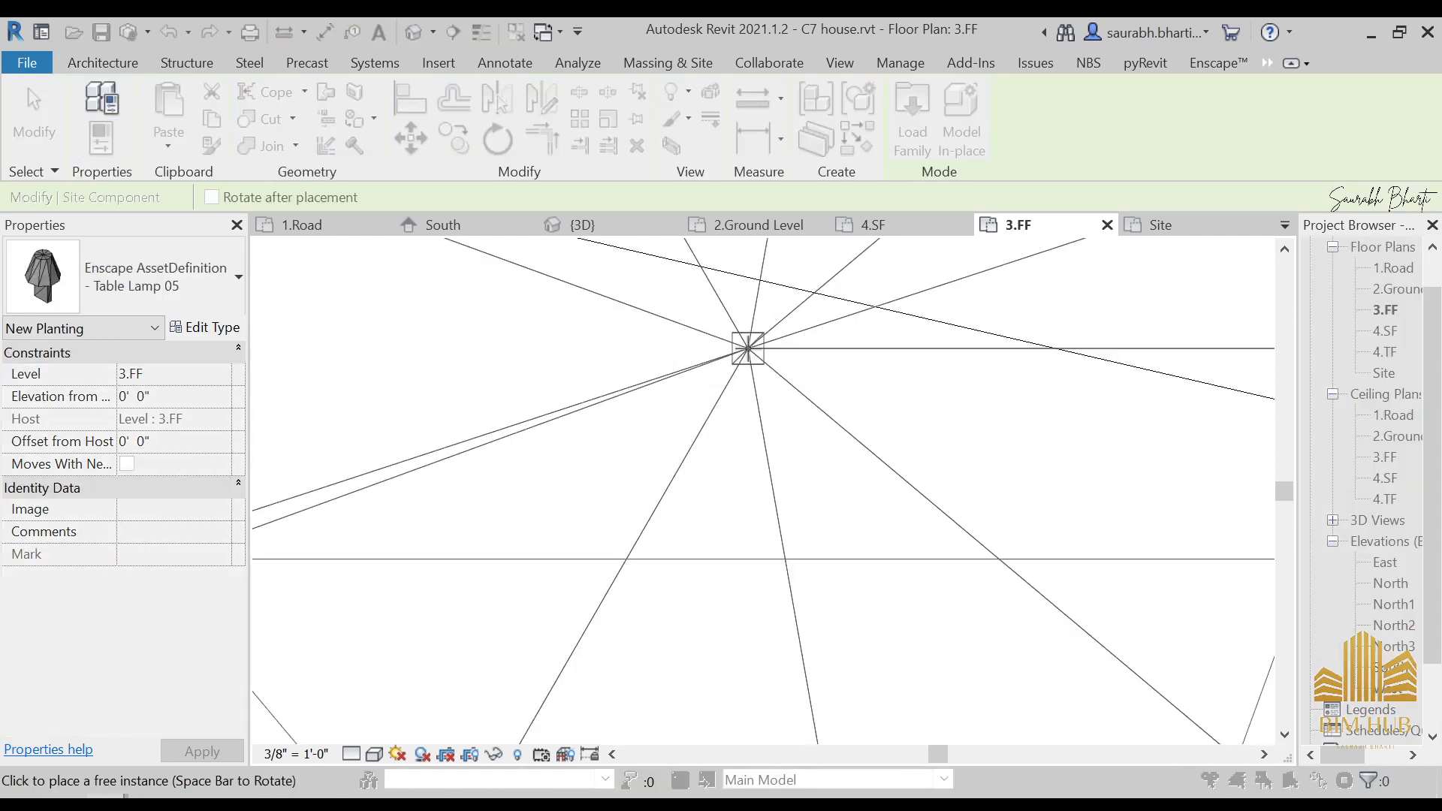
{"action": "scroll", "coordinate": [756, 360], "scroll_direction": "down", "scroll_amount": 10}
{"action": "scroll", "coordinate": [756, 361], "scroll_direction": "down", "scroll_amount": 3}
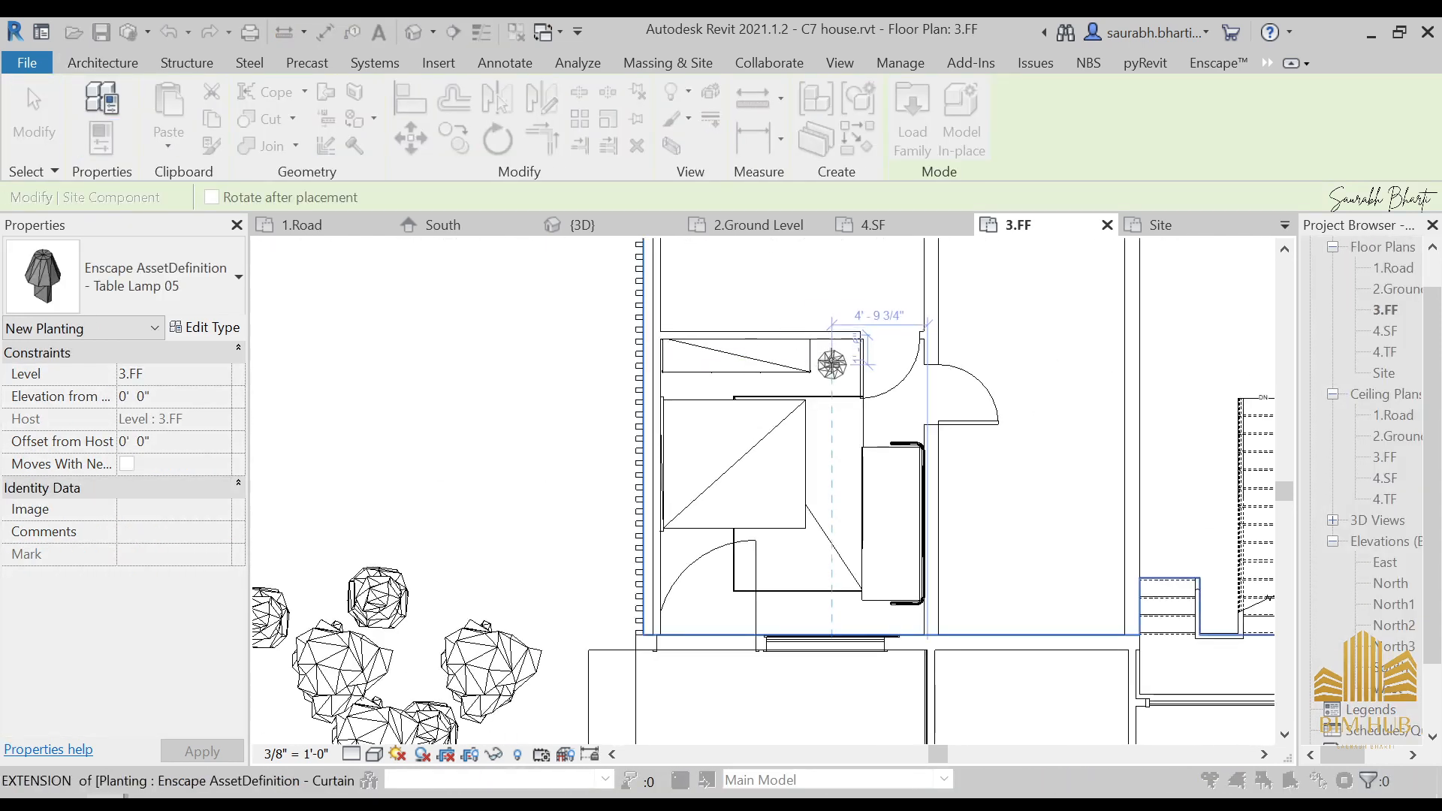
{"action": "key", "text": "Escape"}
{"action": "key", "text": "Escape"}
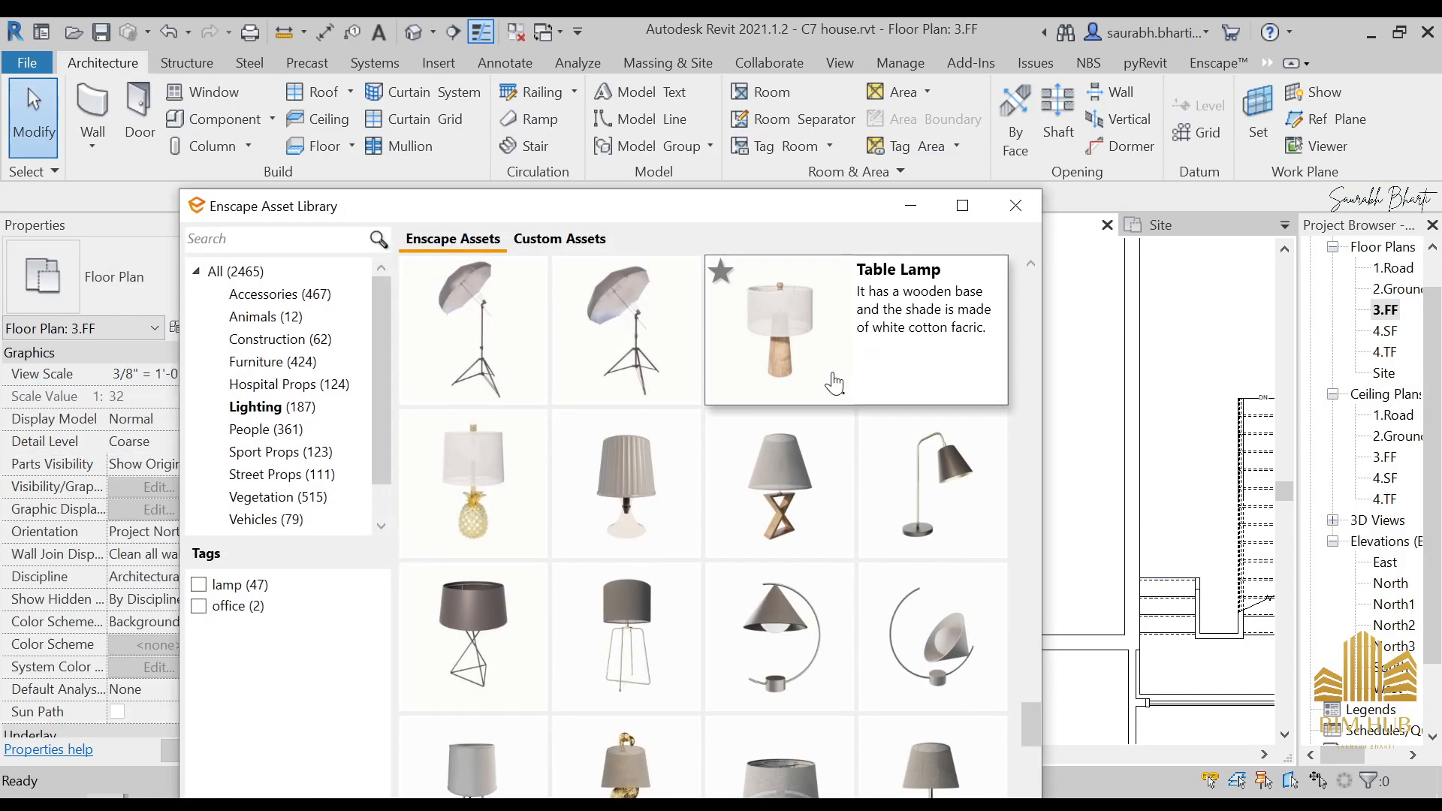
- Set the table lamp's elevation from level to 2' 6" and move it onto the cabinet along the partition wall
{"action": "left_click", "coordinate": [914, 206]}
{"action": "left_click", "coordinate": [832, 370]}
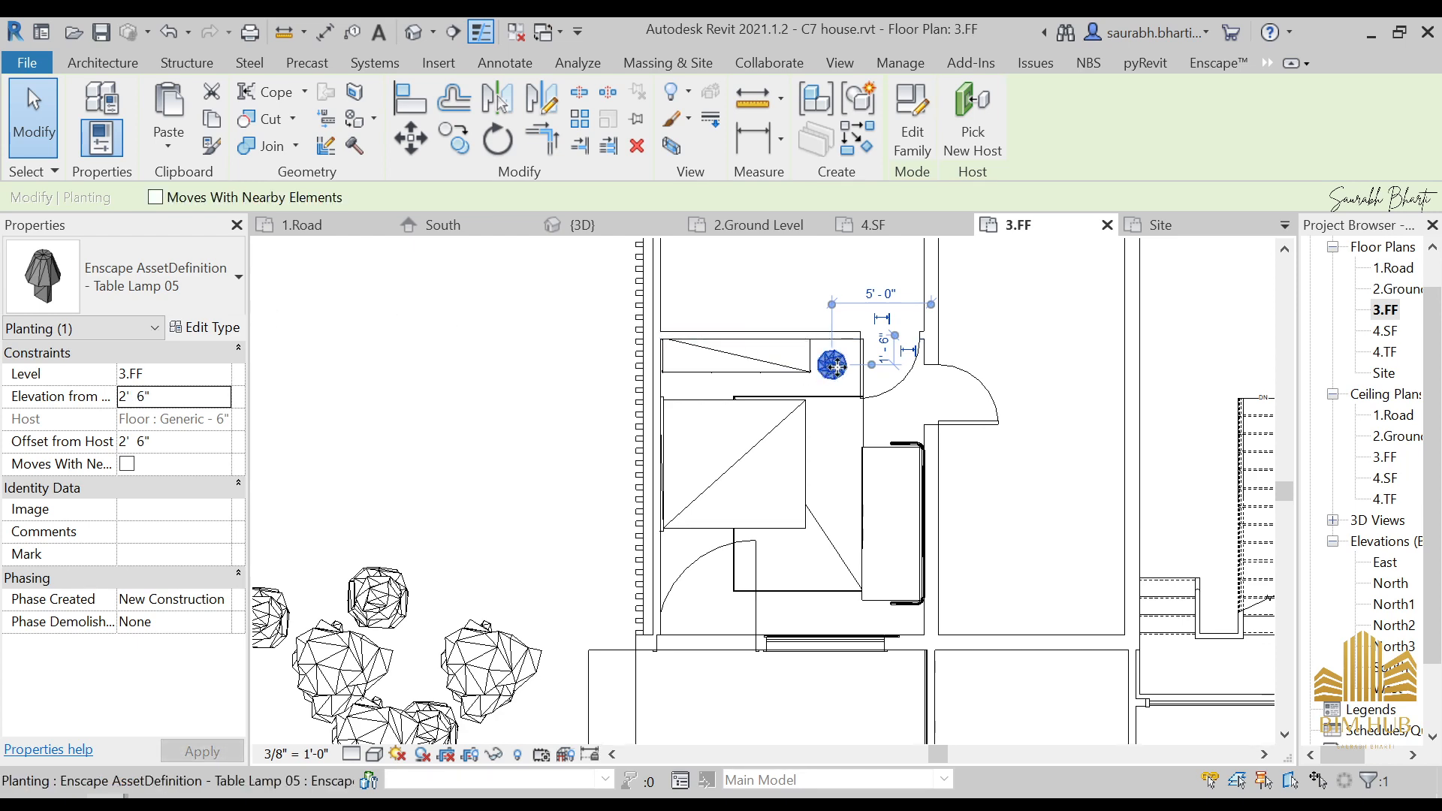
{"action": "left_click_drag", "start_coordinate": [835, 367], "coordinate": [784, 356]}
{"action": "key", "text": "Escape"}
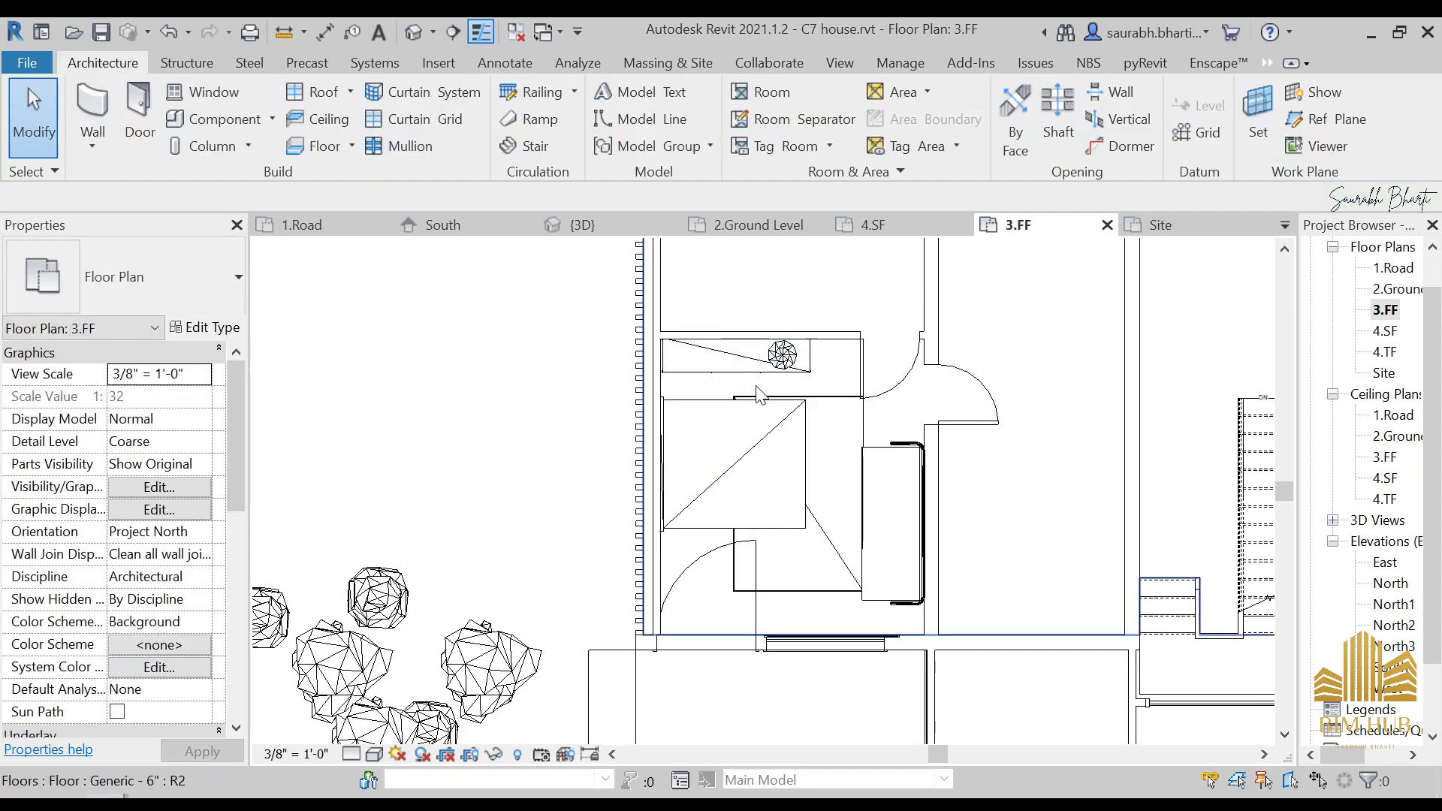
- Choose the Pendant Lamp 21 asset from the Enscape library and place it in the bedroom between the bed and the desk
{"action": "key", "text": "alt+Tab"}
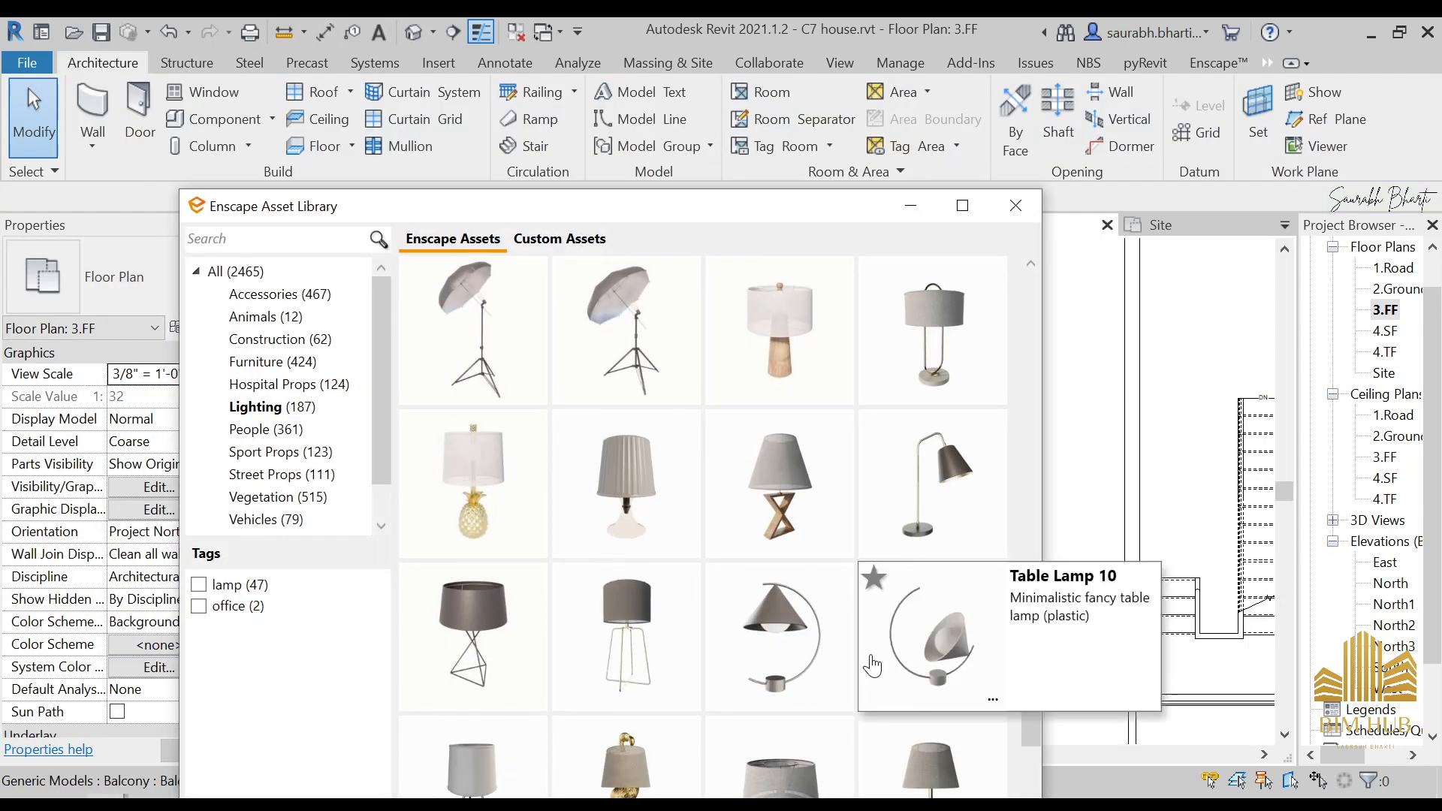
{"action": "scroll", "coordinate": [695, 633], "scroll_direction": "down", "scroll_amount": 10}
{"action": "scroll", "coordinate": [761, 530], "scroll_direction": "up", "scroll_amount": 6}
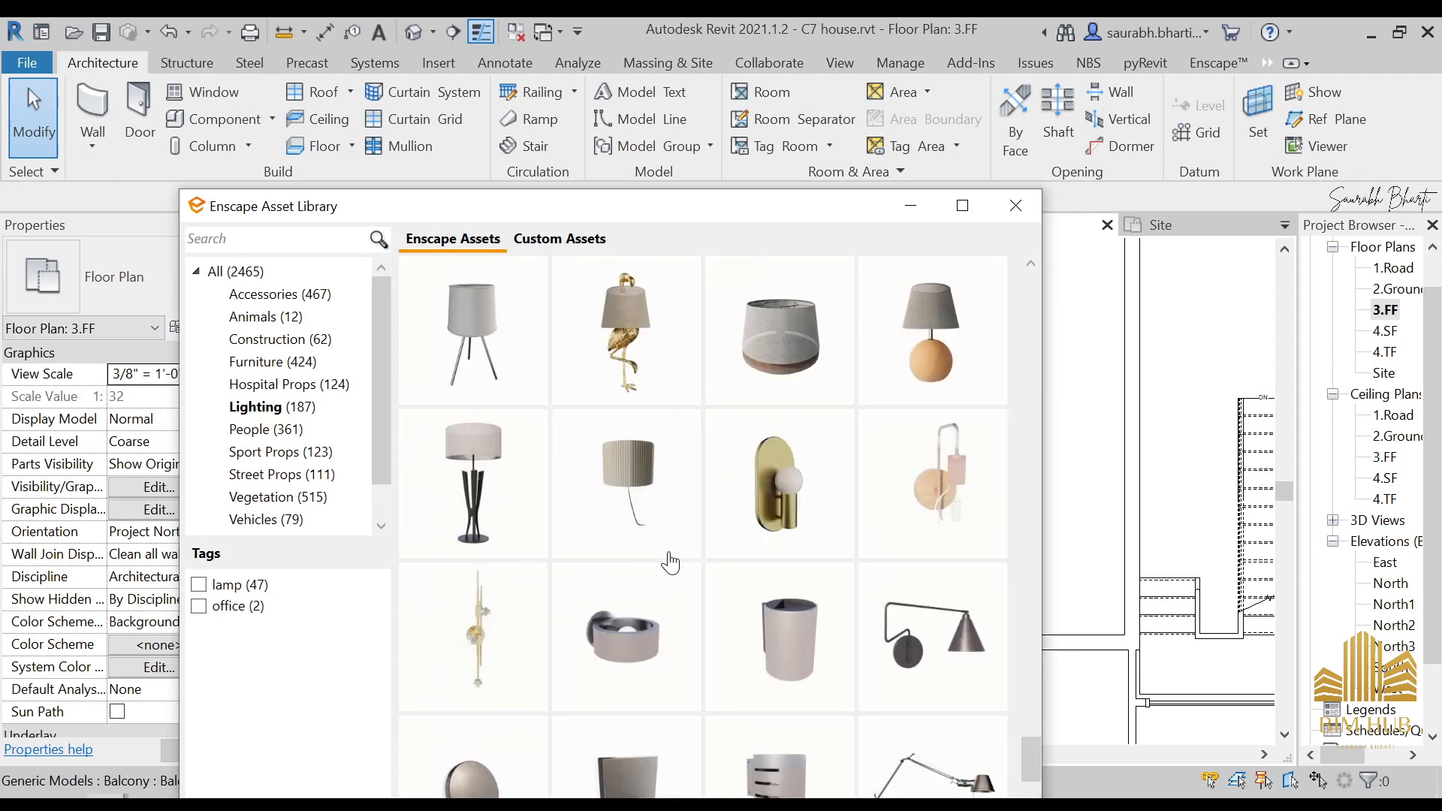
{"action": "scroll", "coordinate": [608, 481], "scroll_direction": "up", "scroll_amount": 12}
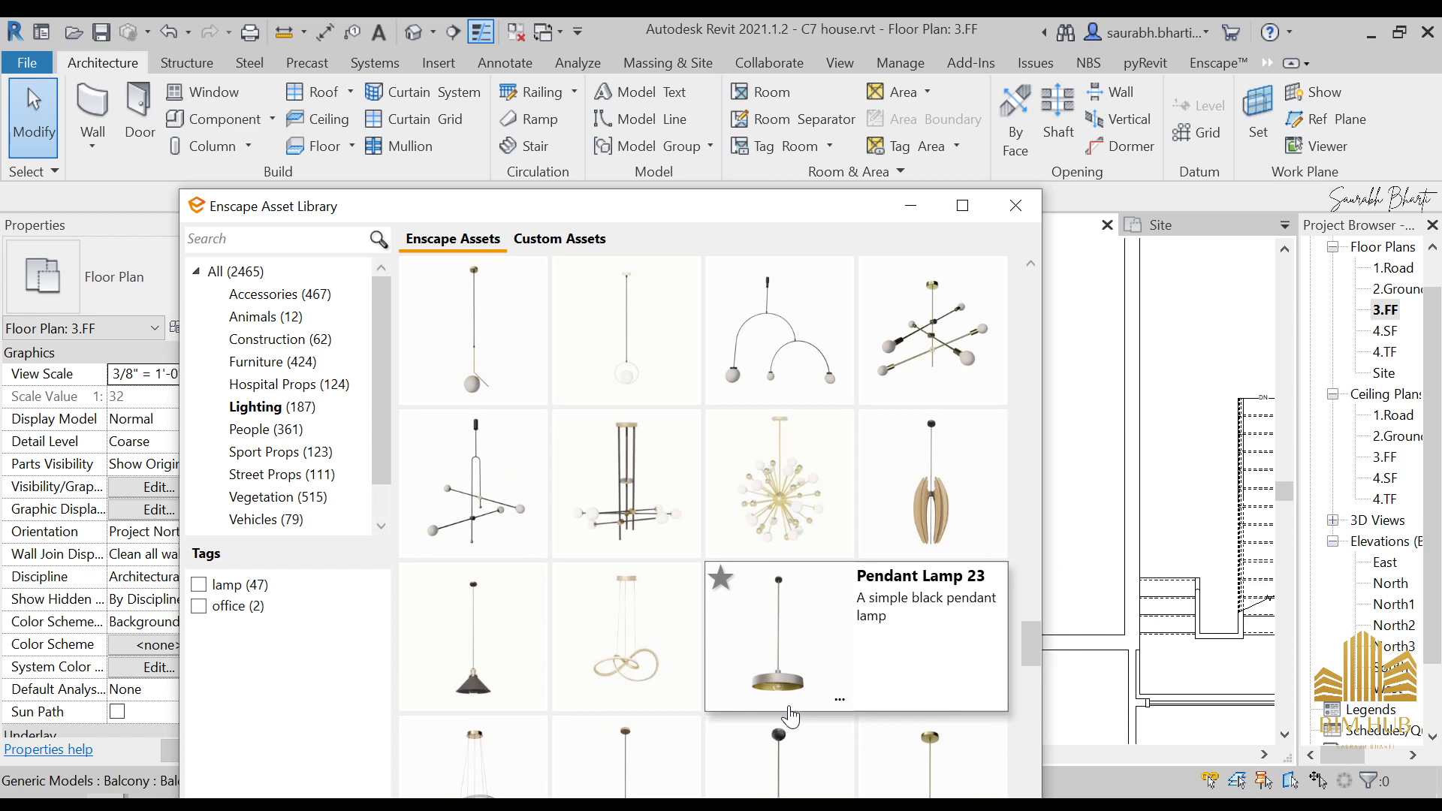
{"action": "left_click", "coordinate": [627, 634]}
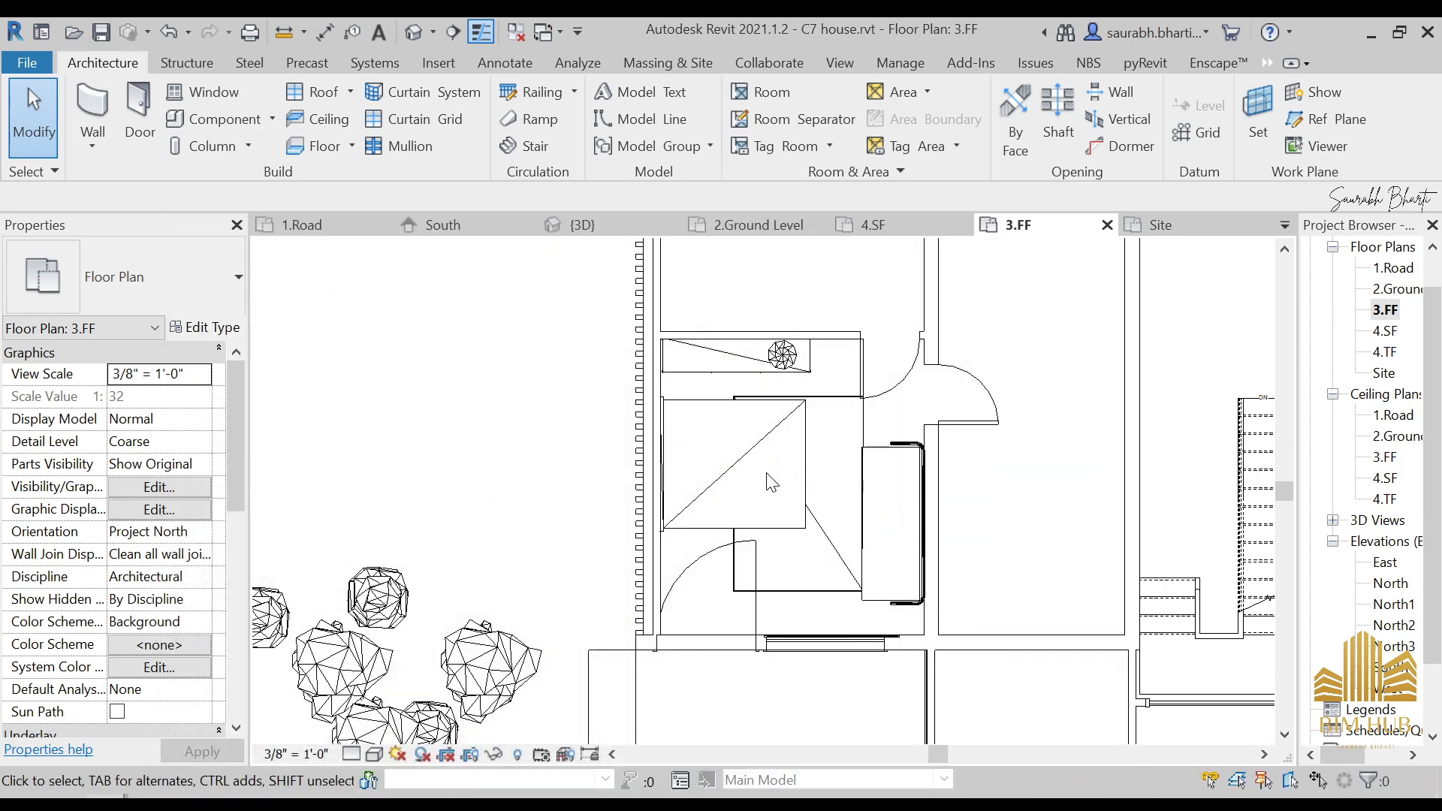
{"action": "left_click", "coordinate": [823, 473]}
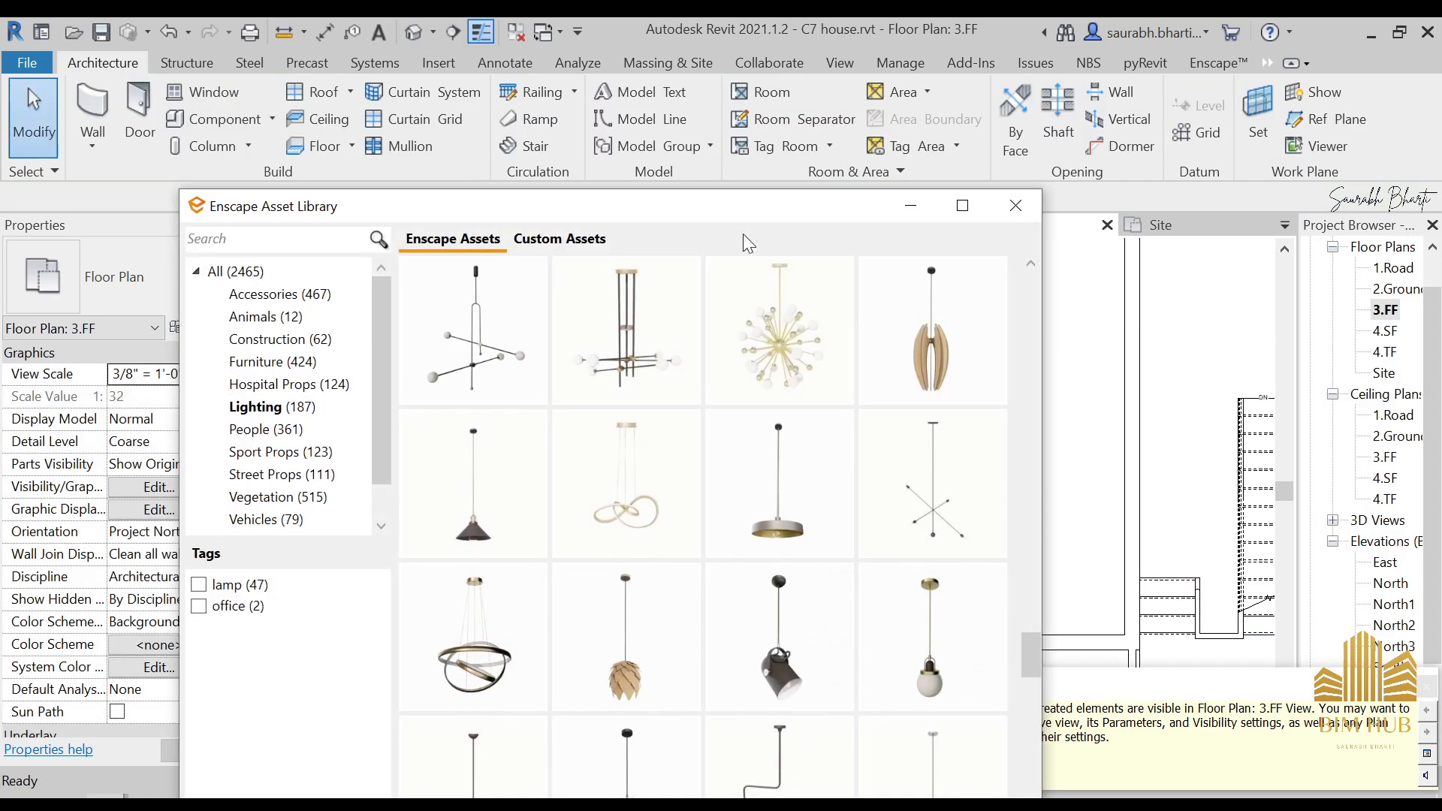
{"action": "left_click", "coordinate": [912, 217]}
- In the 3D view, temporarily hide the dark wood wall surrounding the bedroom's front glazing to see inside the room
{"action": "left_click", "coordinate": [424, 31]}
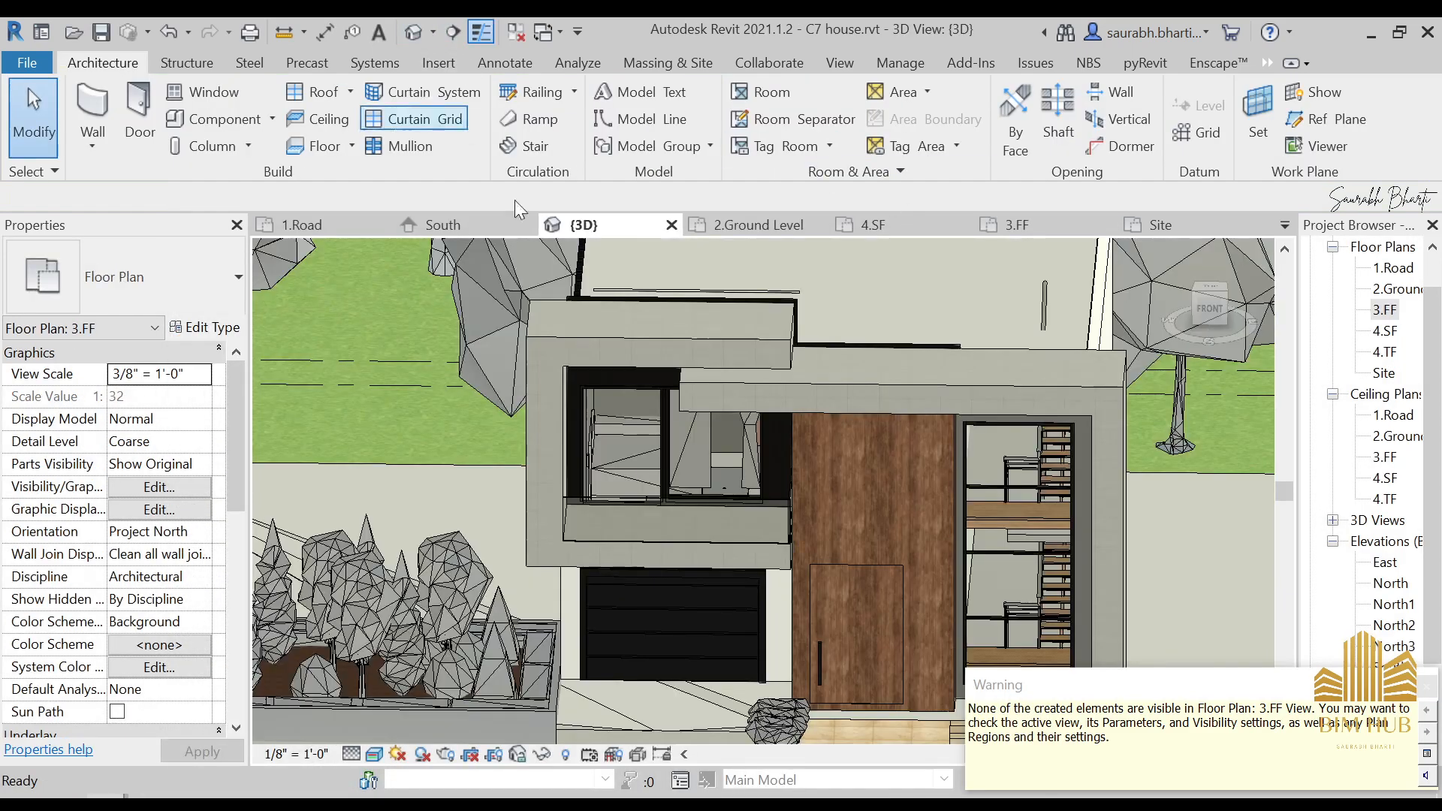
{"action": "middle_click_drag", "start_coordinate": [793, 470], "coordinate": [666, 473], "text": "shift"}
{"action": "scroll", "coordinate": [652, 392], "scroll_direction": "up", "scroll_amount": 3}
{"action": "scroll", "coordinate": [638, 466], "scroll_direction": "up", "scroll_amount": 3}
{"action": "scroll", "coordinate": [671, 456], "scroll_direction": "down", "scroll_amount": 4}
{"action": "scroll", "coordinate": [671, 456], "scroll_direction": "down", "scroll_amount": 1}
{"action": "scroll", "coordinate": [658, 408], "scroll_direction": "up", "scroll_amount": 5}
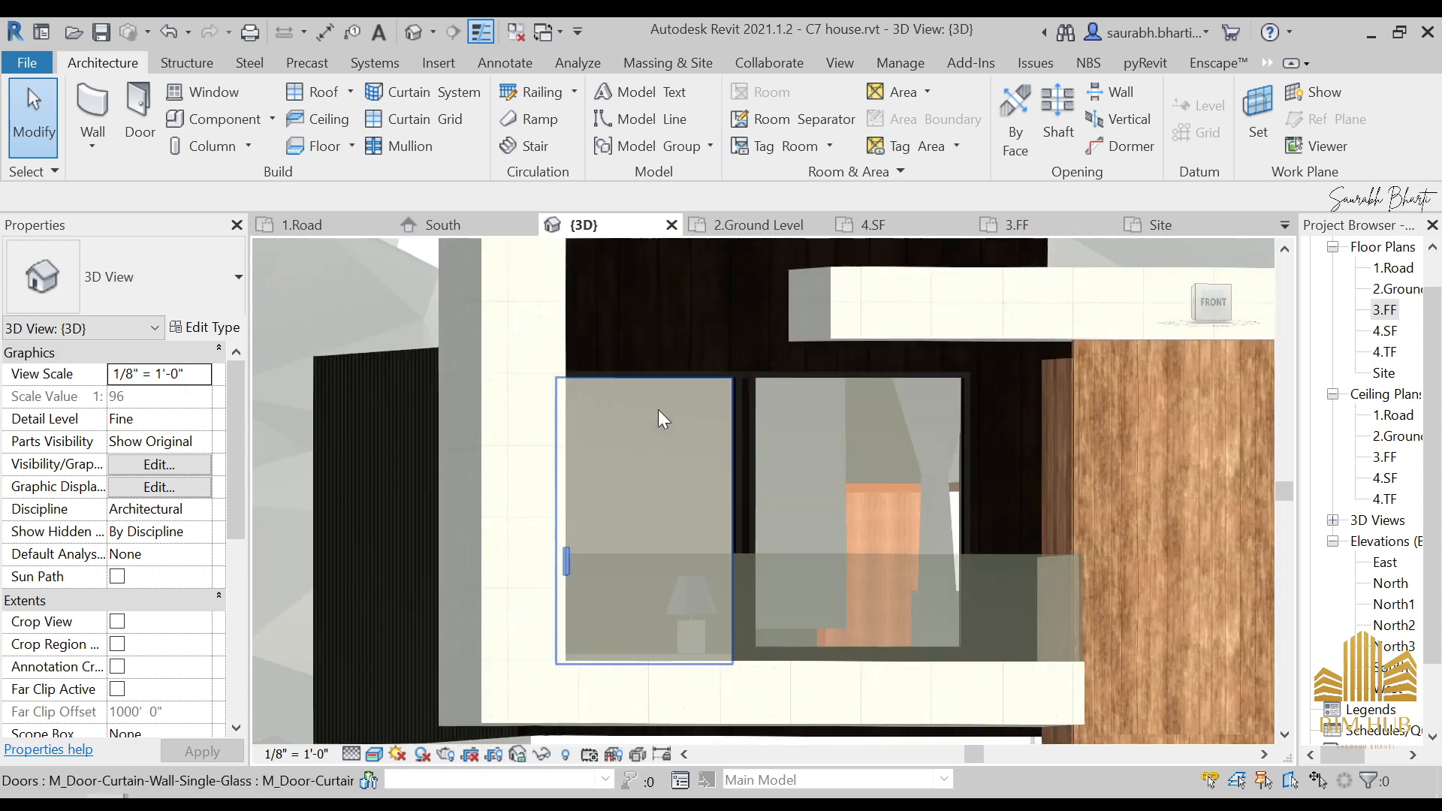
{"action": "left_click", "coordinate": [690, 378]}
{"action": "key", "text": "h"}
{"action": "key", "text": "h"}
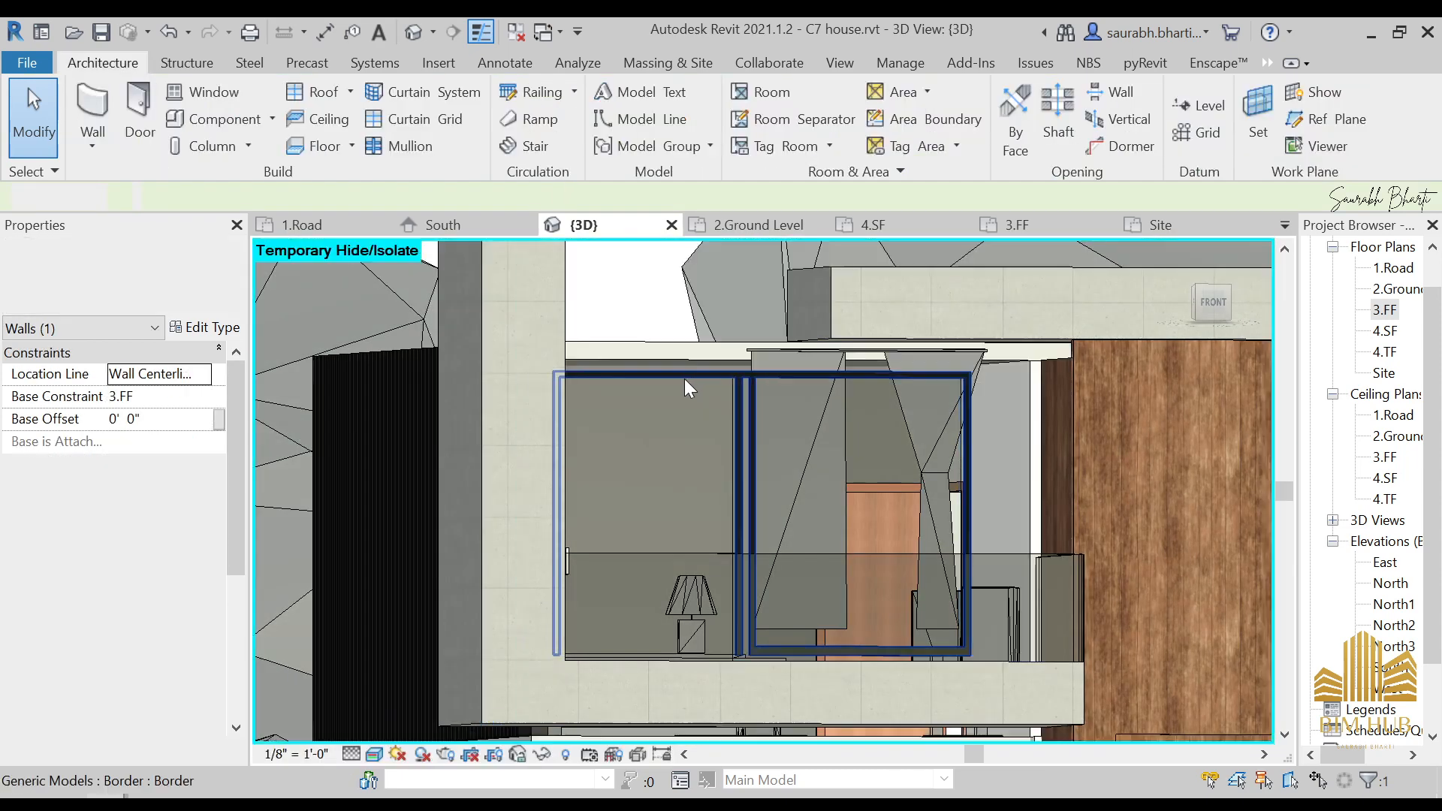
{"action": "middle_click_drag", "start_coordinate": [683, 379], "coordinate": [717, 377], "text": "shift"}
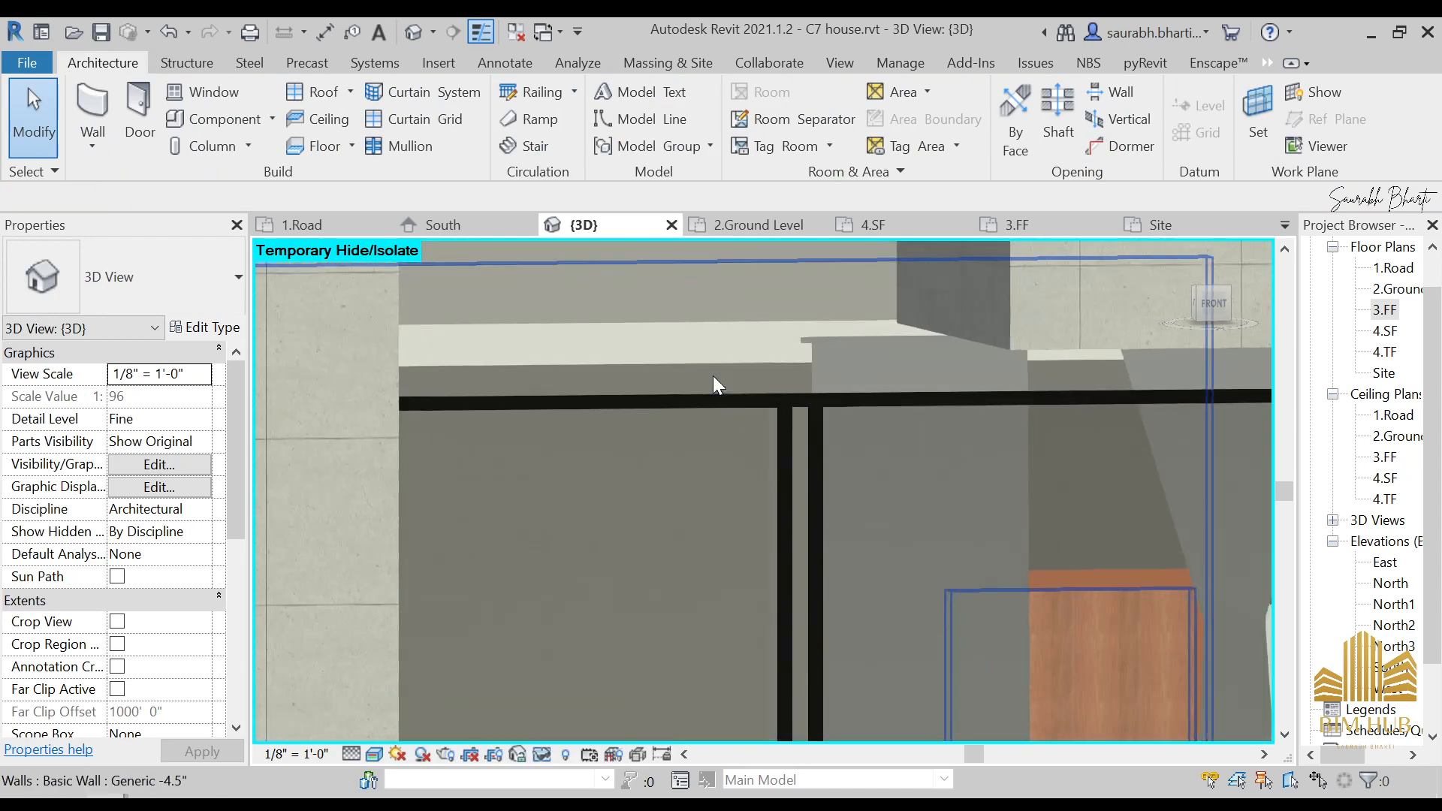
- Try to place a Pendant Lamp 21 near the bedroom's ceiling behind the front glazing directly in the 3D view
{"action": "left_click", "coordinate": [204, 117]}
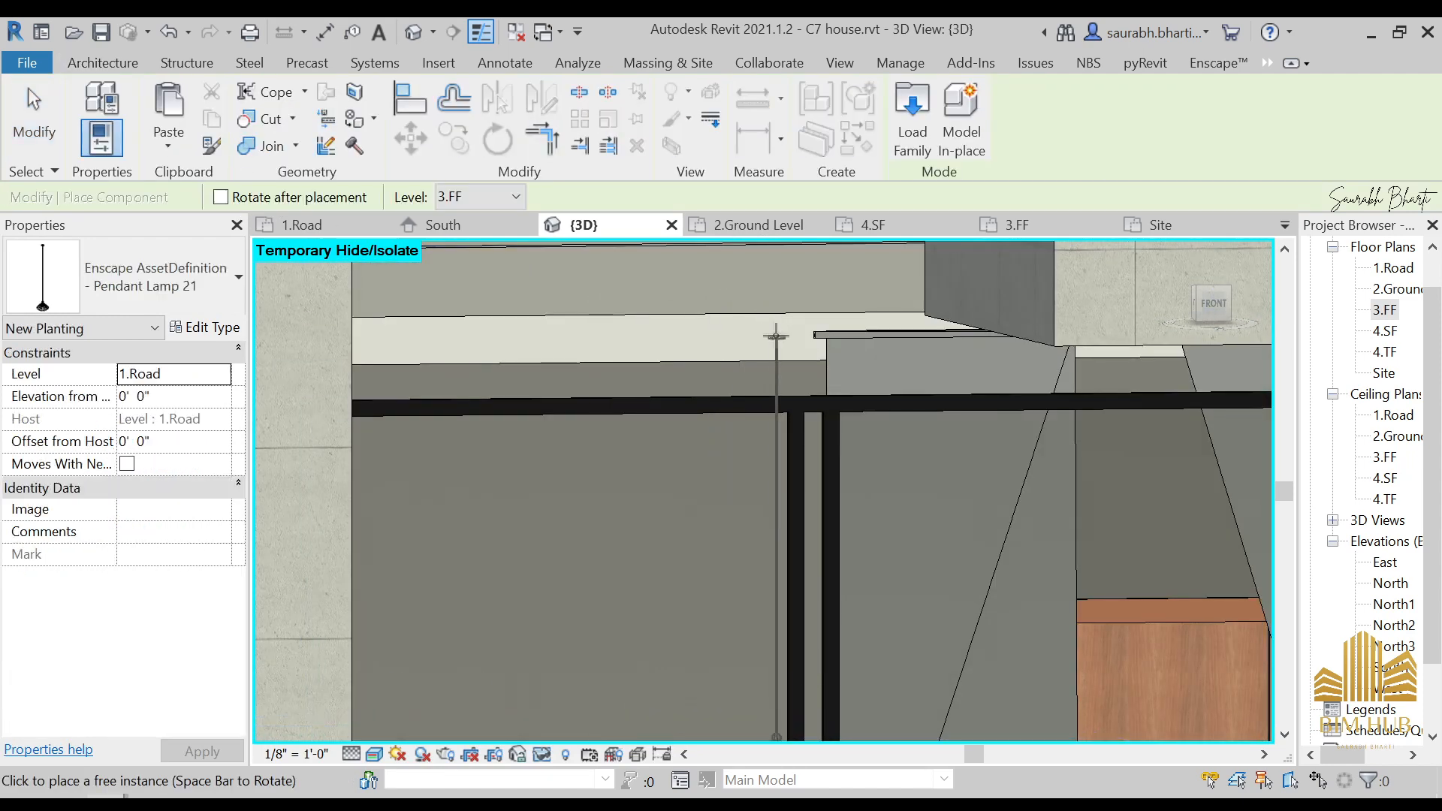
{"action": "left_click", "coordinate": [768, 359]}
{"action": "scroll", "coordinate": [768, 360], "scroll_direction": "down", "scroll_amount": 4}
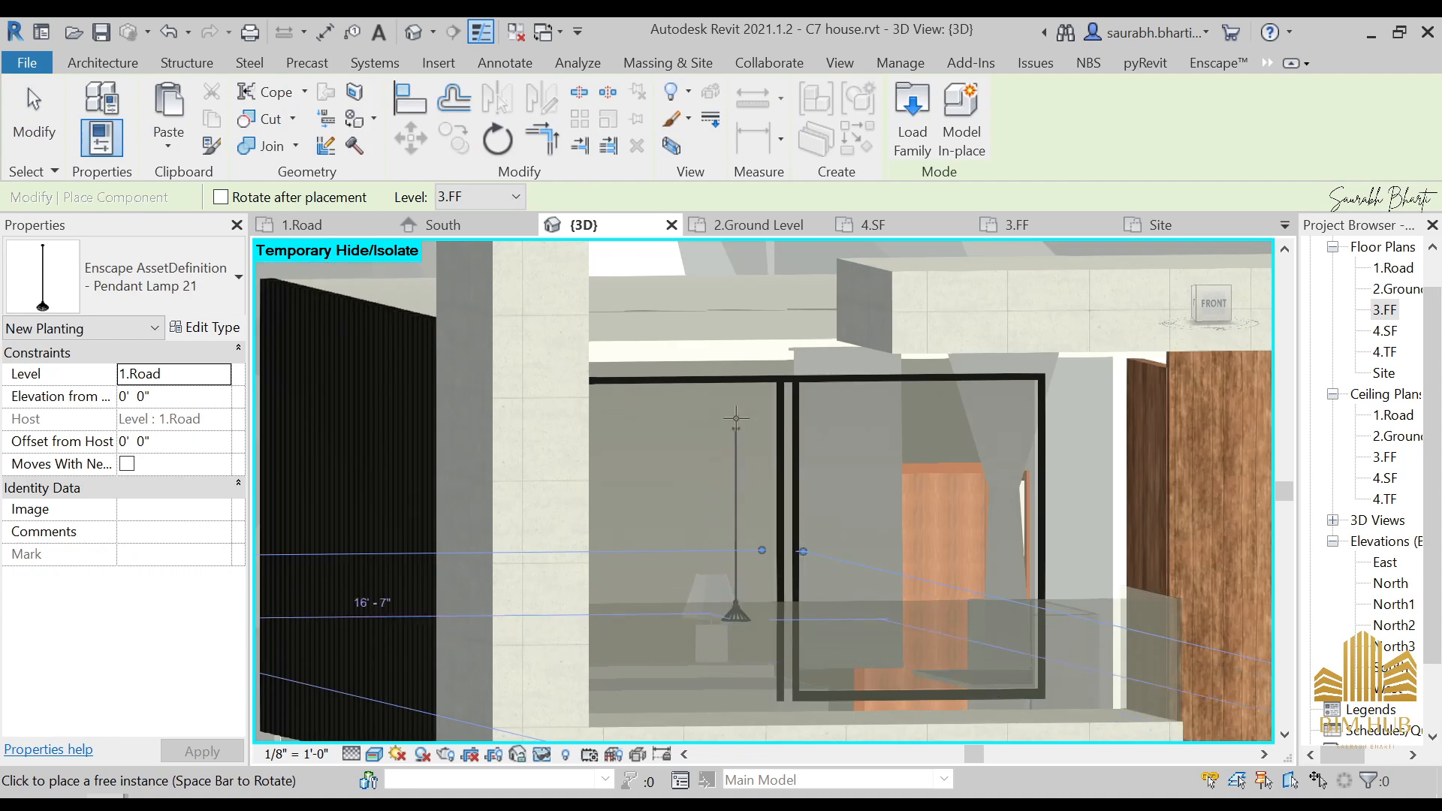
{"action": "middle_click_drag", "start_coordinate": [751, 419], "coordinate": [774, 421], "text": "shift"}
{"action": "scroll", "coordinate": [863, 402], "scroll_direction": "down", "scroll_amount": 5}
{"action": "mouse_move", "coordinate": [871, 398]}
{"action": "middle_mouse_down", "text": "shift"}
{"action": "mouse_move", "coordinate": [875, 473]}
{"action": "mouse_move", "coordinate": [769, 464]}
{"action": "mouse_move", "coordinate": [846, 394]}
{"action": "middle_mouse_up", "text": "shift"}
{"action": "scroll", "coordinate": [847, 394], "scroll_direction": "down", "scroll_amount": 1}
{"action": "middle_click_drag", "start_coordinate": [736, 439], "coordinate": [689, 527], "text": "shift"}
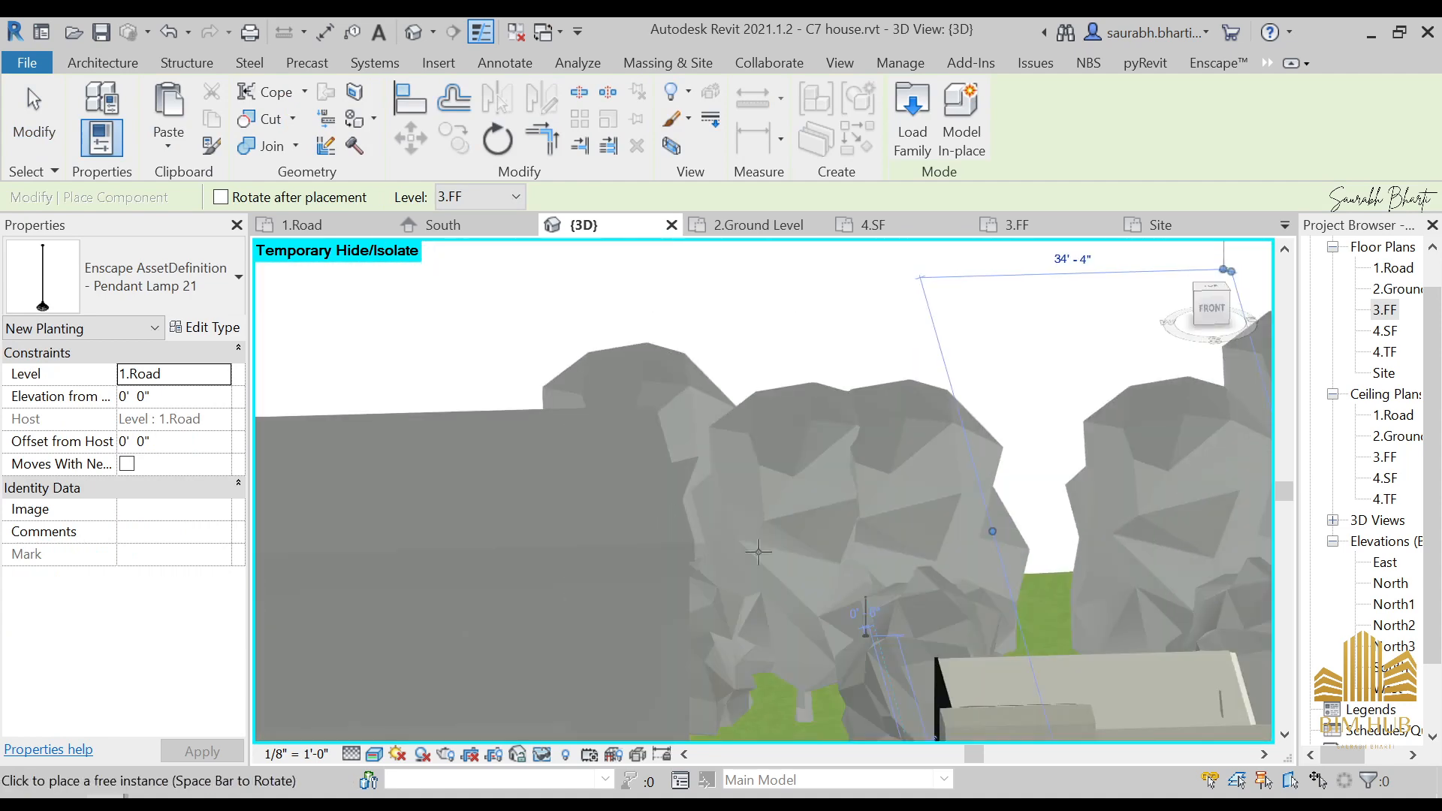
{"action": "middle_click_drag", "start_coordinate": [1021, 630], "coordinate": [942, 270]}
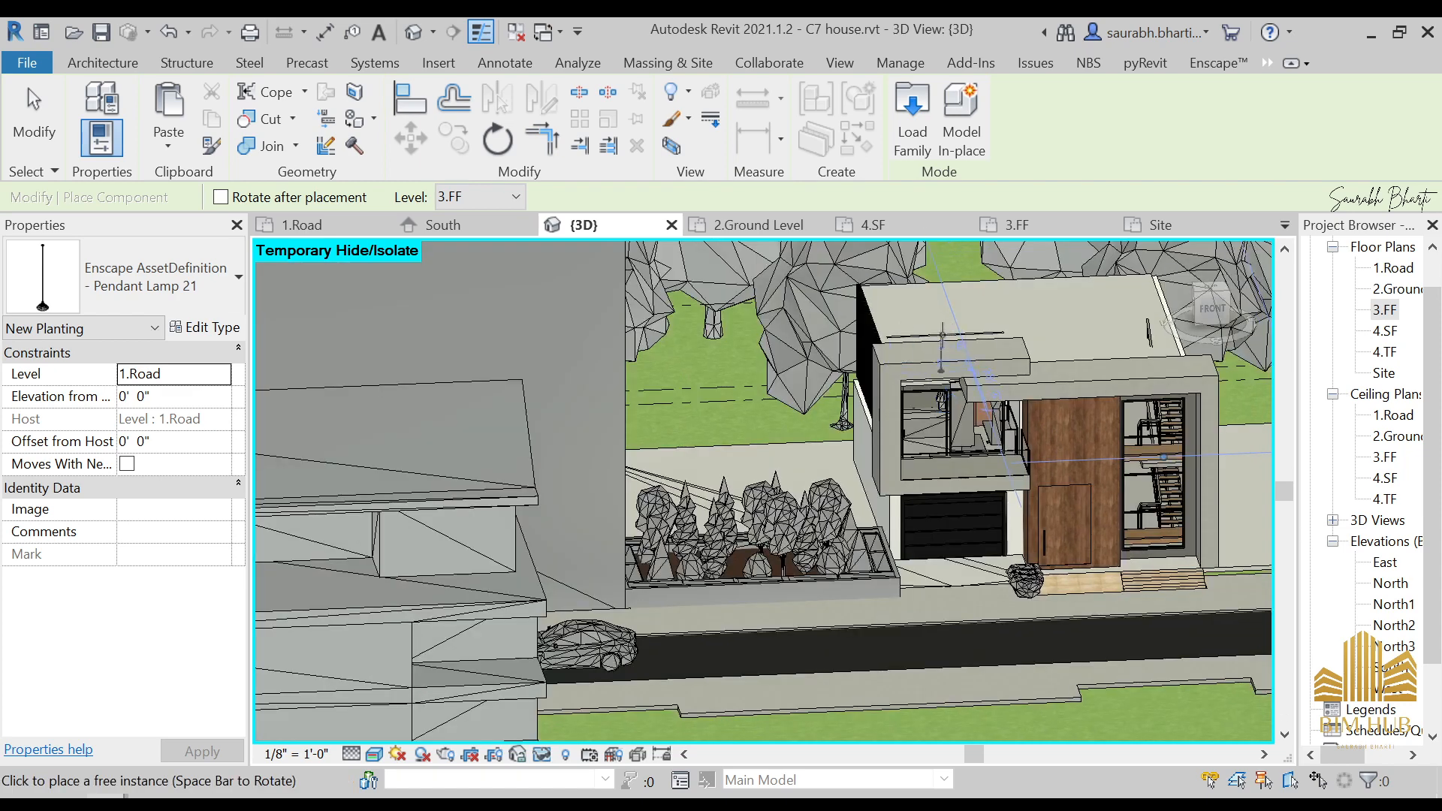
{"action": "middle_click_drag", "start_coordinate": [943, 334], "coordinate": [929, 465], "text": "shift"}
{"action": "key", "text": "Escape"}
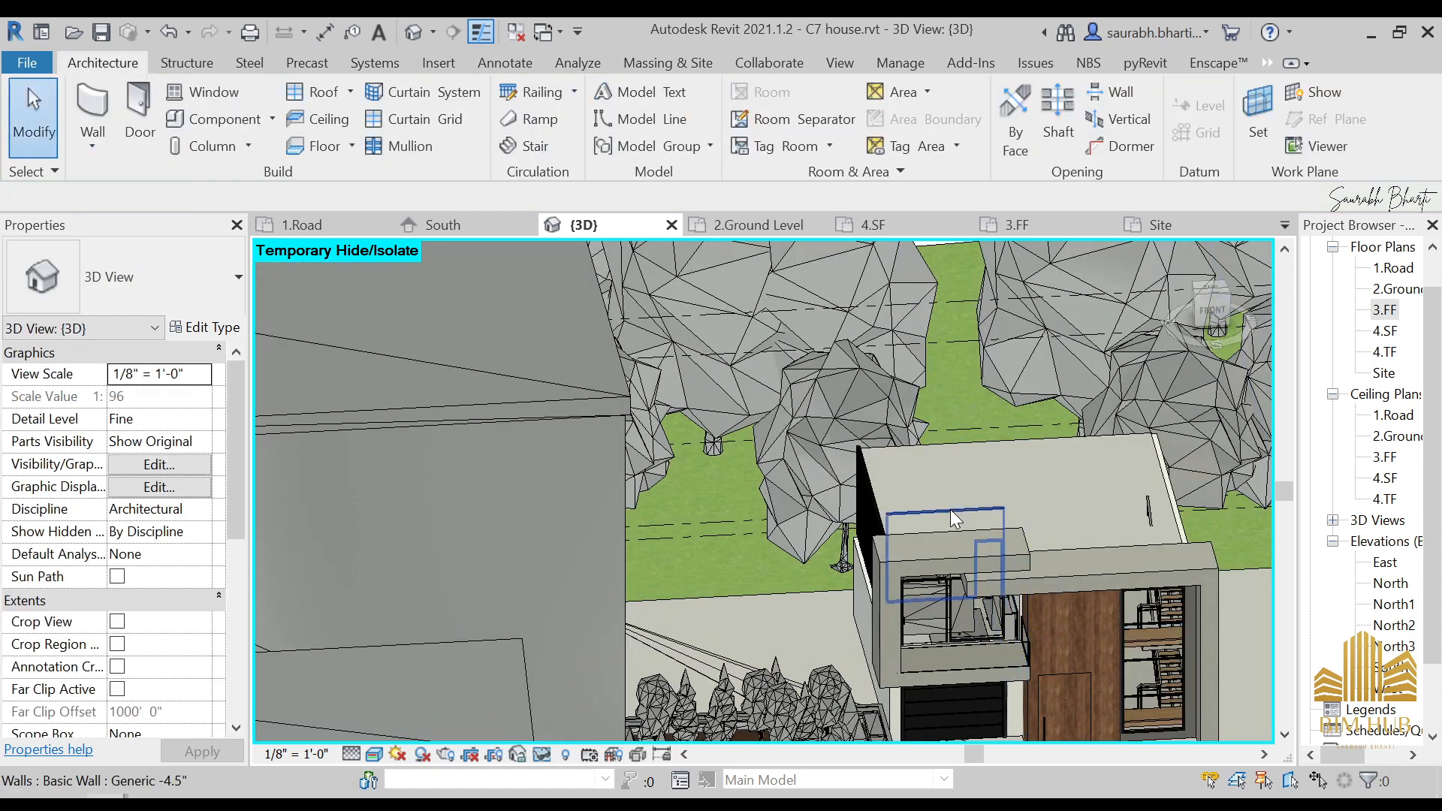
{"action": "left_click", "coordinate": [952, 521]}
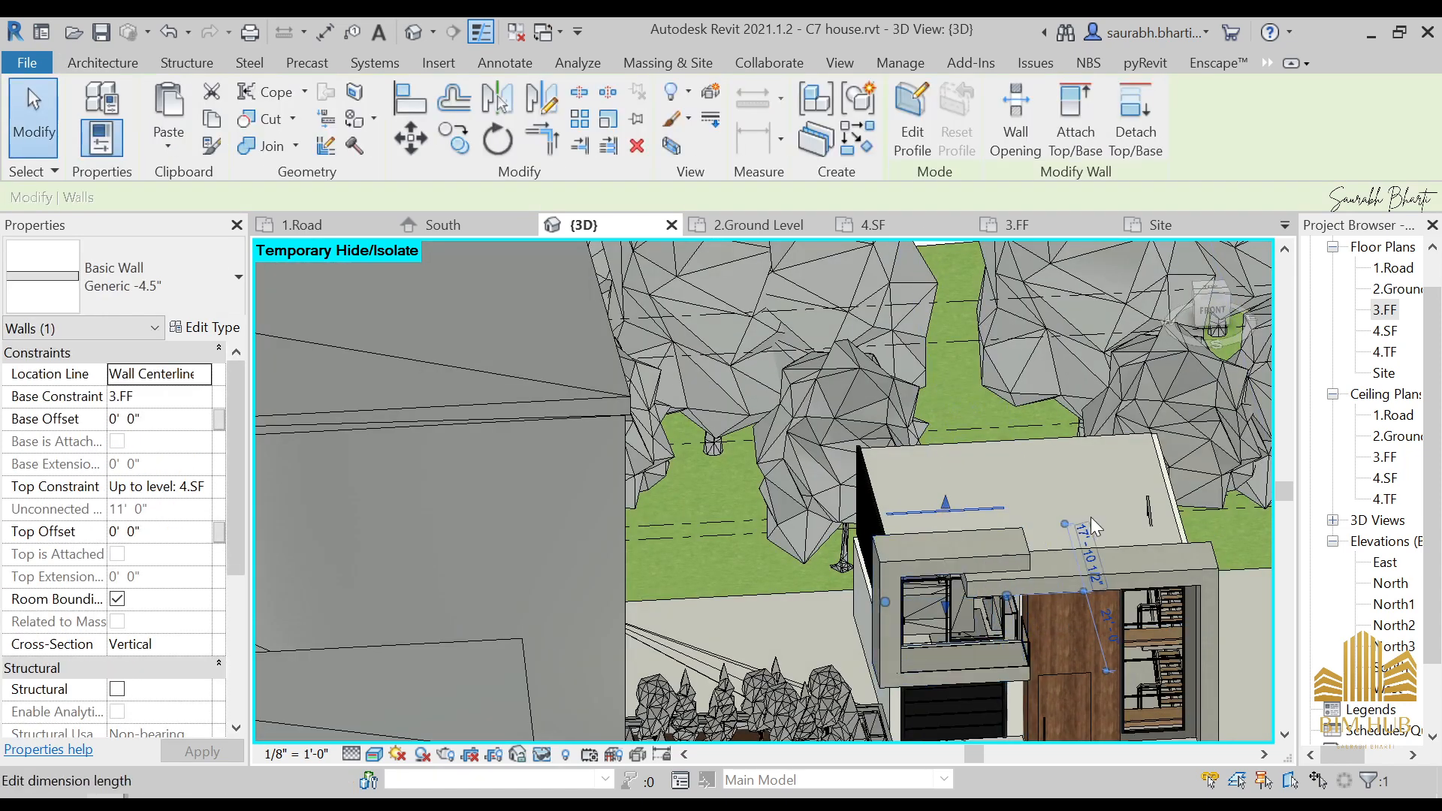
{"action": "key", "text": "Escape"}
{"action": "left_click", "coordinate": [1157, 528]}
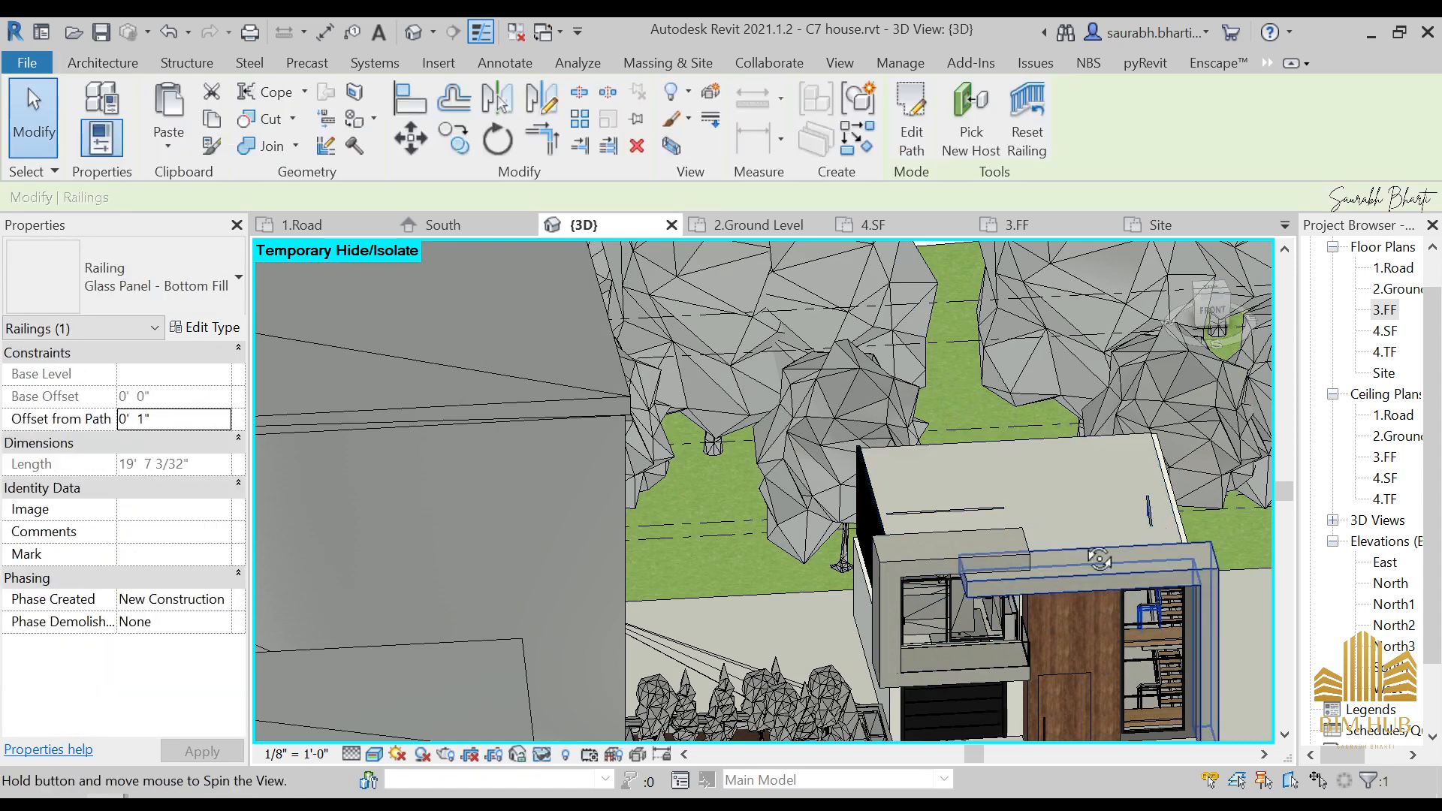
{"action": "middle_click_drag", "start_coordinate": [1097, 563], "coordinate": [922, 570], "text": "shift"}
{"action": "key", "text": "Escape"}
{"action": "scroll", "coordinate": [889, 546], "scroll_direction": "up", "scroll_amount": 2}
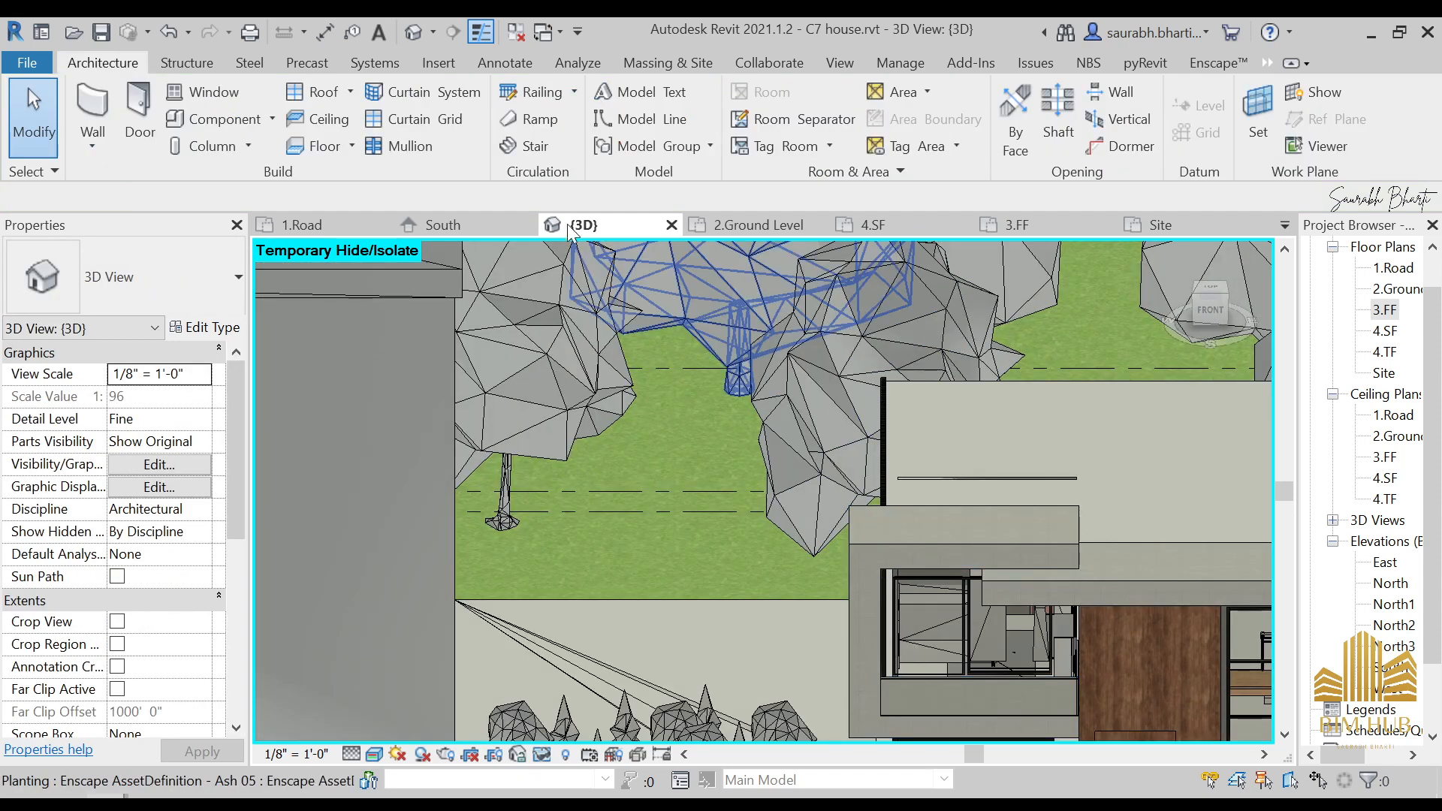
{"action": "left_click", "coordinate": [247, 121]}
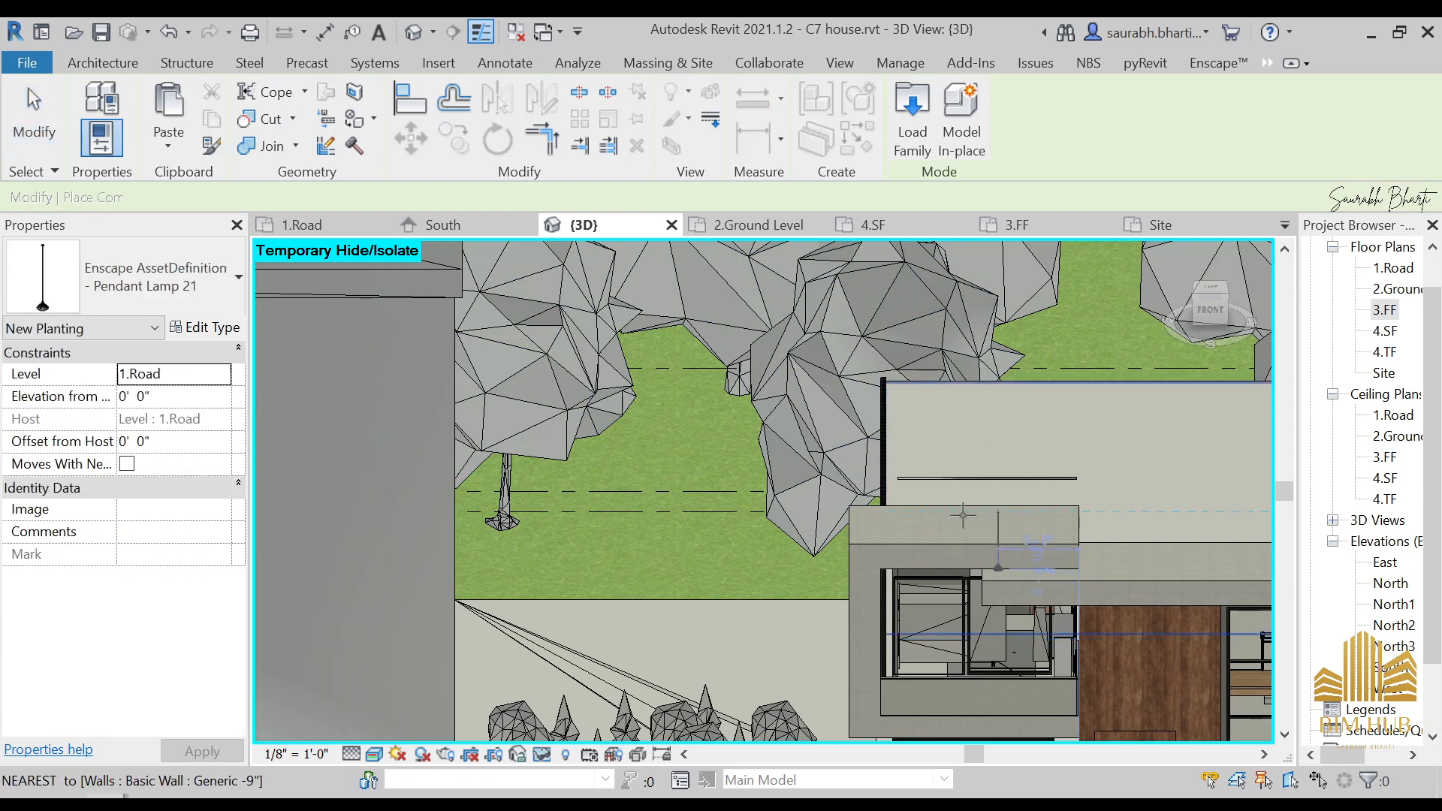
{"action": "mouse_move", "coordinate": [1030, 513]}
{"action": "middle_mouse_down", "text": "shift"}
{"action": "mouse_move", "coordinate": [959, 583]}
{"action": "mouse_move", "coordinate": [991, 554]}
{"action": "mouse_move", "coordinate": [1006, 481]}
{"action": "mouse_move", "coordinate": [991, 435]}
{"action": "mouse_move", "coordinate": [970, 578]}
{"action": "mouse_move", "coordinate": [1069, 570]}
{"action": "mouse_move", "coordinate": [1055, 521]}
{"action": "middle_mouse_up", "text": "shift"}
{"action": "scroll", "coordinate": [975, 578], "scroll_direction": "up", "scroll_amount": 5}
{"action": "scroll", "coordinate": [1070, 492], "scroll_direction": "up", "scroll_amount": 4}
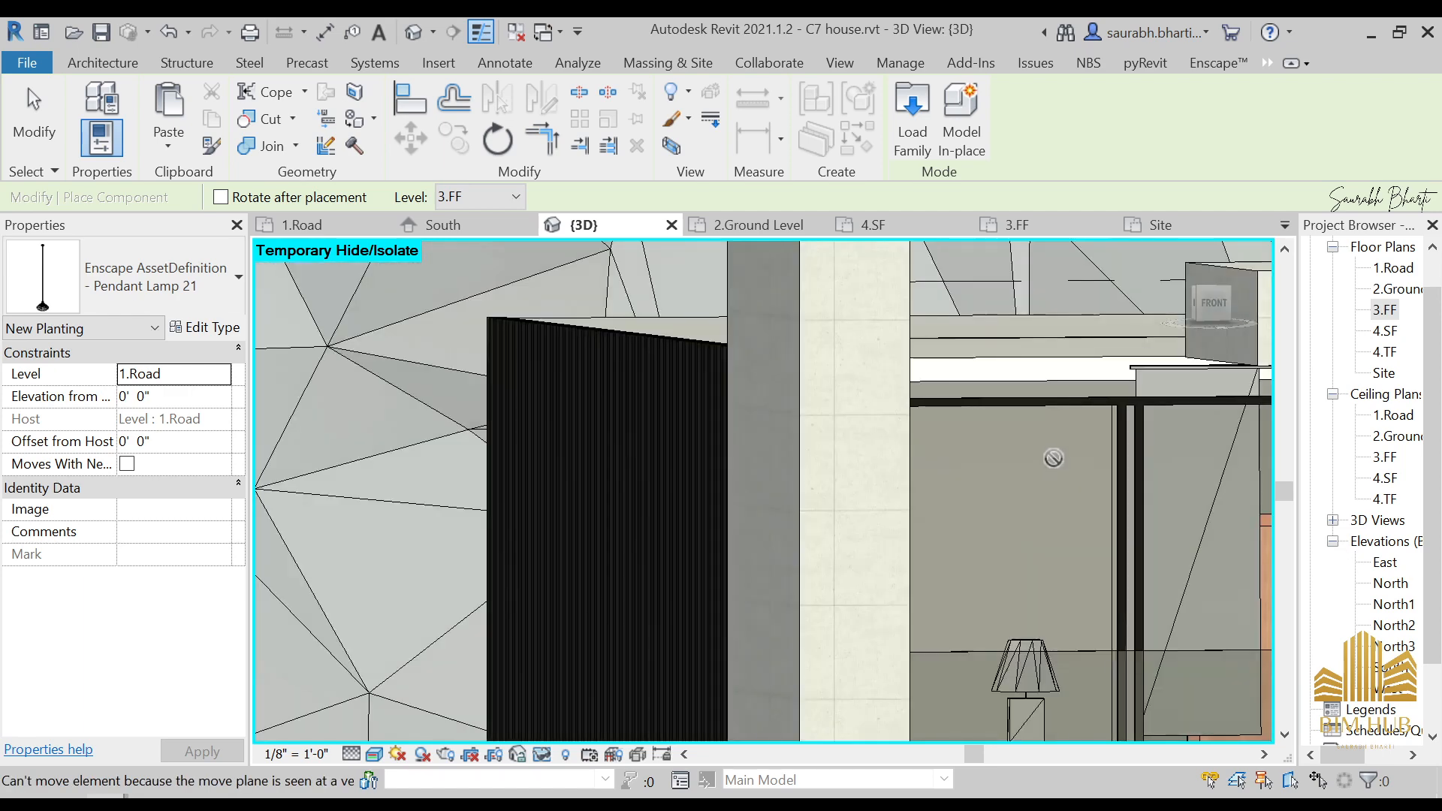
{"action": "mouse_move", "coordinate": [1055, 445]}
{"action": "middle_mouse_down", "text": "shift"}
{"action": "mouse_move", "coordinate": [1022, 308]}
{"action": "mouse_move", "coordinate": [1051, 432]}
{"action": "middle_mouse_up", "text": "shift"}
{"action": "scroll", "coordinate": [1056, 386], "scroll_direction": "down", "scroll_amount": 1}
{"action": "scroll", "coordinate": [1054, 384], "scroll_direction": "up", "scroll_amount": 3}
{"action": "scroll", "coordinate": [1023, 311], "scroll_direction": "down", "scroll_amount": 7}
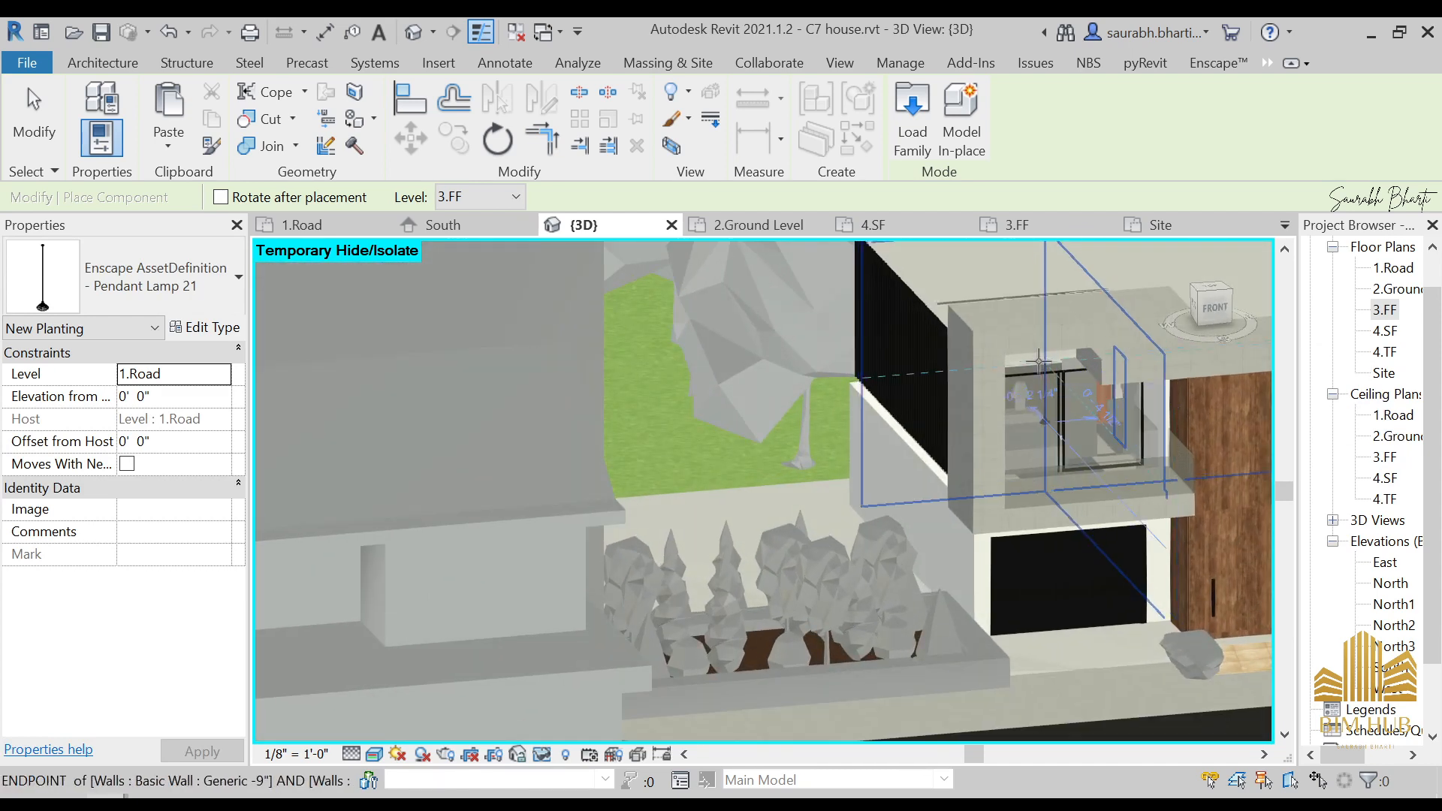
{"action": "scroll", "coordinate": [1039, 361], "scroll_direction": "down", "scroll_amount": 5}
{"action": "scroll", "coordinate": [1051, 363], "scroll_direction": "up", "scroll_amount": 5}
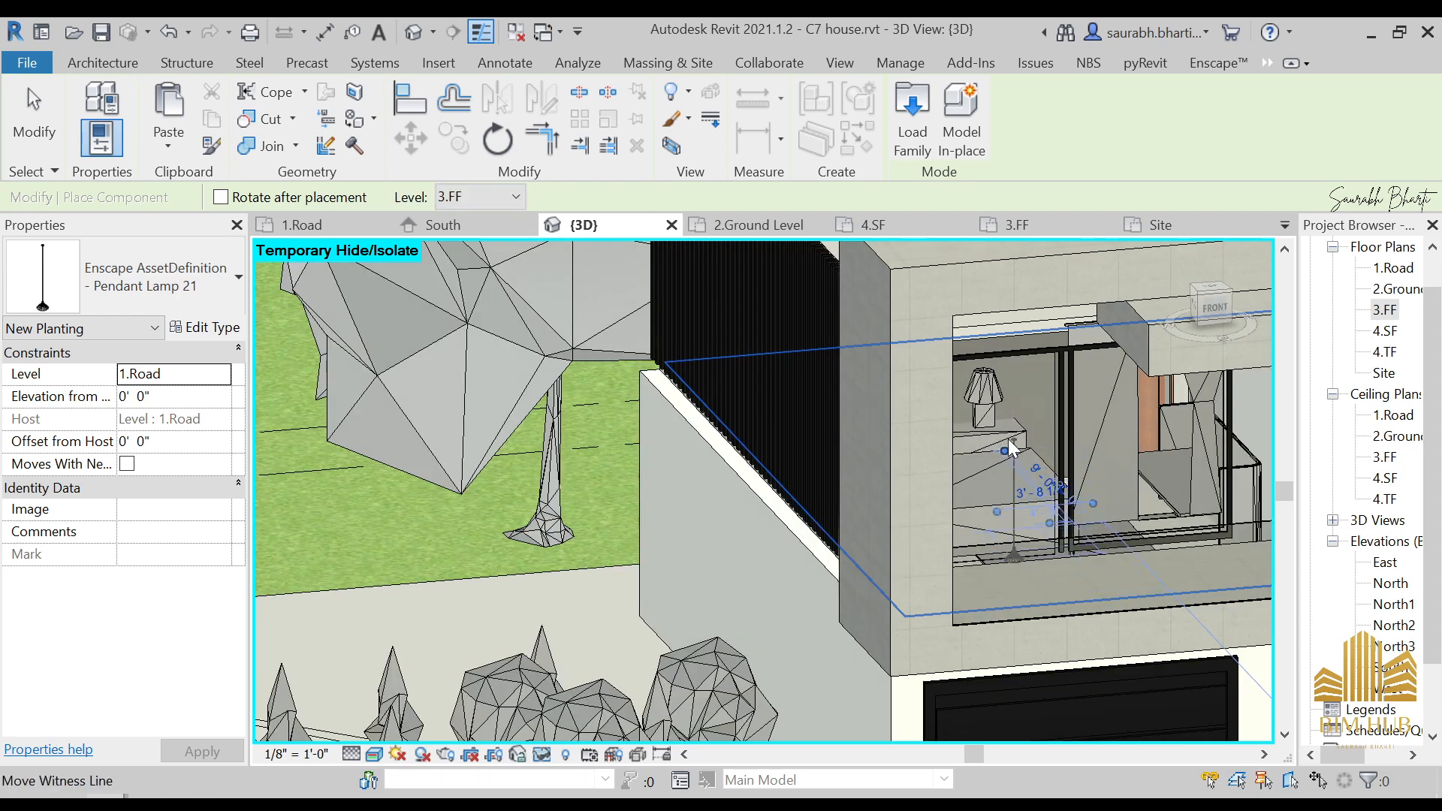
{"action": "scroll", "coordinate": [1017, 445], "scroll_direction": "down", "scroll_amount": 5}
{"action": "key", "text": "Escape"}
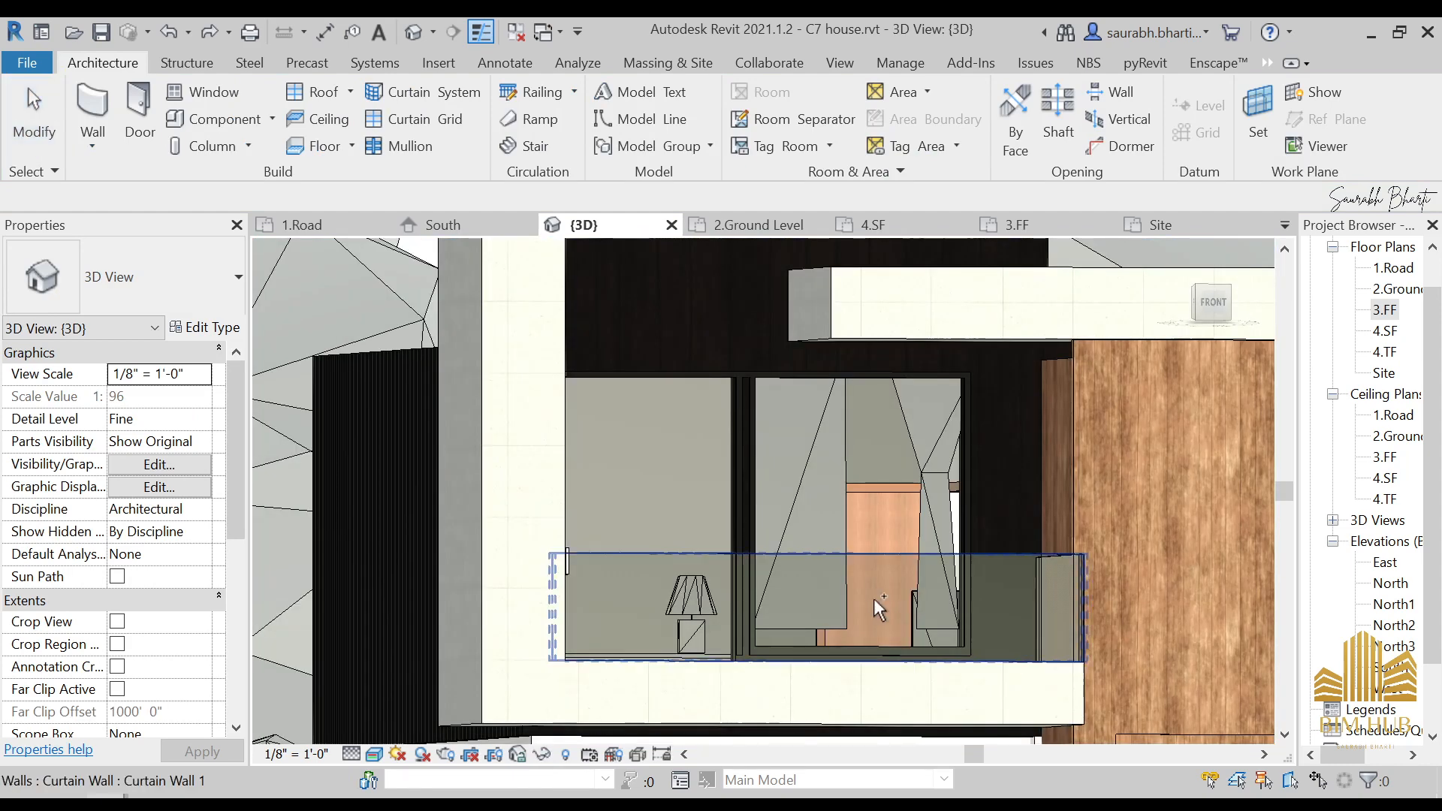
- Examine the bedroom interior through the front glazing in the 3D view, including the table lamp and the area above it
{"action": "scroll", "coordinate": [805, 542], "scroll_direction": "down", "scroll_amount": 3}
{"action": "scroll", "coordinate": [751, 600], "scroll_direction": "up", "scroll_amount": 2}
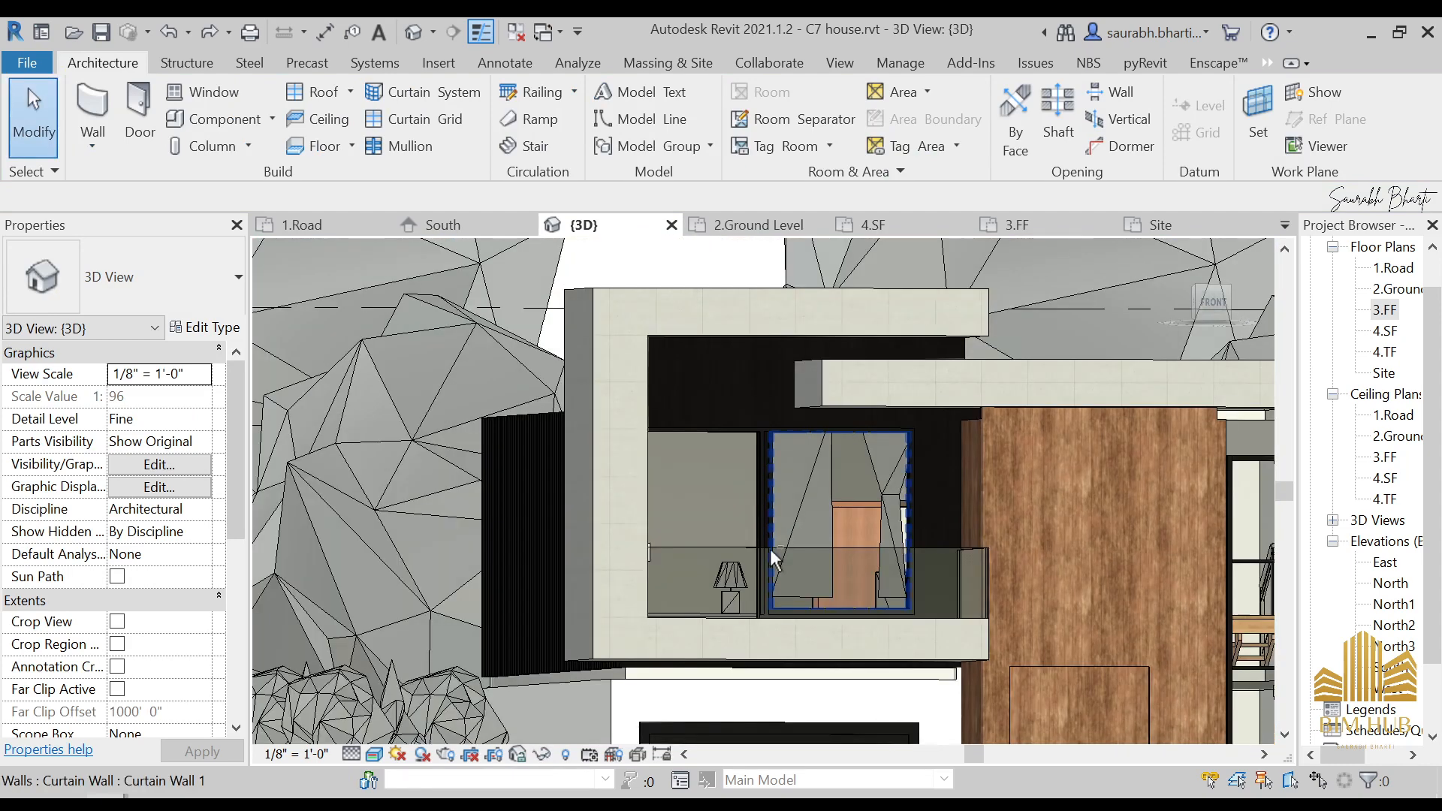
{"action": "scroll", "coordinate": [732, 623], "scroll_direction": "up", "scroll_amount": 3}
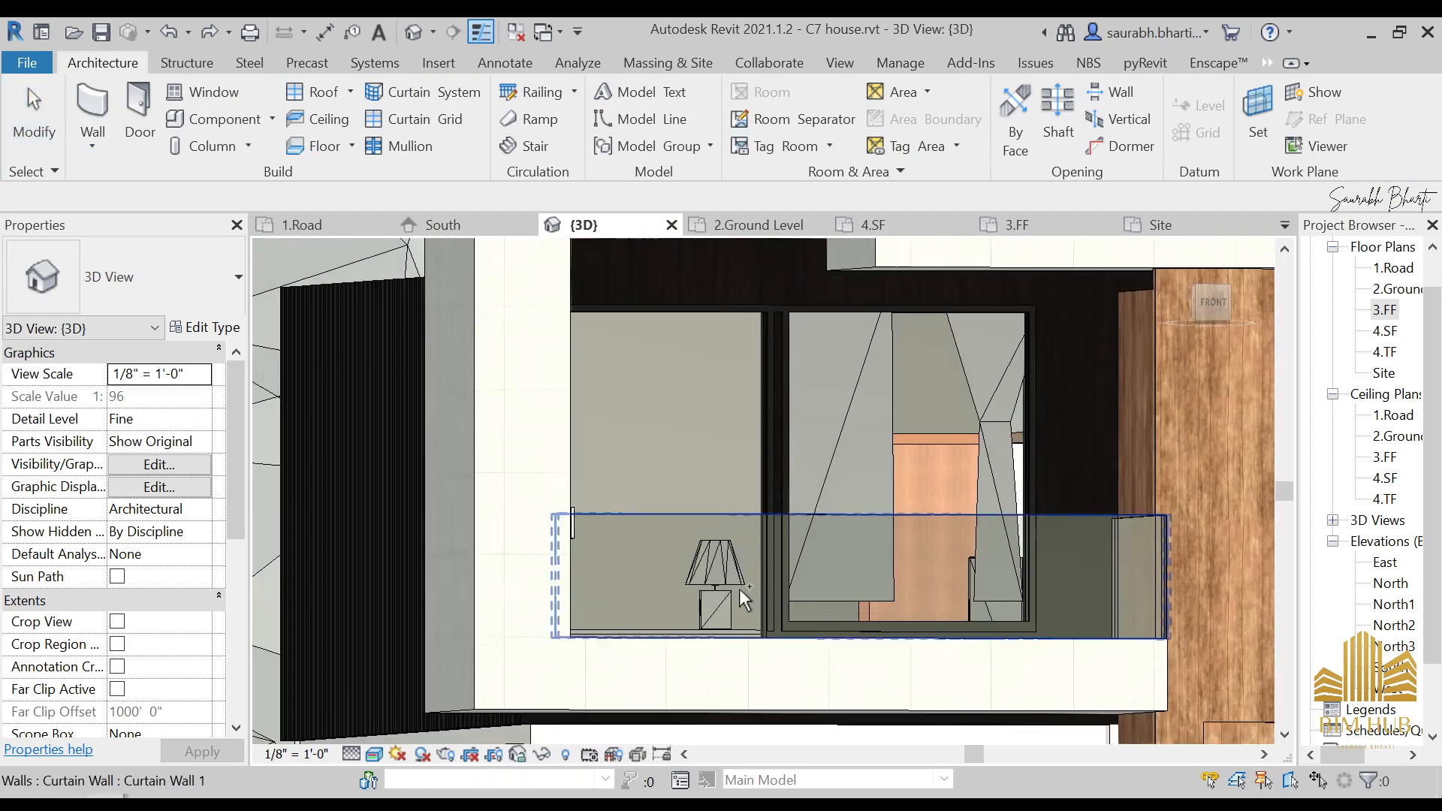
{"action": "scroll", "coordinate": [741, 552], "scroll_direction": "down", "scroll_amount": 3}
{"action": "middle_click_drag", "start_coordinate": [746, 544], "coordinate": [752, 638], "text": "shift"}
{"action": "scroll", "coordinate": [706, 593], "scroll_direction": "up", "scroll_amount": 2}
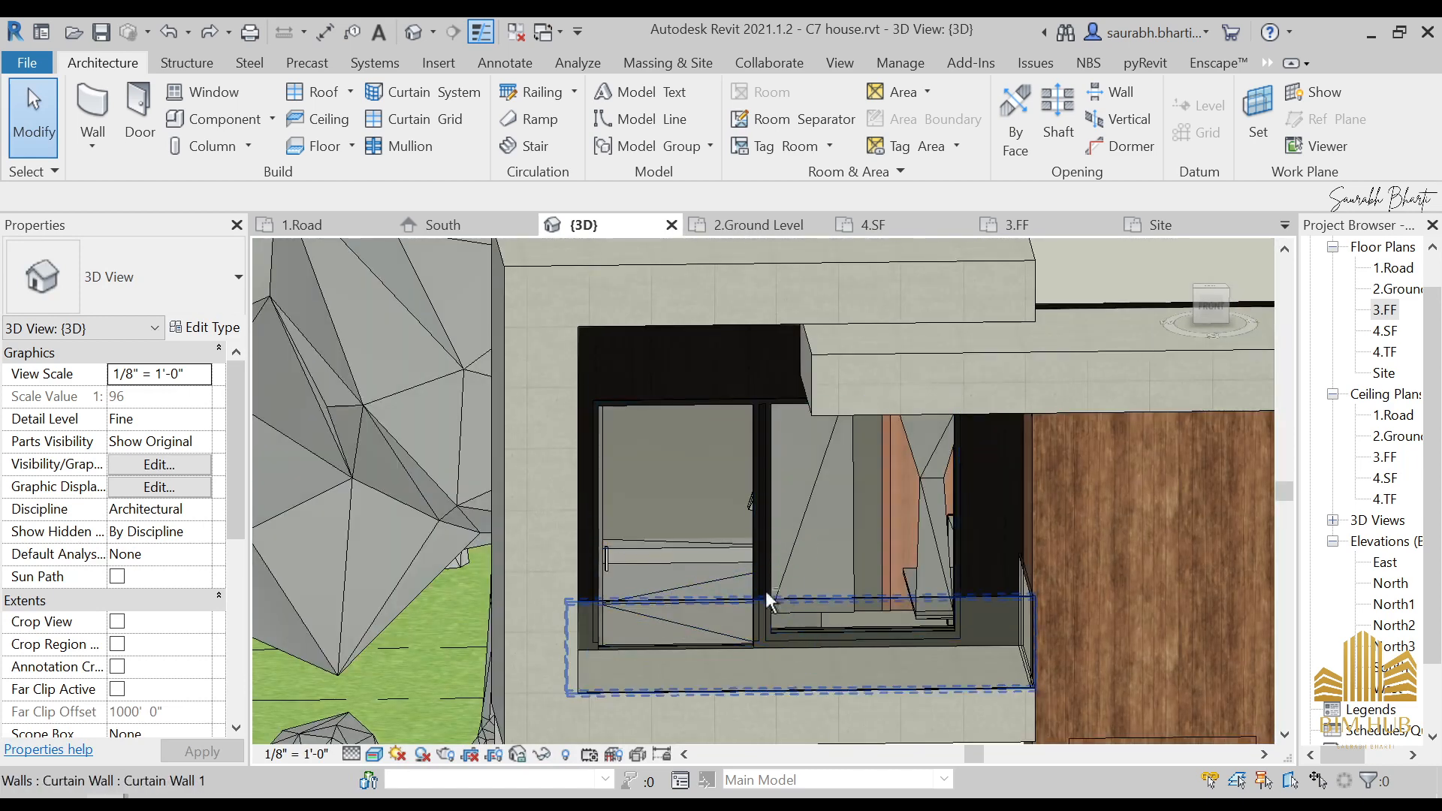
{"action": "middle_click_drag", "start_coordinate": [671, 509], "coordinate": [721, 515], "text": "shift"}
{"action": "scroll", "coordinate": [720, 512], "scroll_direction": "up", "scroll_amount": 3}
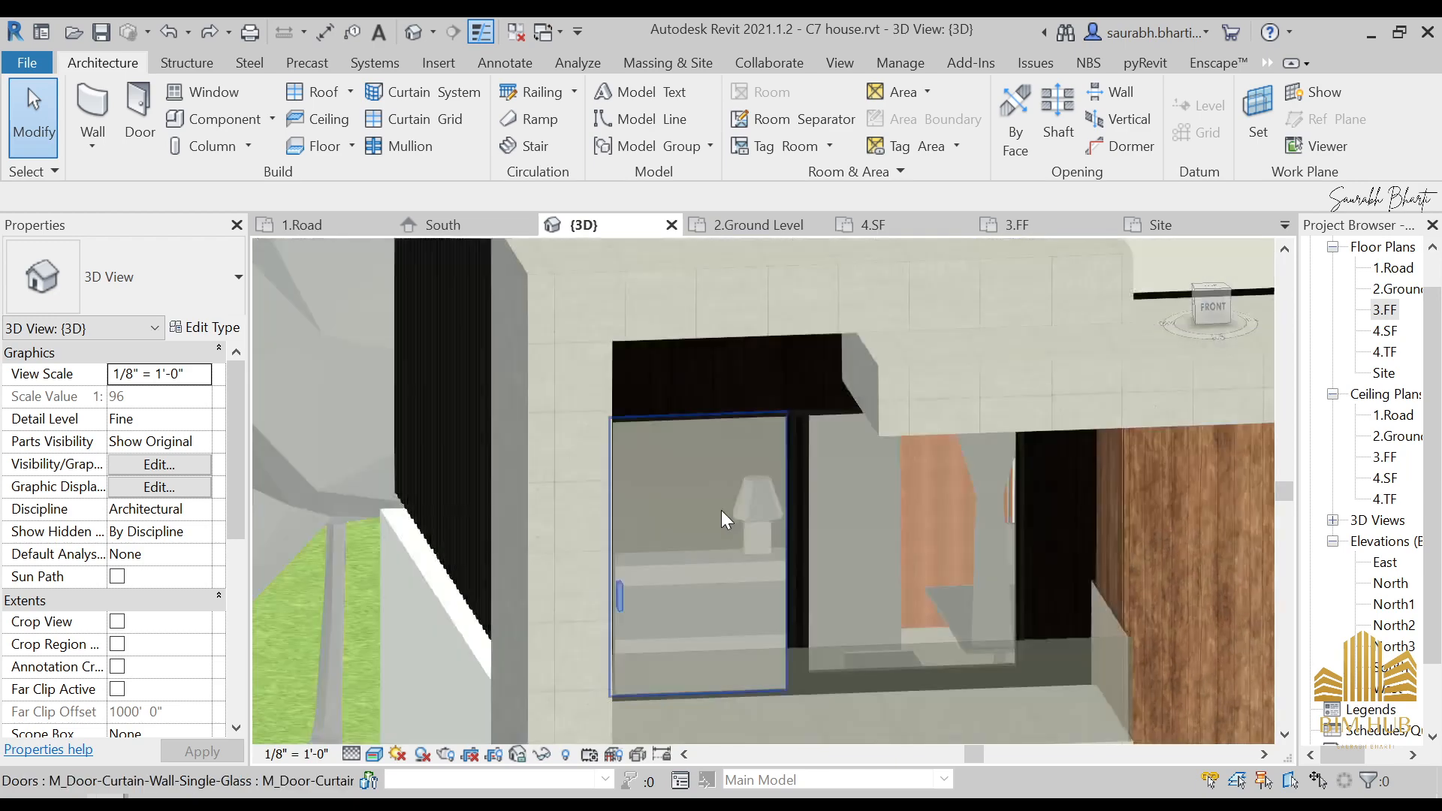
{"action": "left_click", "coordinate": [787, 551]}
{"action": "scroll", "coordinate": [666, 518], "scroll_direction": "down", "scroll_amount": 3}
{"action": "key", "text": "Escape"}
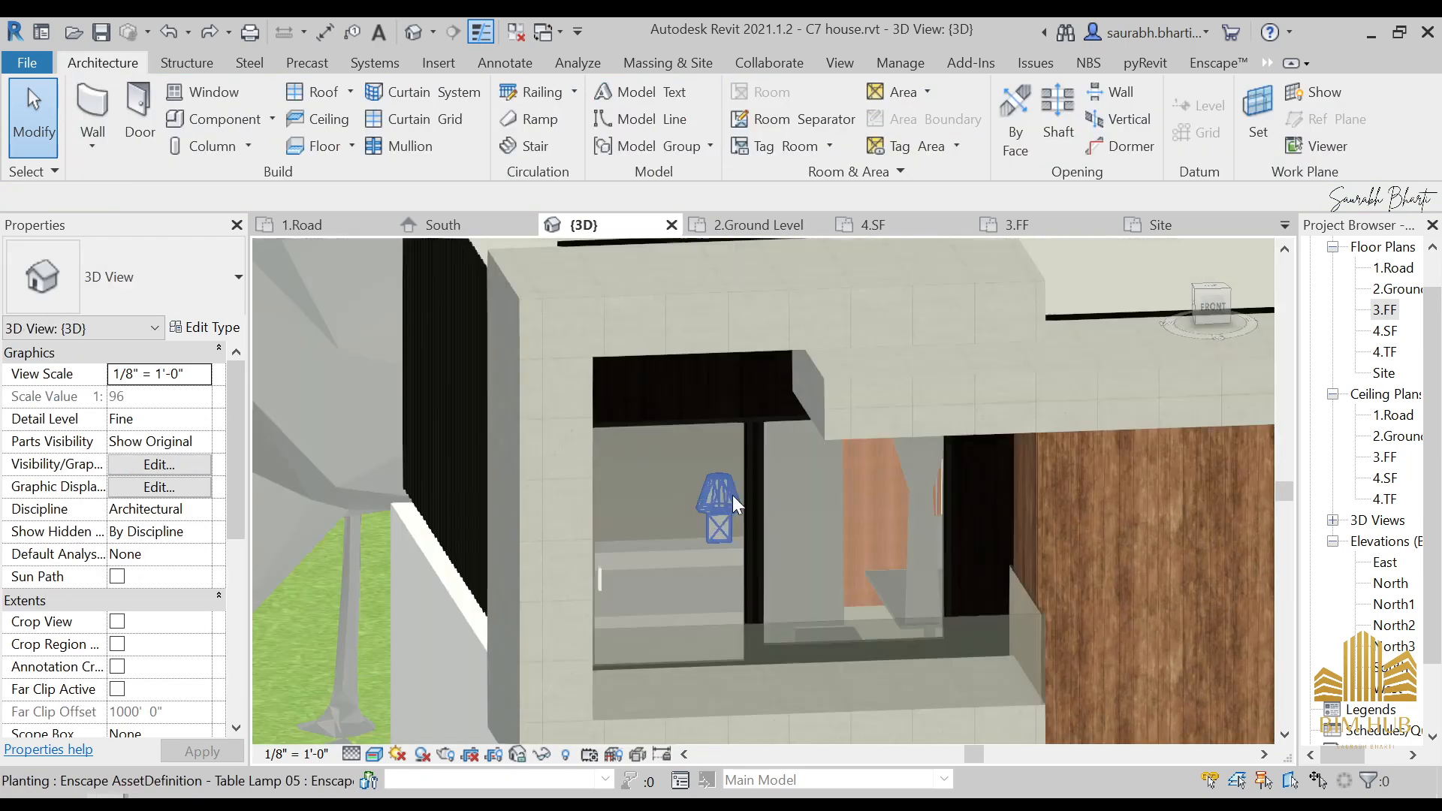
- Temporarily hide the roof slab in the 3D view to look into the bedroom from above
{"action": "scroll", "coordinate": [760, 494], "scroll_direction": "down", "scroll_amount": 2}
{"action": "scroll", "coordinate": [763, 493], "scroll_direction": "down", "scroll_amount": 5}
{"action": "middle_click_drag", "start_coordinate": [763, 493], "coordinate": [732, 476], "text": "shift"}
{"action": "left_click", "coordinate": [817, 457]}
{"action": "key", "text": "h"}
{"action": "key", "text": "h"}
{"action": "scroll", "coordinate": [731, 476], "scroll_direction": "up", "scroll_amount": 8}
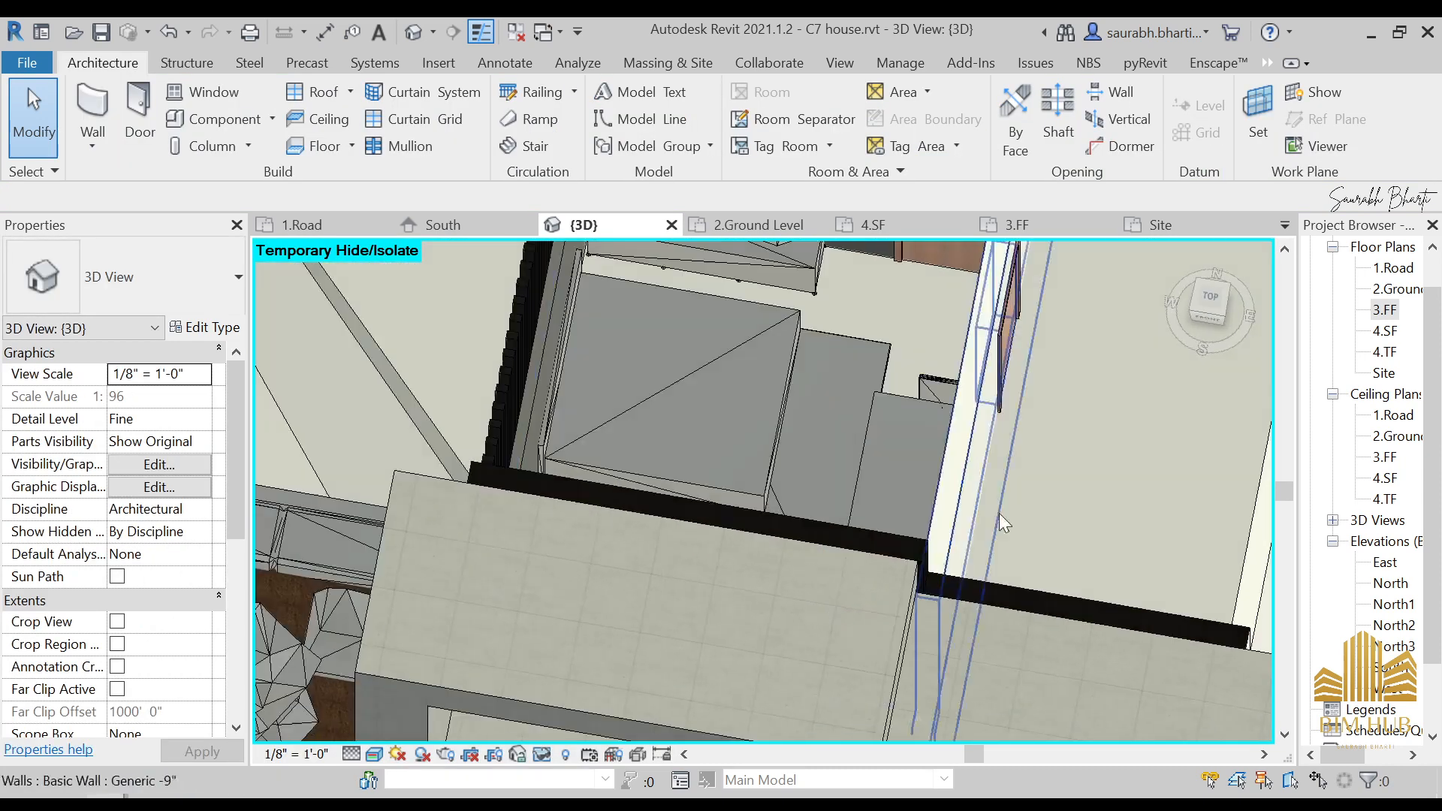
{"action": "left_click", "coordinate": [1210, 300]}
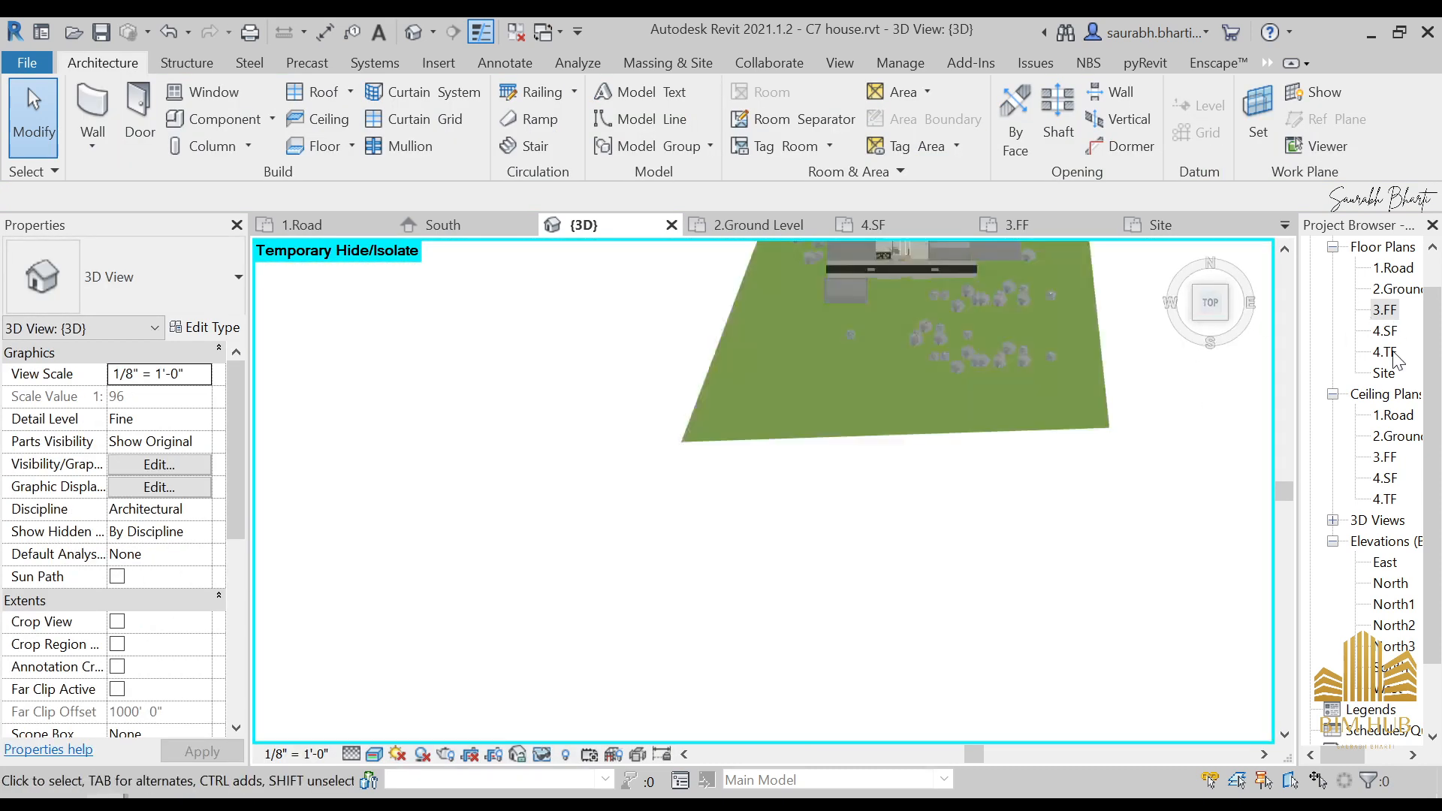
- Open the 4.TF floor plan after checking 4.SF and place a Pendant Lamp 21 in the open area beside the neighbouring building
{"action": "double_click", "coordinate": [1386, 331]}
{"action": "scroll", "coordinate": [728, 458], "scroll_direction": "down", "scroll_amount": 10}
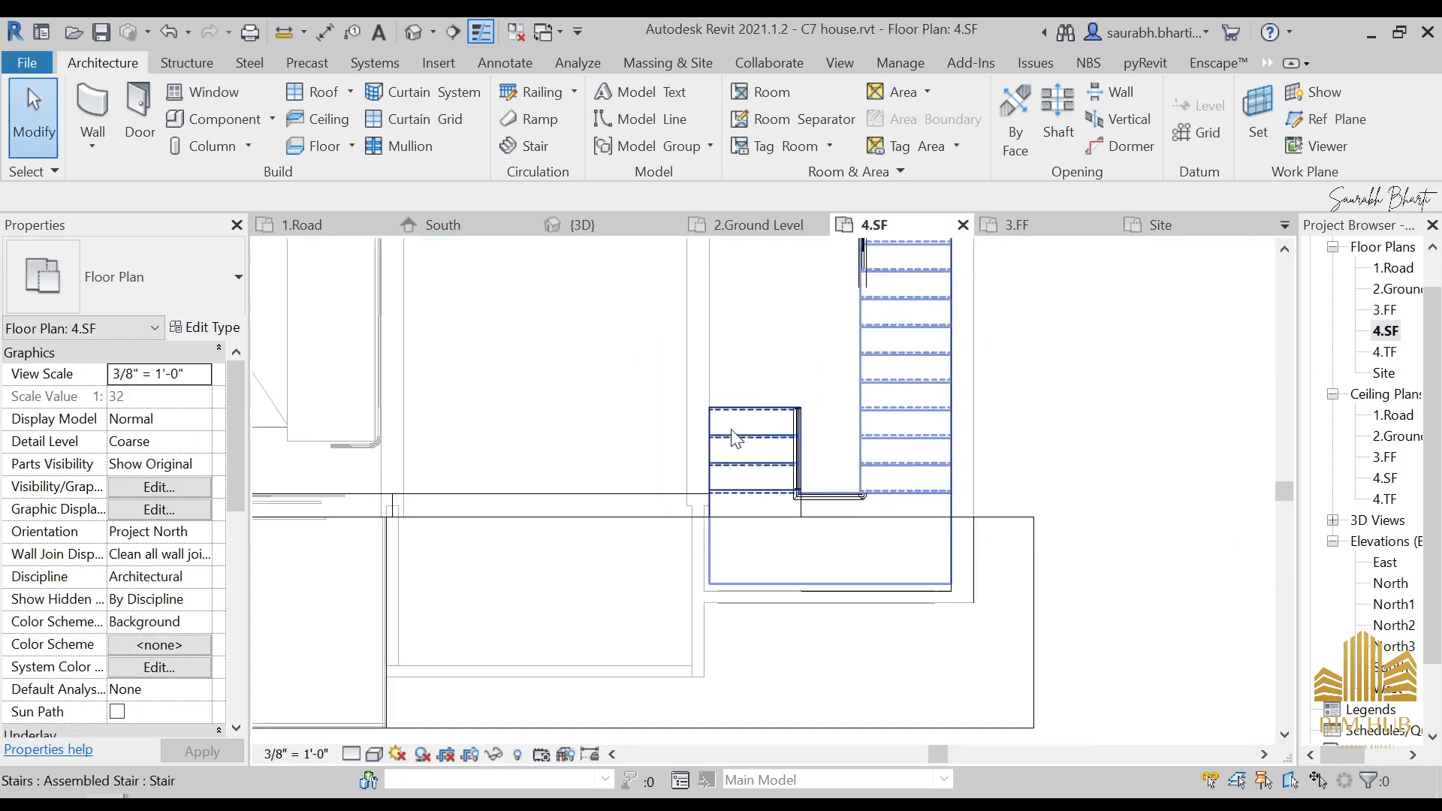
{"action": "middle_click_drag", "start_coordinate": [657, 411], "coordinate": [832, 472]}
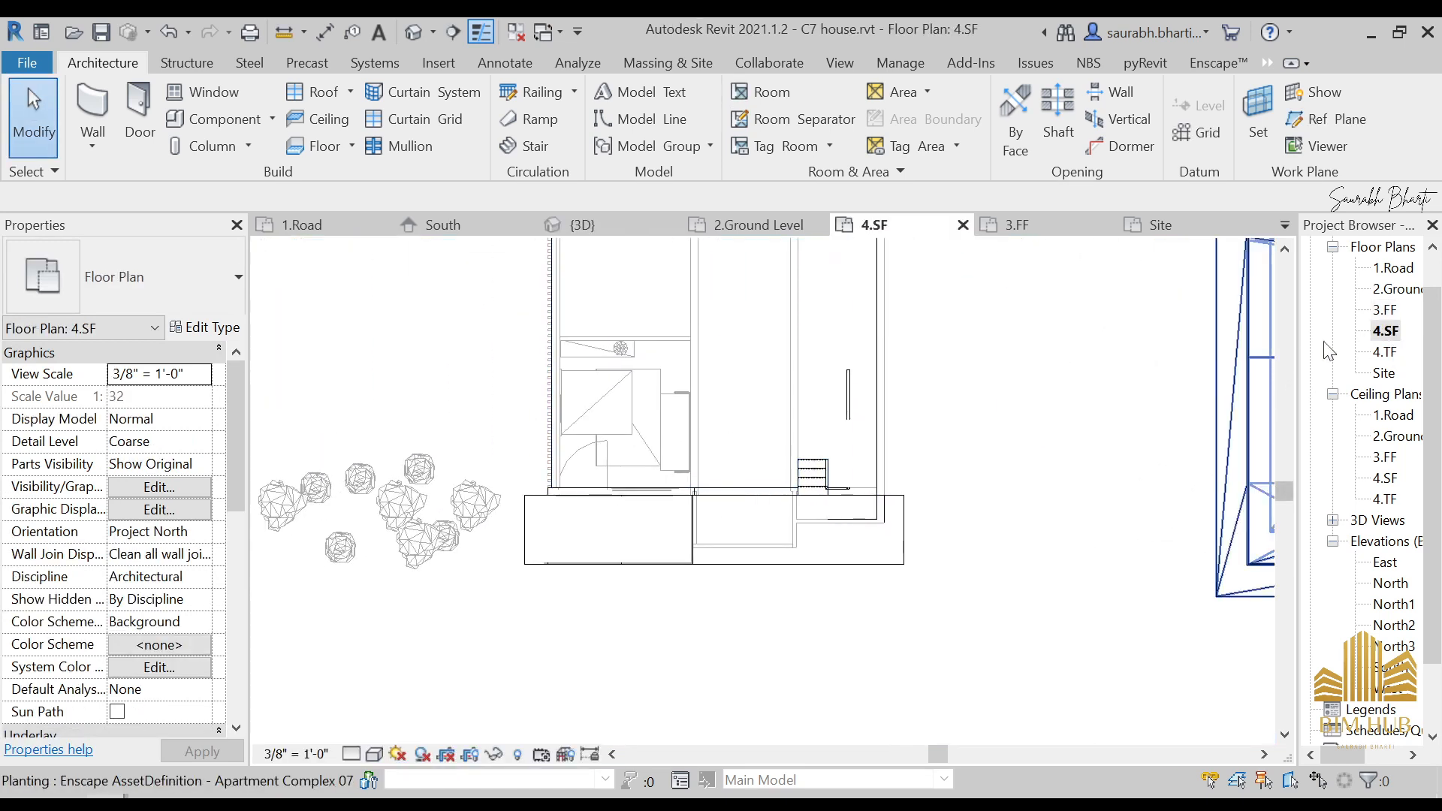
{"action": "double_click", "coordinate": [1386, 352]}
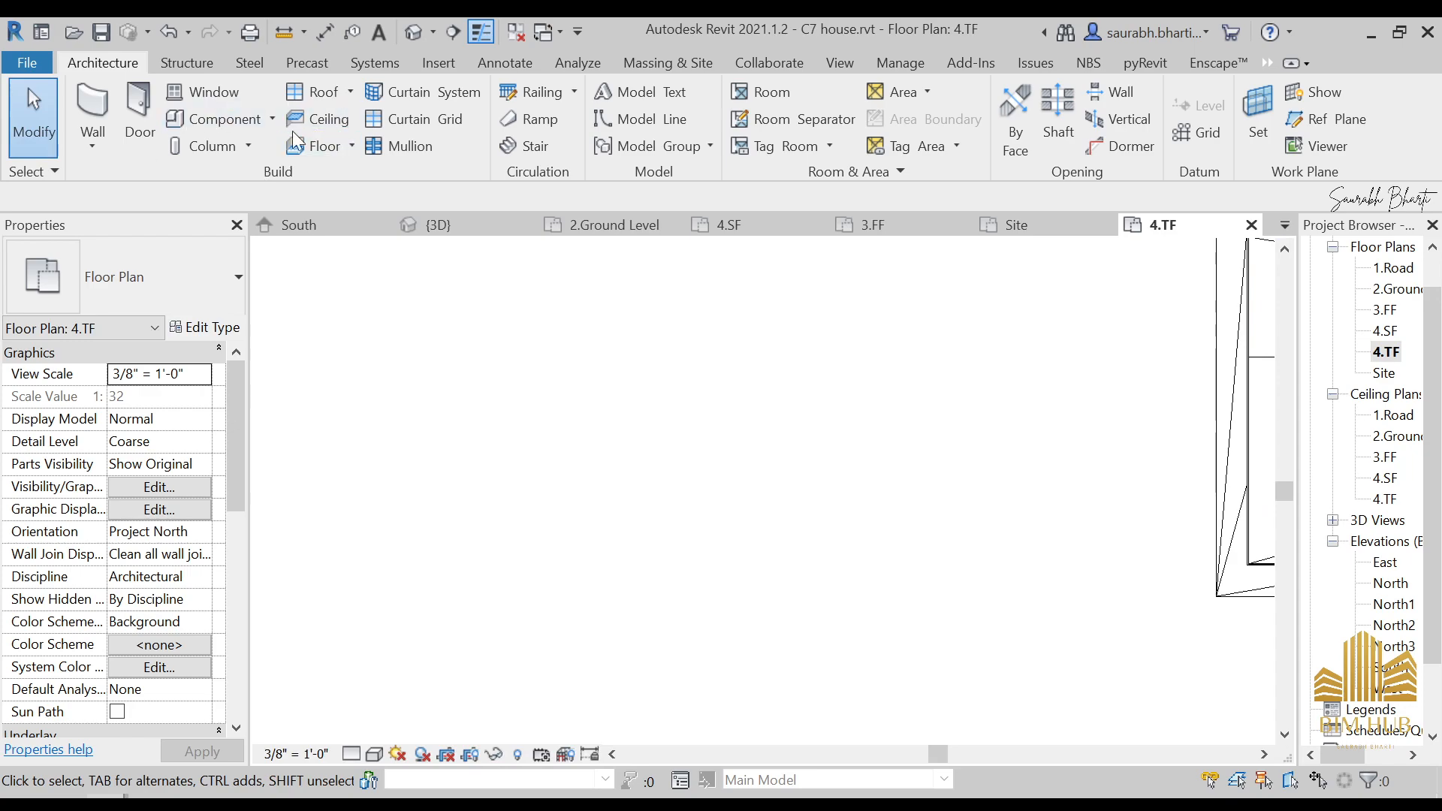
{"action": "left_click", "coordinate": [214, 118]}
{"action": "scroll", "coordinate": [925, 446], "scroll_direction": "down", "scroll_amount": 8}
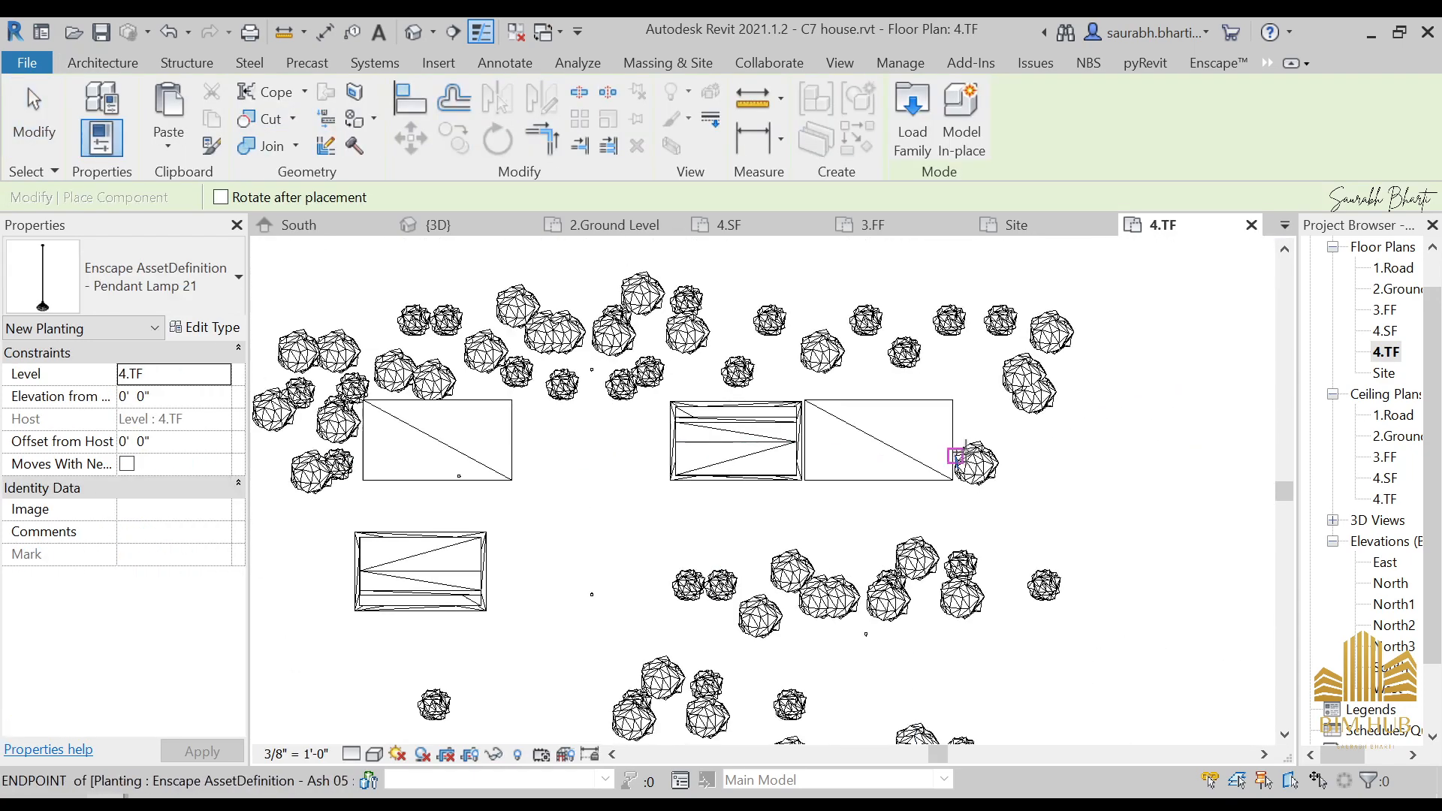
{"action": "scroll", "coordinate": [904, 450], "scroll_direction": "up", "scroll_amount": 1}
{"action": "middle_click_drag", "start_coordinate": [523, 508], "coordinate": [853, 499]}
{"action": "scroll", "coordinate": [788, 426], "scroll_direction": "up", "scroll_amount": 5}
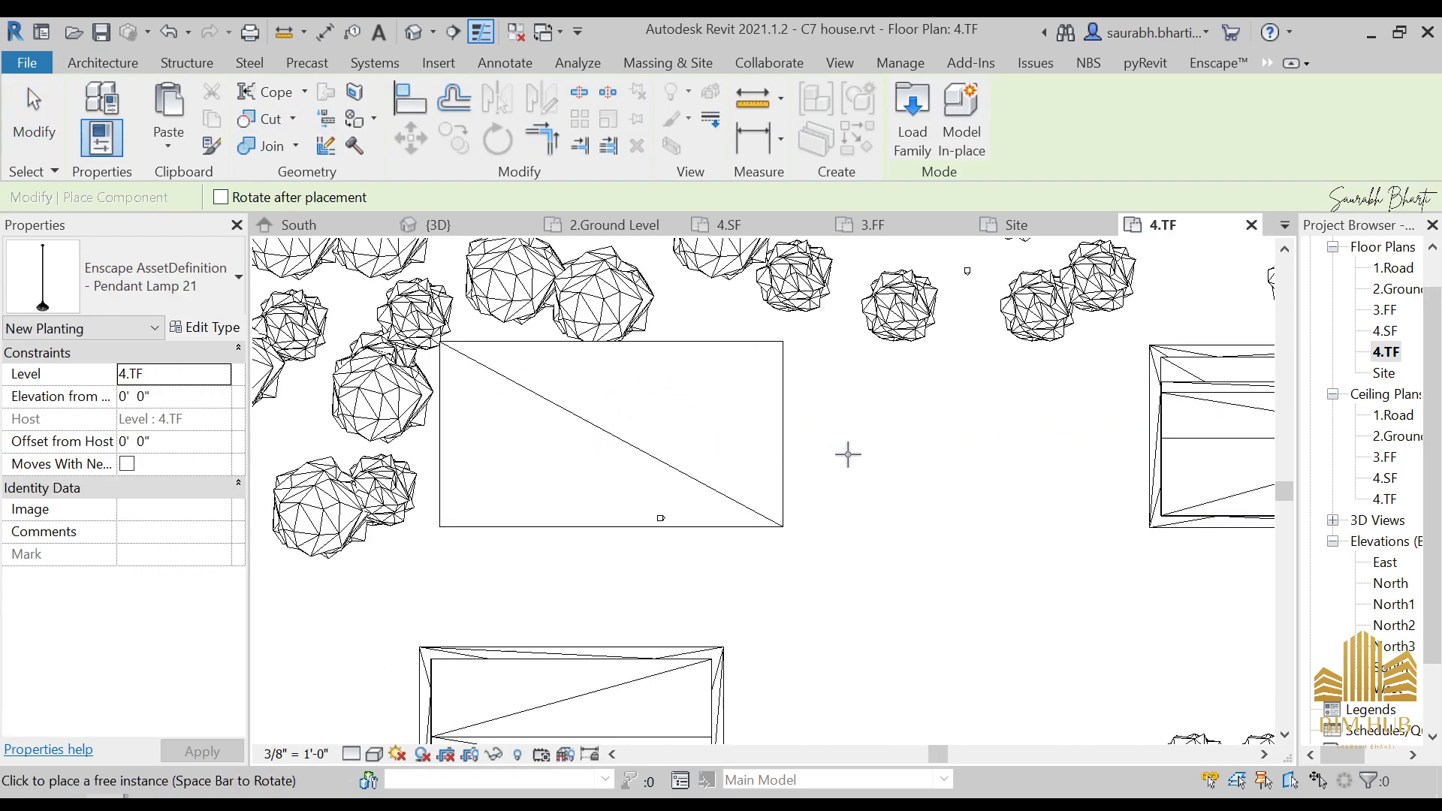
{"action": "left_click", "coordinate": [853, 450]}
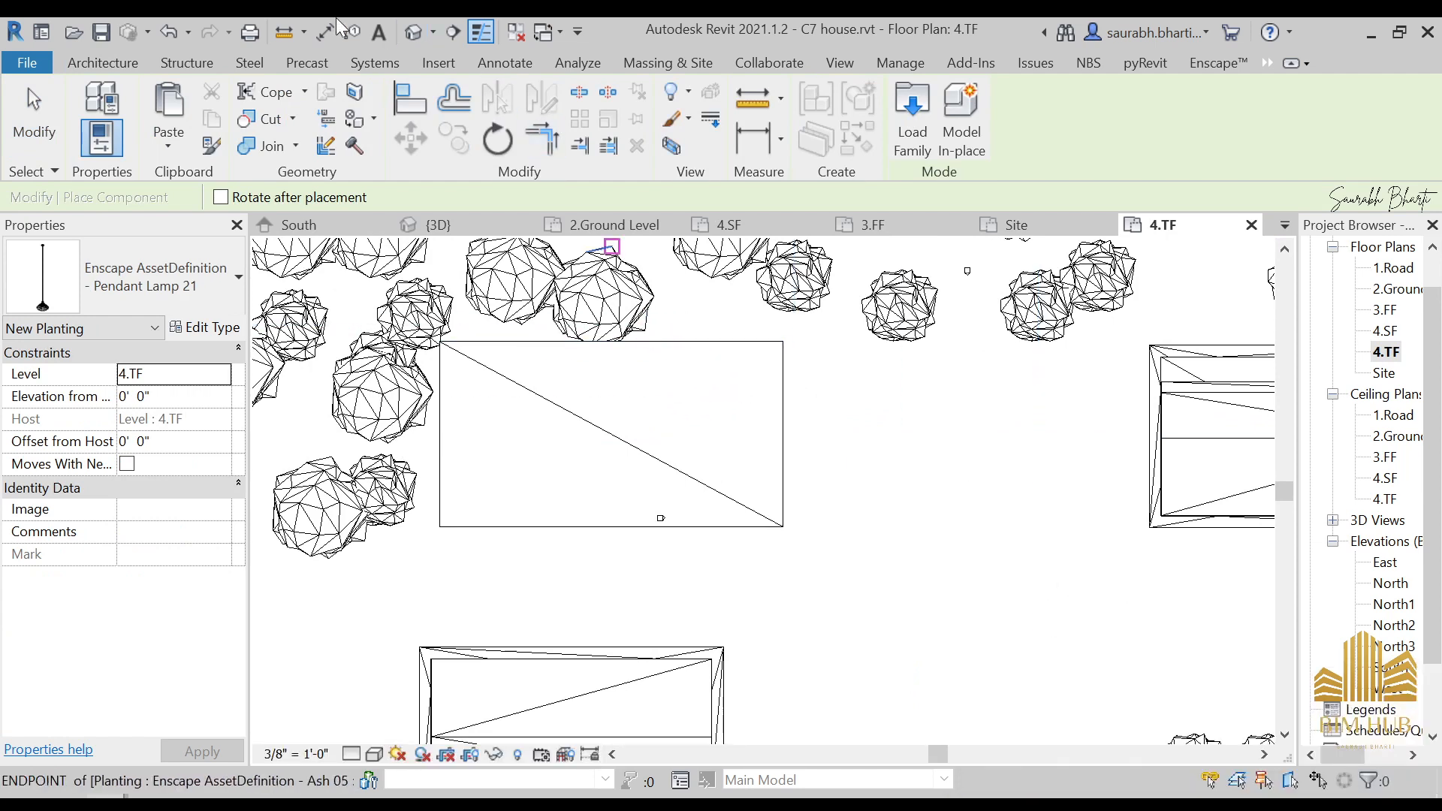
- Check the lamp placement in the 3D view and place a Pendant Lamp 21 over the bed in the 4.SF floor plan
{"action": "left_click", "coordinate": [412, 33]}
{"action": "scroll", "coordinate": [736, 436], "scroll_direction": "down", "scroll_amount": 3}
{"action": "middle_click_drag", "start_coordinate": [736, 435], "coordinate": [611, 441], "text": "shift"}
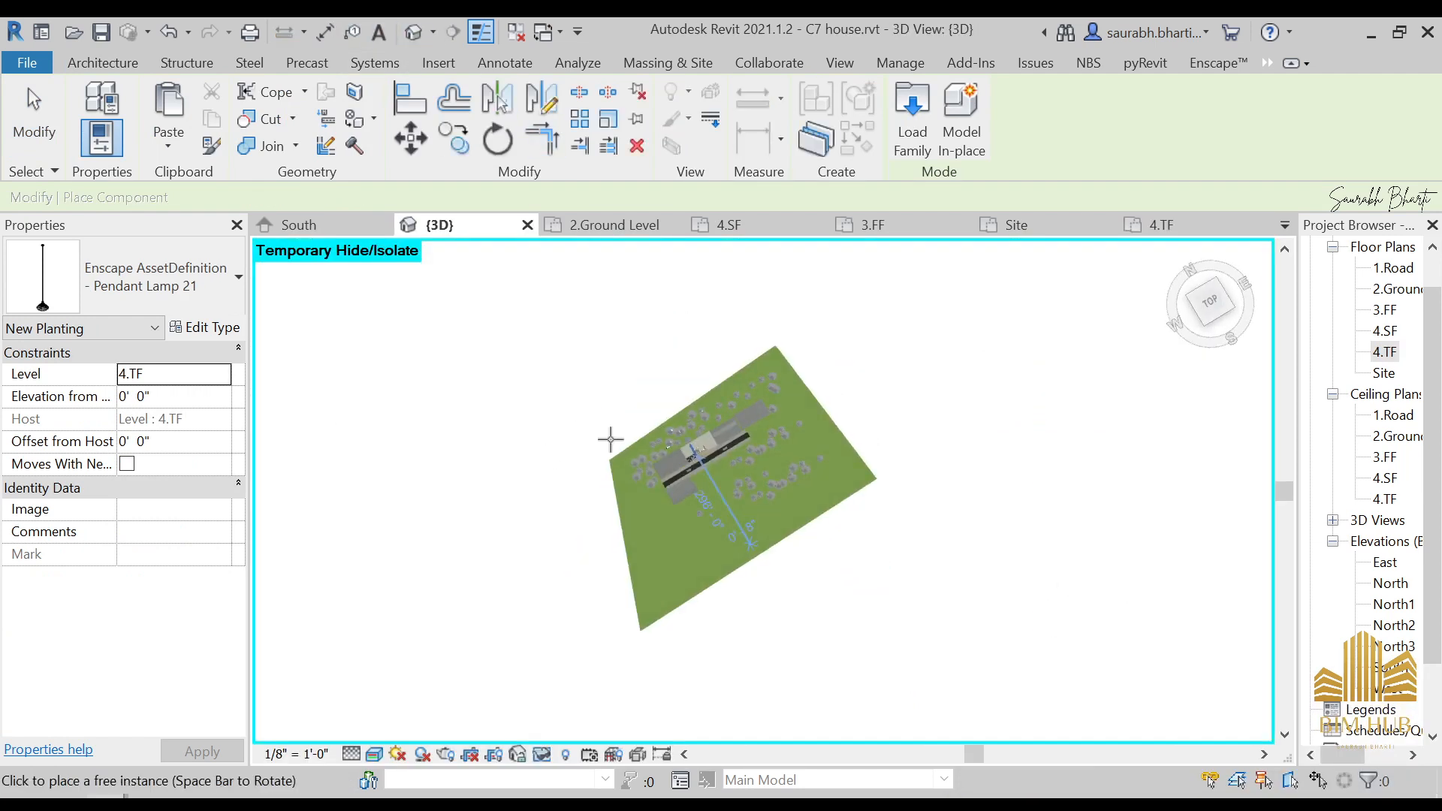
{"action": "scroll", "coordinate": [738, 443], "scroll_direction": "up", "scroll_amount": 4}
{"action": "scroll", "coordinate": [738, 443], "scroll_direction": "up", "scroll_amount": 8}
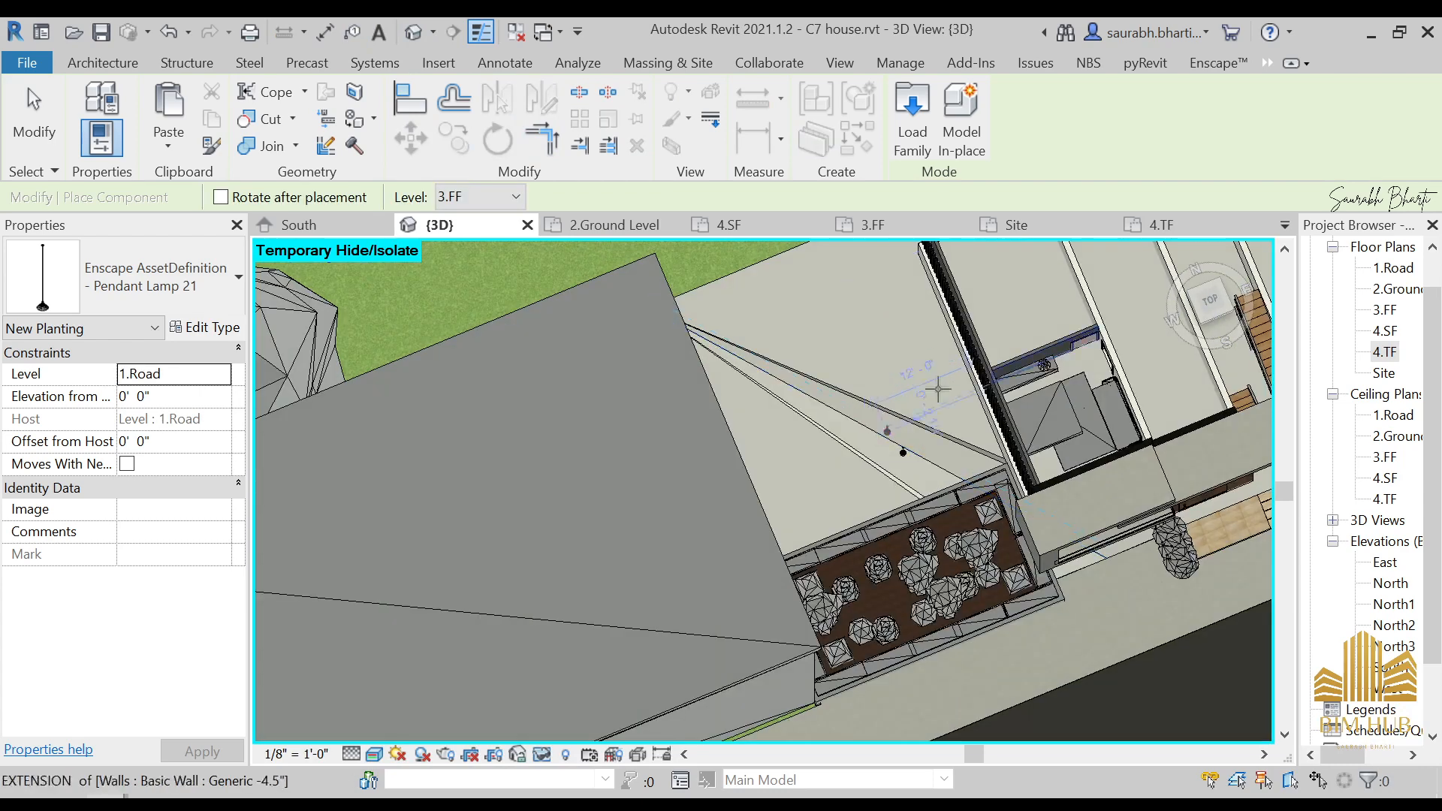
{"action": "double_click", "coordinate": [1389, 328]}
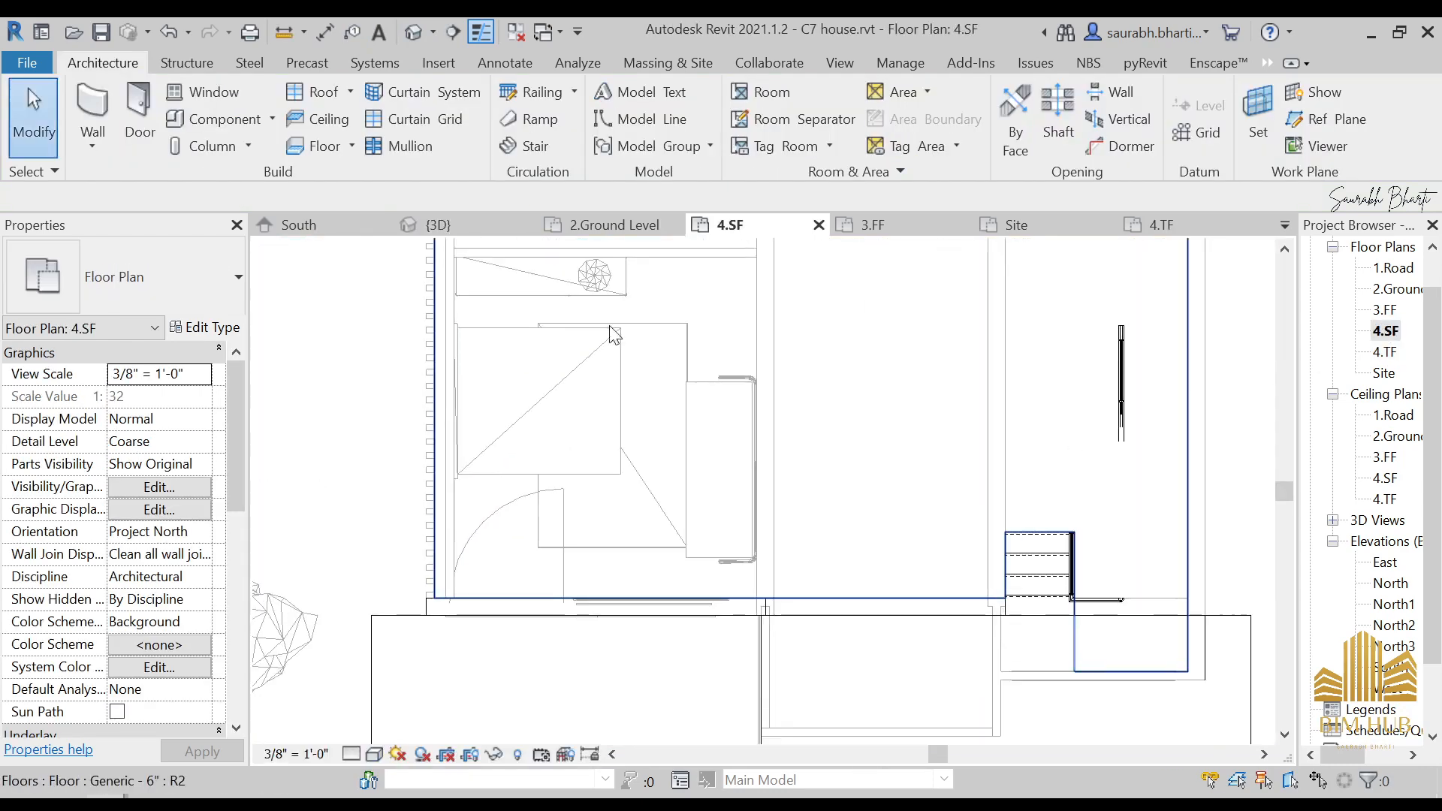
{"action": "left_click", "coordinate": [187, 122]}
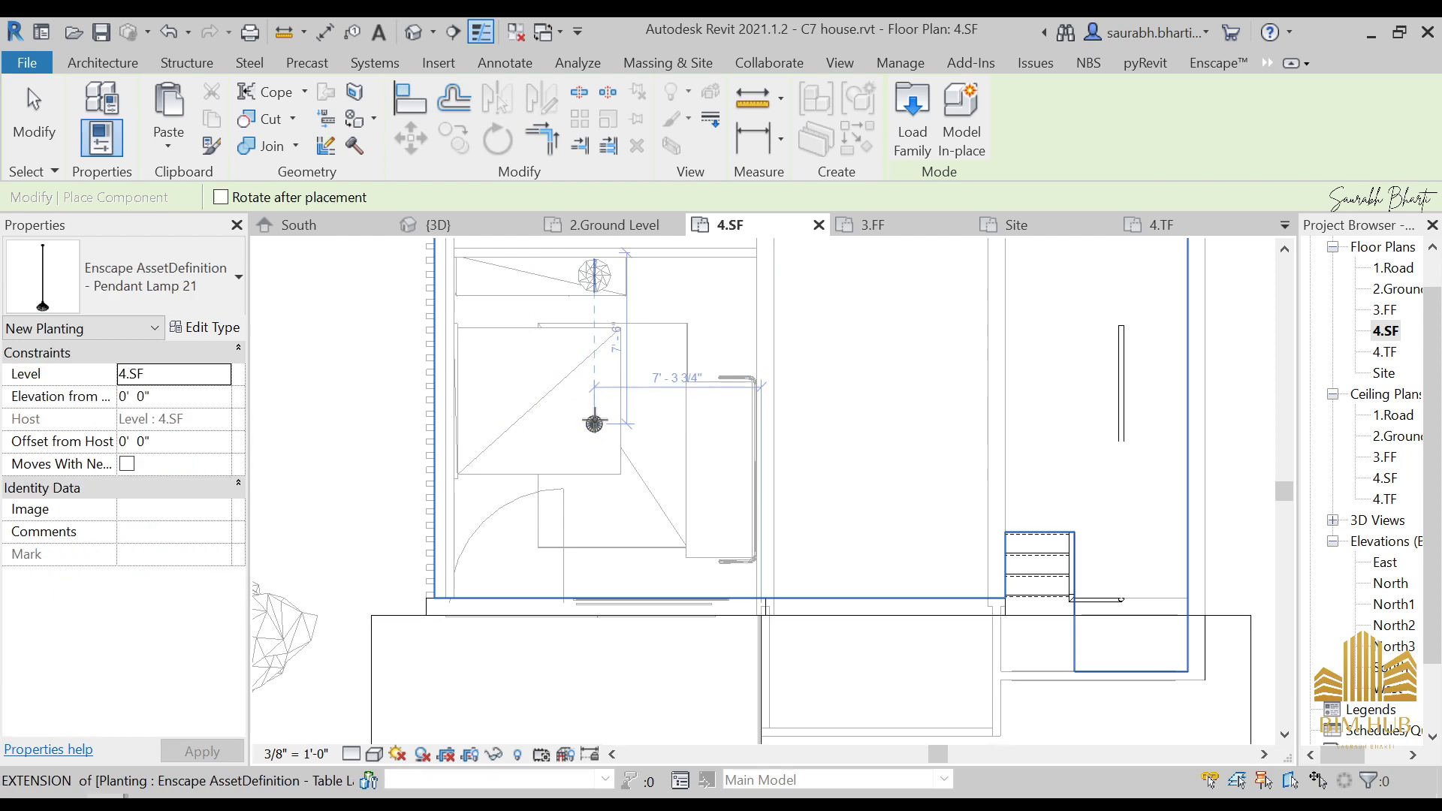
{"action": "key", "text": "Escape"}
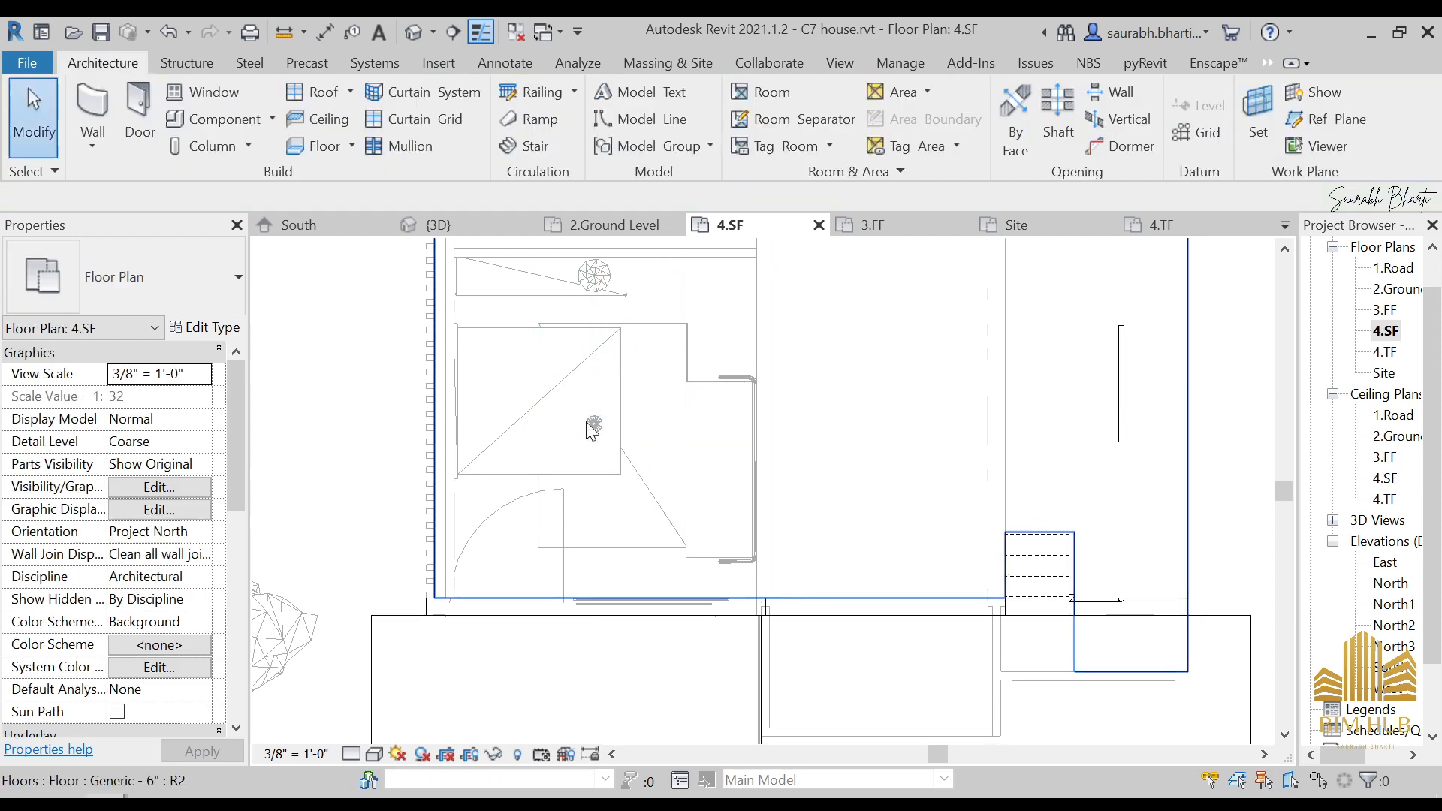
- Locate the pendant lamp outside the slatted side wall in the 3D view and select all instances of Pendant Lamp 21
{"action": "left_click", "coordinate": [413, 32]}
{"action": "middle_click_drag", "start_coordinate": [713, 517], "coordinate": [808, 519], "text": "shift"}
{"action": "middle_click_drag", "start_coordinate": [870, 614], "coordinate": [331, 218]}
{"action": "middle_click_drag", "start_coordinate": [522, 507], "coordinate": [892, 729], "text": "shift"}
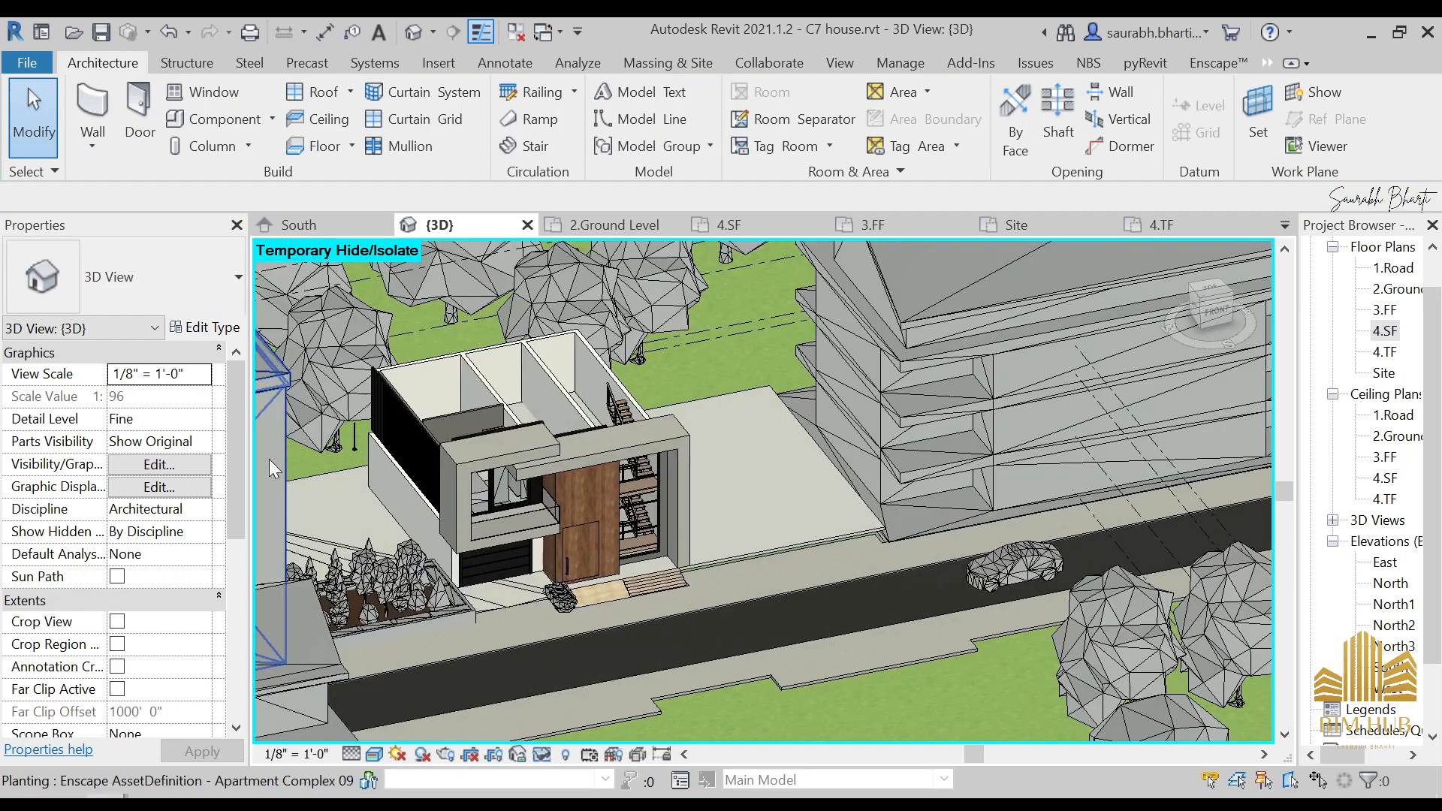
{"action": "scroll", "coordinate": [338, 450], "scroll_direction": "up", "scroll_amount": 2}
{"action": "left_click", "coordinate": [350, 430]}
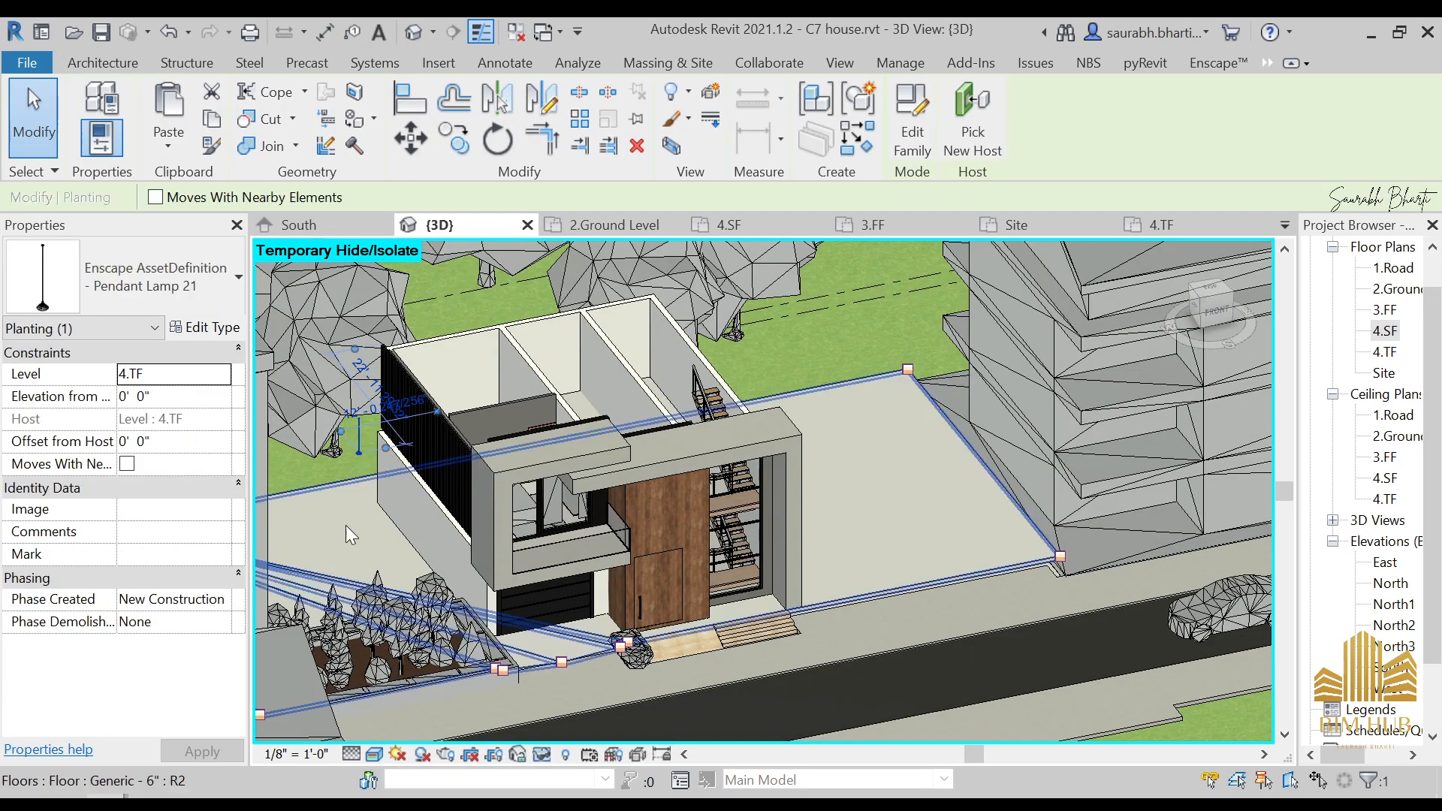
{"action": "key", "text": "s"}
{"action": "key", "text": "a"}
{"action": "middle_click_drag", "start_coordinate": [500, 537], "coordinate": [587, 624], "text": "shift"}
{"action": "key", "text": "Escape"}
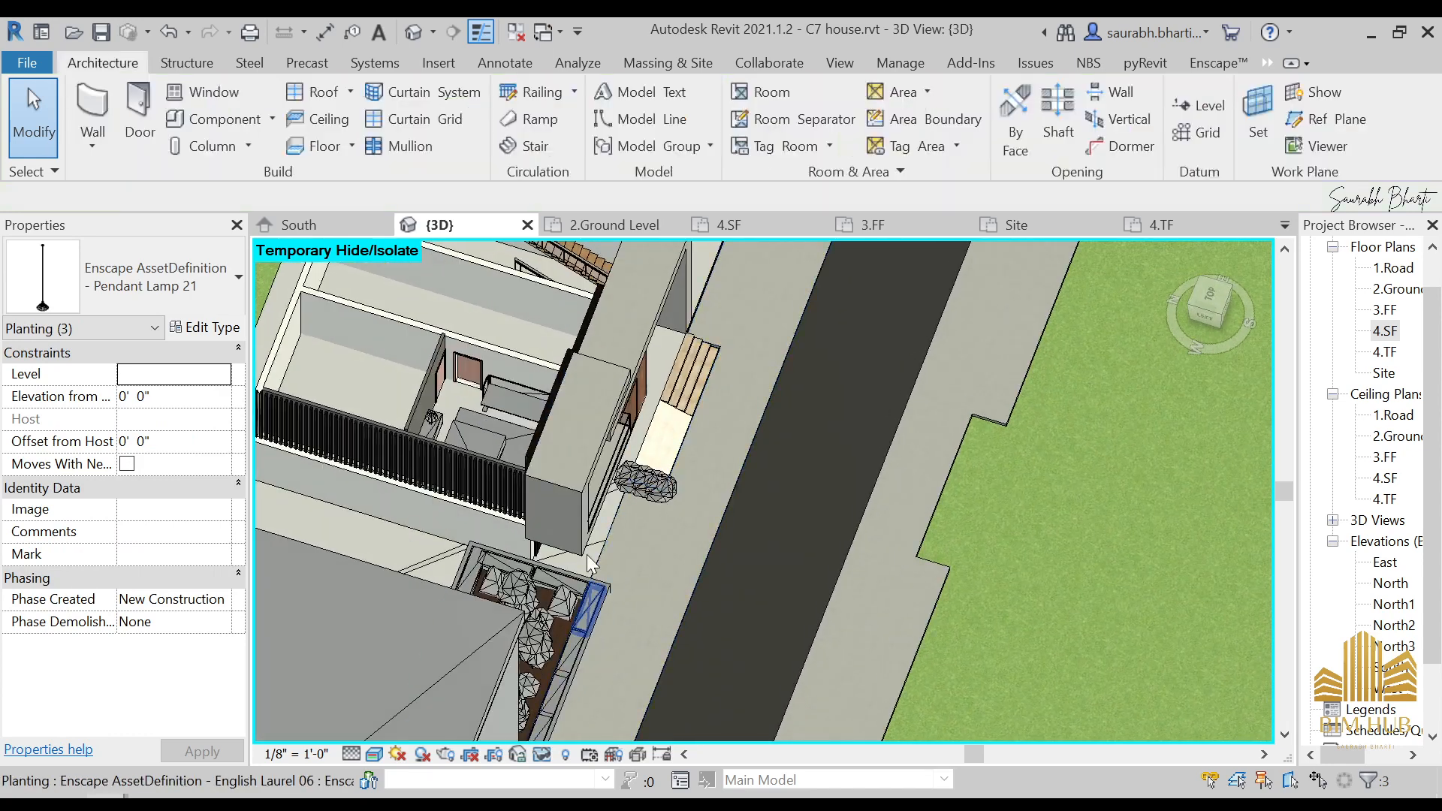
{"action": "scroll", "coordinate": [488, 421], "scroll_direction": "up", "scroll_amount": 2}
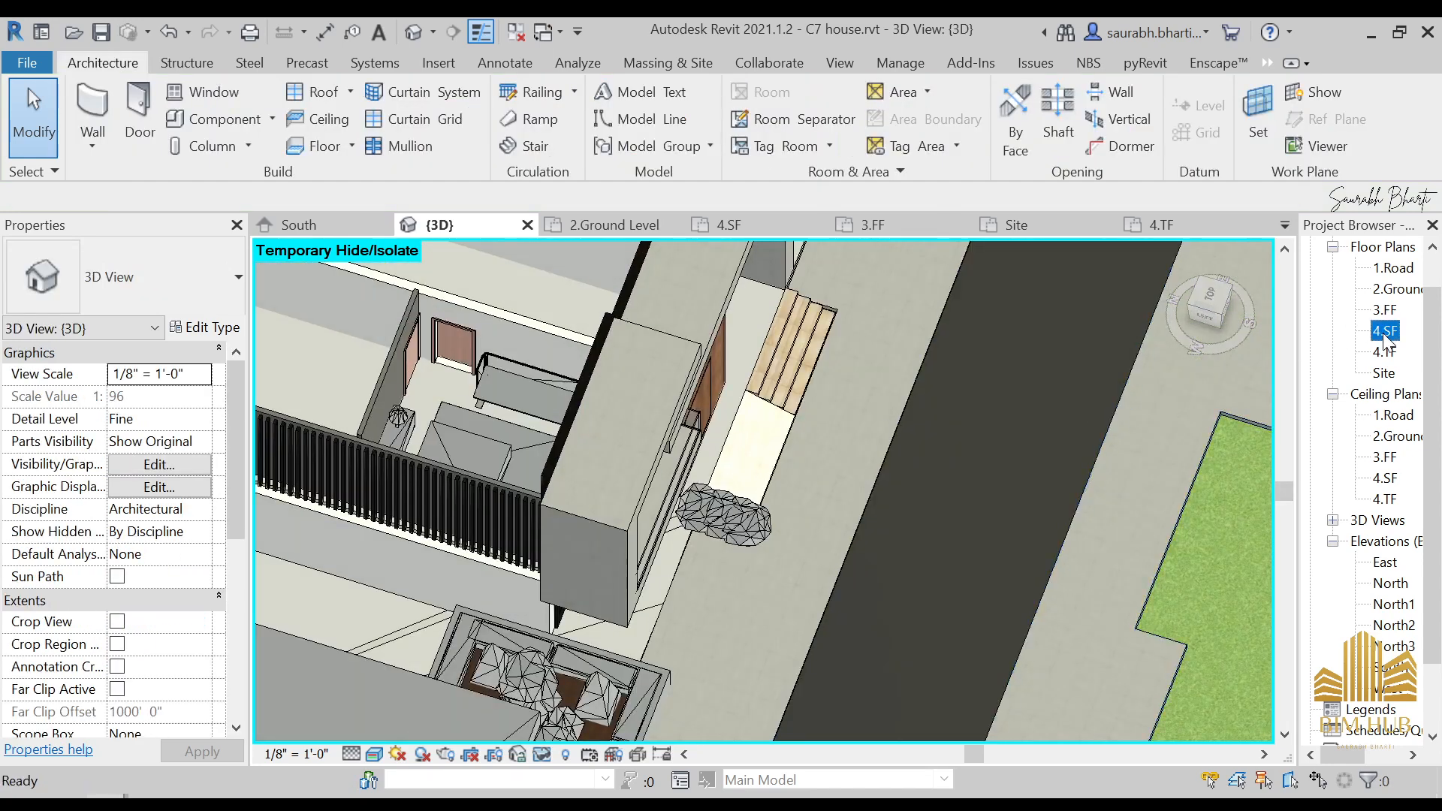
- Place the pendant lamp component over the bed in the 4.SF floor plan
{"action": "double_click", "coordinate": [1384, 331]}
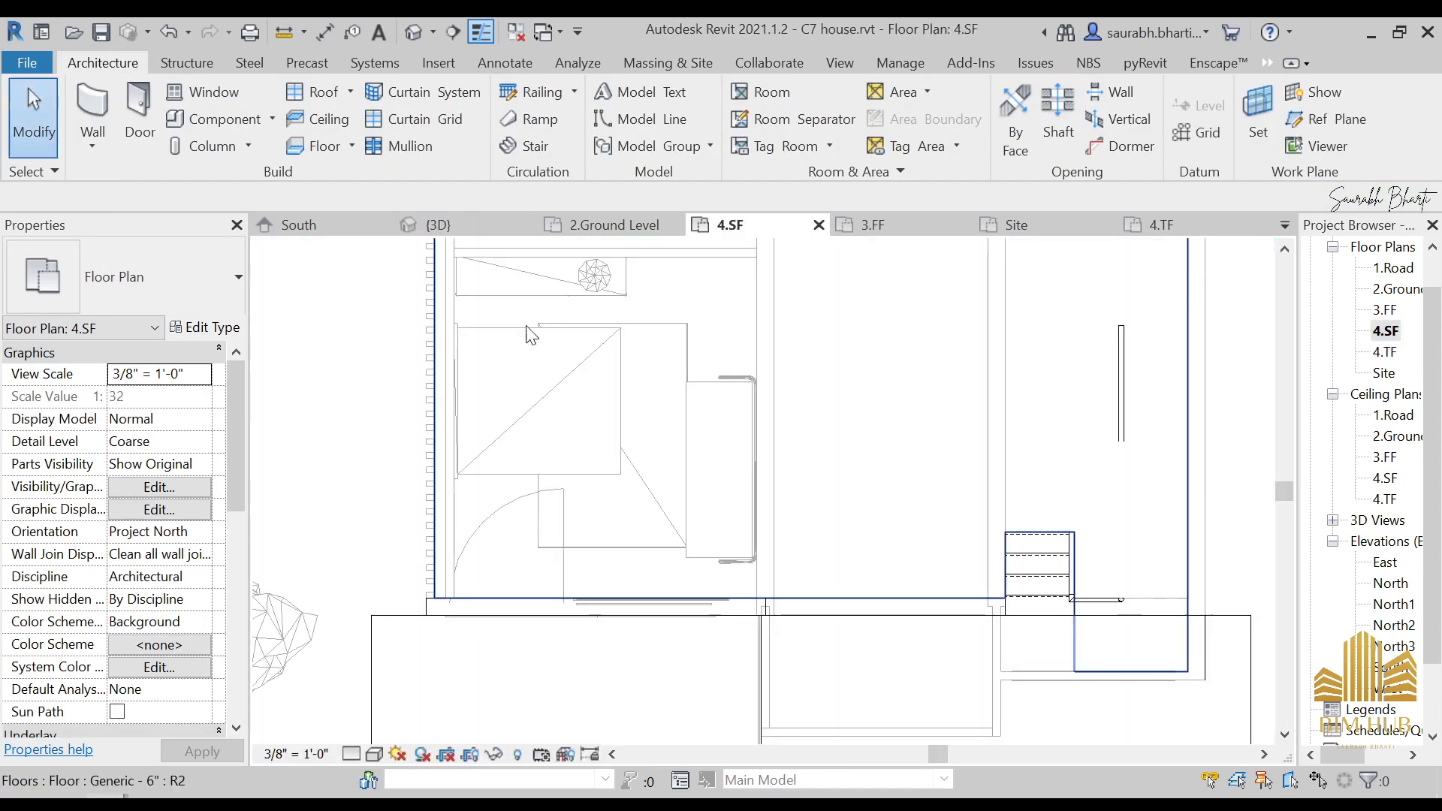
{"action": "left_click", "coordinate": [239, 126]}
{"action": "left_click", "coordinate": [577, 388]}
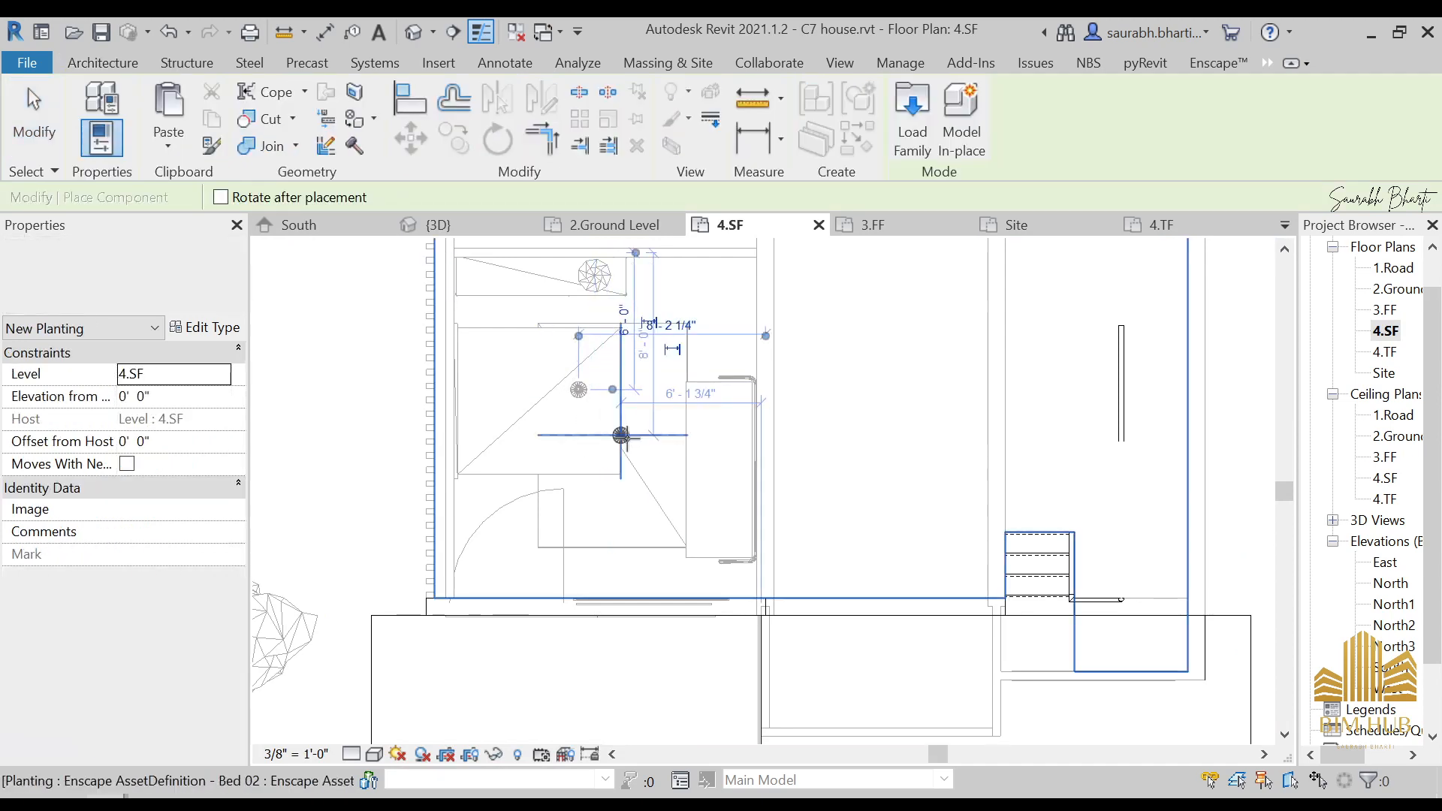
{"action": "key", "text": "Escape"}
- Reset the temporary hide in the 3D view and check the front of the house
{"action": "left_click", "coordinate": [412, 33]}
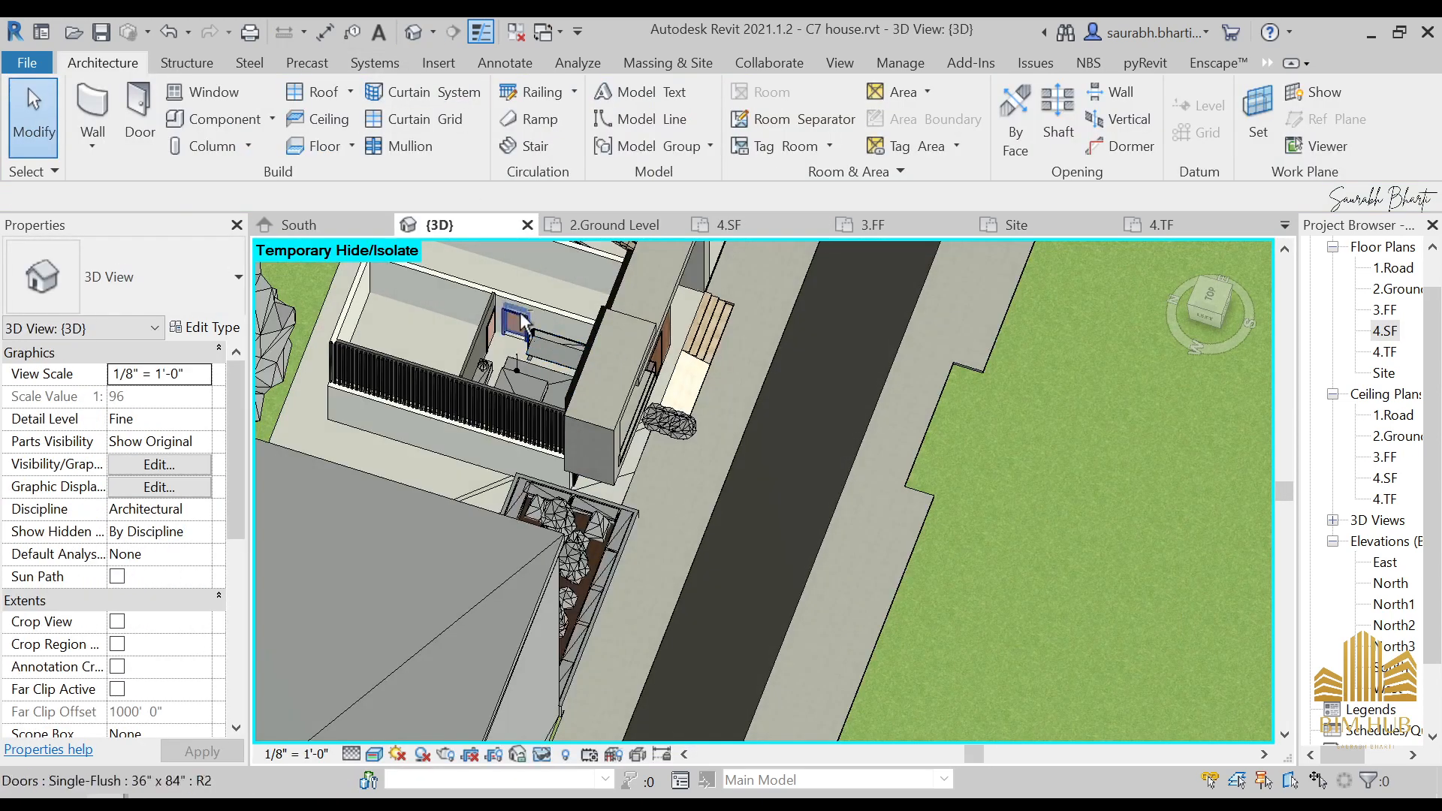
{"action": "key", "text": "h"}
{"action": "key", "text": "r"}
{"action": "scroll", "coordinate": [750, 510], "scroll_direction": "down", "scroll_amount": 3}
{"action": "middle_click_drag", "start_coordinate": [814, 540], "coordinate": [651, 306], "text": "shift"}
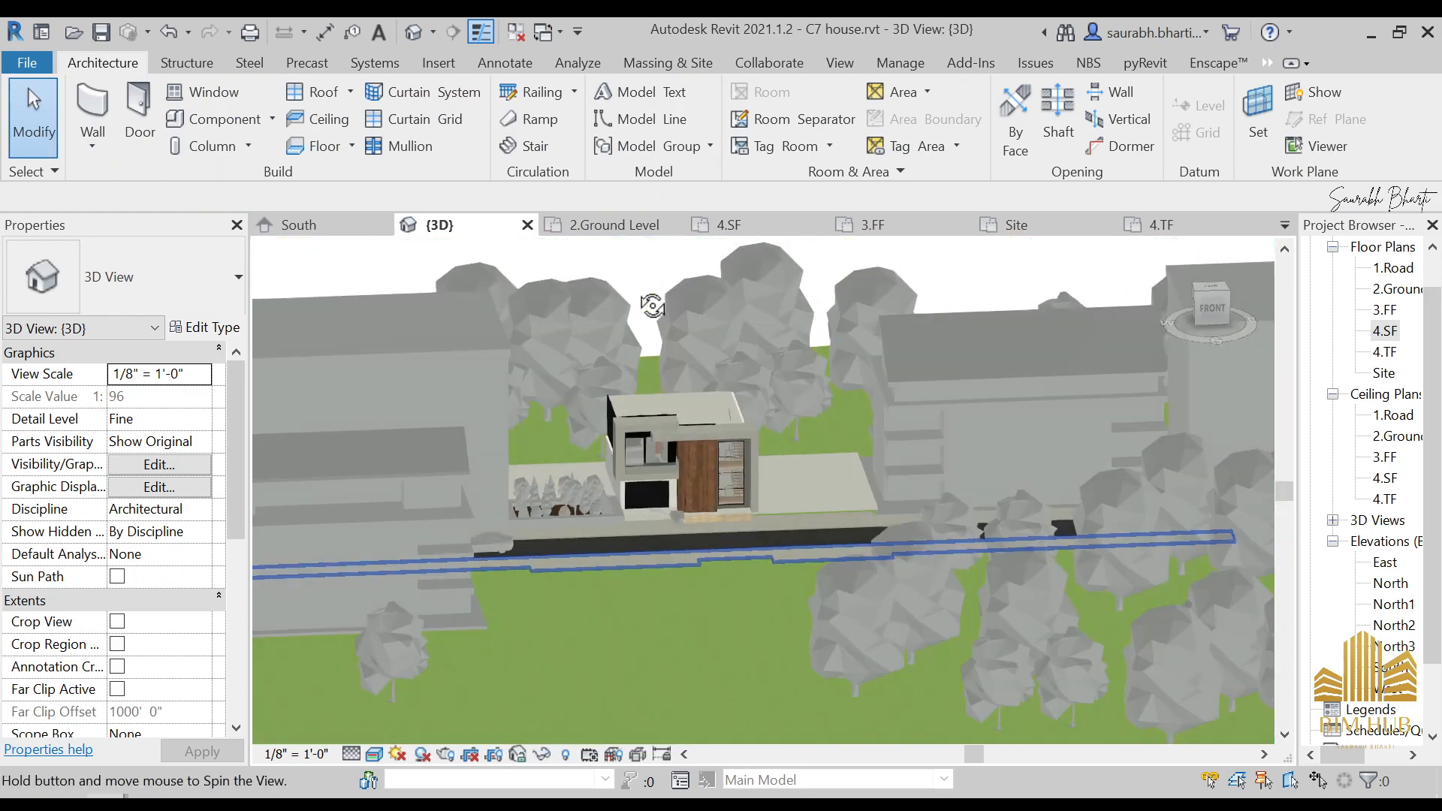
{"action": "scroll", "coordinate": [623, 420], "scroll_direction": "up", "scroll_amount": 3}
{"action": "middle_click_drag", "start_coordinate": [614, 414], "coordinate": [492, 282], "text": "shift"}
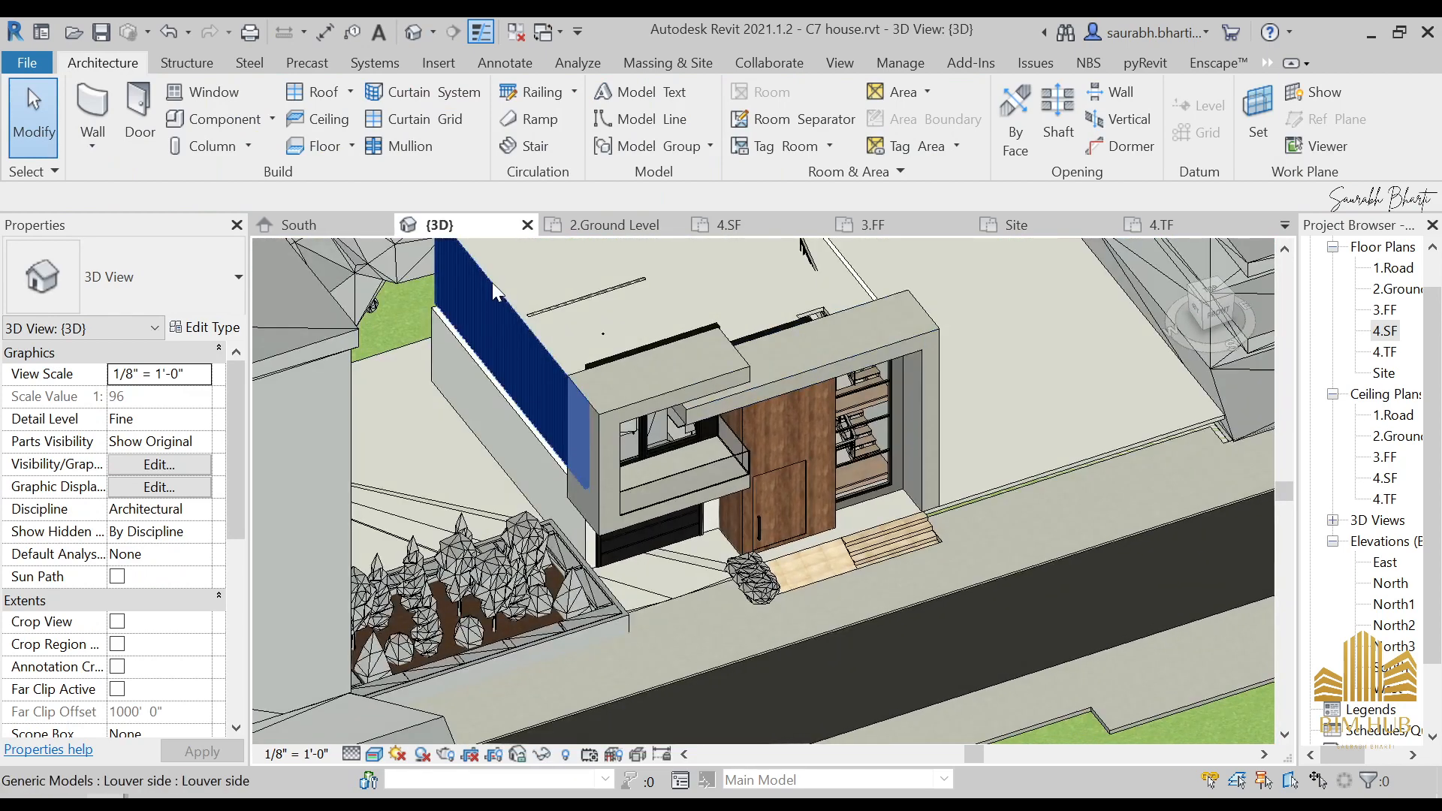
{"action": "left_click", "coordinate": [577, 299]}
{"action": "left_click", "coordinate": [1064, 116]}
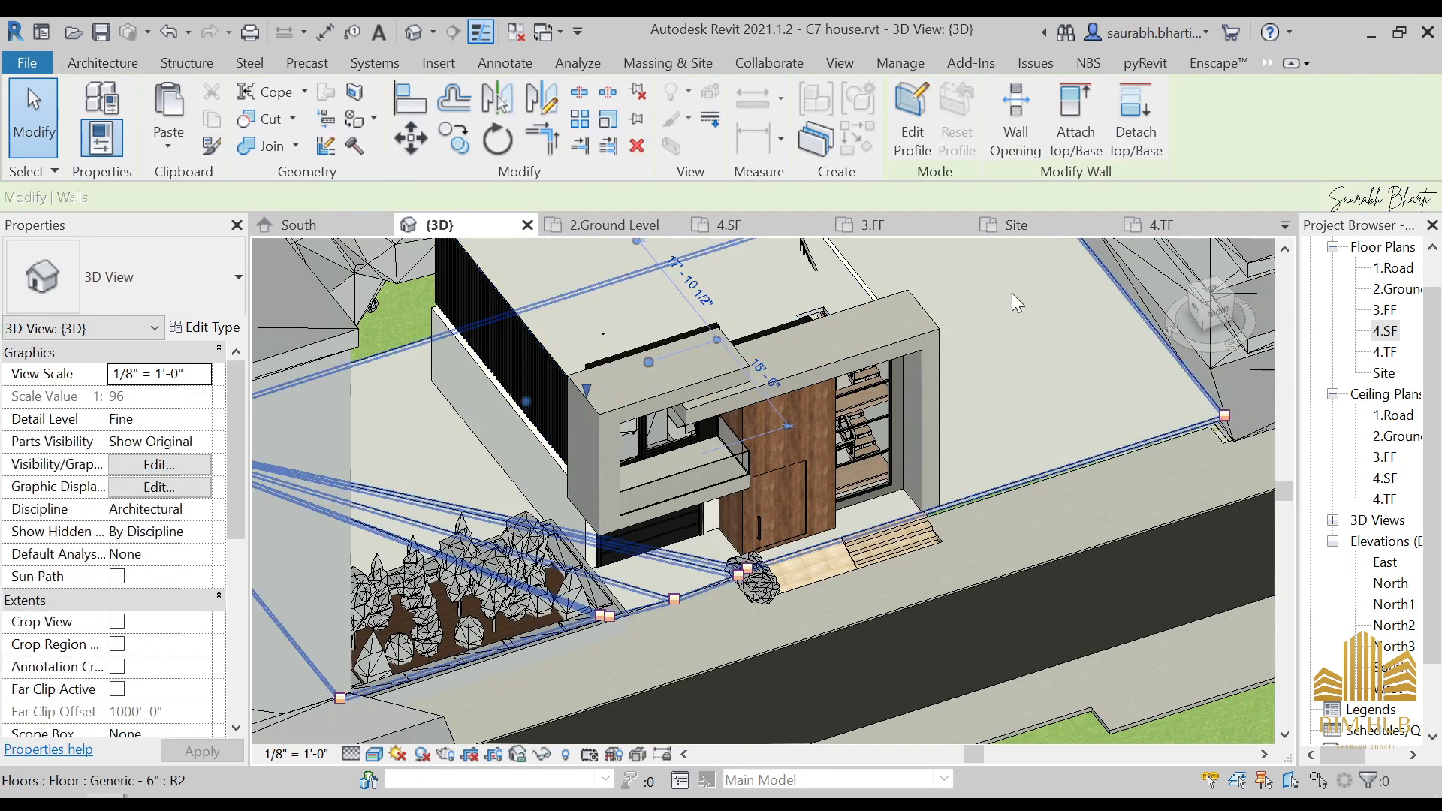
{"action": "left_click", "coordinate": [837, 264]}
{"action": "left_click", "coordinate": [814, 260]}
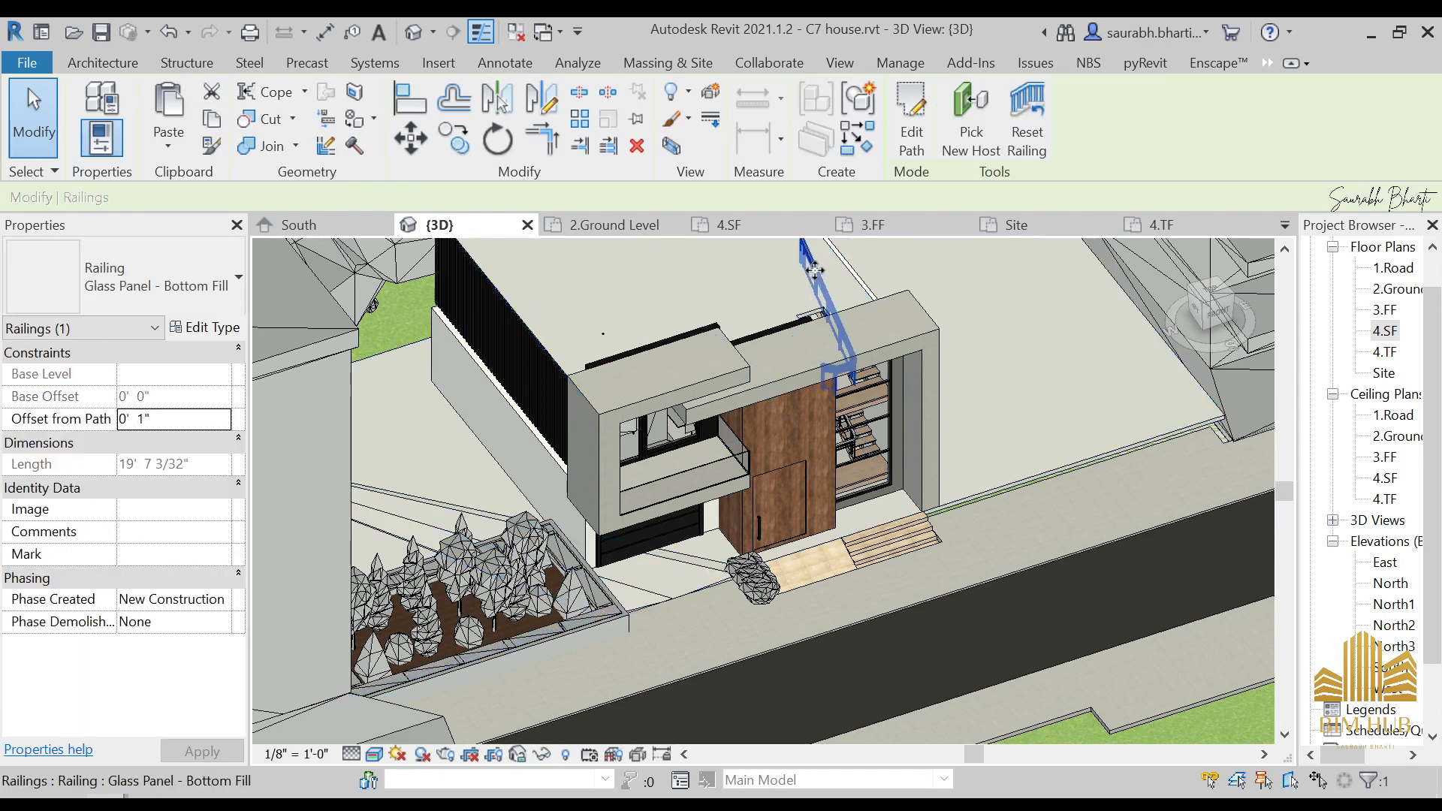
{"action": "scroll", "coordinate": [824, 364], "scroll_direction": "down", "scroll_amount": 3}
{"action": "middle_click_drag", "start_coordinate": [823, 364], "coordinate": [781, 365], "text": "shift"}
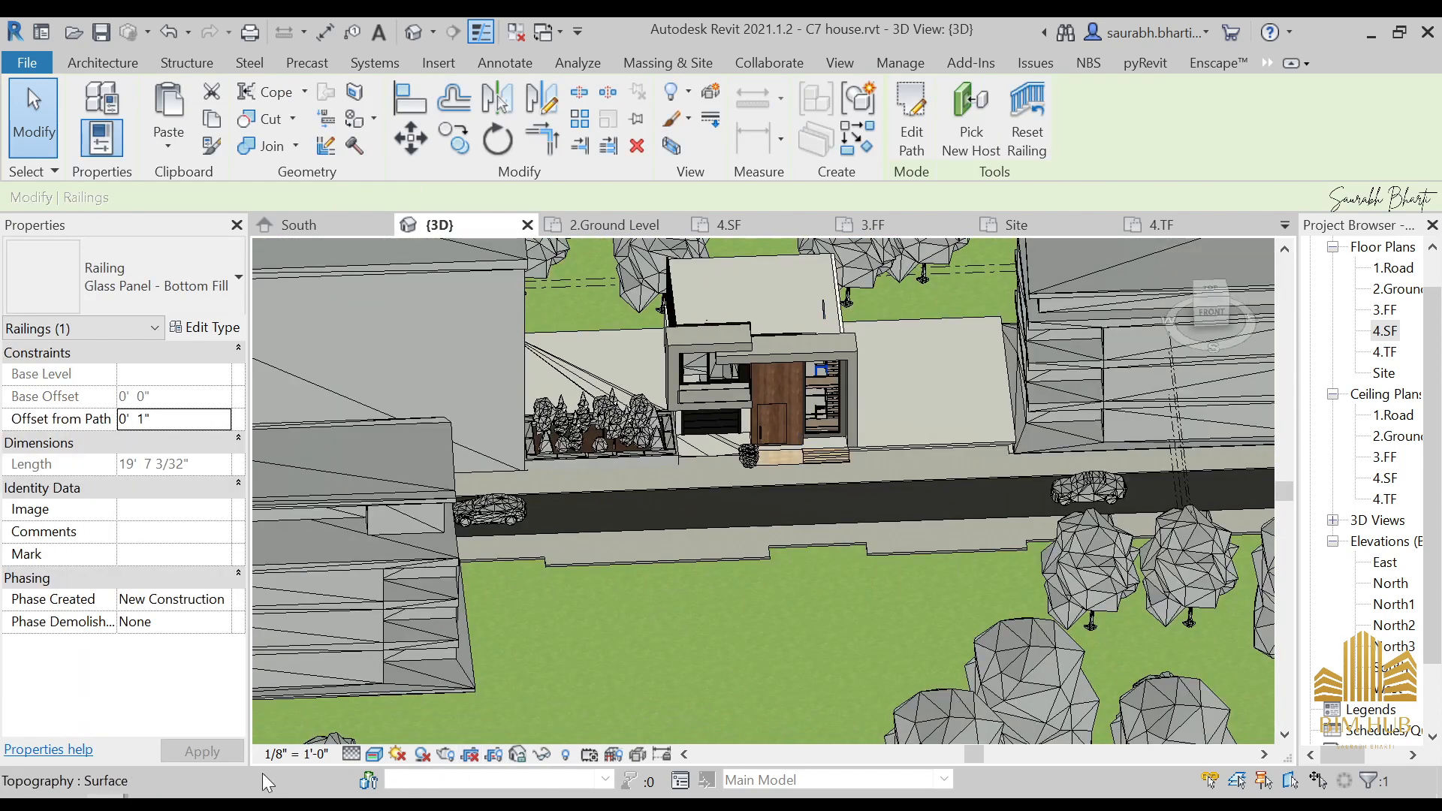
{"action": "key", "text": "alt+Tab"}
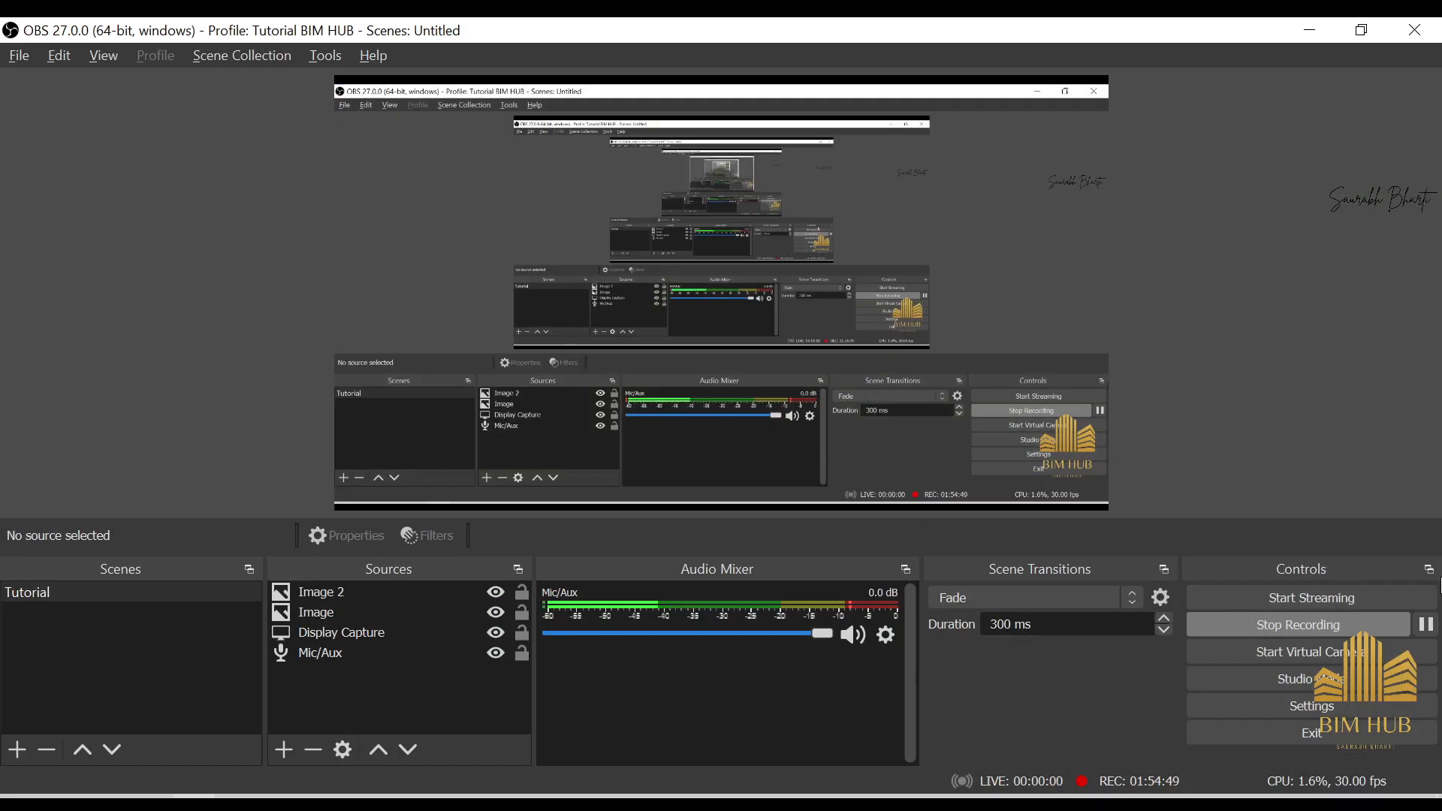
{"action": "left_click", "coordinate": [1326, 41]}
{"action": "scroll", "coordinate": [737, 435], "scroll_direction": "up", "scroll_amount": 4}
{"action": "middle_click_drag", "start_coordinate": [737, 430], "coordinate": [968, 687], "text": "shift"}
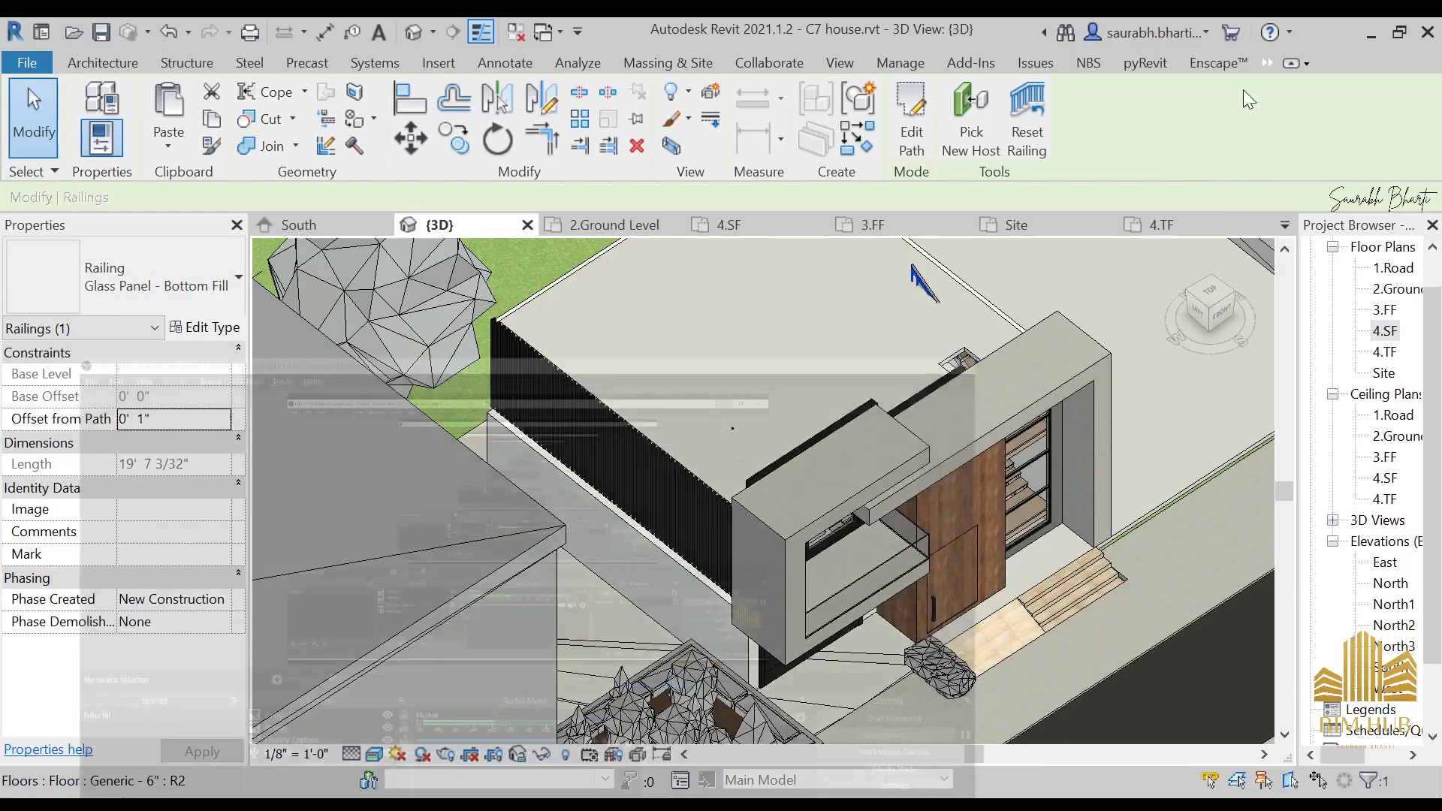
{"action": "middle_click_drag", "start_coordinate": [931, 631], "coordinate": [901, 480], "text": "shift"}
{"action": "middle_click_drag", "start_coordinate": [846, 403], "coordinate": [796, 353], "text": "shift"}
- Switch to the reference photo in Photos and examine the balcony underside, roof overhangs and exterior lighting
{"action": "left_click", "coordinate": [236, 802]}
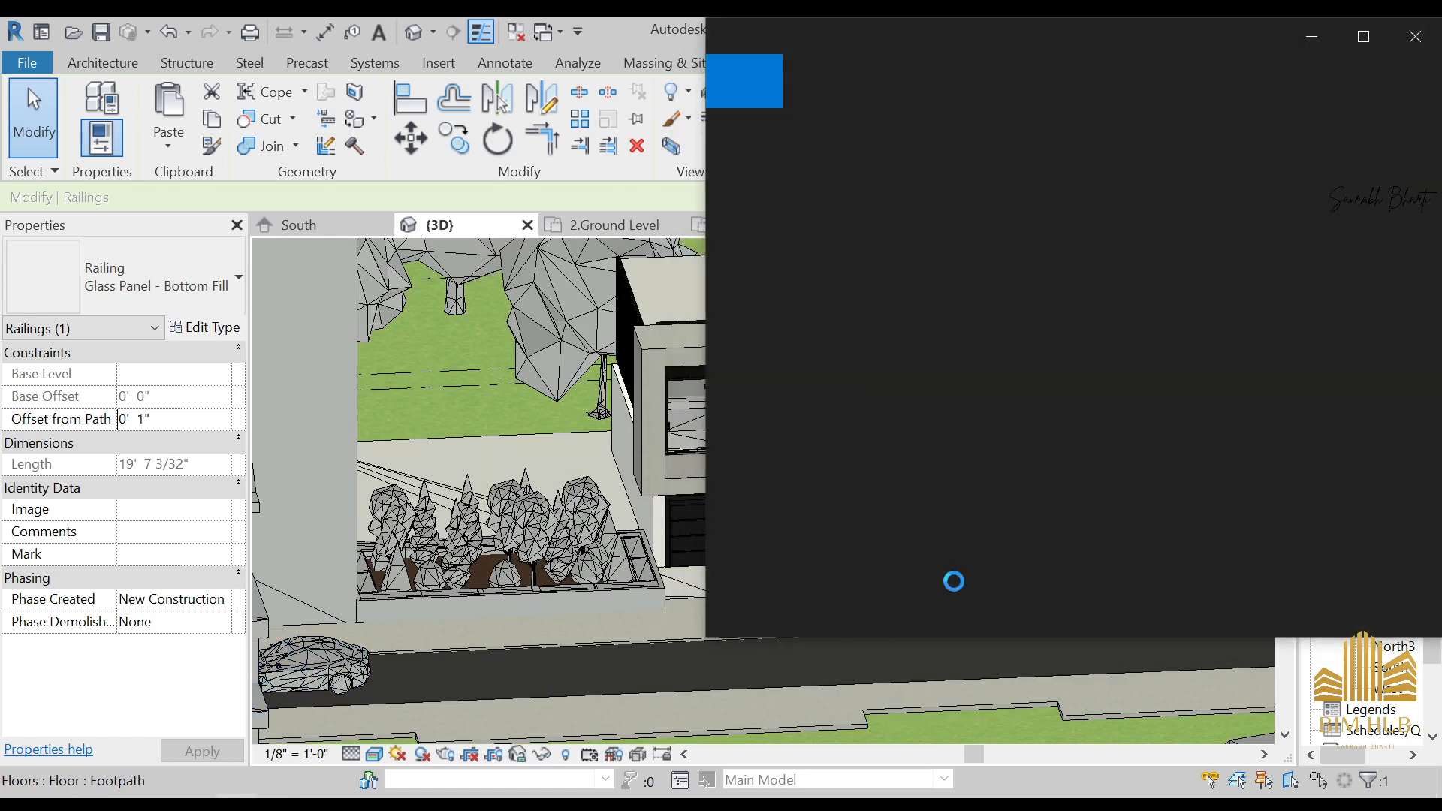
{"action": "scroll", "coordinate": [977, 454], "scroll_direction": "up", "scroll_amount": 3}
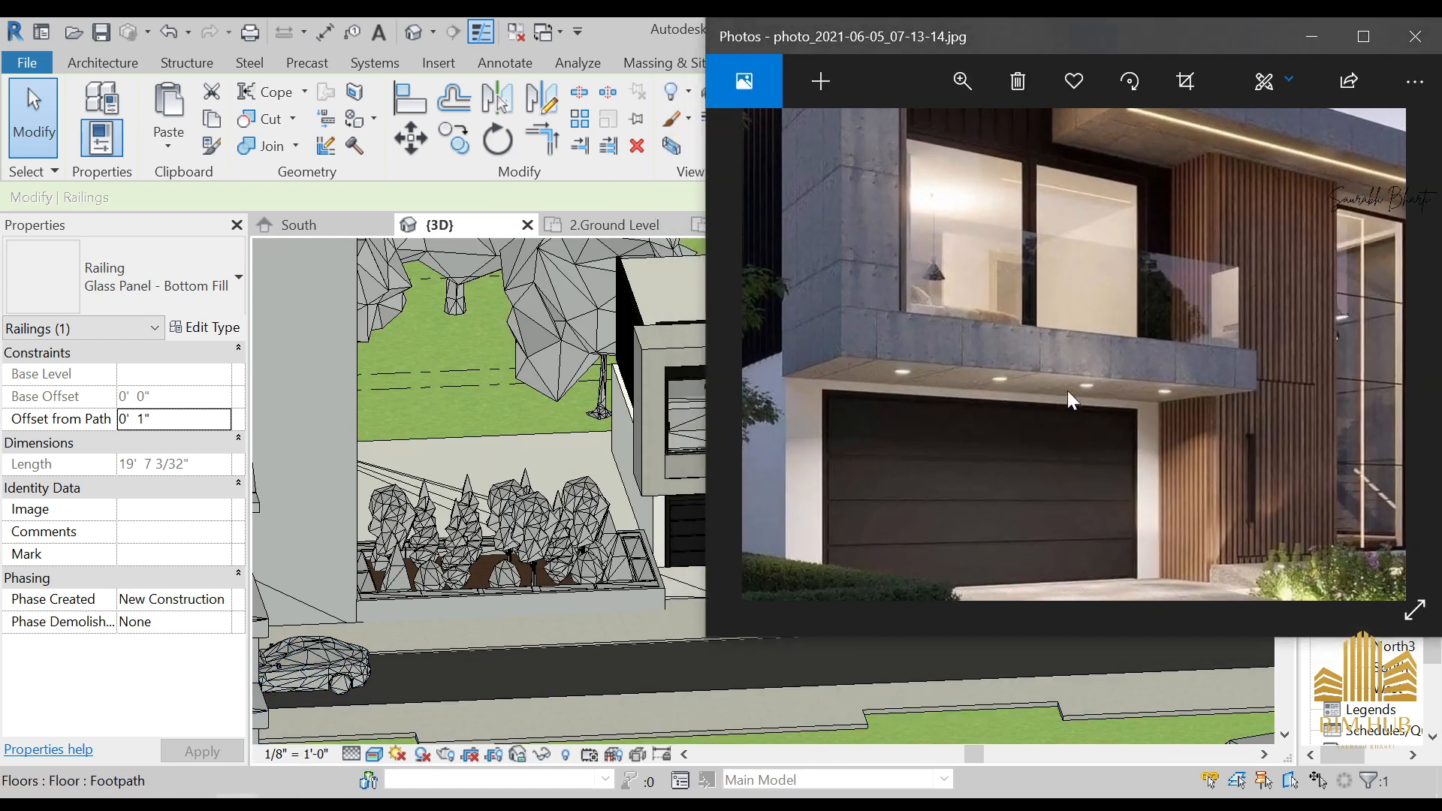
{"action": "left_click_drag", "start_coordinate": [1180, 371], "coordinate": [995, 399]}
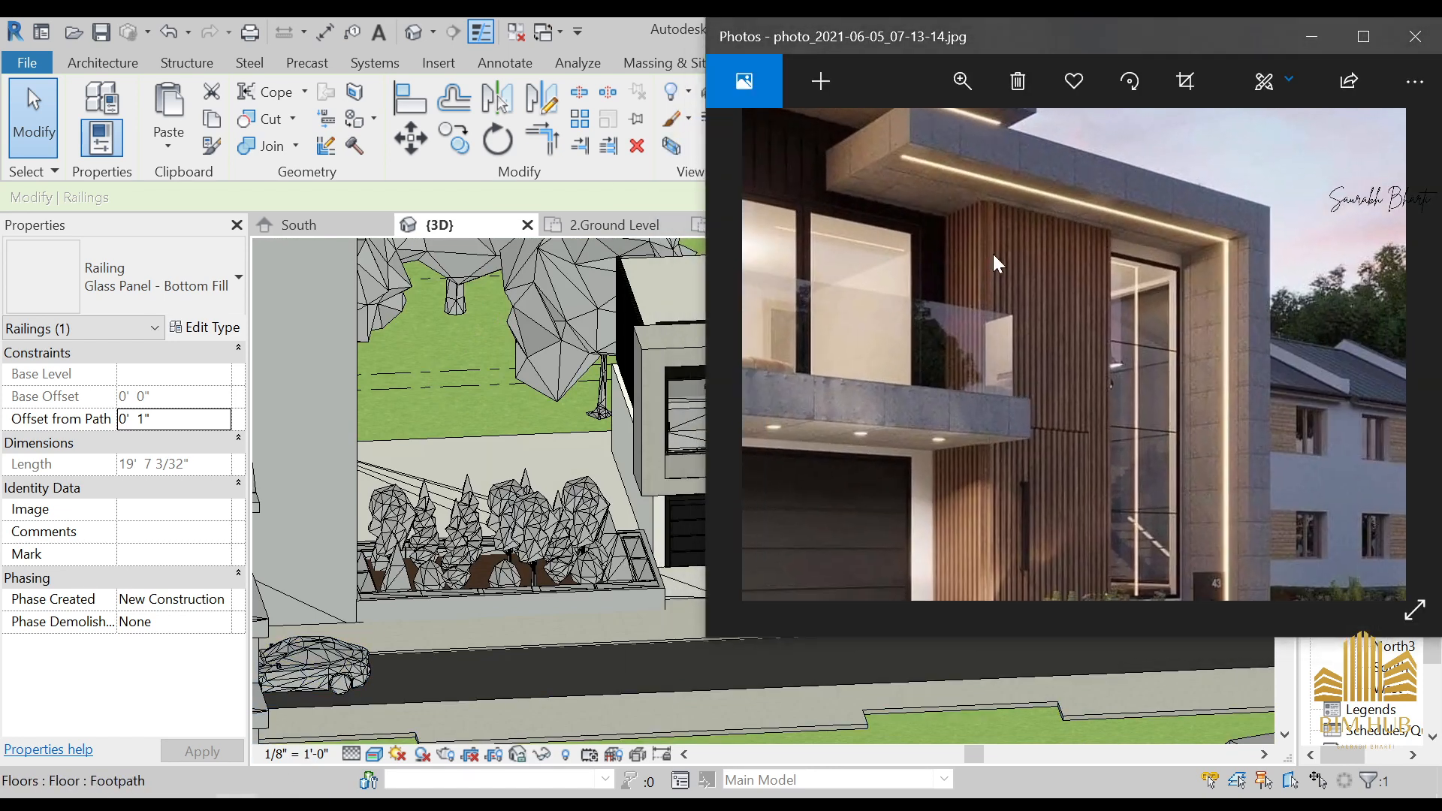
{"action": "left_click_drag", "start_coordinate": [1212, 376], "coordinate": [1331, 480]}
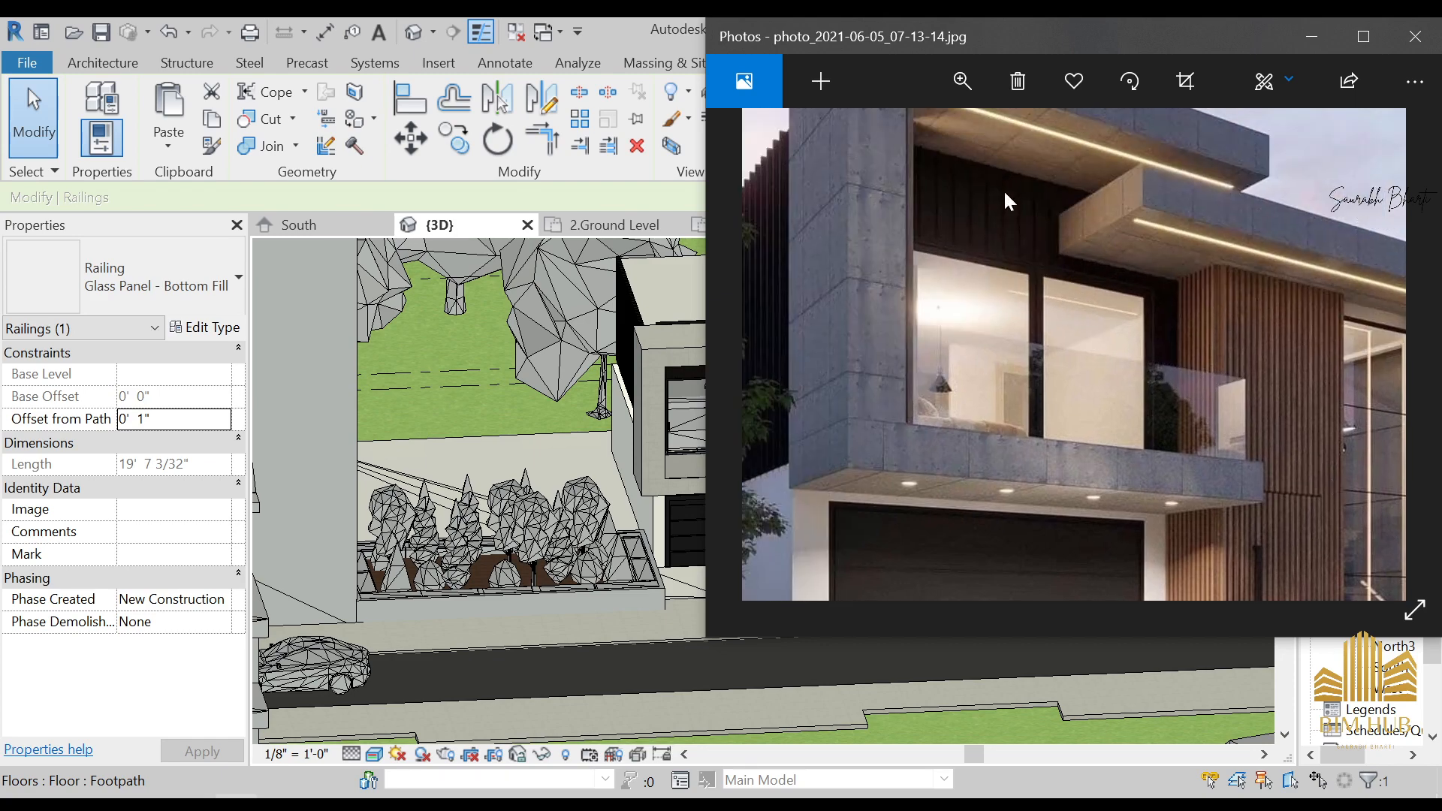
{"action": "left_click", "coordinate": [1318, 51]}
- Inspect the concrete balcony frame above the garage by opening its extrusion in the in-place editor, and finish the model
{"action": "middle_click_drag", "start_coordinate": [731, 548], "coordinate": [781, 366], "text": "shift"}
{"action": "scroll", "coordinate": [781, 365], "scroll_direction": "up", "scroll_amount": 2}
{"action": "middle_click_drag", "start_coordinate": [749, 490], "coordinate": [764, 583], "text": "shift"}
{"action": "scroll", "coordinate": [766, 587], "scroll_direction": "up", "scroll_amount": 3}
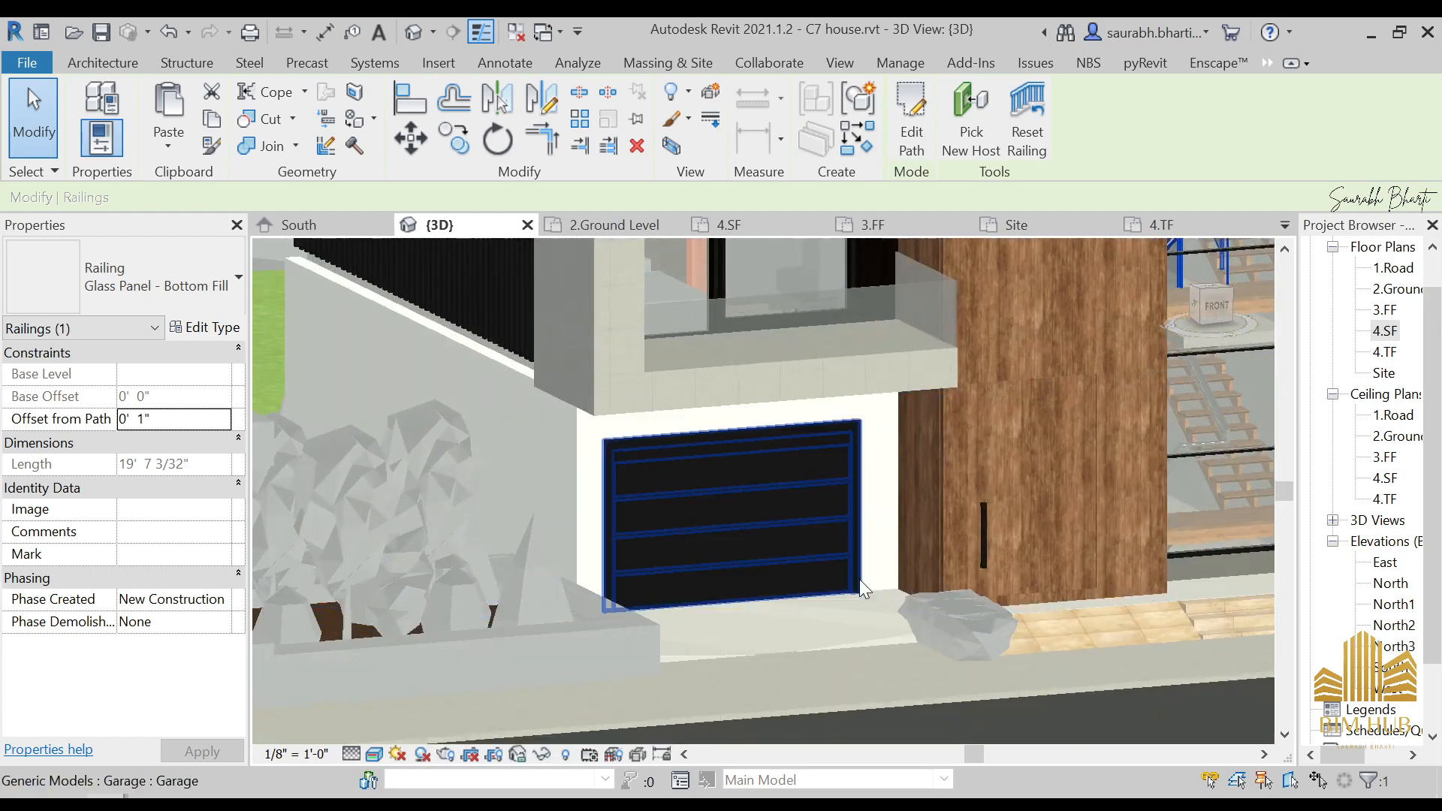
{"action": "middle_click_drag", "start_coordinate": [859, 578], "coordinate": [871, 515], "text": "shift"}
{"action": "middle_click_drag", "start_coordinate": [704, 349], "coordinate": [628, 314], "text": "shift"}
{"action": "left_click", "coordinate": [629, 314]}
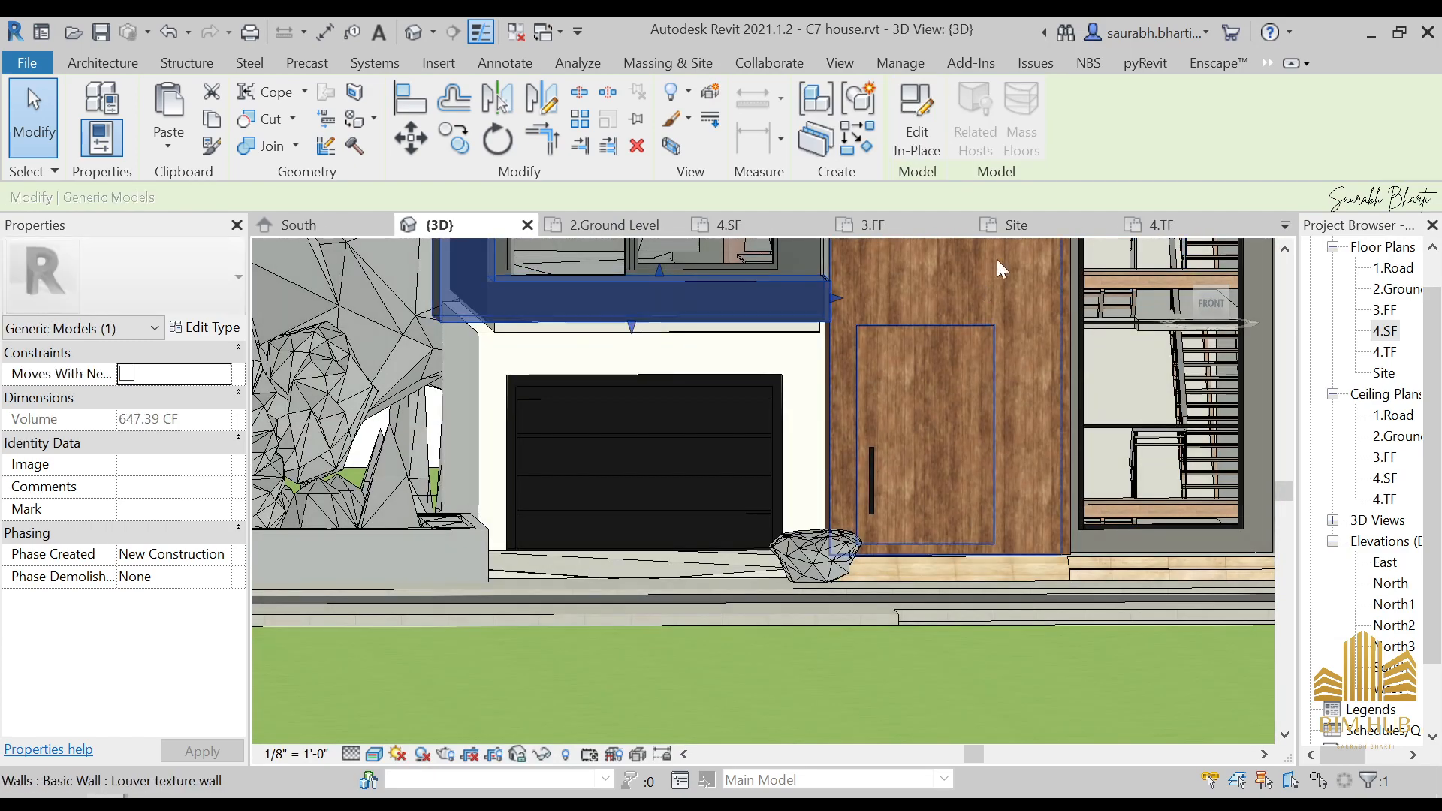
{"action": "left_click", "coordinate": [1212, 303]}
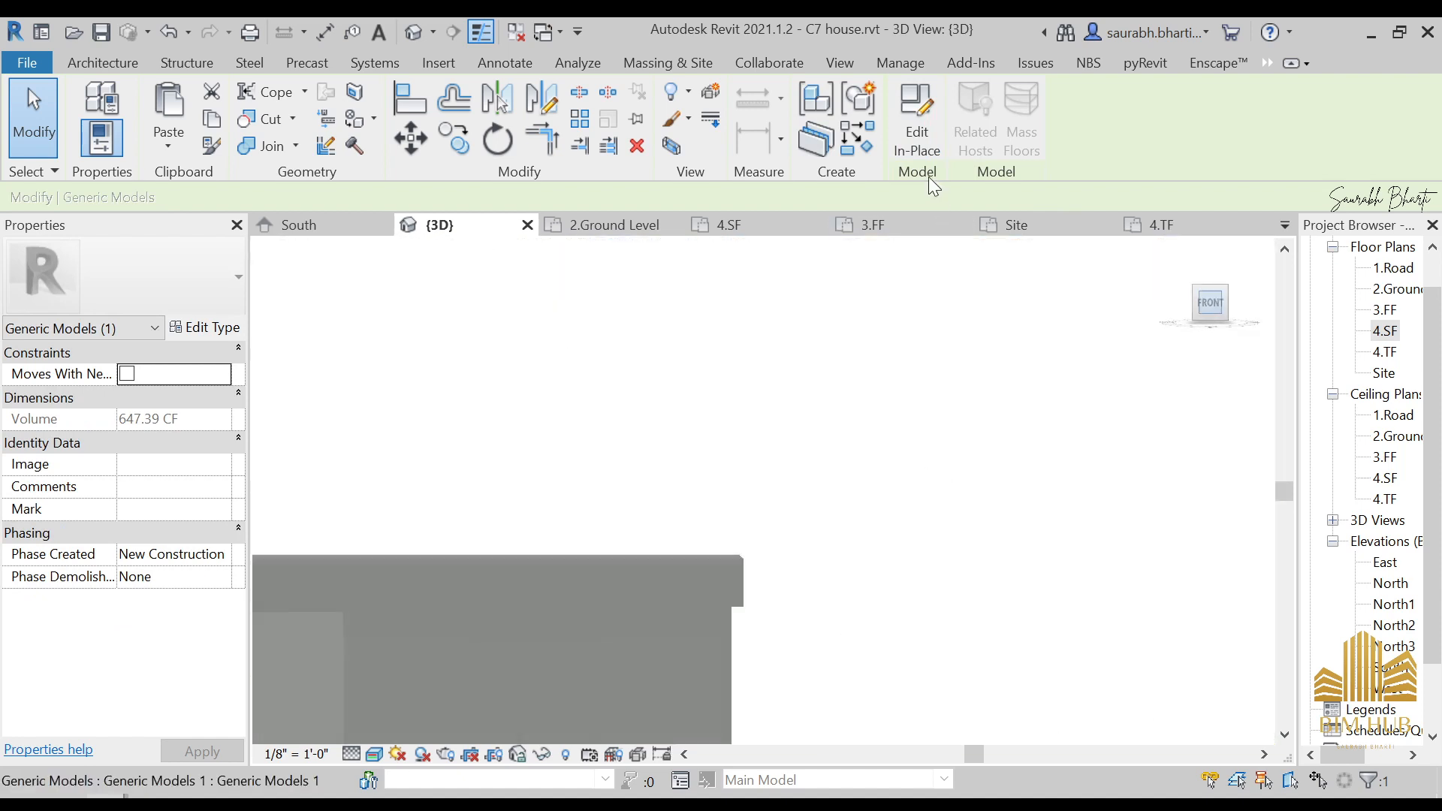
{"action": "left_click", "coordinate": [909, 128]}
{"action": "scroll", "coordinate": [800, 644], "scroll_direction": "up", "scroll_amount": 2}
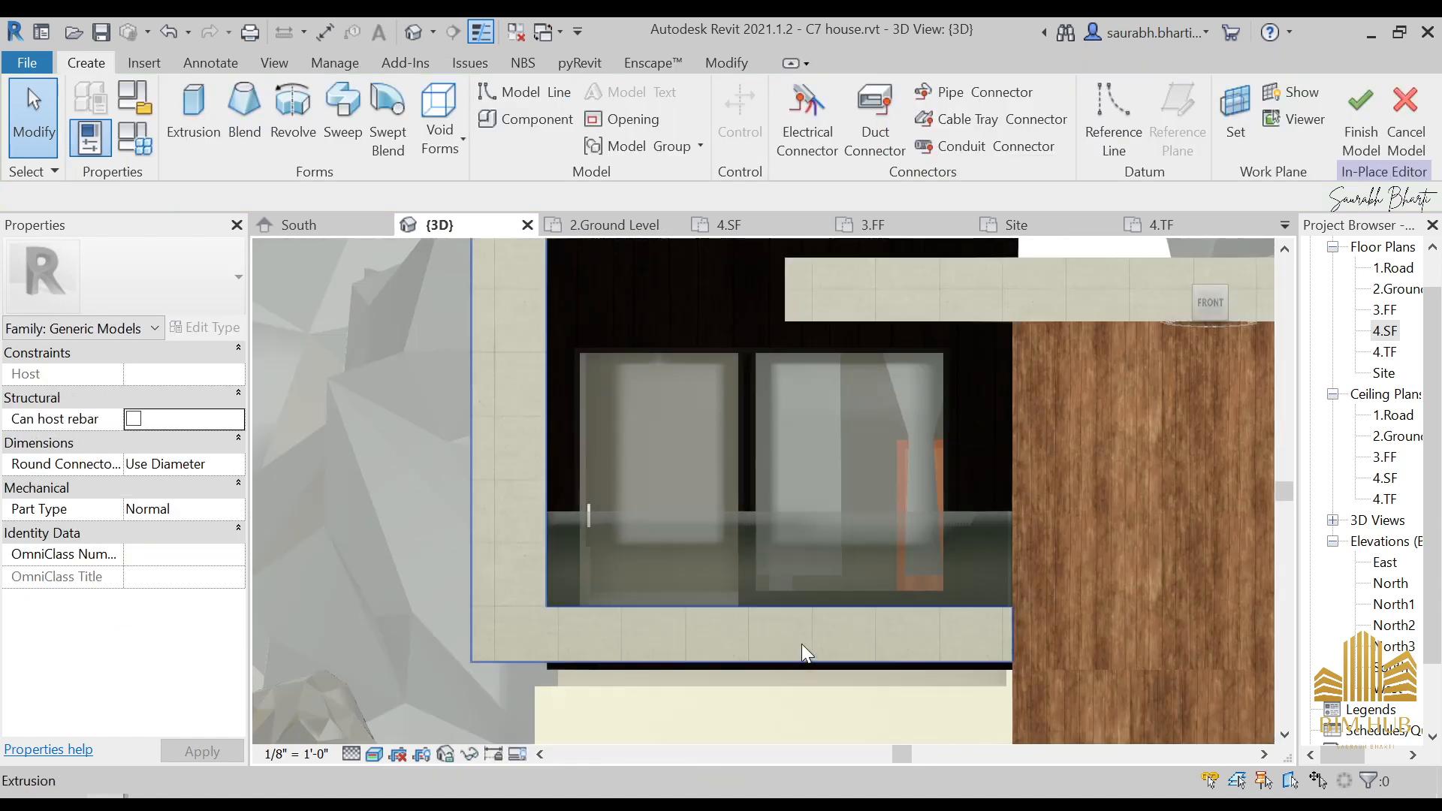
{"action": "left_click", "coordinate": [797, 645]}
{"action": "middle_click_drag", "start_coordinate": [810, 671], "coordinate": [810, 476]}
{"action": "left_click_drag", "start_coordinate": [744, 482], "coordinate": [740, 489]}
{"action": "scroll", "coordinate": [781, 409], "scroll_direction": "up", "scroll_amount": 1}
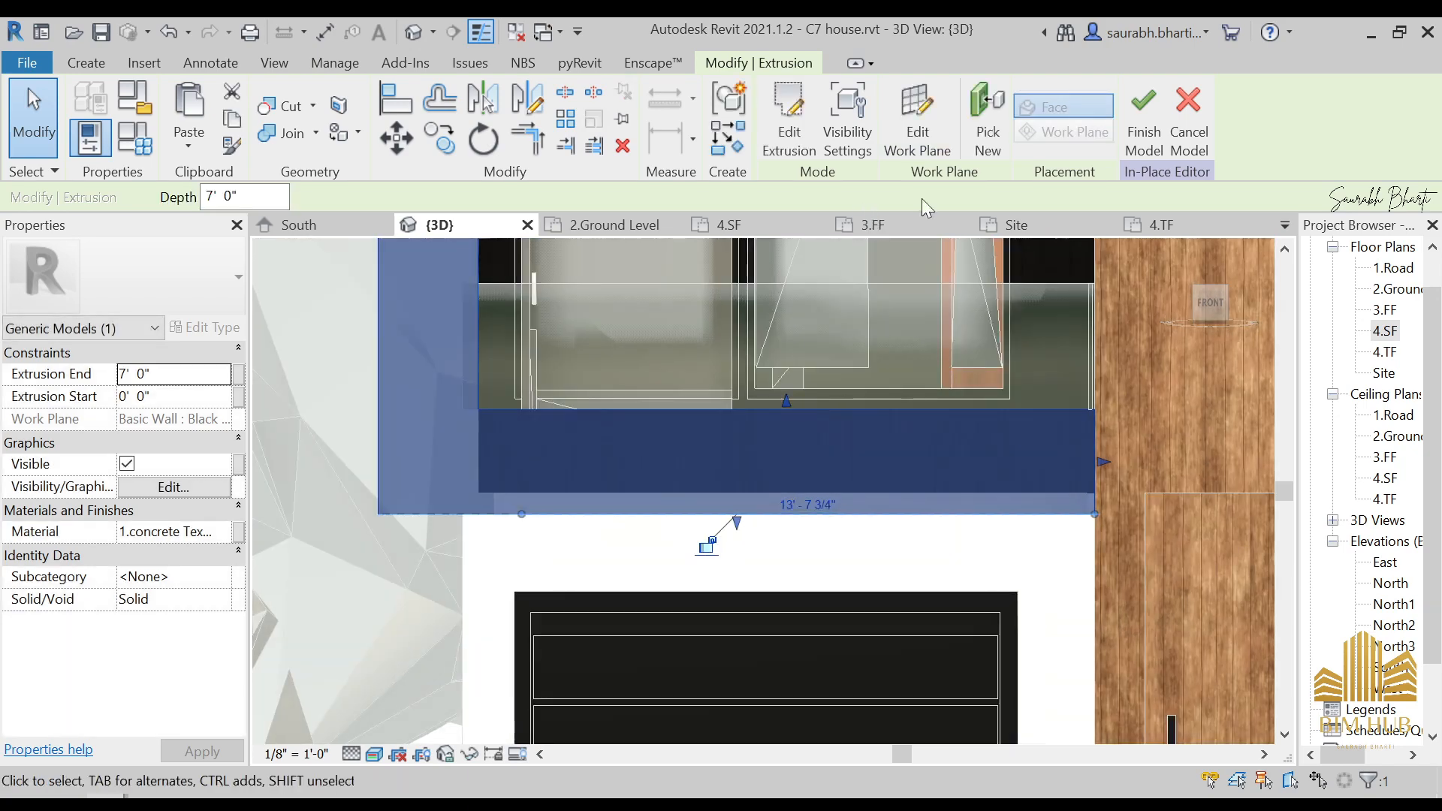
{"action": "left_click", "coordinate": [1132, 121]}
- Check the 3.FF and 2.Ground Level reflected ceiling plans and return to the 3D view
{"action": "middle_click_drag", "start_coordinate": [805, 458], "coordinate": [811, 552], "text": "shift"}
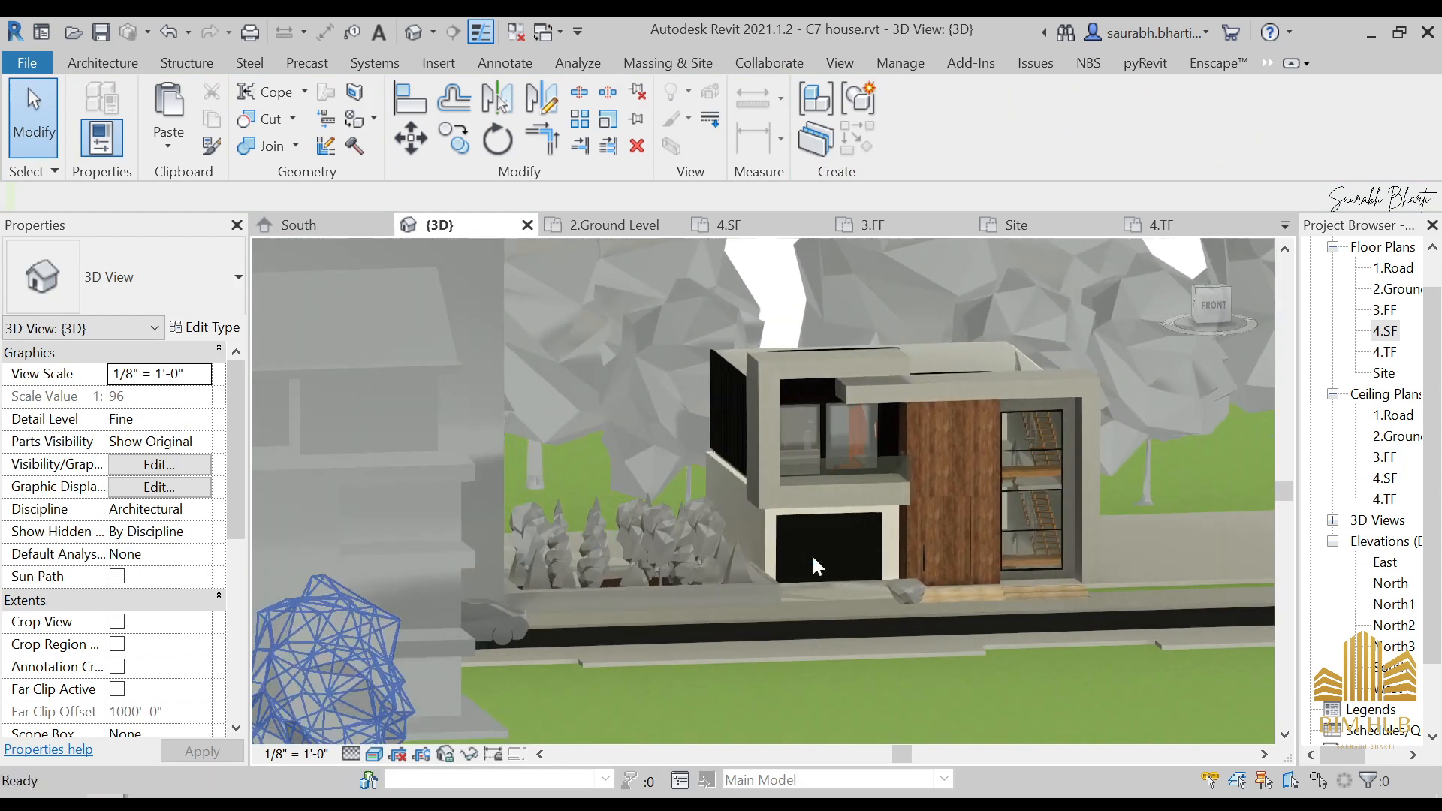
{"action": "scroll", "coordinate": [810, 564], "scroll_direction": "down", "scroll_amount": 5}
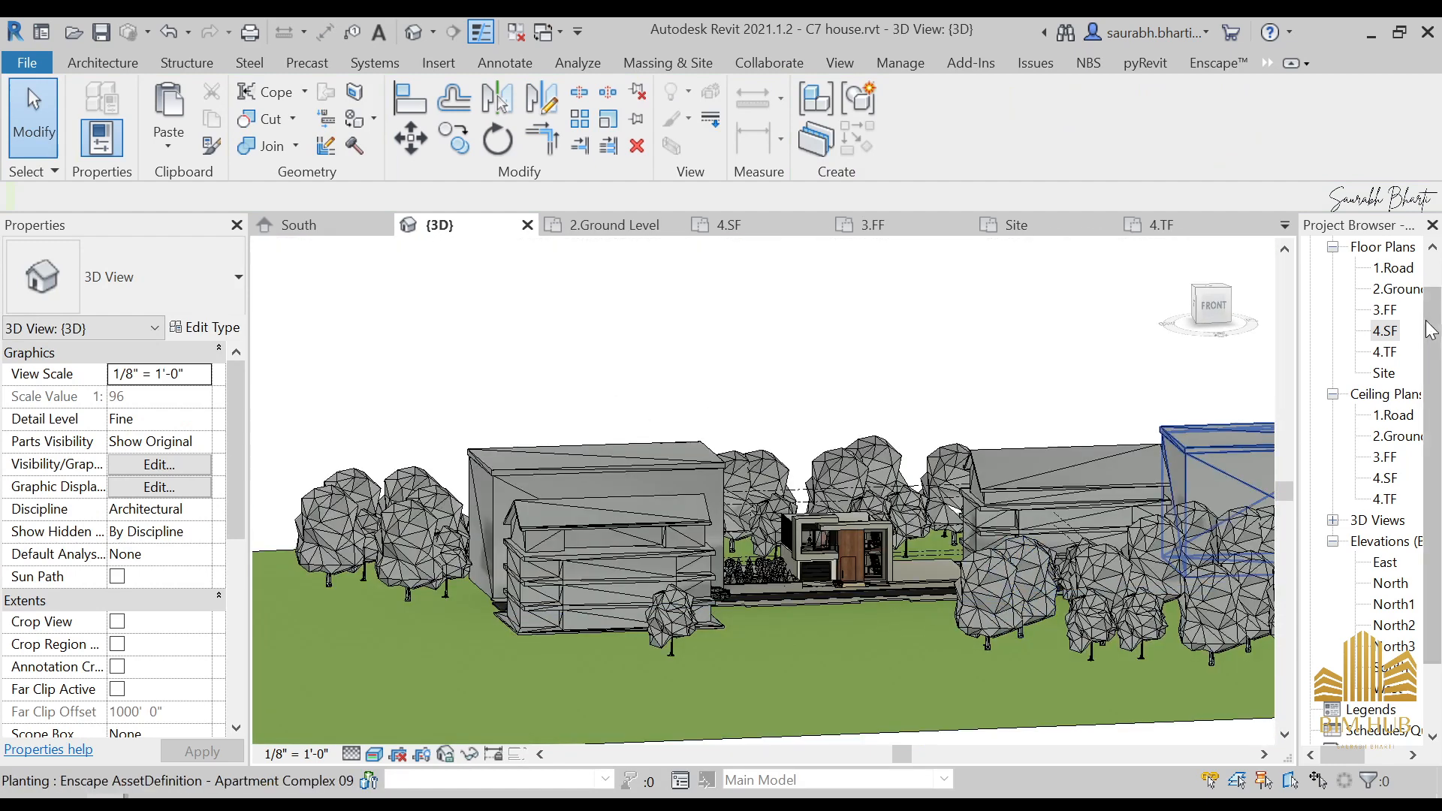
{"action": "double_click", "coordinate": [1384, 458]}
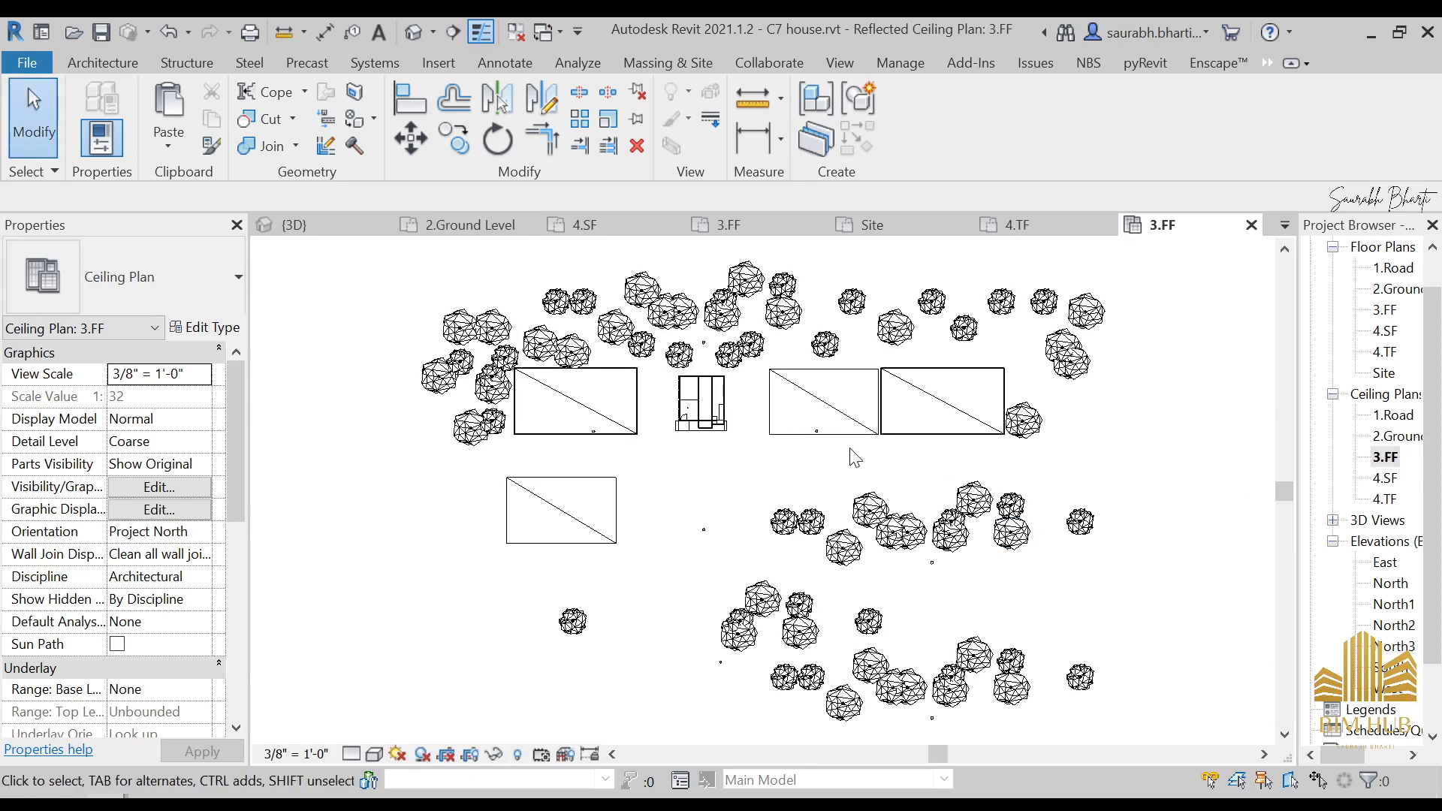
{"action": "double_click", "coordinate": [1393, 439]}
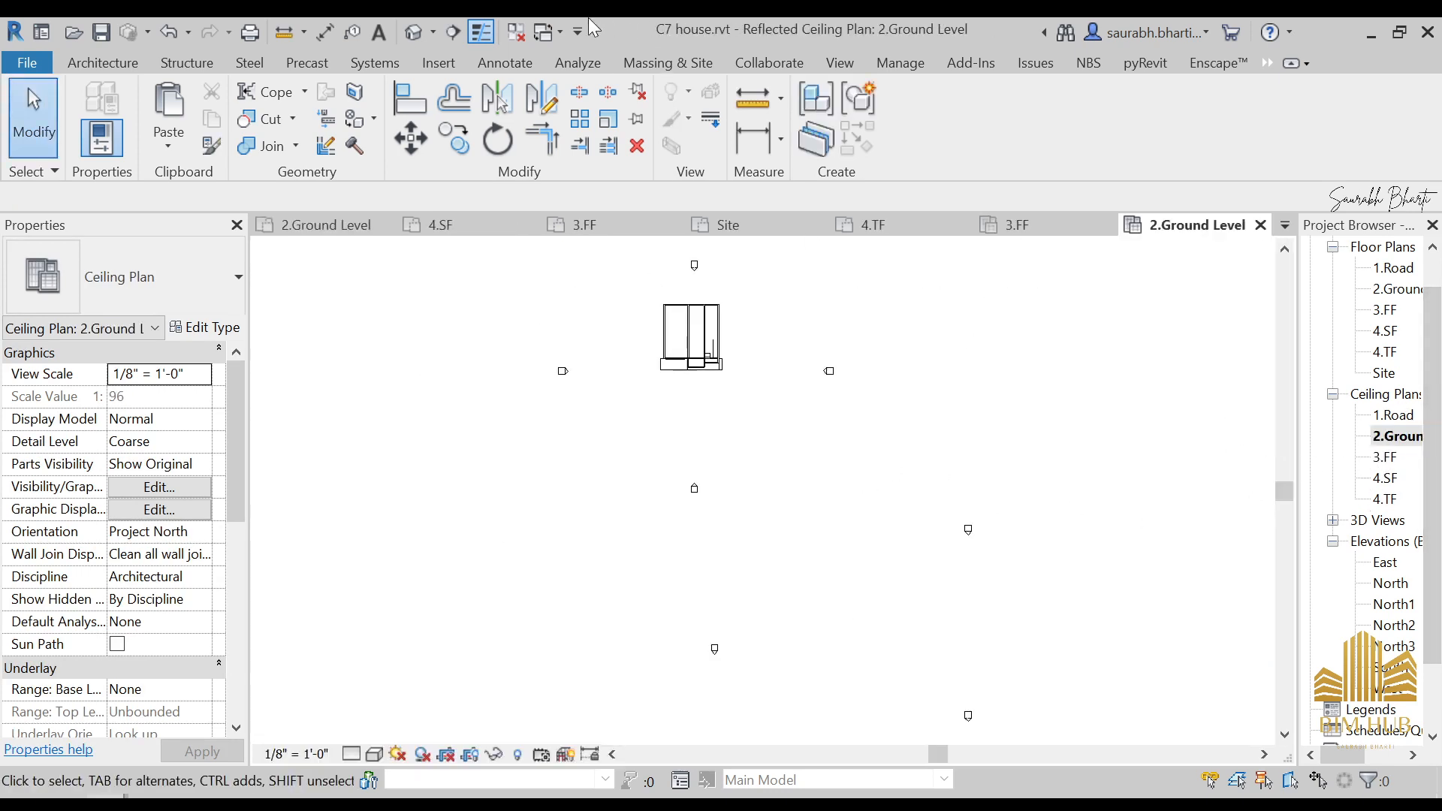
{"action": "left_click", "coordinate": [422, 34]}
- Clear the element selection and turn on the section box for the 3D view
{"action": "scroll", "coordinate": [763, 561], "scroll_direction": "up", "scroll_amount": 5}
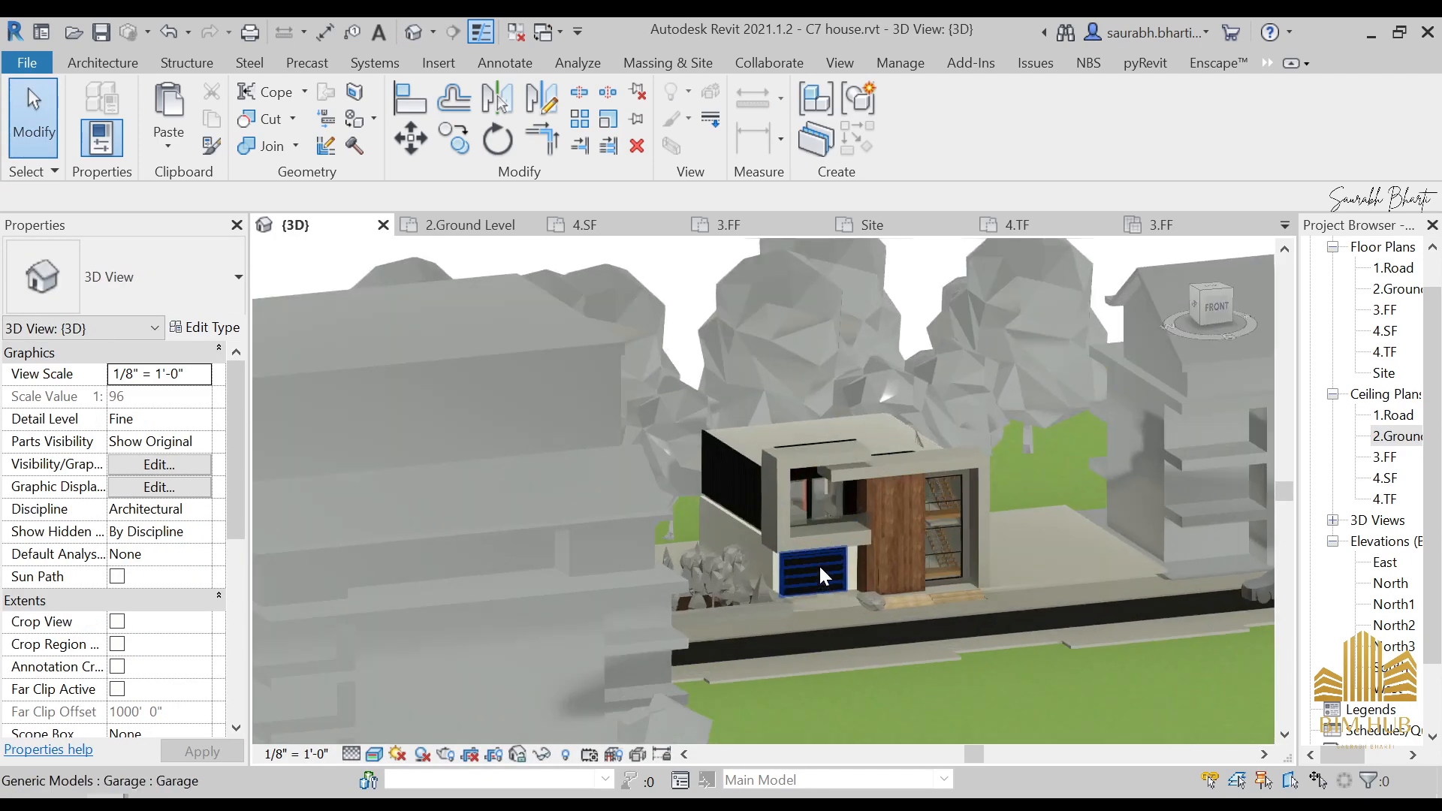
{"action": "scroll", "coordinate": [832, 544], "scroll_direction": "down", "scroll_amount": 3}
{"action": "left_click", "coordinate": [840, 516]}
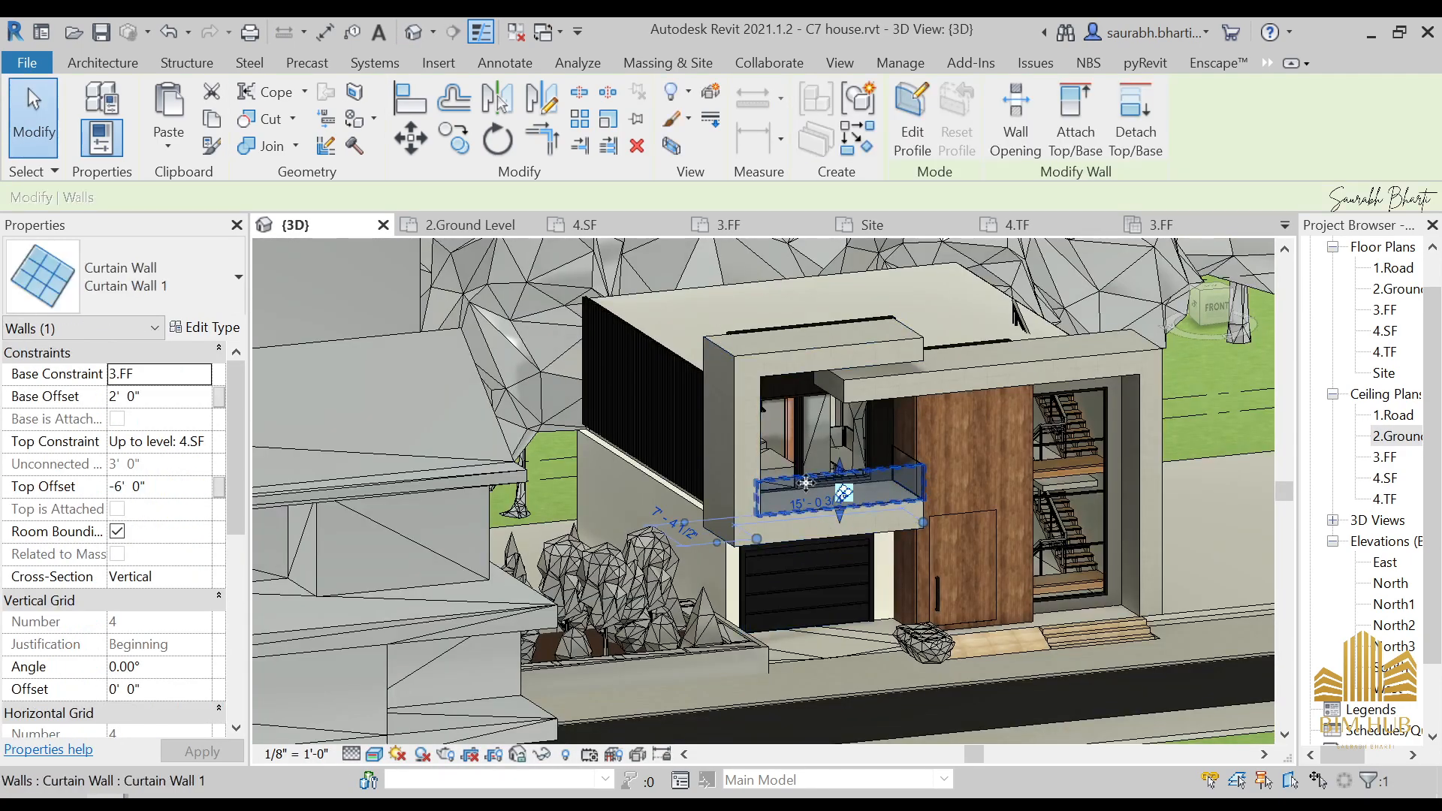
{"action": "scroll", "coordinate": [814, 497], "scroll_direction": "down", "scroll_amount": 2}
{"action": "scroll", "coordinate": [813, 497], "scroll_direction": "down", "scroll_amount": 3}
{"action": "left_click", "coordinate": [944, 713]}
{"action": "scroll", "coordinate": [897, 592], "scroll_direction": "down", "scroll_amount": 2}
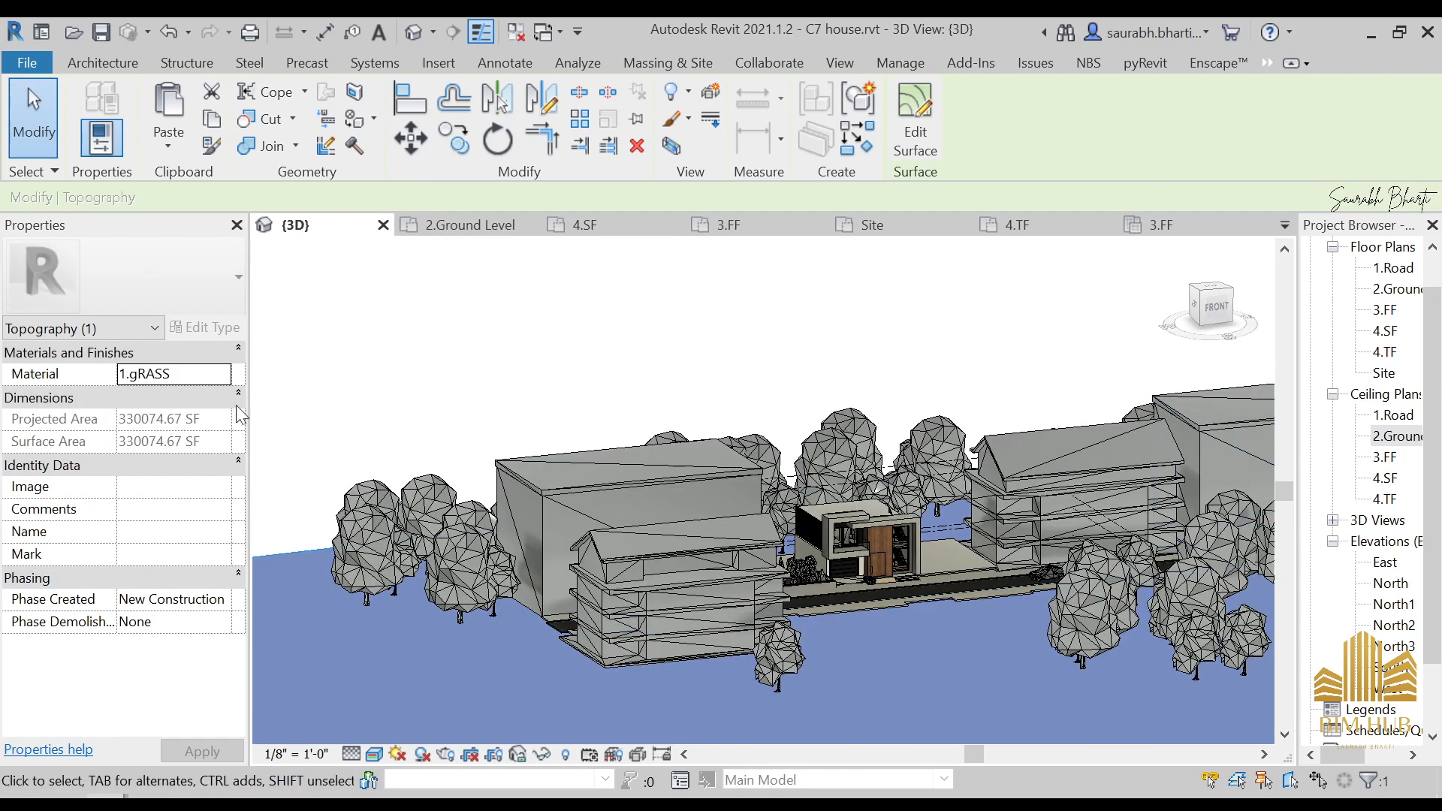
{"action": "key", "text": "Escape"}
{"action": "scroll", "coordinate": [144, 569], "scroll_direction": "down", "scroll_amount": 4}
{"action": "left_click", "coordinate": [117, 508]}
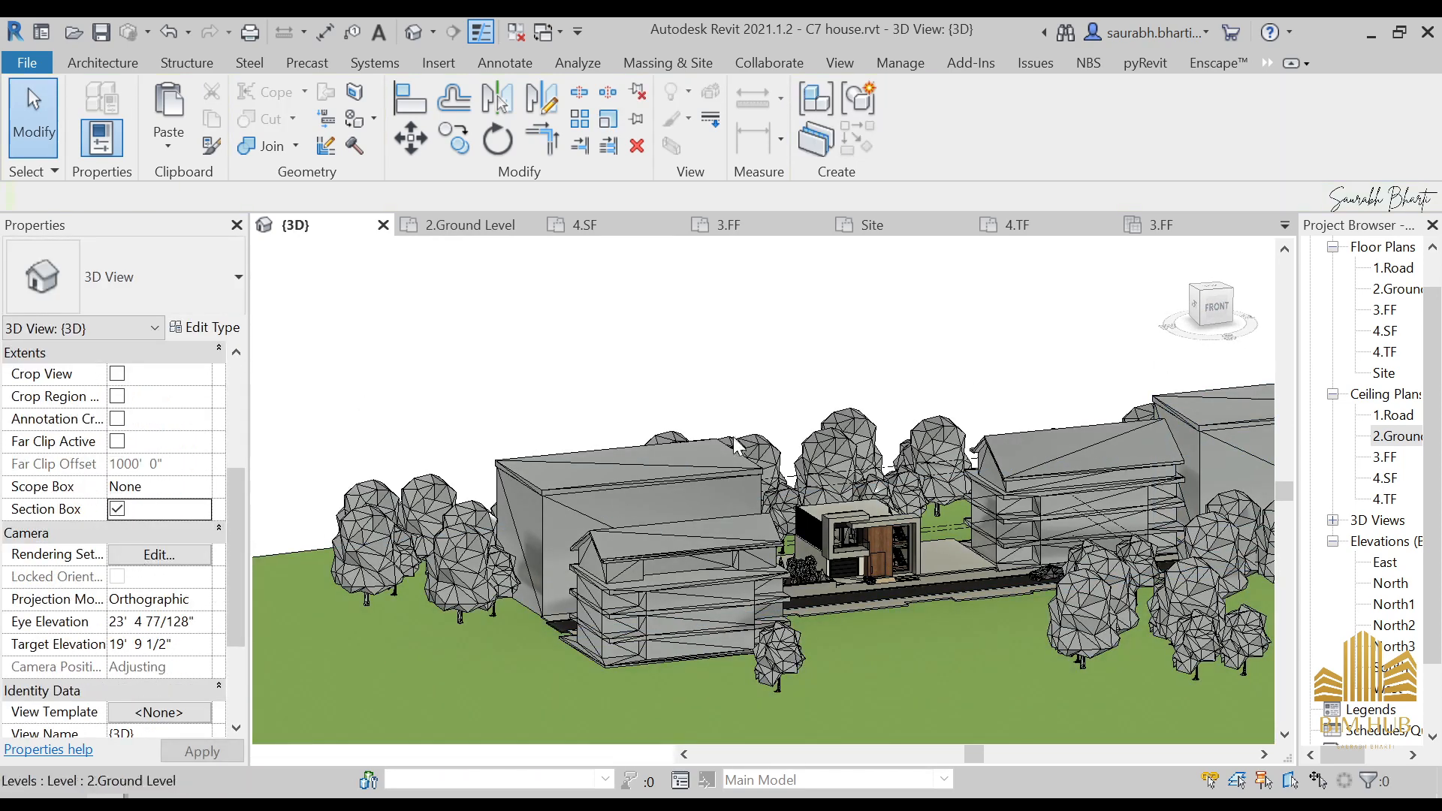
- Pull the right side of the section box inward in the front view, cutting off the outer trees and building
{"action": "scroll", "coordinate": [965, 449], "scroll_direction": "down", "scroll_amount": 1}
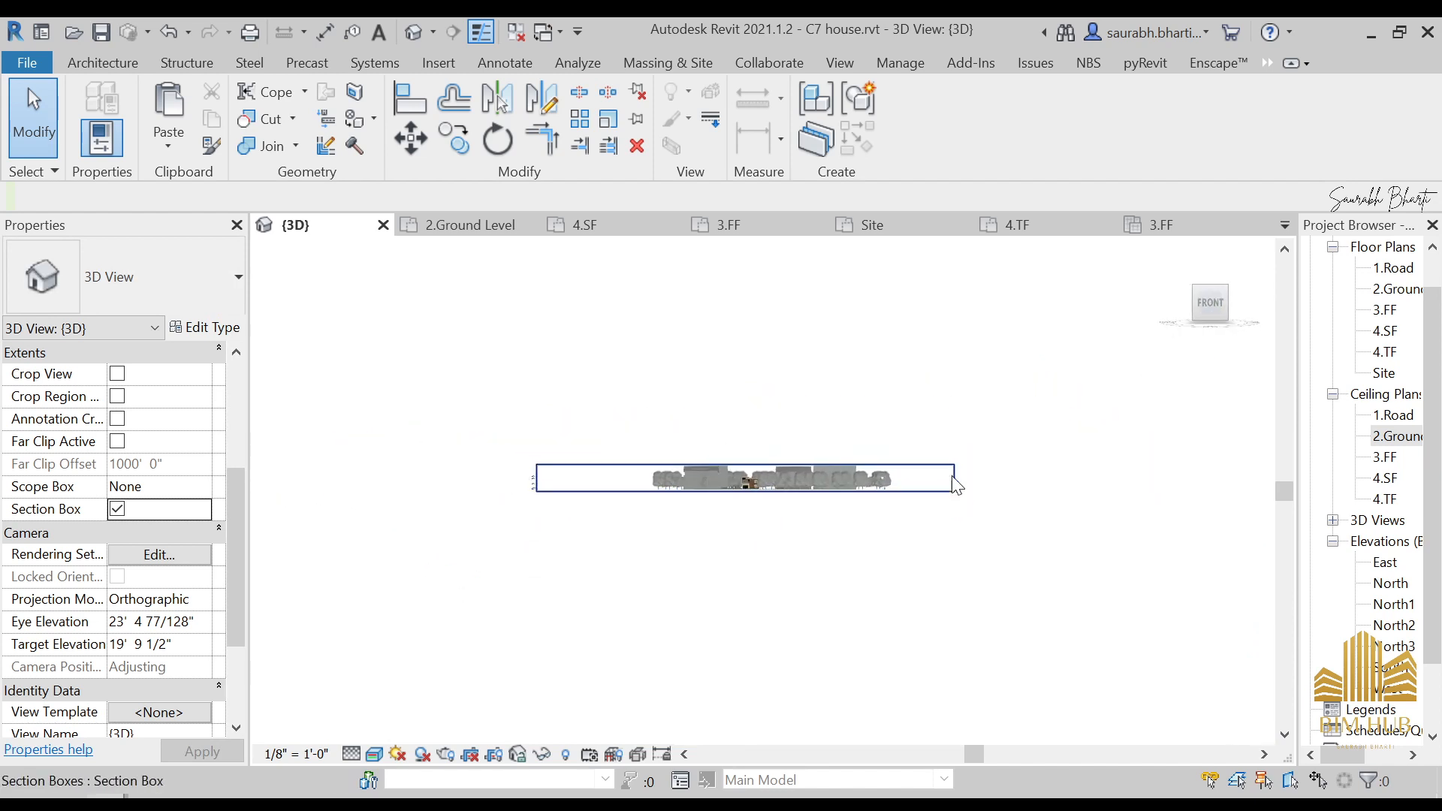
{"action": "left_click", "coordinate": [1130, 488]}
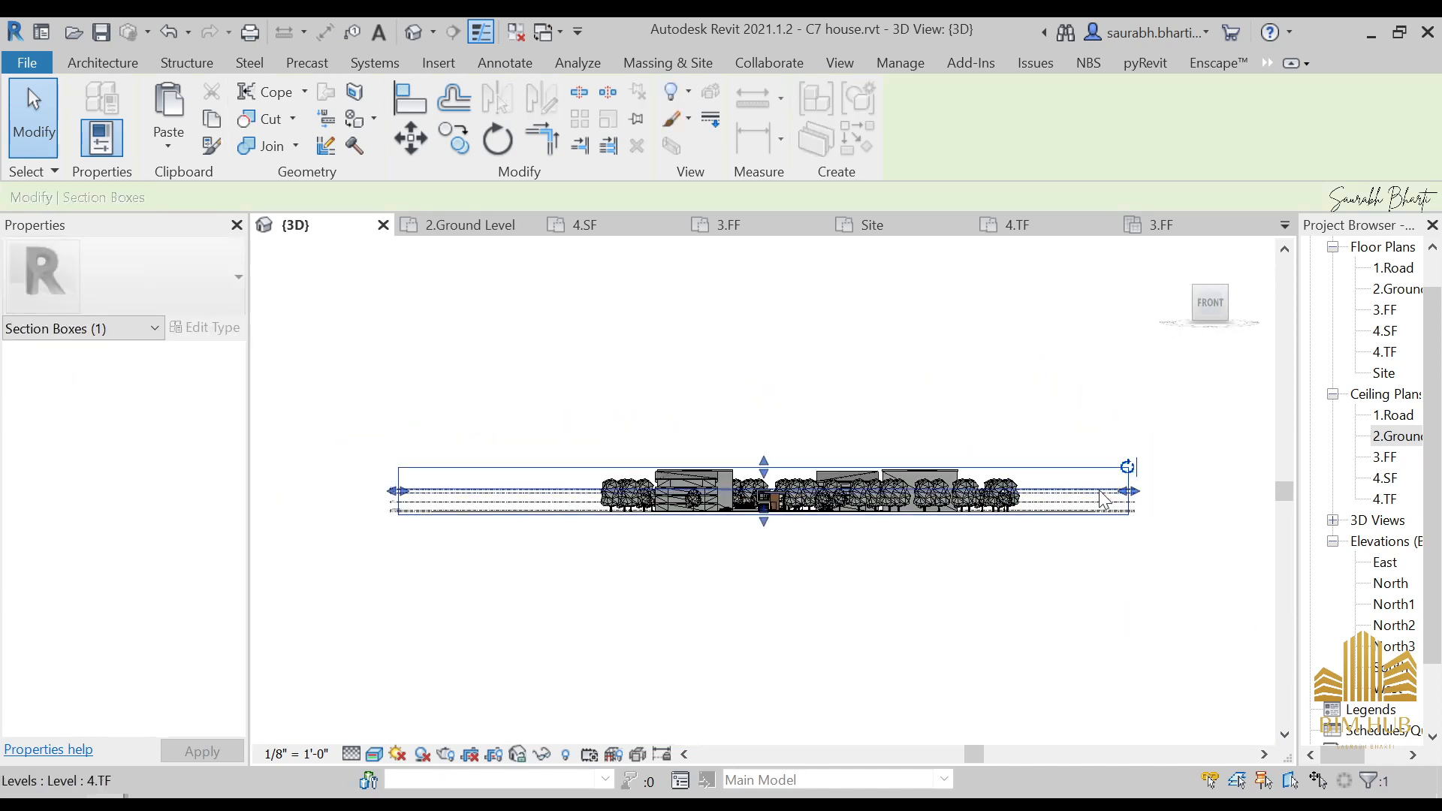
{"action": "left_click_drag", "start_coordinate": [1129, 490], "coordinate": [931, 491]}
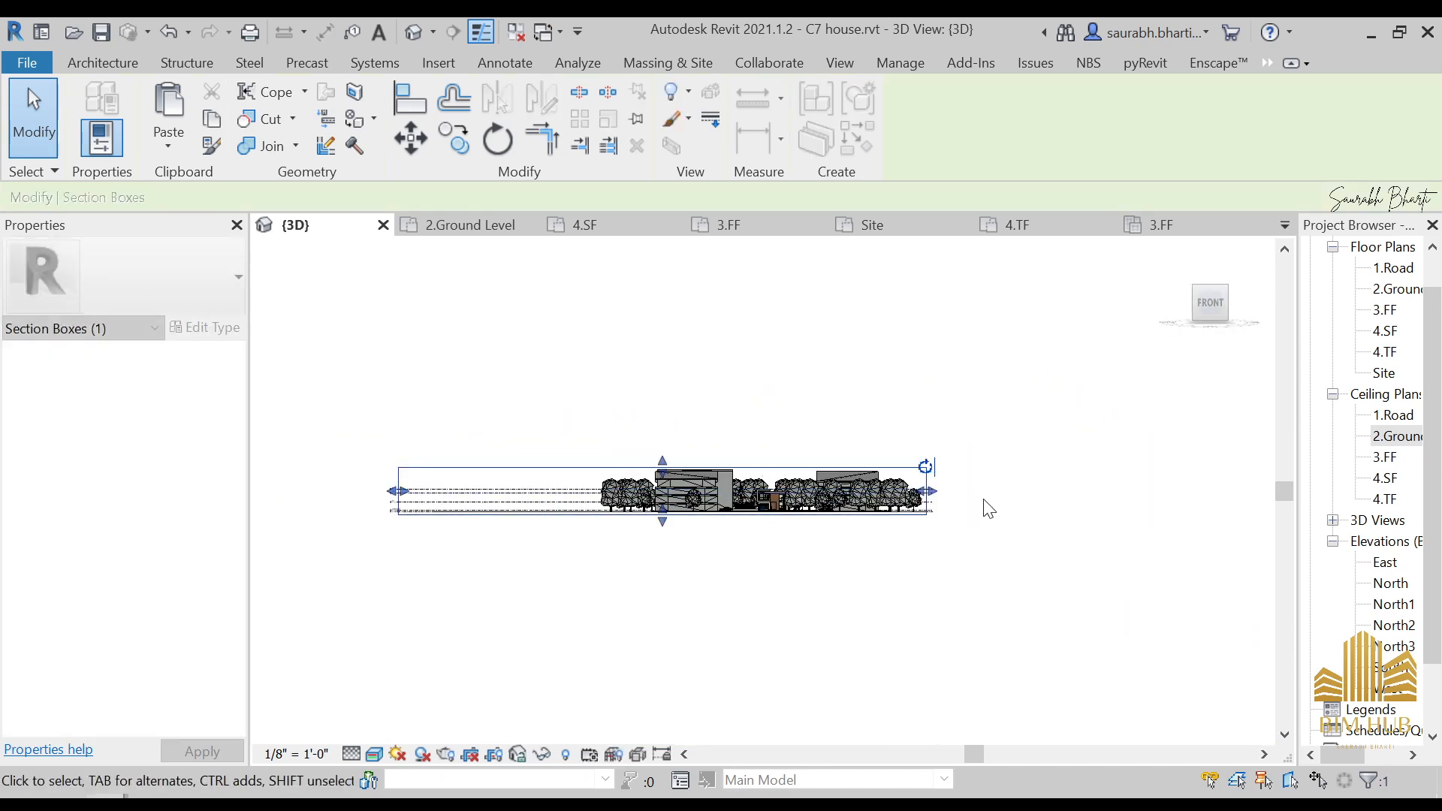
- Hide the whole planting category in the 3D view using an Ash 05 tree
{"action": "left_click", "coordinate": [884, 512]}
{"action": "left_click", "coordinate": [886, 504]}
{"action": "right_click", "coordinate": [883, 503]}
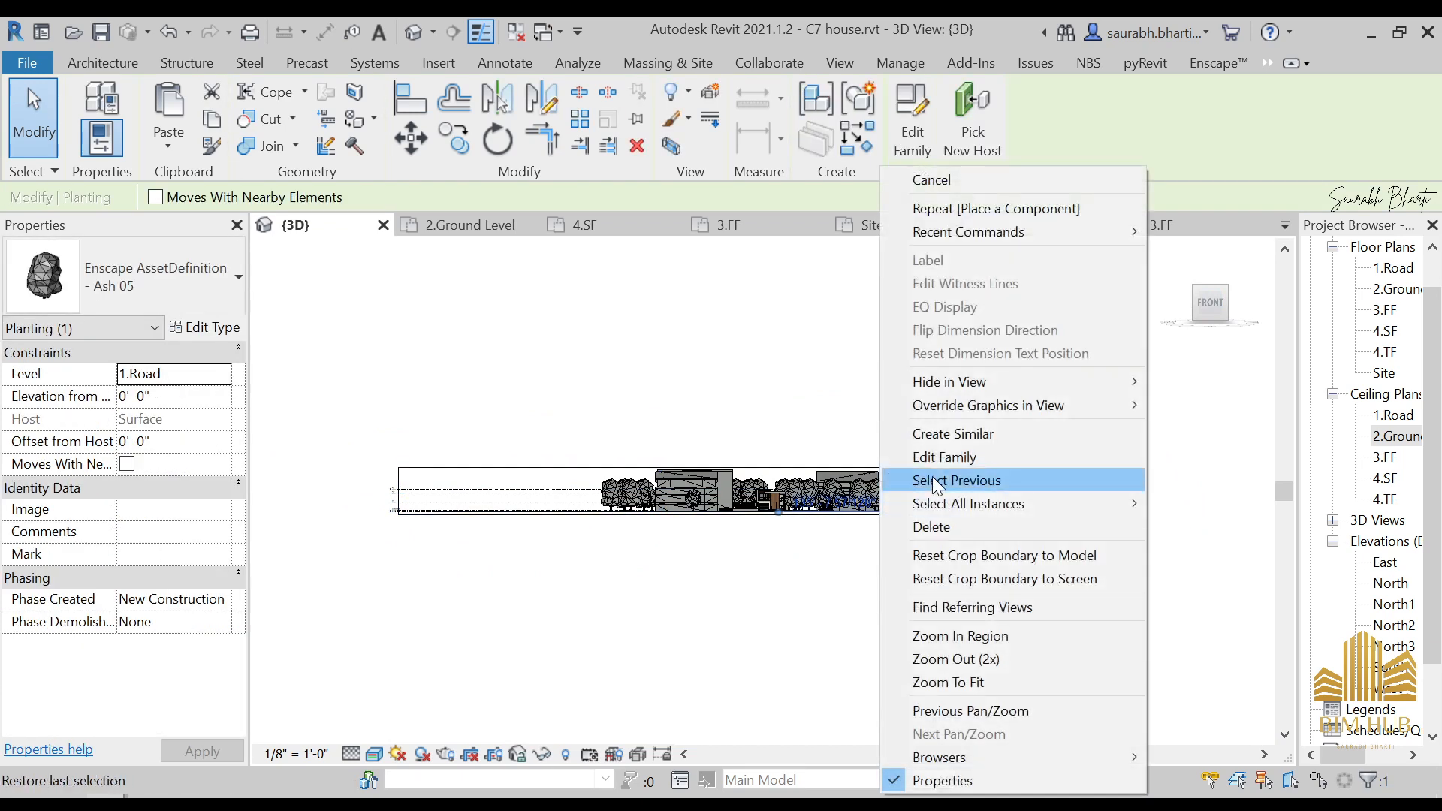
{"action": "left_click", "coordinate": [1201, 406]}
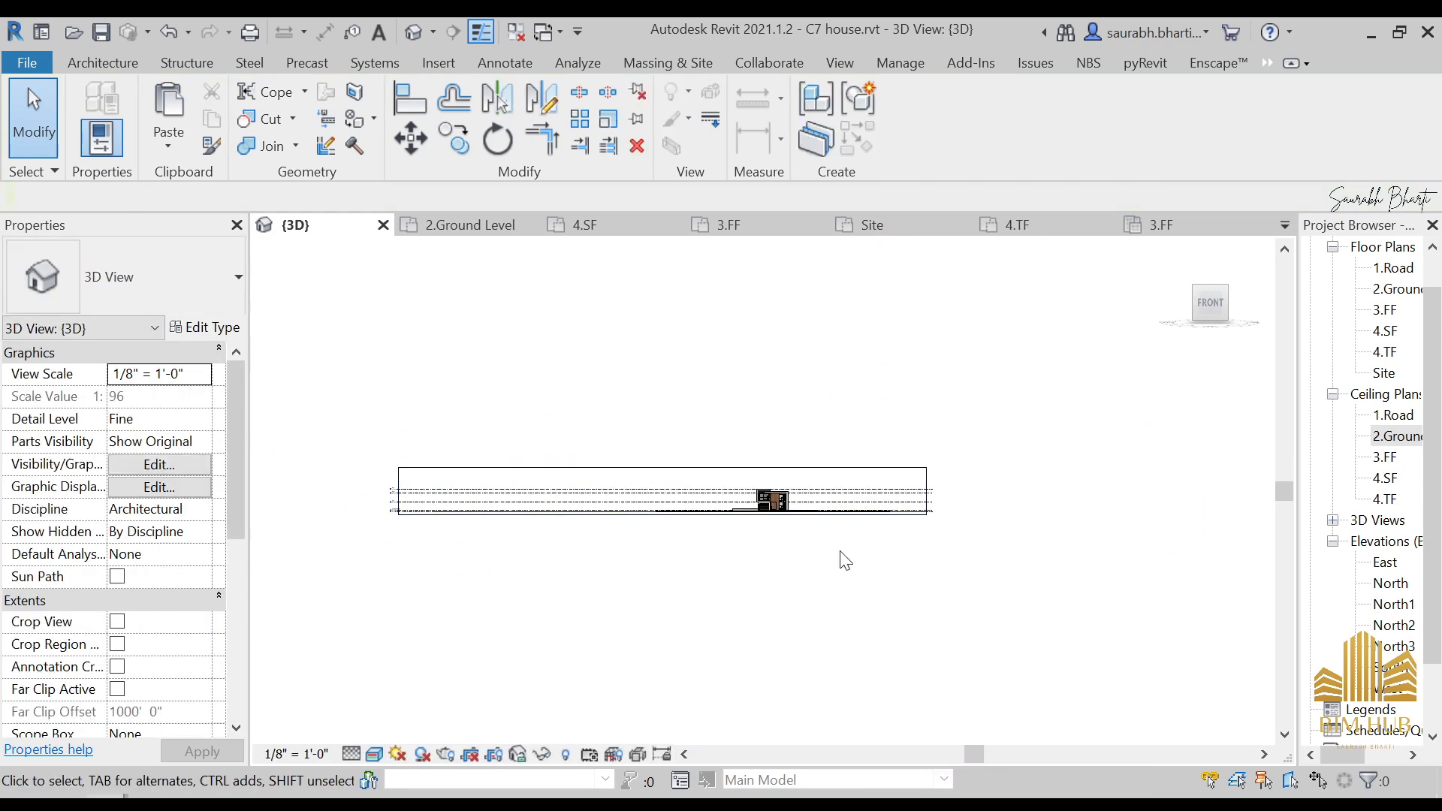
- Pull the left side of the section box inward toward the house
{"action": "scroll", "coordinate": [803, 511], "scroll_direction": "up", "scroll_amount": 5}
{"action": "middle_click_drag", "start_coordinate": [767, 459], "coordinate": [886, 436]}
{"action": "scroll", "coordinate": [887, 435], "scroll_direction": "down", "scroll_amount": 5}
{"action": "scroll", "coordinate": [384, 458], "scroll_direction": "down", "scroll_amount": 3}
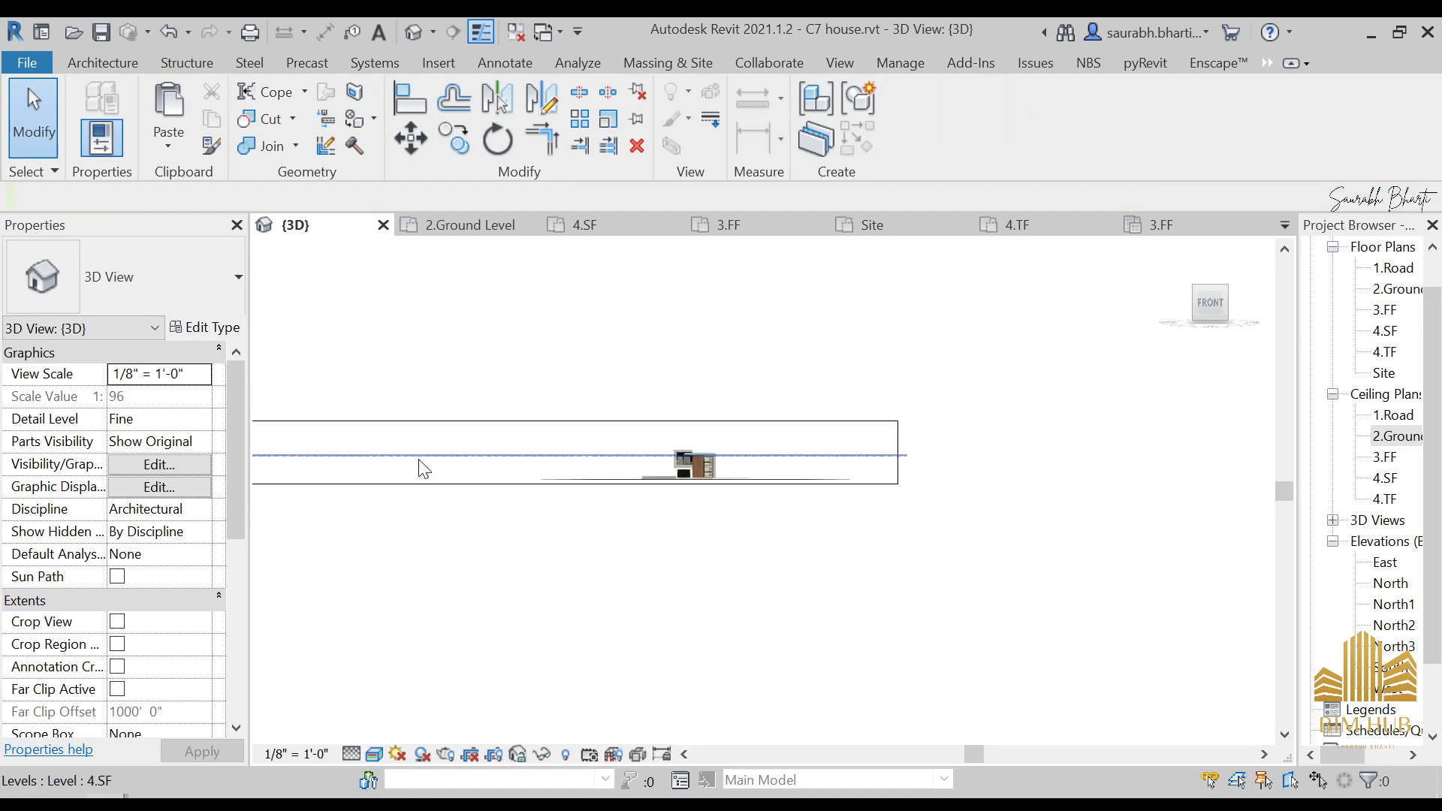
{"action": "middle_click_drag", "start_coordinate": [417, 460], "coordinate": [721, 457]}
{"action": "scroll", "coordinate": [473, 455], "scroll_direction": "down", "scroll_amount": 1}
{"action": "left_click", "coordinate": [510, 436]}
{"action": "scroll", "coordinate": [517, 450], "scroll_direction": "up", "scroll_amount": 2}
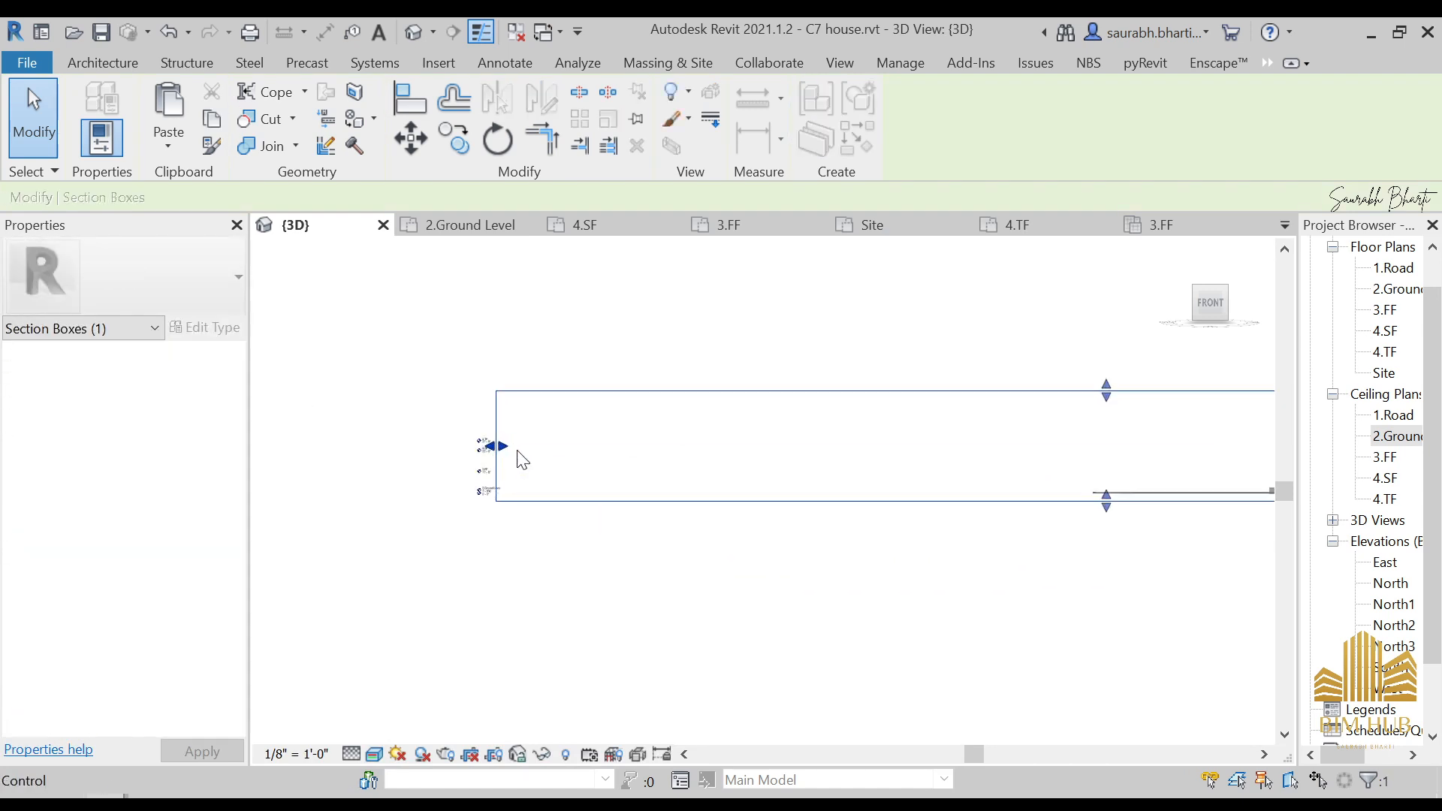
{"action": "left_click_drag", "start_coordinate": [502, 447], "coordinate": [965, 446]}
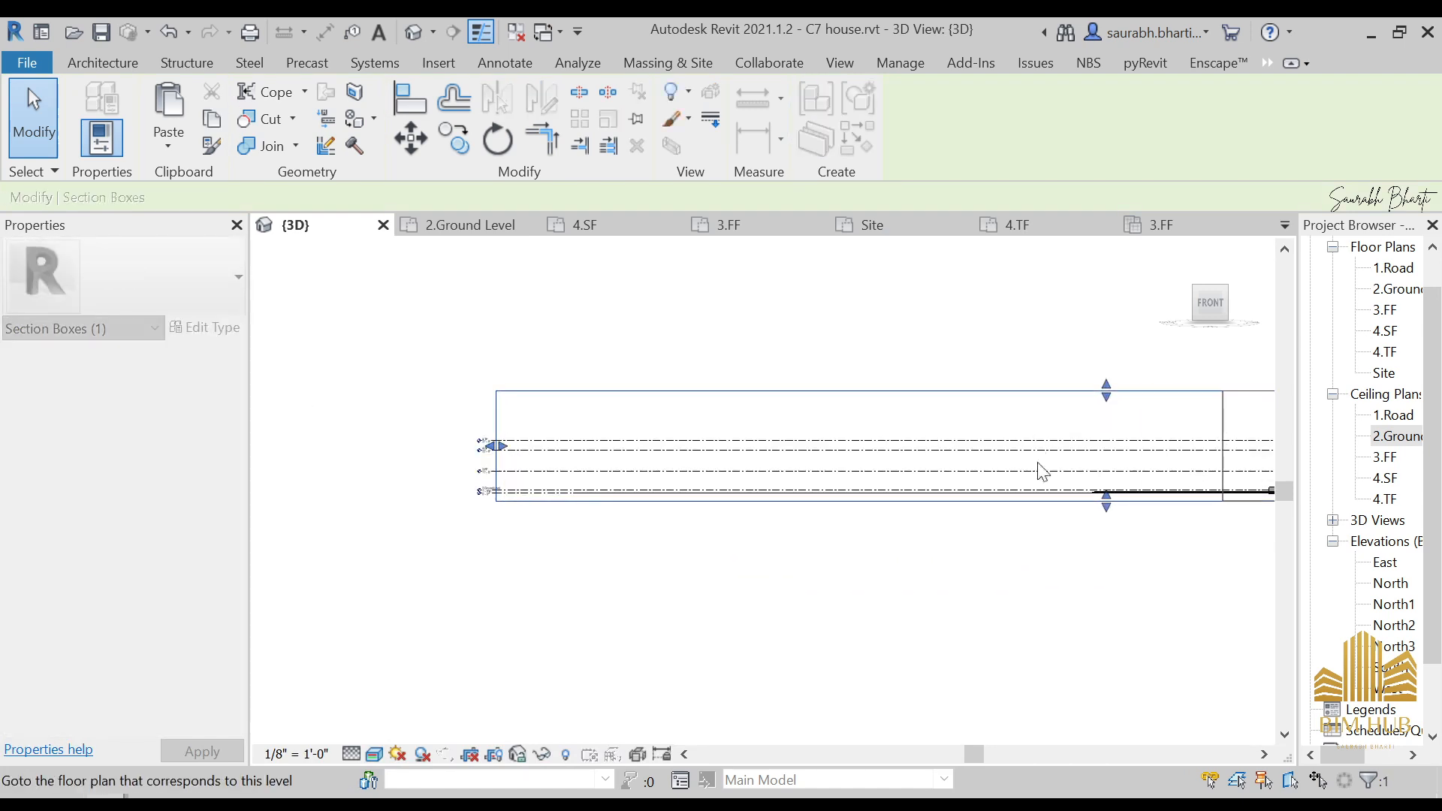
- Pull the right side of the section box inward in the front view, close to the house
{"action": "middle_click_drag", "start_coordinate": [1037, 461], "coordinate": [762, 499]}
{"action": "scroll", "coordinate": [826, 443], "scroll_direction": "up", "scroll_amount": 2}
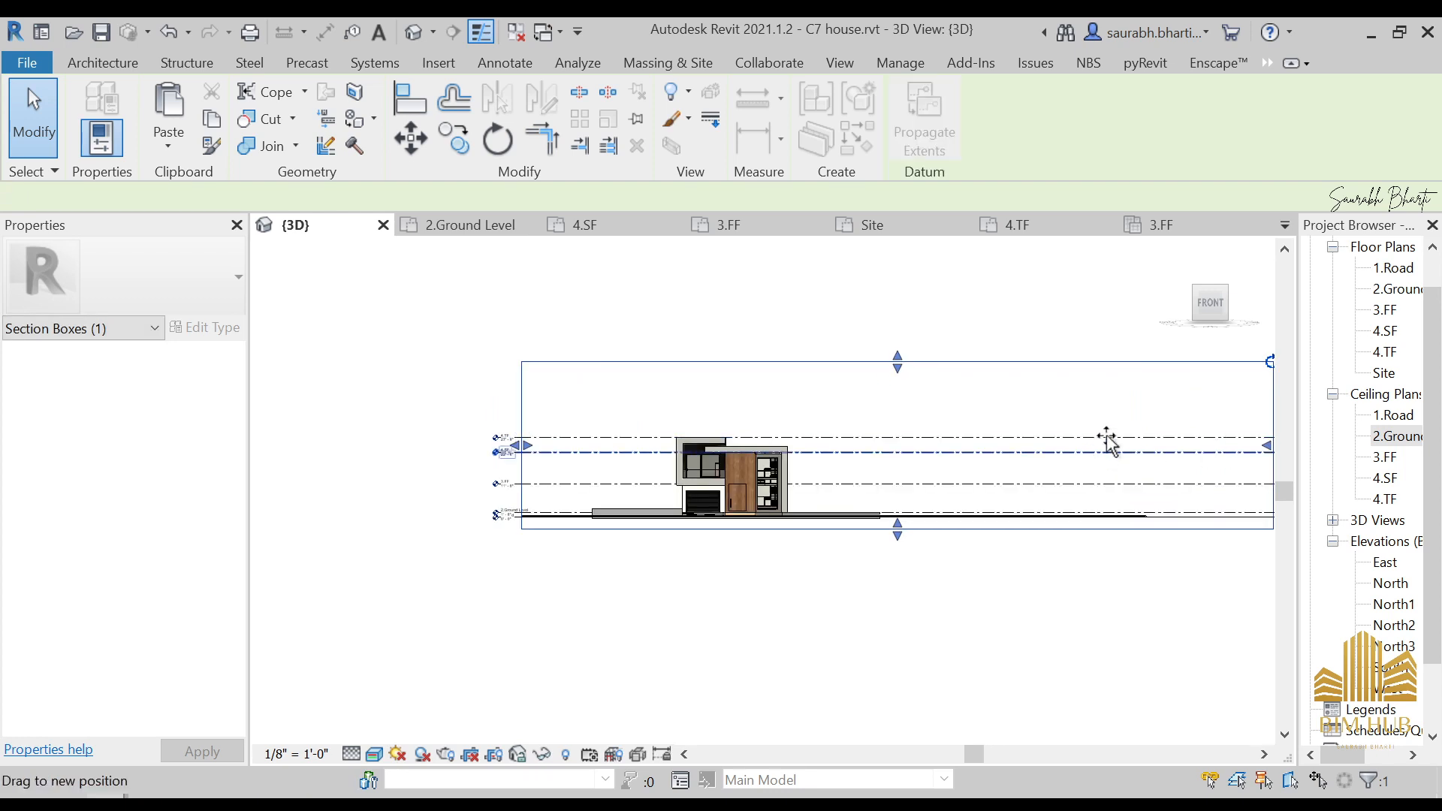
{"action": "middle_click_drag", "start_coordinate": [1093, 415], "coordinate": [841, 420]}
{"action": "left_click", "coordinate": [841, 420]}
{"action": "middle_click_drag", "start_coordinate": [1022, 409], "coordinate": [981, 421]}
{"action": "scroll", "coordinate": [981, 421], "scroll_direction": "up", "scroll_amount": 2}
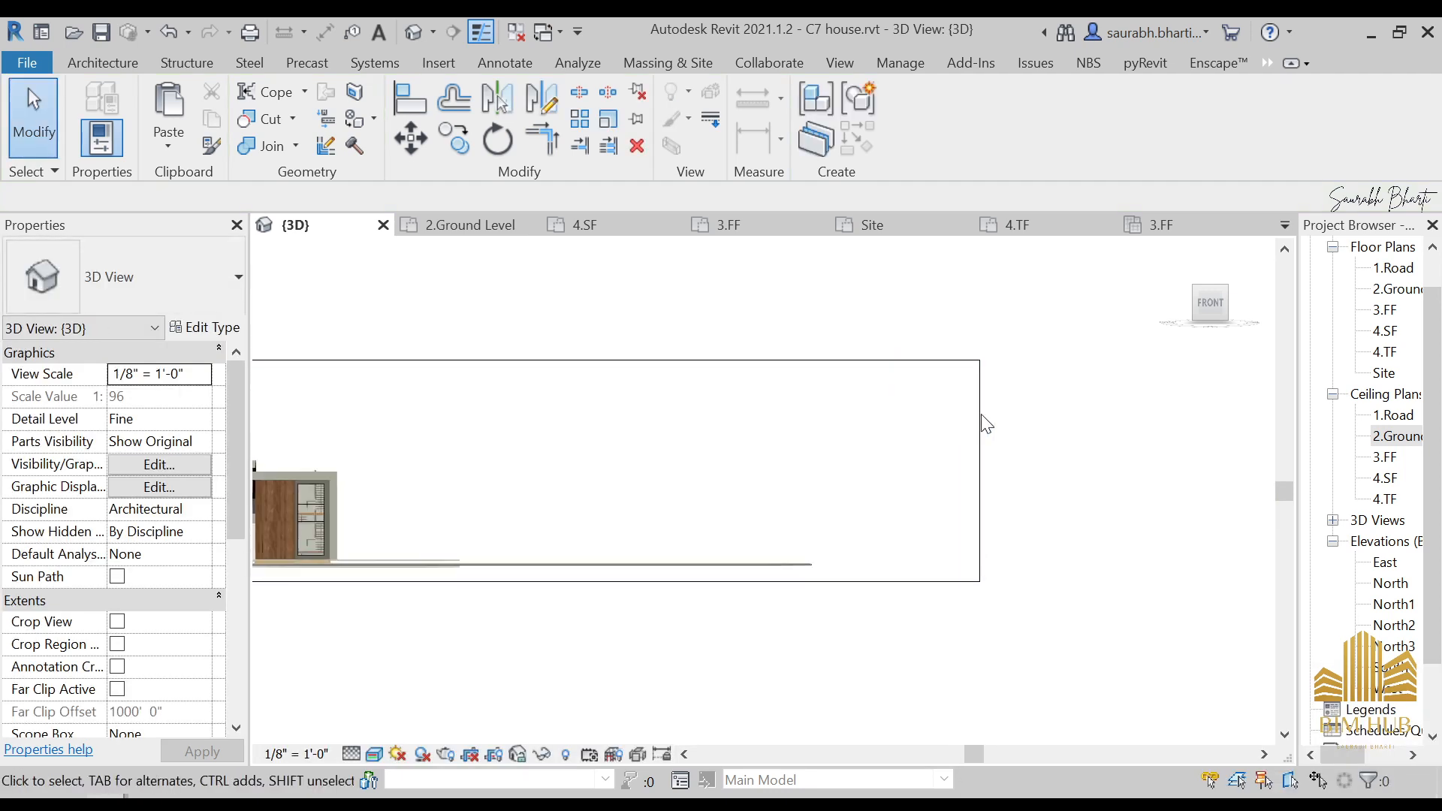
{"action": "left_click", "coordinate": [980, 430]}
{"action": "left_click_drag", "start_coordinate": [977, 446], "coordinate": [968, 466]}
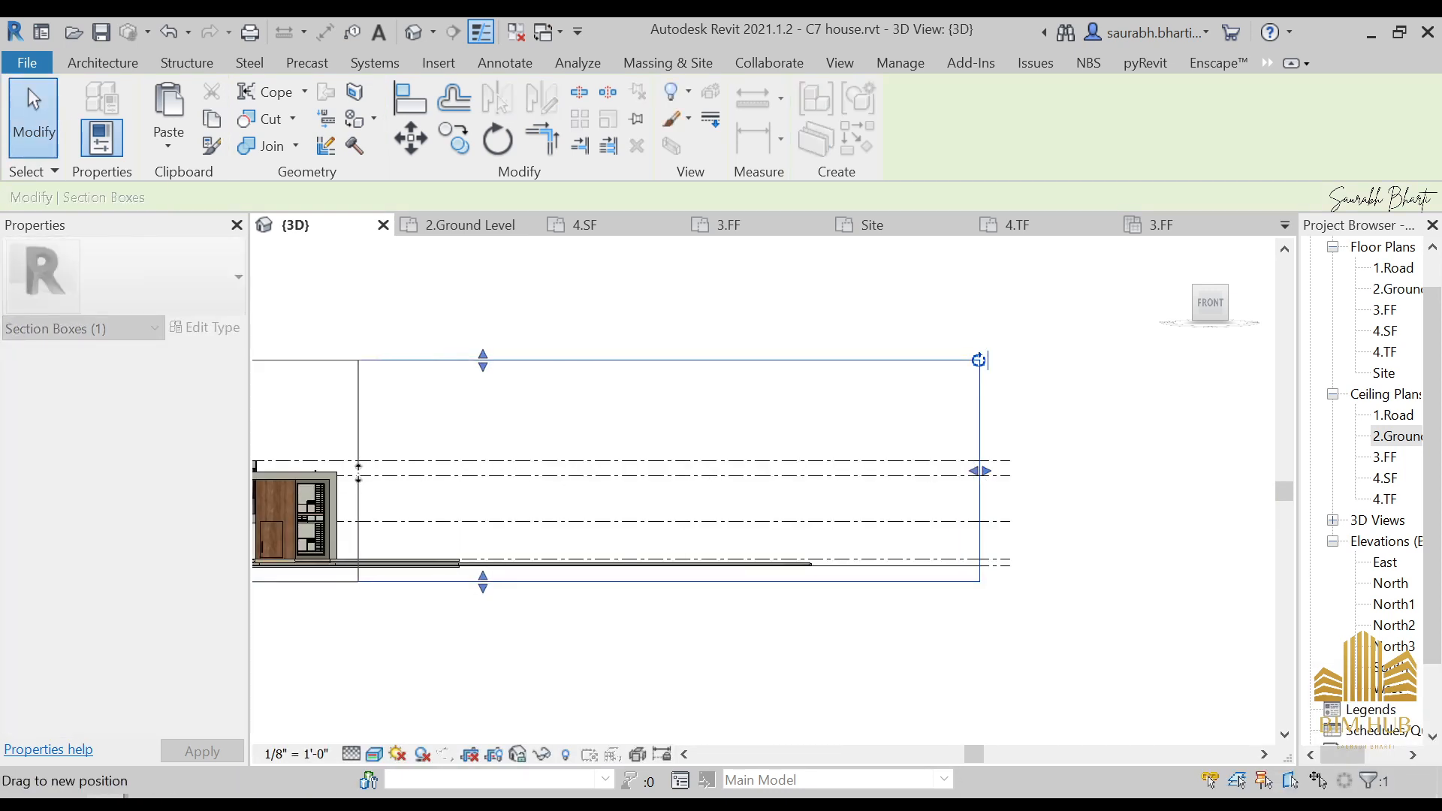
{"action": "left_click_drag", "start_coordinate": [358, 472], "coordinate": [358, 471]}
- Lower the top of the section box to about the 3.FF level, cutting the house just above the balcony slab
{"action": "middle_click_drag", "start_coordinate": [557, 499], "coordinate": [638, 325]}
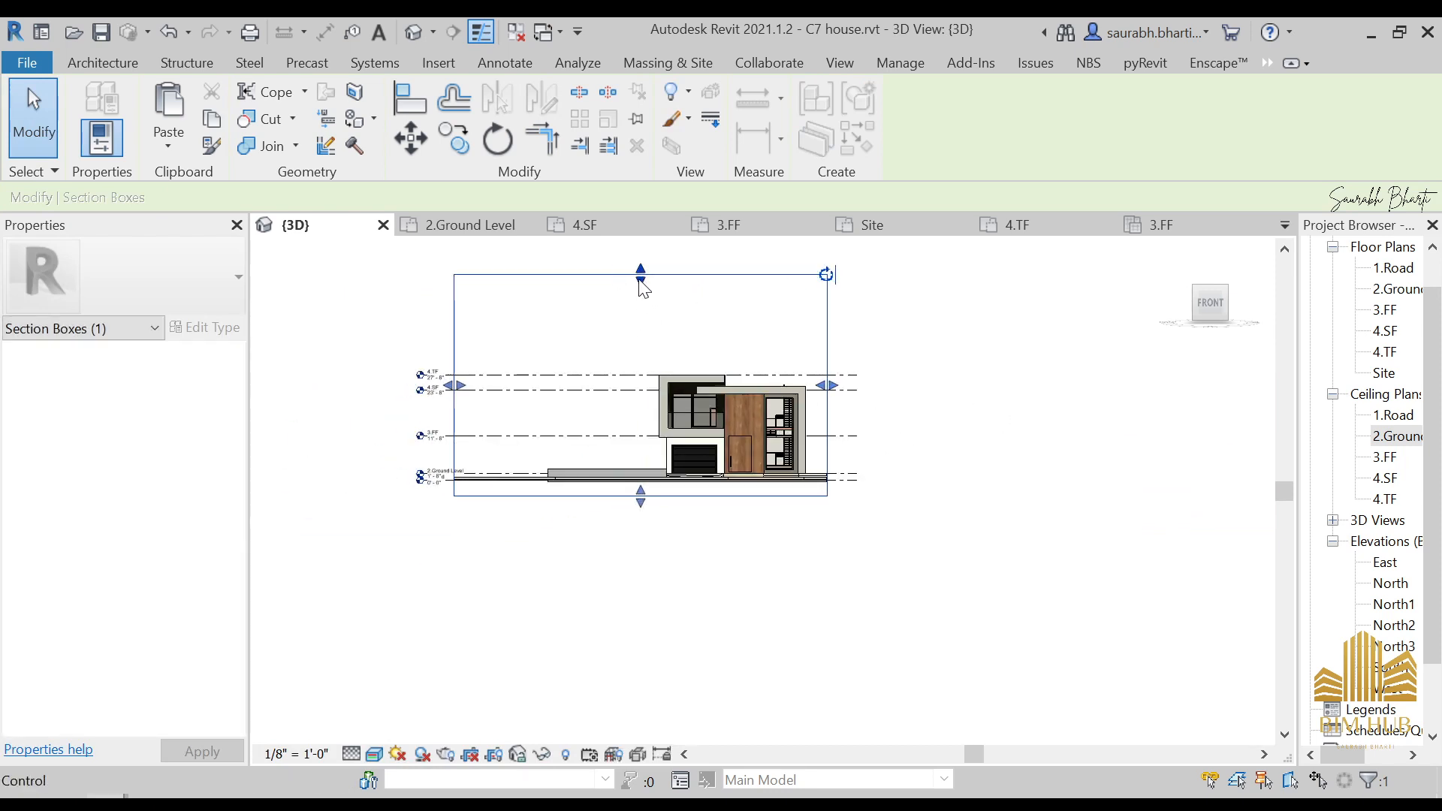
{"action": "left_click_drag", "start_coordinate": [640, 282], "coordinate": [653, 421]}
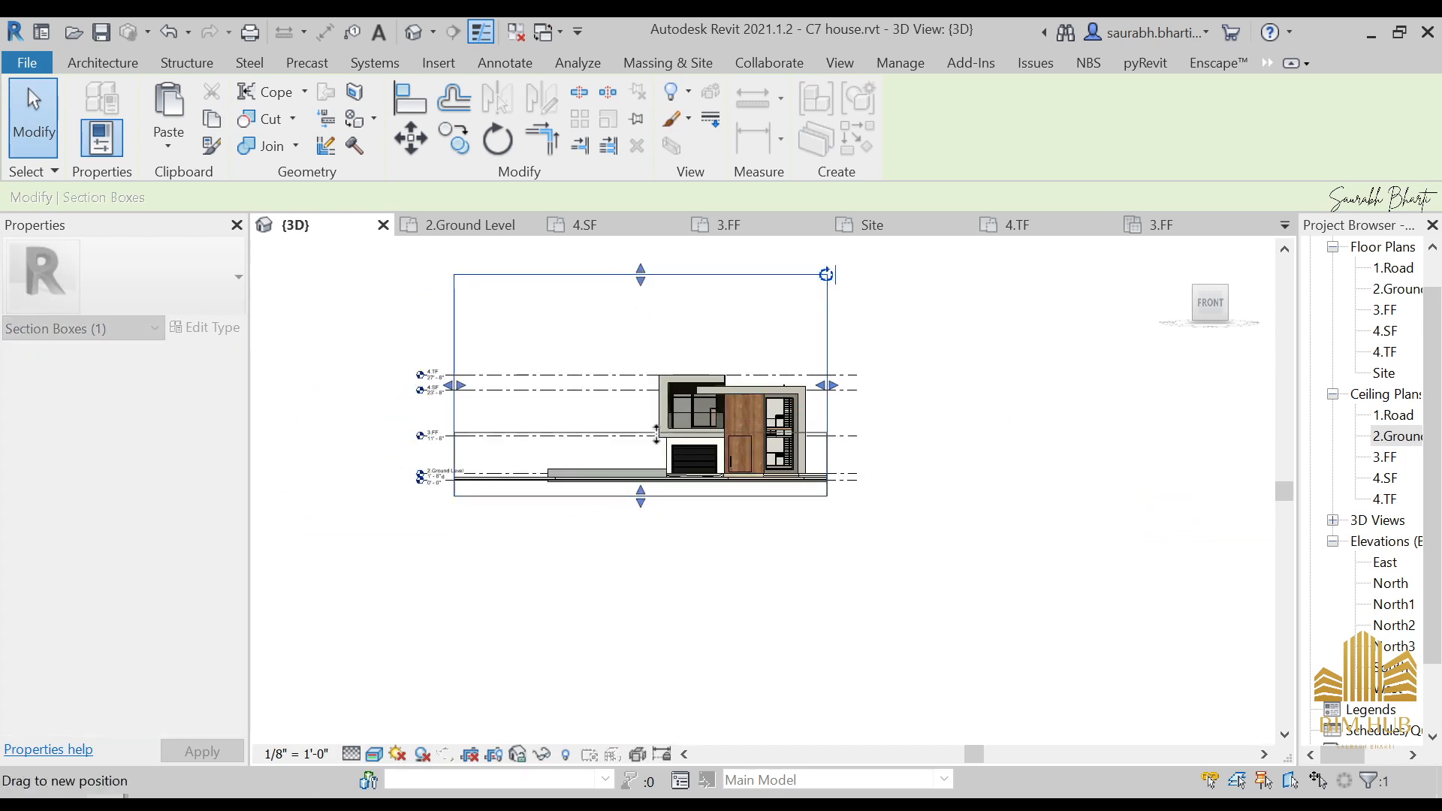
{"action": "left_click_drag", "start_coordinate": [653, 440], "coordinate": [654, 440]}
{"action": "scroll", "coordinate": [698, 456], "scroll_direction": "up", "scroll_amount": 5}
{"action": "middle_click_drag", "start_coordinate": [702, 460], "coordinate": [916, 600], "text": "shift"}
{"action": "scroll", "coordinate": [694, 440], "scroll_direction": "down", "scroll_amount": 3}
{"action": "scroll", "coordinate": [728, 410], "scroll_direction": "down", "scroll_amount": 2}
- From the top view, pull the section box's road side and opposite rear side inward toward the house
{"action": "left_click", "coordinate": [1207, 293]}
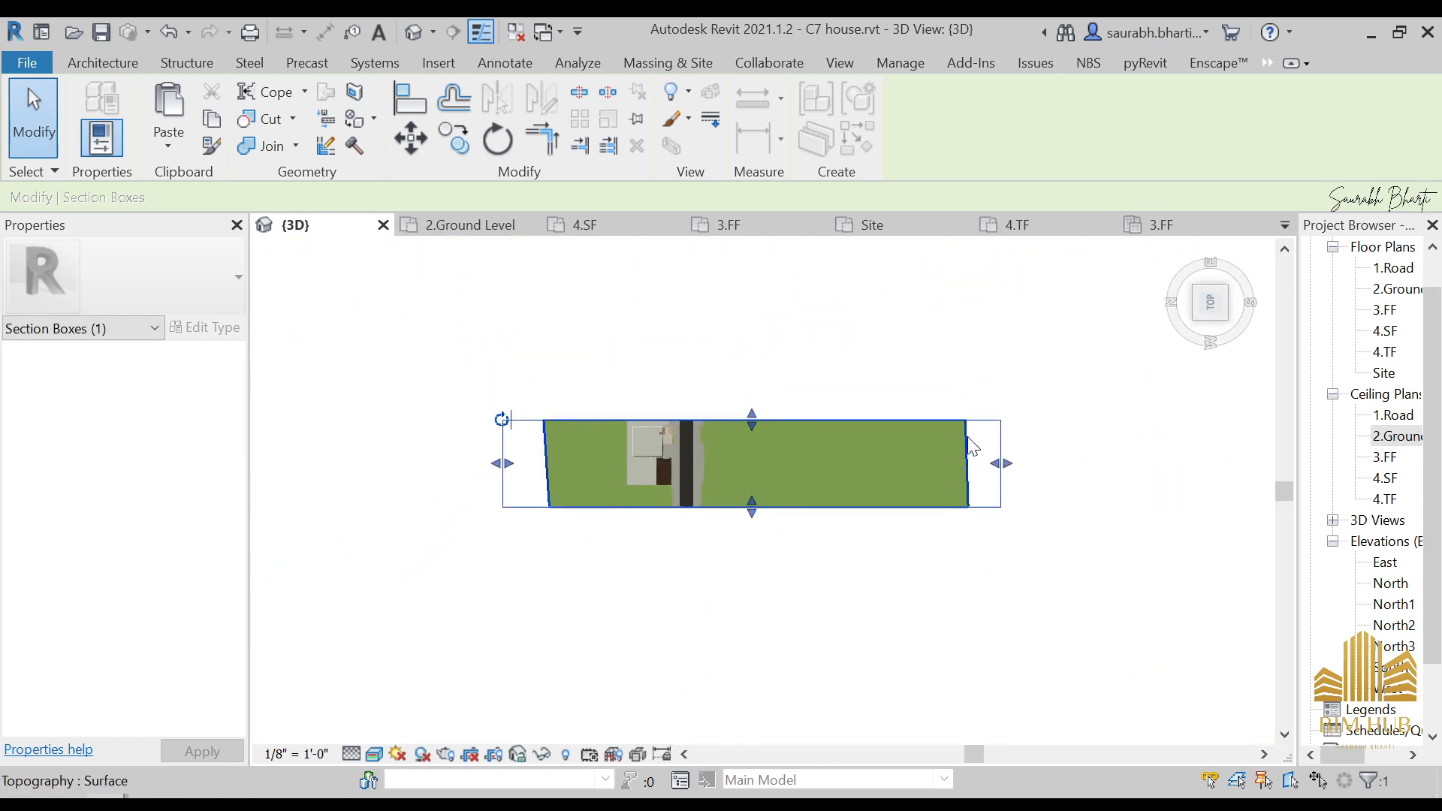
{"action": "left_click_drag", "start_coordinate": [1004, 499], "coordinate": [803, 509]}
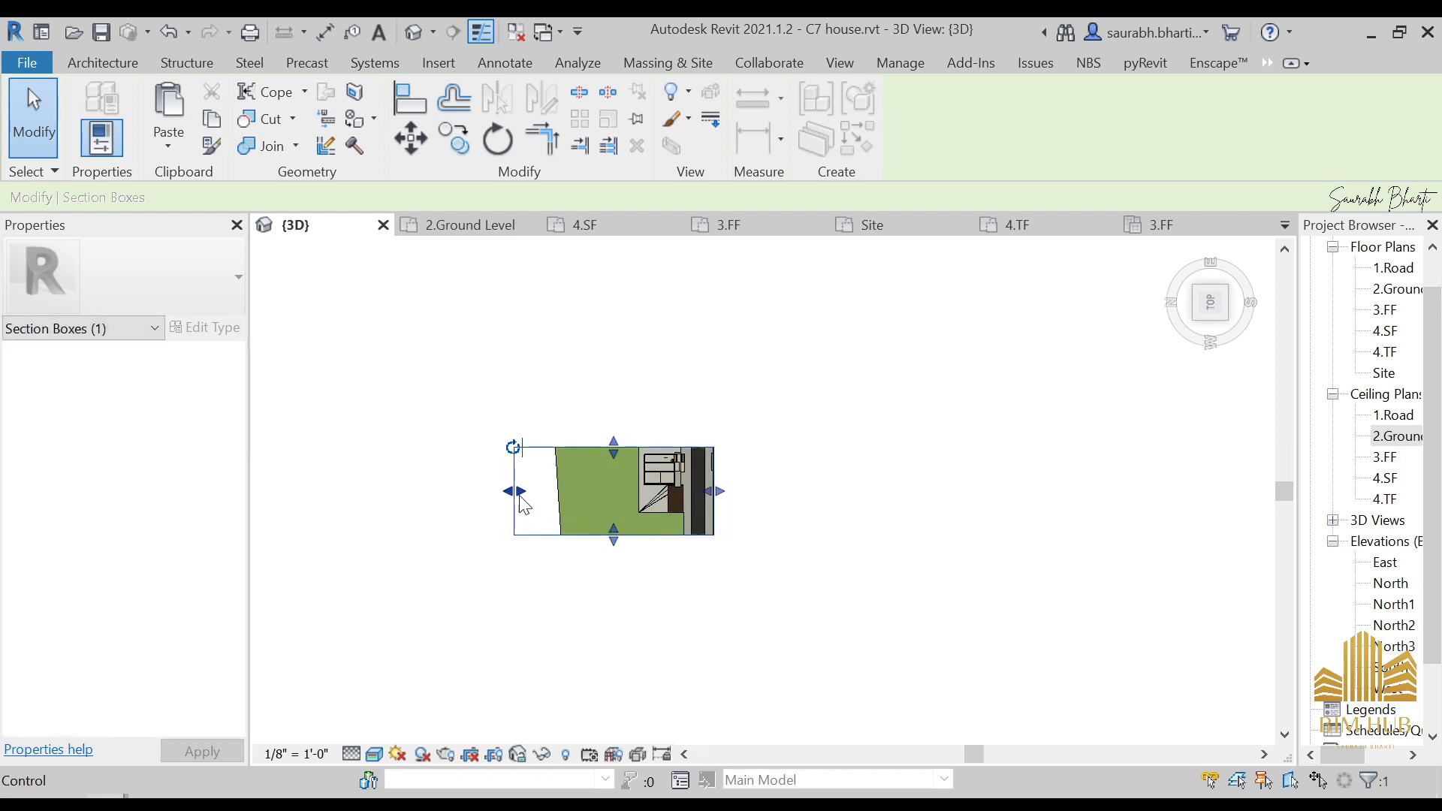
{"action": "left_click_drag", "start_coordinate": [521, 496], "coordinate": [625, 491]}
{"action": "middle_click_drag", "start_coordinate": [626, 490], "coordinate": [779, 521], "text": "shift"}
{"action": "scroll", "coordinate": [748, 510], "scroll_direction": "up", "scroll_amount": 6}
{"action": "middle_click_drag", "start_coordinate": [546, 543], "coordinate": [754, 598]}
{"action": "middle_click_drag", "start_coordinate": [761, 517], "coordinate": [580, 480], "text": "shift"}
{"action": "scroll", "coordinate": [766, 492], "scroll_direction": "up", "scroll_amount": 6}
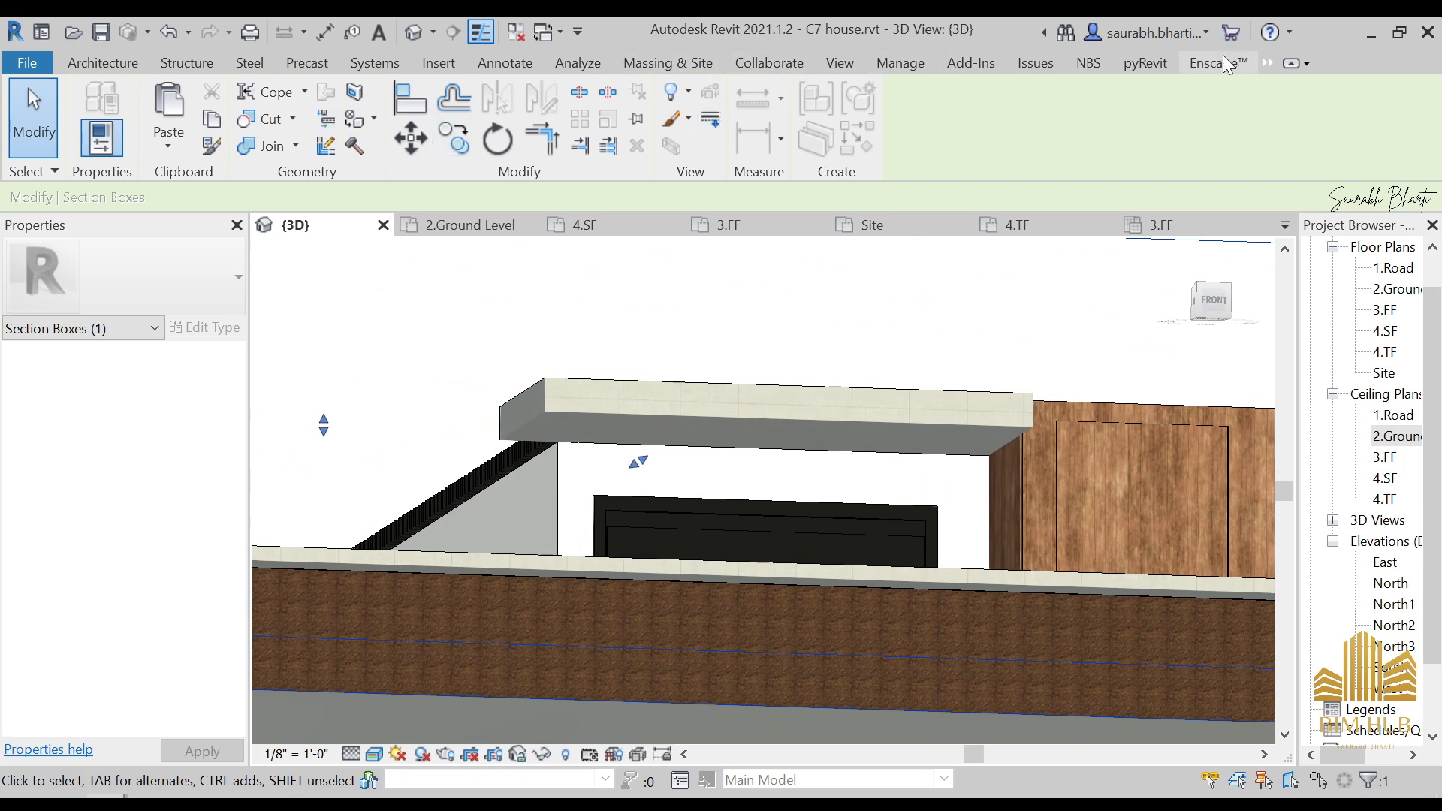
- Open the Autodesk family library, reset its filters and show the Lighting category
{"action": "left_click", "coordinate": [137, 70]}
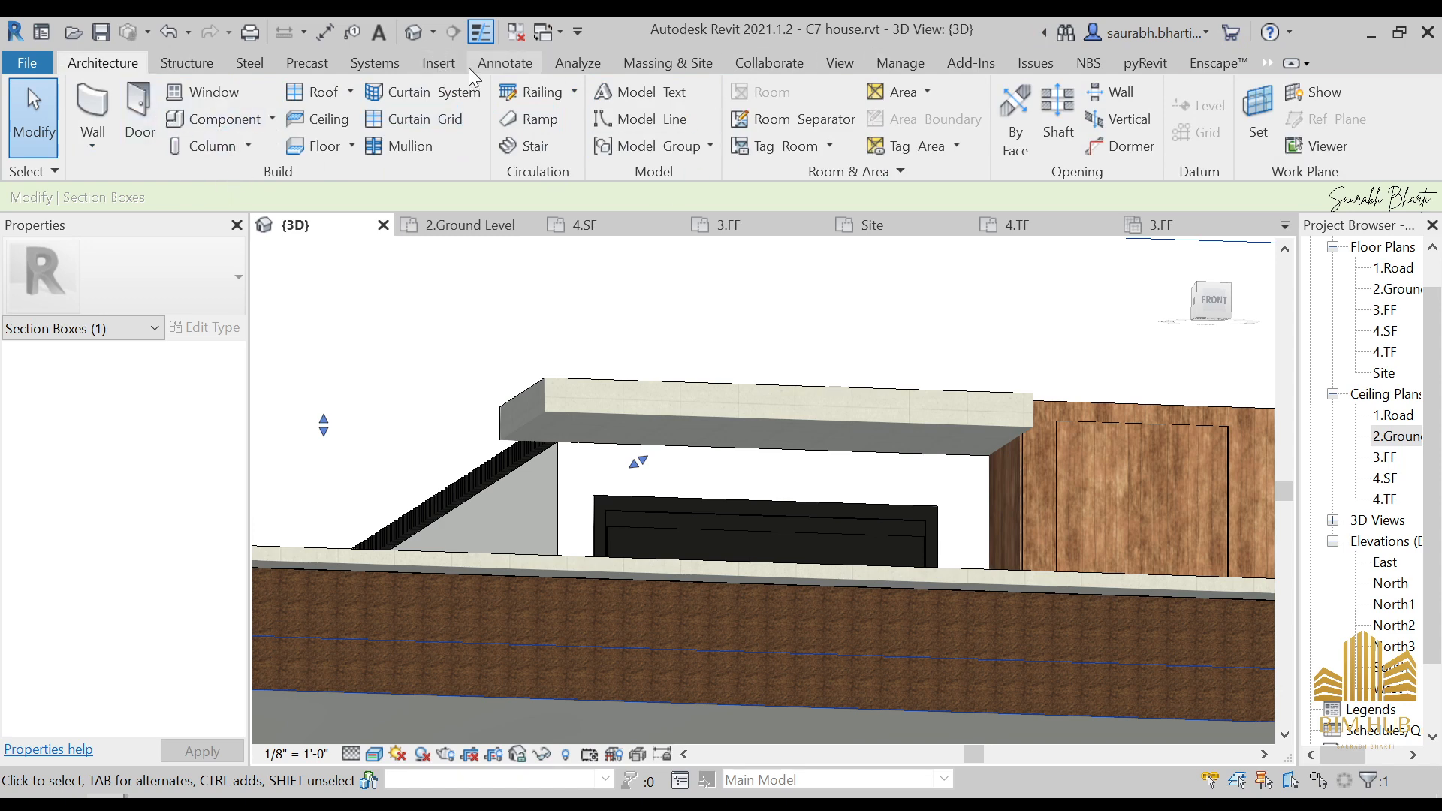
{"action": "left_click", "coordinate": [439, 63]}
{"action": "left_click", "coordinate": [957, 112]}
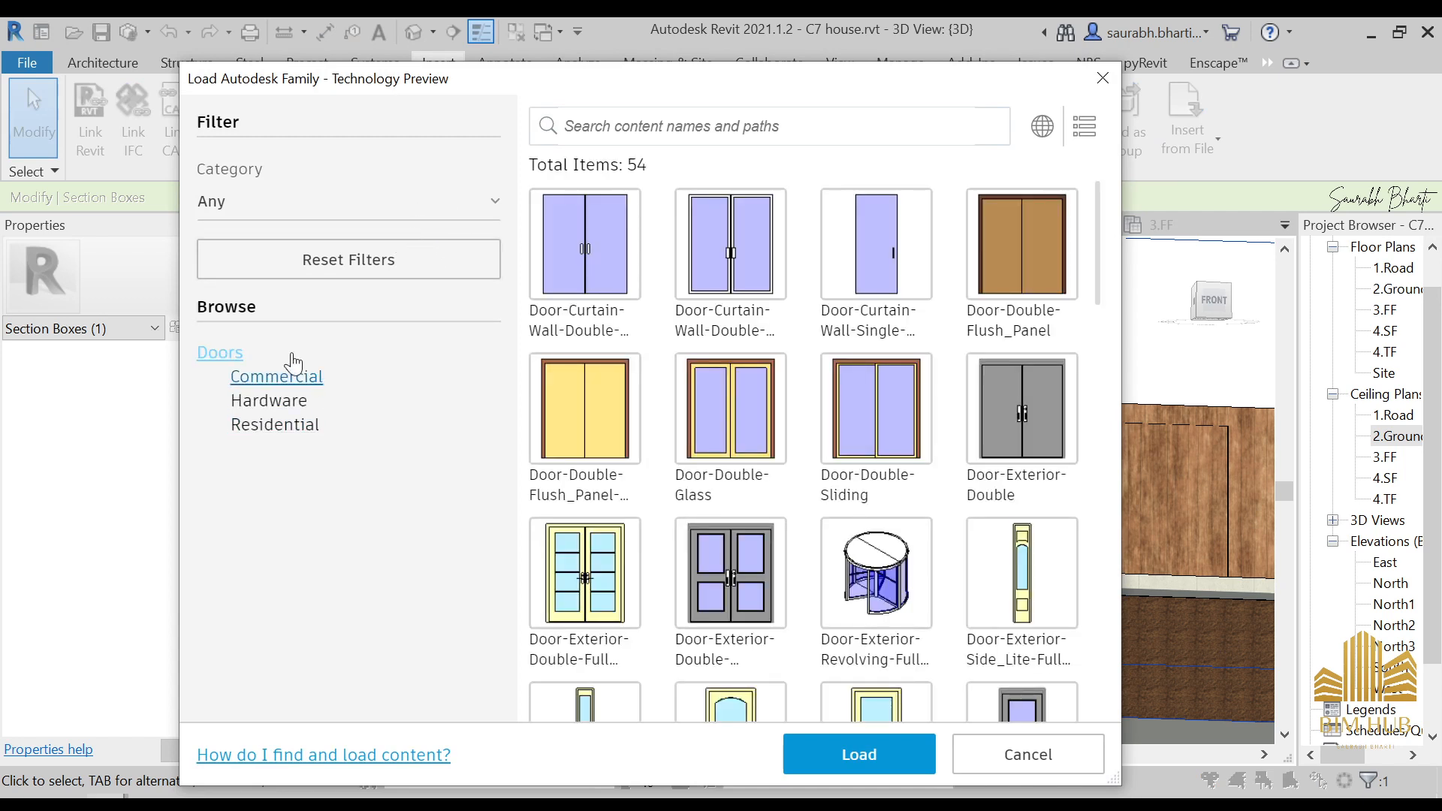
{"action": "left_click", "coordinate": [385, 263]}
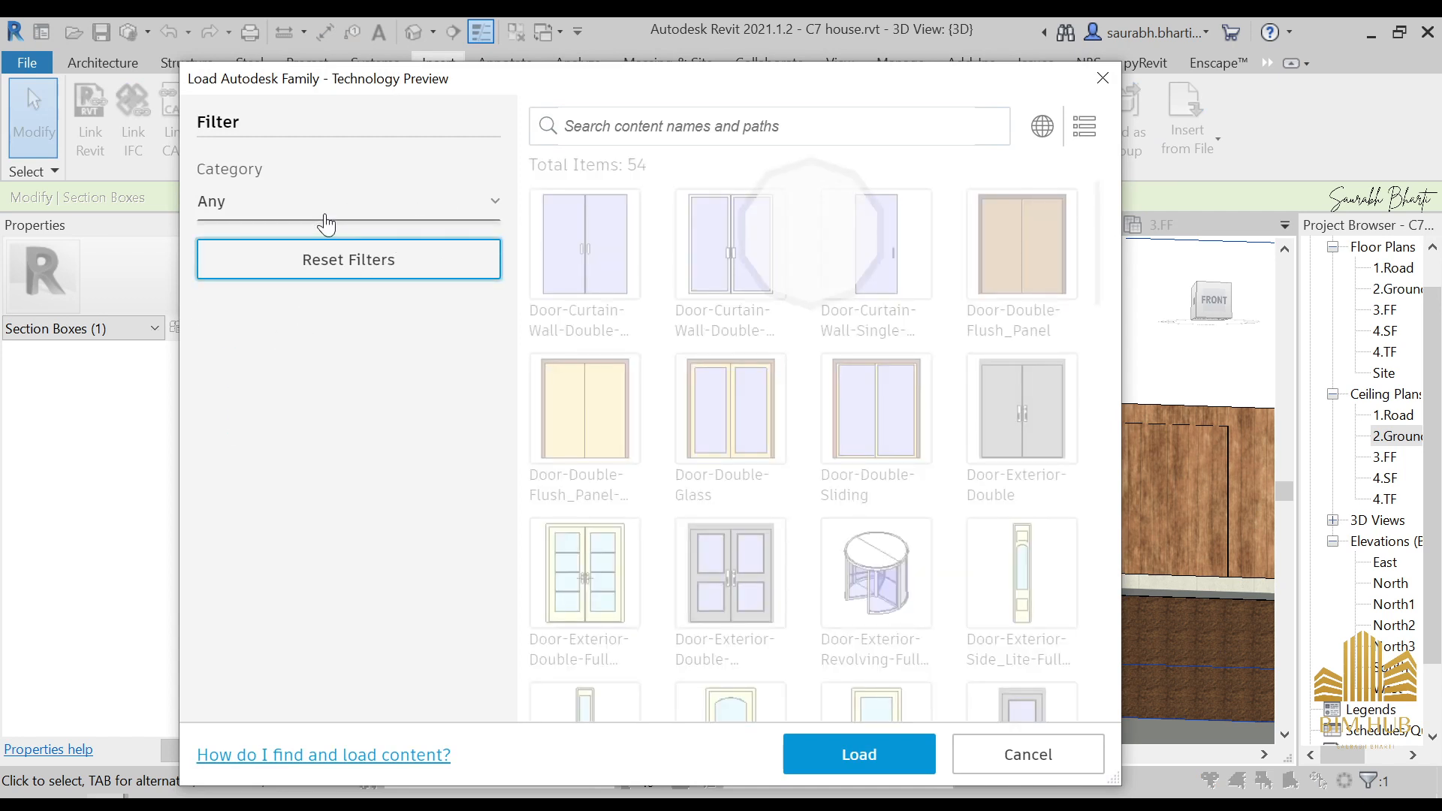
{"action": "scroll", "coordinate": [321, 573], "scroll_direction": "down", "scroll_amount": 10}
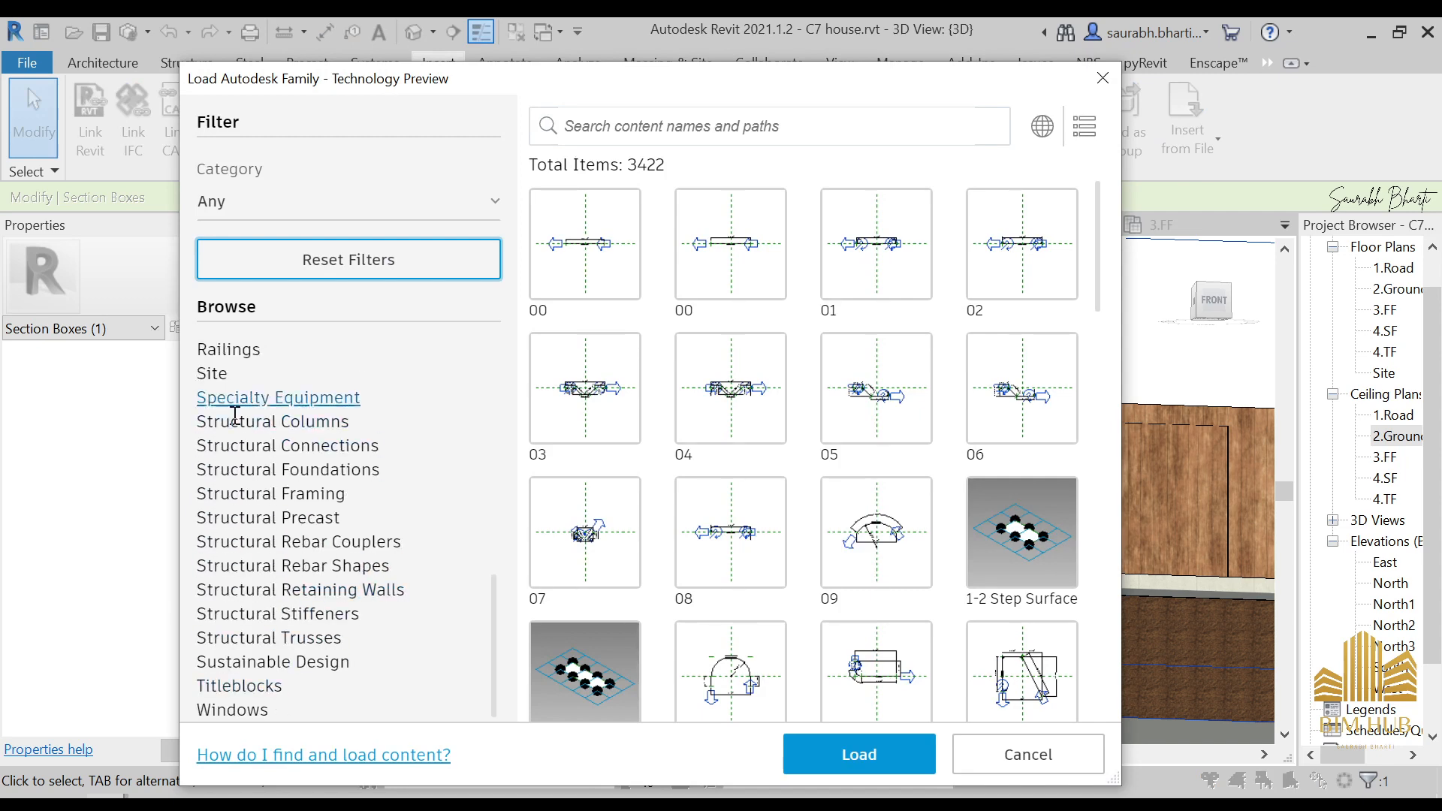
{"action": "scroll", "coordinate": [214, 662], "scroll_direction": "up", "scroll_amount": 6}
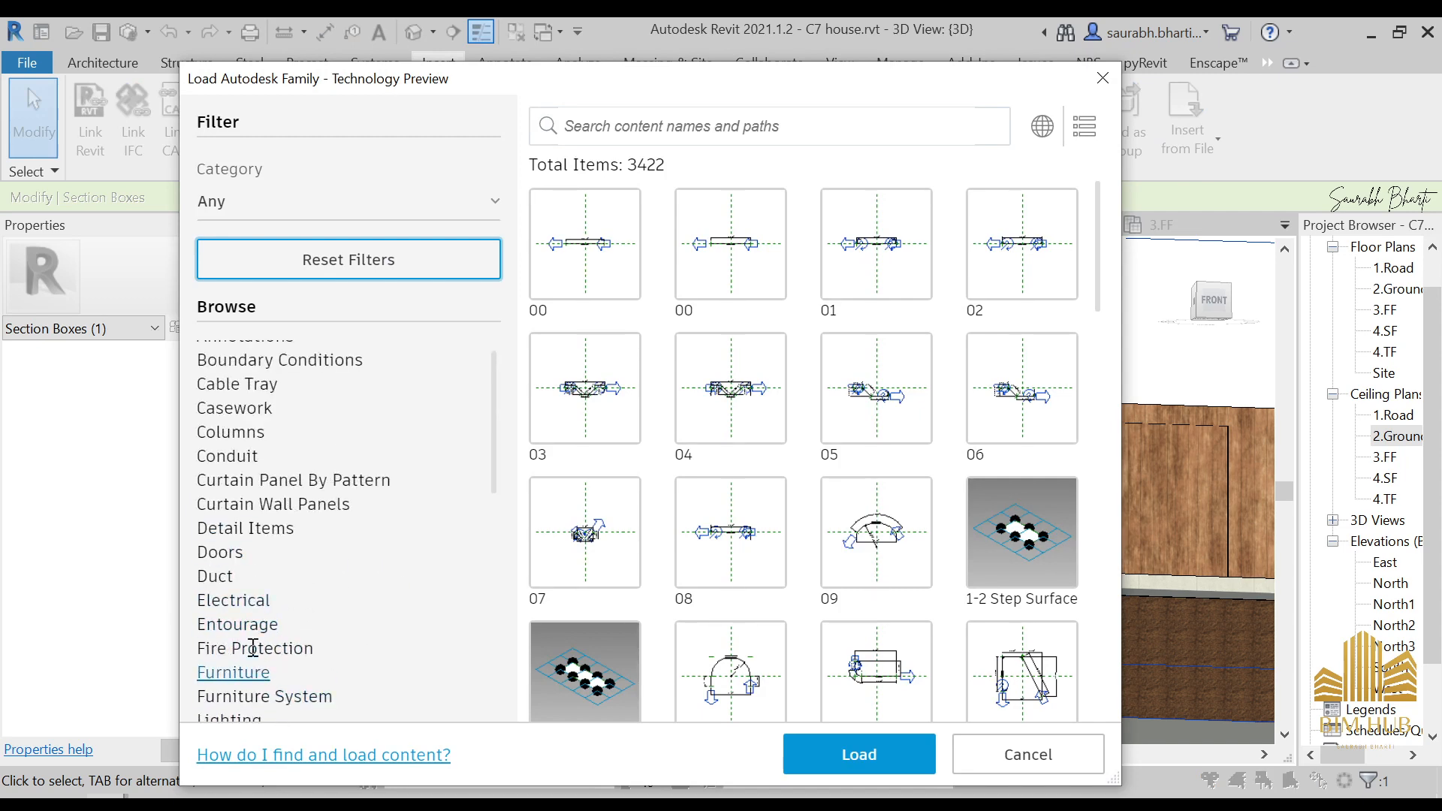
{"action": "scroll", "coordinate": [300, 636], "scroll_direction": "down", "scroll_amount": 5}
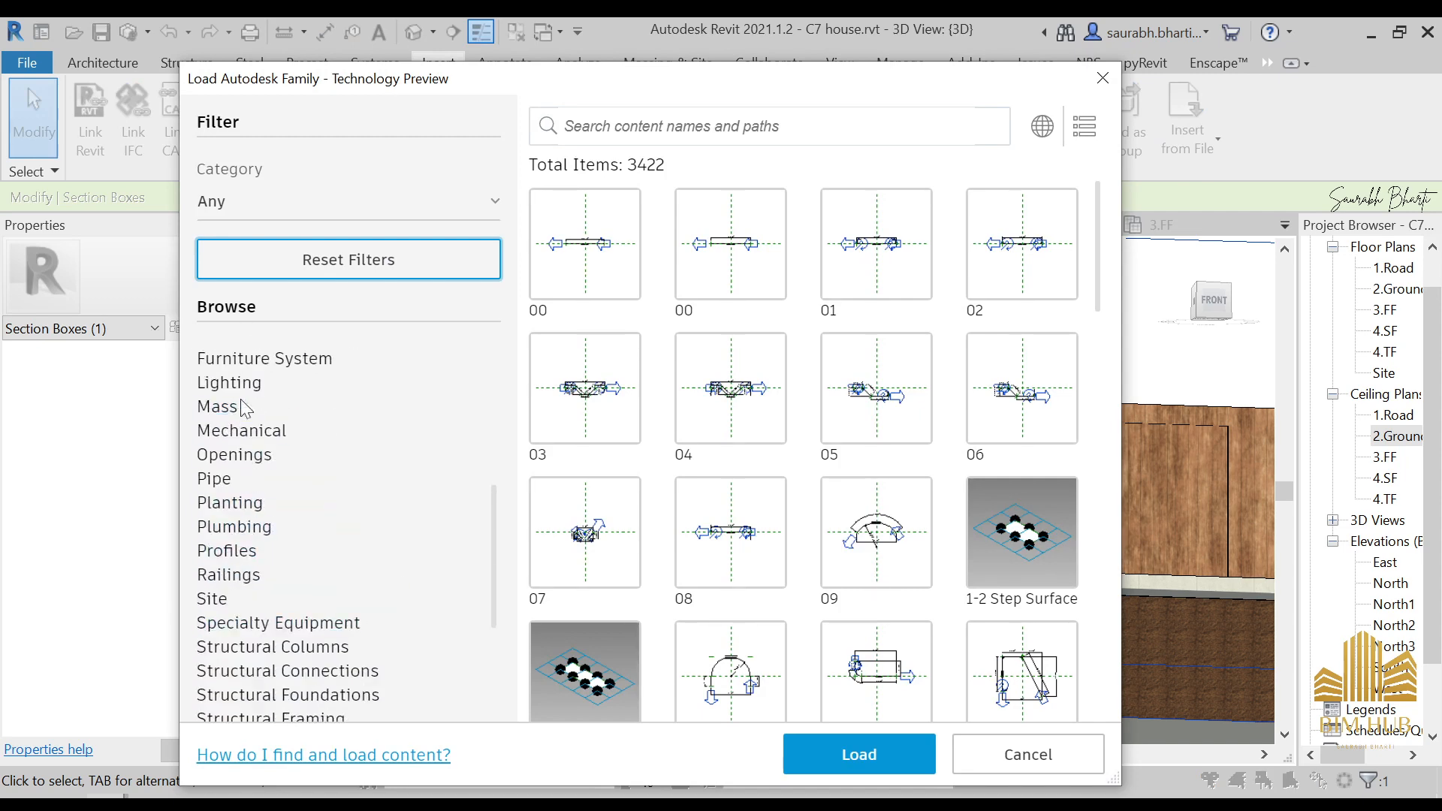
{"action": "scroll", "coordinate": [259, 556], "scroll_direction": "up", "scroll_amount": 5}
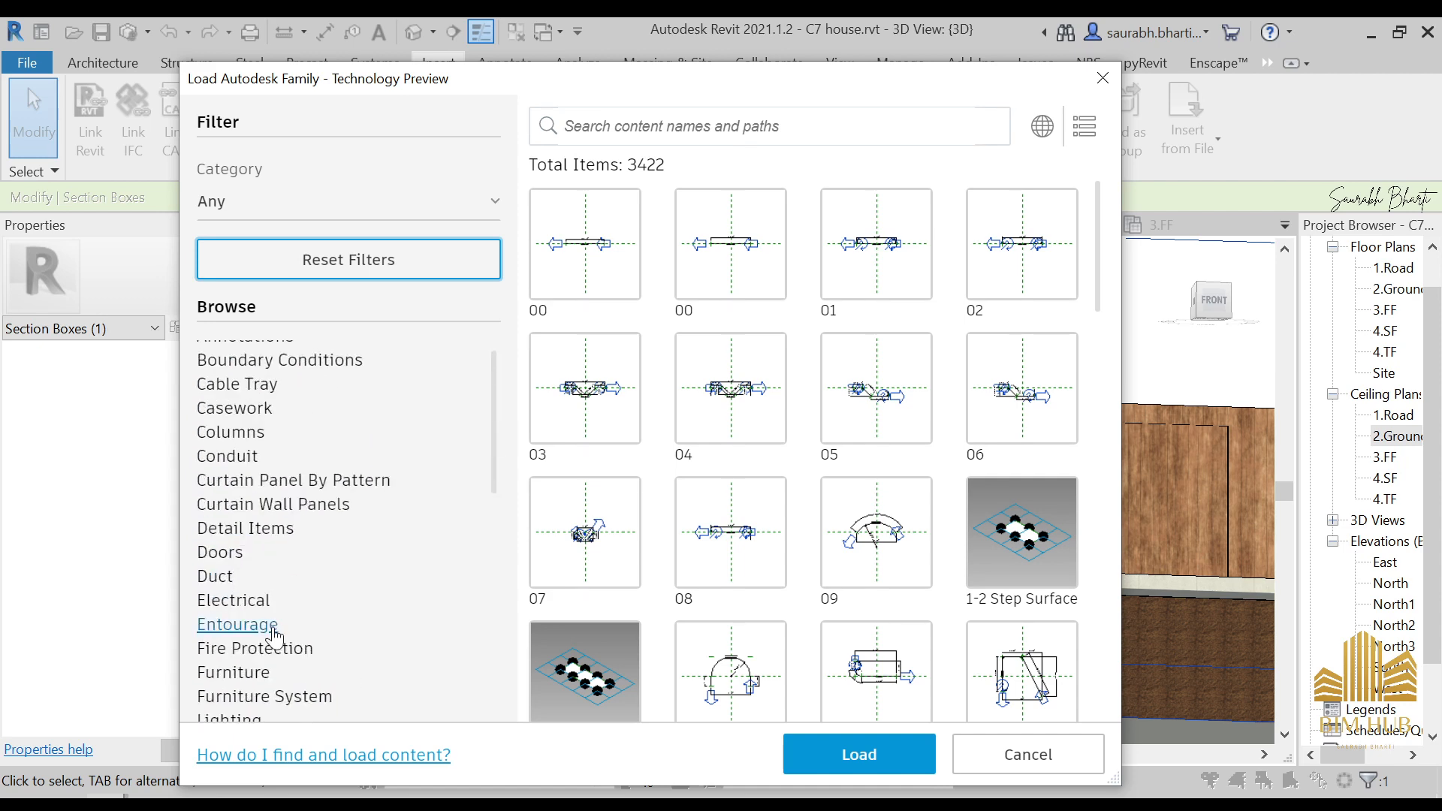
{"action": "scroll", "coordinate": [264, 584], "scroll_direction": "down", "scroll_amount": 1}
{"action": "left_click", "coordinate": [229, 610]}
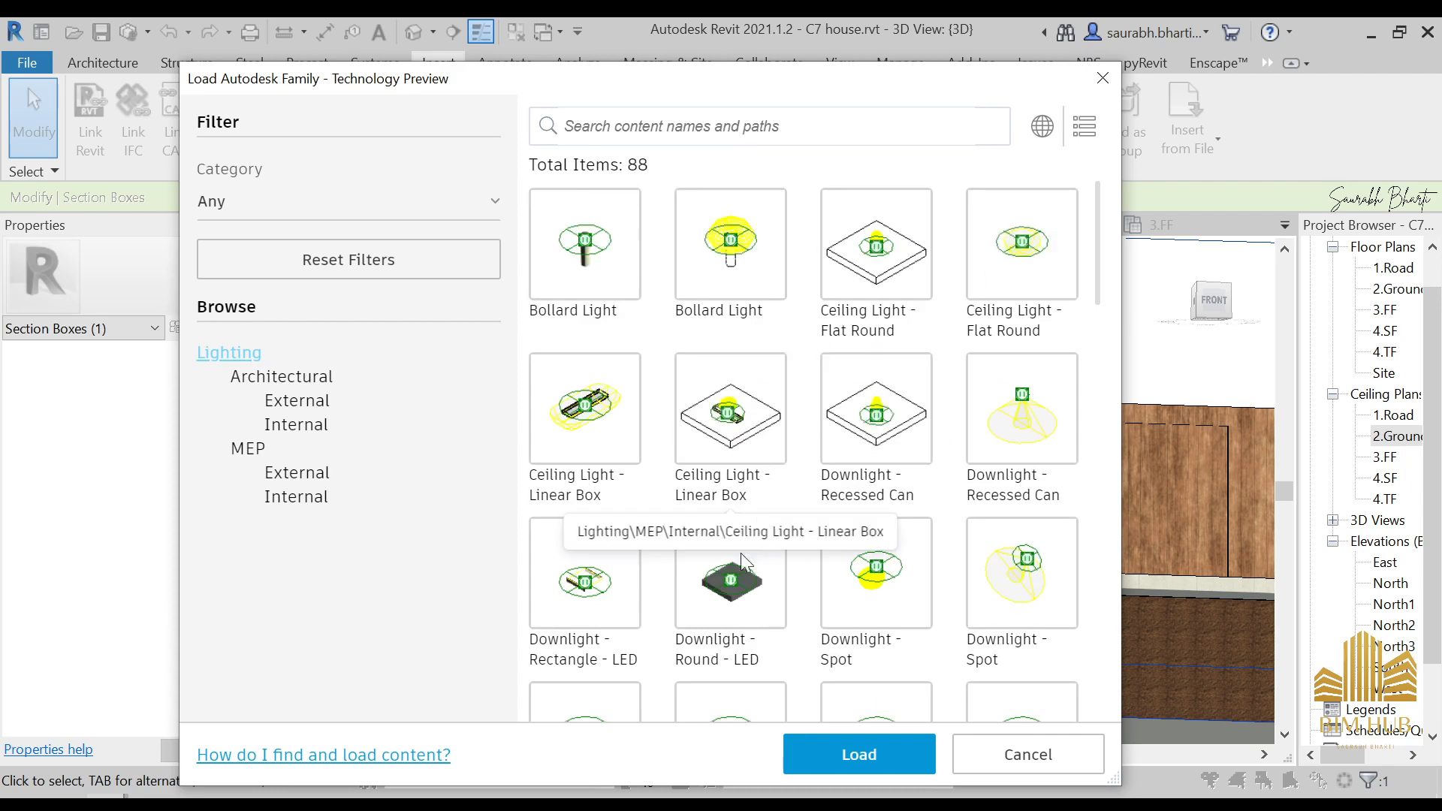
- Load the Downlight - Strip family from the Lighting category into the project
{"action": "scroll", "coordinate": [740, 552], "scroll_direction": "down", "scroll_amount": 5}
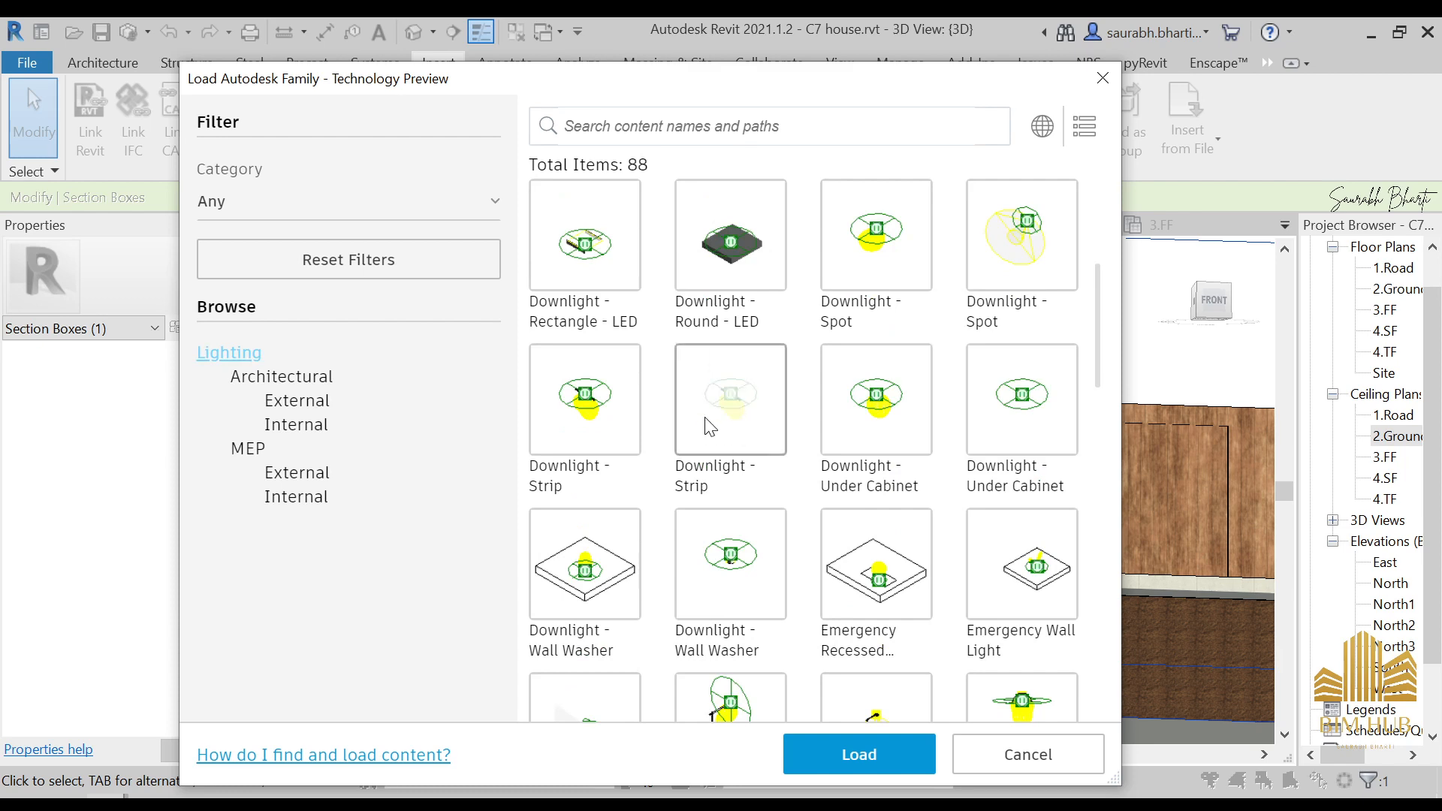
{"action": "left_click", "coordinate": [612, 411]}
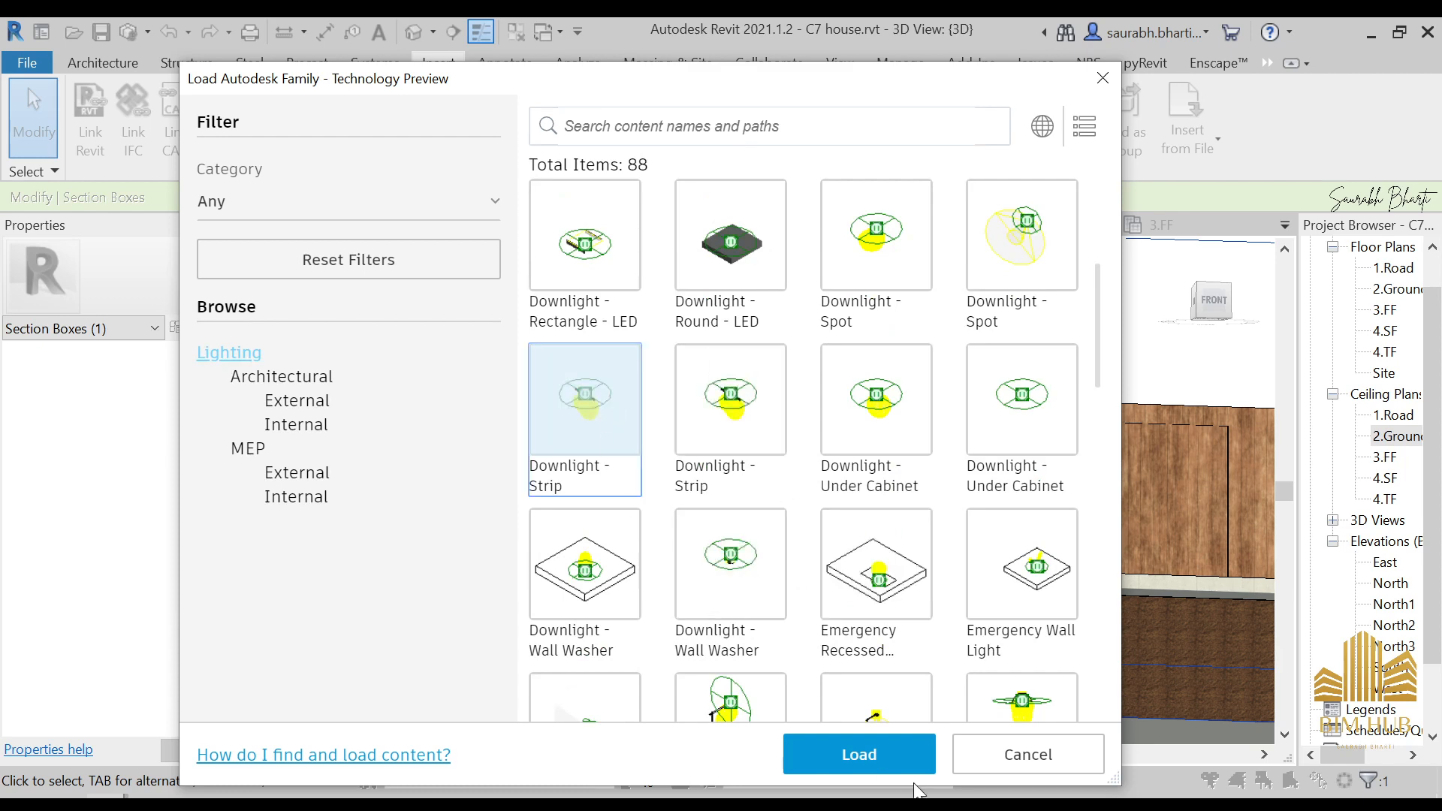
{"action": "left_click", "coordinate": [901, 766]}
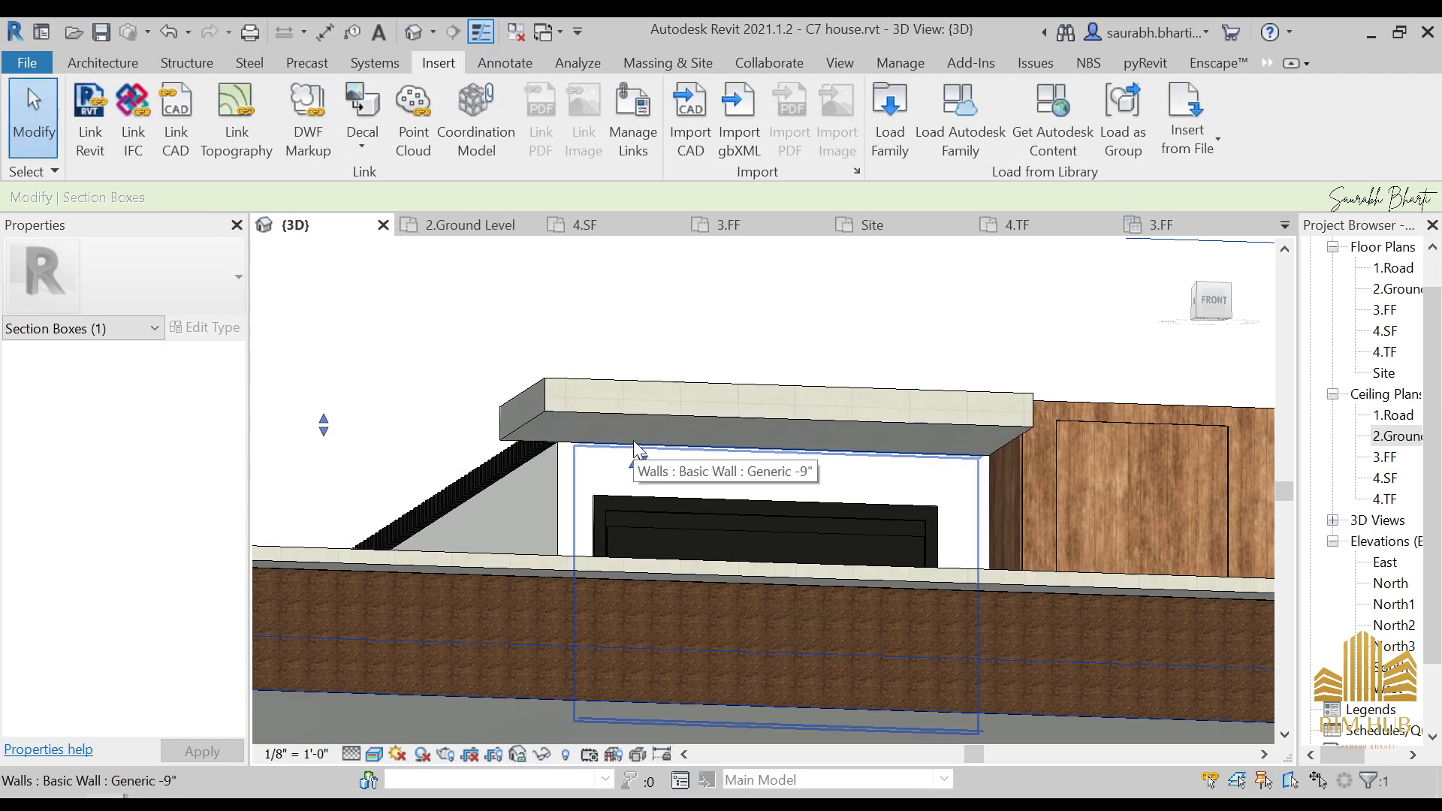
- Try to place a Downlight - Strip 48" - 120V component on the underside of the balcony slab
{"action": "scroll", "coordinate": [633, 440], "scroll_direction": "up", "scroll_amount": 3}
{"action": "left_click", "coordinate": [118, 61]}
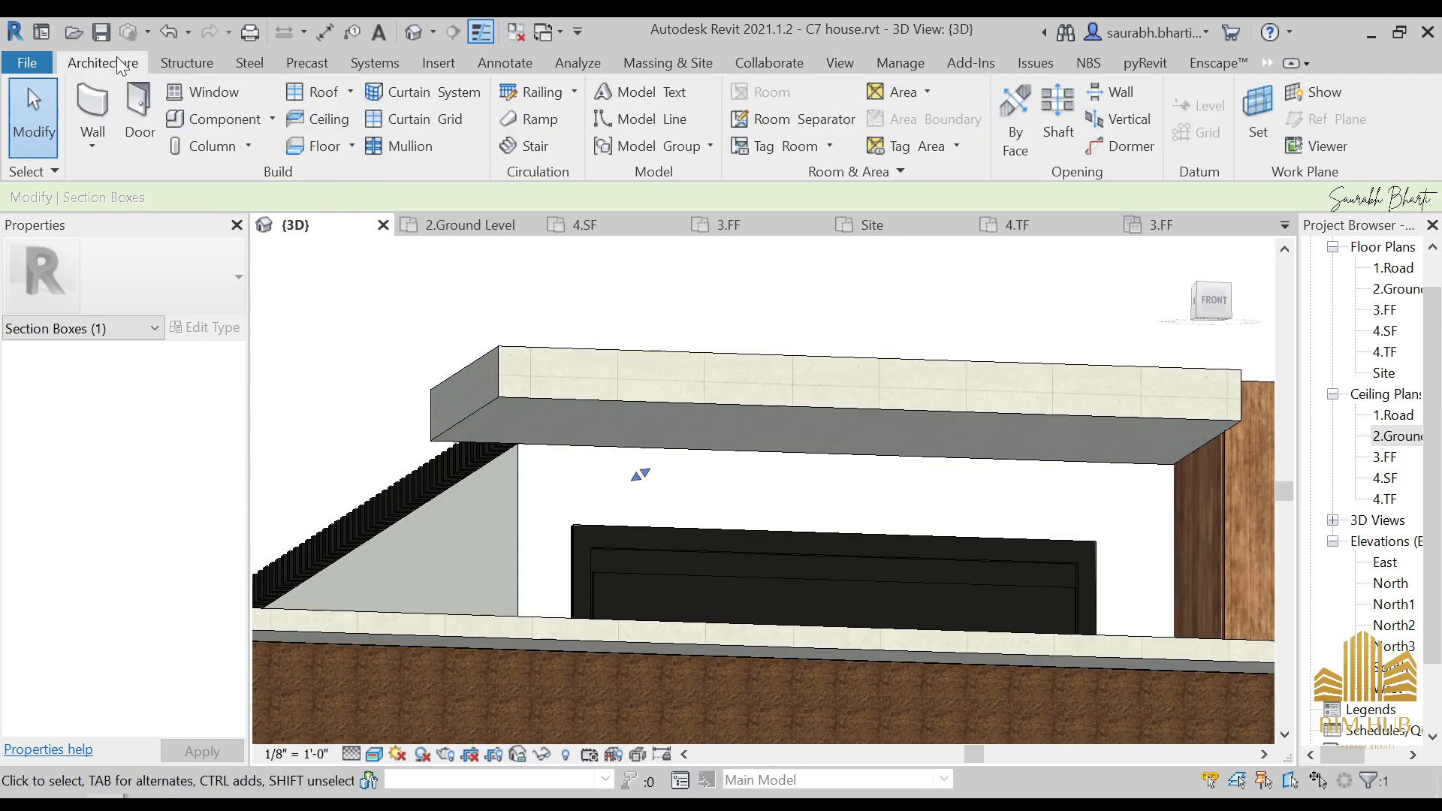
{"action": "left_click", "coordinate": [203, 119]}
{"action": "scroll", "coordinate": [618, 465], "scroll_direction": "up", "scroll_amount": 2}
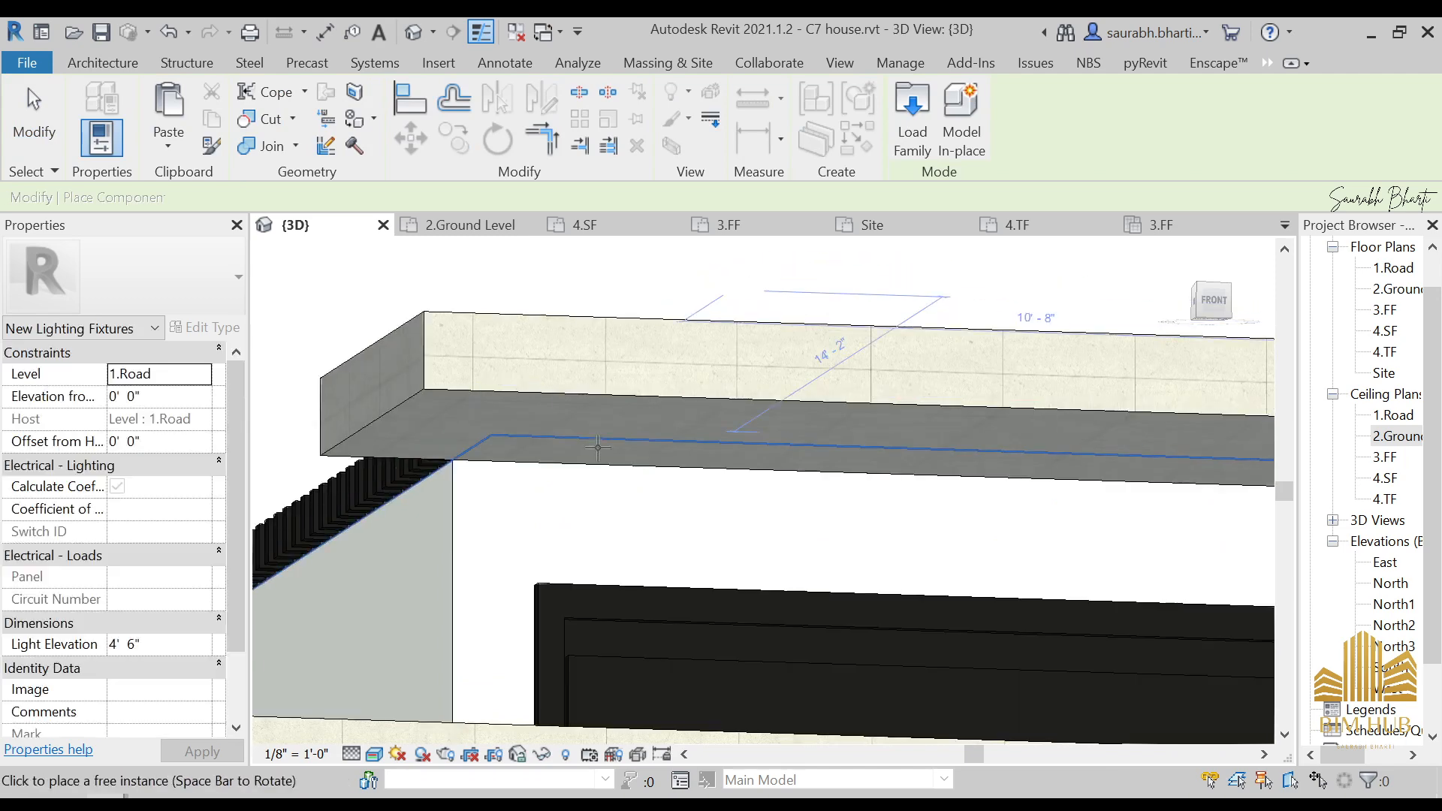
{"action": "left_click", "coordinate": [599, 435]}
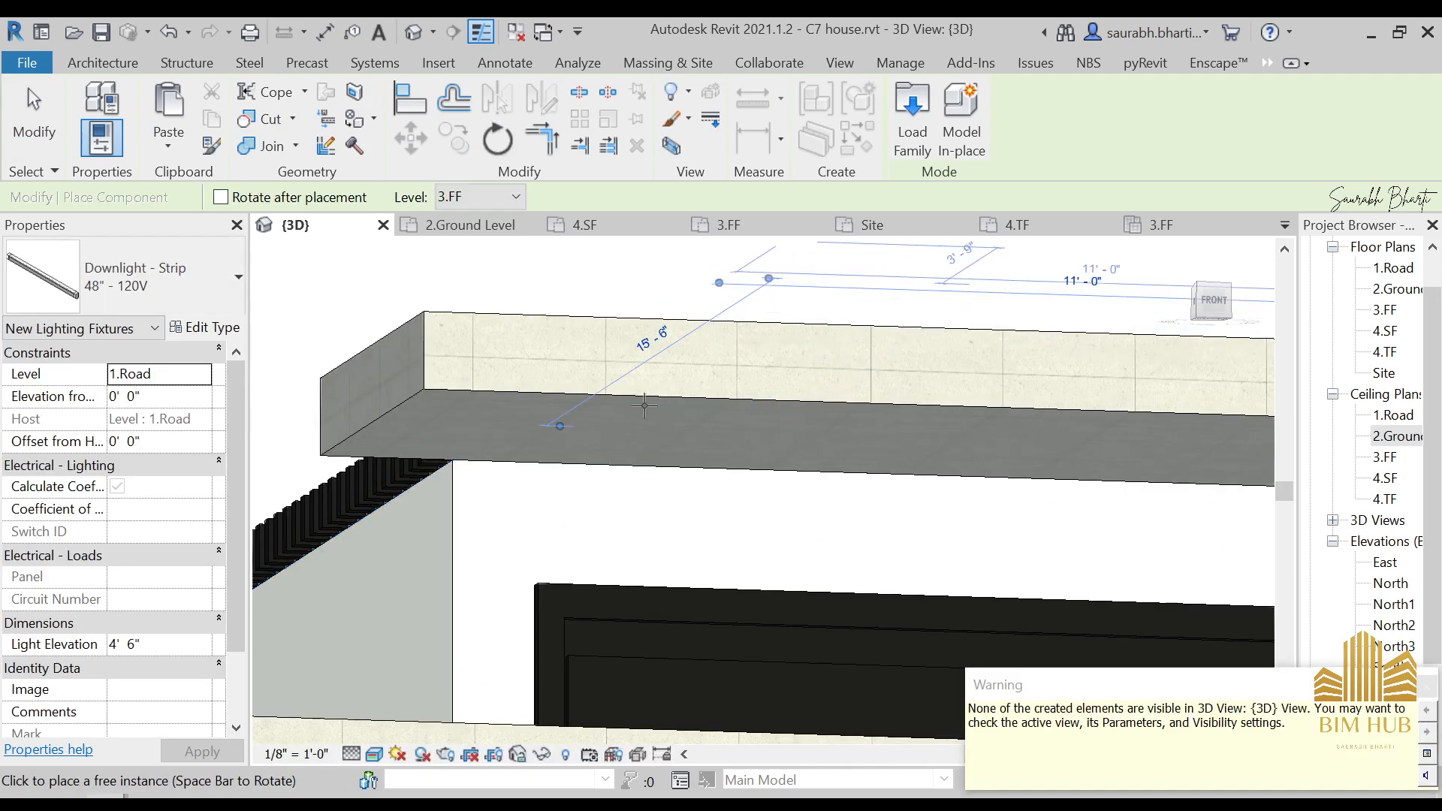
{"action": "scroll", "coordinate": [677, 424], "scroll_direction": "down", "scroll_amount": 3}
{"action": "scroll", "coordinate": [624, 408], "scroll_direction": "up", "scroll_amount": 3}
{"action": "key", "text": "ctrl+z"}
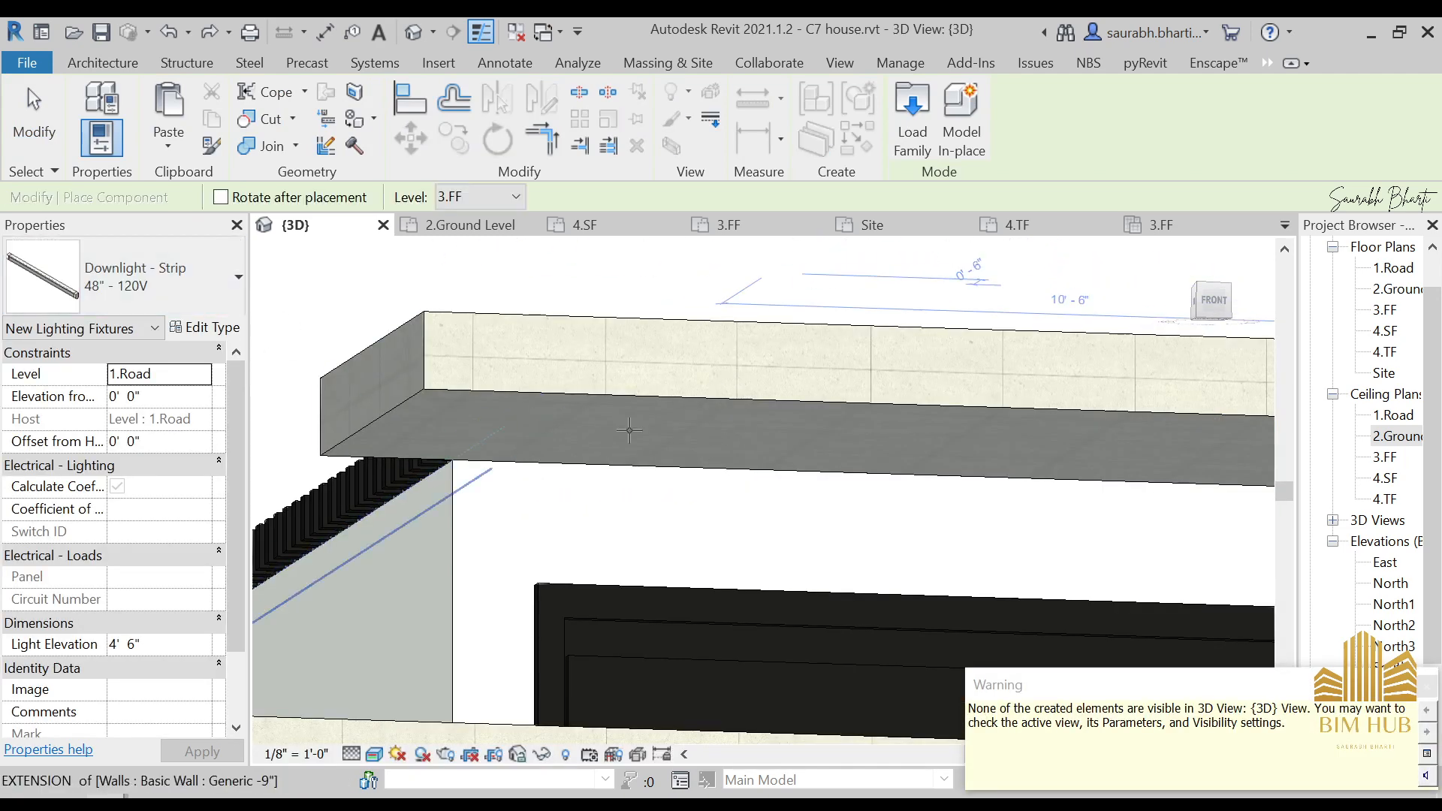
{"action": "scroll", "coordinate": [500, 450], "scroll_direction": "down", "scroll_amount": 2}
{"action": "middle_click_drag", "start_coordinate": [819, 464], "coordinate": [499, 409]}
{"action": "scroll", "coordinate": [518, 420], "scroll_direction": "down", "scroll_amount": 2}
{"action": "scroll", "coordinate": [1074, 420], "scroll_direction": "down", "scroll_amount": 1}
{"action": "middle_click_drag", "start_coordinate": [1100, 479], "coordinate": [887, 534]}
{"action": "scroll", "coordinate": [776, 446], "scroll_direction": "down", "scroll_amount": 3}
{"action": "left_click", "coordinate": [911, 116]}
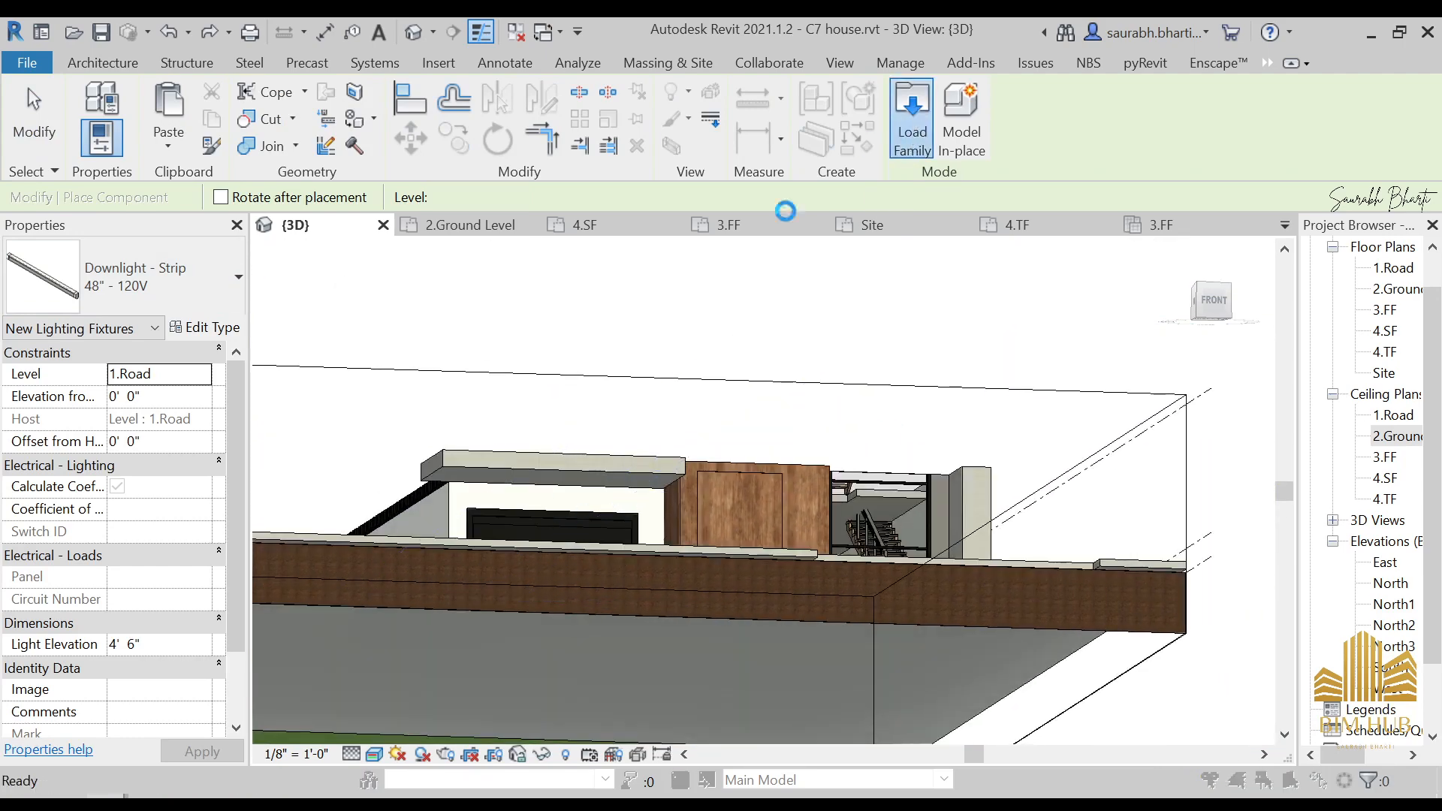
{"action": "key", "text": "Escape"}
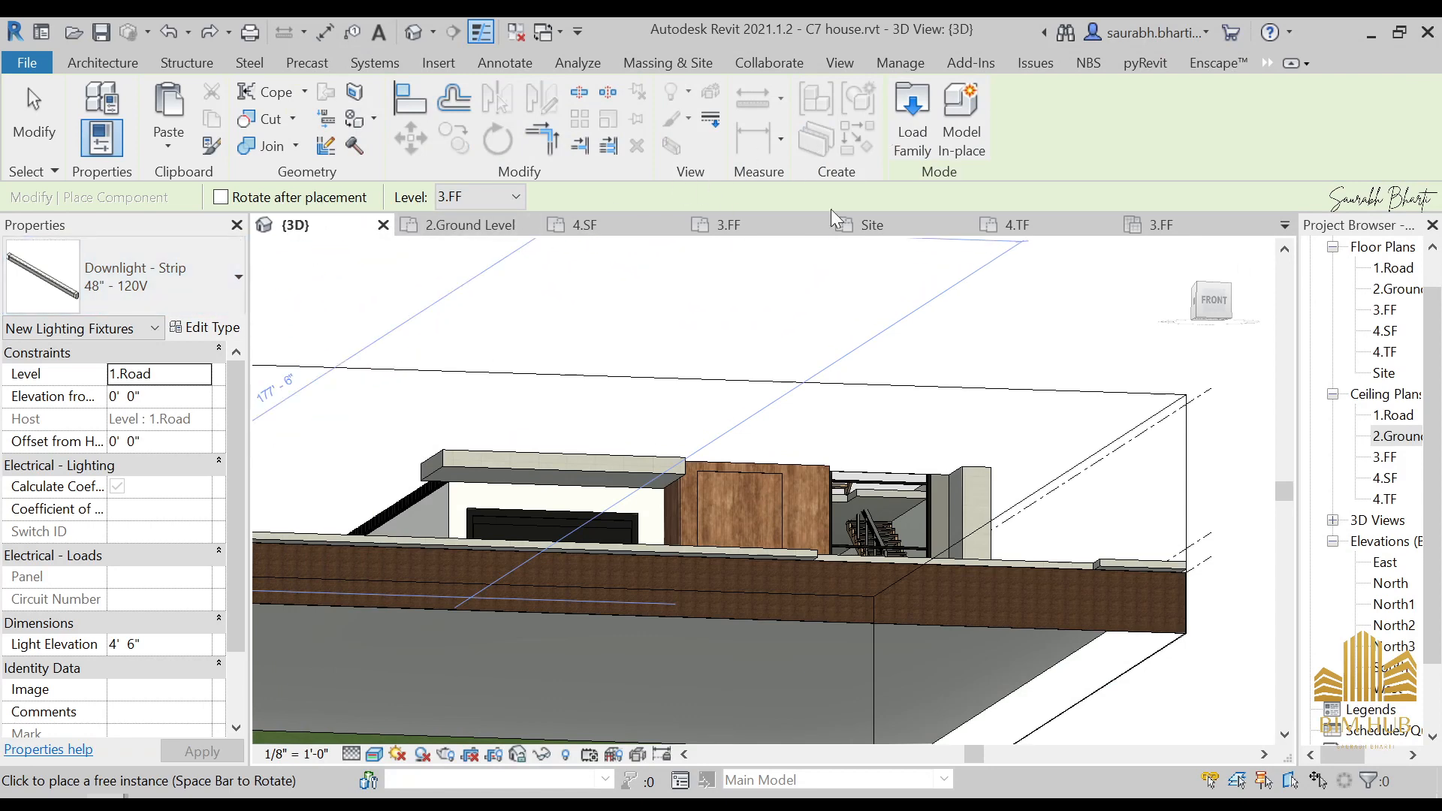
{"action": "left_click", "coordinate": [901, 143]}
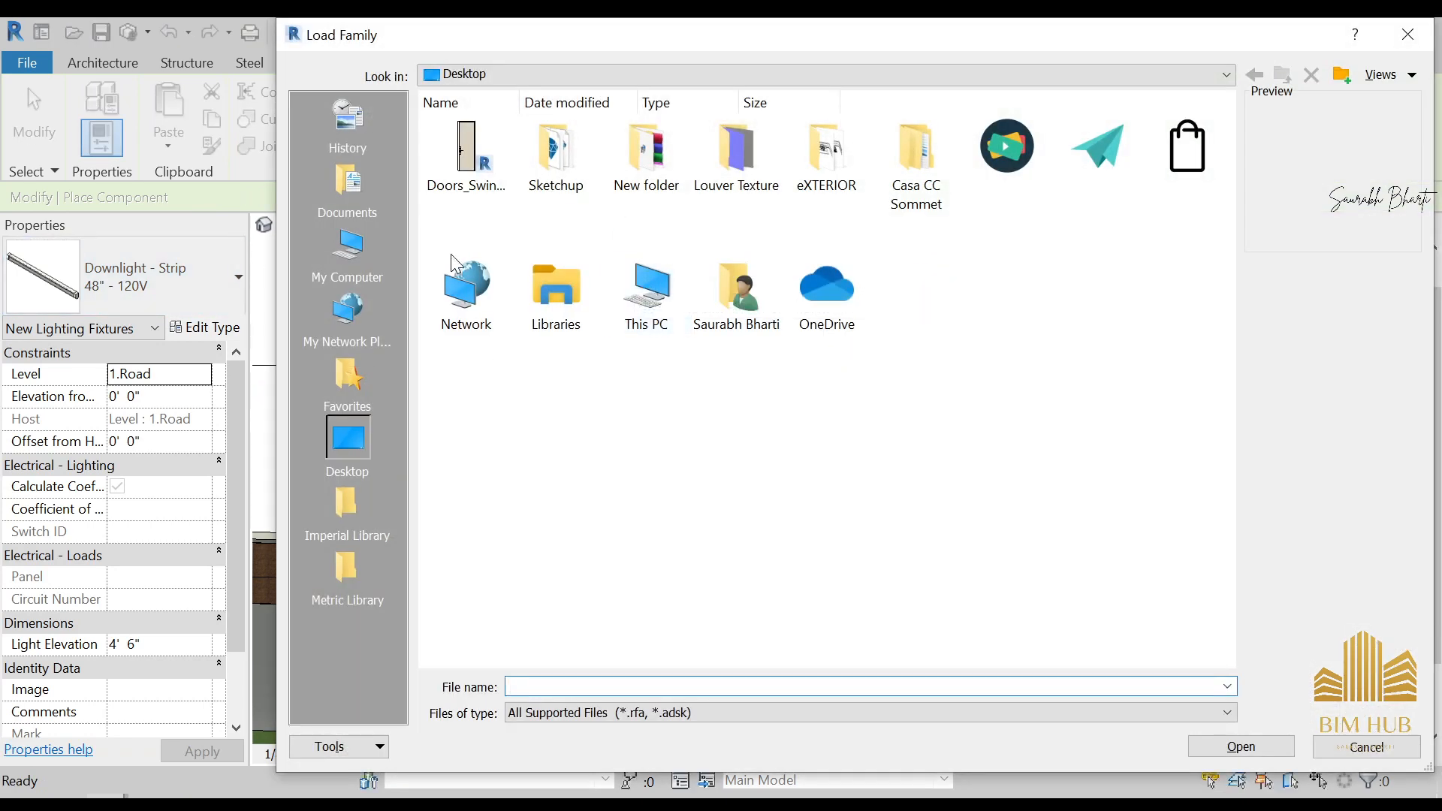
{"action": "key", "text": "Escape"}
{"action": "left_click", "coordinate": [105, 62]}
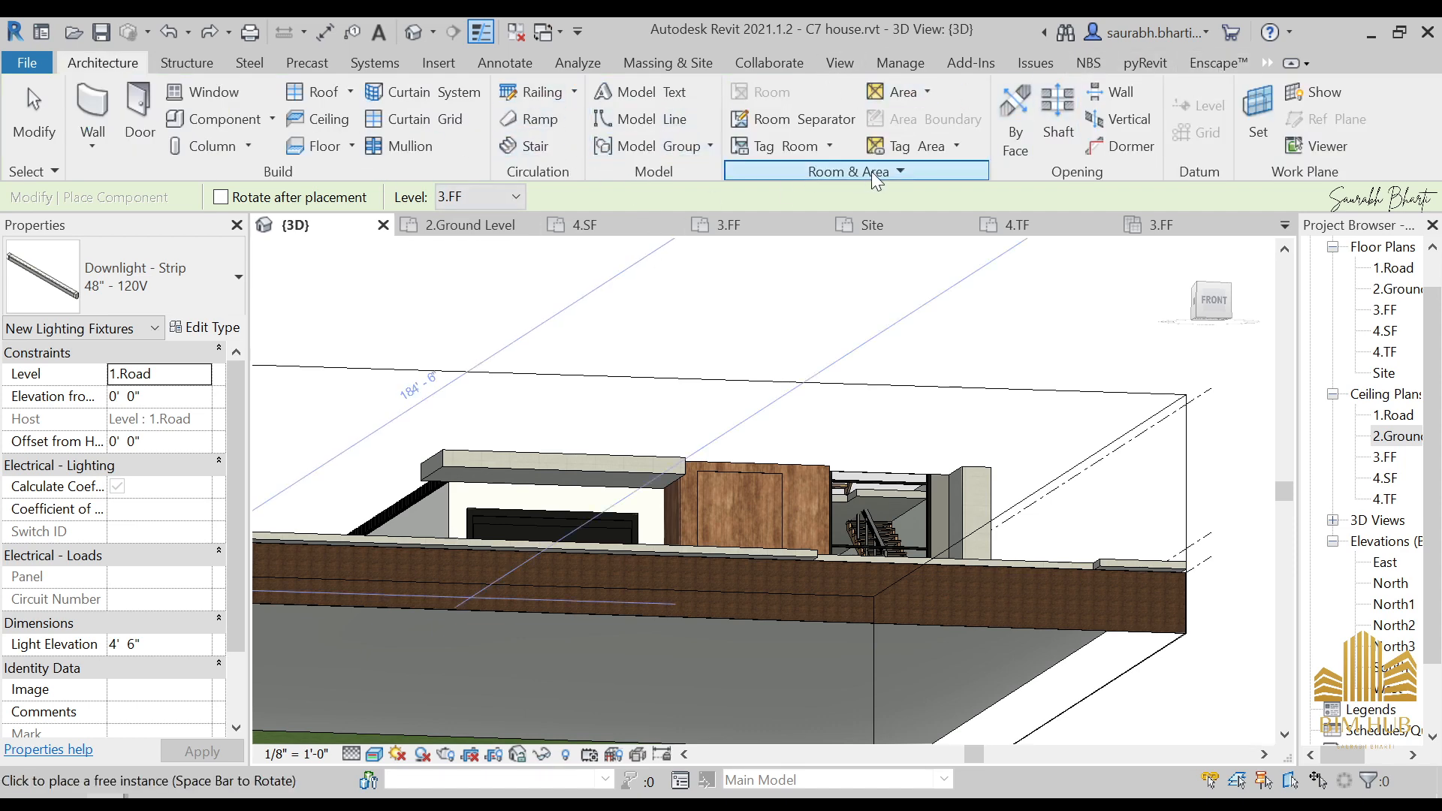
{"action": "key", "text": "Escape"}
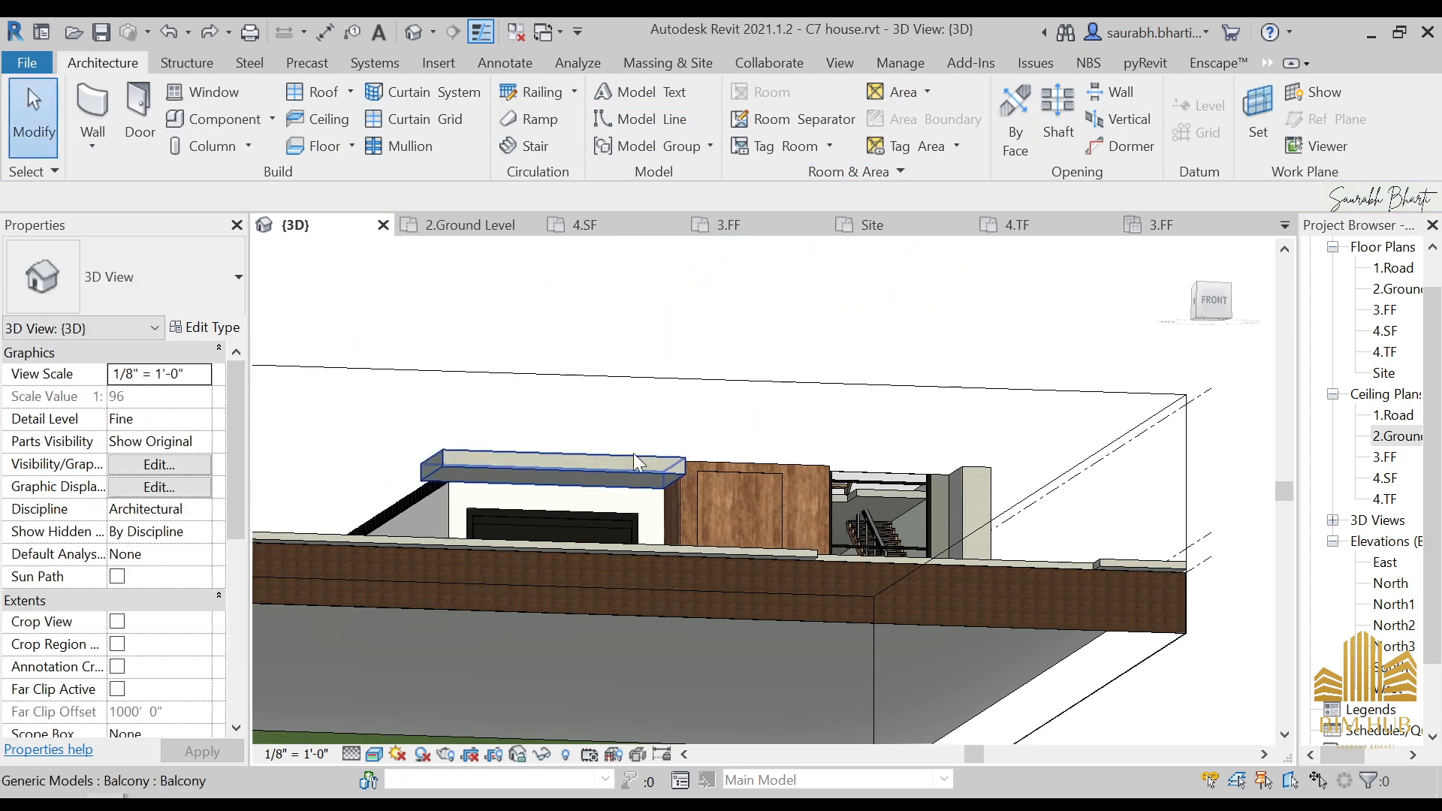
- Switch to File Explorer and open the To Be used folder to look for a stored Revit family
{"action": "middle_click_drag", "start_coordinate": [646, 466], "coordinate": [681, 589], "text": "shift"}
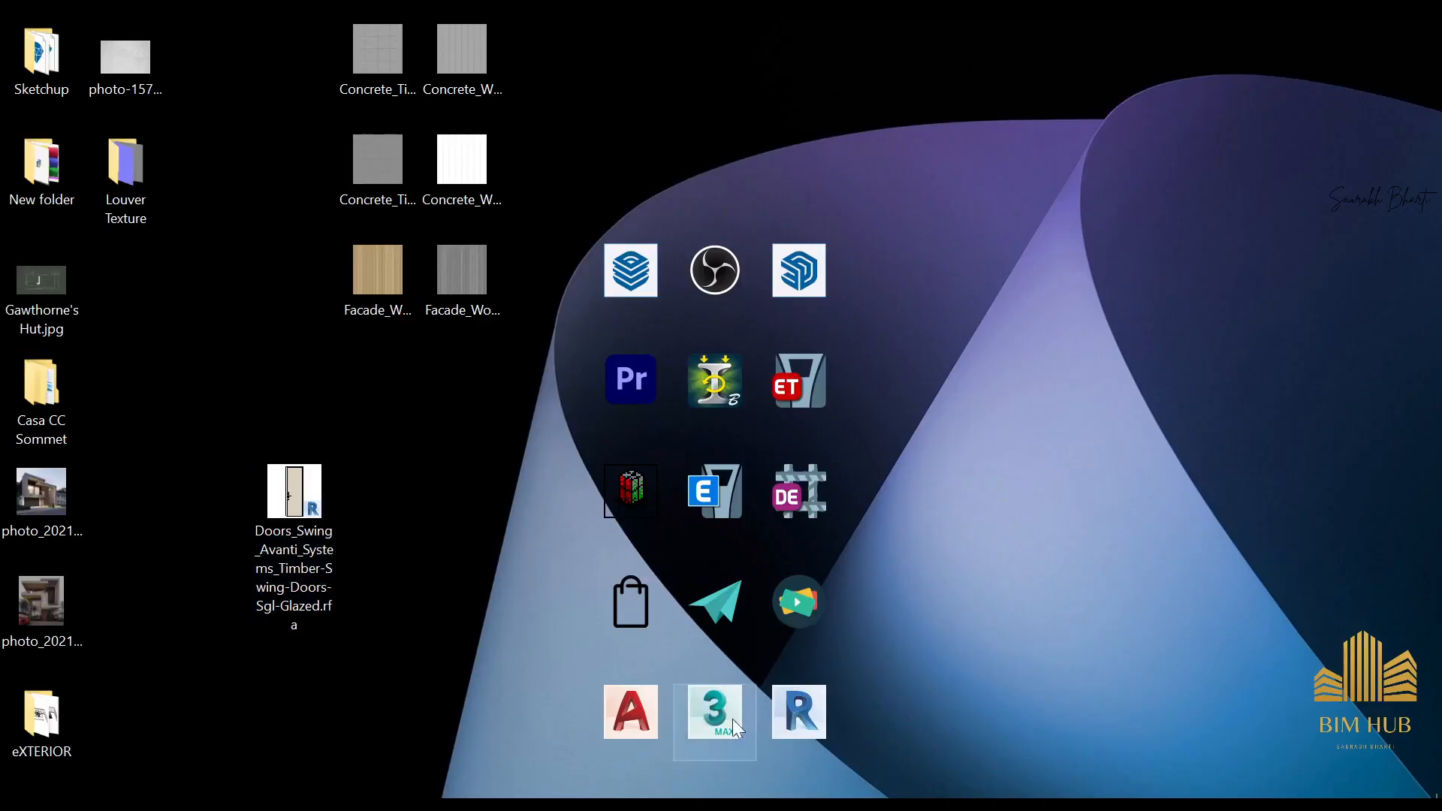
{"action": "double_click", "coordinate": [704, 592]}
{"action": "double_click", "coordinate": [291, 199]}
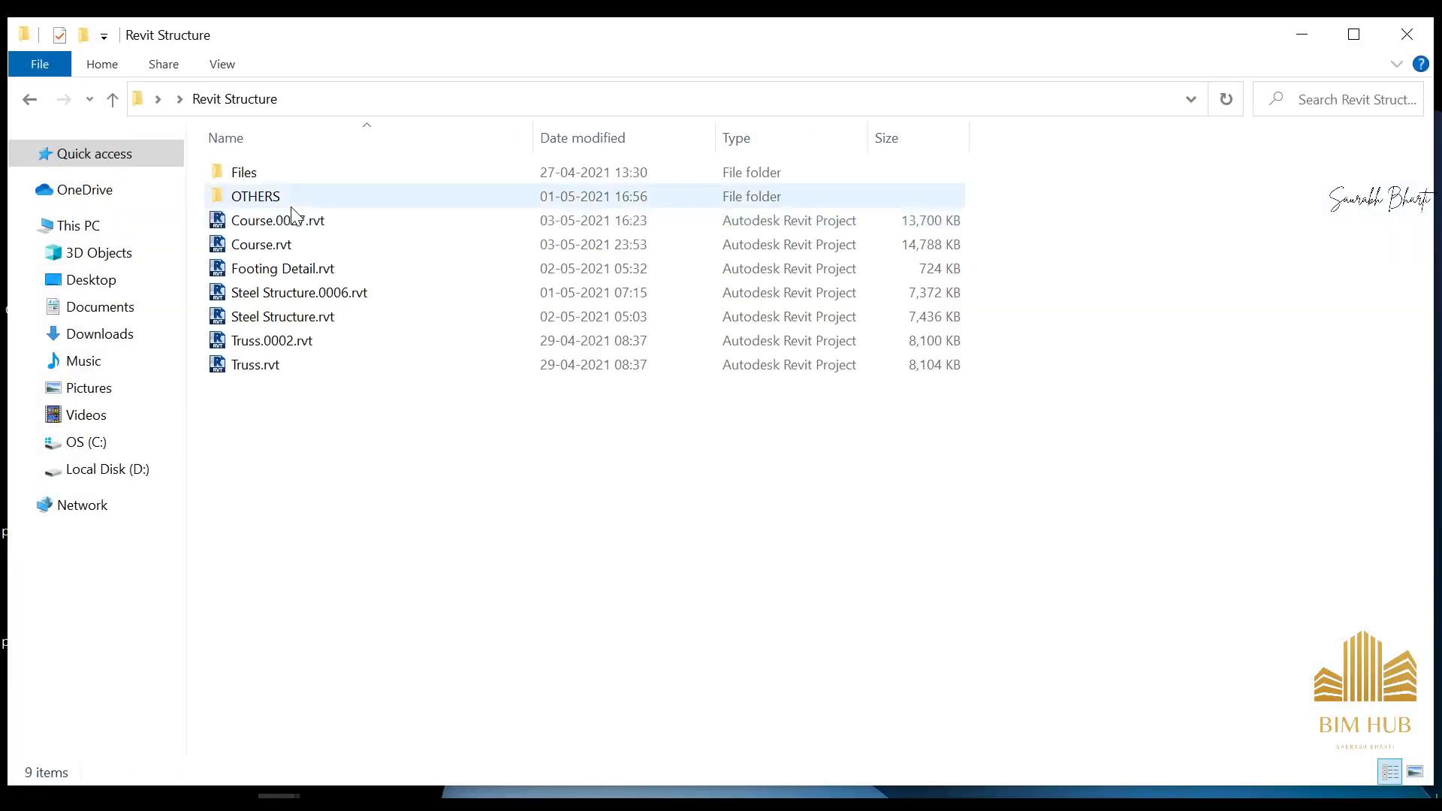
{"action": "key", "text": "alt+Left"}
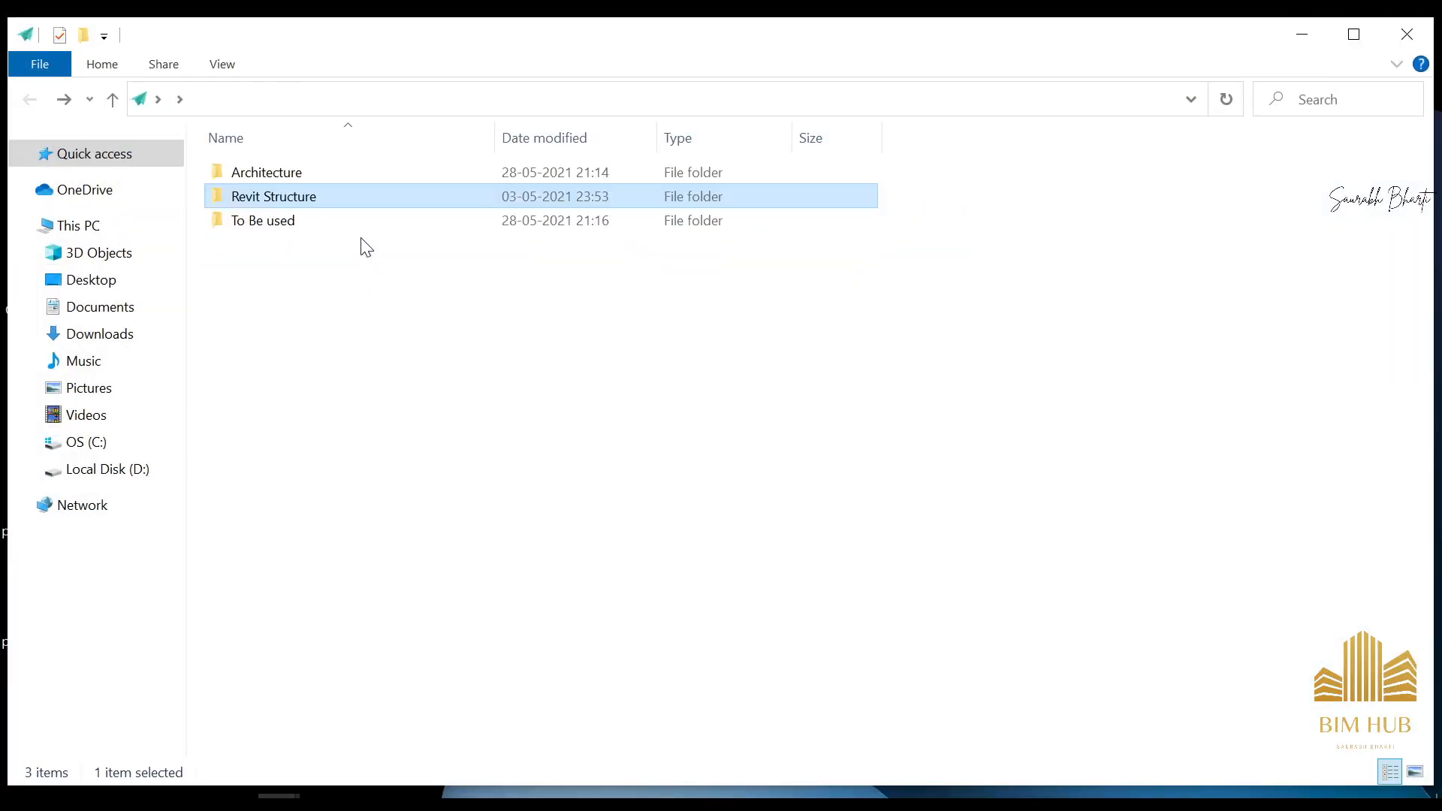
{"action": "left_click", "coordinate": [366, 223]}
{"action": "double_click", "coordinate": [361, 220]}
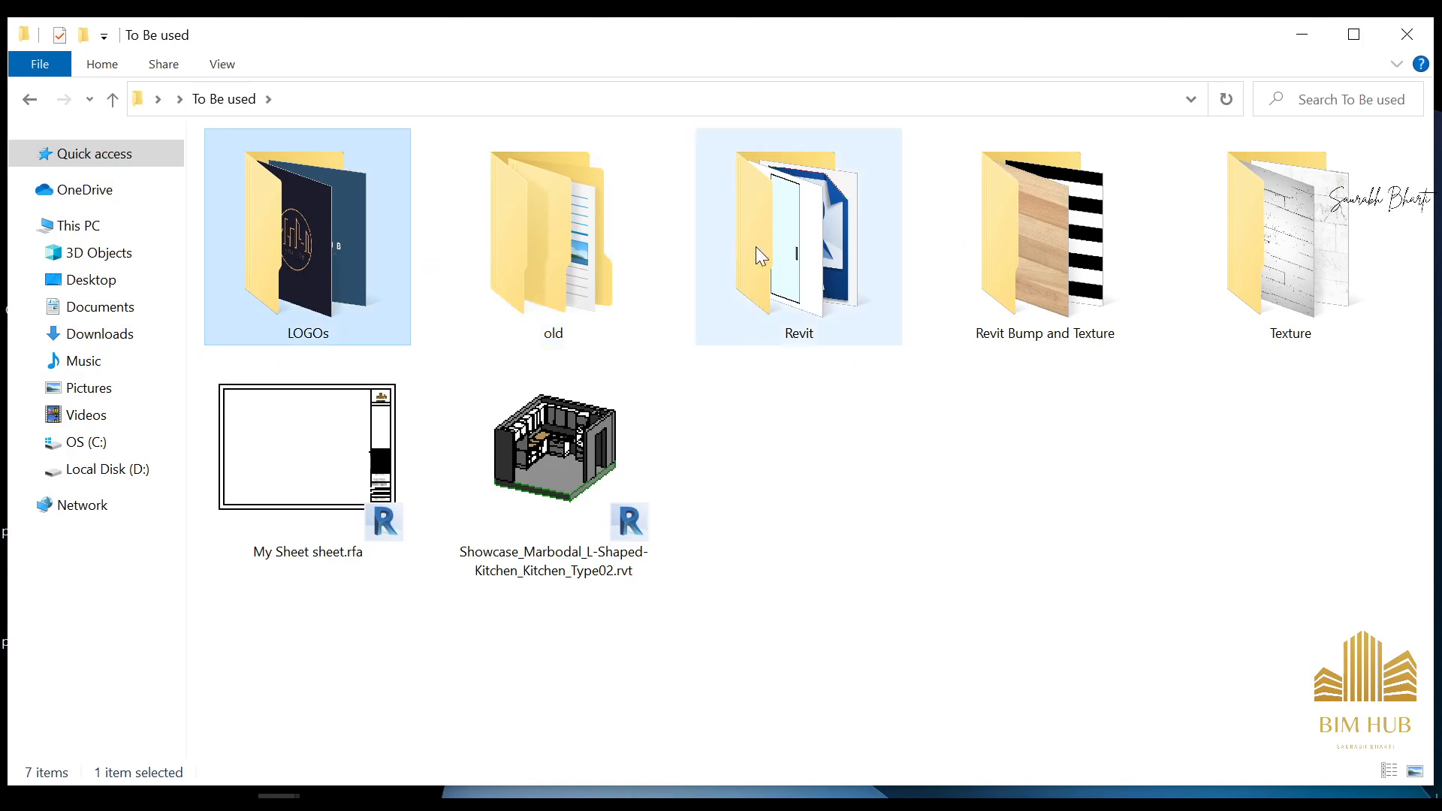
- Open the Light folder inside the old folder
{"action": "left_click", "coordinate": [489, 246]}
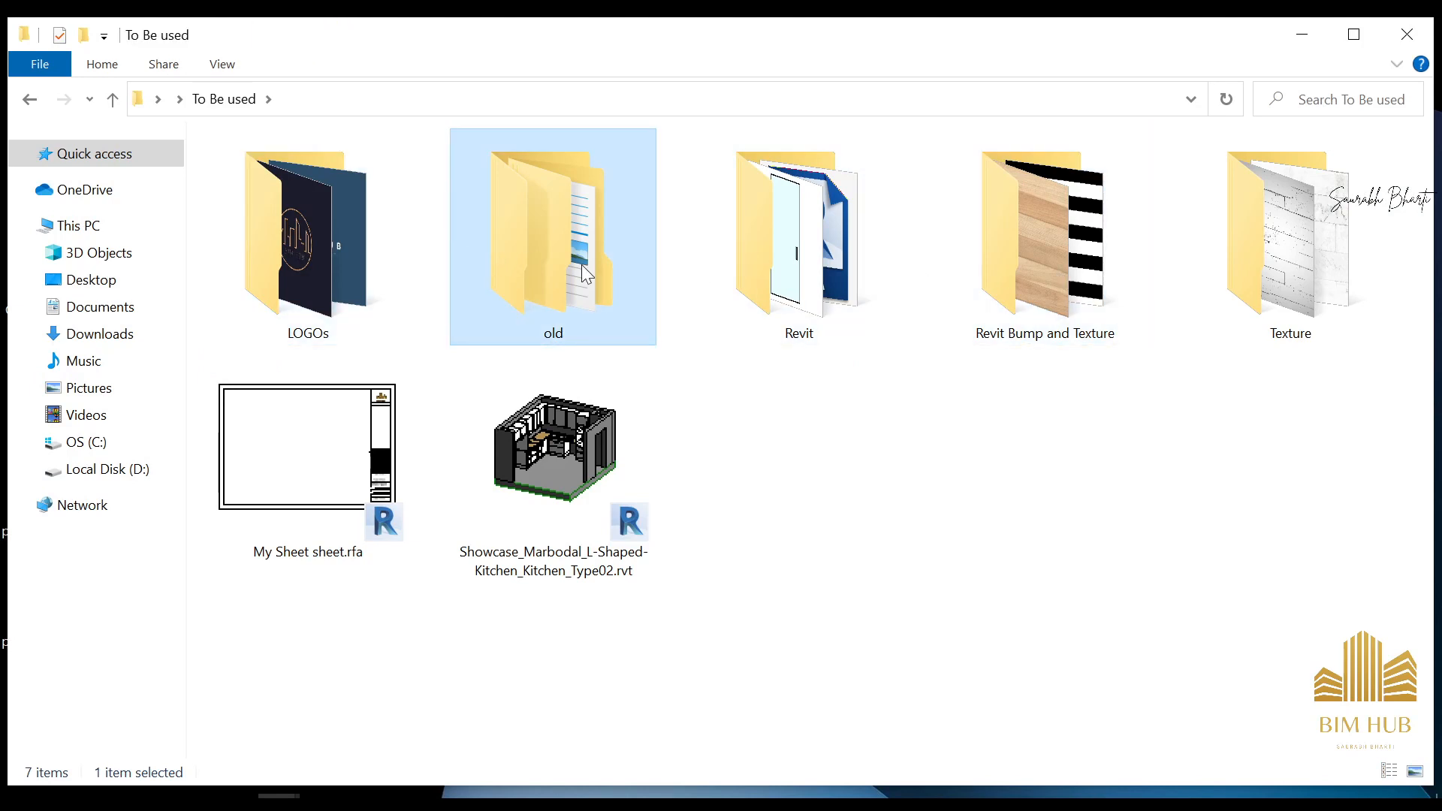
{"action": "double_click", "coordinate": [583, 267]}
{"action": "key", "text": "l"}
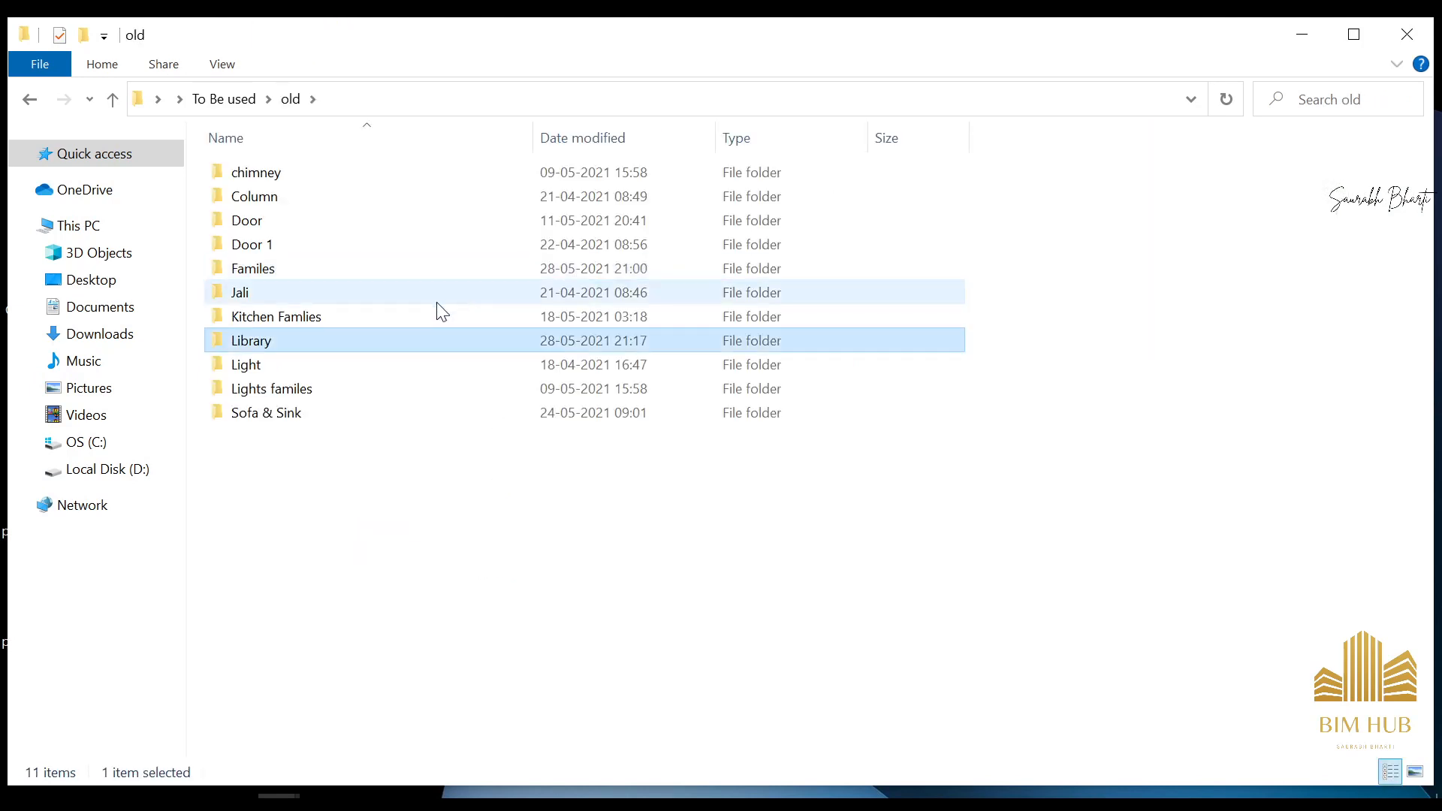
{"action": "double_click", "coordinate": [298, 368]}
{"action": "right_click", "coordinate": [641, 509]}
{"action": "left_click", "coordinate": [421, 579]}
{"action": "right_click", "coordinate": [425, 575]}
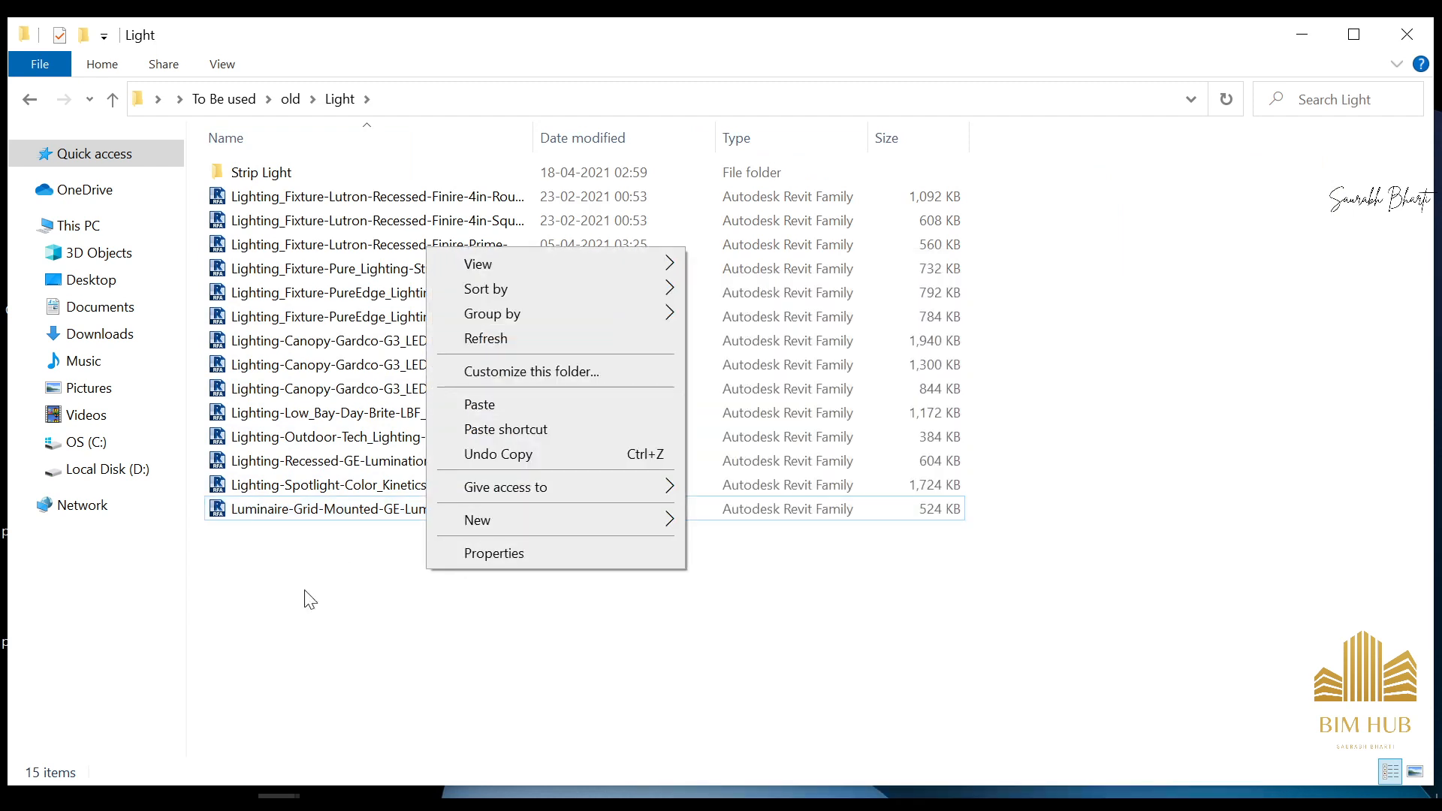
{"action": "left_click", "coordinate": [284, 548]}
{"action": "key", "text": "alt+Left"}
{"action": "double_click", "coordinate": [376, 365]}
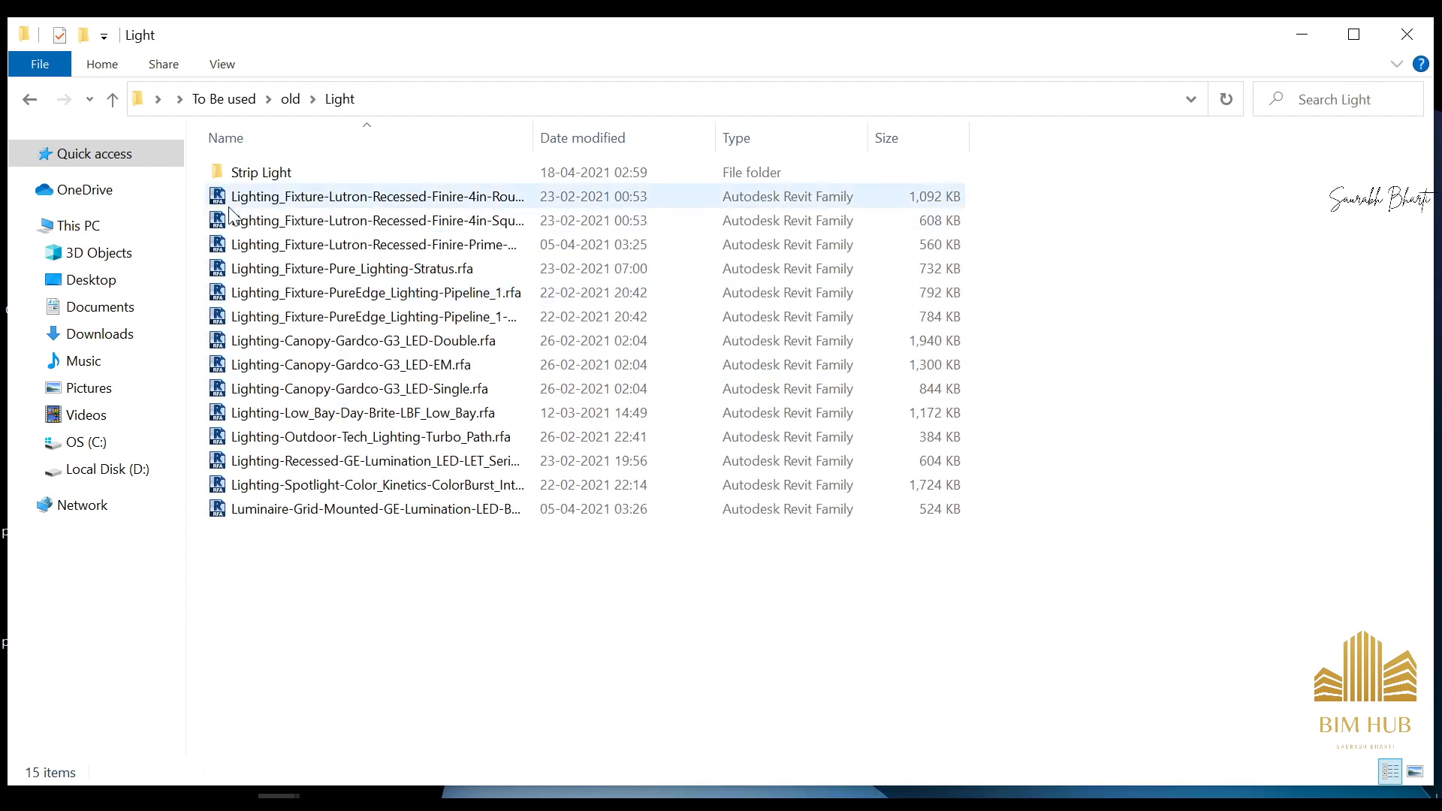
- Open the Strip Light subfolder and show its files as extra large icons
{"action": "double_click", "coordinate": [259, 173]}
{"action": "right_click", "coordinate": [477, 417]}
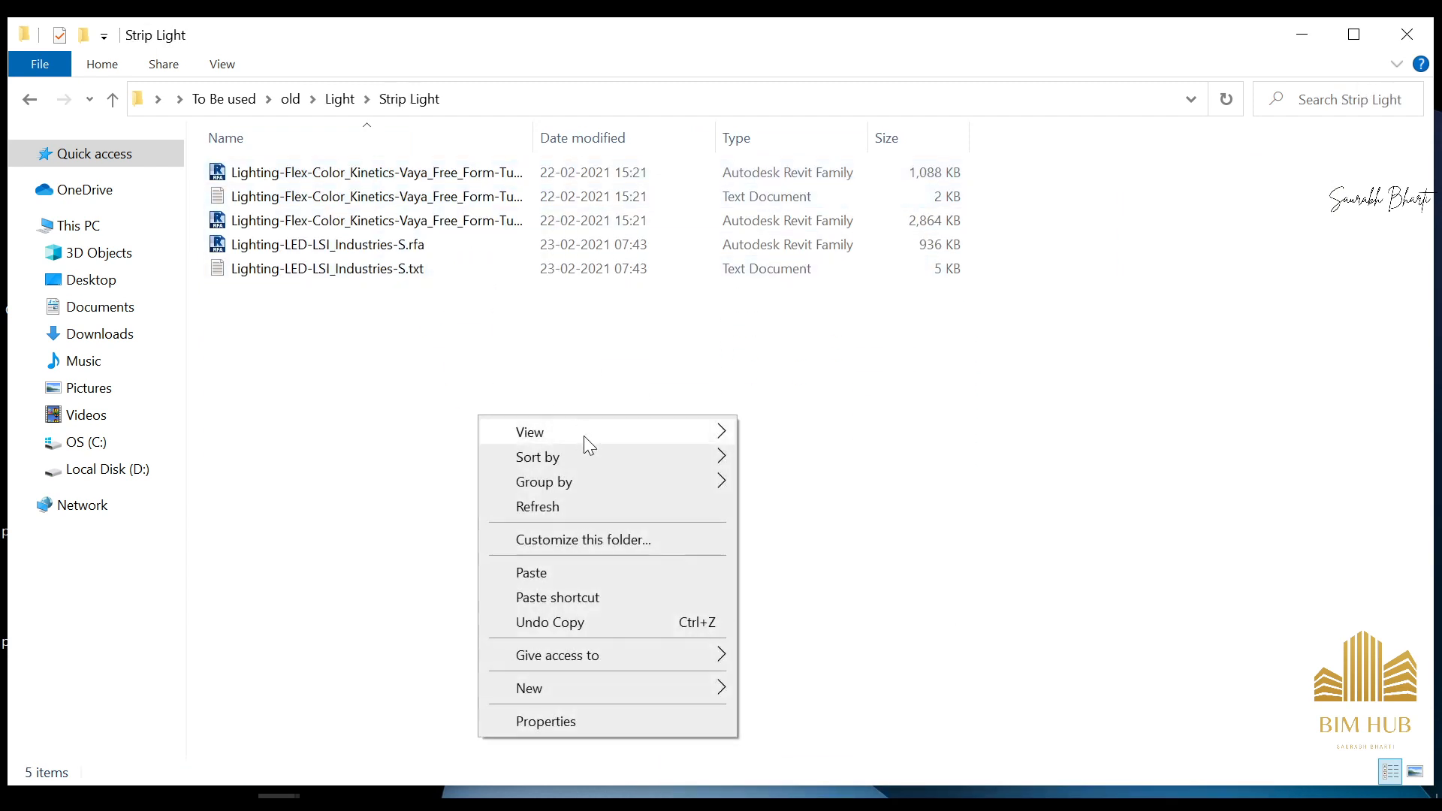
{"action": "mouse_move", "coordinate": [585, 437]}
{"action": "left_click", "coordinate": [824, 428]}
- Move Lighting-Flex-Color_Kinetics-Vaya_Free_Form-Tunable.rfa from the Strip Light folder to the desktop
{"action": "left_click", "coordinate": [379, 345]}
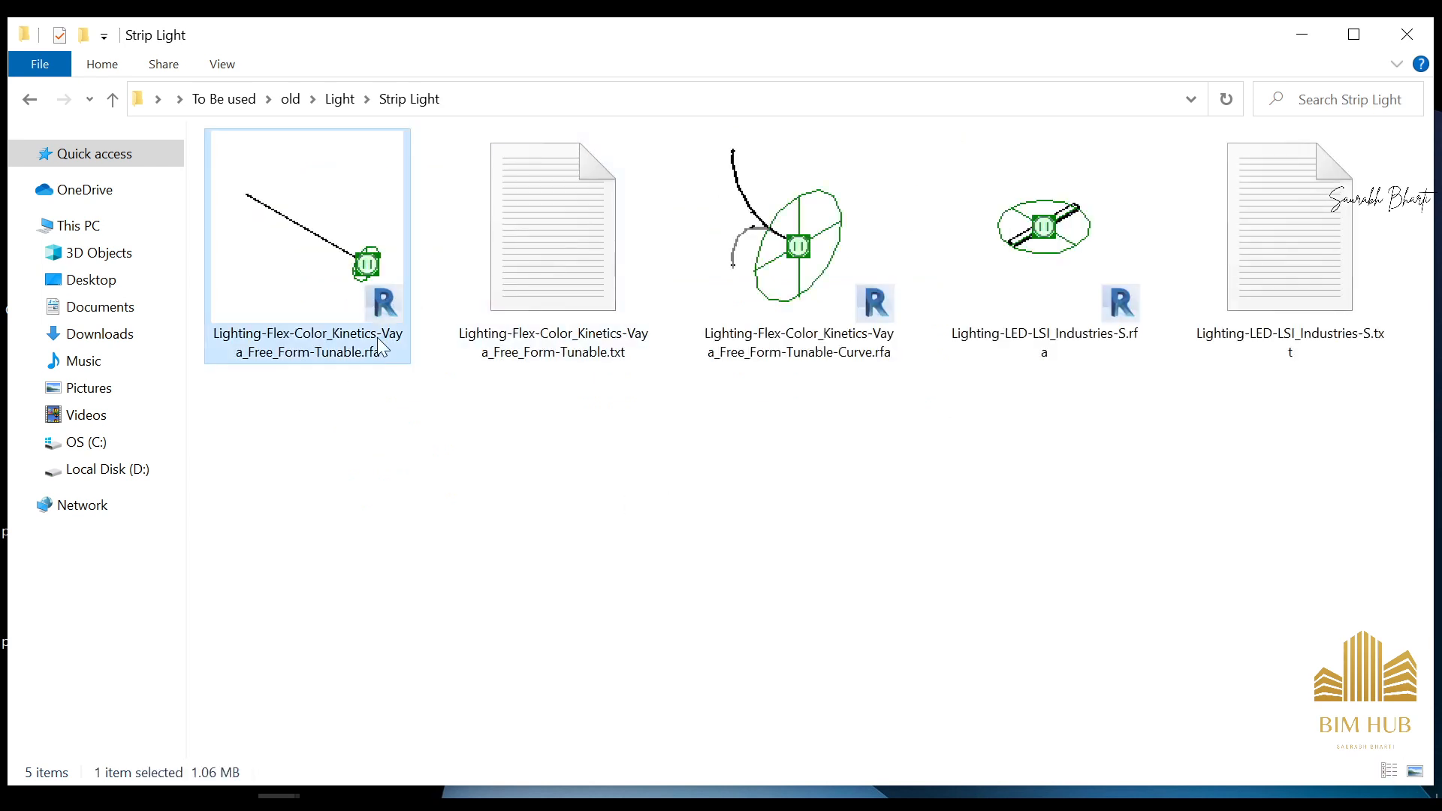
{"action": "double_click", "coordinate": [678, 35]}
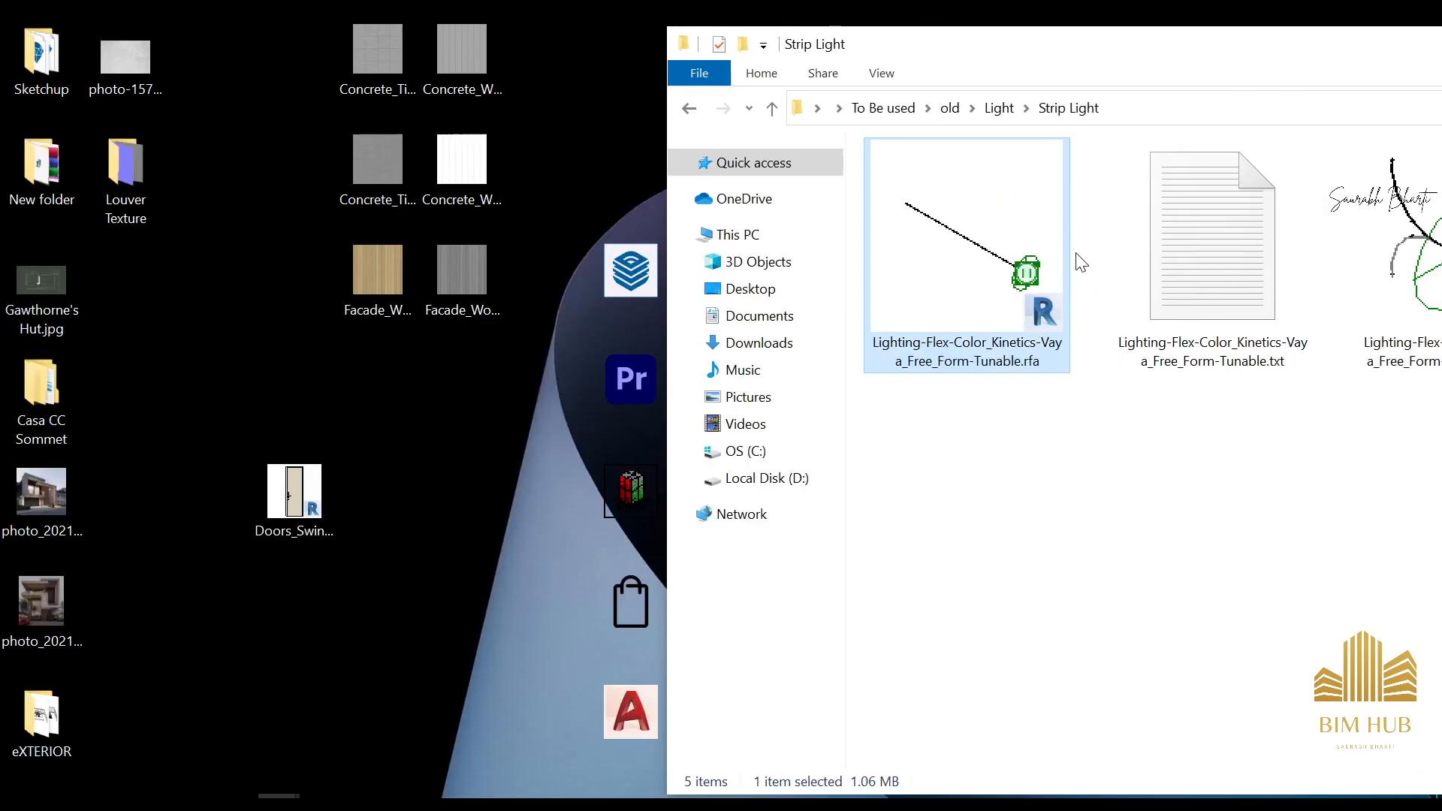
{"action": "left_click_drag", "start_coordinate": [969, 259], "coordinate": [521, 538]}
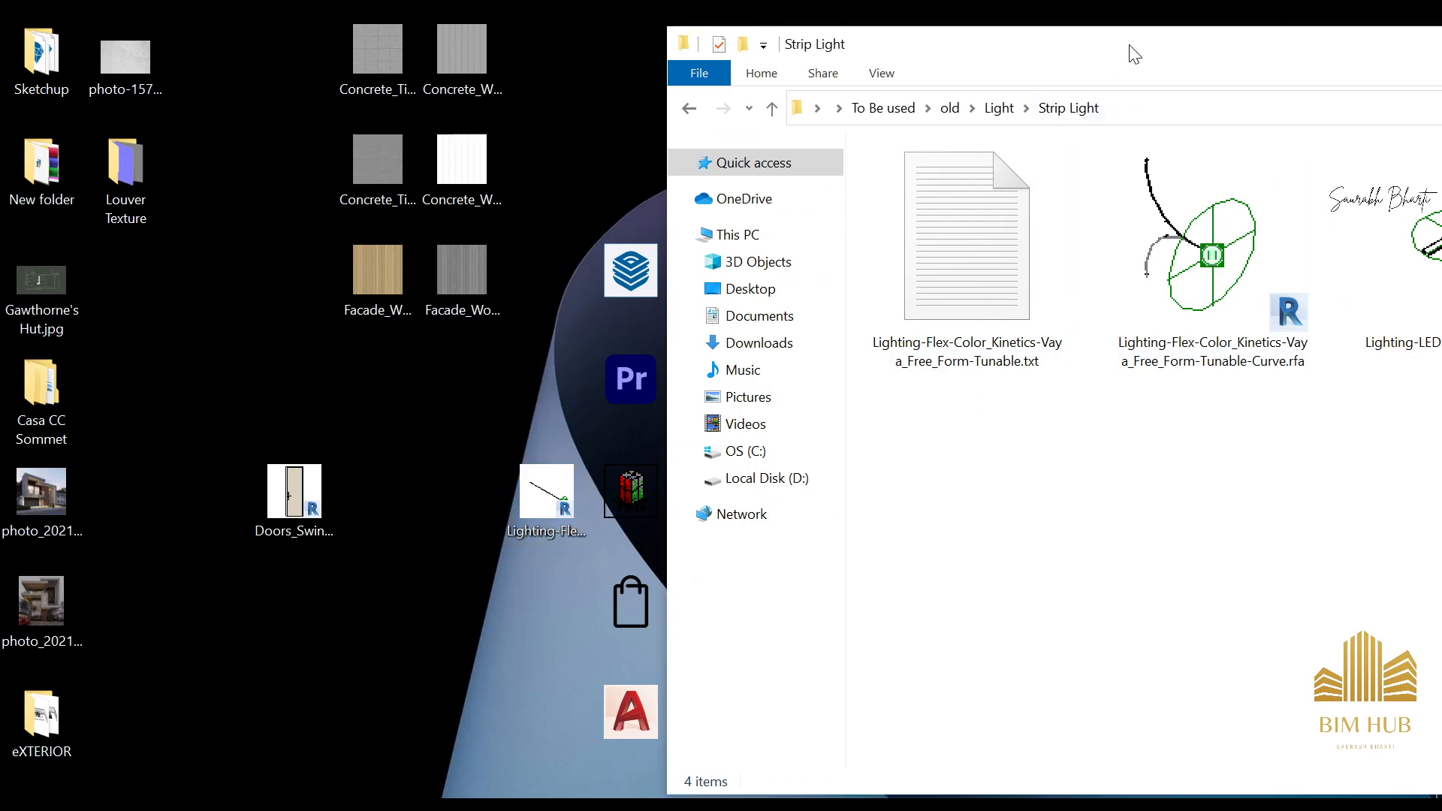
{"action": "double_click", "coordinate": [1126, 47]}
{"action": "left_click", "coordinate": [788, 295]}
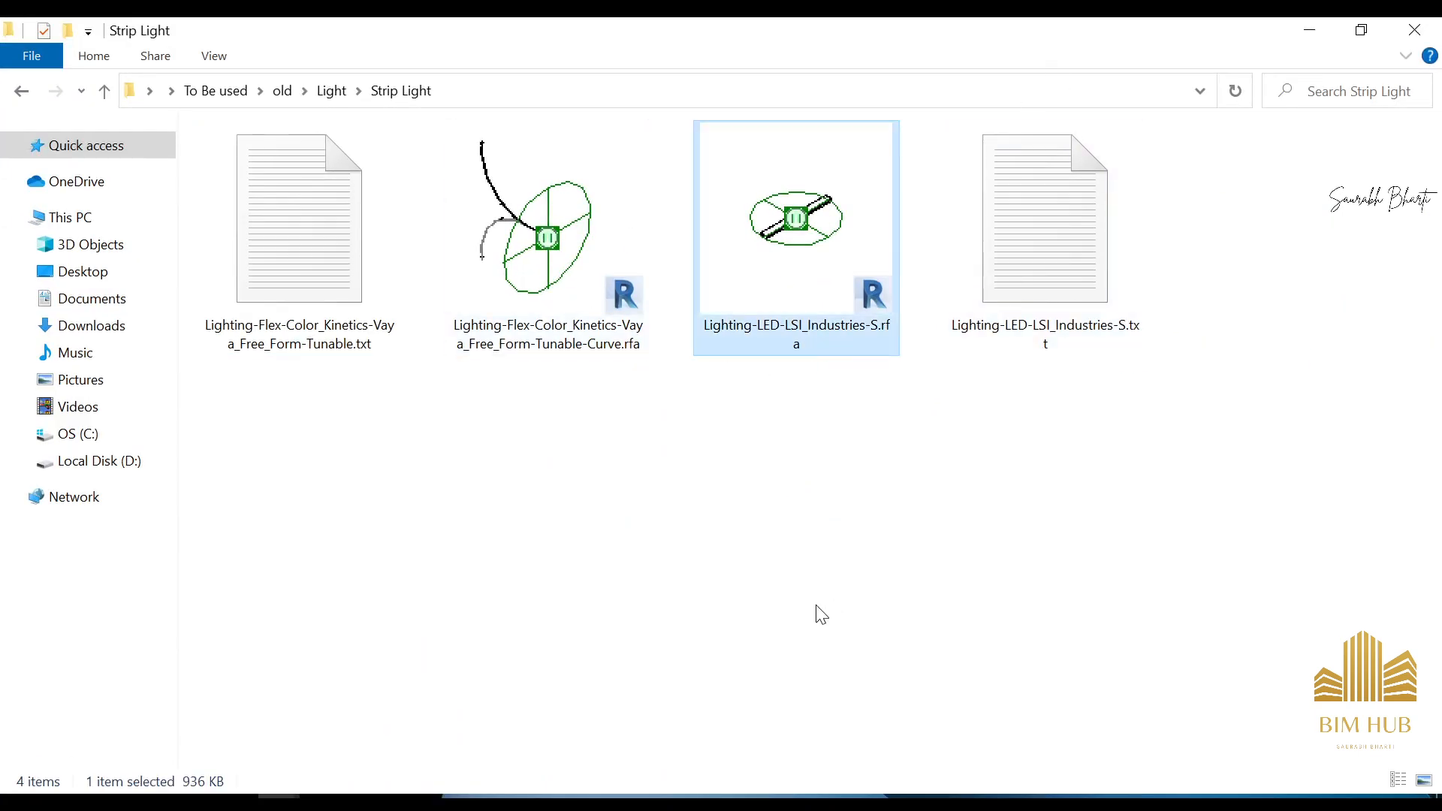
- Return to the parent Light folder and show its families as extra large icons
{"action": "key", "text": "BackSpace"}
{"action": "key", "text": "Down"}
{"action": "right_click", "coordinate": [817, 605]}
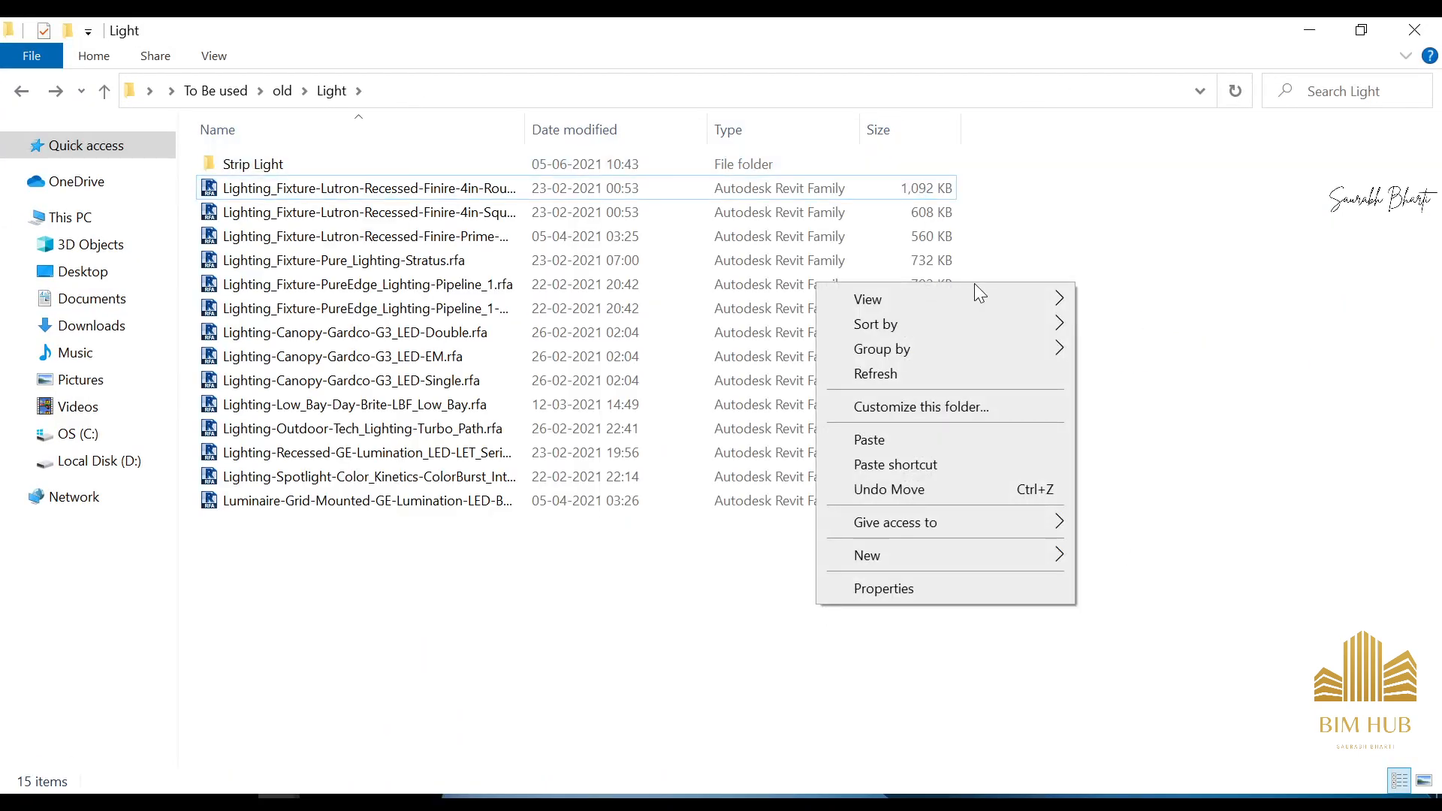
{"action": "mouse_move", "coordinate": [979, 299]}
{"action": "left_click", "coordinate": [1142, 299]}
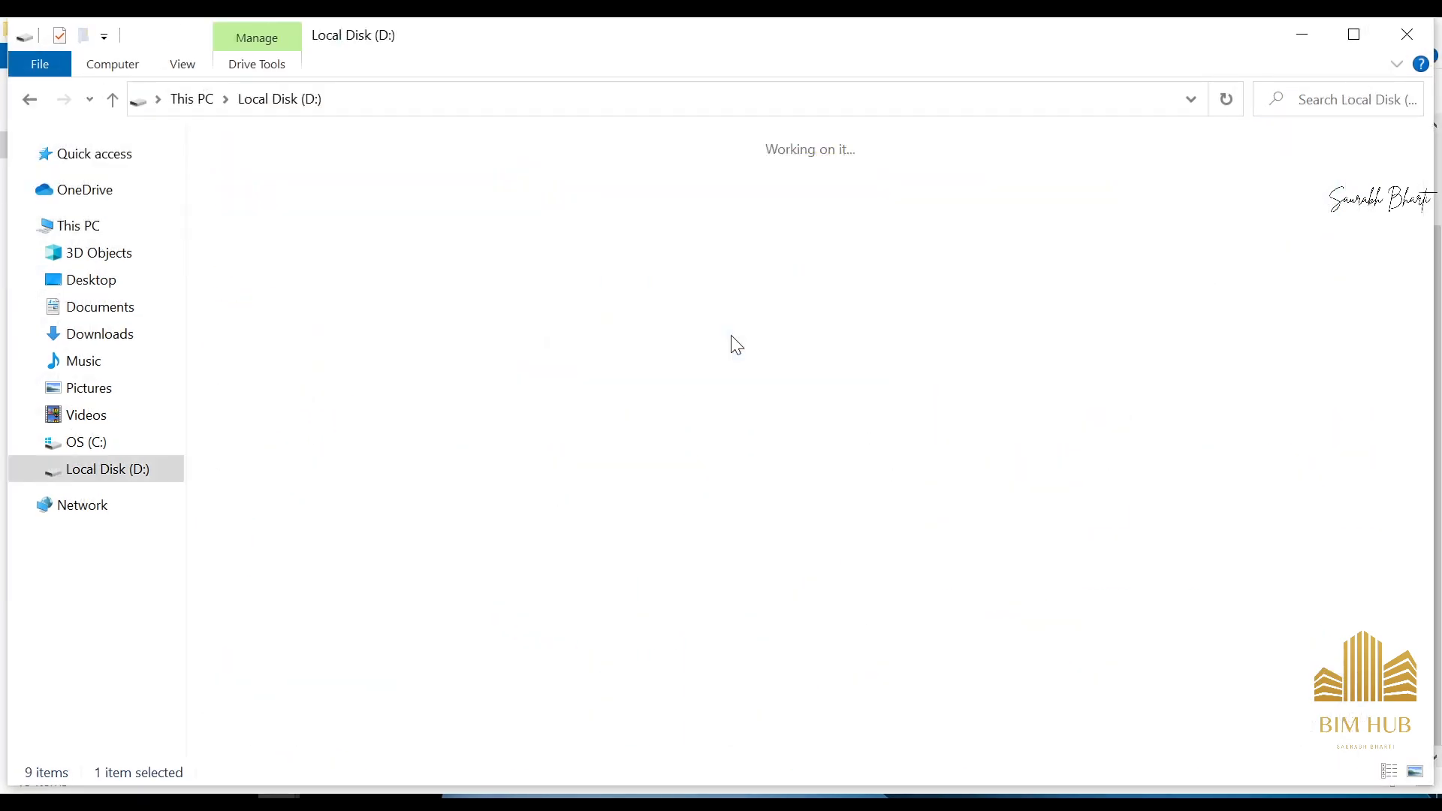
- Open the light folder under Revit Families on Local Disk (D:) and show its files as large icons
{"action": "double_click", "coordinate": [1299, 290]}
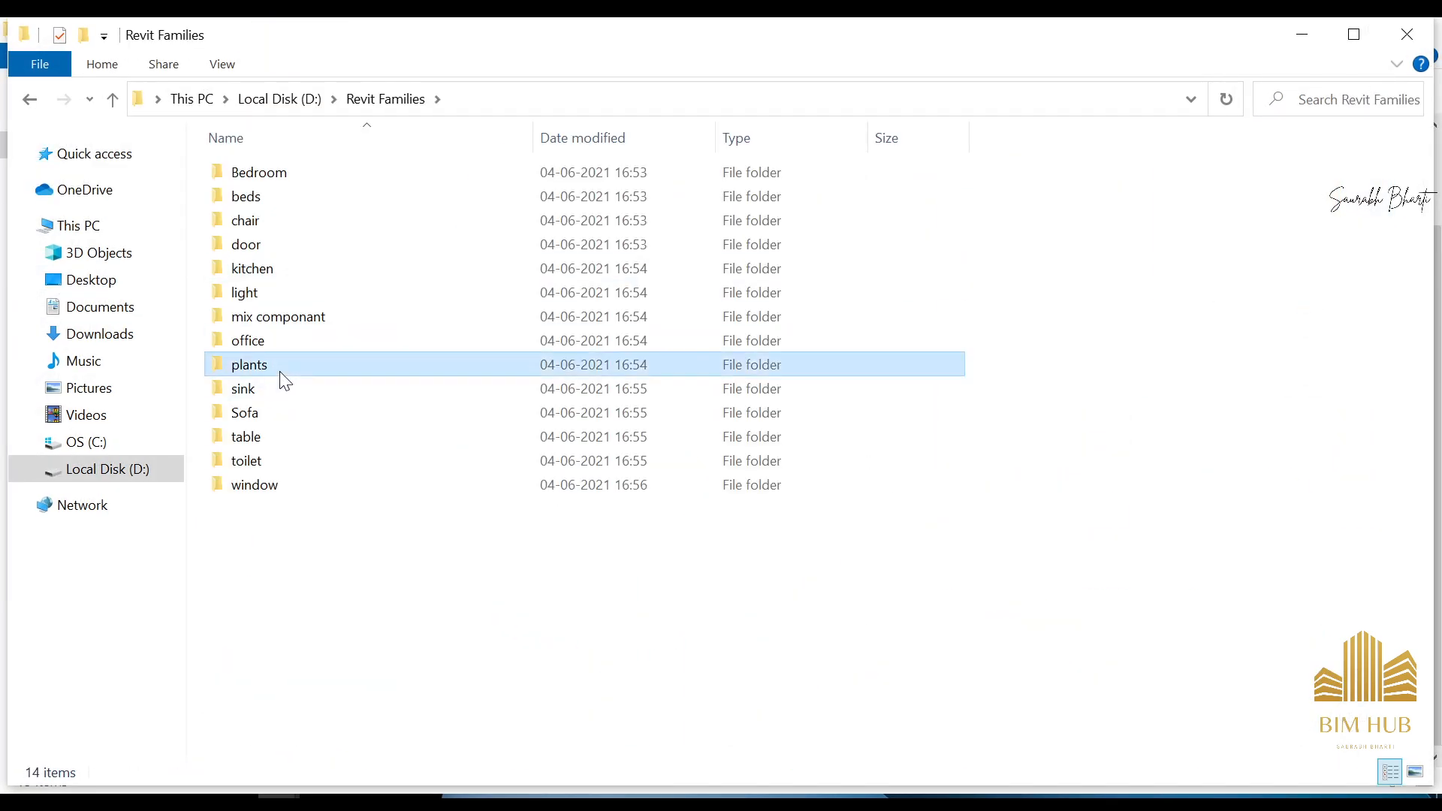
{"action": "double_click", "coordinate": [299, 296]}
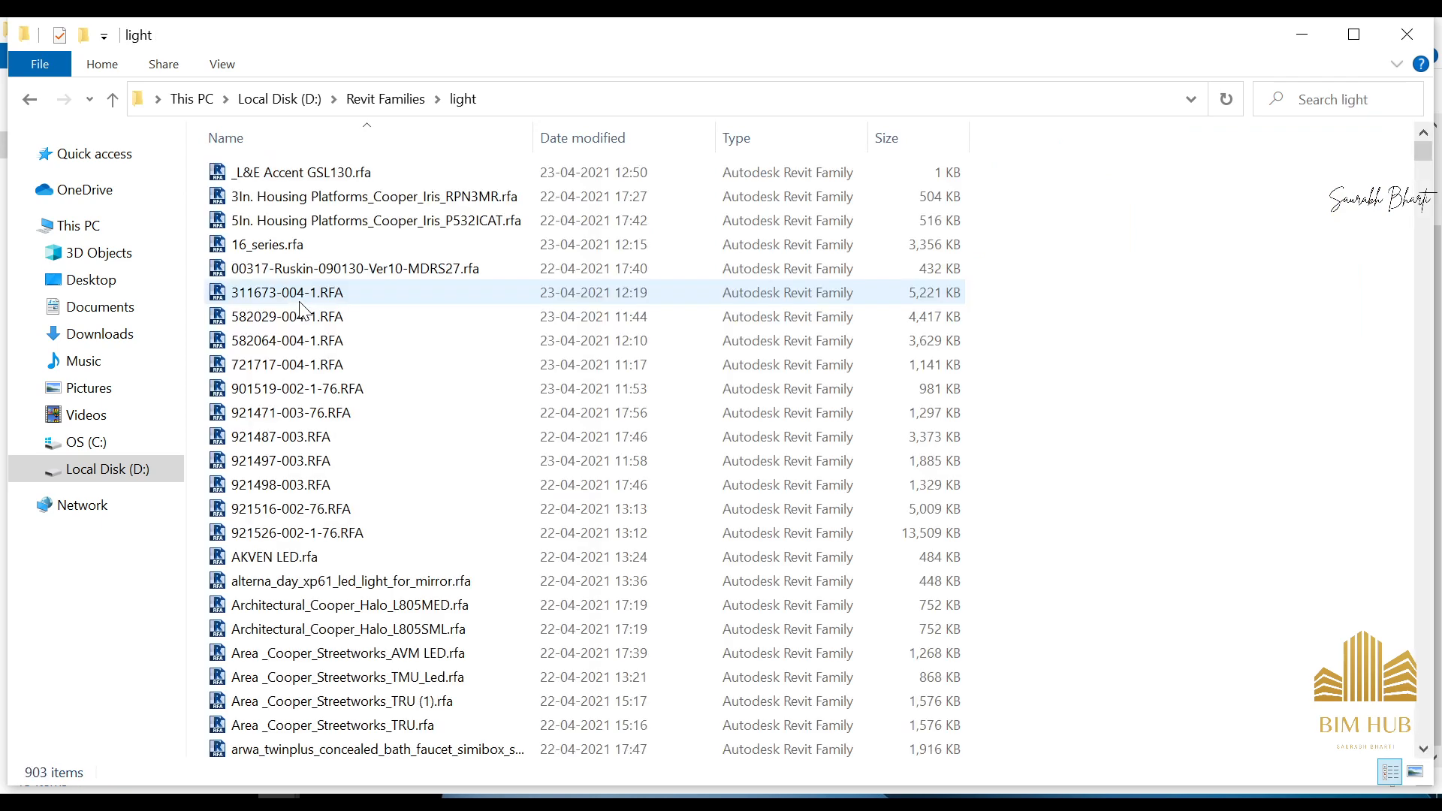
{"action": "right_click", "coordinate": [1272, 371]}
{"action": "mouse_move", "coordinate": [1232, 390]}
{"action": "left_click", "coordinate": [1017, 415]}
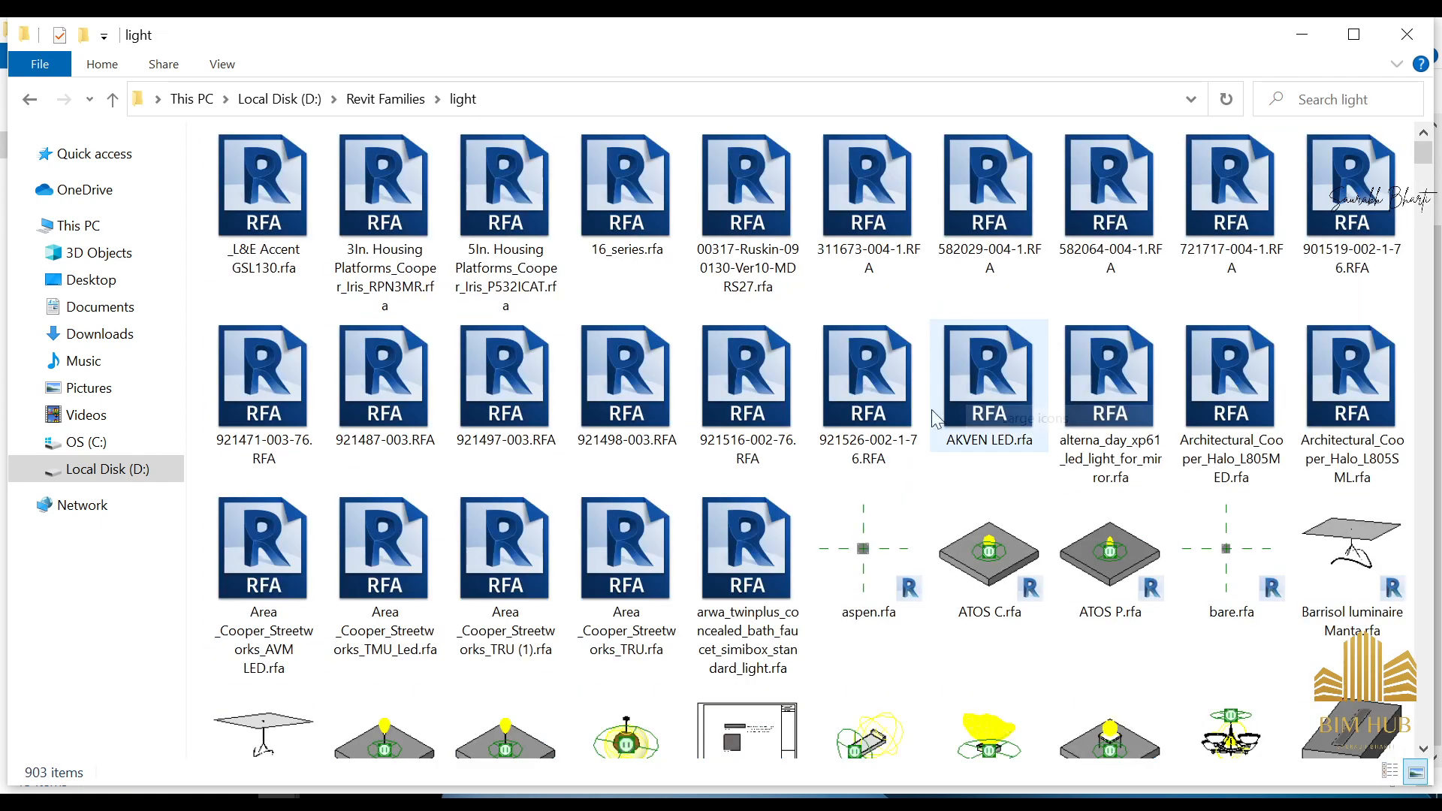
- Browse the family thumbnails in the light folder for a suitable ceiling light fixture
{"action": "scroll", "coordinate": [931, 417], "scroll_direction": "down", "scroll_amount": 5}
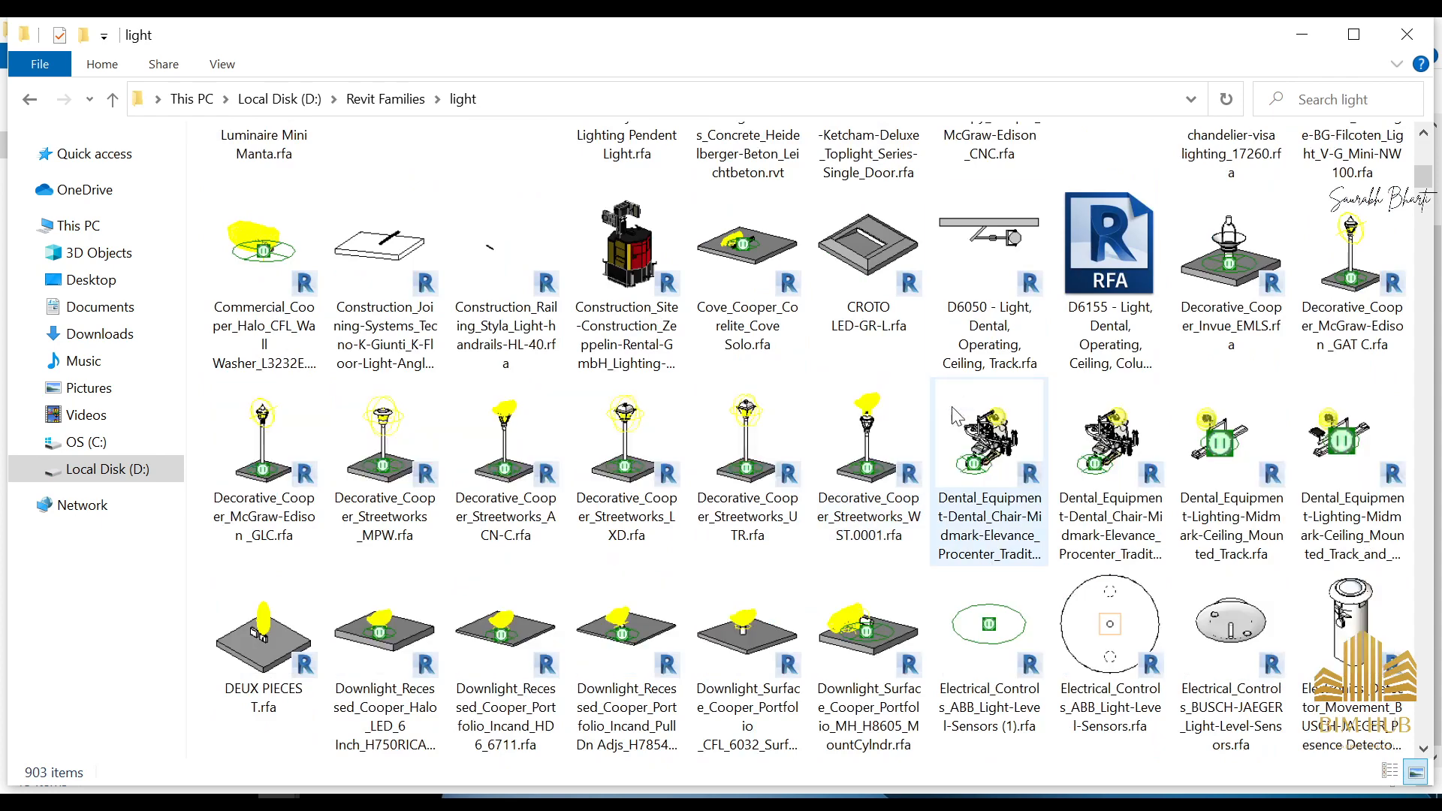
{"action": "scroll", "coordinate": [952, 415], "scroll_direction": "up", "scroll_amount": 5}
{"action": "scroll", "coordinate": [1021, 653], "scroll_direction": "down", "scroll_amount": 5}
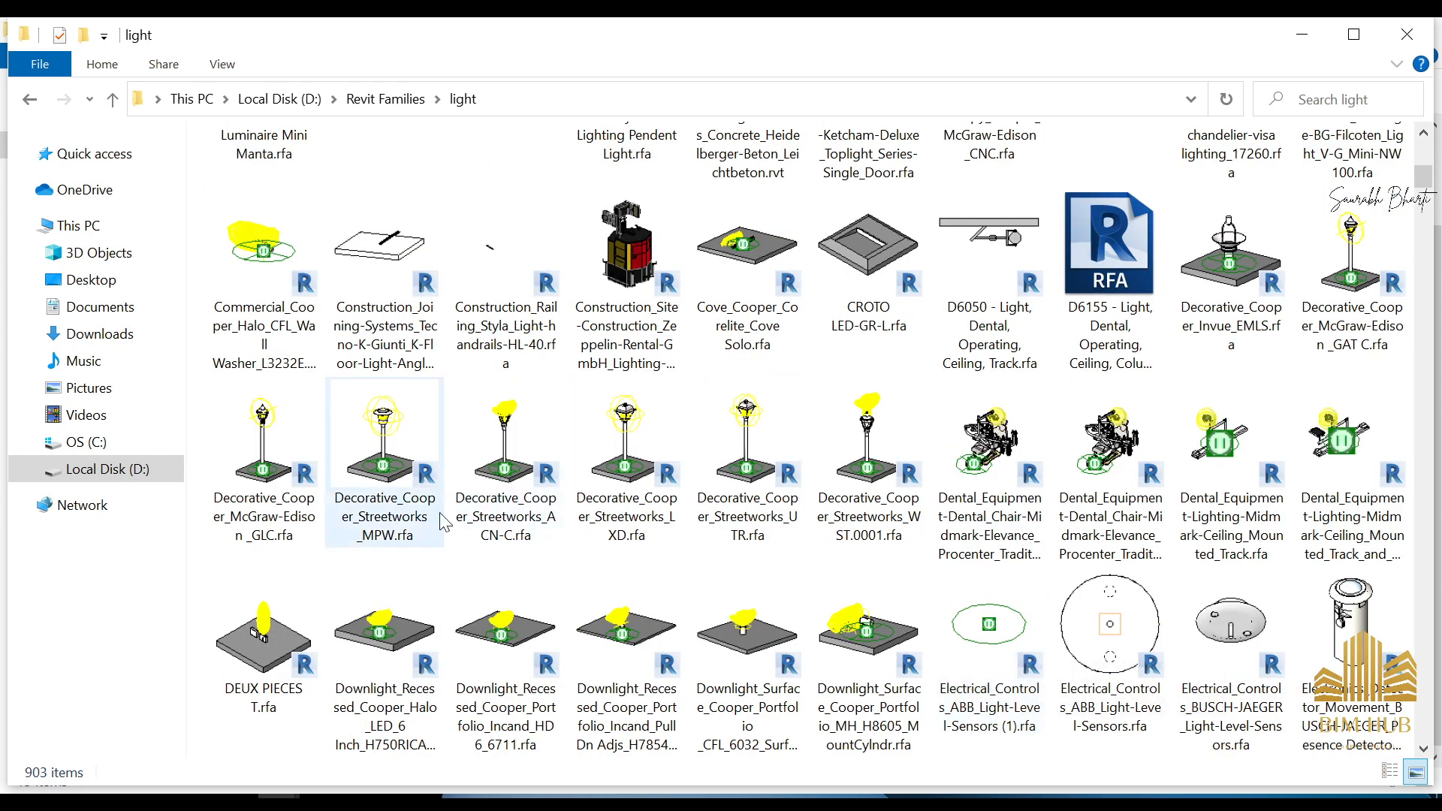
{"action": "scroll", "coordinate": [651, 502], "scroll_direction": "up", "scroll_amount": 2}
{"action": "scroll", "coordinate": [651, 501], "scroll_direction": "down", "scroll_amount": 5}
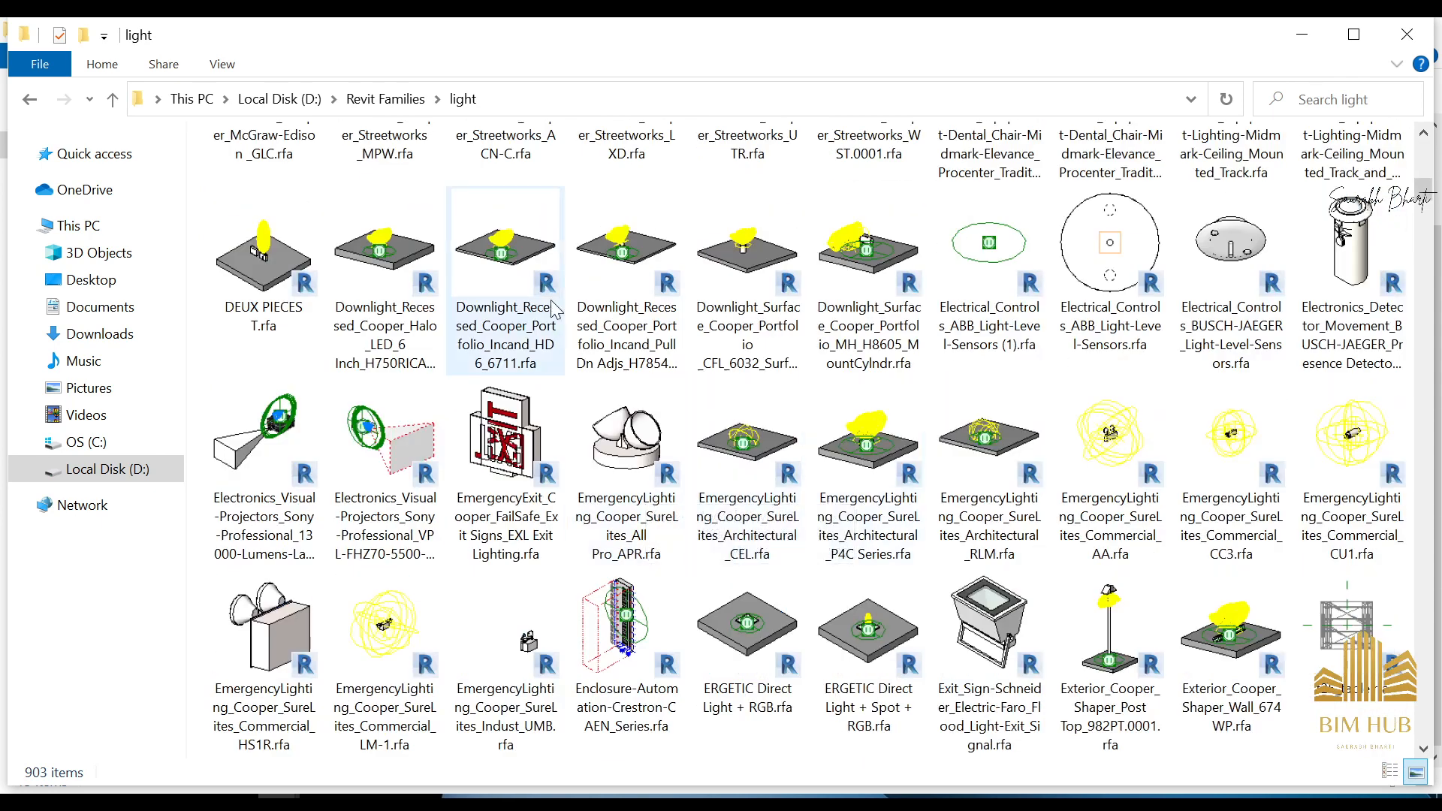
{"action": "scroll", "coordinate": [623, 495], "scroll_direction": "down", "scroll_amount": 5}
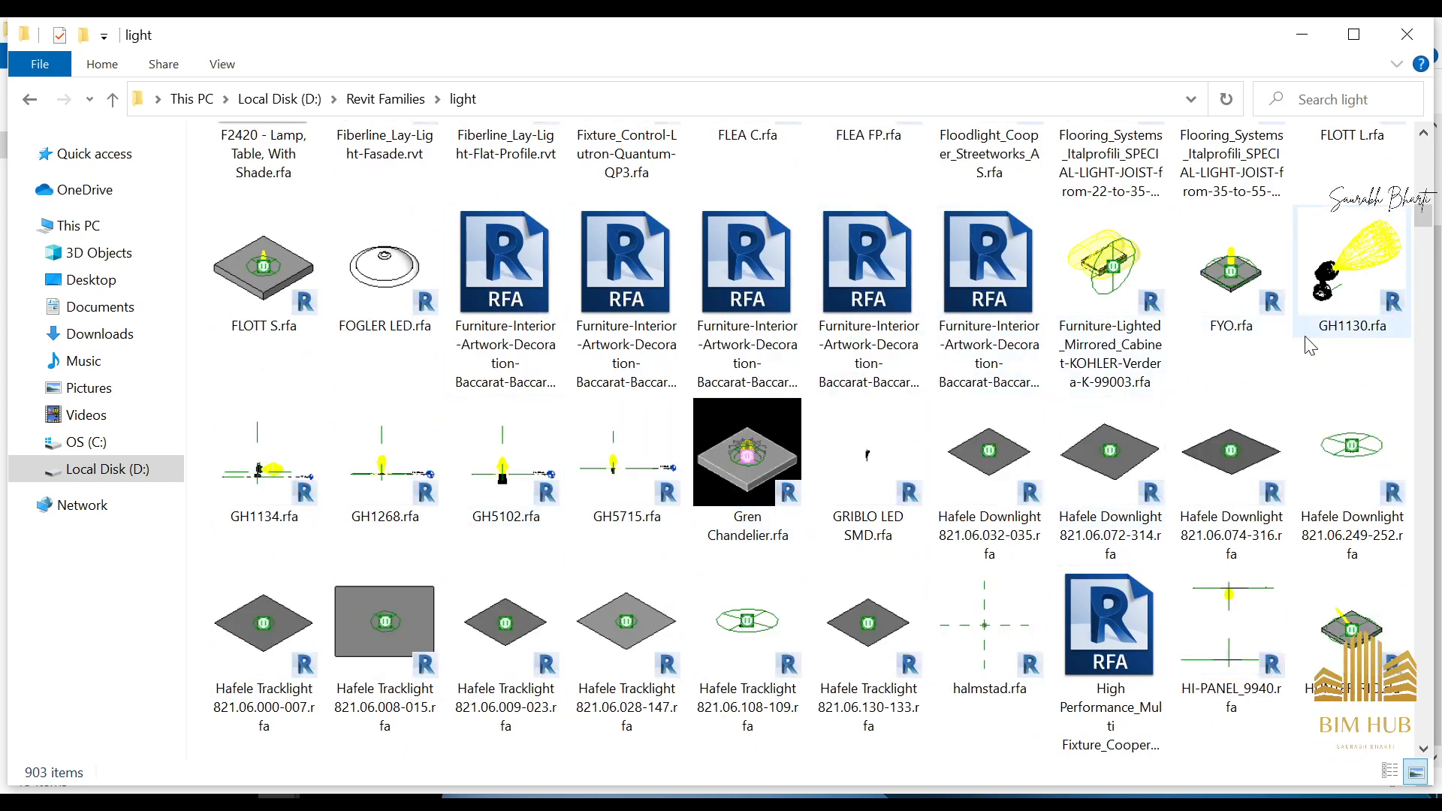
{"action": "scroll", "coordinate": [510, 469], "scroll_direction": "down", "scroll_amount": 3}
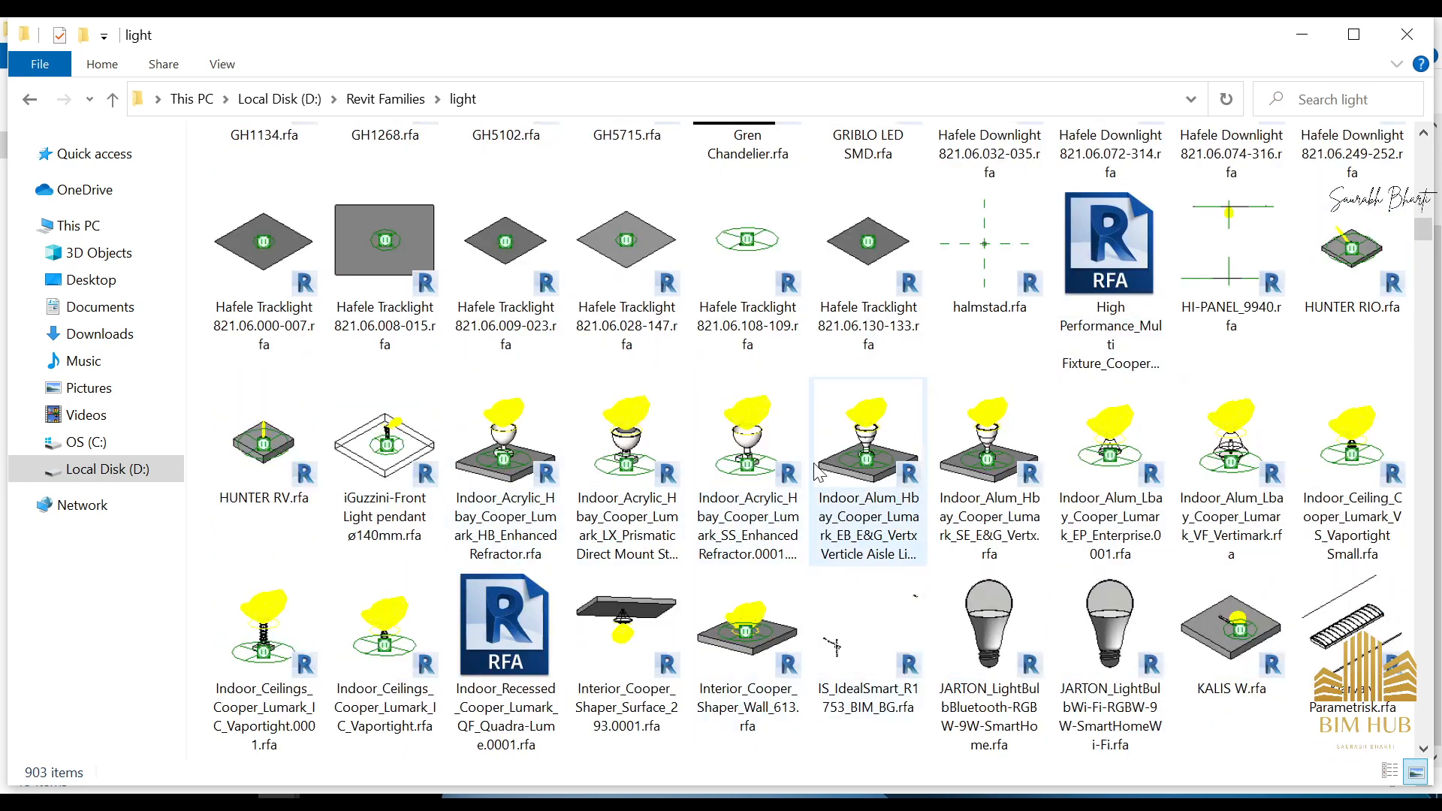
{"action": "scroll", "coordinate": [1109, 540], "scroll_direction": "down", "scroll_amount": 3}
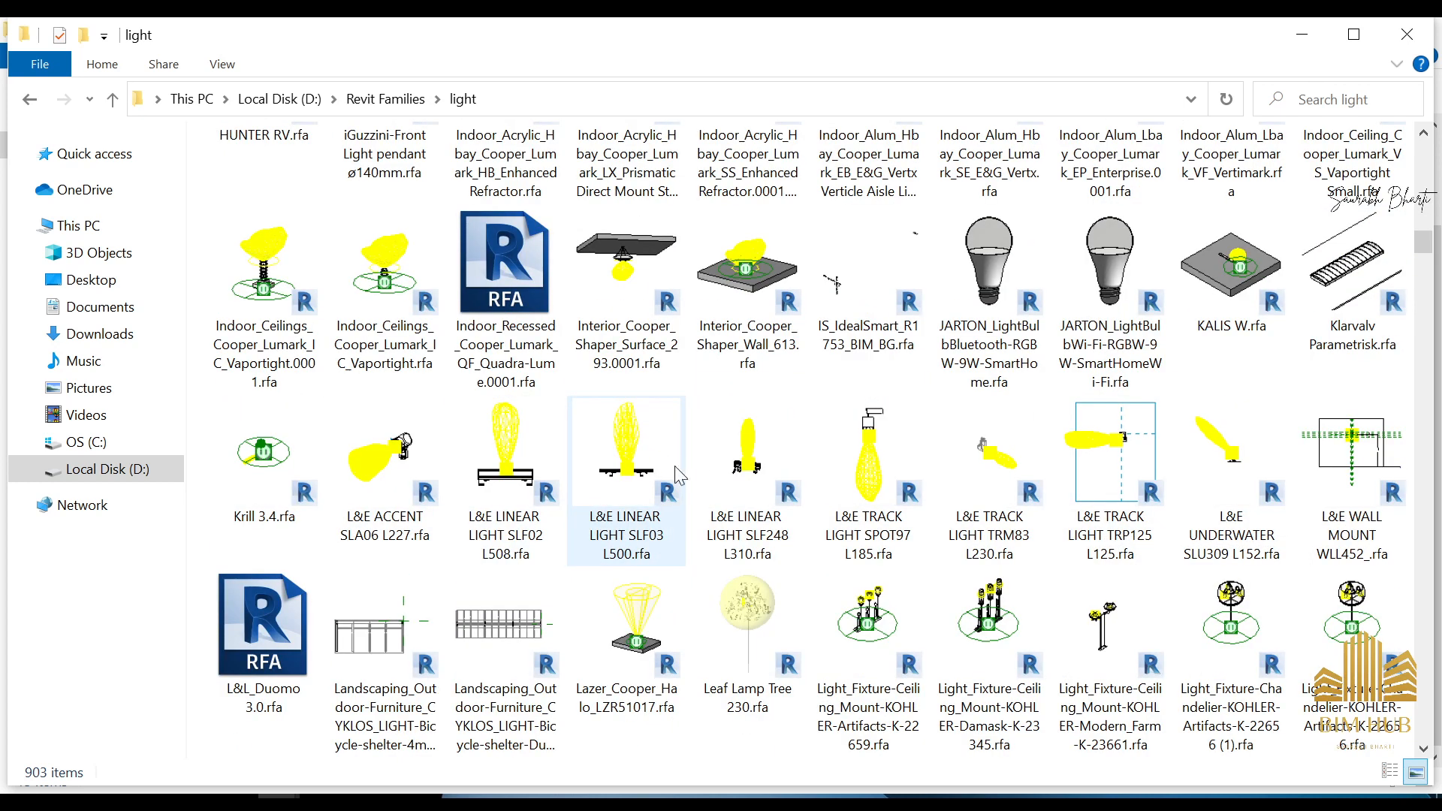
{"action": "scroll", "coordinate": [740, 515], "scroll_direction": "down", "scroll_amount": 8}
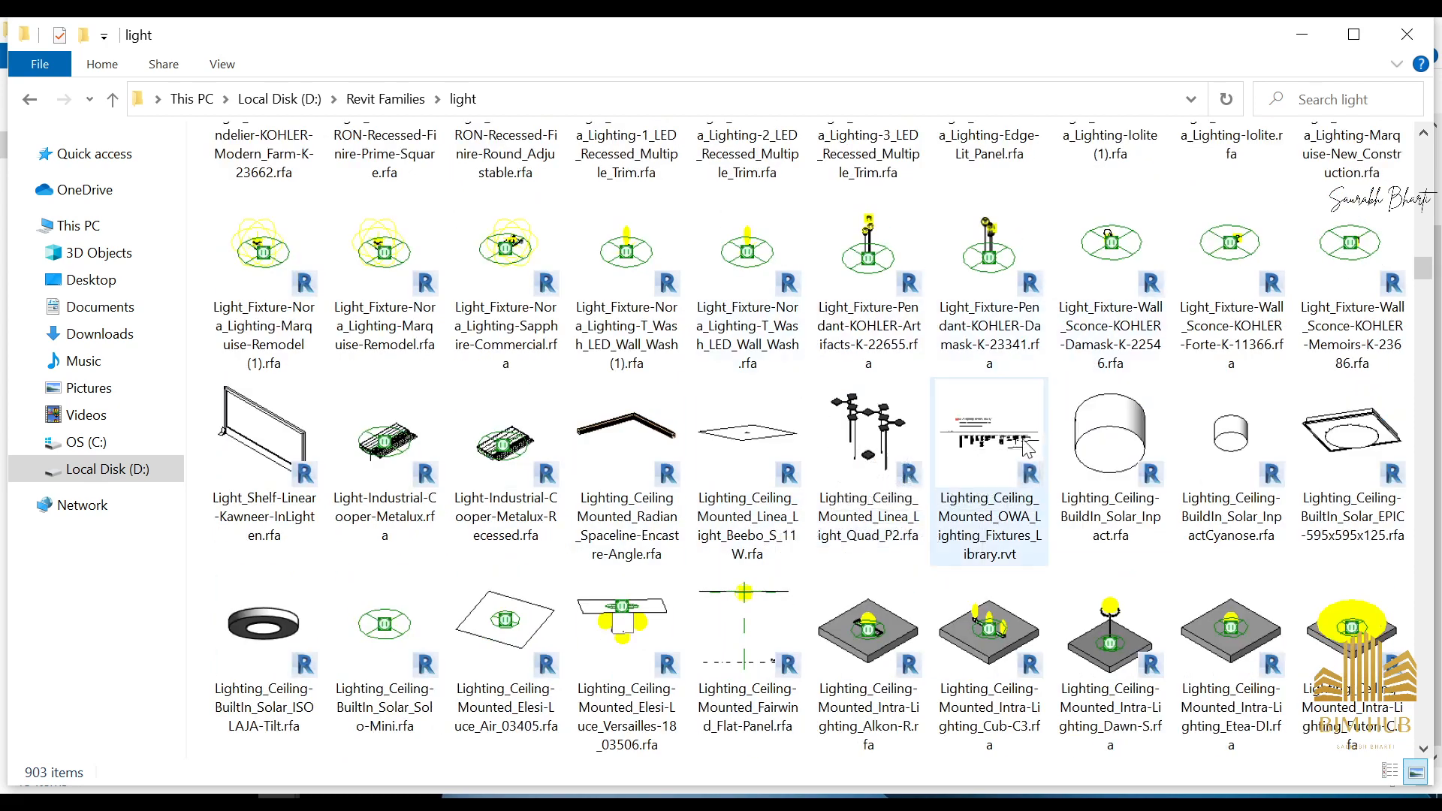
{"action": "scroll", "coordinate": [989, 488], "scroll_direction": "down", "scroll_amount": 3}
{"action": "scroll", "coordinate": [1137, 323], "scroll_direction": "up", "scroll_amount": 5}
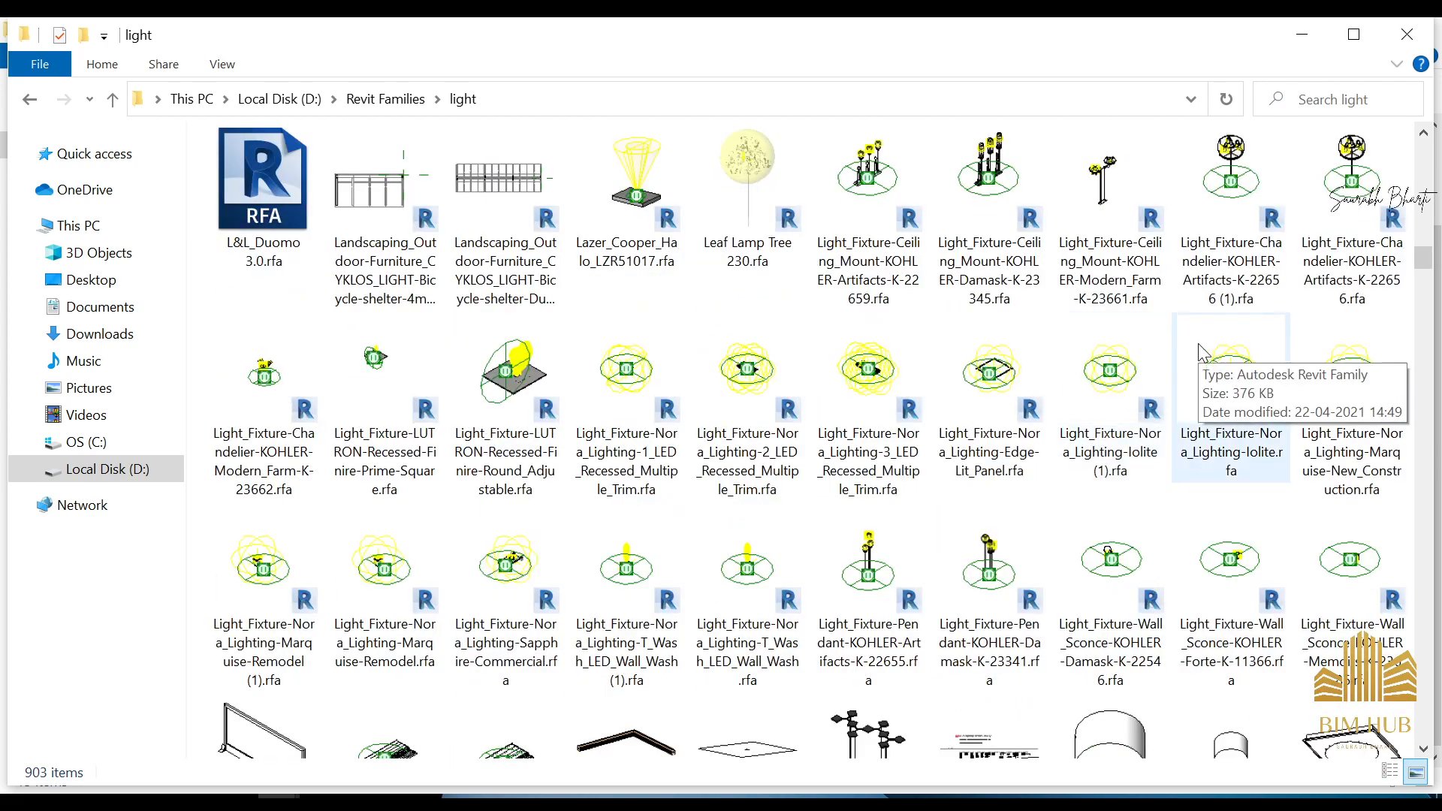
- Copy Light_Fixture-Nora_Lighting-Iolite.rfa to the desktop and position it above the door family file
{"action": "left_click", "coordinate": [1209, 360]}
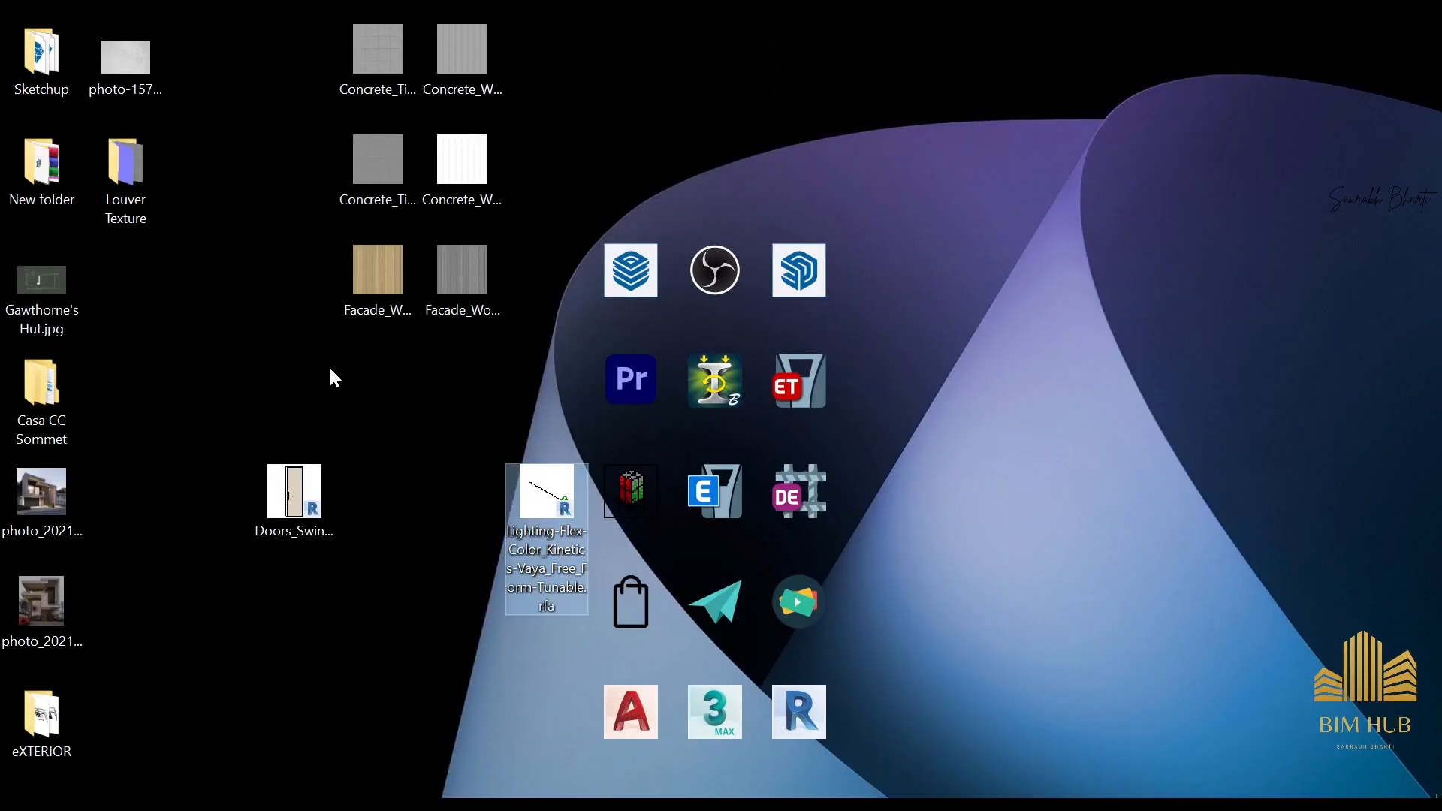
{"action": "left_click", "coordinate": [333, 385]}
{"action": "key", "text": "ctrl+v"}
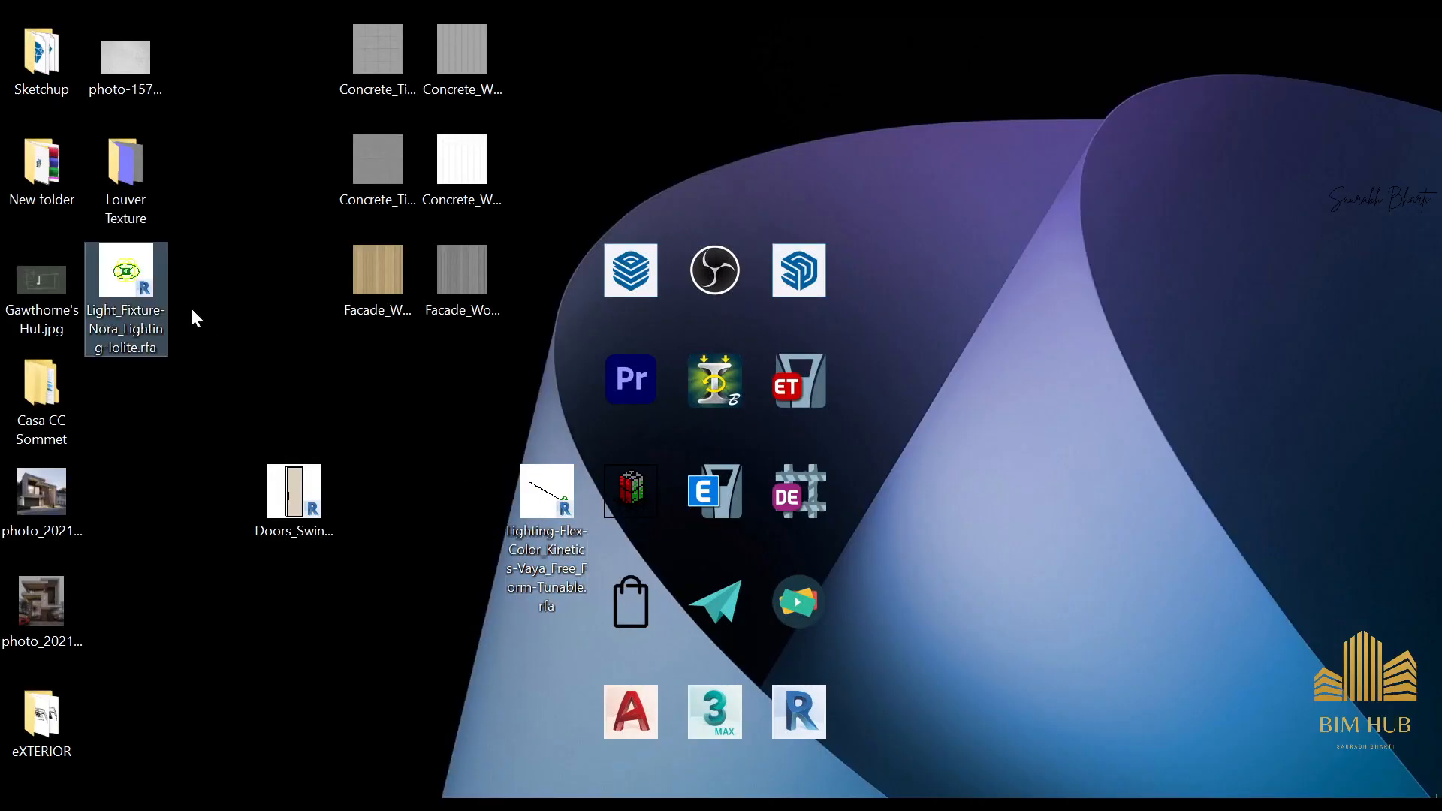
{"action": "left_click_drag", "start_coordinate": [359, 387], "coordinate": [347, 432]}
{"action": "left_click", "coordinate": [454, 436]}
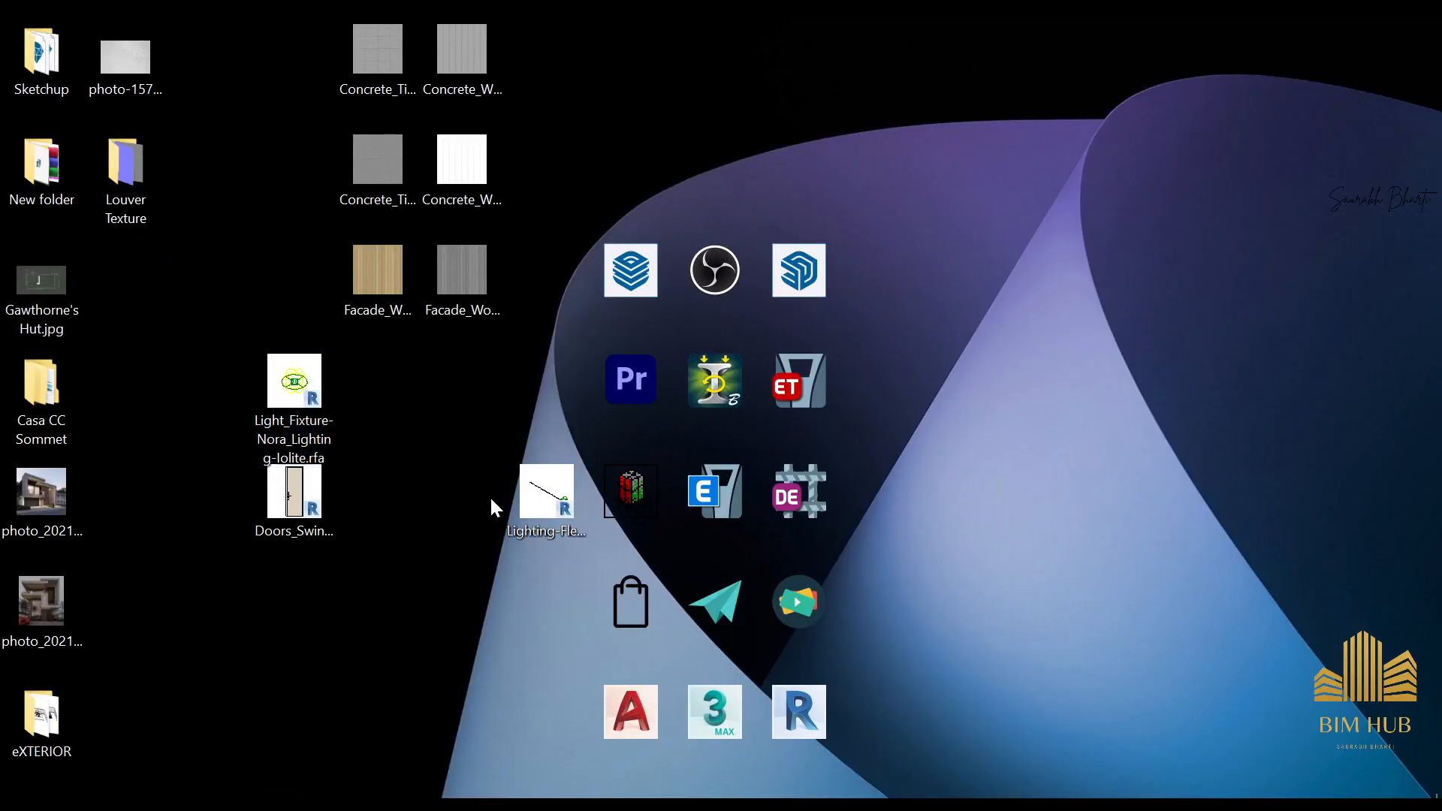
- Load the Nora Lighting Iolite family from the desktop into the C7 house model in Revit and minimize the Enscape Asset Library
{"action": "left_click_drag", "start_coordinate": [298, 381], "coordinate": [438, 553]}
{"action": "left_click_drag", "start_coordinate": [1114, 391], "coordinate": [1113, 392]}
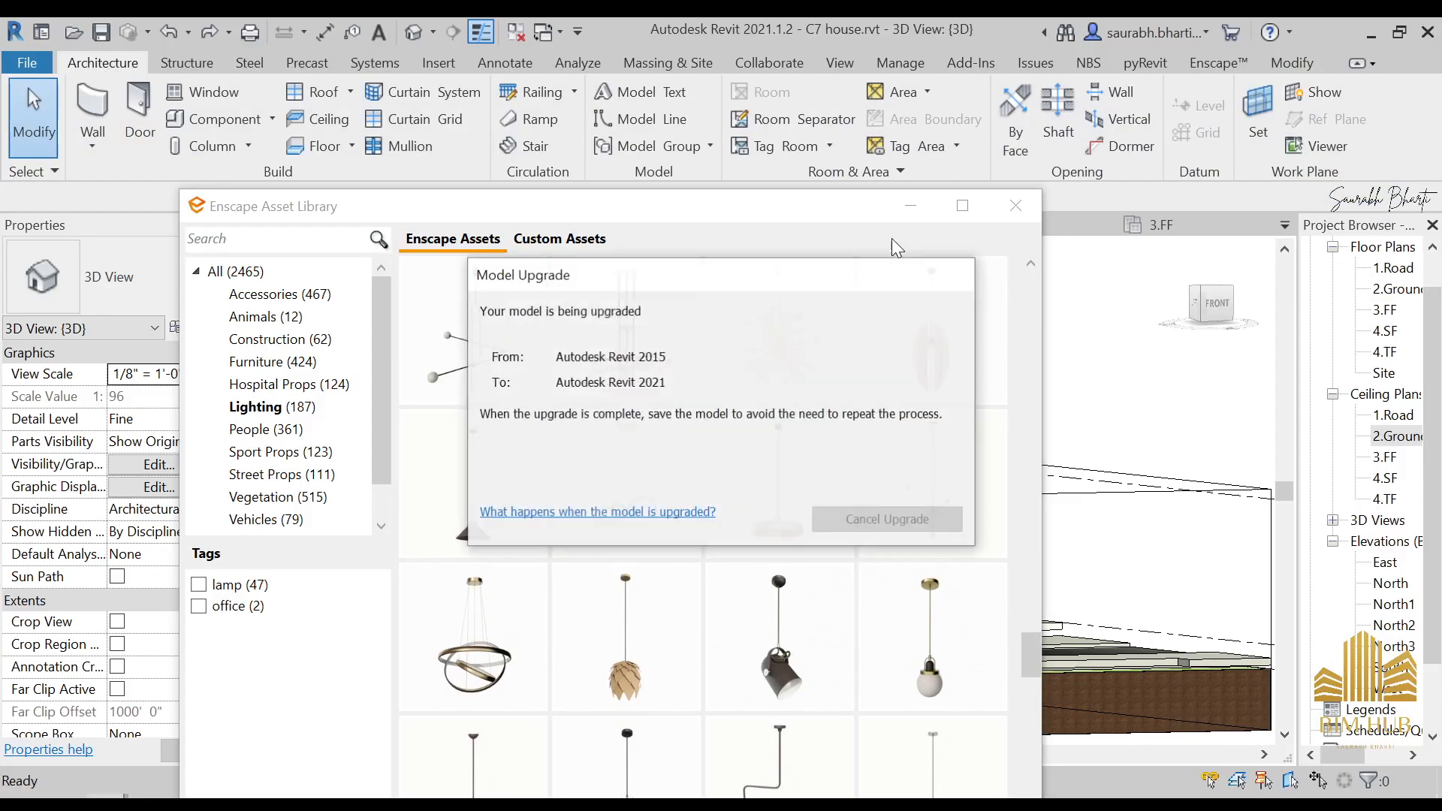
{"action": "left_click", "coordinate": [922, 212]}
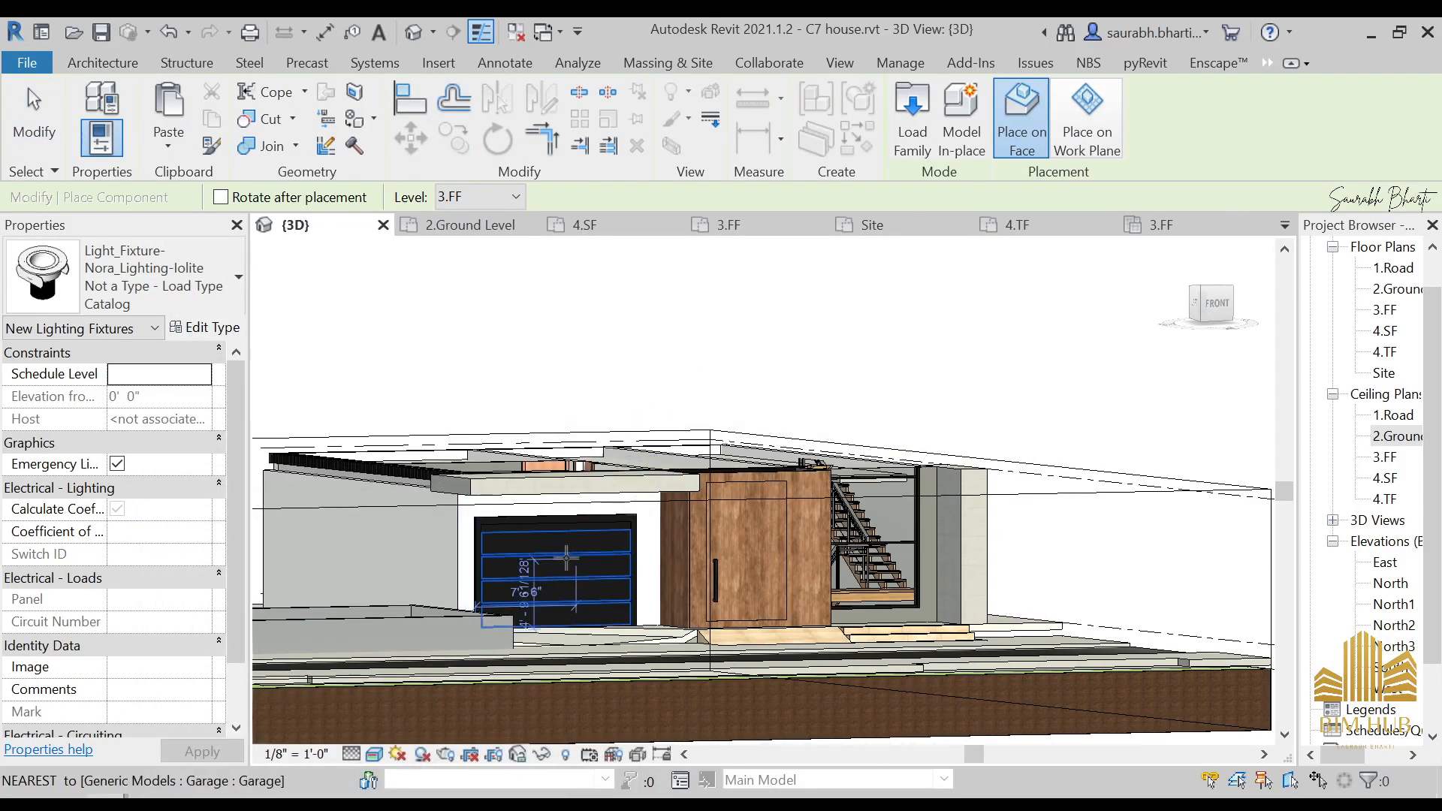
- Place three Iolite light fixtures in a row on the underside of the canopy above the garage door
{"action": "scroll", "coordinate": [646, 466], "scroll_direction": "up", "scroll_amount": 5}
{"action": "middle_click_drag", "start_coordinate": [668, 419], "coordinate": [665, 444], "text": "shift"}
{"action": "scroll", "coordinate": [575, 574], "scroll_direction": "up", "scroll_amount": 3}
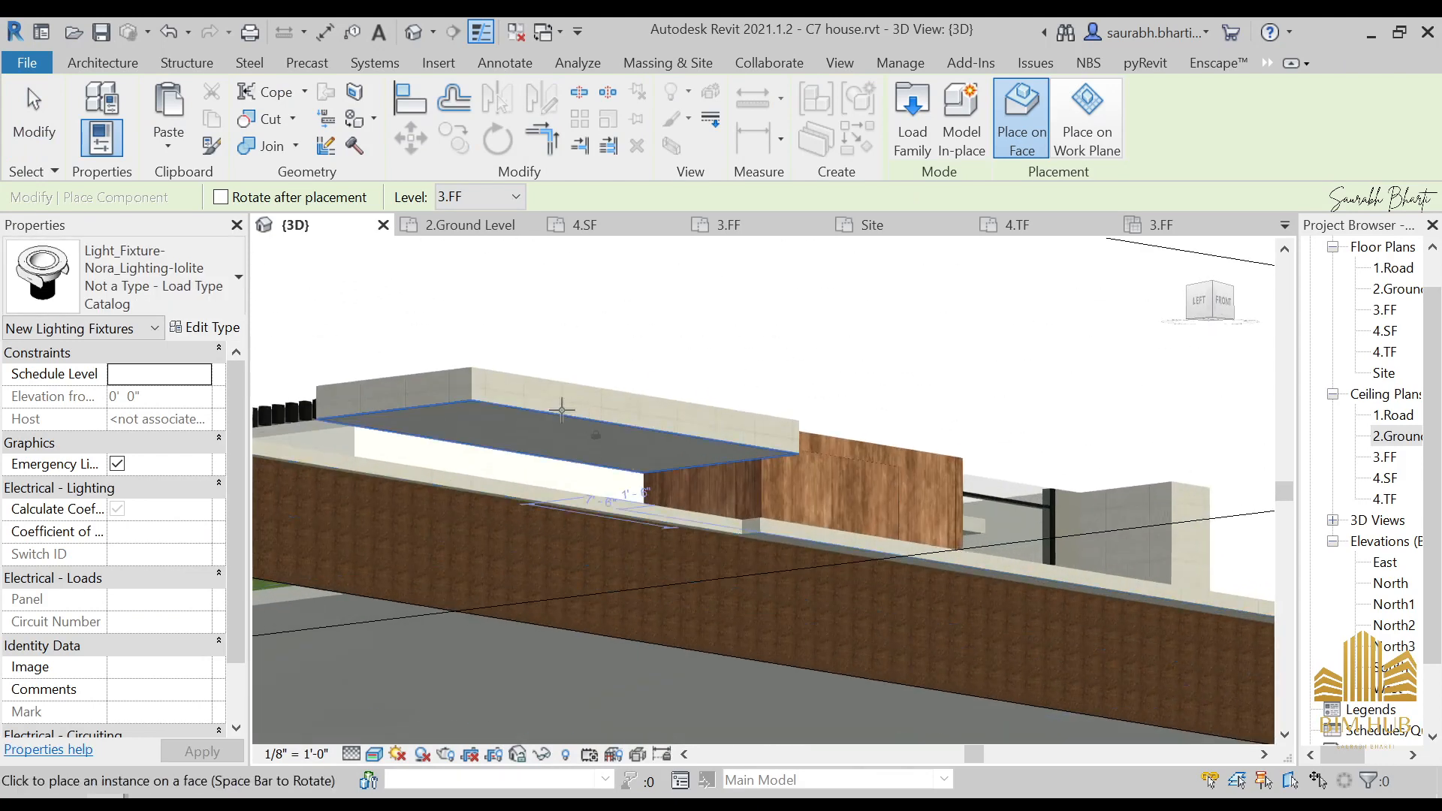
{"action": "scroll", "coordinate": [480, 422], "scroll_direction": "up", "scroll_amount": 1}
{"action": "left_click", "coordinate": [464, 422]}
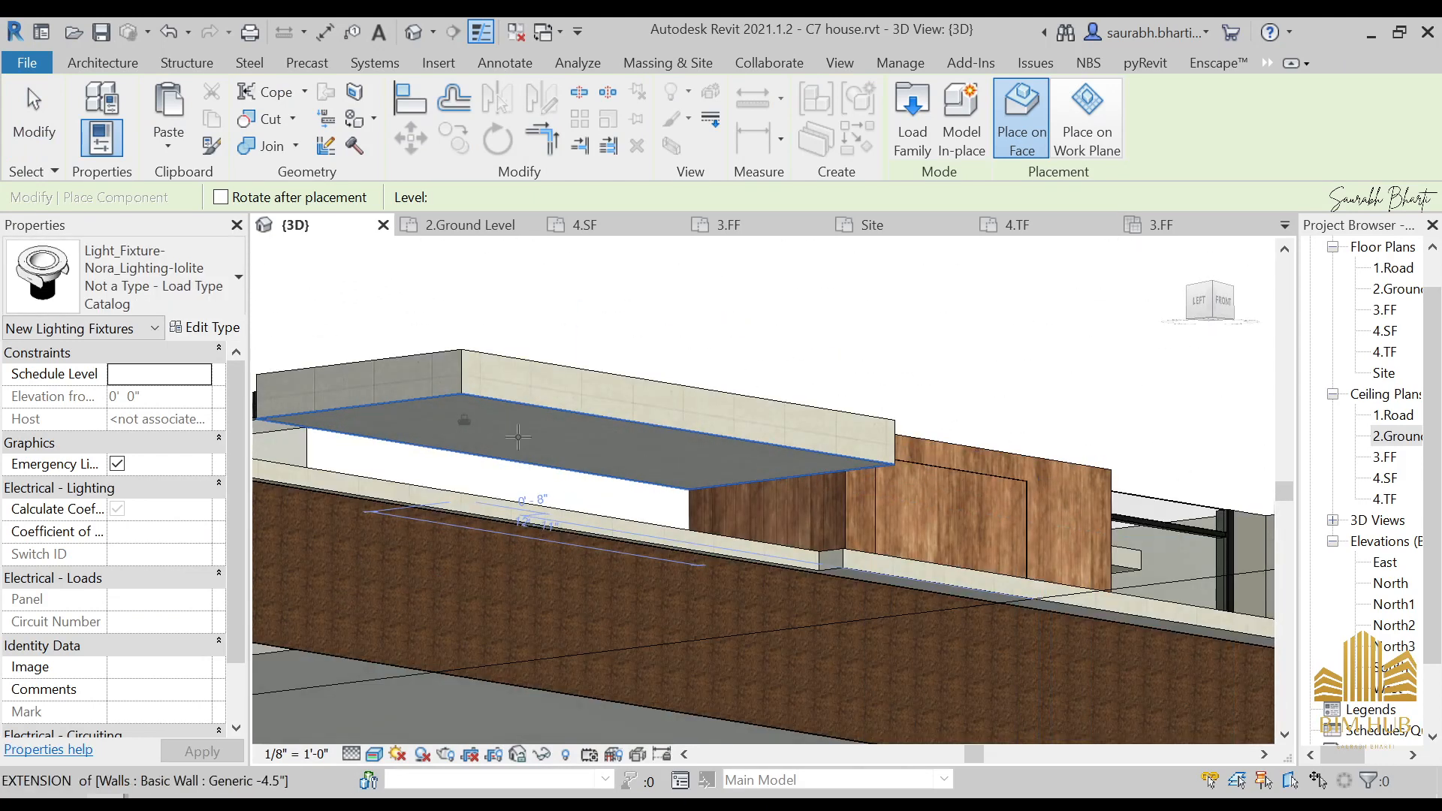
{"action": "scroll", "coordinate": [582, 446], "scroll_direction": "up", "scroll_amount": 2}
{"action": "left_click", "coordinate": [585, 431]}
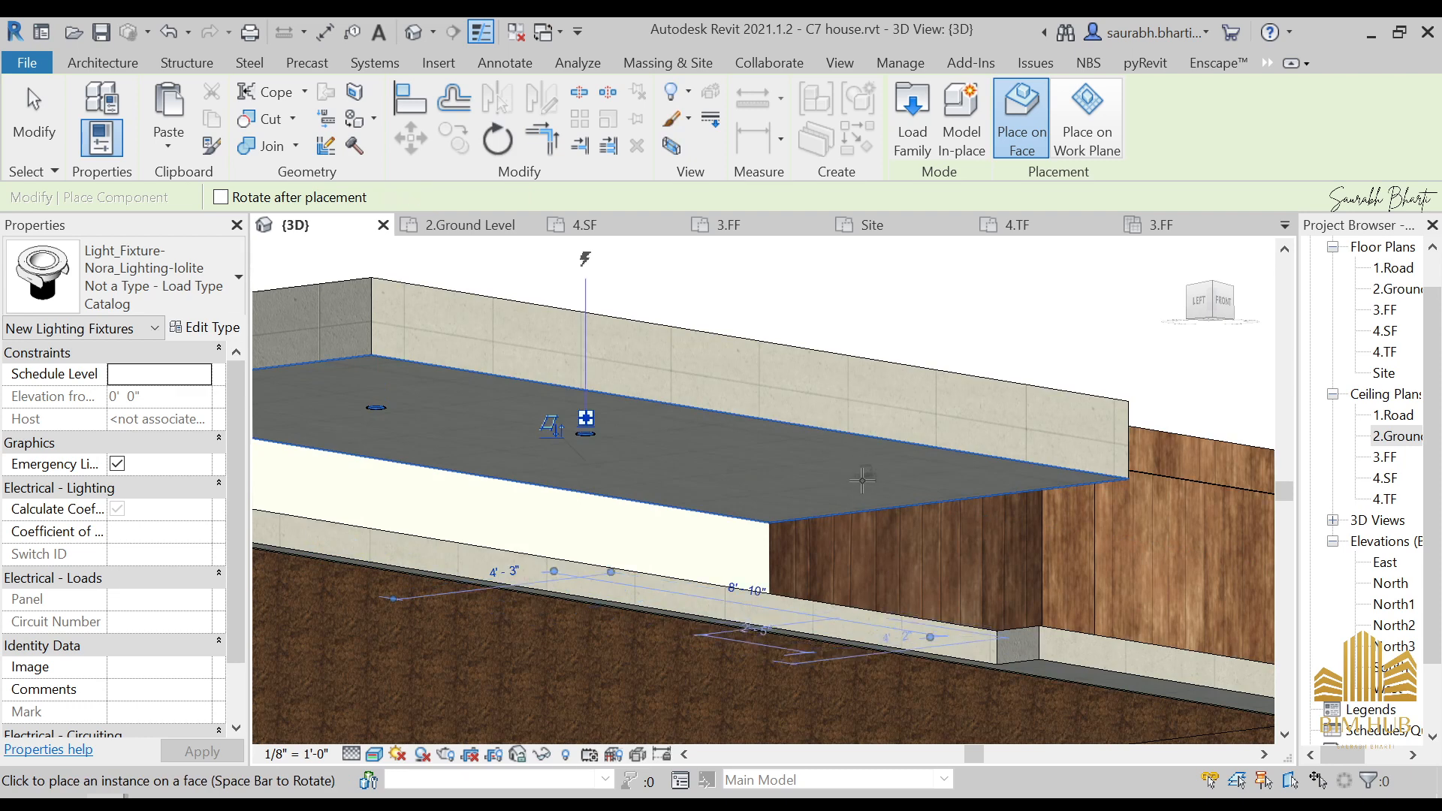
{"action": "left_click", "coordinate": [862, 481]}
{"action": "scroll", "coordinate": [819, 410], "scroll_direction": "down", "scroll_amount": 3}
{"action": "middle_click_drag", "start_coordinate": [807, 418], "coordinate": [773, 569], "text": "shift"}
{"action": "scroll", "coordinate": [830, 492], "scroll_direction": "down", "scroll_amount": 1}
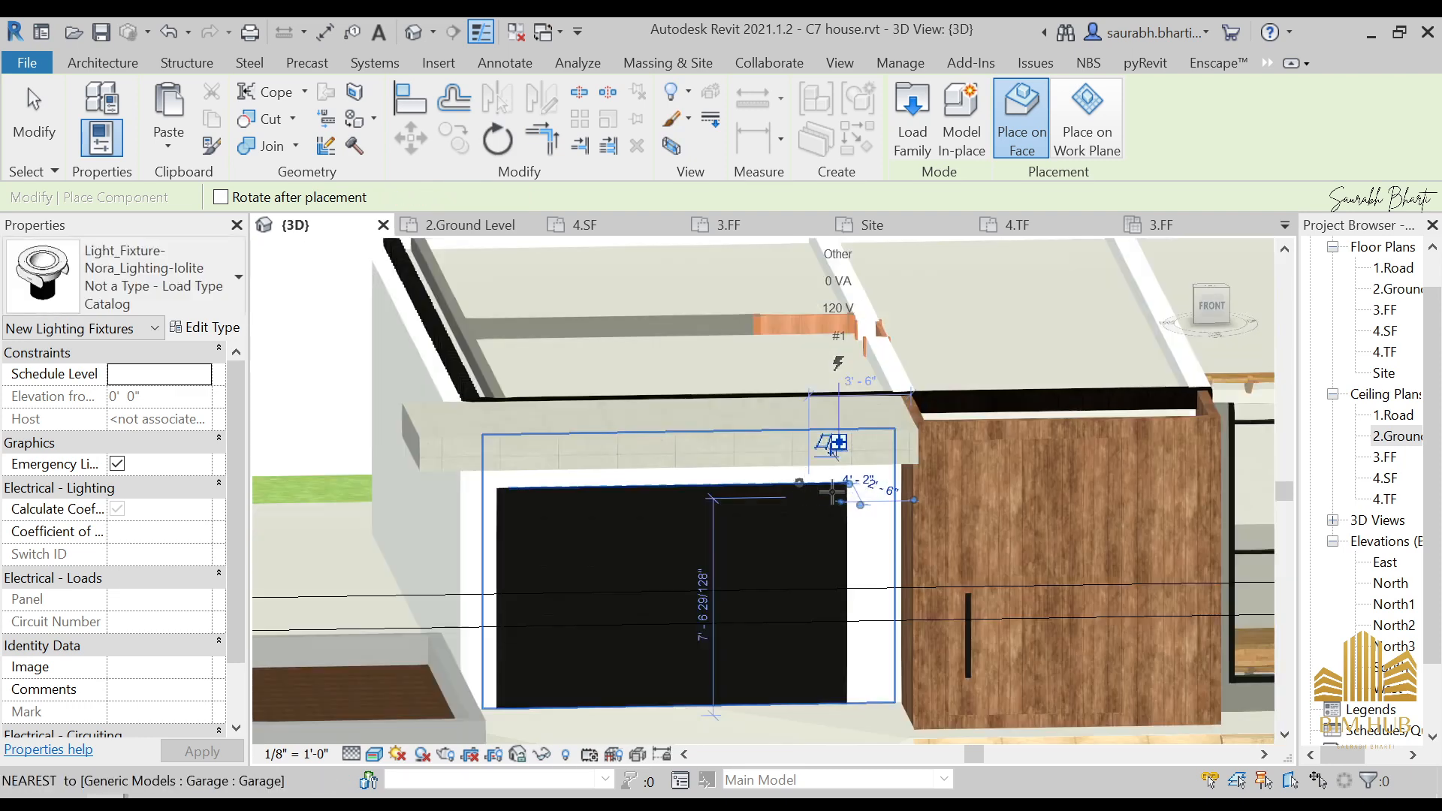
{"action": "scroll", "coordinate": [832, 492], "scroll_direction": "down", "scroll_amount": 1}
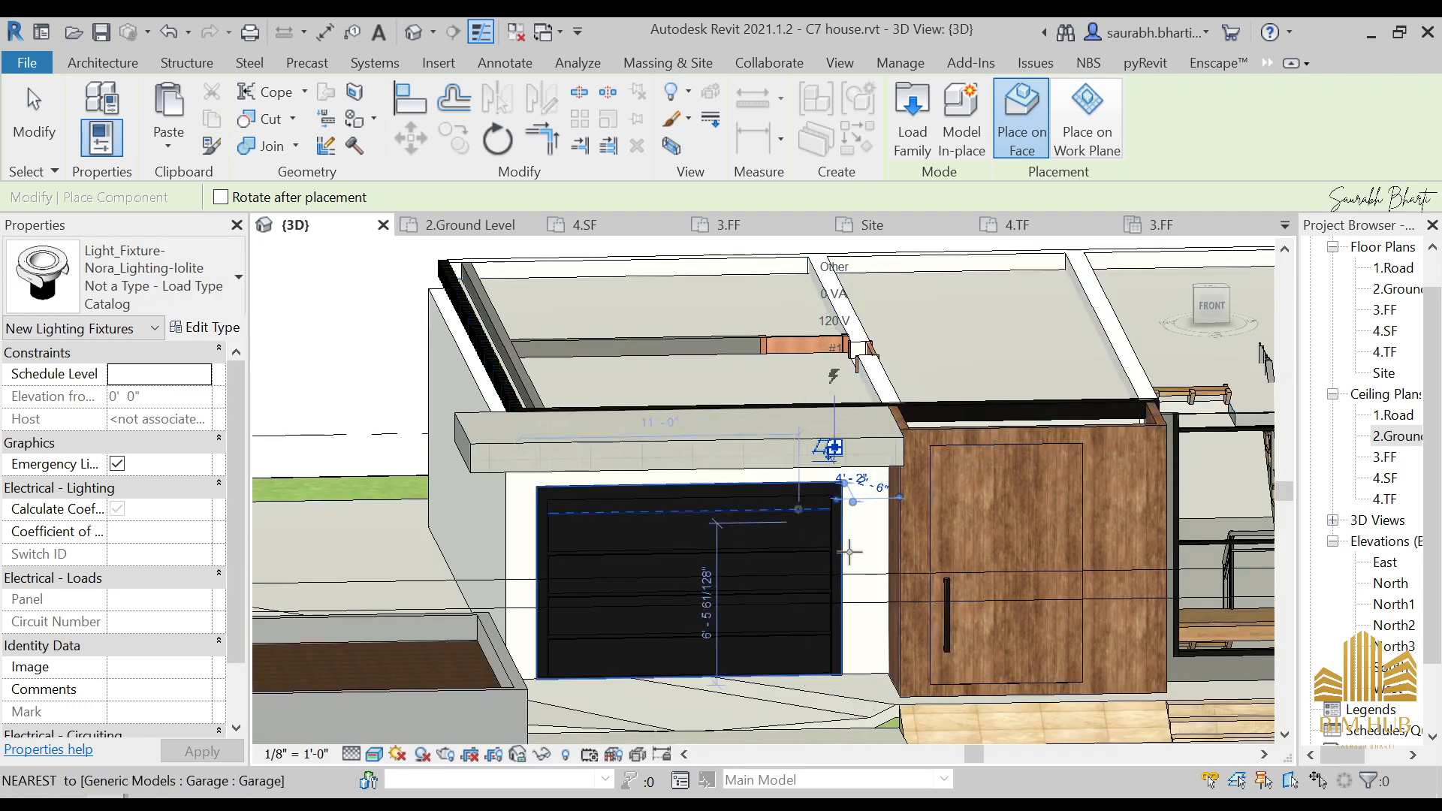
{"action": "key", "text": "Escape"}
{"action": "key", "text": "Escape"}
- Raise the top of the 3D view's section box above the roof so that the whole house is exposed
{"action": "middle_click_drag", "start_coordinate": [611, 427], "coordinate": [659, 467], "text": "shift"}
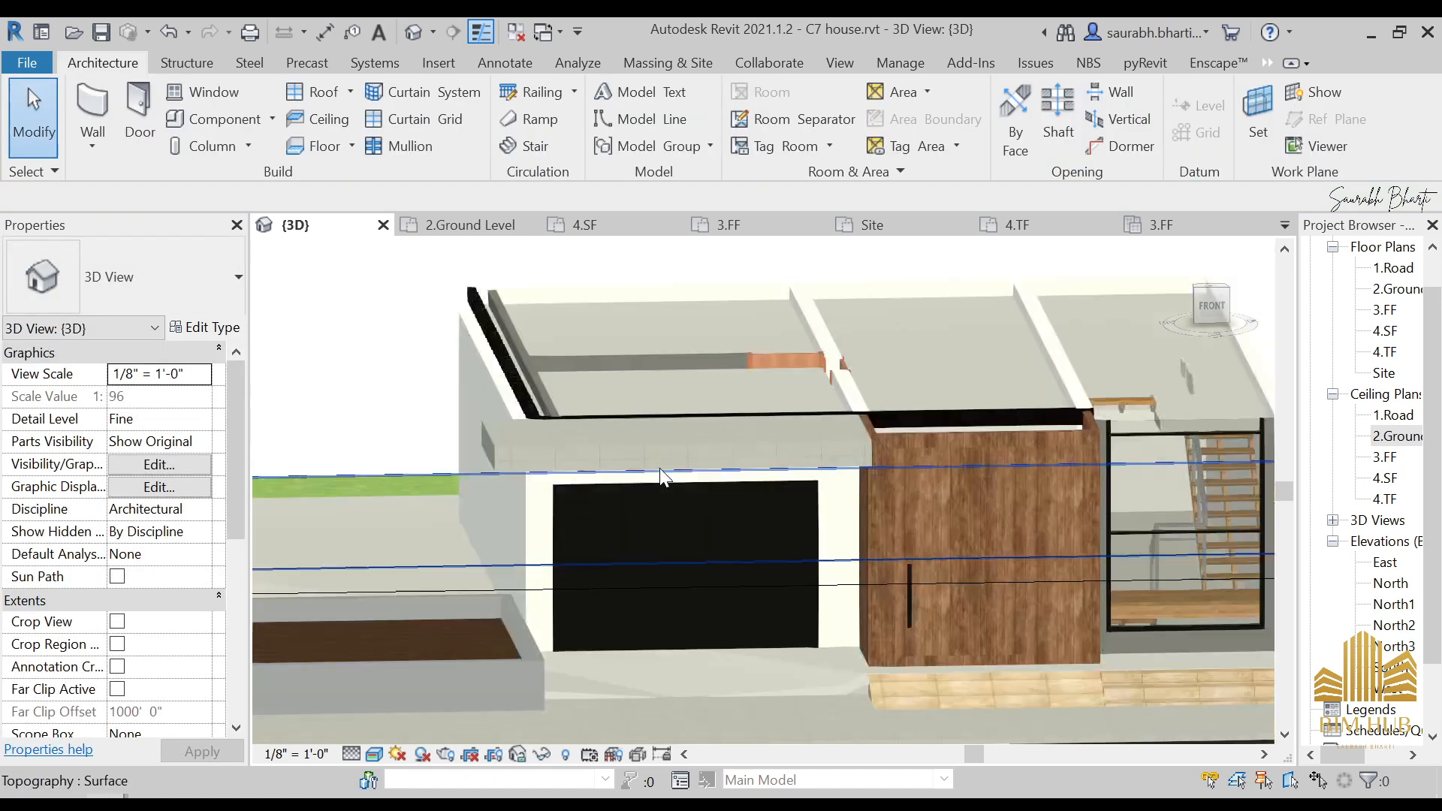
{"action": "scroll", "coordinate": [706, 459], "scroll_direction": "down", "scroll_amount": 3}
{"action": "left_click", "coordinate": [1059, 388]}
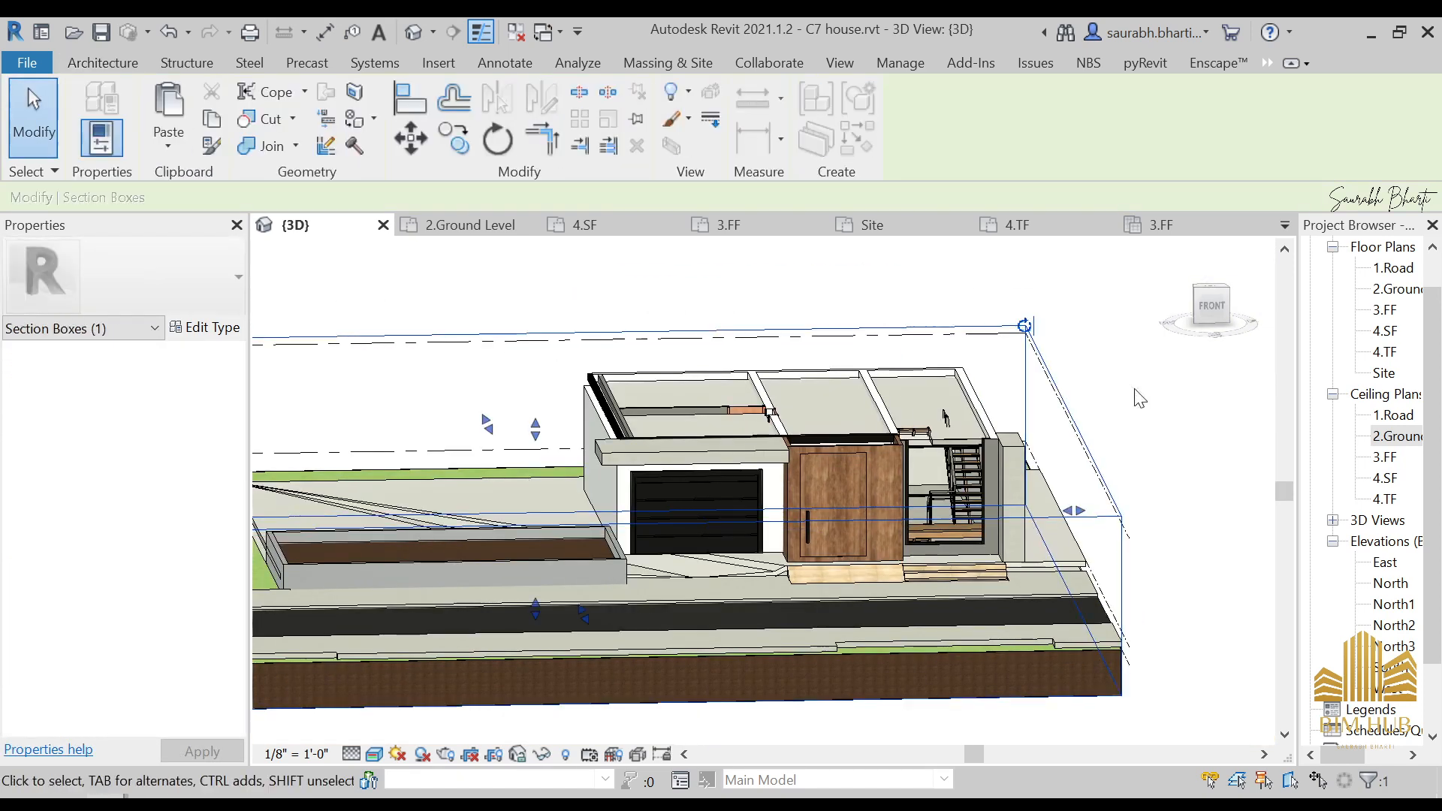
{"action": "left_click", "coordinate": [1225, 309]}
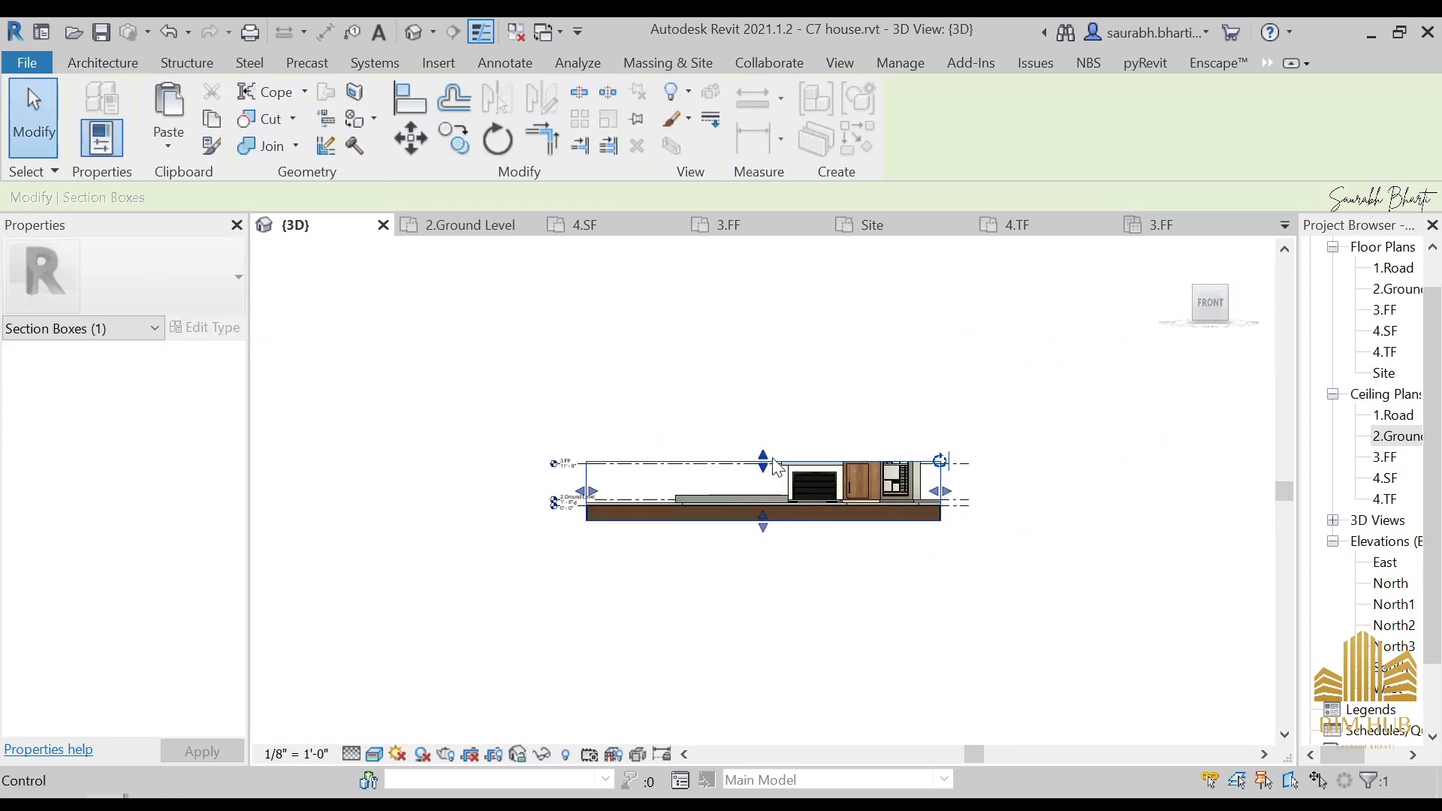
{"action": "left_click_drag", "start_coordinate": [774, 461], "coordinate": [771, 396]}
{"action": "scroll", "coordinate": [791, 354], "scroll_direction": "up", "scroll_amount": 4}
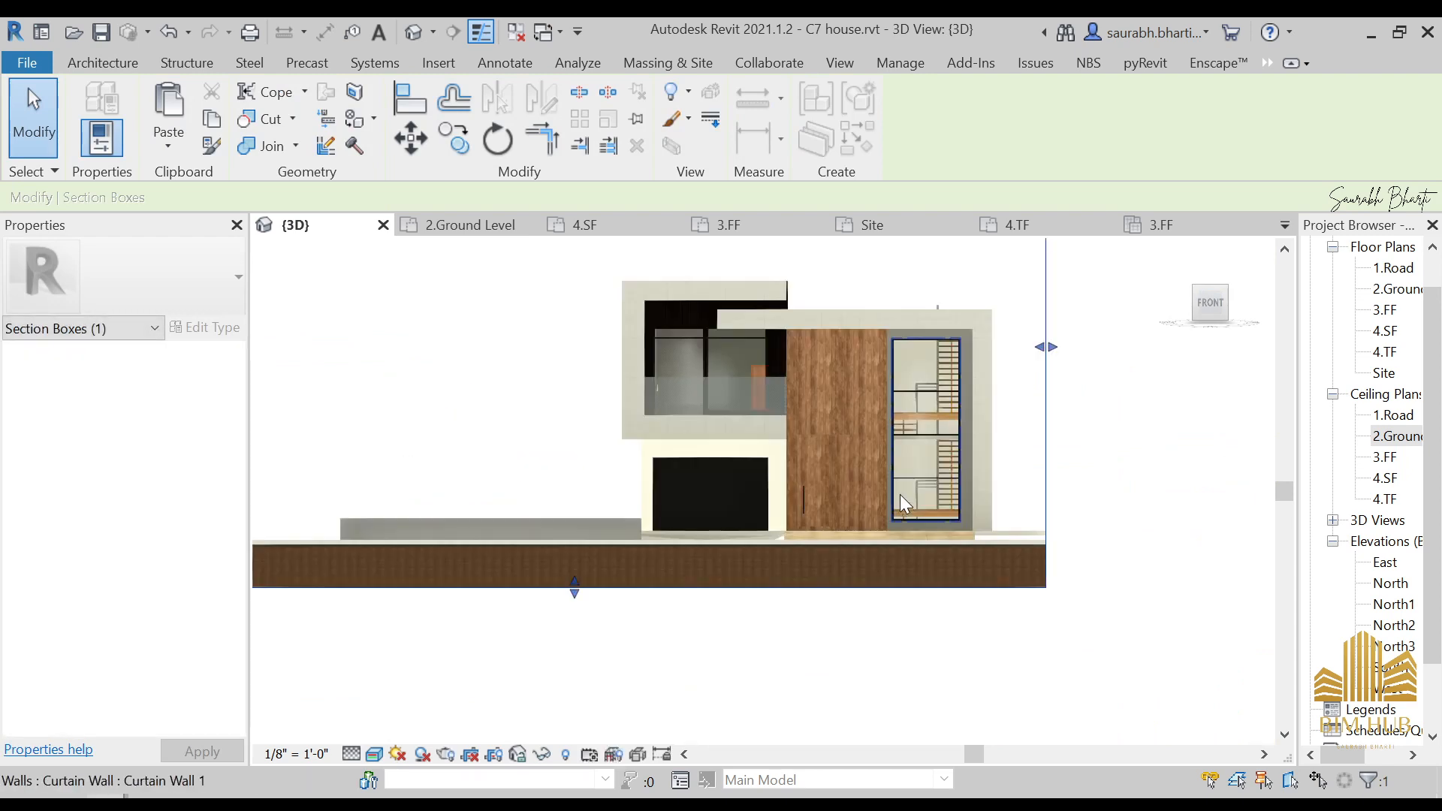
{"action": "middle_click_drag", "start_coordinate": [900, 494], "coordinate": [959, 380], "text": "shift"}
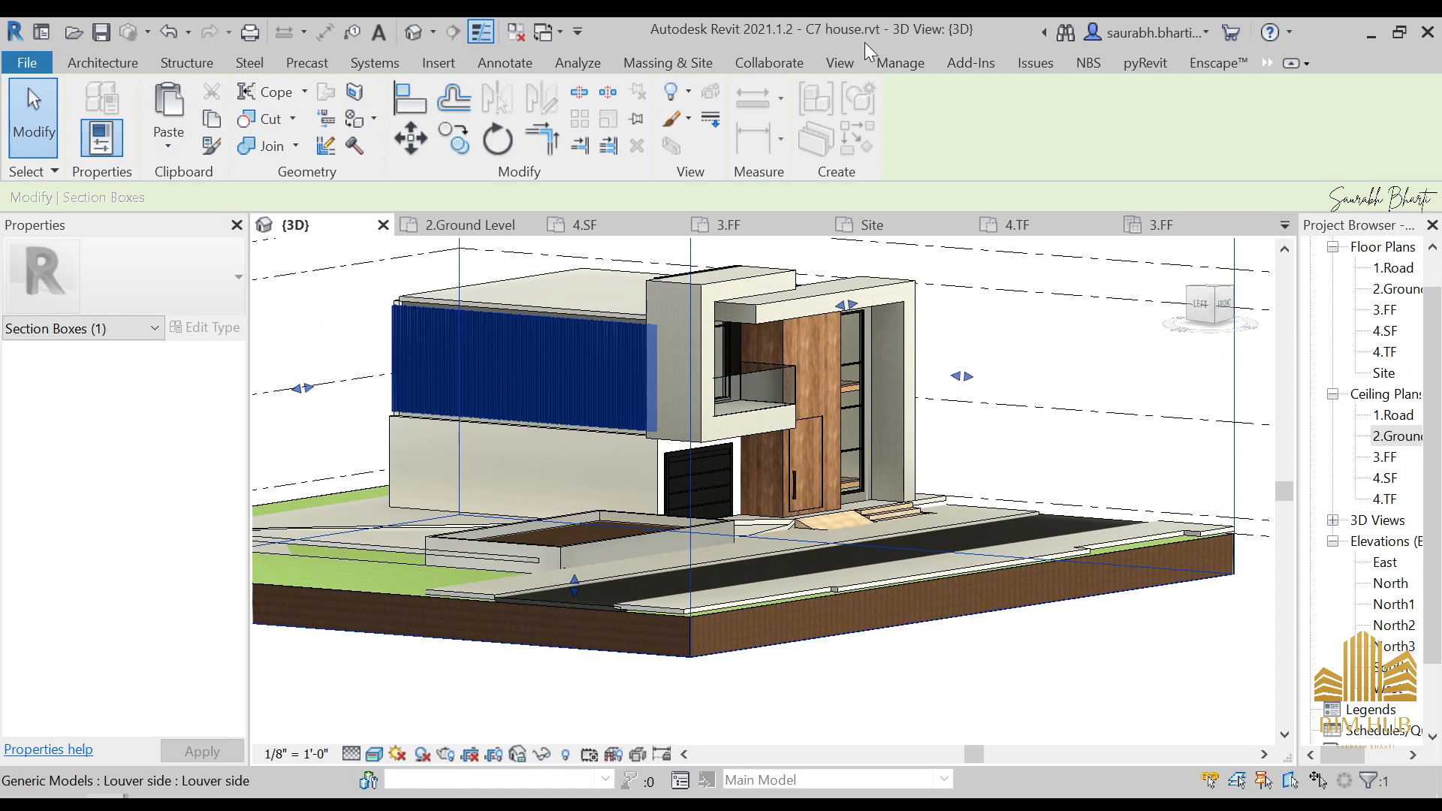
- Load the Lighting-Flex Color Kinetics Vaya Free Form Tunable family from the desktop into the C7 house model
{"action": "left_click_drag", "start_coordinate": [864, 42], "coordinate": [1127, 54]}
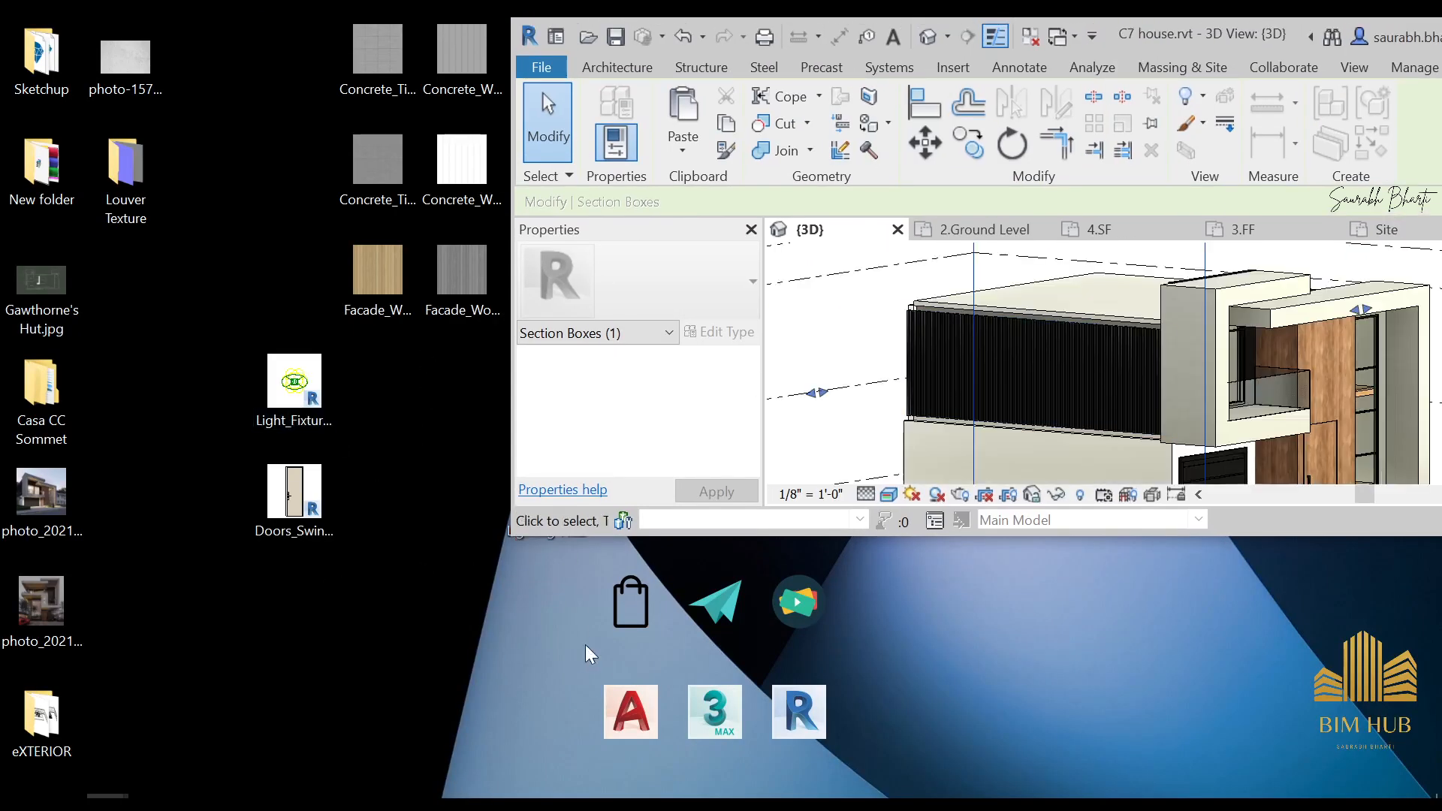
{"action": "left_click_drag", "start_coordinate": [1128, 51], "coordinate": [1215, 166]}
{"action": "left_click_drag", "start_coordinate": [546, 517], "coordinate": [1141, 466]}
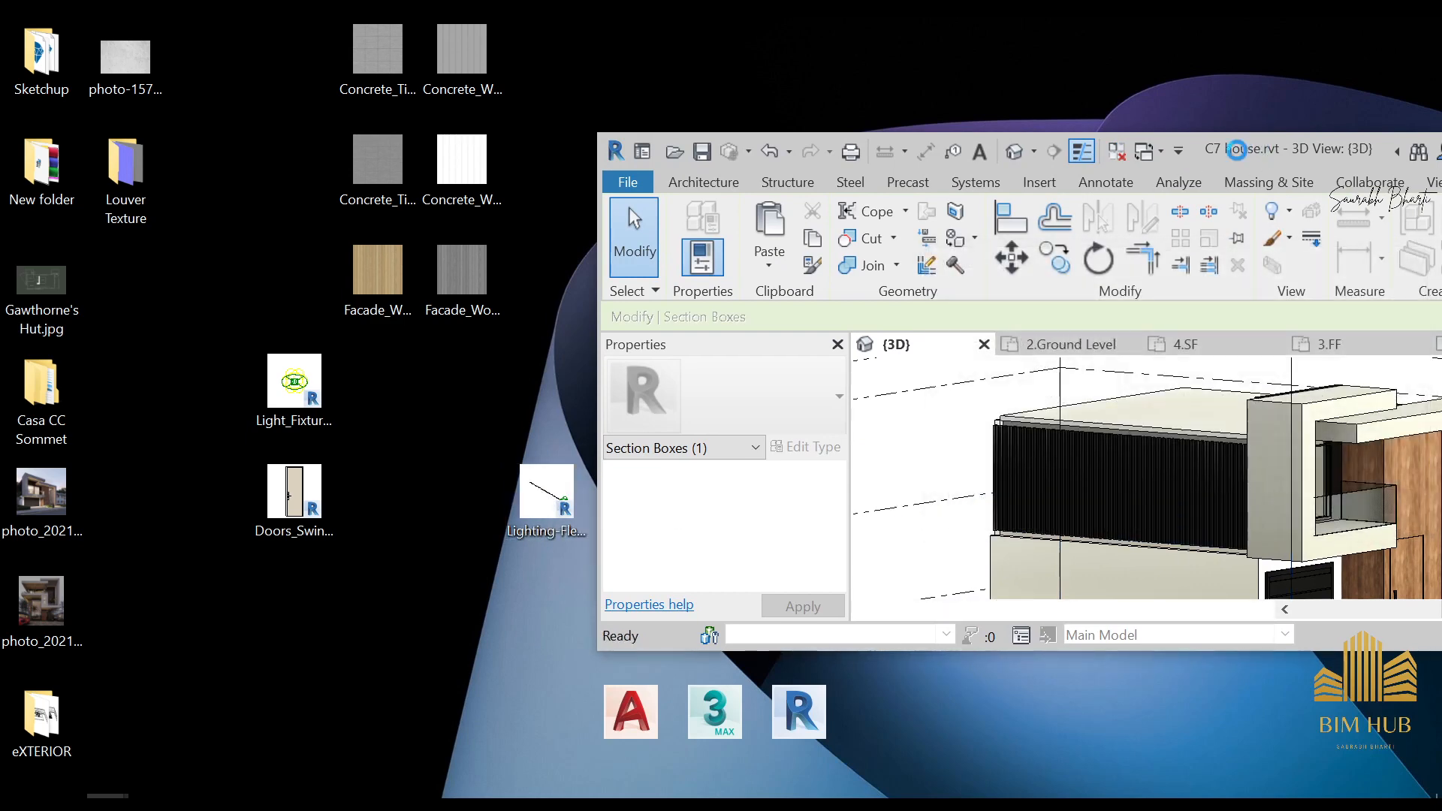
{"action": "double_click", "coordinate": [1237, 150]}
{"action": "scroll", "coordinate": [903, 460], "scroll_direction": "up", "scroll_amount": 1}
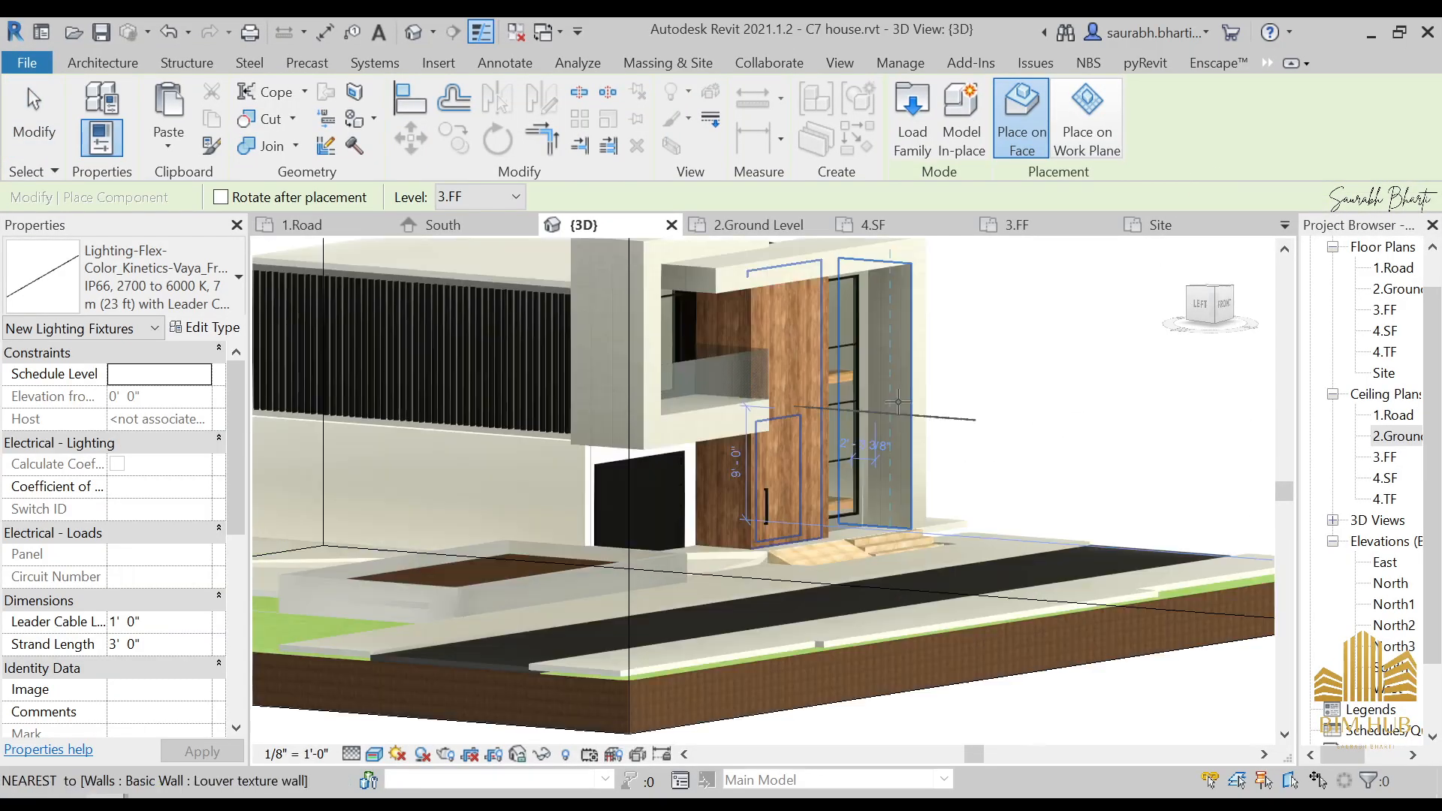
- Place a vertical IP66 7 m strip light with leader cable on the inner side wall of the facade frame beside the stair window
{"action": "scroll", "coordinate": [897, 402], "scroll_direction": "up", "scroll_amount": 2}
{"action": "scroll", "coordinate": [879, 418], "scroll_direction": "up", "scroll_amount": 1}
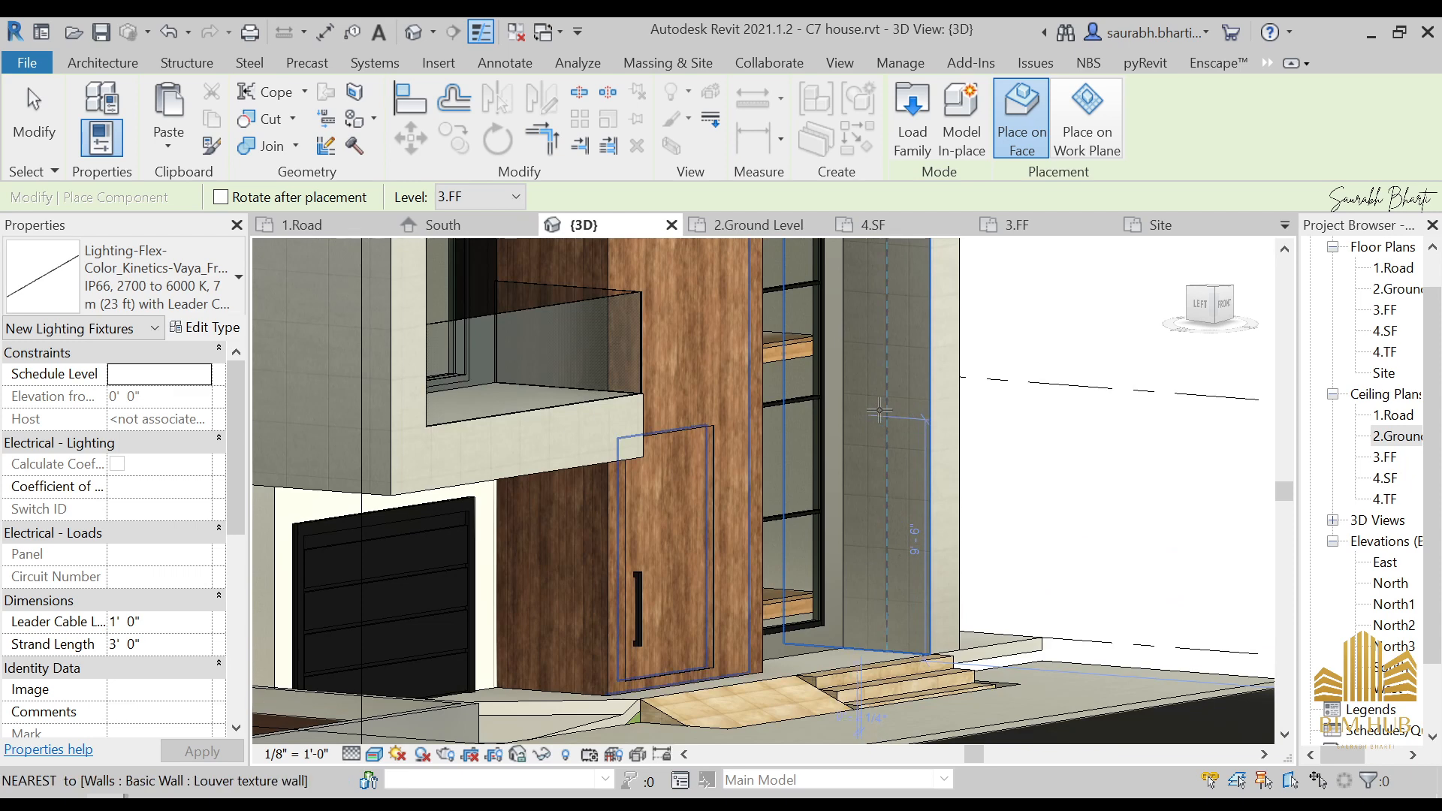
{"action": "scroll", "coordinate": [839, 489], "scroll_direction": "down", "scroll_amount": 4}
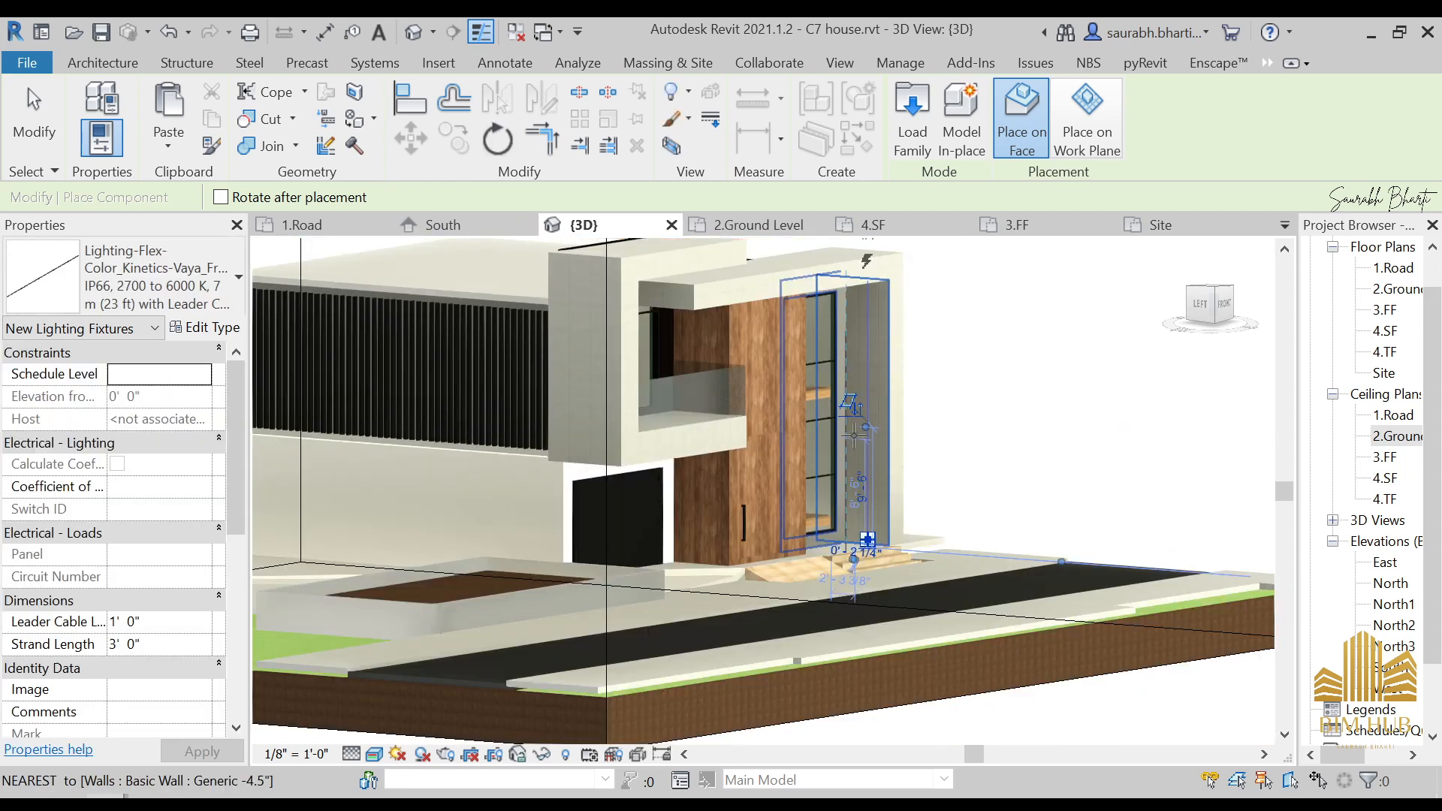
{"action": "left_click", "coordinate": [839, 489]}
{"action": "key", "text": "Escape"}
{"action": "key", "text": "Escape"}
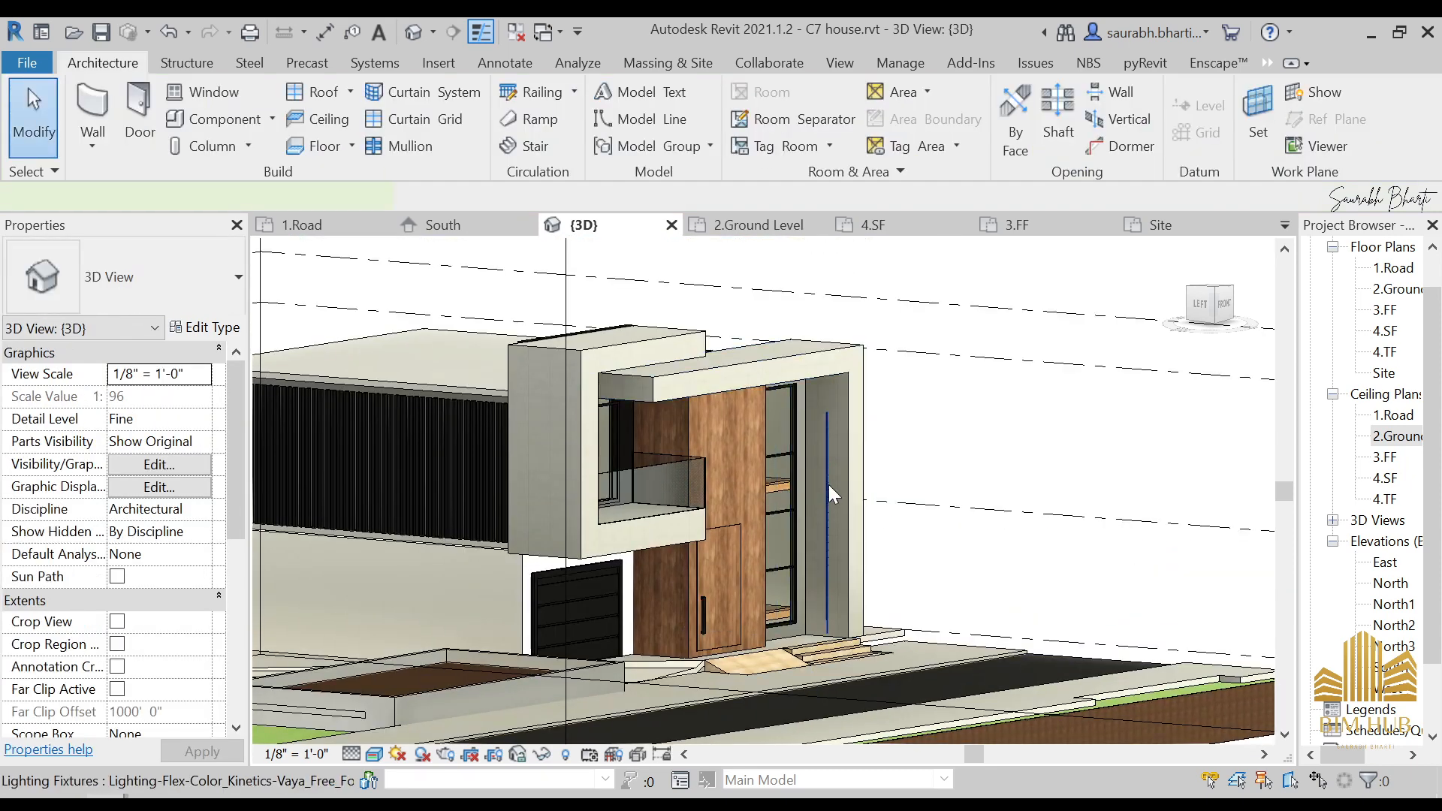
- Move the placed strip light up the frame's side wall to an elevation of about 3' 0"
{"action": "left_click", "coordinate": [827, 484]}
{"action": "left_click", "coordinate": [203, 328]}
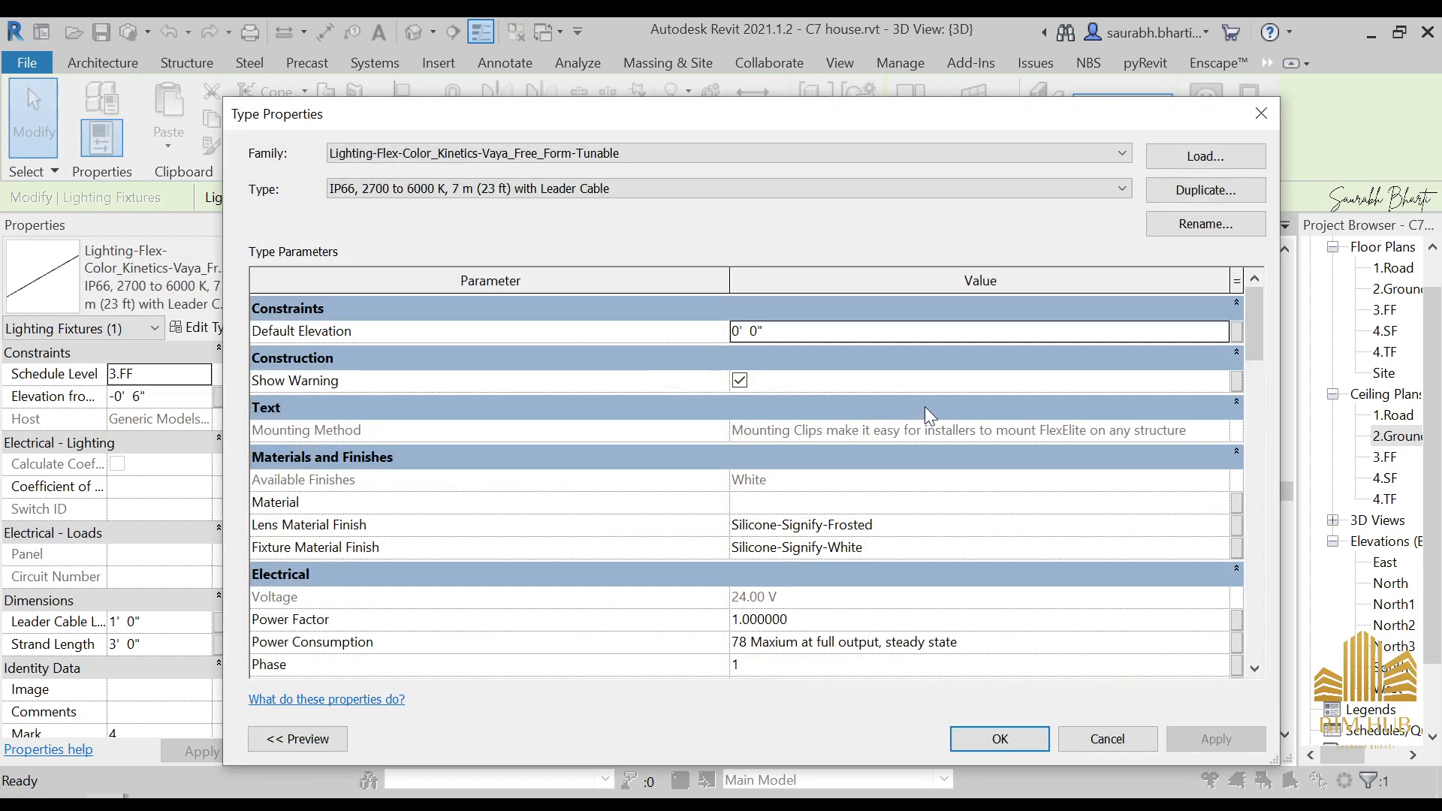
{"action": "key", "text": "Escape"}
{"action": "scroll", "coordinate": [796, 383], "scroll_direction": "up", "scroll_amount": 1}
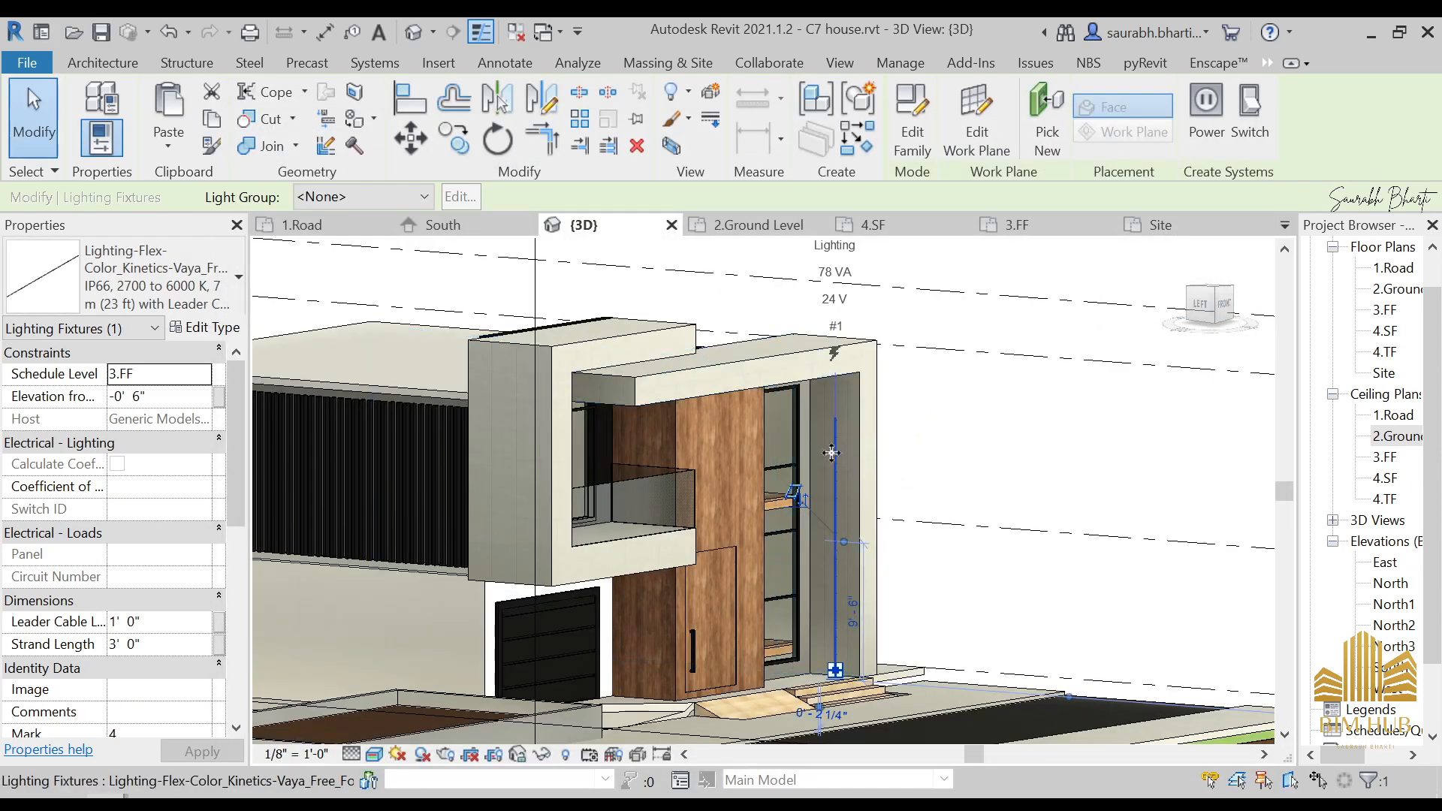
{"action": "left_click_drag", "start_coordinate": [833, 436], "coordinate": [835, 386]}
{"action": "key", "text": "Escape"}
{"action": "scroll", "coordinate": [833, 511], "scroll_direction": "up", "scroll_amount": 5}
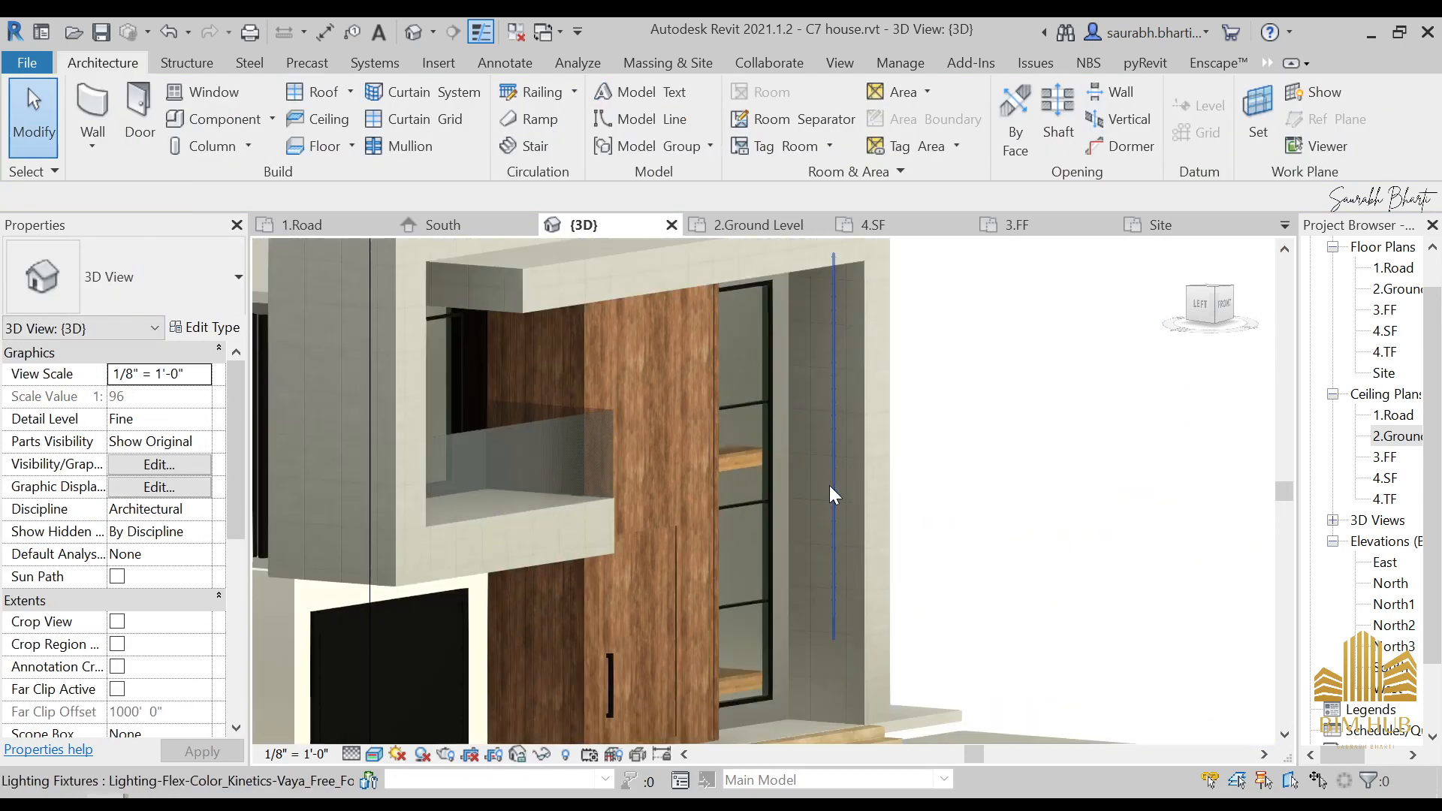
- Set the Wattage Comments of the strip light's type to 14W
{"action": "scroll", "coordinate": [829, 509], "scroll_direction": "up", "scroll_amount": 1}
{"action": "left_click", "coordinate": [835, 515]}
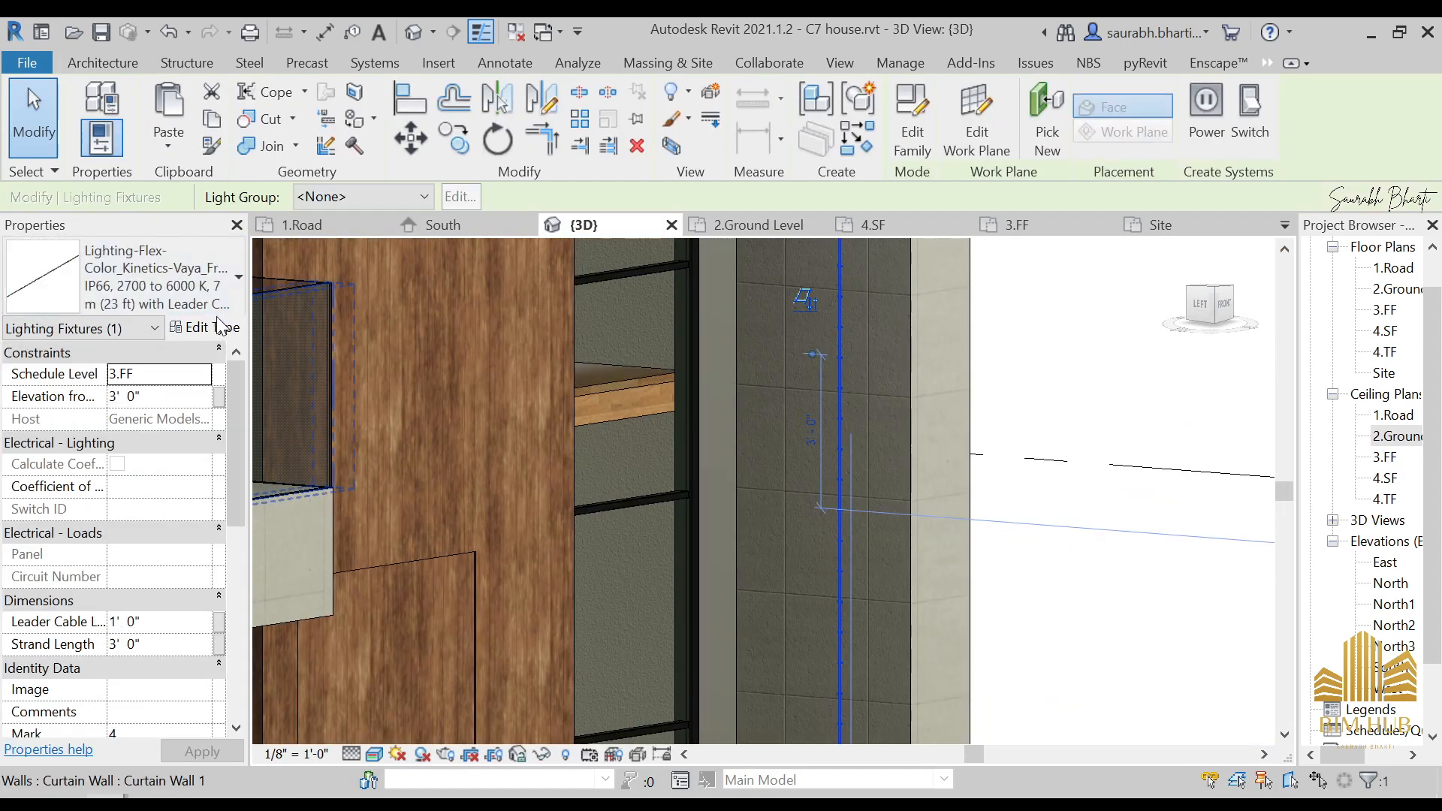
{"action": "left_click", "coordinate": [204, 328]}
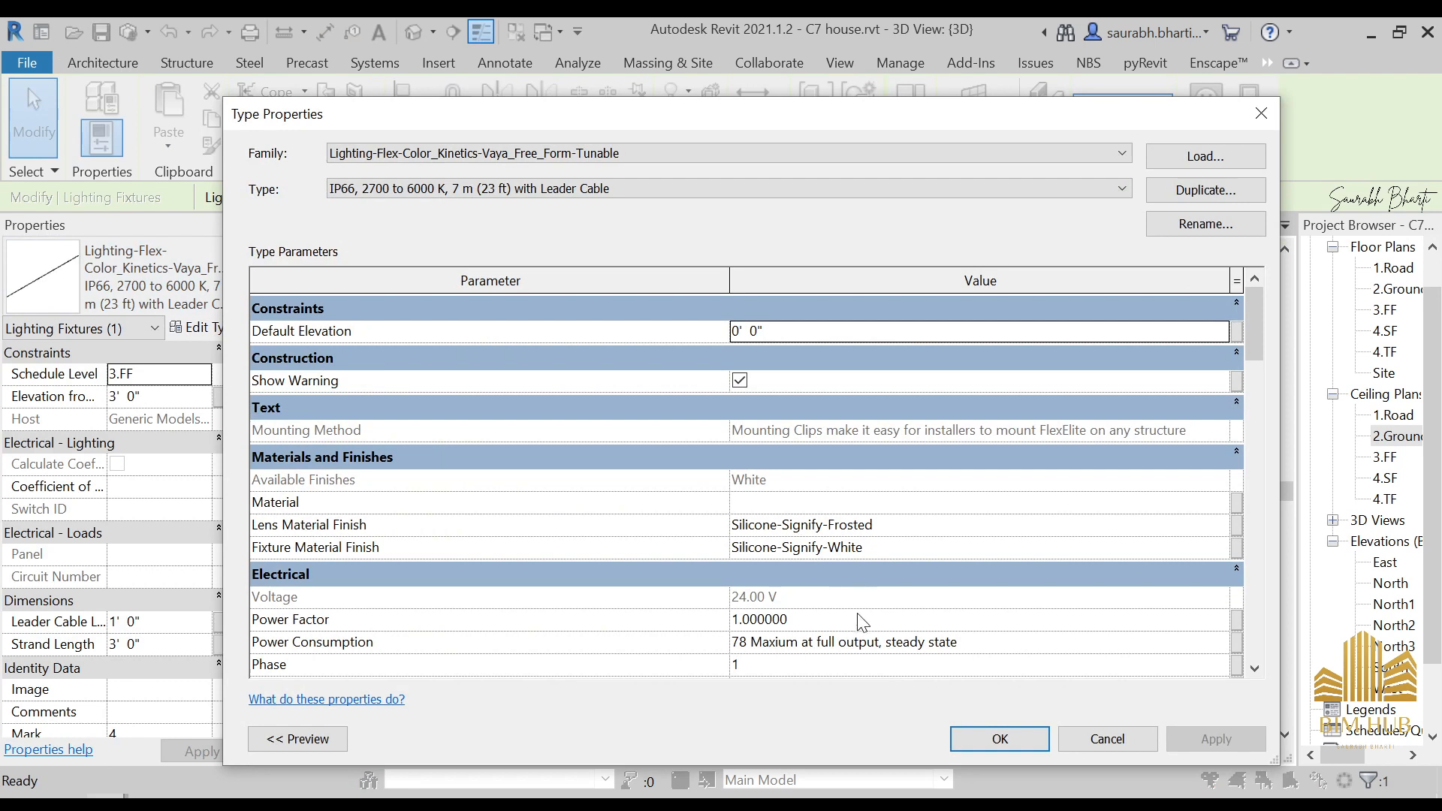
{"action": "scroll", "coordinate": [1008, 616], "scroll_direction": "down", "scroll_amount": 3}
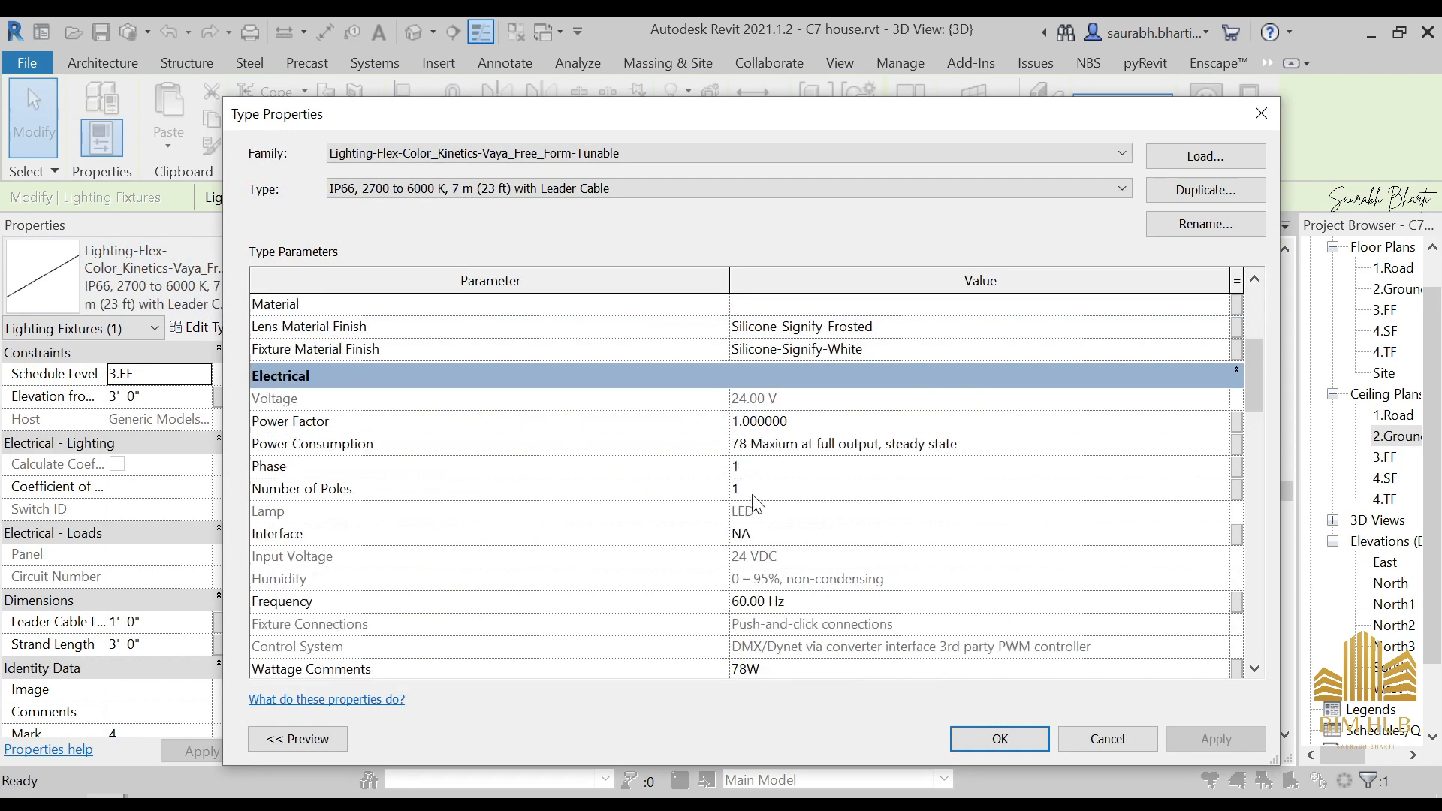
{"action": "scroll", "coordinate": [826, 605], "scroll_direction": "down", "scroll_amount": 2}
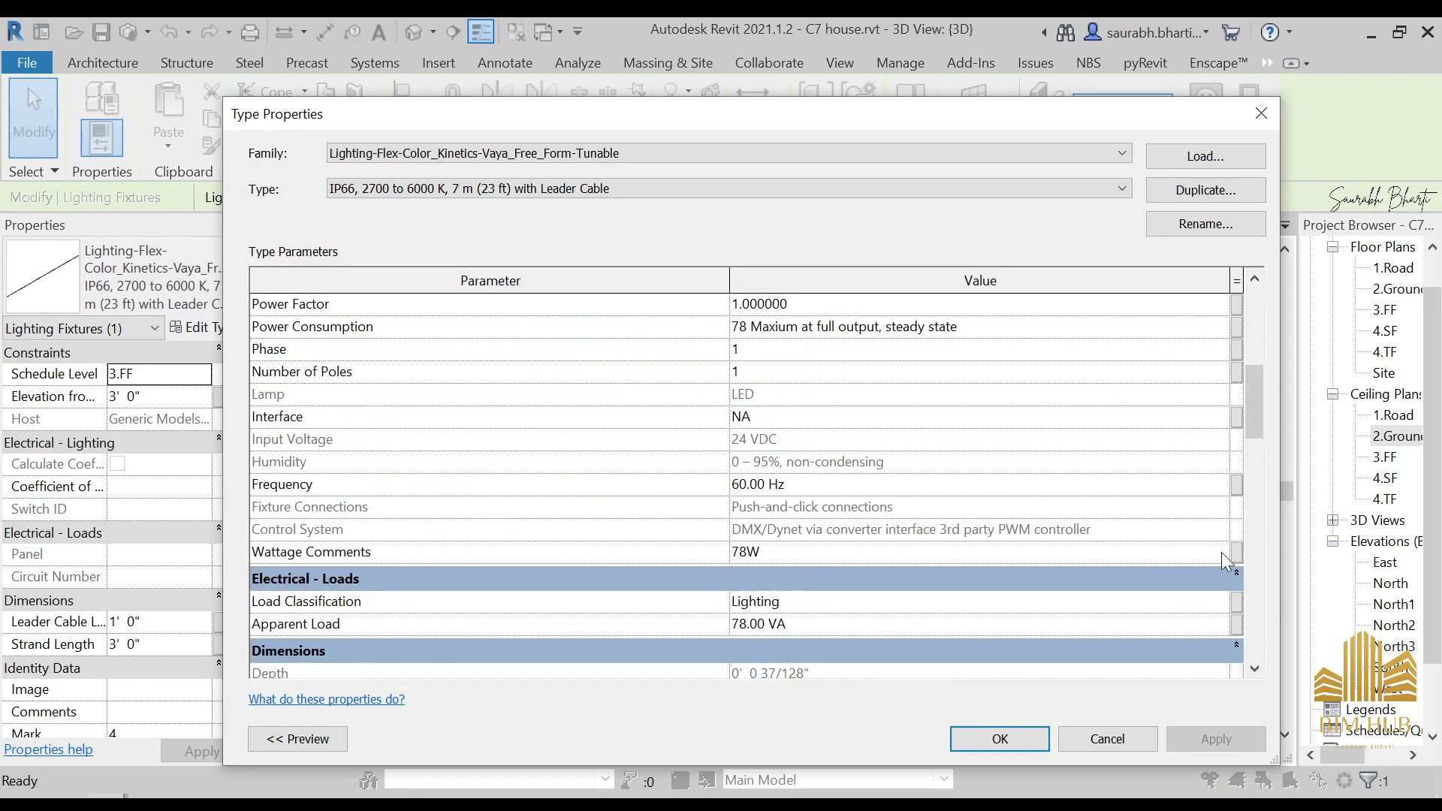
{"action": "left_click", "coordinate": [1221, 551]}
{"action": "left_click", "coordinate": [821, 589]}
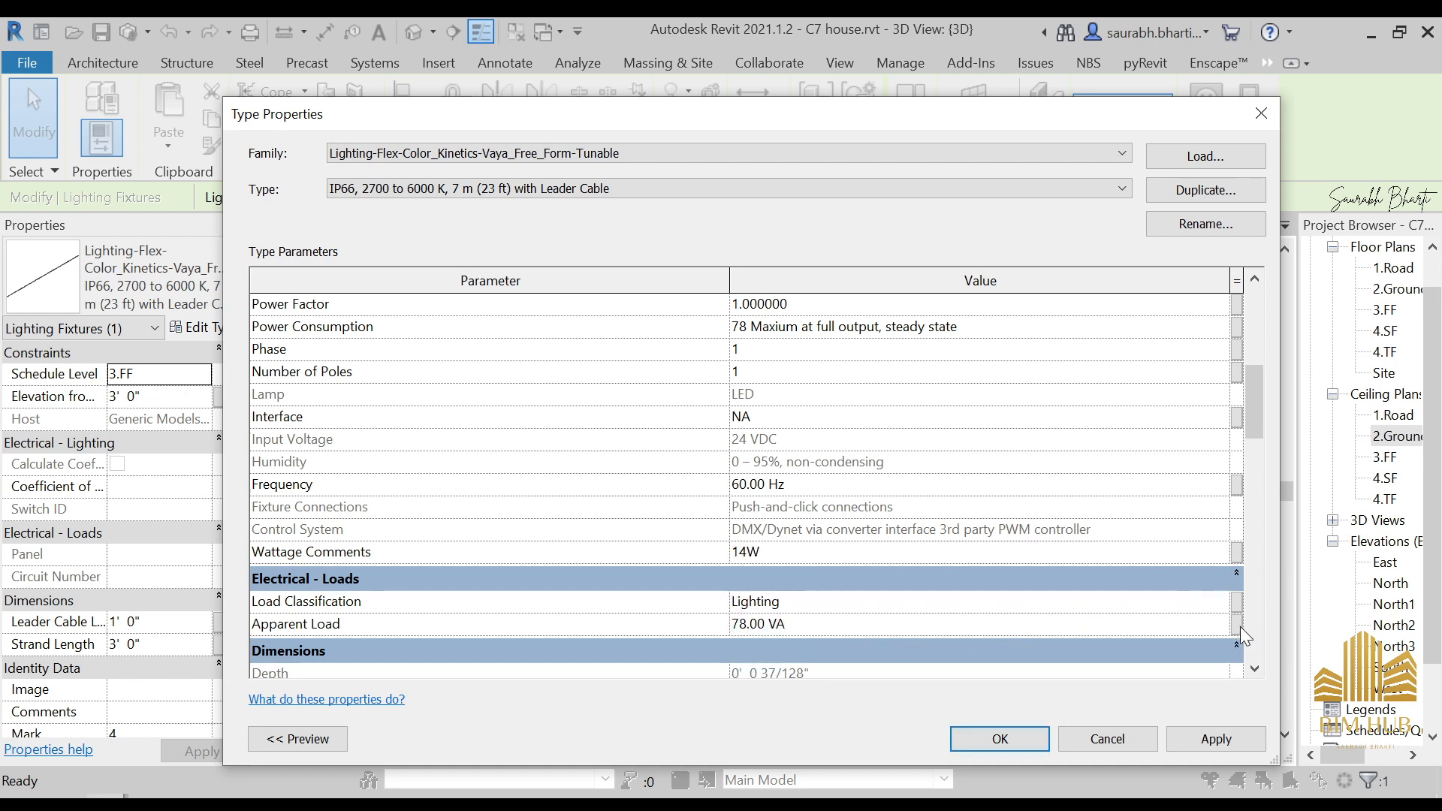
{"action": "scroll", "coordinate": [1232, 626], "scroll_direction": "down", "scroll_amount": 7}
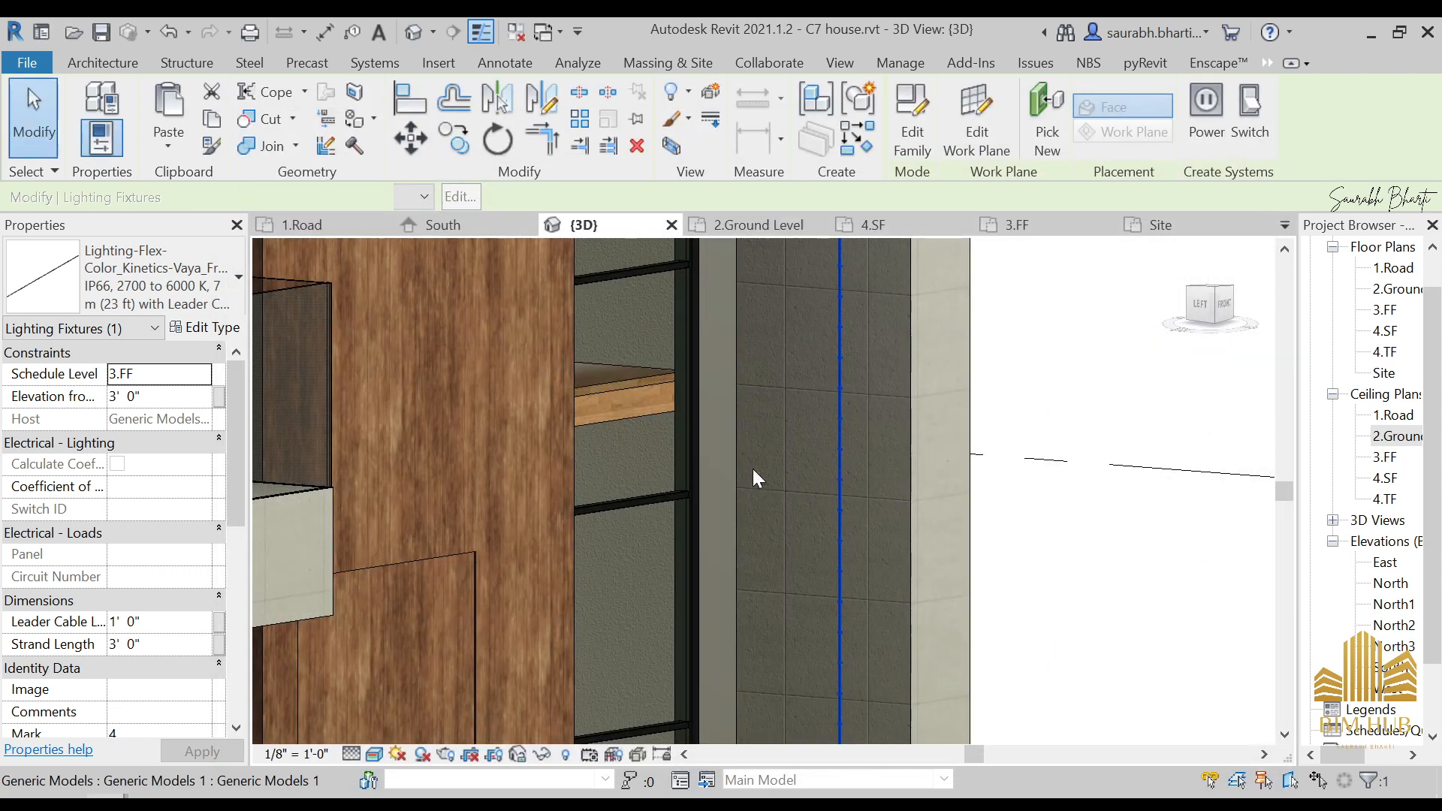
- Change the wall-mounted strip light's type to IP40, 2700 to 6000 K, 1 m (3 ft)
{"action": "scroll", "coordinate": [874, 462], "scroll_direction": "down", "scroll_amount": 3}
{"action": "middle_click_drag", "start_coordinate": [874, 462], "coordinate": [803, 473], "text": "shift"}
{"action": "scroll", "coordinate": [1110, 380], "scroll_direction": "down", "scroll_amount": 3}
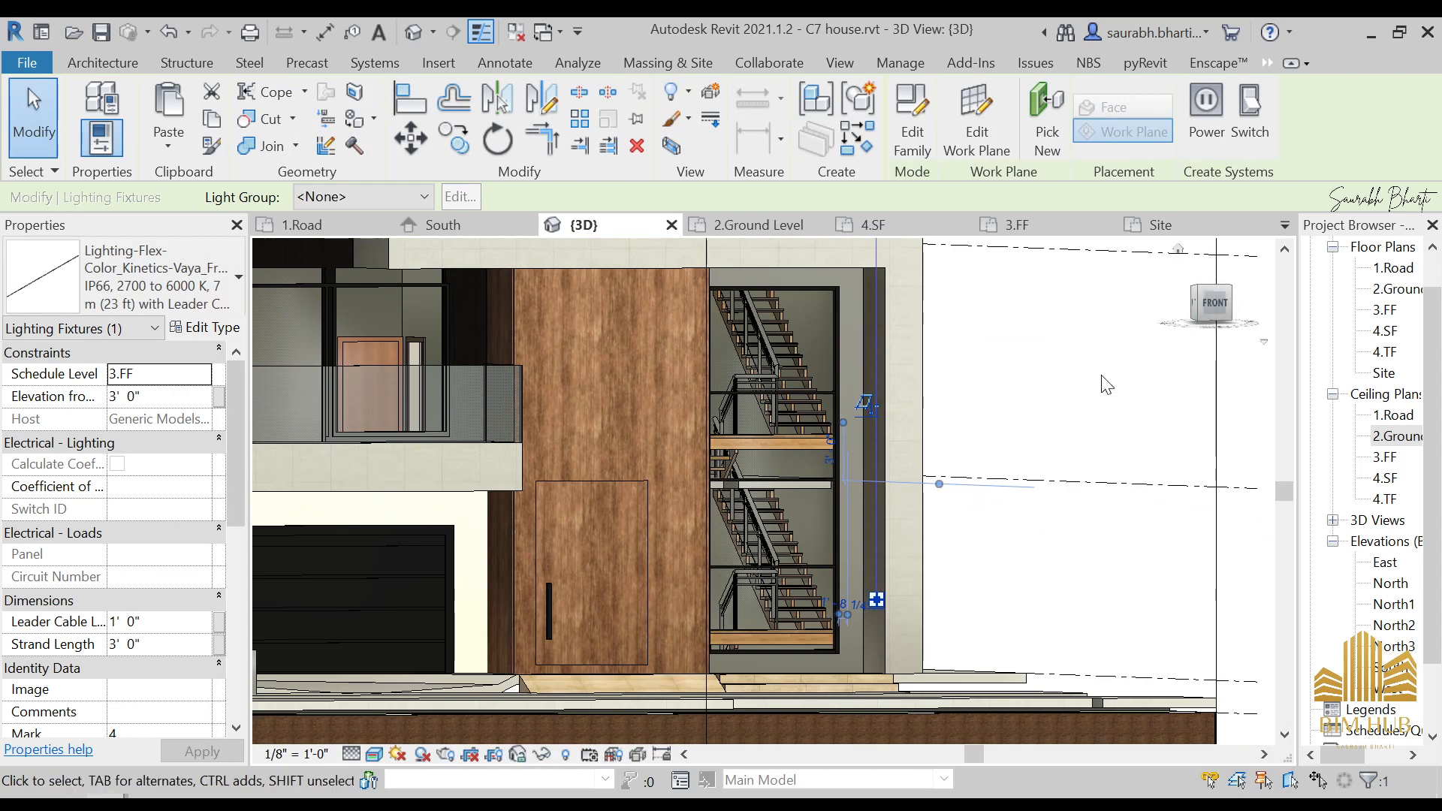
{"action": "middle_click_drag", "start_coordinate": [1001, 379], "coordinate": [998, 597], "text": "shift"}
{"action": "middle_click_drag", "start_coordinate": [998, 596], "coordinate": [883, 330], "text": "shift"}
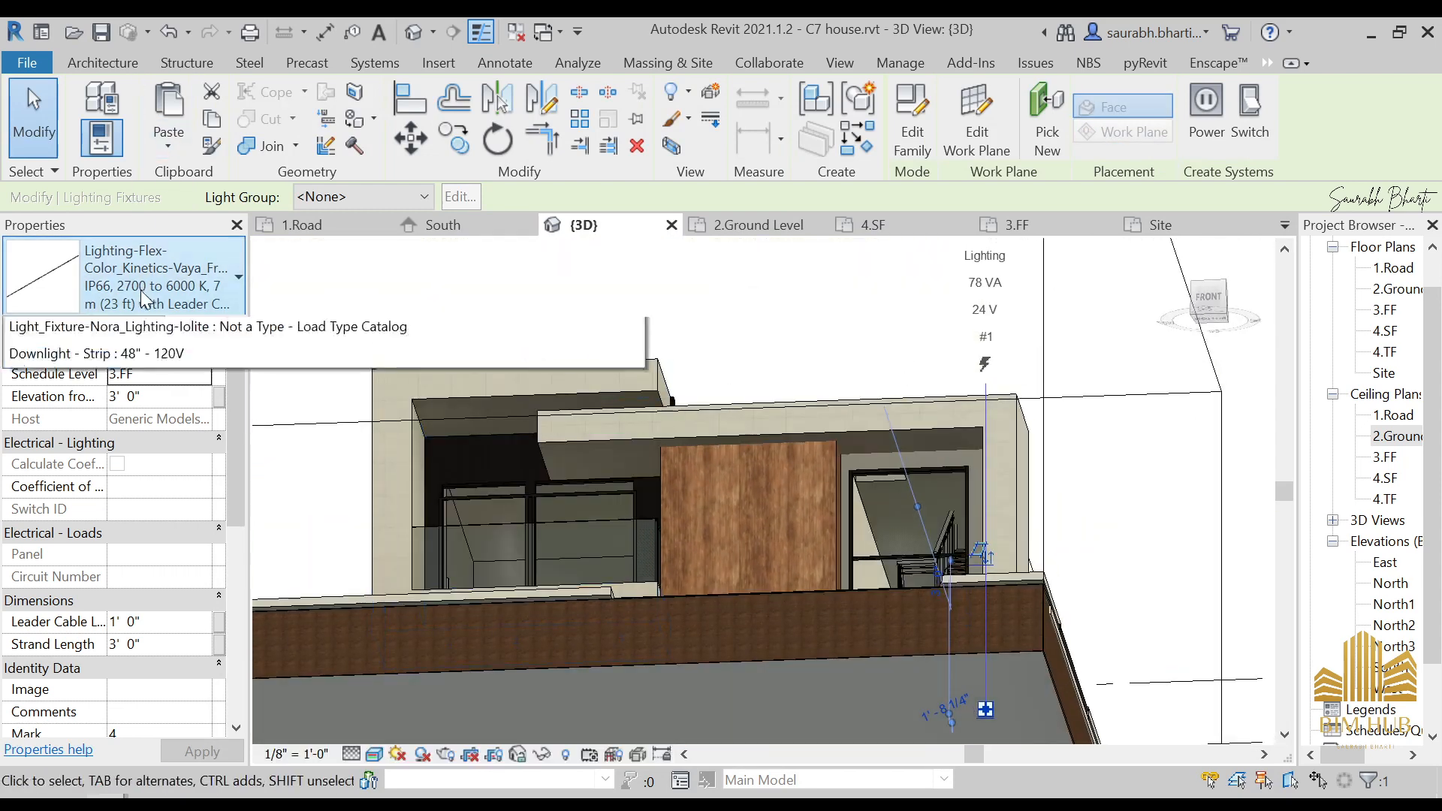
{"action": "left_click", "coordinate": [141, 290]}
{"action": "left_click", "coordinate": [154, 488]}
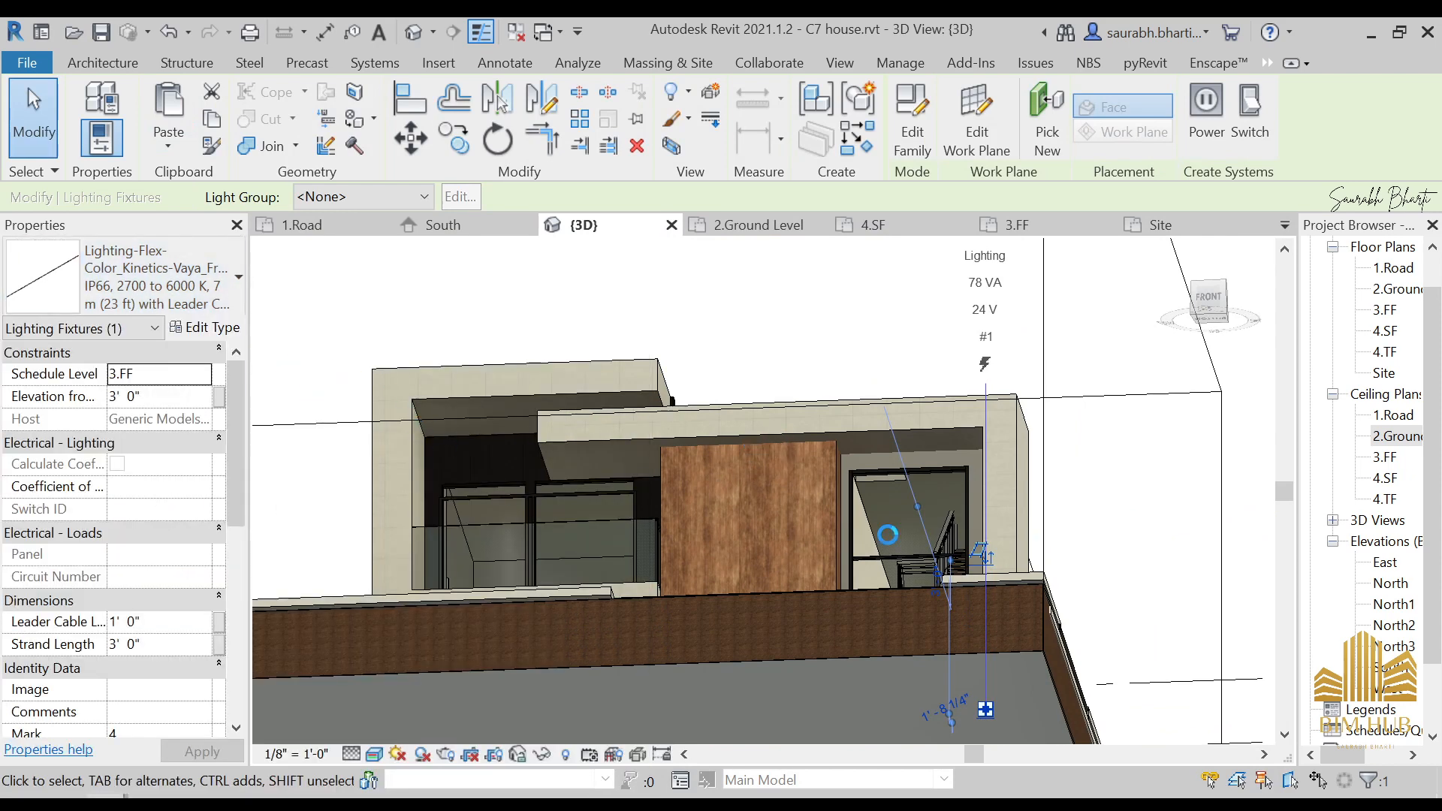
- Examine the canopy underside and the strip light on the frame's side wall from below, the front and the side
{"action": "scroll", "coordinate": [854, 455], "scroll_direction": "up", "scroll_amount": 4}
{"action": "scroll", "coordinate": [921, 440], "scroll_direction": "down", "scroll_amount": 2}
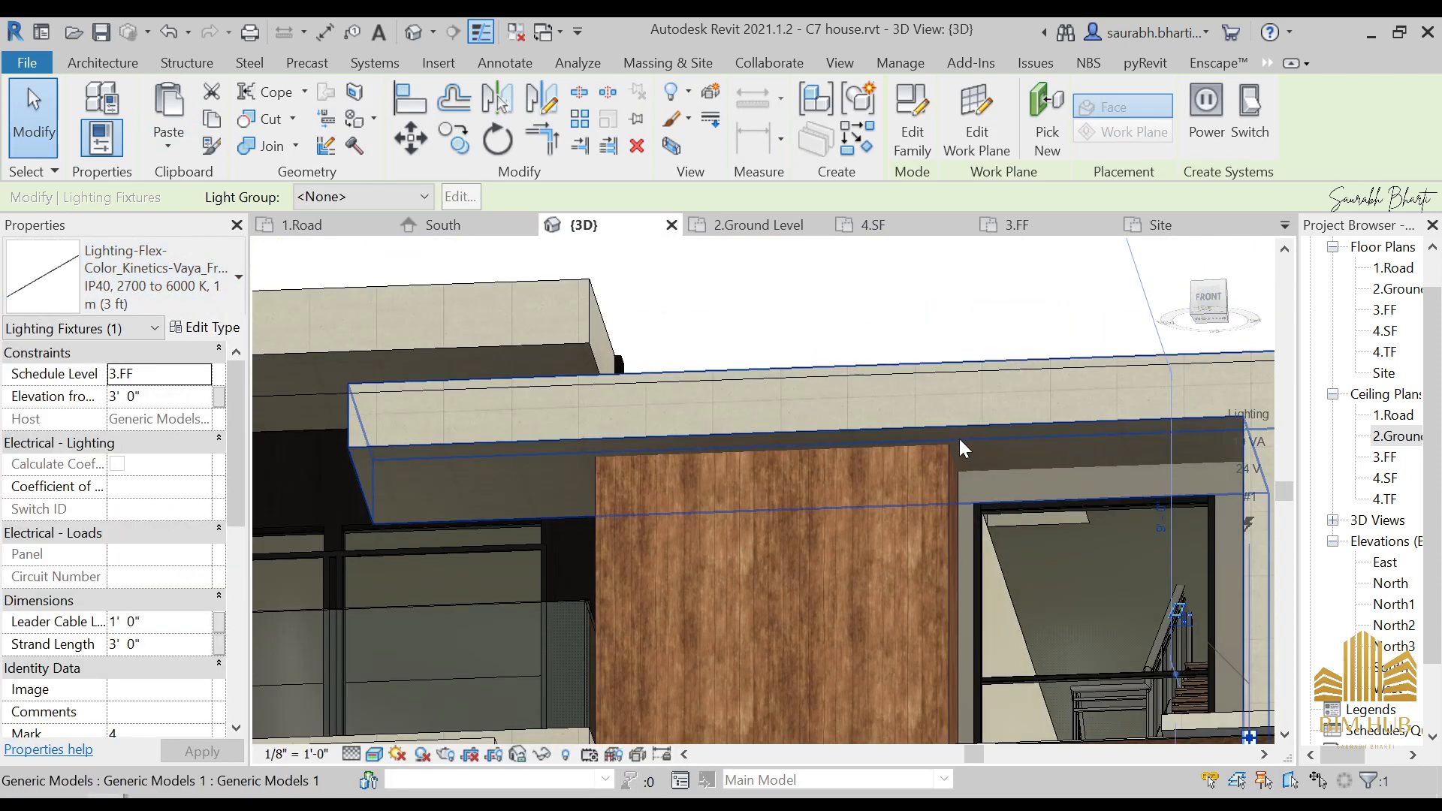
{"action": "middle_click_drag", "start_coordinate": [886, 457], "coordinate": [1141, 387], "text": "shift"}
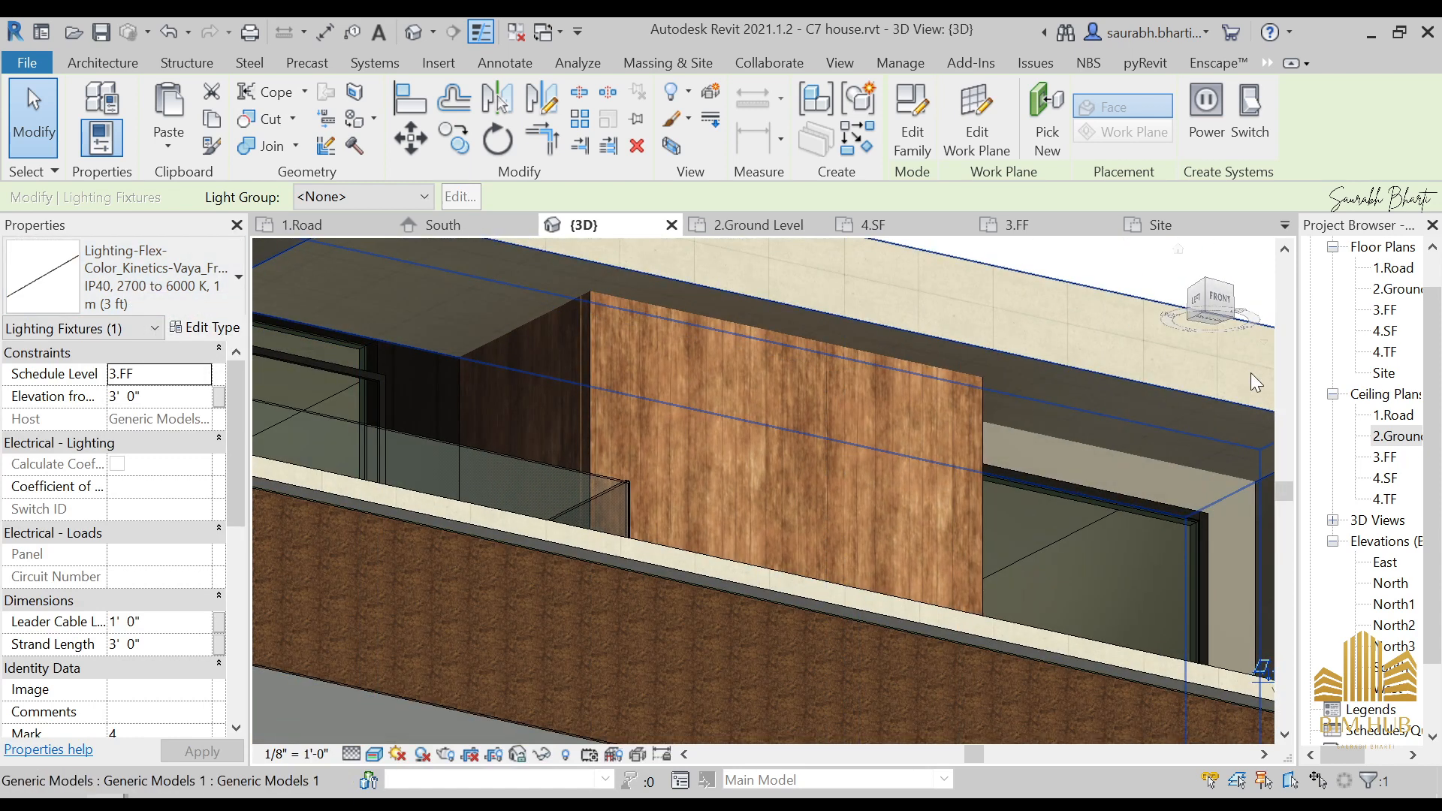
{"action": "middle_click_drag", "start_coordinate": [860, 400], "coordinate": [901, 560]}
{"action": "scroll", "coordinate": [795, 401], "scroll_direction": "down", "scroll_amount": 3}
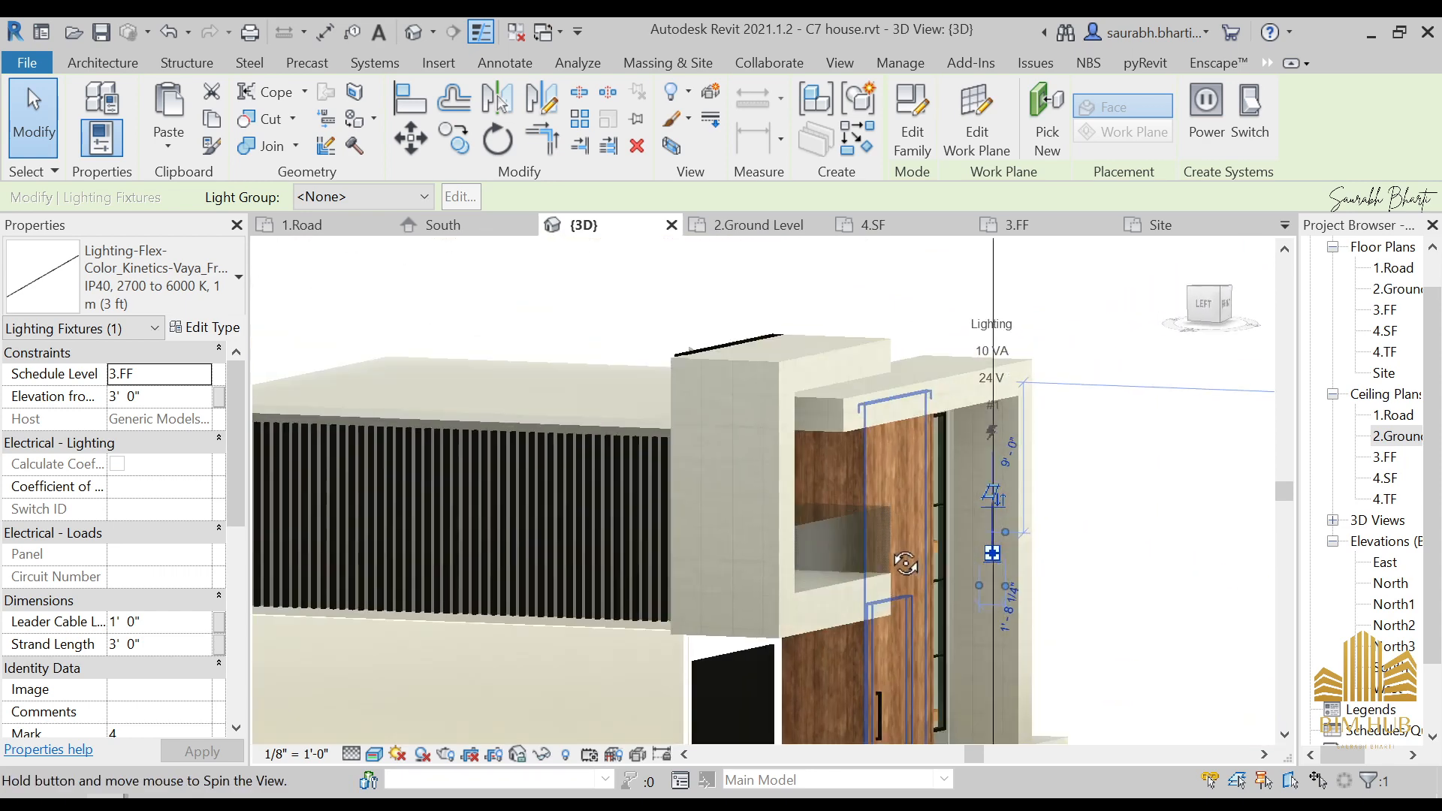
{"action": "scroll", "coordinate": [1025, 514], "scroll_direction": "up", "scroll_amount": 1}
{"action": "key", "text": "Escape"}
{"action": "left_click", "coordinate": [975, 523]}
{"action": "key", "text": "Escape"}
{"action": "scroll", "coordinate": [973, 531], "scroll_direction": "up", "scroll_amount": 3}
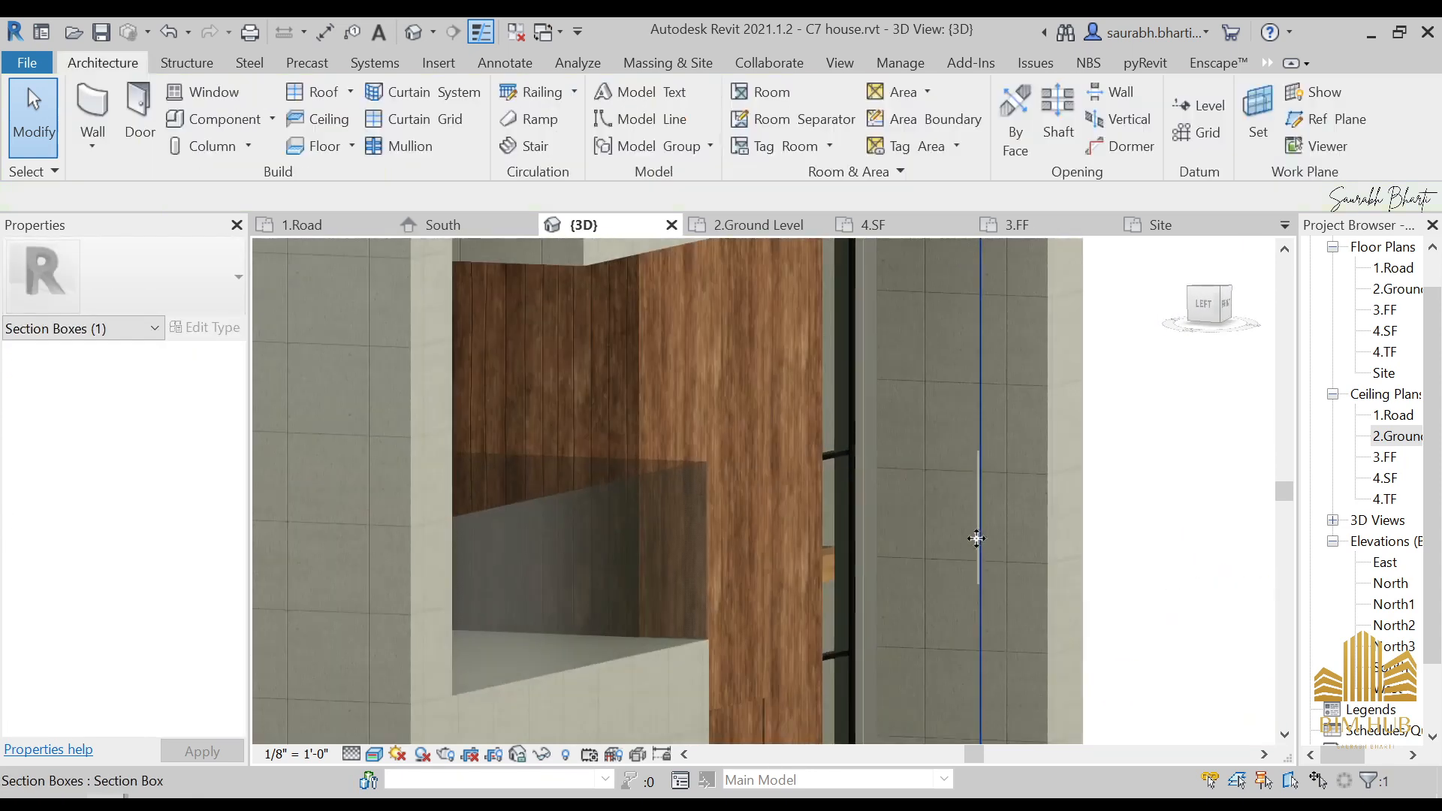
{"action": "left_click", "coordinate": [974, 531]}
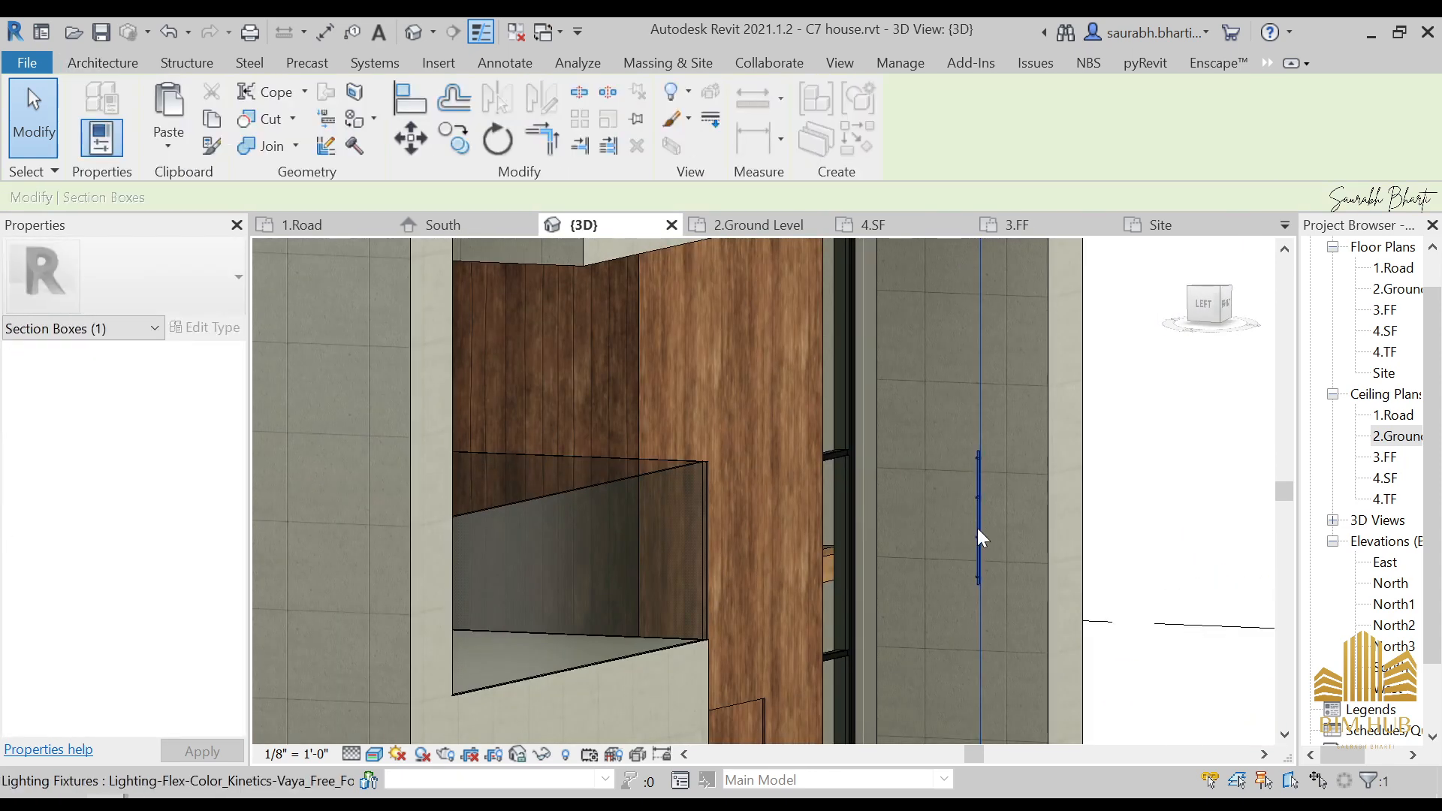
{"action": "left_click", "coordinate": [978, 530]}
{"action": "key", "text": "Escape"}
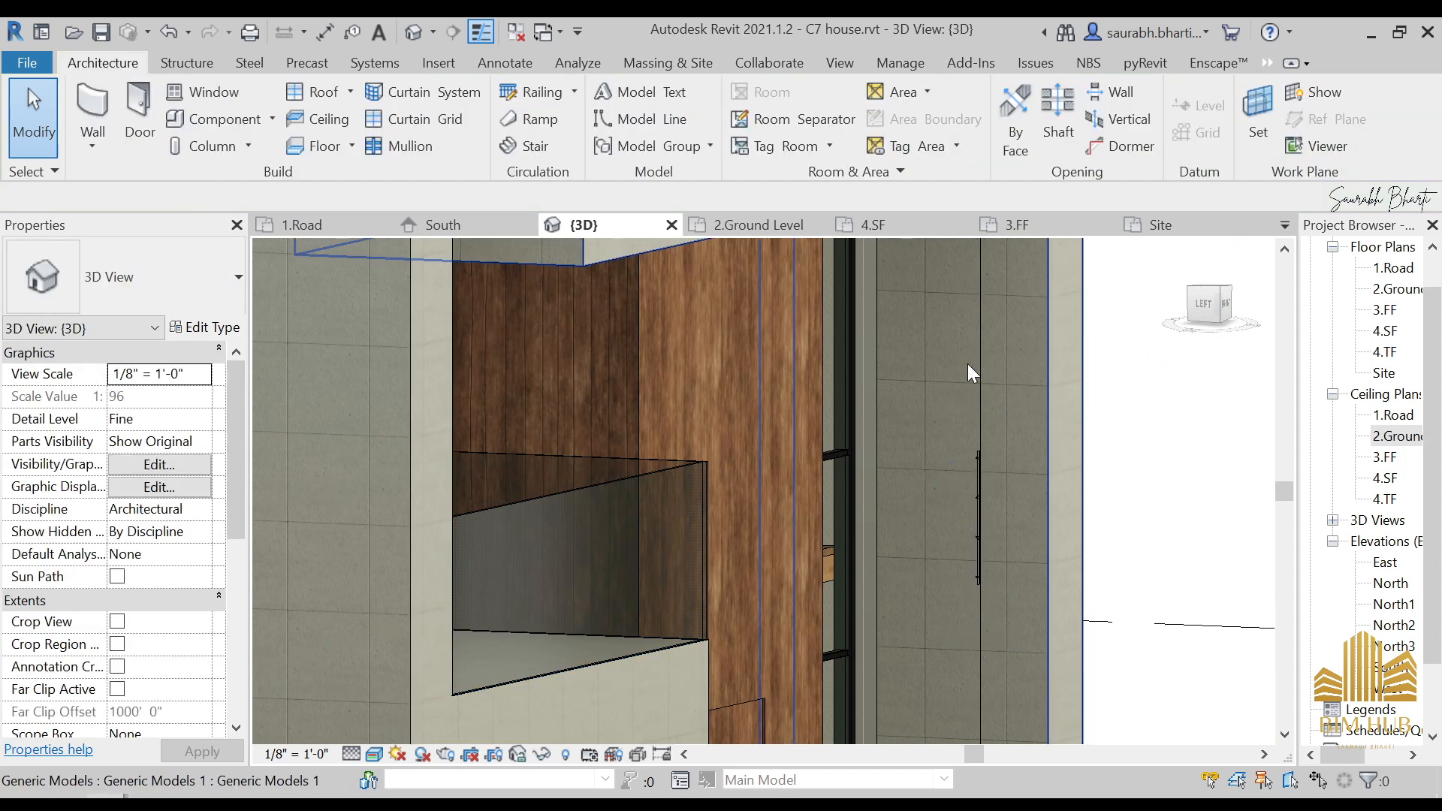
{"action": "left_click", "coordinate": [980, 364]}
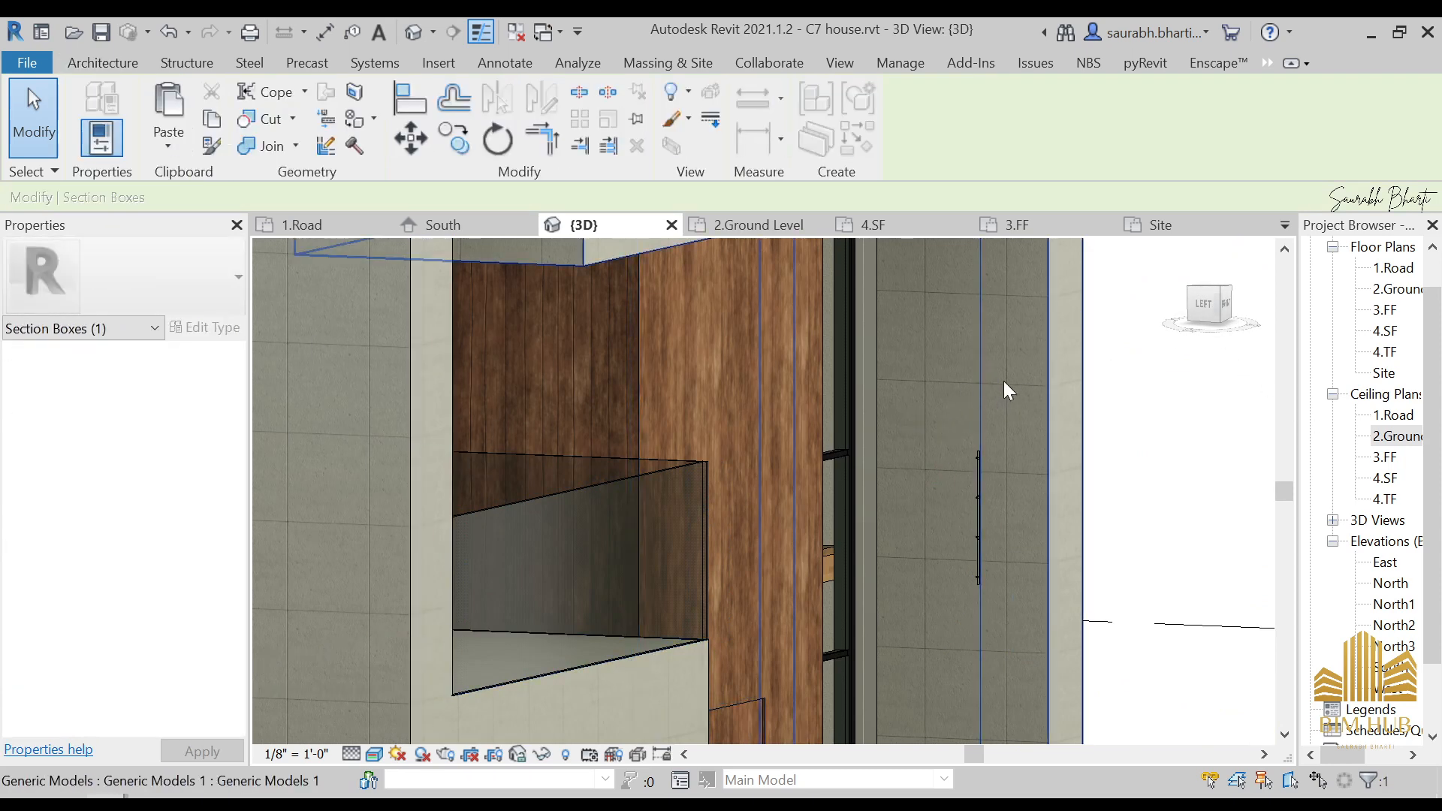
{"action": "scroll", "coordinate": [1003, 380], "scroll_direction": "up", "scroll_amount": 1}
{"action": "middle_click_drag", "start_coordinate": [999, 387], "coordinate": [1070, 484], "text": "shift"}
{"action": "middle_click_drag", "start_coordinate": [760, 499], "coordinate": [1138, 591]}
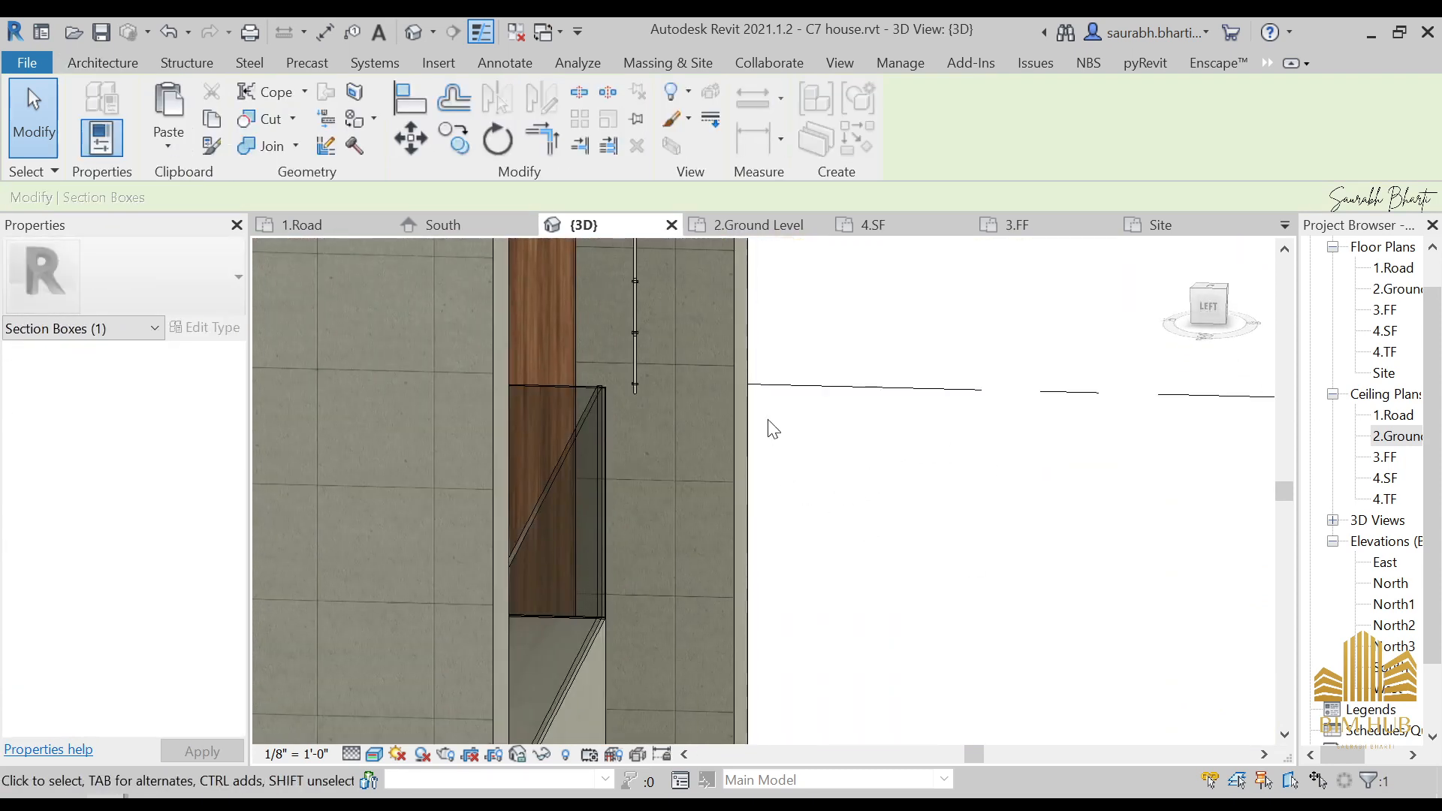
{"action": "left_click", "coordinate": [768, 420]}
{"action": "scroll", "coordinate": [673, 379], "scroll_direction": "down", "scroll_amount": 1}
{"action": "middle_click_drag", "start_coordinate": [705, 436], "coordinate": [788, 602]}
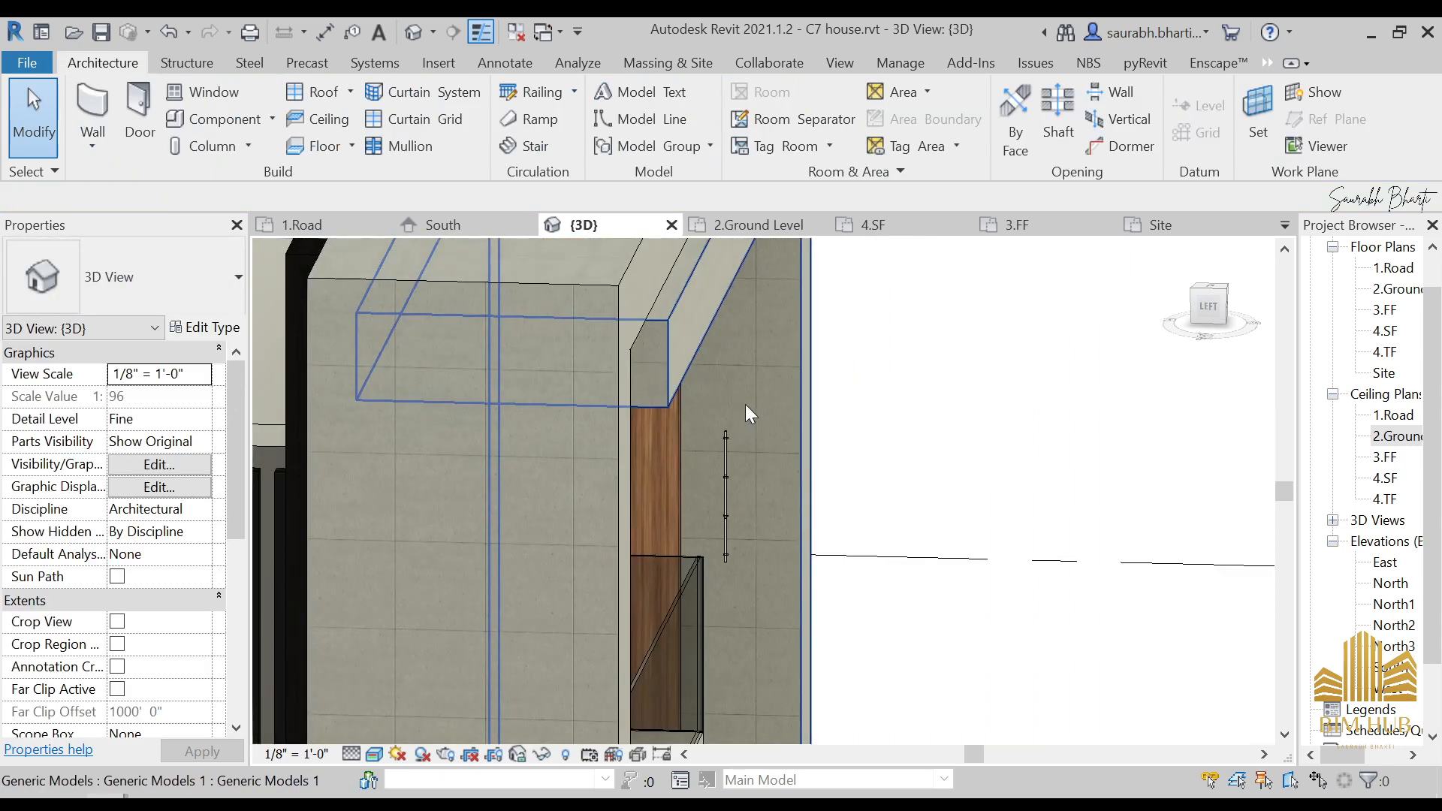
- Change the wall strip light's type to IP66, 2700 to 6000 K, 7 m (23 ft) with Leader Cable
{"action": "left_click", "coordinate": [721, 447]}
{"action": "left_click", "coordinate": [183, 301]}
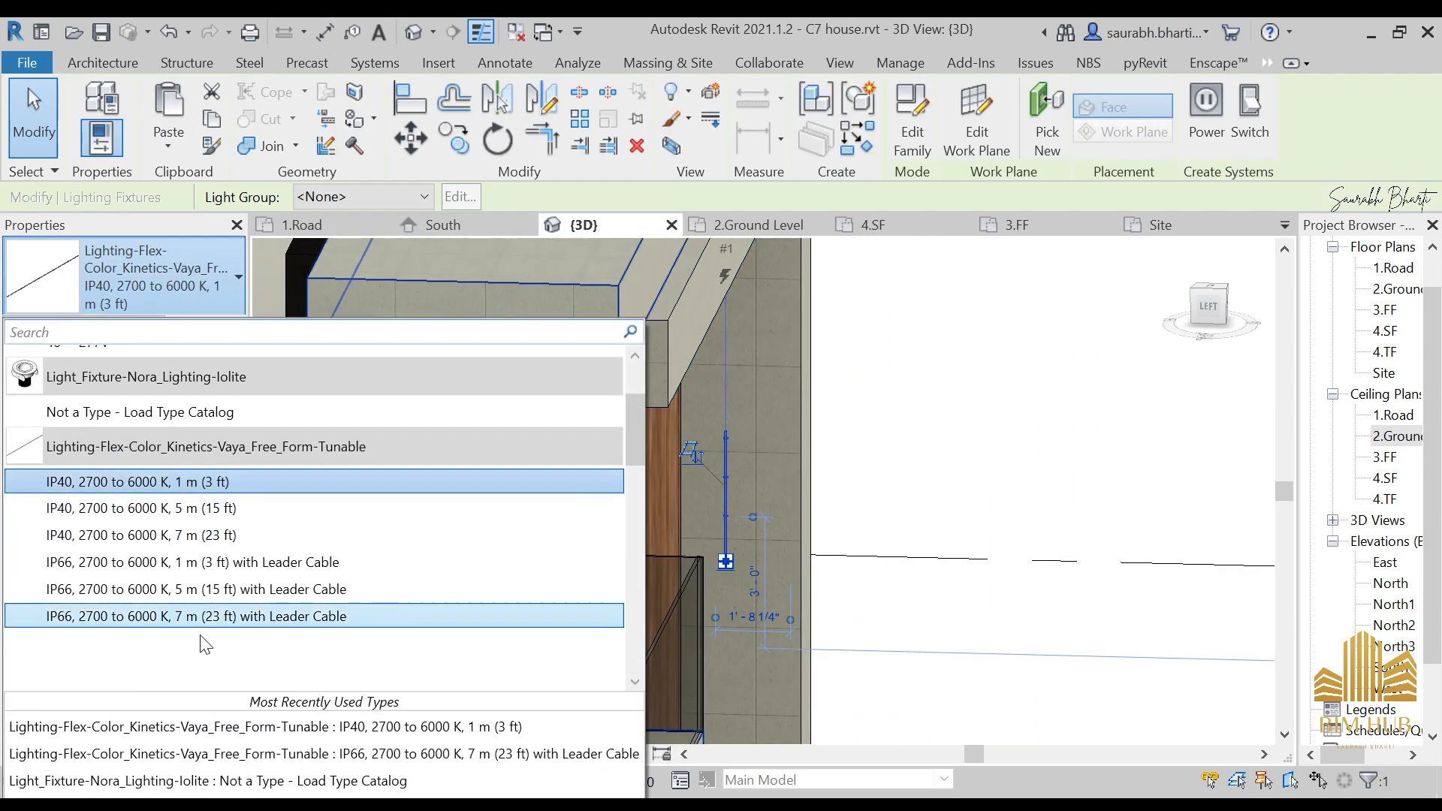
{"action": "left_click", "coordinate": [214, 618]}
- Place an IP66, 7 m (23 ft) flexible strip light with Leader Cable on the canopy's underside above the wooden louver wall
{"action": "scroll", "coordinate": [972, 468], "scroll_direction": "down", "scroll_amount": 1}
{"action": "middle_click_drag", "start_coordinate": [973, 468], "coordinate": [415, 282], "text": "shift"}
{"action": "scroll", "coordinate": [905, 460], "scroll_direction": "down", "scroll_amount": 6}
{"action": "left_click", "coordinate": [939, 467]}
{"action": "scroll", "coordinate": [886, 548], "scroll_direction": "up", "scroll_amount": 2}
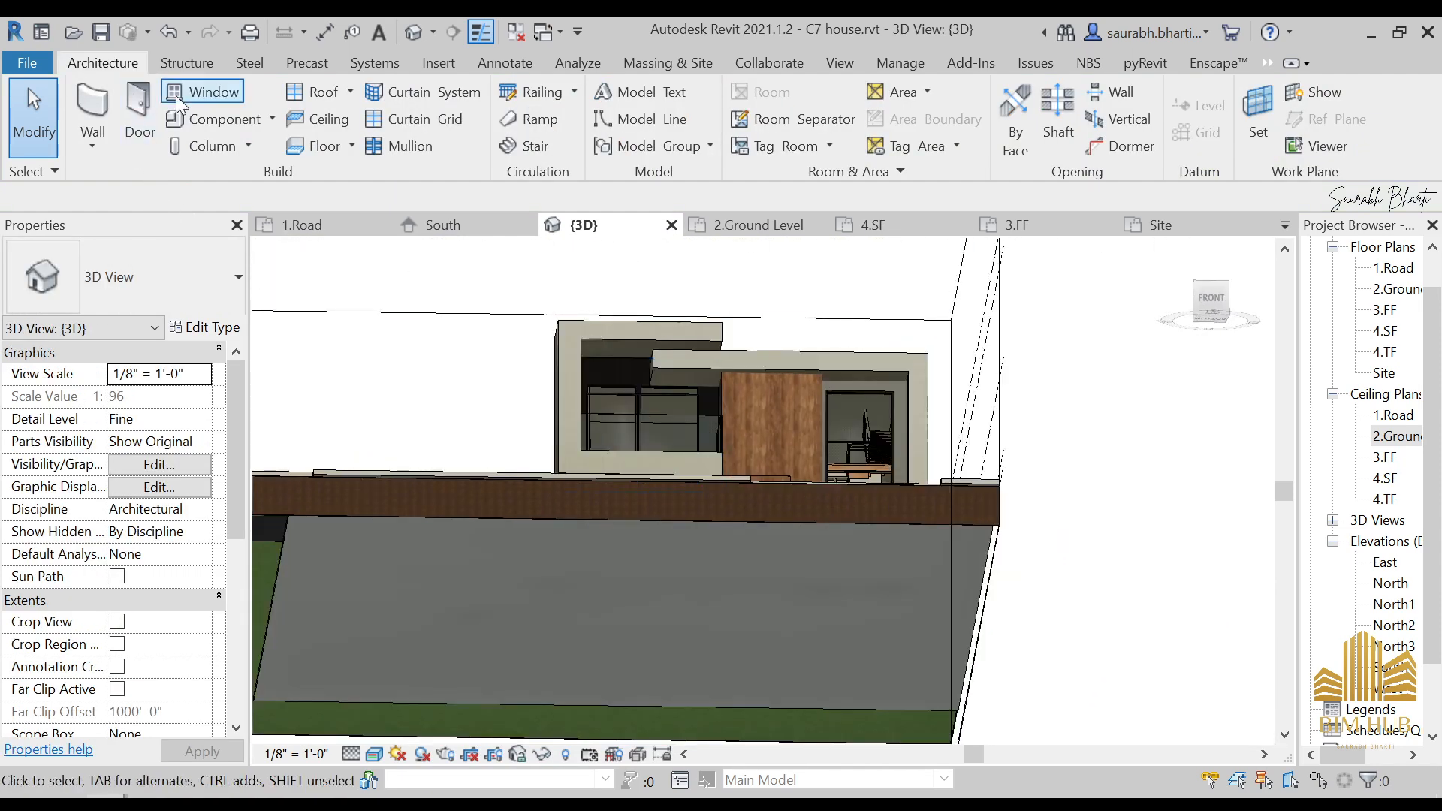
{"action": "left_click", "coordinate": [212, 120]}
{"action": "scroll", "coordinate": [779, 397], "scroll_direction": "up", "scroll_amount": 6}
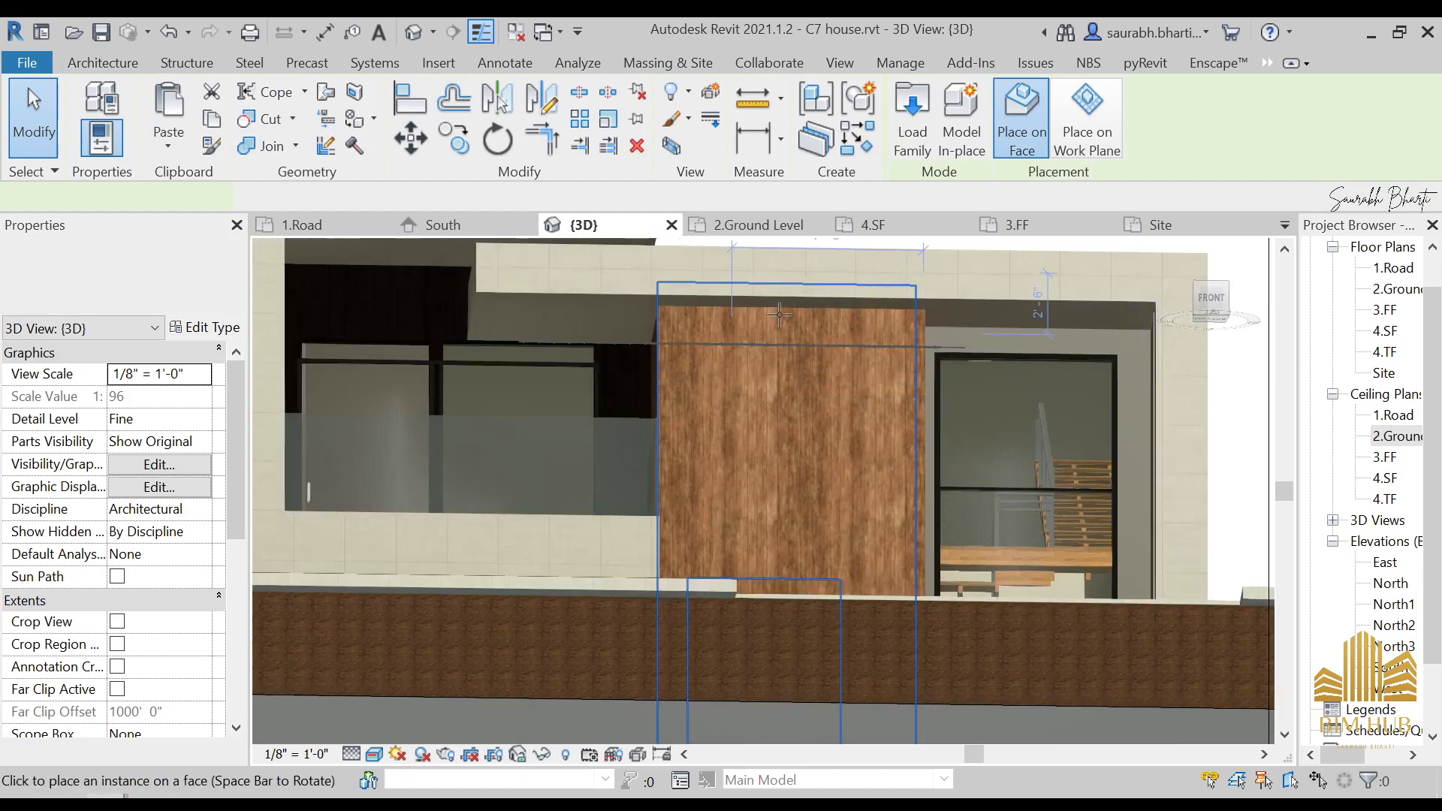
{"action": "scroll", "coordinate": [860, 304], "scroll_direction": "down", "scroll_amount": 2}
{"action": "scroll", "coordinate": [893, 292], "scroll_direction": "up", "scroll_amount": 2}
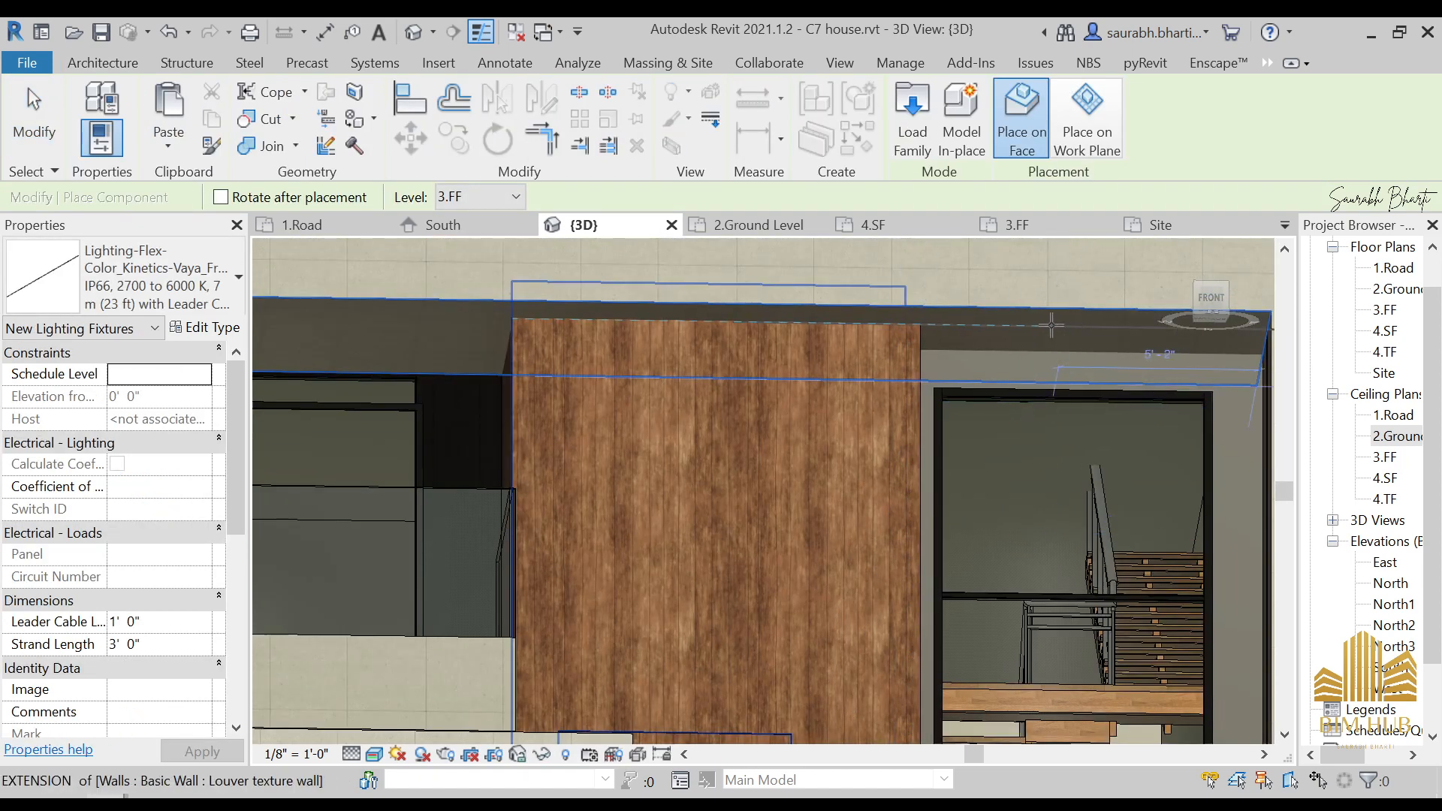
{"action": "scroll", "coordinate": [1029, 391], "scroll_direction": "down", "scroll_amount": 4}
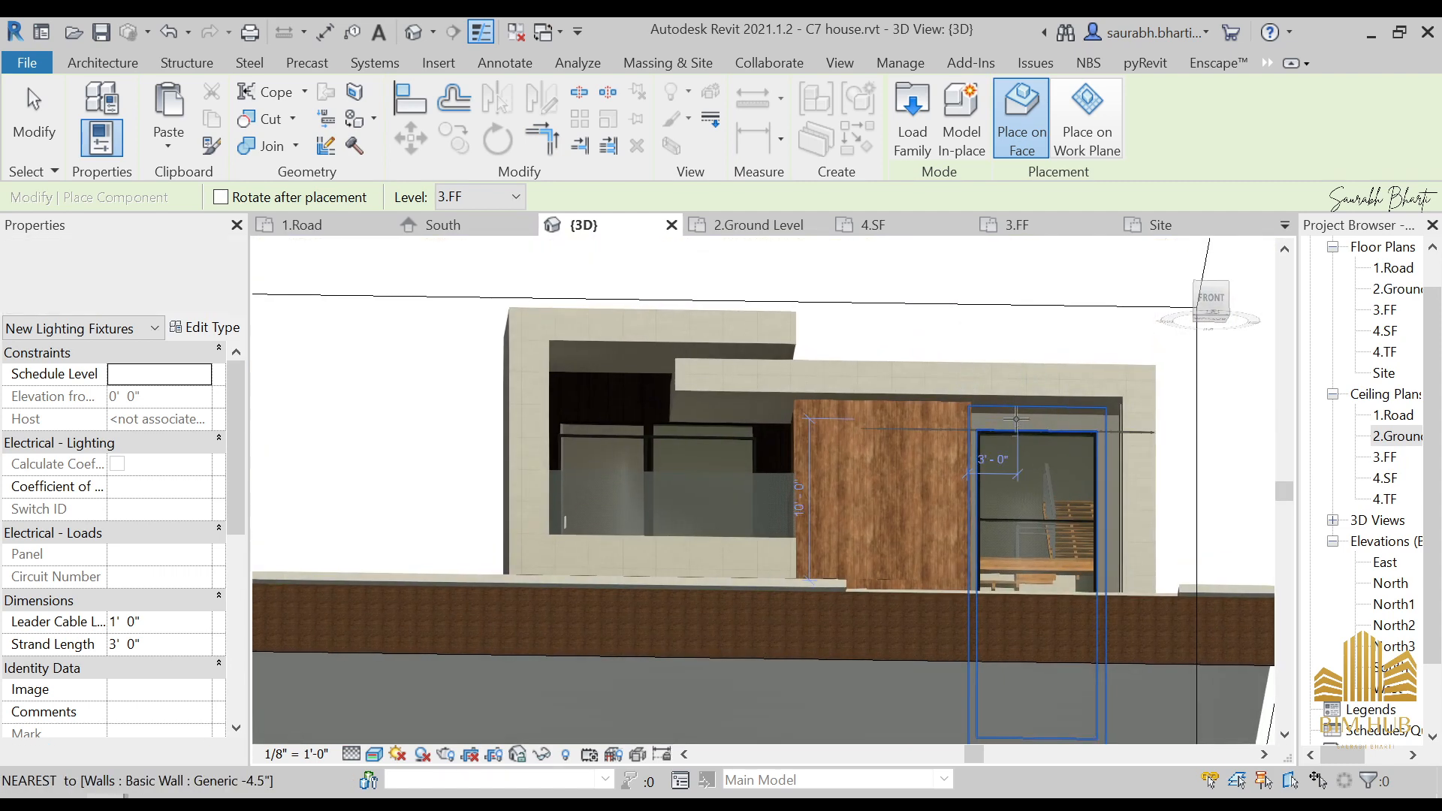
{"action": "scroll", "coordinate": [1021, 405], "scroll_direction": "up", "scroll_amount": 3}
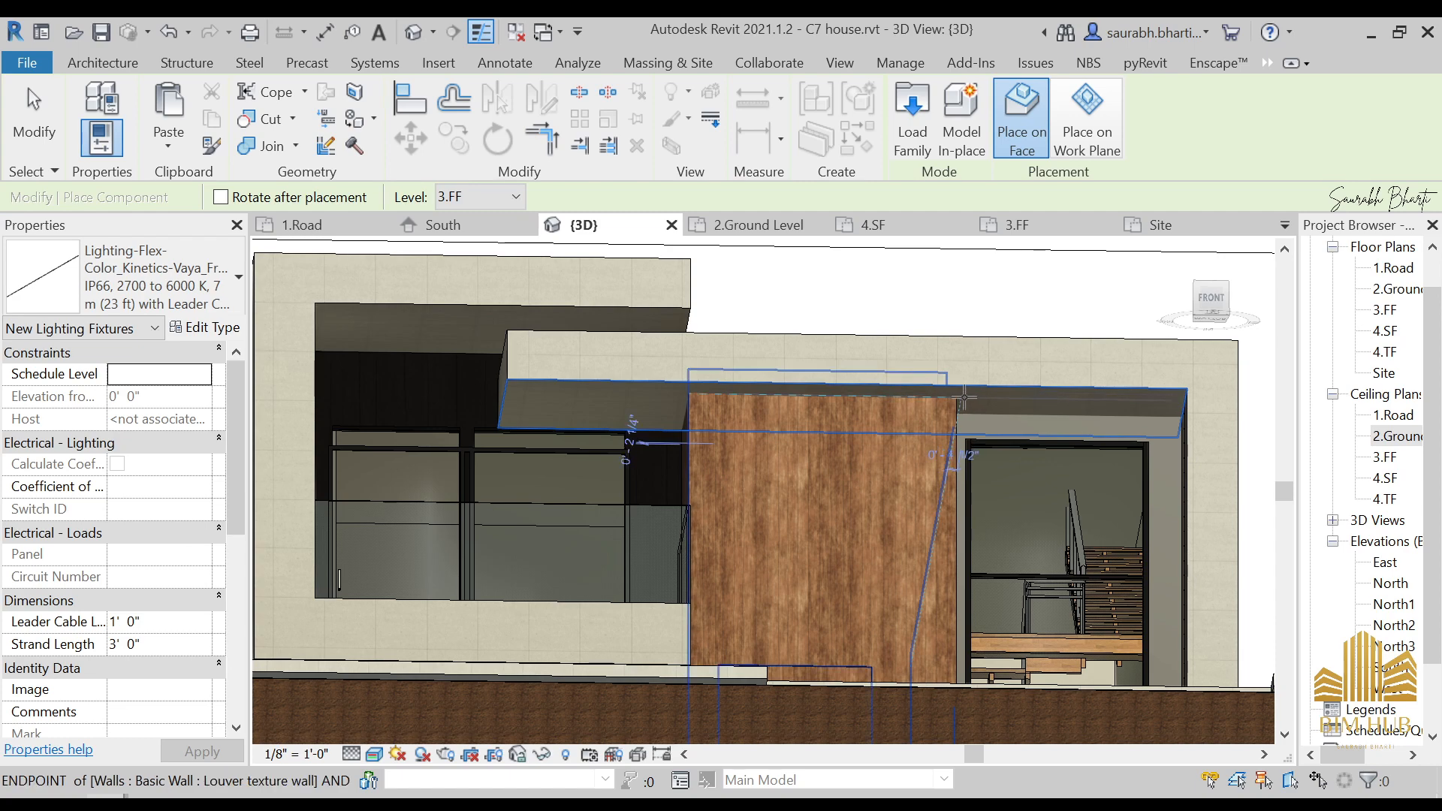
{"action": "scroll", "coordinate": [963, 398], "scroll_direction": "down", "scroll_amount": 4}
{"action": "scroll", "coordinate": [998, 515], "scroll_direction": "up", "scroll_amount": 2}
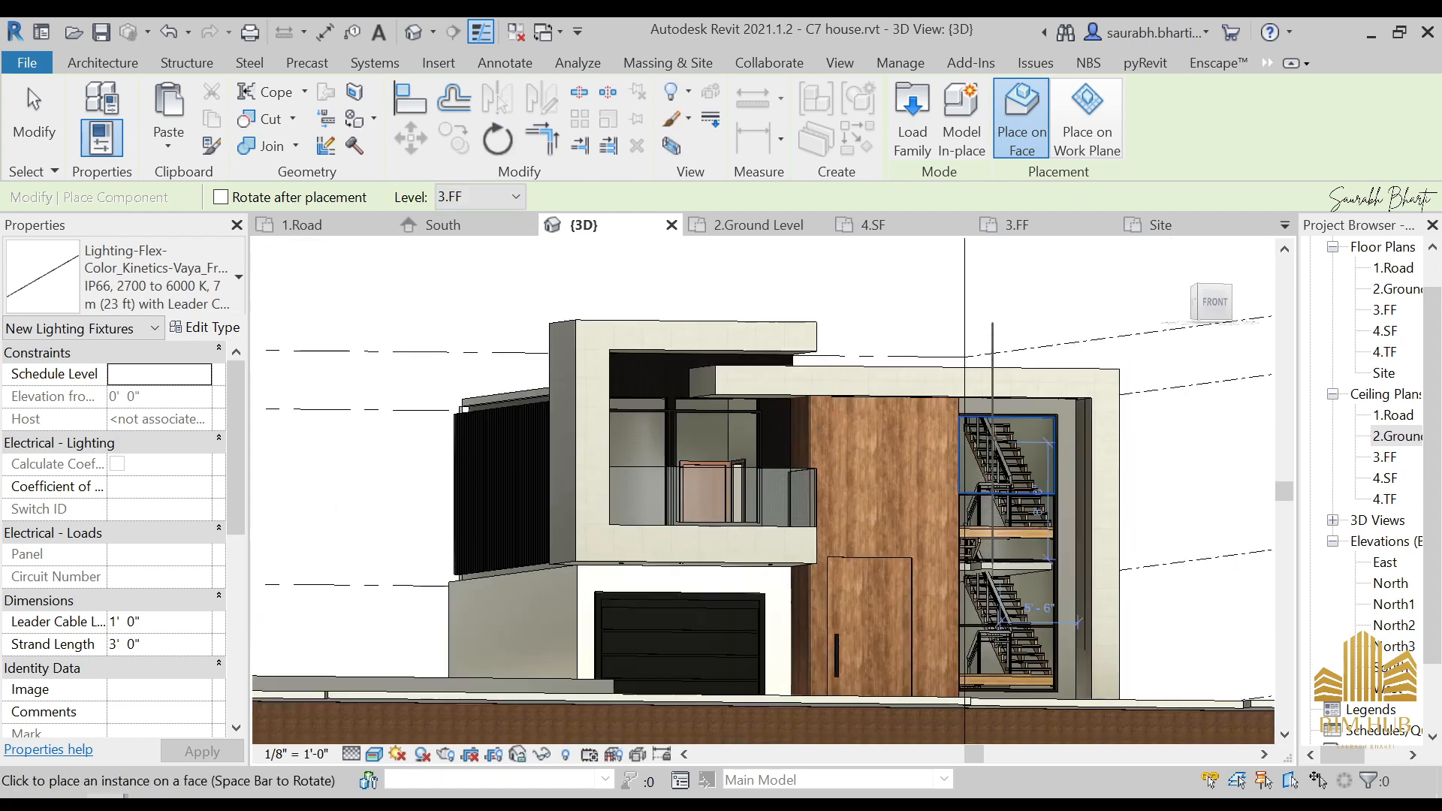
- Compare the model with the strip light layout in the reference photo photo_2021-06-05_07-13-14.jpg and end the component placement
{"action": "left_click", "coordinate": [236, 802]}
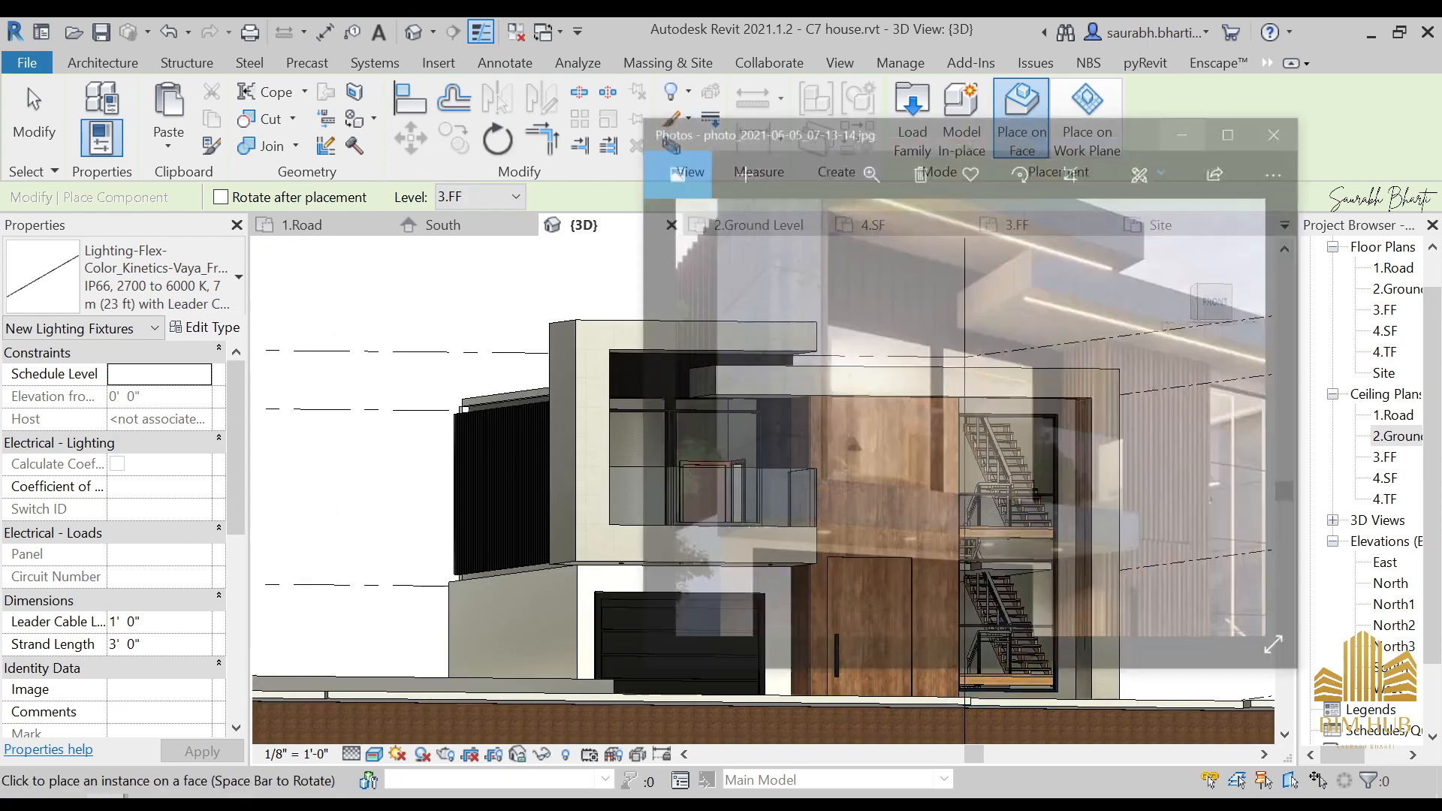
{"action": "scroll", "coordinate": [957, 350], "scroll_direction": "down", "scroll_amount": 4}
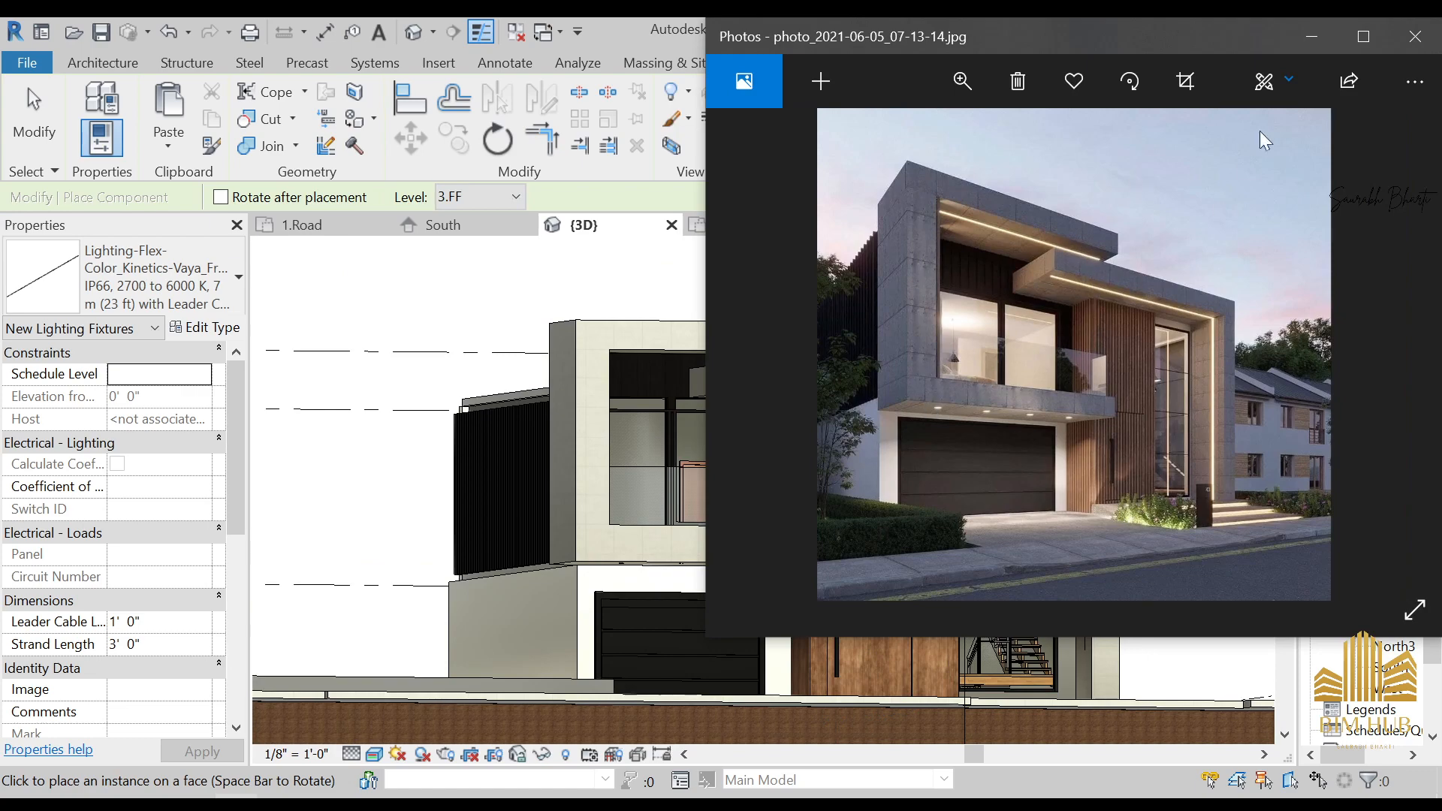
{"action": "left_click", "coordinate": [1314, 48]}
{"action": "key", "text": "Escape"}
{"action": "key", "text": "Escape"}
- Nudge the strip light on the canopy's underside above the louver wall by five small increments
{"action": "scroll", "coordinate": [970, 407], "scroll_direction": "up", "scroll_amount": 5}
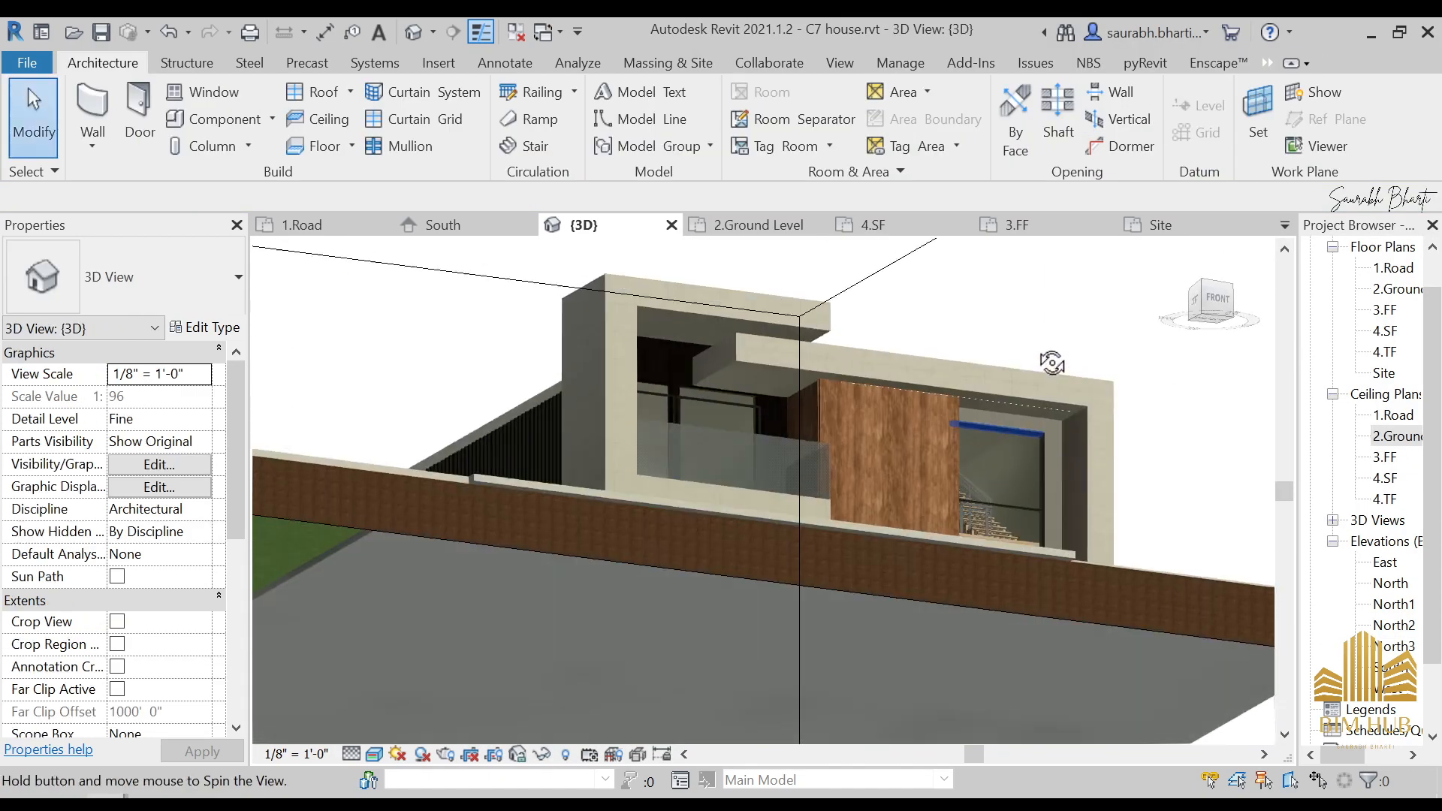
{"action": "scroll", "coordinate": [970, 407], "scroll_direction": "up", "scroll_amount": 2}
{"action": "left_click", "coordinate": [997, 384]}
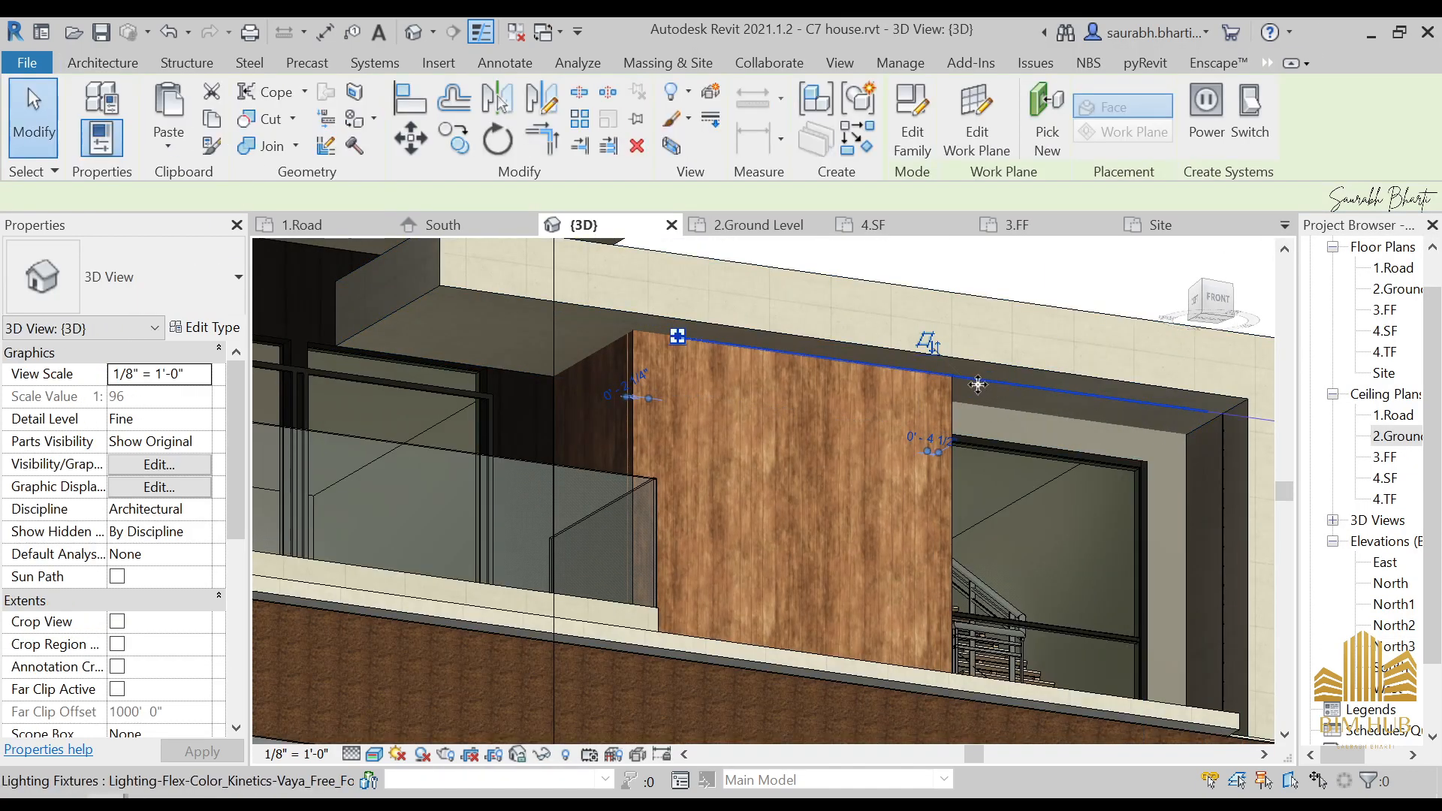
{"action": "scroll", "coordinate": [977, 385], "scroll_direction": "up", "scroll_amount": 3}
{"action": "key", "text": "Up"}
{"action": "key", "text": "Up"}
{"action": "key", "text": "Up"}
{"action": "key", "text": "Up"}
{"action": "key", "text": "Up"}
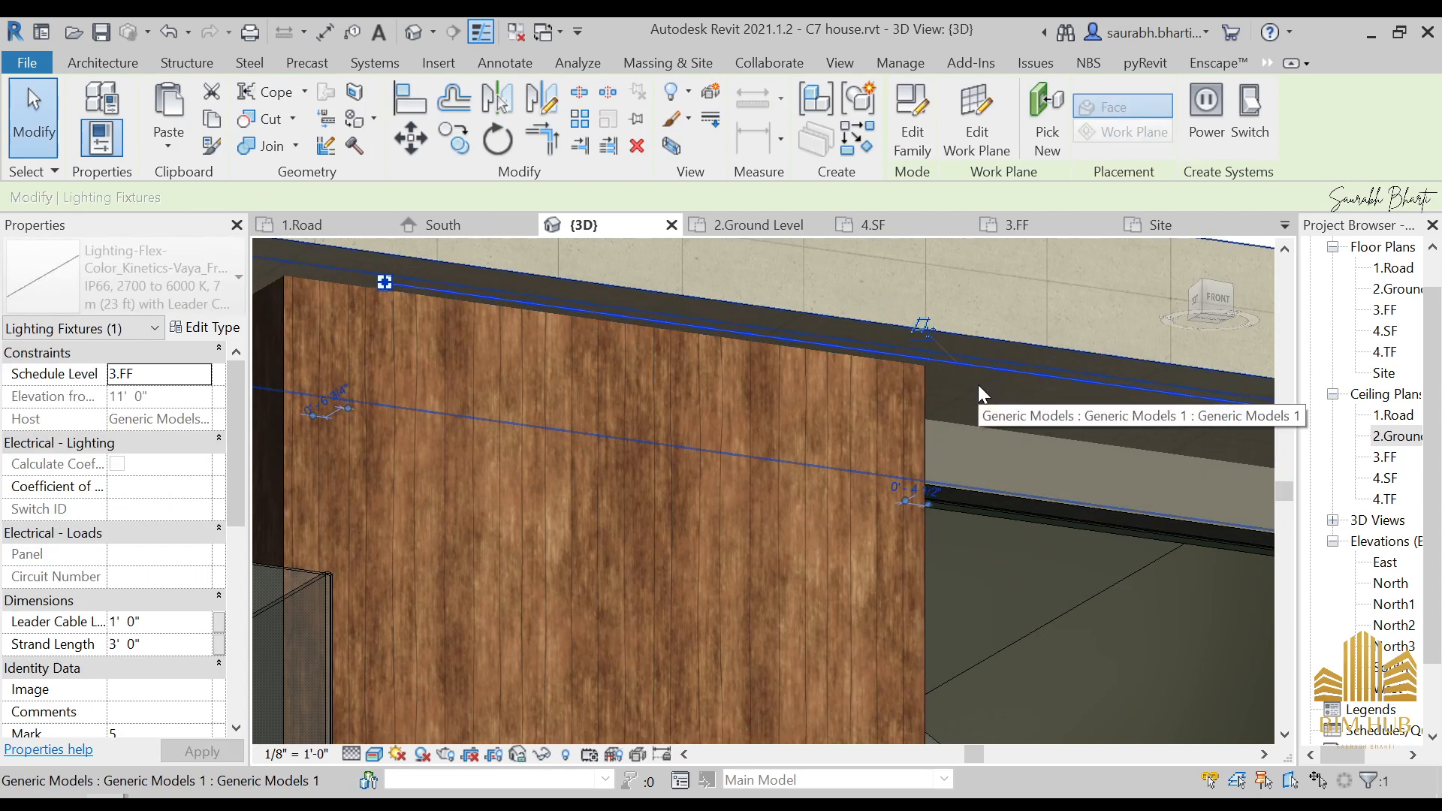
{"action": "key", "text": "Escape"}
{"action": "scroll", "coordinate": [978, 385], "scroll_direction": "down", "scroll_amount": 4}
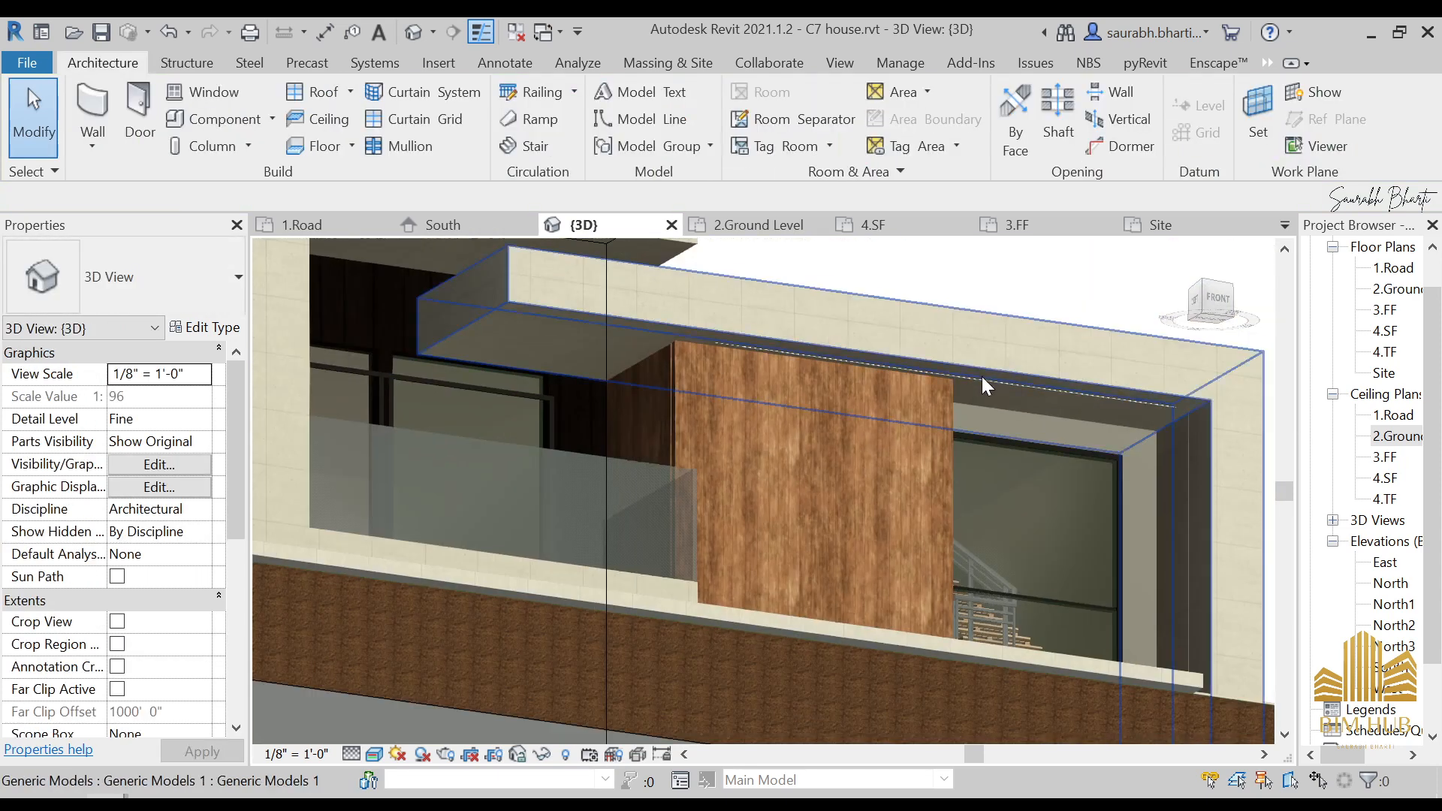
{"action": "middle_click_drag", "start_coordinate": [981, 376], "coordinate": [859, 408], "text": "shift"}
{"action": "scroll", "coordinate": [922, 406], "scroll_direction": "down", "scroll_amount": 3}
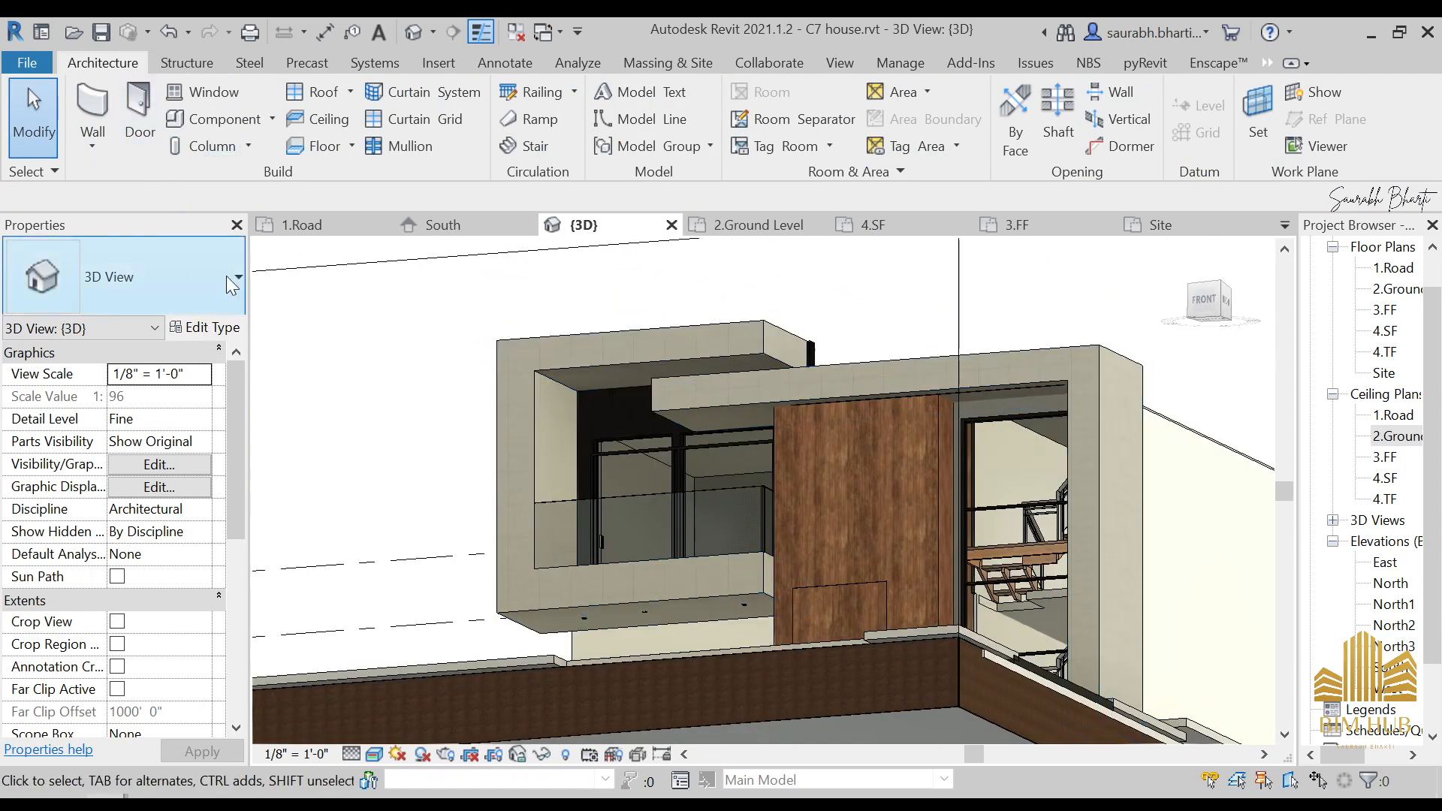
{"action": "left_click", "coordinate": [218, 119]}
{"action": "scroll", "coordinate": [536, 408], "scroll_direction": "up", "scroll_amount": 3}
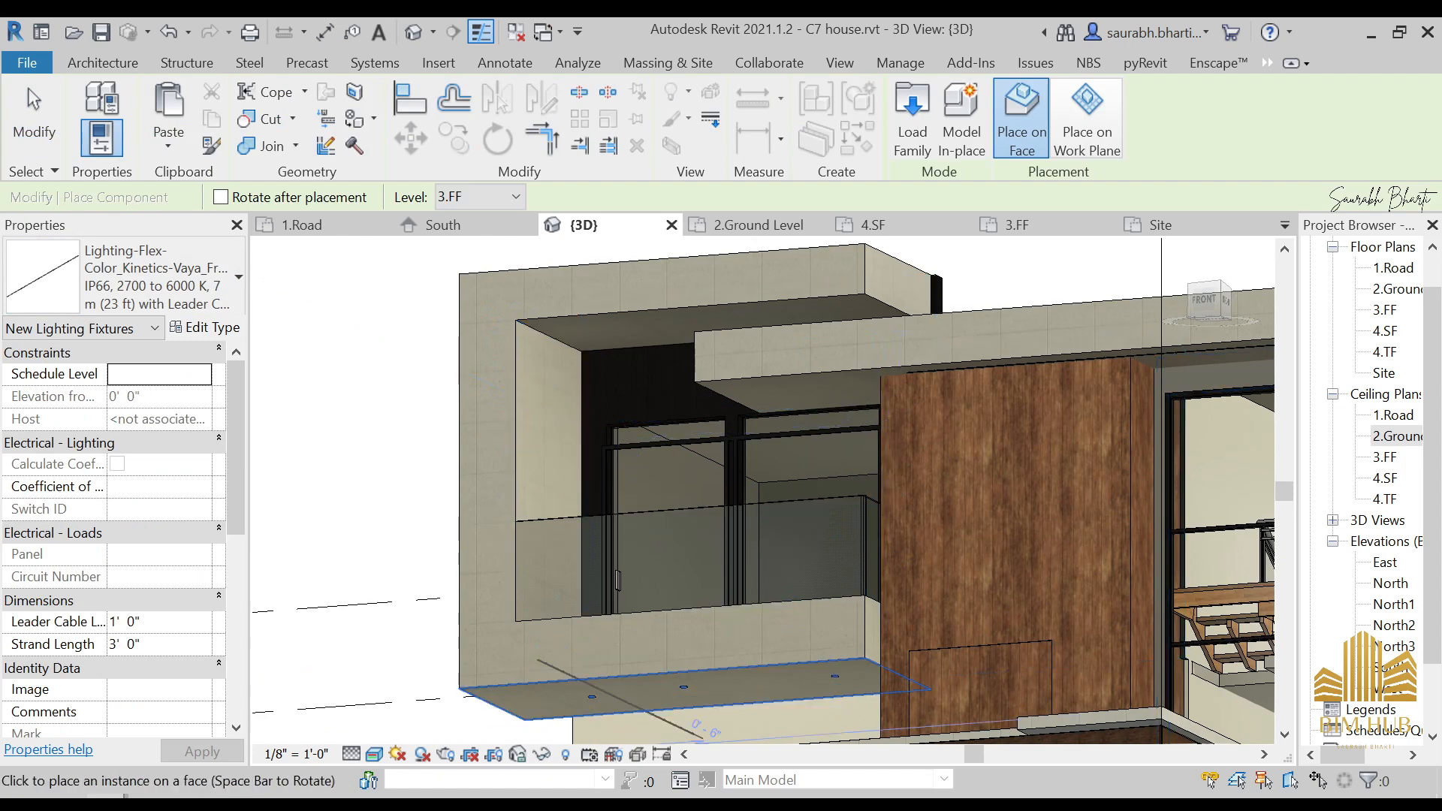
{"action": "left_click", "coordinate": [193, 783]}
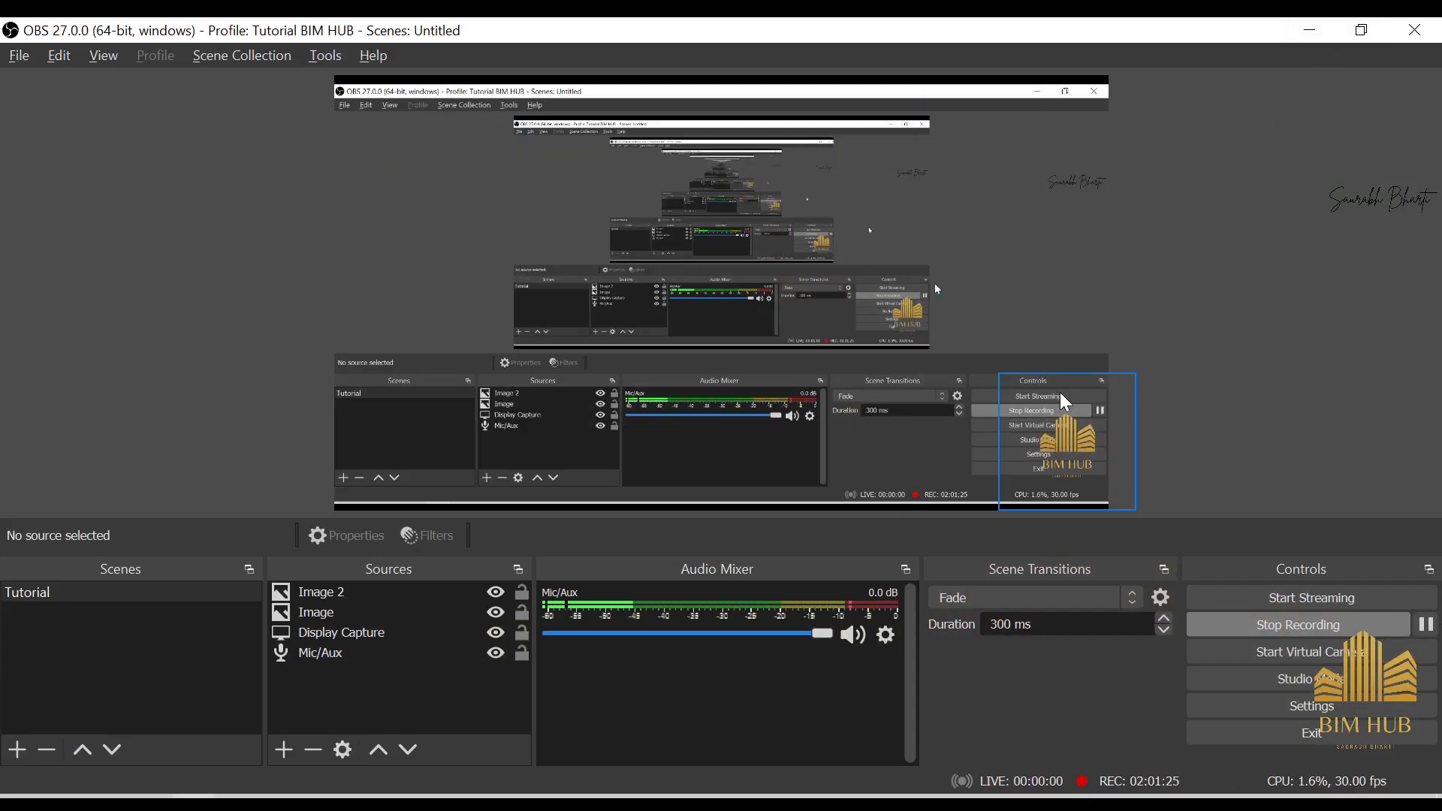
{"action": "left_click", "coordinate": [1311, 30]}
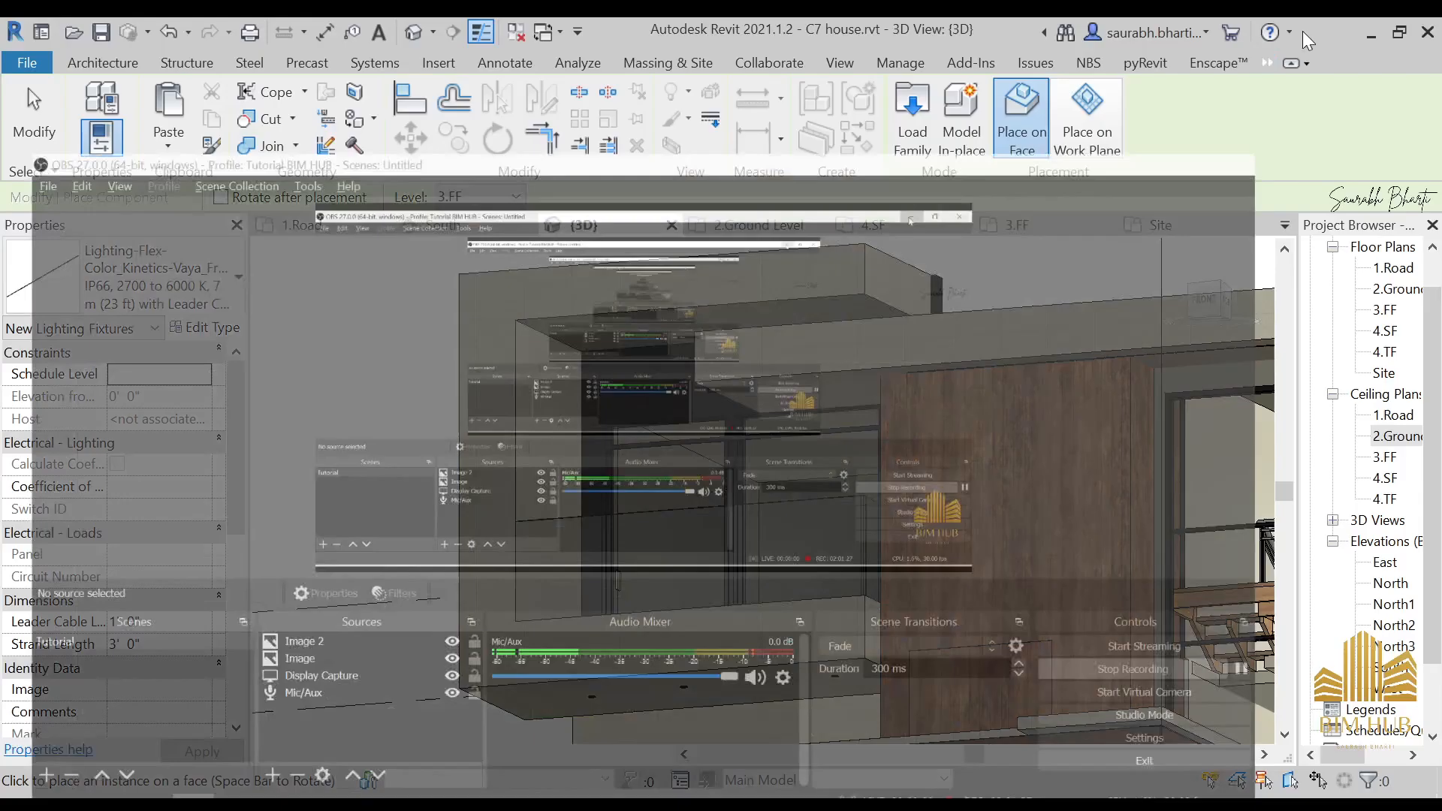
{"action": "scroll", "coordinate": [496, 463], "scroll_direction": "up", "scroll_amount": 3}
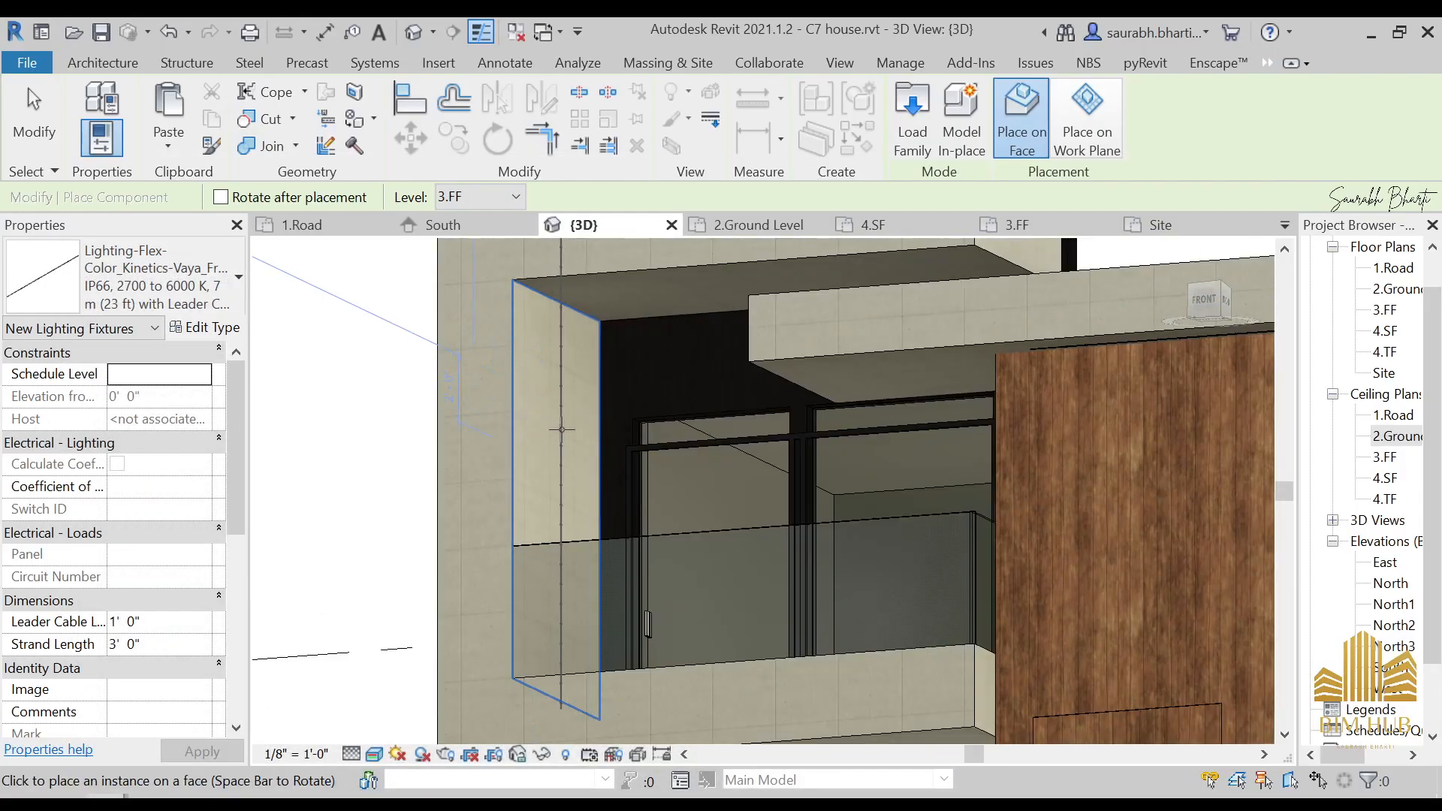
{"action": "scroll", "coordinate": [561, 432], "scroll_direction": "down", "scroll_amount": 5}
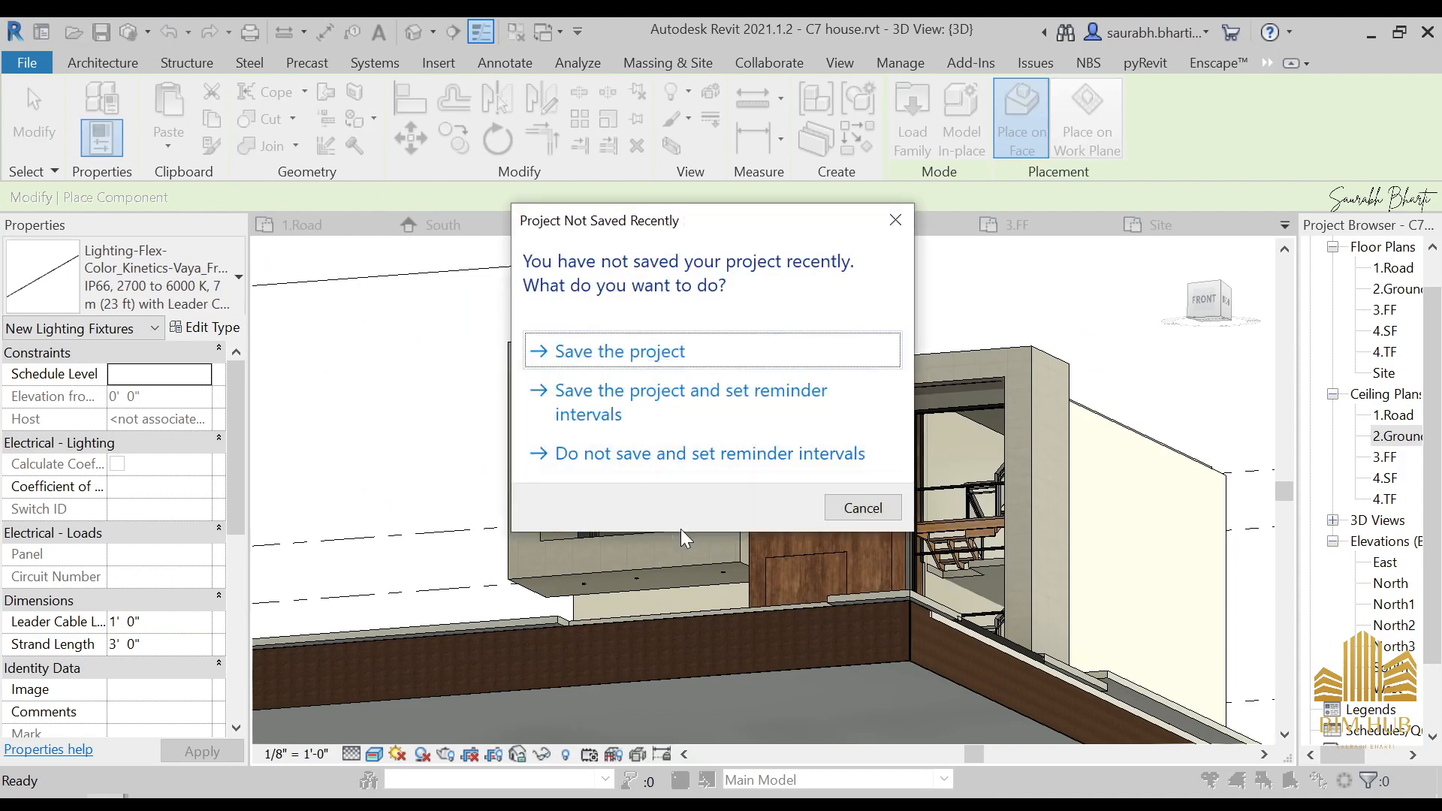
- Save the project from the save reminder and end the component placement
{"action": "left_click", "coordinate": [698, 383]}
{"action": "key", "text": "Escape"}
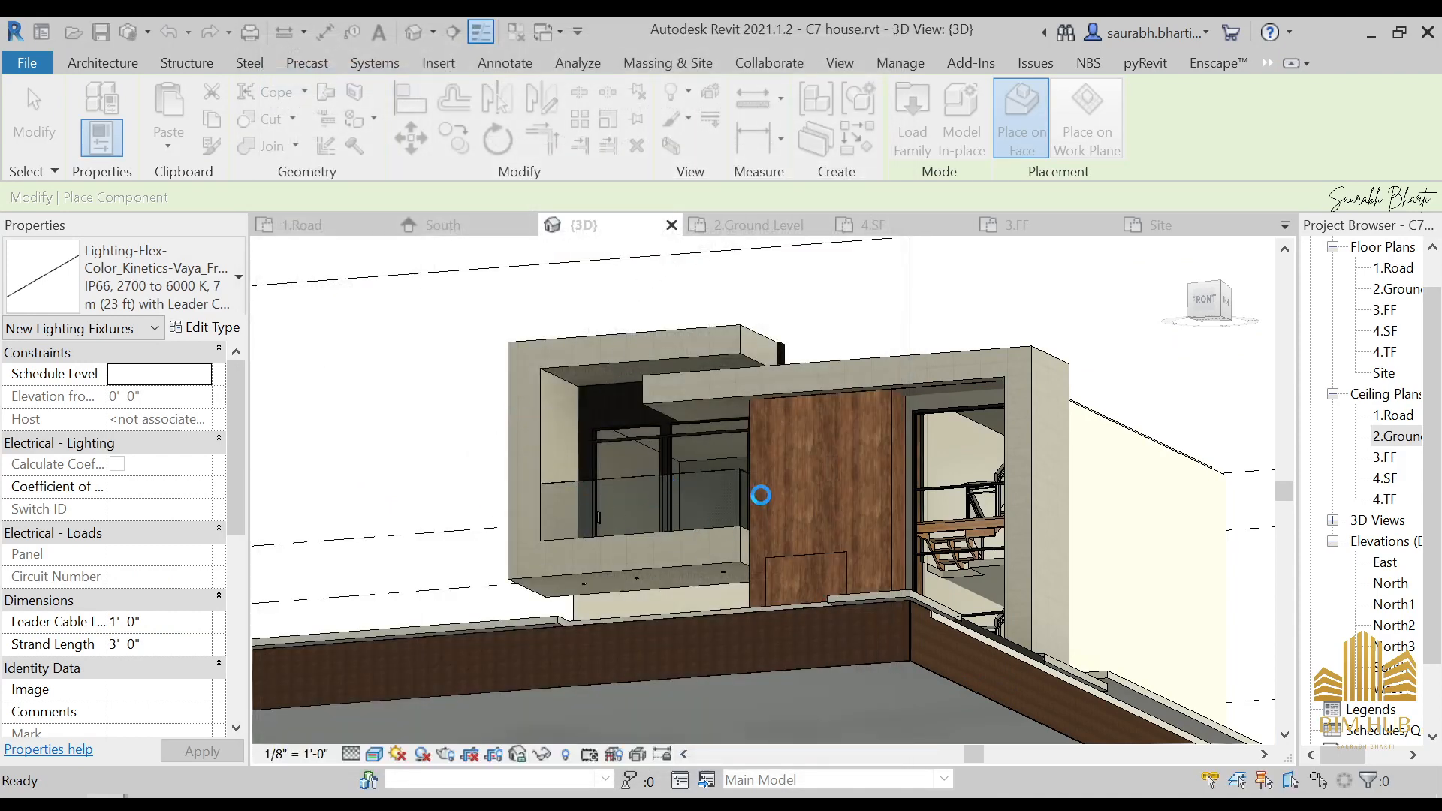
{"action": "key", "text": "Escape"}
- Turn off the Section Box of the 3D view to show the full site around the house
{"action": "scroll", "coordinate": [731, 495], "scroll_direction": "down", "scroll_amount": 5}
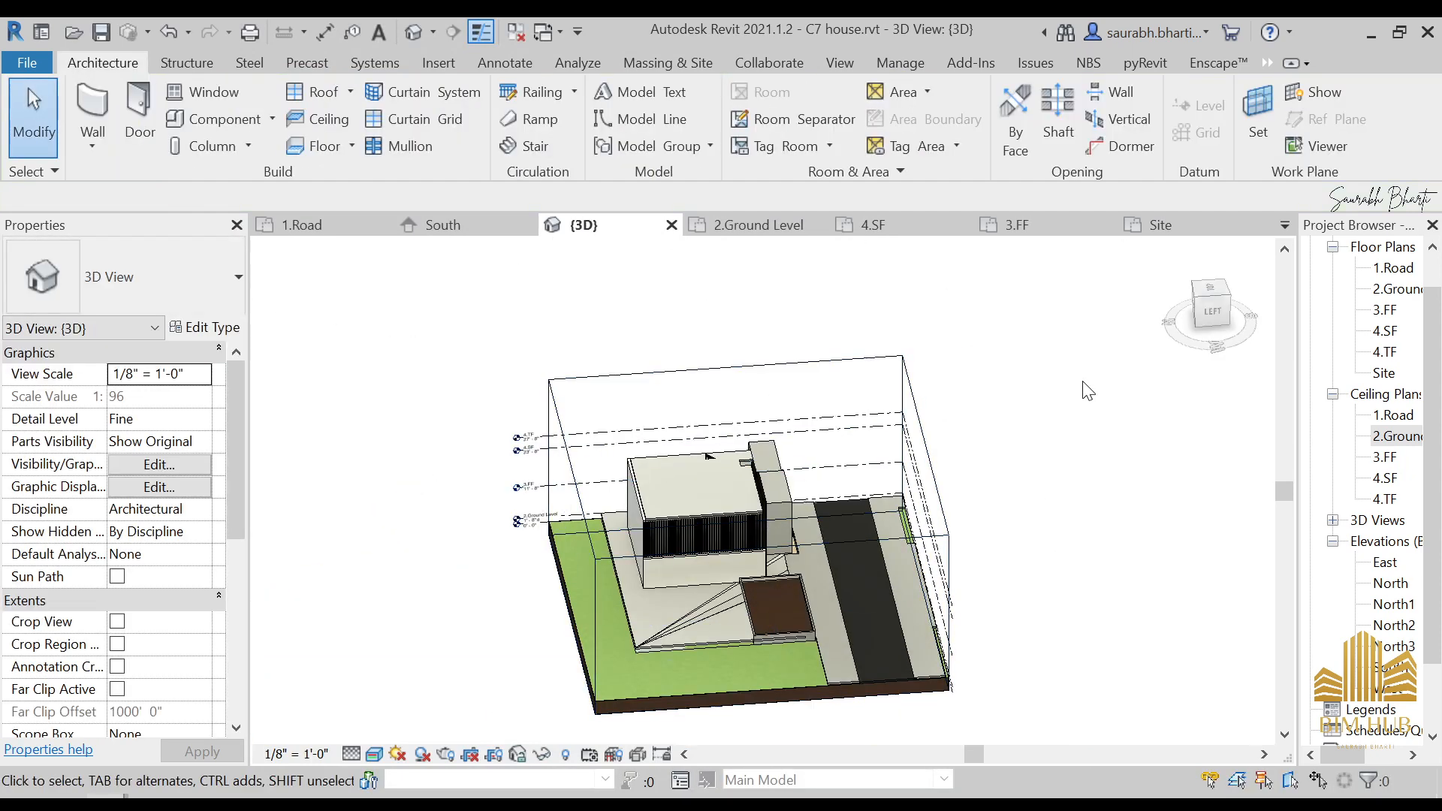
{"action": "scroll", "coordinate": [142, 650], "scroll_direction": "down", "scroll_amount": 3}
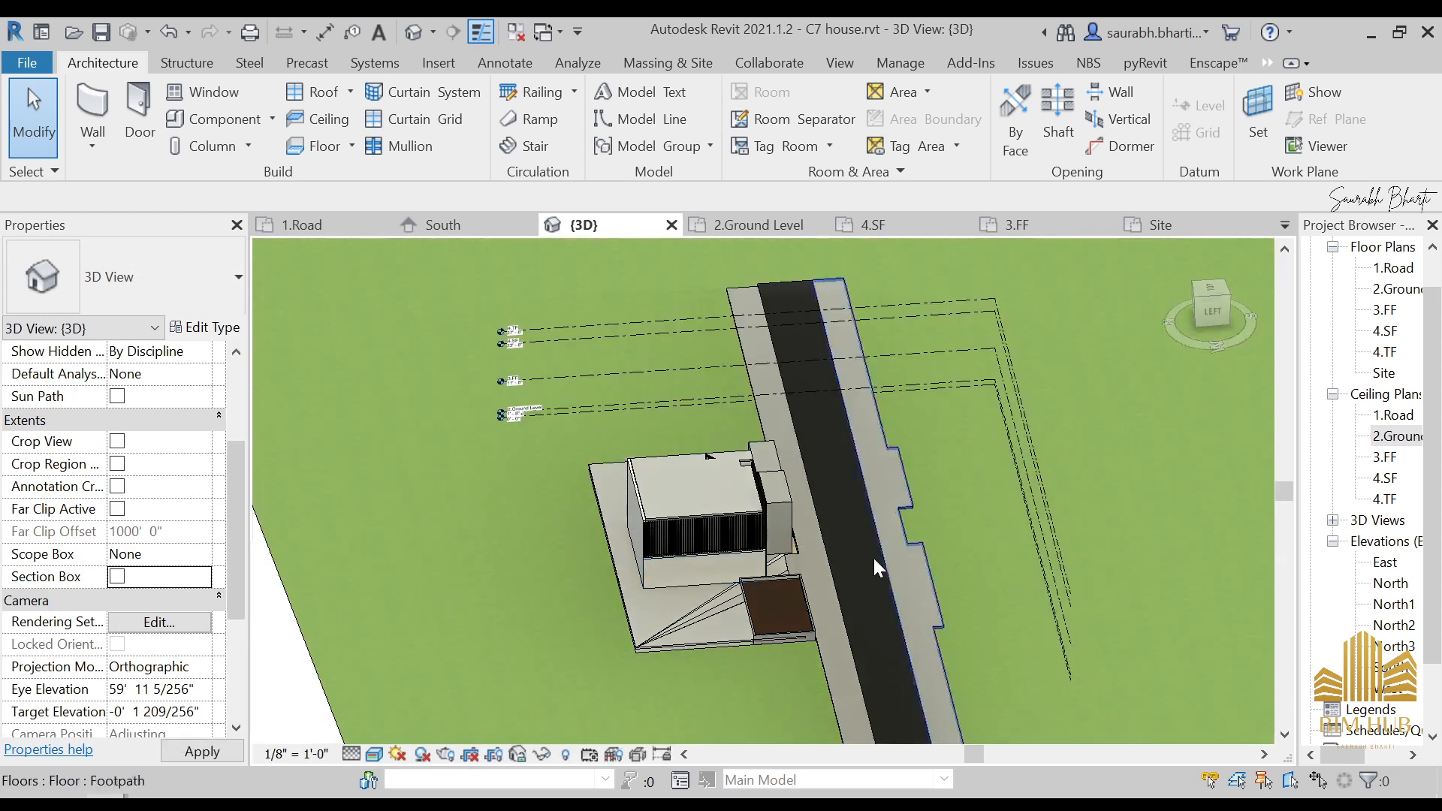
{"action": "scroll", "coordinate": [872, 557], "scroll_direction": "up", "scroll_amount": 3}
{"action": "middle_click_drag", "start_coordinate": [901, 540], "coordinate": [709, 535], "text": "shift"}
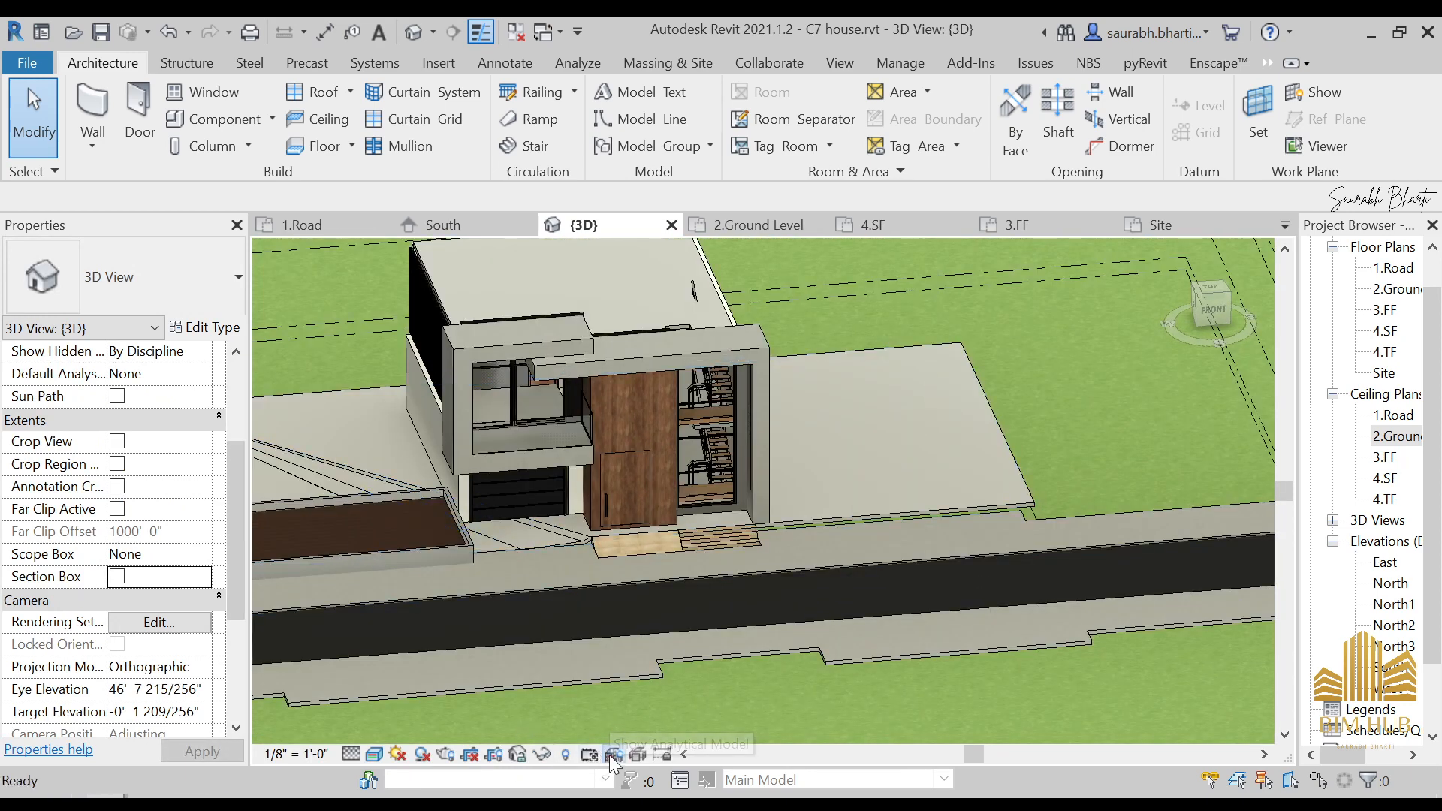
{"action": "scroll", "coordinate": [647, 639], "scroll_direction": "down", "scroll_amount": 3}
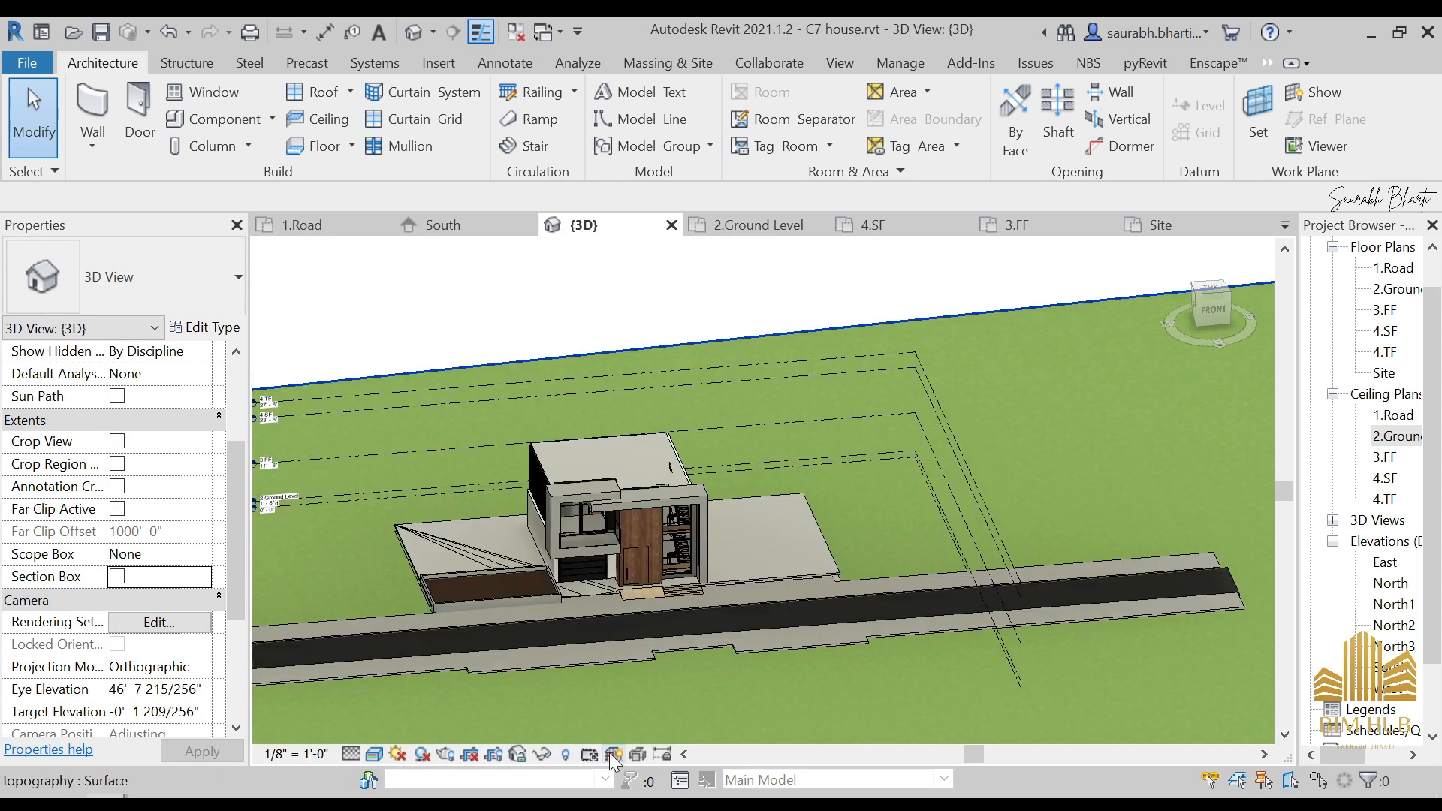
- Reveal the hidden elements and unhide the whole category of the Enscape trees in the 3D view
{"action": "left_click", "coordinate": [565, 754]}
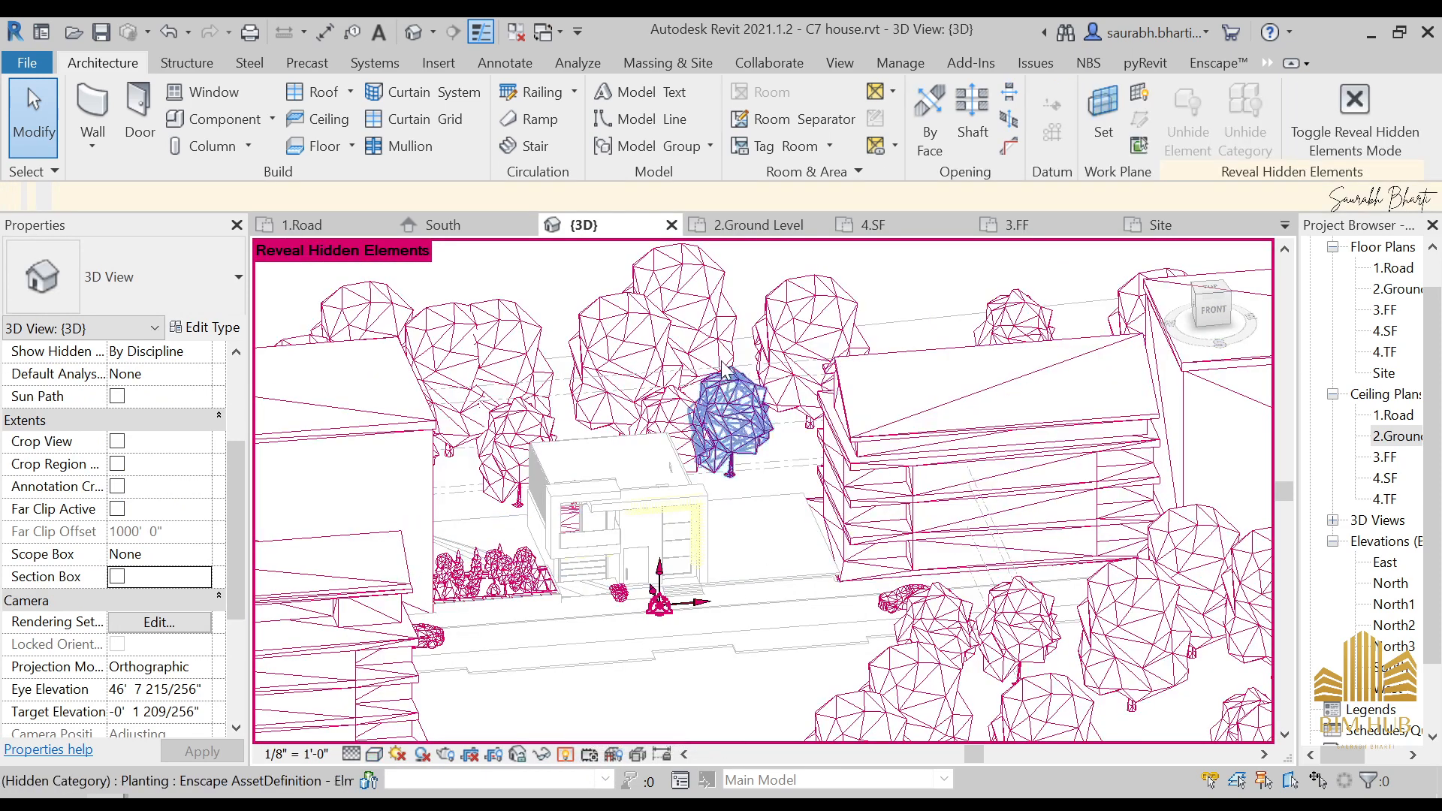
{"action": "left_click", "coordinate": [679, 300]}
{"action": "right_click", "coordinate": [719, 315]}
{"action": "mouse_move", "coordinate": [897, 364]}
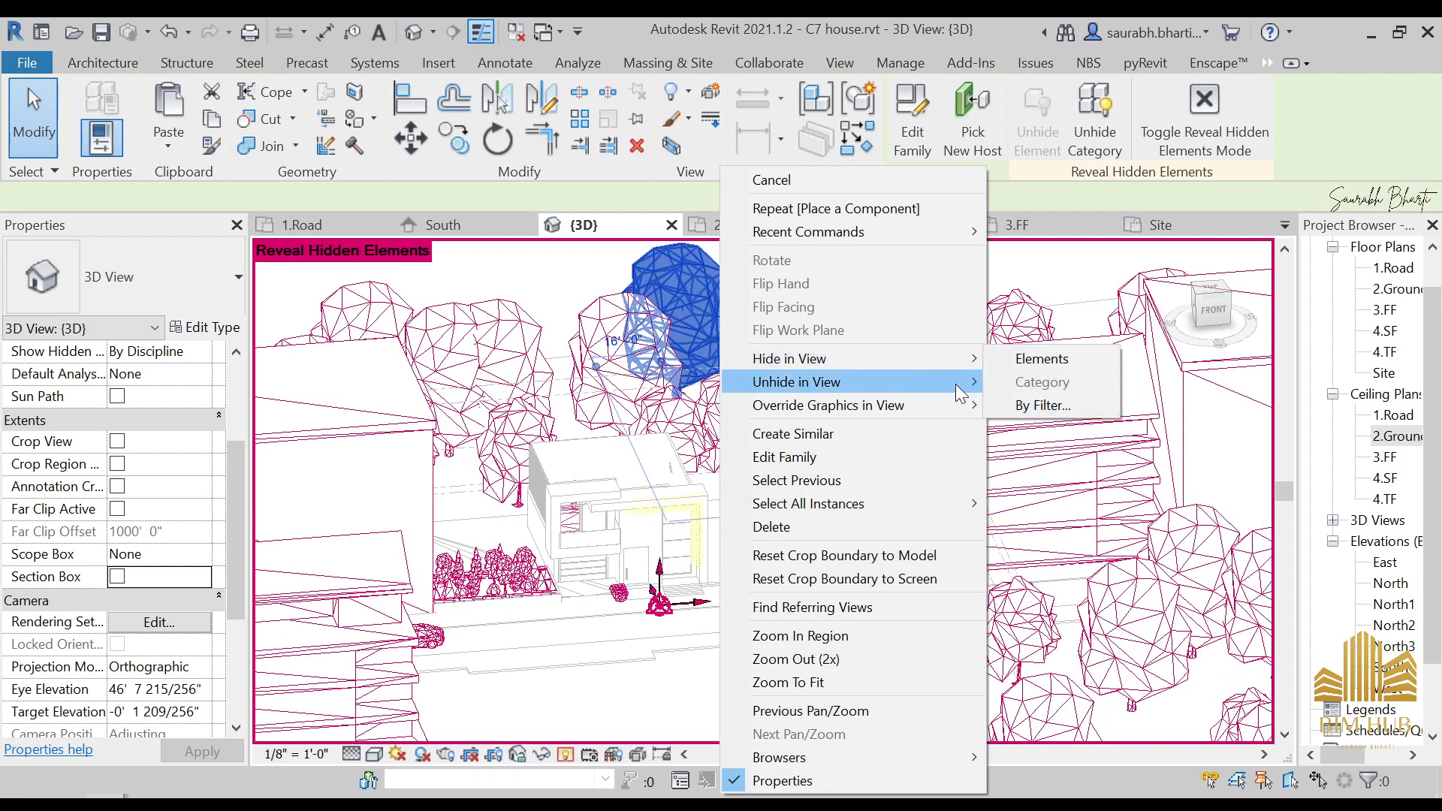
{"action": "left_click", "coordinate": [1041, 406]}
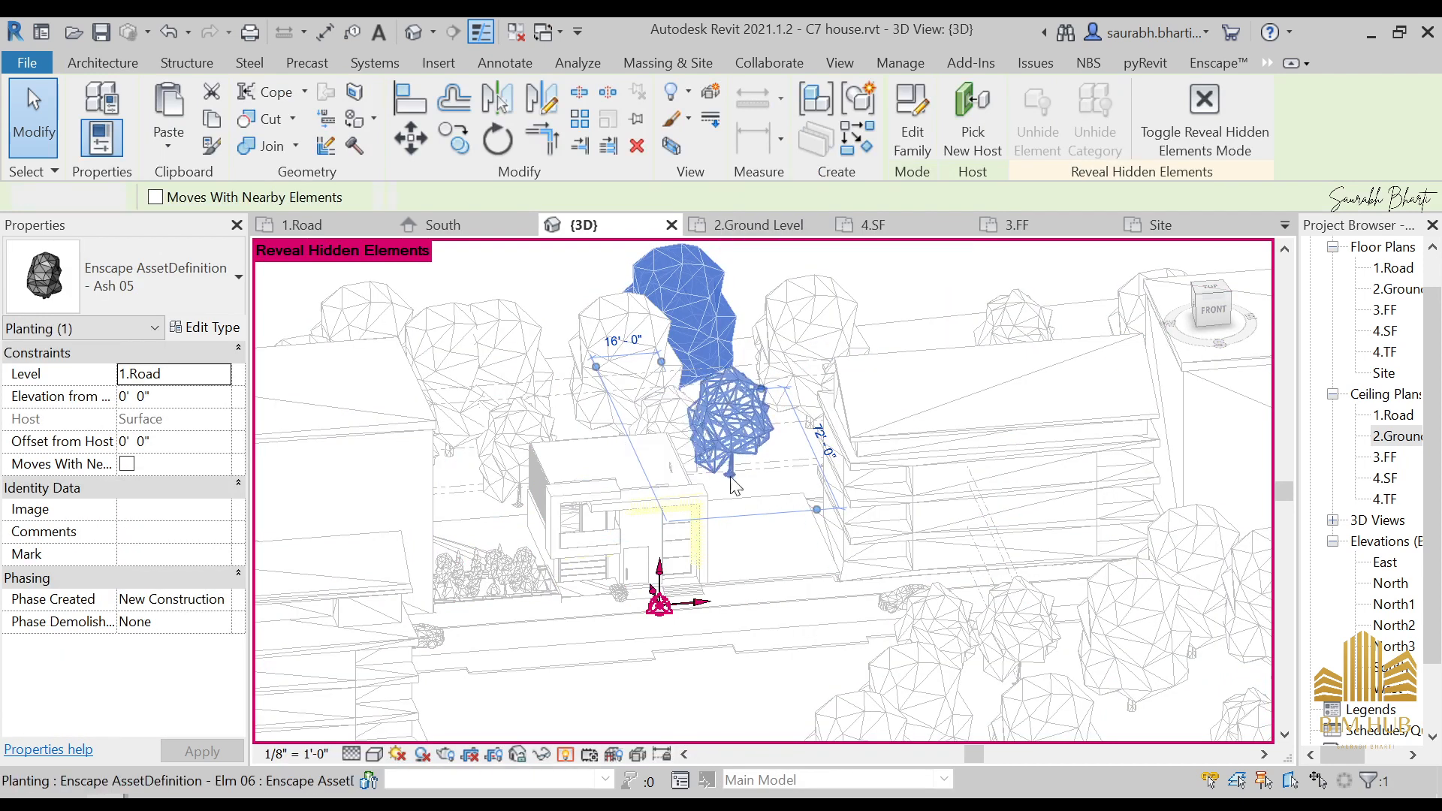
{"action": "key", "text": "Escape"}
{"action": "scroll", "coordinate": [678, 496], "scroll_direction": "down", "scroll_amount": 3}
{"action": "scroll", "coordinate": [668, 456], "scroll_direction": "up", "scroll_amount": 1}
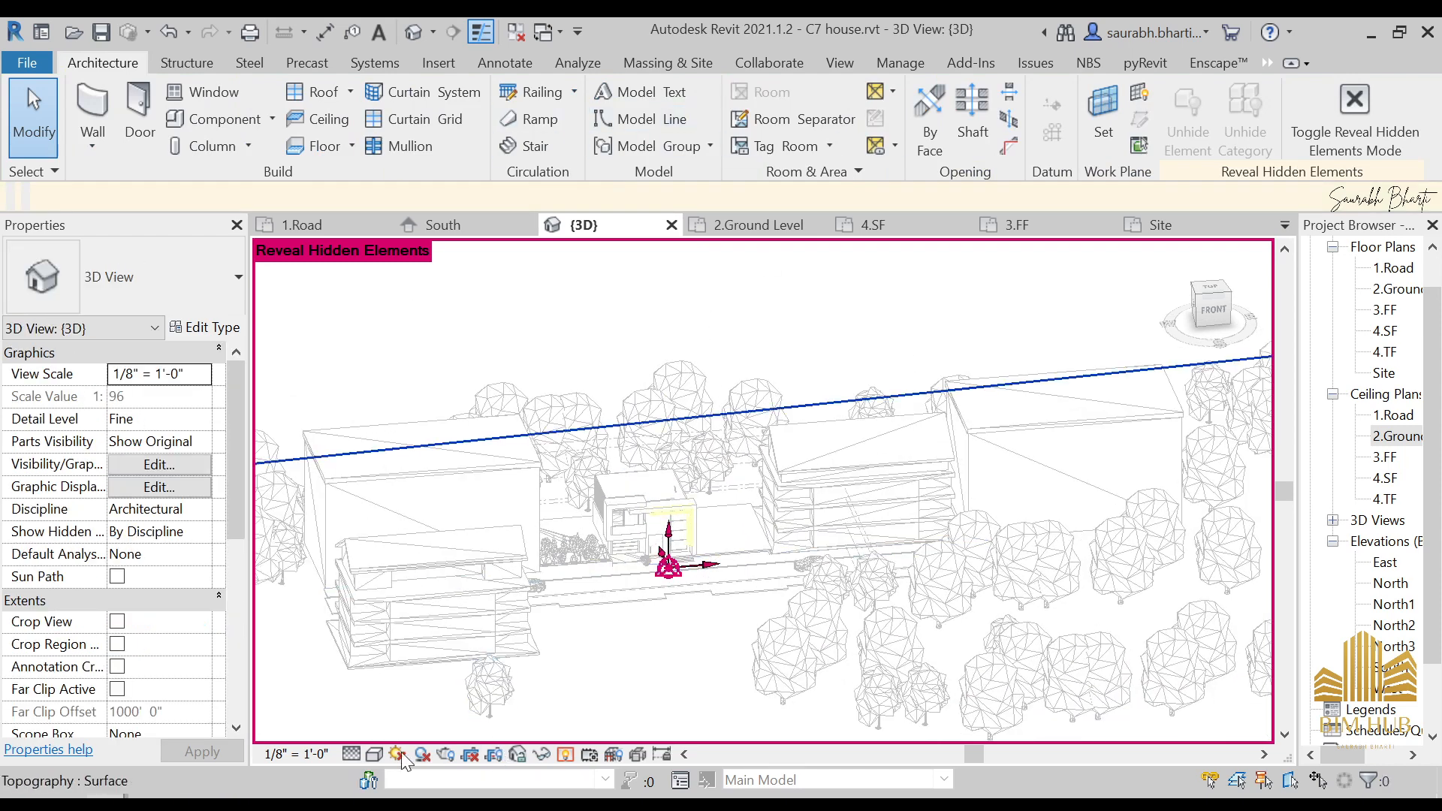
- Restore the 3D view's textured visual style and leave Reveal Hidden Elements mode
{"action": "left_click", "coordinate": [374, 754]}
{"action": "left_click", "coordinate": [395, 729]}
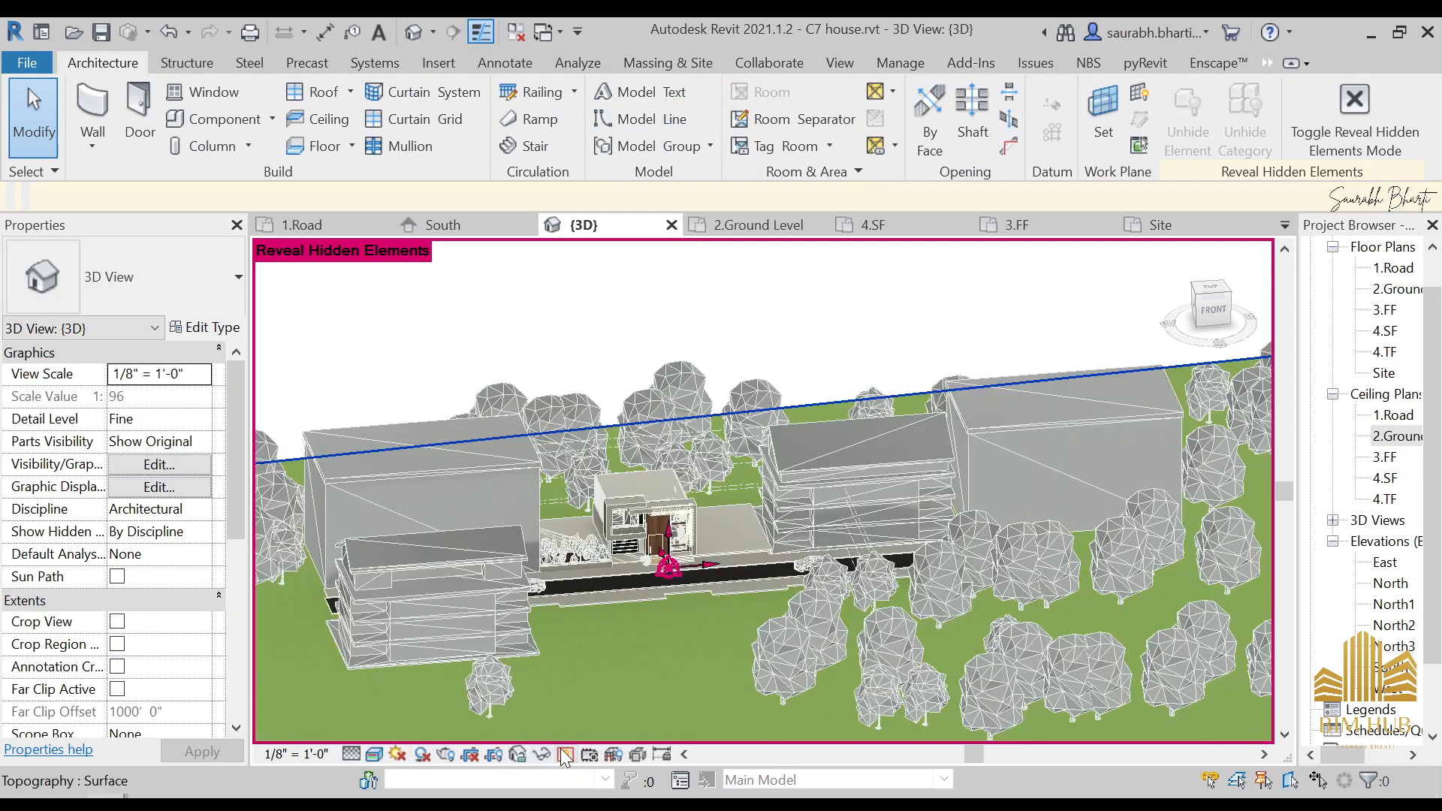
{"action": "left_click", "coordinate": [566, 753]}
{"action": "scroll", "coordinate": [652, 643], "scroll_direction": "up", "scroll_amount": 5}
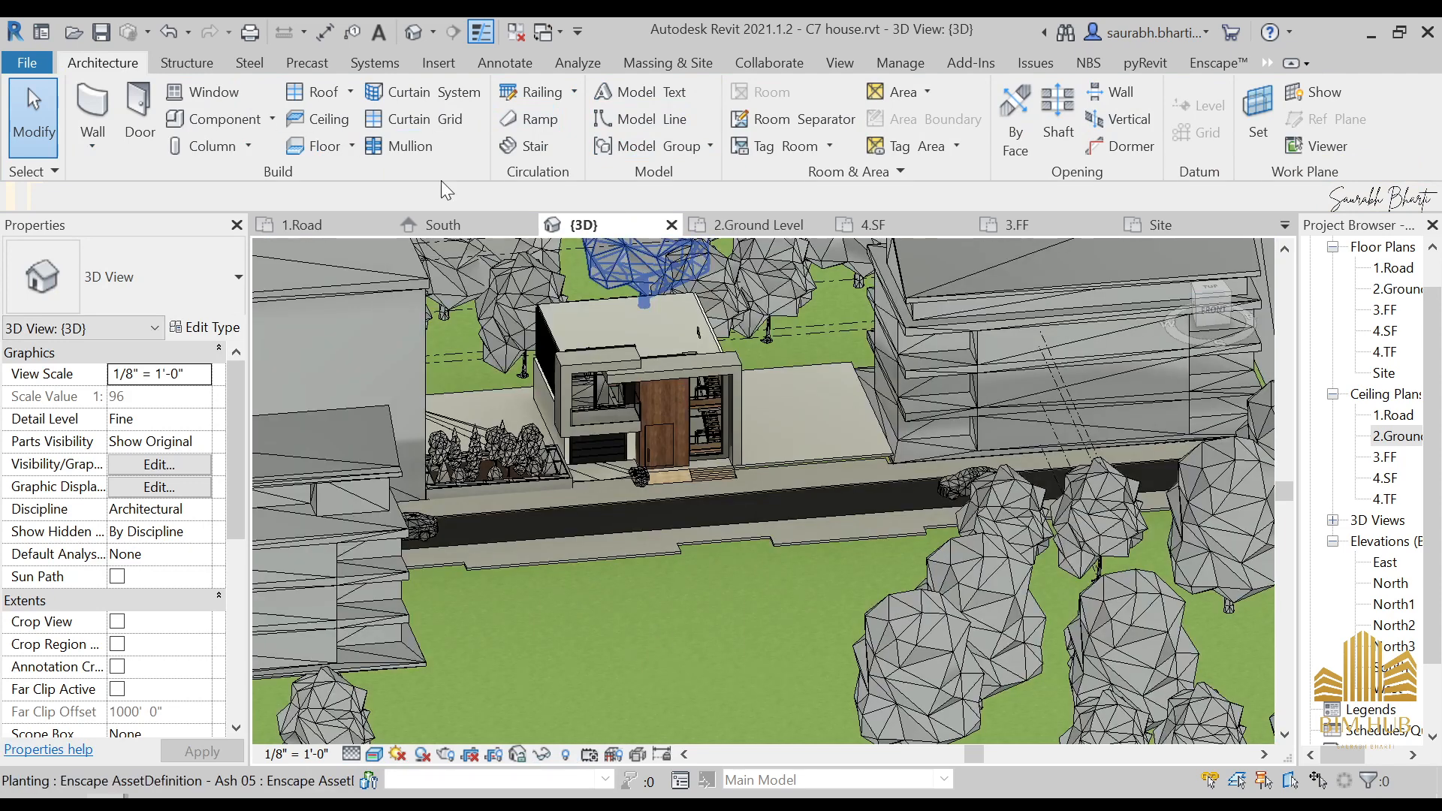
- Start the Enscape live rendering of the {3D} view
{"action": "left_click", "coordinate": [1209, 63]}
{"action": "left_click", "coordinate": [32, 134]}
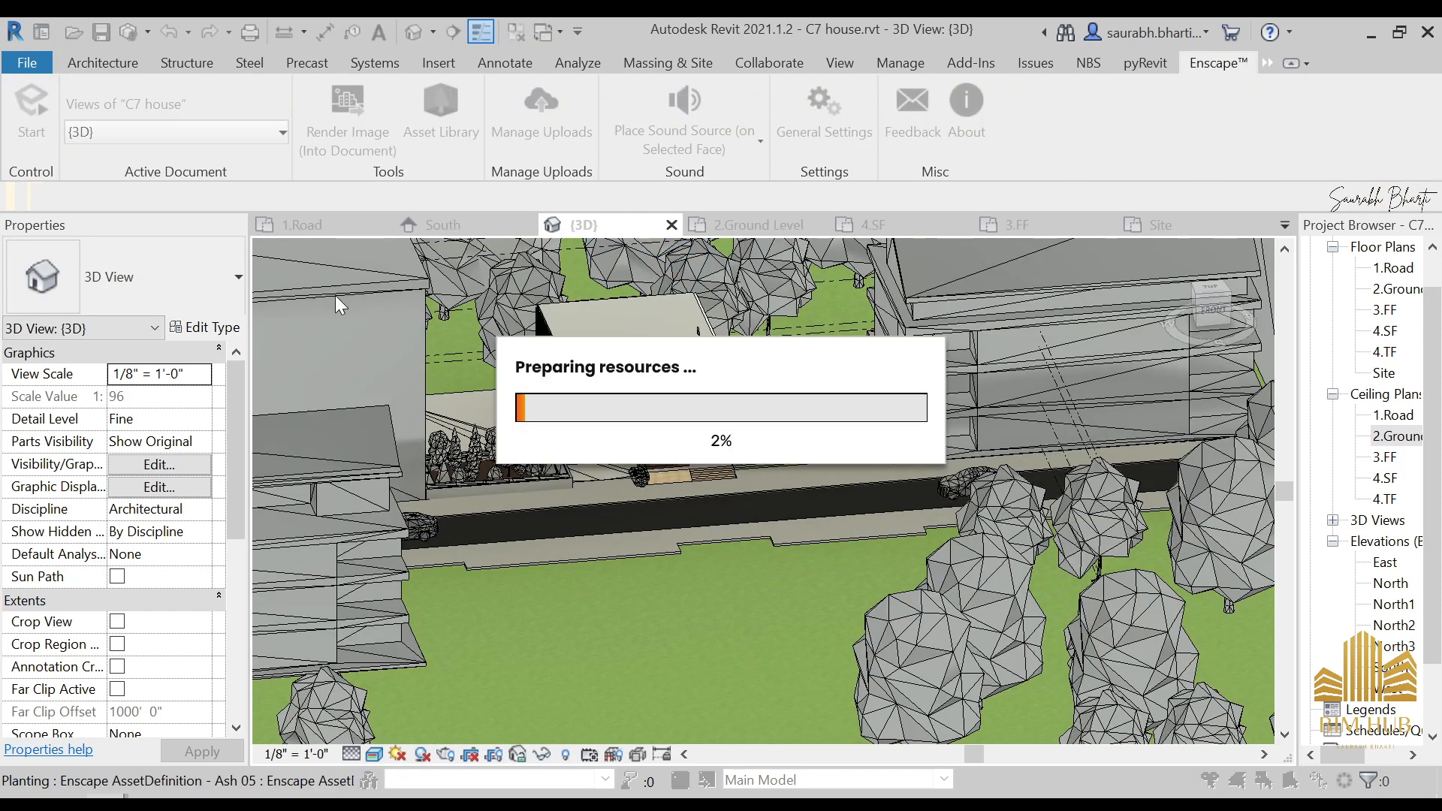
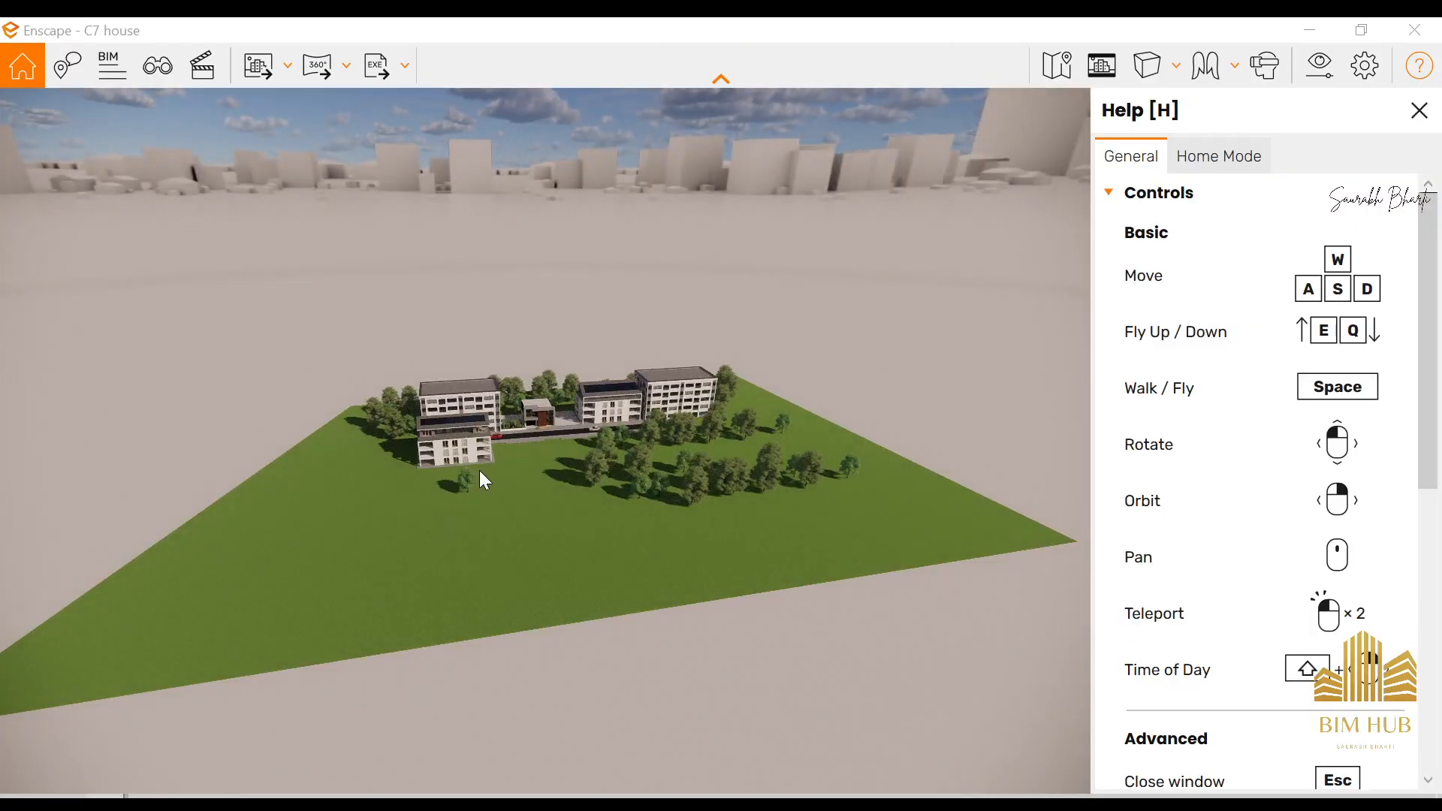
- Fly toward the house in the Enscape rendering, switch to walk mode and examine its street facade from ground level
{"action": "left_click_drag", "start_coordinate": [479, 471], "coordinate": [425, 424]}
{"action": "key", "text": "w"}
{"action": "key", "text": "w"}
{"action": "key", "text": "w"}
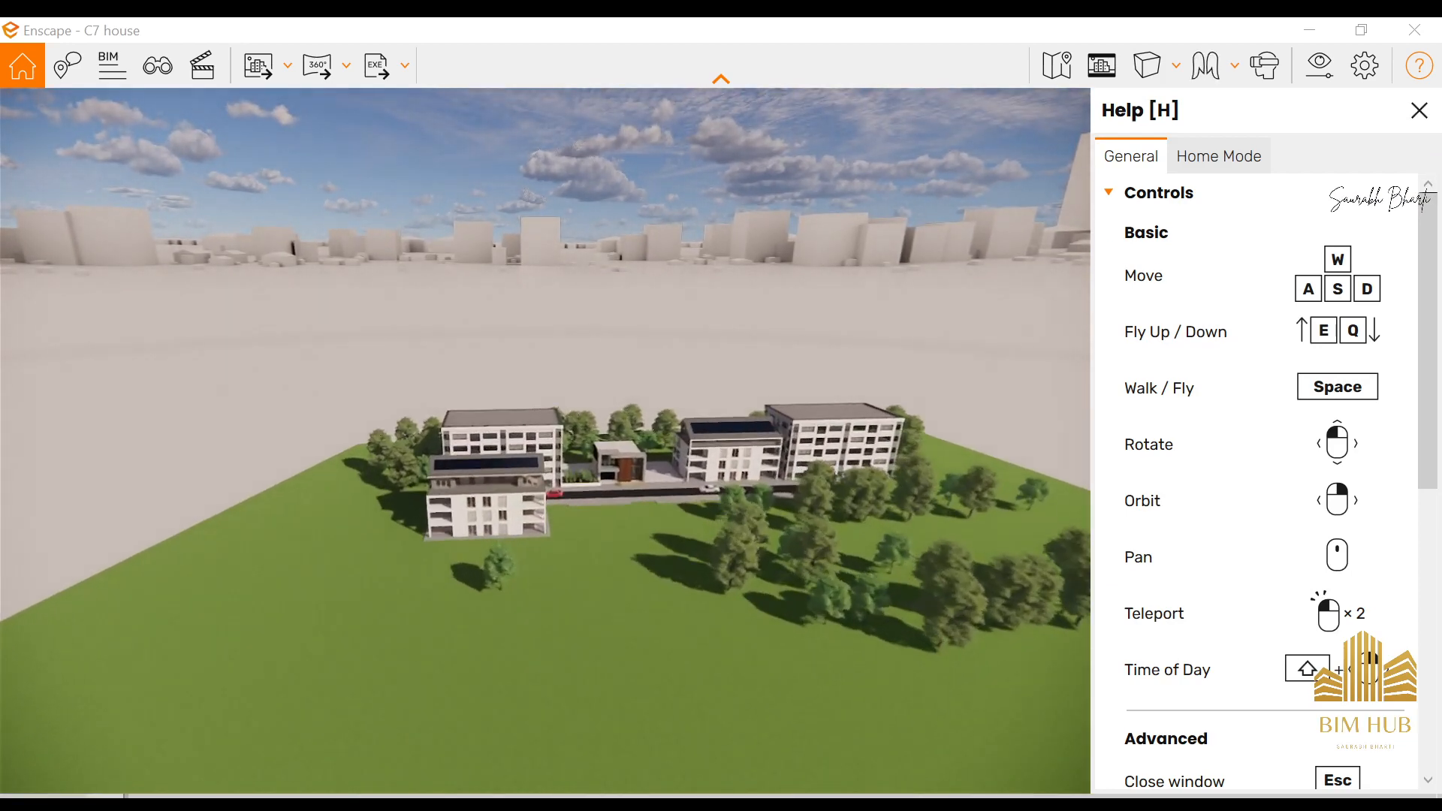
{"action": "key", "text": "w"}
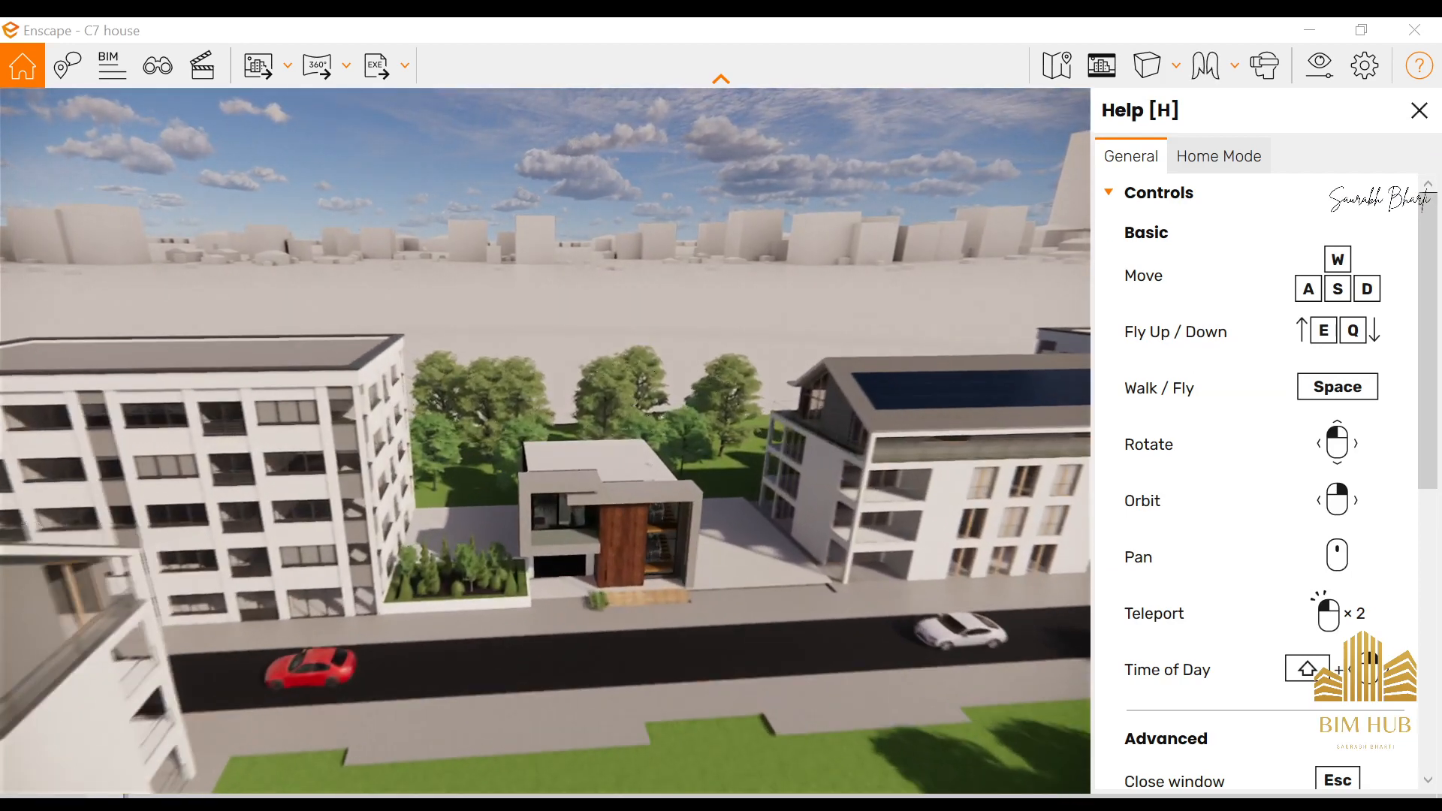
{"action": "key", "text": "space"}
{"action": "key", "text": "w"}
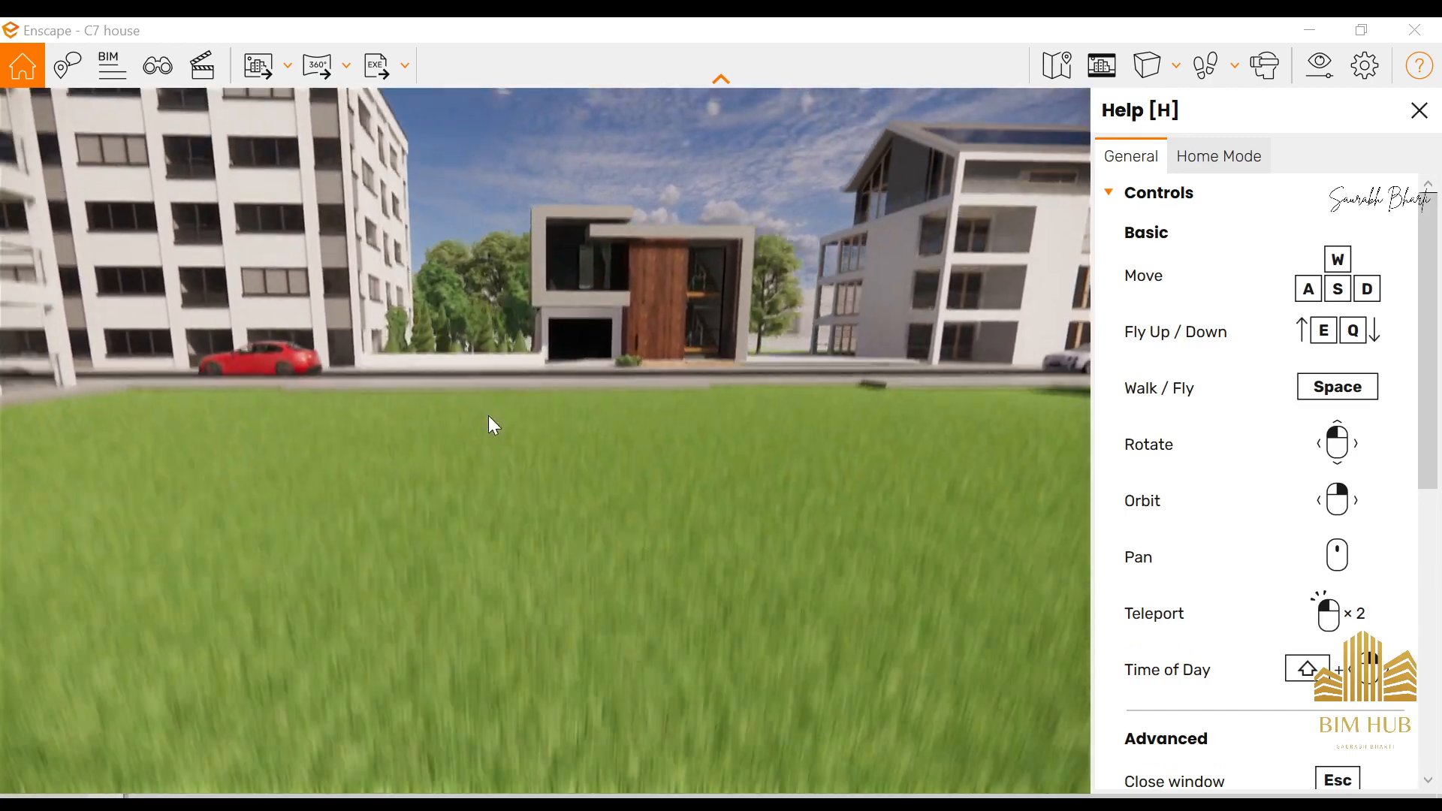
{"action": "key", "text": "w"}
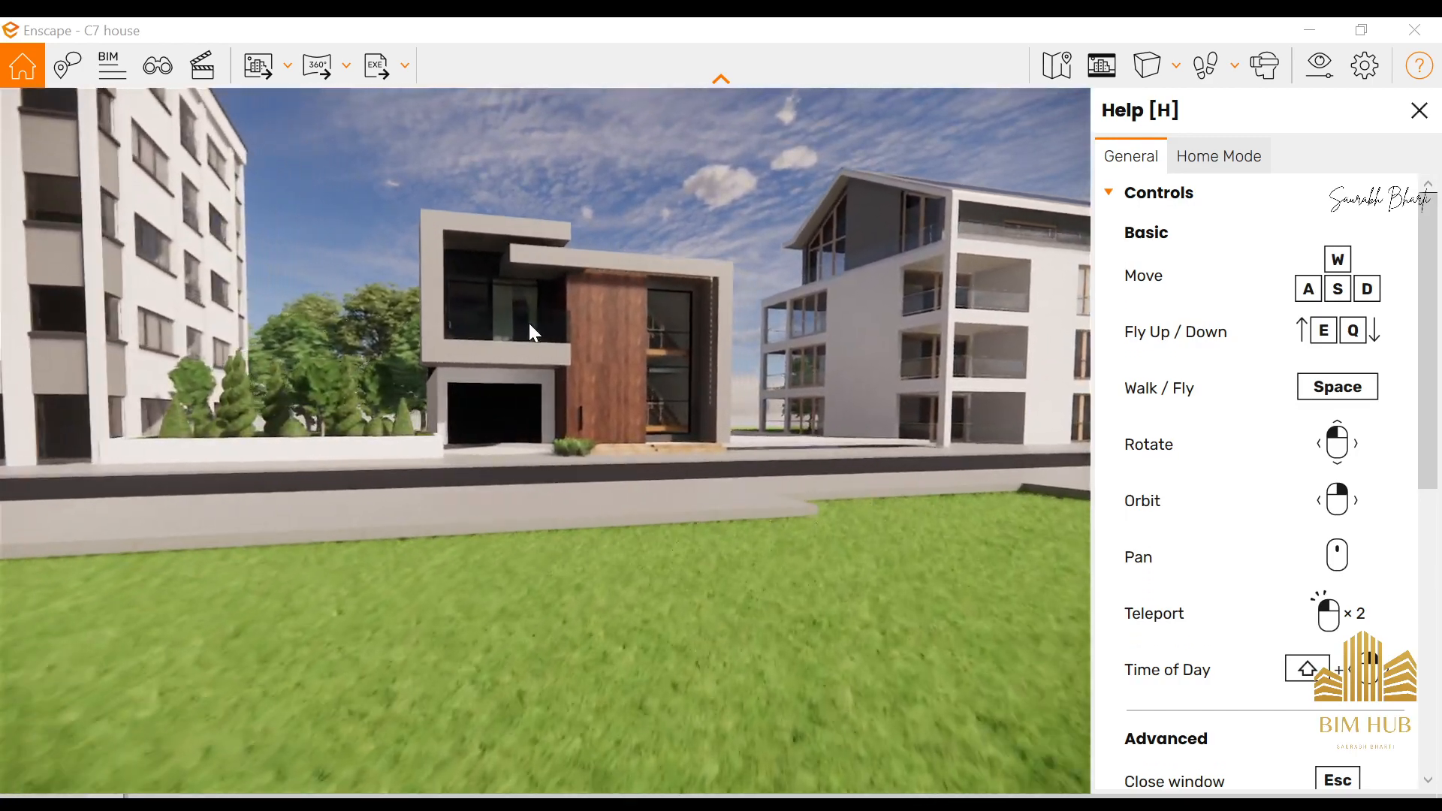
- Adjust the rendering's time of day and approach the house to examine the strip lights around the wood-clad entrance
{"action": "right_click_drag", "start_coordinate": [531, 328], "coordinate": [439, 328], "text": "shift"}
{"action": "key", "text": "w"}
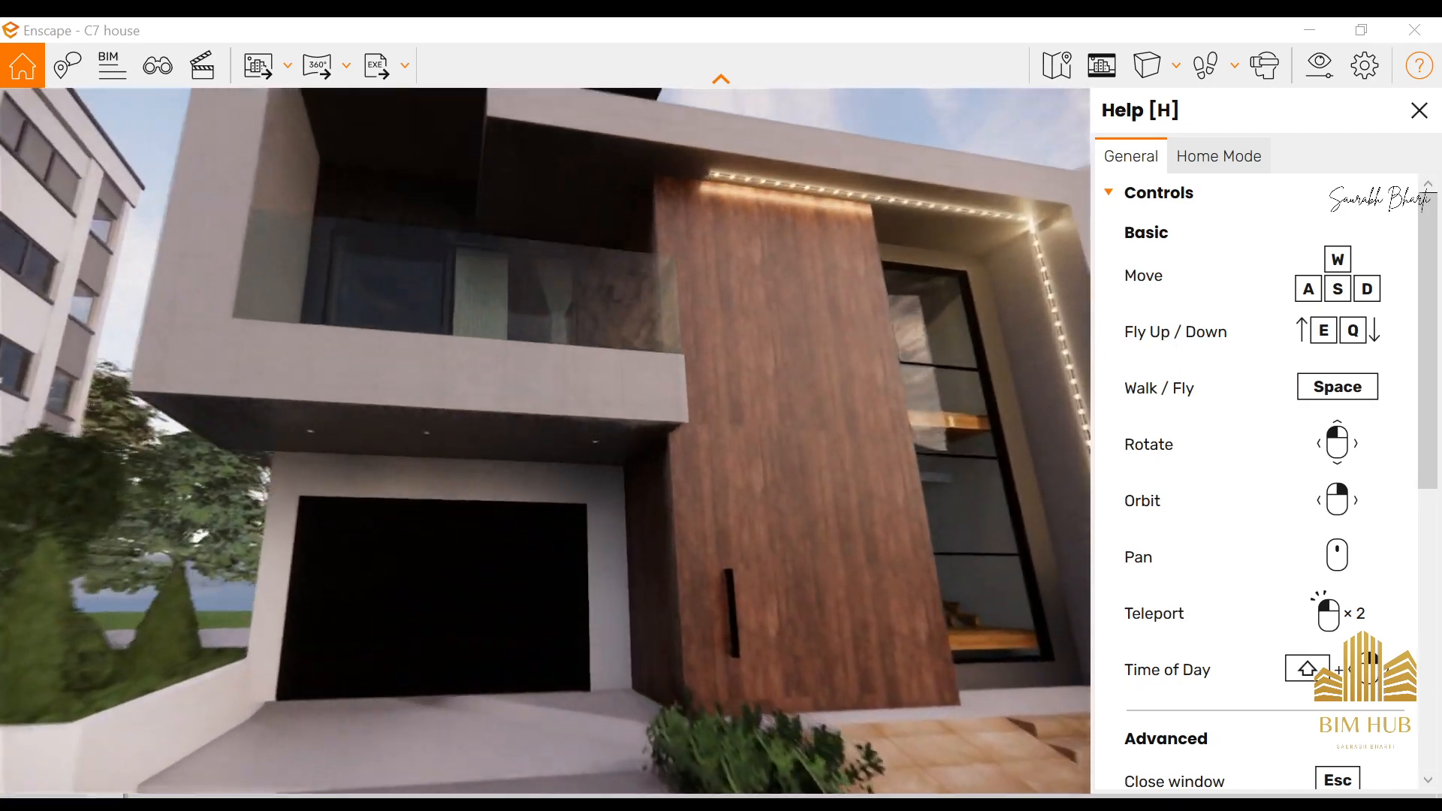
{"action": "left_click_drag", "start_coordinate": [480, 328], "coordinate": [645, 450]}
{"action": "key", "text": "d"}
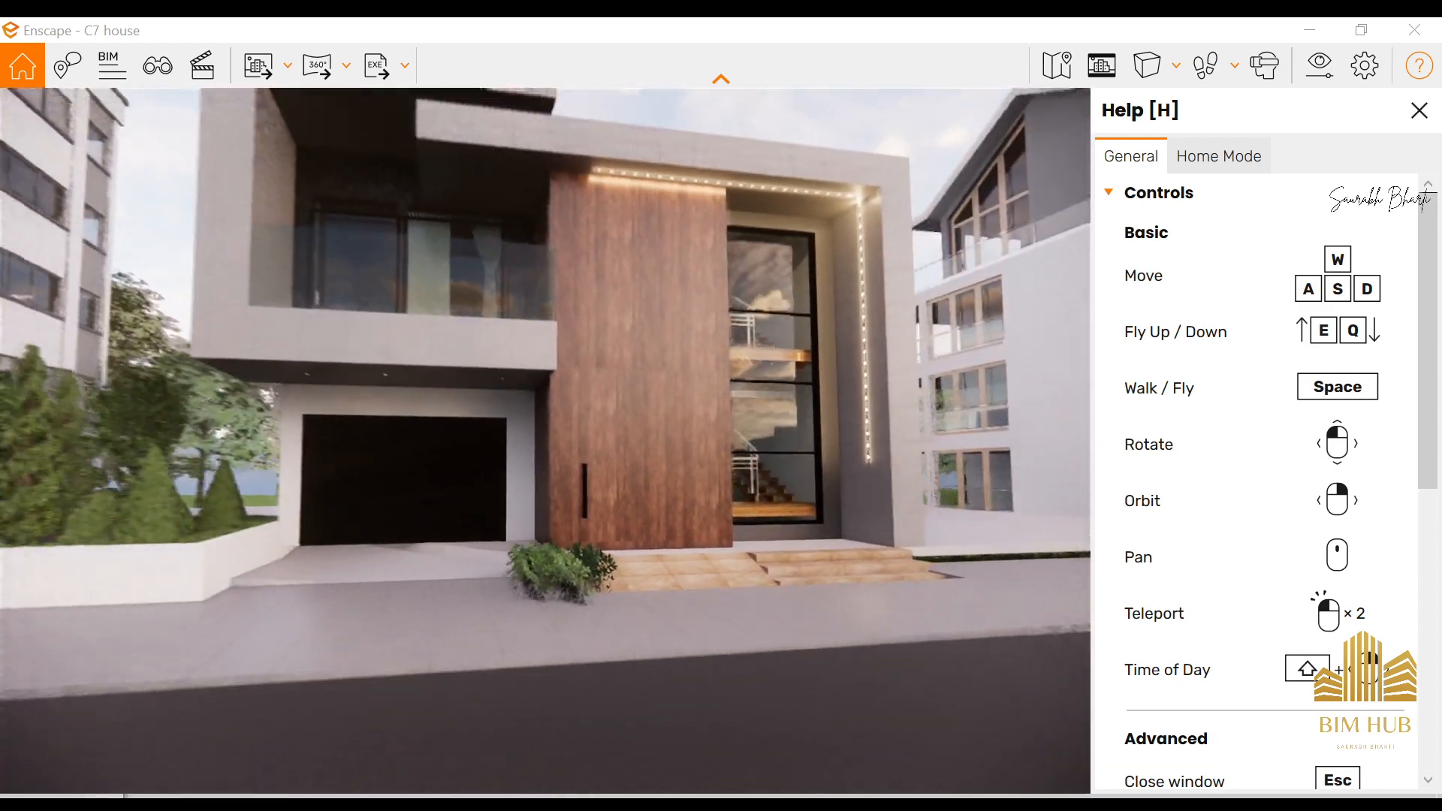
- Preview the facade in pink early-morning light, restore daylight and examine the recessed lights above the garage
{"action": "key", "text": "u"}
{"action": "key", "text": "u"}
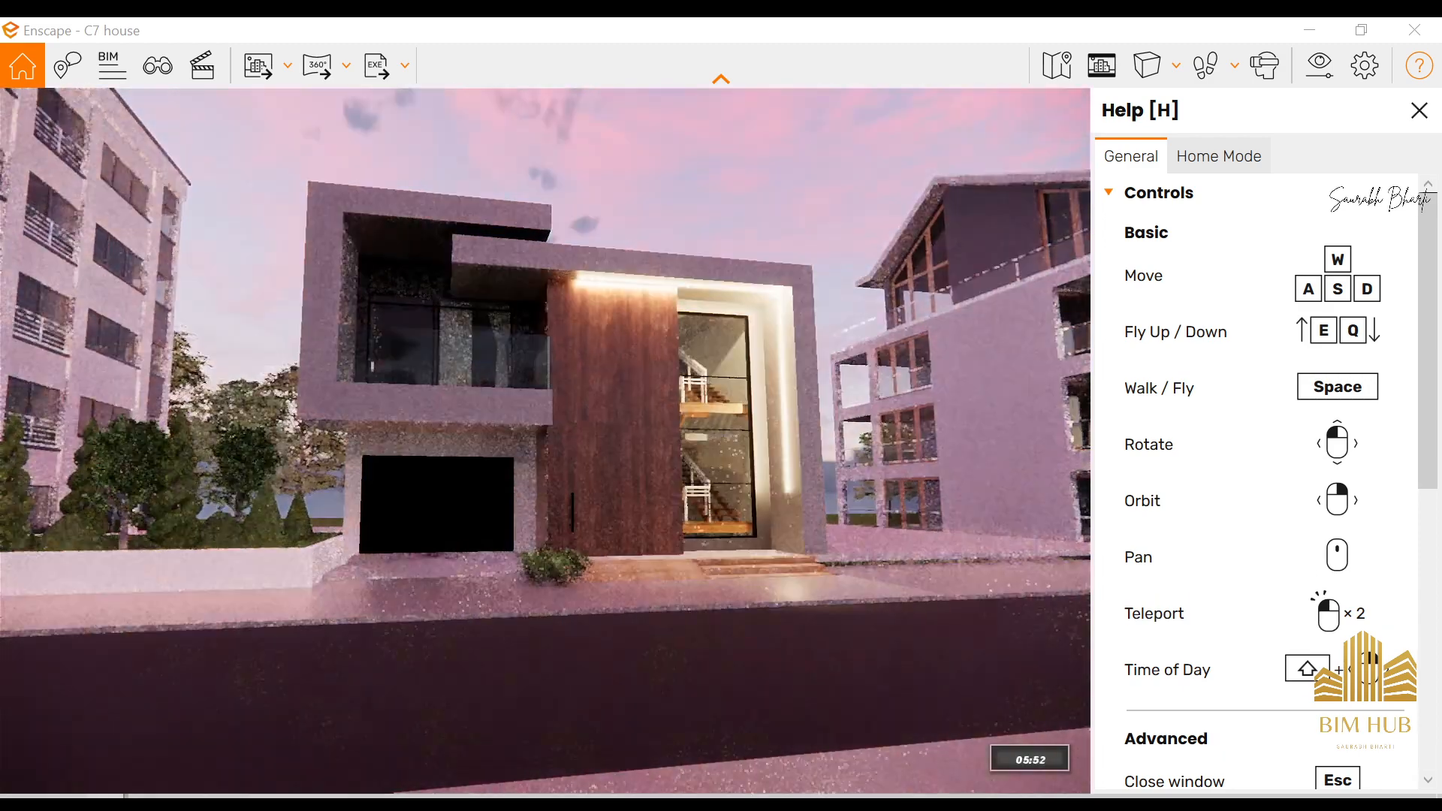
{"action": "key", "text": "i"}
{"action": "key", "text": "w"}
{"action": "key", "text": "w"}
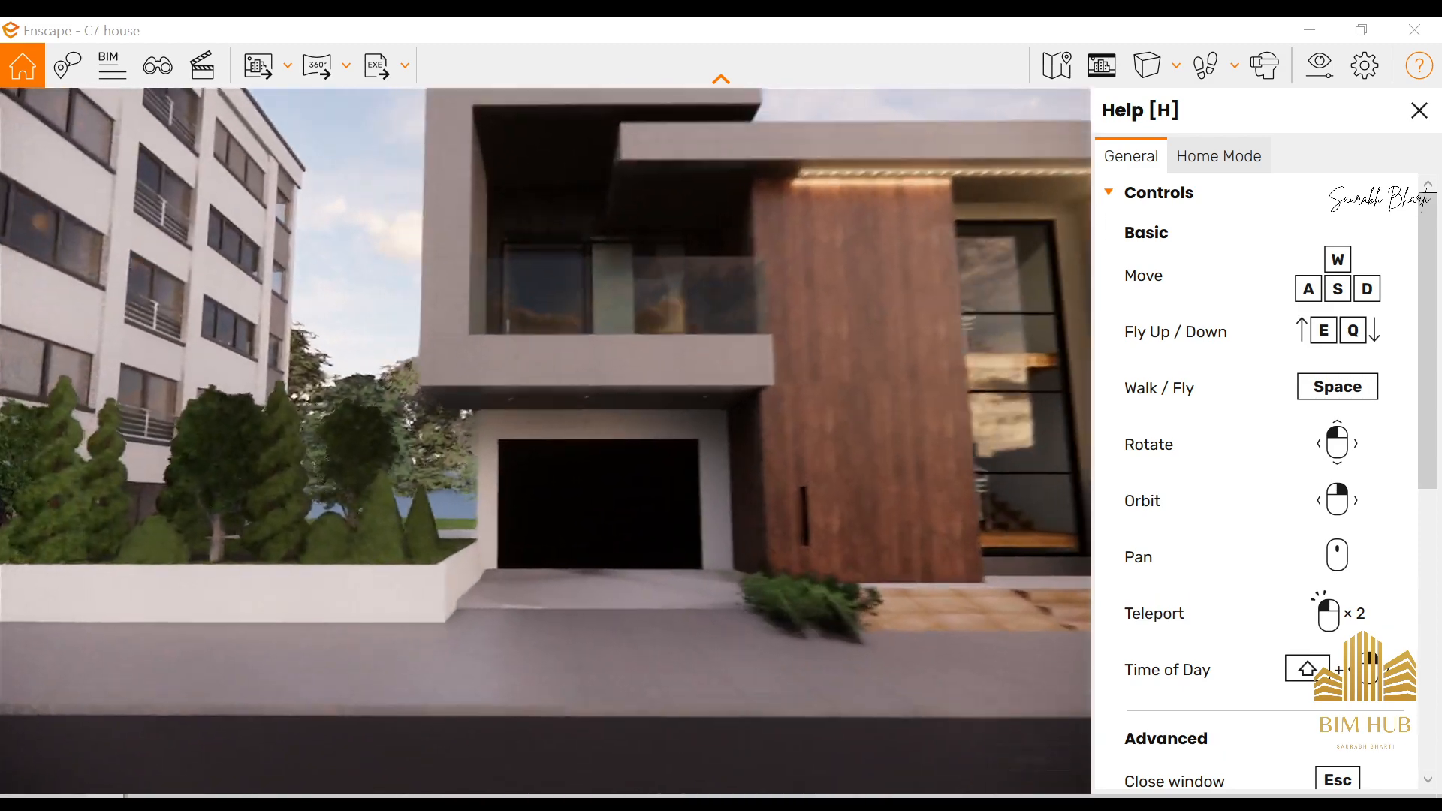
{"action": "key", "text": "w"}
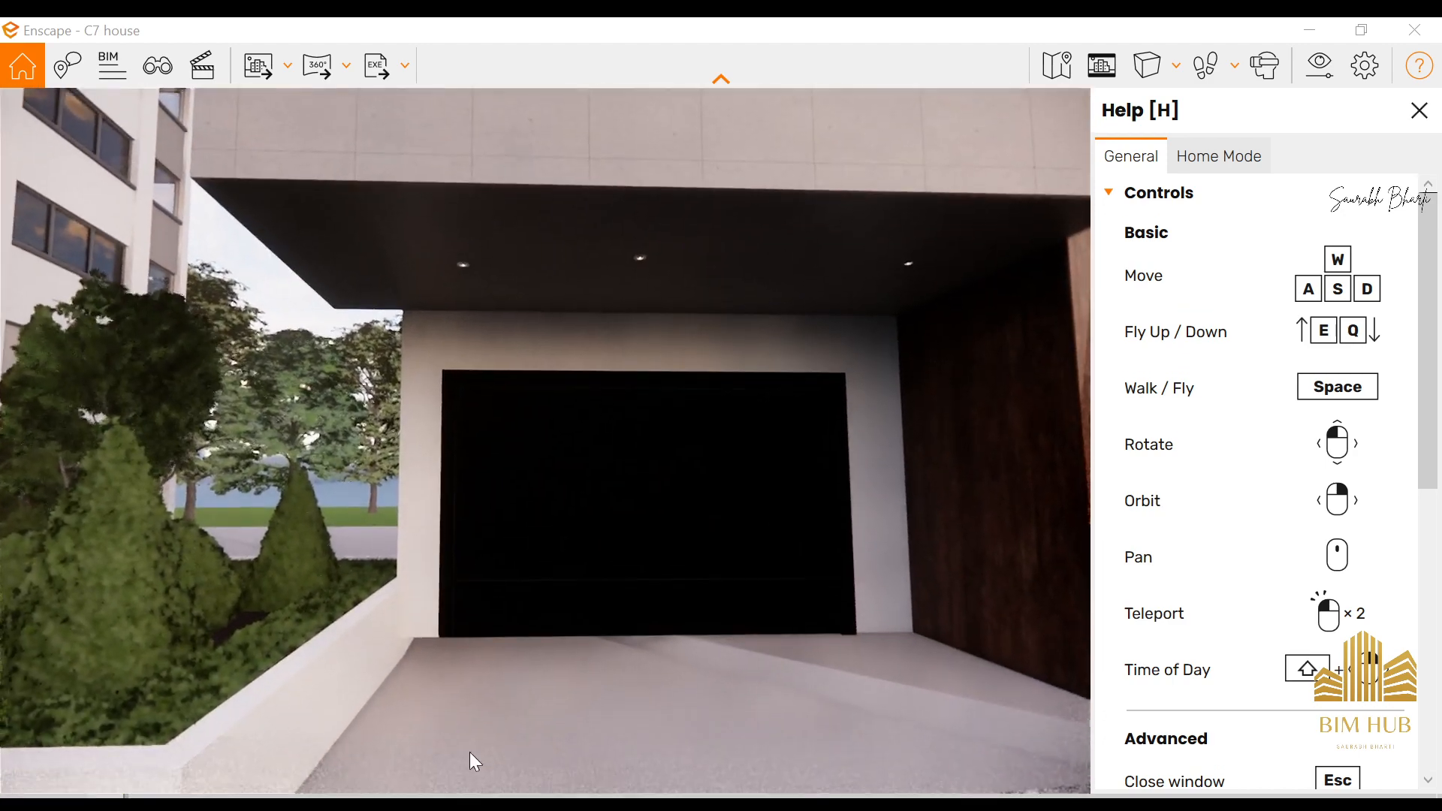
- Show the reference photo photo_2021-06-05_07-13-14.jpg beside the rendering and compare the house's lighting from a matching angle
{"action": "left_click", "coordinate": [480, 805]}
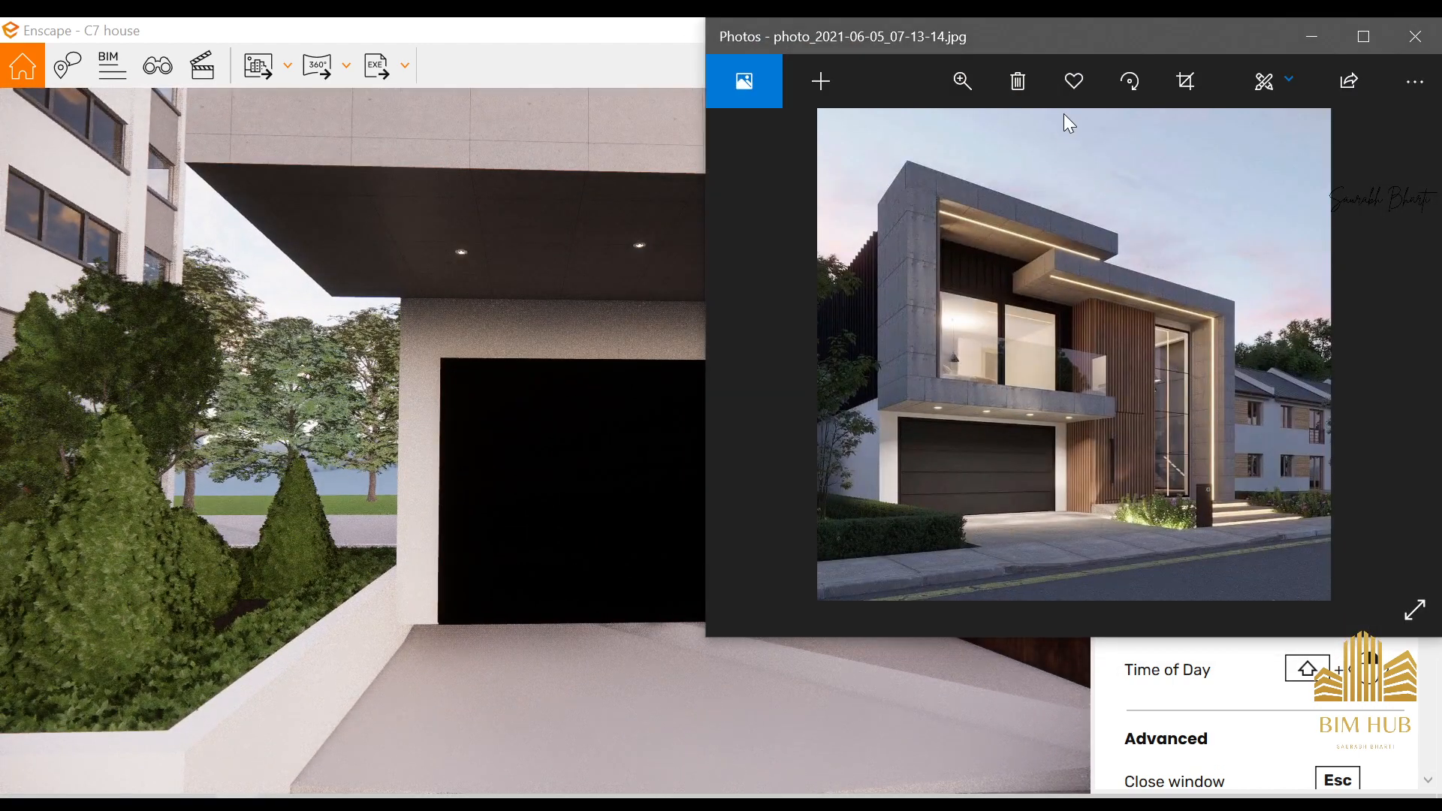
{"action": "scroll", "coordinate": [485, 541], "scroll_direction": "down", "scroll_amount": 5}
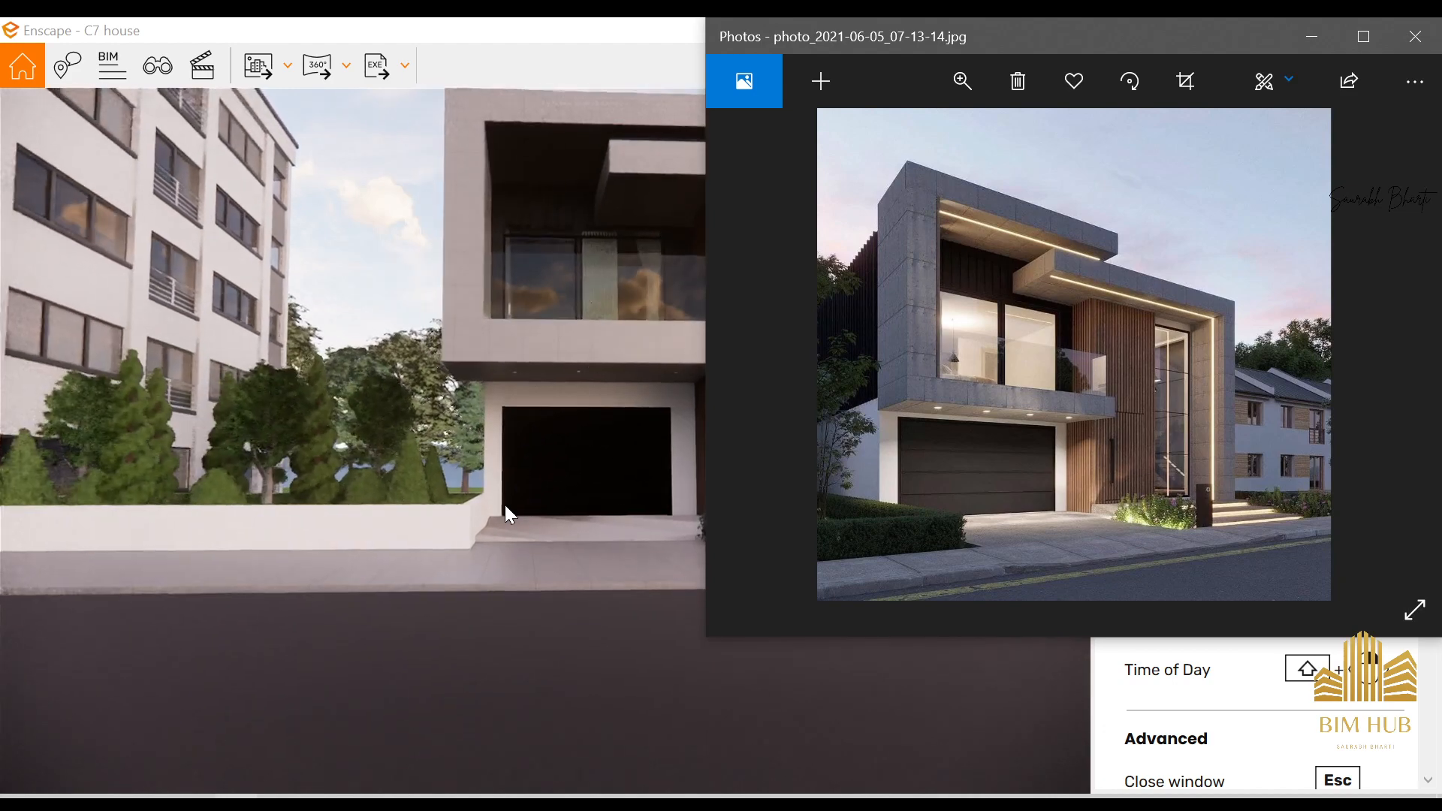
{"action": "left_click", "coordinate": [529, 491]}
{"action": "key", "text": "a"}
{"action": "left_click_drag", "start_coordinate": [529, 491], "coordinate": [841, 478]}
{"action": "key", "text": "s"}
{"action": "key", "text": "a"}
{"action": "key", "text": "s"}
{"action": "key", "text": "a"}
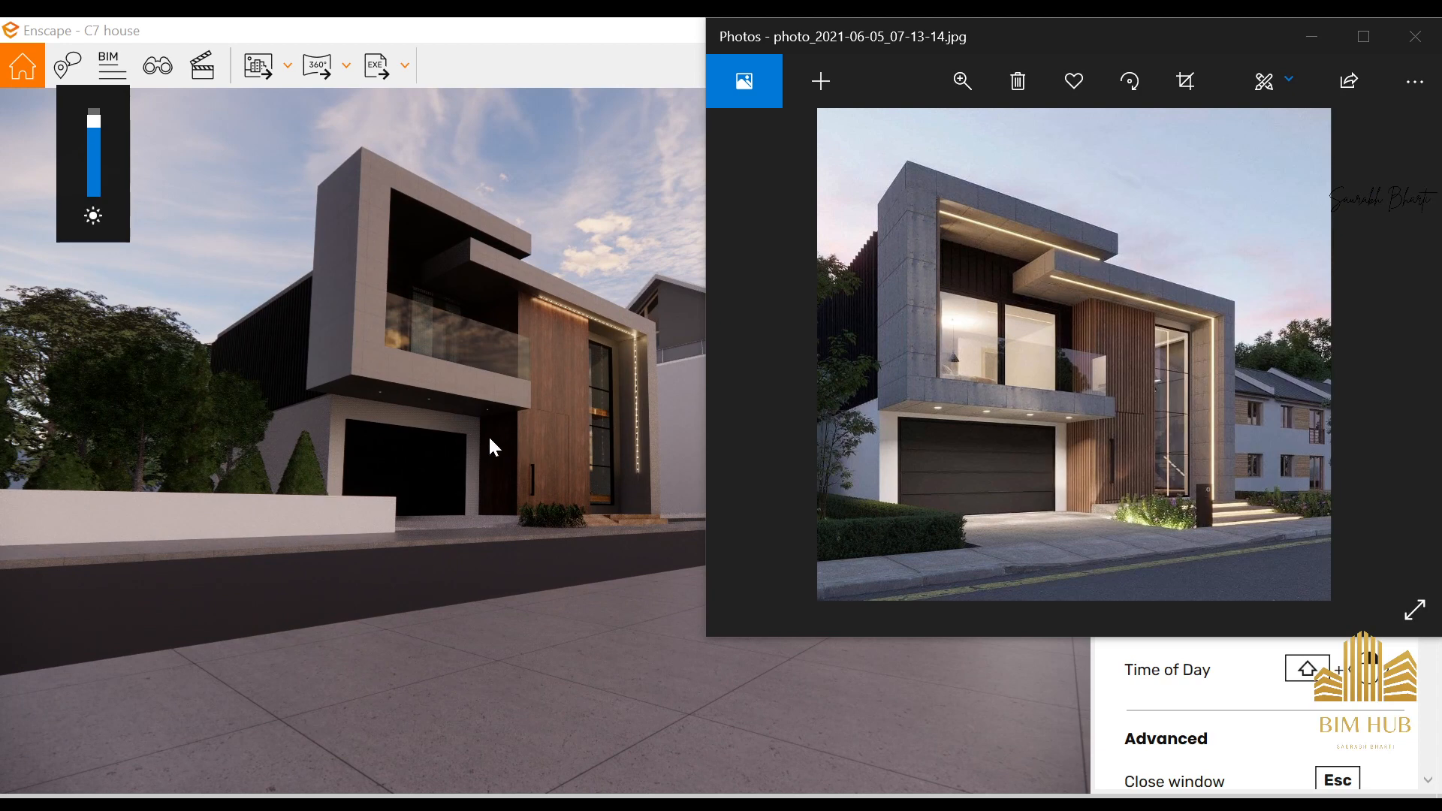
{"action": "key", "text": "w"}
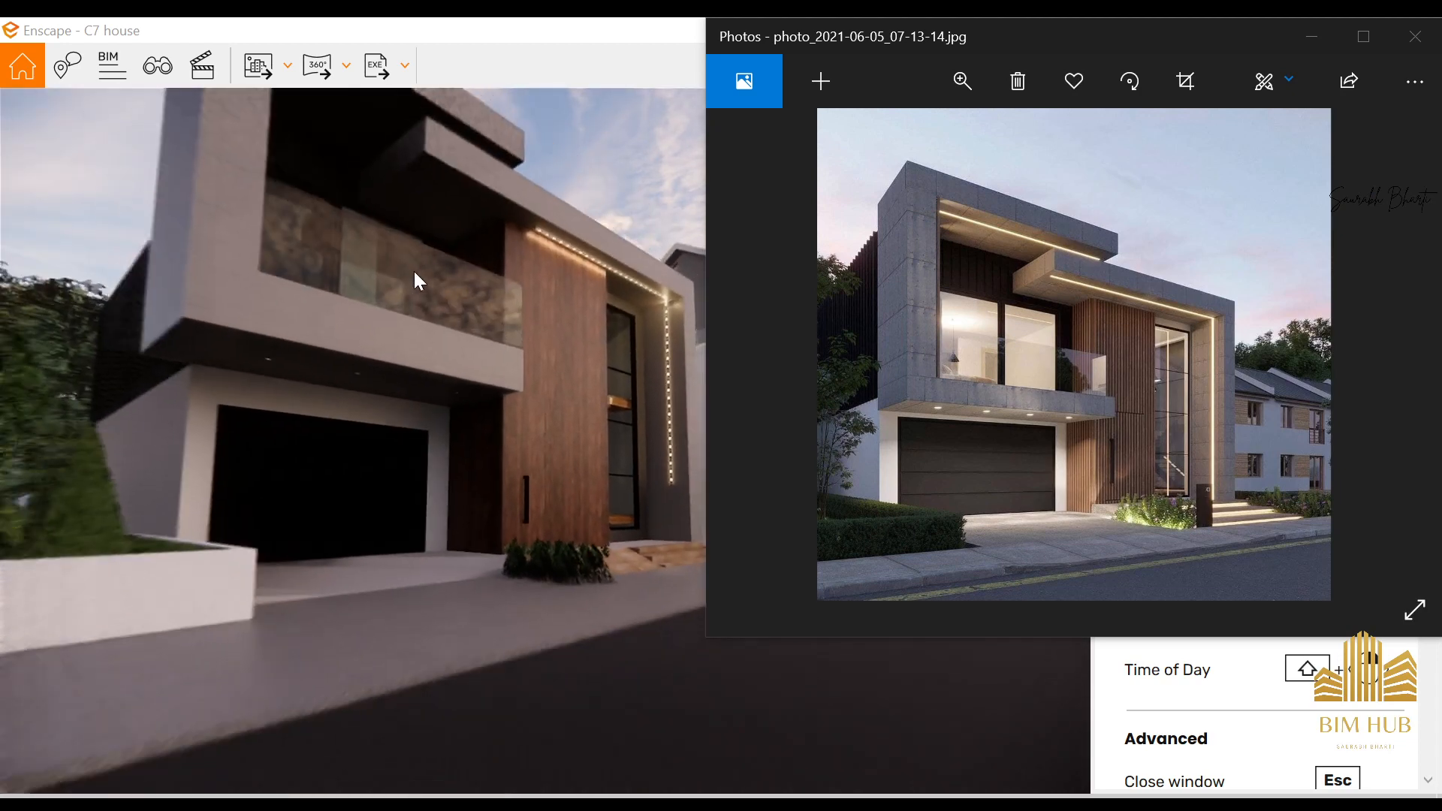
{"action": "key", "text": "s"}
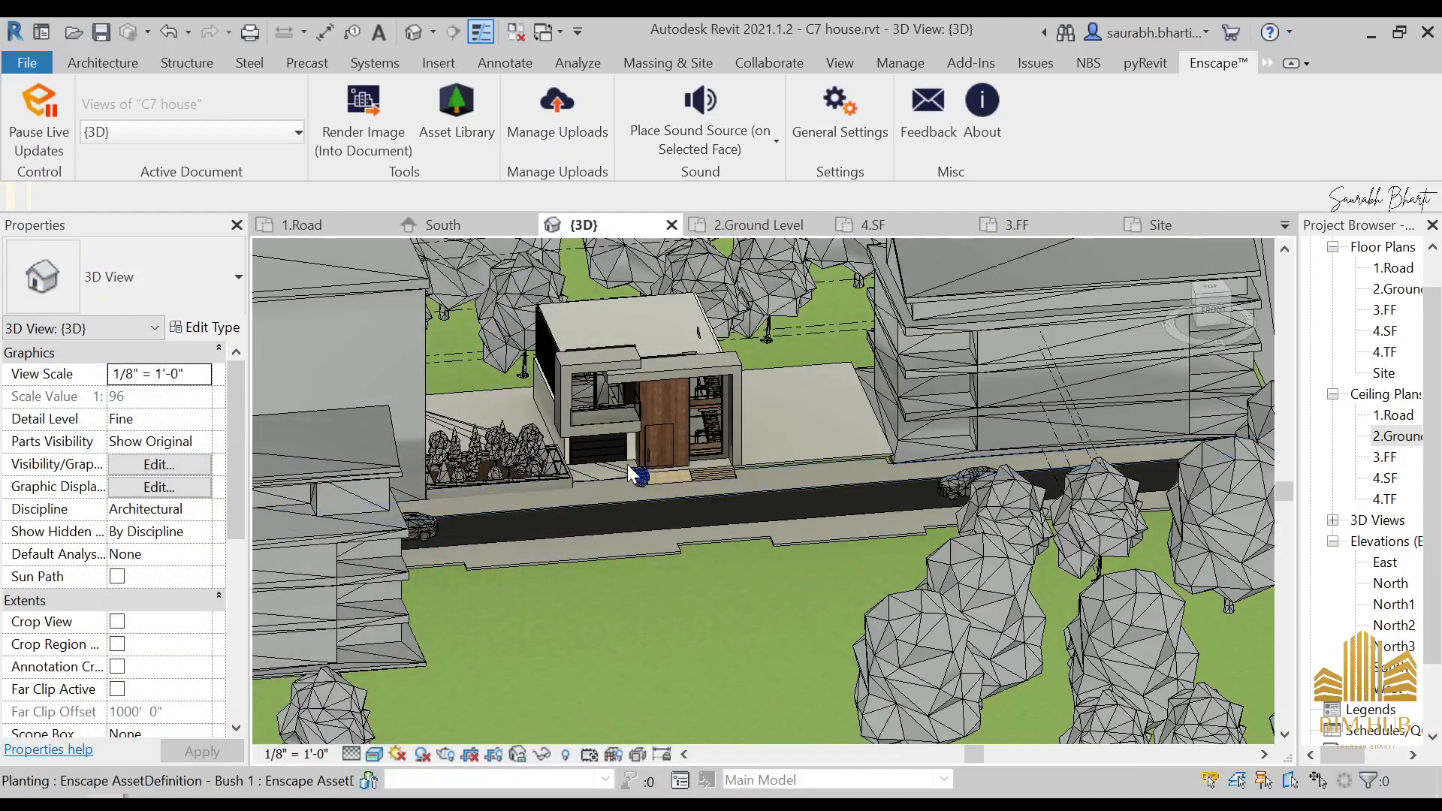
- In Revit, create a flexible strip light similar to the vertical one on the facade frame and place it under the balcony's upper slab
{"action": "scroll", "coordinate": [660, 431], "scroll_direction": "up", "scroll_amount": 4}
{"action": "middle_click_drag", "start_coordinate": [721, 401], "coordinate": [805, 376], "text": "shift"}
{"action": "scroll", "coordinate": [805, 375], "scroll_direction": "up", "scroll_amount": 4}
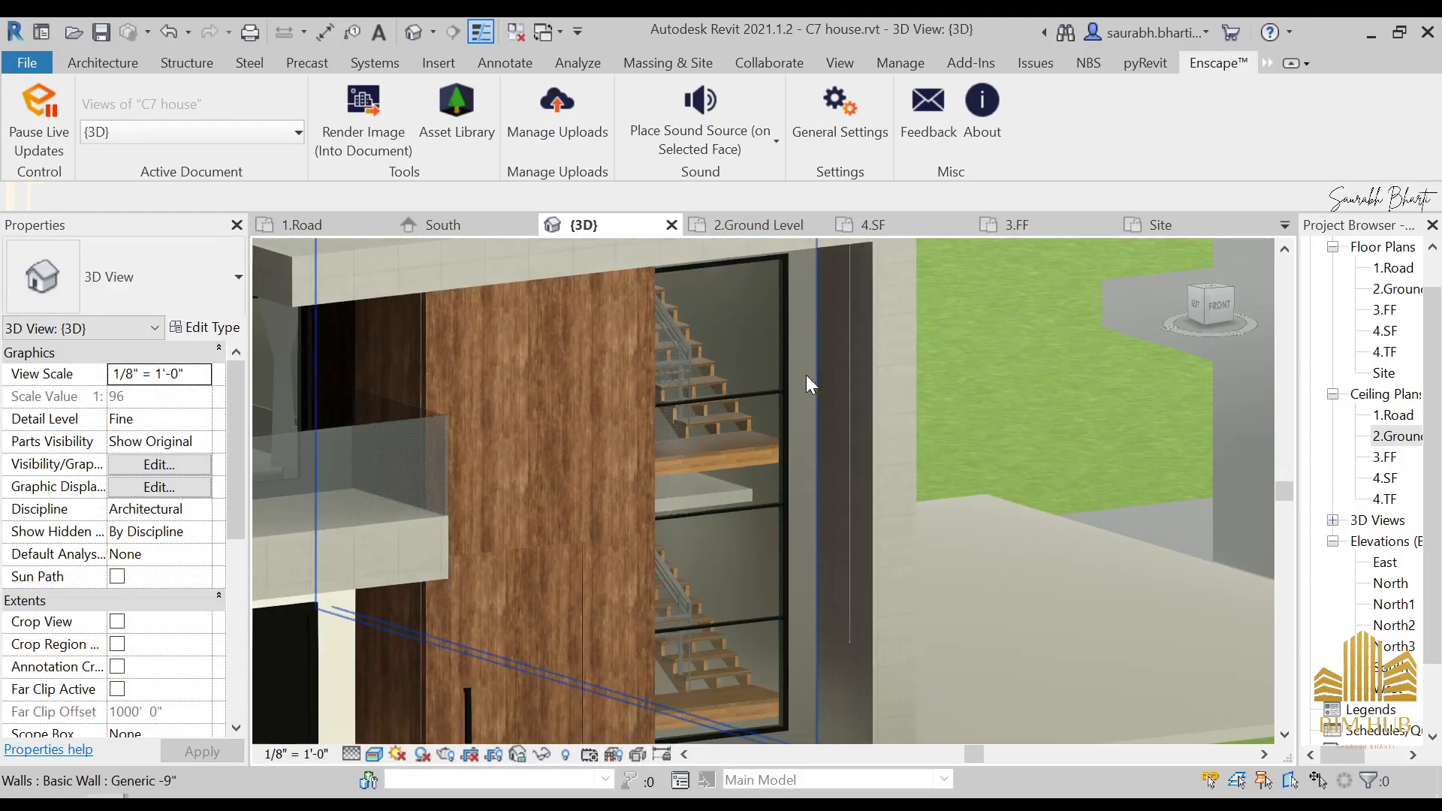
{"action": "left_click", "coordinate": [843, 384]}
{"action": "key", "text": "c"}
{"action": "key", "text": "s"}
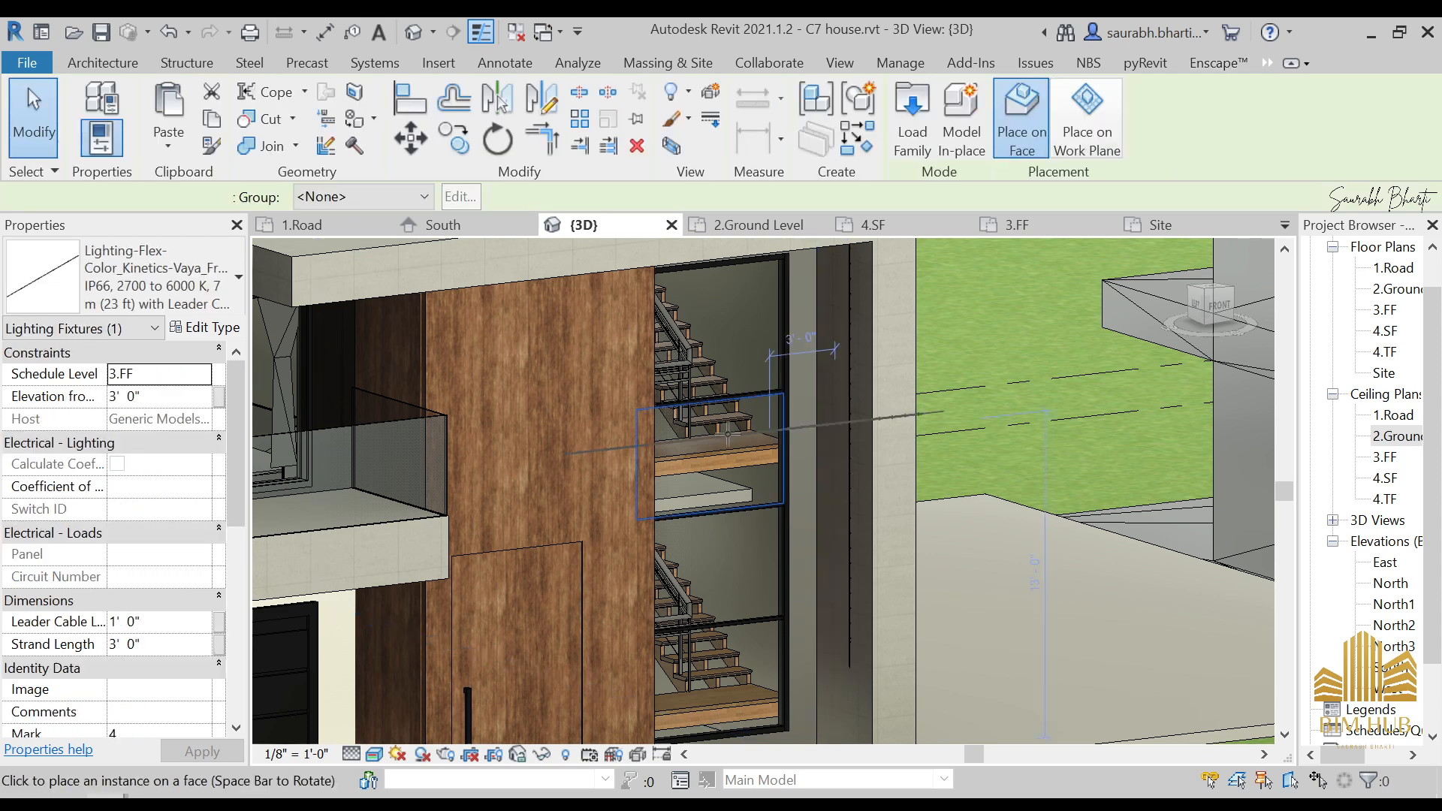
{"action": "scroll", "coordinate": [725, 436], "scroll_direction": "down", "scroll_amount": 4}
{"action": "middle_click_drag", "start_coordinate": [714, 494], "coordinate": [537, 420], "text": "shift"}
{"action": "scroll", "coordinate": [396, 290], "scroll_direction": "up", "scroll_amount": 5}
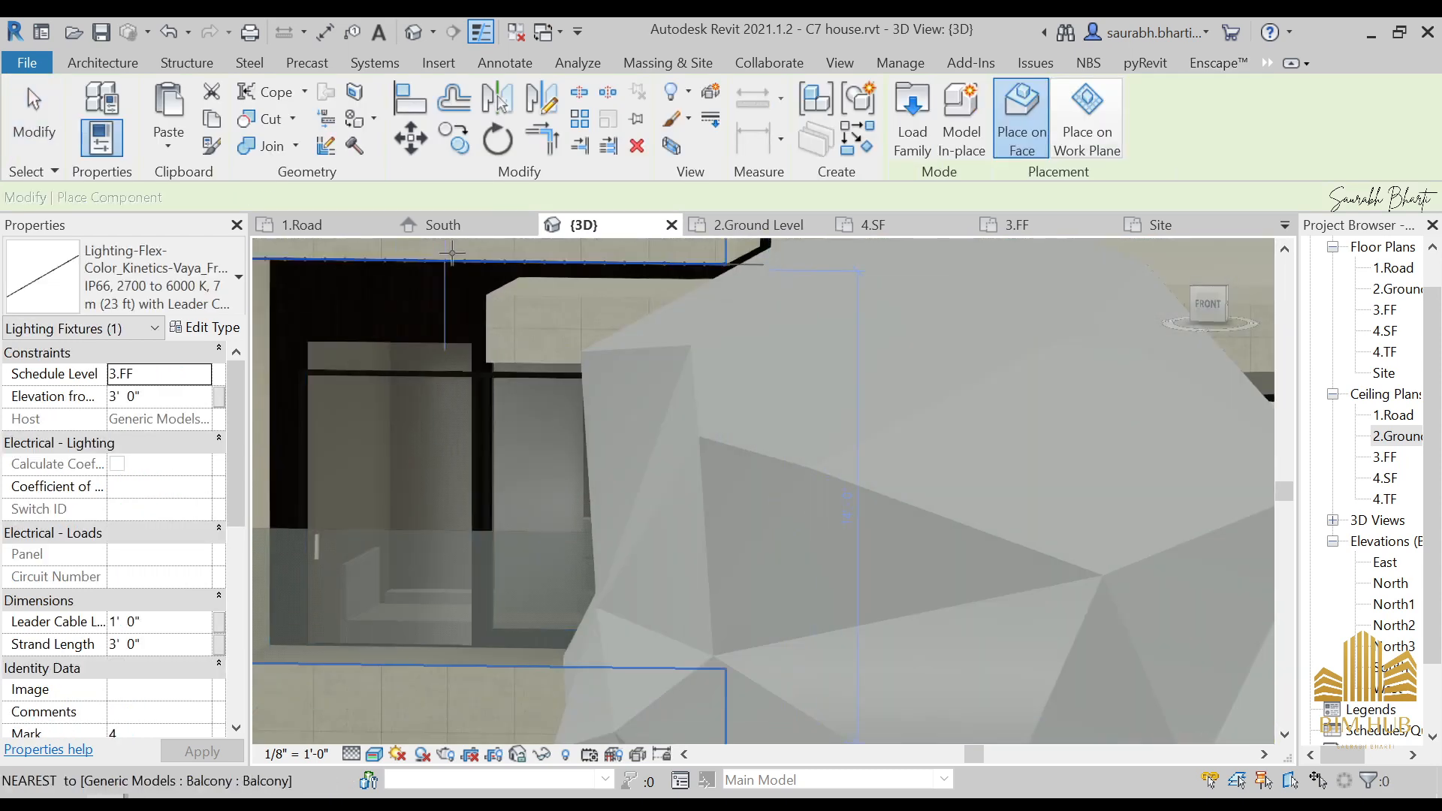
{"action": "scroll", "coordinate": [405, 320], "scroll_direction": "down", "scroll_amount": 2}
{"action": "middle_click_drag", "start_coordinate": [413, 357], "coordinate": [587, 340]}
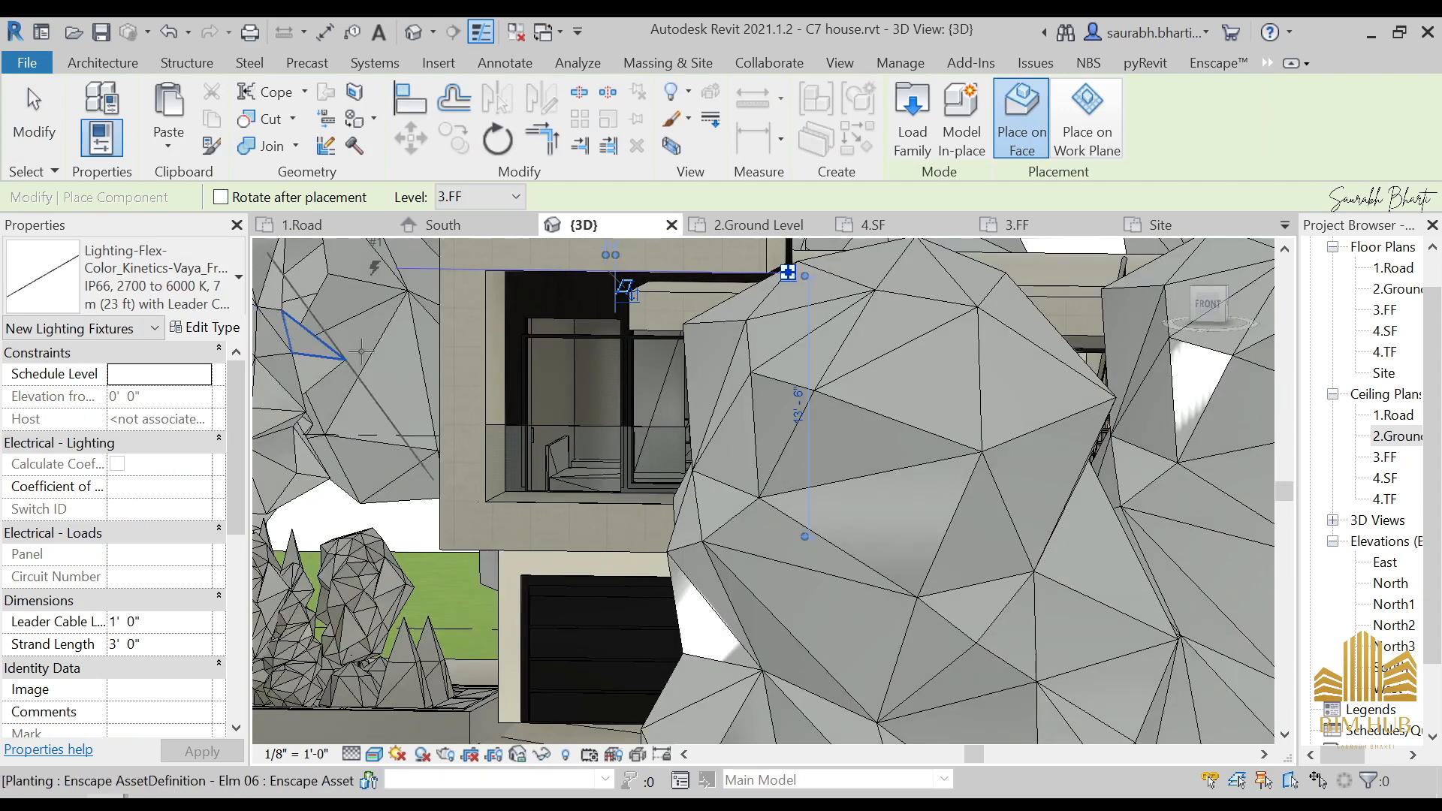
{"action": "key", "text": "Escape"}
{"action": "key", "text": "Escape"}
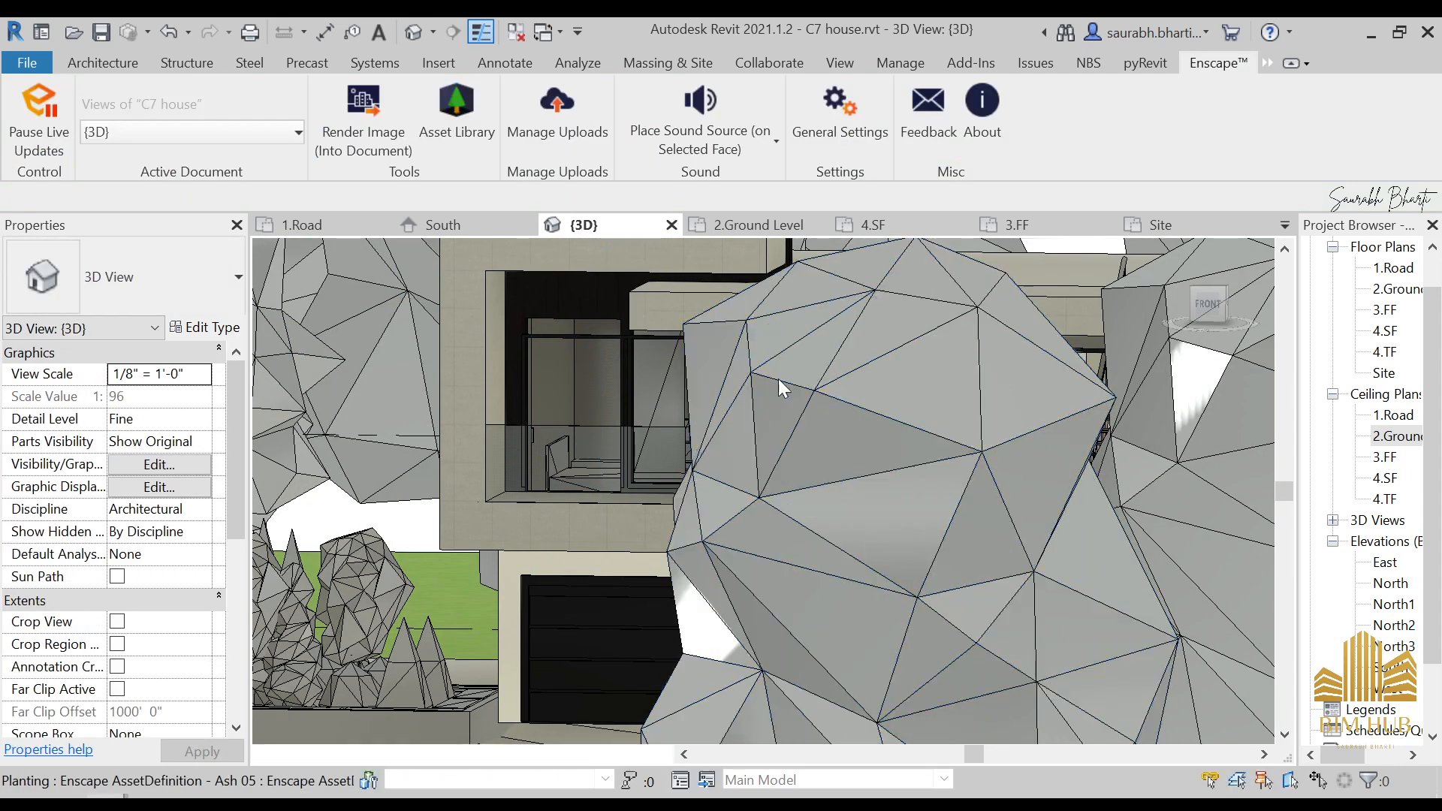
- Duplicate the type of the strip light under the balcony's upper slab as "smaller light"
{"action": "scroll", "coordinate": [781, 383], "scroll_direction": "up", "scroll_amount": 4}
{"action": "middle_click_drag", "start_coordinate": [945, 419], "coordinate": [930, 311], "text": "shift"}
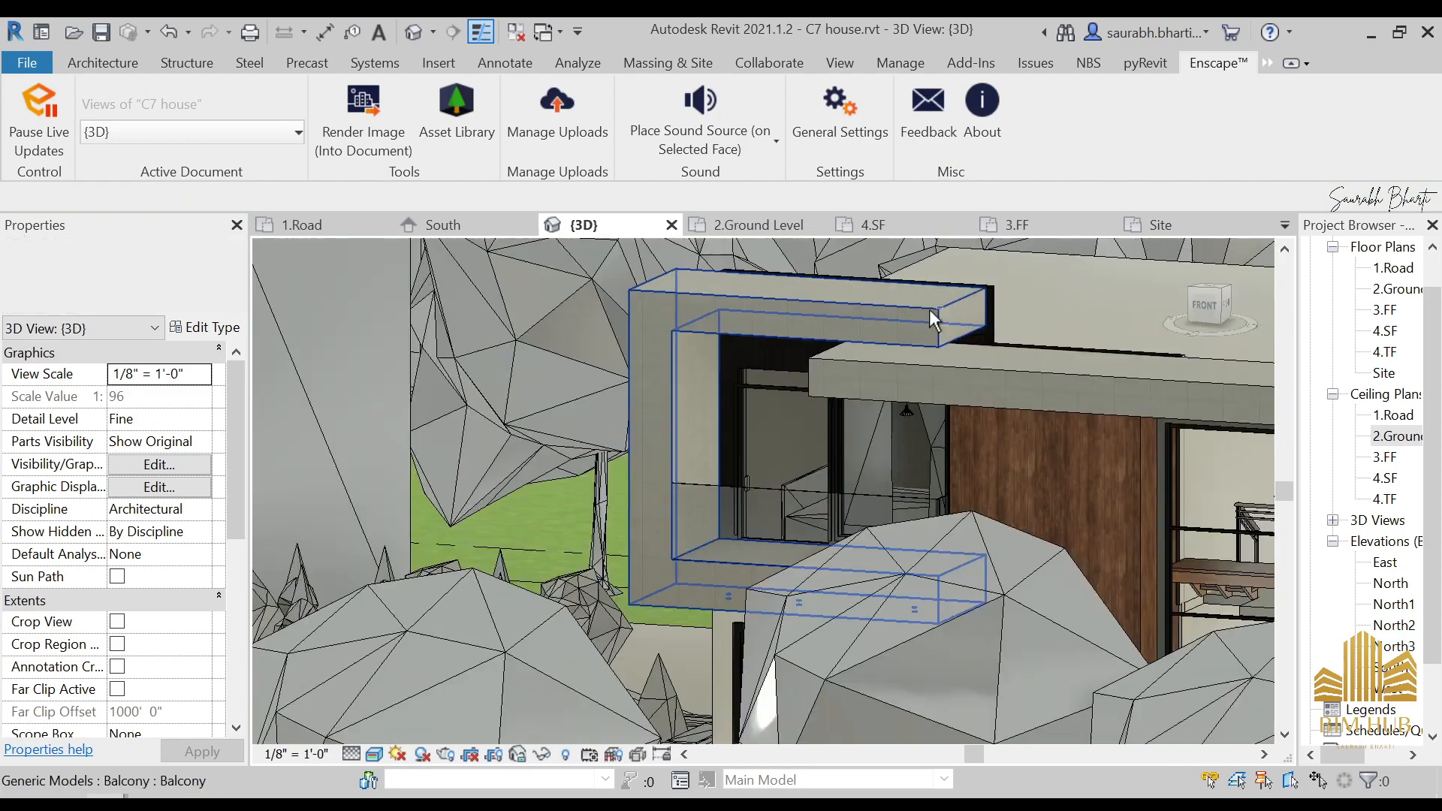
{"action": "left_click", "coordinate": [970, 332]}
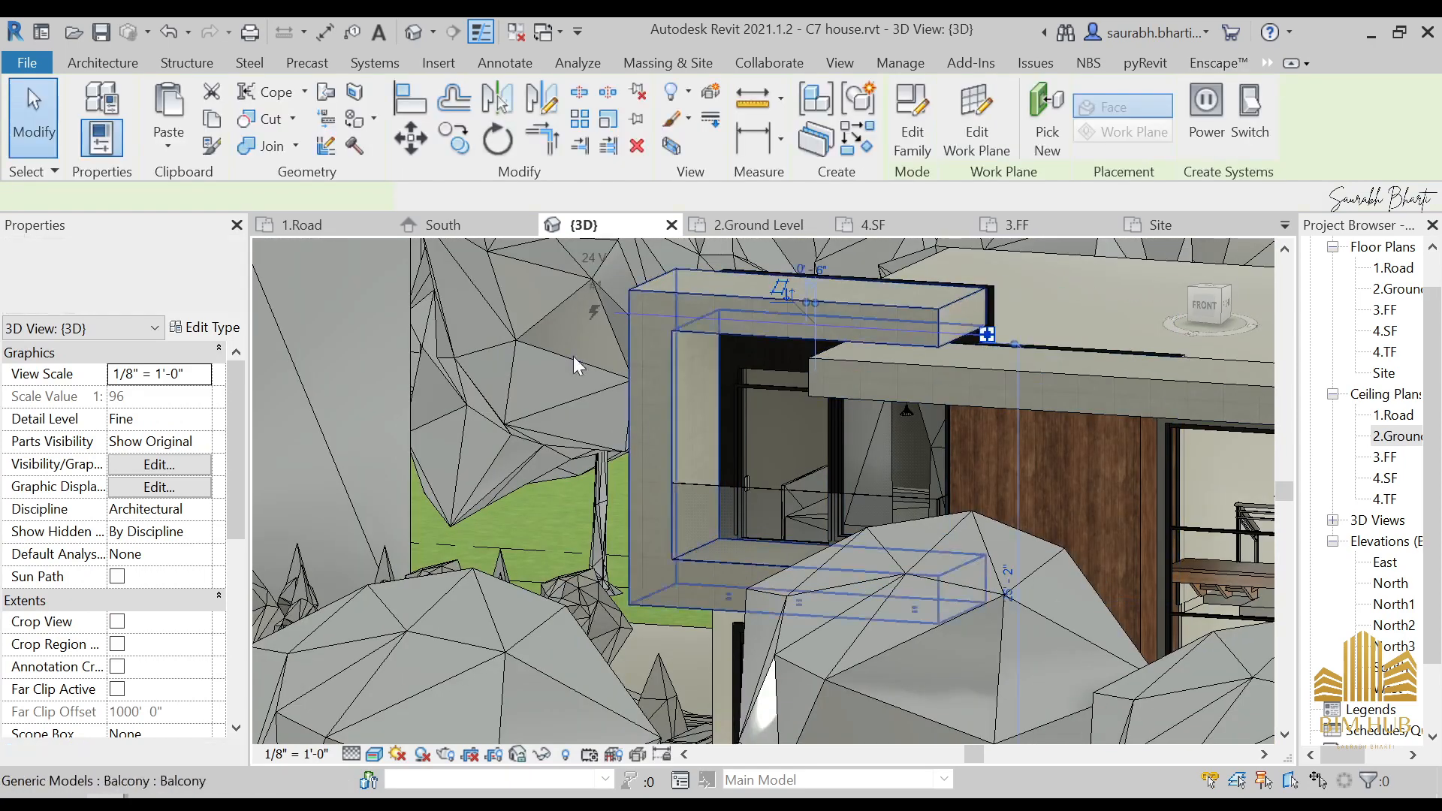
{"action": "left_click", "coordinate": [199, 328]}
{"action": "left_click", "coordinate": [1205, 190]}
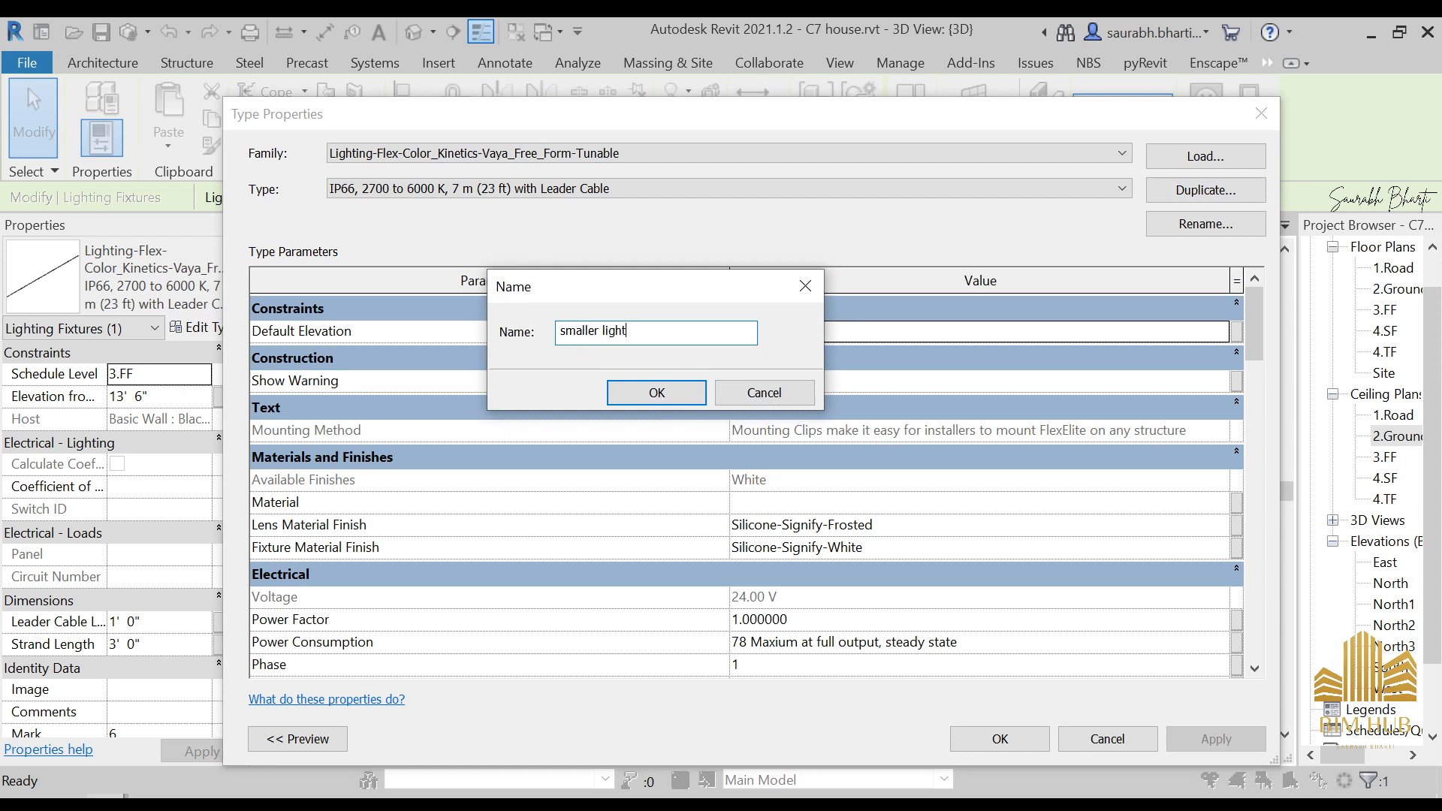
{"action": "key", "text": "Return"}
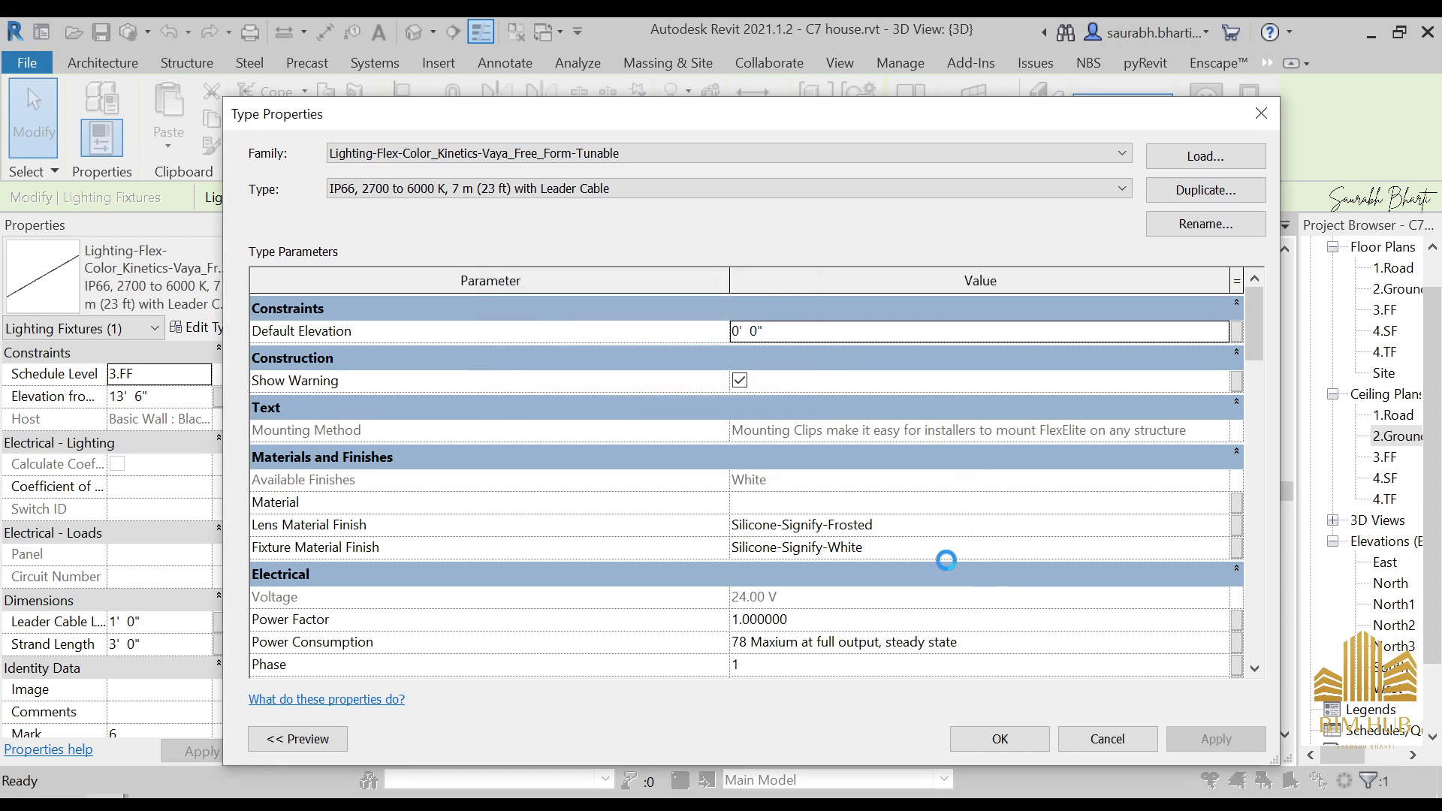
{"action": "scroll", "coordinate": [777, 517], "scroll_direction": "down", "scroll_amount": 3}
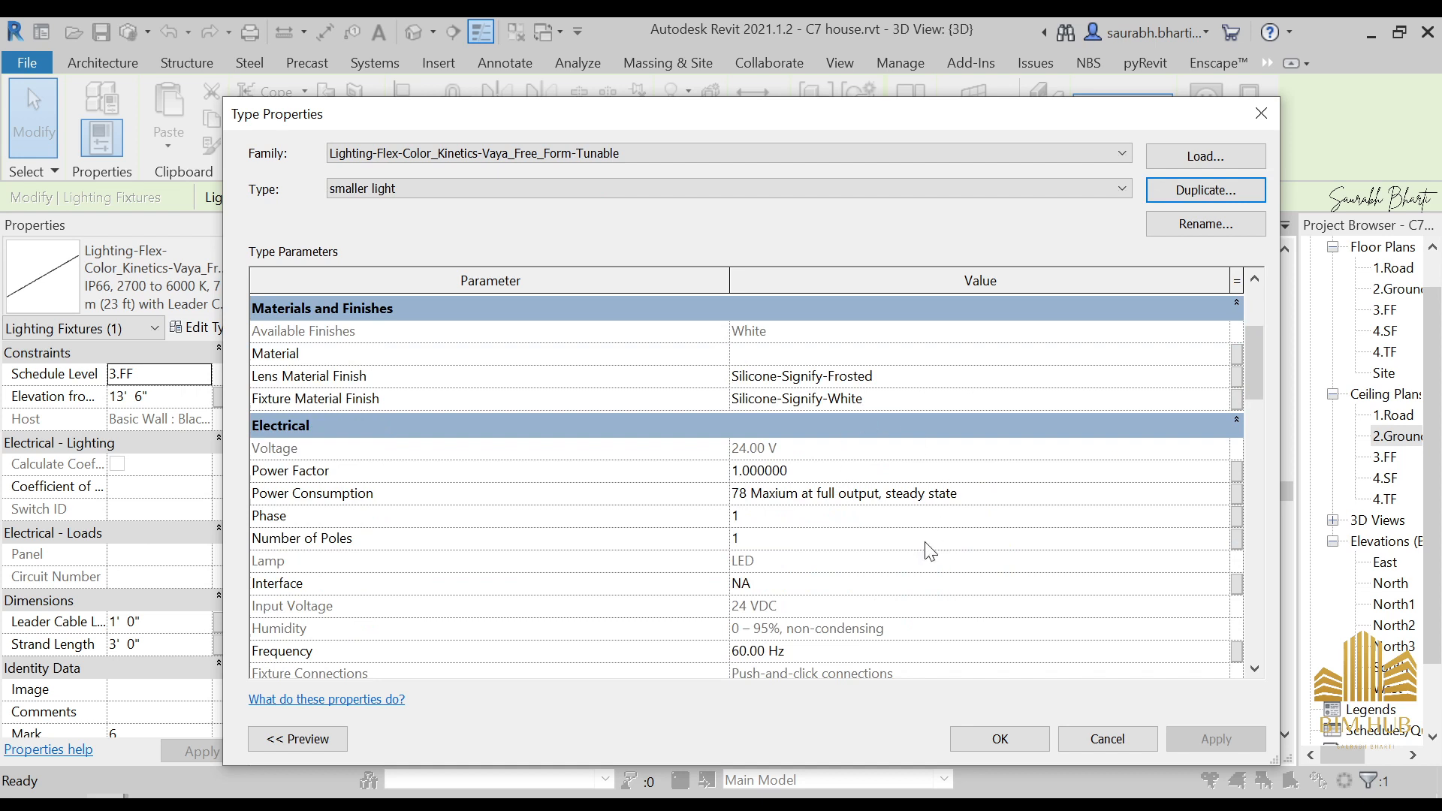
{"action": "scroll", "coordinate": [929, 550], "scroll_direction": "down", "scroll_amount": 3}
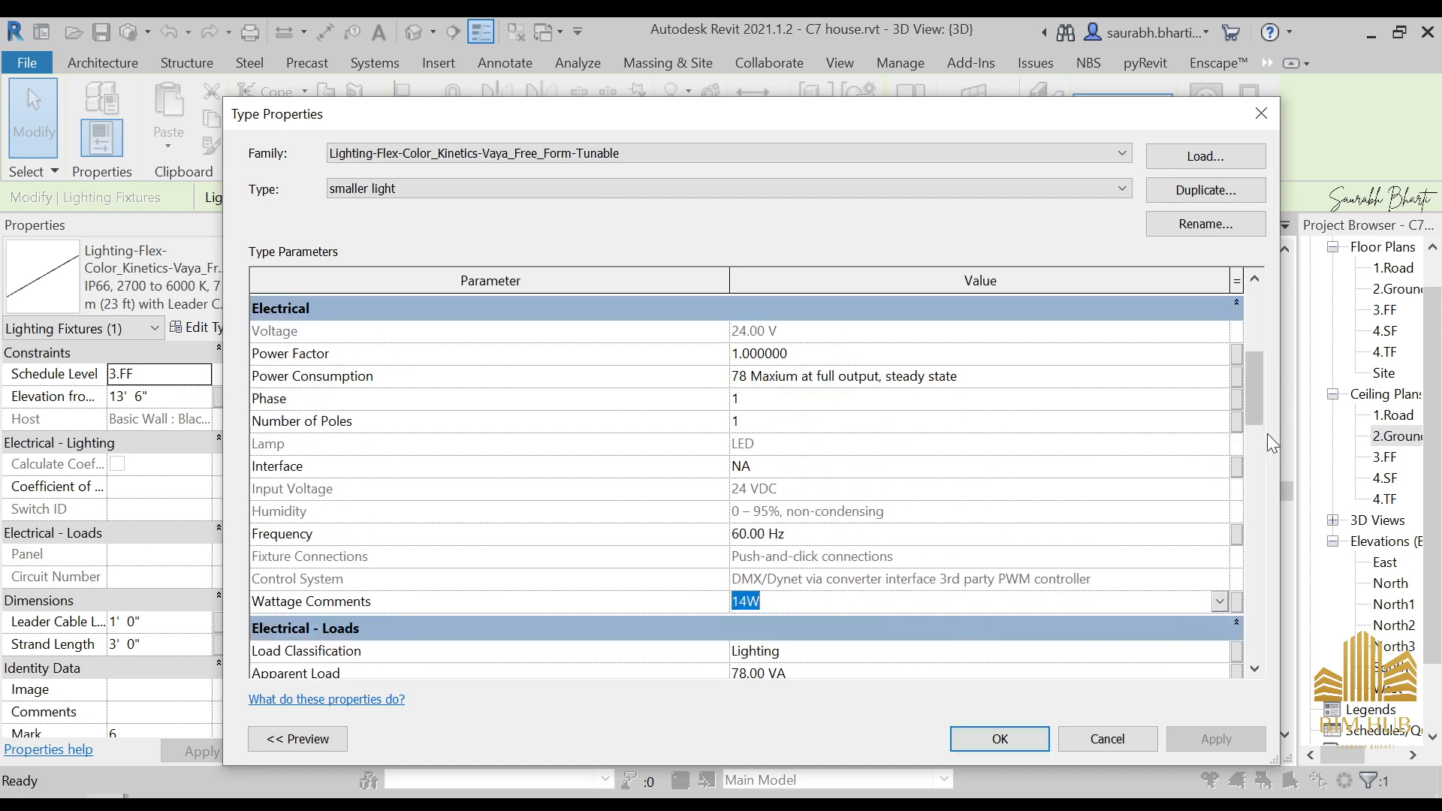
{"action": "left_click_drag", "start_coordinate": [1262, 412], "coordinate": [1257, 470]}
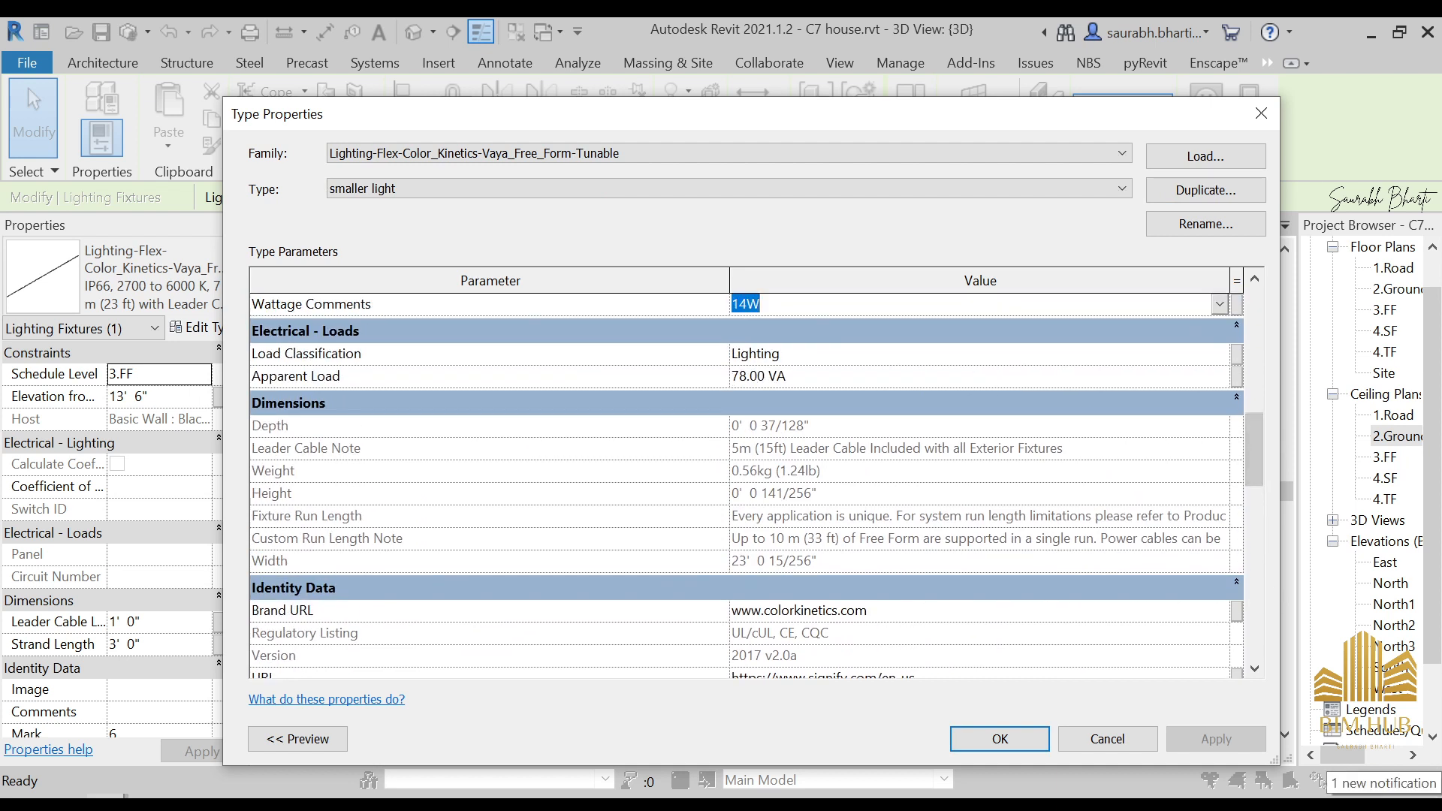
{"action": "left_click", "coordinate": [1424, 807]}
{"action": "left_click", "coordinate": [1352, 425]}
{"action": "left_click", "coordinate": [854, 755]}
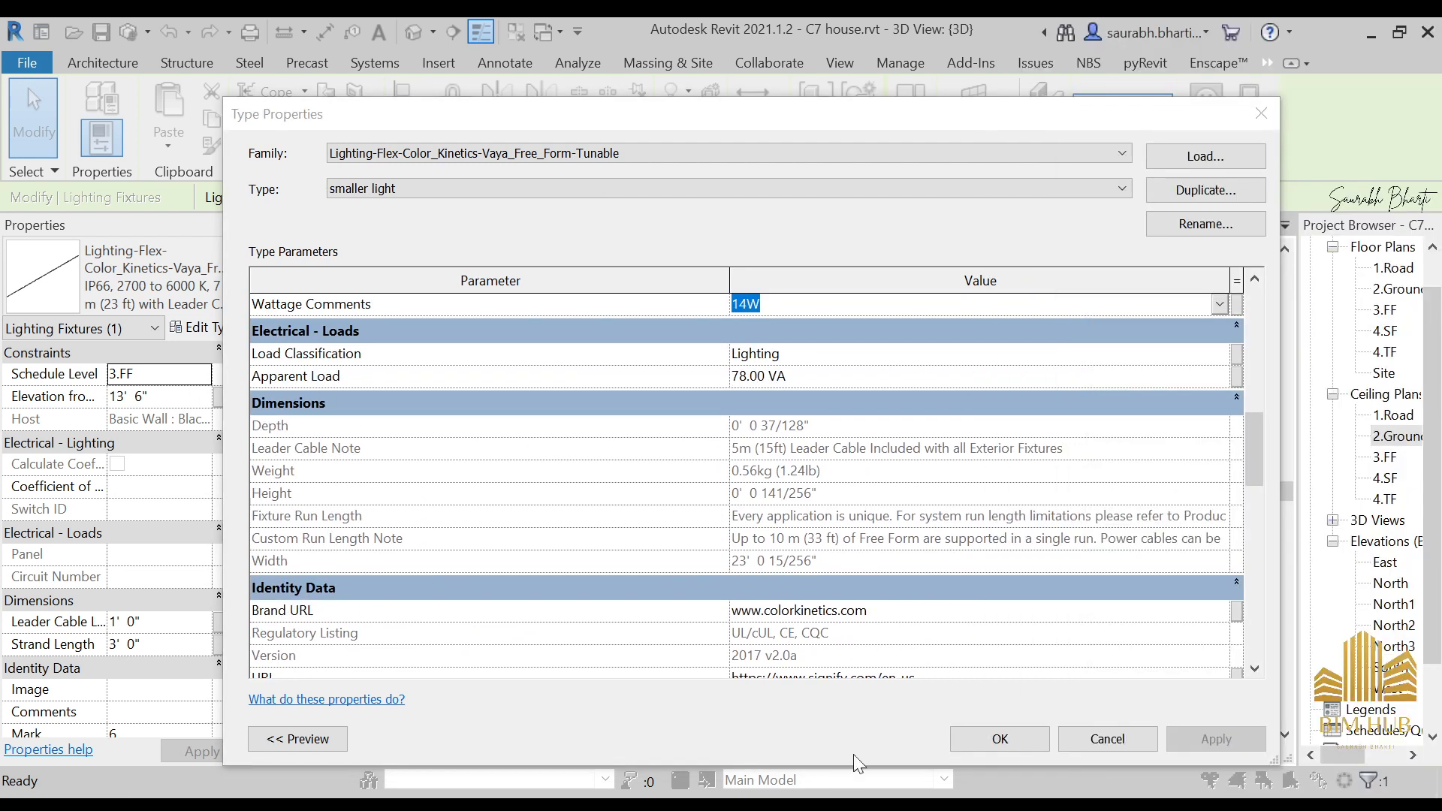
{"action": "key", "text": "XF86MonBrightnessDown"}
{"action": "key", "text": "XF86MonBrightnessDown"}
{"action": "key", "text": "XF86MonBrightnessDown"}
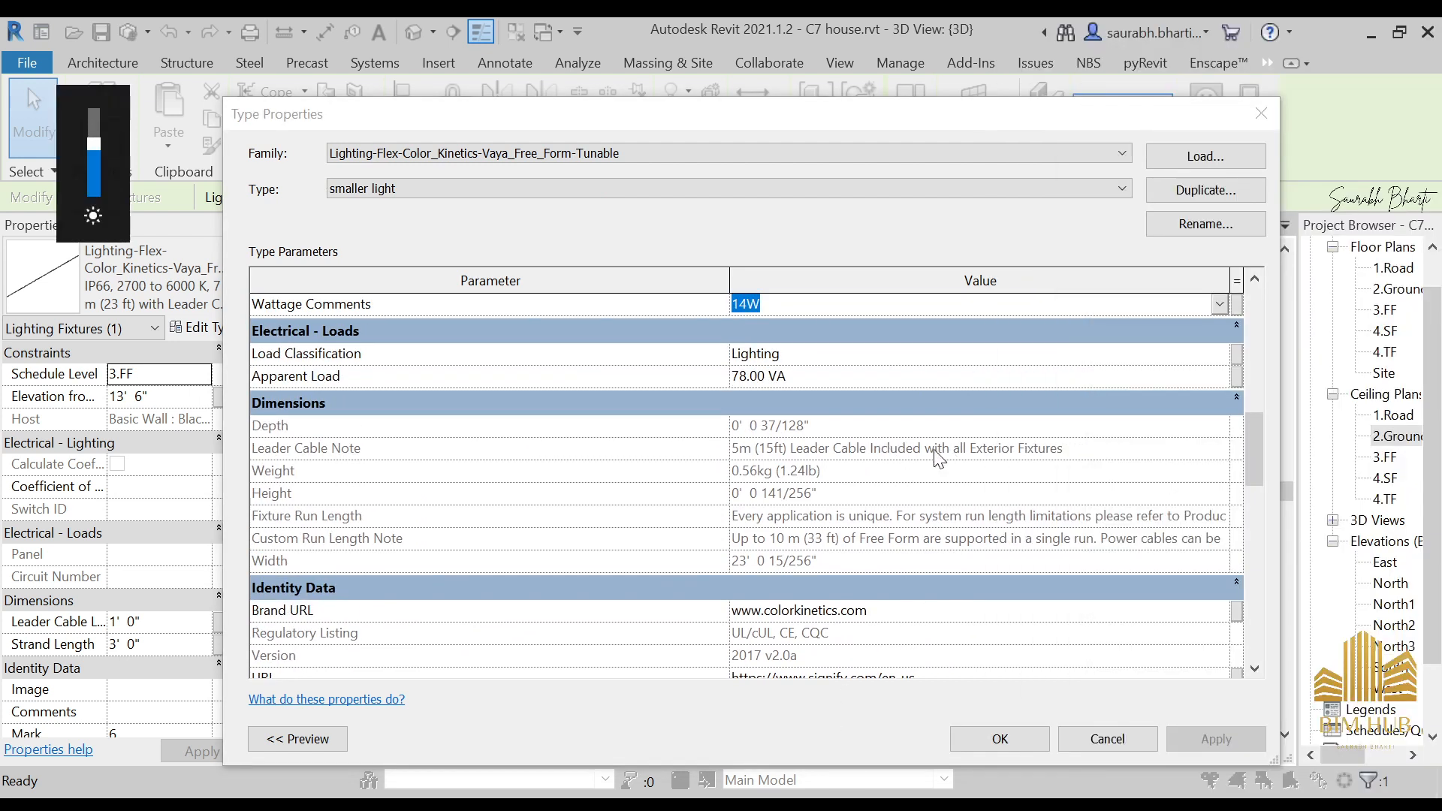
- Set the smaller light type's Power Consumption to "51 Maxium at full output, steady state"
{"action": "scroll", "coordinate": [1142, 376], "scroll_direction": "up", "scroll_amount": 2}
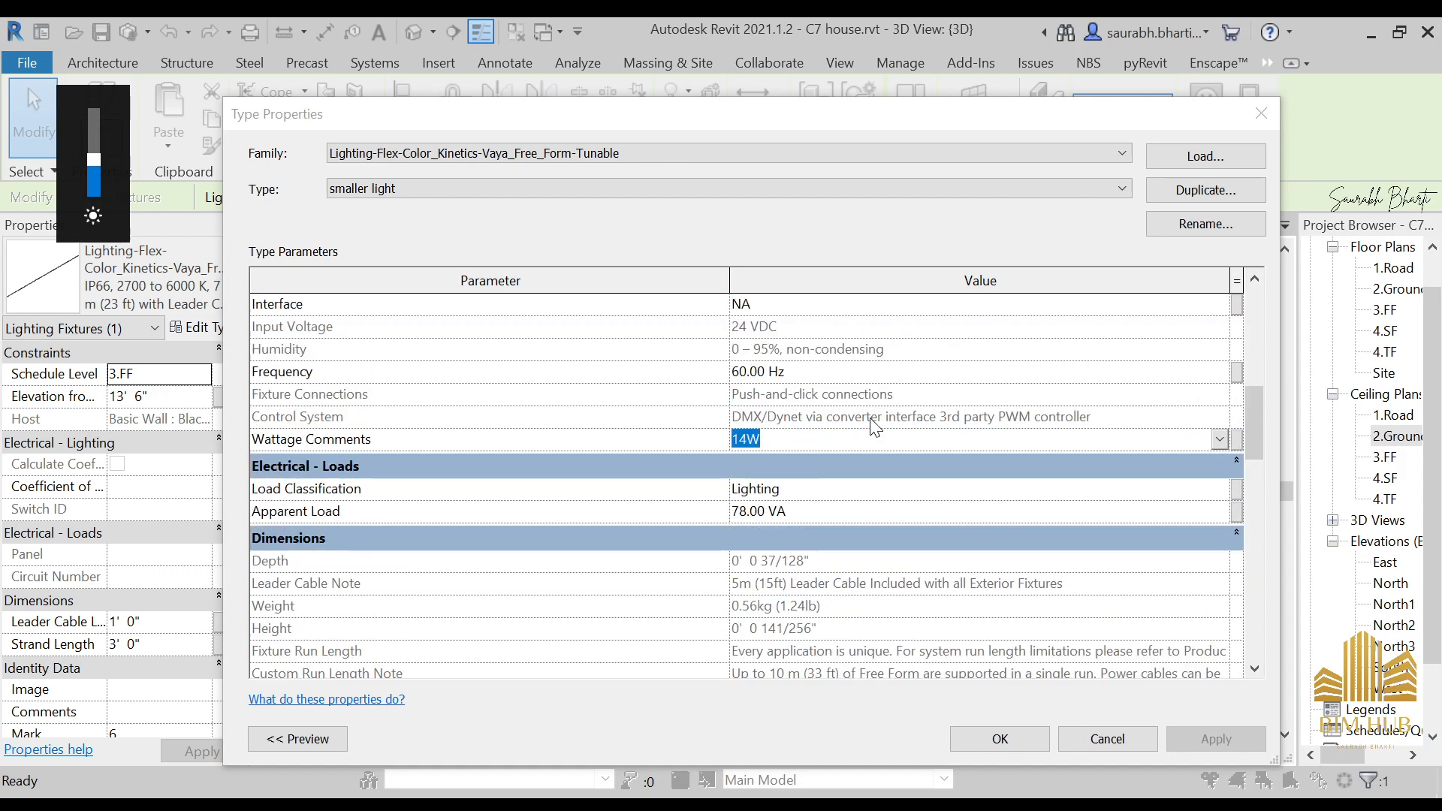
{"action": "scroll", "coordinate": [871, 420], "scroll_direction": "up", "scroll_amount": 5}
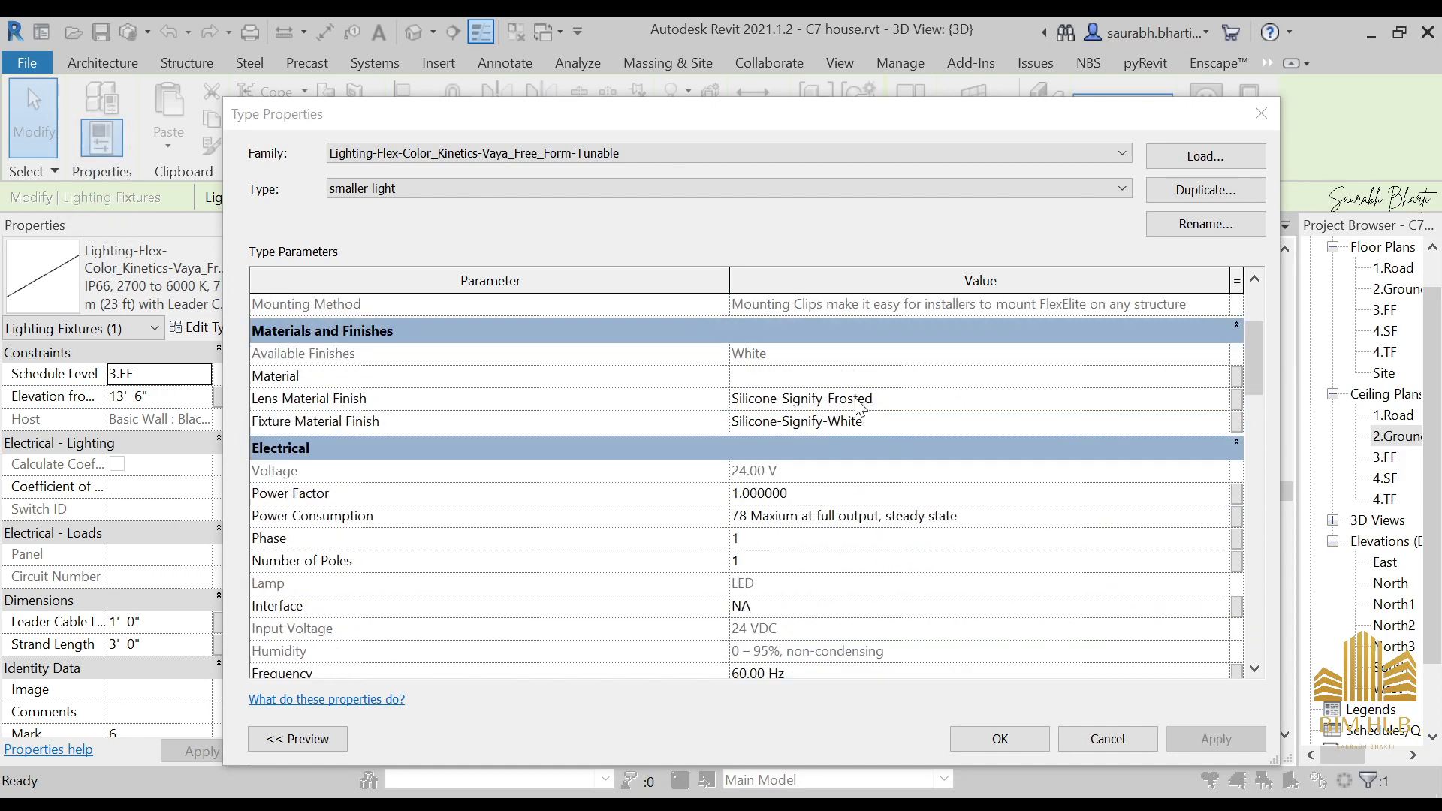
{"action": "scroll", "coordinate": [791, 431], "scroll_direction": "up", "scroll_amount": 3}
{"action": "scroll", "coordinate": [952, 511], "scroll_direction": "down", "scroll_amount": 7}
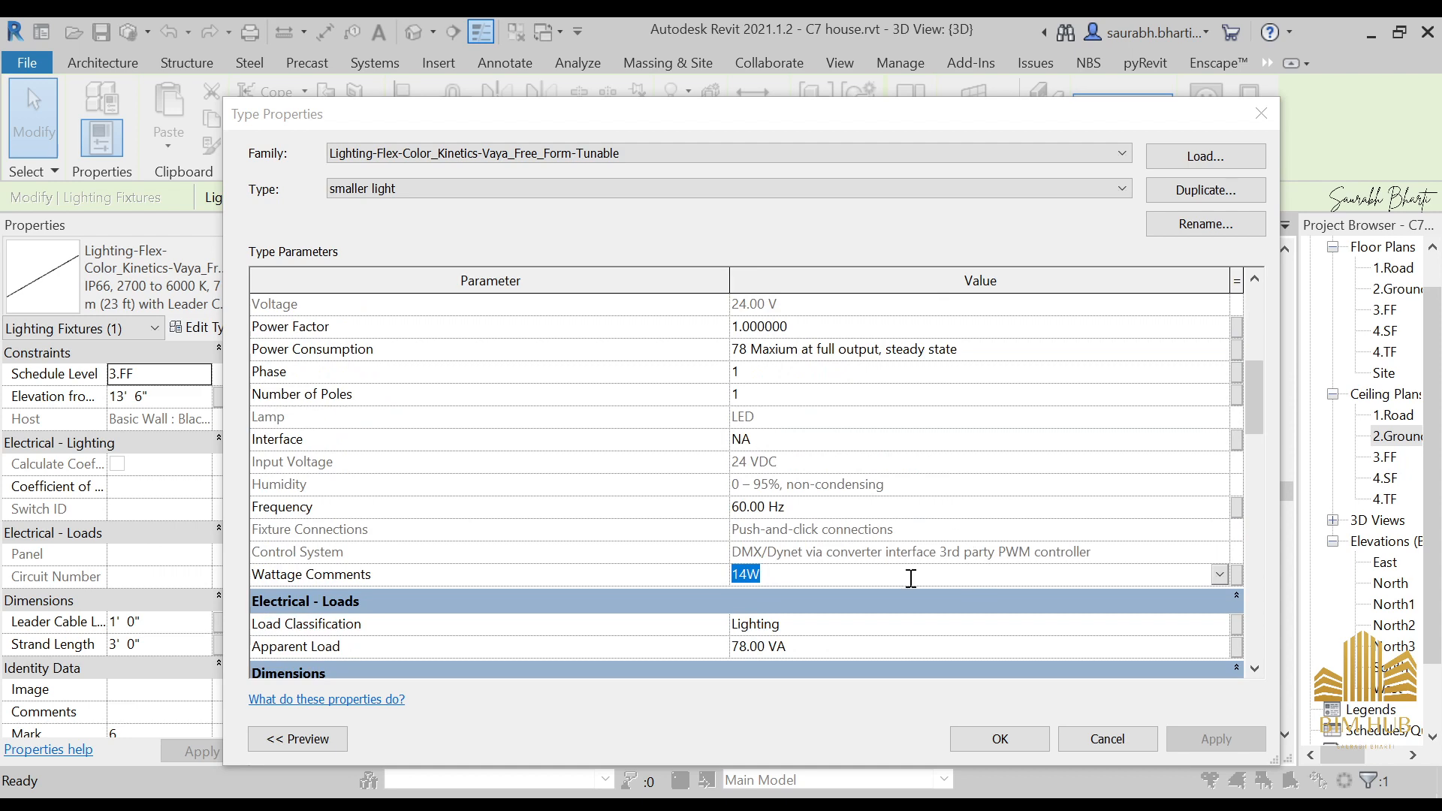
{"action": "scroll", "coordinate": [910, 578], "scroll_direction": "down", "scroll_amount": 4}
{"action": "left_click", "coordinate": [904, 374]}
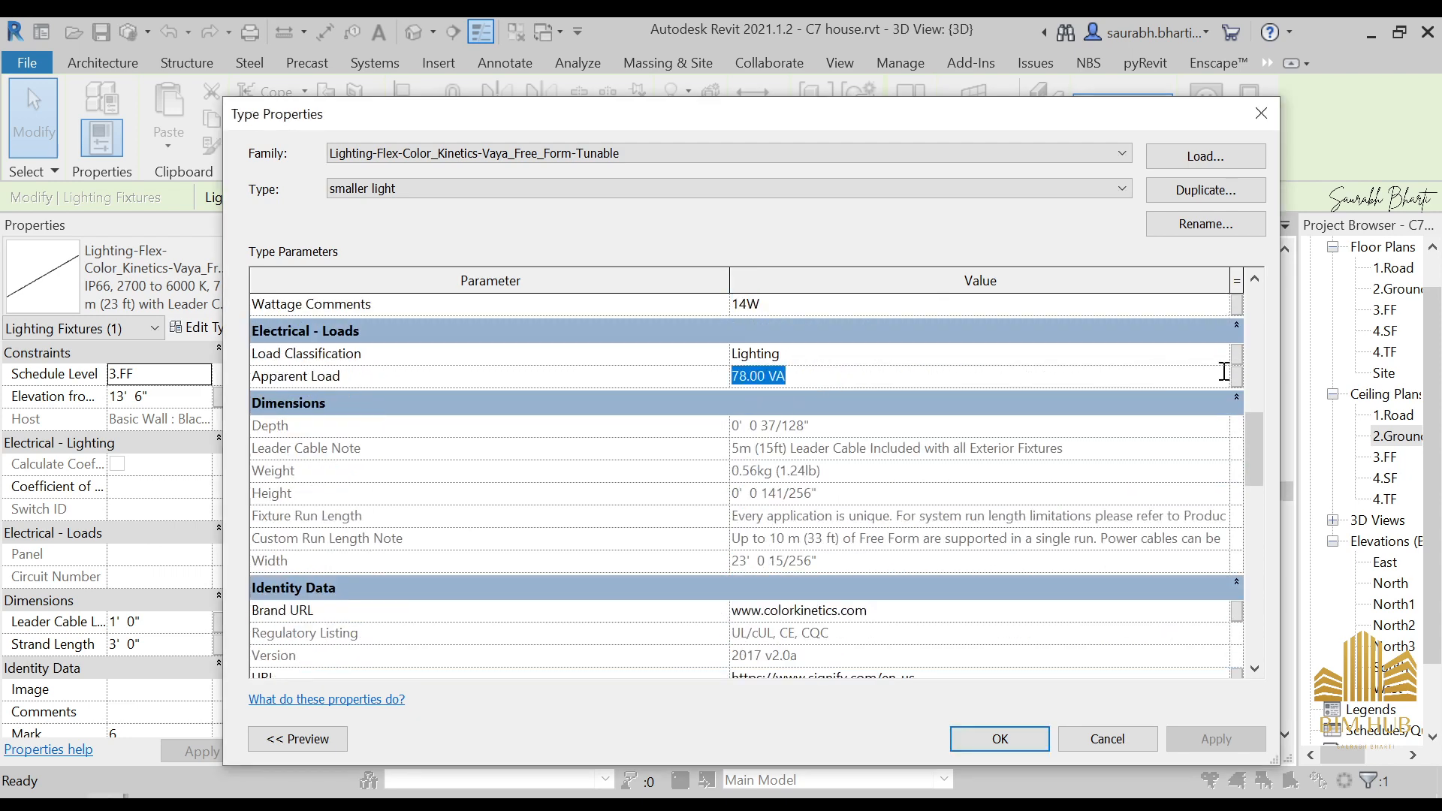
{"action": "scroll", "coordinate": [1089, 566], "scroll_direction": "down", "scroll_amount": 4}
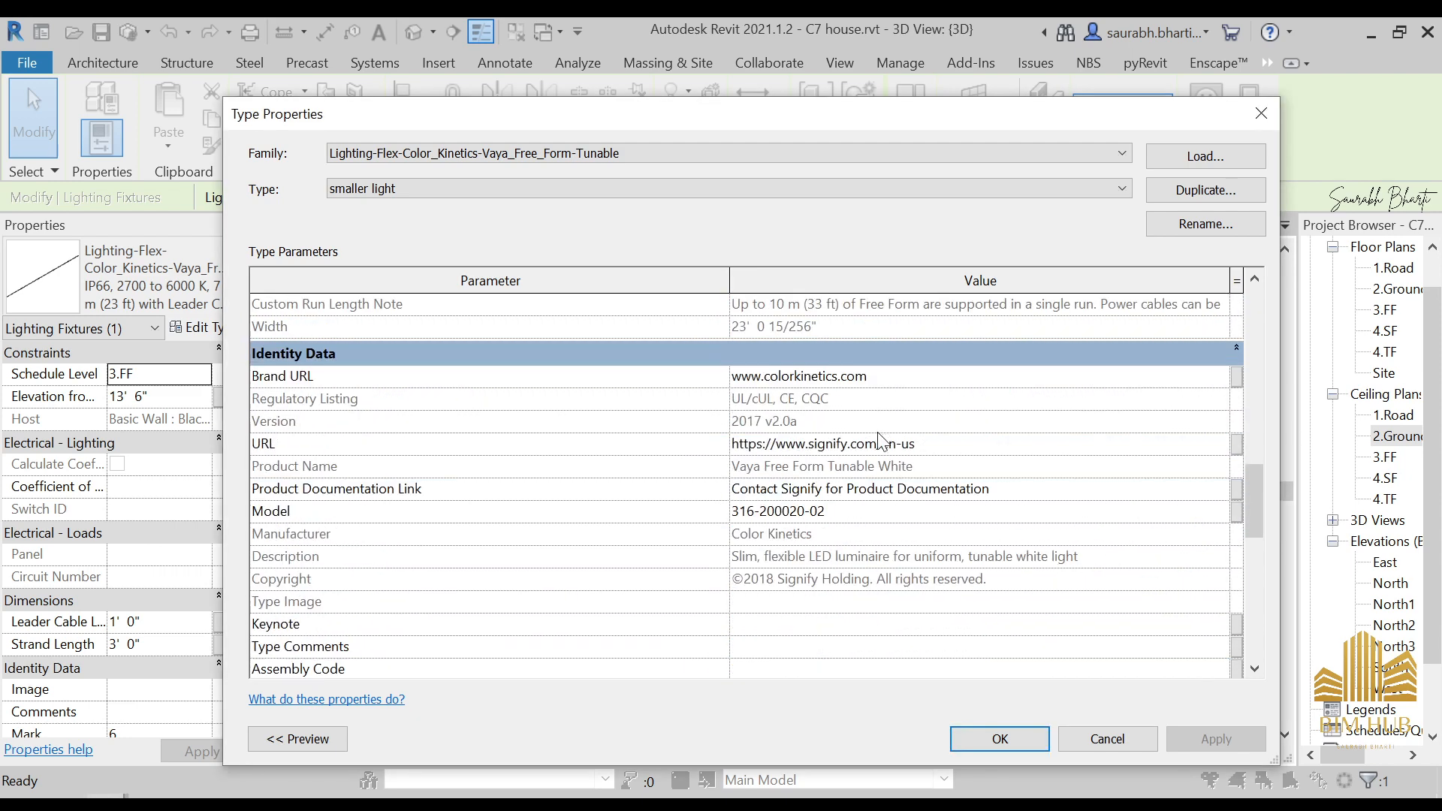
{"action": "scroll", "coordinate": [881, 441], "scroll_direction": "up", "scroll_amount": 7}
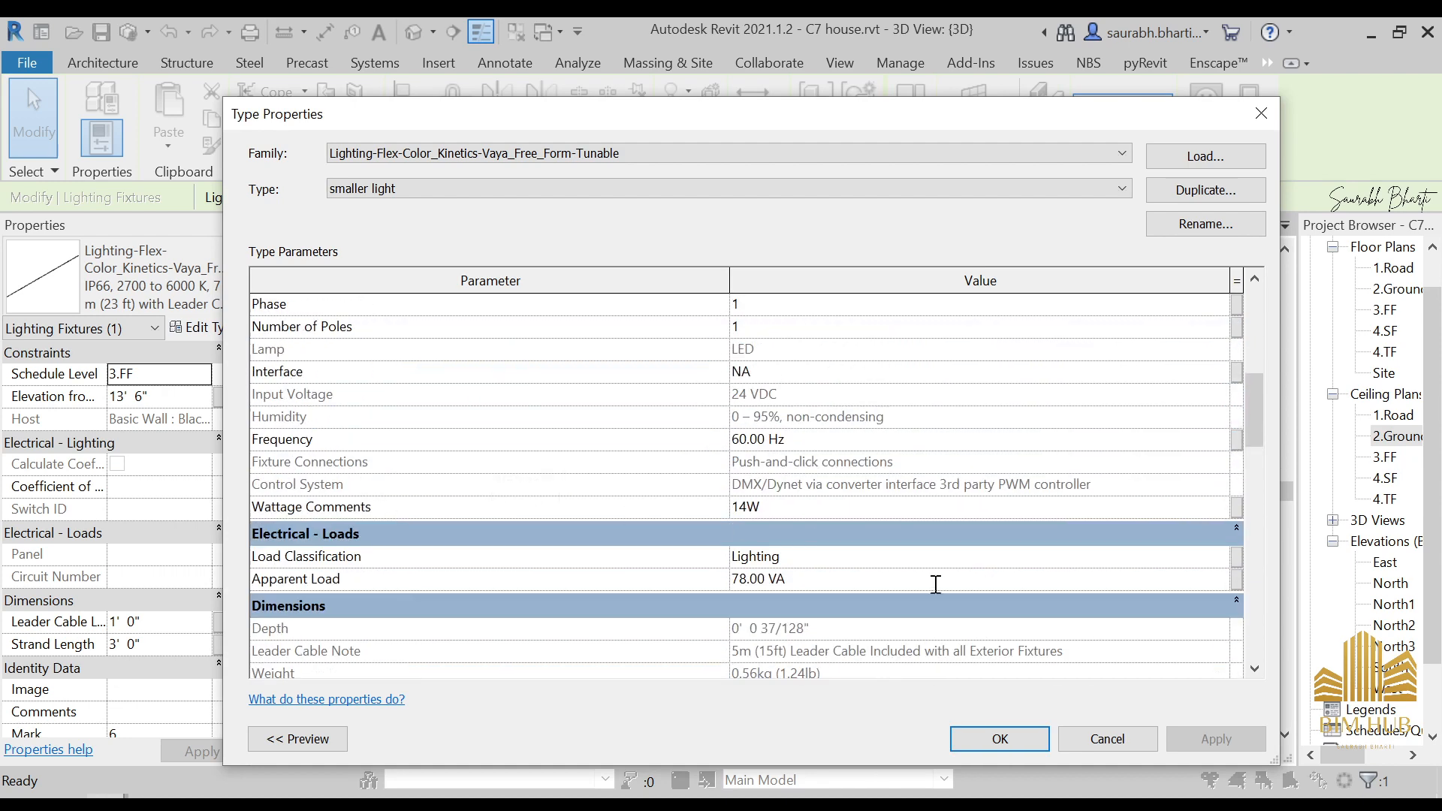
{"action": "scroll", "coordinate": [425, 471], "scroll_direction": "up", "scroll_amount": 3}
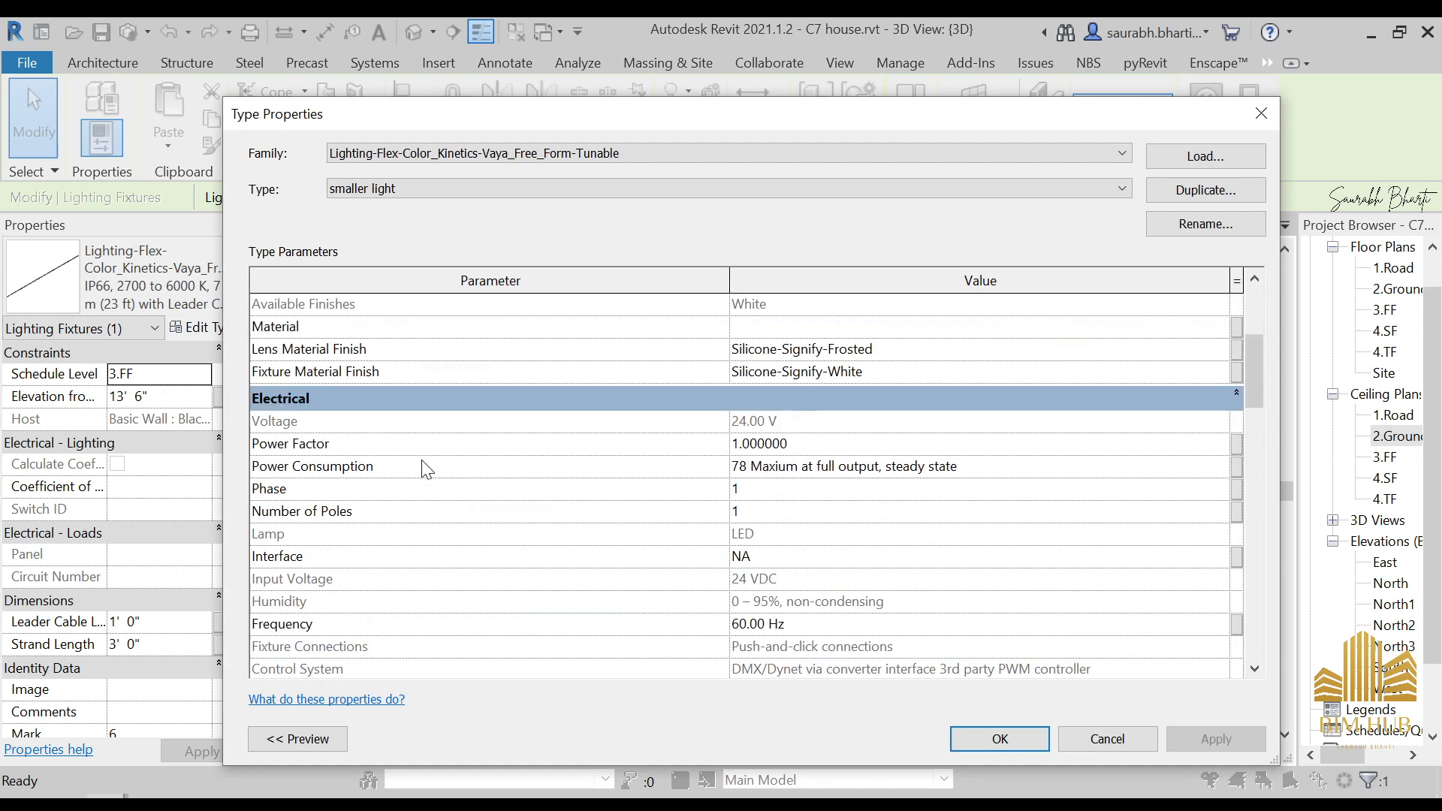
{"action": "left_click", "coordinate": [986, 464]}
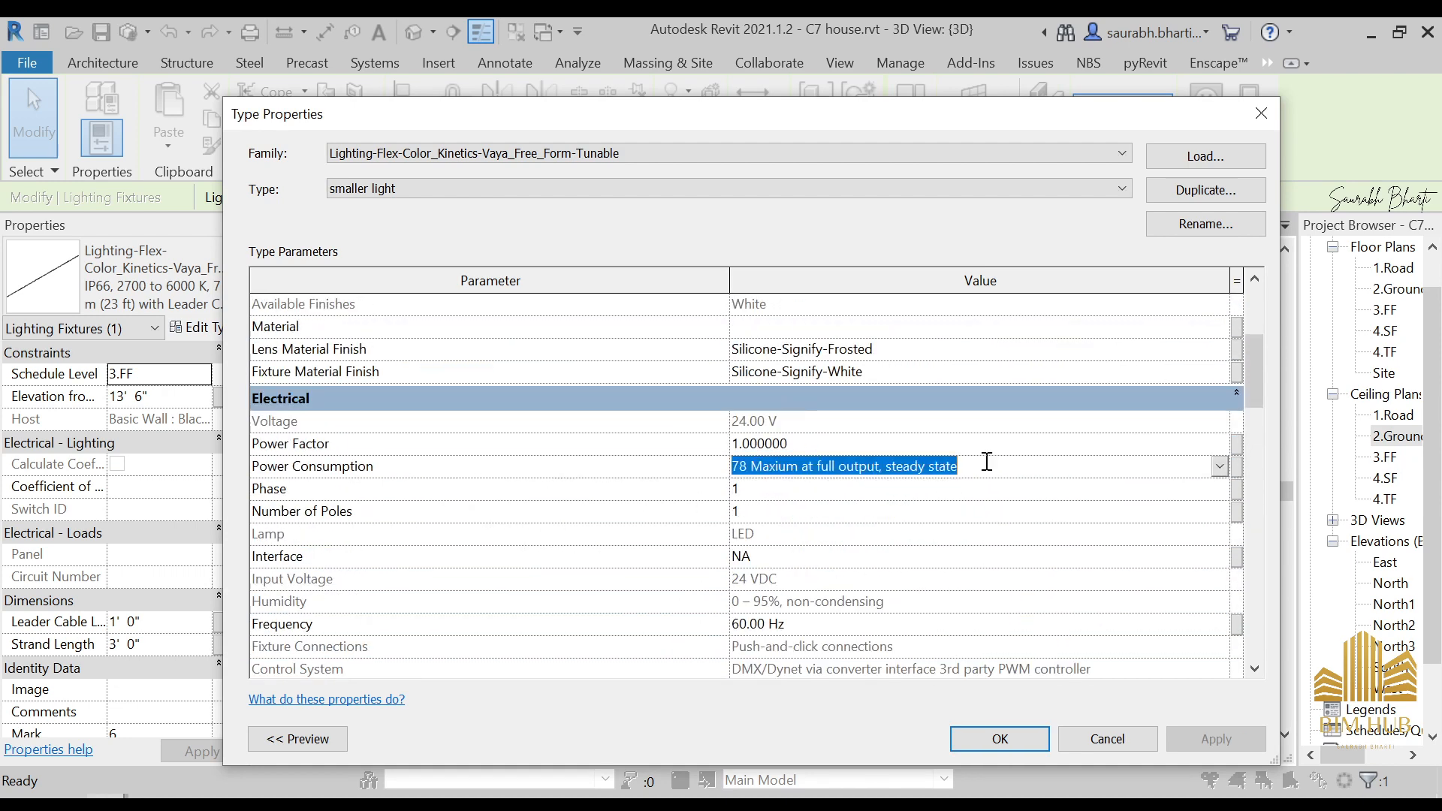
{"action": "left_click", "coordinate": [1219, 467]}
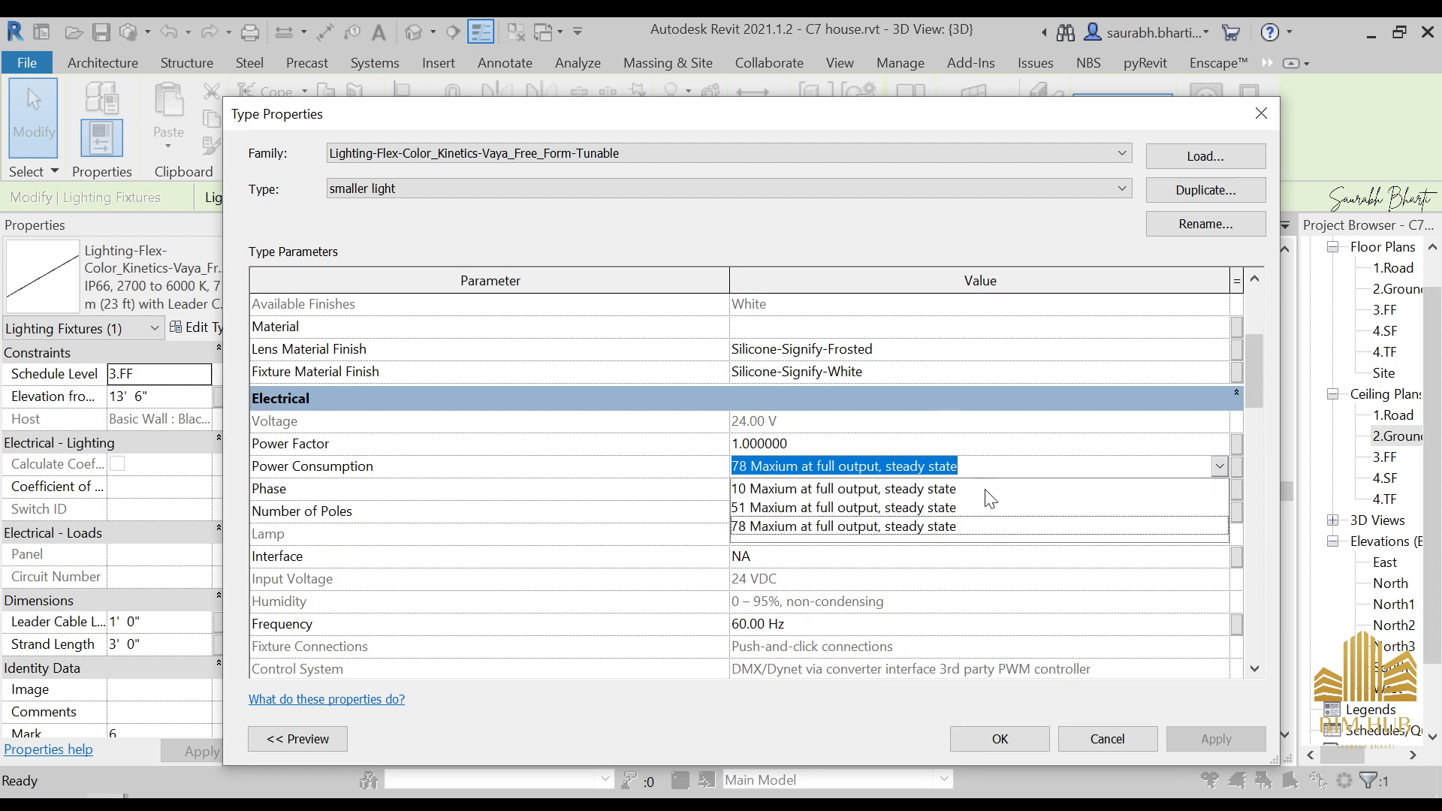
{"action": "left_click", "coordinate": [950, 509]}
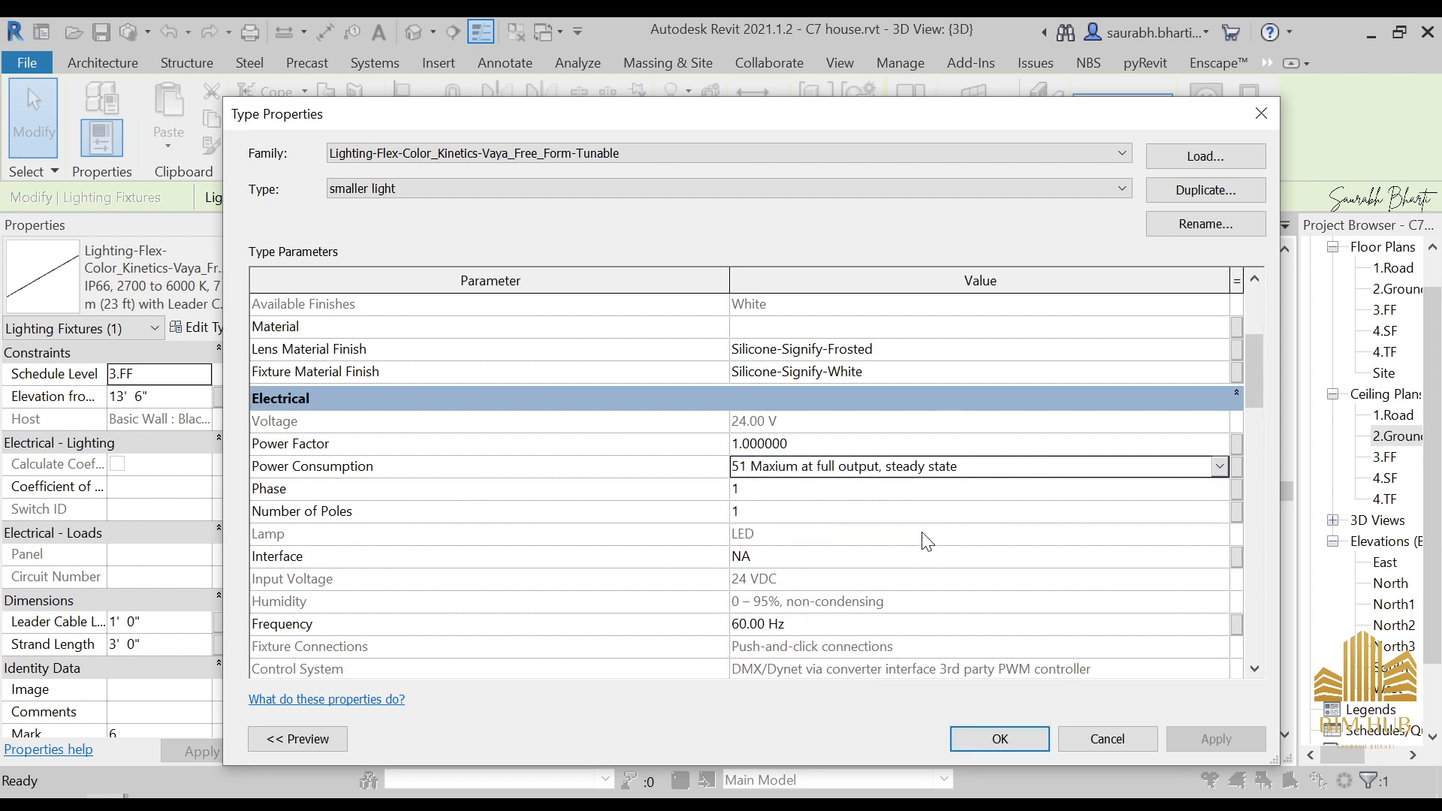
{"action": "scroll", "coordinate": [565, 502], "scroll_direction": "up", "scroll_amount": 3}
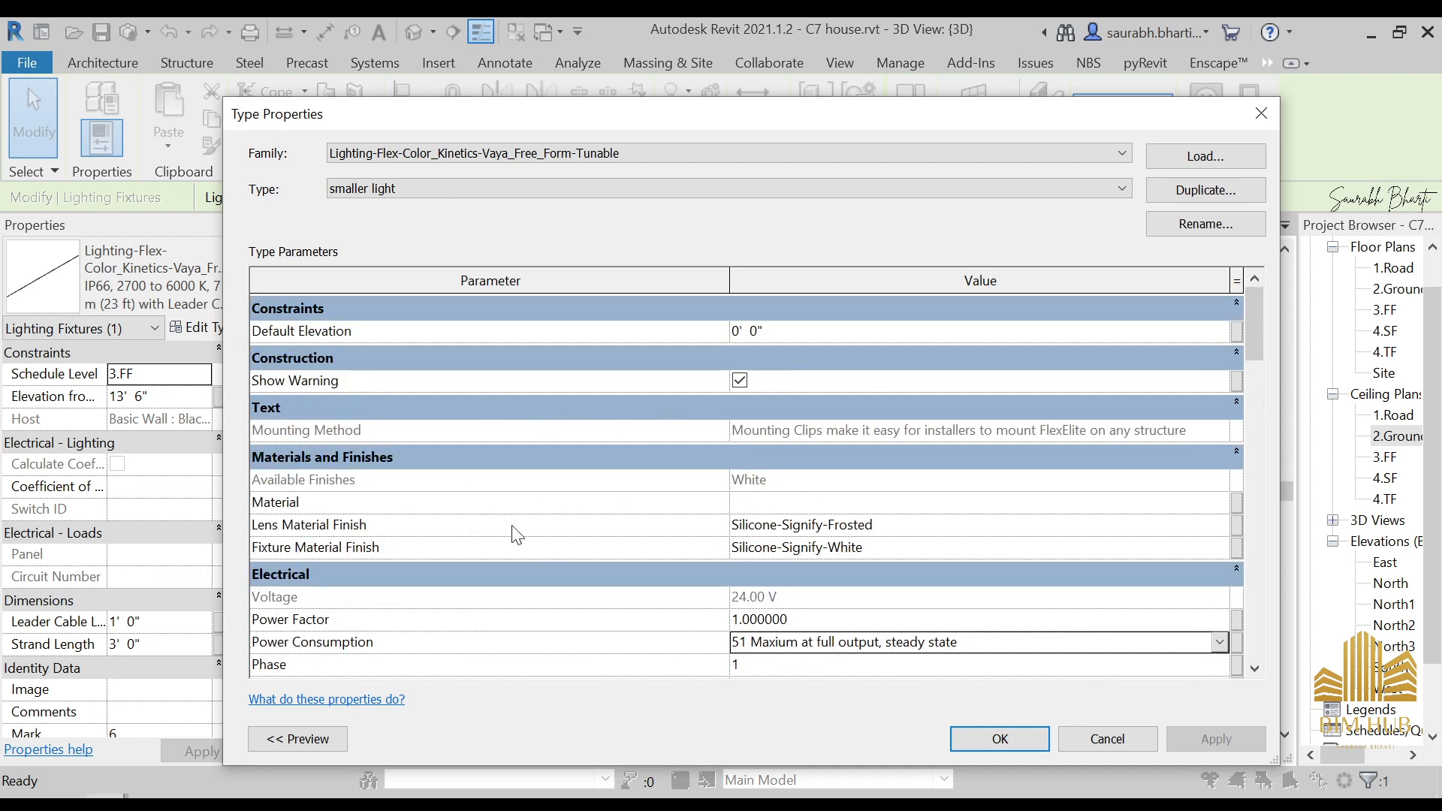
- Review the smaller light type's electrical, dimension and photometric parameters, including its initial color, and accept the type properties
{"action": "scroll", "coordinate": [517, 535], "scroll_direction": "down", "scroll_amount": 8}
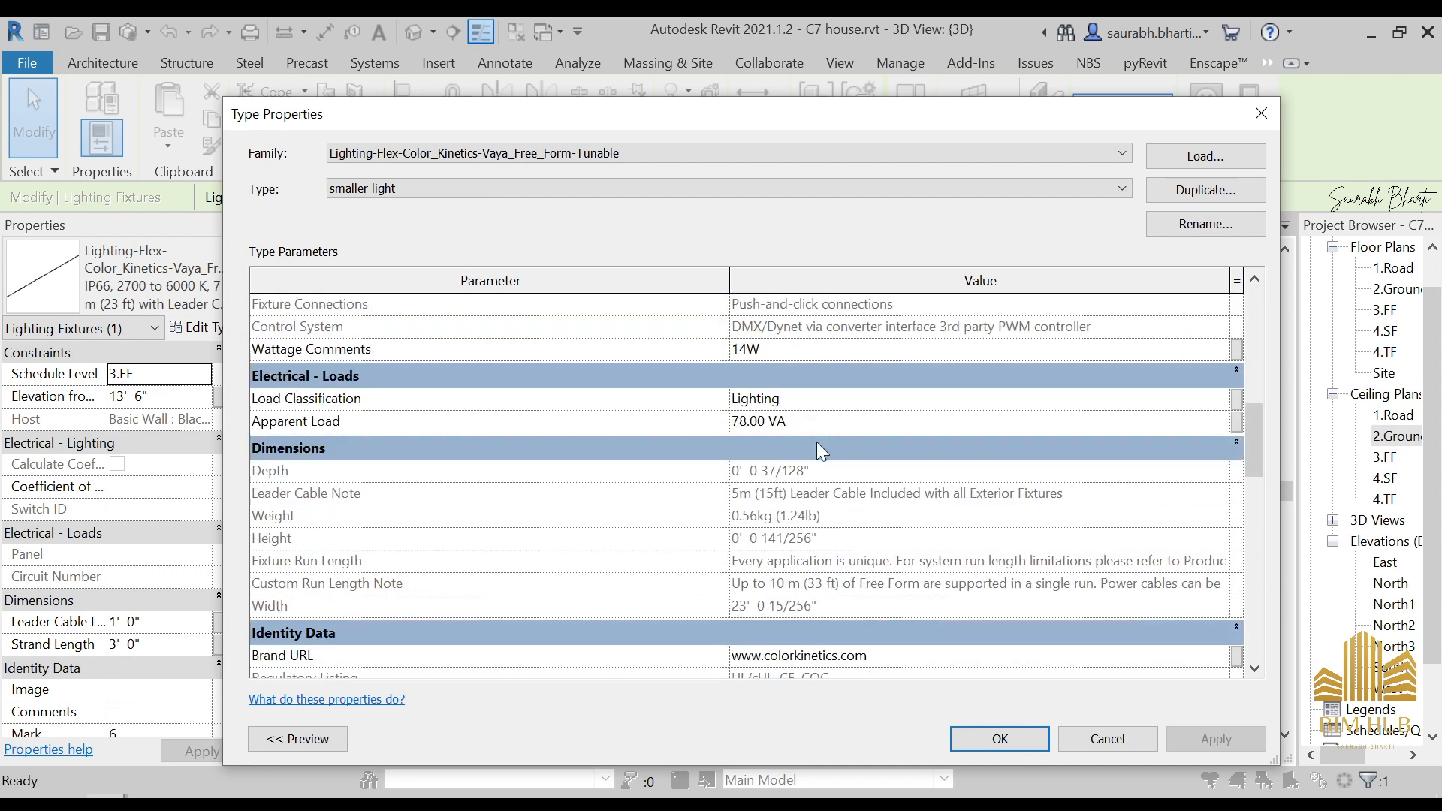
{"action": "scroll", "coordinate": [682, 449], "scroll_direction": "down", "scroll_amount": 10}
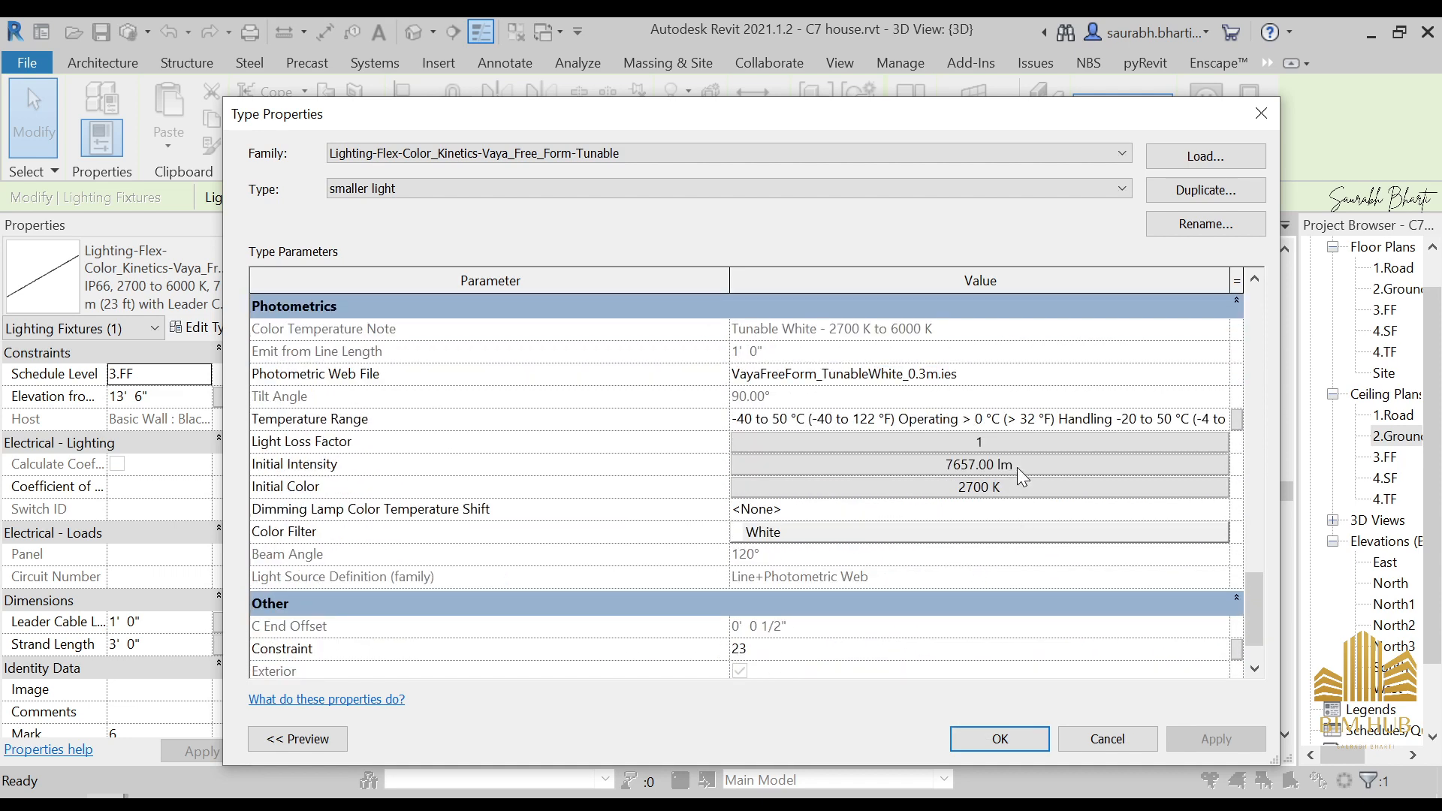
{"action": "left_click", "coordinate": [1003, 487]}
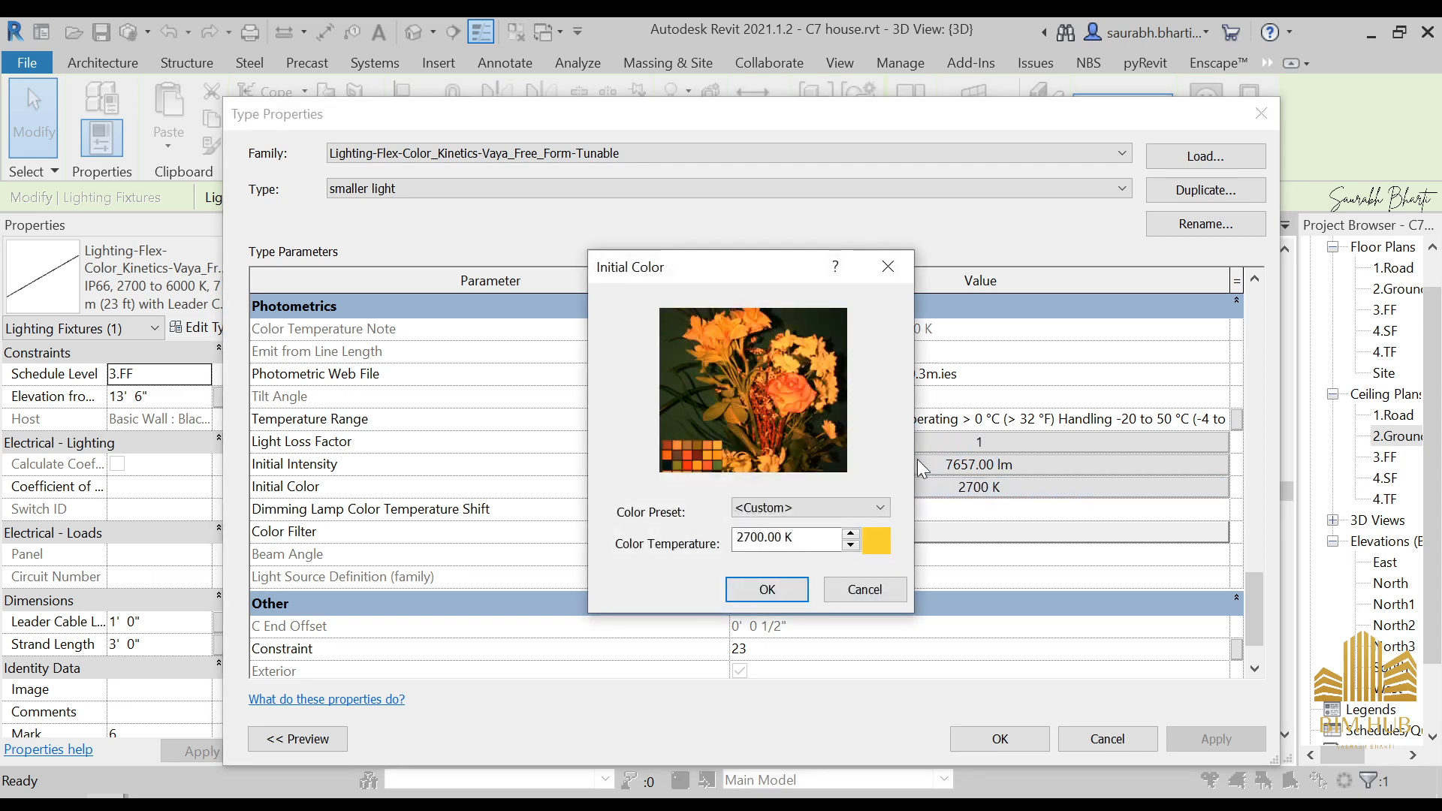
{"action": "key", "text": "Escape"}
{"action": "scroll", "coordinate": [982, 529], "scroll_direction": "up", "scroll_amount": 5}
{"action": "scroll", "coordinate": [907, 558], "scroll_direction": "up", "scroll_amount": 2}
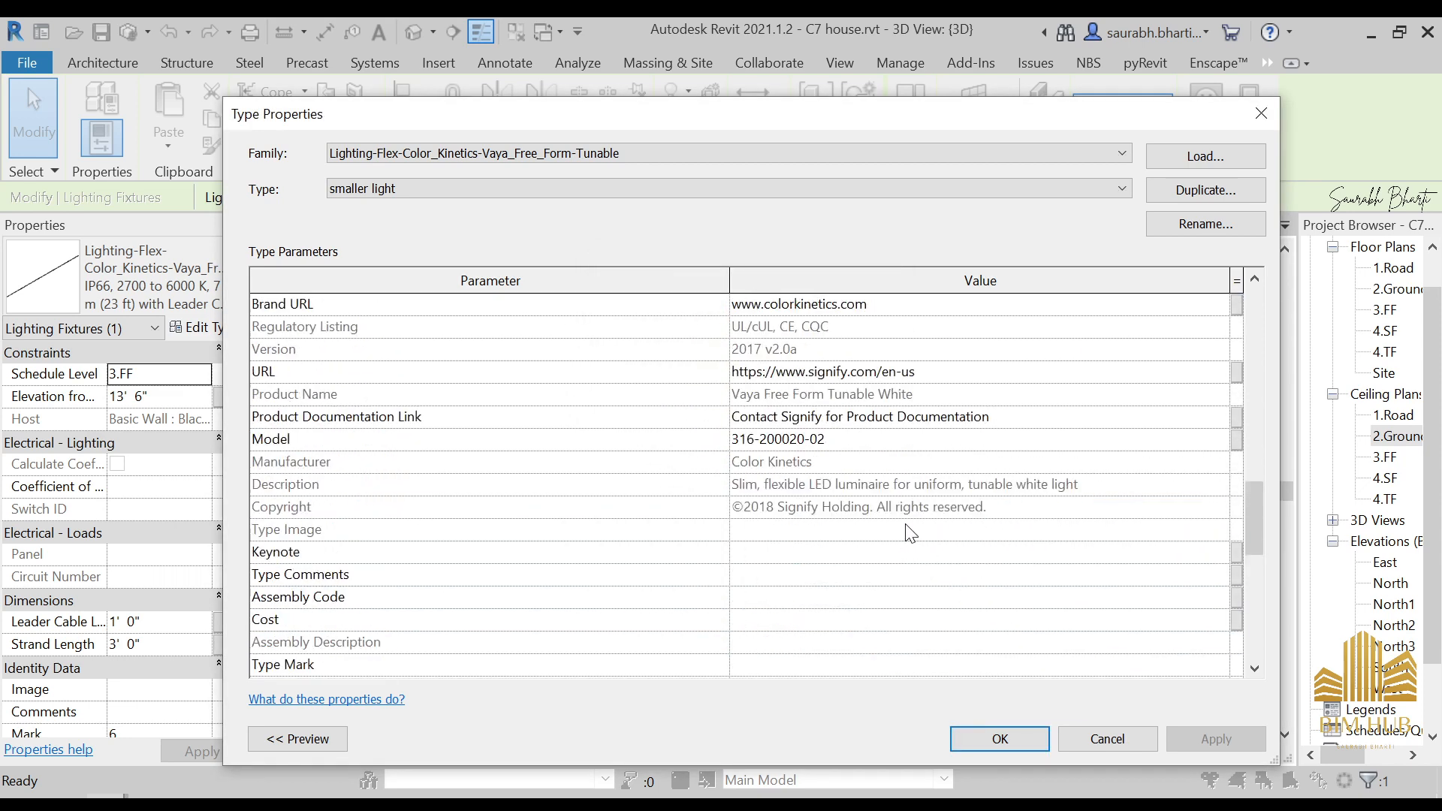
{"action": "scroll", "coordinate": [871, 497], "scroll_direction": "up", "scroll_amount": 6}
{"action": "scroll", "coordinate": [821, 503], "scroll_direction": "down", "scroll_amount": 1}
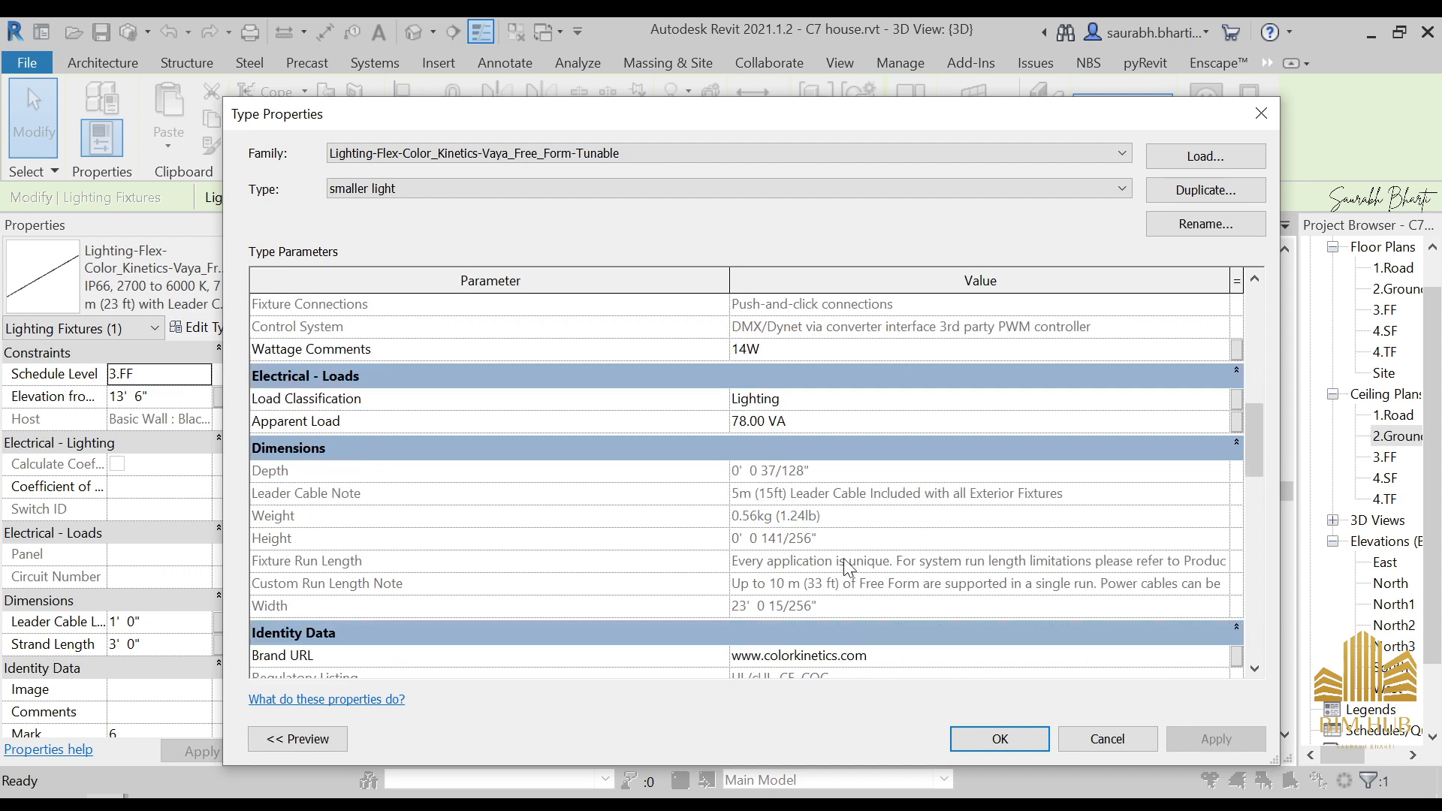
{"action": "scroll", "coordinate": [447, 522], "scroll_direction": "up", "scroll_amount": 3}
{"action": "scroll", "coordinate": [785, 431], "scroll_direction": "up", "scroll_amount": 2}
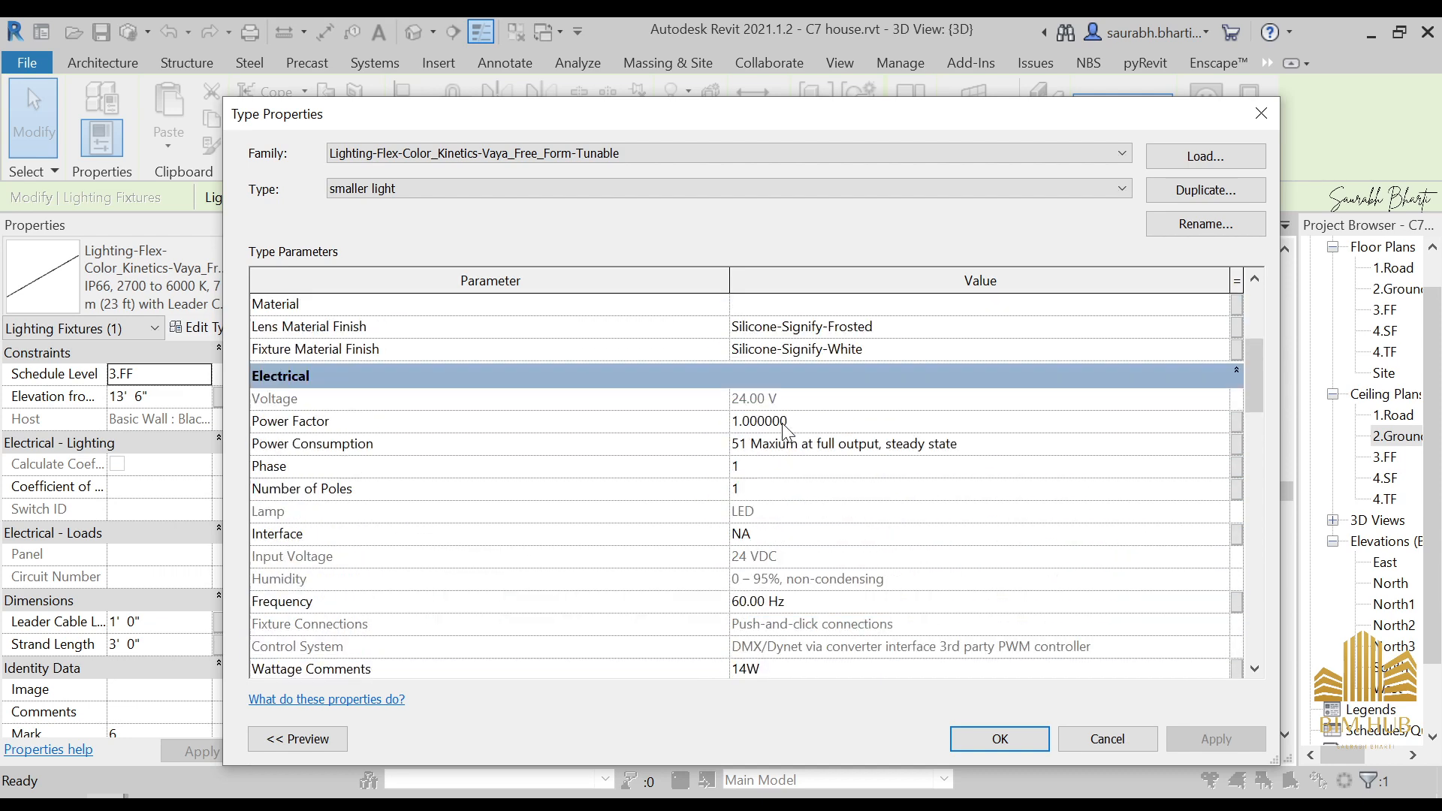
{"action": "scroll", "coordinate": [751, 425], "scroll_direction": "up", "scroll_amount": 4}
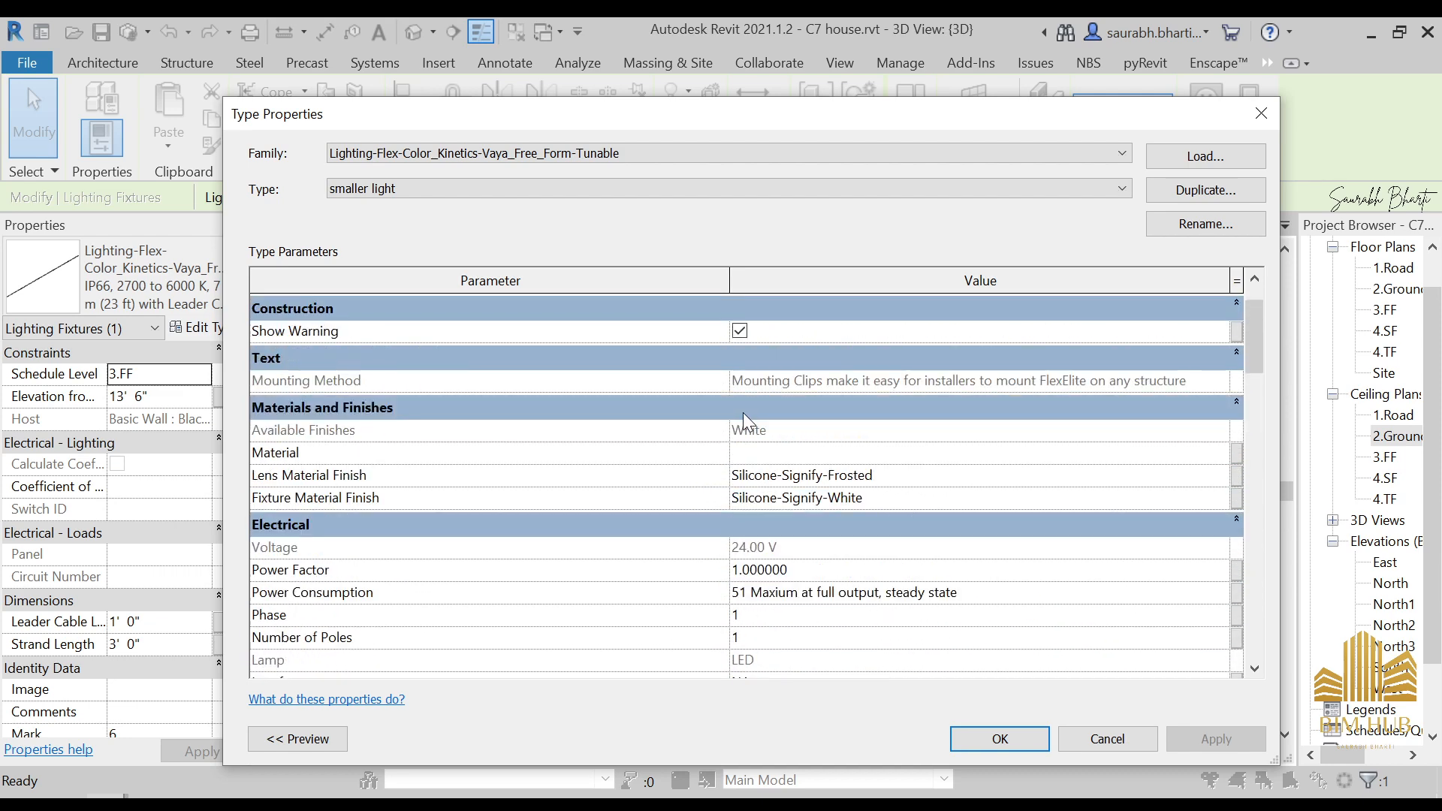
{"action": "left_click", "coordinate": [1027, 743]}
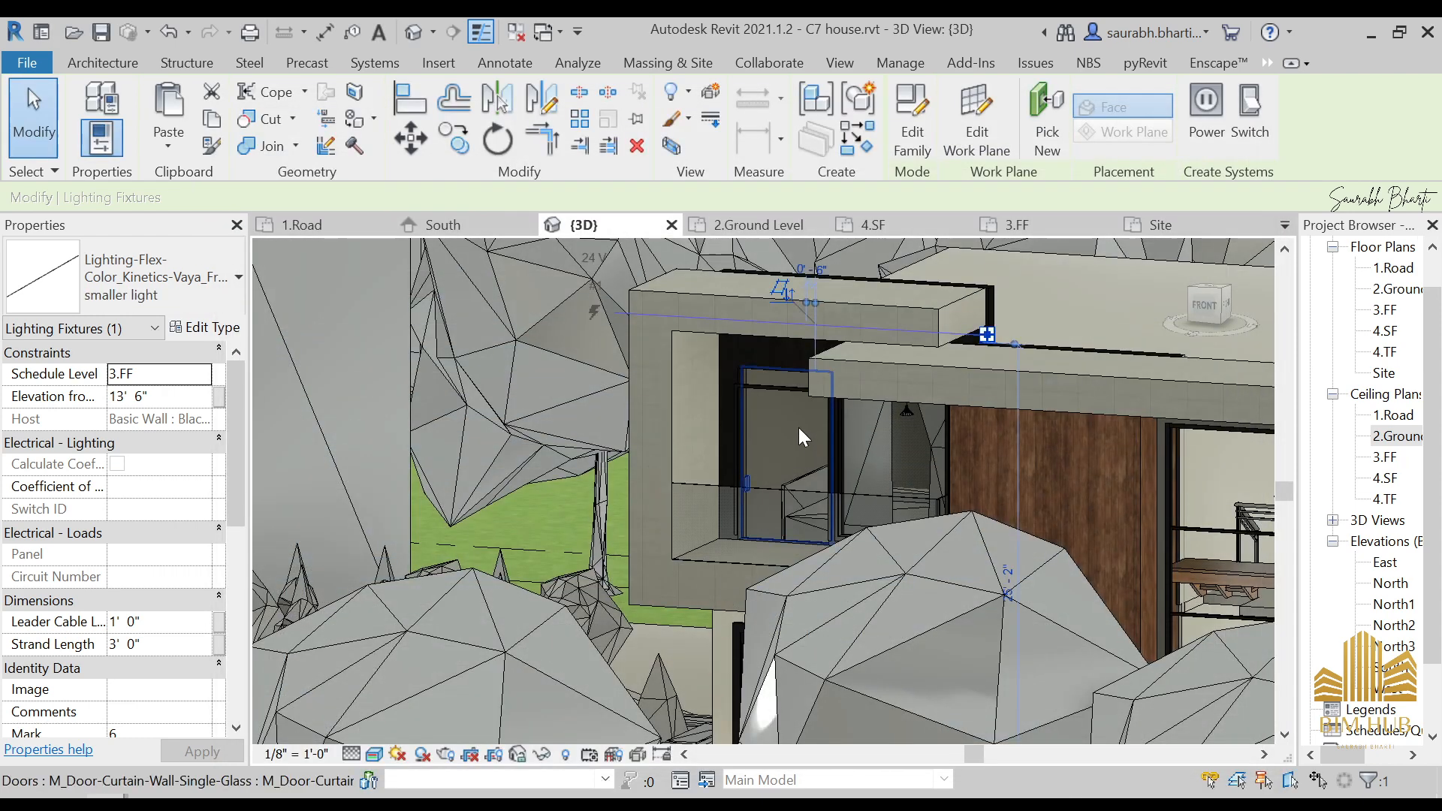
- Change the strip light under the balcony's upper slab to the type "IP66, 2700 to 6000 K, 5 m (15 ft) with Leader Cable"
{"action": "scroll", "coordinate": [784, 385], "scroll_direction": "up", "scroll_amount": 3}
{"action": "middle_click_drag", "start_coordinate": [782, 385], "coordinate": [869, 338], "text": "shift"}
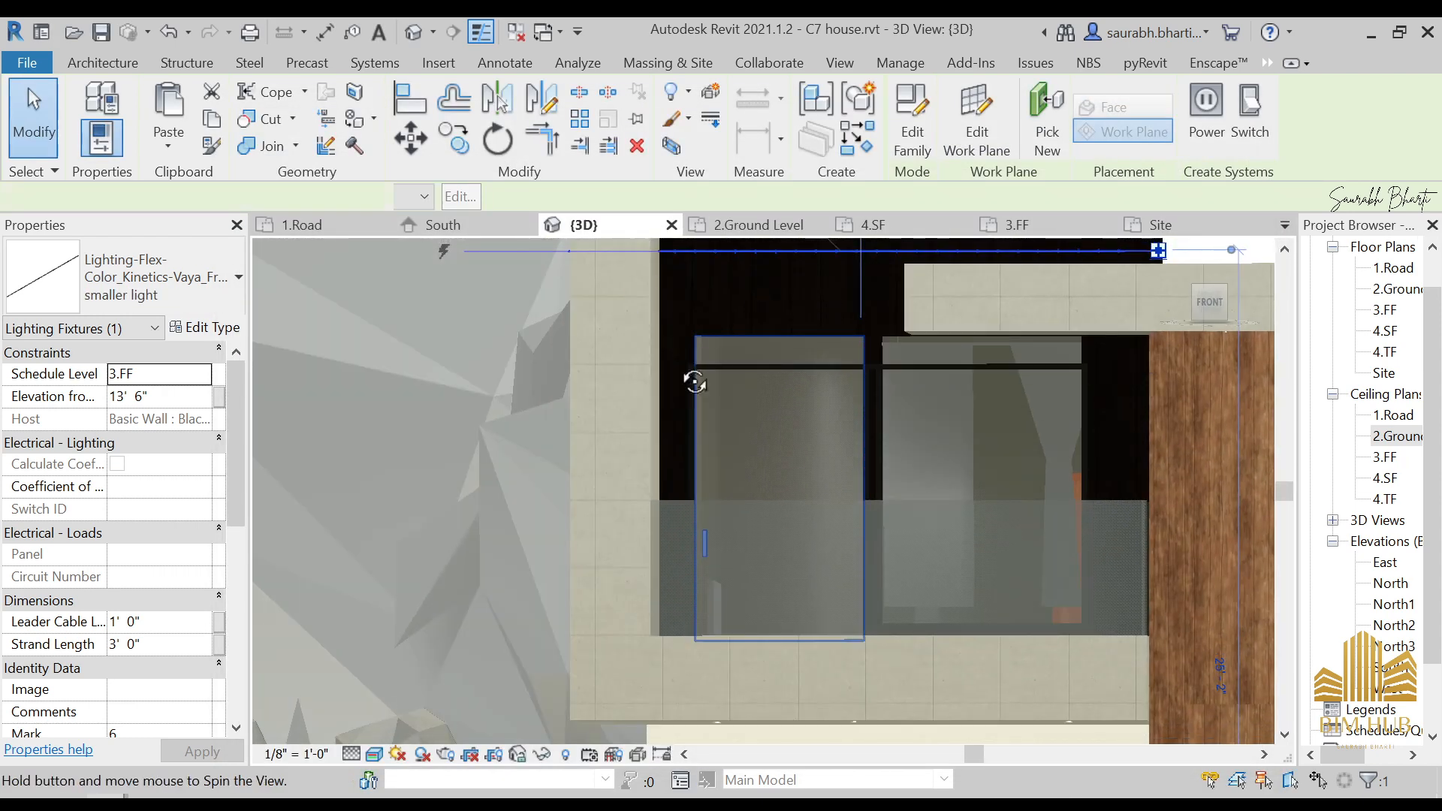
{"action": "left_click", "coordinate": [147, 273]}
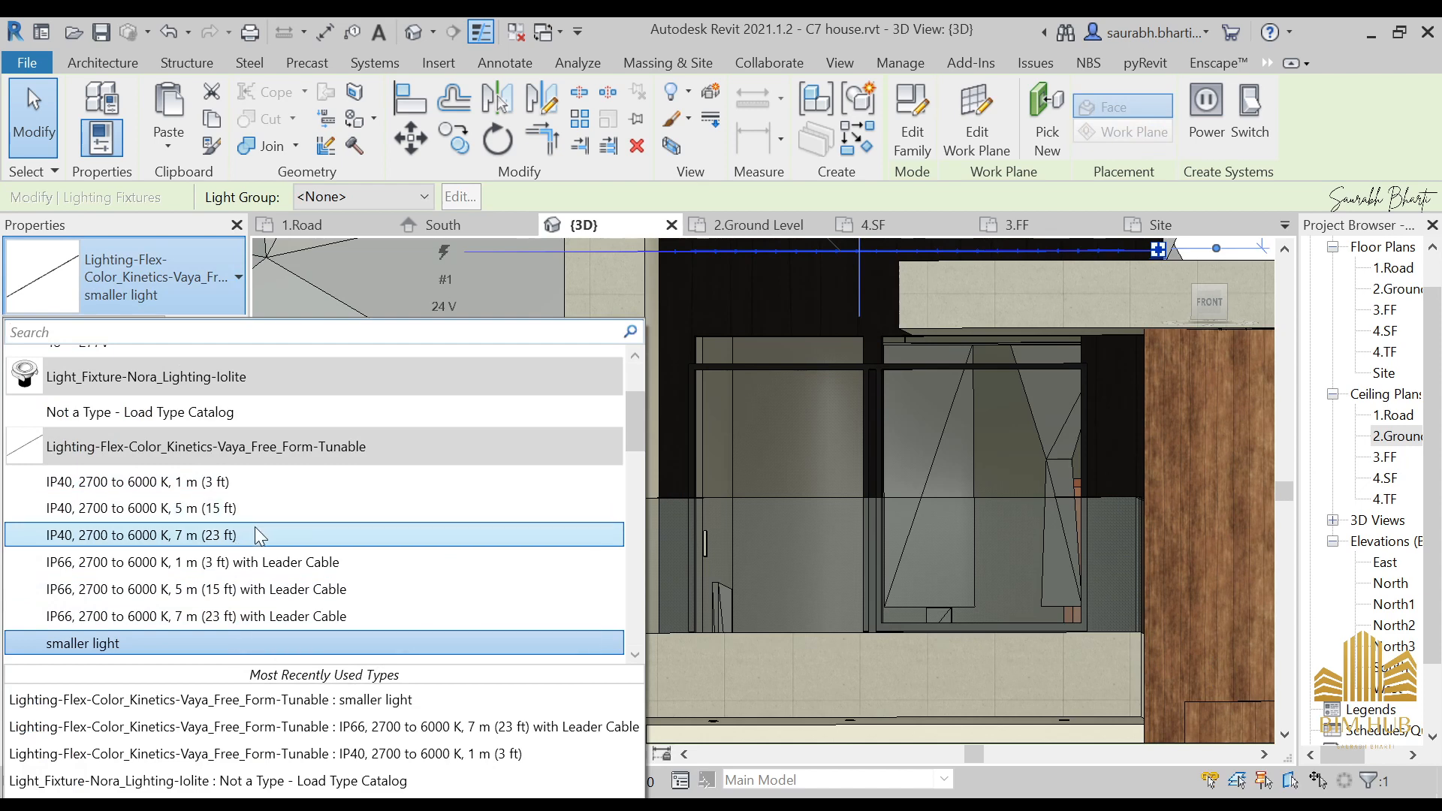
{"action": "left_click", "coordinate": [285, 586]}
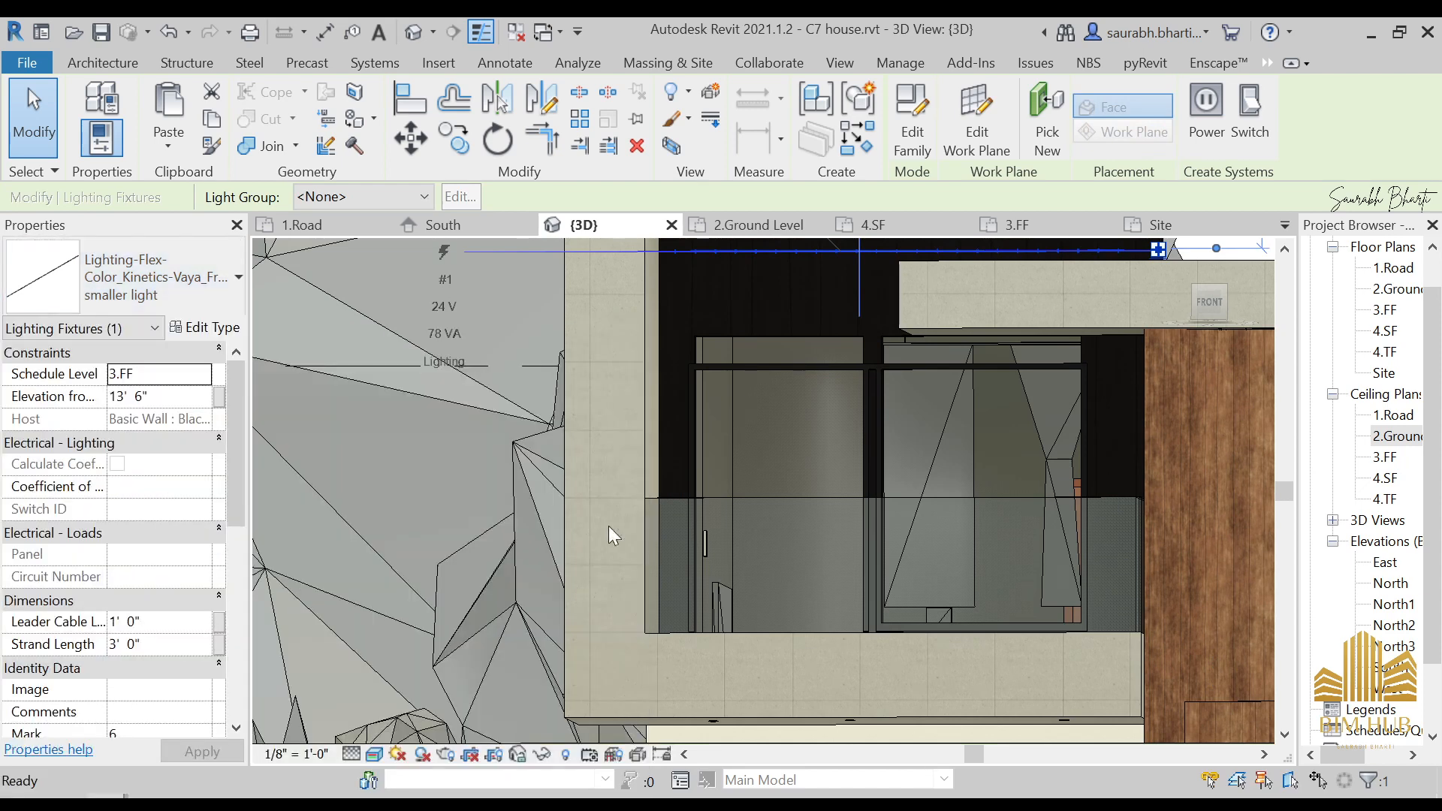
{"action": "scroll", "coordinate": [862, 383], "scroll_direction": "down", "scroll_amount": 3}
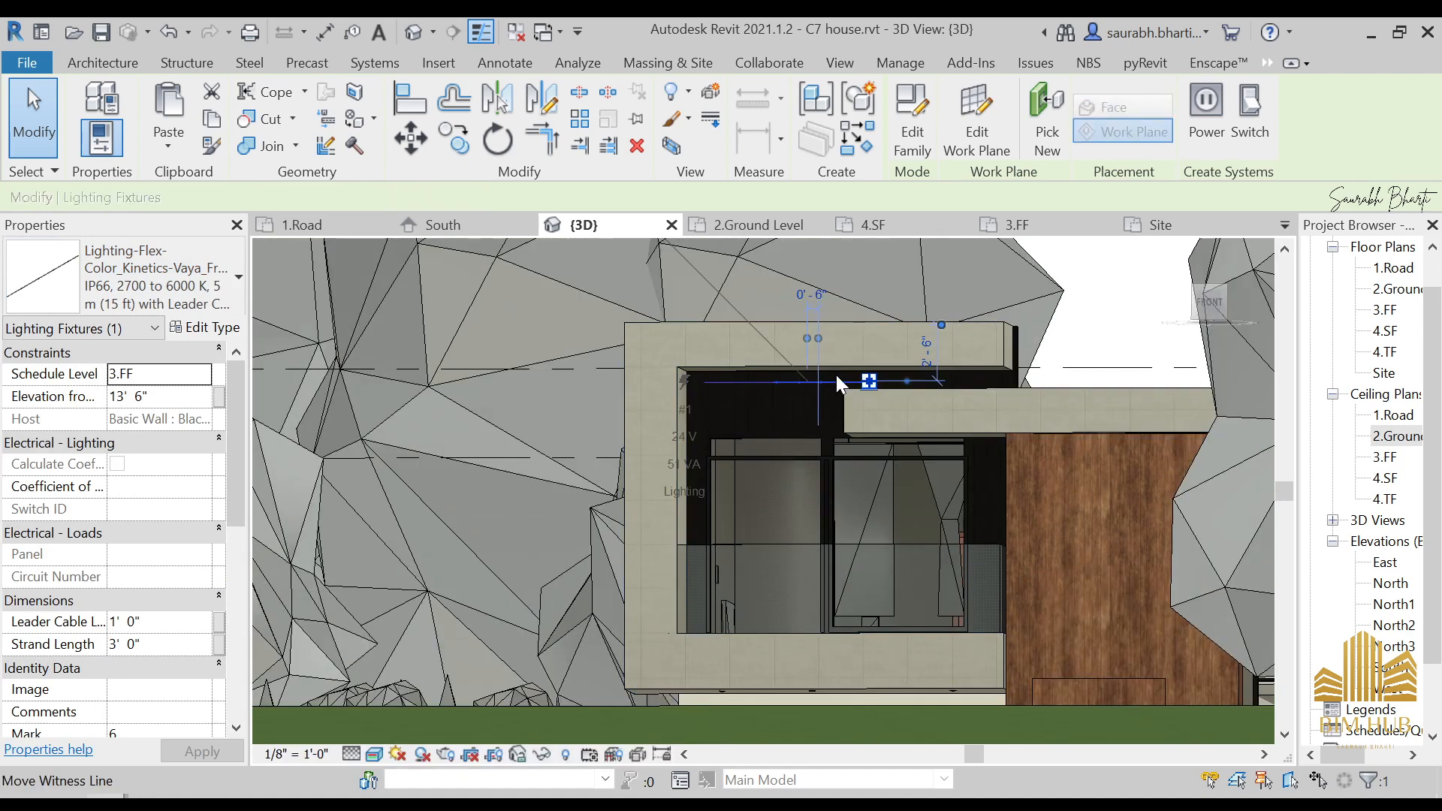
- Examine the strip light under the balcony's upper slab up close in the model and check its glow in the Enscape rendering
{"action": "scroll", "coordinate": [835, 382], "scroll_direction": "up", "scroll_amount": 2}
{"action": "scroll", "coordinate": [829, 383], "scroll_direction": "up", "scroll_amount": 3}
{"action": "key", "text": "Escape"}
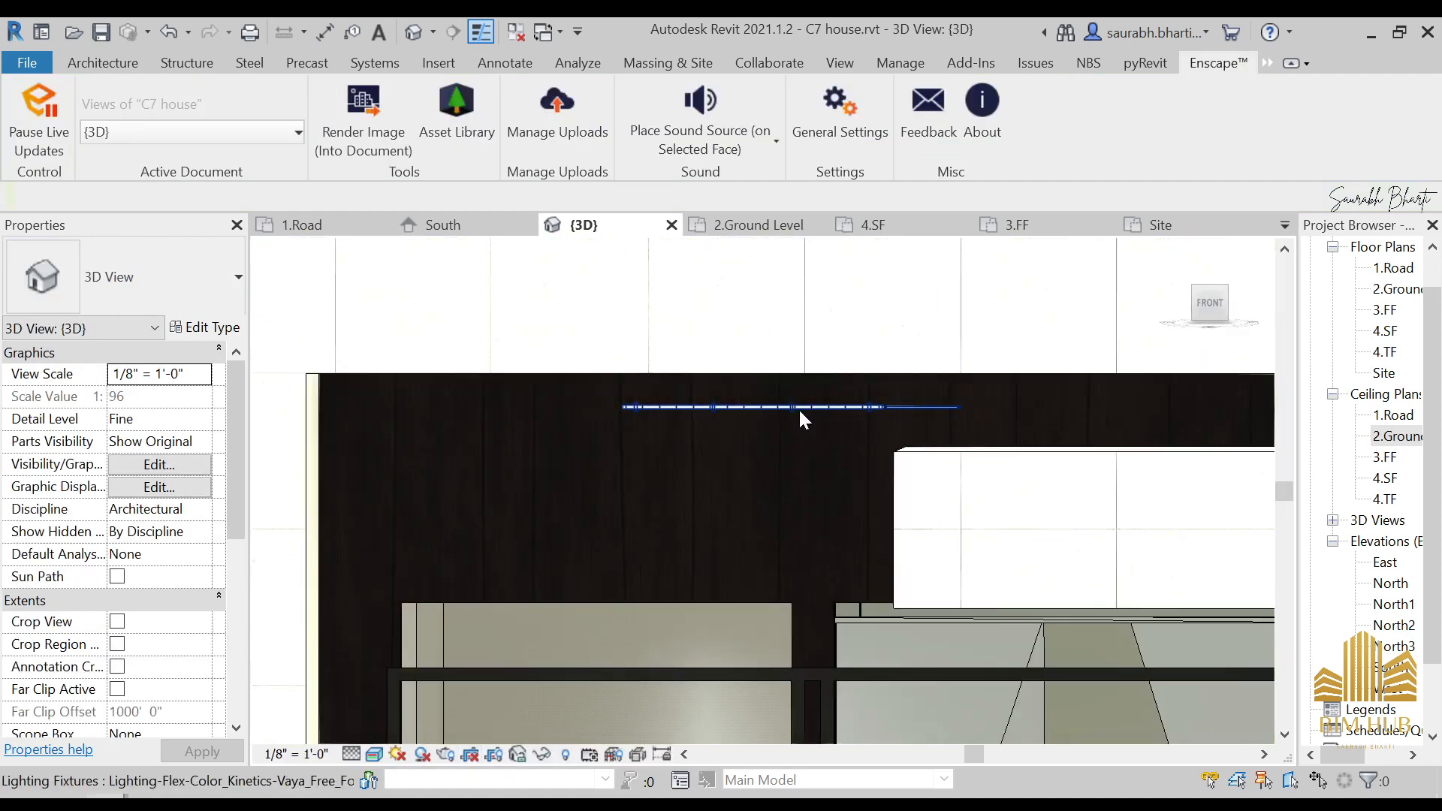
{"action": "left_click", "coordinate": [800, 411]}
{"action": "middle_click_drag", "start_coordinate": [804, 413], "coordinate": [542, 528], "text": "shift"}
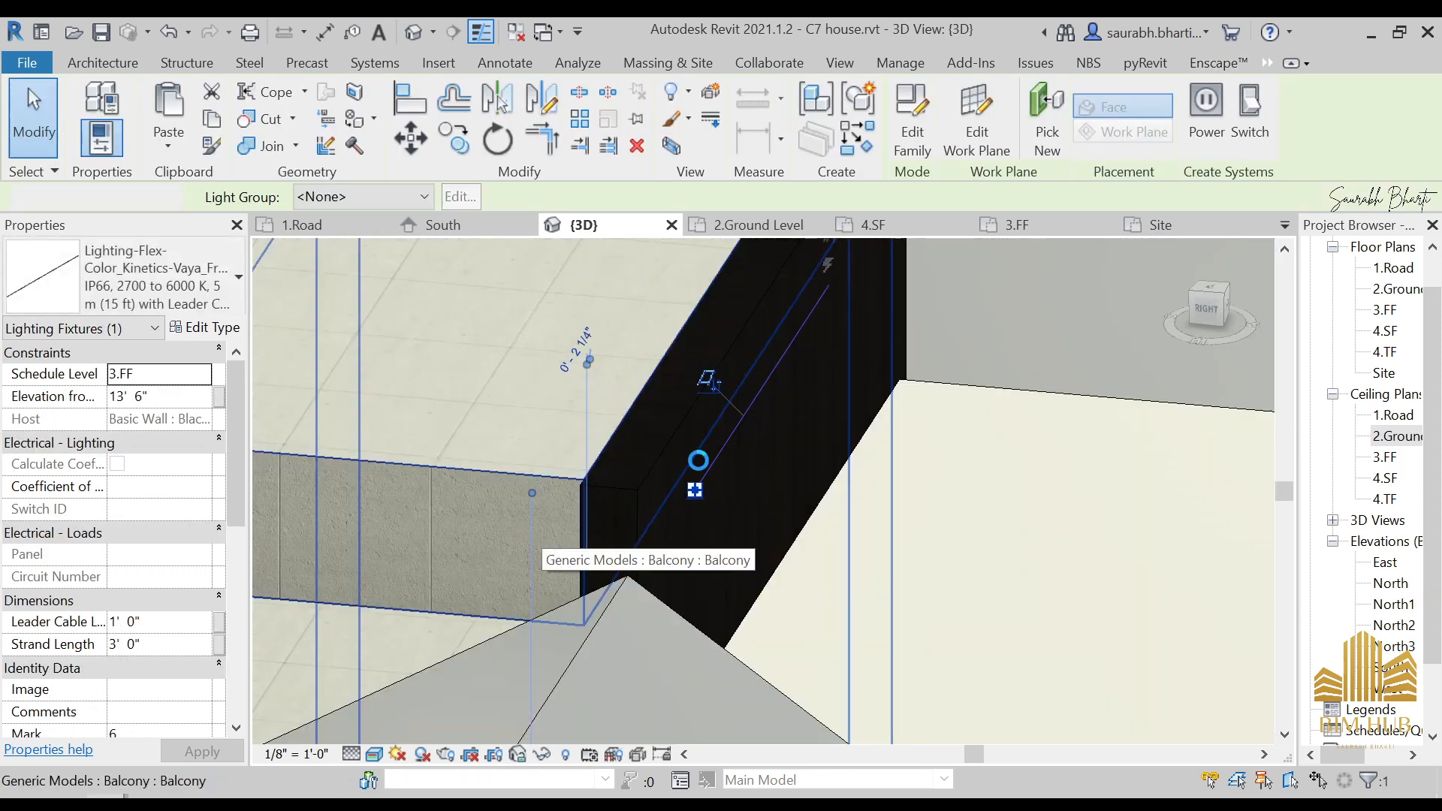
{"action": "scroll", "coordinate": [686, 436], "scroll_direction": "down", "scroll_amount": 3}
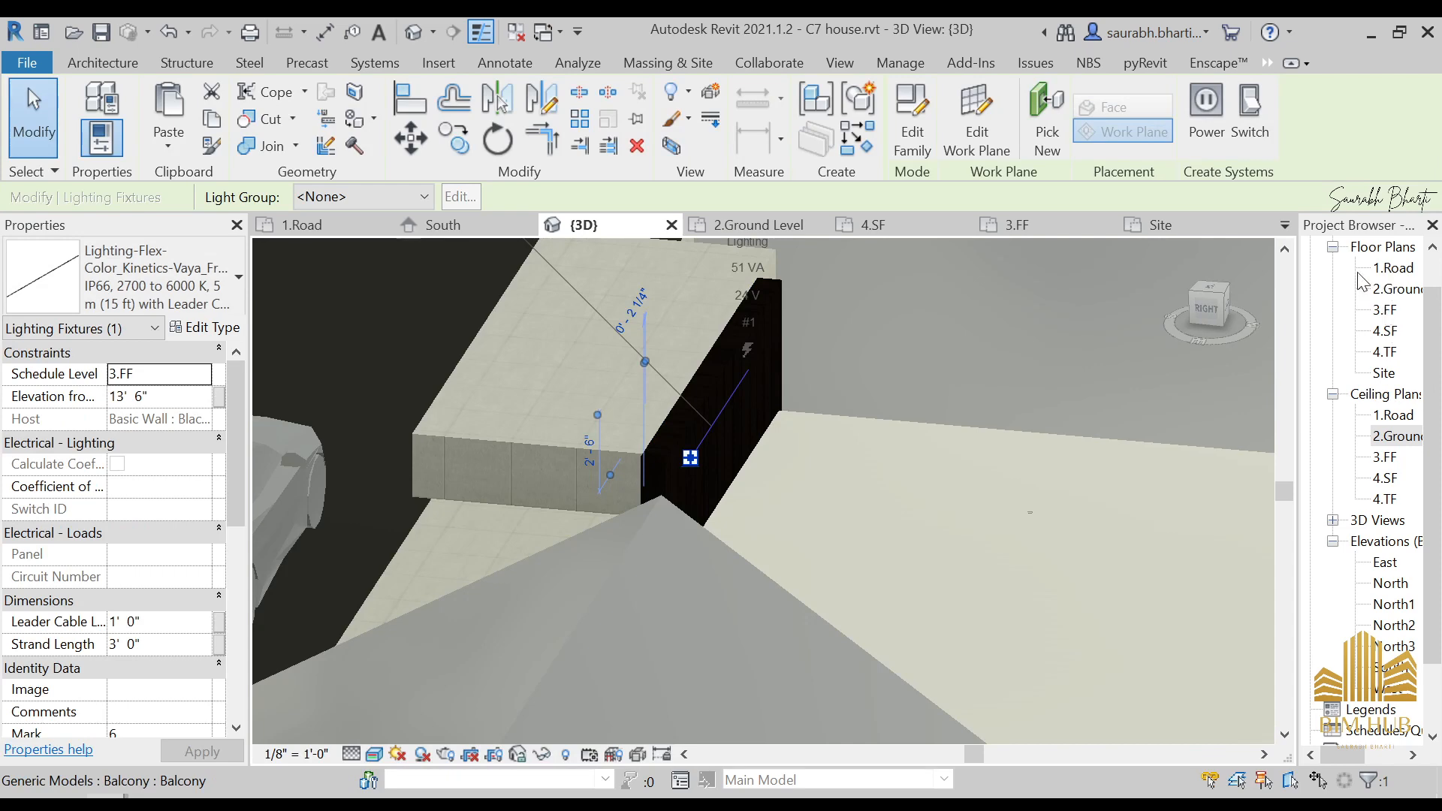
{"action": "left_click", "coordinate": [1218, 286]}
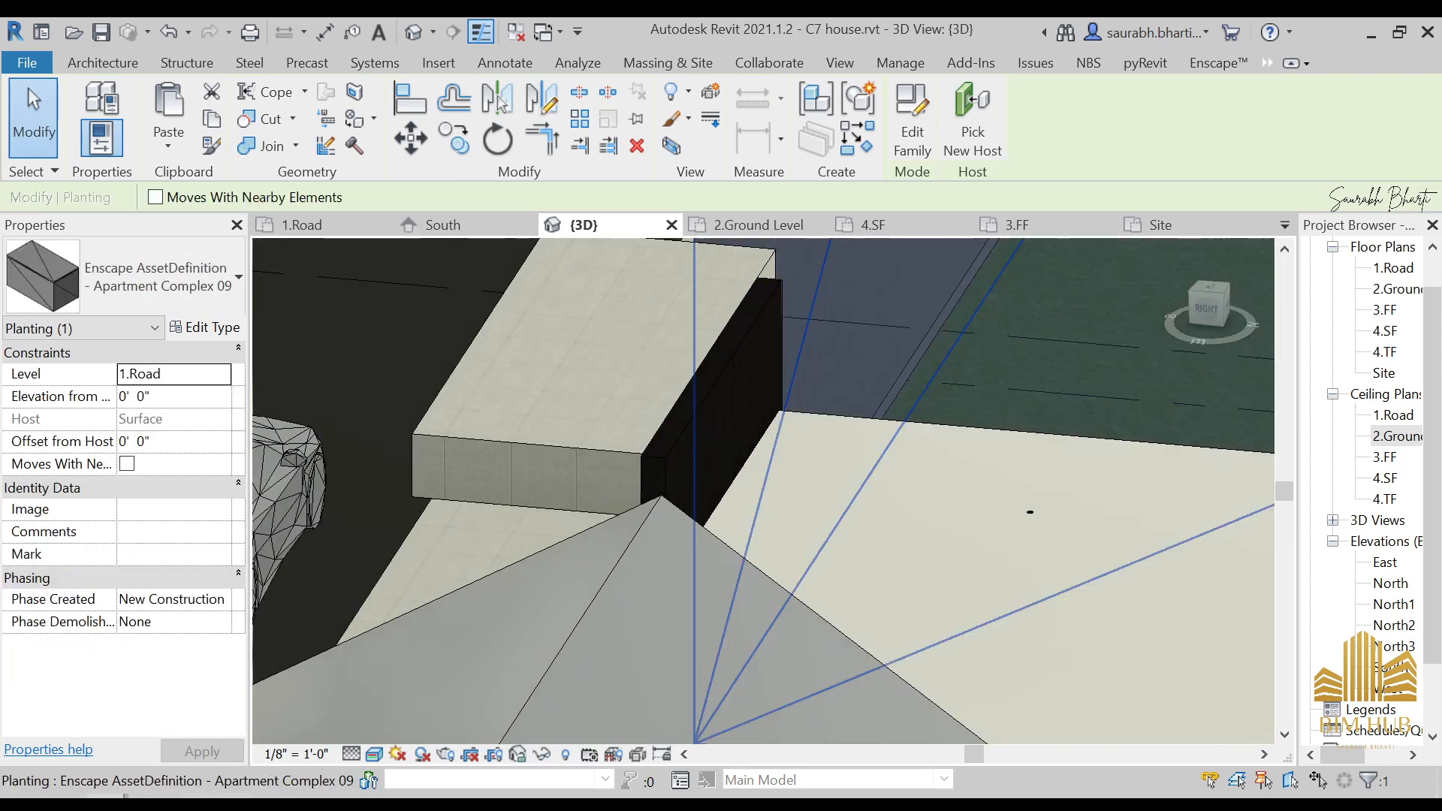
{"action": "left_click", "coordinate": [480, 717]}
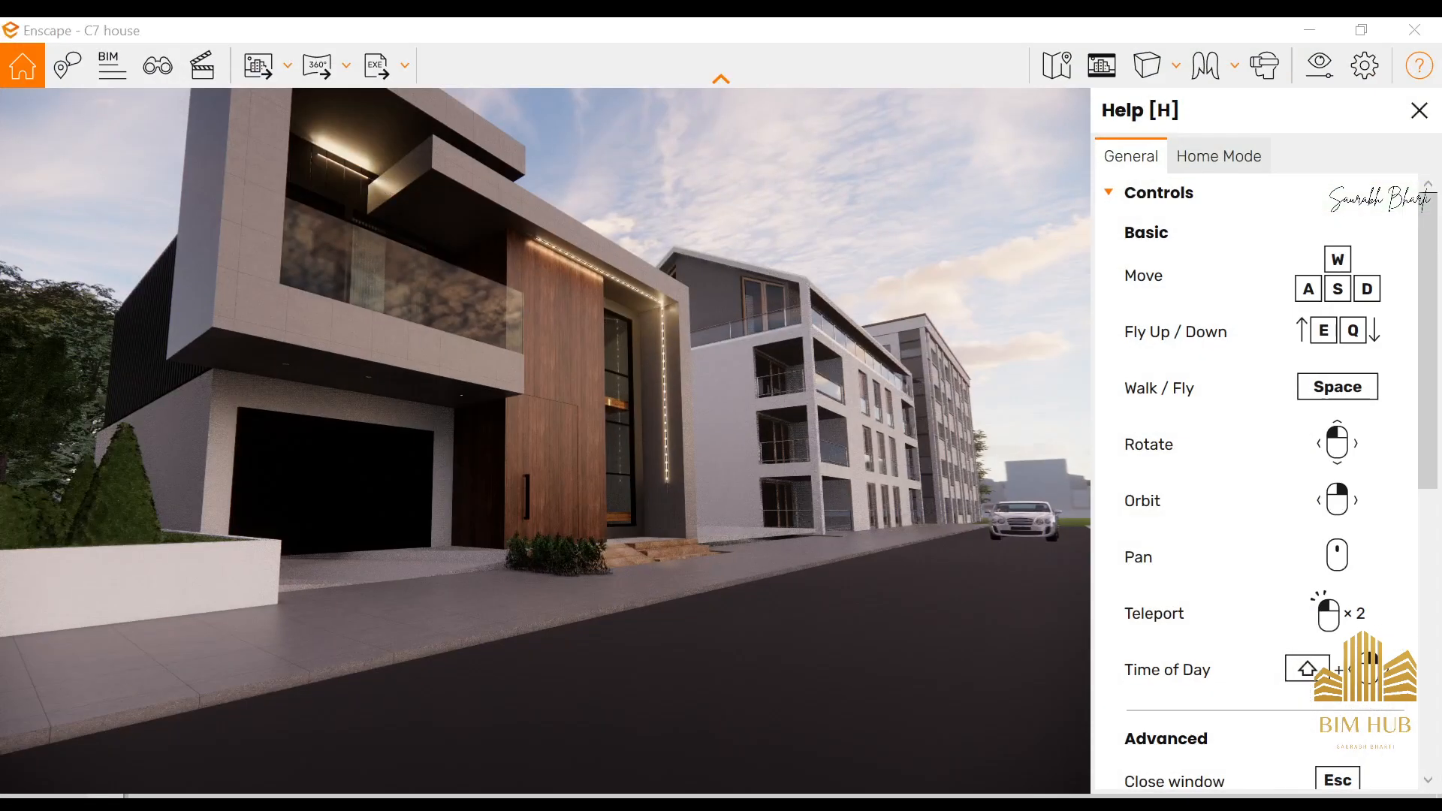
{"action": "left_click_drag", "start_coordinate": [571, 450], "coordinate": [453, 440]}
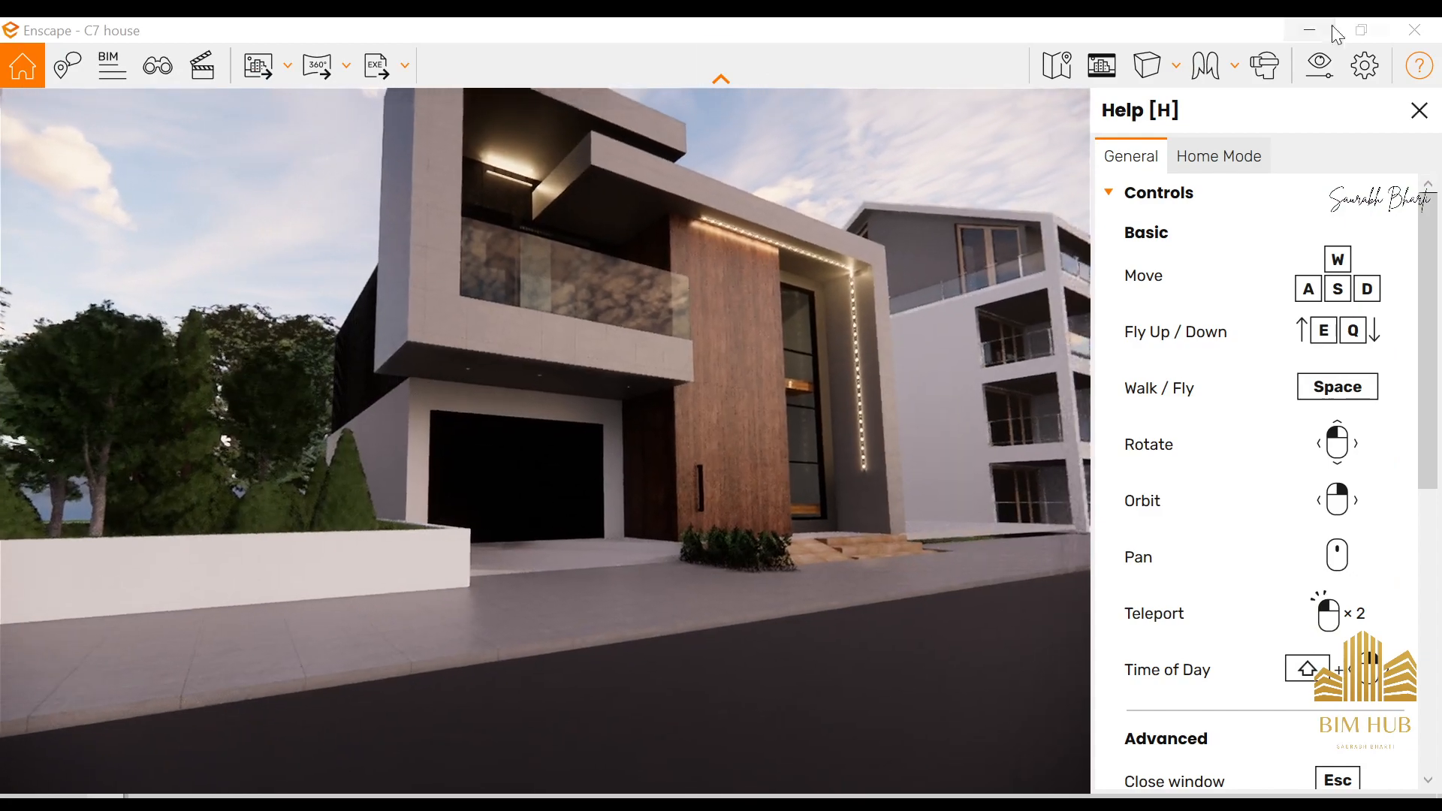
{"action": "left_click", "coordinate": [1308, 30]}
- Show the 3D view from the top in Wireframe style and pause Enscape's live updates
{"action": "left_click", "coordinate": [1209, 301]}
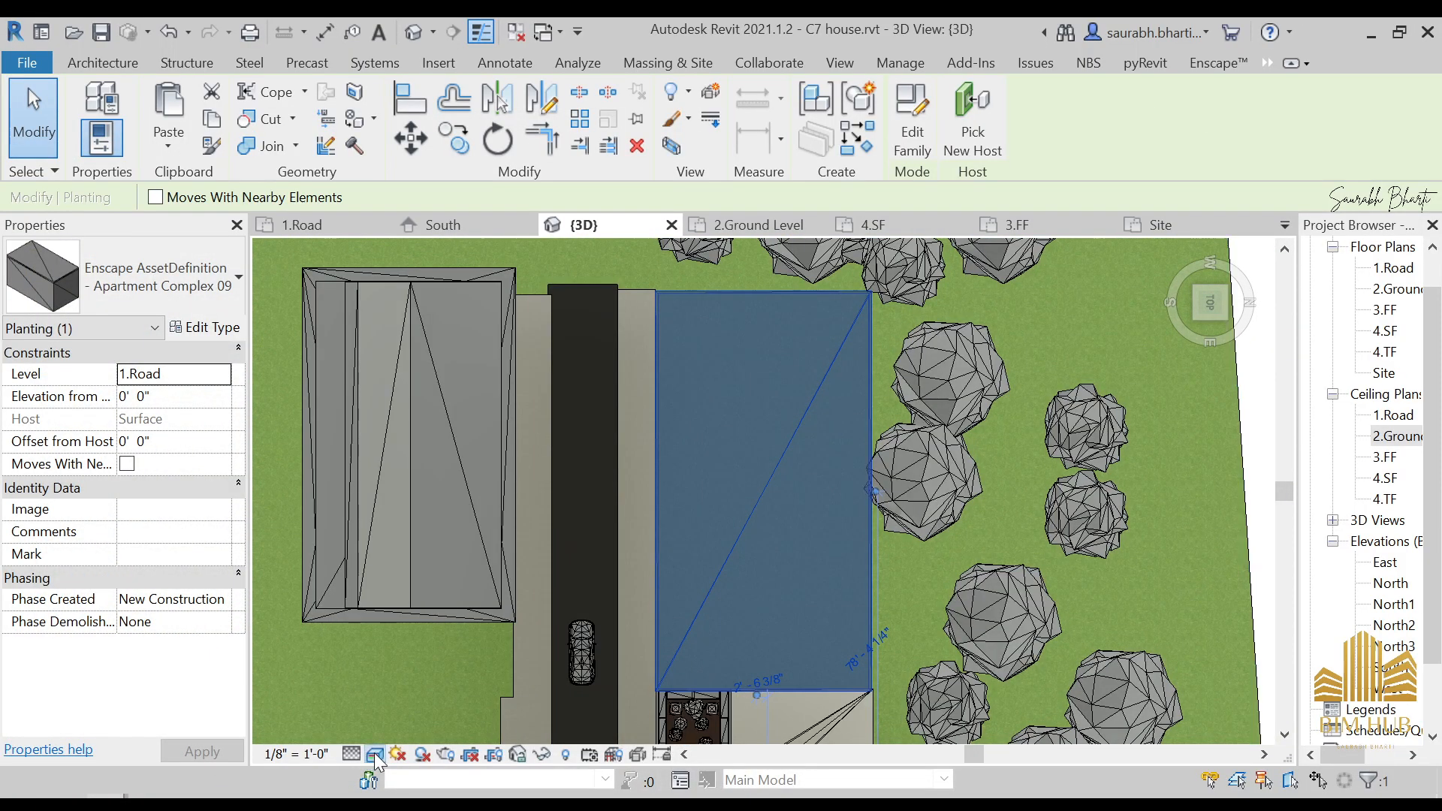
{"action": "left_click", "coordinate": [374, 752]}
{"action": "left_click", "coordinate": [398, 644]}
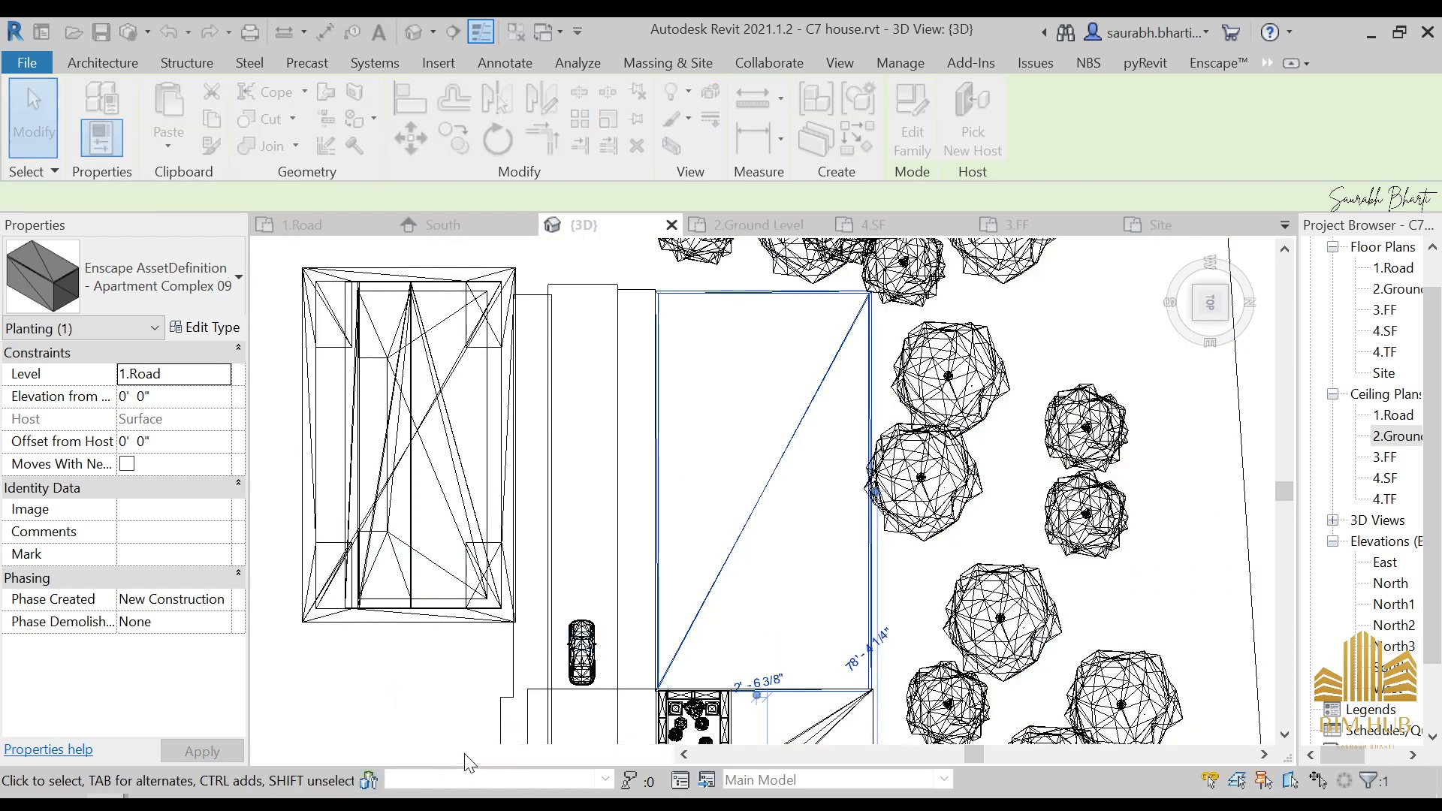
{"action": "left_click", "coordinate": [1194, 63]}
{"action": "left_click", "coordinate": [39, 120]}
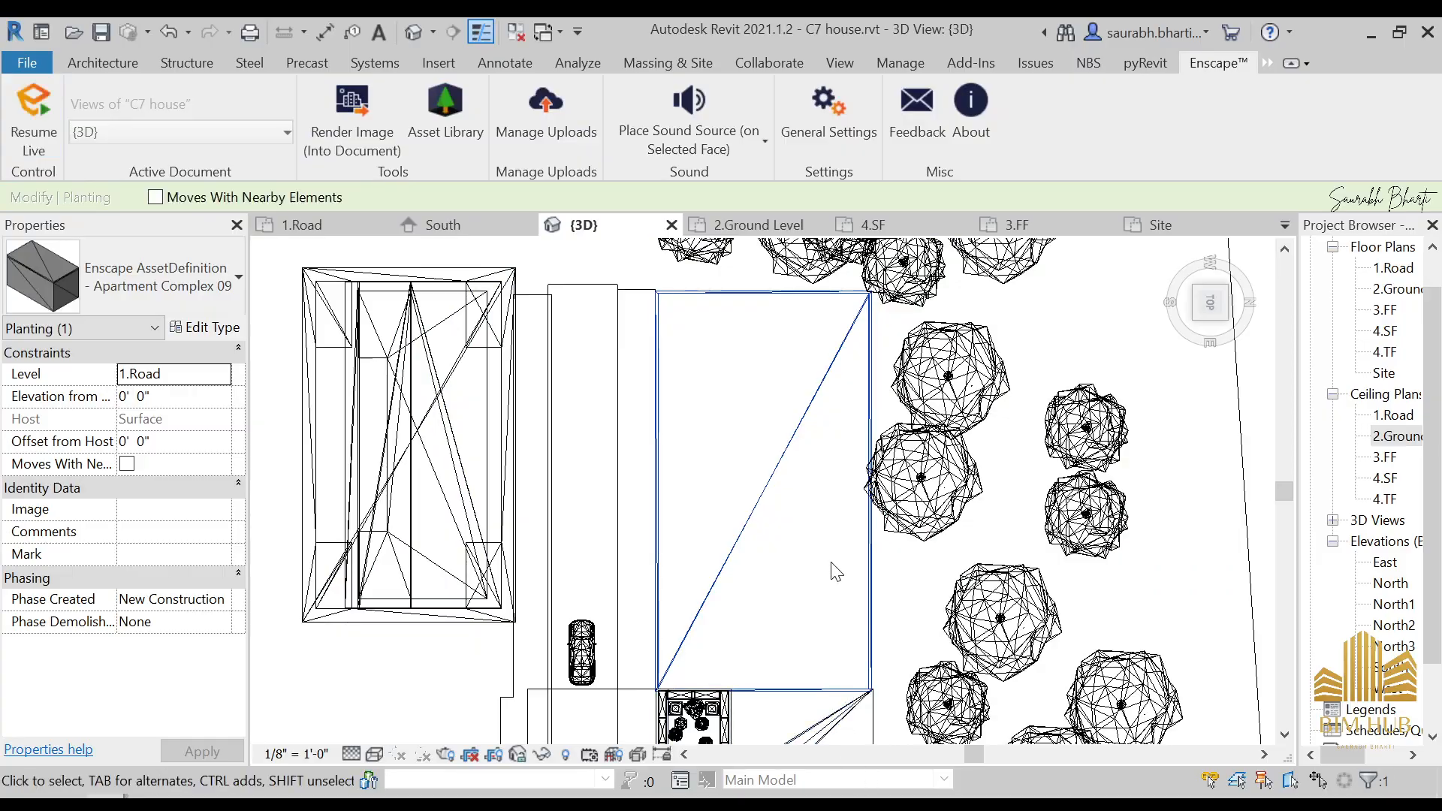
{"action": "middle_click_drag", "start_coordinate": [834, 573], "coordinate": [914, 472]}
{"action": "middle_click_drag", "start_coordinate": [758, 466], "coordinate": [559, 639], "text": "shift"}
{"action": "scroll", "coordinate": [711, 414], "scroll_direction": "up", "scroll_amount": 6}
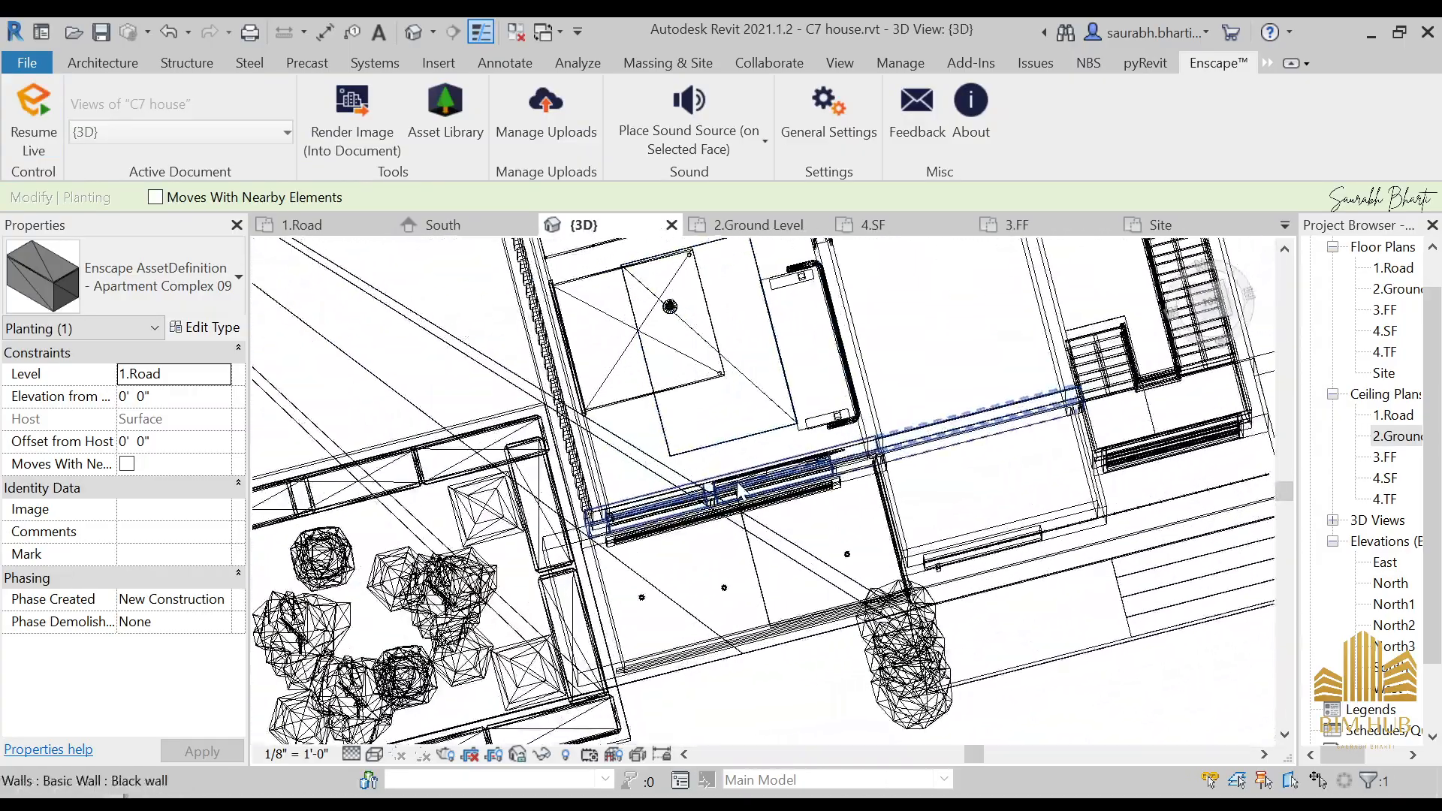
{"action": "scroll", "coordinate": [684, 493], "scroll_direction": "up", "scroll_amount": 5}
{"action": "left_click", "coordinate": [684, 495]}
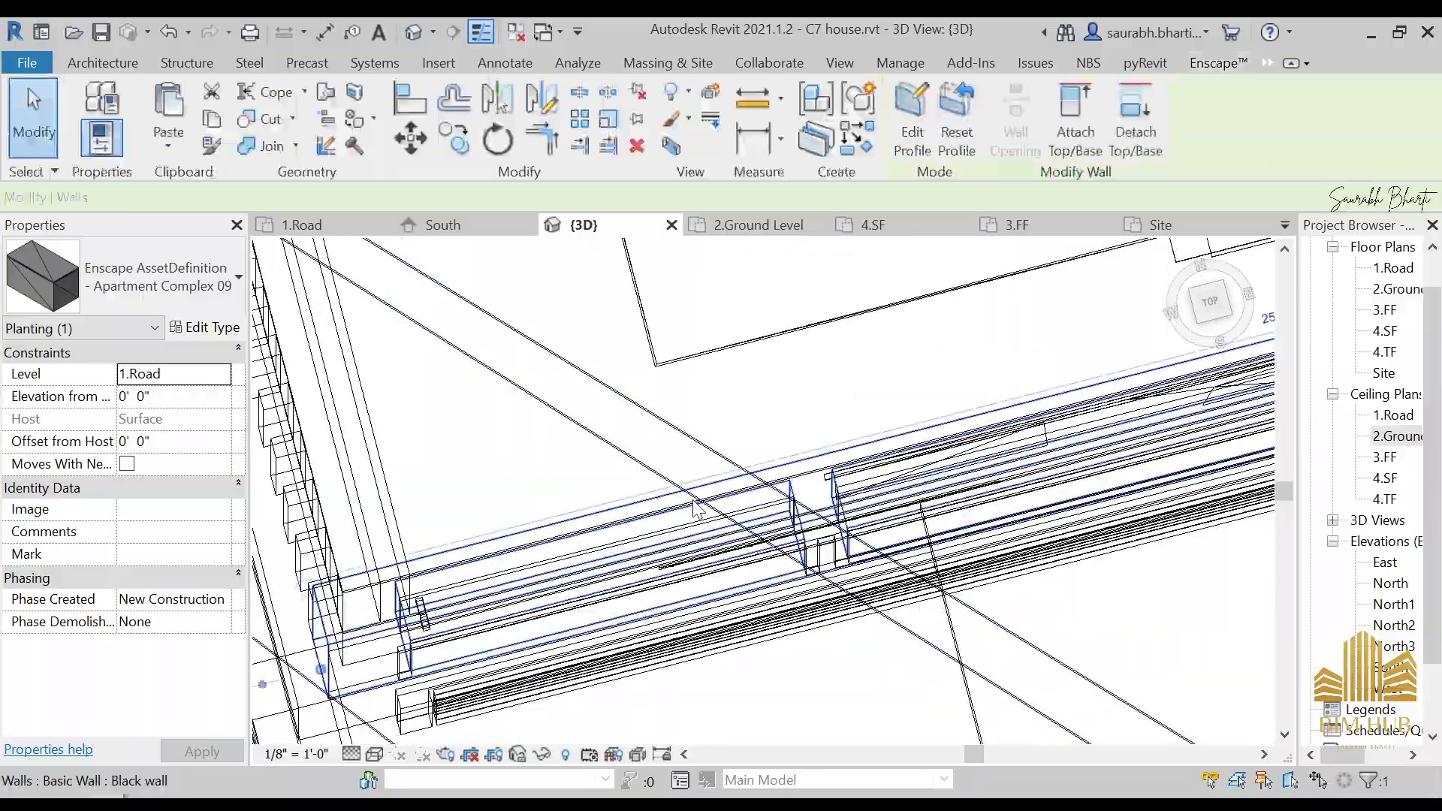
{"action": "key", "text": "Escape"}
- Hide the whole planting category in the 3D view to clear the trees around the balcony
{"action": "scroll", "coordinate": [709, 500], "scroll_direction": "down", "scroll_amount": 4}
{"action": "middle_click_drag", "start_coordinate": [741, 504], "coordinate": [718, 322], "text": "shift"}
{"action": "middle_click_drag", "start_coordinate": [706, 560], "coordinate": [724, 210]}
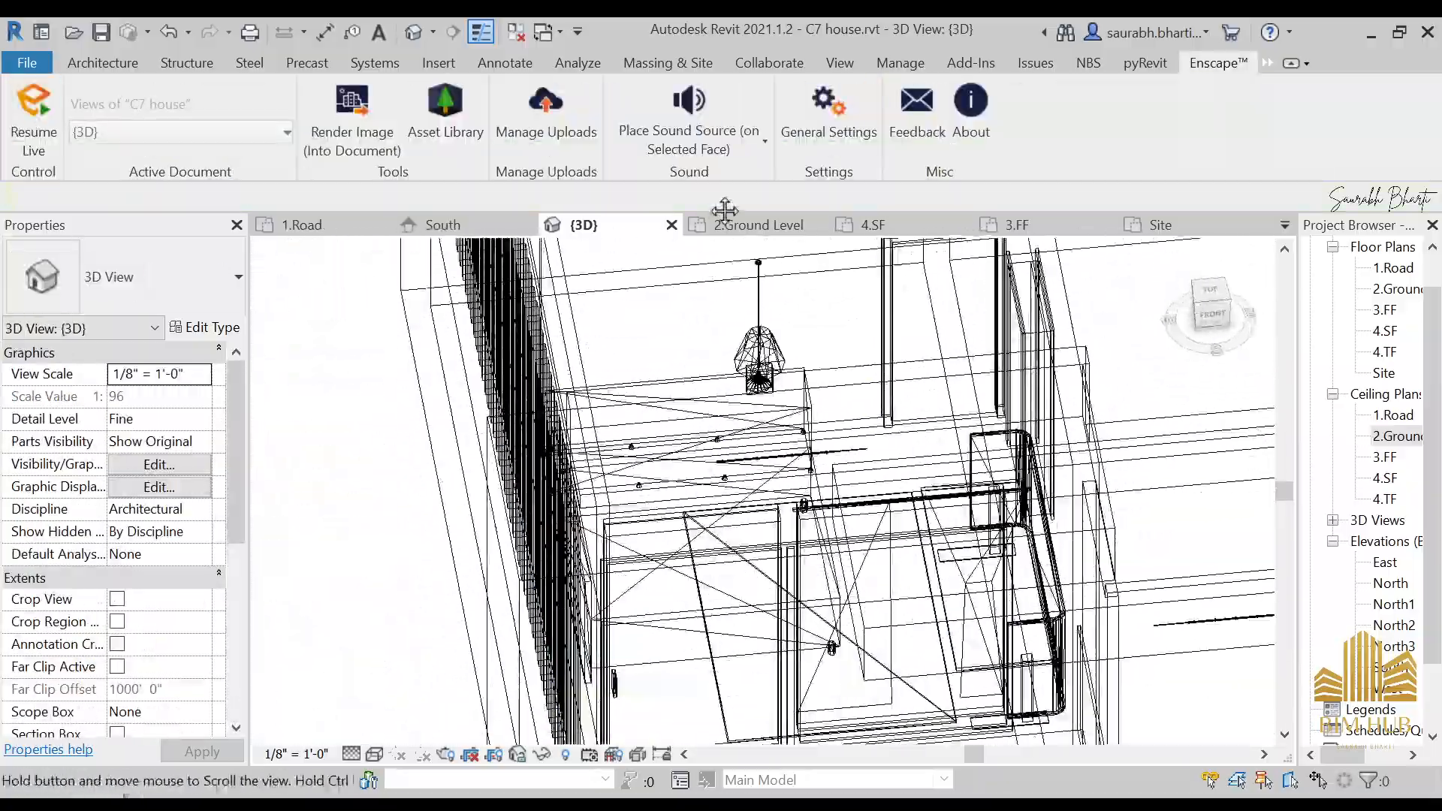
{"action": "middle_click_drag", "start_coordinate": [739, 525], "coordinate": [802, 299], "text": "shift"}
{"action": "scroll", "coordinate": [713, 458], "scroll_direction": "down", "scroll_amount": 4}
{"action": "middle_click_drag", "start_coordinate": [687, 458], "coordinate": [766, 536]}
{"action": "middle_click_drag", "start_coordinate": [766, 537], "coordinate": [706, 481], "text": "shift"}
{"action": "right_click", "coordinate": [696, 295]}
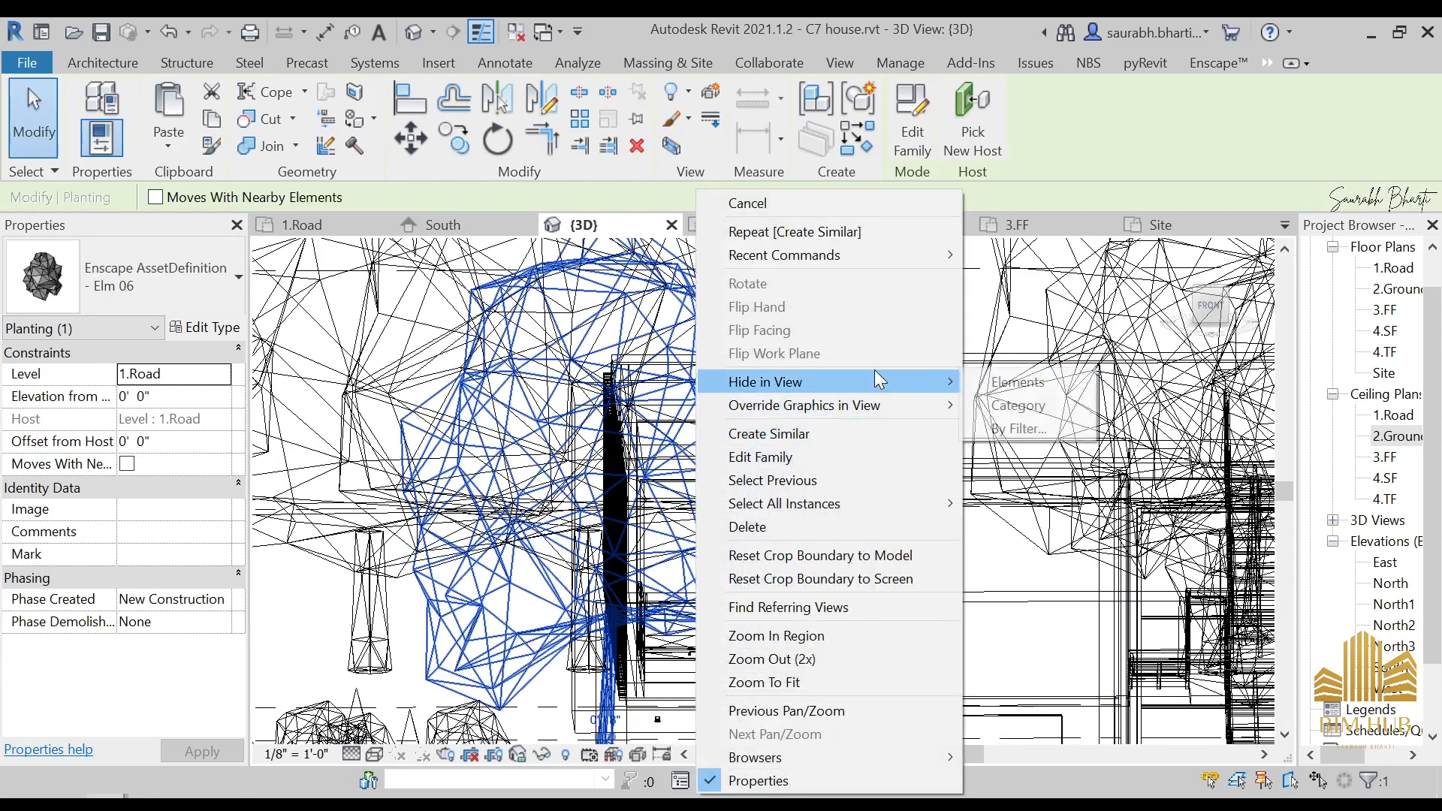
{"action": "mouse_move", "coordinate": [874, 381]}
{"action": "left_click", "coordinate": [991, 402]}
{"action": "scroll", "coordinate": [781, 425], "scroll_direction": "up", "scroll_amount": 2}
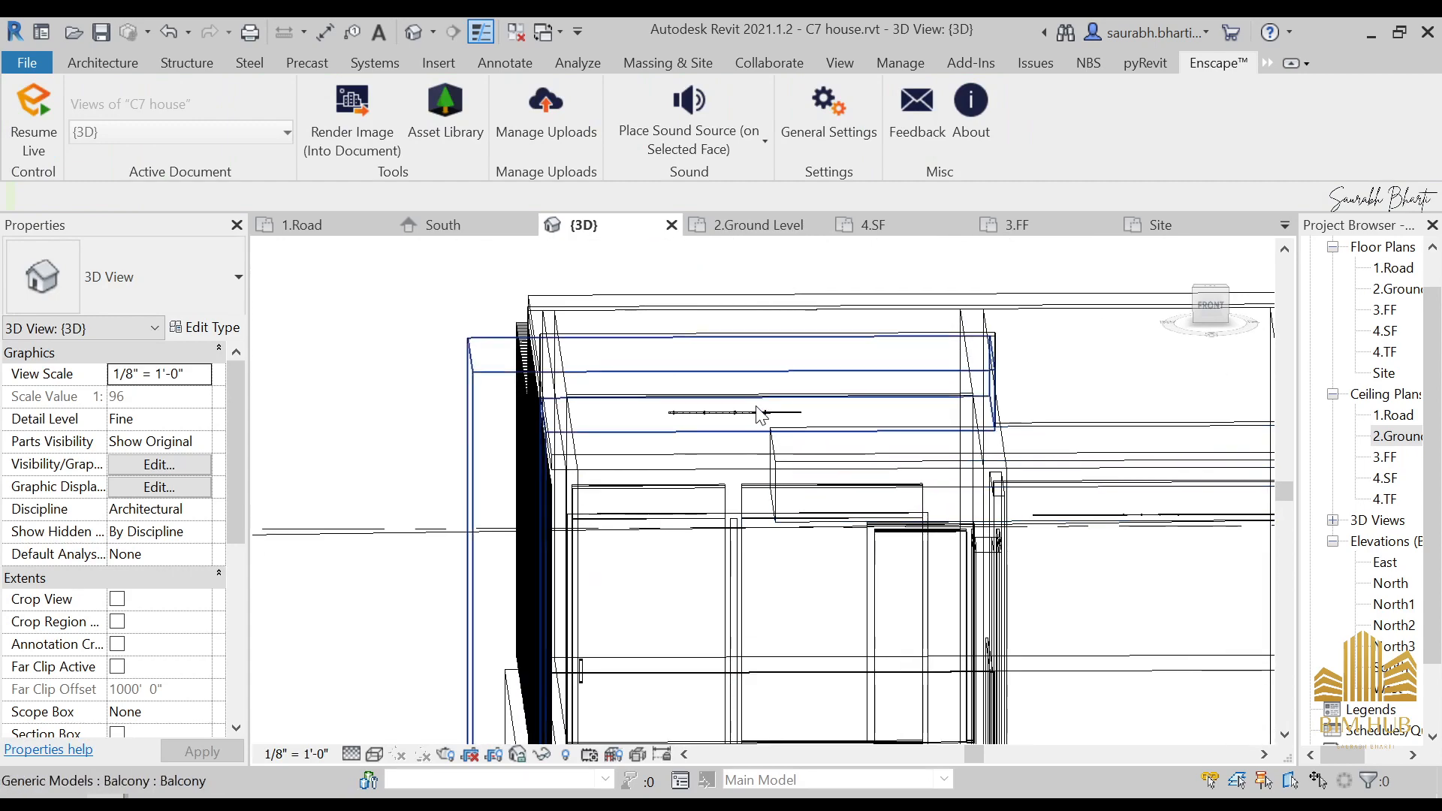
- Try to move the strip light under the balcony's upper slab outward from the black wall in the top view
{"action": "left_click", "coordinate": [760, 412]}
{"action": "middle_click_drag", "start_coordinate": [816, 432], "coordinate": [925, 449], "text": "shift"}
{"action": "left_click", "coordinate": [1210, 290]}
{"action": "middle_click_drag", "start_coordinate": [637, 518], "coordinate": [943, 499]}
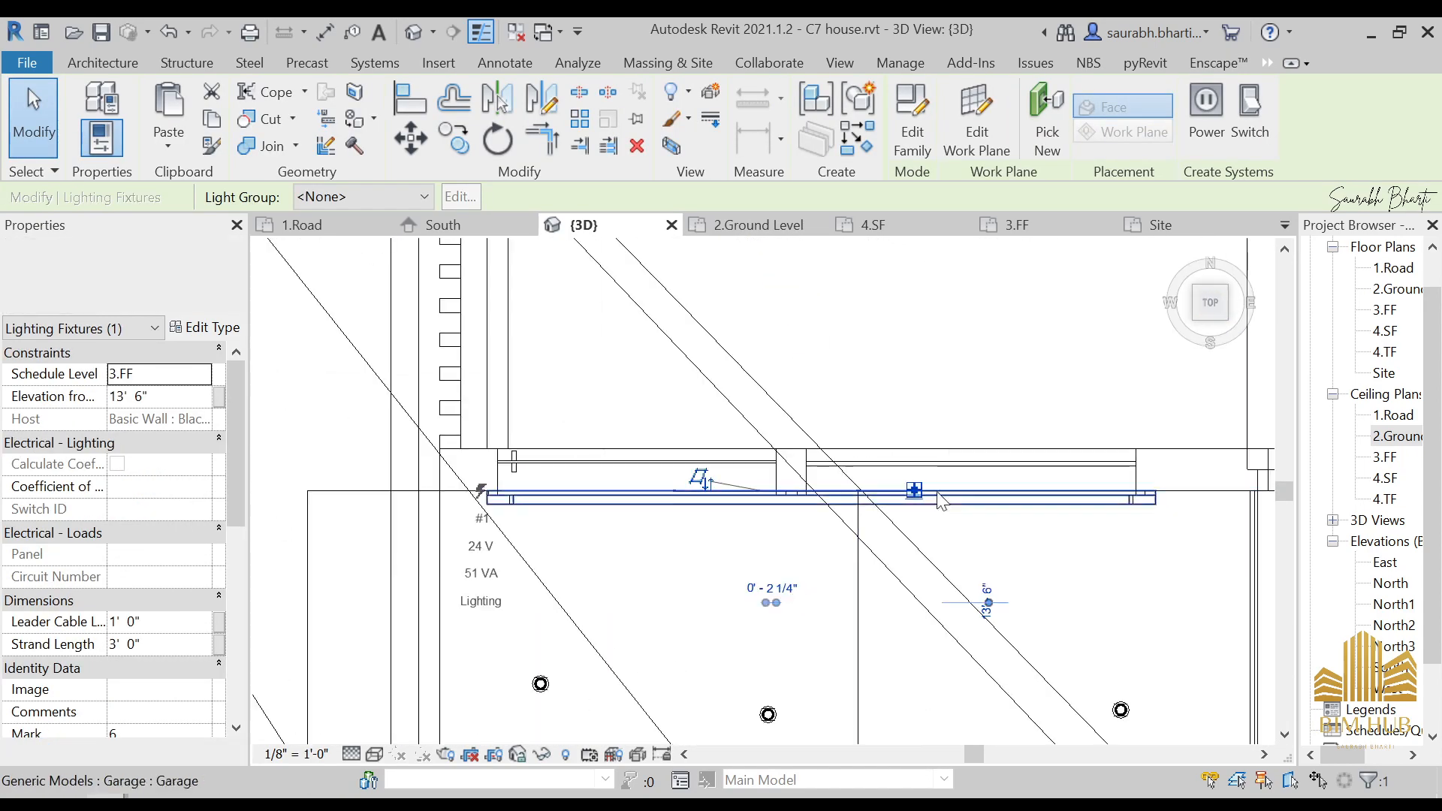
{"action": "left_click", "coordinate": [410, 139]}
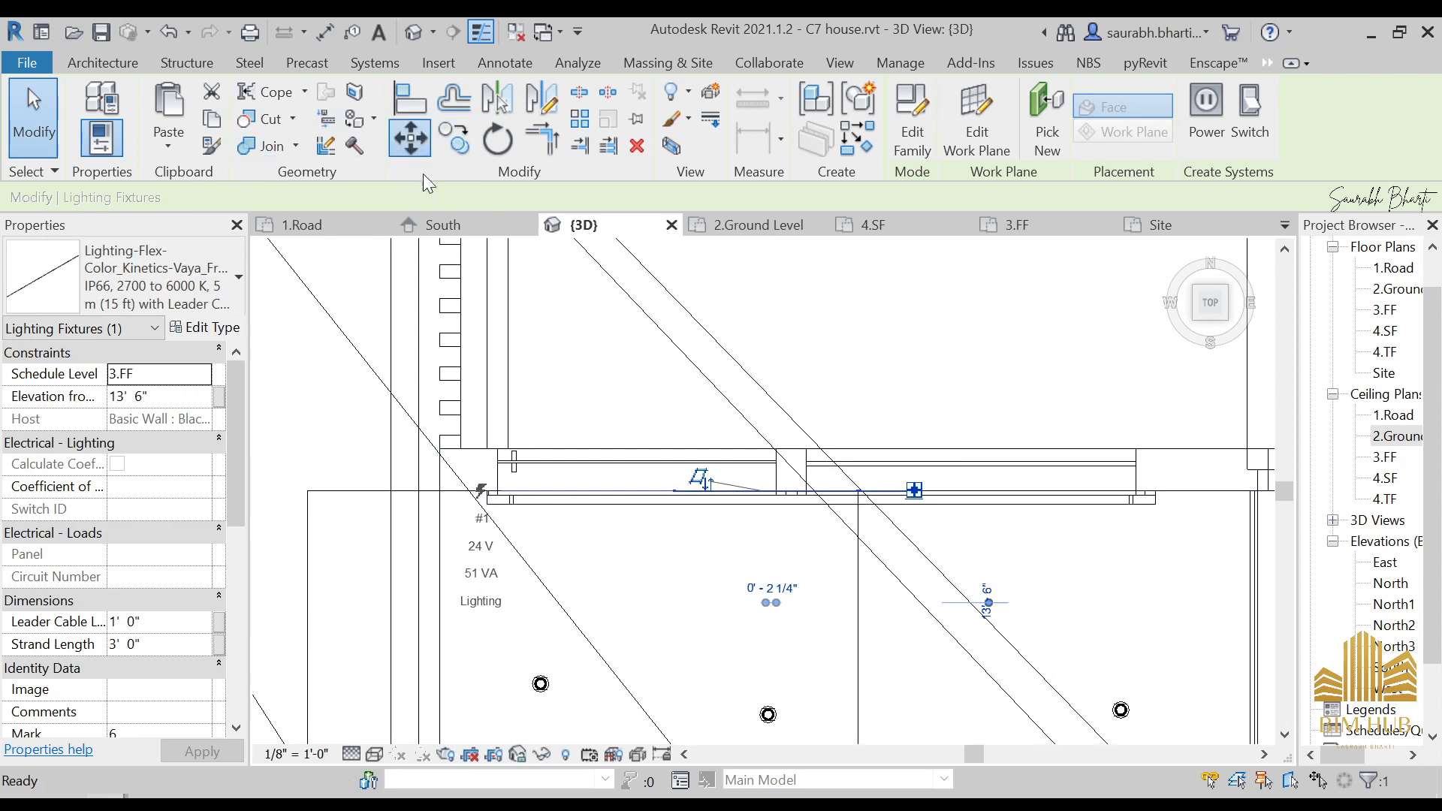
{"action": "left_click", "coordinate": [551, 449]}
{"action": "left_click", "coordinate": [556, 503]}
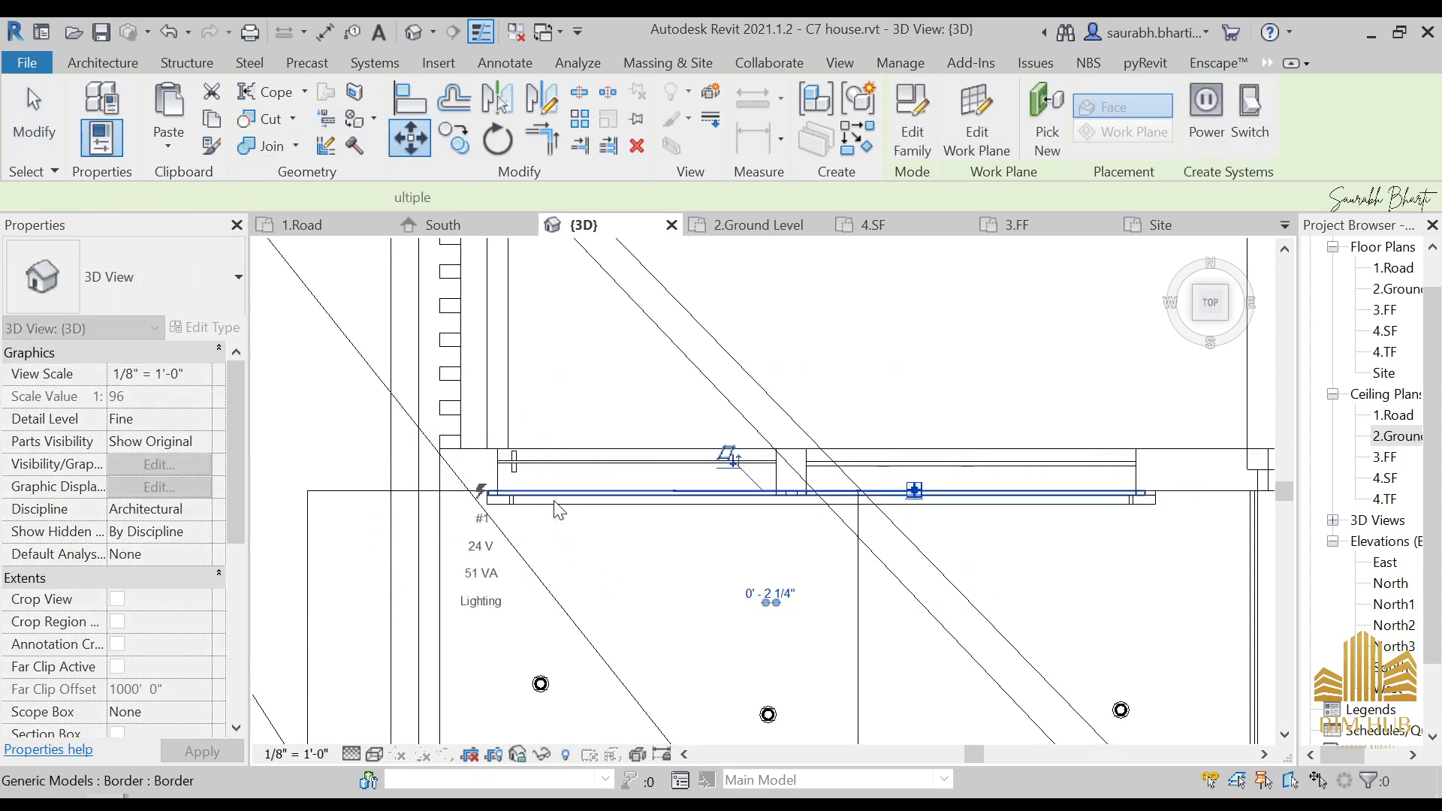
{"action": "key", "text": "Escape"}
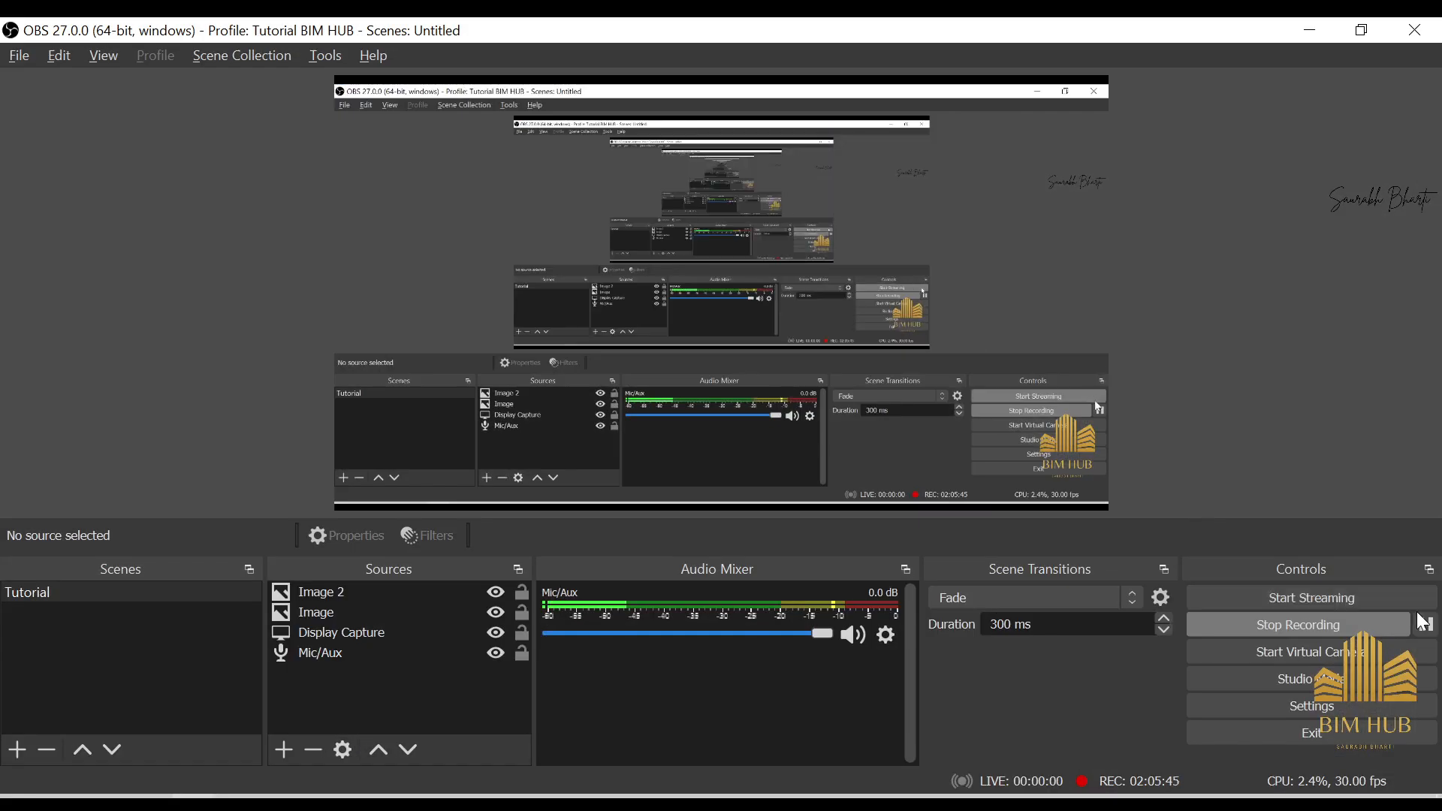
- Delete the strip light under the balcony's upper slab
{"action": "left_click", "coordinate": [1309, 32]}
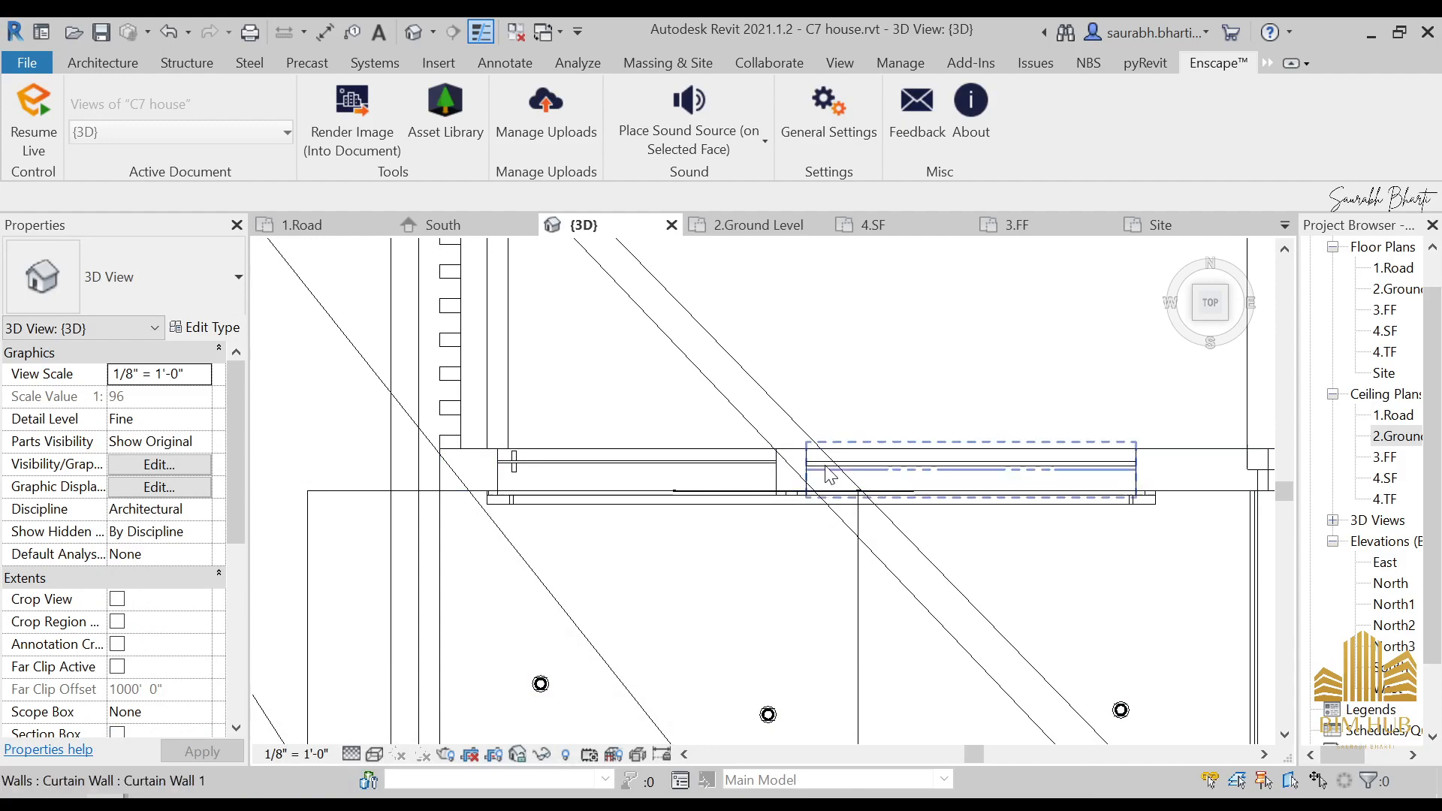
{"action": "scroll", "coordinate": [676, 480], "scroll_direction": "down", "scroll_amount": 3}
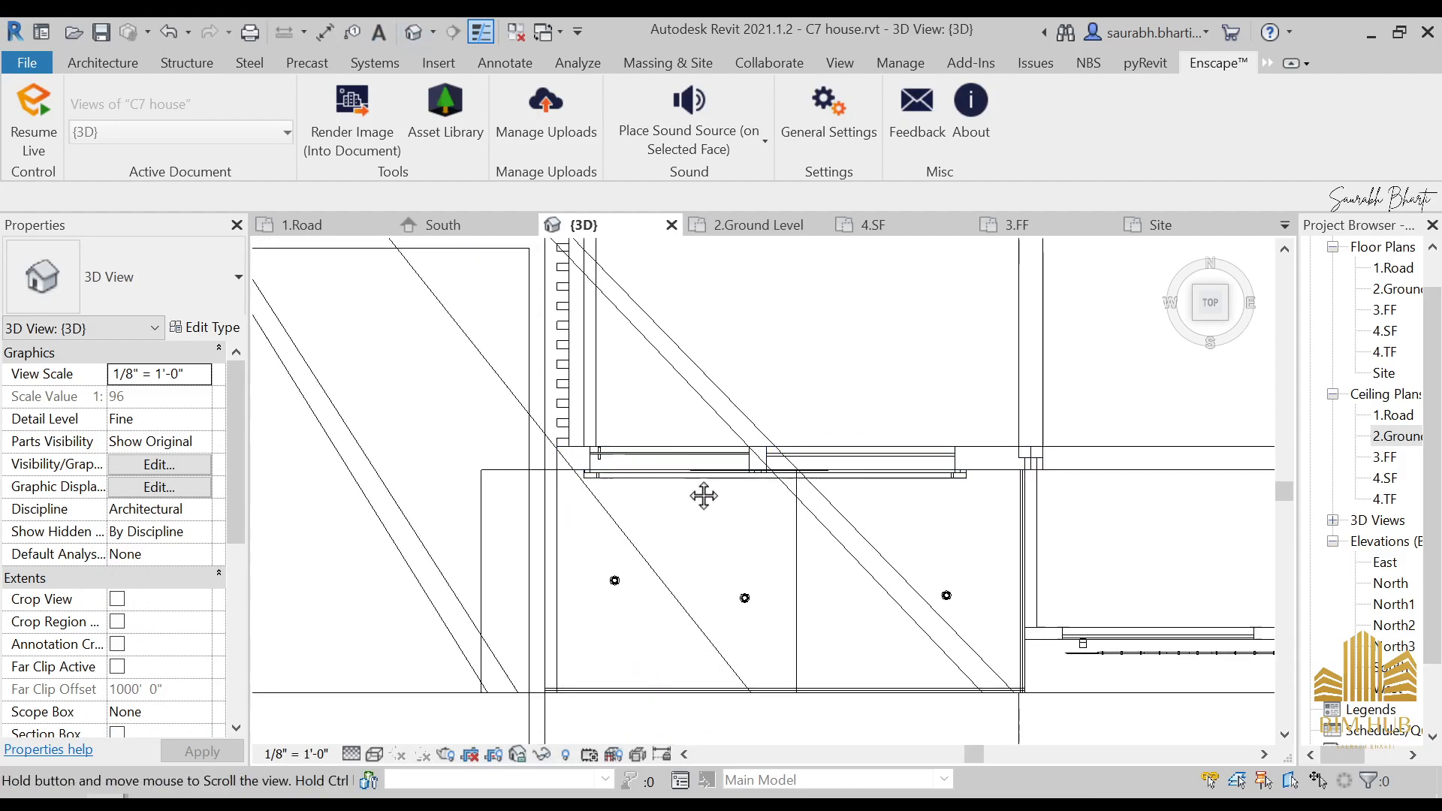
{"action": "middle_click_drag", "start_coordinate": [701, 493], "coordinate": [787, 451], "text": "shift"}
{"action": "left_click", "coordinate": [787, 450]}
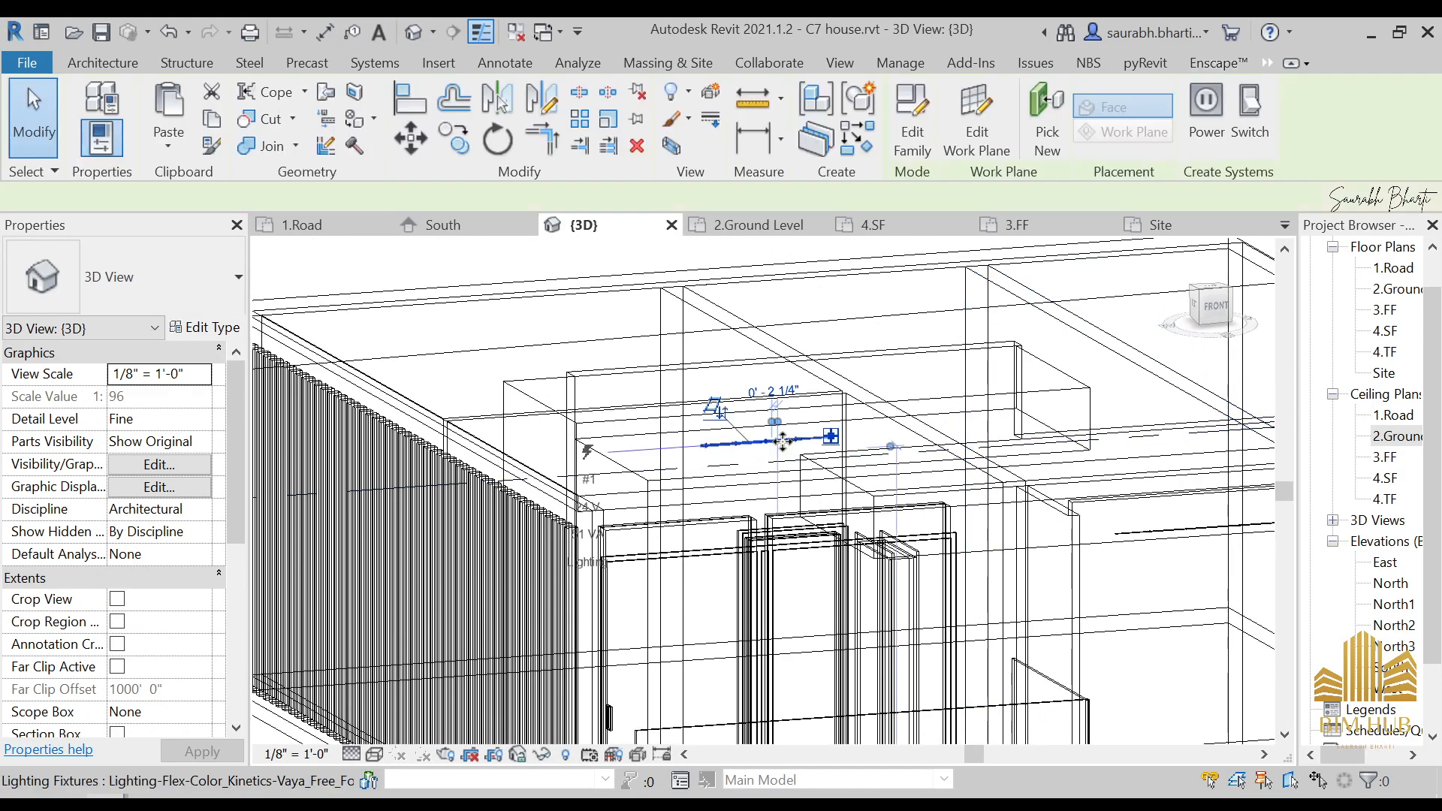
{"action": "left_click", "coordinate": [700, 382]}
- Set the 3D view's visual style to Hidden Line
{"action": "scroll", "coordinate": [700, 388], "scroll_direction": "down", "scroll_amount": 5}
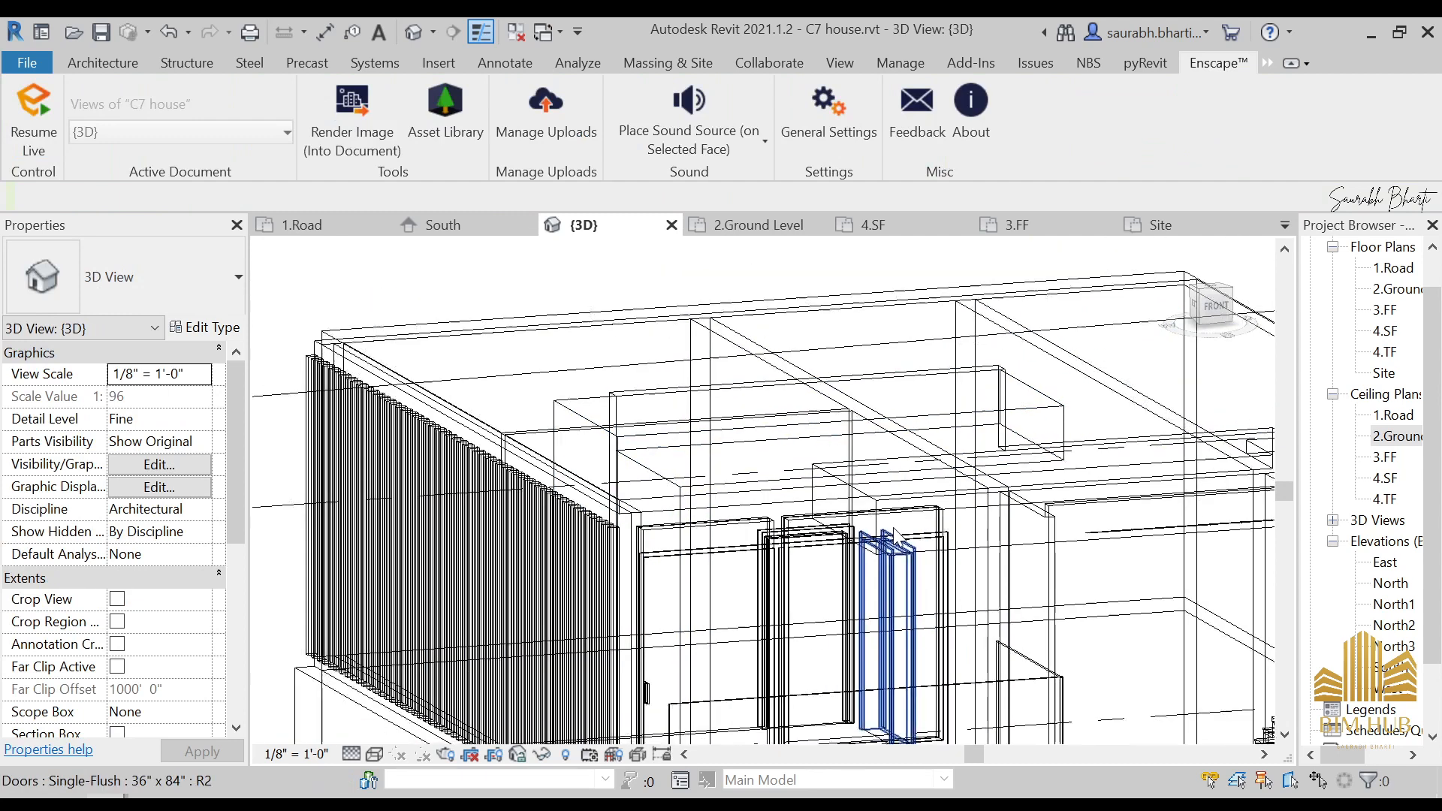
{"action": "left_click", "coordinate": [374, 753]}
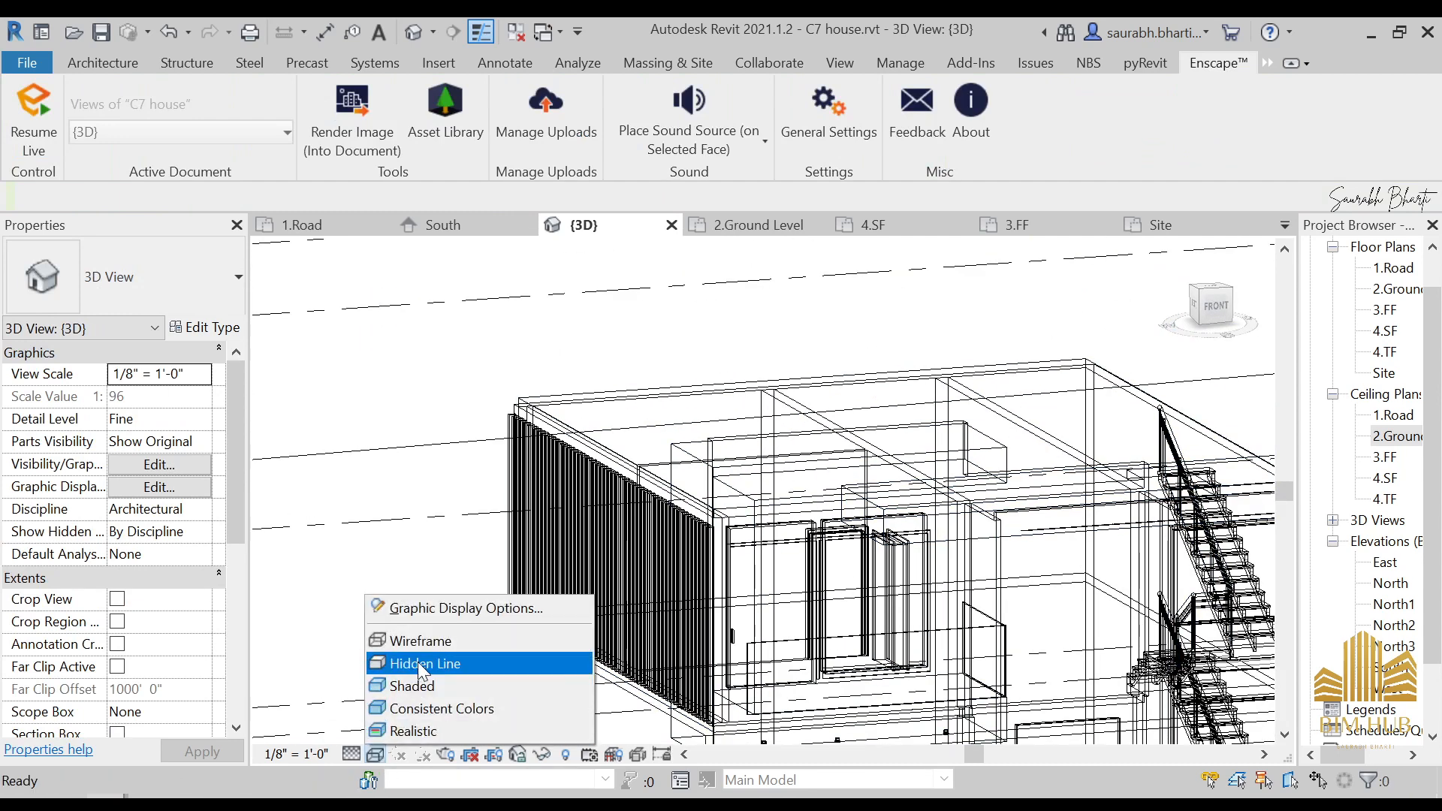
{"action": "left_click", "coordinate": [417, 661]}
- Check which type the vertical strip light beside the tall front window uses
{"action": "middle_click_drag", "start_coordinate": [937, 545], "coordinate": [938, 515]}
{"action": "scroll", "coordinate": [938, 515], "scroll_direction": "up", "scroll_amount": 5}
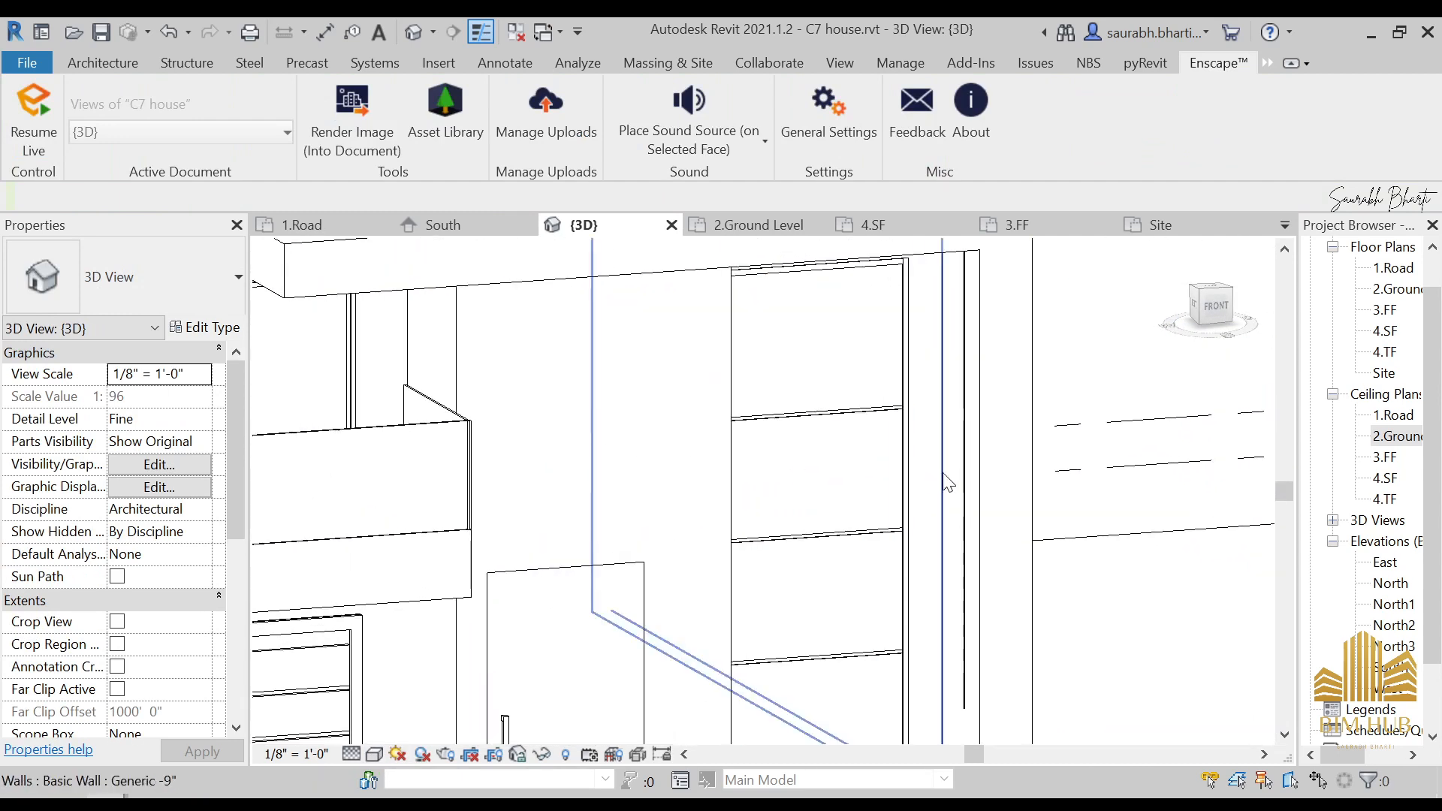
{"action": "left_click", "coordinate": [965, 480]}
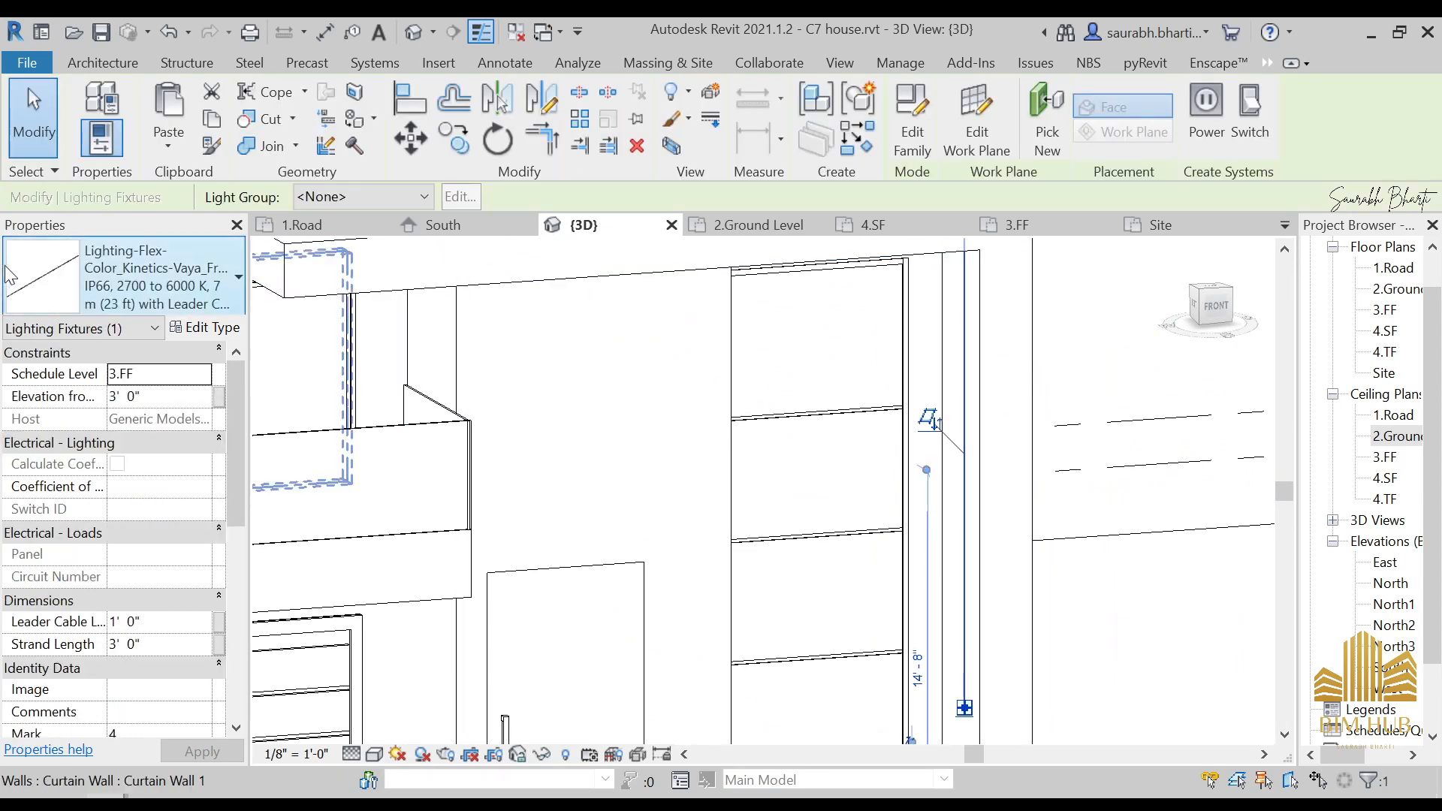
{"action": "left_click", "coordinate": [148, 275]}
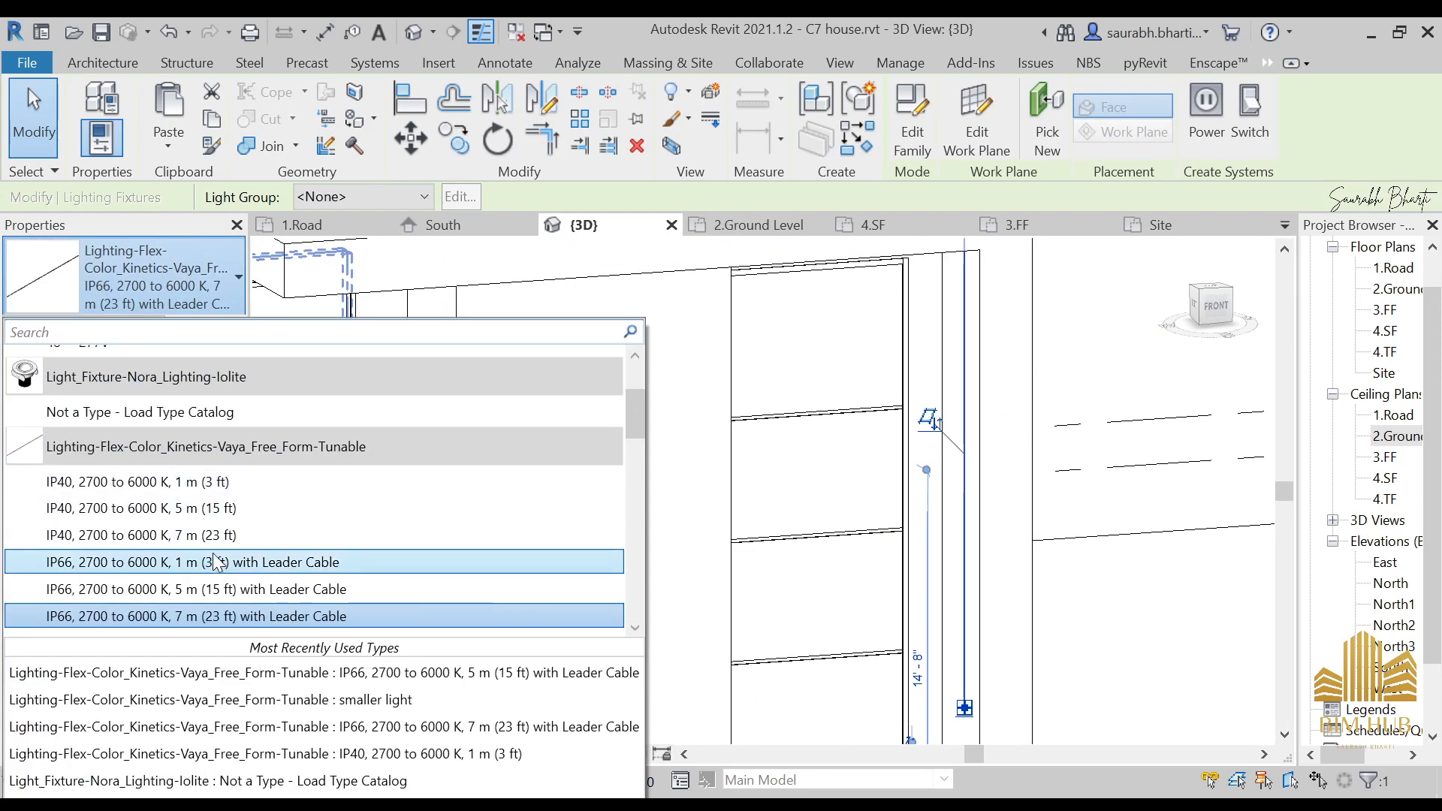
{"action": "left_click", "coordinate": [705, 504]}
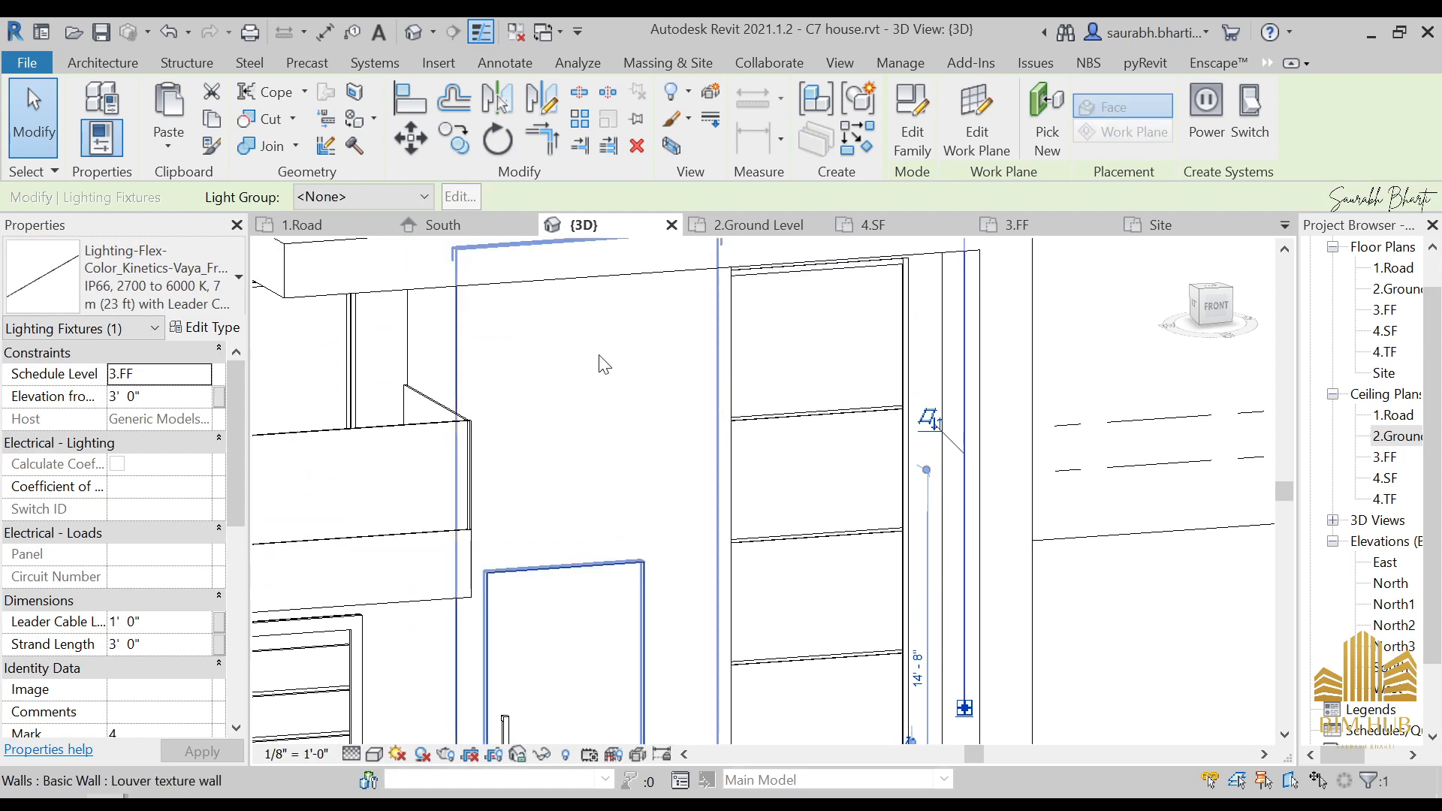
{"action": "left_click", "coordinate": [601, 359]}
- Start placing a component with the Vaya Free Form-Tunable type IP66, 2700 to 6000 K, 1 m (3 ft) with Leader Cable
{"action": "scroll", "coordinate": [683, 442], "scroll_direction": "down", "scroll_amount": 2}
{"action": "middle_click_drag", "start_coordinate": [685, 443], "coordinate": [648, 484], "text": "shift"}
{"action": "middle_click_drag", "start_coordinate": [605, 447], "coordinate": [802, 544]}
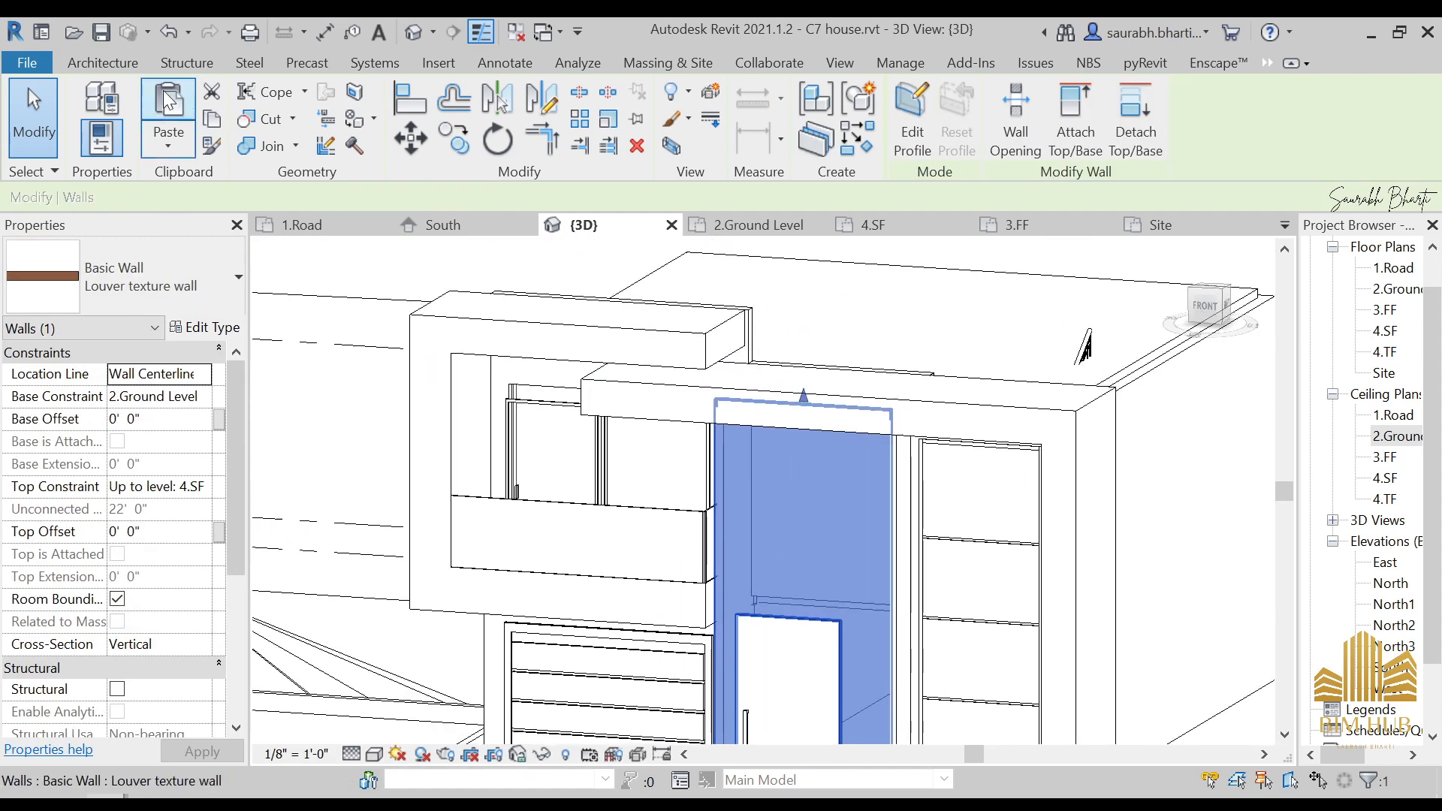
{"action": "left_click", "coordinate": [117, 68]}
{"action": "left_click", "coordinate": [192, 118]}
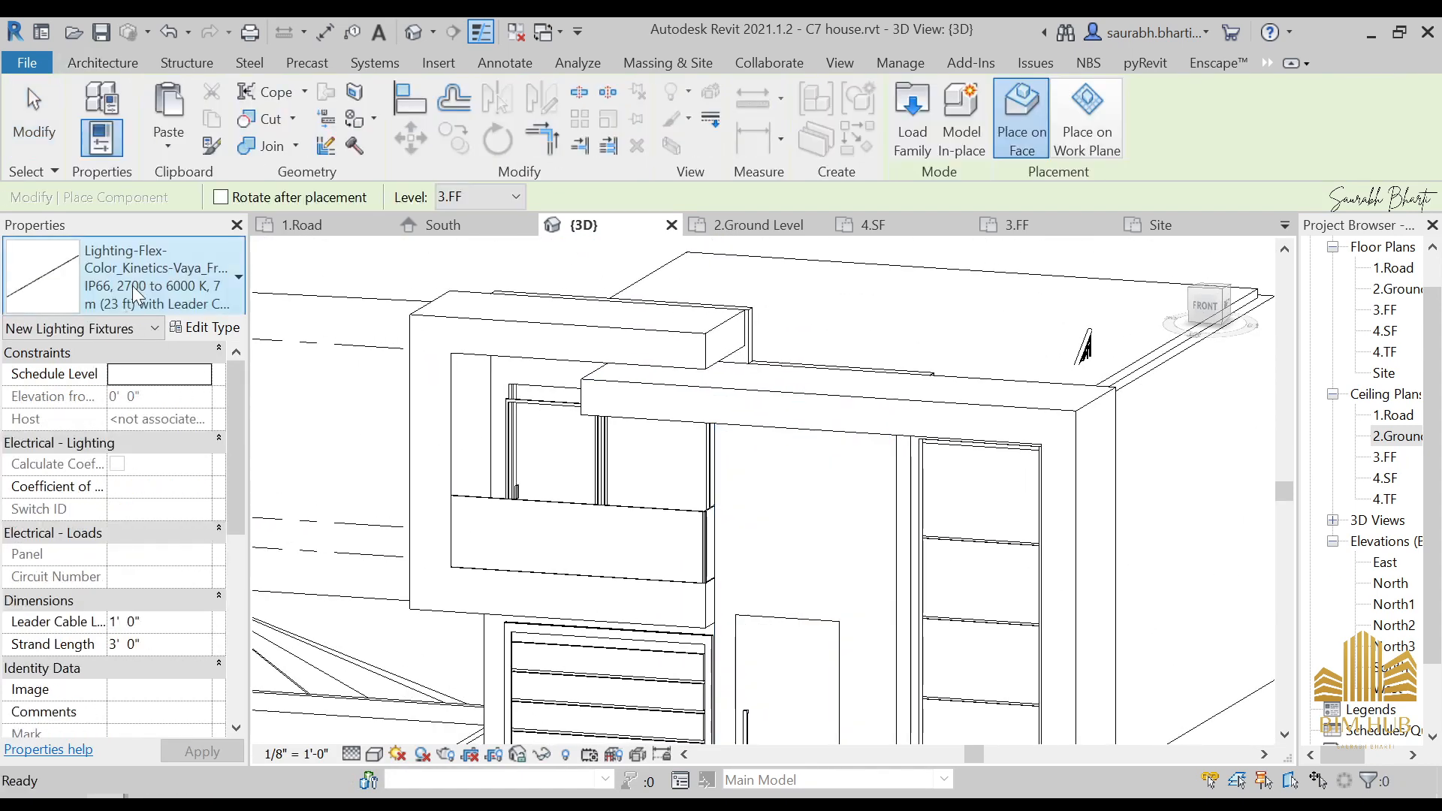
{"action": "left_click", "coordinate": [150, 277]}
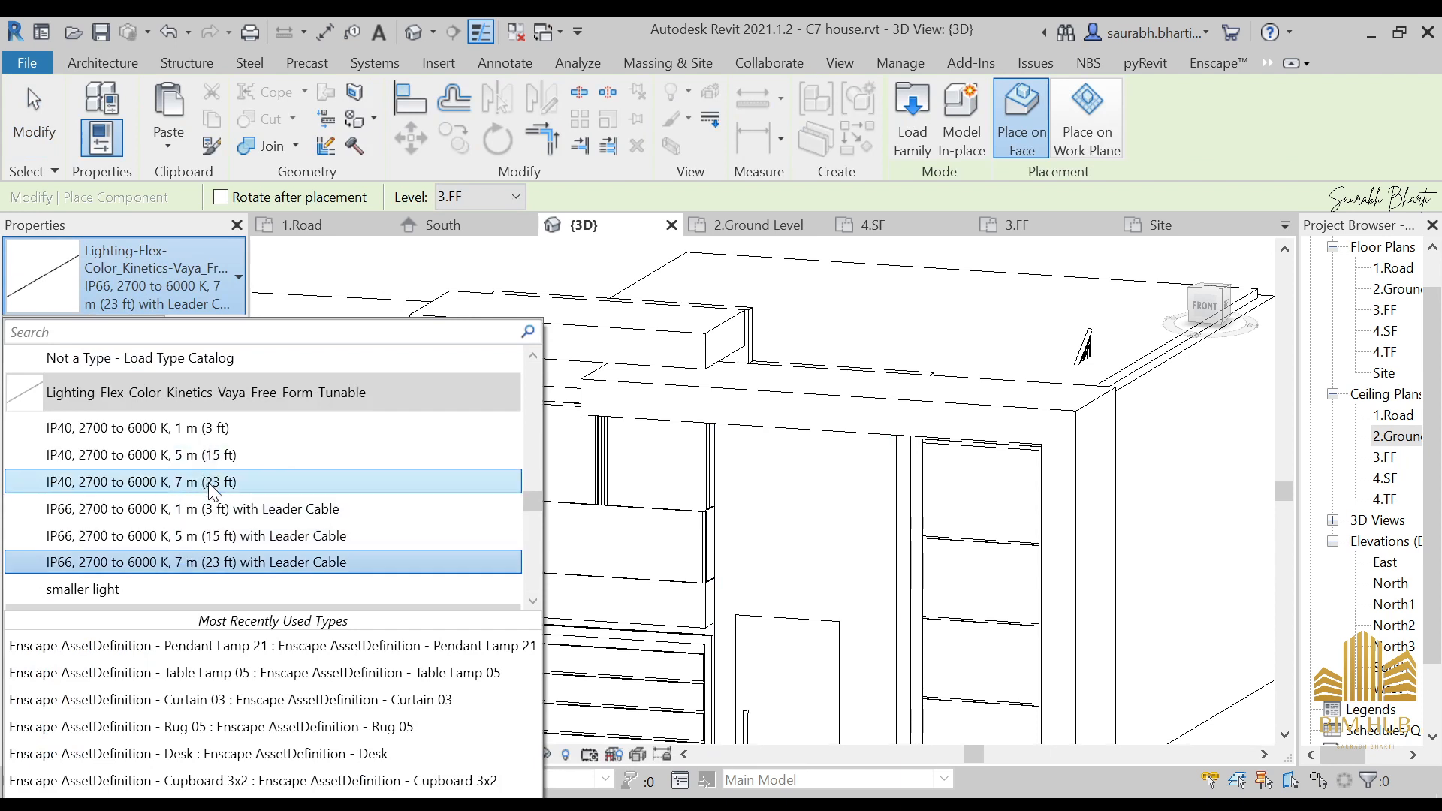
{"action": "left_click", "coordinate": [208, 455]}
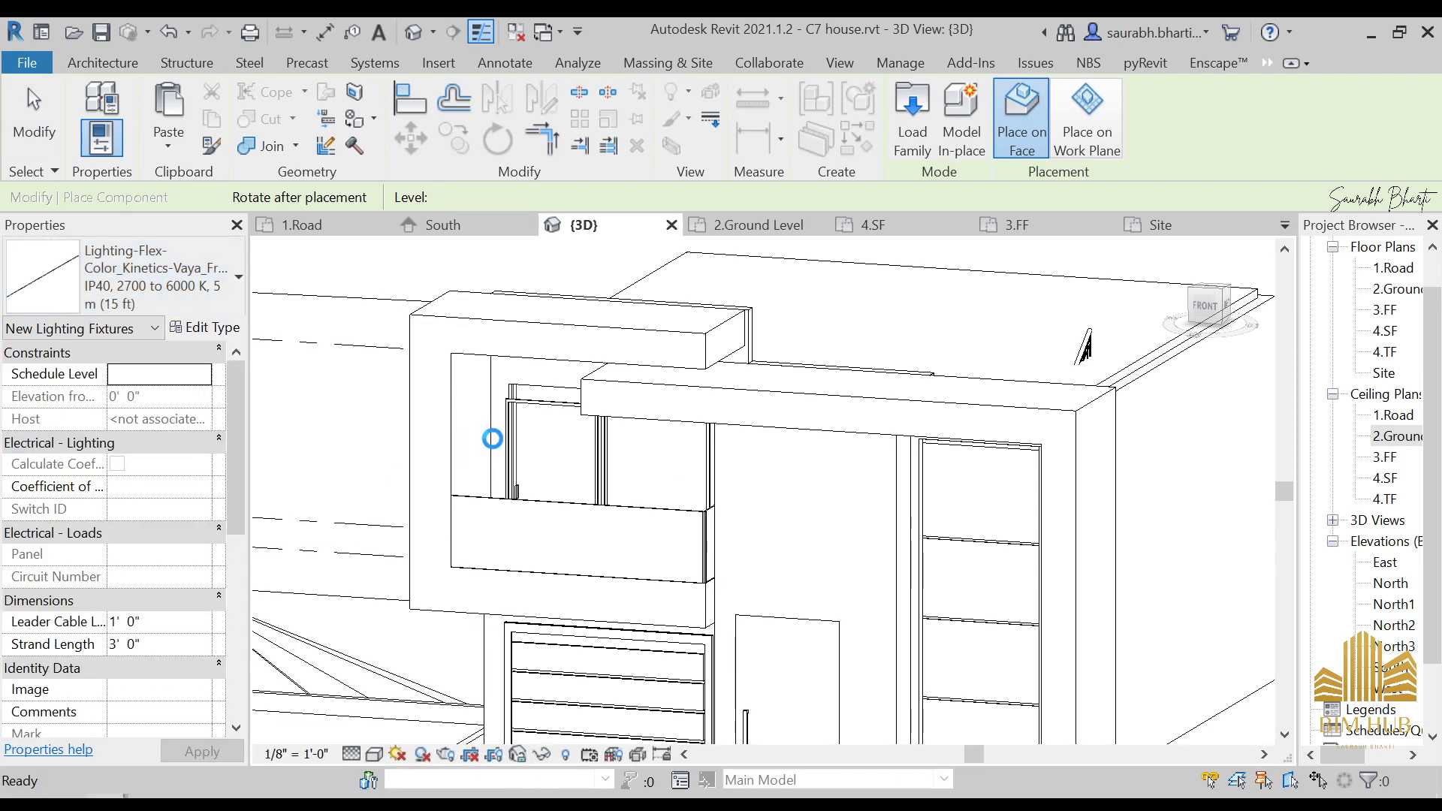
{"action": "scroll", "coordinate": [491, 438], "scroll_direction": "up", "scroll_amount": 1}
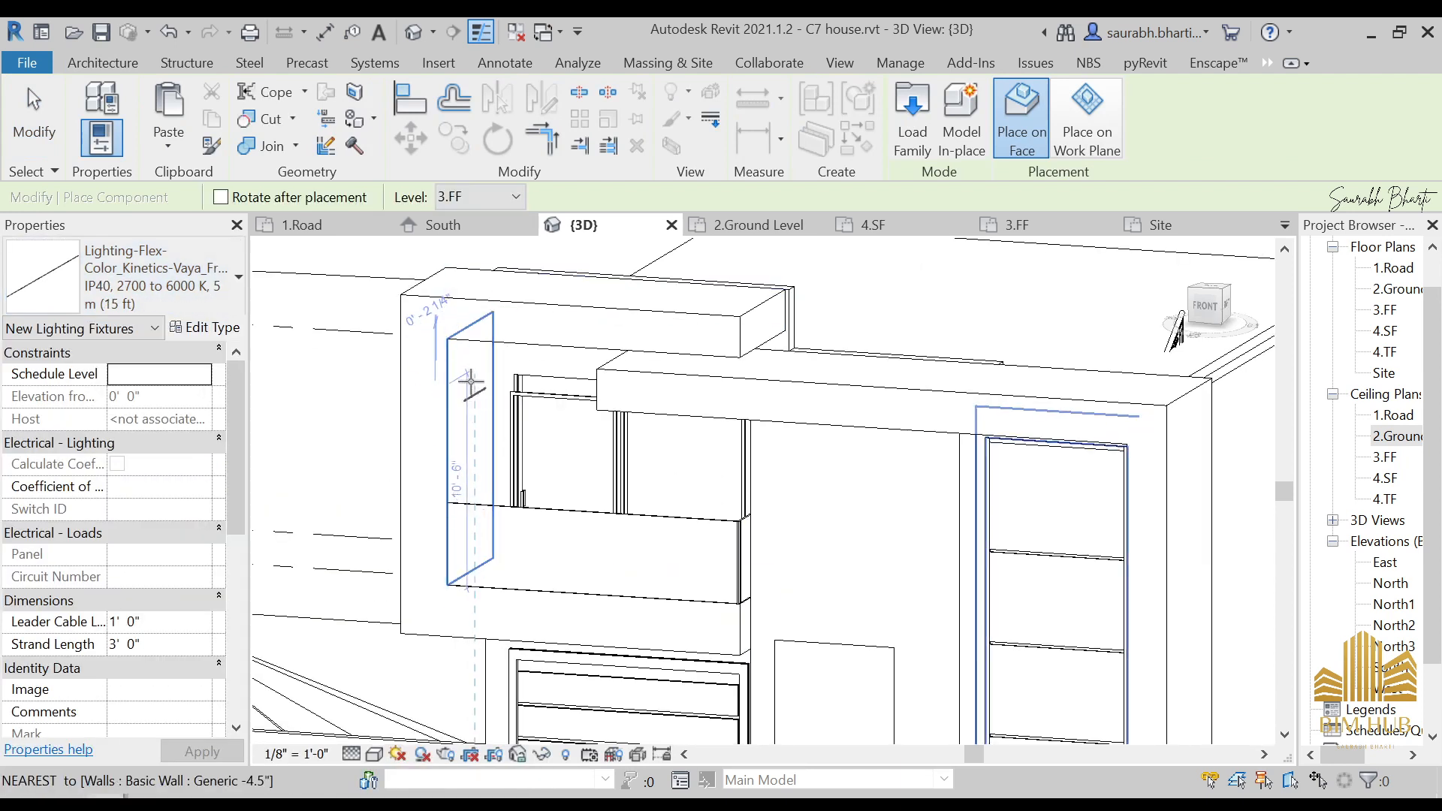
{"action": "left_click", "coordinate": [158, 278]}
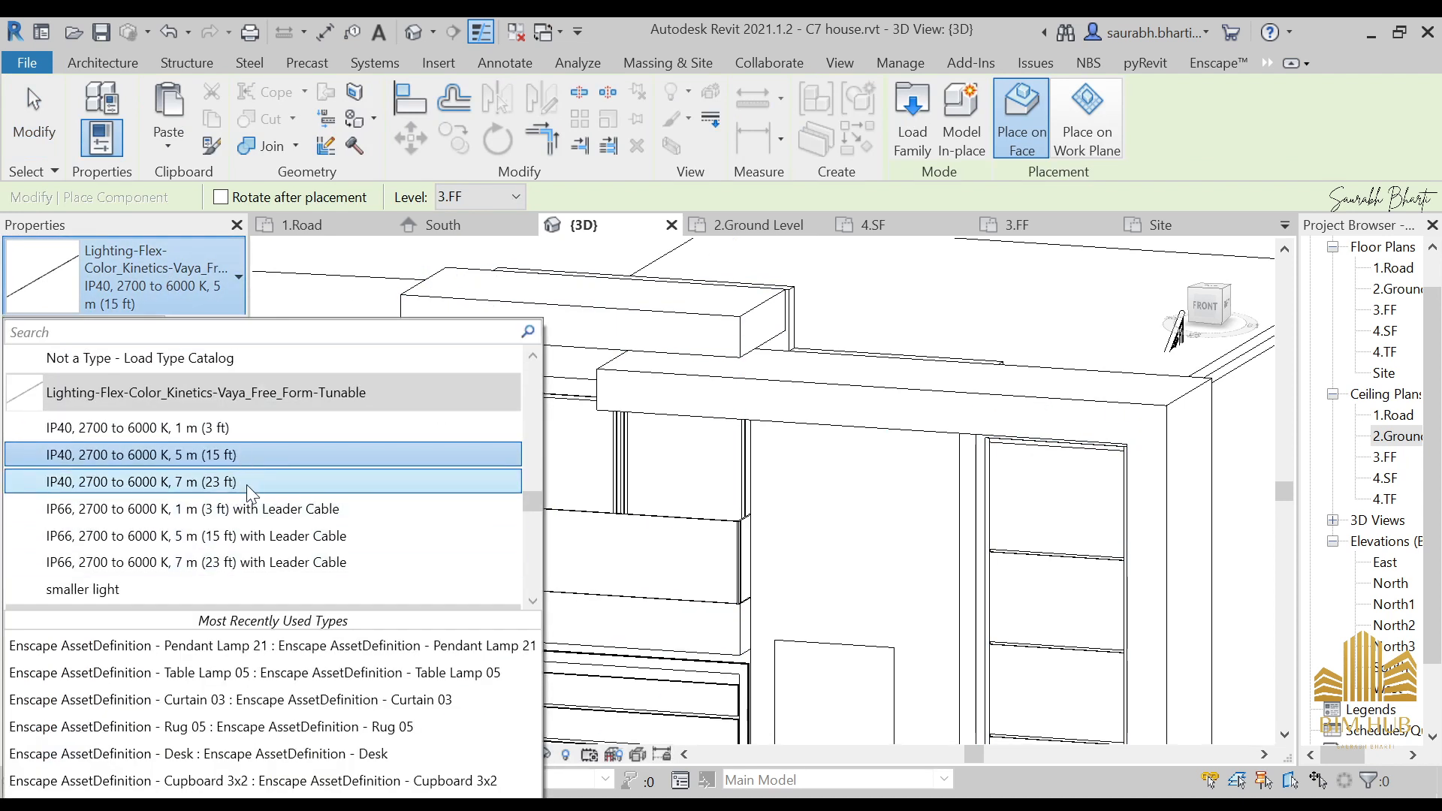
{"action": "left_click", "coordinate": [286, 509]}
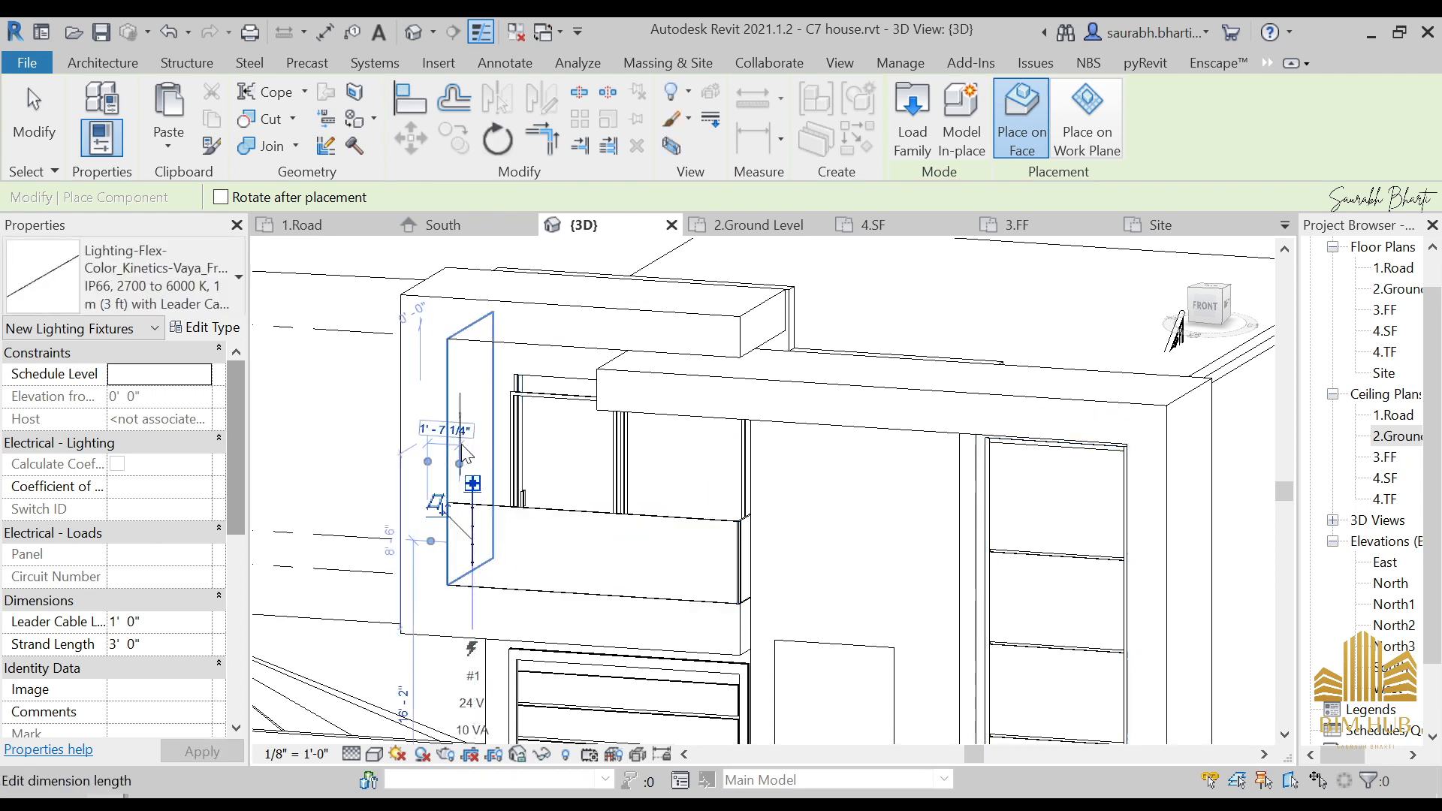
- Try to place the 1 m strip light vertically on the balcony's side wall behind the front railing
{"action": "left_click", "coordinate": [475, 451]}
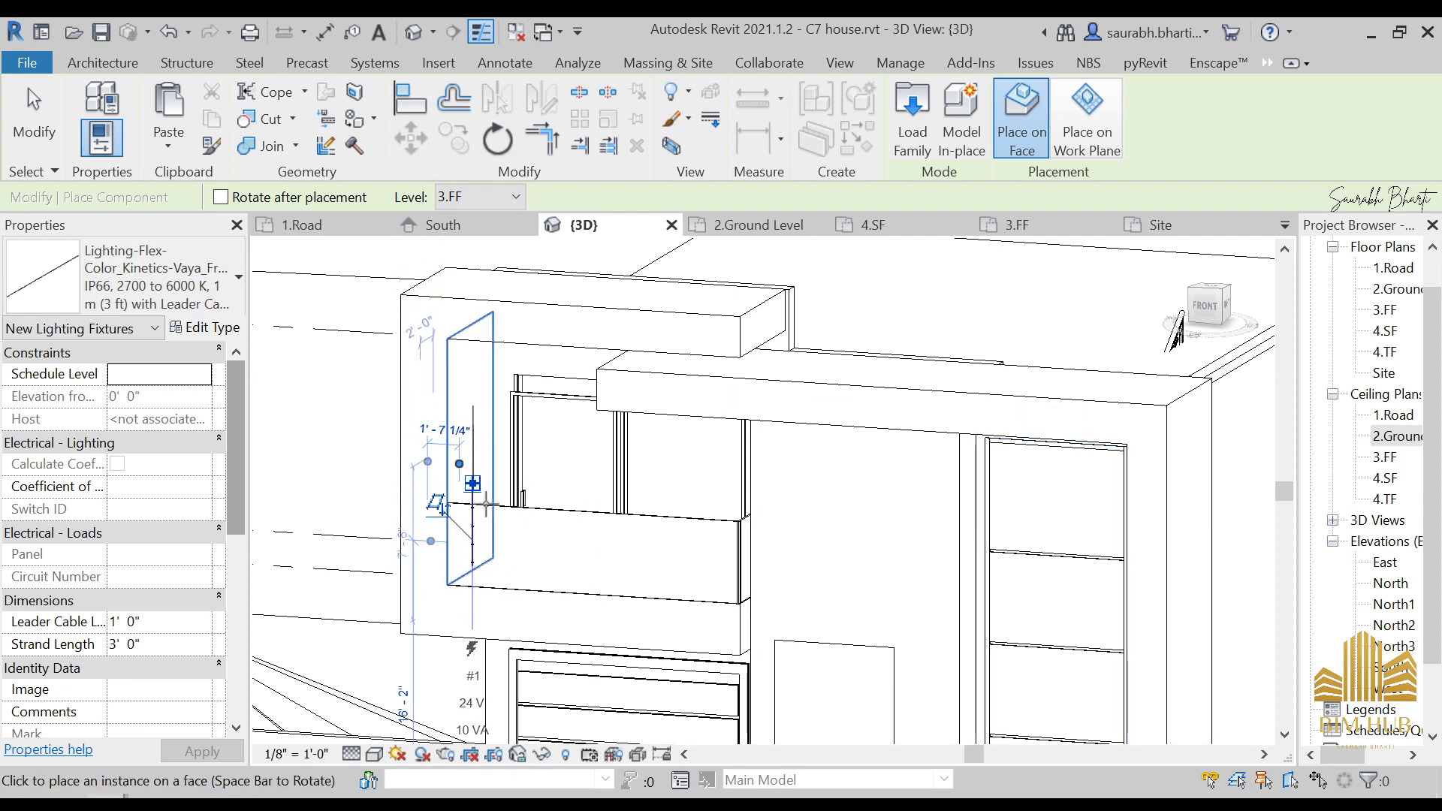
{"action": "key", "text": "Escape"}
{"action": "key", "text": "Return"}
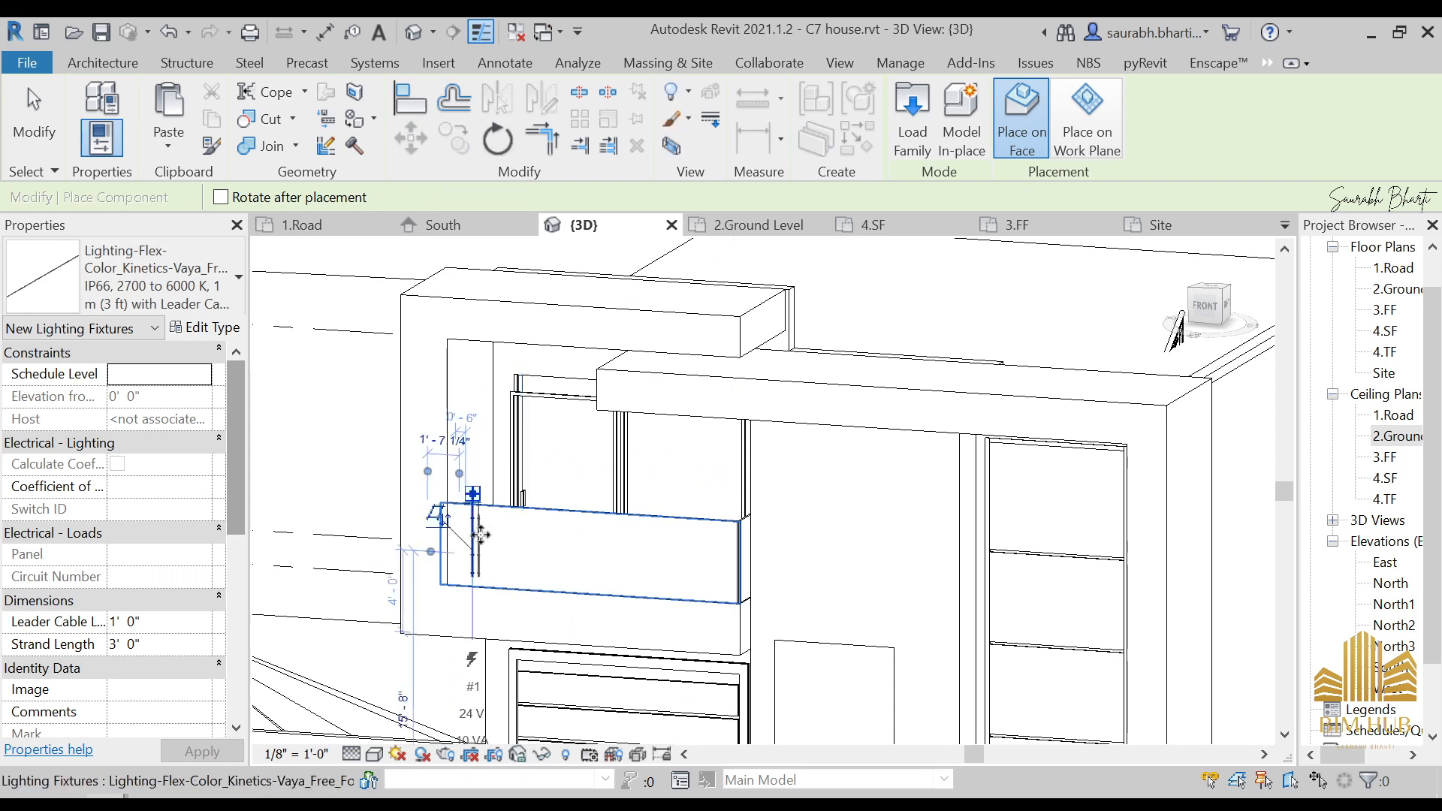
{"action": "key", "text": "Escape"}
- Temporarily hide the balcony's front curtain-wall railing in the 3D view to expose the inner side wall
{"action": "middle_click_drag", "start_coordinate": [484, 513], "coordinate": [536, 483], "text": "shift"}
{"action": "left_click", "coordinate": [486, 471]}
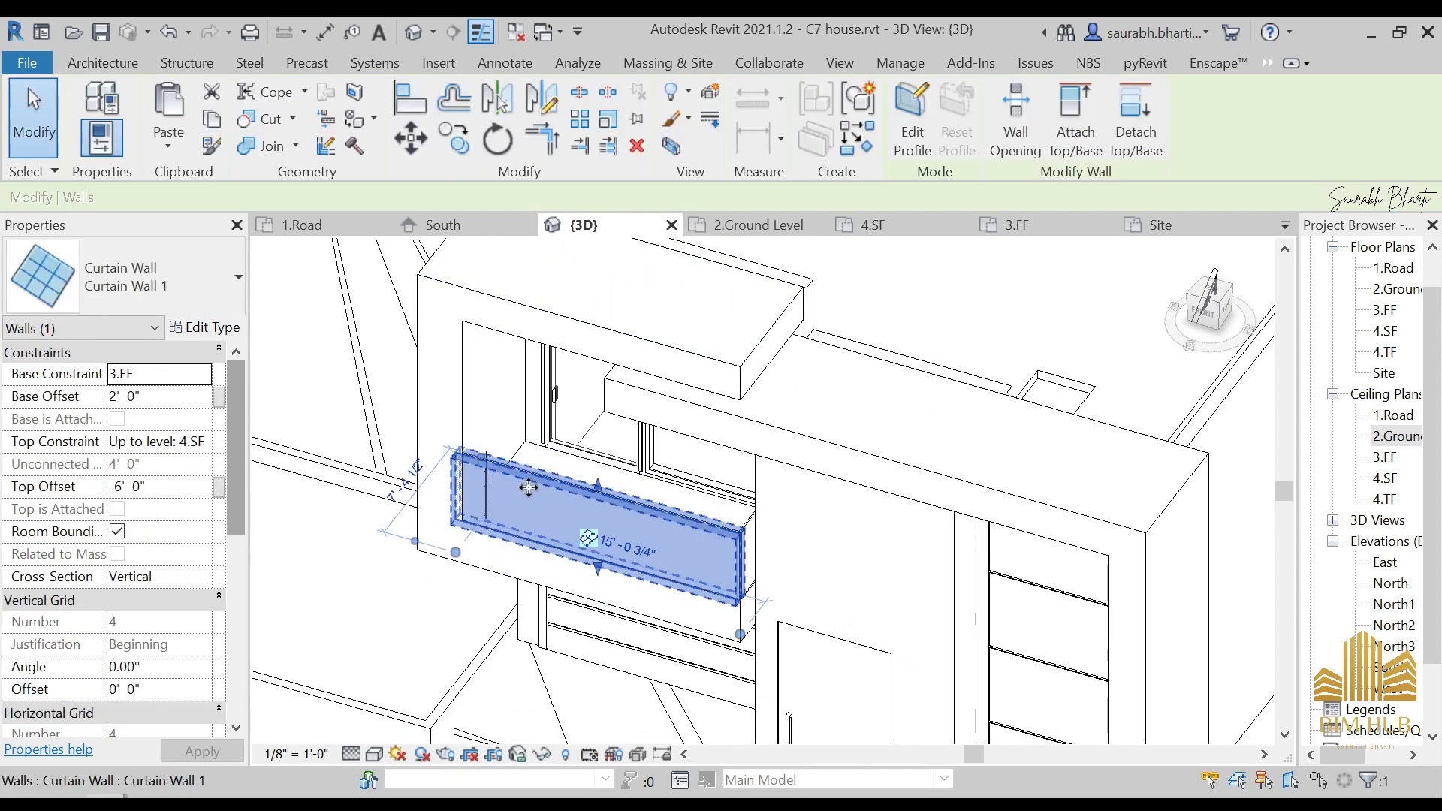
{"action": "key", "text": "Escape"}
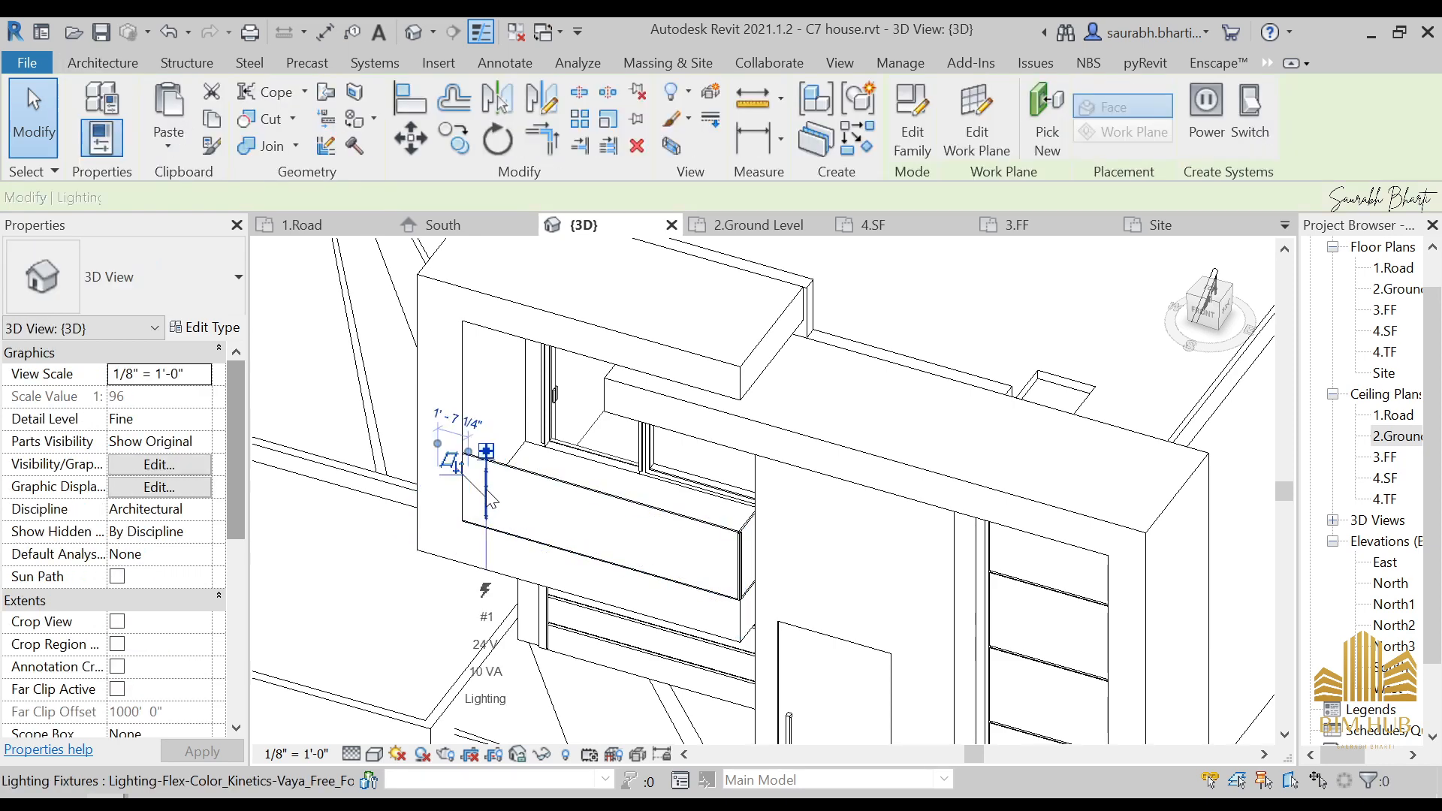
{"action": "left_click", "coordinate": [483, 491]}
{"action": "key", "text": "h"}
{"action": "key", "text": "h"}
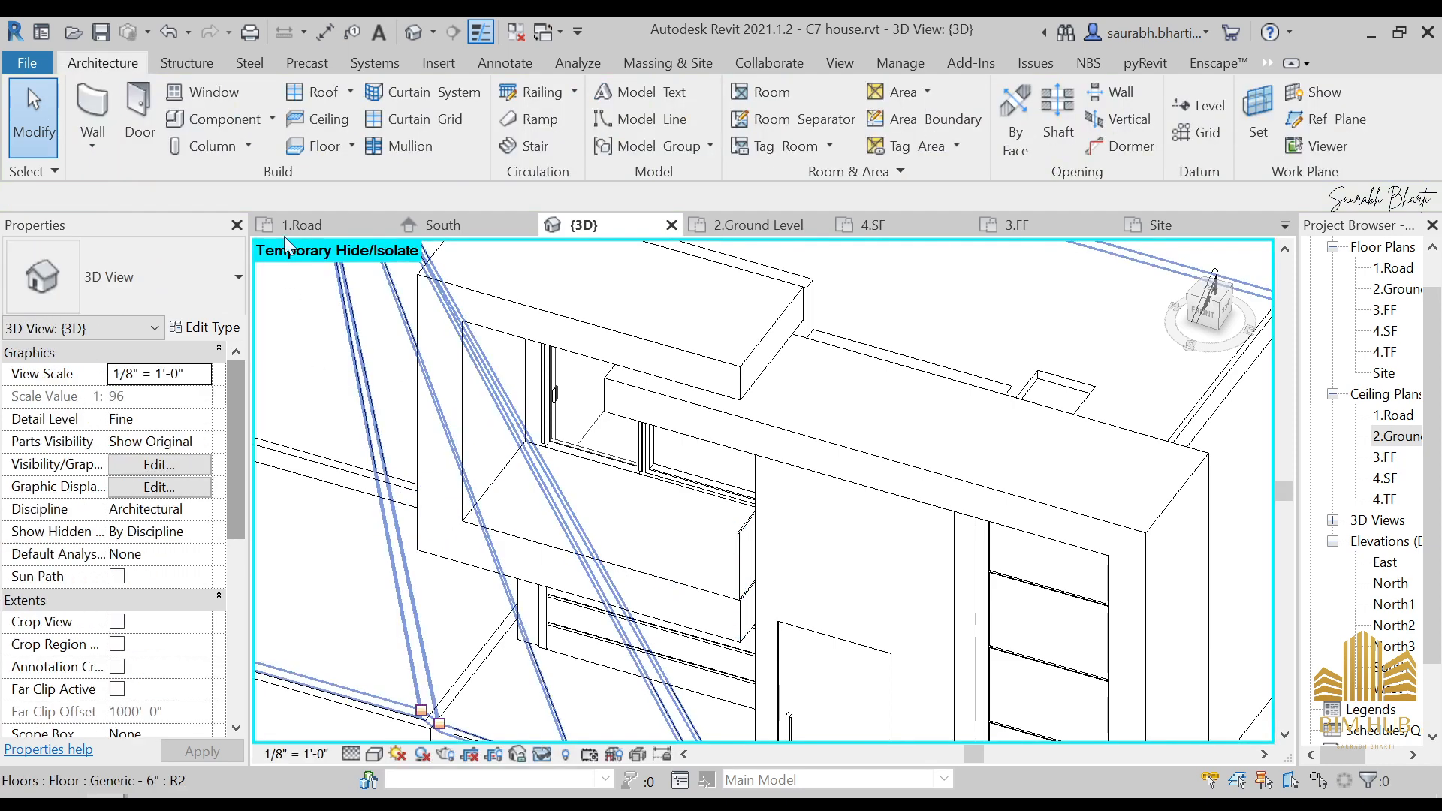
- Try to place the 1 m strip light vertically on the exposed inner face of the balcony's side wall
{"action": "left_click", "coordinate": [215, 120]}
{"action": "scroll", "coordinate": [495, 449], "scroll_direction": "up", "scroll_amount": 3}
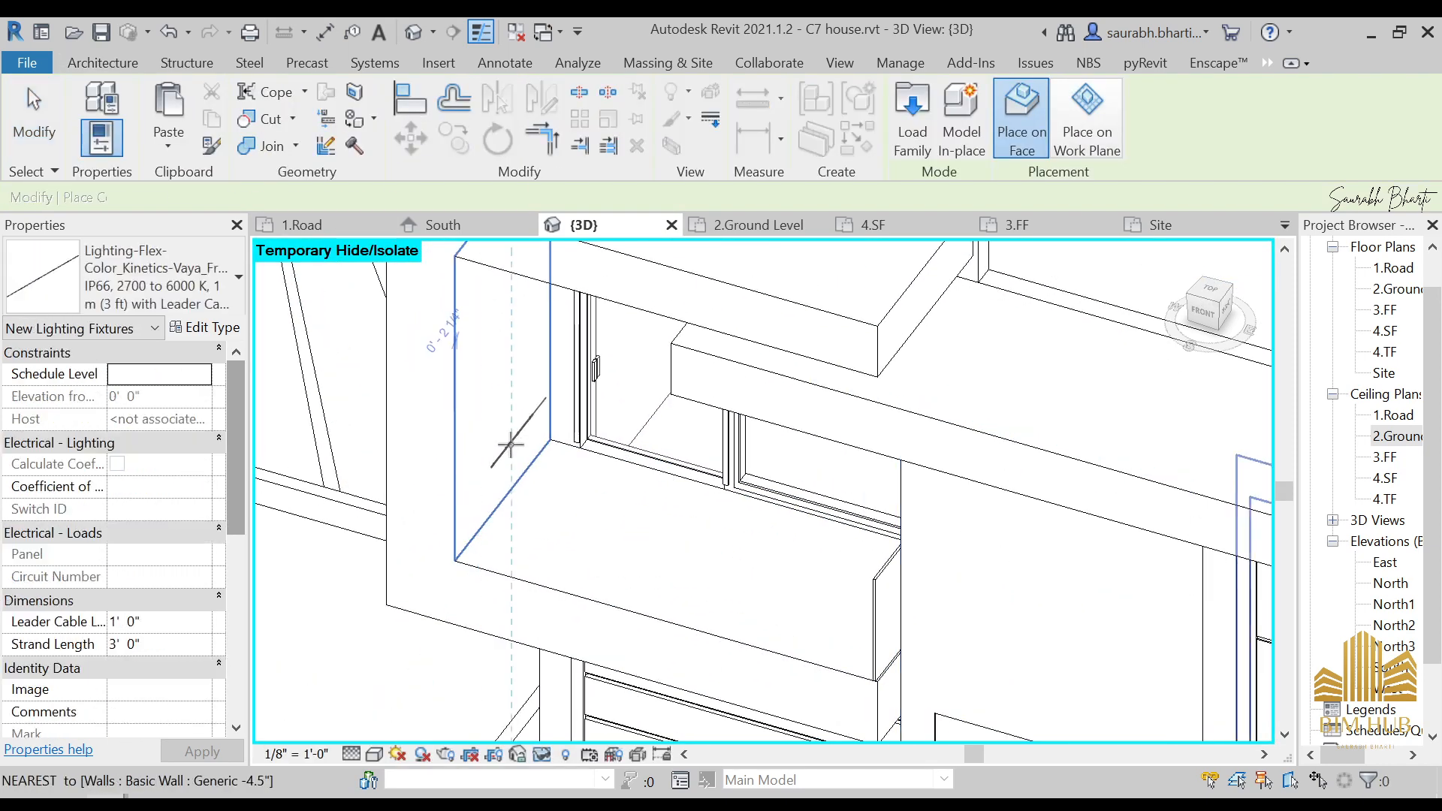
{"action": "left_click", "coordinate": [511, 448]}
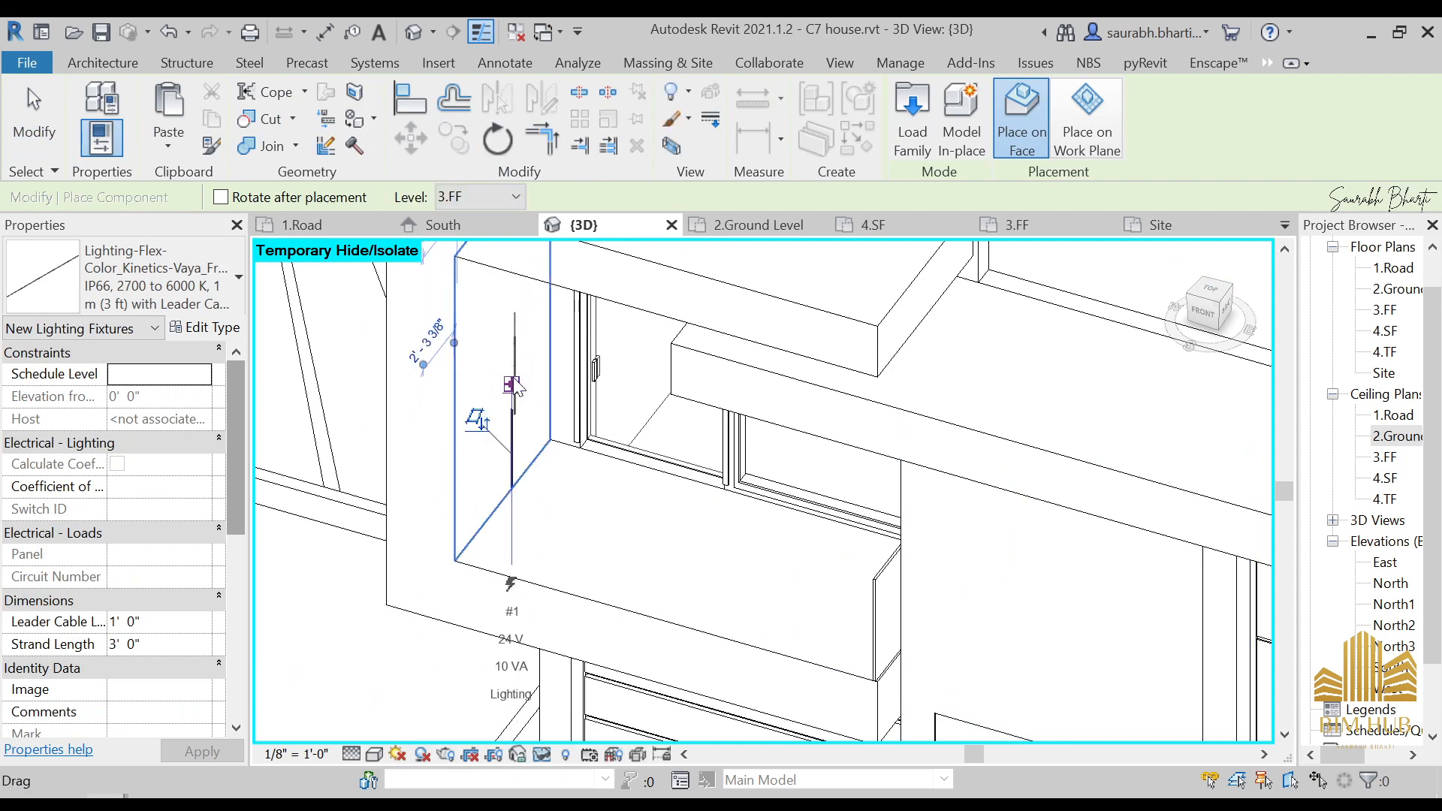
{"action": "middle_click_drag", "start_coordinate": [526, 390], "coordinate": [826, 393], "text": "shift"}
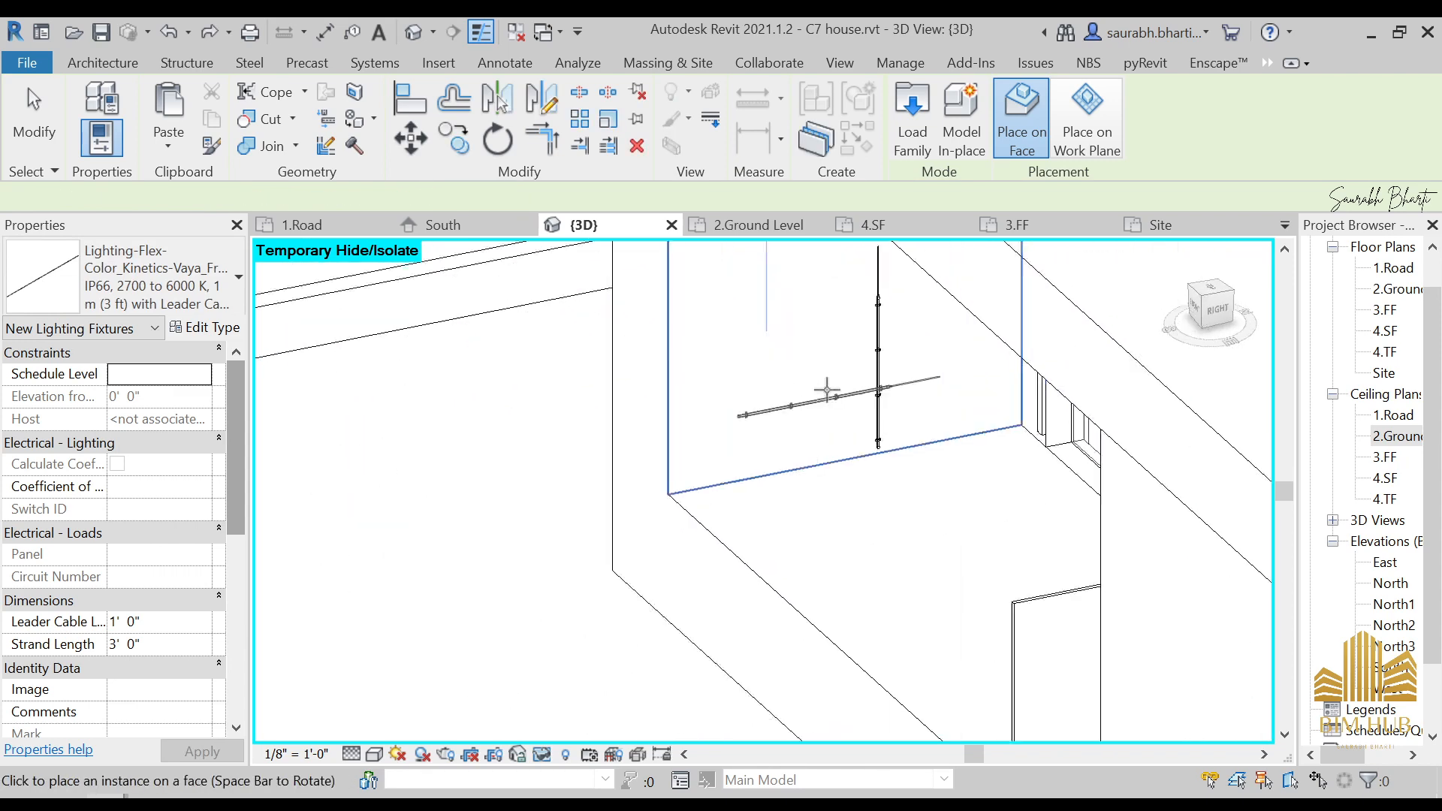
{"action": "key", "text": "Escape"}
{"action": "scroll", "coordinate": [899, 370], "scroll_direction": "up", "scroll_amount": 2}
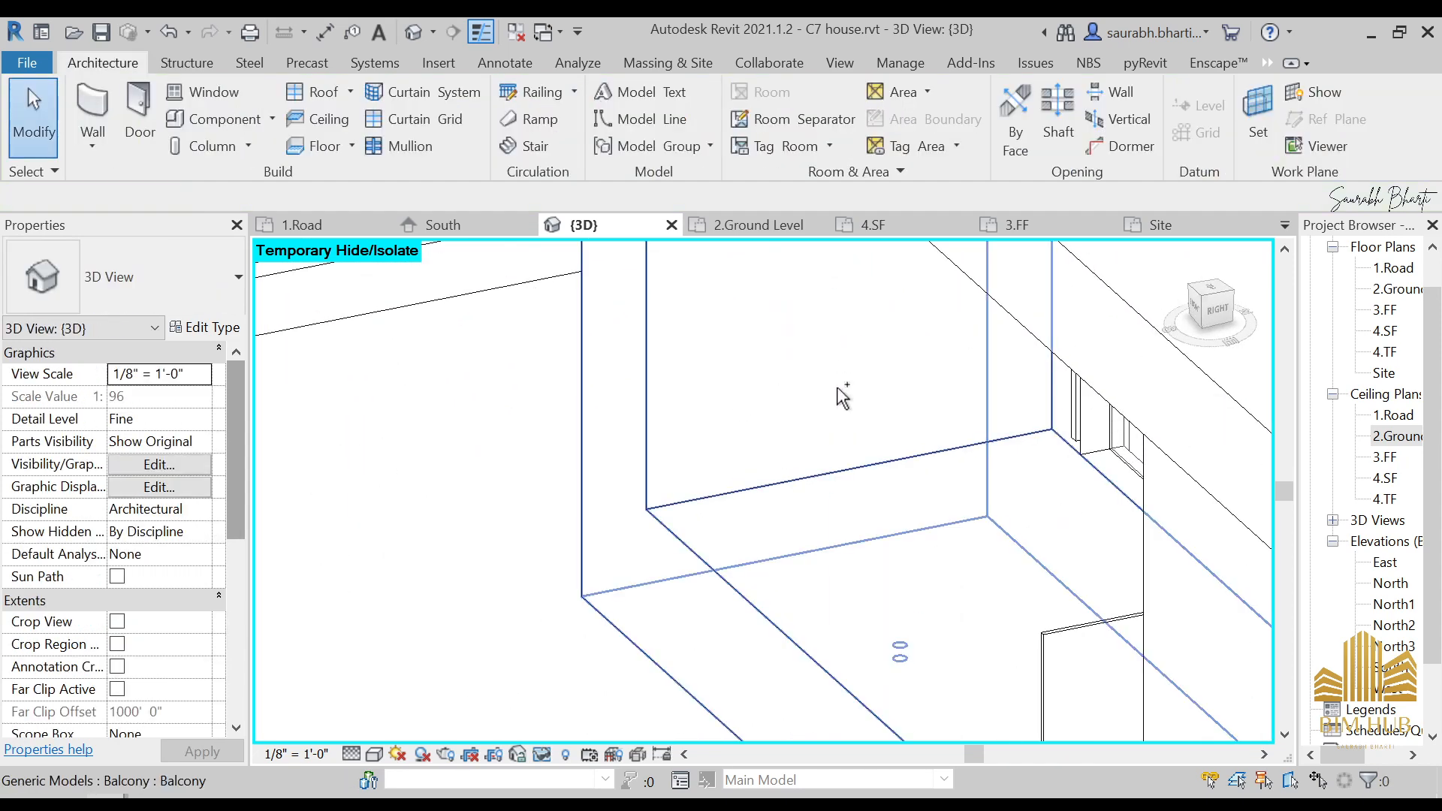
- Place a vertical IP66 1 m (3 ft) strip light on the balcony's inner side wall, rising from the balcony floor
{"action": "left_click", "coordinate": [218, 119]}
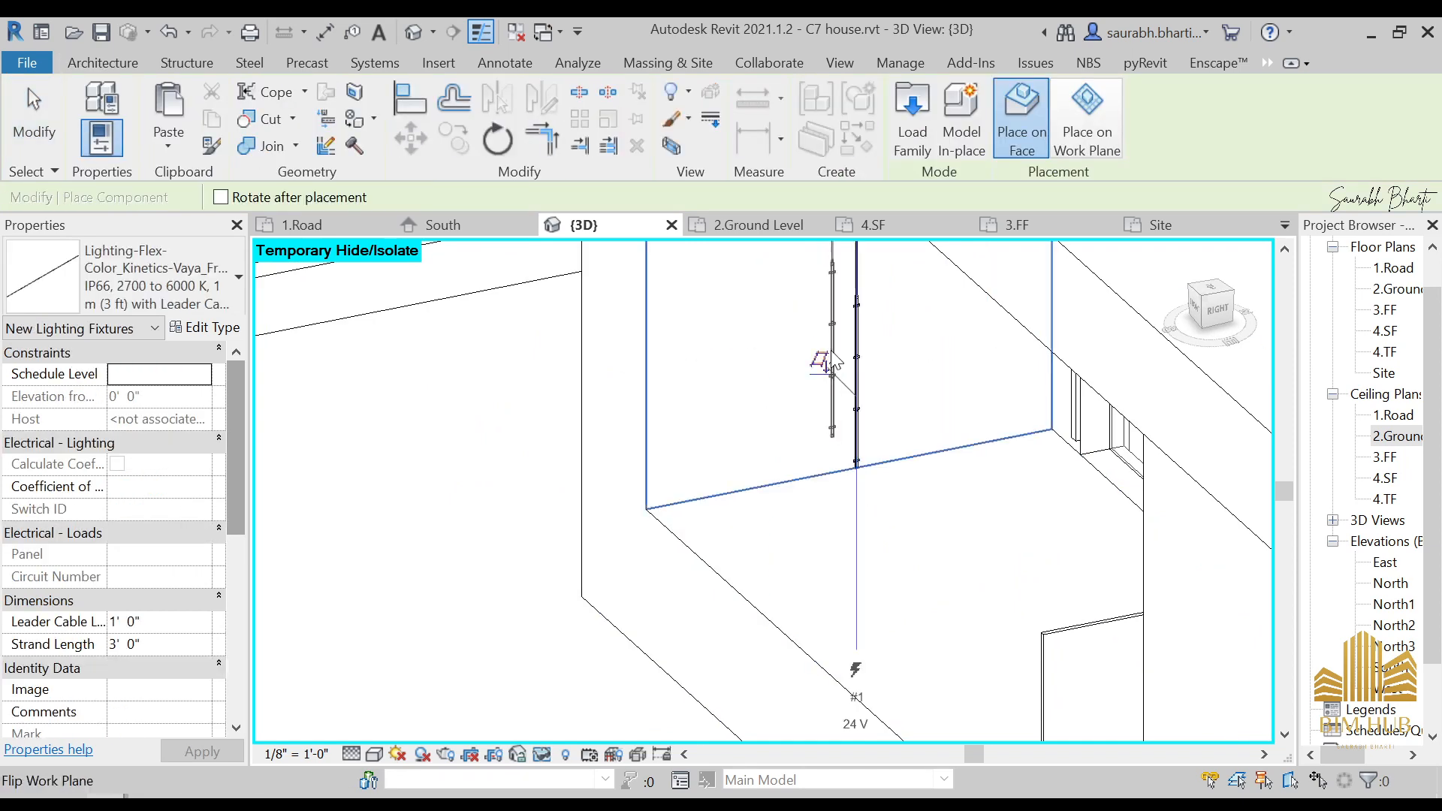
{"action": "middle_click_drag", "start_coordinate": [857, 352], "coordinate": [836, 526]}
{"action": "key", "text": "Escape"}
- Copy the vertical strip light end to end up the side wall until the line reaches the upper slab
{"action": "left_click", "coordinate": [834, 484]}
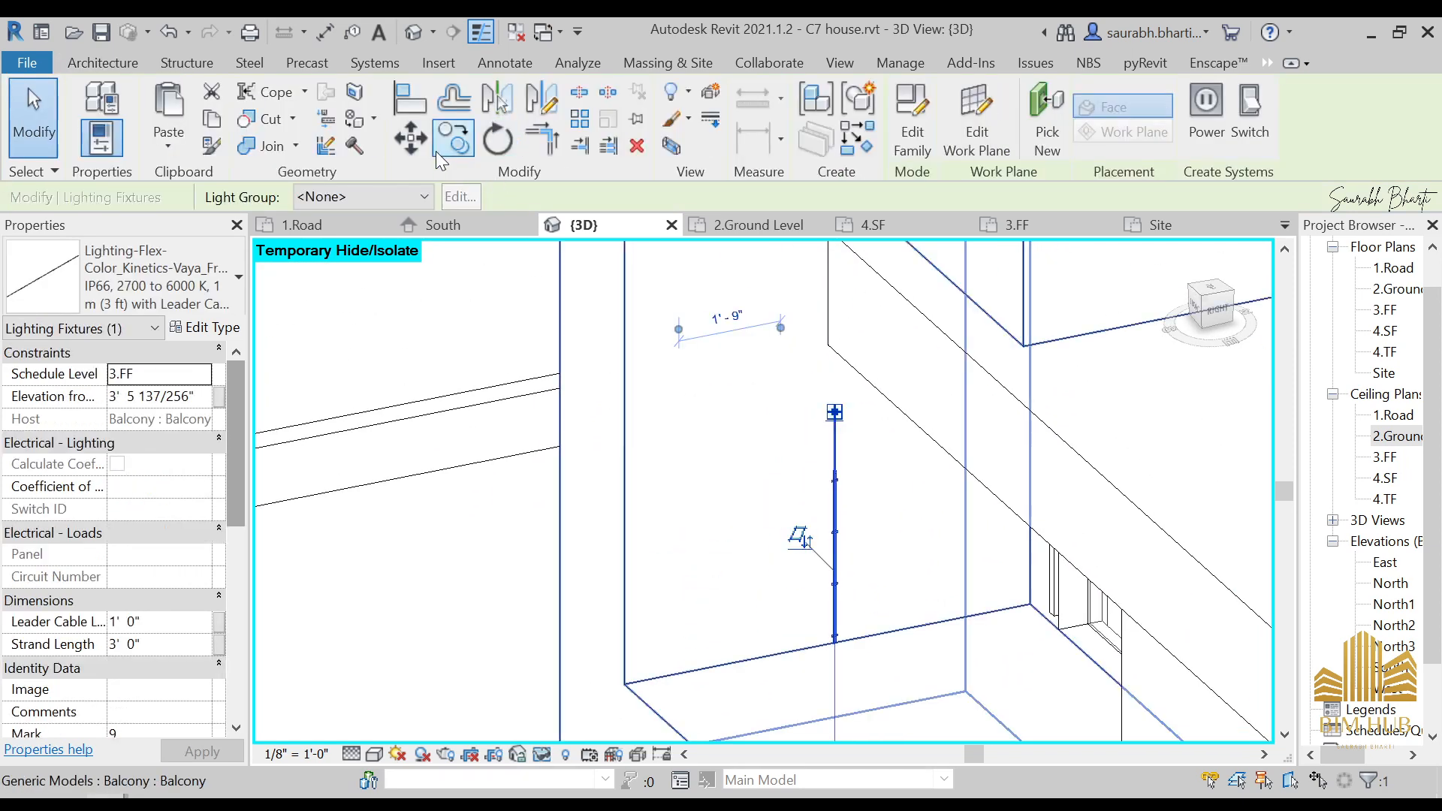
{"action": "left_click", "coordinate": [834, 643]}
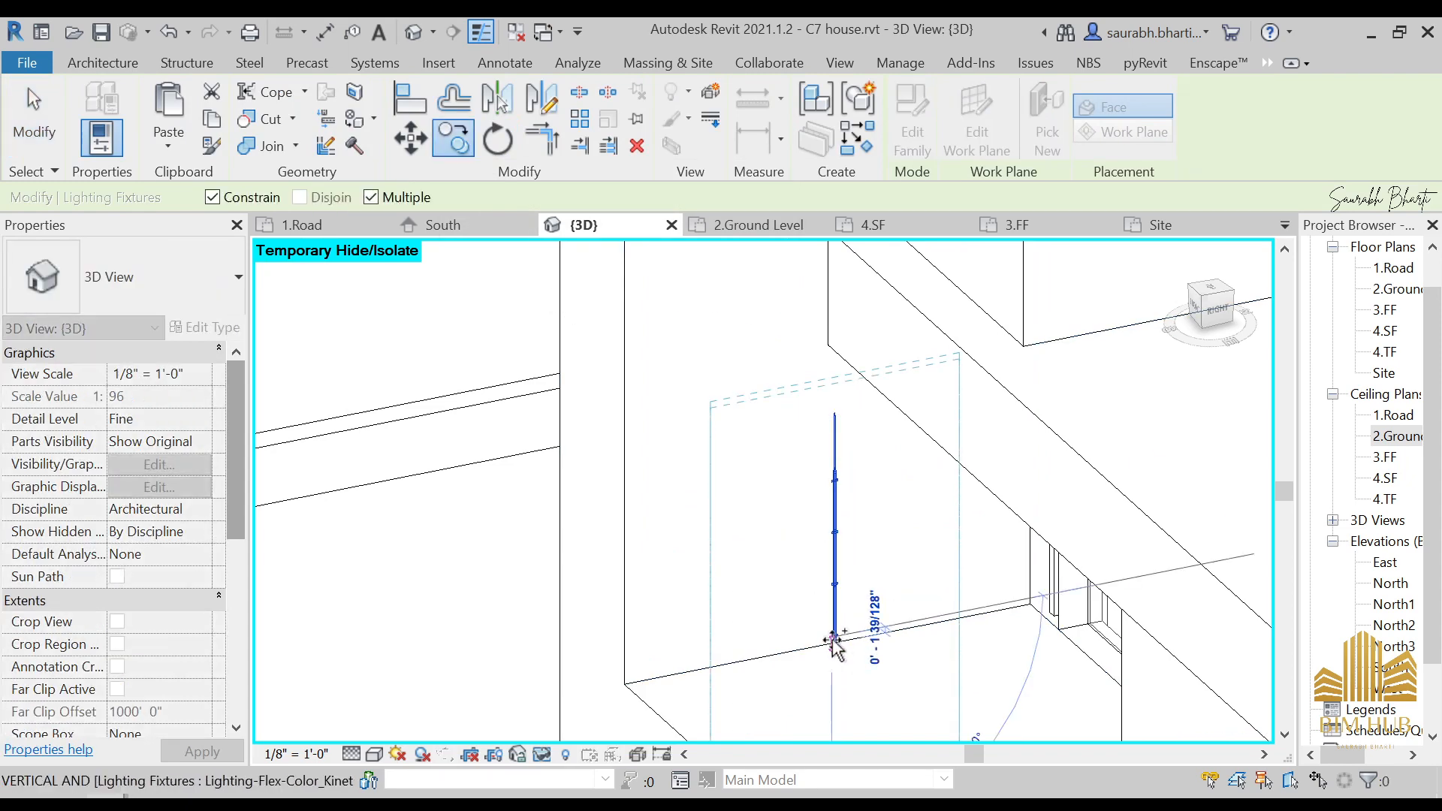
{"action": "left_click", "coordinate": [831, 413]}
{"action": "middle_click_drag", "start_coordinate": [831, 413], "coordinate": [791, 602]}
{"action": "scroll", "coordinate": [779, 418], "scroll_direction": "down", "scroll_amount": 3}
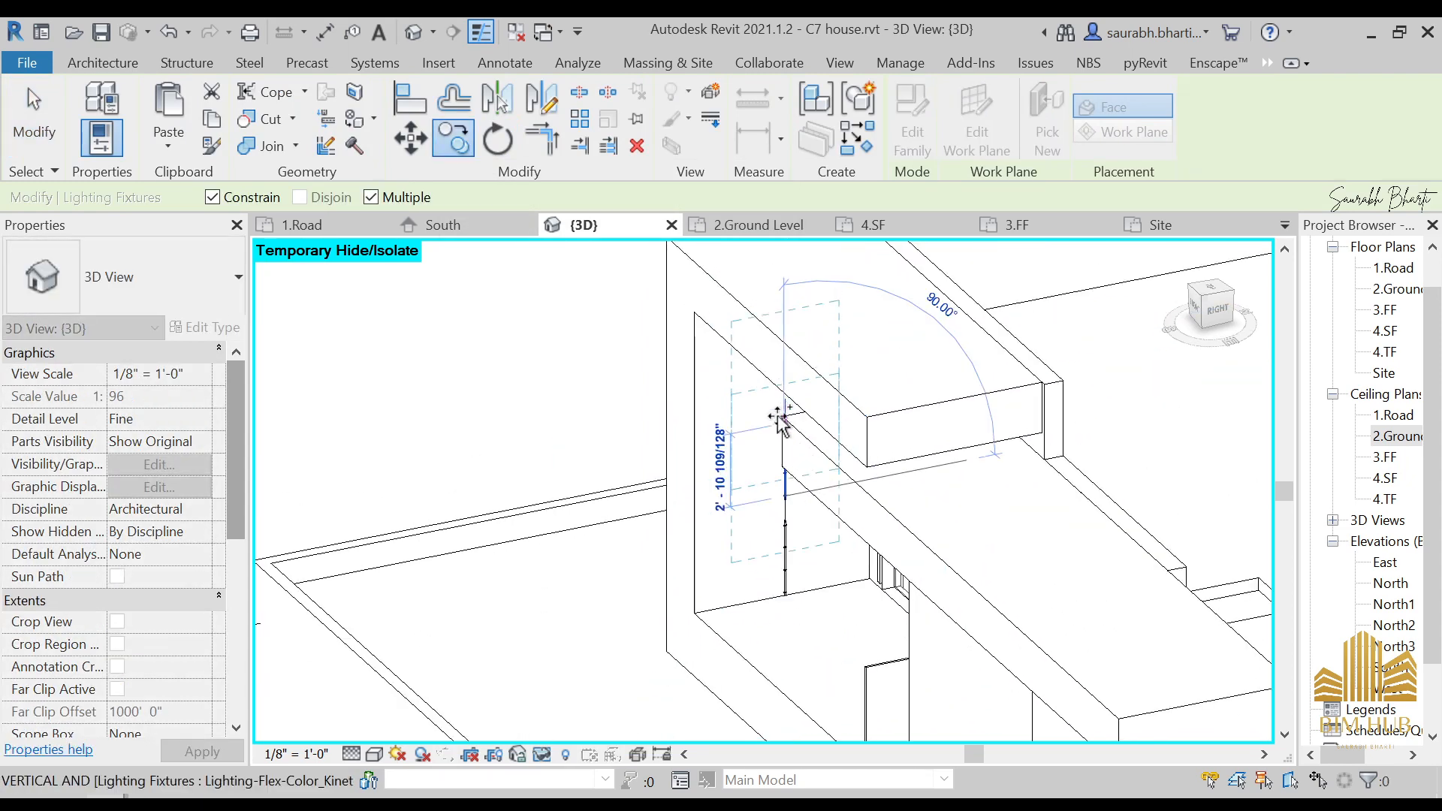
{"action": "middle_click_drag", "start_coordinate": [746, 428], "coordinate": [673, 574], "text": "shift"}
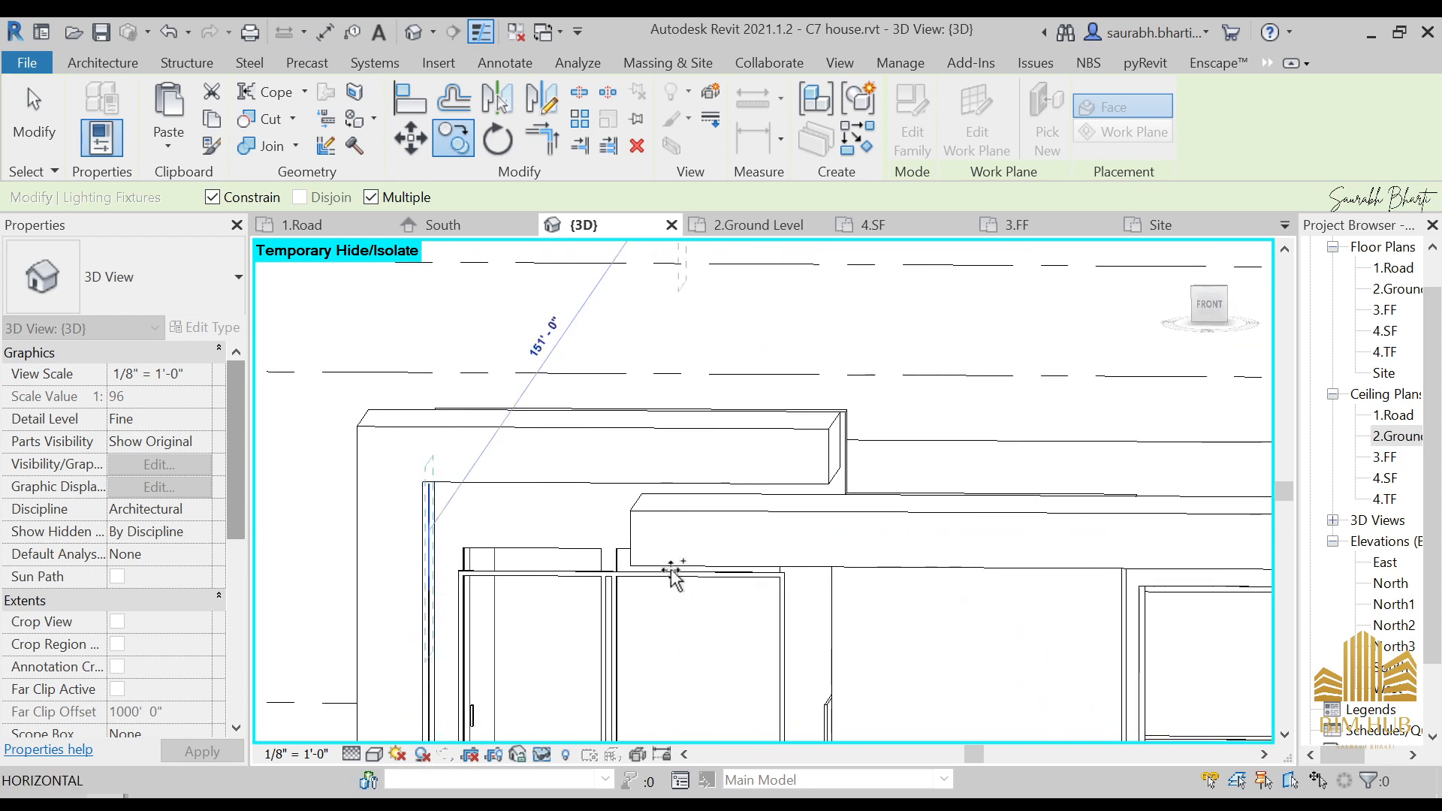
{"action": "key", "text": "Escape"}
{"action": "middle_click_drag", "start_coordinate": [535, 554], "coordinate": [631, 554], "text": "shift"}
{"action": "middle_click_drag", "start_coordinate": [467, 504], "coordinate": [489, 474], "text": "shift"}
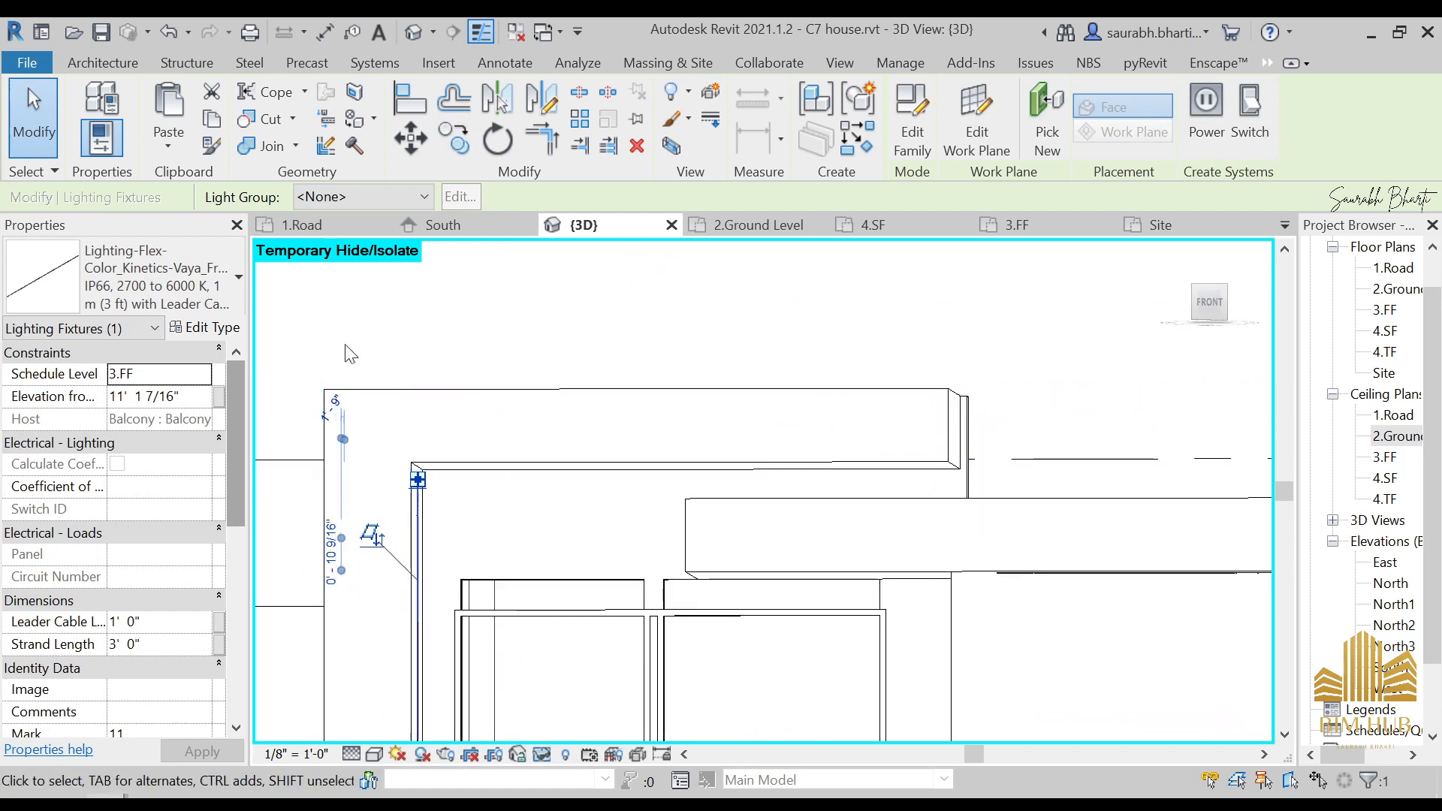
- Try to place the 1 m strip light on the underside face of the balcony's upper slab
{"action": "left_click", "coordinate": [103, 63]}
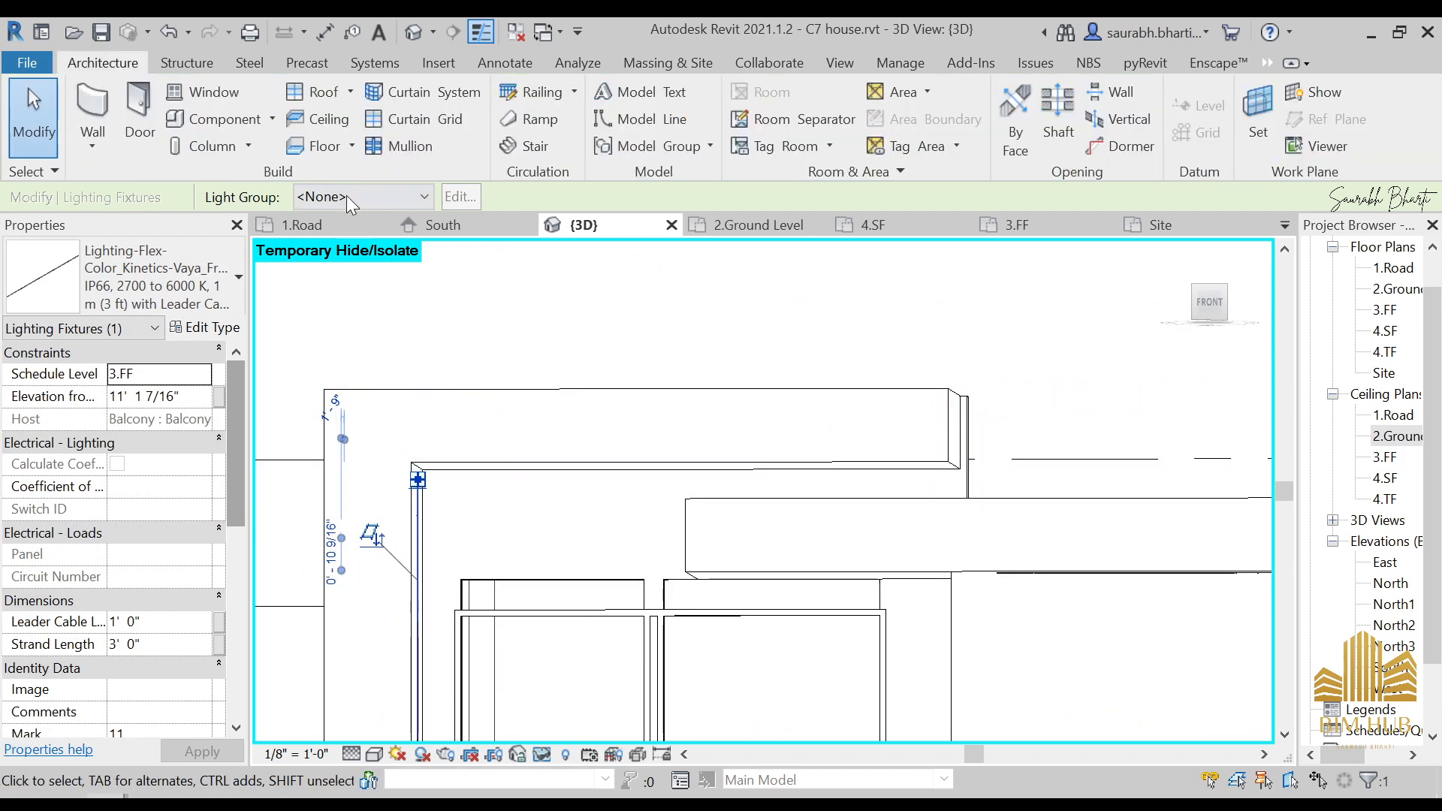
{"action": "left_click", "coordinate": [204, 118]}
{"action": "scroll", "coordinate": [540, 548], "scroll_direction": "up", "scroll_amount": 3}
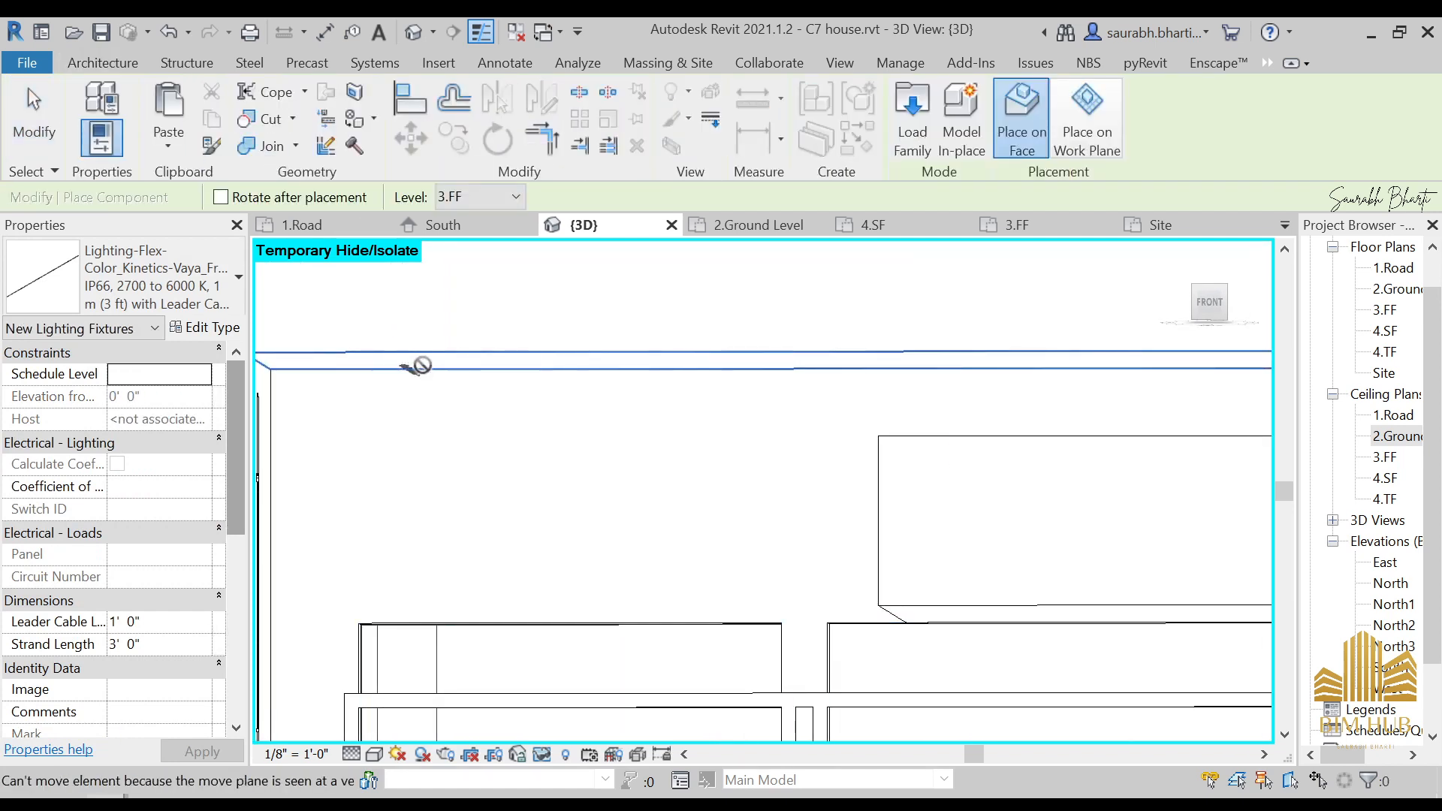
{"action": "middle_click_drag", "start_coordinate": [450, 398], "coordinate": [409, 448], "text": "shift"}
{"action": "scroll", "coordinate": [408, 447], "scroll_direction": "down", "scroll_amount": 2}
{"action": "scroll", "coordinate": [479, 405], "scroll_direction": "down", "scroll_amount": 2}
{"action": "scroll", "coordinate": [746, 442], "scroll_direction": "up", "scroll_amount": 2}
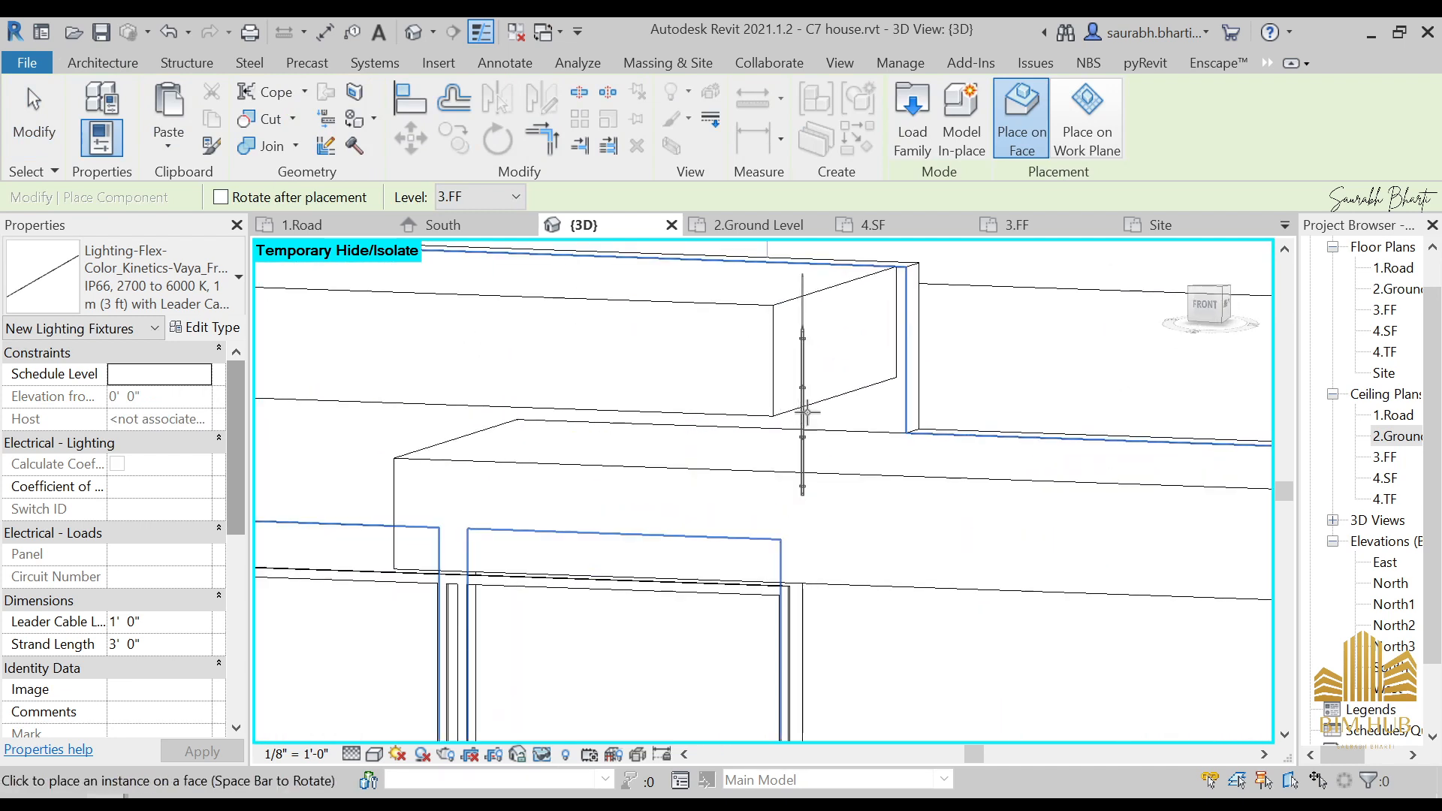
{"action": "middle_click_drag", "start_coordinate": [795, 402], "coordinate": [918, 326], "text": "shift"}
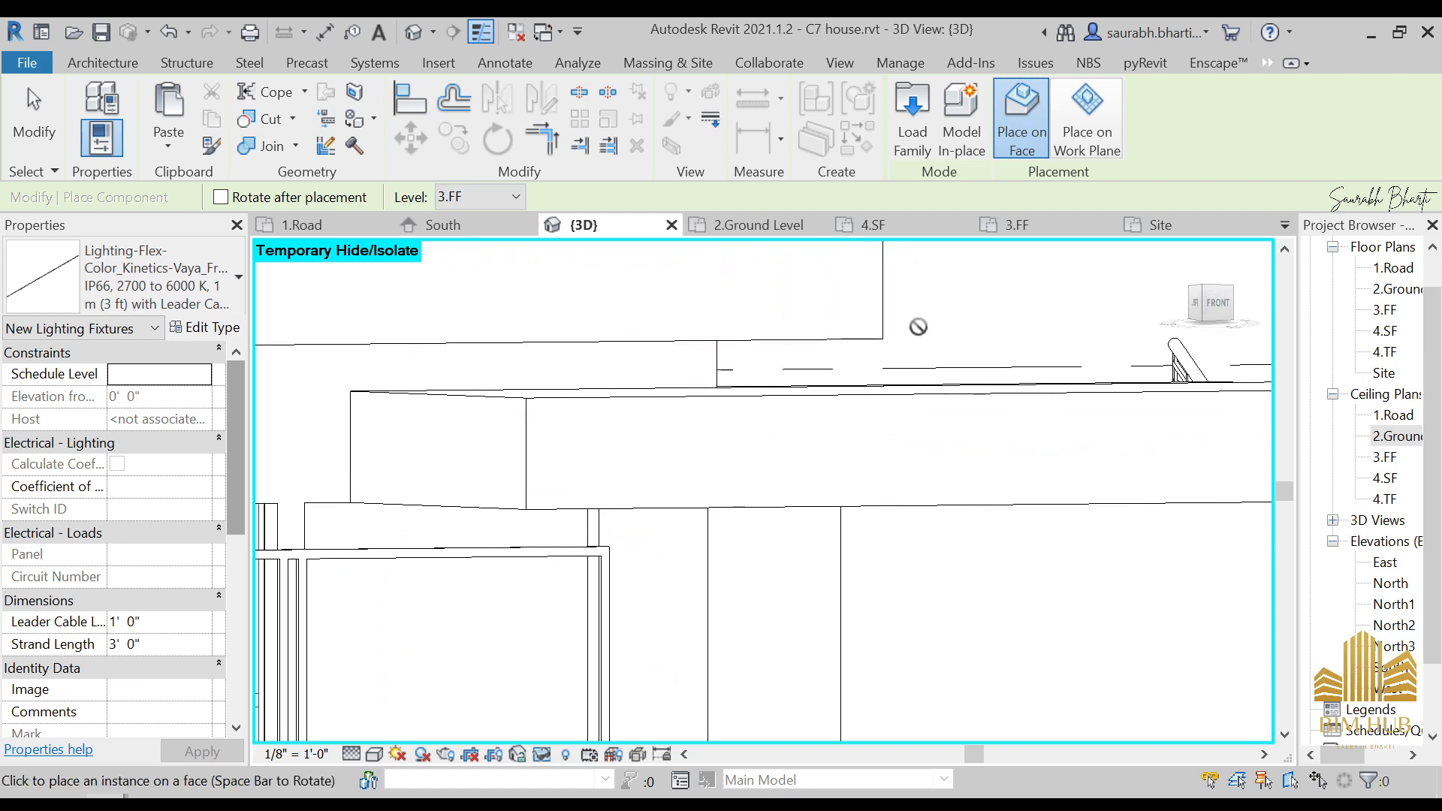
{"action": "middle_click_drag", "start_coordinate": [825, 420], "coordinate": [1049, 361]}
- Try placing the strip light for the balcony's upper slab on the 1.Road level work plane instead of a face
{"action": "left_click", "coordinate": [1086, 116]}
{"action": "middle_click_drag", "start_coordinate": [689, 337], "coordinate": [692, 303], "text": "shift"}
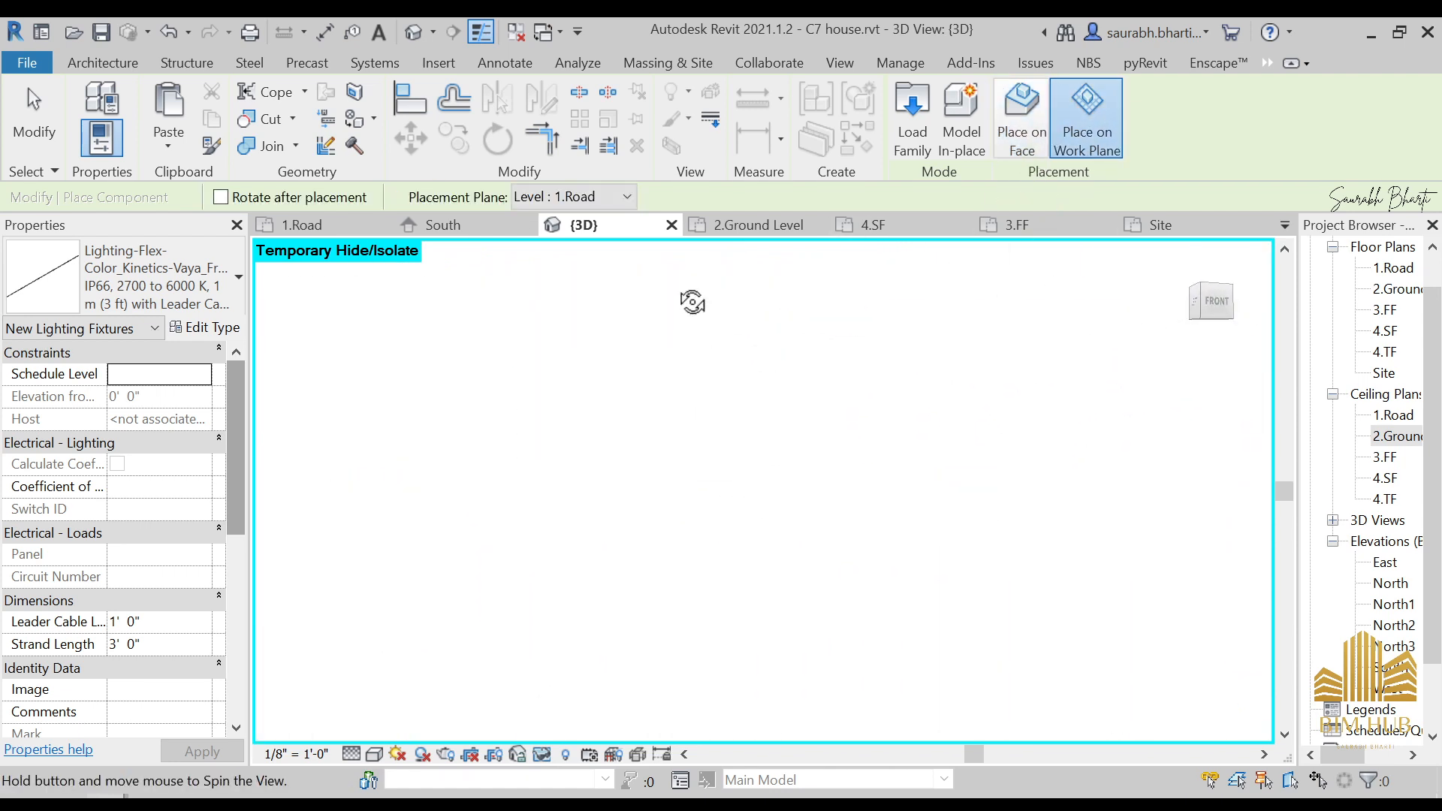
{"action": "middle_click_drag", "start_coordinate": [722, 511], "coordinate": [717, 589], "text": "shift"}
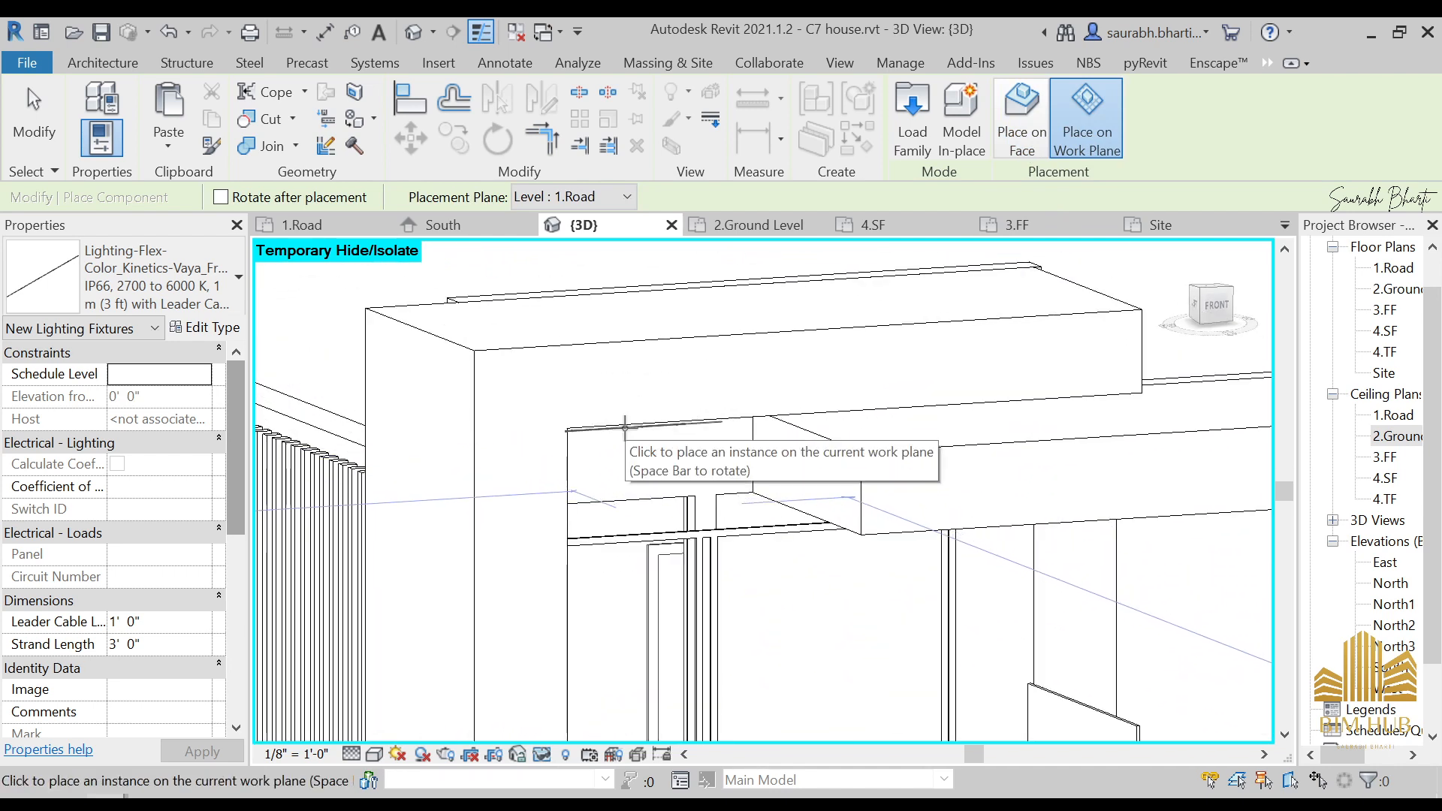
{"action": "middle_click_drag", "start_coordinate": [624, 427], "coordinate": [582, 444], "text": "shift"}
{"action": "scroll", "coordinate": [605, 463], "scroll_direction": "down", "scroll_amount": 7}
{"action": "key", "text": "Escape"}
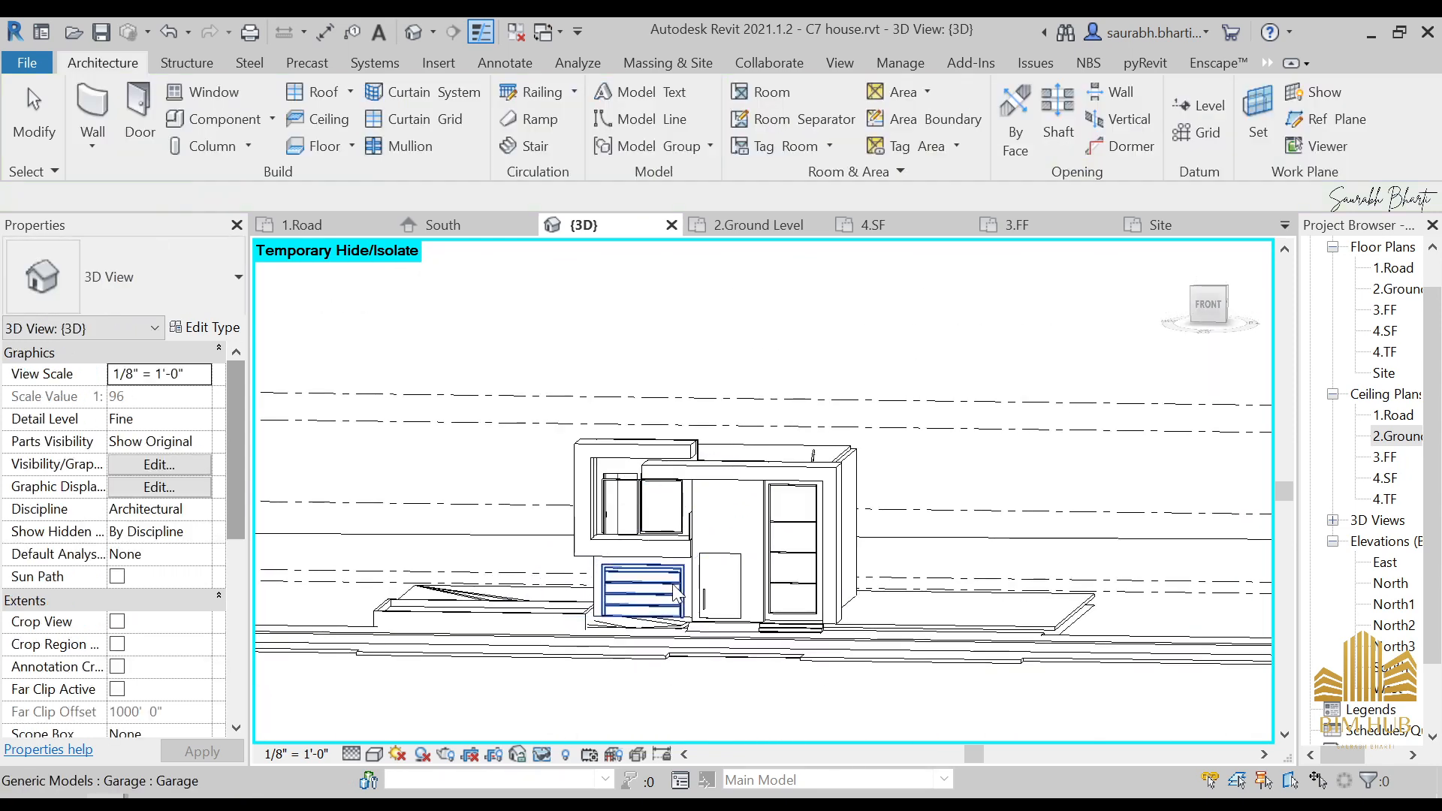
- Turn on the section box for the 3D view of the house
{"action": "middle_click_drag", "start_coordinate": [698, 589], "coordinate": [859, 572], "text": "shift"}
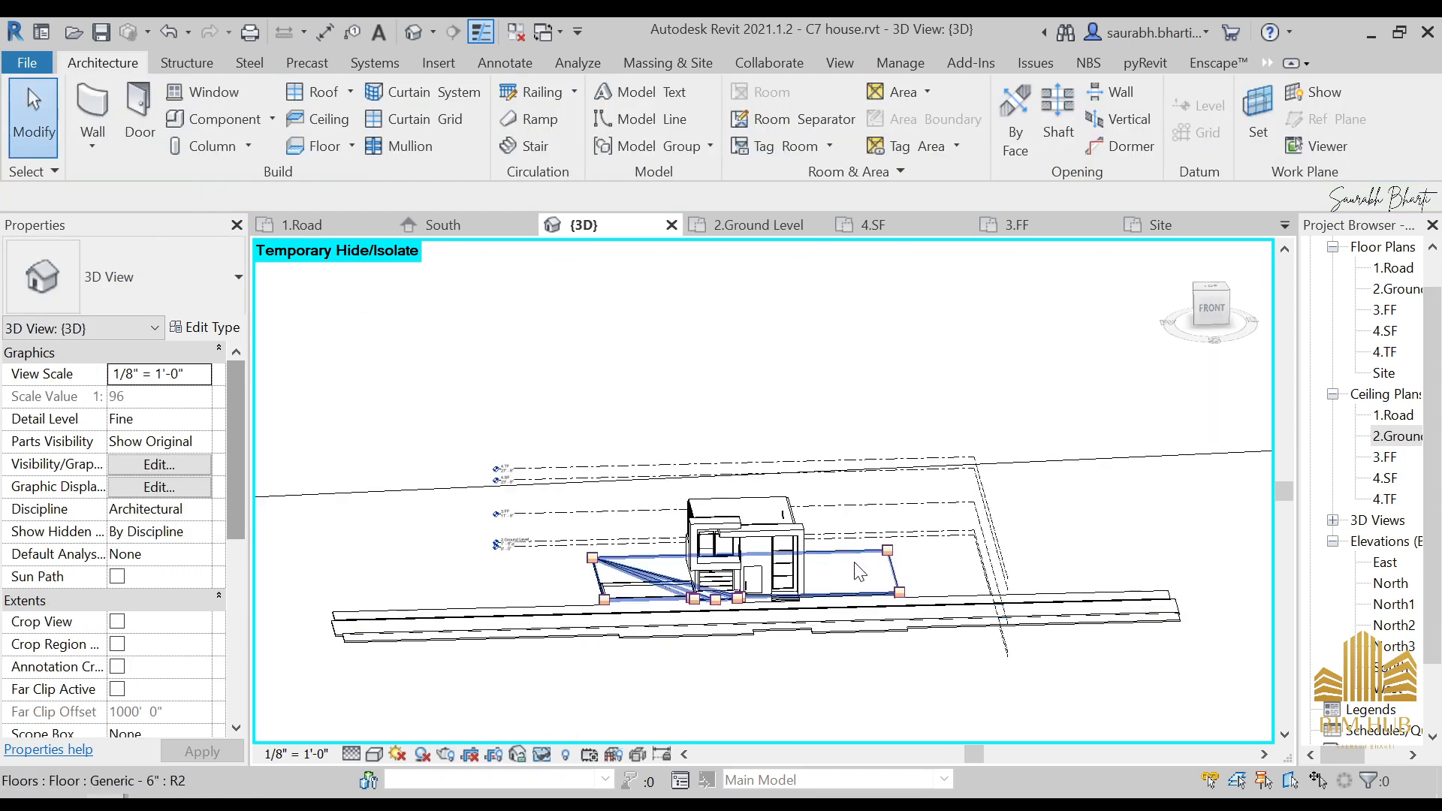
{"action": "scroll", "coordinate": [547, 627], "scroll_direction": "down", "scroll_amount": 5}
{"action": "scroll", "coordinate": [158, 647], "scroll_direction": "down", "scroll_amount": 6}
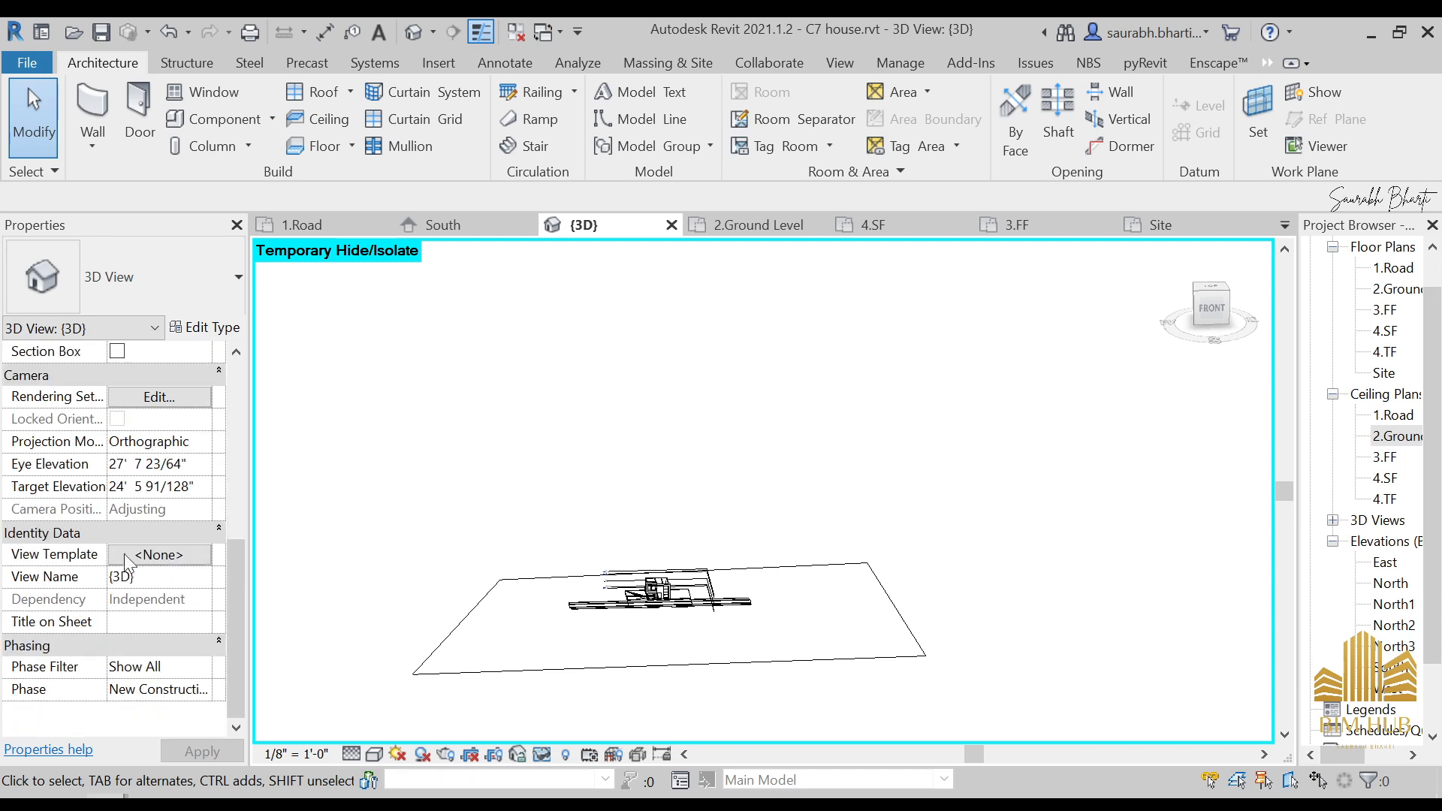
{"action": "scroll", "coordinate": [115, 502], "scroll_direction": "up", "scroll_amount": 3}
{"action": "left_click", "coordinate": [117, 531]}
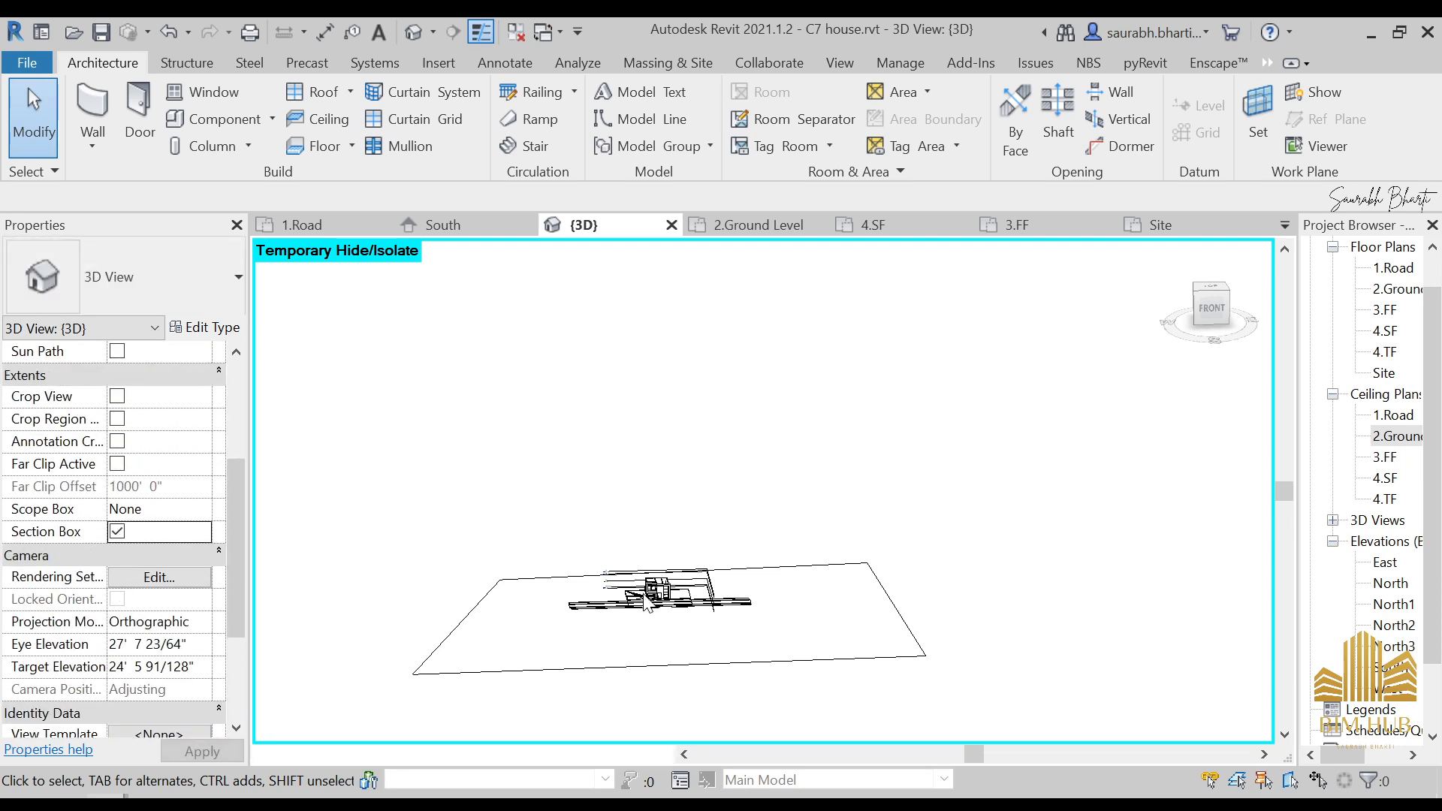
- From the front, shrink the section box on its lower side and both ends so it encloses the house's upper storey
{"action": "left_click", "coordinate": [1188, 339]}
{"action": "left_click", "coordinate": [804, 504]}
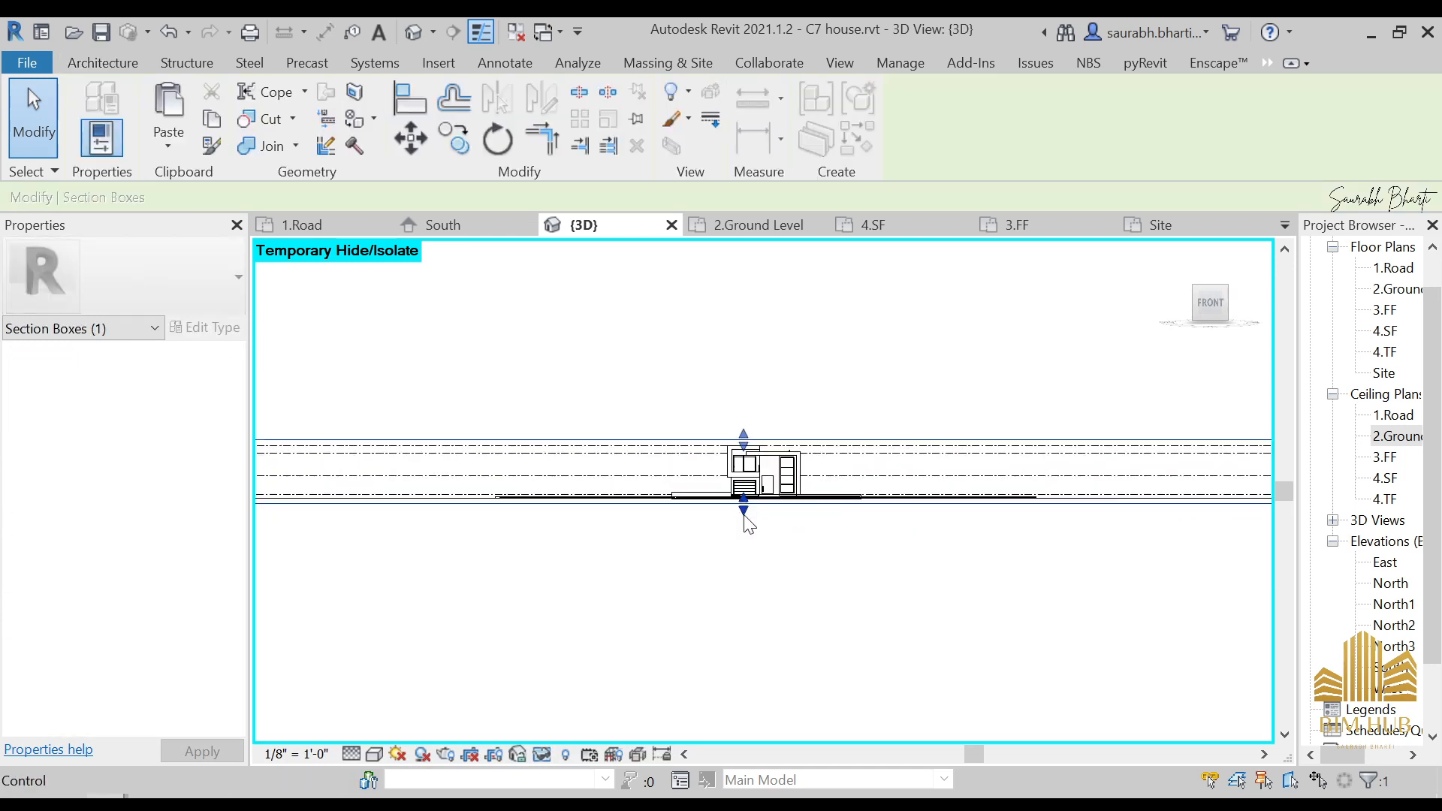
{"action": "left_click_drag", "start_coordinate": [743, 512], "coordinate": [750, 468]}
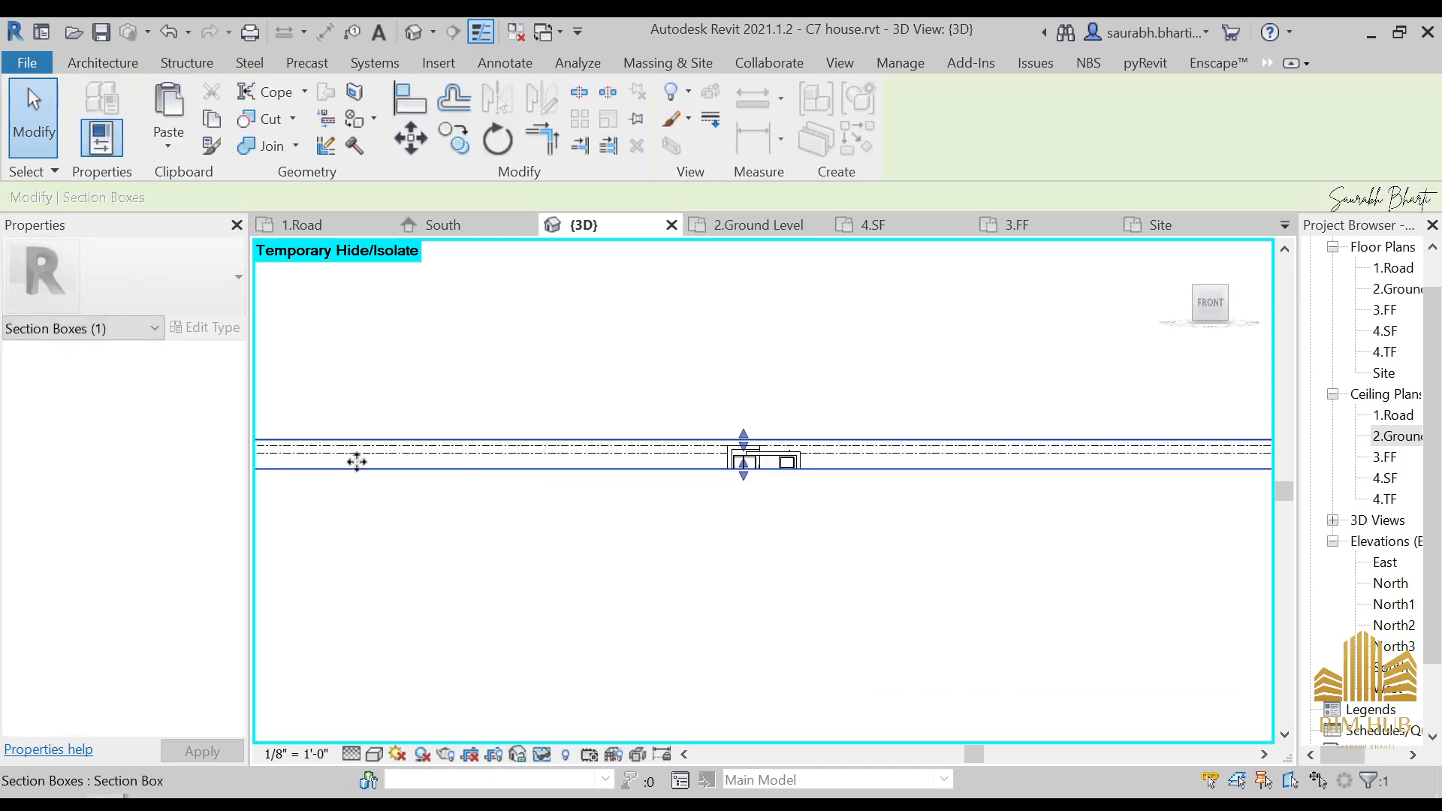
{"action": "middle_click_drag", "start_coordinate": [369, 475], "coordinate": [566, 464]}
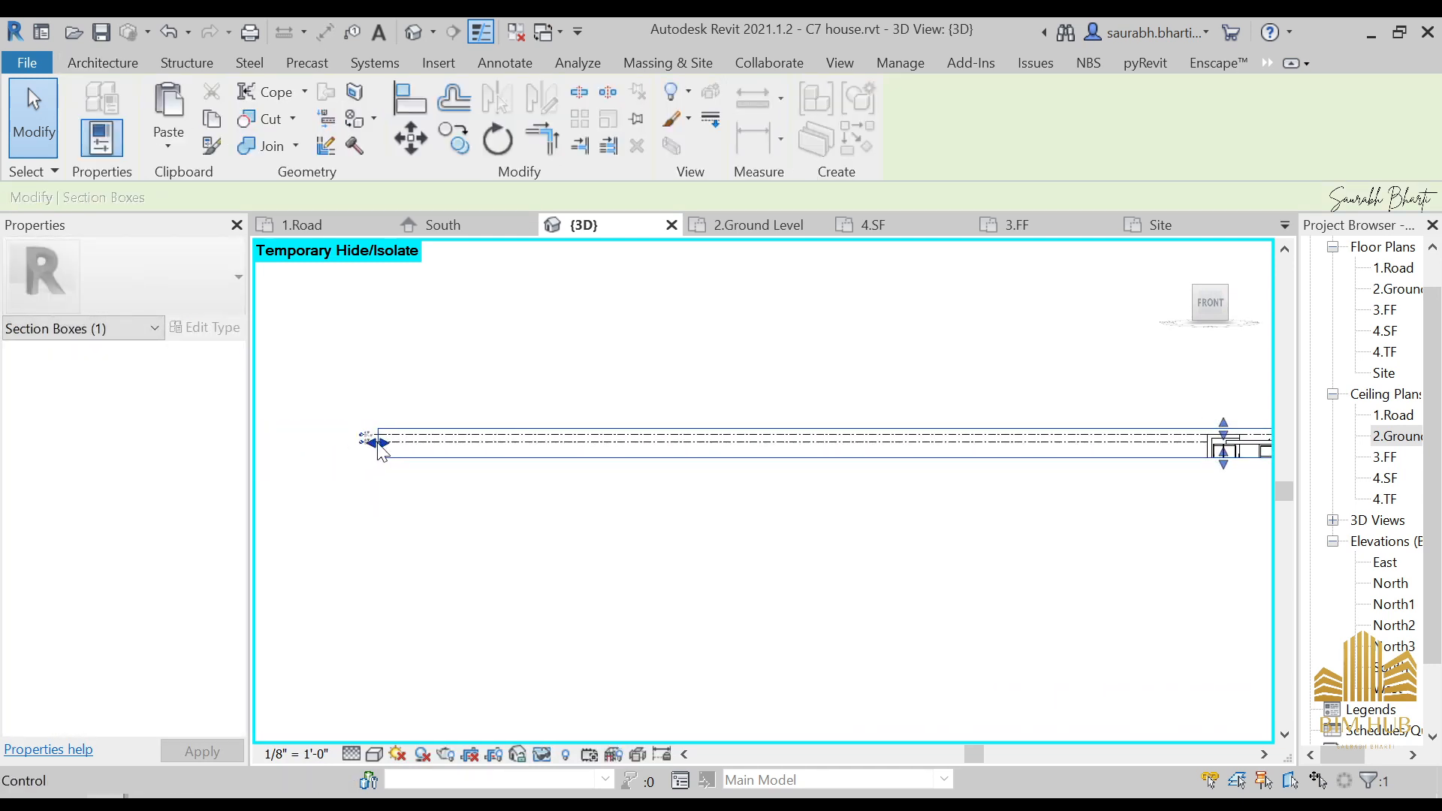
{"action": "left_click_drag", "start_coordinate": [378, 445], "coordinate": [876, 445]}
{"action": "left_click_drag", "start_coordinate": [1091, 443], "coordinate": [1091, 443]}
{"action": "middle_click_drag", "start_coordinate": [1055, 489], "coordinate": [301, 498]}
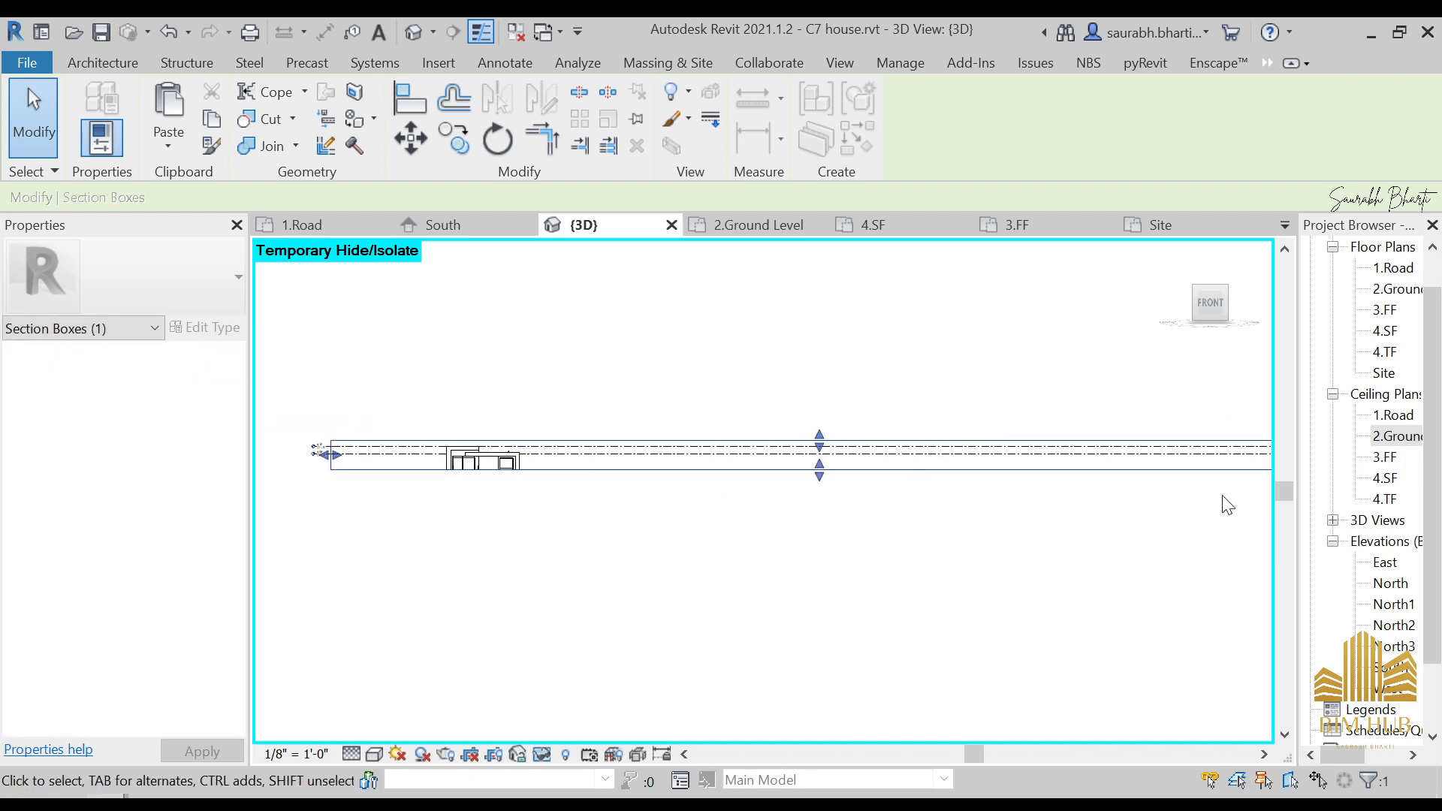
{"action": "left_click_drag", "start_coordinate": [1228, 491], "coordinate": [997, 494]}
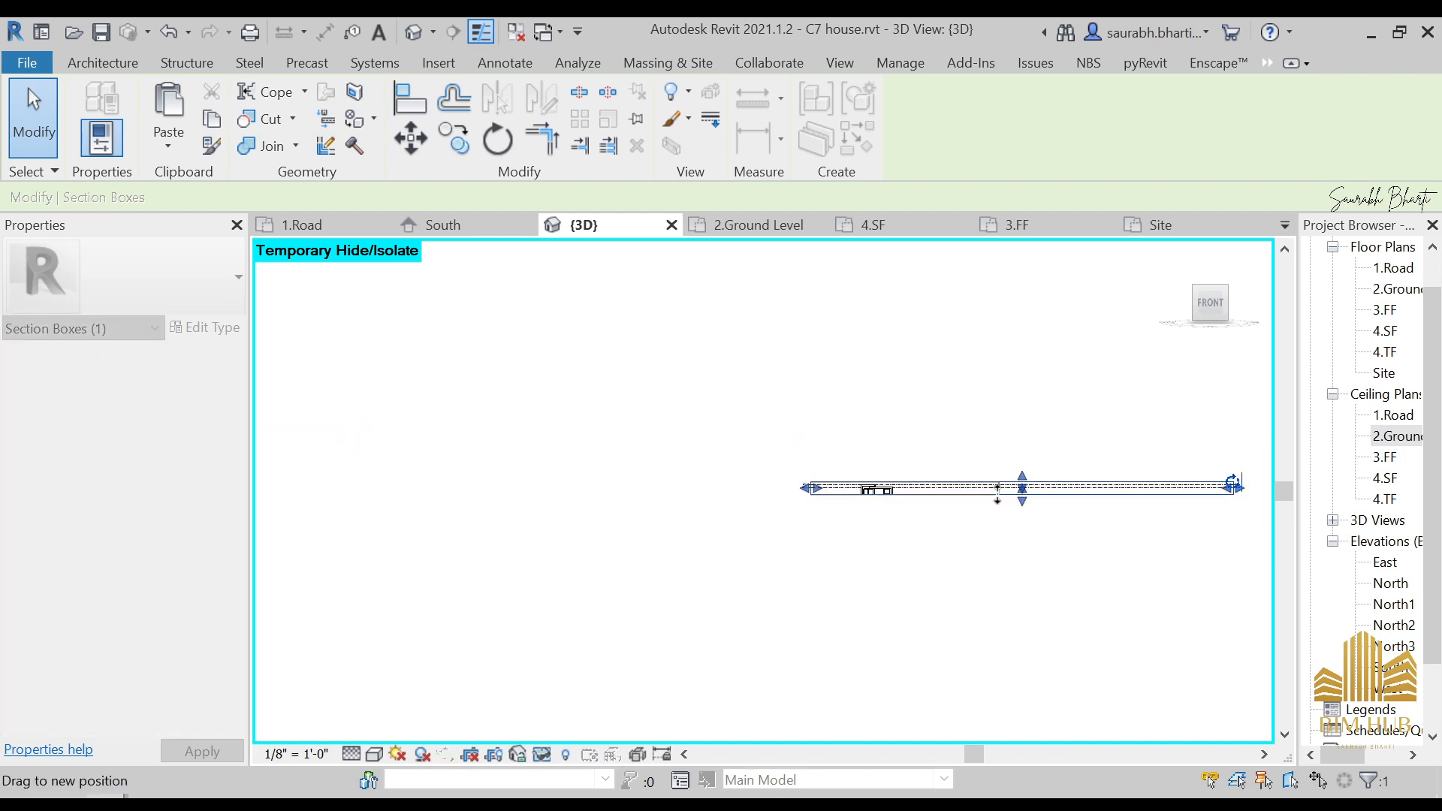
{"action": "left_click_drag", "start_coordinate": [904, 487], "coordinate": [904, 486]}
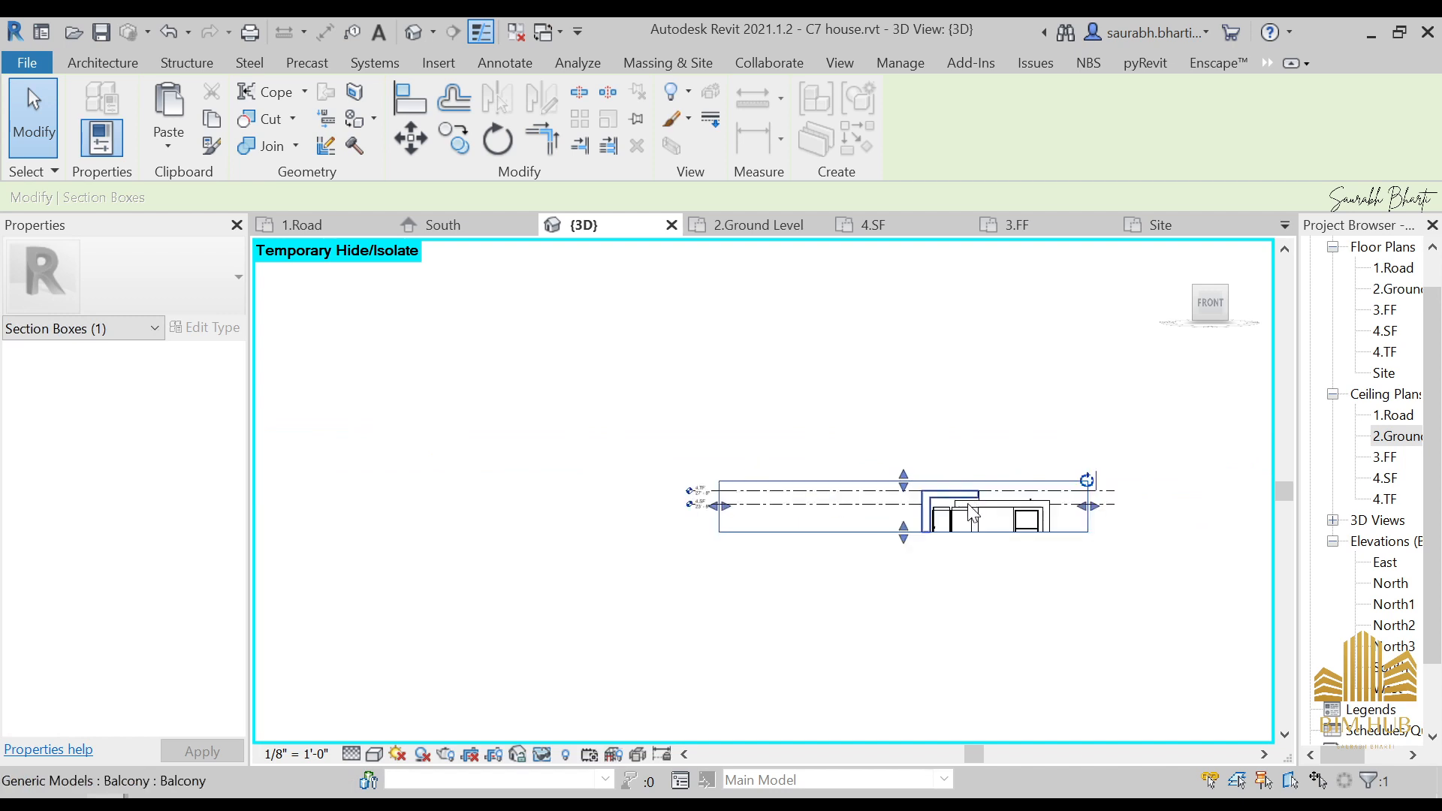
- Place three IP66 1 m (3 ft) strip lights end to end on the underside face of the balcony's upper slab
{"action": "scroll", "coordinate": [976, 511], "scroll_direction": "up", "scroll_amount": 6}
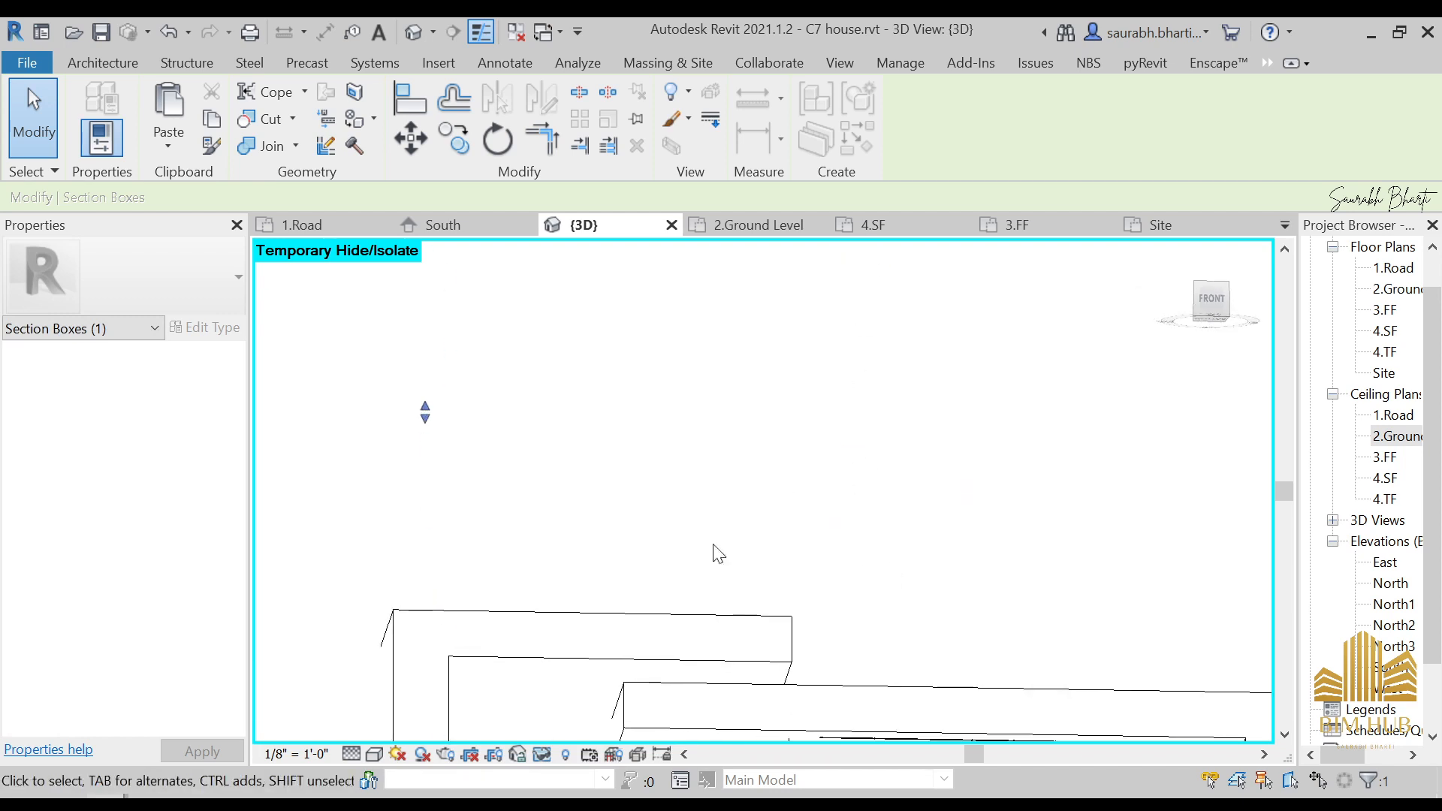
{"action": "middle_click_drag", "start_coordinate": [615, 660], "coordinate": [737, 453]}
{"action": "key", "text": "Escape"}
{"action": "middle_click_drag", "start_coordinate": [704, 515], "coordinate": [699, 522], "text": "shift"}
{"action": "middle_click_drag", "start_coordinate": [865, 549], "coordinate": [508, 429]}
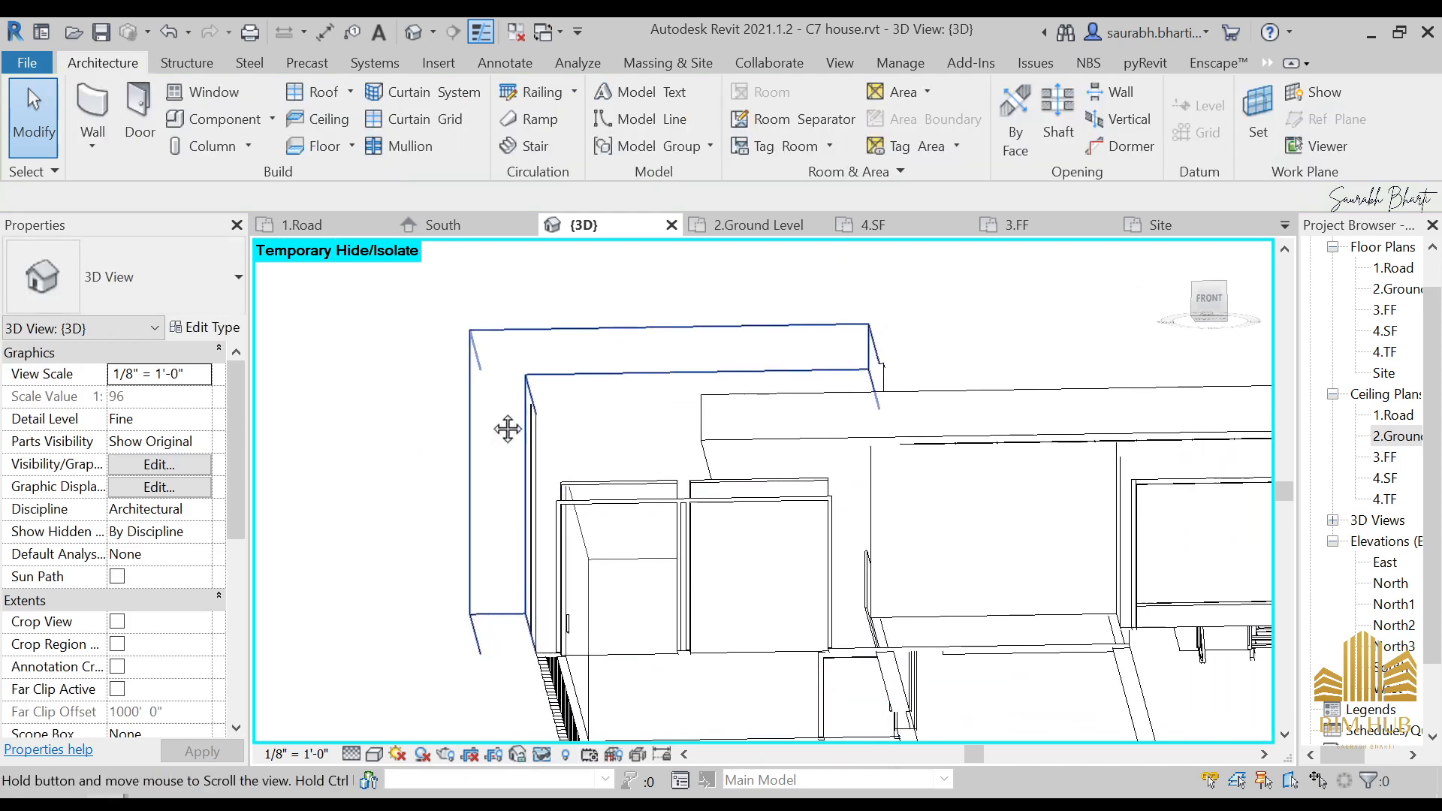
{"action": "left_click", "coordinate": [225, 119]}
{"action": "scroll", "coordinate": [583, 411], "scroll_direction": "up", "scroll_amount": 3}
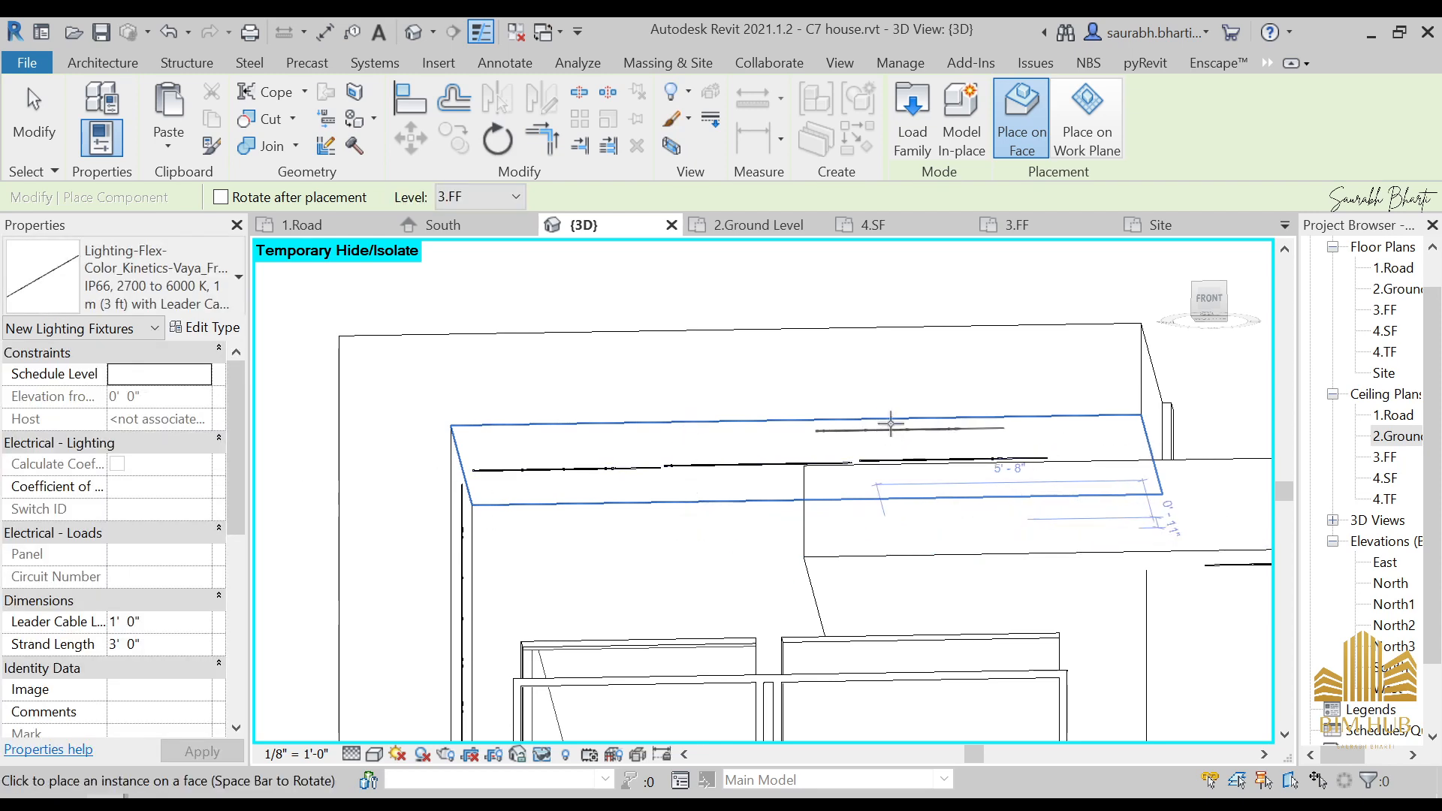
{"action": "key", "text": "Escape"}
- Turn off the 3D view's section box to show the whole site
{"action": "scroll", "coordinate": [646, 398], "scroll_direction": "down", "scroll_amount": 4}
{"action": "middle_click_drag", "start_coordinate": [635, 460], "coordinate": [648, 530], "text": "shift"}
{"action": "scroll", "coordinate": [638, 528], "scroll_direction": "down", "scroll_amount": 3}
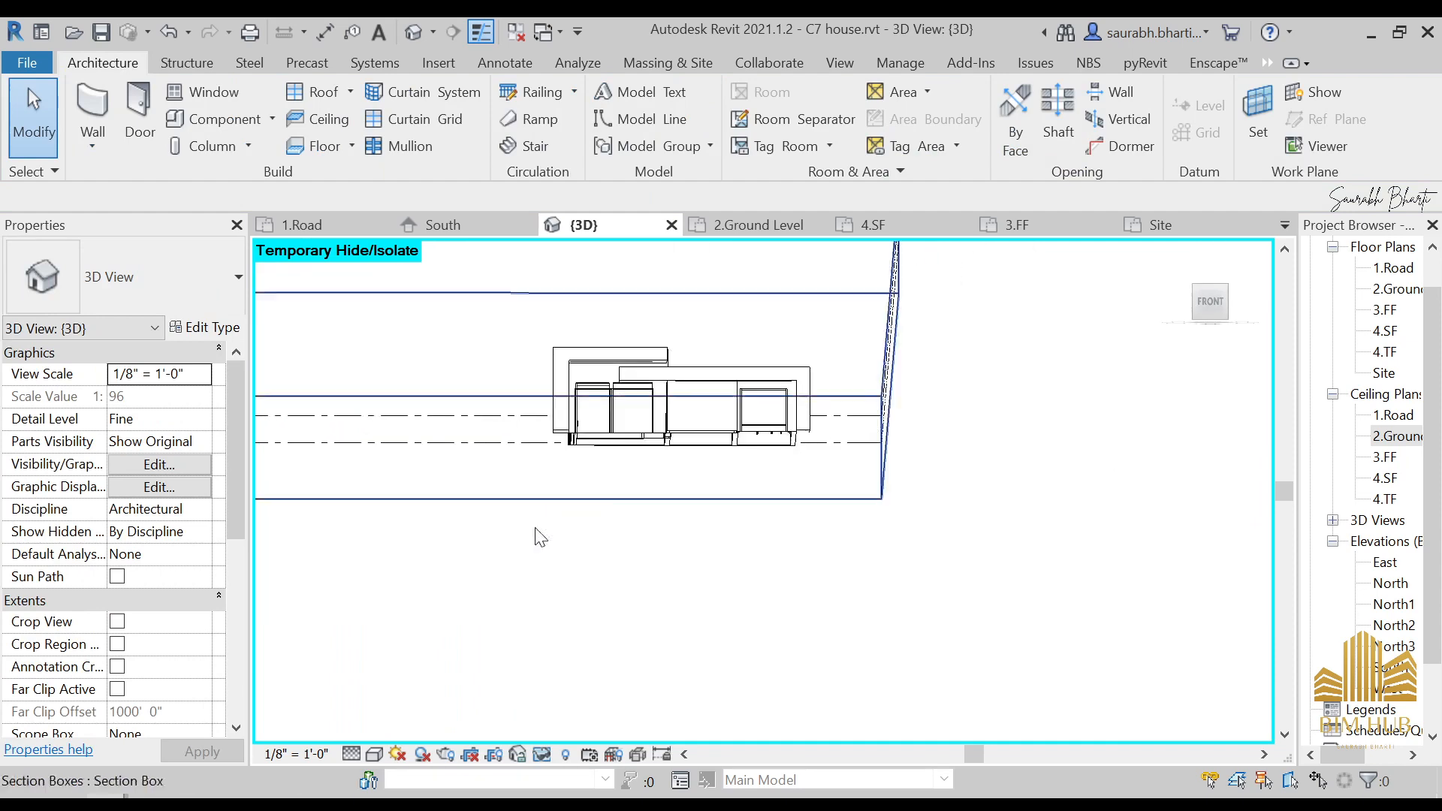
{"action": "scroll", "coordinate": [541, 538], "scroll_direction": "up", "scroll_amount": 1}
{"action": "scroll", "coordinate": [150, 593], "scroll_direction": "down", "scroll_amount": 5}
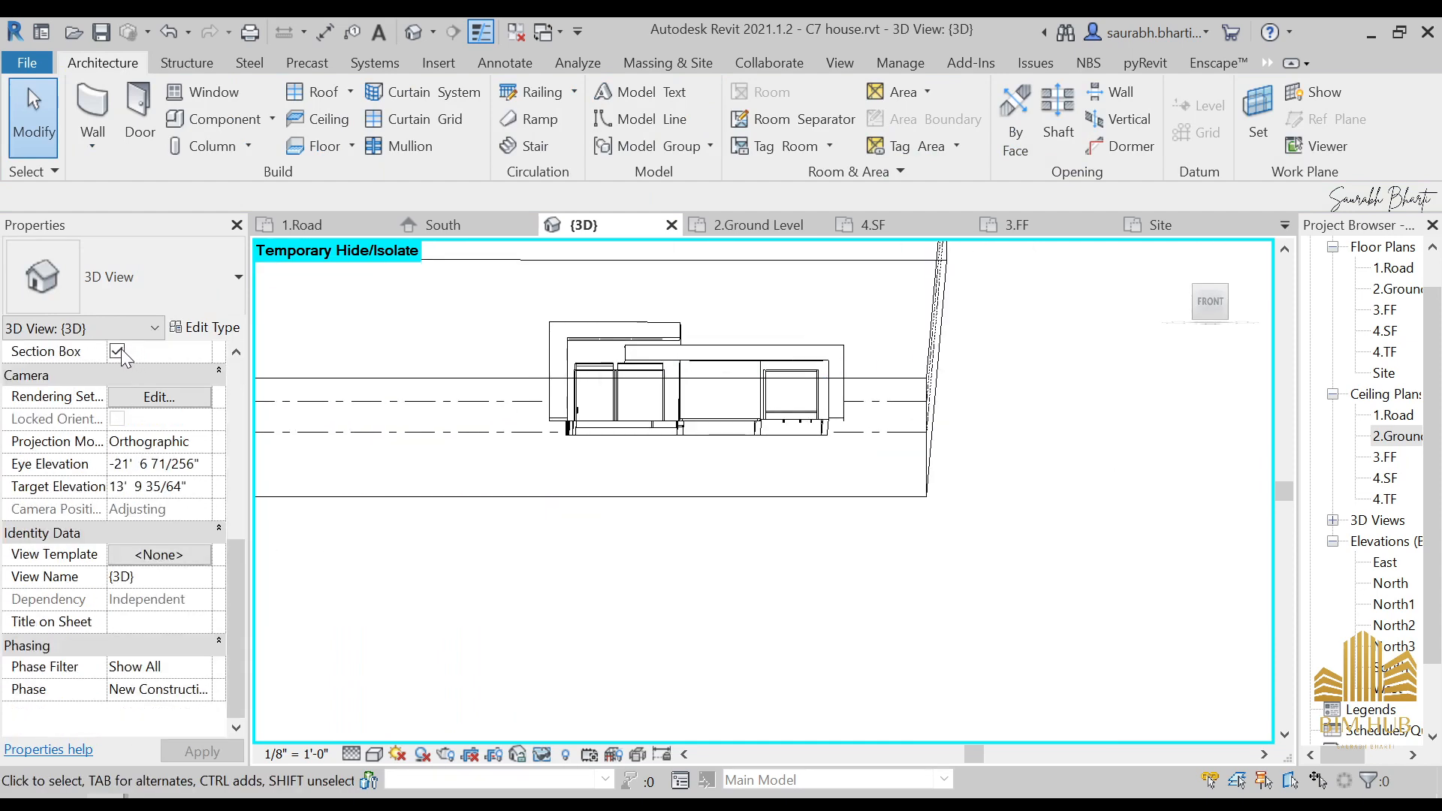
{"action": "scroll", "coordinate": [717, 531], "scroll_direction": "down", "scroll_amount": 3}
{"action": "middle_click_drag", "start_coordinate": [724, 538], "coordinate": [798, 634], "text": "shift"}
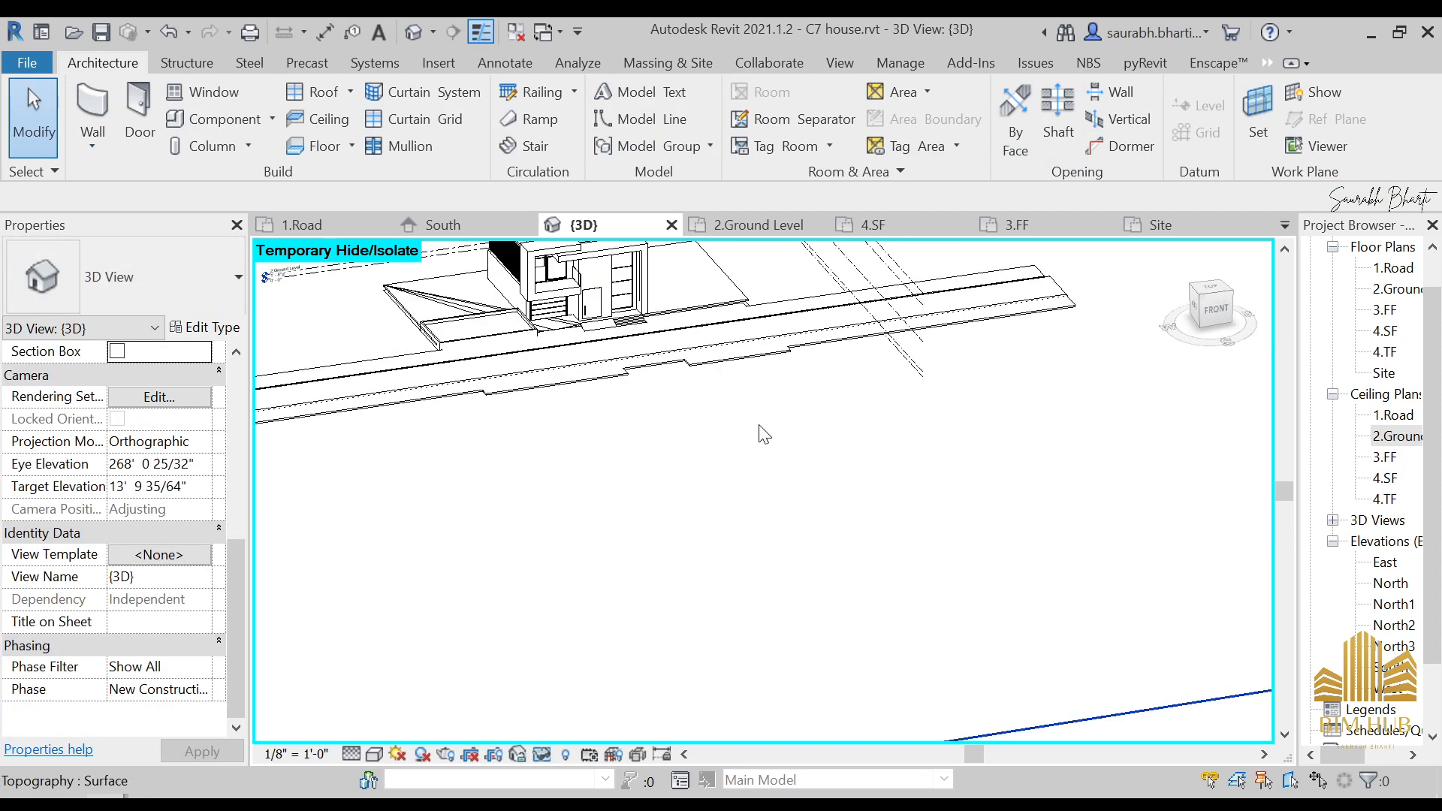
- Reveal the hidden elements, unhide the trees' category in the view, and leave reveal mode
{"action": "middle_click_drag", "start_coordinate": [762, 429], "coordinate": [839, 499]}
{"action": "scroll", "coordinate": [840, 500], "scroll_direction": "down", "scroll_amount": 1}
{"action": "left_click", "coordinate": [842, 502]}
{"action": "key", "text": "Escape"}
{"action": "left_click", "coordinate": [565, 754]}
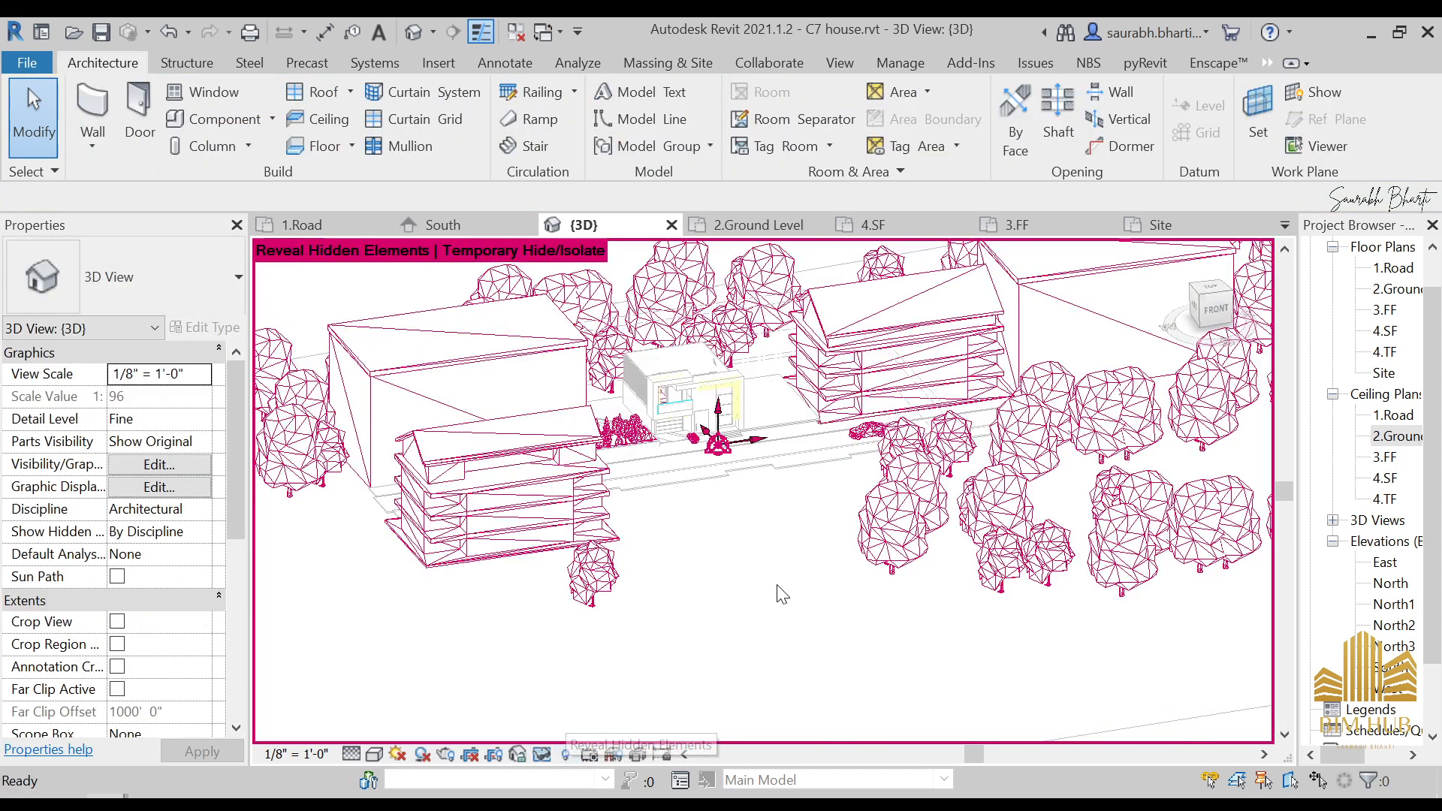
{"action": "right_click", "coordinate": [1066, 432]}
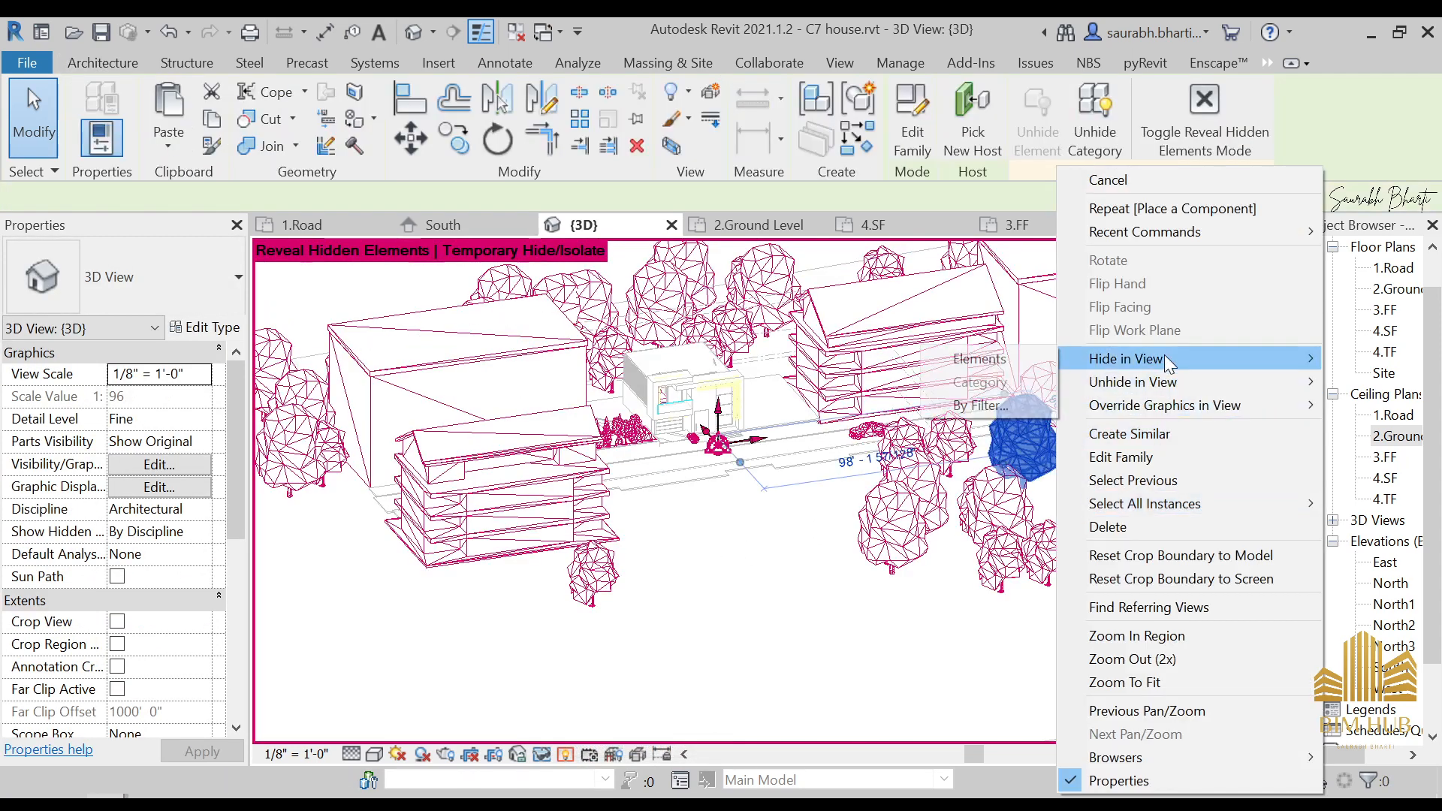
{"action": "mouse_move", "coordinate": [1171, 381]}
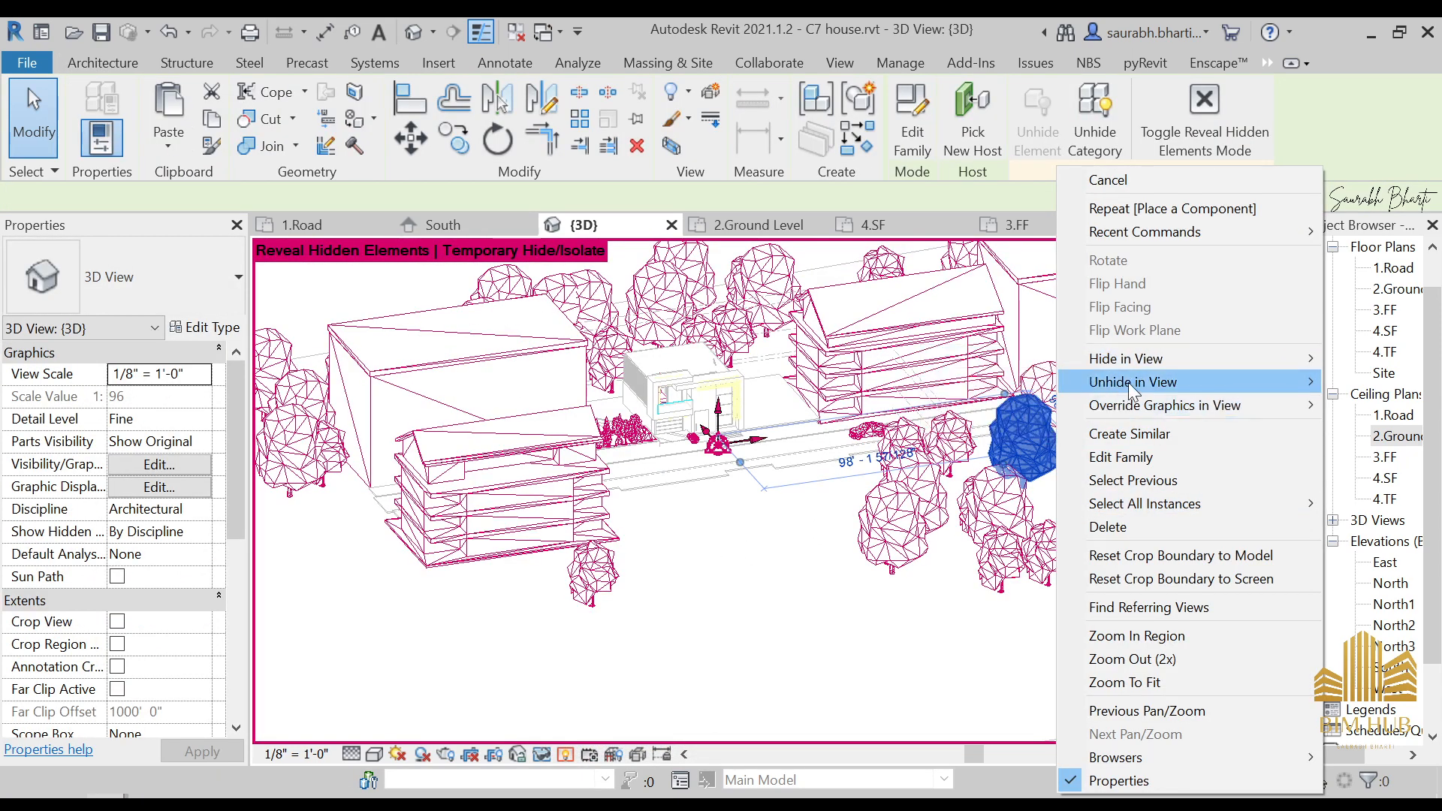
{"action": "left_click", "coordinate": [980, 405]}
{"action": "scroll", "coordinate": [686, 573], "scroll_direction": "down", "scroll_amount": 5}
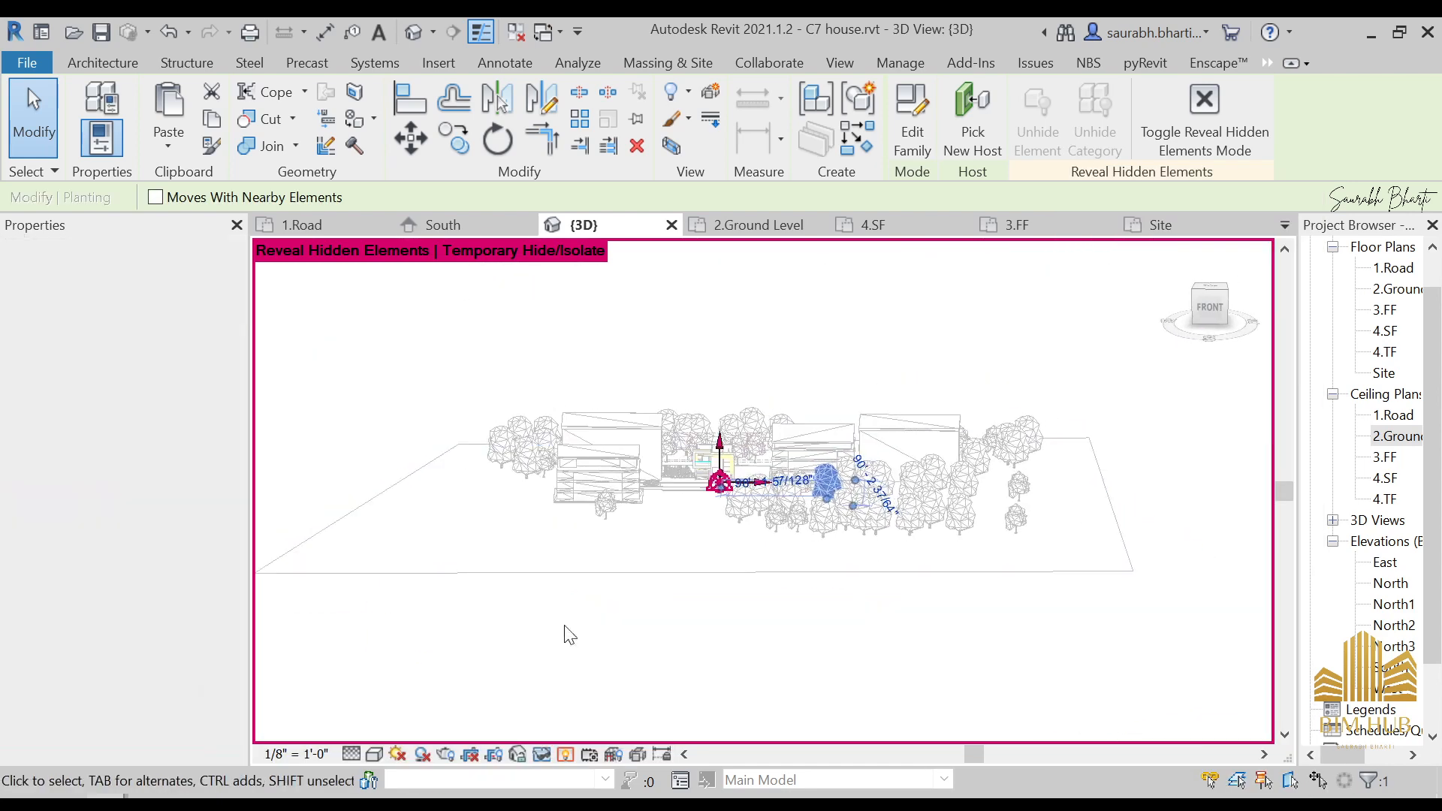
{"action": "left_click", "coordinate": [569, 751]}
{"action": "left_click", "coordinate": [529, 655]}
{"action": "middle_click_drag", "start_coordinate": [530, 655], "coordinate": [593, 670], "text": "shift"}
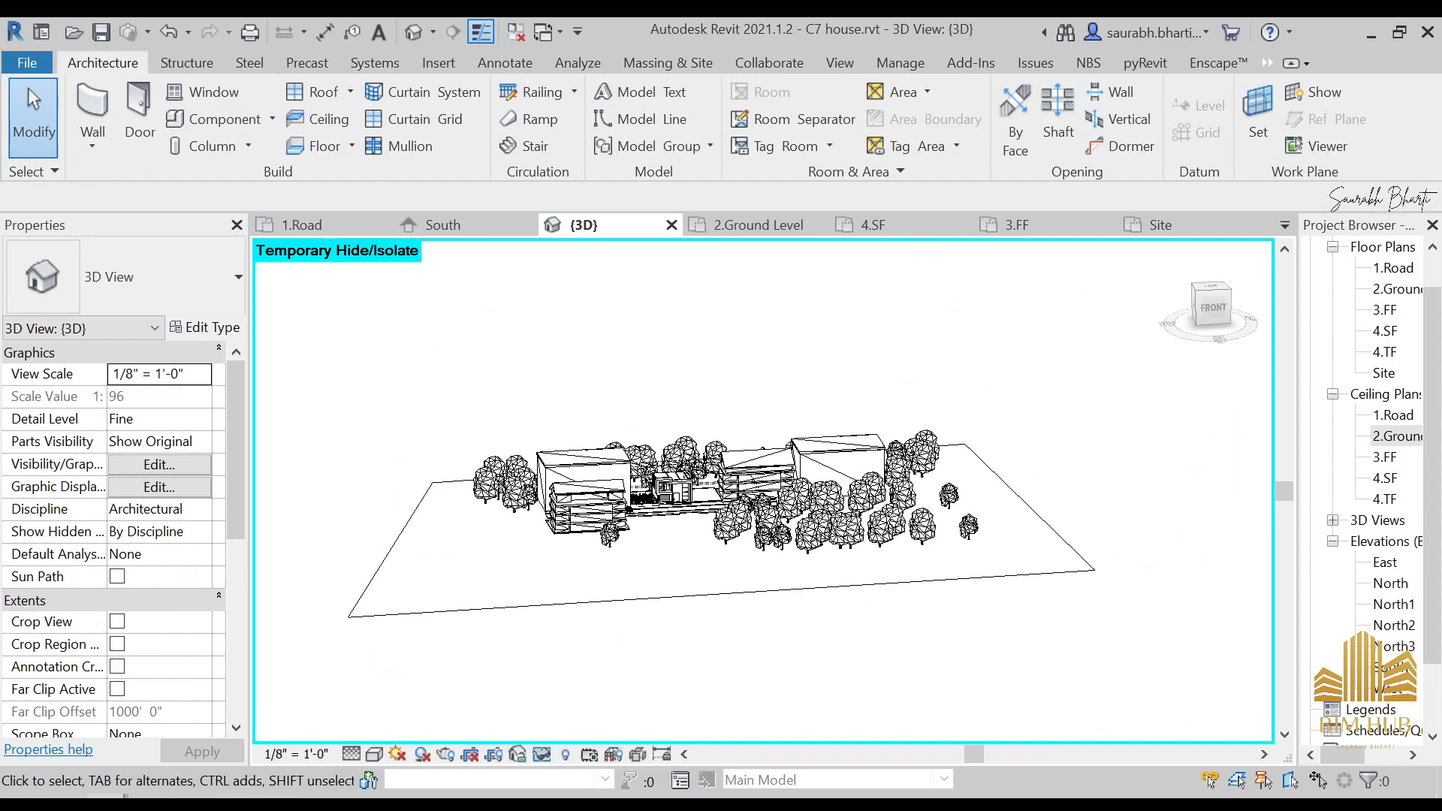
- Resume Enscape's live updates and inspect the balcony and facade strip lights in the Enscape window
{"action": "left_click", "coordinate": [449, 686]}
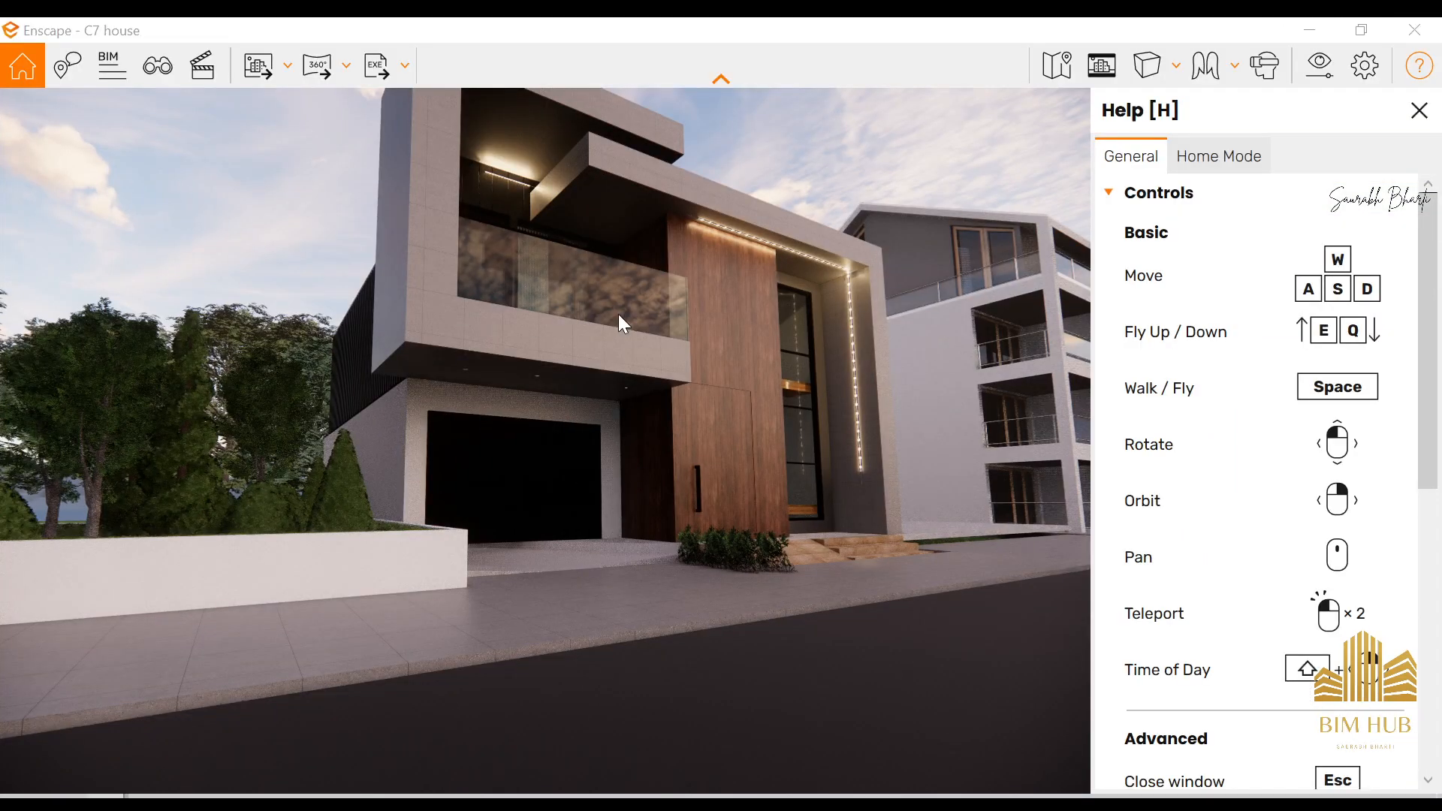
{"action": "left_click", "coordinate": [1311, 30]}
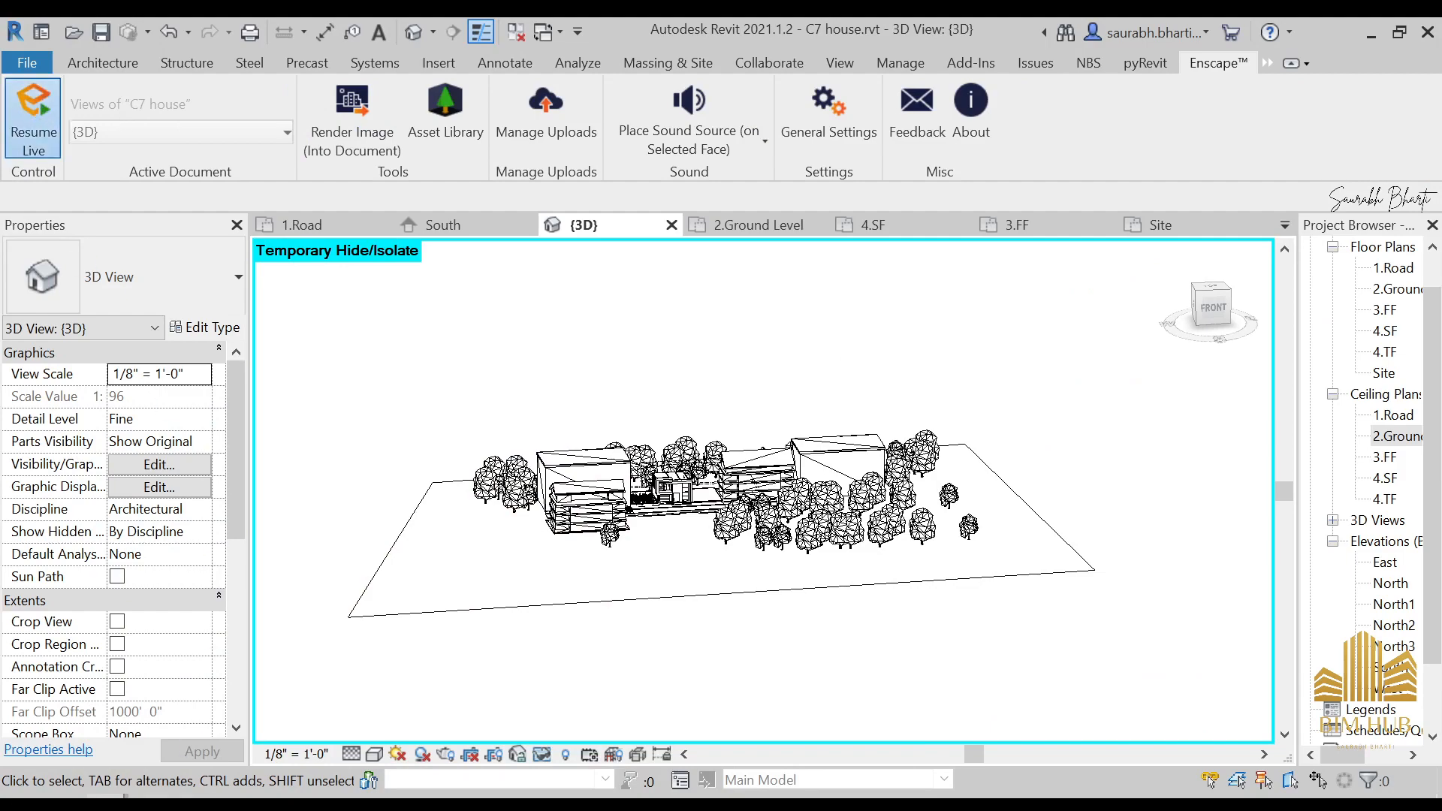
{"action": "left_click", "coordinate": [529, 702]}
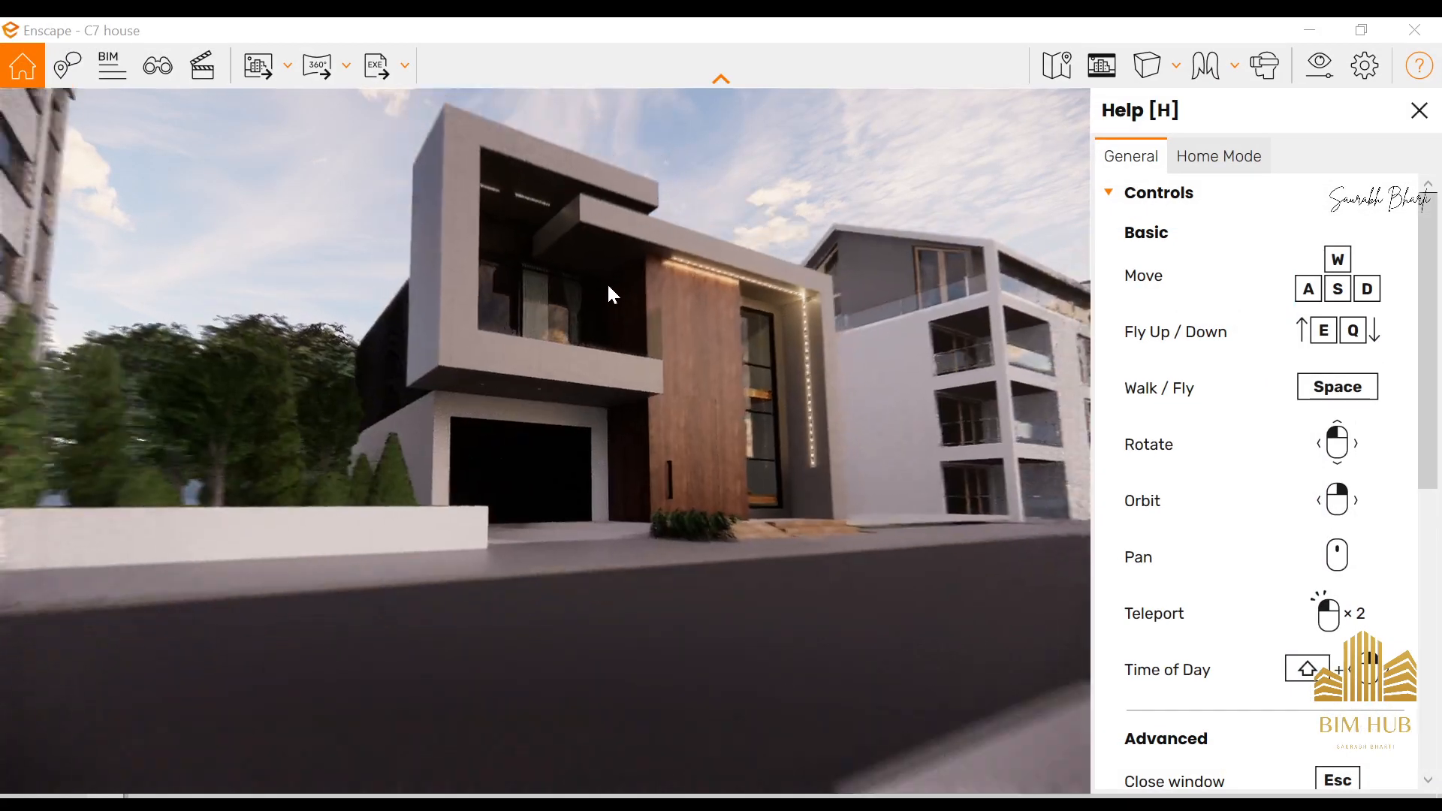
{"action": "right_click_drag", "start_coordinate": [721, 300], "coordinate": [559, 266]}
{"action": "key", "text": "w"}
{"action": "key", "text": "a"}
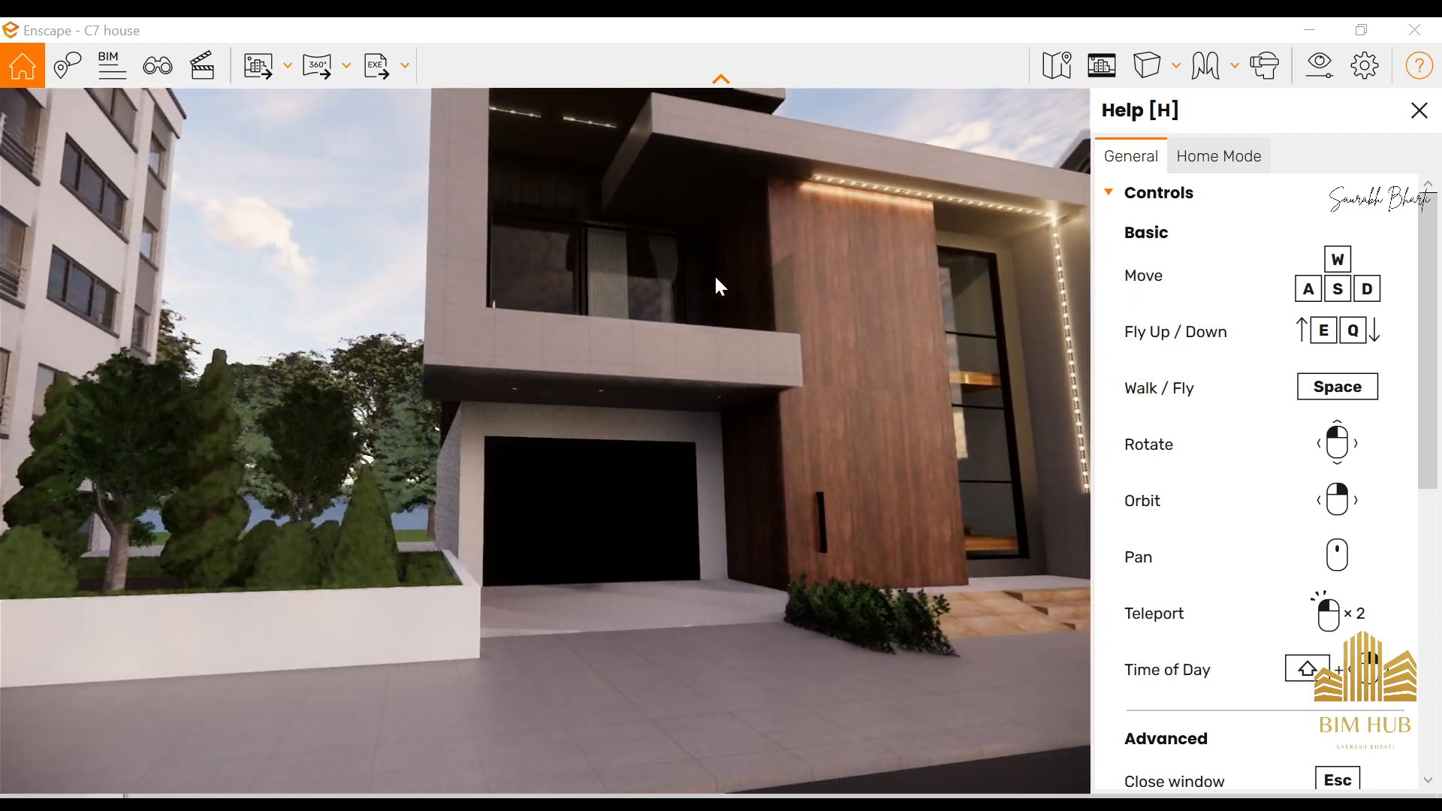
{"action": "key", "text": "s"}
- In Revit, set the Wattage Comments of the facade frame's vertical 7 m (23 ft) strip light type to 10W
{"action": "left_click", "coordinate": [1309, 30]}
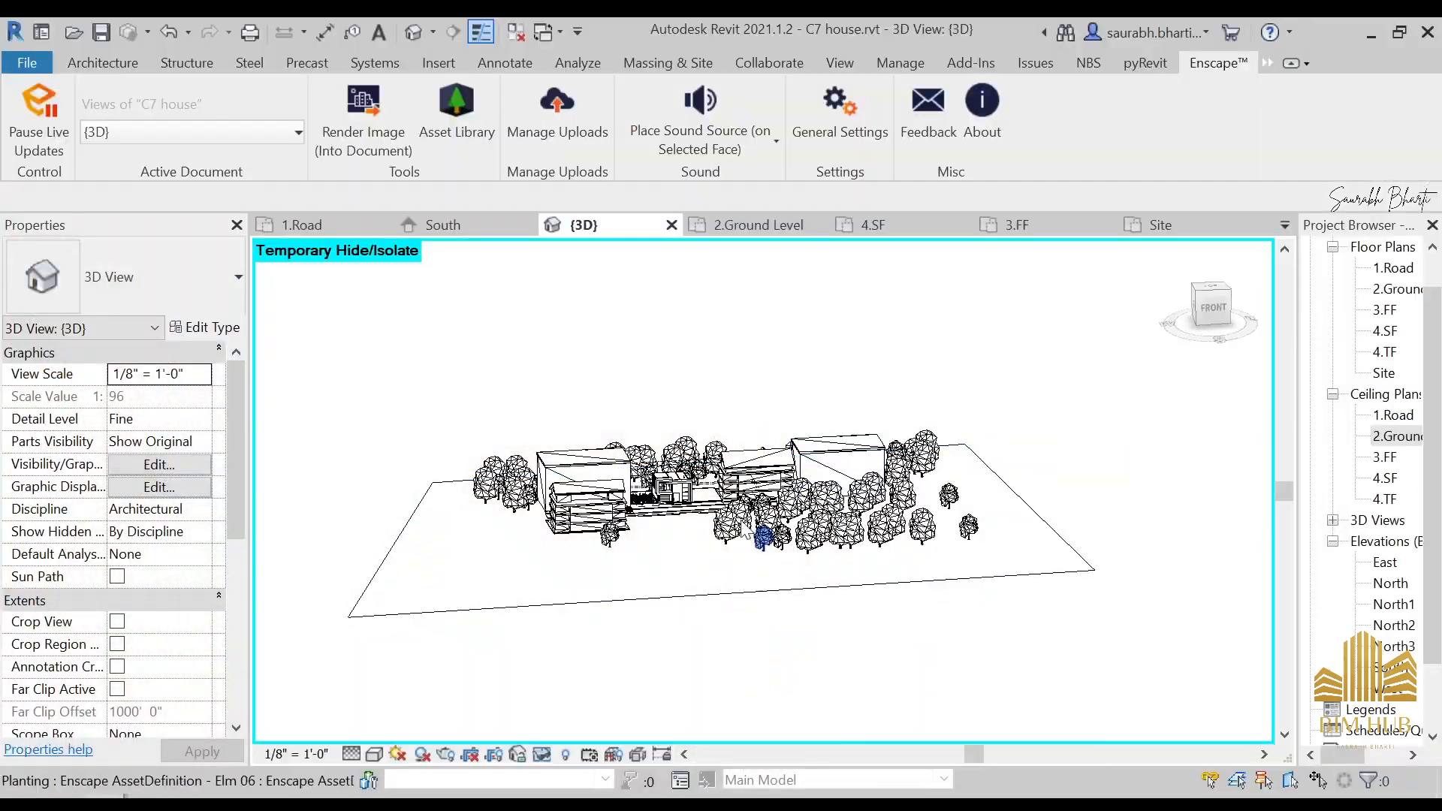
{"action": "scroll", "coordinate": [762, 538], "scroll_direction": "up", "scroll_amount": 1}
{"action": "scroll", "coordinate": [712, 484], "scroll_direction": "up", "scroll_amount": 5}
{"action": "middle_click_drag", "start_coordinate": [672, 531], "coordinate": [765, 523], "text": "shift"}
{"action": "scroll", "coordinate": [477, 601], "scroll_direction": "up", "scroll_amount": 4}
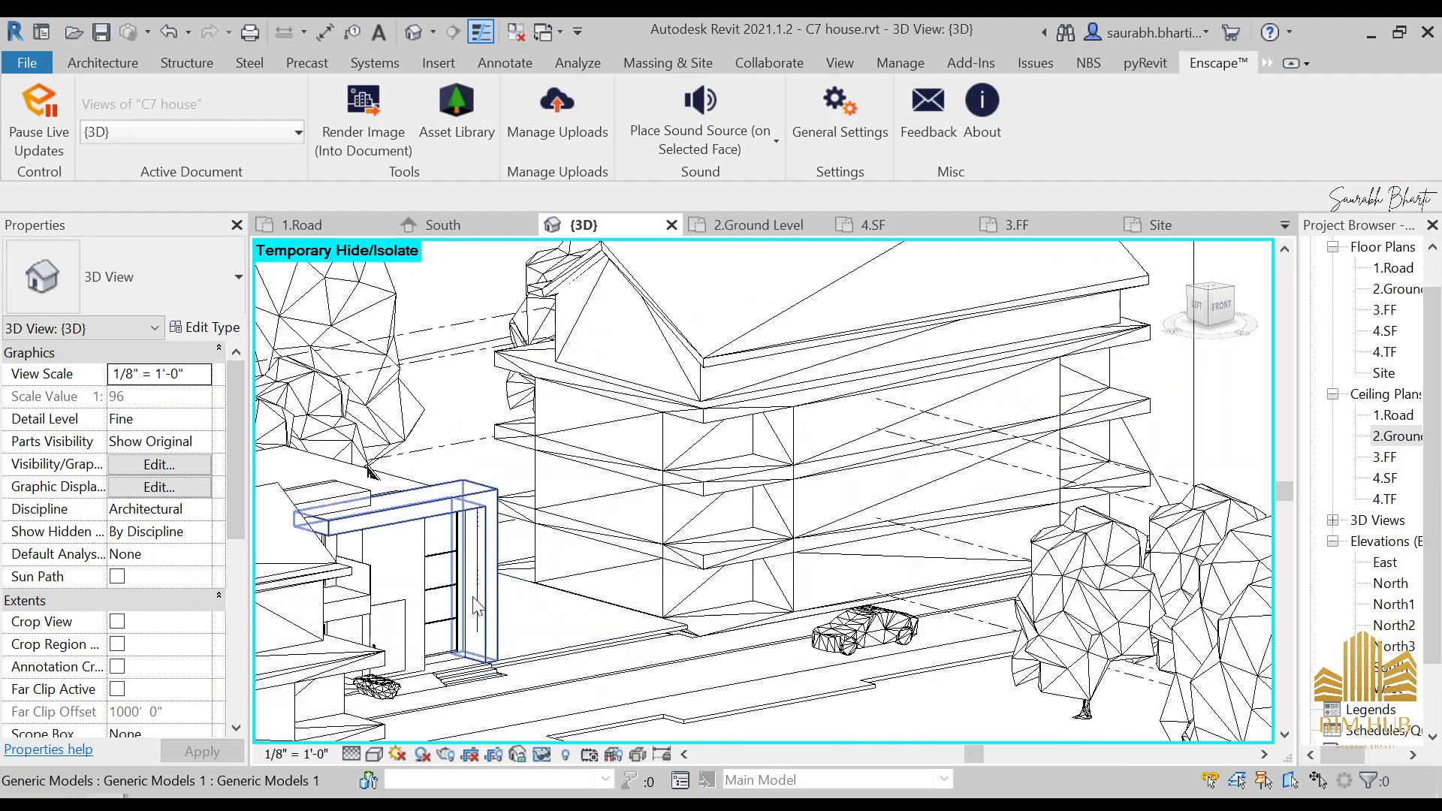
{"action": "left_click", "coordinate": [488, 571]}
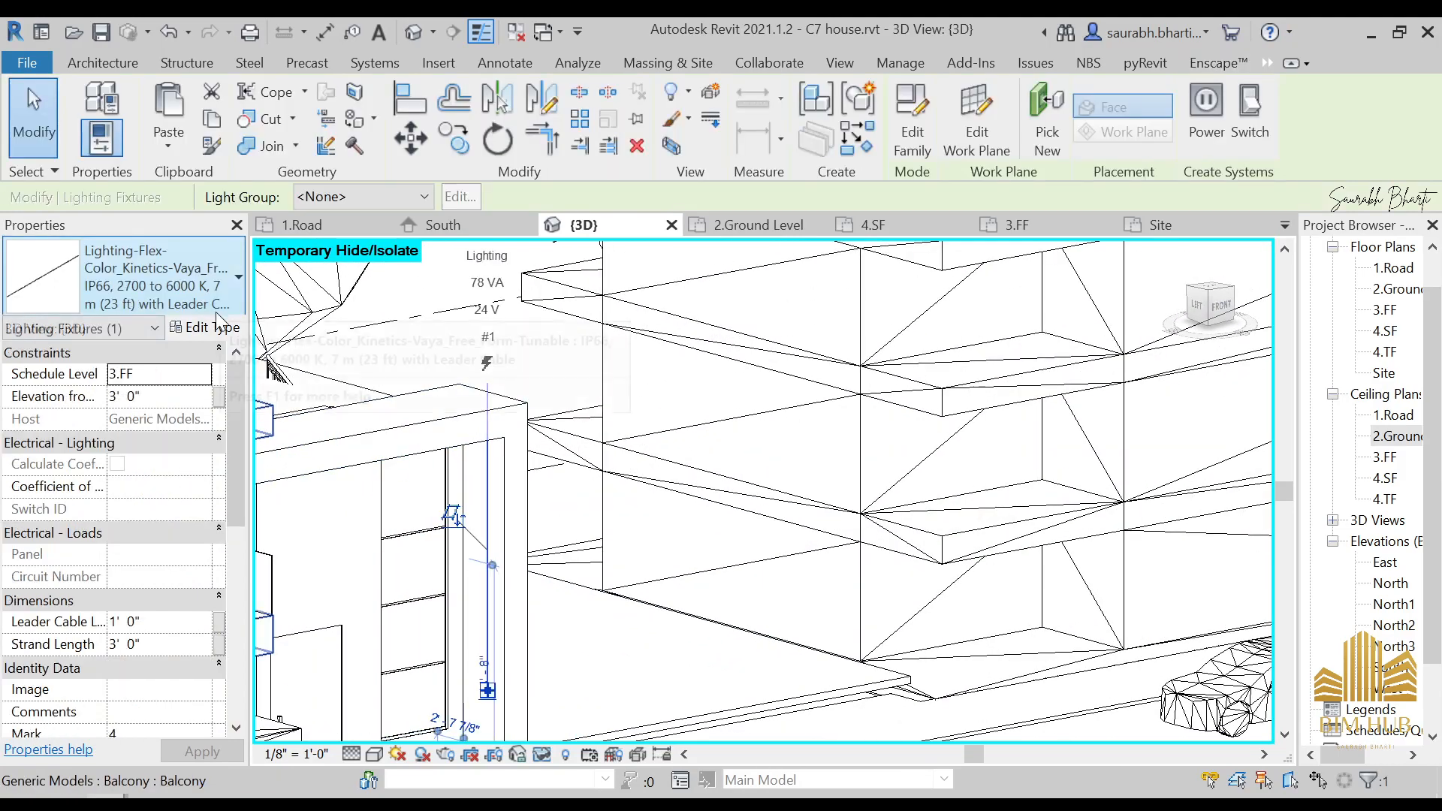
{"action": "left_click", "coordinate": [211, 329]}
{"action": "scroll", "coordinate": [841, 559], "scroll_direction": "down", "scroll_amount": 2}
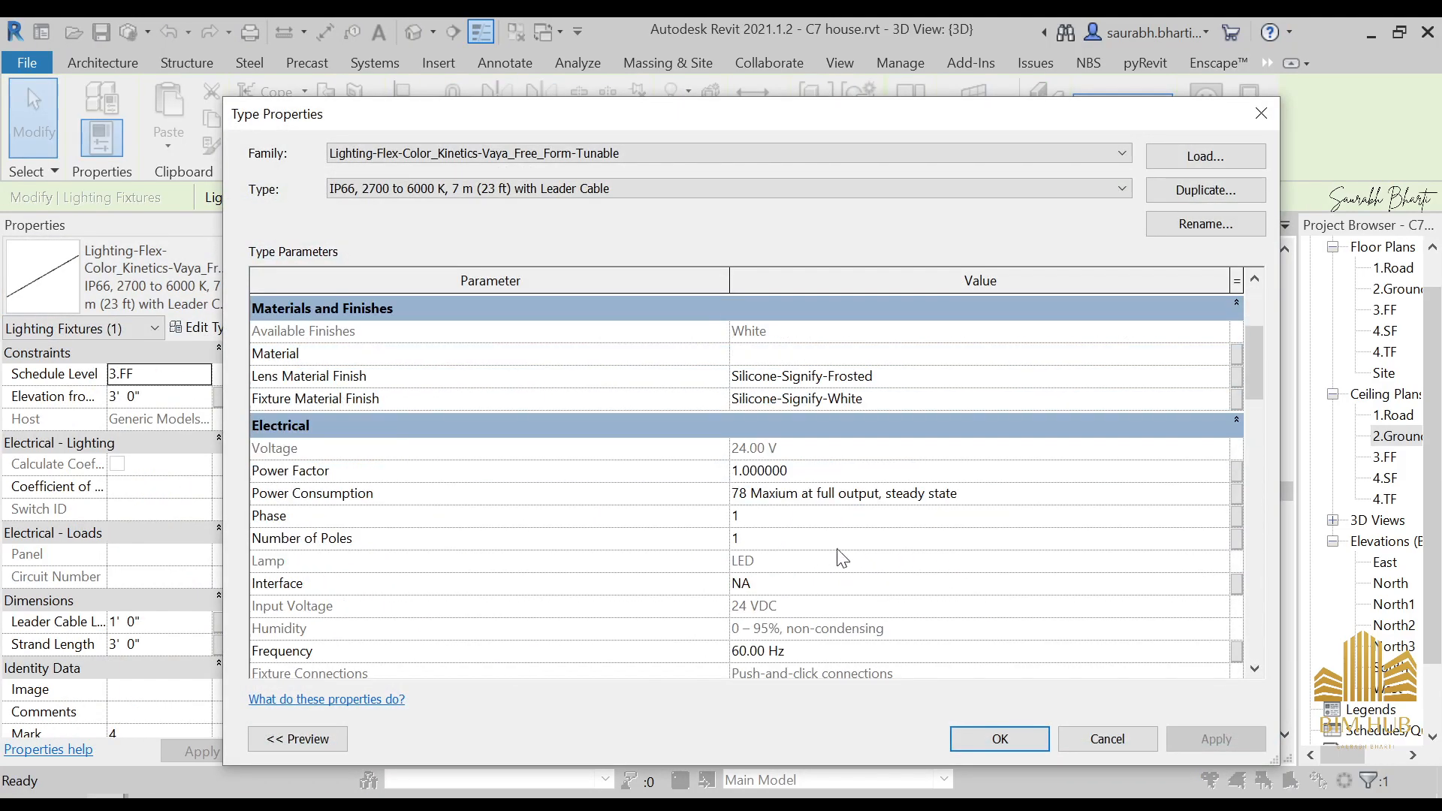
{"action": "scroll", "coordinate": [857, 598], "scroll_direction": "down", "scroll_amount": 2}
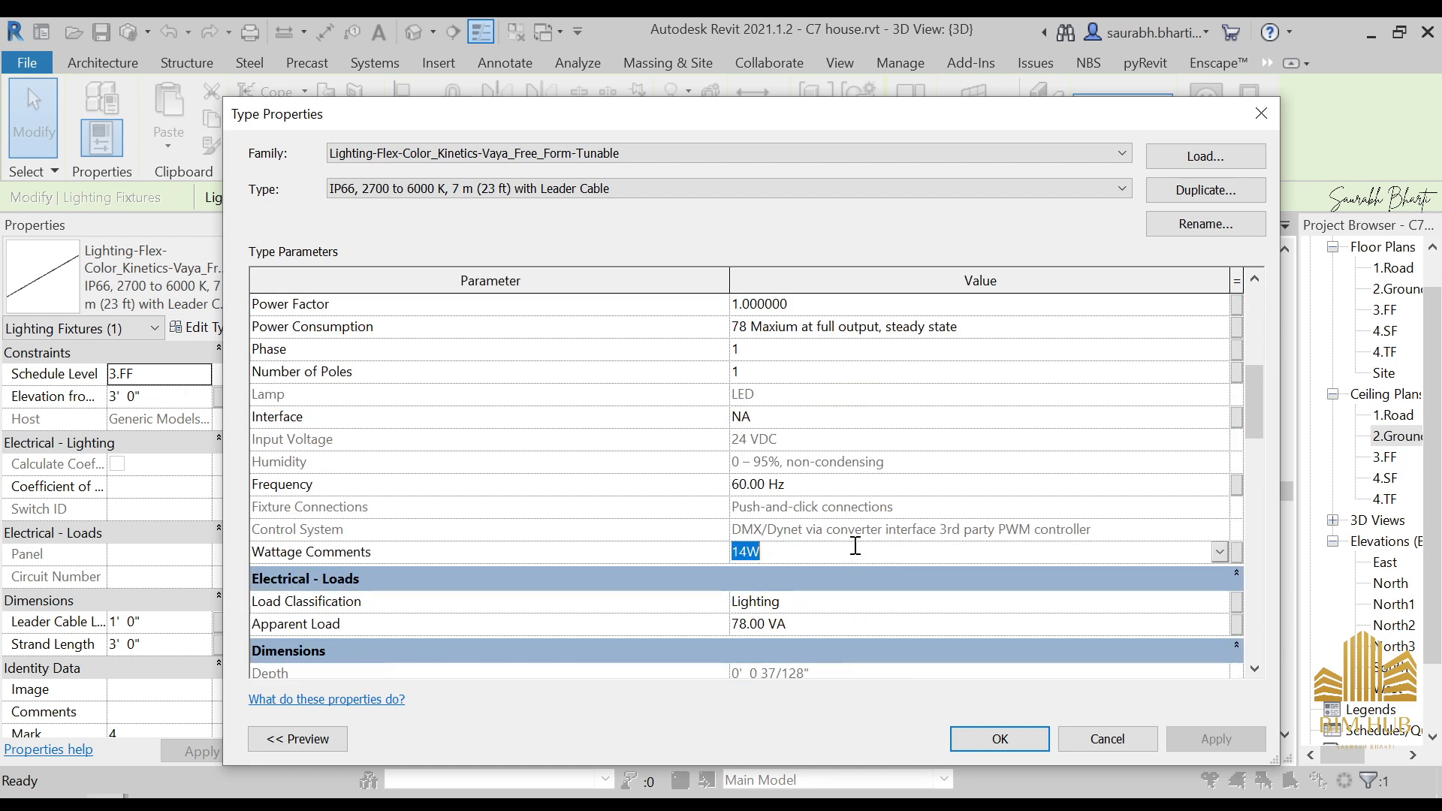
{"action": "left_click", "coordinate": [1217, 556]}
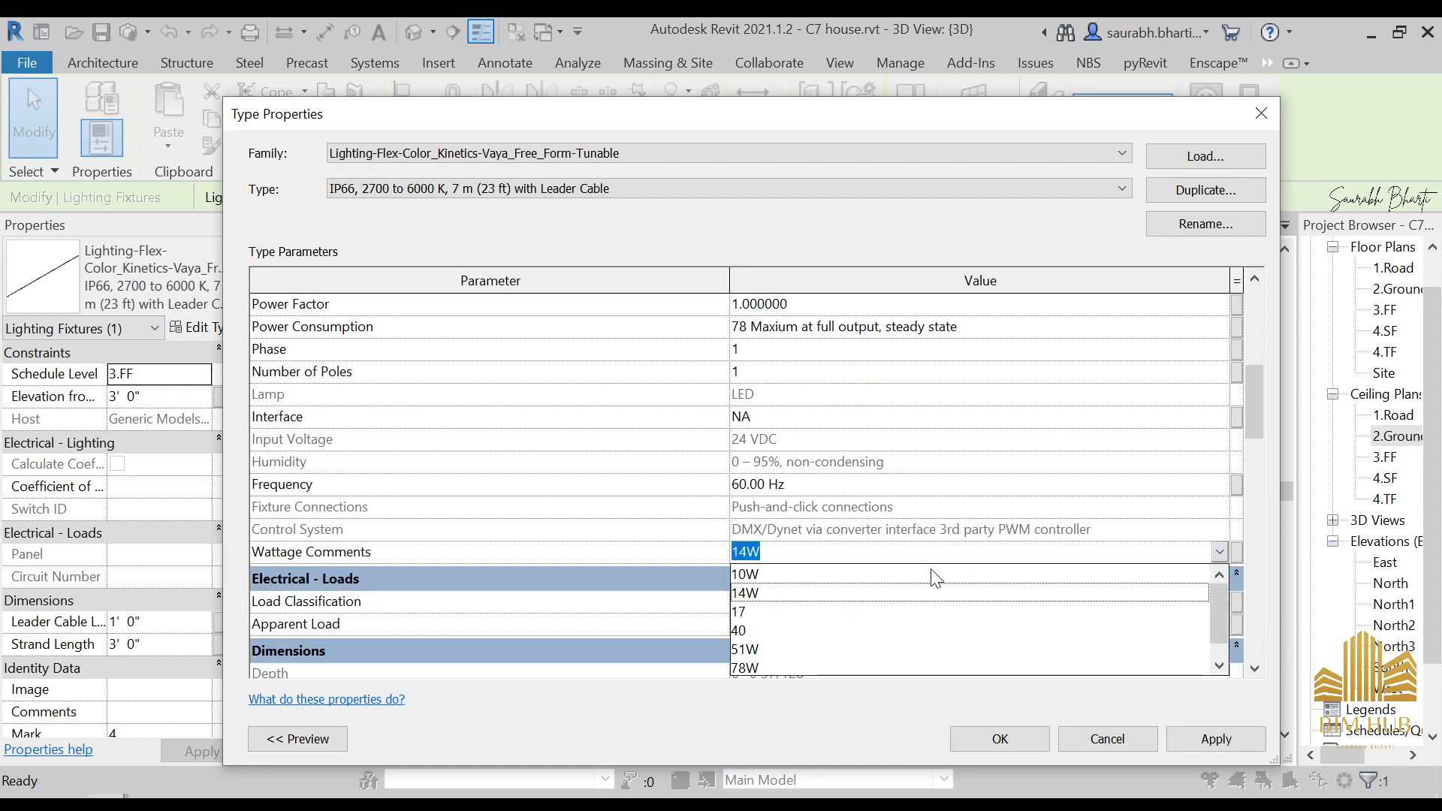
{"action": "left_click", "coordinate": [782, 576]}
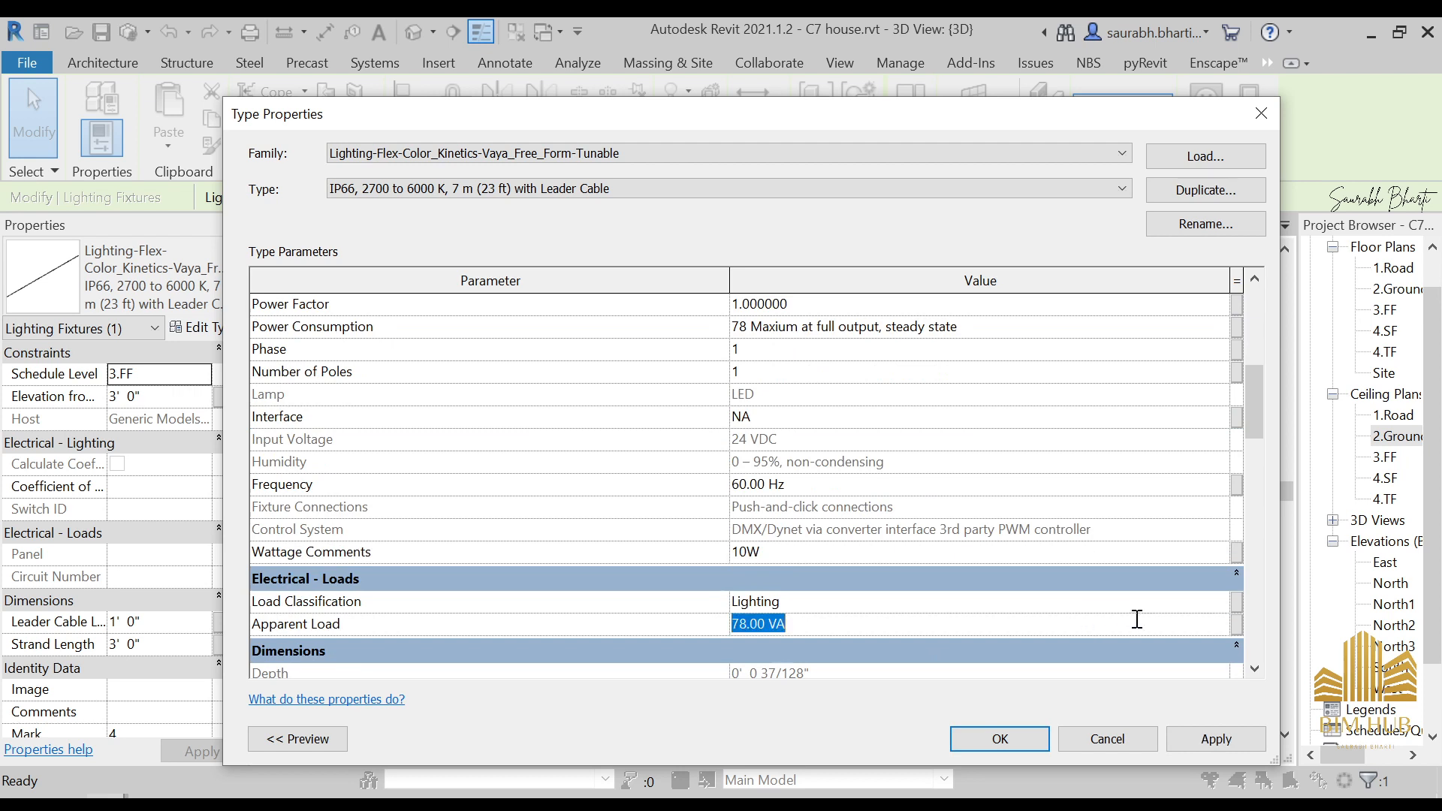
- Set the strip light type's Power Consumption to "10 Maxium at full output, steady state" and switch to the Enscape render
{"action": "scroll", "coordinate": [839, 518], "scroll_direction": "up", "scroll_amount": 3}
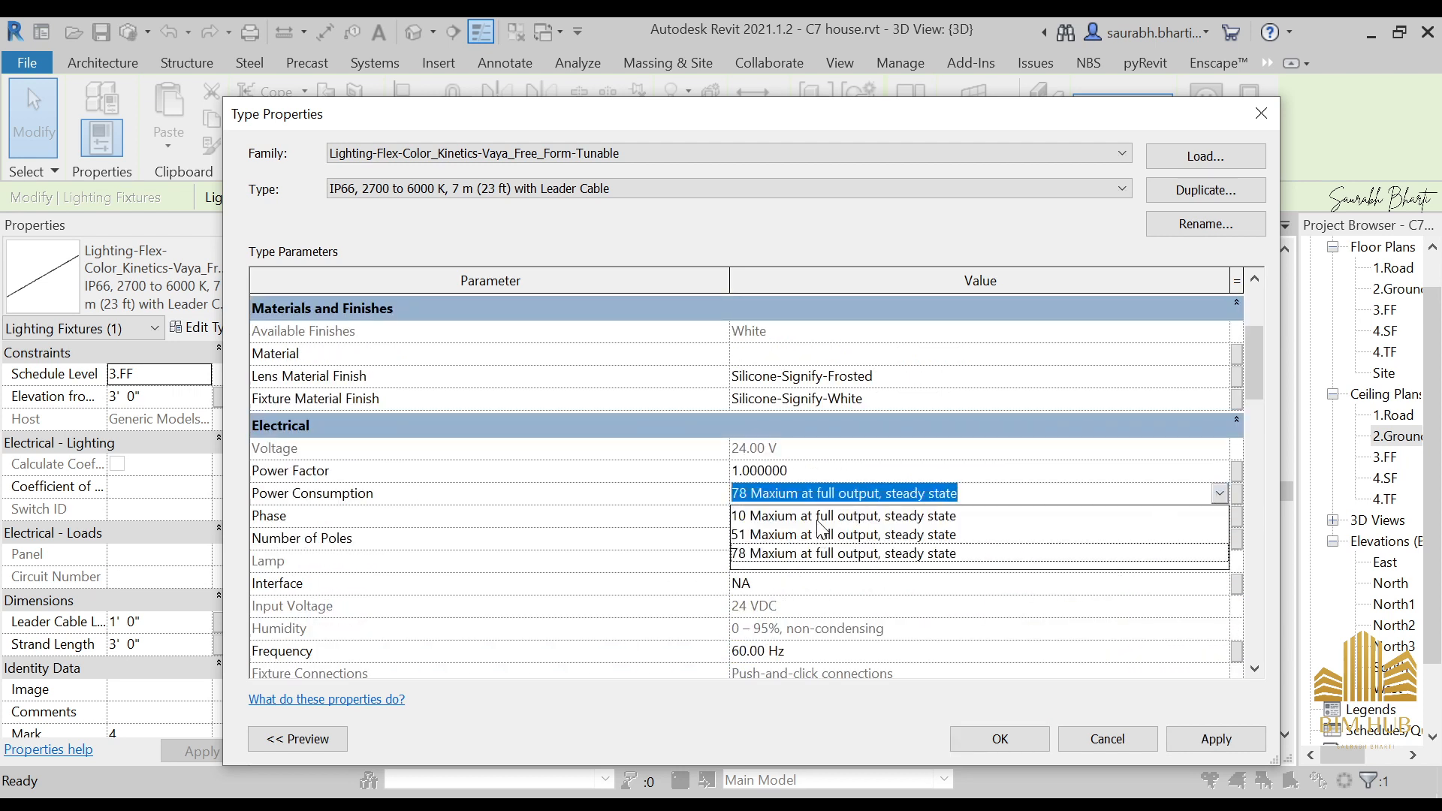
{"action": "left_click", "coordinate": [819, 518]}
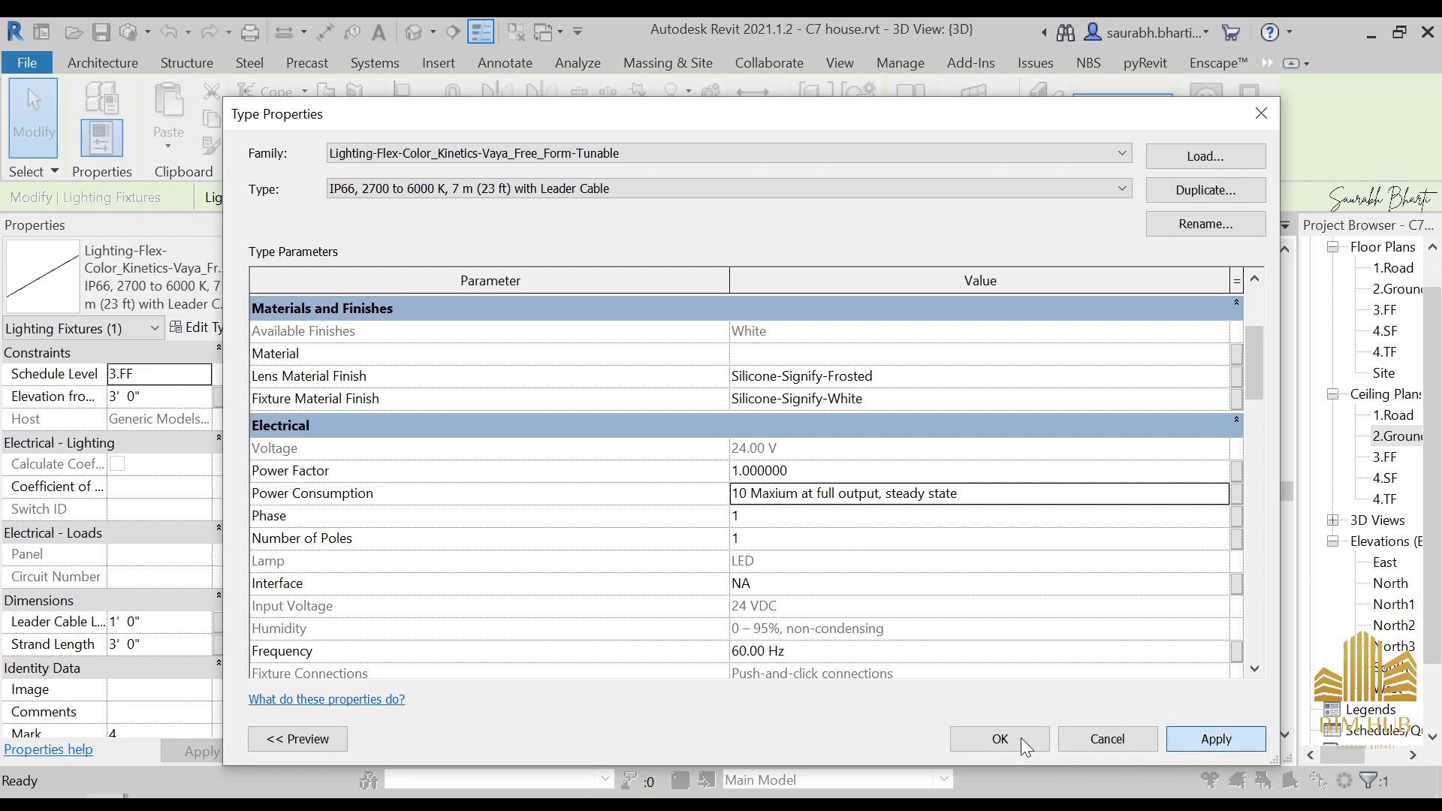
{"action": "left_click", "coordinate": [999, 739]}
{"action": "left_click", "coordinate": [796, 600]}
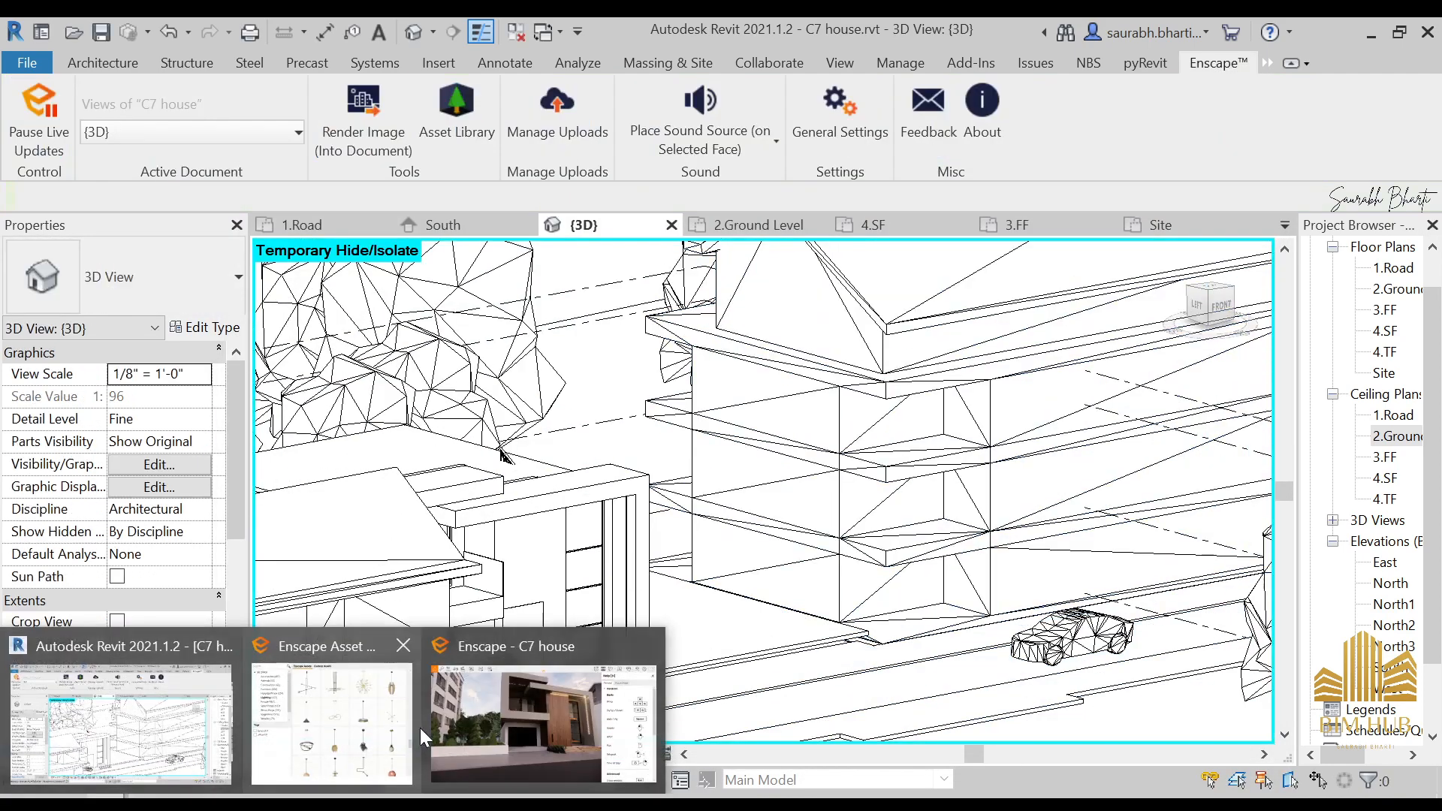
{"action": "left_click", "coordinate": [548, 708]}
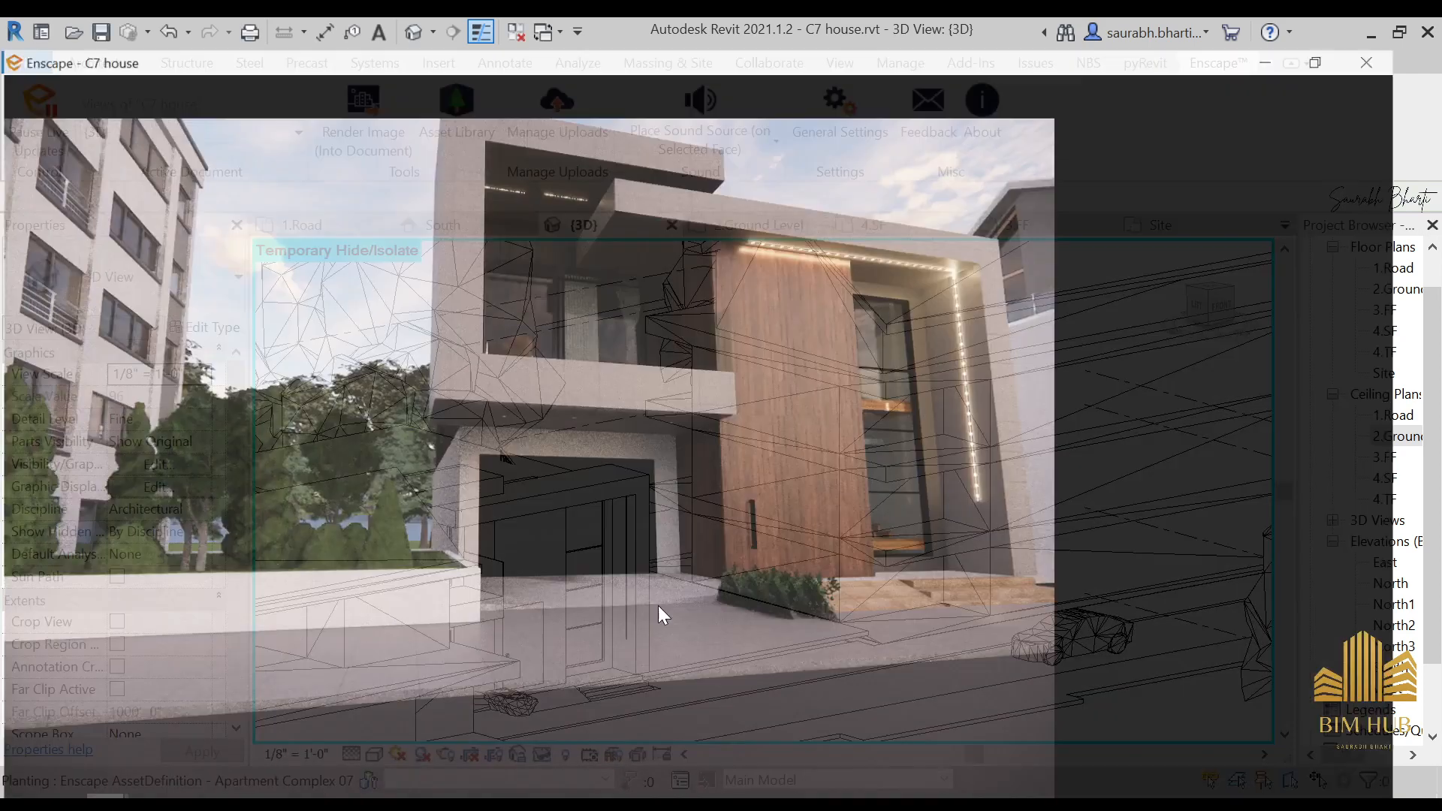
- Shift the Enscape time of day to 06:57 and inspect the facade frame and balcony strip lights in the morning light
{"action": "key", "text": "w"}
{"action": "key", "text": "u"}
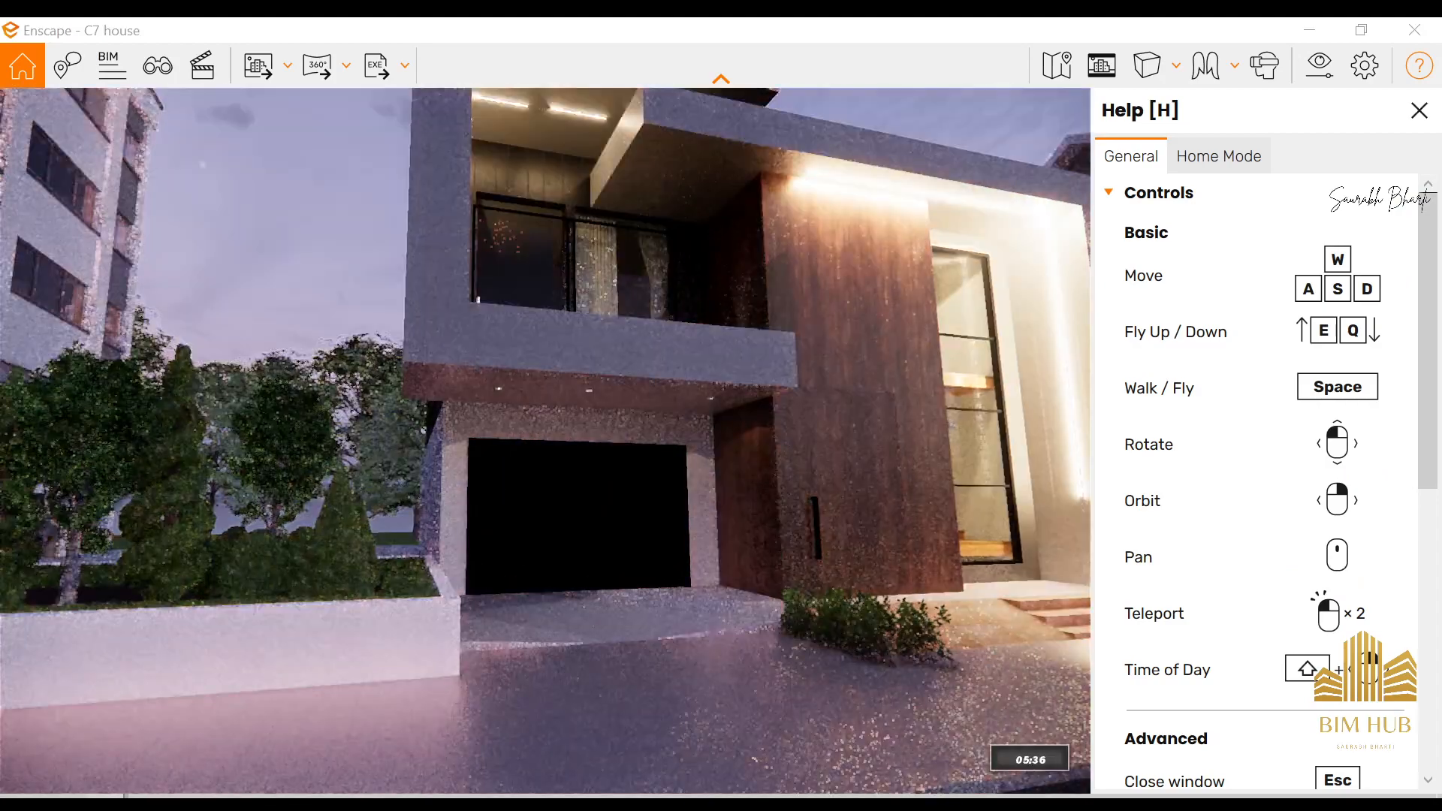
{"action": "right_click_drag", "start_coordinate": [545, 442], "coordinate": [593, 441], "text": "shift"}
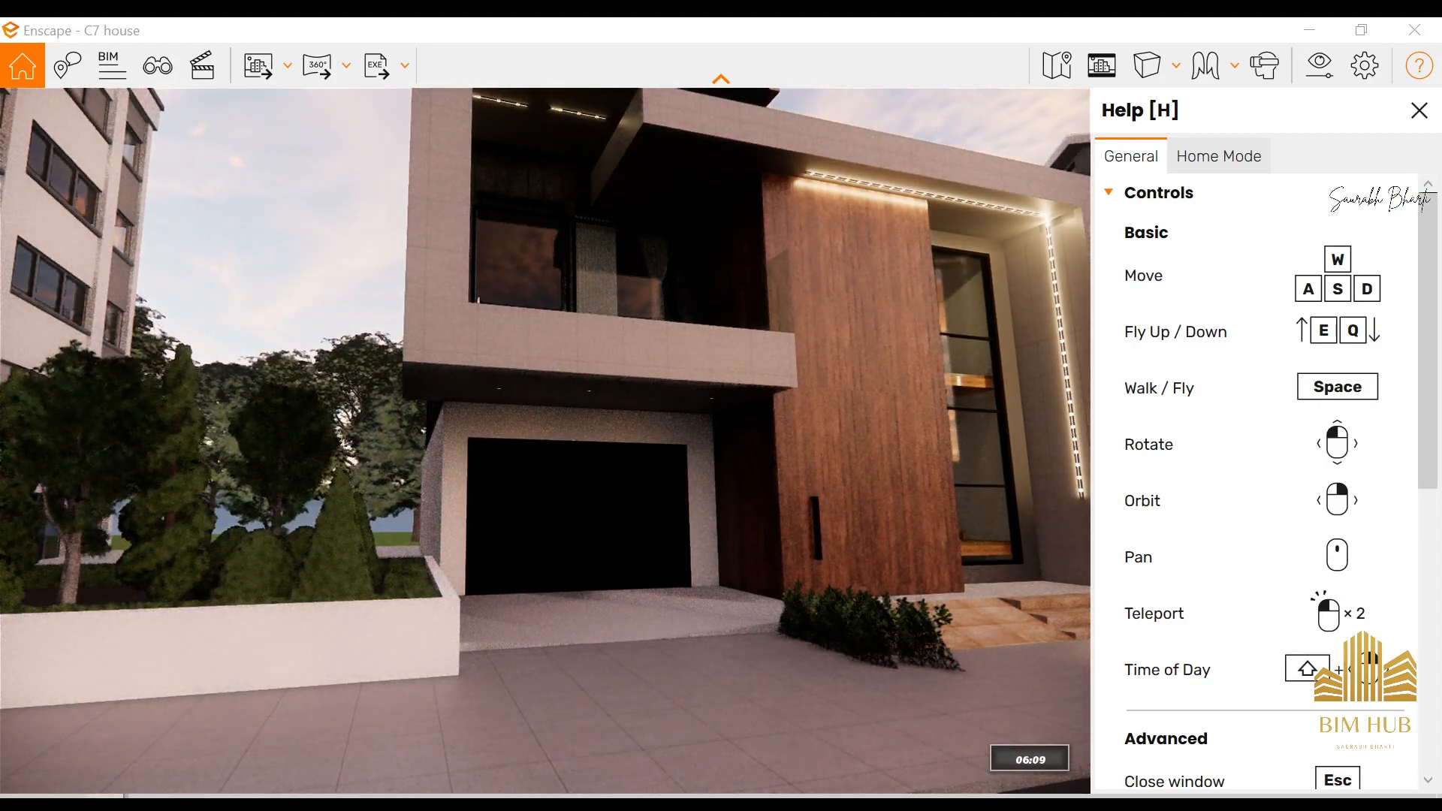
{"action": "scroll", "coordinate": [818, 413], "scroll_direction": "down", "scroll_amount": 5}
{"action": "scroll", "coordinate": [836, 362], "scroll_direction": "up", "scroll_amount": 4}
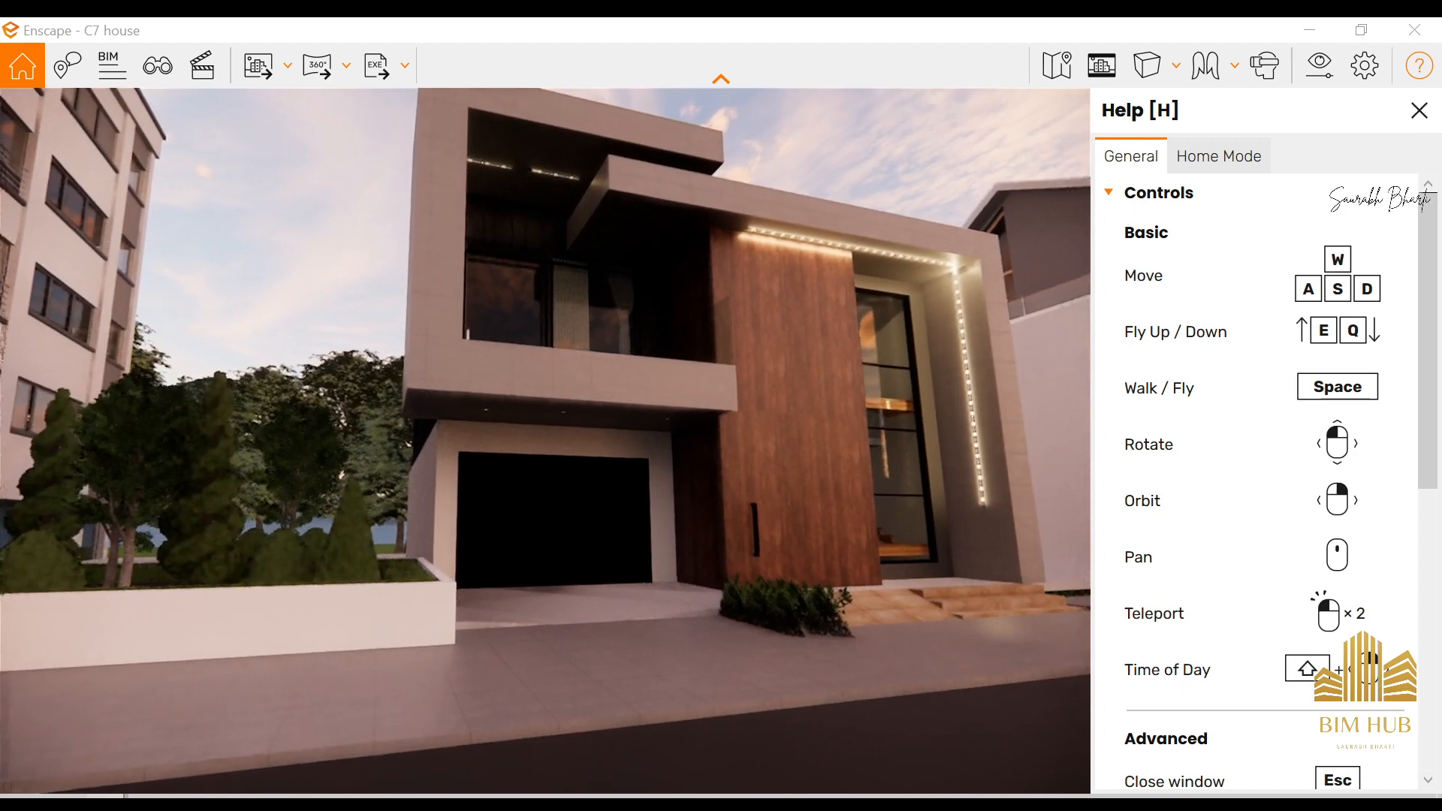
{"action": "right_click_drag", "start_coordinate": [837, 362], "coordinate": [495, 368]}
{"action": "right_click_drag", "start_coordinate": [495, 368], "coordinate": [552, 368], "text": "shift"}
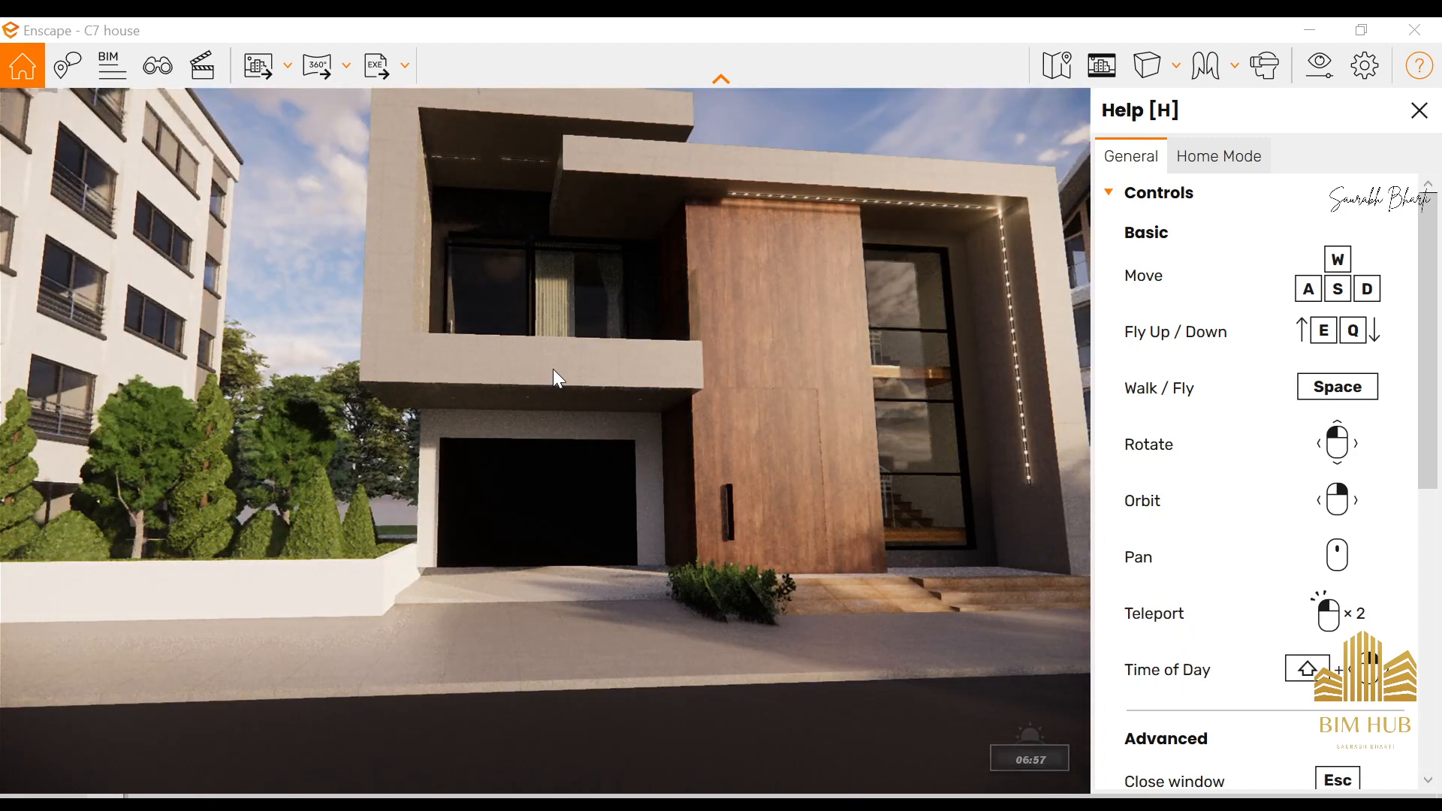
- Examine the house's facade lighting close up, from across the street and from the garden side
{"action": "key", "text": "w"}
{"action": "key", "text": "d"}
{"action": "left_click_drag", "start_coordinate": [656, 317], "coordinate": [630, 299]}
{"action": "key", "text": "w"}
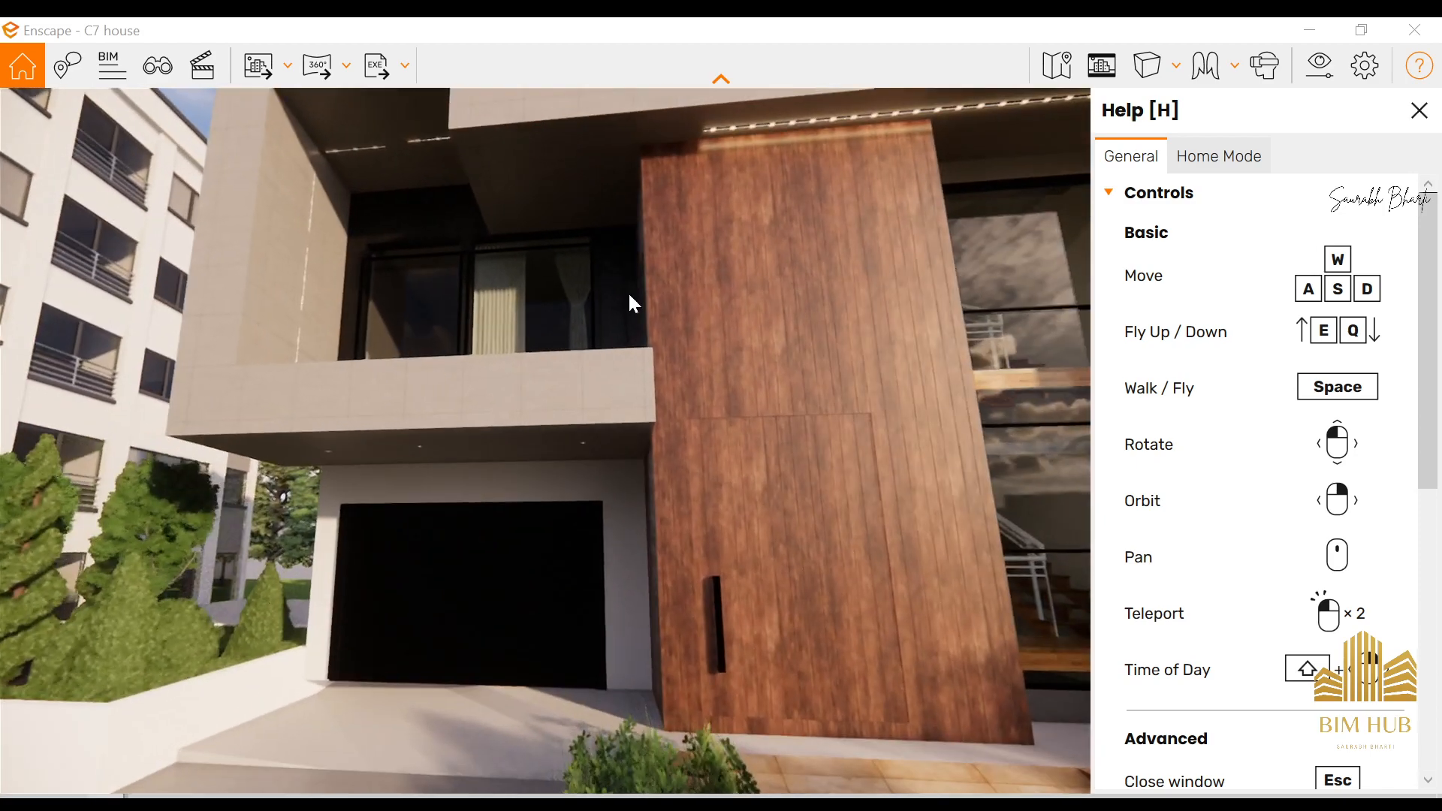
{"action": "right_click_drag", "start_coordinate": [630, 300], "coordinate": [608, 300], "text": "shift"}
{"action": "key", "text": "s"}
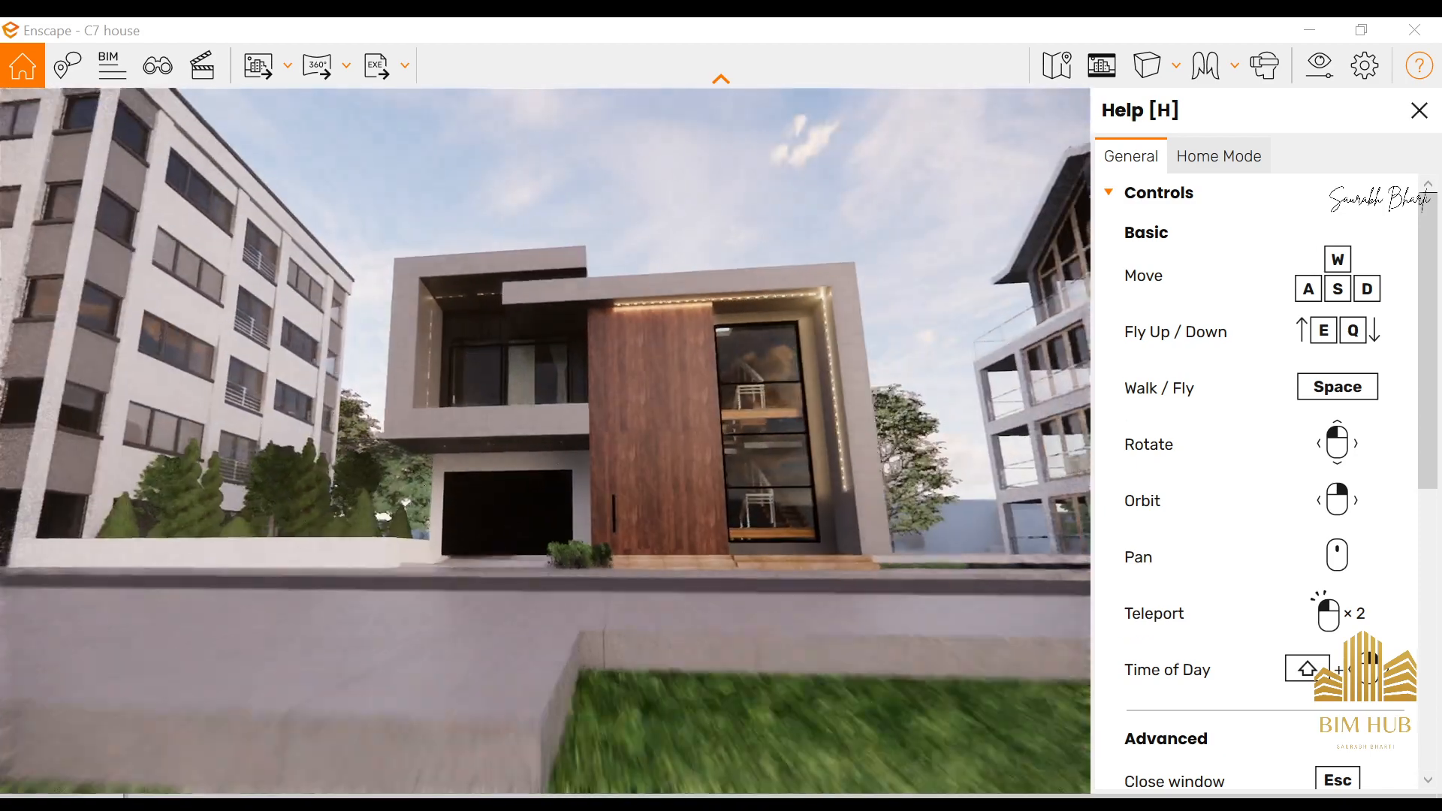
{"action": "key", "text": "s"}
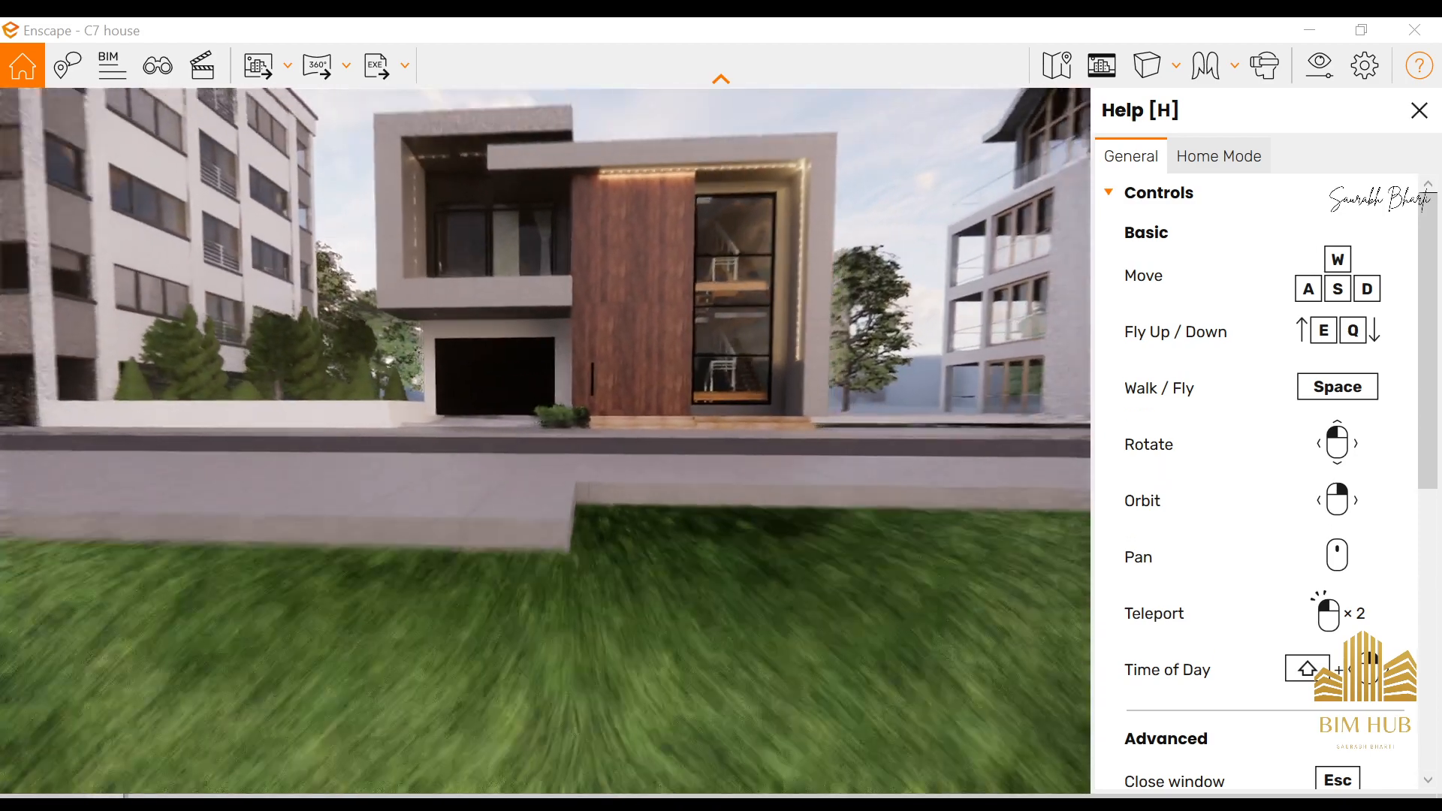
{"action": "key", "text": "w"}
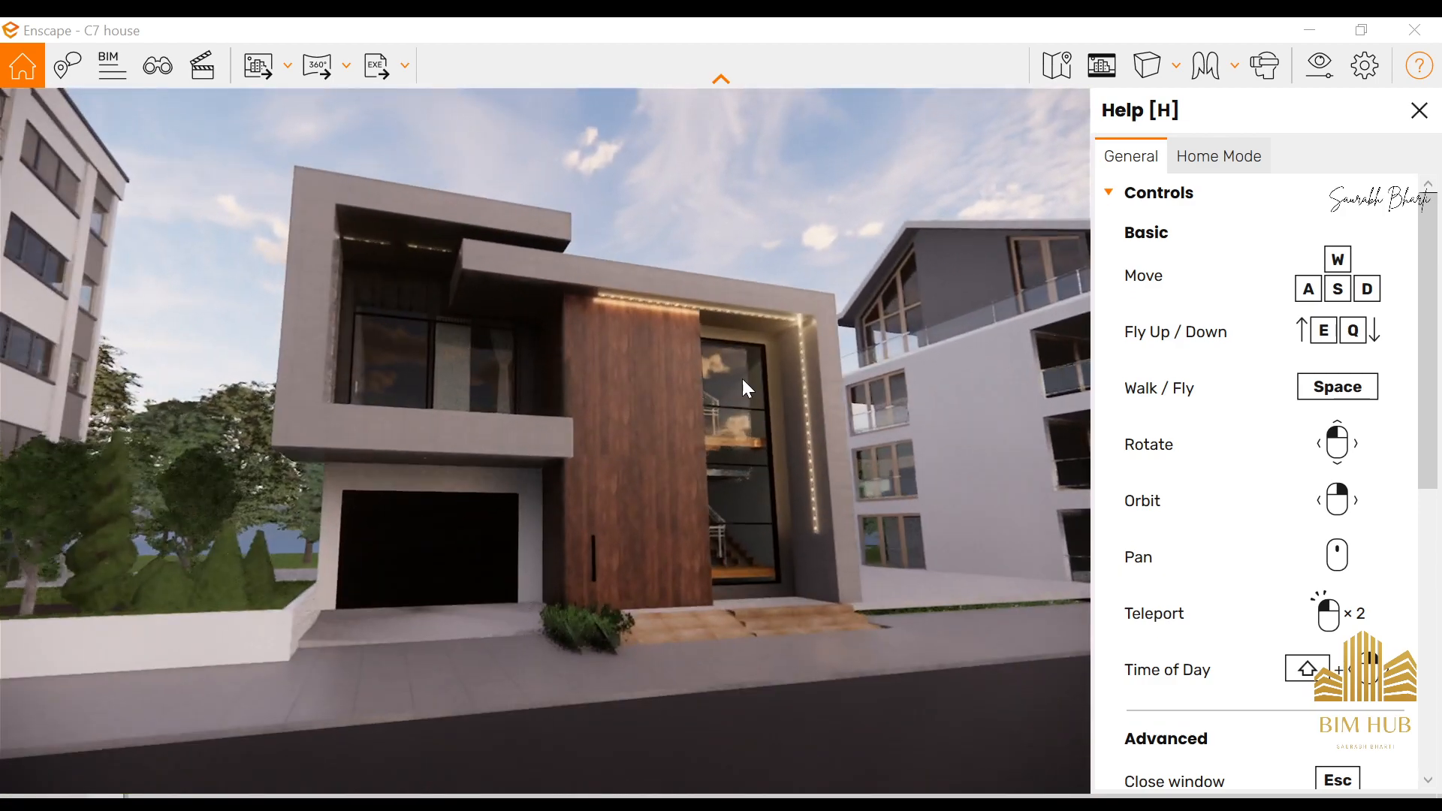
{"action": "key", "text": "s"}
{"action": "key", "text": "w"}
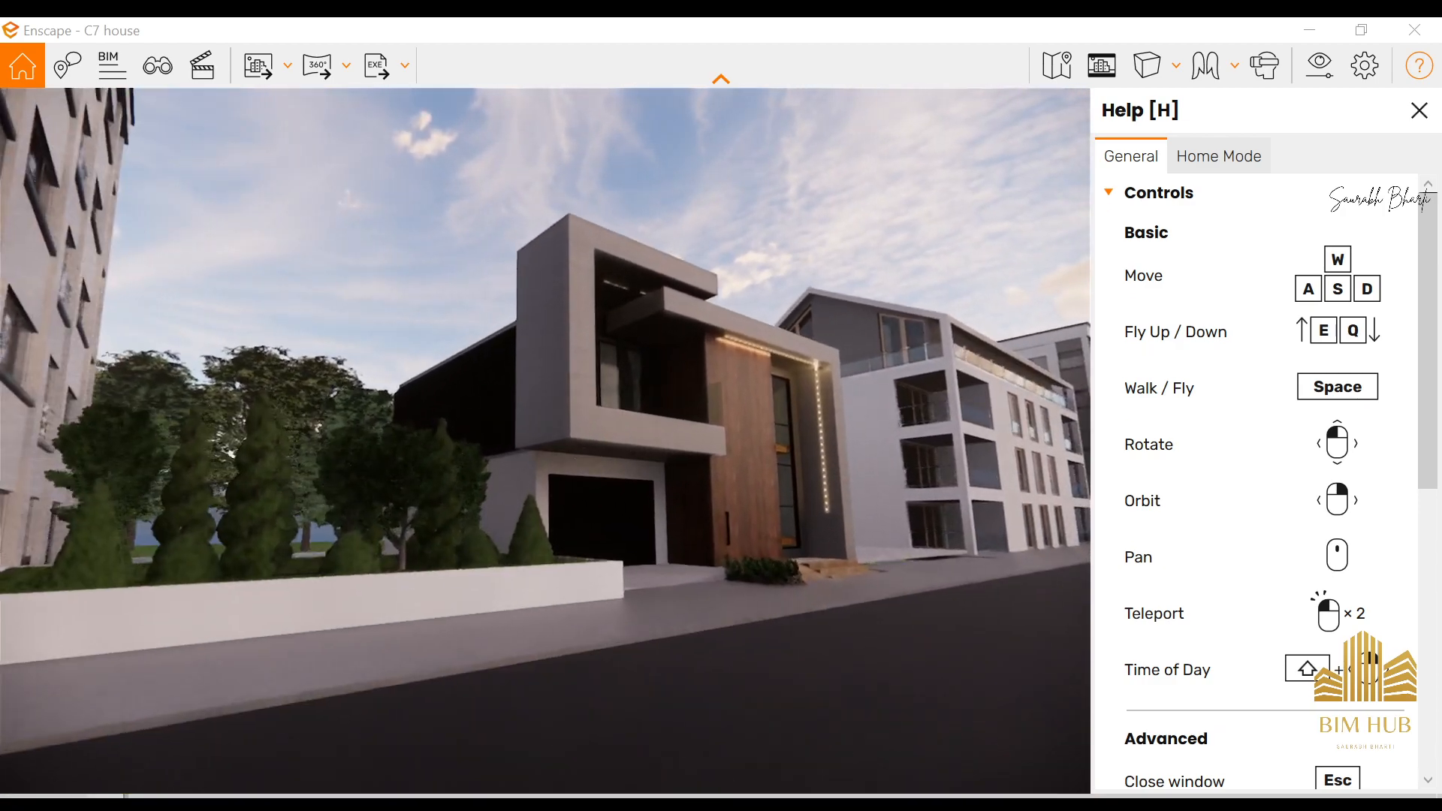
- Close the Enscape help and arrange the reference photo and a resized Enscape window side by side
{"action": "left_click", "coordinate": [1416, 111]}
{"action": "key", "text": "w"}
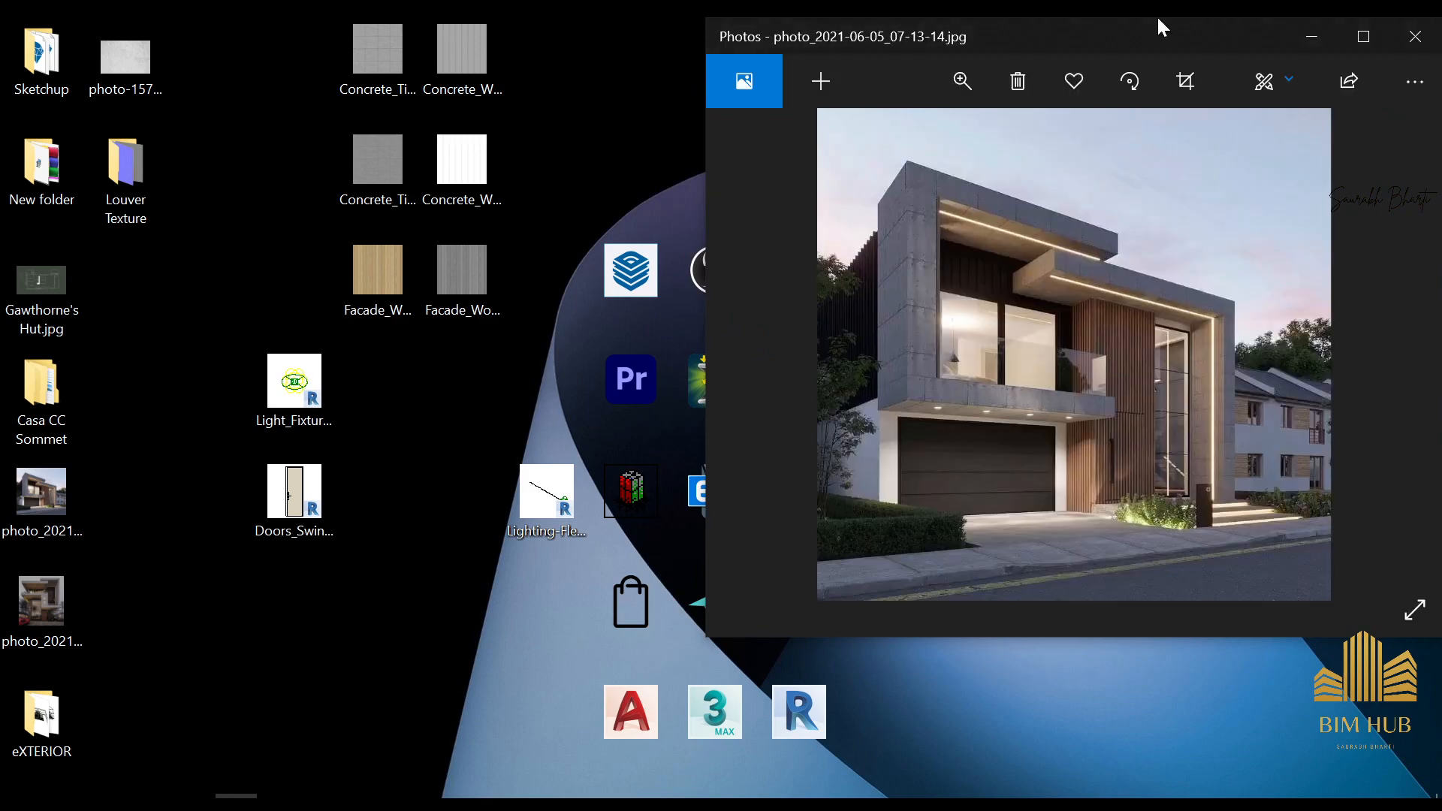
{"action": "left_click_drag", "start_coordinate": [1151, 47], "coordinate": [438, 53]}
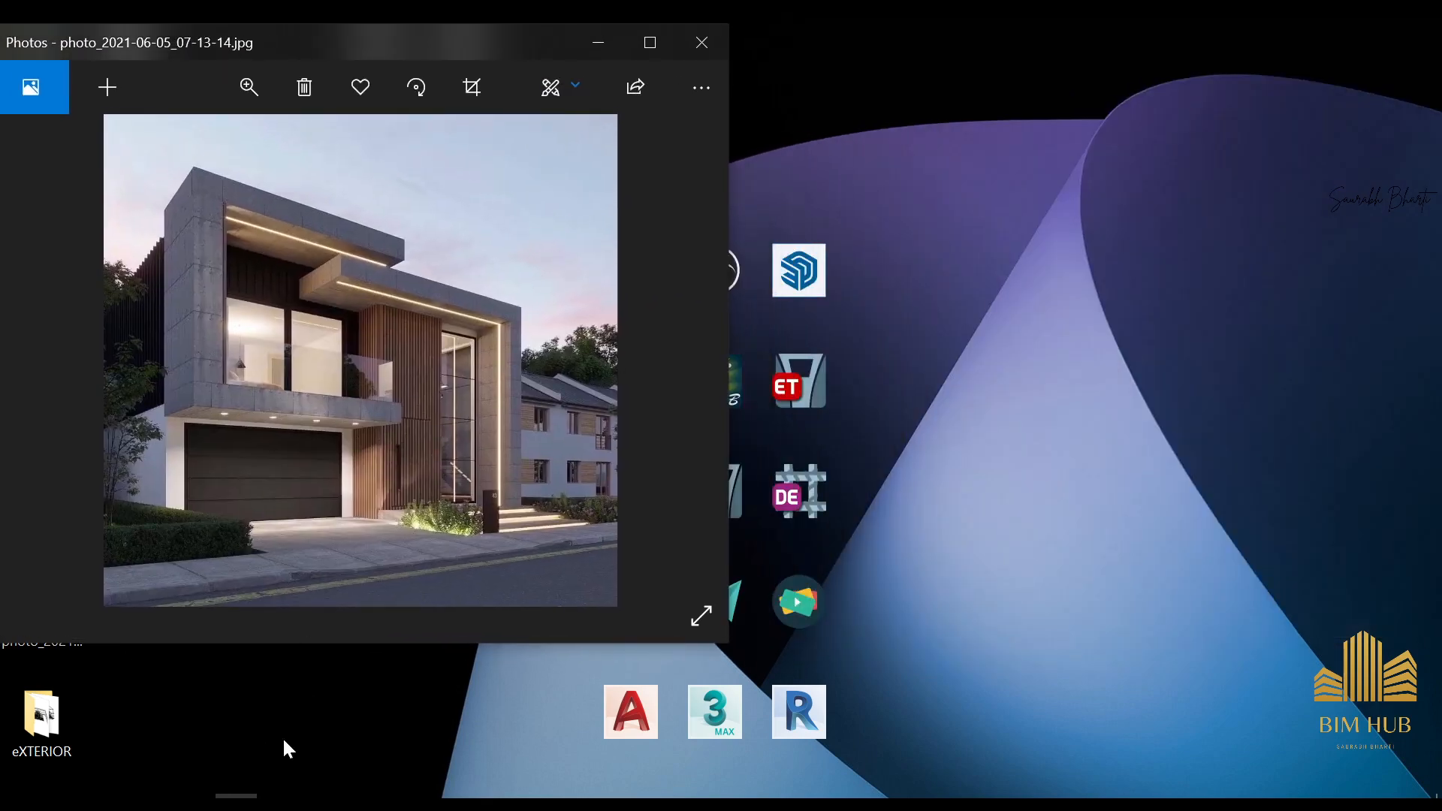
{"action": "left_click", "coordinate": [236, 800]}
{"action": "left_click", "coordinate": [359, 722]}
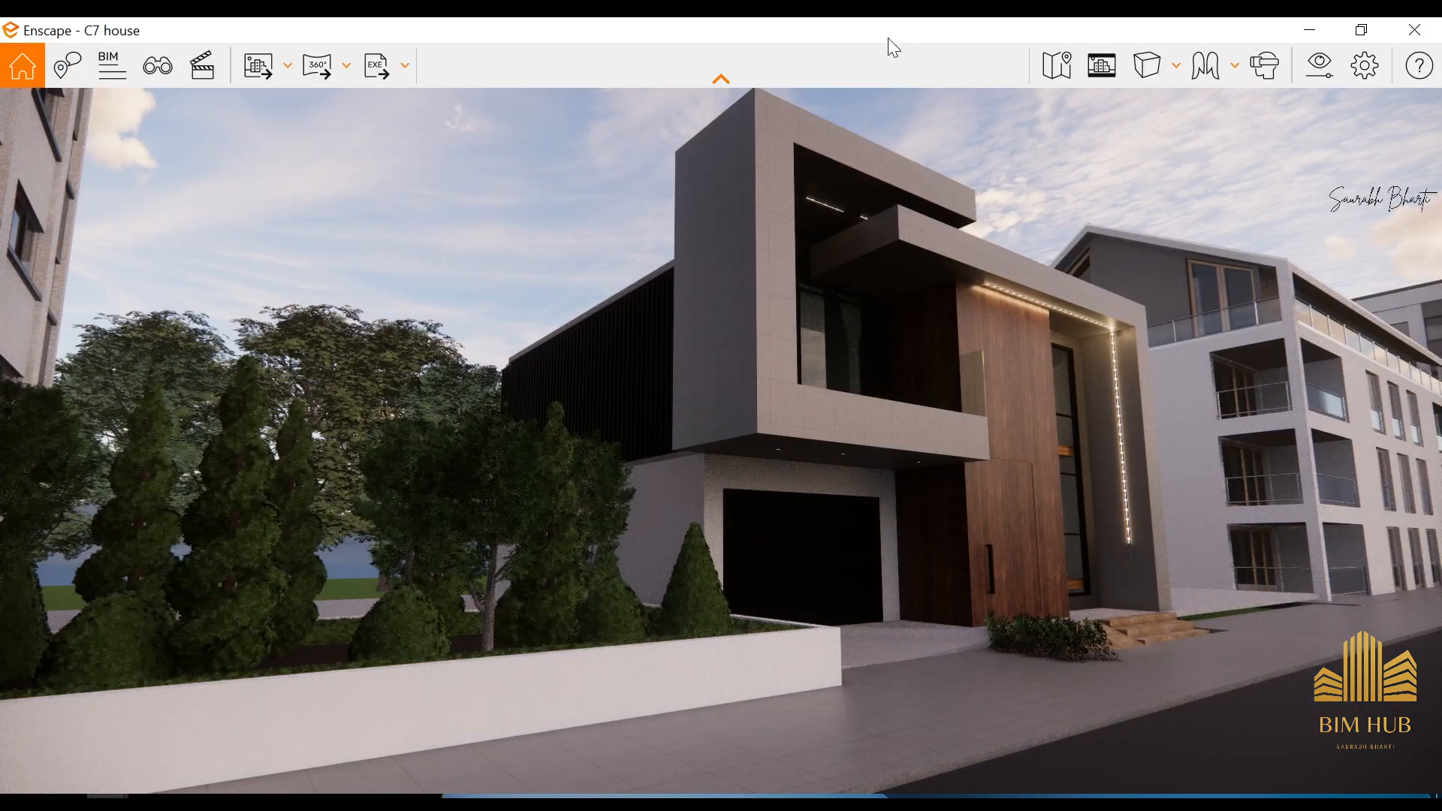
{"action": "double_click", "coordinate": [887, 37]}
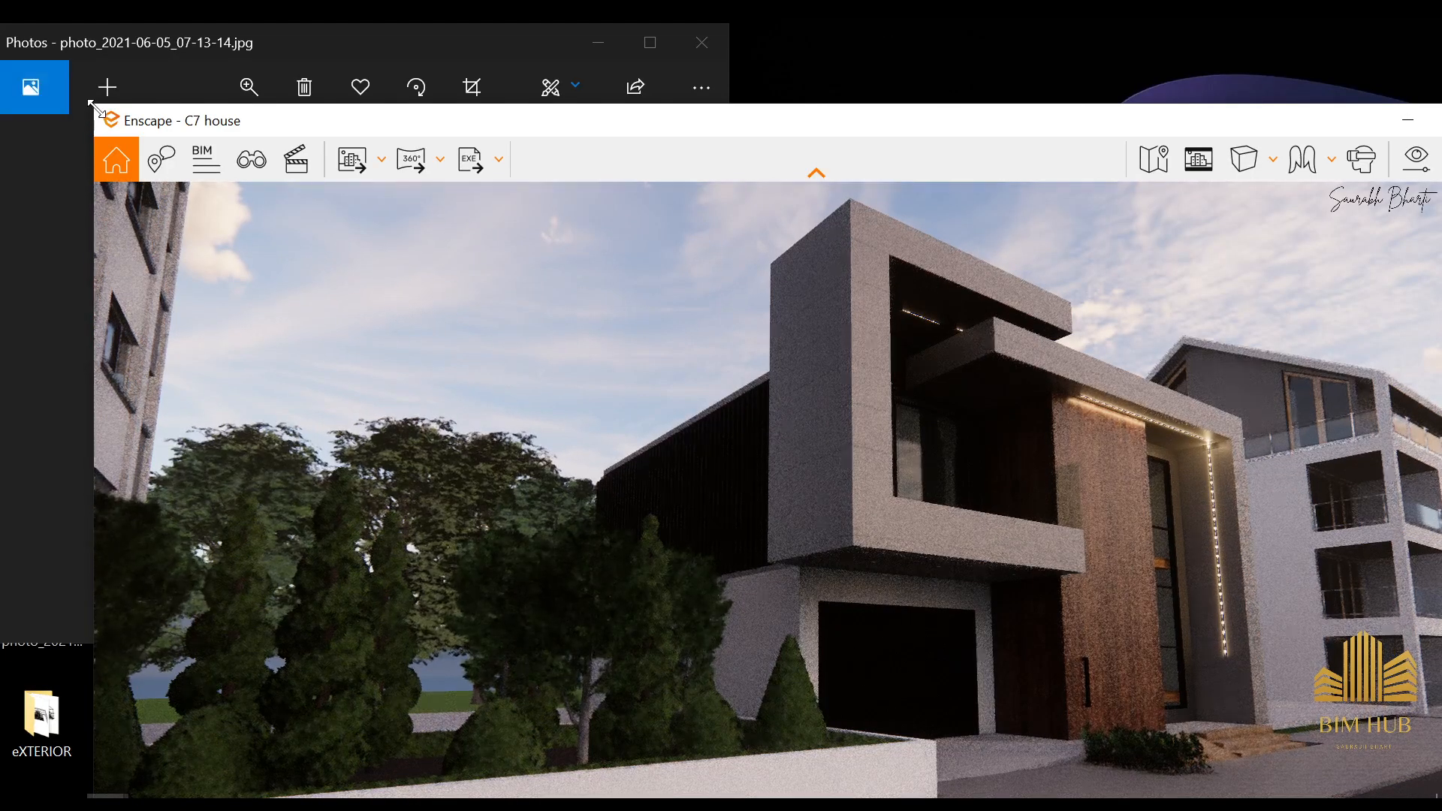
{"action": "left_click_drag", "start_coordinate": [94, 107], "coordinate": [727, 106]}
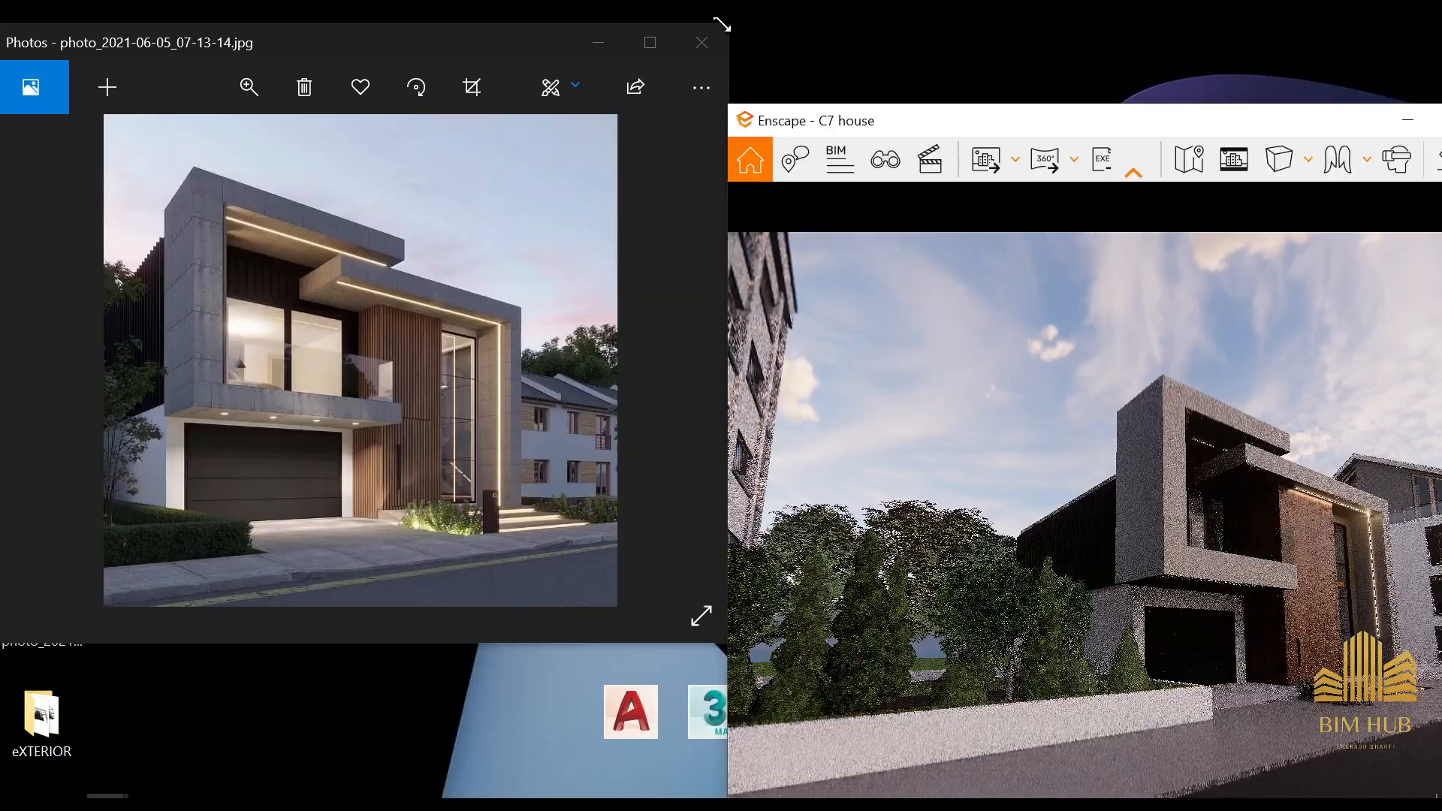
{"action": "left_click_drag", "start_coordinate": [722, 25], "coordinate": [676, 20]}
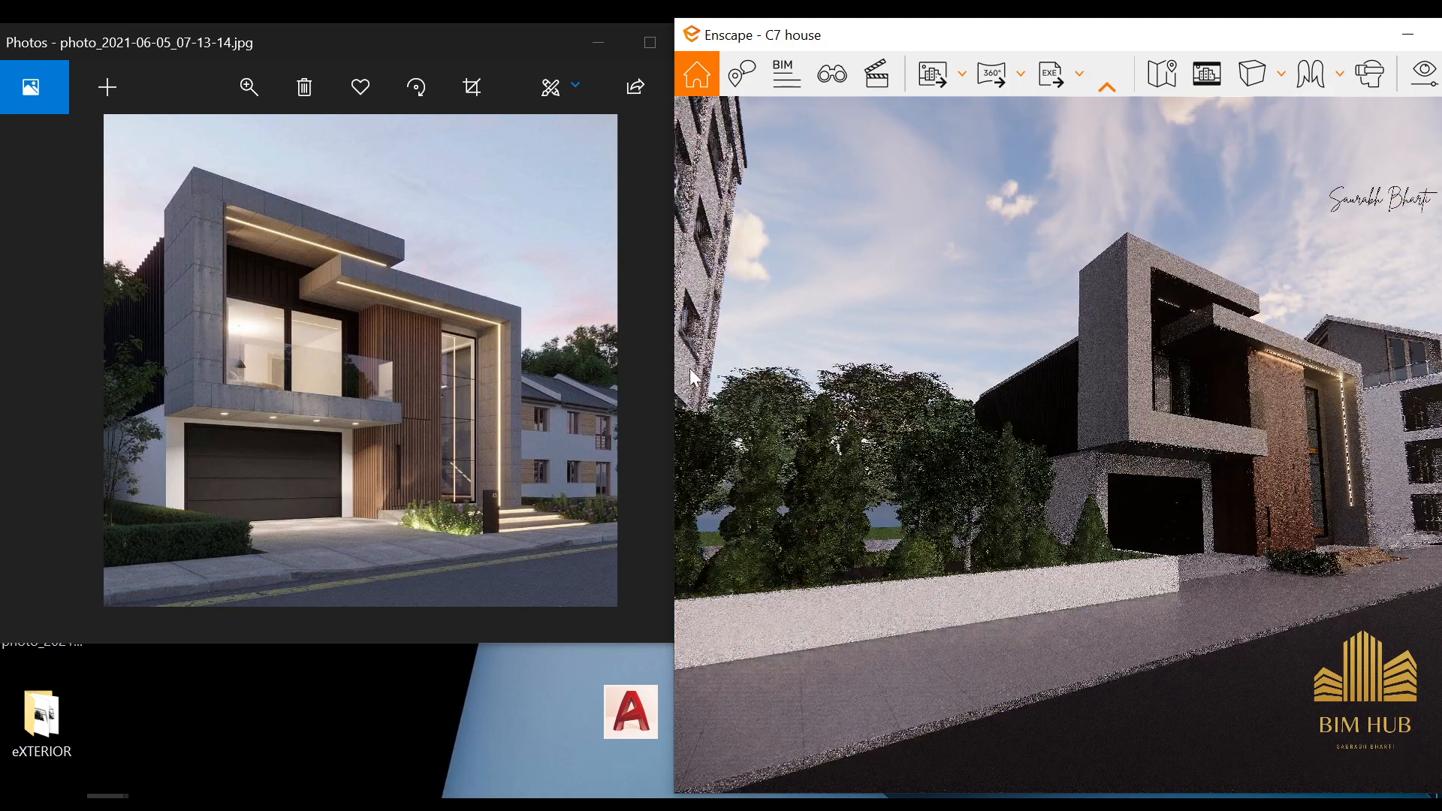
- Match the Enscape camera to the reference photo's corner angle and compare the facade and balcony with the photo's details
{"action": "key", "text": "w"}
{"action": "key", "text": "d"}
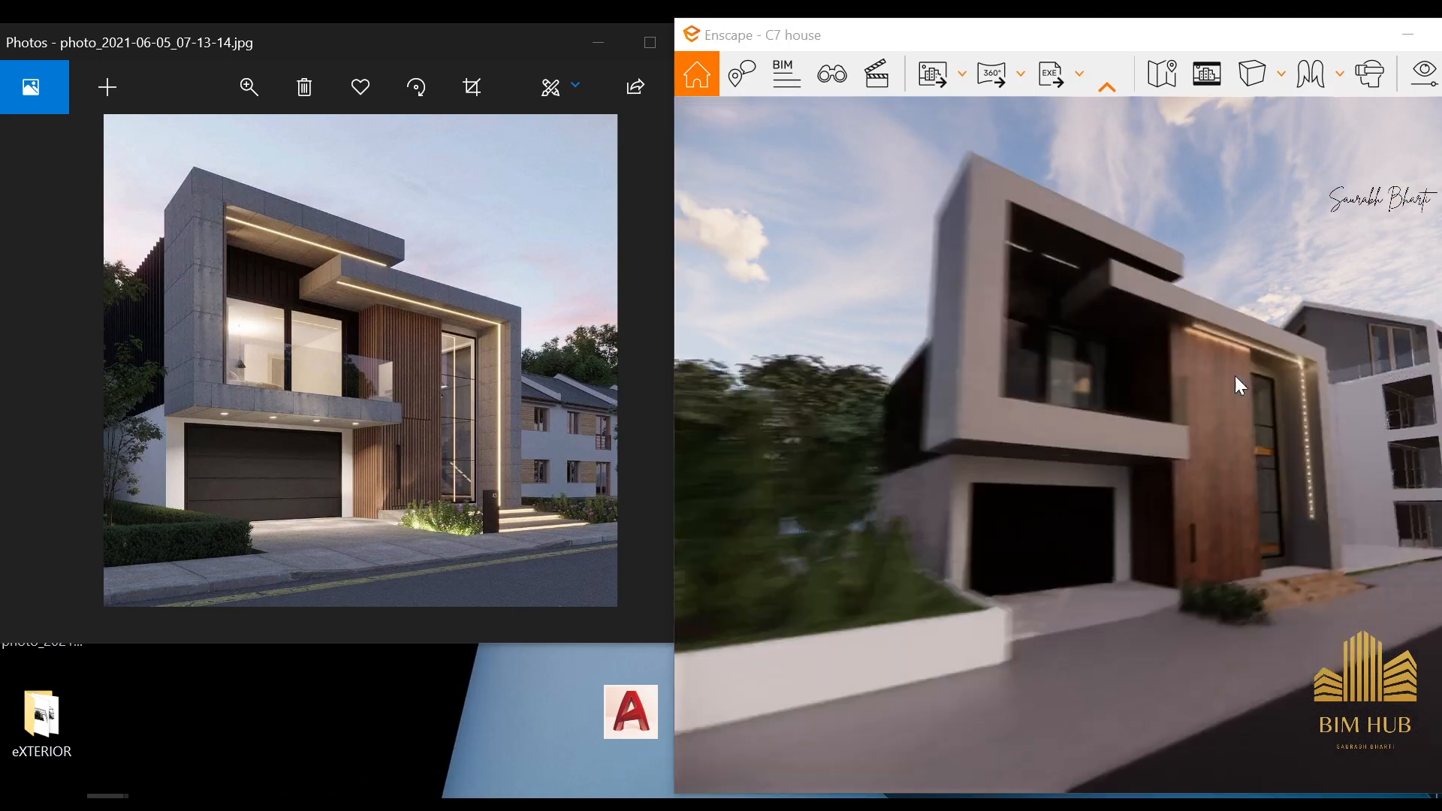
{"action": "key", "text": "s"}
{"action": "key", "text": "a"}
{"action": "left_click_drag", "start_coordinate": [1039, 335], "coordinate": [1037, 354]}
{"action": "key", "text": "XF86MonBrightnessUp"}
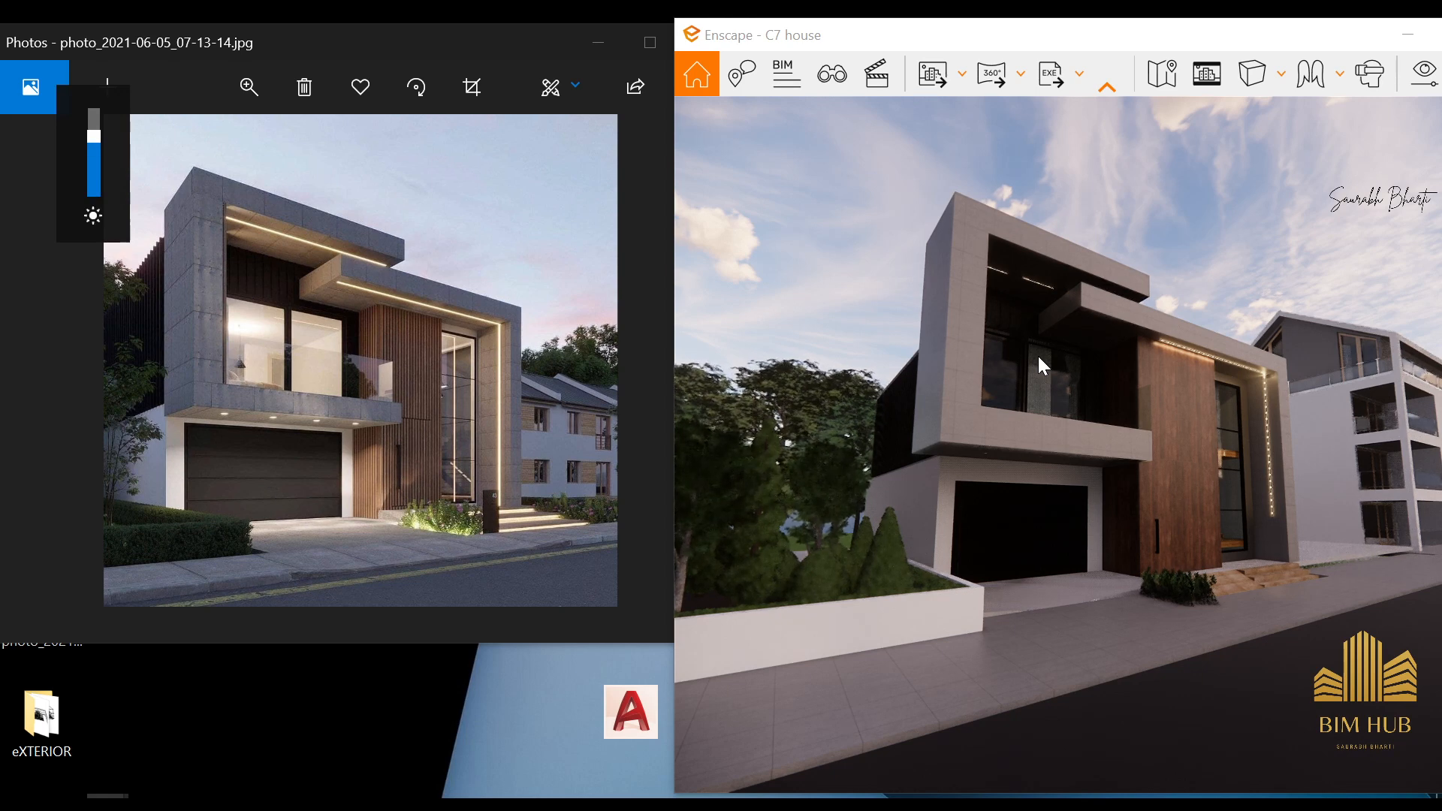
{"action": "double_click", "coordinate": [186, 308]}
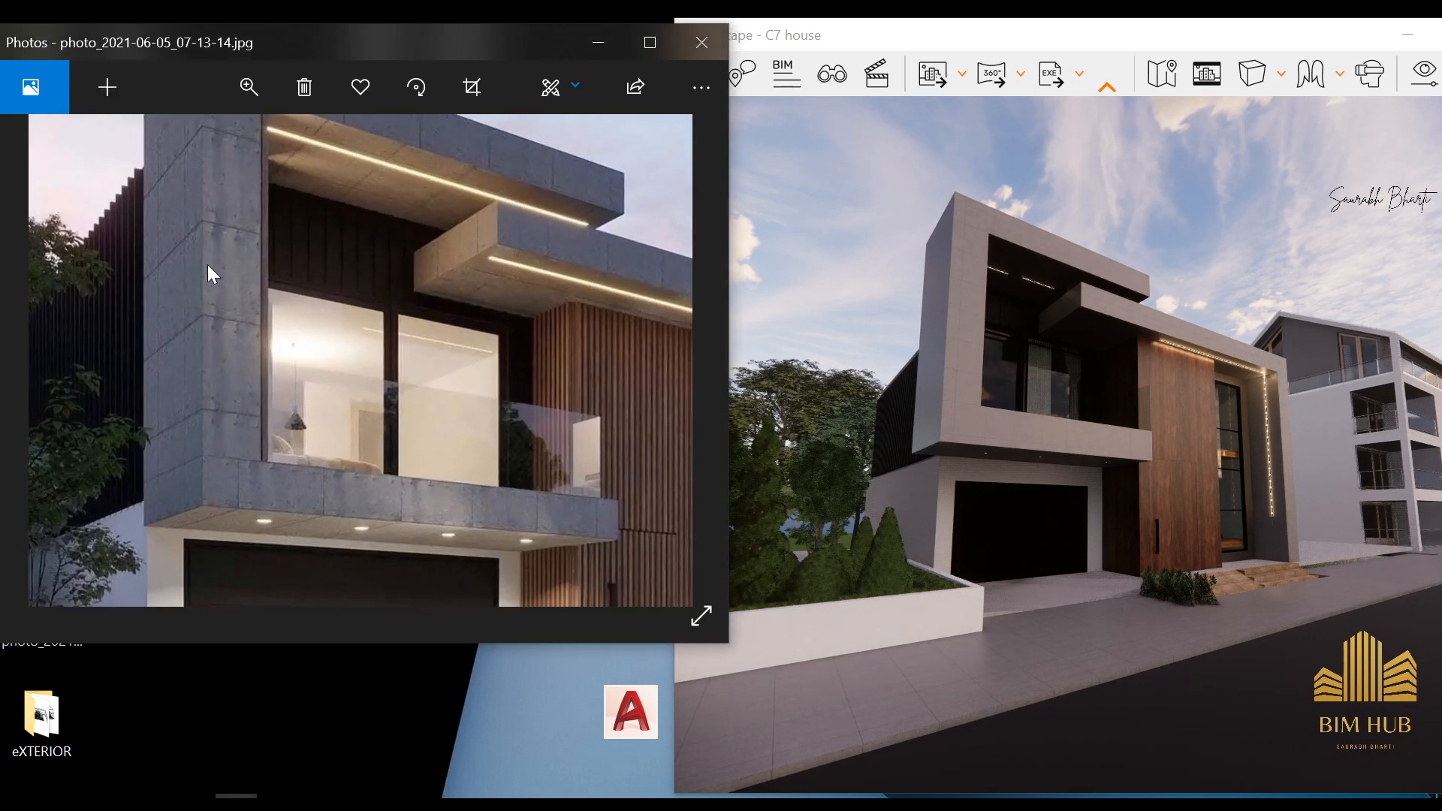
{"action": "double_click", "coordinate": [215, 291]}
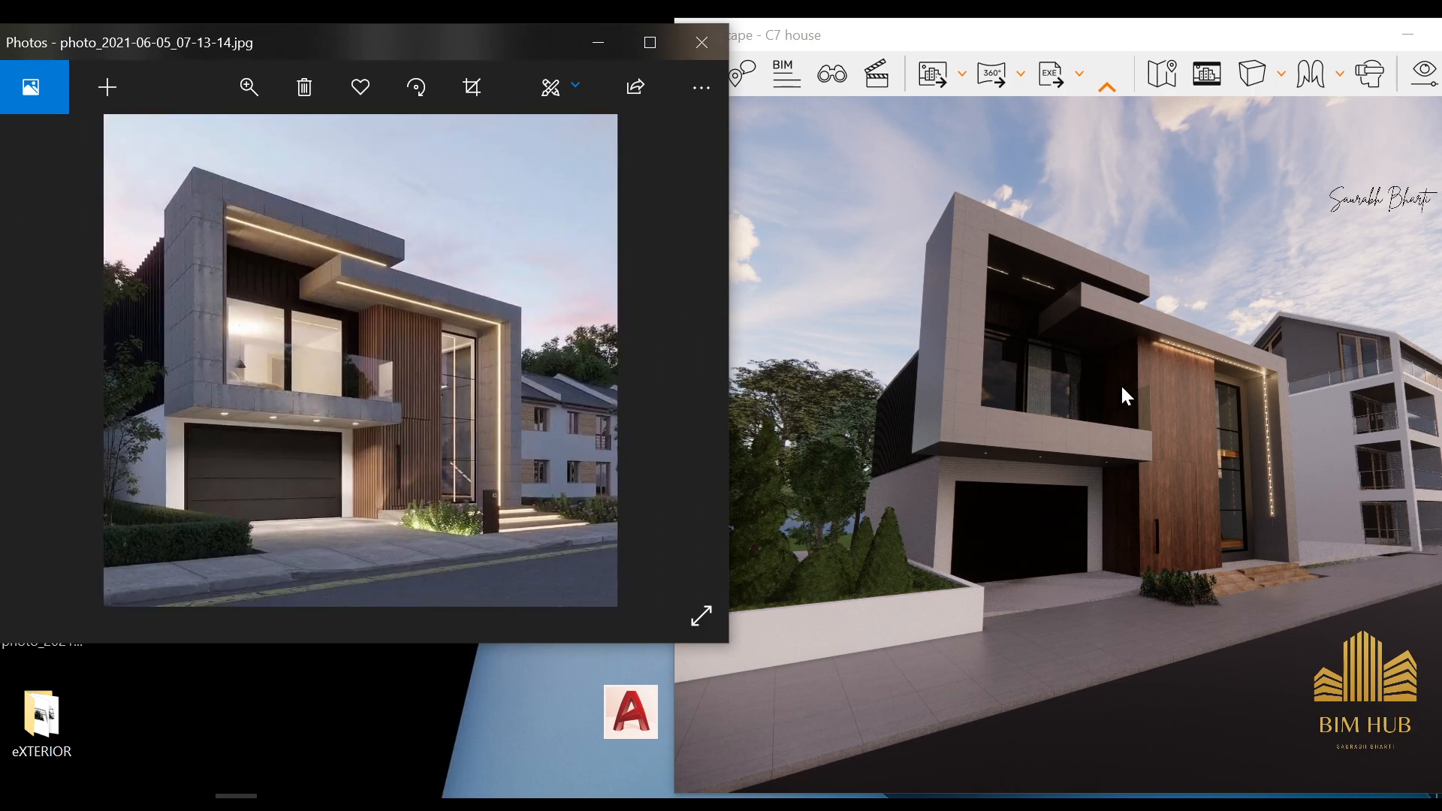
- Set the Enscape time of day to night and inspect the balcony ceiling lights and the bedroom behind the glazing
{"action": "scroll", "coordinate": [1120, 383], "scroll_direction": "up", "scroll_amount": 4}
{"action": "middle_click_drag", "start_coordinate": [1042, 323], "coordinate": [1057, 491]}
{"action": "mouse_move", "coordinate": [1057, 491]}
{"action": "right_mouse_down", "text": "shift"}
{"action": "mouse_move", "coordinate": [1201, 491]}
{"action": "mouse_move", "coordinate": [1058, 491]}
{"action": "right_mouse_up", "text": "shift"}
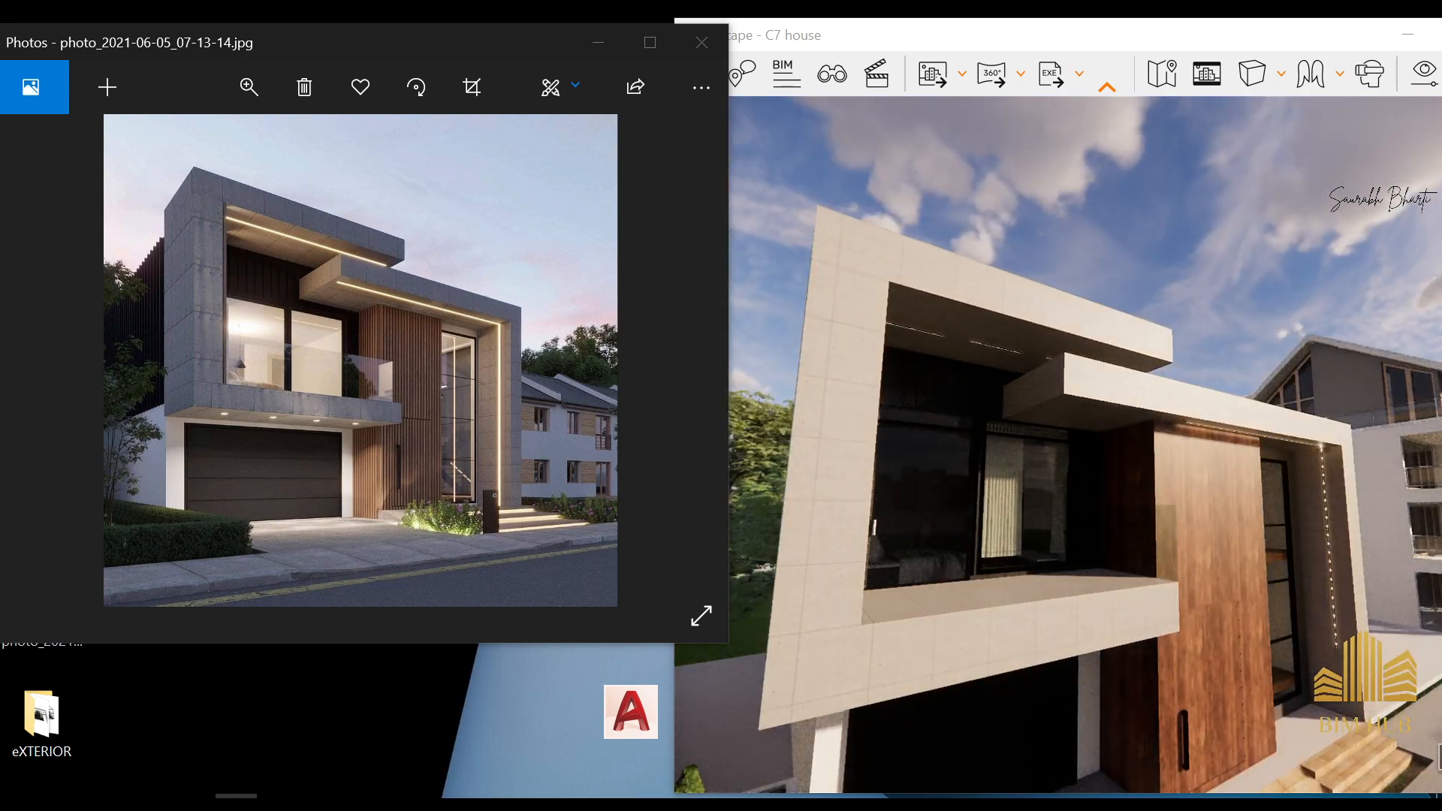
{"action": "middle_click_drag", "start_coordinate": [854, 489], "coordinate": [806, 473]}
{"action": "right_click_drag", "start_coordinate": [890, 453], "coordinate": [758, 446]}
{"action": "scroll", "coordinate": [1059, 444], "scroll_direction": "up", "scroll_amount": 4}
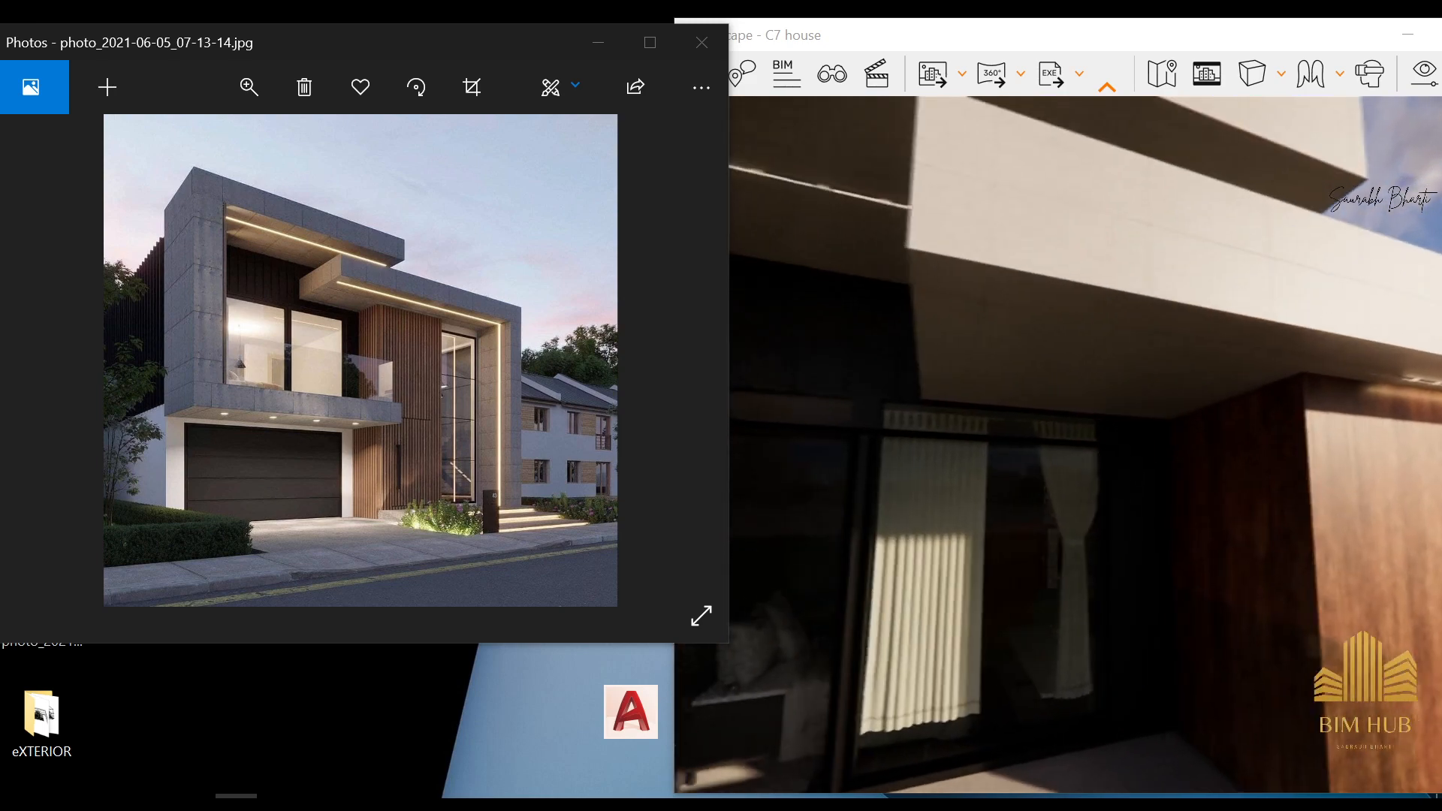
{"action": "scroll", "coordinate": [1058, 444], "scroll_direction": "down", "scroll_amount": 3}
{"action": "scroll", "coordinate": [1058, 445], "scroll_direction": "up", "scroll_amount": 2}
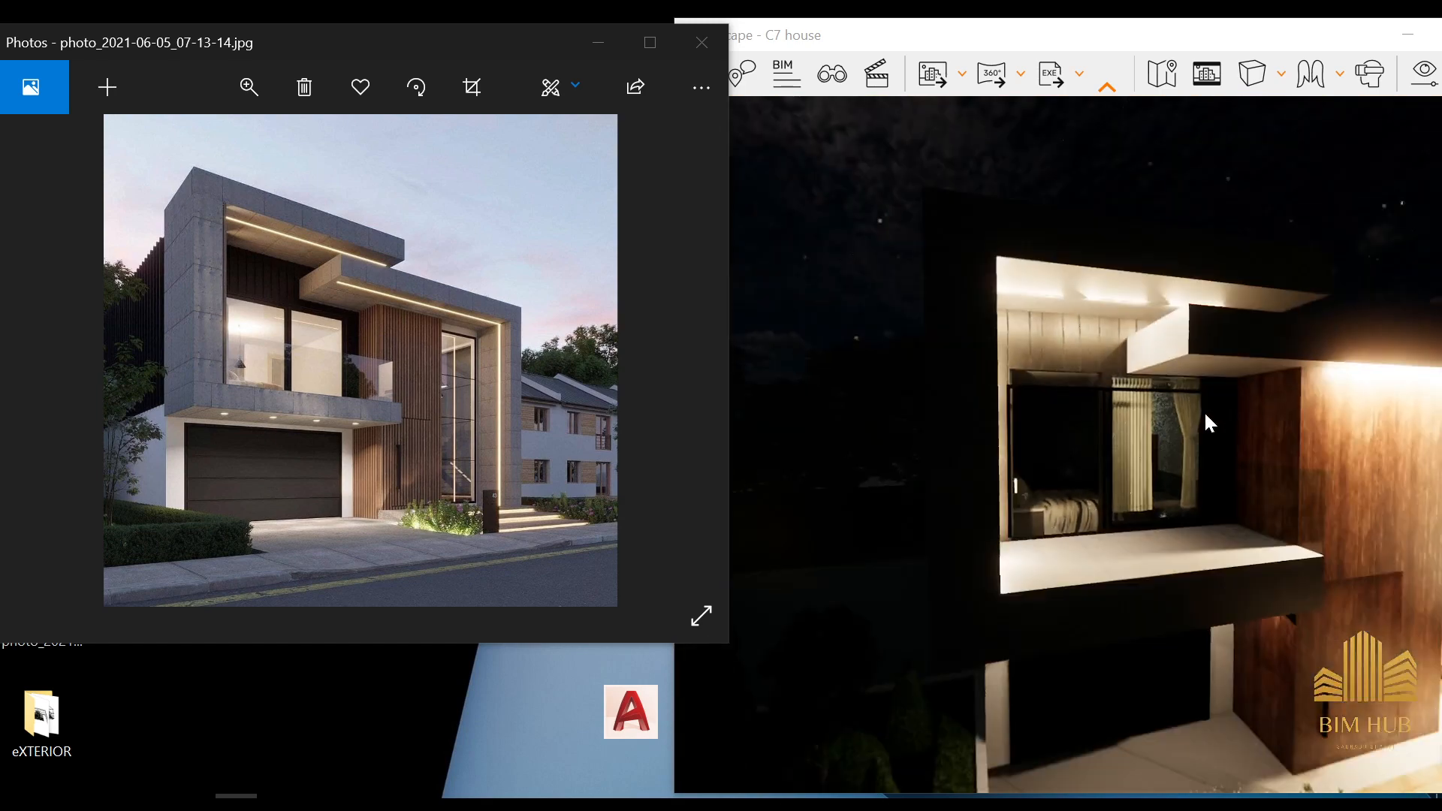
- Minimize the reference photo and the Enscape Asset Library, and maximize the Enscape window
{"action": "left_click", "coordinate": [579, 50]}
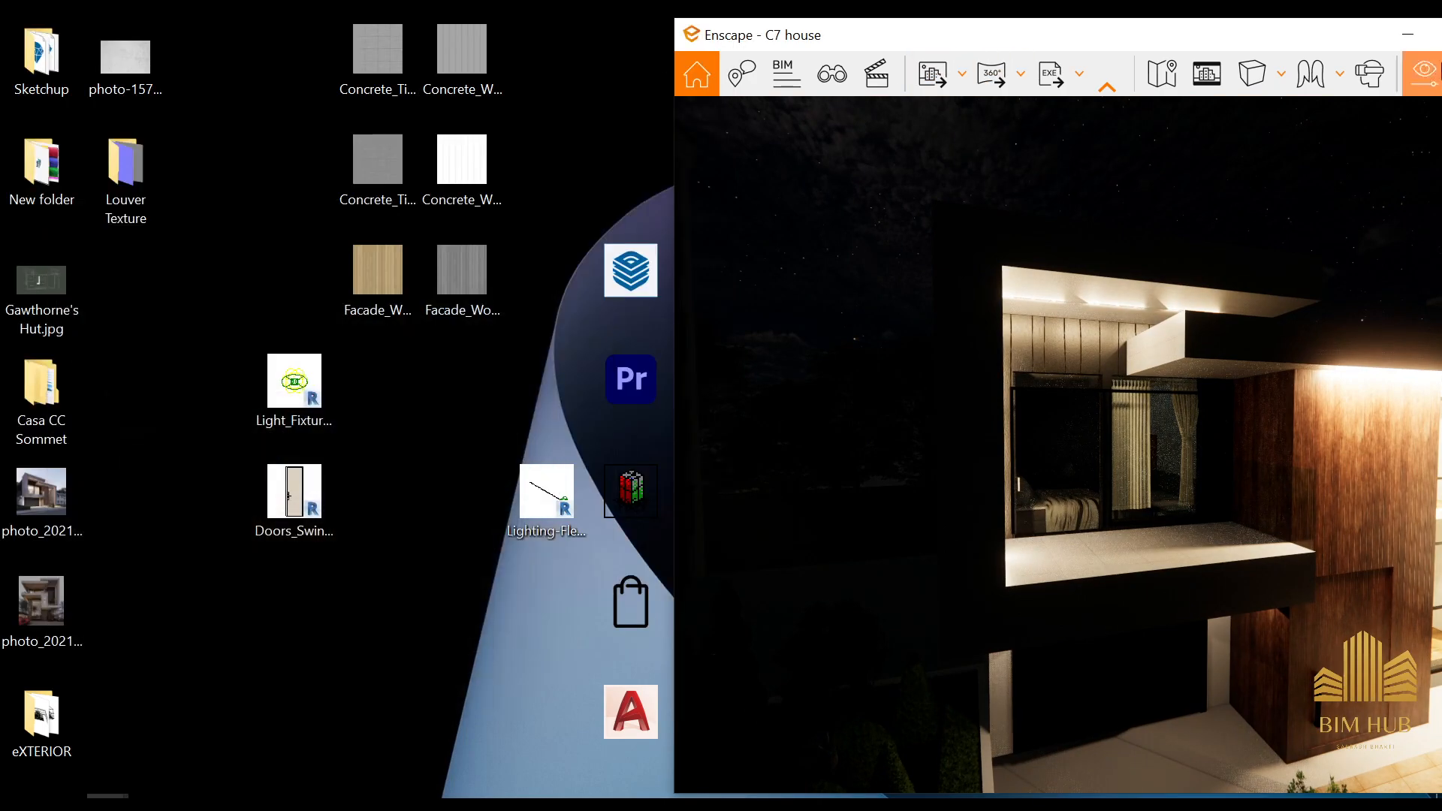
{"action": "left_click", "coordinate": [1407, 35]}
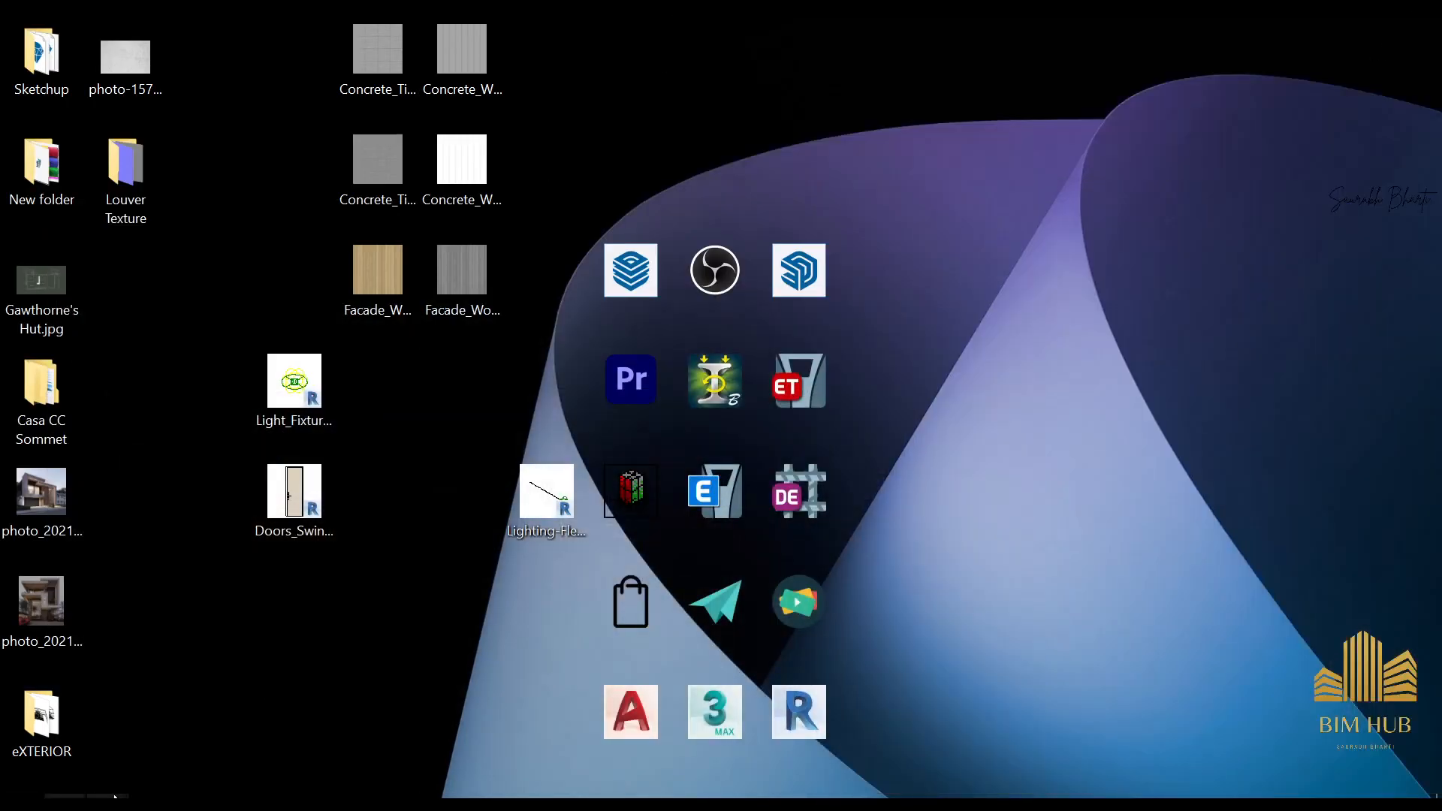
{"action": "mouse_move", "coordinate": [106, 798]}
{"action": "left_click", "coordinate": [128, 720]}
{"action": "scroll", "coordinate": [706, 601], "scroll_direction": "down", "scroll_amount": 1}
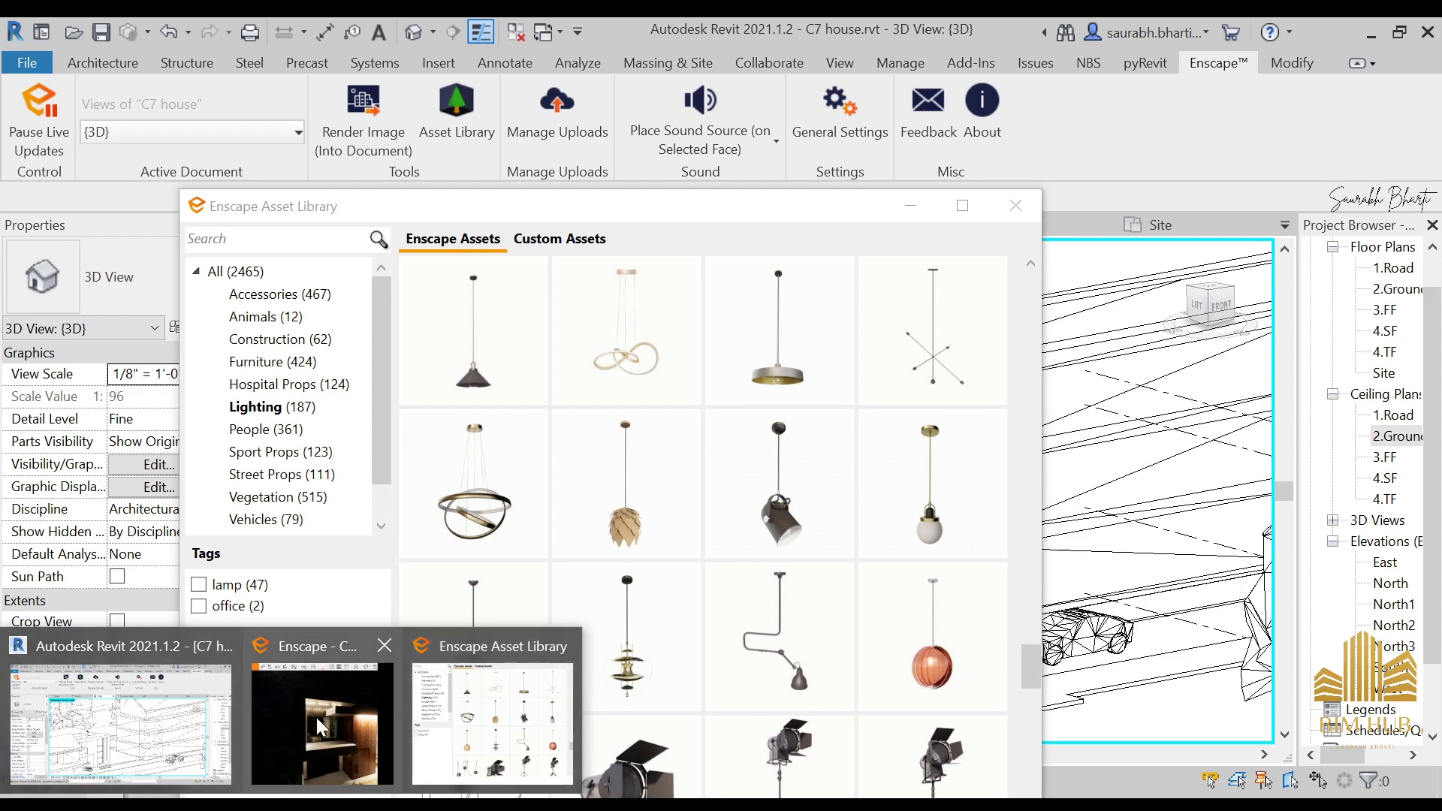
{"action": "mouse_move", "coordinate": [823, 515]}
{"action": "key", "text": "alt+Tab"}
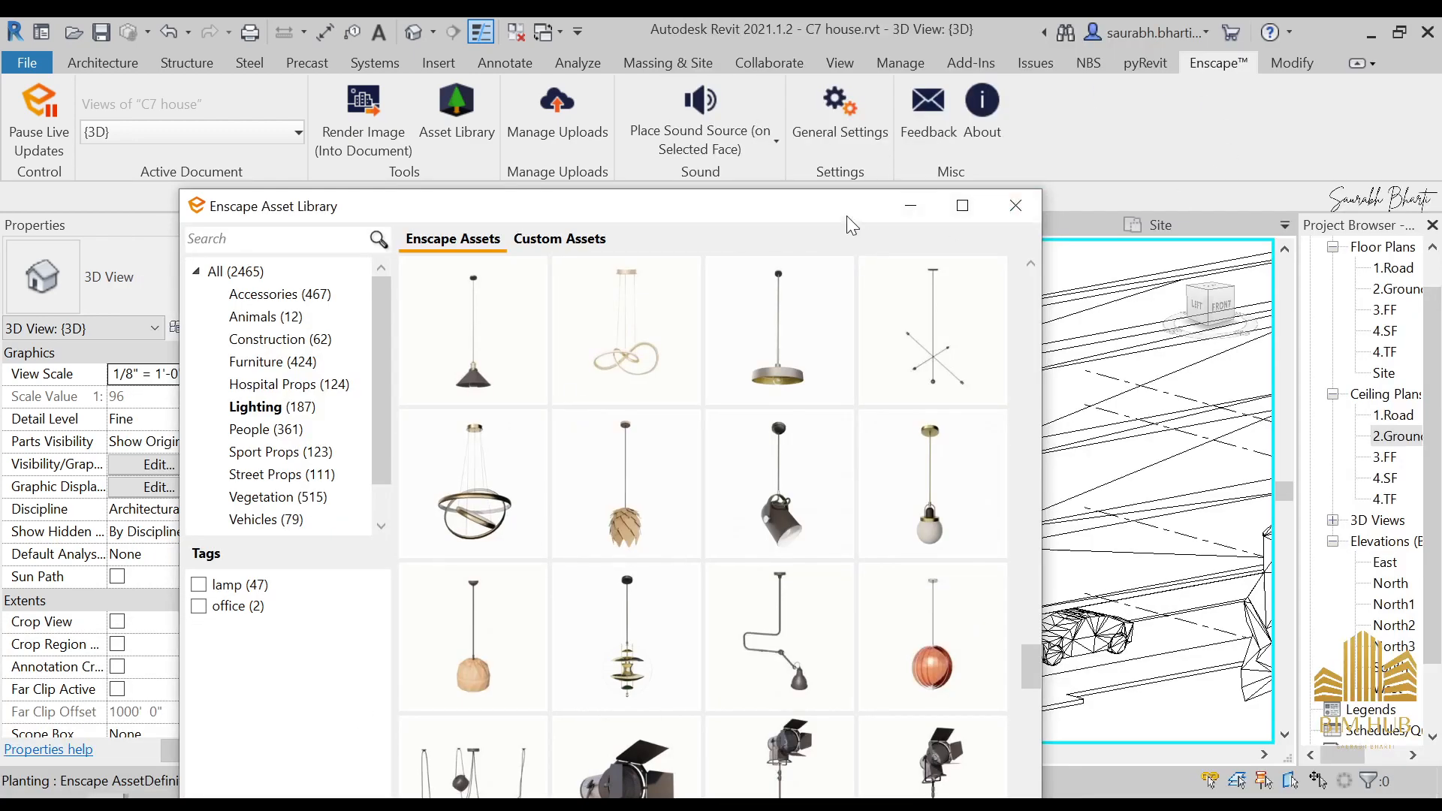
{"action": "left_click", "coordinate": [910, 205]}
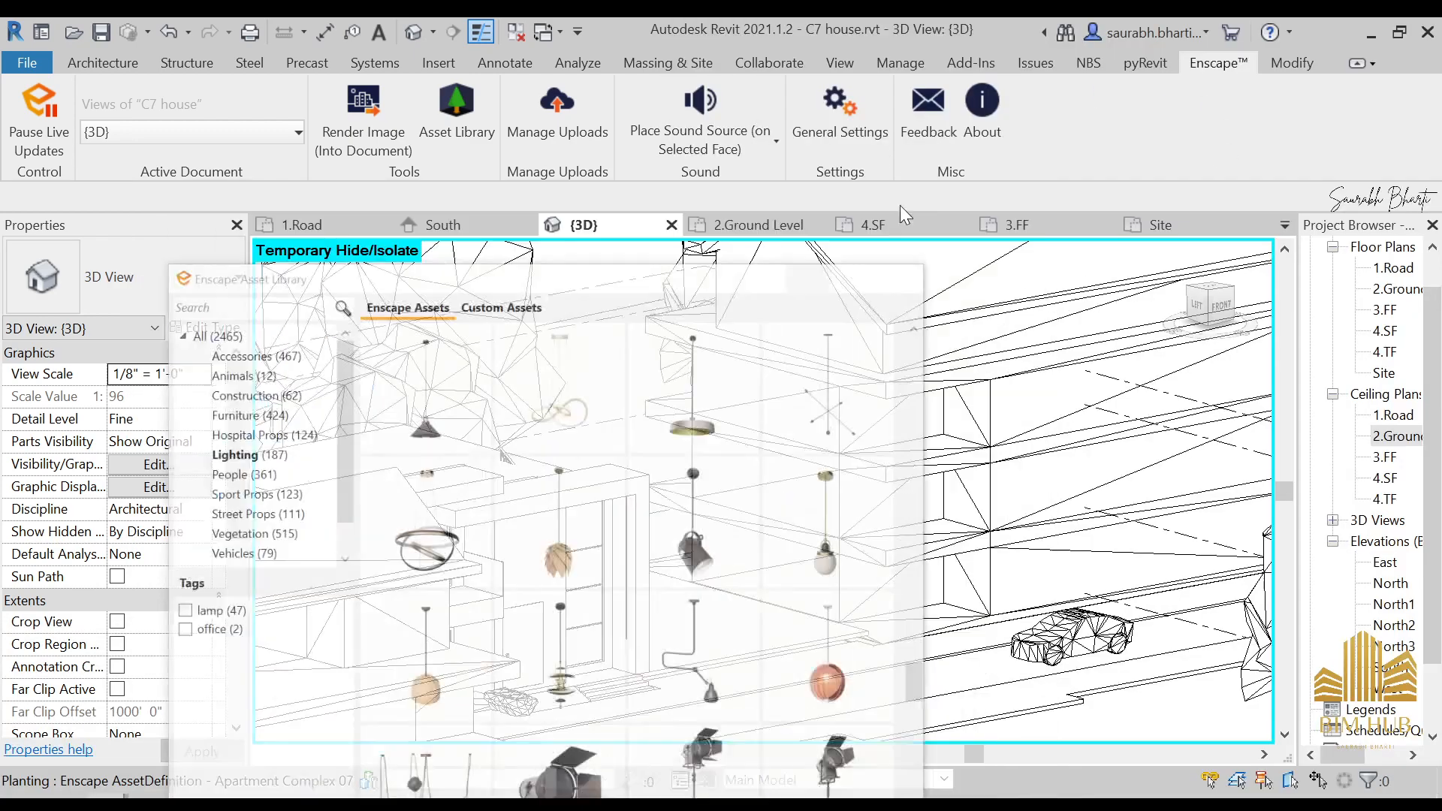
{"action": "key", "text": "alt+Tab"}
{"action": "key", "text": "alt+Tab"}
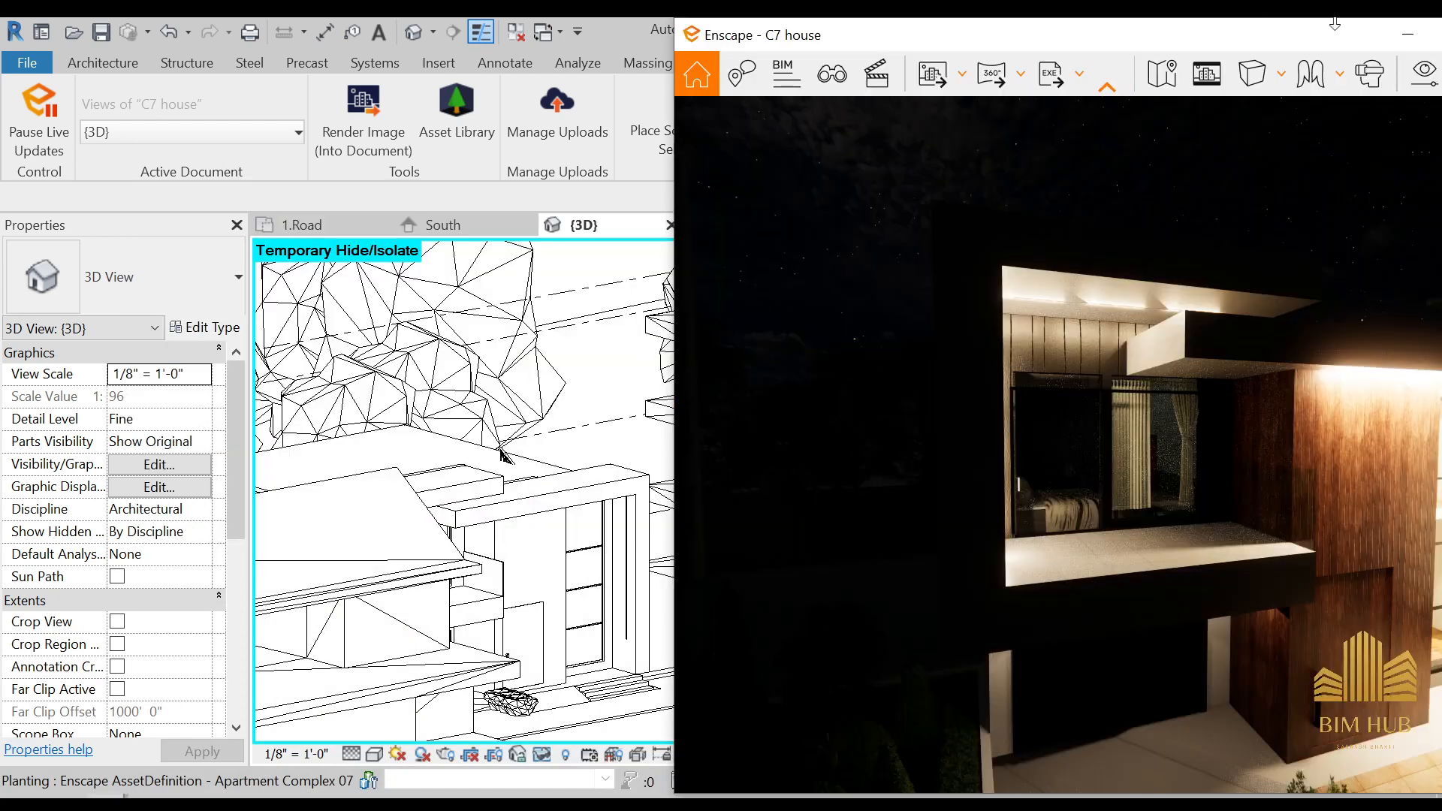
{"action": "left_click_drag", "start_coordinate": [1350, 39], "coordinate": [1030, 41]}
{"action": "left_click", "coordinate": [1139, 34]}
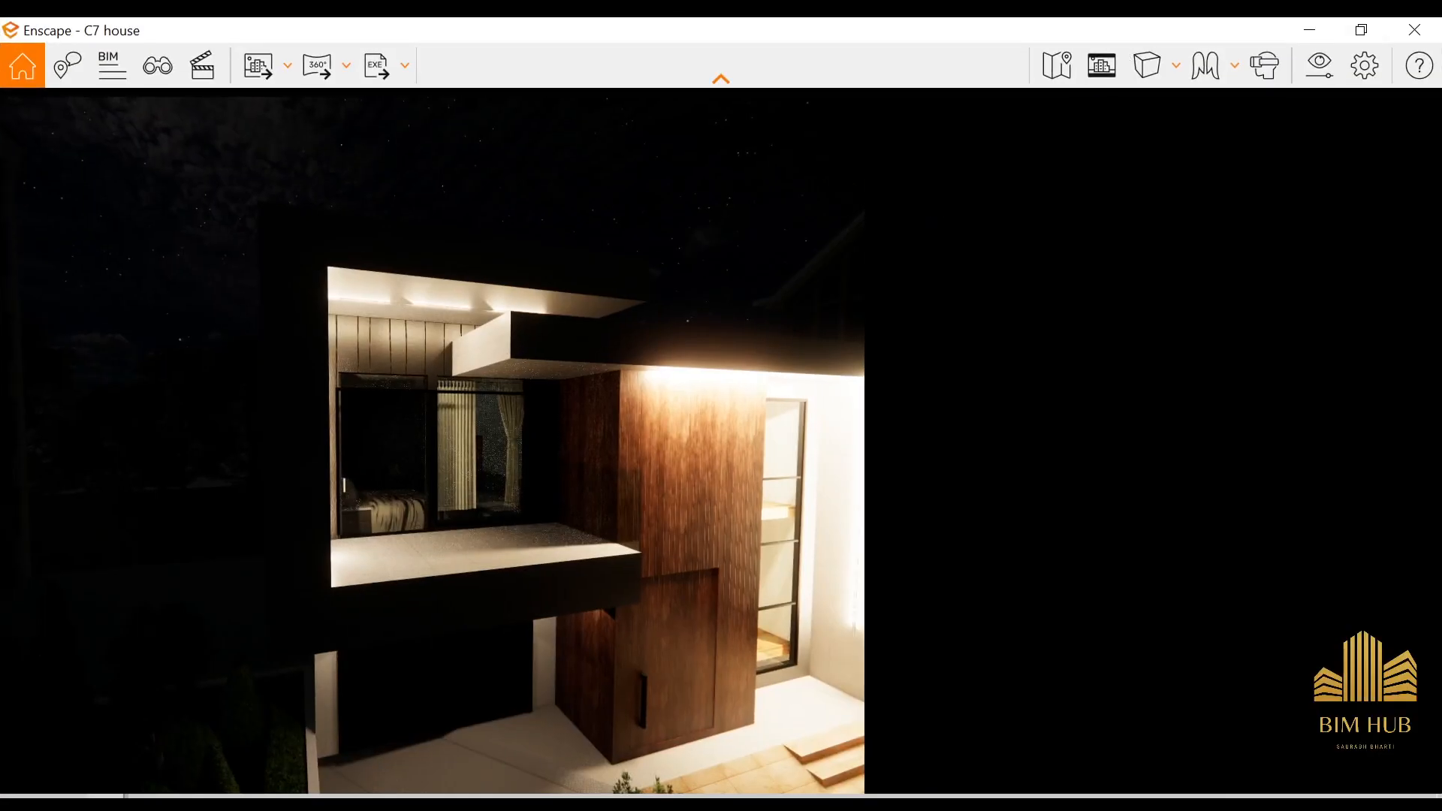
- Inspect the balcony, garage downlights and facade strip lights at night, from ground level and from balcony height
{"action": "scroll", "coordinate": [380, 611], "scroll_direction": "up", "scroll_amount": 3}
{"action": "key", "text": "s"}
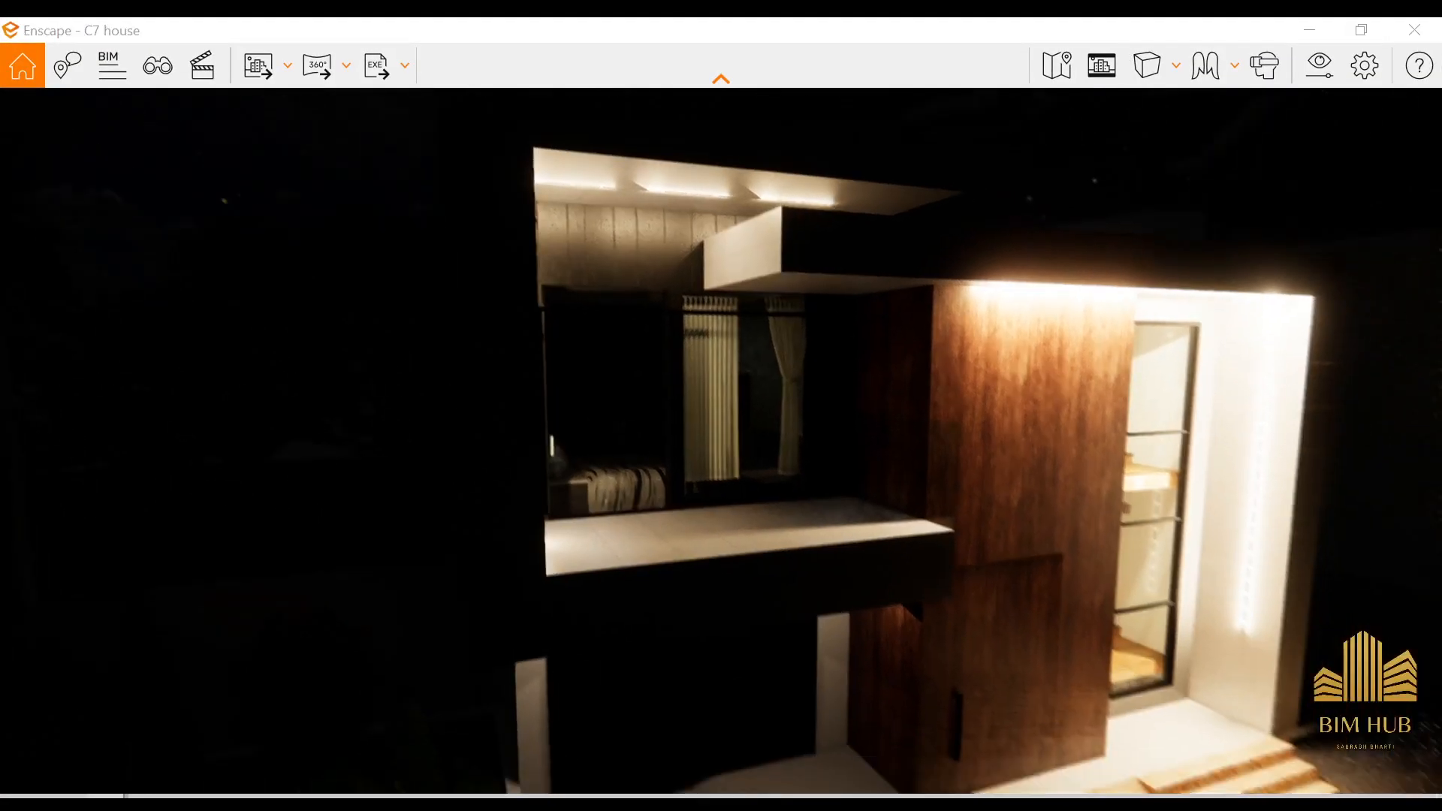
{"action": "key", "text": "space"}
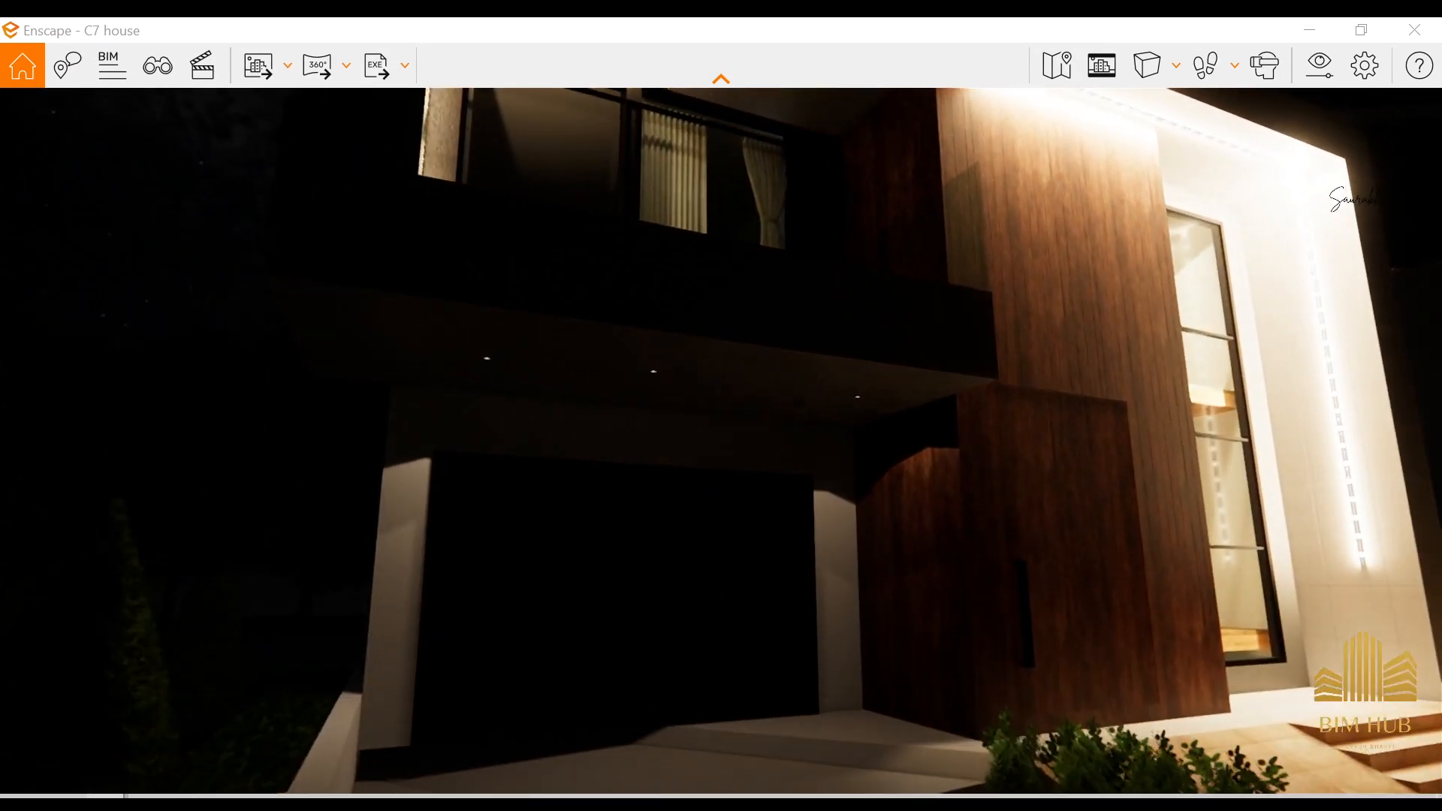
{"action": "key", "text": "space"}
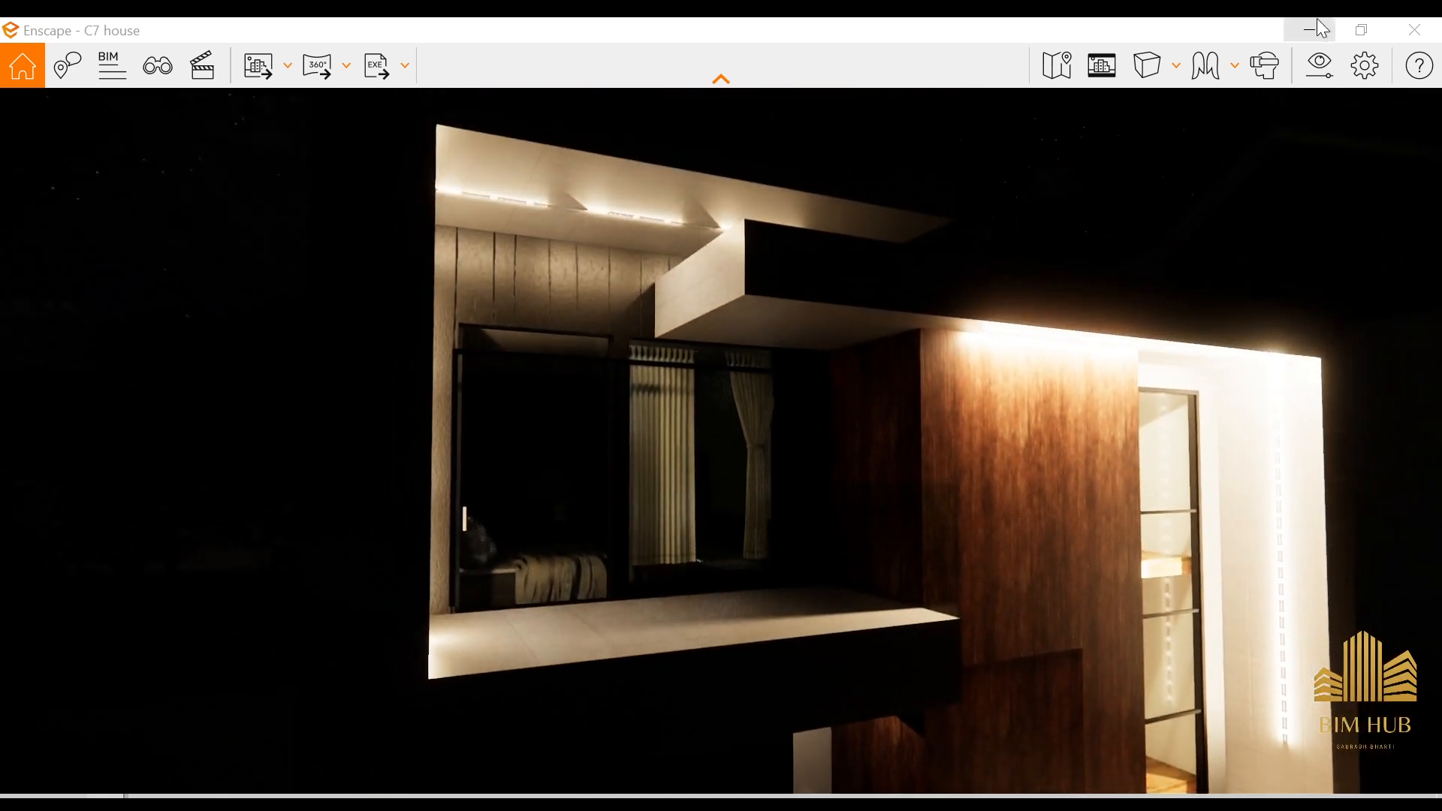
- Switch to Revit and open the 3.FF floor plan with the whole house in view
{"action": "left_click", "coordinate": [1309, 30]}
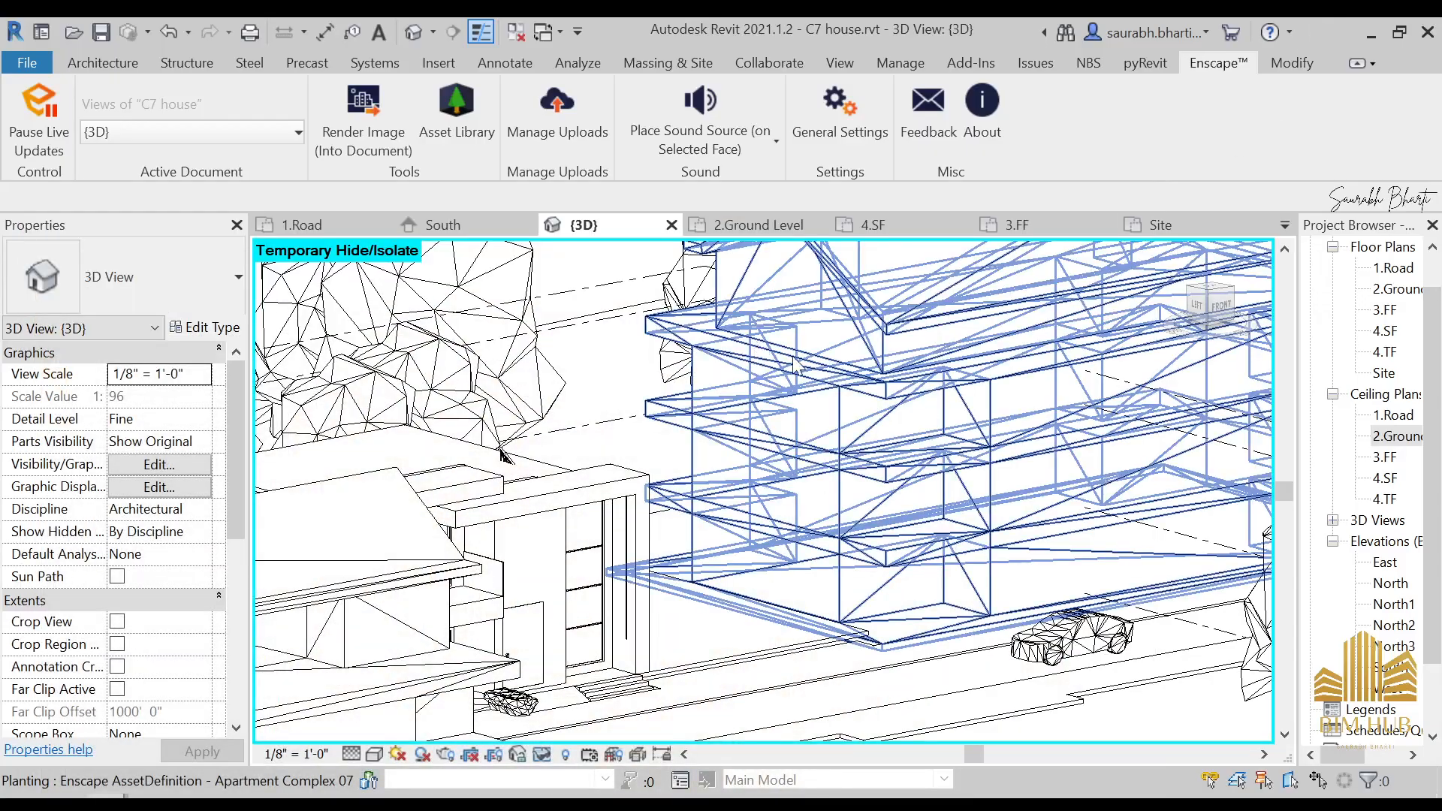
{"action": "left_click", "coordinate": [1393, 291]}
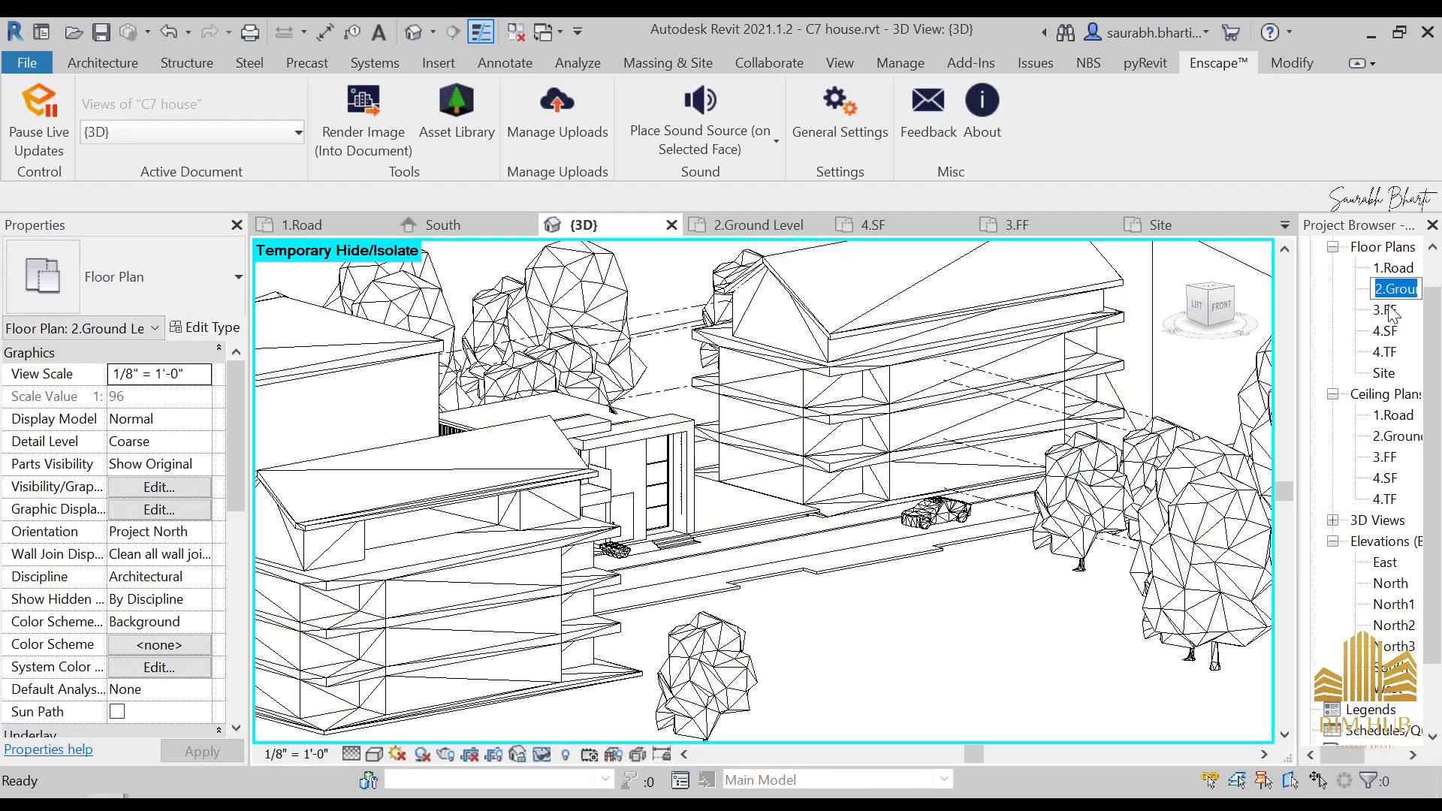
{"action": "double_click", "coordinate": [1389, 310]}
{"action": "scroll", "coordinate": [865, 368], "scroll_direction": "down", "scroll_amount": 5}
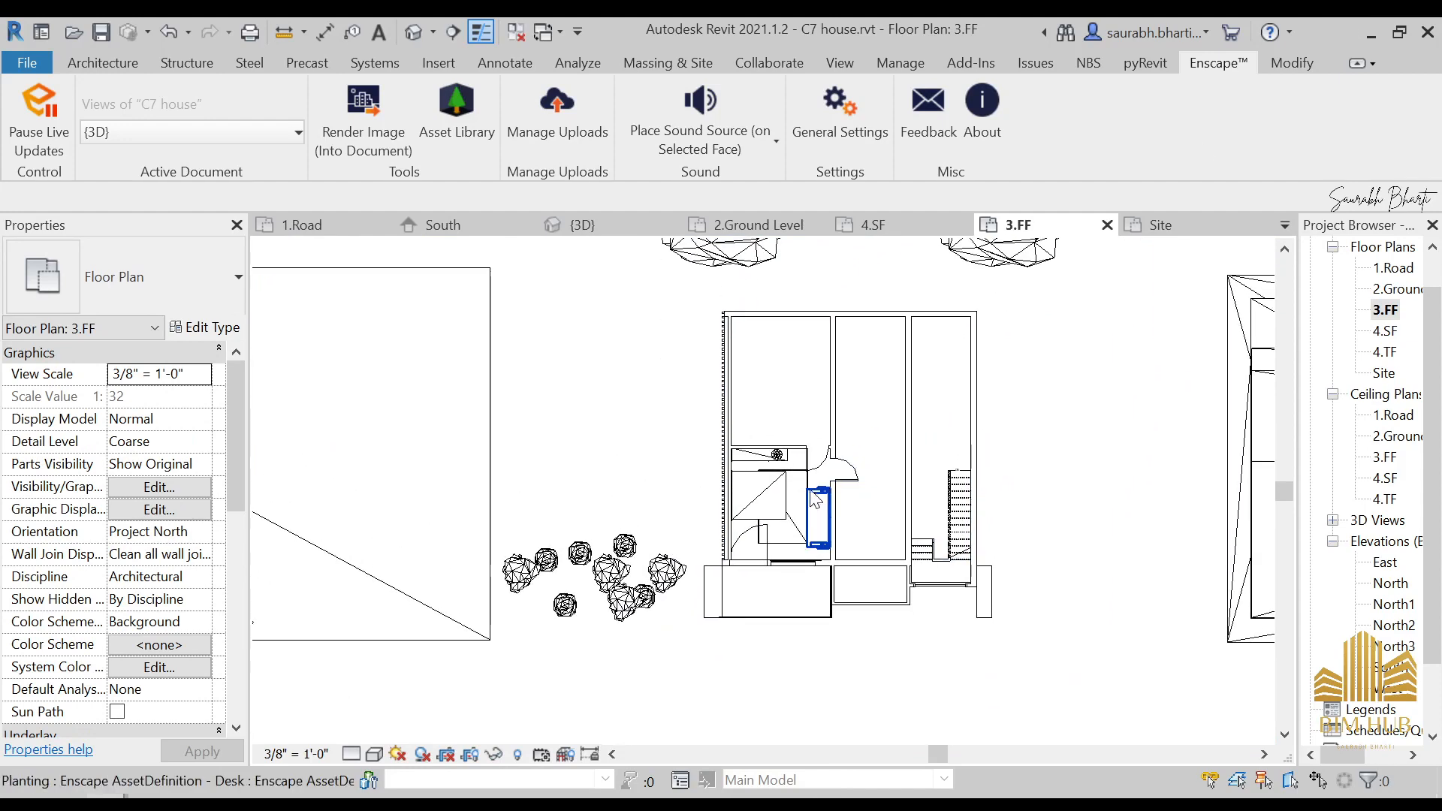
{"action": "double_click", "coordinate": [898, 30]}
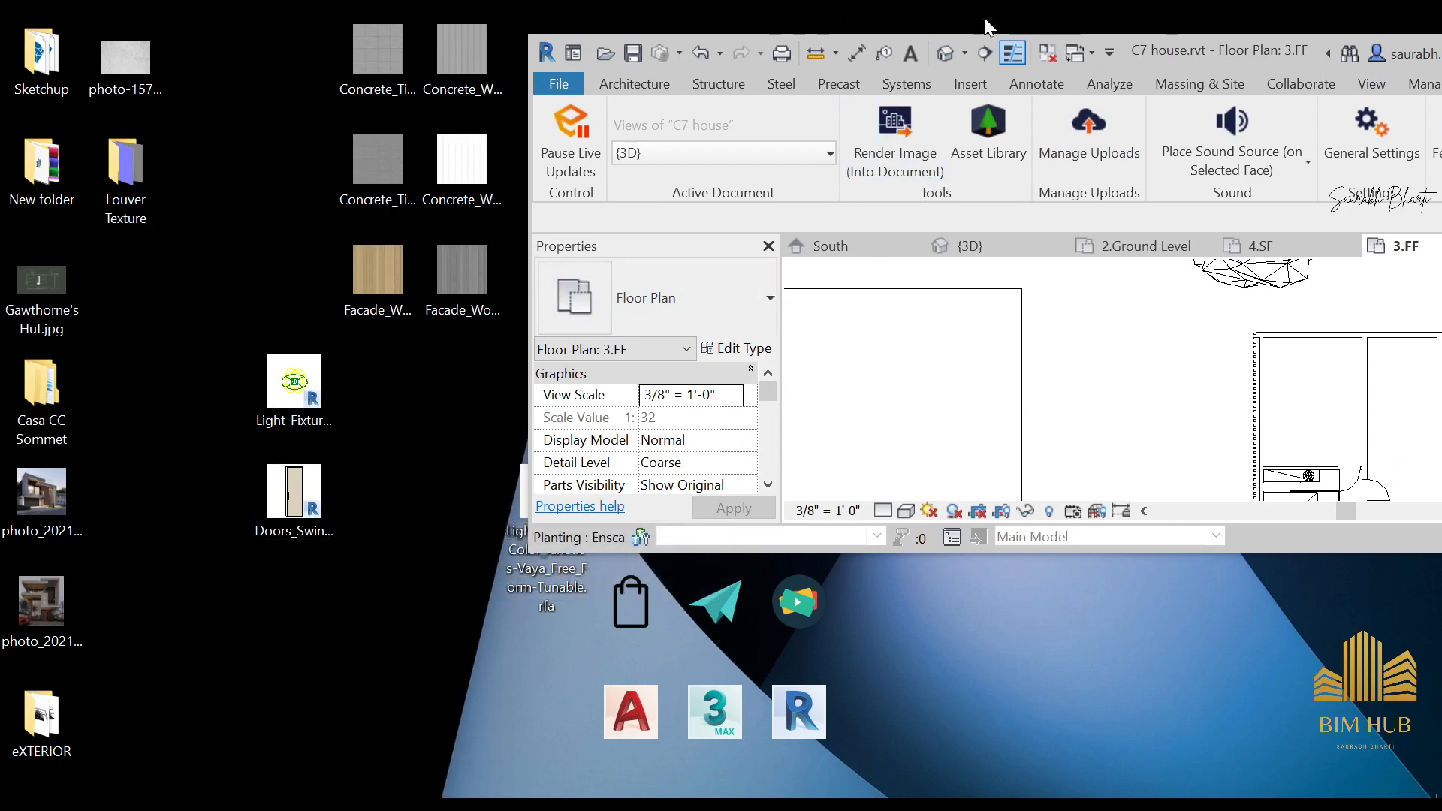
{"action": "left_click_drag", "start_coordinate": [1208, 52], "coordinate": [969, 73]}
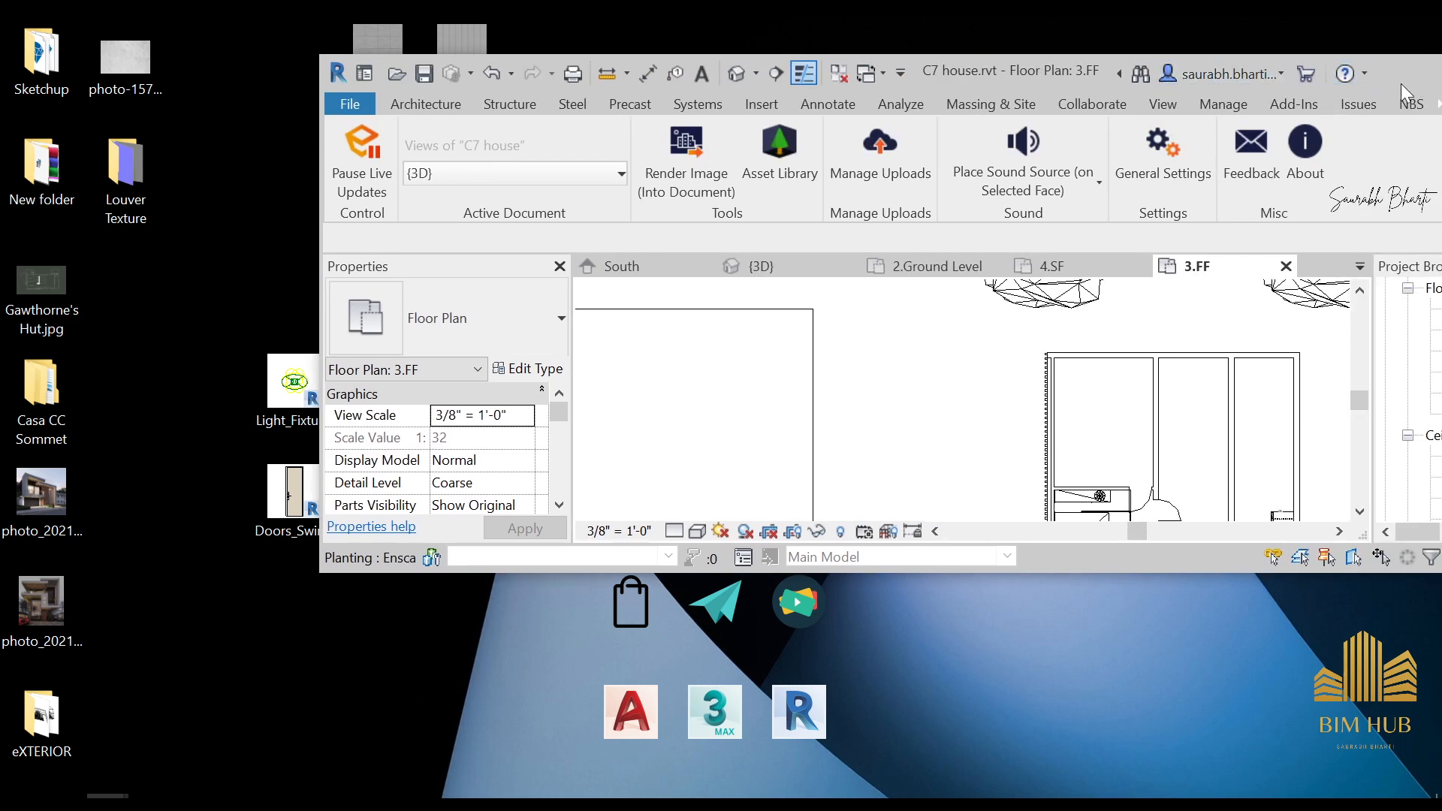
{"action": "left_click_drag", "start_coordinate": [1083, 78], "coordinate": [783, 73]}
{"action": "left_click", "coordinate": [1228, 76]}
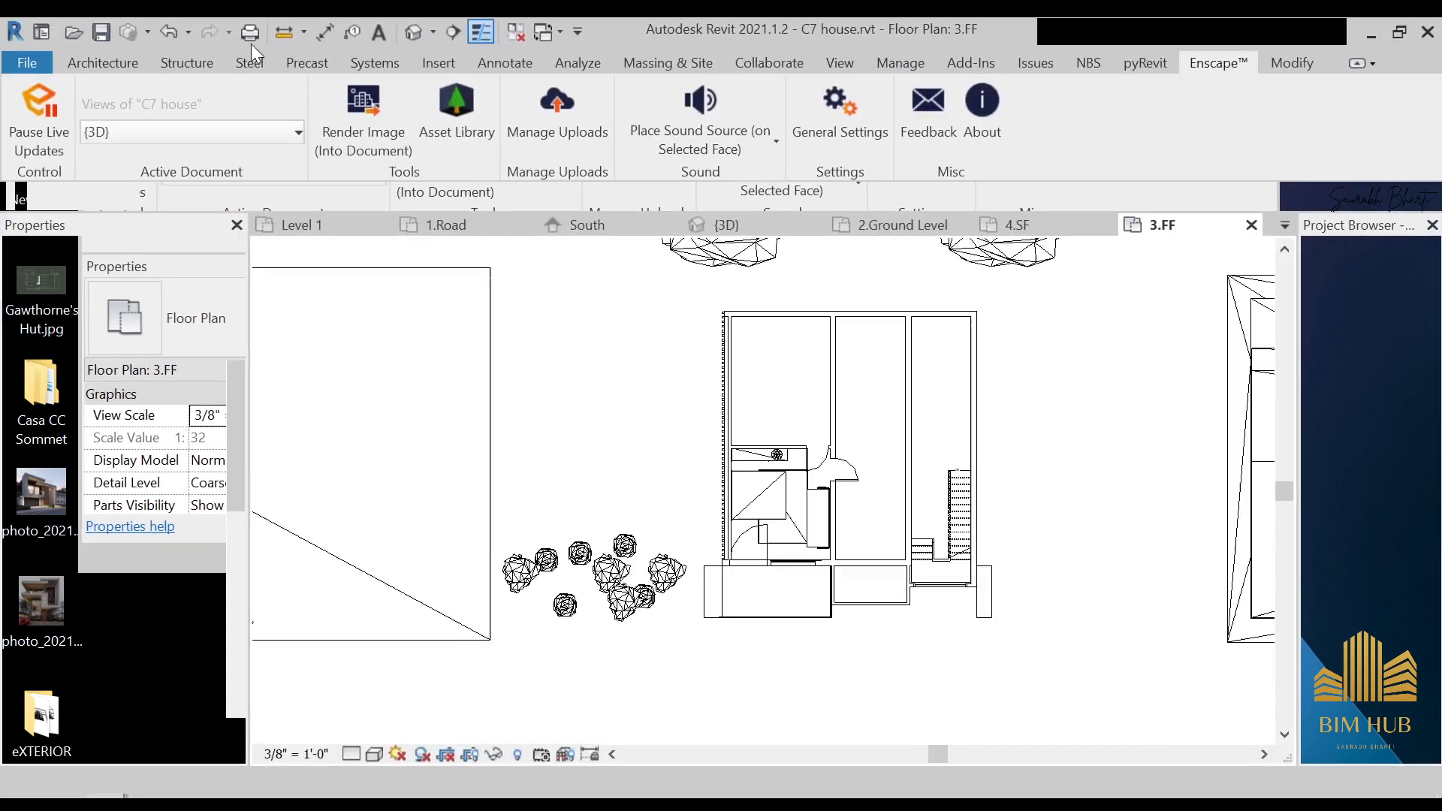
- Place a 3 ft Color Kinetics Vaya strip light on the floor face at the bedroom desk in the 3.FF plan
{"action": "left_click", "coordinate": [99, 64]}
{"action": "left_click", "coordinate": [211, 120]}
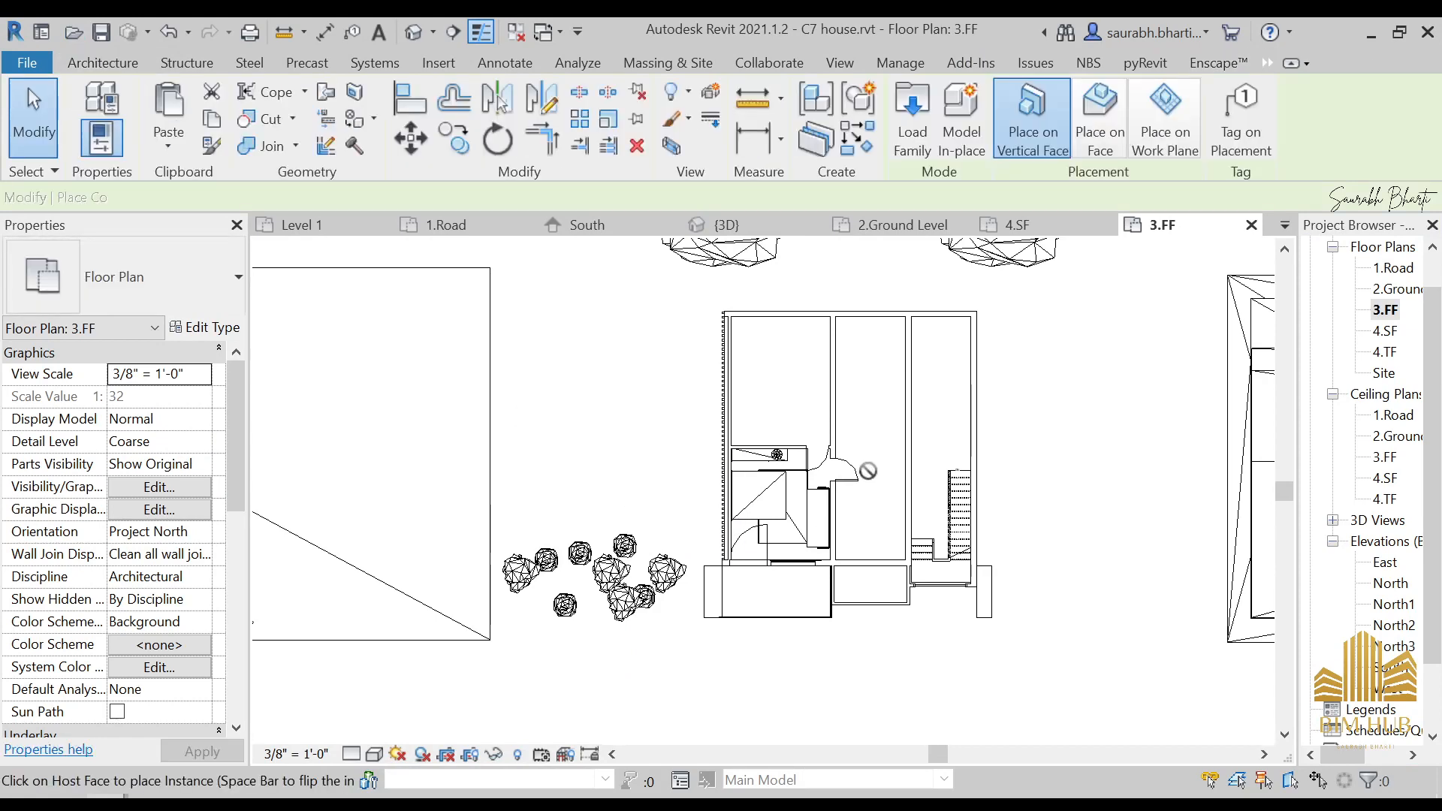
{"action": "scroll", "coordinate": [660, 532], "scroll_direction": "up", "scroll_amount": 4}
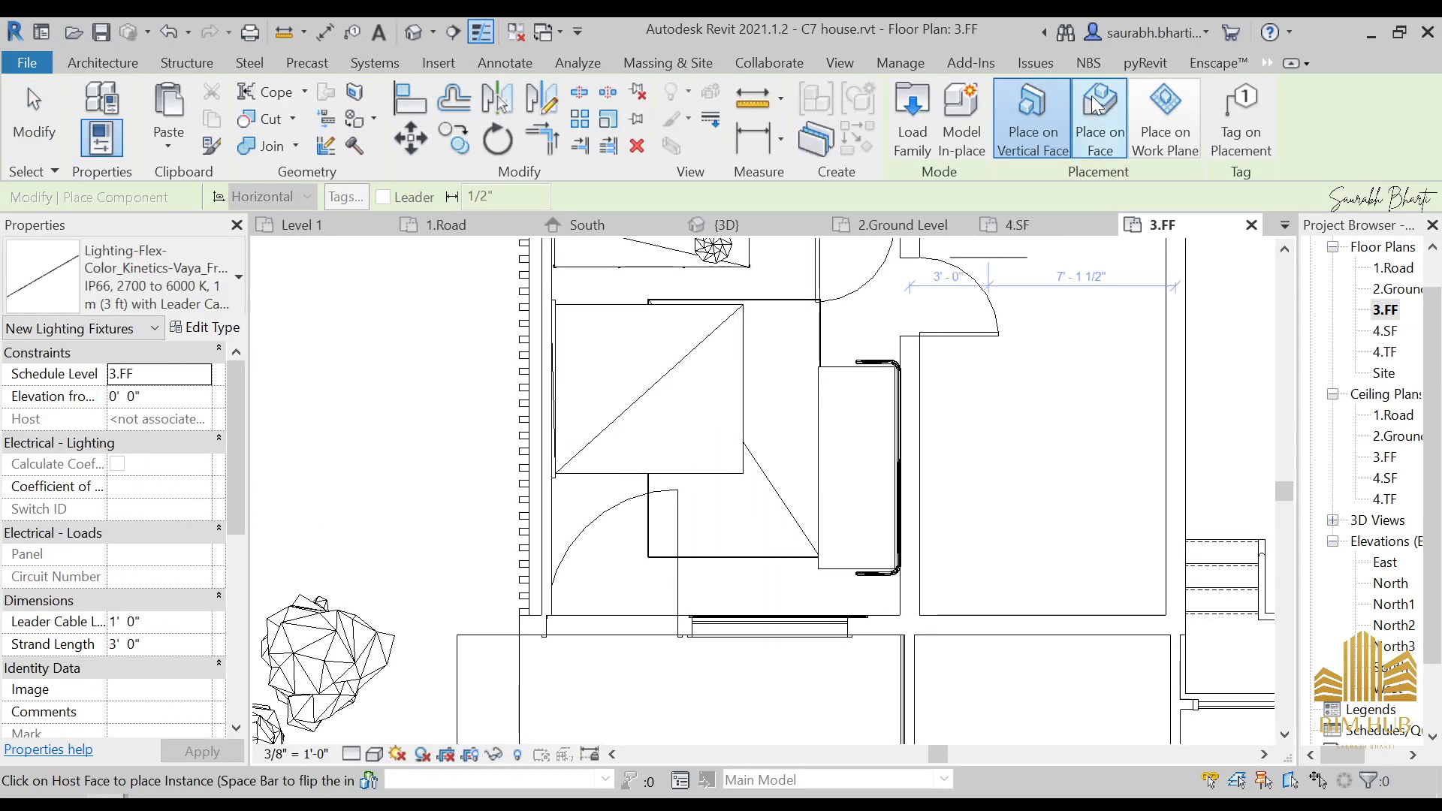
{"action": "left_click", "coordinate": [1100, 120]}
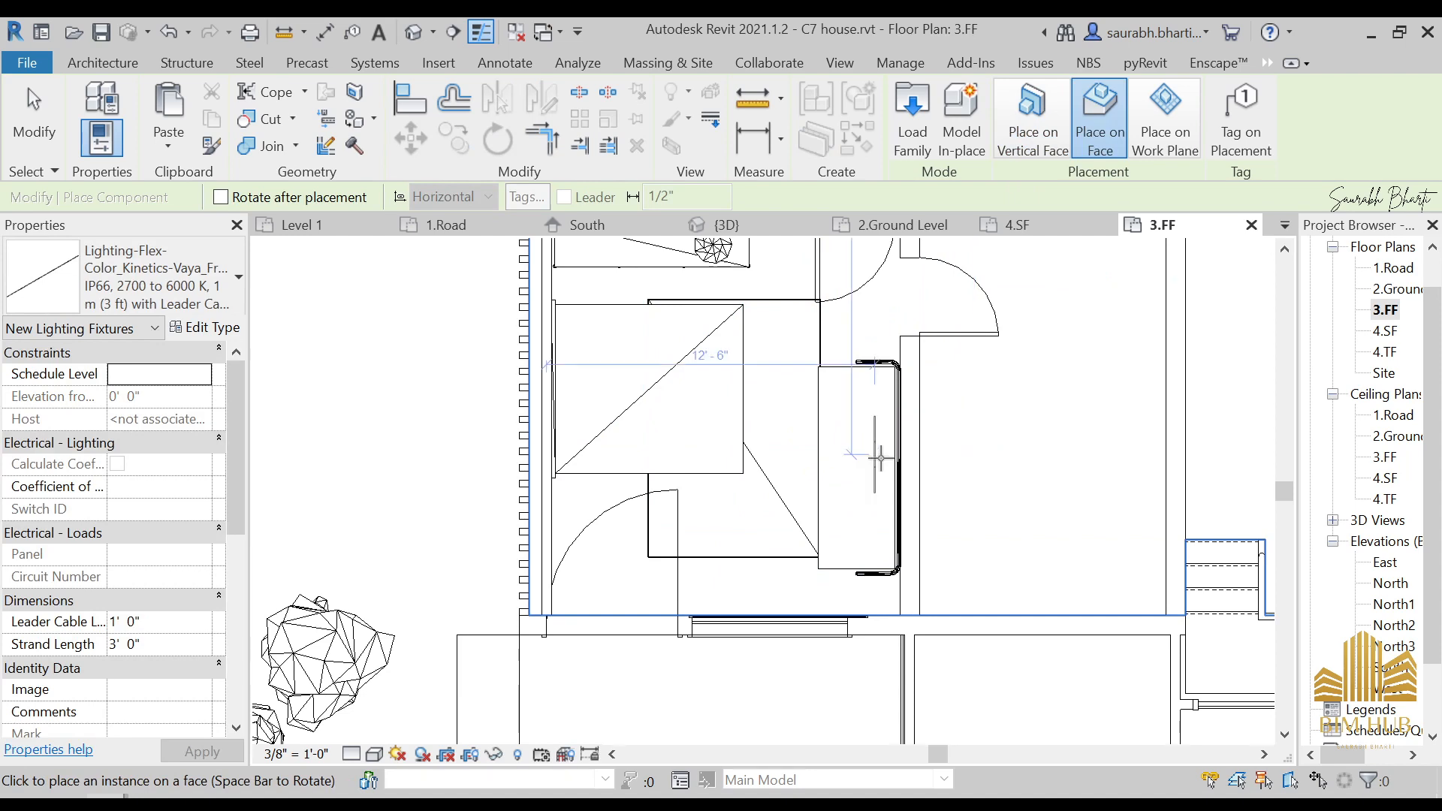
{"action": "left_click", "coordinate": [886, 455]}
{"action": "key", "text": "Escape"}
{"action": "key", "text": "Escape"}
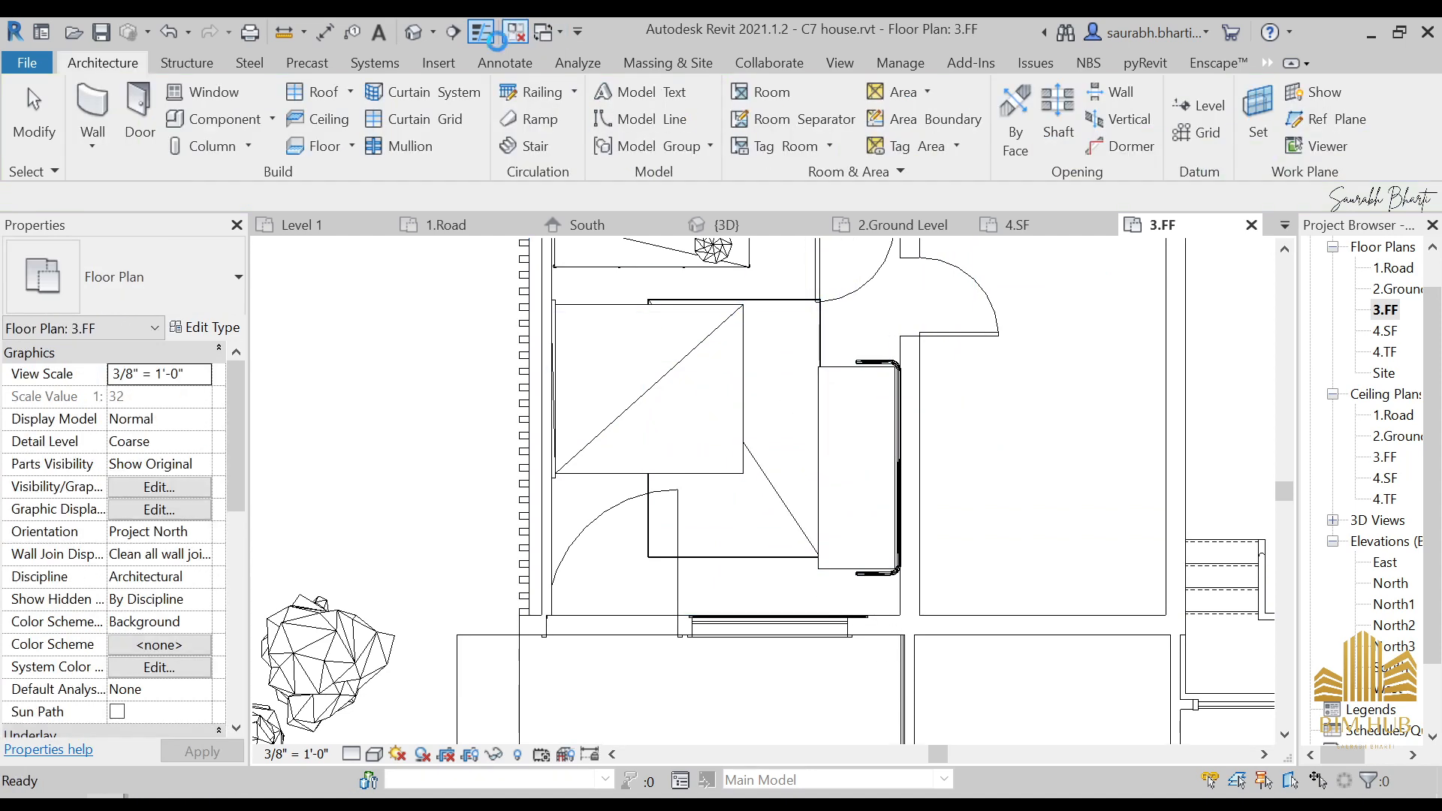
- Open the 3D view, switch to Enscape to inspect the strip light at the bedroom desk, and return to Revit
{"action": "left_click", "coordinate": [419, 35]}
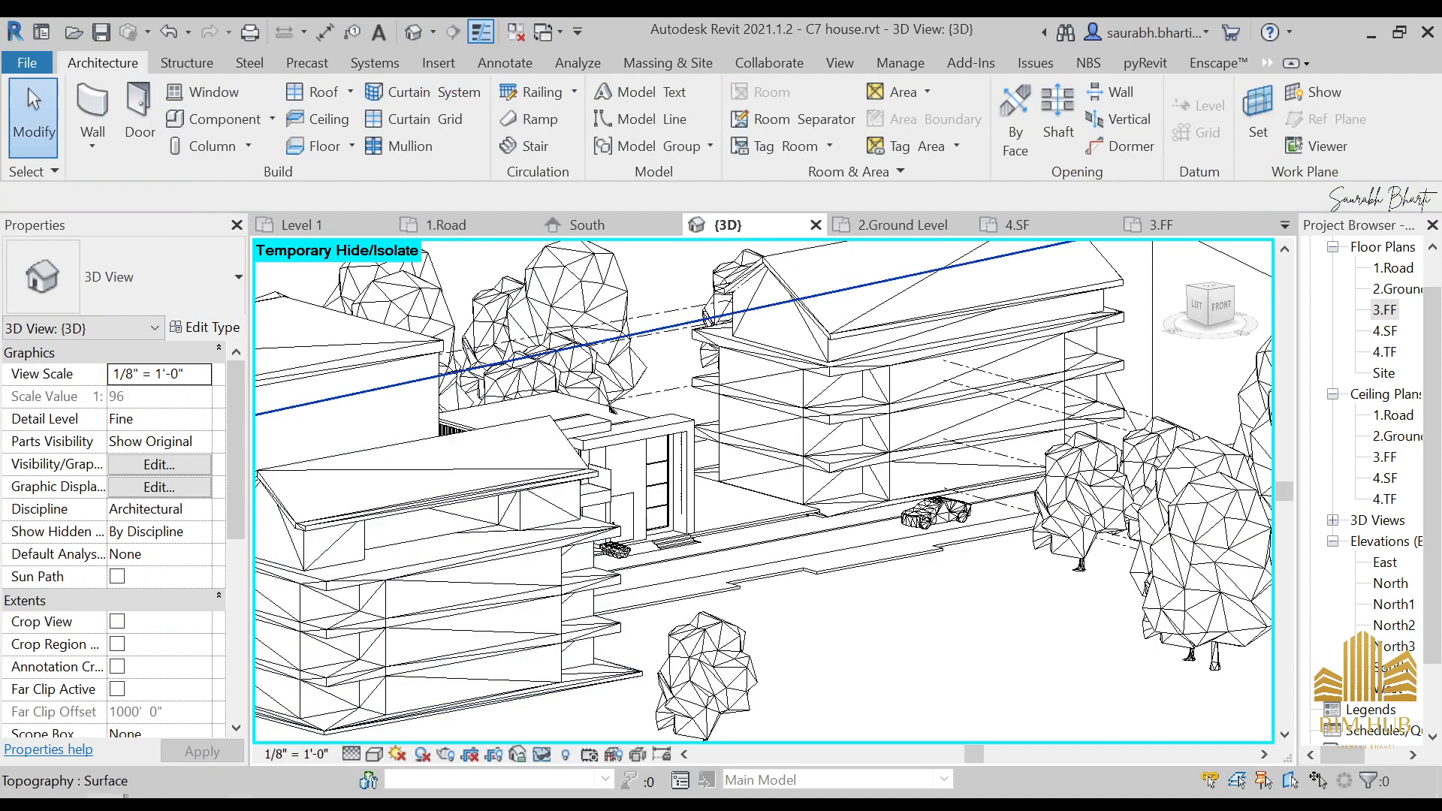
{"action": "left_click", "coordinate": [354, 721]}
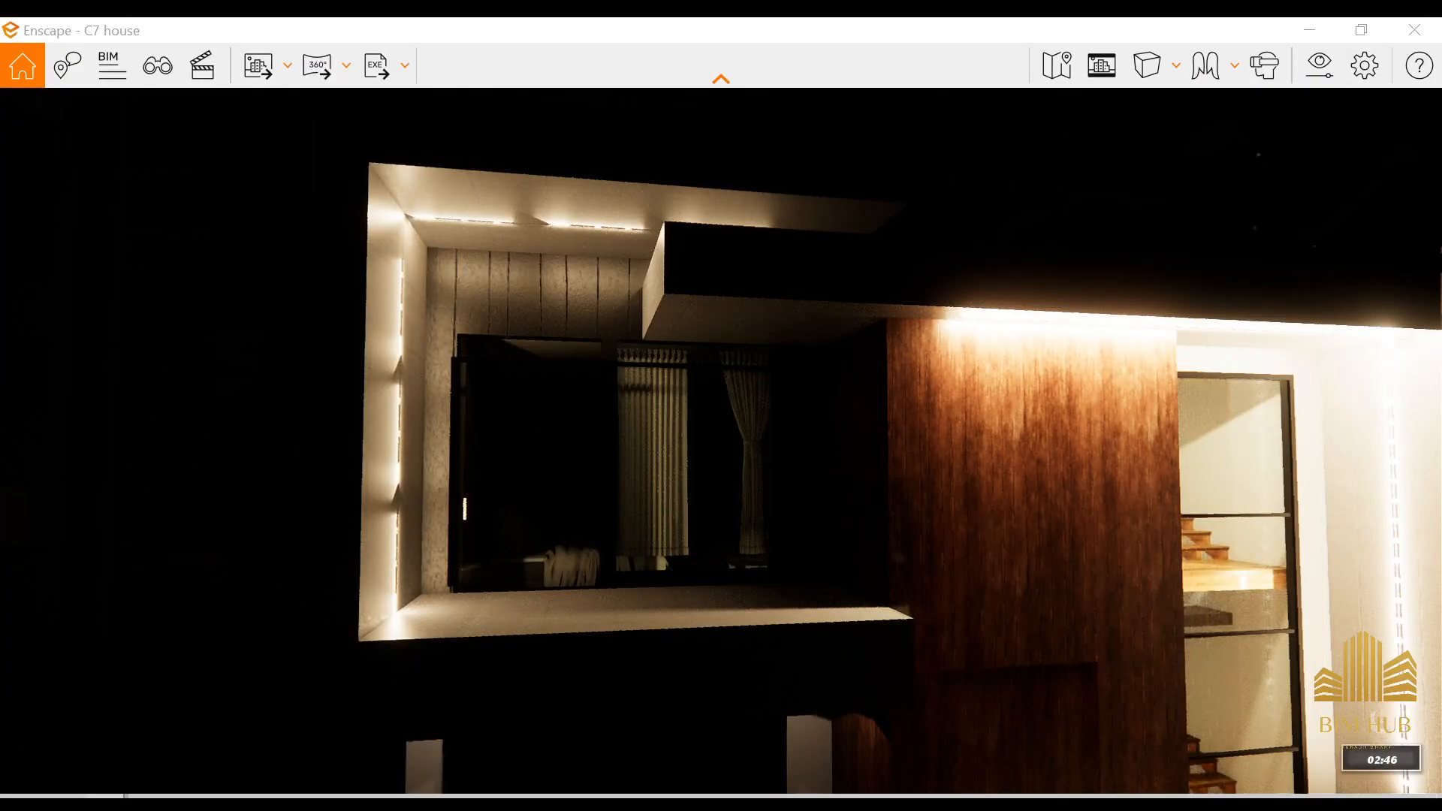
{"action": "key", "text": "w"}
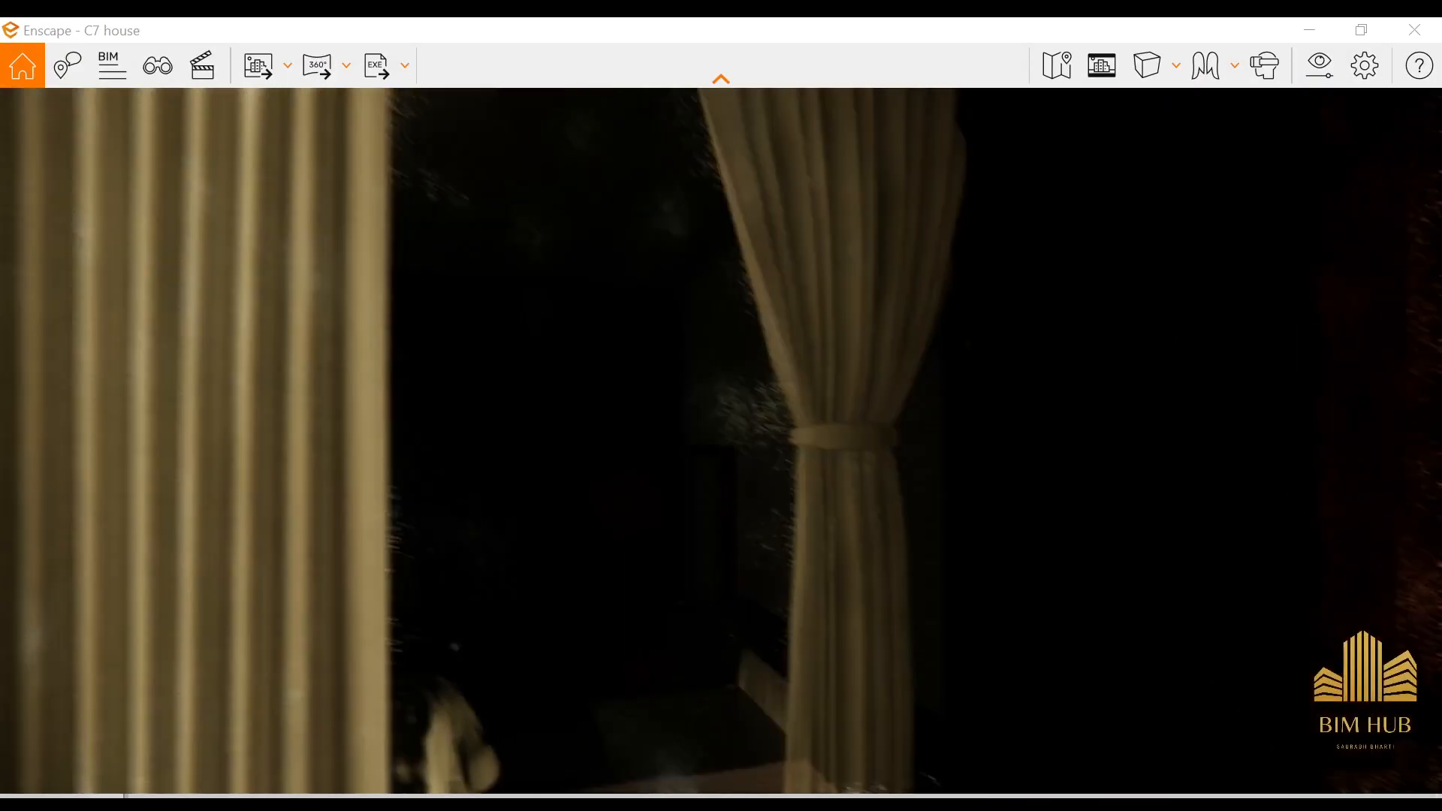
{"action": "left_click_drag", "start_coordinate": [563, 483], "coordinate": [638, 563]}
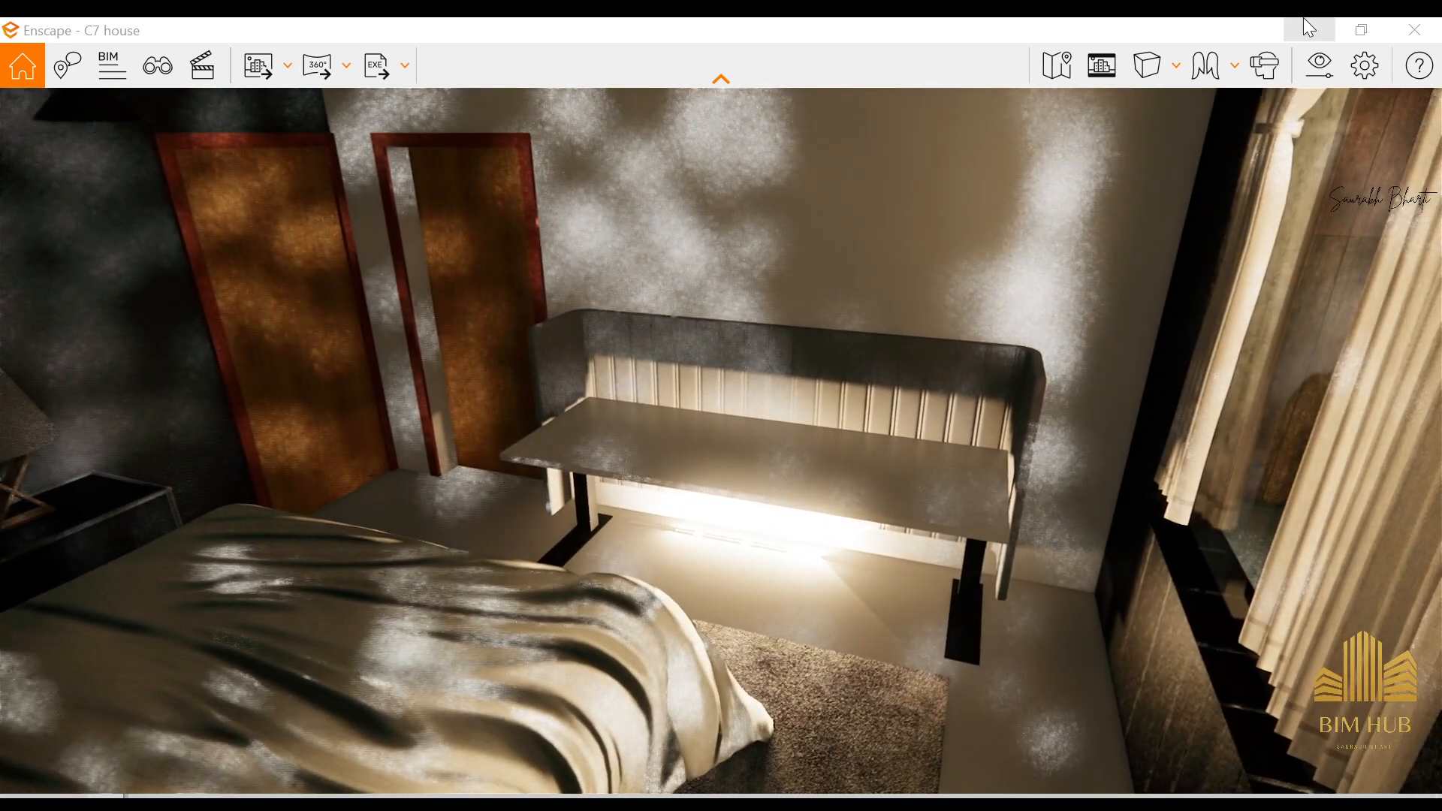
{"action": "left_click", "coordinate": [1309, 28]}
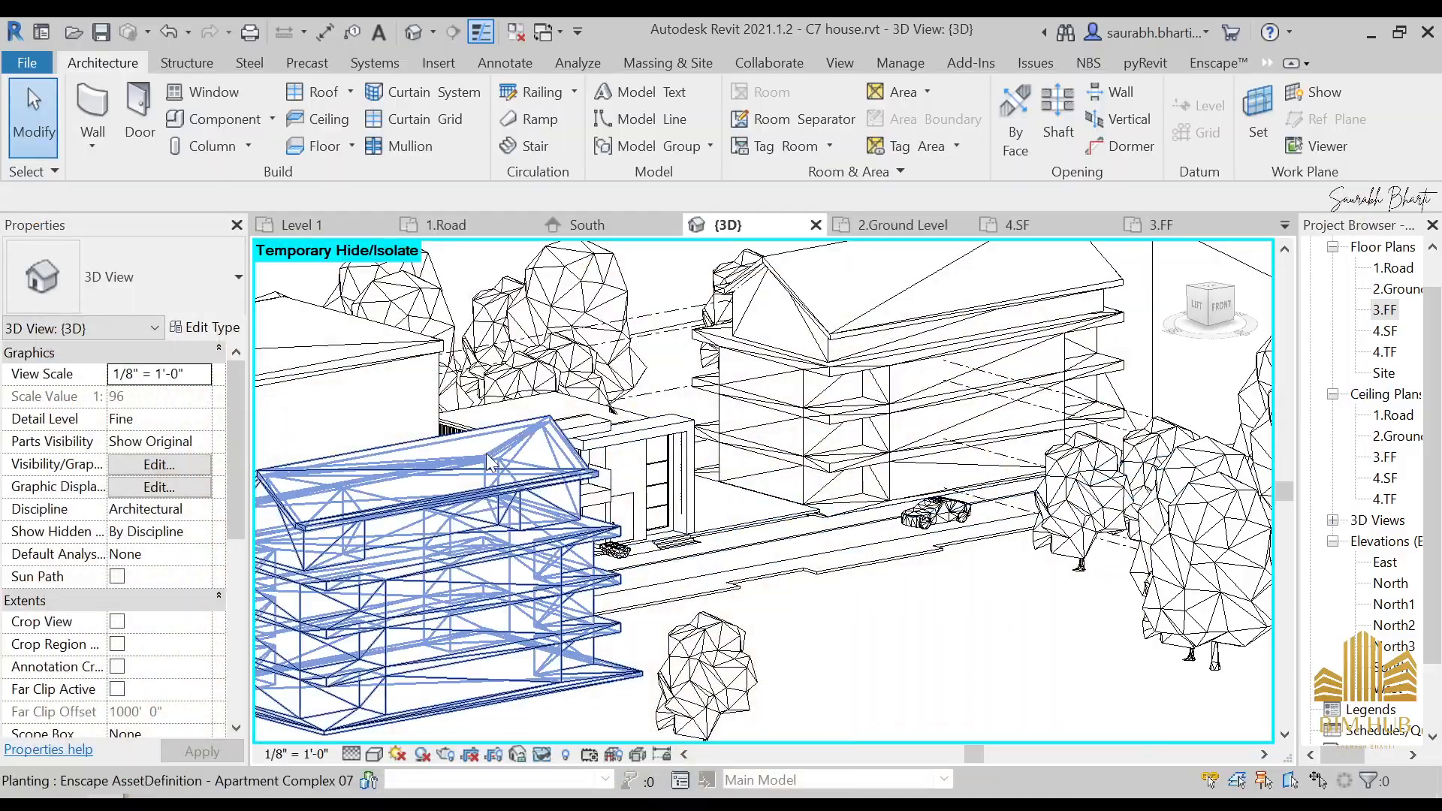
- Temporarily hide the curtain wall behind the first-floor balcony in the 3D view
{"action": "scroll", "coordinate": [492, 473], "scroll_direction": "down", "scroll_amount": 1}
{"action": "middle_click_drag", "start_coordinate": [591, 518], "coordinate": [503, 526], "text": "shift"}
{"action": "scroll", "coordinate": [556, 402], "scroll_direction": "up", "scroll_amount": 3}
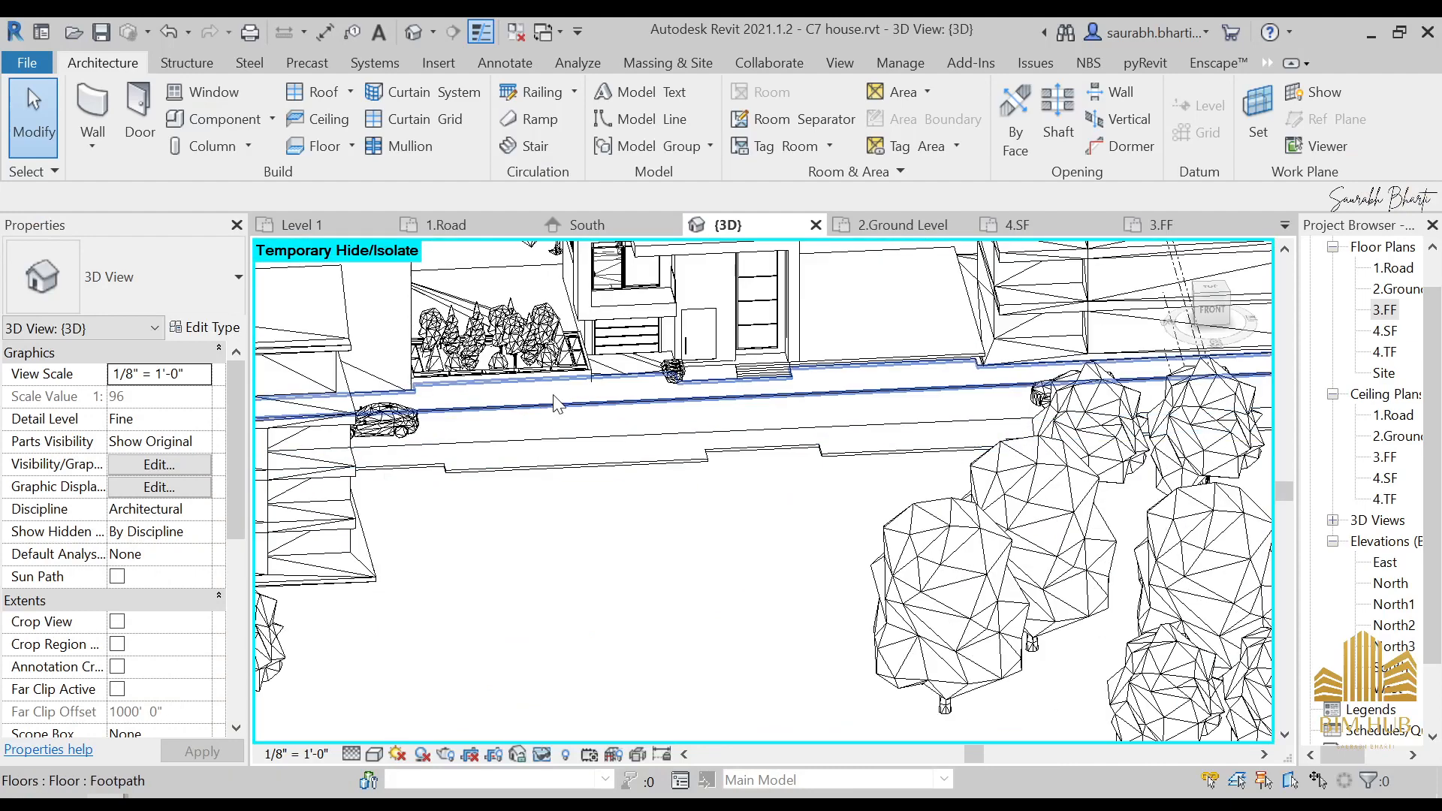
{"action": "scroll", "coordinate": [556, 375], "scroll_direction": "up", "scroll_amount": 1}
{"action": "middle_click_drag", "start_coordinate": [593, 293], "coordinate": [511, 553]}
{"action": "scroll", "coordinate": [530, 492], "scroll_direction": "up", "scroll_amount": 1}
{"action": "left_click", "coordinate": [641, 502]}
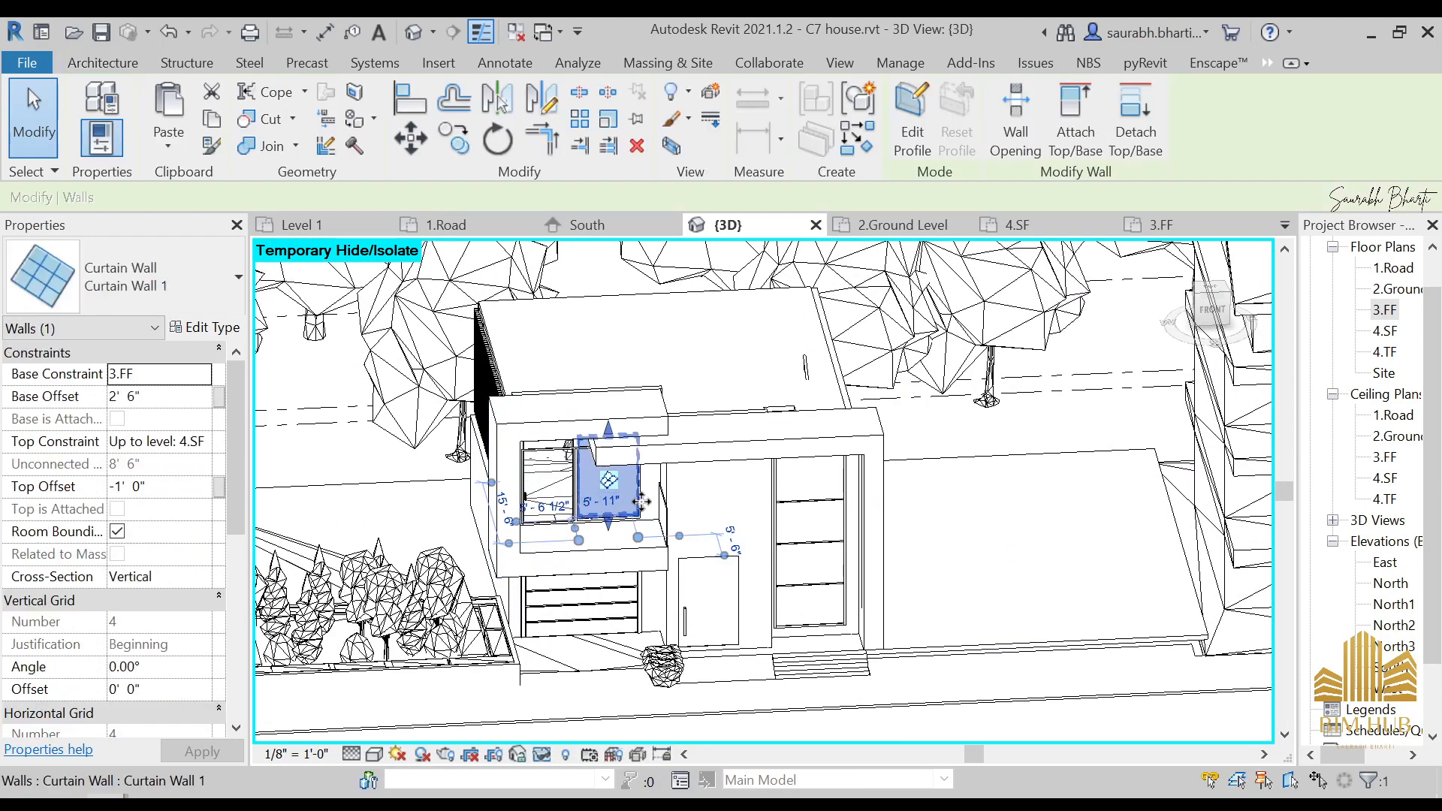
{"action": "key", "text": "h"}
- Temporarily hide the Curtain 03 asset and the desk inside the bedroom
{"action": "scroll", "coordinate": [645, 501], "scroll_direction": "up", "scroll_amount": 3}
{"action": "middle_click_drag", "start_coordinate": [589, 494], "coordinate": [684, 482]}
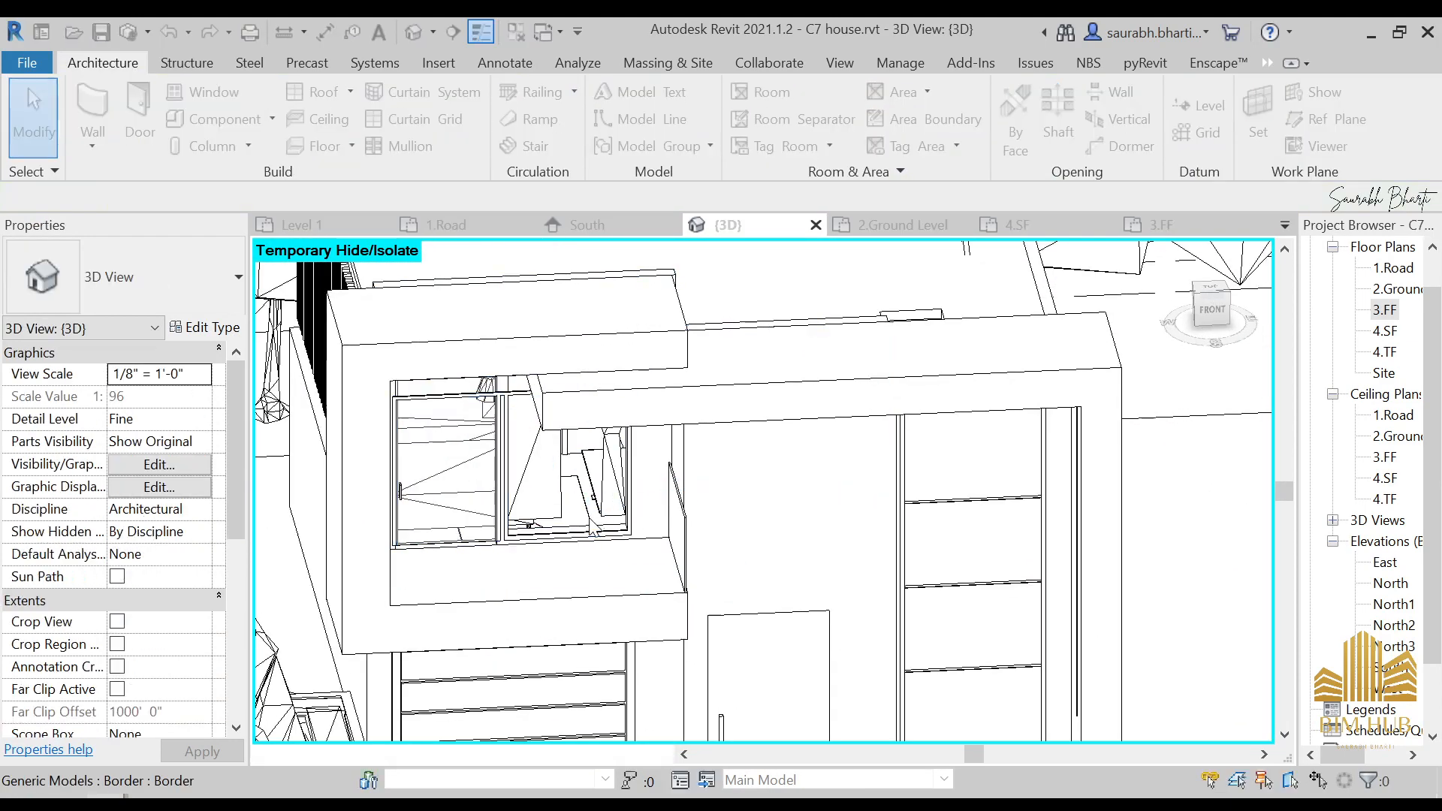
{"action": "scroll", "coordinate": [600, 510], "scroll_direction": "up", "scroll_amount": 1}
{"action": "left_click", "coordinate": [715, 493]}
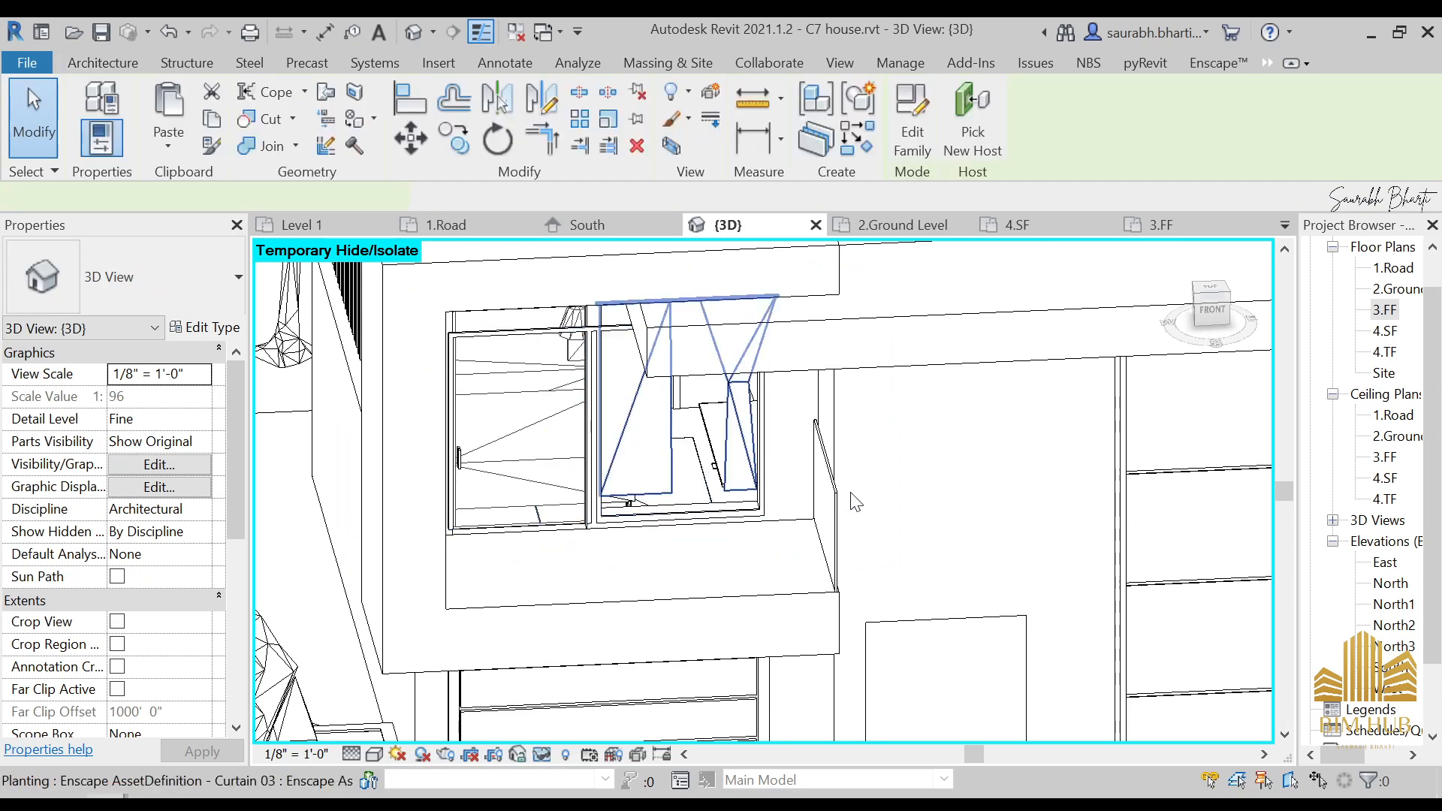
{"action": "left_click", "coordinate": [715, 493]}
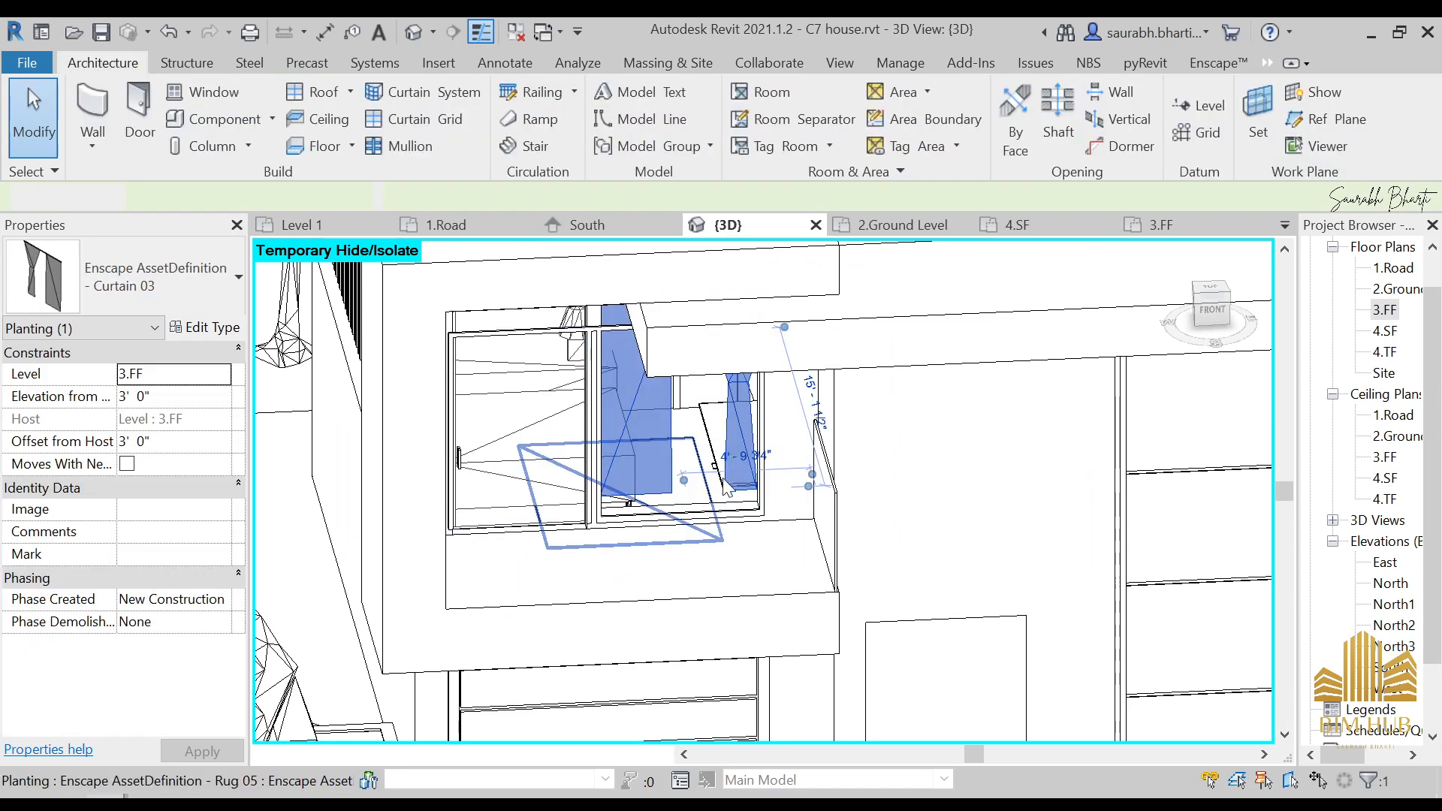
{"action": "scroll", "coordinate": [754, 466], "scroll_direction": "up", "scroll_amount": 3}
{"action": "left_click", "coordinate": [795, 492]}
{"action": "key", "text": "h"}
{"action": "key", "text": "h"}
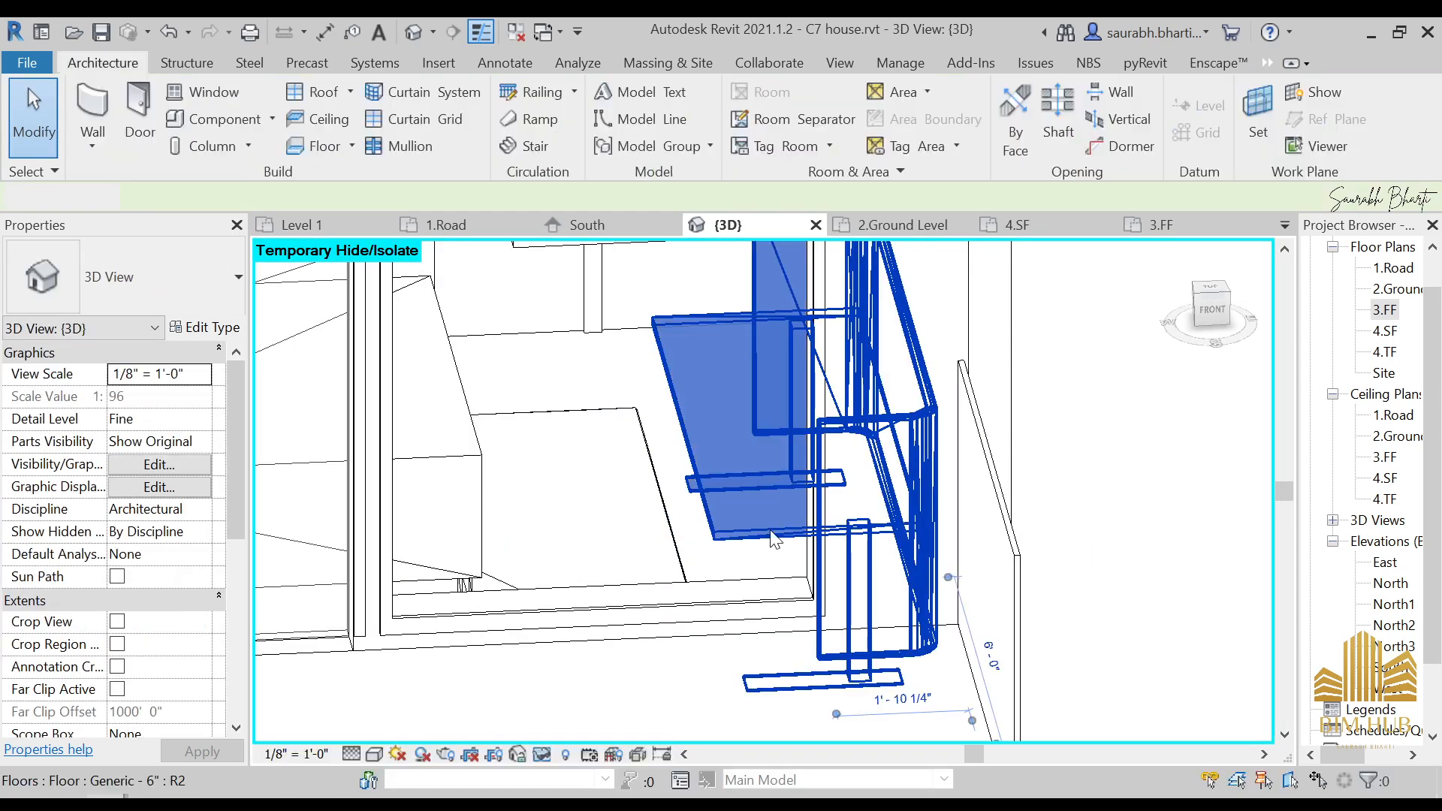
- Set the schedule level of the strip light on the bedroom floor to 4.SF and check its position
{"action": "scroll", "coordinate": [729, 542], "scroll_direction": "down", "scroll_amount": 3}
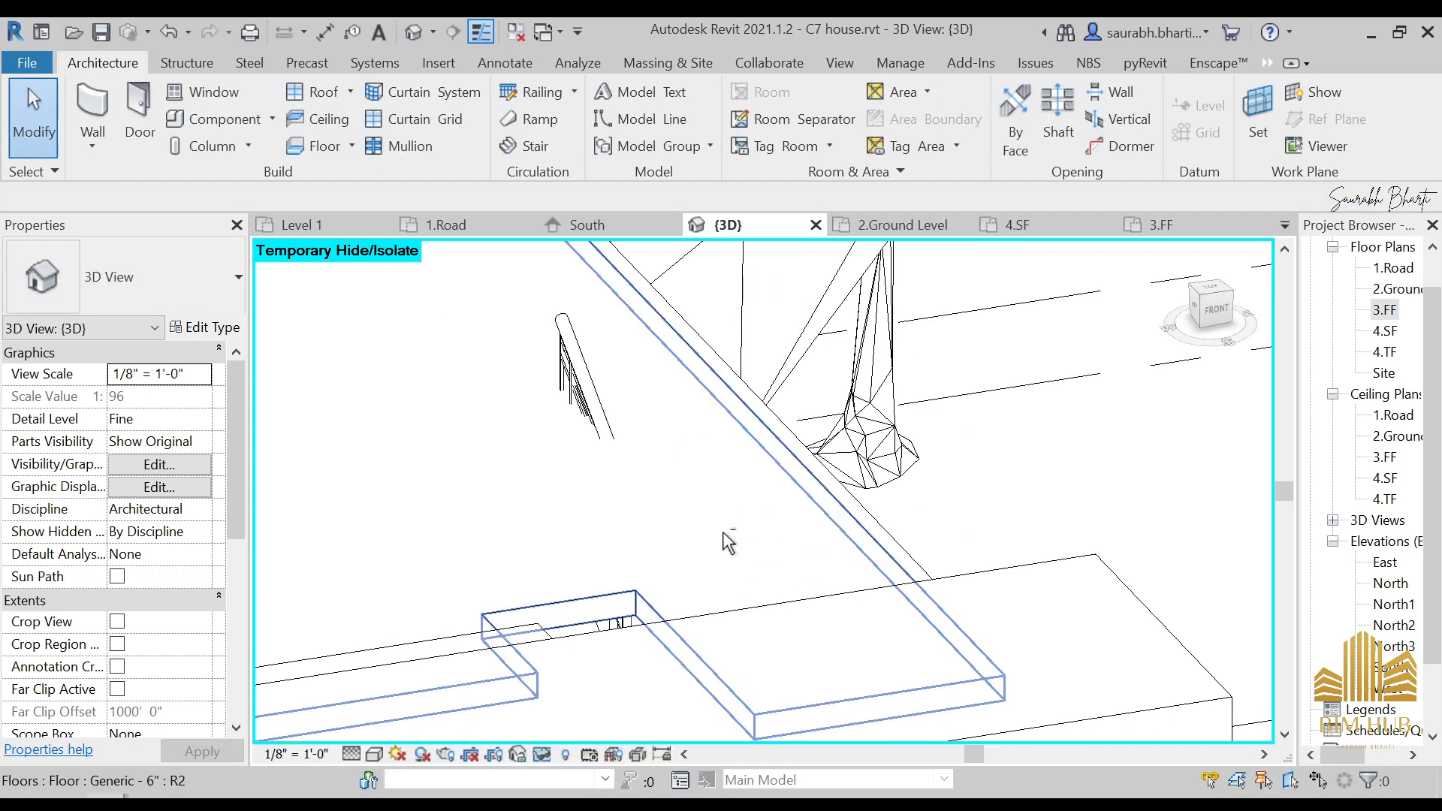
{"action": "scroll", "coordinate": [751, 561], "scroll_direction": "up", "scroll_amount": 5}
{"action": "middle_click_drag", "start_coordinate": [751, 562], "coordinate": [1172, 90]}
{"action": "middle_click_drag", "start_coordinate": [763, 251], "coordinate": [723, 308]}
{"action": "scroll", "coordinate": [717, 336], "scroll_direction": "up", "scroll_amount": 1}
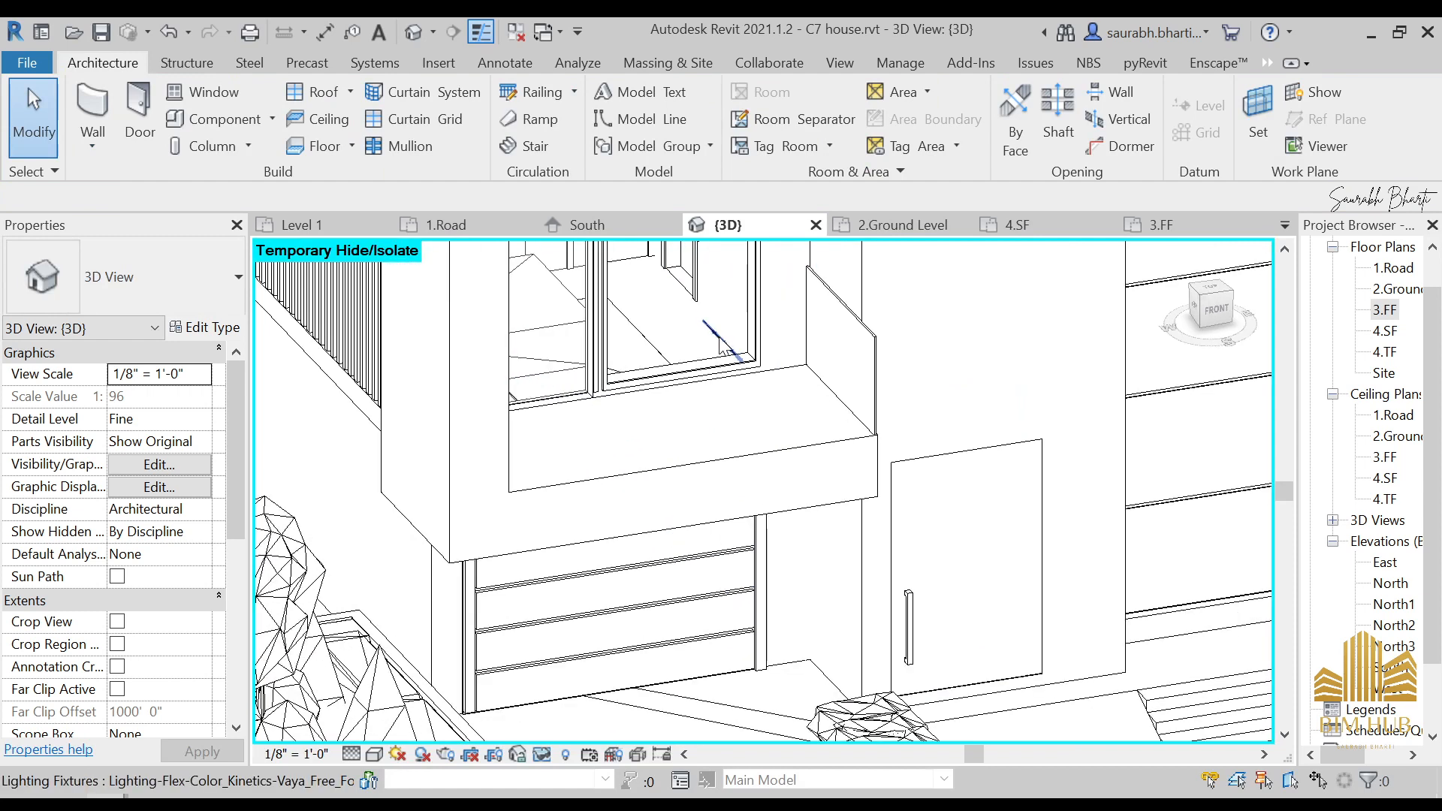
{"action": "left_click", "coordinate": [428, 359]}
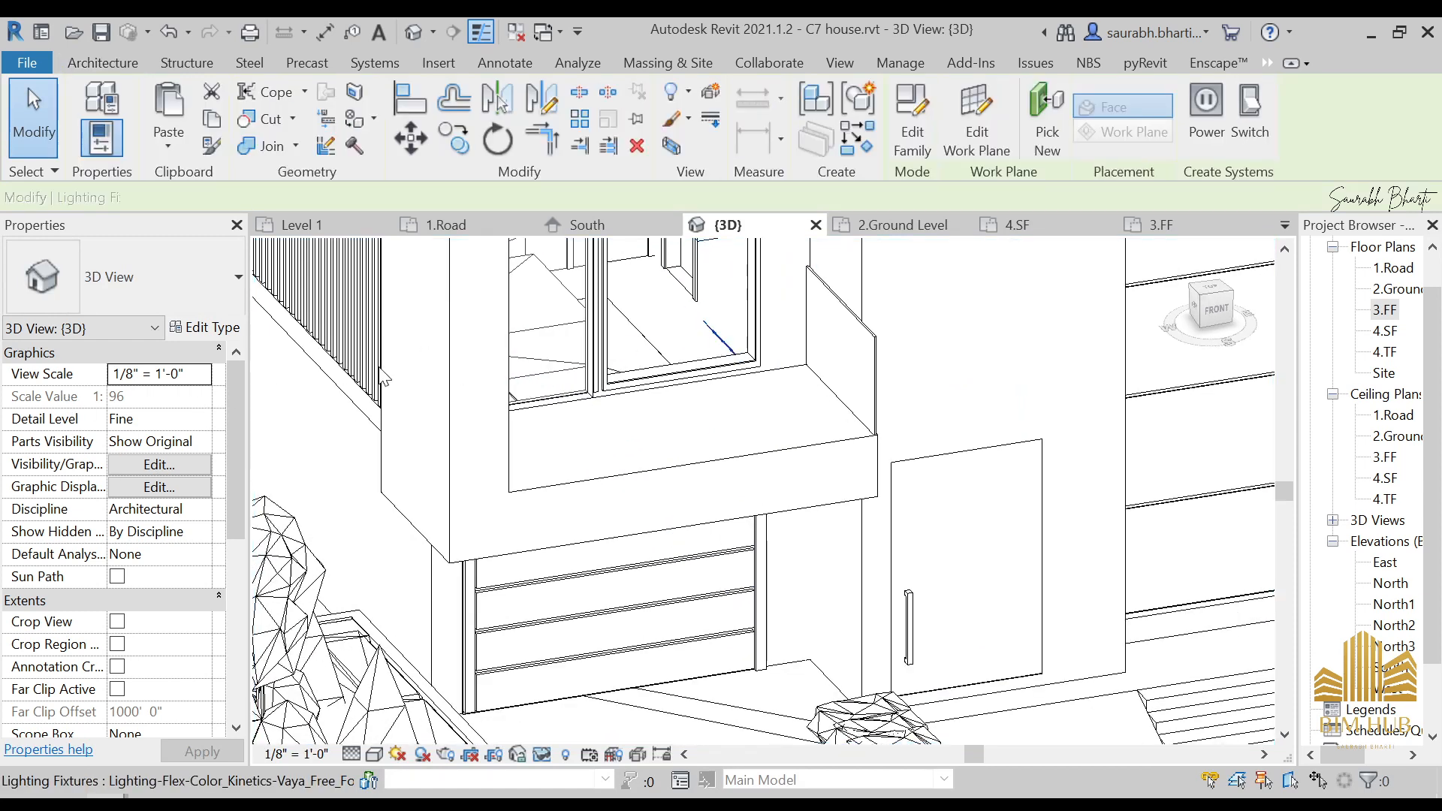
{"action": "left_click", "coordinate": [202, 379]}
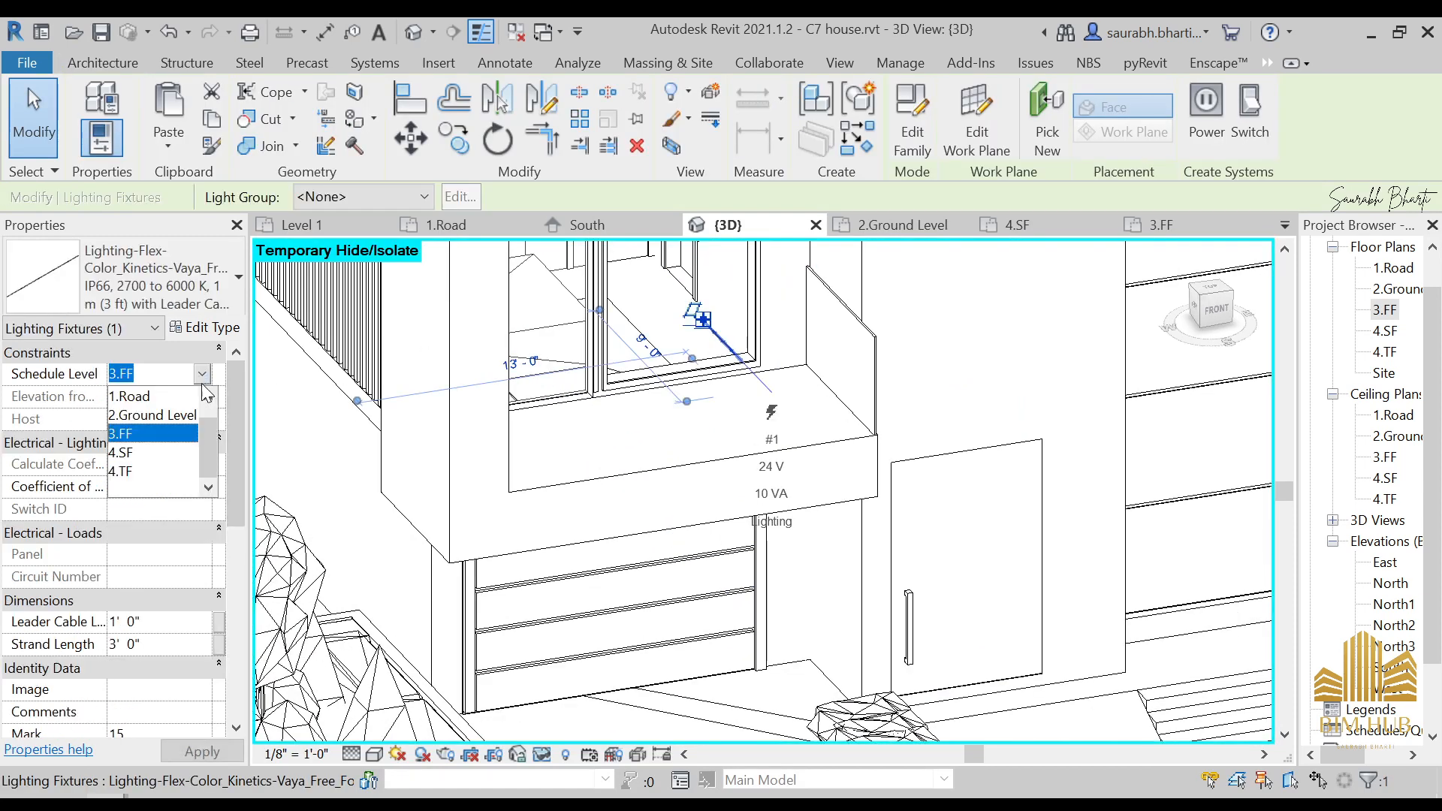
{"action": "left_click", "coordinate": [149, 455]}
{"action": "scroll", "coordinate": [669, 414], "scroll_direction": "down", "scroll_amount": 2}
{"action": "middle_click_drag", "start_coordinate": [753, 453], "coordinate": [762, 591]}
{"action": "key", "text": "Escape"}
{"action": "scroll", "coordinate": [709, 518], "scroll_direction": "up", "scroll_amount": 3}
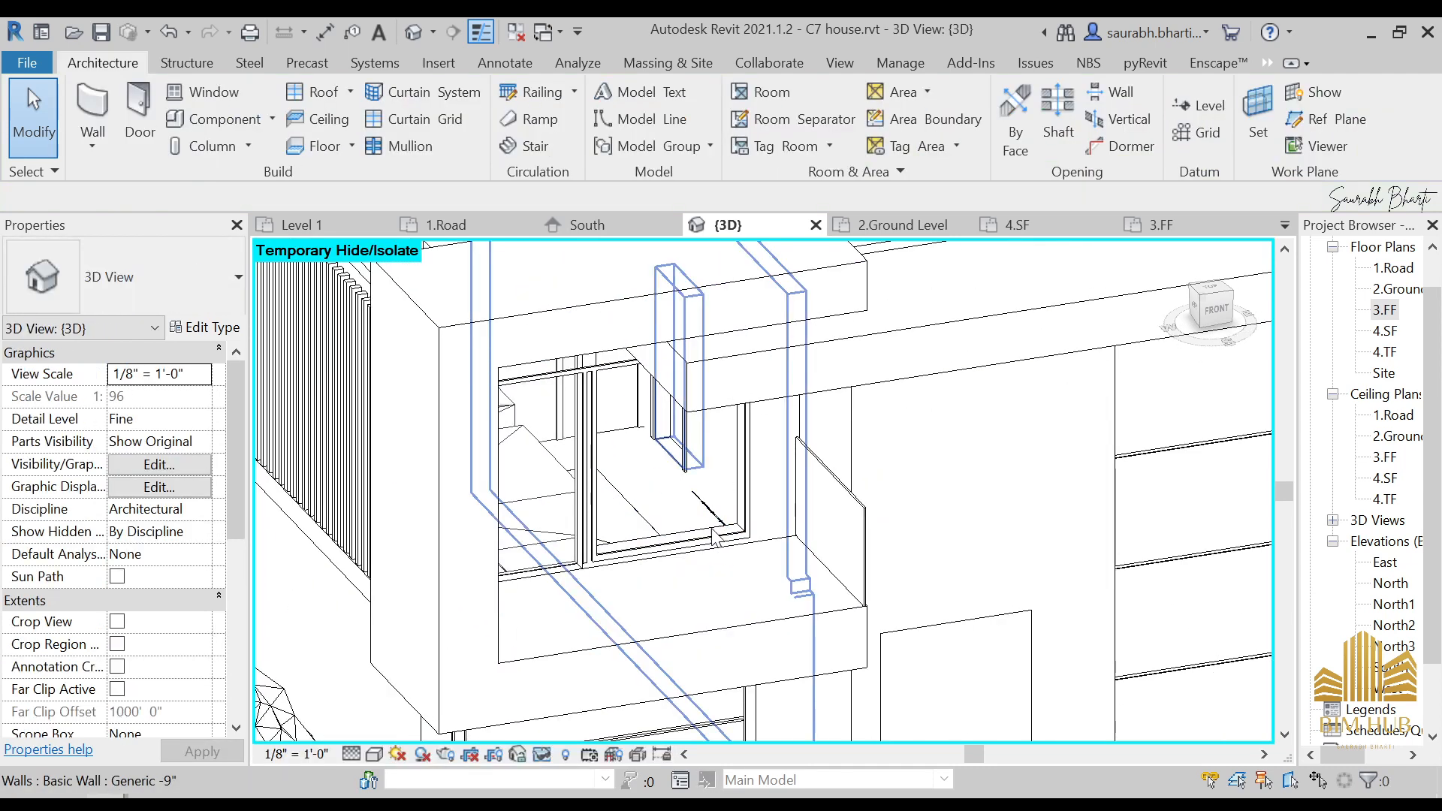
{"action": "left_click", "coordinate": [708, 517]}
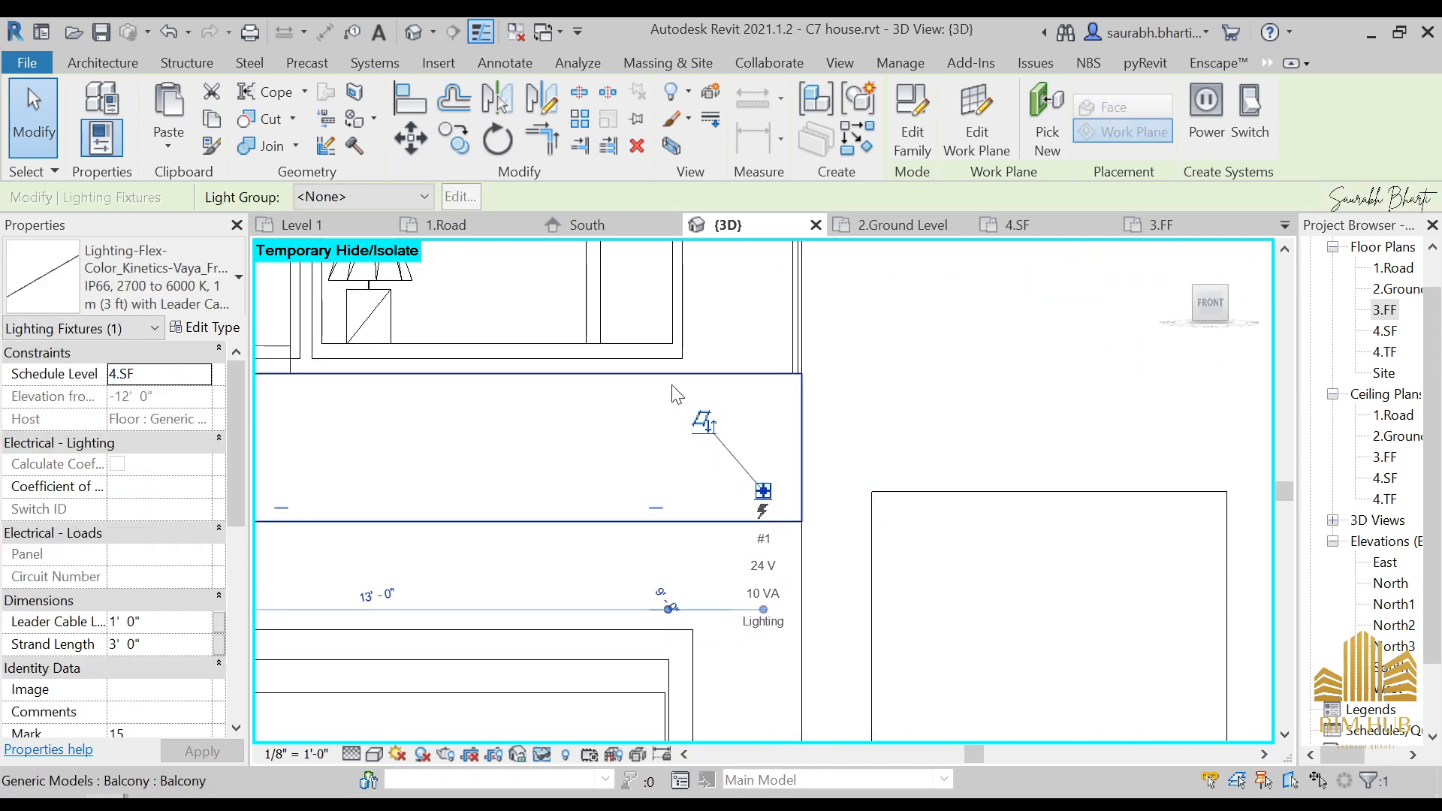
{"action": "key", "text": "Escape"}
- Place another Vaya strip light on the bedroom wall face beside the door, about 8' 7" above the floor
{"action": "key", "text": "h"}
{"action": "key", "text": "r"}
{"action": "scroll", "coordinate": [575, 395], "scroll_direction": "down", "scroll_amount": 5}
{"action": "middle_click_drag", "start_coordinate": [590, 457], "coordinate": [663, 505]}
{"action": "left_click", "coordinate": [222, 128]}
{"action": "middle_click_drag", "start_coordinate": [831, 499], "coordinate": [611, 322], "text": "shift"}
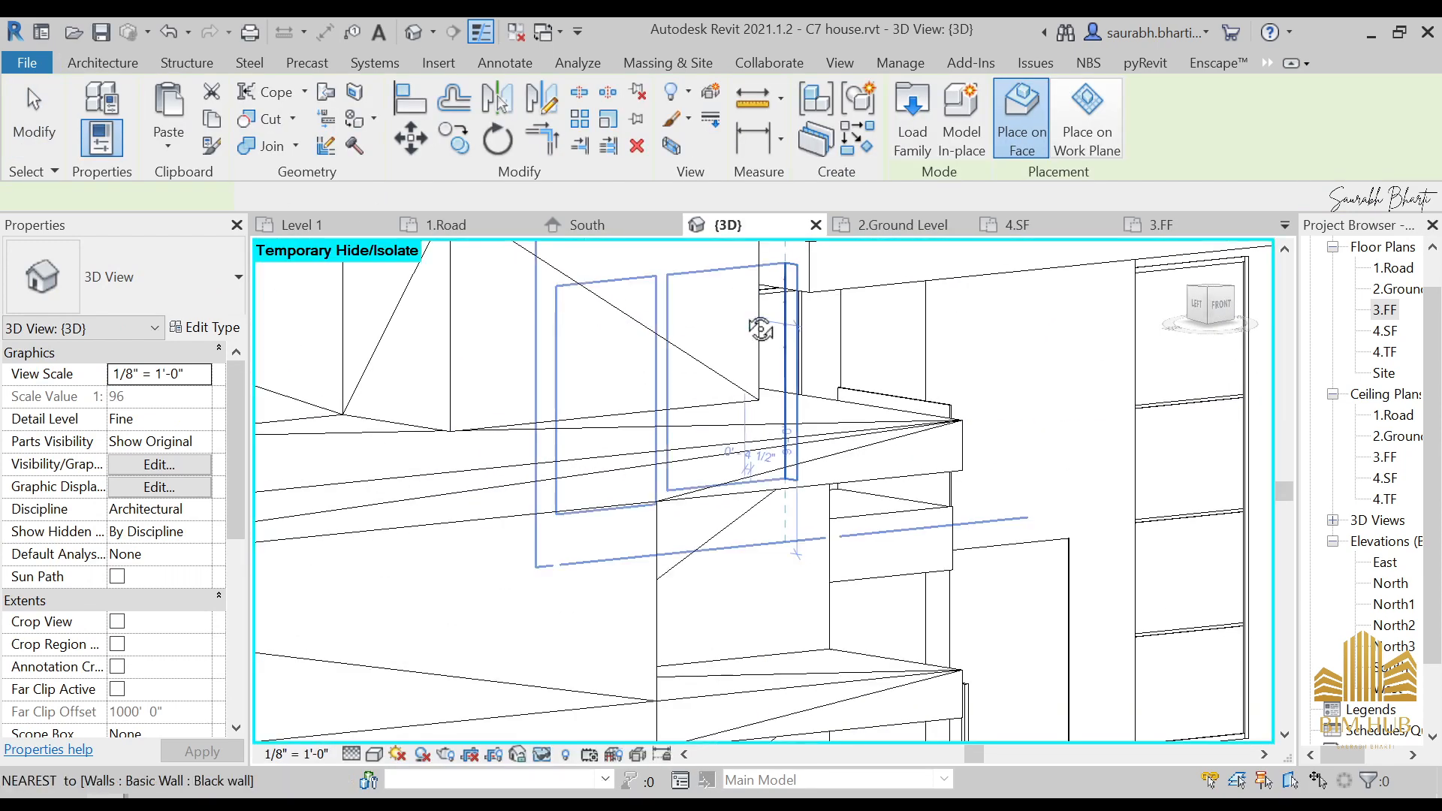
{"action": "scroll", "coordinate": [812, 367], "scroll_direction": "up", "scroll_amount": 5}
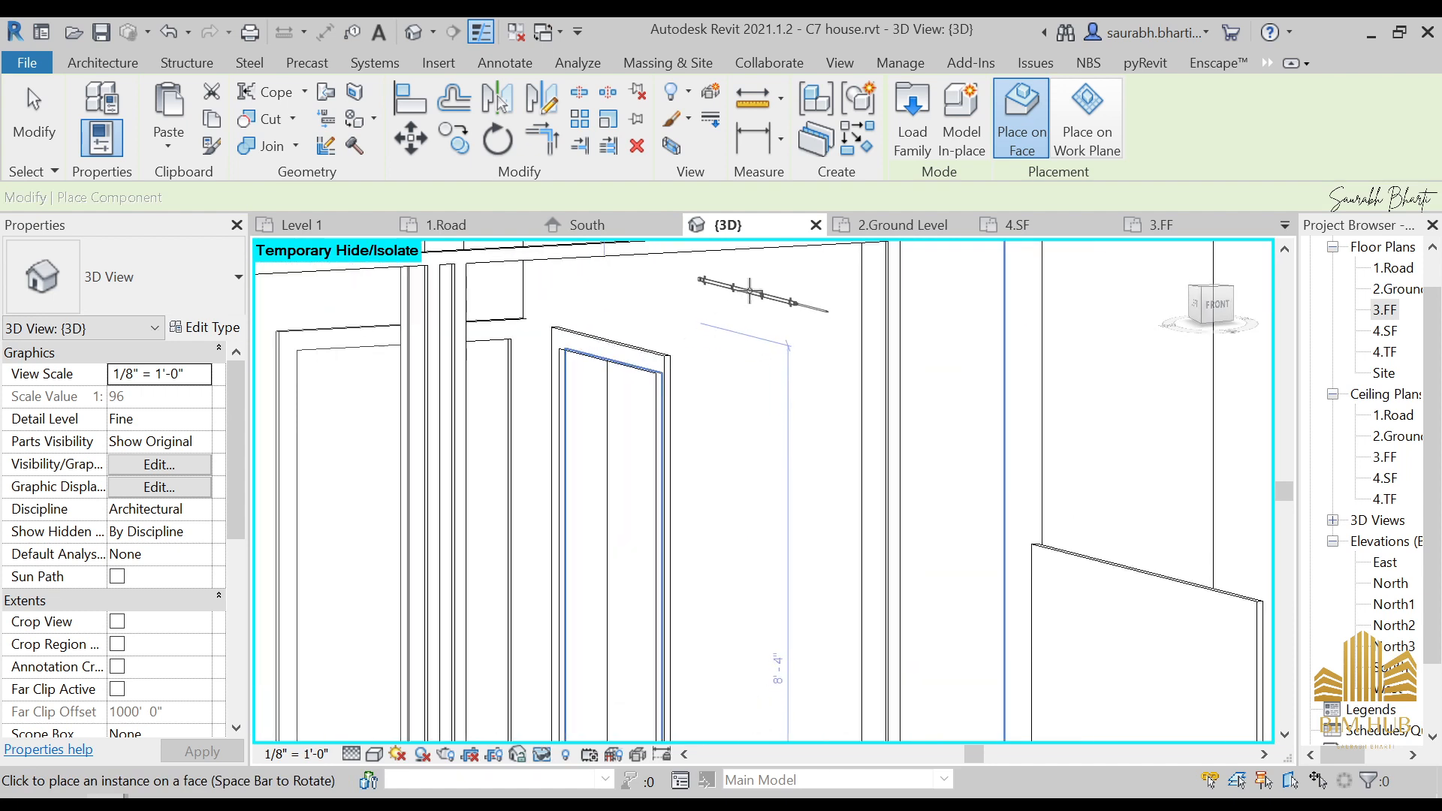
{"action": "left_click", "coordinate": [757, 272]}
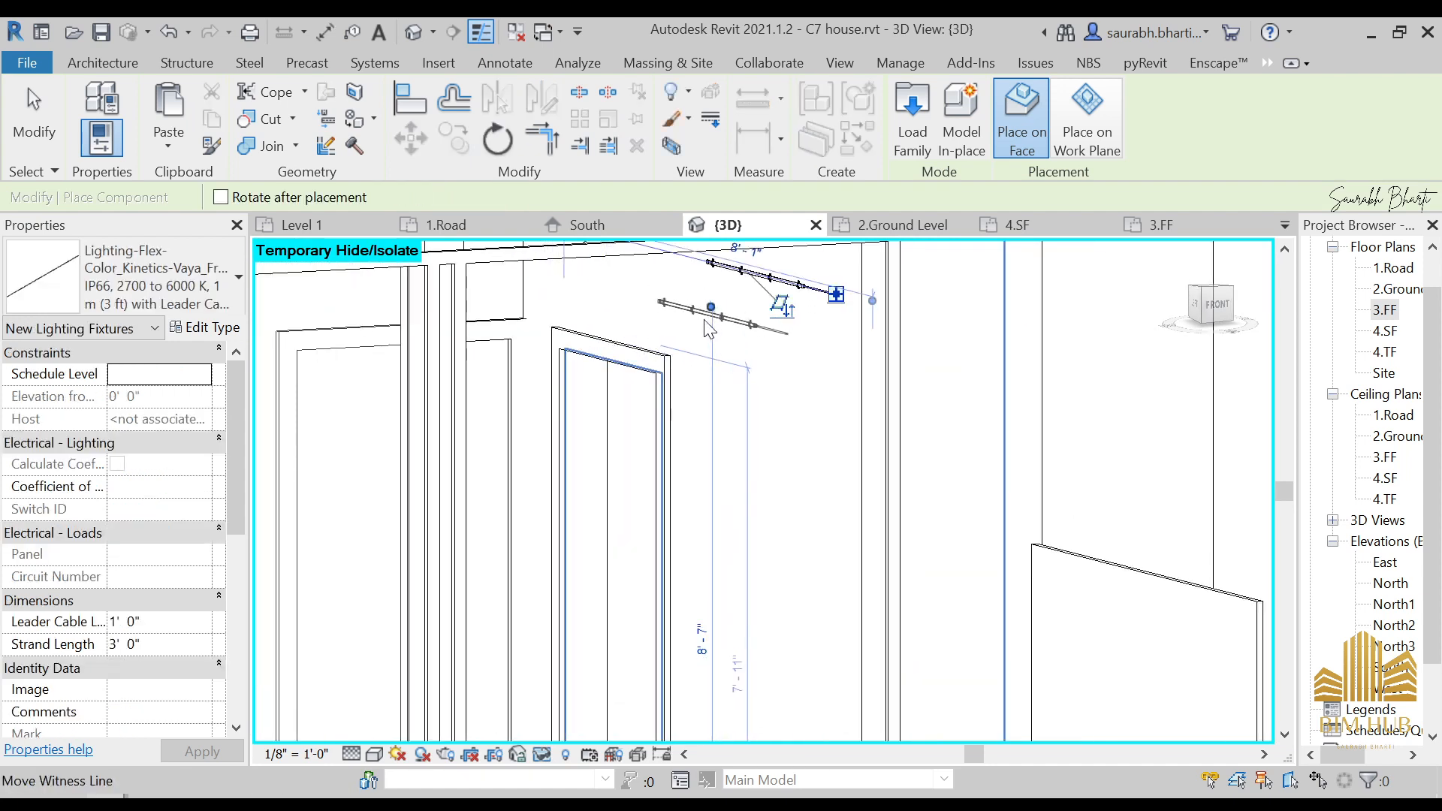
{"action": "key", "text": "Escape"}
{"action": "key", "text": "Escape"}
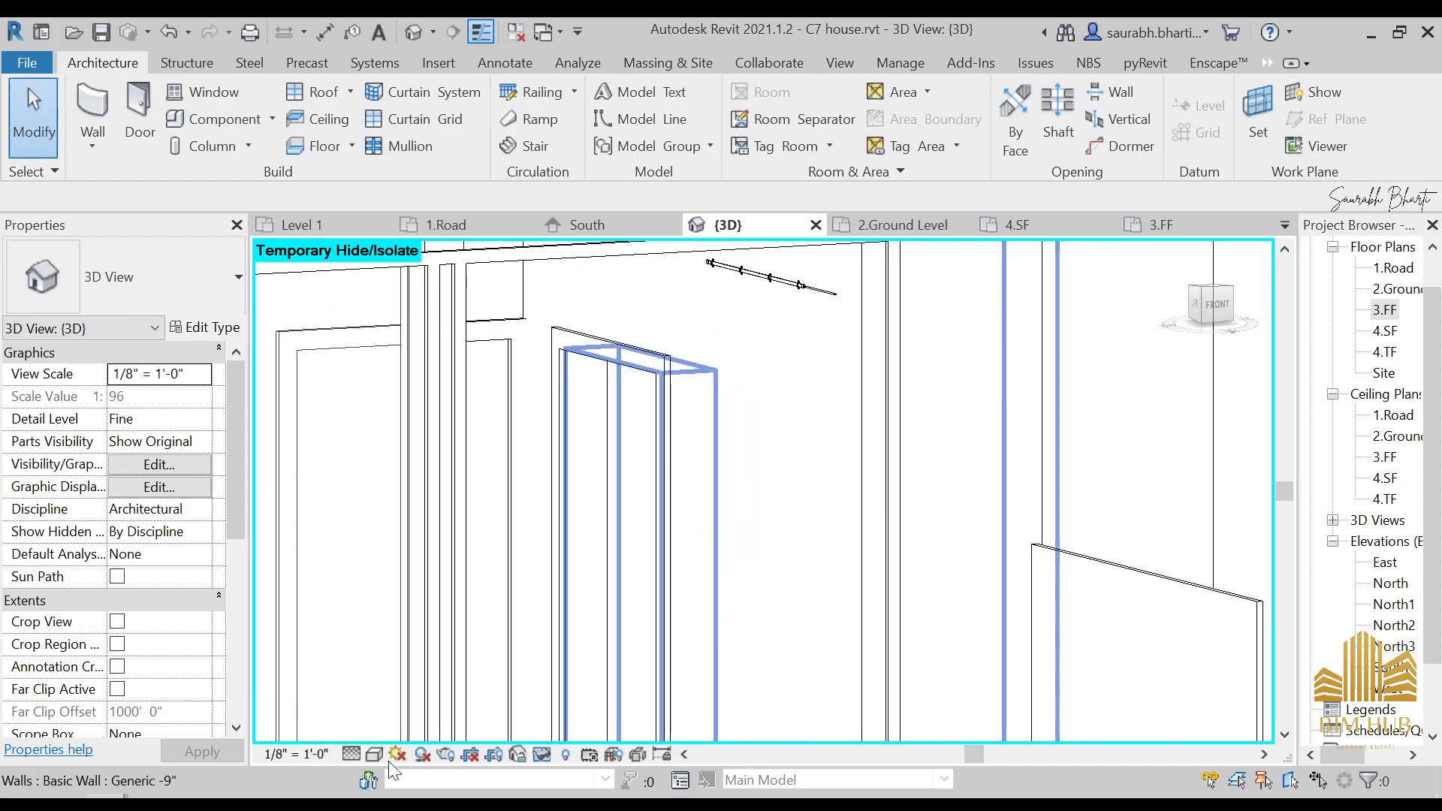
- Reset the temporary hiding in the 3D view and inspect the bedroom's wall light through the glazing in Enscape
{"action": "key", "text": "h"}
{"action": "key", "text": "r"}
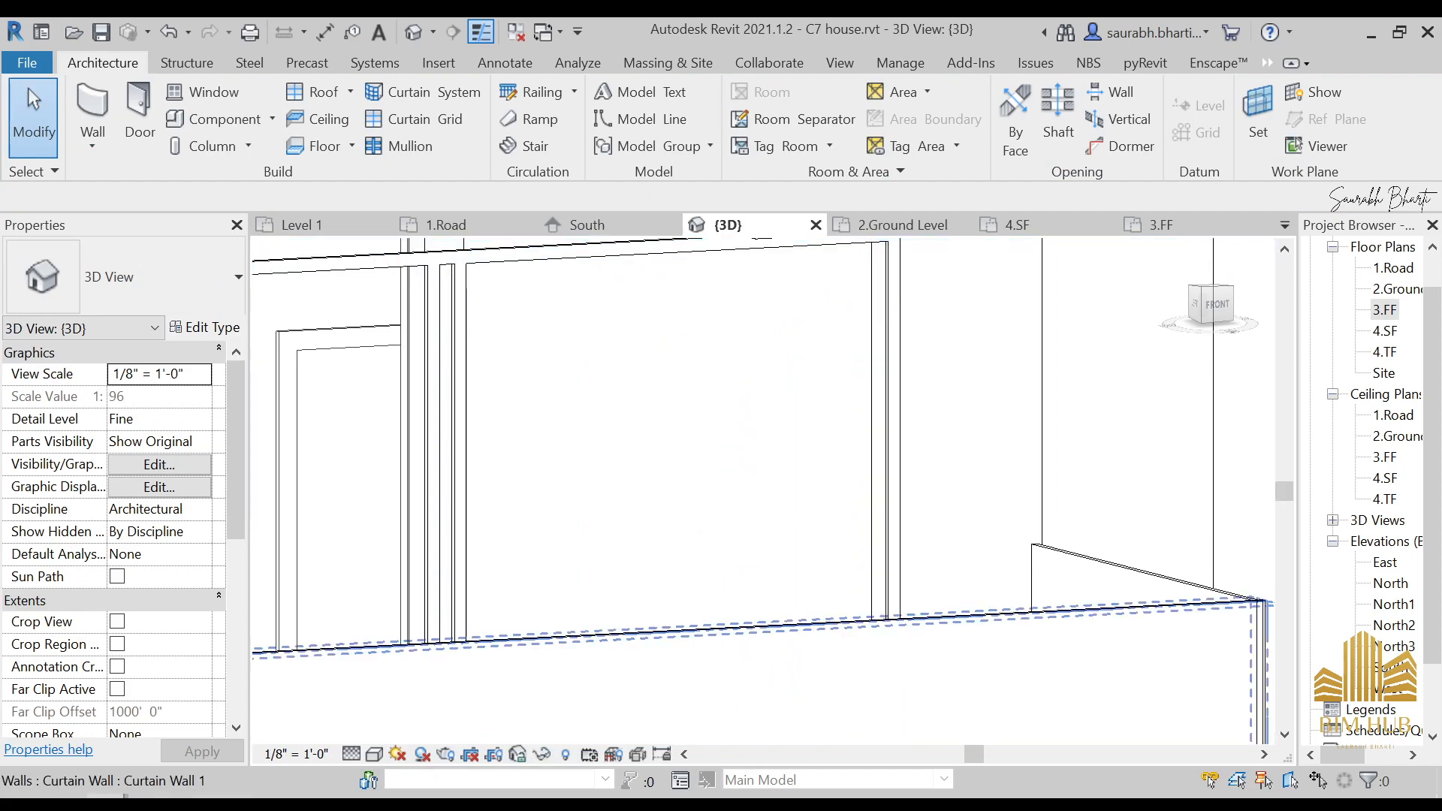
{"action": "left_click", "coordinate": [331, 750]}
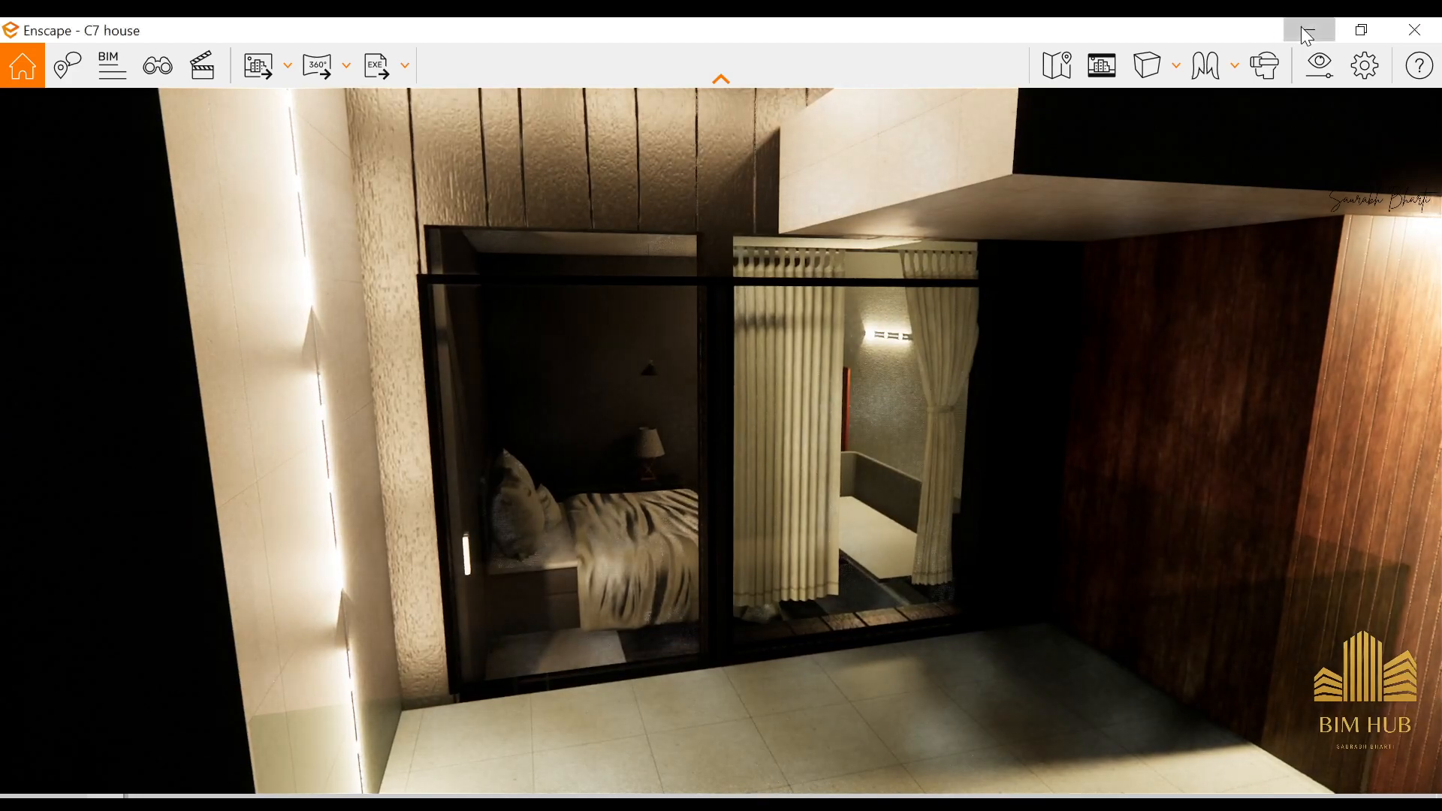
{"action": "left_click", "coordinate": [1301, 29]}
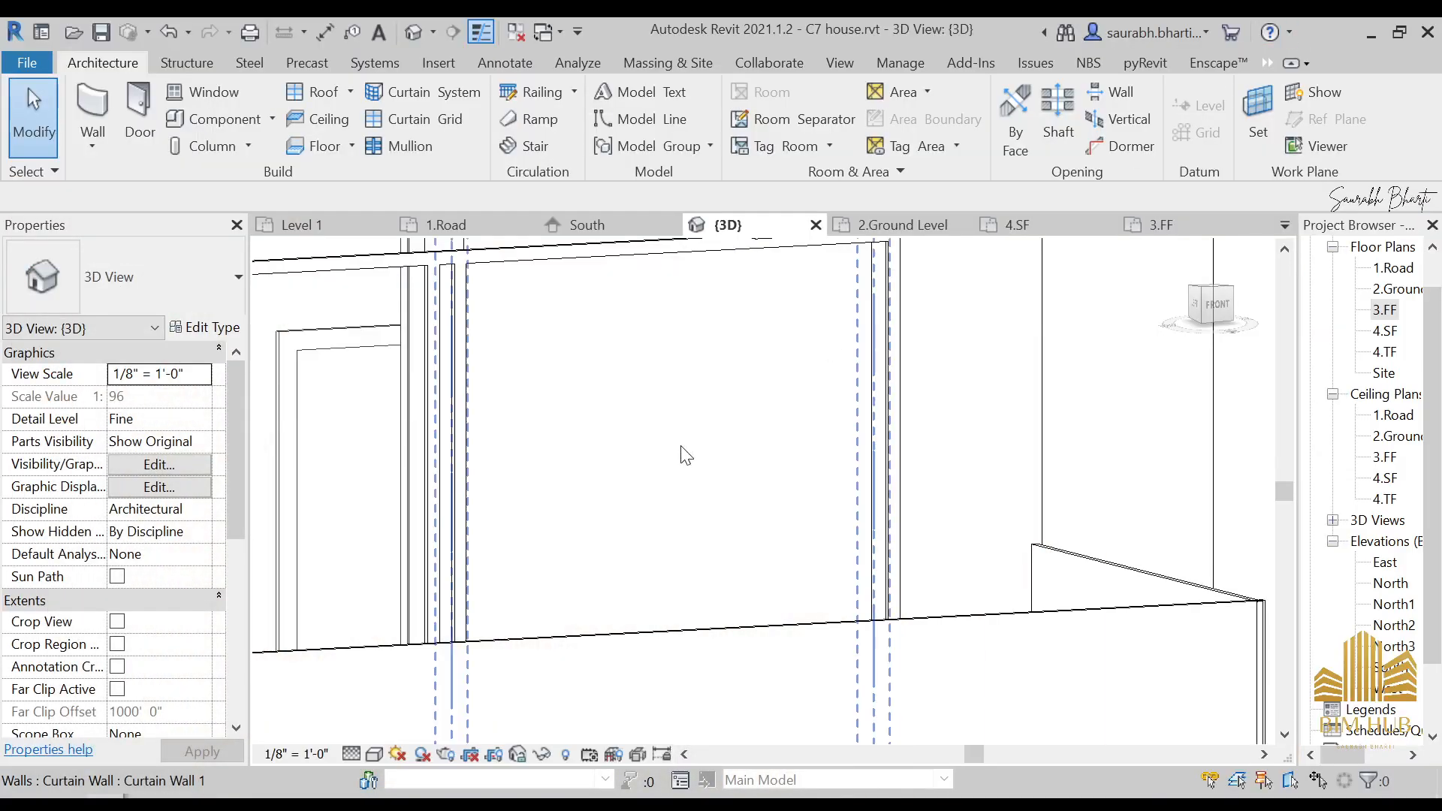
- Look over the balcony in the 3D view and open the 3.FF floor plan at the bedroom doors and desk
{"action": "scroll", "coordinate": [644, 357], "scroll_direction": "down", "scroll_amount": 4}
{"action": "middle_click_drag", "start_coordinate": [653, 482], "coordinate": [676, 447], "text": "shift"}
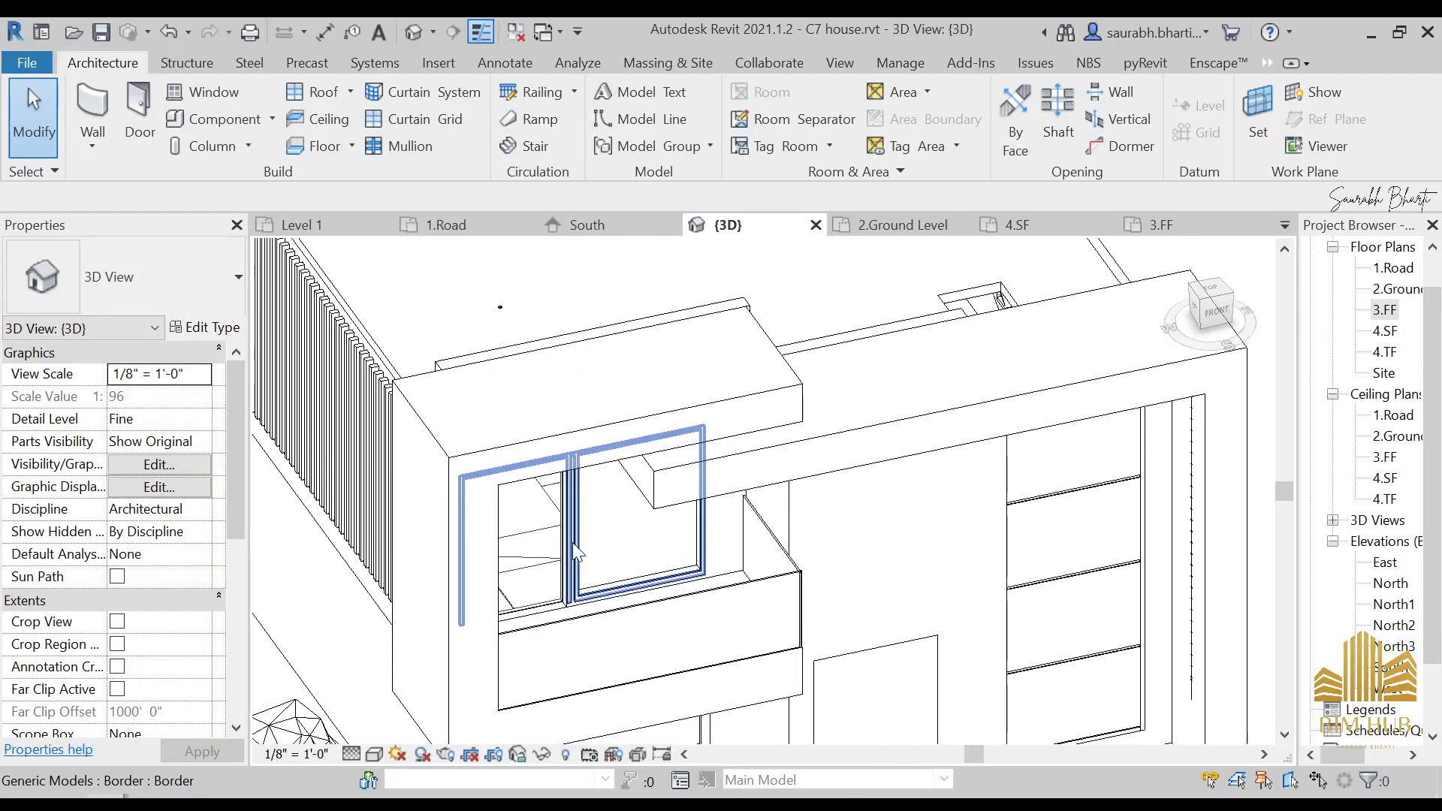
{"action": "scroll", "coordinate": [569, 496], "scroll_direction": "up", "scroll_amount": 2}
{"action": "middle_click_drag", "start_coordinate": [569, 497], "coordinate": [579, 359], "text": "shift"}
{"action": "scroll", "coordinate": [572, 385], "scroll_direction": "up", "scroll_amount": 2}
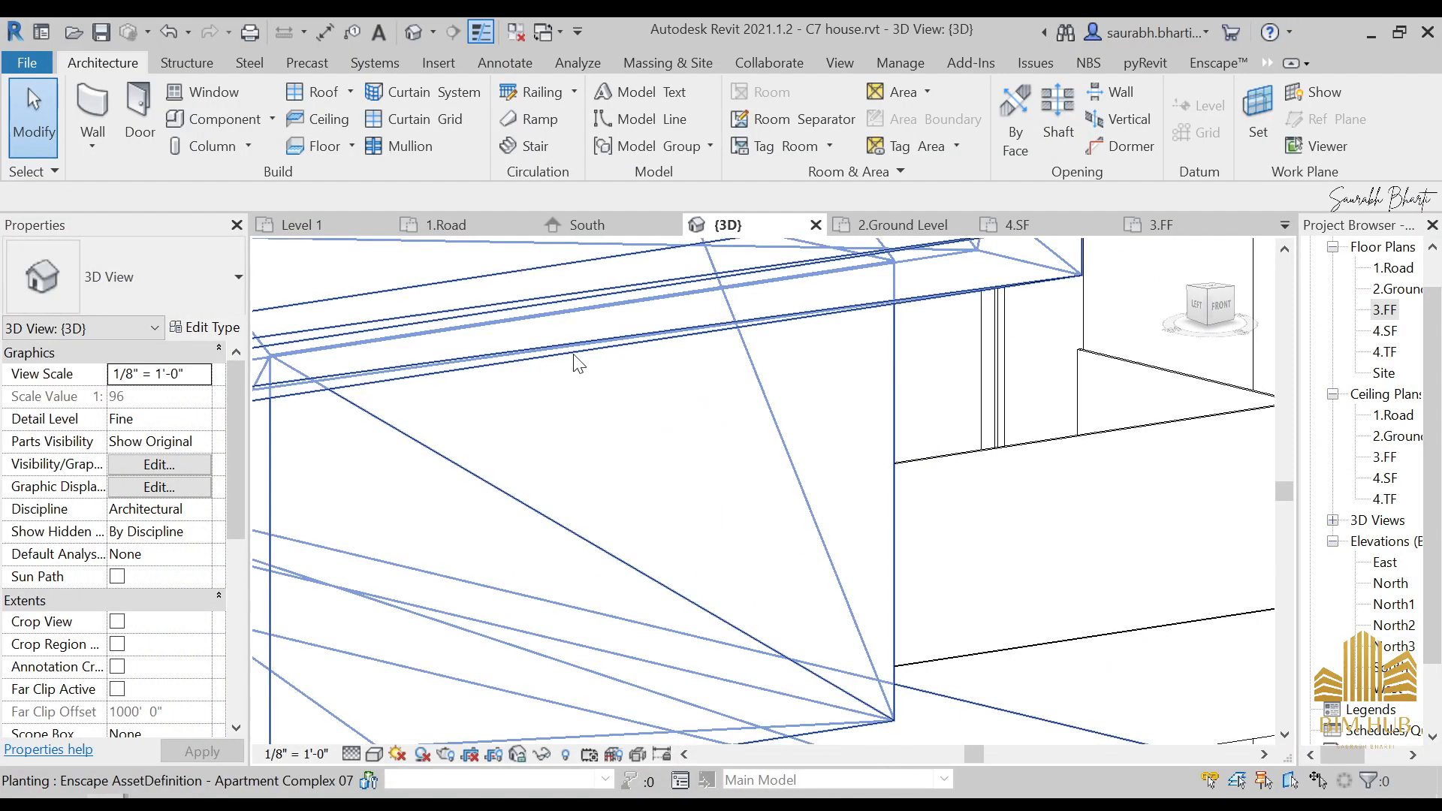
{"action": "double_click", "coordinate": [1389, 310]}
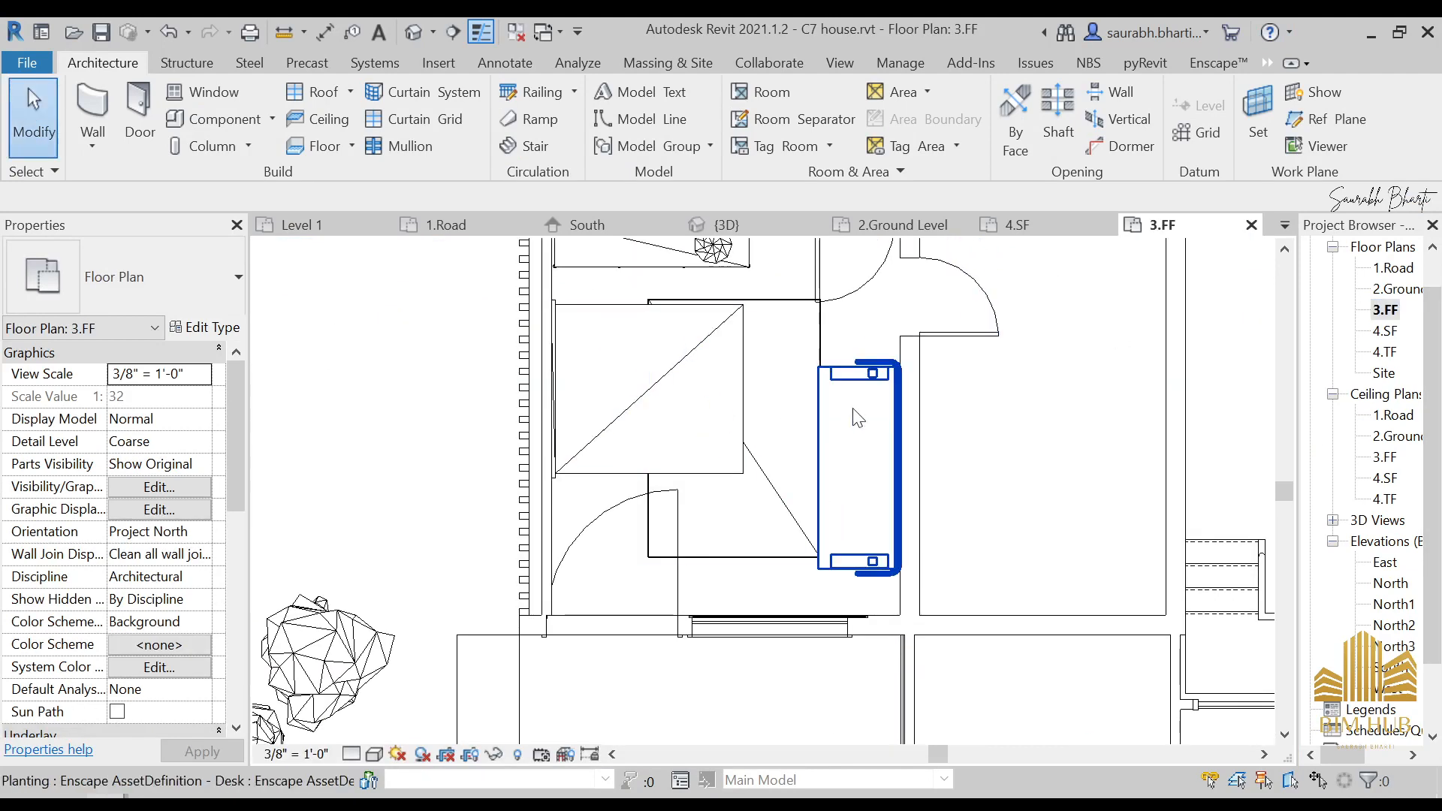
{"action": "scroll", "coordinate": [743, 511], "scroll_direction": "up", "scroll_amount": 3}
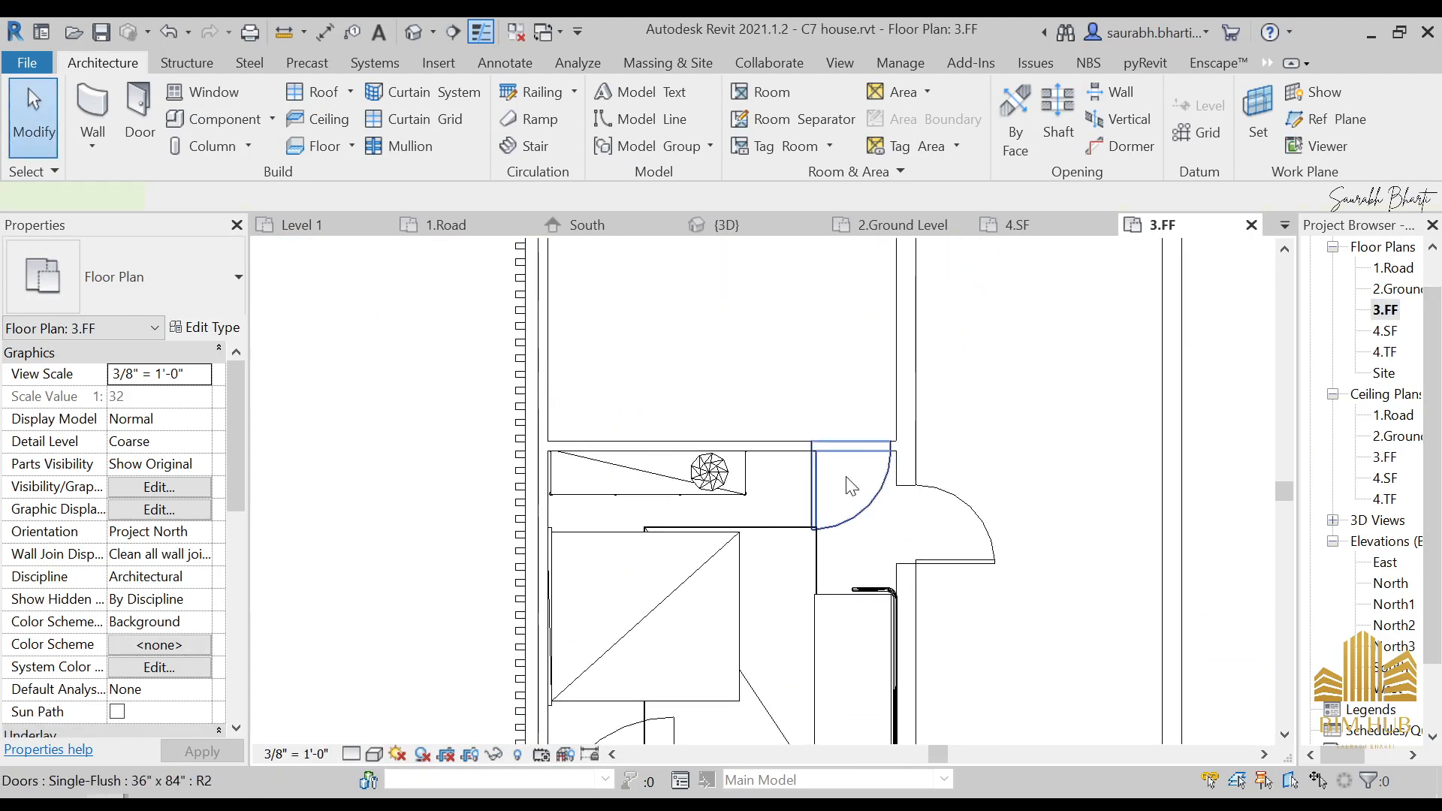
- Try to load the Avanti Systems single glazed timber swing door family from the Desktop for the bedroom doors
{"action": "left_click", "coordinate": [826, 528]}
{"action": "scroll", "coordinate": [827, 527], "scroll_direction": "down", "scroll_amount": 2}
{"action": "left_click", "coordinate": [150, 278]}
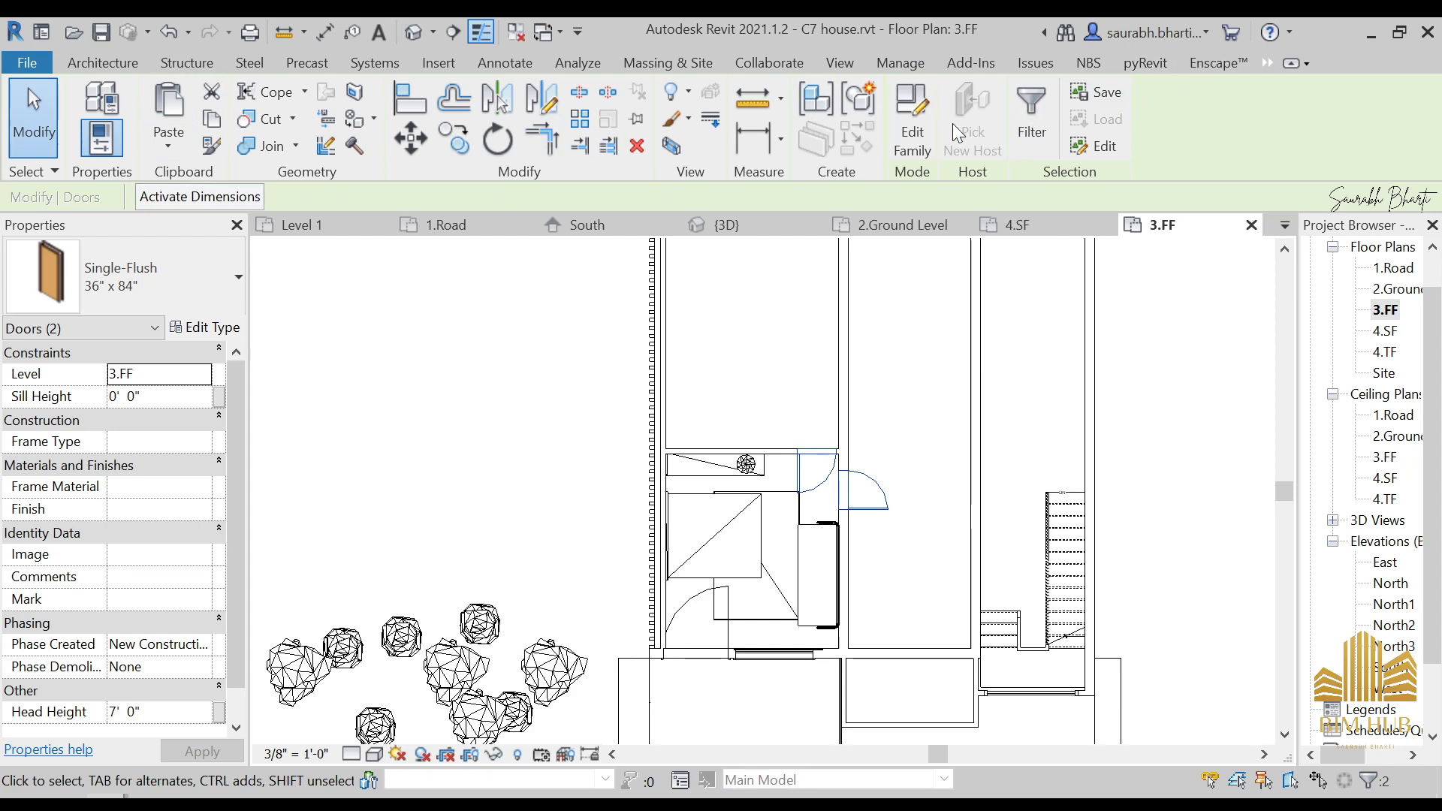
{"action": "left_click", "coordinate": [103, 63]}
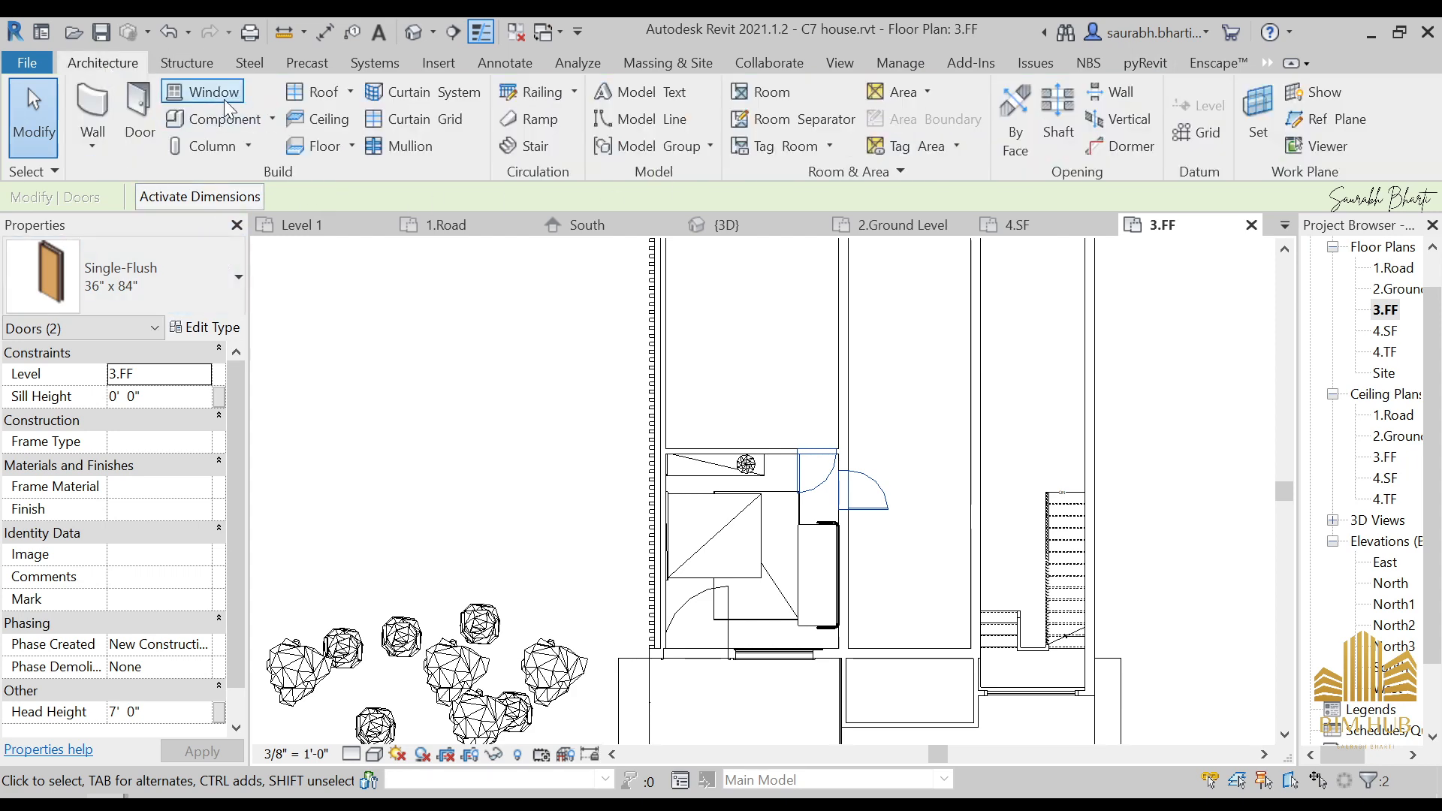
{"action": "left_click", "coordinate": [140, 112]}
{"action": "left_click", "coordinate": [911, 124]}
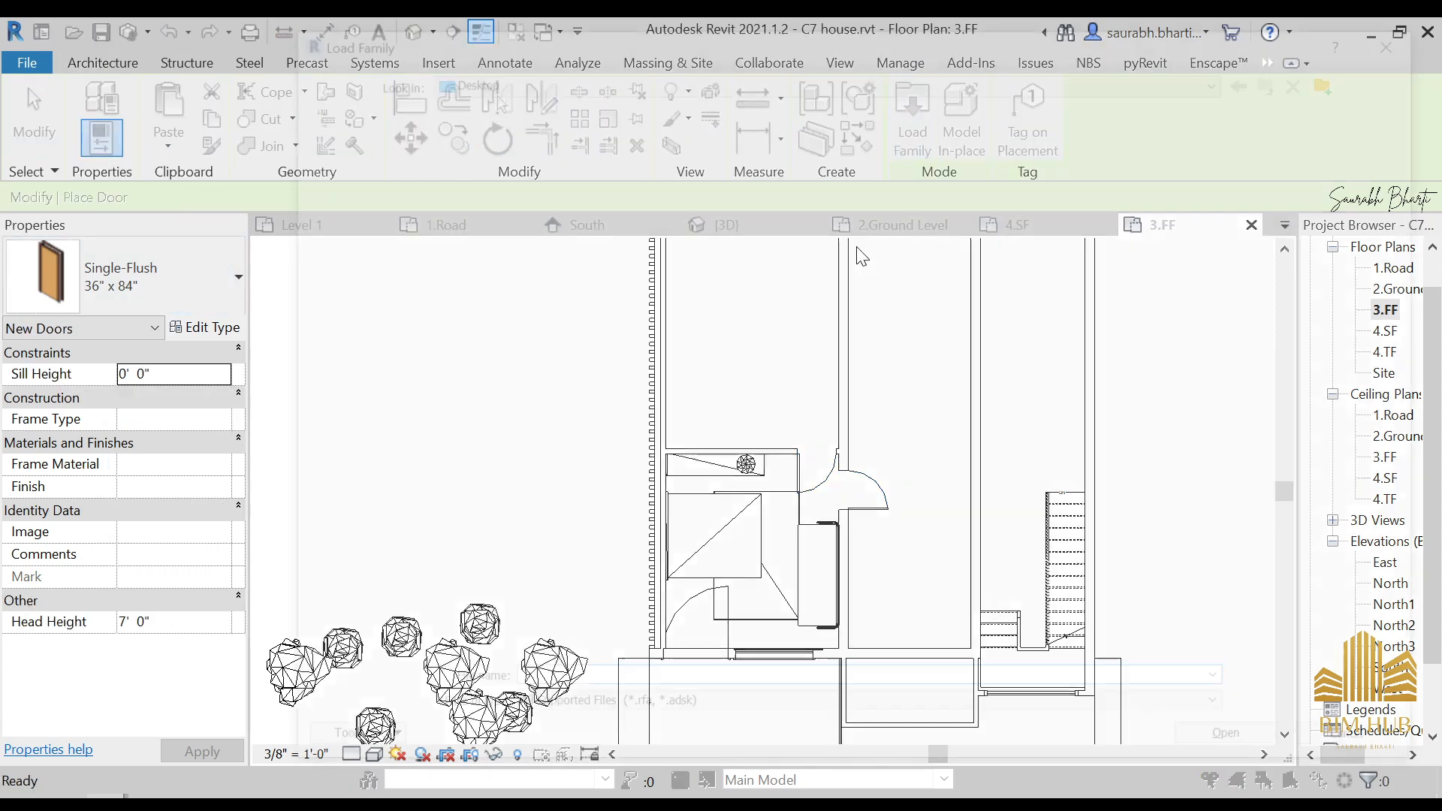
{"action": "left_click", "coordinate": [664, 173]}
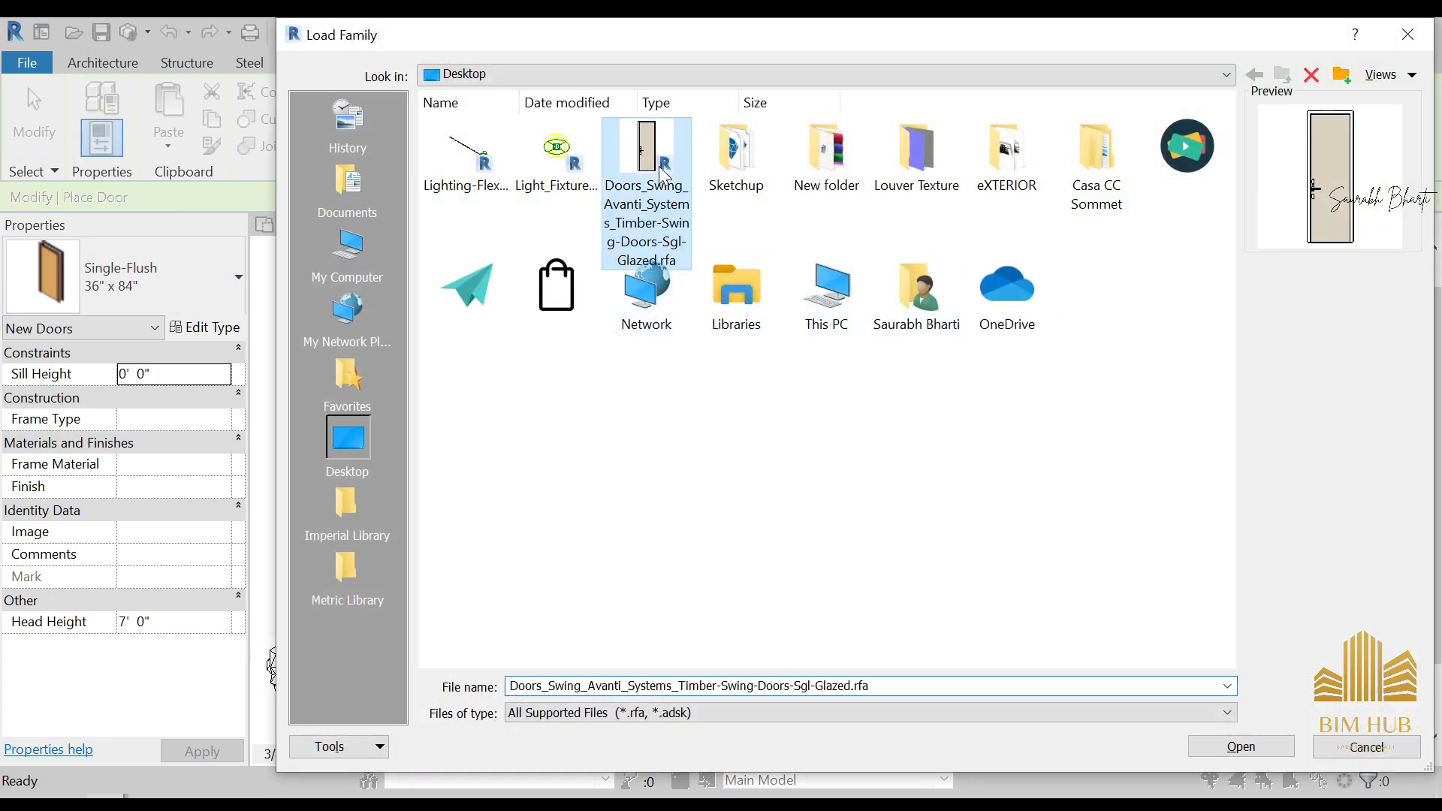
{"action": "left_click", "coordinate": [1244, 753]}
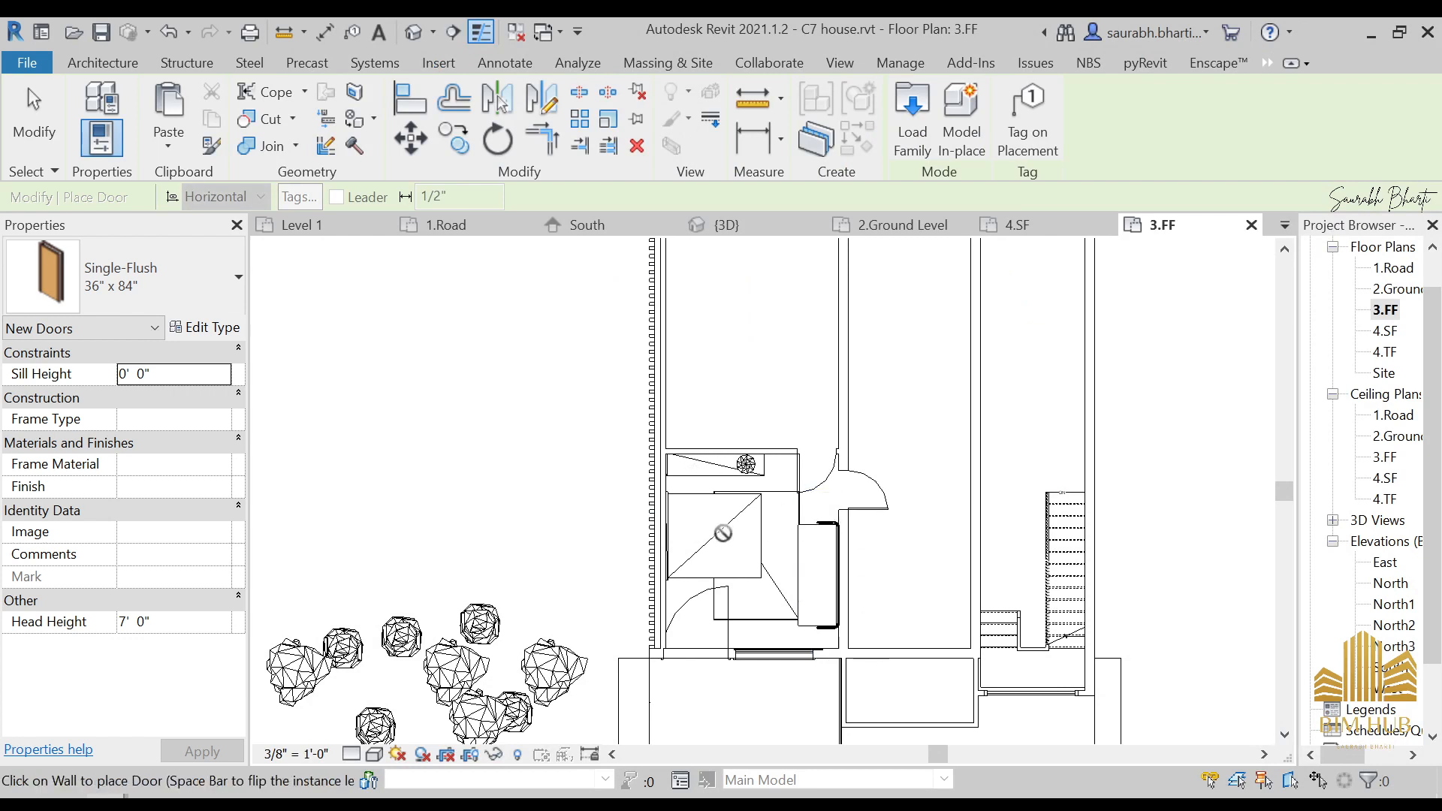
{"action": "scroll", "coordinate": [766, 467], "scroll_direction": "up", "scroll_amount": 1}
{"action": "scroll", "coordinate": [766, 467], "scroll_direction": "up", "scroll_amount": 2}
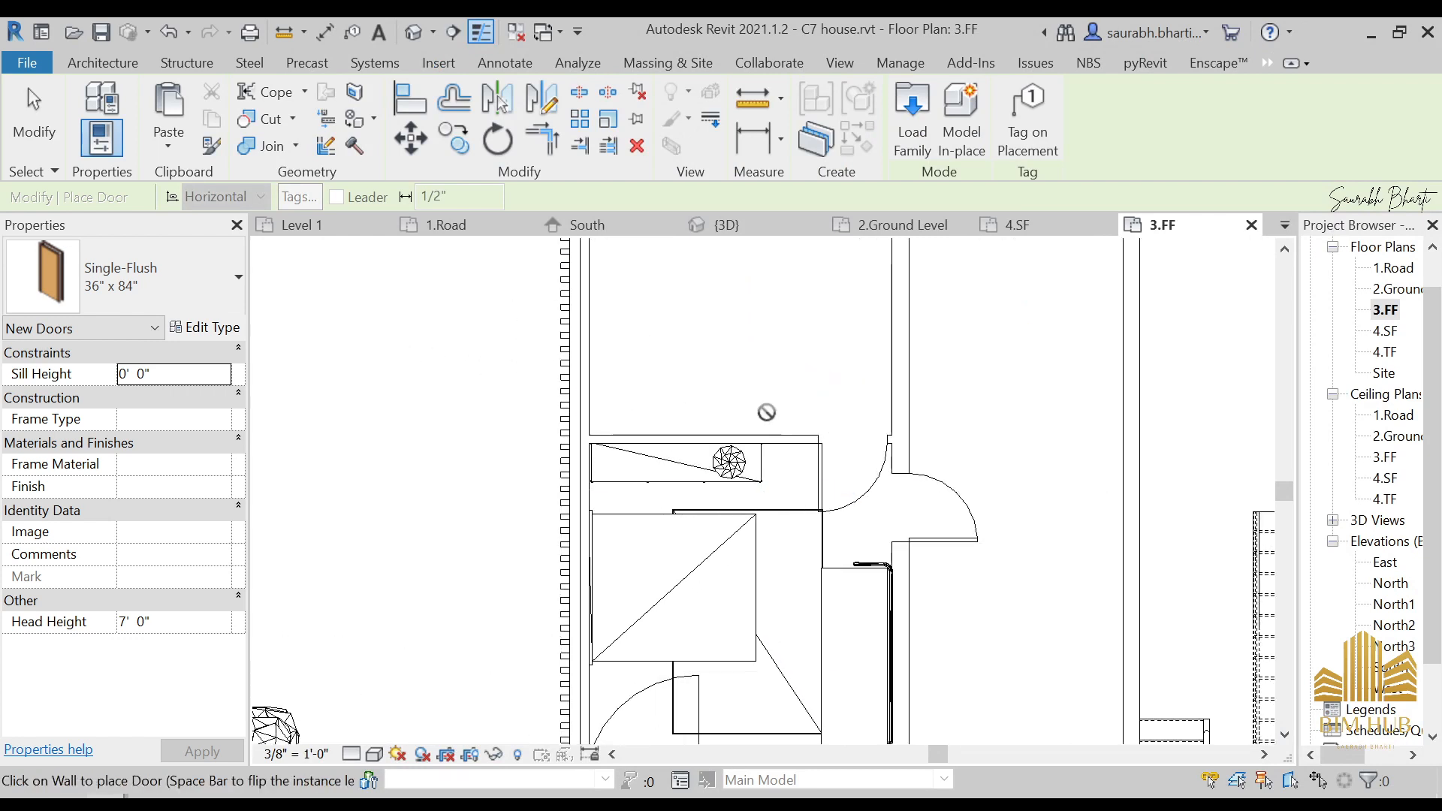
{"action": "left_click", "coordinate": [854, 443]}
{"action": "key", "text": "Escape"}
- Restart family loading for the two bedroom doors and search the Desktop folders for a suitable door family
{"action": "scroll", "coordinate": [809, 483], "scroll_direction": "up", "scroll_amount": 1}
{"action": "left_click", "coordinate": [892, 490]}
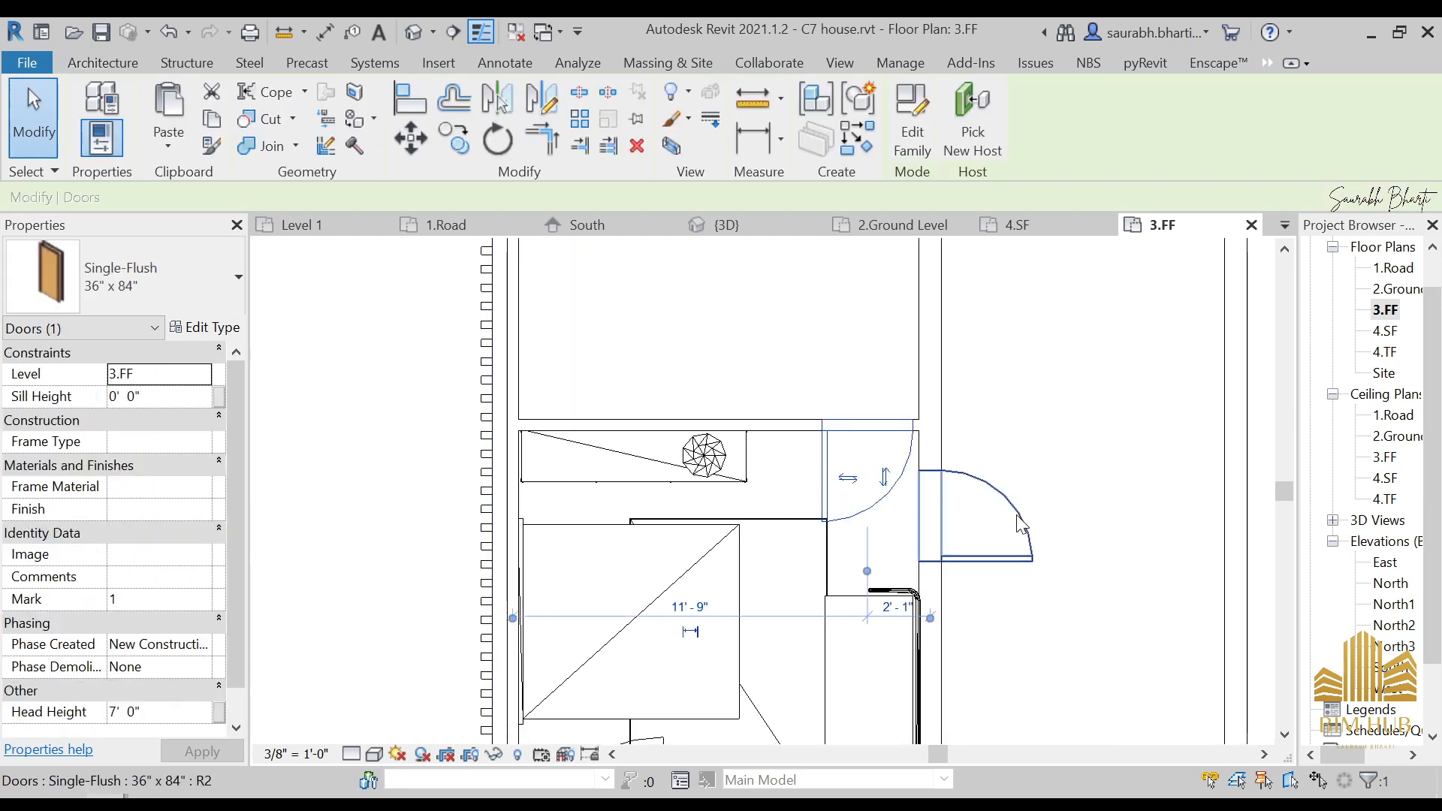
{"action": "left_click", "coordinate": [1017, 511], "text": "ctrl"}
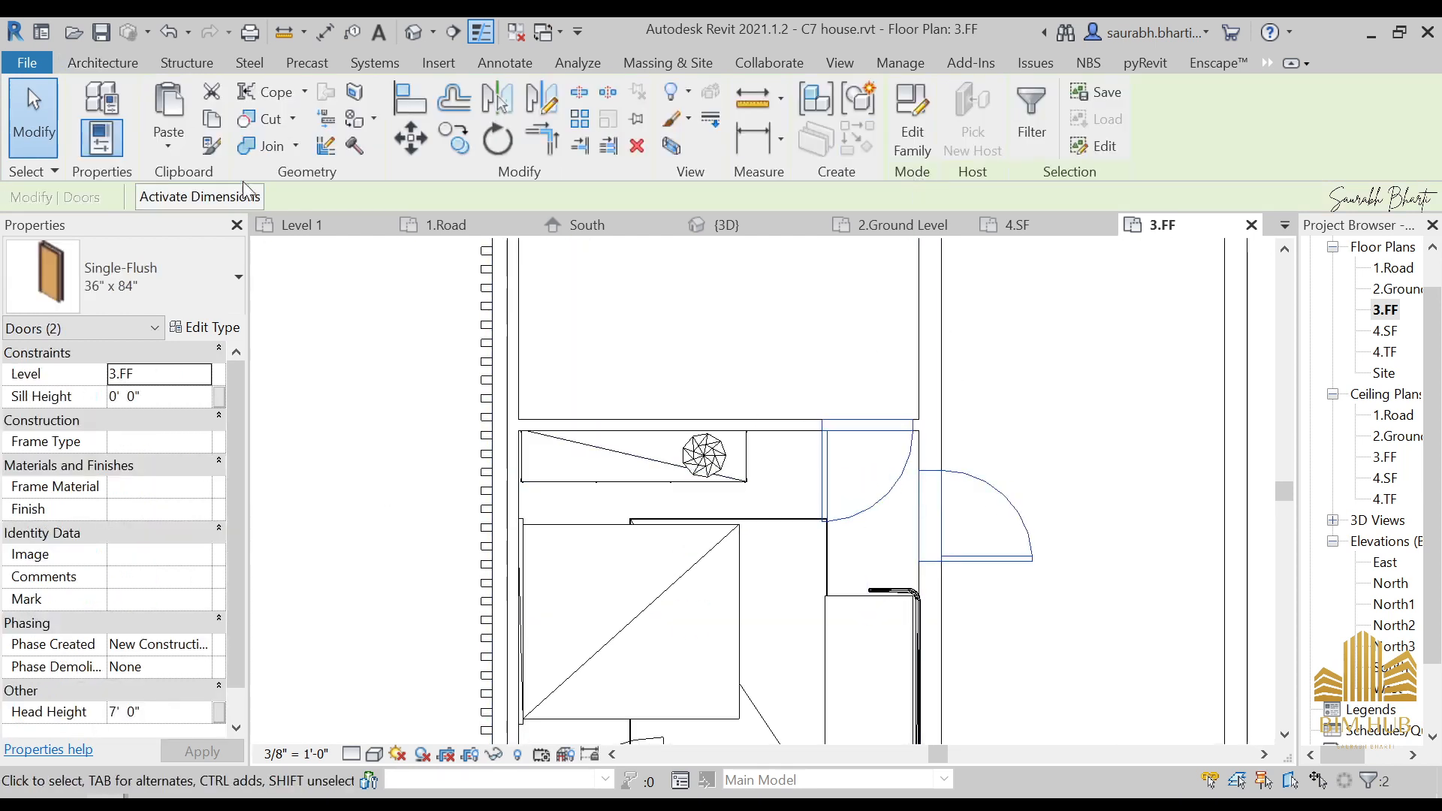
{"action": "left_click", "coordinate": [105, 62]}
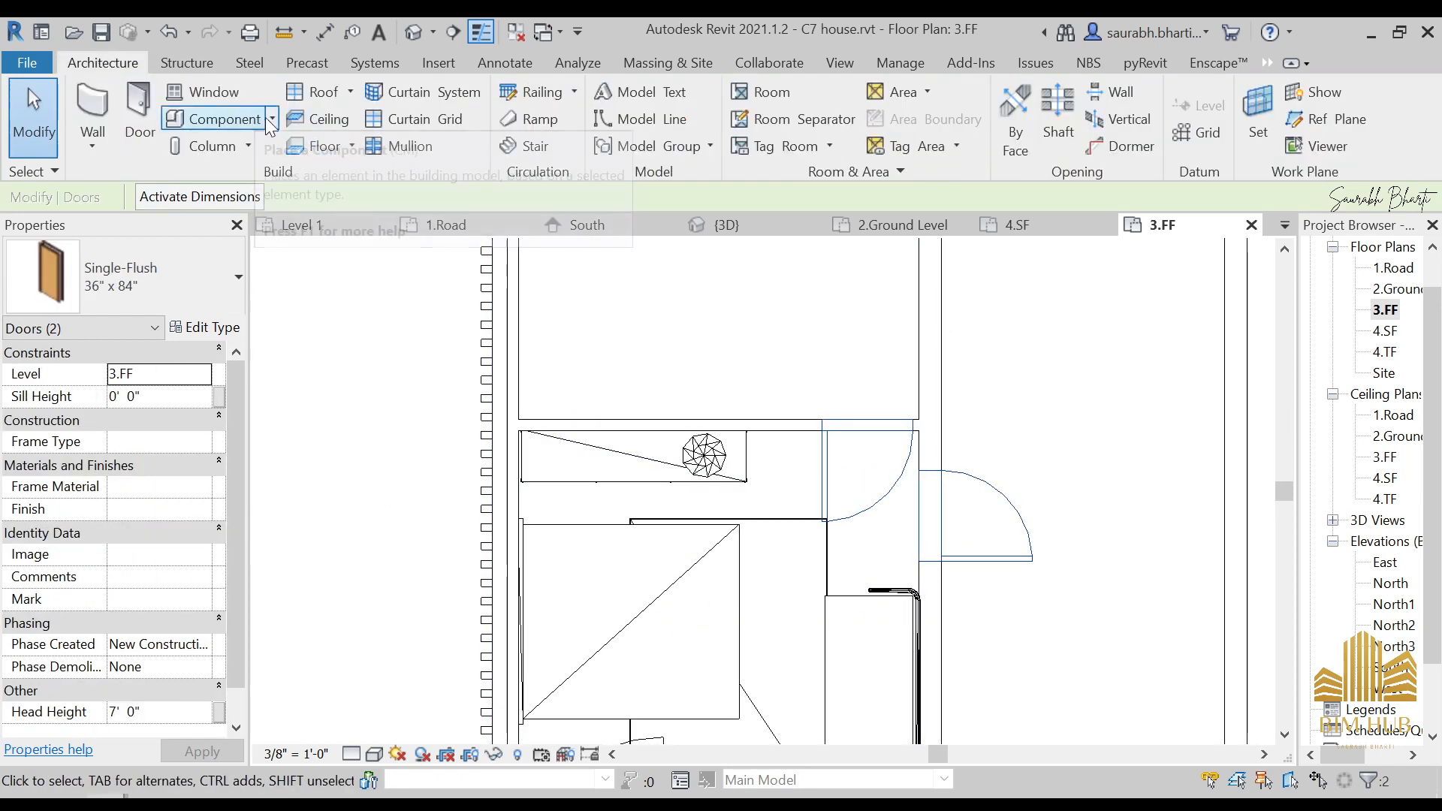
{"action": "left_click", "coordinate": [135, 113]}
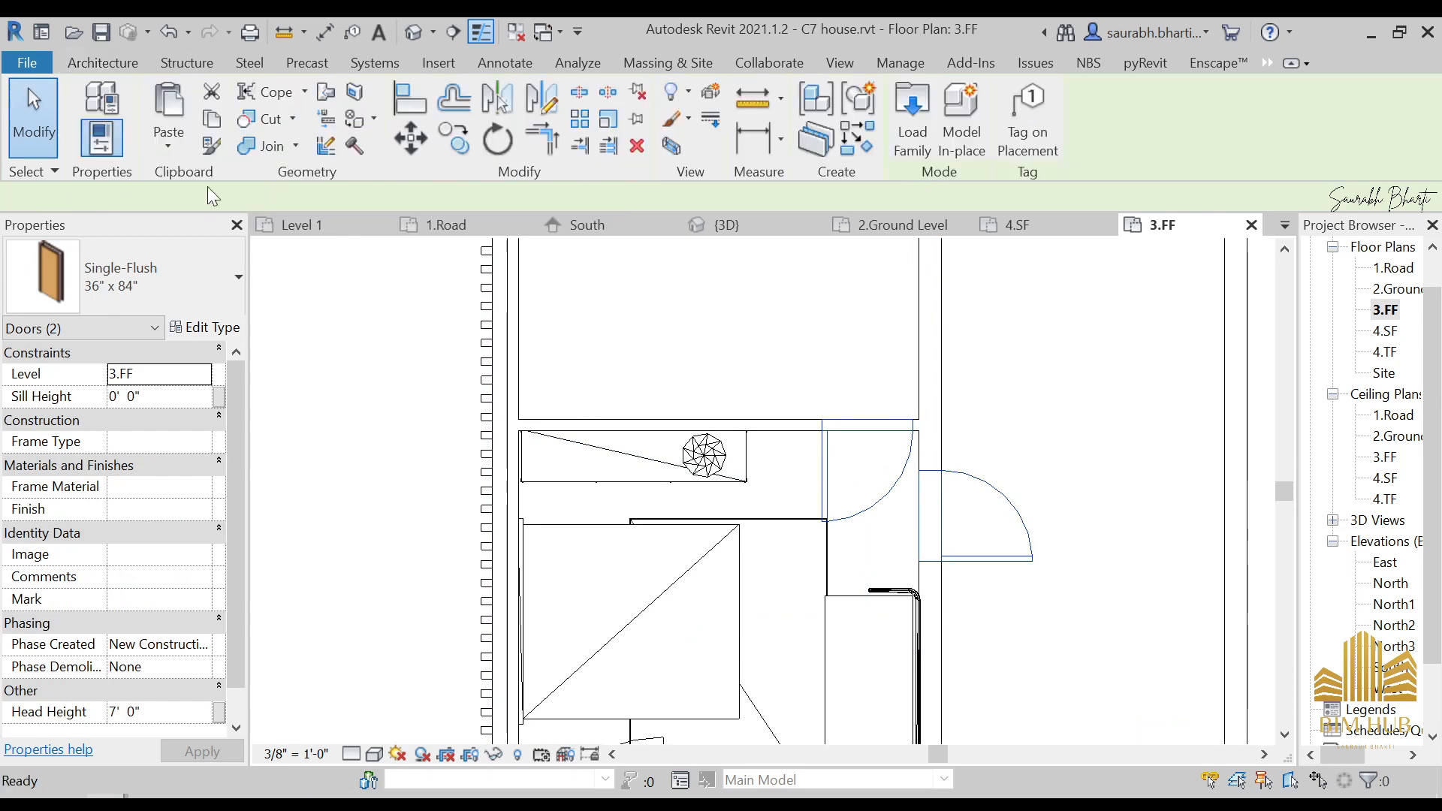
{"action": "left_click", "coordinate": [911, 105]}
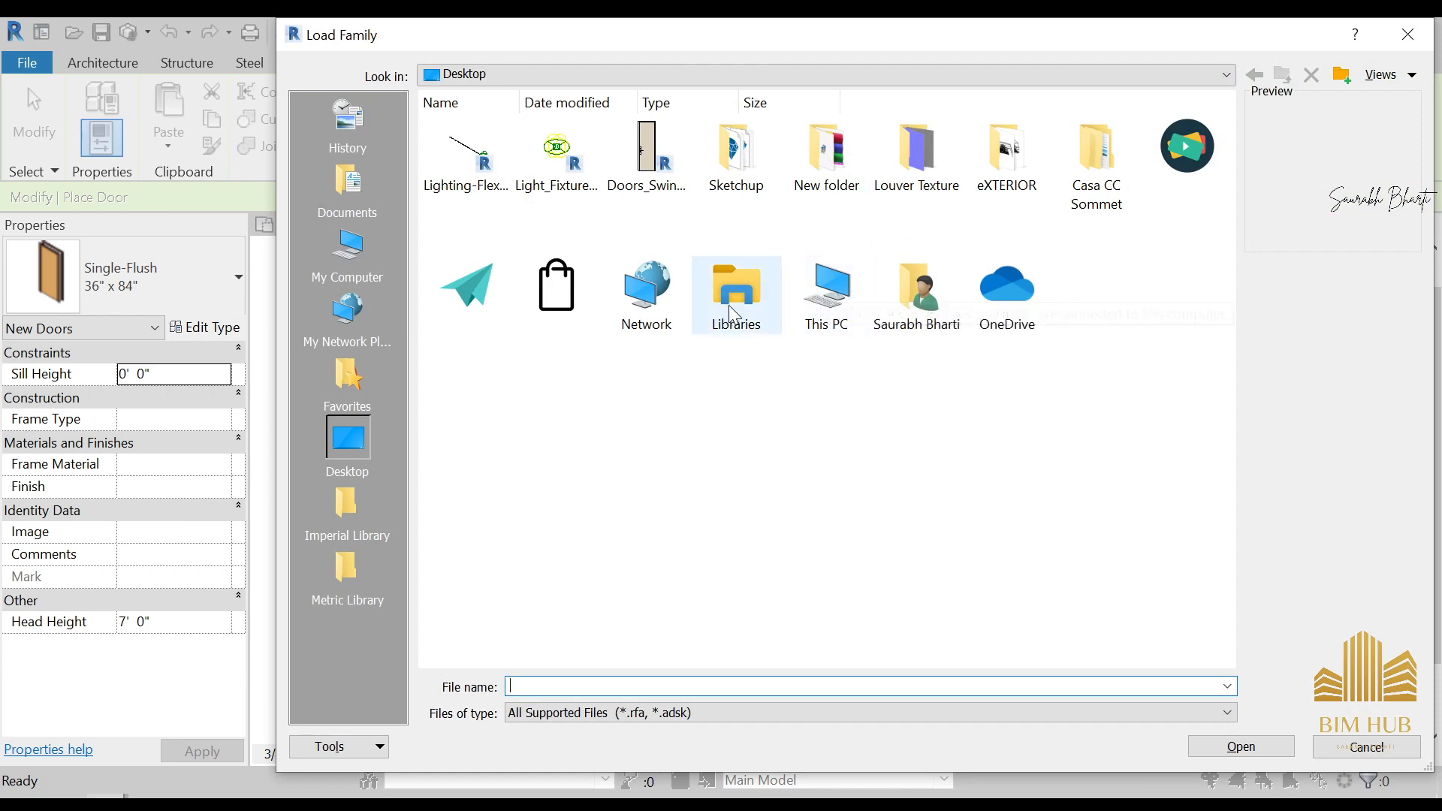
{"action": "double_click", "coordinate": [1027, 169]}
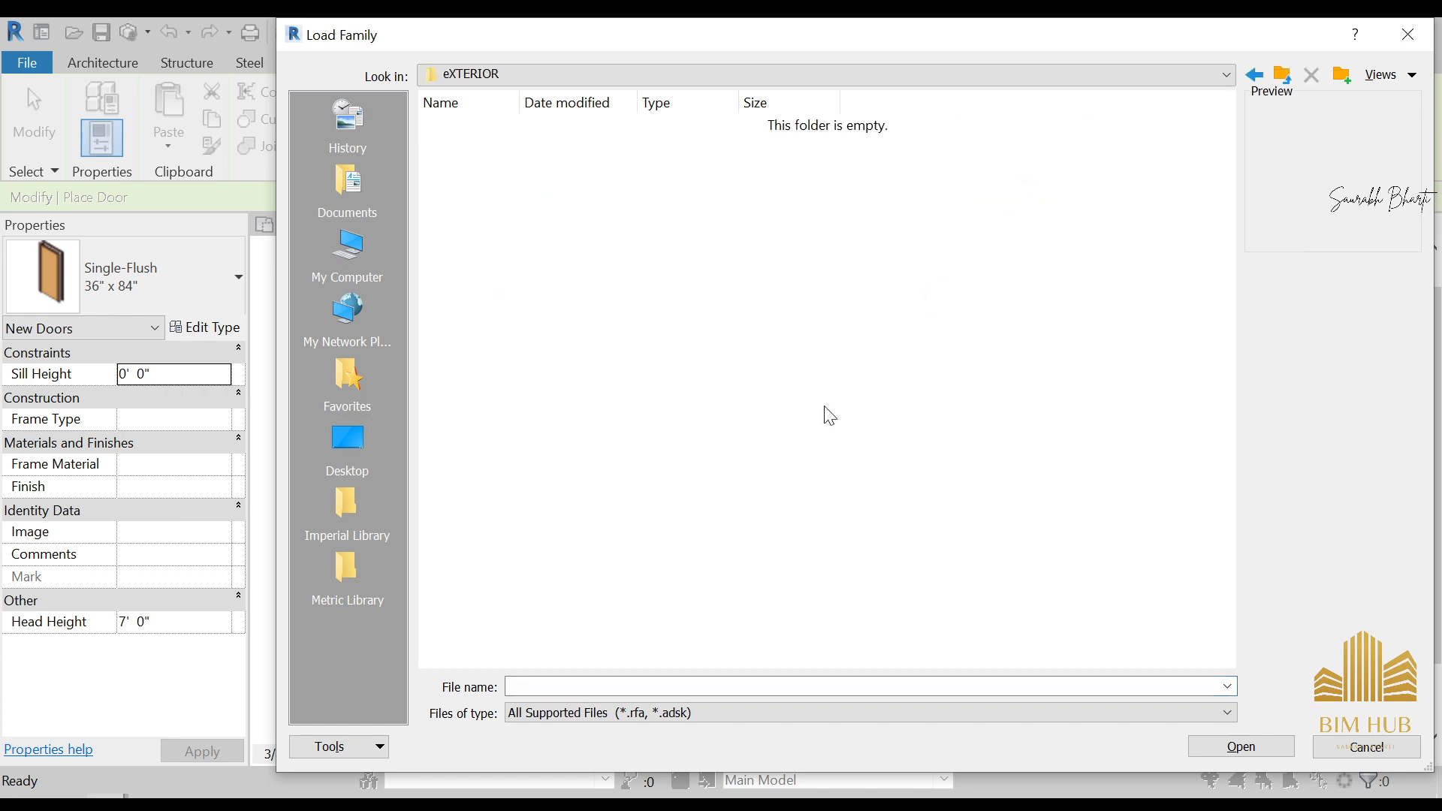
{"action": "left_click", "coordinate": [348, 443]}
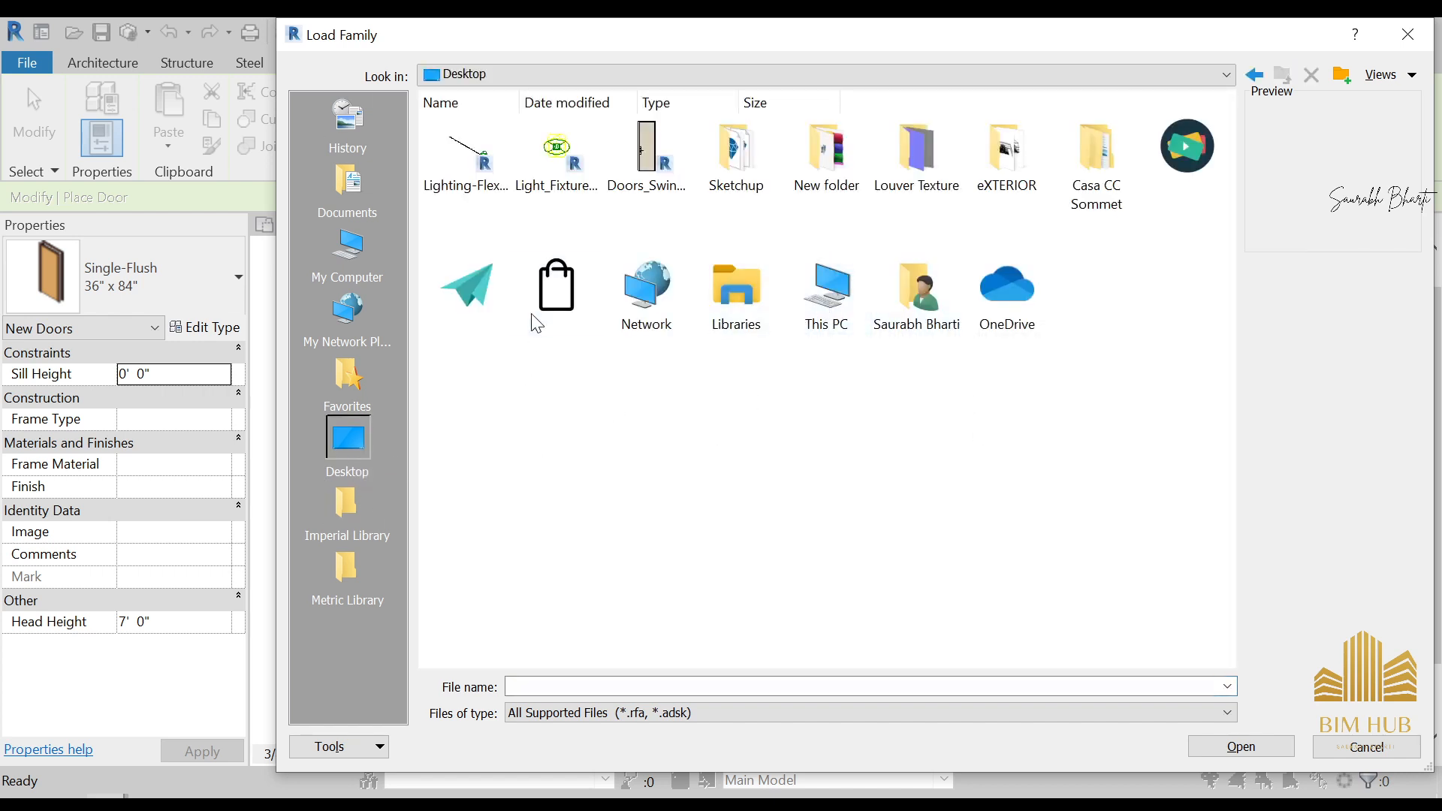
{"action": "double_click", "coordinate": [478, 296]}
{"action": "double_click", "coordinate": [594, 192]}
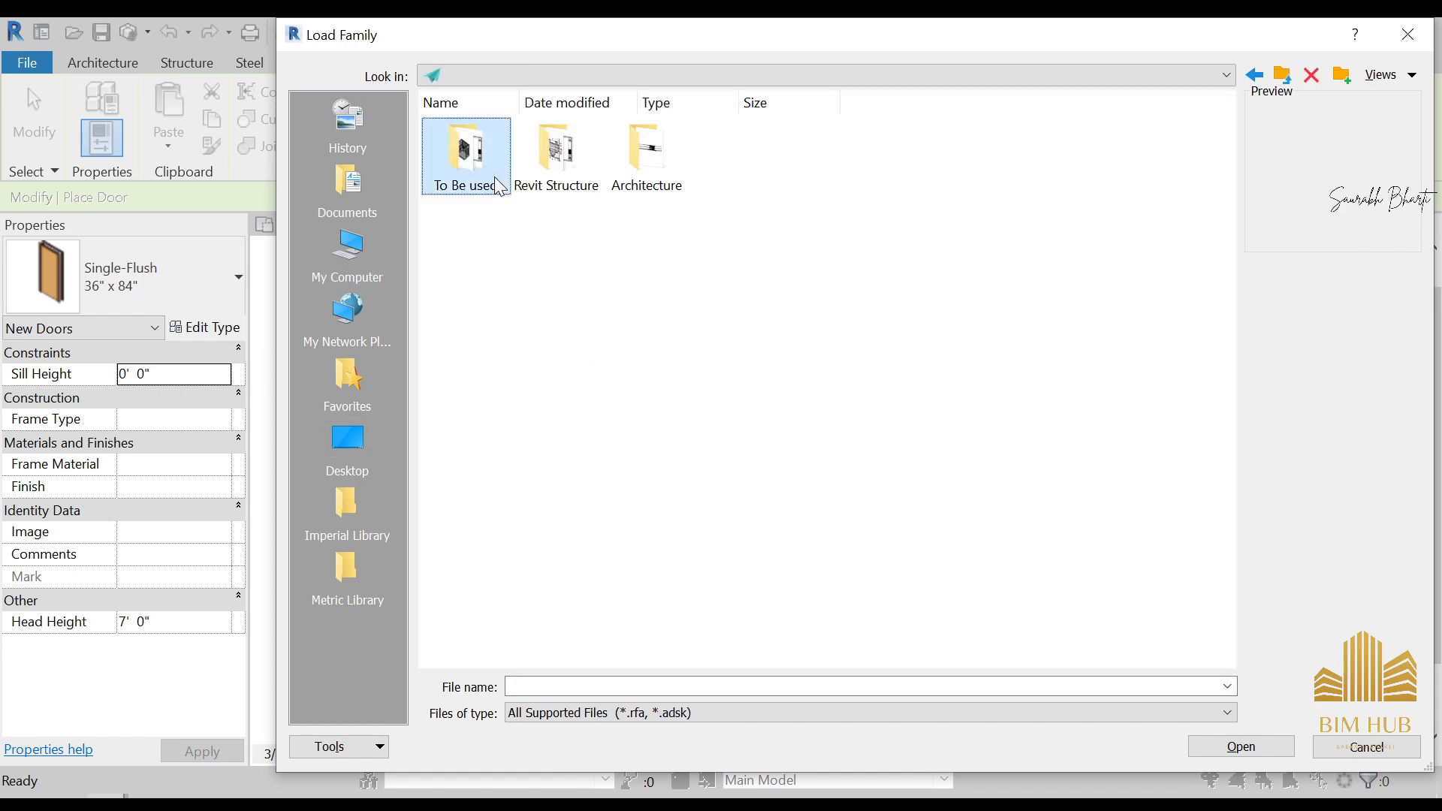
{"action": "double_click", "coordinate": [499, 187]}
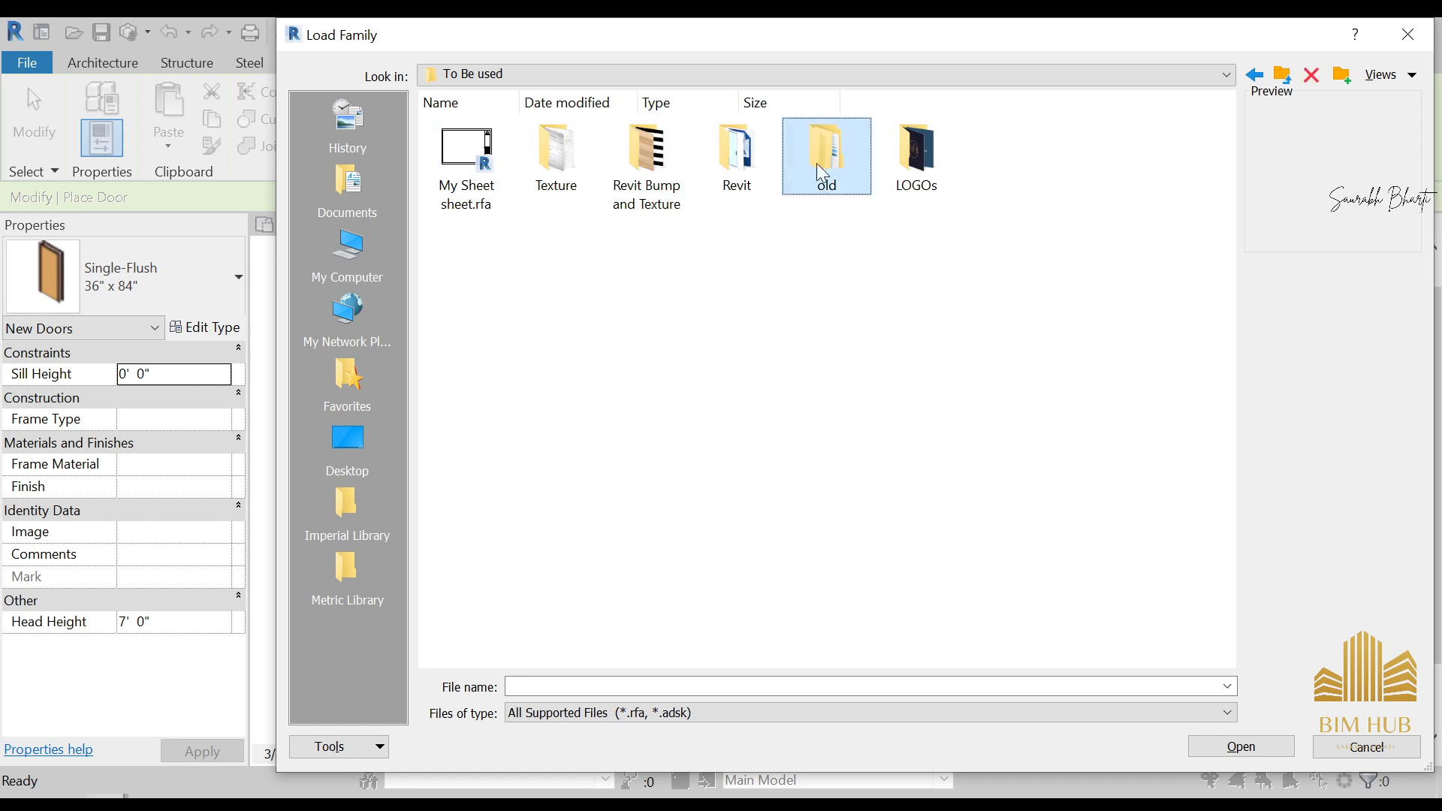
{"action": "left_click", "coordinate": [344, 450]}
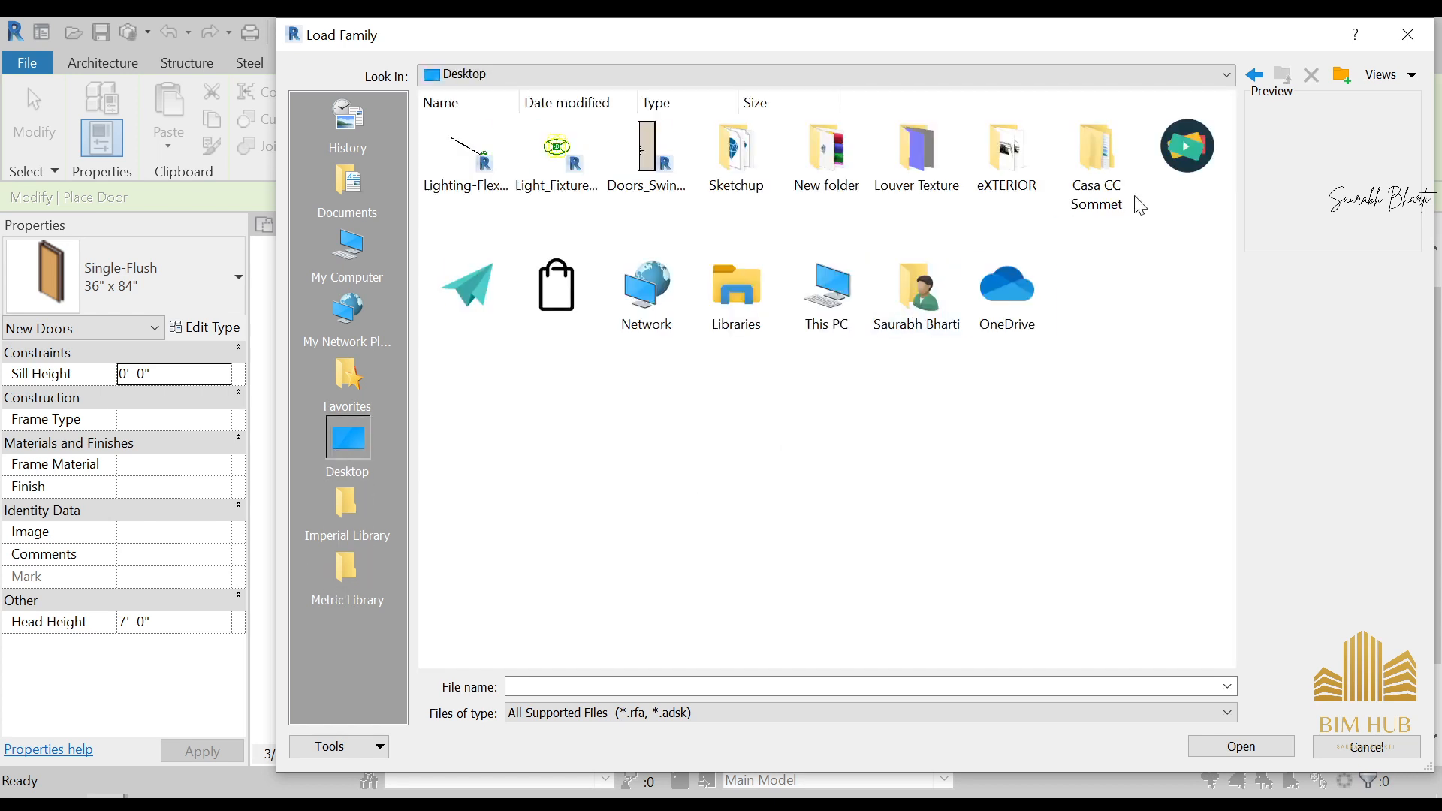
- Load the jeld-wen_interior_door_Craft_05_single_1.0 family from the door folder in Revit Families on Local Disk (D:)
{"action": "left_click", "coordinate": [351, 255]}
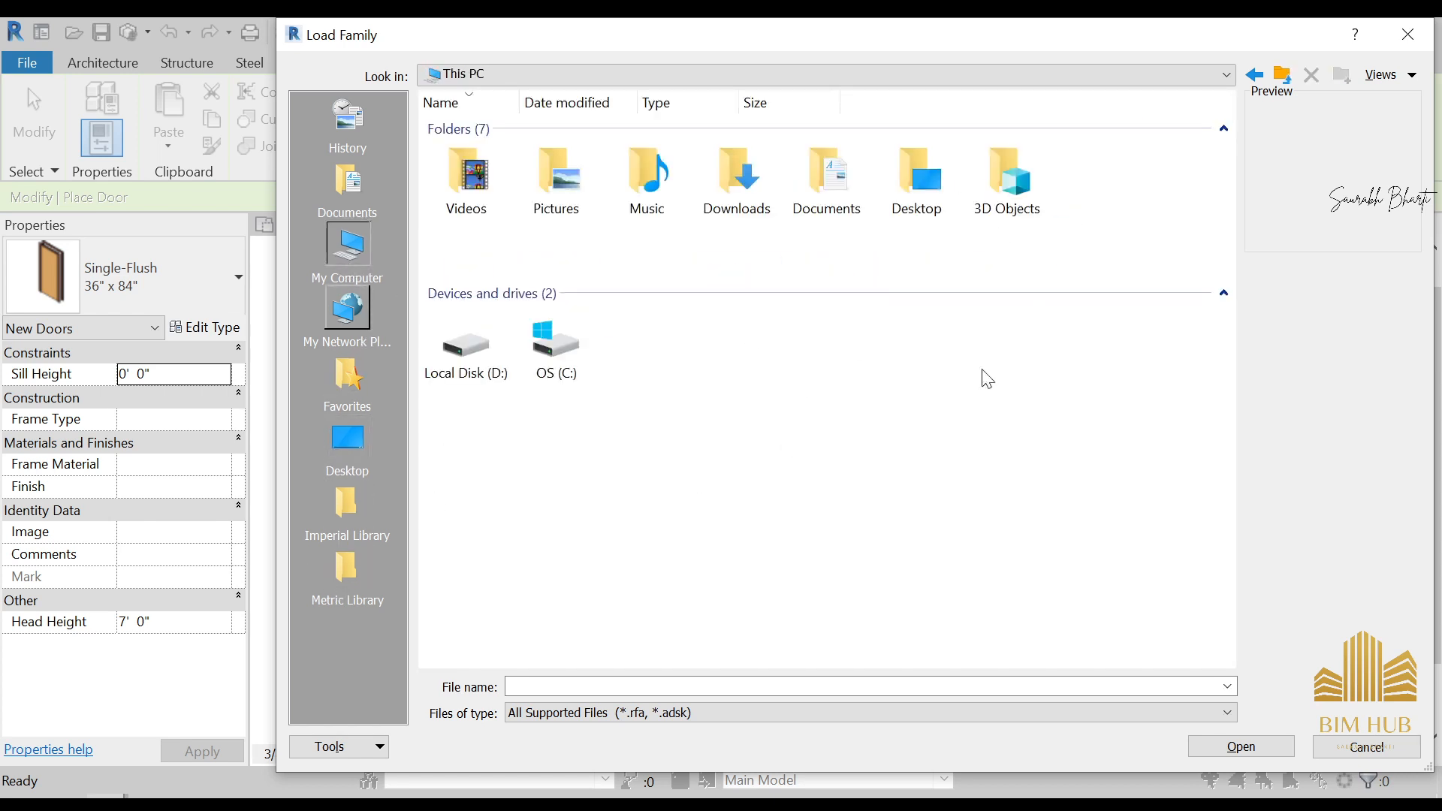
{"action": "double_click", "coordinate": [462, 368]}
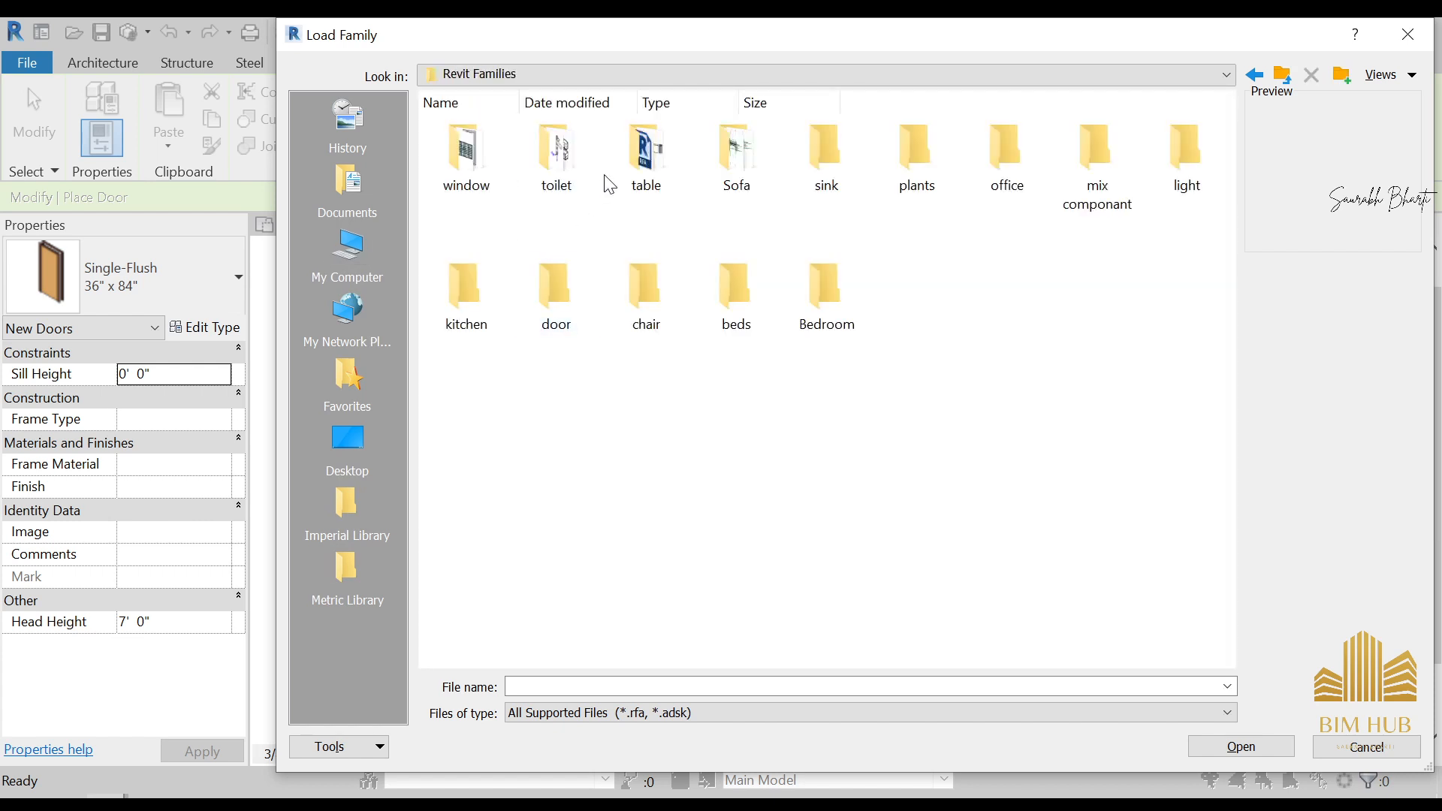
{"action": "double_click", "coordinate": [562, 308]}
{"action": "scroll", "coordinate": [863, 460], "scroll_direction": "down", "scroll_amount": 5}
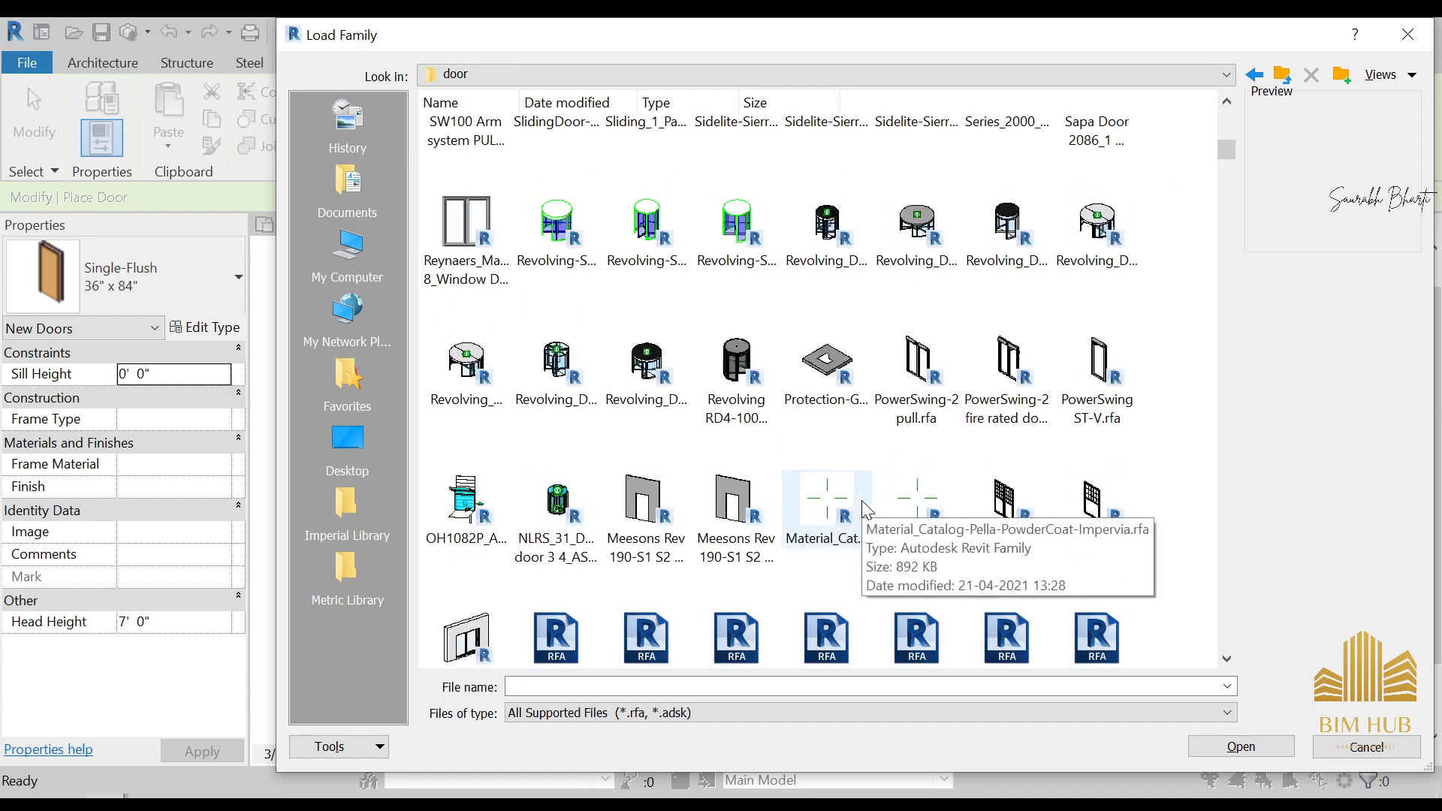
{"action": "scroll", "coordinate": [761, 358], "scroll_direction": "down", "scroll_amount": 5}
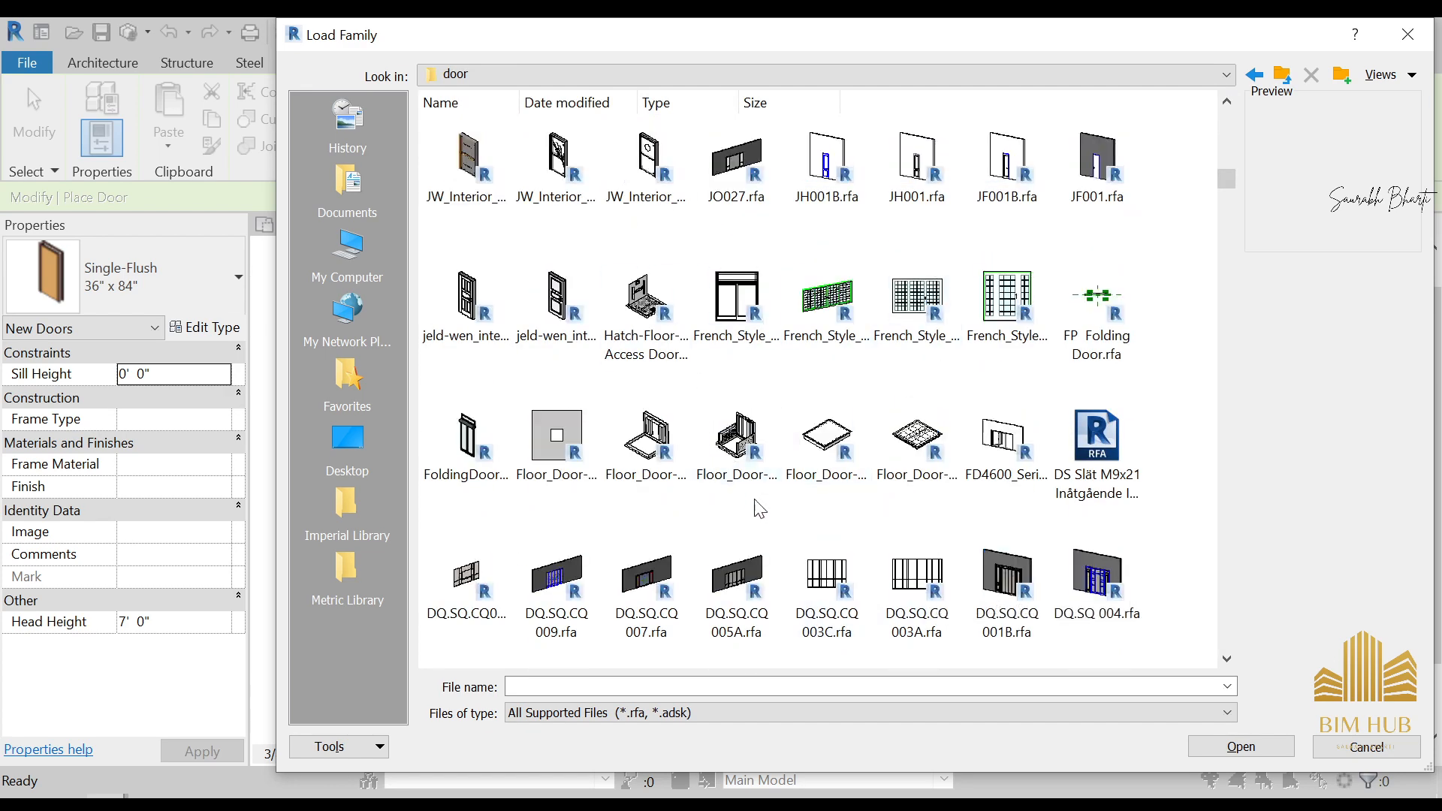
{"action": "left_click", "coordinate": [1216, 751]}
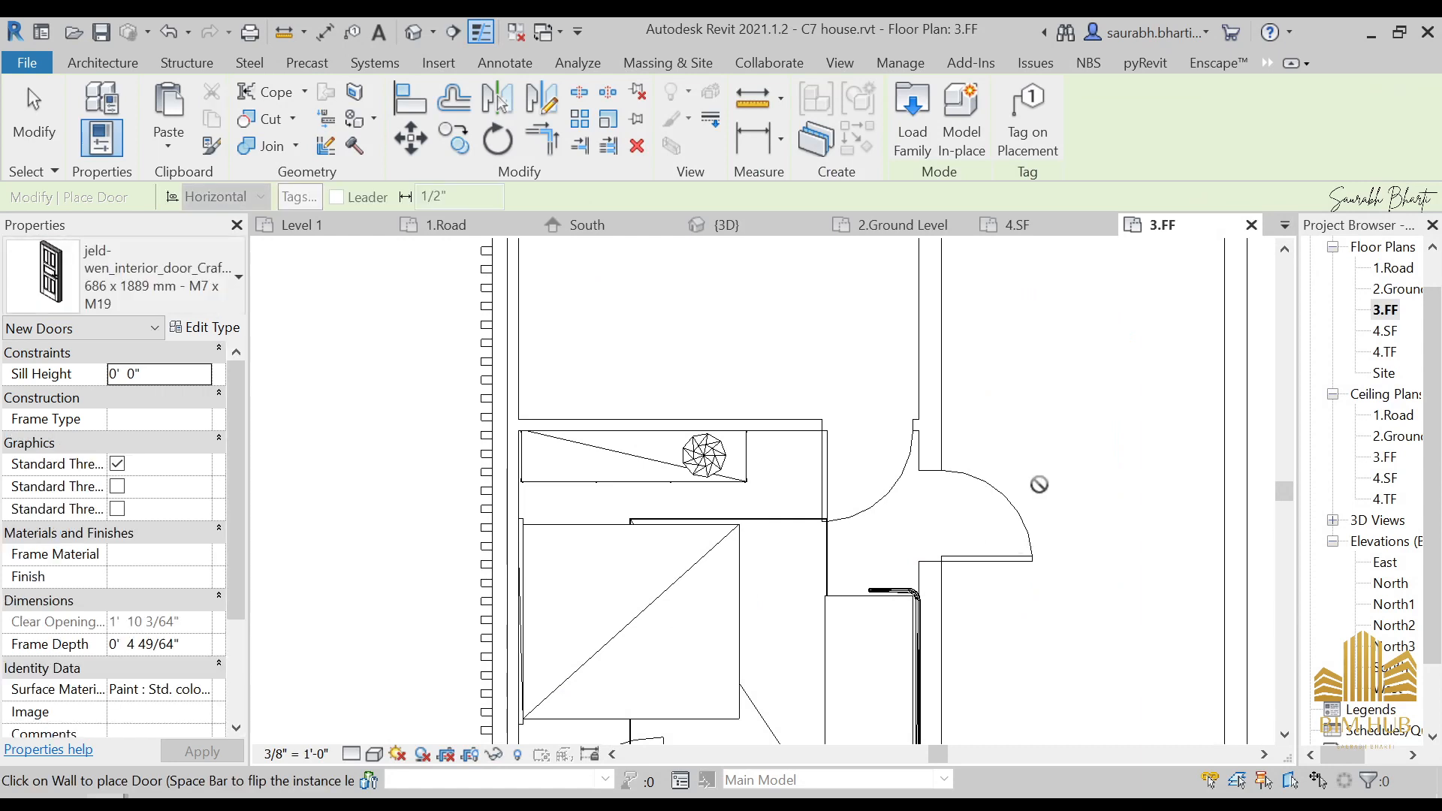
- Switch both bedroom doors to the jeld-wen interior door type 886 x 2049 mm - M9 x M20.5
{"action": "key", "text": "Escape"}
{"action": "left_click", "coordinate": [875, 471]}
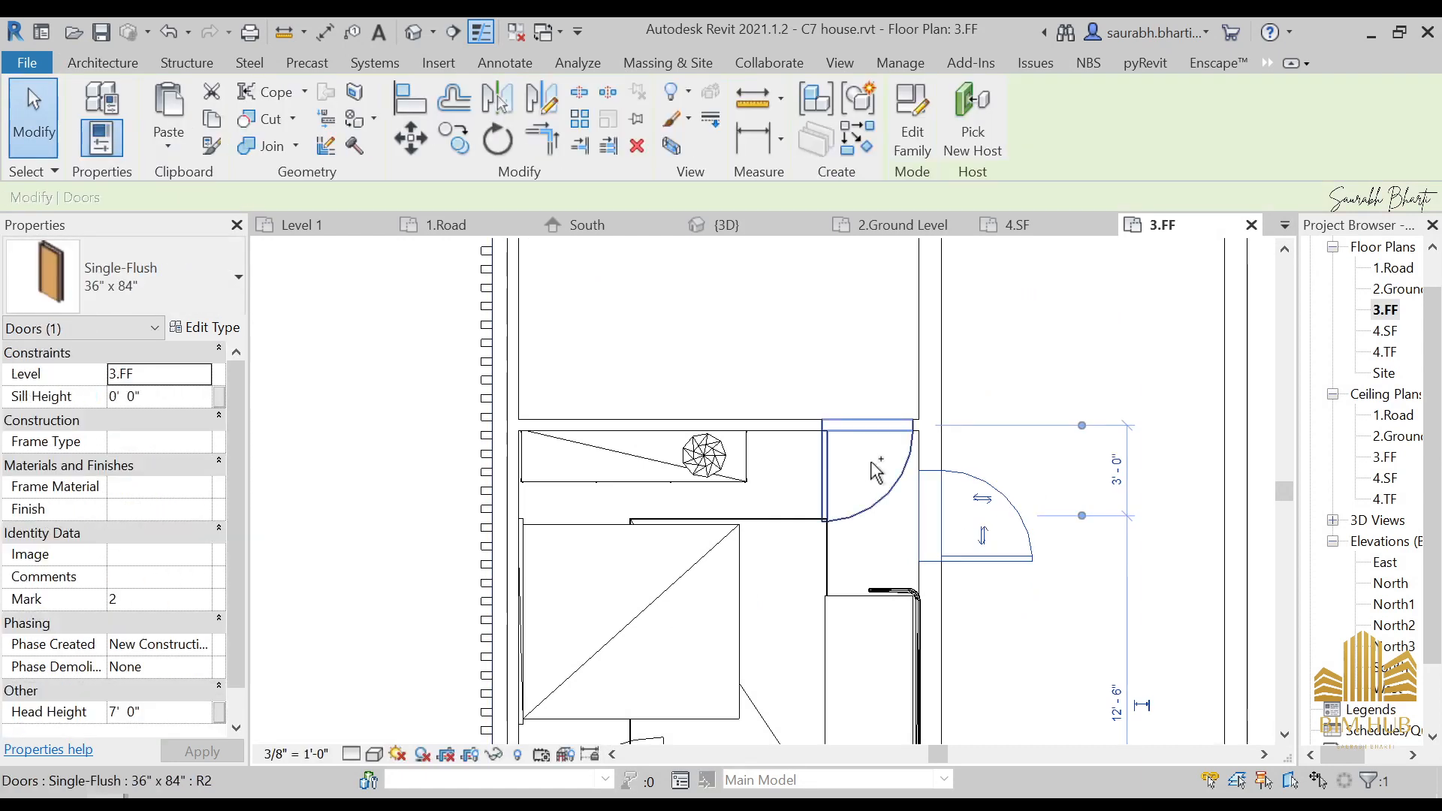
{"action": "left_click", "coordinate": [164, 255]}
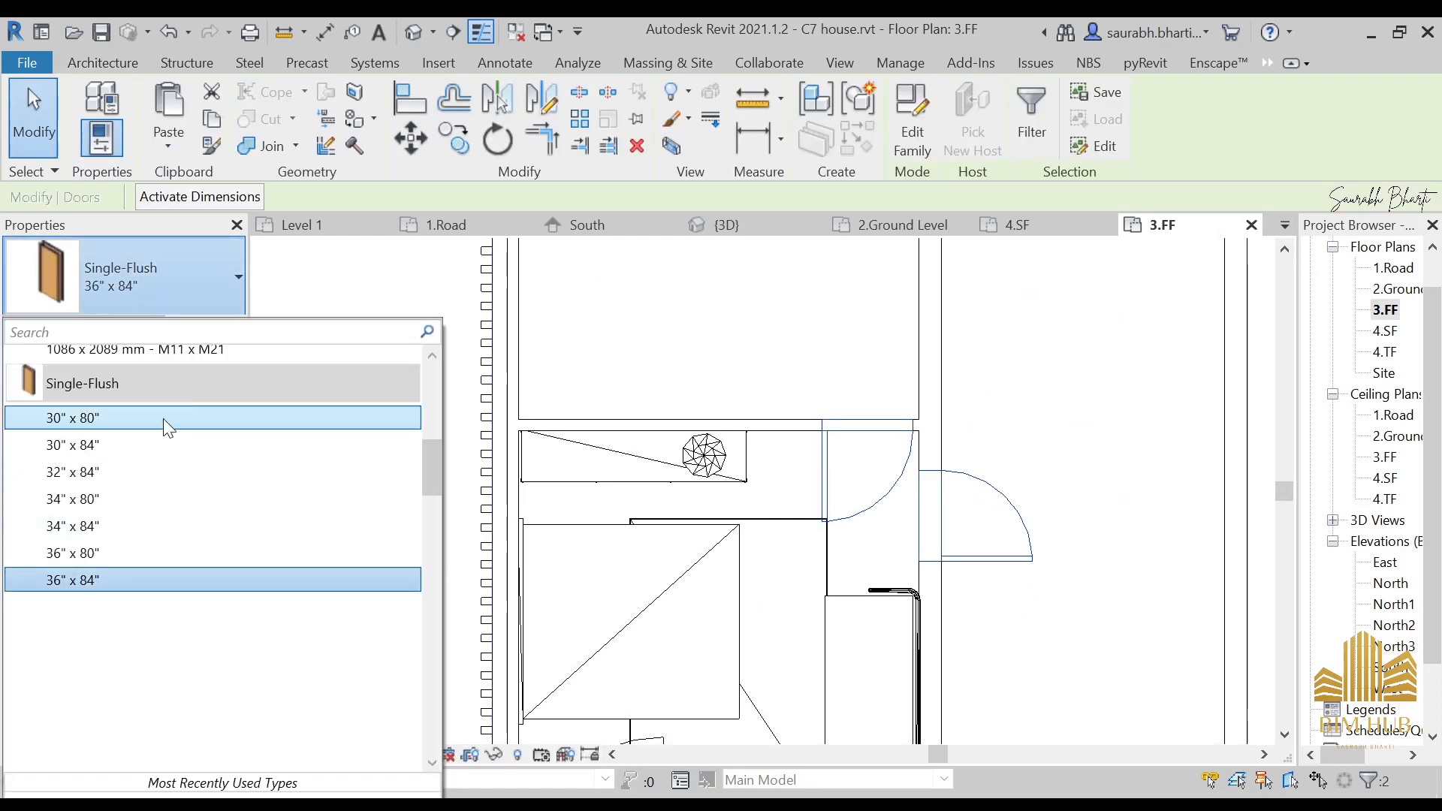
{"action": "scroll", "coordinate": [210, 559], "scroll_direction": "up", "scroll_amount": 3}
{"action": "scroll", "coordinate": [210, 559], "scroll_direction": "up", "scroll_amount": 5}
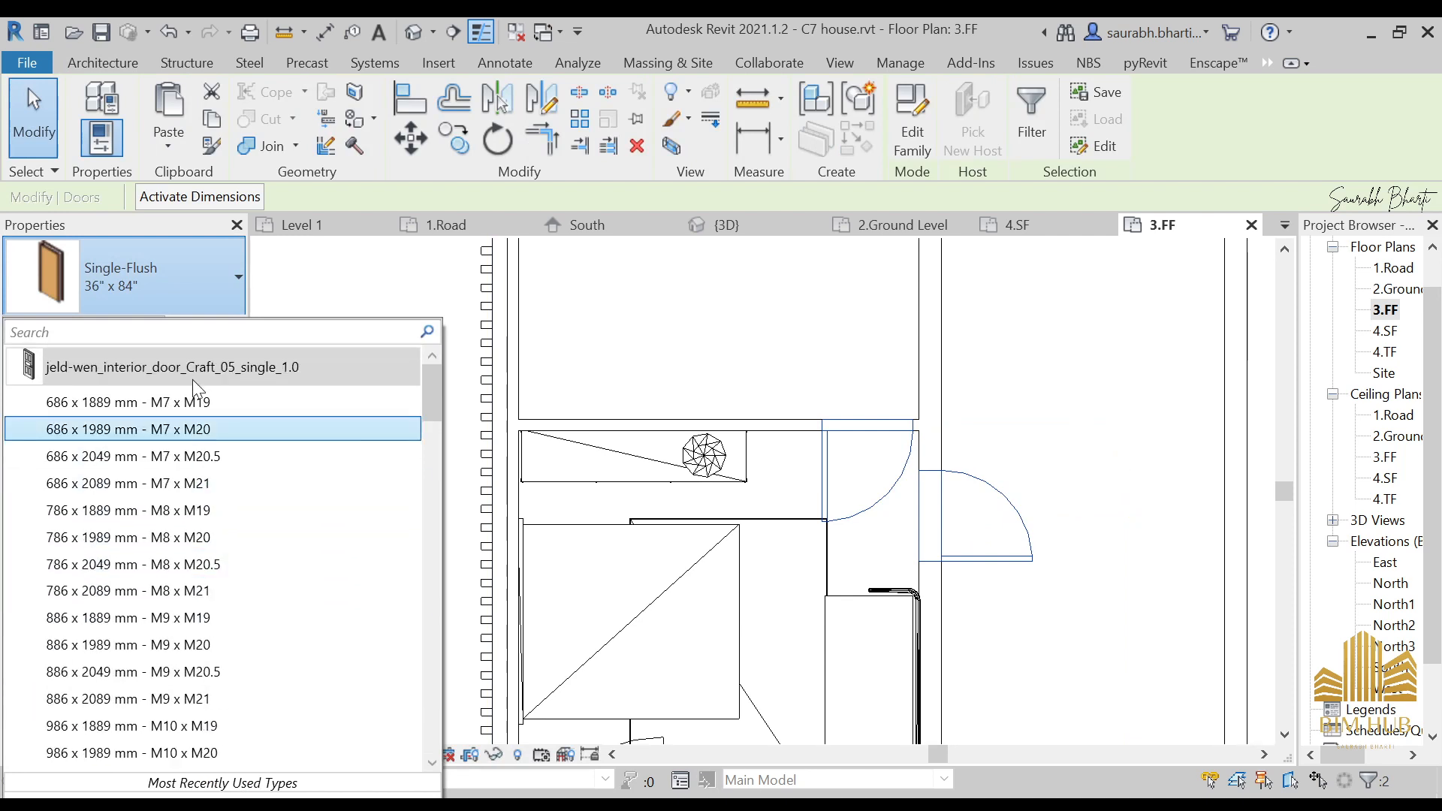
{"action": "scroll", "coordinate": [210, 526], "scroll_direction": "down", "scroll_amount": 2}
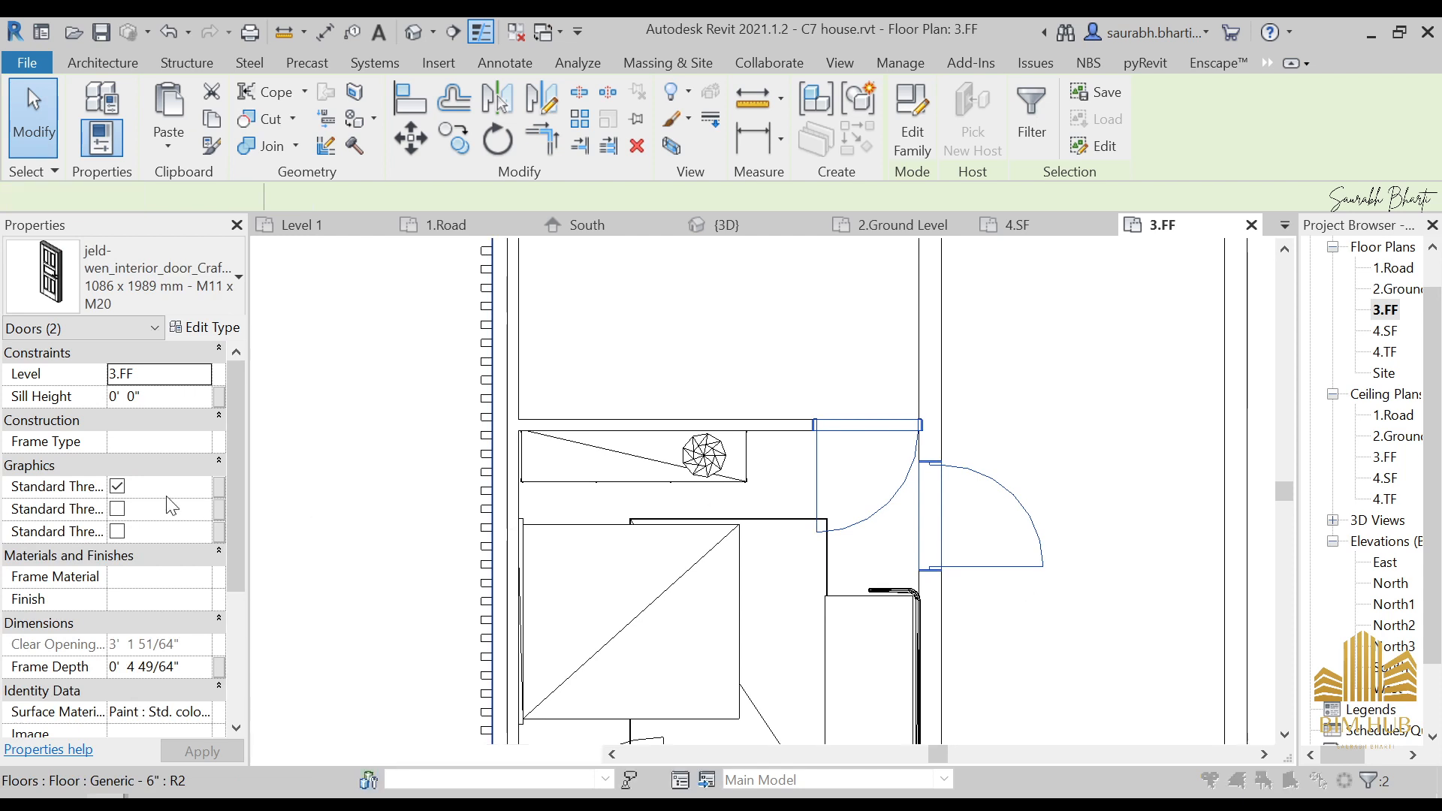
{"action": "left_click", "coordinate": [166, 300]}
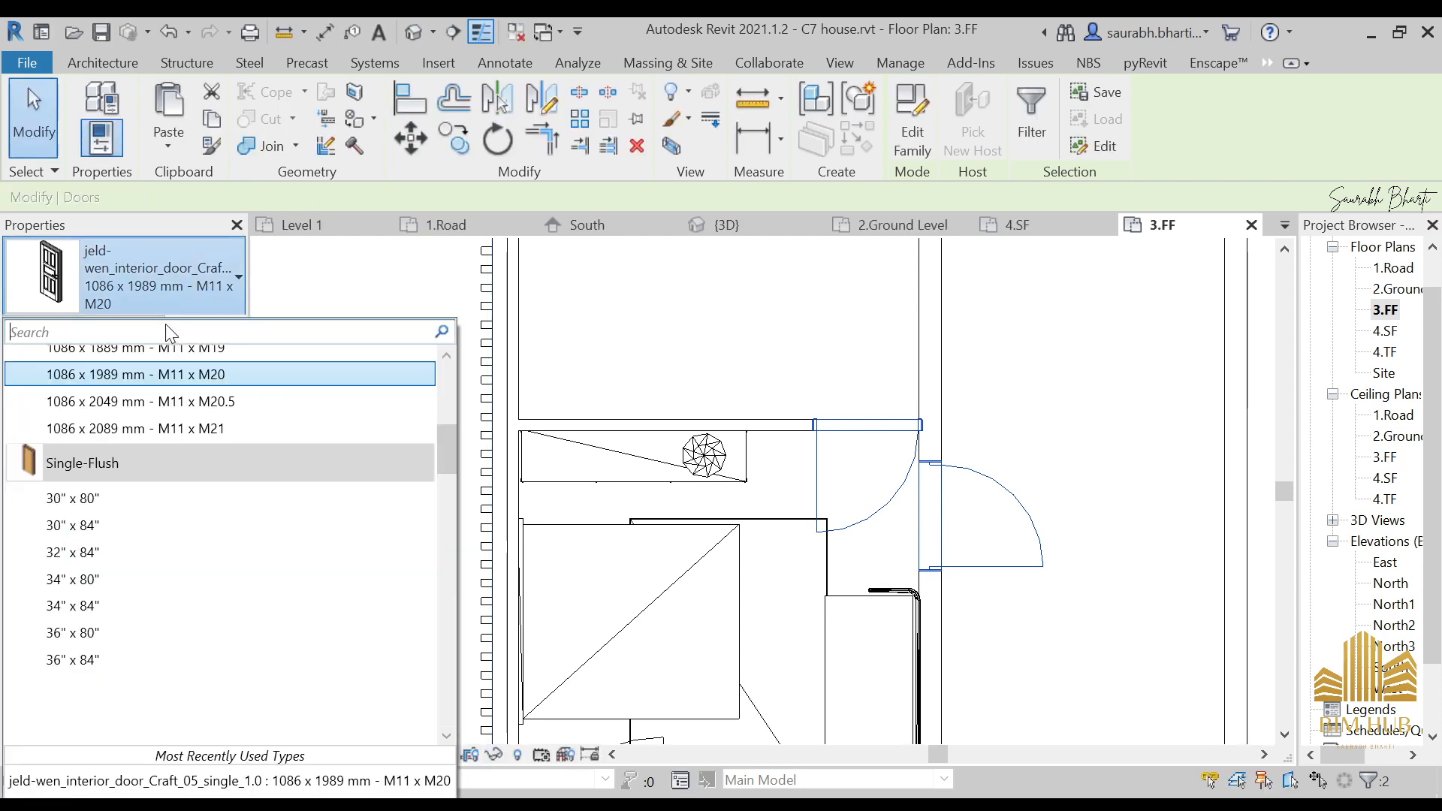
{"action": "scroll", "coordinate": [158, 481], "scroll_direction": "up", "scroll_amount": 5}
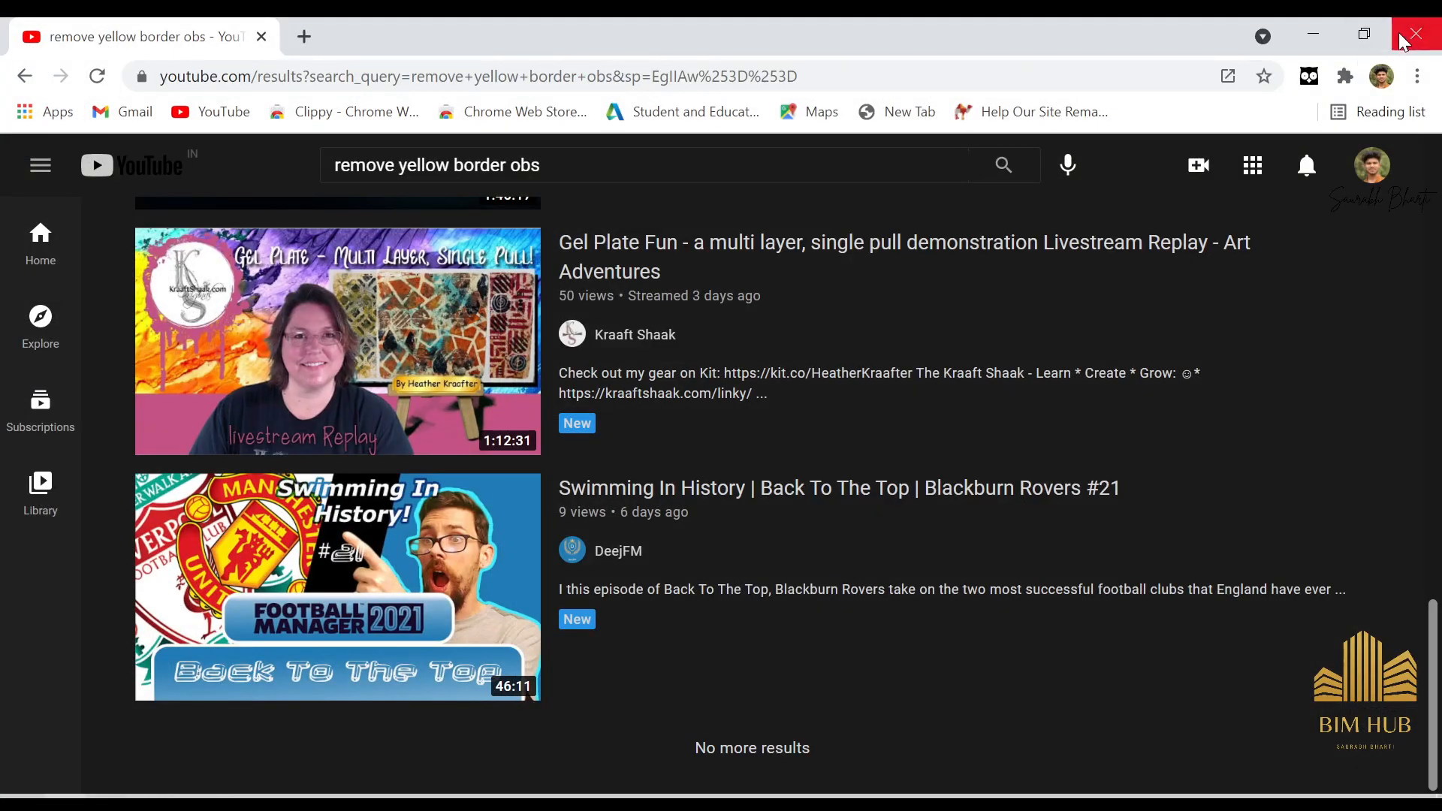
- Close the stray browser window, switch to Enscape, and view the lit bedroom and the whole house from outside
{"action": "left_click", "coordinate": [1415, 35]}
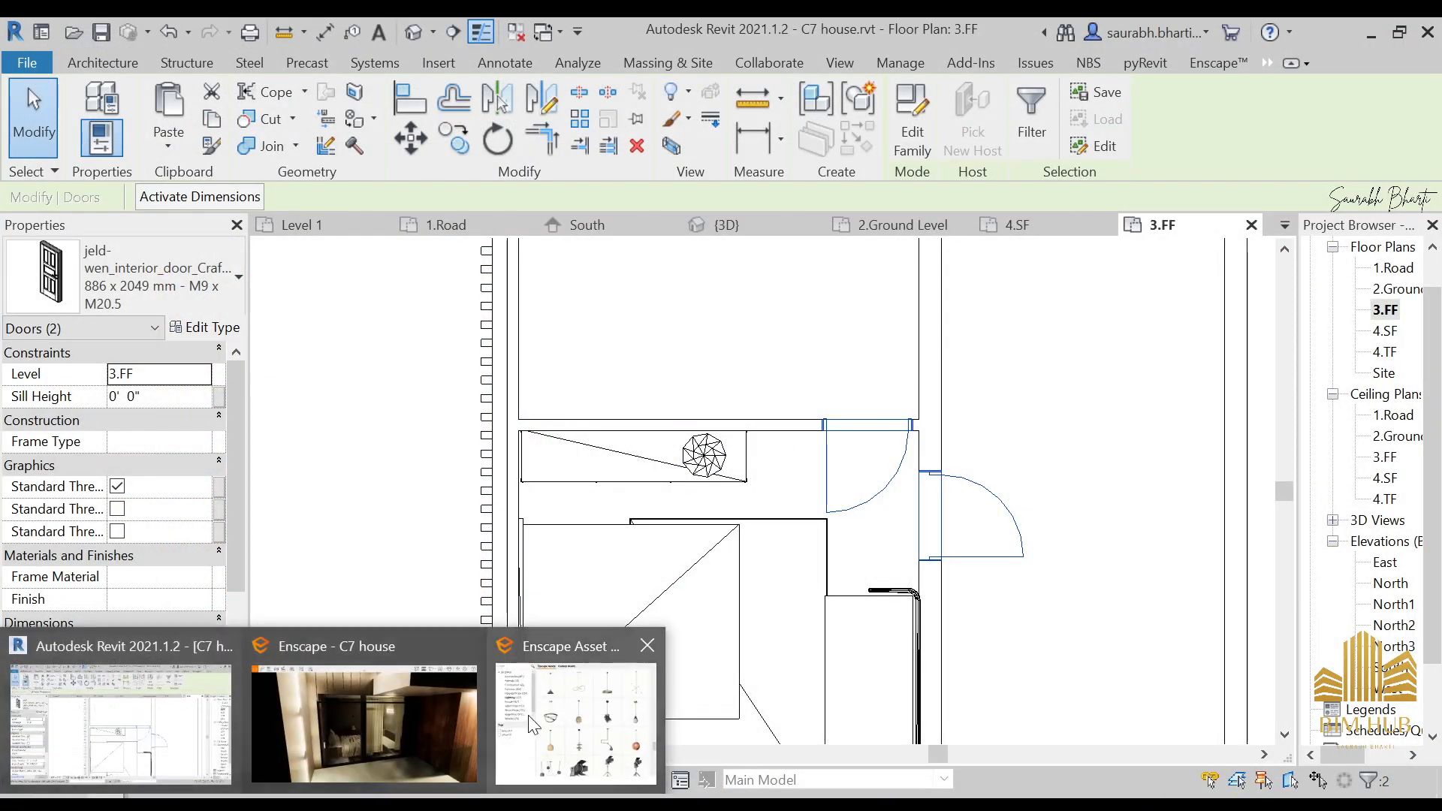
{"action": "left_click", "coordinate": [335, 714]}
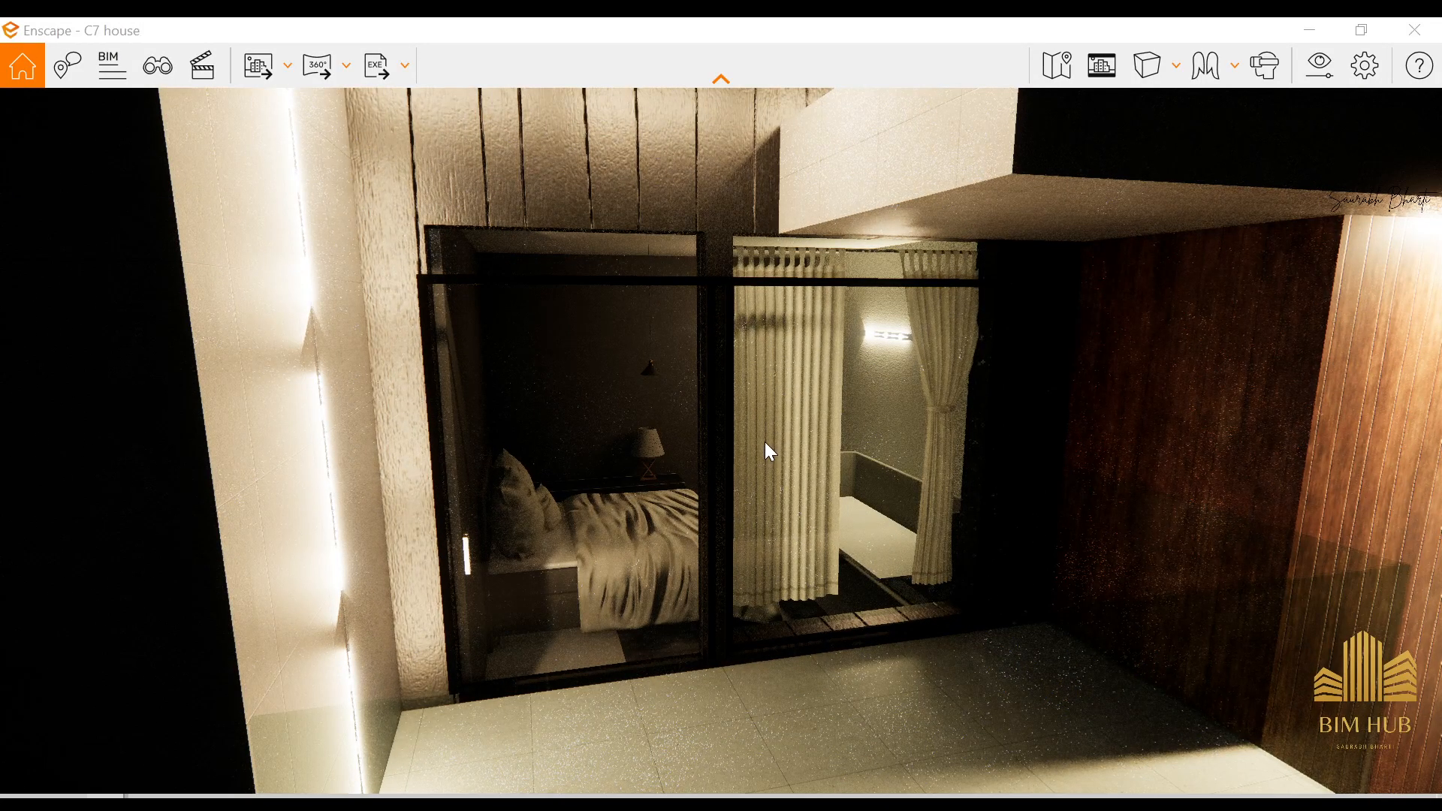
{"action": "left_click_drag", "start_coordinate": [764, 441], "coordinate": [931, 540]}
{"action": "key", "text": "w"}
{"action": "key", "text": "w"}
{"action": "key", "text": "s"}
{"action": "left_click_drag", "start_coordinate": [729, 494], "coordinate": [849, 494]}
{"action": "key", "text": "s"}
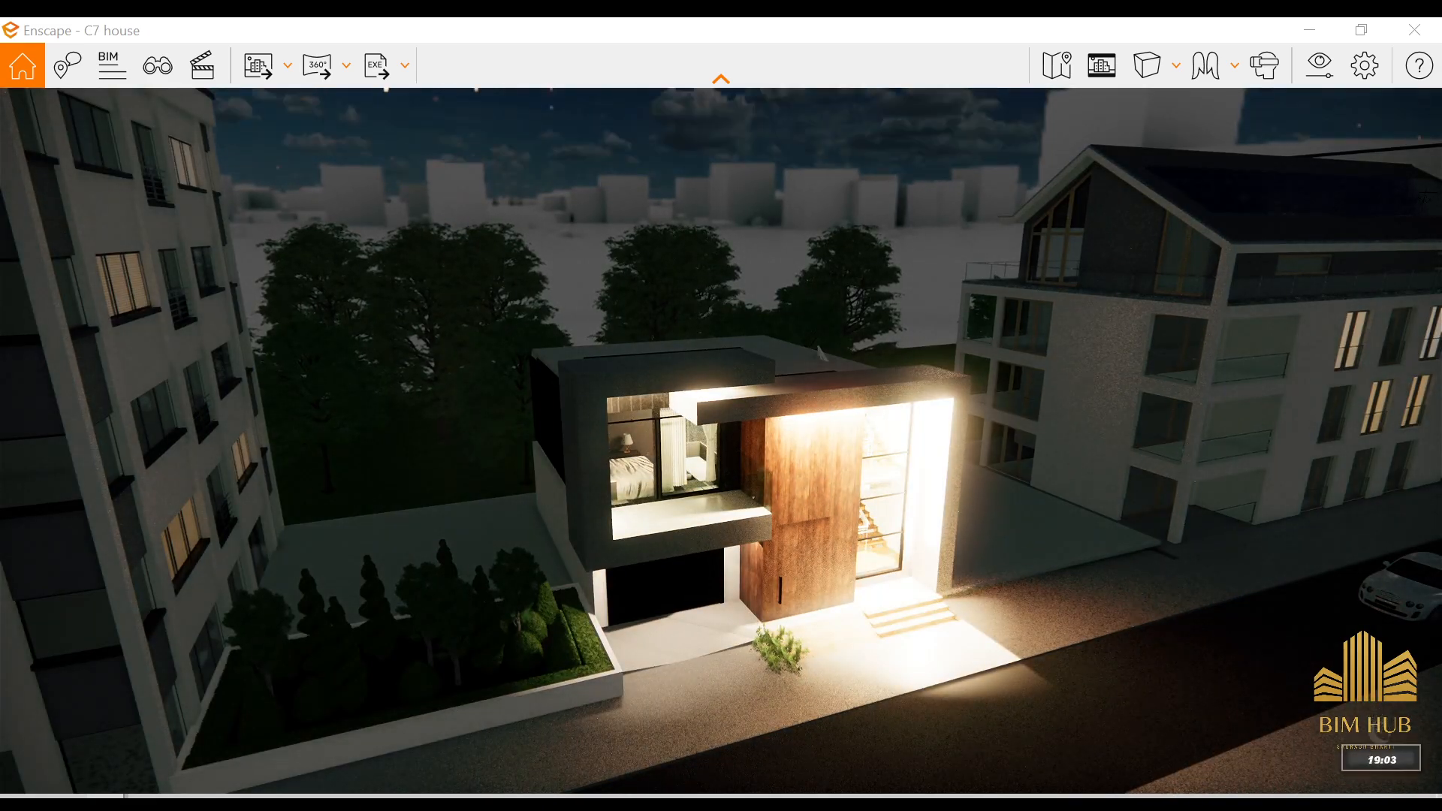
- View the house front from street level in walk mode and set the time of day to 17:24
{"action": "key", "text": "u"}
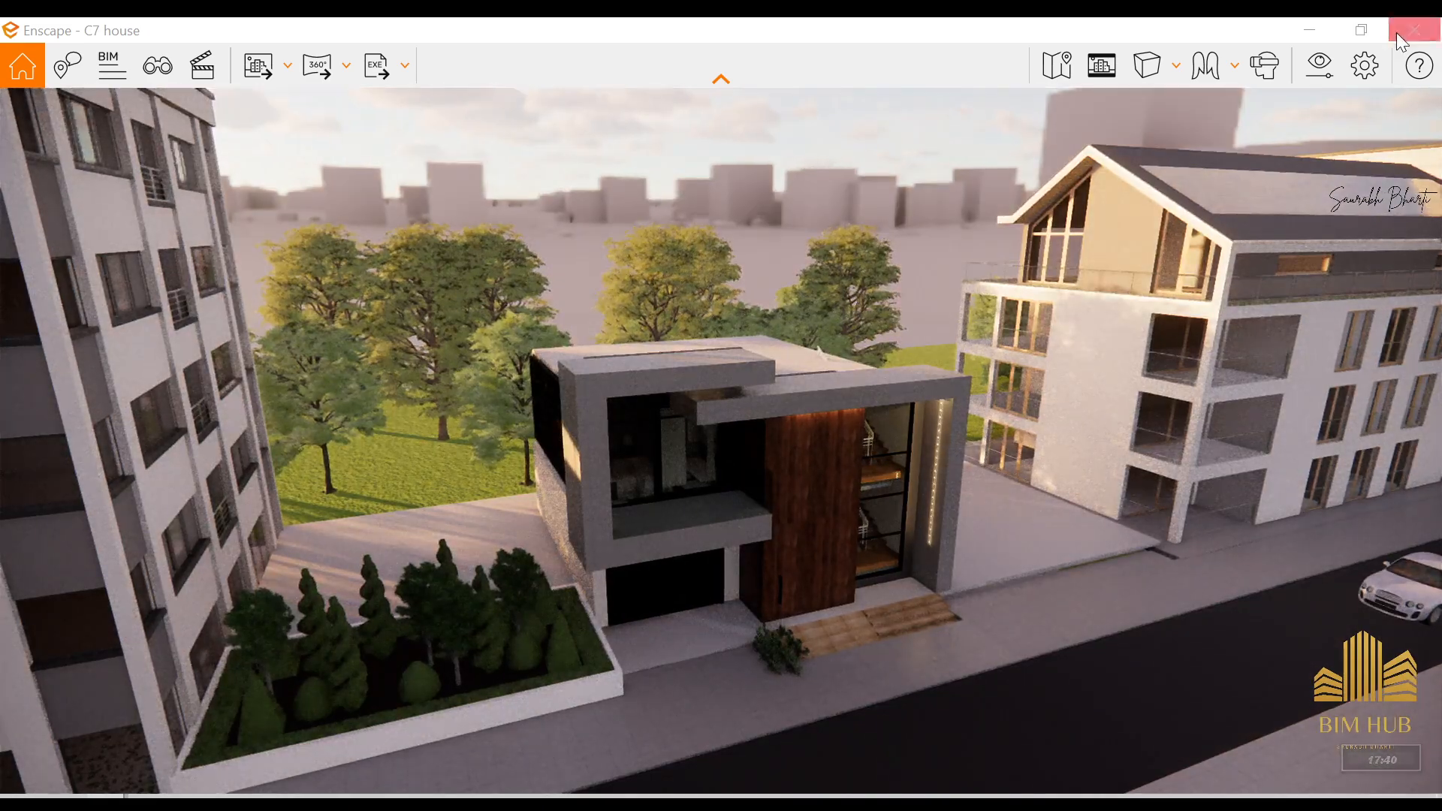
{"action": "key", "text": "d"}
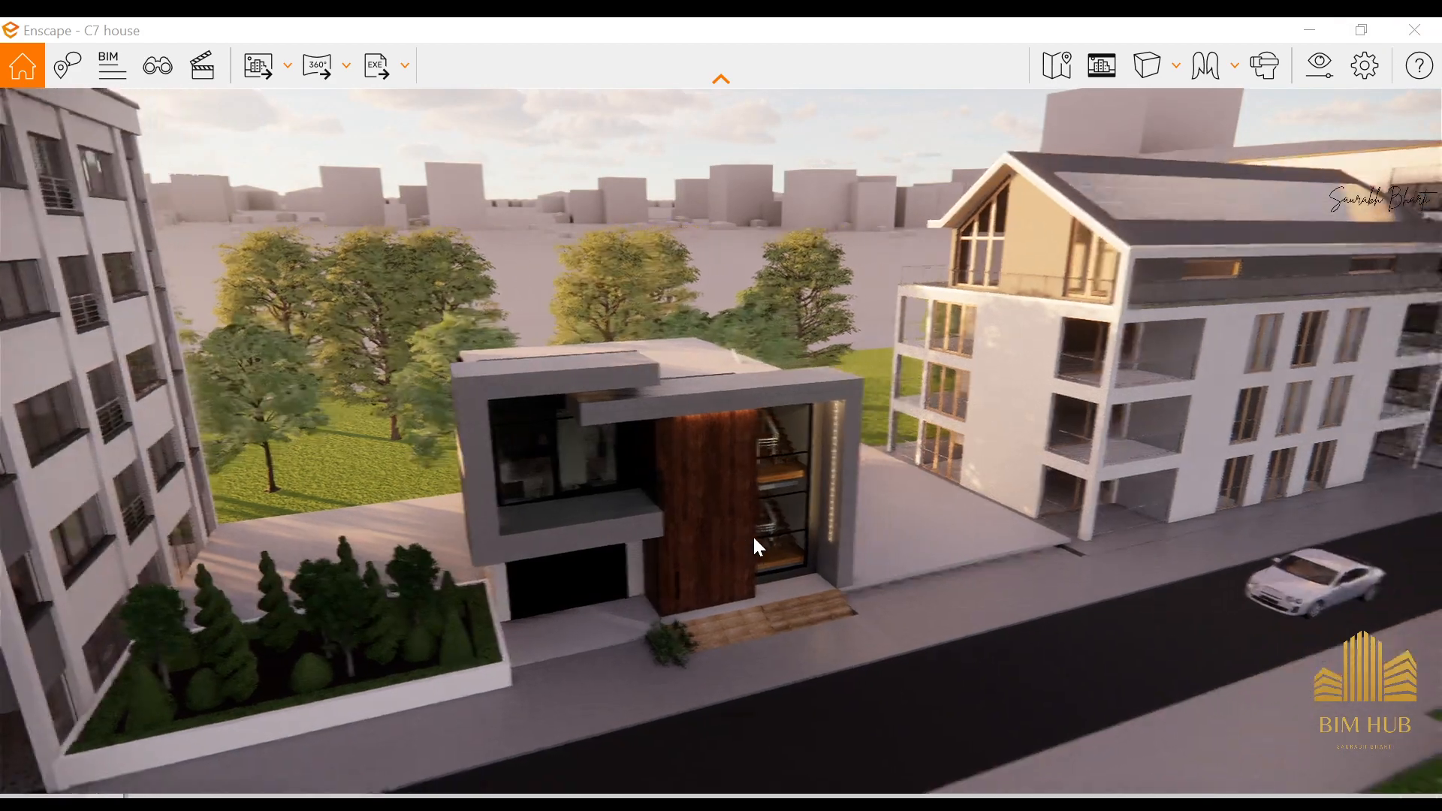
{"action": "left_click_drag", "start_coordinate": [753, 538], "coordinate": [675, 375]}
{"action": "key", "text": "w"}
{"action": "key", "text": "space"}
{"action": "key", "text": "w"}
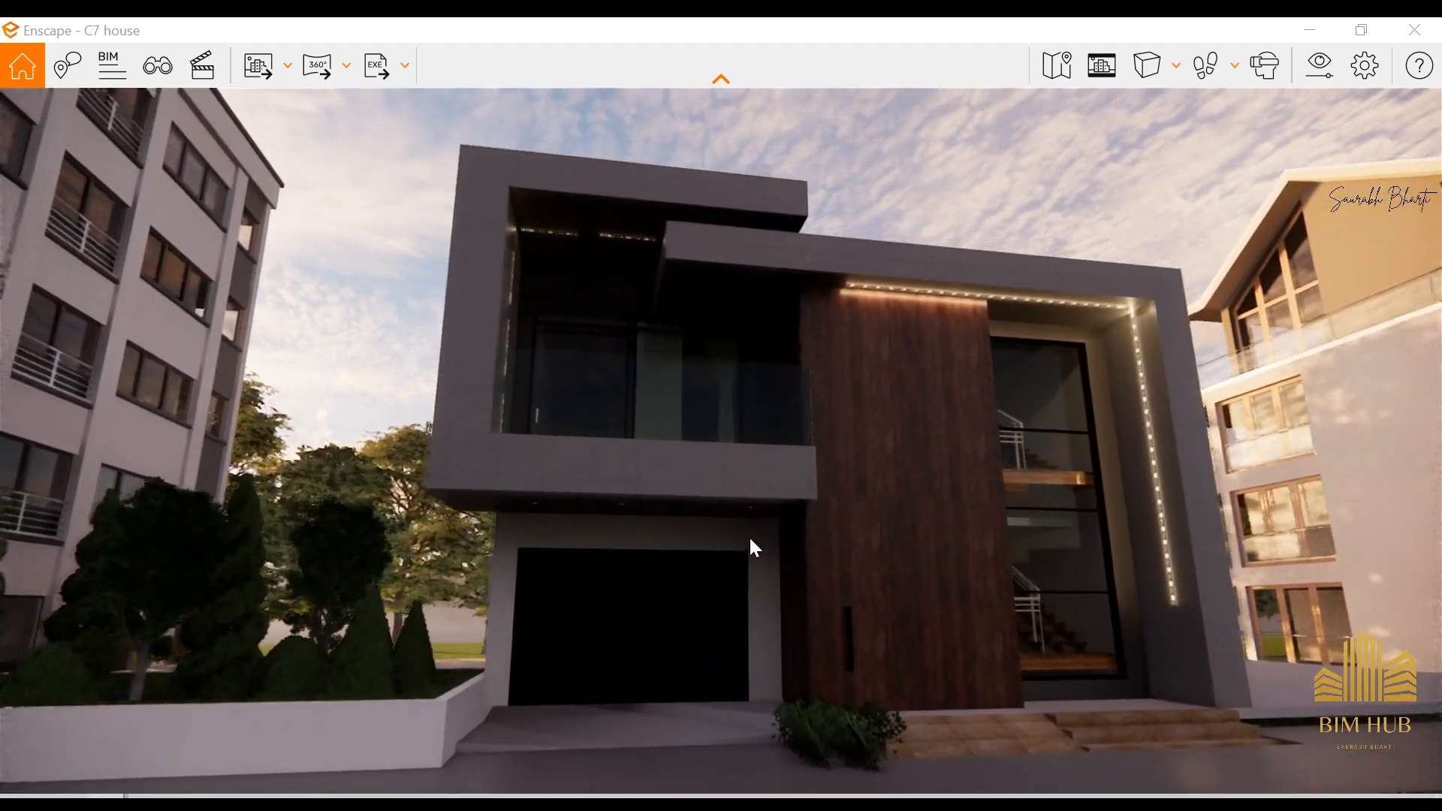
{"action": "right_click_drag", "start_coordinate": [750, 539], "coordinate": [833, 539], "text": "shift"}
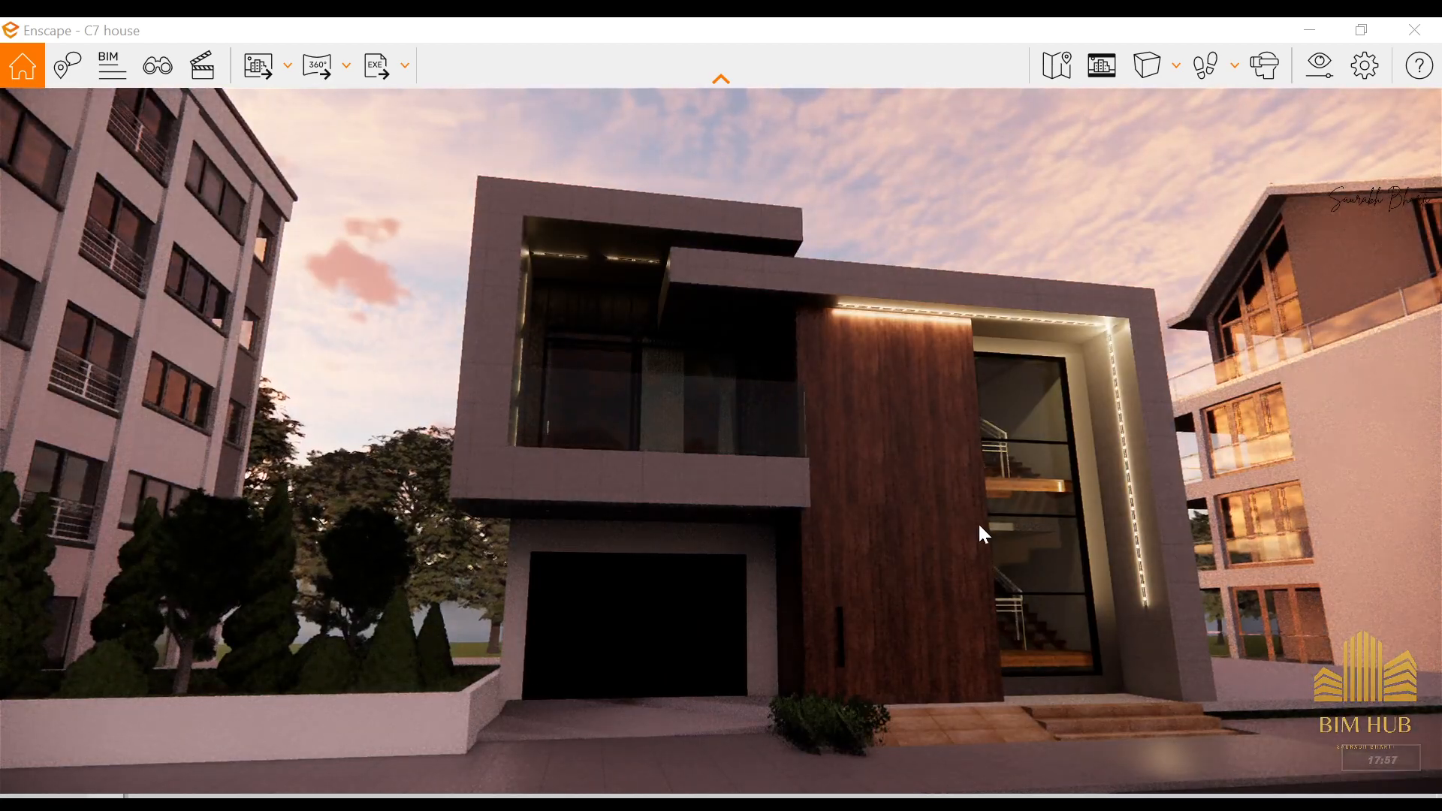
{"action": "right_click_drag", "start_coordinate": [997, 523], "coordinate": [1071, 524], "text": "shift"}
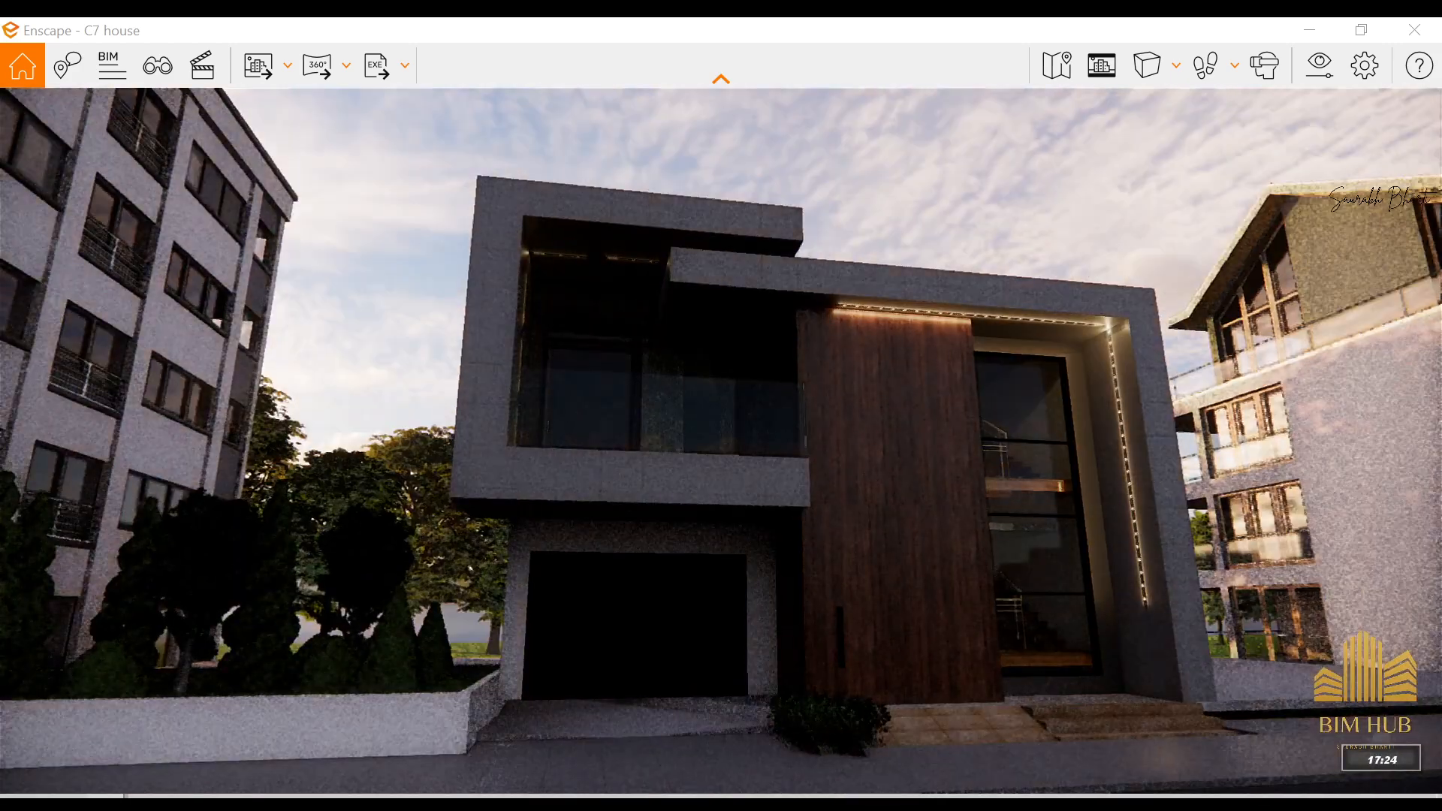
- Inspect the garage door up close, and in Revit's 3D view set its in-place panels' extrusion end to 4
{"action": "key", "text": "w"}
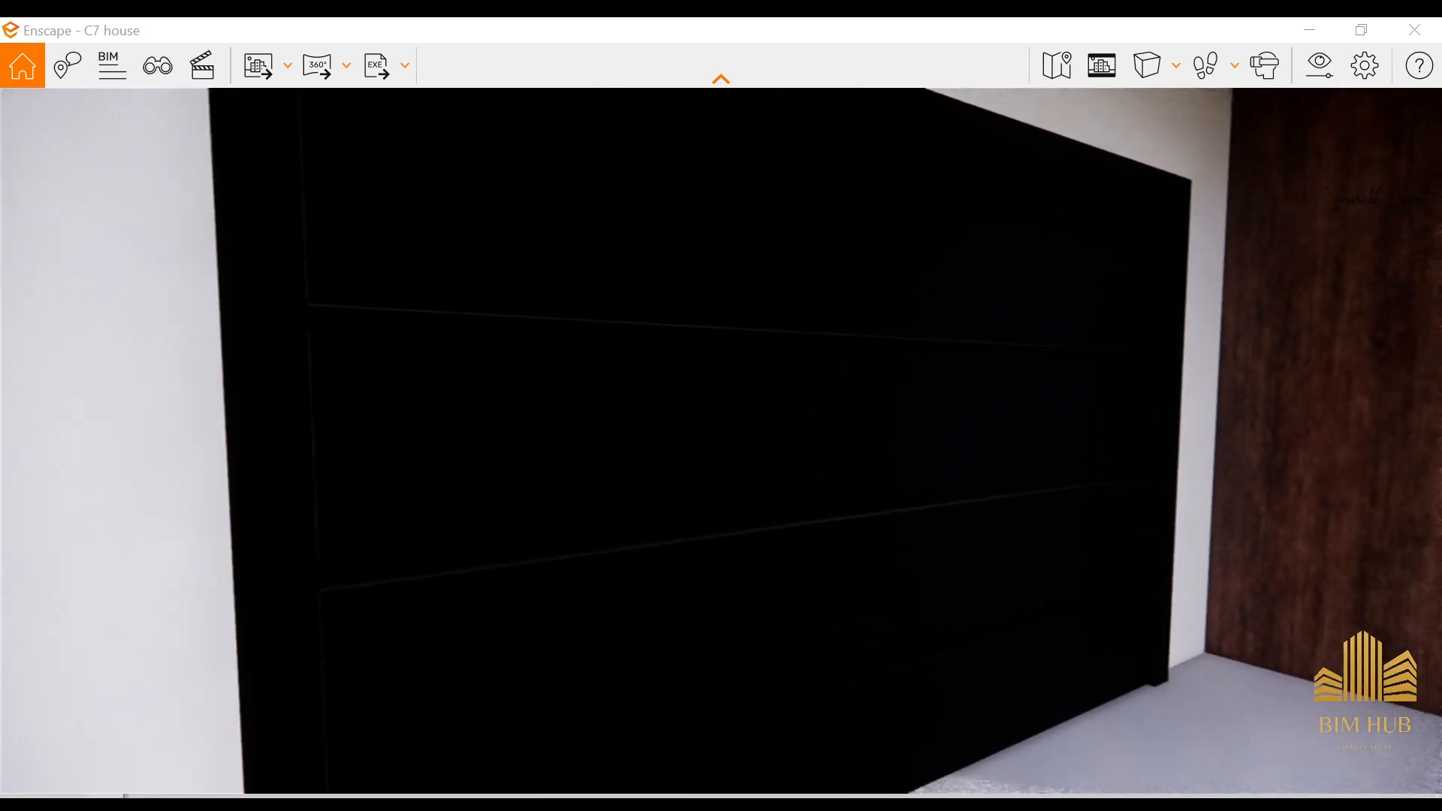
{"action": "mouse_move", "coordinate": [1018, 452]}
{"action": "left_mouse_down"}
{"action": "mouse_move", "coordinate": [1093, 452]}
{"action": "mouse_move", "coordinate": [979, 451]}
{"action": "mouse_move", "coordinate": [1040, 452]}
{"action": "mouse_move", "coordinate": [1017, 452]}
{"action": "left_mouse_up"}
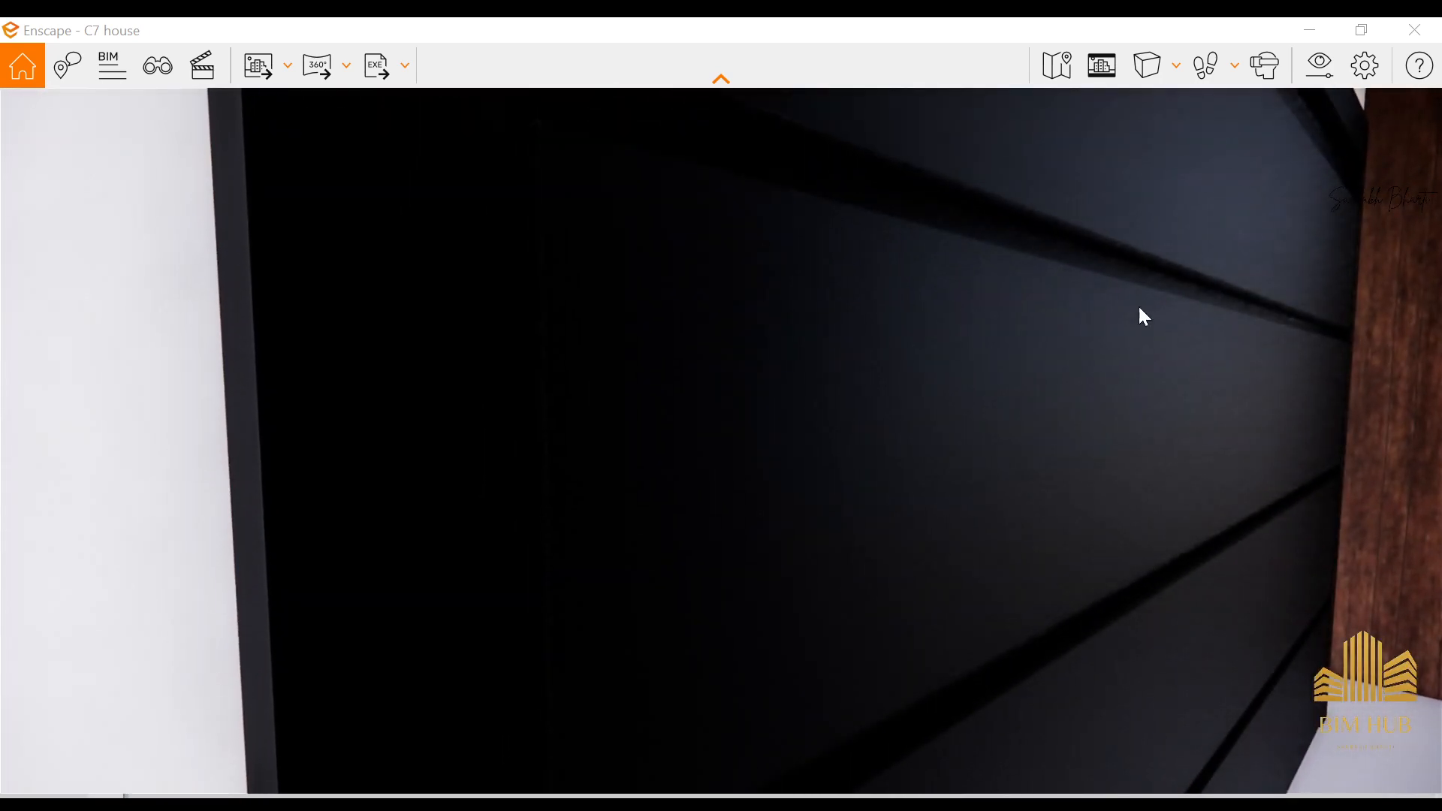
{"action": "left_click", "coordinate": [1327, 24]}
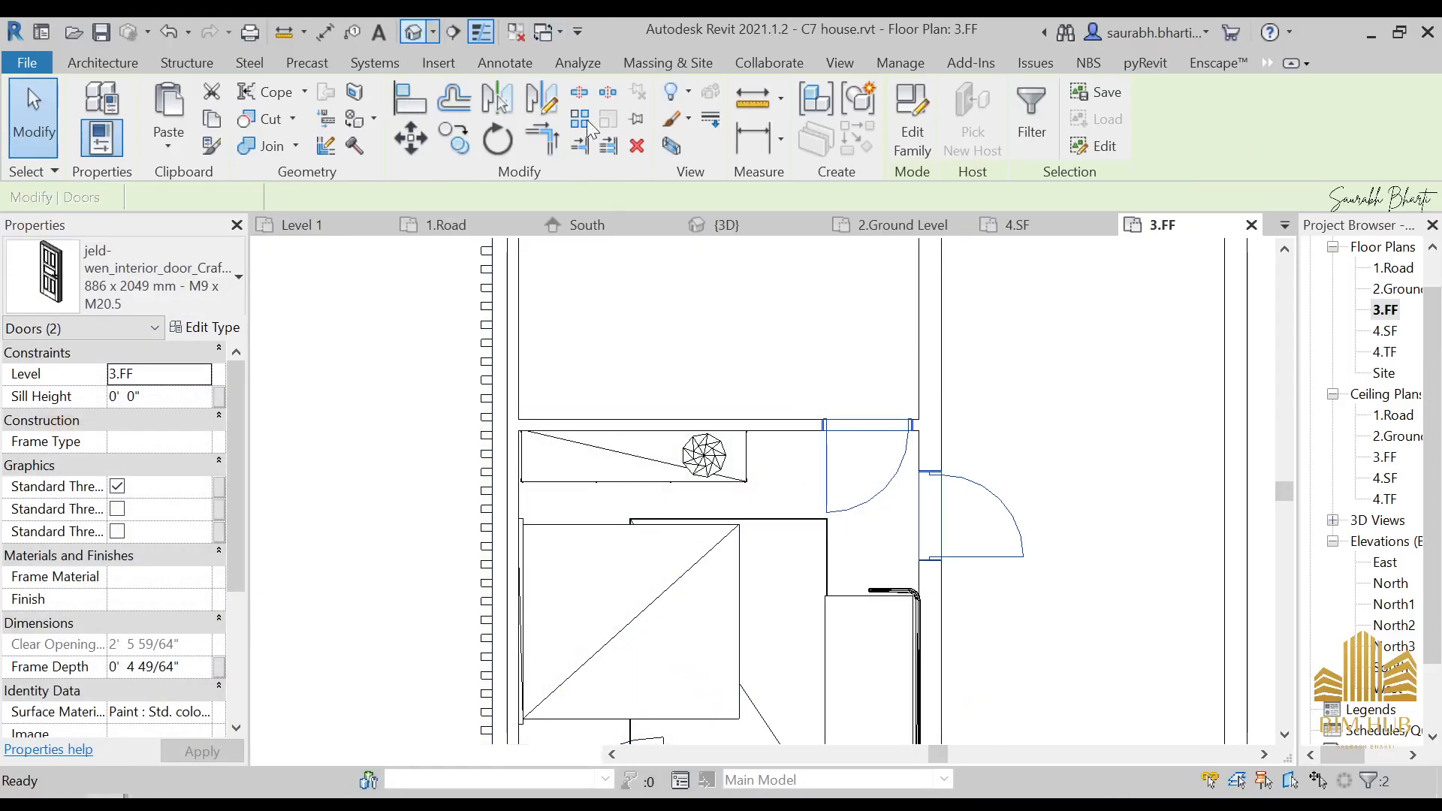
{"action": "left_click", "coordinate": [415, 30]}
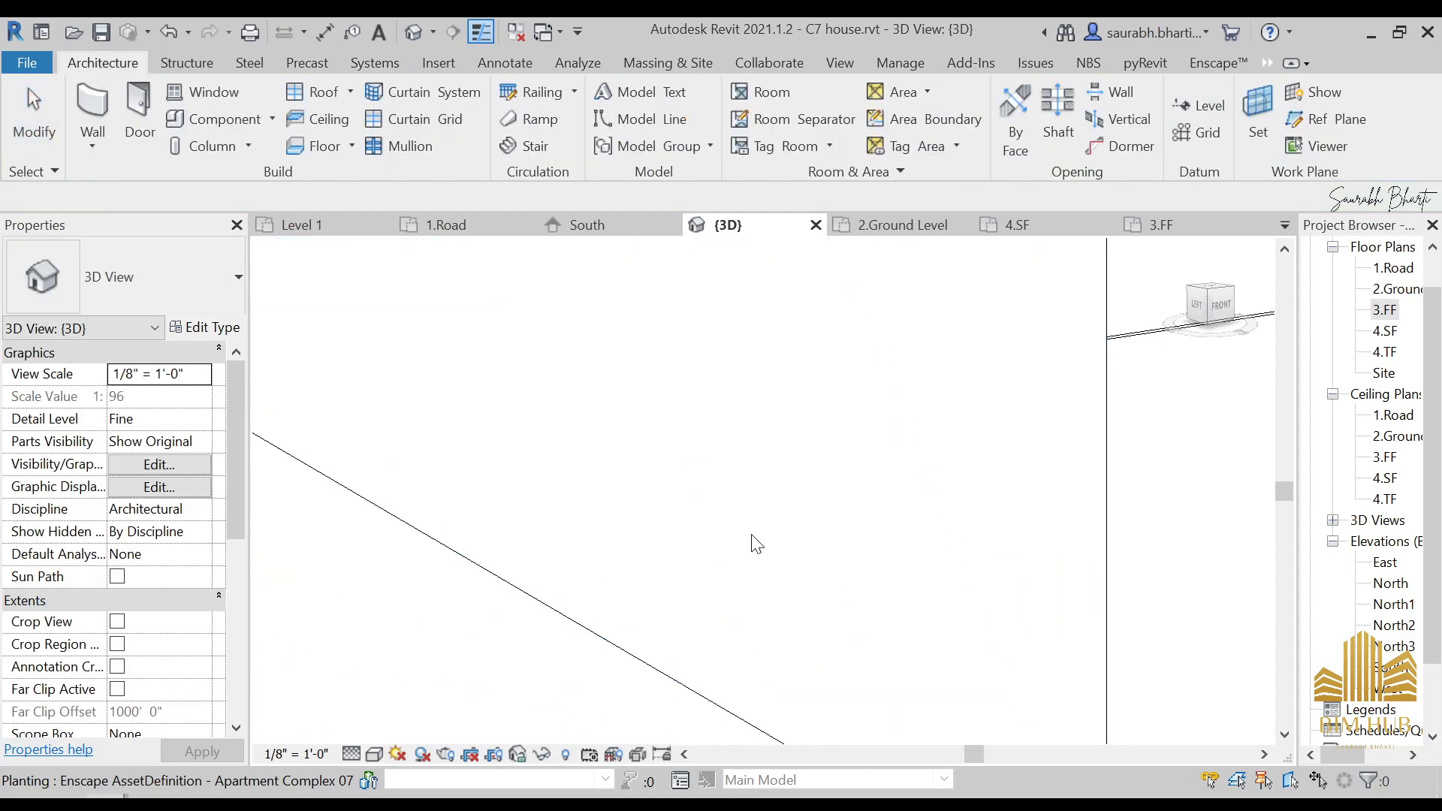
{"action": "scroll", "coordinate": [755, 544], "scroll_direction": "down", "scroll_amount": 6}
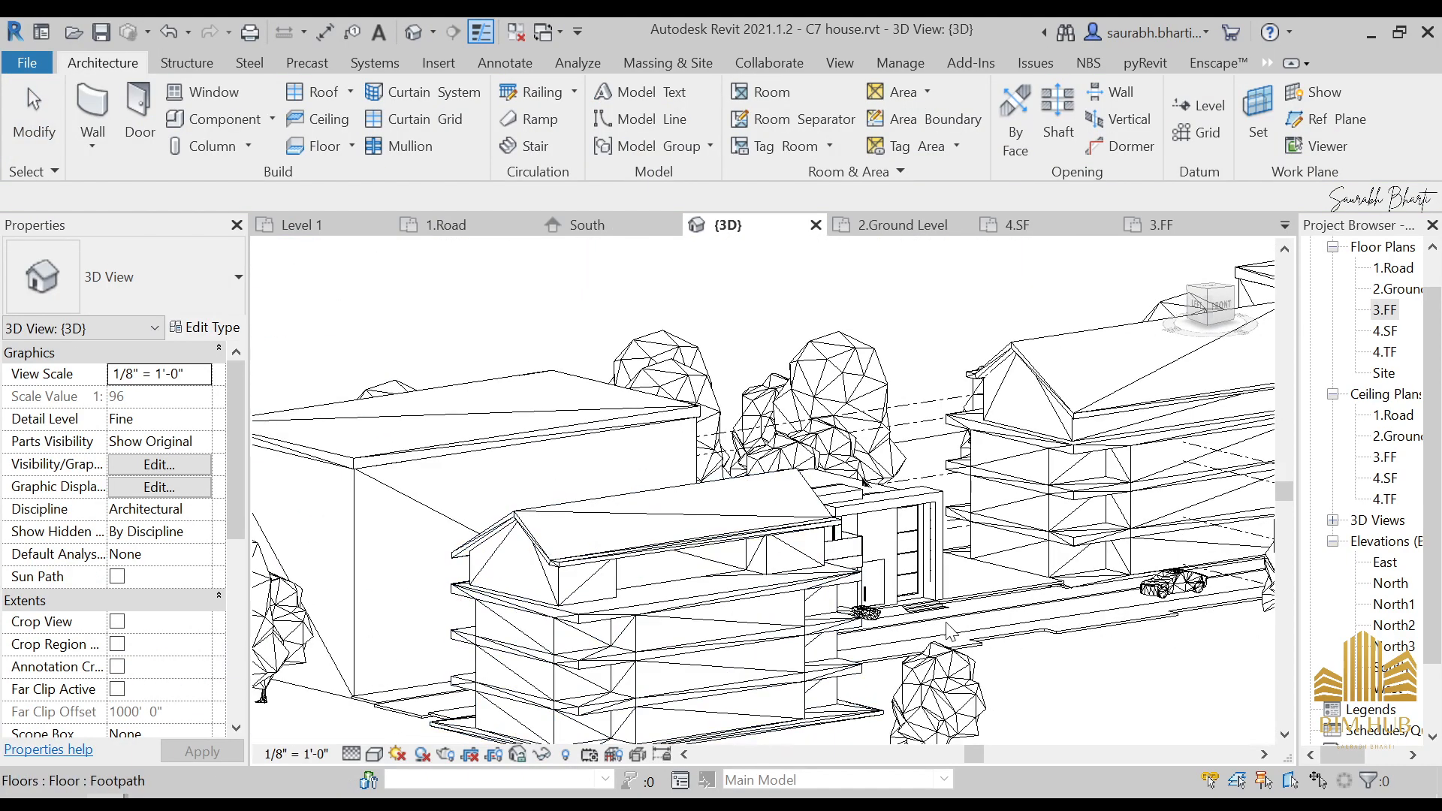
{"action": "scroll", "coordinate": [901, 571], "scroll_direction": "up", "scroll_amount": 8}
{"action": "left_click", "coordinate": [743, 556]}
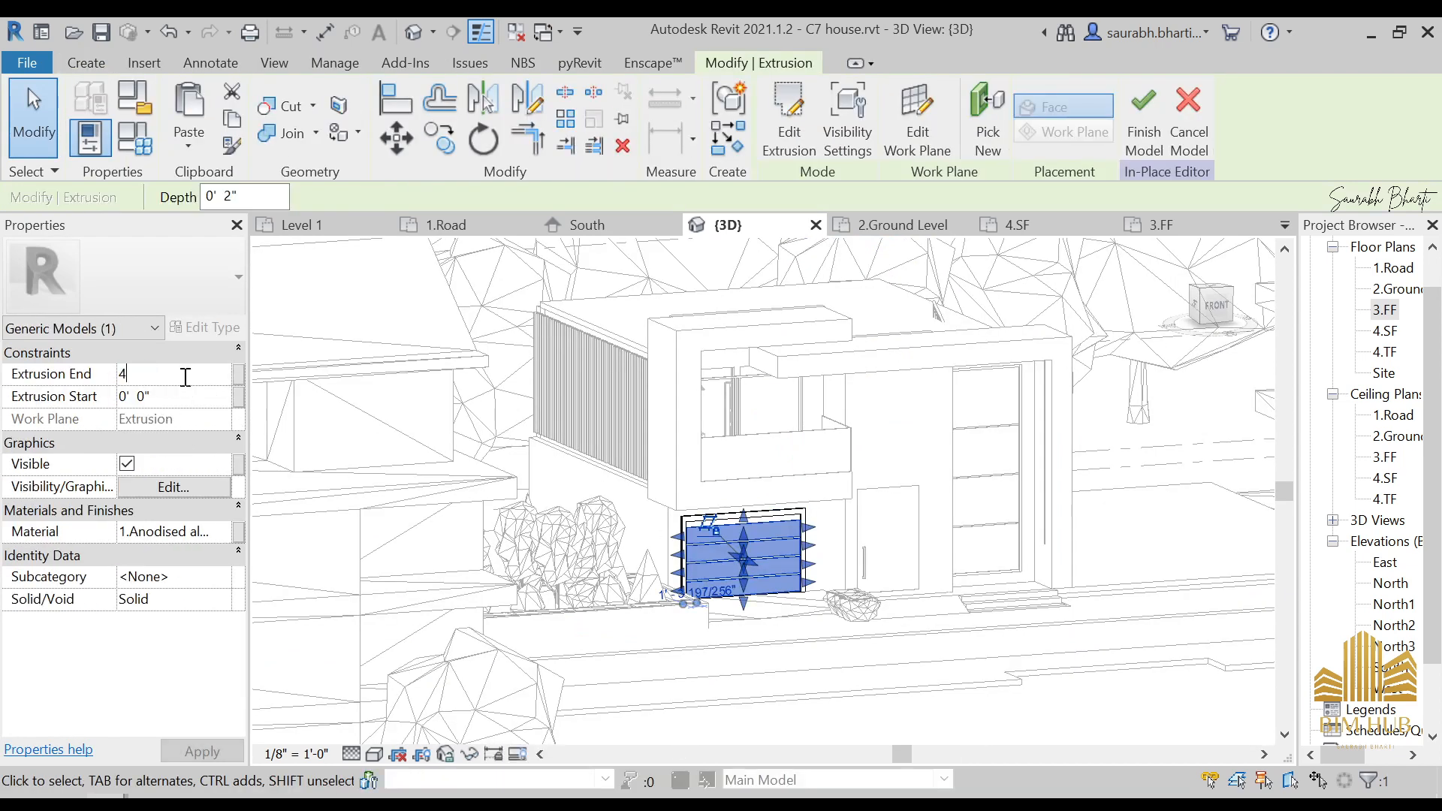
{"action": "left_click", "coordinate": [1142, 120]}
- Switch to Enscape and check the edited garage door panels, both close up and from the driveway
{"action": "mouse_move", "coordinate": [334, 803]}
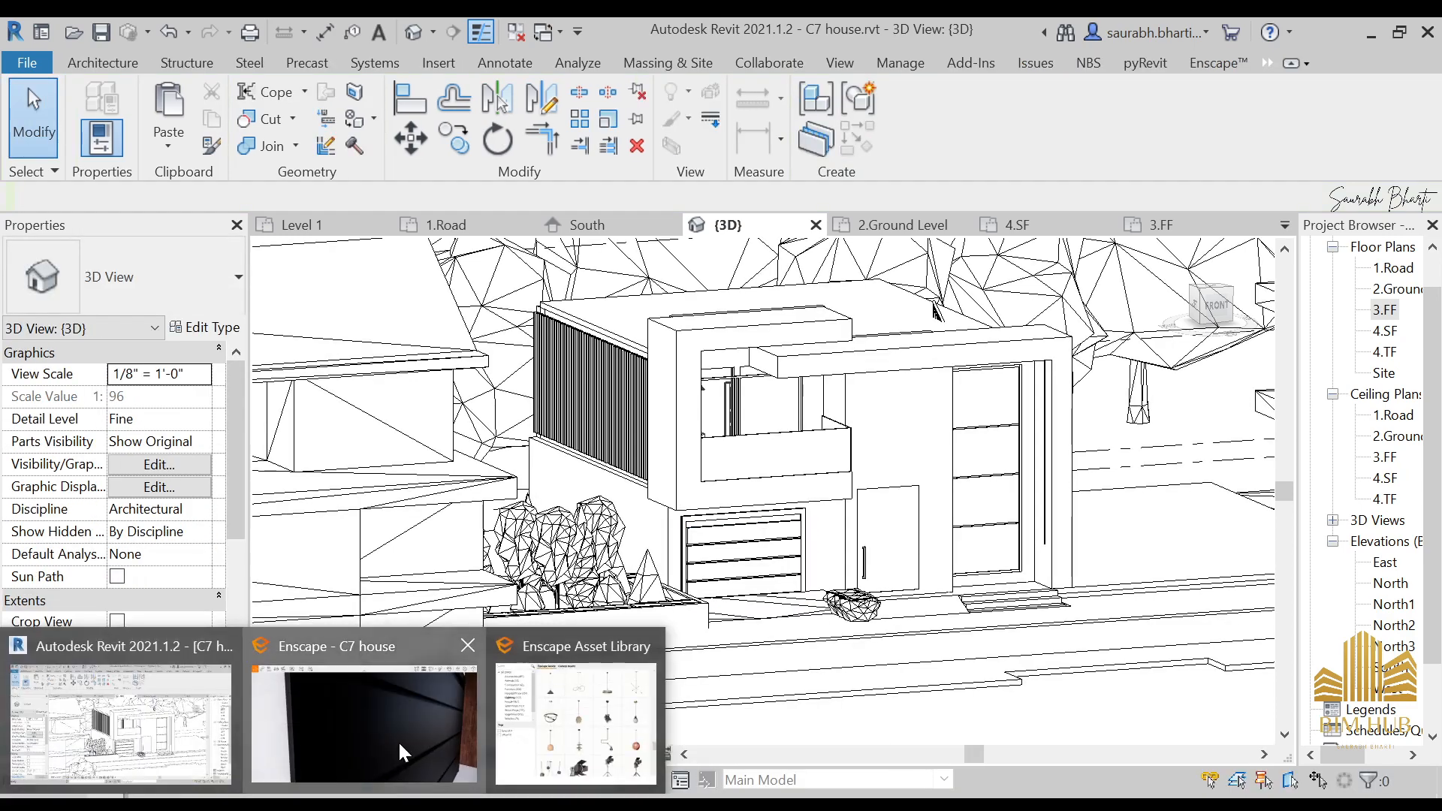
{"action": "left_click", "coordinate": [397, 740]}
{"action": "key", "text": "s"}
{"action": "key", "text": "d"}
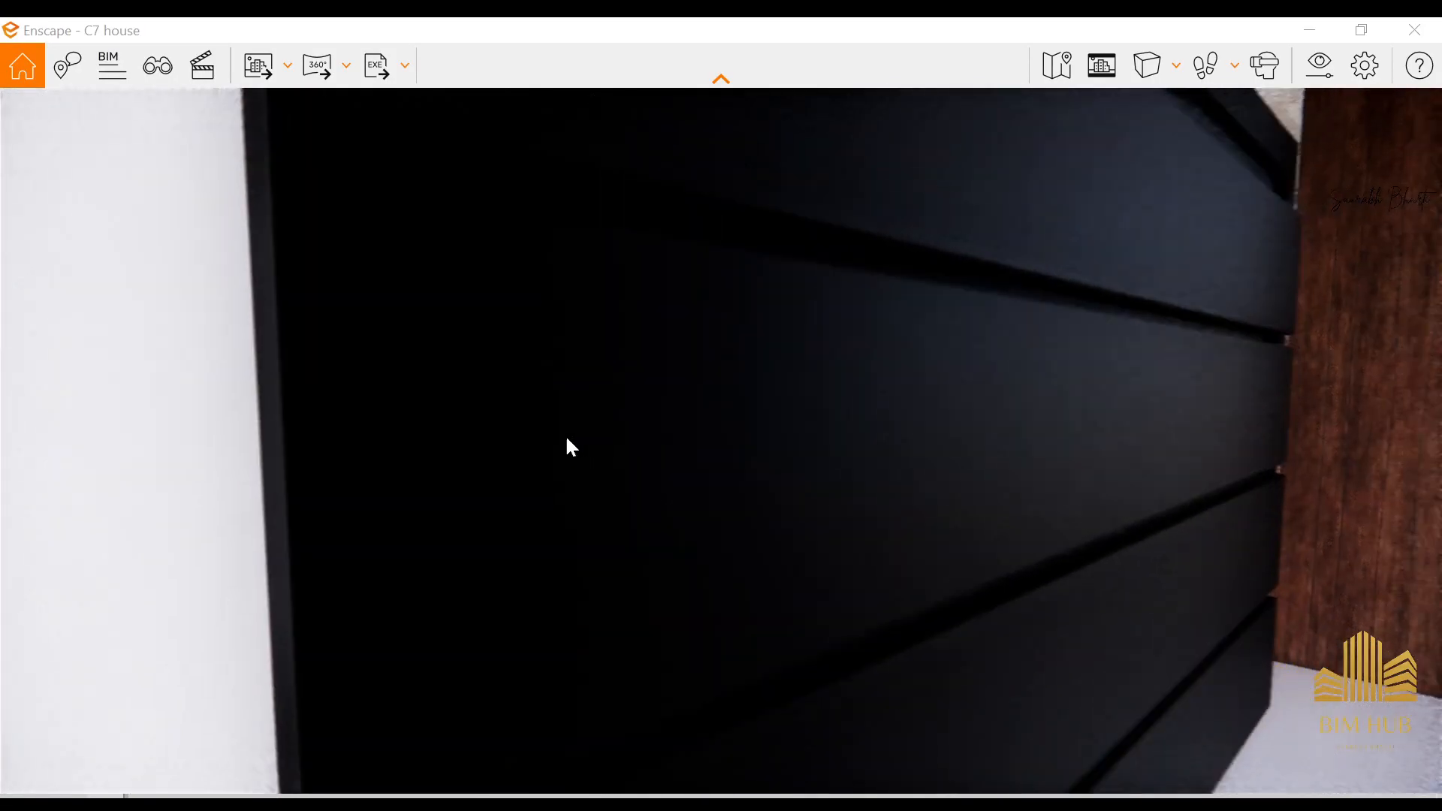
{"action": "scroll", "coordinate": [331, 406], "scroll_direction": "down", "scroll_amount": 3}
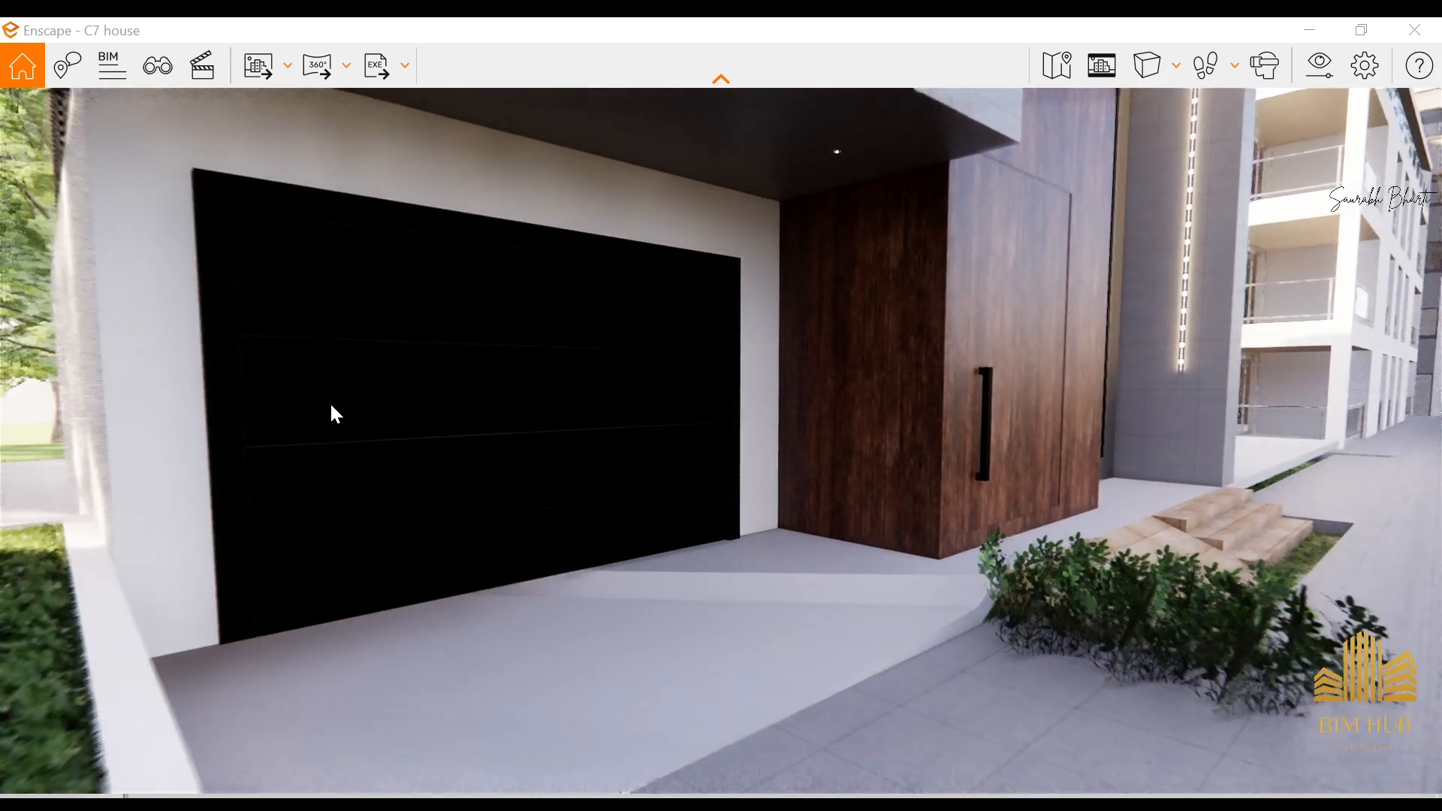
{"action": "scroll", "coordinate": [331, 406], "scroll_direction": "up", "scroll_amount": 1}
{"action": "left_click_drag", "start_coordinate": [331, 406], "coordinate": [126, 413]}
- Back away from the garage and change to fly mode to view the whole house front from across the road
{"action": "key", "text": "w"}
{"action": "key", "text": "w"}
{"action": "key", "text": "w"}
{"action": "key", "text": "s"}
{"action": "key", "text": "s"}
{"action": "key", "text": "space"}
{"action": "key", "text": "s"}
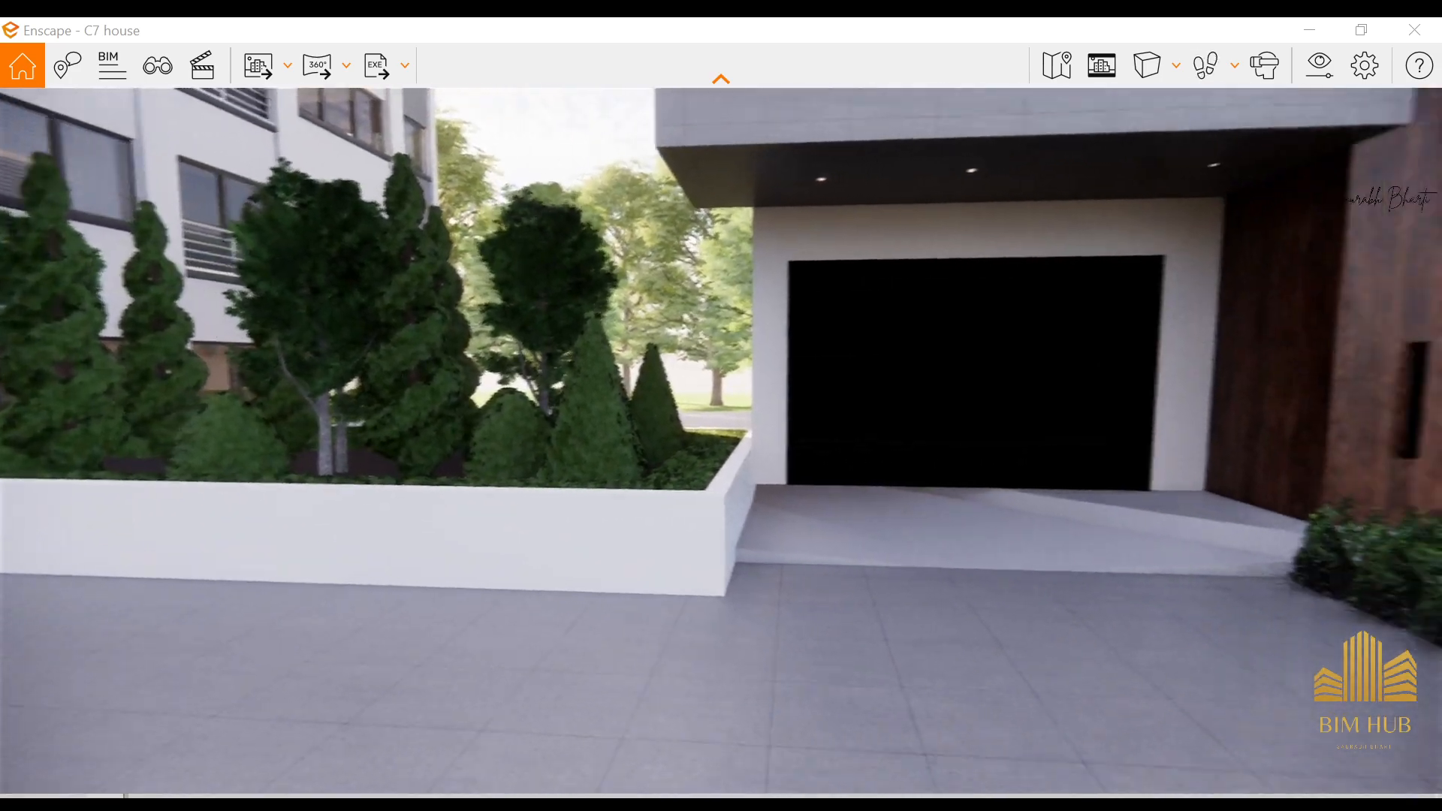
{"action": "key", "text": "s"}
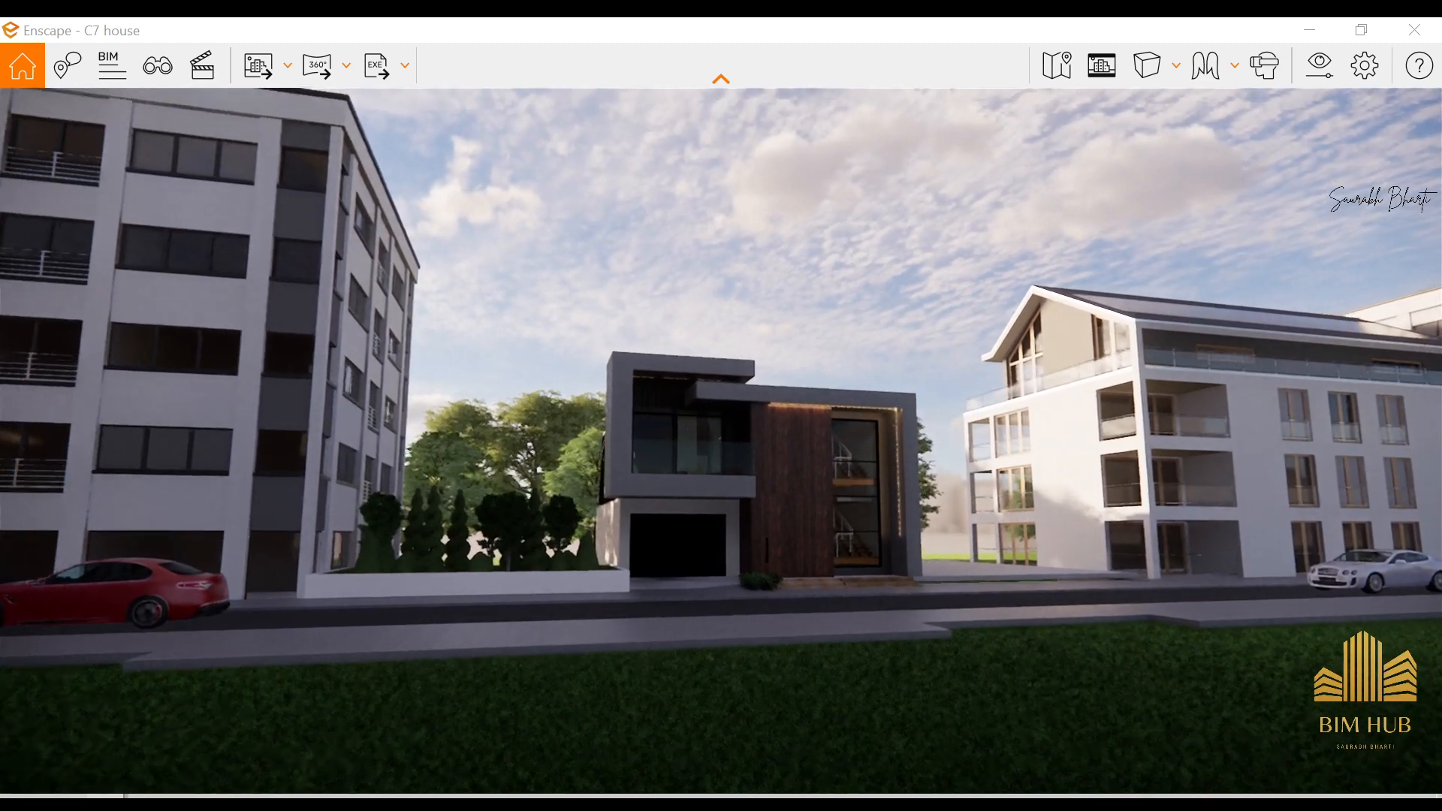
- Fly up to the entrance steps and the wooden front door, and pass through the facade into the house
{"action": "key", "text": "w"}
{"action": "left_click_drag", "start_coordinate": [721, 443], "coordinate": [578, 450]}
{"action": "key", "text": "w"}
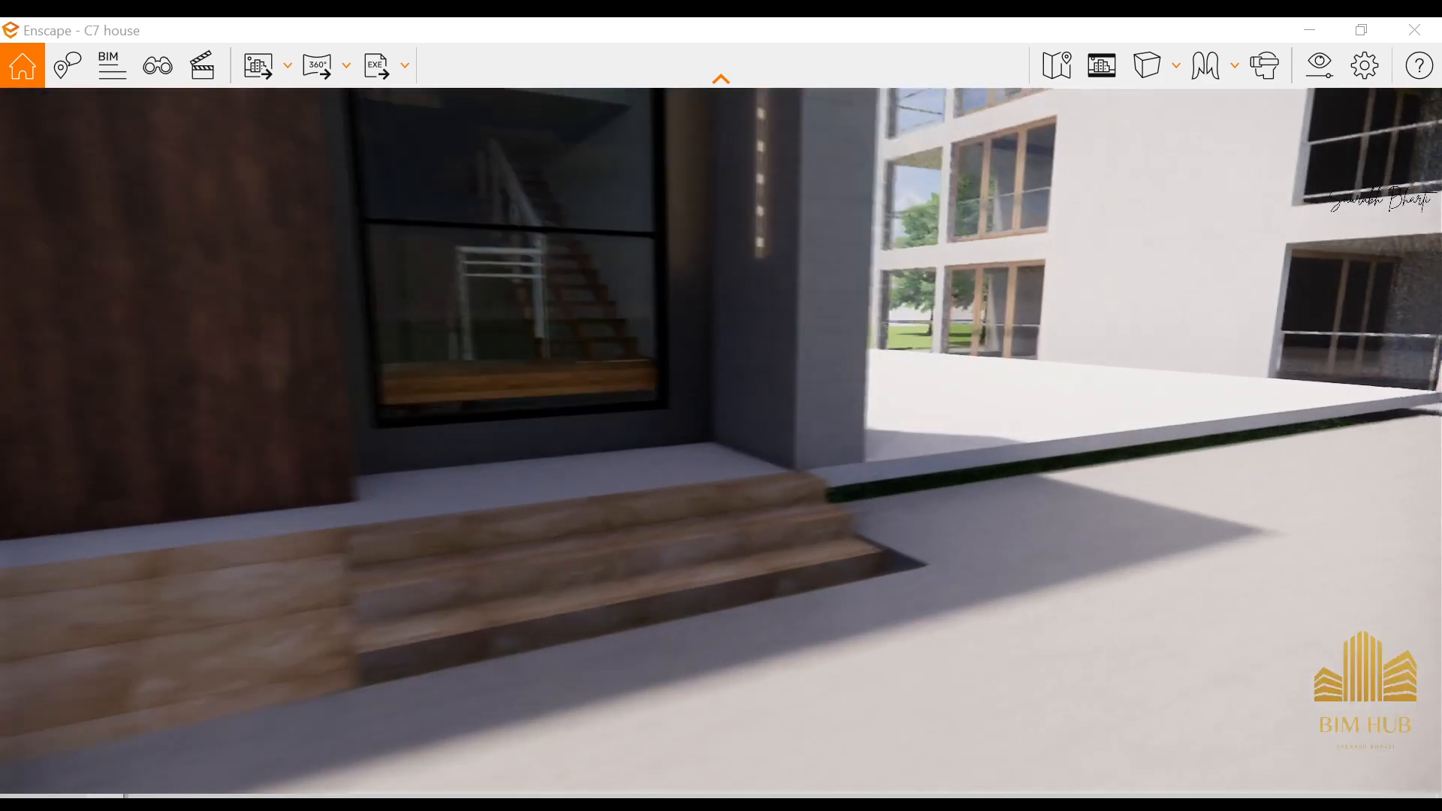
{"action": "left_click_drag", "start_coordinate": [796, 450], "coordinate": [556, 406]}
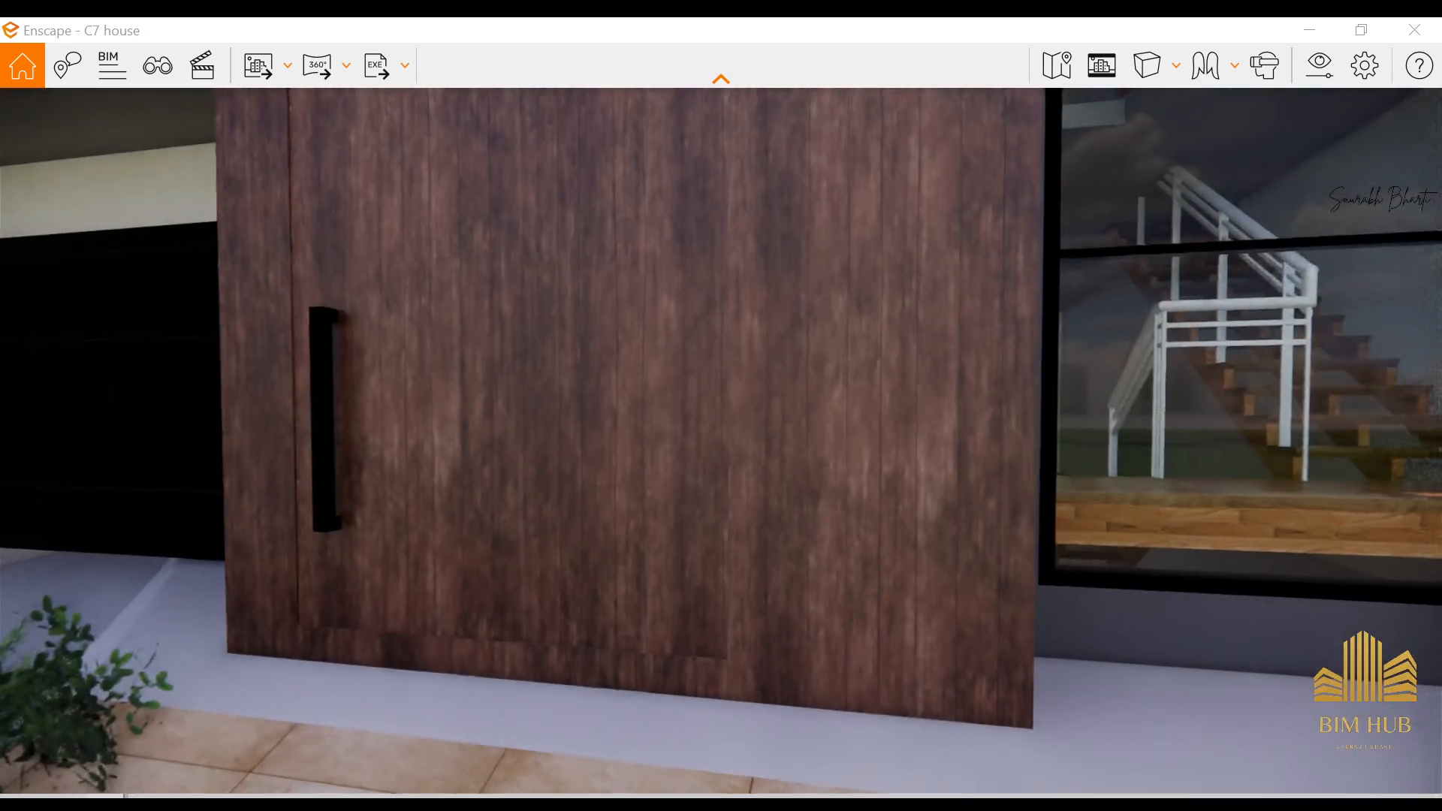
{"action": "key", "text": "w"}
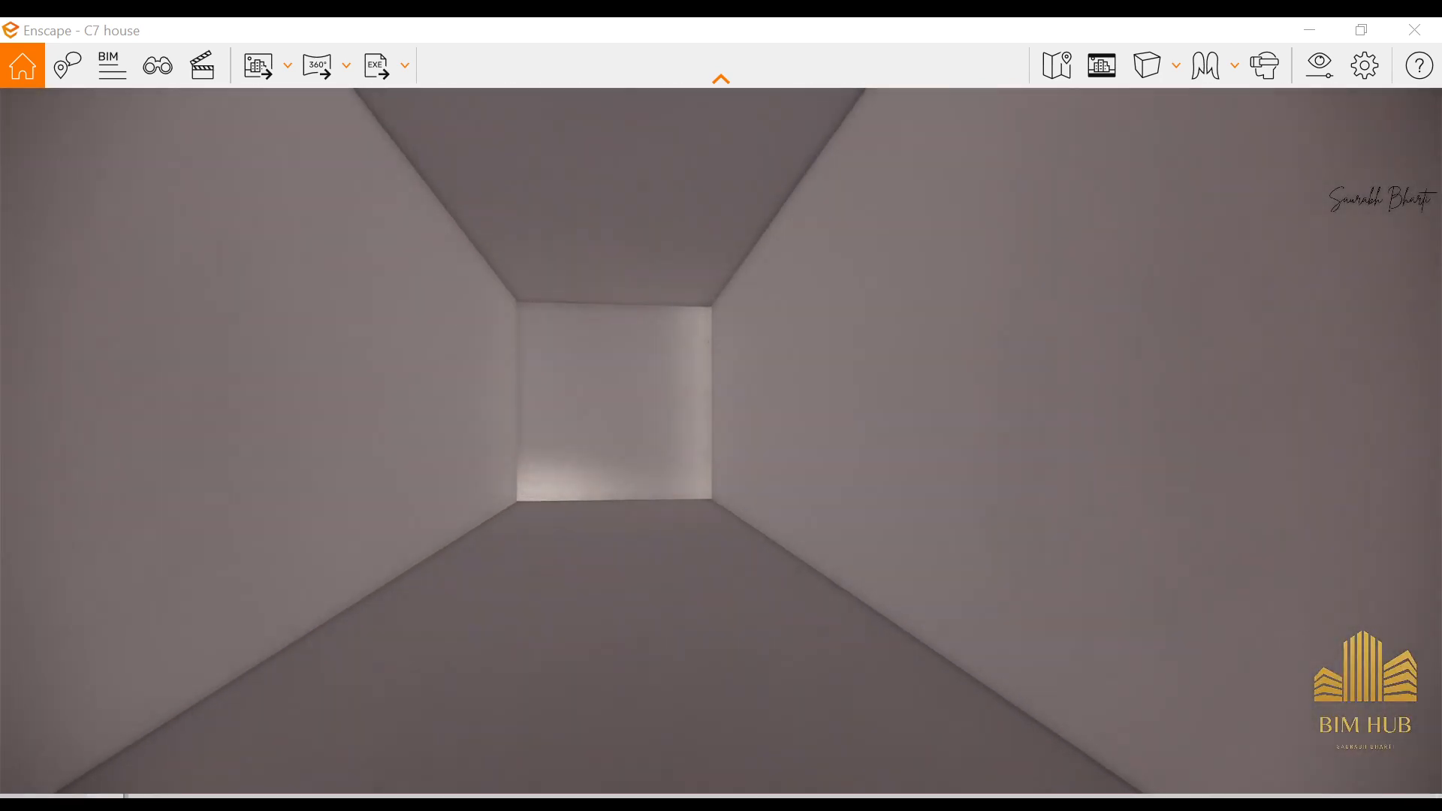